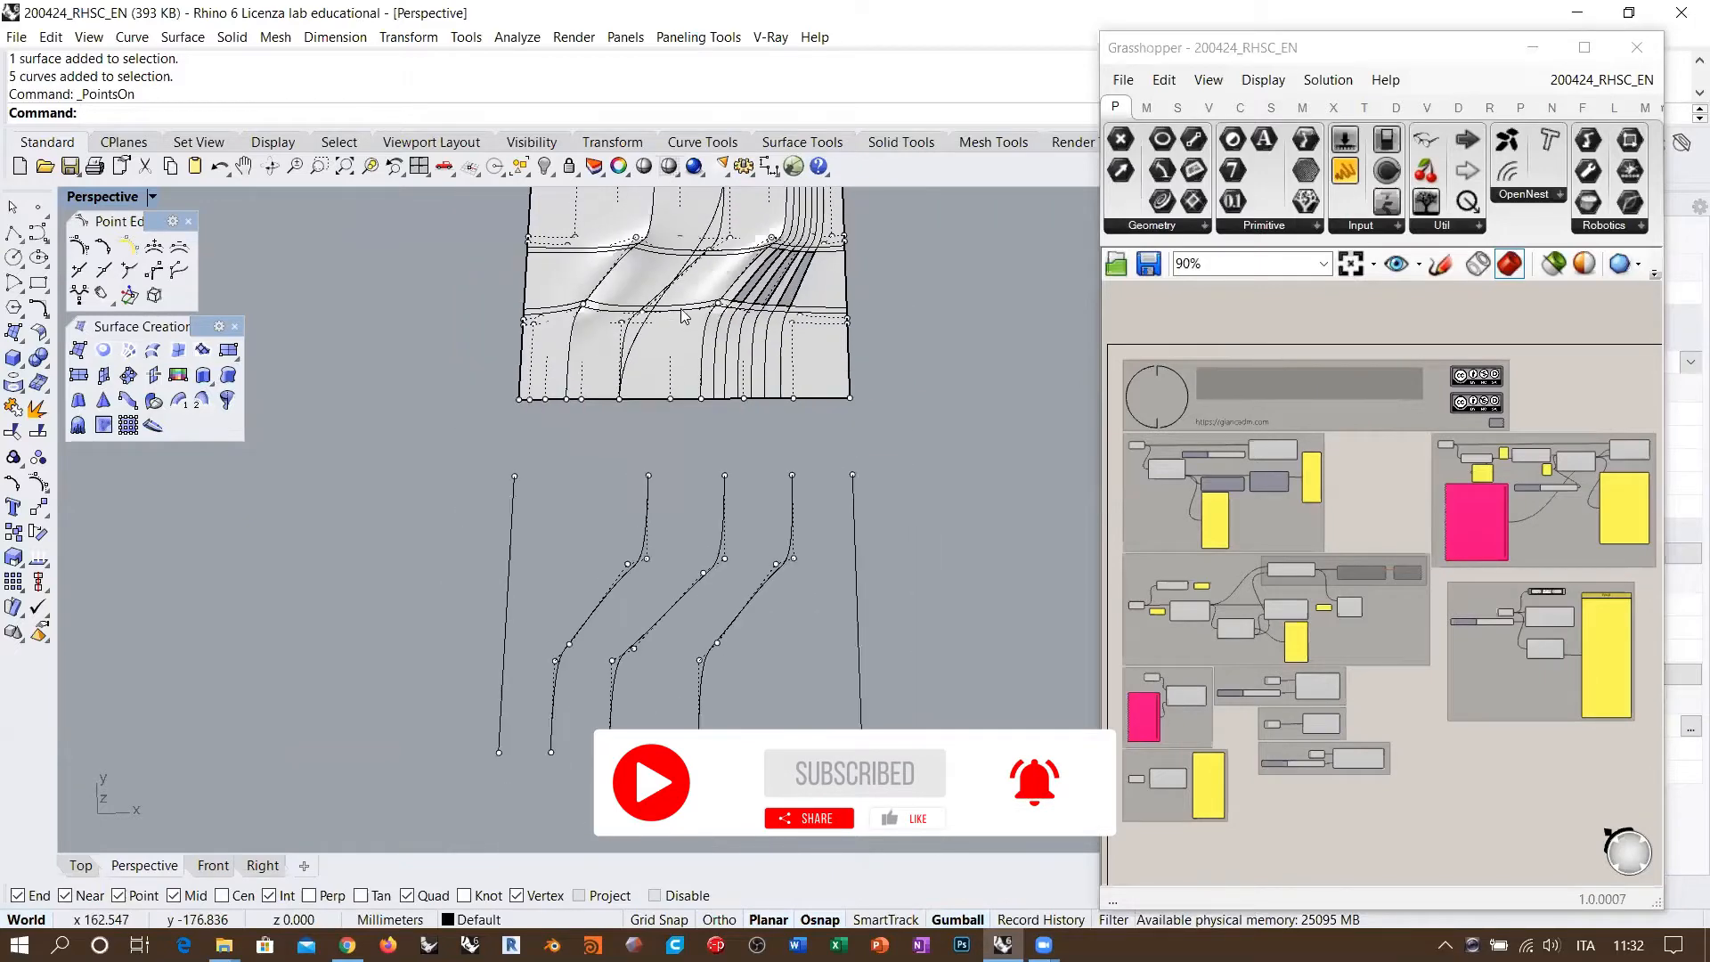
pyautogui.moveTo(713, 335)
pyautogui.keyDown('shift'); pyautogui.mouseDown(button='right')
pyautogui.moveTo(716, 352)
pyautogui.moveTo(715, 326)
pyautogui.mouseUp(button='right'); pyautogui.keyUp('shift')
pyautogui.scroll(3, 717, 352)
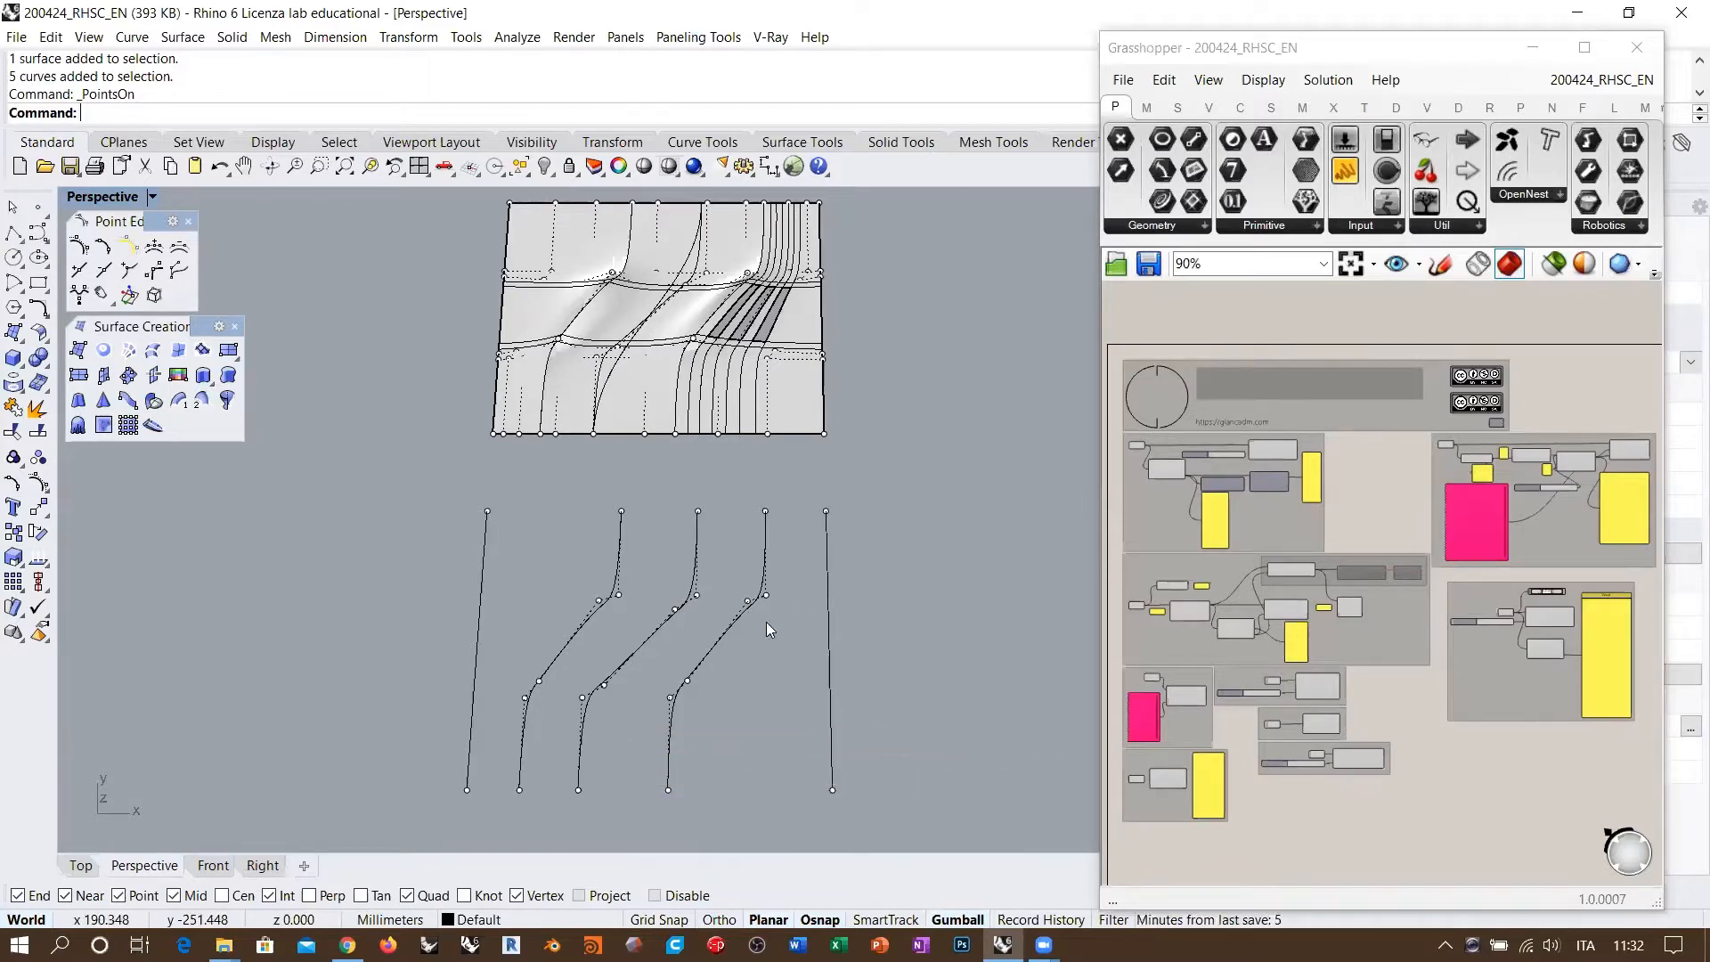
pyautogui.moveTo(721, 645); pyautogui.dragTo(563, 632)
pyautogui.click(574, 491)
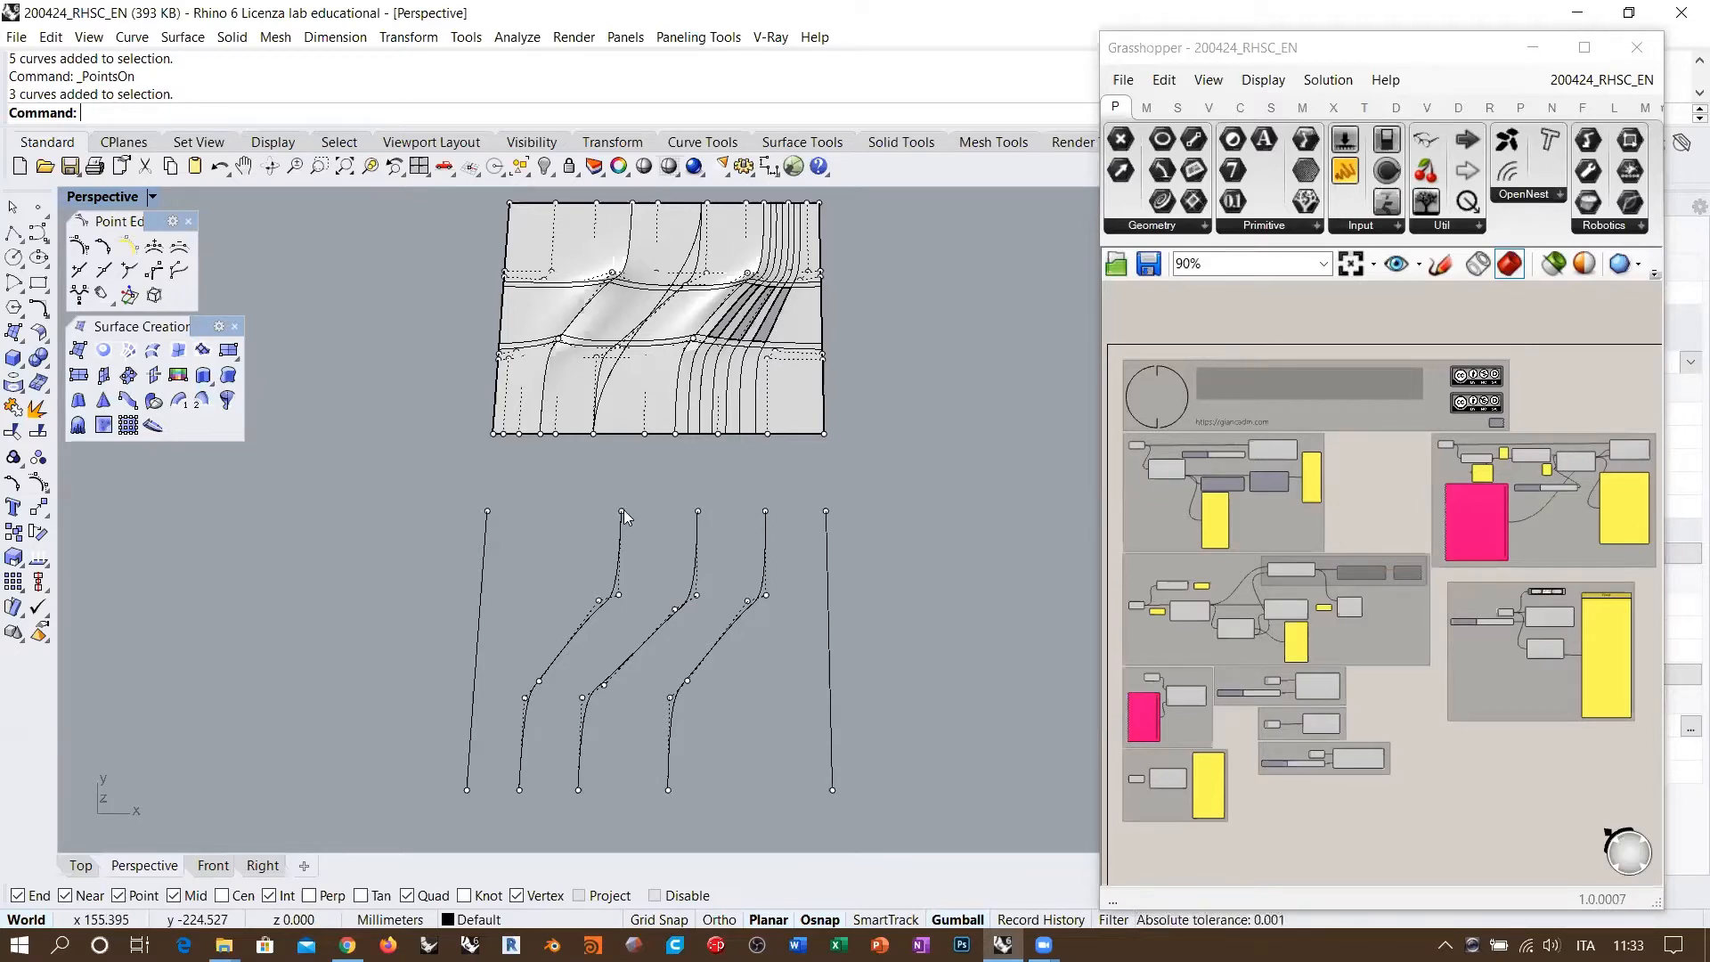
# Step: Start a loft through the five section curves, picking them in order from one outer straight line to the other
pyautogui.moveTo(764, 649); pyautogui.dragTo(900, 671, button='right')
pyautogui.scroll(-3, 764, 670)
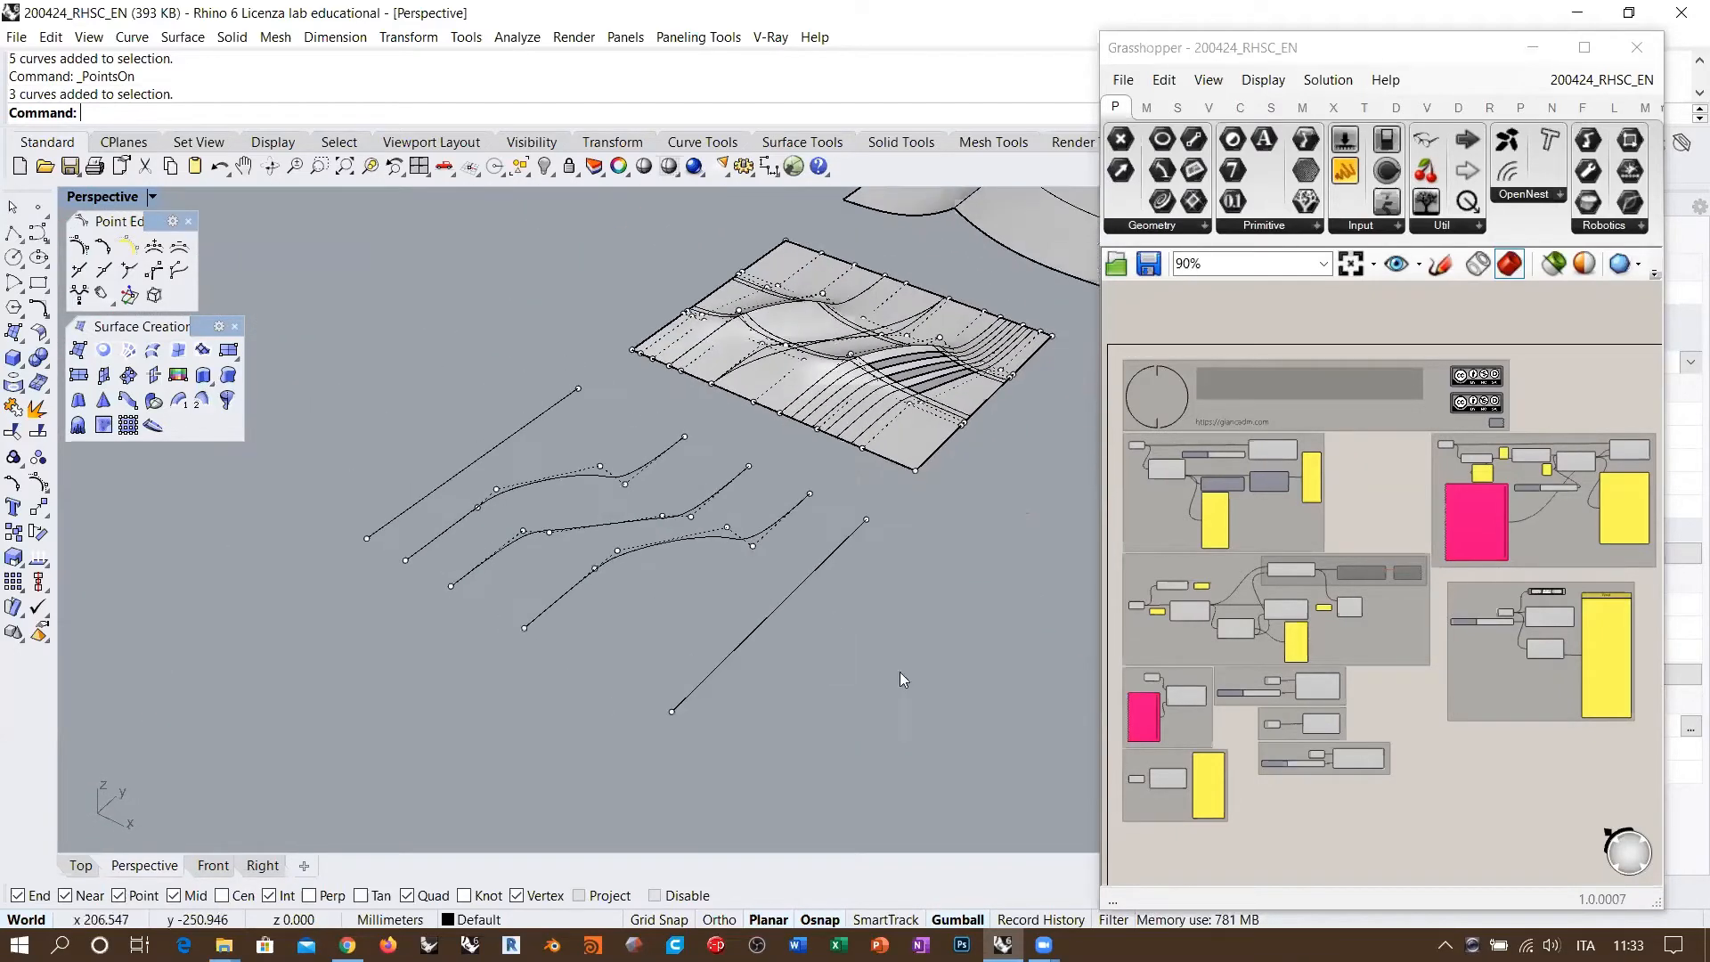
pyautogui.click(154, 349)
pyautogui.click(387, 526)
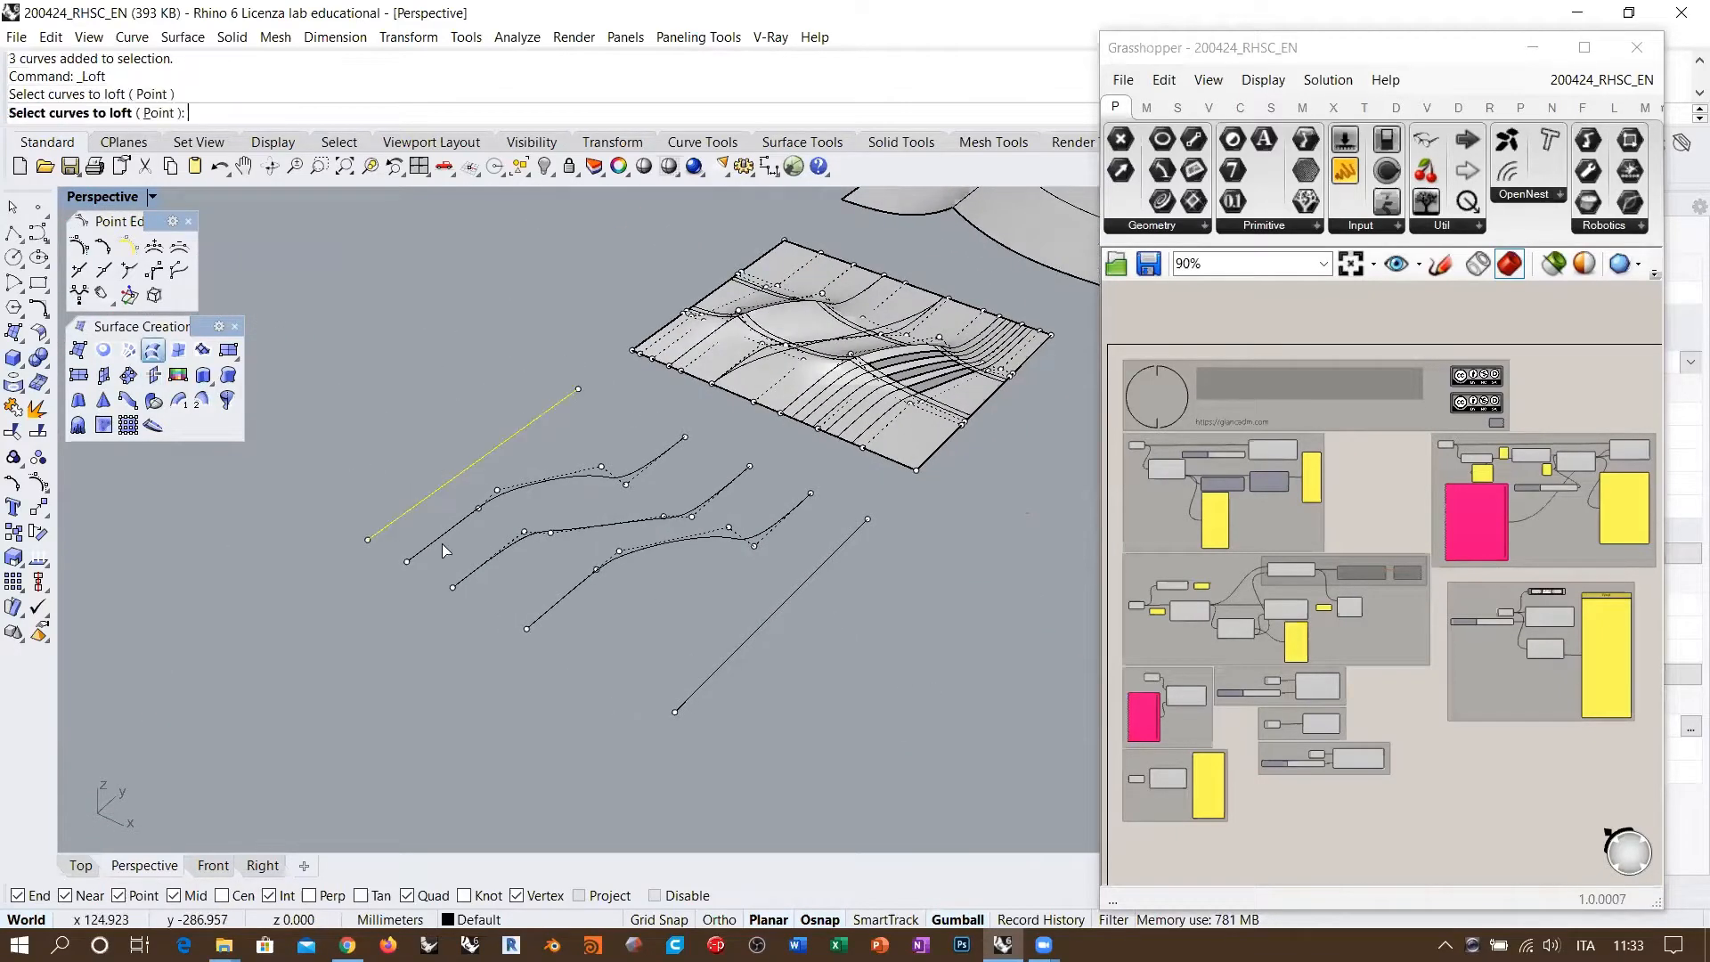
pyautogui.click(442, 537)
pyautogui.click(486, 562)
pyautogui.click(561, 598)
pyautogui.click(693, 690)
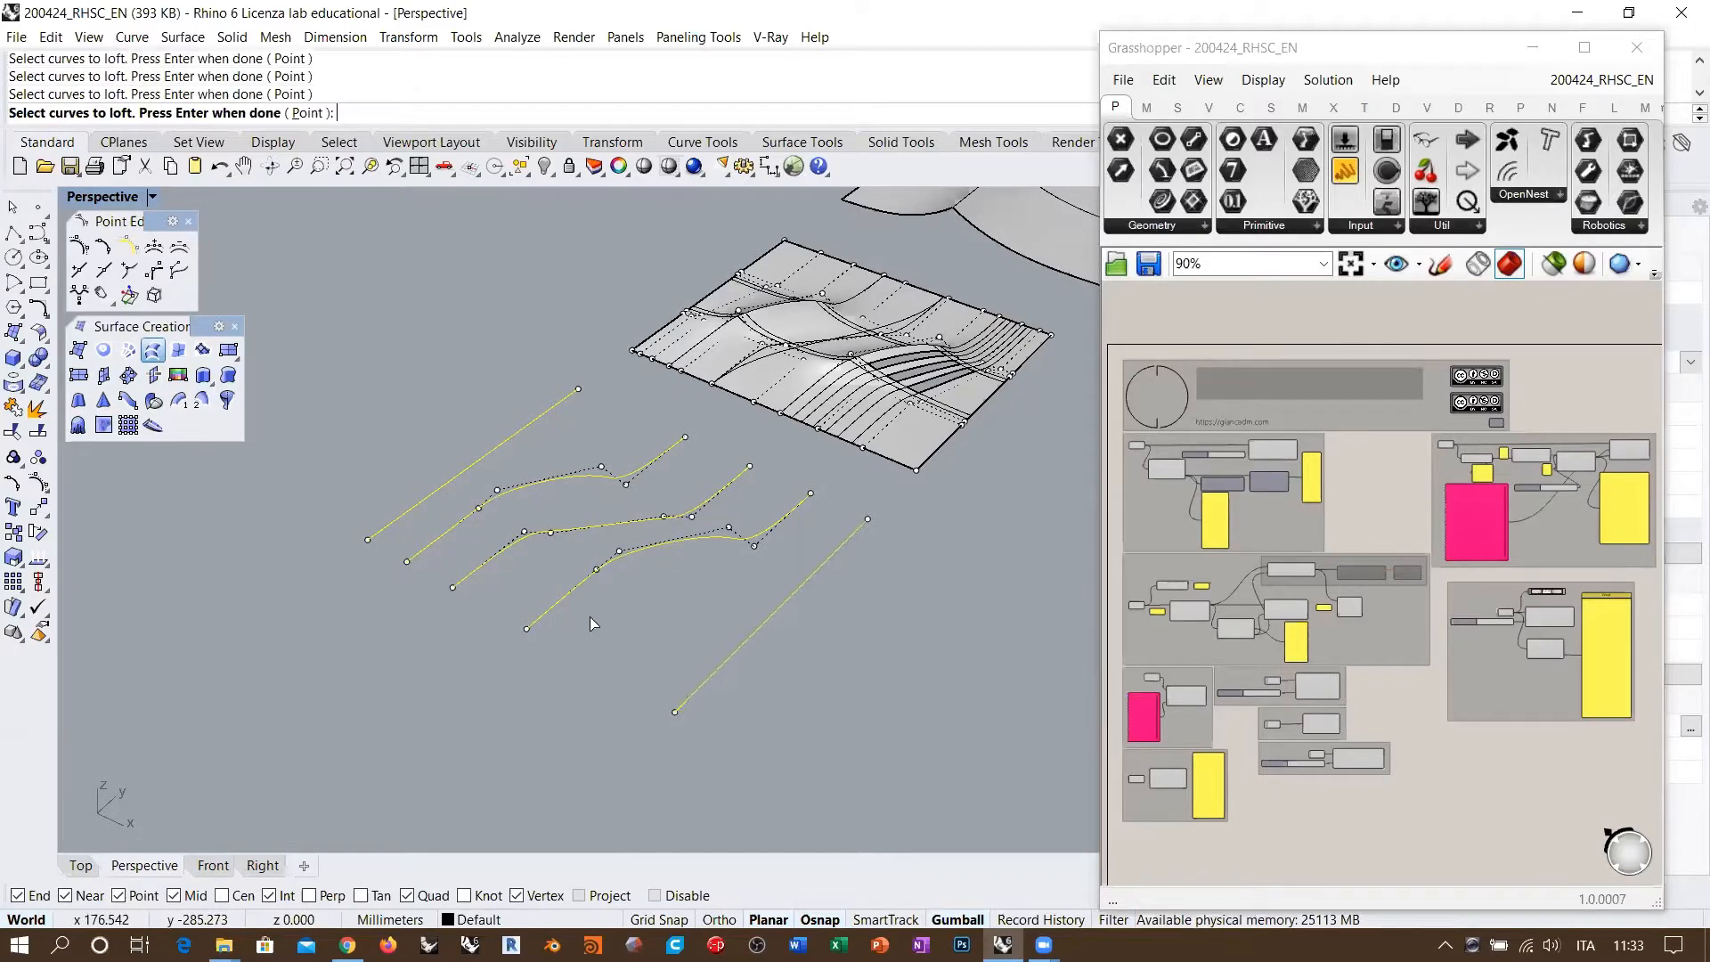
pyautogui.rightClick(589, 616)
# Step: Set the loft style to Straight sections and create the lofted surface
pyautogui.moveTo(698, 589); pyautogui.dragTo(607, 356, button='right')
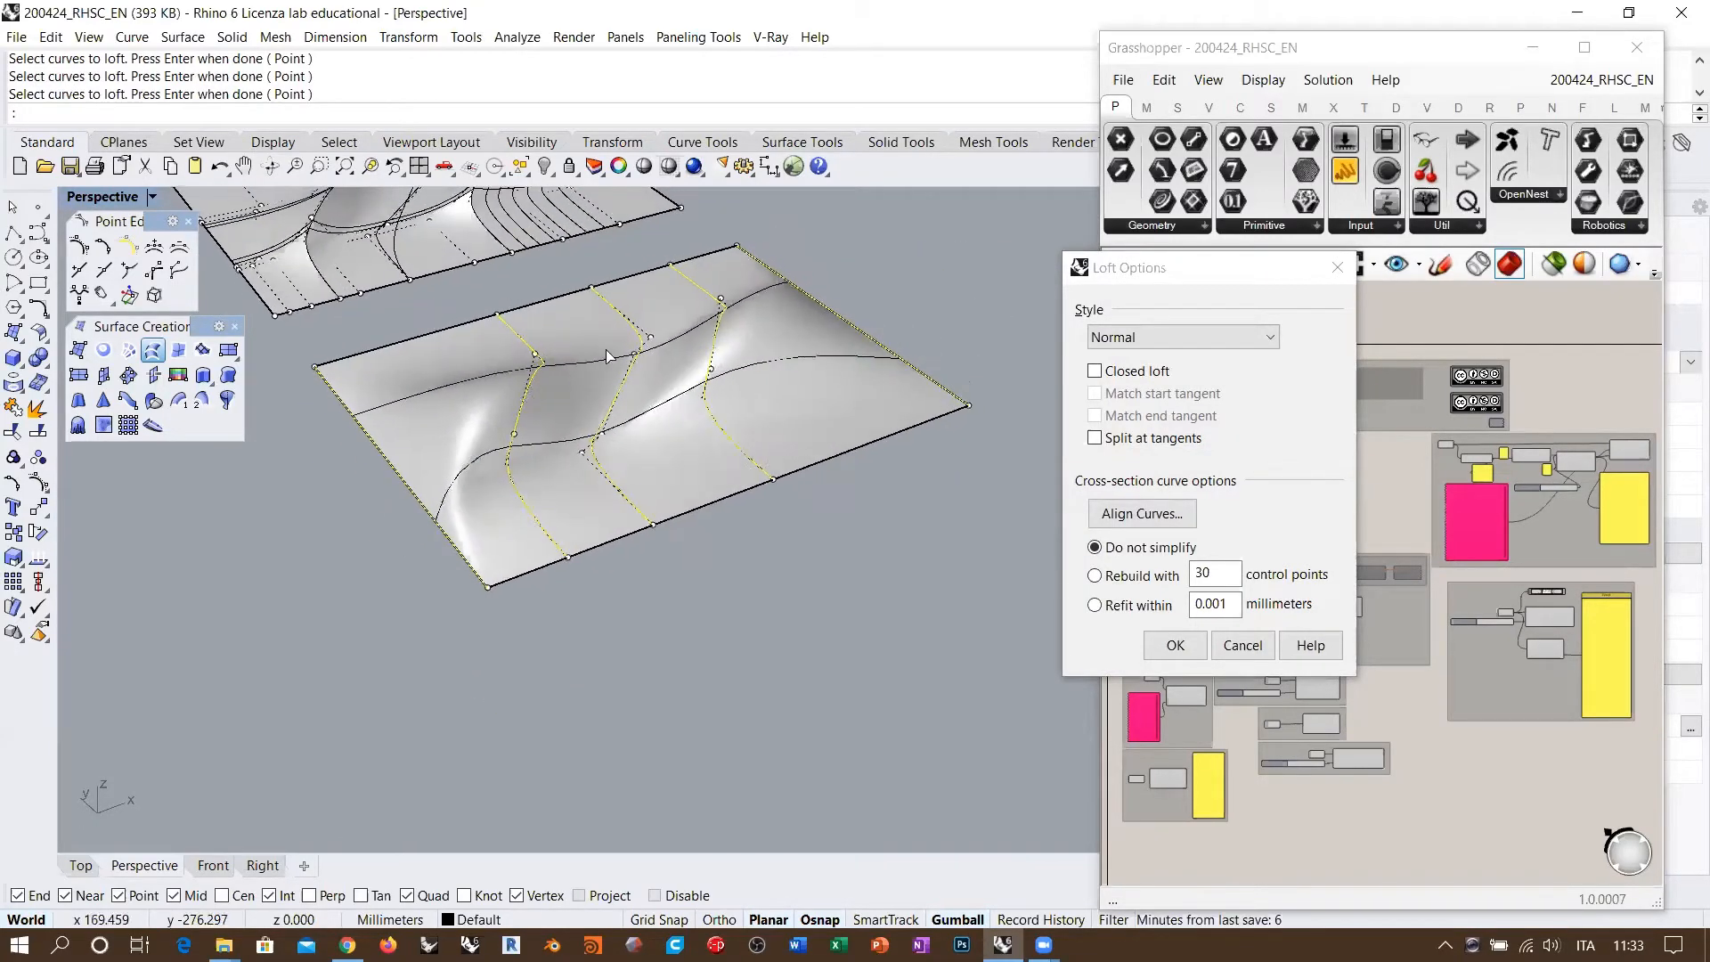
pyautogui.moveTo(708, 312); pyautogui.dragTo(982, 335, button='right')
pyautogui.click(1149, 340)
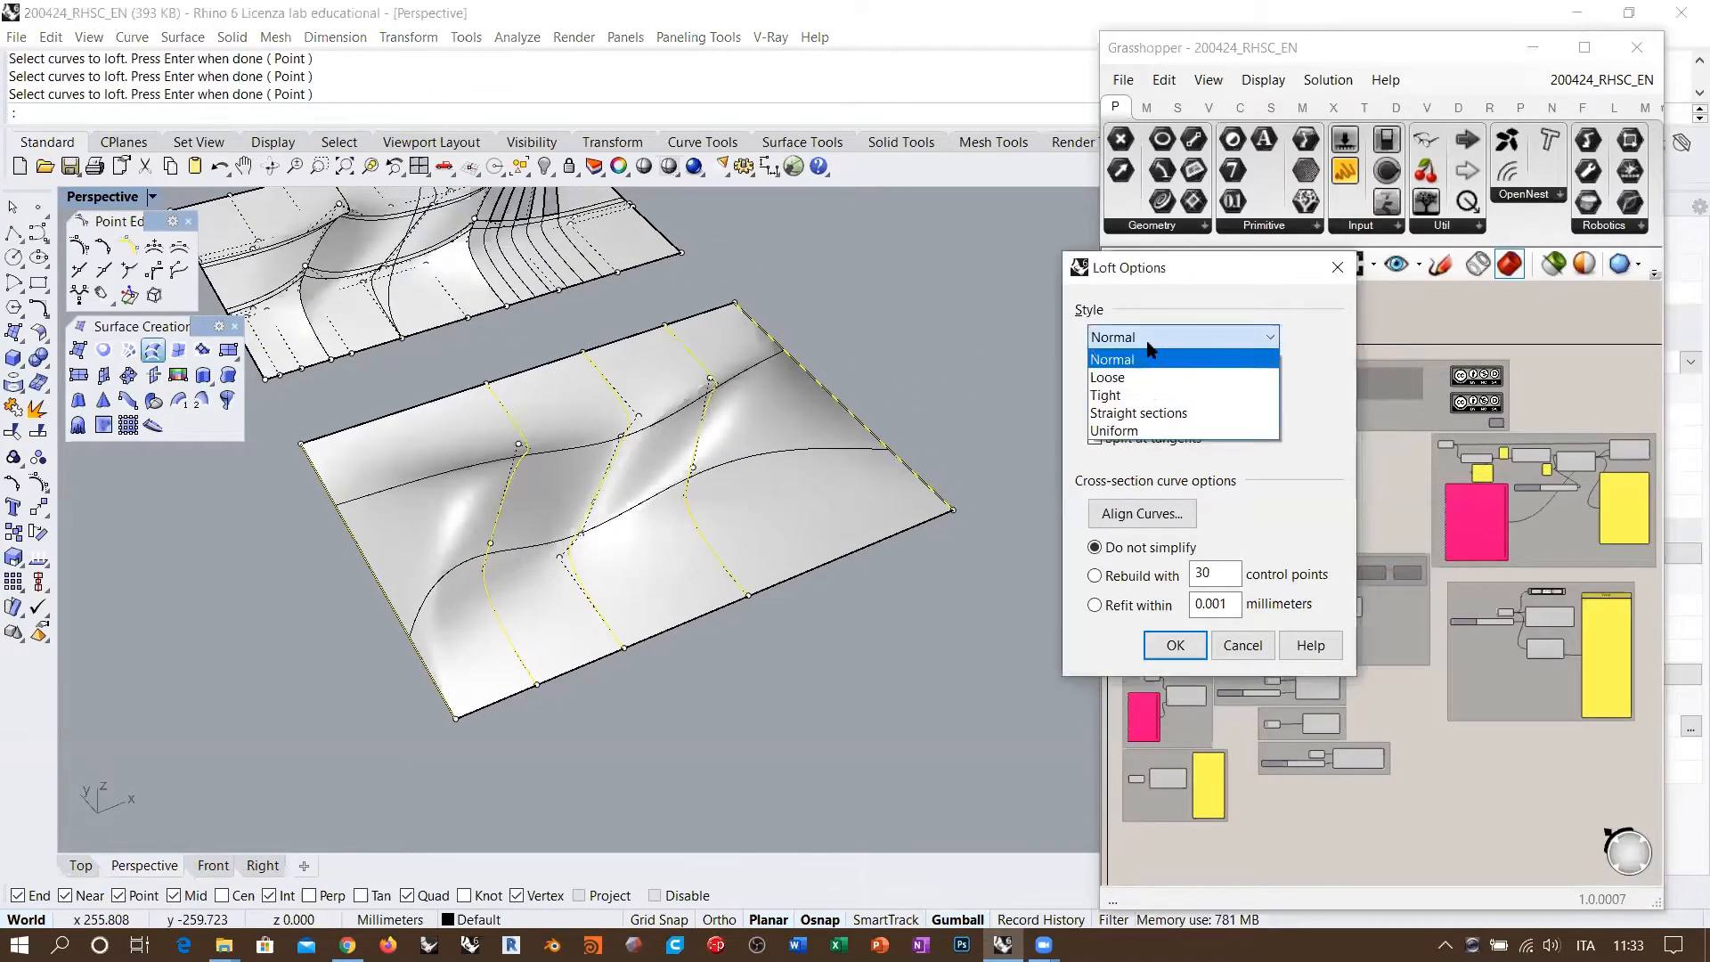
pyautogui.click(1140, 414)
pyautogui.moveTo(1042, 379); pyautogui.dragTo(530, 483, button='right')
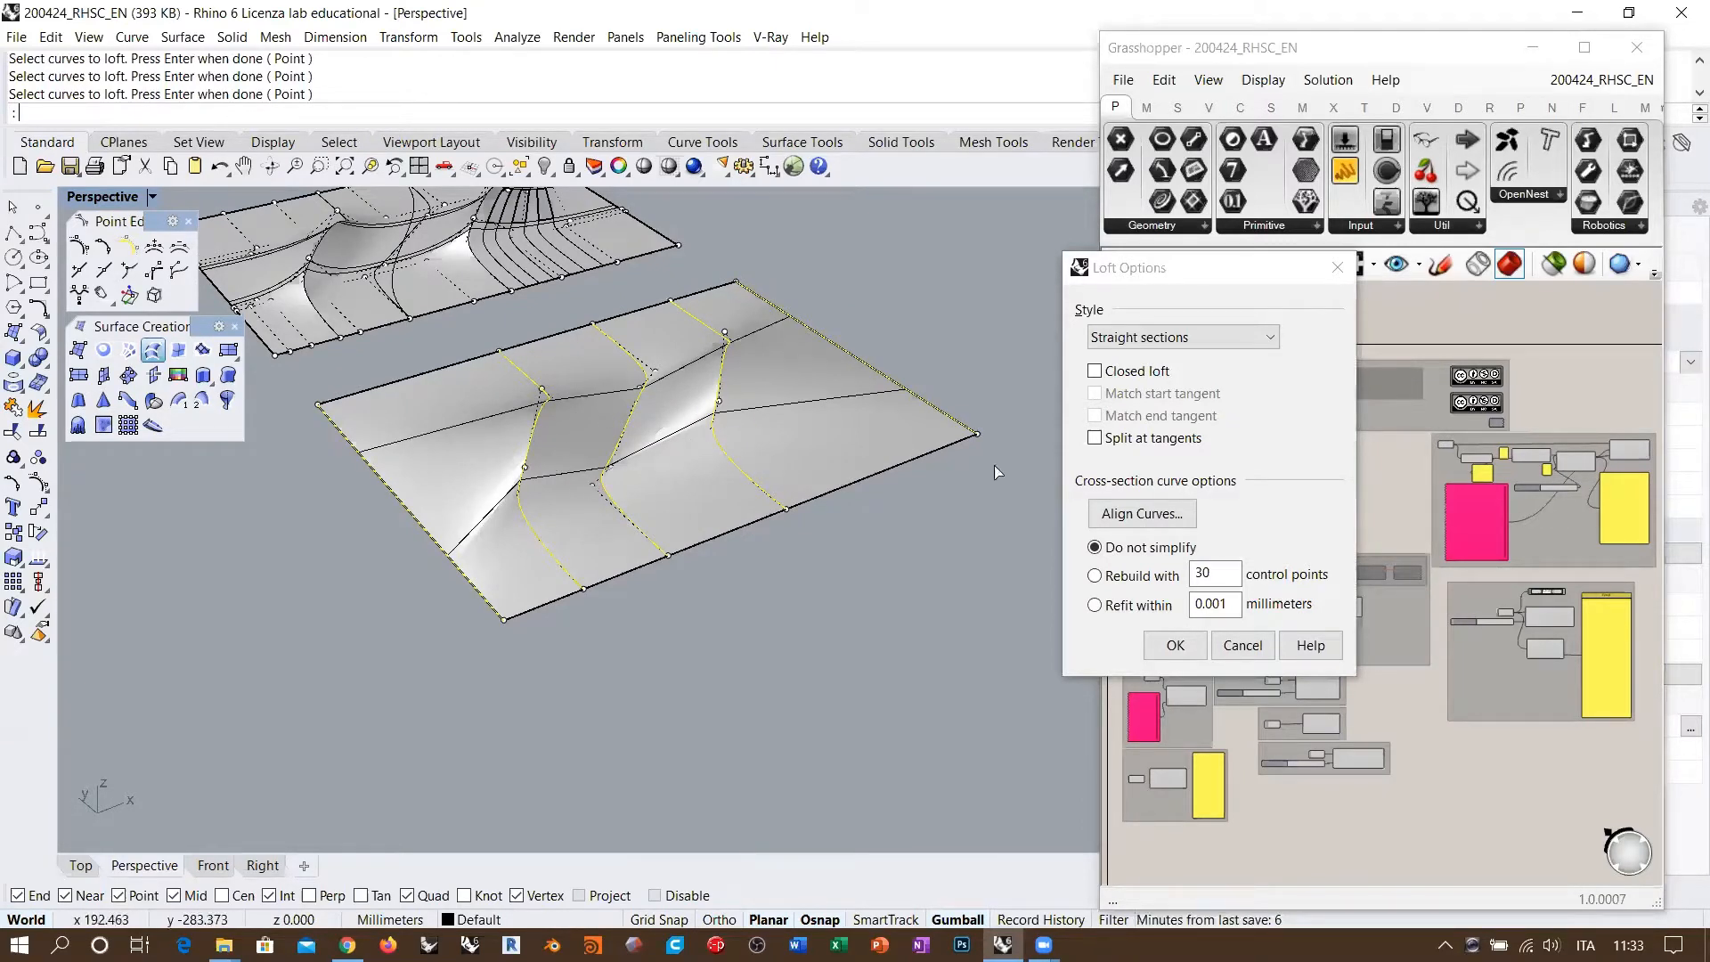
pyautogui.click(1176, 645)
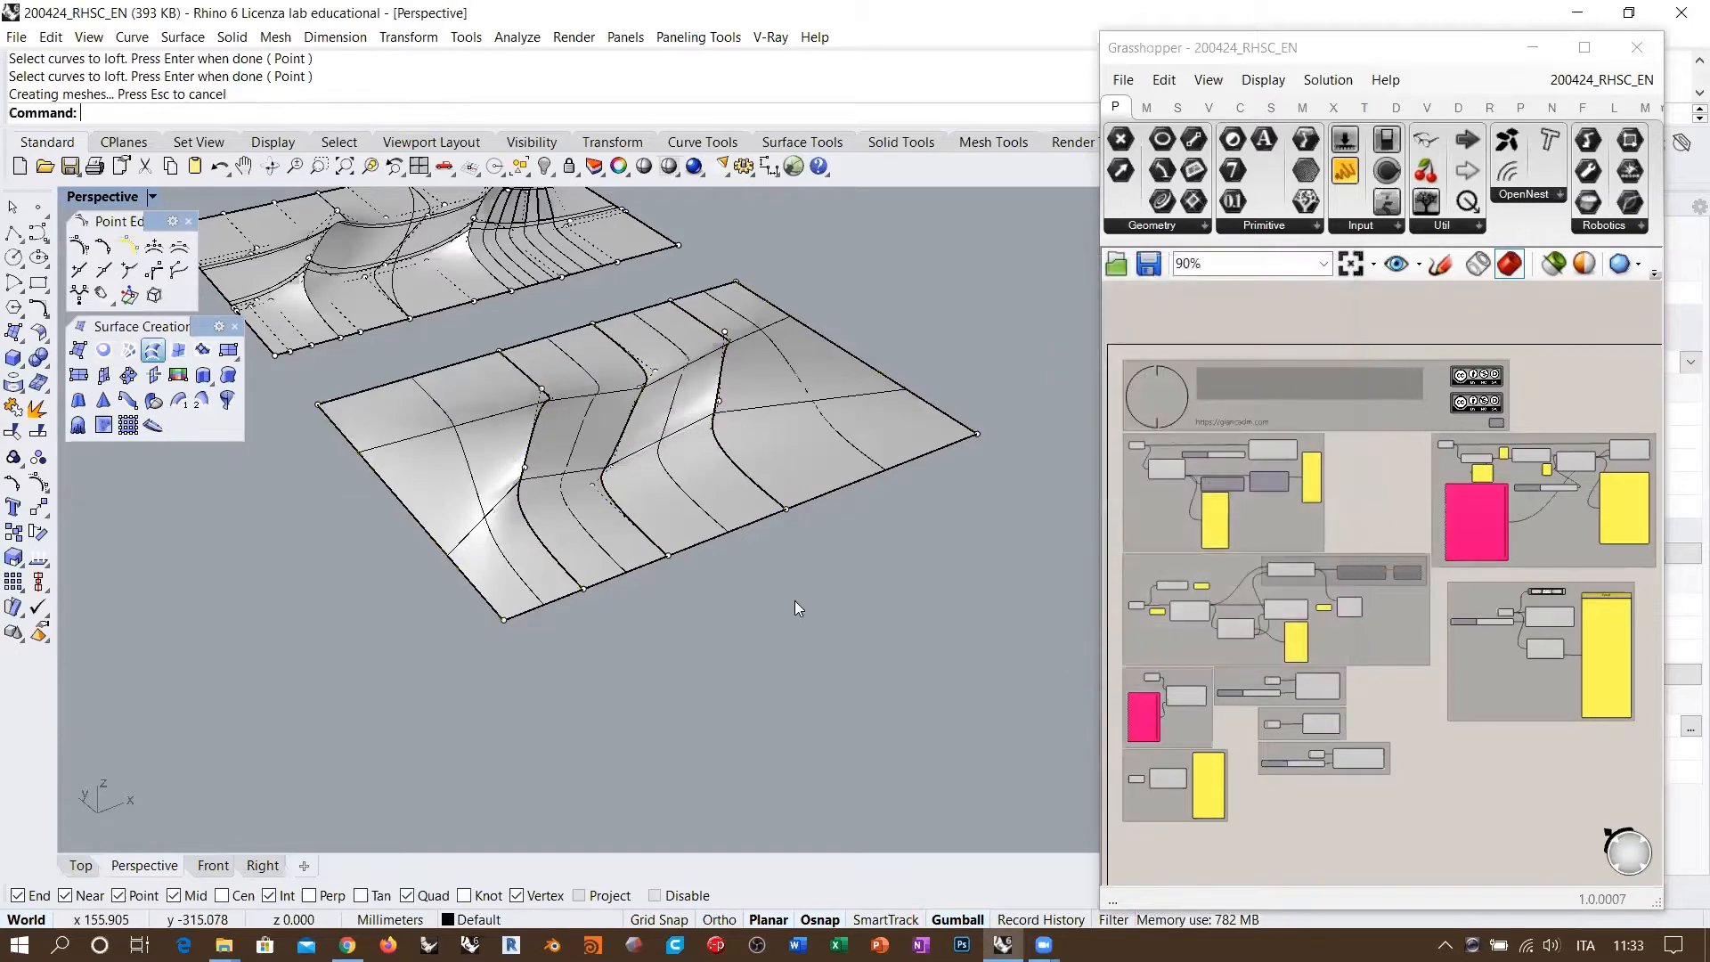
# Step: Move the lofted polysurface clear of its source curves along negative Y and explode it into separate surfaces
pyautogui.click(784, 431)
pyautogui.moveTo(781, 381); pyautogui.dragTo(736, 334, button='right')
pyautogui.moveTo(726, 325); pyautogui.dragTo(762, 436)
pyautogui.moveTo(762, 437); pyautogui.dragTo(504, 258, button='right')
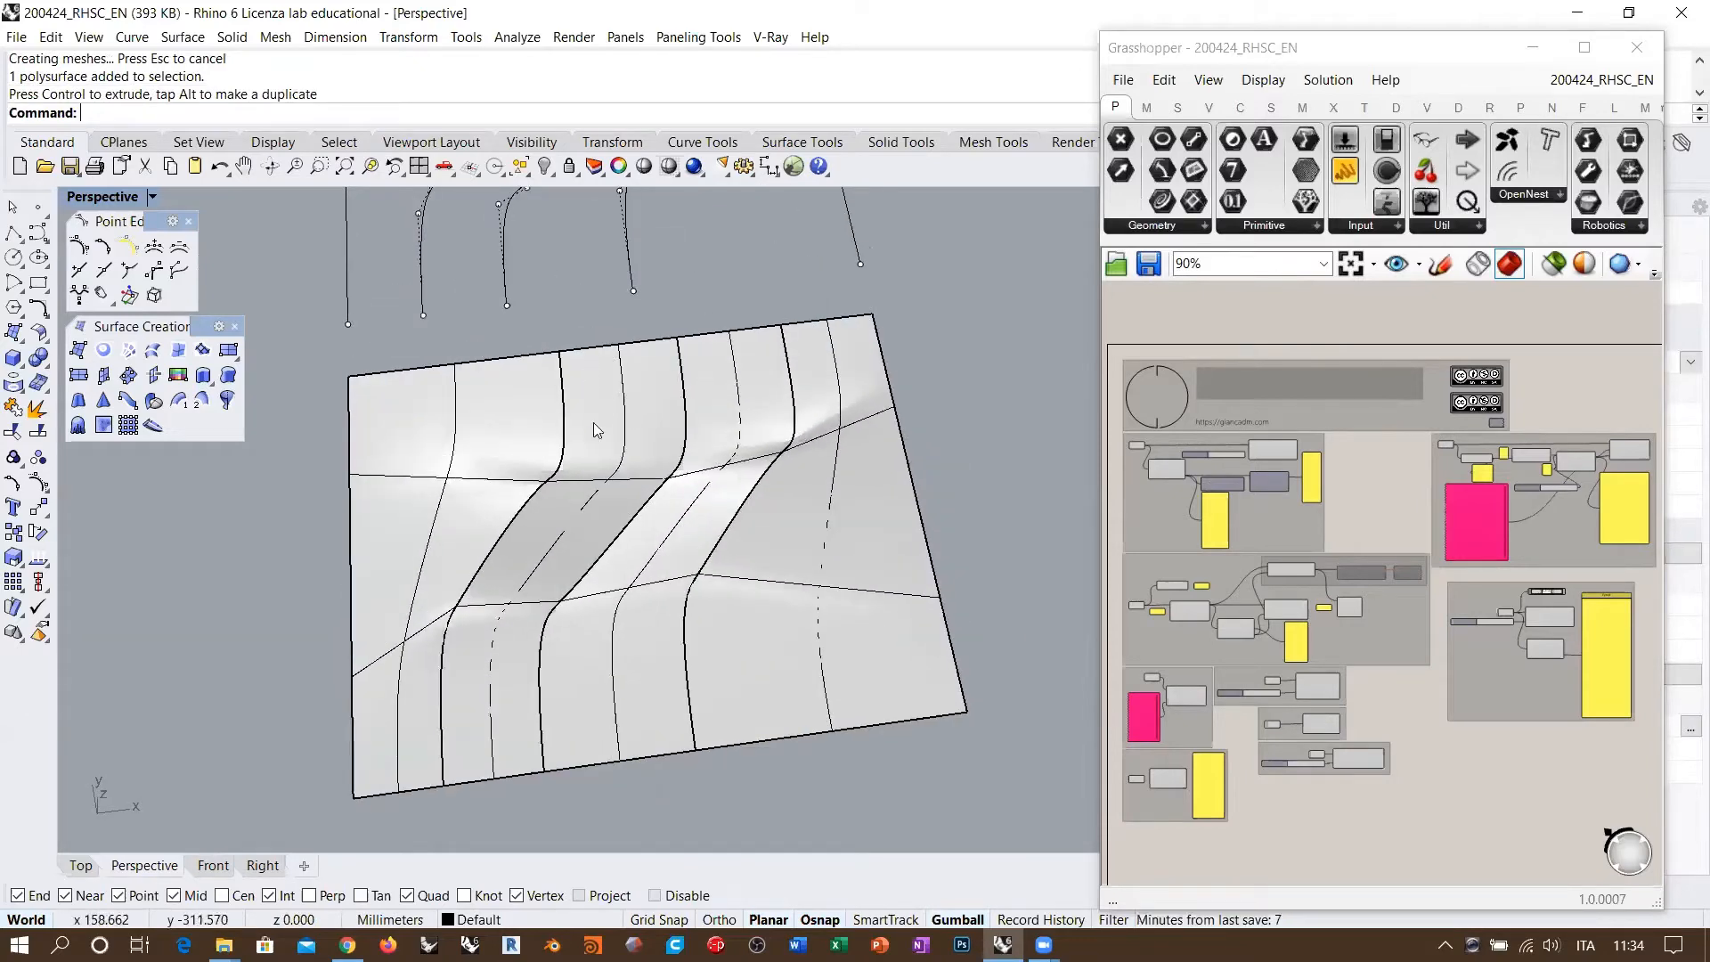
pyautogui.click(791, 529)
pyautogui.click(37, 407)
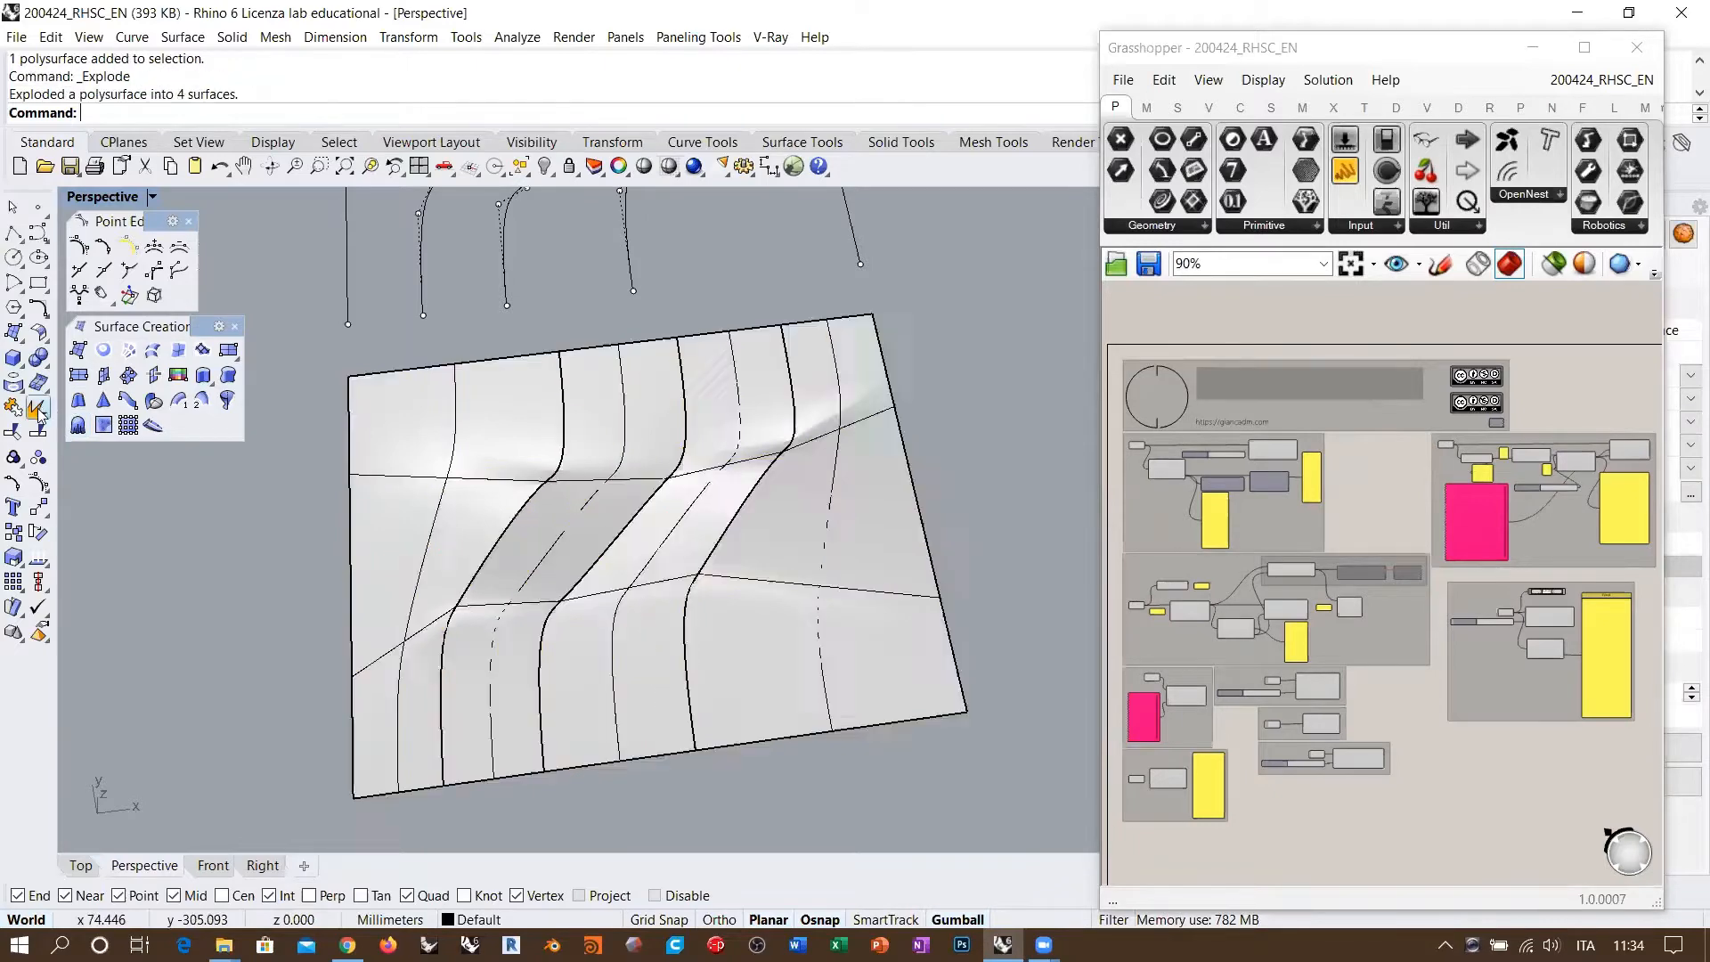
# Step: Turn on the control points of the leftmost exploded surface, inspect a pair along its lower bend, and hide the points again
pyautogui.click(151, 653)
pyautogui.click(485, 376)
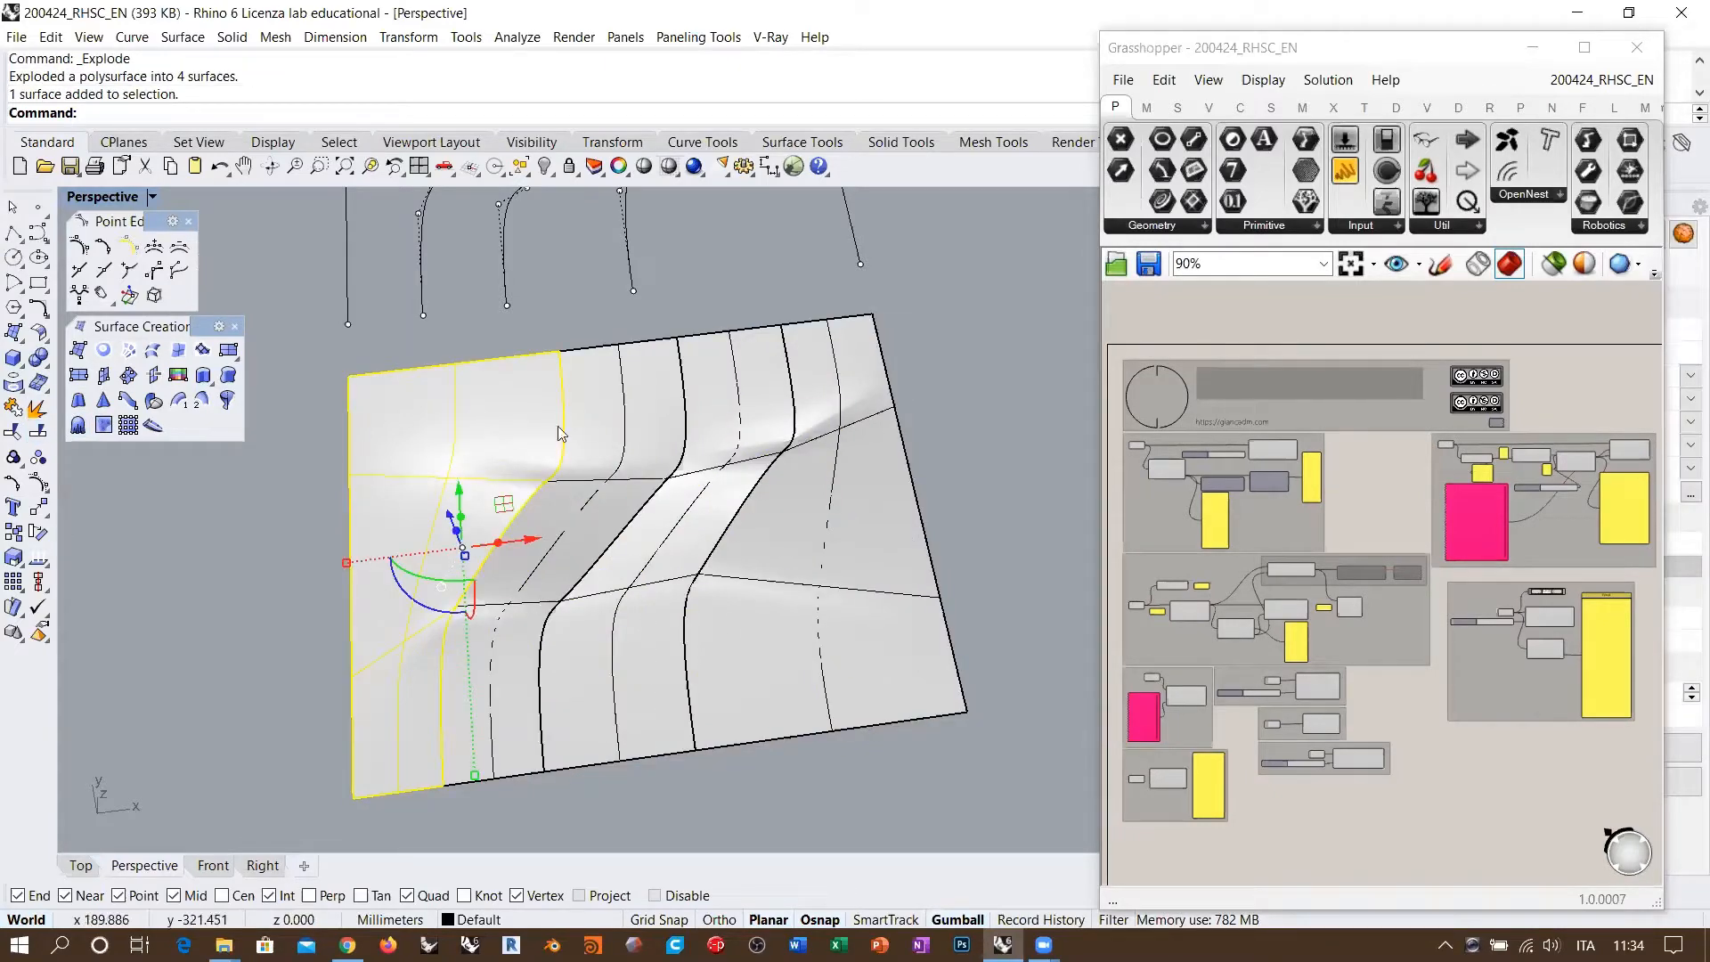
pyautogui.click(42, 482)
pyautogui.keyDown('shift'); pyautogui.moveTo(341, 539); pyautogui.dragTo(451, 468, button='right'); pyautogui.keyUp('shift')
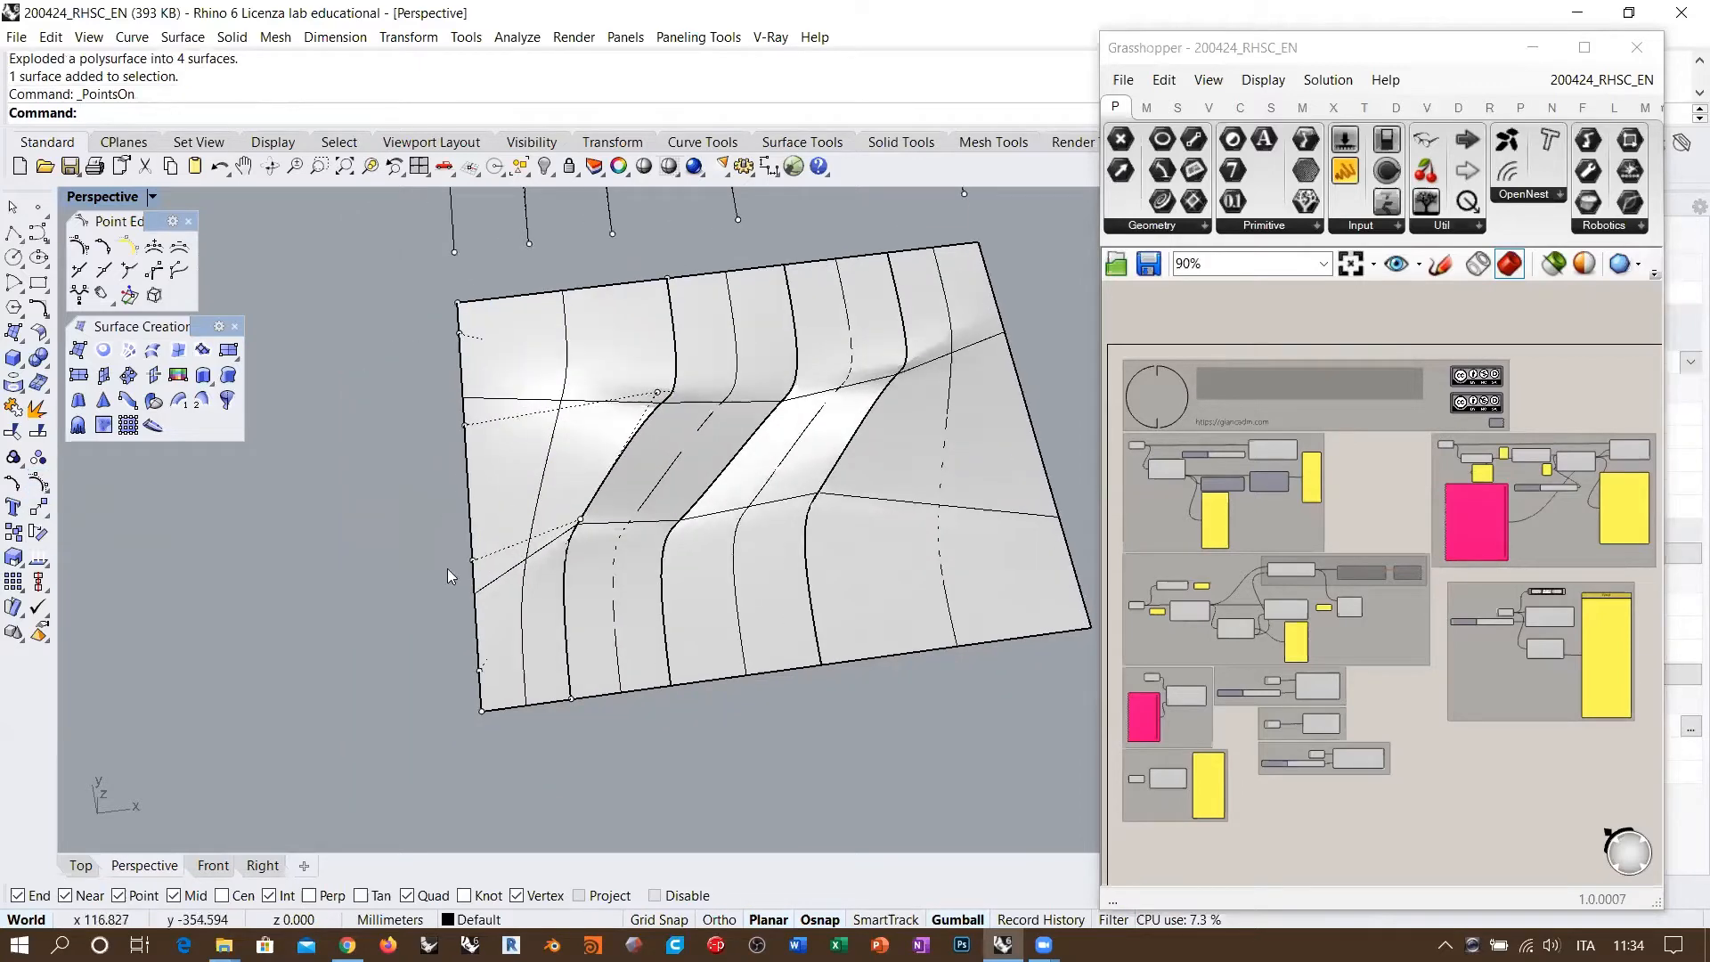
pyautogui.moveTo(432, 579); pyautogui.dragTo(605, 518)
pyautogui.click(401, 611)
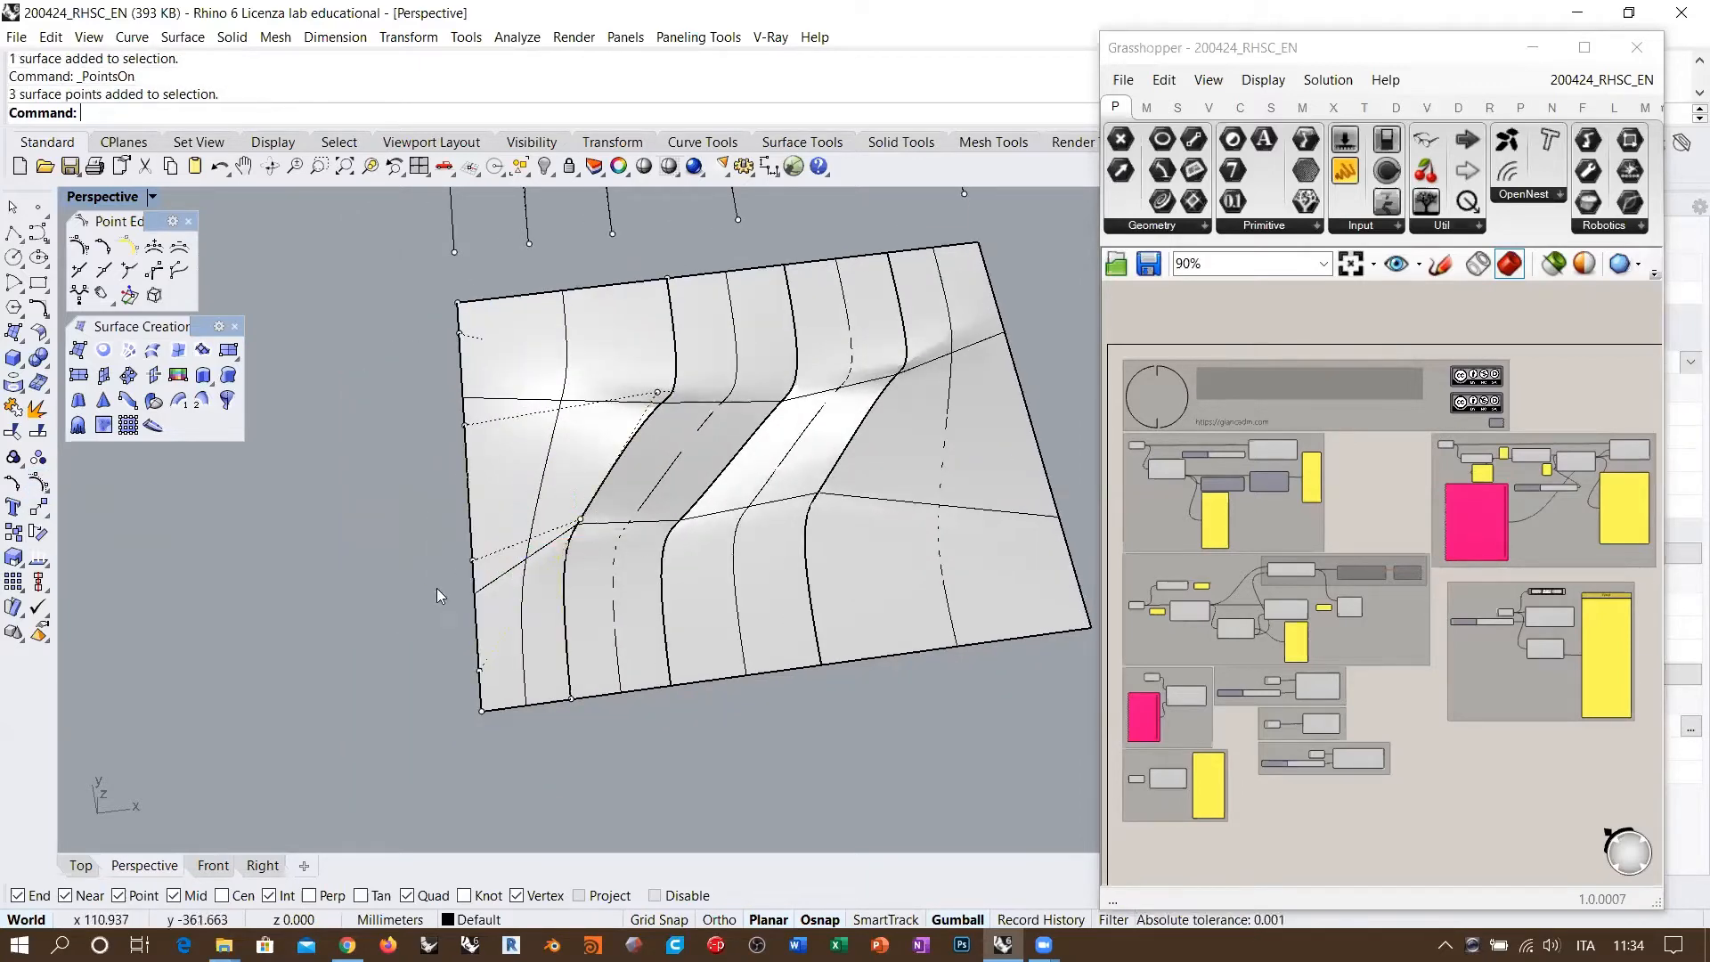
pyautogui.click(474, 563)
pyautogui.keyDown('shift'); pyautogui.click(580, 520); pyautogui.keyUp('shift')
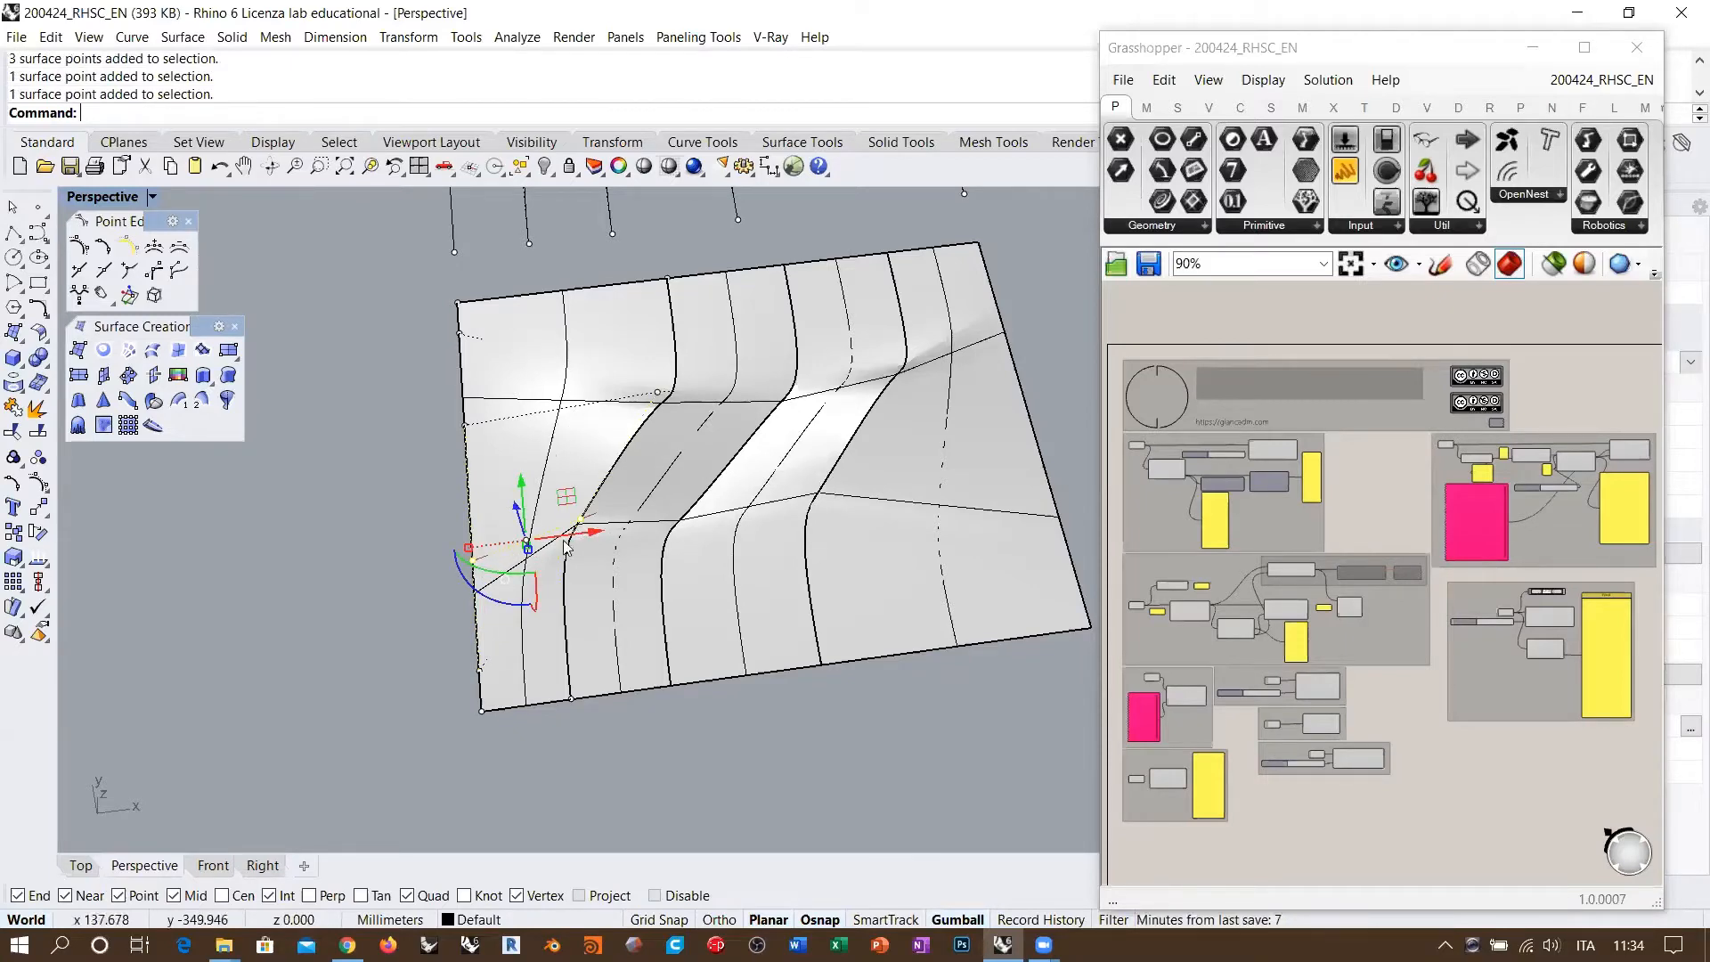
pyautogui.press('Escape')
pyautogui.press('Escape')
# Step: Delete the five section curves together with the four exploded loft surfaces
pyautogui.scroll(-5, 579, 548)
pyautogui.moveTo(712, 538); pyautogui.dragTo(855, 405, button='right')
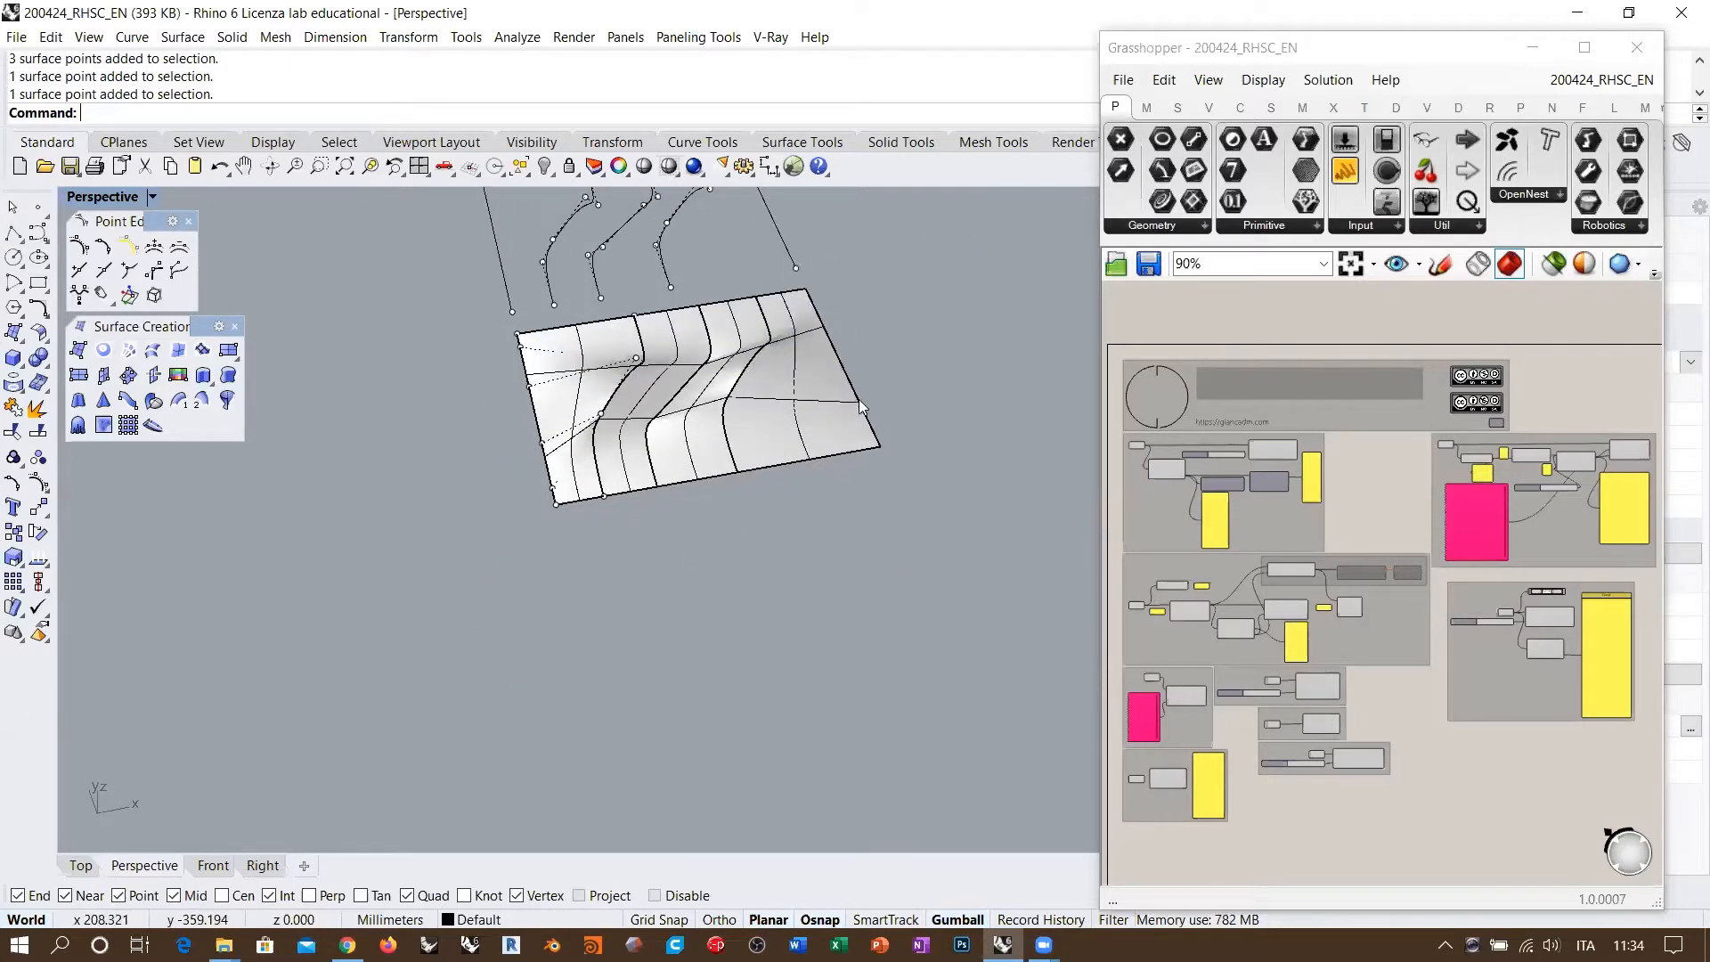
pyautogui.moveTo(759, 383); pyautogui.dragTo(739, 526, button='right')
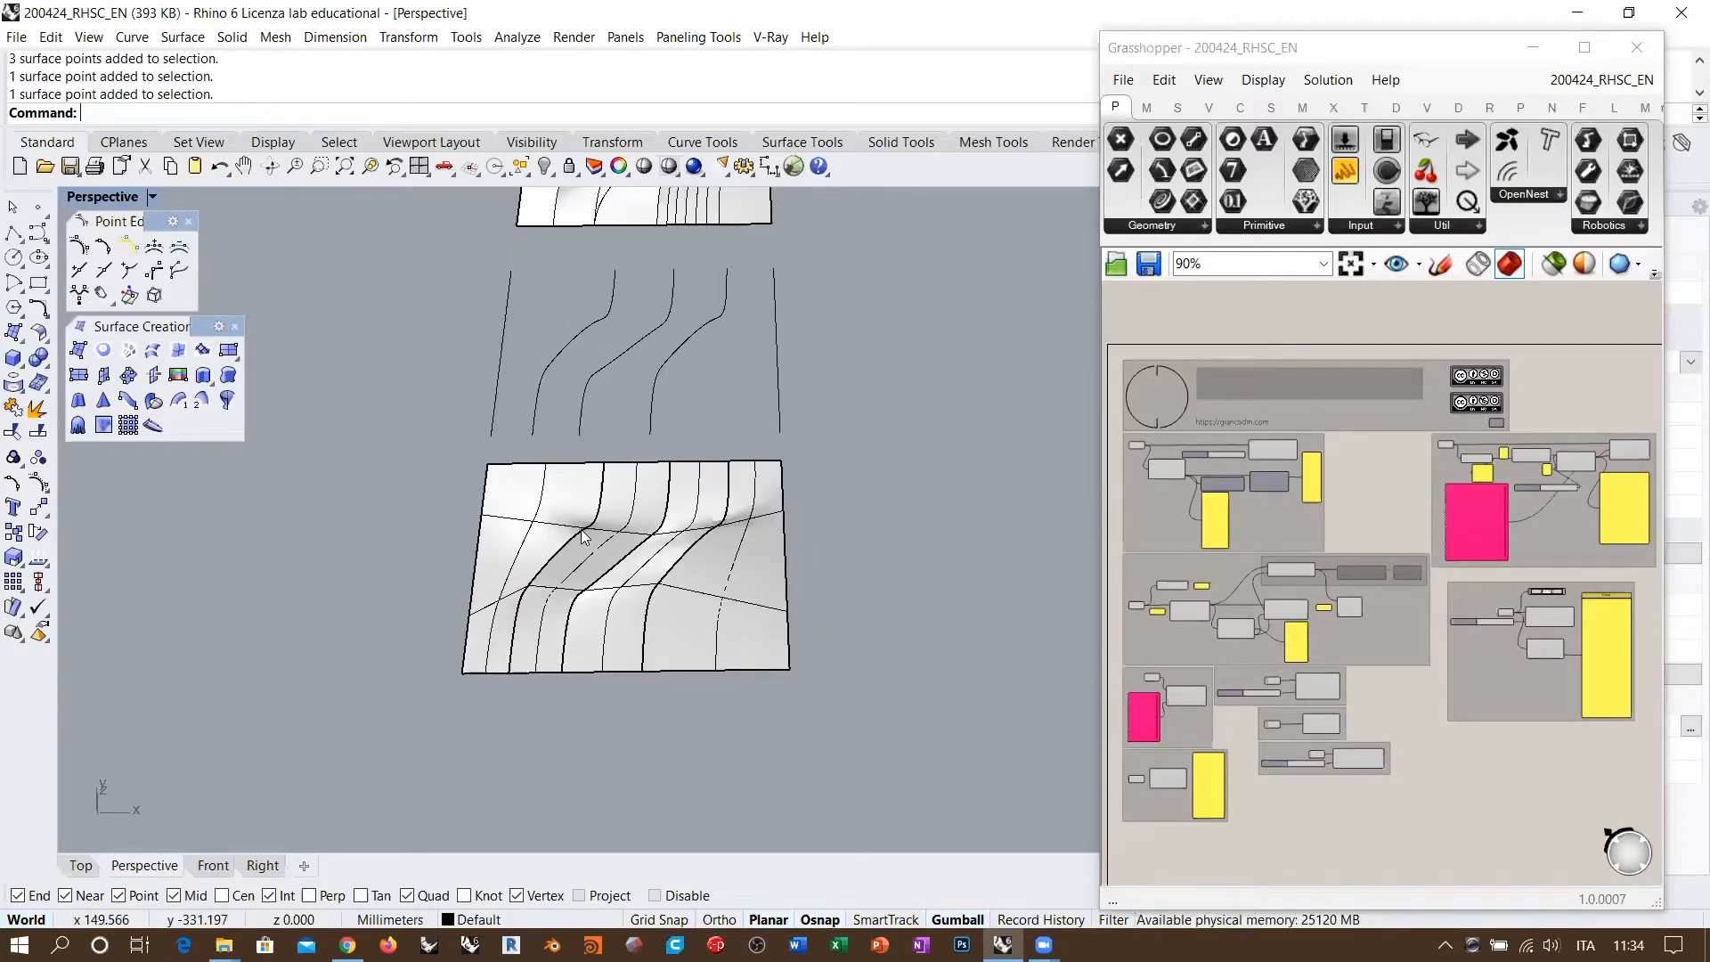
pyautogui.moveTo(584, 537); pyautogui.dragTo(726, 435, button='right')
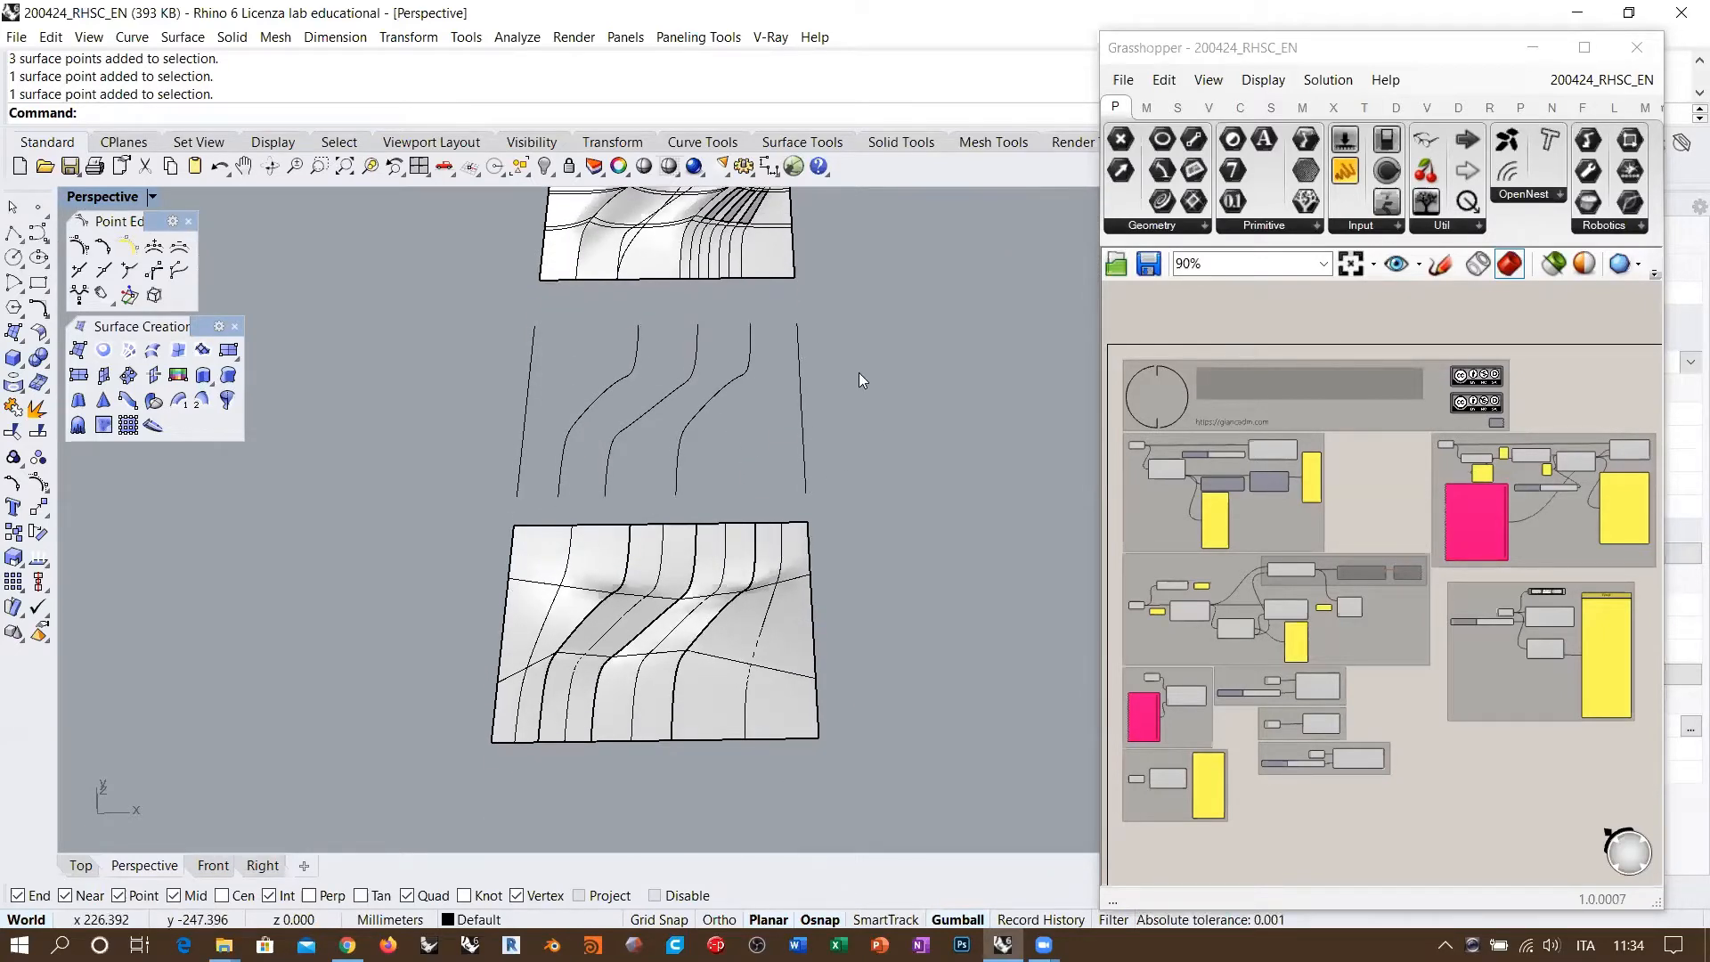
pyautogui.moveTo(859, 373); pyautogui.dragTo(728, 267, button='right')
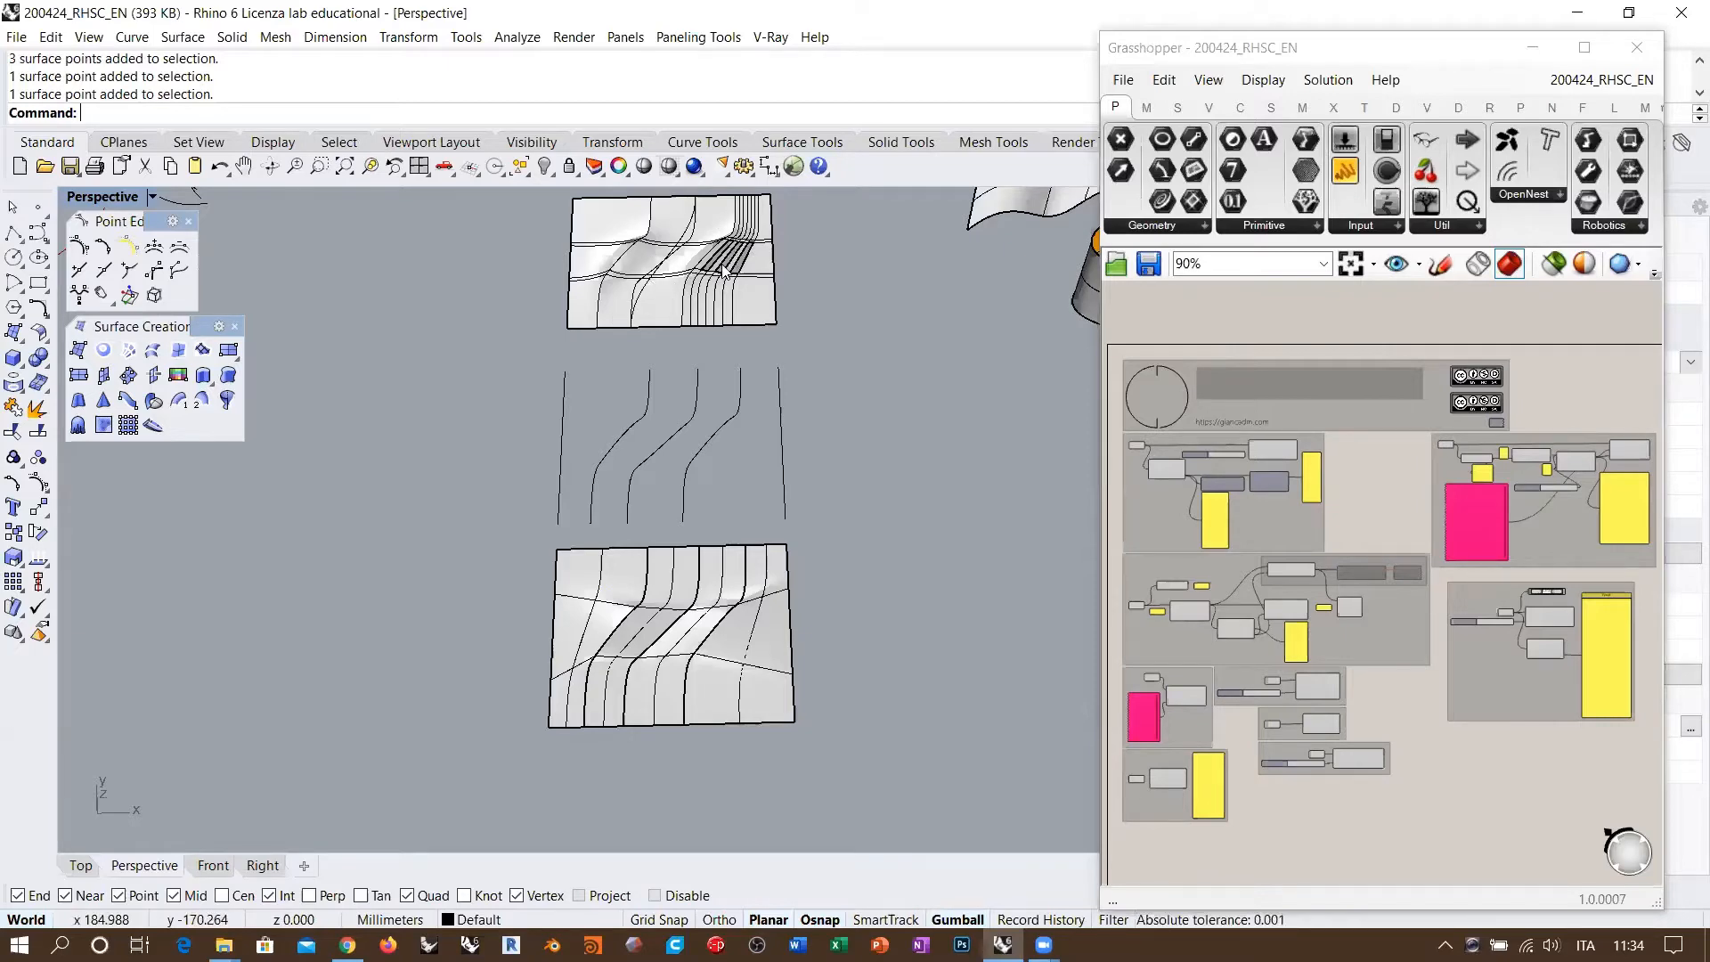
pyautogui.moveTo(812, 732); pyautogui.dragTo(438, 376)
pyautogui.press('Delete')
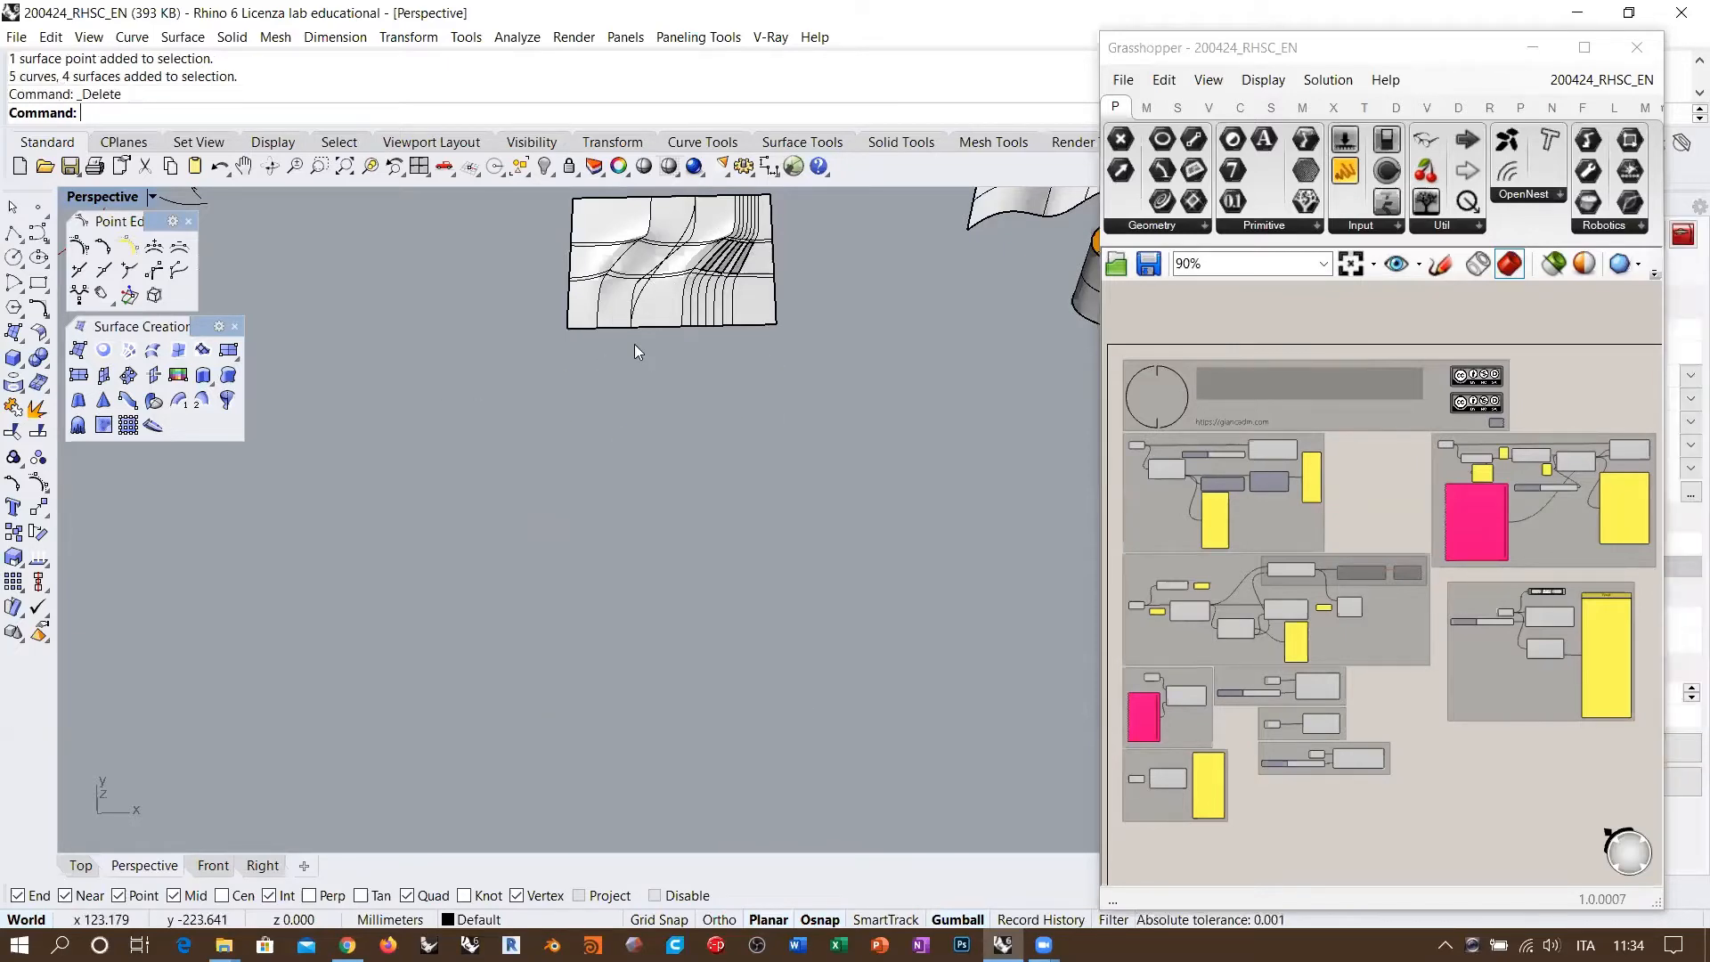
# Step: Examine the remaining curved surface from several angles, especially its two bends, the middle flow curves and the slotted strip
pyautogui.keyDown('shift'); pyautogui.moveTo(678, 313); pyautogui.dragTo(662, 427, button='right'); pyautogui.keyUp('shift')
pyautogui.scroll(4, 663, 428)
pyautogui.moveTo(683, 500); pyautogui.dragTo(713, 477, button='right')
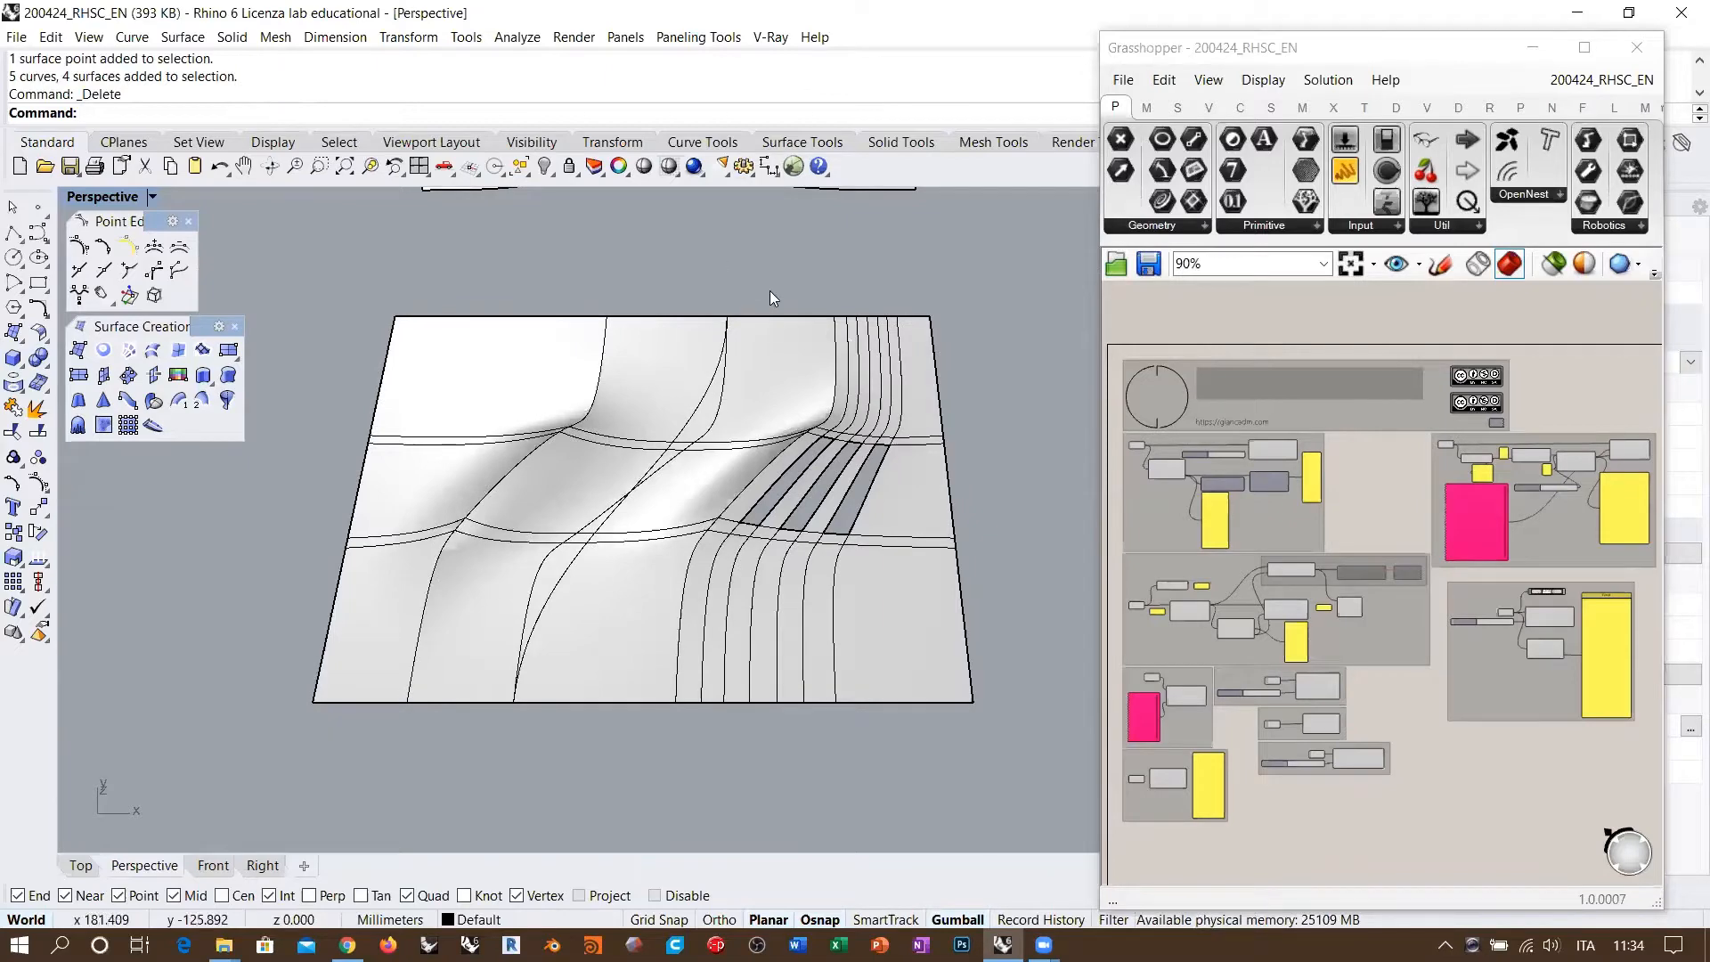
pyautogui.moveTo(693, 483); pyautogui.dragTo(793, 475, button='right')
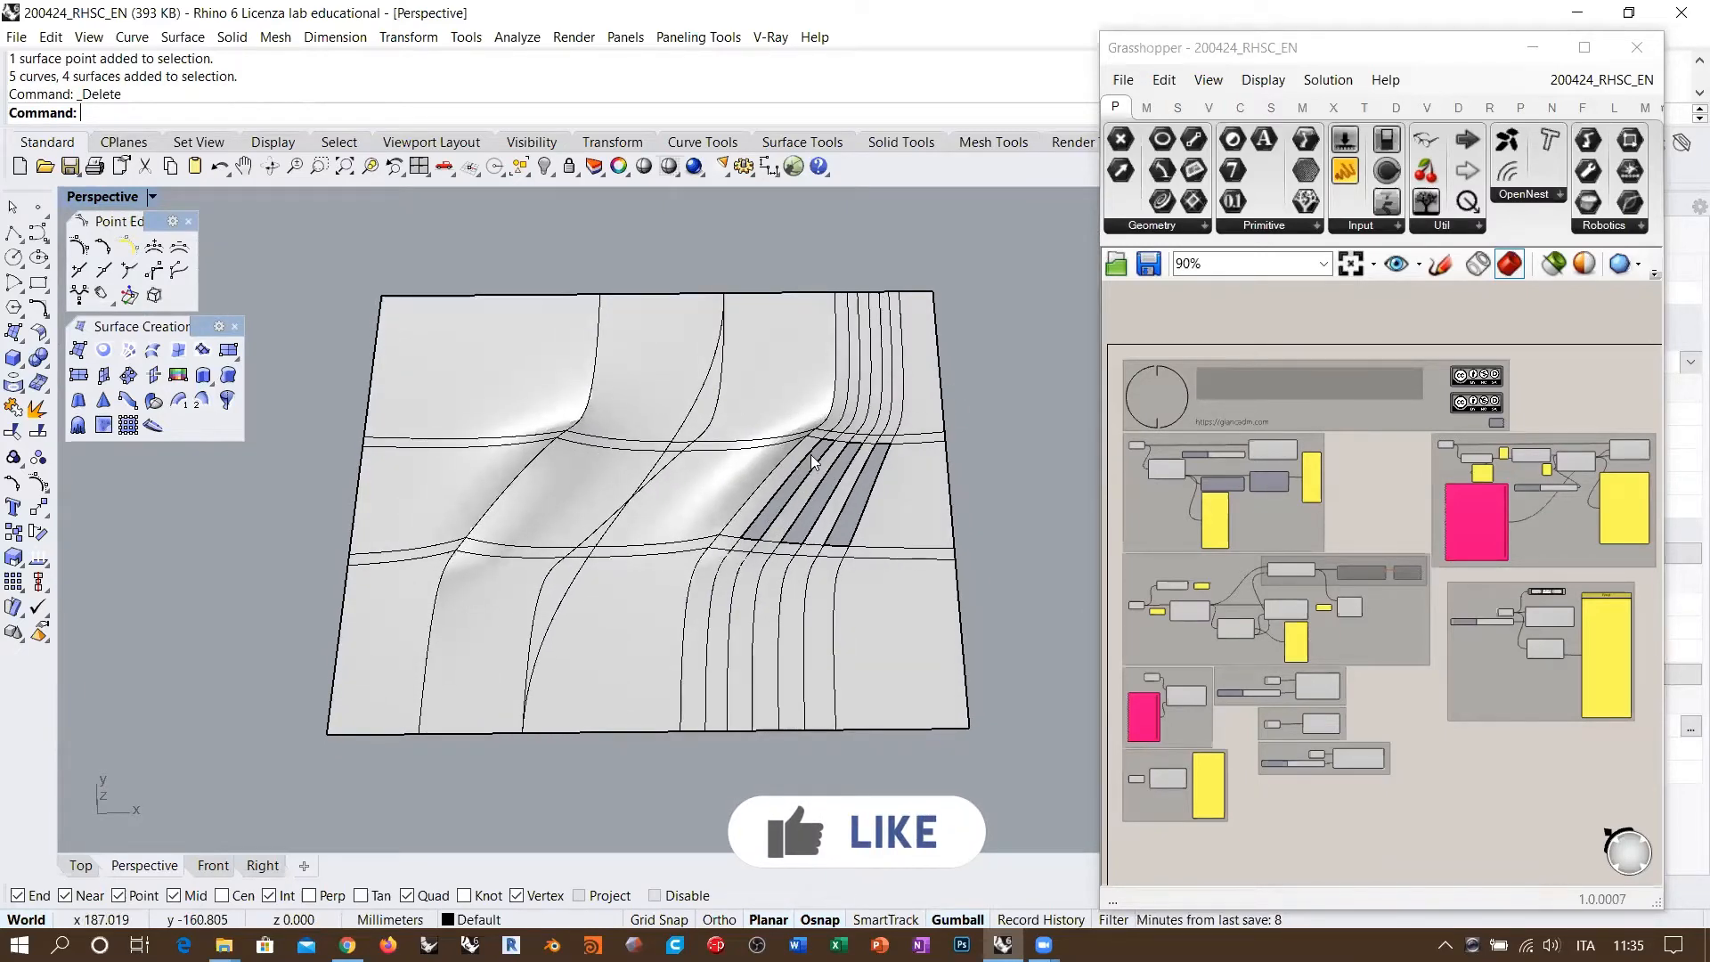
pyautogui.keyDown('shift'); pyautogui.moveTo(838, 486); pyautogui.dragTo(809, 470, button='right'); pyautogui.keyUp('shift')
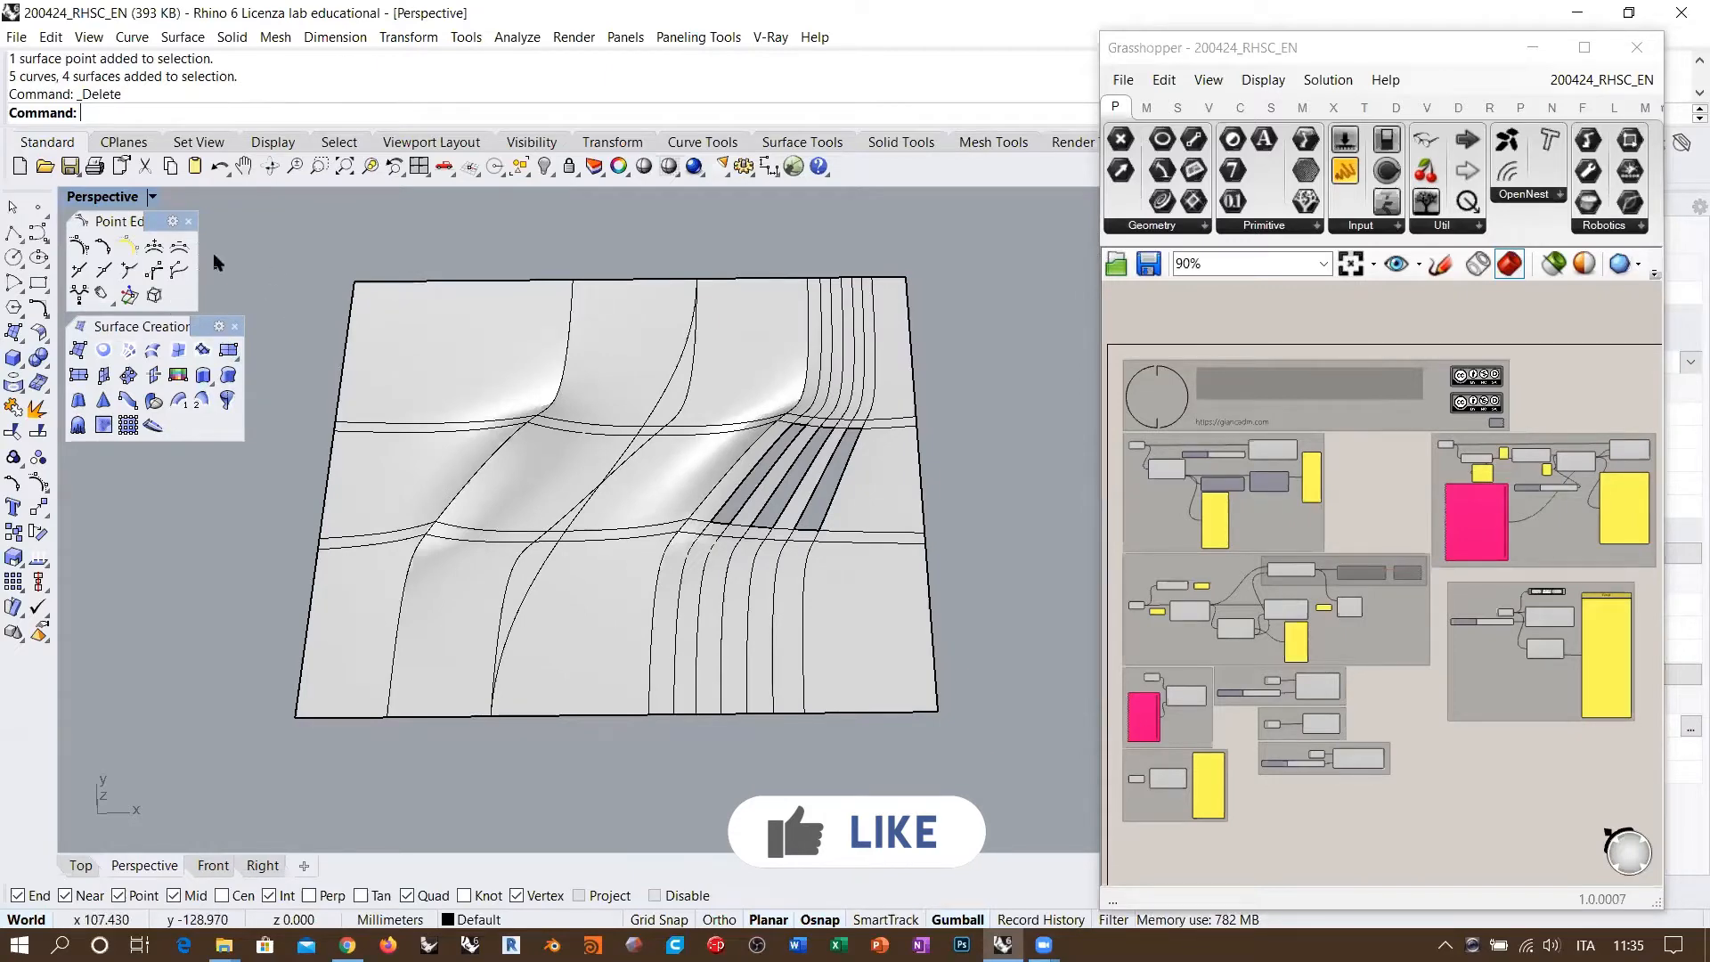
pyautogui.moveTo(415, 343); pyautogui.dragTo(582, 364, button='right')
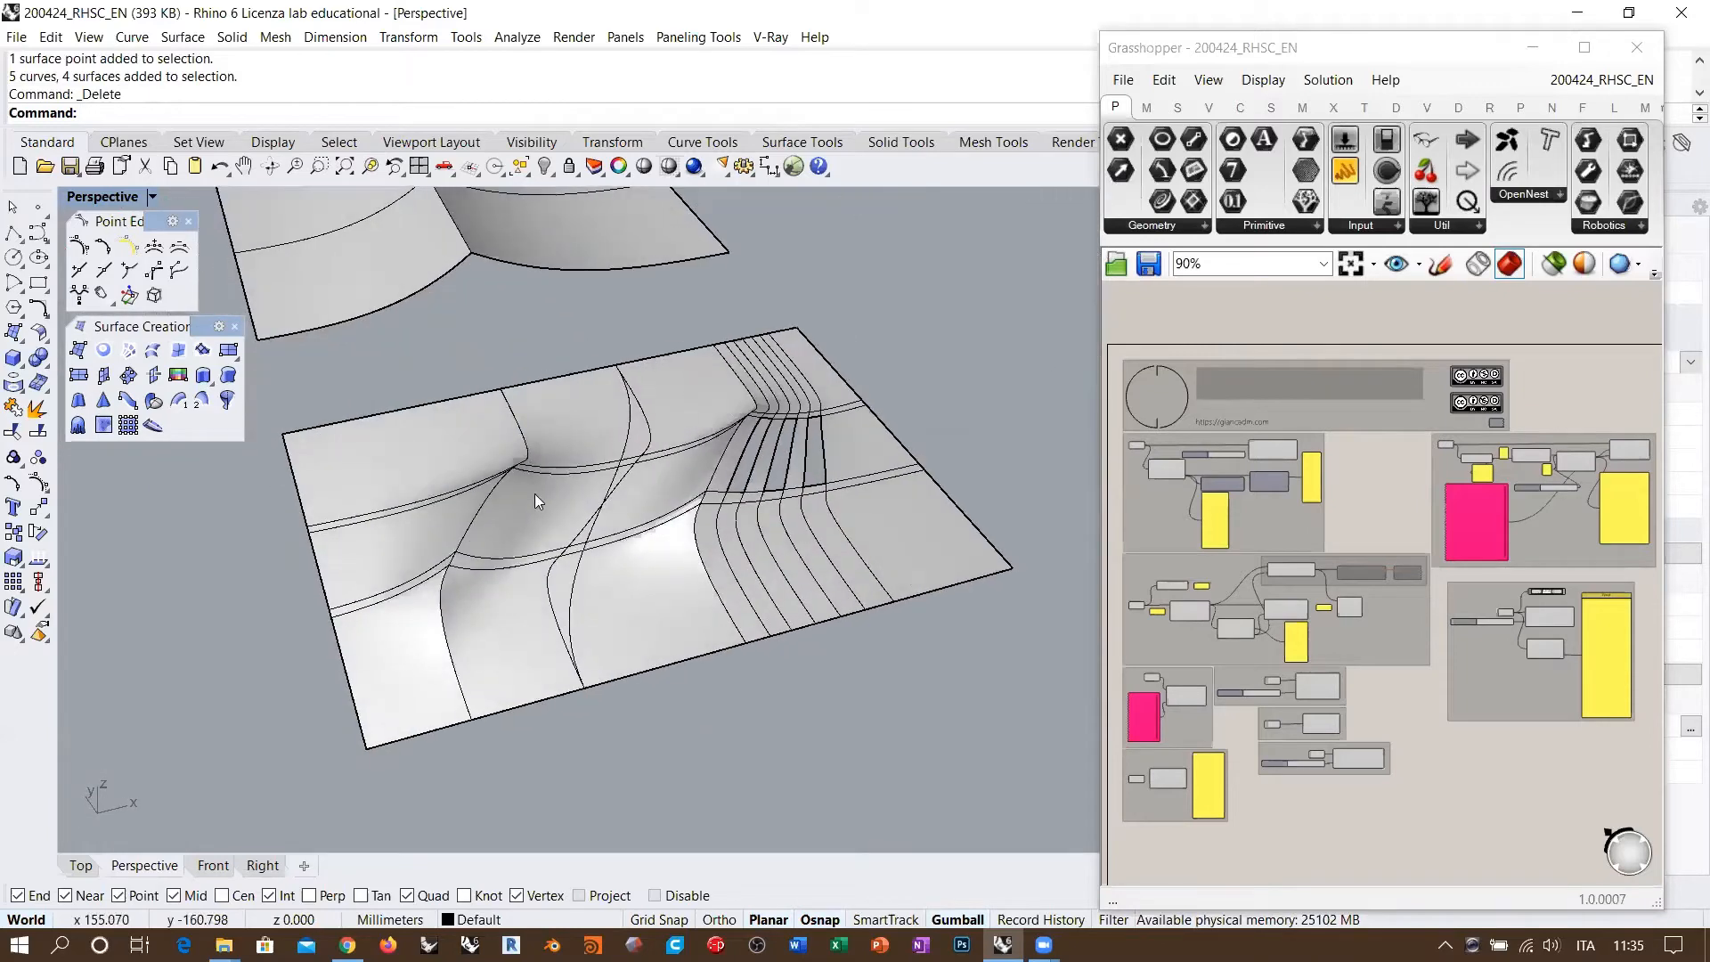
pyautogui.moveTo(631, 461); pyautogui.dragTo(545, 433, button='right')
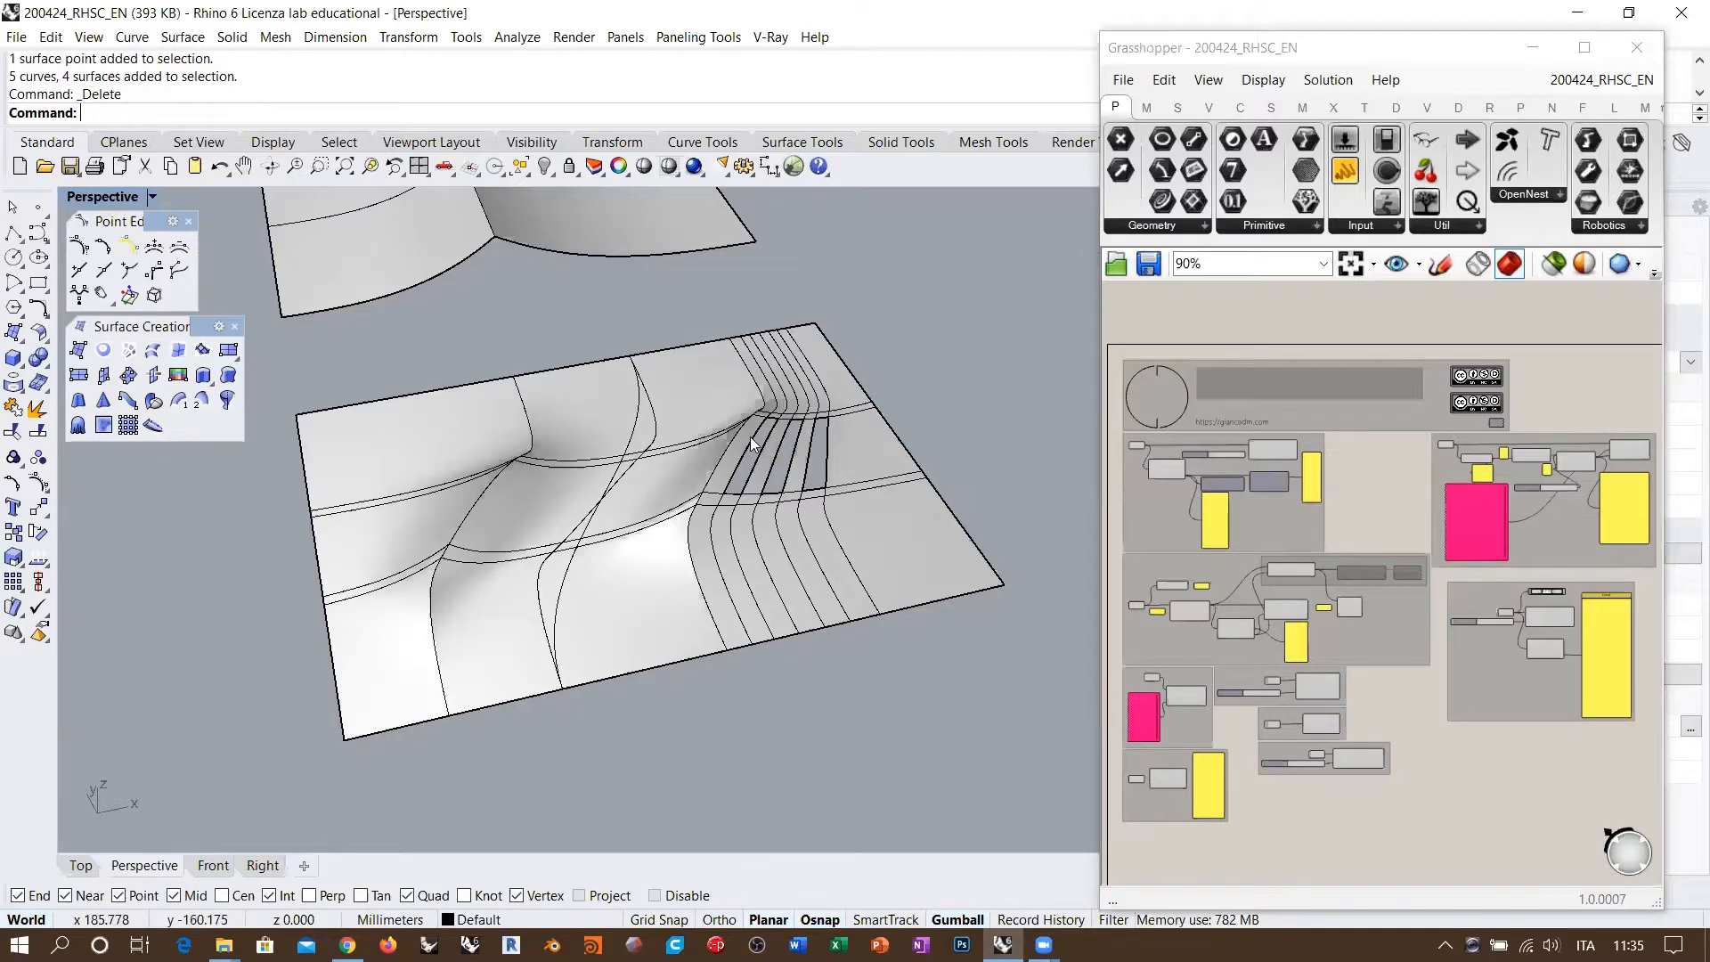
pyautogui.moveTo(750, 437); pyautogui.dragTo(671, 412, button='right')
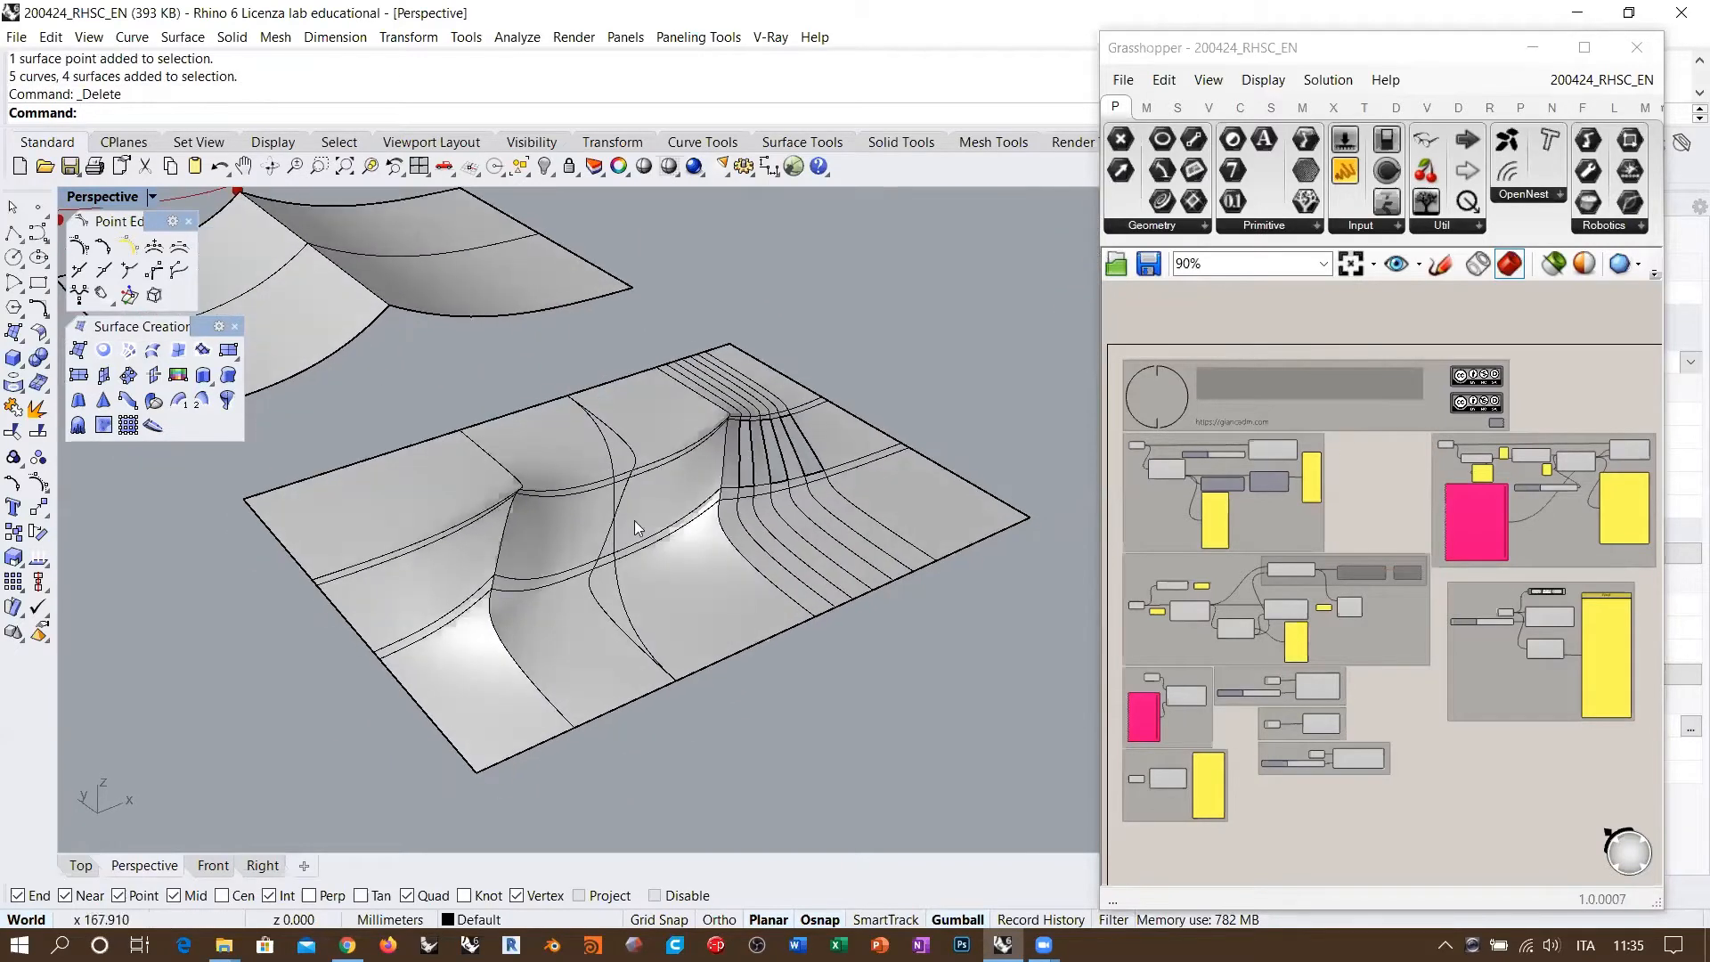
pyautogui.moveTo(654, 607); pyautogui.dragTo(604, 608, button='right')
pyautogui.scroll(2, 610, 598)
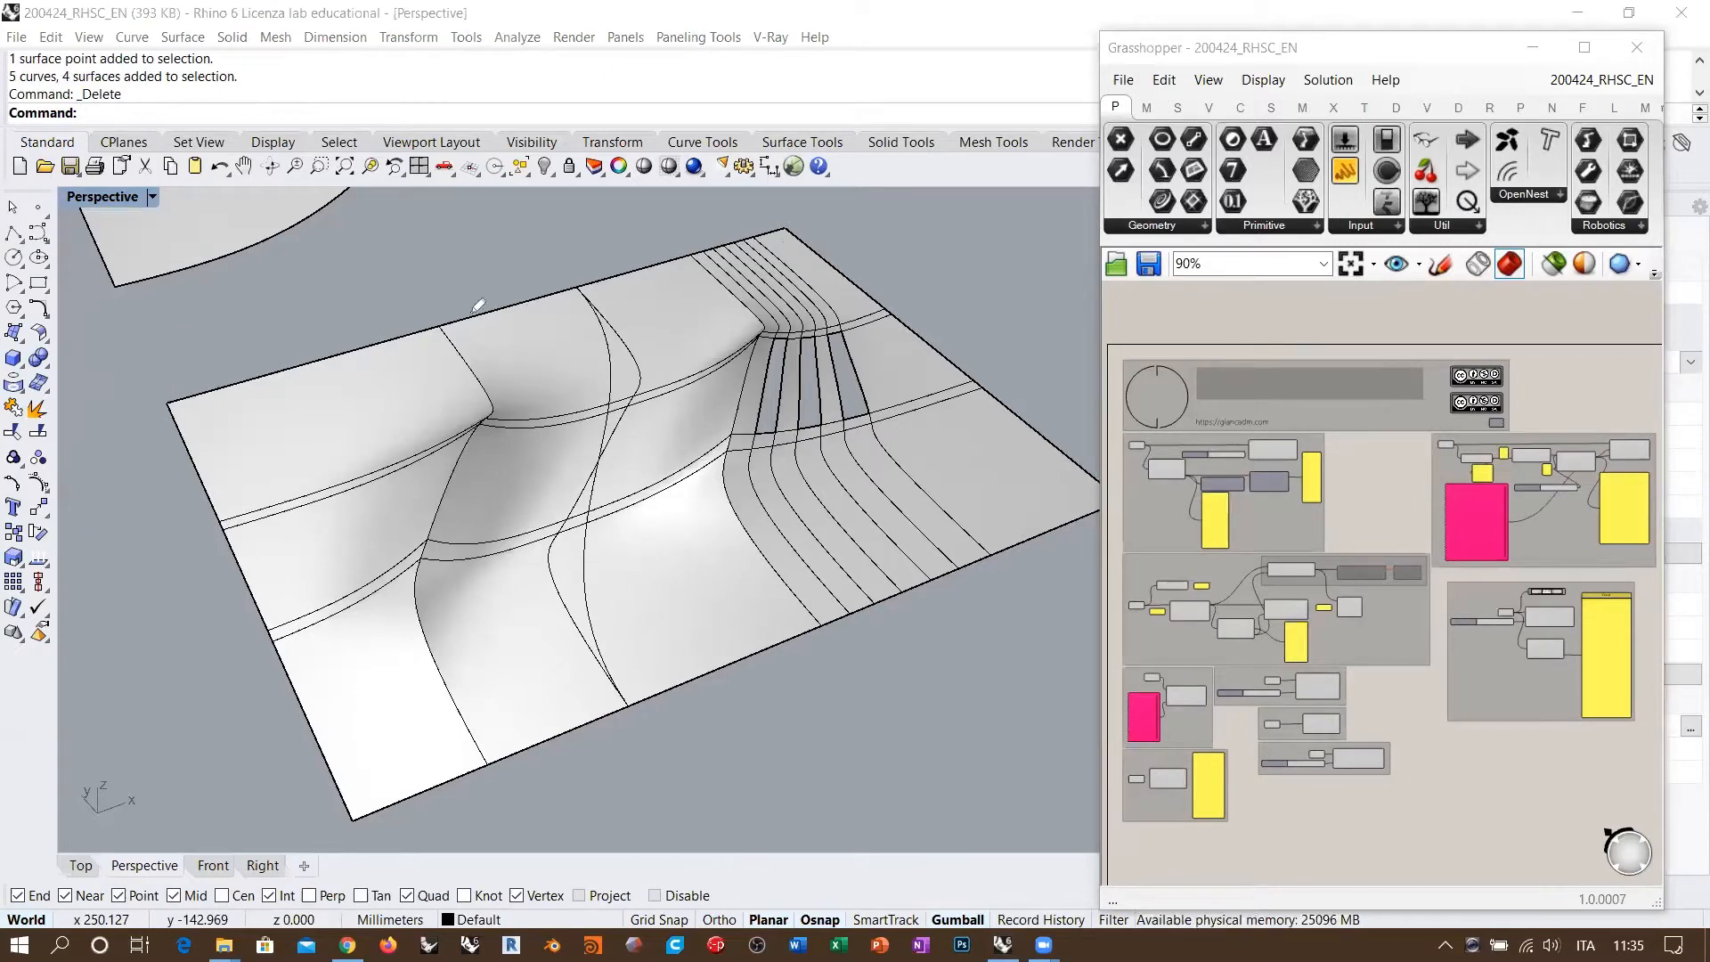
# Step: Outline the surface's middle portion in red annotation strokes along both long edges and the two bent flow curves beside it
pyautogui.moveTo(433, 322); pyautogui.dragTo(693, 253)
pyautogui.moveTo(501, 760); pyautogui.dragTo(818, 632)
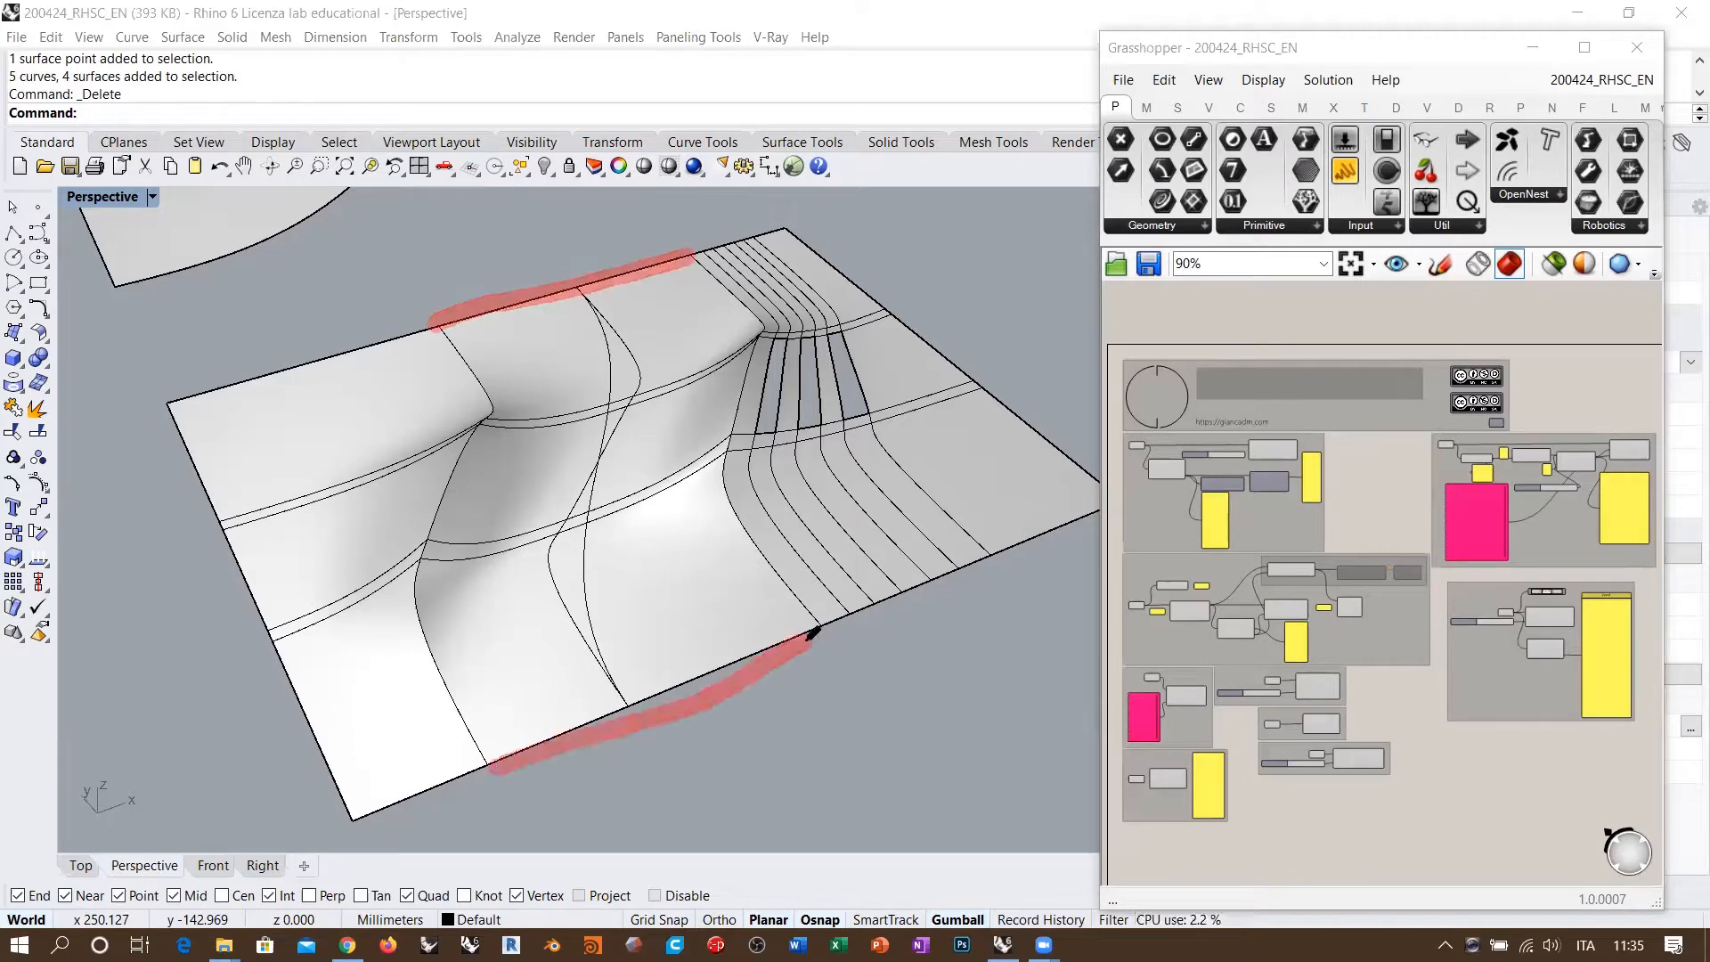
pyautogui.moveTo(427, 325)
pyautogui.mouseDown()
pyautogui.moveTo(492, 405)
pyautogui.moveTo(449, 468)
pyautogui.moveTo(433, 636)
pyautogui.moveTo(488, 762)
pyautogui.mouseUp()
pyautogui.moveTo(681, 253)
pyautogui.mouseDown()
pyautogui.moveTo(753, 322)
pyautogui.moveTo(735, 485)
pyautogui.mouseUp()
pyautogui.moveTo(793, 568); pyautogui.dragTo(817, 632)
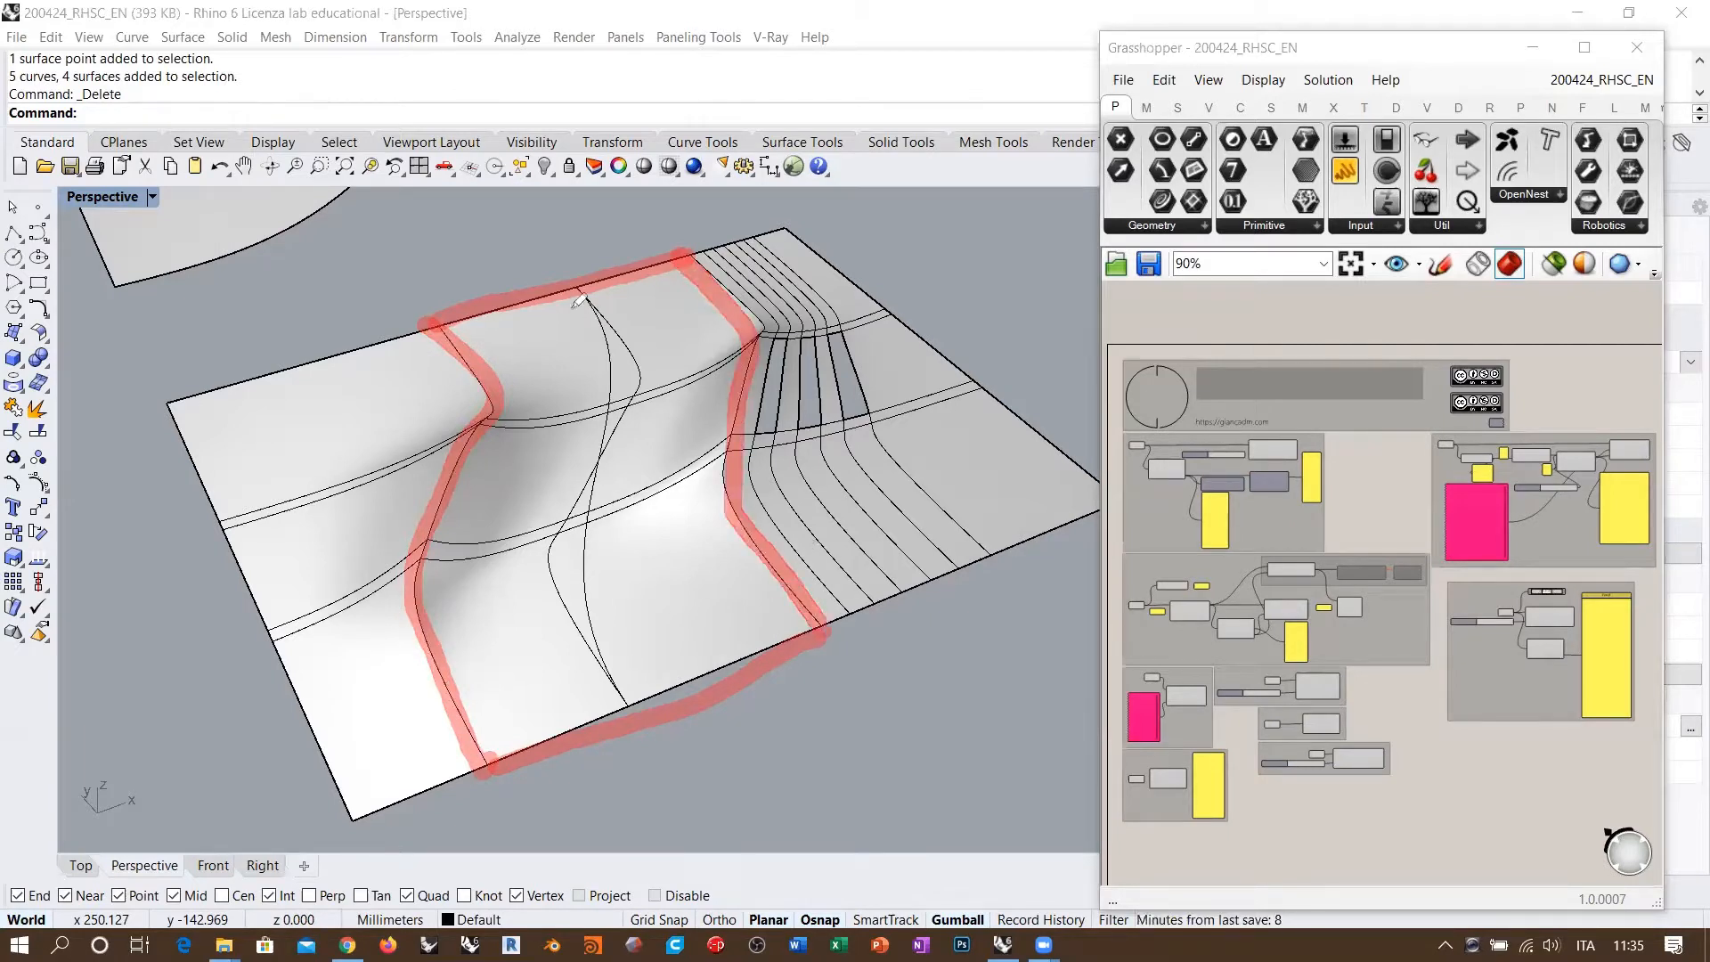
# Step: Trace the middle flow curve inside the outlined area in red and go over the area's two straight edges again
pyautogui.moveTo(581, 283)
pyautogui.mouseDown()
pyautogui.moveTo(637, 349)
pyautogui.moveTo(588, 597)
pyautogui.moveTo(633, 715)
pyautogui.mouseUp()
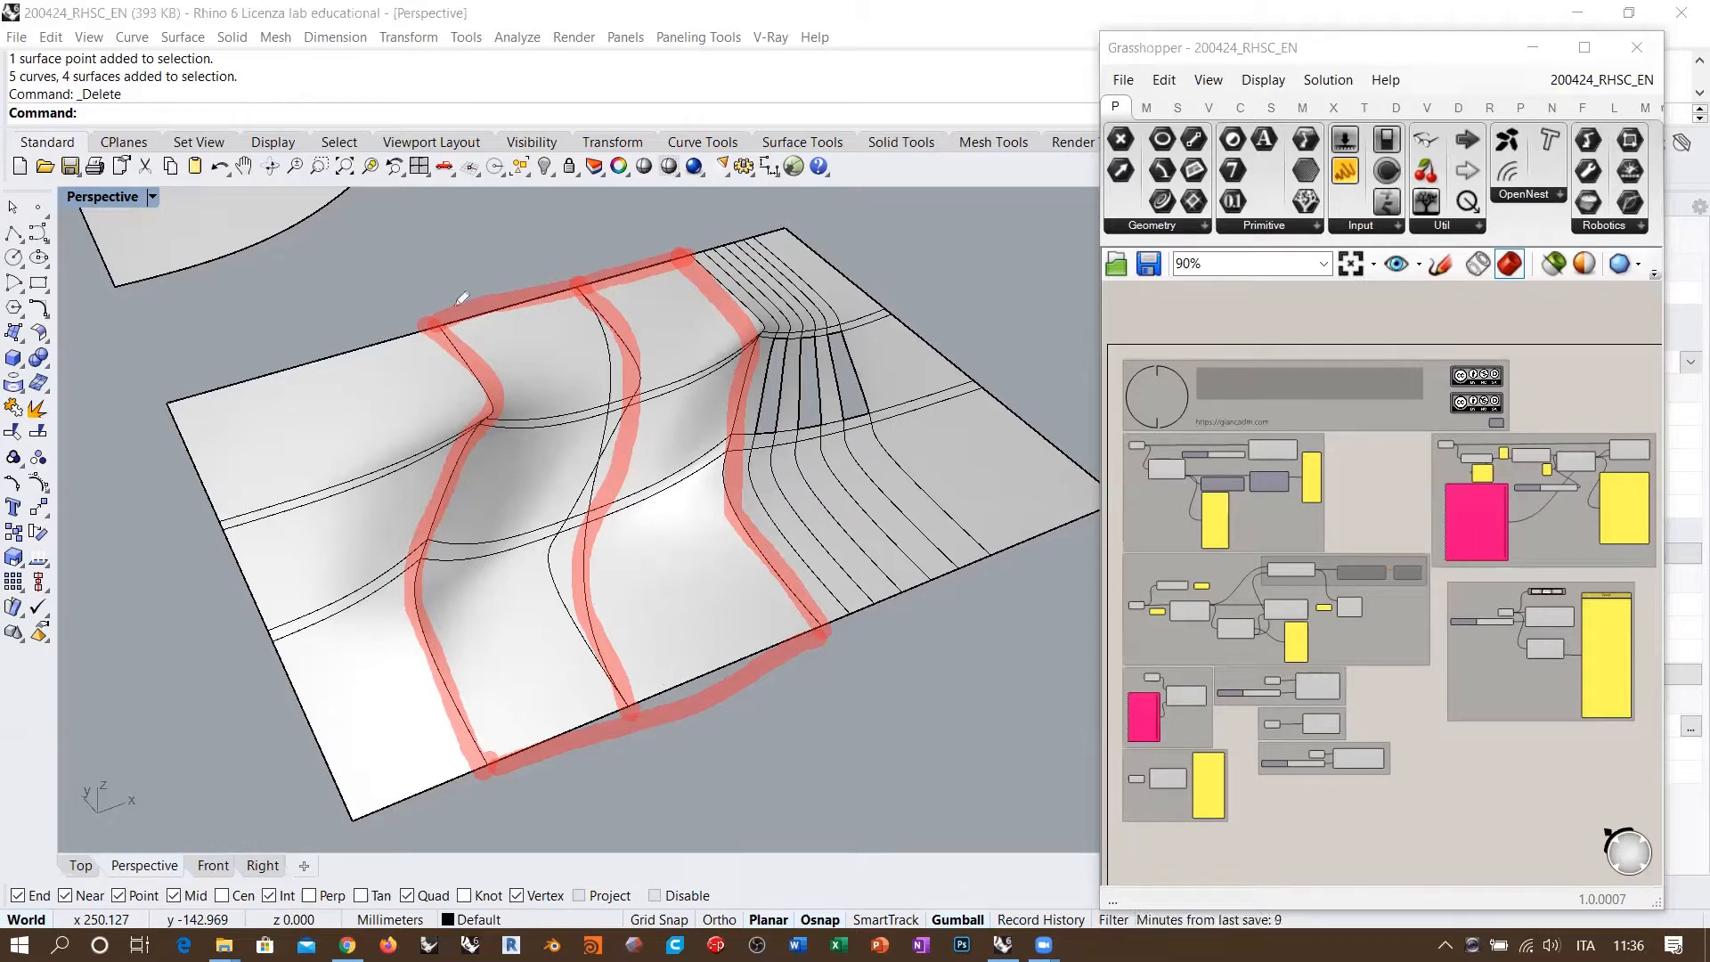
pyautogui.moveTo(426, 319); pyautogui.dragTo(688, 254)
pyautogui.moveTo(485, 767)
pyautogui.mouseDown()
pyautogui.moveTo(773, 655)
pyautogui.moveTo(532, 746)
pyautogui.mouseUp()
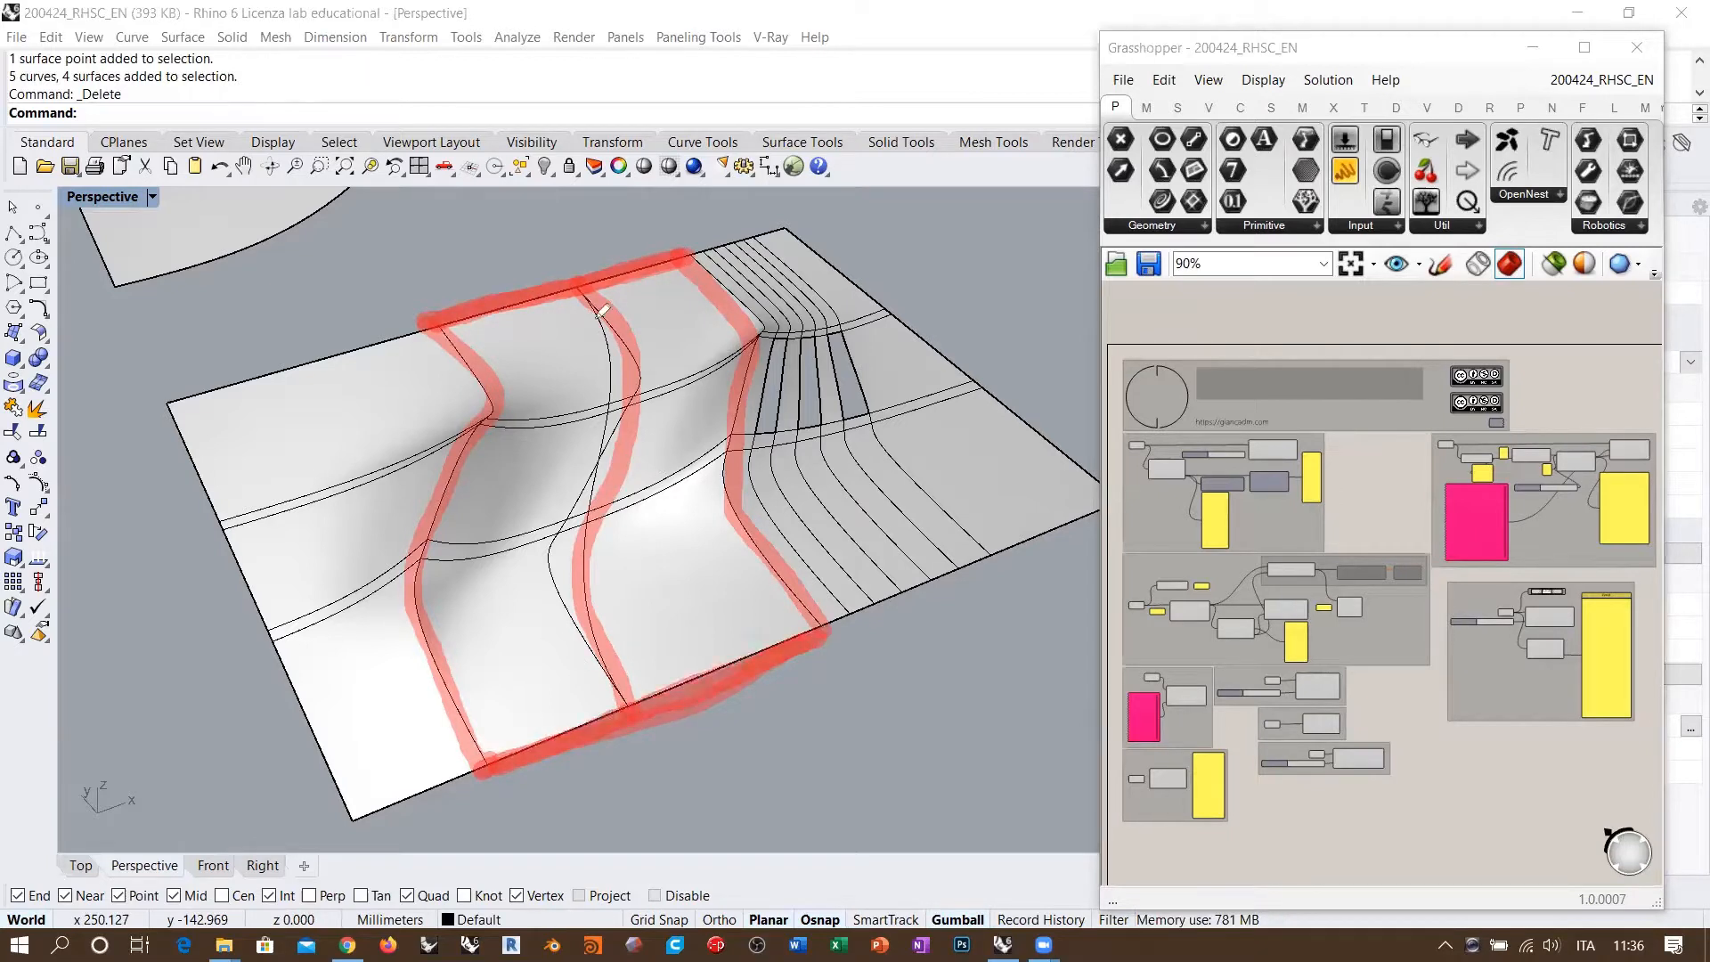
pyautogui.moveTo(588, 286)
pyautogui.mouseDown()
pyautogui.moveTo(639, 392)
pyautogui.moveTo(579, 470)
pyautogui.moveTo(611, 679)
pyautogui.moveTo(580, 579)
pyautogui.moveTo(657, 371)
pyautogui.moveTo(624, 318)
pyautogui.moveTo(636, 701)
pyautogui.mouseUp()
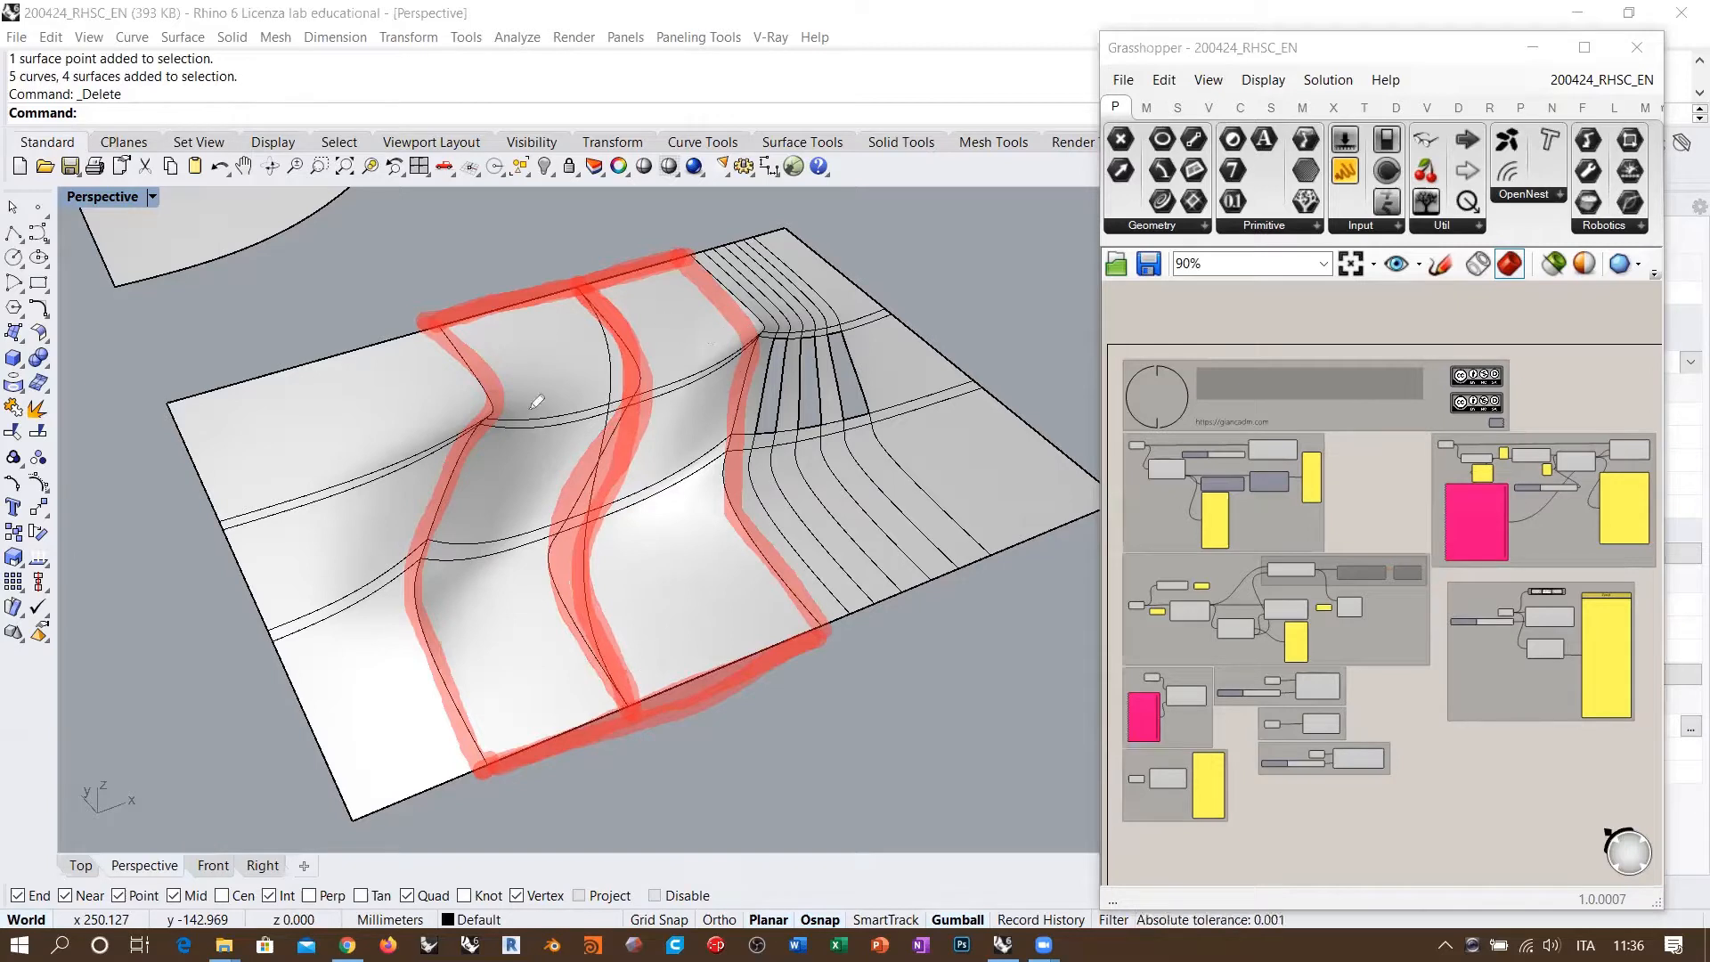
# Step: Mark the two crosswise curves with dashed red strokes and draw a solid red cross curve midway between them
pyautogui.moveTo(485, 414)
pyautogui.mouseDown()
pyautogui.moveTo(570, 426)
pyautogui.moveTo(746, 332)
pyautogui.mouseUp()
pyautogui.moveTo(426, 540)
pyautogui.mouseDown()
pyautogui.moveTo(521, 563)
pyautogui.moveTo(682, 499)
pyautogui.moveTo(723, 462)
pyautogui.mouseUp()
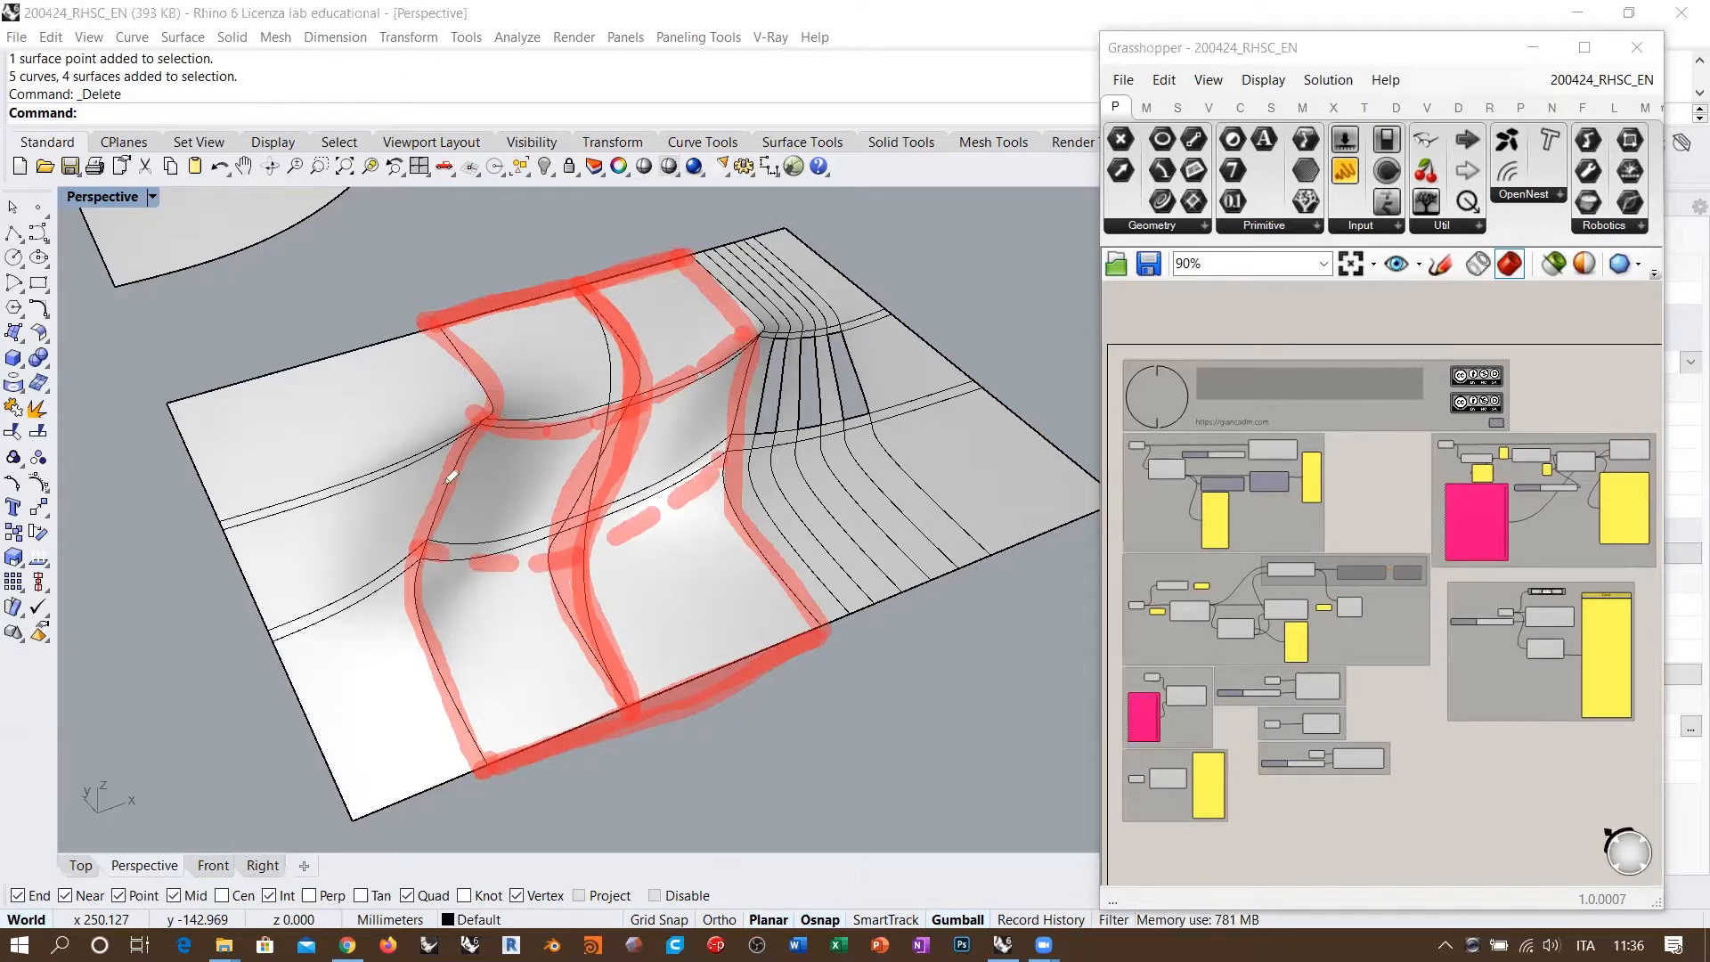
pyautogui.moveTo(452, 476)
pyautogui.mouseDown()
pyautogui.moveTo(534, 489)
pyautogui.moveTo(663, 446)
pyautogui.moveTo(747, 374)
pyautogui.mouseUp()
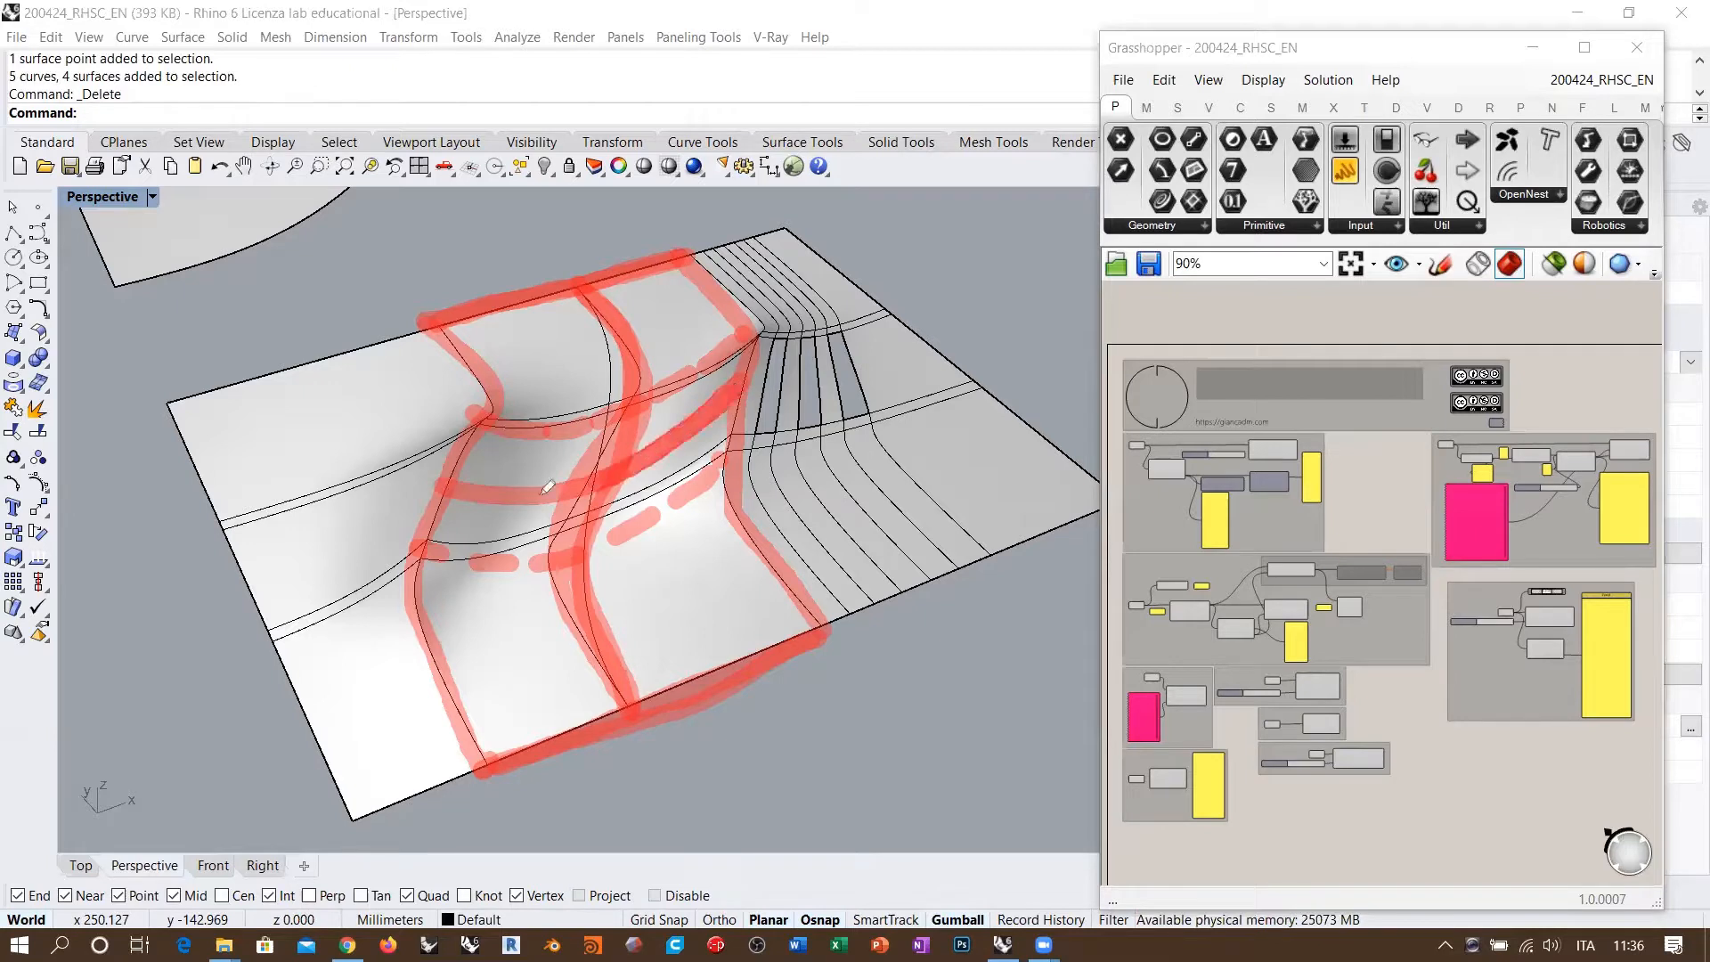
pyautogui.moveTo(548, 486); pyautogui.dragTo(459, 479)
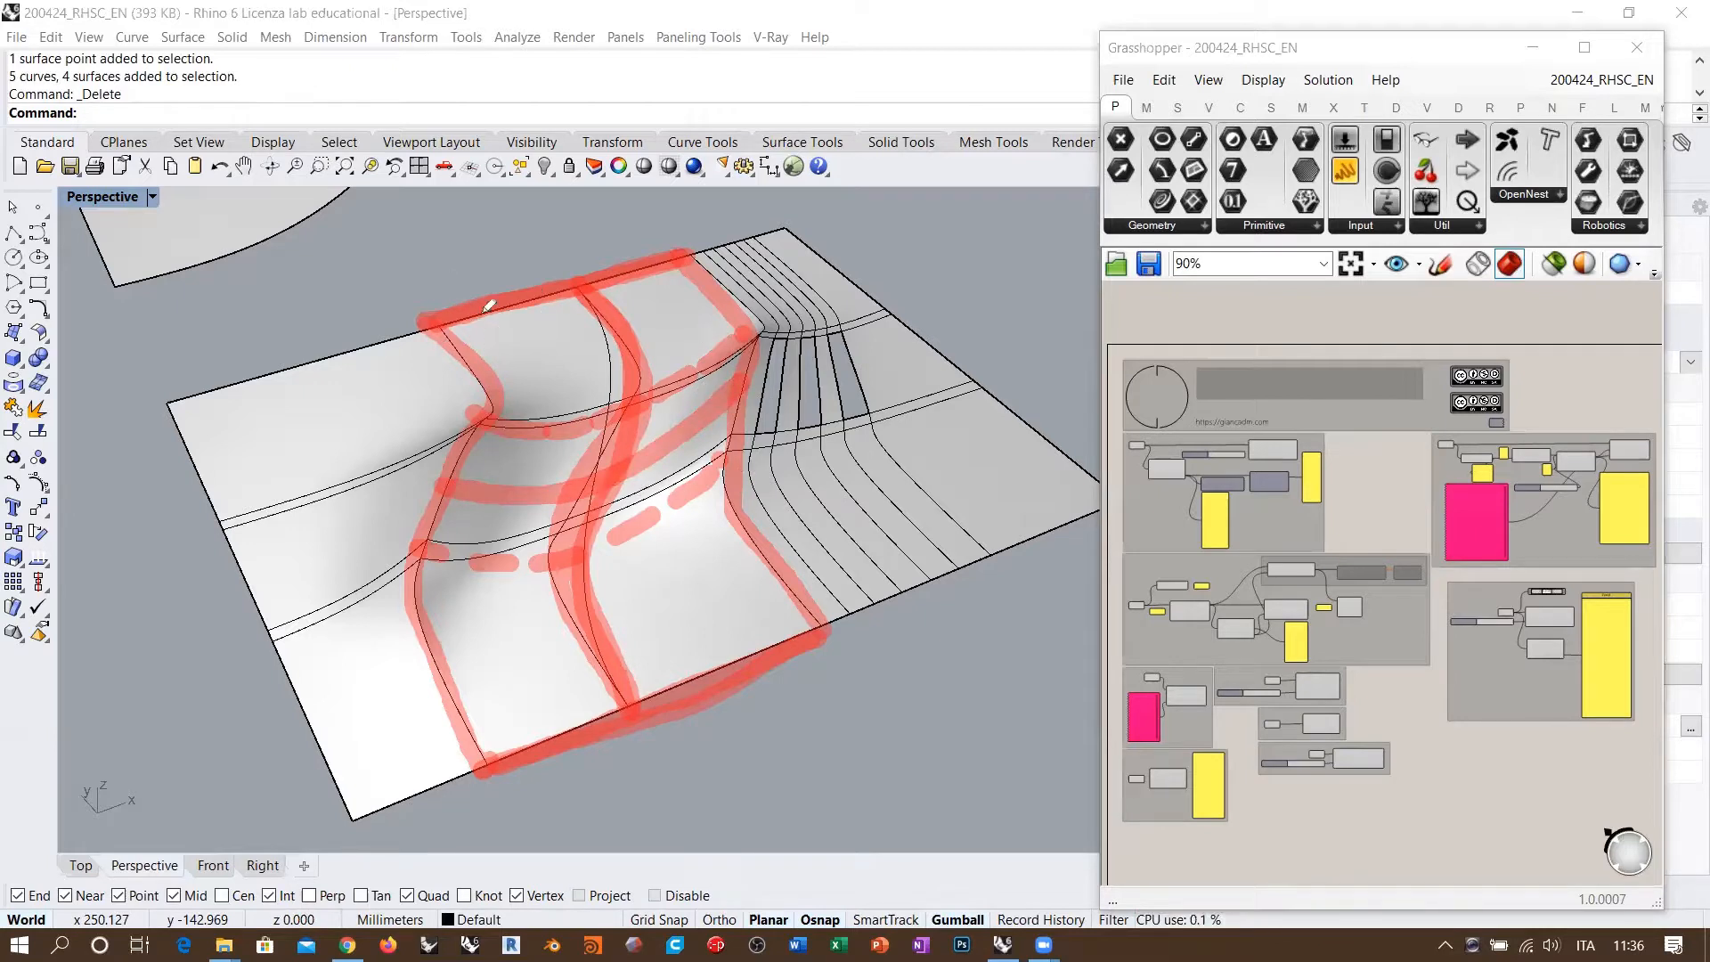
# Step: Retrace the outlined area's straight edges, middle cross curve and three flow curves in red, and clear all the annotation strokes
pyautogui.moveTo(454, 311); pyautogui.dragTo(692, 260)
pyautogui.moveTo(472, 767); pyautogui.dragTo(789, 643)
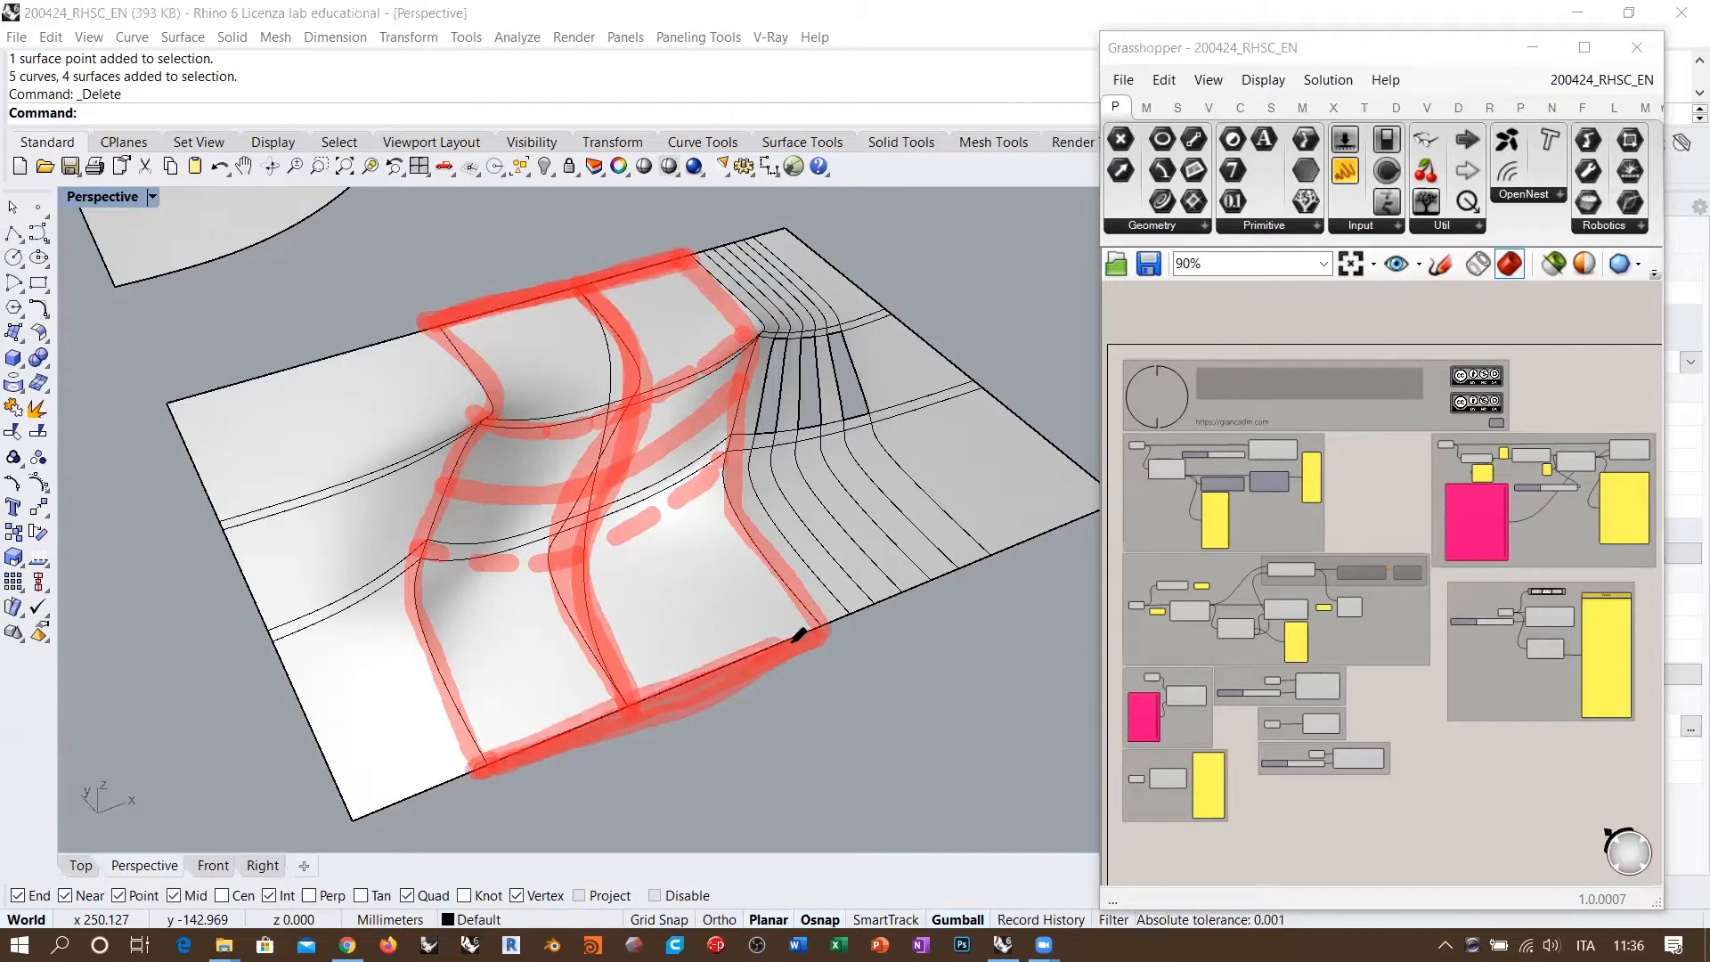
pyautogui.moveTo(464, 482)
pyautogui.mouseDown()
pyautogui.moveTo(687, 425)
pyautogui.moveTo(736, 395)
pyautogui.mouseUp()
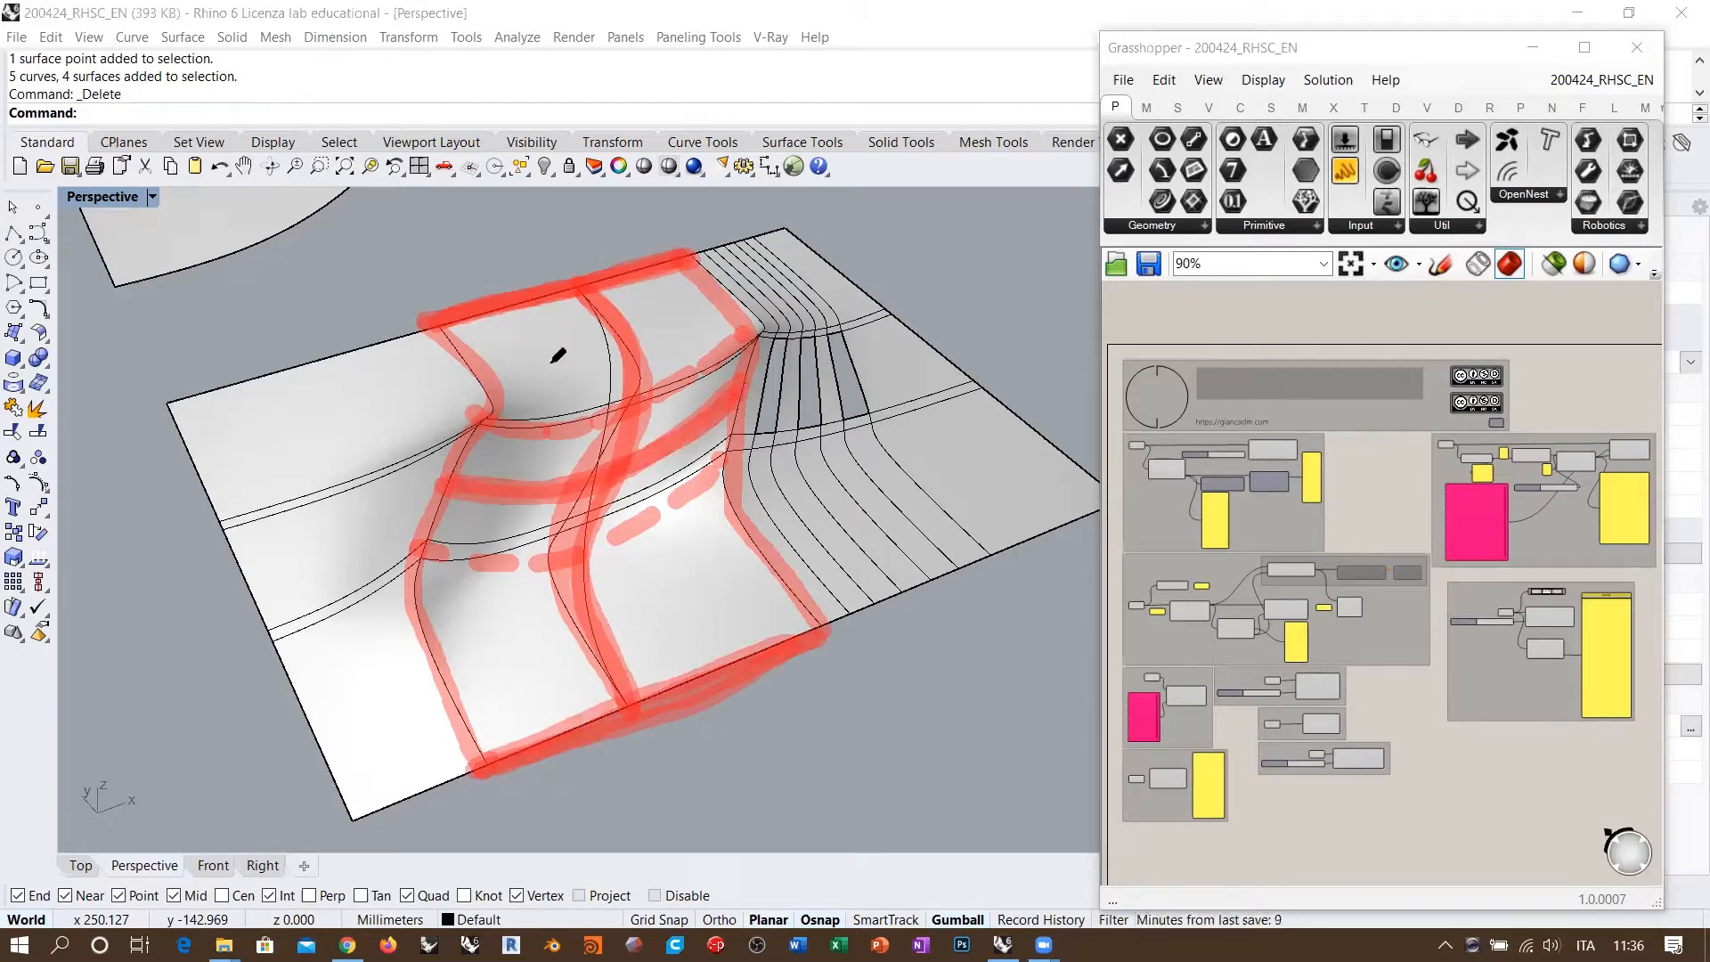
pyautogui.moveTo(435, 312)
pyautogui.mouseDown()
pyautogui.moveTo(477, 392)
pyautogui.moveTo(458, 762)
pyautogui.mouseUp()
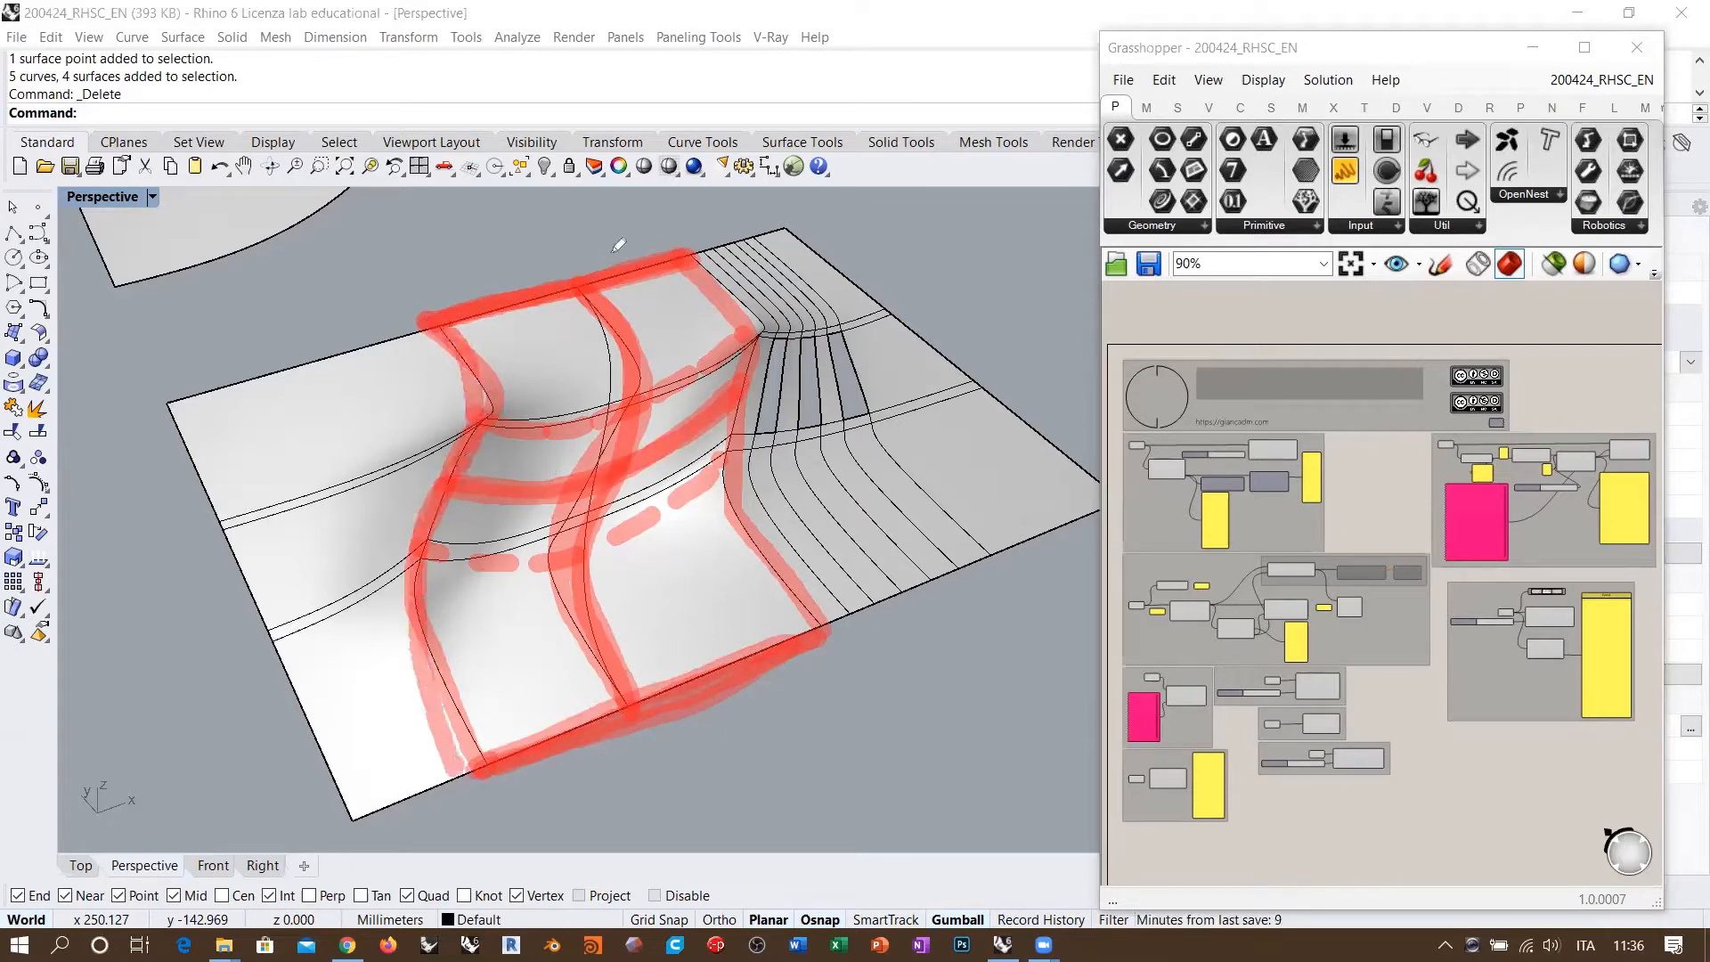
pyautogui.moveTo(628, 289)
pyautogui.mouseDown()
pyautogui.moveTo(606, 651)
pyautogui.moveTo(626, 717)
pyautogui.mouseUp()
pyautogui.moveTo(713, 266)
pyautogui.mouseDown()
pyautogui.moveTo(756, 503)
pyautogui.moveTo(822, 655)
pyautogui.mouseUp()
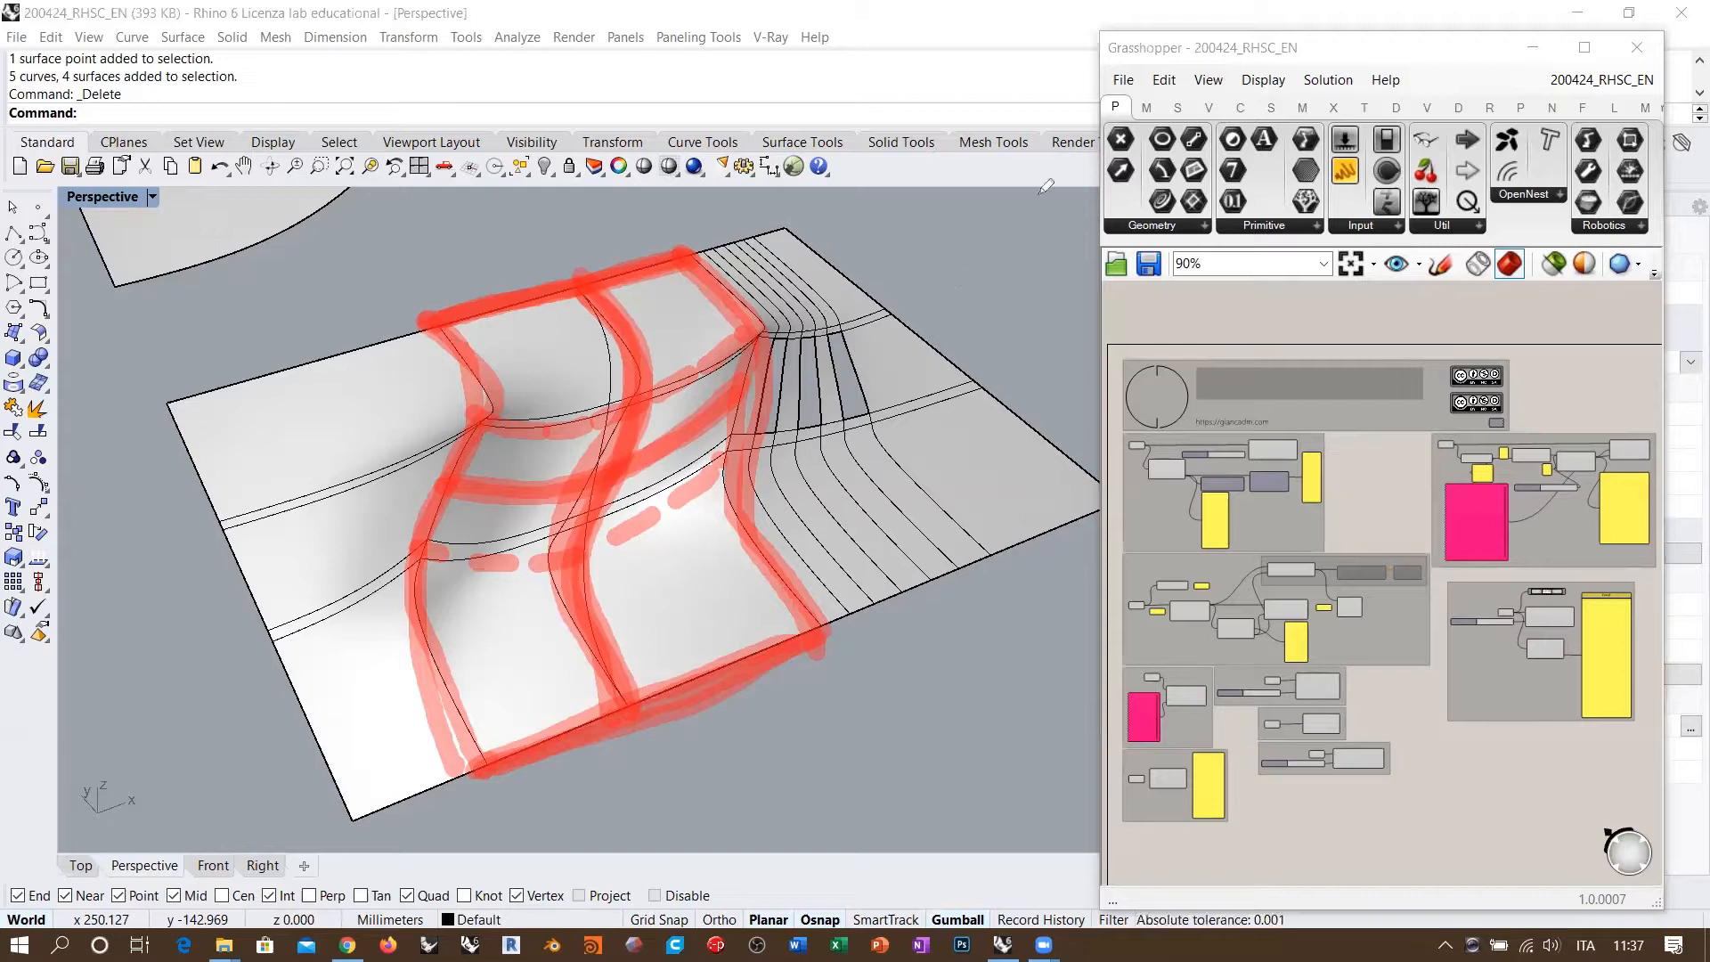
pyautogui.click(1134, 170)
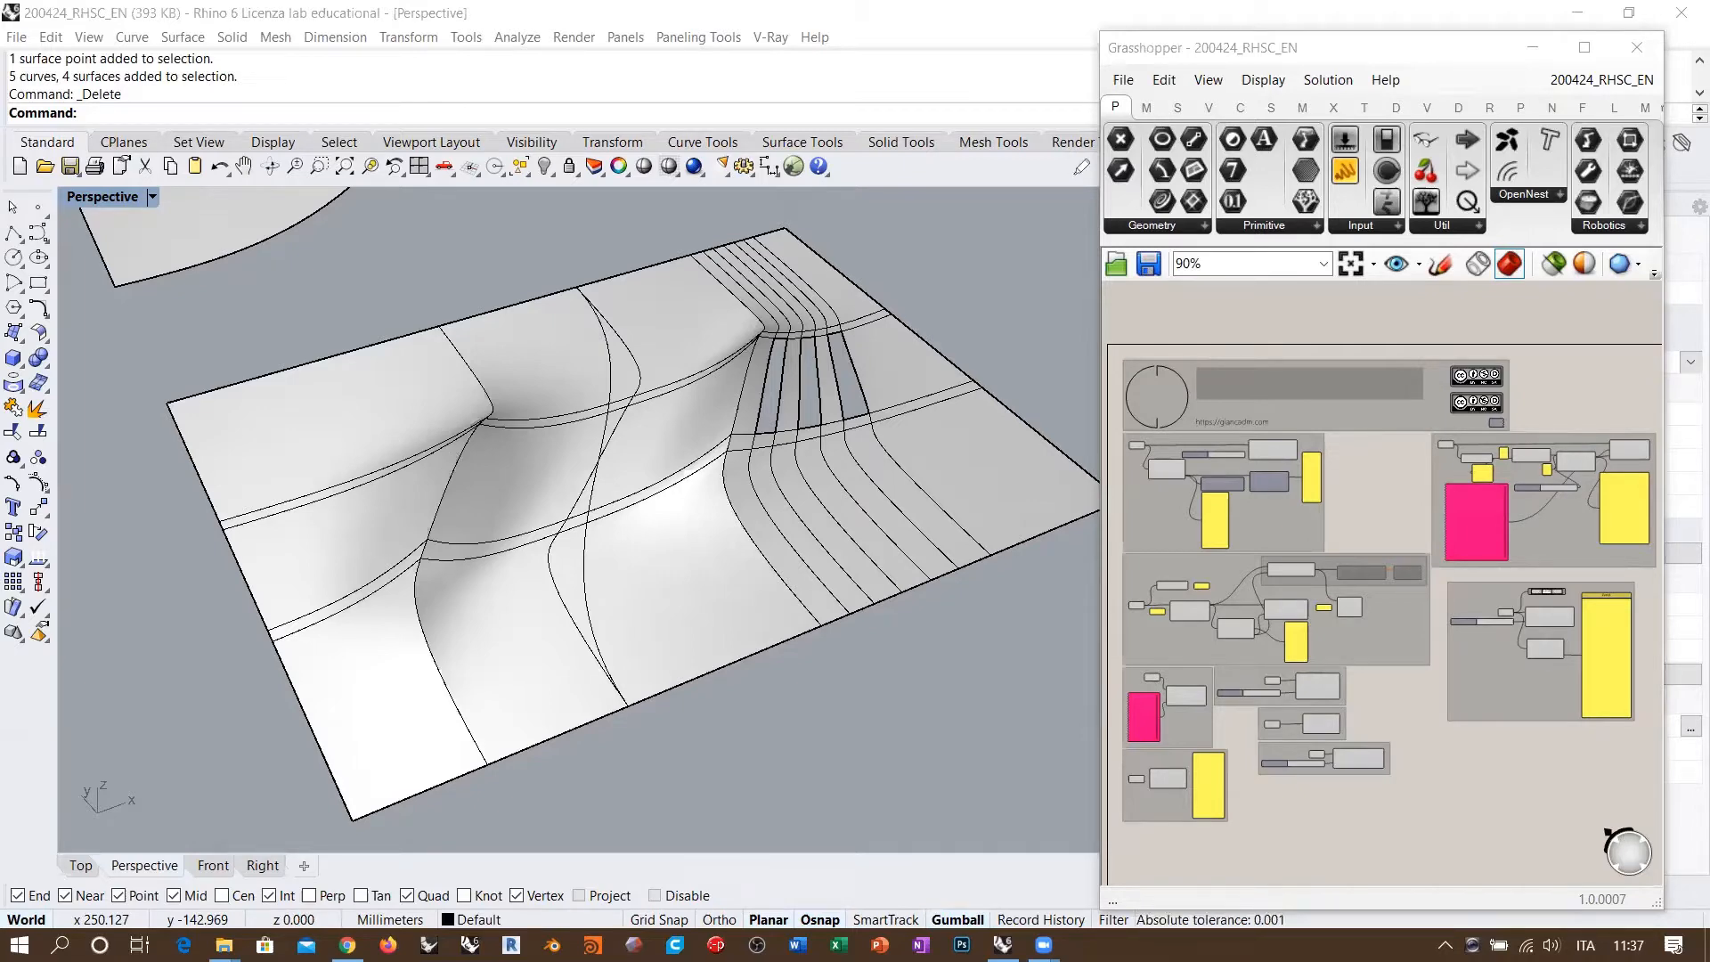
# Step: Select the bent relief surface with all its curves and move the set close beside the creased surface
pyautogui.scroll(-5, 668, 446)
pyautogui.moveTo(686, 437); pyautogui.dragTo(674, 492, button='right')
pyautogui.scroll(6, 673, 491)
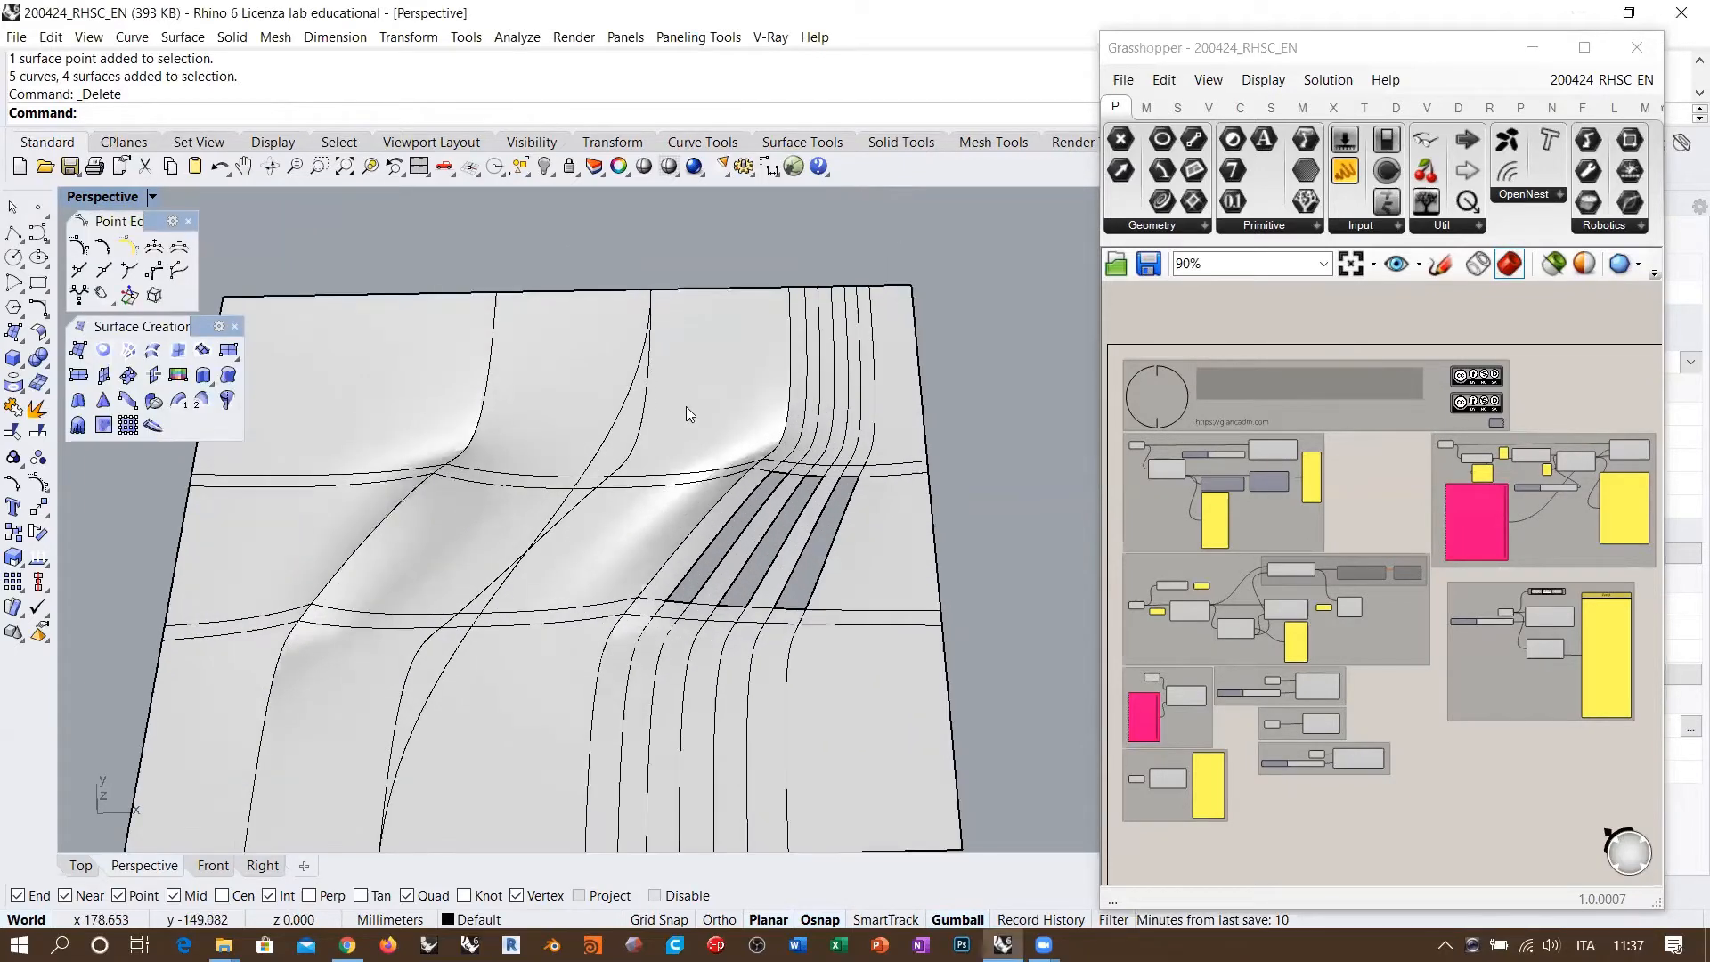
pyautogui.click(686, 407)
pyautogui.scroll(-2, 689, 386)
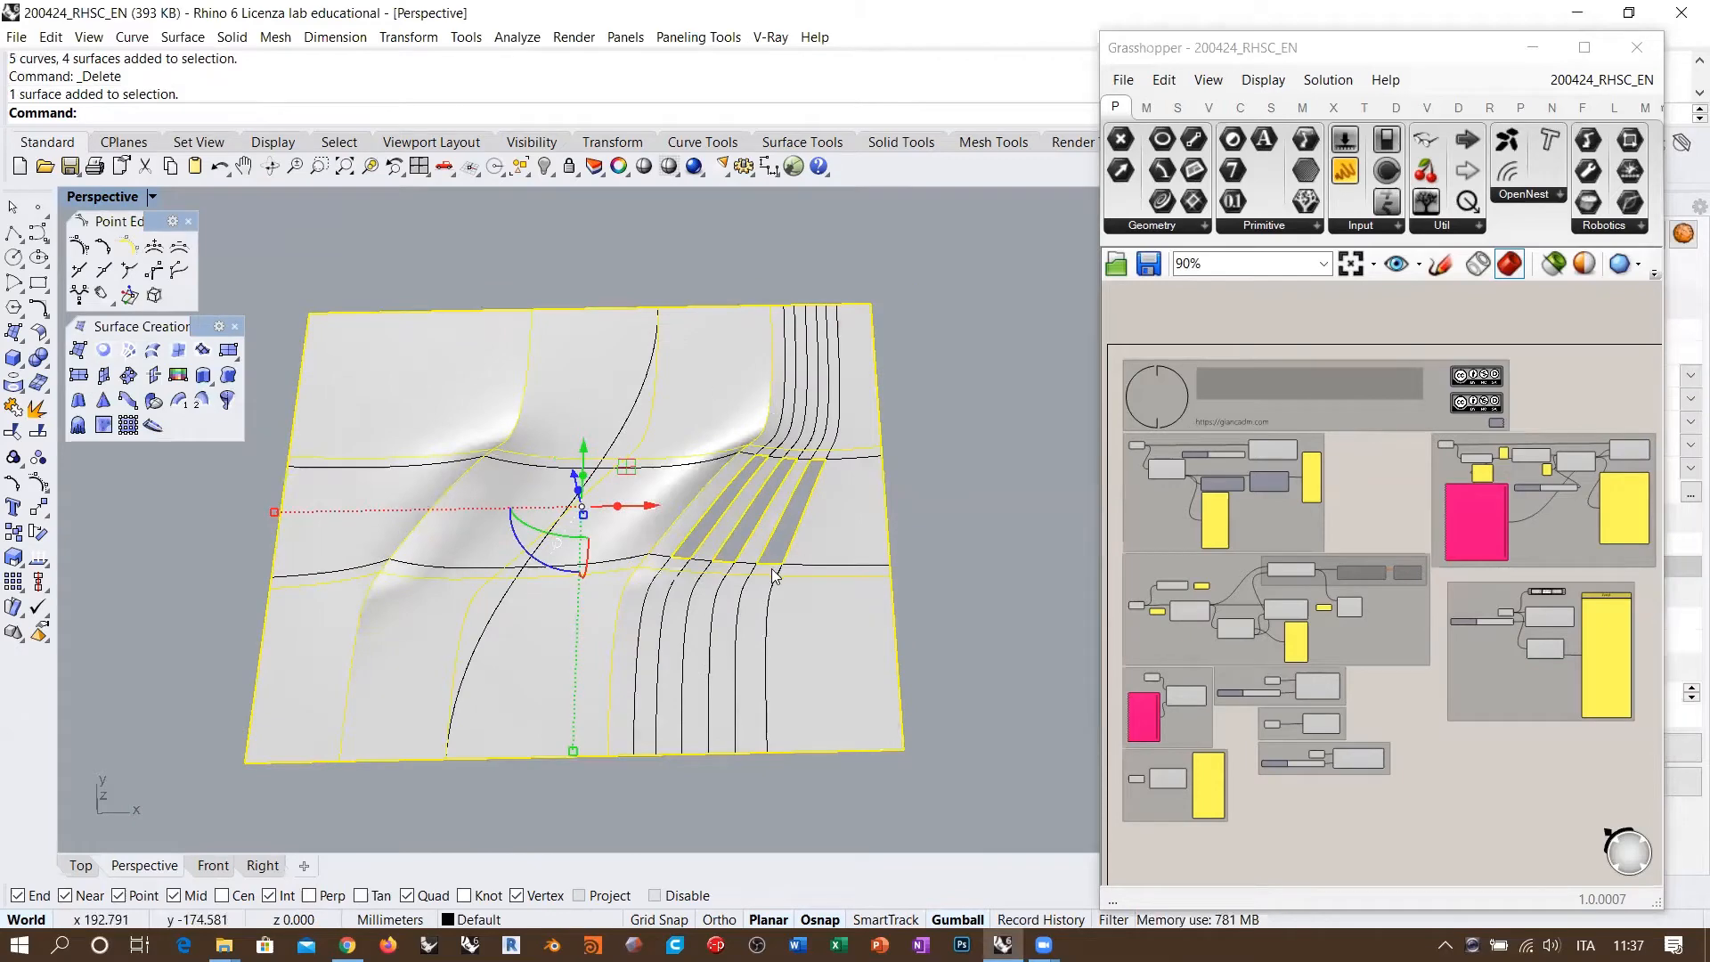
pyautogui.moveTo(782, 575)
pyautogui.mouseDown(button='right')
pyautogui.moveTo(885, 430)
pyautogui.moveTo(799, 583)
pyautogui.mouseUp(button='right')
pyautogui.scroll(-5, 468, 482)
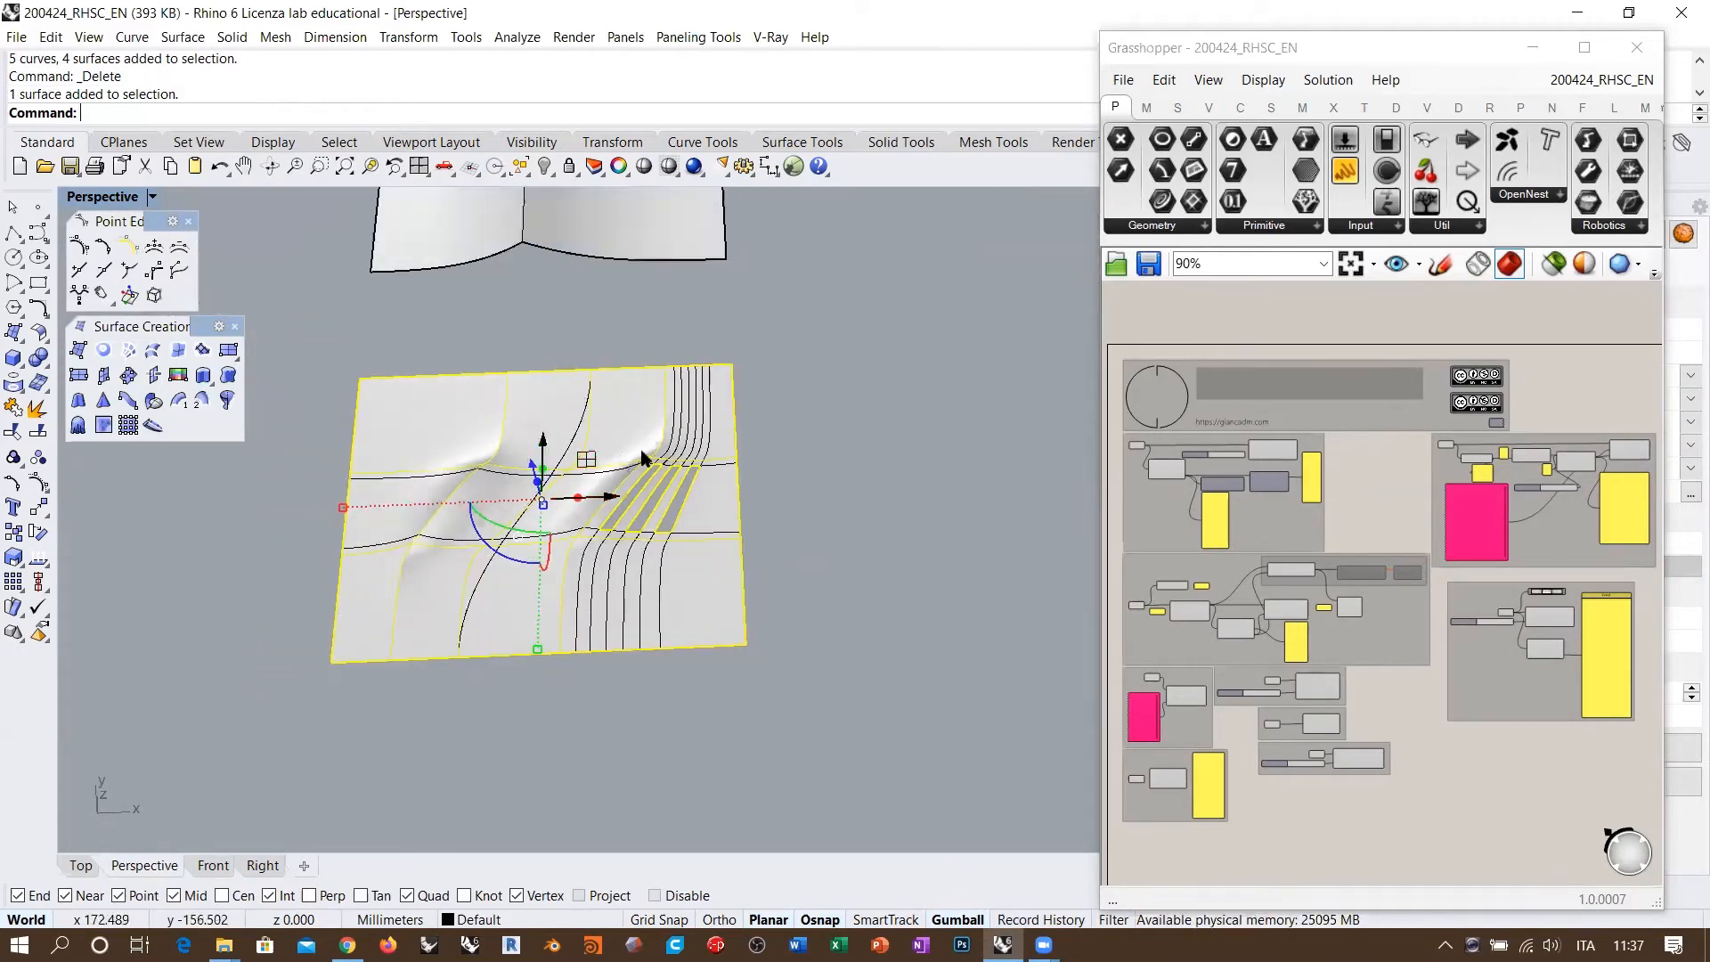
pyautogui.moveTo(688, 481); pyautogui.dragTo(385, 694)
pyautogui.keyDown('shift'); pyautogui.moveTo(499, 538); pyautogui.dragTo(638, 574, button='right'); pyautogui.keyUp('shift')
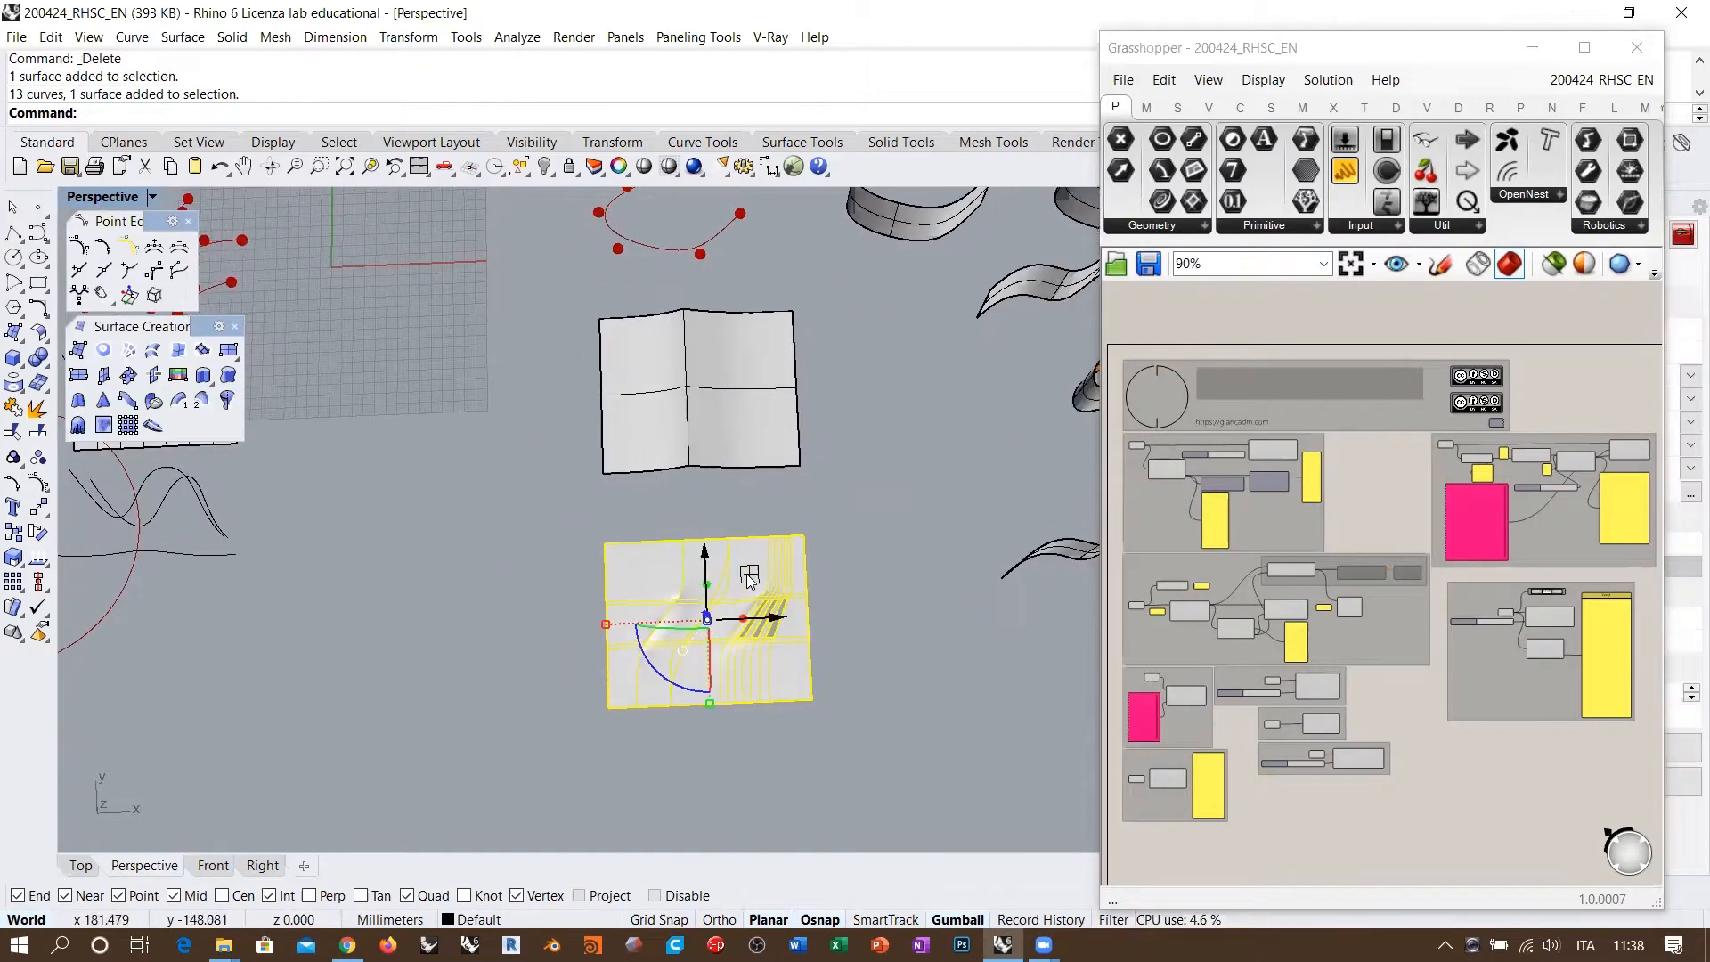
pyautogui.moveTo(747, 576); pyautogui.dragTo(704, 491)
pyautogui.hotkey('ctrl', 'z')
pyautogui.press('Escape')
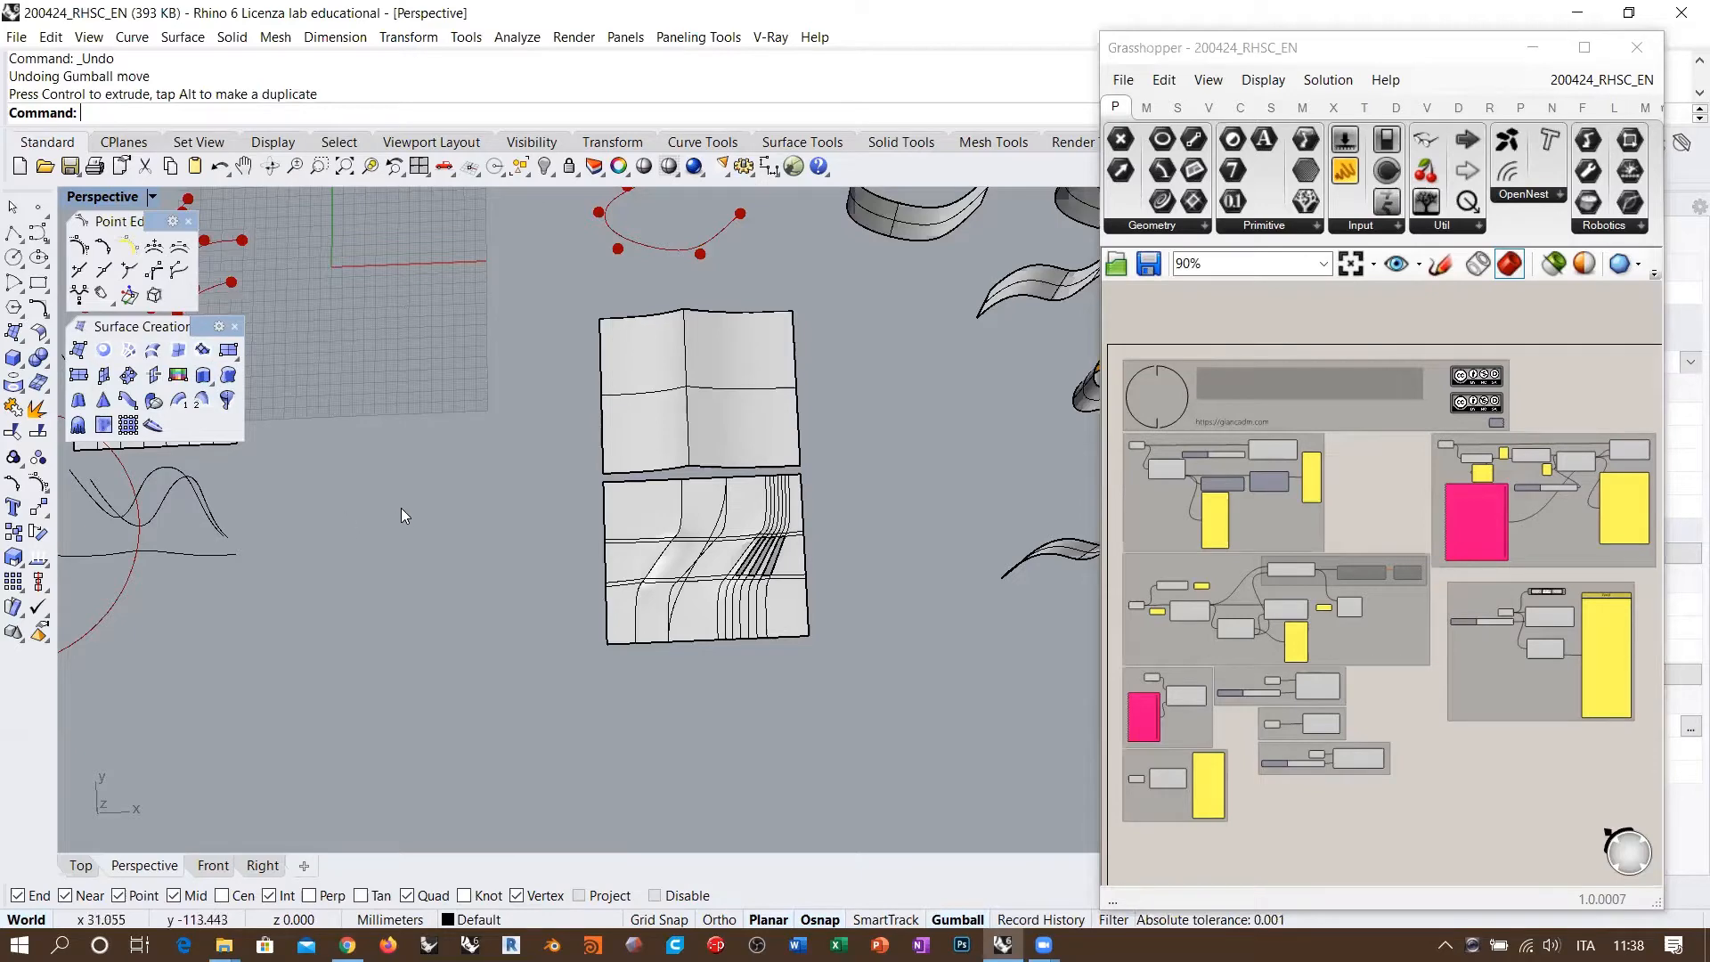
# Step: Examine the humped surface and the group of wavy curves lying beside it
pyautogui.keyDown('shift'); pyautogui.moveTo(534, 466); pyautogui.dragTo(616, 548, button='right'); pyautogui.keyUp('shift')
pyautogui.moveTo(647, 554); pyautogui.dragTo(806, 489, button='right')
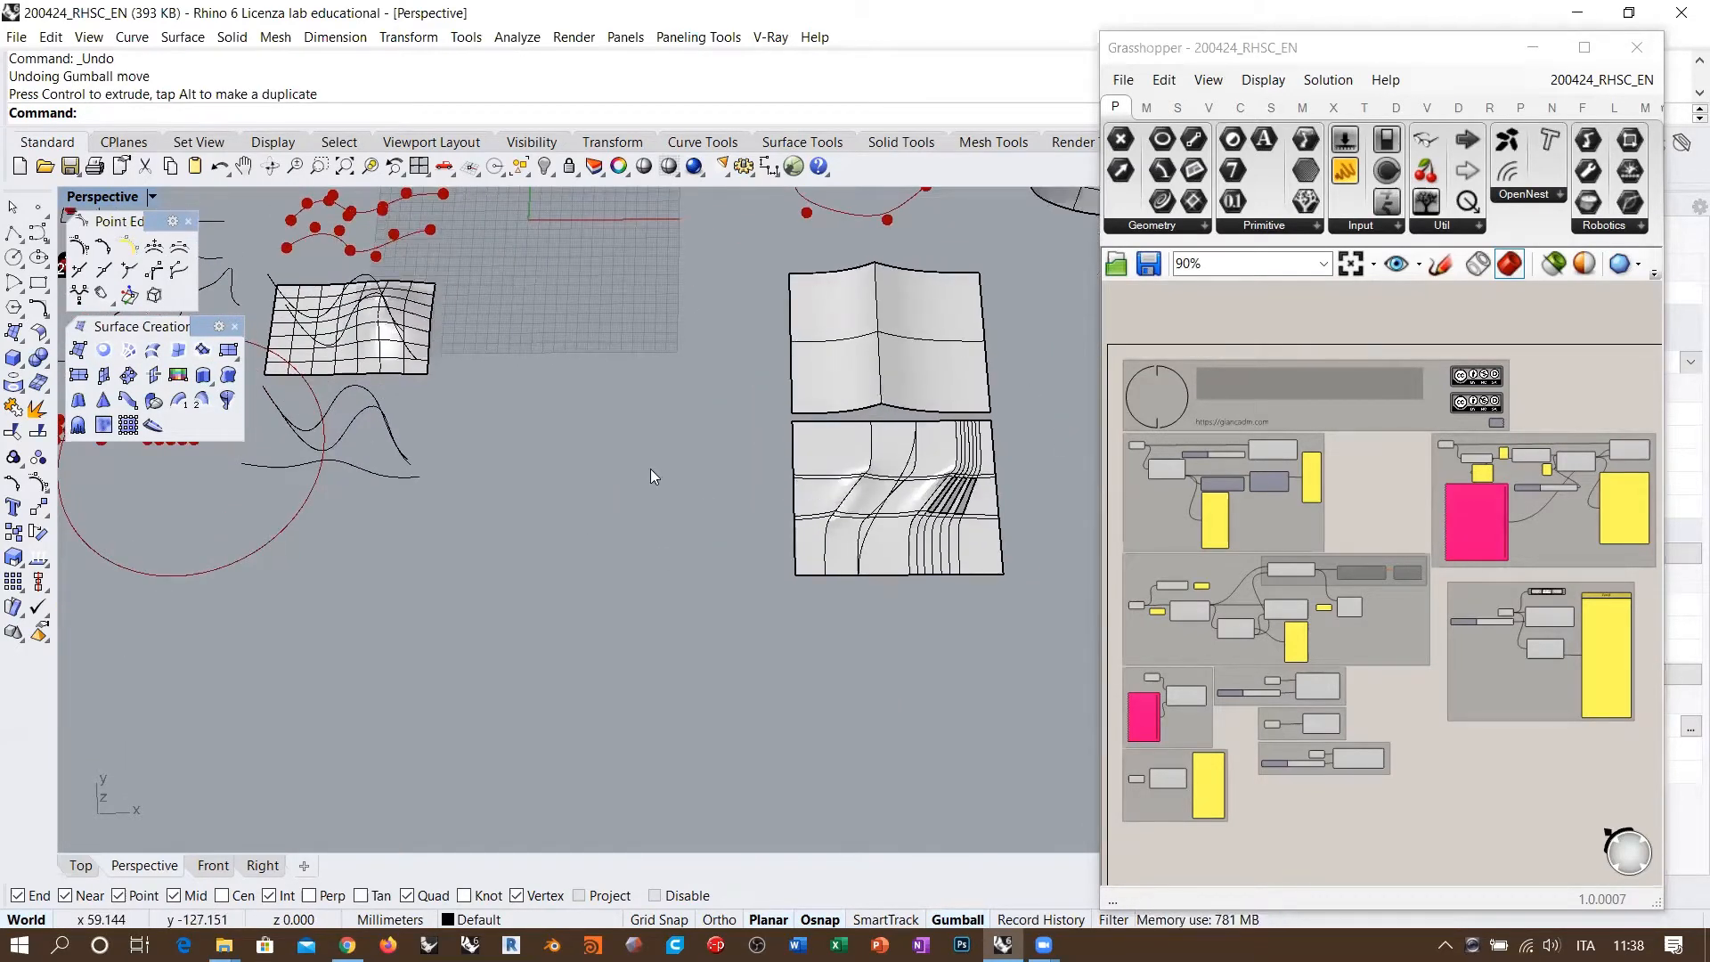
pyautogui.scroll(2, 651, 470)
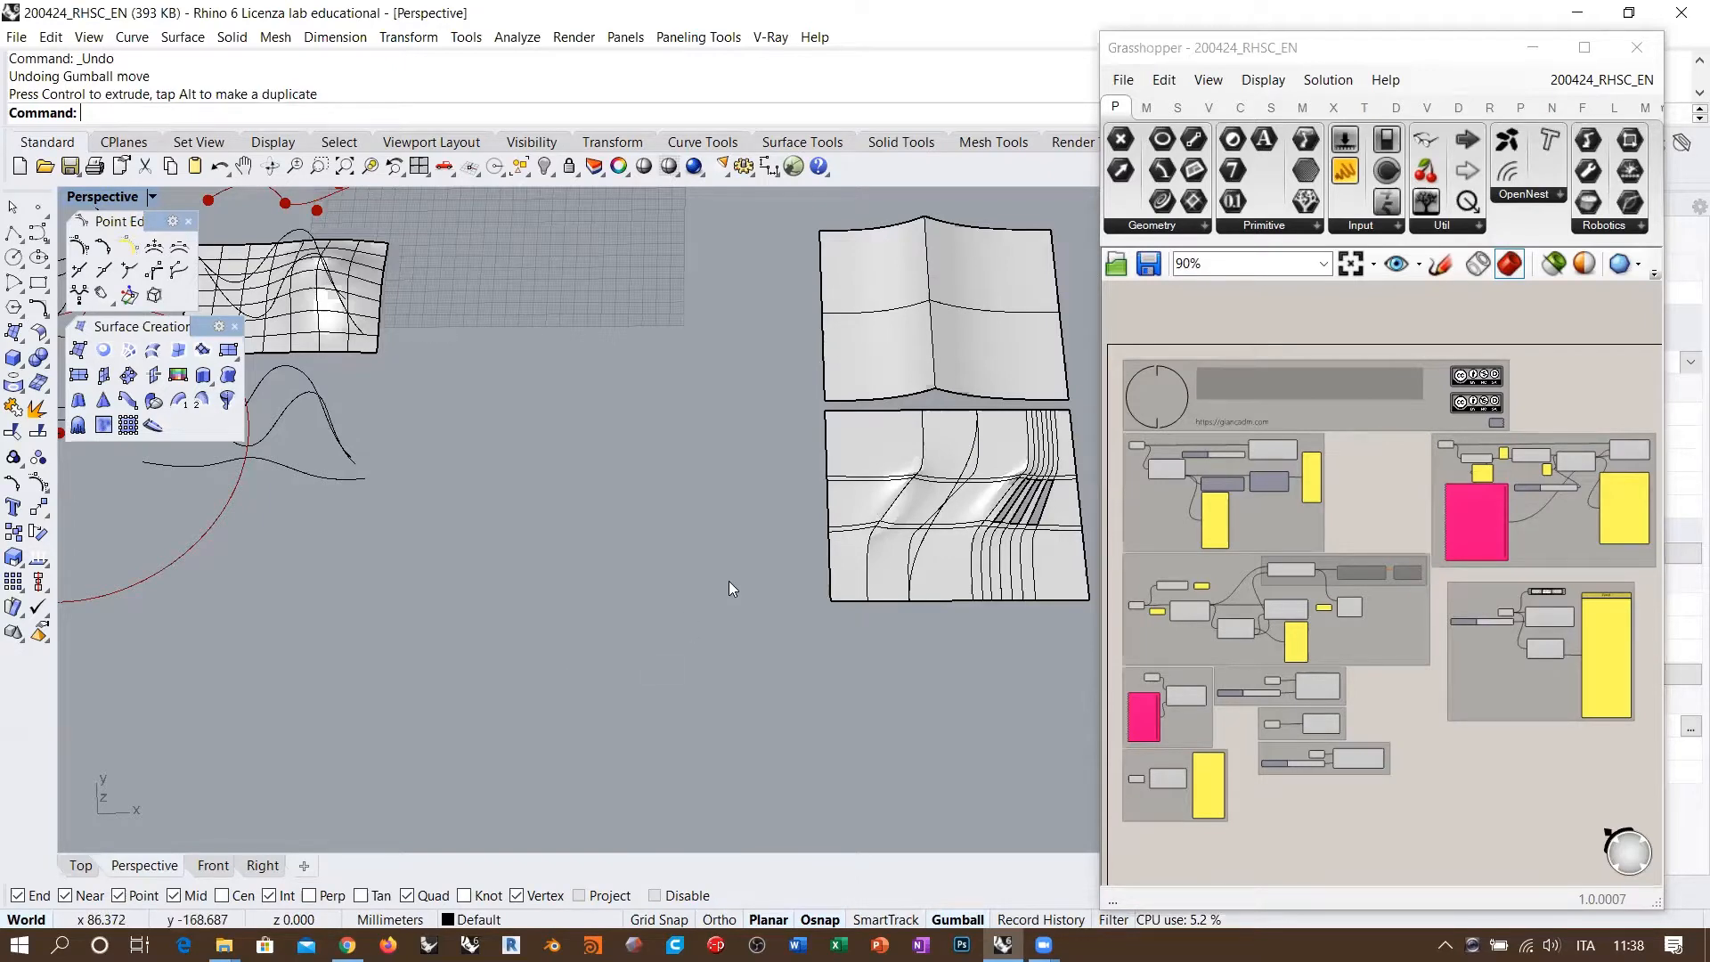
pyautogui.moveTo(728, 583); pyautogui.dragTo(647, 476, button='right')
pyautogui.click(670, 512)
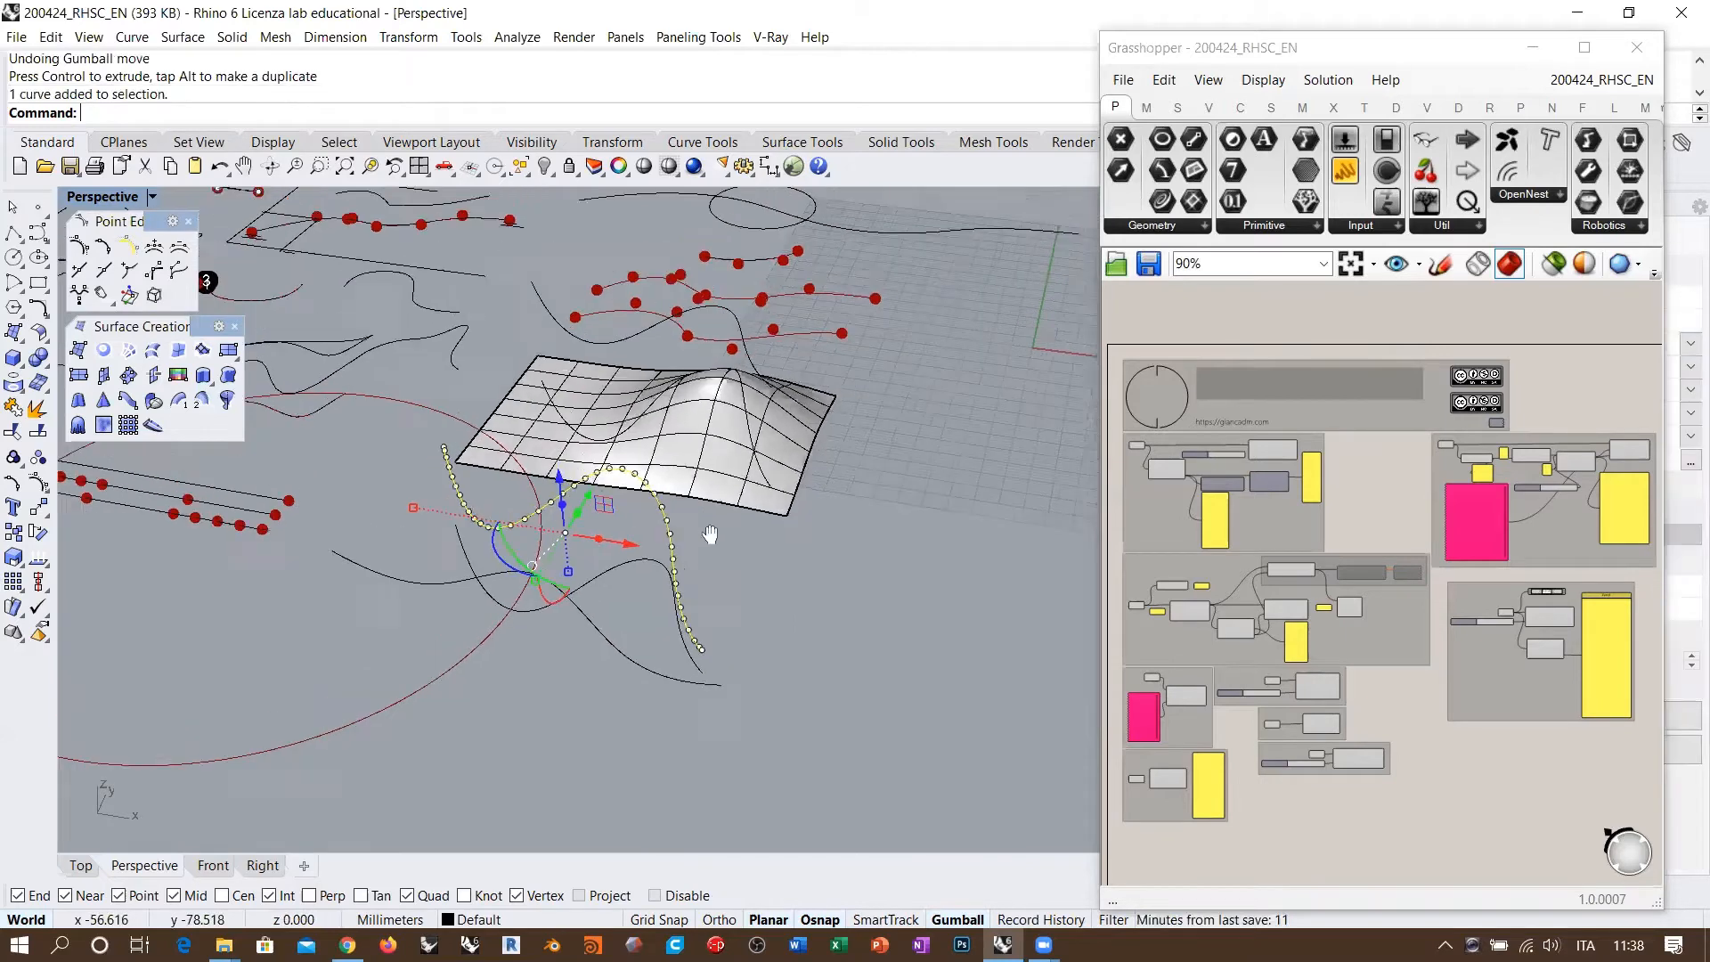
pyautogui.scroll(3, 532, 525)
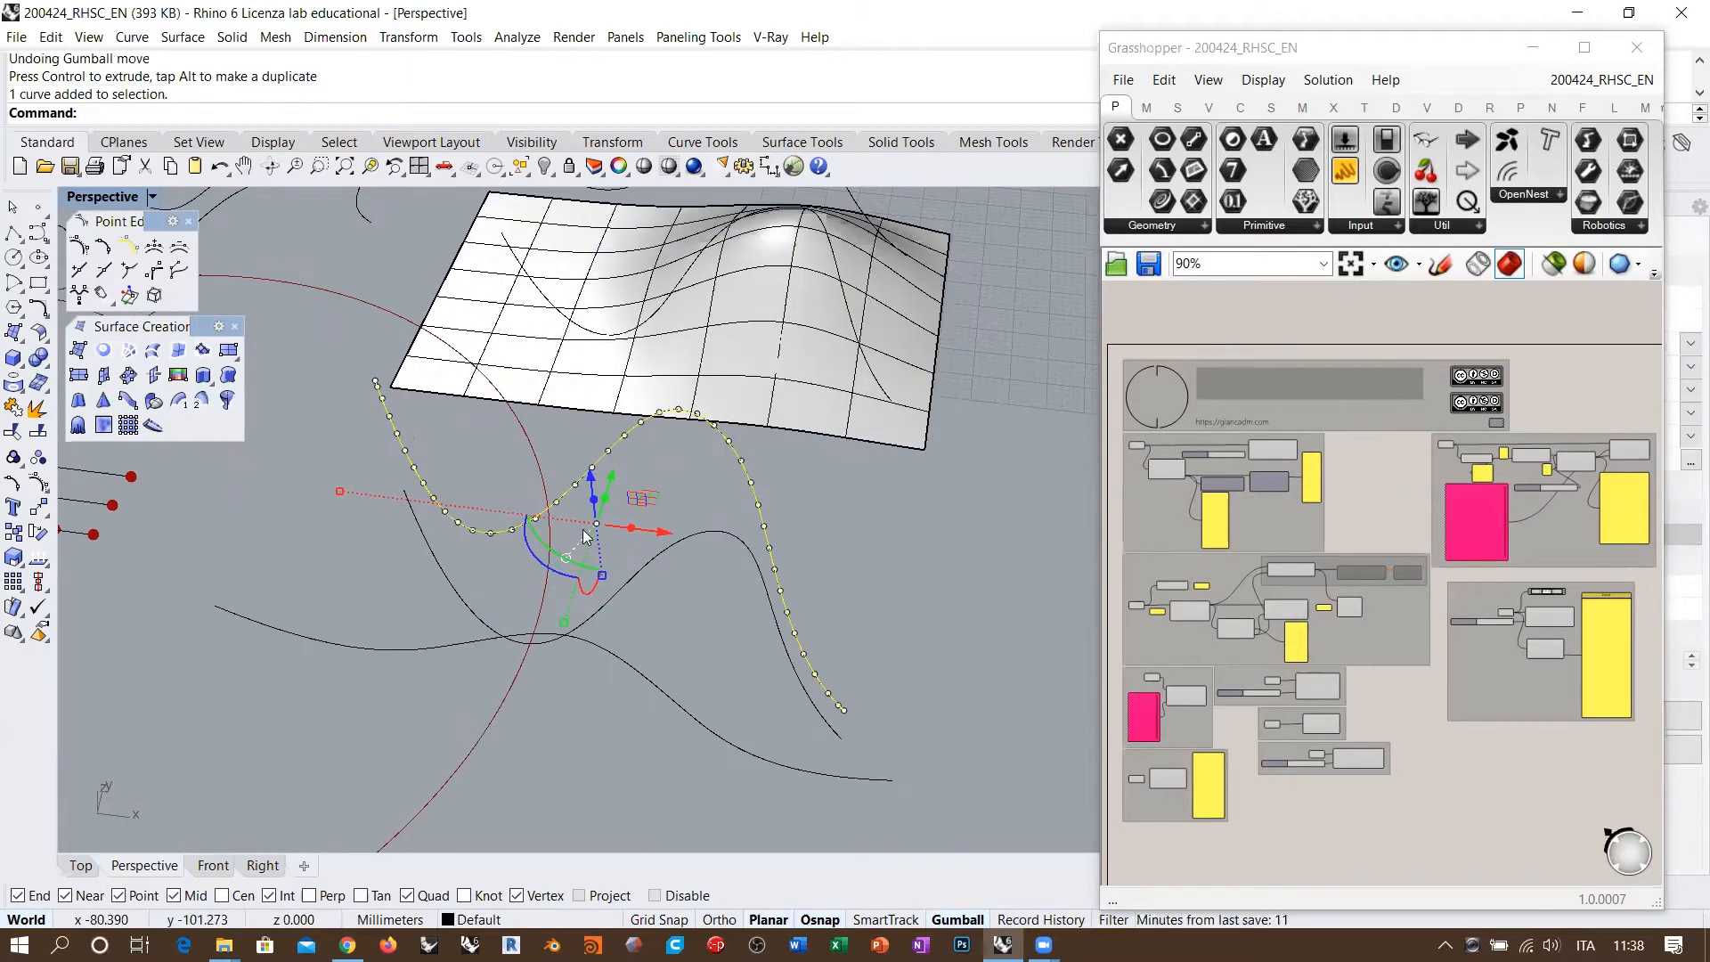
pyautogui.scroll(-5, 472, 545)
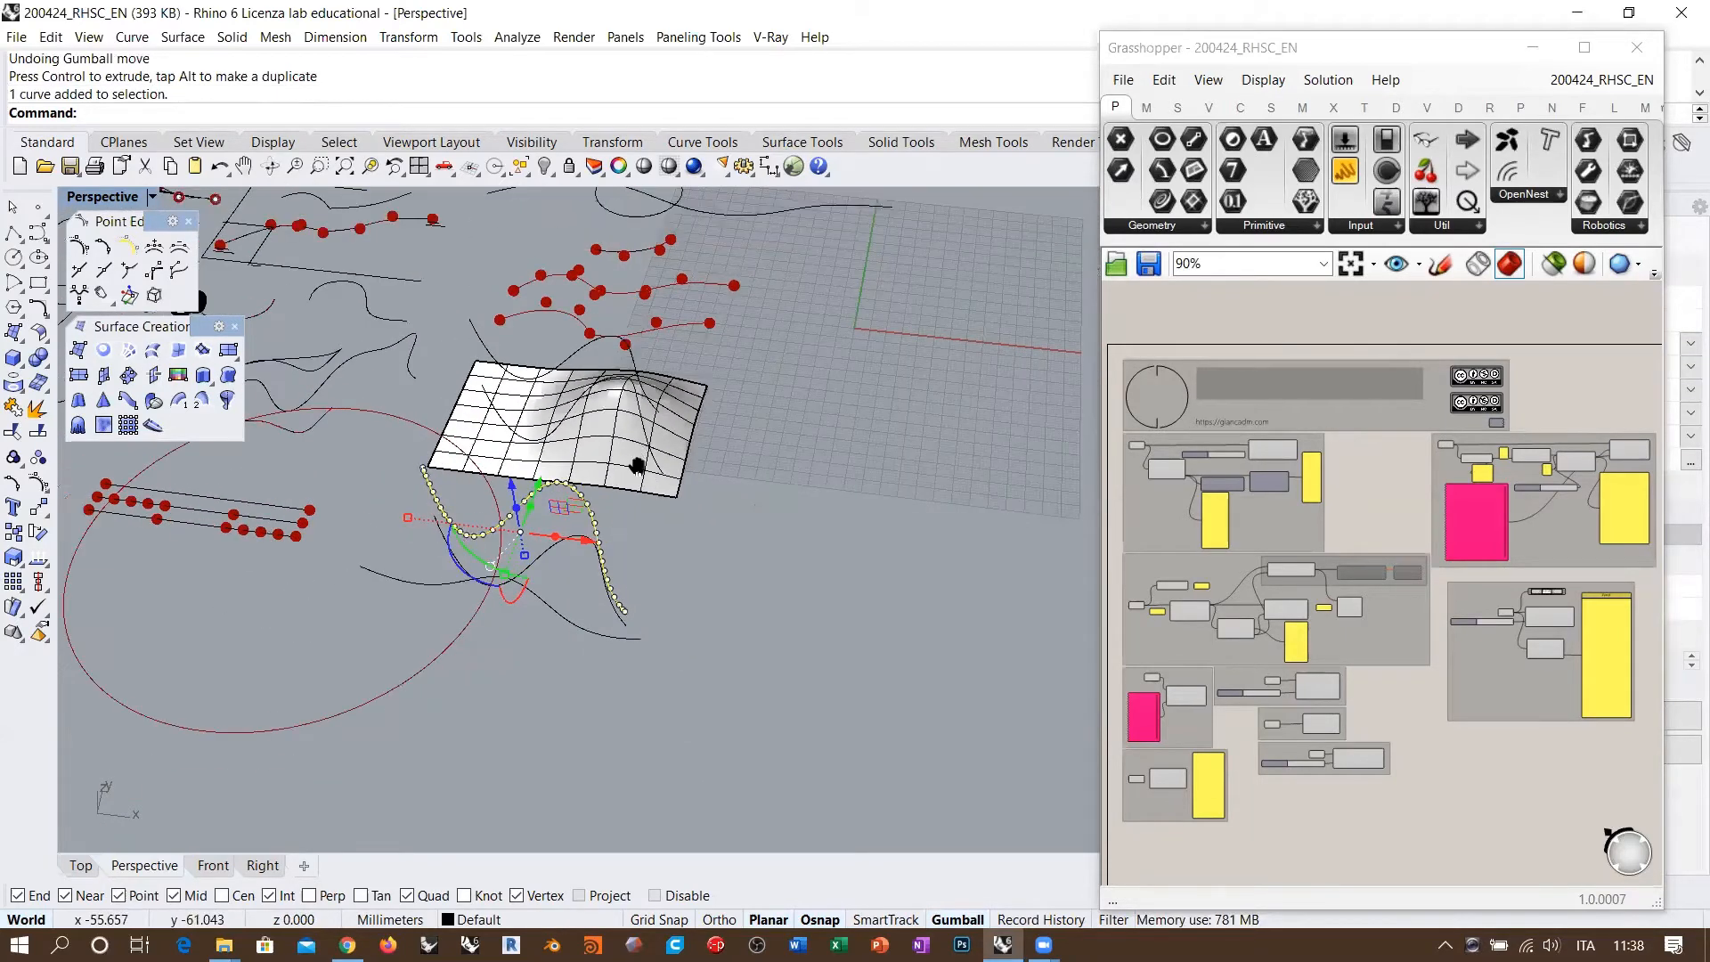
pyautogui.keyDown('shift'); pyautogui.moveTo(636, 466); pyautogui.dragTo(602, 532, button='right'); pyautogui.keyUp('shift')
pyautogui.click(567, 513)
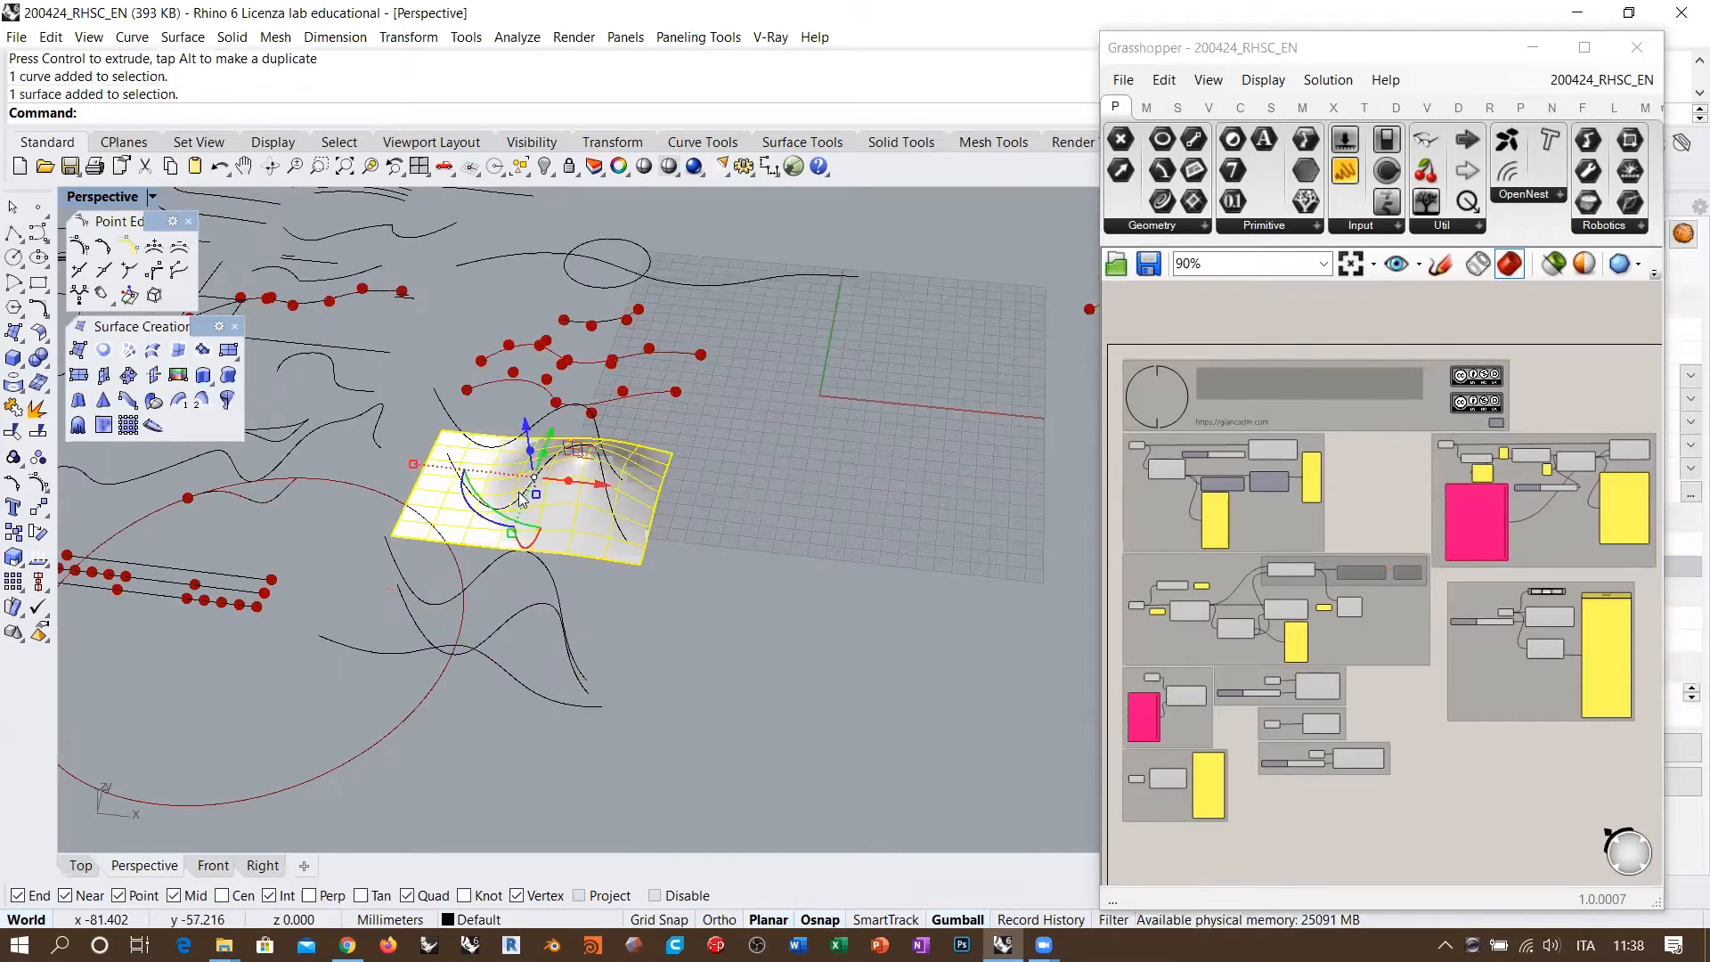
pyautogui.keyDown('shift'); pyautogui.click(521, 498); pyautogui.keyUp('shift')
pyautogui.keyDown('shift'); pyautogui.click(492, 463); pyautogui.keyUp('shift')
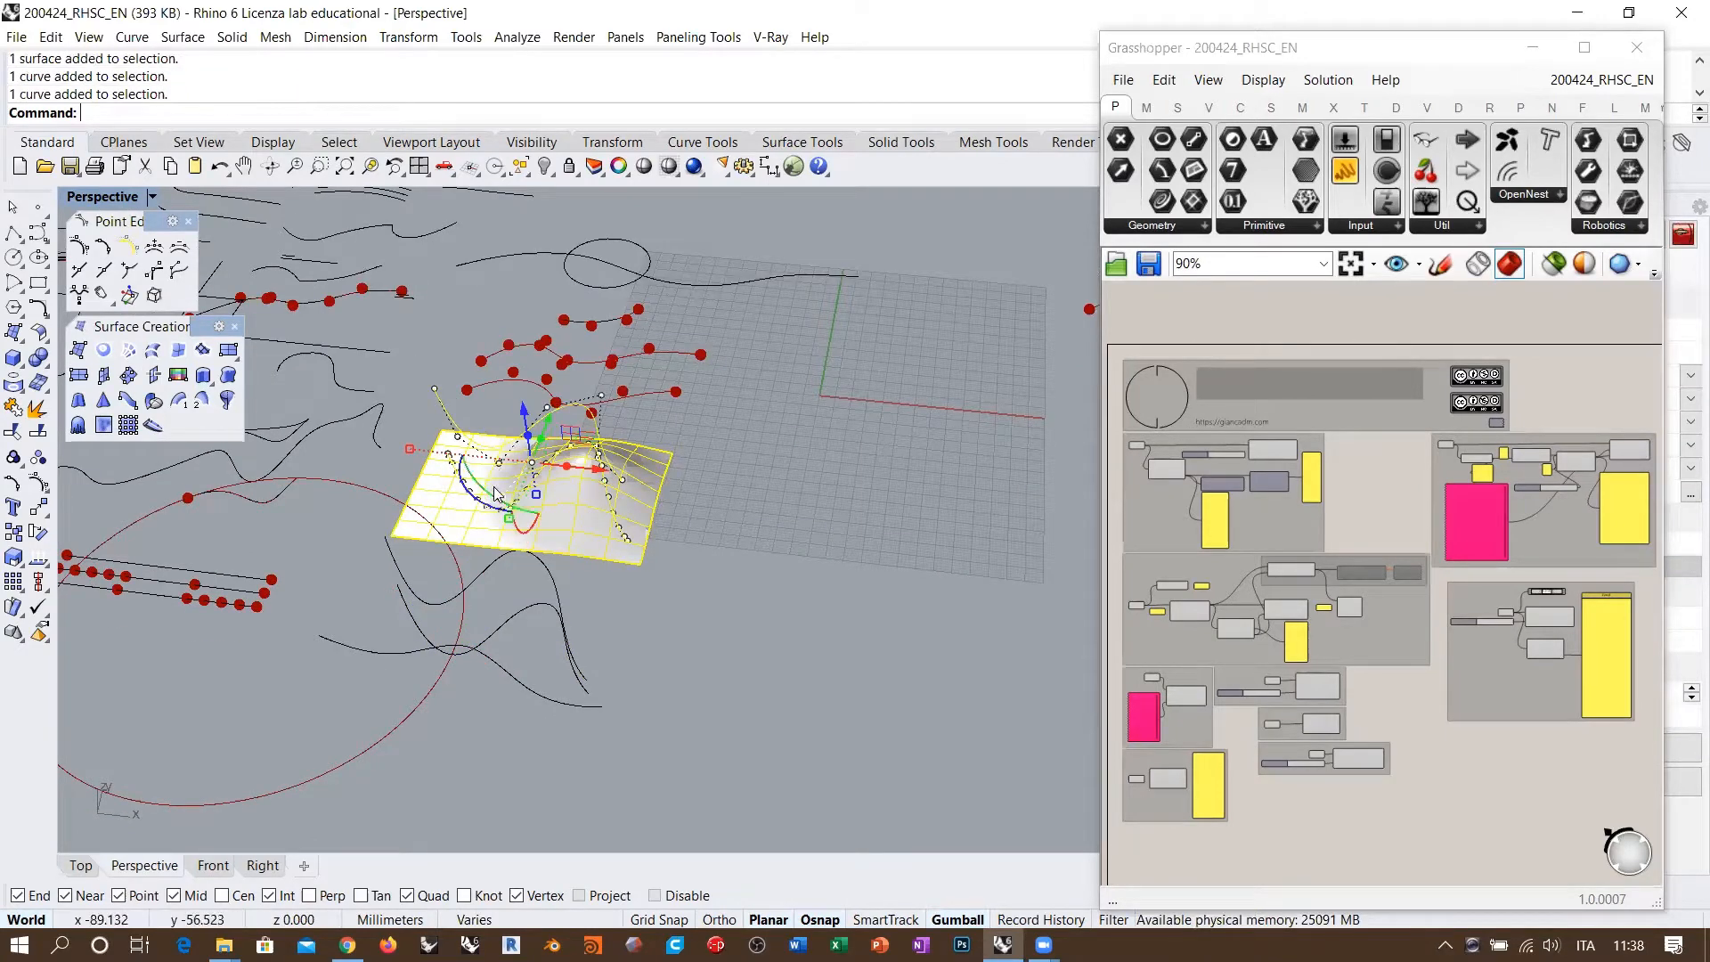
pyautogui.click(746, 540)
# Step: Copy the humped surface and the wavy curve floating above it along the X direction, leaving the projected curve out
pyautogui.keyDown('shift'); pyautogui.moveTo(600, 507); pyautogui.dragTo(536, 504, button='right'); pyautogui.keyUp('shift')
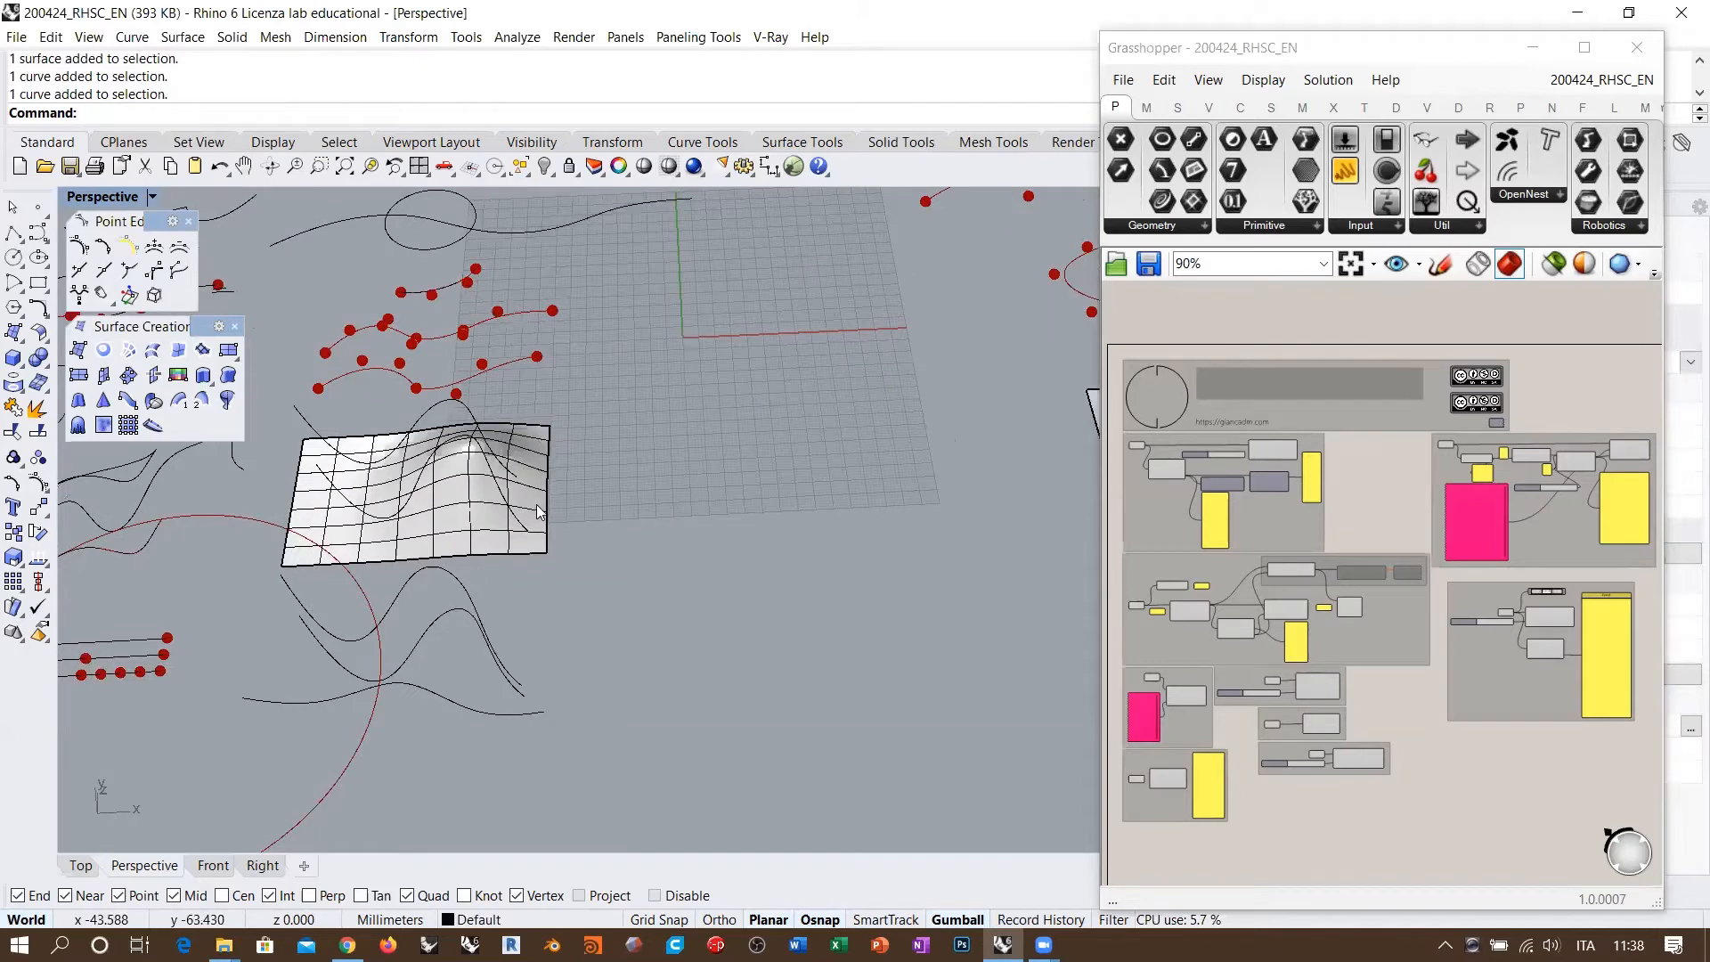
pyautogui.click(448, 502)
pyautogui.keyDown('shift'); pyautogui.click(303, 415); pyautogui.keyUp('shift')
pyautogui.scroll(-2, 444, 483)
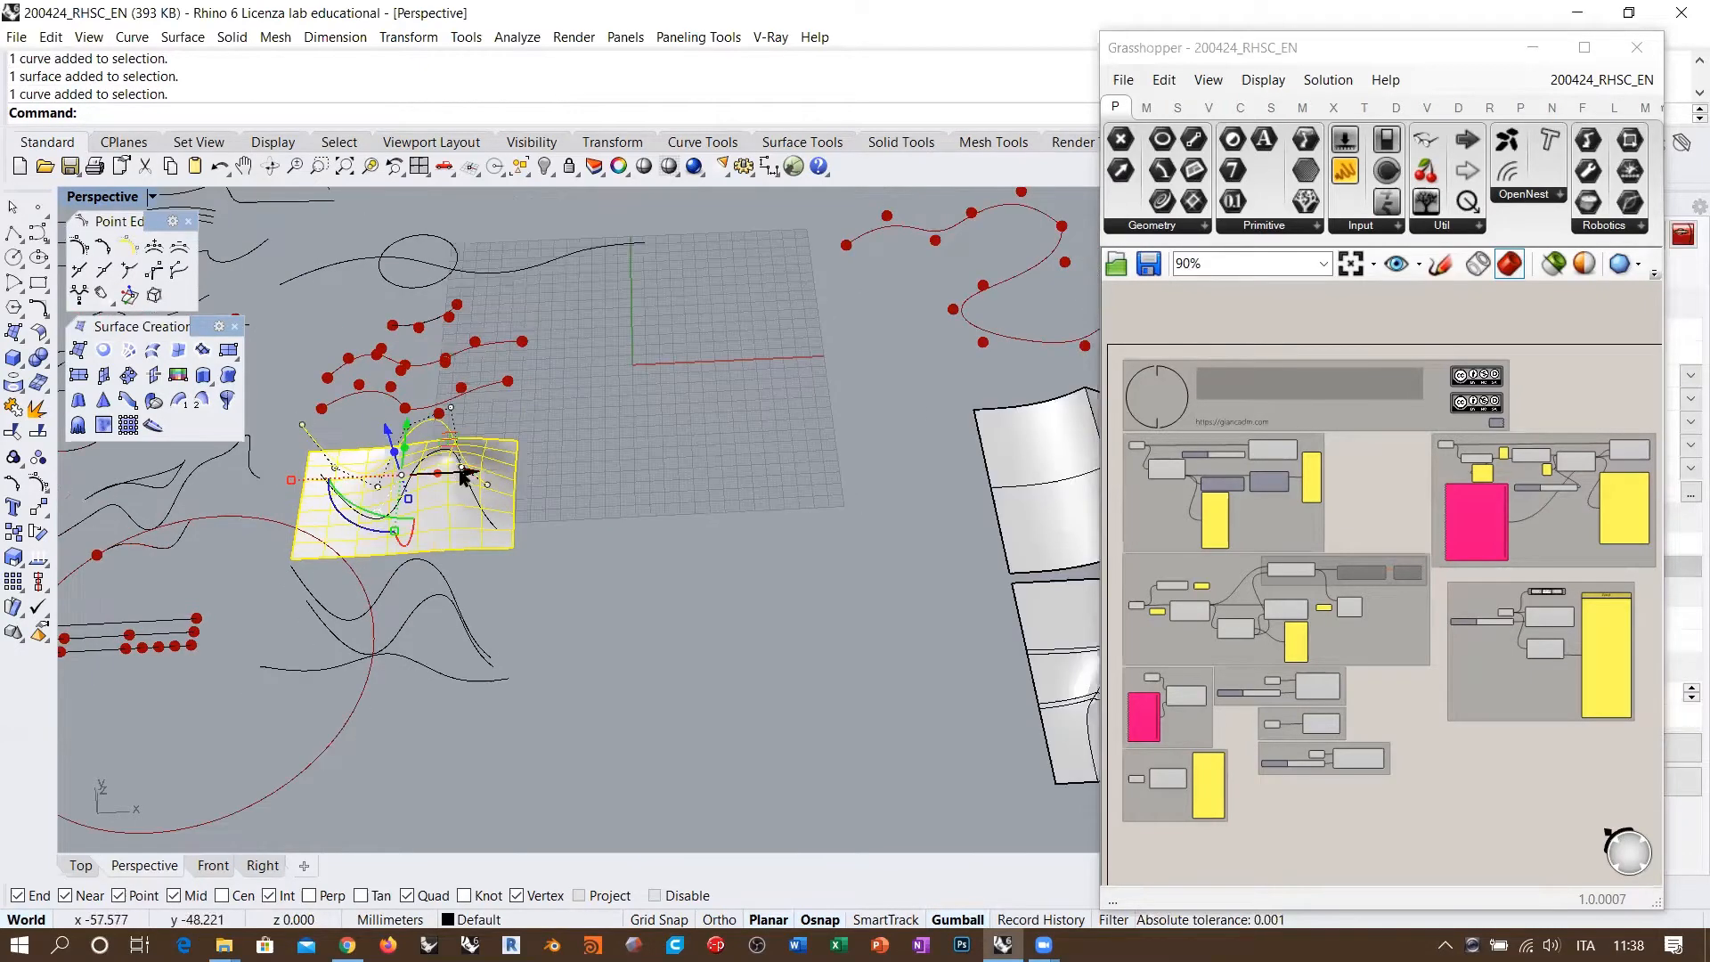
pyautogui.moveTo(462, 472); pyautogui.dragTo(778, 469)
pyautogui.press('Escape')
# Step: Zoom to the copied humped surface and its curve and view them from several angles
pyautogui.scroll(5, 756, 494)
pyautogui.moveTo(756, 494); pyautogui.dragTo(732, 405, button='right')
pyautogui.moveTo(725, 392); pyautogui.dragTo(624, 617)
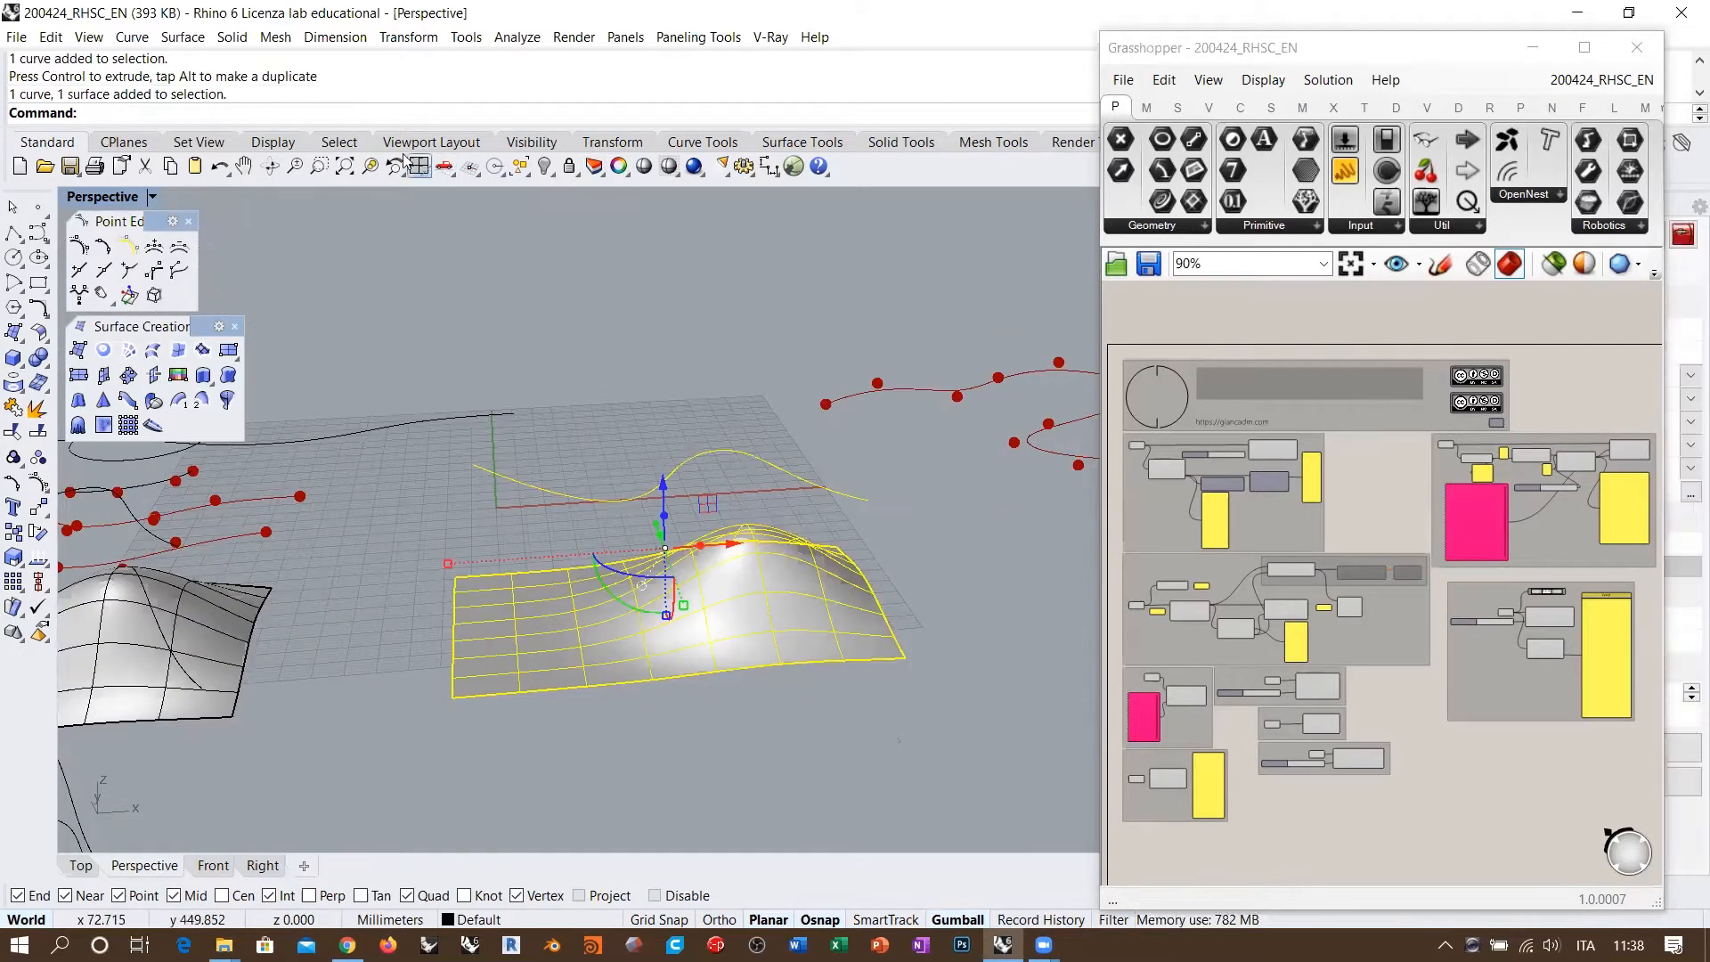
pyautogui.click(370, 165)
pyautogui.moveTo(739, 362); pyautogui.dragTo(496, 417, button='right')
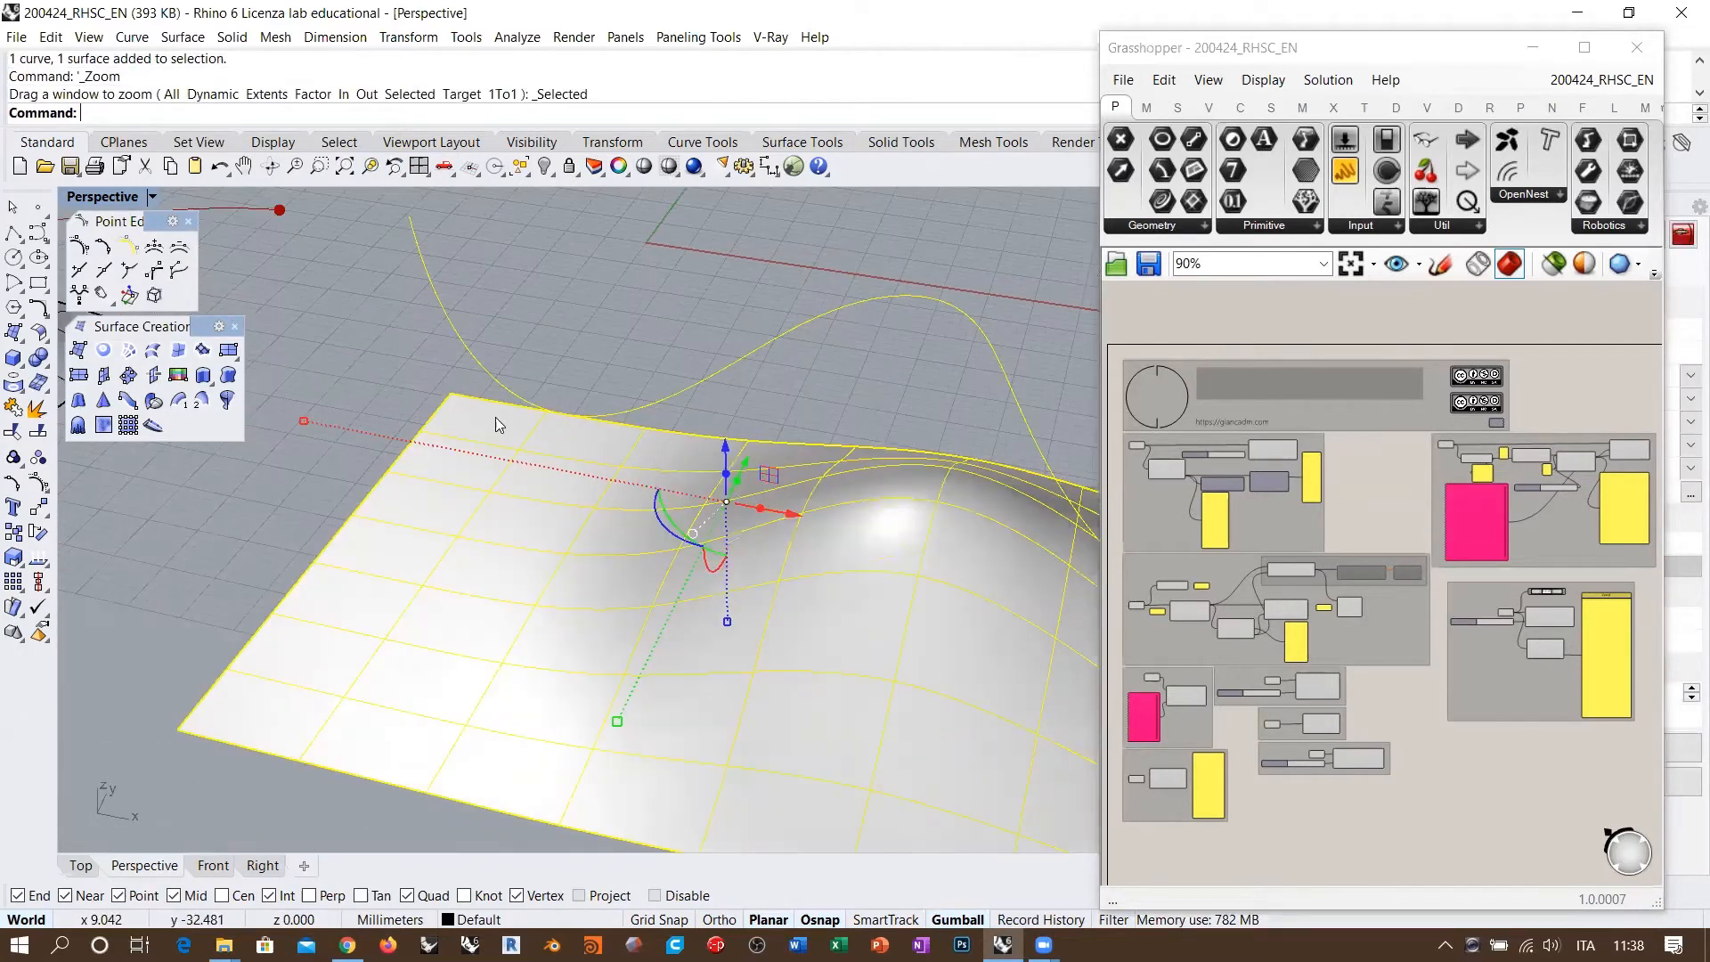
pyautogui.scroll(-5, 495, 417)
pyautogui.click(570, 347)
pyautogui.moveTo(579, 348); pyautogui.dragTo(675, 339, button='right')
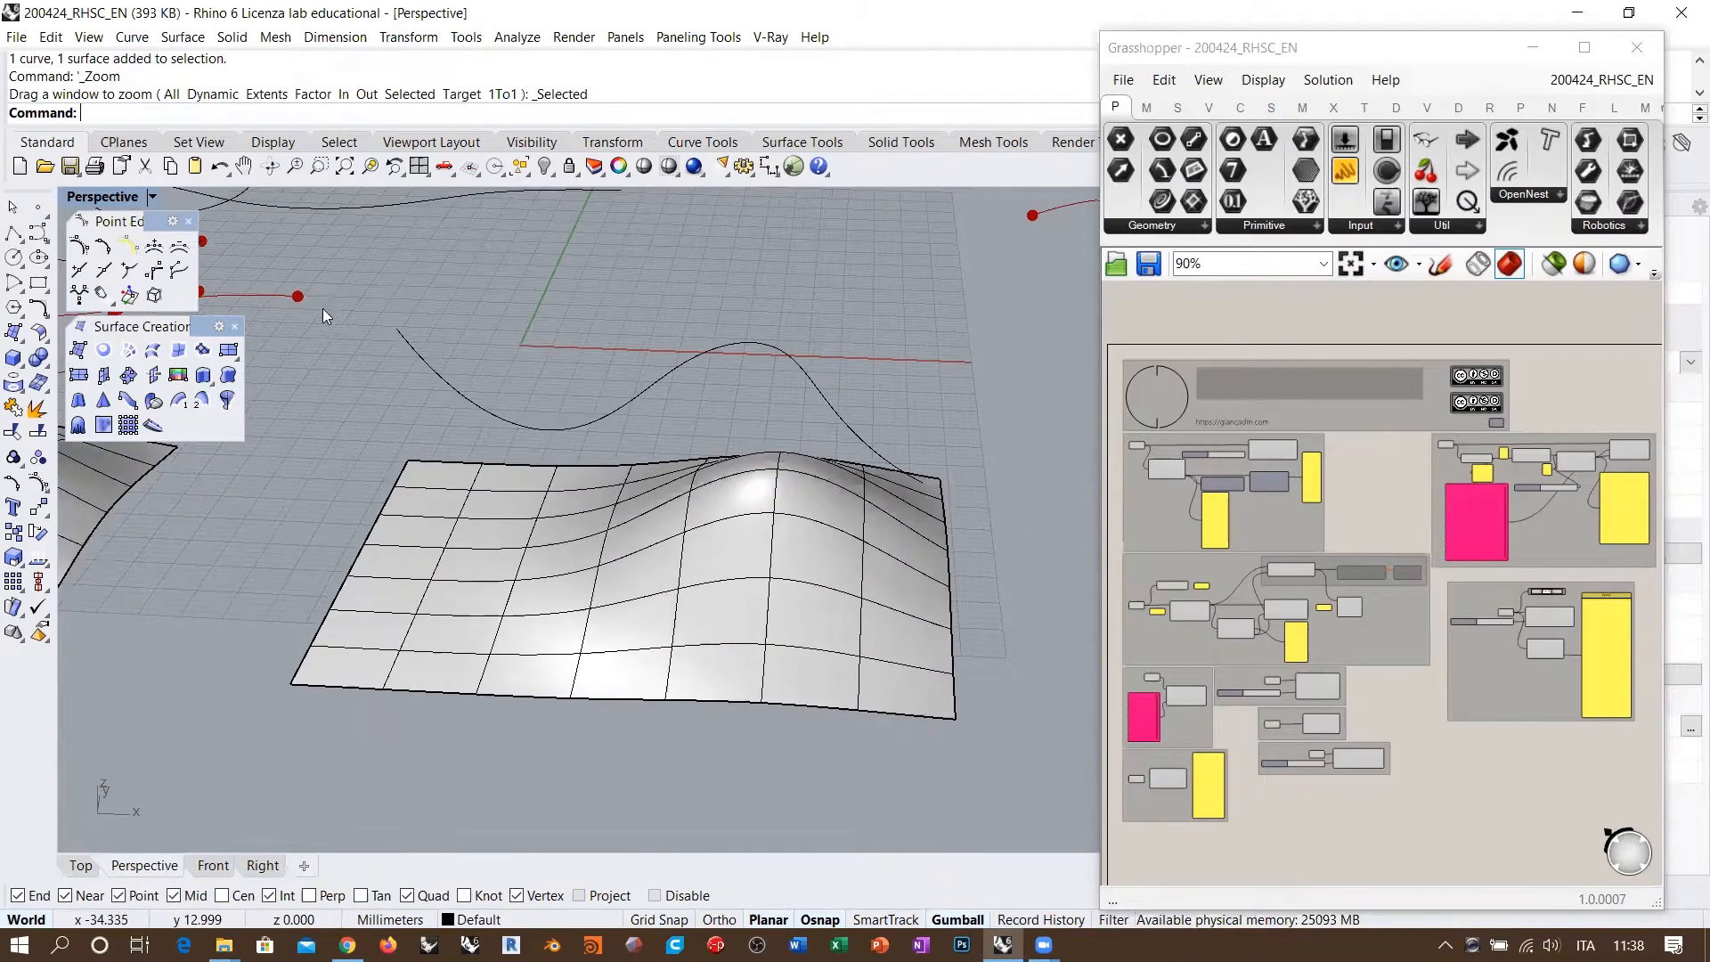
# Step: Project the wavy curve onto the copied humped surface along the CPlaneZ direction
pyautogui.click(13, 383)
pyautogui.click(479, 436)
pyautogui.press('Return')
pyautogui.click(516, 544)
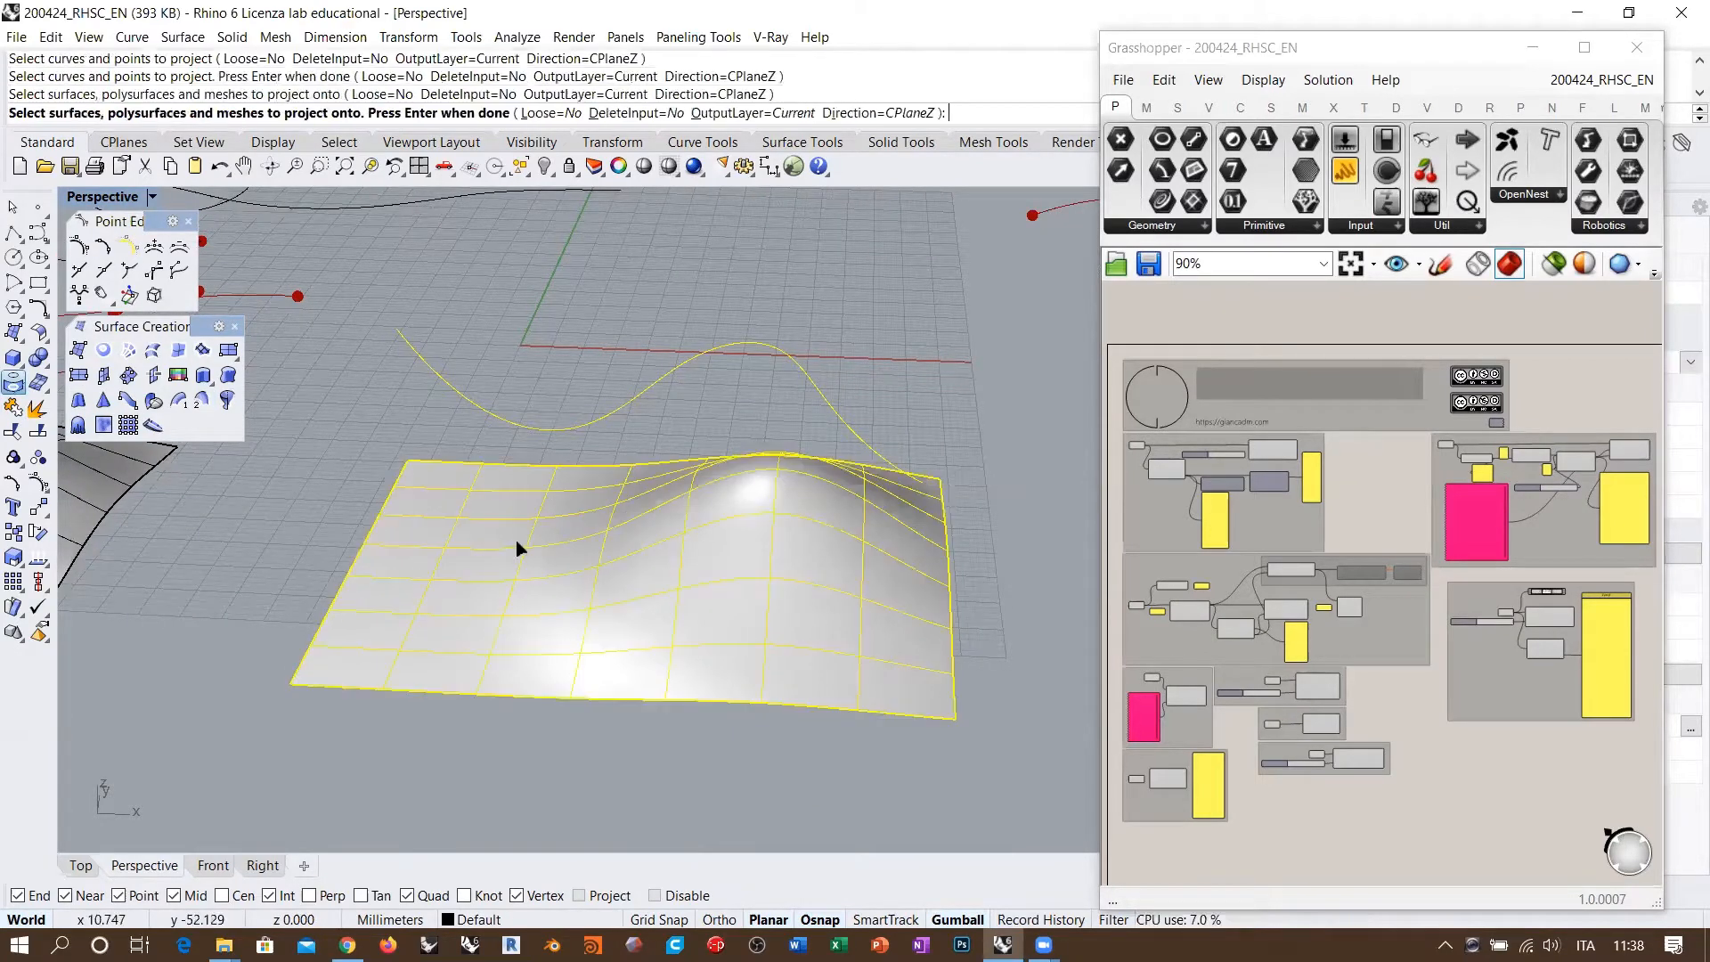
pyautogui.press('Return')
pyautogui.moveTo(517, 383); pyautogui.dragTo(656, 322, button='right')
pyautogui.click(692, 393)
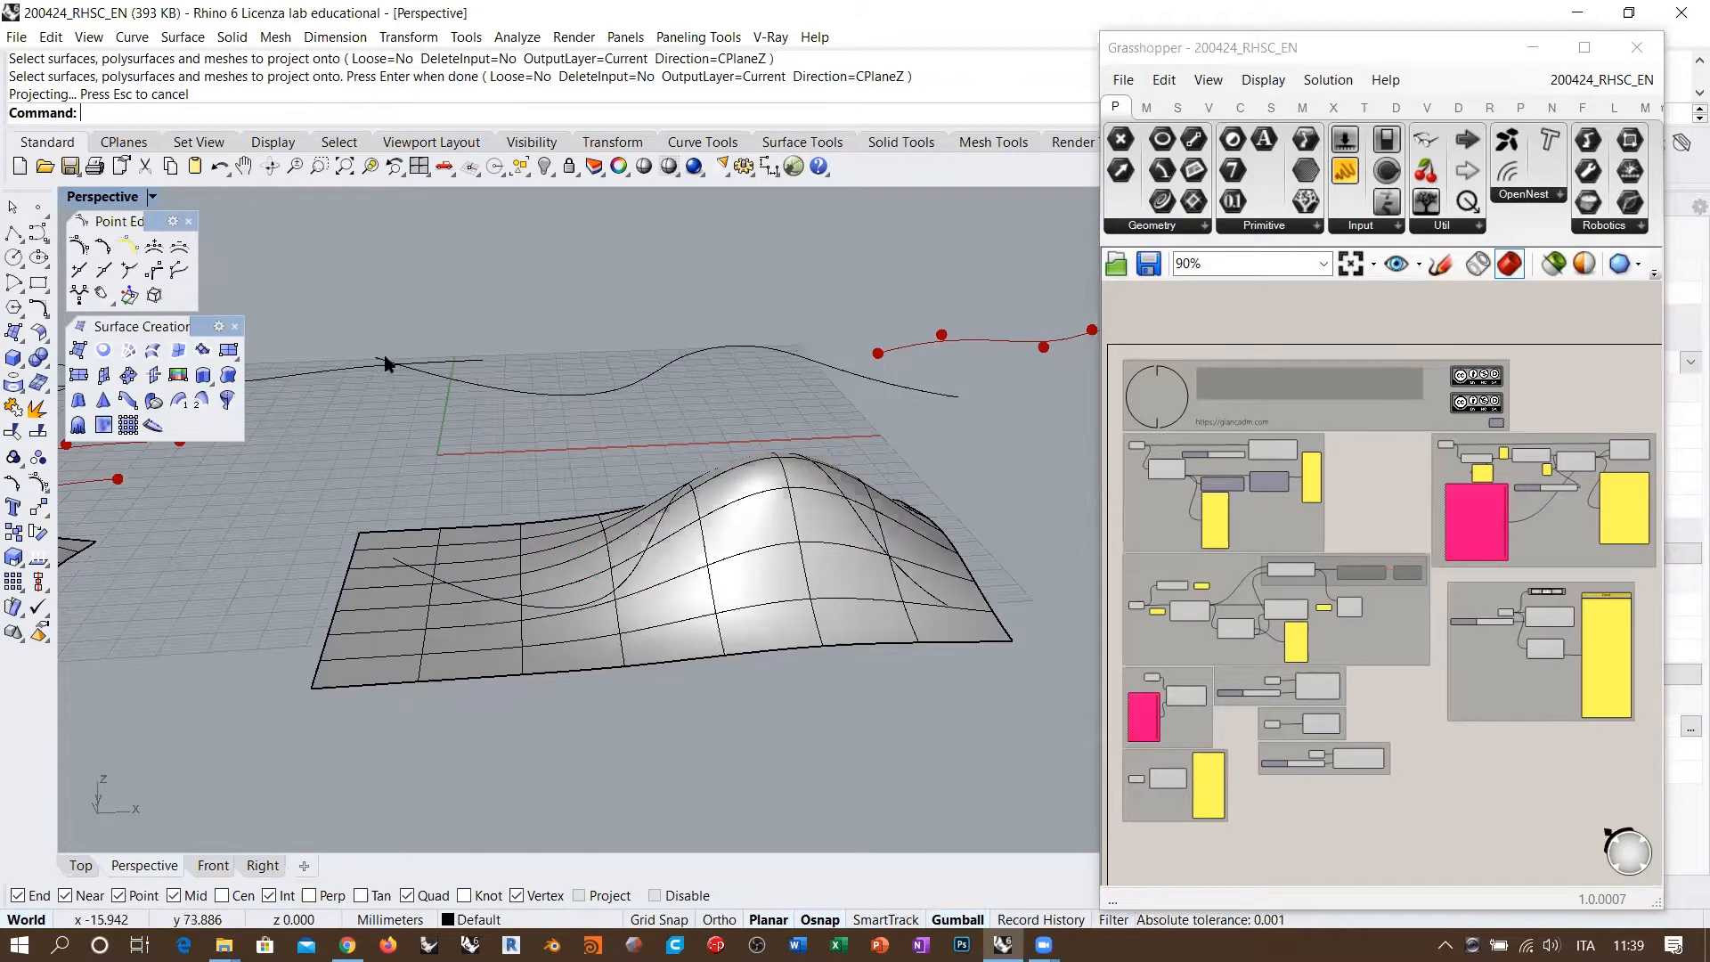
# Step: Compare the control points of the flat source curve with those of its projection on the surface
pyautogui.click(435, 393)
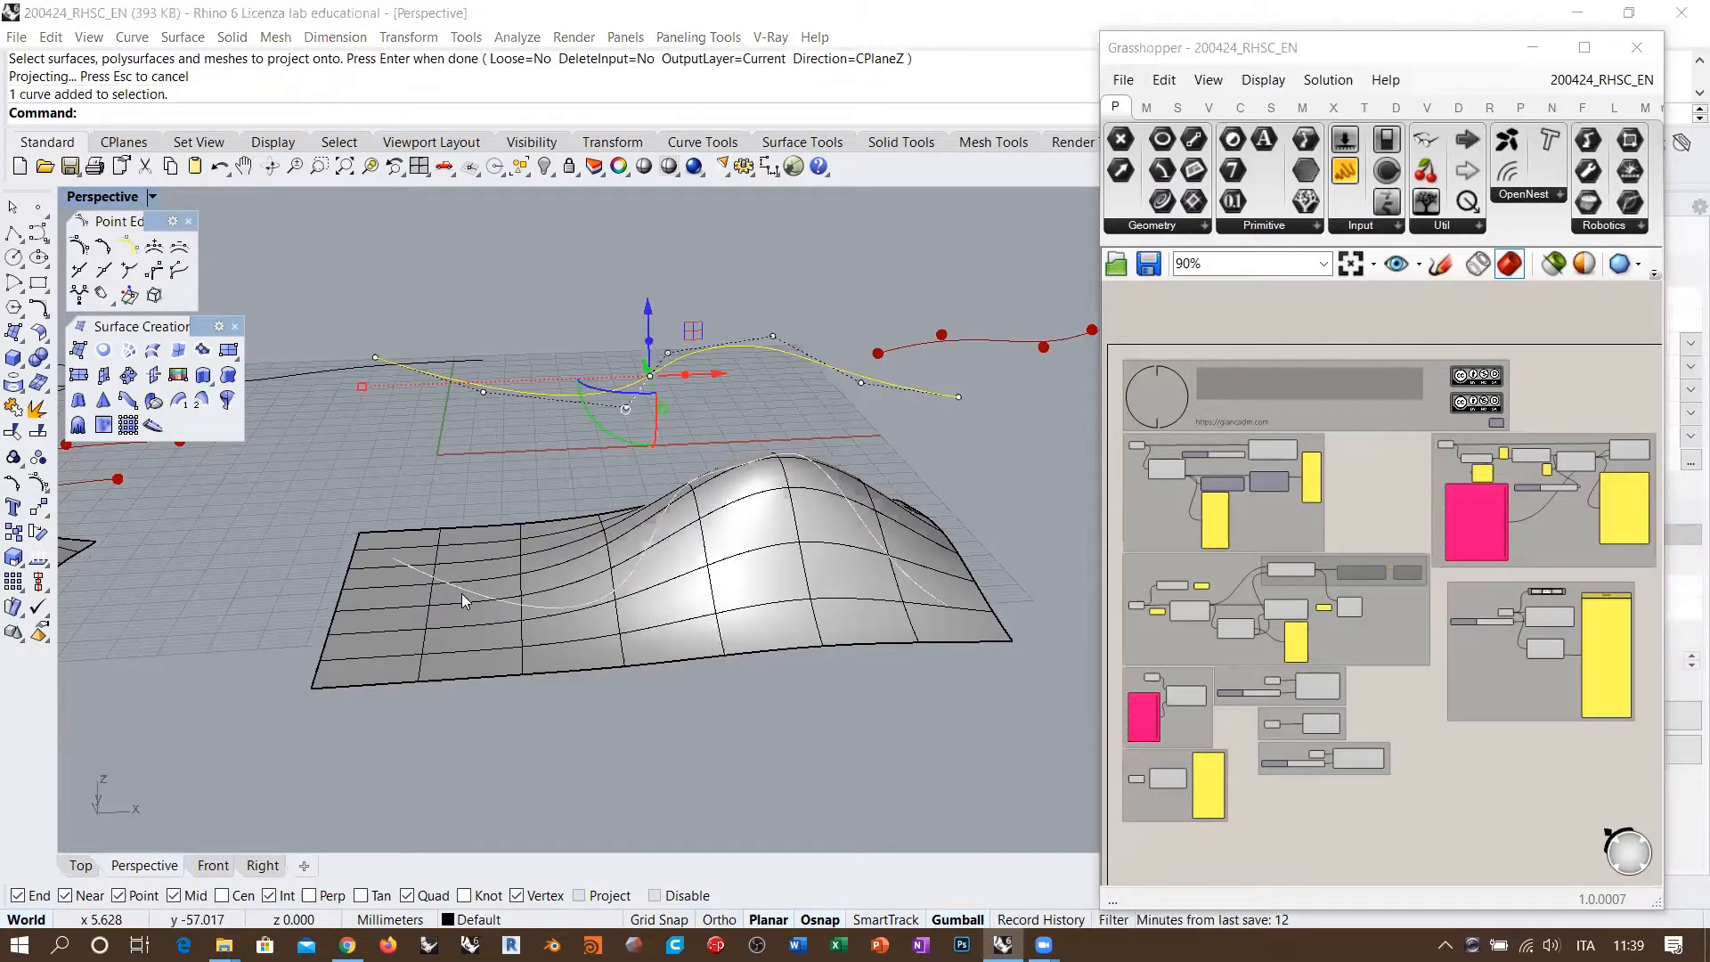
pyautogui.click(489, 607)
pyautogui.click(519, 649)
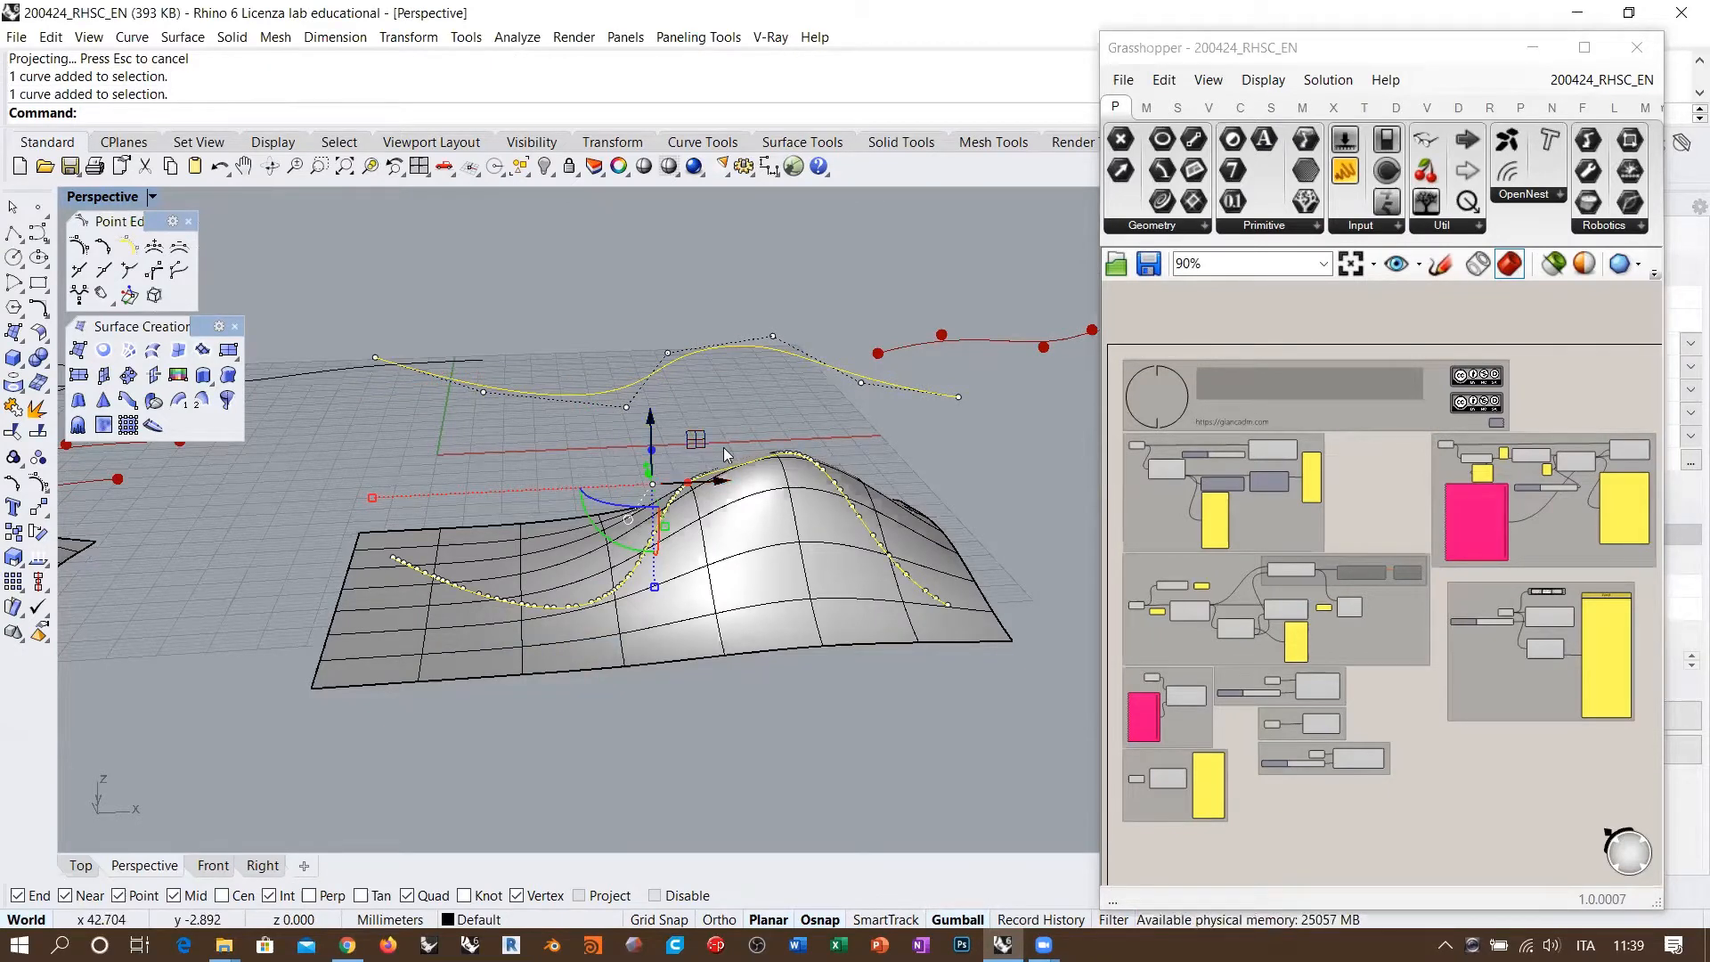
pyautogui.moveTo(691, 437); pyautogui.dragTo(686, 531, button='right')
pyautogui.moveTo(668, 459); pyautogui.dragTo(658, 473, button='right')
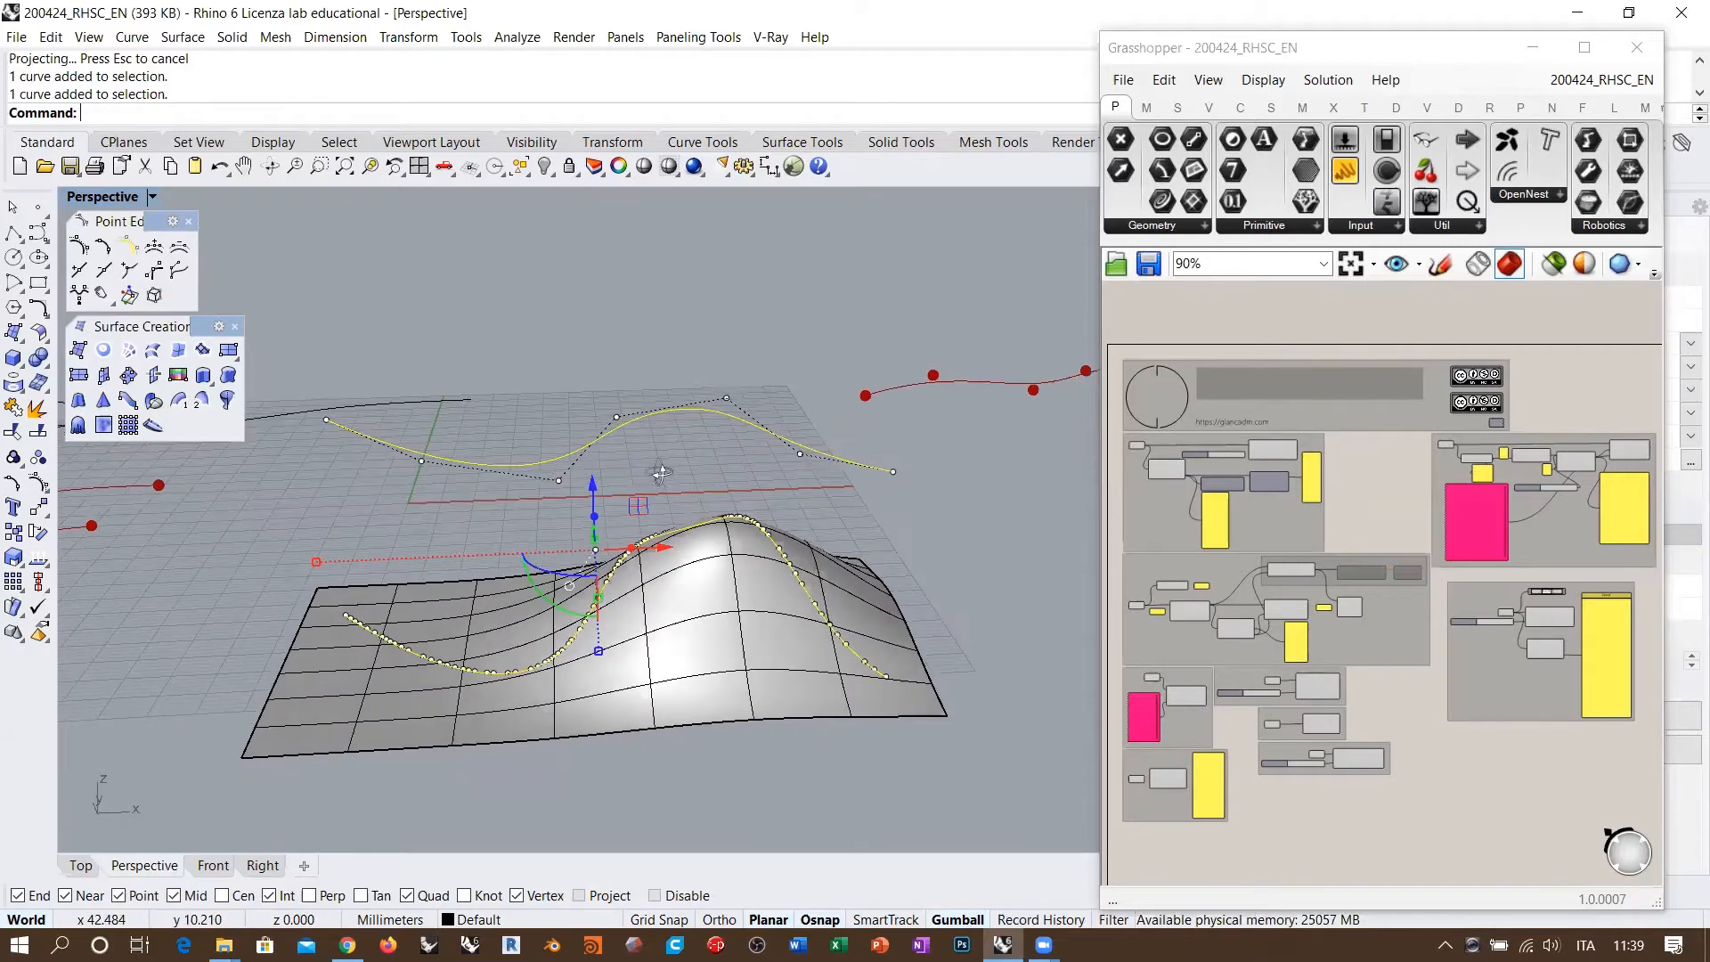
# Step: Duplicate the flat source curve vertically, placing the copy straight above the original
pyautogui.click(551, 393)
pyautogui.click(537, 464)
pyautogui.moveTo(646, 541); pyautogui.dragTo(576, 424, button='right')
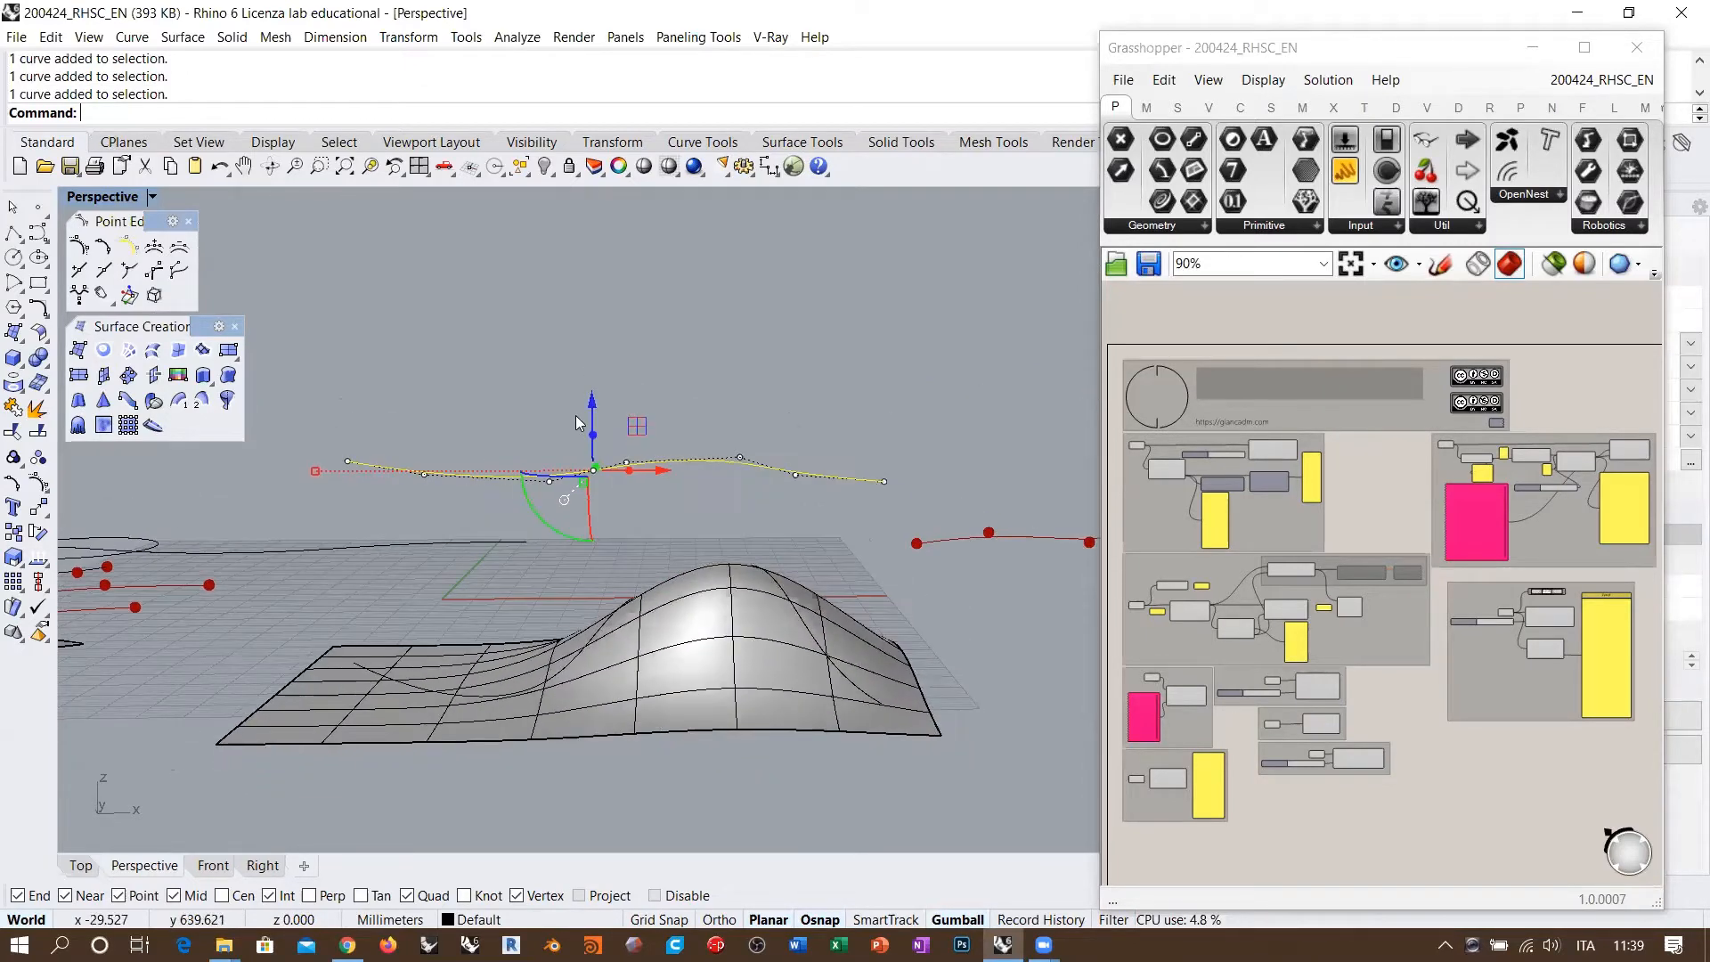
pyautogui.moveTo(591, 418); pyautogui.dragTo(592, 237)
pyautogui.moveTo(663, 363); pyautogui.dragTo(637, 420, button='right')
pyautogui.click(500, 413)
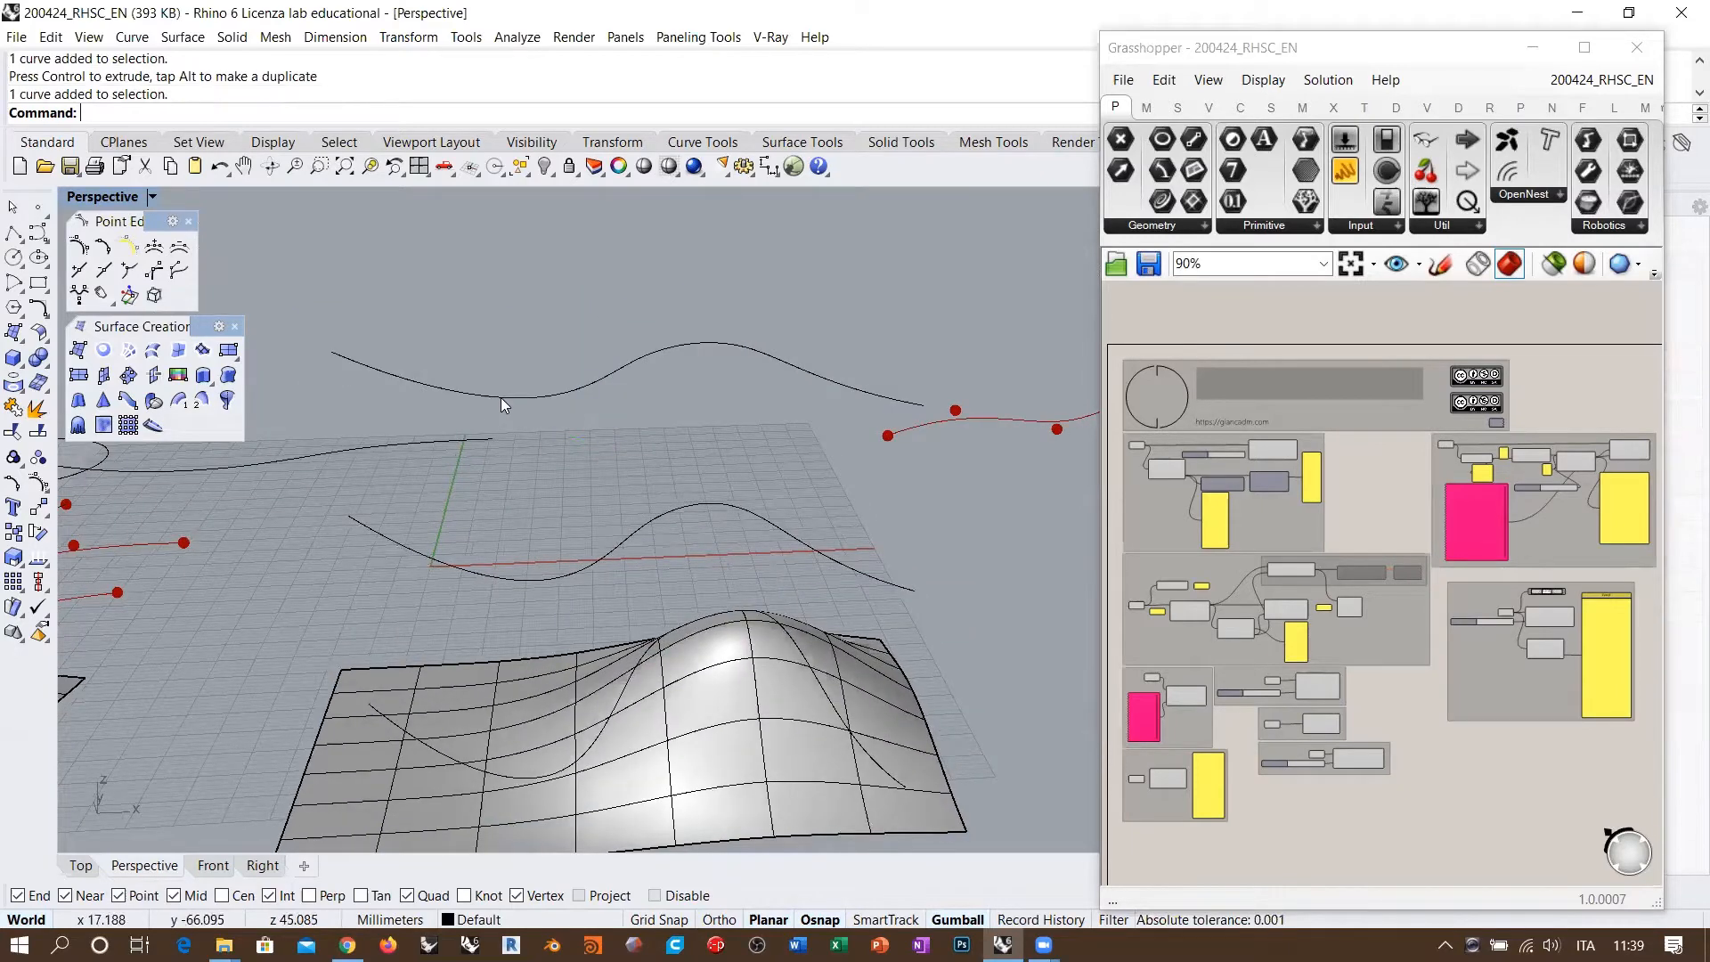
# Step: Reshape the upper curve vertically by lowering its third control point and raising its fifth
pyautogui.click(501, 397)
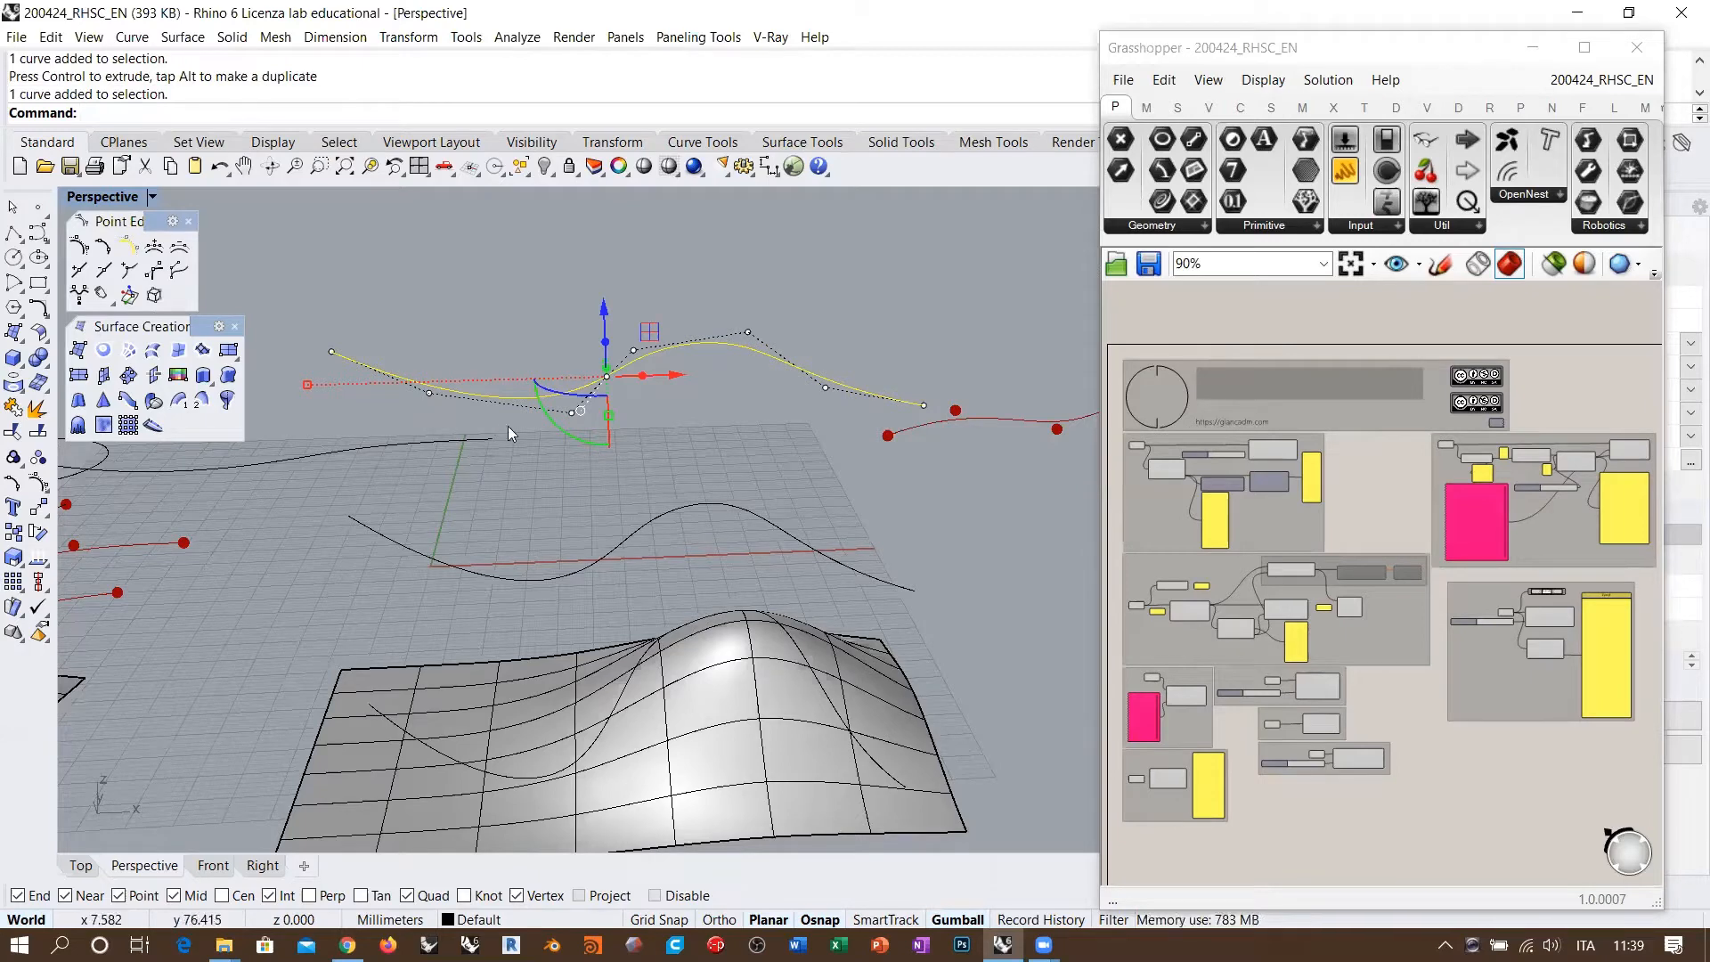
pyautogui.click(550, 451)
pyautogui.moveTo(549, 454); pyautogui.dragTo(603, 343)
pyautogui.moveTo(619, 472); pyautogui.dragTo(624, 419, button='right')
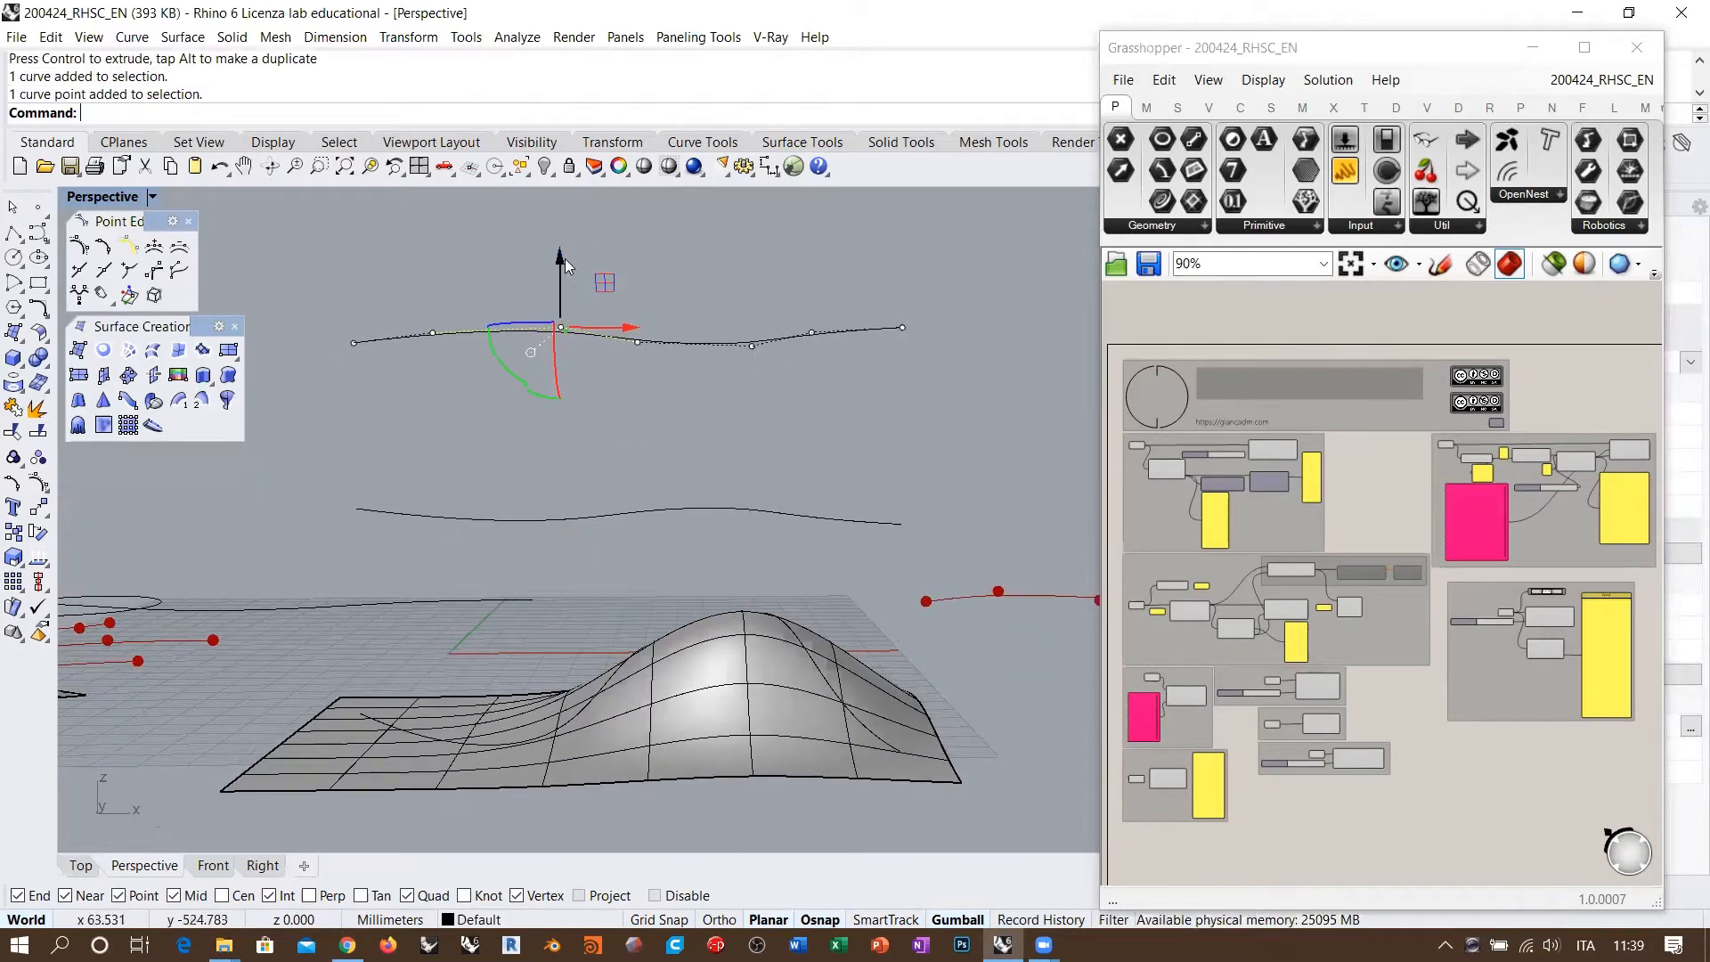
pyautogui.moveTo(562, 318); pyautogui.dragTo(549, 359)
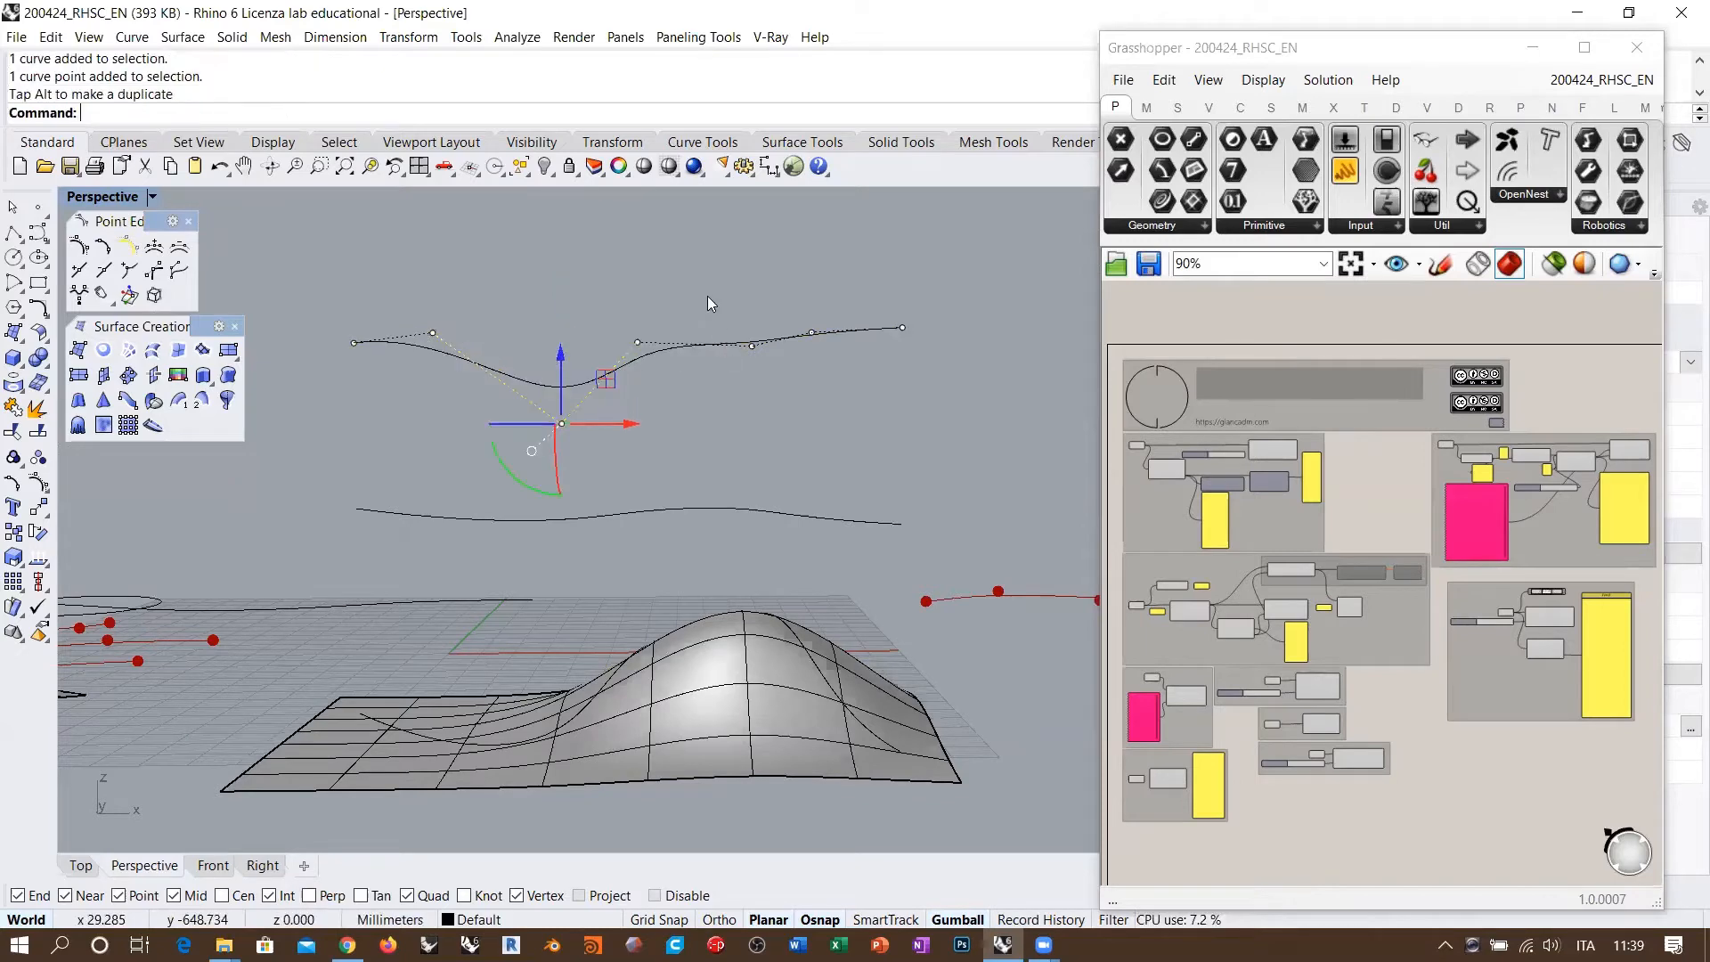
pyautogui.click(752, 345)
pyautogui.moveTo(748, 317); pyautogui.dragTo(746, 240)
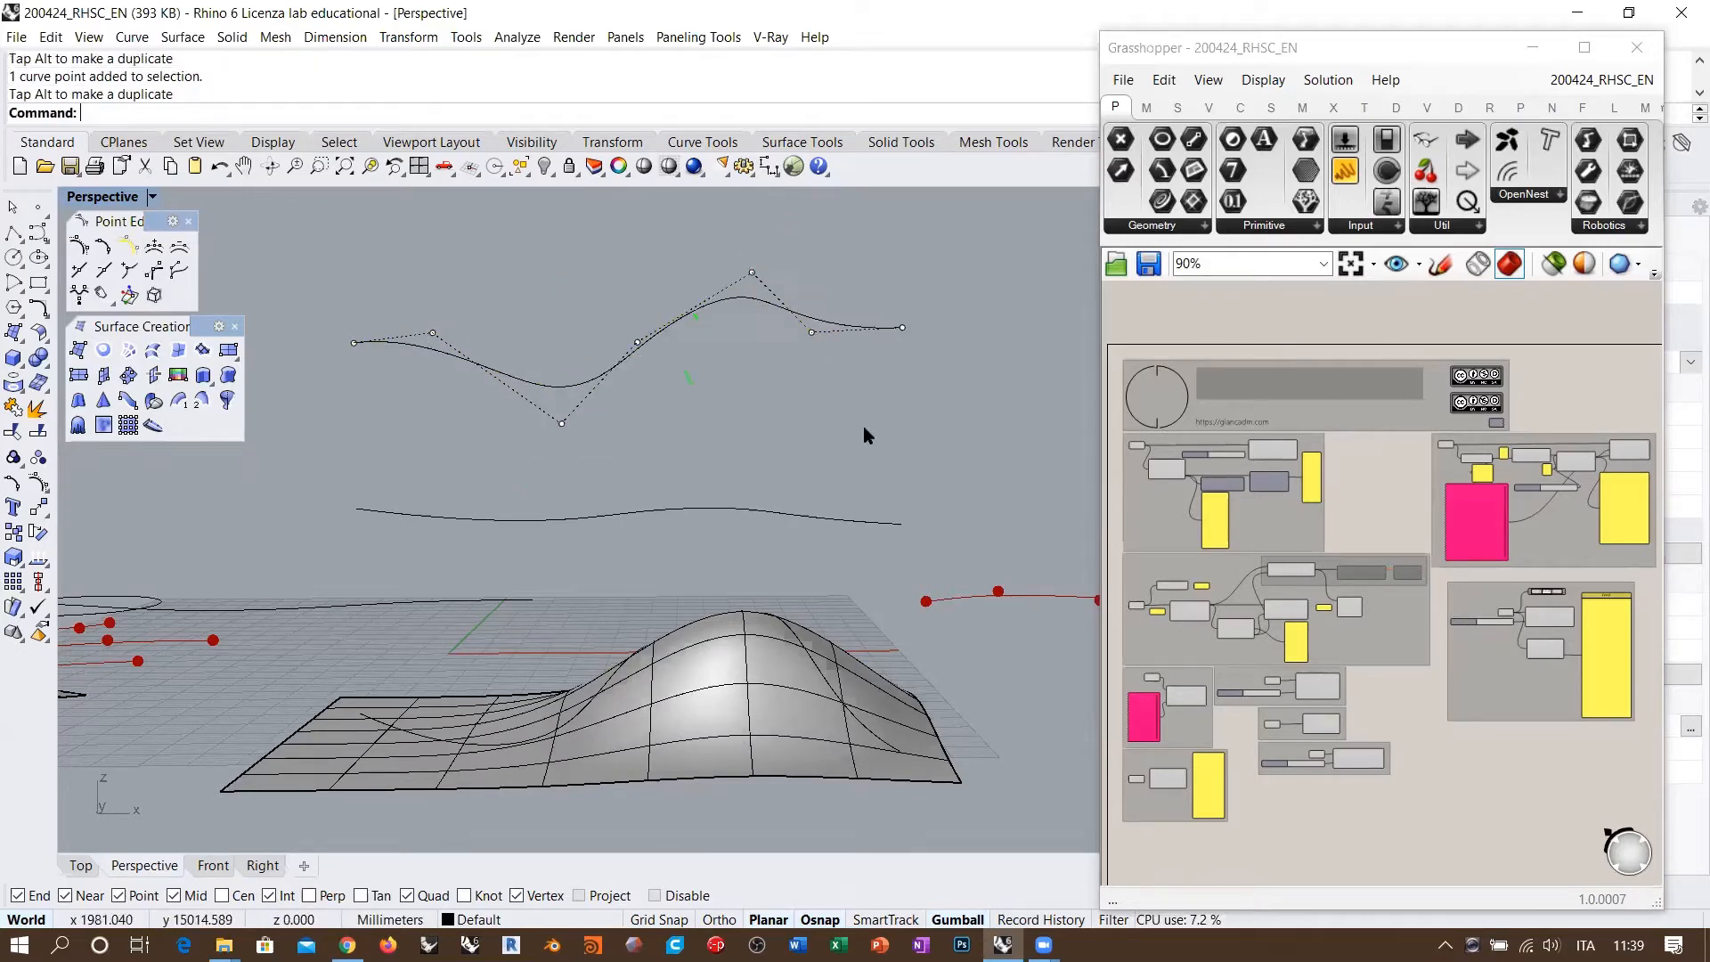
# Step: Inspect the reshaped upper curve and its control points in the top, front and perspective views
pyautogui.moveTo(863, 425); pyautogui.dragTo(793, 430, button='right')
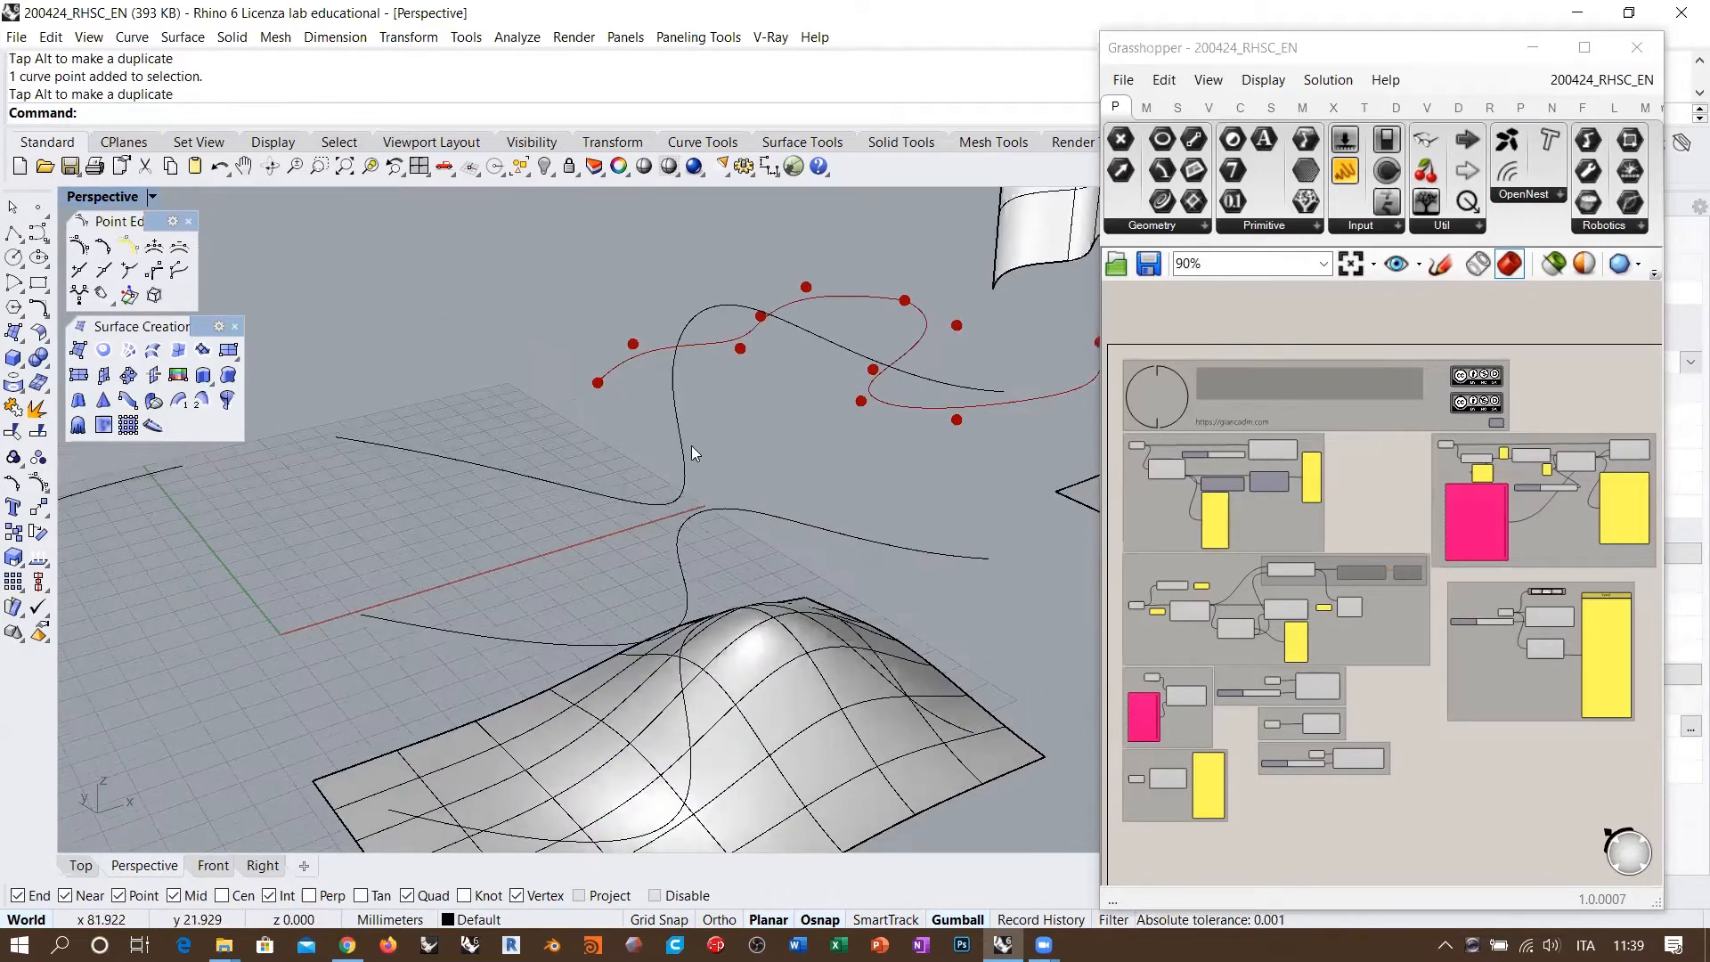
pyautogui.click(691, 446)
pyautogui.click(80, 865)
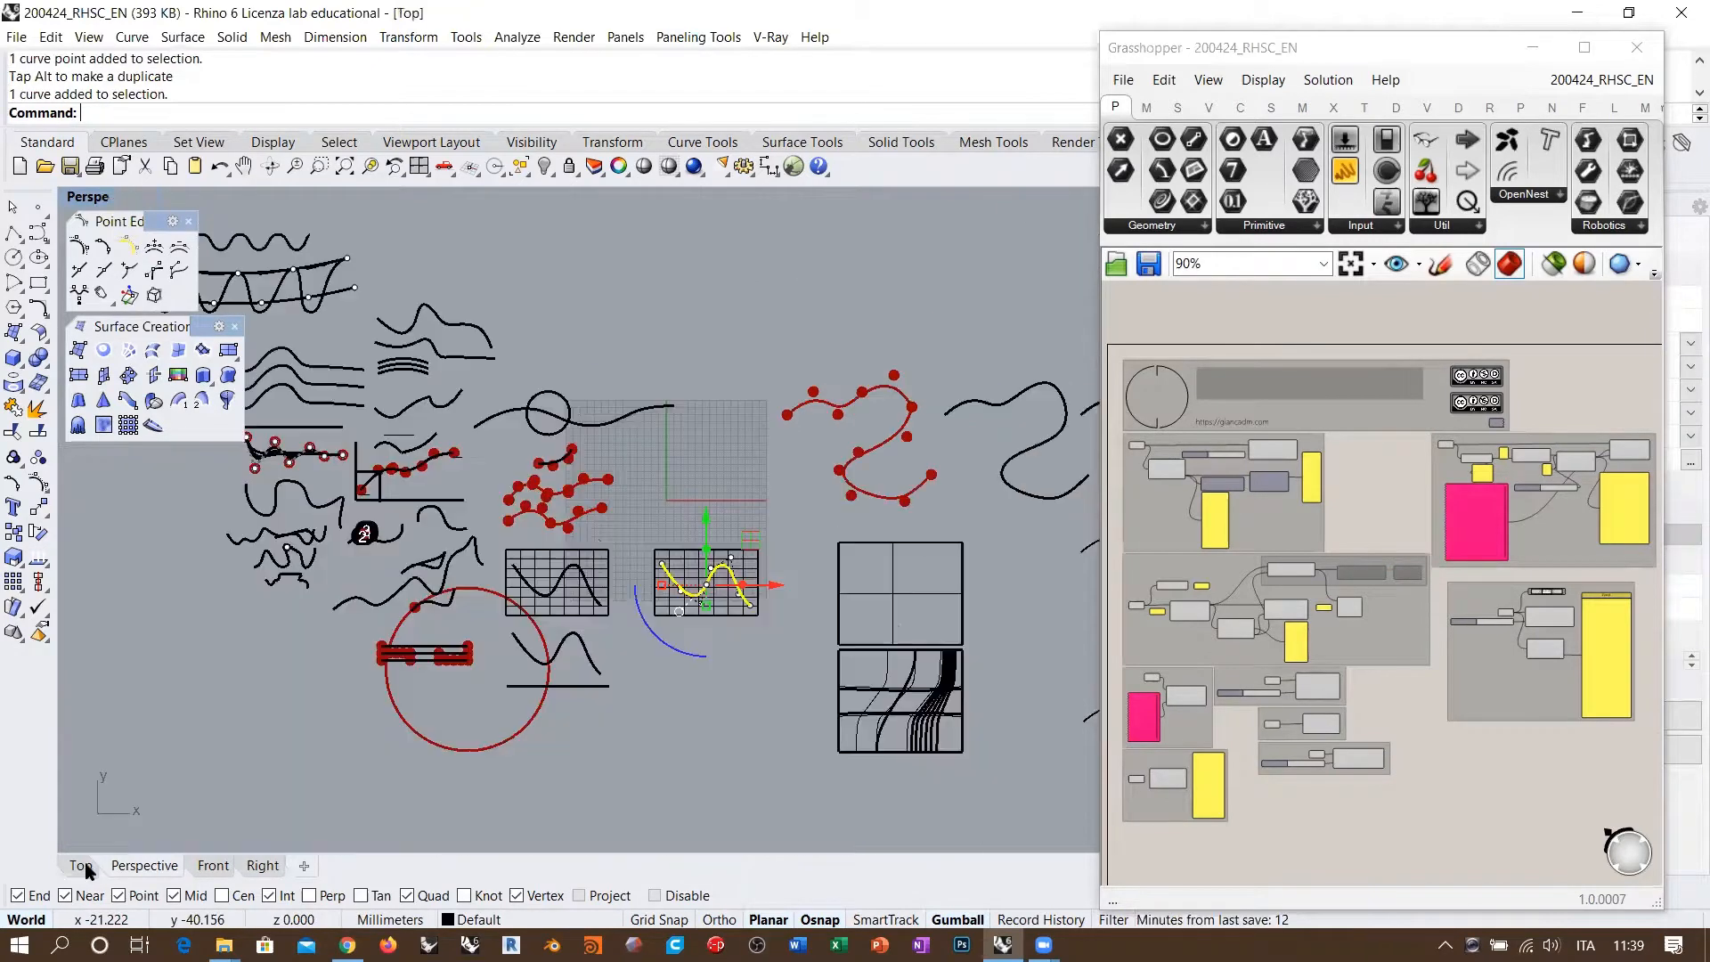
pyautogui.scroll(5, 487, 426)
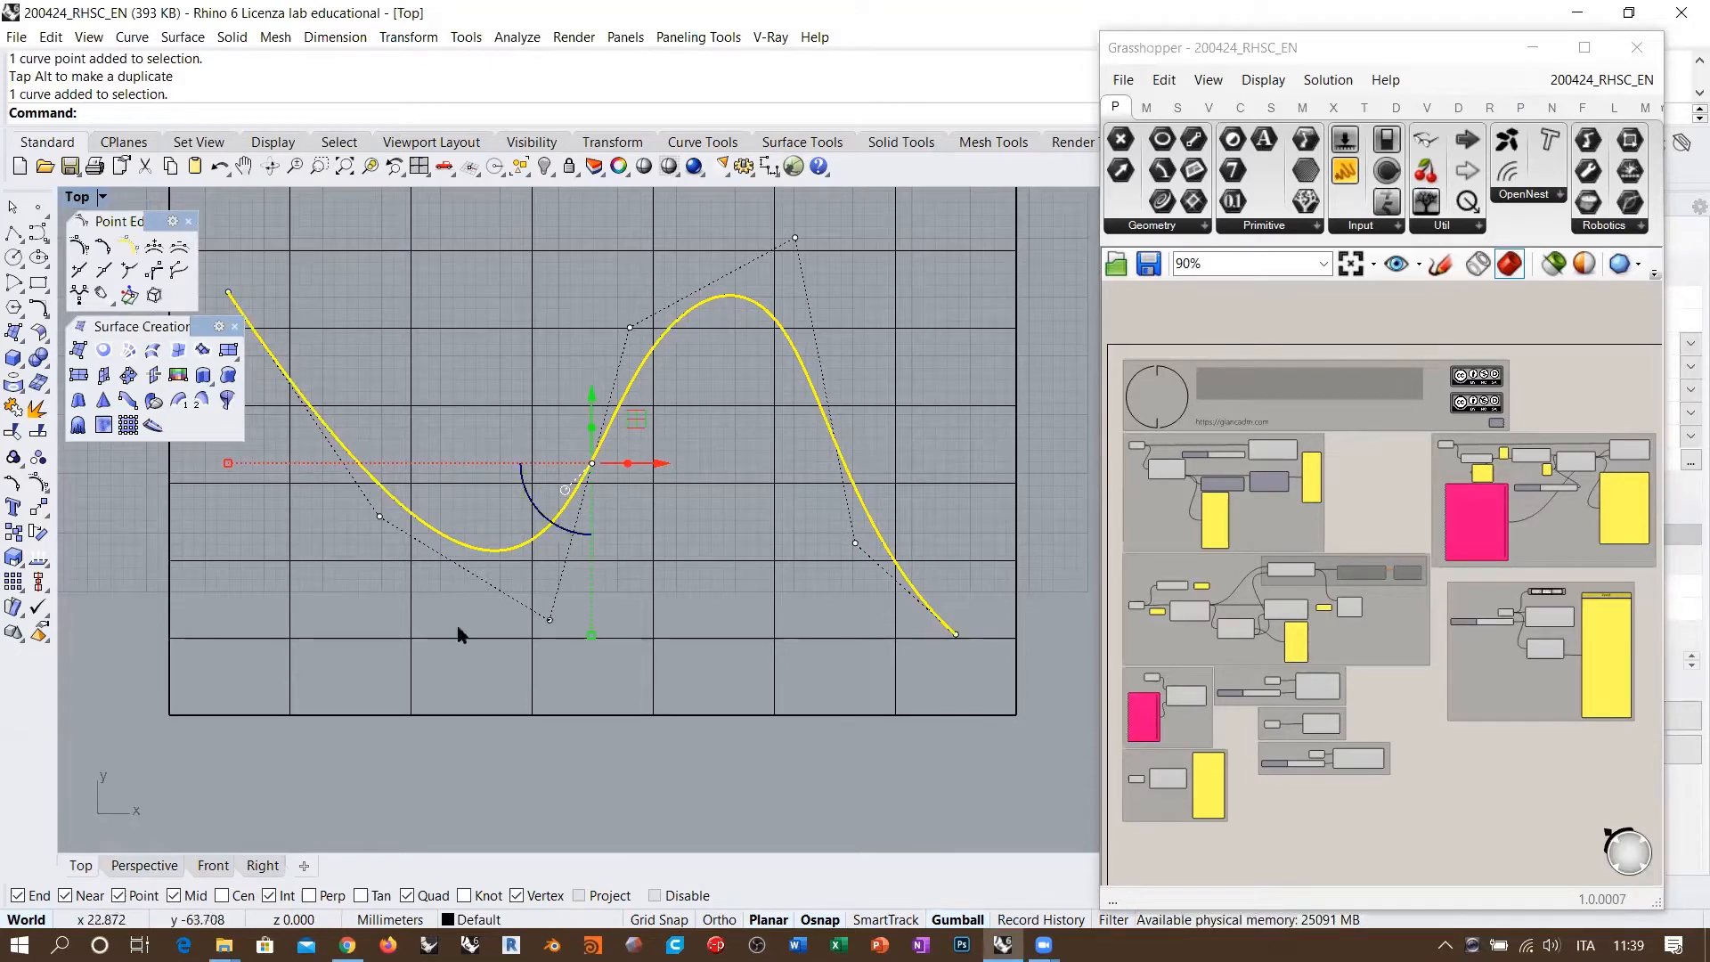
pyautogui.click(240, 866)
pyautogui.click(205, 865)
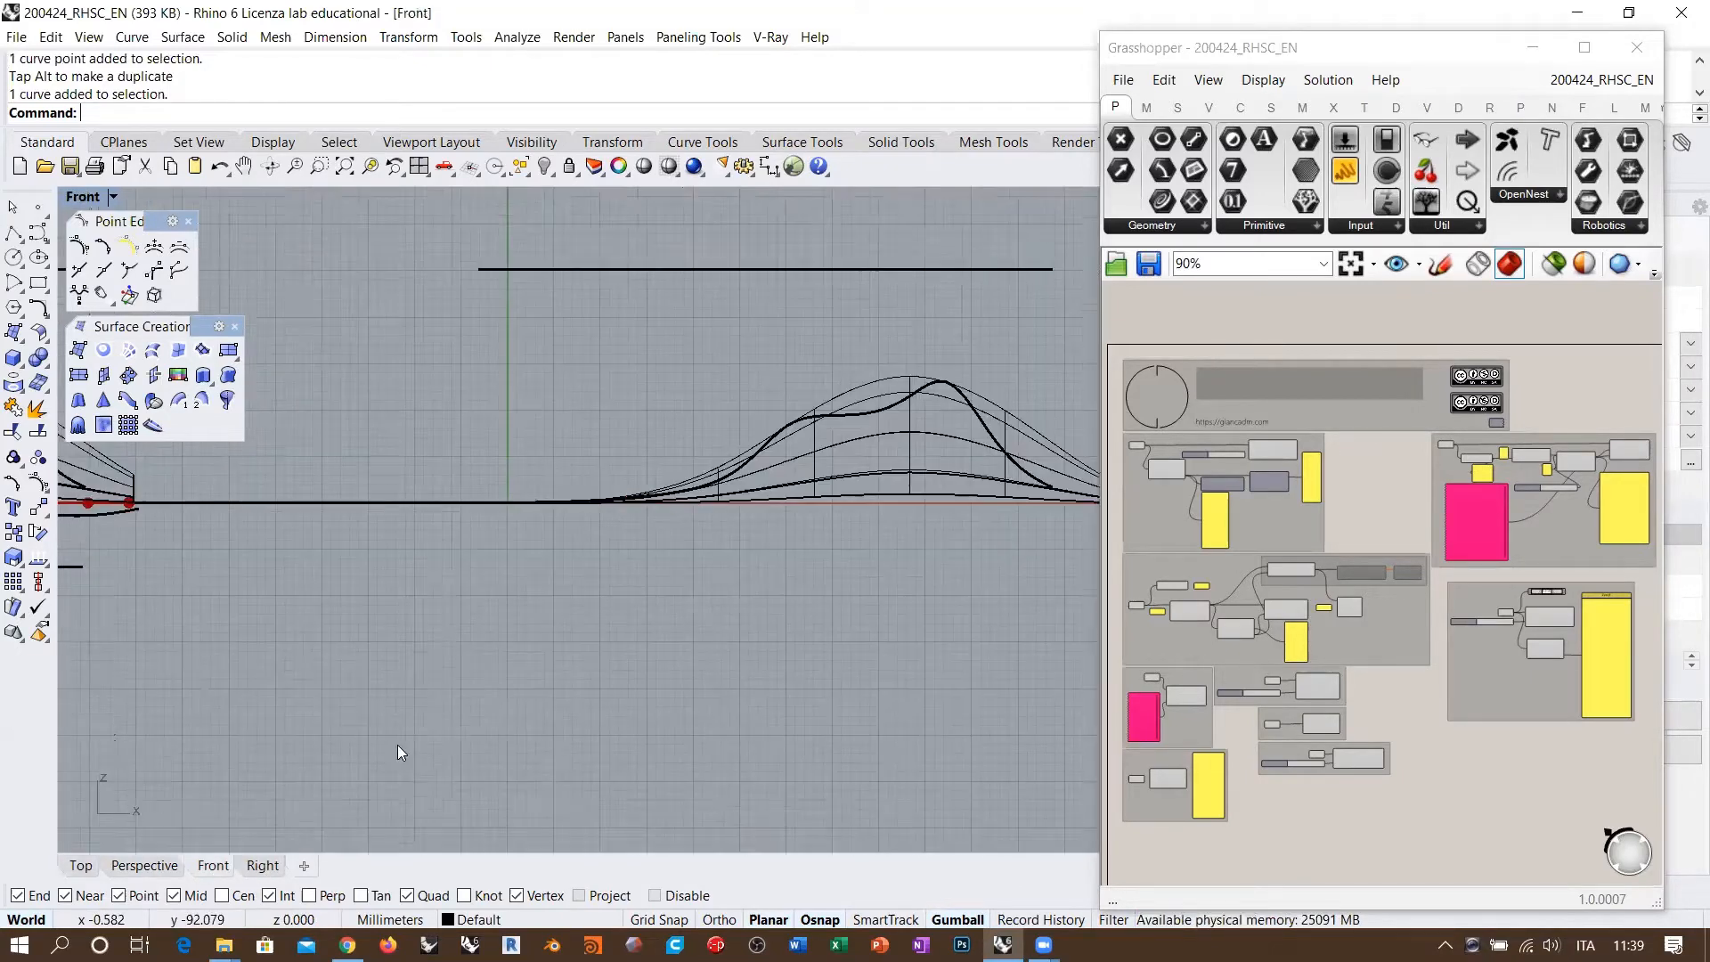
pyautogui.scroll(-10, 462, 665)
pyautogui.scroll(8, 570, 606)
pyautogui.moveTo(581, 619); pyautogui.dragTo(619, 532, button='right')
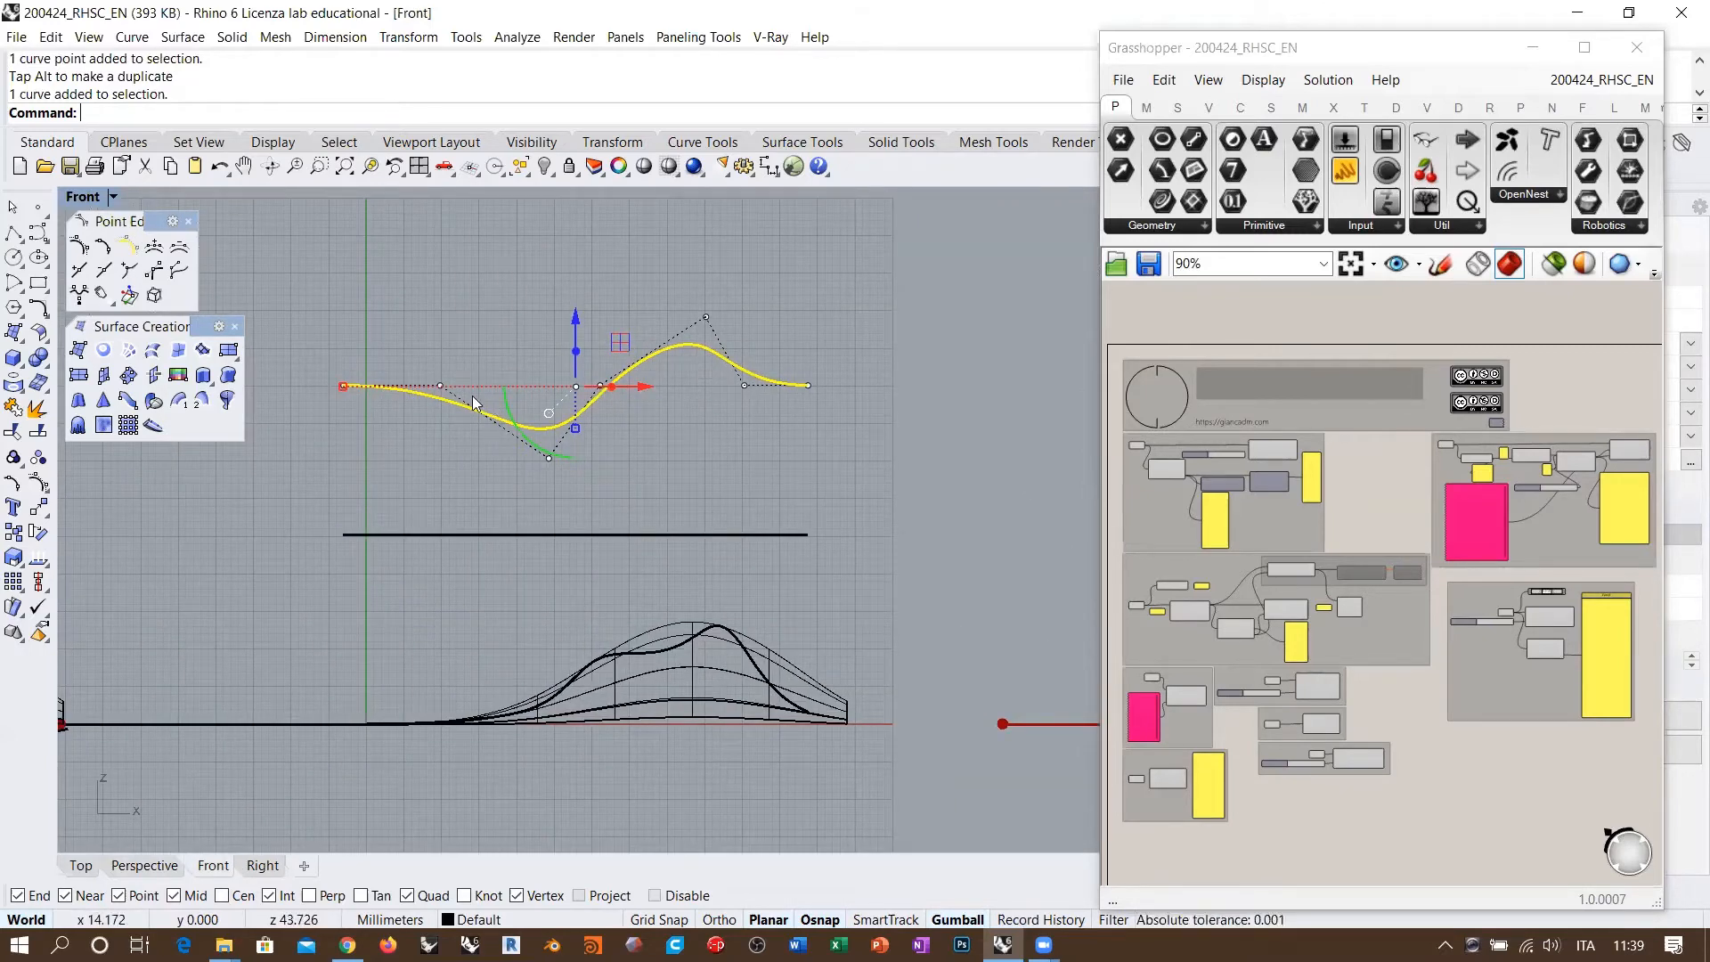
pyautogui.click(141, 866)
pyautogui.moveTo(419, 597); pyautogui.dragTo(617, 487, button='right')
pyautogui.scroll(-2, 616, 488)
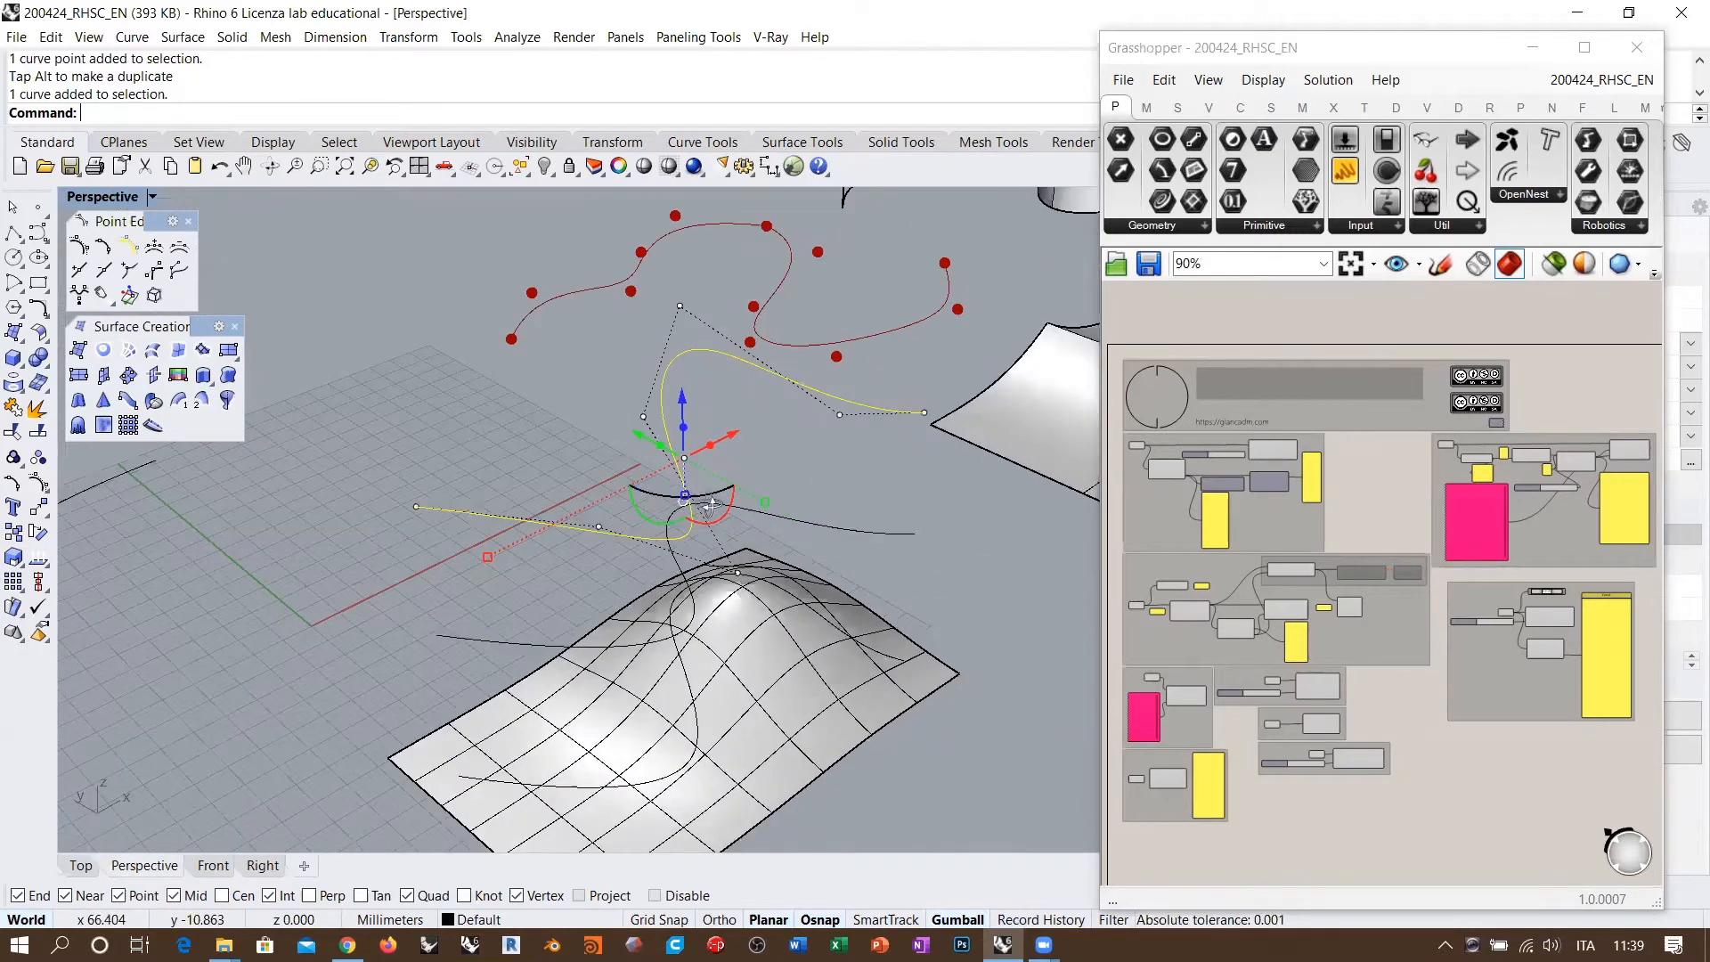
pyautogui.moveTo(708, 516); pyautogui.dragTo(519, 661, button='right')
pyautogui.click(924, 573)
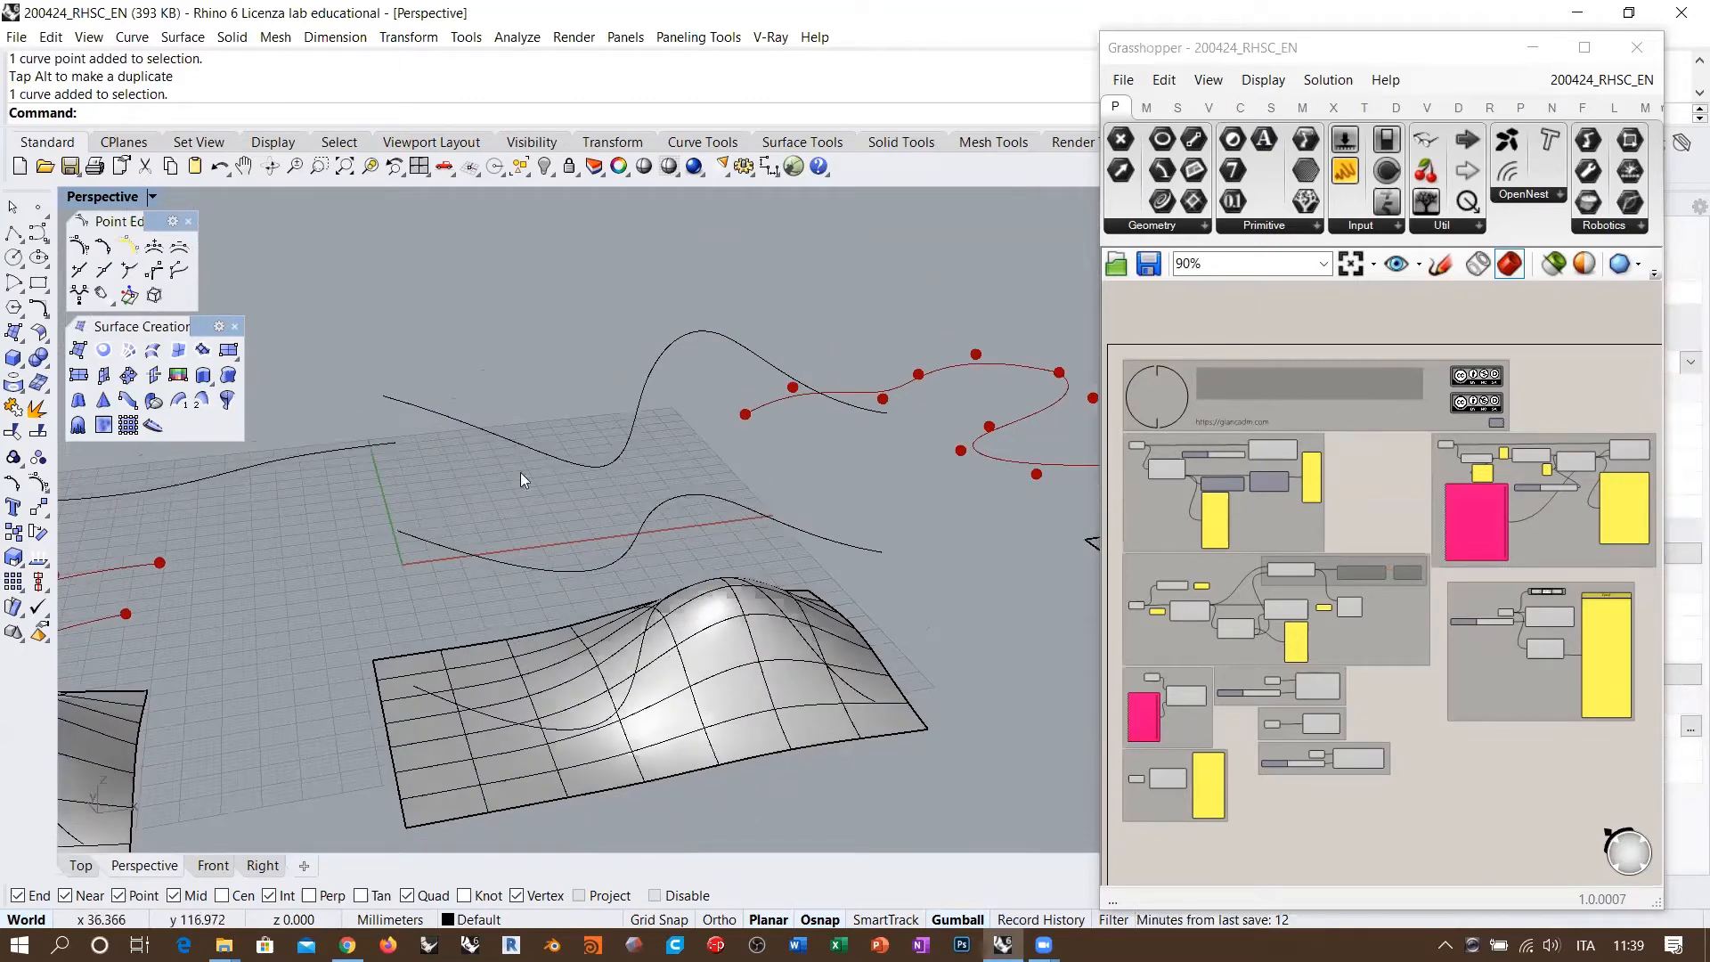
# Step: Compare the control points of the flat source curve, its raised copy and the projected curve by selecting them in turn
pyautogui.moveTo(598, 507); pyautogui.dragTo(617, 407, button='right')
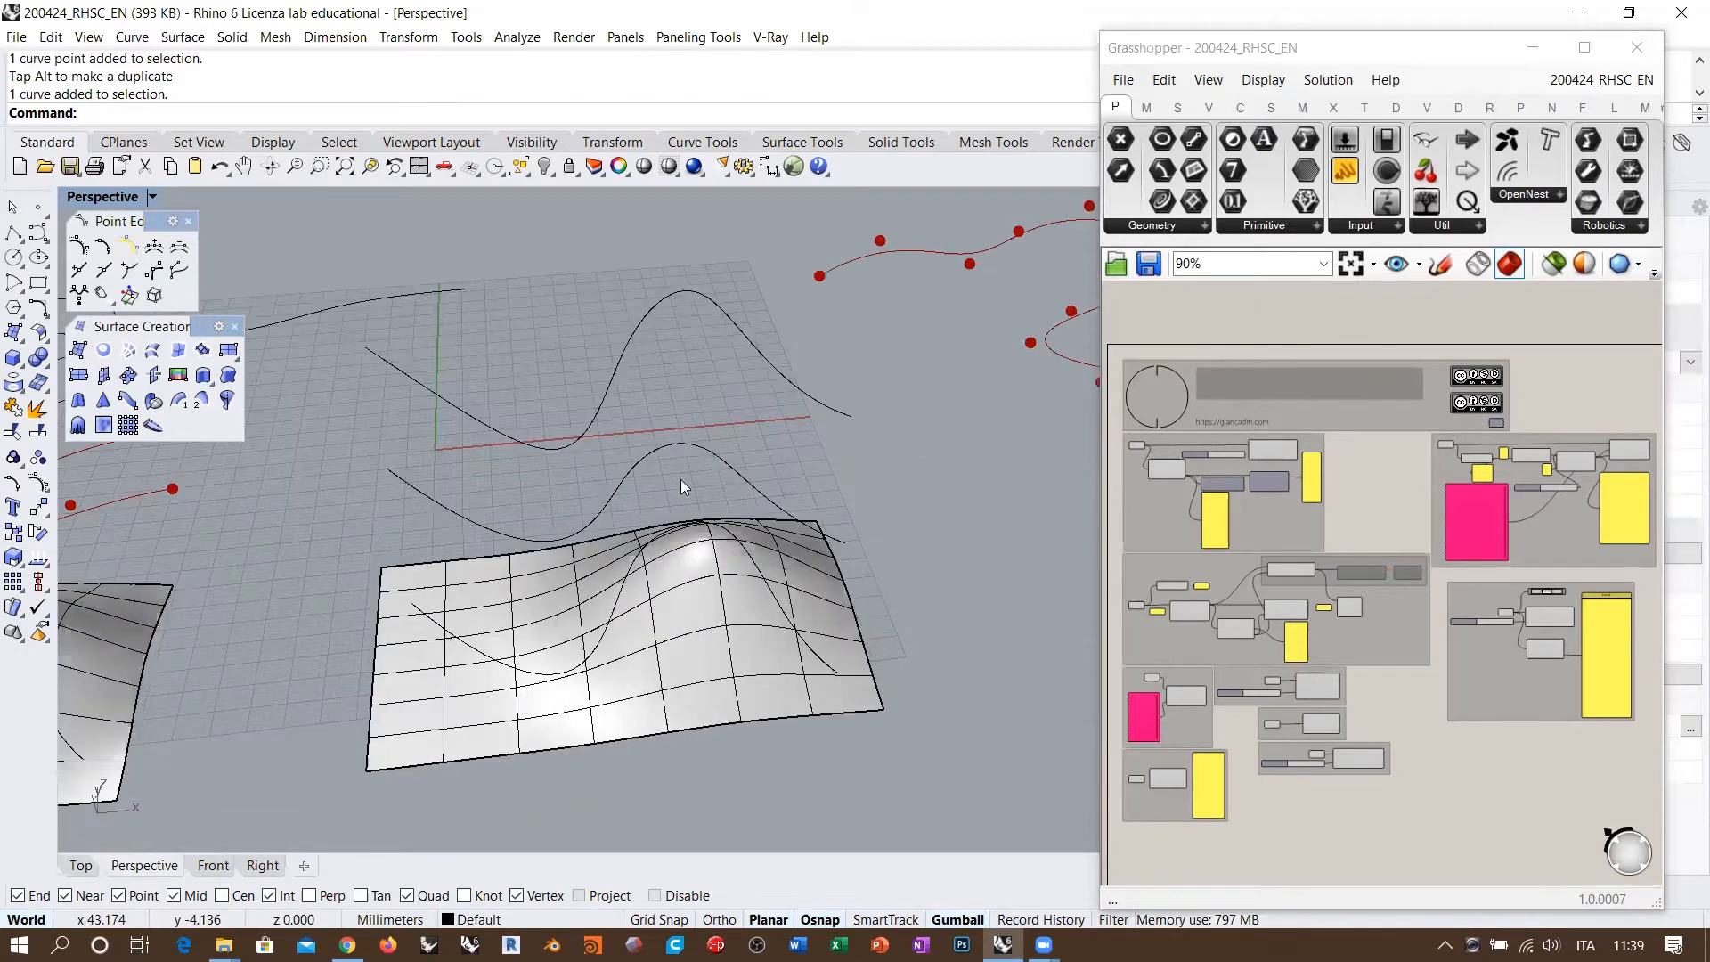
pyautogui.moveTo(681, 480)
pyautogui.mouseDown(button='right')
pyautogui.moveTo(706, 470)
pyautogui.moveTo(675, 455)
pyautogui.mouseUp(button='right')
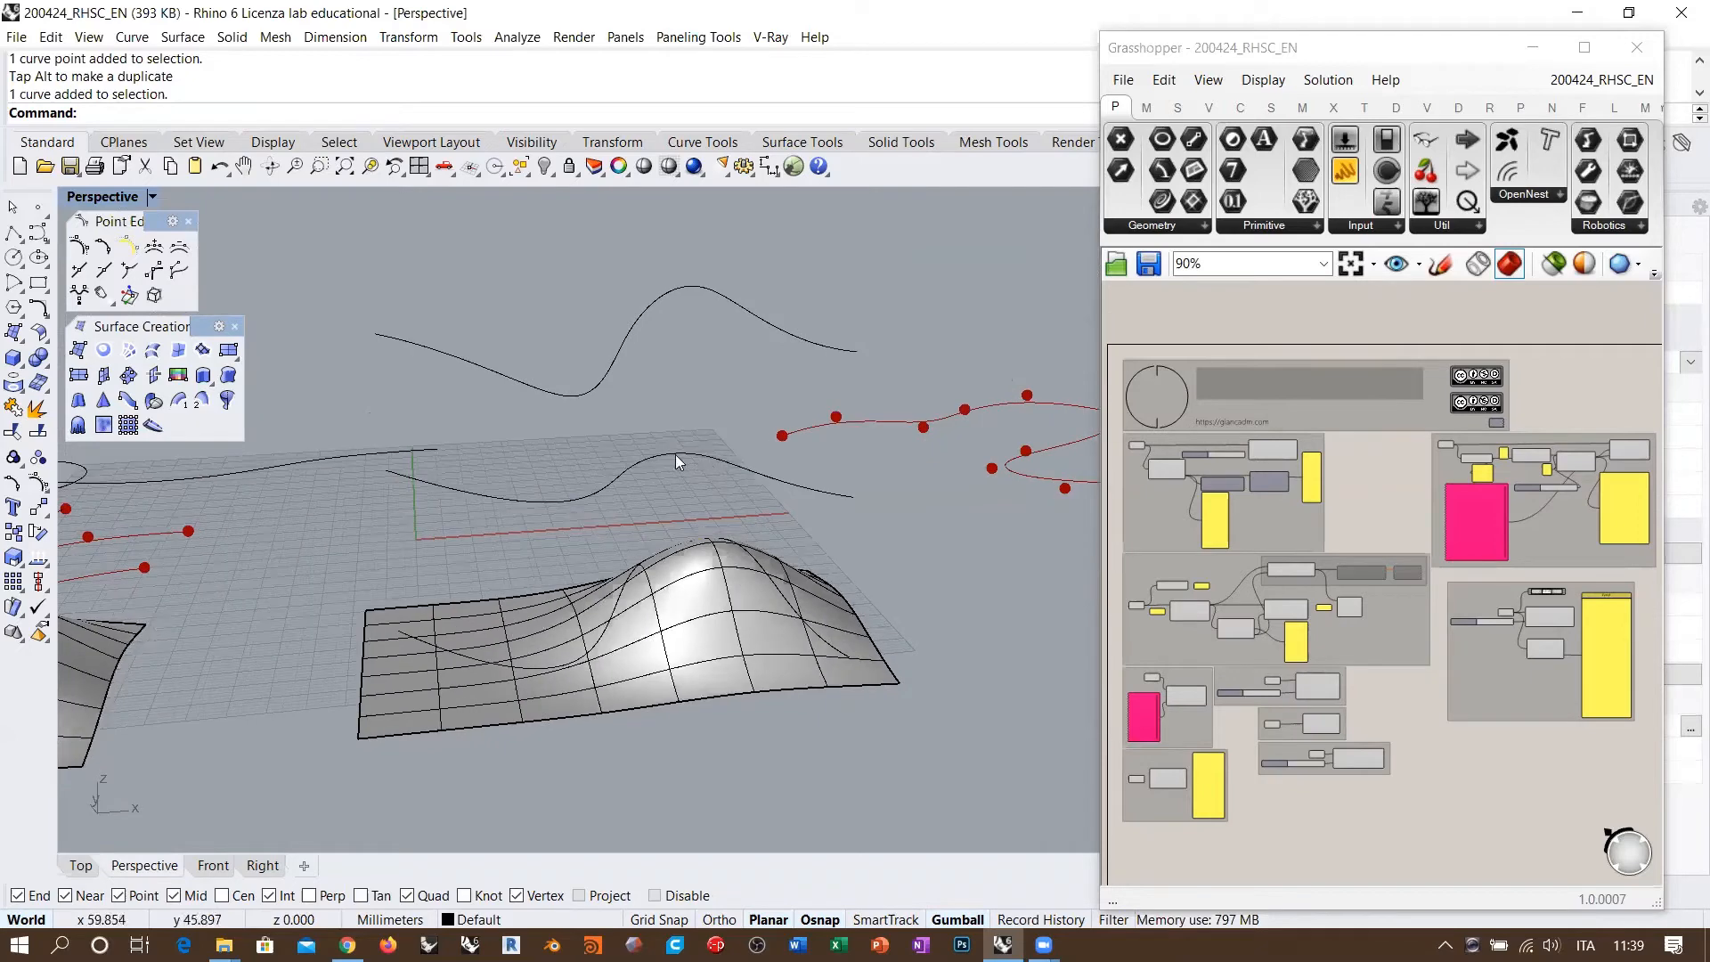
pyautogui.click(620, 605)
pyautogui.click(602, 491)
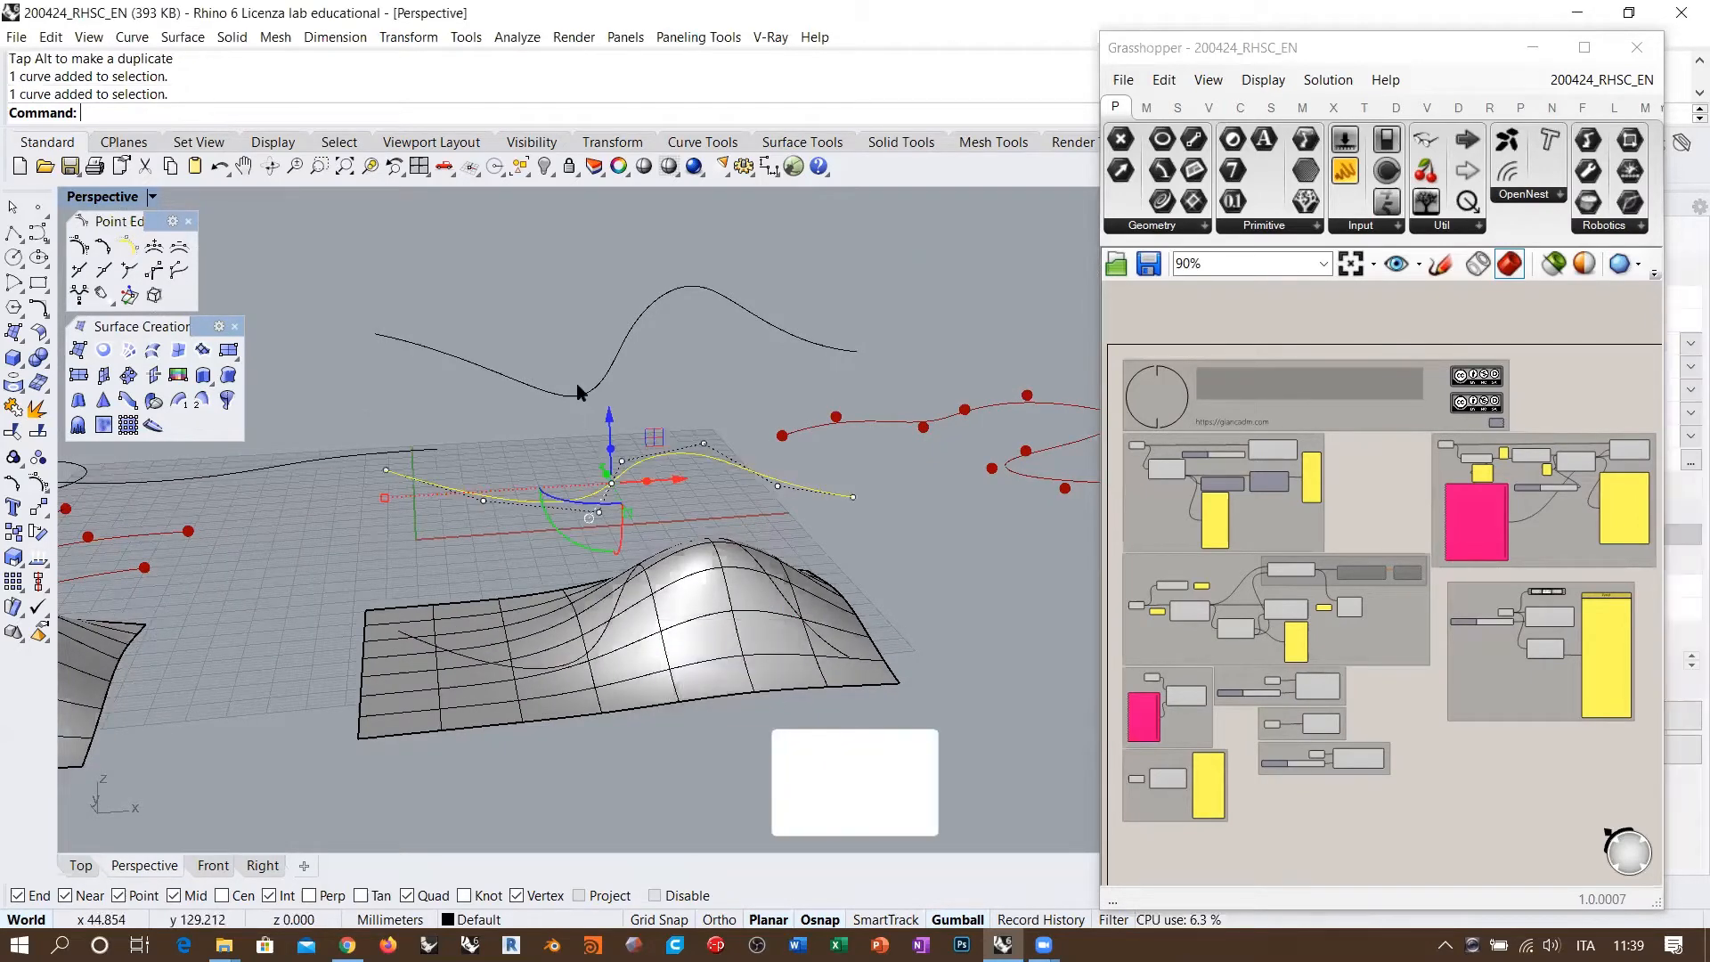
pyautogui.moveTo(517, 541); pyautogui.dragTo(463, 347)
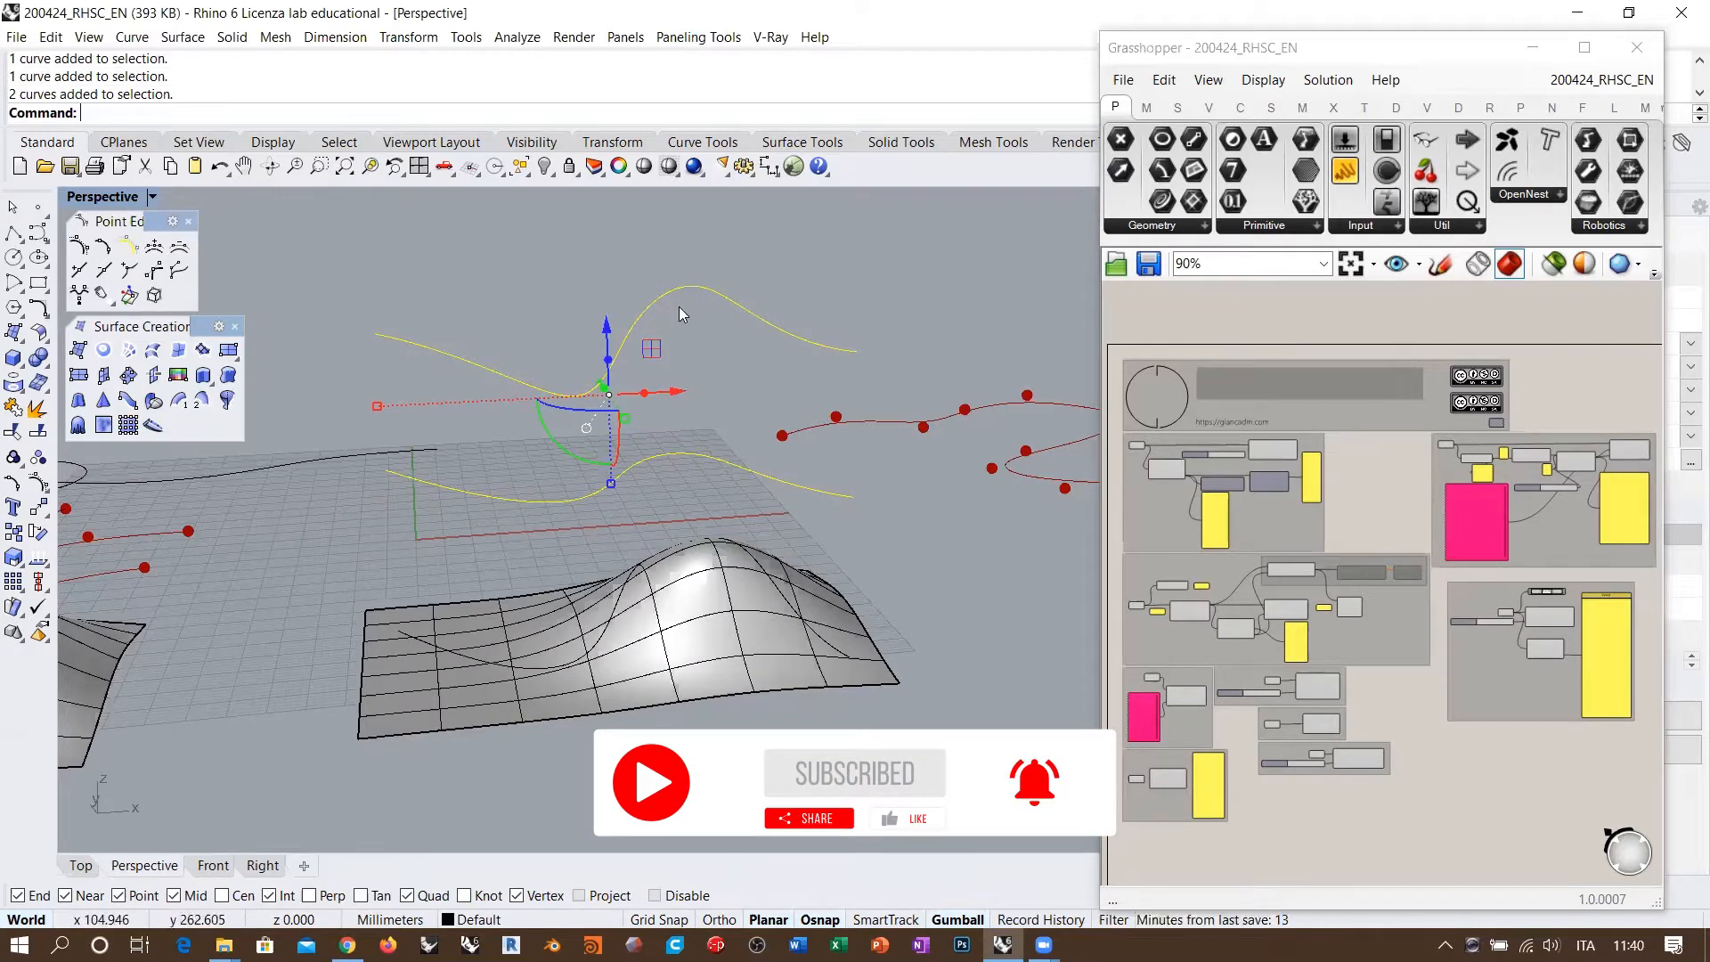
pyautogui.click(623, 616)
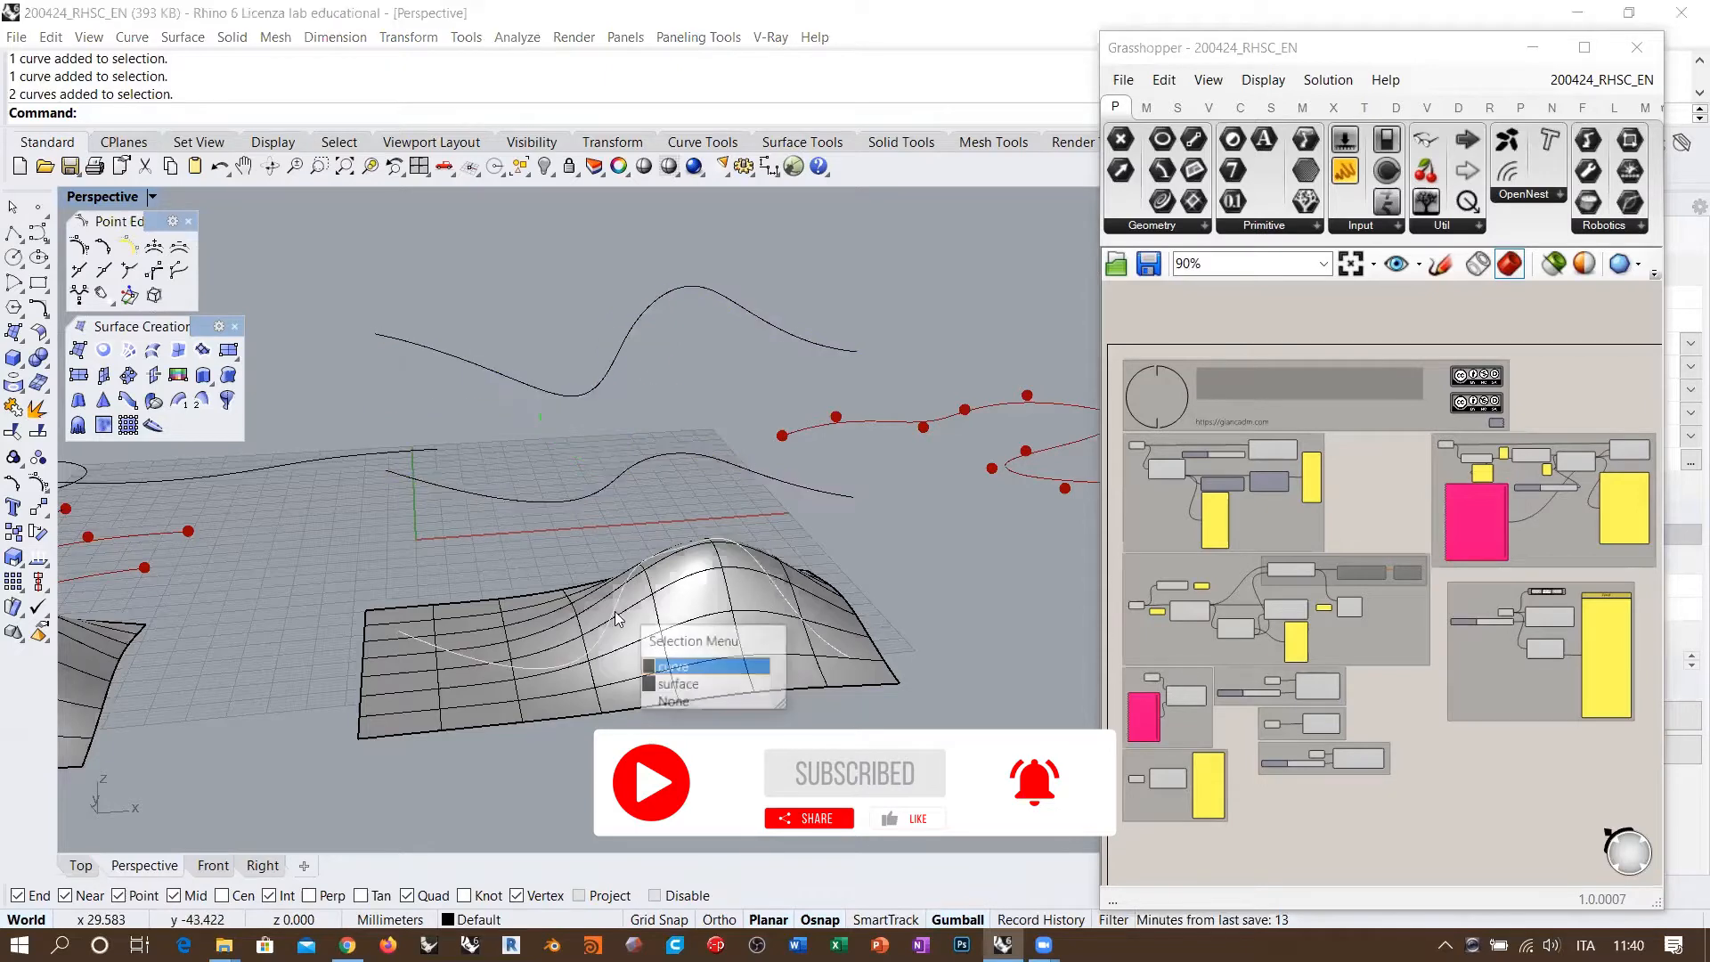
pyautogui.click(682, 667)
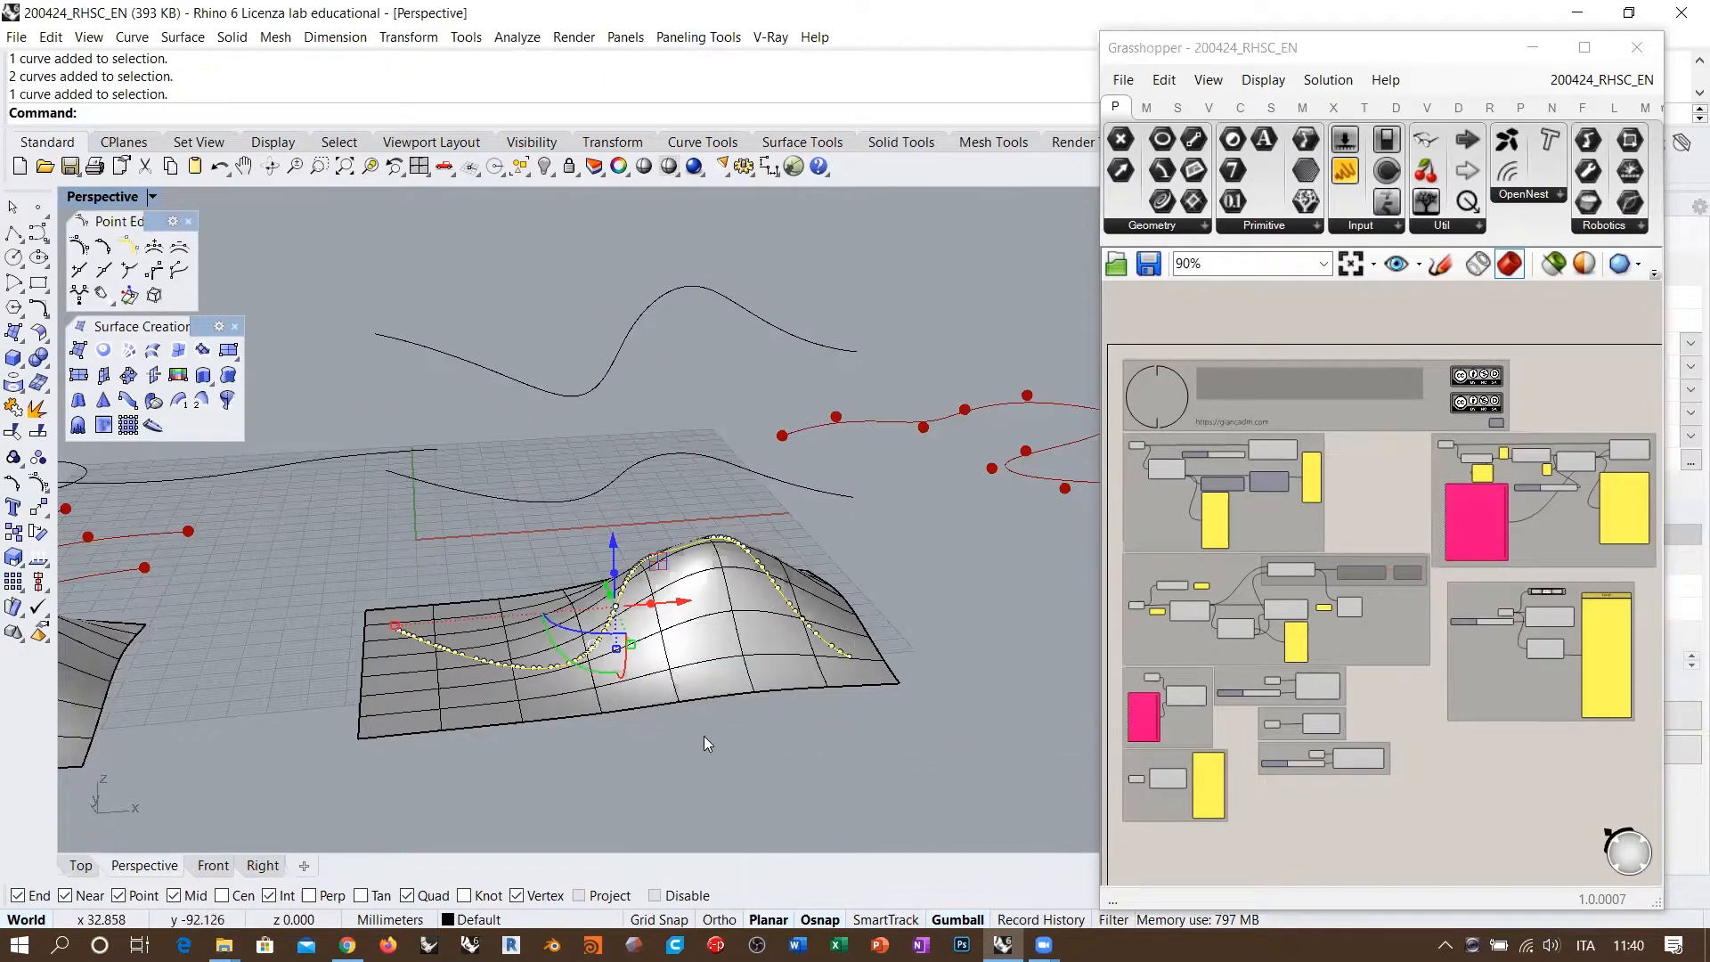
pyautogui.keyDown('shift'); pyautogui.moveTo(734, 707); pyautogui.dragTo(732, 741, button='right'); pyautogui.keyUp('shift')
pyautogui.click(733, 741)
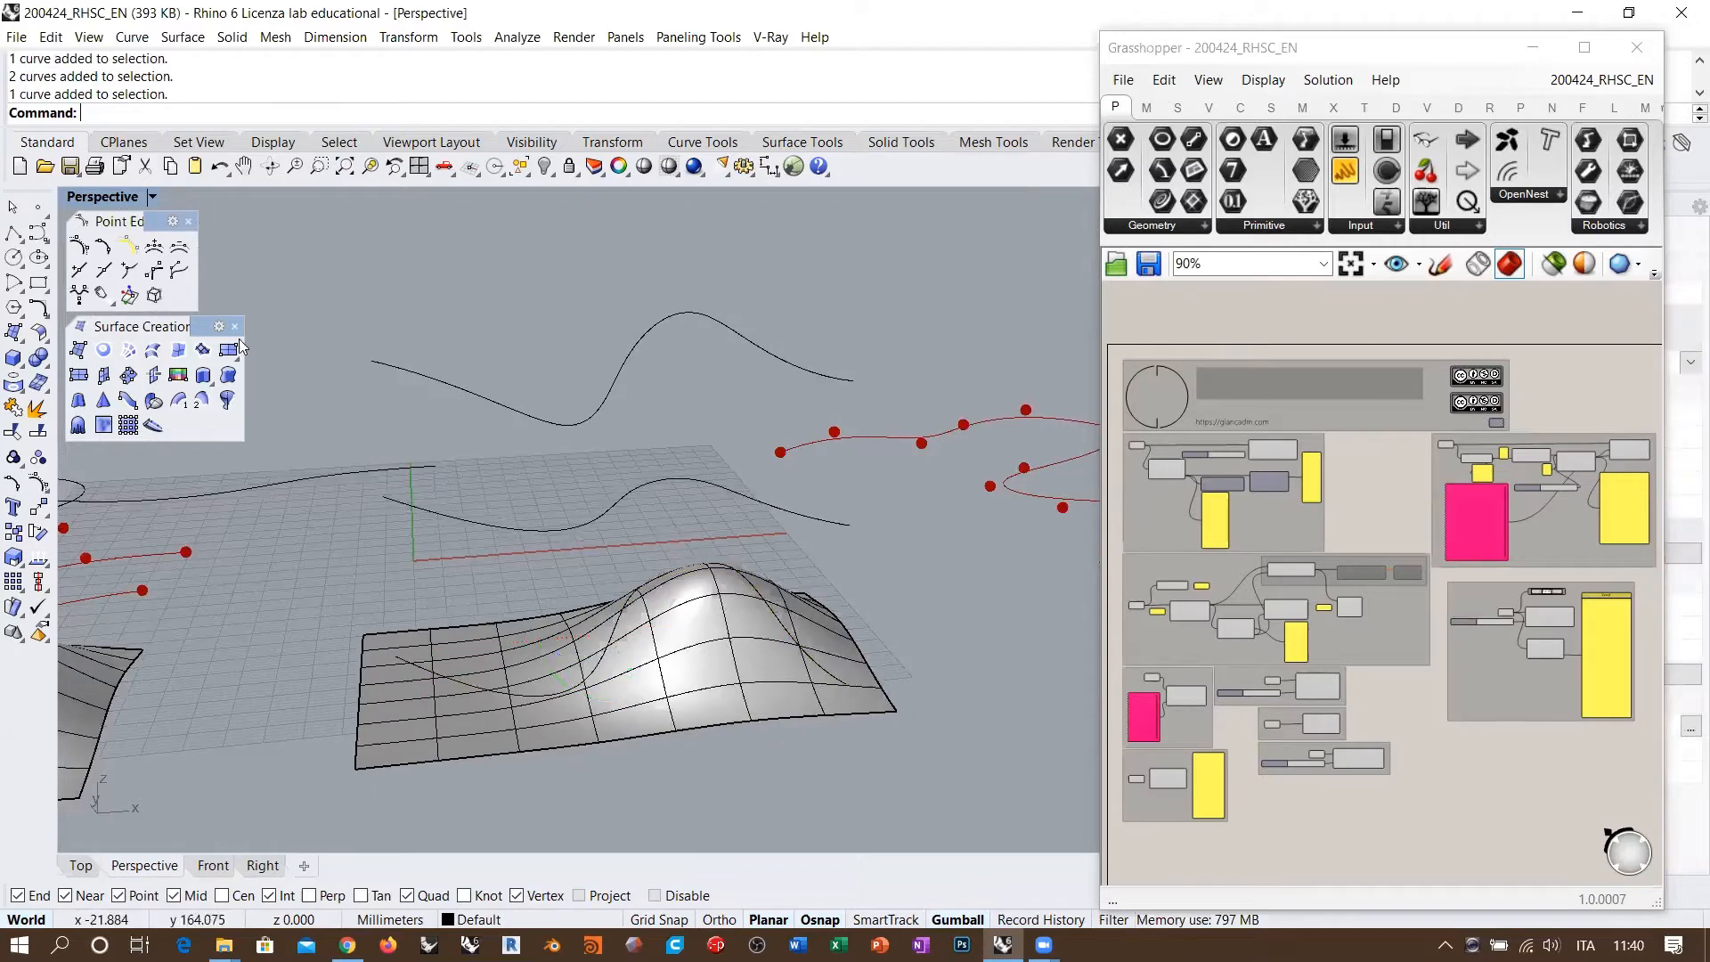
# Step: Preview a Normal-style loft through the projected curve, the flat curve and the reshaped upper curve, without simplifying the sections
pyautogui.click(153, 355)
pyautogui.click(426, 673)
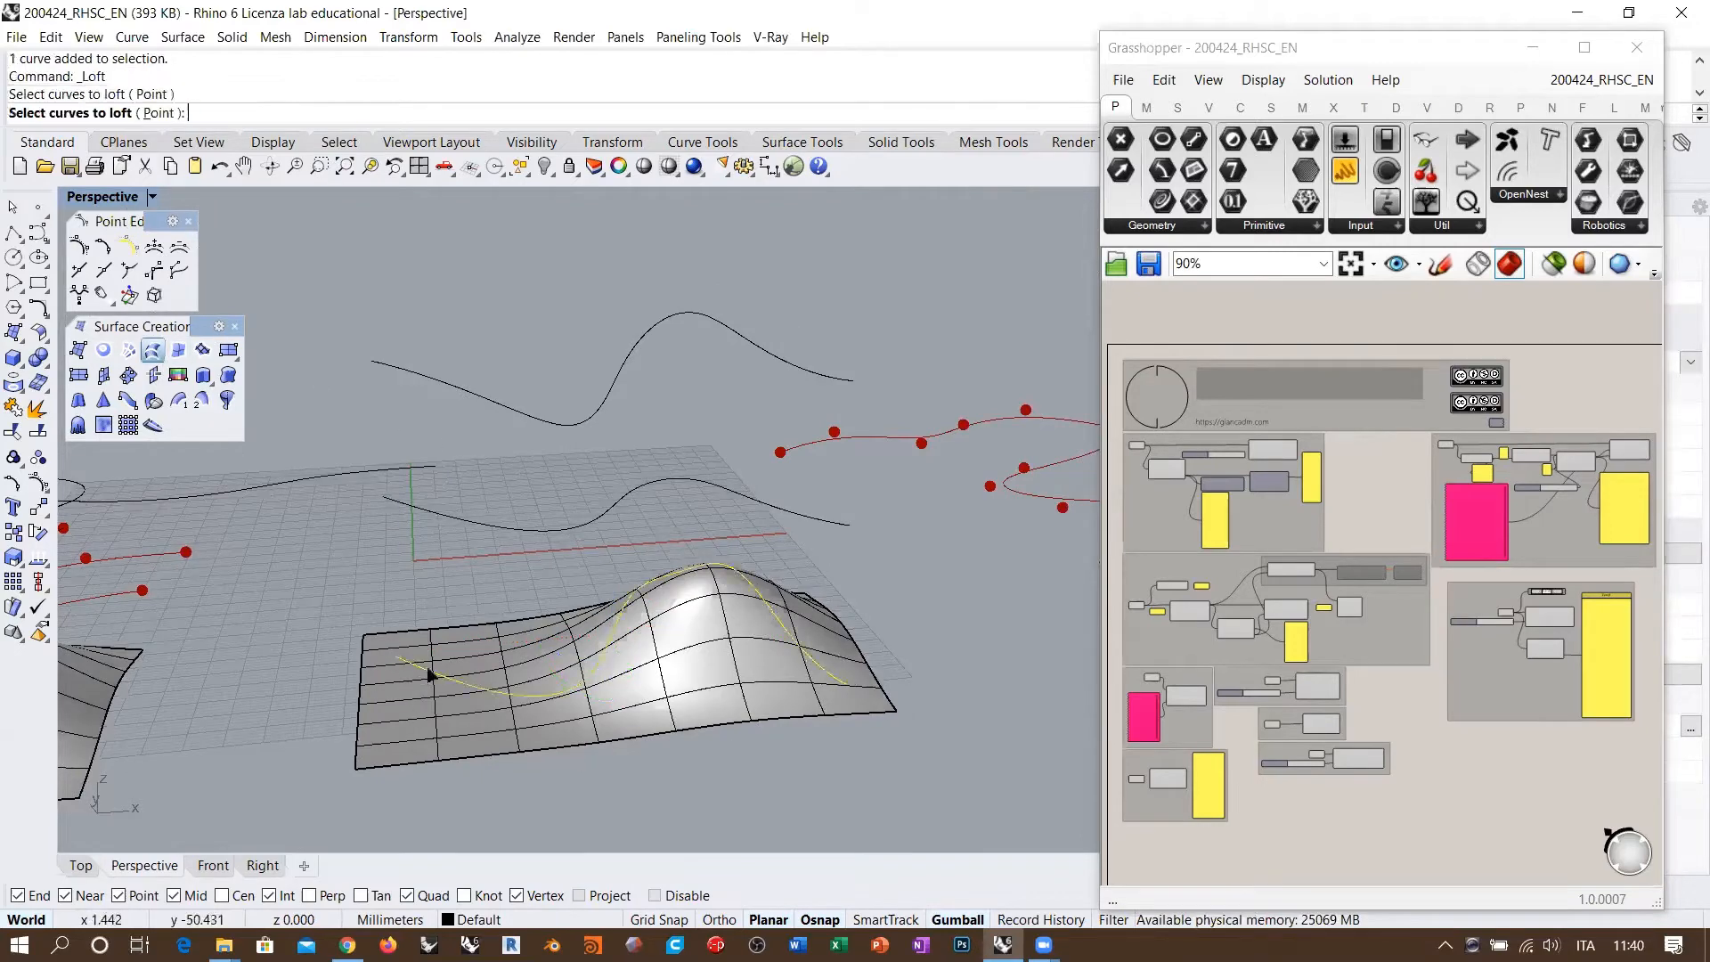
pyautogui.click(414, 515)
pyautogui.click(402, 375)
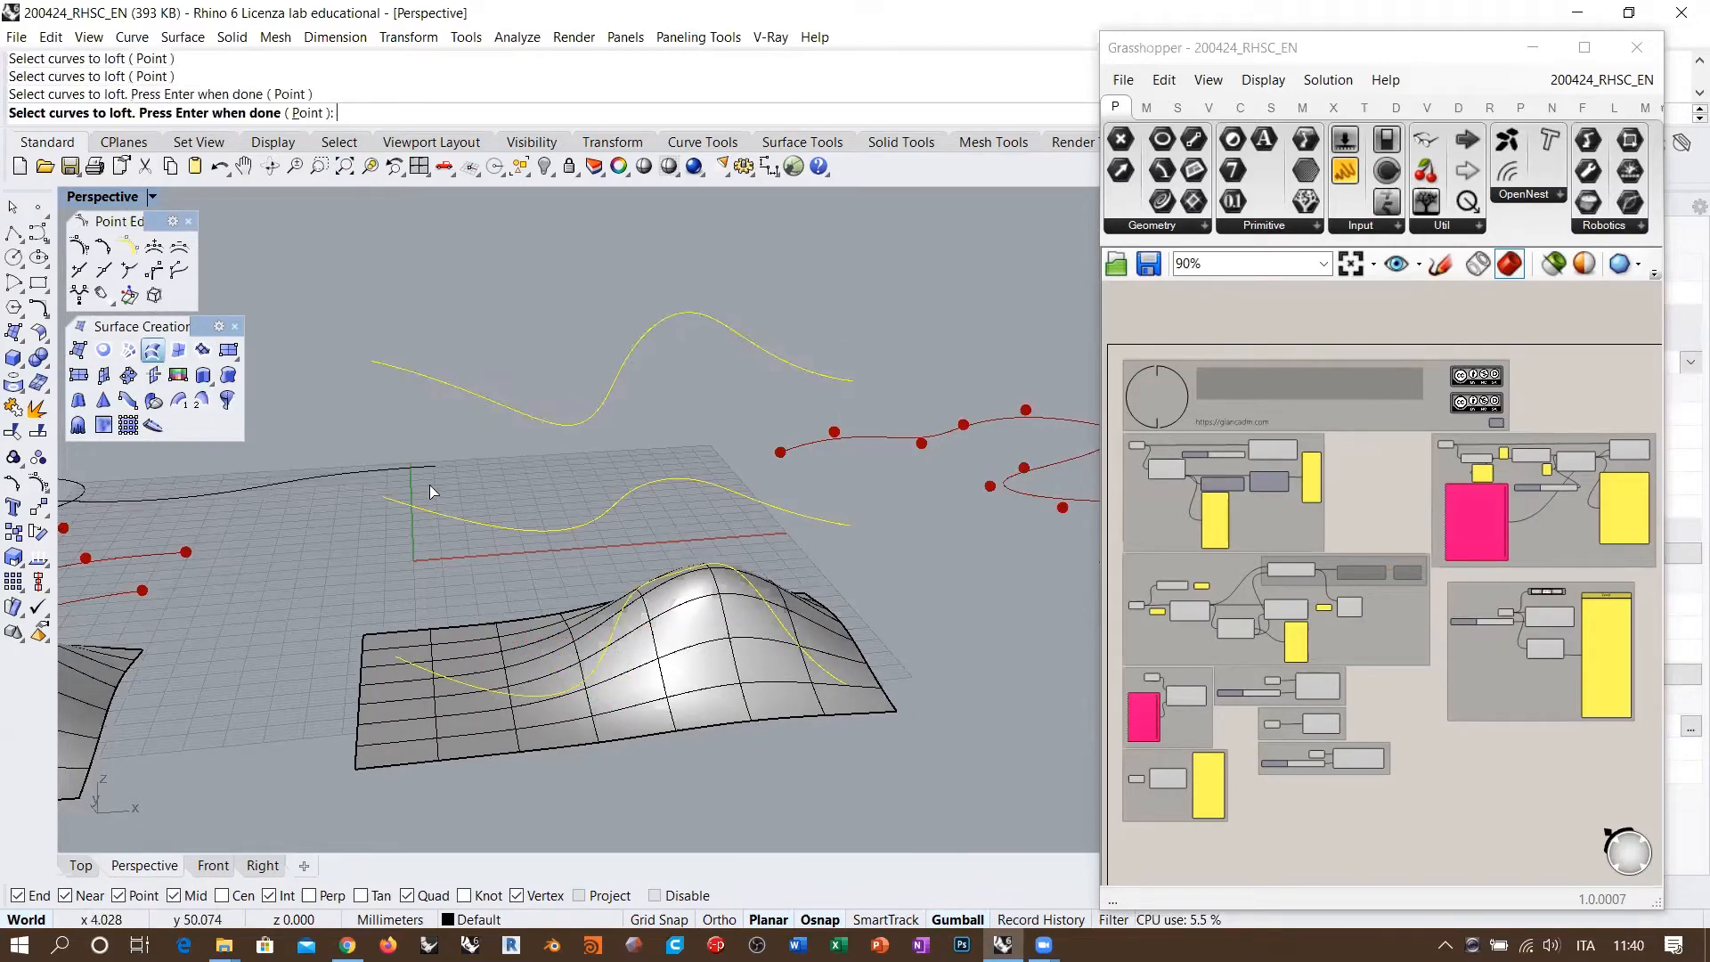
pyautogui.press('Return')
pyautogui.moveTo(594, 508); pyautogui.dragTo(641, 501, button='right')
pyautogui.click(1211, 337)
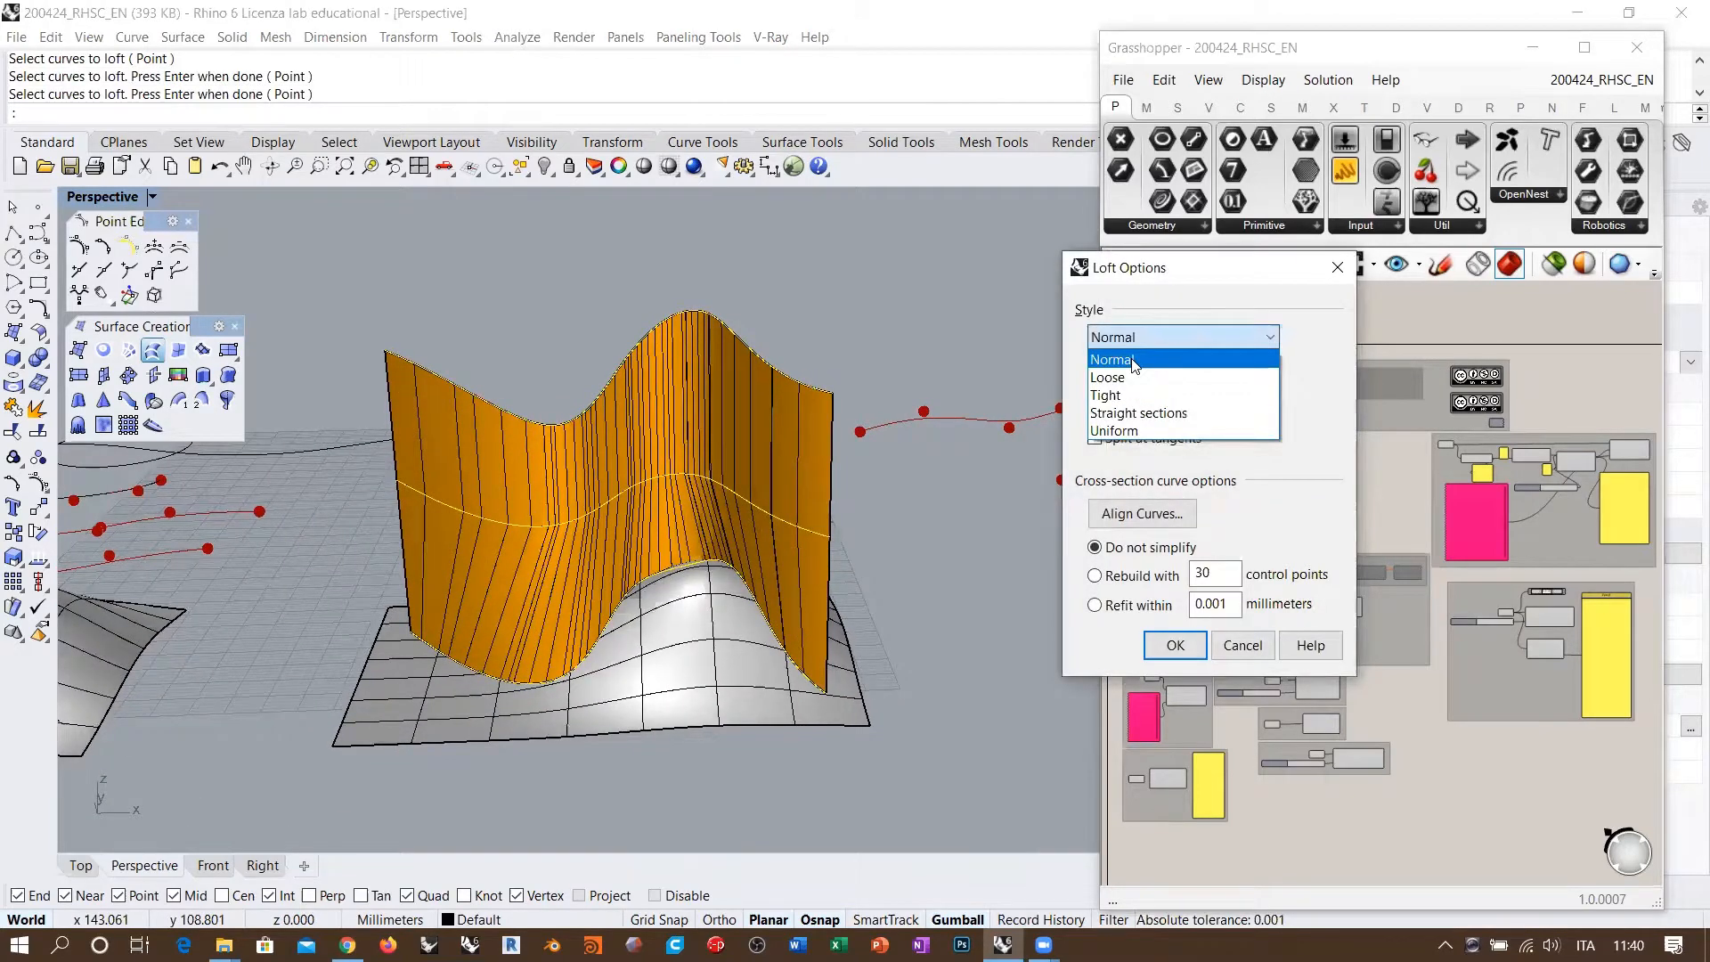
pyautogui.click(1149, 358)
pyautogui.moveTo(658, 553)
pyautogui.mouseDown(button='right')
pyautogui.moveTo(779, 508)
pyautogui.moveTo(672, 522)
pyautogui.moveTo(659, 552)
pyautogui.moveTo(628, 545)
pyautogui.moveTo(662, 553)
pyautogui.moveTo(646, 559)
pyautogui.mouseUp(button='right')
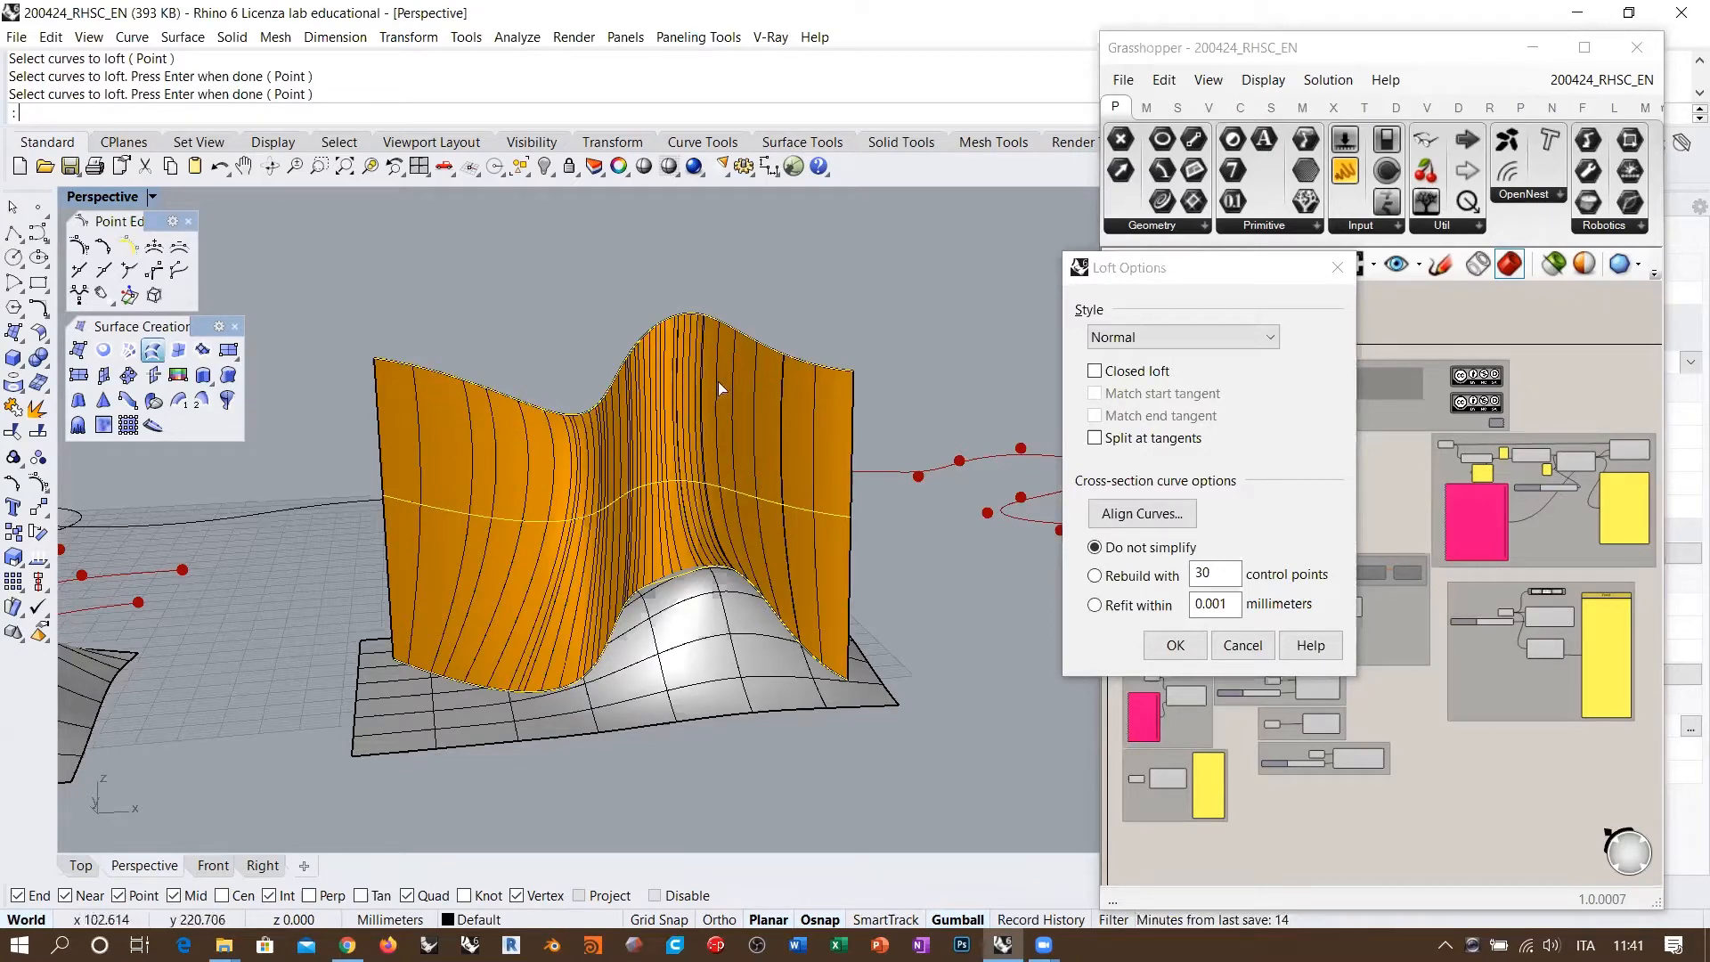
# Step: Examine the isocurve distribution on both sides of the lofted wall preview above the humped surface
pyautogui.moveTo(663, 549); pyautogui.dragTo(661, 532, button='right')
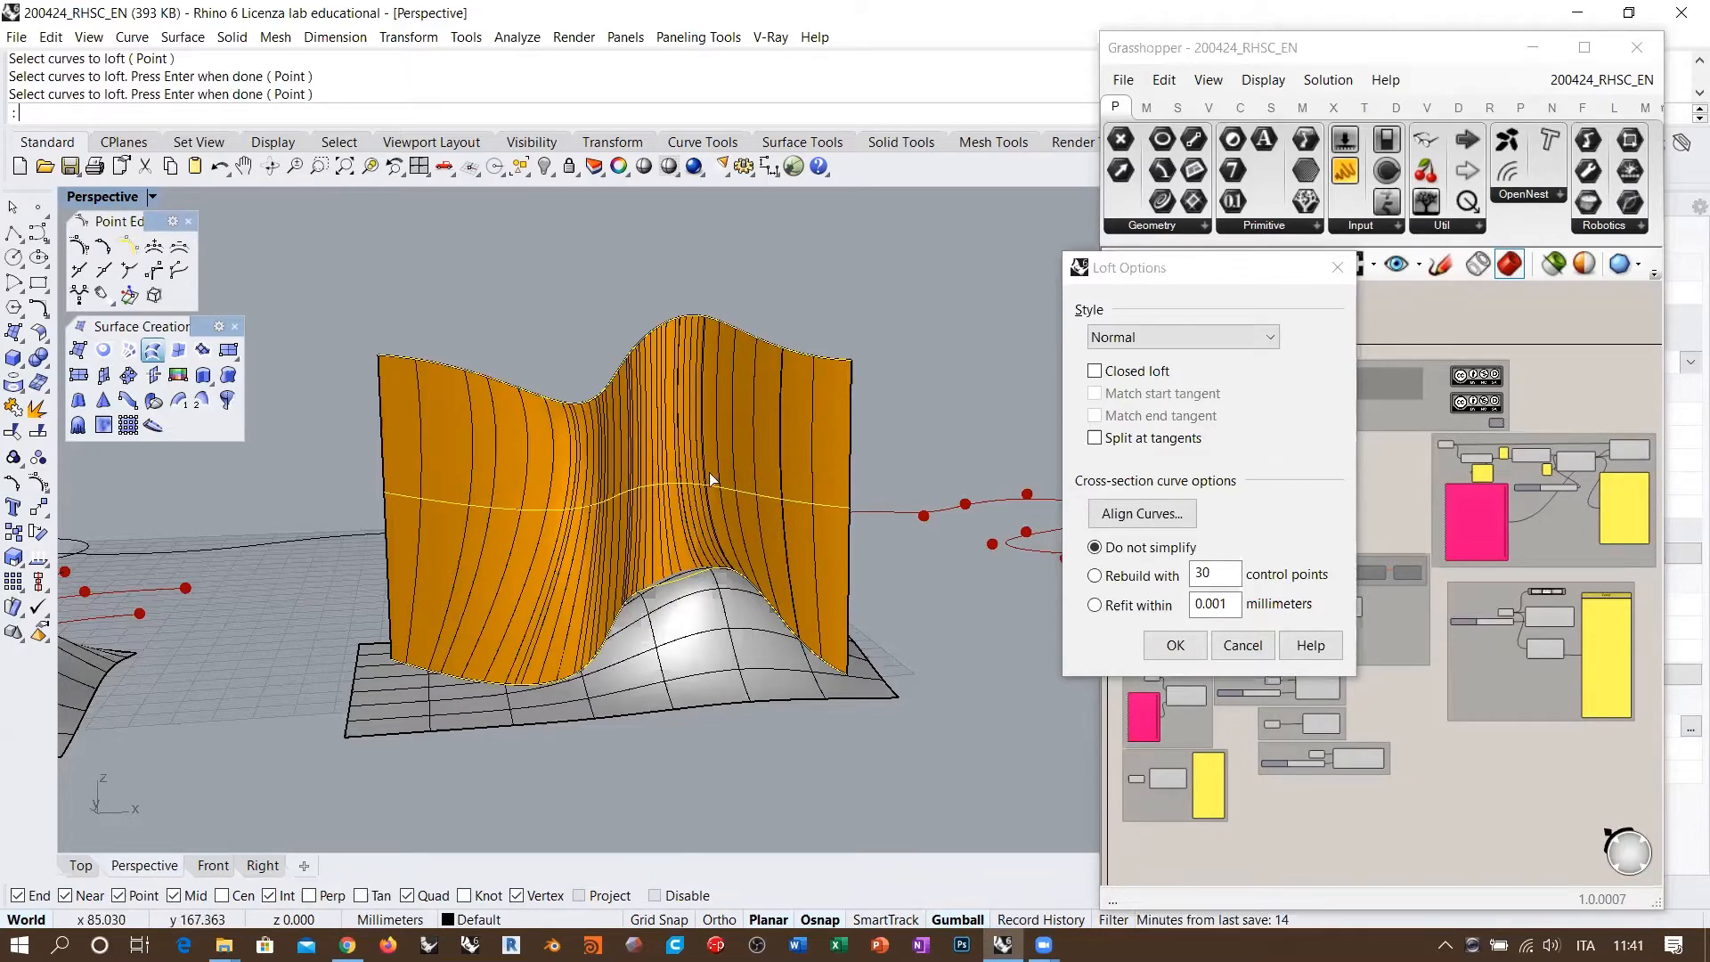
pyautogui.moveTo(709, 472); pyautogui.dragTo(807, 632, button='right')
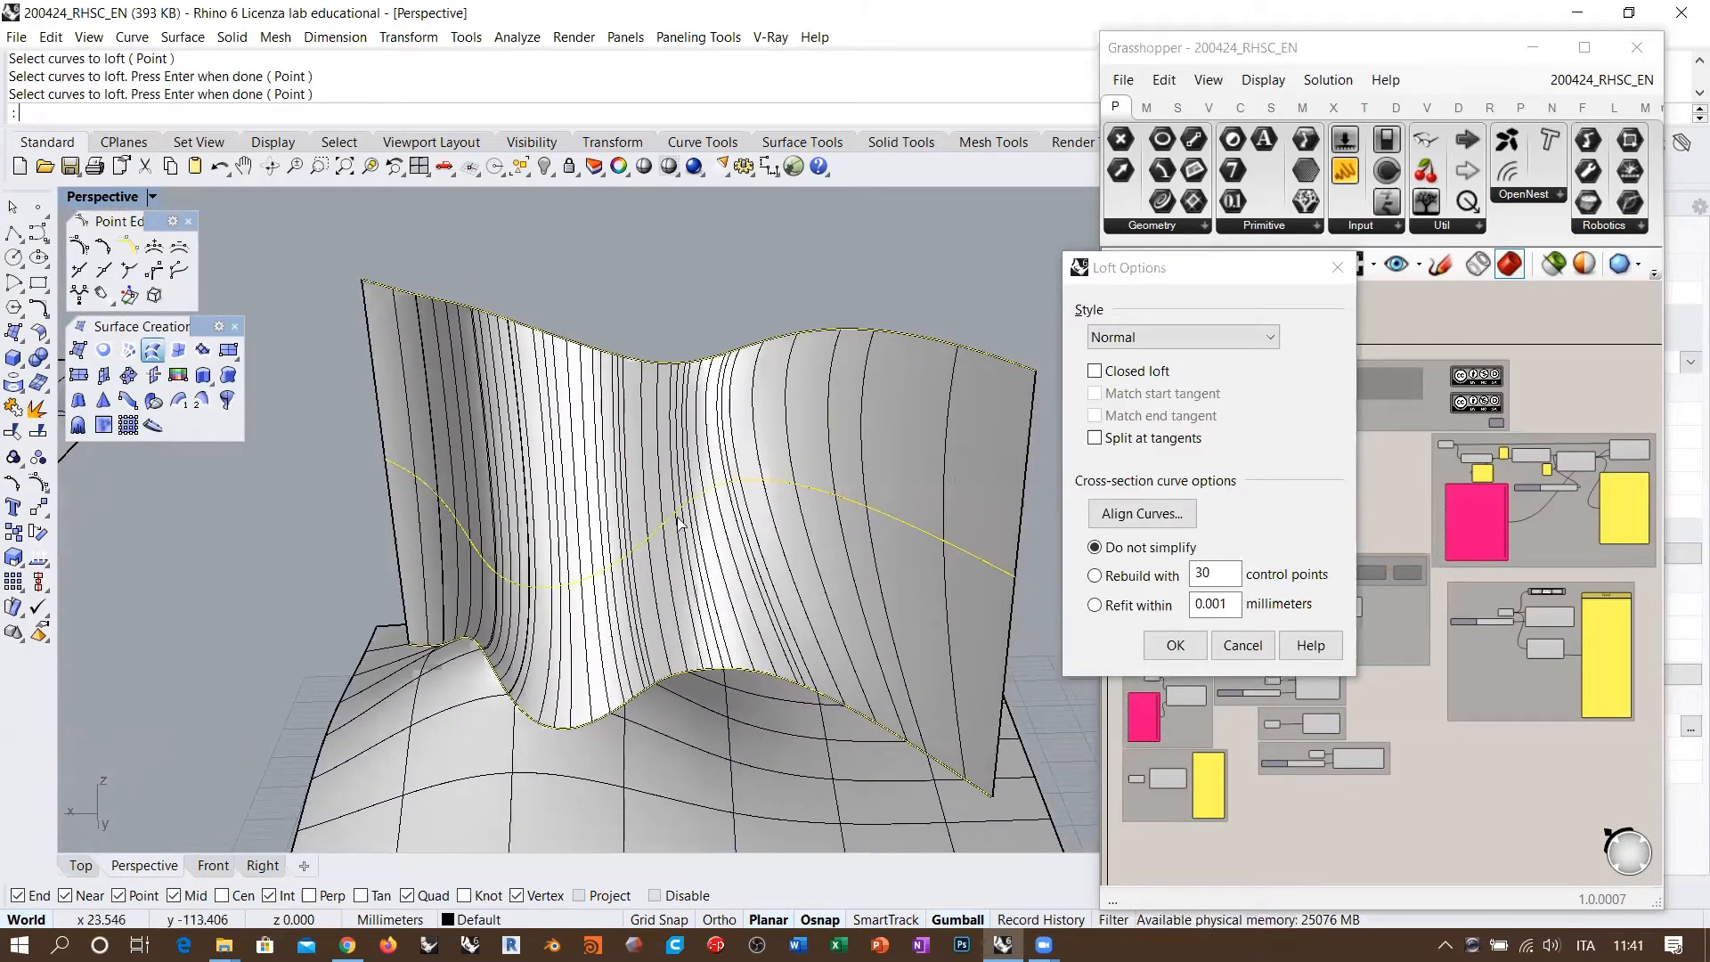
pyautogui.moveTo(758, 439); pyautogui.dragTo(766, 534, button='right')
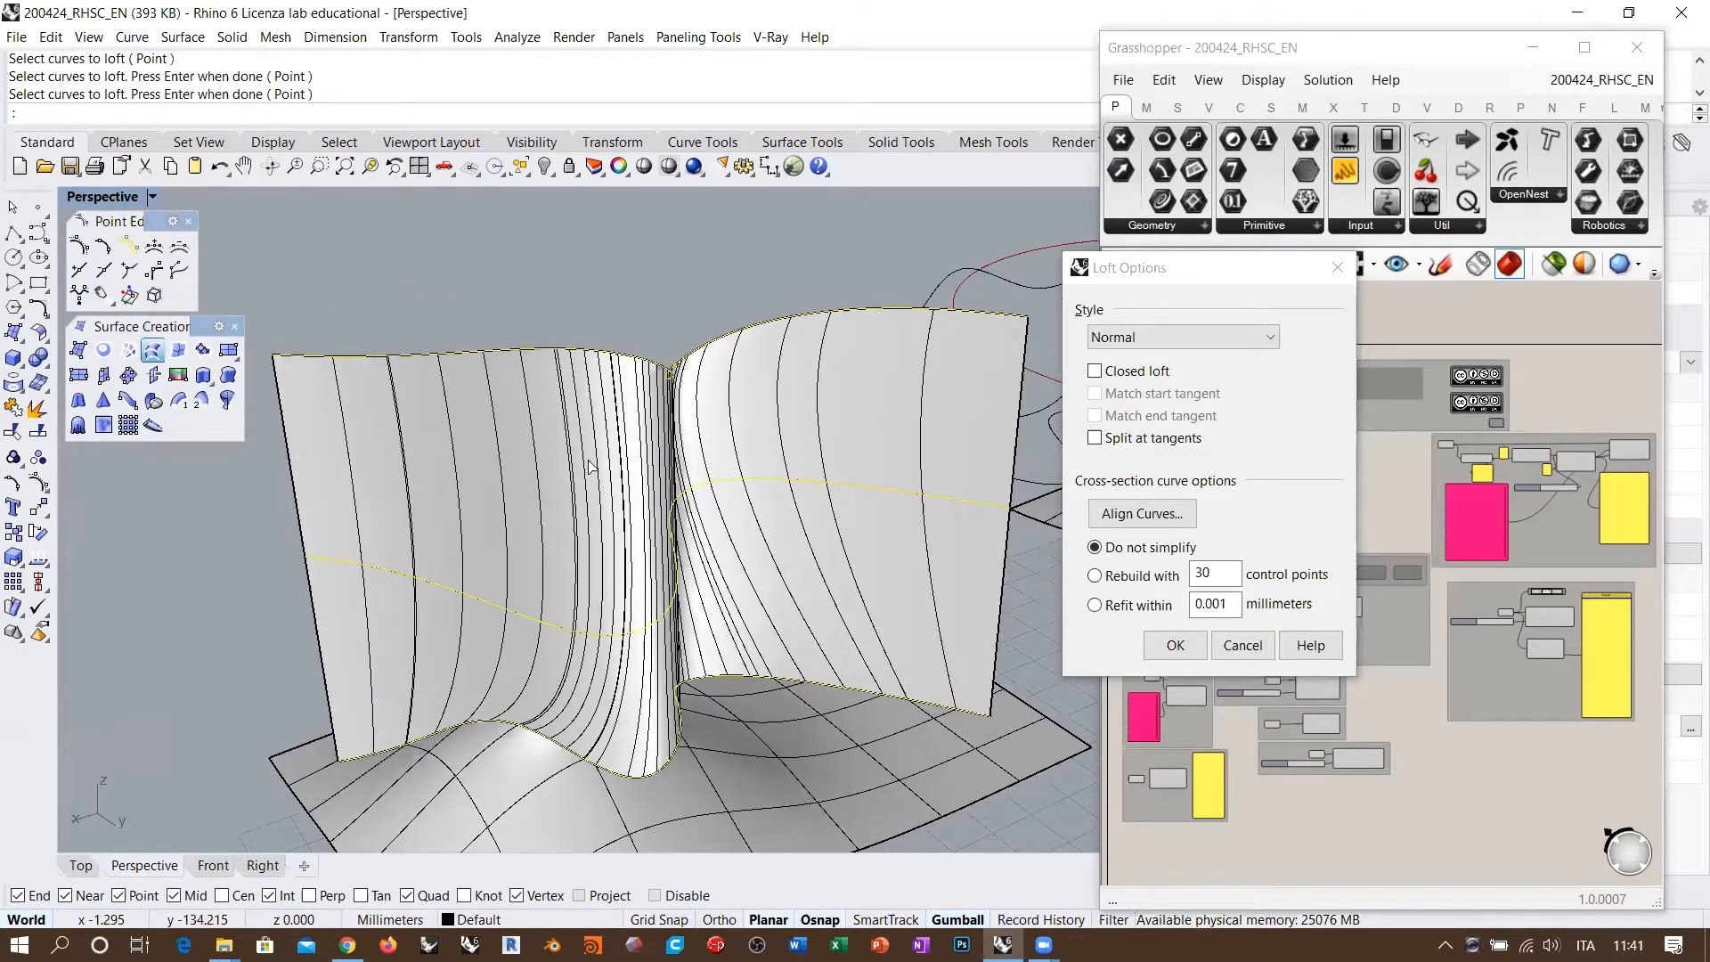
pyautogui.moveTo(584, 634); pyautogui.dragTo(485, 677, button='right')
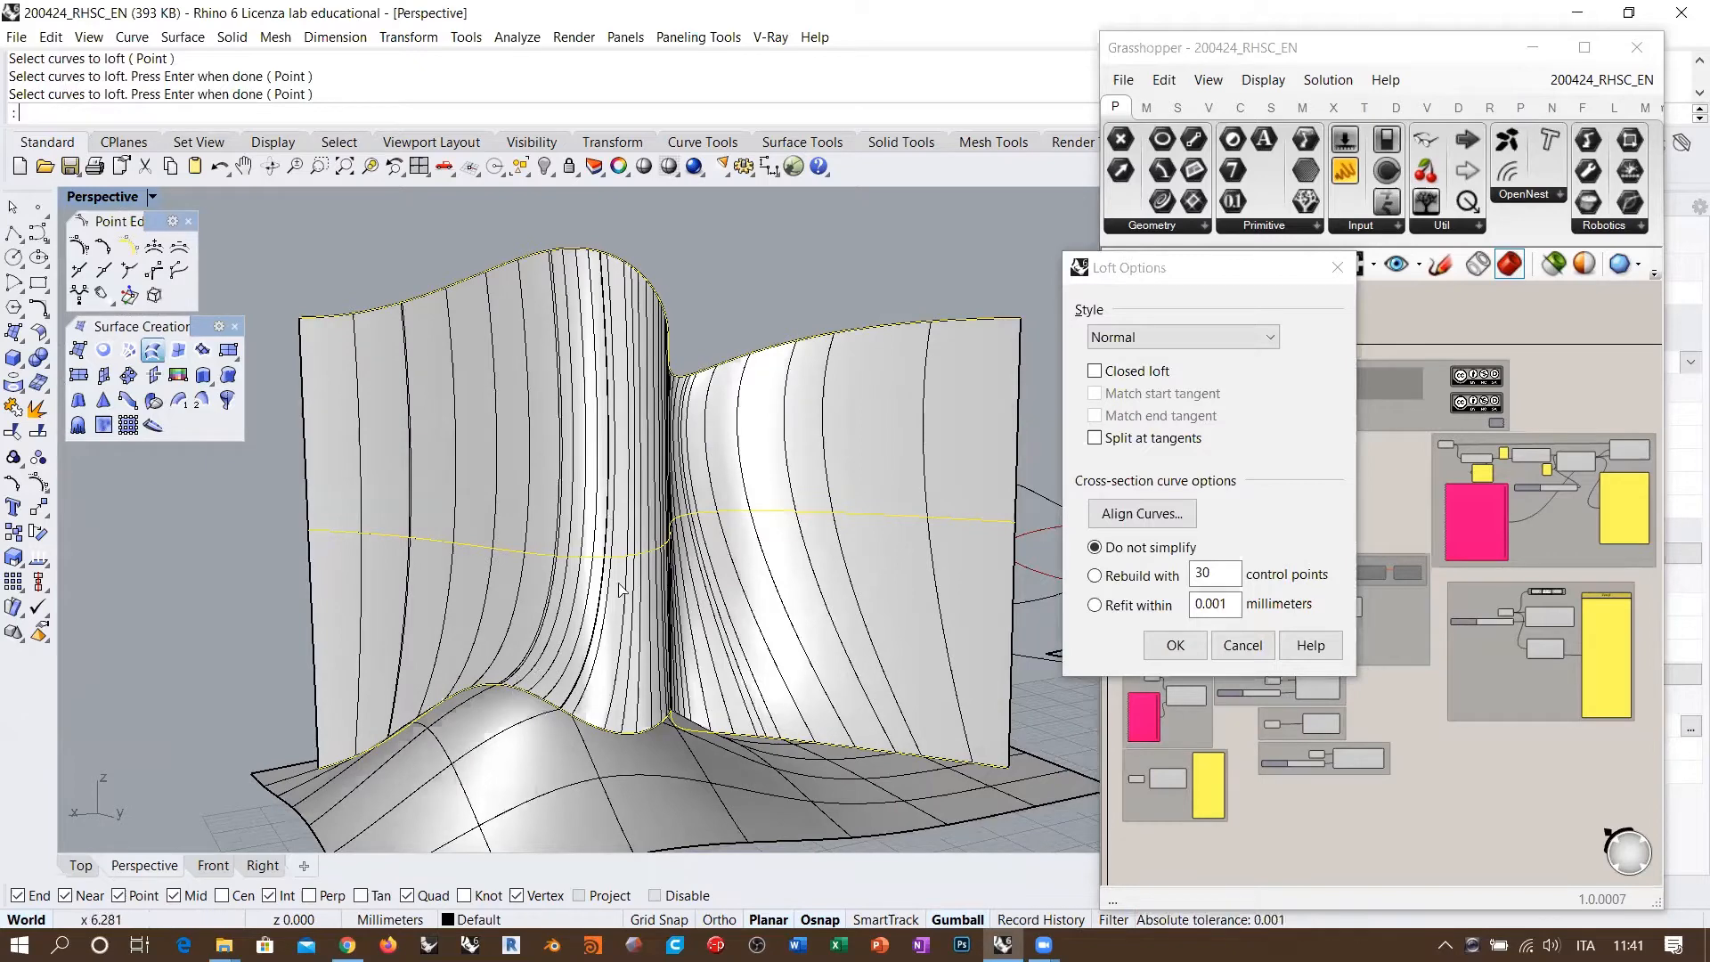
pyautogui.moveTo(695, 552); pyautogui.dragTo(700, 488, button='right')
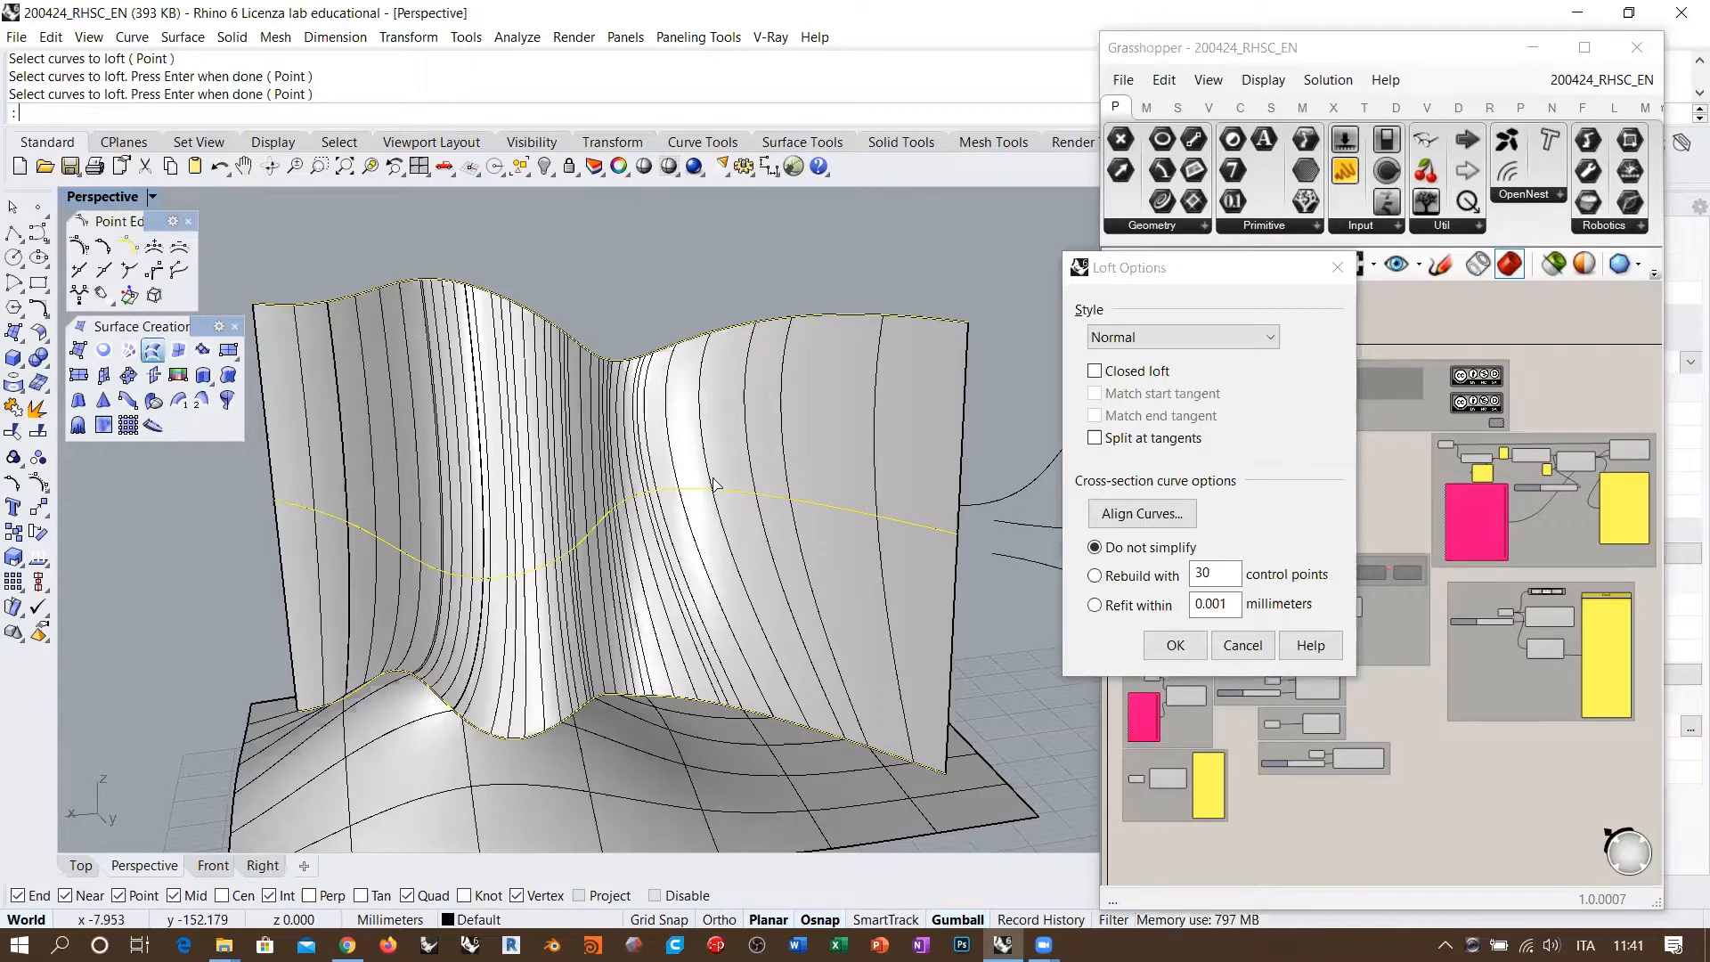
pyautogui.moveTo(686, 583)
pyautogui.mouseDown(button='right')
pyautogui.moveTo(787, 553)
pyautogui.moveTo(685, 593)
pyautogui.moveTo(659, 577)
pyautogui.mouseUp(button='right')
# Step: Examine the slotted surface with dense isocurves elsewhere in the model, for comparison with the loft preview
pyautogui.scroll(-9, 665, 596)
pyautogui.keyDown('shift'); pyautogui.moveTo(469, 586); pyautogui.dragTo(846, 623, button='right'); pyautogui.keyUp('shift')
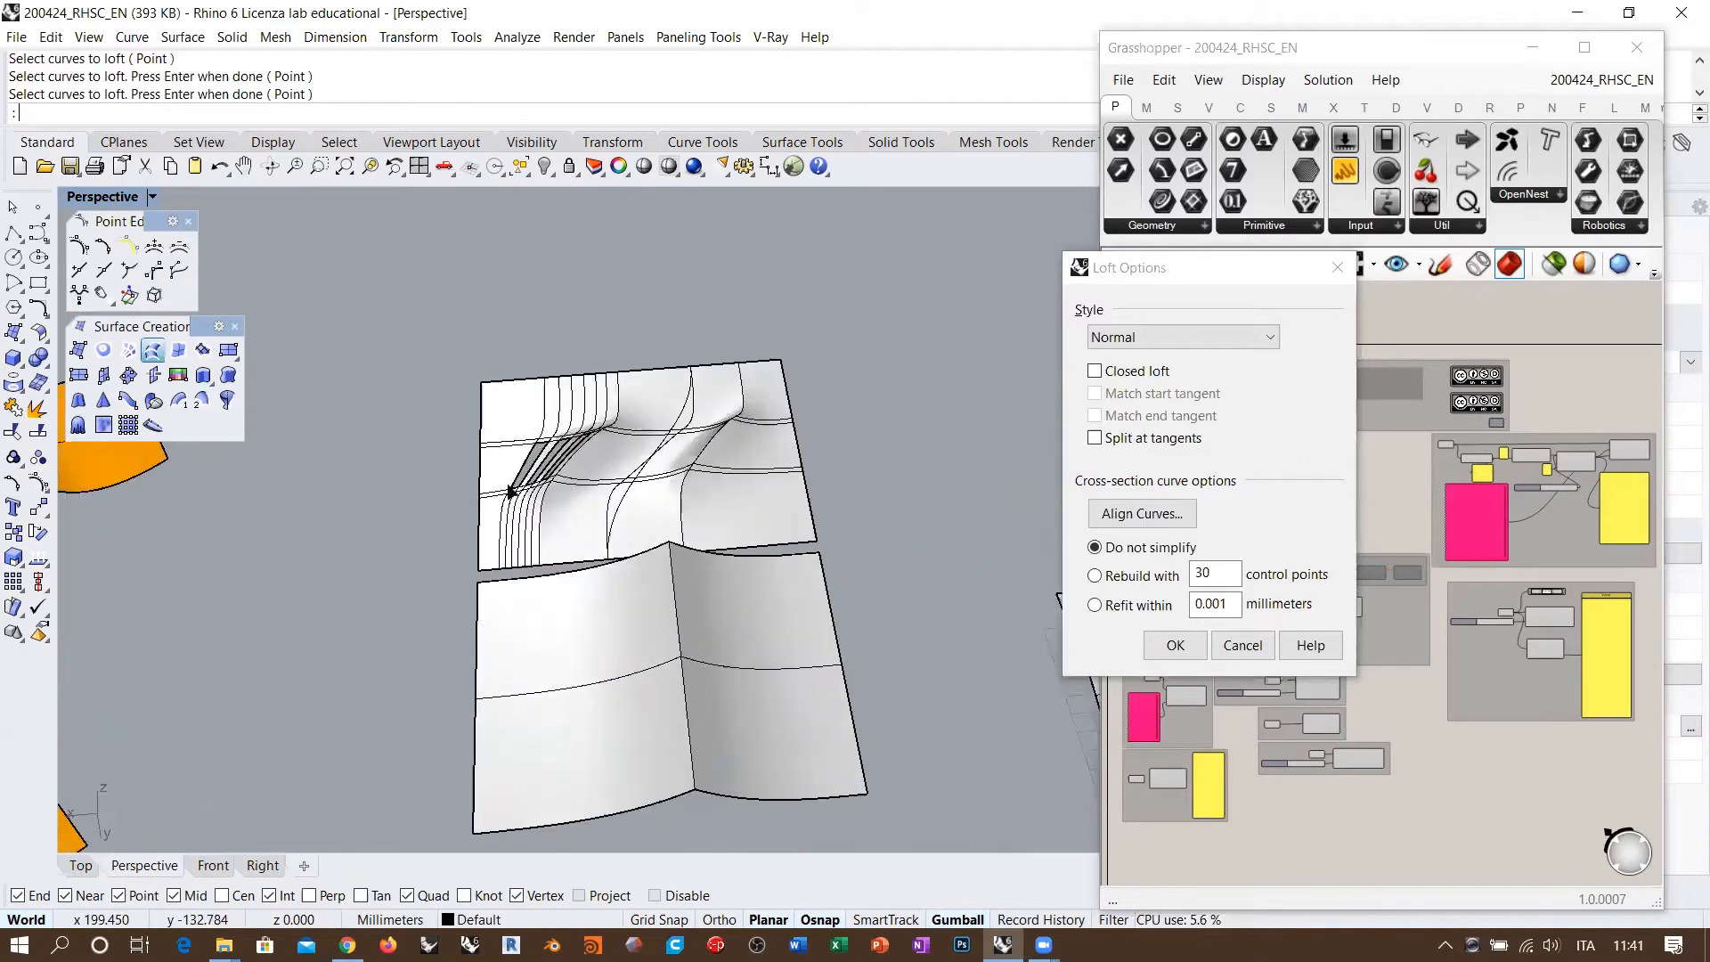
pyautogui.scroll(8, 526, 419)
pyautogui.moveTo(507, 409); pyautogui.dragTo(552, 425, button='right')
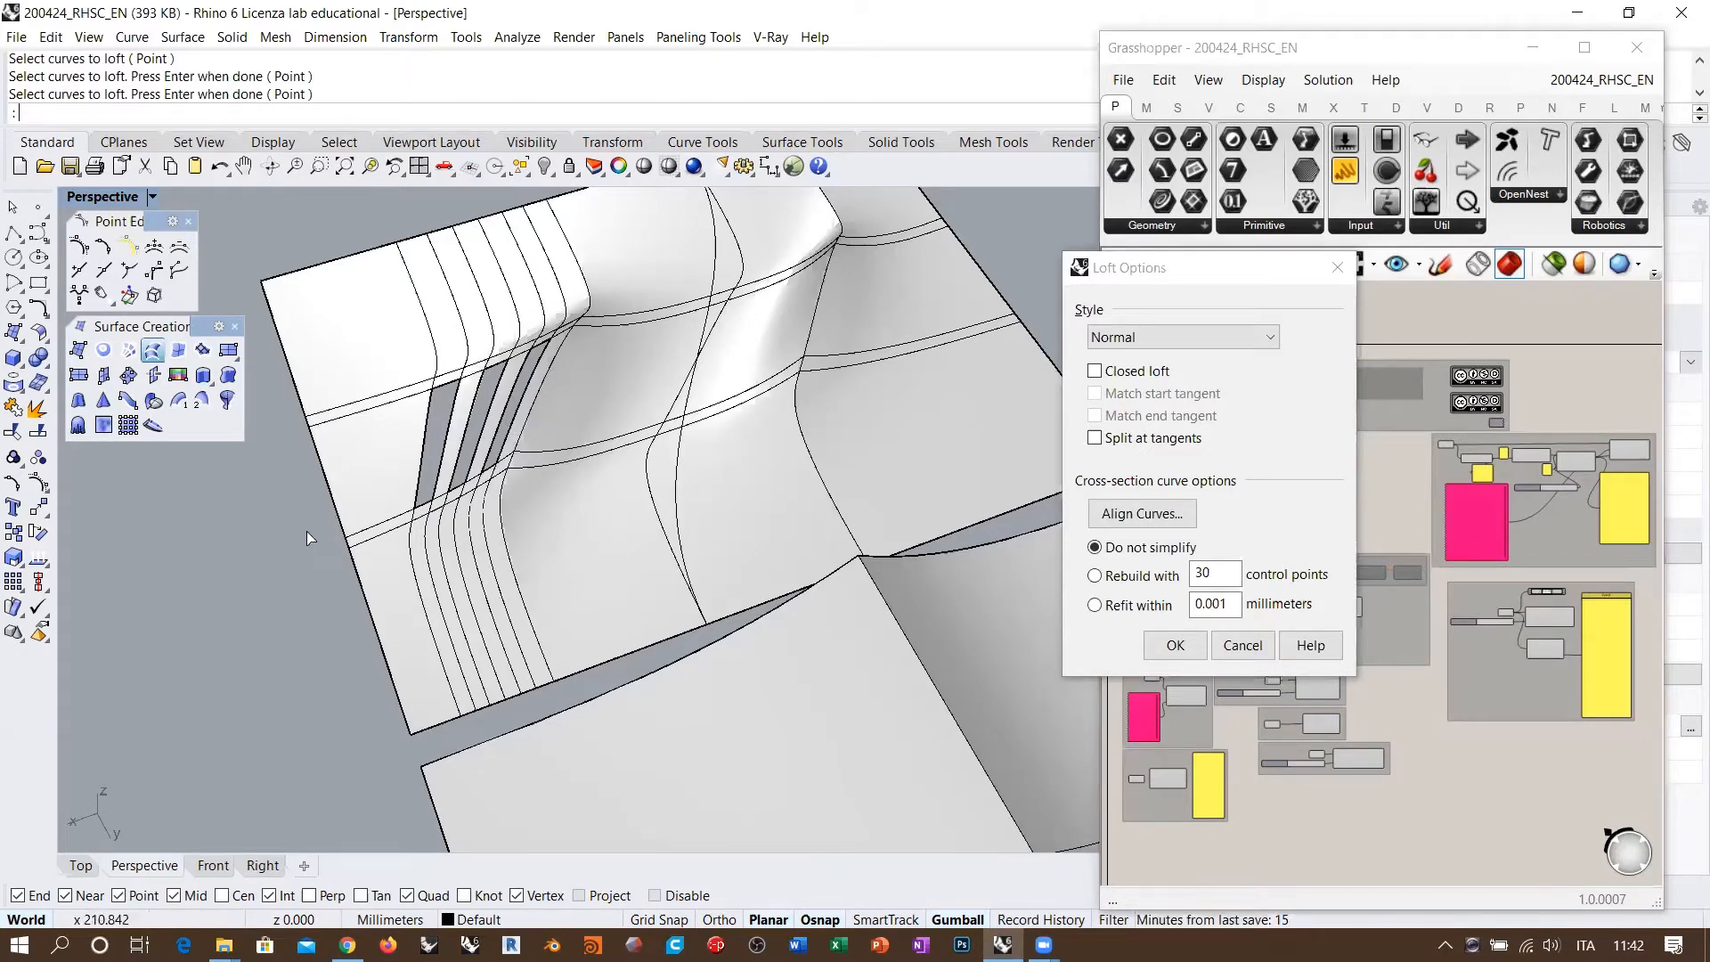
pyautogui.scroll(-5, 312, 539)
pyautogui.scroll(5, 715, 521)
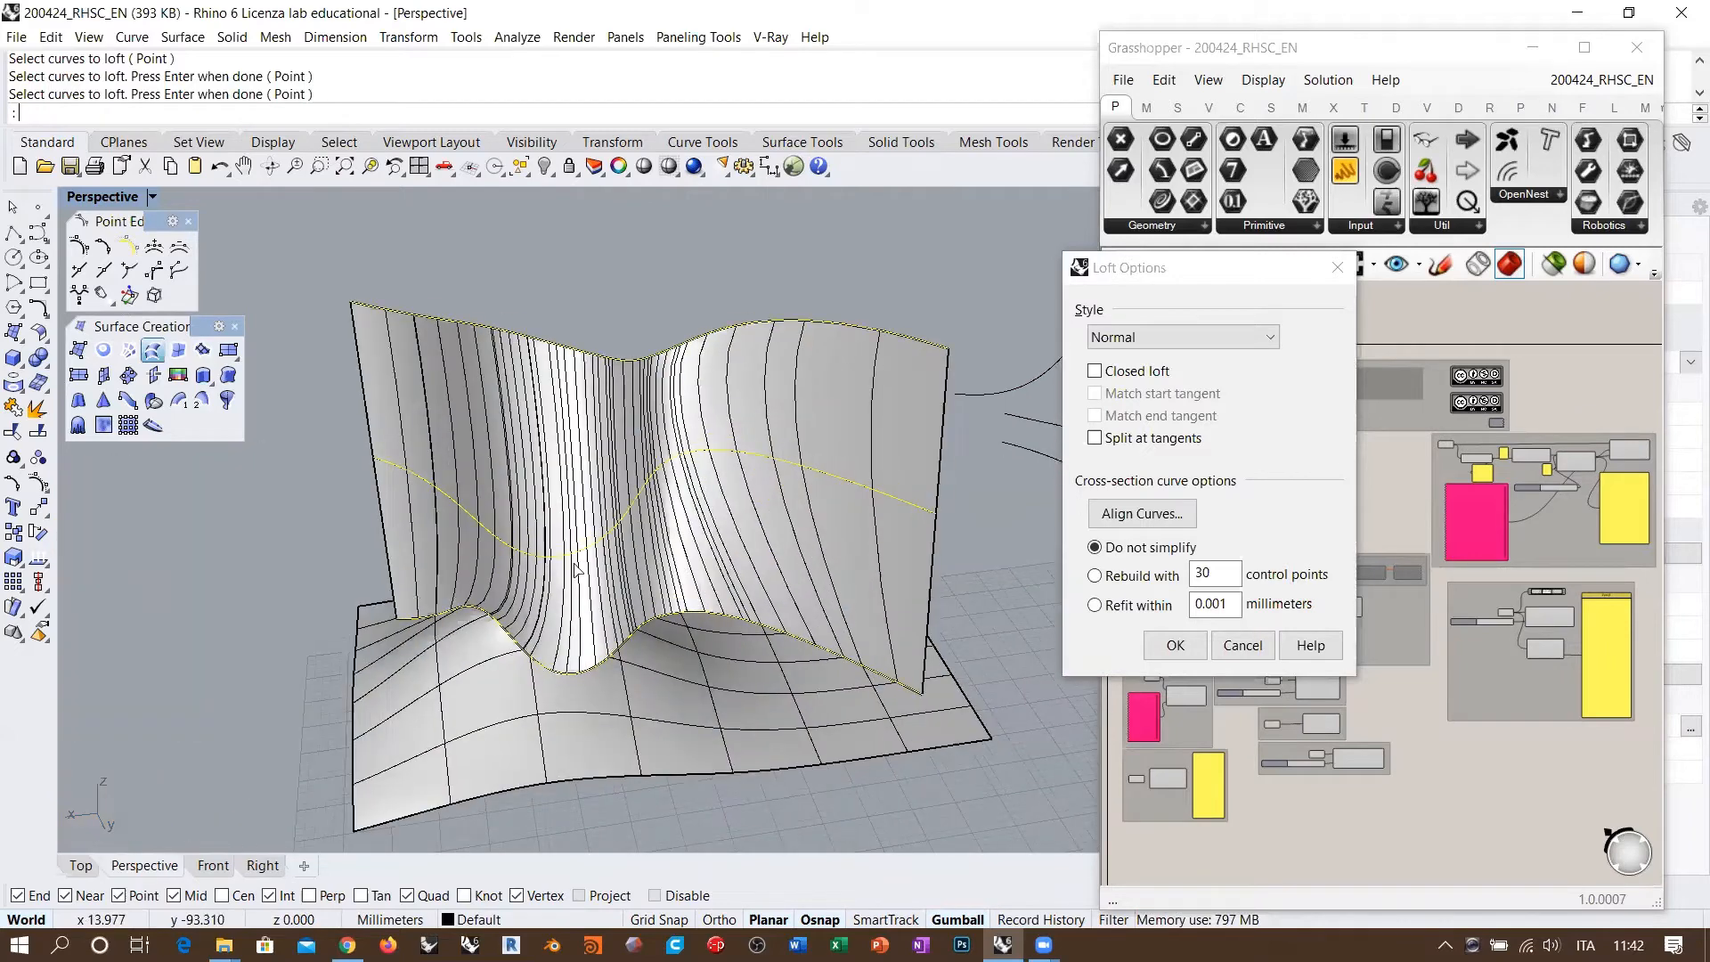
# Step: Study how the isocurves crowd along the loft preview between the projected and upper curves, and cancel the loft
pyautogui.scroll(2, 608, 567)
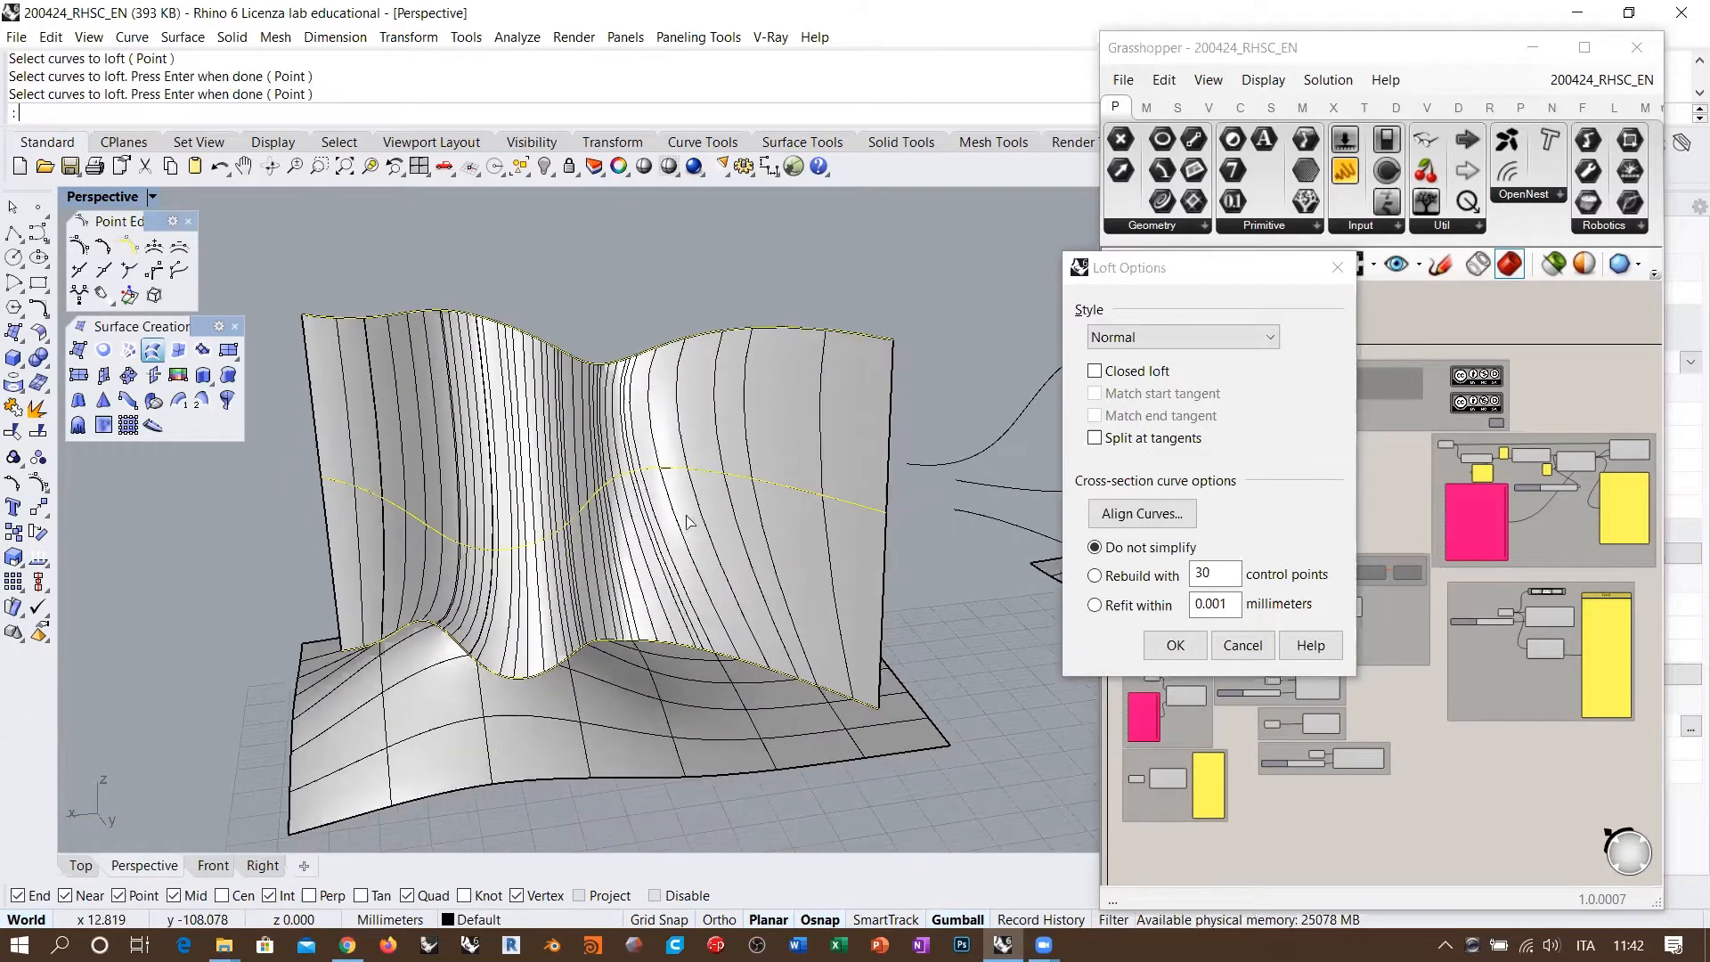
pyautogui.scroll(4, 641, 547)
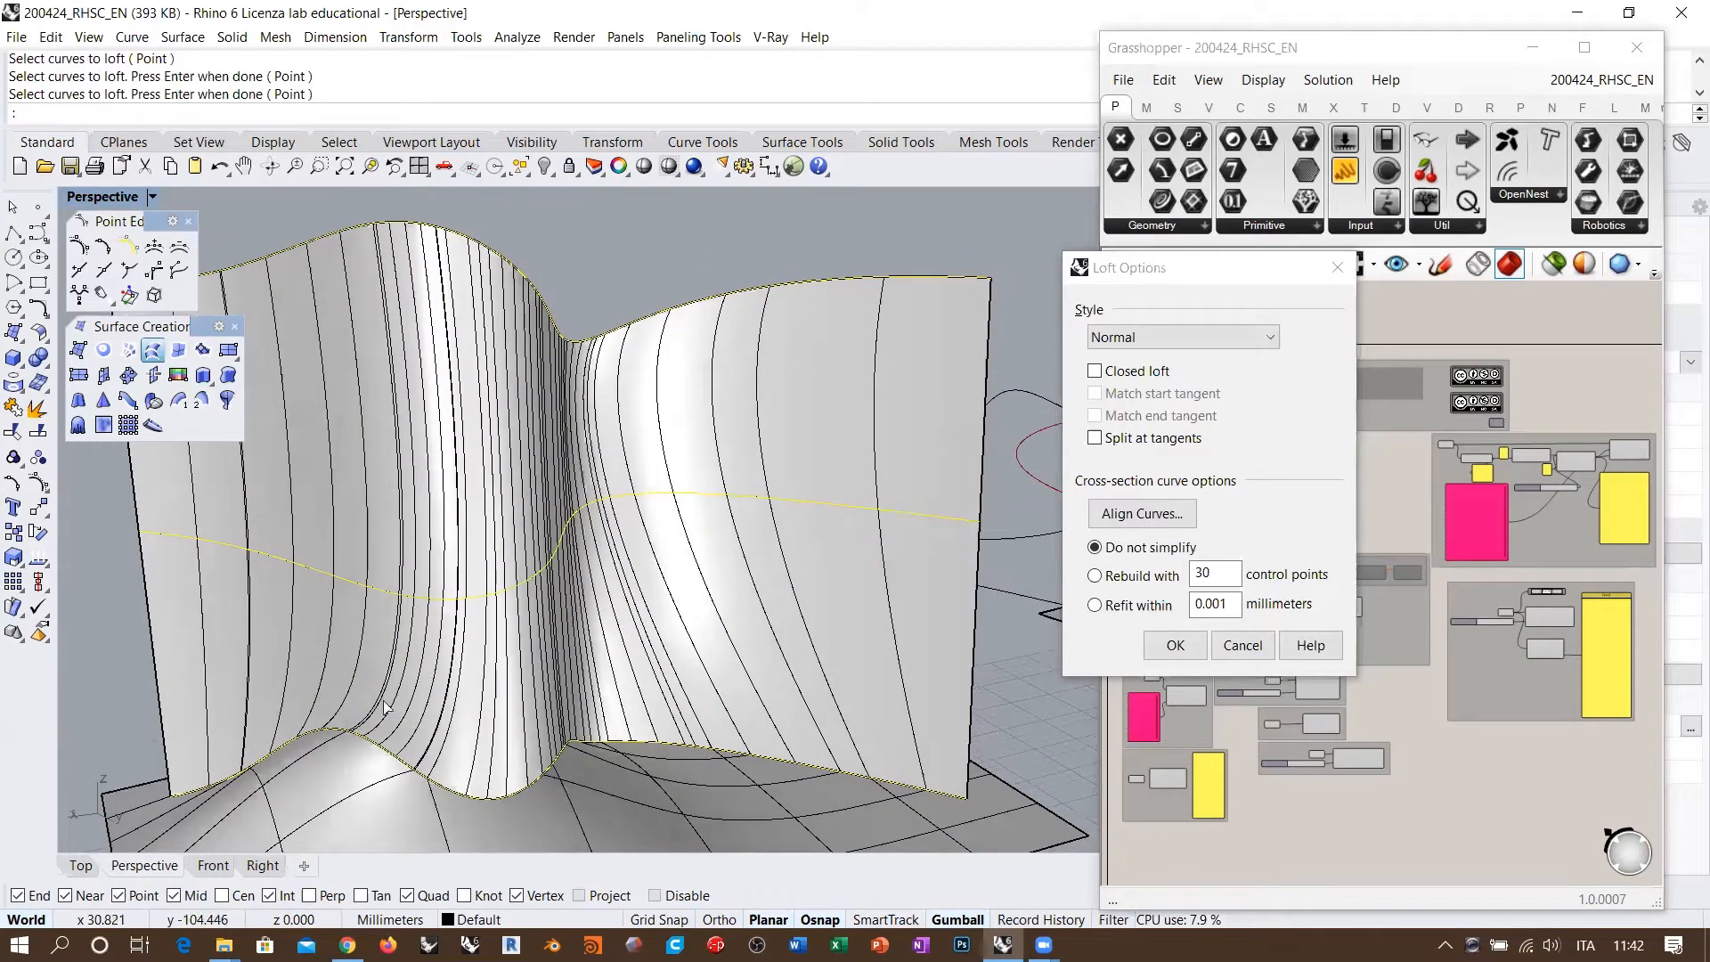
pyautogui.scroll(-3, 554, 618)
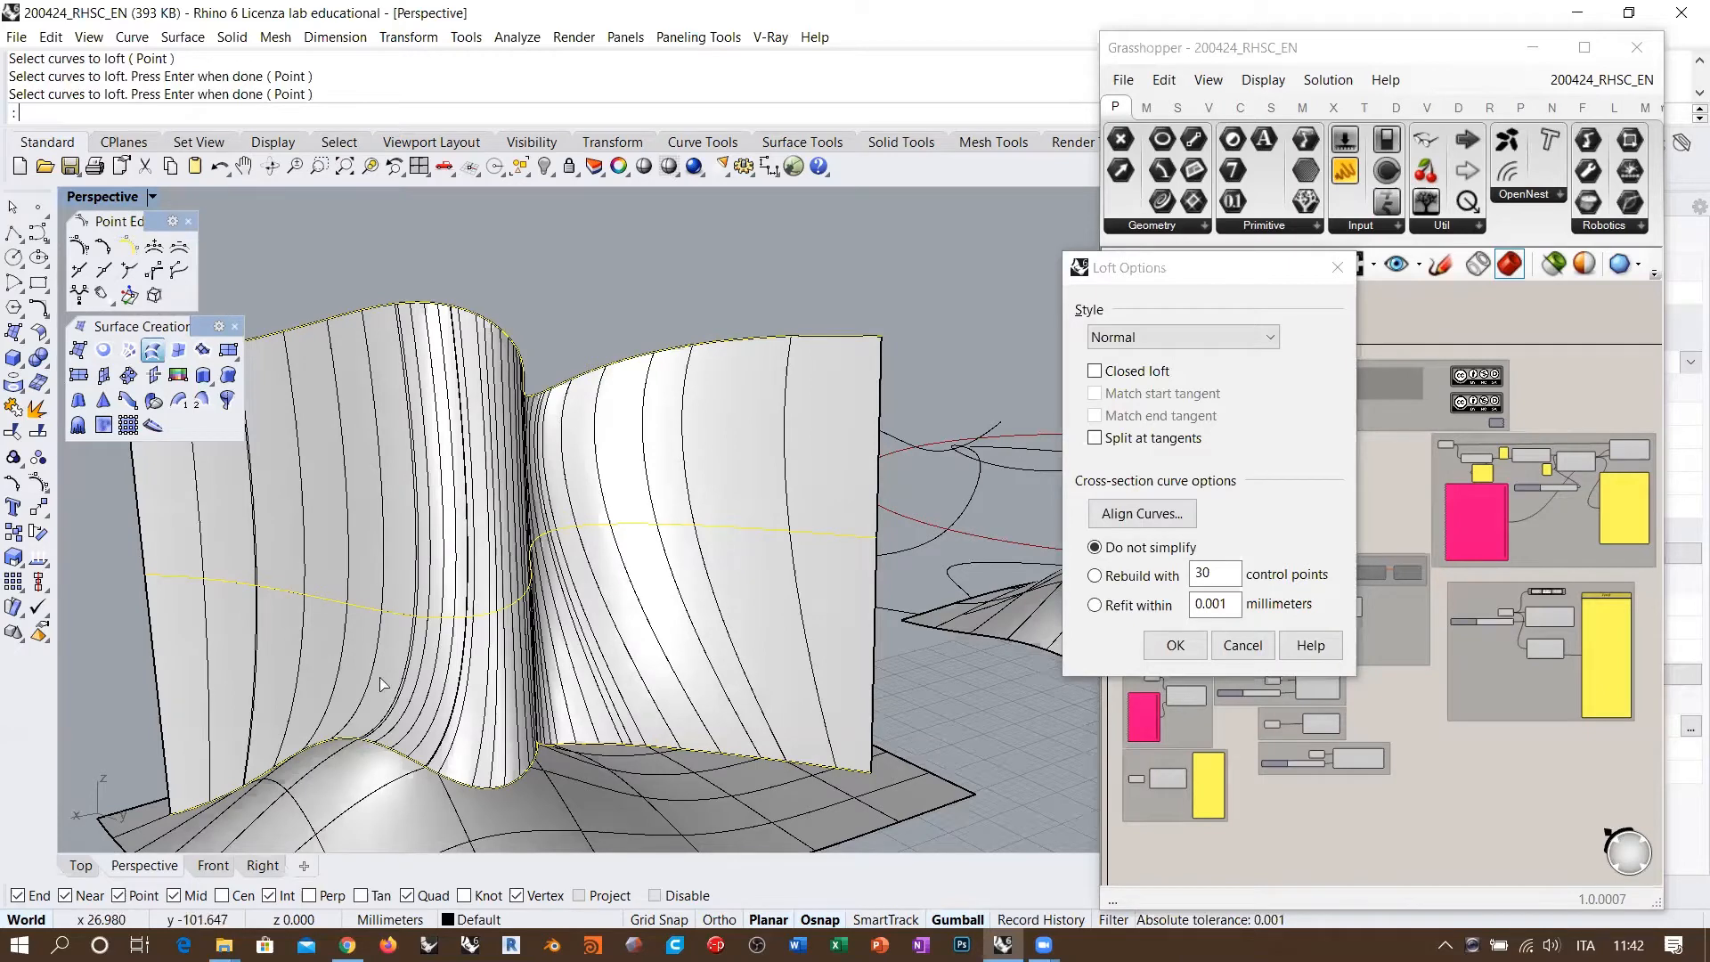
pyautogui.keyDown('shift'); pyautogui.moveTo(382, 692); pyautogui.dragTo(470, 657, button='right'); pyautogui.keyUp('shift')
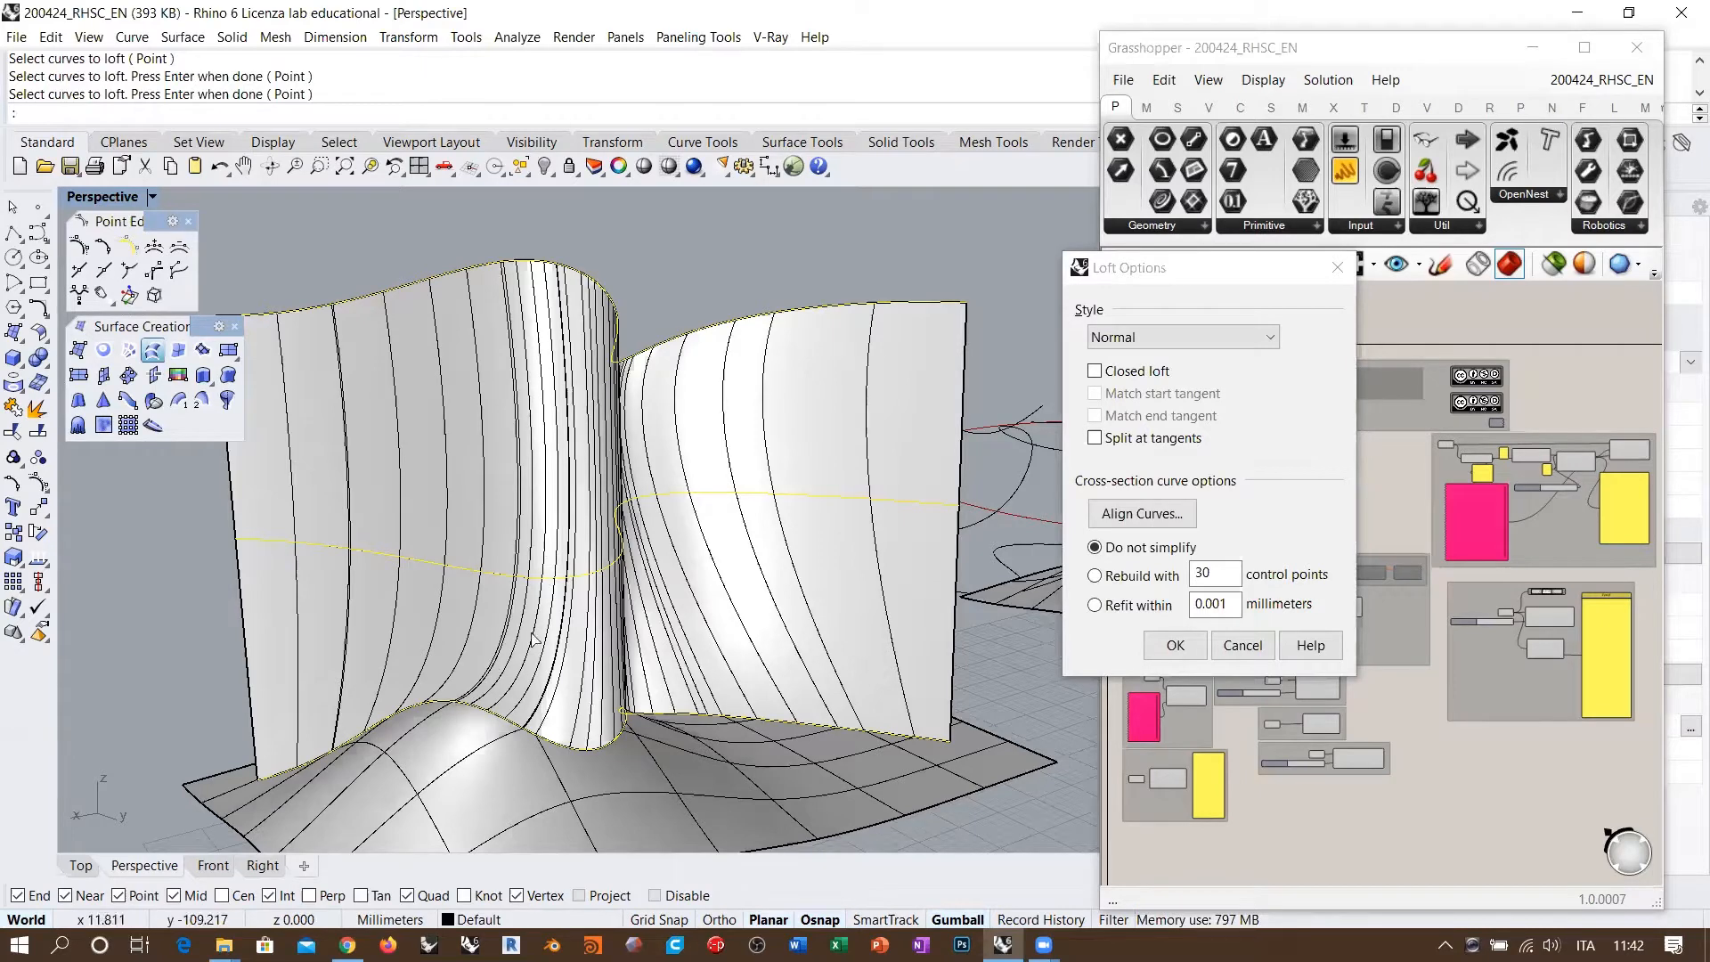
pyautogui.moveTo(495, 680); pyautogui.dragTo(536, 568, button='right')
pyautogui.scroll(-3, 534, 561)
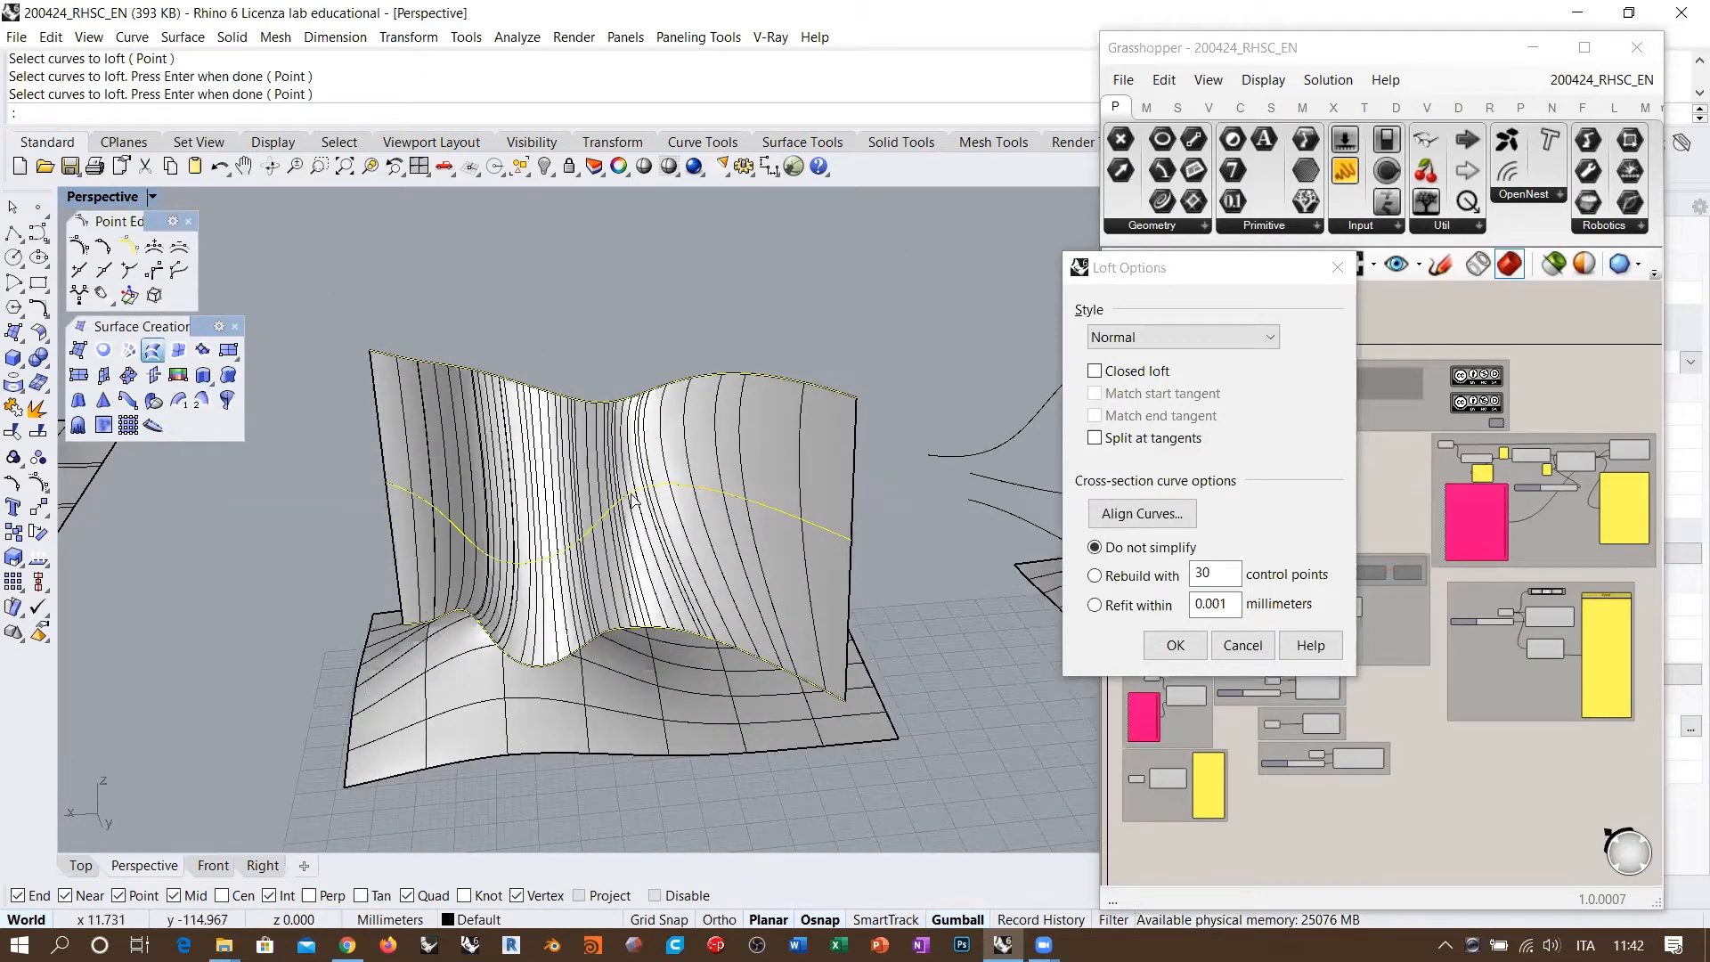
pyautogui.scroll(3, 647, 517)
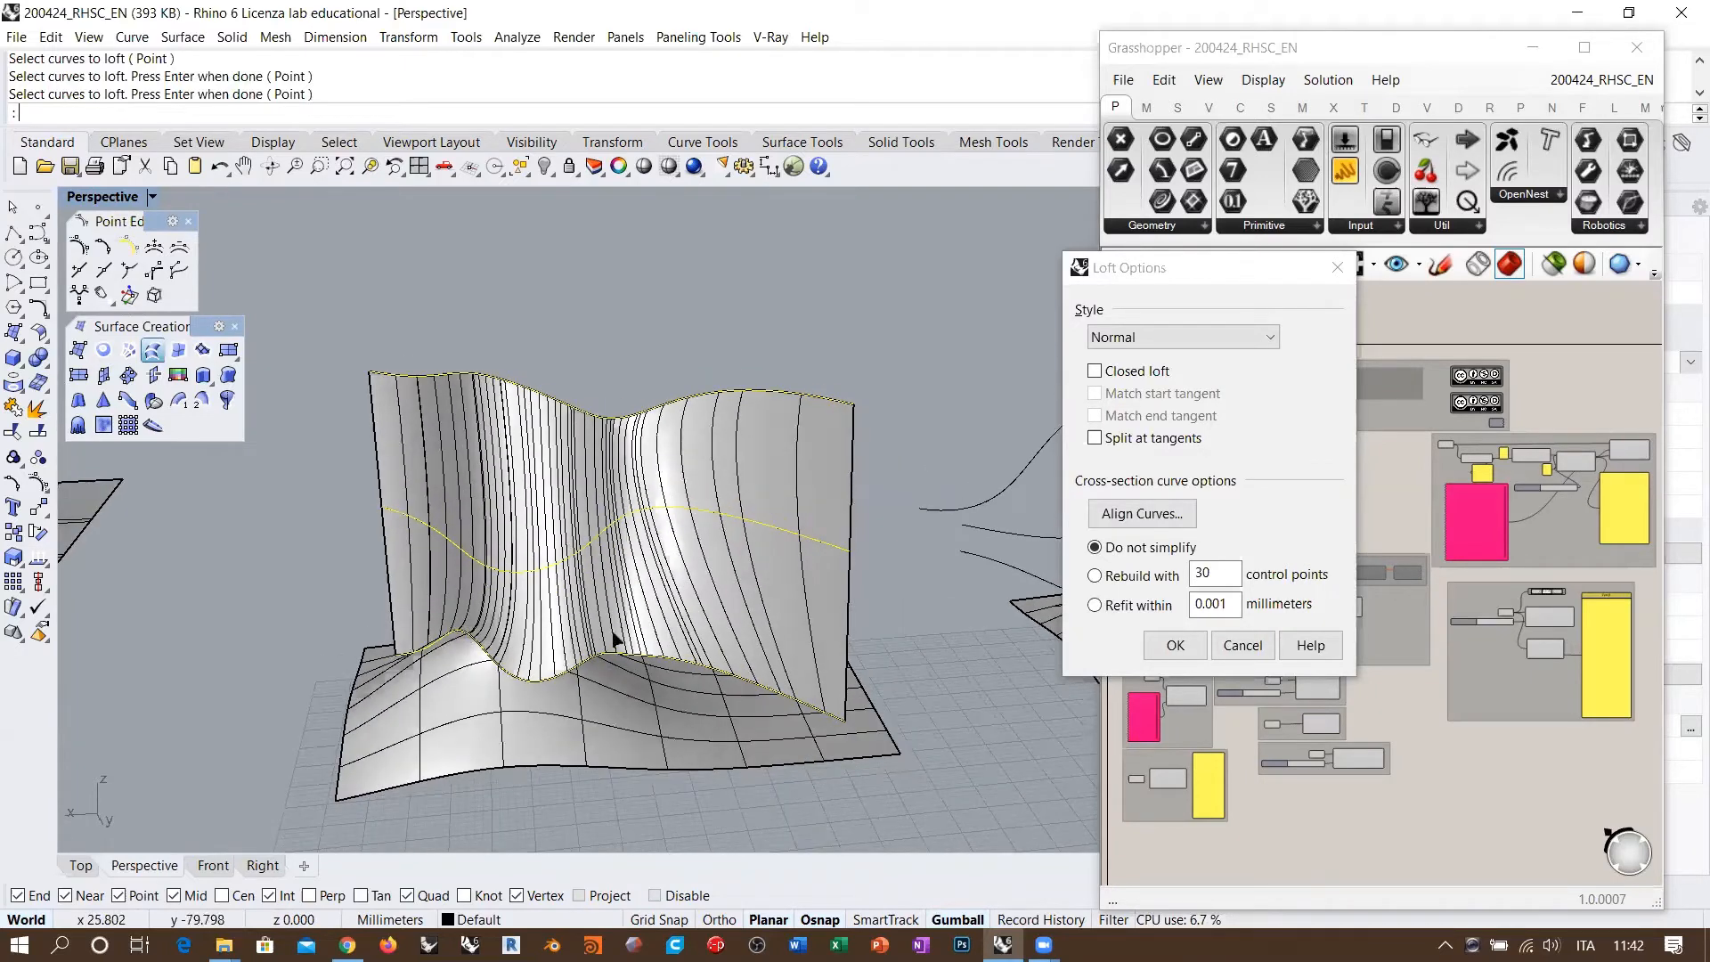
pyautogui.moveTo(647, 506); pyautogui.dragTo(652, 532, button='right')
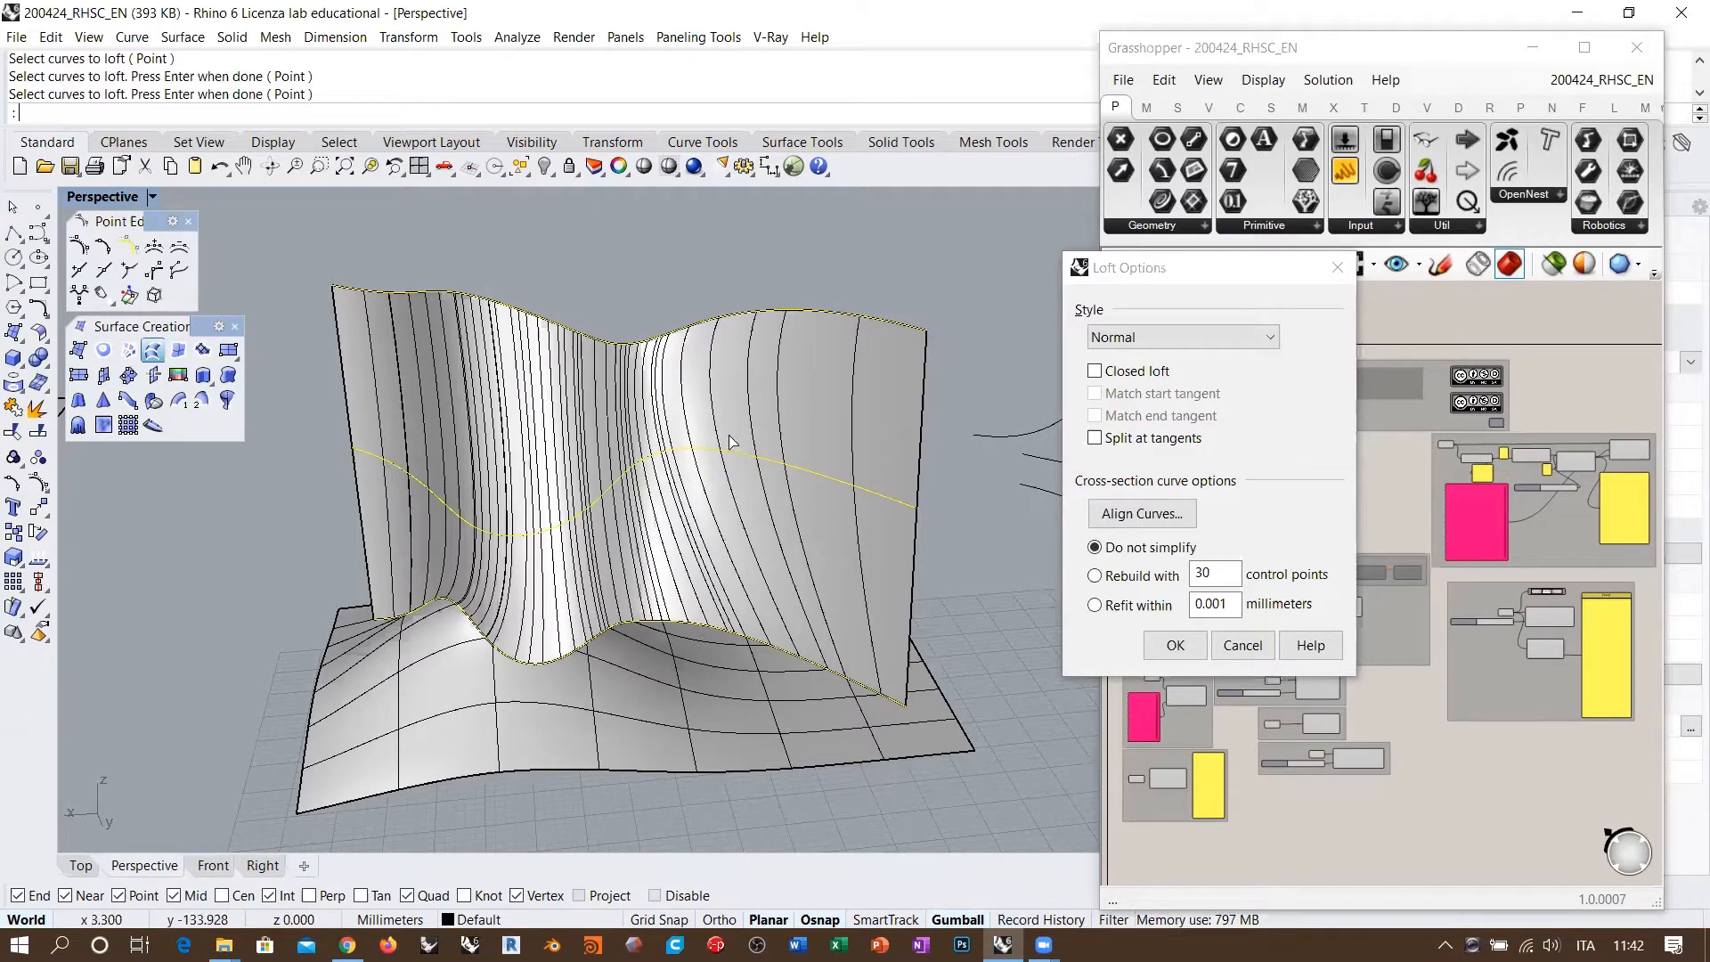
pyautogui.click(1238, 643)
# Step: Try rebuilding the projected curve with 75 points at degree 3 and inspect the previewed points along the hump
pyautogui.click(755, 643)
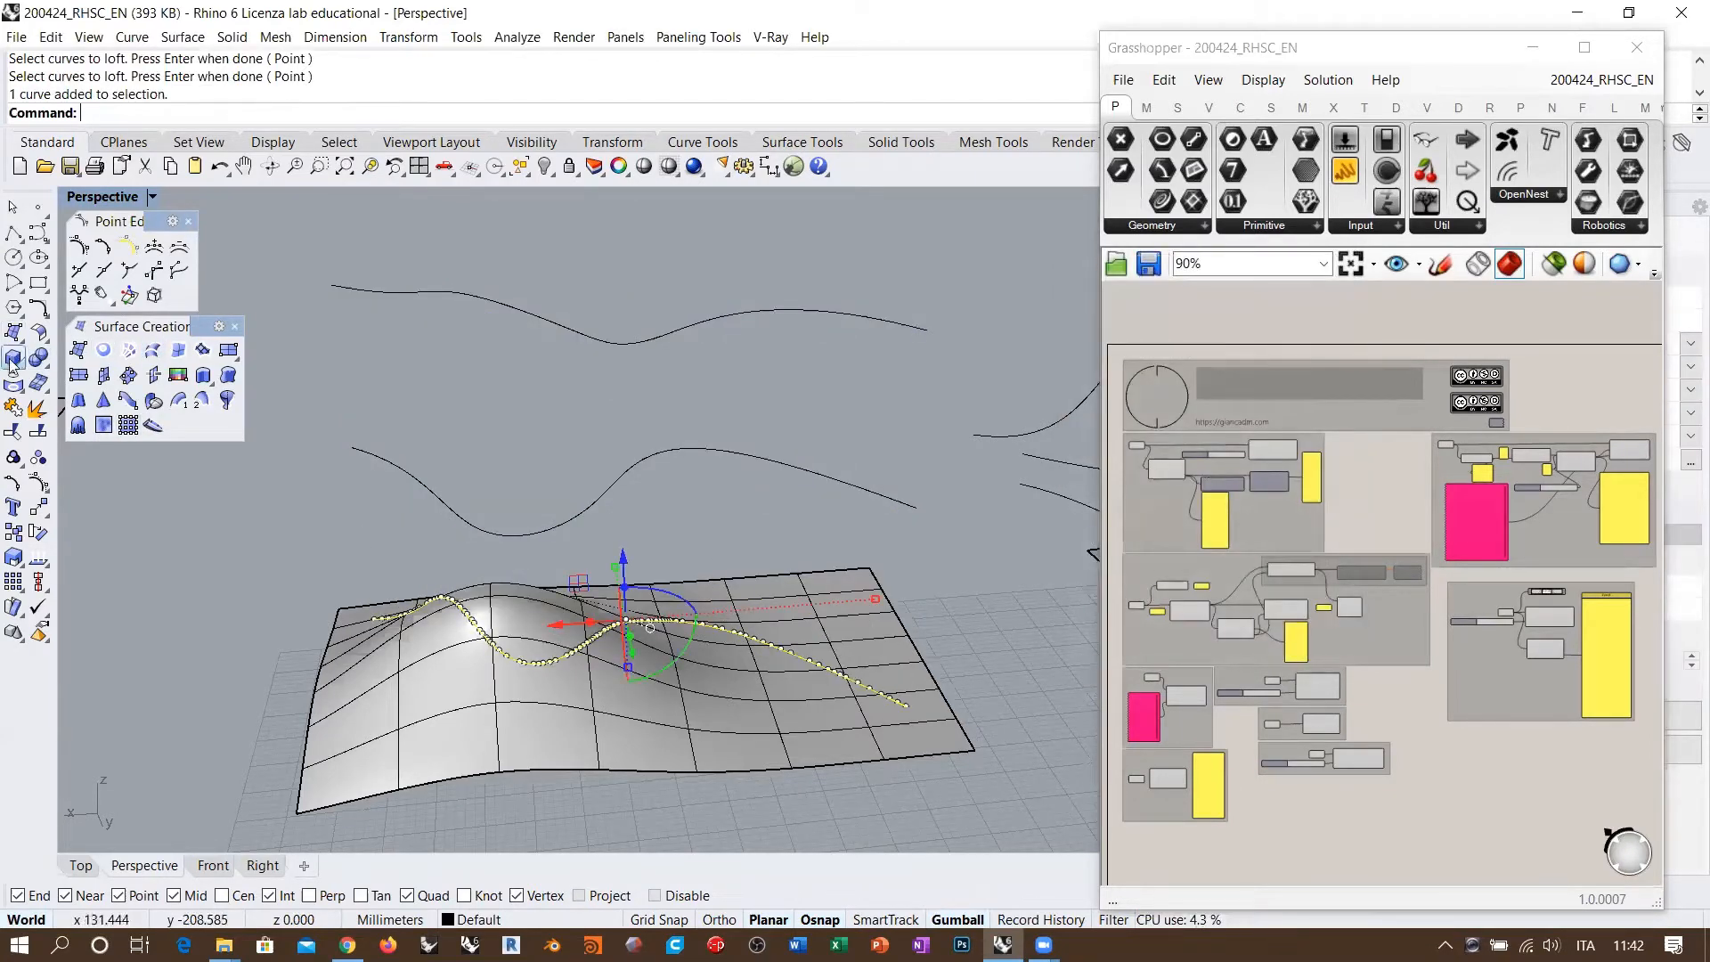
pyautogui.click(15, 383)
pyautogui.click(39, 304)
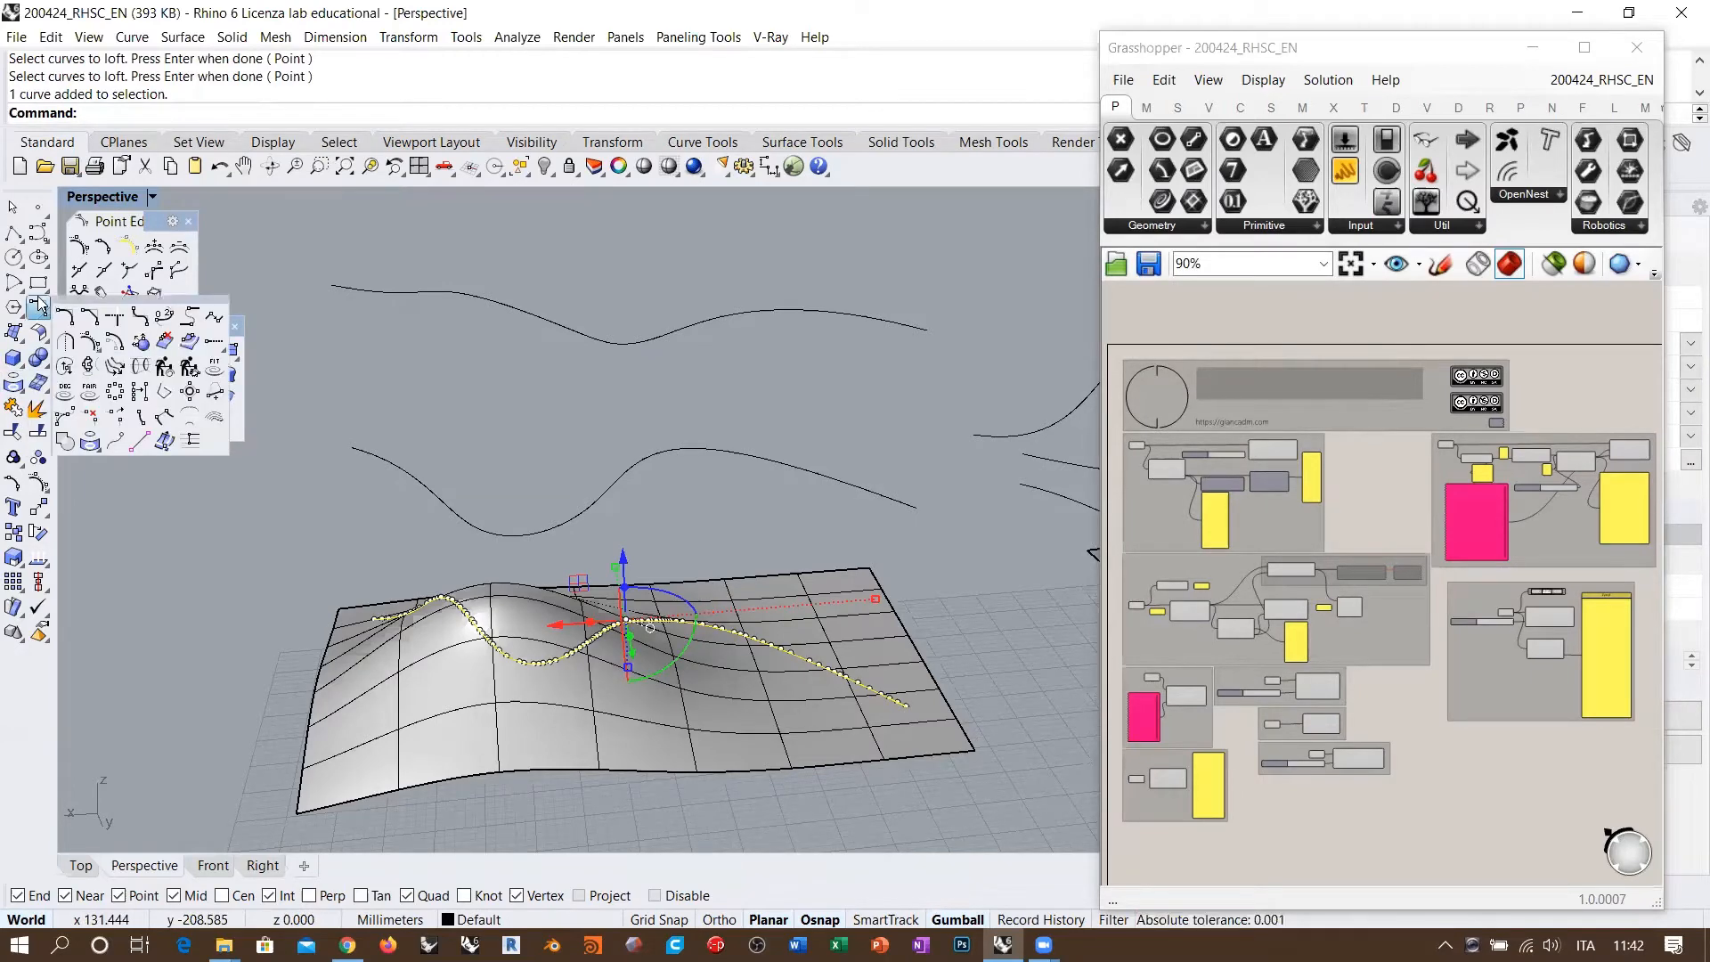
pyautogui.click(165, 366)
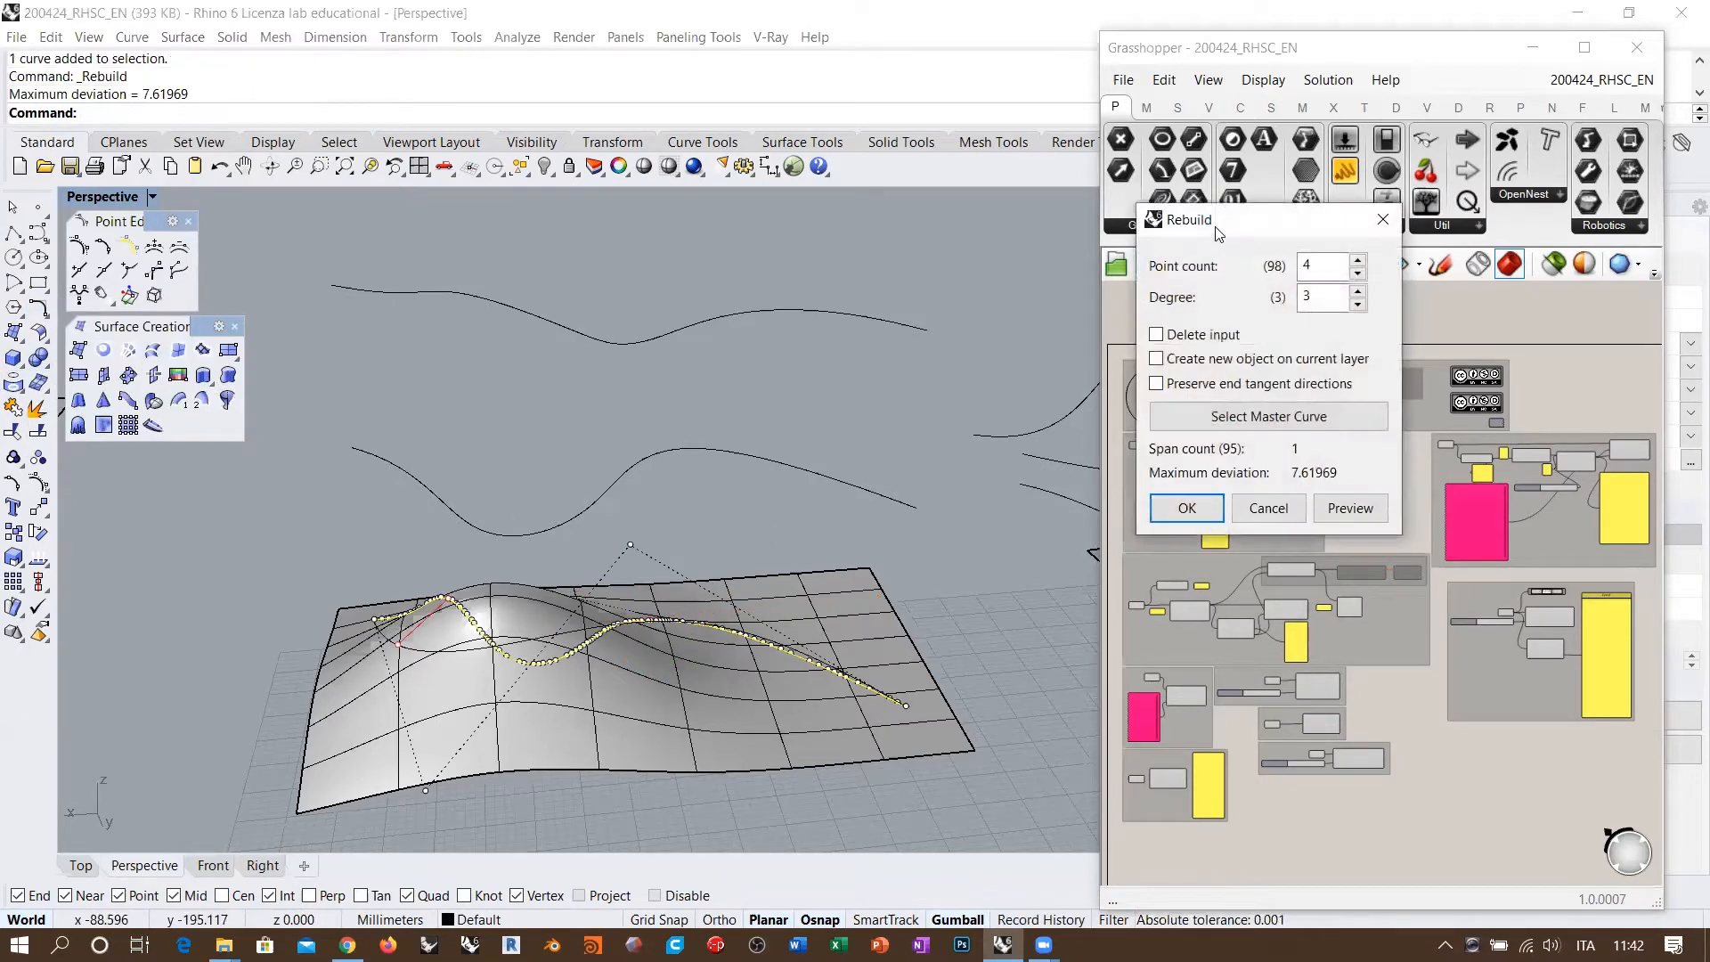
pyautogui.moveTo(1224, 229); pyautogui.dragTo(821, 212)
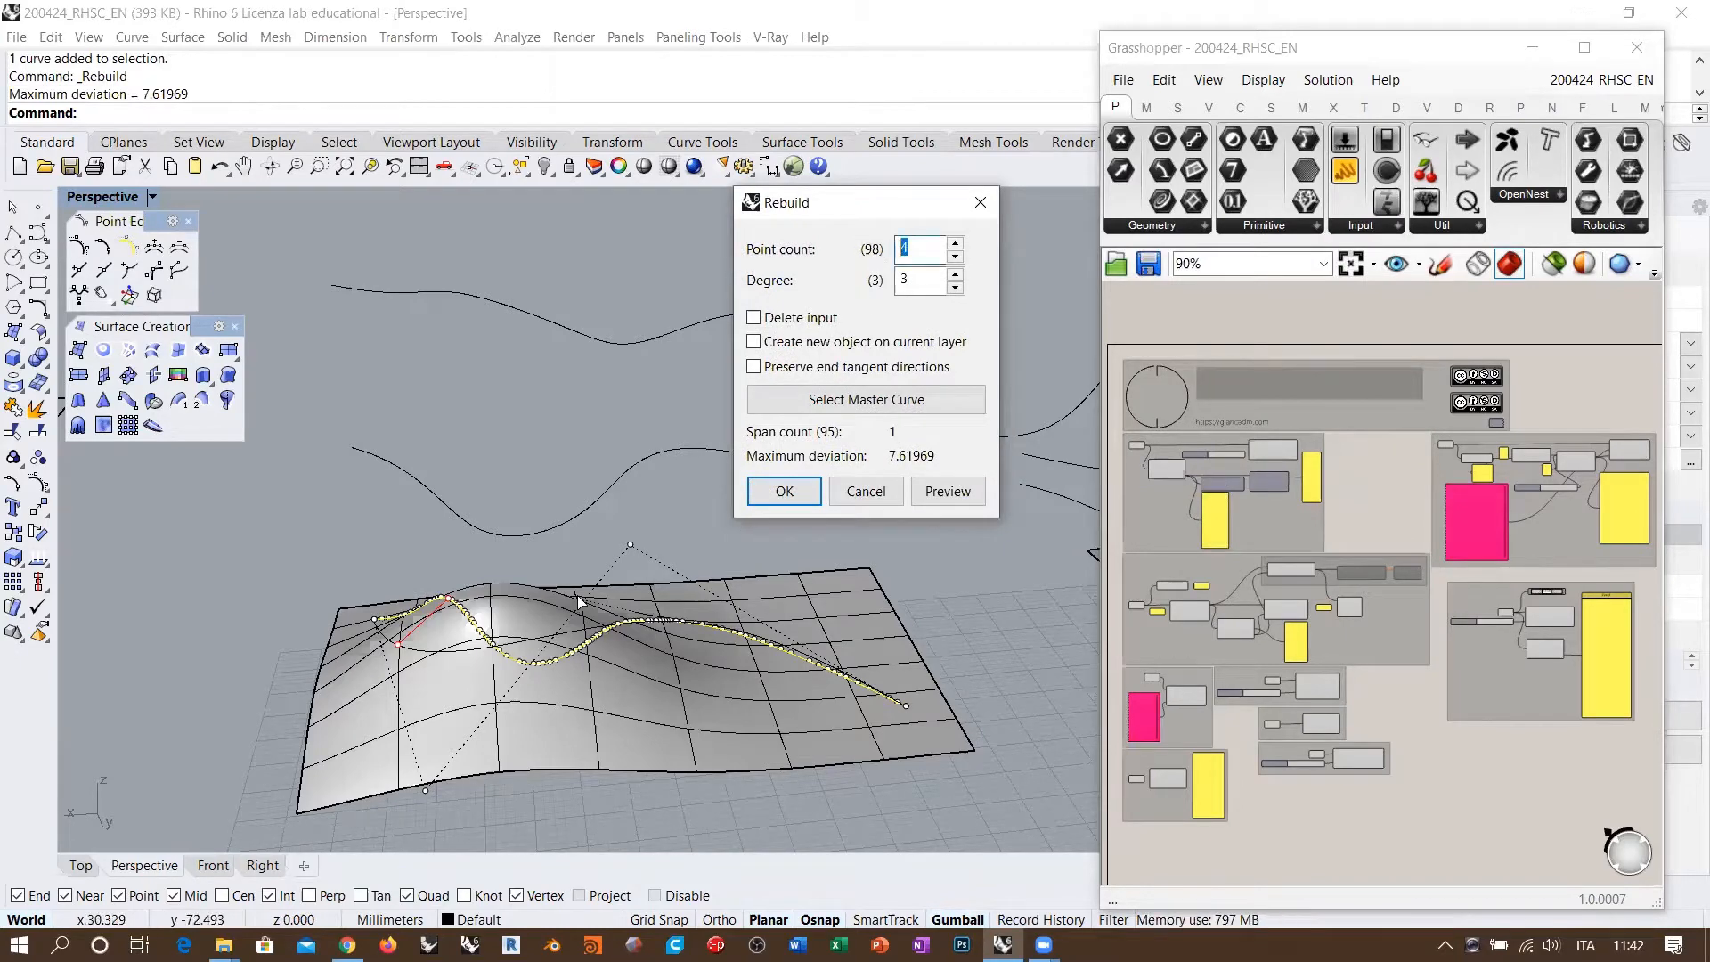
pyautogui.moveTo(392, 614); pyautogui.dragTo(379, 552, button='right')
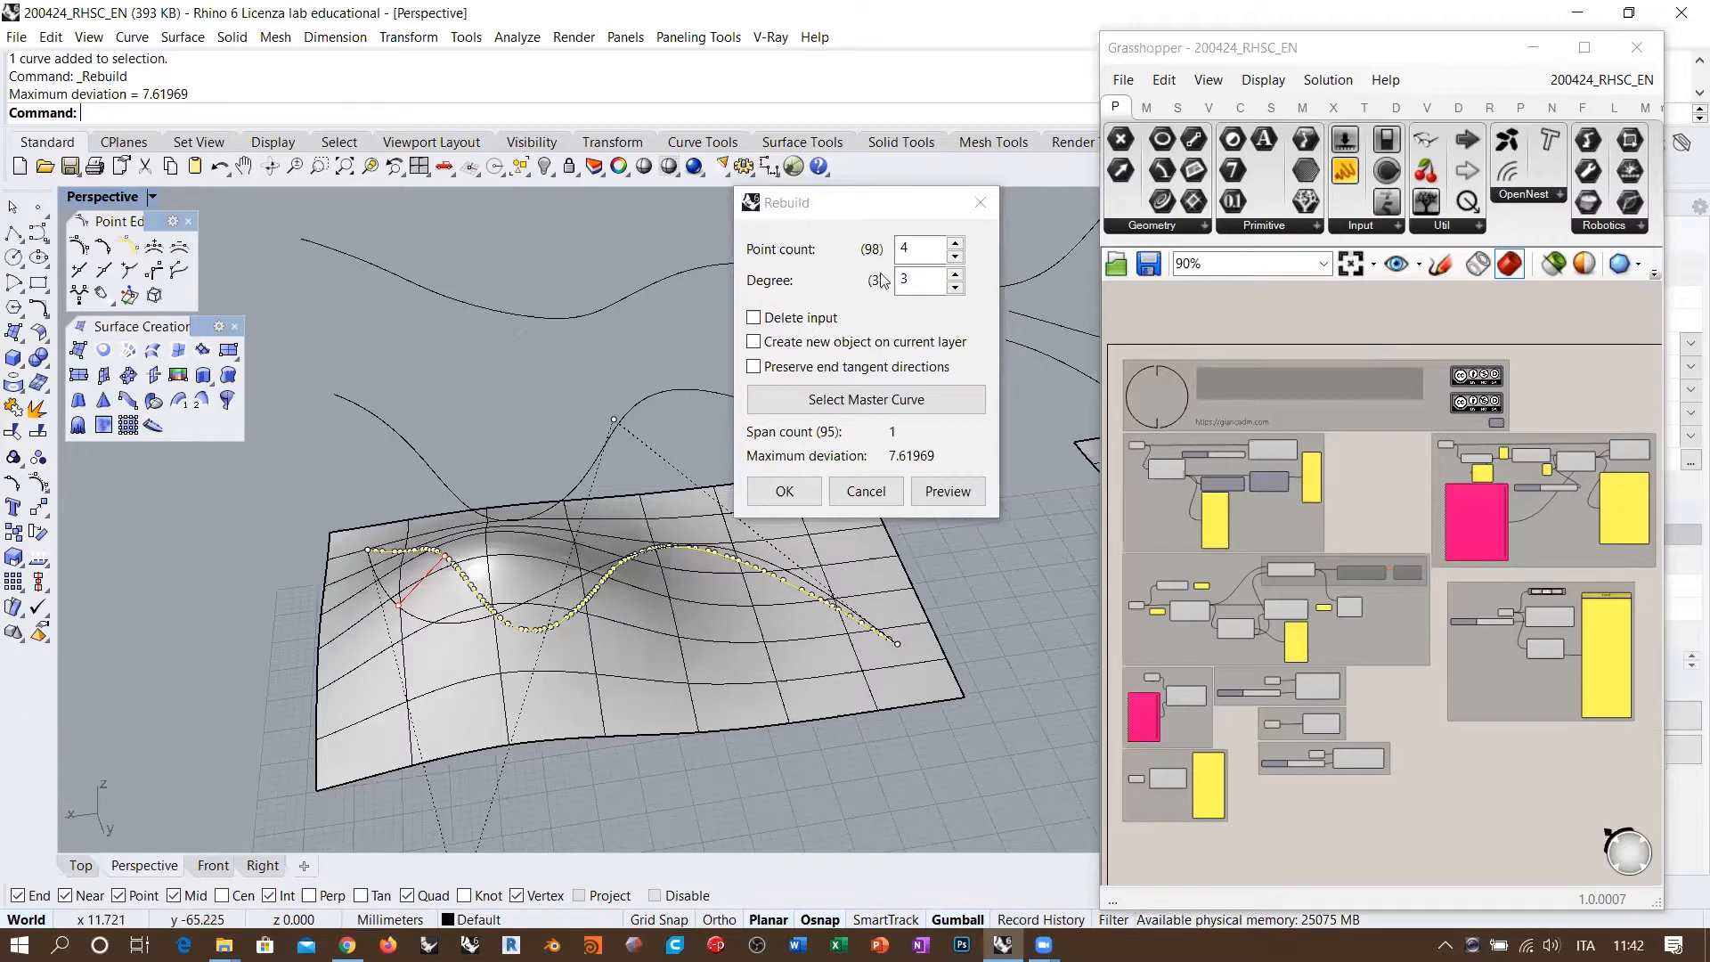
pyautogui.click(806, 260)
pyautogui.write('75')
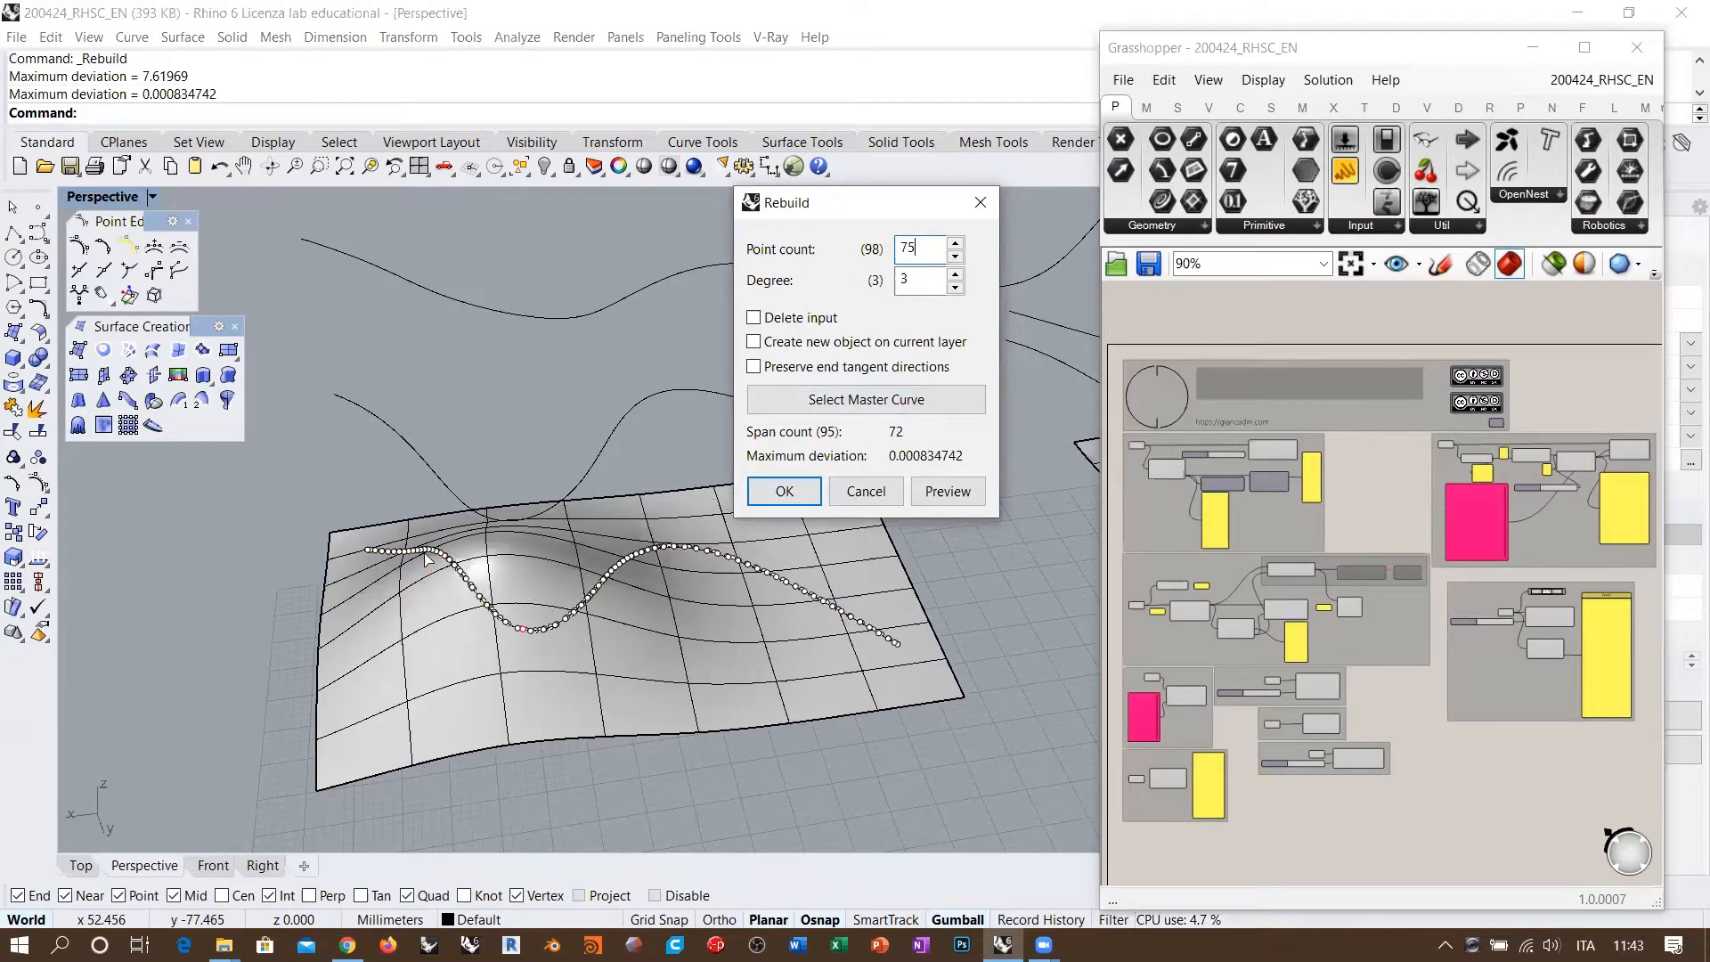
pyautogui.moveTo(828, 617); pyautogui.dragTo(498, 521, button='right')
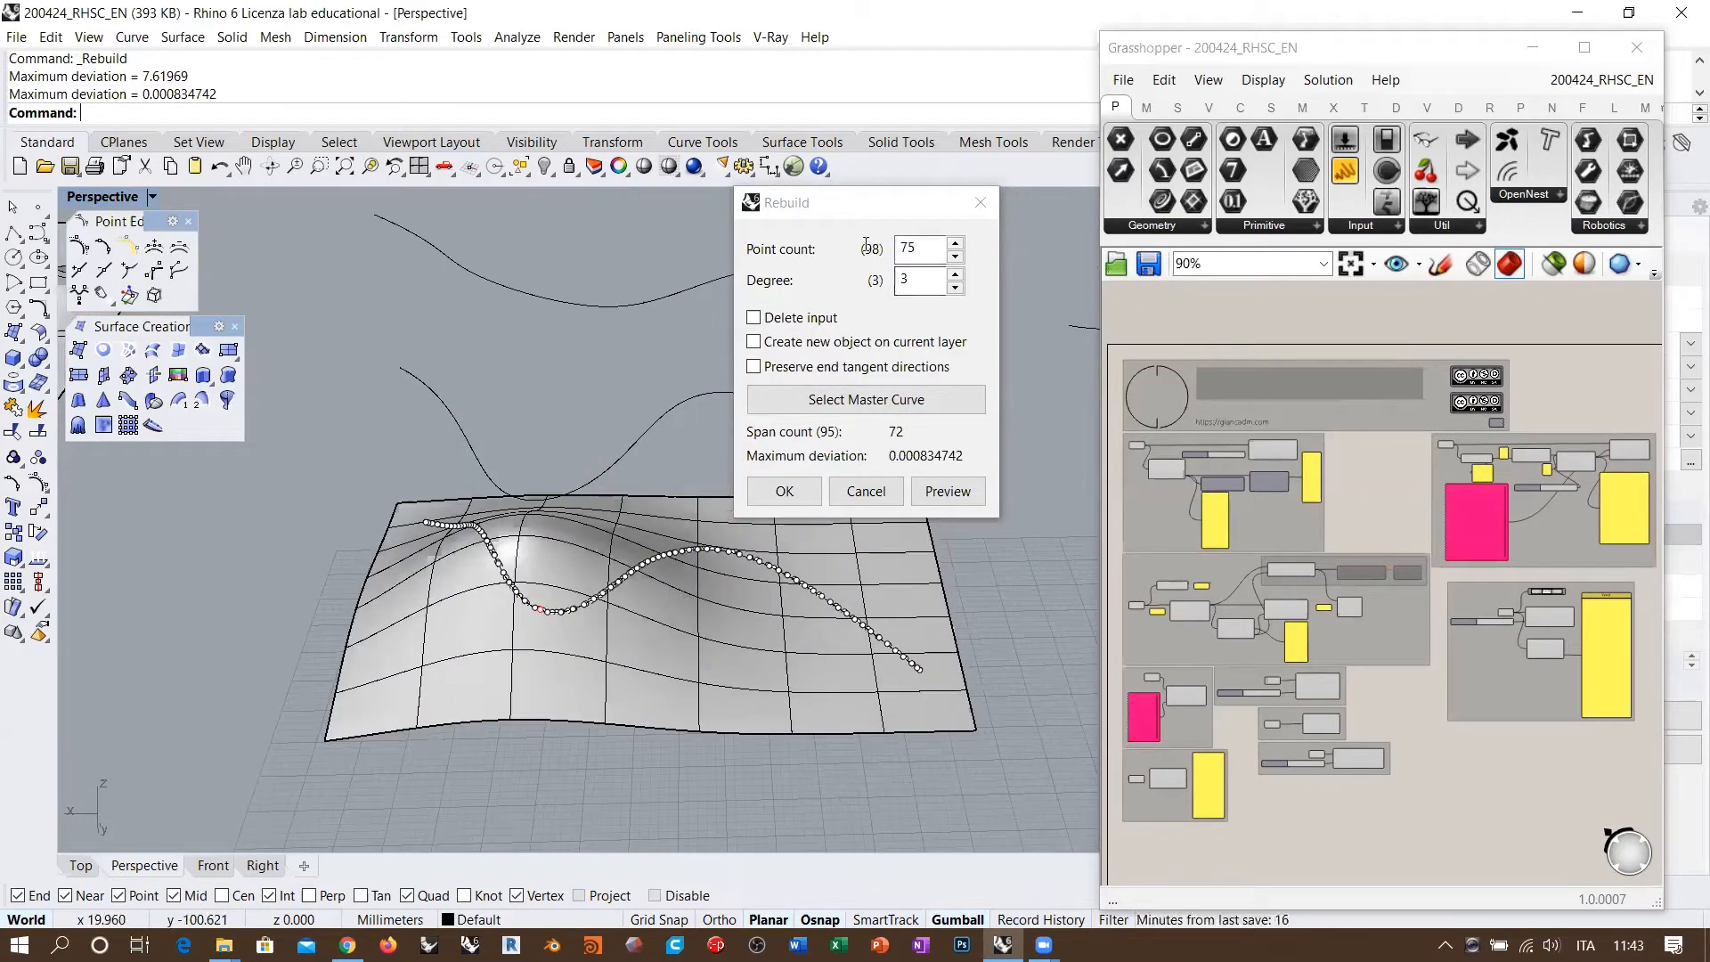
# Step: Try a rebuild of the projected curve with 50 points, check its deviation, and cancel it
pyautogui.click(802, 265)
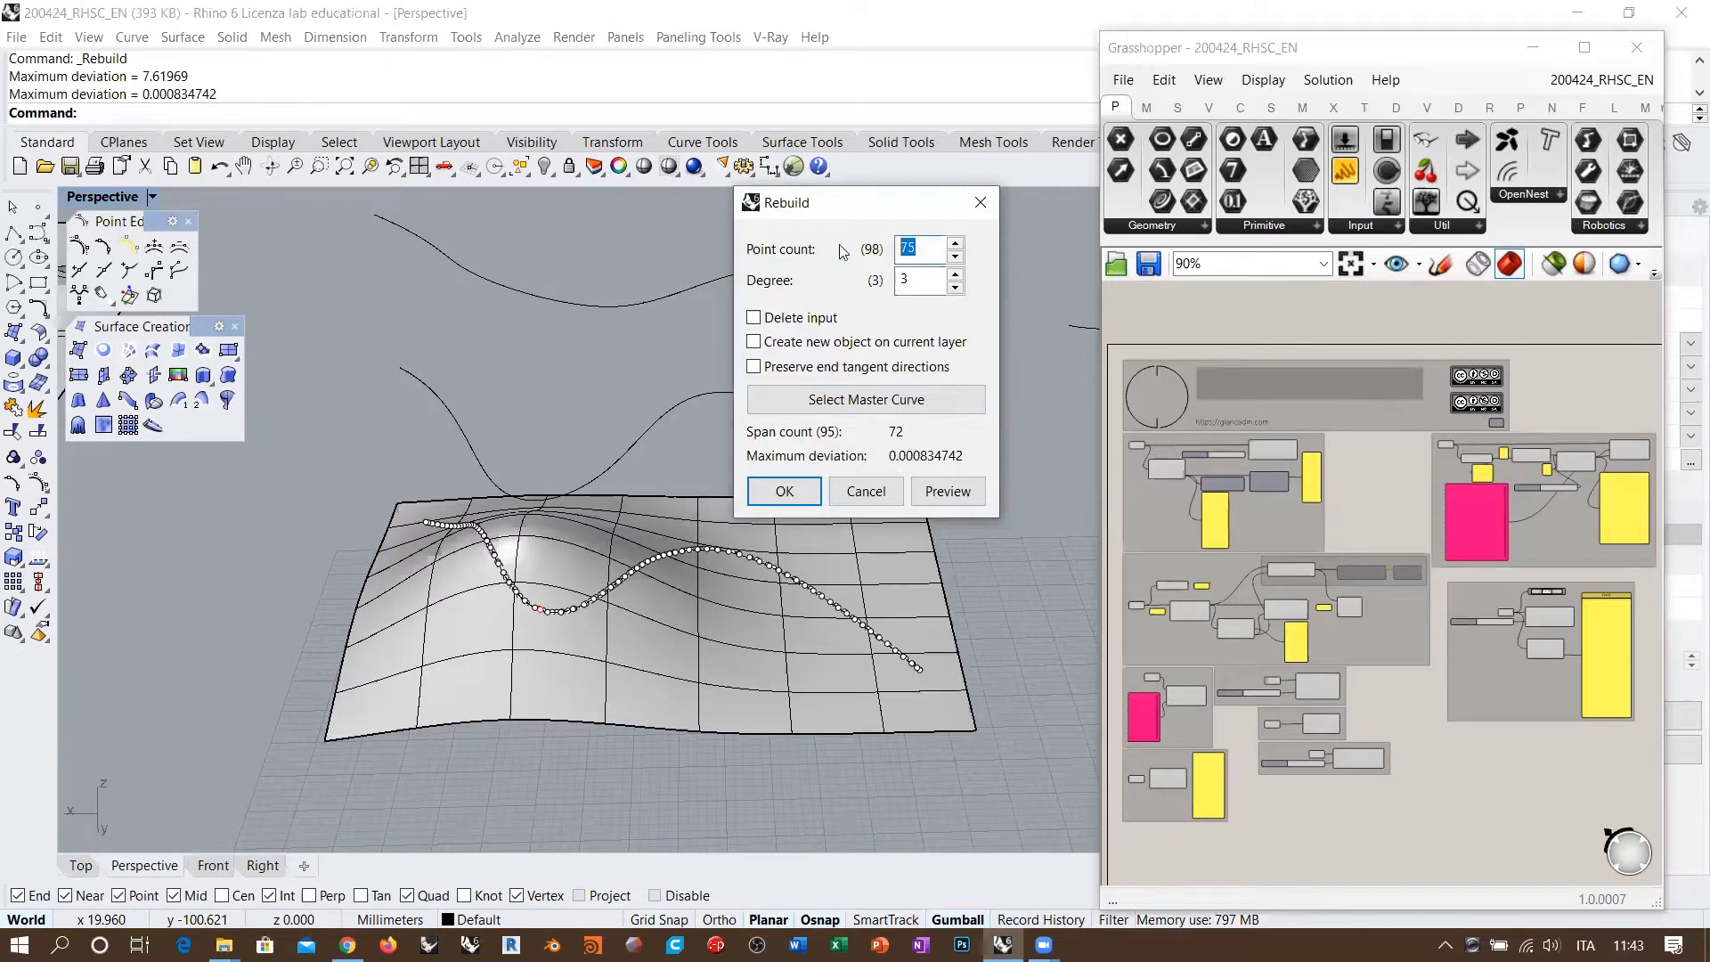
pyautogui.write('50')
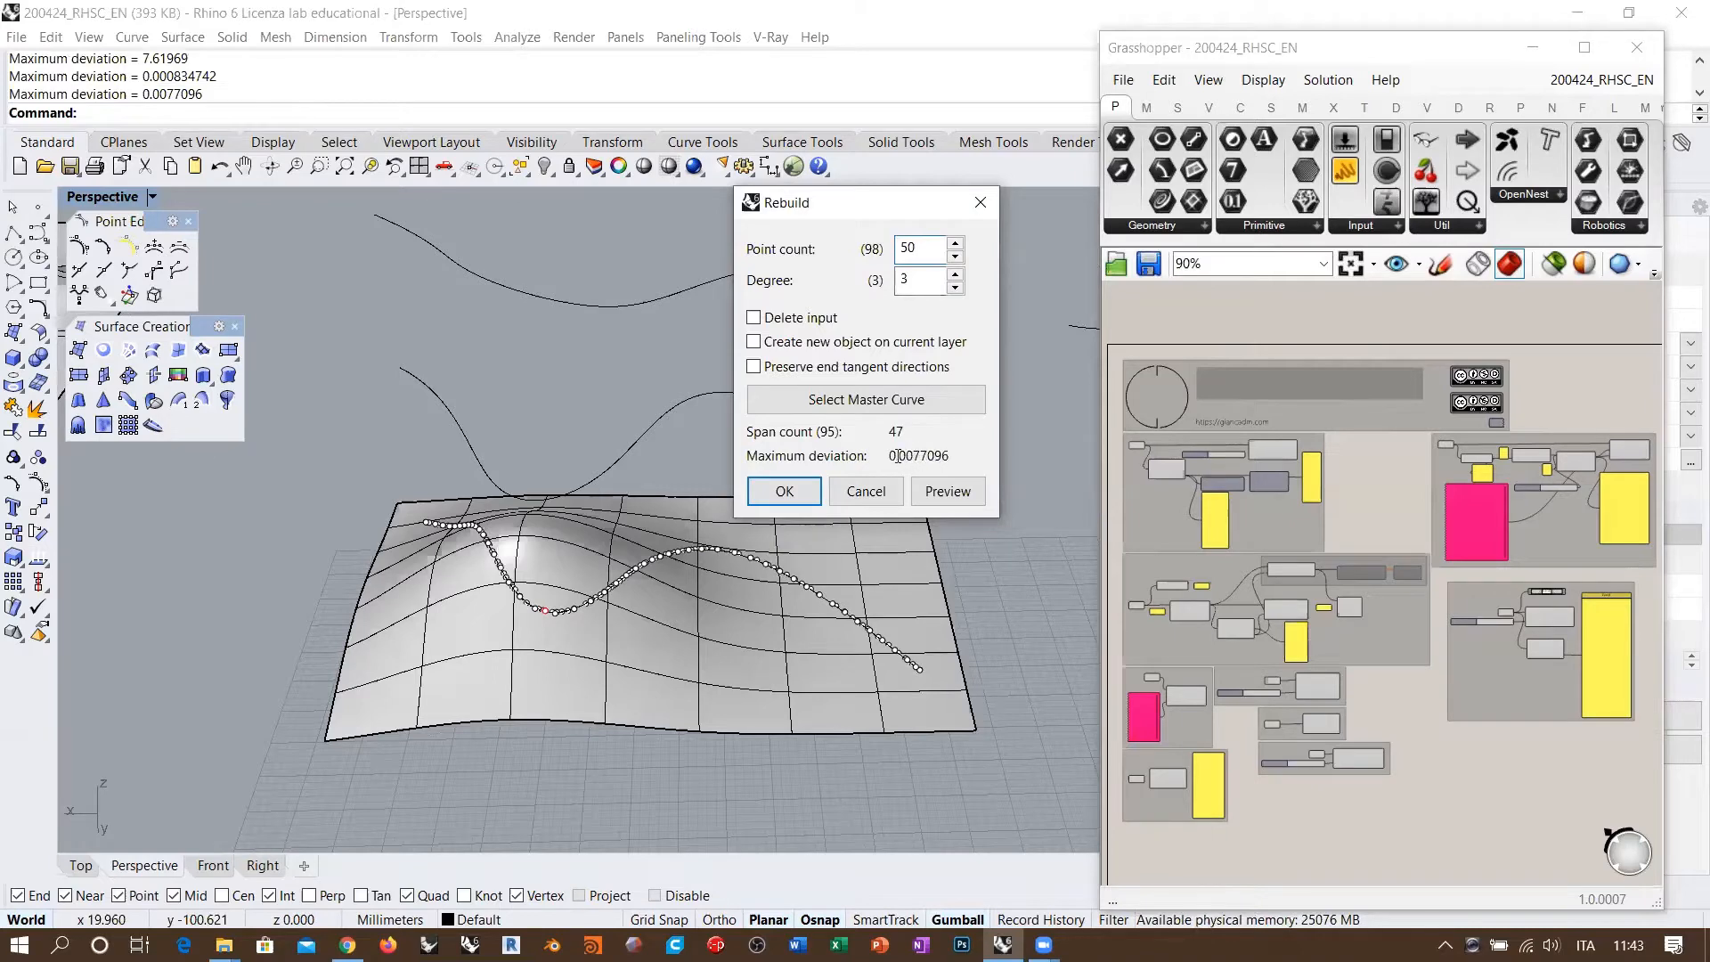
pyautogui.moveTo(672, 584)
pyautogui.mouseDown(button='right')
pyautogui.moveTo(773, 566)
pyautogui.moveTo(682, 582)
pyautogui.mouseUp(button='right')
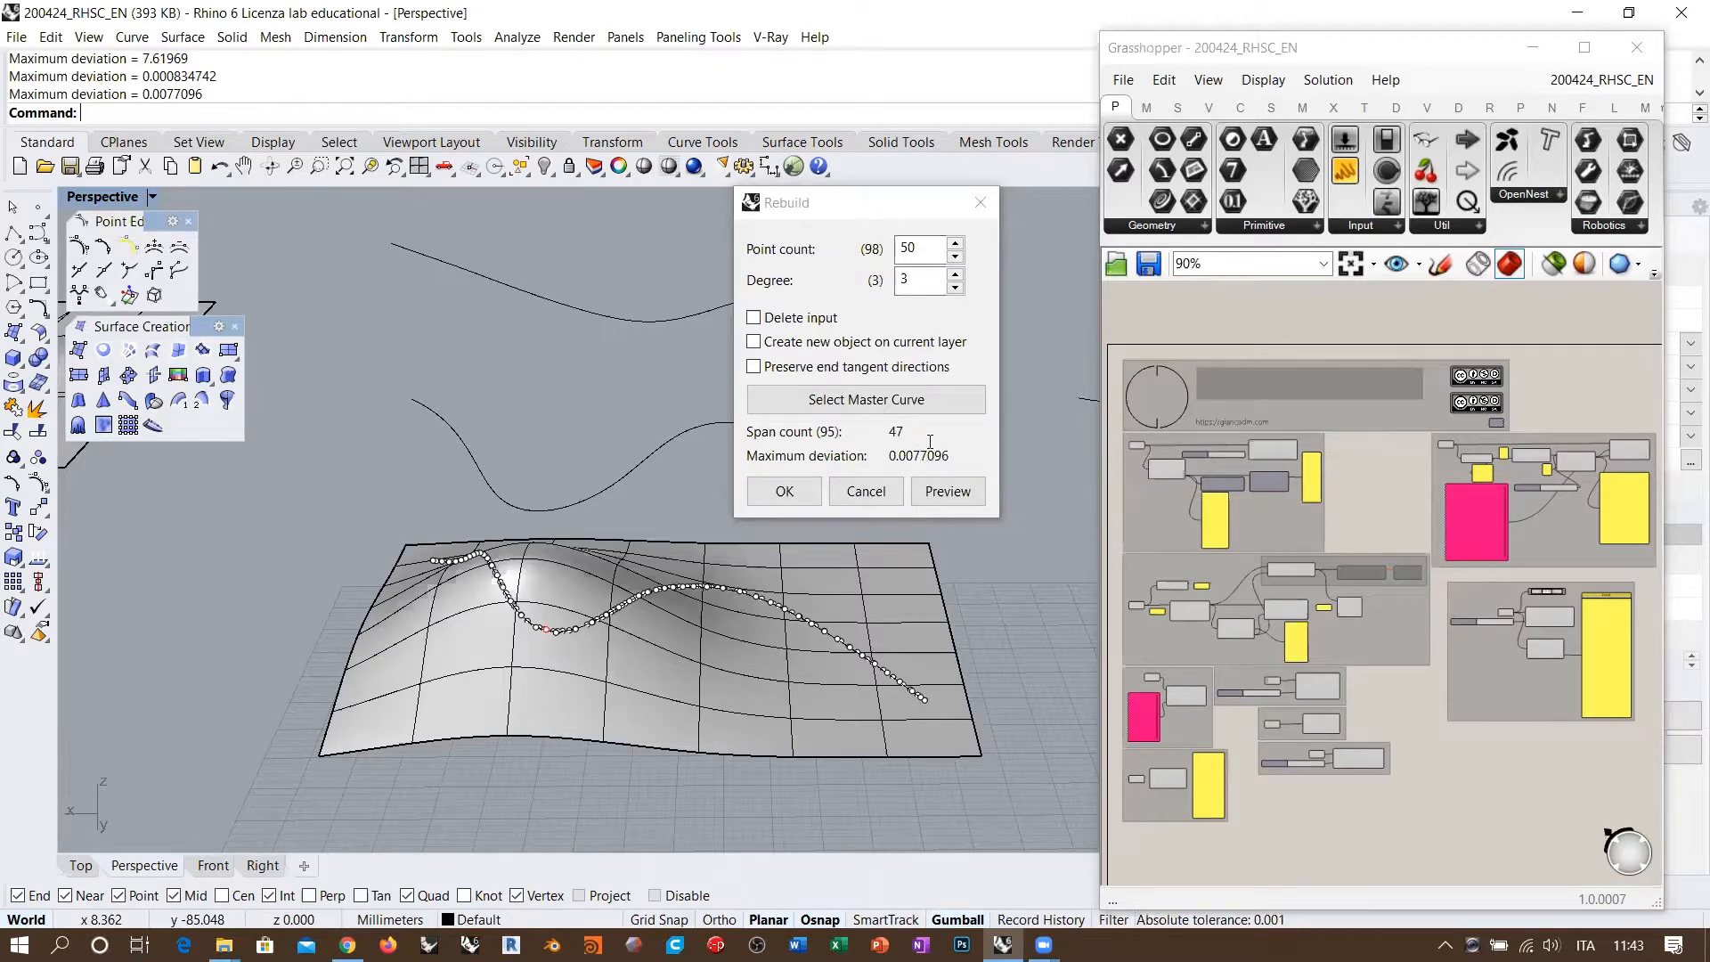
pyautogui.click(755, 318)
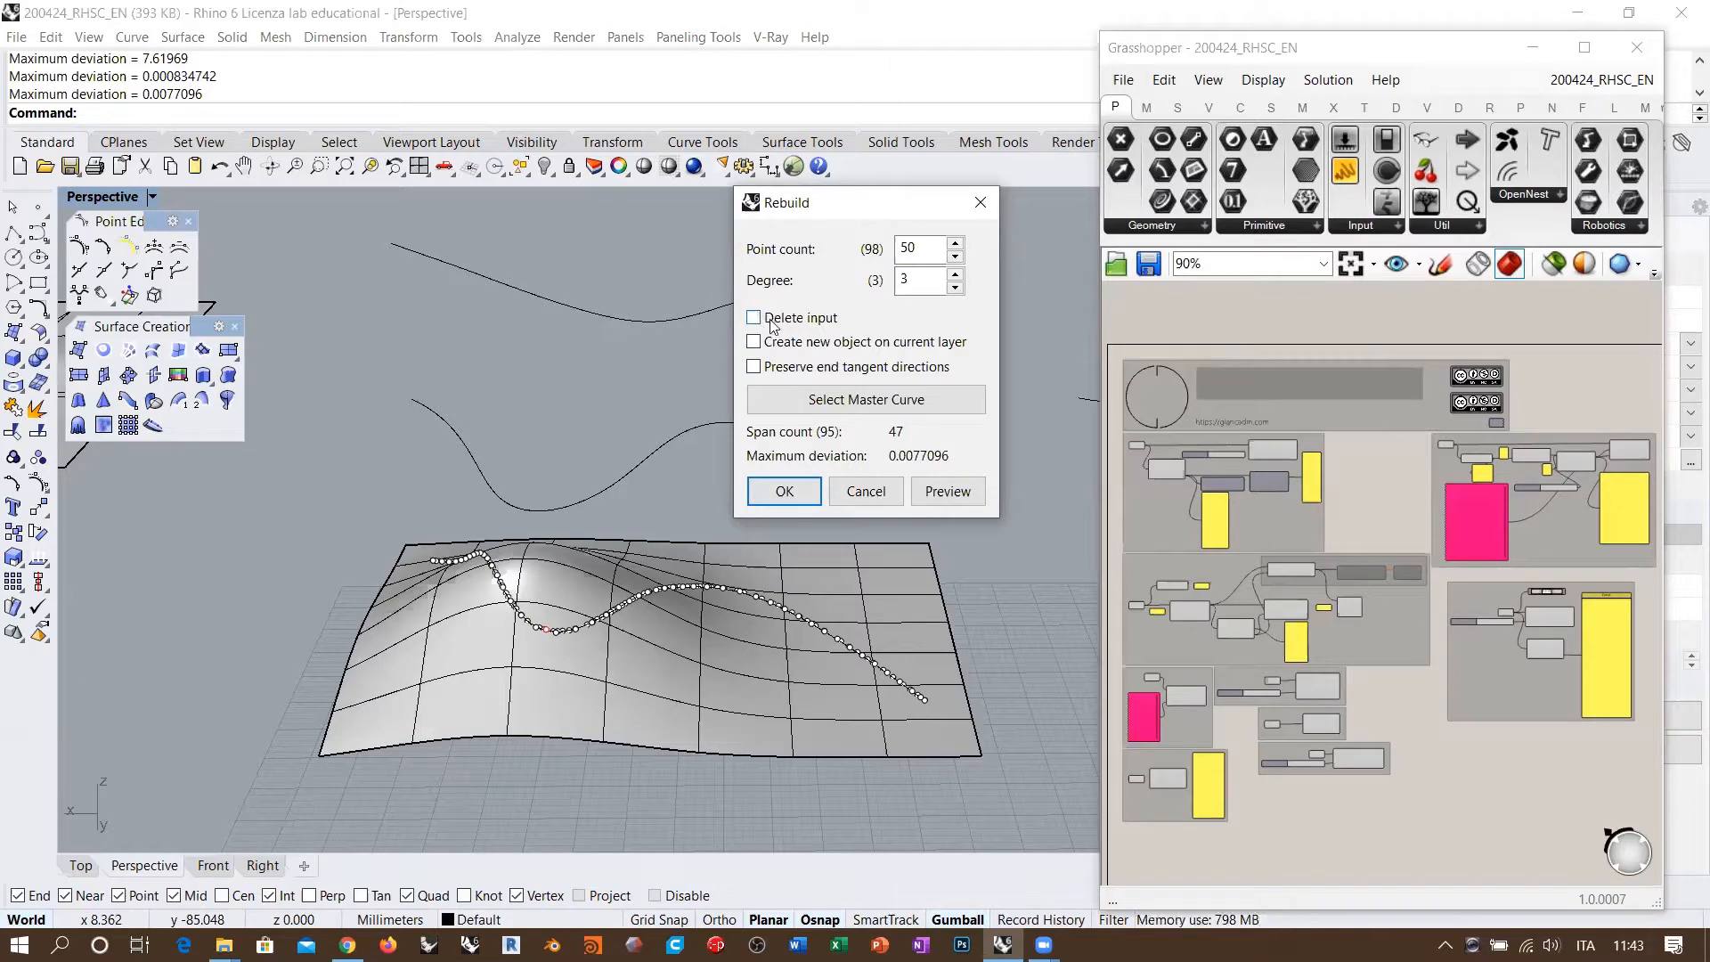
pyautogui.click(864, 492)
# Step: Minimize the Grasshopper window and set the projected curve's display color to Red
pyautogui.click(682, 592)
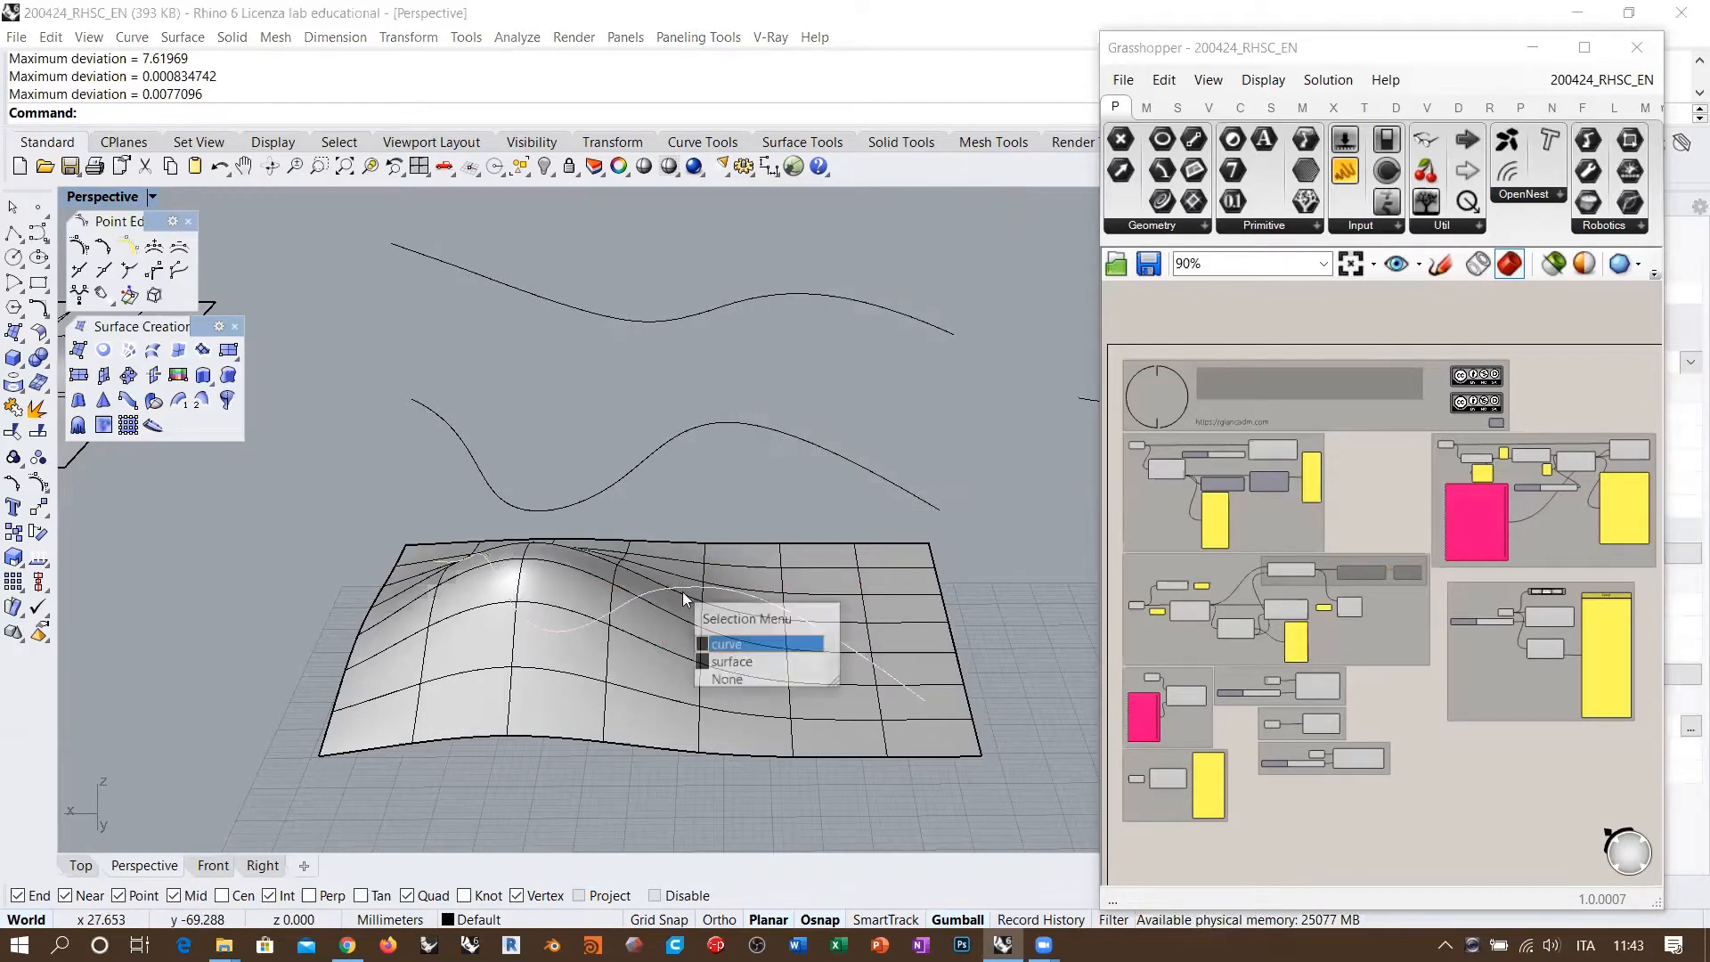
pyautogui.click(726, 644)
pyautogui.click(1532, 48)
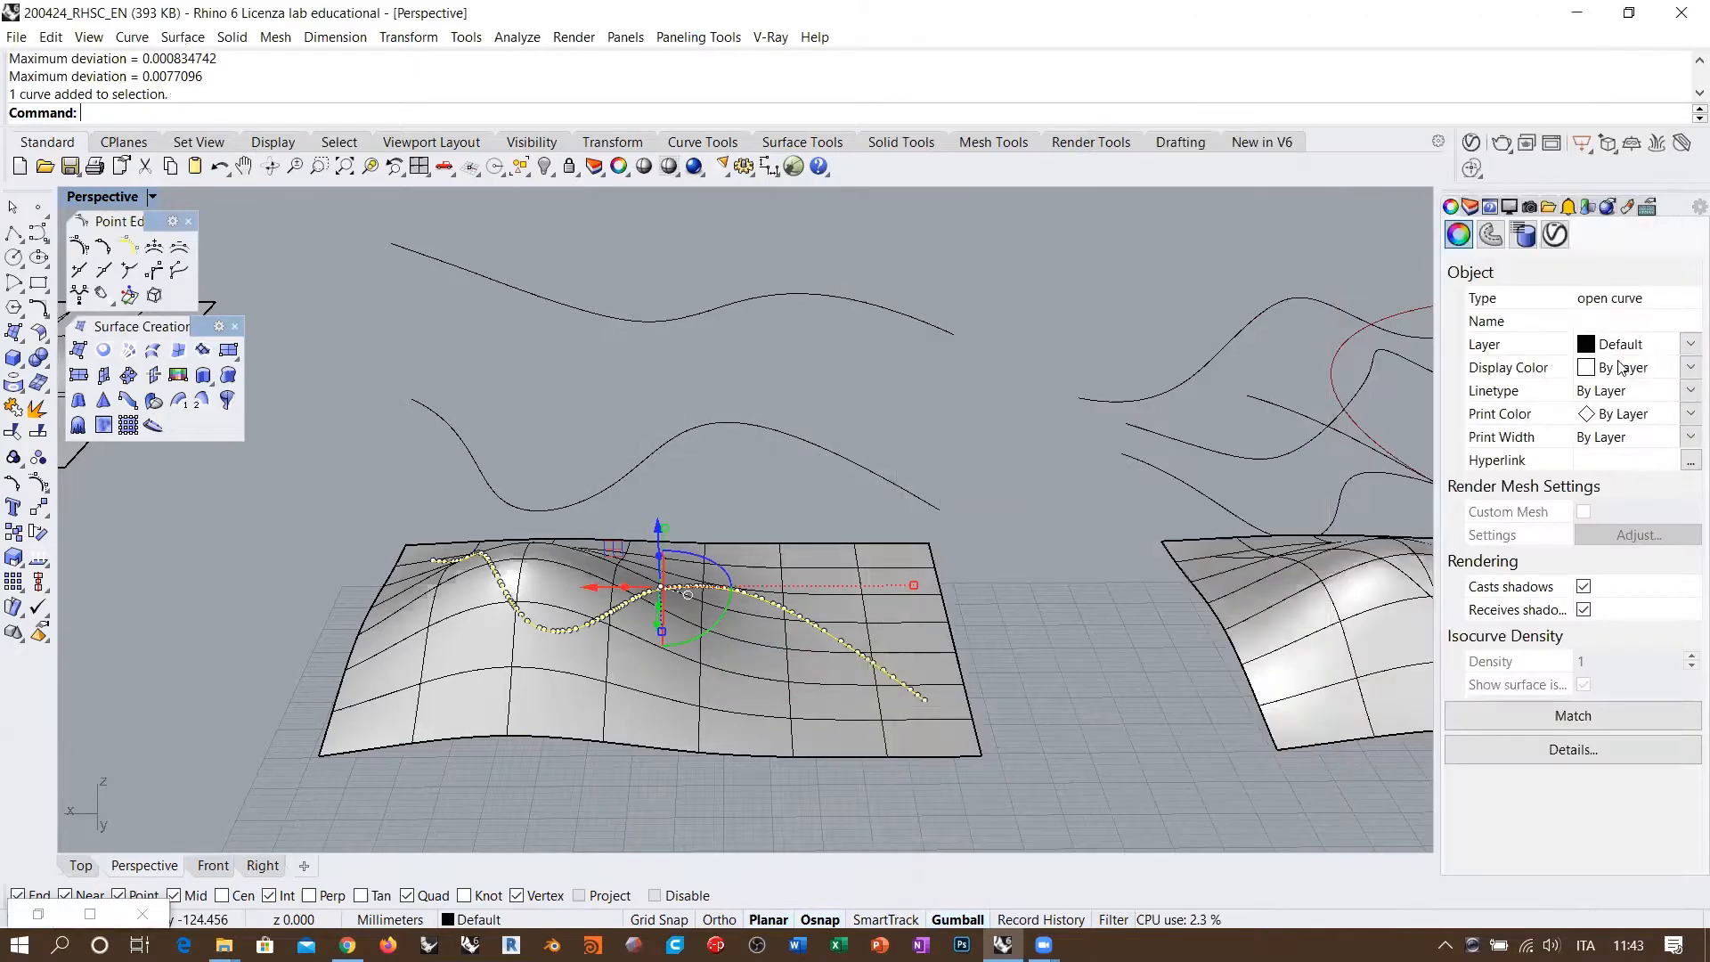
pyautogui.click(1621, 367)
pyautogui.click(1604, 456)
pyautogui.click(784, 483)
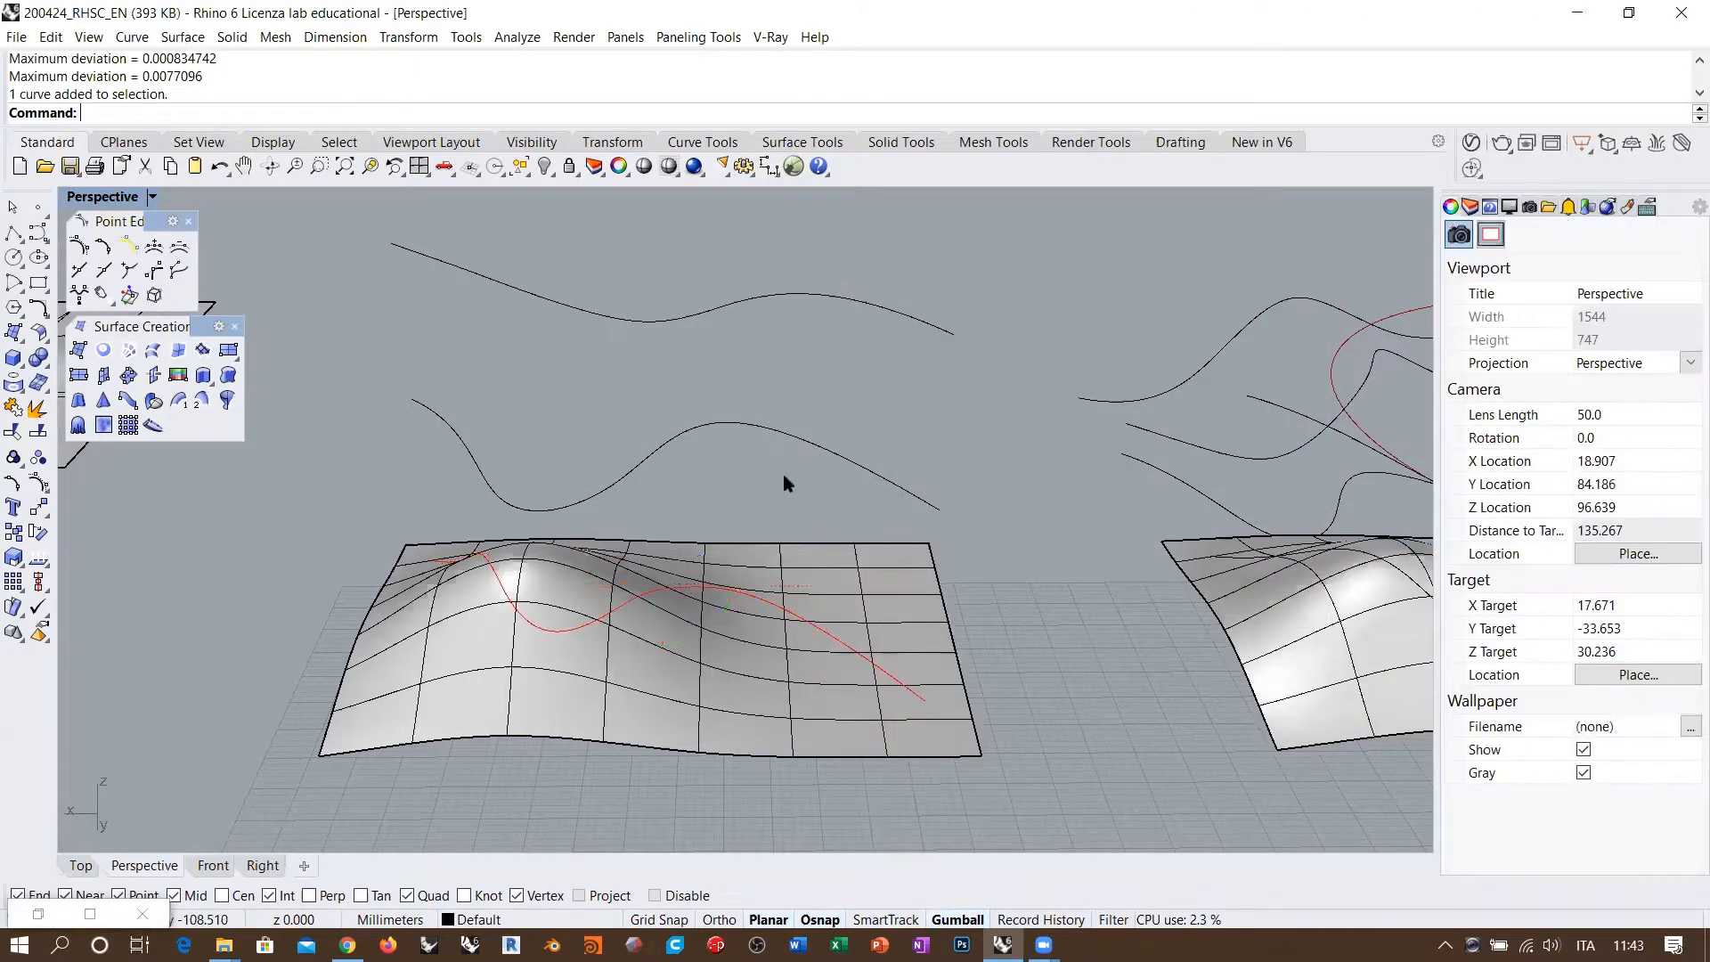
# Step: Rebuild the red projected curve with 50 points at degree 3, keeping the original curve
pyautogui.moveTo(784, 484); pyautogui.dragTo(729, 559, button='right')
pyautogui.click(732, 561)
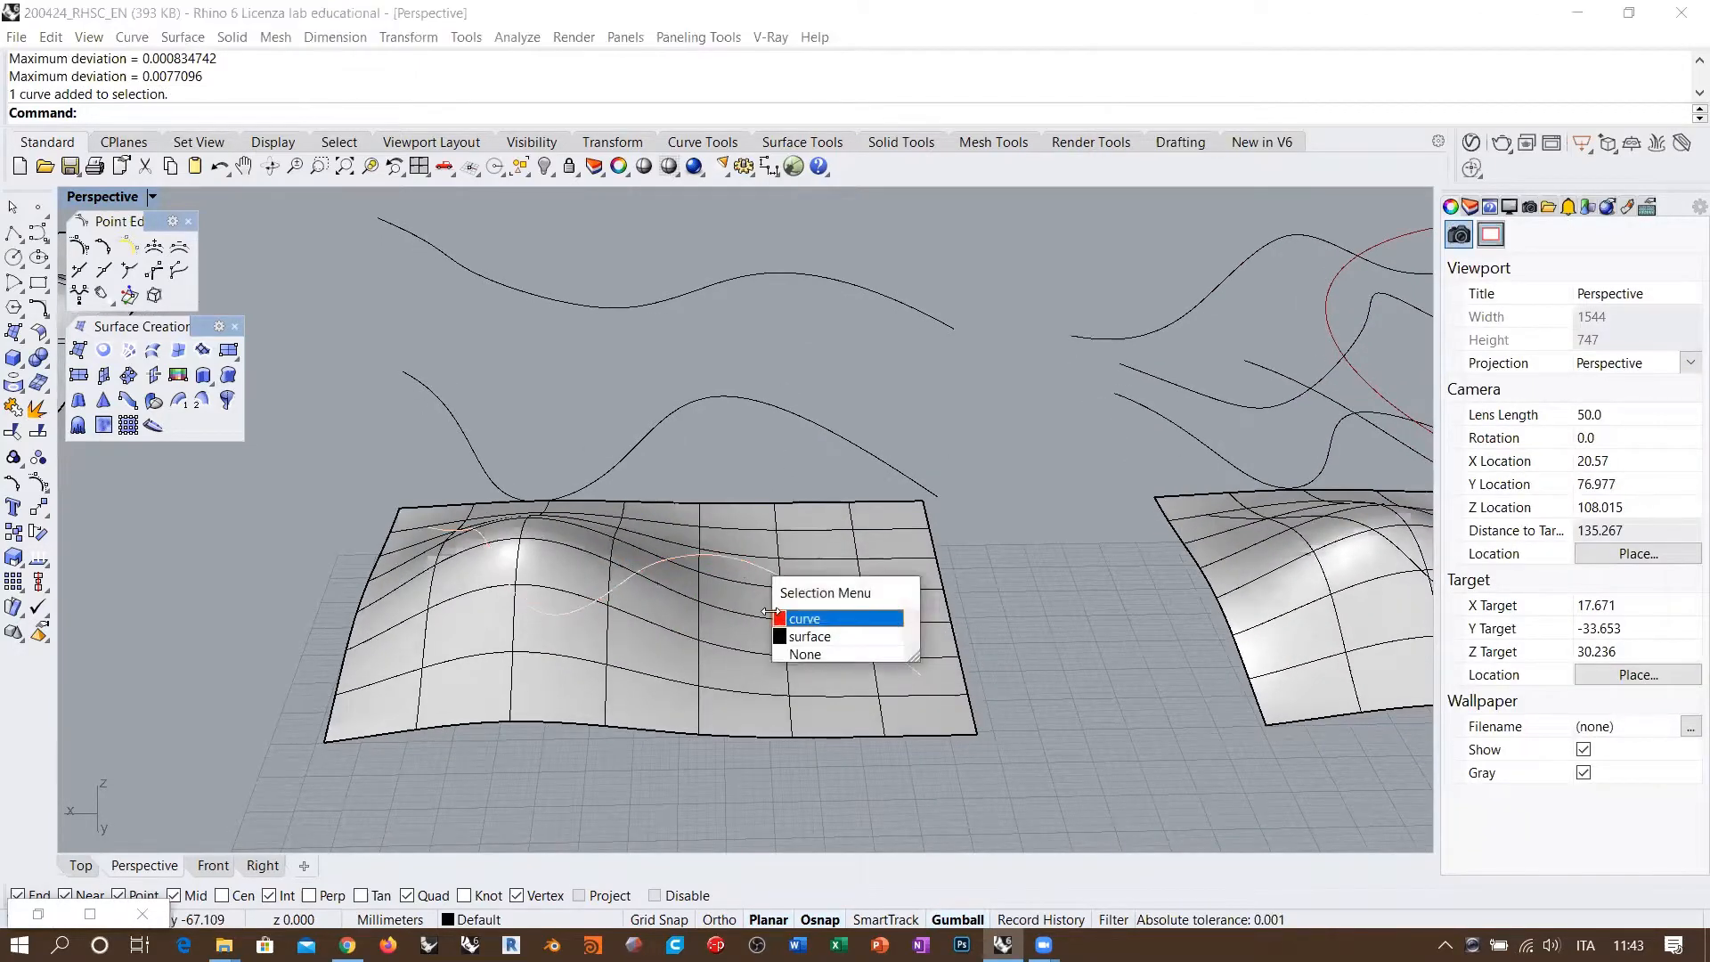
pyautogui.click(793, 618)
pyautogui.click(38, 309)
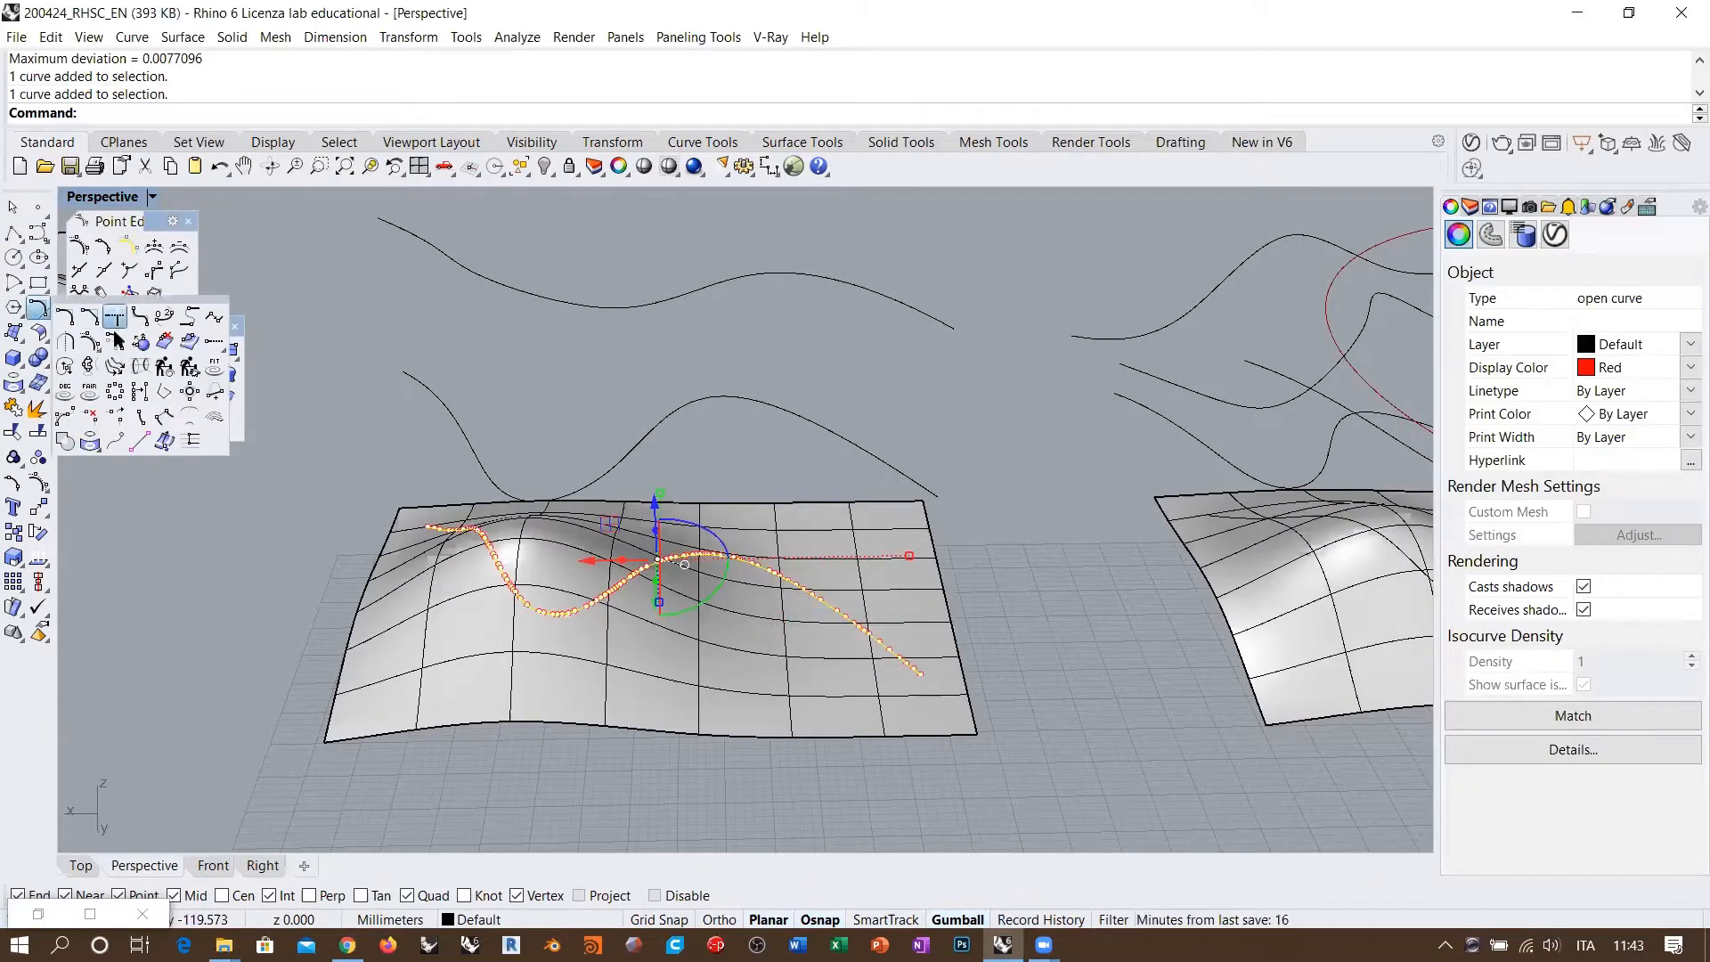
pyautogui.click(164, 366)
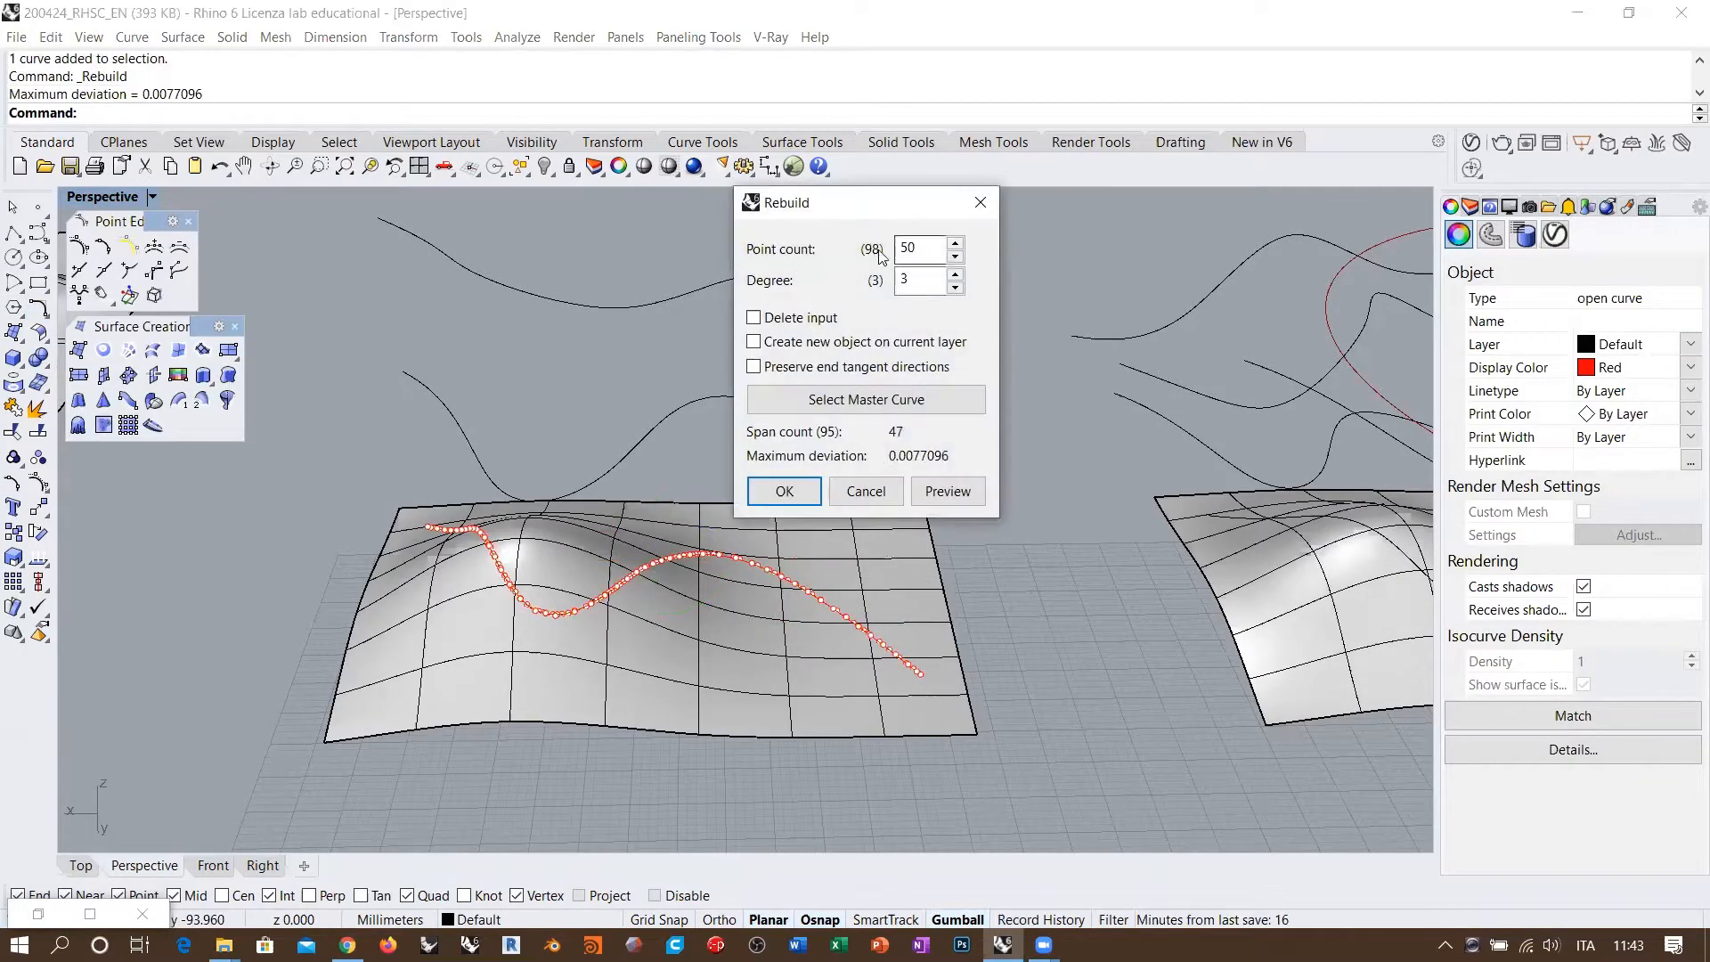
pyautogui.click(753, 318)
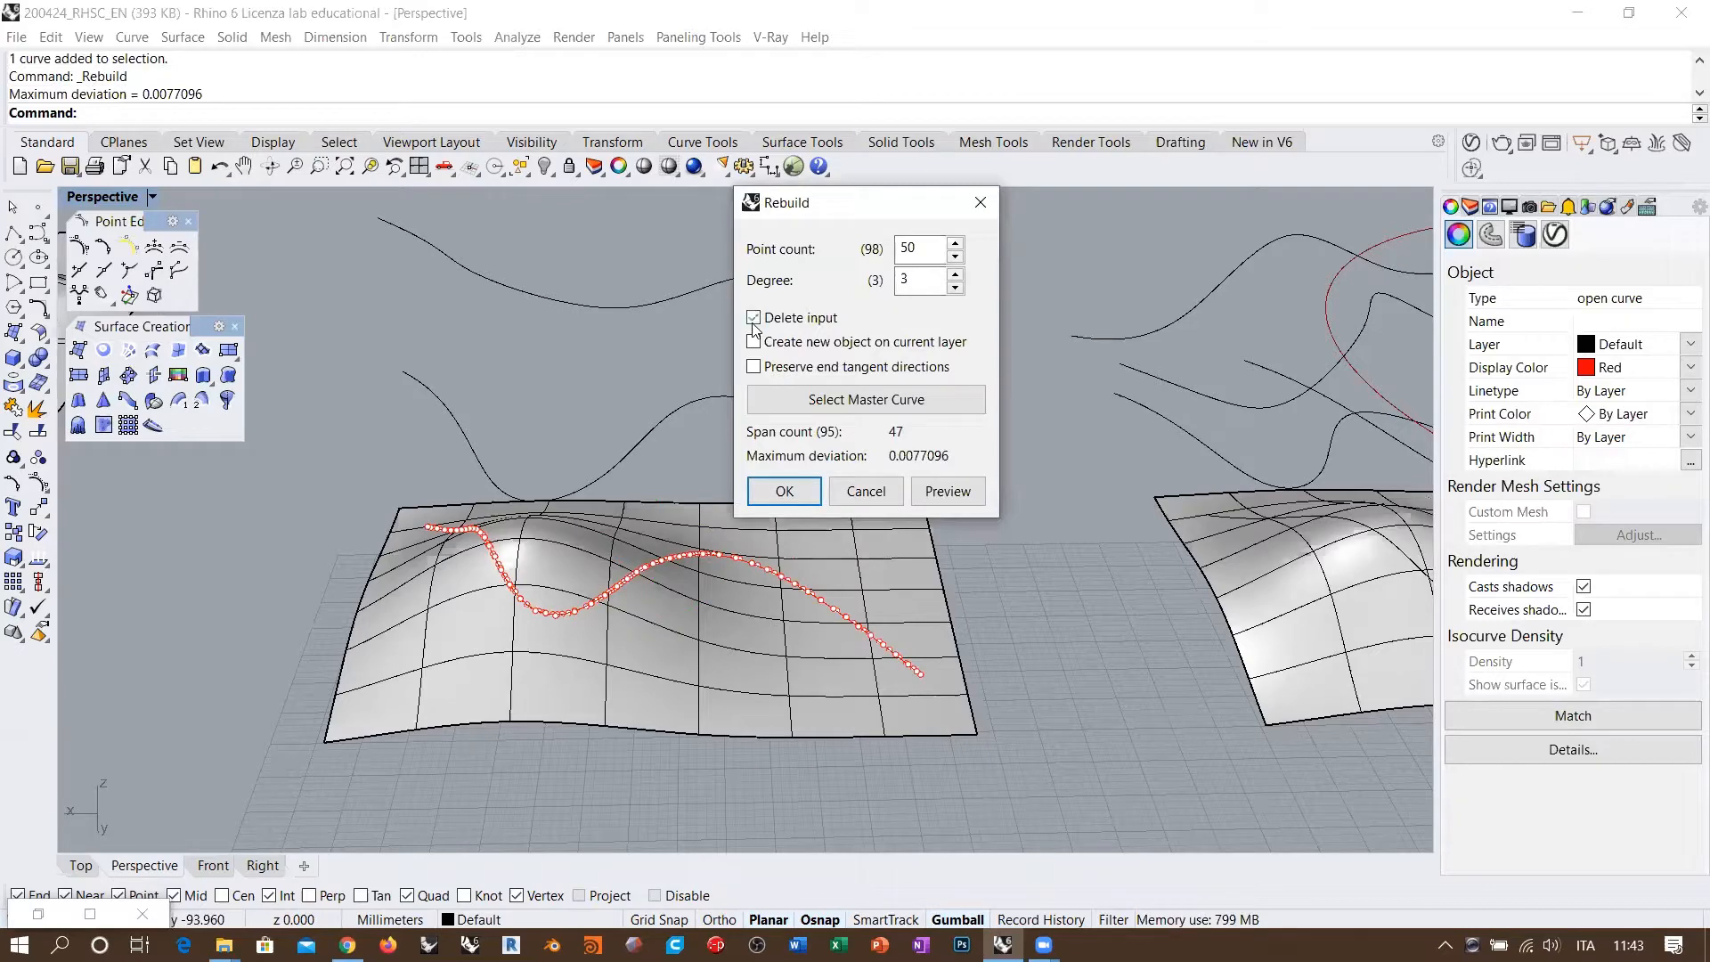
pyautogui.click(753, 319)
pyautogui.click(785, 491)
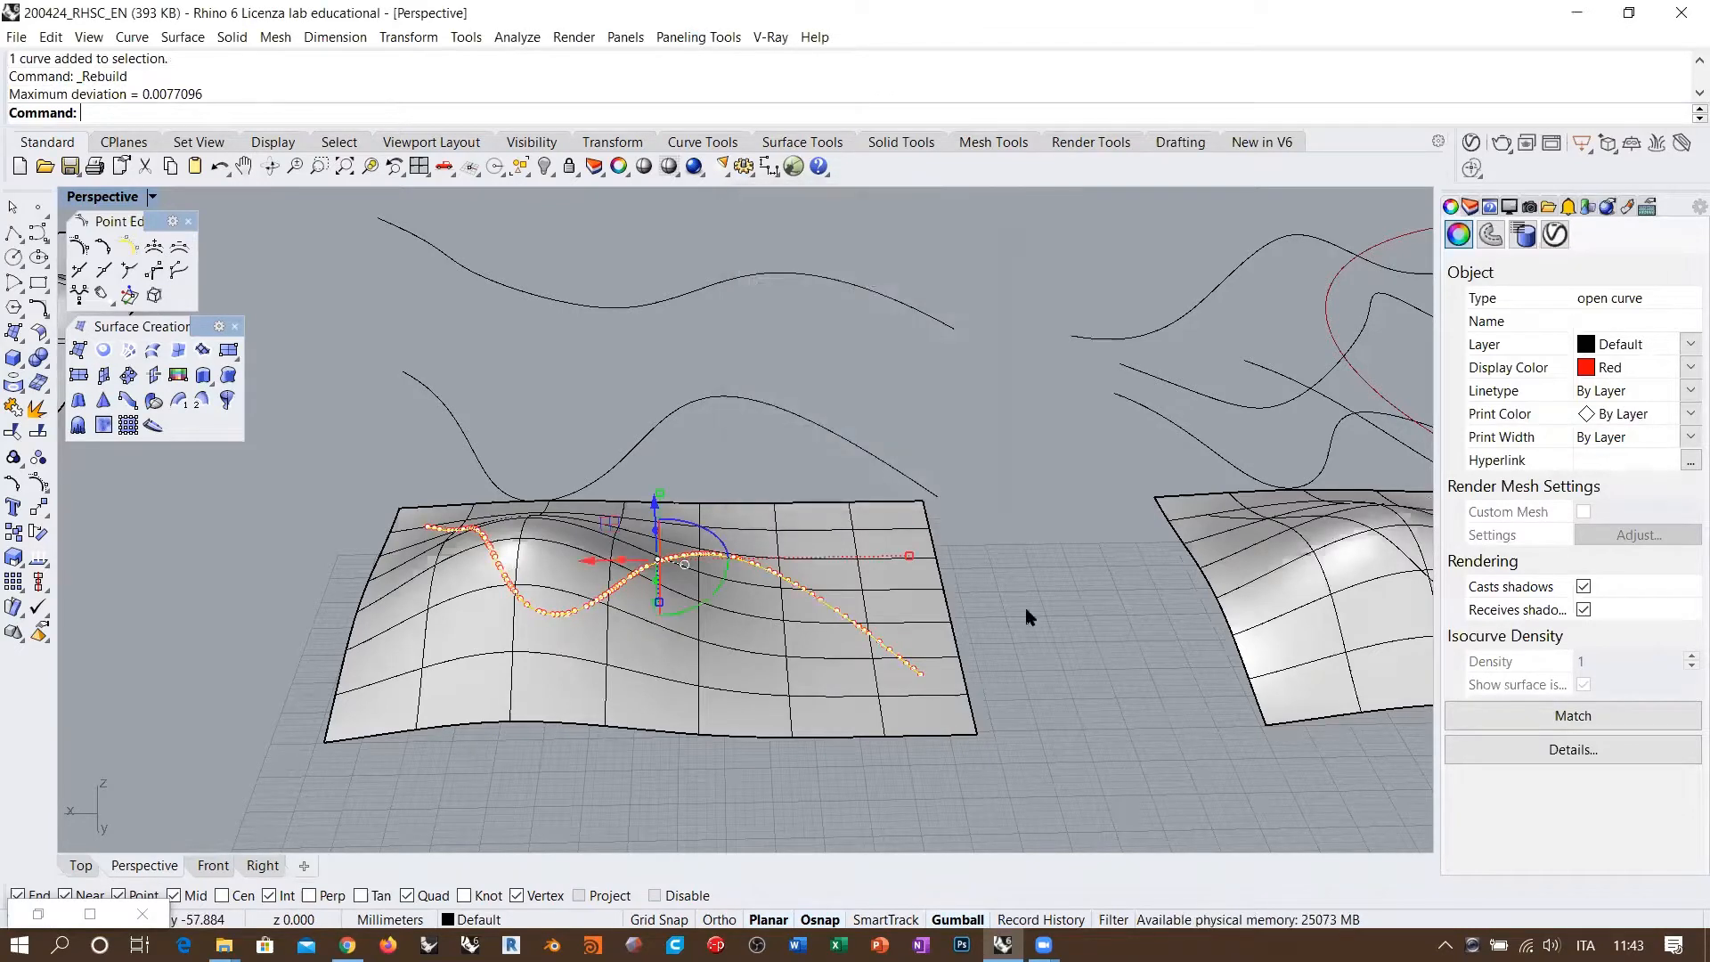
# Step: Set the rebuilt copy of the projected curve to display color Green
pyautogui.press('Escape')
pyautogui.click(832, 603)
pyautogui.click(886, 668)
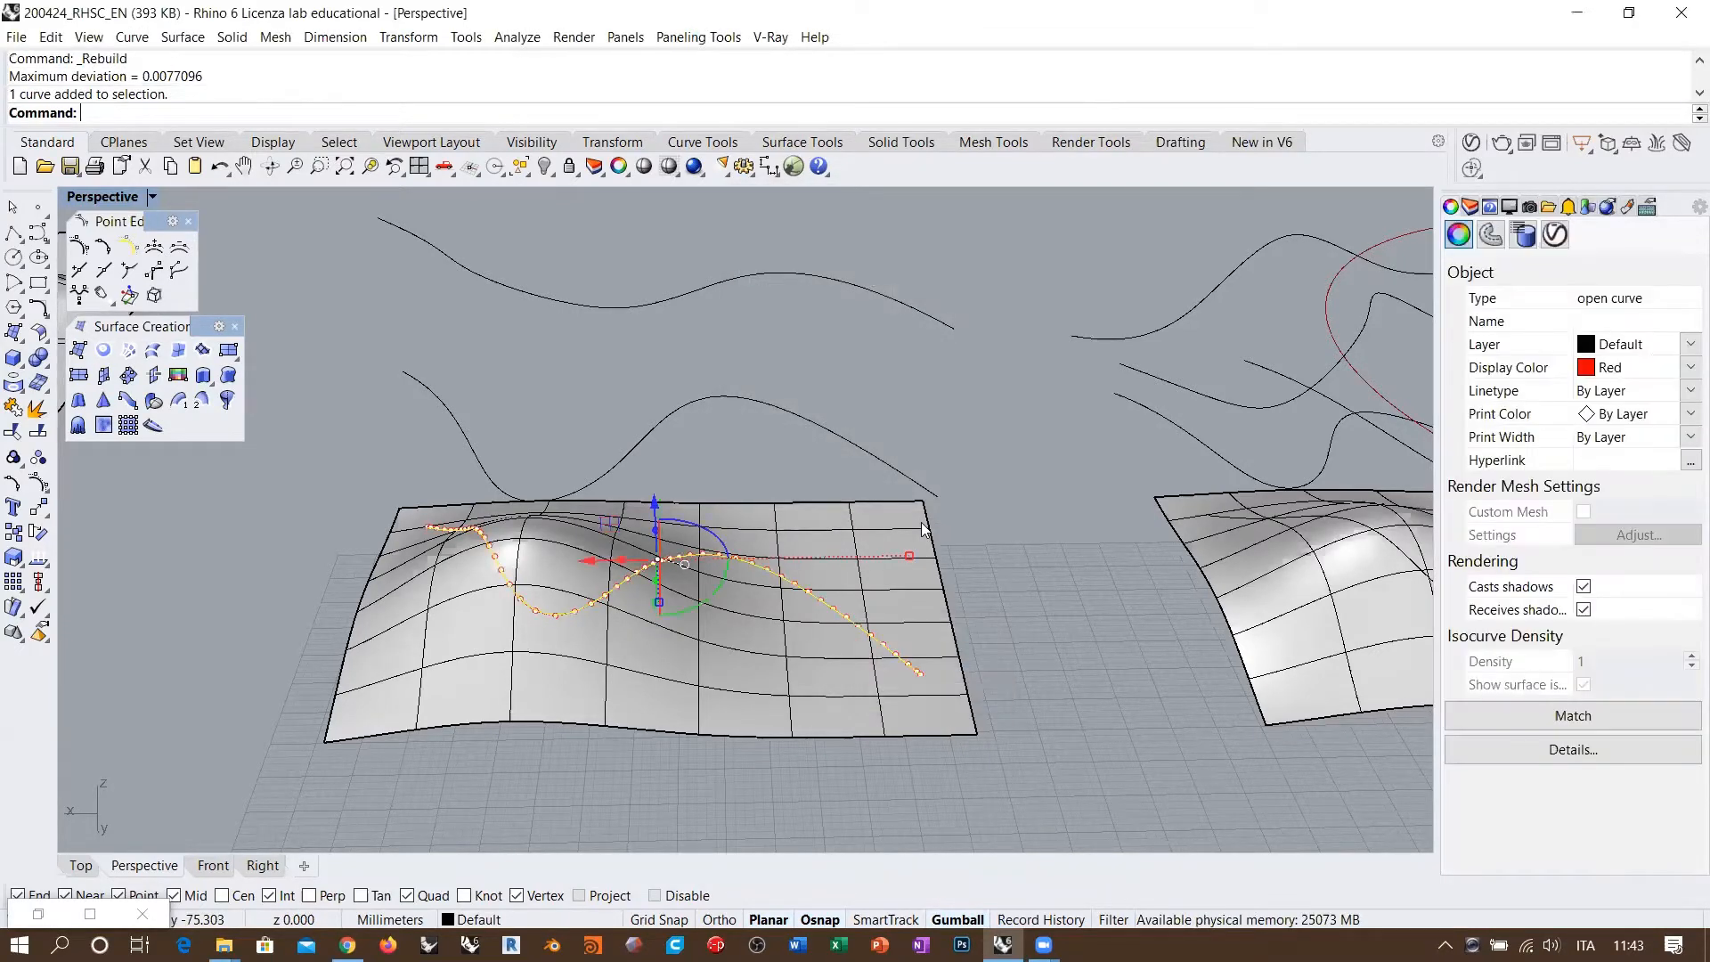
pyautogui.moveTo(771, 473); pyautogui.dragTo(748, 611, button='right')
pyautogui.click(1608, 374)
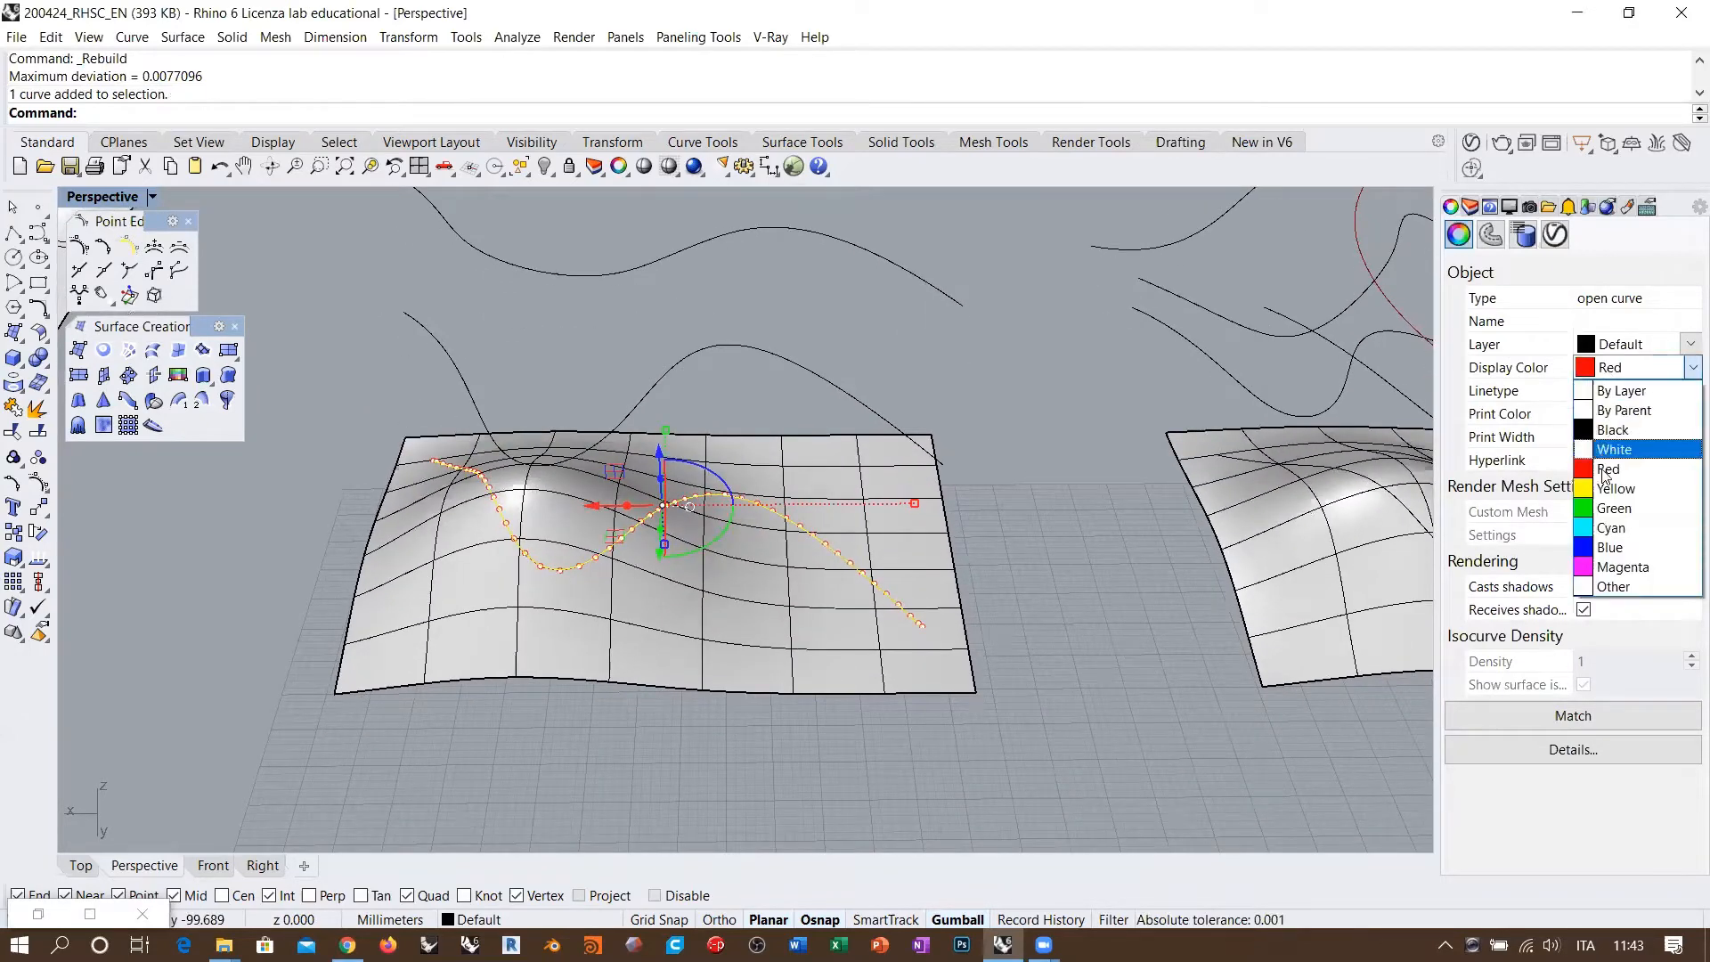
pyautogui.click(1630, 512)
pyautogui.click(1061, 462)
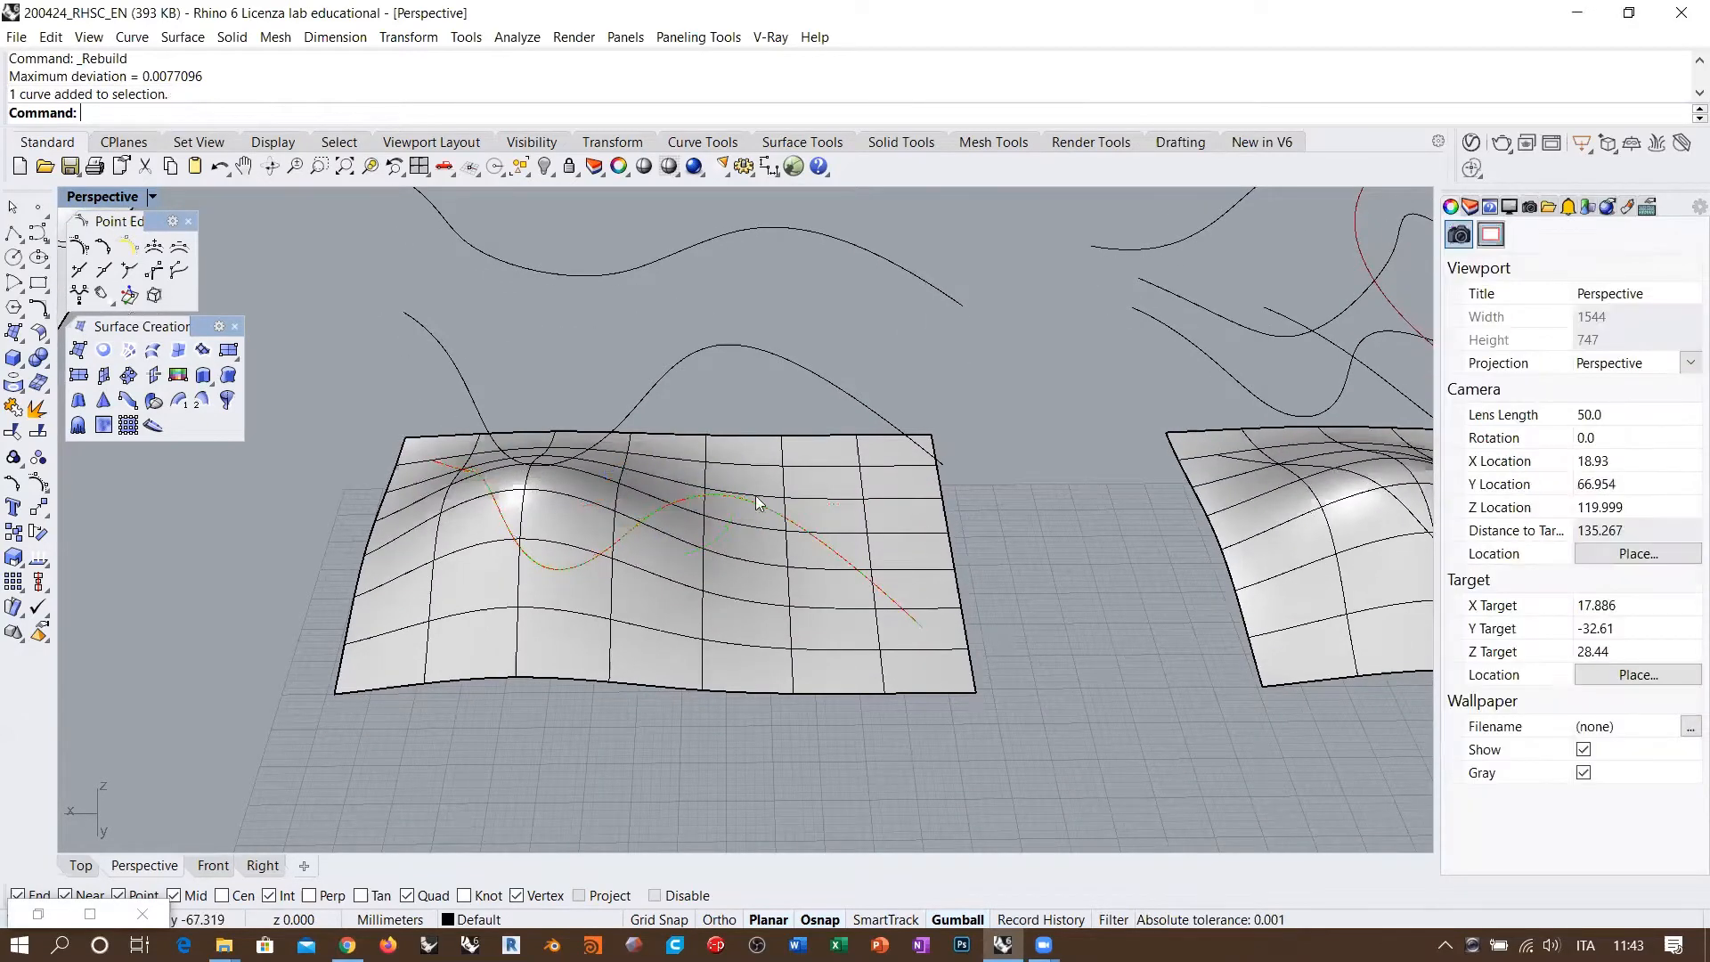
# Step: Compare the overlapping red and green curves up close on the humped surface, including the green curve's control points
pyautogui.moveTo(760, 503); pyautogui.dragTo(775, 502, button='right')
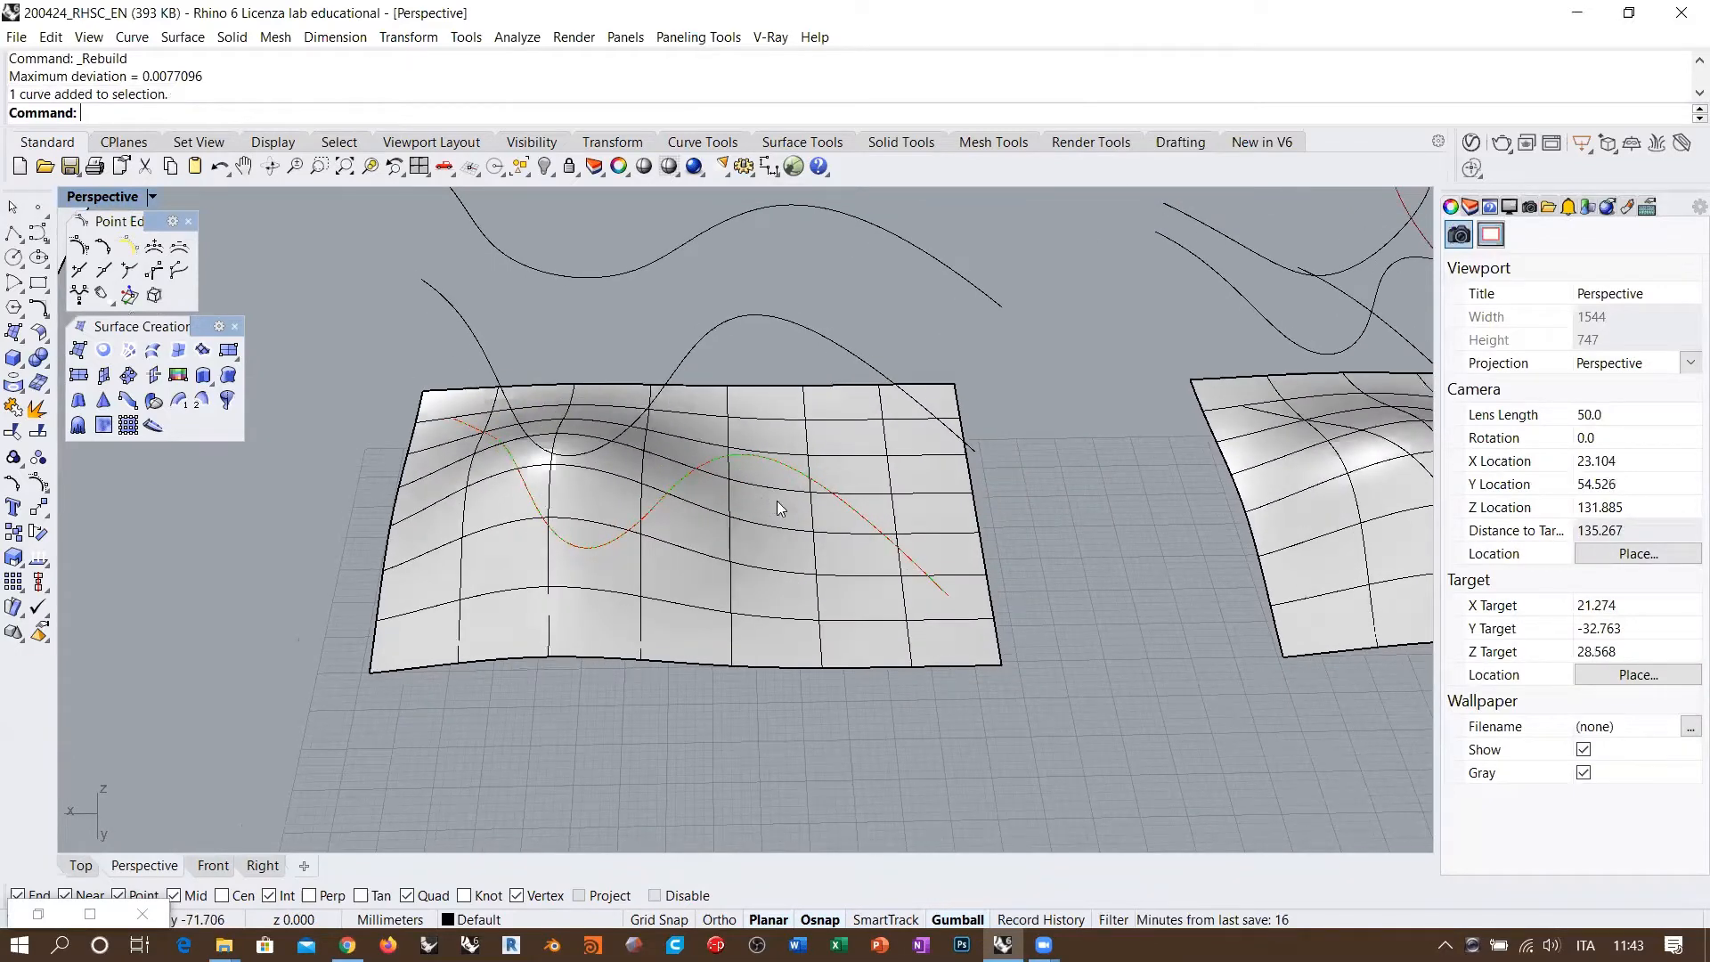
pyautogui.scroll(15, 698, 511)
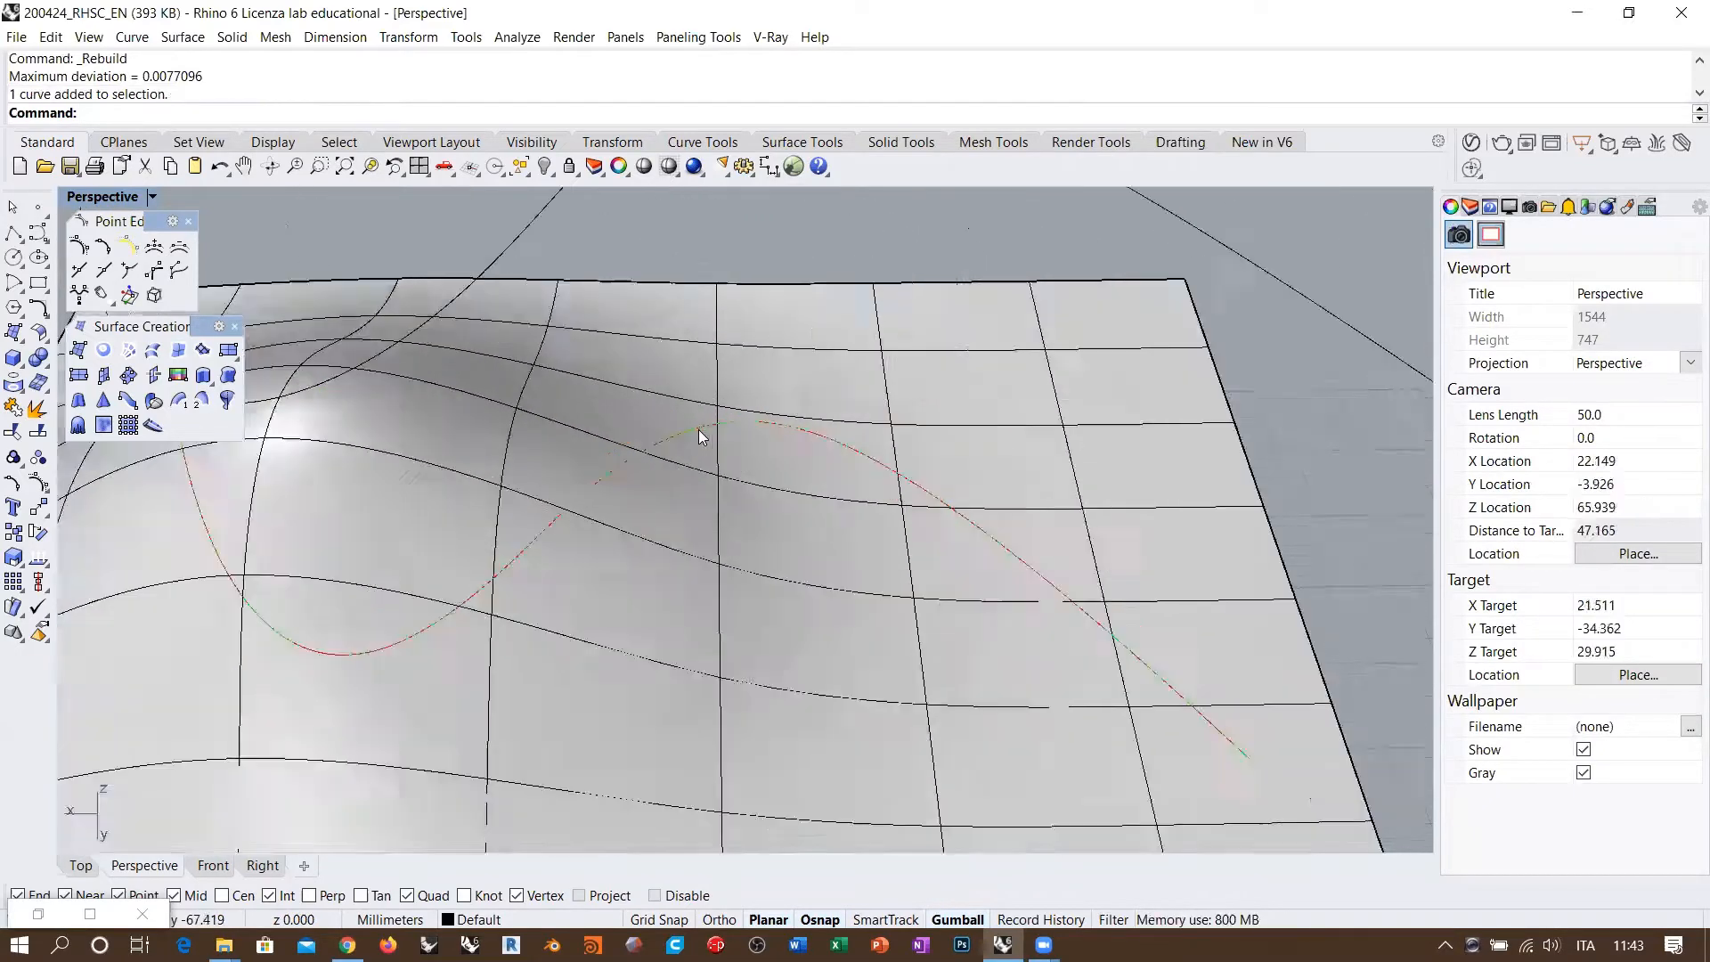
pyautogui.scroll(3, 605, 466)
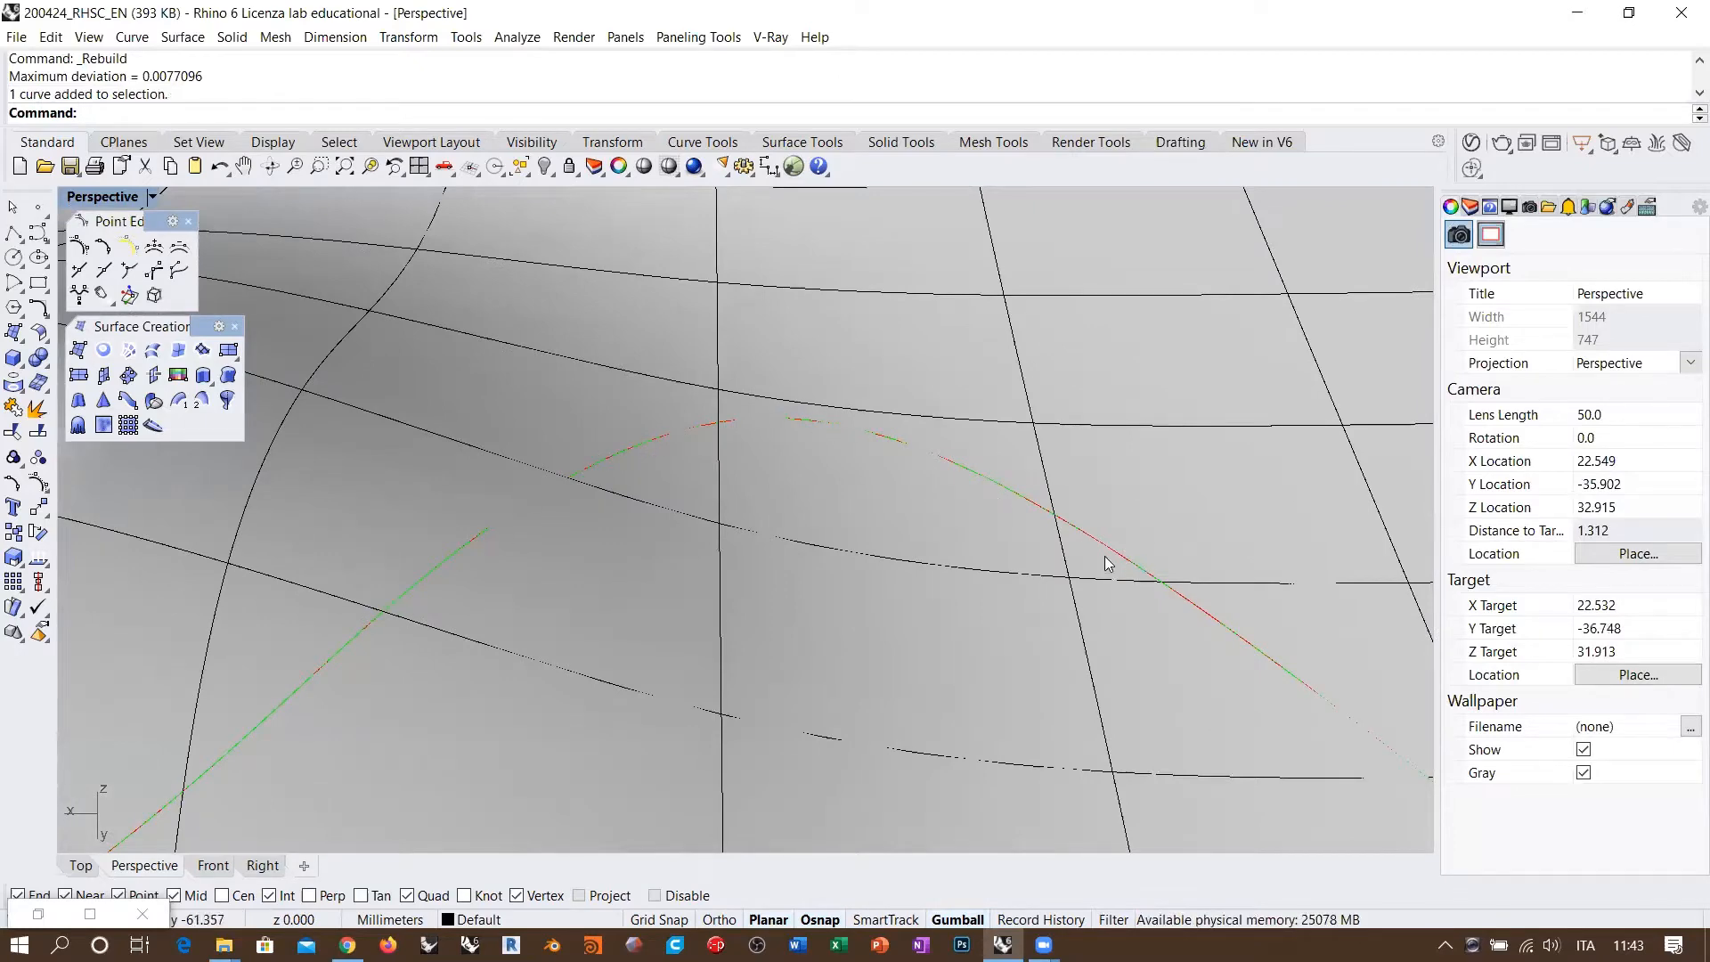
pyautogui.scroll(-15, 944, 404)
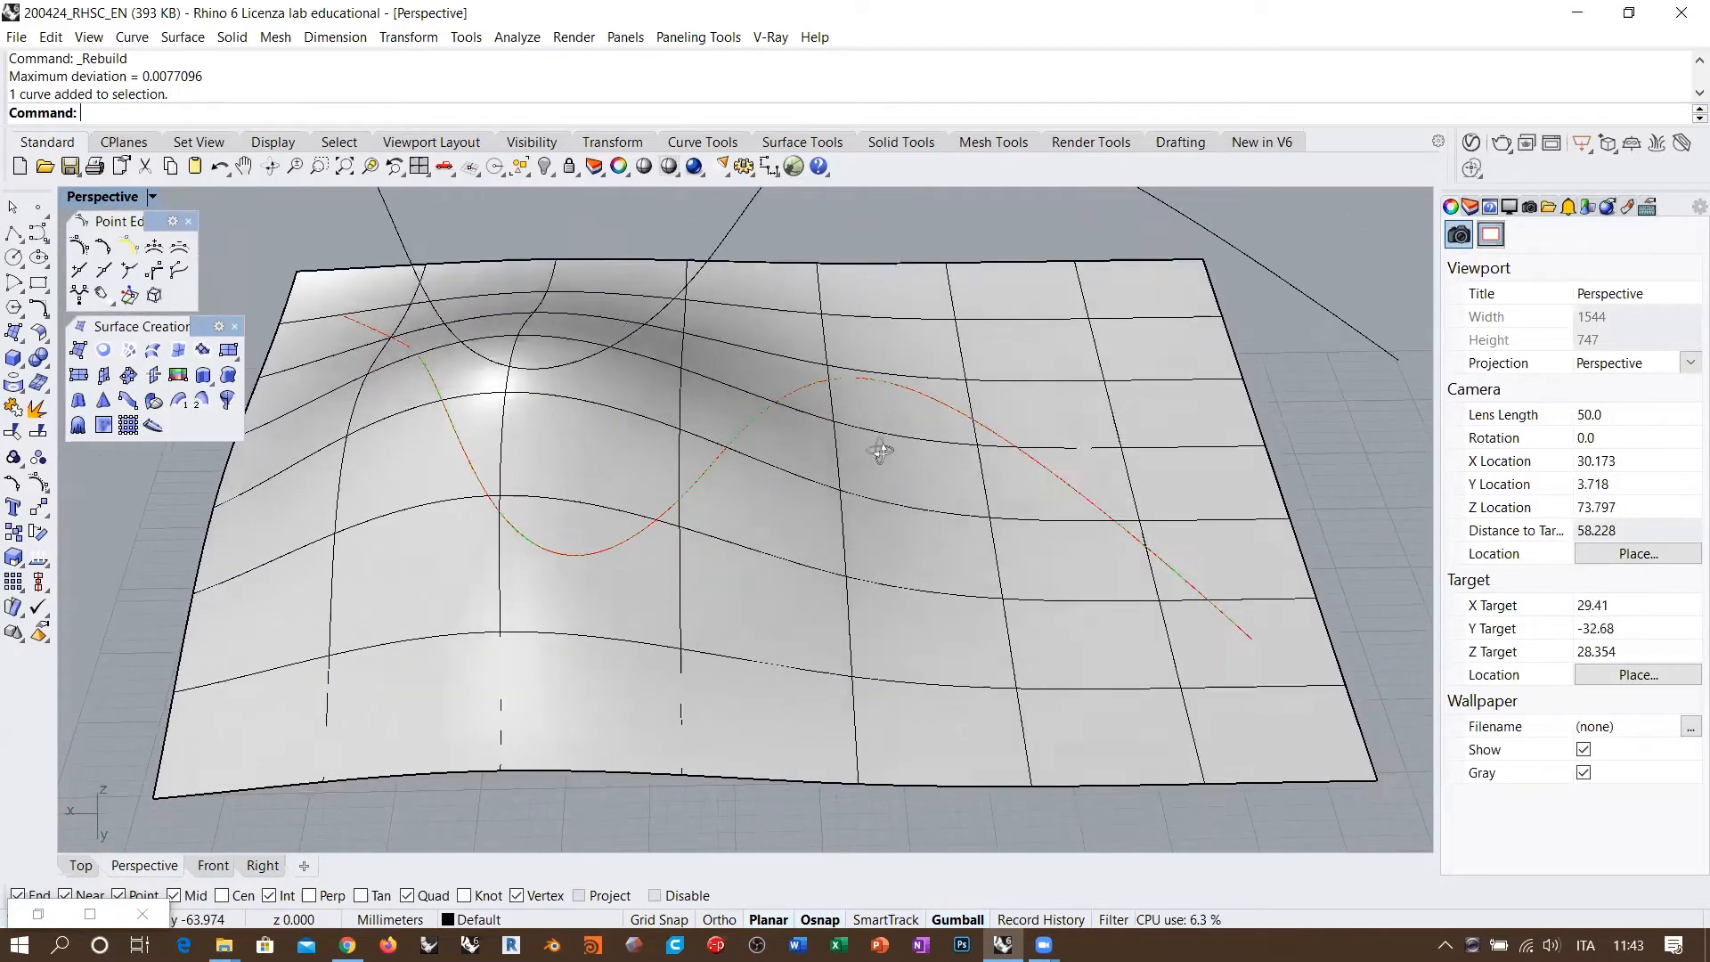
pyautogui.moveTo(880, 452); pyautogui.dragTo(868, 441, button='right')
pyautogui.click(748, 415)
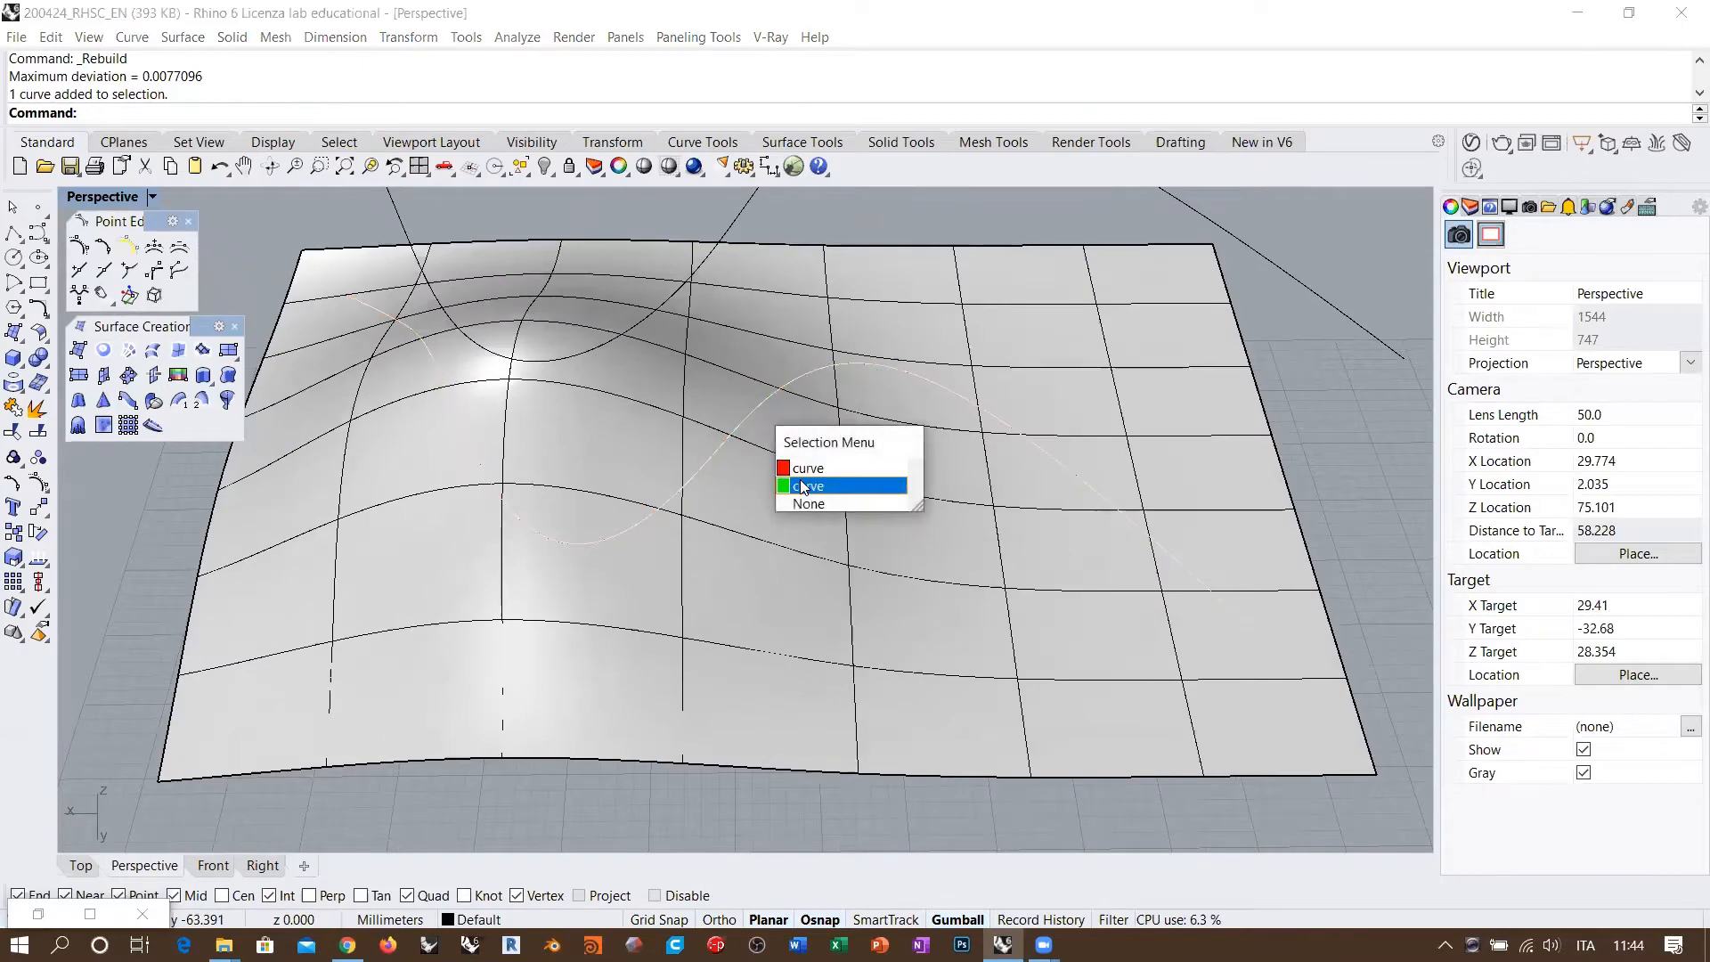
pyautogui.click(804, 486)
pyautogui.scroll(-10, 732, 538)
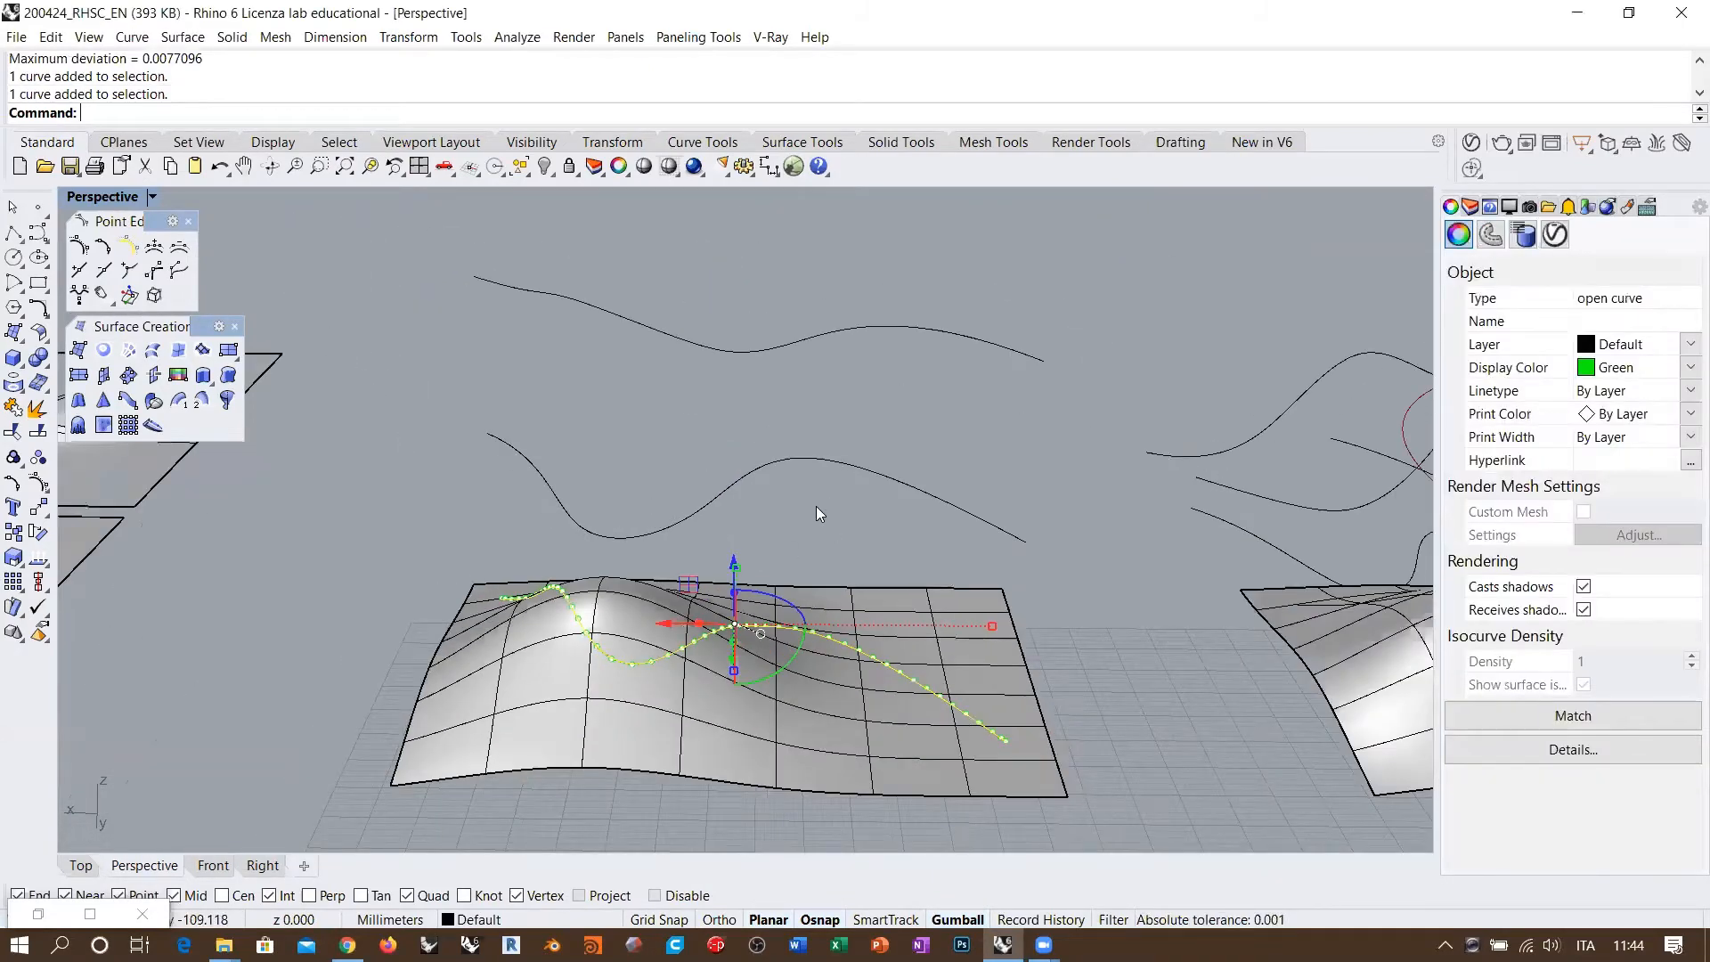
pyautogui.press('Escape')
# Step: Try a Normal-style loft from the projected curve on the humped surface through the two curves above it
pyautogui.click(152, 349)
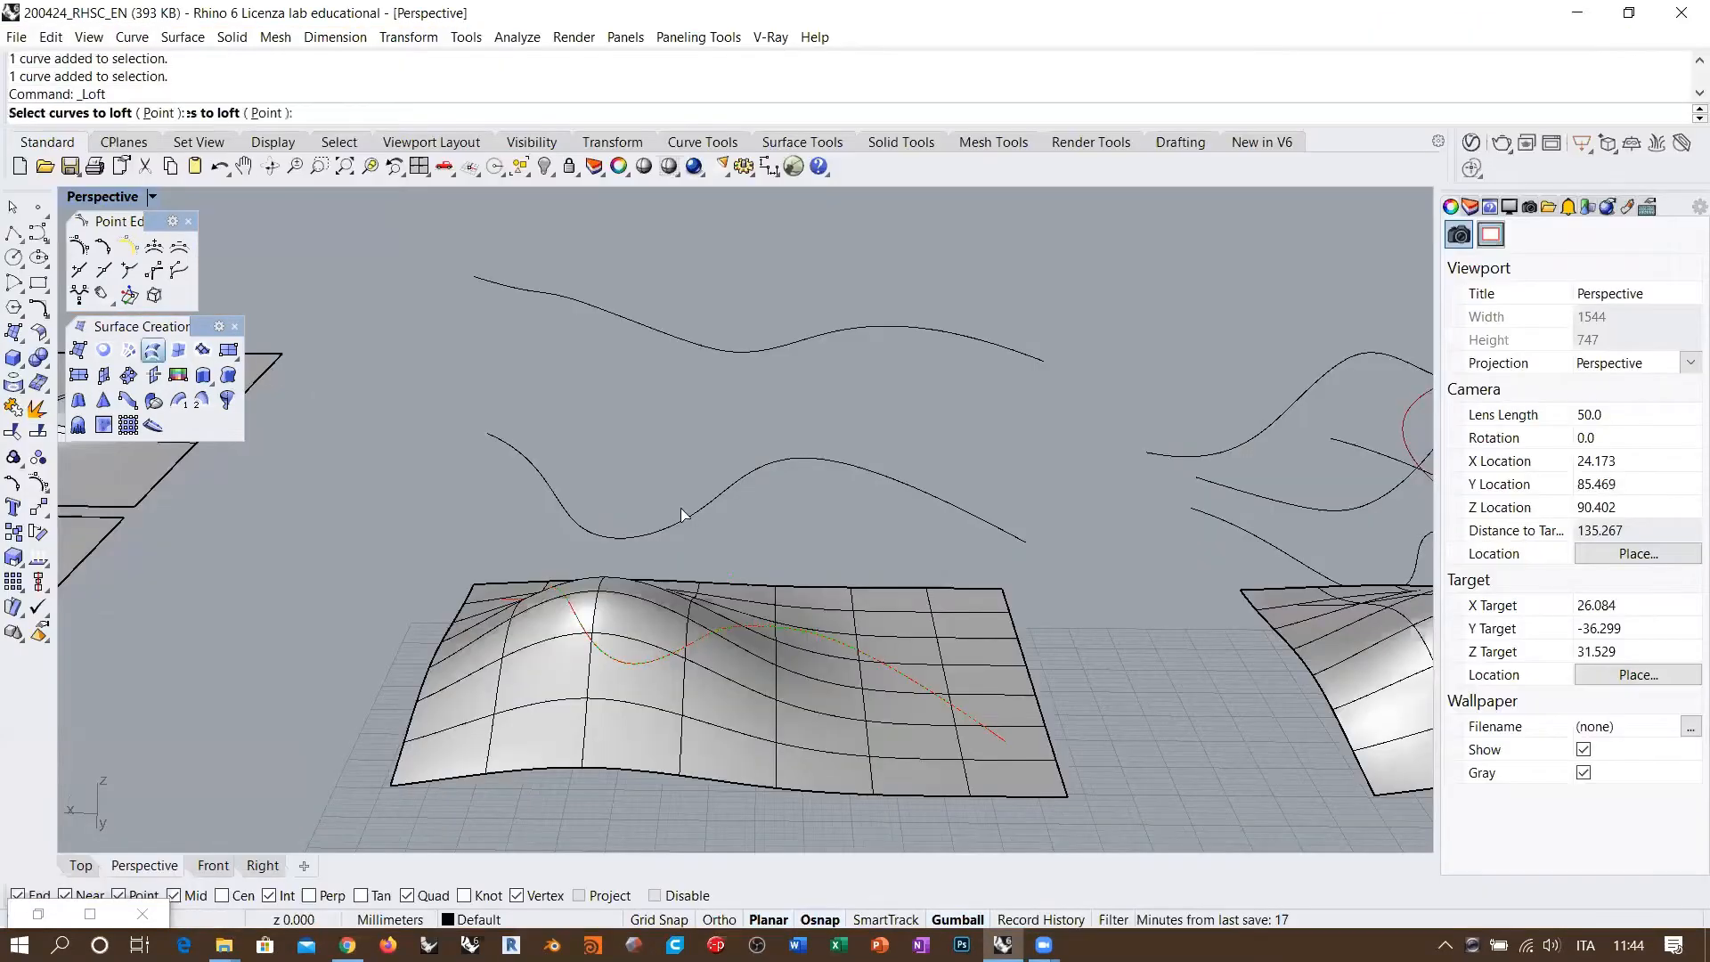
pyautogui.click(983, 720)
pyautogui.click(1060, 791)
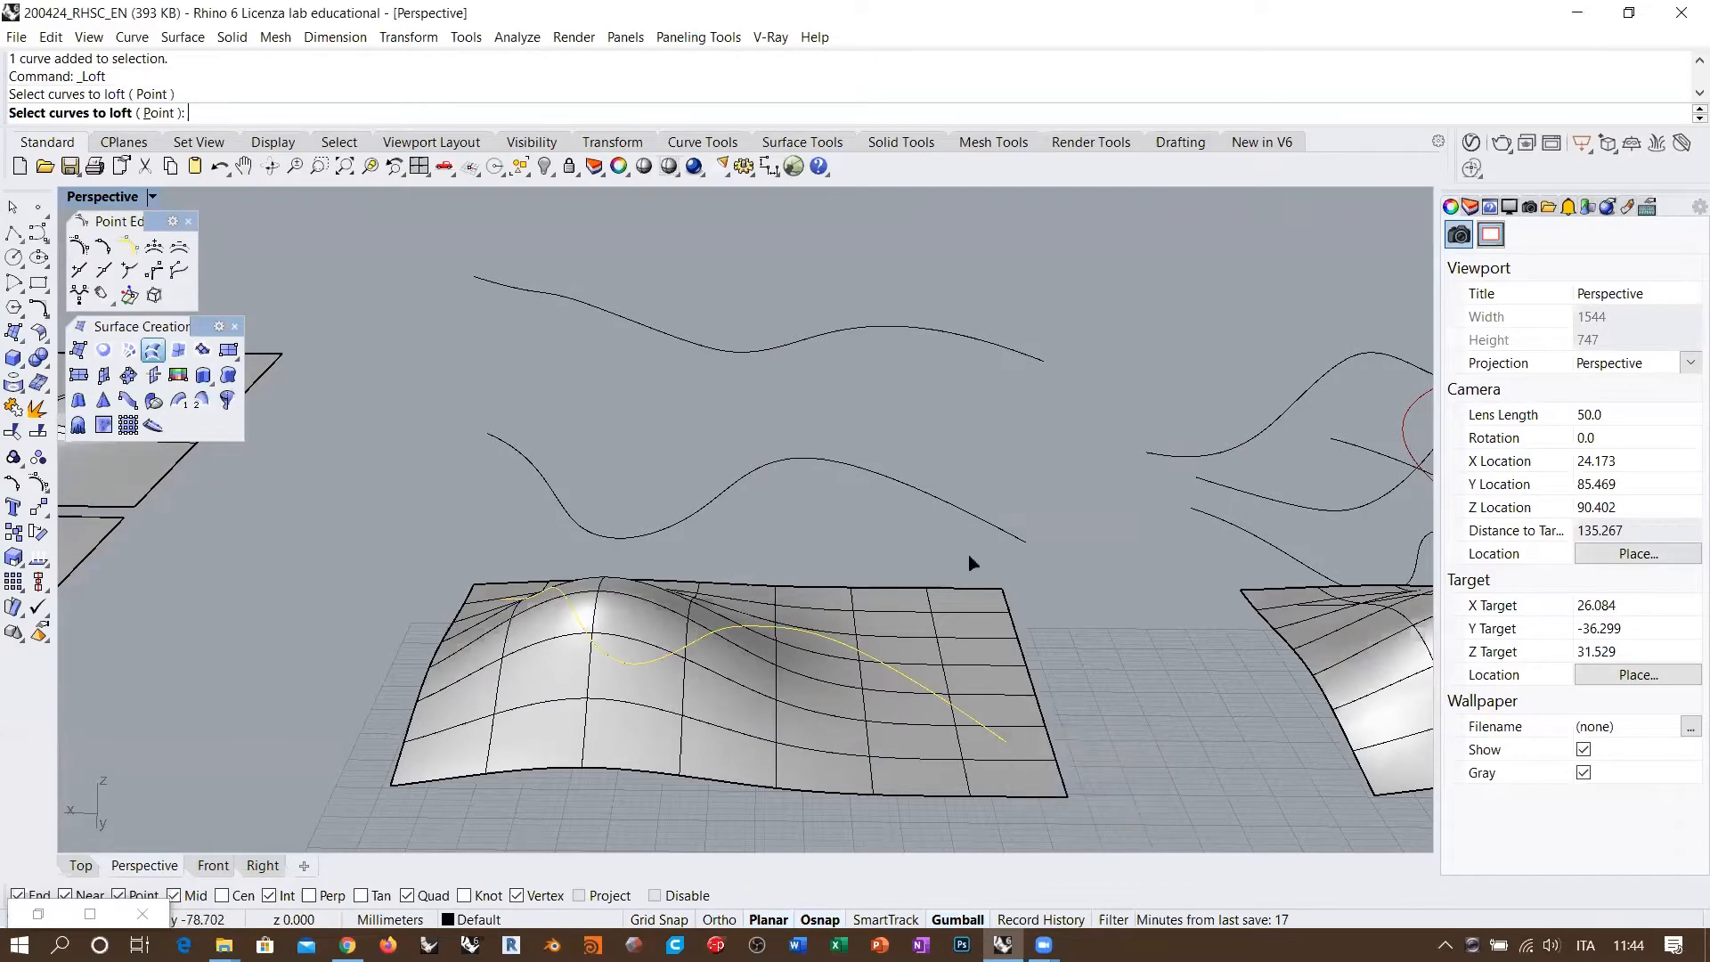
pyautogui.click(973, 518)
pyautogui.click(973, 342)
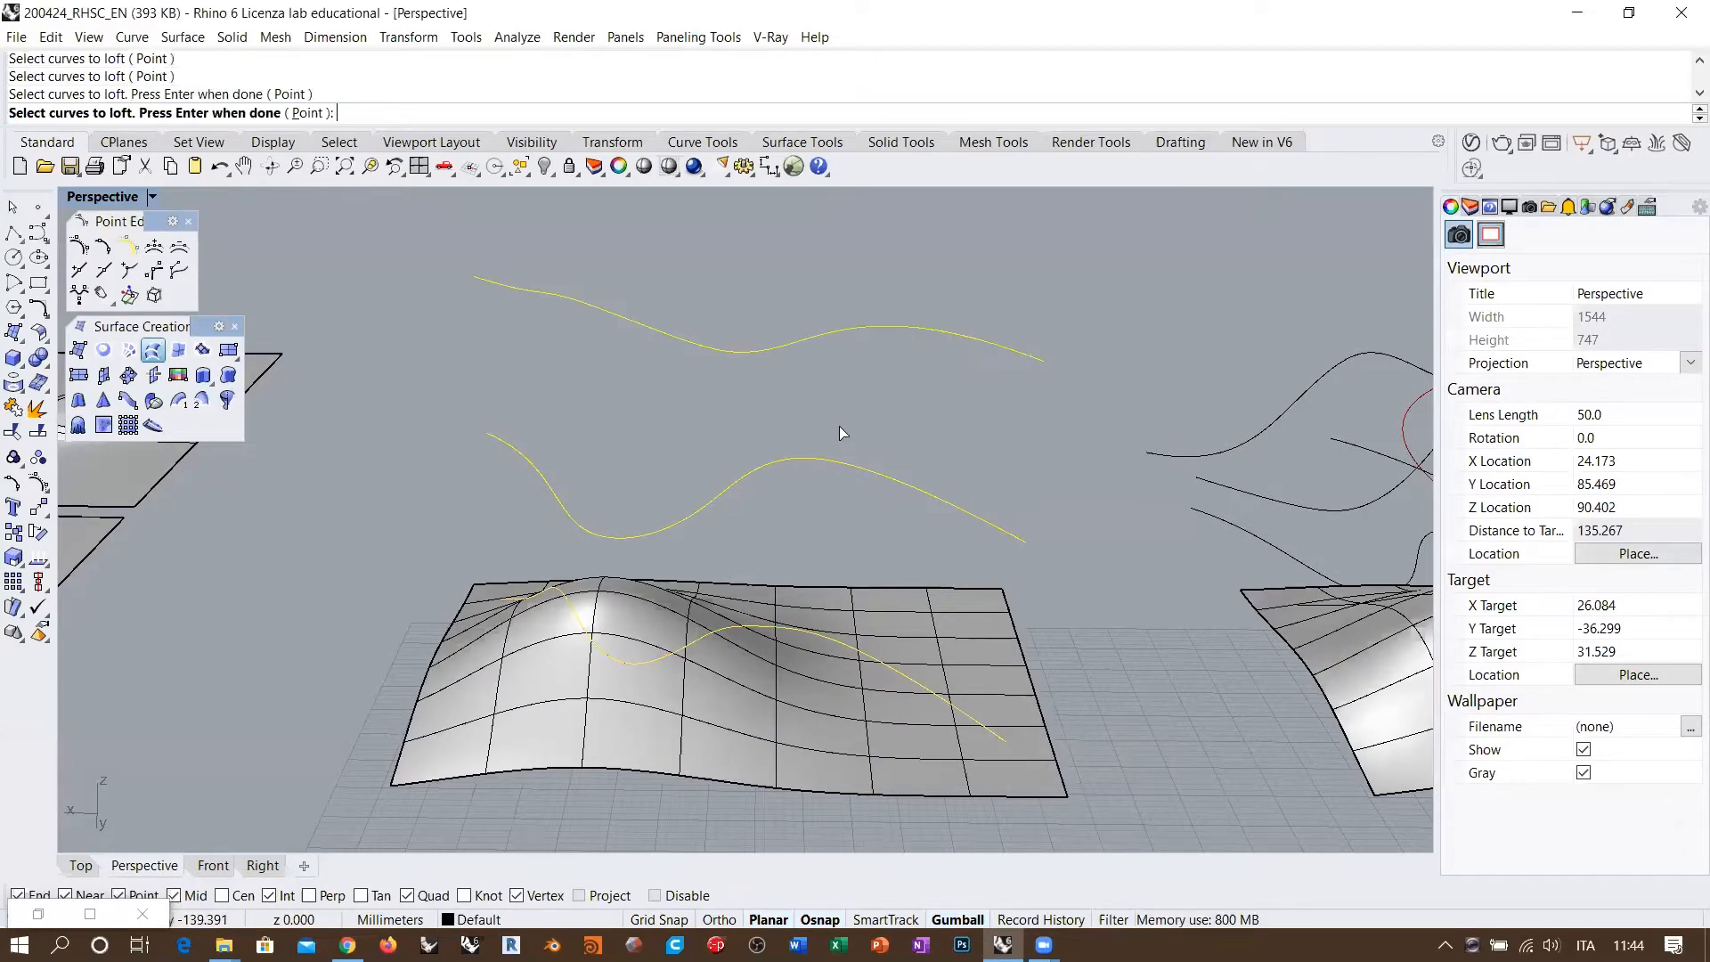
pyautogui.press('Return')
pyautogui.click(1158, 337)
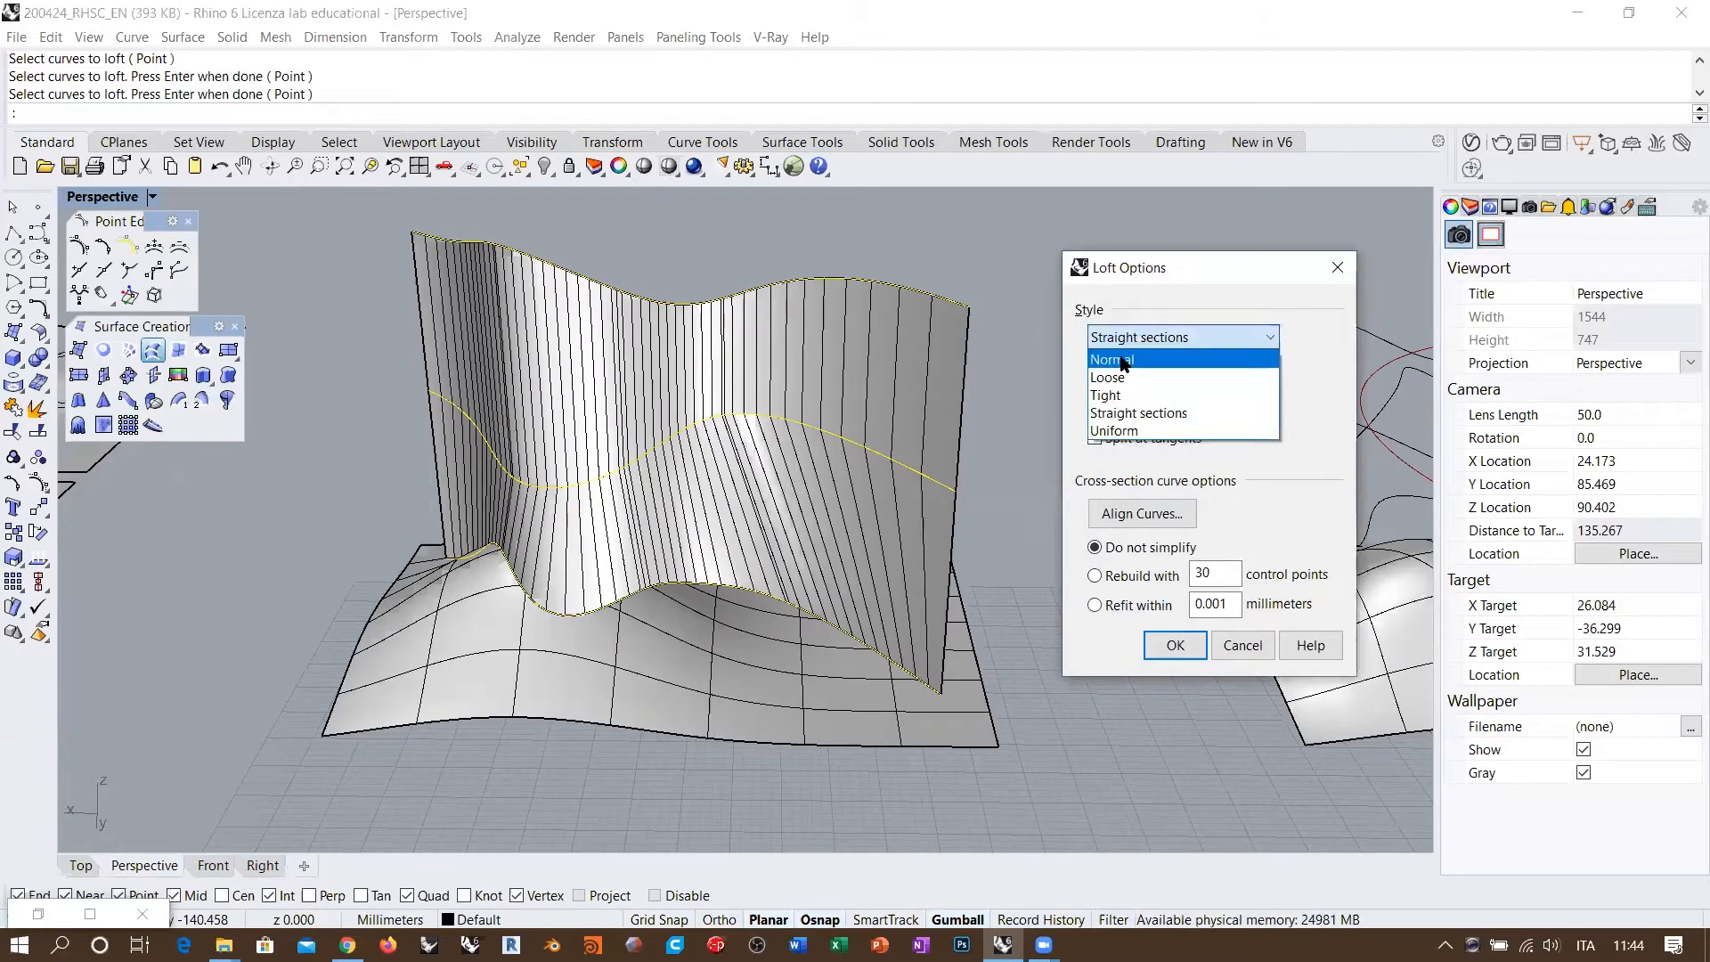
pyautogui.click(1122, 362)
# Step: Examine the loft preview from several angles, focusing on the density and flow of its isocurves between the three curves
pyautogui.moveTo(745, 496); pyautogui.dragTo(806, 630, button='right')
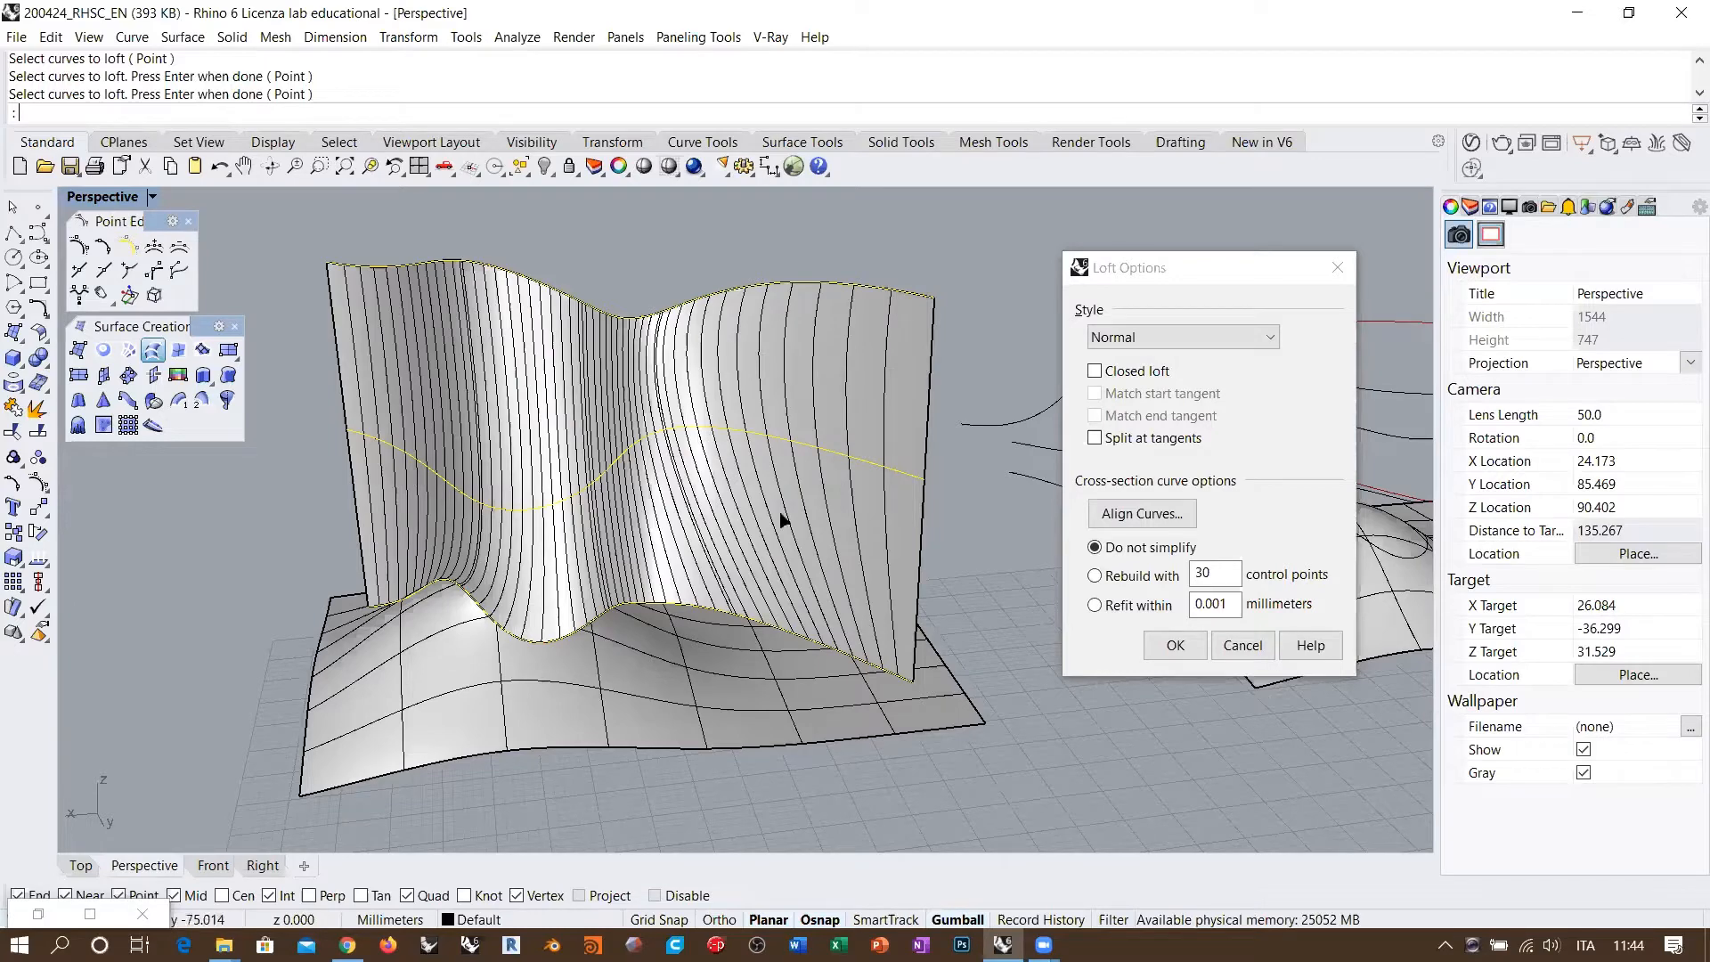
pyautogui.moveTo(527, 526); pyautogui.dragTo(470, 523, button='right')
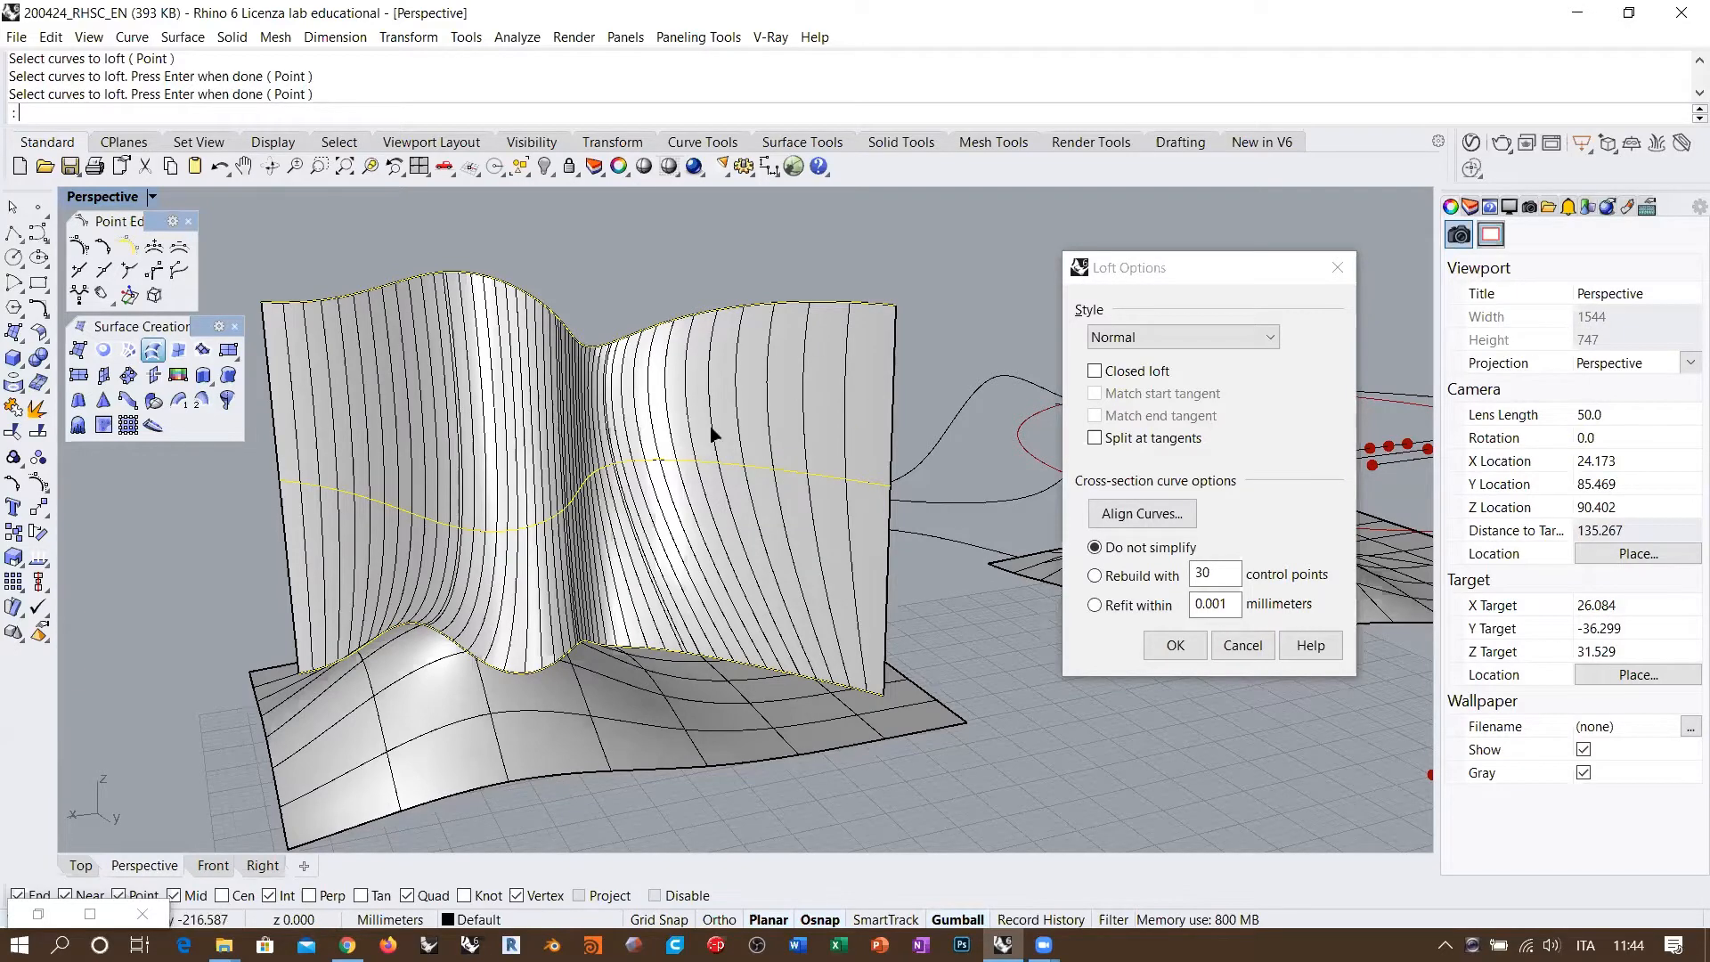
pyautogui.moveTo(711, 429); pyautogui.dragTo(722, 374, button='right')
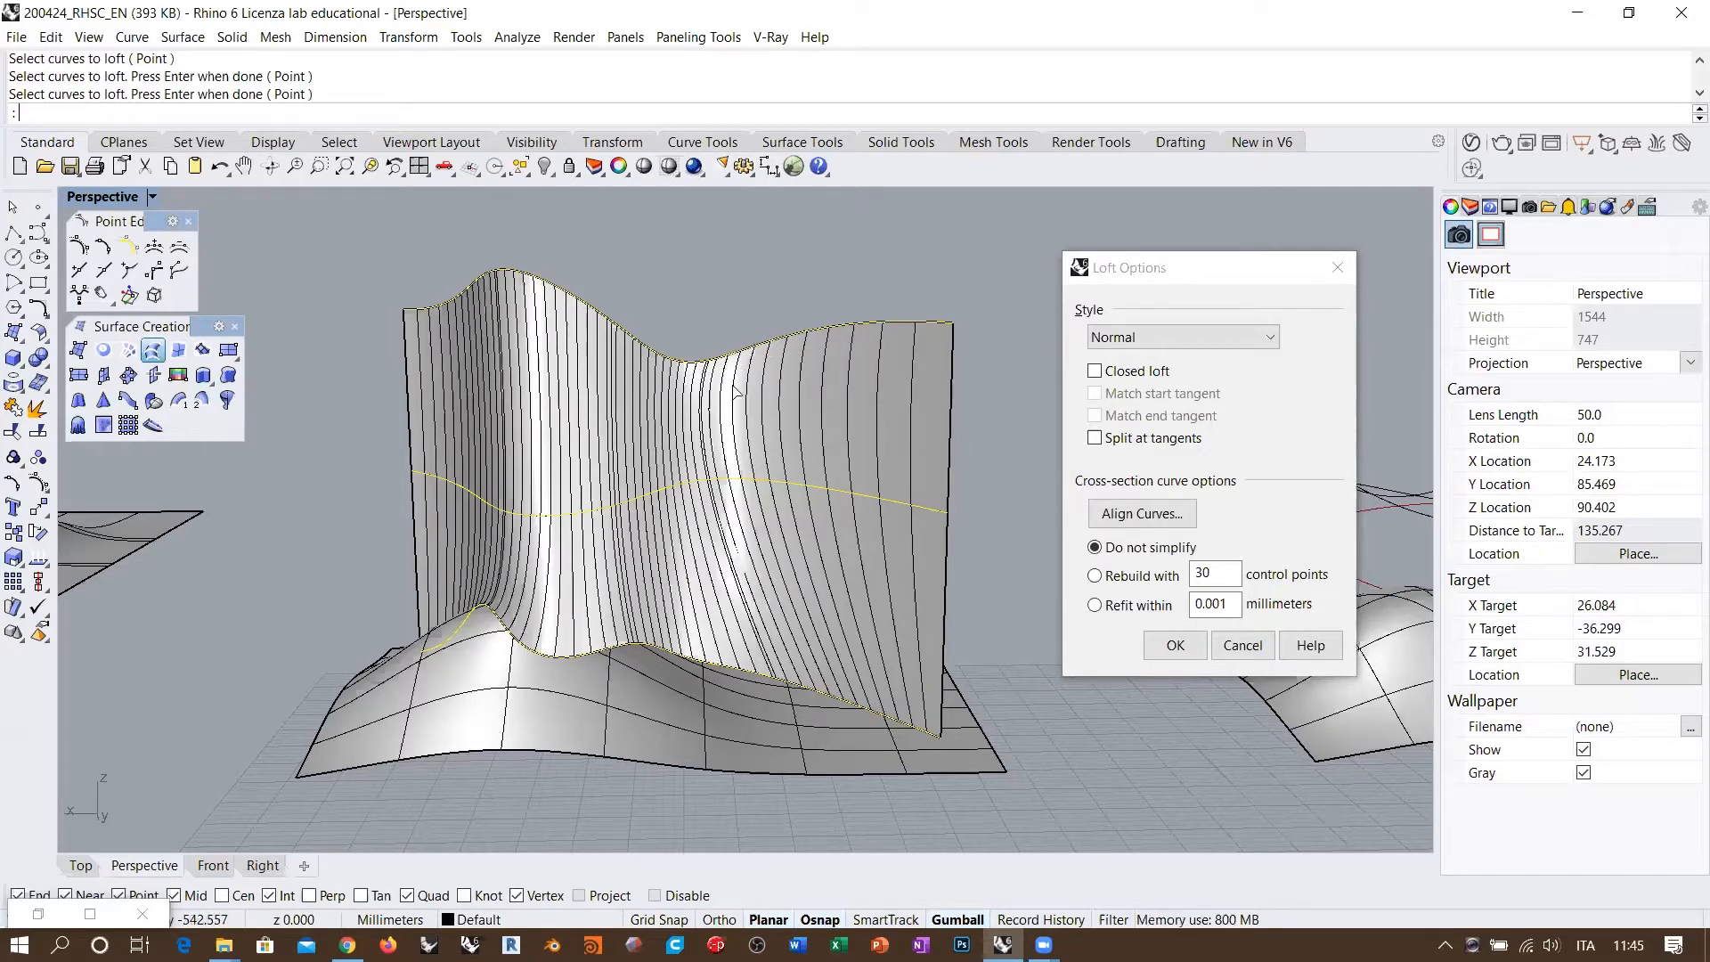
pyautogui.moveTo(606, 445); pyautogui.dragTo(456, 454, button='right')
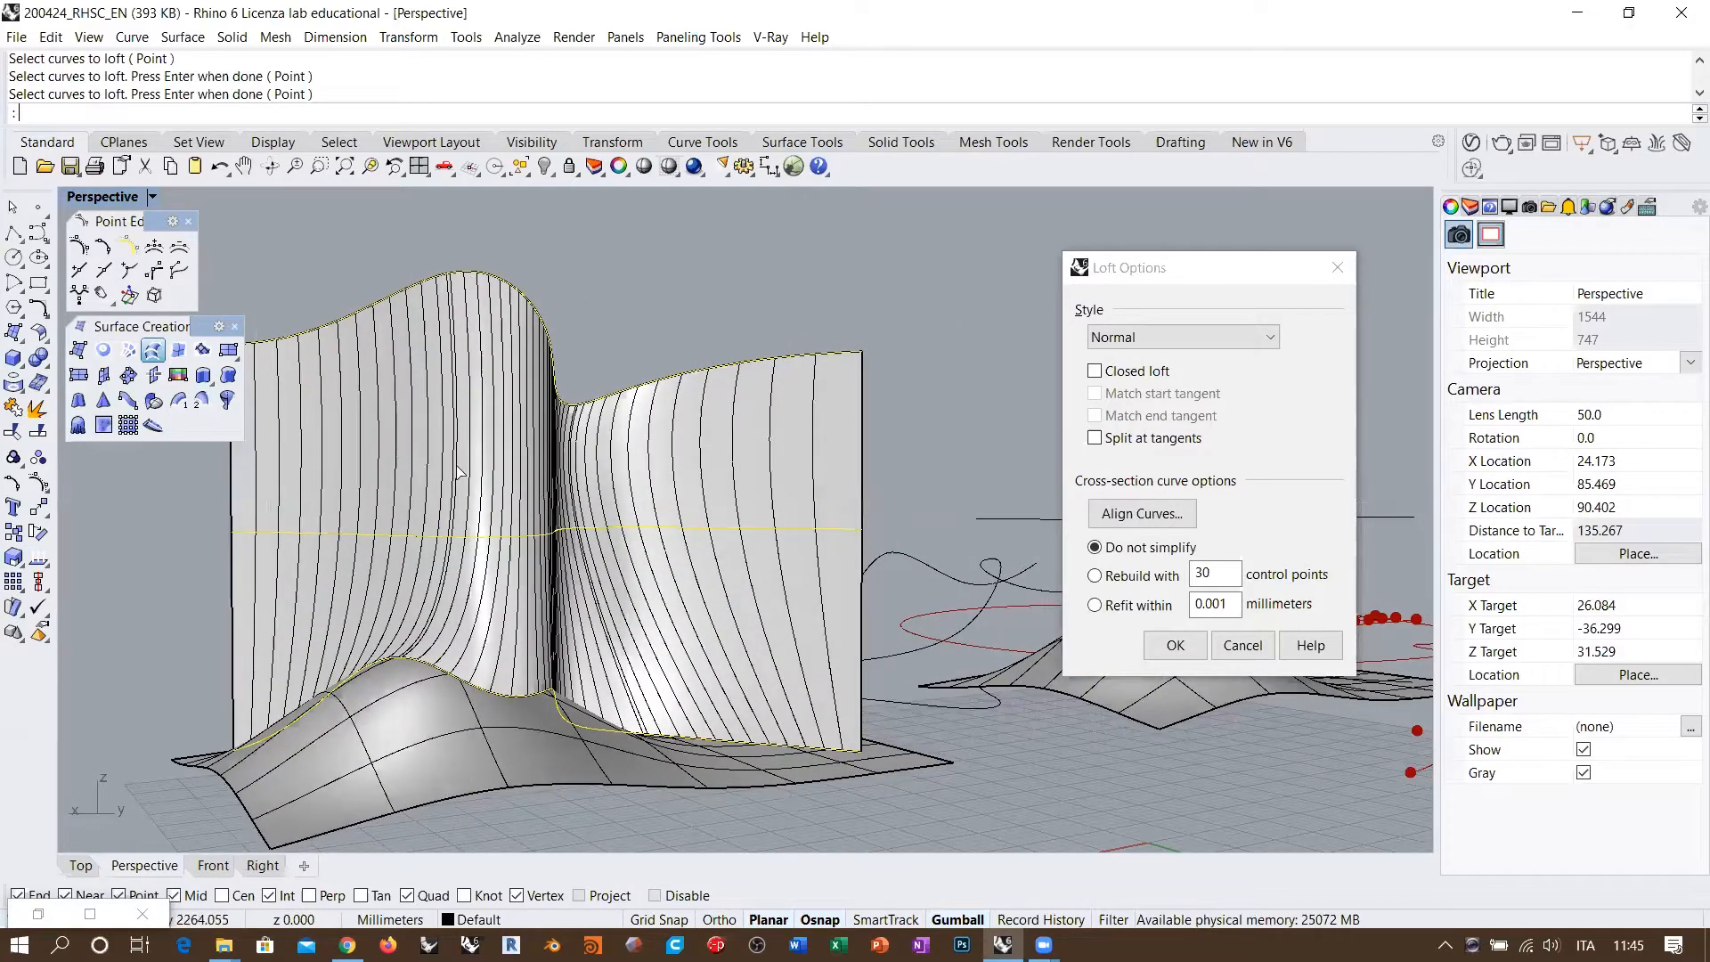
pyautogui.moveTo(626, 464); pyautogui.dragTo(578, 498, button='right')
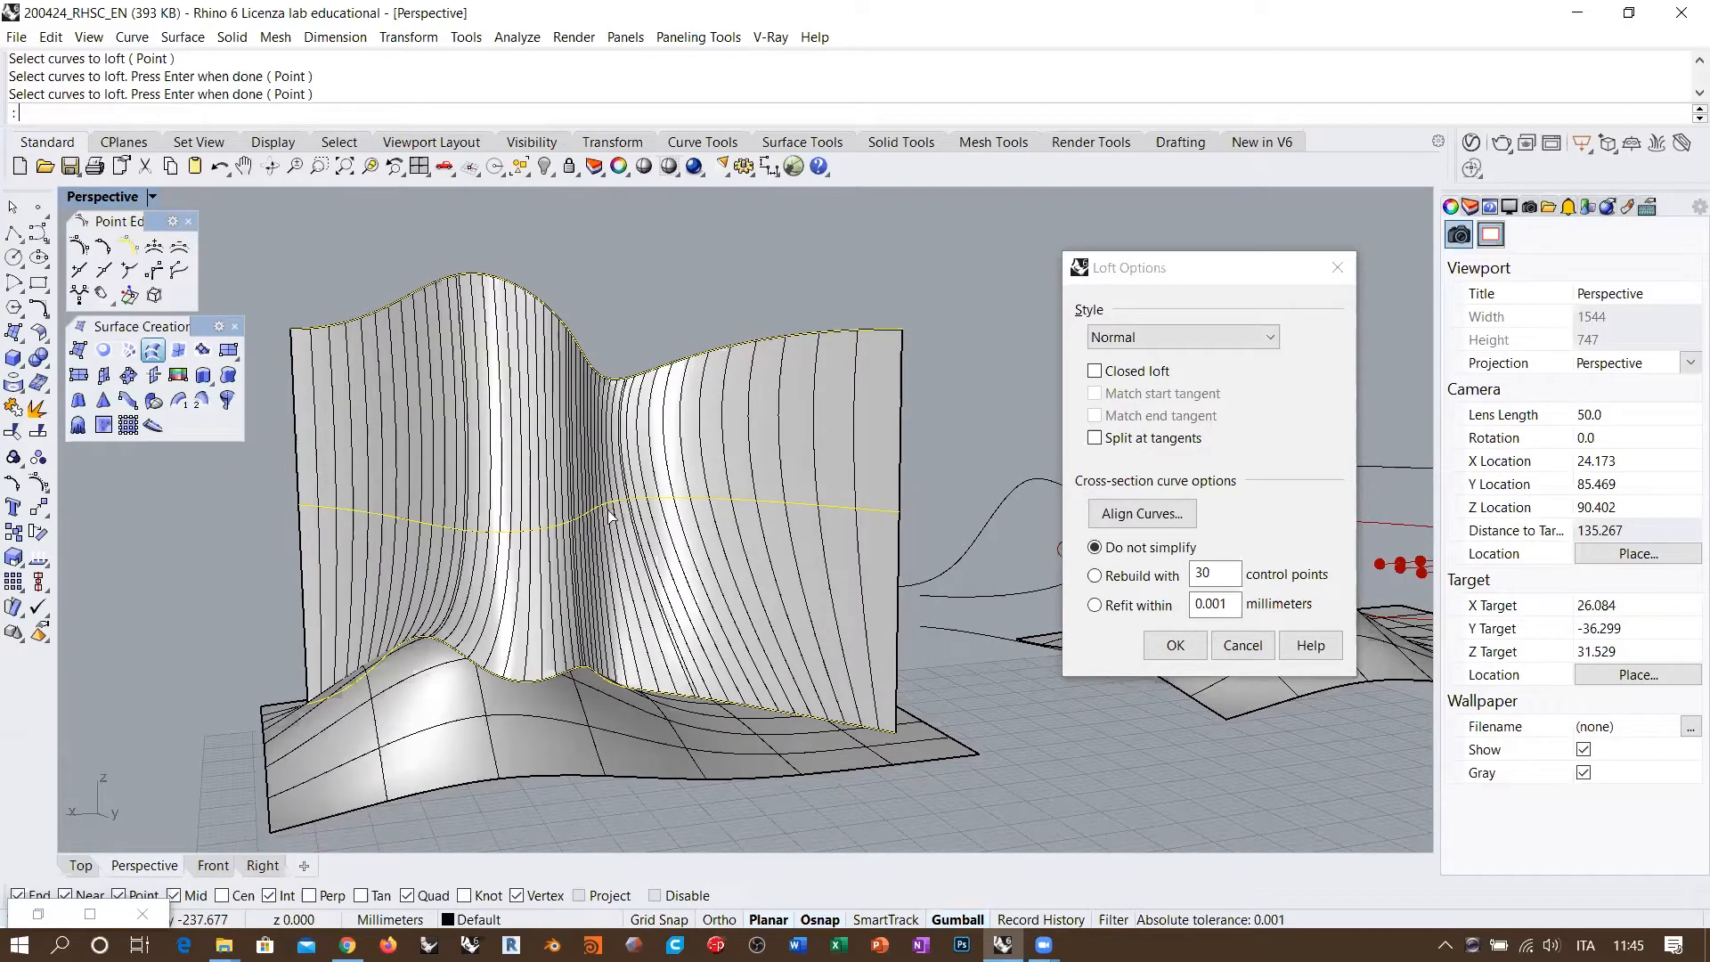
pyautogui.moveTo(684, 527); pyautogui.dragTo(693, 453, button='right')
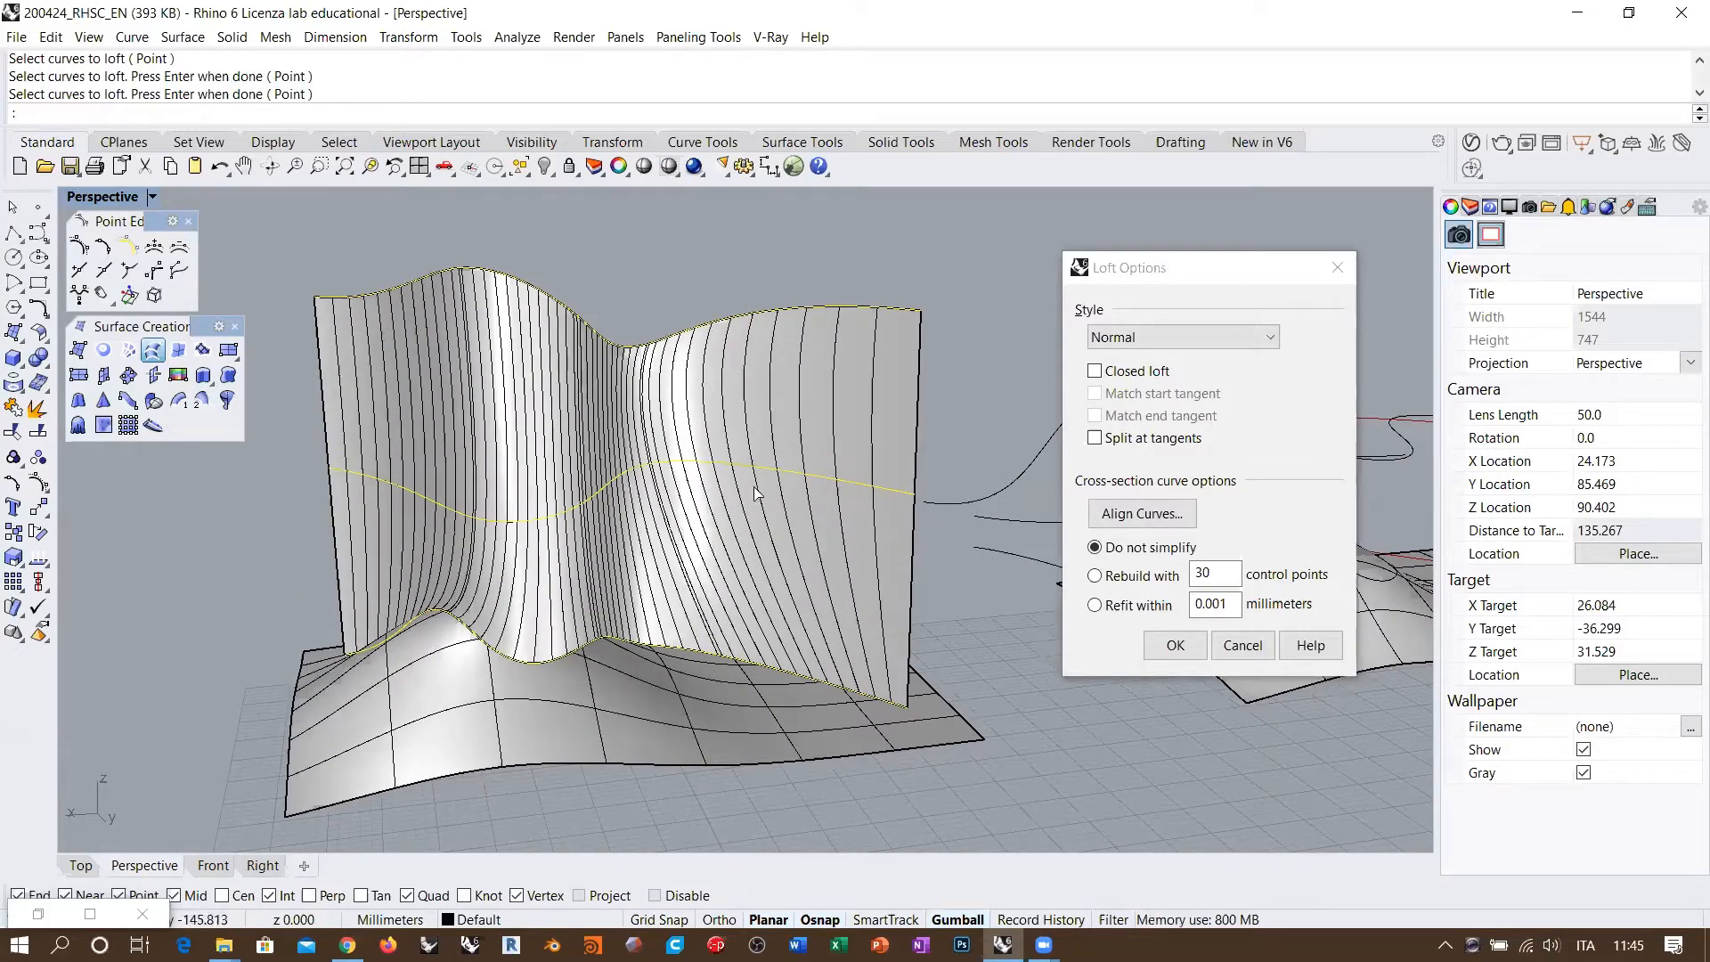
pyautogui.click(40, 310)
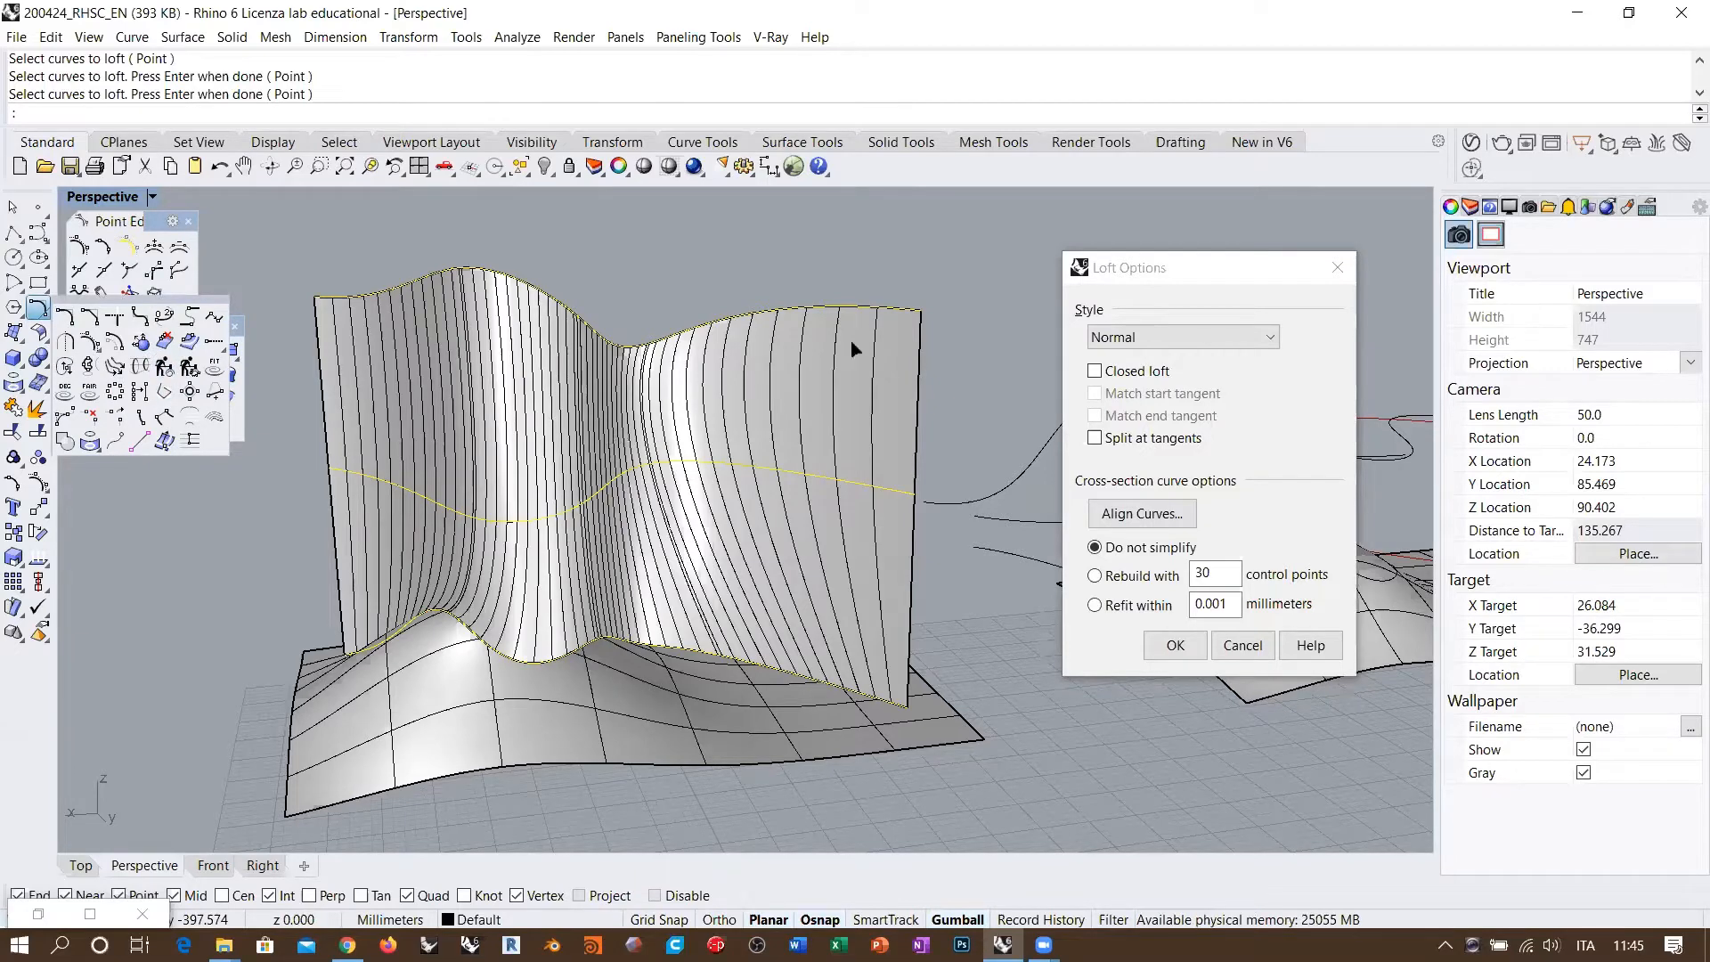
pyautogui.click(1129, 279)
pyautogui.moveTo(798, 481); pyautogui.dragTo(759, 482, button='right')
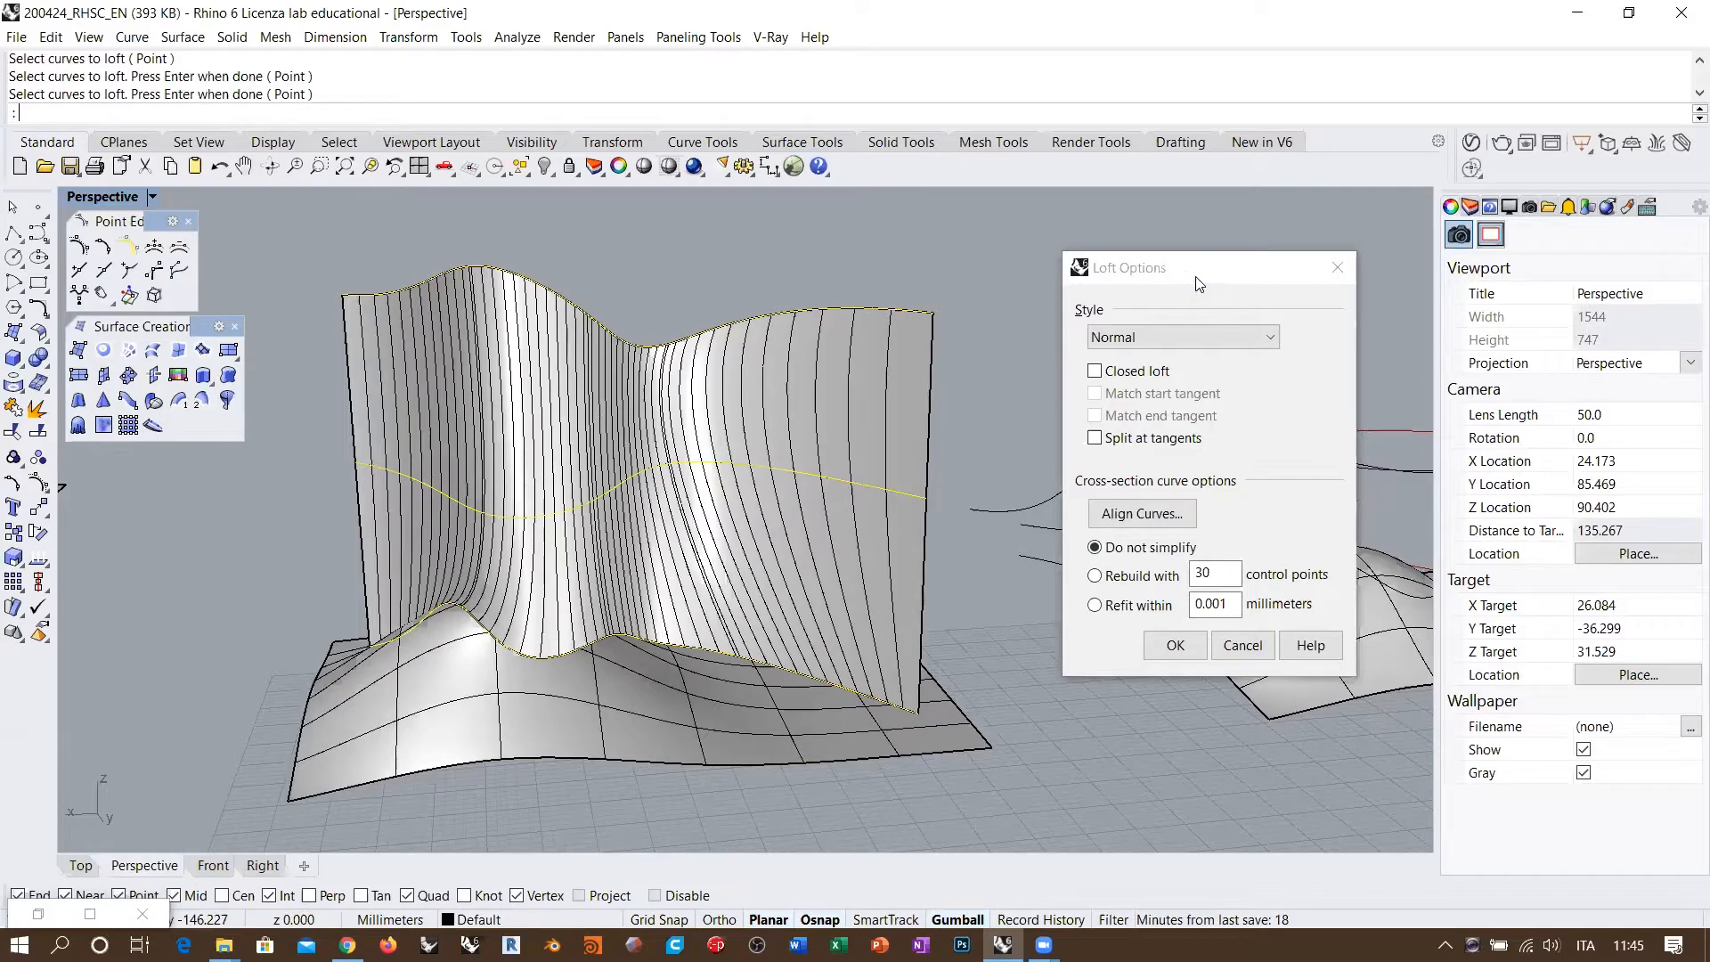
# Step: Try rebuilding the loft's cross-section curves with 30 control points and check the simplified preview from different angles
pyautogui.click(1096, 575)
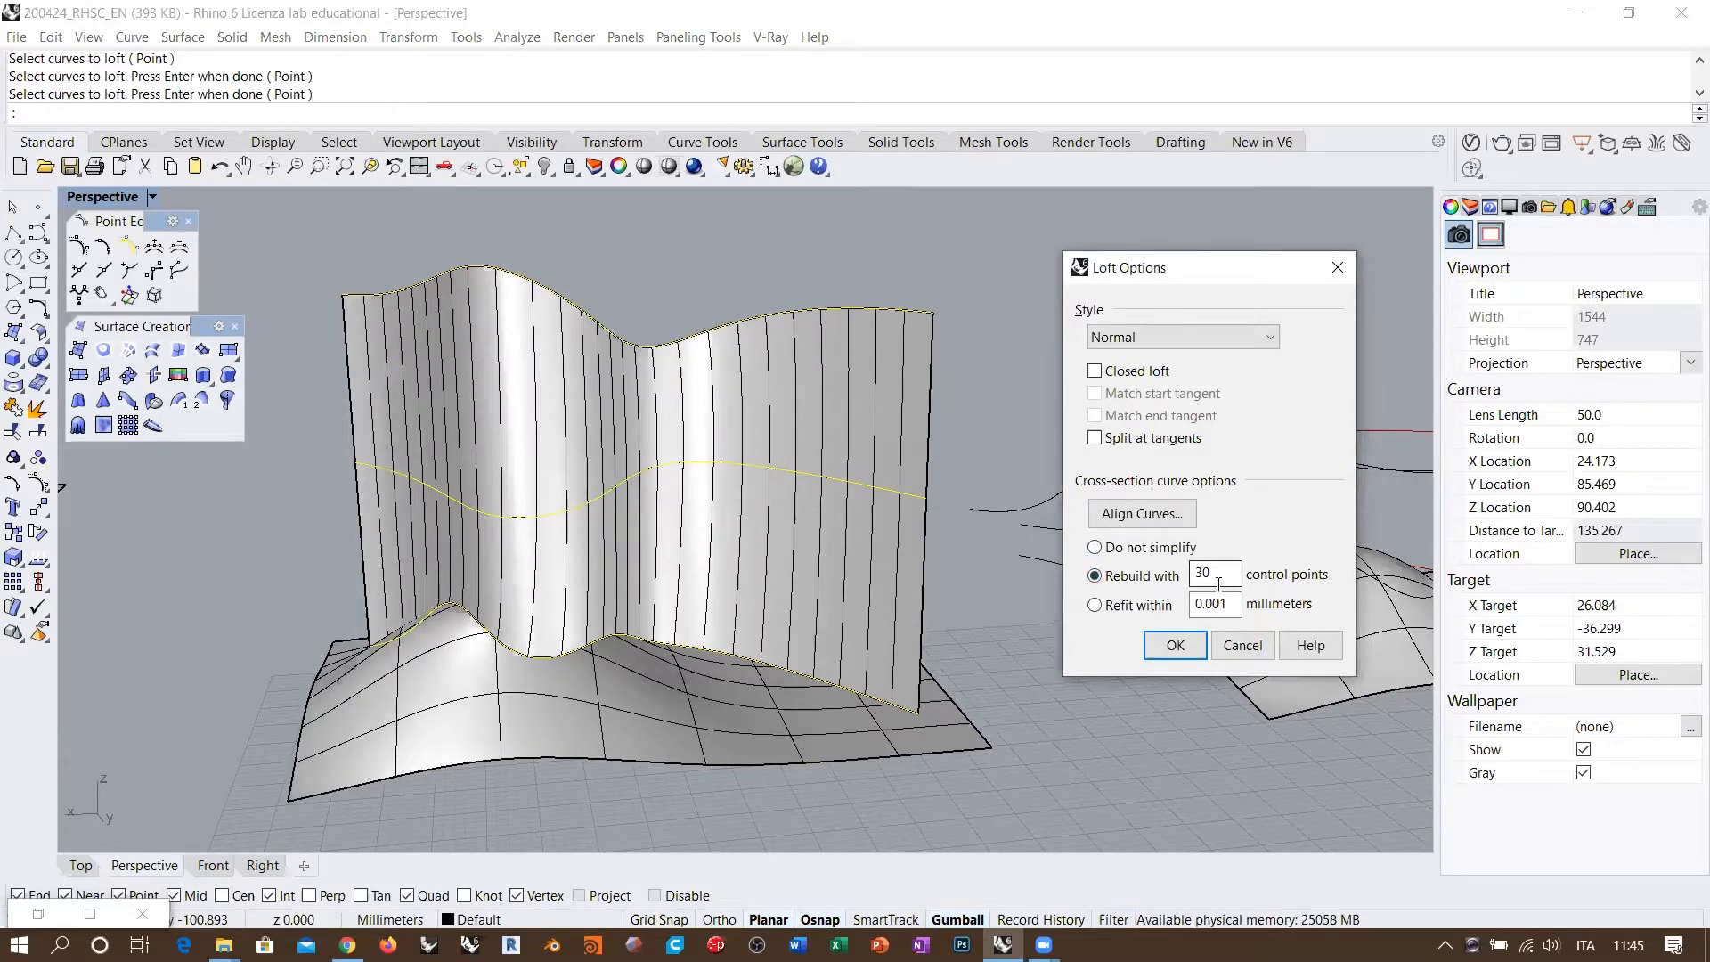
pyautogui.moveTo(535, 501)
pyautogui.mouseDown(button='right')
pyautogui.moveTo(642, 470)
pyautogui.moveTo(711, 476)
pyautogui.moveTo(498, 492)
pyautogui.moveTo(599, 468)
pyautogui.mouseUp(button='right')
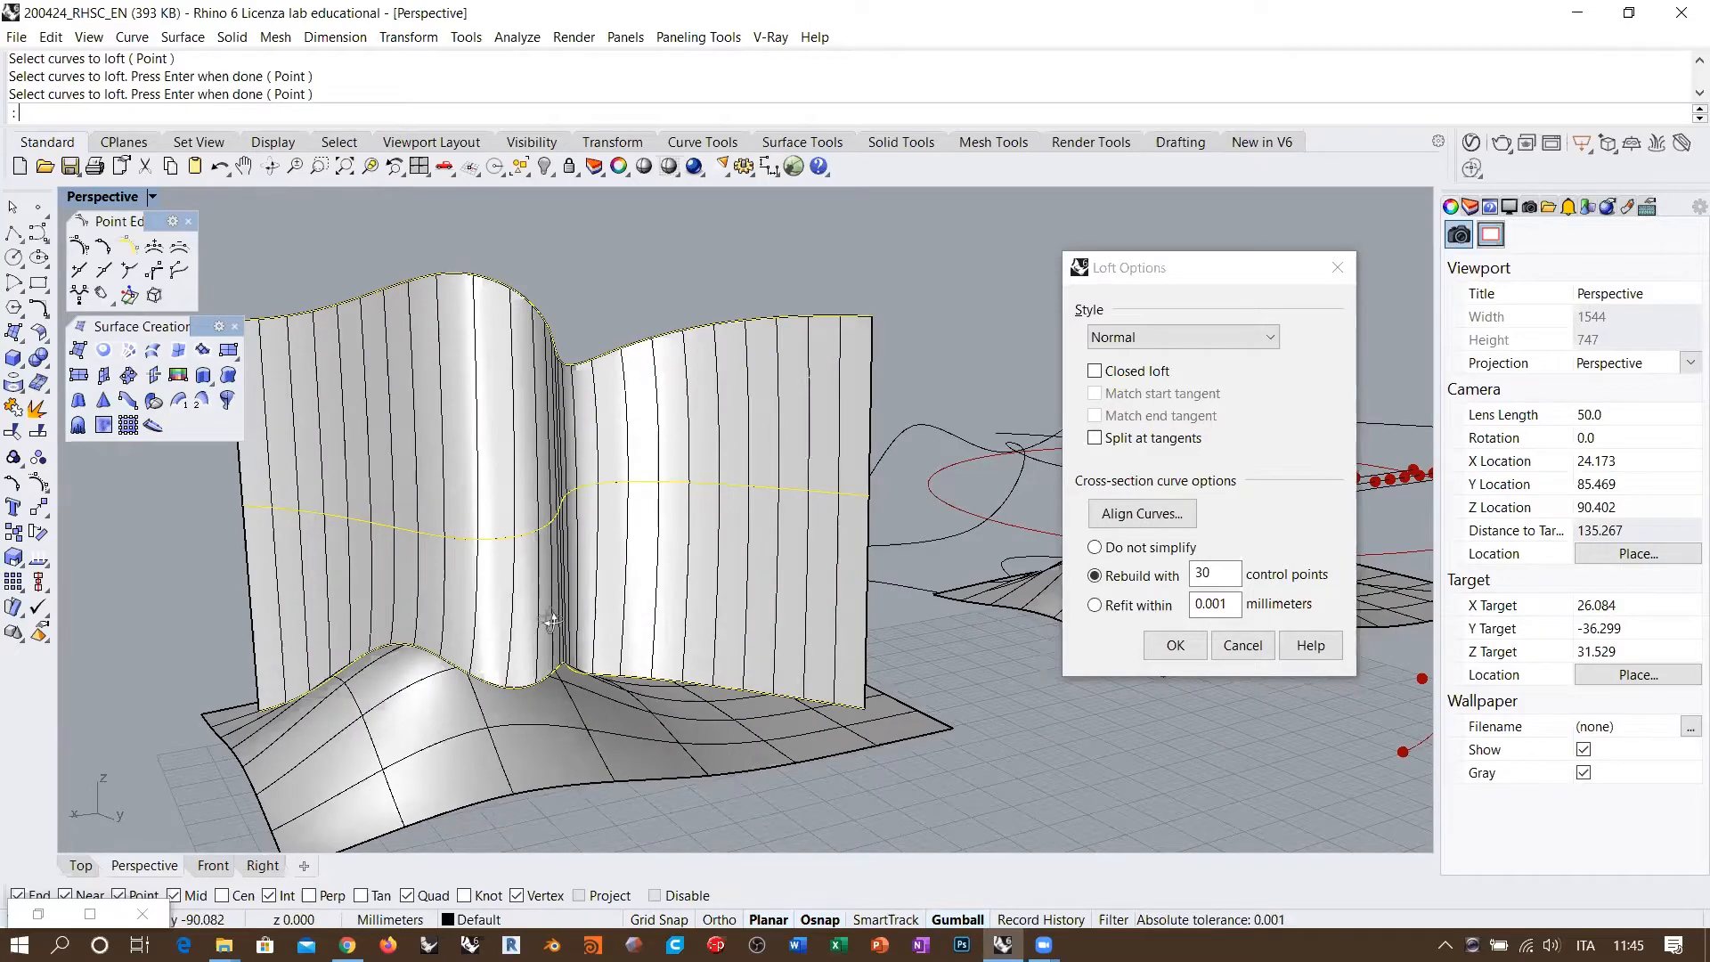
pyautogui.moveTo(552, 622); pyautogui.dragTo(571, 450, button='right')
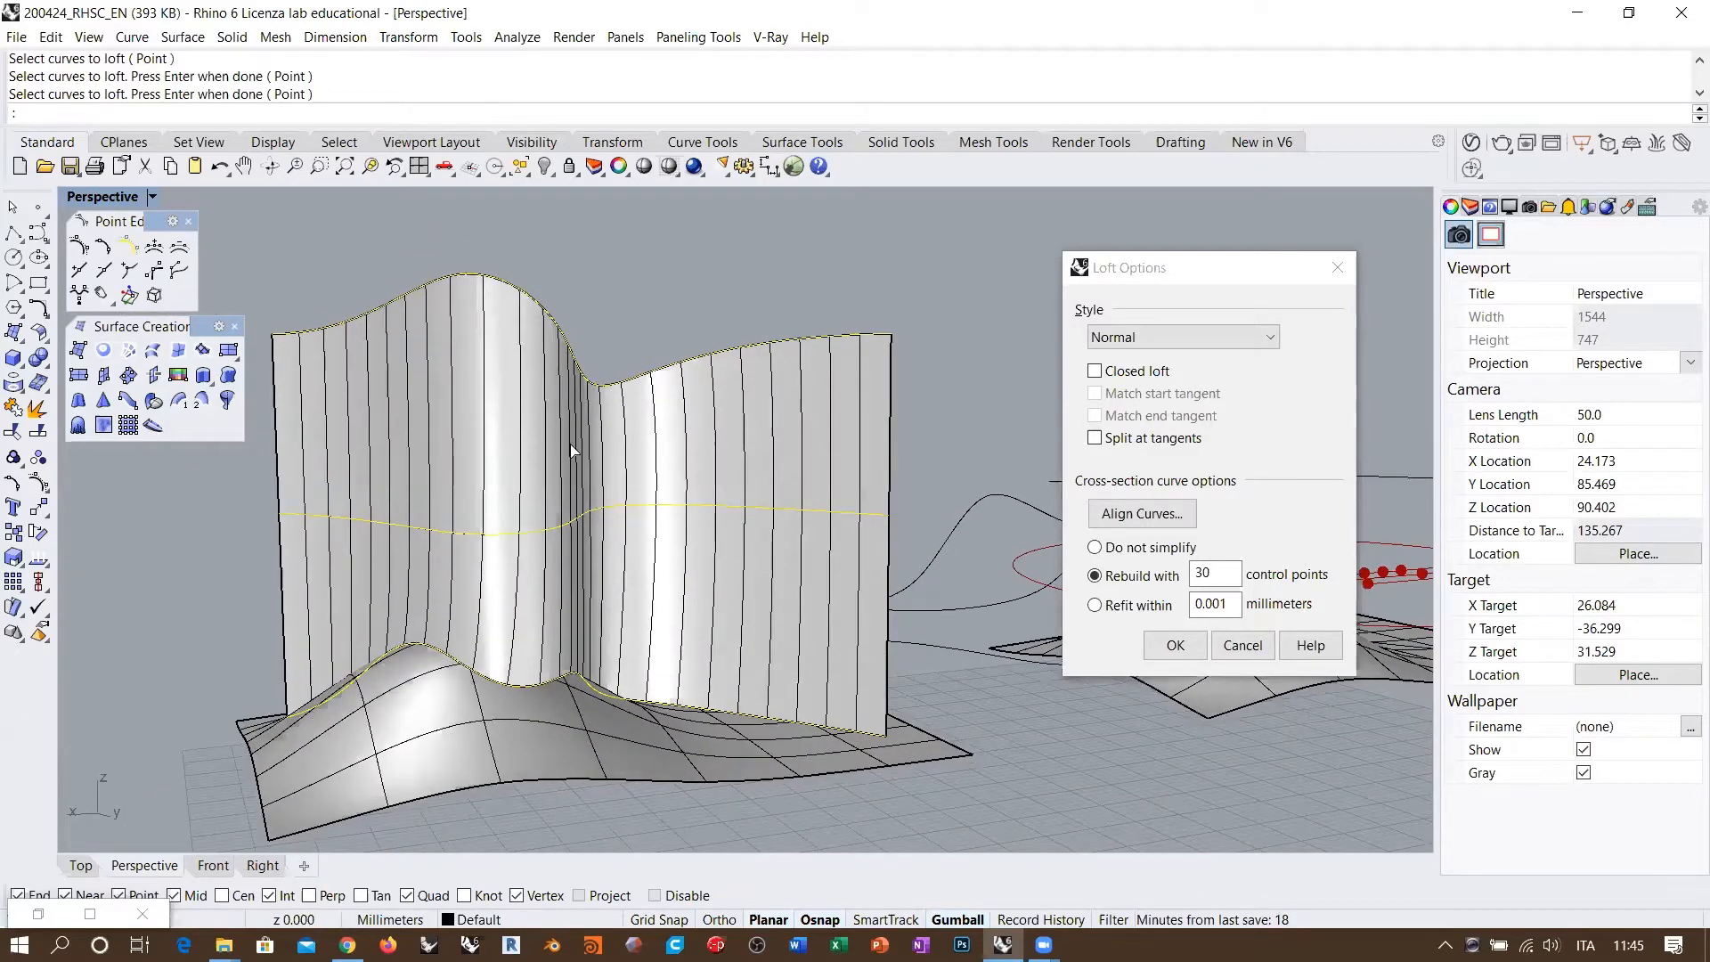
pyautogui.moveTo(626, 556)
pyautogui.mouseDown(button='right')
pyautogui.moveTo(650, 534)
pyautogui.moveTo(629, 546)
pyautogui.mouseUp(button='right')
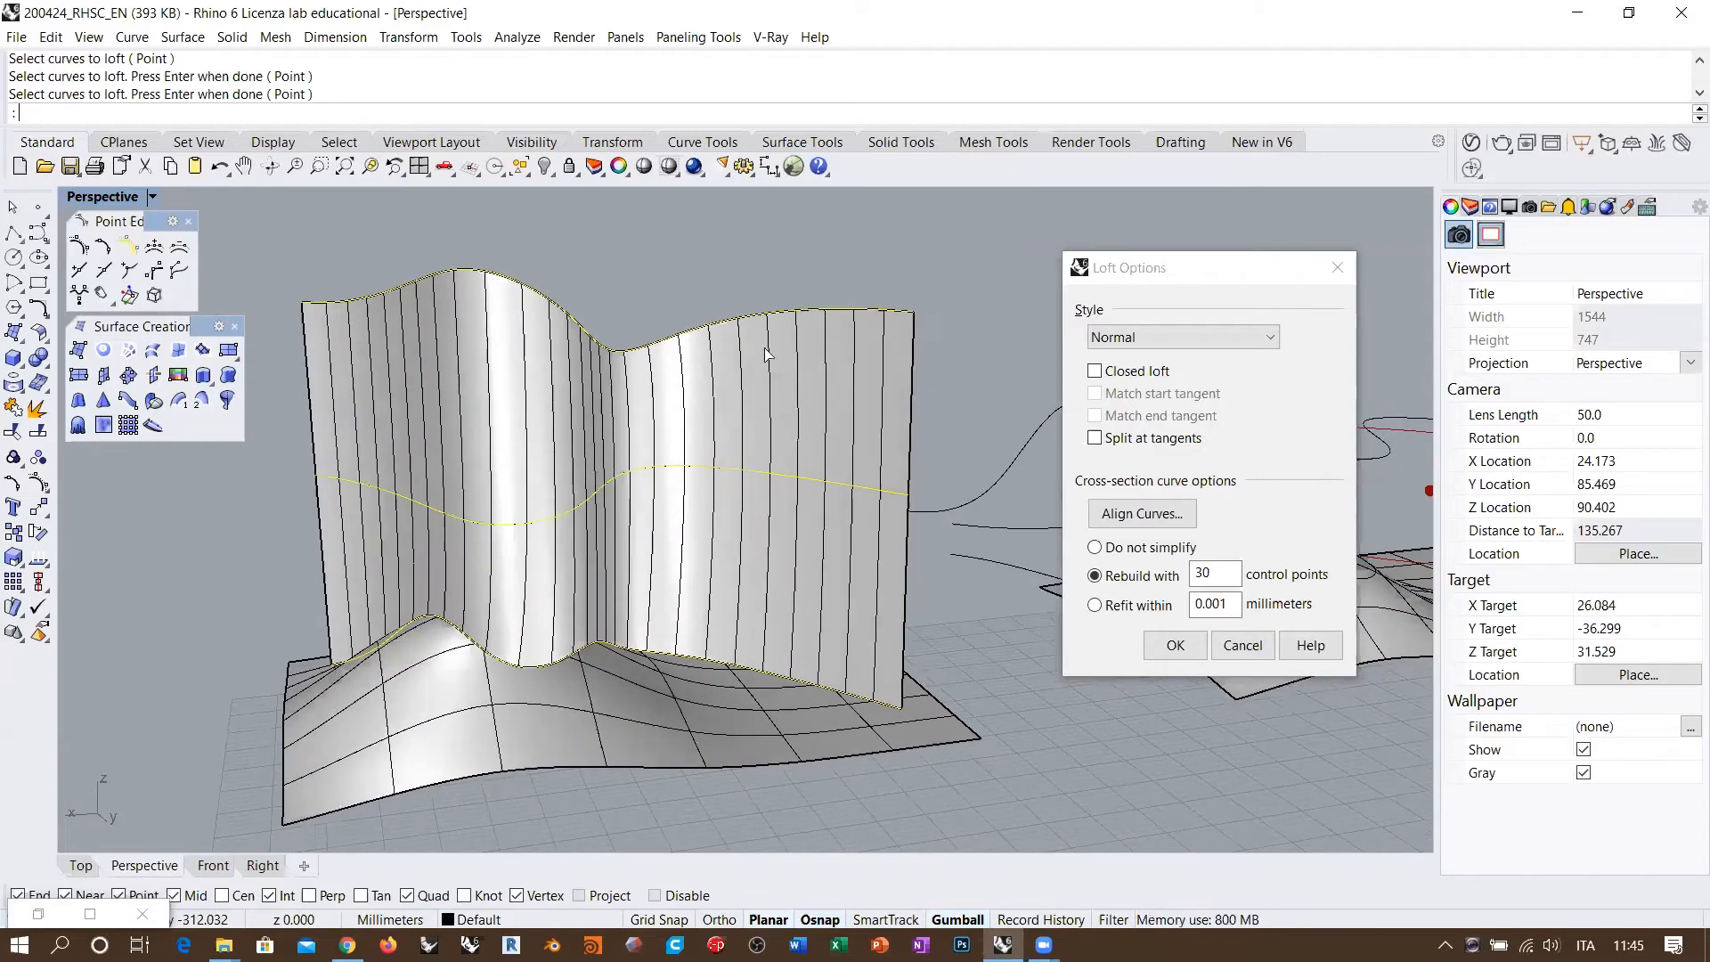
pyautogui.moveTo(791, 410)
pyautogui.mouseDown(button='right')
pyautogui.moveTo(706, 499)
pyautogui.moveTo(783, 473)
pyautogui.moveTo(832, 481)
pyautogui.moveTo(776, 489)
pyautogui.mouseUp(button='right')
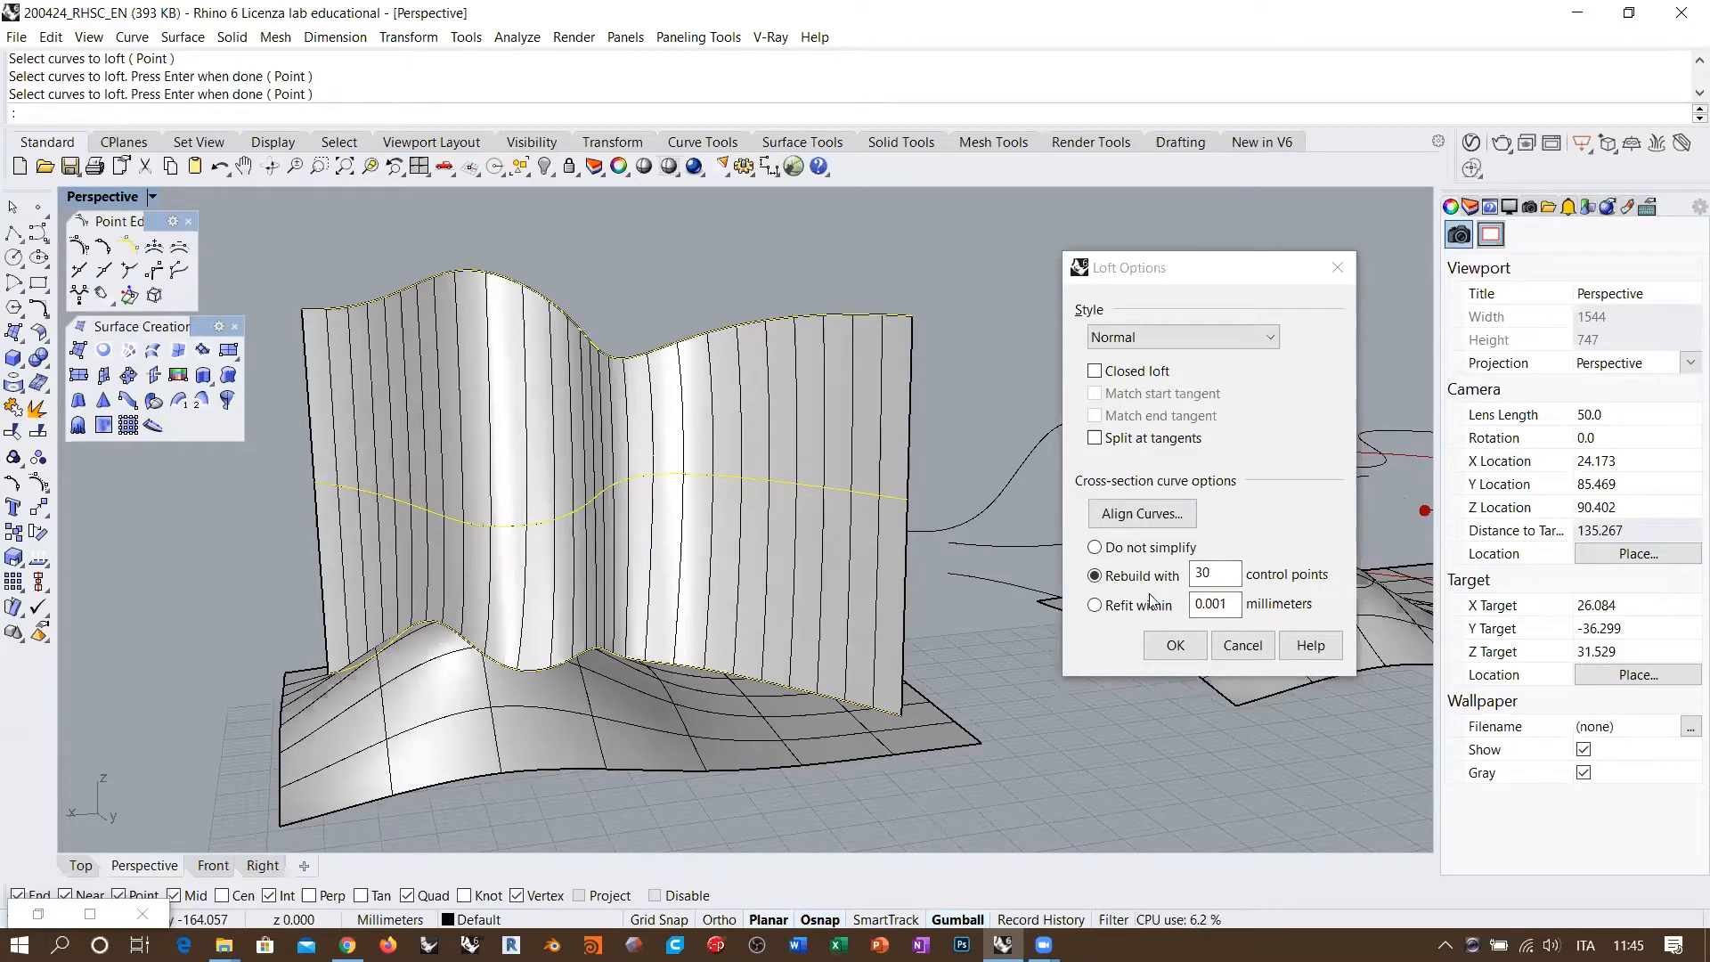
pyautogui.moveTo(1202, 275); pyautogui.dragTo(1186, 260)
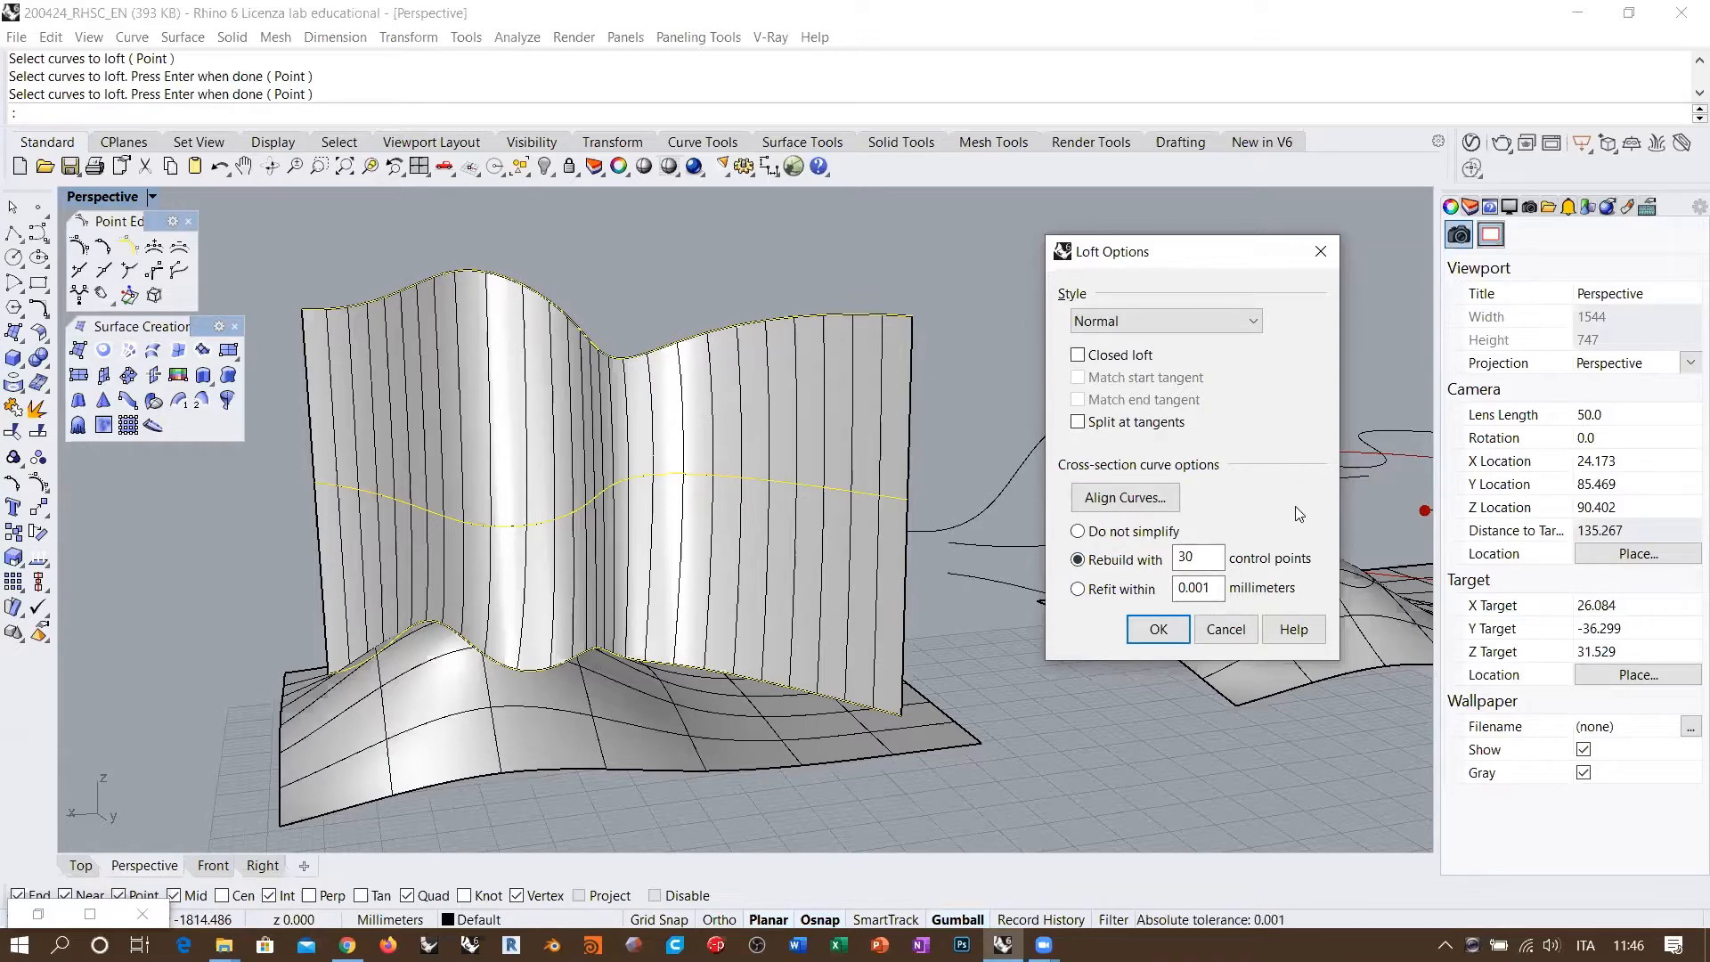
# Step: Inspect up close how the loft's lower edge follows the projected curve on the humped surface, and cancel the loft
pyautogui.moveTo(415, 646); pyautogui.dragTo(454, 666, button='right')
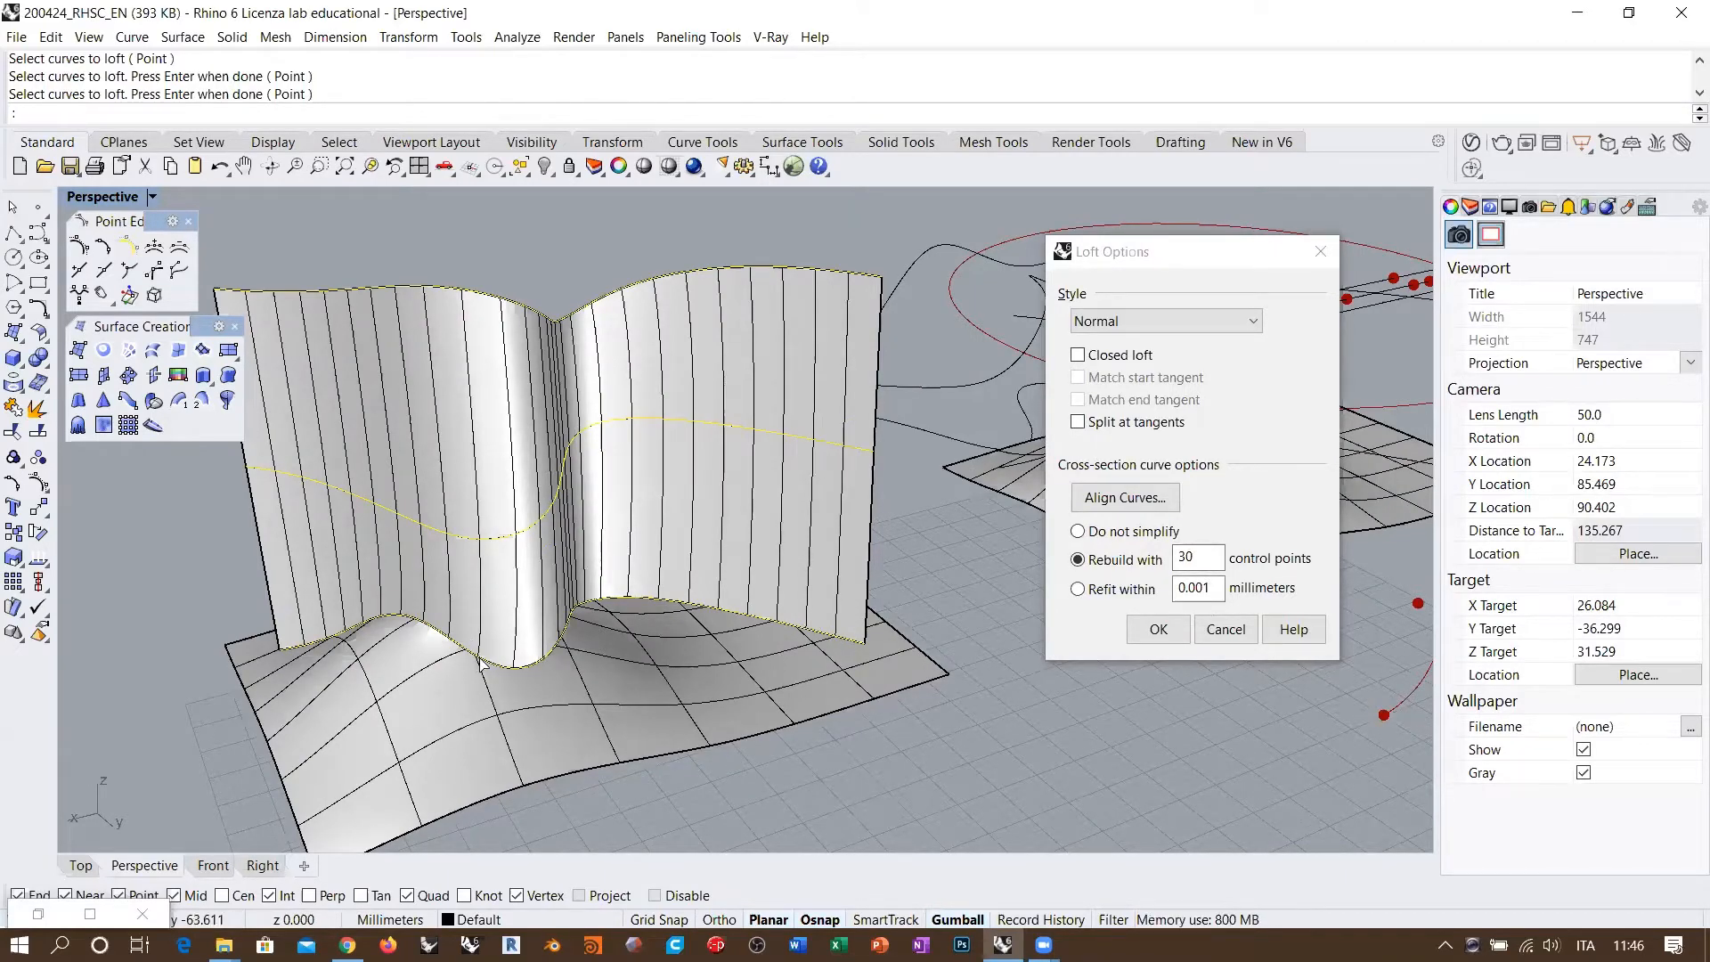
pyautogui.scroll(10, 590, 663)
pyautogui.keyDown('shift'); pyautogui.moveTo(809, 538); pyautogui.dragTo(962, 512, button='right'); pyautogui.keyUp('shift')
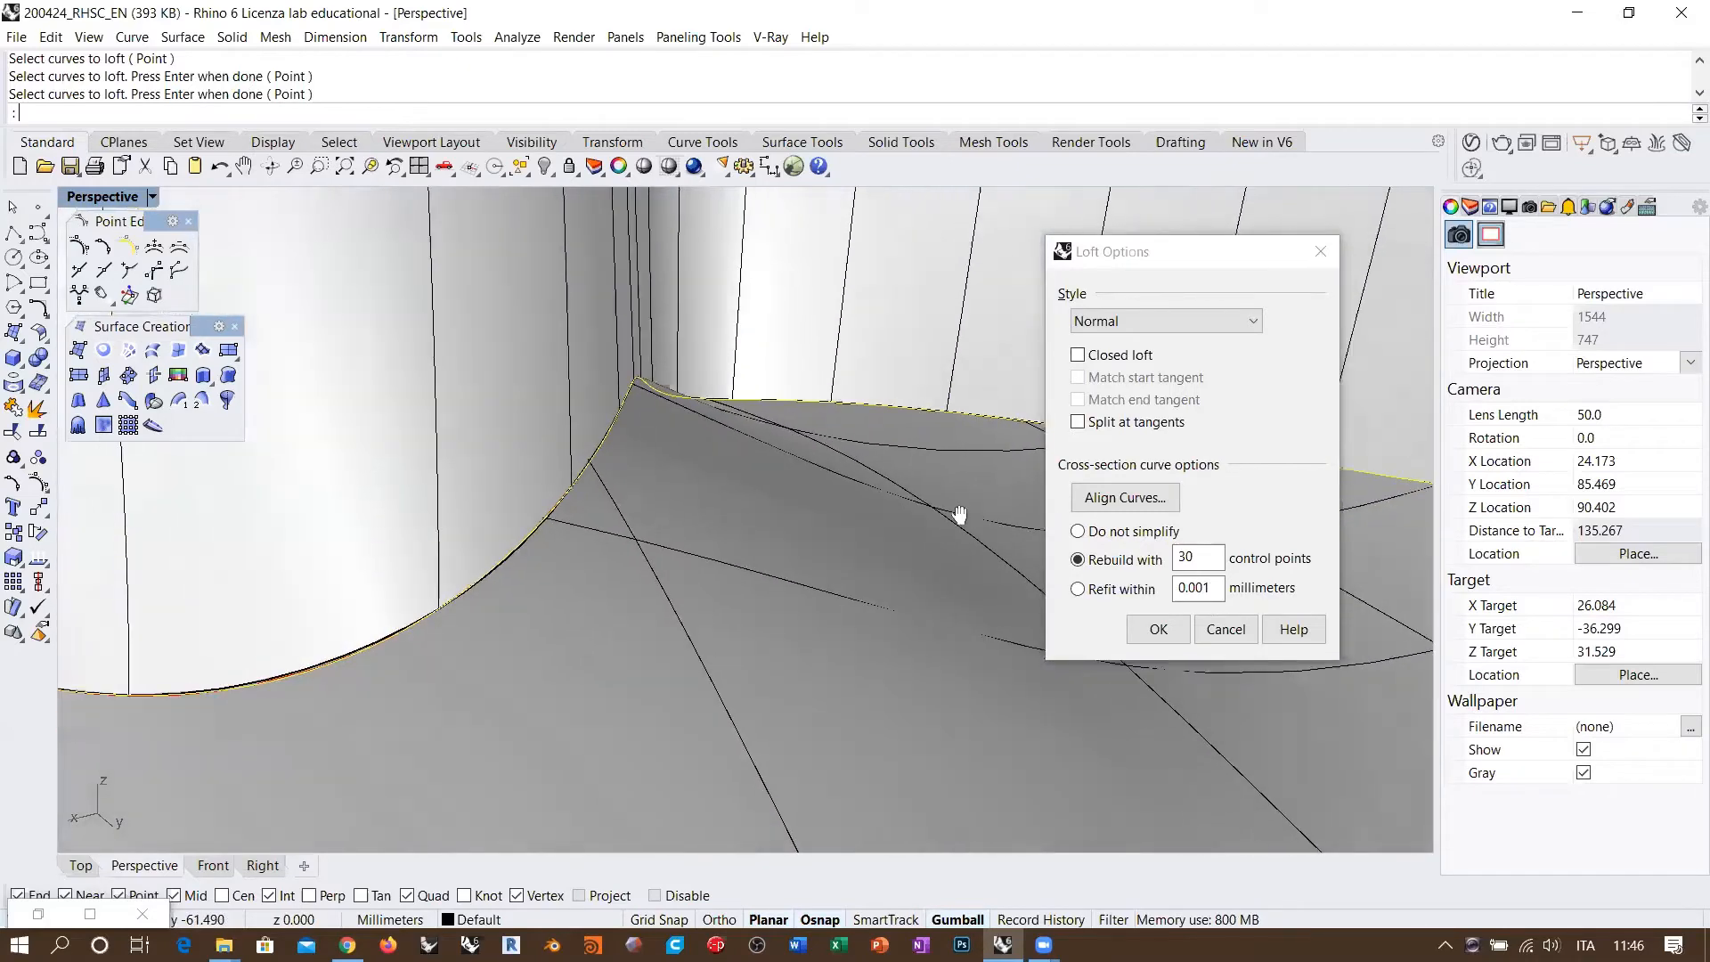
pyautogui.keyDown('shift'); pyautogui.moveTo(711, 626); pyautogui.dragTo(900, 617, button='right'); pyautogui.keyUp('shift')
pyautogui.scroll(4, 542, 635)
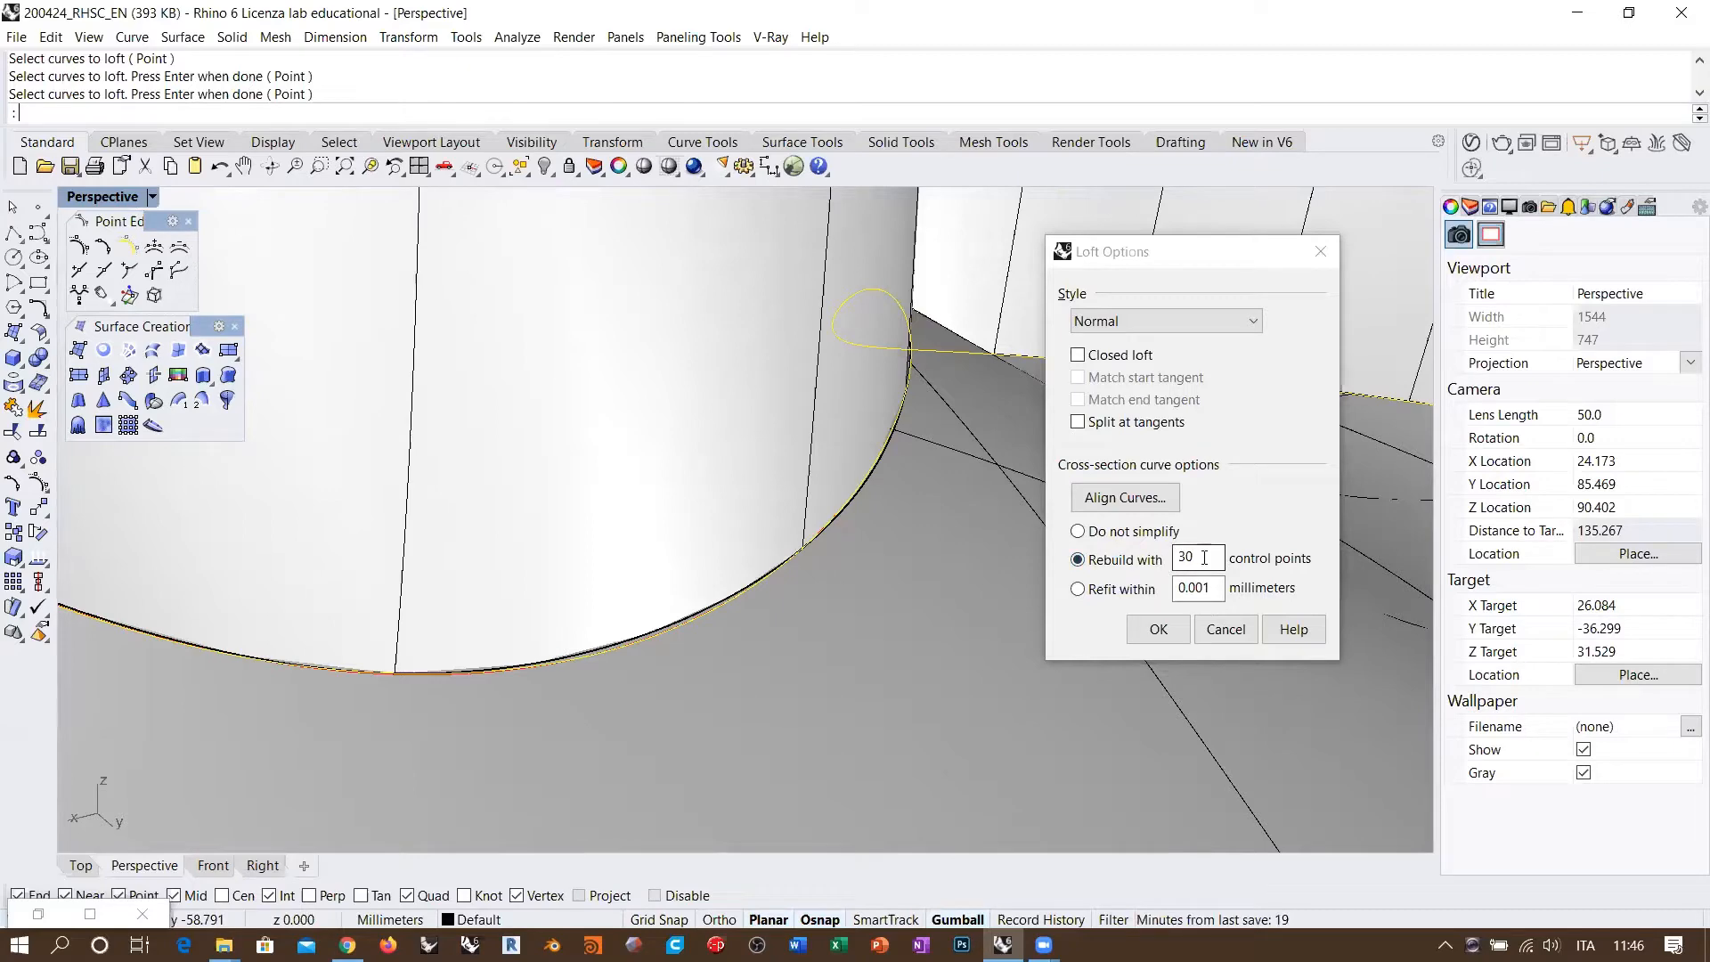
pyautogui.click(1158, 572)
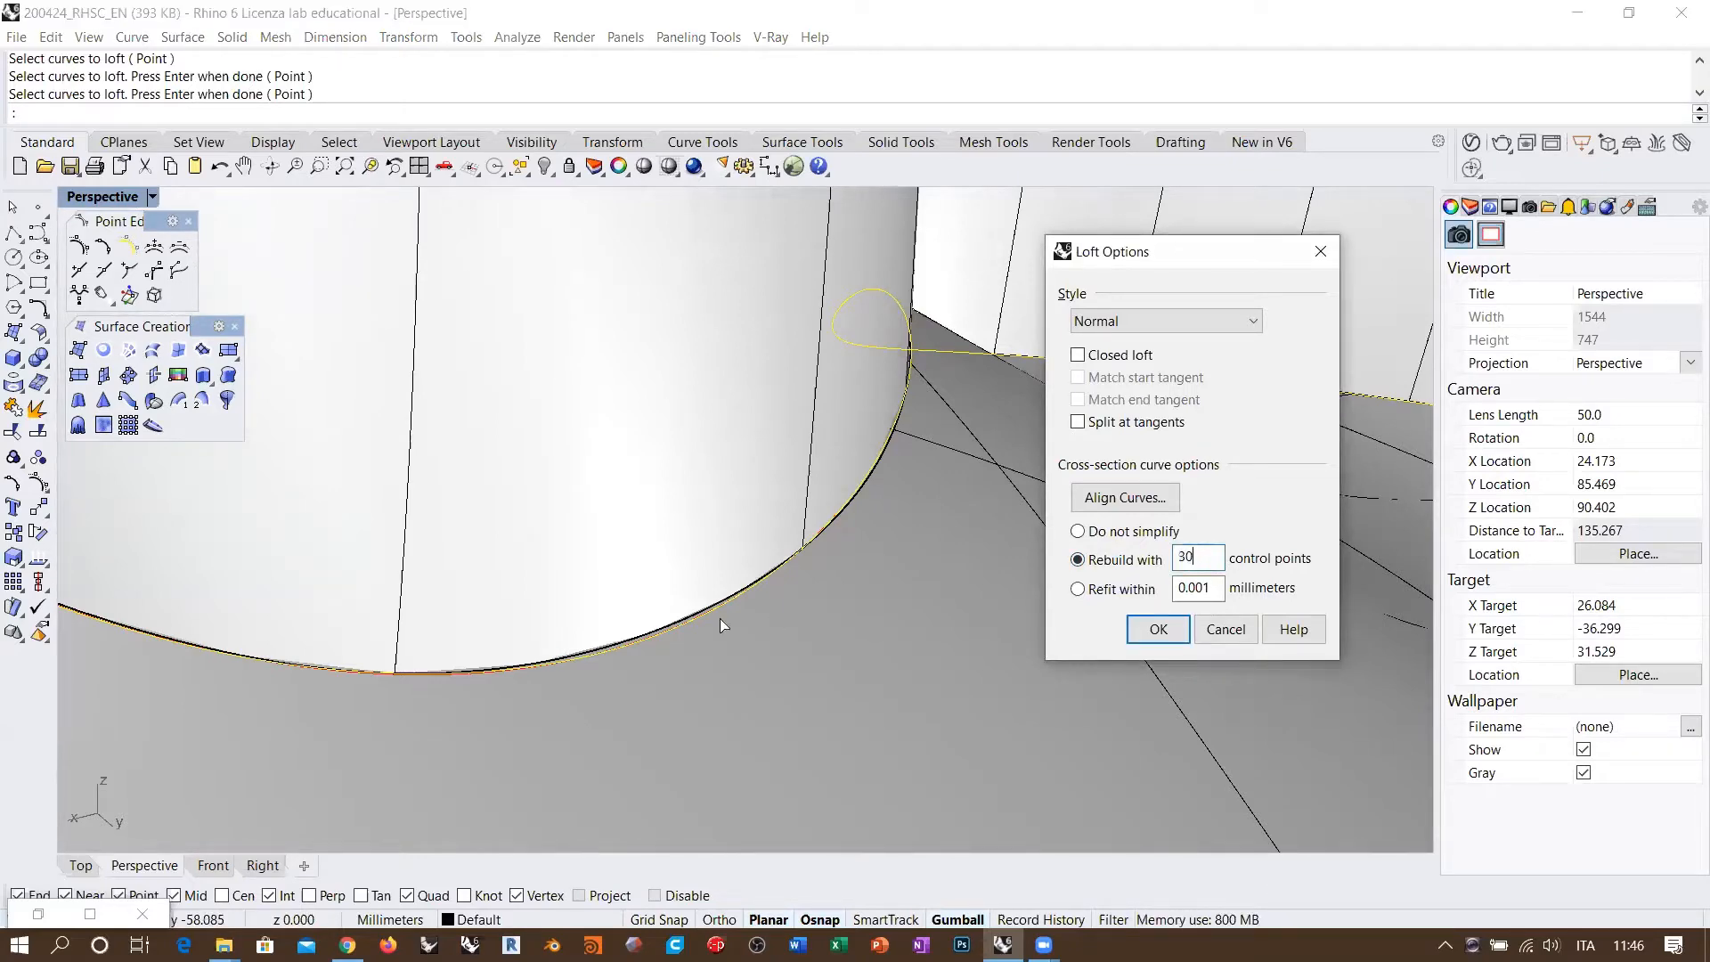
pyautogui.moveTo(652, 612); pyautogui.dragTo(740, 517, button='right')
pyautogui.scroll(-10, 628, 632)
pyautogui.click(1239, 629)
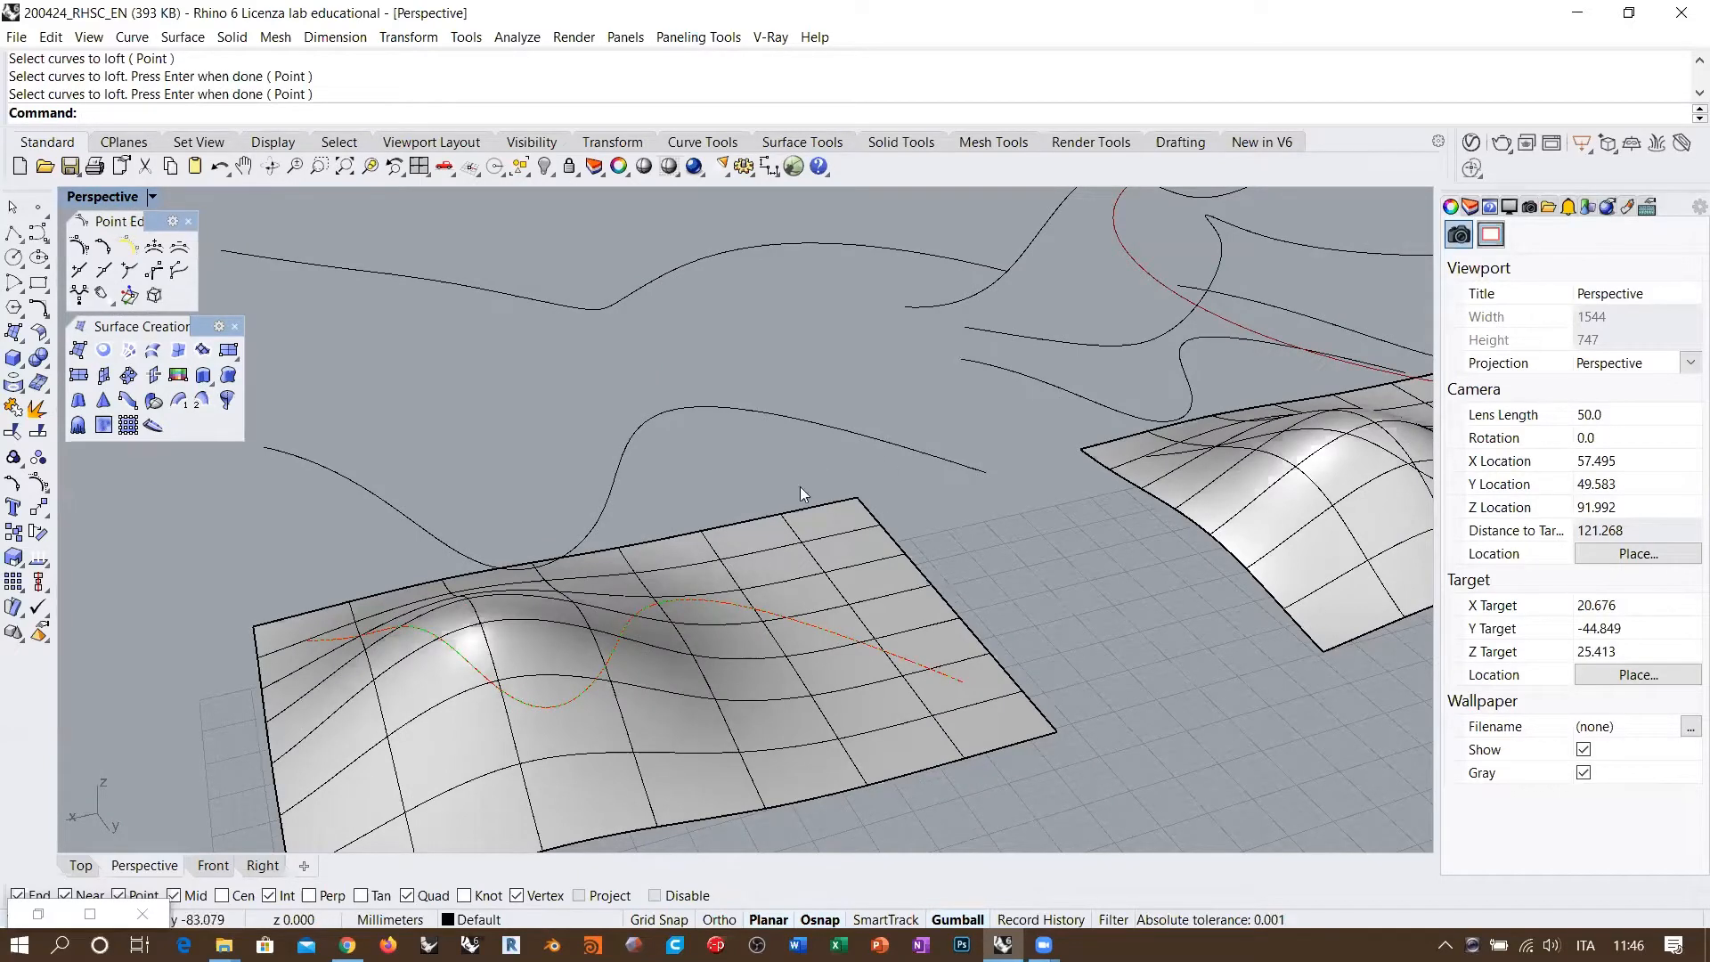
# Step: Rebuild the two curves above the humped surface with 50 points at degree 3, deleting the input curves, and check their control points
pyautogui.moveTo(837, 516); pyautogui.dragTo(819, 519, button='right')
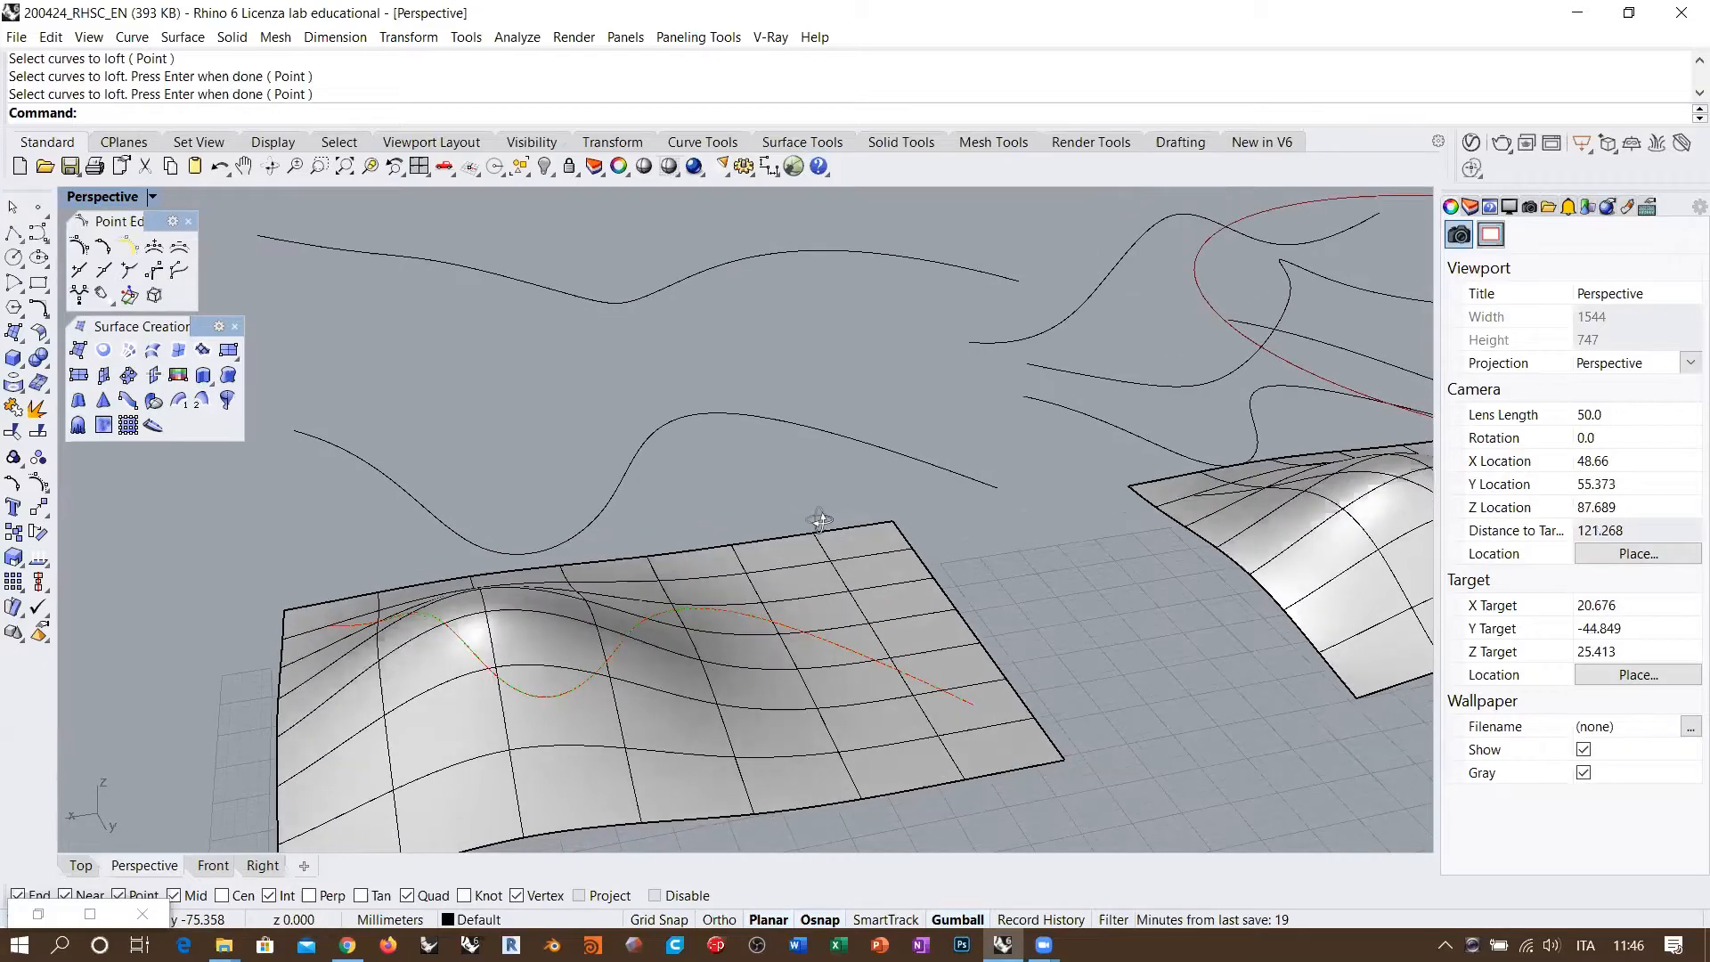
pyautogui.click(707, 608)
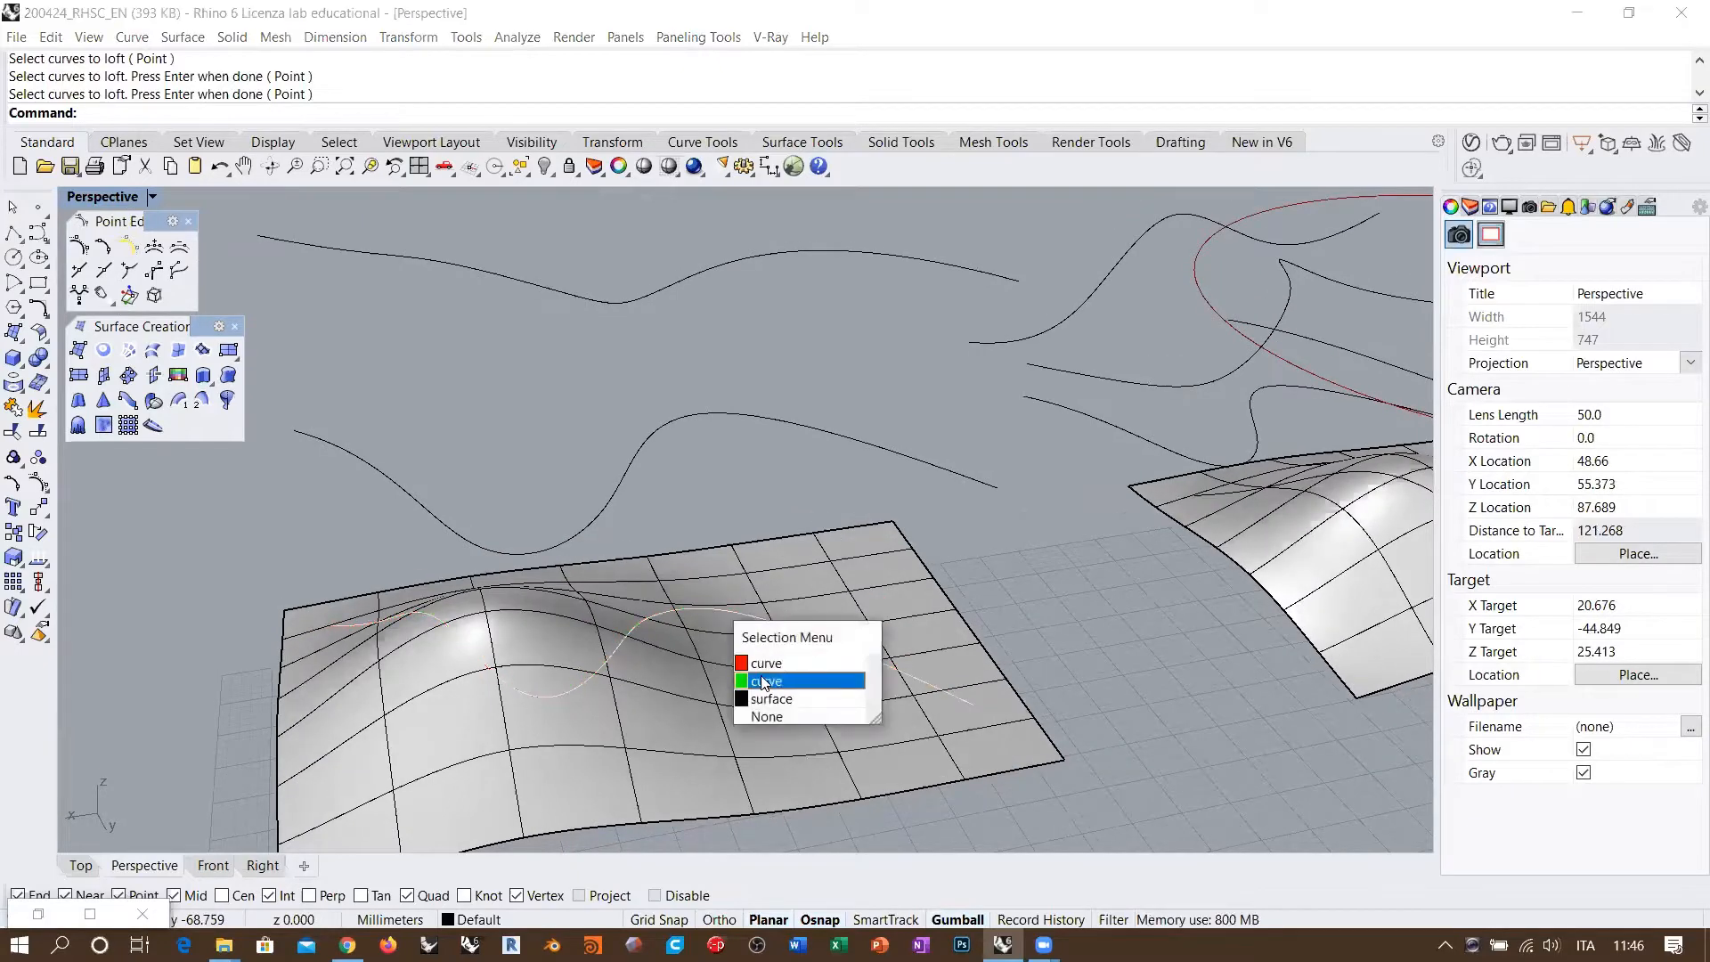
pyautogui.click(709, 442)
pyautogui.moveTo(737, 431); pyautogui.dragTo(655, 264)
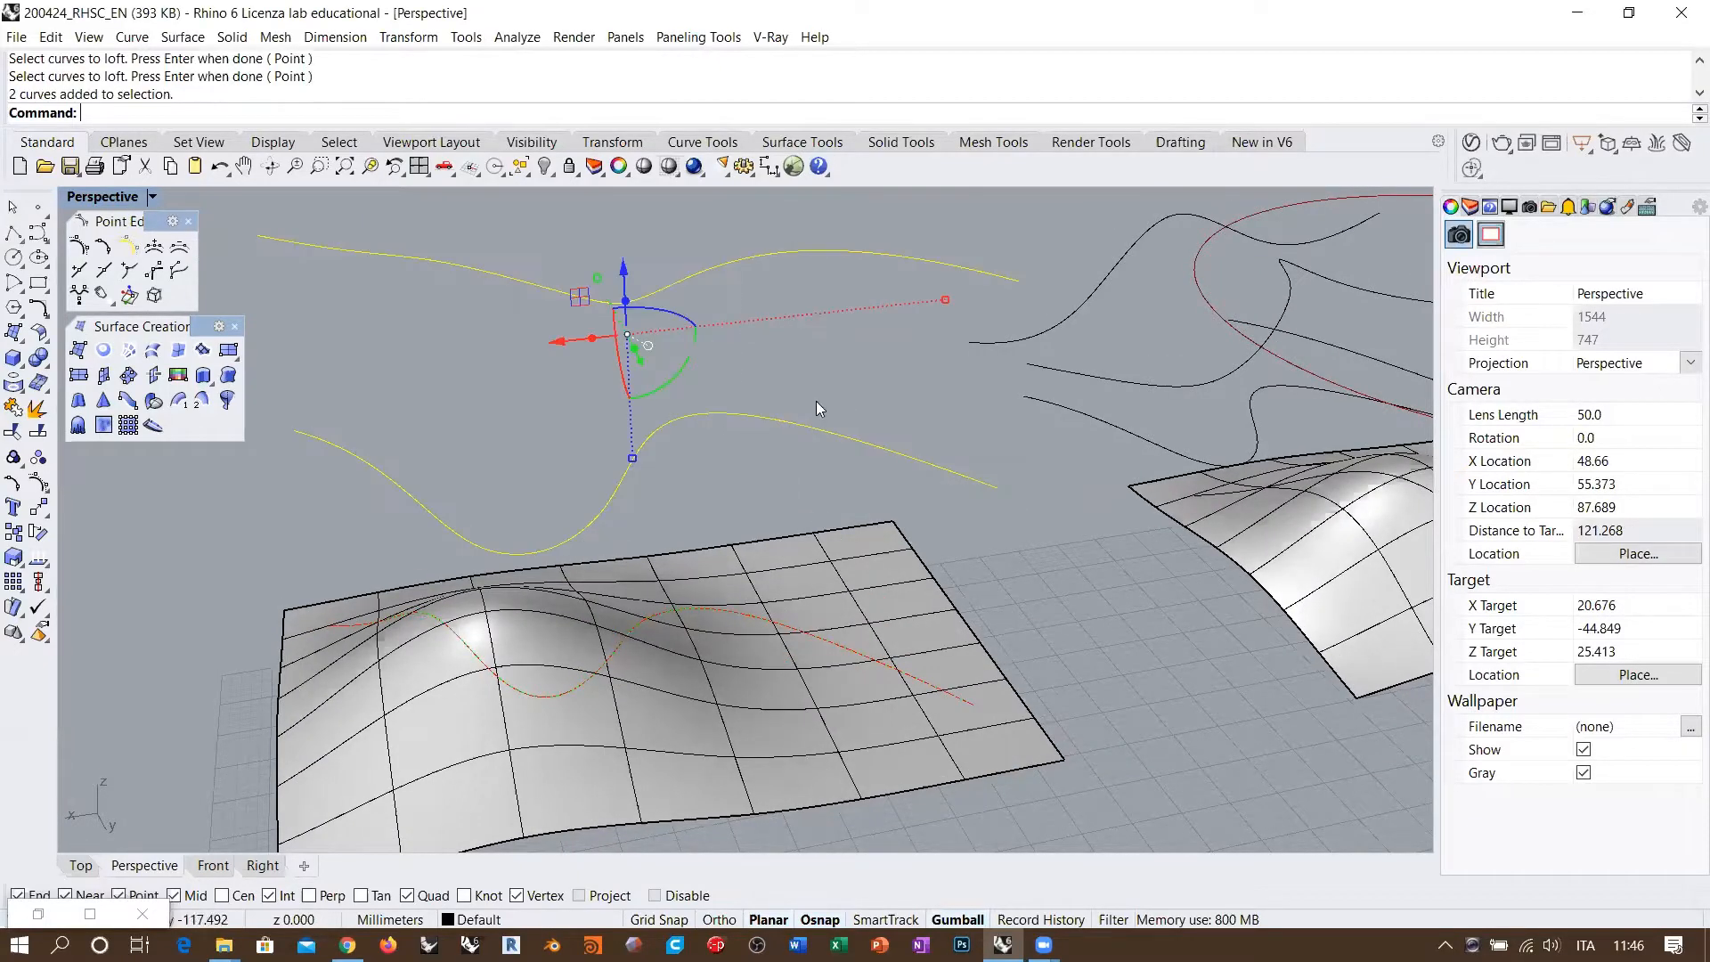
pyautogui.click(38, 308)
pyautogui.click(163, 367)
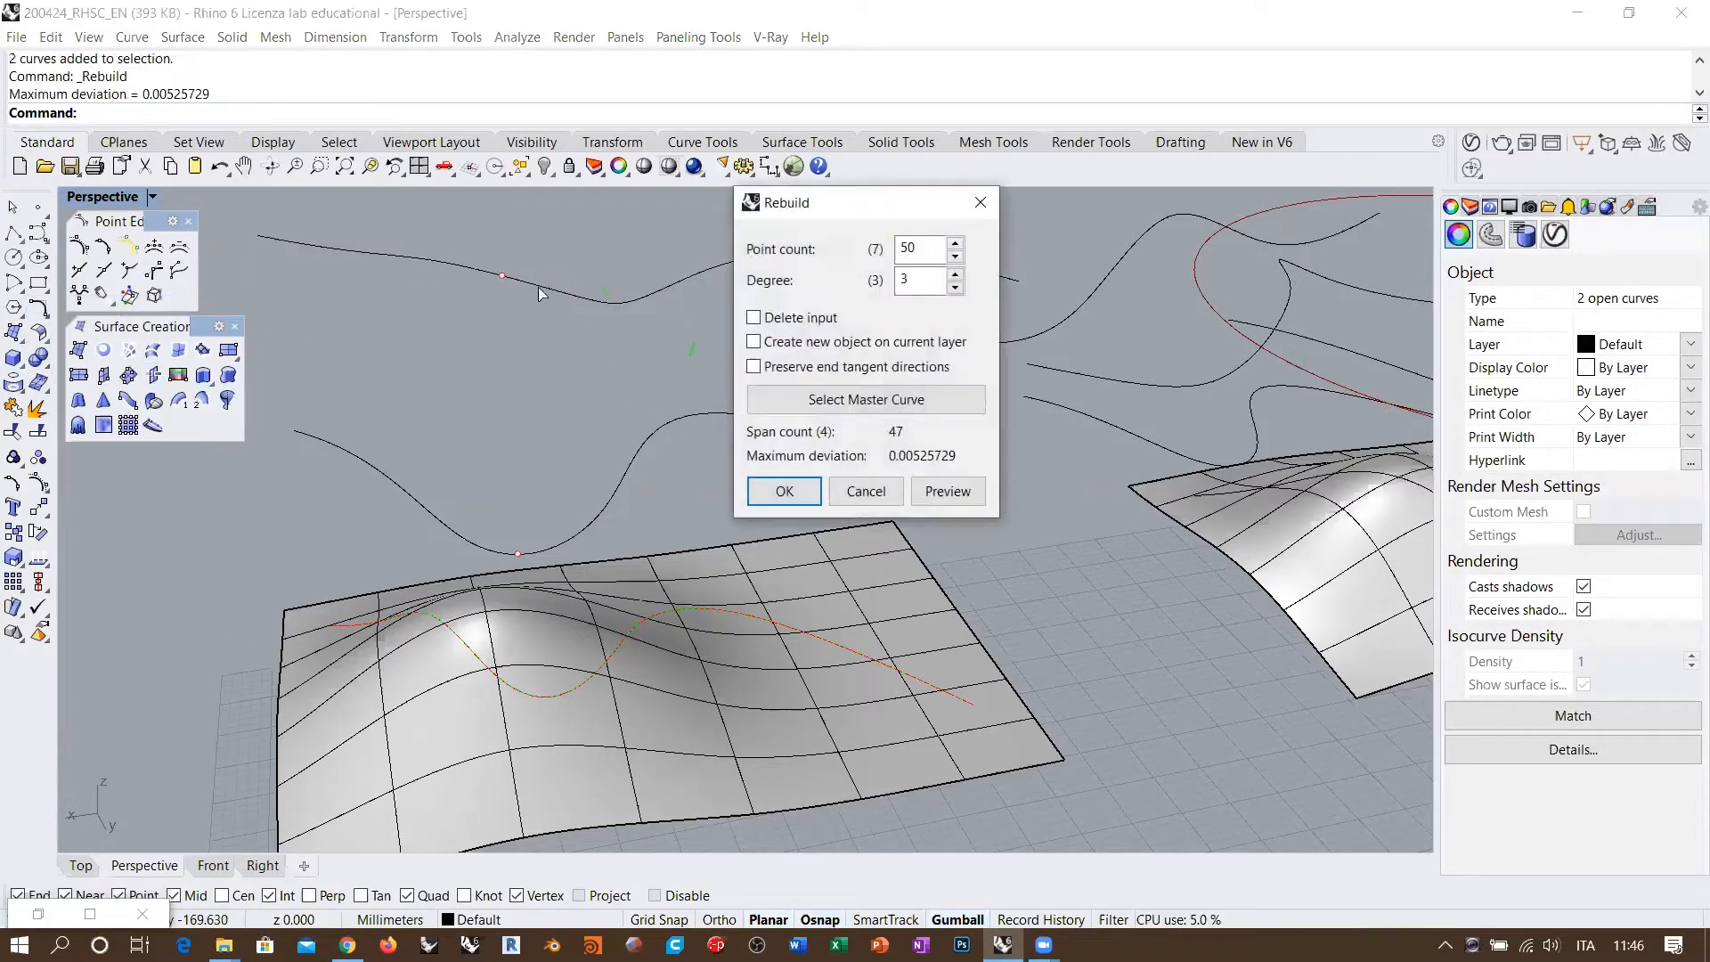
pyautogui.moveTo(815, 212); pyautogui.dragTo(1054, 408)
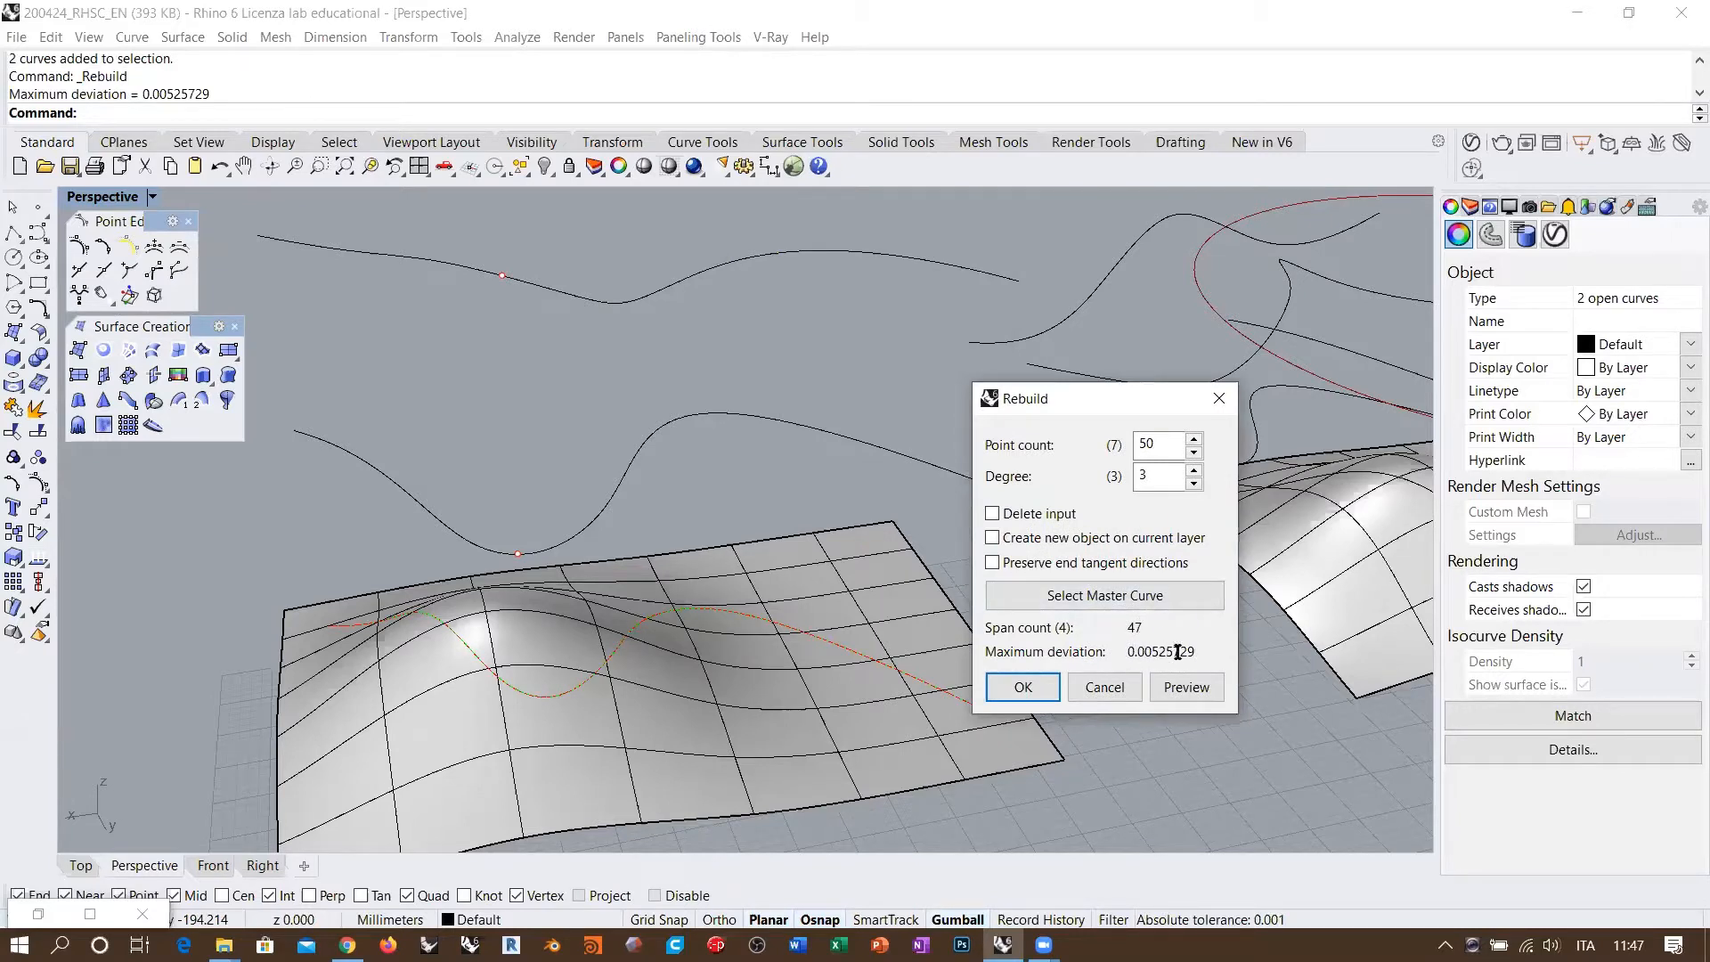
pyautogui.doubleClick(1147, 443)
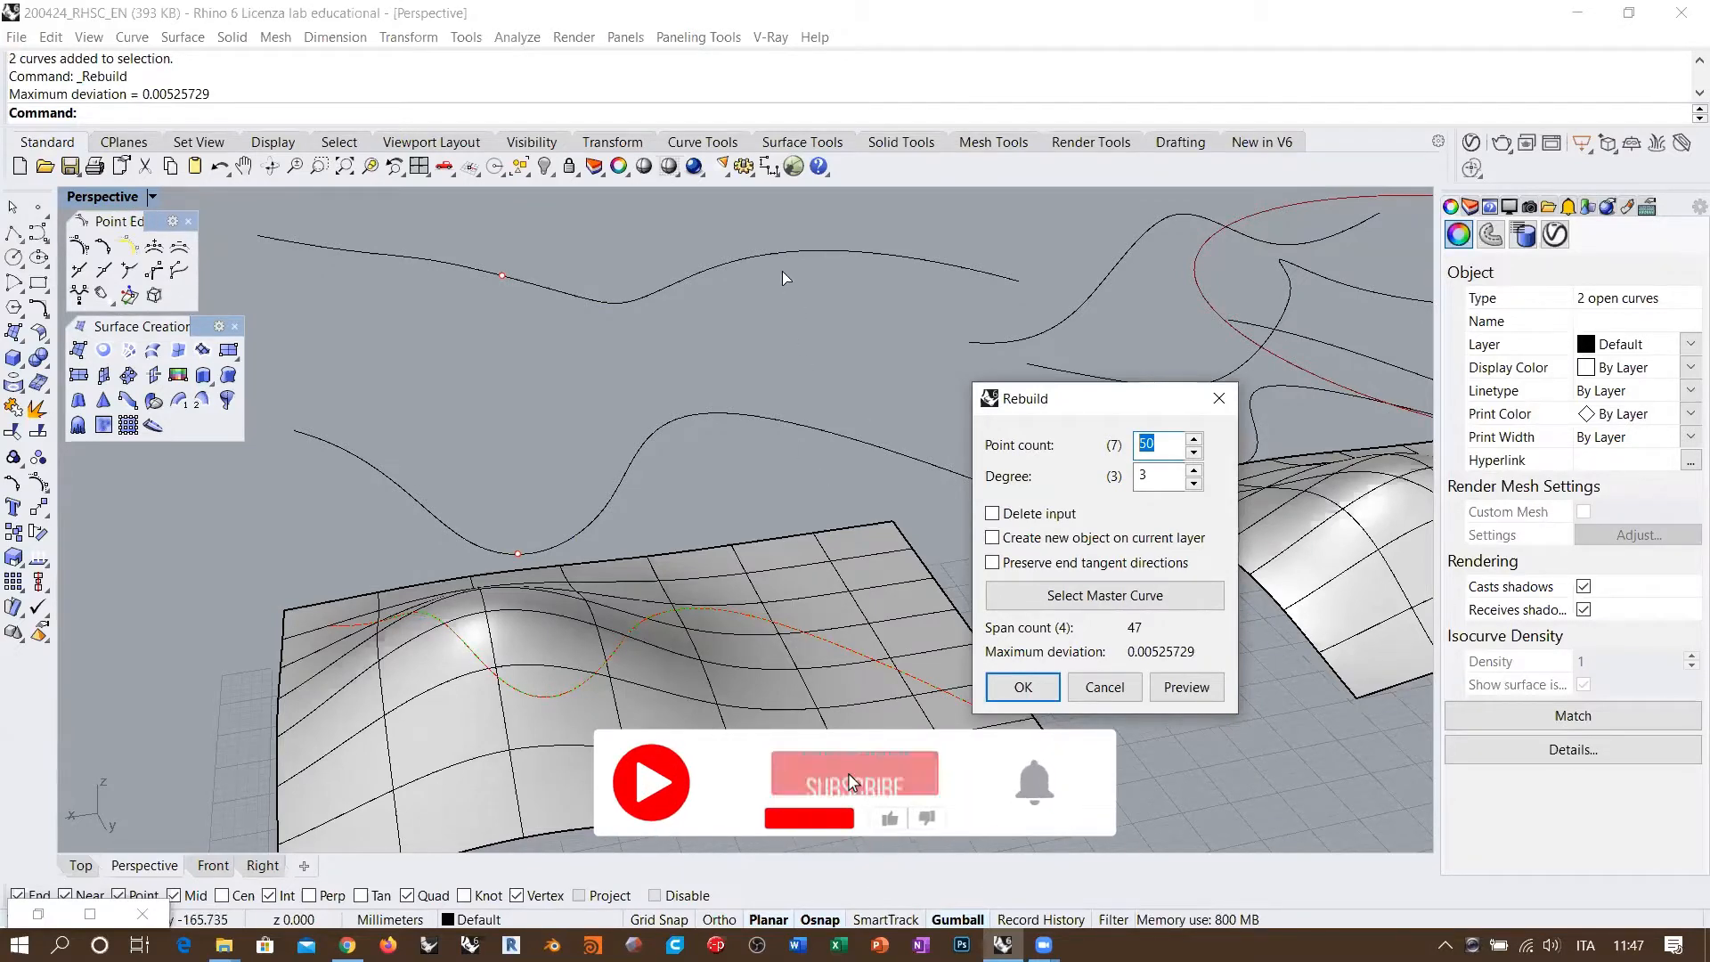
pyautogui.click(993, 514)
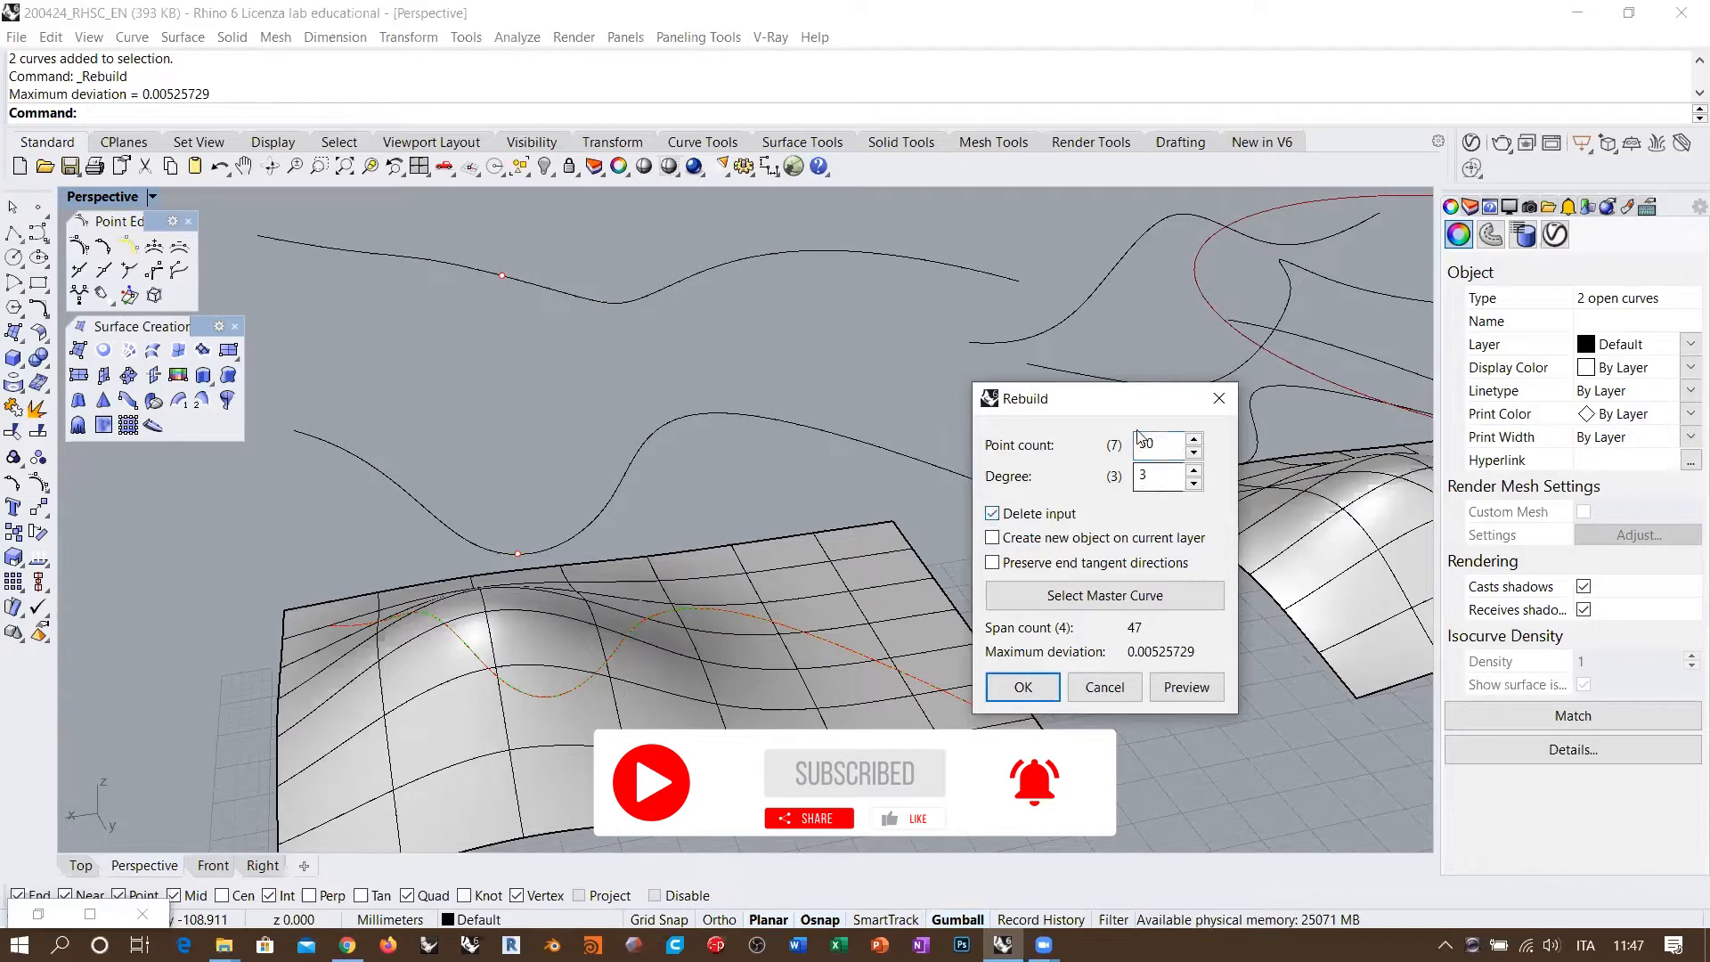
pyautogui.click(1022, 687)
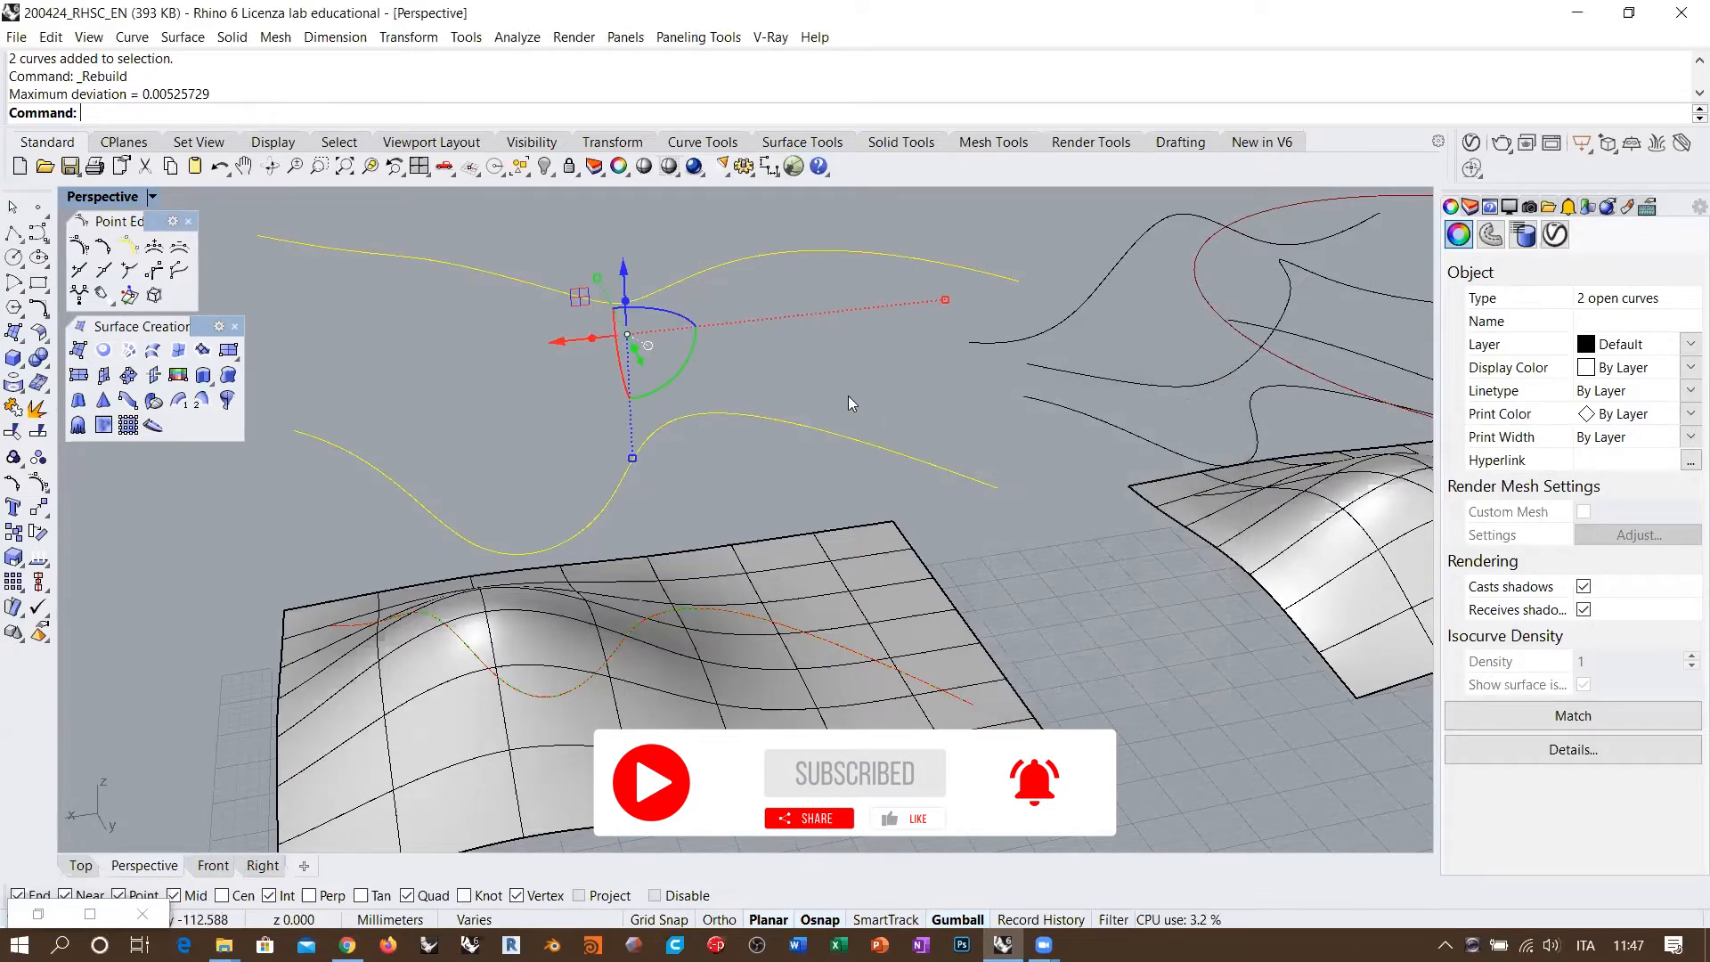
pyautogui.press('Escape')
pyautogui.click(709, 415)
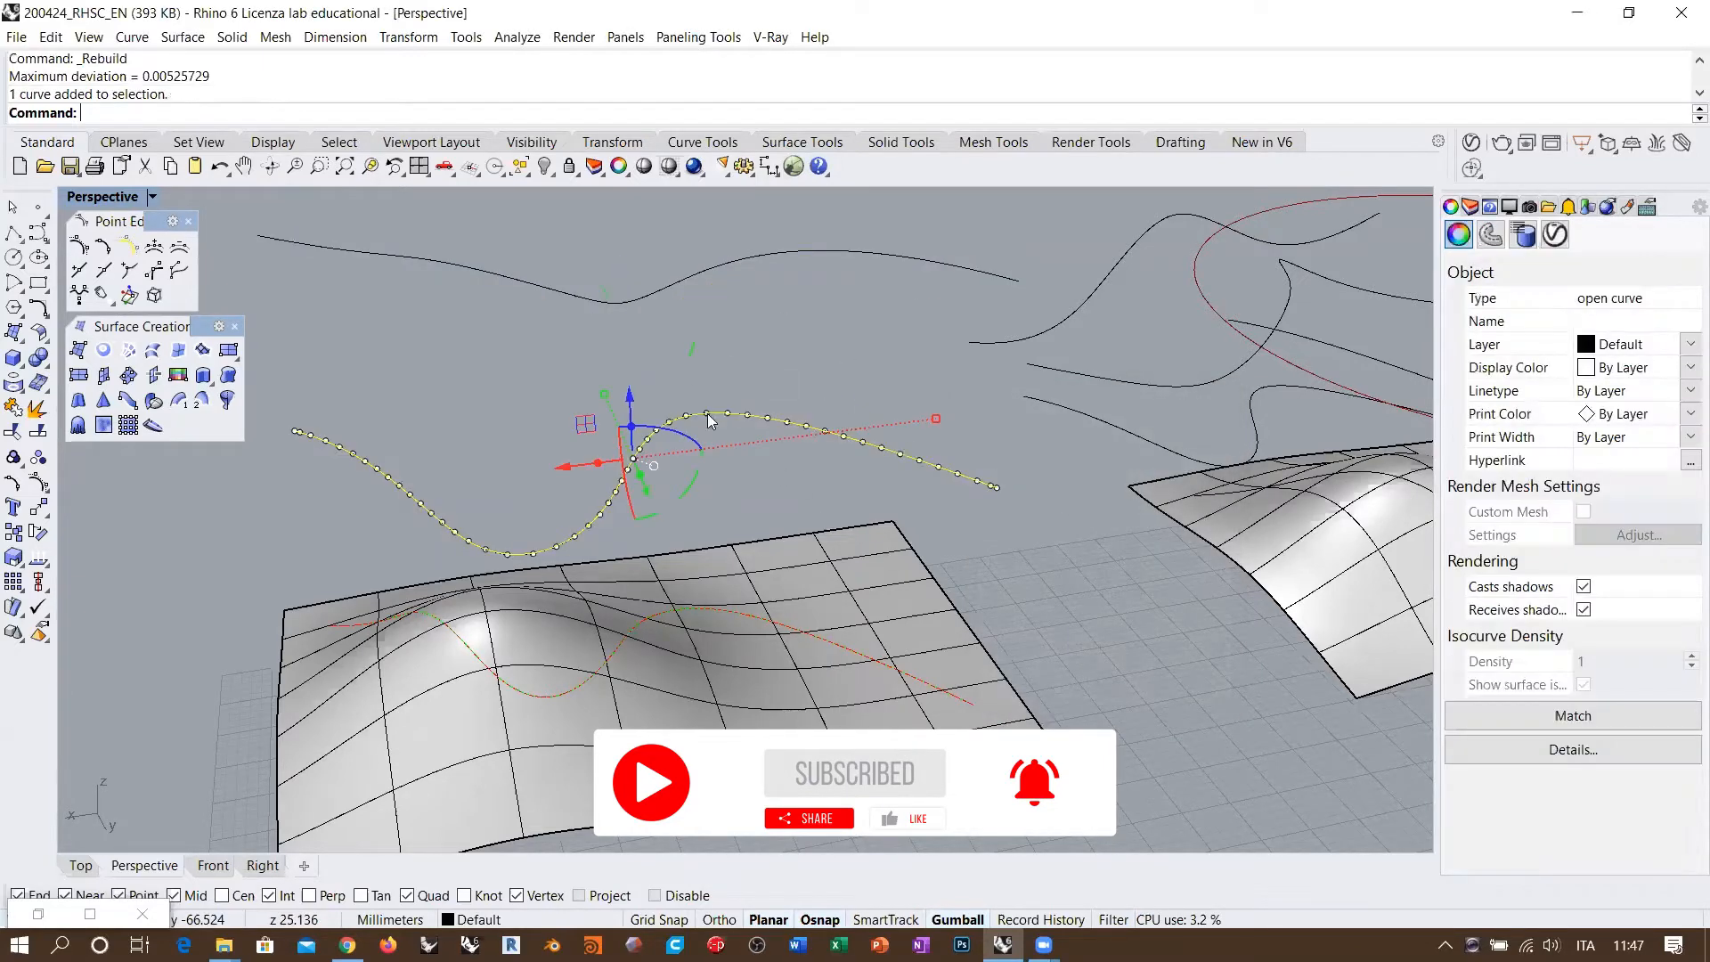
pyautogui.click(694, 281)
pyautogui.press('Escape')
# Step: Loft the green curve on the humped surface with the two rebuilt curves above it, using Normal style without simplifying
pyautogui.moveTo(659, 487)
pyautogui.keyDown('shift'); pyautogui.mouseDown(button='right')
pyautogui.moveTo(627, 498)
pyautogui.moveTo(649, 491)
pyautogui.mouseUp(button='right'); pyautogui.keyUp('shift')
pyautogui.click(155, 352)
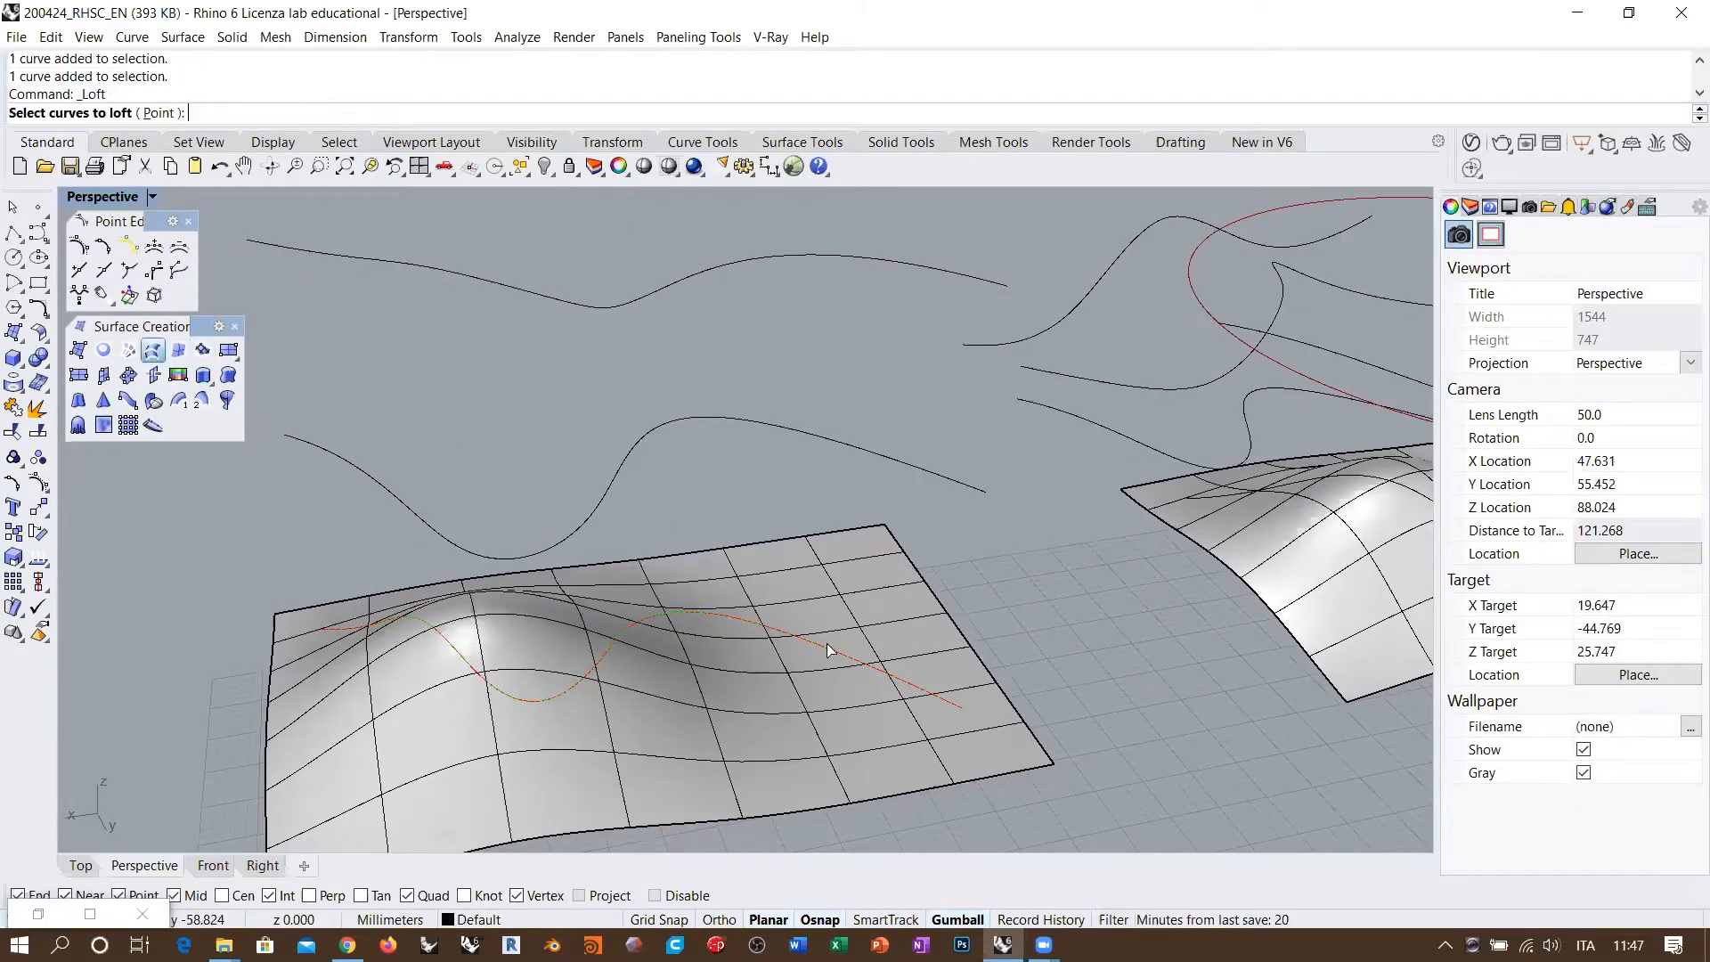
pyautogui.click(854, 667)
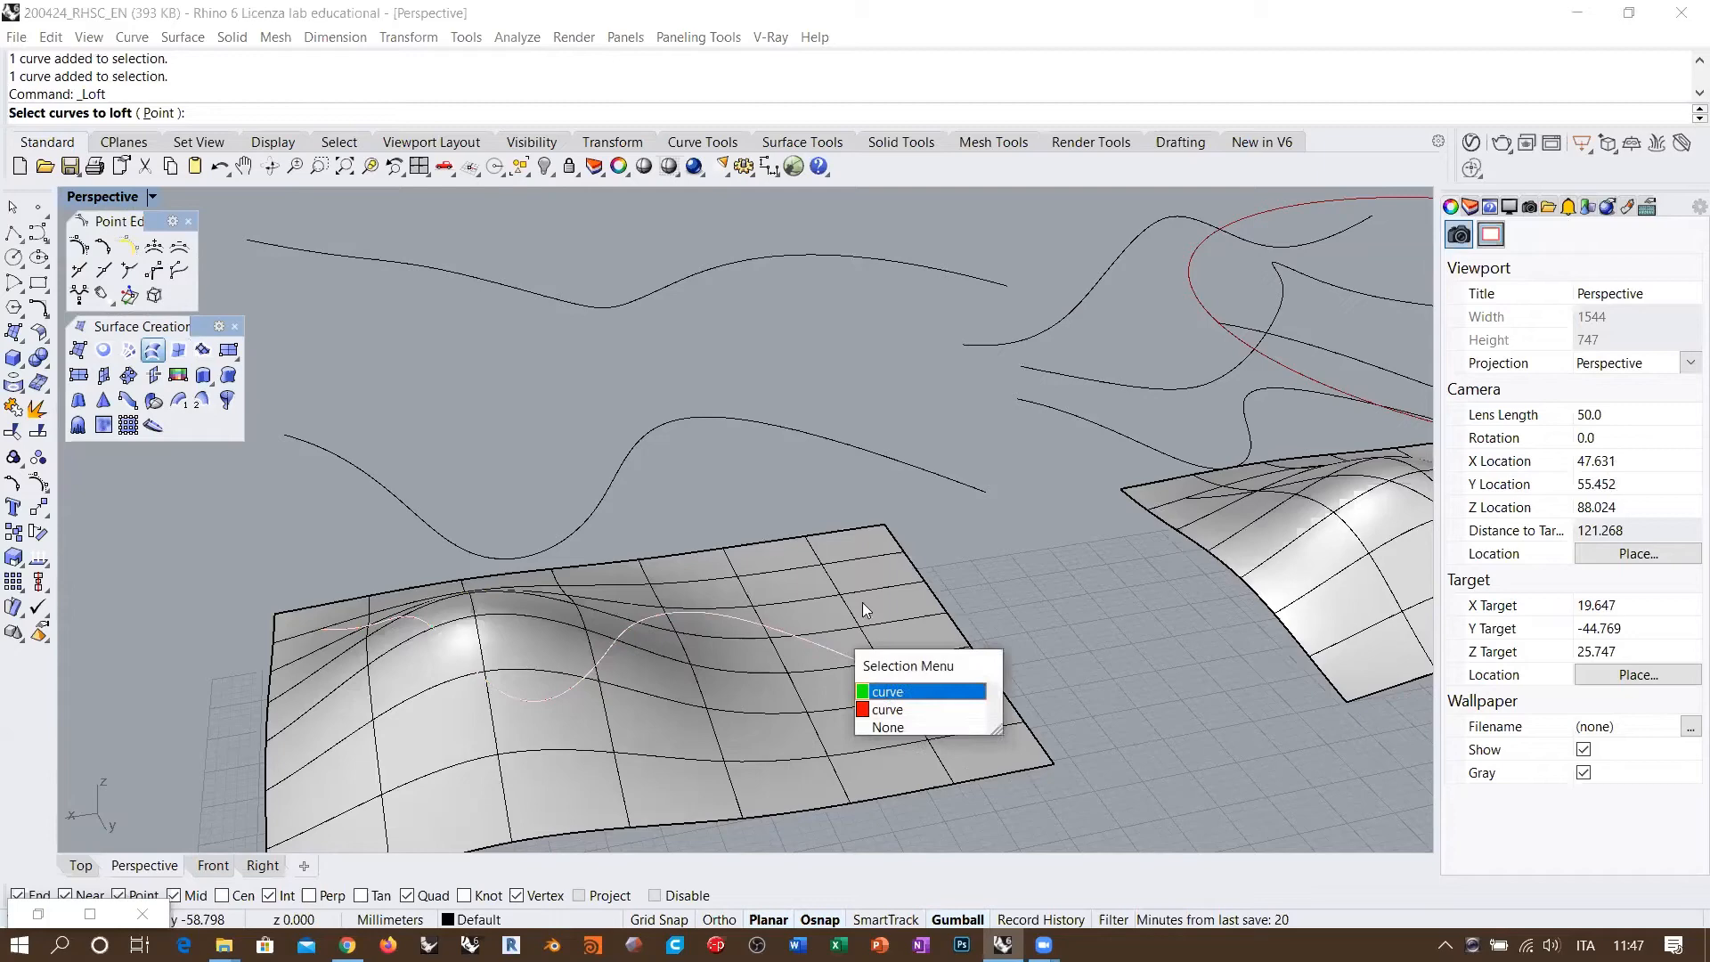
pyautogui.click(891, 692)
pyautogui.click(812, 448)
pyautogui.click(805, 260)
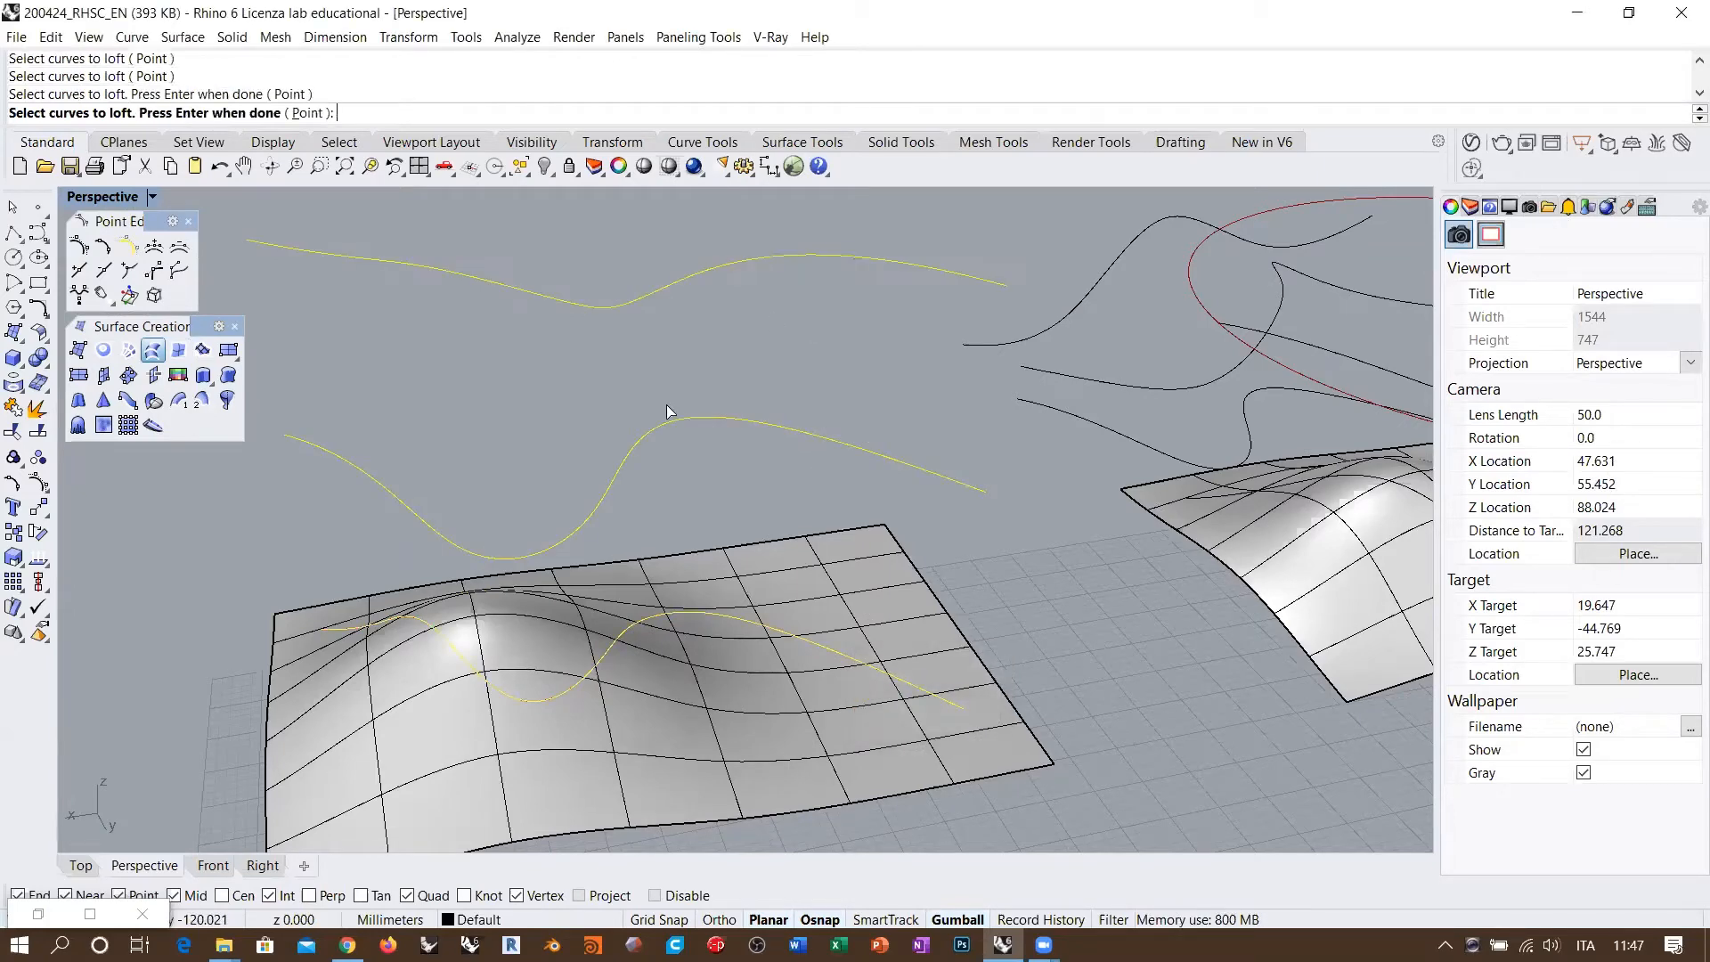
pyautogui.press('Return')
pyautogui.click(1169, 325)
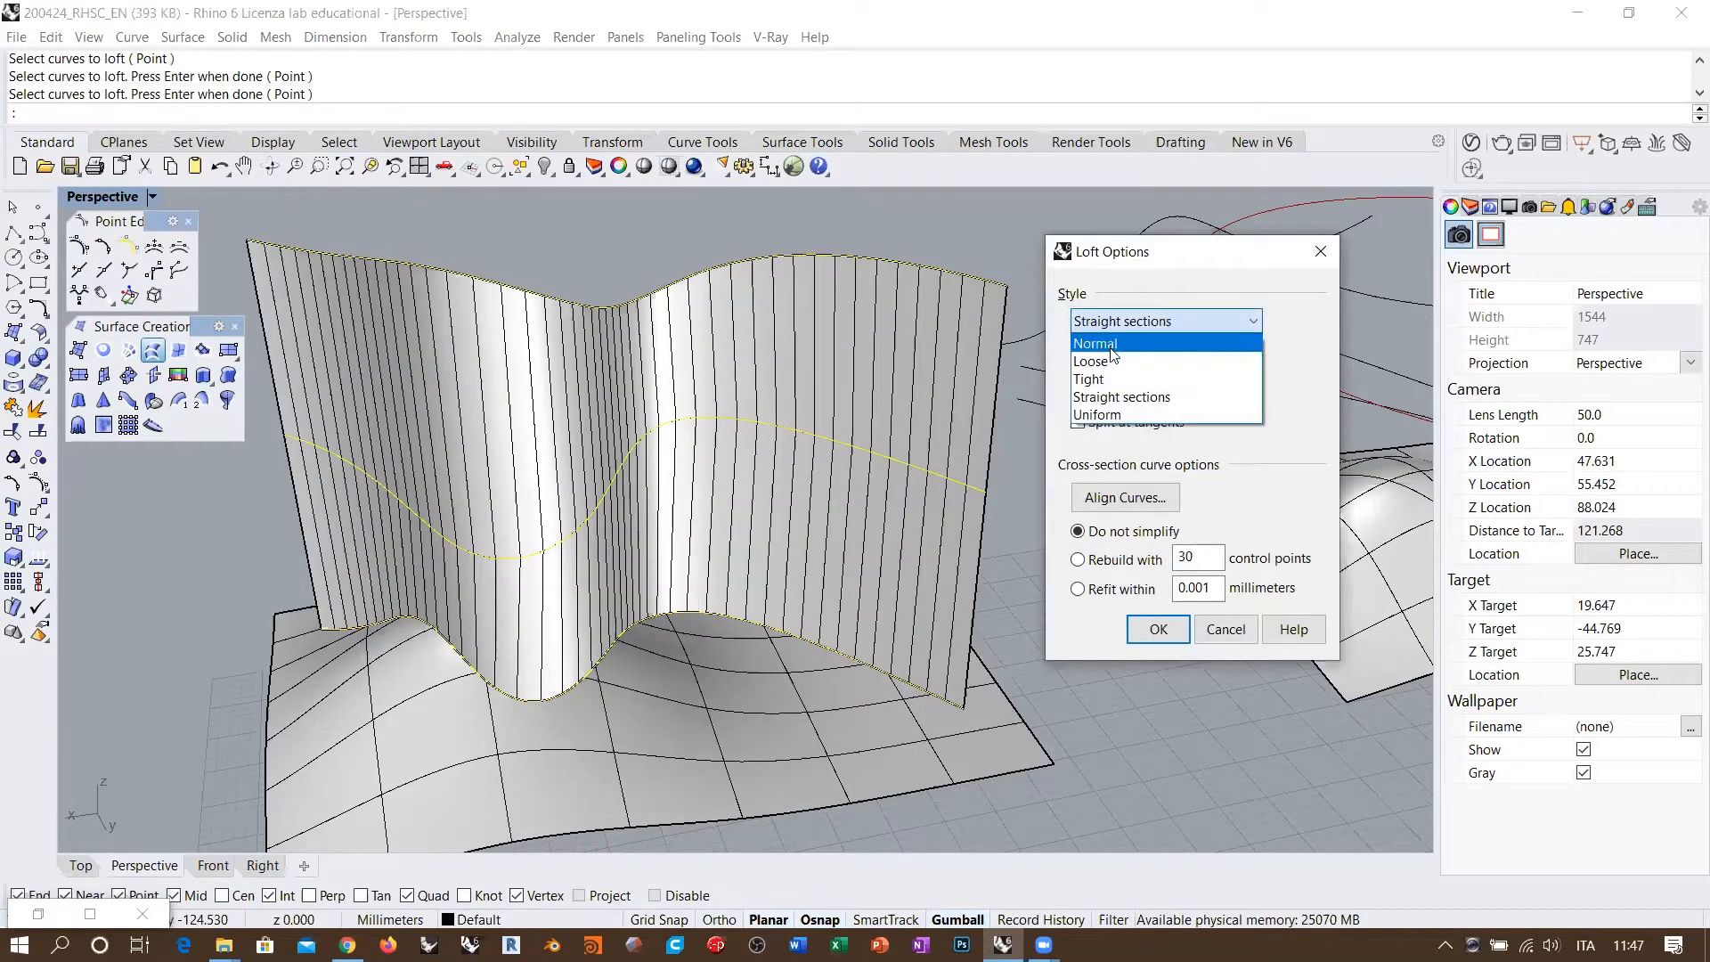
pyautogui.click(1113, 342)
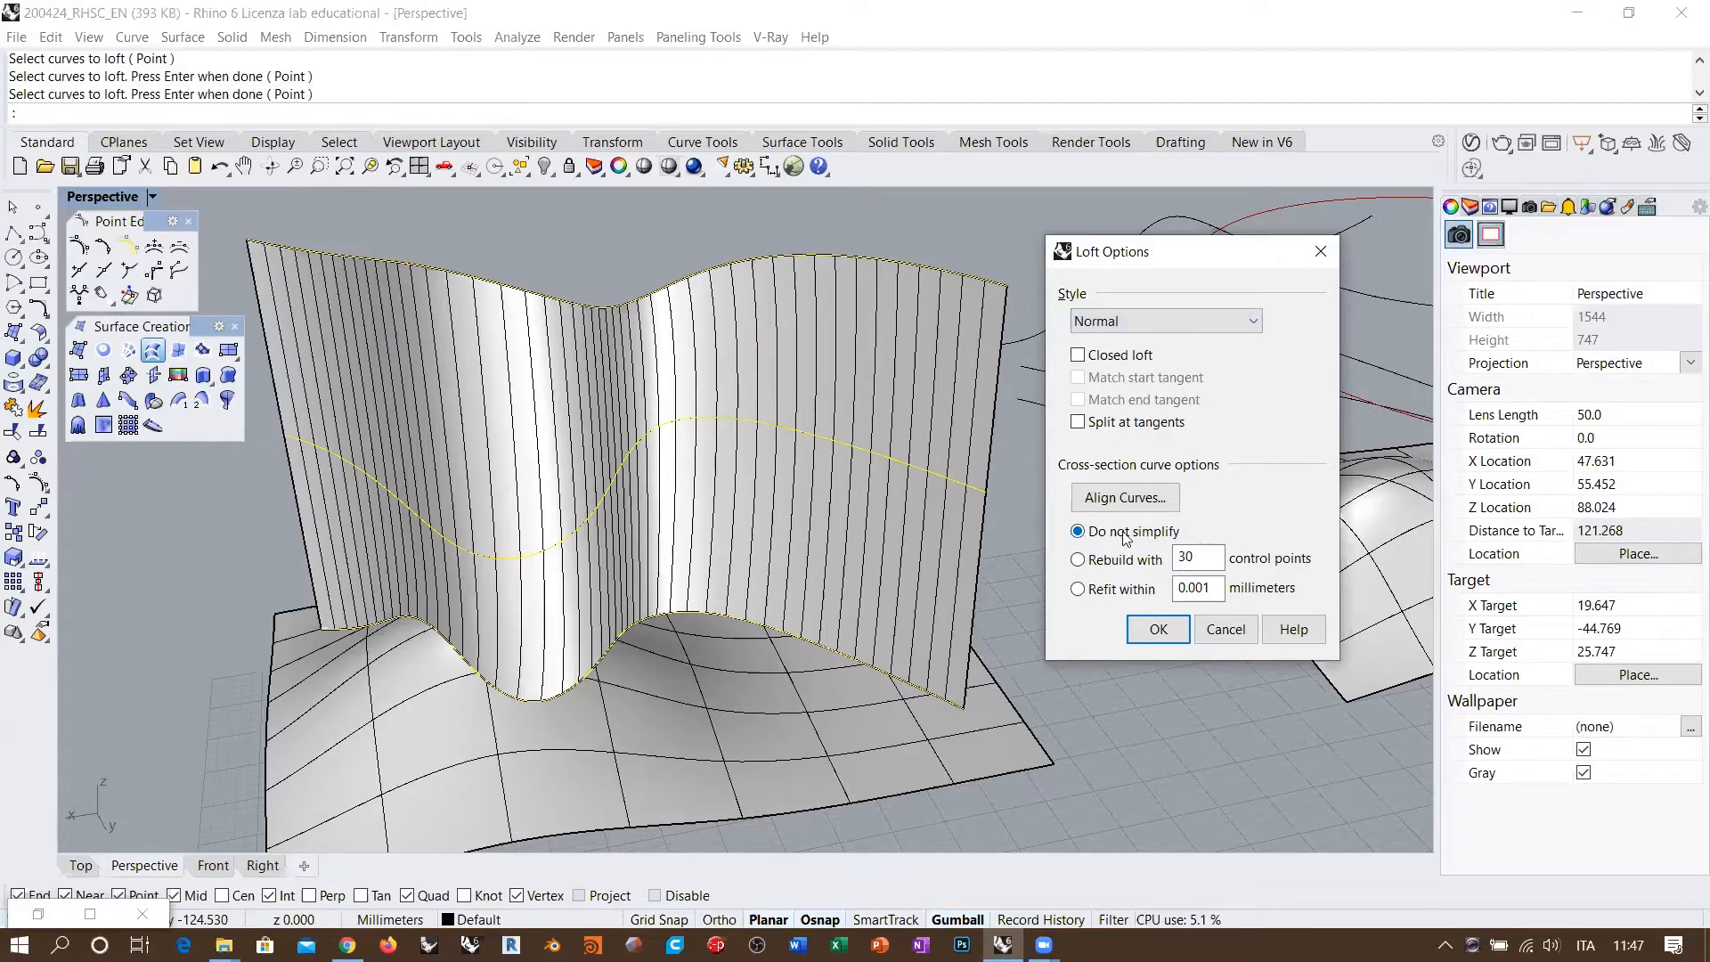
pyautogui.moveTo(736, 534); pyautogui.dragTo(759, 456, button='right')
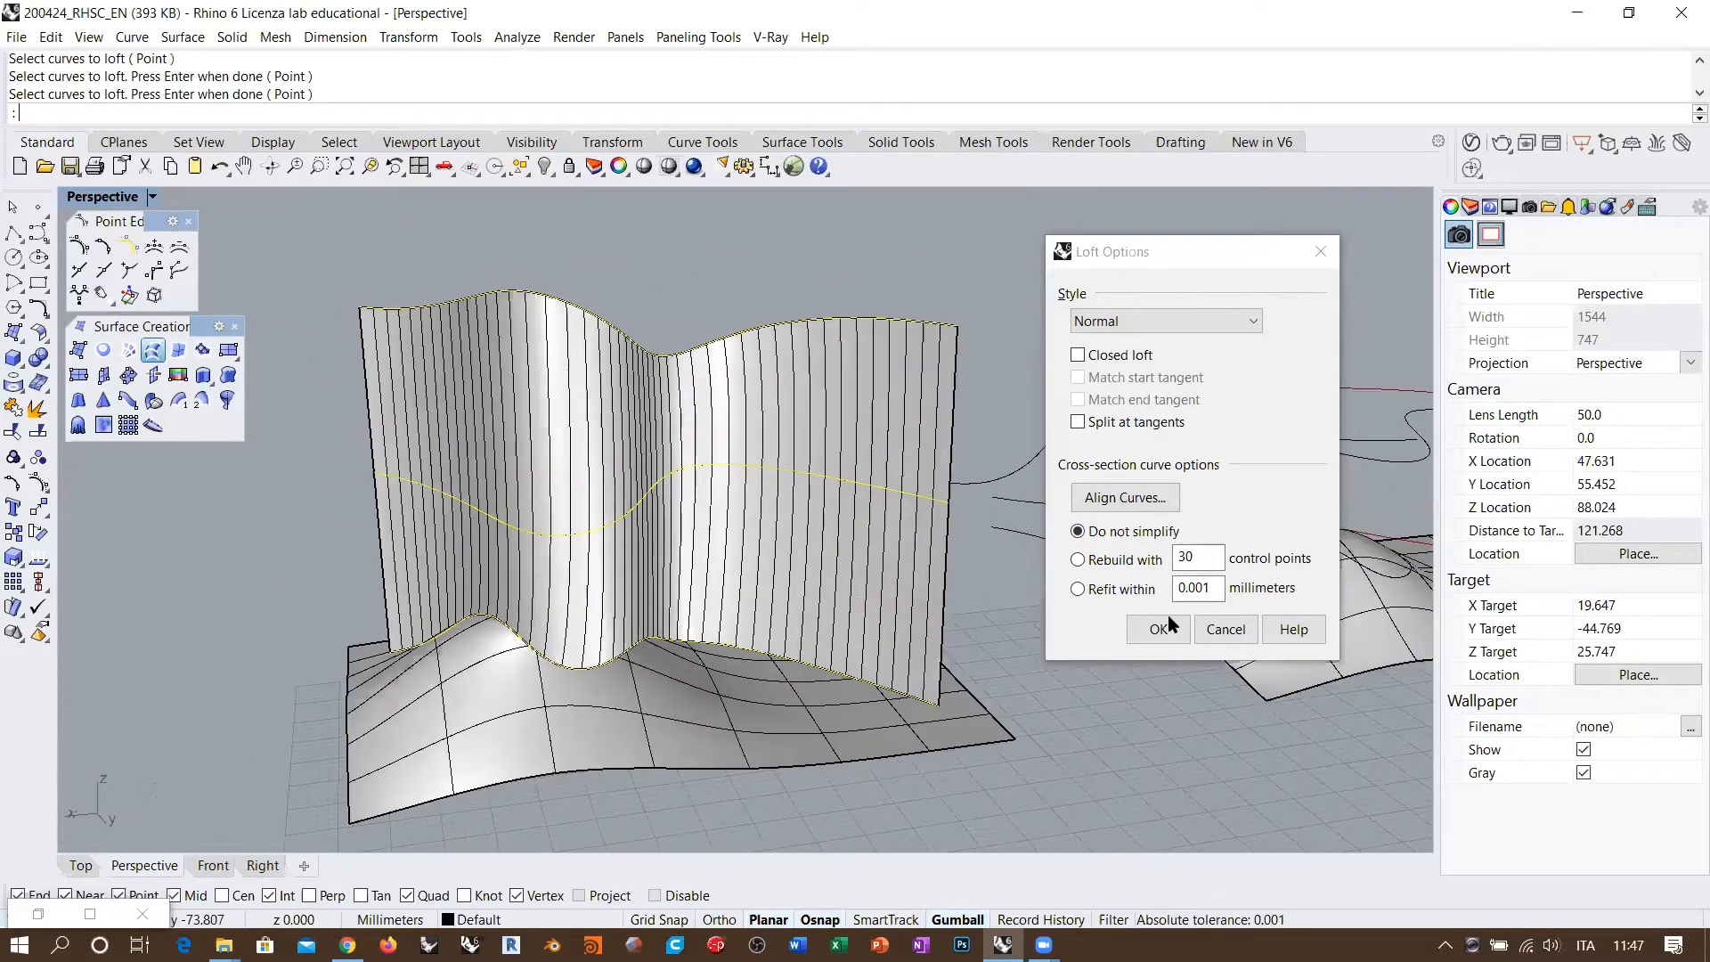
pyautogui.click(1158, 630)
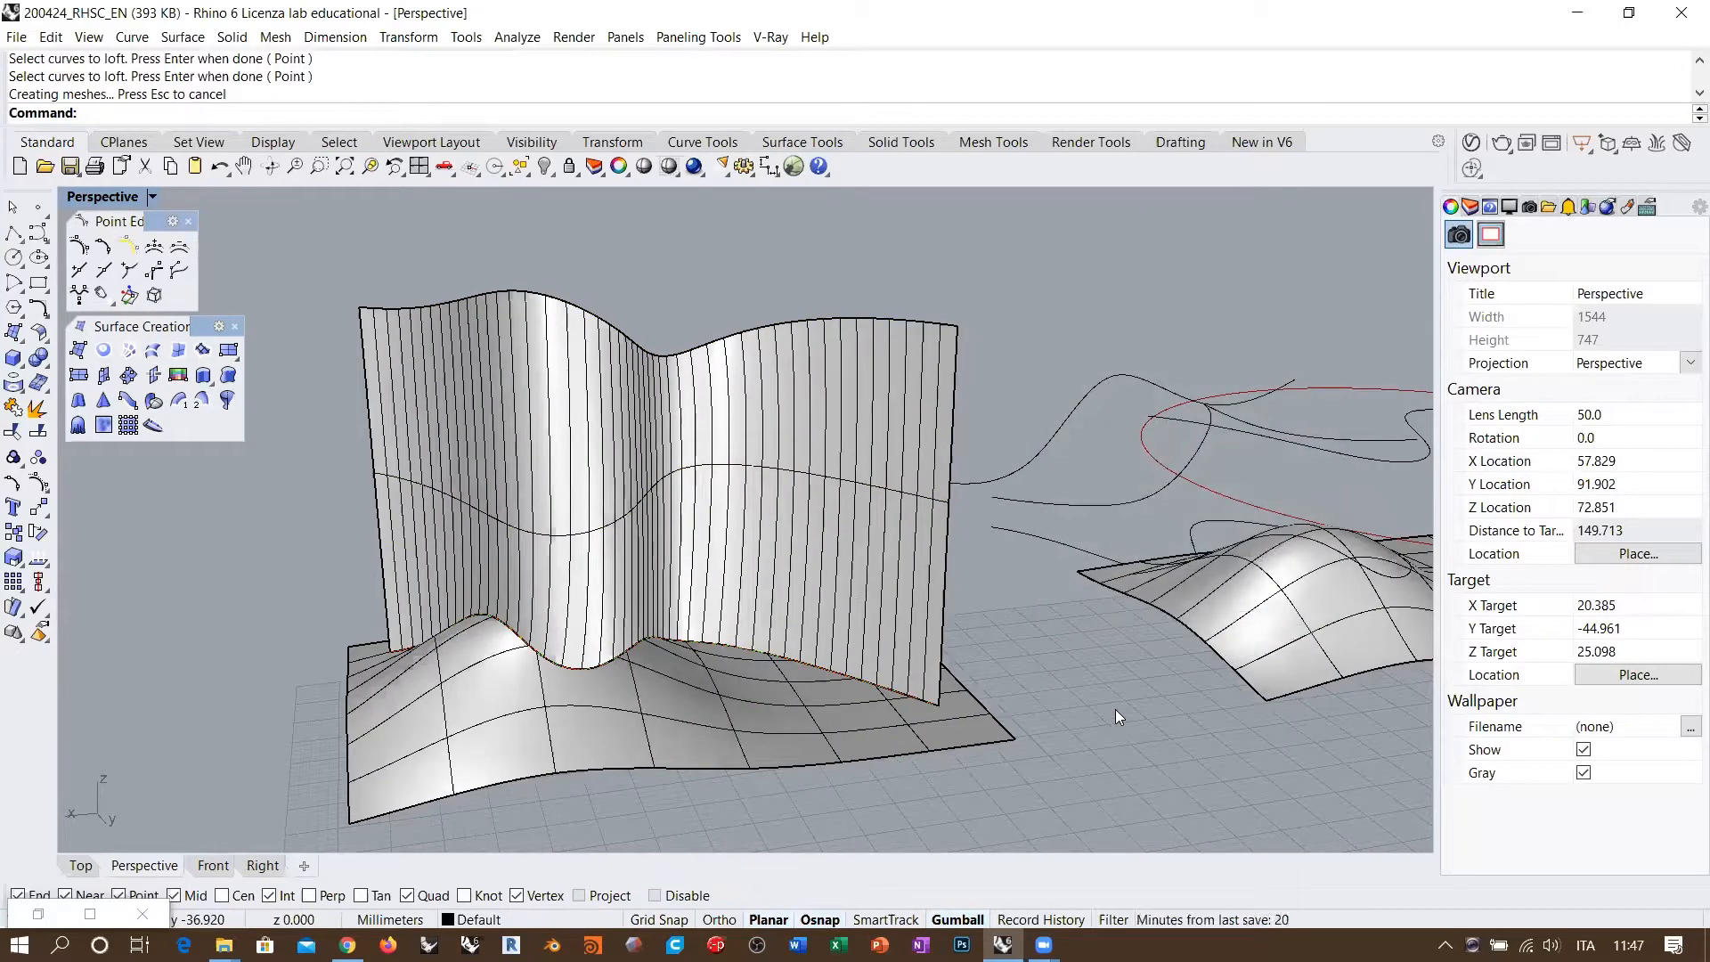
# Step: Select the green curve at the loft's base and inspect how it runs along the humped surface
pyautogui.moveTo(683, 550); pyautogui.dragTo(775, 672, button='right')
pyautogui.click(802, 672)
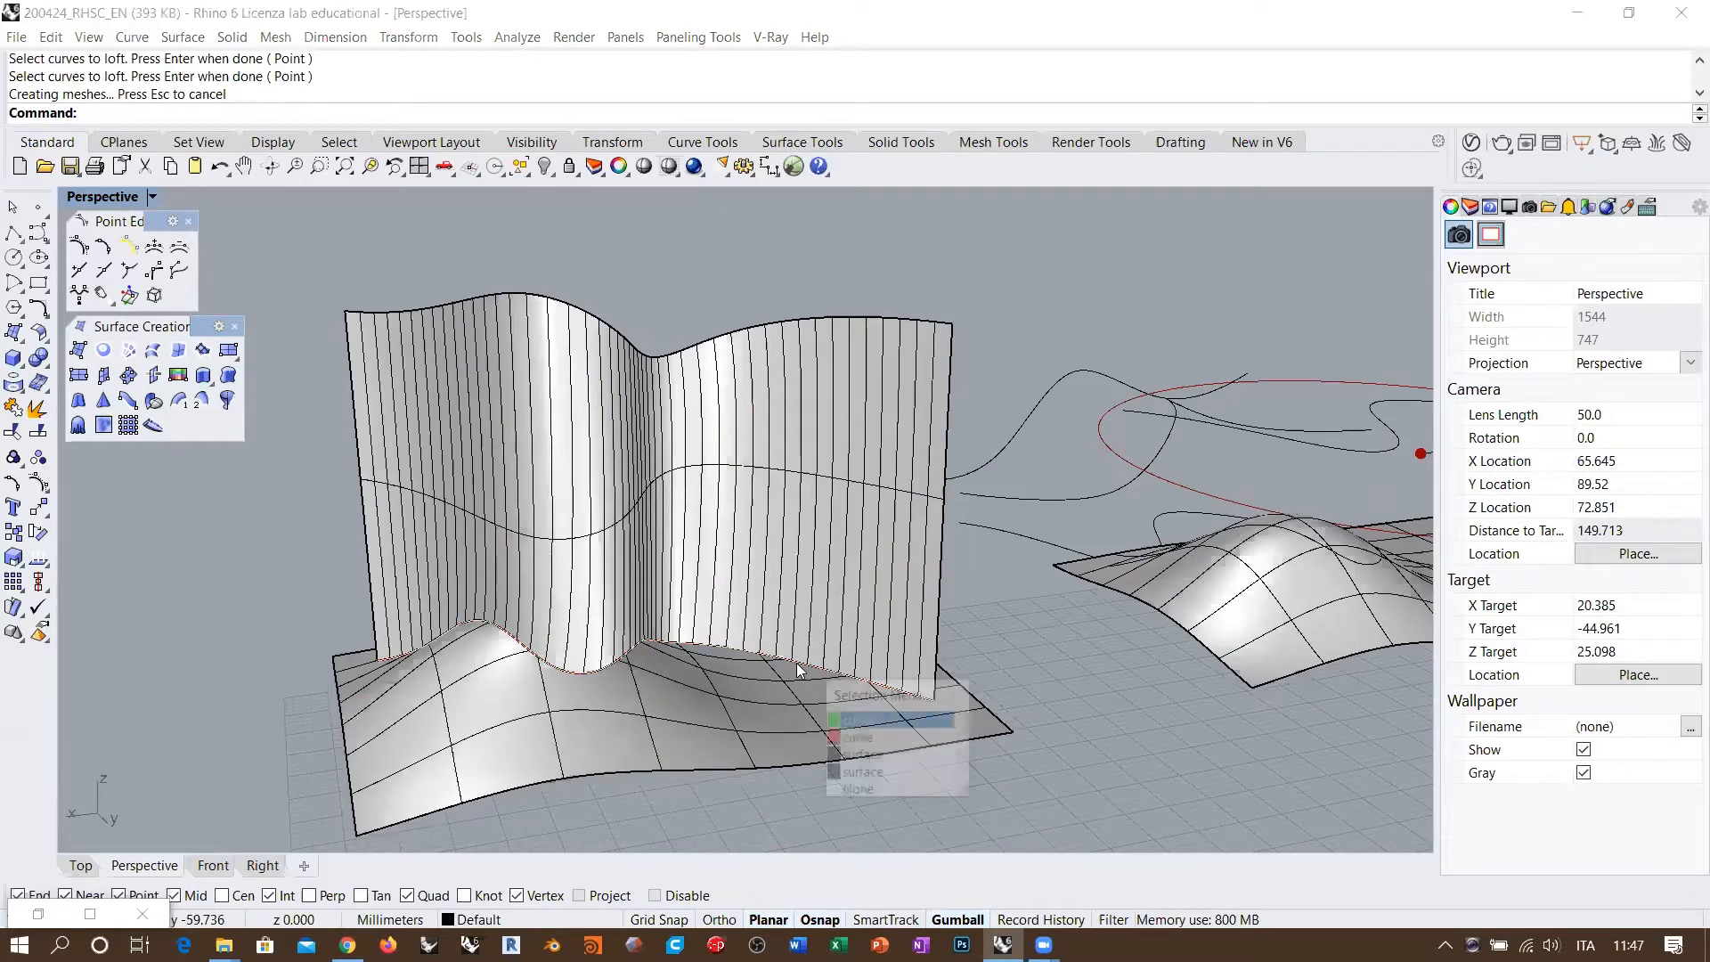
pyautogui.click(851, 720)
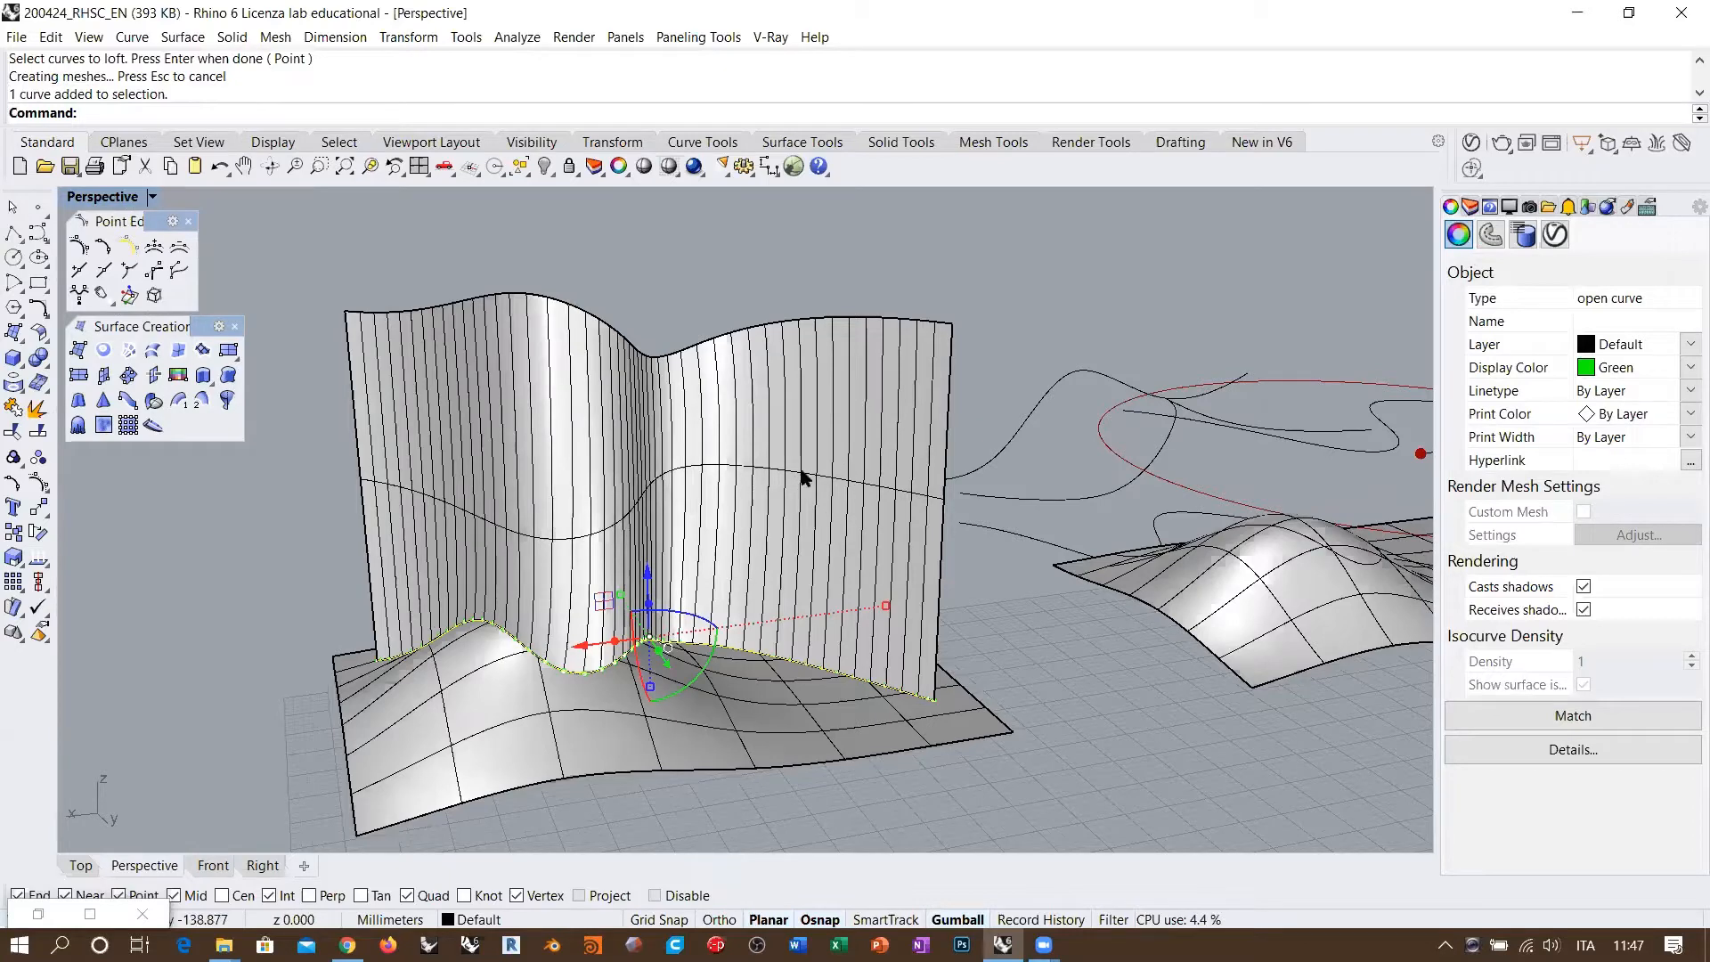
pyautogui.moveTo(732, 388); pyautogui.dragTo(778, 447, button='right')
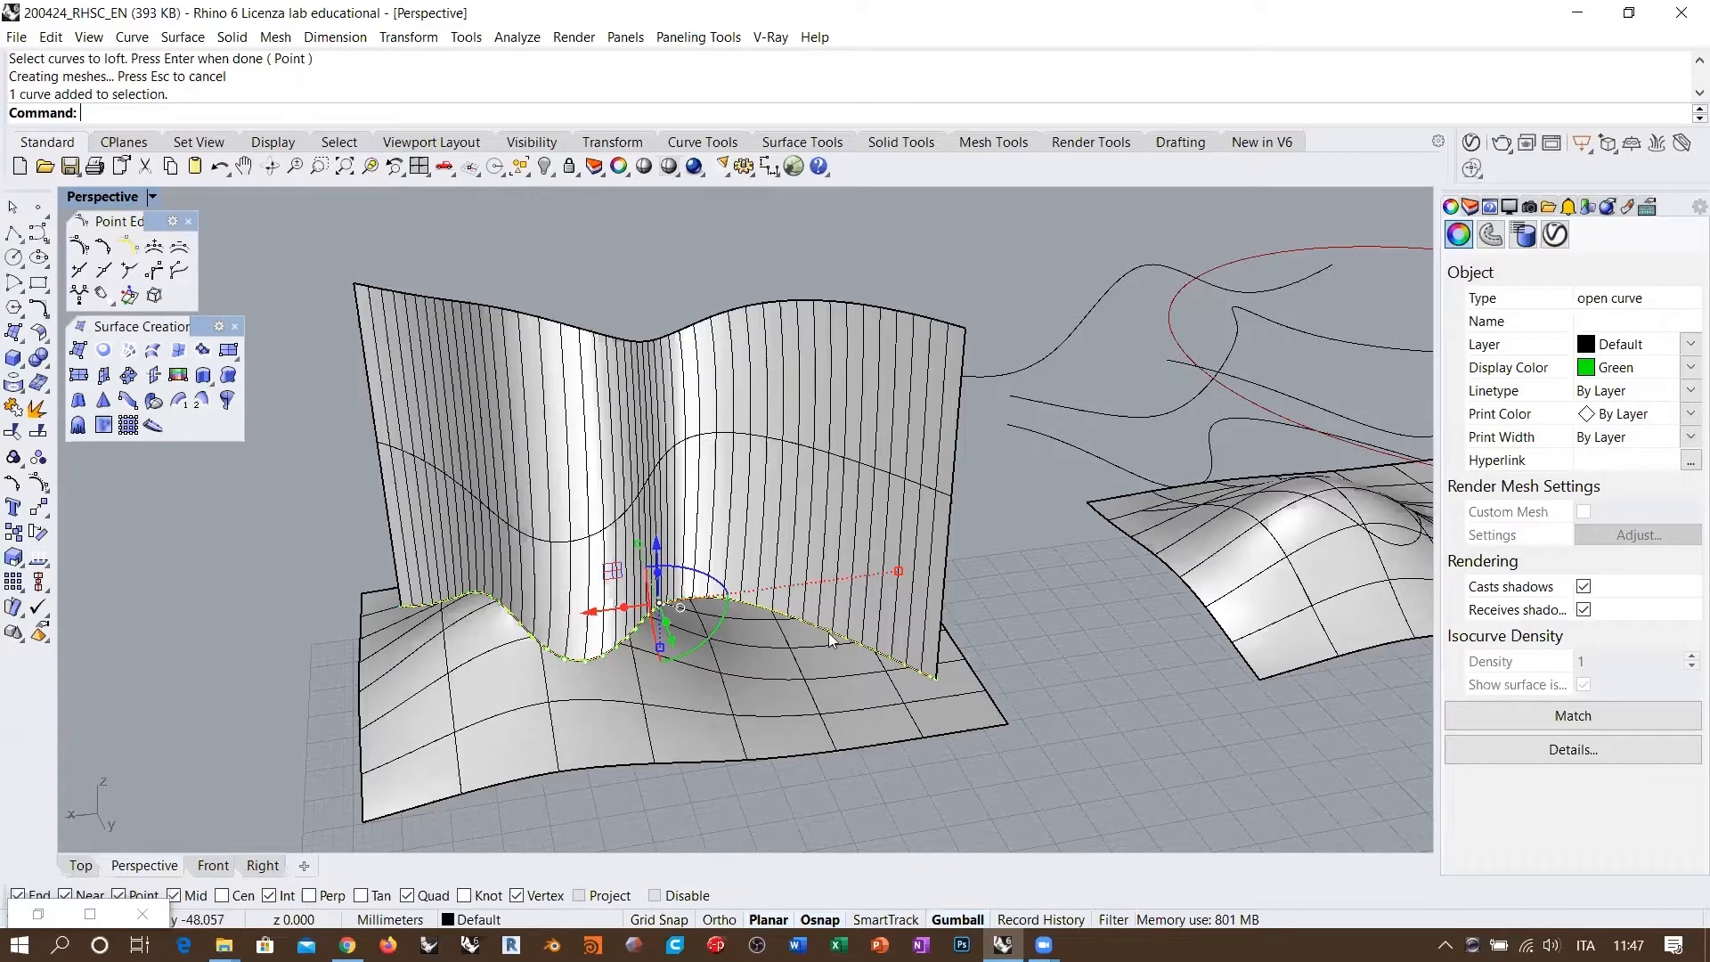
pyautogui.scroll(3, 797, 662)
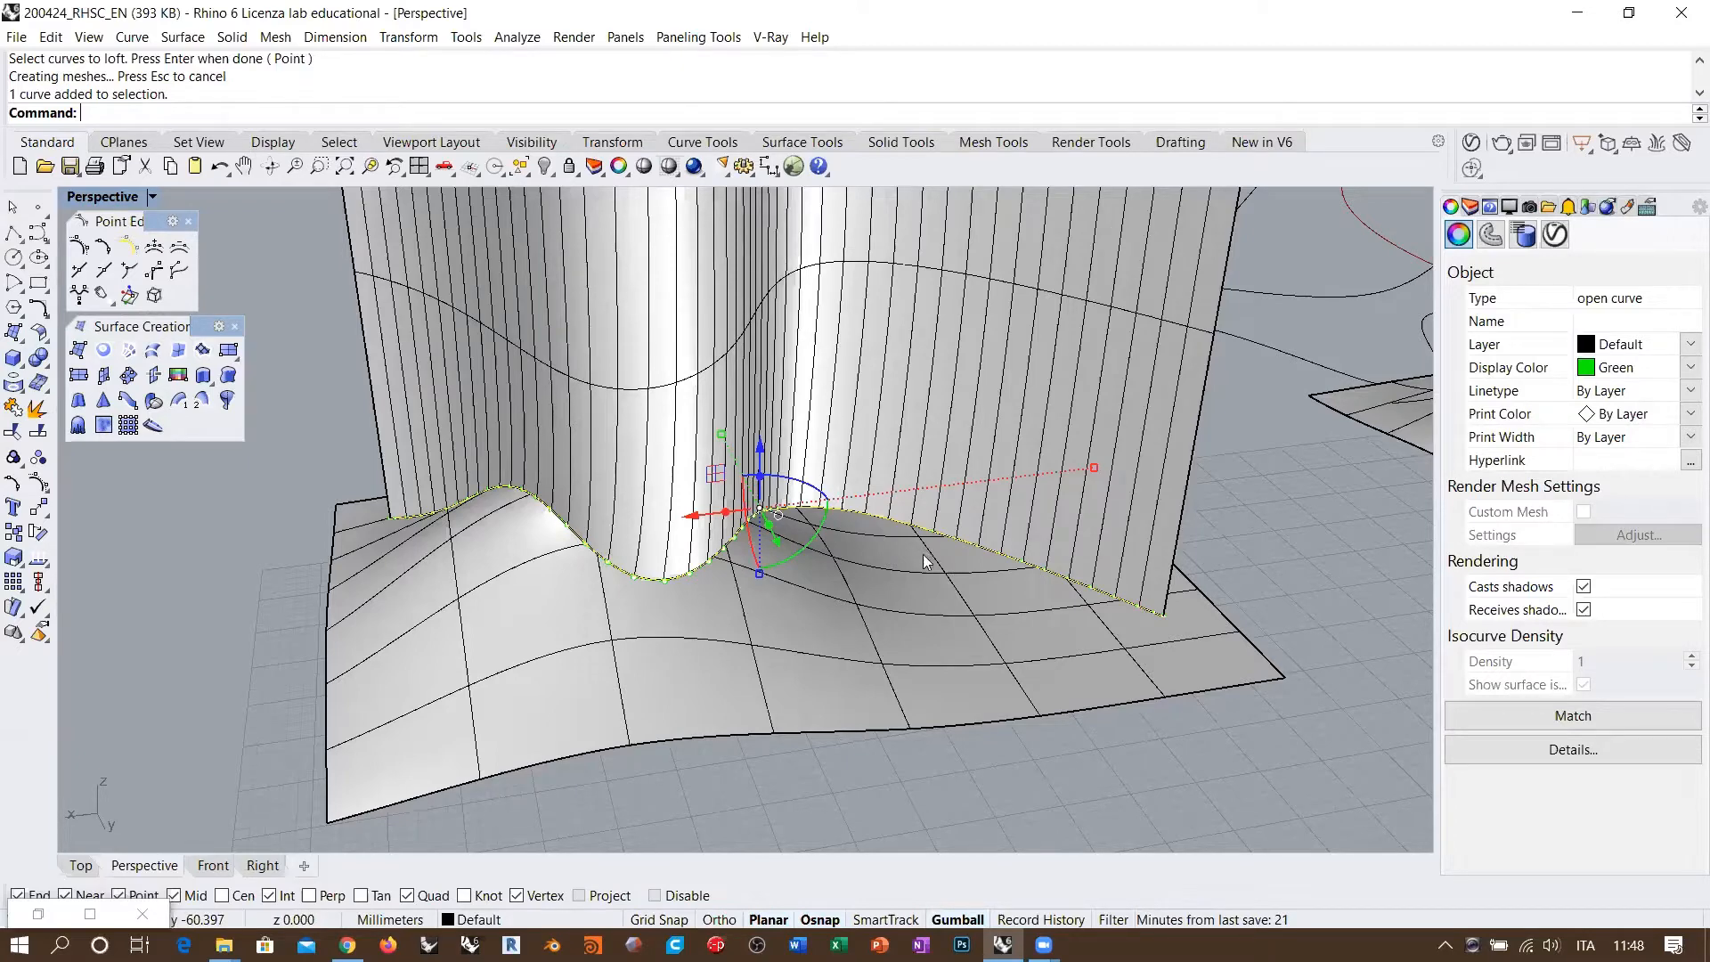
pyautogui.click(992, 740)
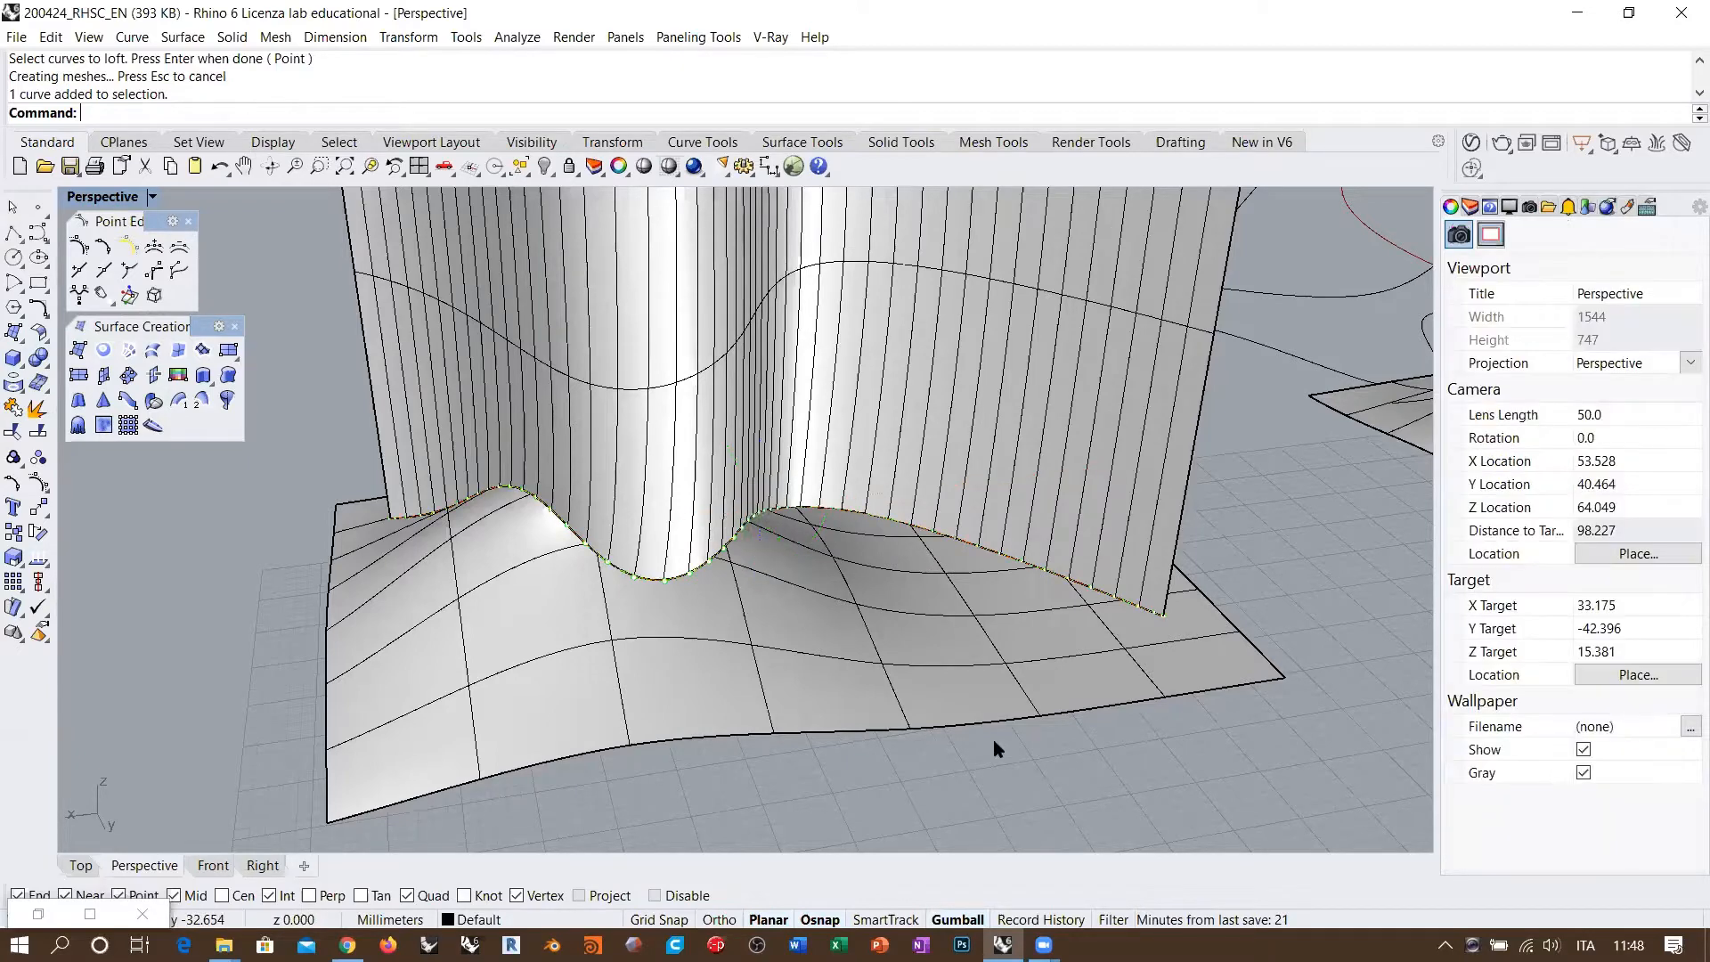
# Step: Check the absolute tolerance in the document's model units settings and close them without changes
pyautogui.click(390, 919)
pyautogui.click(464, 906)
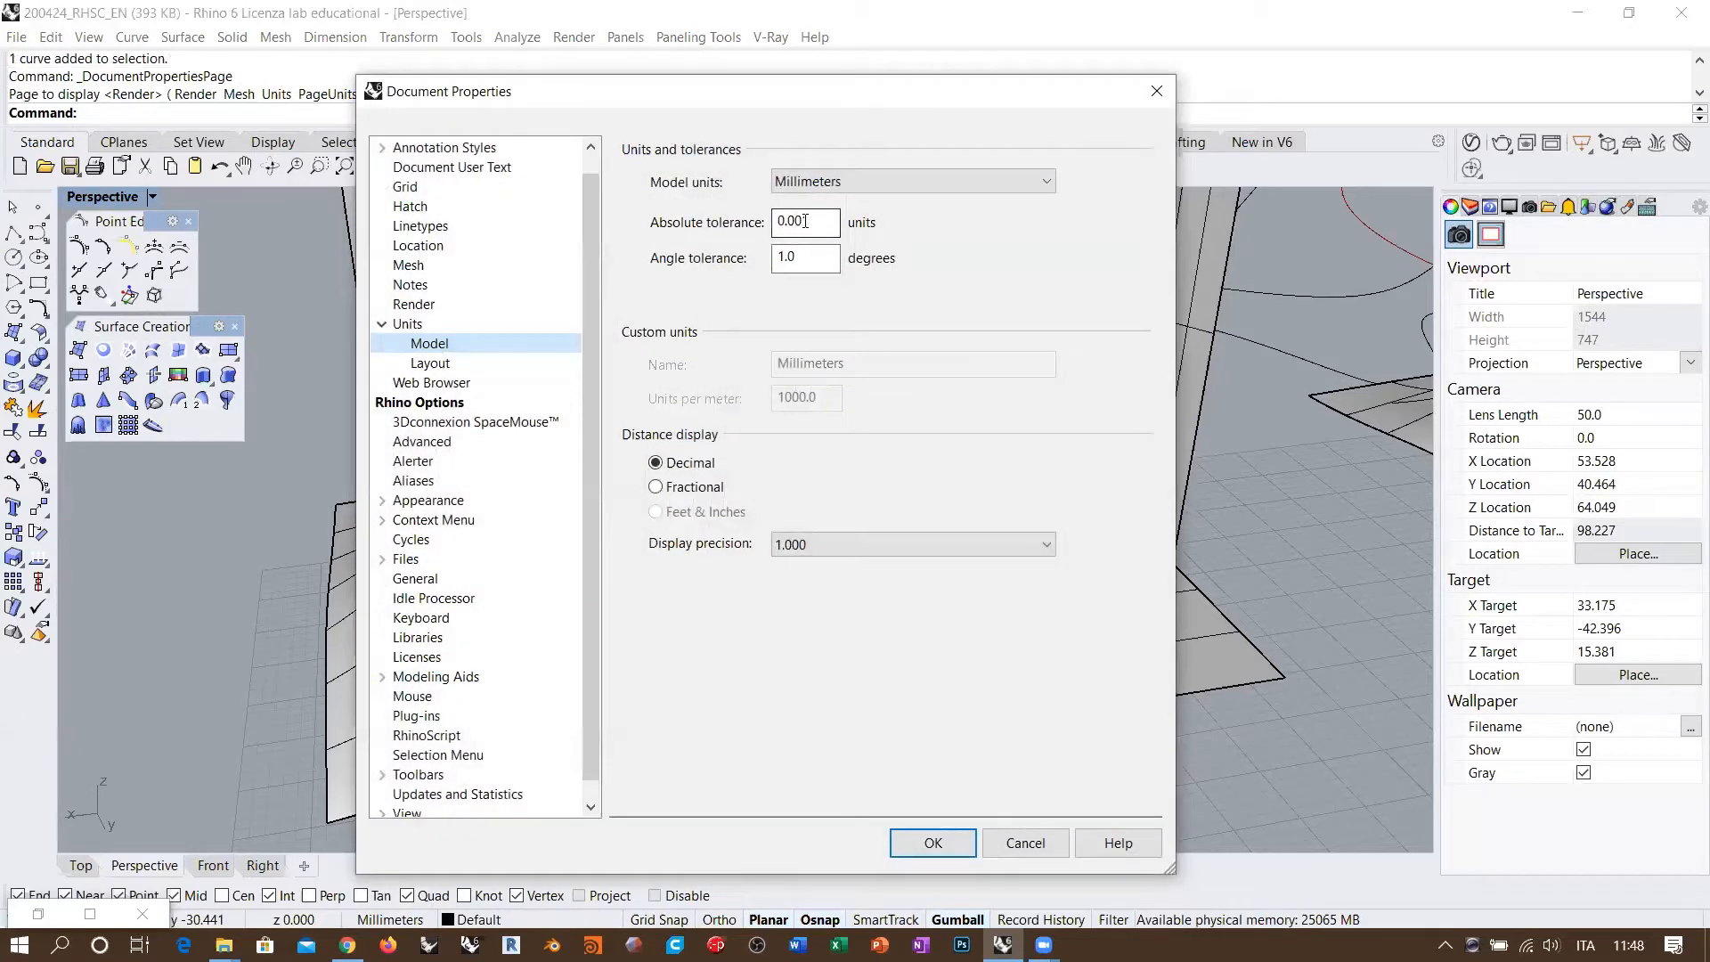
pyautogui.moveTo(805, 221); pyautogui.dragTo(812, 221)
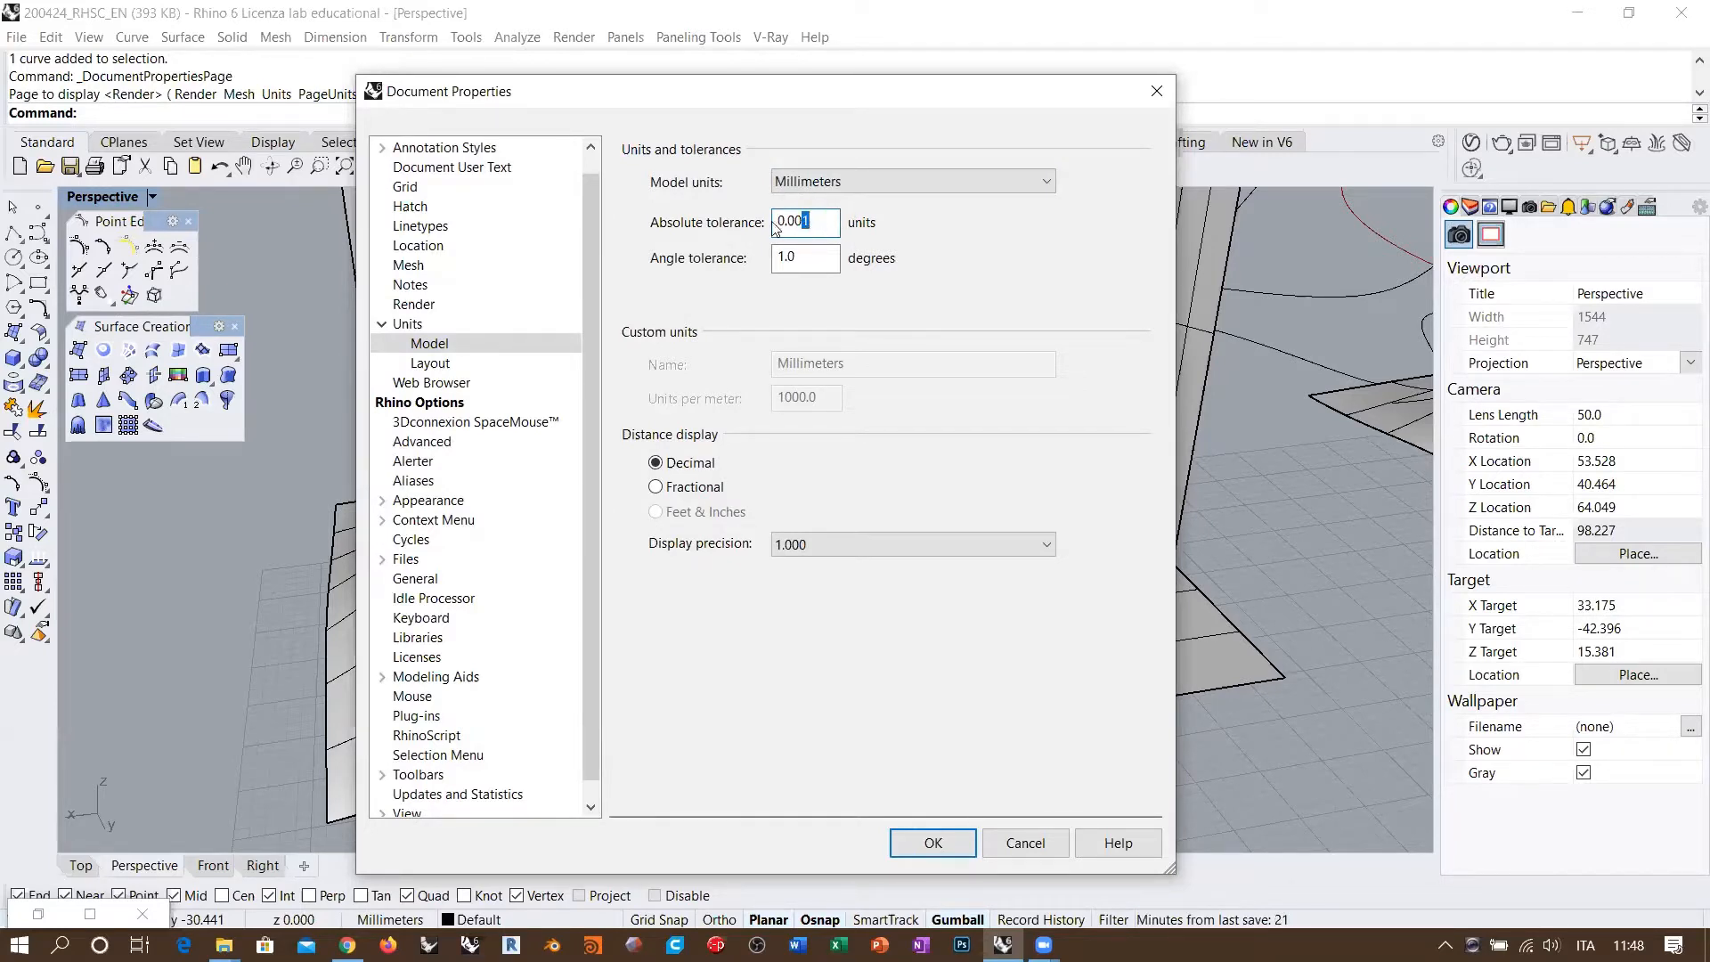
pyautogui.click(1023, 830)
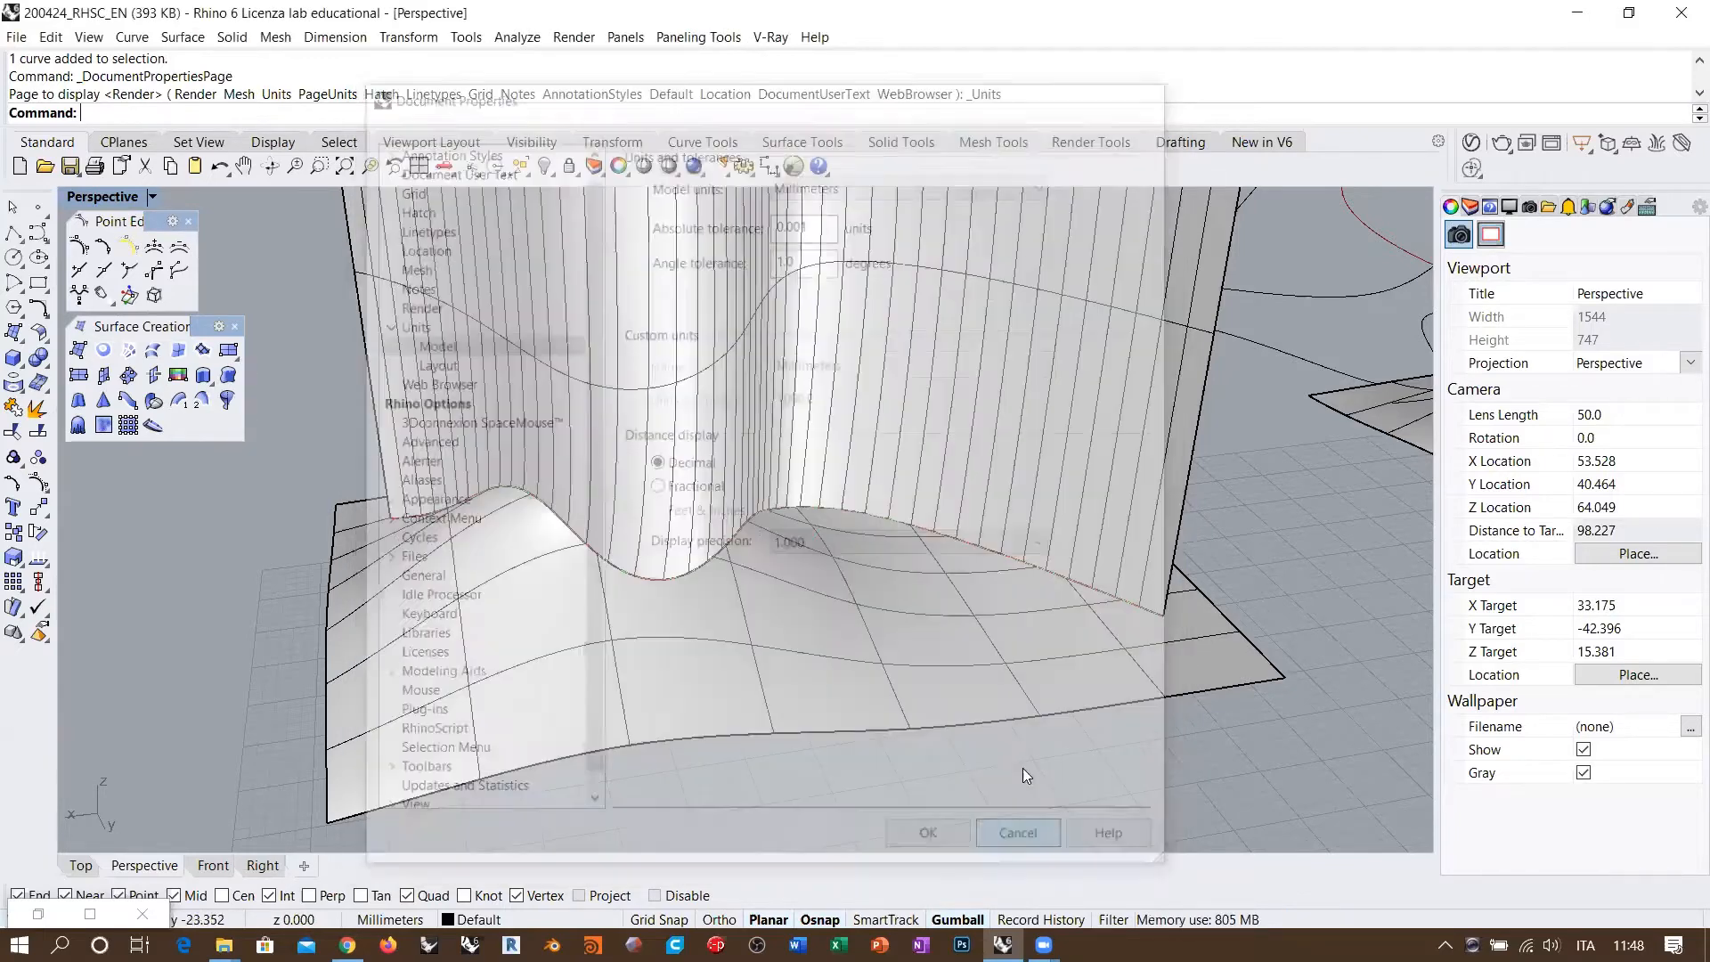
# Step: Select the base curve, the loft and the humped surface in different combinations to examine how they meet
pyautogui.moveTo(766, 554); pyautogui.dragTo(862, 550, button='right')
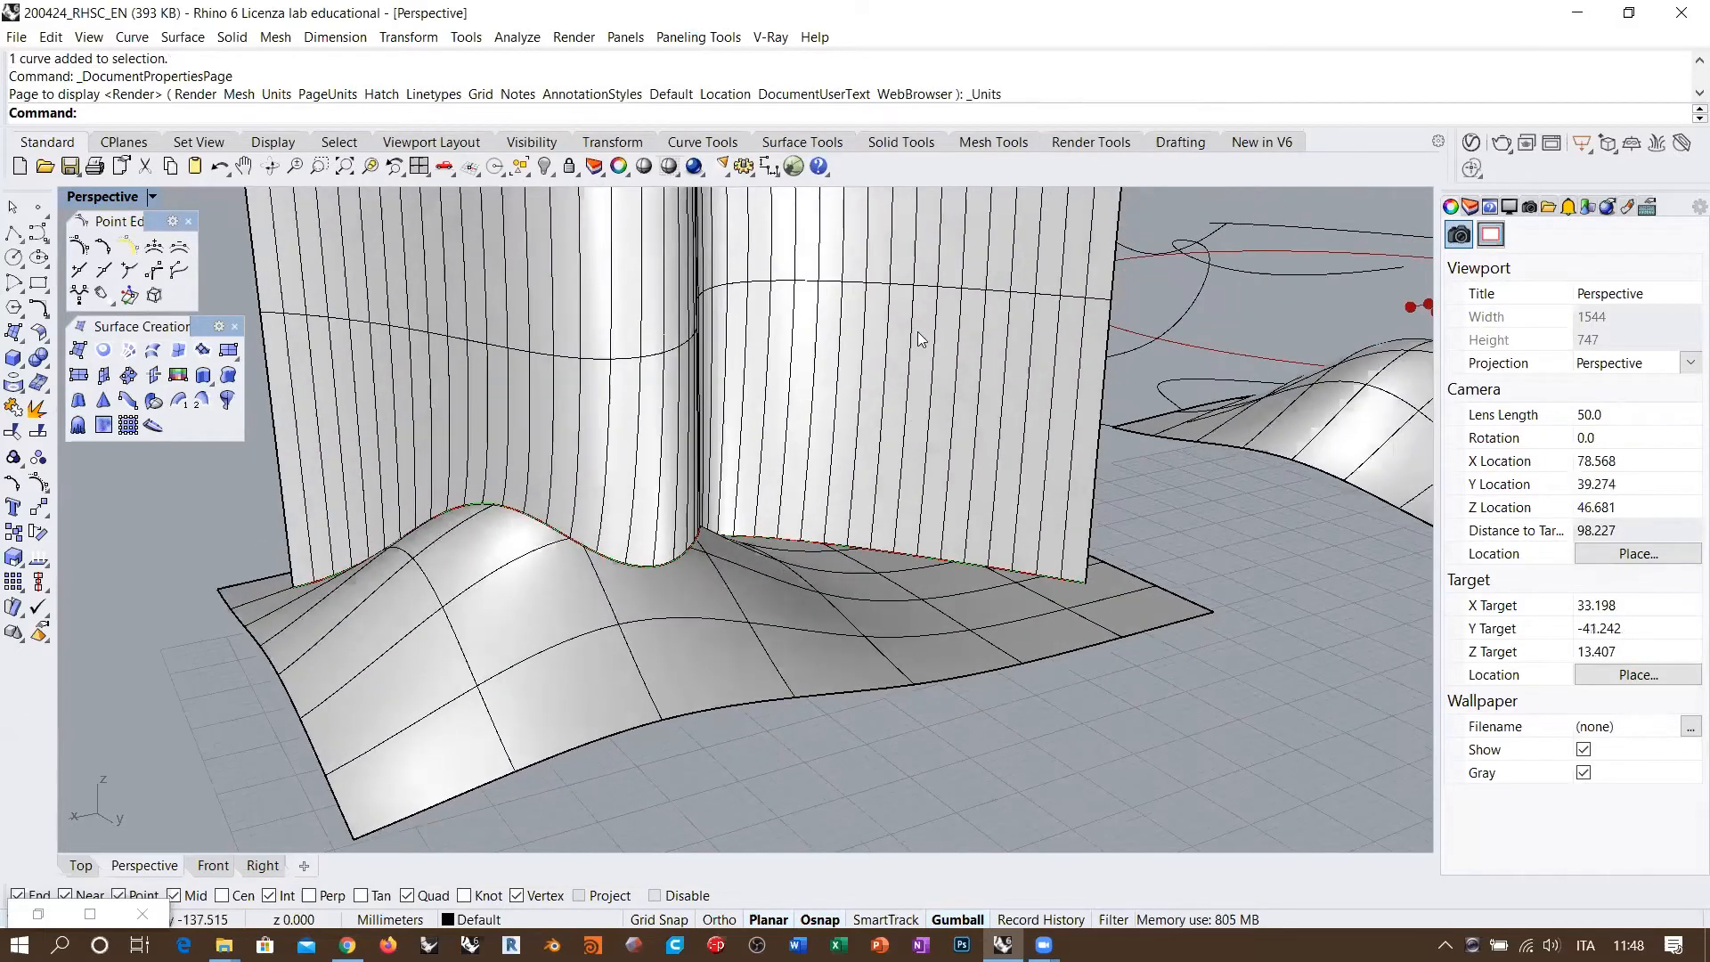
pyautogui.click(968, 568)
pyautogui.click(1015, 621)
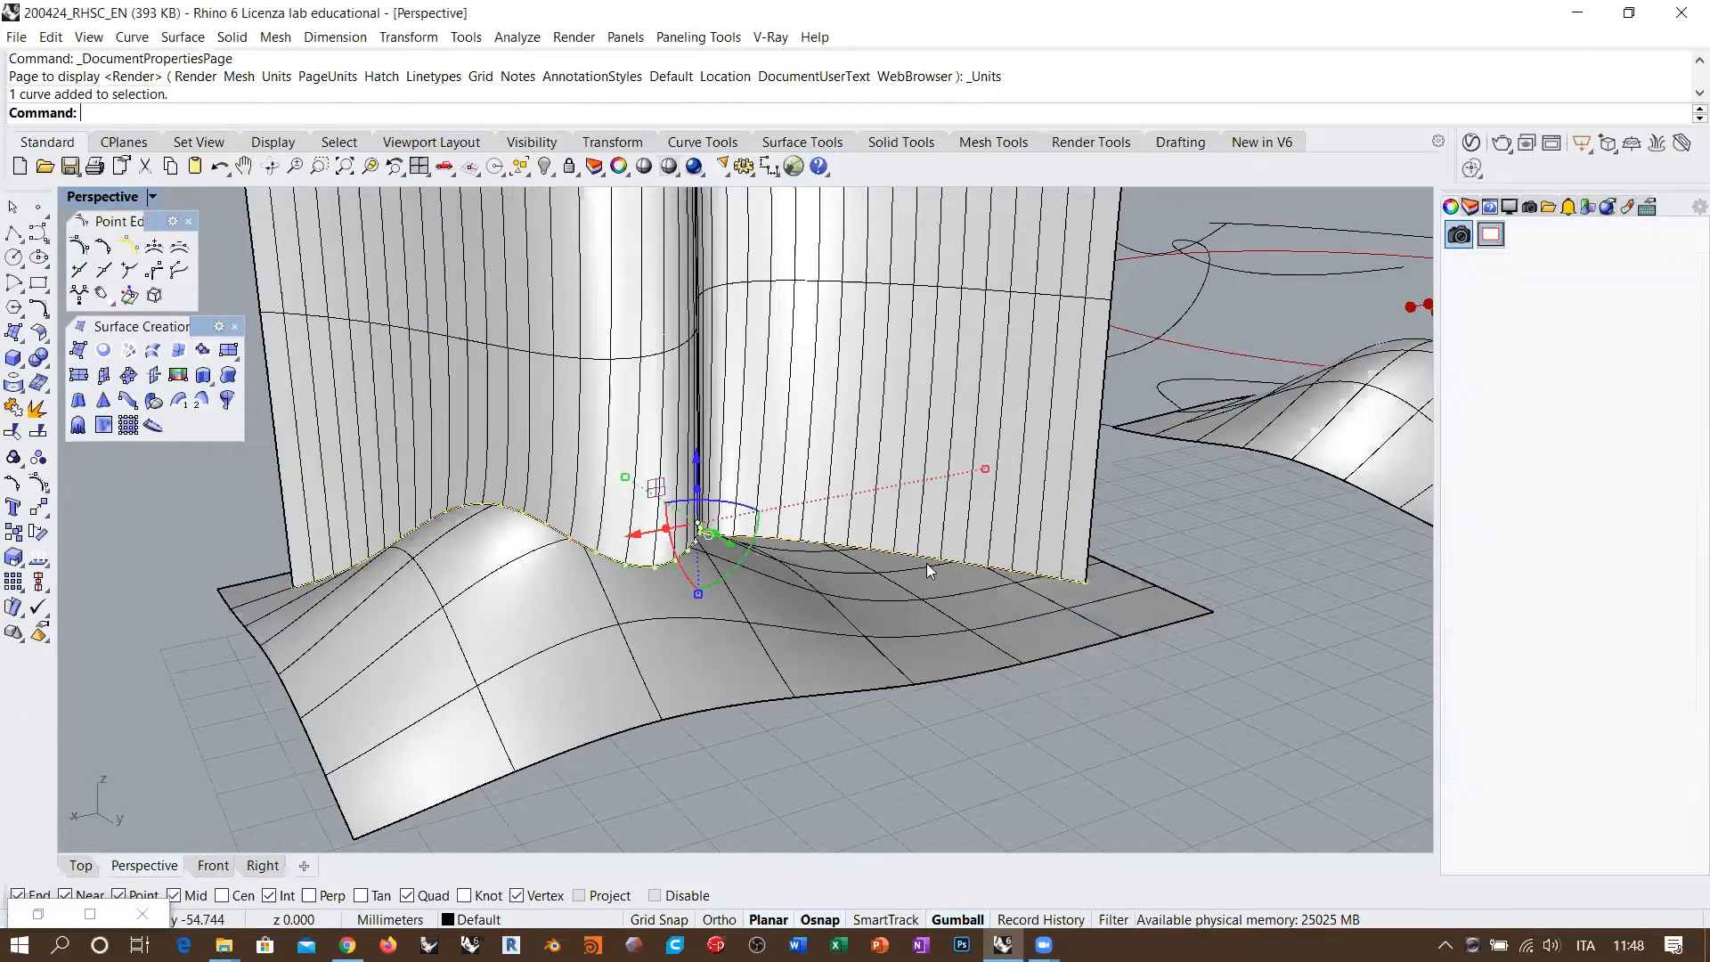
pyautogui.keyDown('shift'); pyautogui.click(800, 640); pyautogui.keyUp('shift')
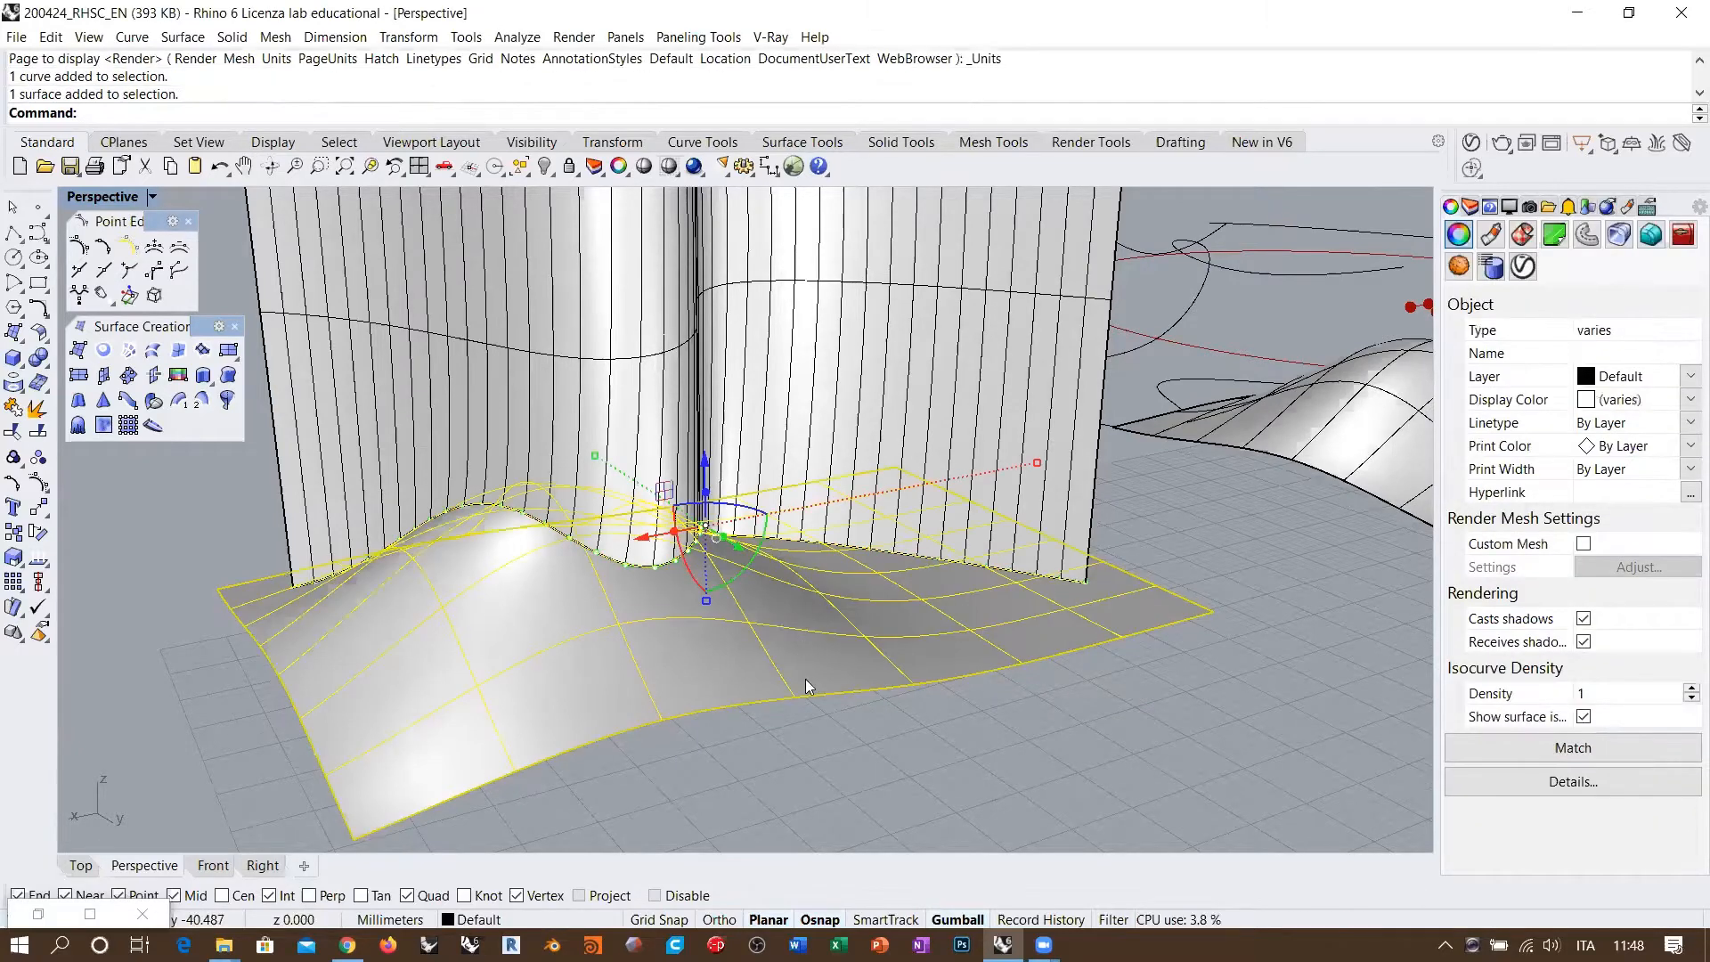
pyautogui.keyDown('ctrl'); pyautogui.click(805, 679); pyautogui.keyUp('ctrl')
pyautogui.click(871, 414)
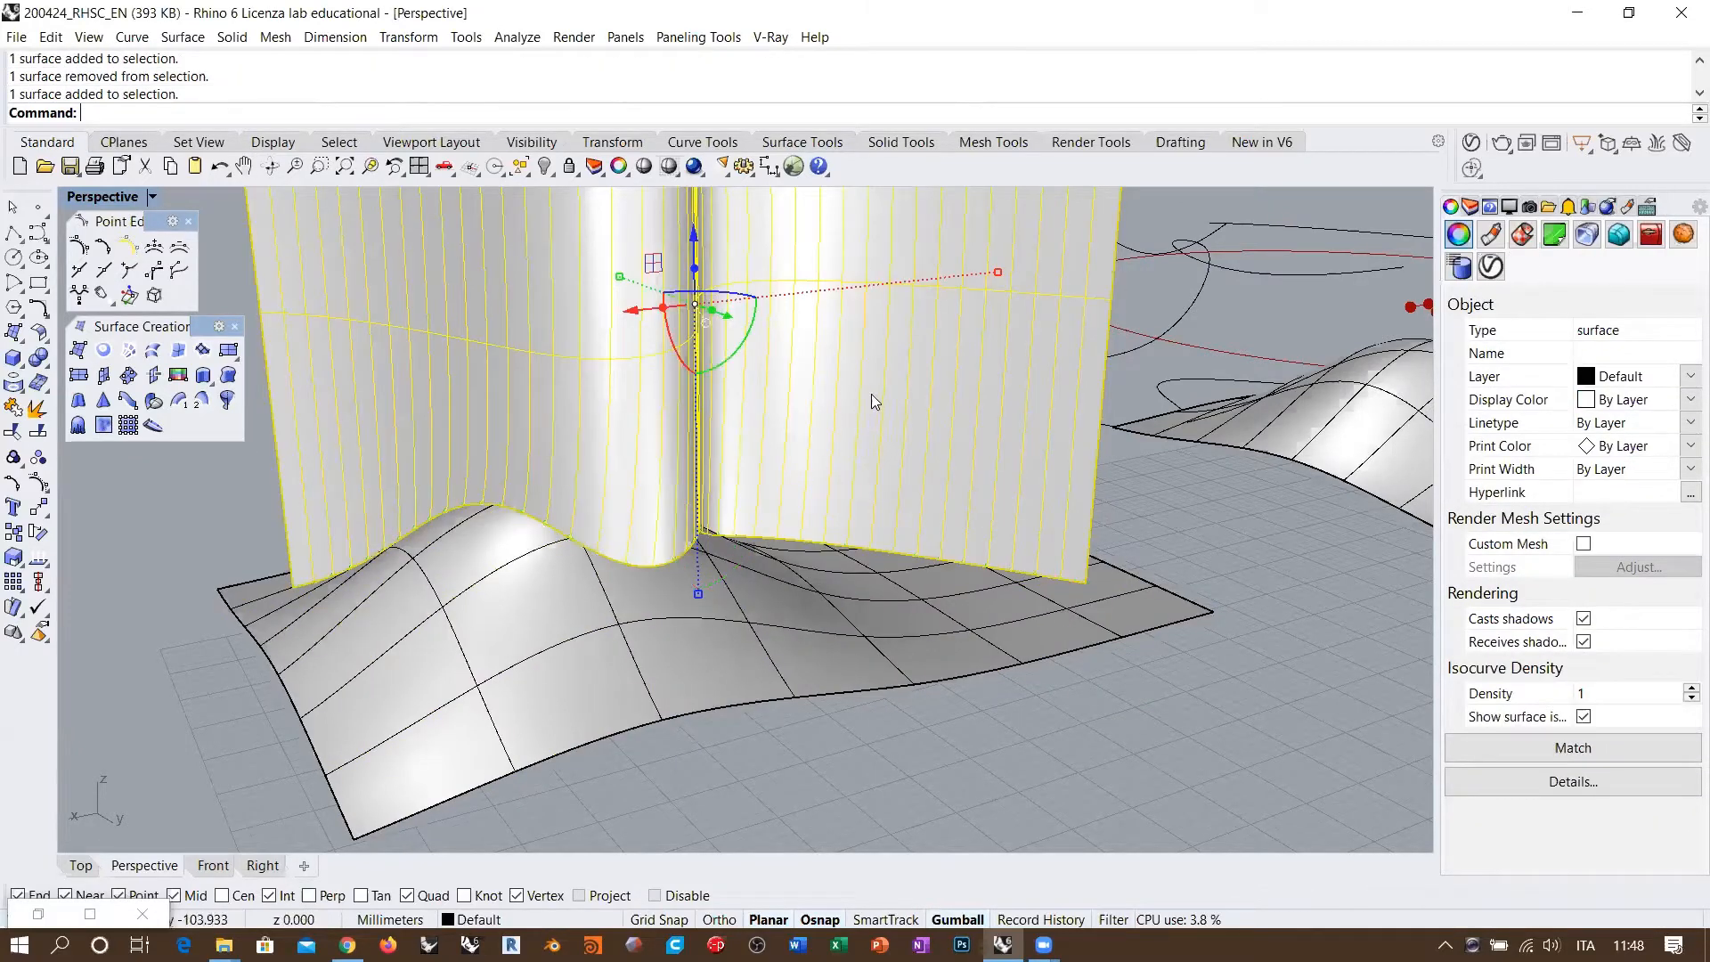
pyautogui.keyDown('shift'); pyautogui.click(825, 597); pyautogui.keyUp('shift')
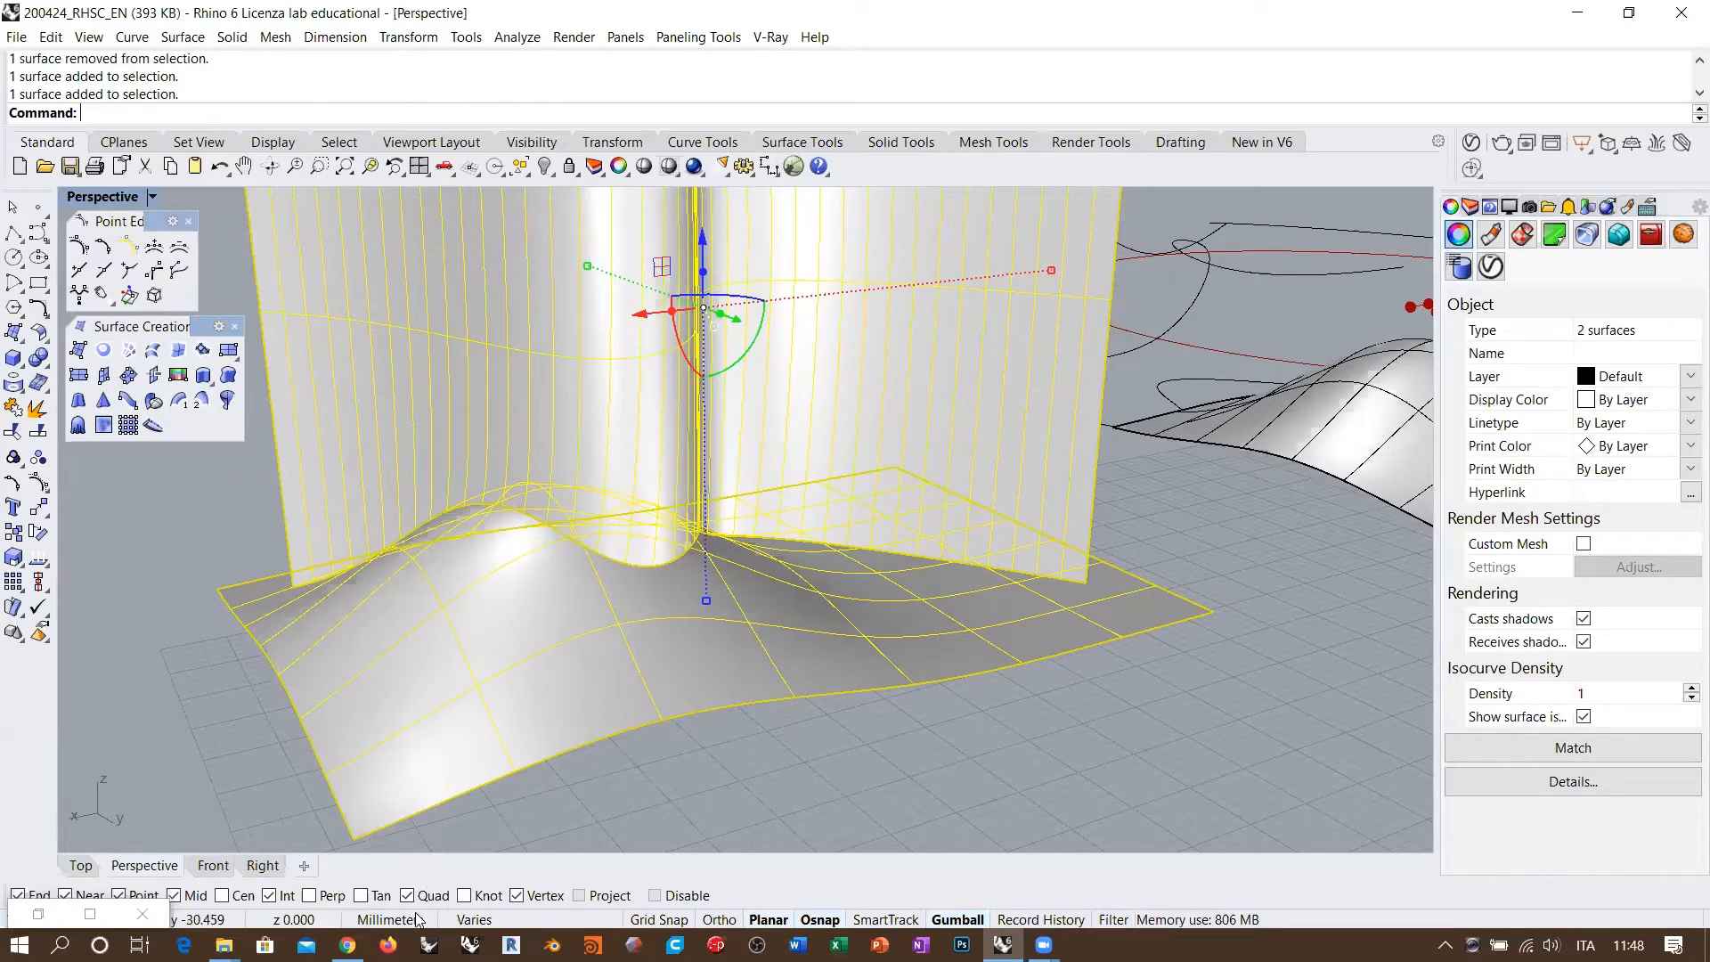
pyautogui.click(814, 797)
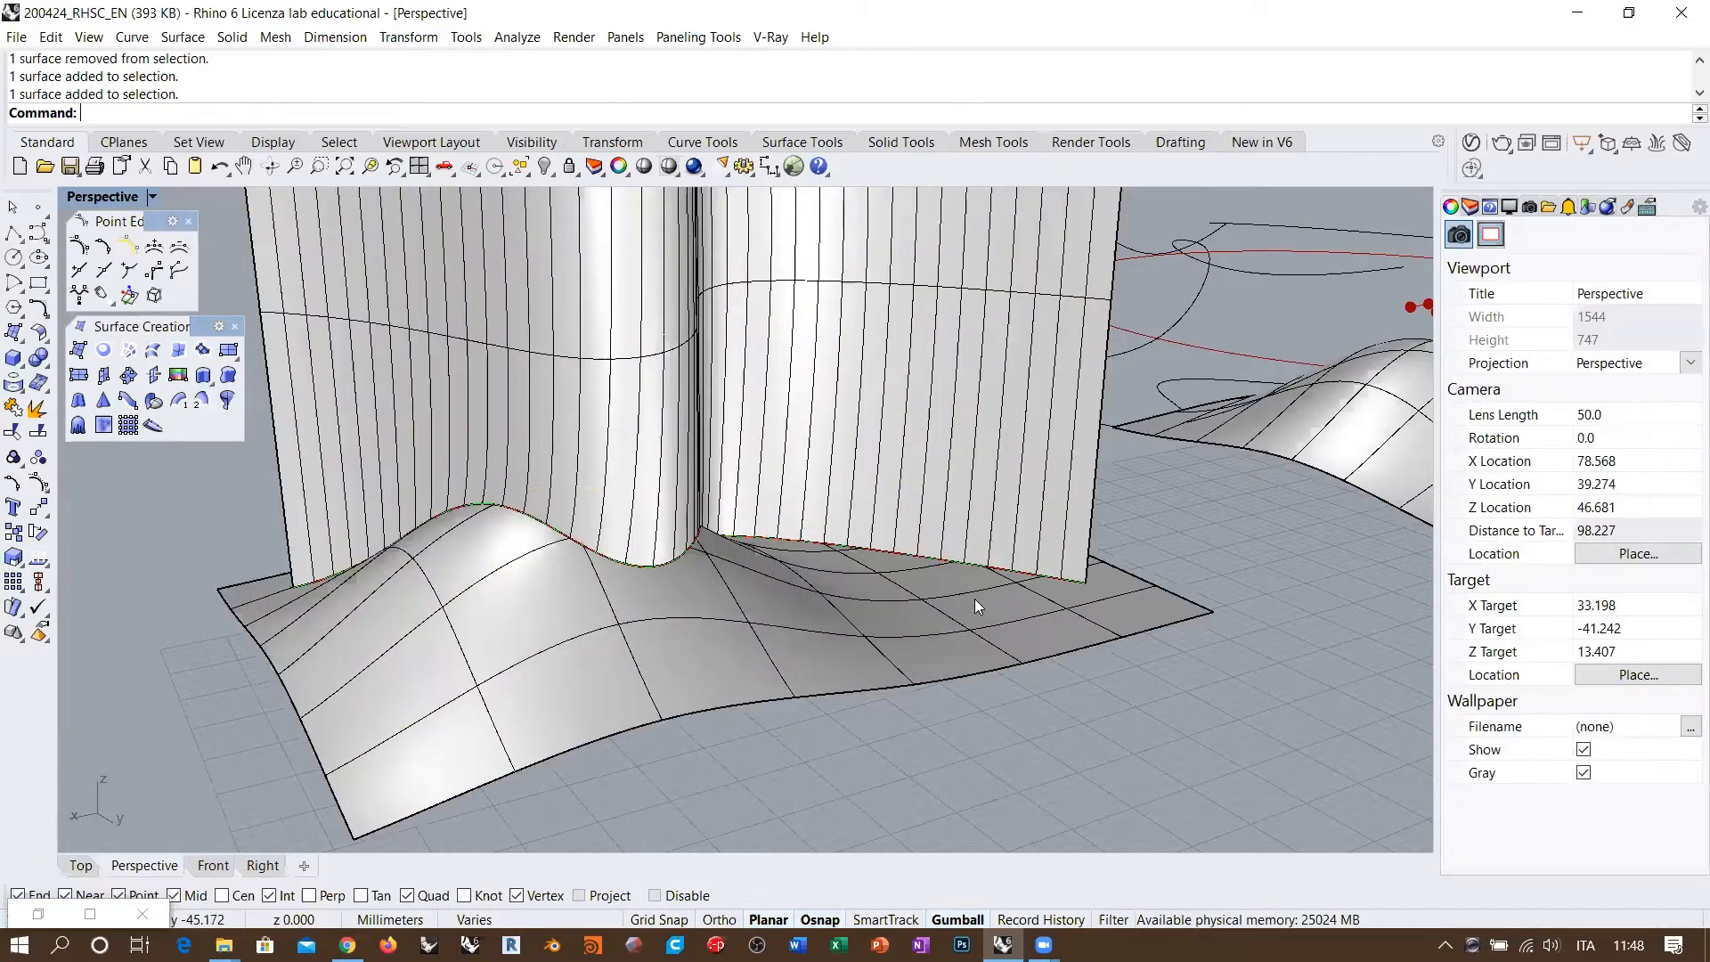
pyautogui.click(859, 445)
pyautogui.click(811, 604)
pyautogui.click(955, 746)
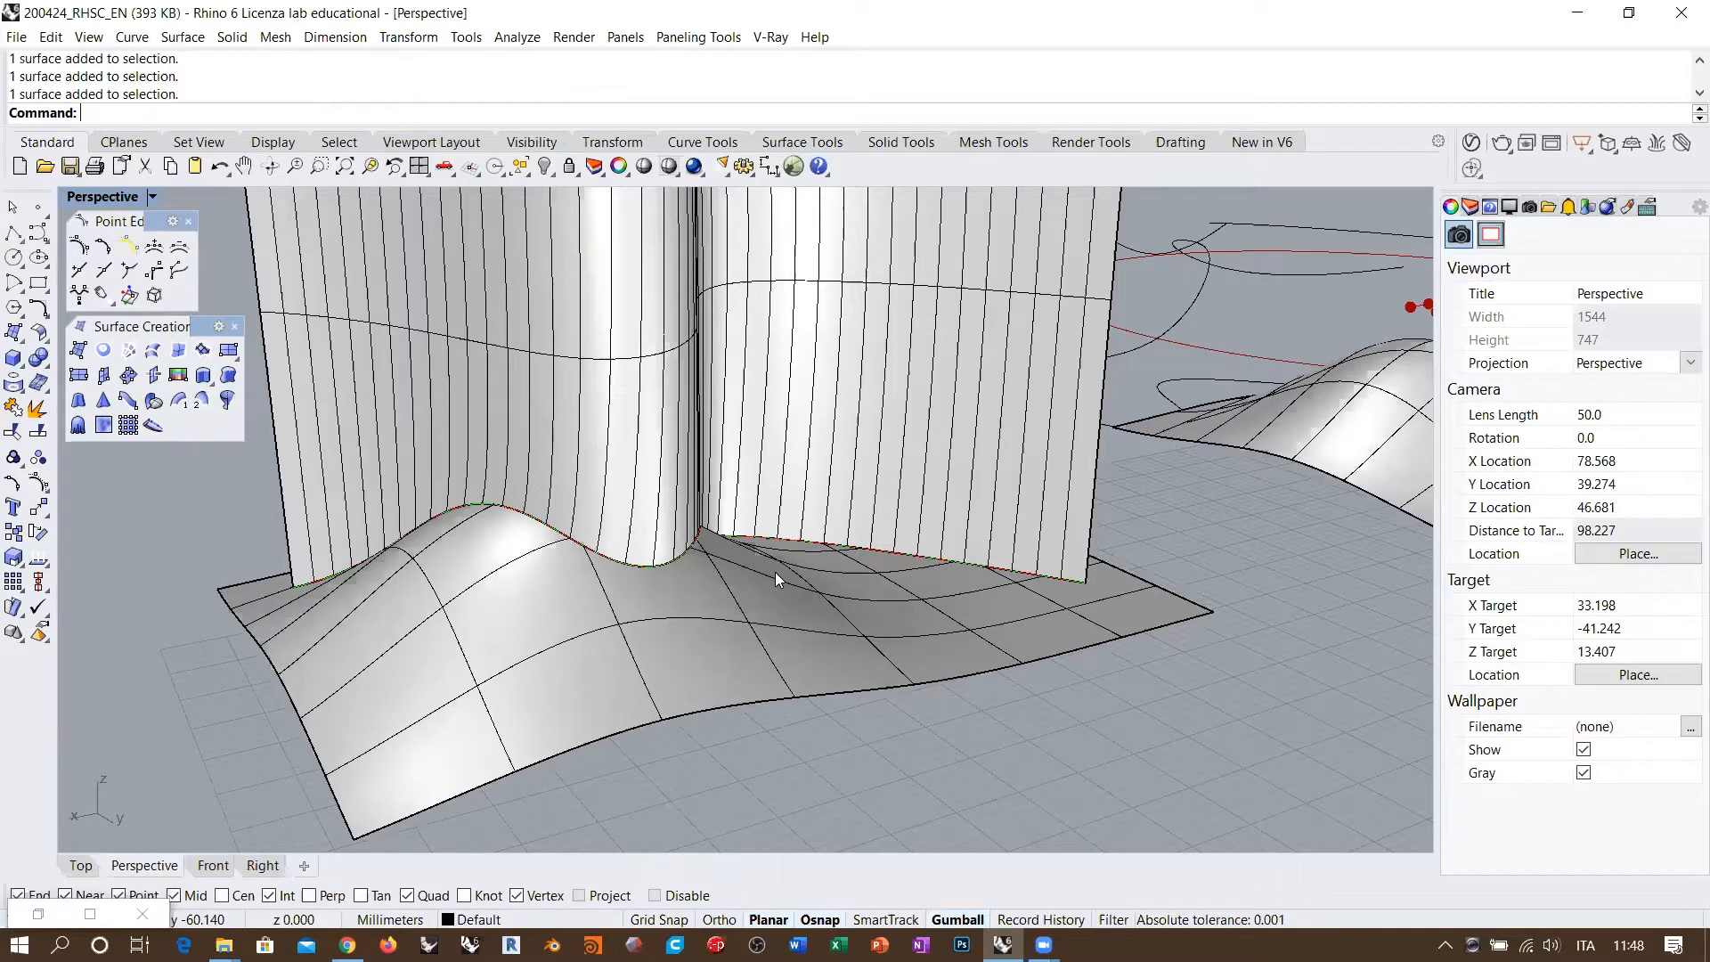
# Step: Intersect the loft with the humped surface and check the resulting curve up close
pyautogui.scroll(-6, 722, 627)
pyautogui.moveTo(714, 590); pyautogui.dragTo(725, 577, button='right')
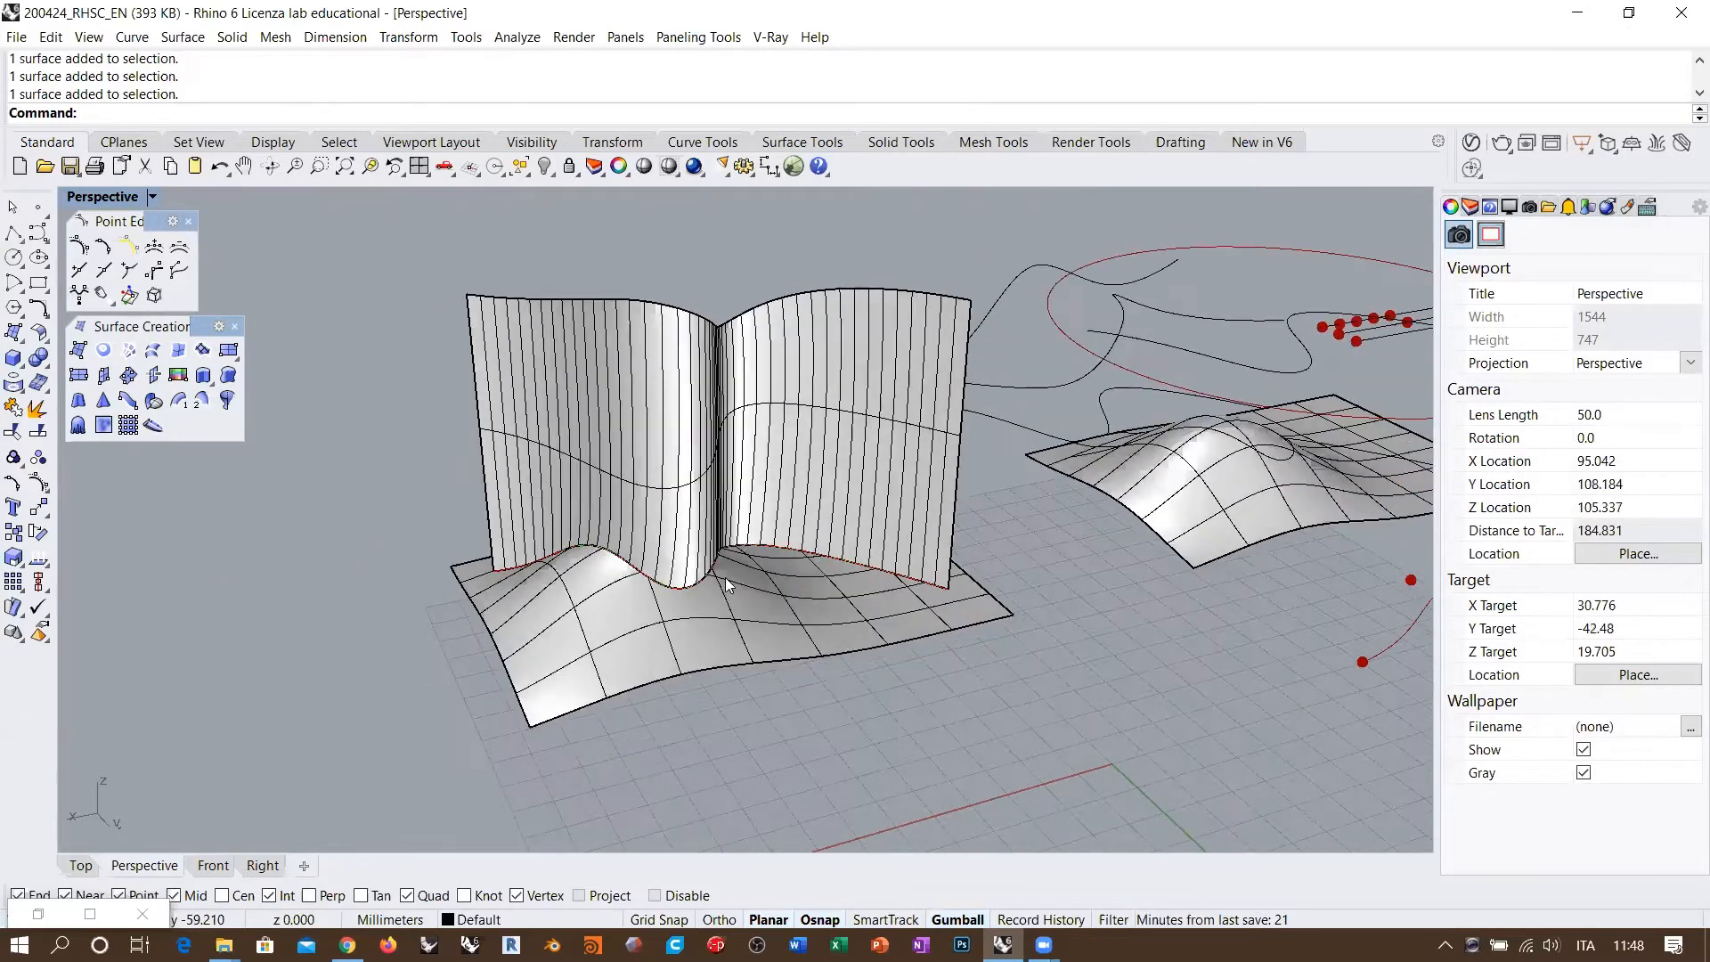
pyautogui.click(553, 497)
pyautogui.keyDown('shift'); pyautogui.click(586, 592); pyautogui.keyUp('shift')
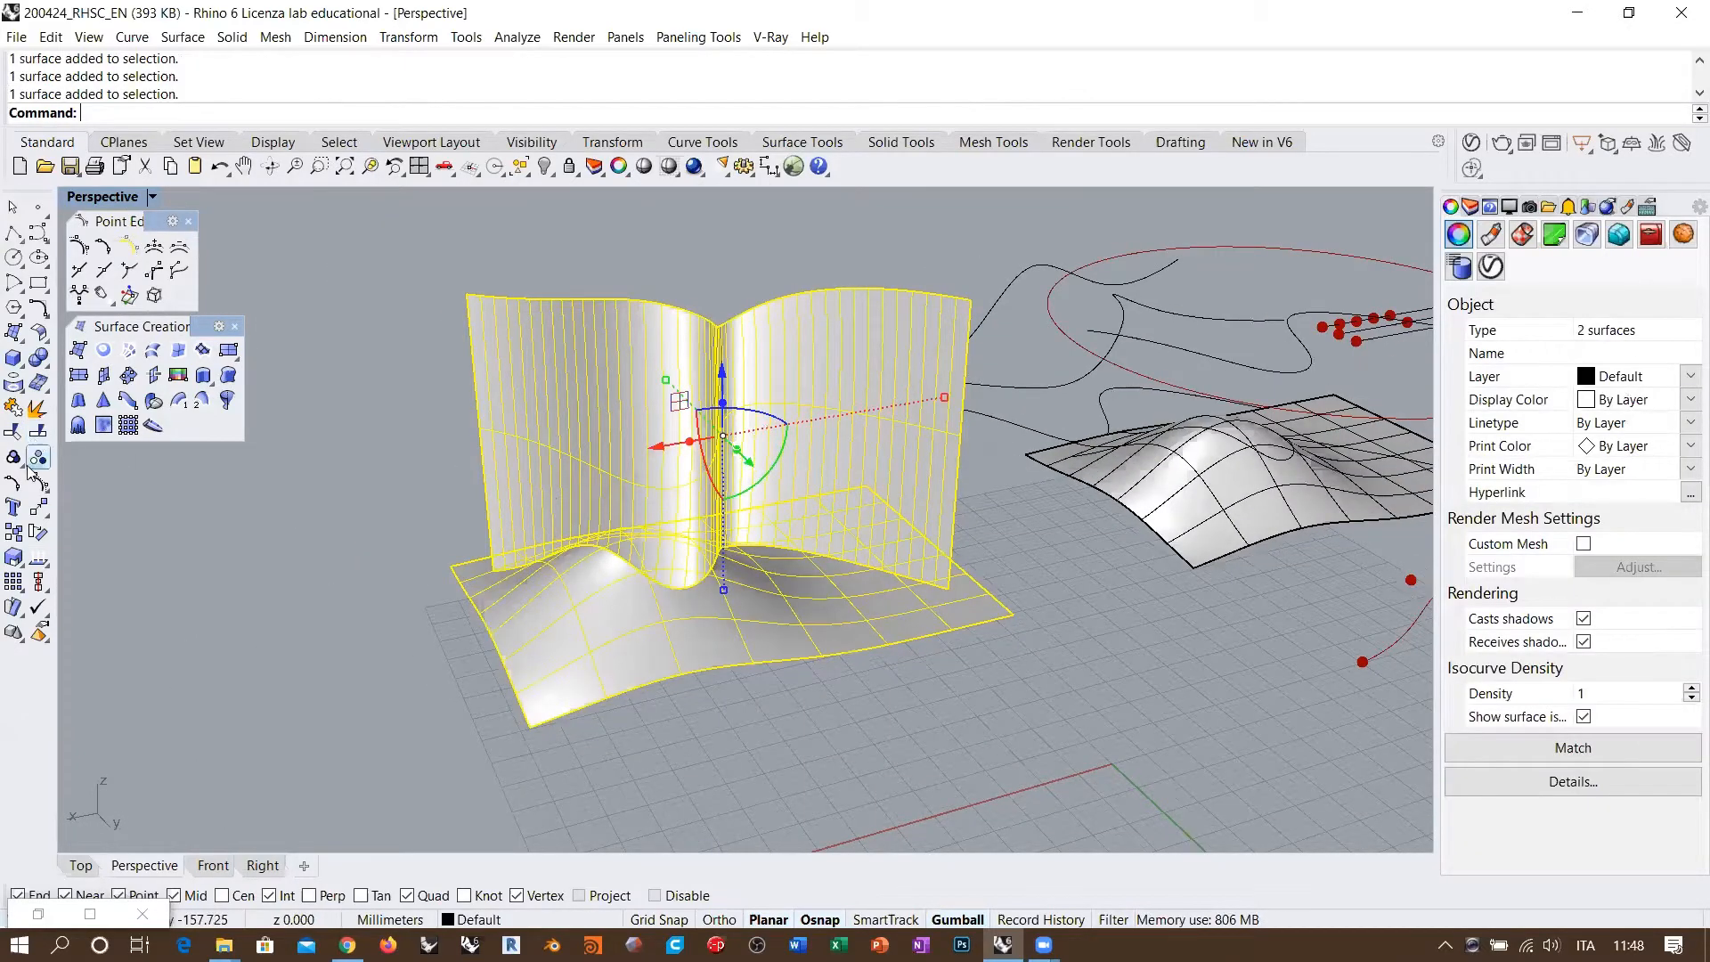
pyautogui.click(15, 387)
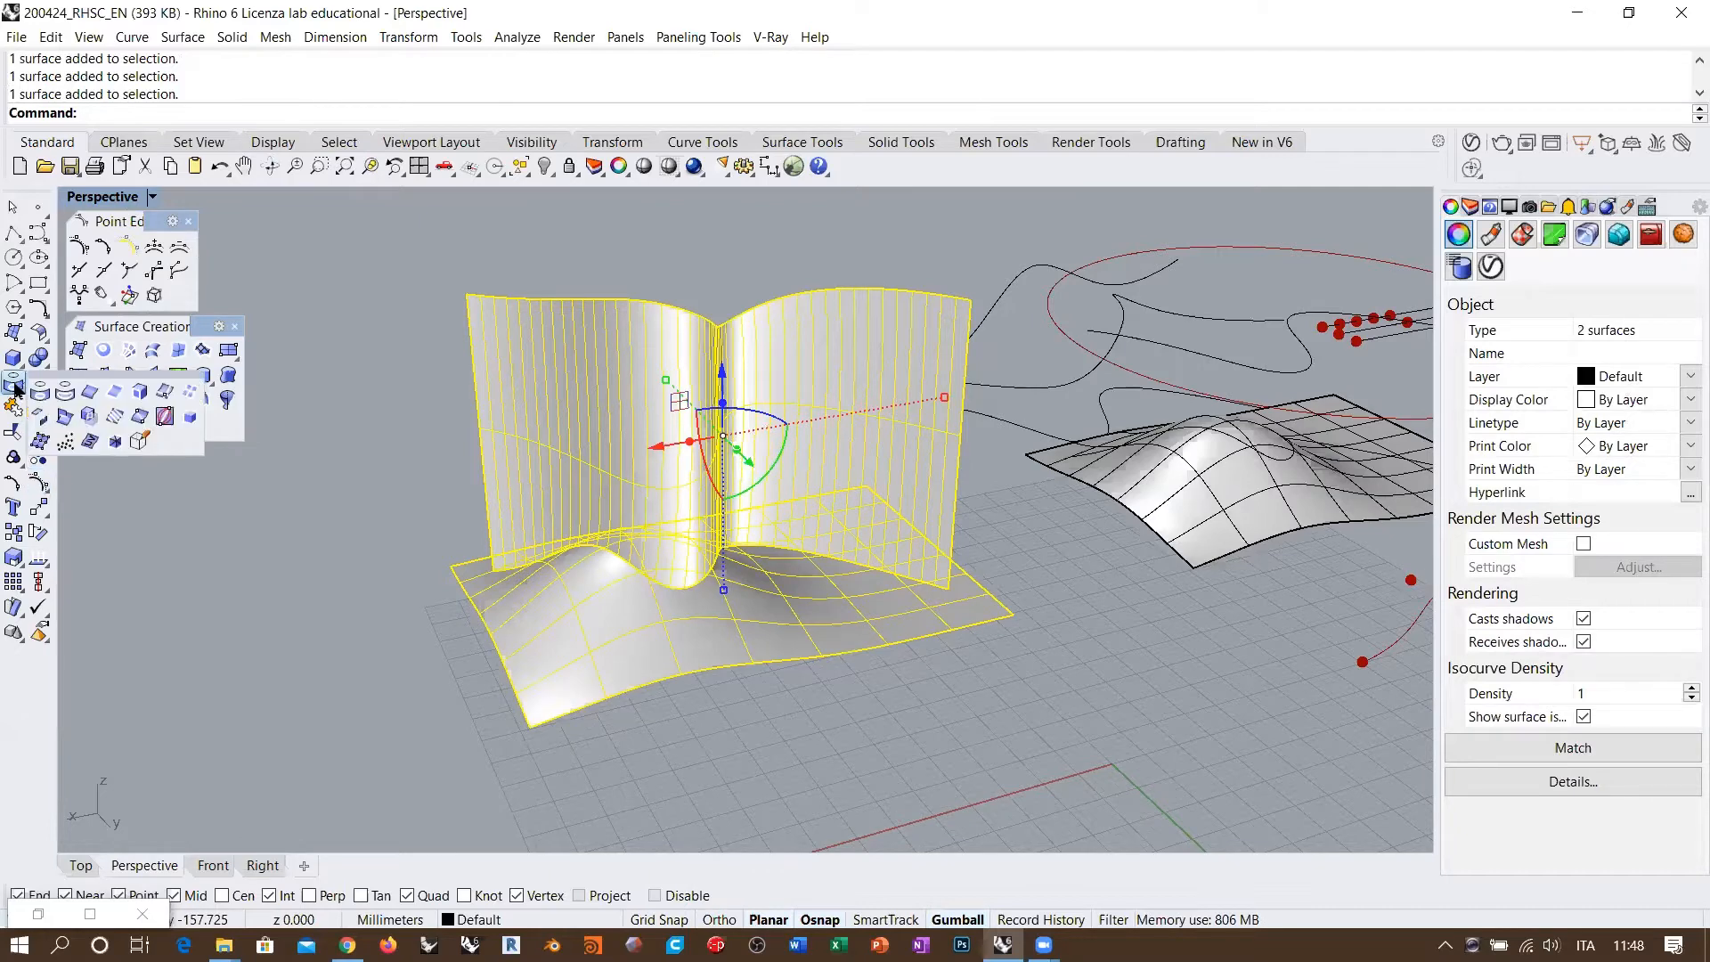
pyautogui.click(65, 417)
pyautogui.moveTo(607, 499); pyautogui.dragTo(543, 481, button='right')
pyautogui.scroll(7, 731, 575)
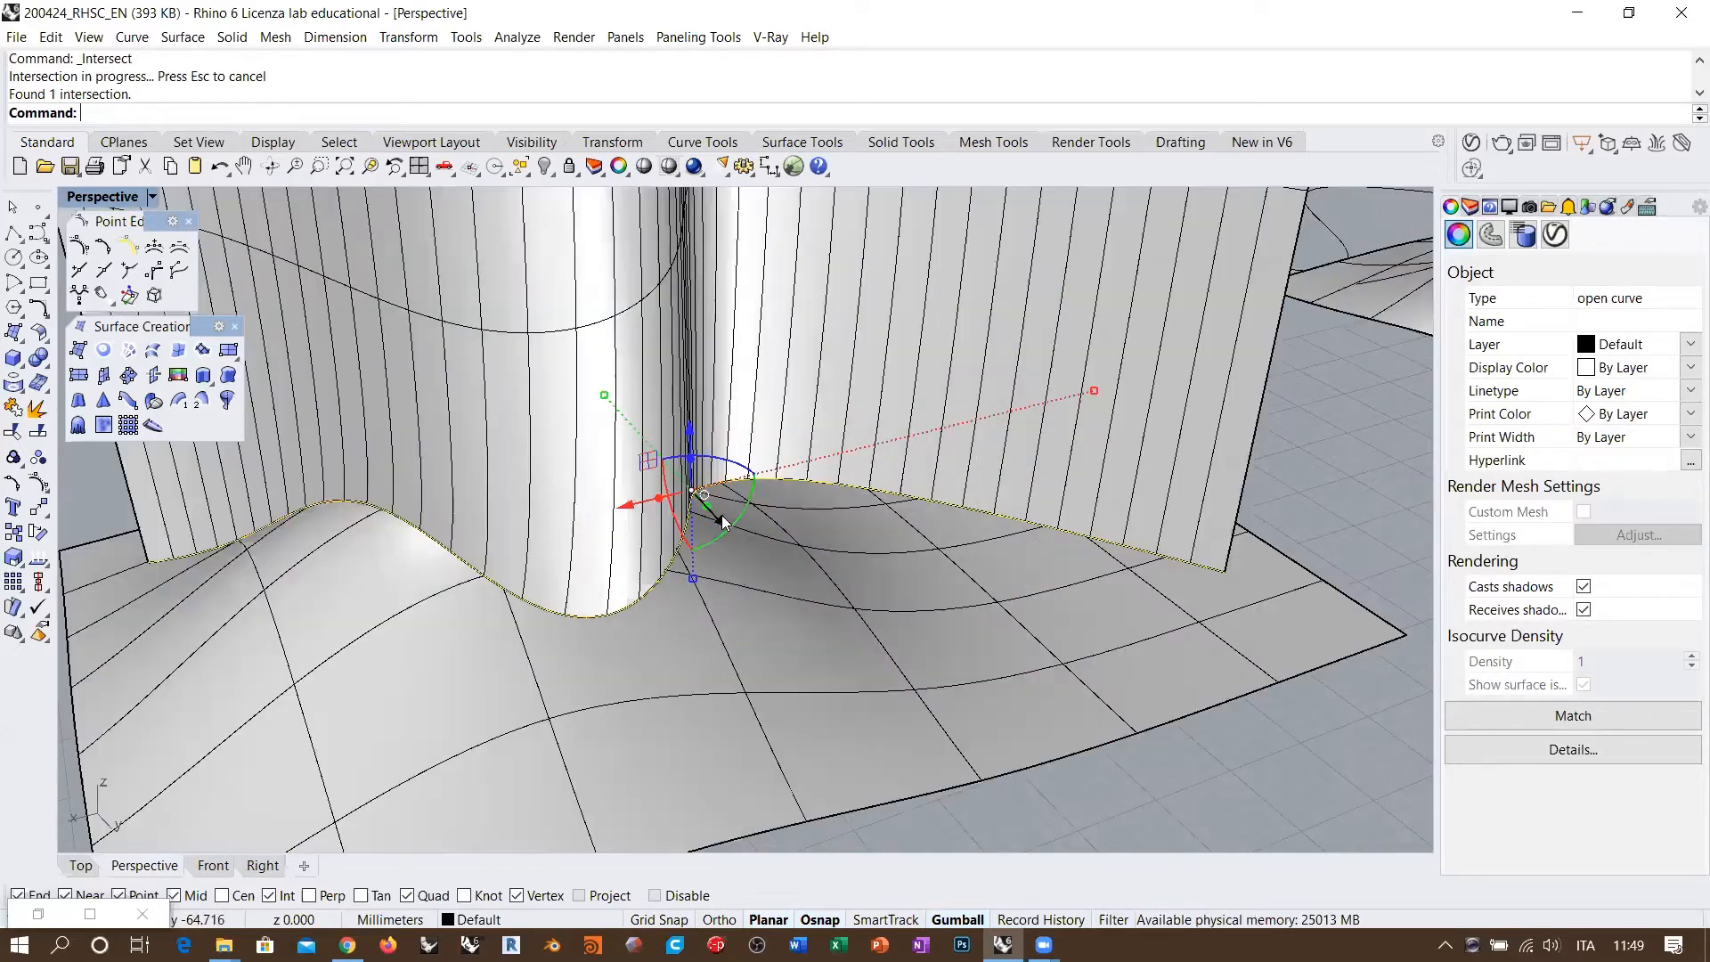
# Step: Move the intersection curve away from the two surfaces onto the empty area in front of the humped surface
pyautogui.scroll(-7, 719, 528)
pyautogui.moveTo(819, 581); pyautogui.dragTo(973, 666)
pyautogui.click(1085, 738)
# Step: Select the moved intersection curve and examine its control points from several angles against the loft's base
pyautogui.keyDown('shift'); pyautogui.moveTo(1002, 656); pyautogui.dragTo(881, 541, button='right'); pyautogui.keyUp('shift')
pyautogui.moveTo(881, 542); pyautogui.dragTo(866, 471, button='right')
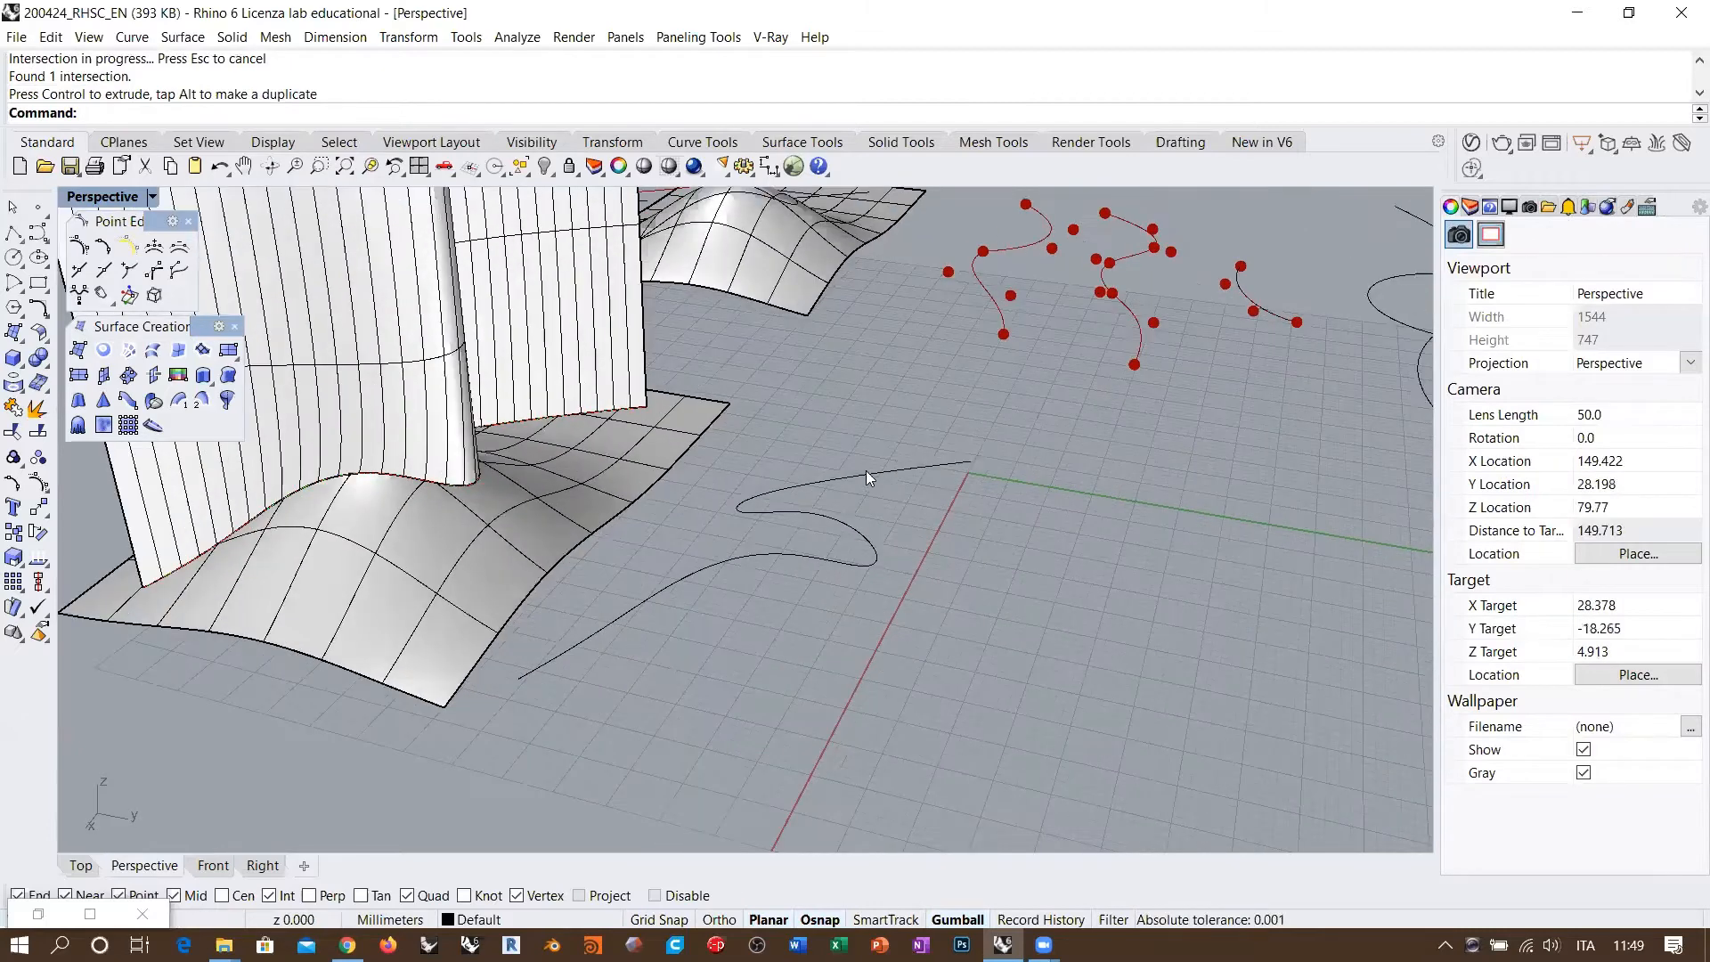
pyautogui.click(867, 470)
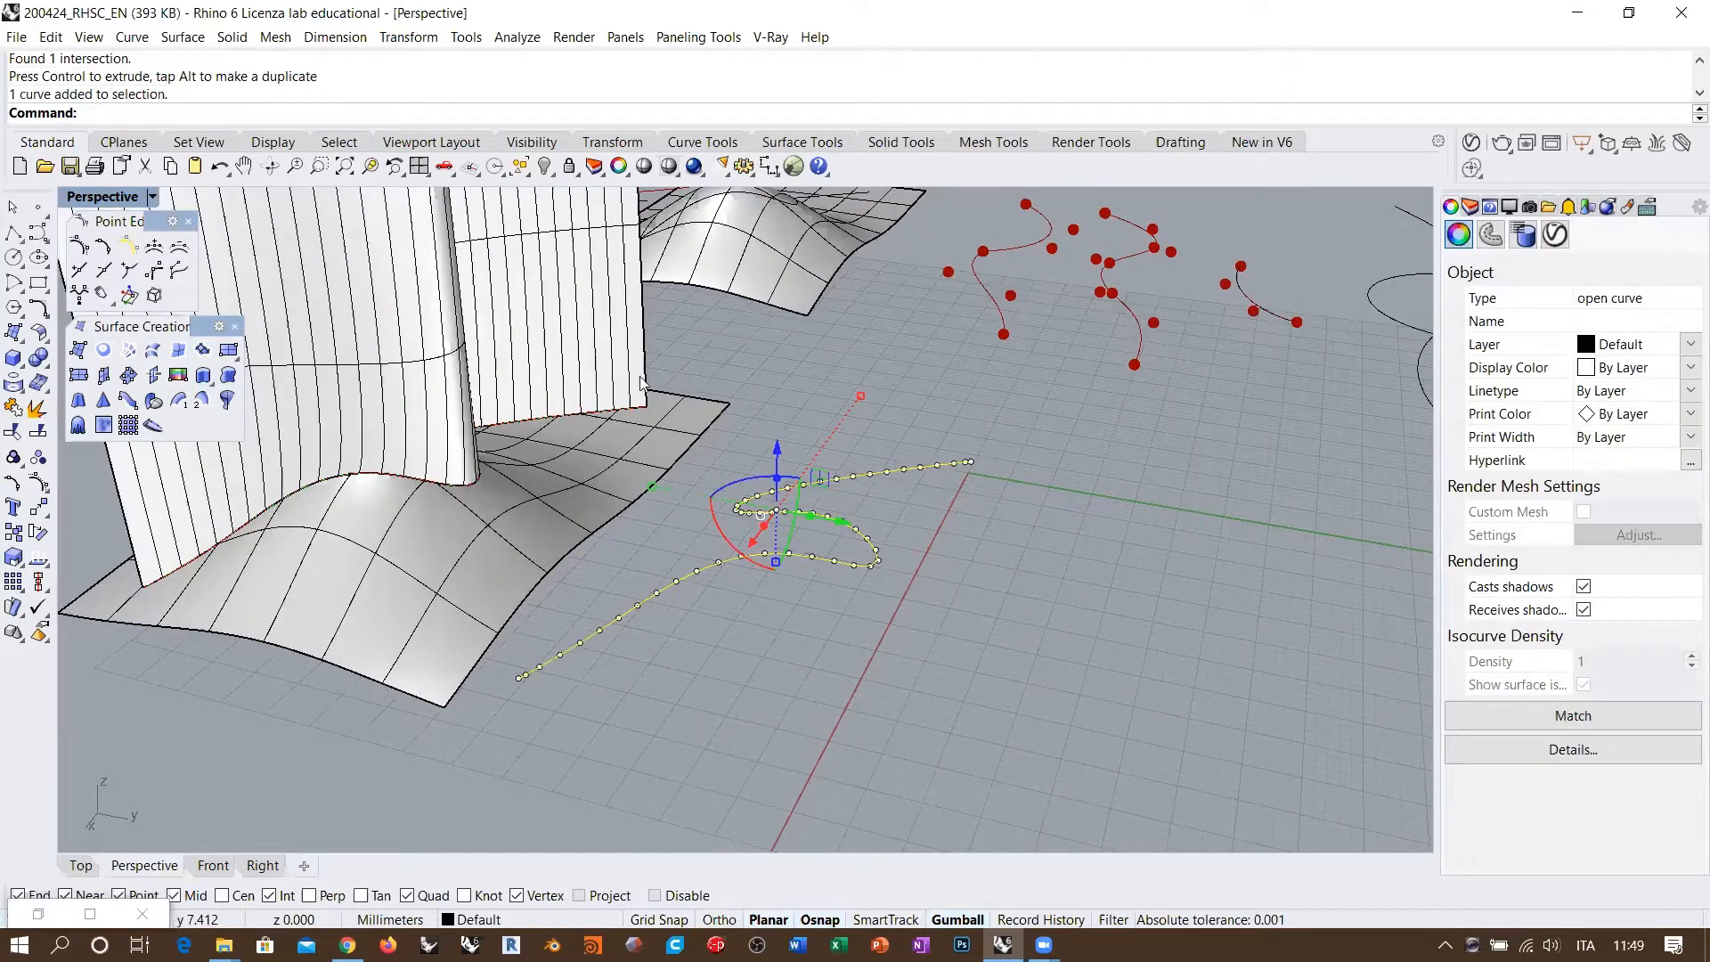
pyautogui.moveTo(459, 499); pyautogui.dragTo(597, 435, button='right')
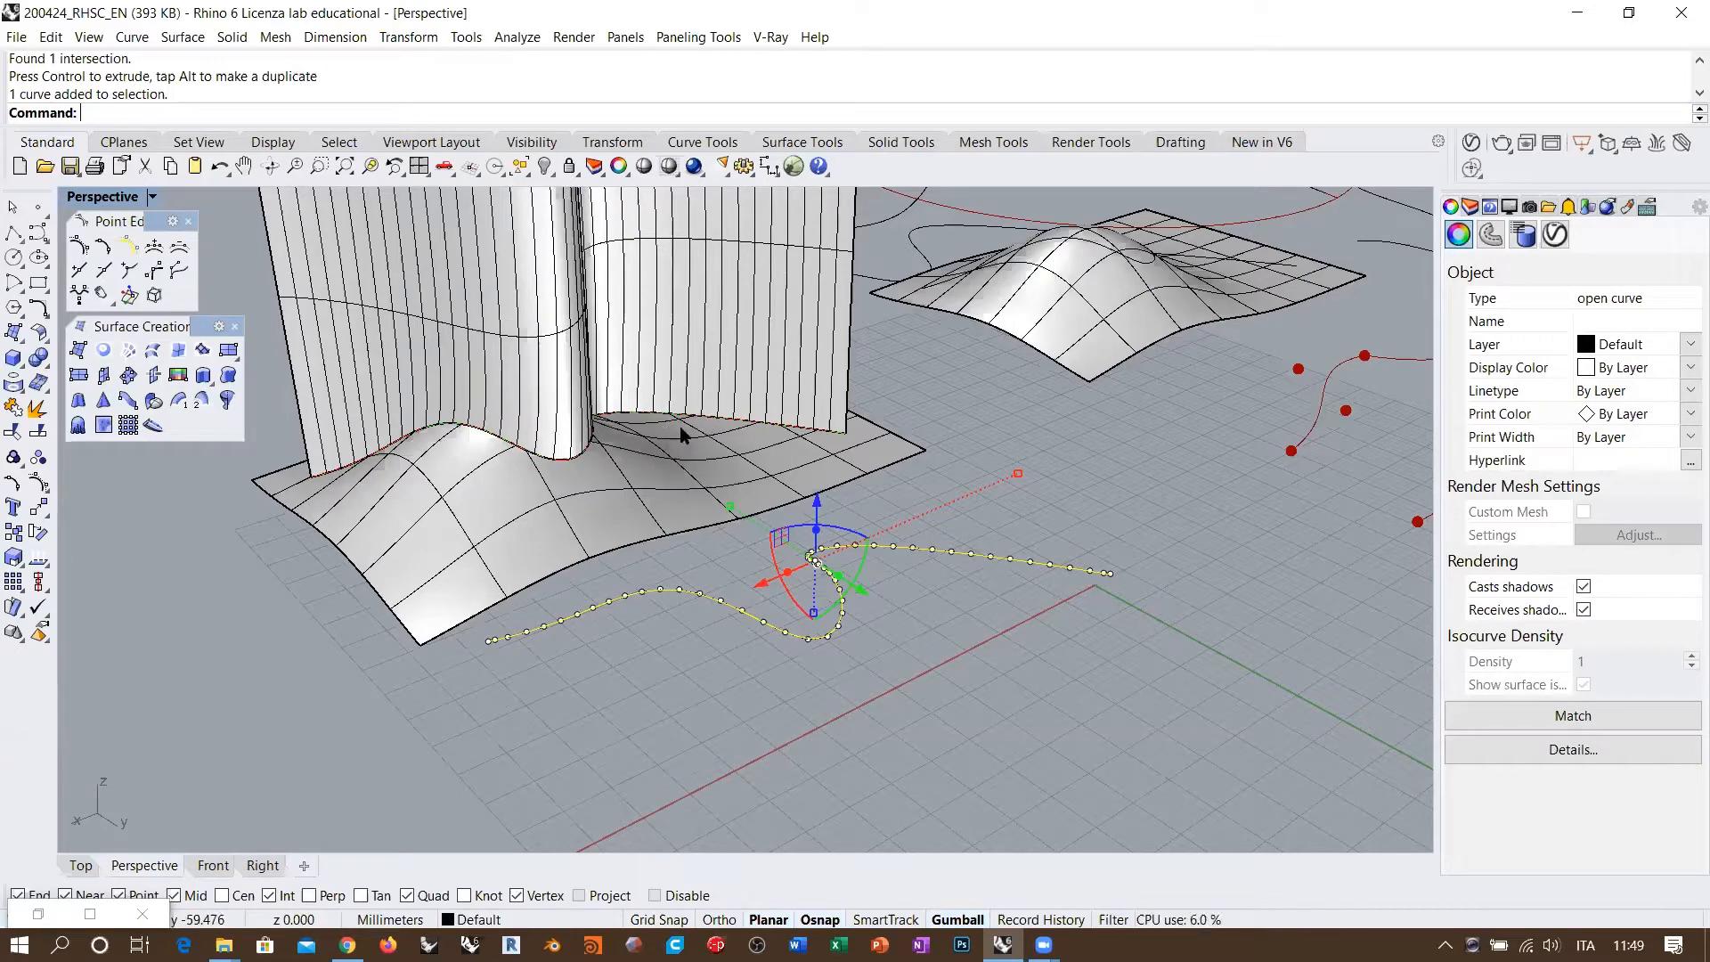
pyautogui.moveTo(673, 418); pyautogui.dragTo(686, 443, button='right')
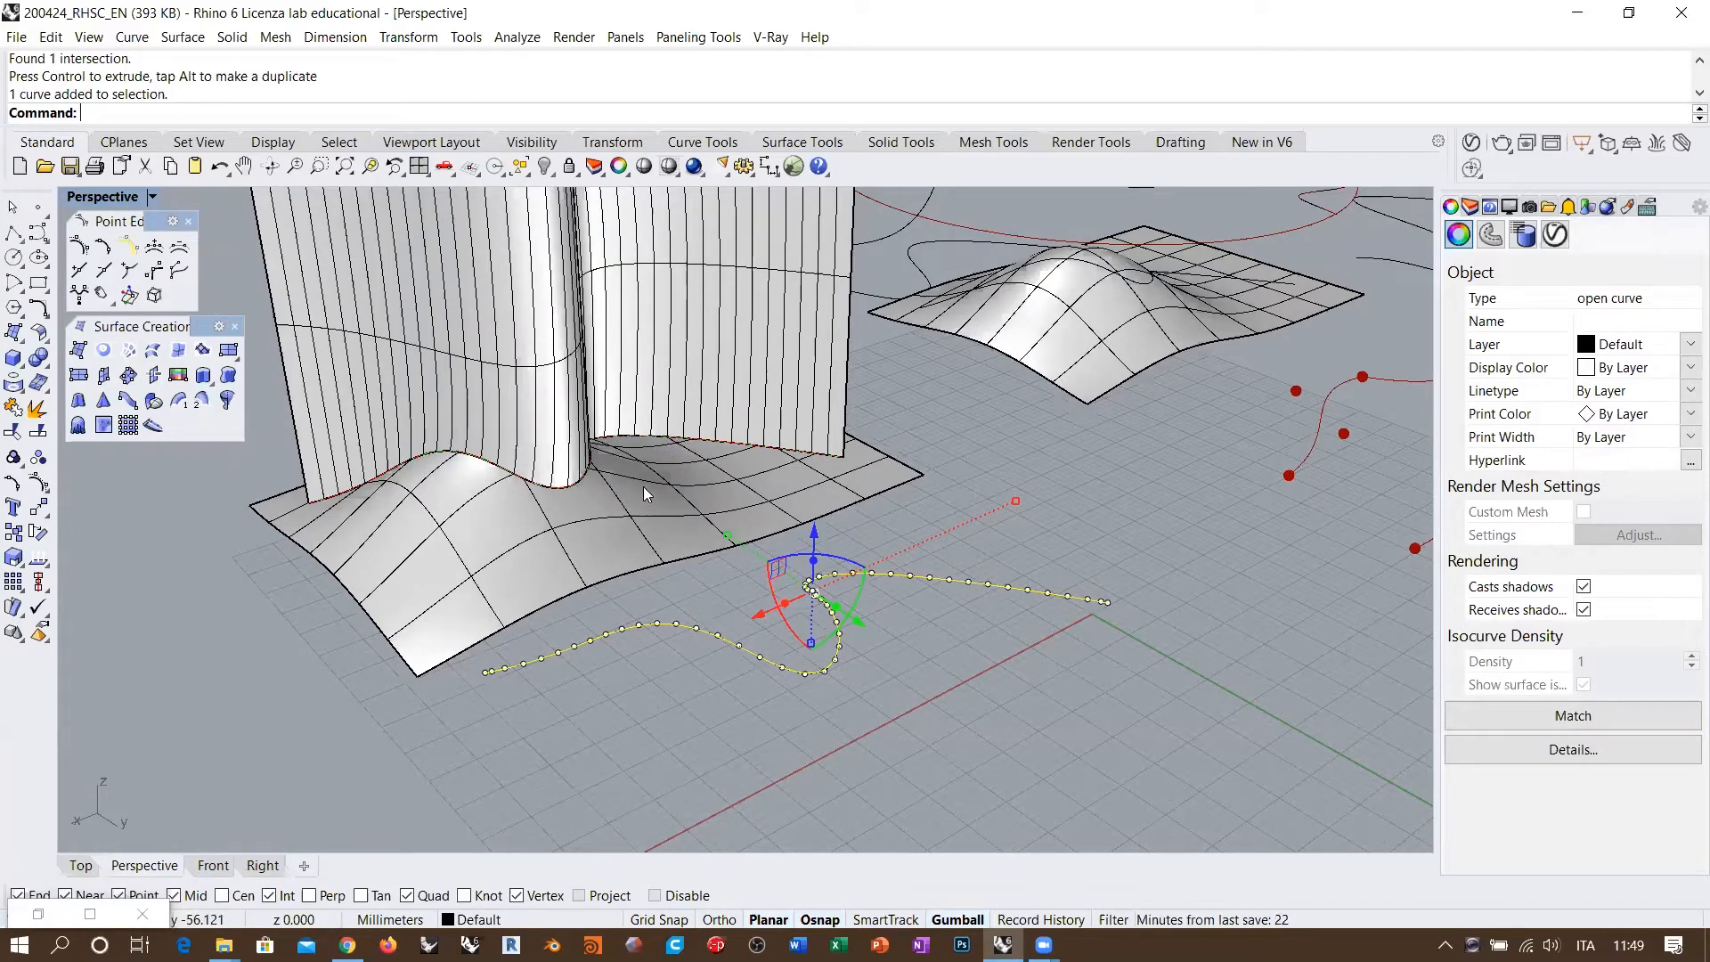
pyautogui.moveTo(634, 522); pyautogui.dragTo(877, 506, button='right')
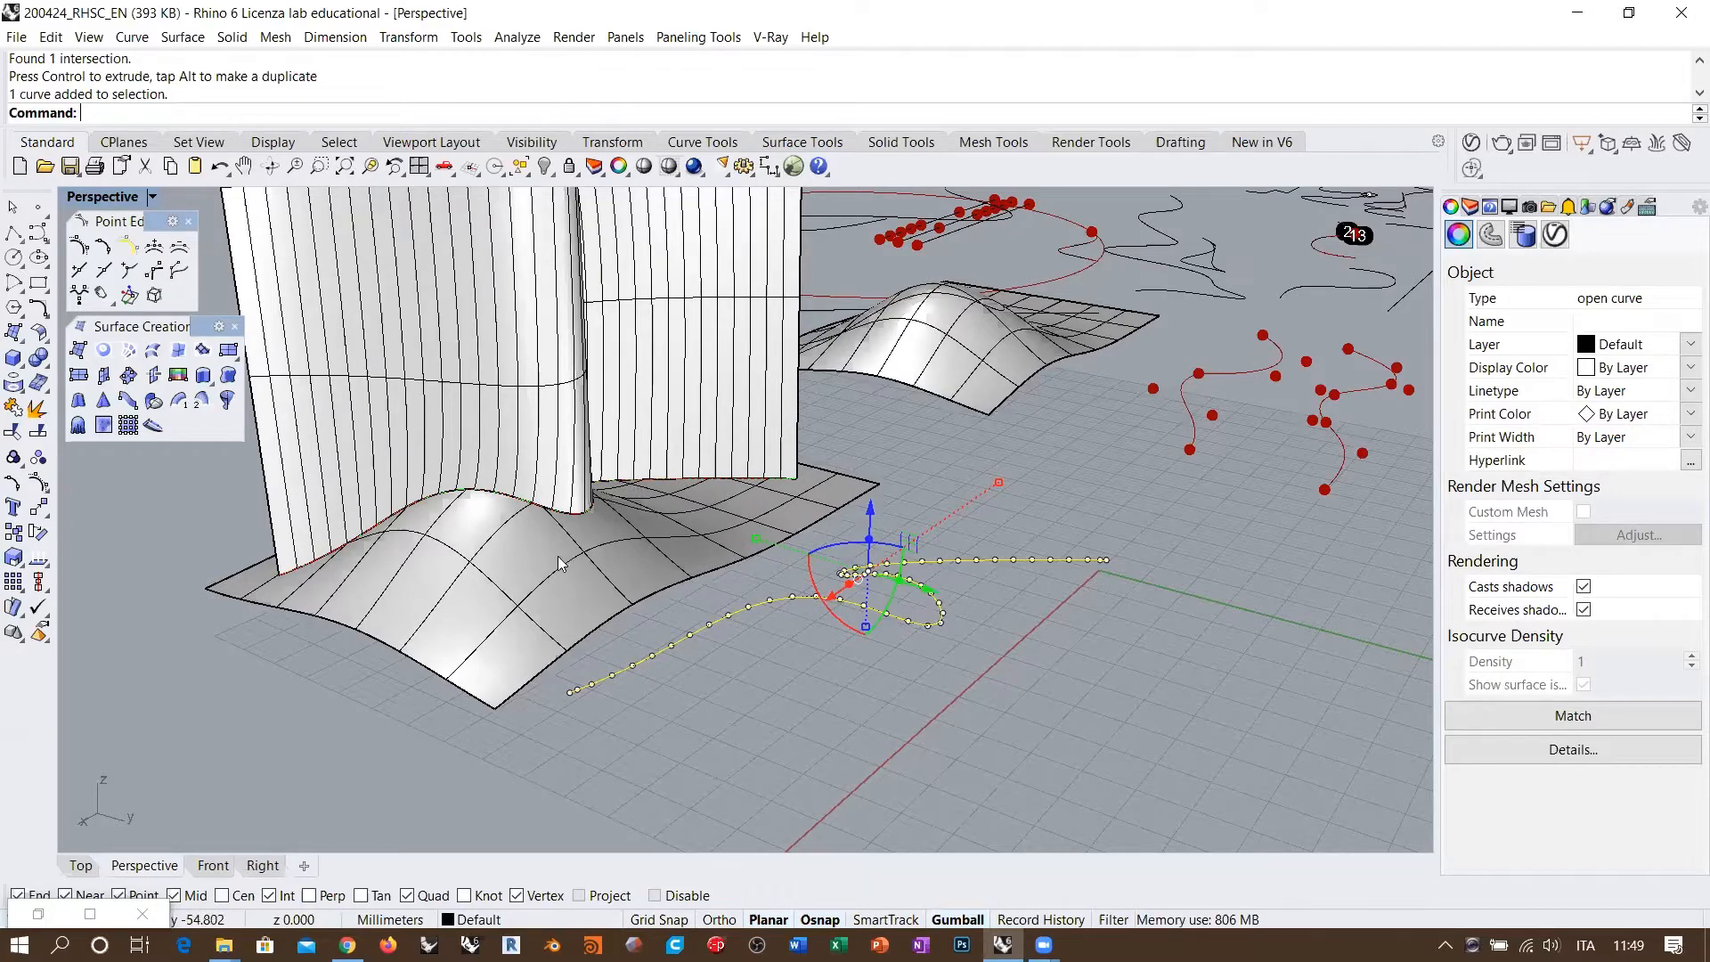
pyautogui.moveTo(615, 501)
pyautogui.mouseDown(button='right')
pyautogui.moveTo(674, 547)
pyautogui.moveTo(655, 557)
pyautogui.moveTo(681, 544)
pyautogui.moveTo(615, 516)
pyautogui.mouseUp(button='right')
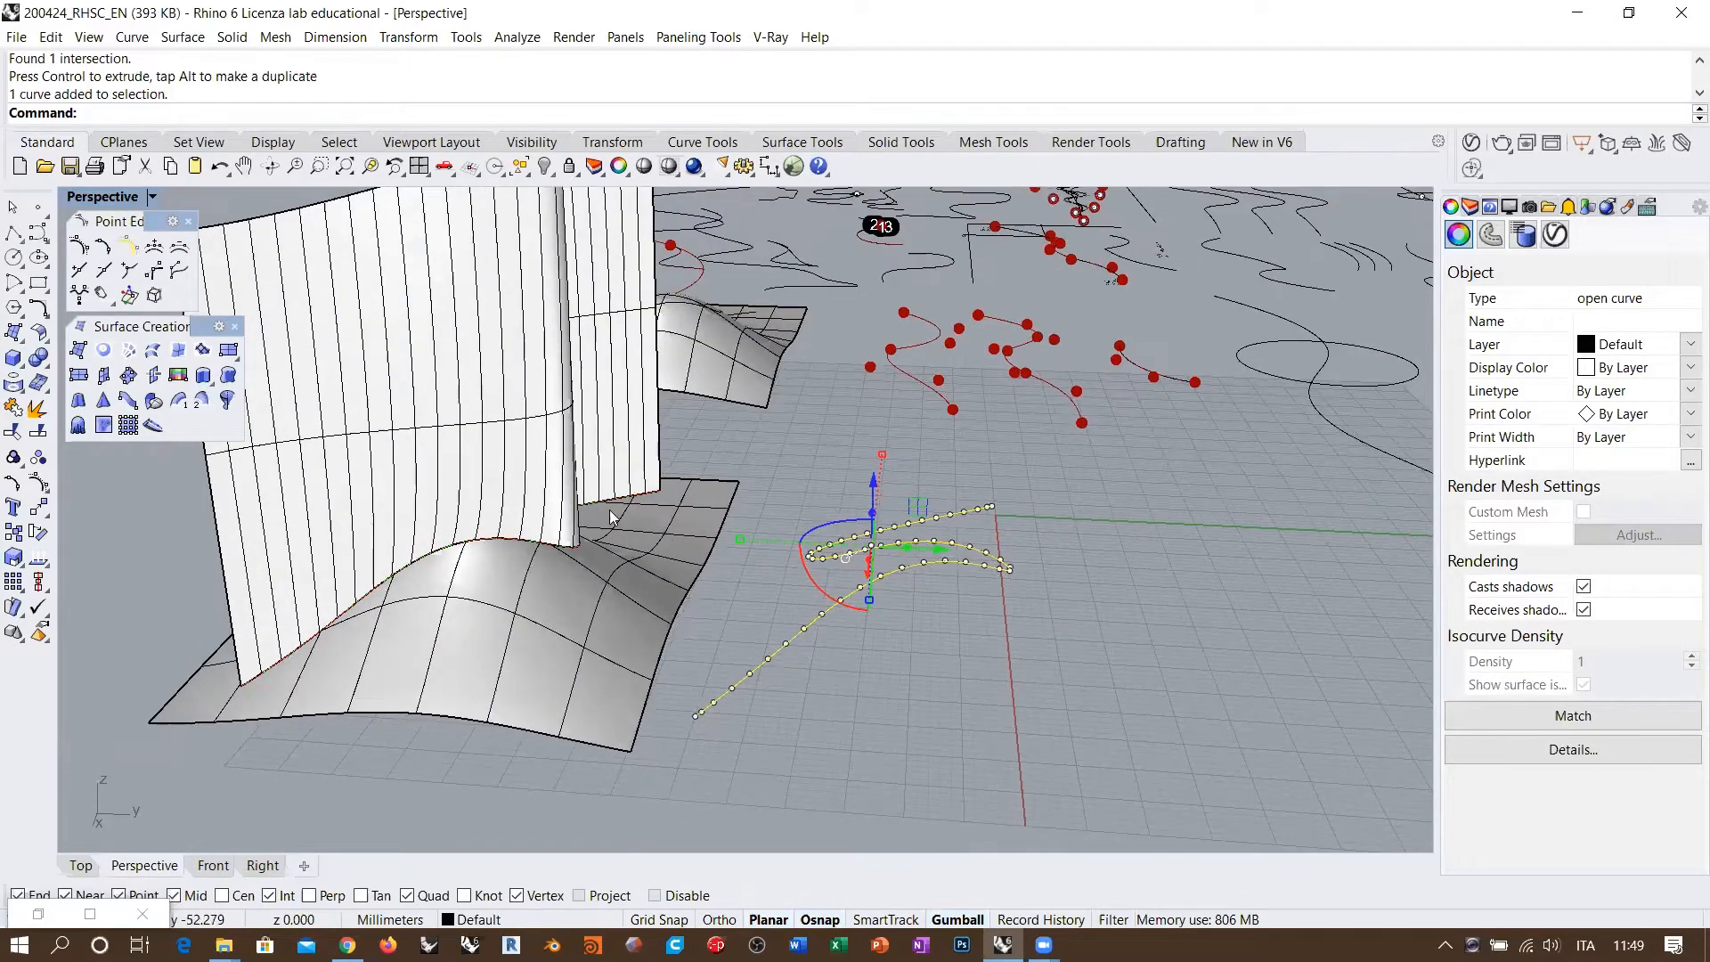
# Step: Select the loft and the humped surface in turn and review their junction beside the moved curve
pyautogui.click(459, 493)
pyautogui.click(484, 583)
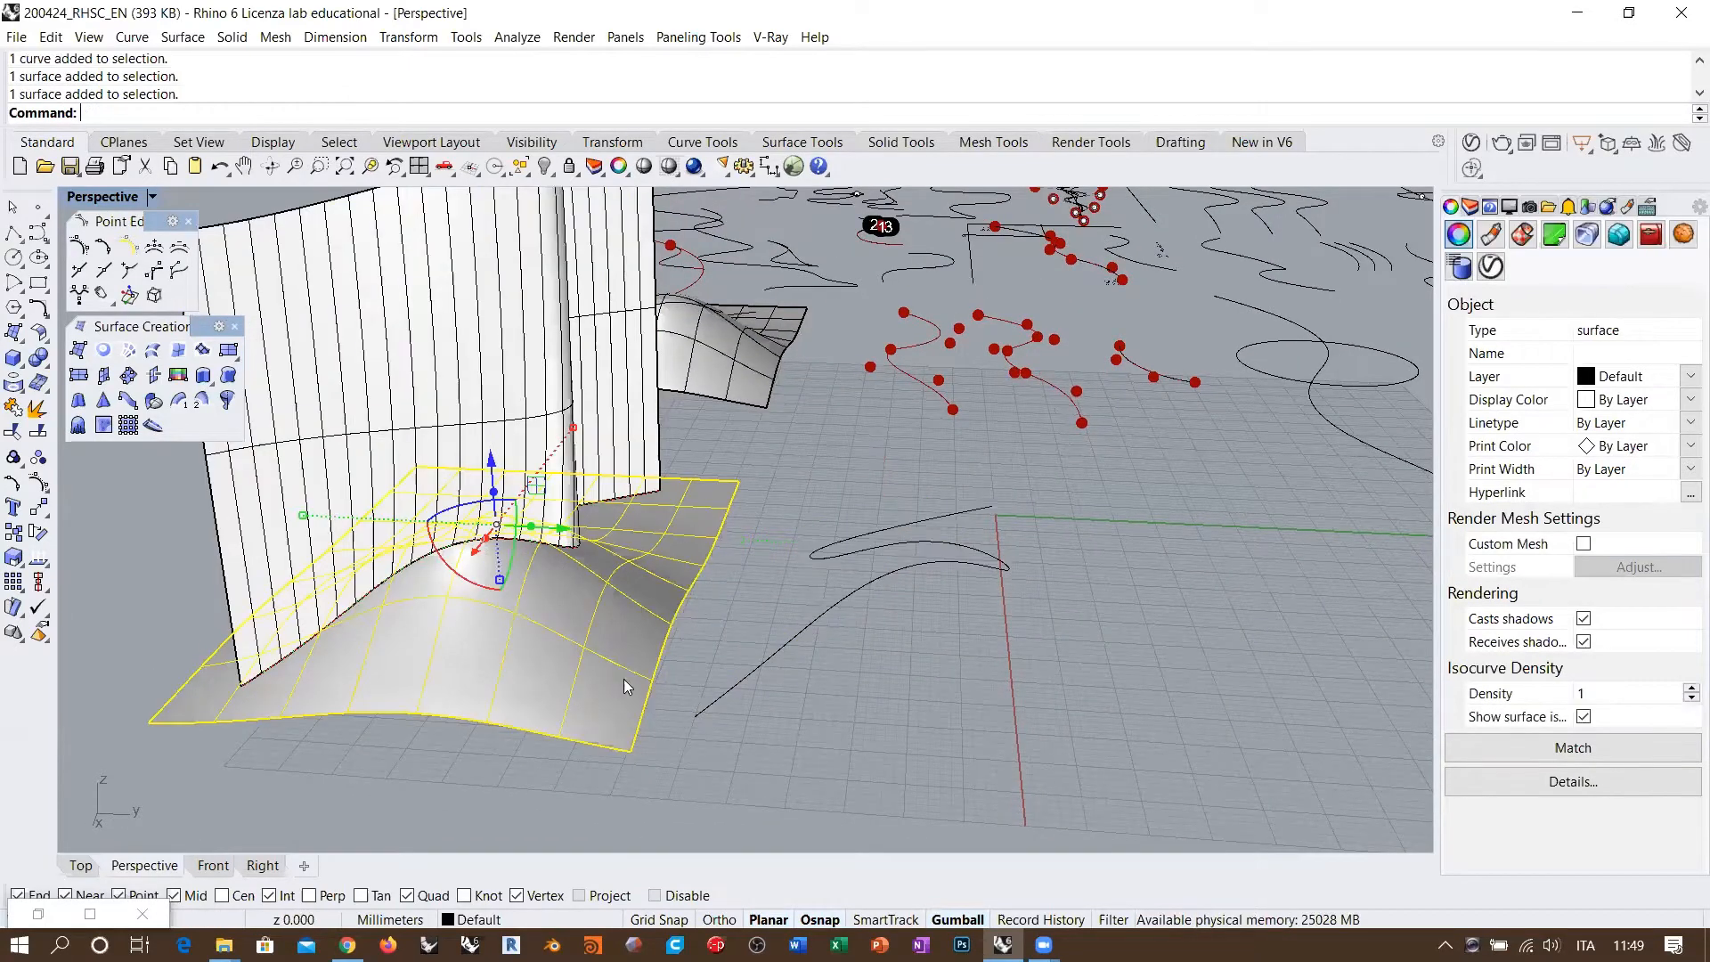
pyautogui.click(718, 584)
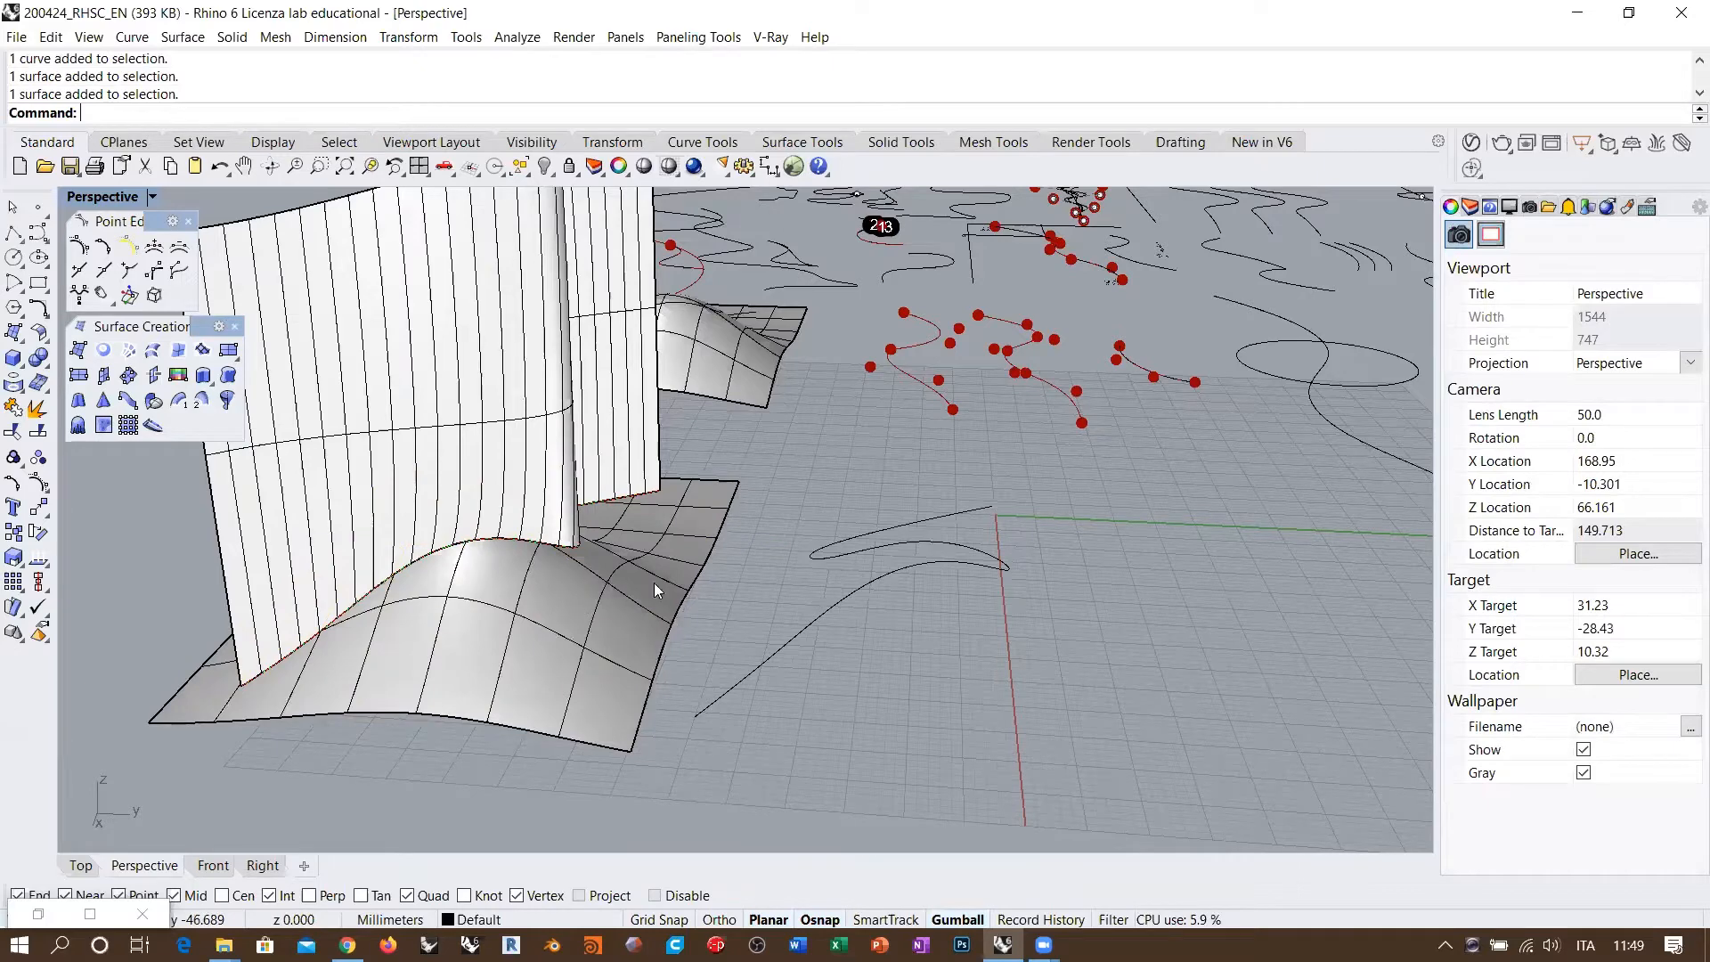
pyautogui.moveTo(904, 575); pyautogui.dragTo(919, 493, button='right')
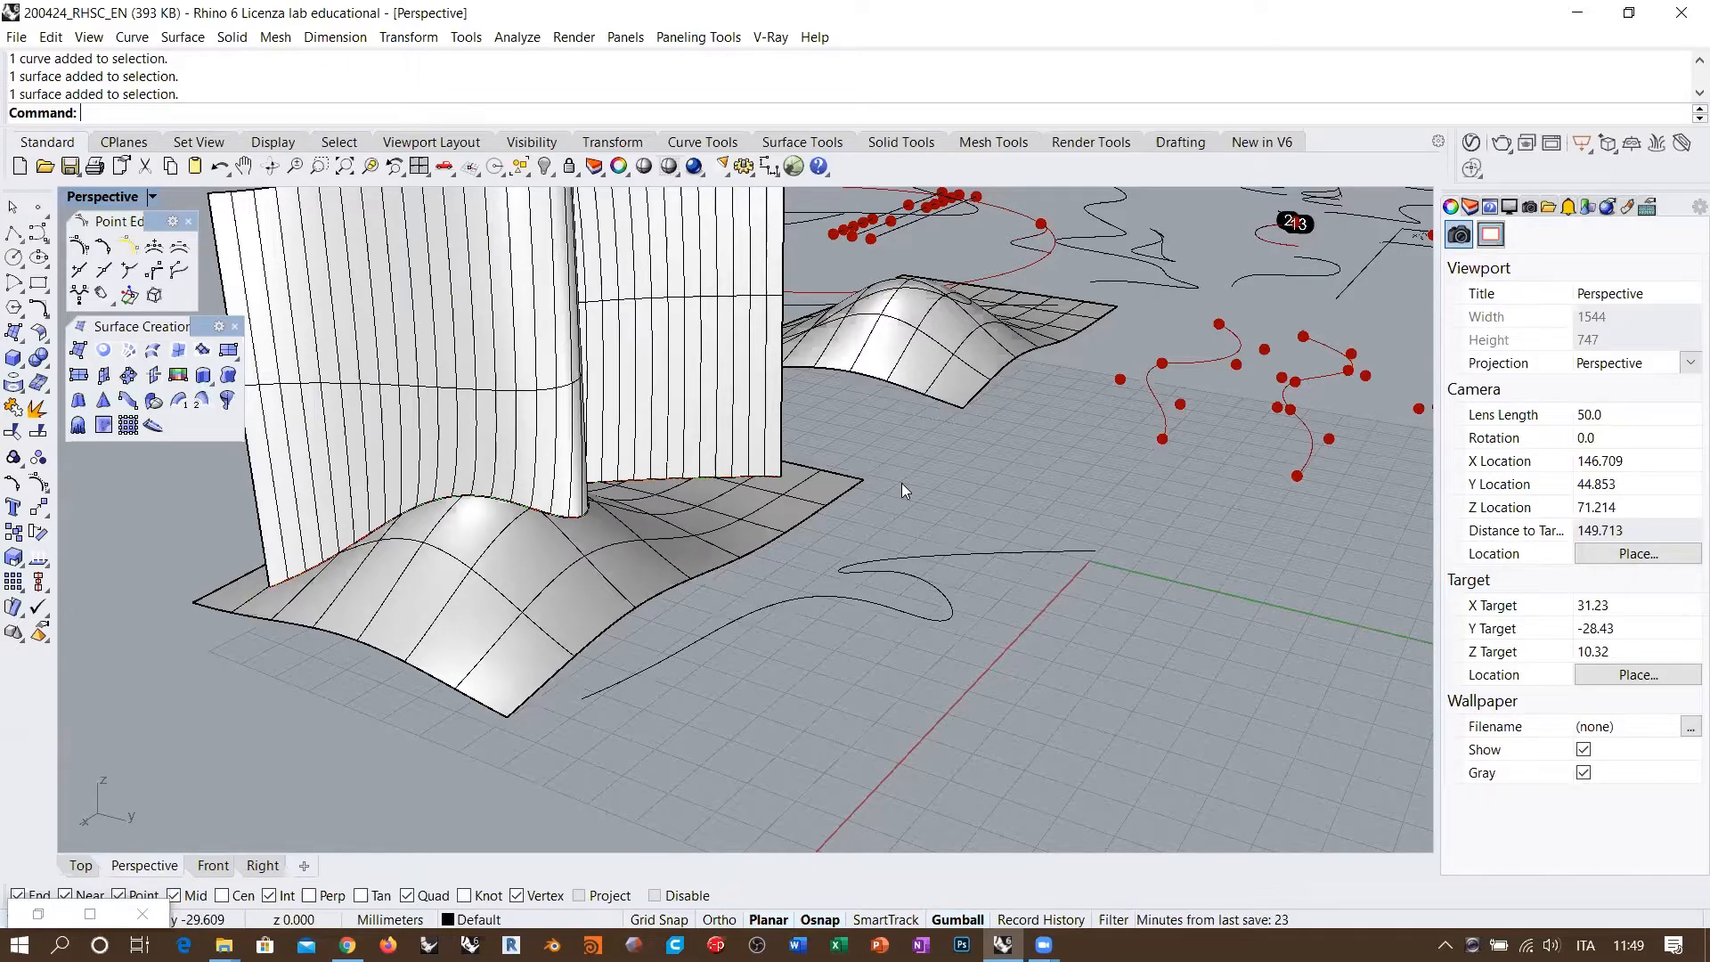
# Step: Compare the separated intersection curve with the loft and humped surface, inspecting its control points and selecting both surfaces together
pyautogui.click(801, 608)
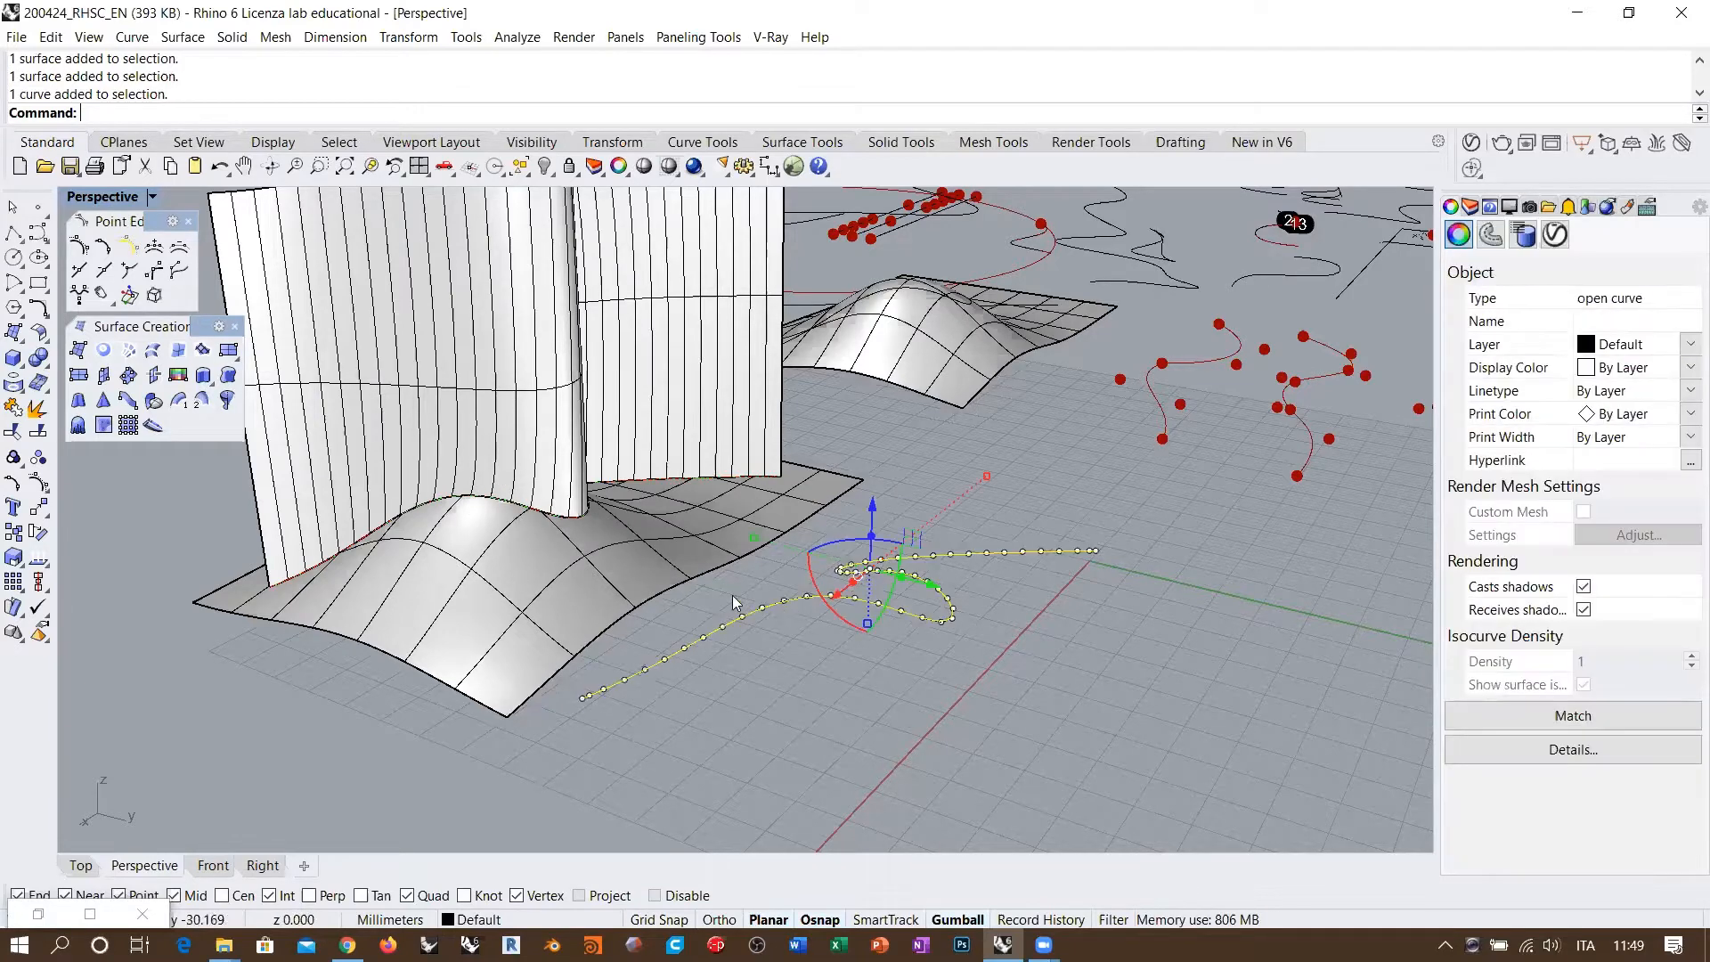
pyautogui.moveTo(967, 562); pyautogui.dragTo(841, 645, button='right')
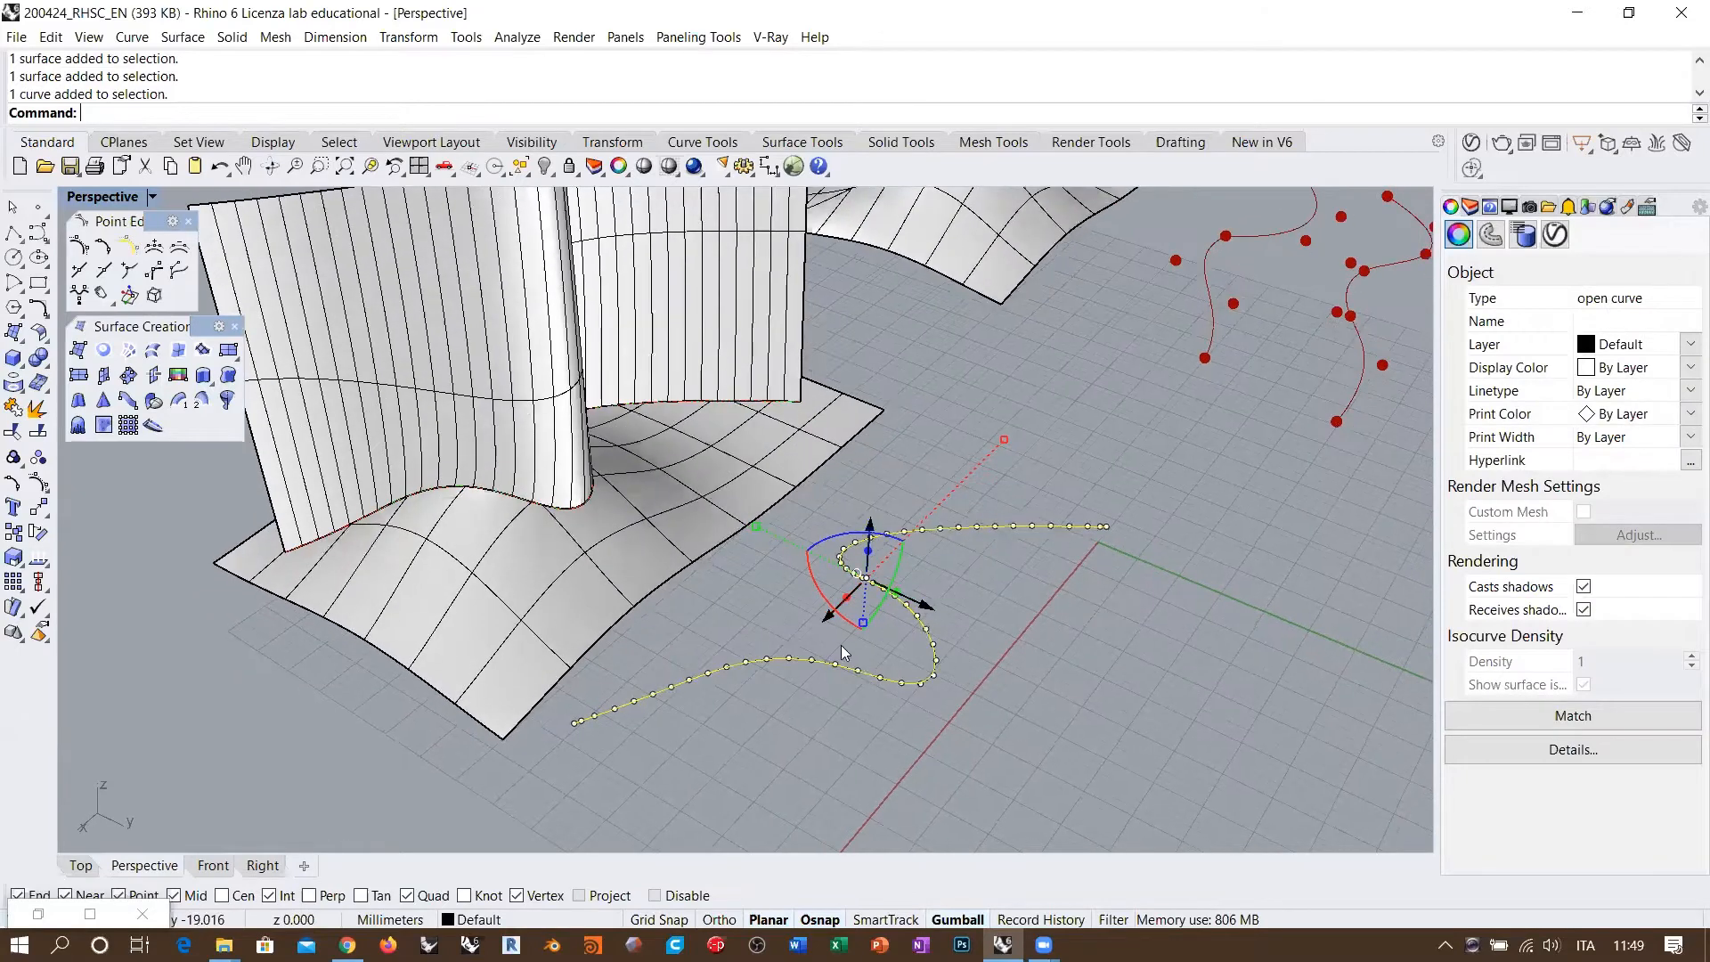
pyautogui.click(798, 708)
pyautogui.moveTo(743, 667); pyautogui.dragTo(820, 630, button='right')
pyautogui.moveTo(782, 495); pyautogui.dragTo(684, 401, button='right')
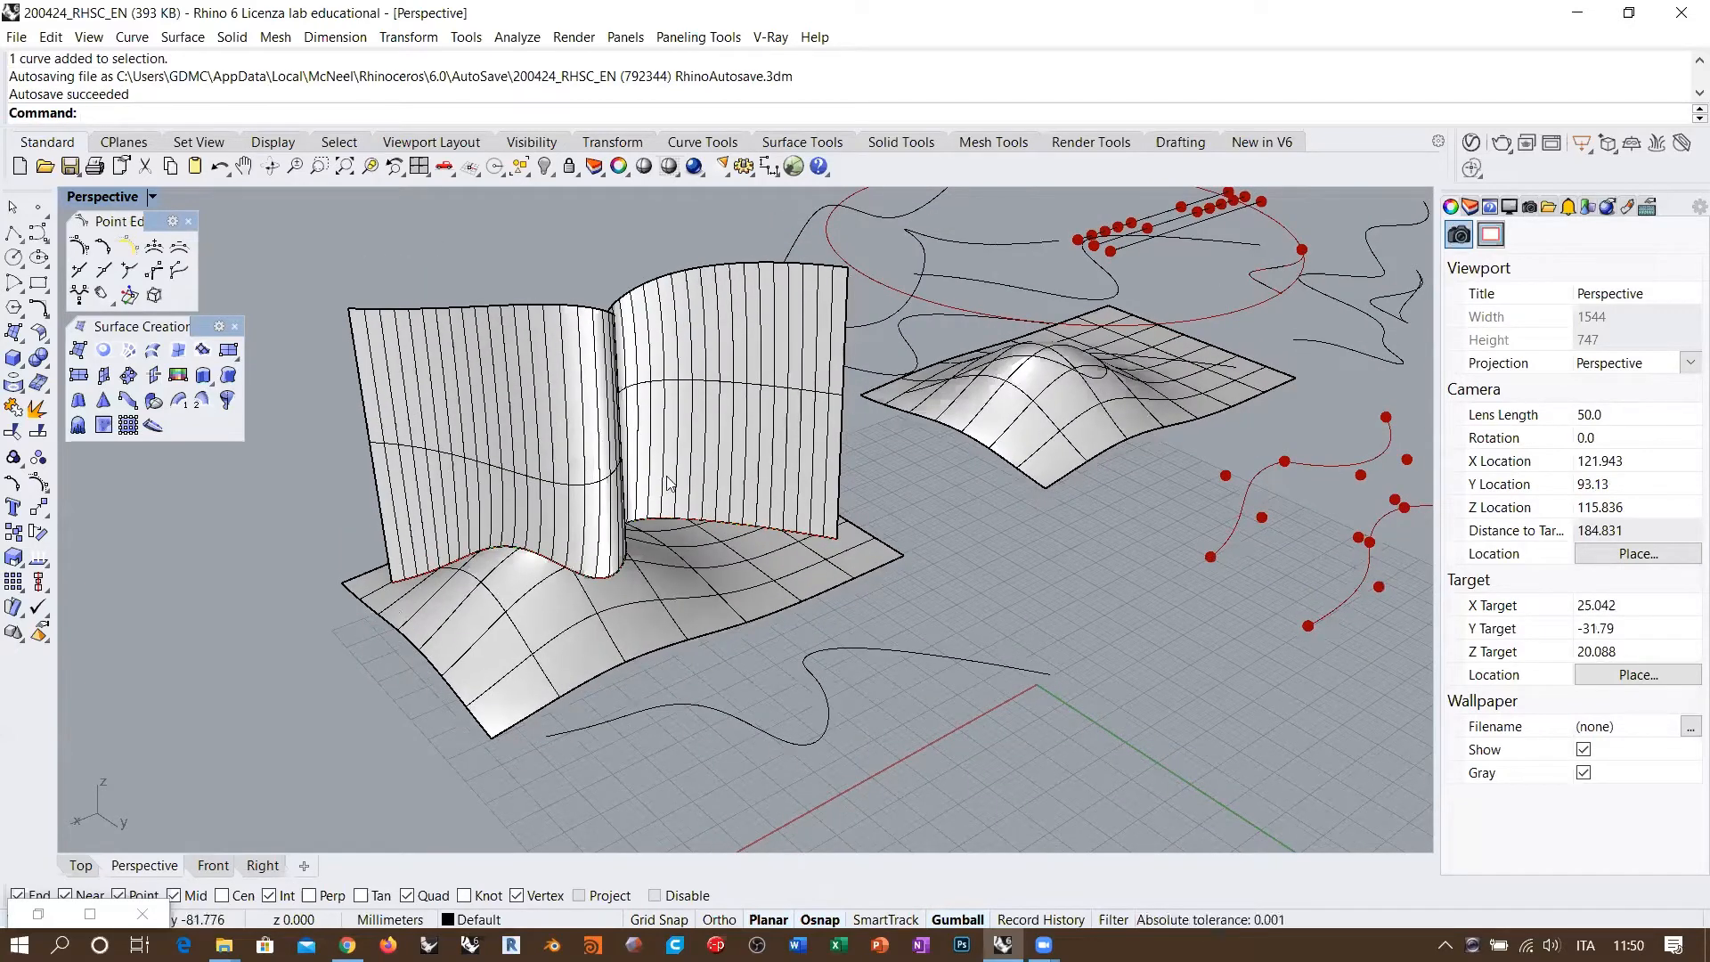
pyautogui.moveTo(729, 600); pyautogui.dragTo(826, 579, button='right')
pyautogui.moveTo(698, 559); pyautogui.dragTo(663, 595, button='right')
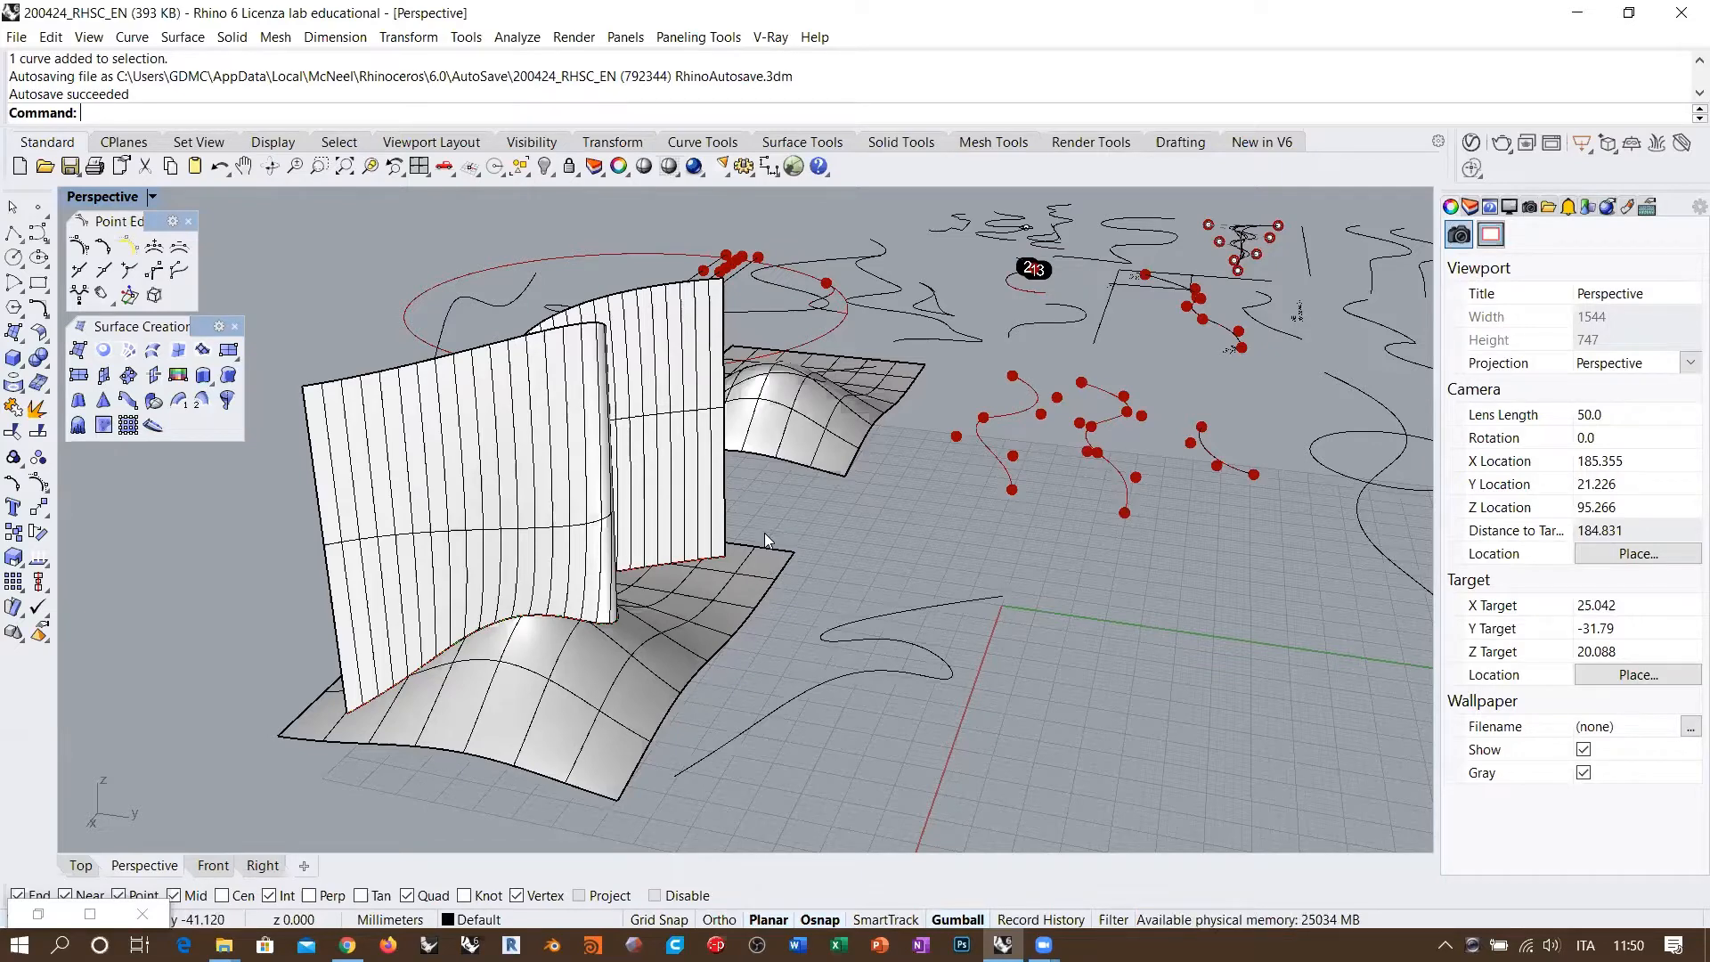
pyautogui.moveTo(808, 595); pyautogui.dragTo(538, 637, button='right')
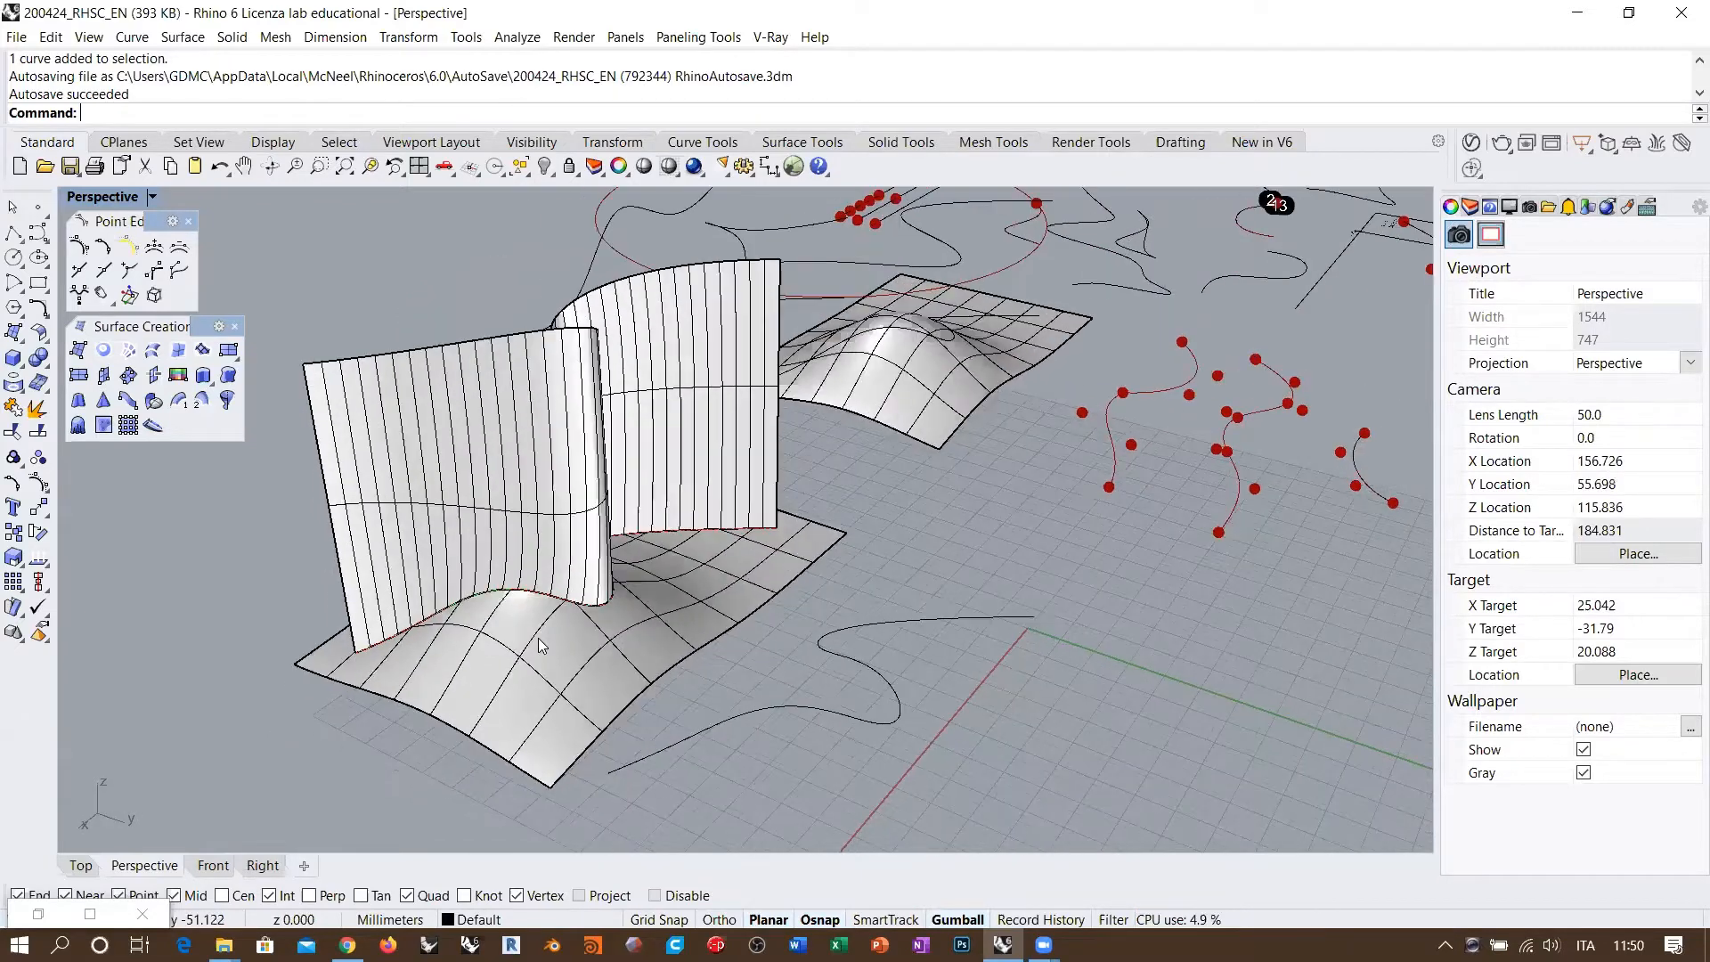
pyautogui.click(538, 638)
pyautogui.keyDown('shift'); pyautogui.click(435, 469); pyautogui.keyUp('shift')
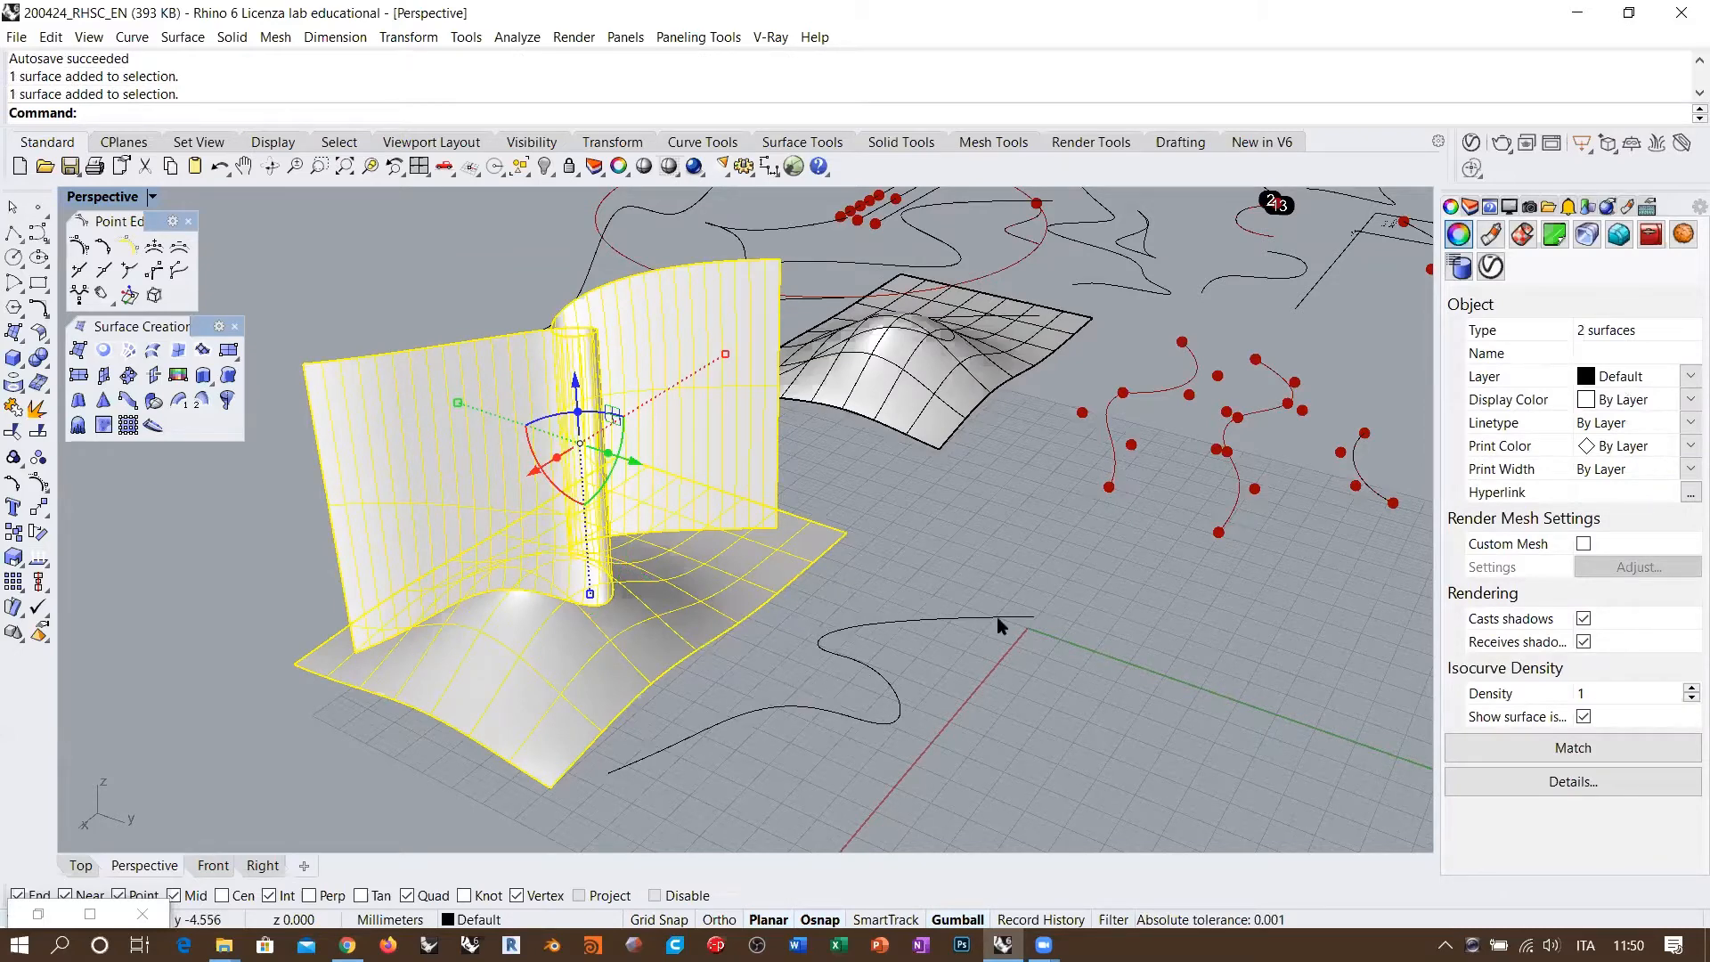
pyautogui.click(936, 672)
# Step: Delete the separated intersection curve lying in front of the humped surface
pyautogui.moveTo(835, 566); pyautogui.dragTo(765, 573, button='right')
pyautogui.click(896, 625)
pyautogui.press('Delete')
# Step: Move the loft surface sideways off the humped surface so that its base curves are exposed
pyautogui.scroll(5, 766, 574)
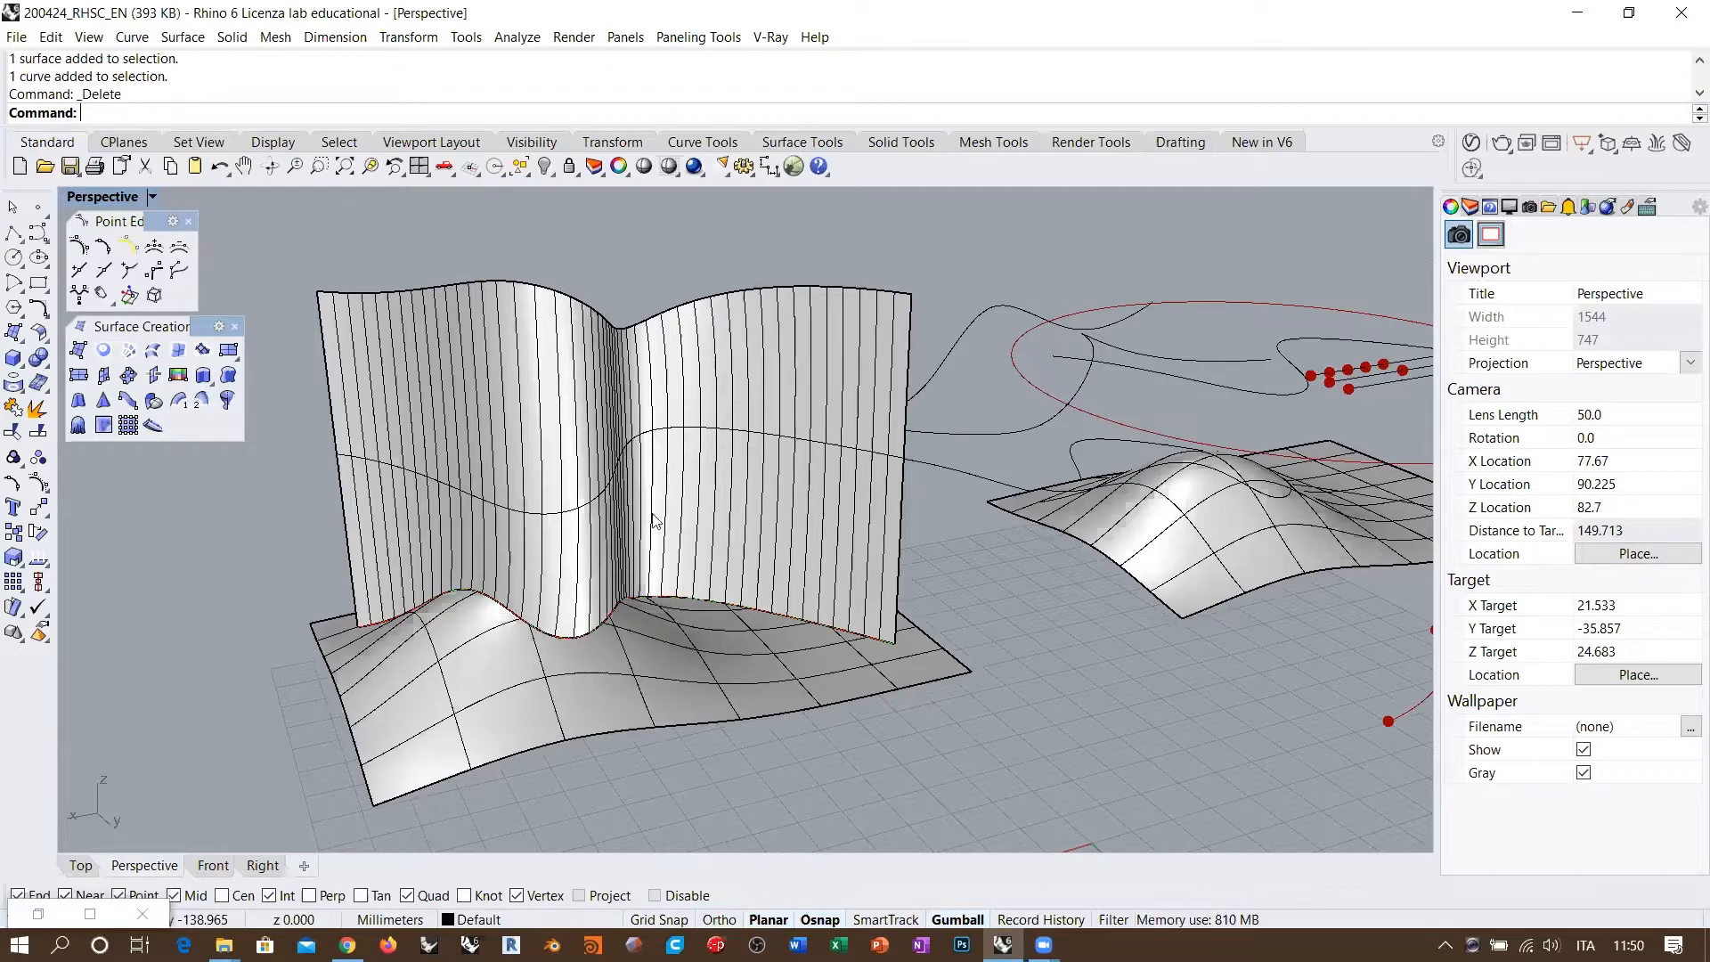
pyautogui.moveTo(718, 489); pyautogui.dragTo(739, 405, button='right')
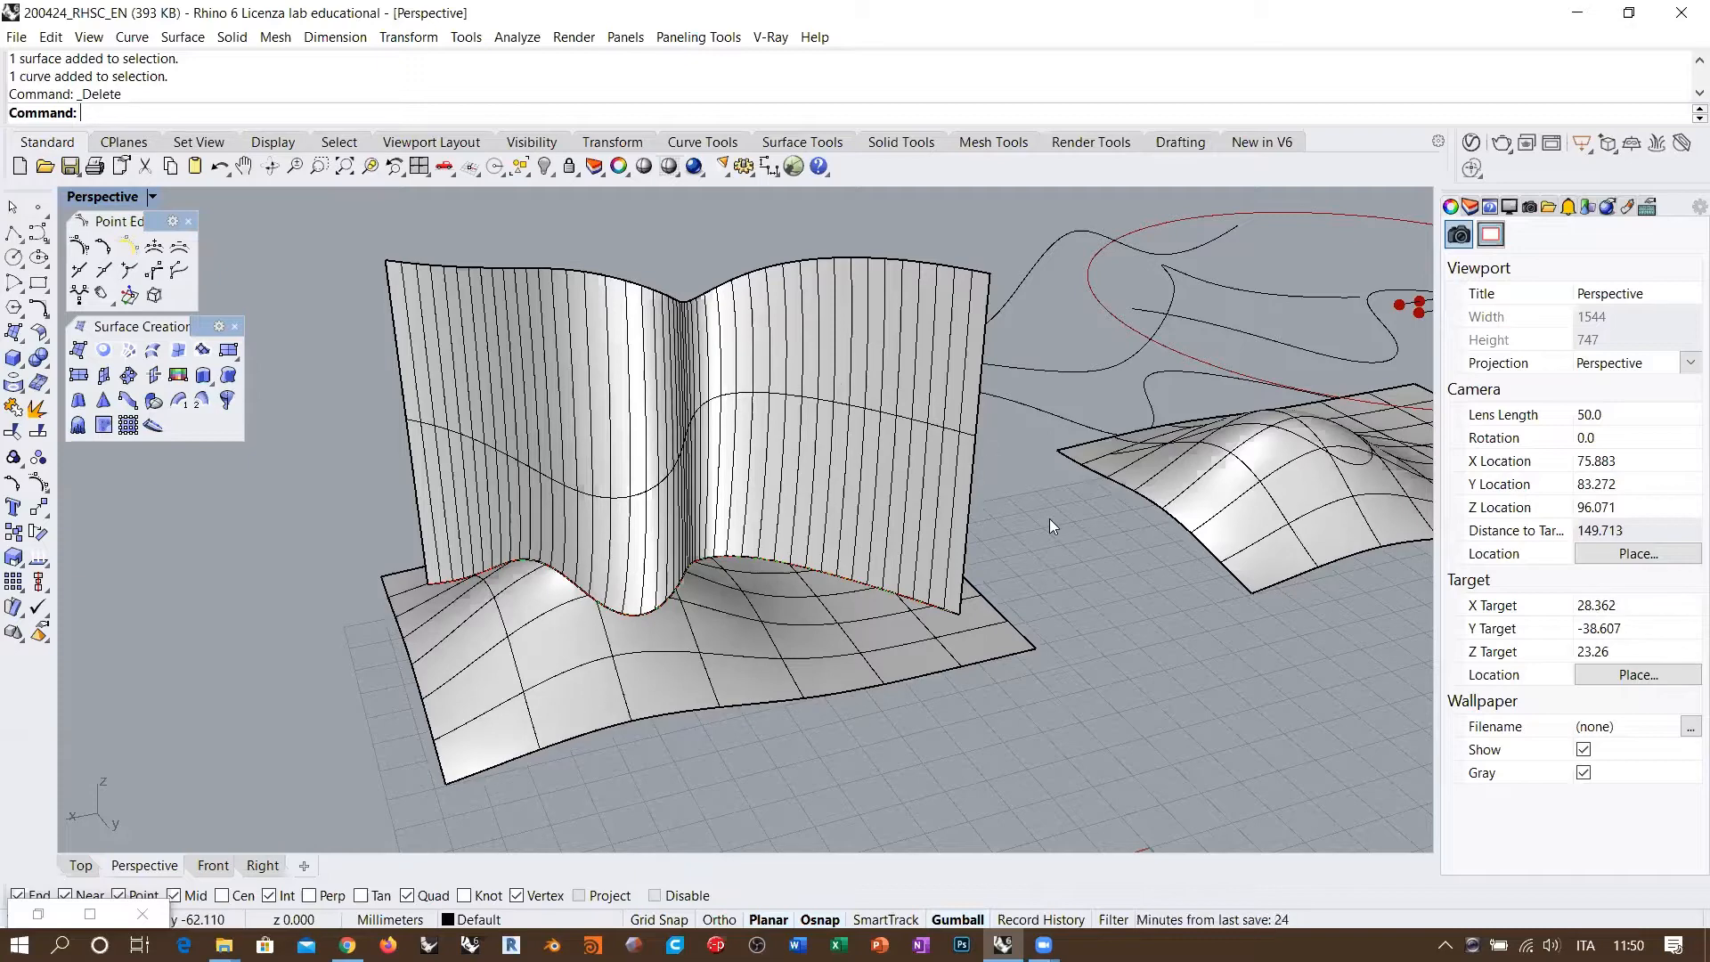
pyautogui.moveTo(1032, 515)
pyautogui.keyDown('shift'); pyautogui.mouseDown(button='right')
pyautogui.moveTo(933, 499)
pyautogui.moveTo(928, 470)
pyautogui.moveTo(970, 495)
pyautogui.mouseUp(button='right'); pyautogui.keyUp('shift')
pyautogui.click(883, 489)
pyautogui.scroll(-6, 969, 462)
pyautogui.moveTo(797, 525)
pyautogui.mouseDown(button='right')
pyautogui.moveTo(918, 557)
pyautogui.moveTo(906, 520)
pyautogui.mouseUp(button='right')
pyautogui.scroll(4, 802, 481)
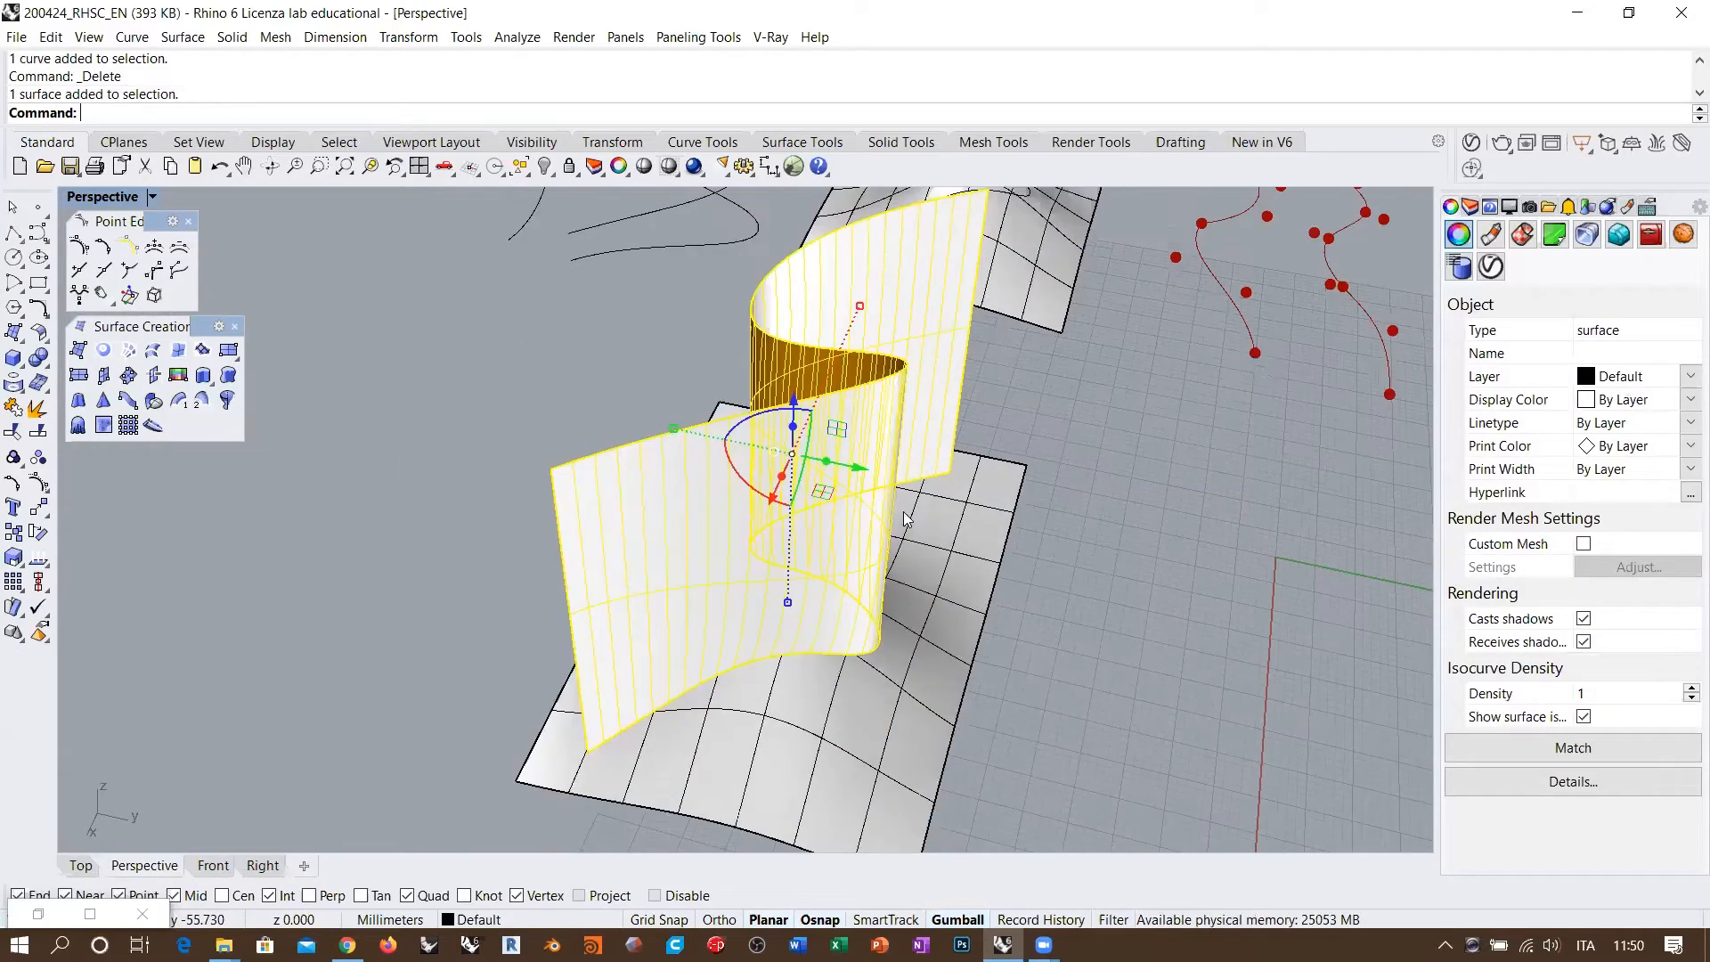
pyautogui.scroll(-3, 907, 519)
pyautogui.moveTo(912, 499); pyautogui.dragTo(638, 446)
pyautogui.click(616, 664)
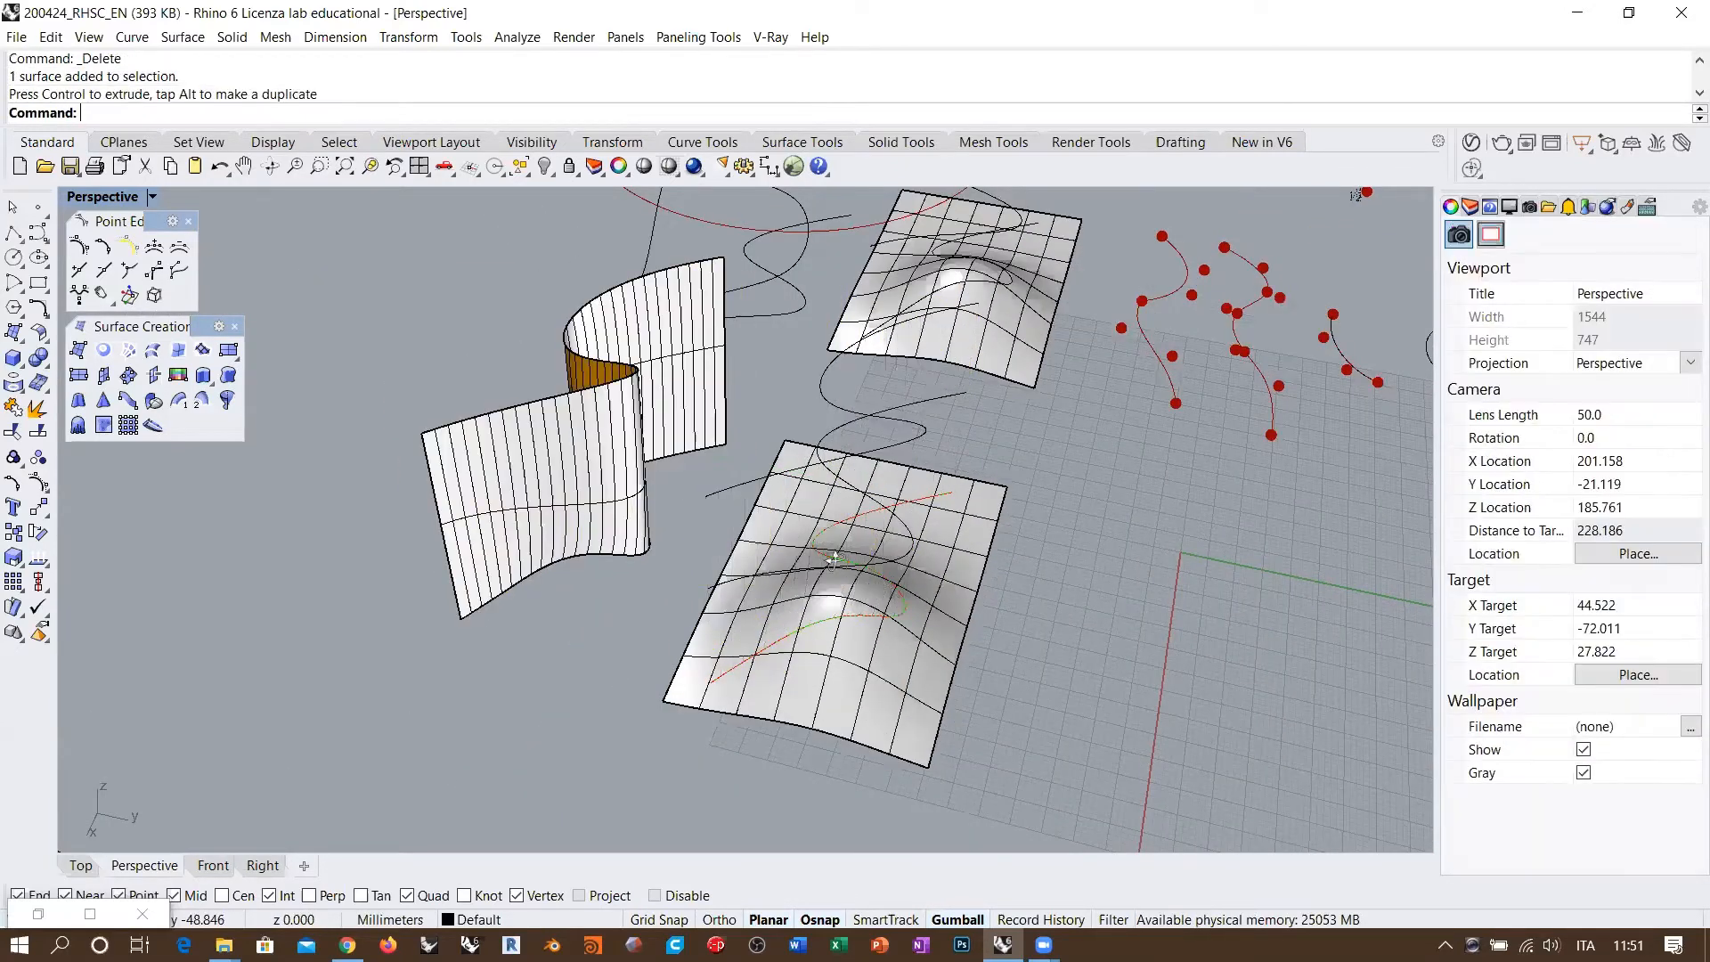
# Step: Try a Normal loft through the curve on the humped surface and the two curves above it, reviewing the refit tolerance option
pyautogui.moveTo(835, 559); pyautogui.dragTo(720, 509, button='right')
pyautogui.scroll(3, 720, 509)
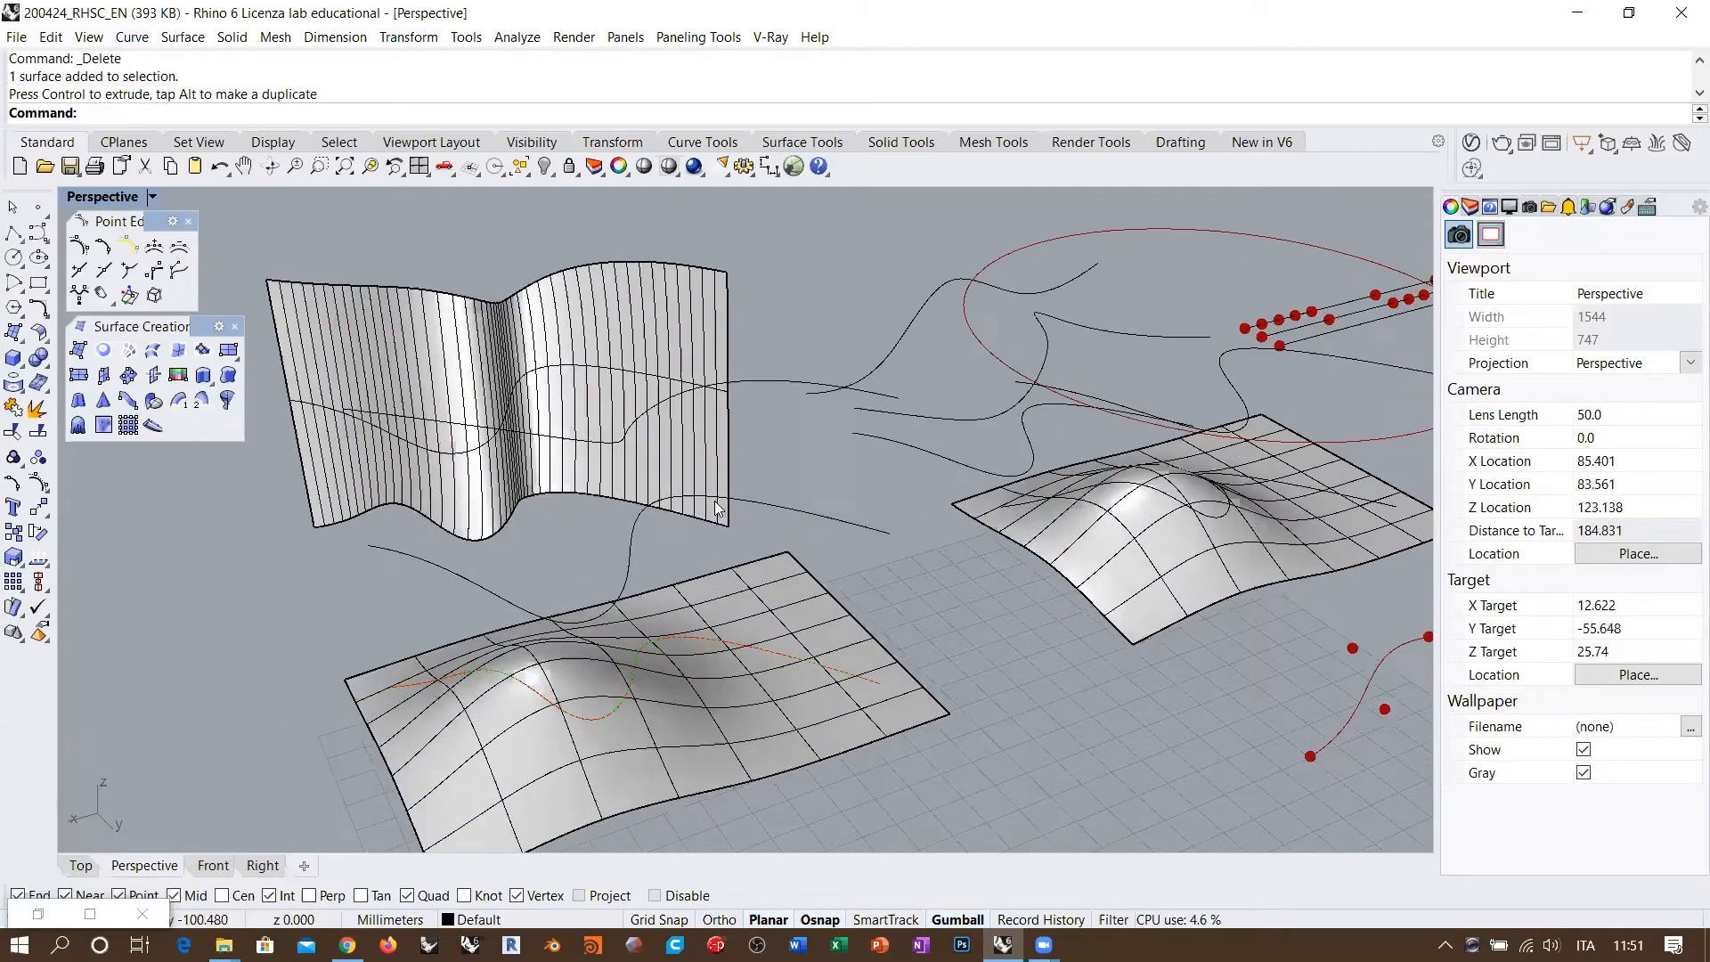
pyautogui.click(151, 351)
pyautogui.click(781, 658)
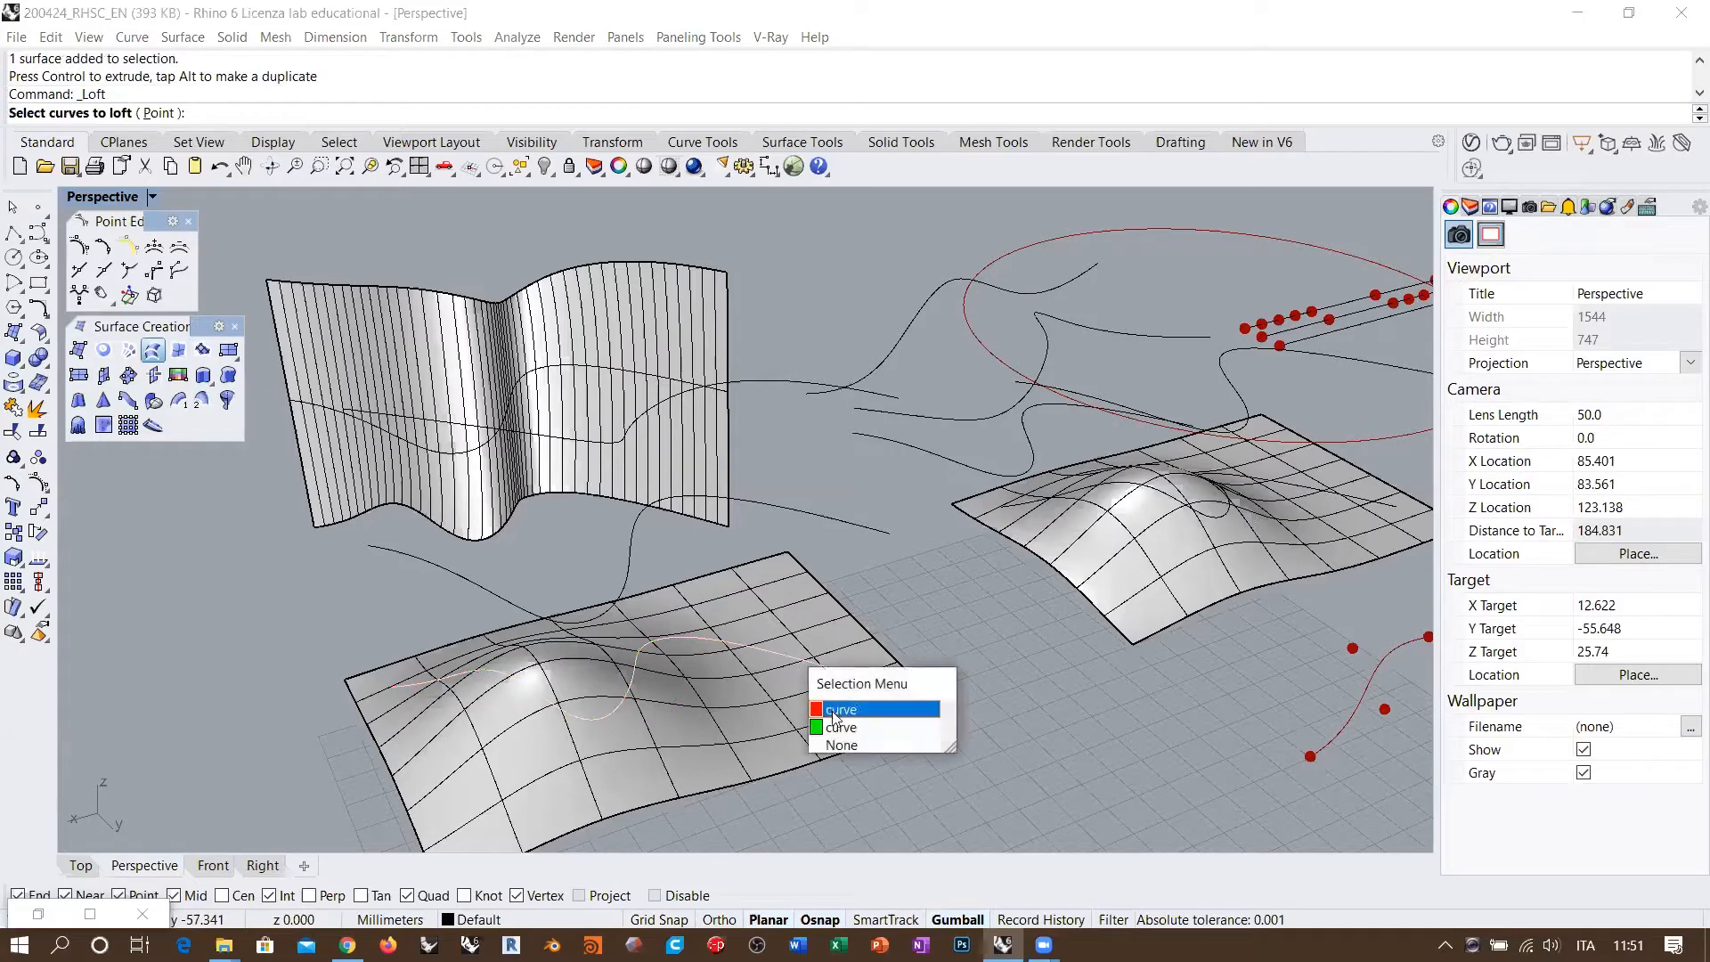
pyautogui.click(838, 728)
pyautogui.click(762, 500)
pyautogui.click(756, 382)
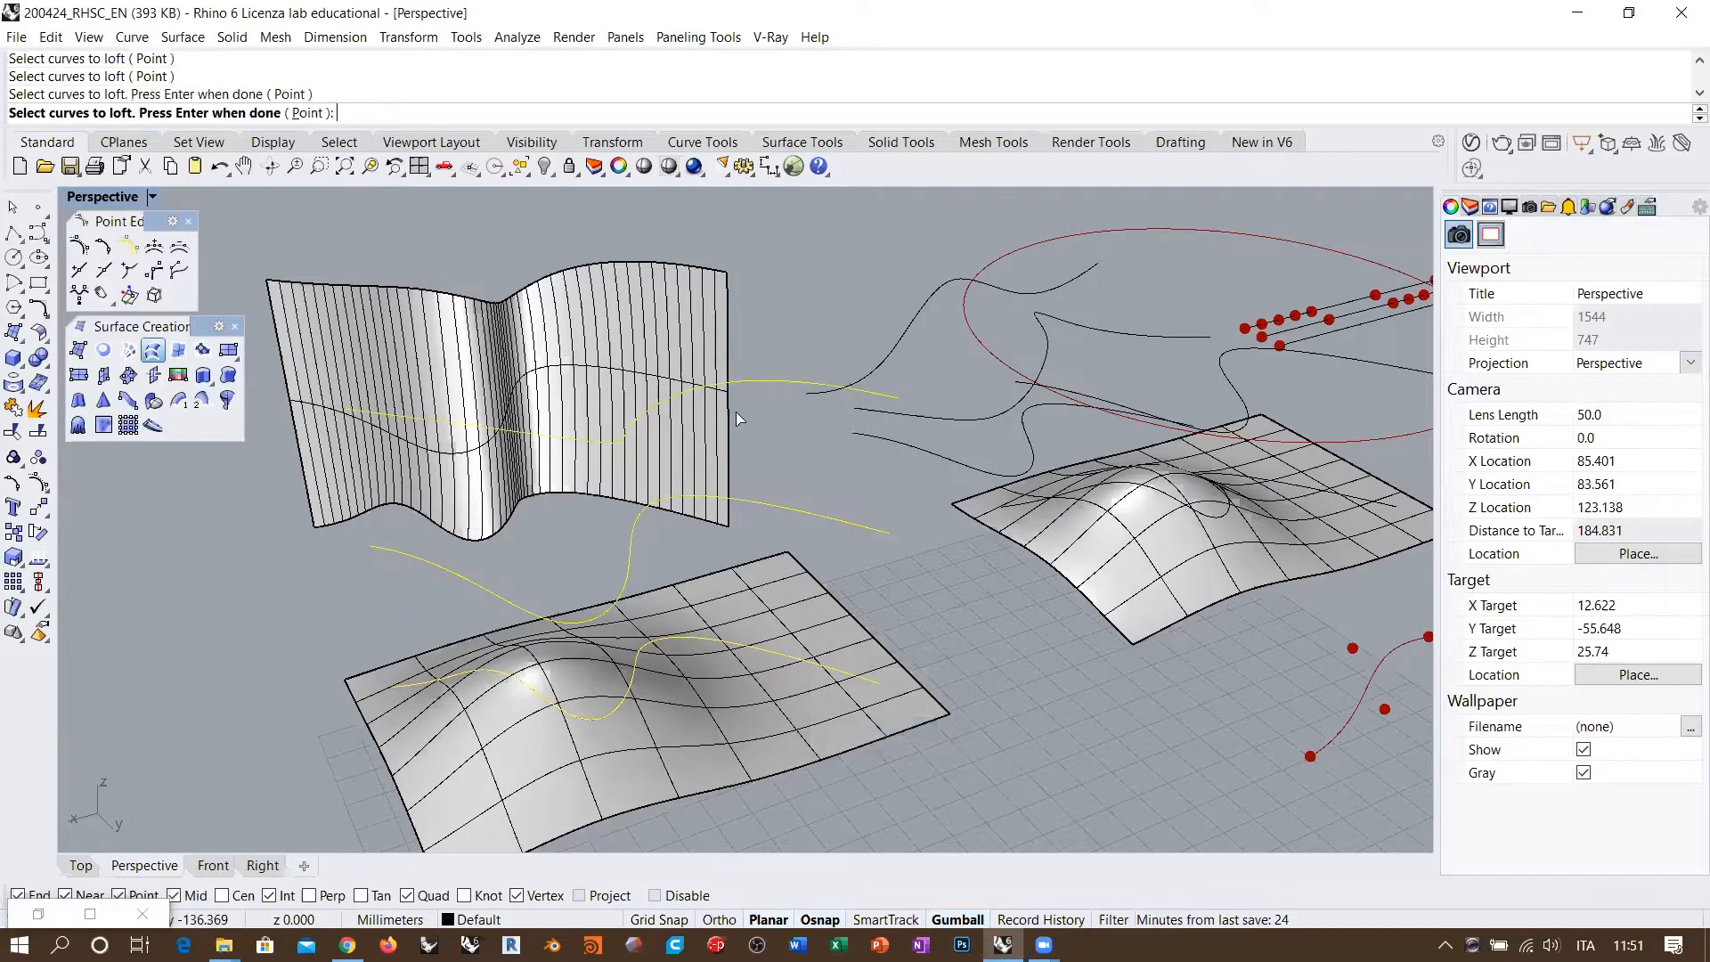
pyautogui.press('Return')
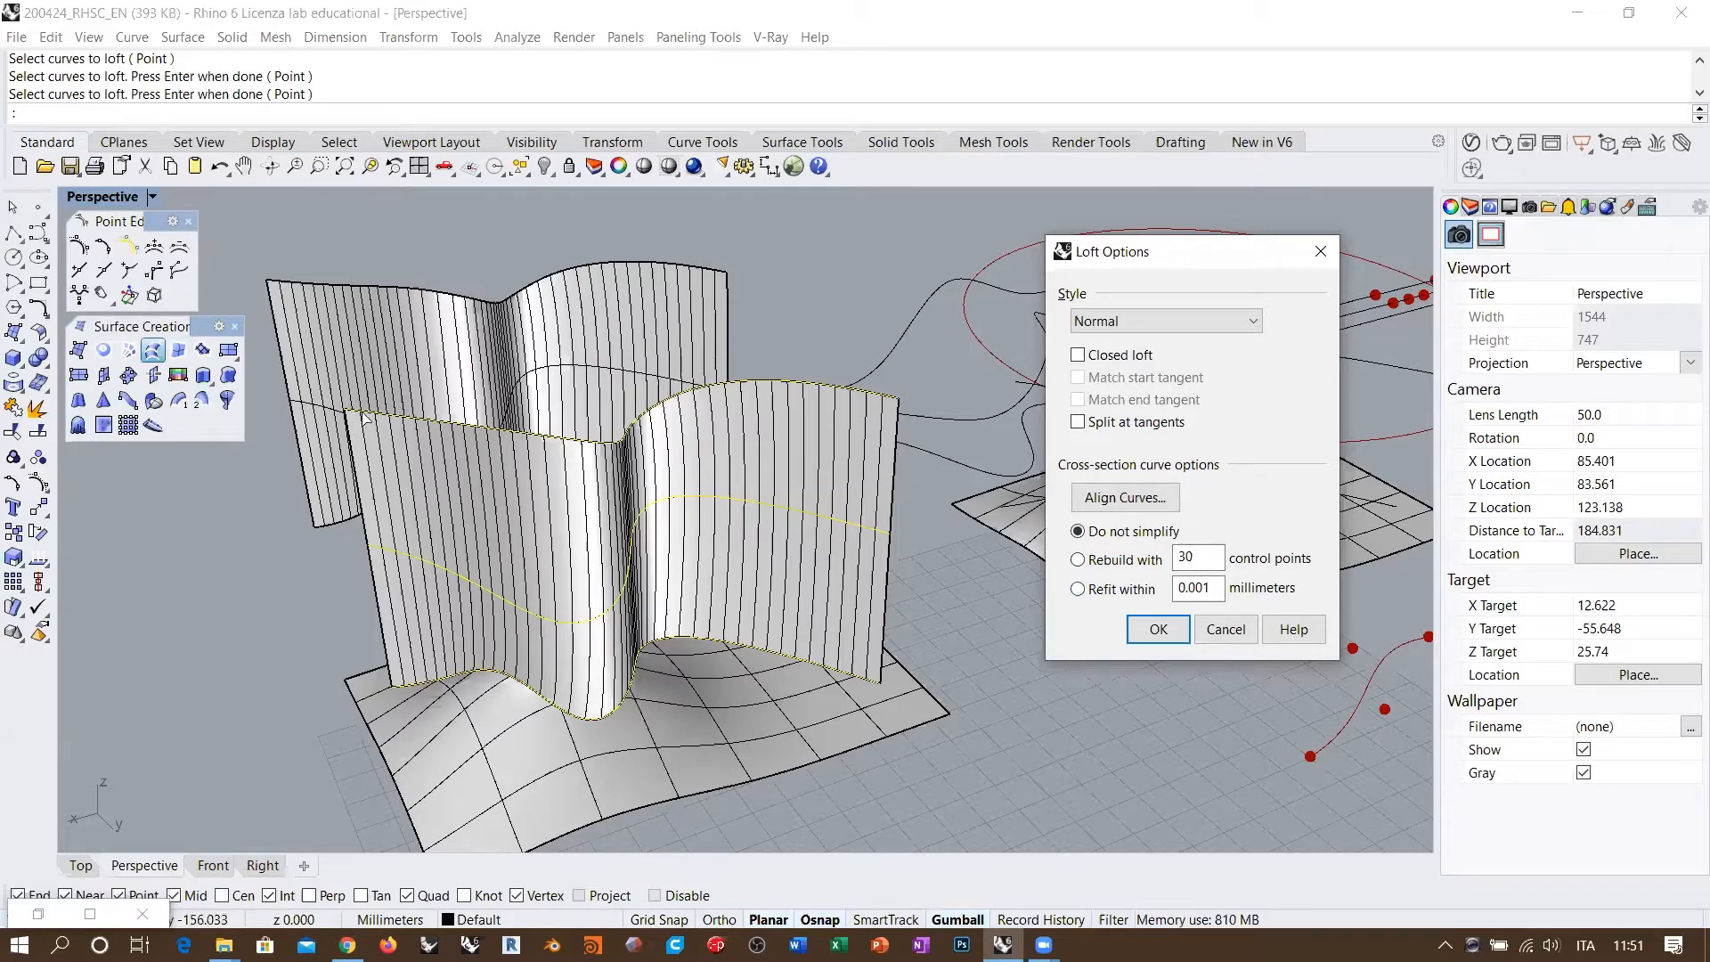
pyautogui.click(41, 310)
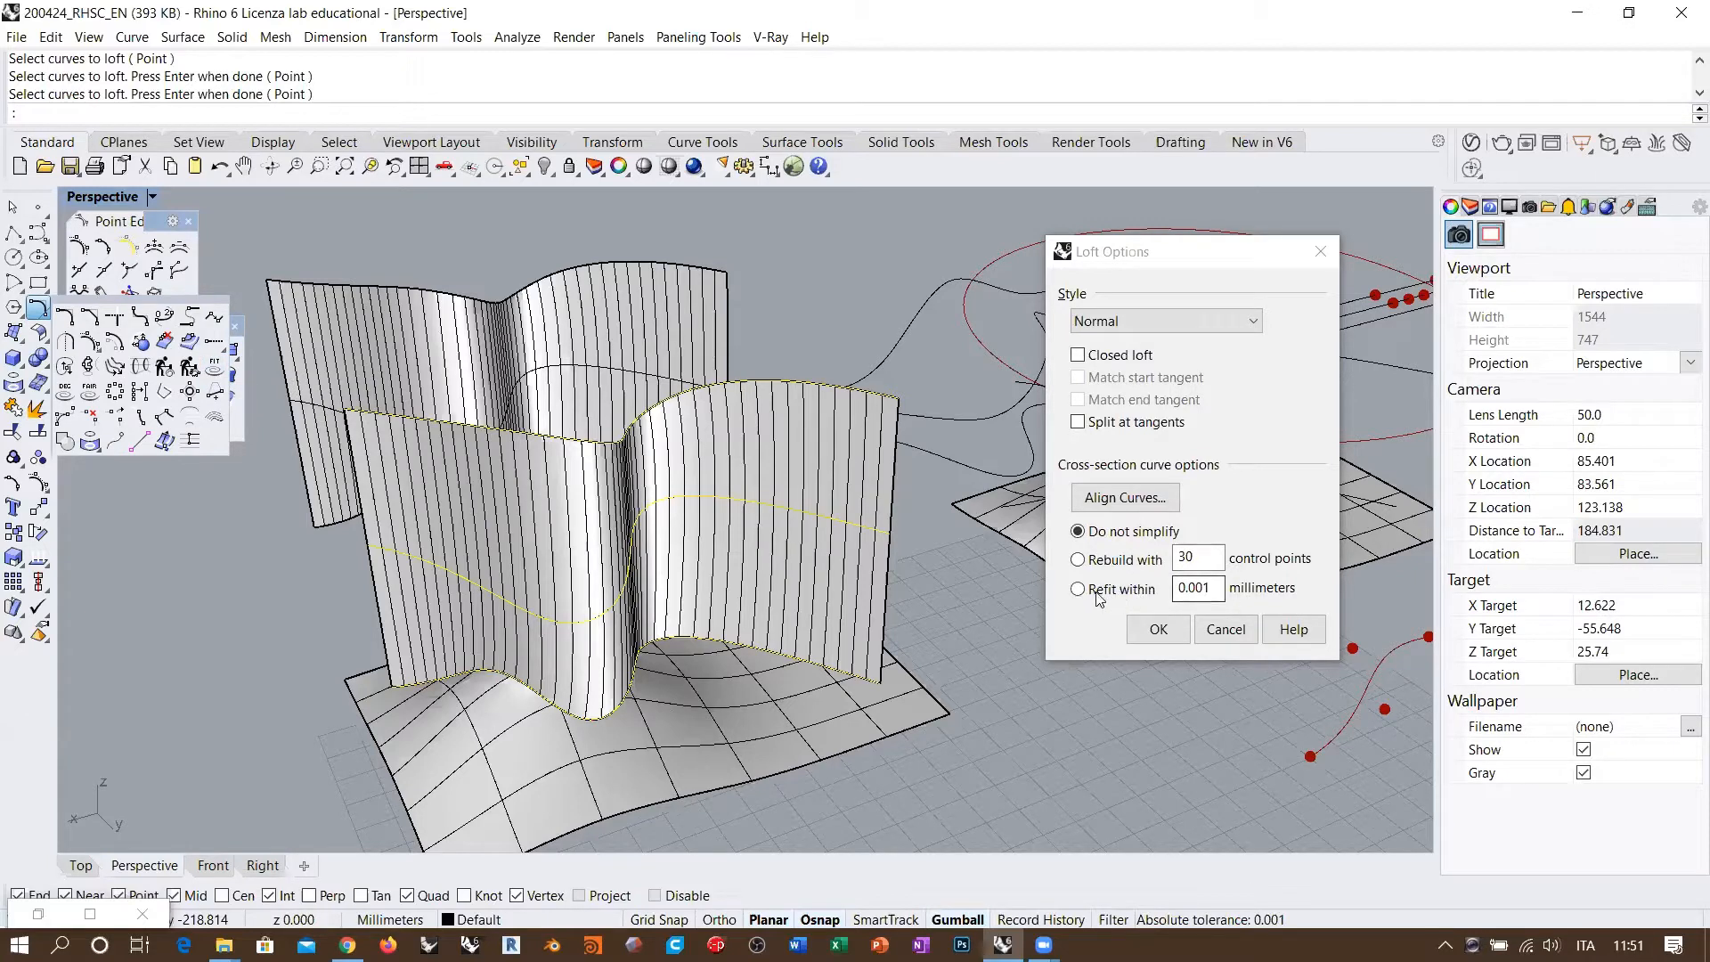
pyautogui.doubleClick(1205, 588)
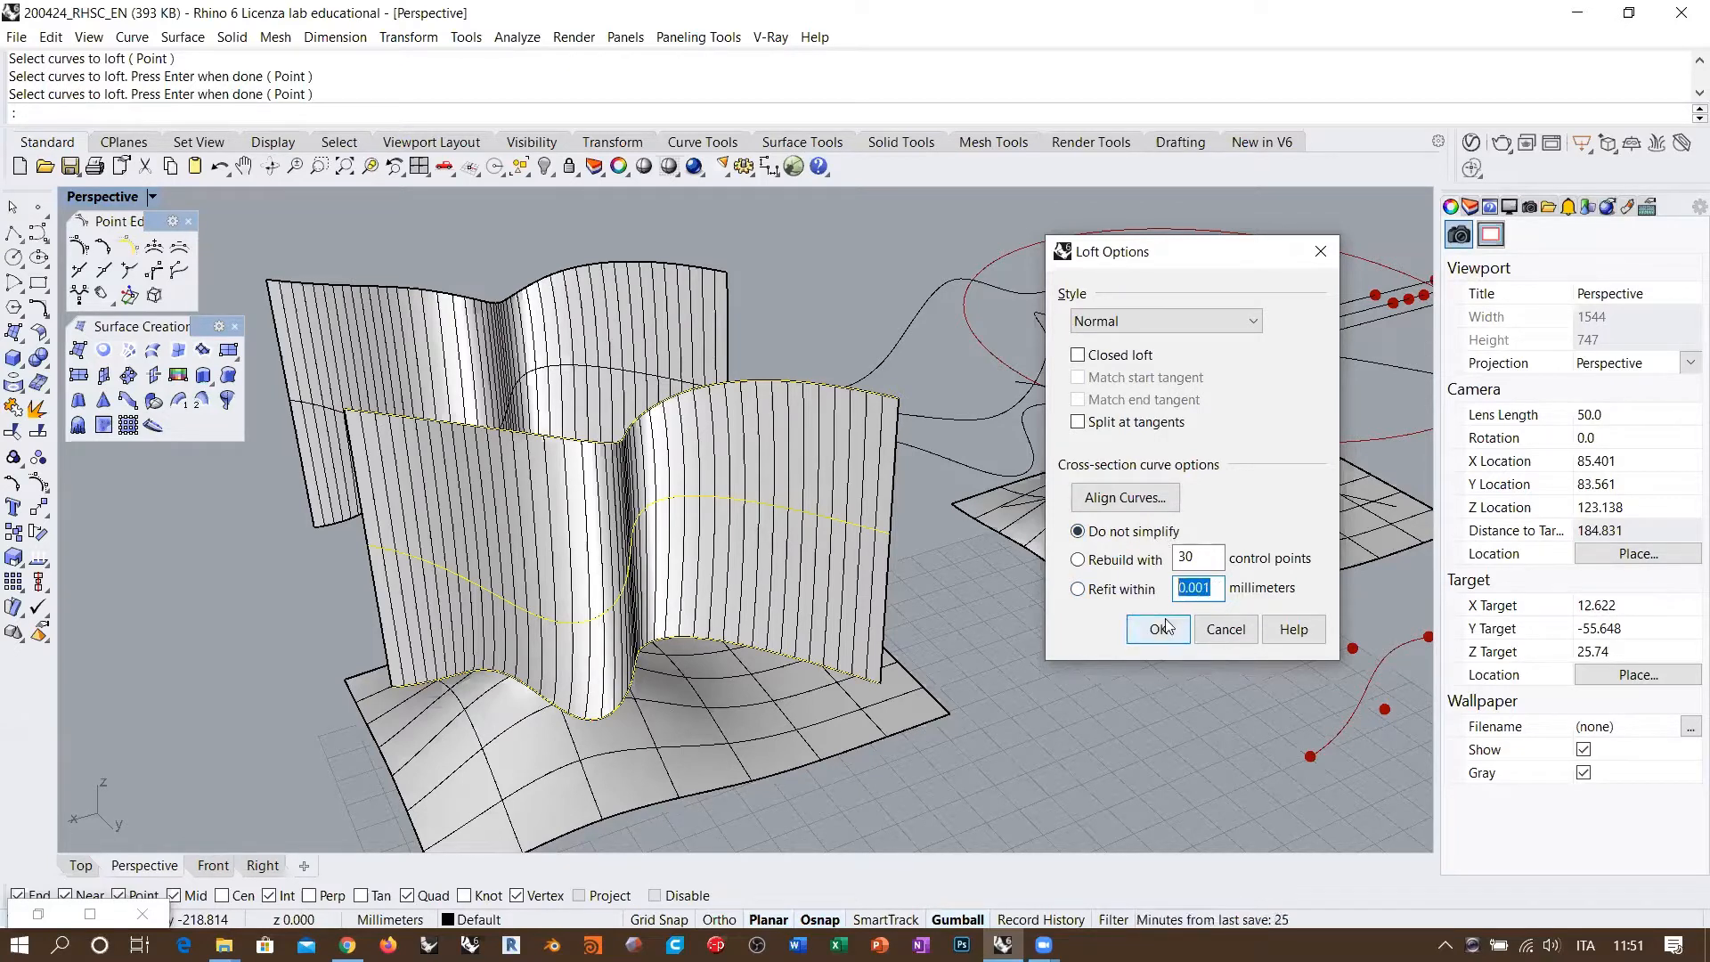
pyautogui.click(1227, 636)
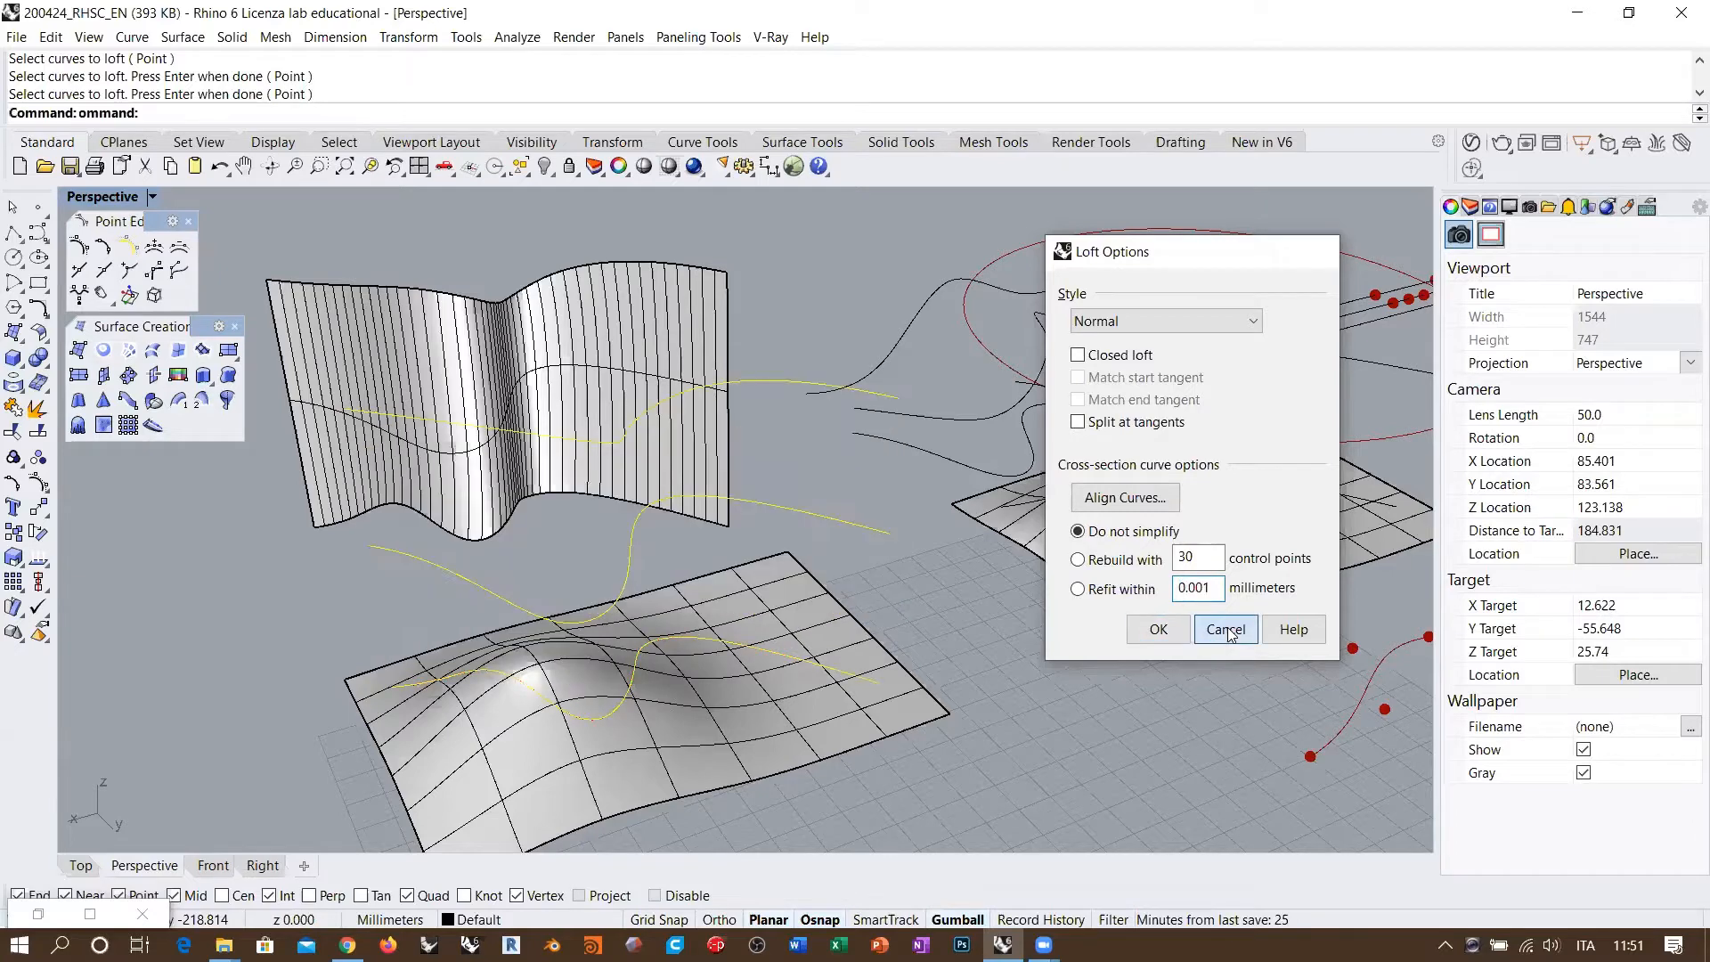
# Step: Move the red curve lying on the humped surface away onto the empty grid area near the origin
pyautogui.moveTo(713, 579); pyautogui.dragTo(771, 683, button='right')
pyautogui.keyDown('shift'); pyautogui.moveTo(771, 683); pyautogui.dragTo(1049, 540, button='right'); pyautogui.keyUp('shift')
pyautogui.moveTo(1050, 540); pyautogui.dragTo(1152, 523, button='right')
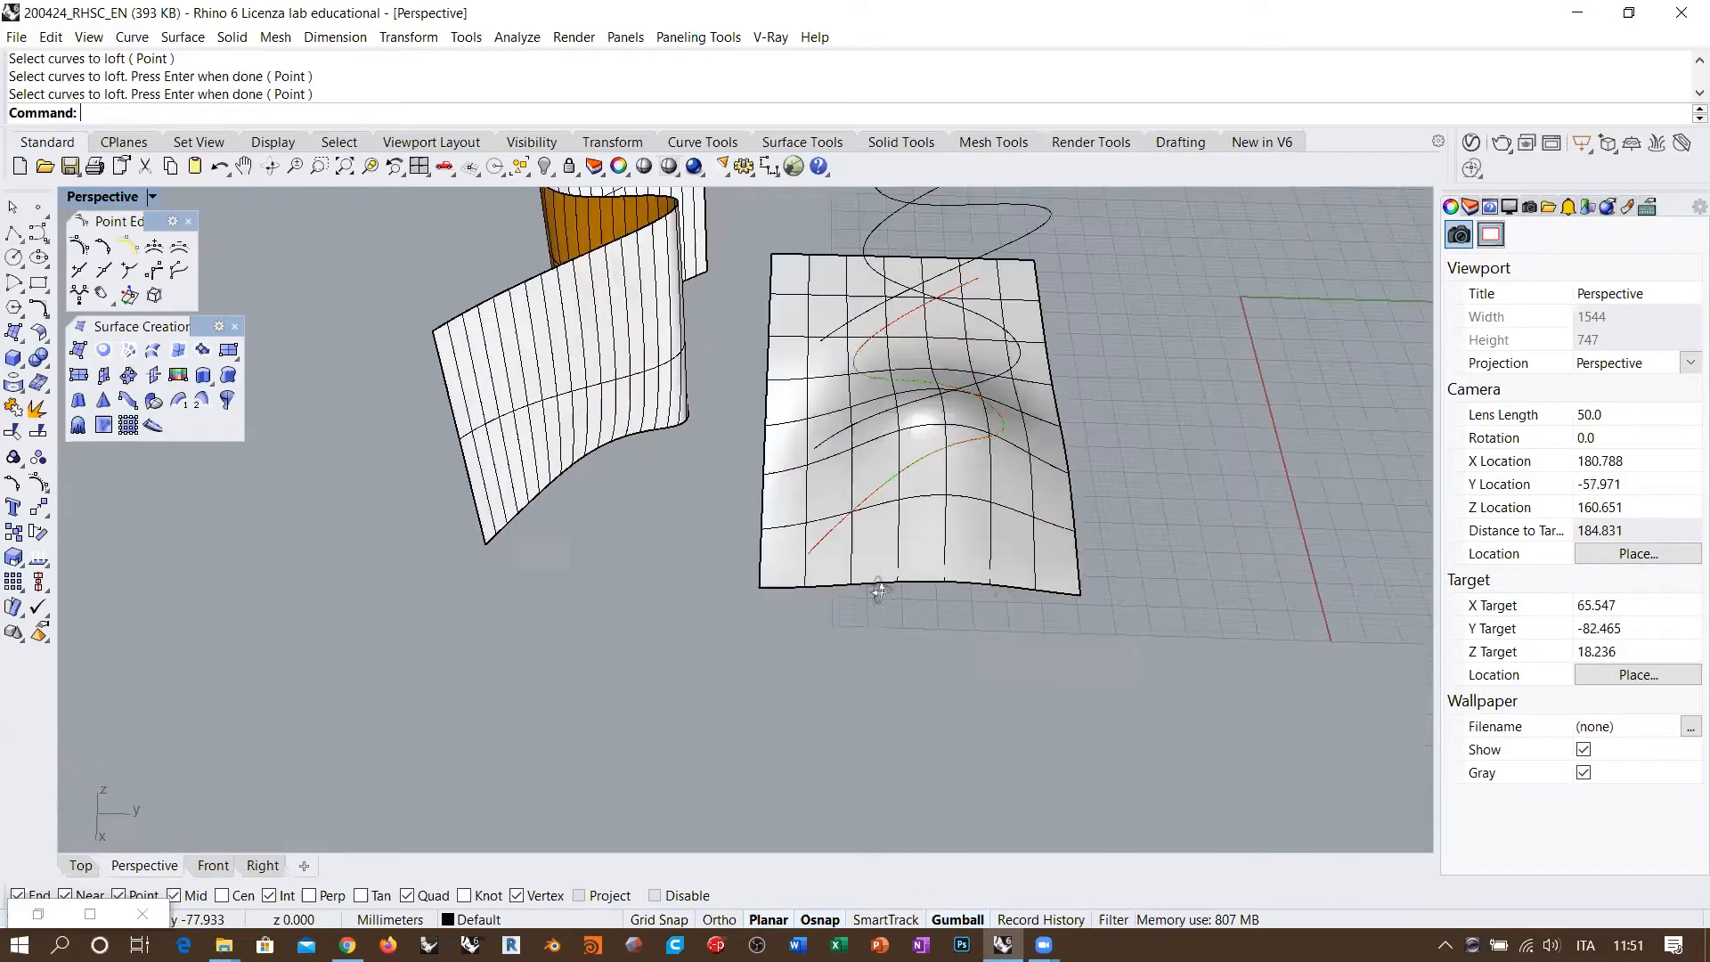
pyautogui.moveTo(878, 592); pyautogui.dragTo(1145, 607, button='right')
pyautogui.keyDown('shift'); pyautogui.moveTo(648, 485); pyautogui.dragTo(737, 503, button='right'); pyautogui.keyUp('shift')
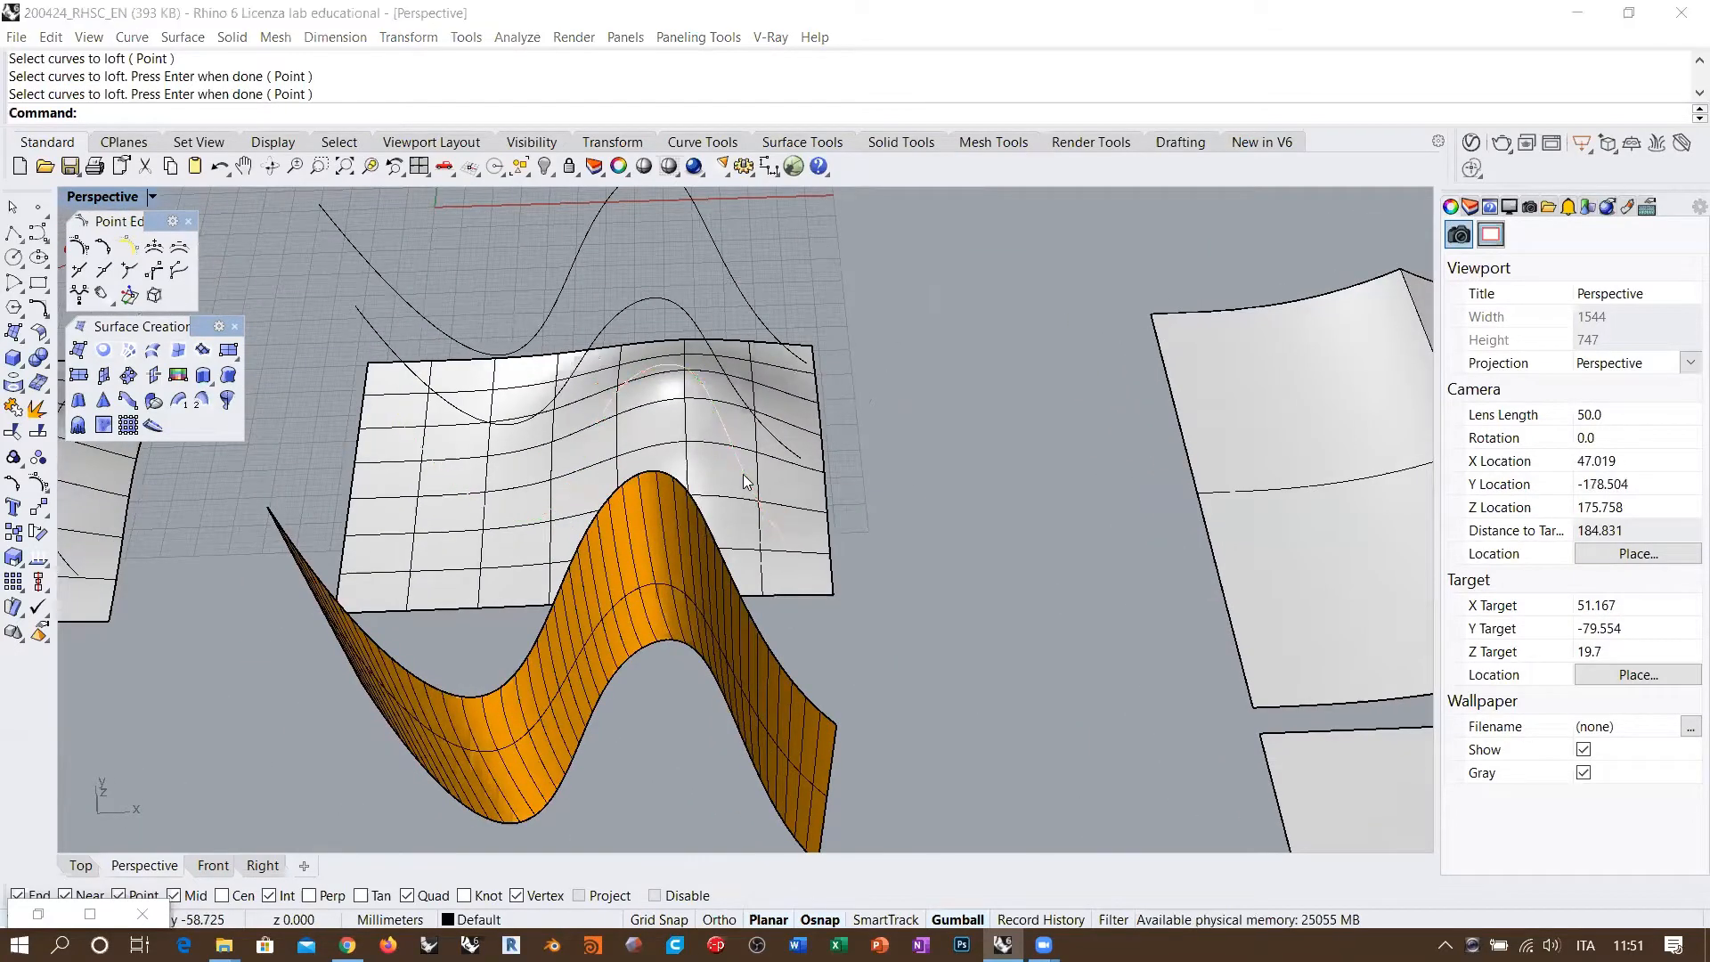
pyautogui.click(752, 481)
pyautogui.click(792, 529)
pyautogui.scroll(-5, 812, 481)
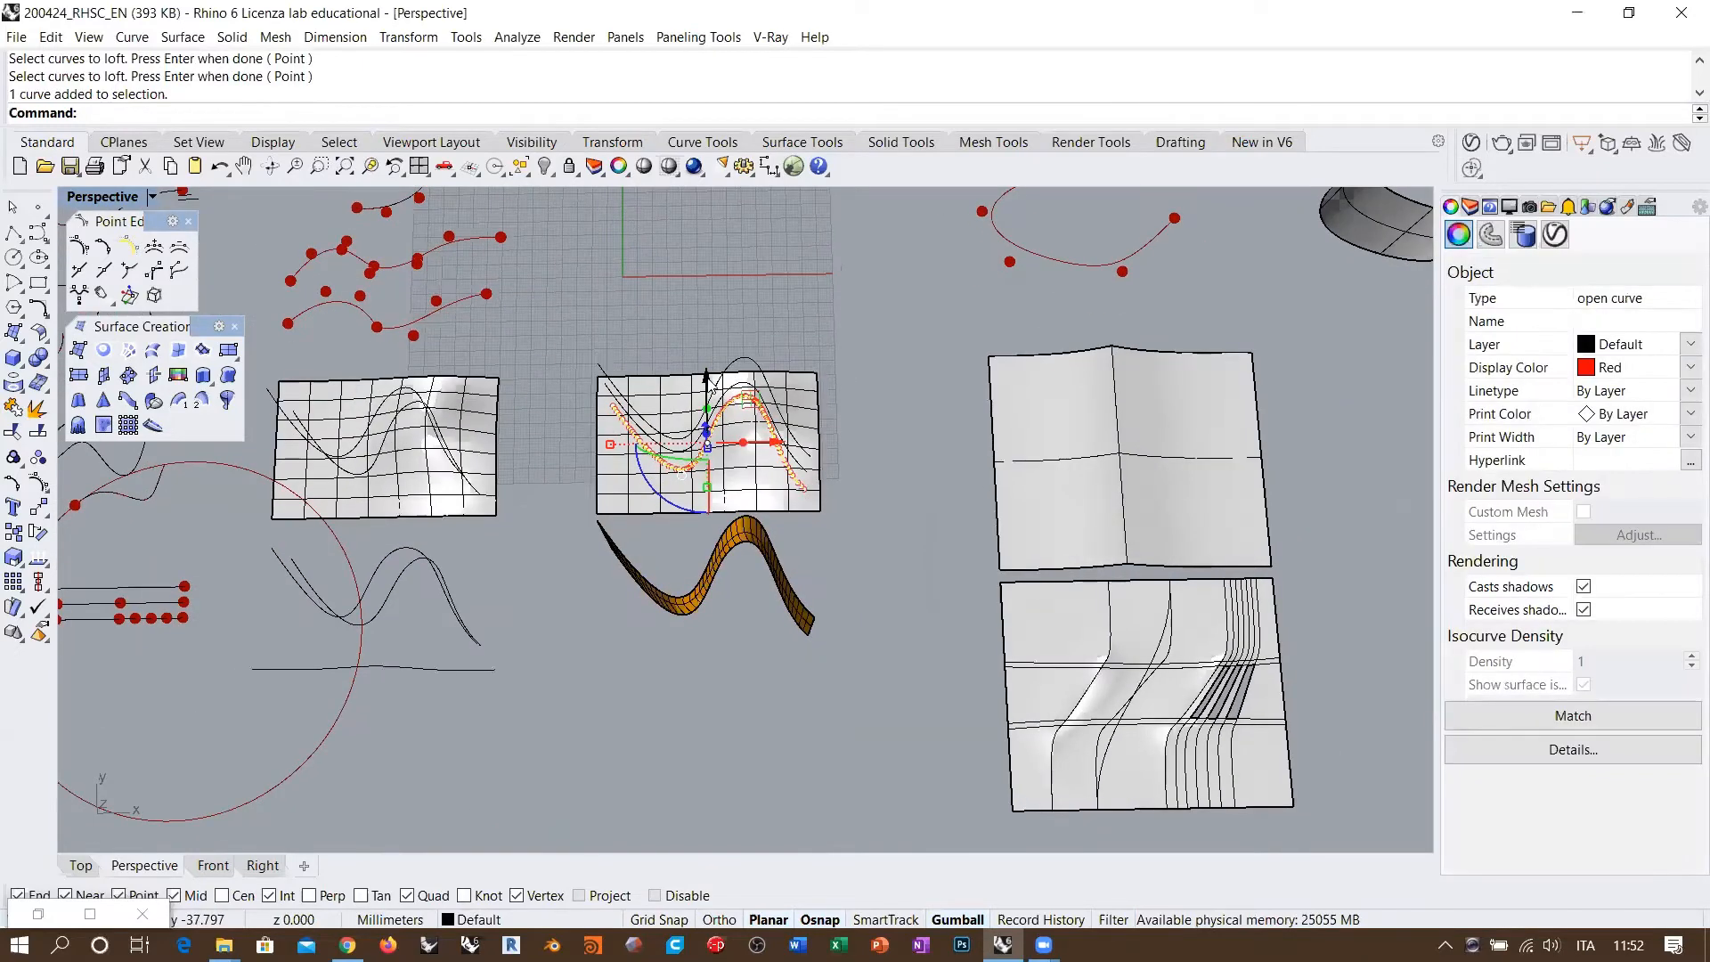
pyautogui.moveTo(707, 515); pyautogui.dragTo(695, 223)
pyautogui.click(874, 394)
# Step: Set the moved red curve's display colour to By Layer
pyautogui.keyDown('shift'); pyautogui.moveTo(875, 396); pyautogui.dragTo(799, 397, button='right'); pyautogui.keyUp('shift')
pyautogui.scroll(14, 804, 556)
pyautogui.click(799, 425)
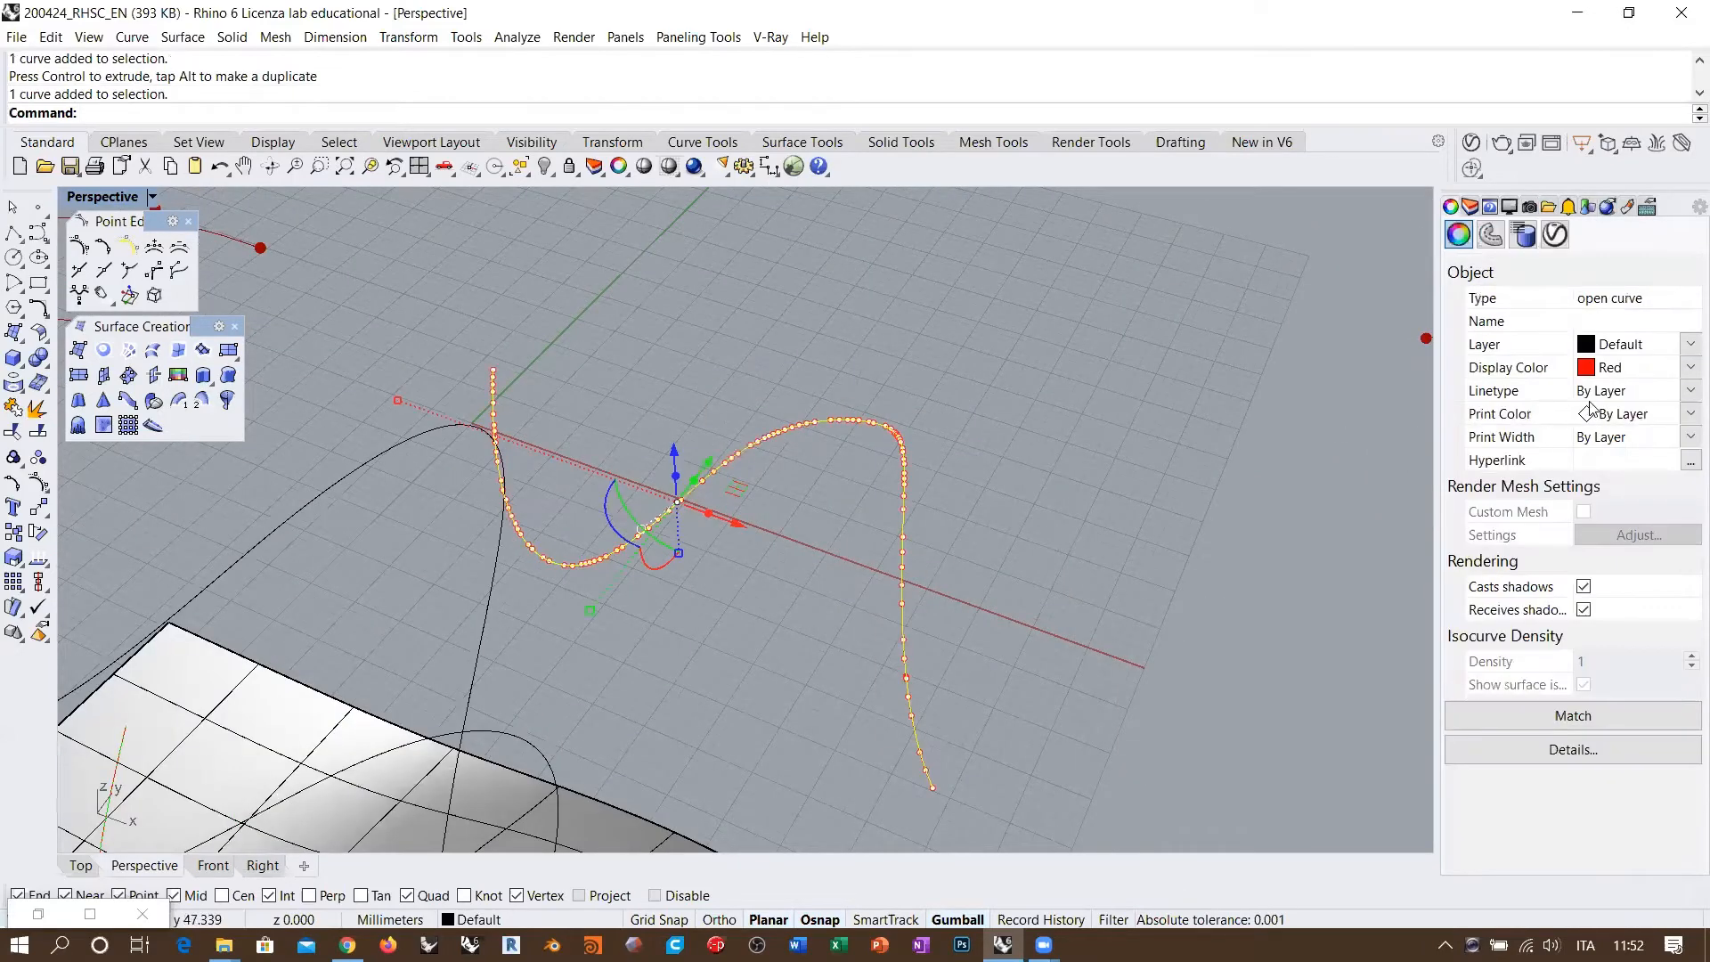
pyautogui.click(1614, 368)
pyautogui.click(1610, 396)
pyautogui.click(1098, 557)
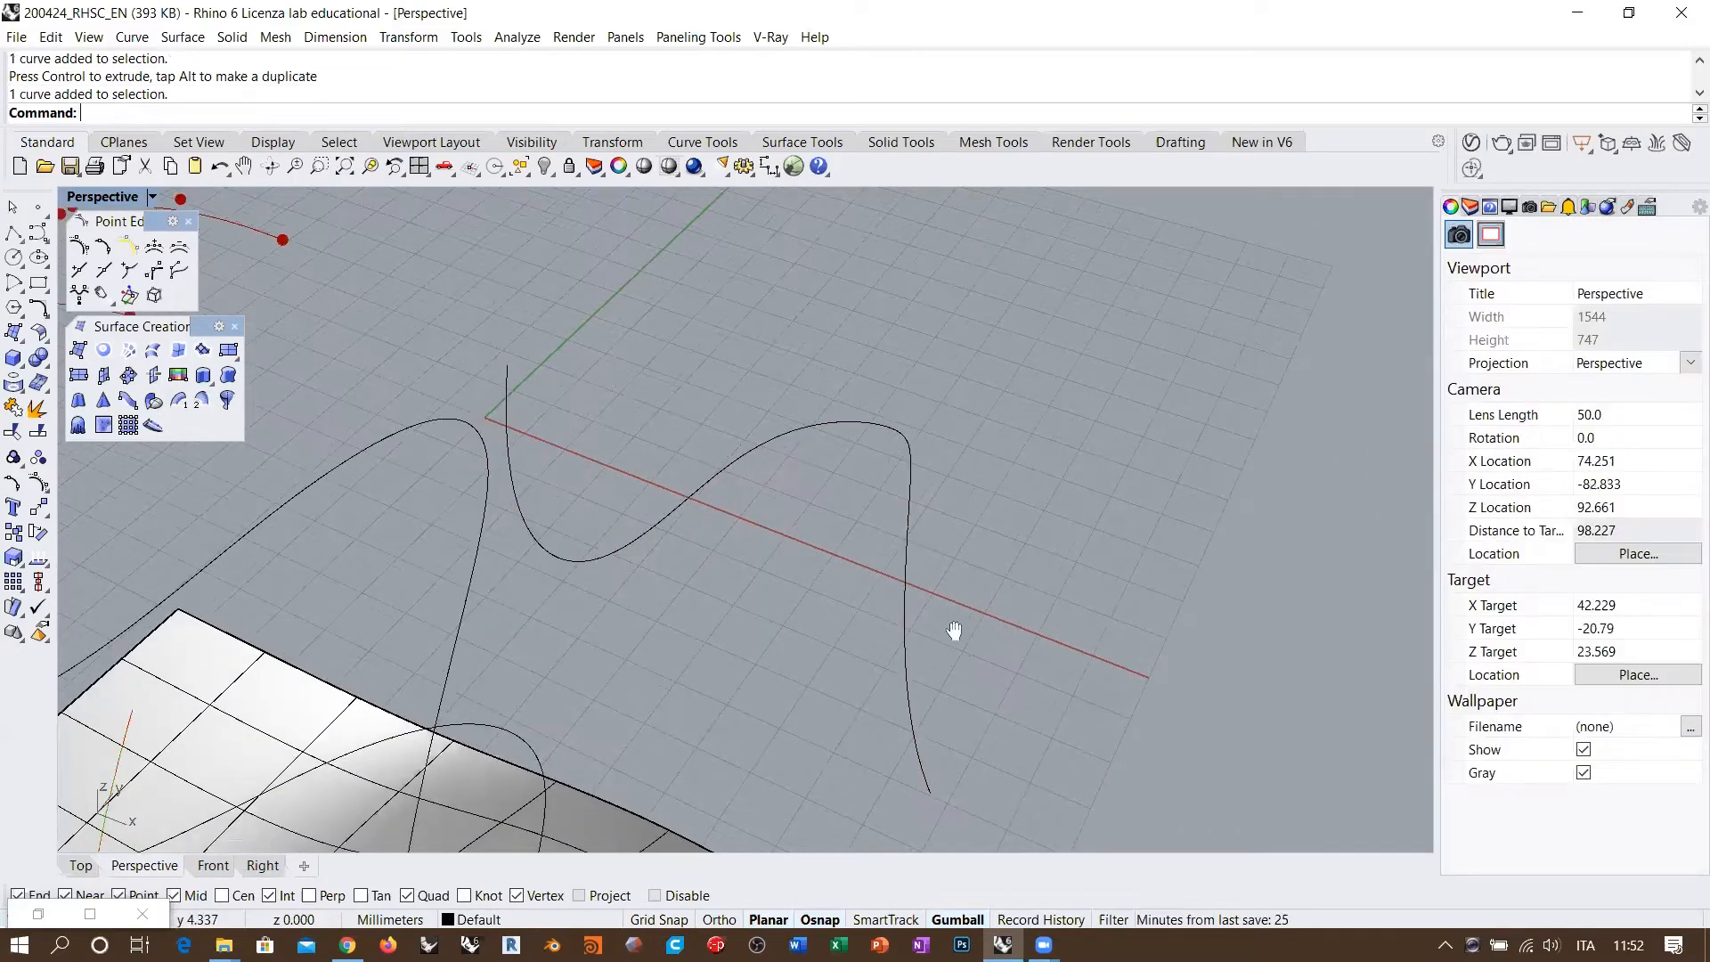
# Step: Refit the moved curve to a fitting tolerance of 0.001, keeping degree 3 and deleting the input
pyautogui.moveTo(954, 629); pyautogui.dragTo(715, 529, button='right')
pyautogui.click(736, 513)
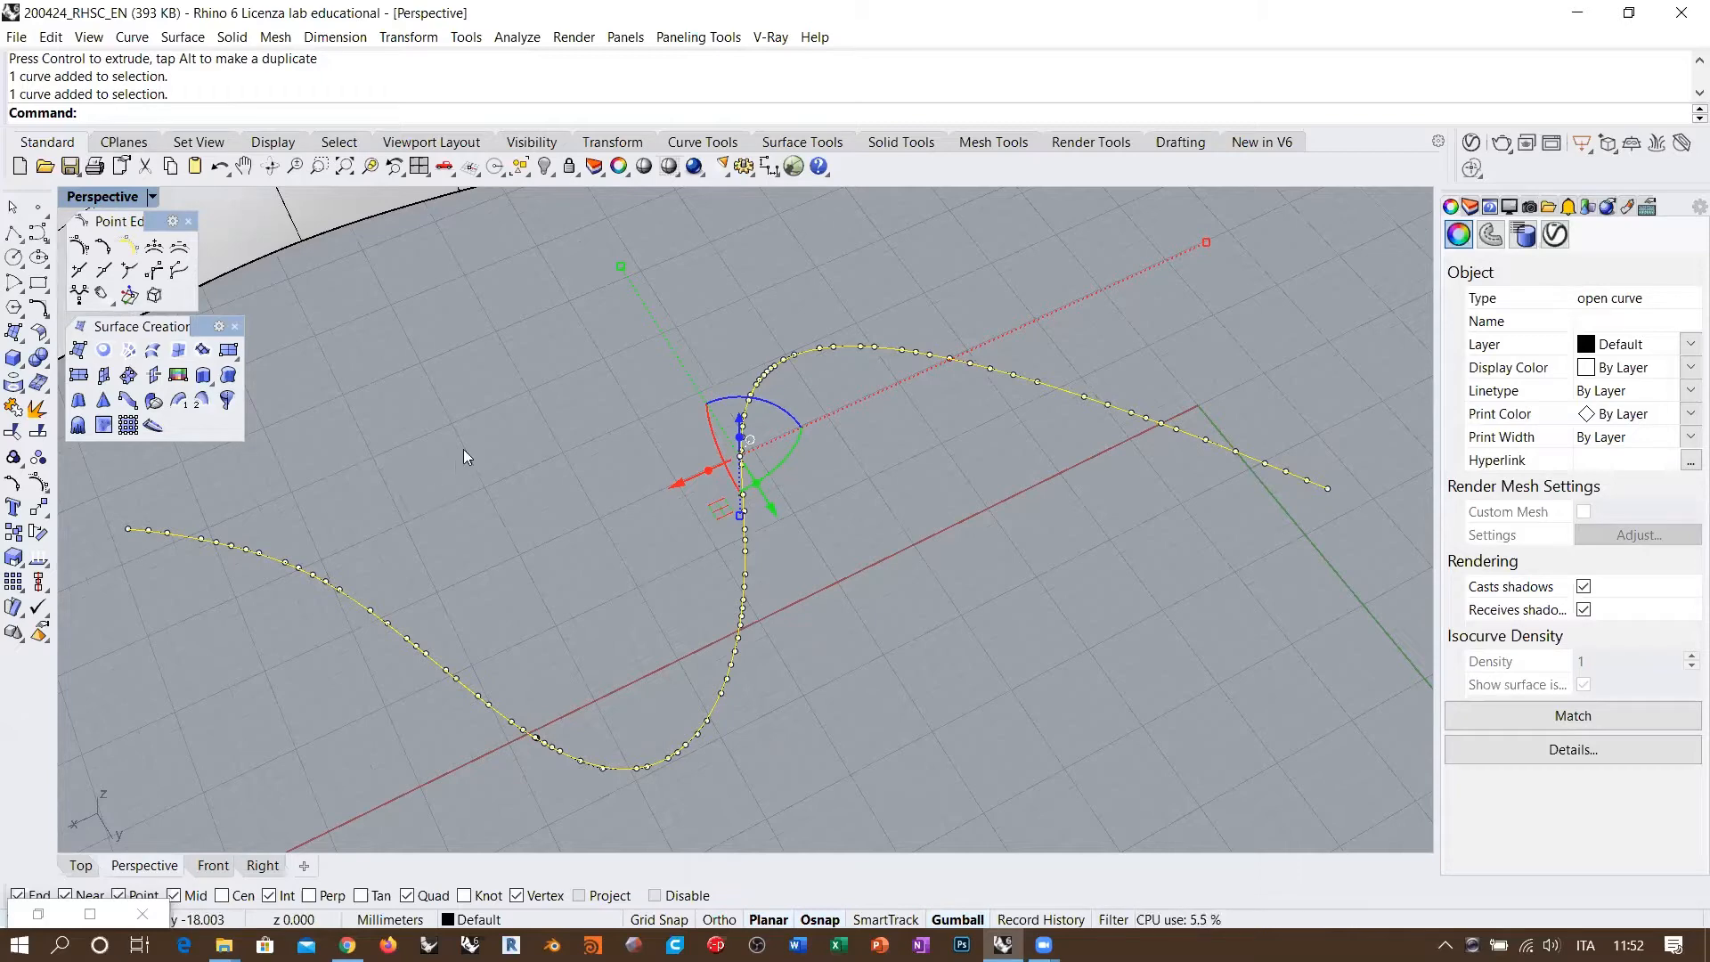
pyautogui.click(42, 319)
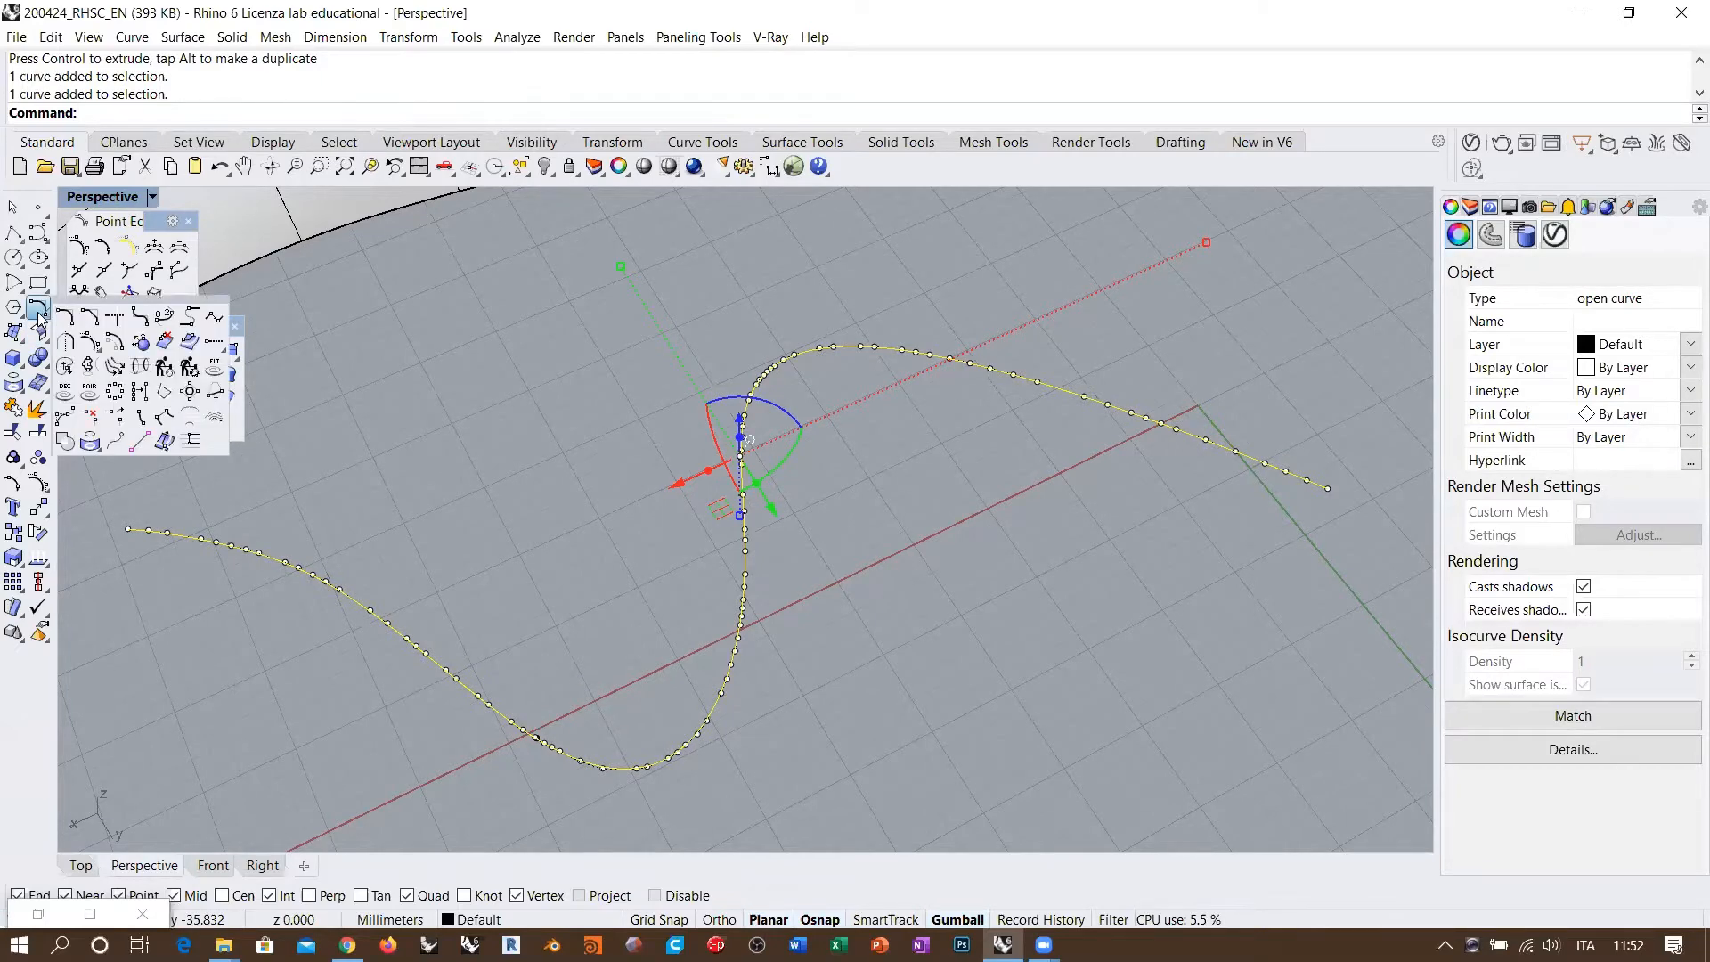
pyautogui.click(212, 367)
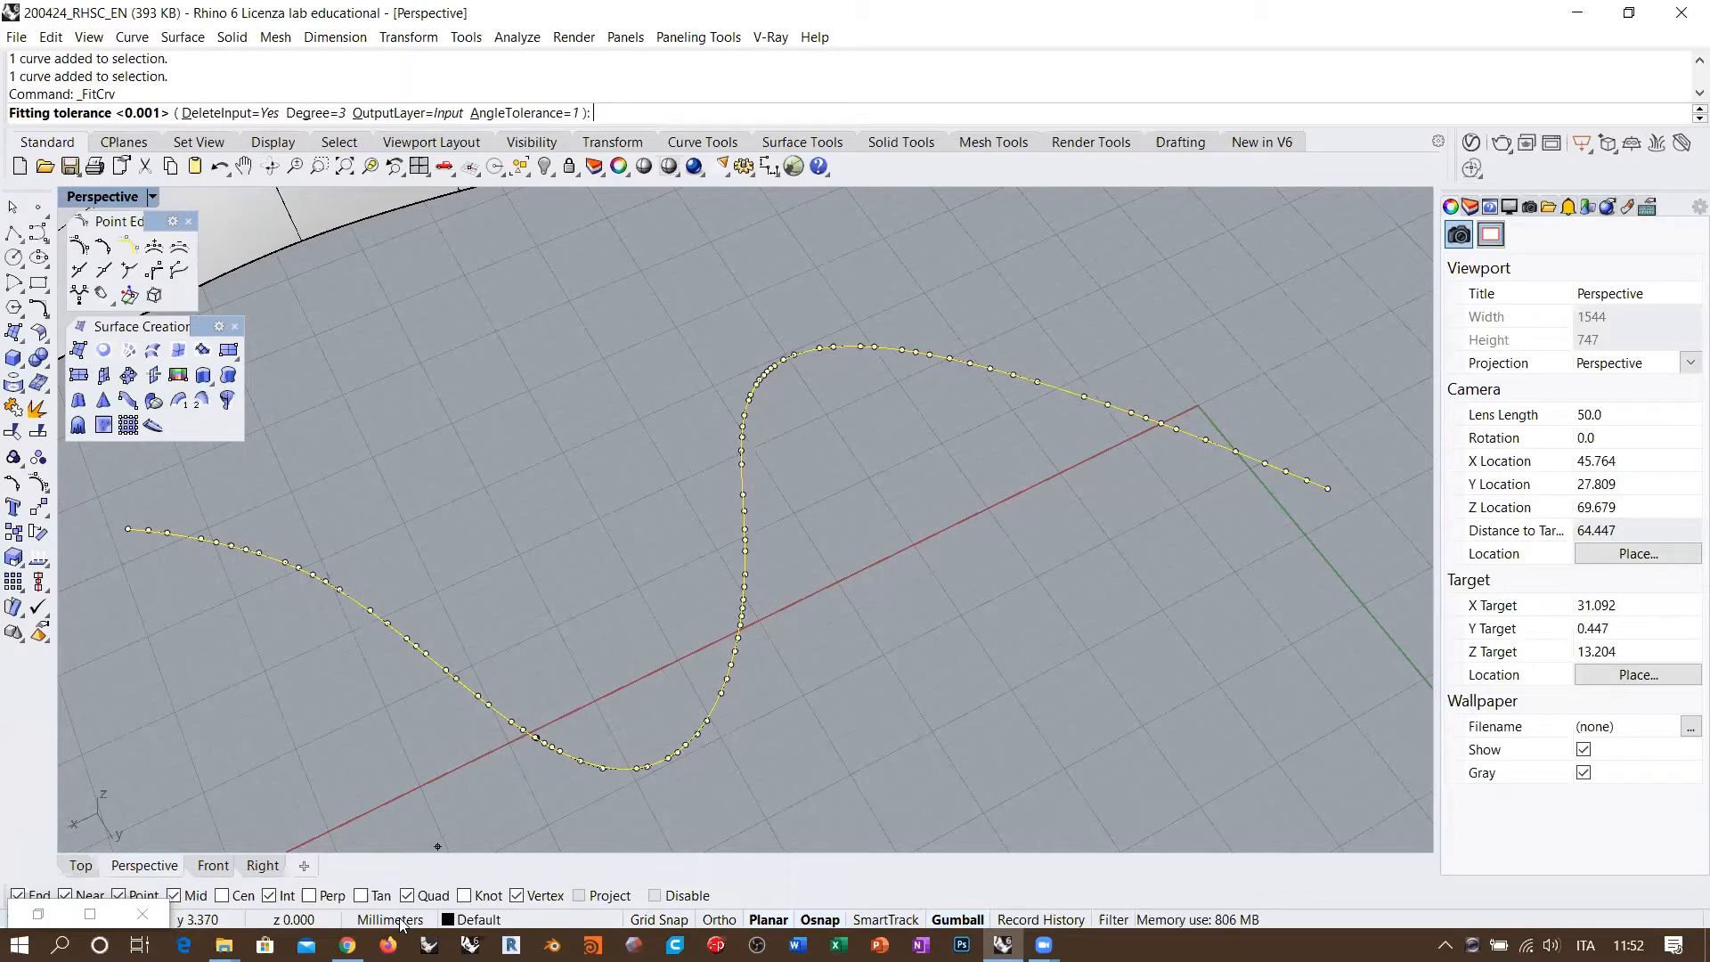
pyautogui.click(1469, 207)
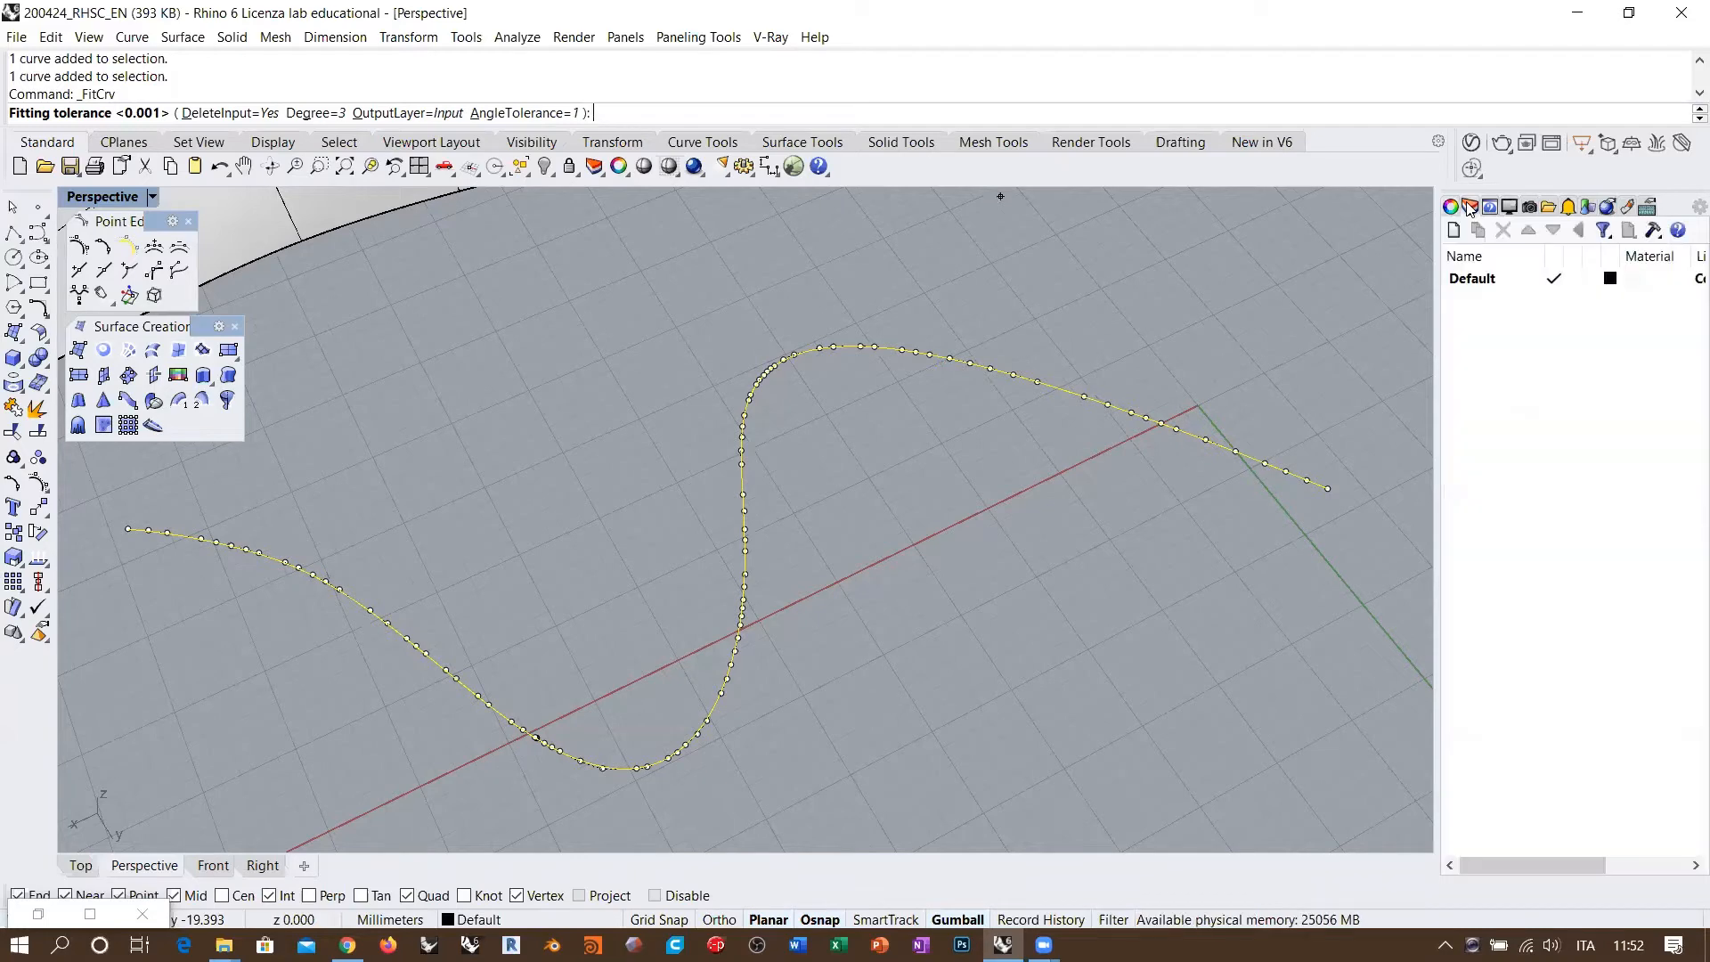
pyautogui.moveTo(745, 345); pyautogui.dragTo(718, 392, button='right')
pyautogui.rightClick(662, 379)
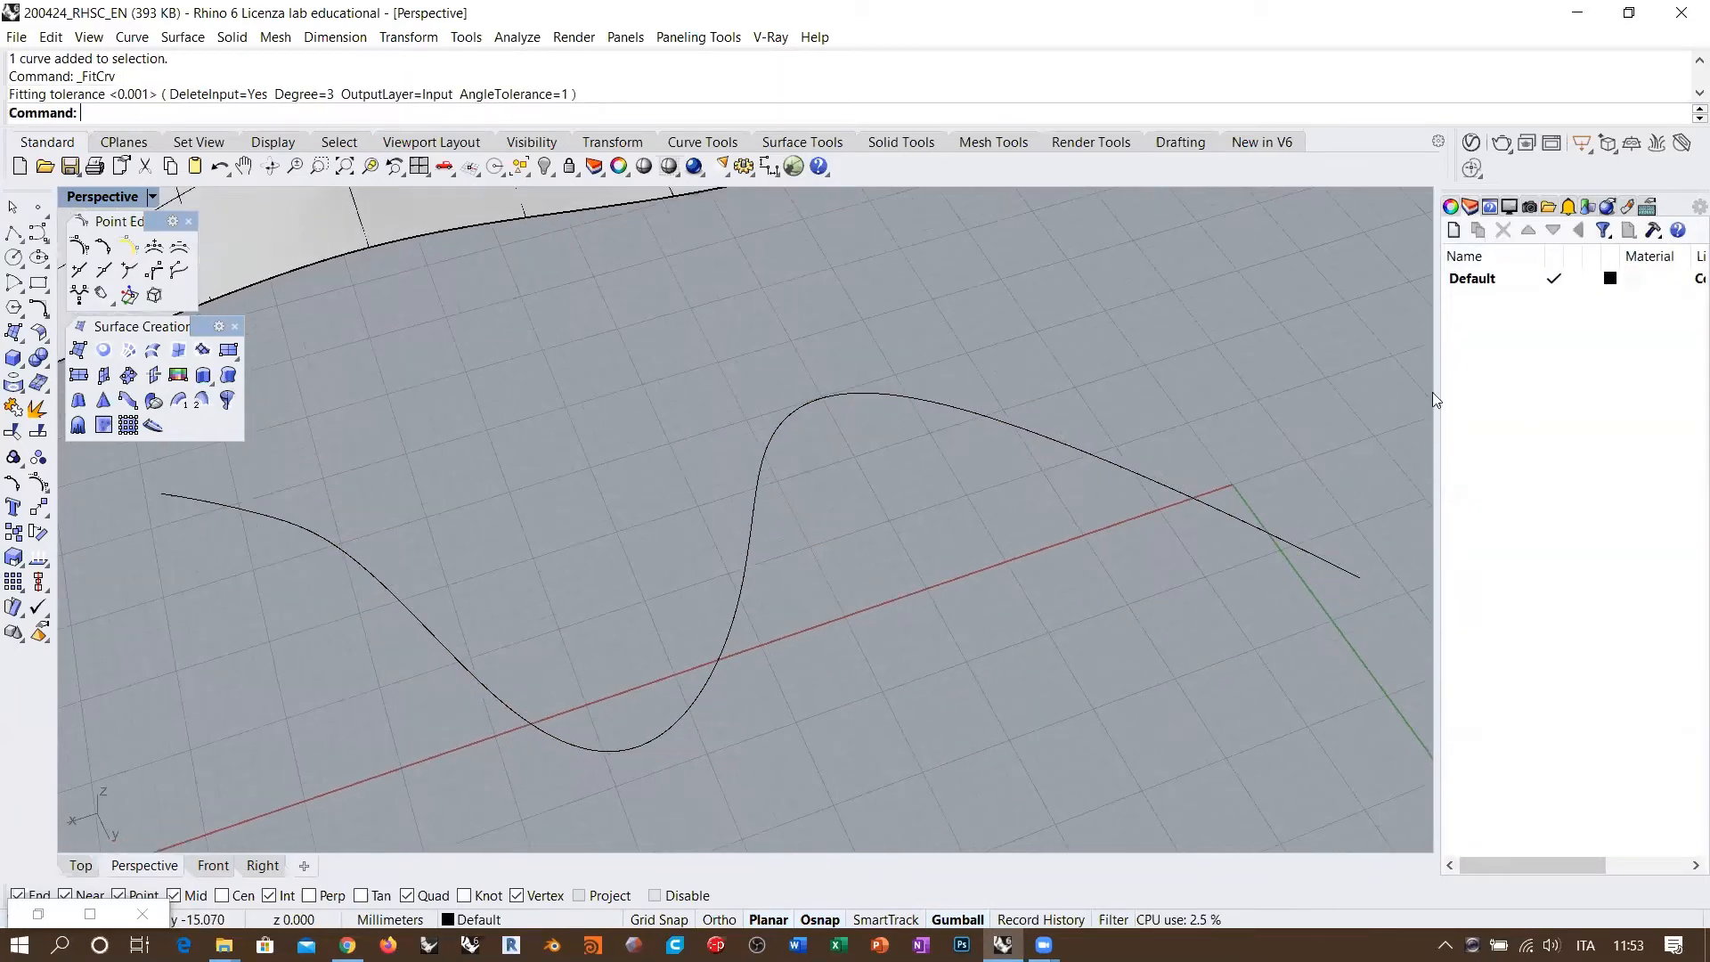
# Step: Add a new layer and set its colour to Green
pyautogui.click(1455, 232)
pyautogui.click(1508, 346)
pyautogui.click(1611, 299)
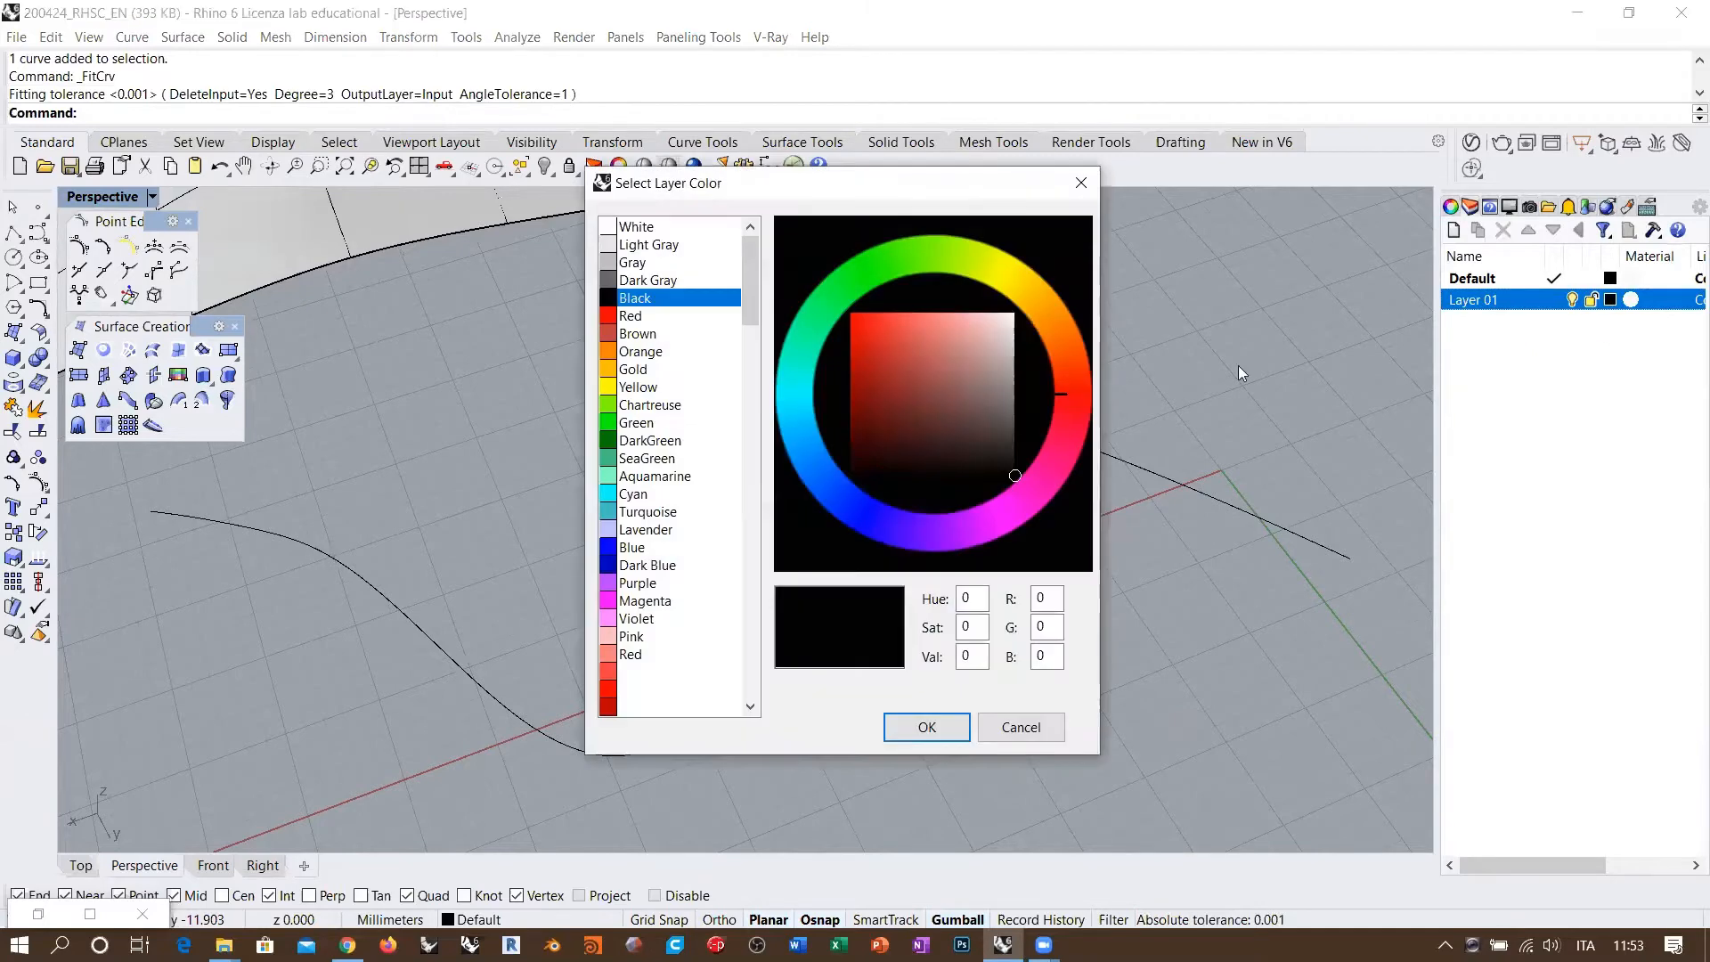
pyautogui.click(611, 426)
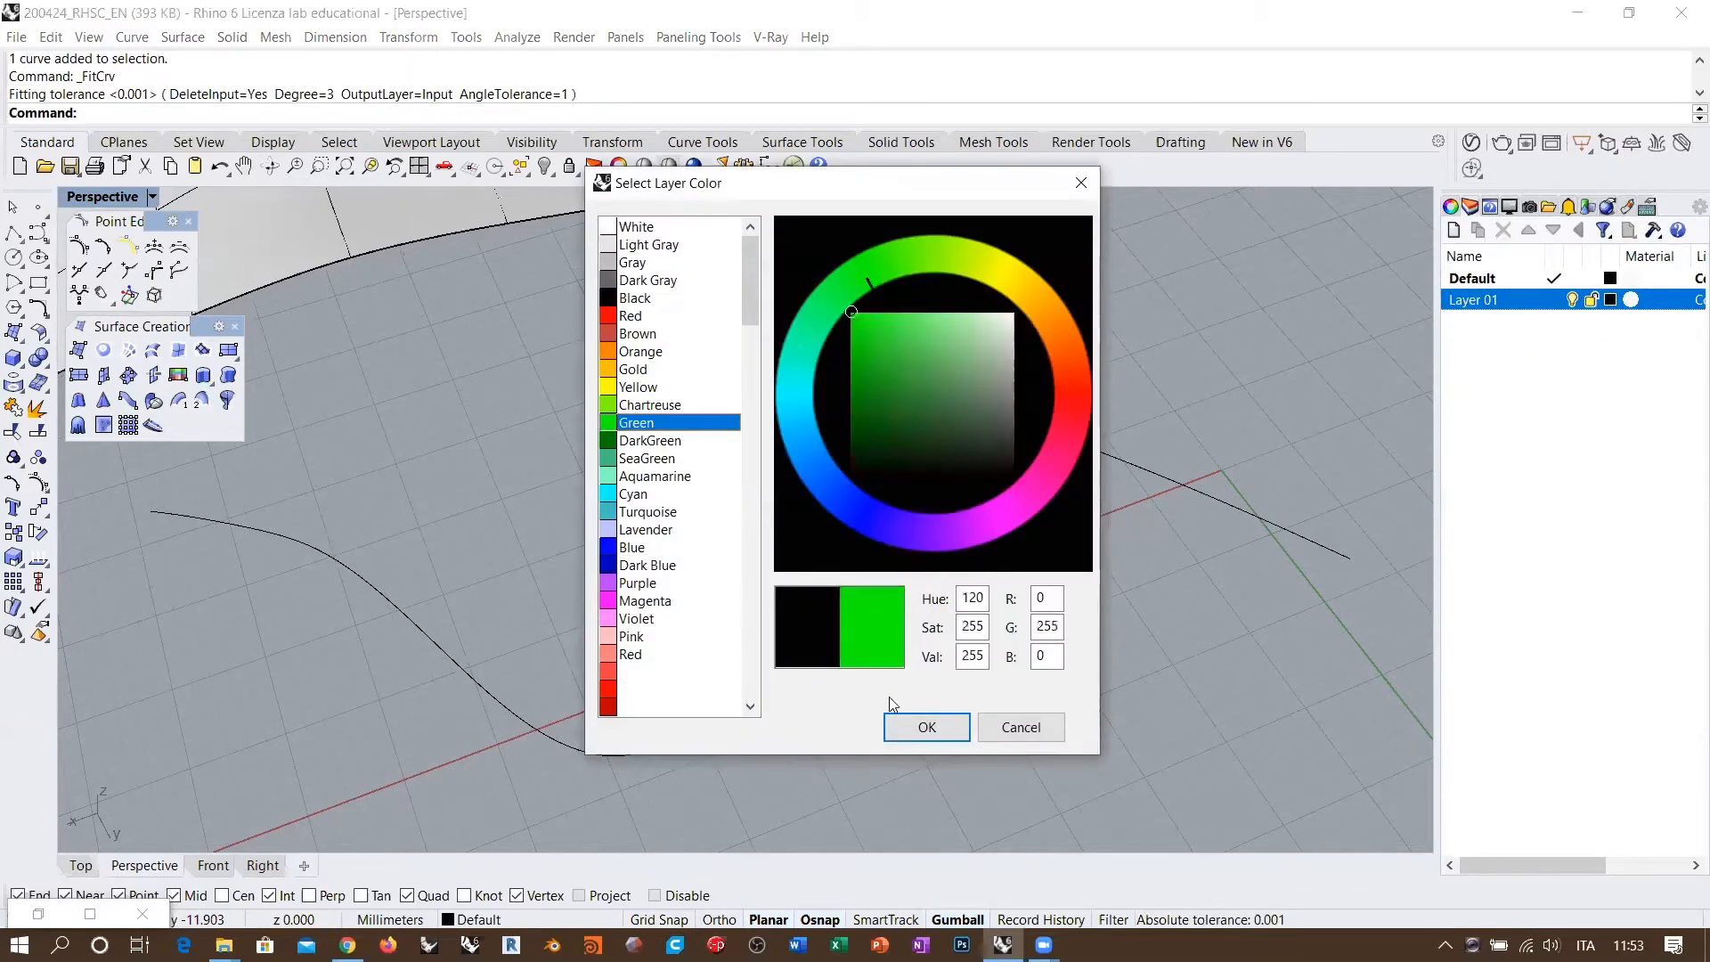
pyautogui.click(926, 727)
# Step: Refit the curve to tolerance 0.001 once more, trying the Current output layer and returning it to Input
pyautogui.click(751, 489)
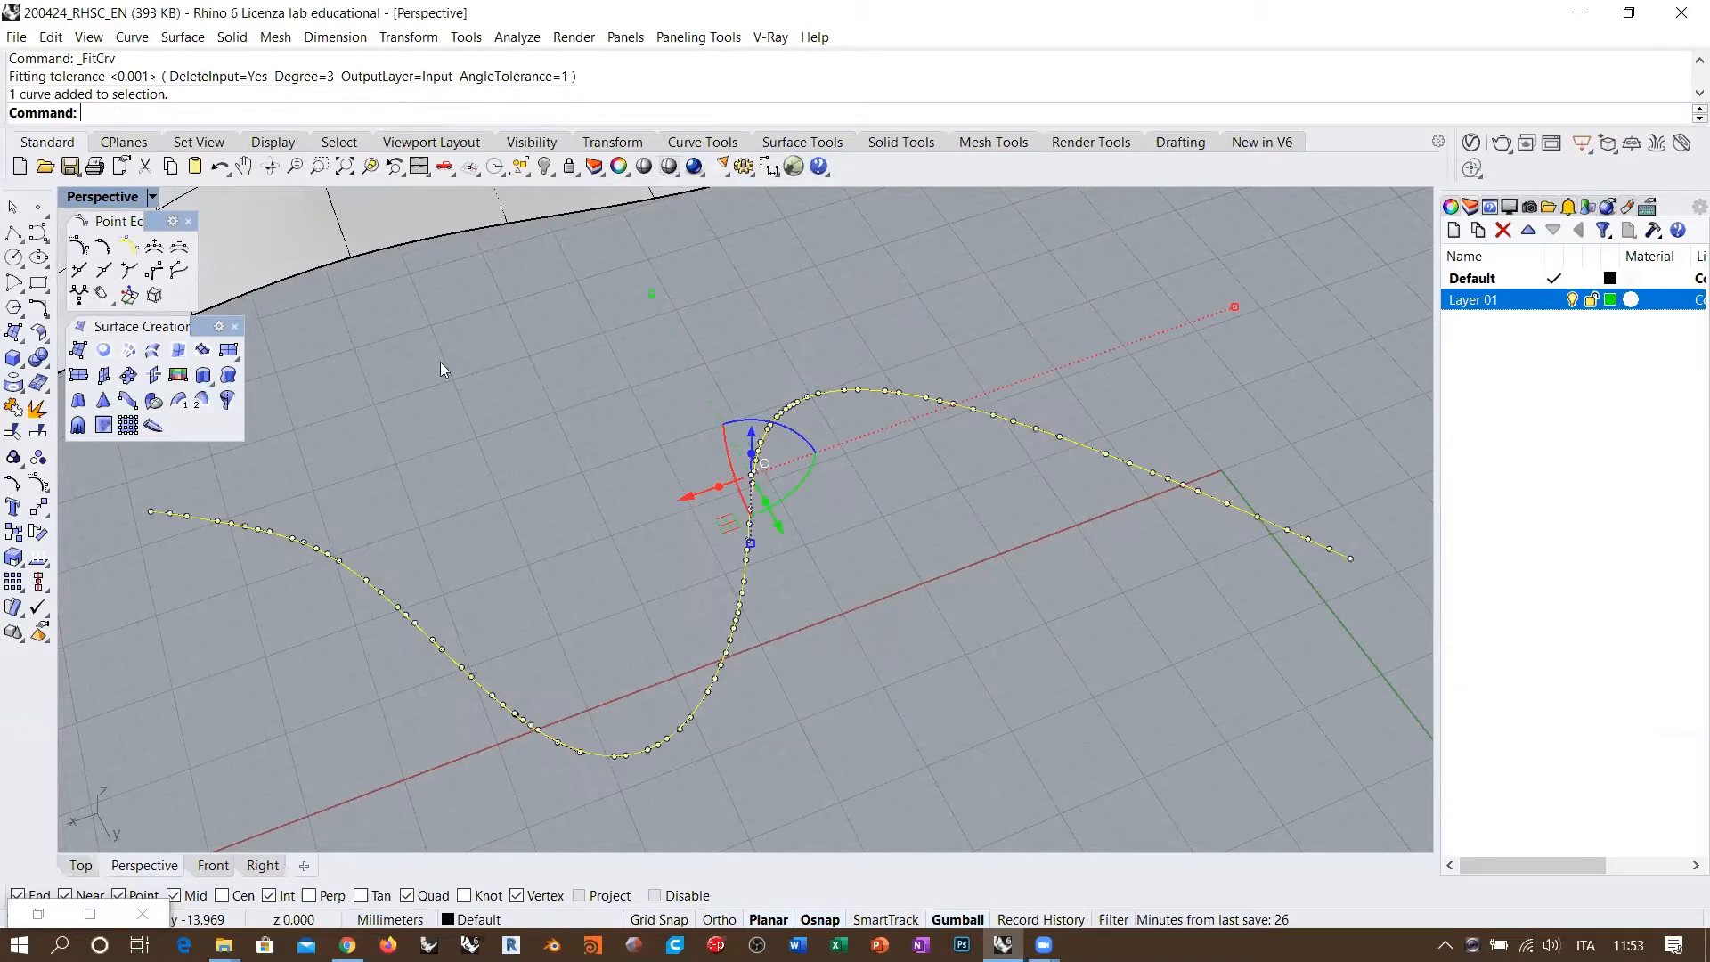
pyautogui.rightClick(322, 85)
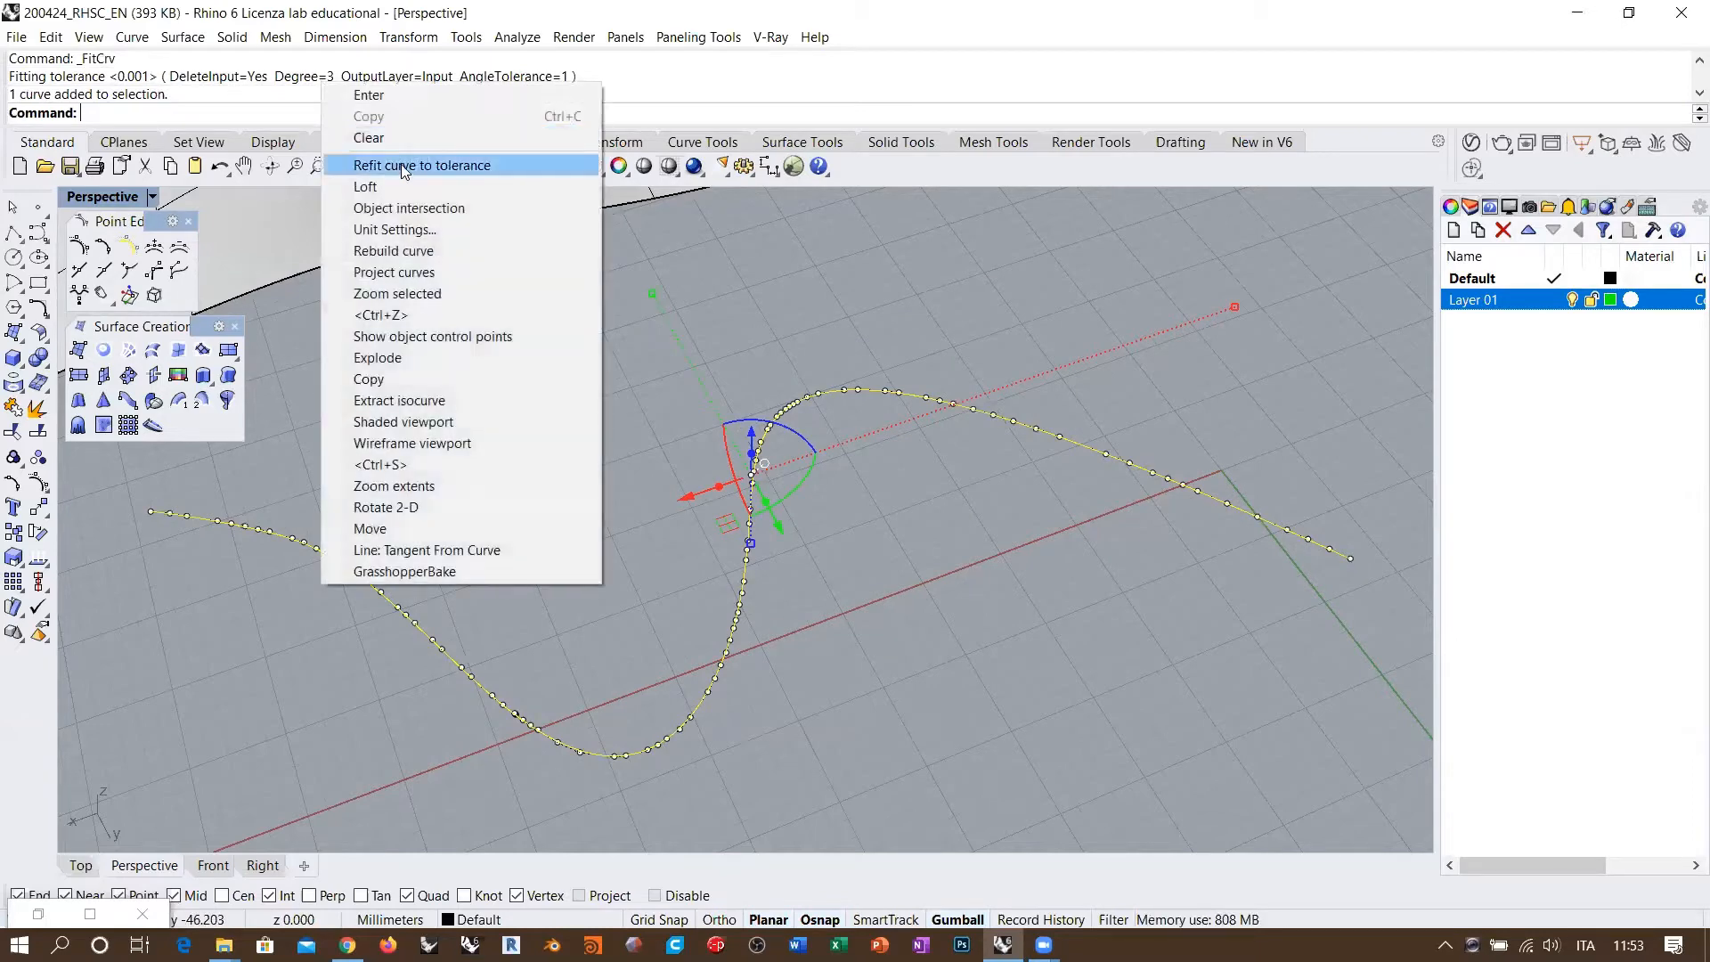
pyautogui.click(405, 167)
pyautogui.click(413, 114)
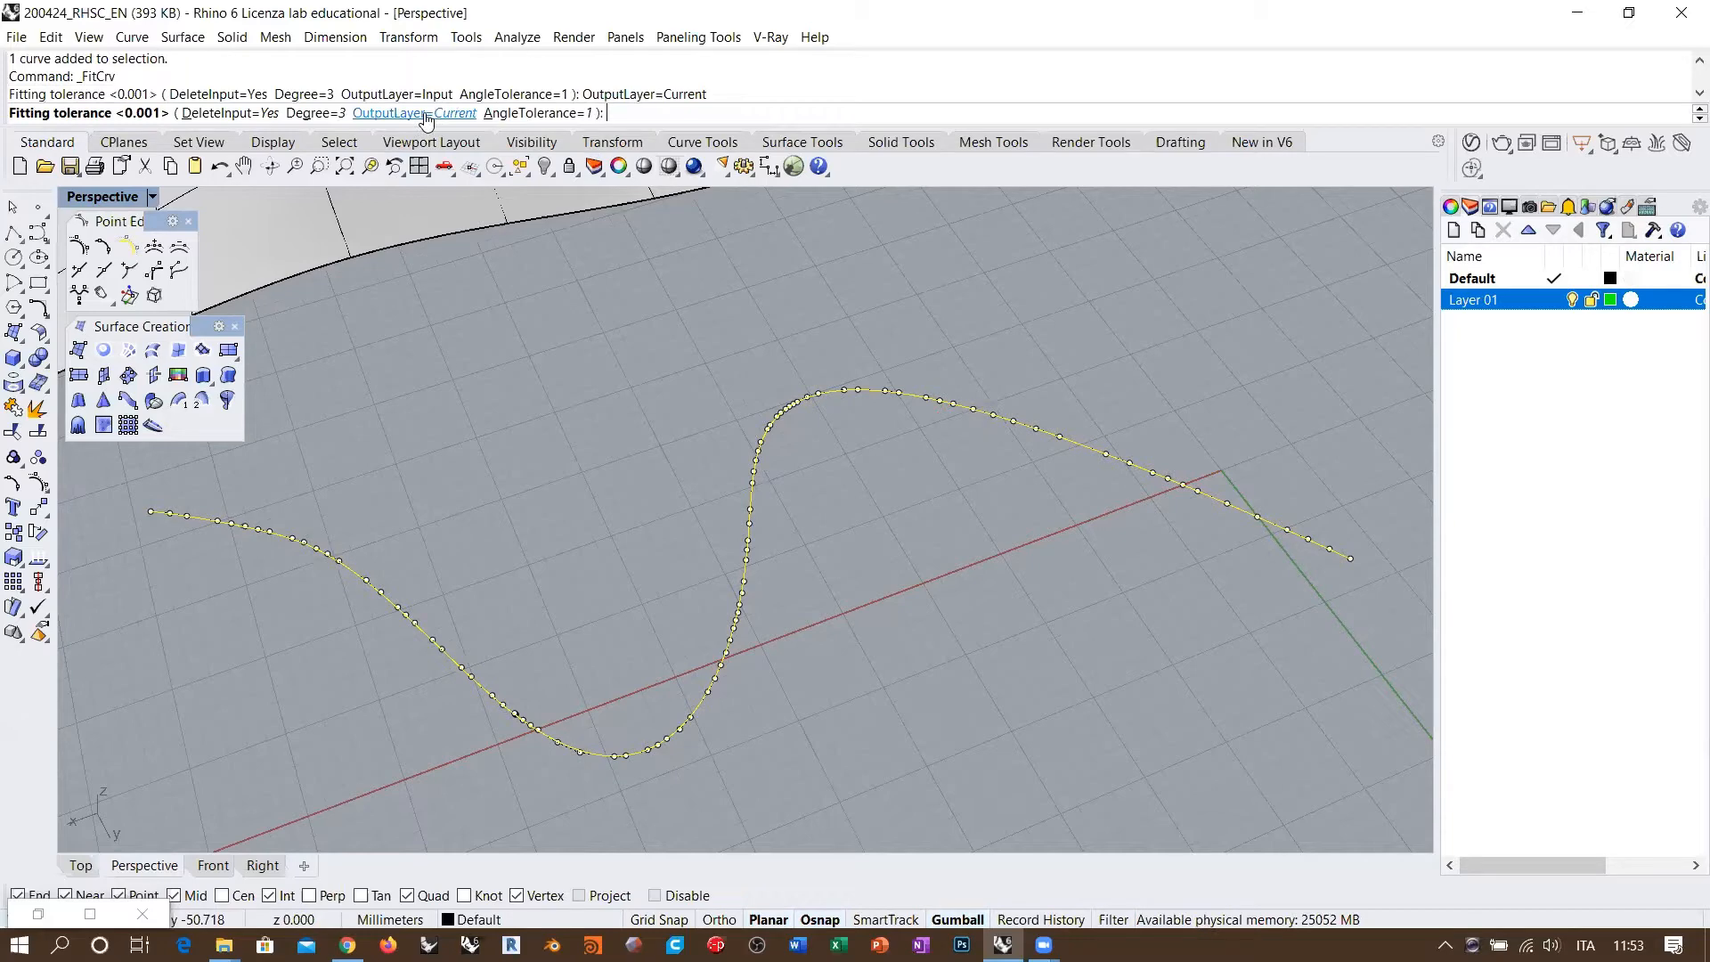
pyautogui.click(425, 114)
pyautogui.press('Return')
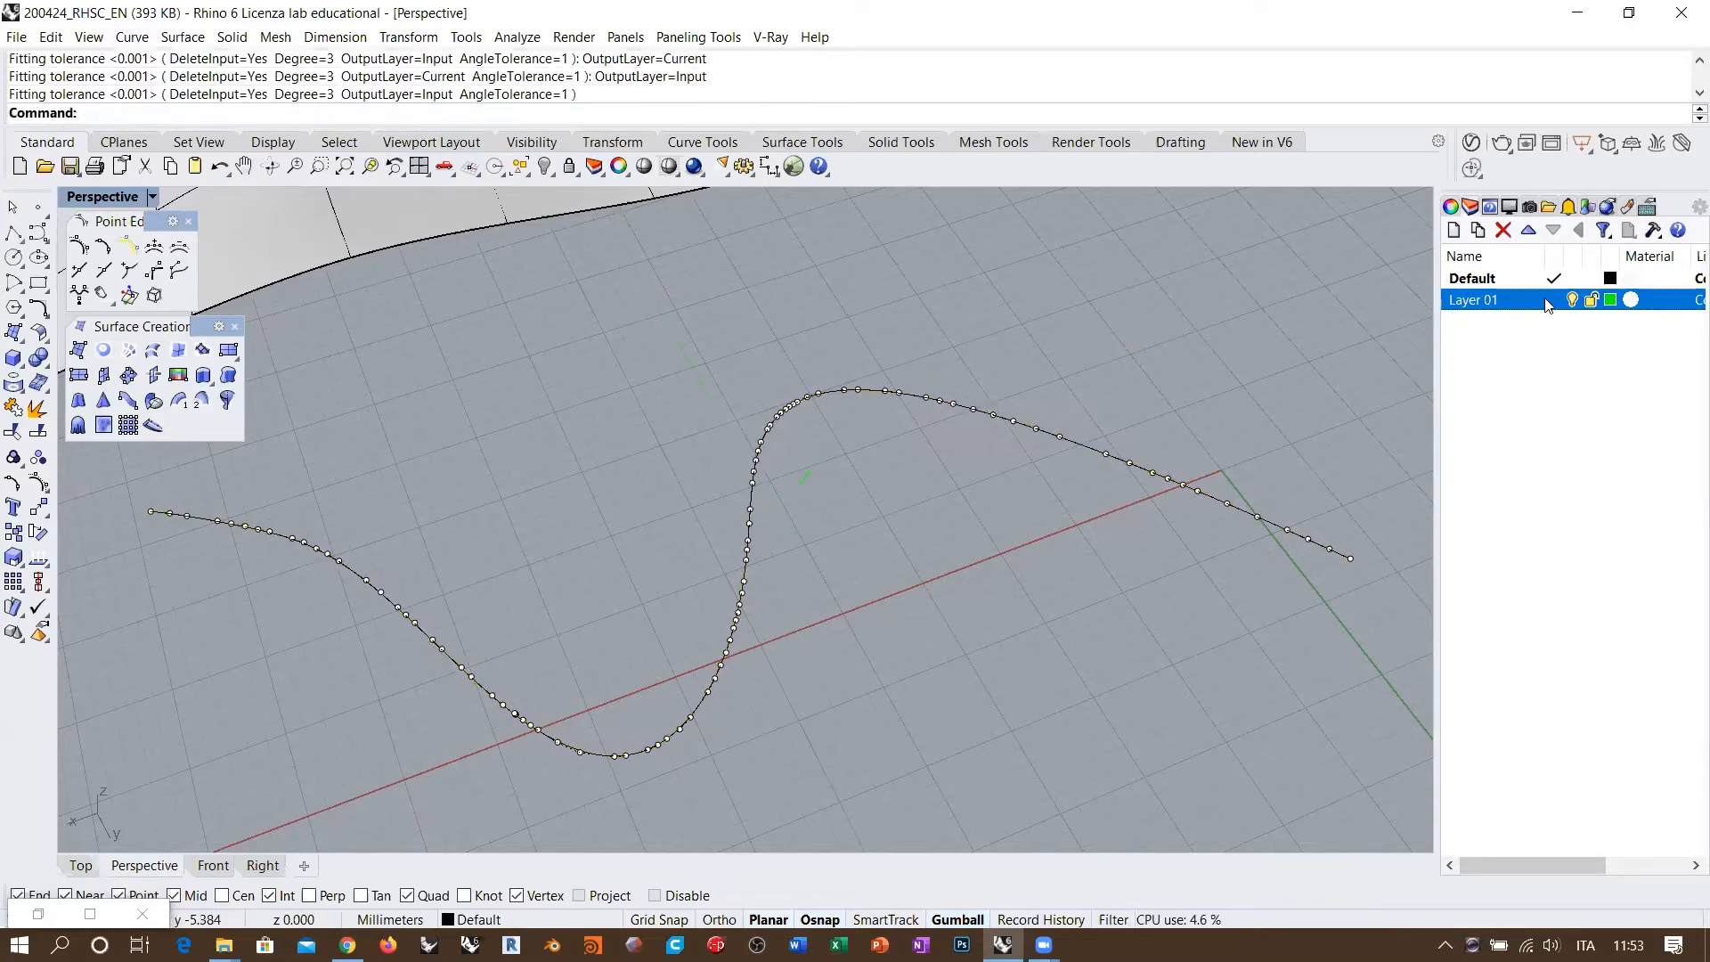
# Step: Make the green Layer 01 current and refit the dense curve to tolerance 0.001, outputting to the Current layer and keeping the input
pyautogui.click(1550, 301)
pyautogui.moveTo(1151, 369); pyautogui.dragTo(851, 420, button='right')
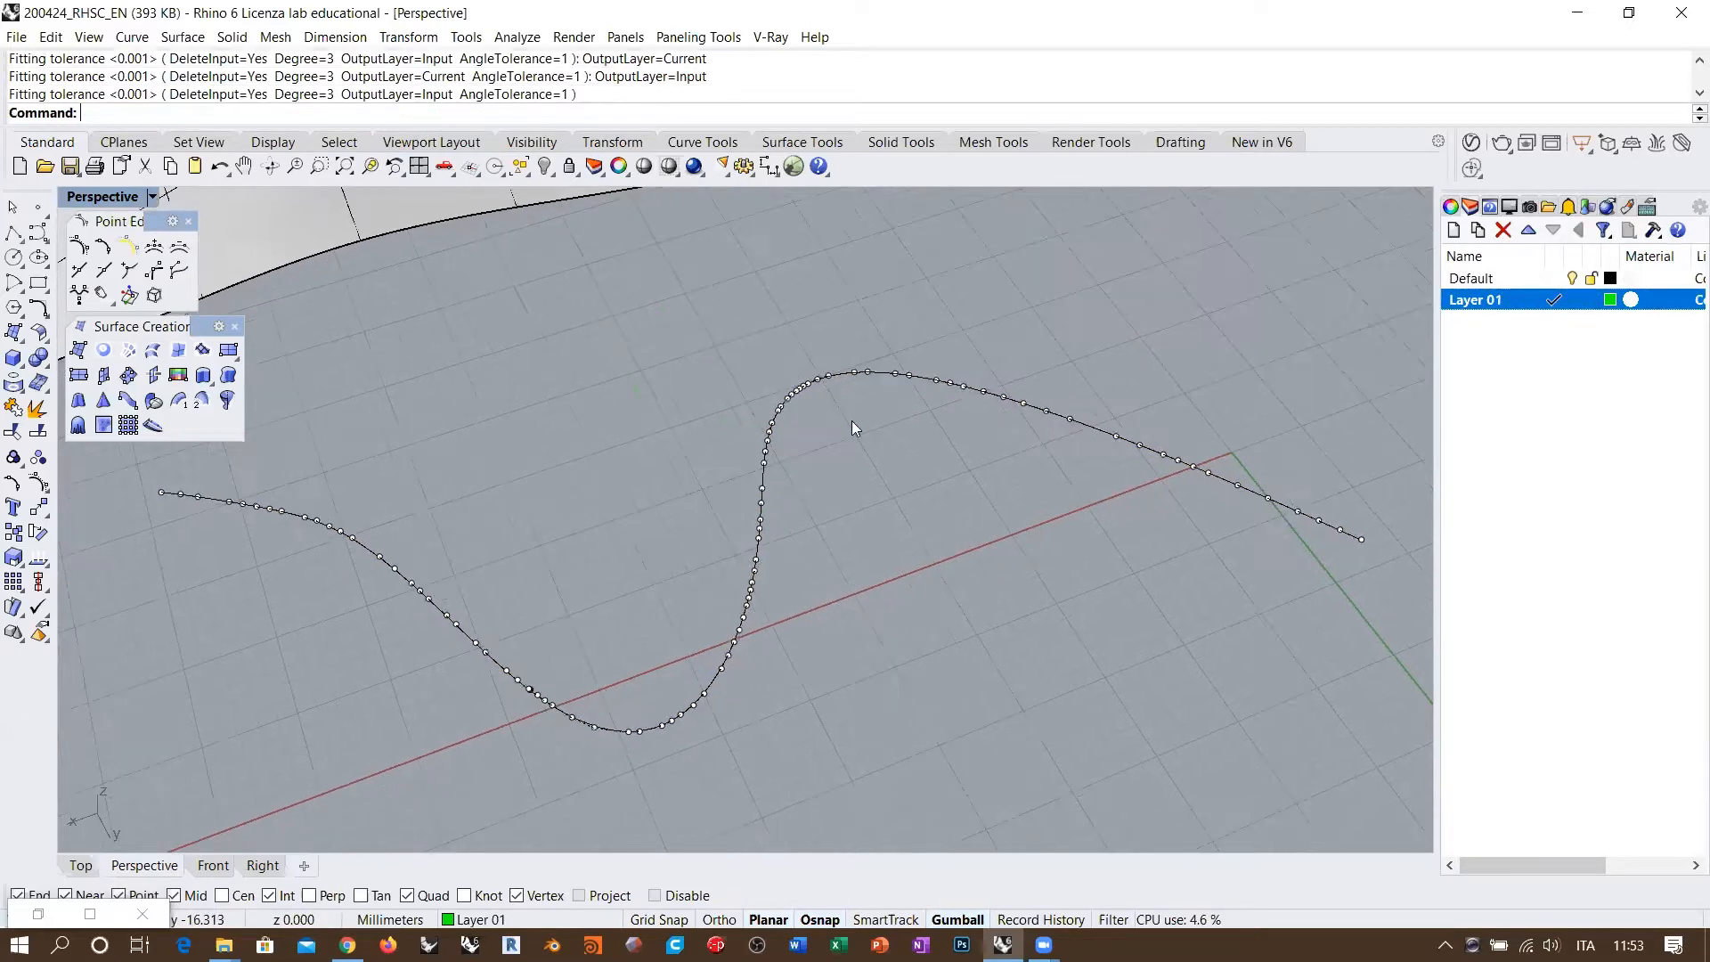
pyautogui.click(789, 406)
pyautogui.press('Return')
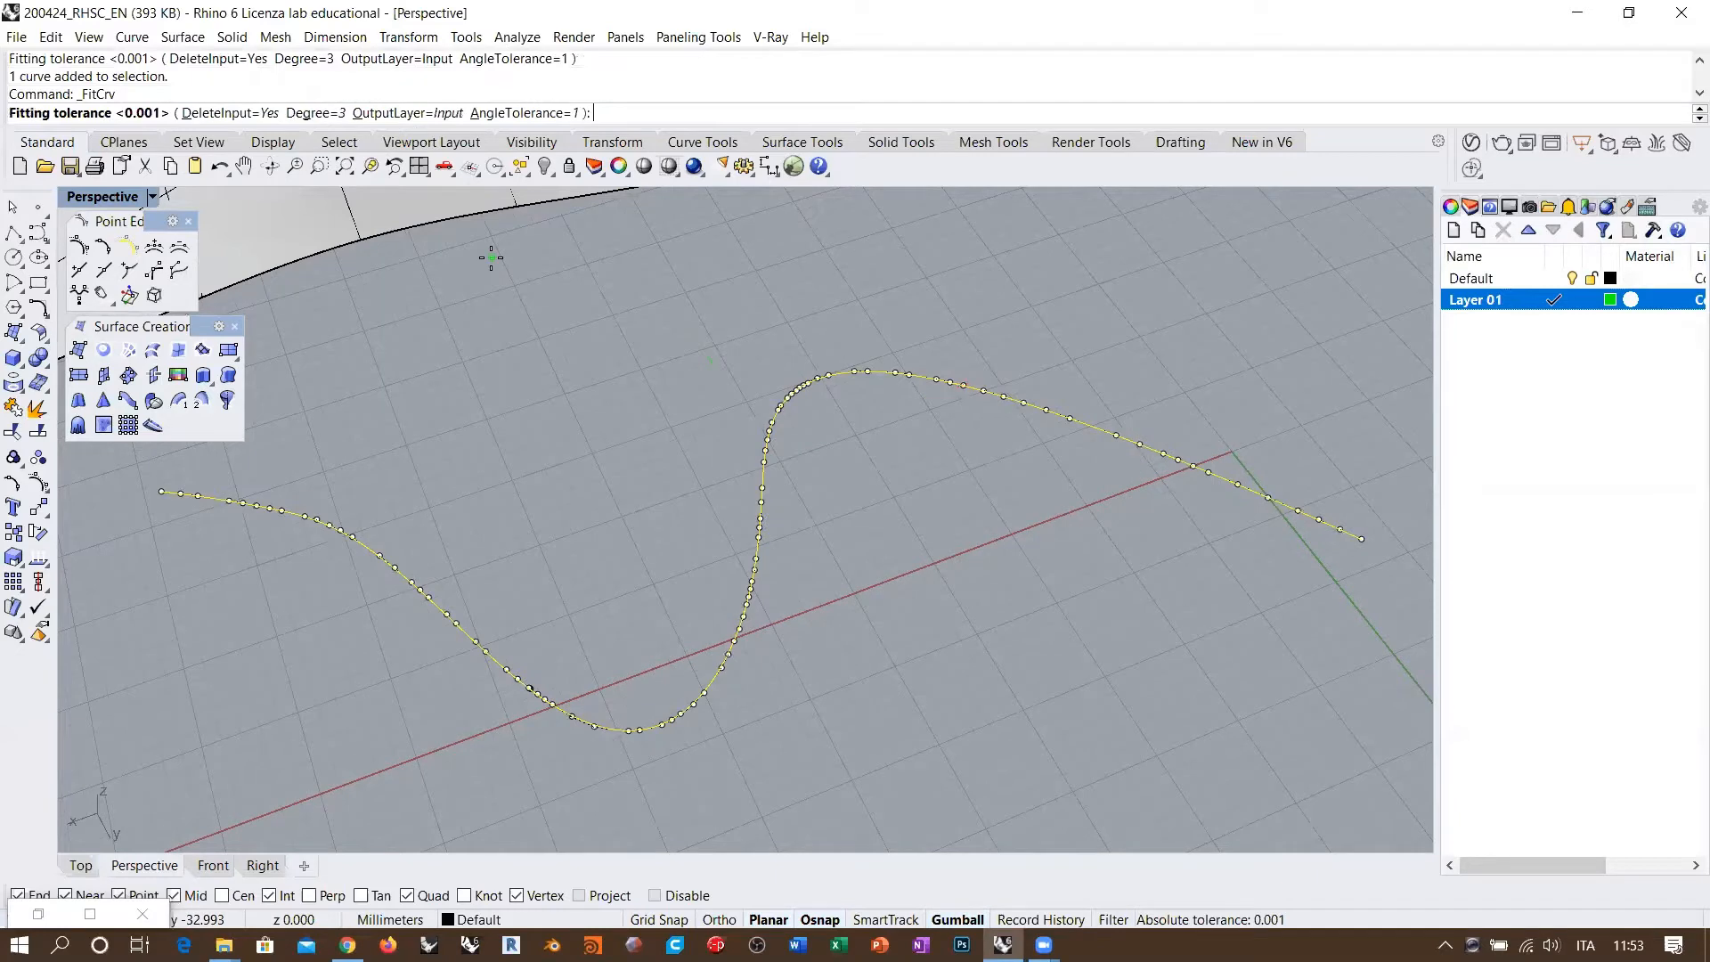
pyautogui.click(410, 113)
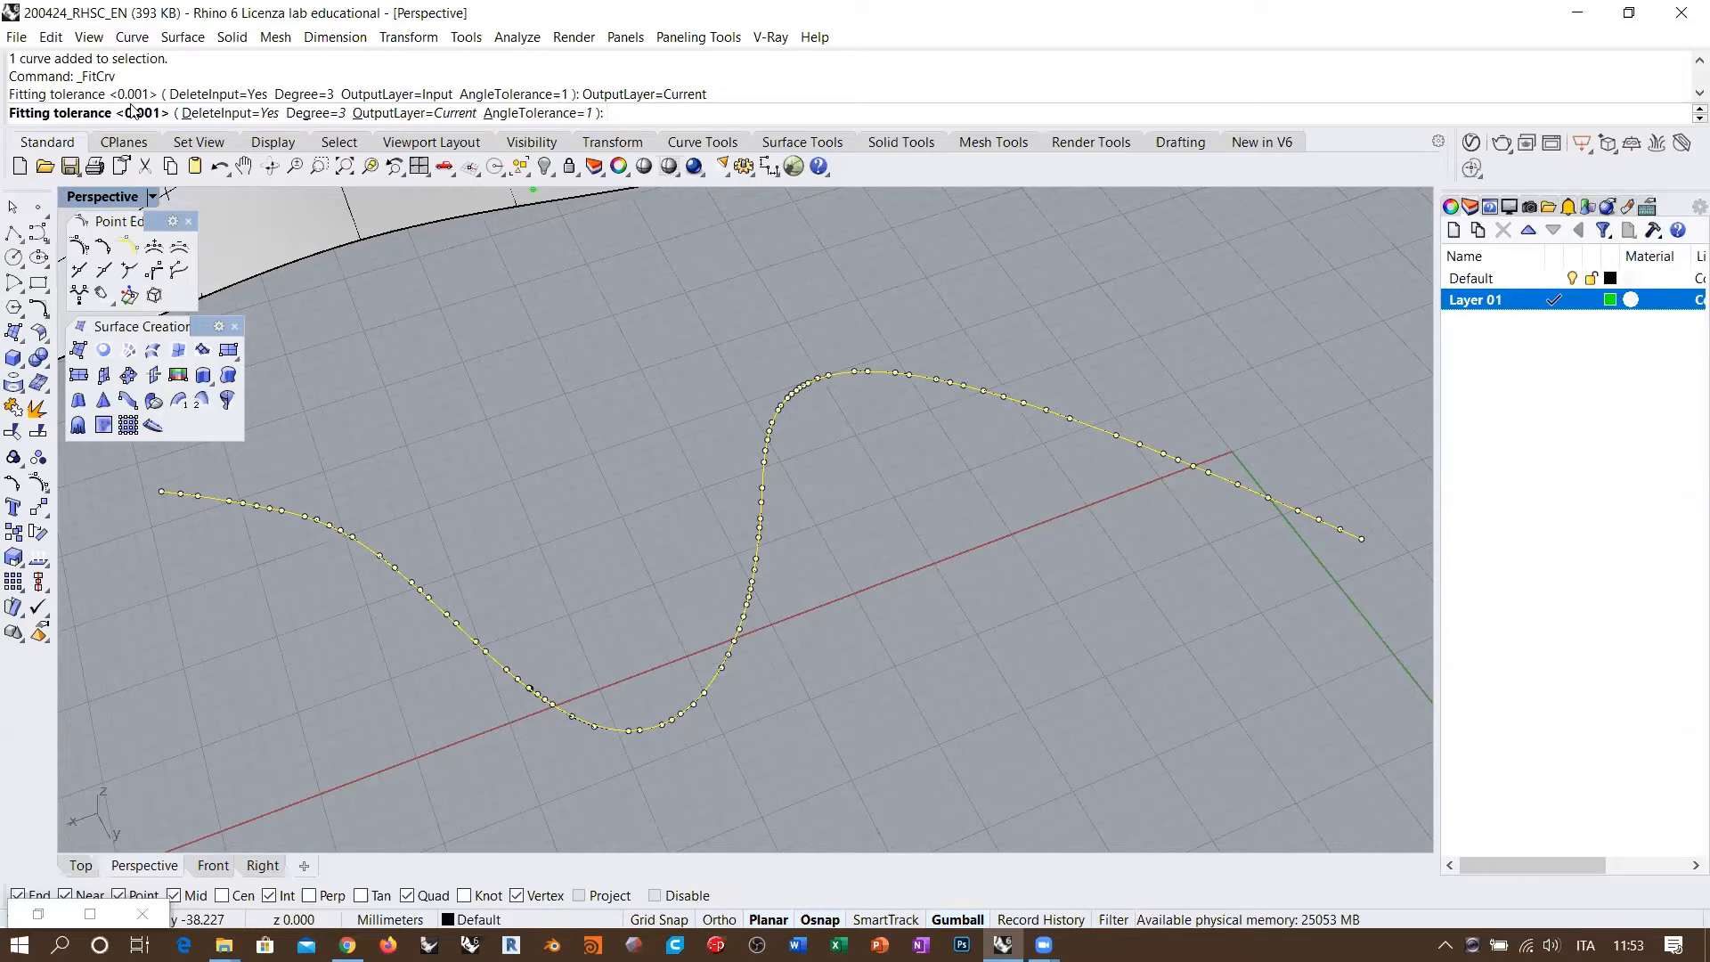
pyautogui.click(246, 114)
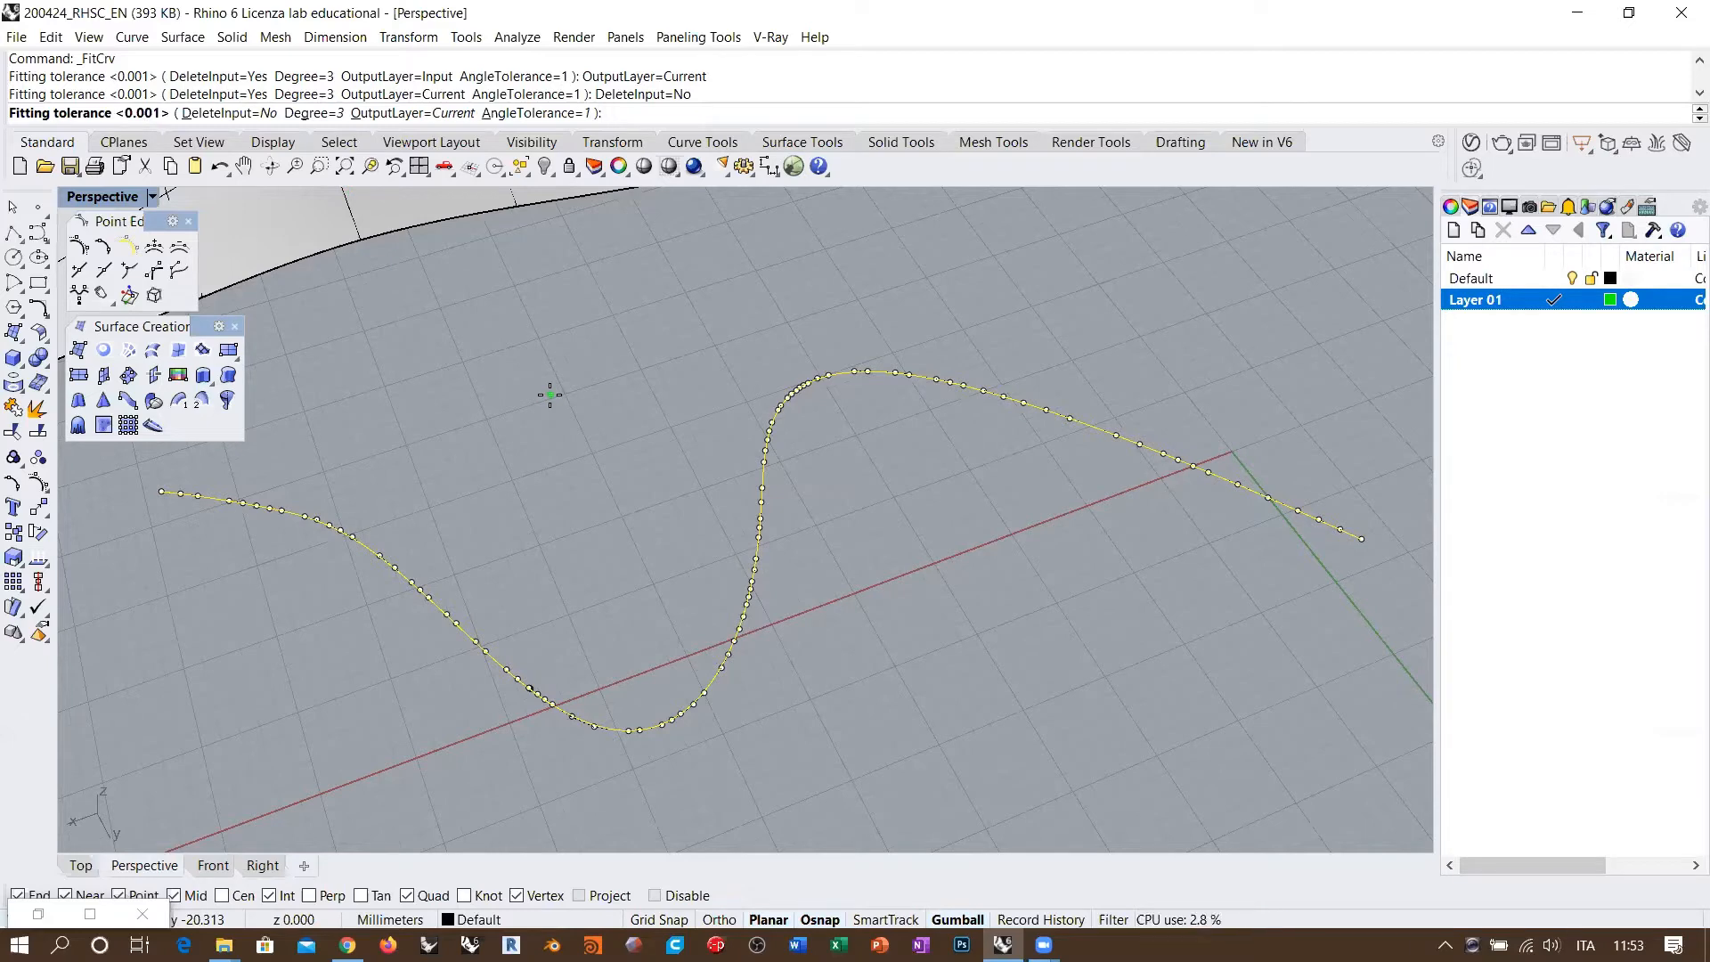
pyautogui.press('Return')
pyautogui.press('Escape')
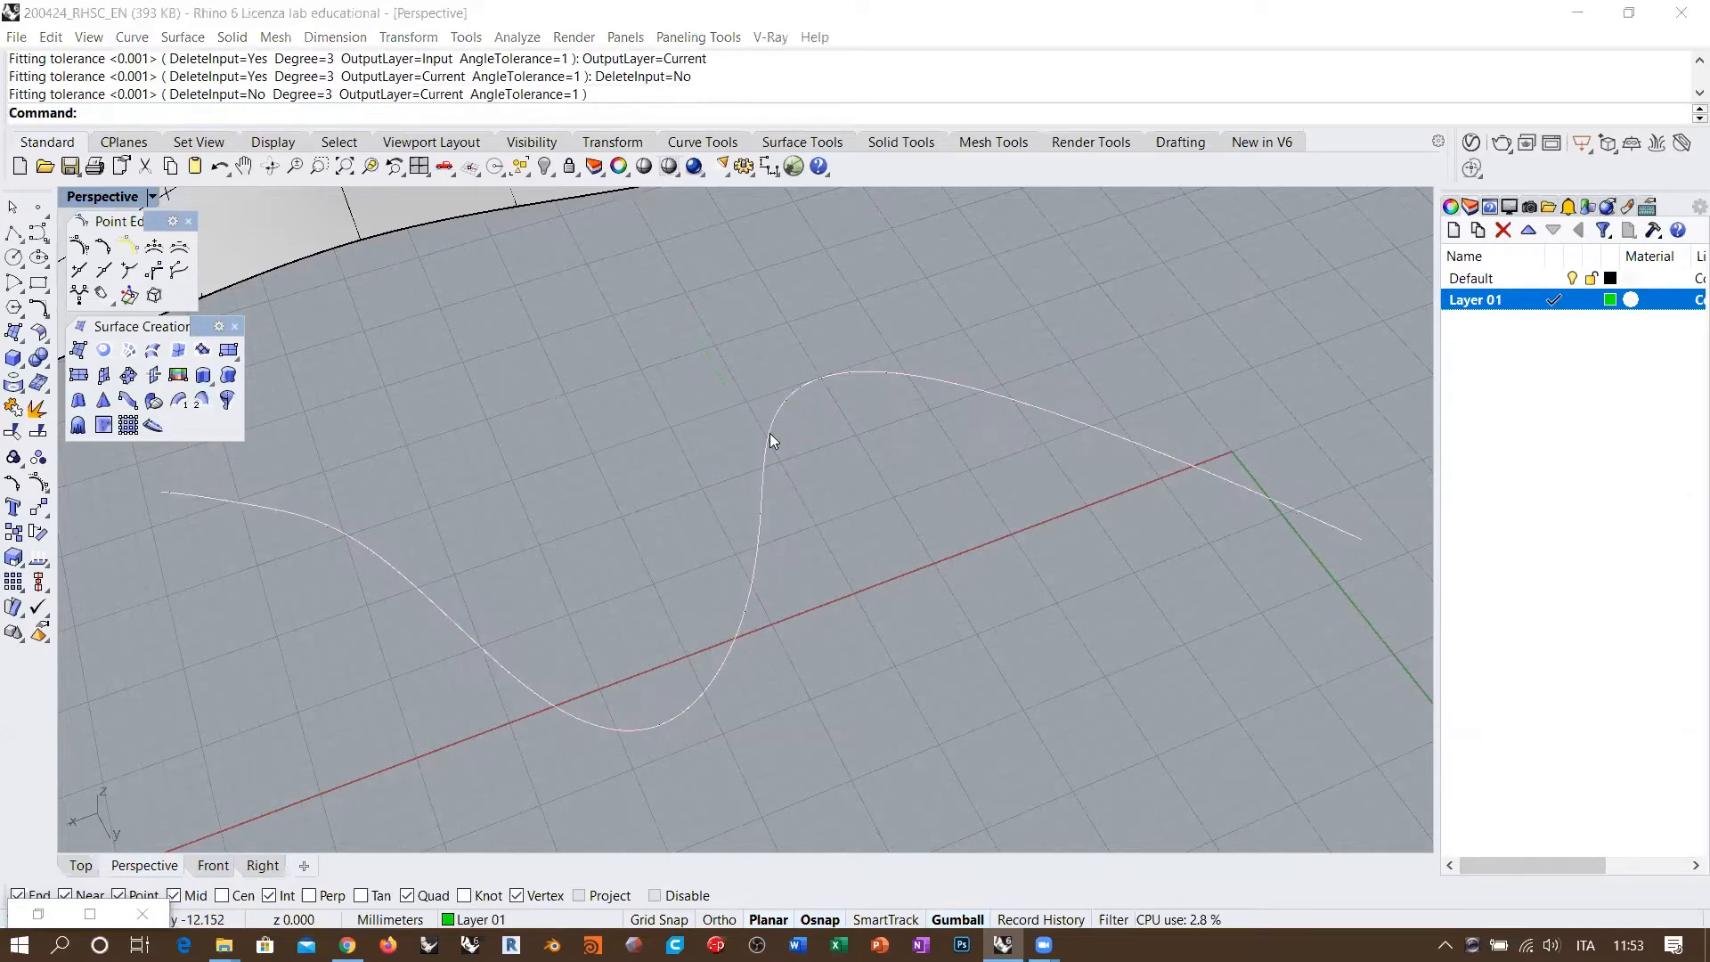
# Step: Select the newly fitted green curve and examine the spacing of its control points
pyautogui.click(769, 433)
pyautogui.click(827, 491)
pyautogui.moveTo(823, 489); pyautogui.dragTo(935, 443, button='right')
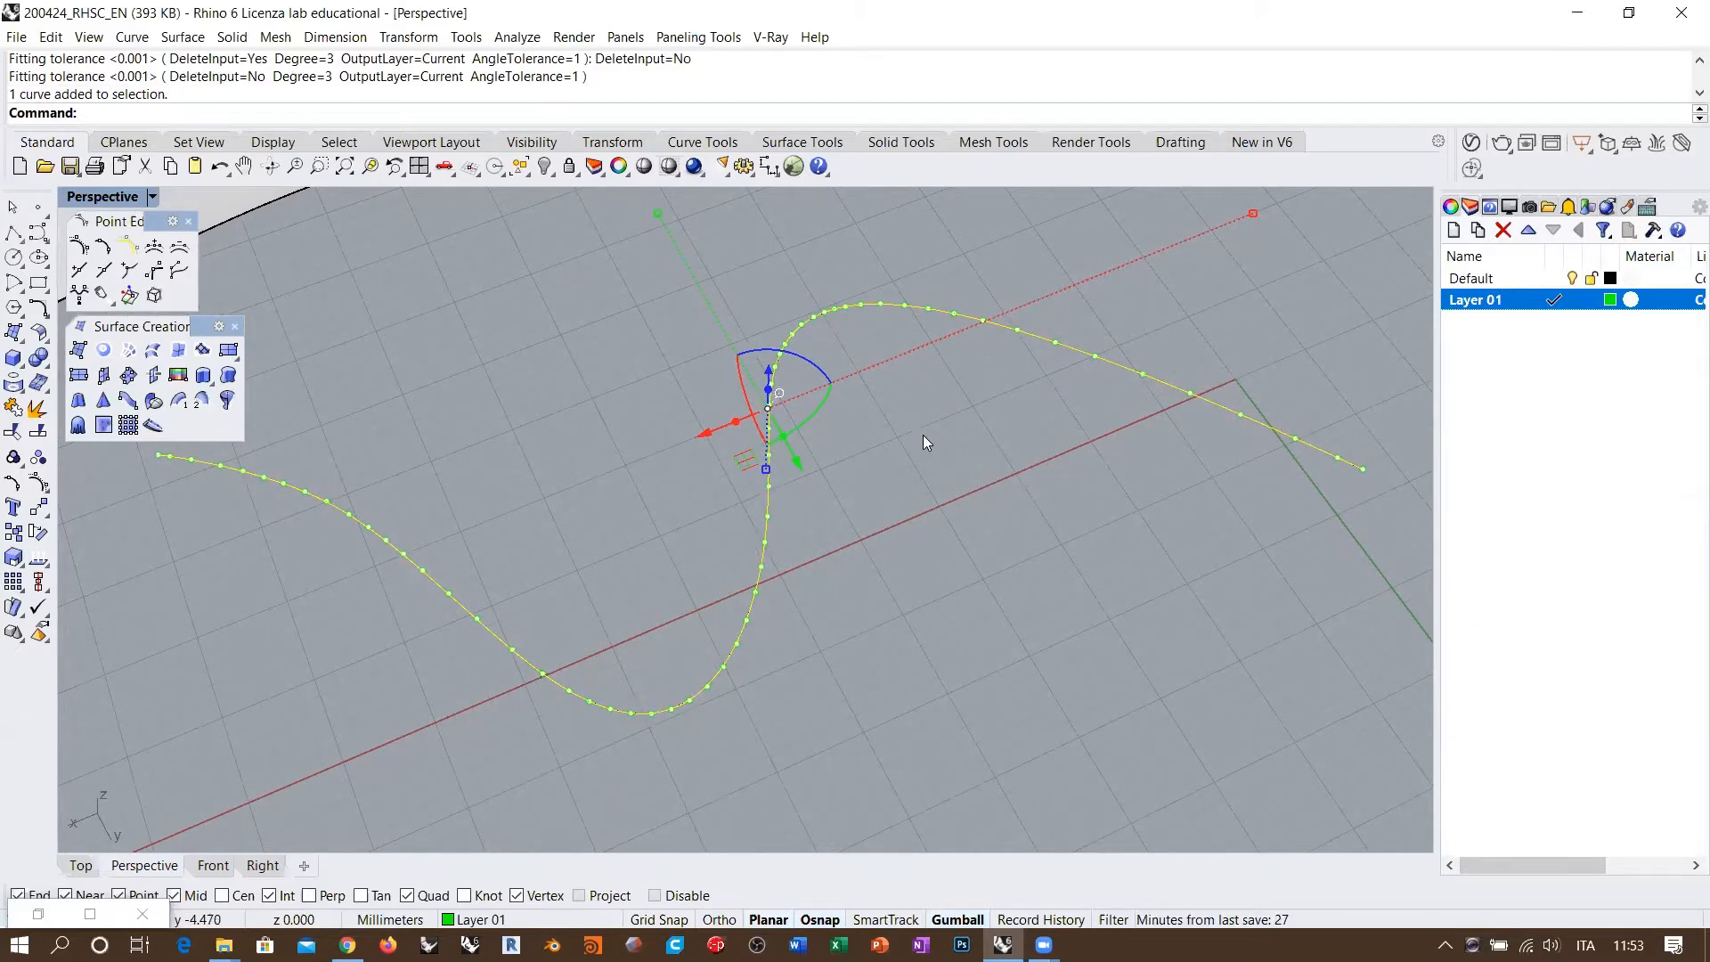
pyautogui.keyDown('shift'); pyautogui.moveTo(923, 435); pyautogui.dragTo(914, 462, button='right'); pyautogui.keyUp('shift')
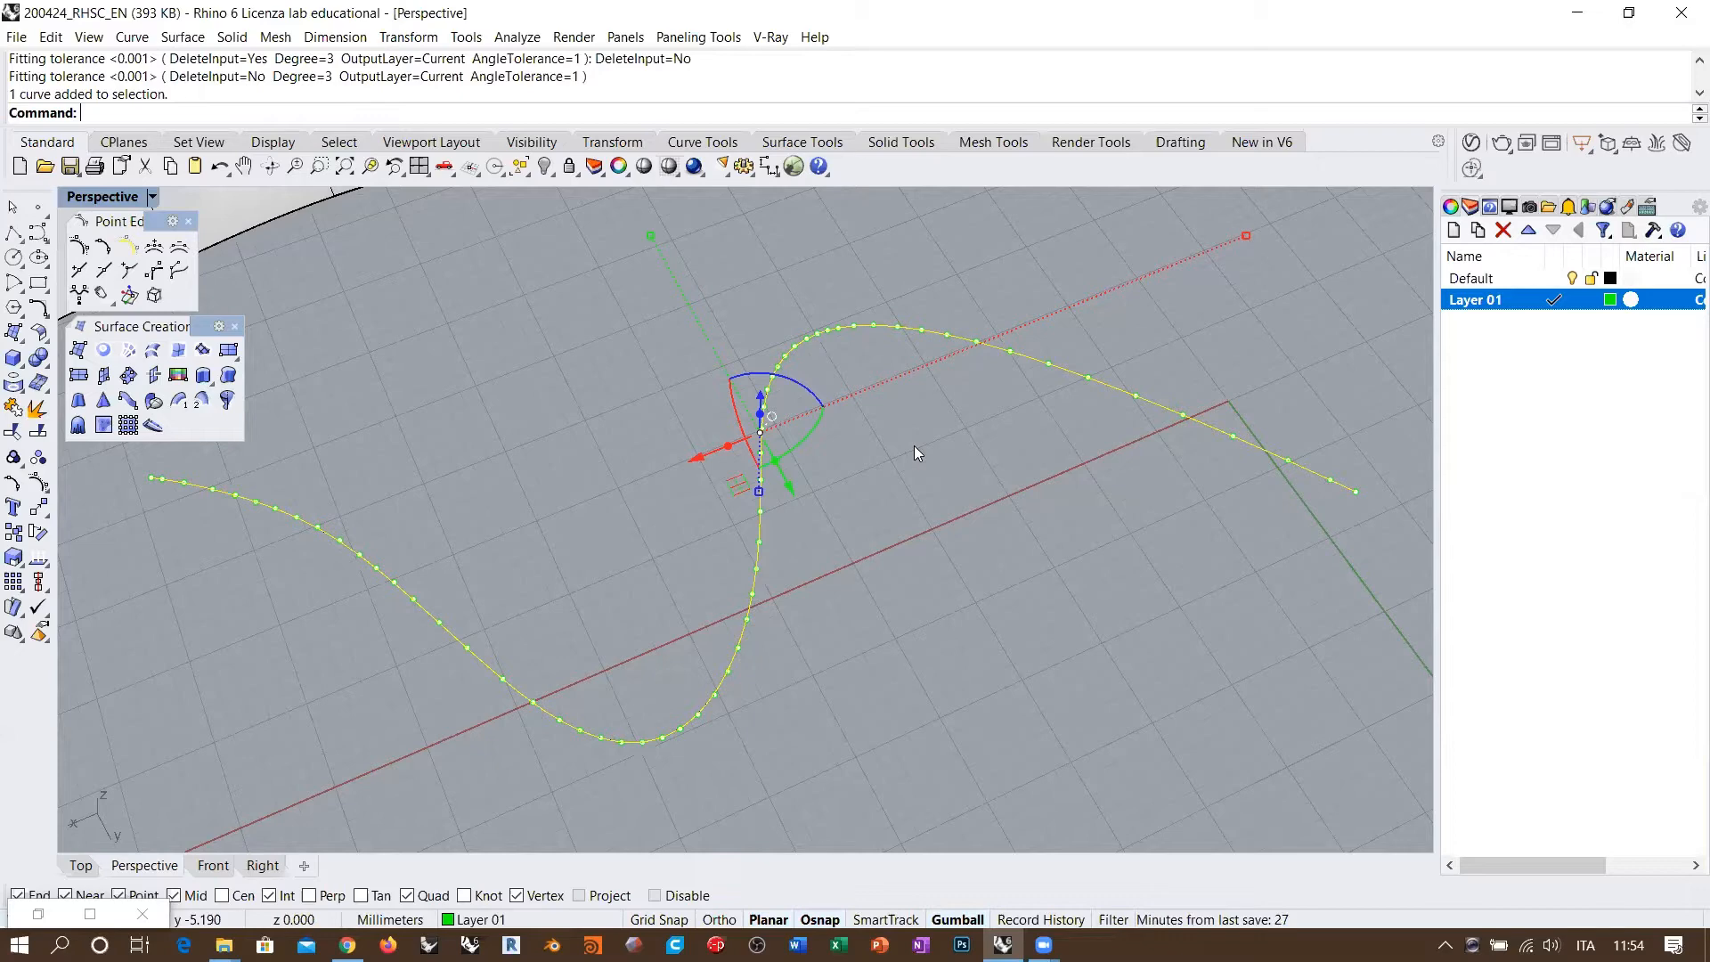
pyautogui.moveTo(970, 555); pyautogui.dragTo(947, 572, button='right')
pyautogui.scroll(-2, 671, 622)
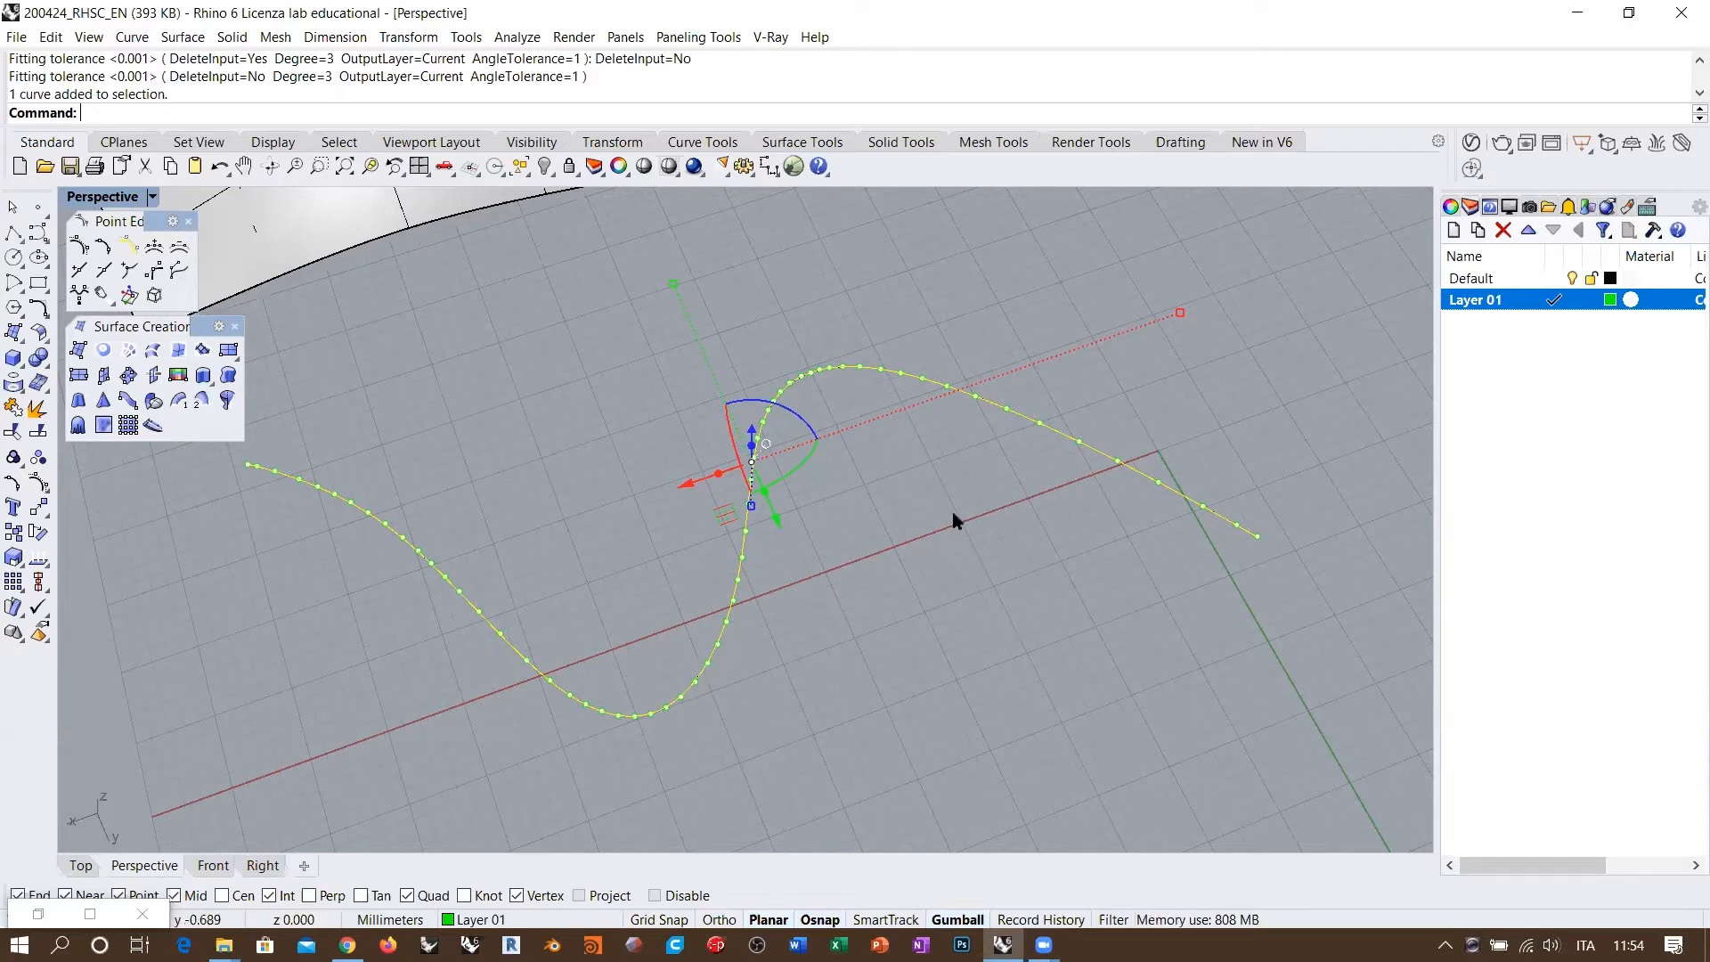
pyautogui.press('Escape')
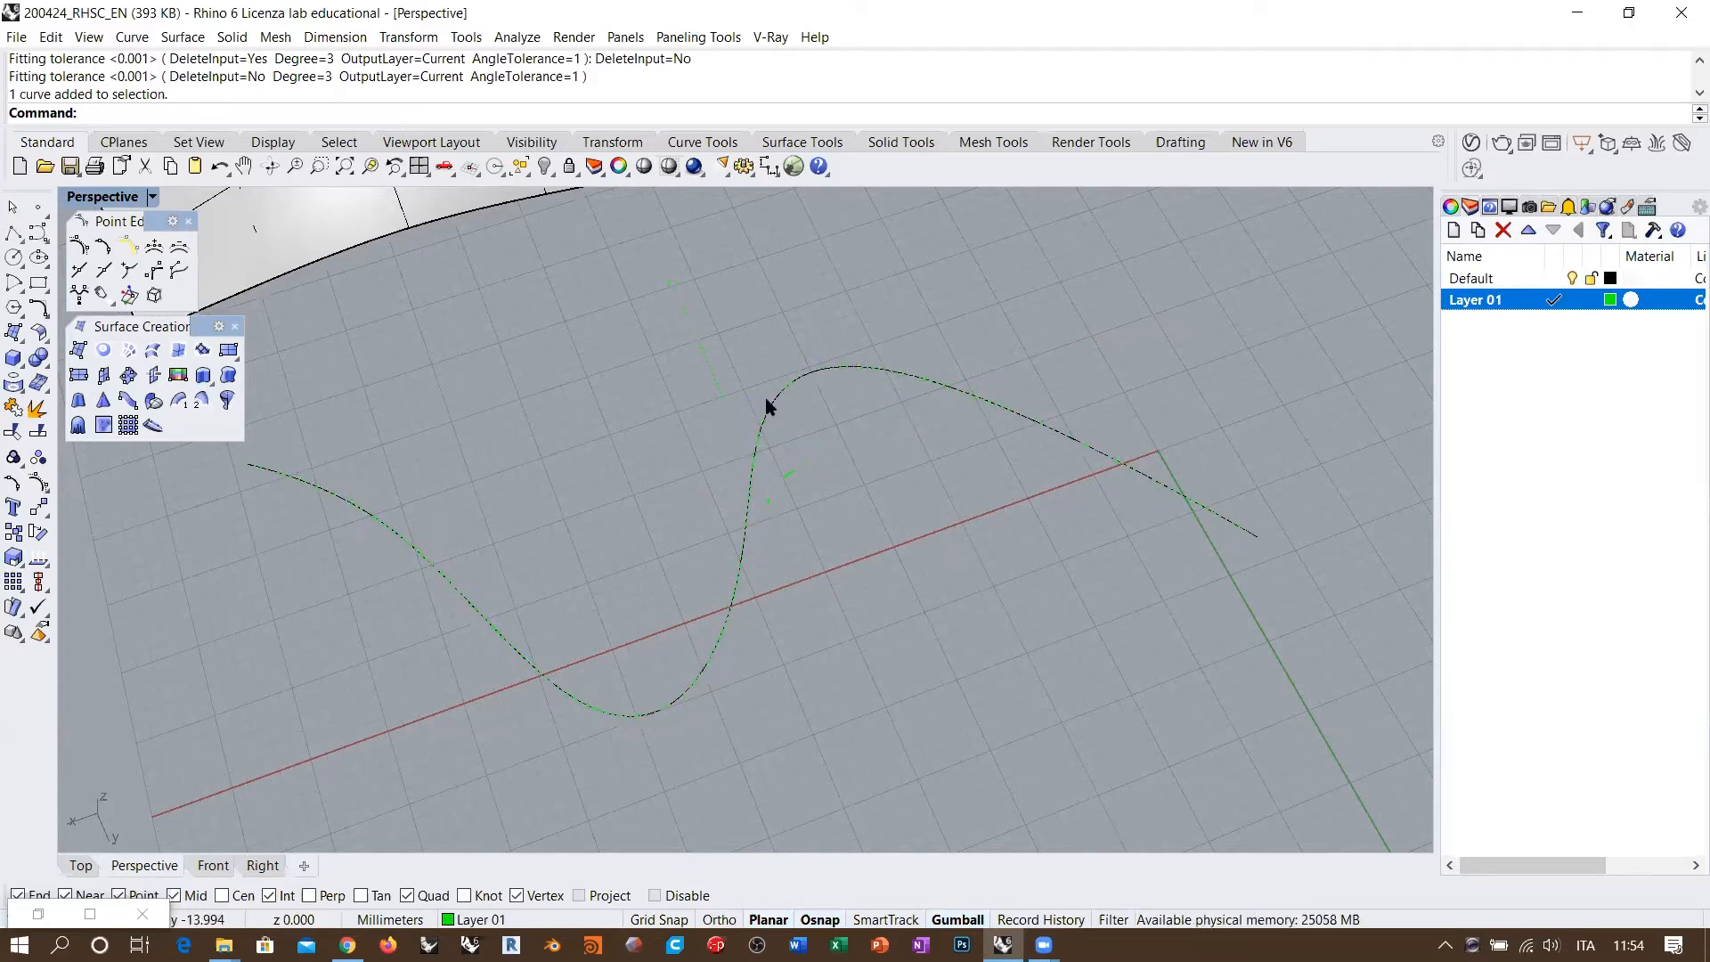
# Step: Examine closely how well the fitted green curve overlaps the original black curve along its bends
pyautogui.scroll(5, 768, 409)
pyautogui.scroll(6, 784, 383)
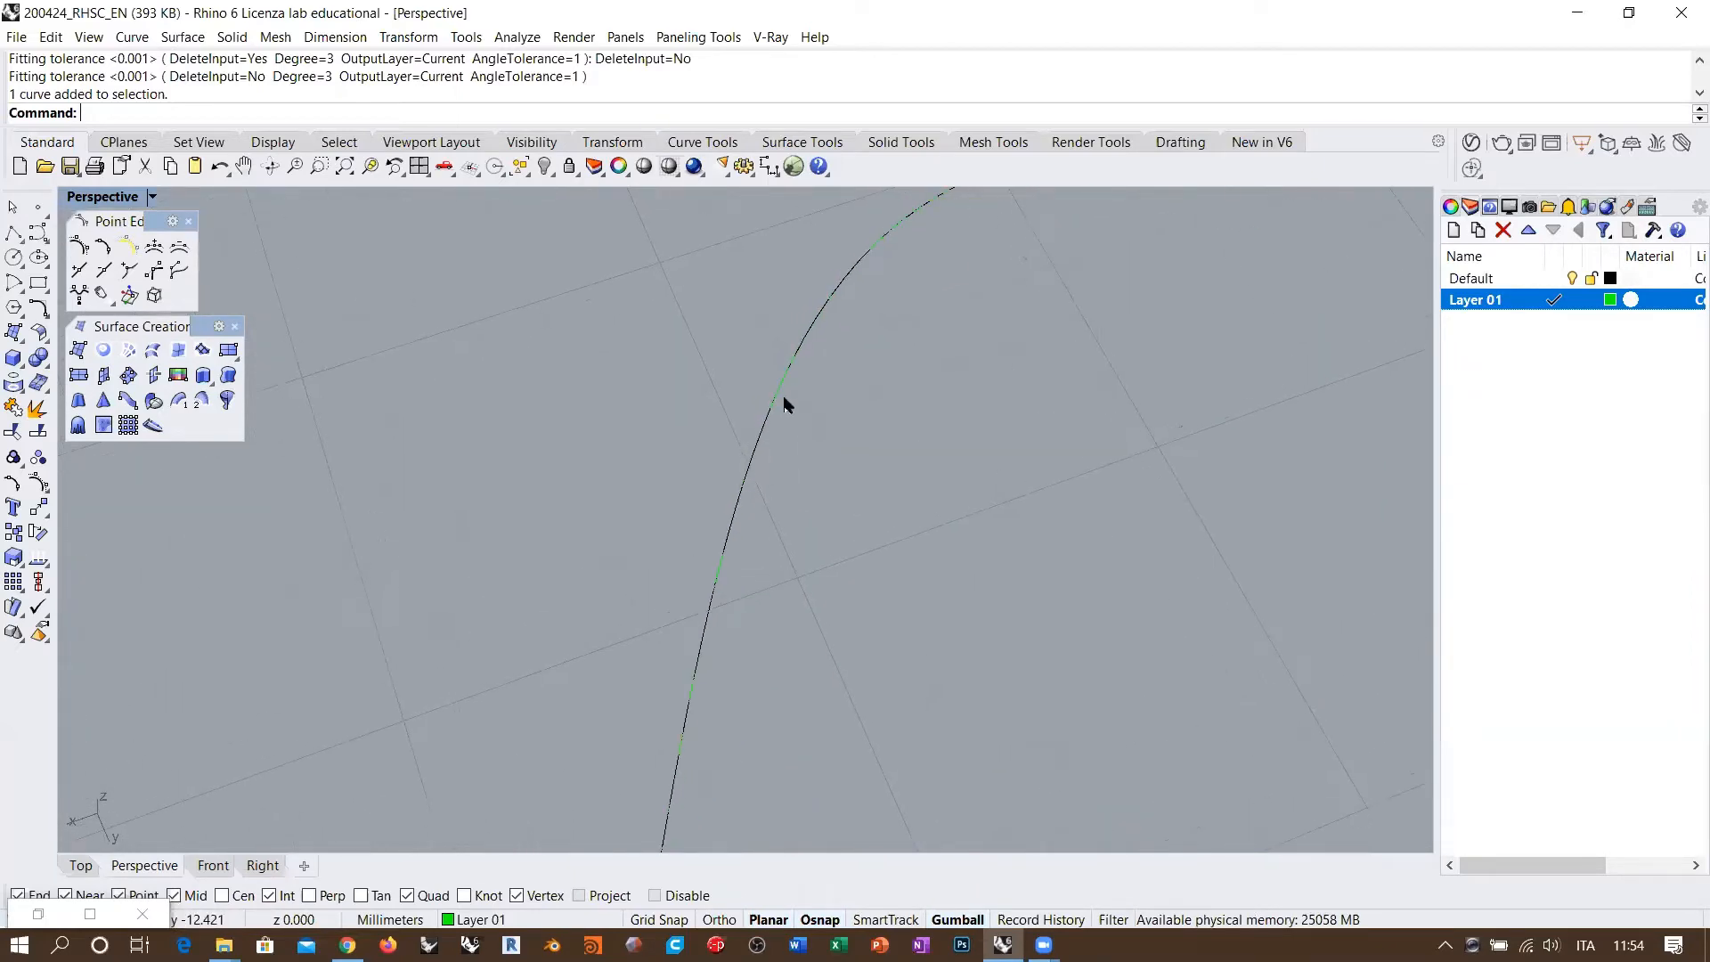
pyautogui.keyDown('shift'); pyautogui.moveTo(876, 260); pyautogui.dragTo(534, 579, button='right'); pyautogui.keyUp('shift')
pyautogui.scroll(8, 873, 392)
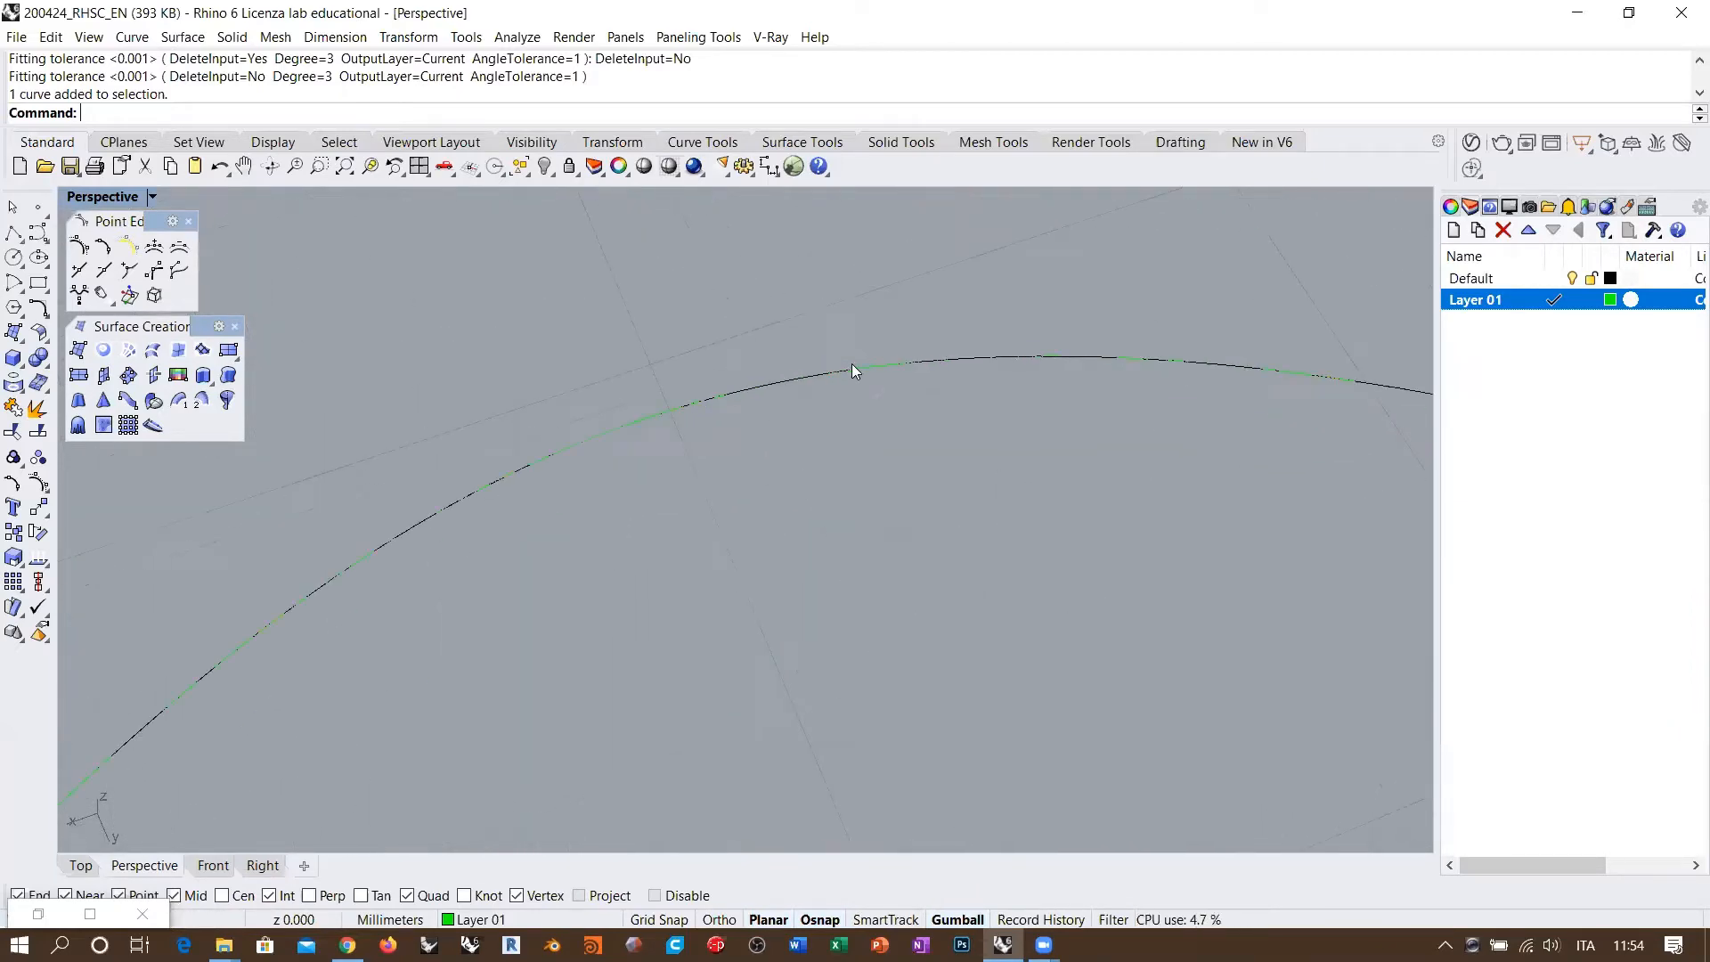
pyautogui.scroll(-2, 731, 367)
pyautogui.keyDown('shift'); pyautogui.moveTo(504, 406); pyautogui.dragTo(593, 355, button='right'); pyautogui.keyUp('shift')
pyautogui.scroll(-3, 477, 469)
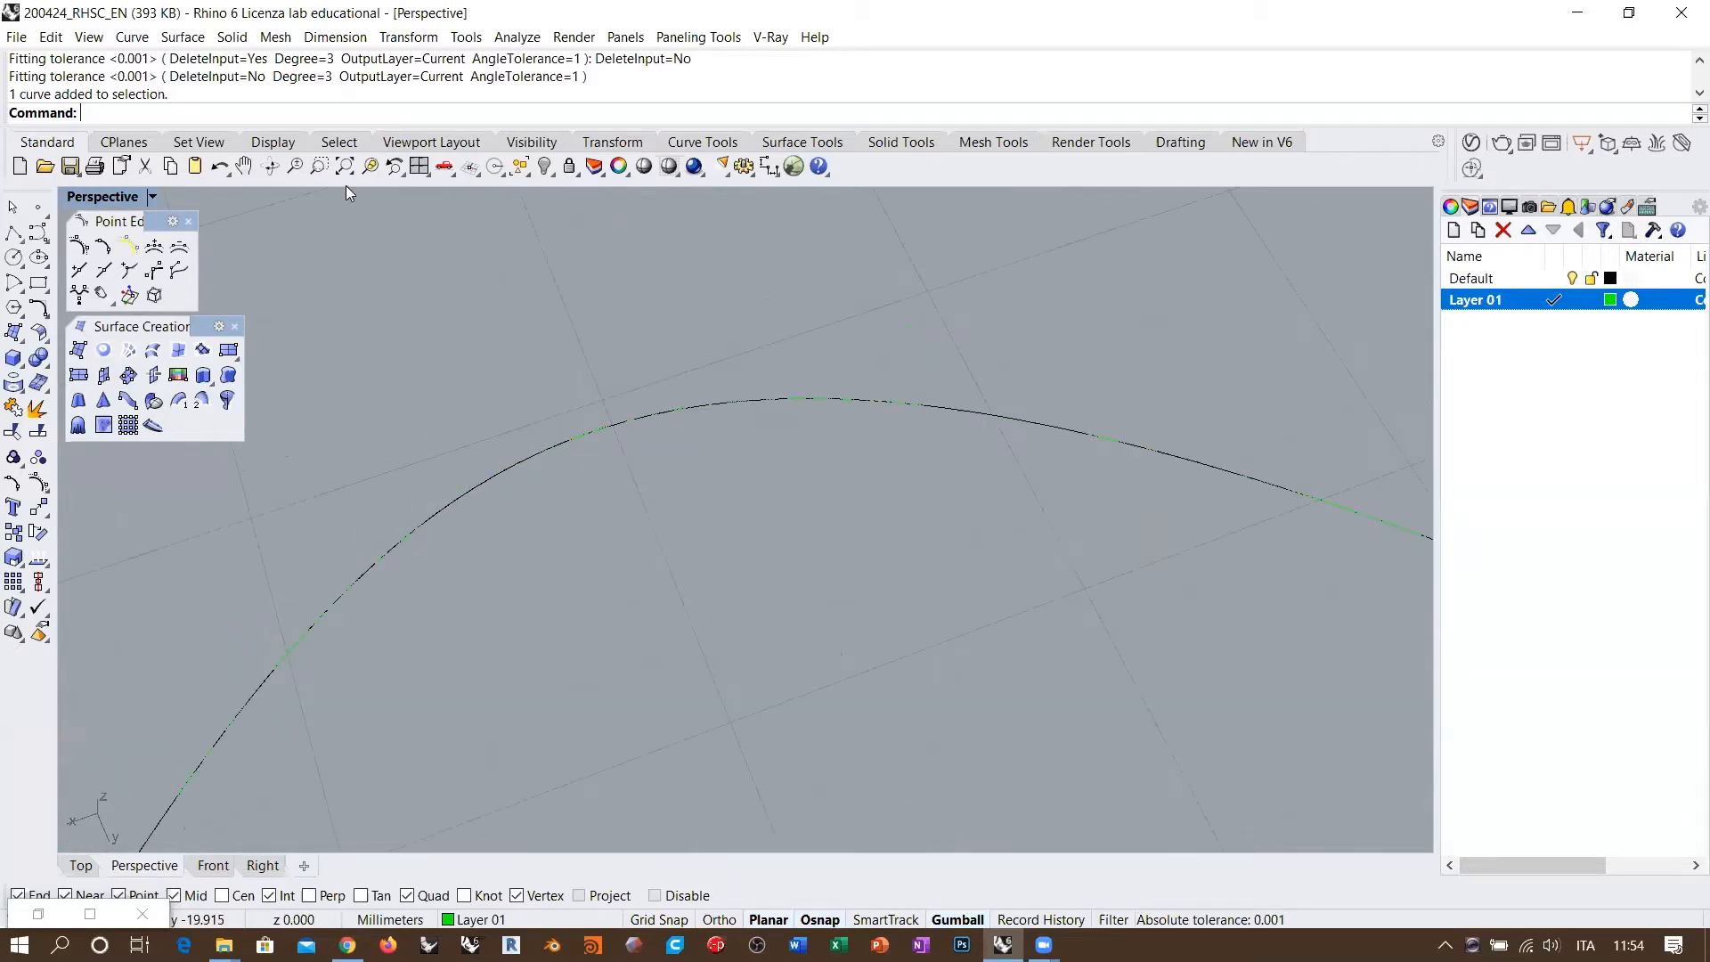
pyautogui.click(319, 167)
pyautogui.moveTo(360, 499); pyautogui.dragTo(450, 577)
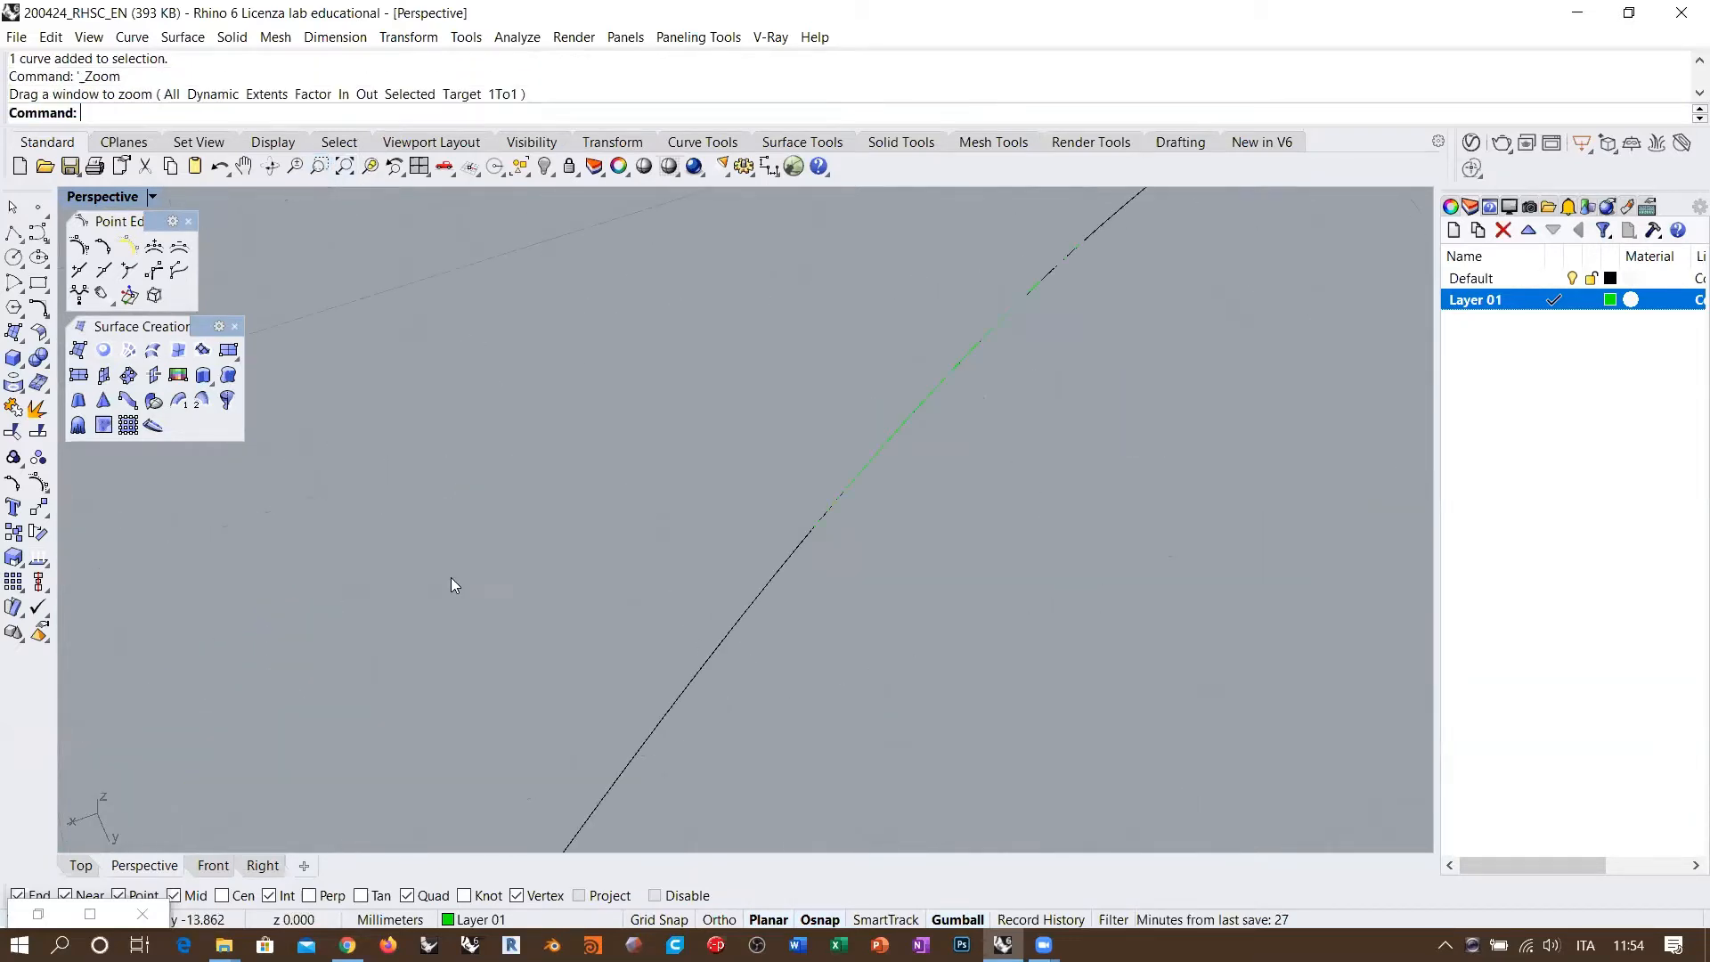
pyautogui.scroll(-1, 919, 372)
pyautogui.keyDown('ctrl'); pyautogui.moveTo(919, 373); pyautogui.dragTo(894, 250, button='right'); pyautogui.keyUp('ctrl')
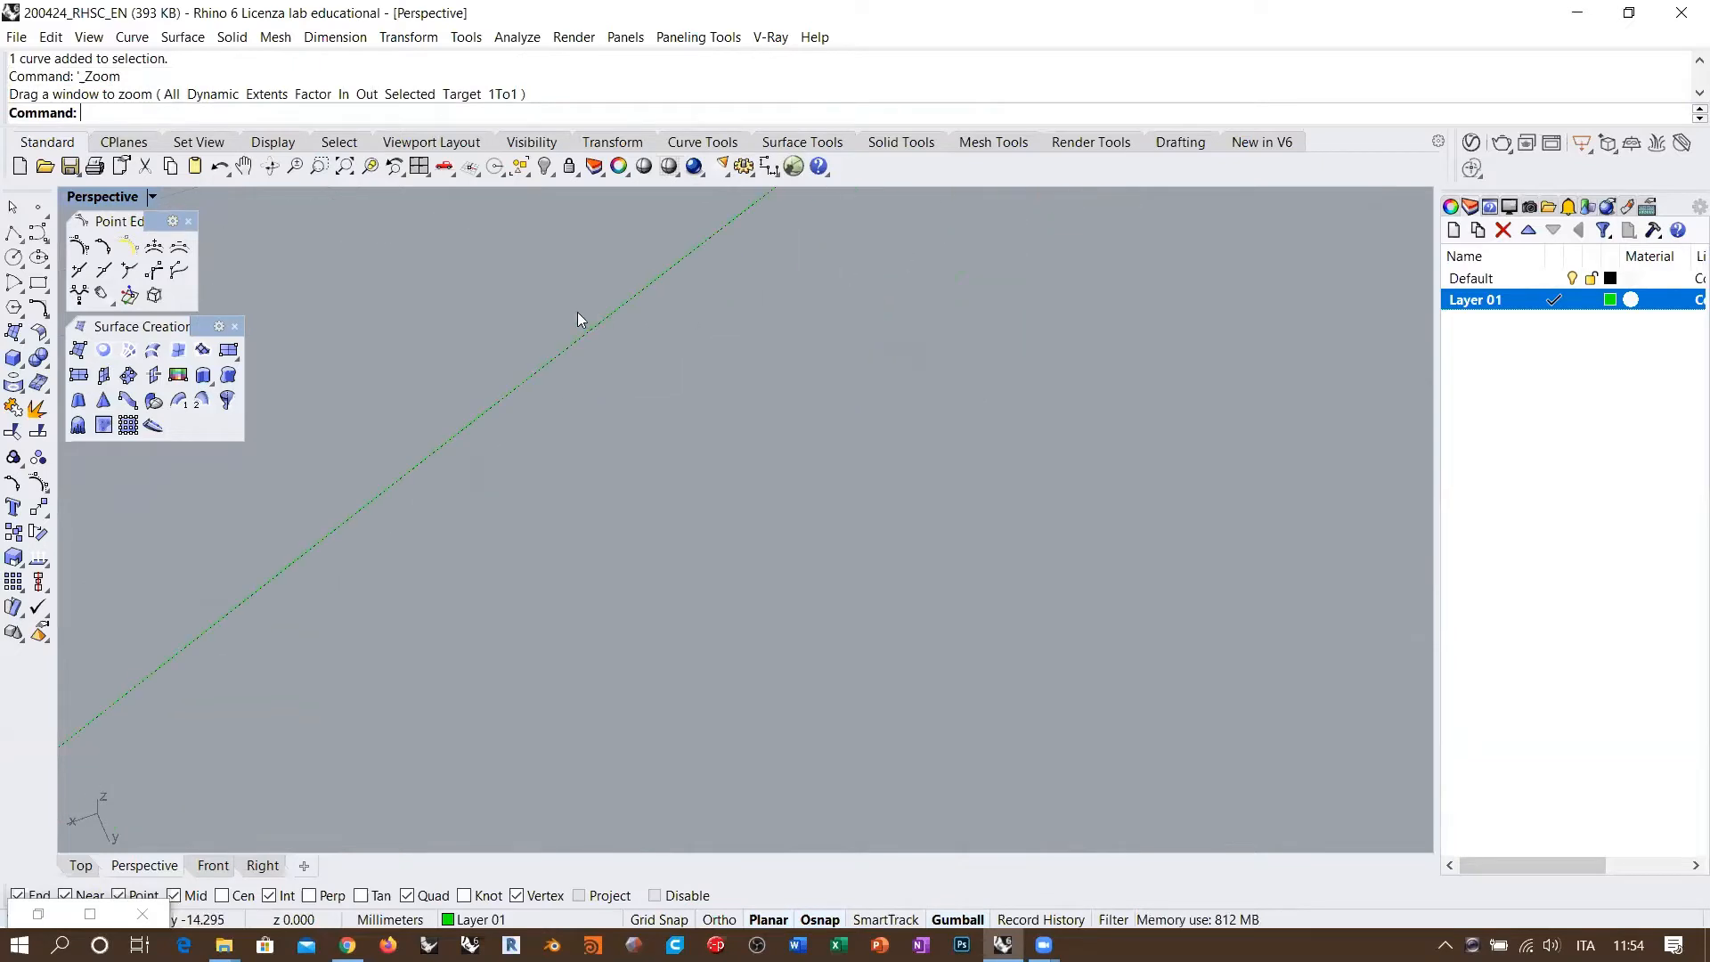
pyautogui.moveTo(577, 312)
pyautogui.keyDown('shift'); pyautogui.mouseDown(button='right')
pyautogui.moveTo(644, 442)
pyautogui.moveTo(607, 313)
pyautogui.mouseUp(button='right'); pyautogui.keyUp('shift')
pyautogui.keyDown('ctrl'); pyautogui.moveTo(732, 501); pyautogui.dragTo(703, 404, button='right'); pyautogui.keyUp('ctrl')
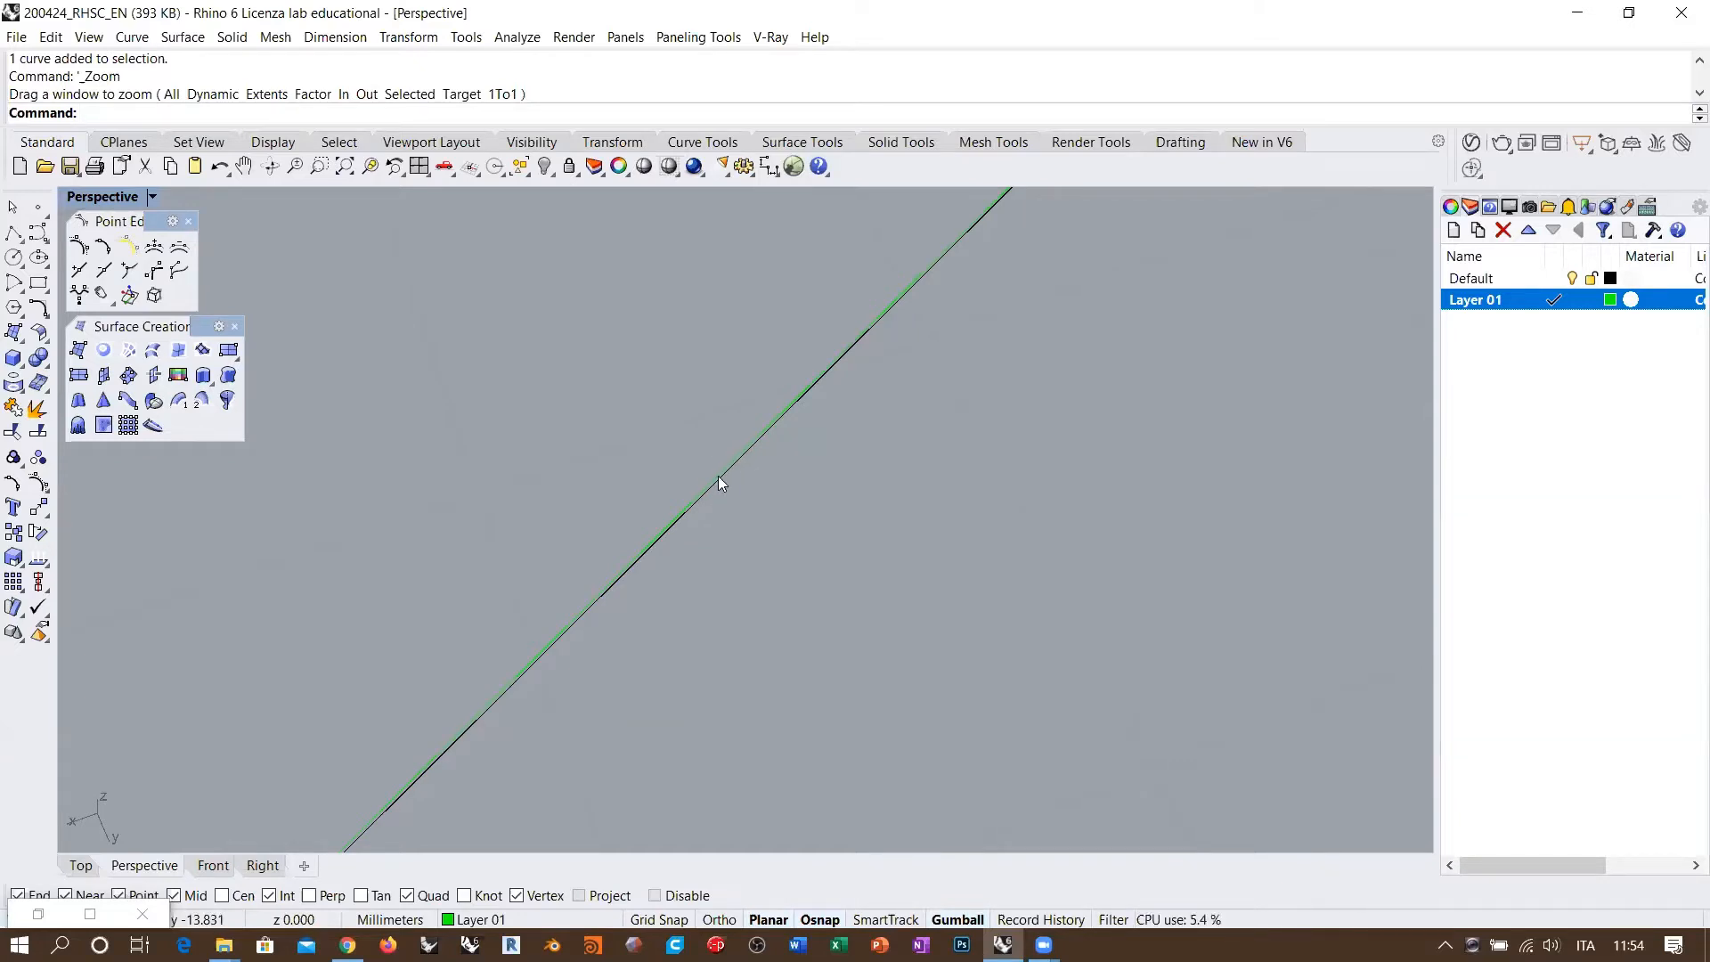
pyautogui.scroll(-2, 645, 450)
pyautogui.scroll(-5, 686, 396)
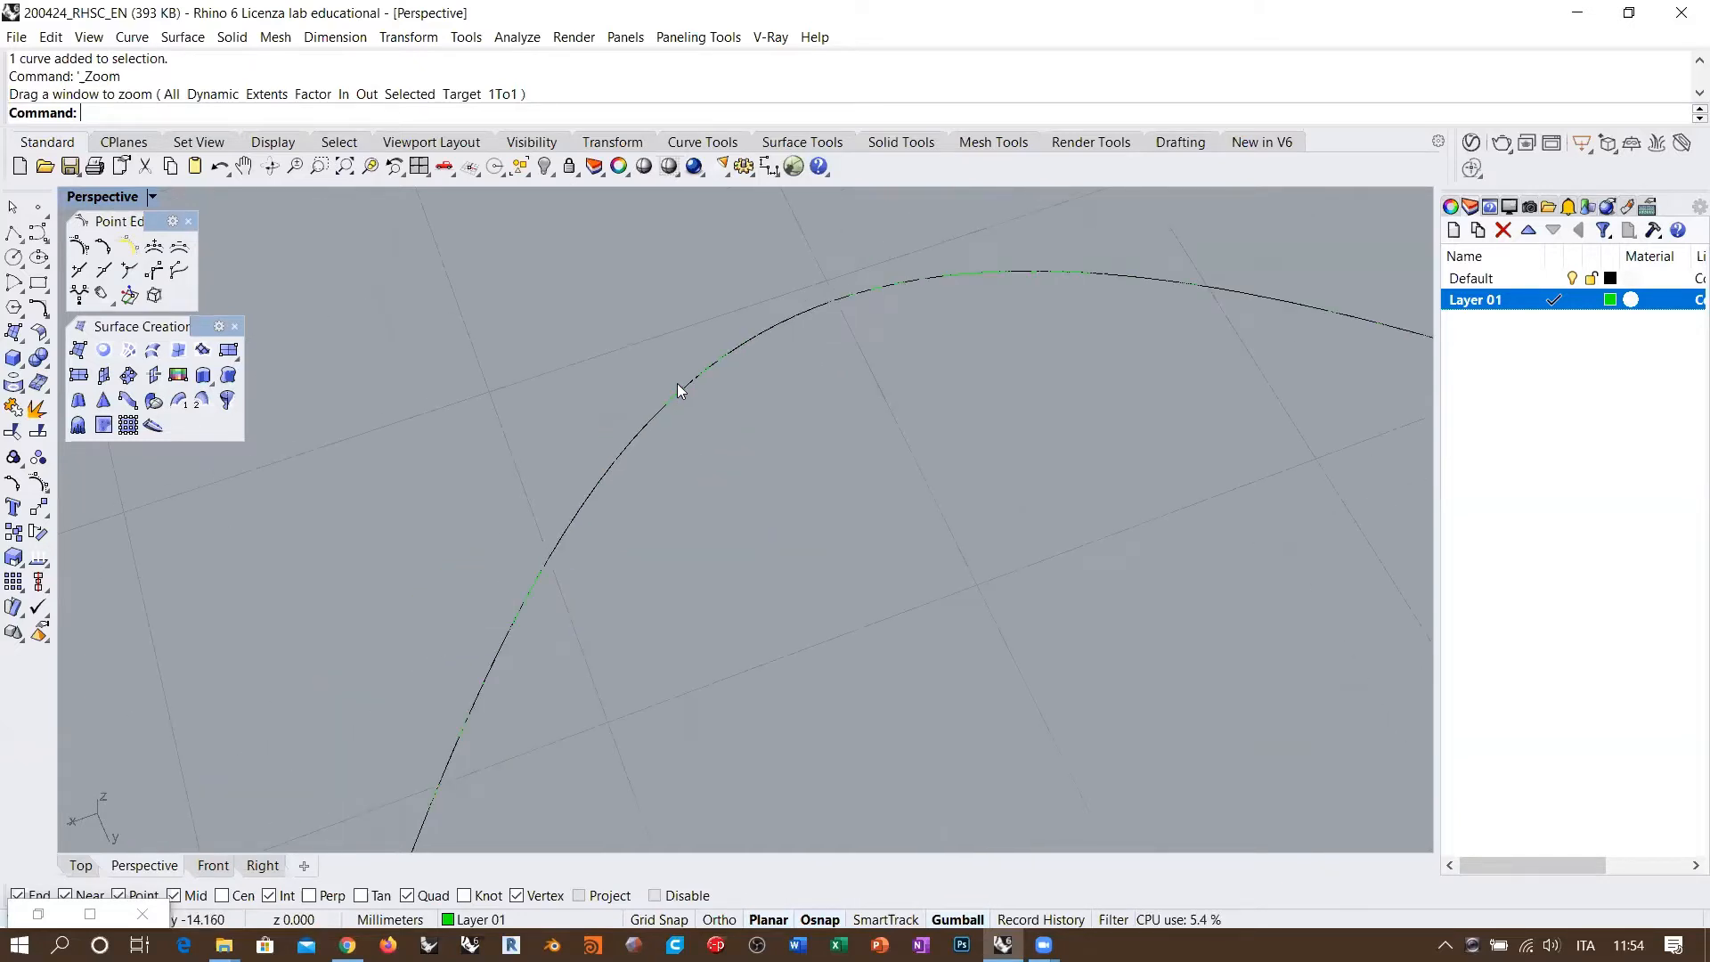
pyautogui.moveTo(726, 477)
pyautogui.mouseDown(button='right')
pyautogui.moveTo(801, 426)
pyautogui.moveTo(885, 481)
pyautogui.moveTo(787, 495)
pyautogui.moveTo(821, 394)
pyautogui.moveTo(859, 383)
pyautogui.mouseUp(button='right')
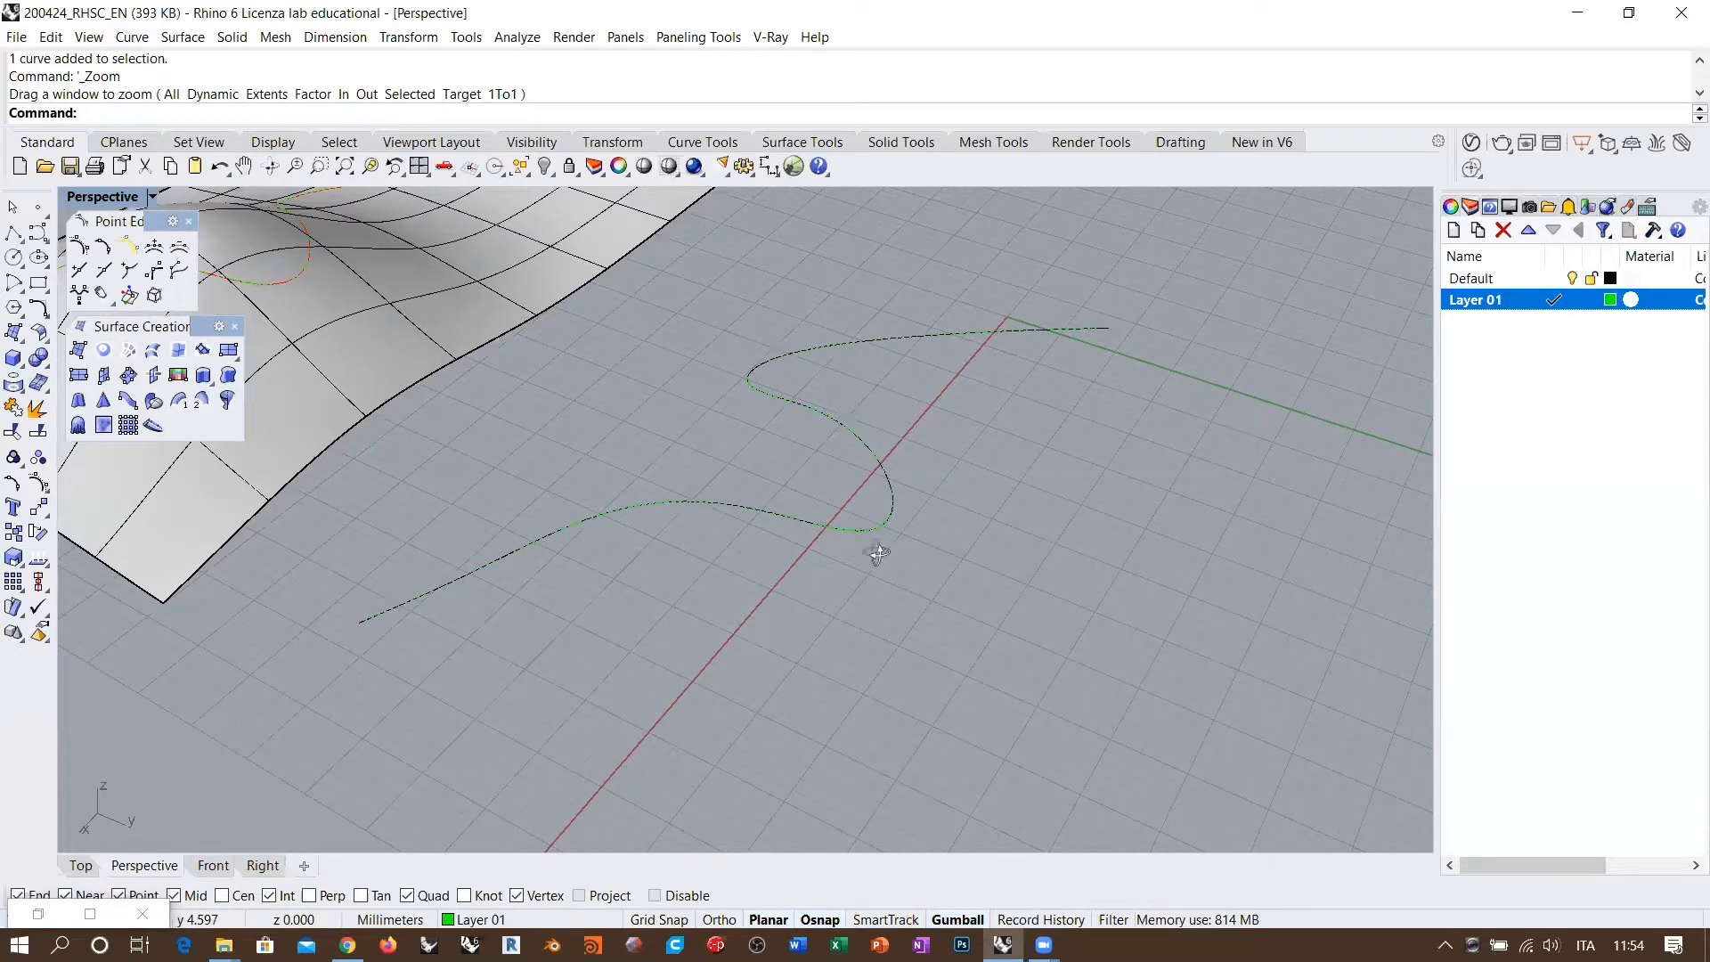
# Step: Inspect the fitted curve's control points from several angles and select them all to check their count
pyautogui.moveTo(870, 553)
pyautogui.mouseDown(button='right')
pyautogui.moveTo(809, 591)
pyautogui.moveTo(699, 477)
pyautogui.moveTo(801, 534)
pyautogui.moveTo(773, 557)
pyautogui.moveTo(659, 467)
pyautogui.mouseUp(button='right')
pyautogui.click(721, 486)
pyautogui.click(775, 538)
pyautogui.scroll(-4, 710, 492)
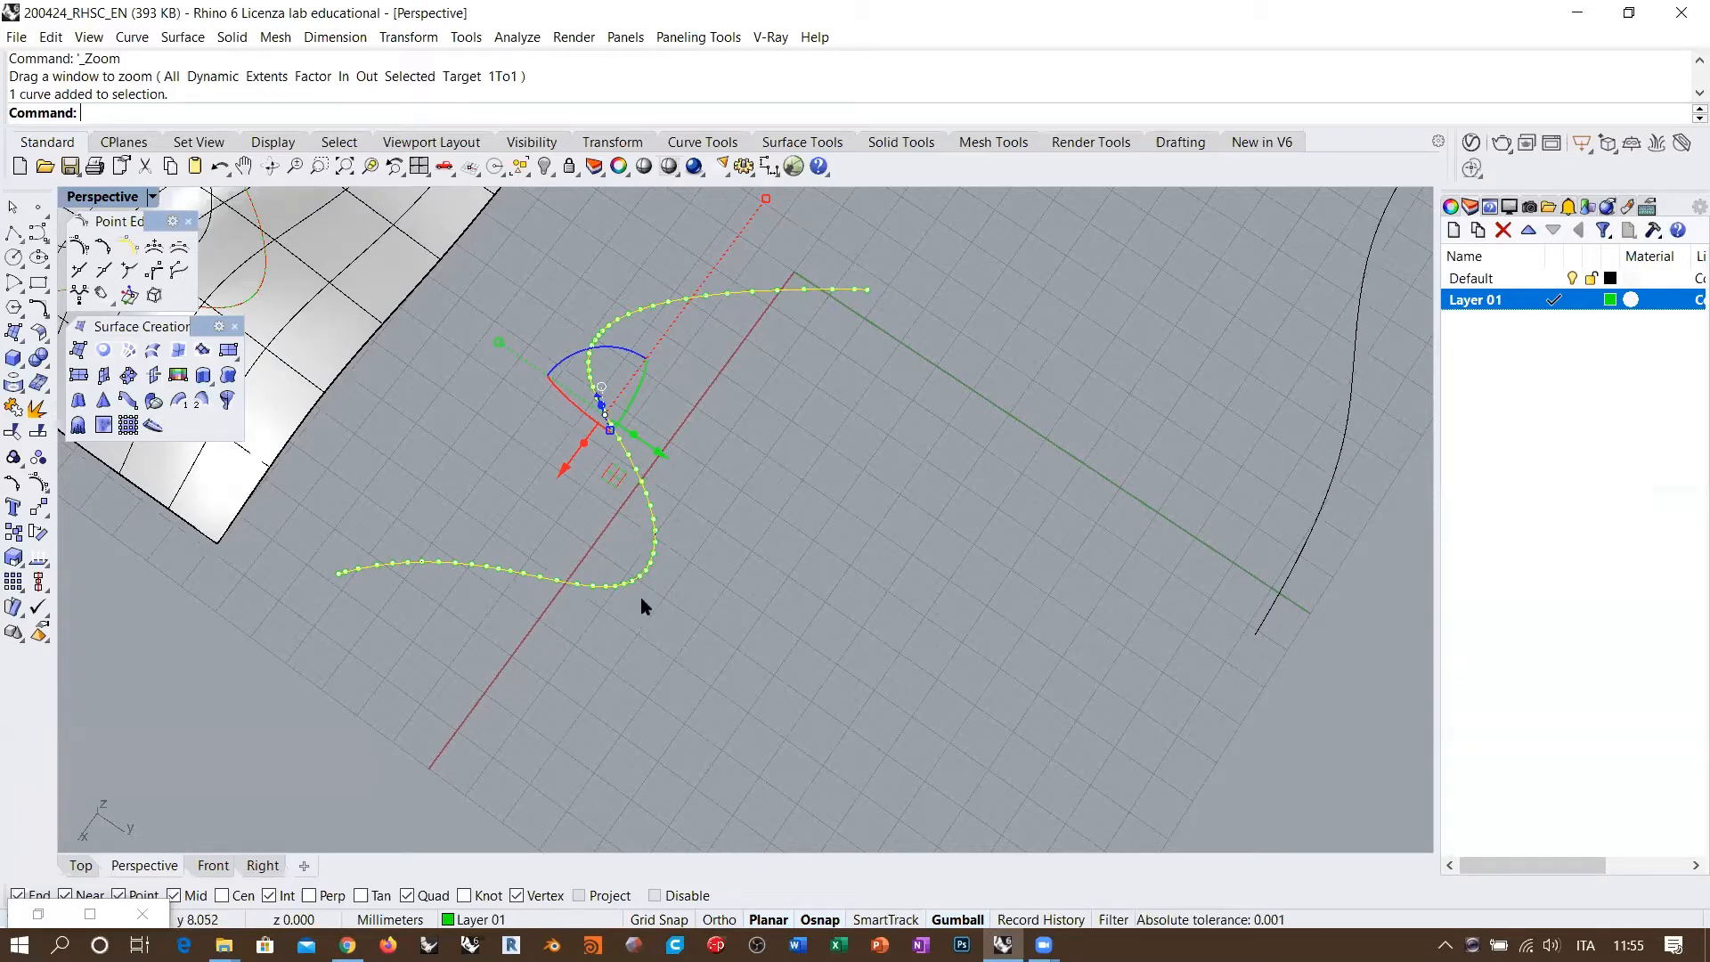
pyautogui.scroll(2, 529, 364)
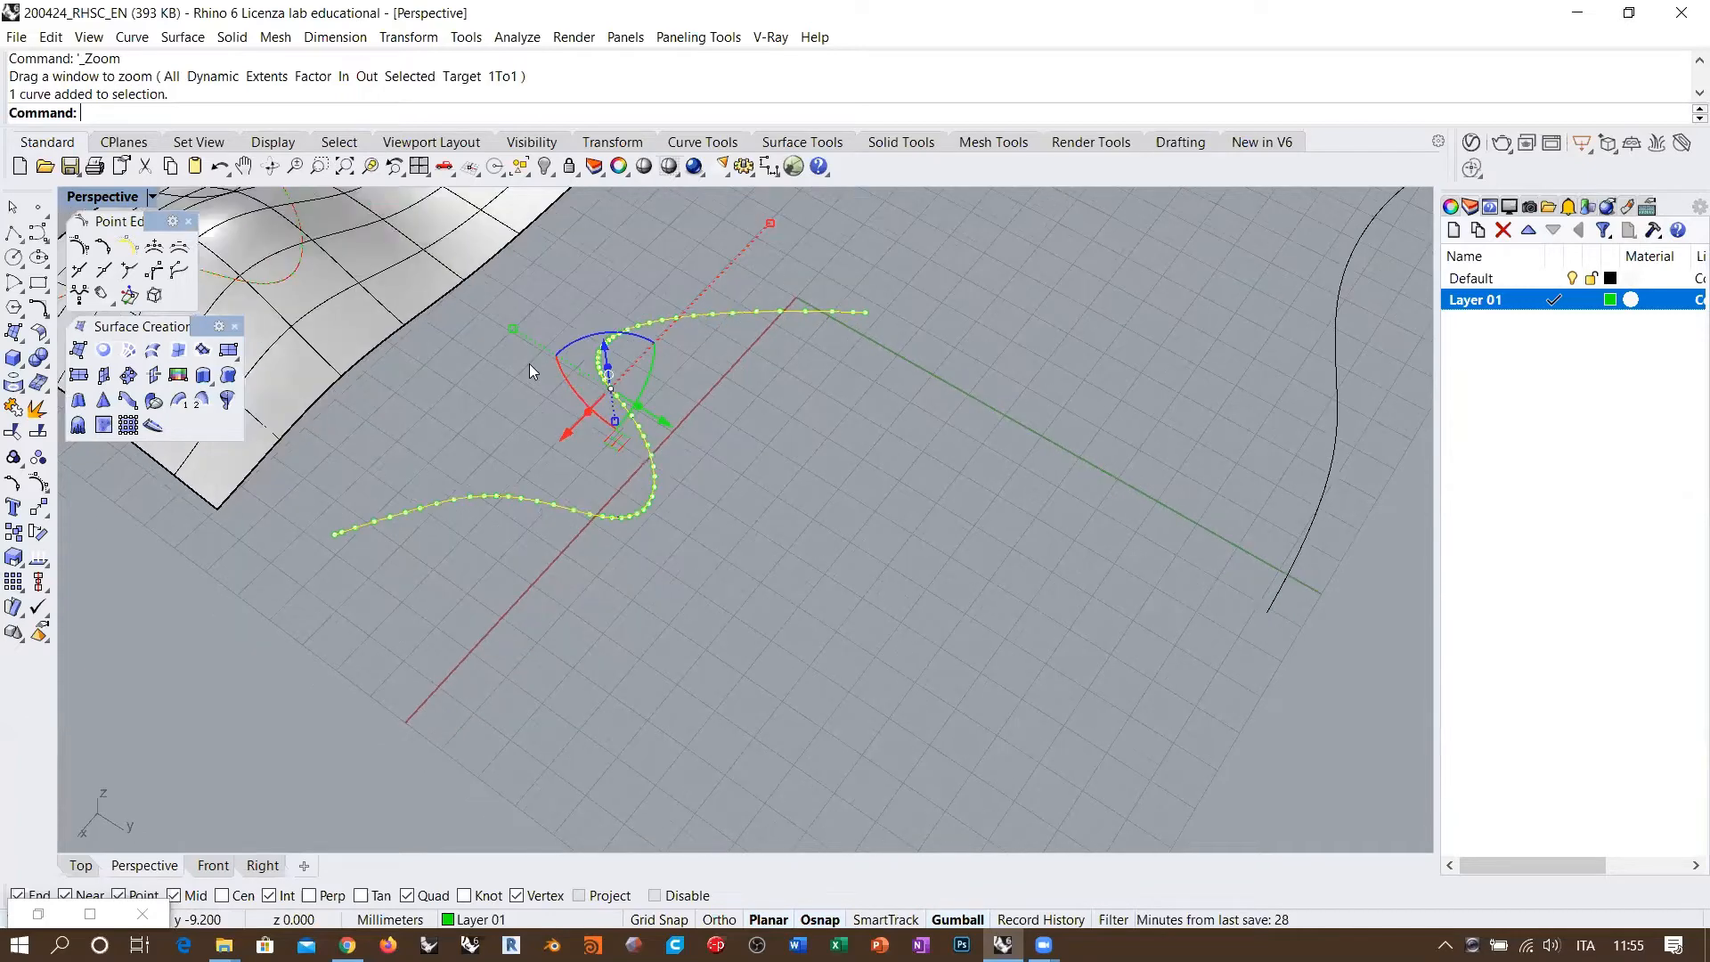
pyautogui.scroll(2, 652, 606)
pyautogui.keyDown('shift'); pyautogui.moveTo(648, 631); pyautogui.dragTo(639, 638, button='right'); pyautogui.keyUp('shift')
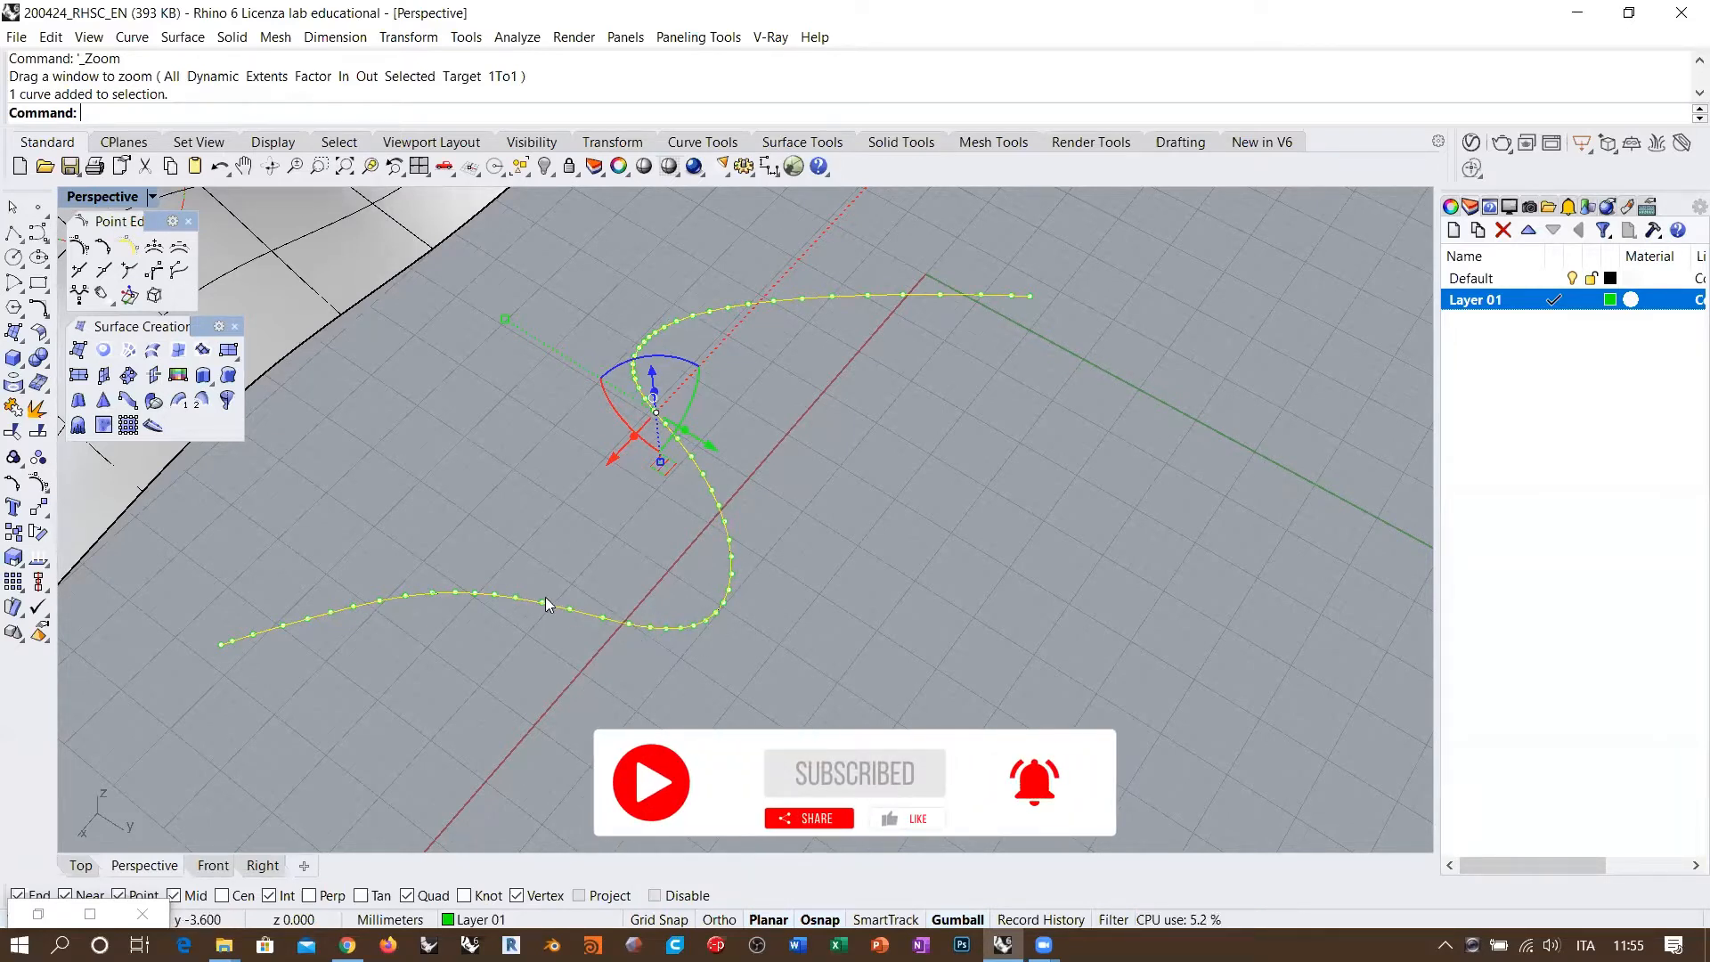
pyautogui.moveTo(633, 618); pyautogui.dragTo(584, 657, button='right')
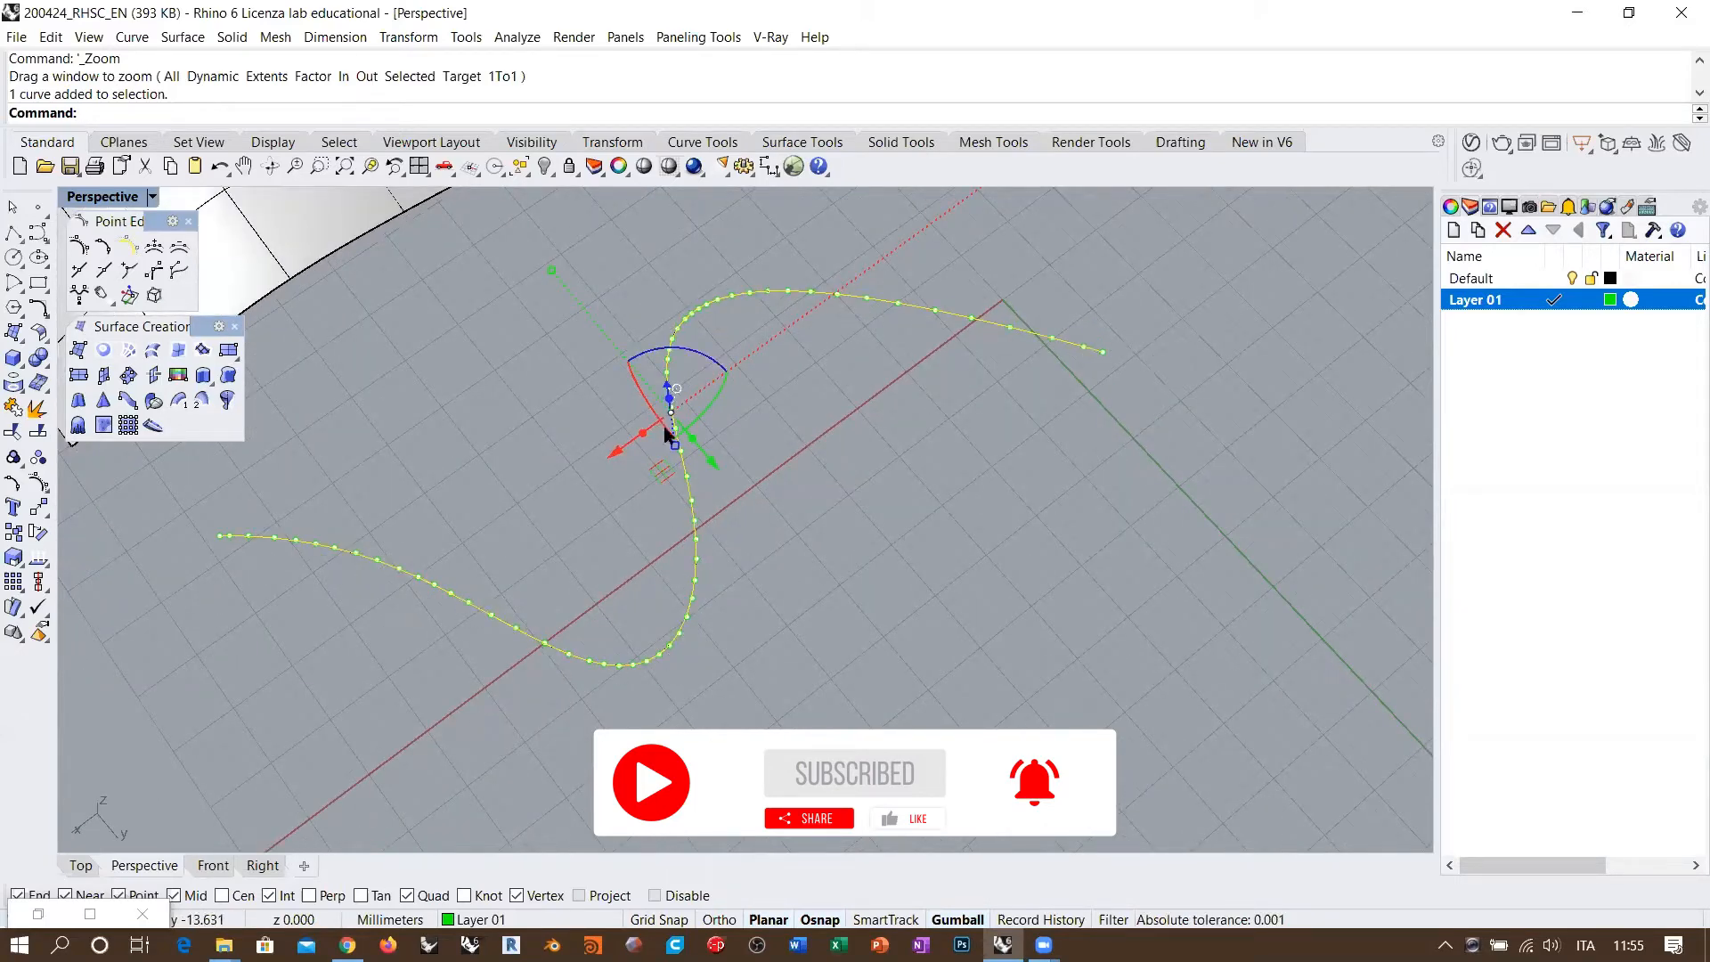
pyautogui.moveTo(668, 431); pyautogui.dragTo(748, 468, button='right')
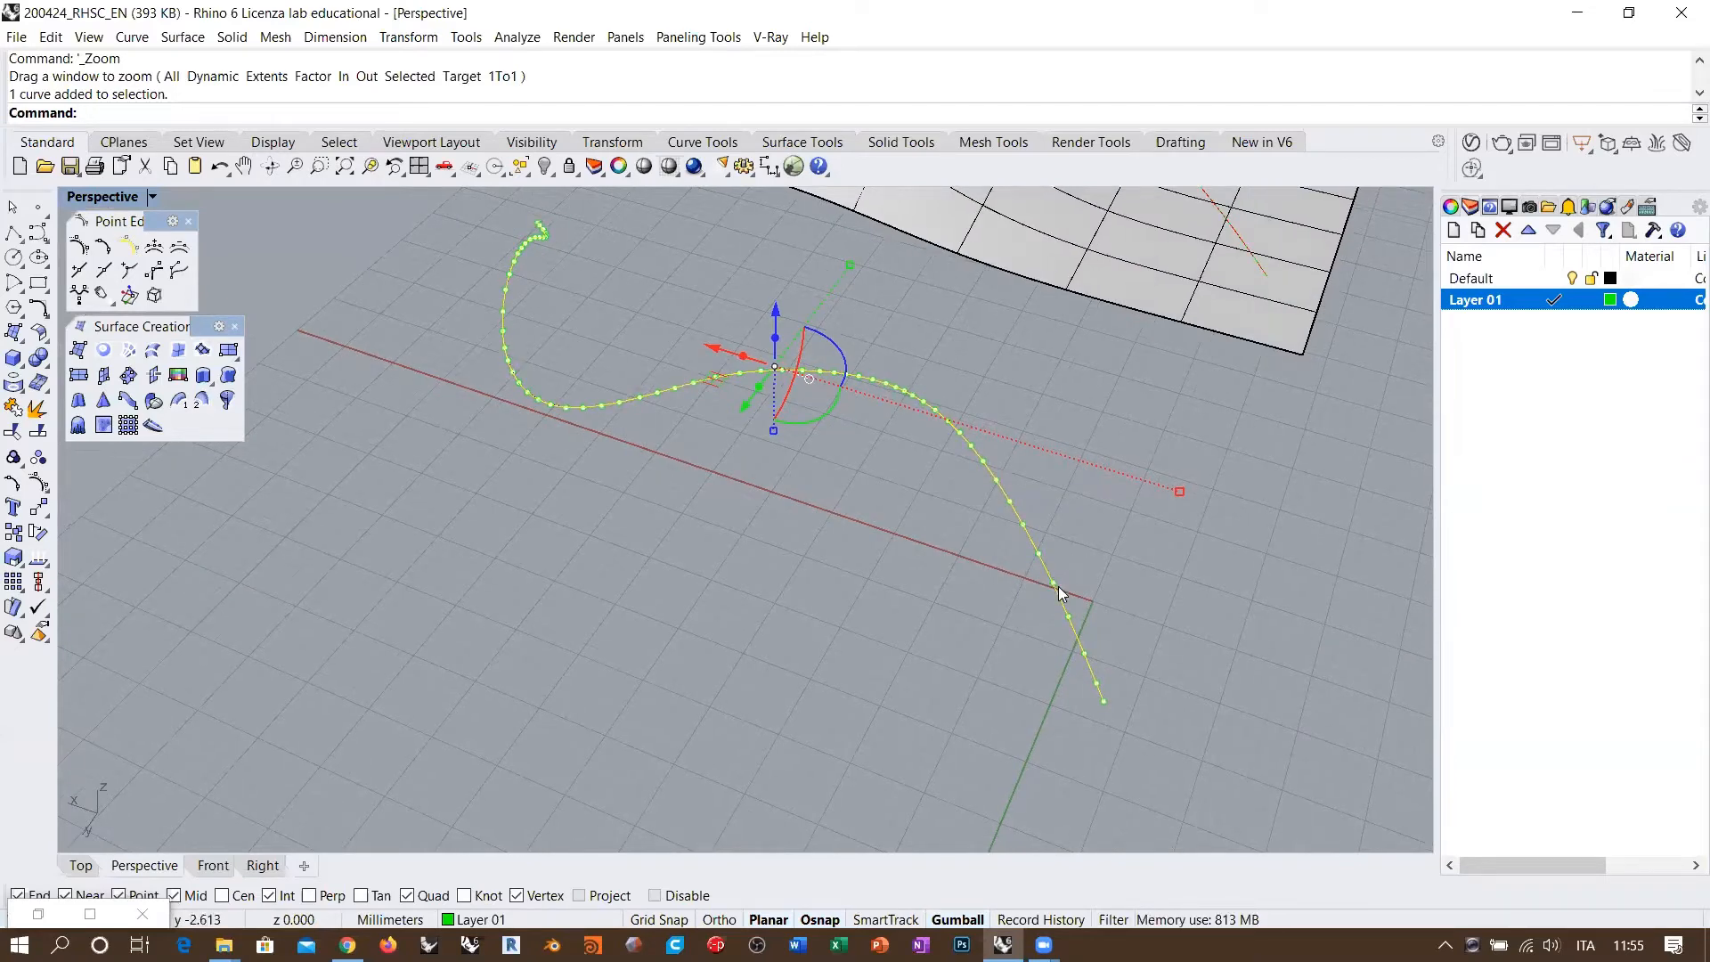
pyautogui.moveTo(1040, 571); pyautogui.dragTo(882, 580, button='right')
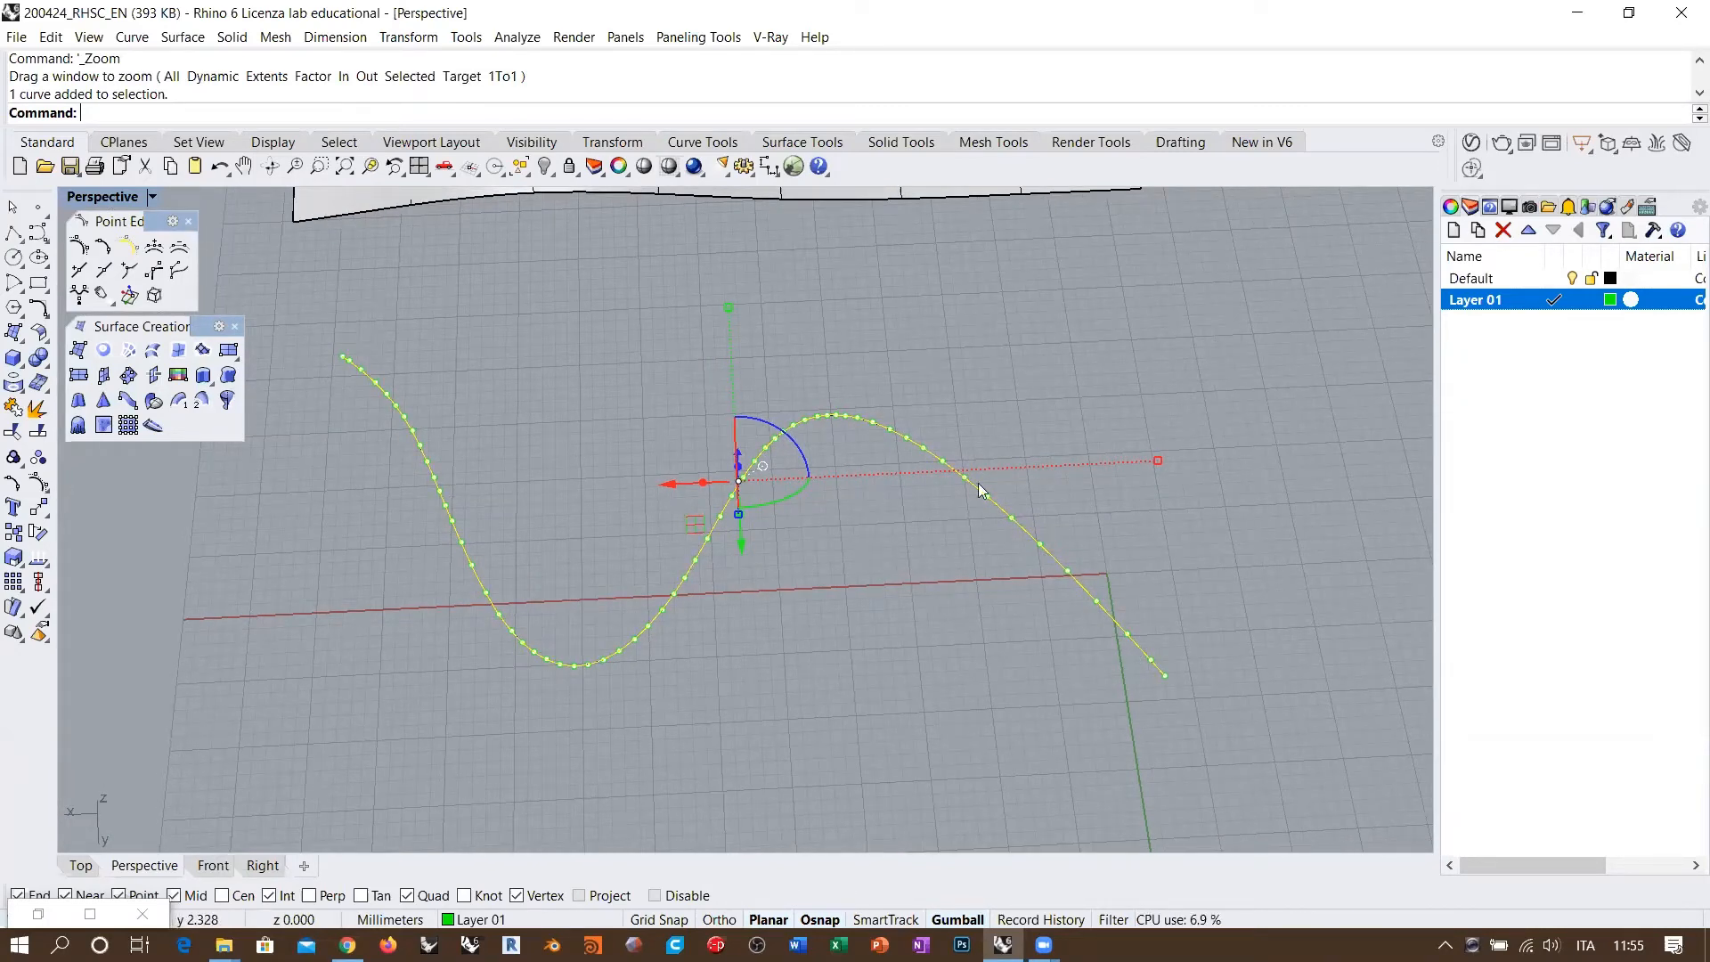
pyautogui.moveTo(312, 327); pyautogui.dragTo(1213, 775)
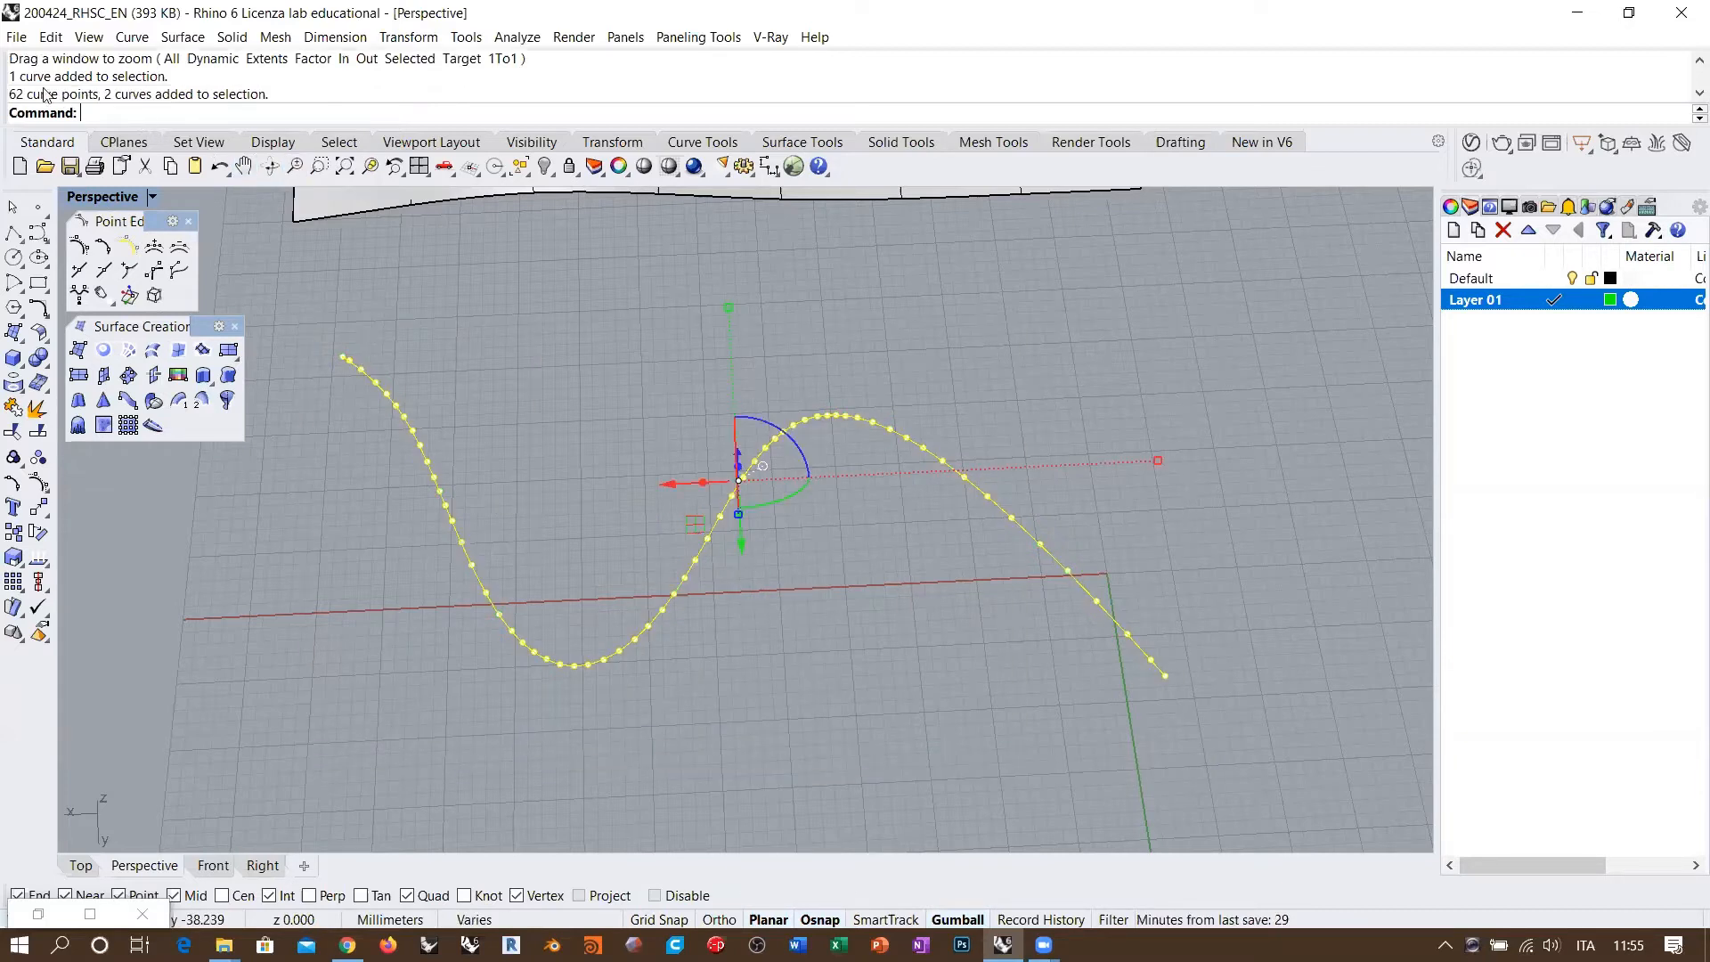
pyautogui.click(559, 361)
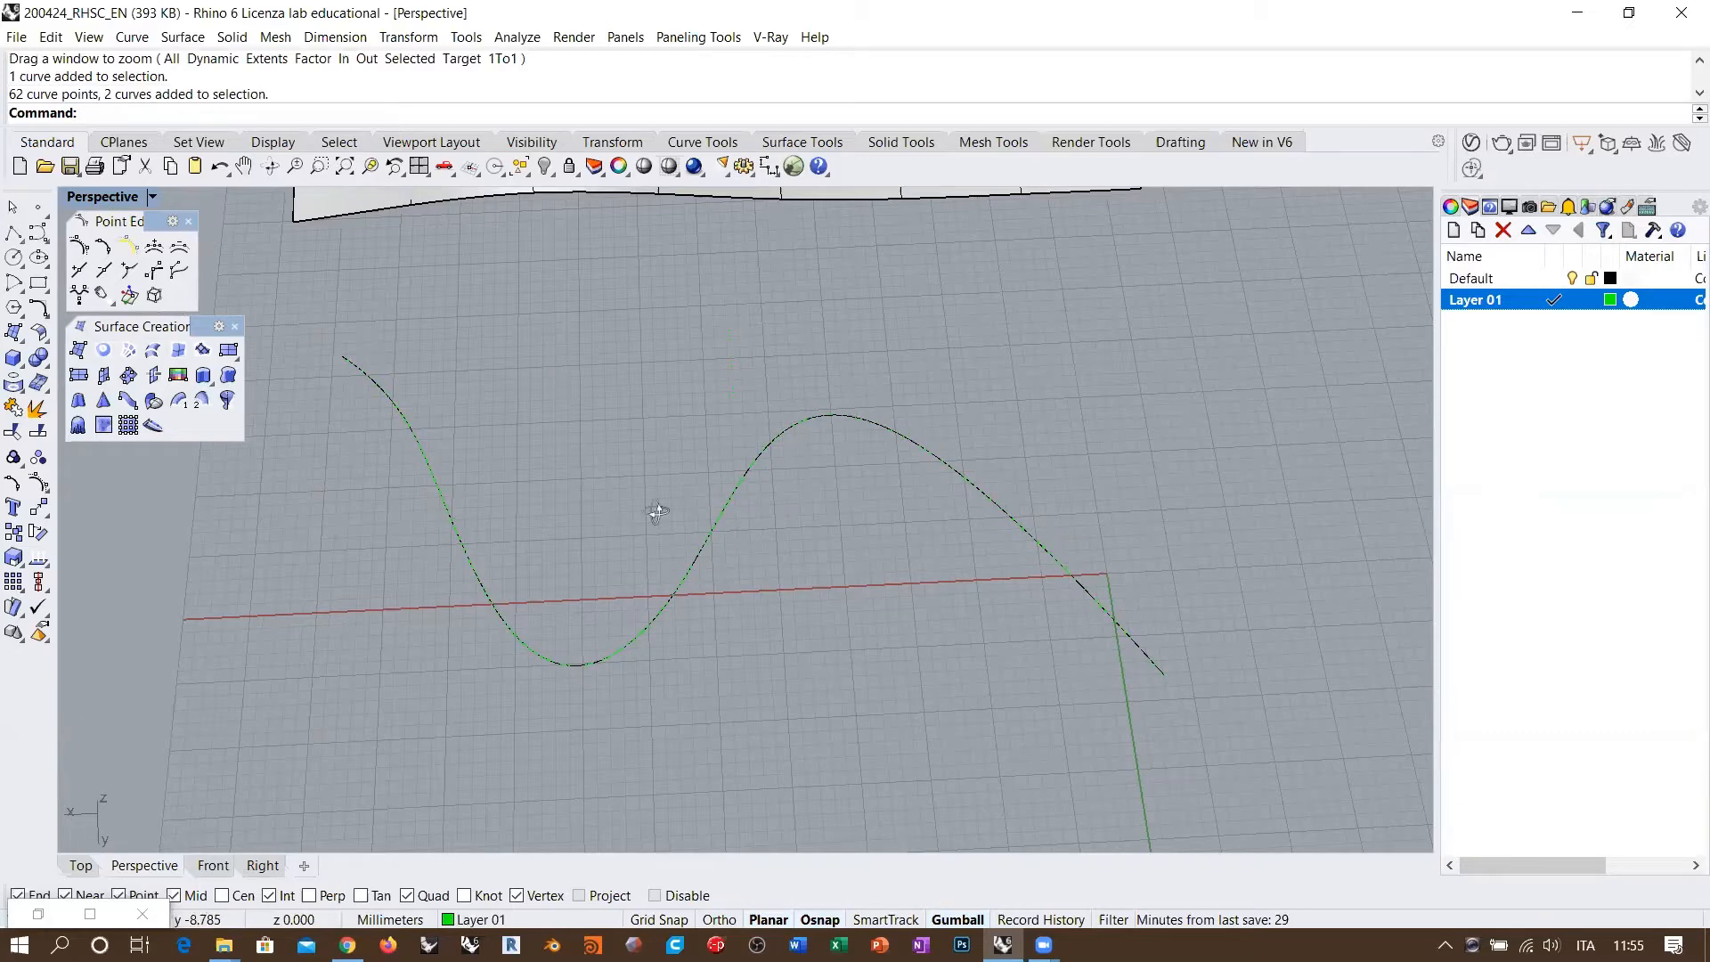
# Step: Move the fitted green curve away from the original so the two curves lie side by side
pyautogui.moveTo(658, 511); pyautogui.dragTo(757, 473, button='right')
pyautogui.click(709, 424)
pyautogui.click(766, 483)
pyautogui.scroll(-4, 764, 481)
pyautogui.moveTo(702, 450); pyautogui.dragTo(812, 489)
pyautogui.click(922, 574)
pyautogui.press('Escape')
pyautogui.scroll(6, 700, 450)
# Step: Rebuild the original black curve with 62 points and degree 3, keeping the input curve
pyautogui.moveTo(689, 446); pyautogui.dragTo(652, 390, button='right')
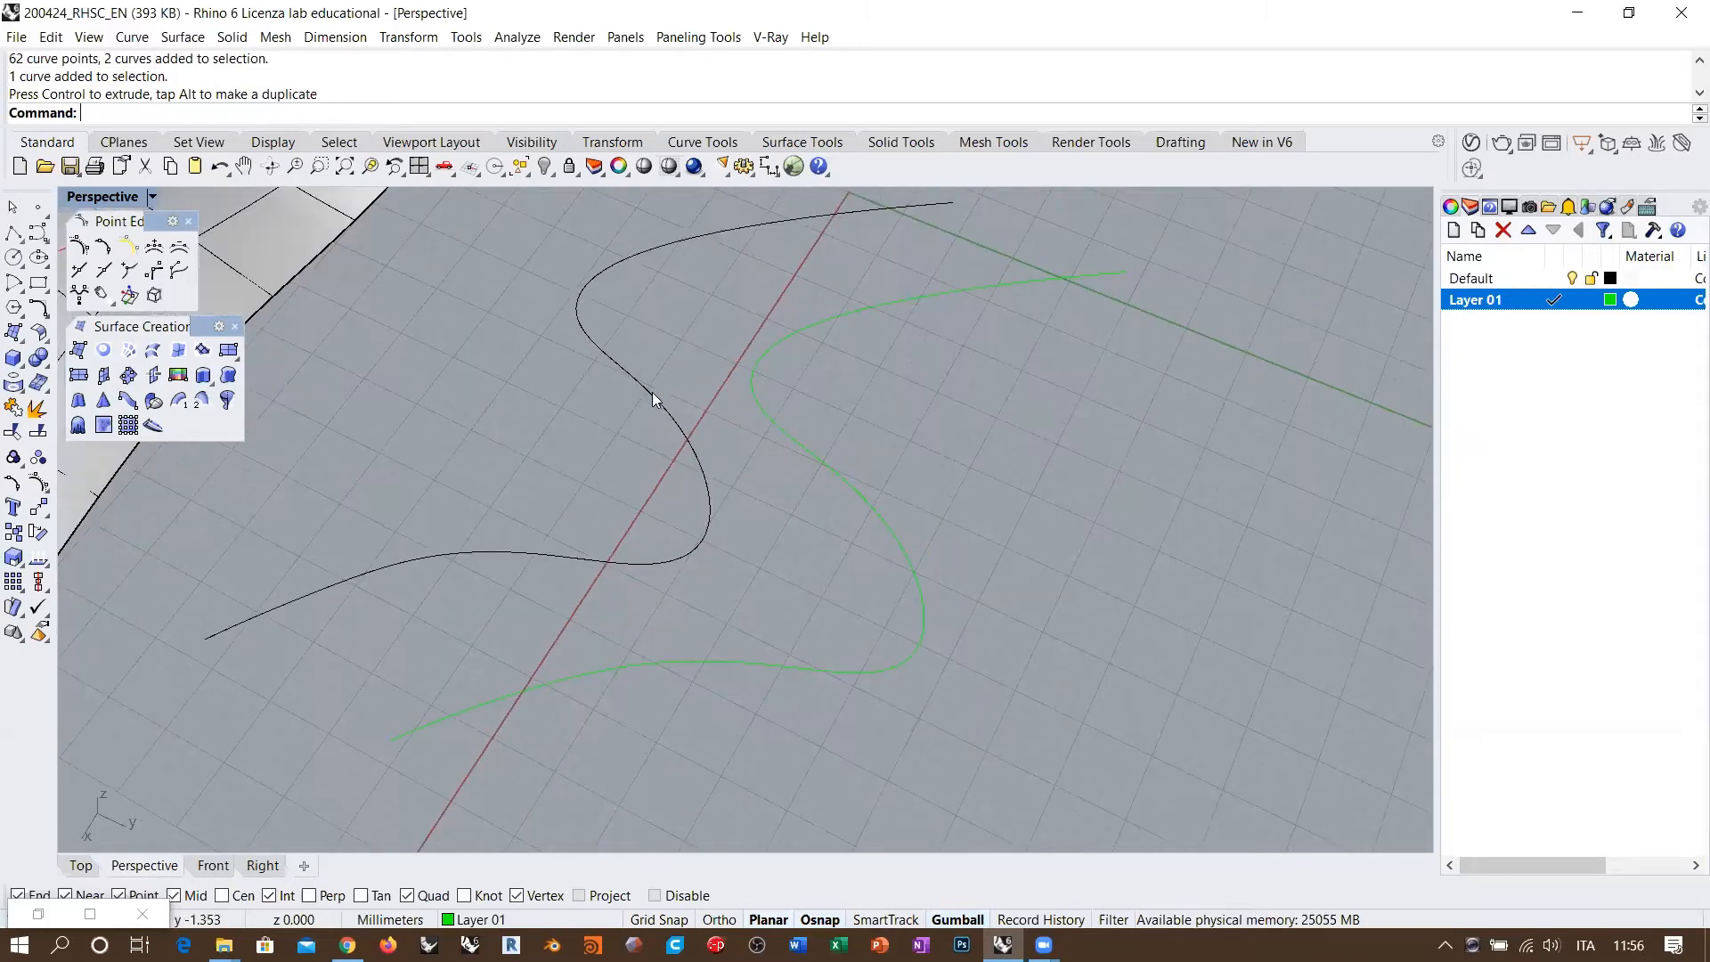
pyautogui.moveTo(652, 391); pyautogui.dragTo(543, 469)
pyautogui.click(39, 308)
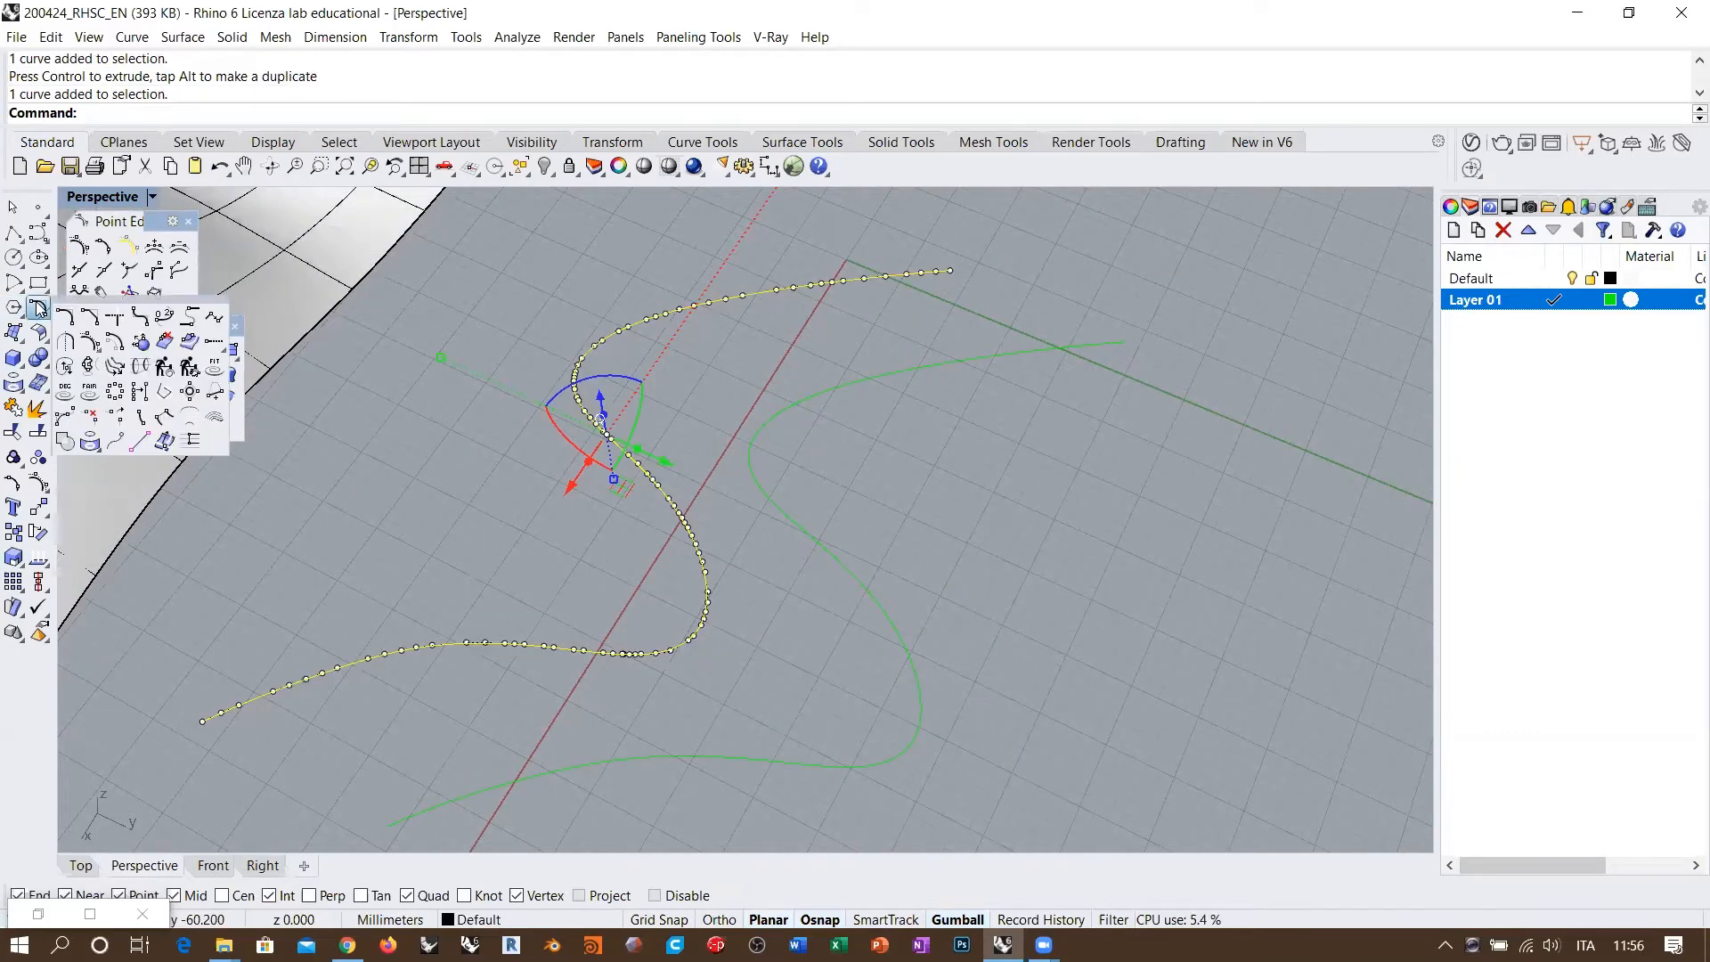
pyautogui.click(190, 366)
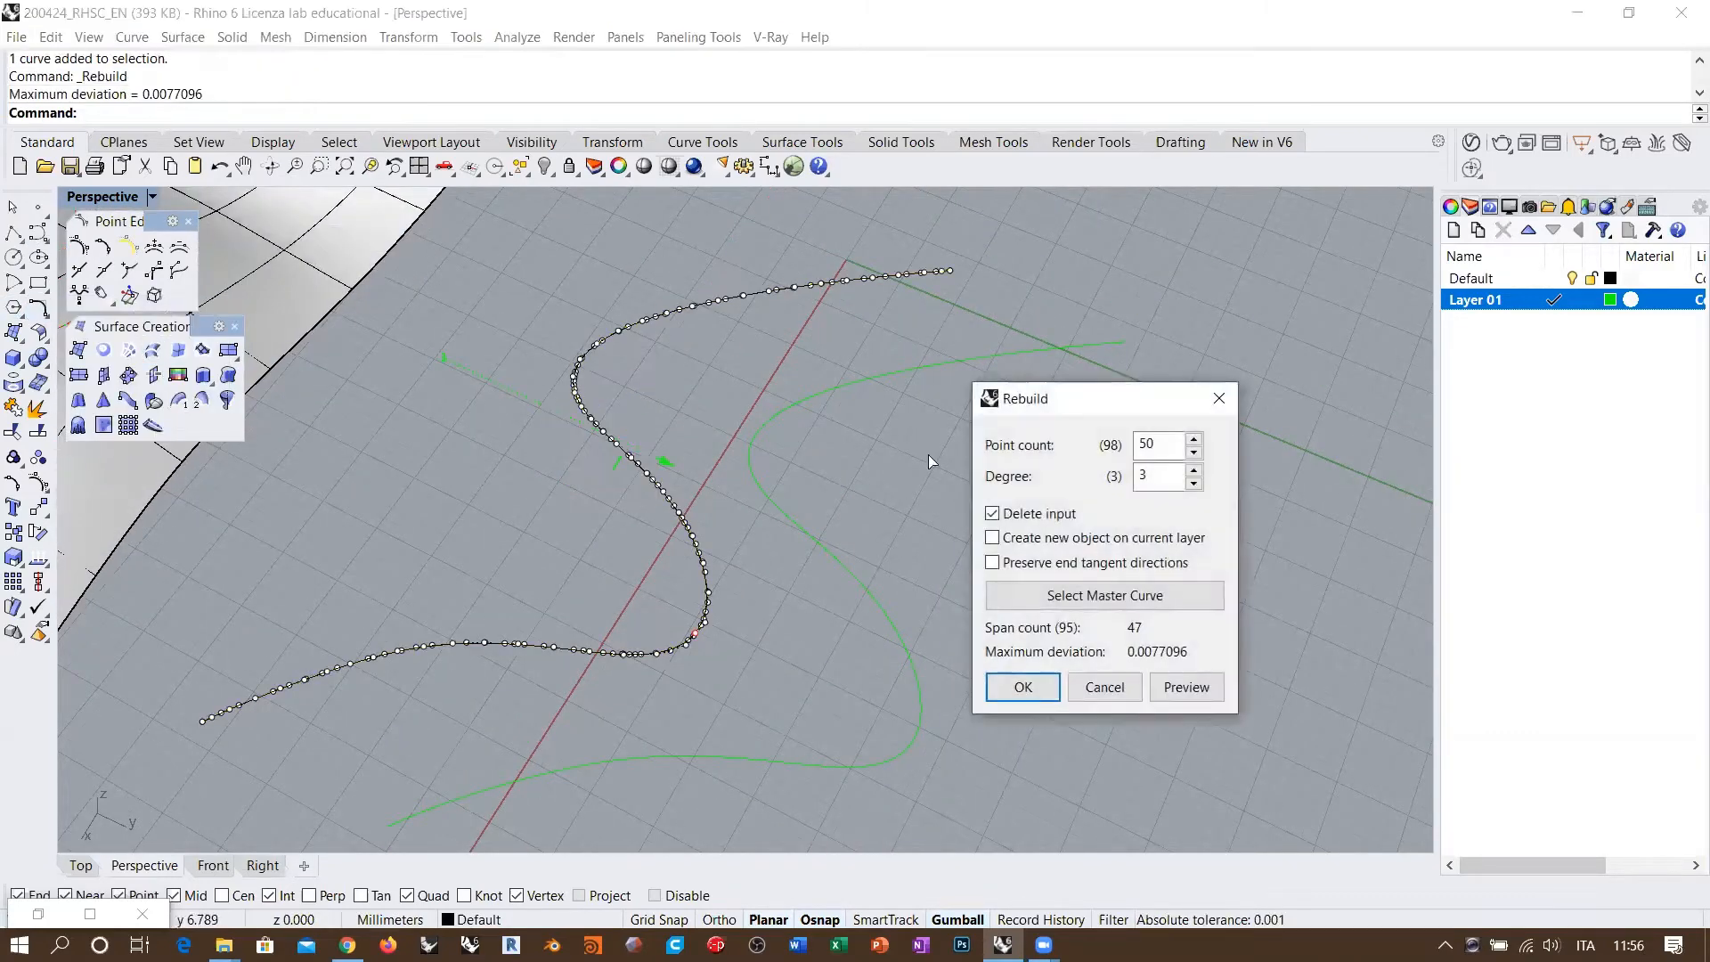
pyautogui.doubleClick(1147, 450)
pyautogui.write('62')
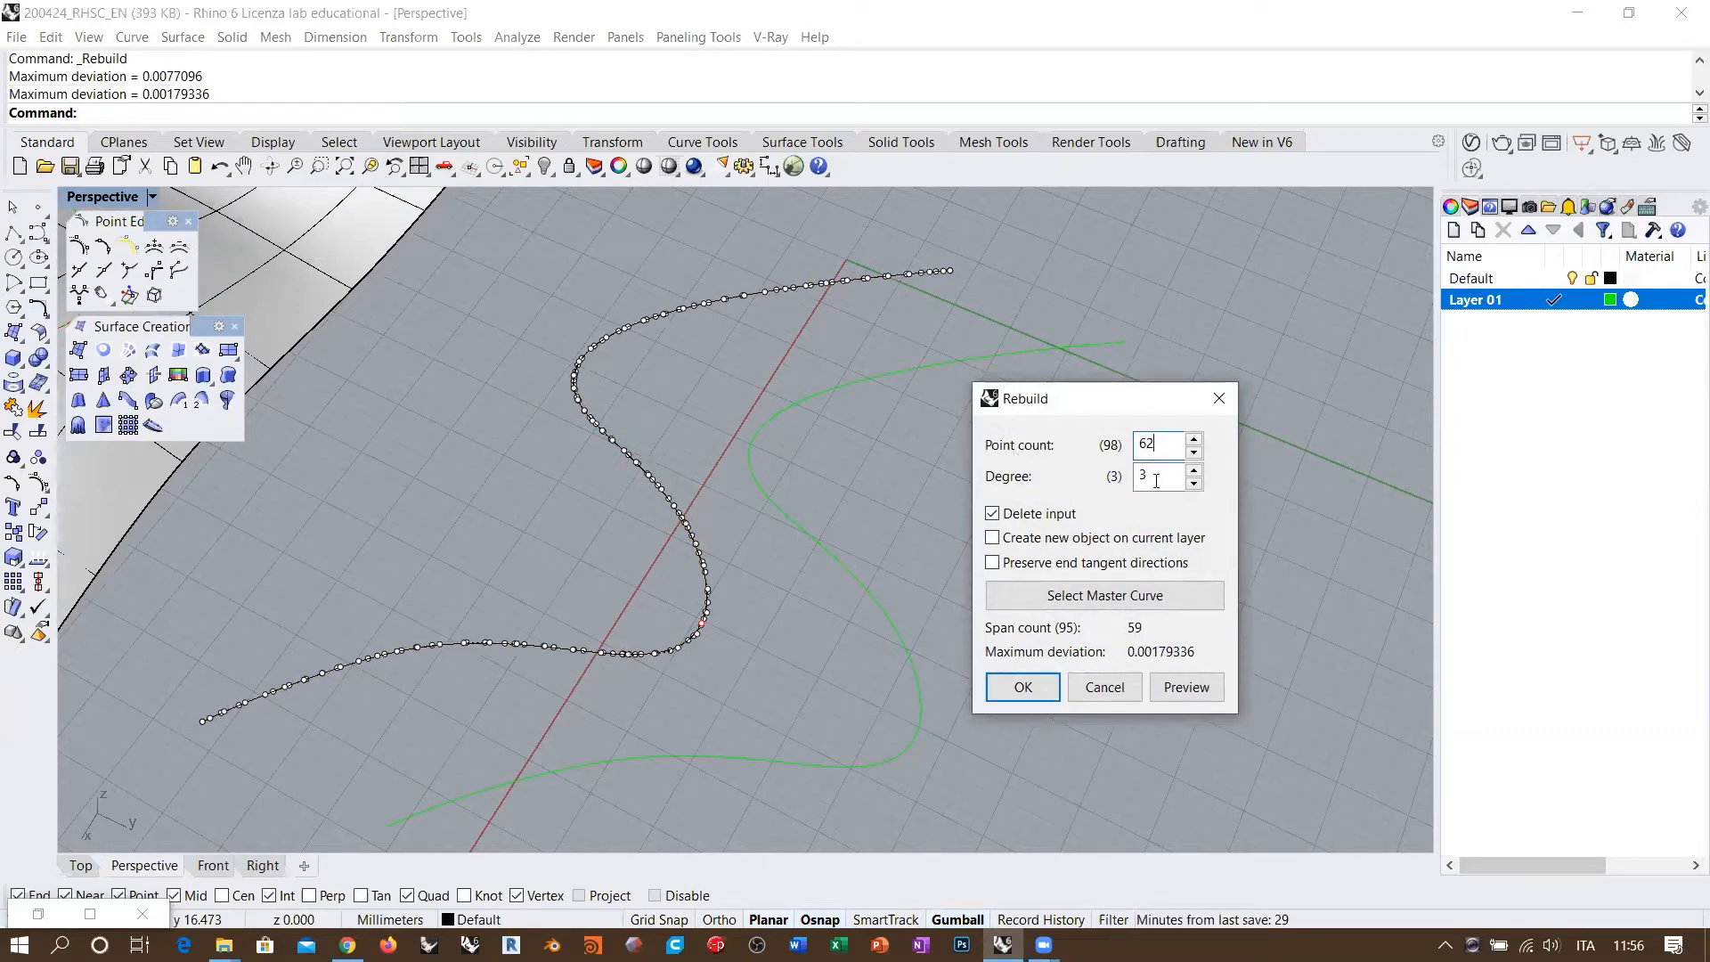
pyautogui.moveTo(1158, 652); pyautogui.dragTo(1202, 652)
pyautogui.click(1167, 658)
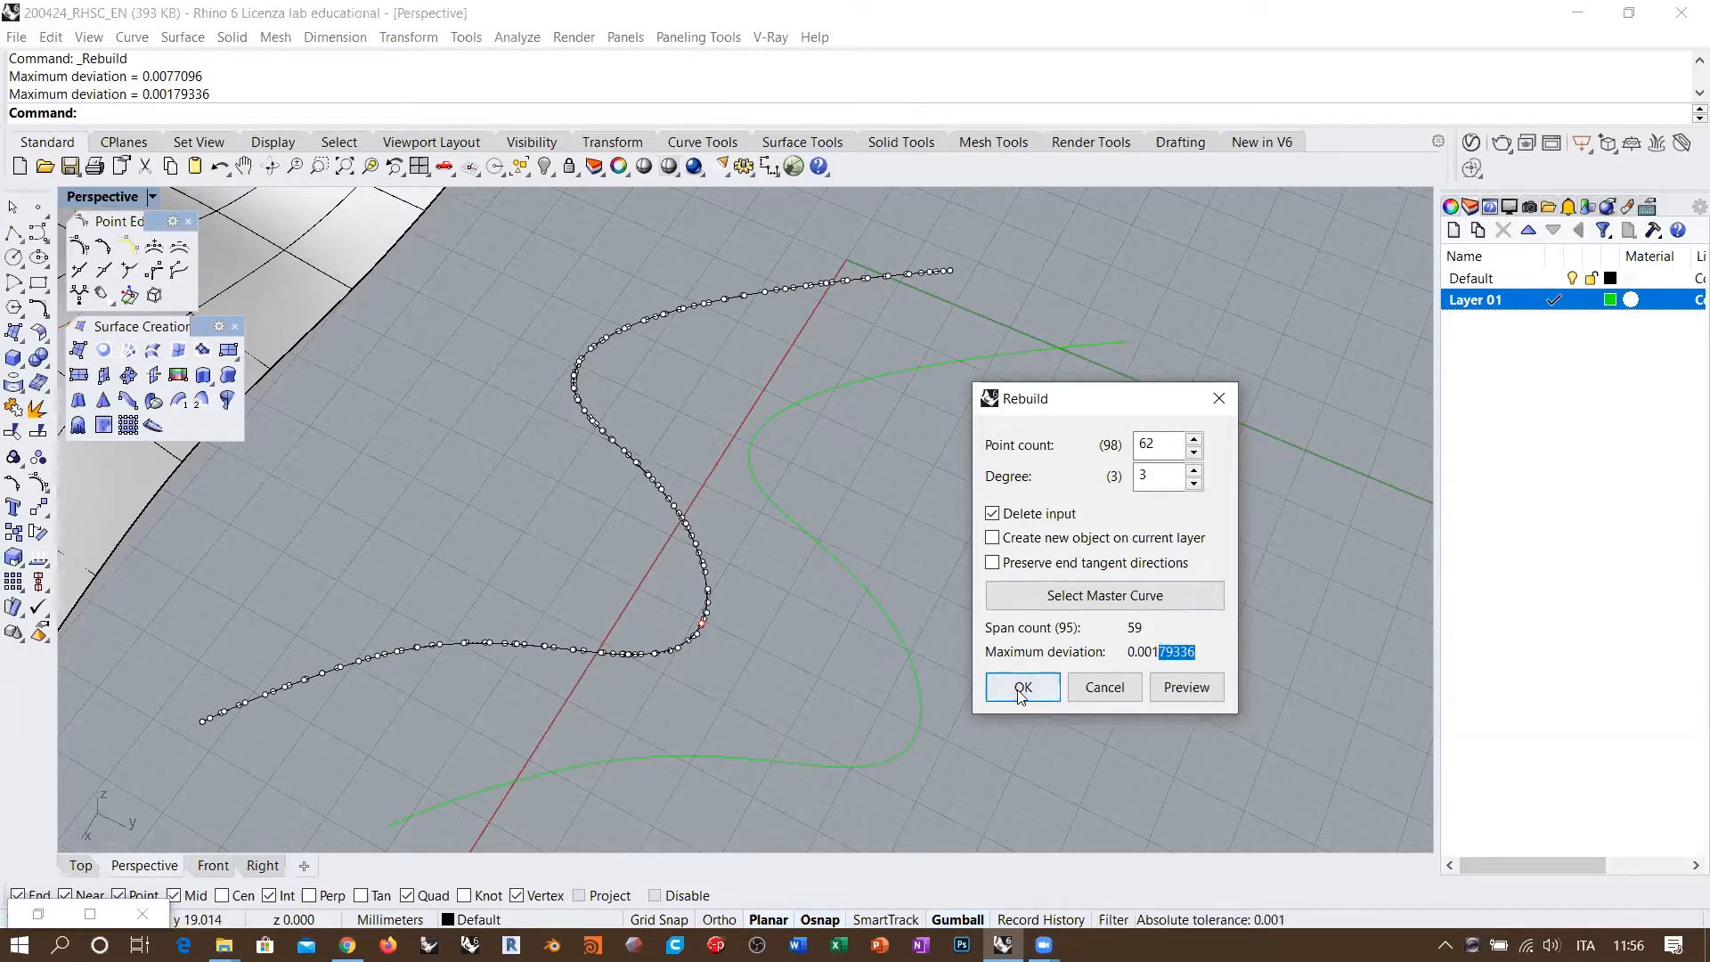
pyautogui.click(992, 514)
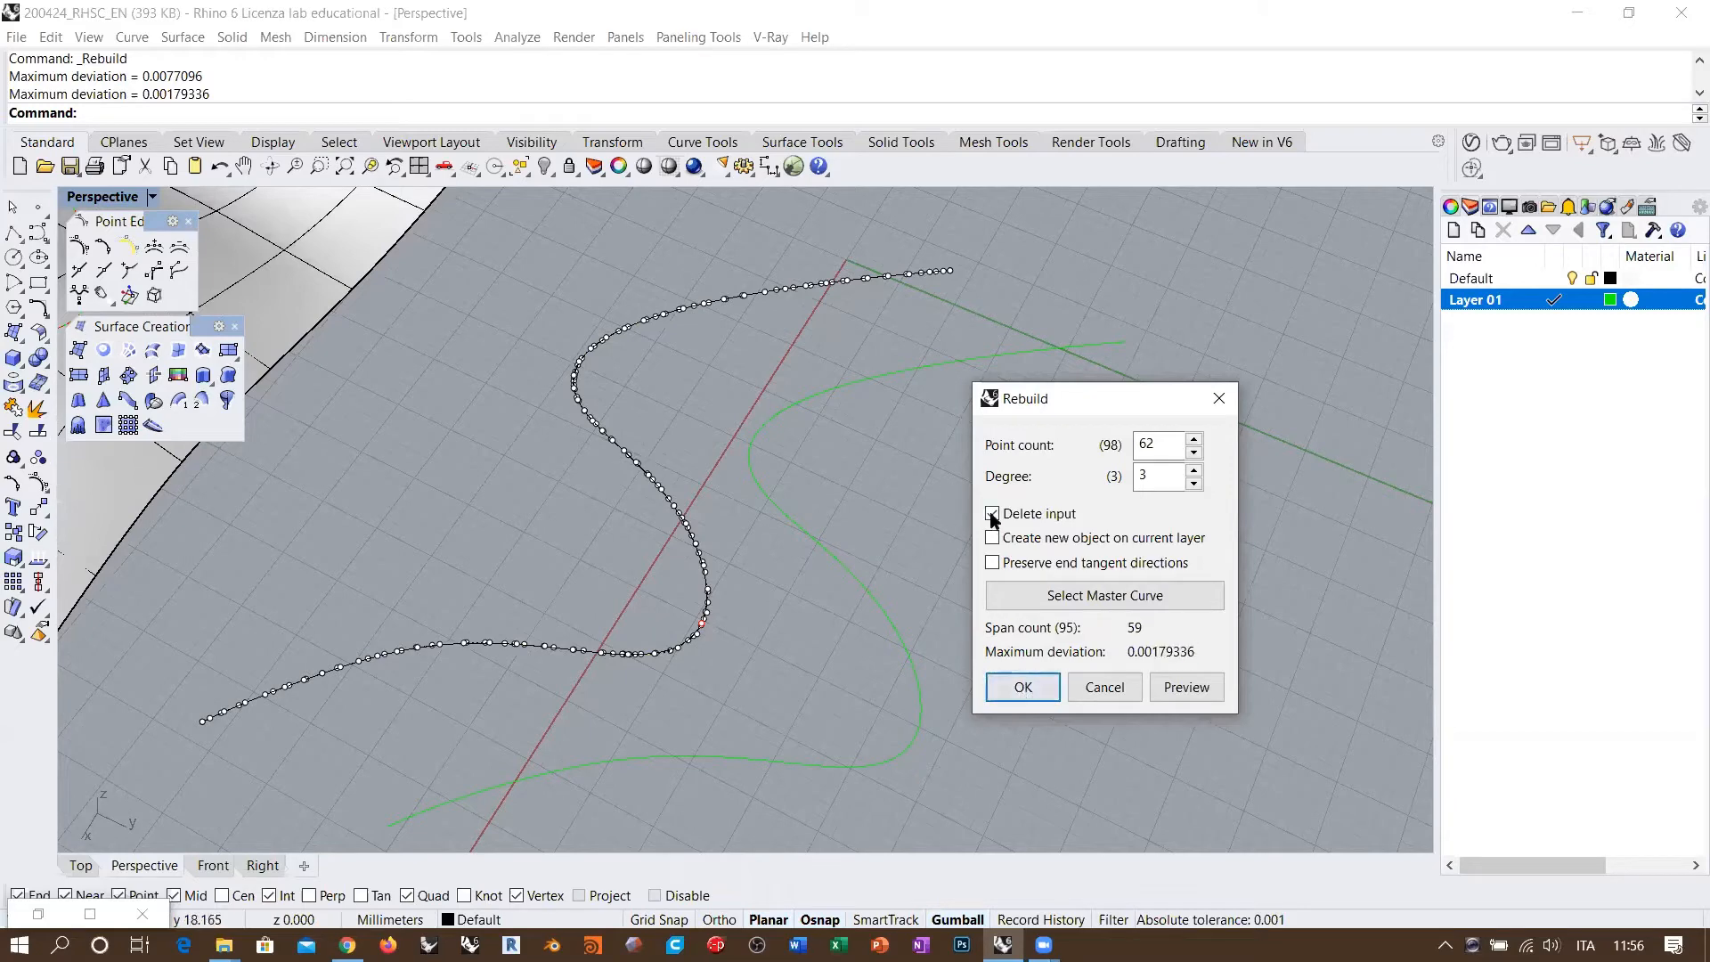
pyautogui.click(1023, 687)
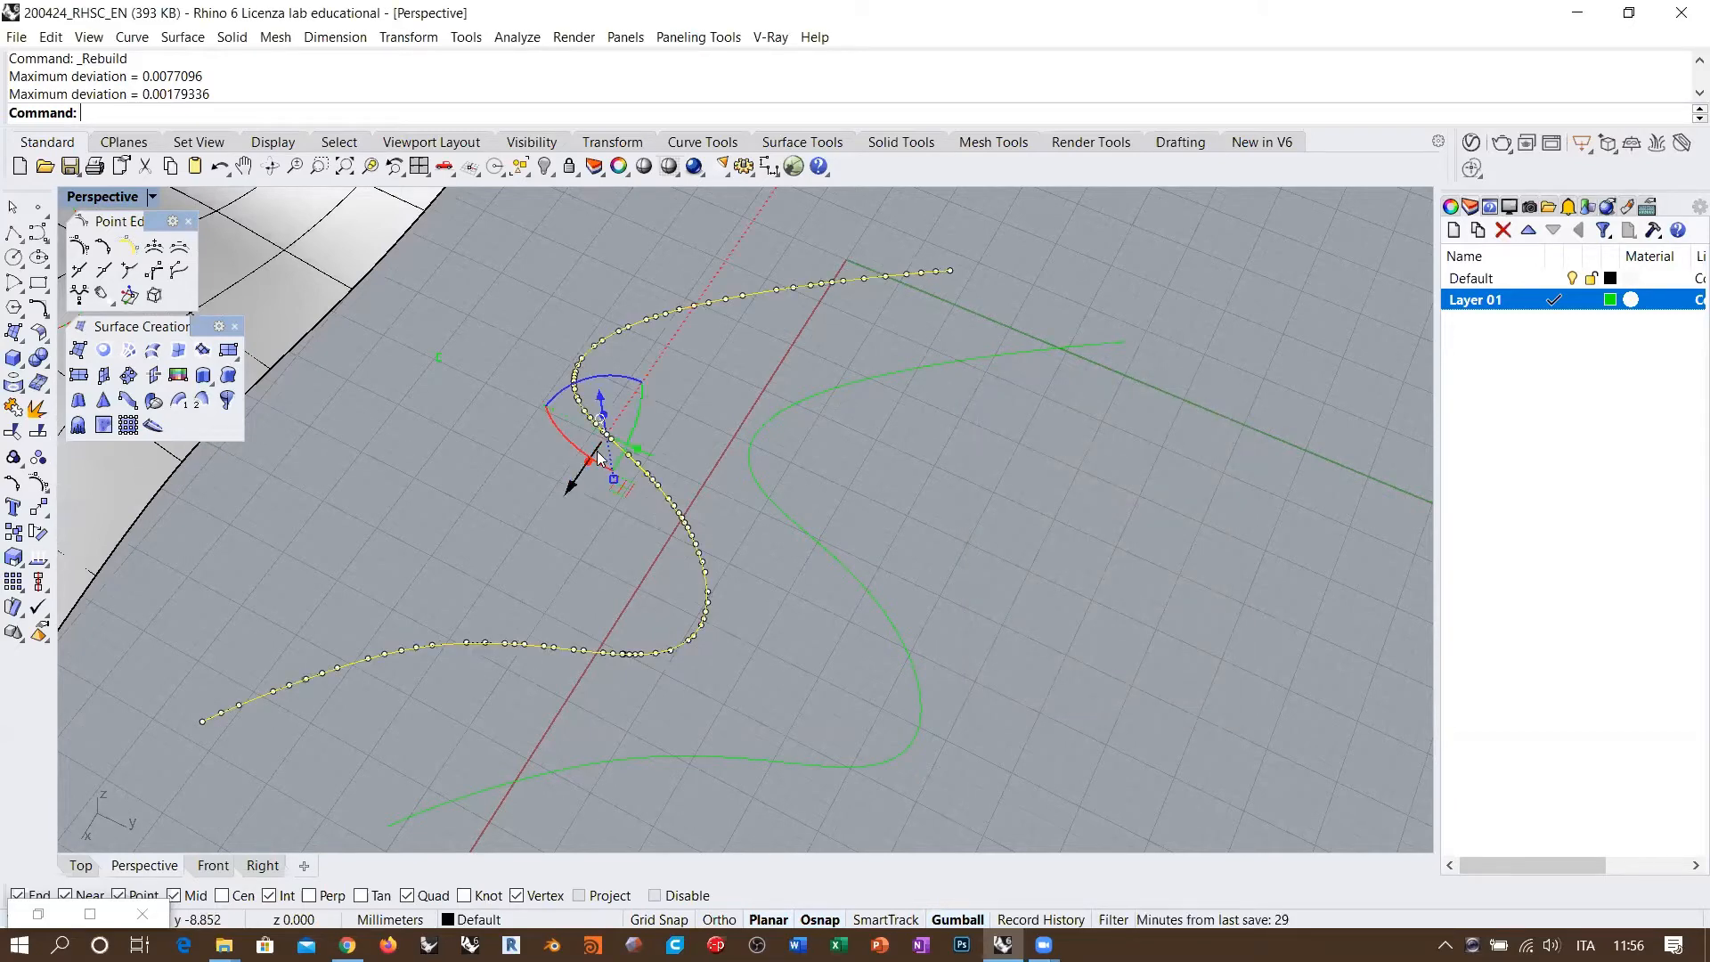
# Step: Move the original dense curve away from the rebuilt one, and shift the rebuilt curve slightly towards the green curve
pyautogui.scroll(-2, 598, 457)
pyautogui.moveTo(655, 456); pyautogui.dragTo(554, 420)
pyautogui.click(677, 527)
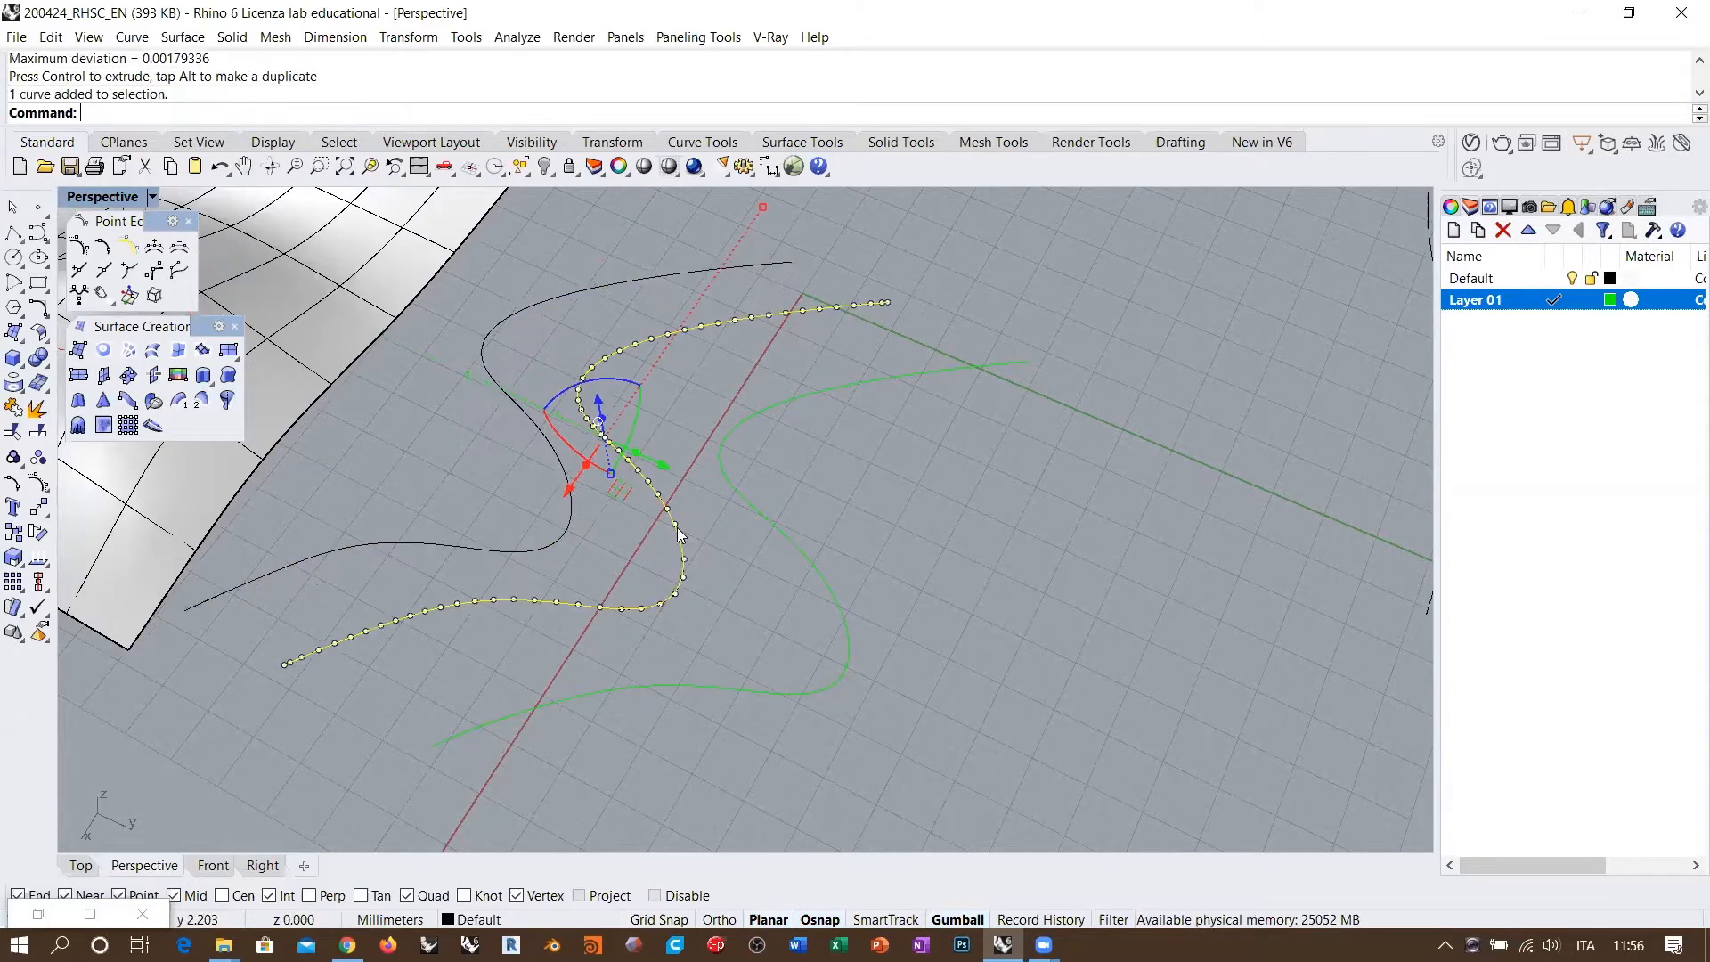
pyautogui.moveTo(668, 465); pyautogui.dragTo(688, 479)
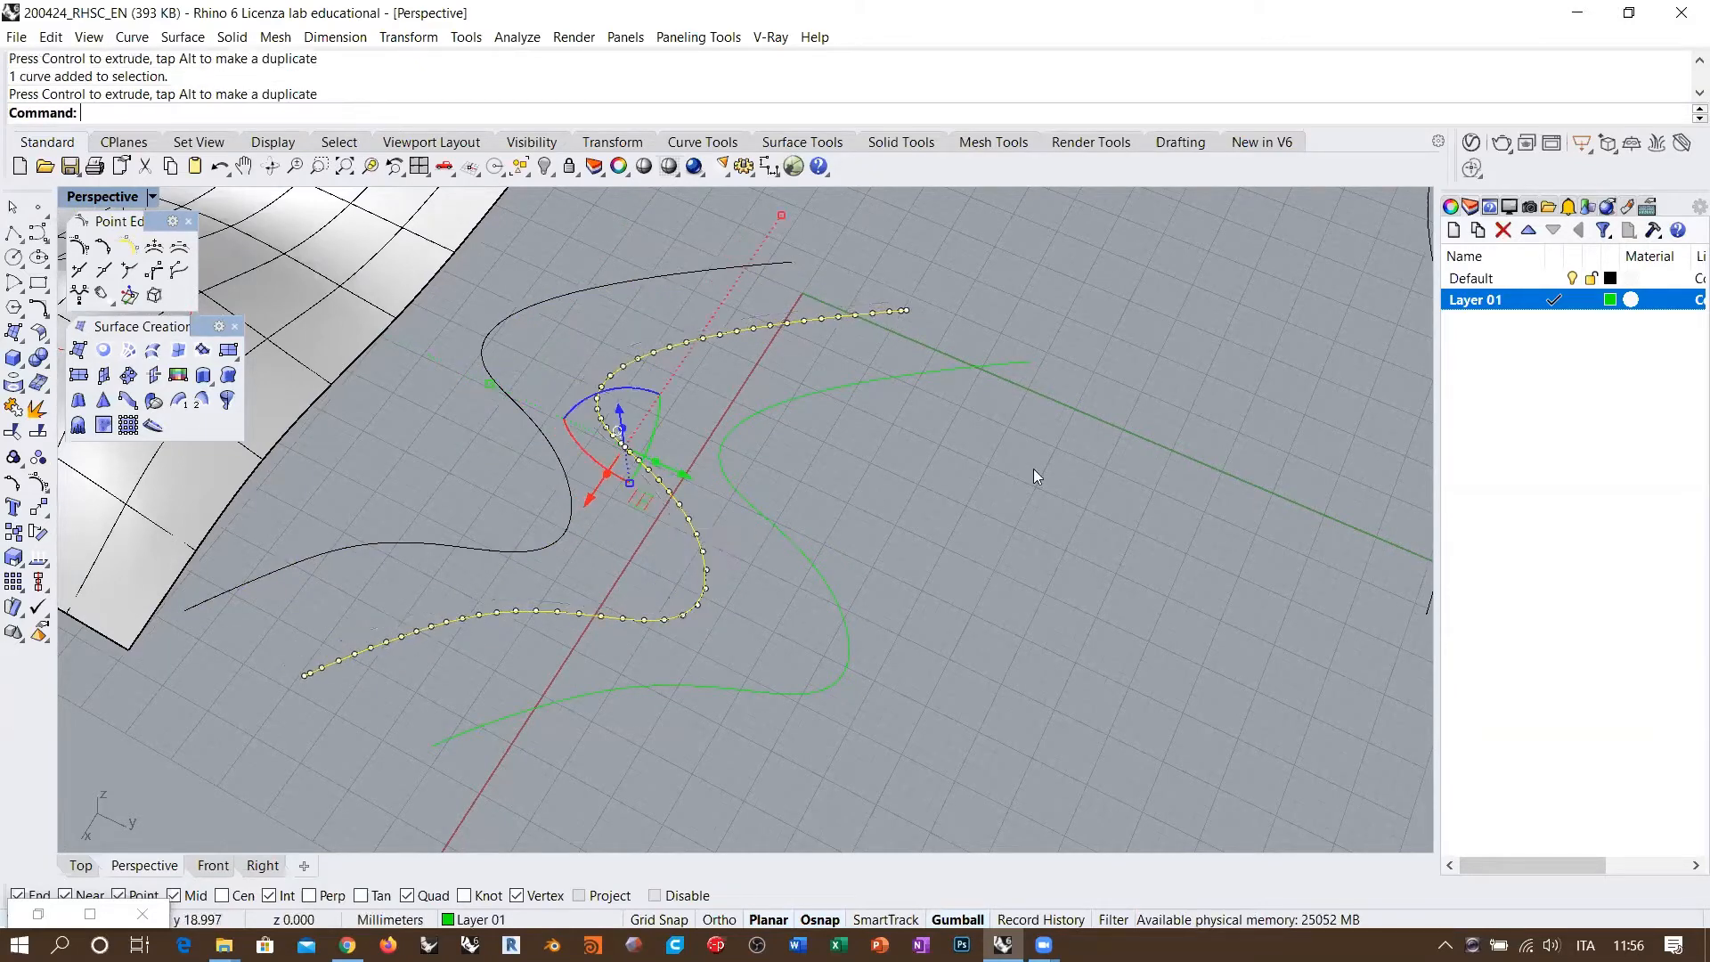
# Step: Select the fitted, rebuilt and original curves in turn, and the last two together, to compare their control points
pyautogui.click(764, 563)
pyautogui.click(770, 526)
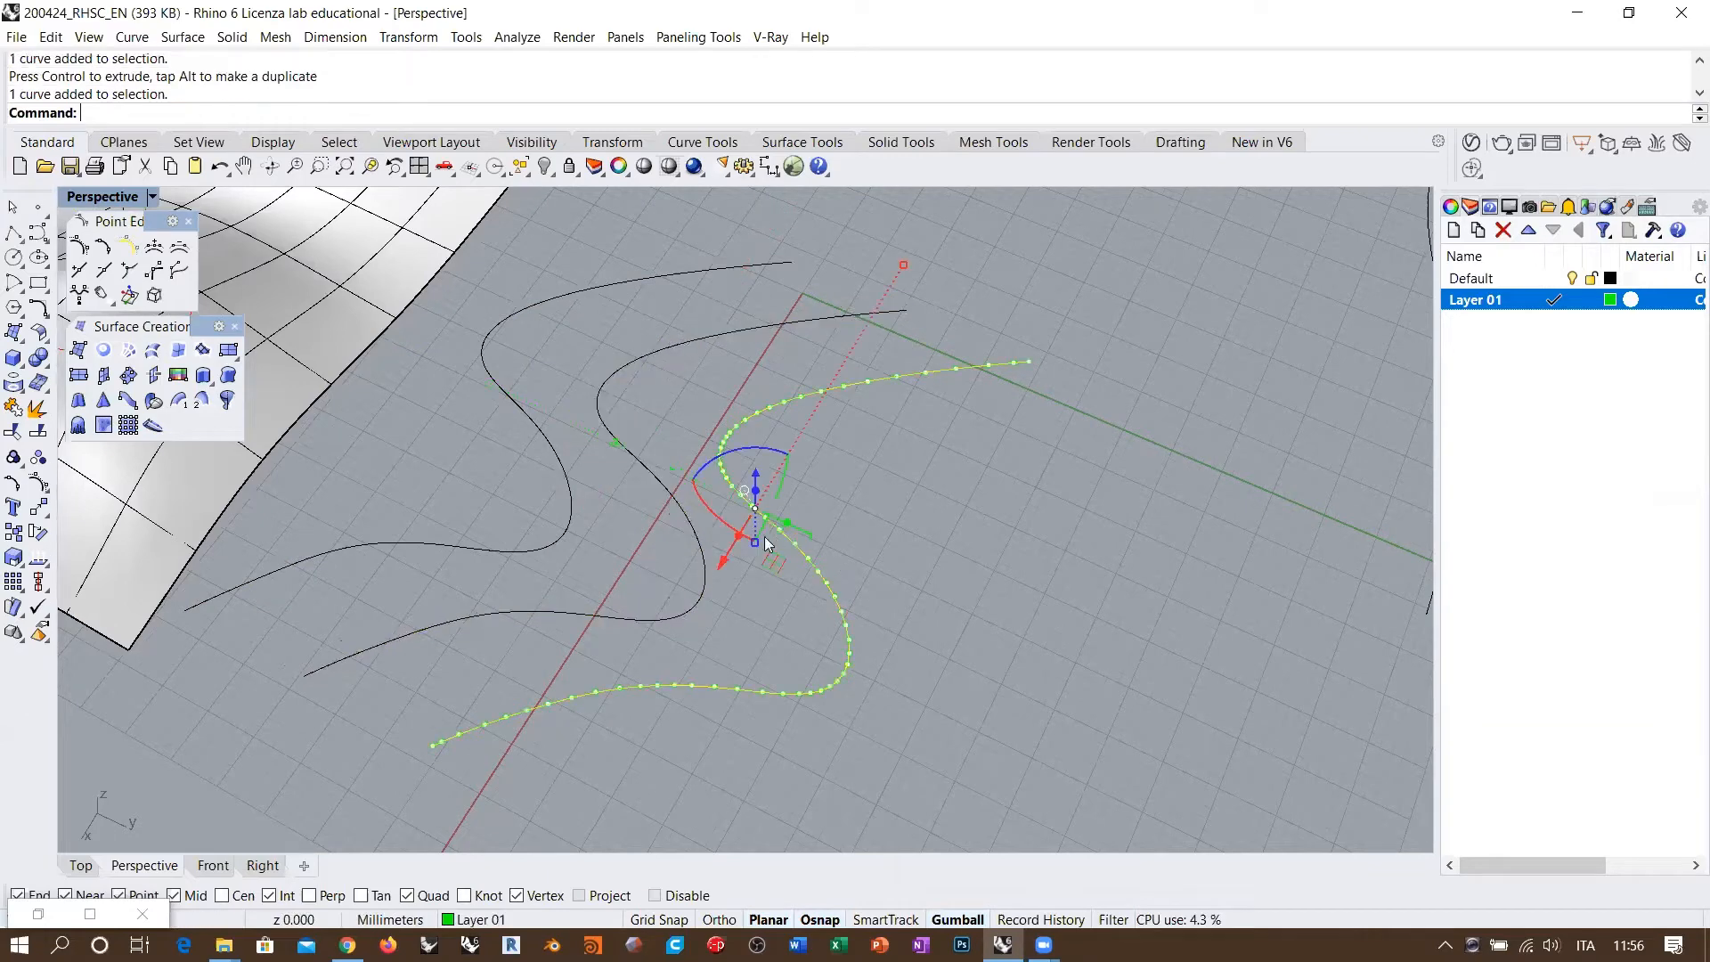
pyautogui.click(701, 577)
pyautogui.moveTo(703, 582); pyautogui.dragTo(764, 402, button='right')
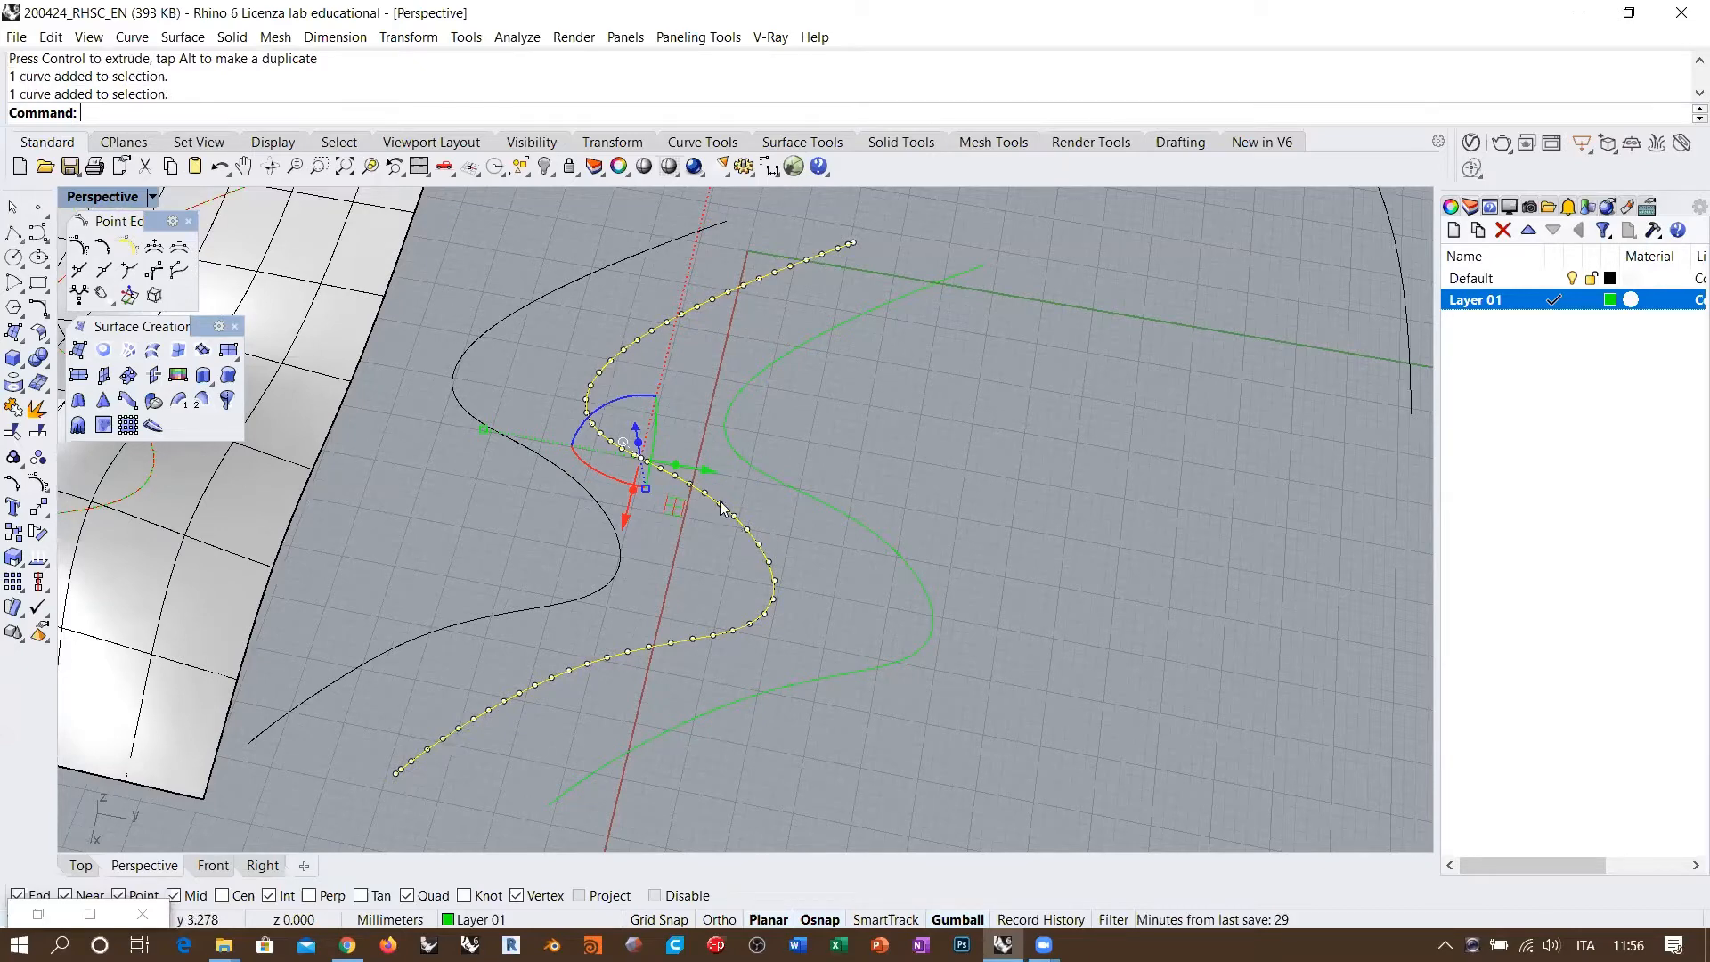
pyautogui.keyDown('shift'); pyautogui.click(614, 538); pyautogui.keyUp('shift')
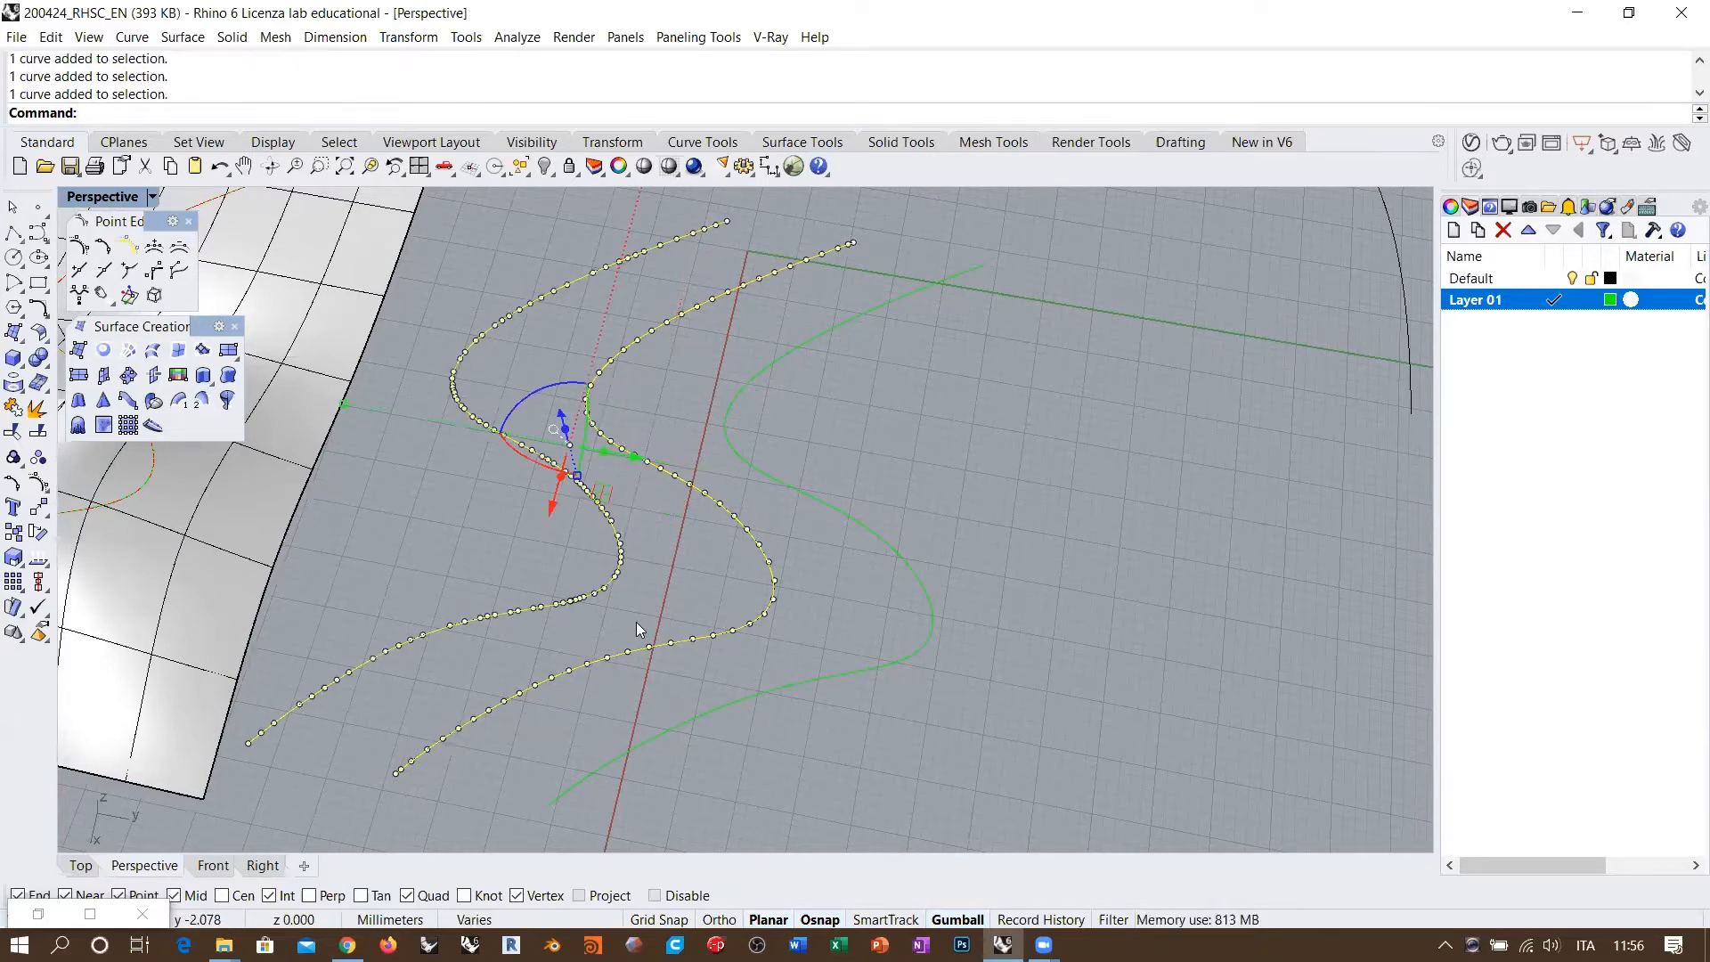
pyautogui.click(727, 543)
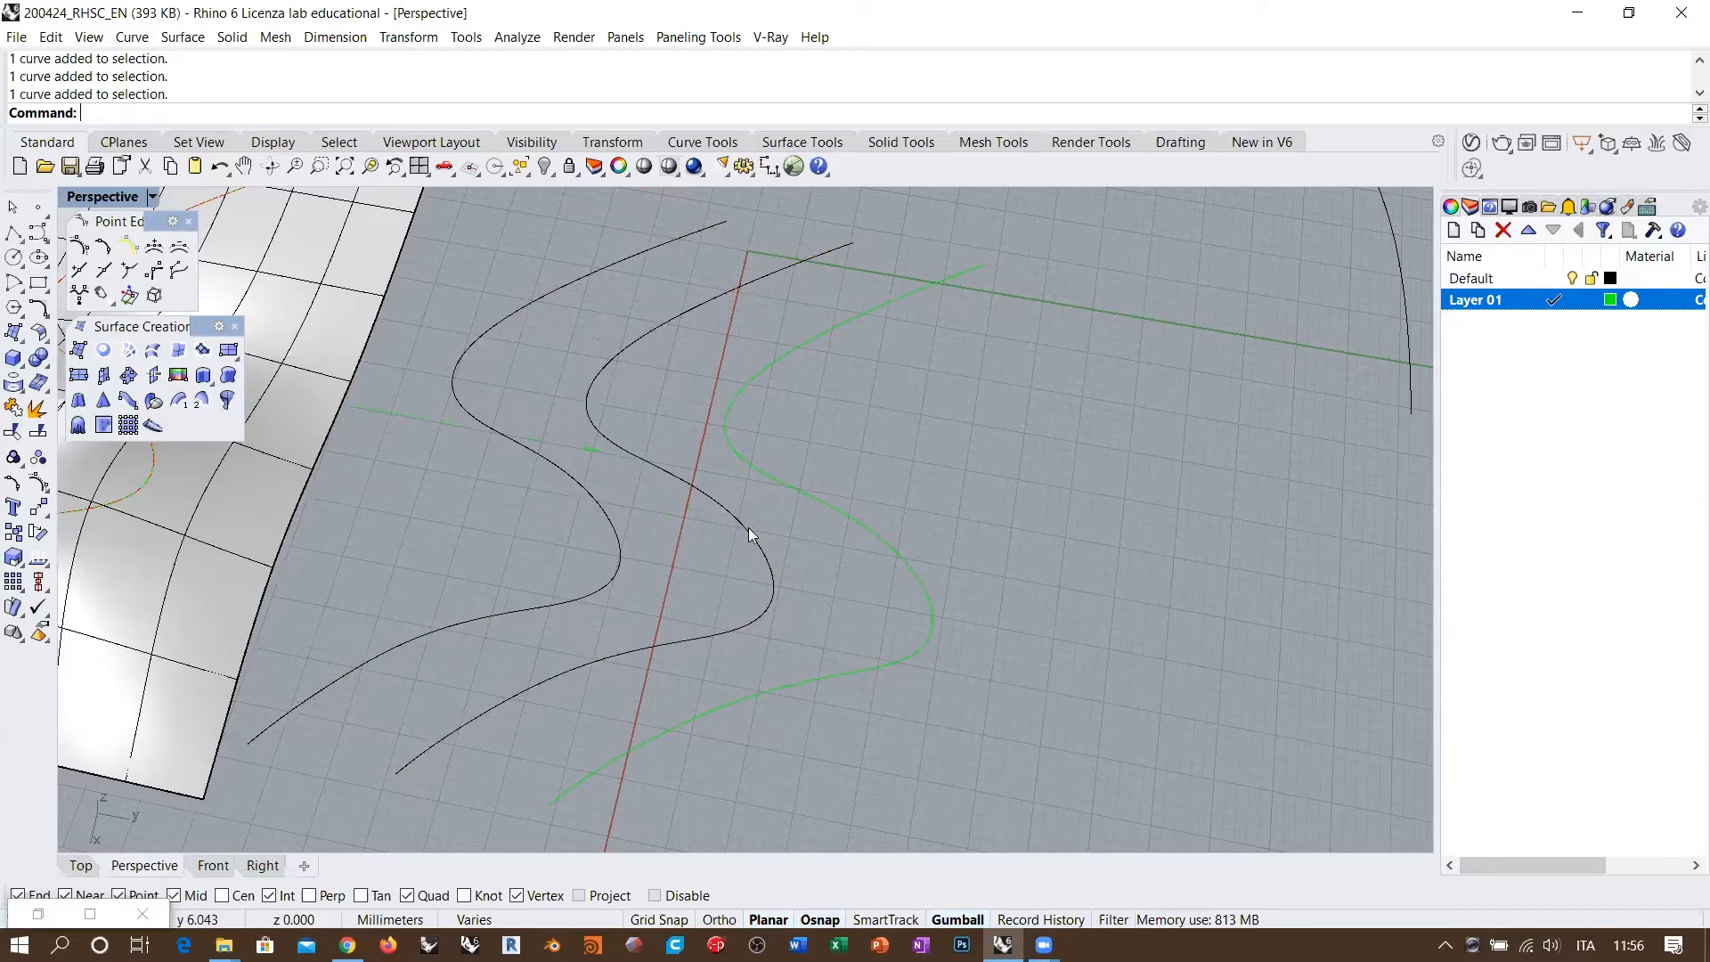
pyautogui.click(772, 559)
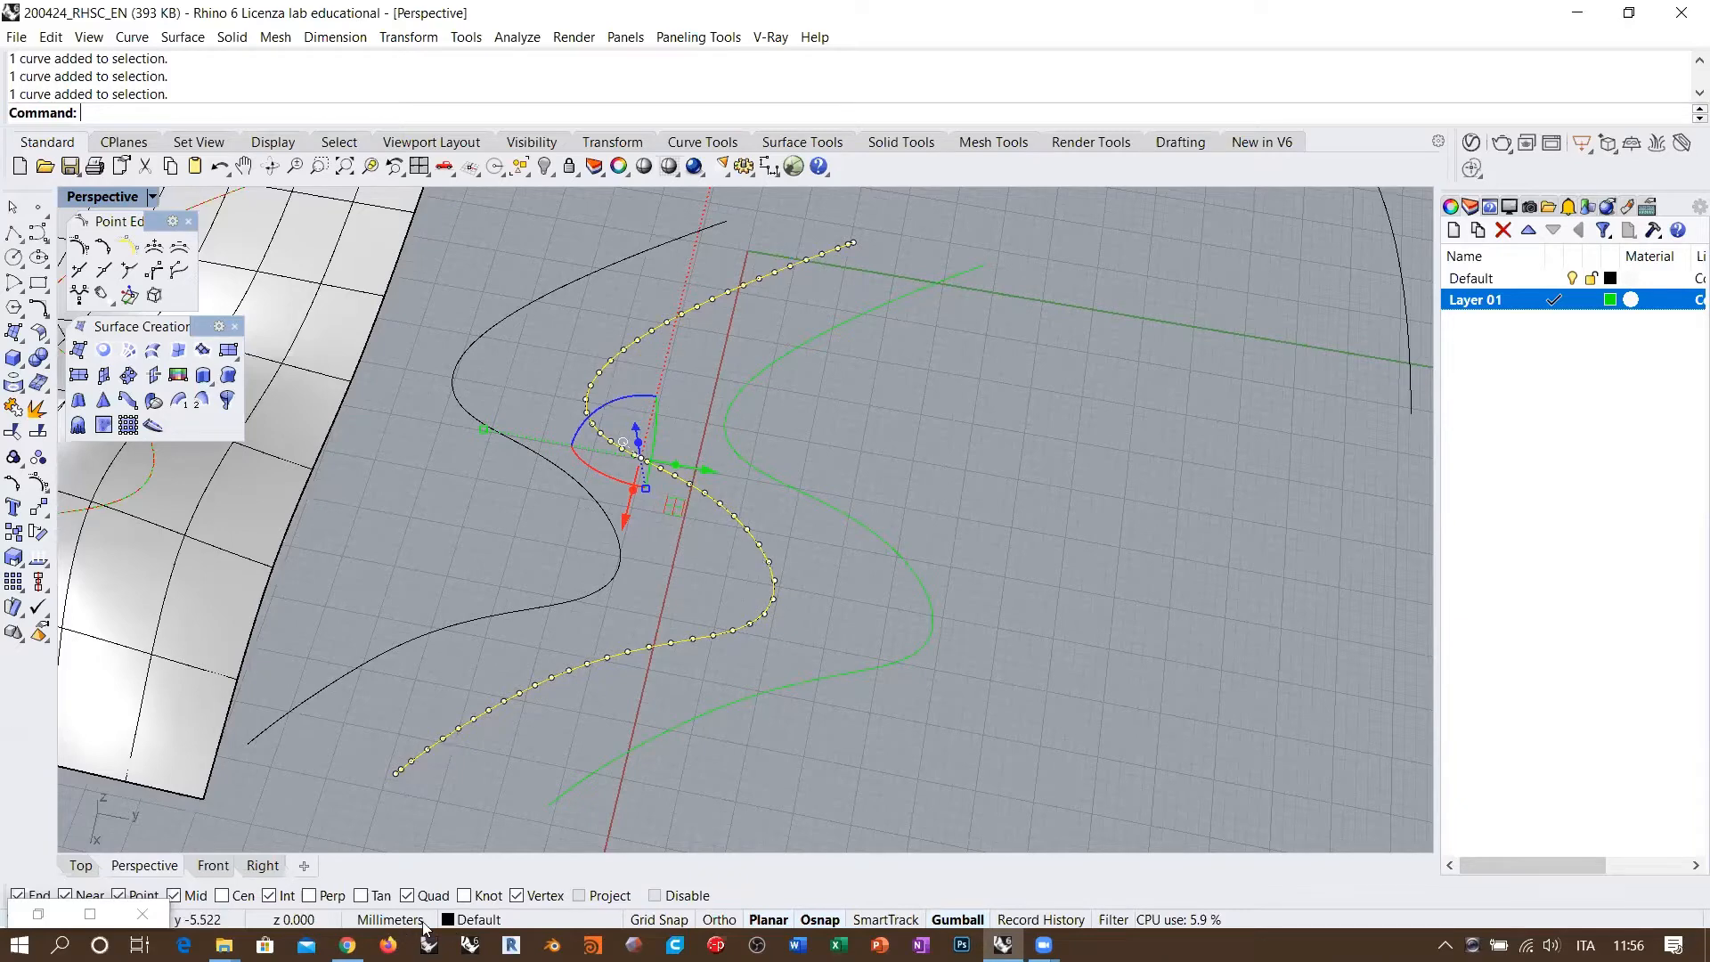
# Step: Highlight the original dense curve and the fitted green curve together to compare how their control points are spaced
pyautogui.click(888, 542)
pyautogui.keyDown('shift'); pyautogui.click(621, 555); pyautogui.keyUp('shift')
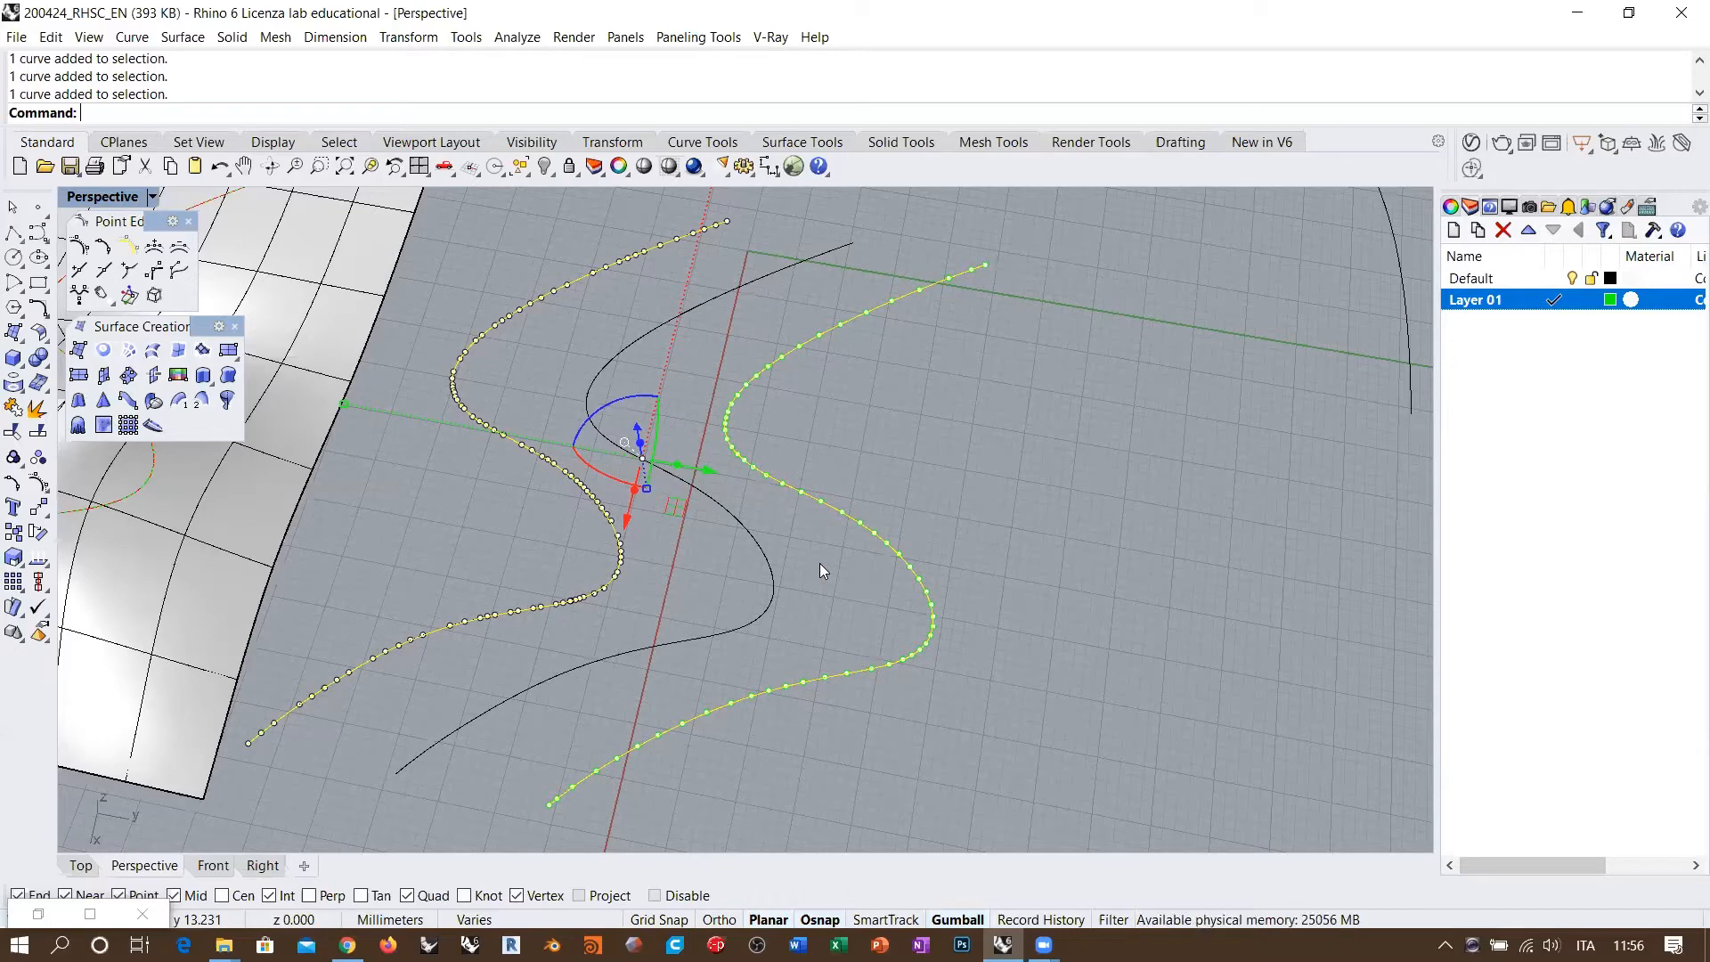
pyautogui.press('Escape')
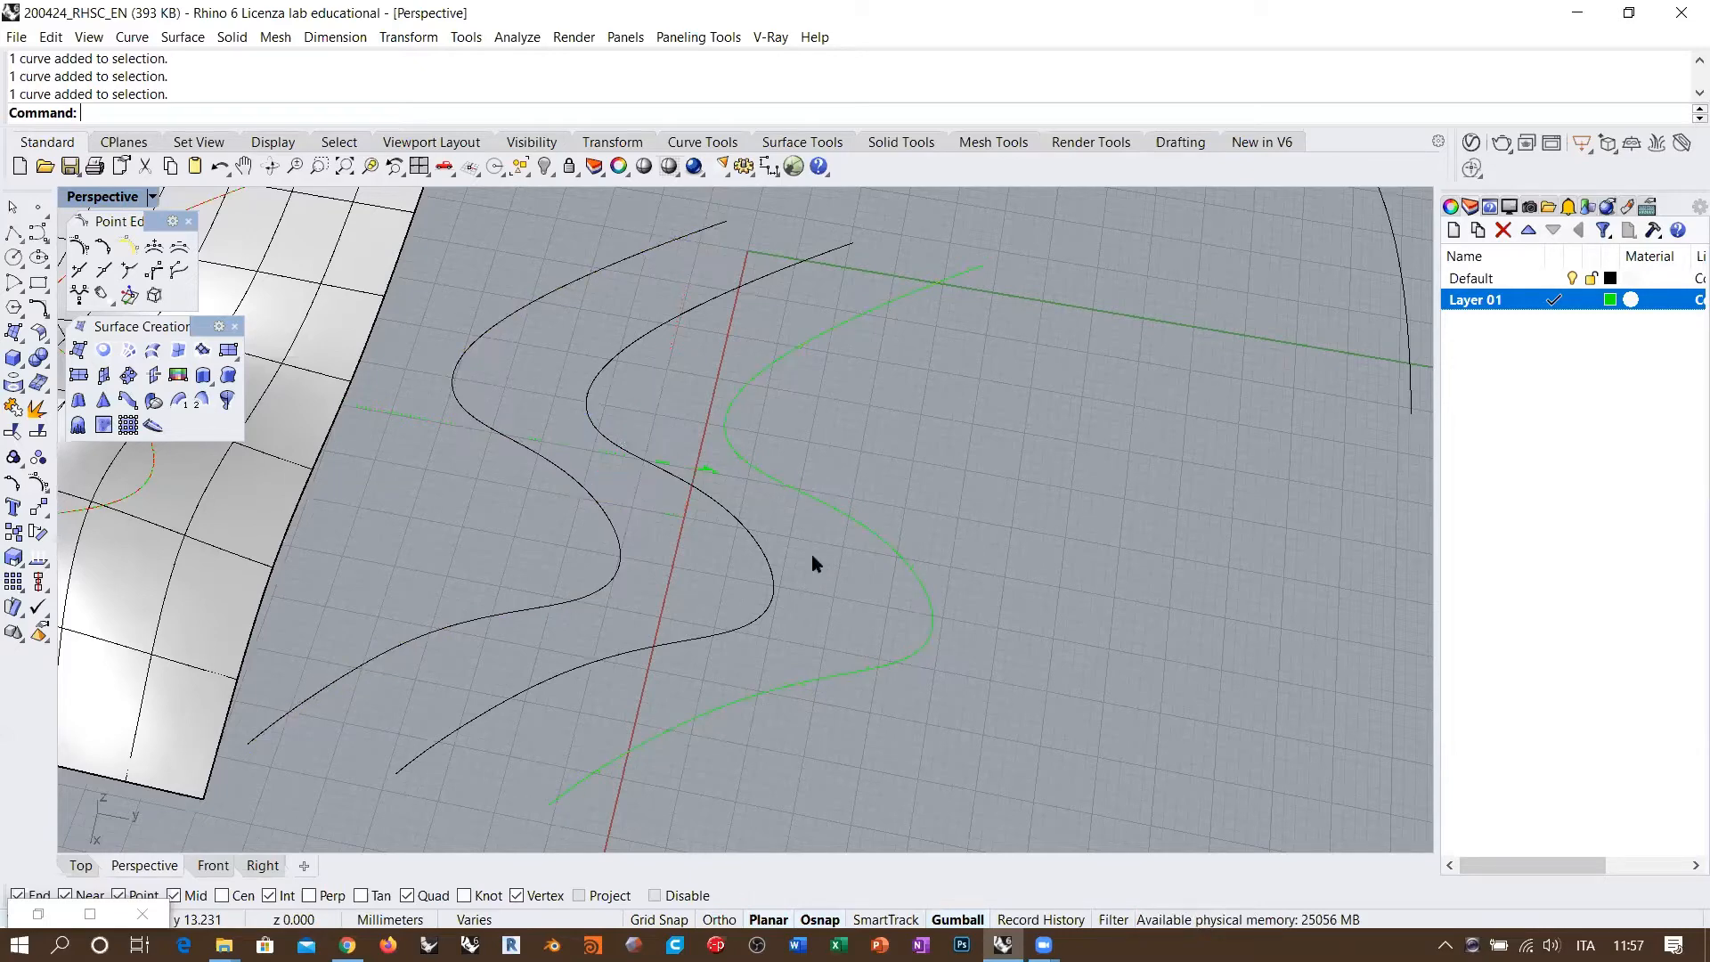
pyautogui.click(784, 481)
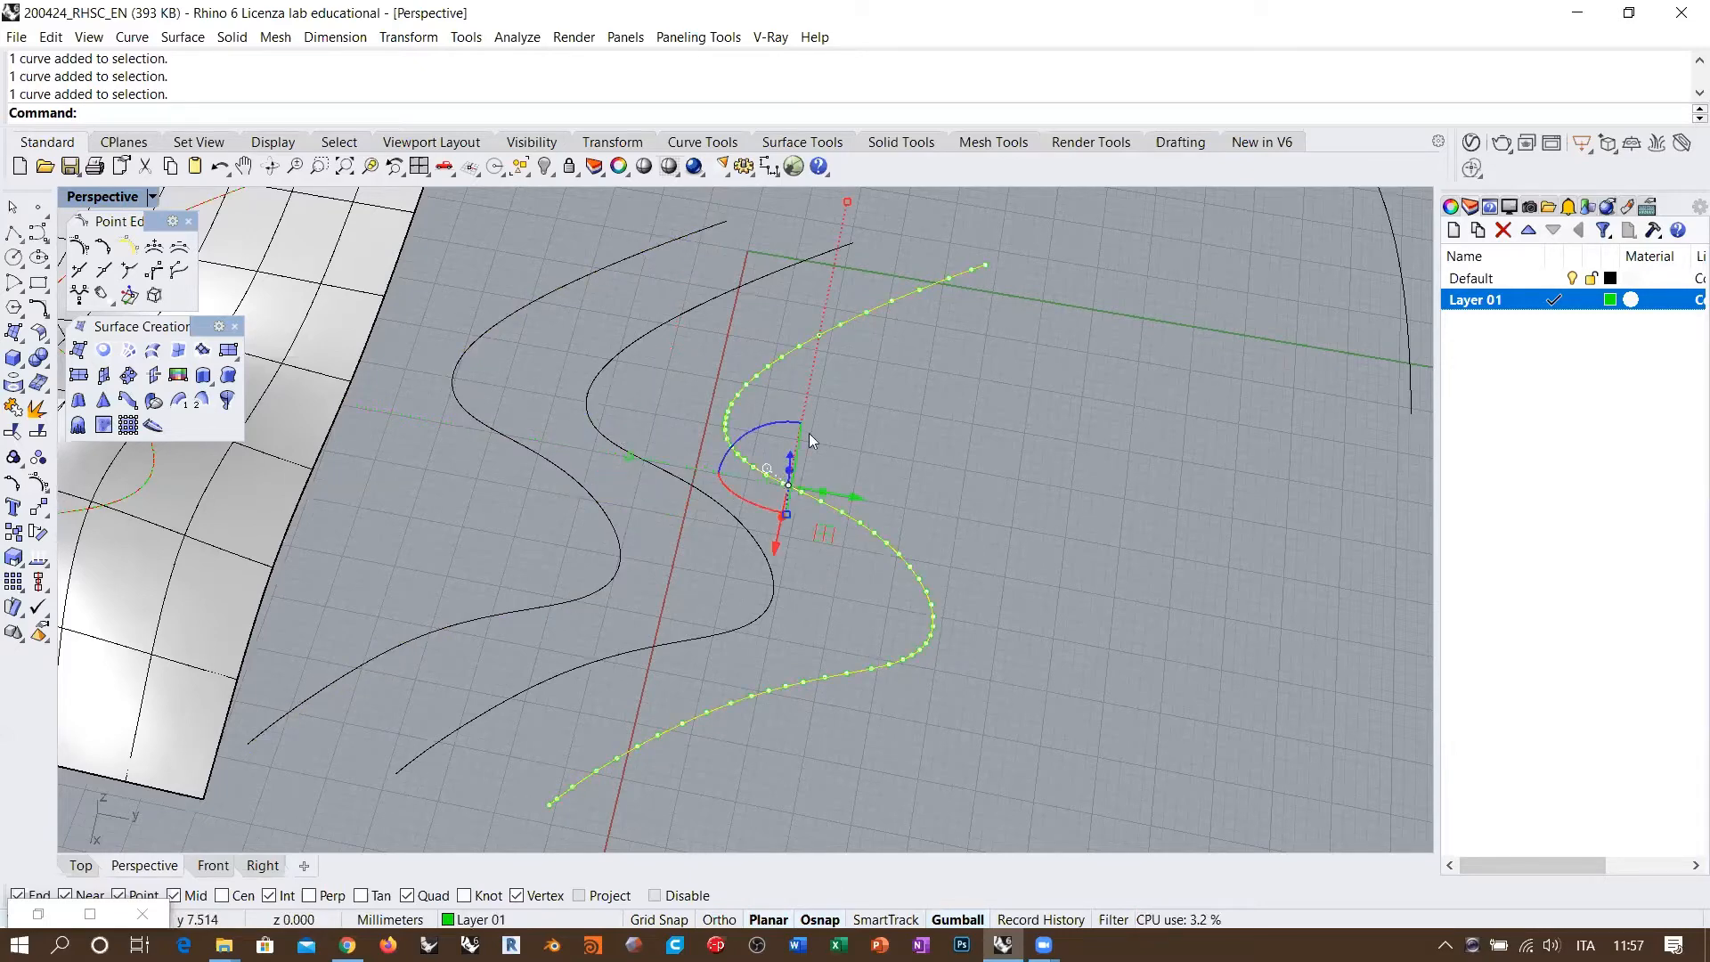
pyautogui.keyDown('shift'); pyautogui.click(532, 308); pyautogui.keyUp('shift')
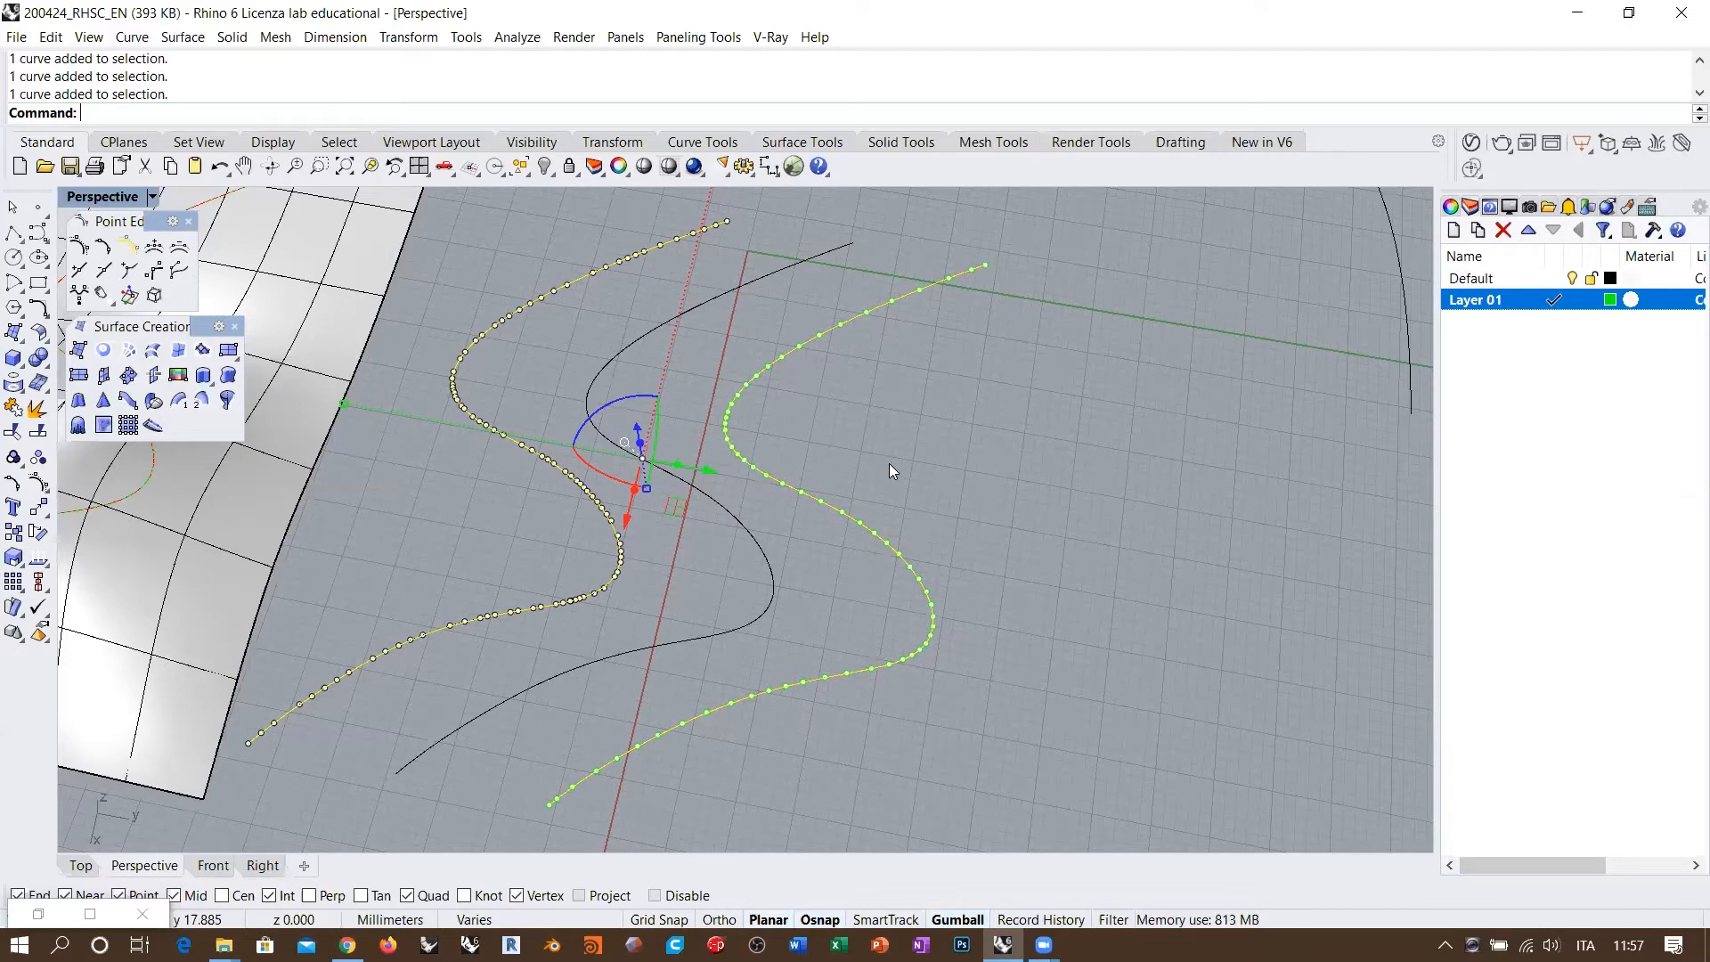
# Step: Set the display color of the rebuilt middle curve to red
pyautogui.click(626, 357)
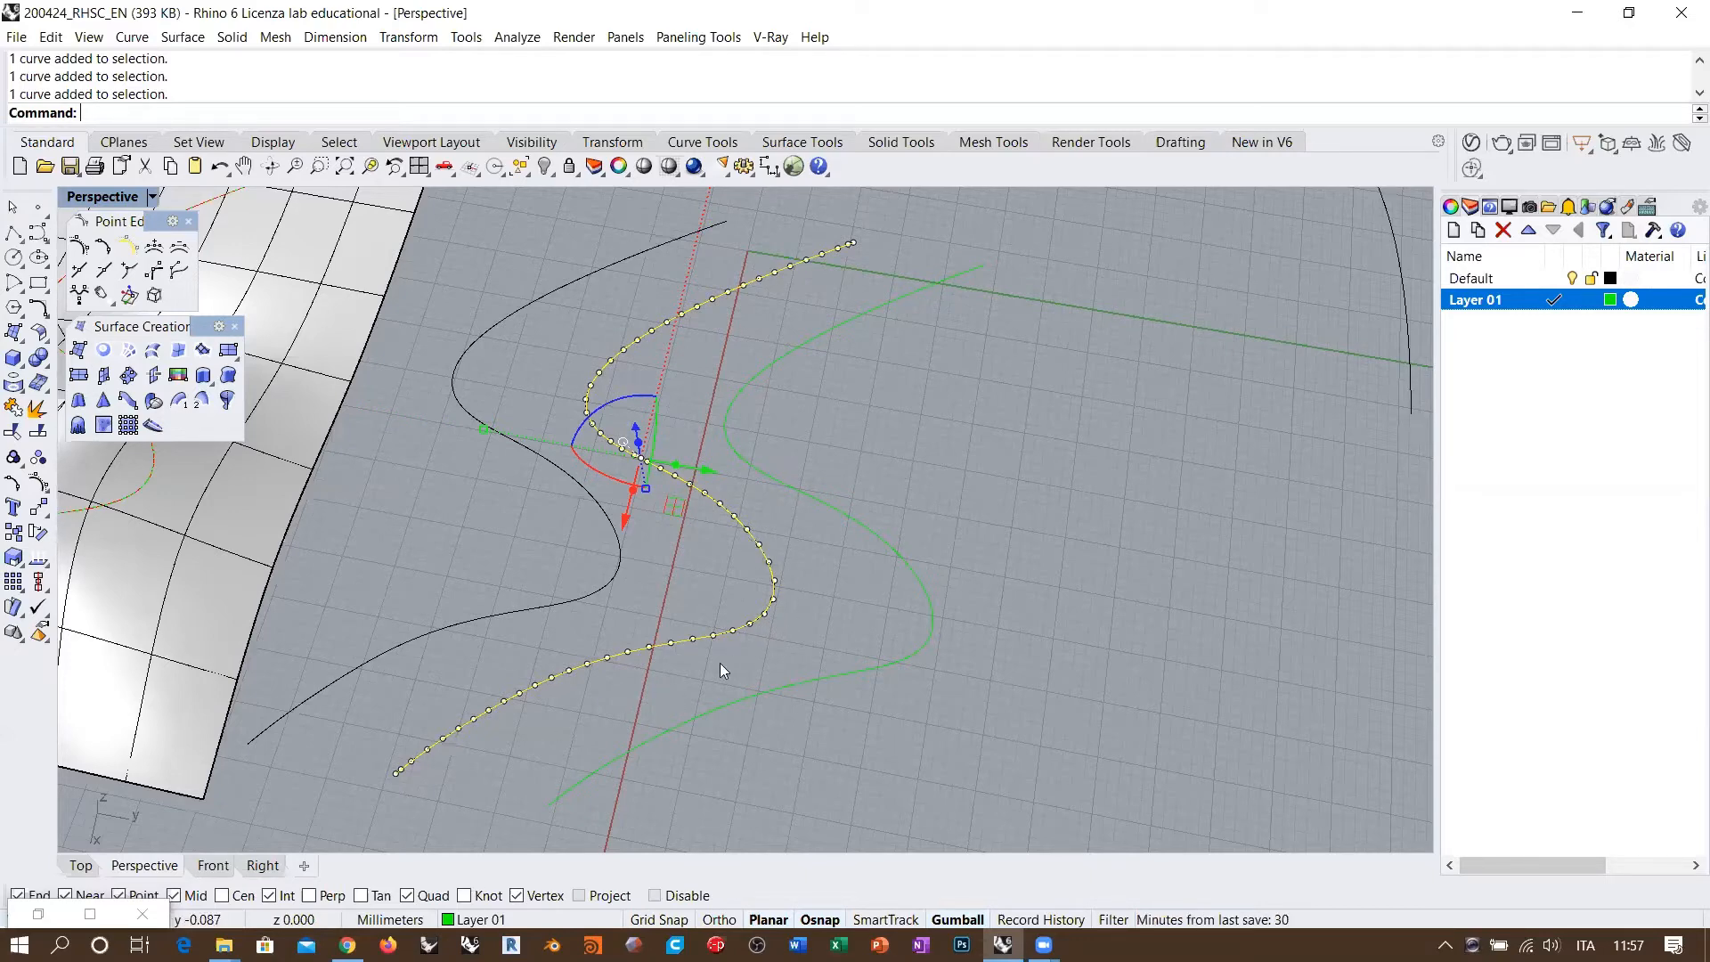
pyautogui.click(1452, 207)
pyautogui.click(1630, 367)
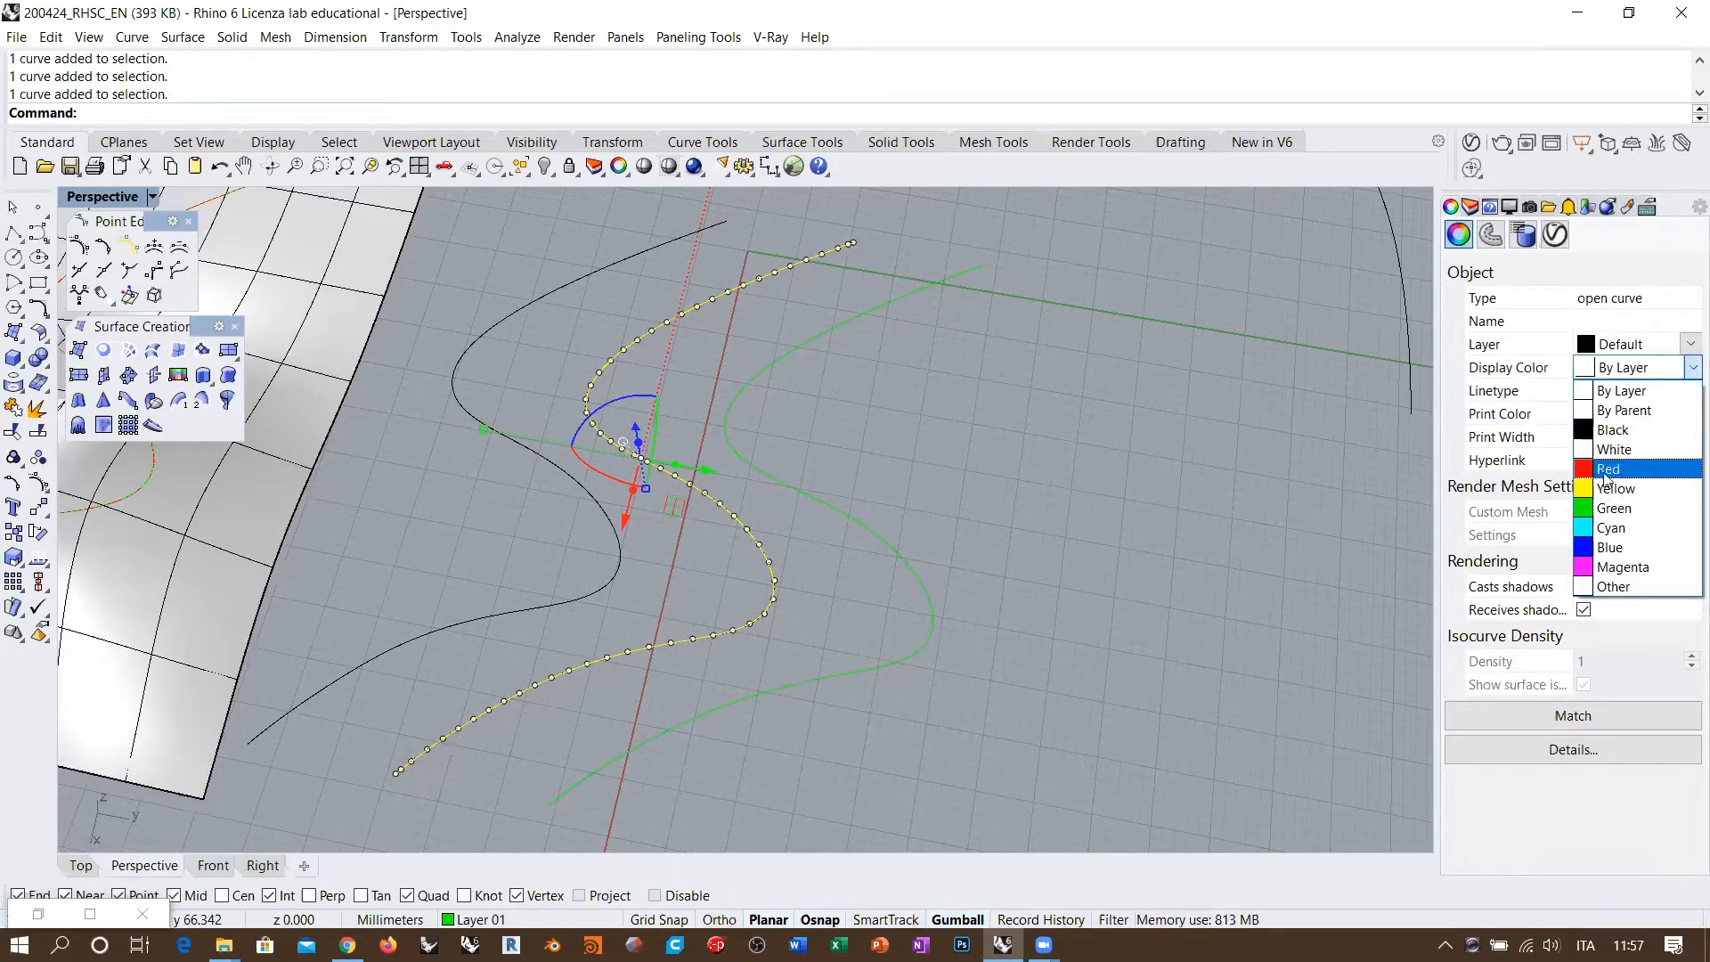
pyautogui.click(1604, 479)
pyautogui.click(1115, 499)
# Step: Move the existing dense wavy surface away from the bumped surface, to the far side of the three compared curves
pyautogui.moveTo(893, 602); pyautogui.dragTo(842, 611, button='right')
pyautogui.scroll(-8, 720, 688)
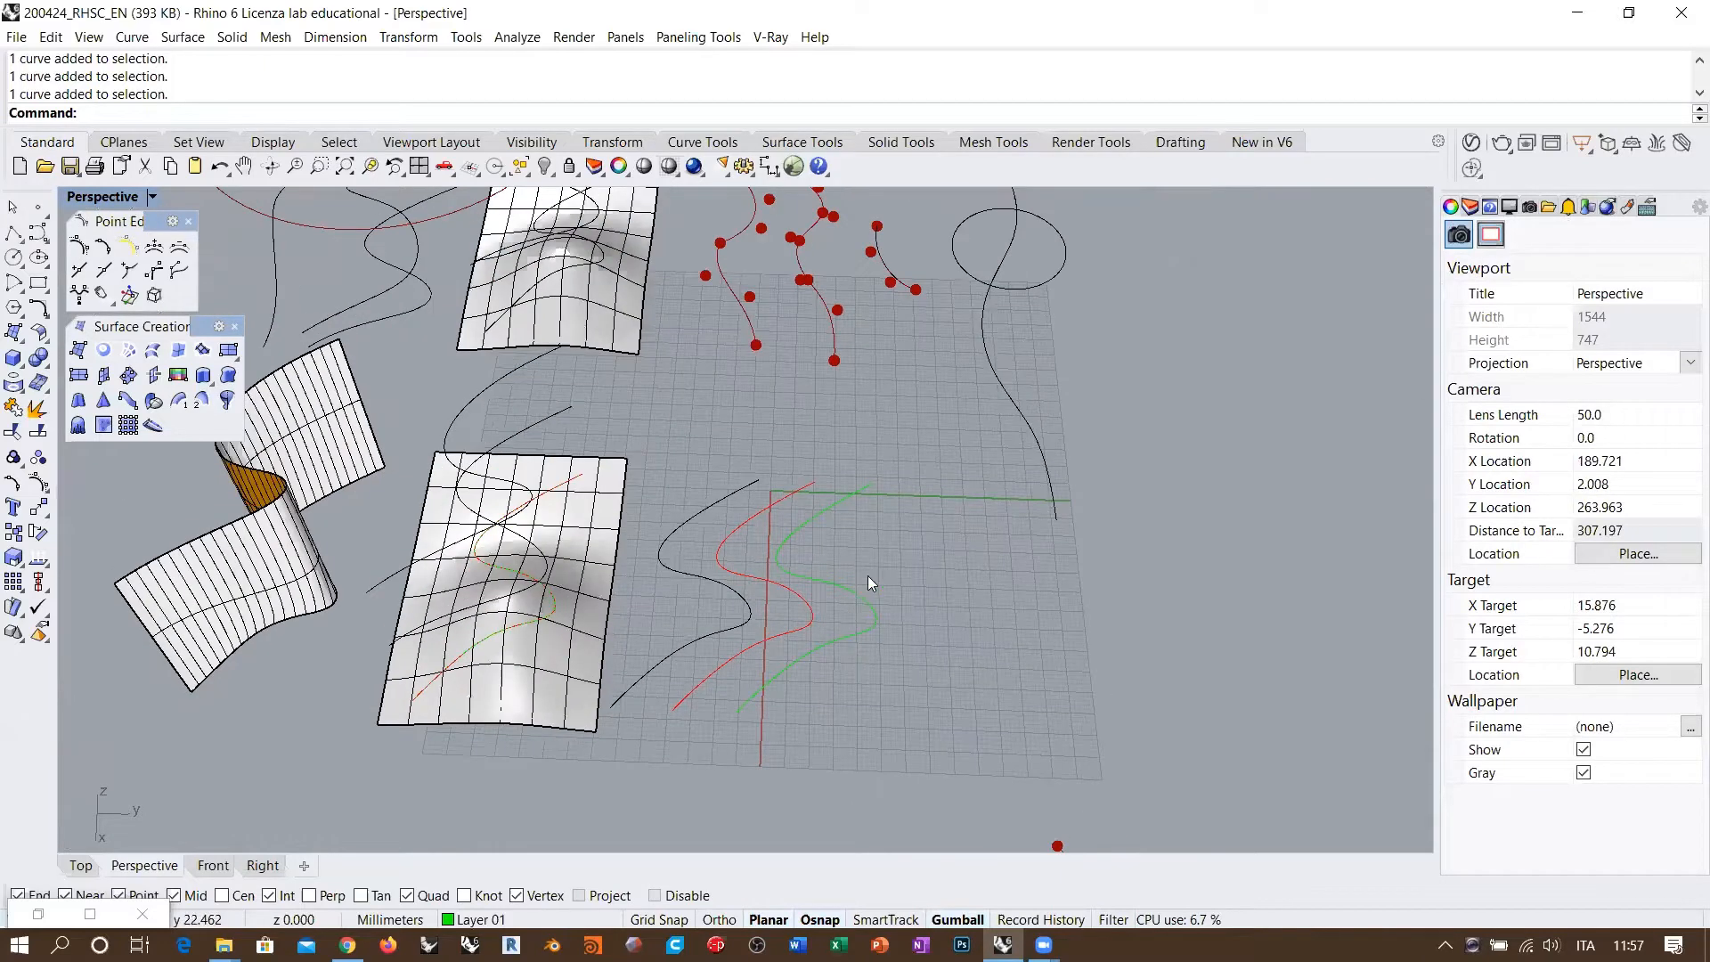
pyautogui.moveTo(534, 658); pyautogui.dragTo(757, 565, button='right')
pyautogui.keyDown('shift'); pyautogui.moveTo(732, 668); pyautogui.dragTo(798, 592, button='right'); pyautogui.keyUp('shift')
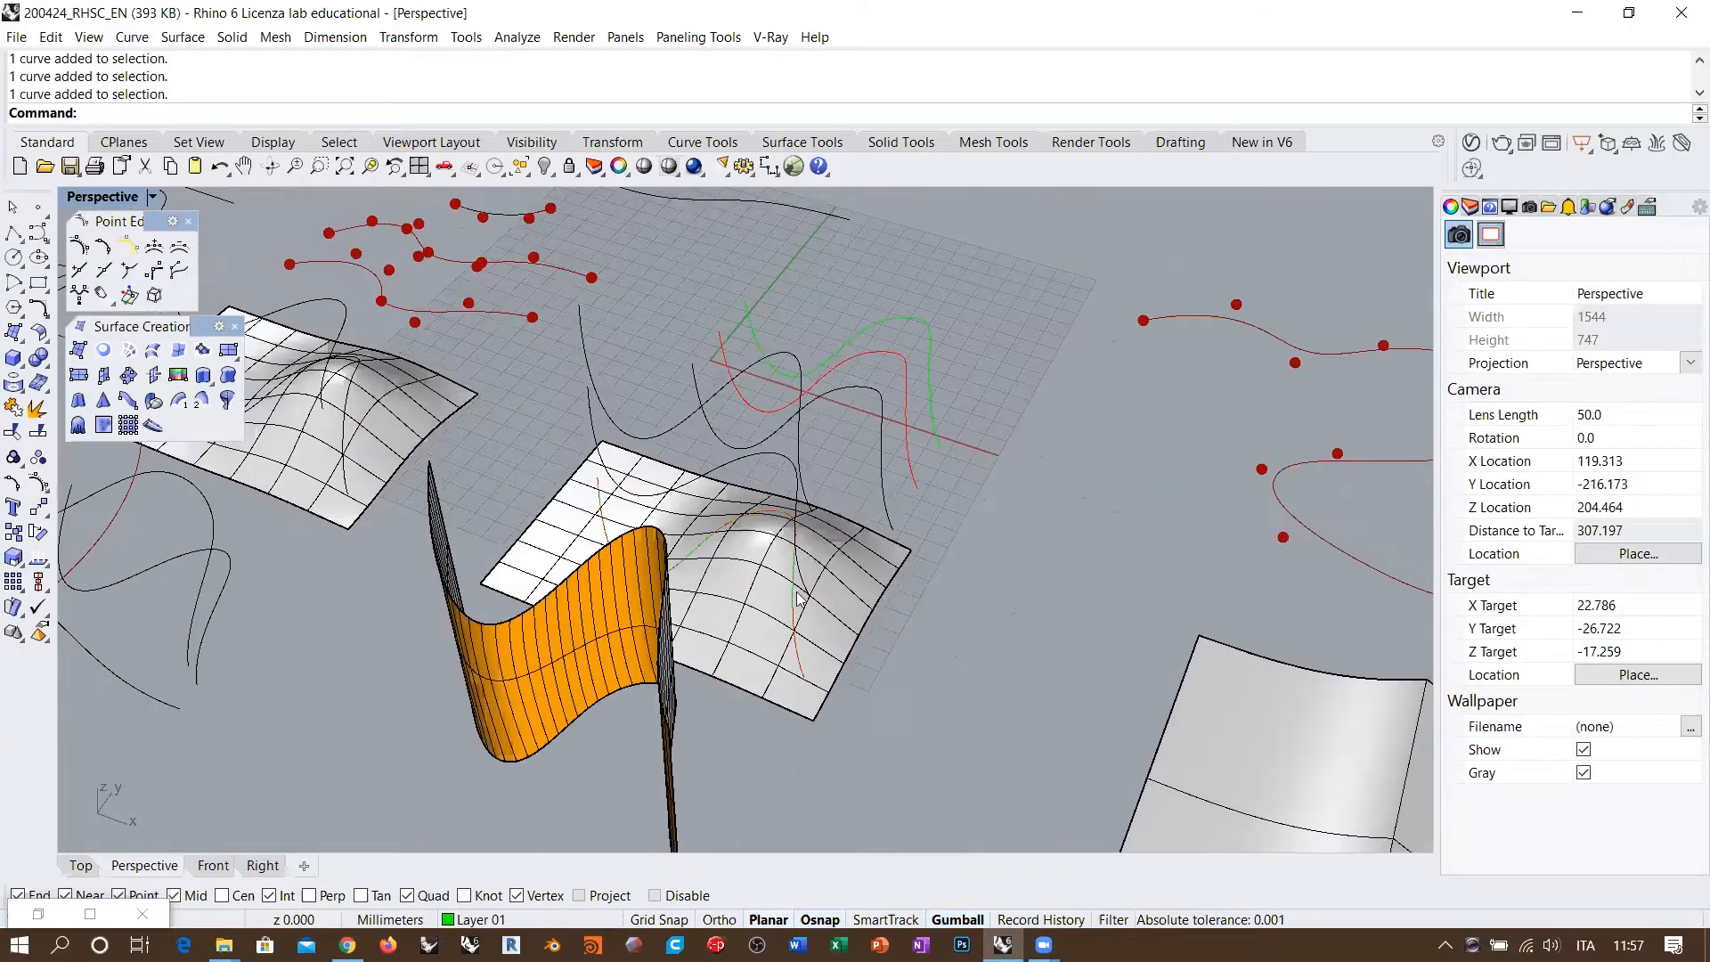
pyautogui.click(798, 656)
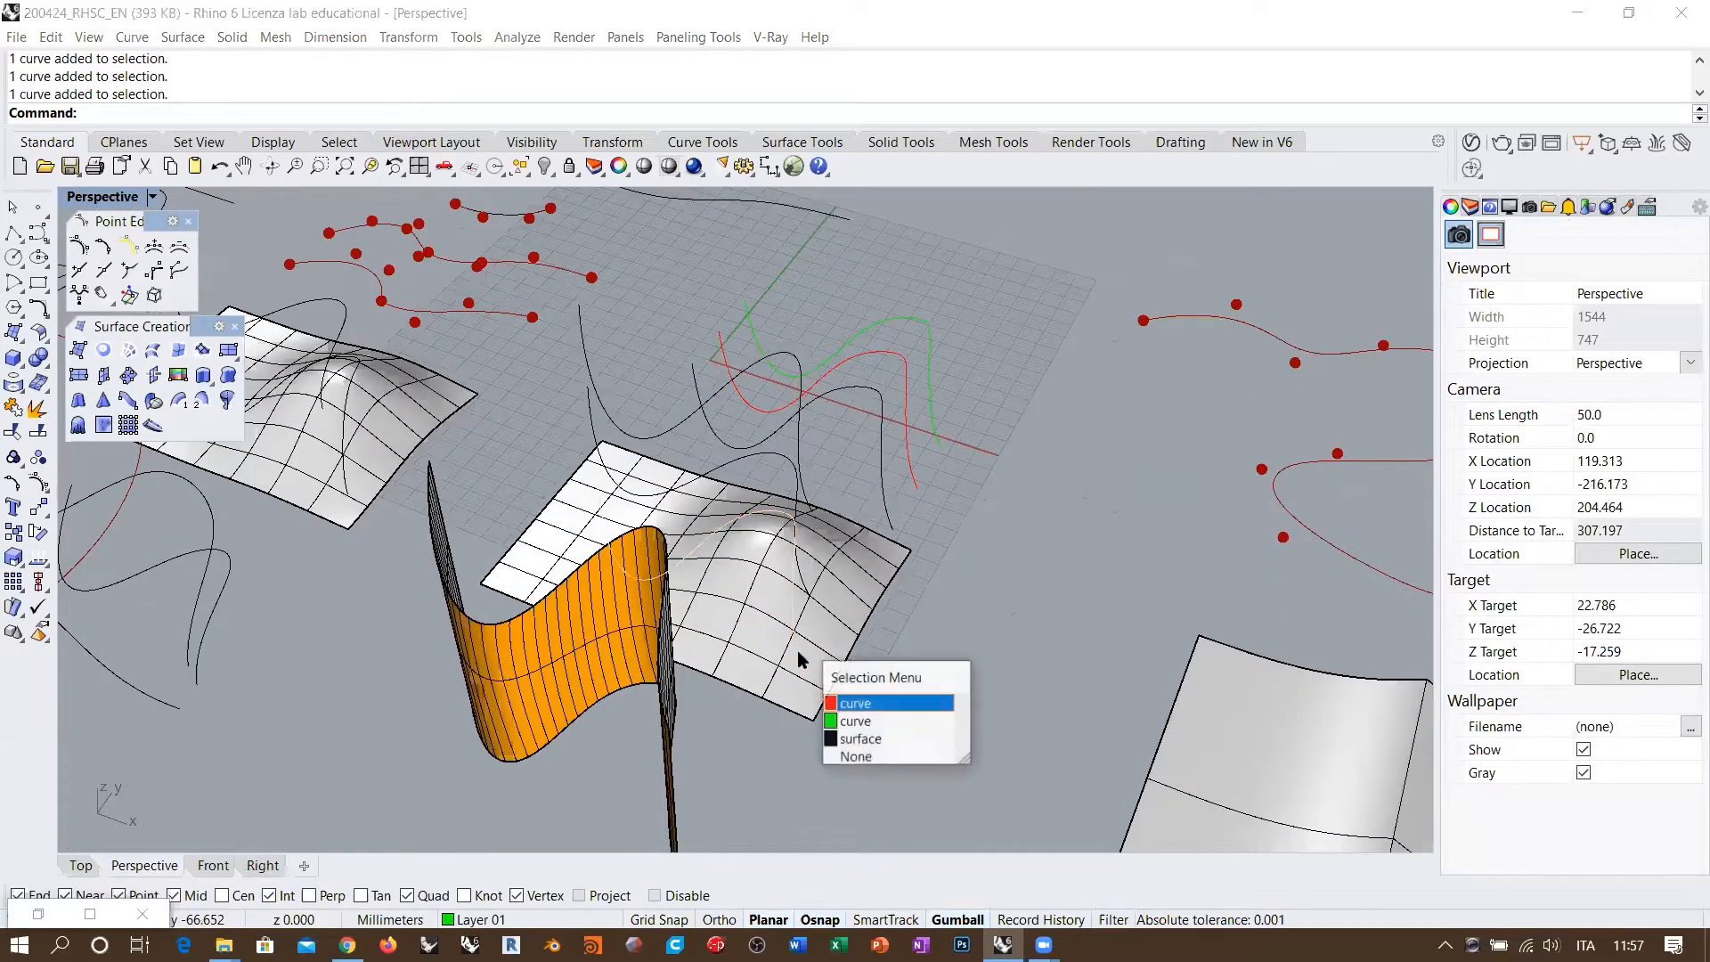
pyautogui.click(851, 703)
pyautogui.moveTo(851, 702); pyautogui.dragTo(677, 589, button='right')
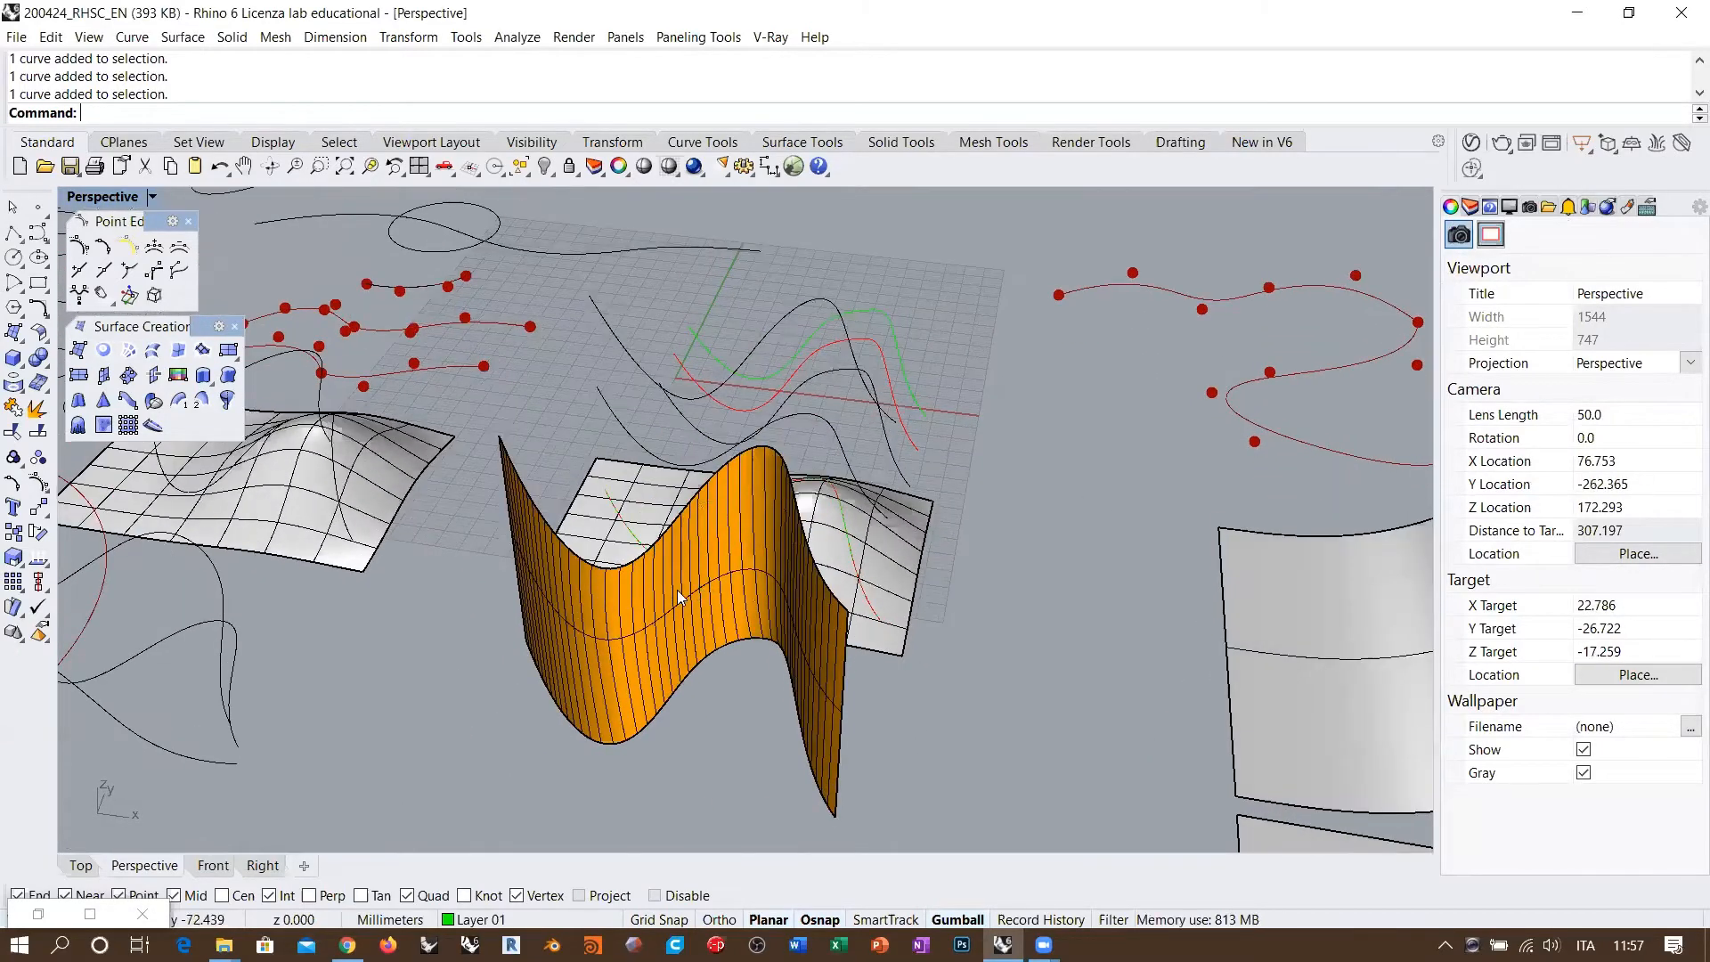
pyautogui.moveTo(784, 562); pyautogui.dragTo(683, 562, button='right')
pyautogui.moveTo(490, 554); pyautogui.dragTo(397, 549, button='right')
pyautogui.keyDown('shift'); pyautogui.moveTo(378, 474); pyautogui.dragTo(406, 532, button='right'); pyautogui.keyUp('shift')
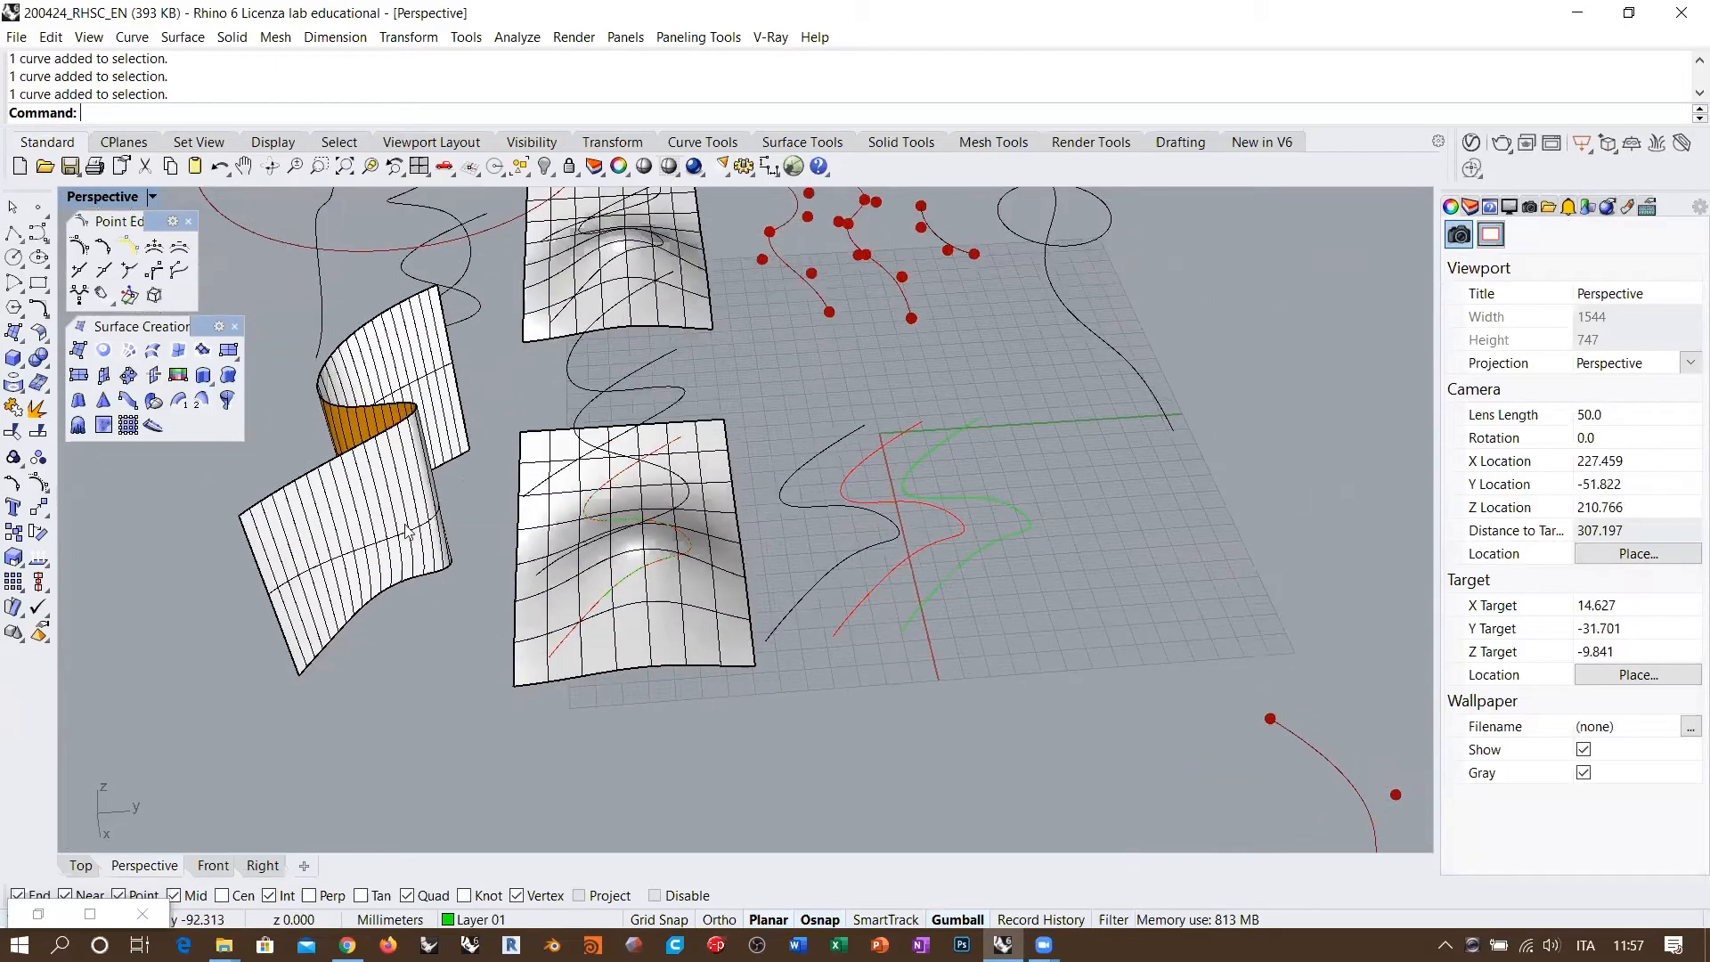
pyautogui.click(407, 532)
pyautogui.moveTo(407, 532); pyautogui.dragTo(1260, 576)
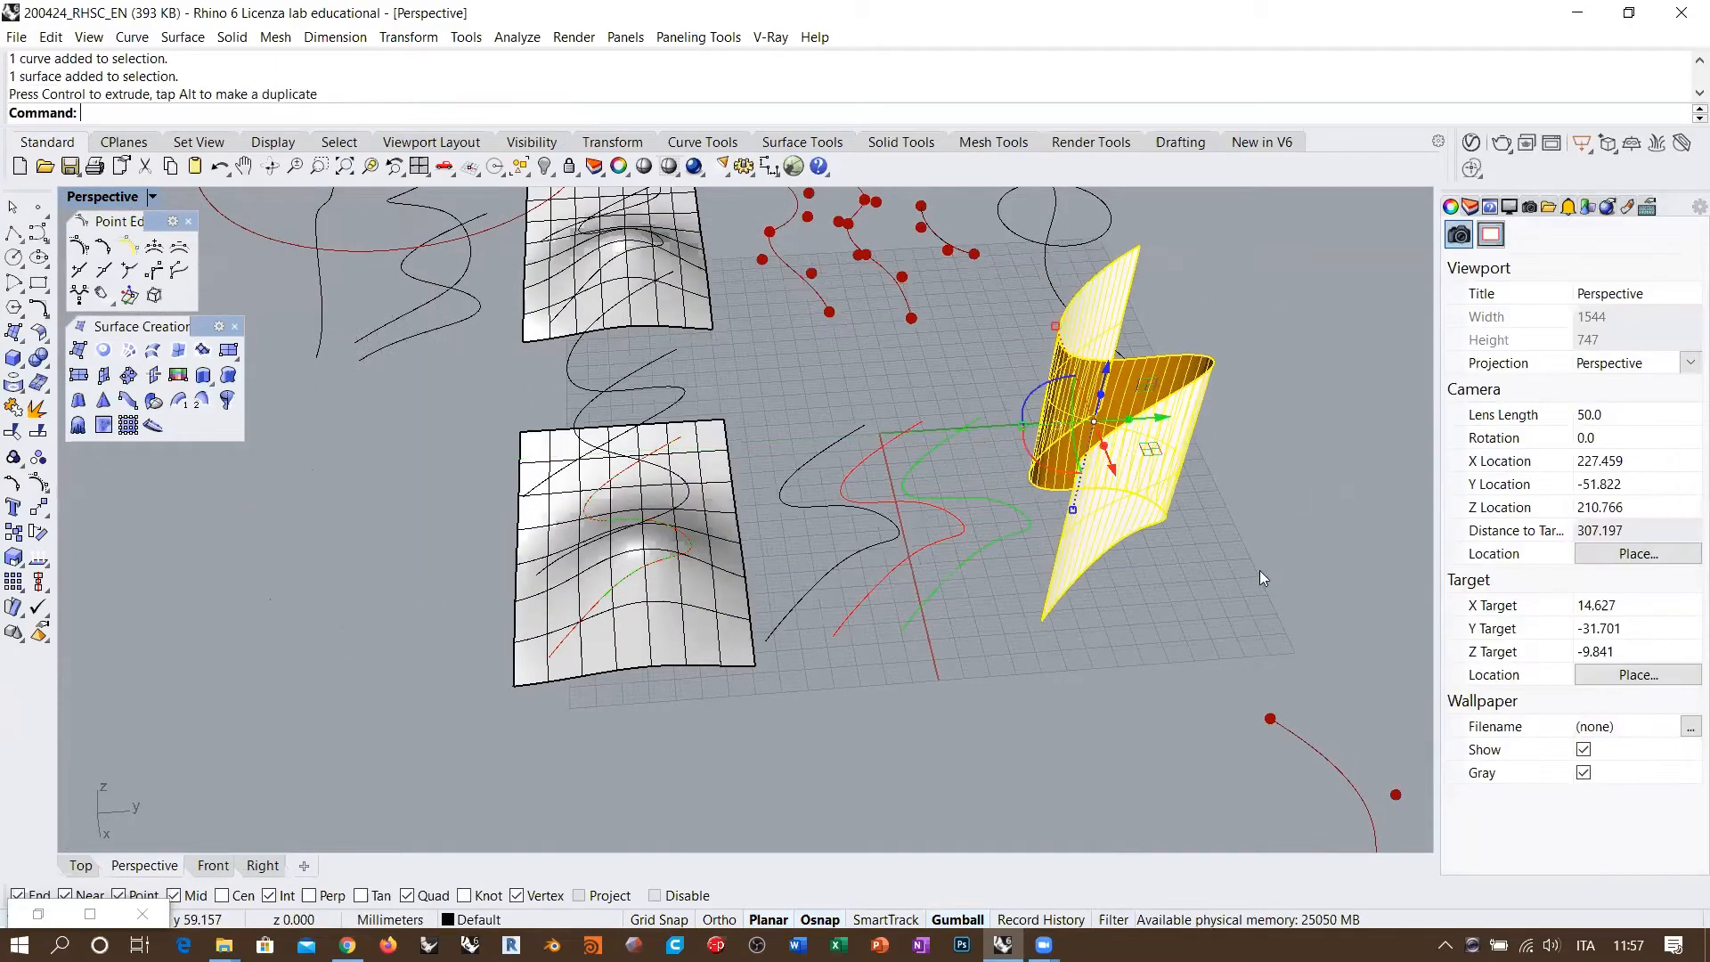
pyautogui.click(1259, 570)
# Step: Generate a loft preview through the red curve on the bumped surface and the two black curves above it
pyautogui.moveTo(553, 463); pyautogui.dragTo(828, 398, button='right')
pyautogui.scroll(6, 829, 395)
pyautogui.scroll(-2, 788, 450)
pyautogui.keyDown('shift'); pyautogui.moveTo(749, 447); pyautogui.dragTo(574, 394, button='right'); pyautogui.keyUp('shift')
pyautogui.scroll(-2, 673, 477)
pyautogui.keyDown('shift'); pyautogui.moveTo(657, 429); pyautogui.dragTo(627, 479, button='right'); pyautogui.keyUp('shift')
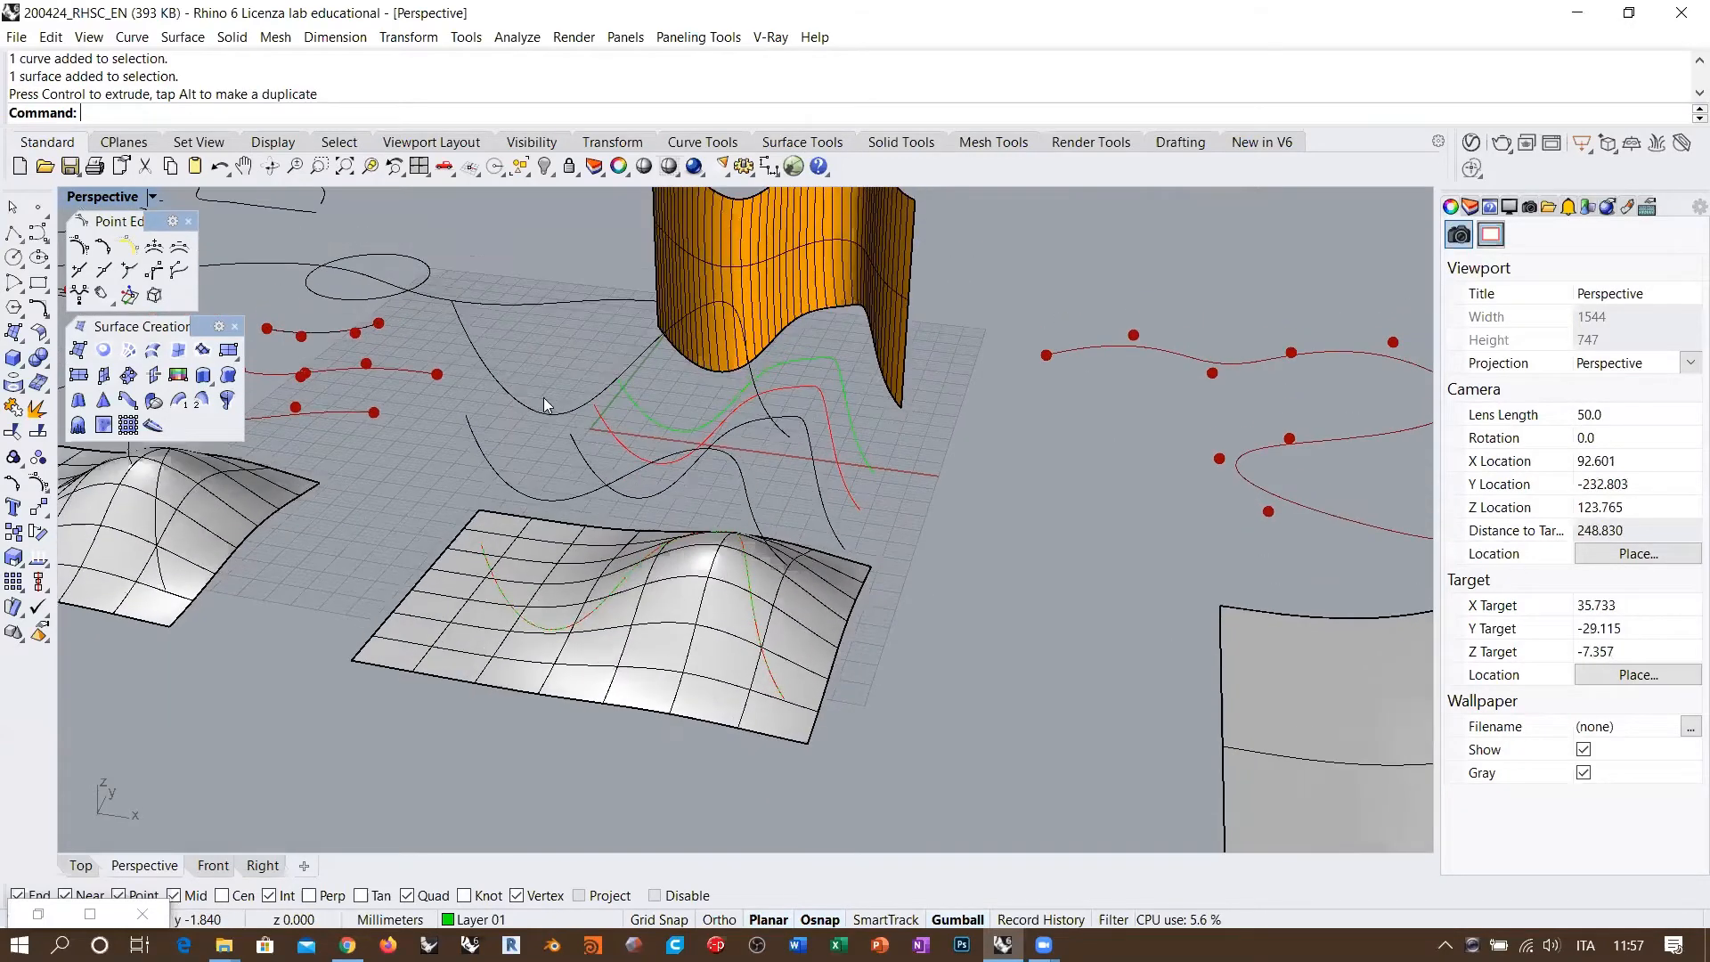
pyautogui.click(187, 353)
pyautogui.click(514, 601)
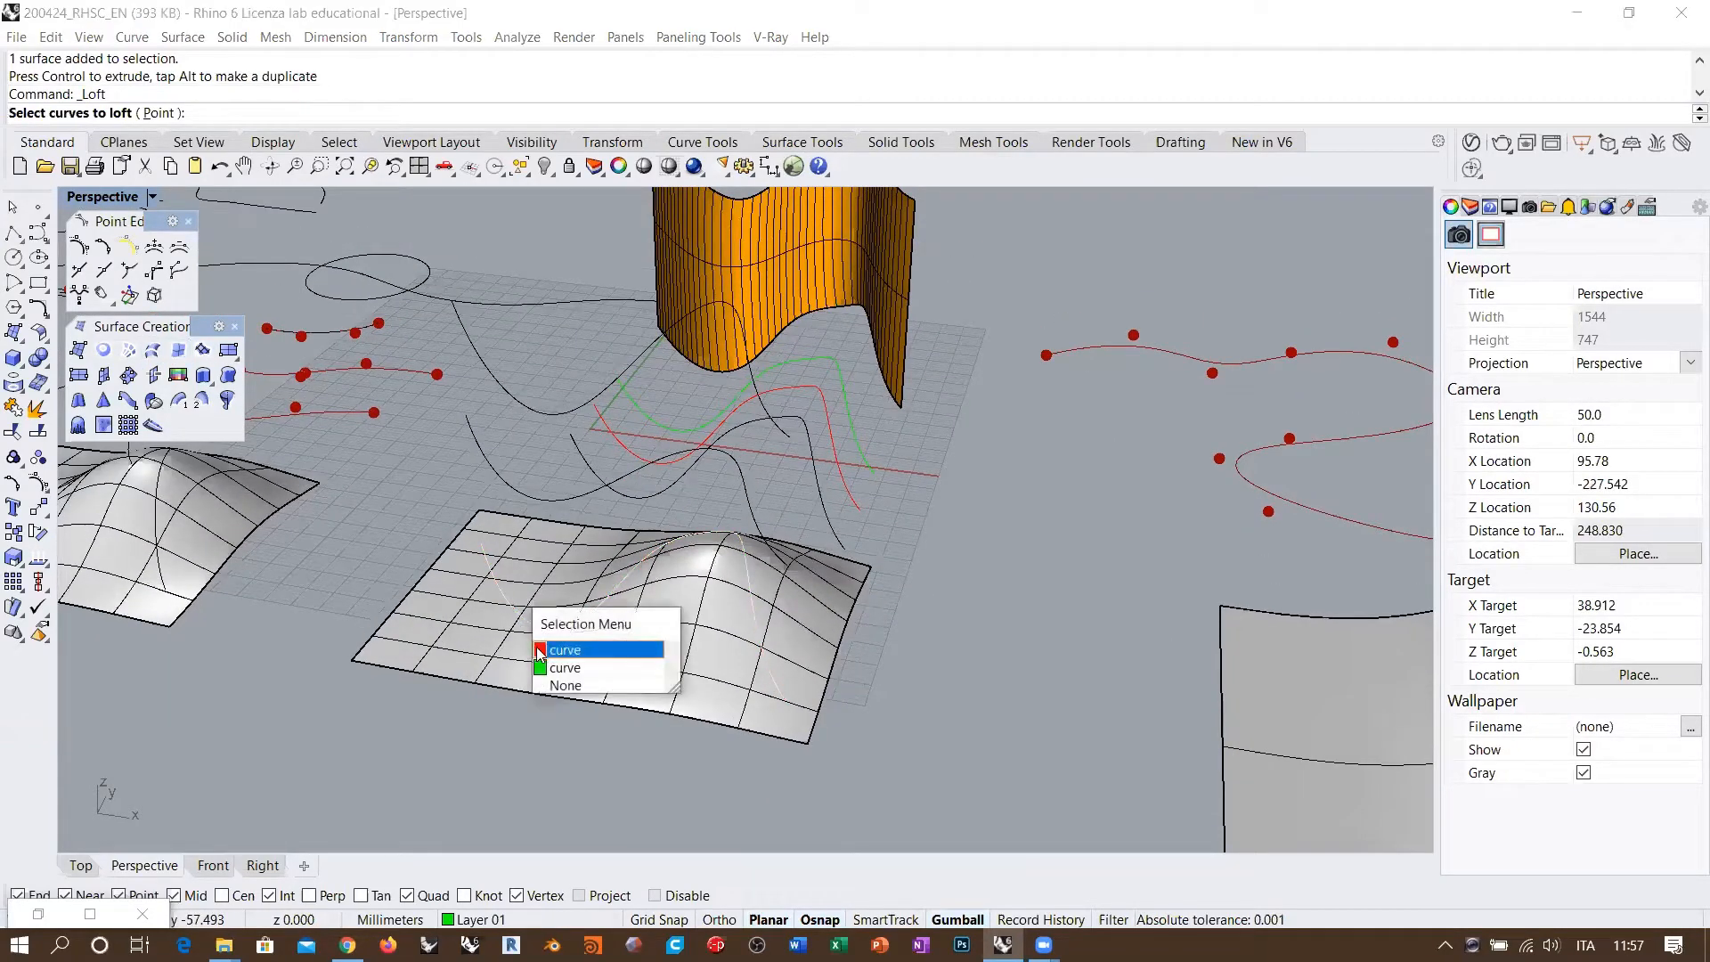
pyautogui.click(564, 649)
pyautogui.click(492, 463)
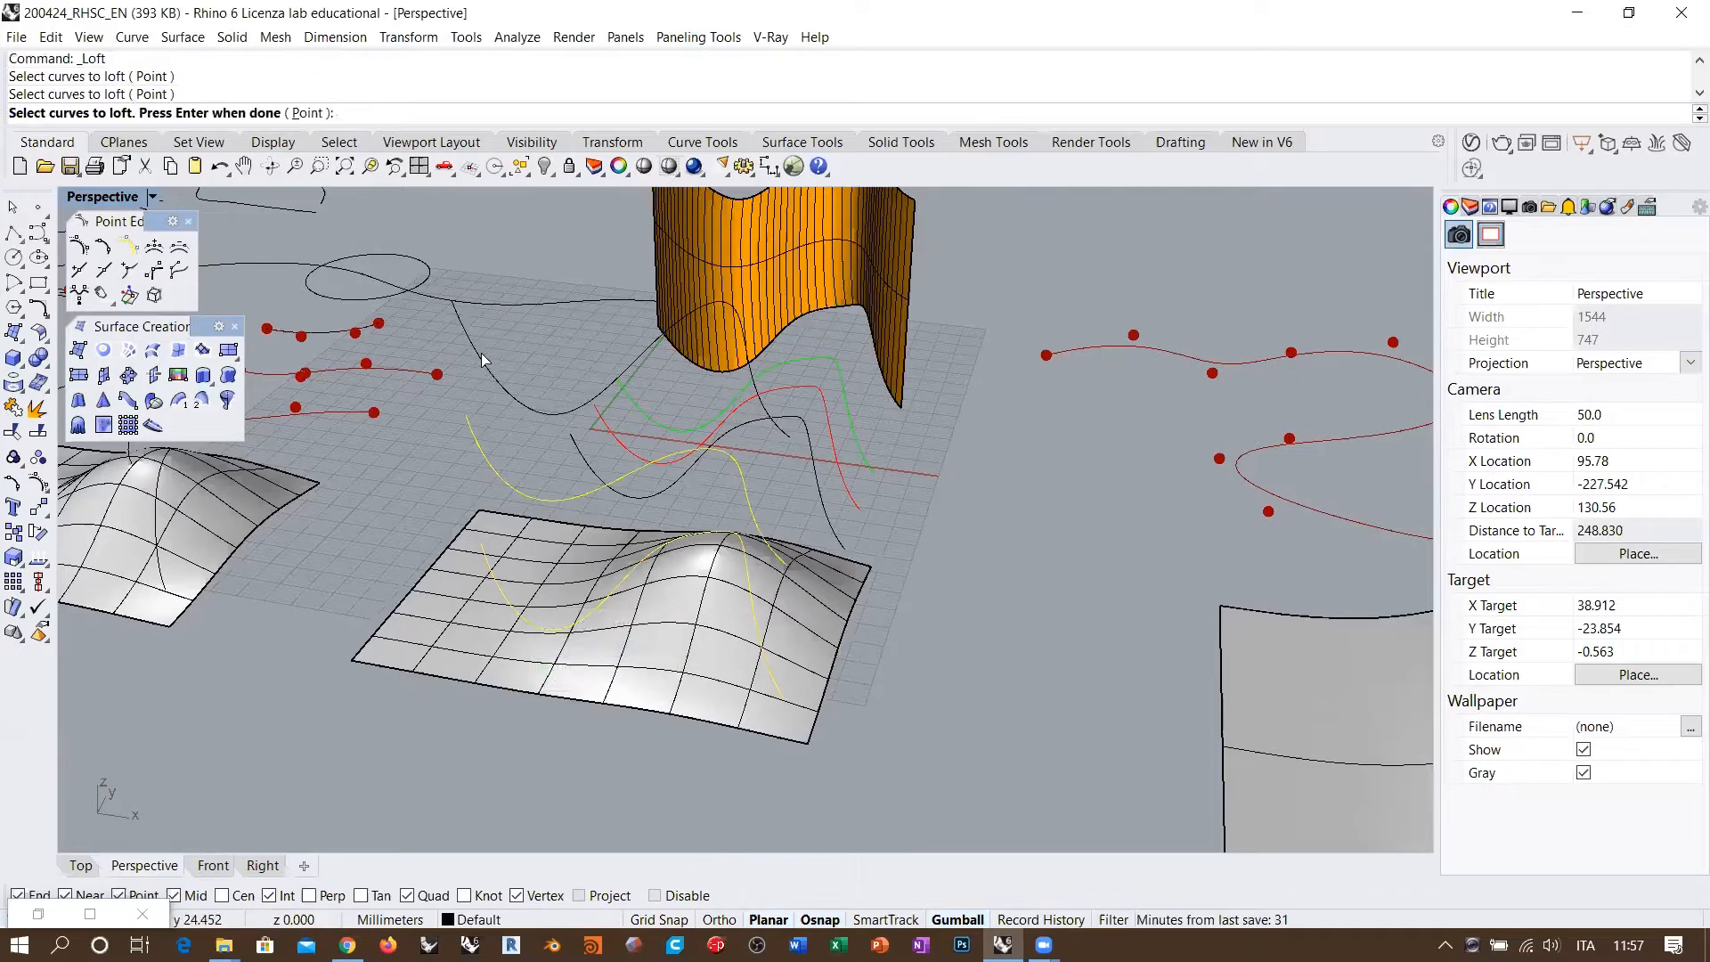
pyautogui.moveTo(481, 359); pyautogui.dragTo(488, 422, button='right')
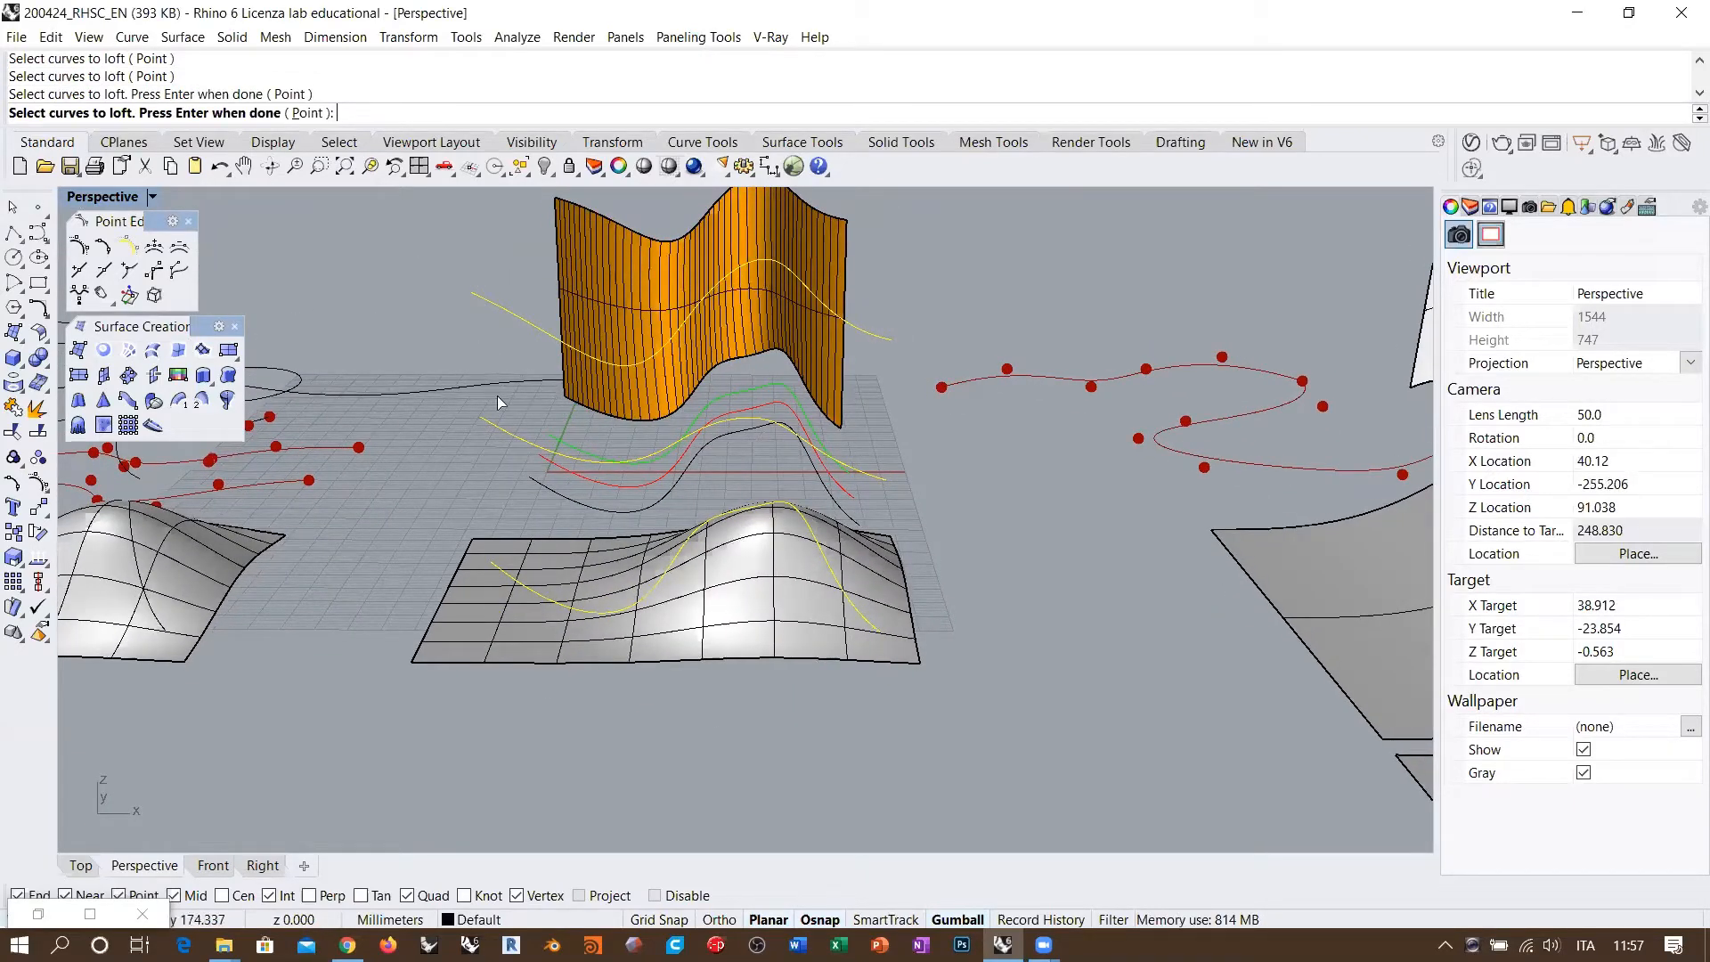
pyautogui.moveTo(623, 443); pyautogui.dragTo(449, 406, button='right')
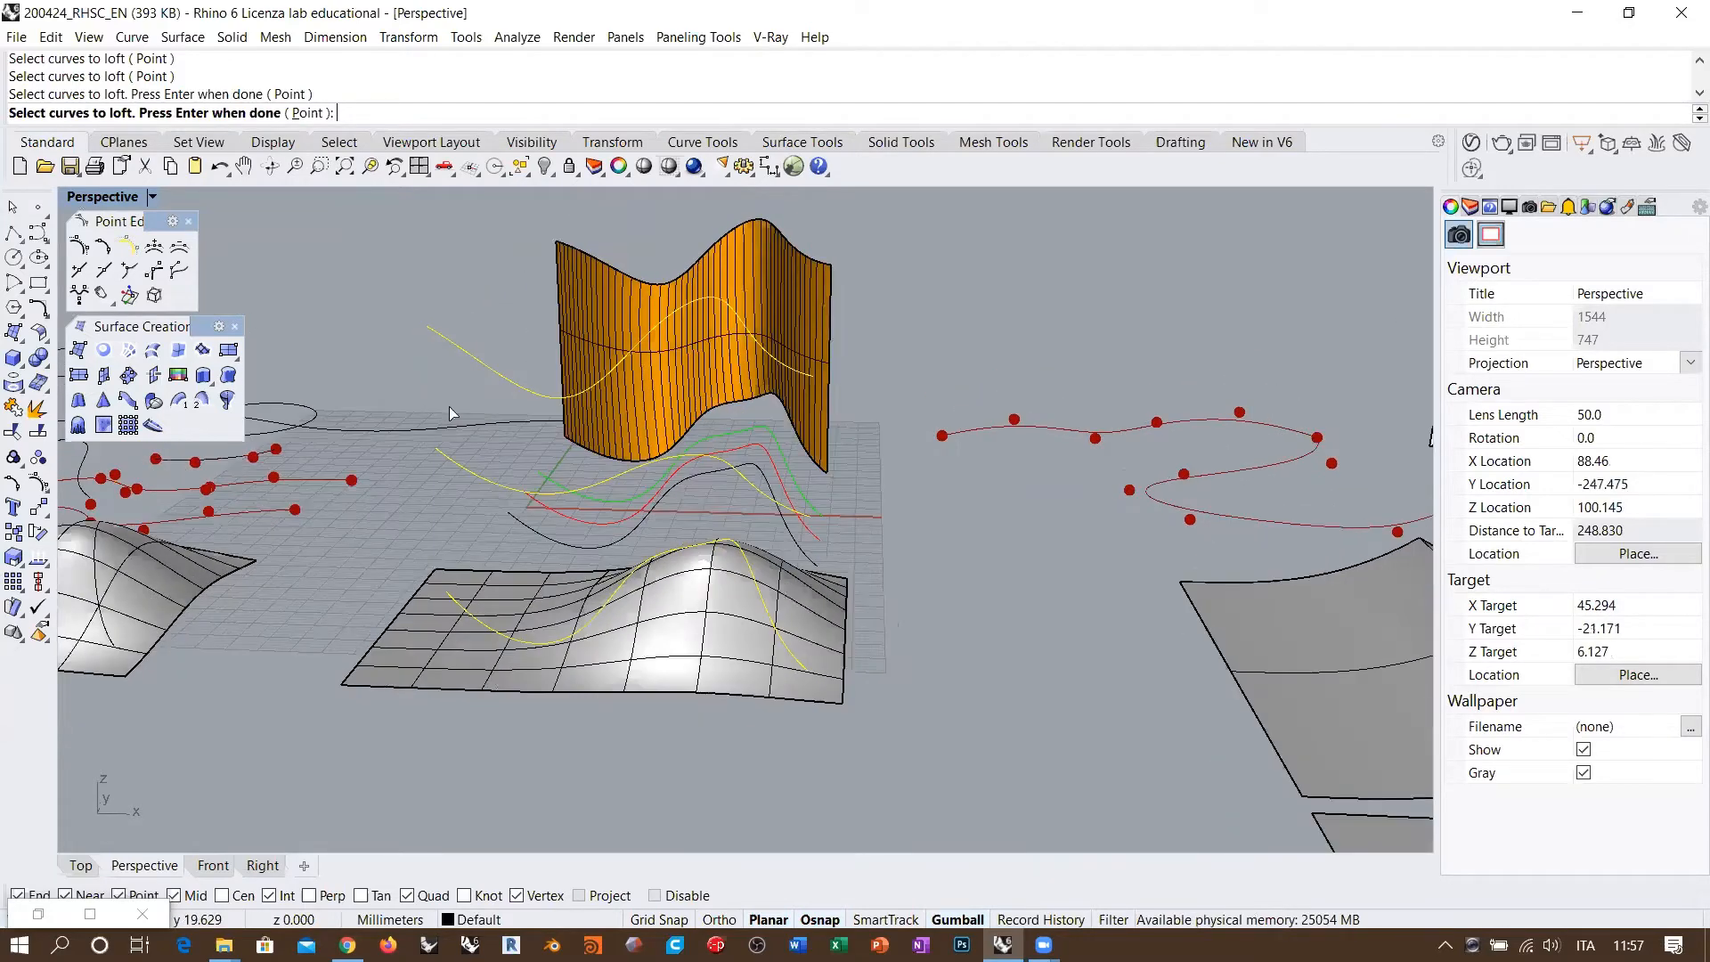
pyautogui.press('Return')
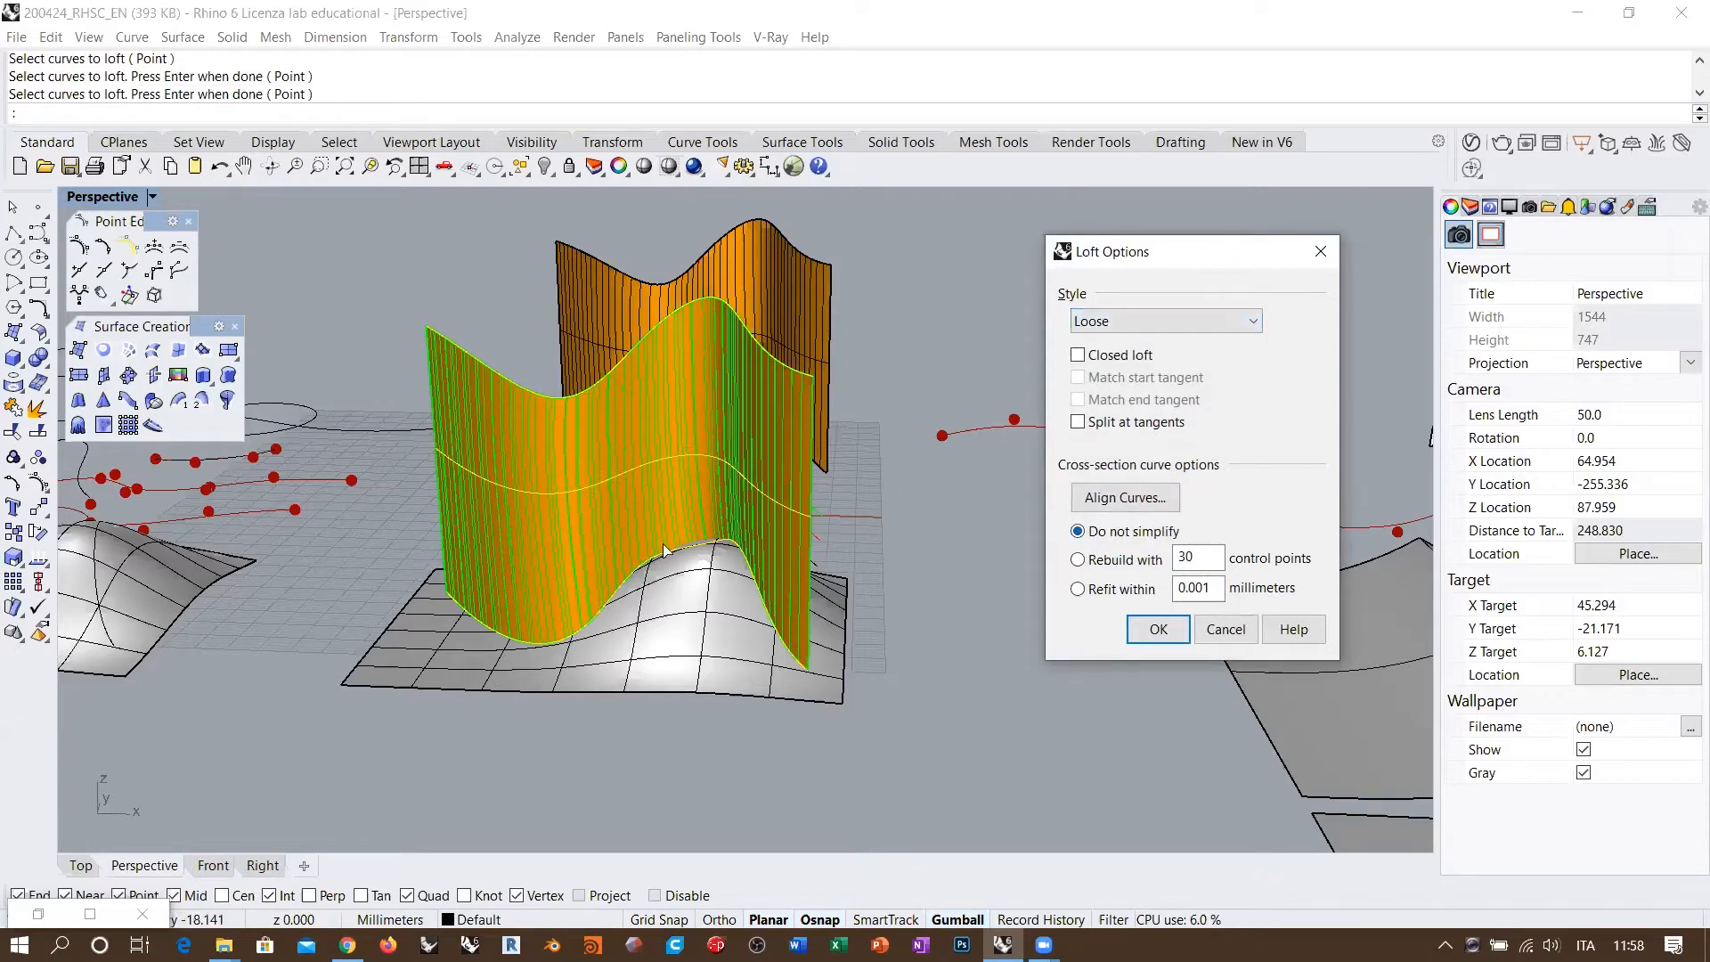
# Step: Examine the isocurve density of the unsimplified loft preview and how its lower edge follows the curve on the bumped surface
pyautogui.moveTo(891, 508); pyautogui.dragTo(742, 515, button='right')
pyautogui.scroll(5, 741, 515)
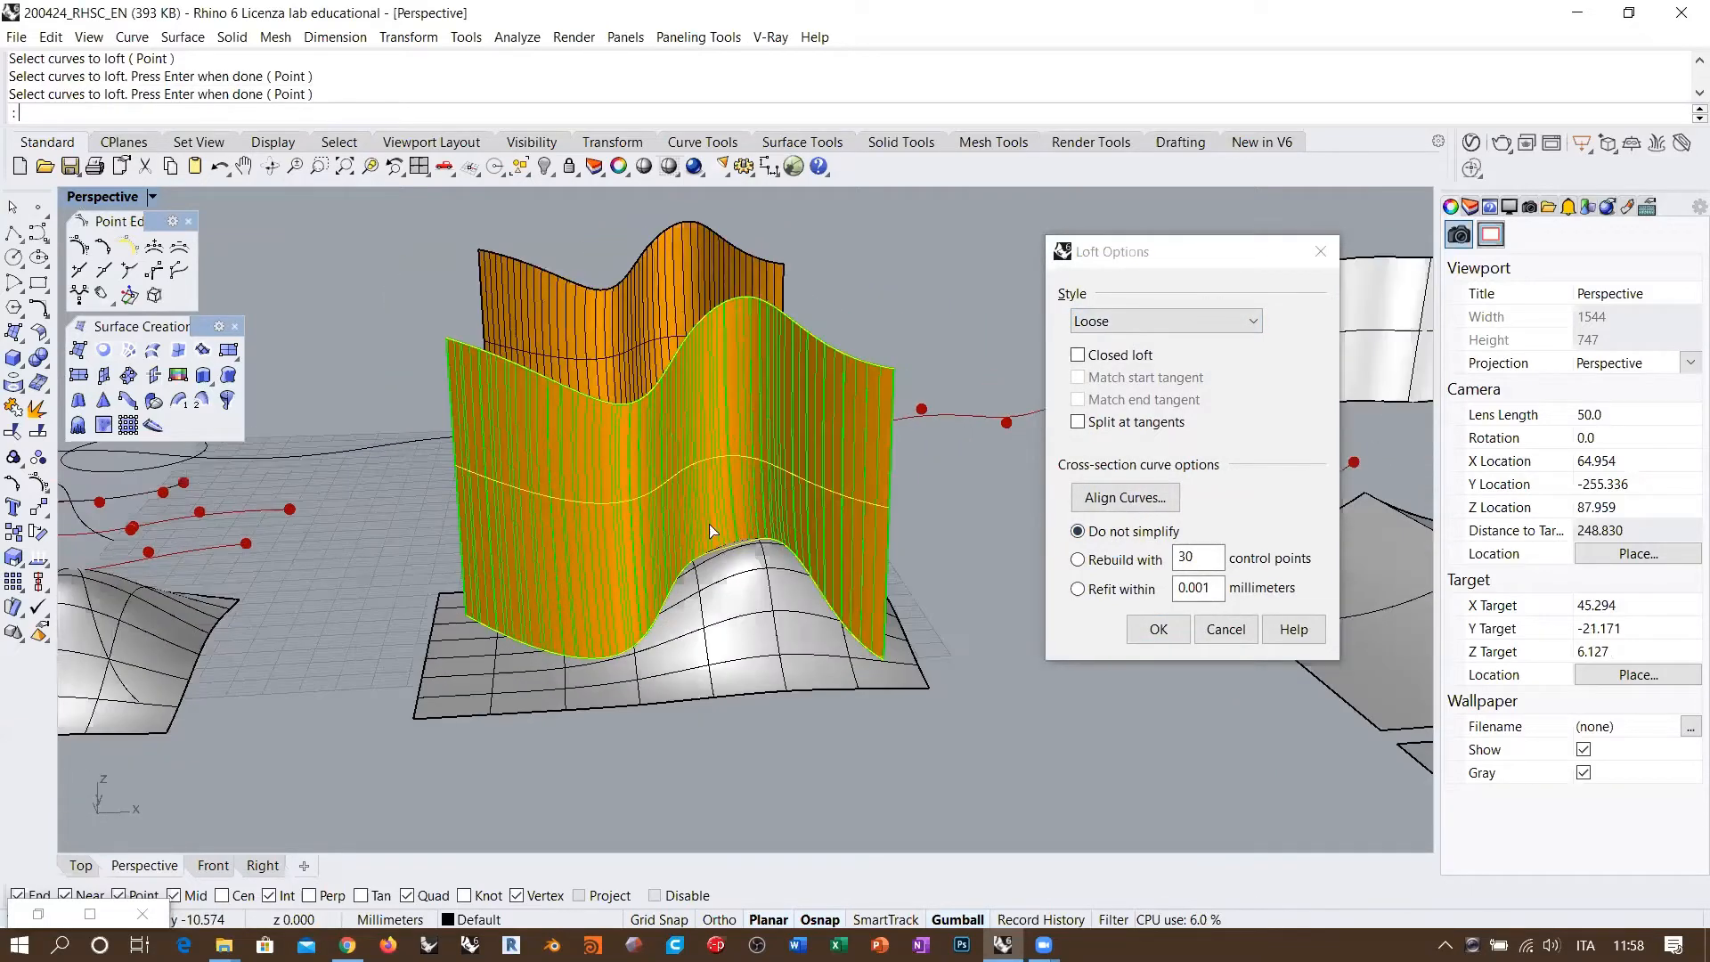
pyautogui.scroll(-3, 692, 463)
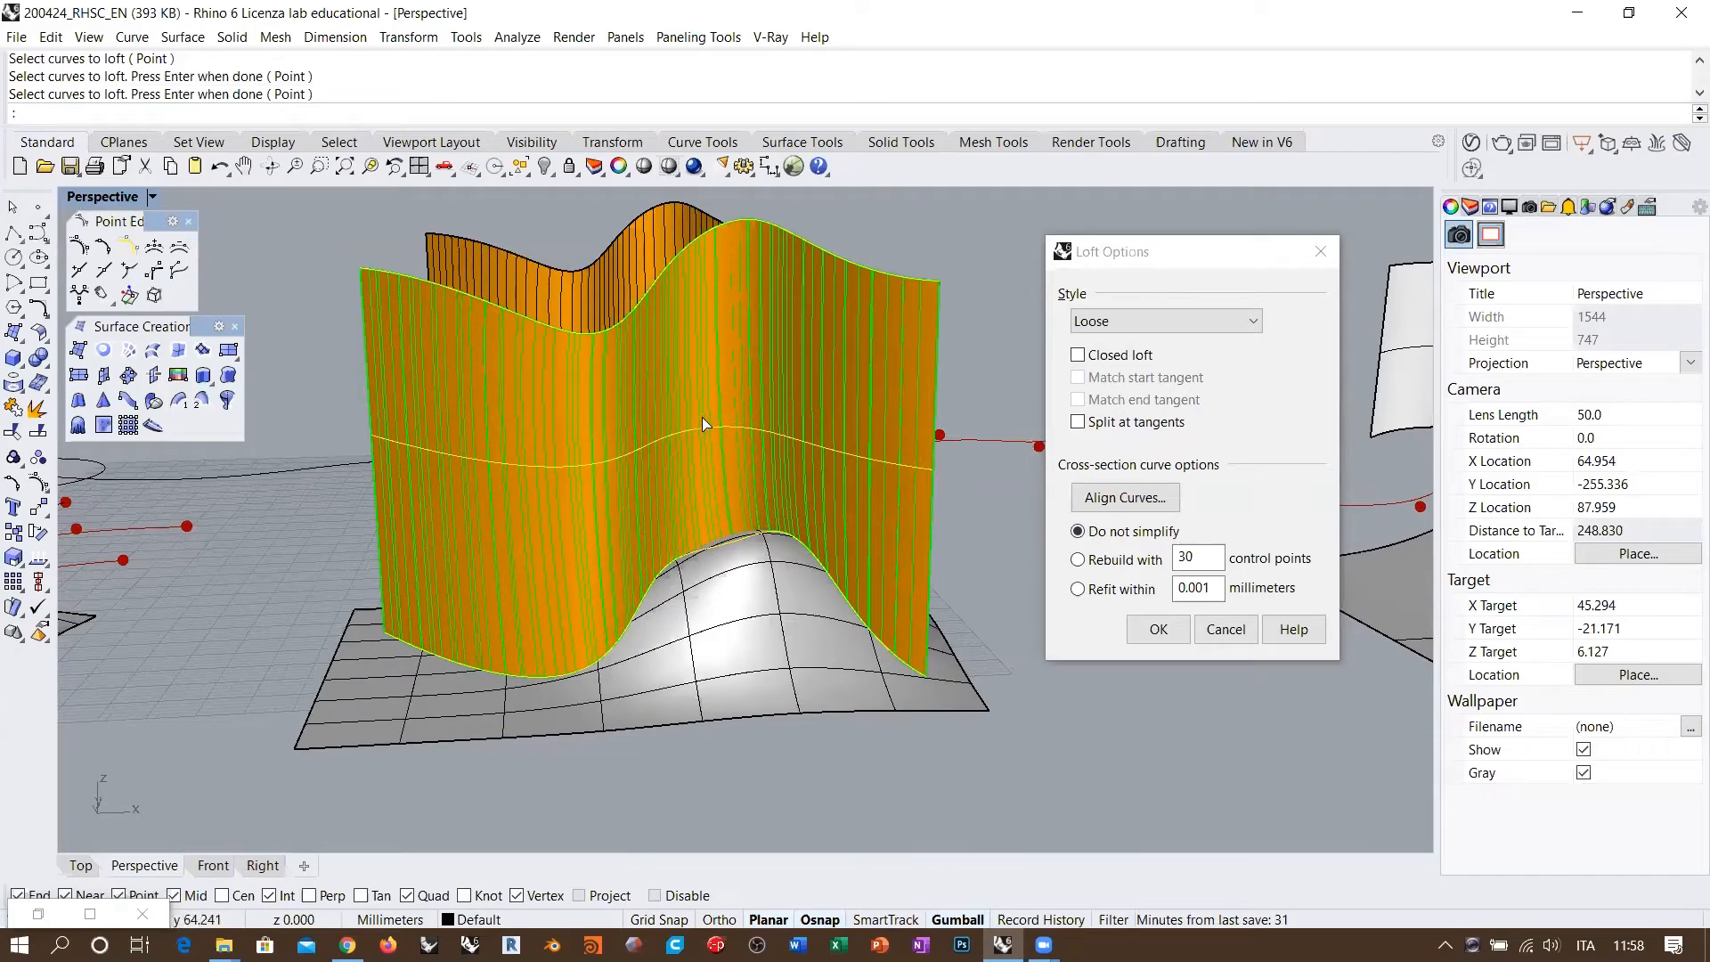
pyautogui.moveTo(710, 424); pyautogui.dragTo(828, 464, button='right')
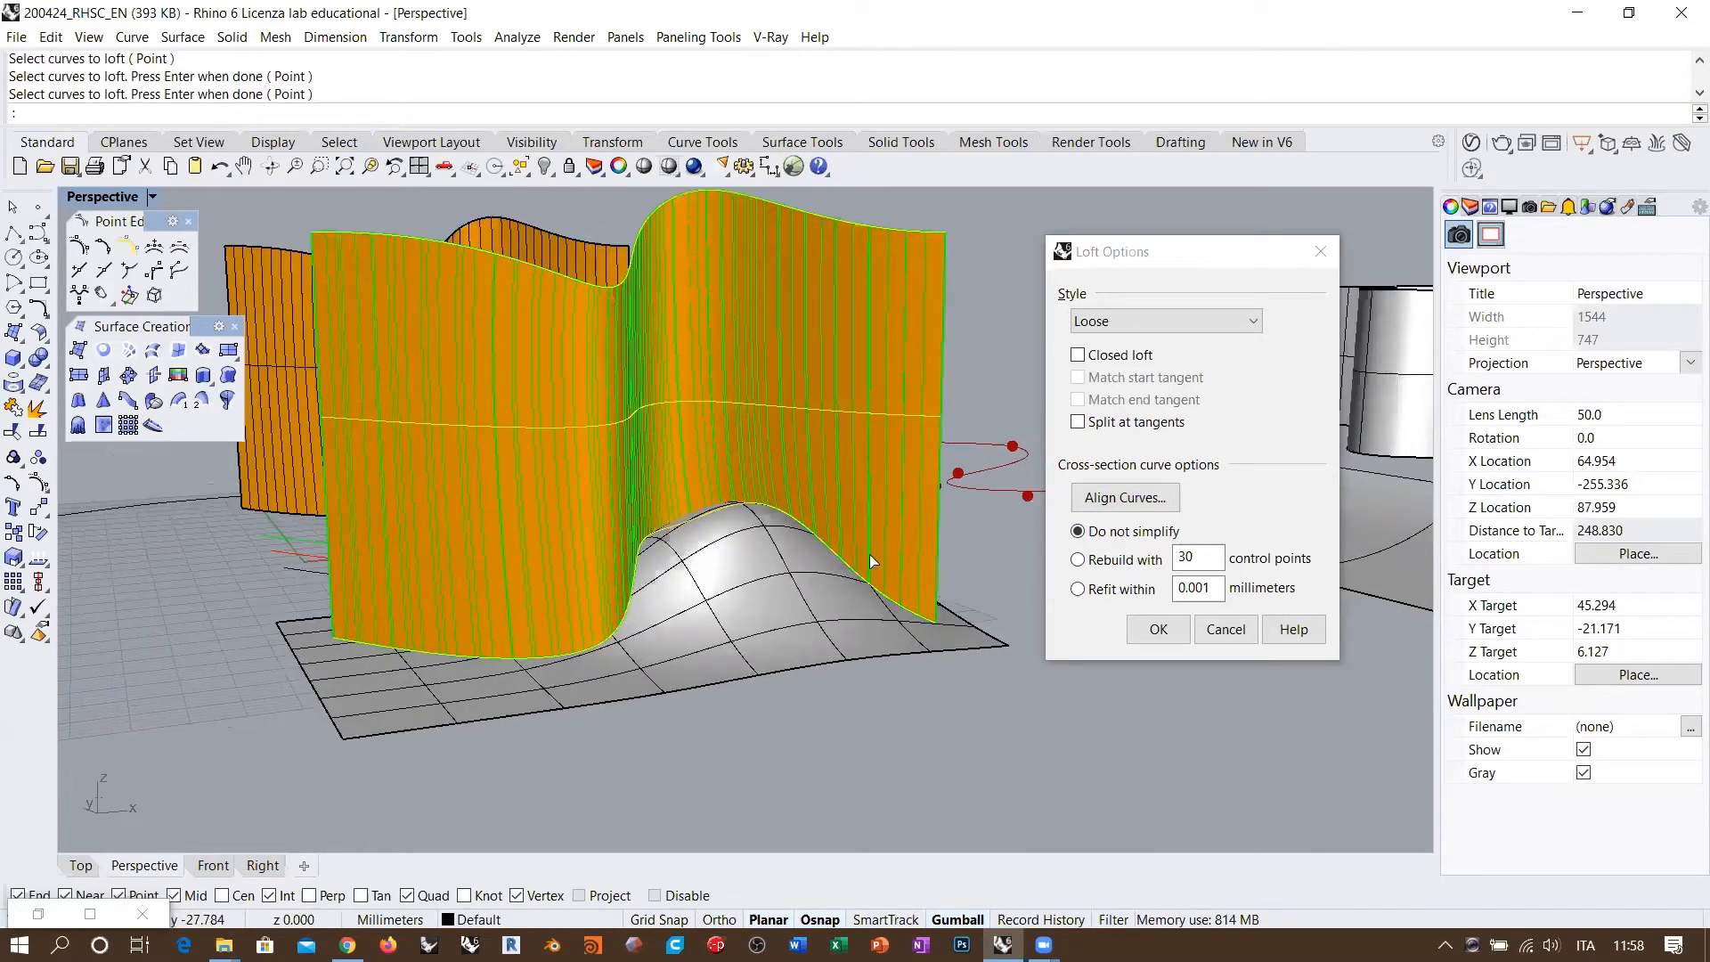
pyautogui.scroll(6, 864, 595)
pyautogui.scroll(5, 864, 597)
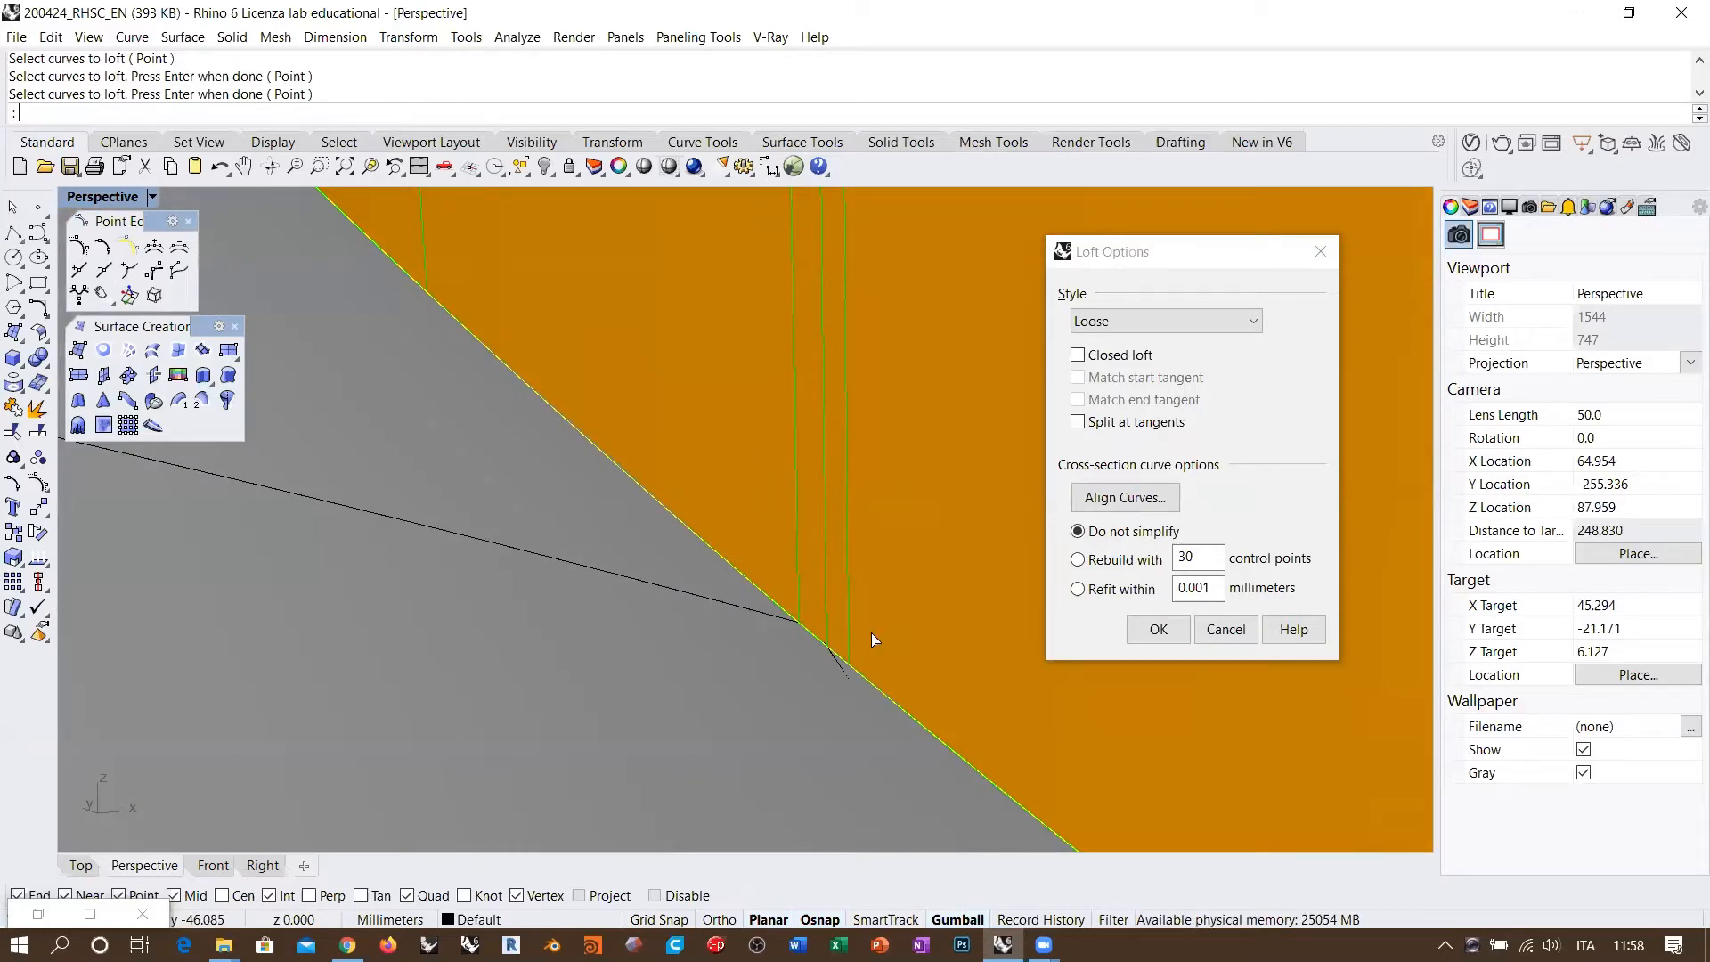
pyautogui.scroll(-5, 822, 595)
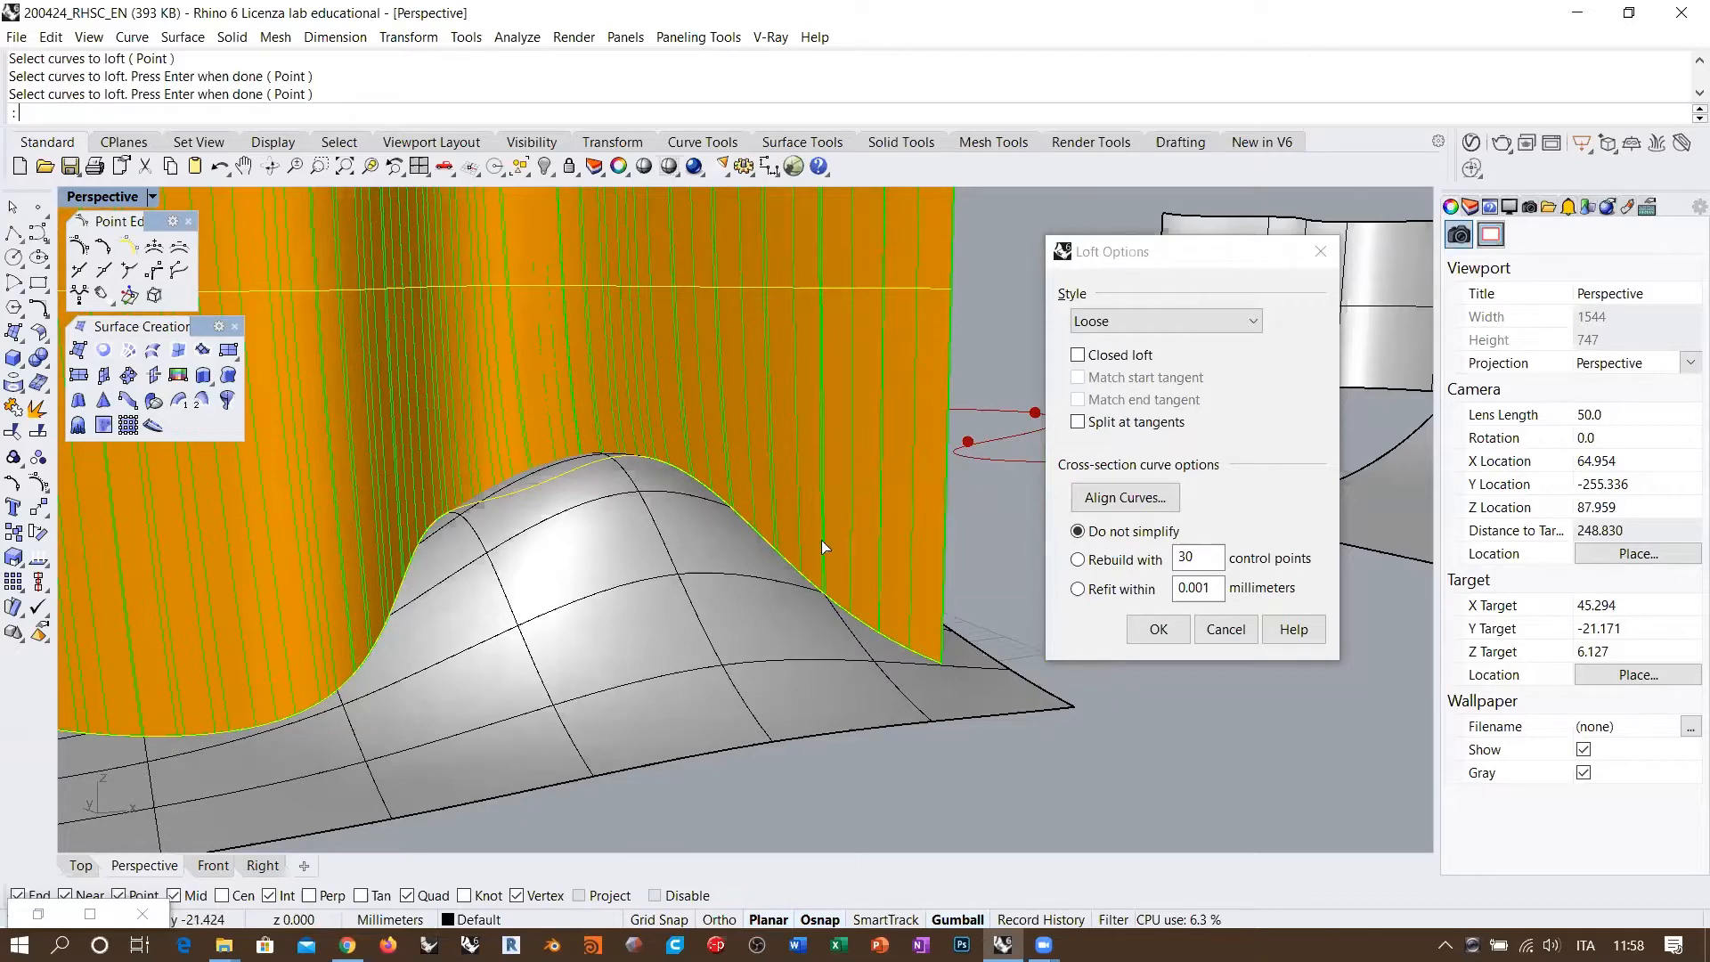
pyautogui.scroll(-5, 828, 534)
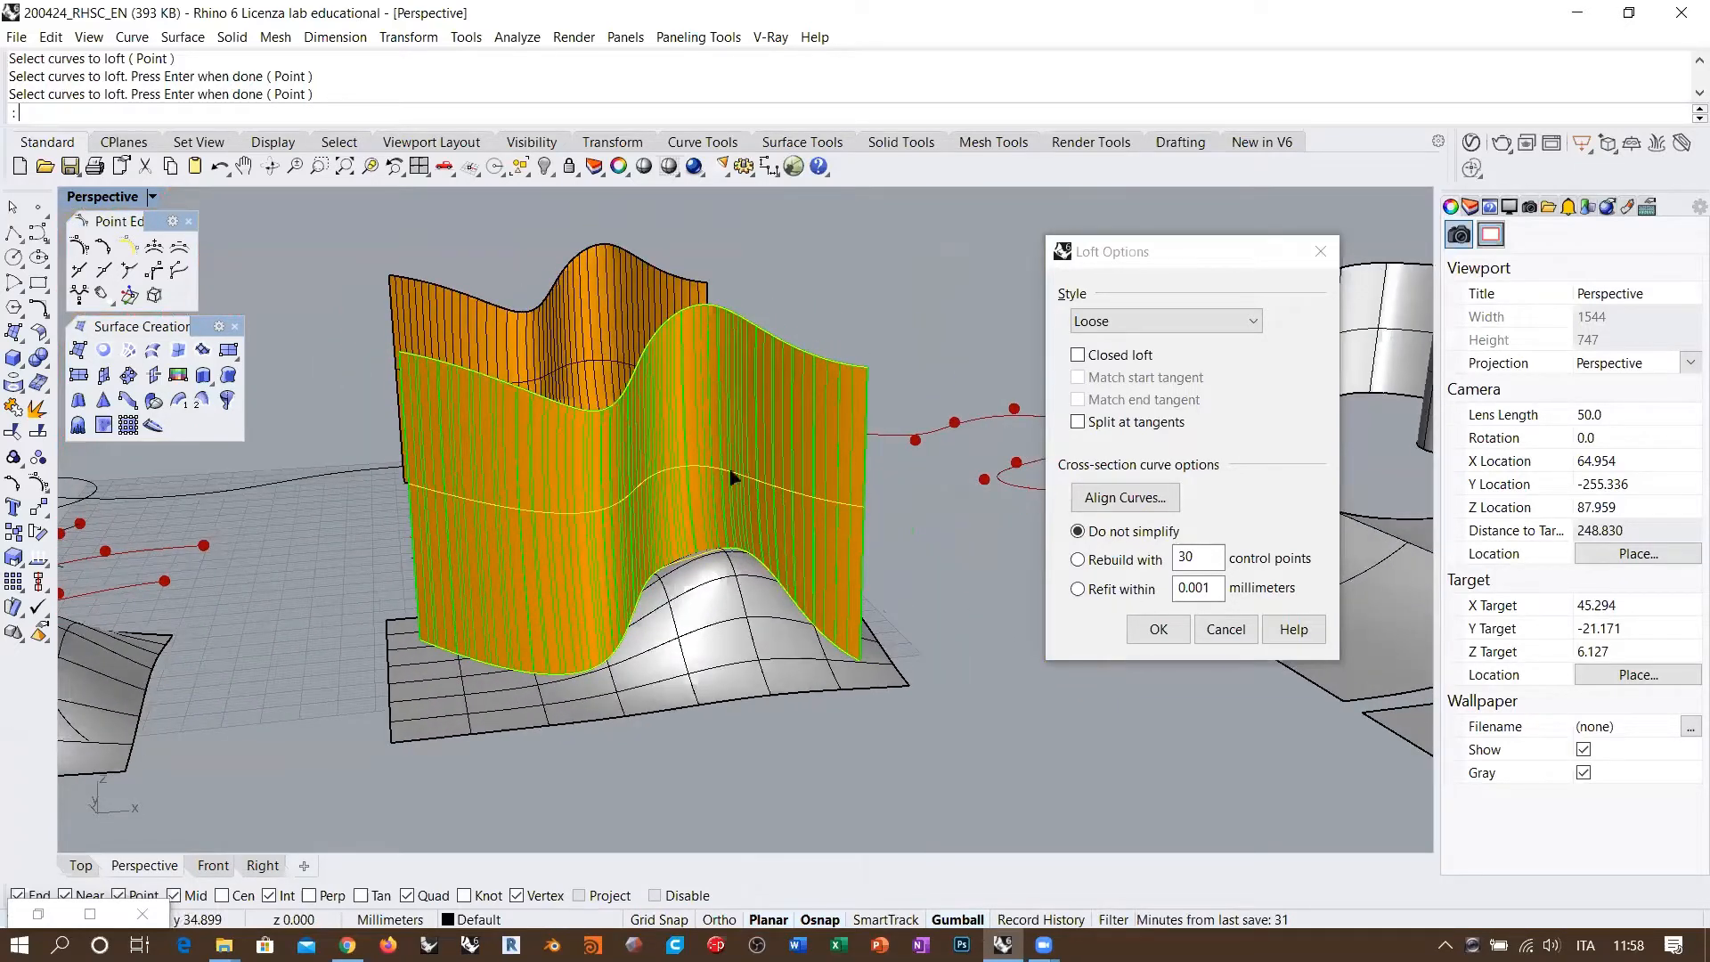
pyautogui.scroll(4, 502, 539)
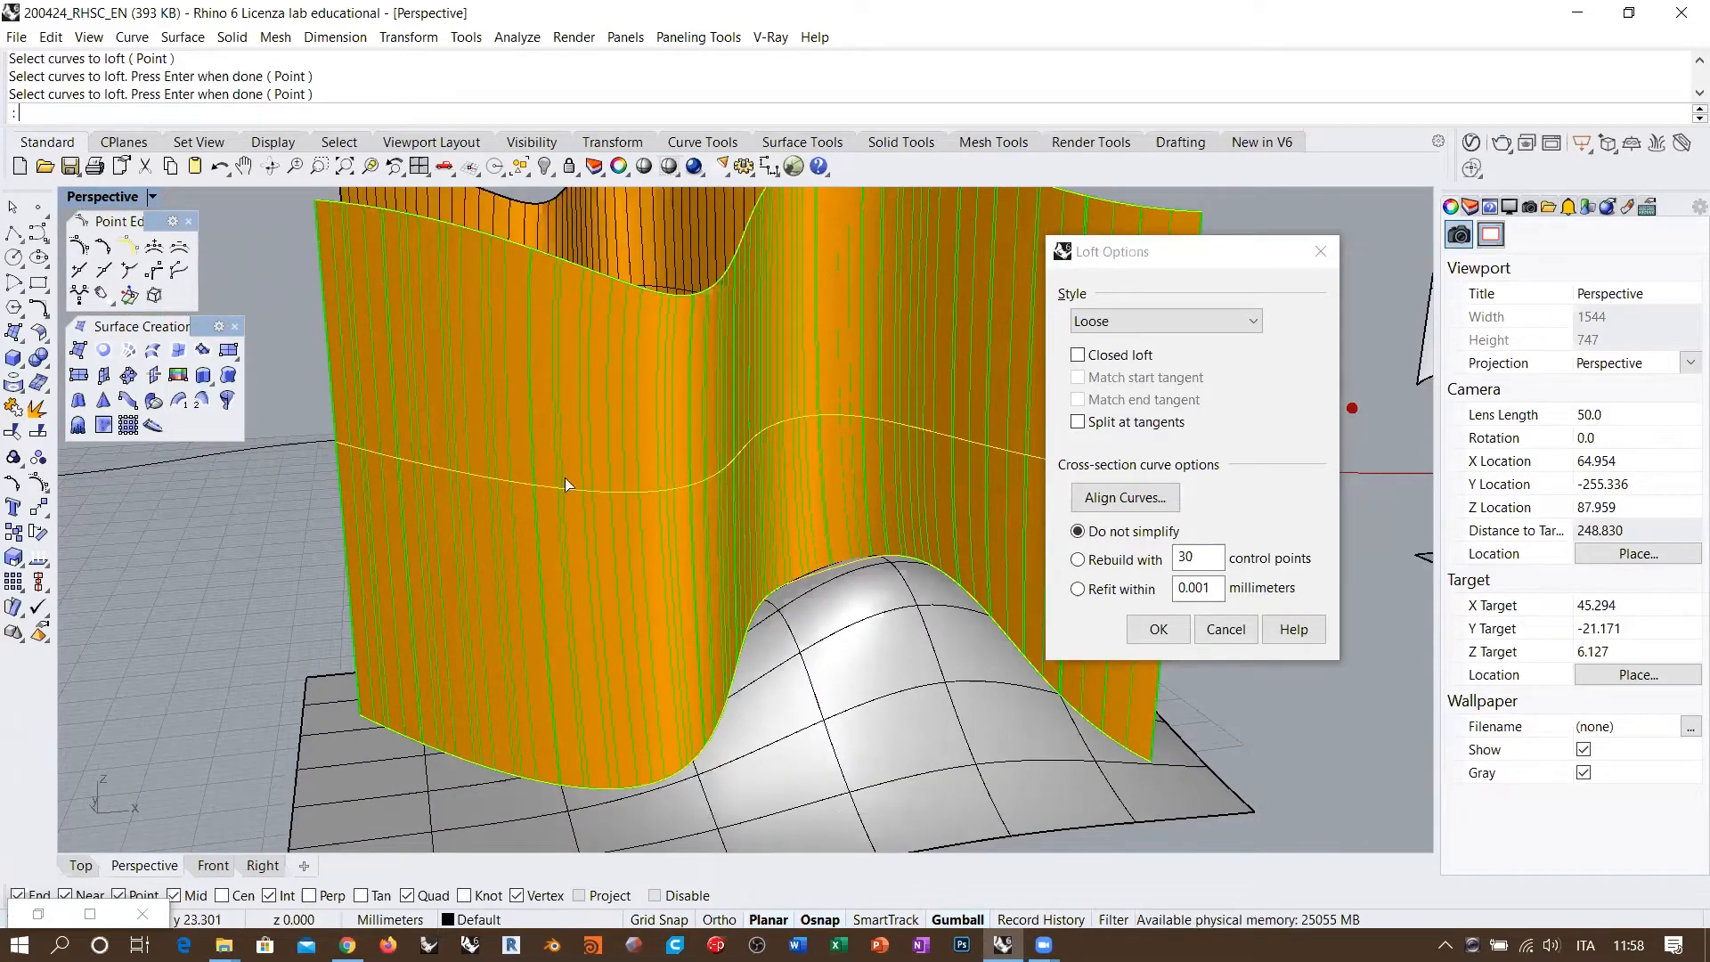
pyautogui.scroll(4, 401, 450)
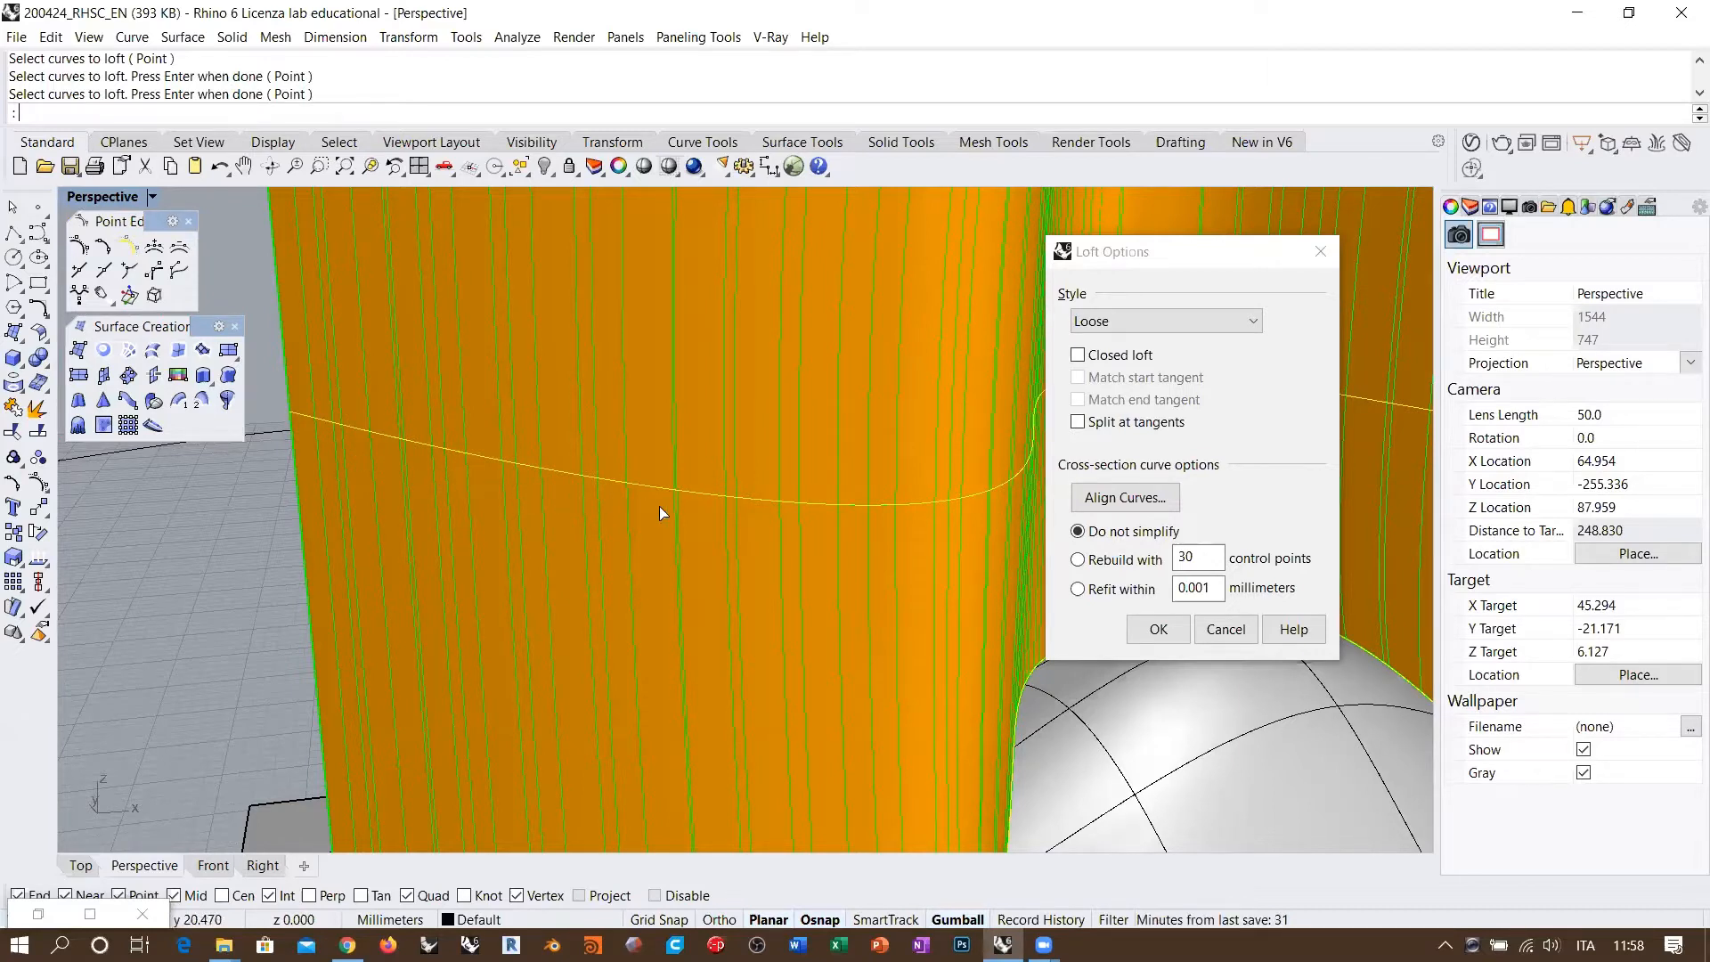
pyautogui.scroll(-5, 886, 539)
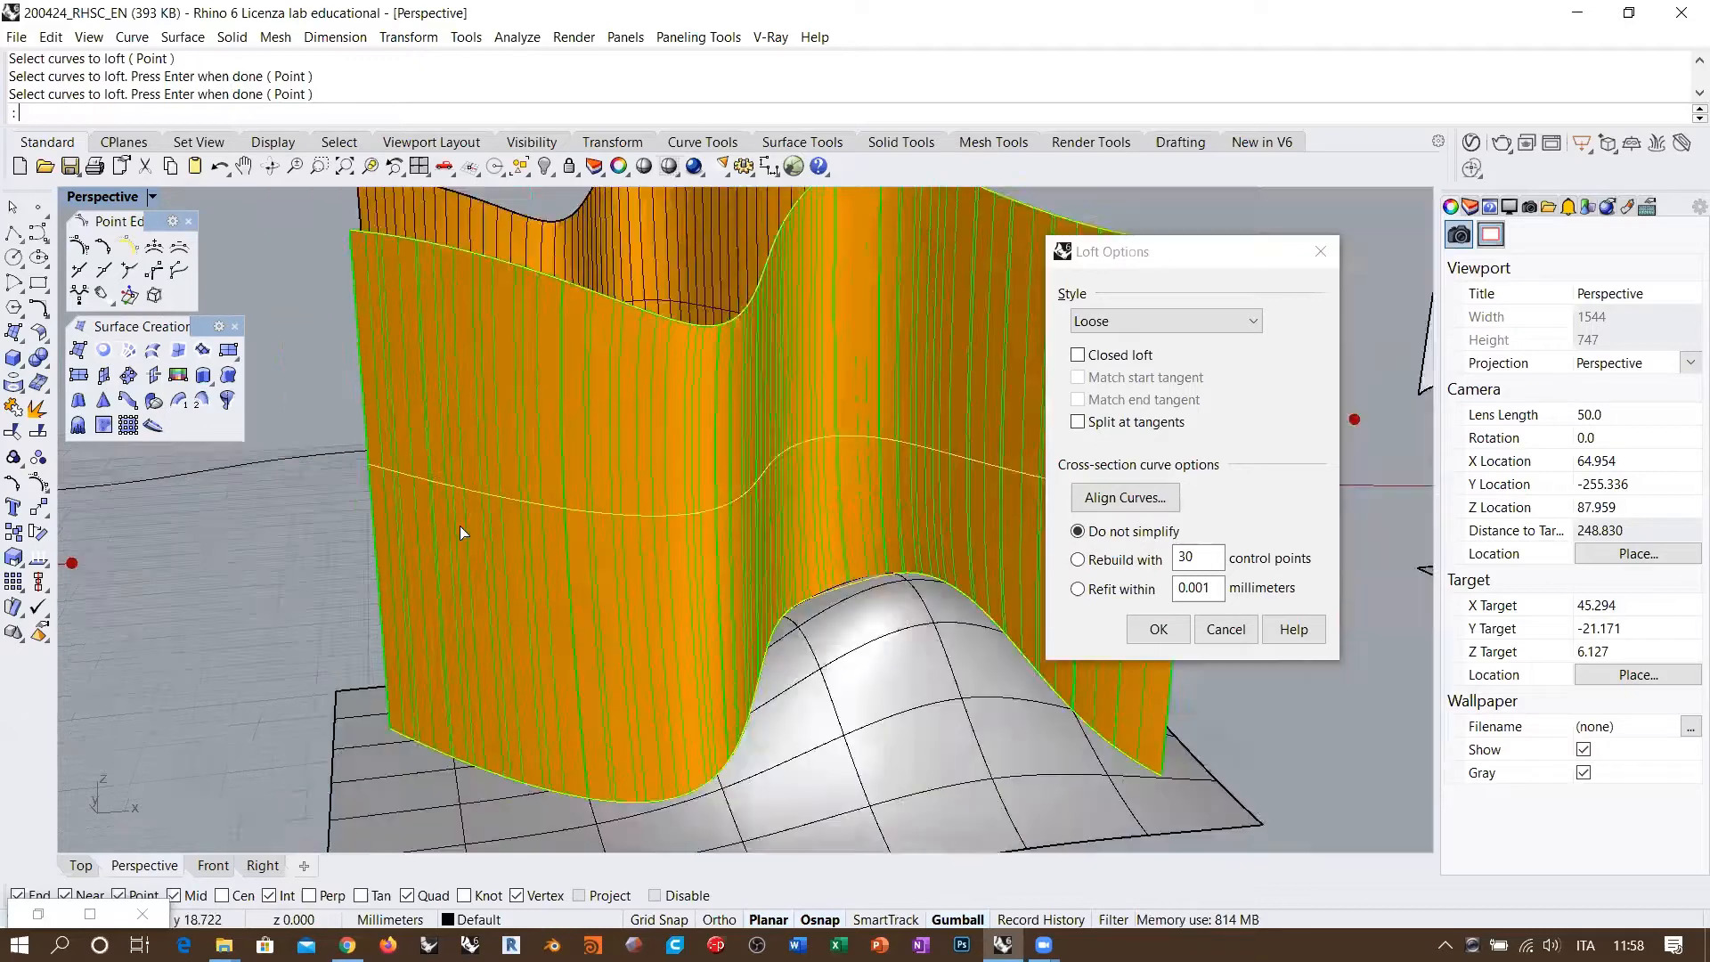
pyautogui.moveTo(643, 538); pyautogui.dragTo(542, 508, button='right')
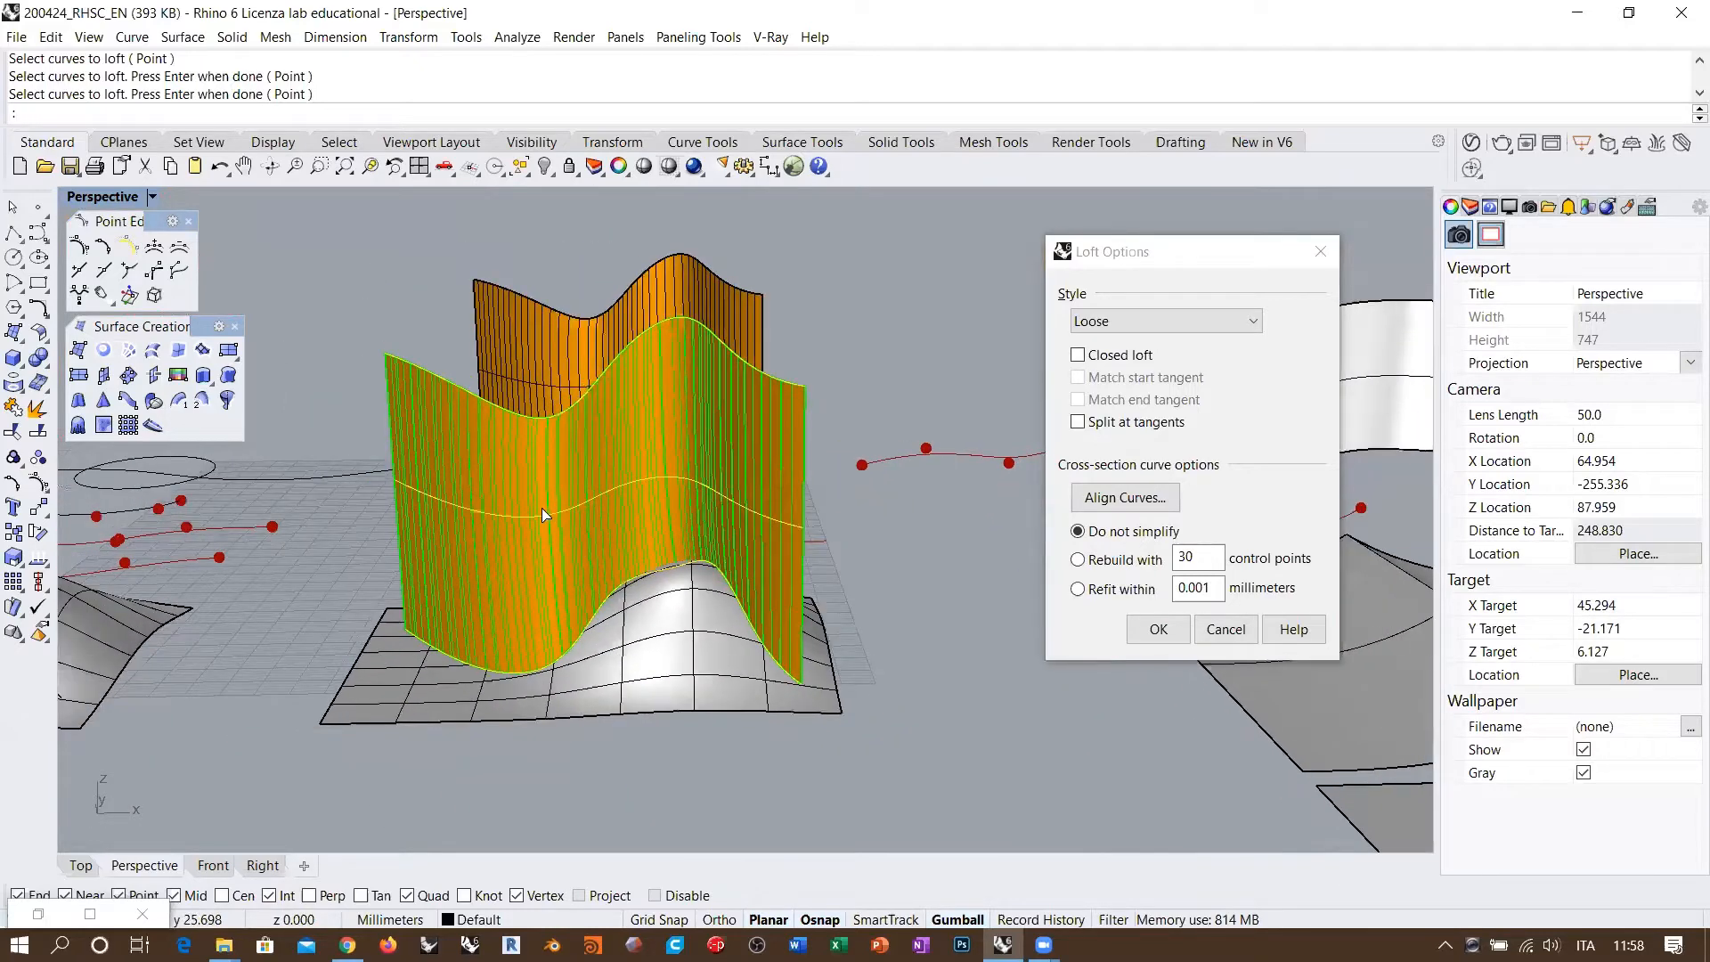
# Step: Preview the loft with its cross-section curves rebuilt with 30 control points and check its isocurves from several angles
pyautogui.click(1120, 566)
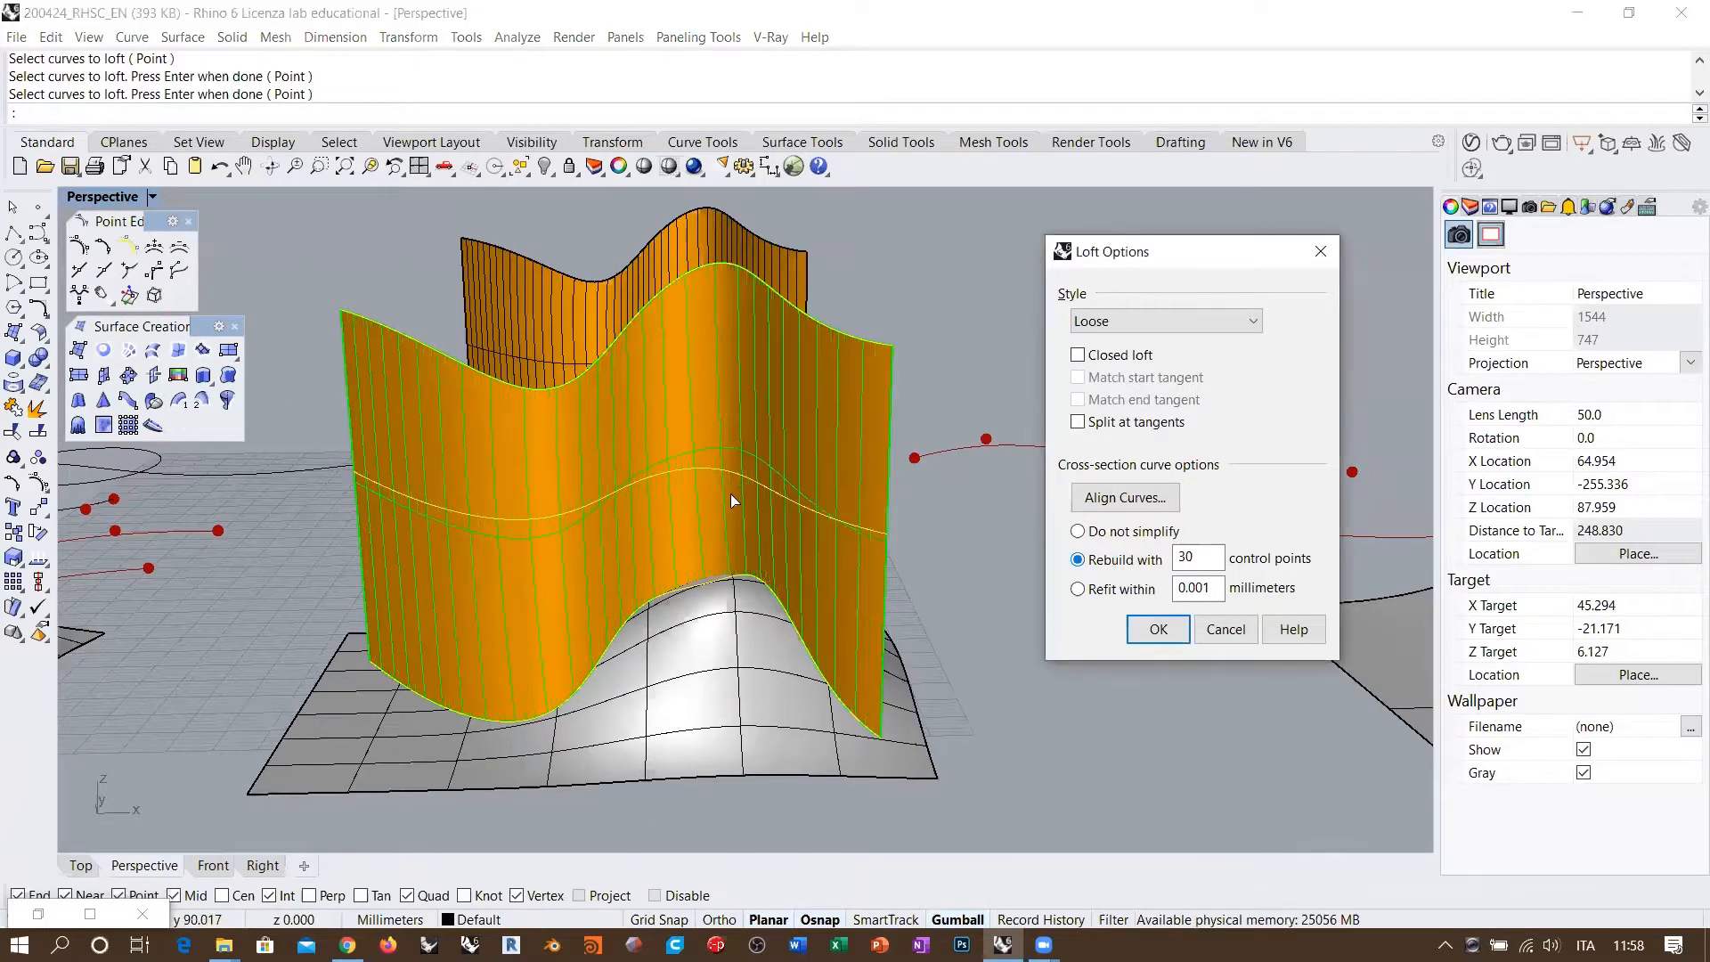
pyautogui.moveTo(730, 493)
pyautogui.mouseDown(button='right')
pyautogui.moveTo(762, 483)
pyautogui.moveTo(747, 506)
pyautogui.mouseUp(button='right')
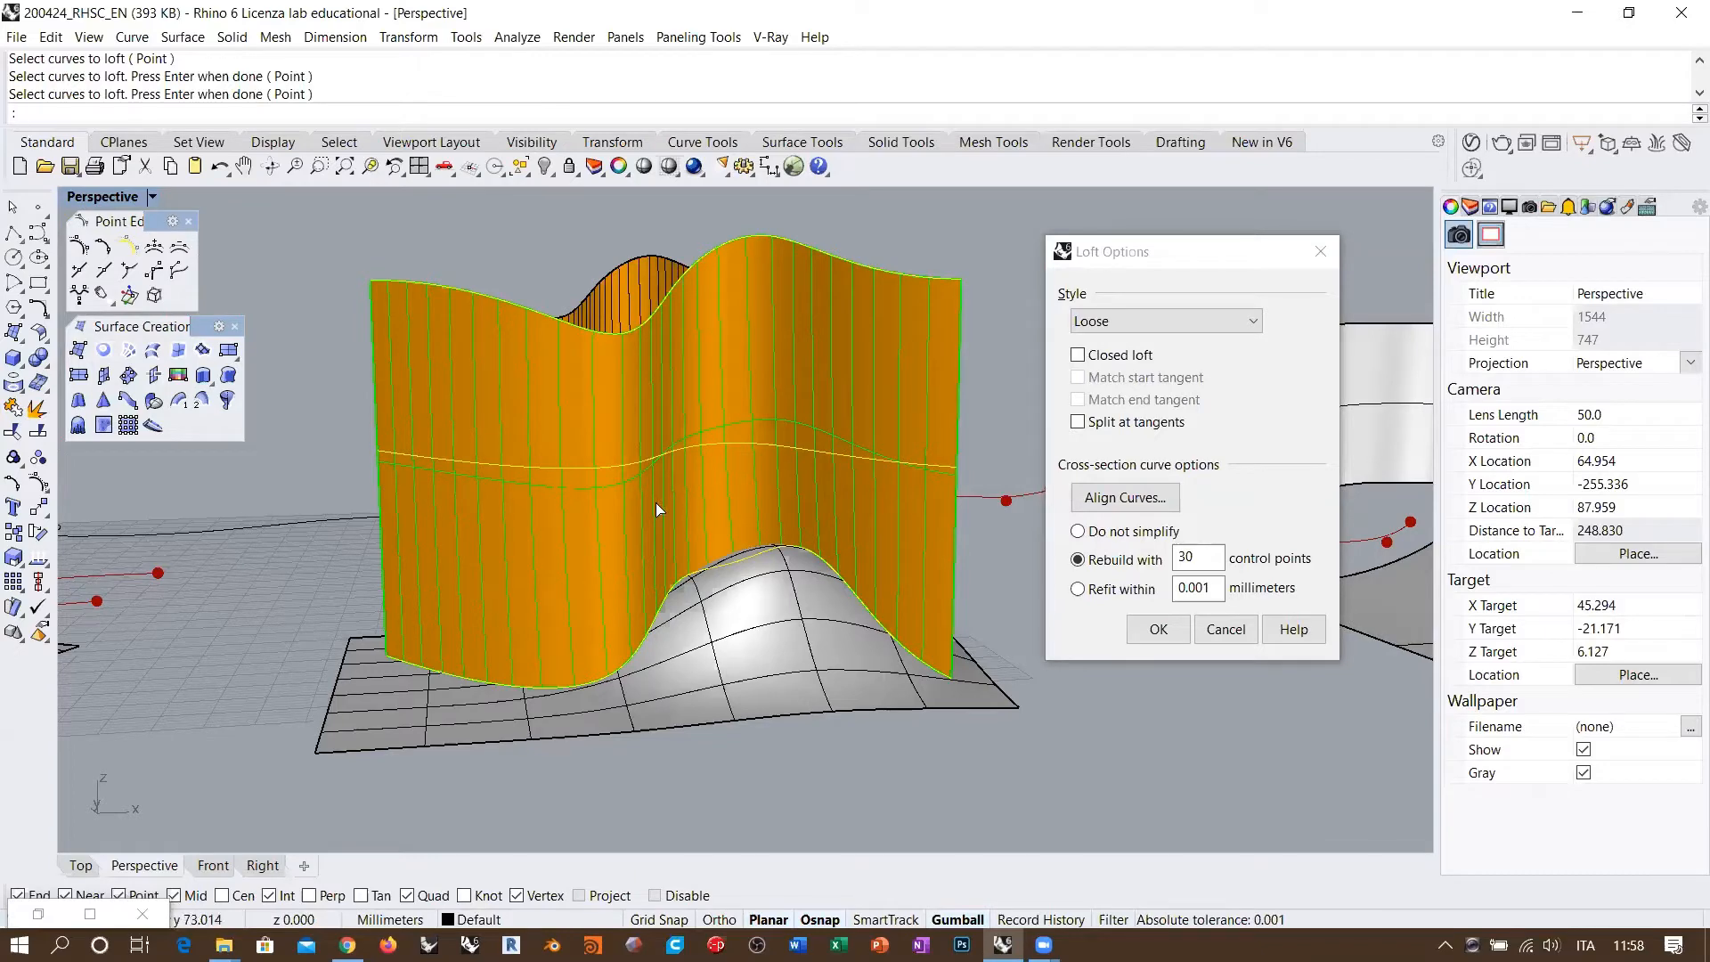
pyautogui.moveTo(706, 478); pyautogui.dragTo(777, 563, button='right')
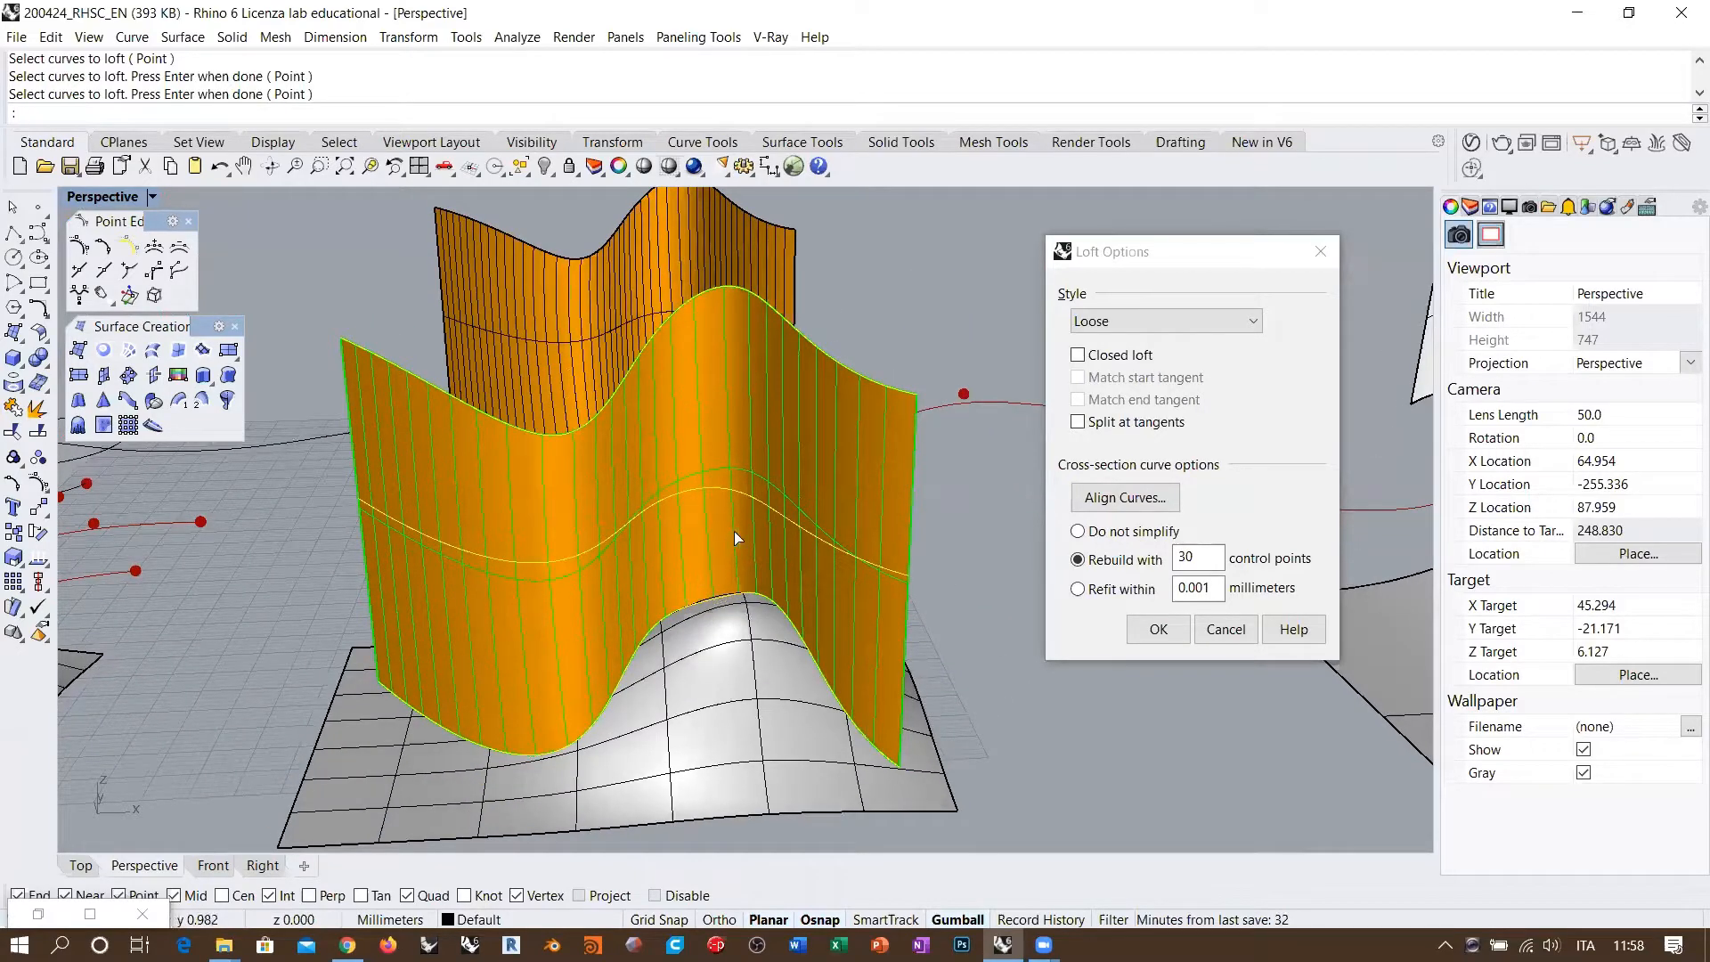
# Step: Rebuild the previewed loft's cross sections with 100 control points and examine the isocurve spacing and its lower edge on the bumped surface
pyautogui.doubleClick(1206, 559)
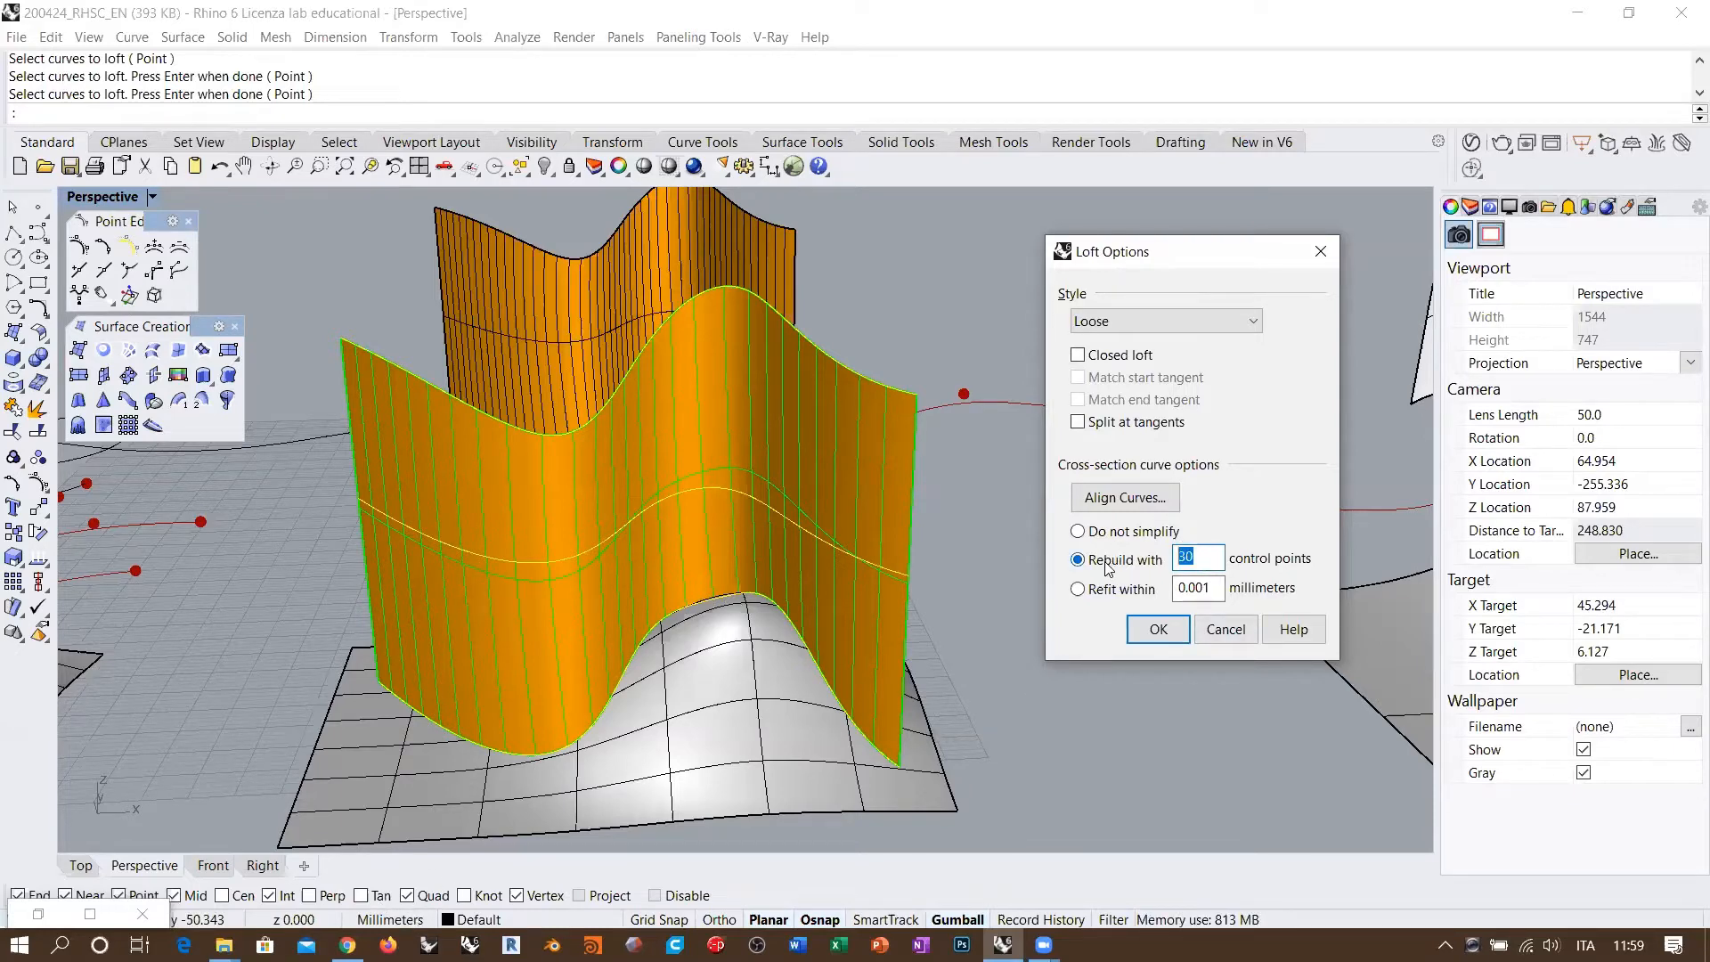
pyautogui.write('100')
pyautogui.press('Tab')
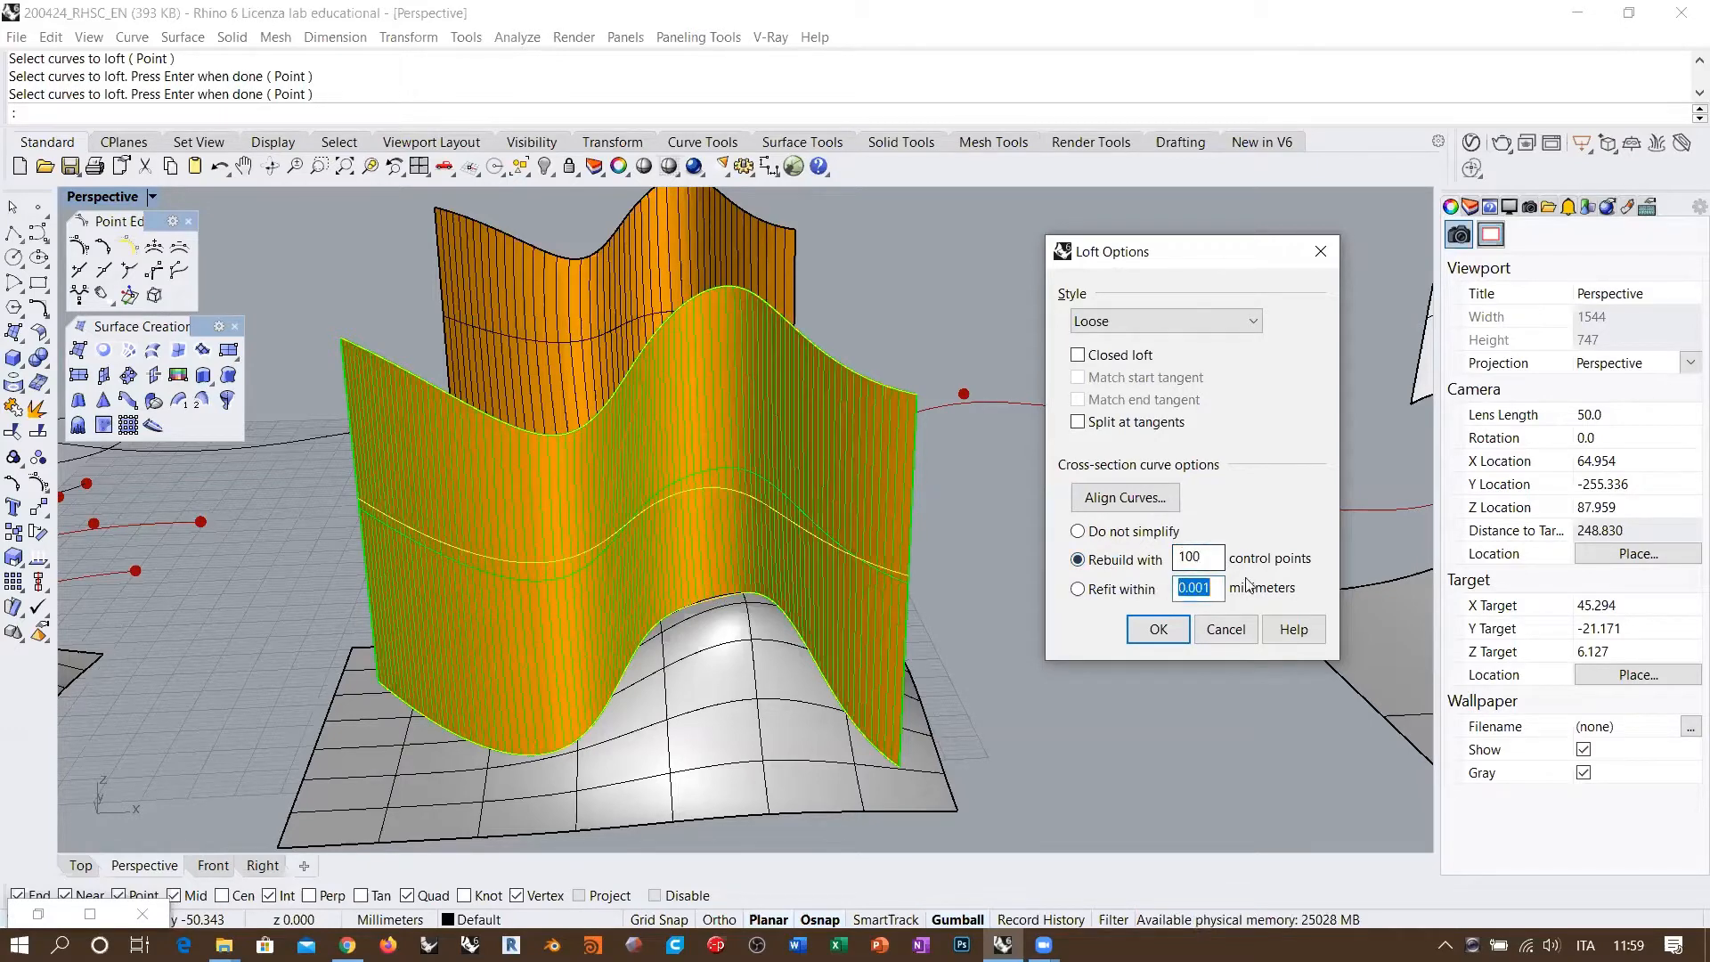
pyautogui.moveTo(755, 529); pyautogui.dragTo(754, 481, button='right')
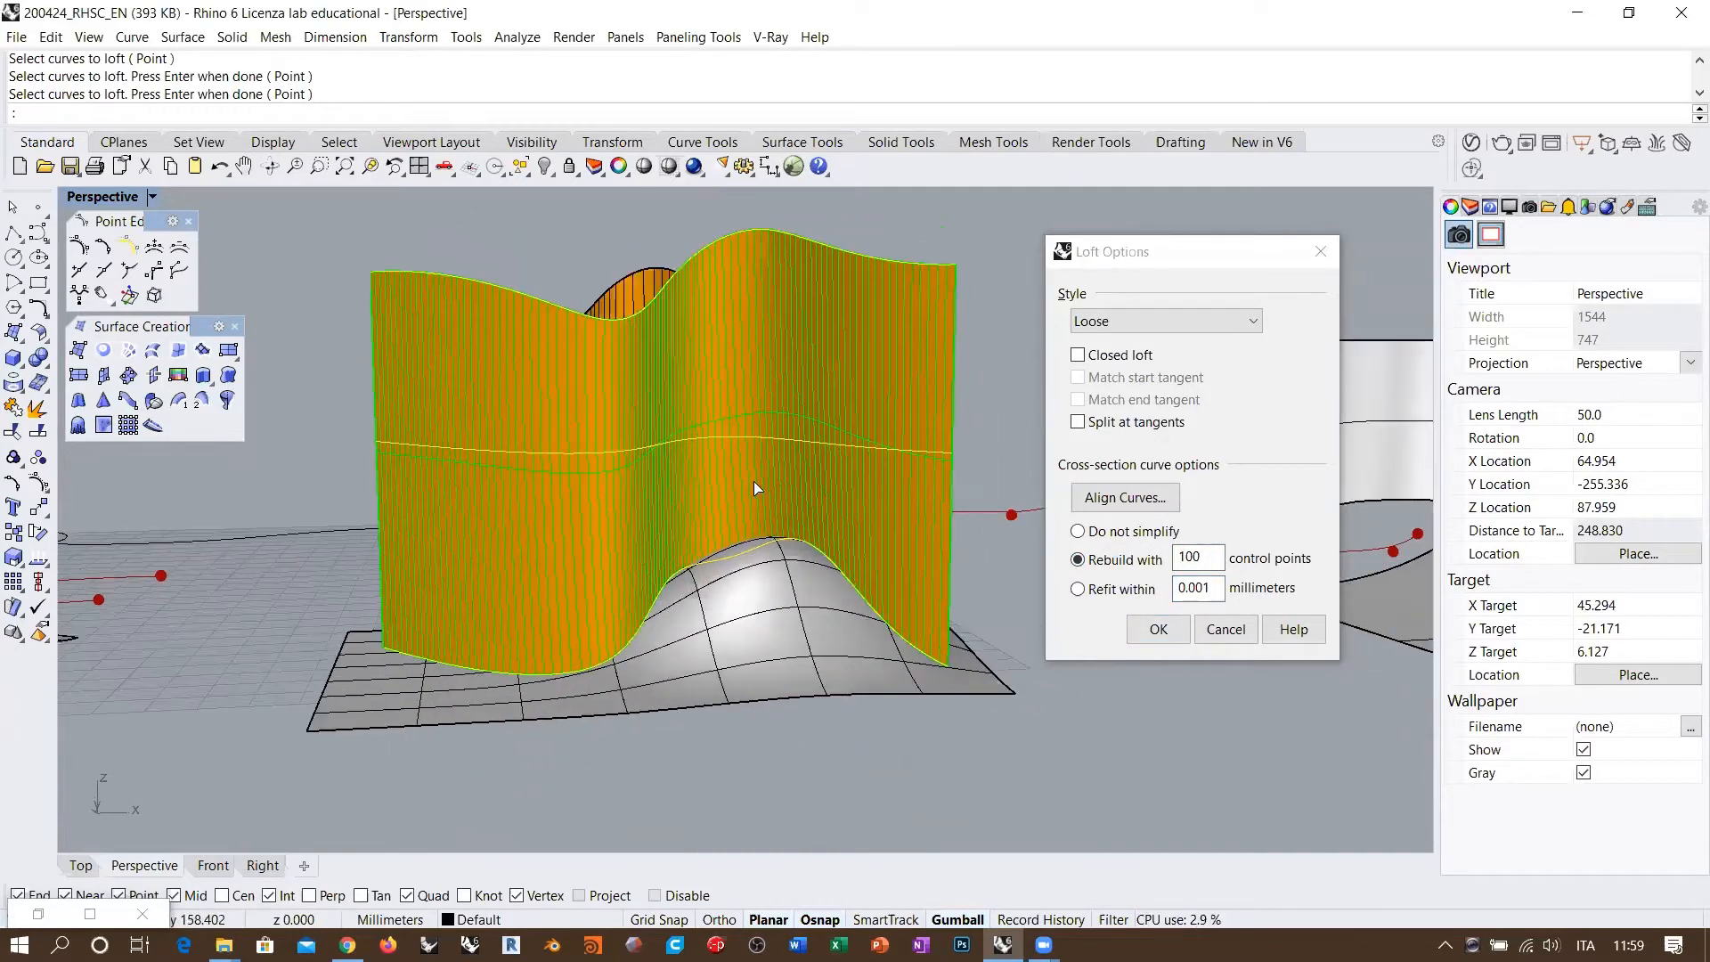
pyautogui.moveTo(909, 536)
pyautogui.mouseDown(button='right')
pyautogui.moveTo(846, 539)
pyautogui.moveTo(894, 543)
pyautogui.mouseUp(button='right')
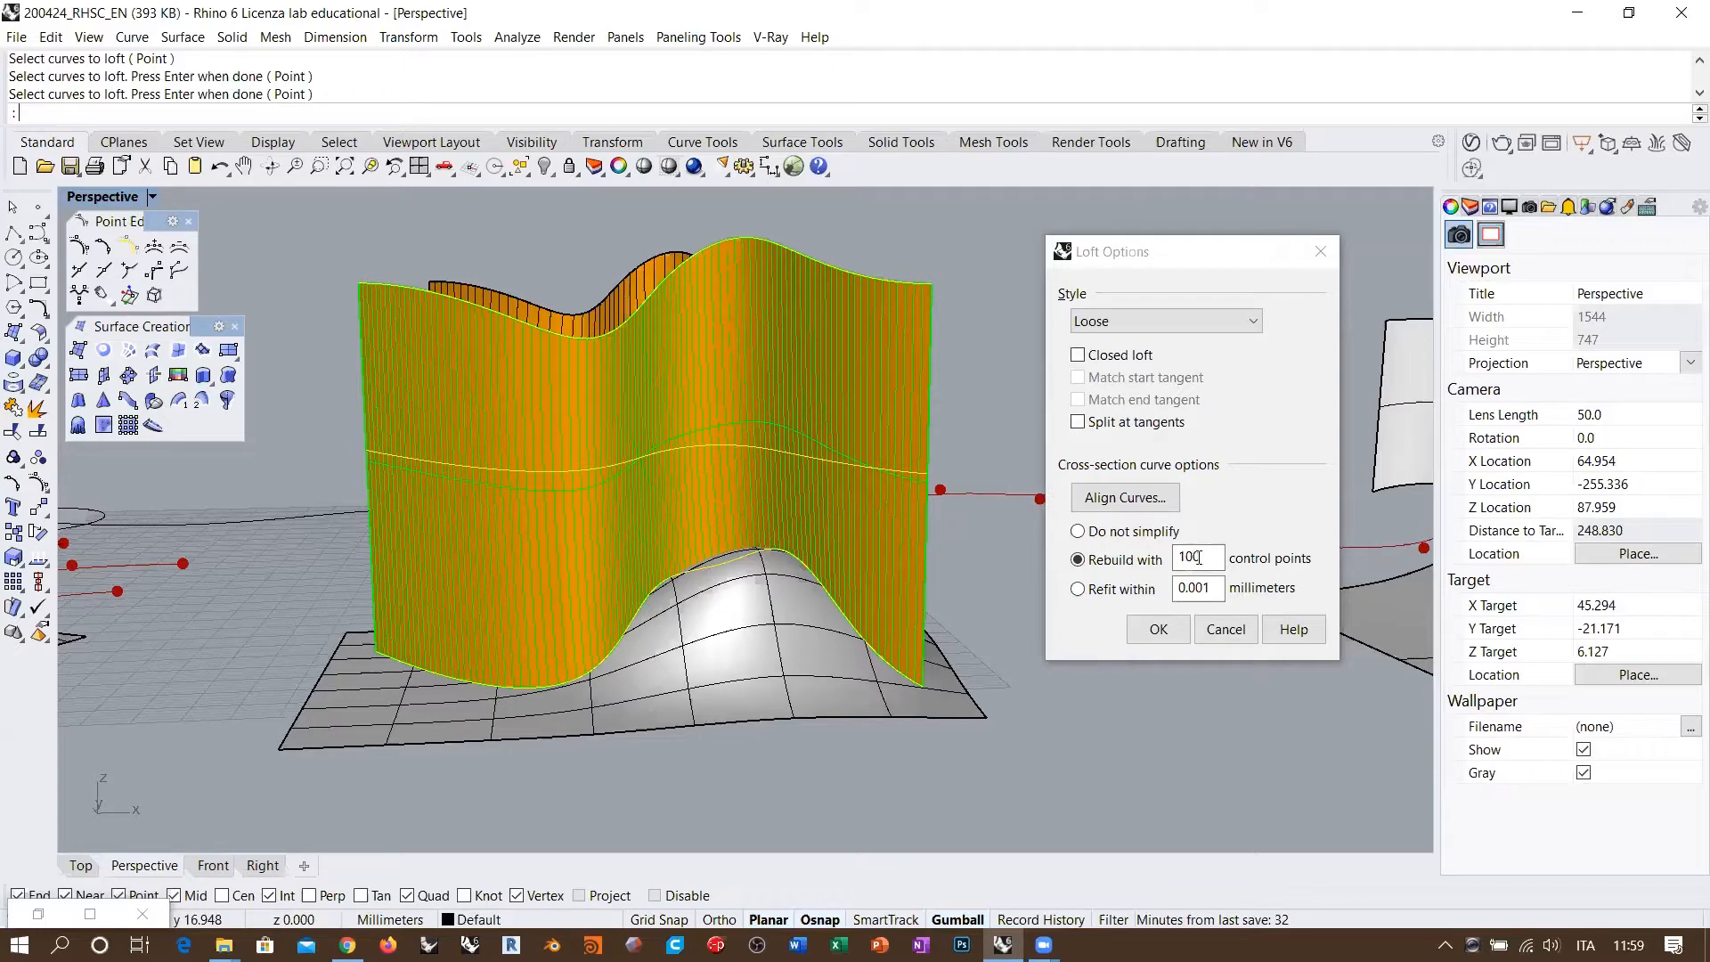
pyautogui.moveTo(814, 540); pyautogui.dragTo(827, 546, button='right')
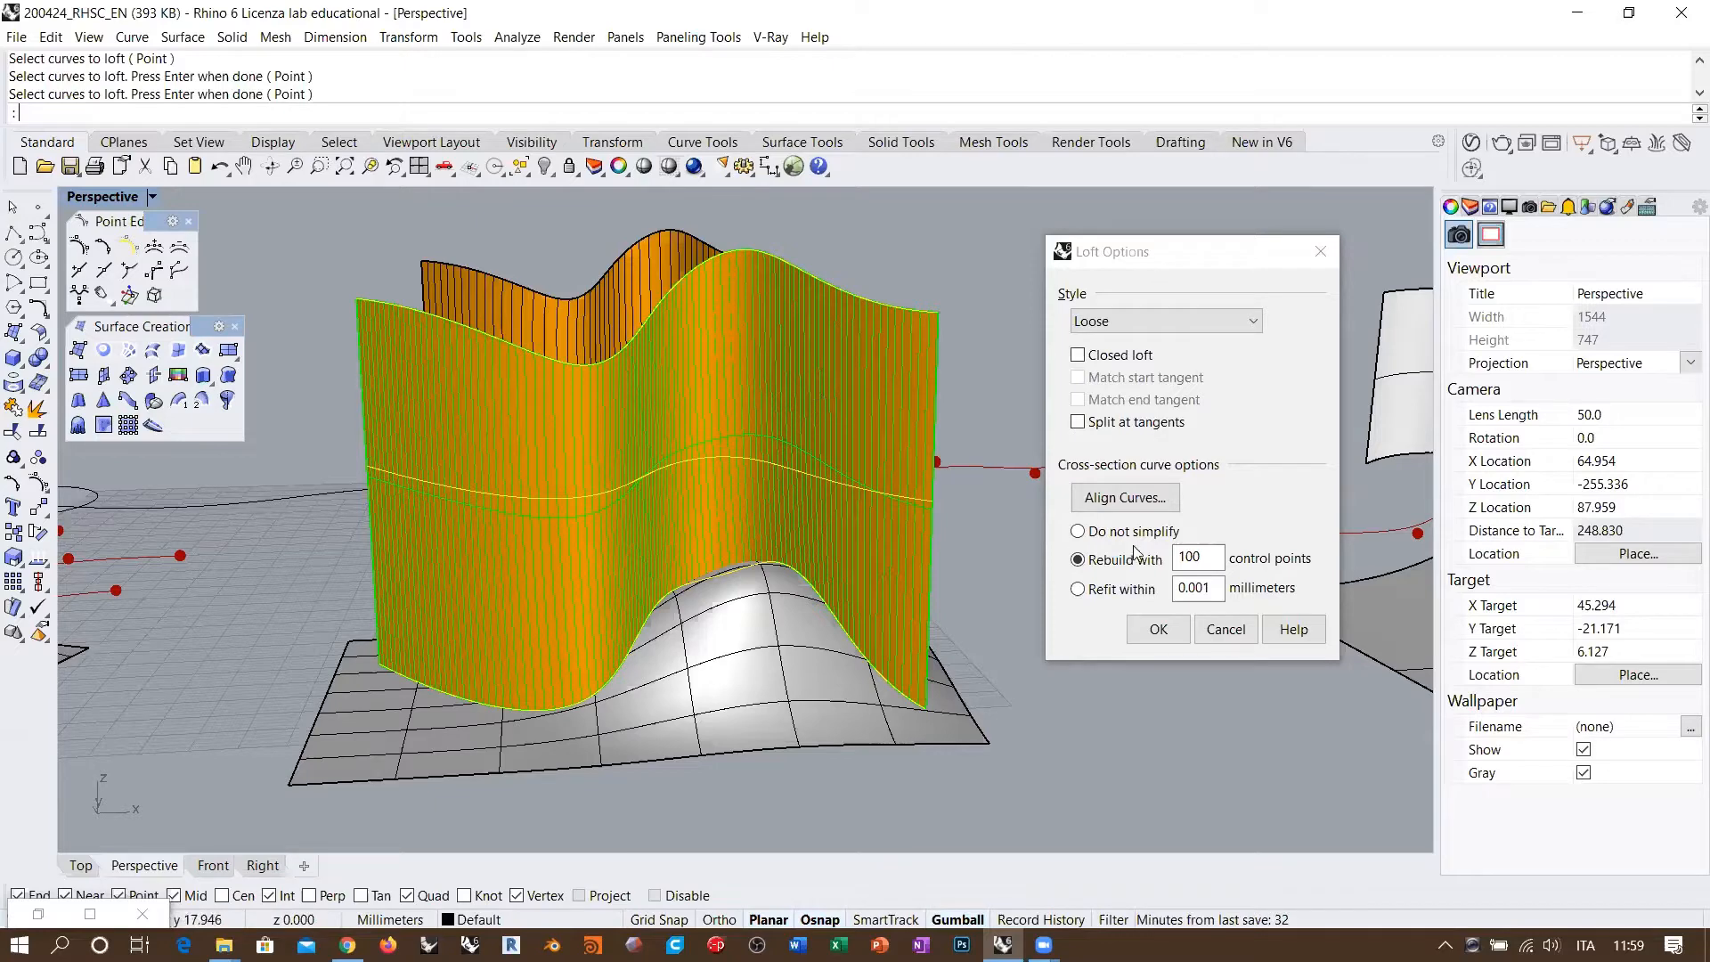
pyautogui.moveTo(773, 485); pyautogui.dragTo(935, 461, button='right')
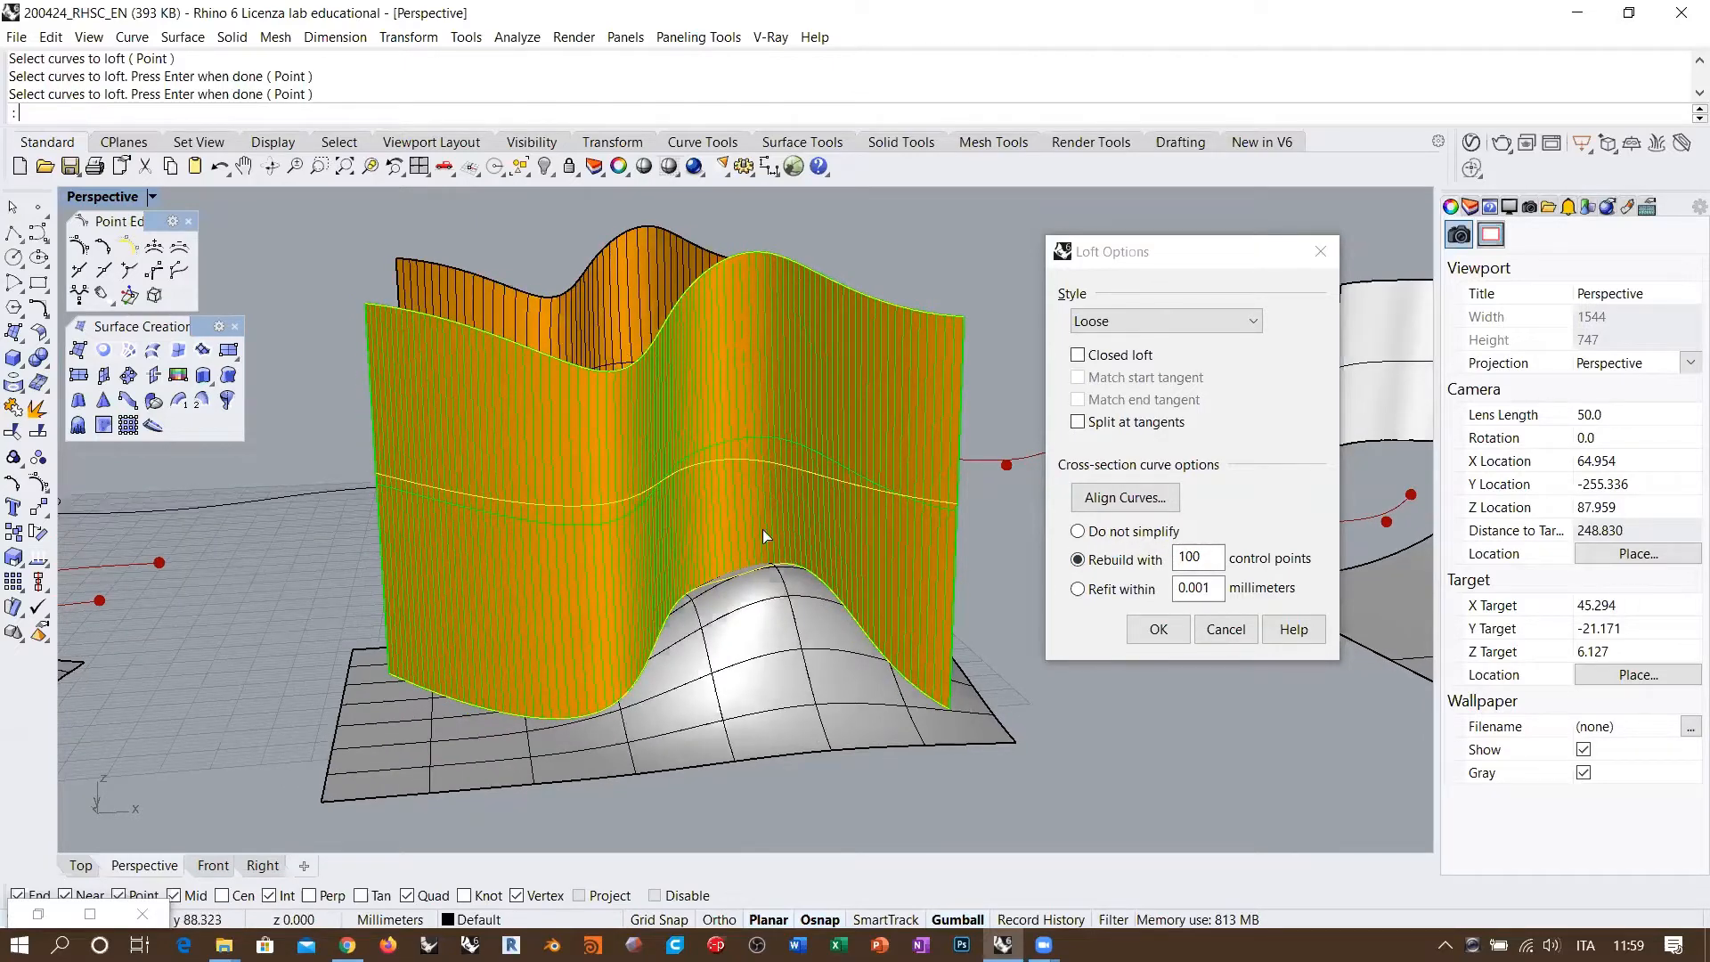
pyautogui.moveTo(818, 490)
pyautogui.mouseDown(button='right')
pyautogui.moveTo(801, 504)
pyautogui.moveTo(843, 415)
pyautogui.moveTo(824, 472)
pyautogui.mouseUp(button='right')
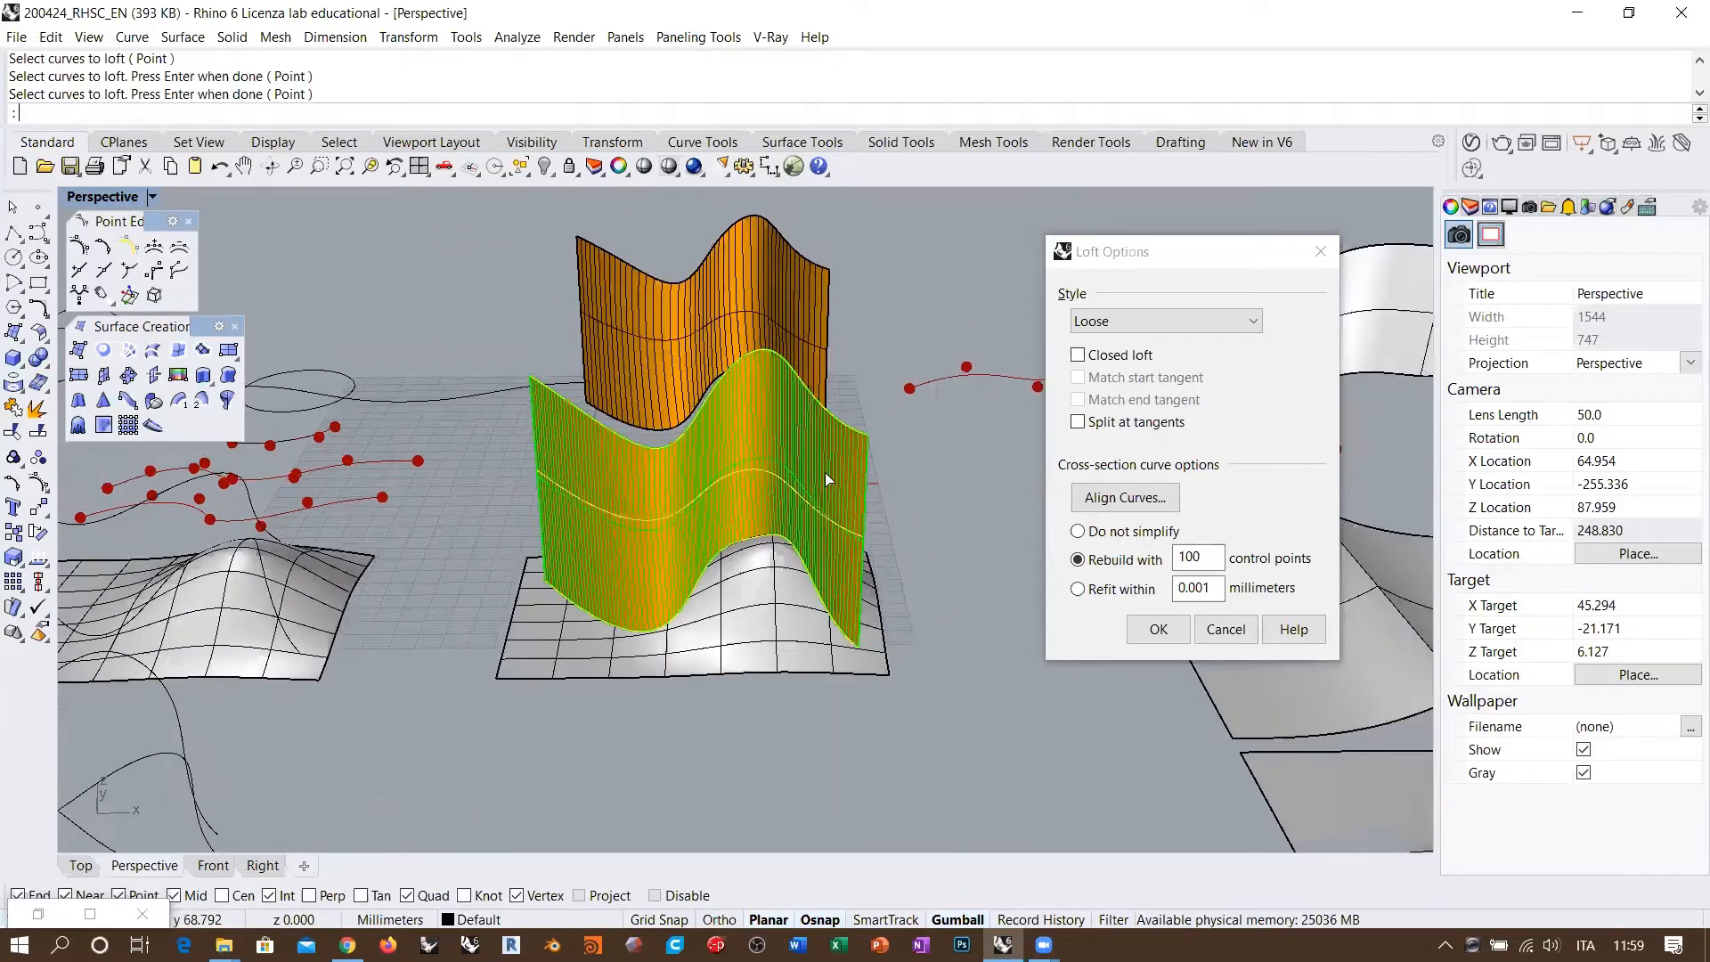
pyautogui.scroll(3, 825, 473)
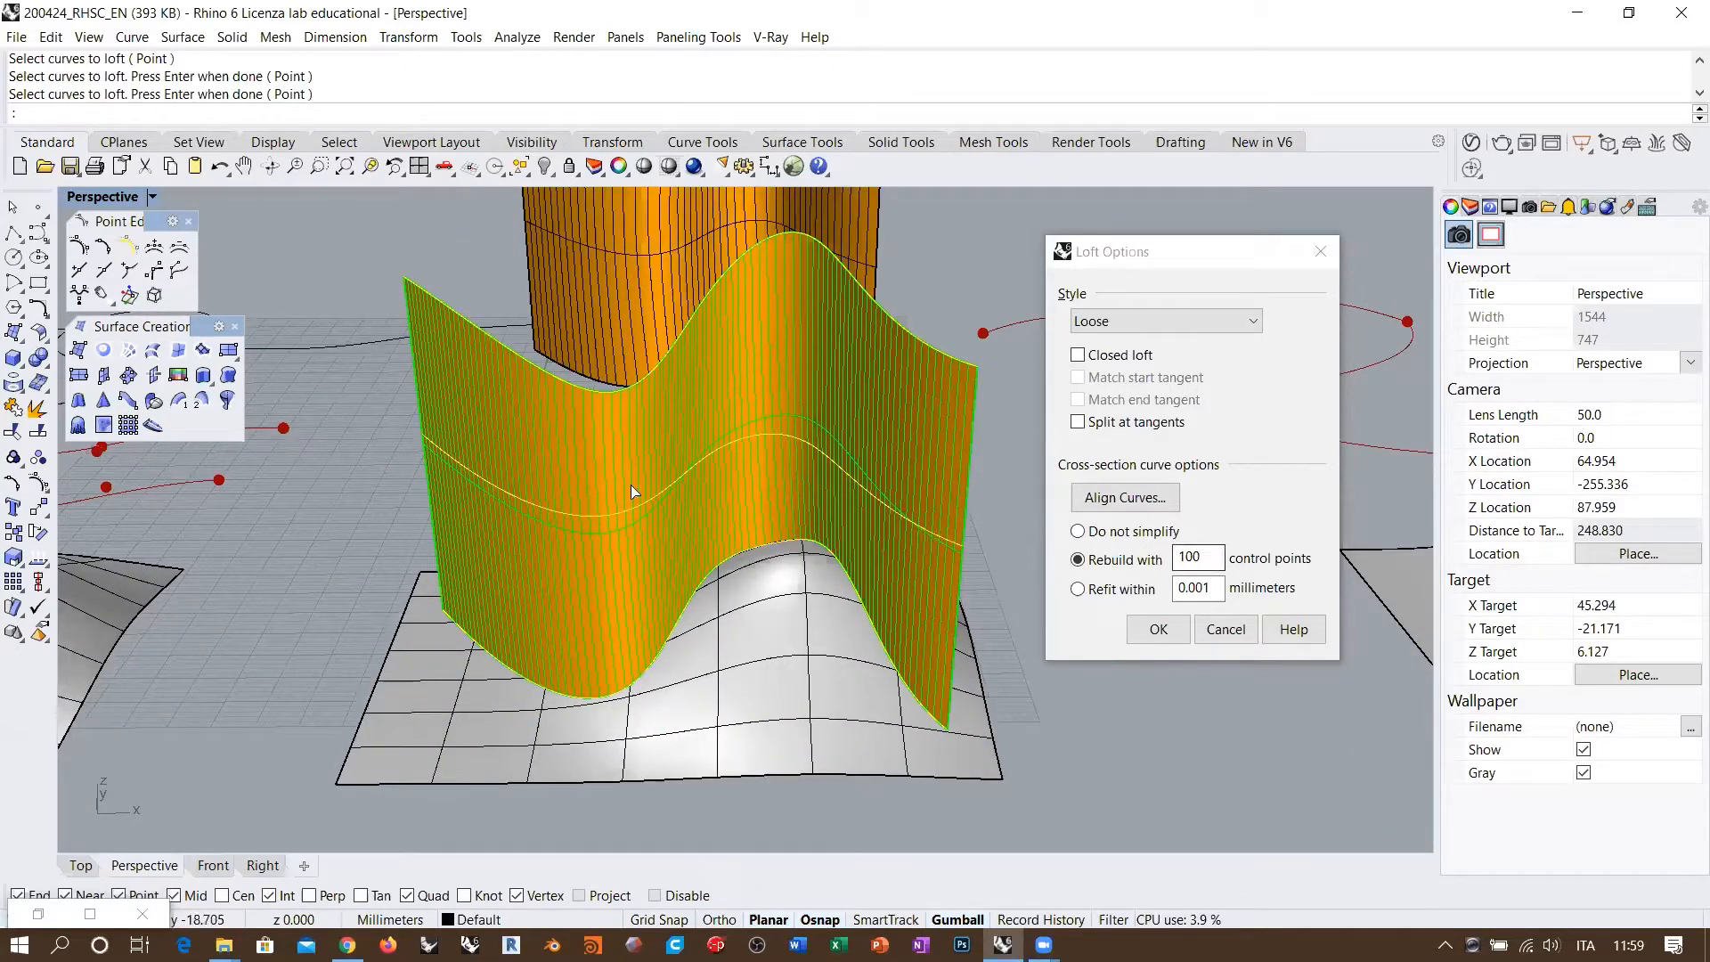
pyautogui.moveTo(875, 533); pyautogui.dragTo(736, 481, button='right')
# Step: Preview the loft with its cross sections refitted within 0.001 mm and inspect how the isocurves are distributed
pyautogui.click(1077, 588)
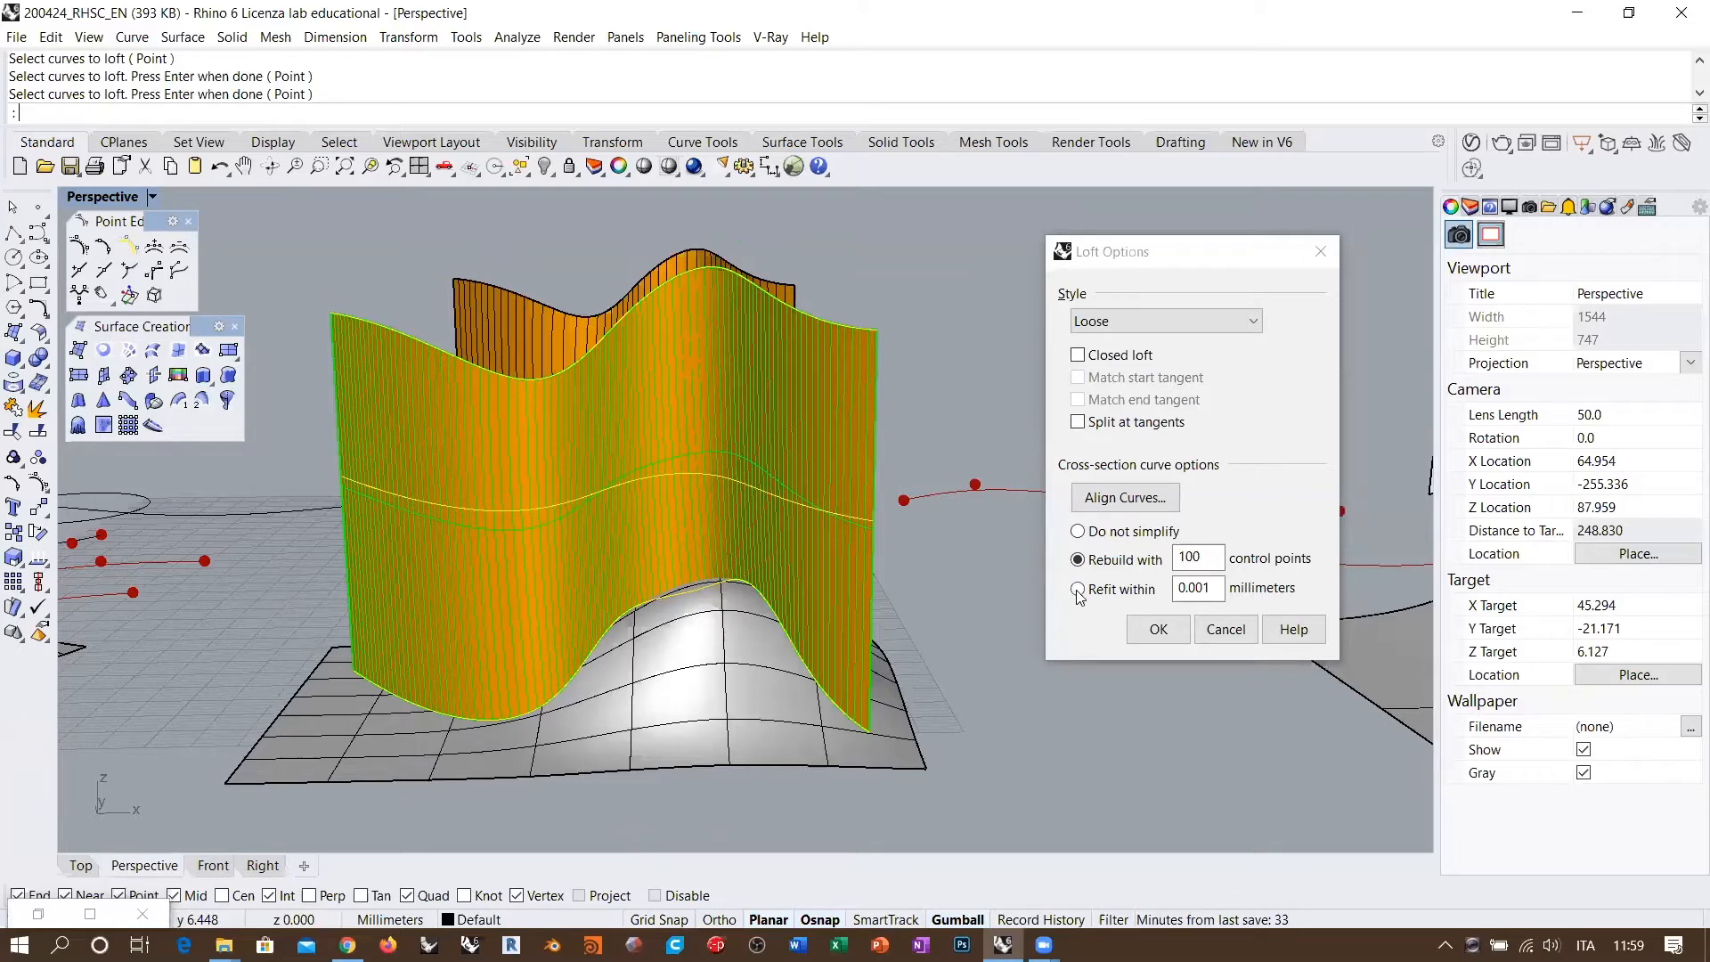
pyautogui.moveTo(702, 541); pyautogui.dragTo(823, 379, button='right')
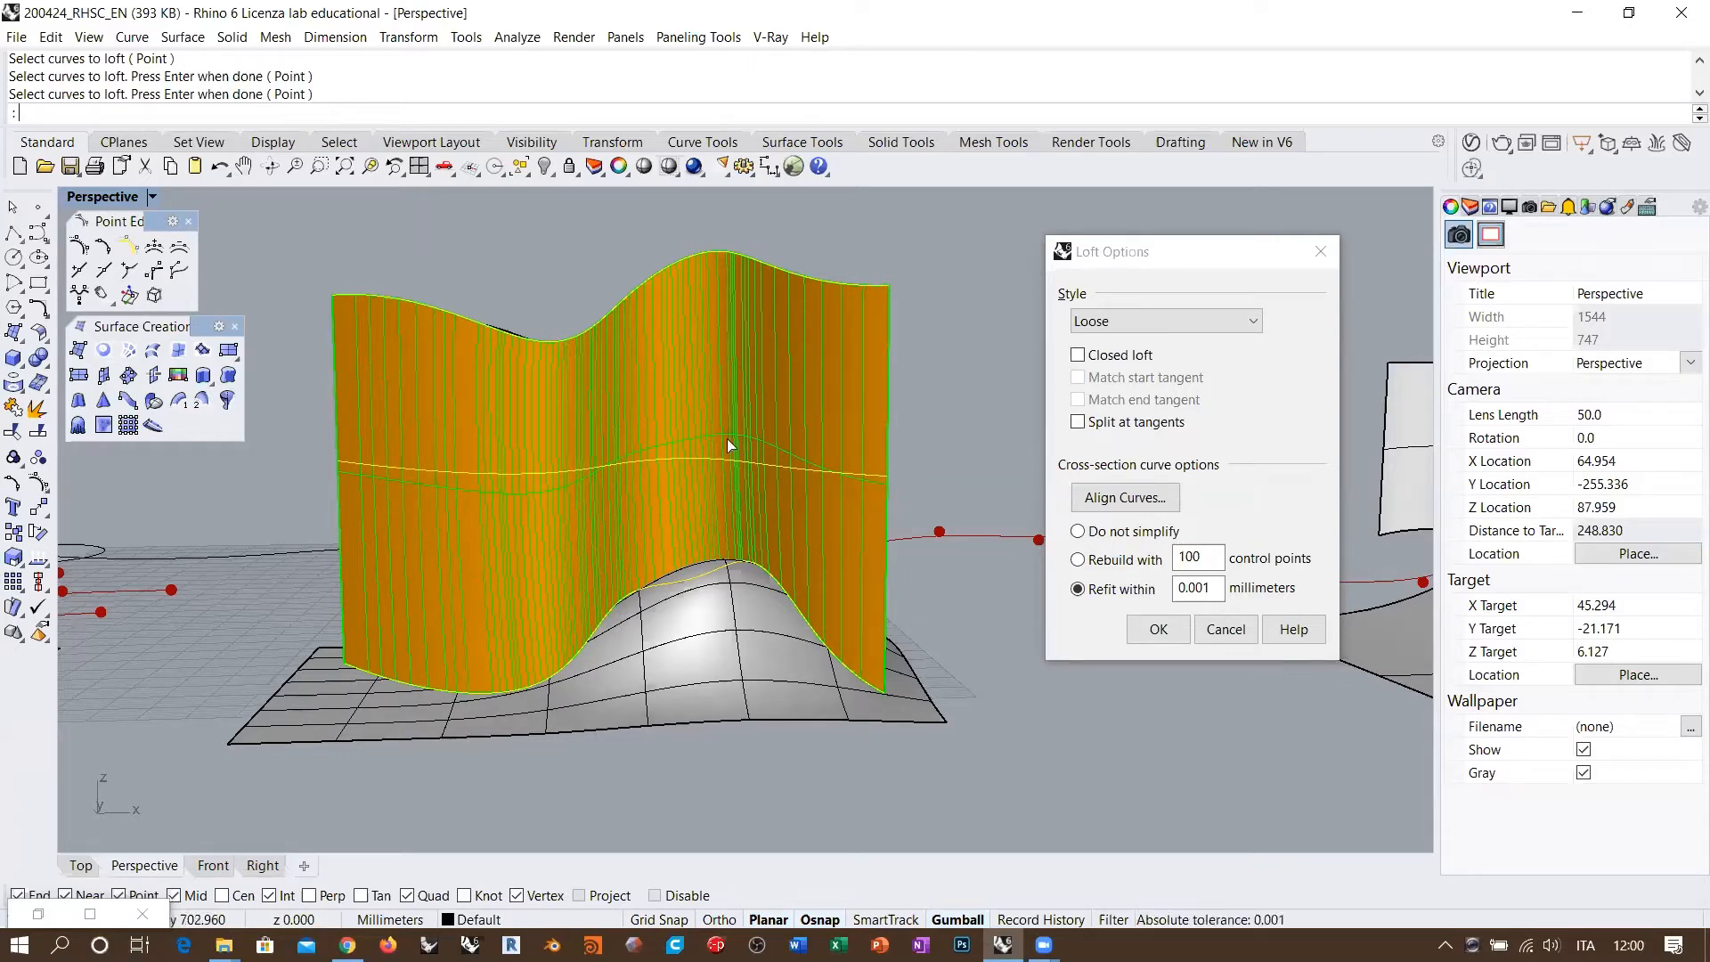
pyautogui.moveTo(726, 439); pyautogui.dragTo(761, 441, button='right')
pyautogui.scroll(3, 693, 424)
pyautogui.scroll(-2, 748, 416)
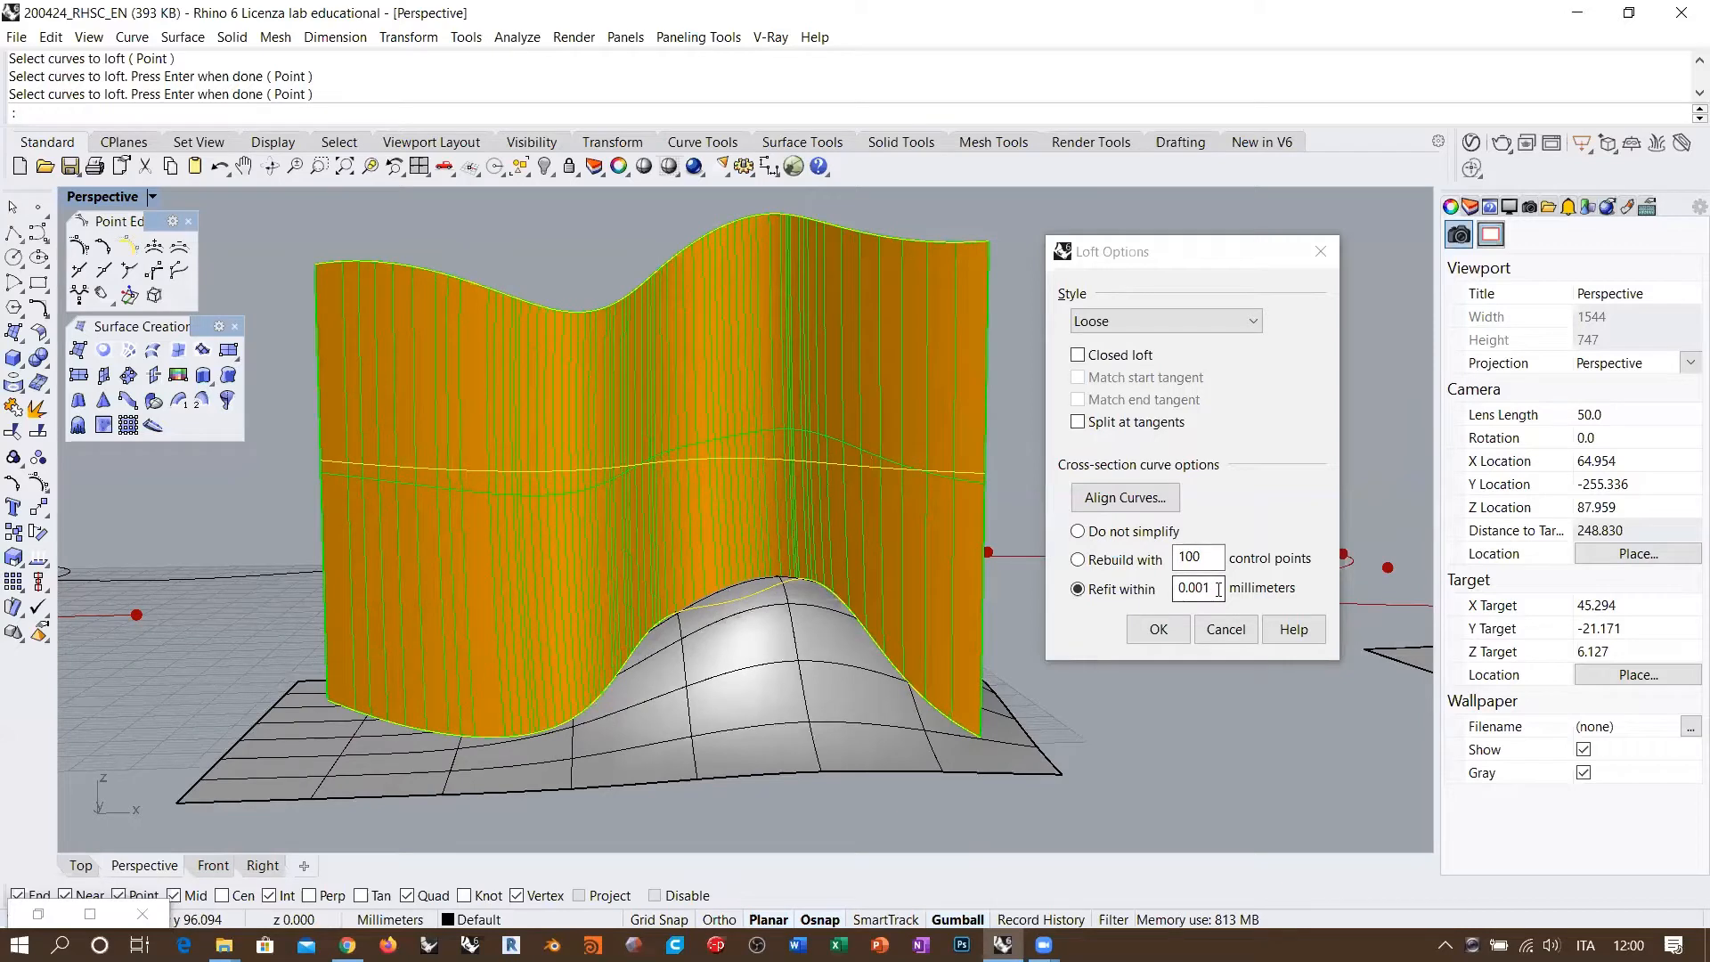
# Step: Loosen the loft preview's refit tolerance to 0.1 mm and inspect the isocurves from another angle
pyautogui.moveTo(1218, 588); pyautogui.dragTo(1105, 603)
pyautogui.write('0.1')
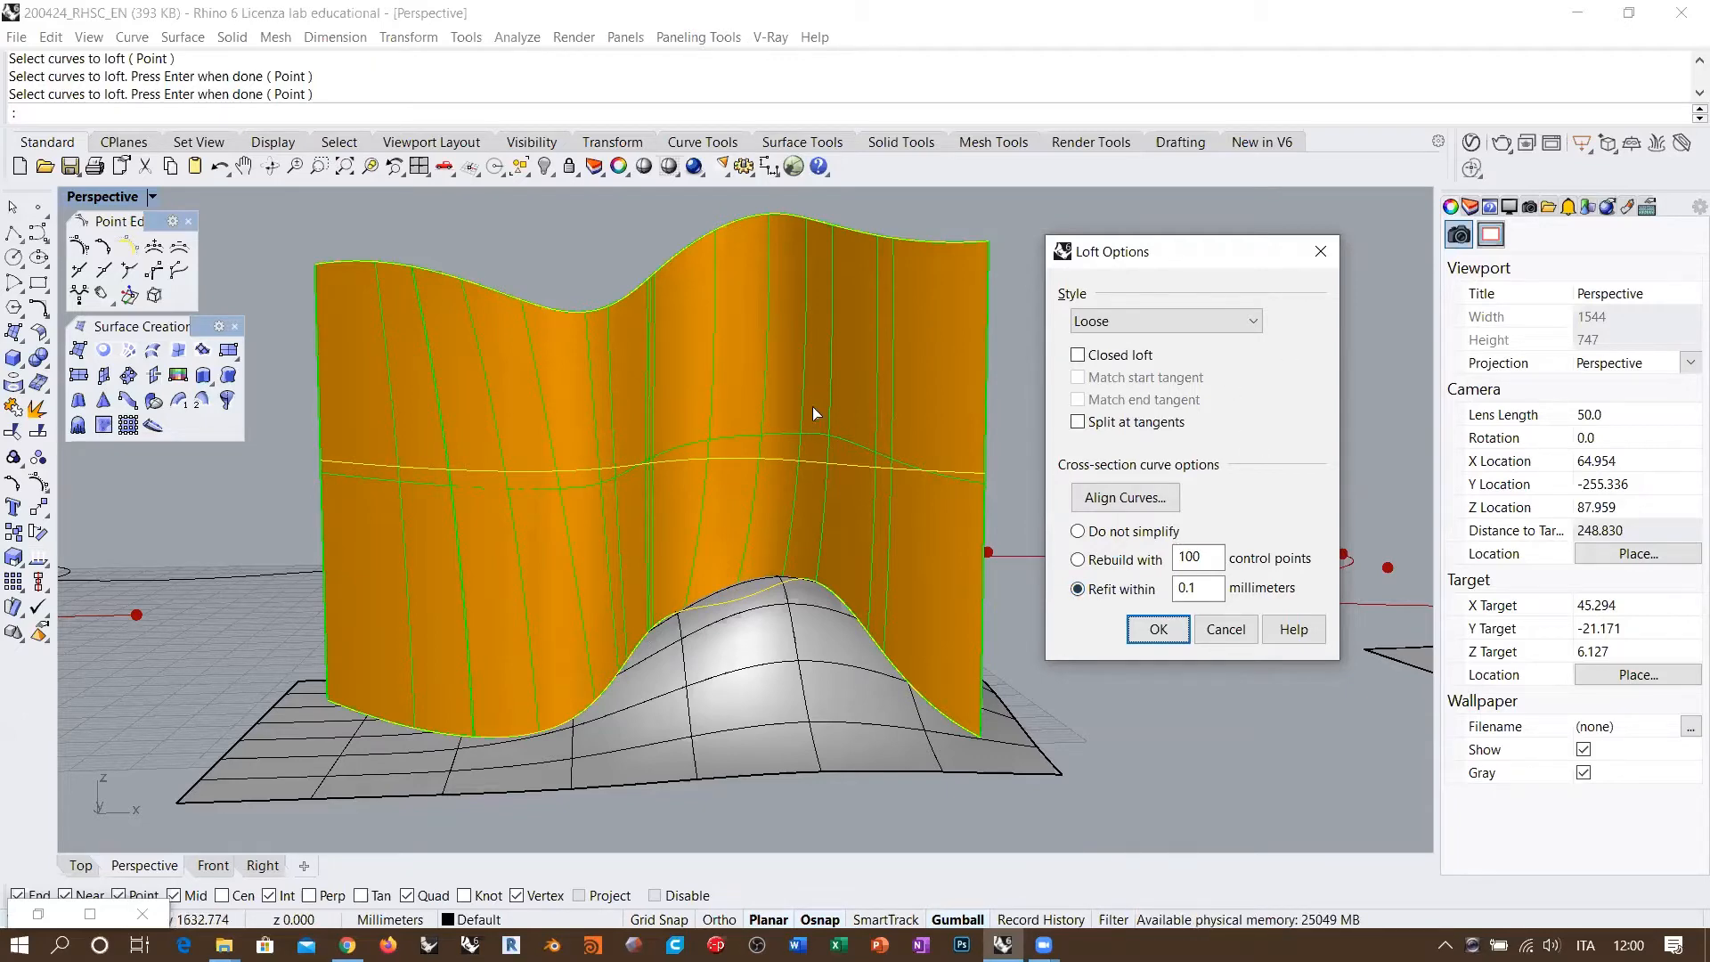
pyautogui.moveTo(834, 405); pyautogui.dragTo(730, 520, button='right')
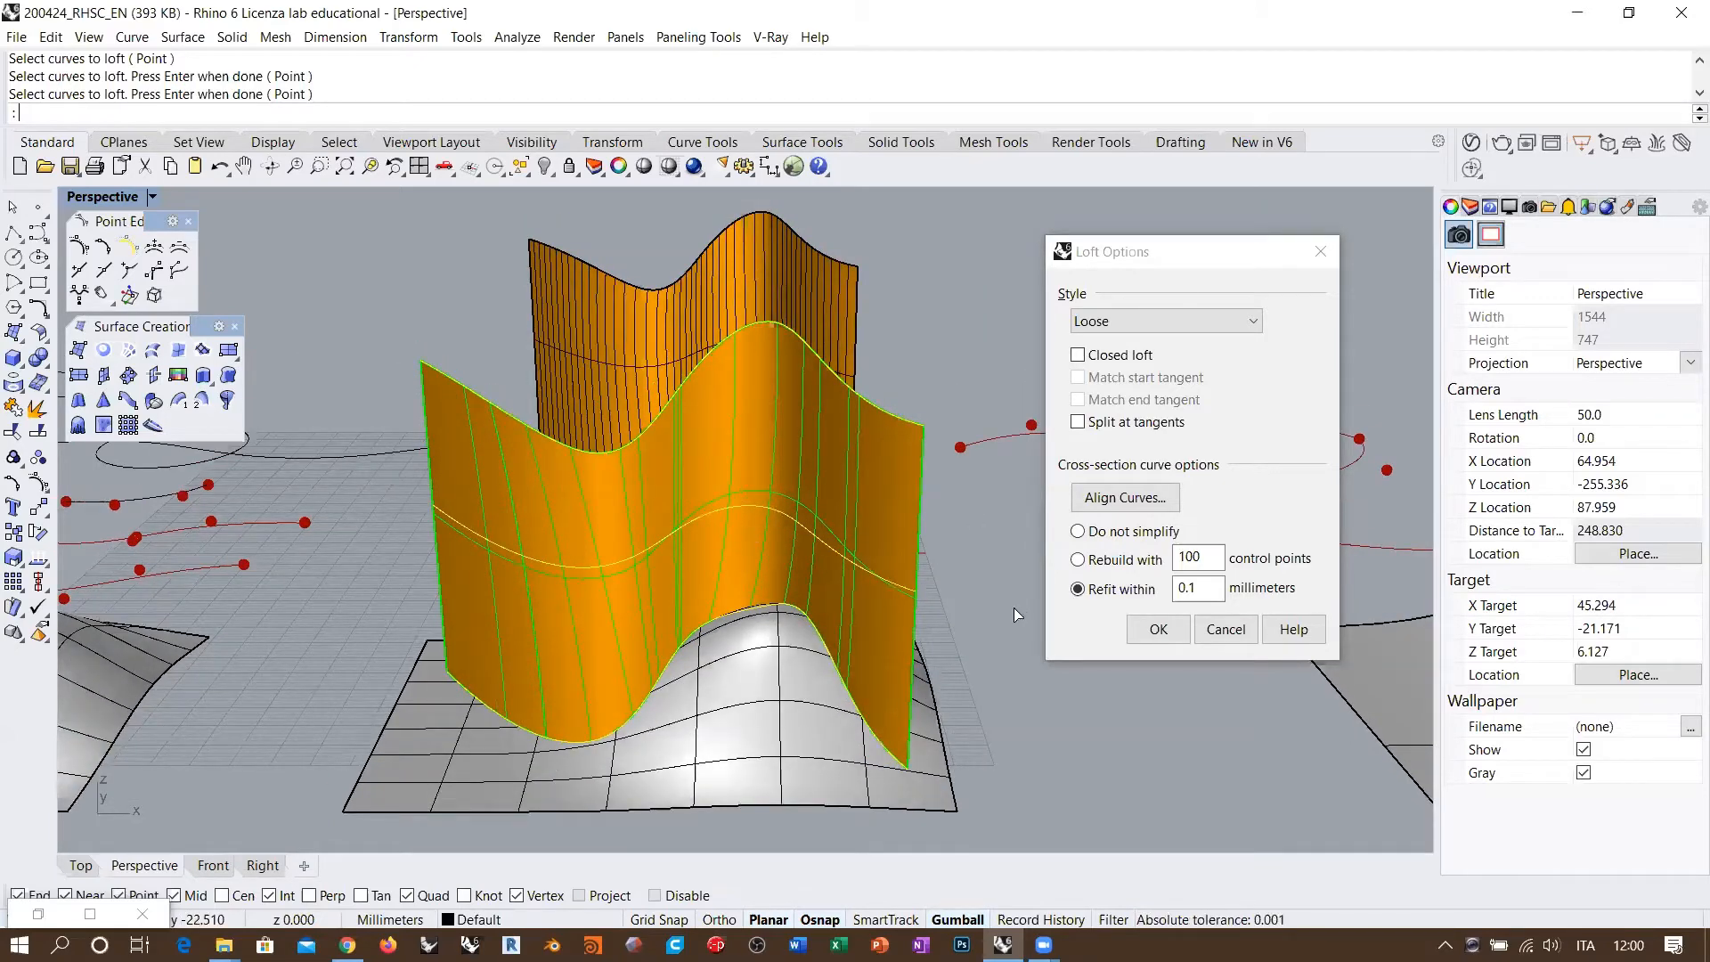
# Step: Set the loft's refit tolerance back to 0.001 mm and compare the preview with the flat black, red and green curves
pyautogui.click(1205, 587)
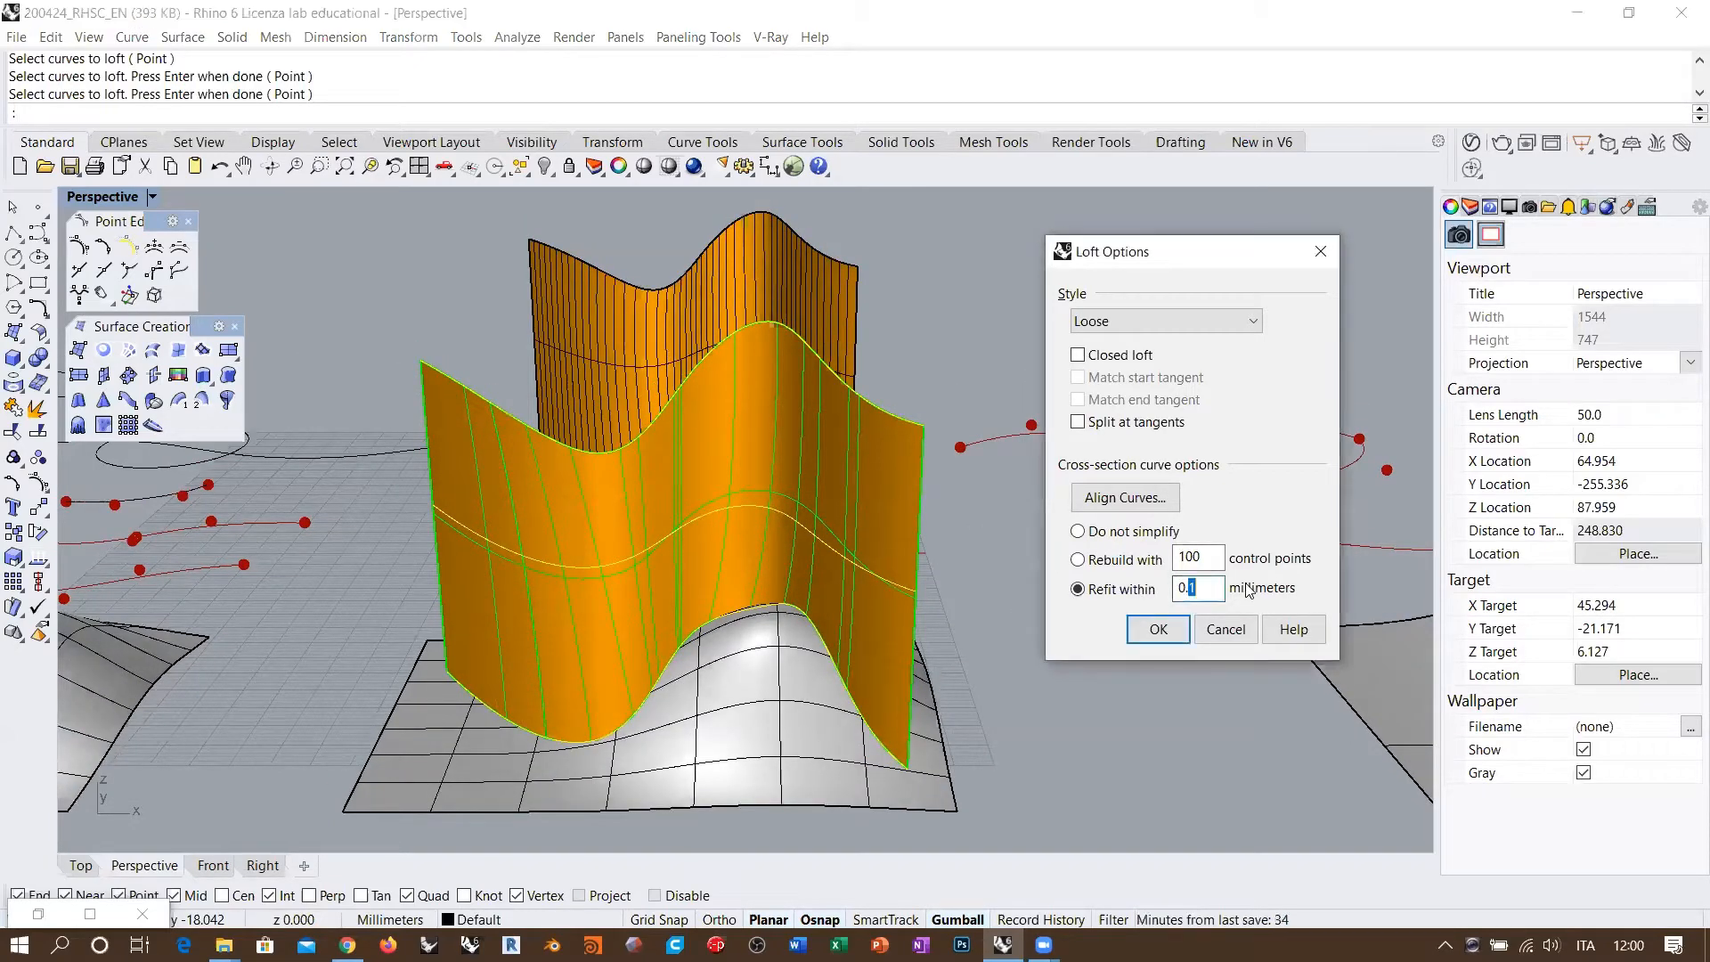
pyautogui.write('00')
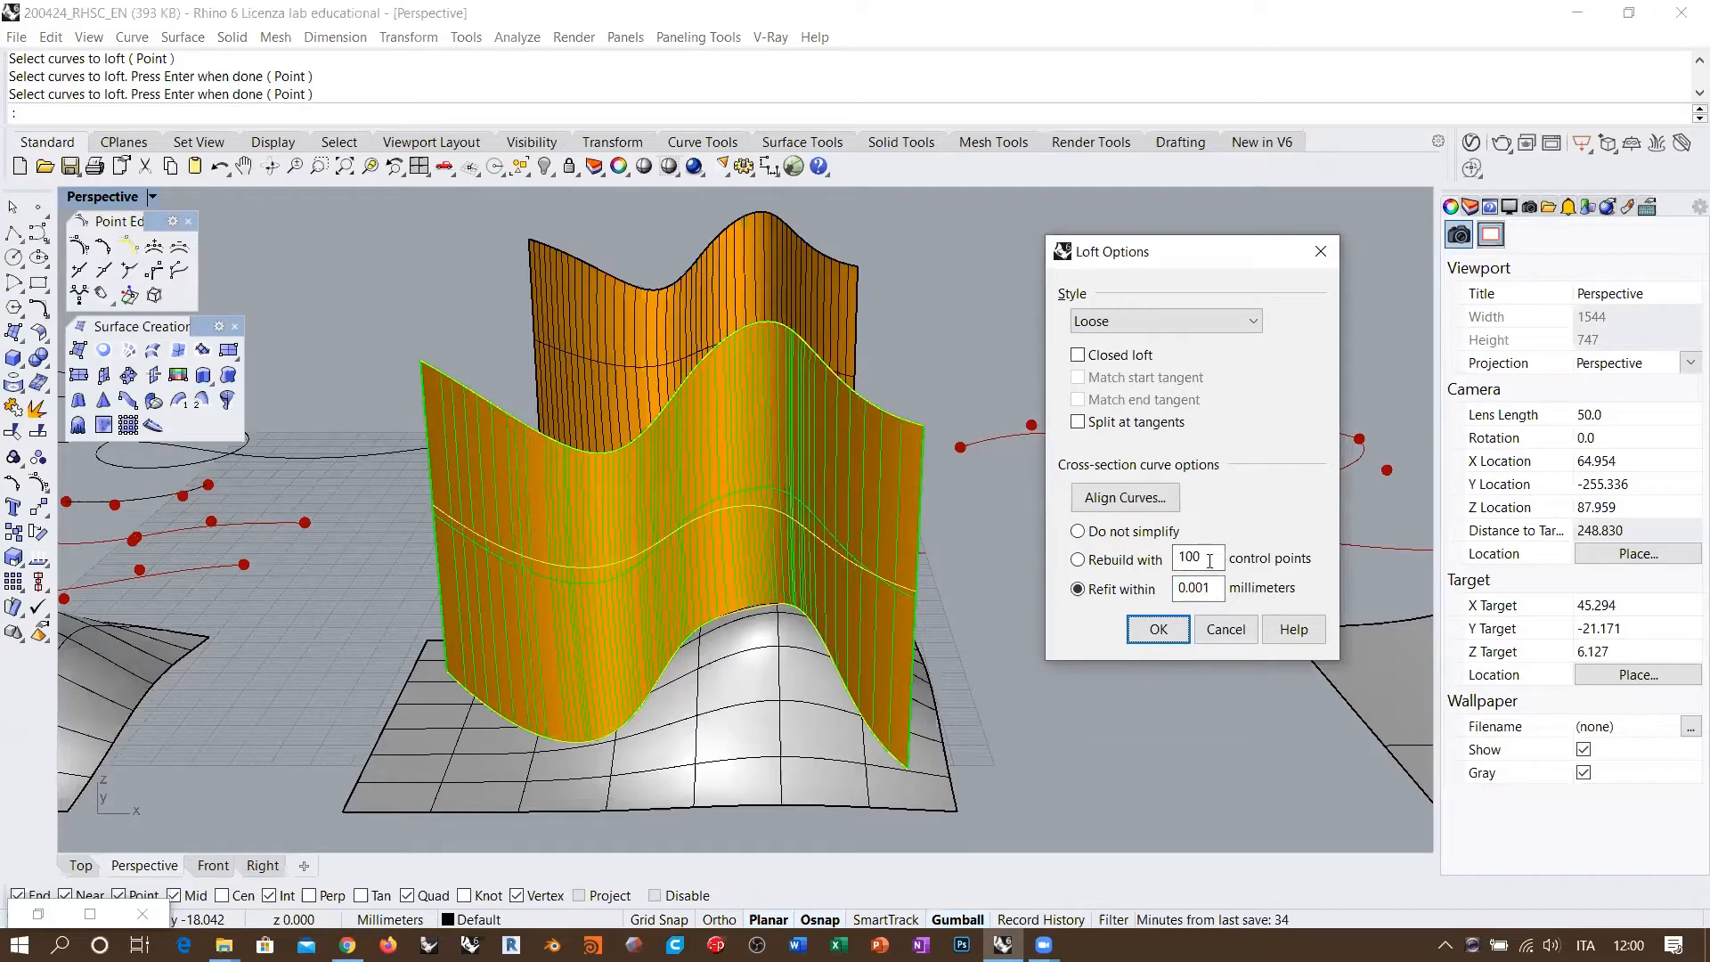
pyautogui.moveTo(829, 518); pyautogui.dragTo(693, 577, button='right')
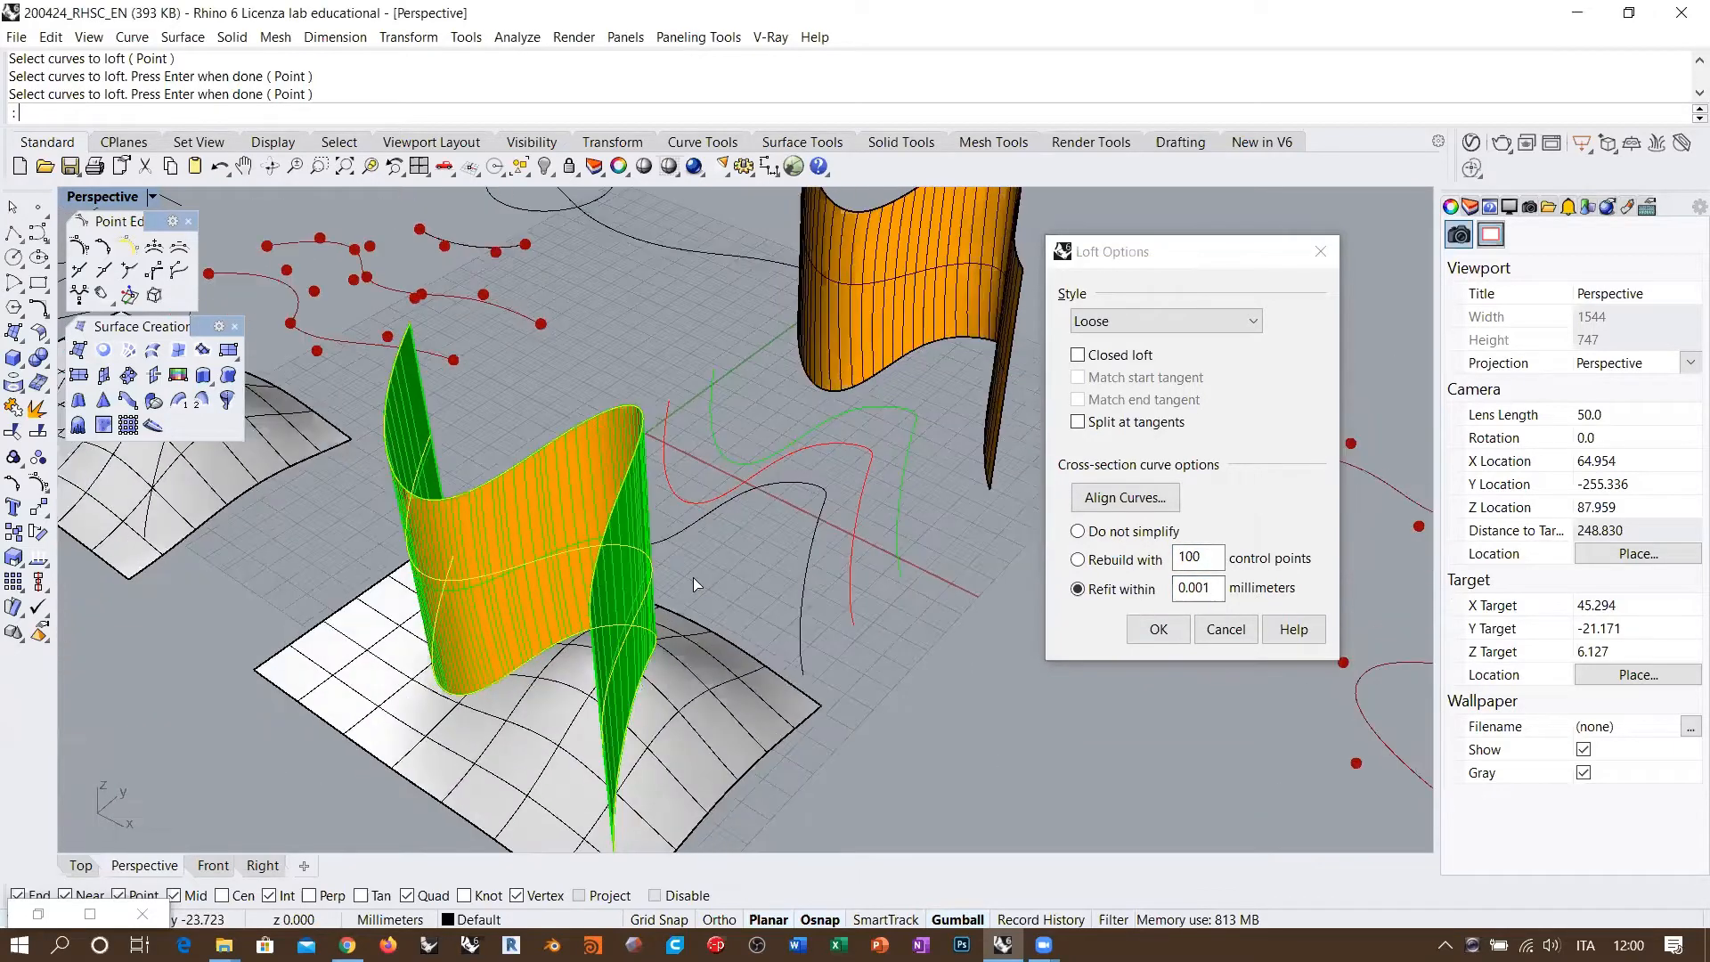
pyautogui.scroll(-4, 828, 519)
pyautogui.scroll(6, 862, 501)
pyautogui.moveTo(848, 514); pyautogui.dragTo(803, 468, button='right')
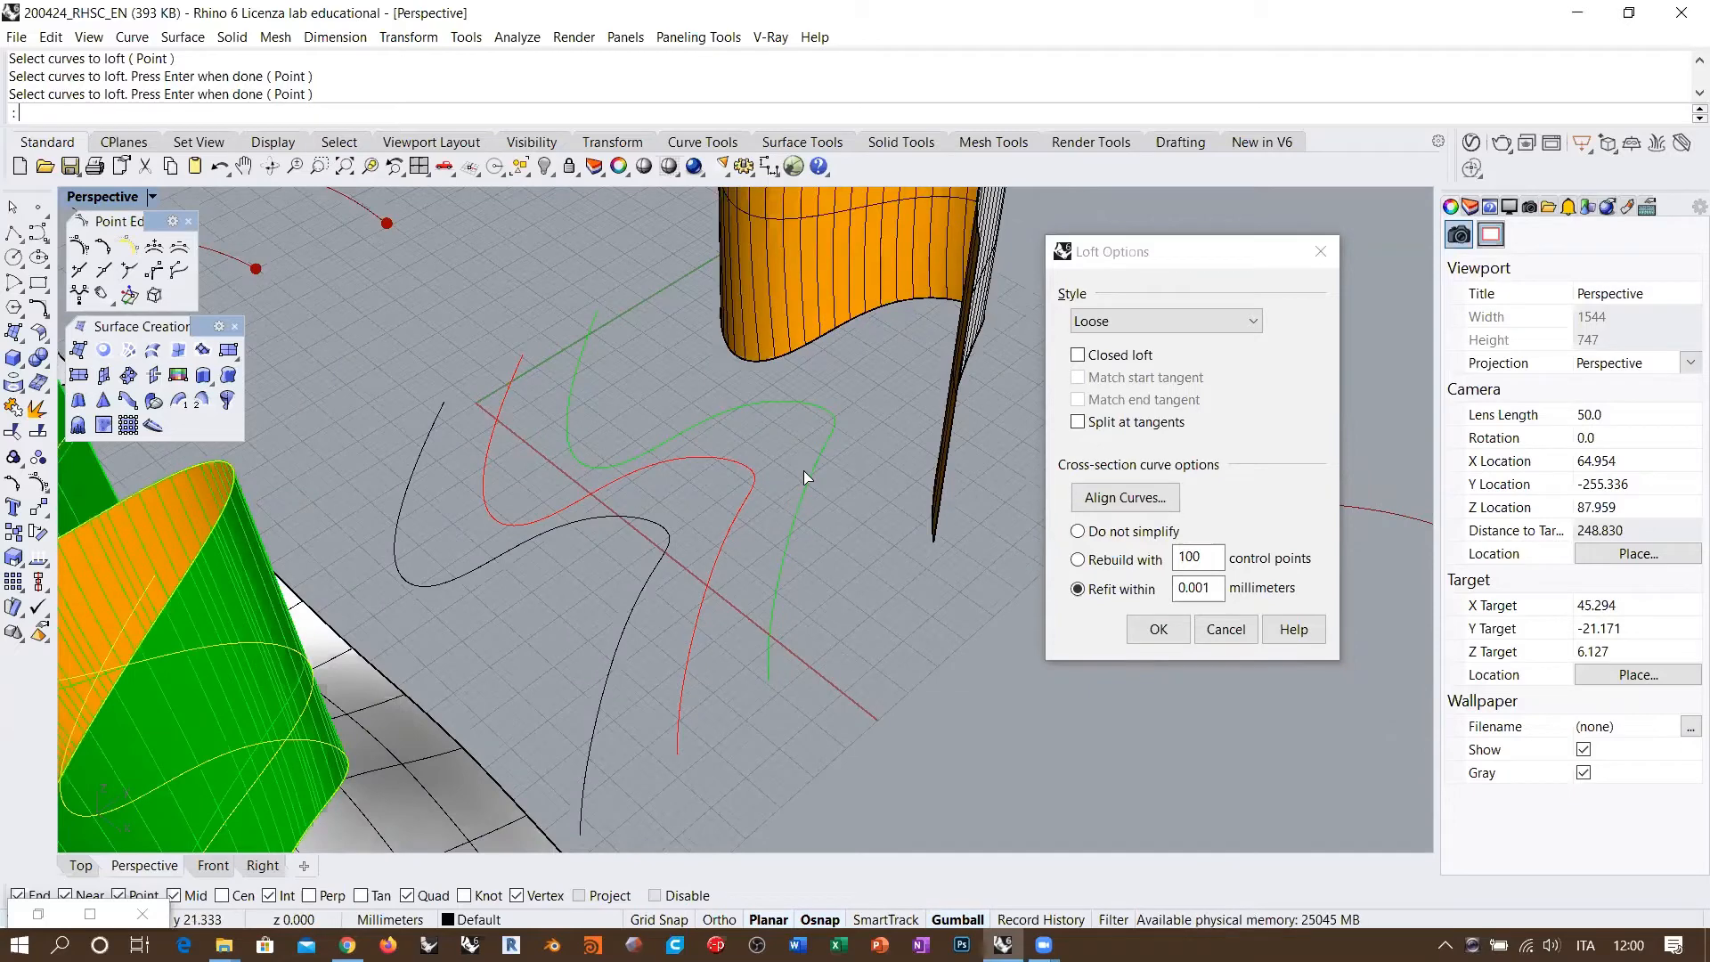
pyautogui.moveTo(734, 533); pyautogui.dragTo(834, 447, button='right')
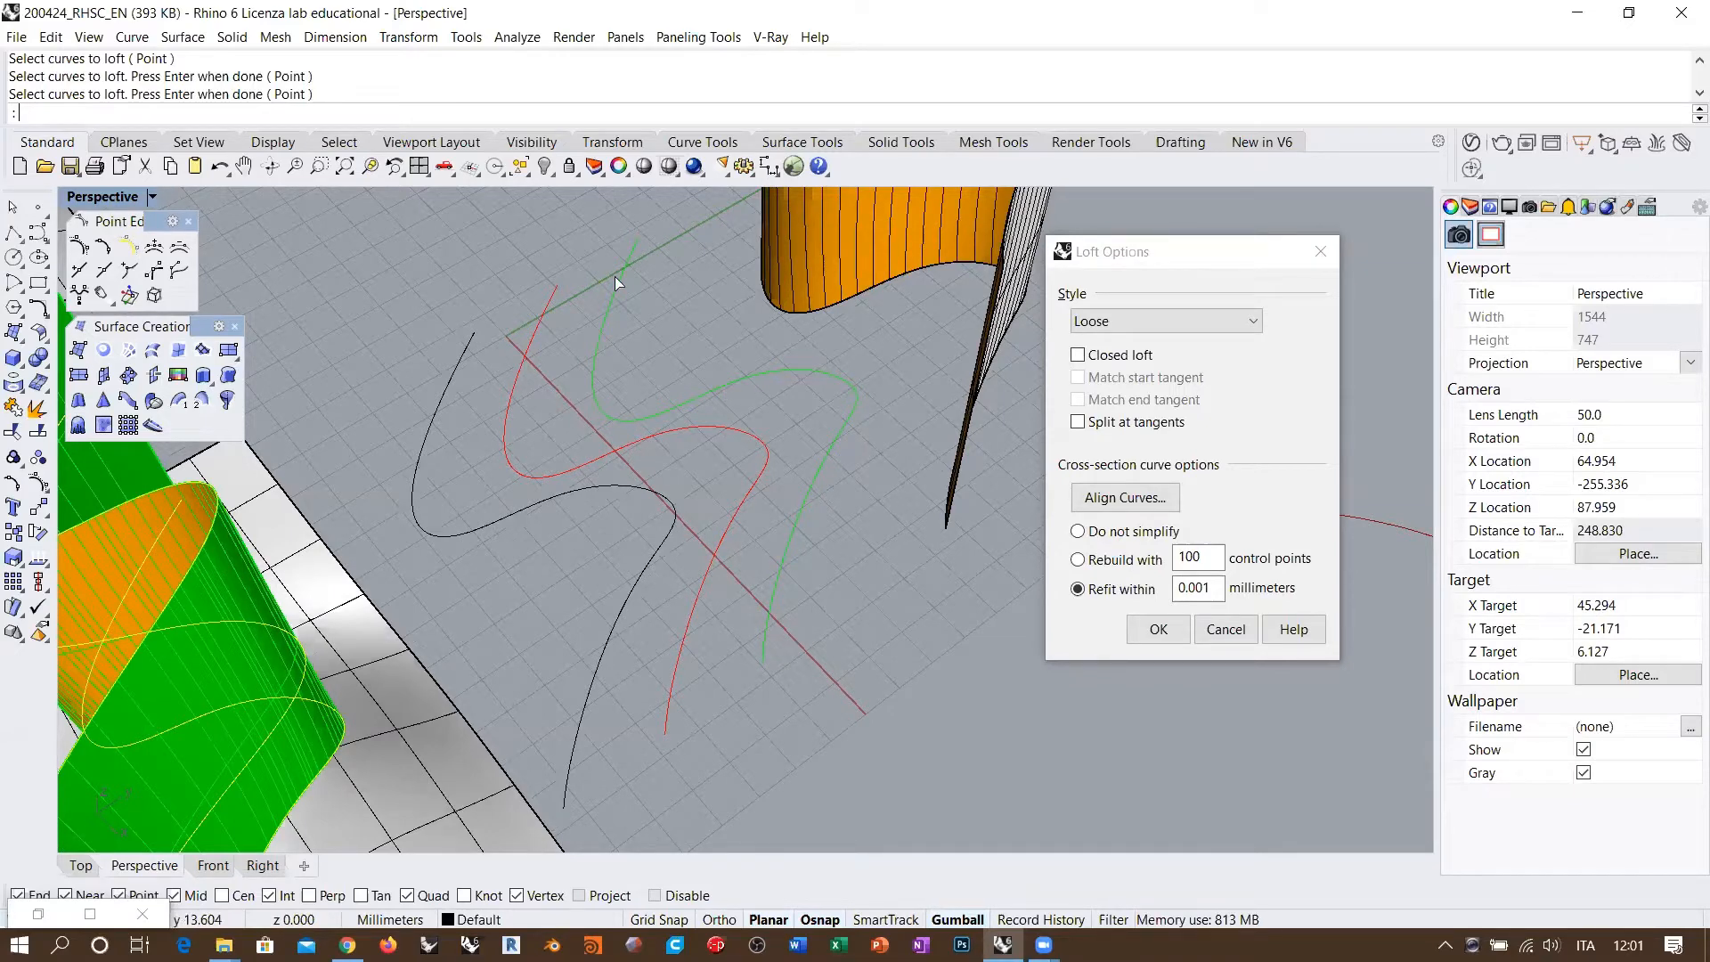
pyautogui.moveTo(828, 465); pyautogui.dragTo(746, 531, button='right')
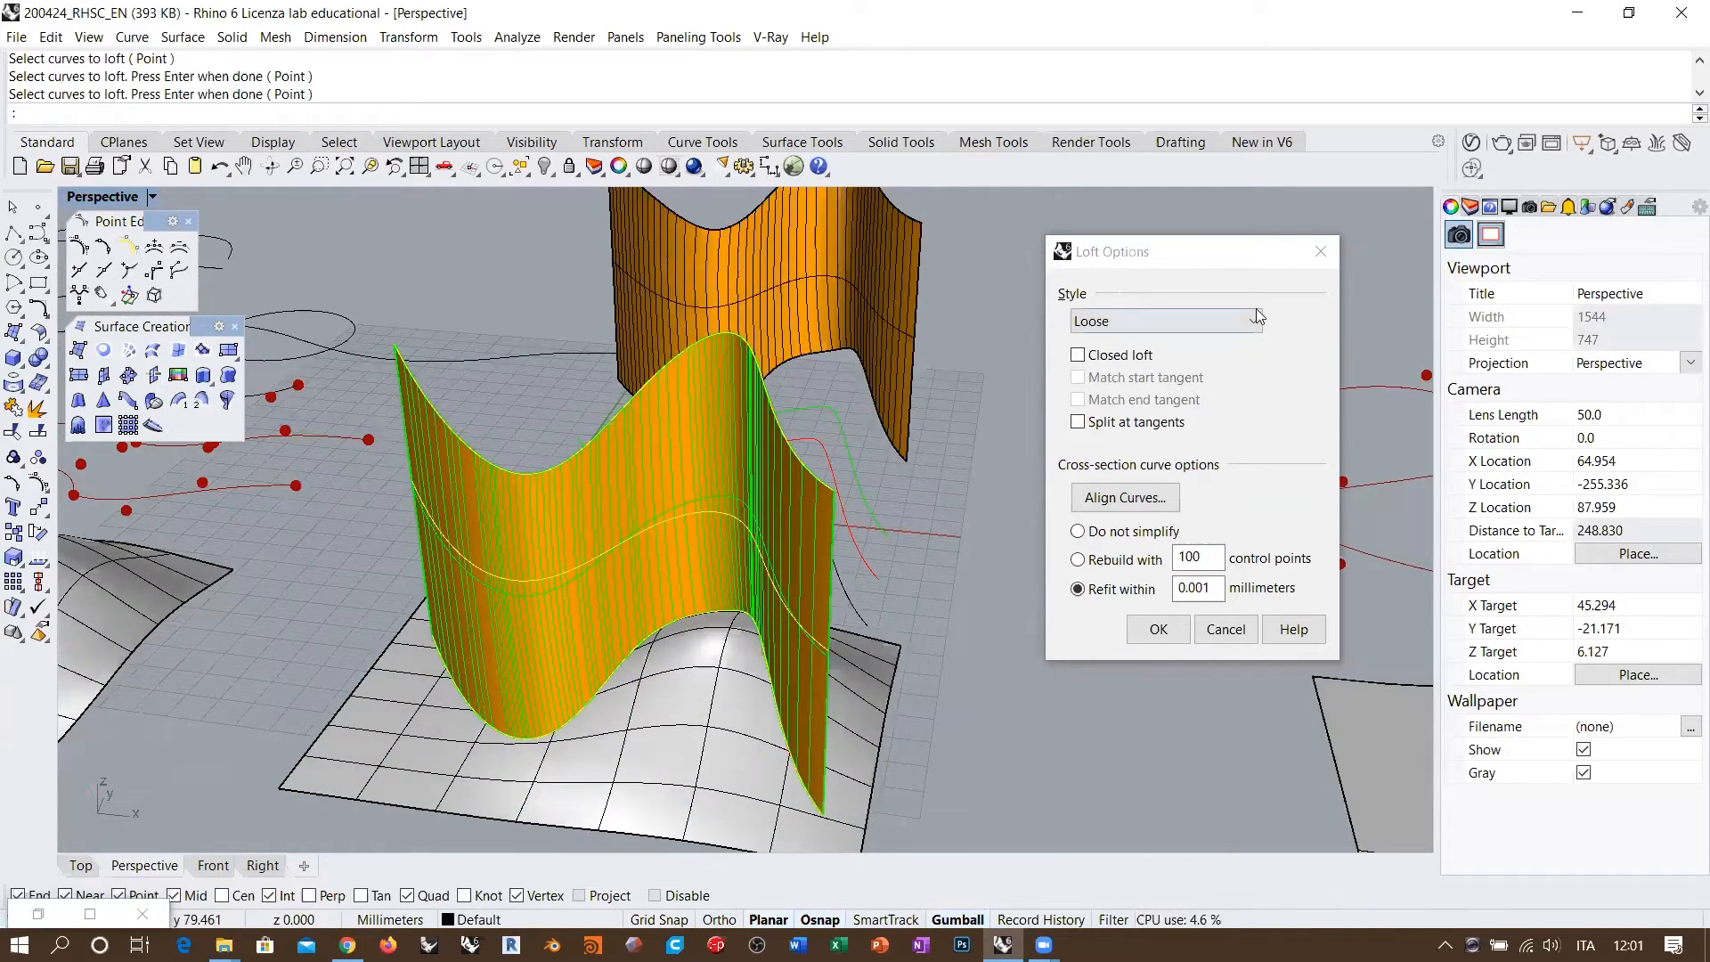
# Step: Compare the loft preview without simplification against cross sections rebuilt with 100 control points, and cancel the loft
pyautogui.moveTo(1140, 269); pyautogui.dragTo(1150, 275)
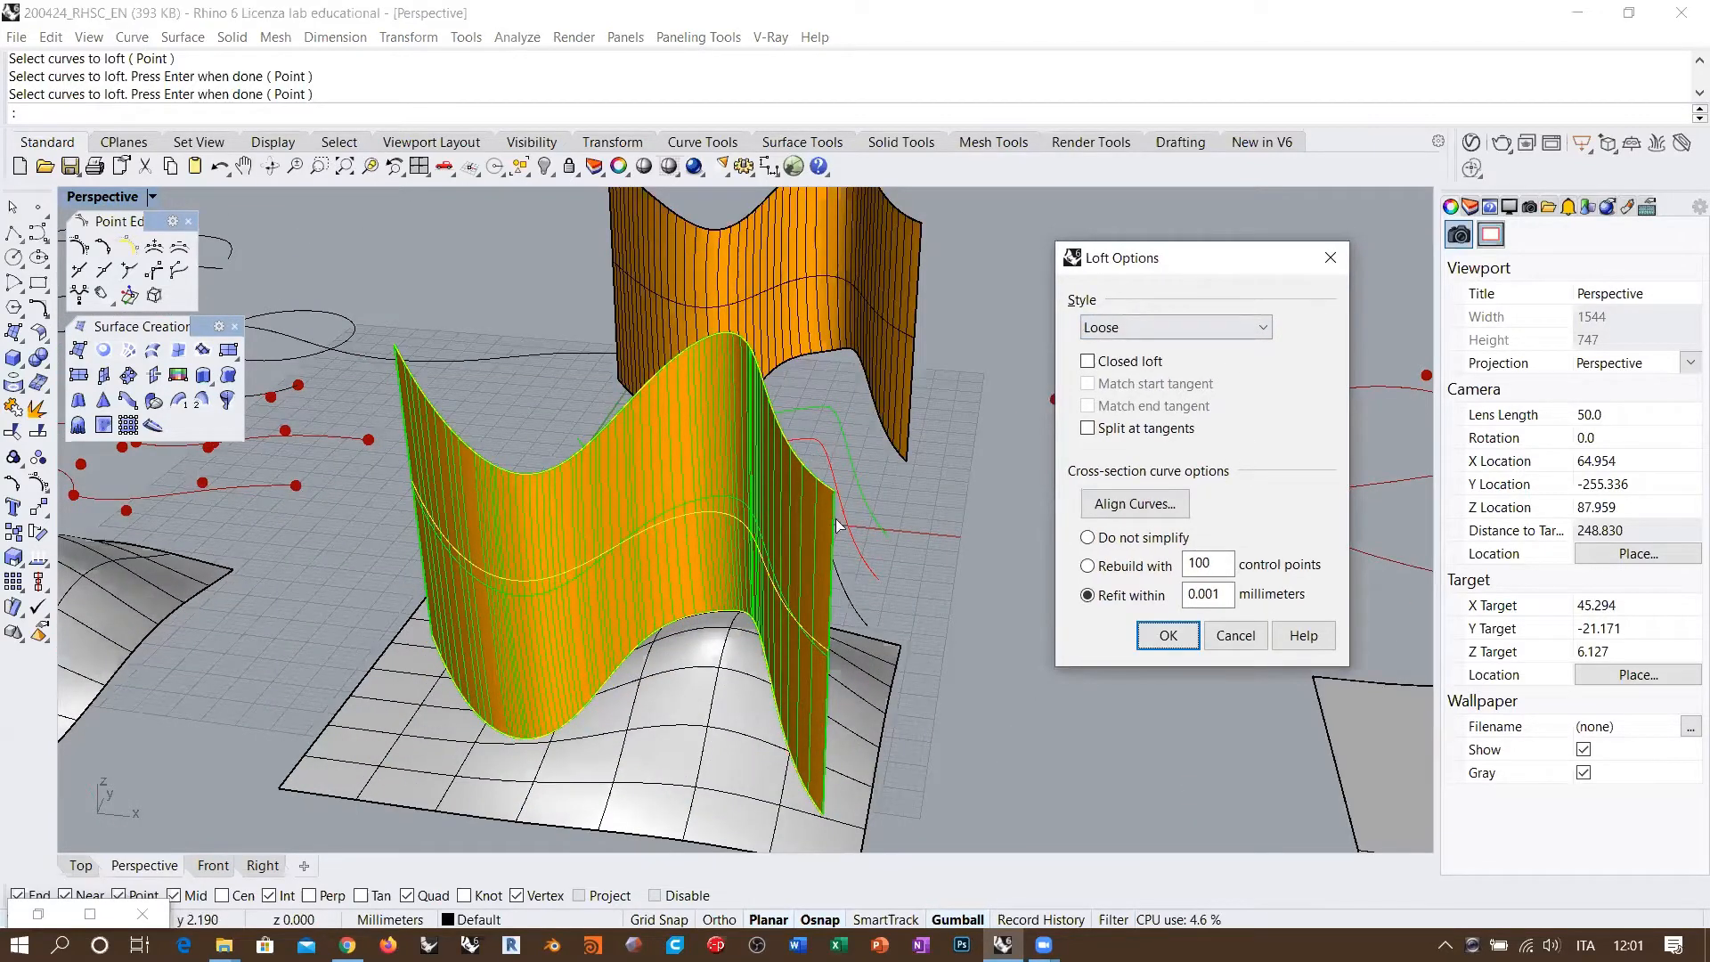
pyautogui.moveTo(841, 525); pyautogui.dragTo(876, 500, button='right')
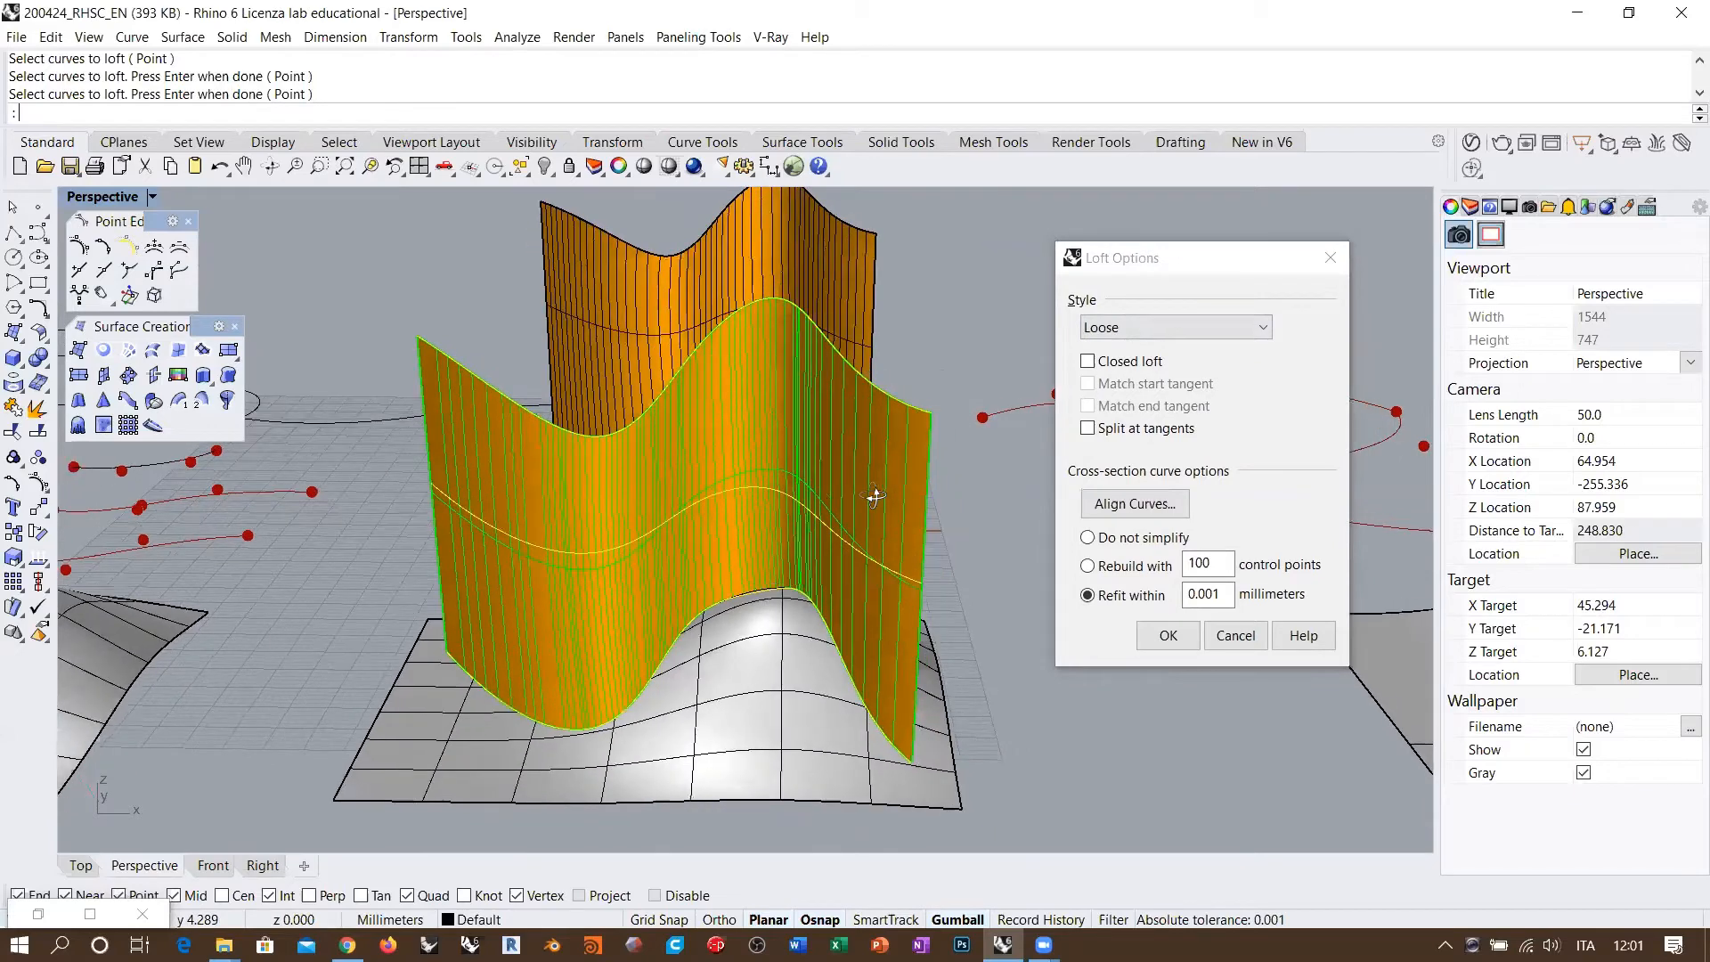
pyautogui.click(1088, 538)
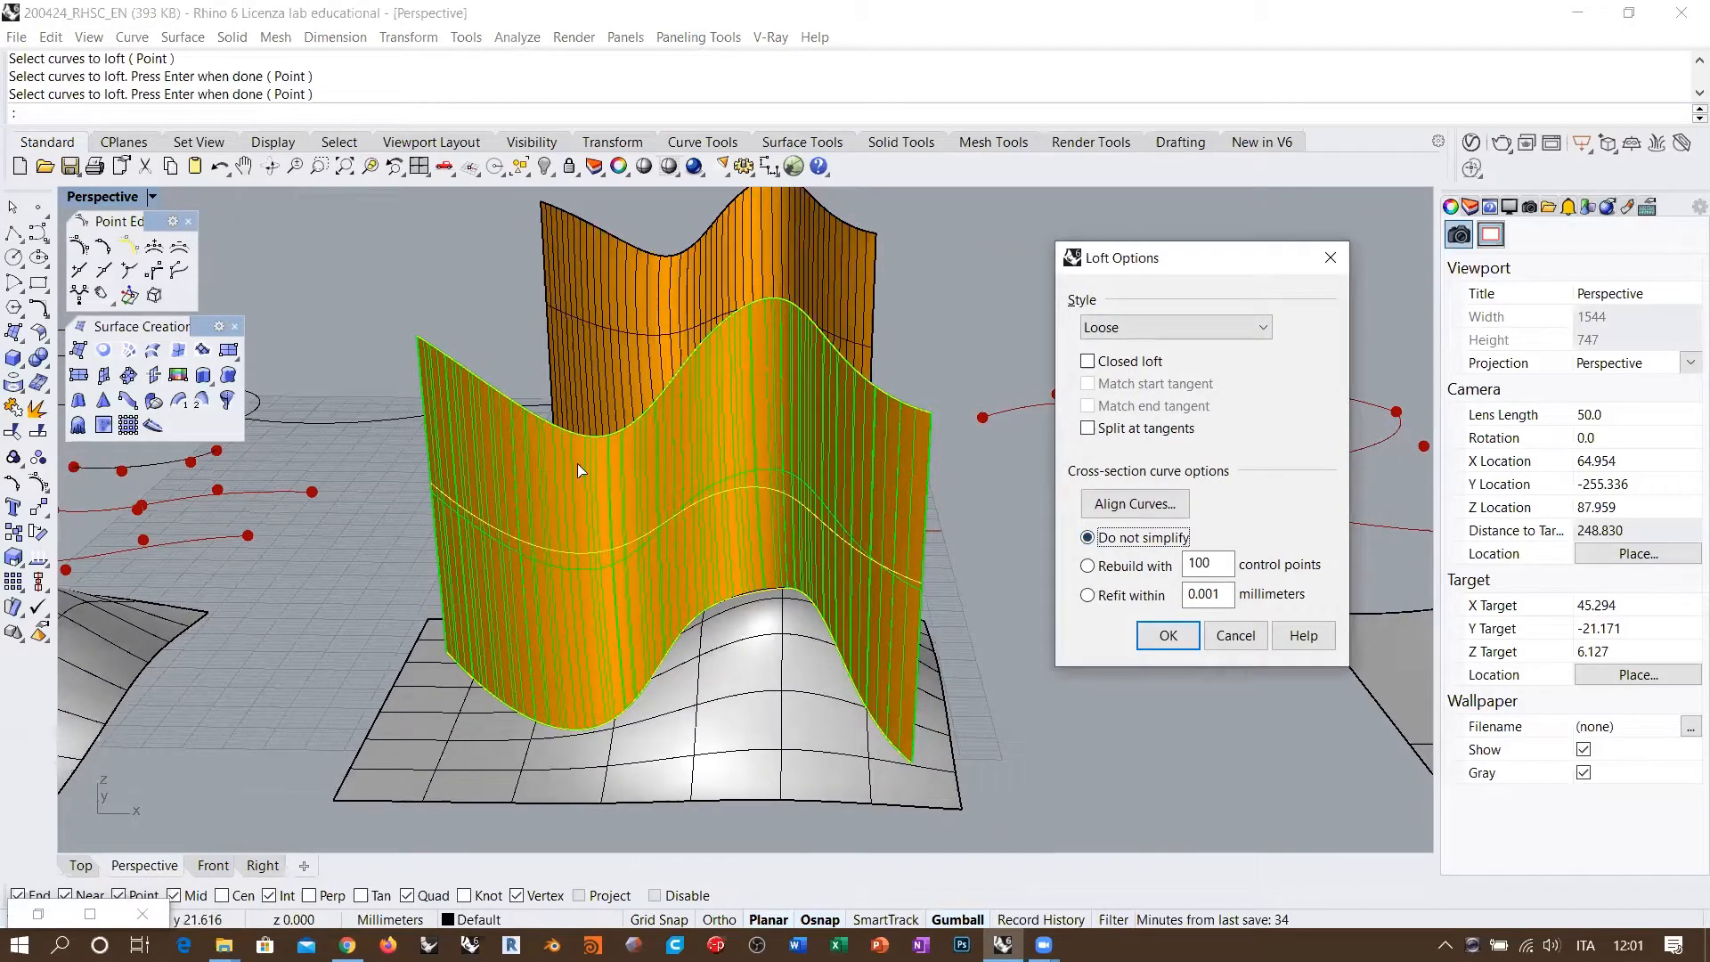
pyautogui.click(1087, 567)
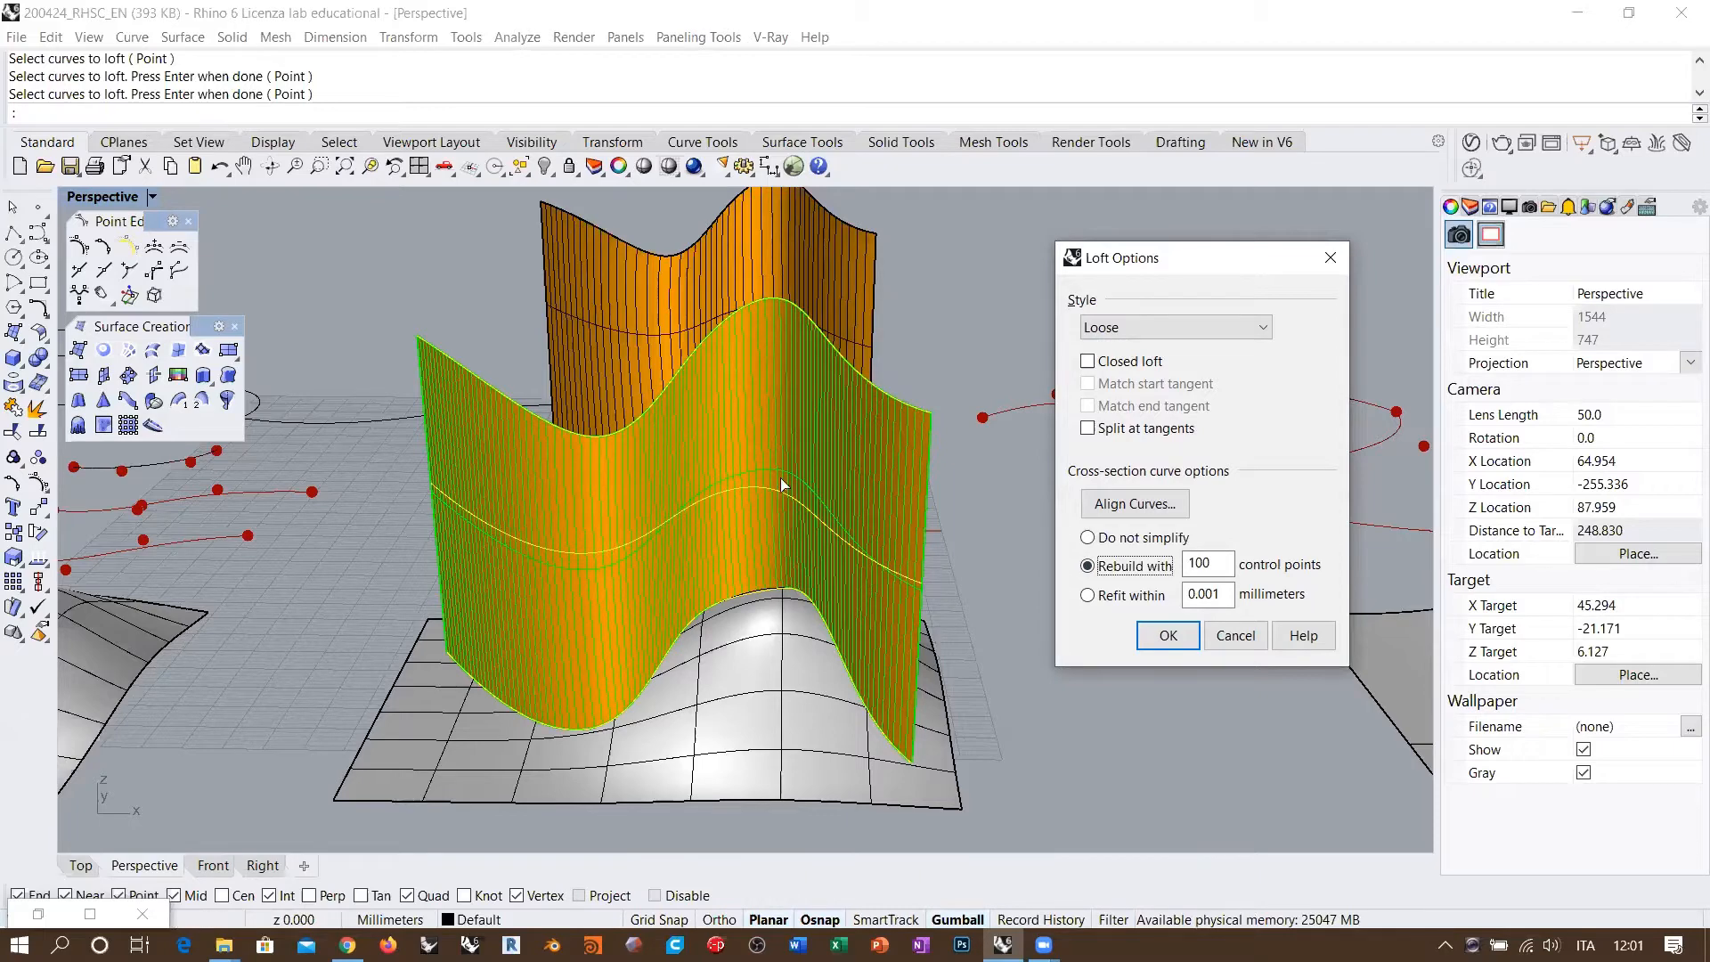
pyautogui.moveTo(781, 477)
pyautogui.mouseDown(button='right')
pyautogui.moveTo(824, 508)
pyautogui.moveTo(789, 502)
pyautogui.mouseUp(button='right')
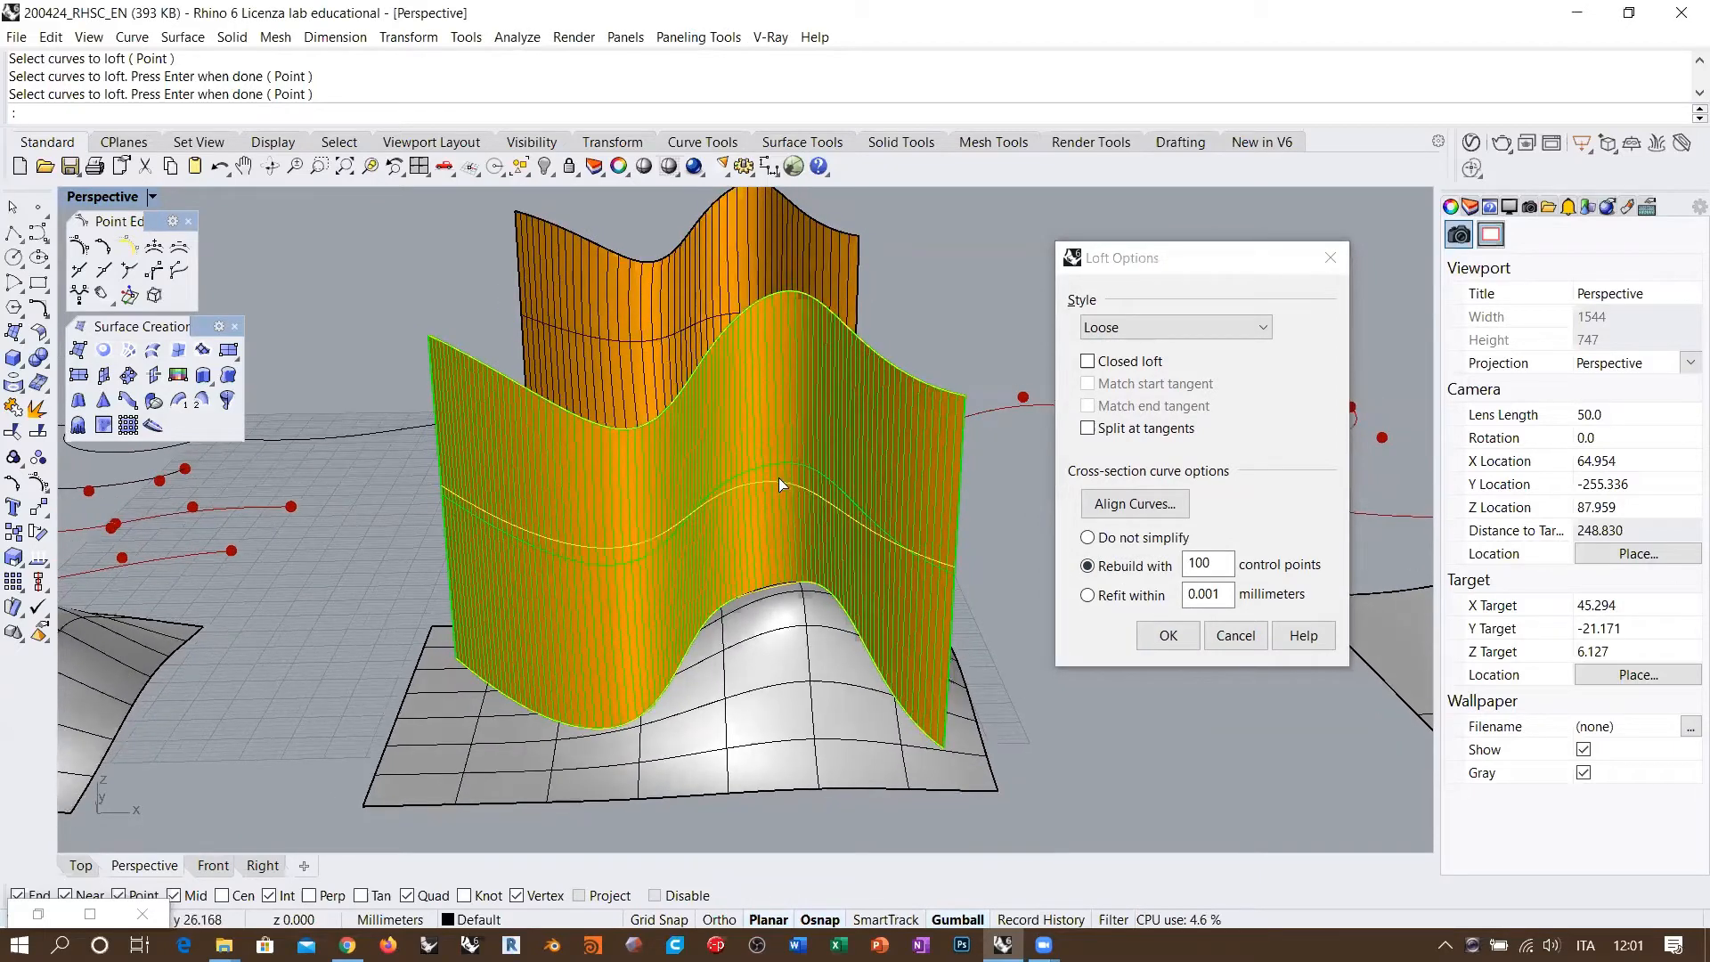
pyautogui.click(1235, 636)
# Step: Look over all the curve and surface examples laid out across the model
pyautogui.scroll(-6, 848, 522)
pyautogui.moveTo(848, 521); pyautogui.dragTo(818, 523, button='right')
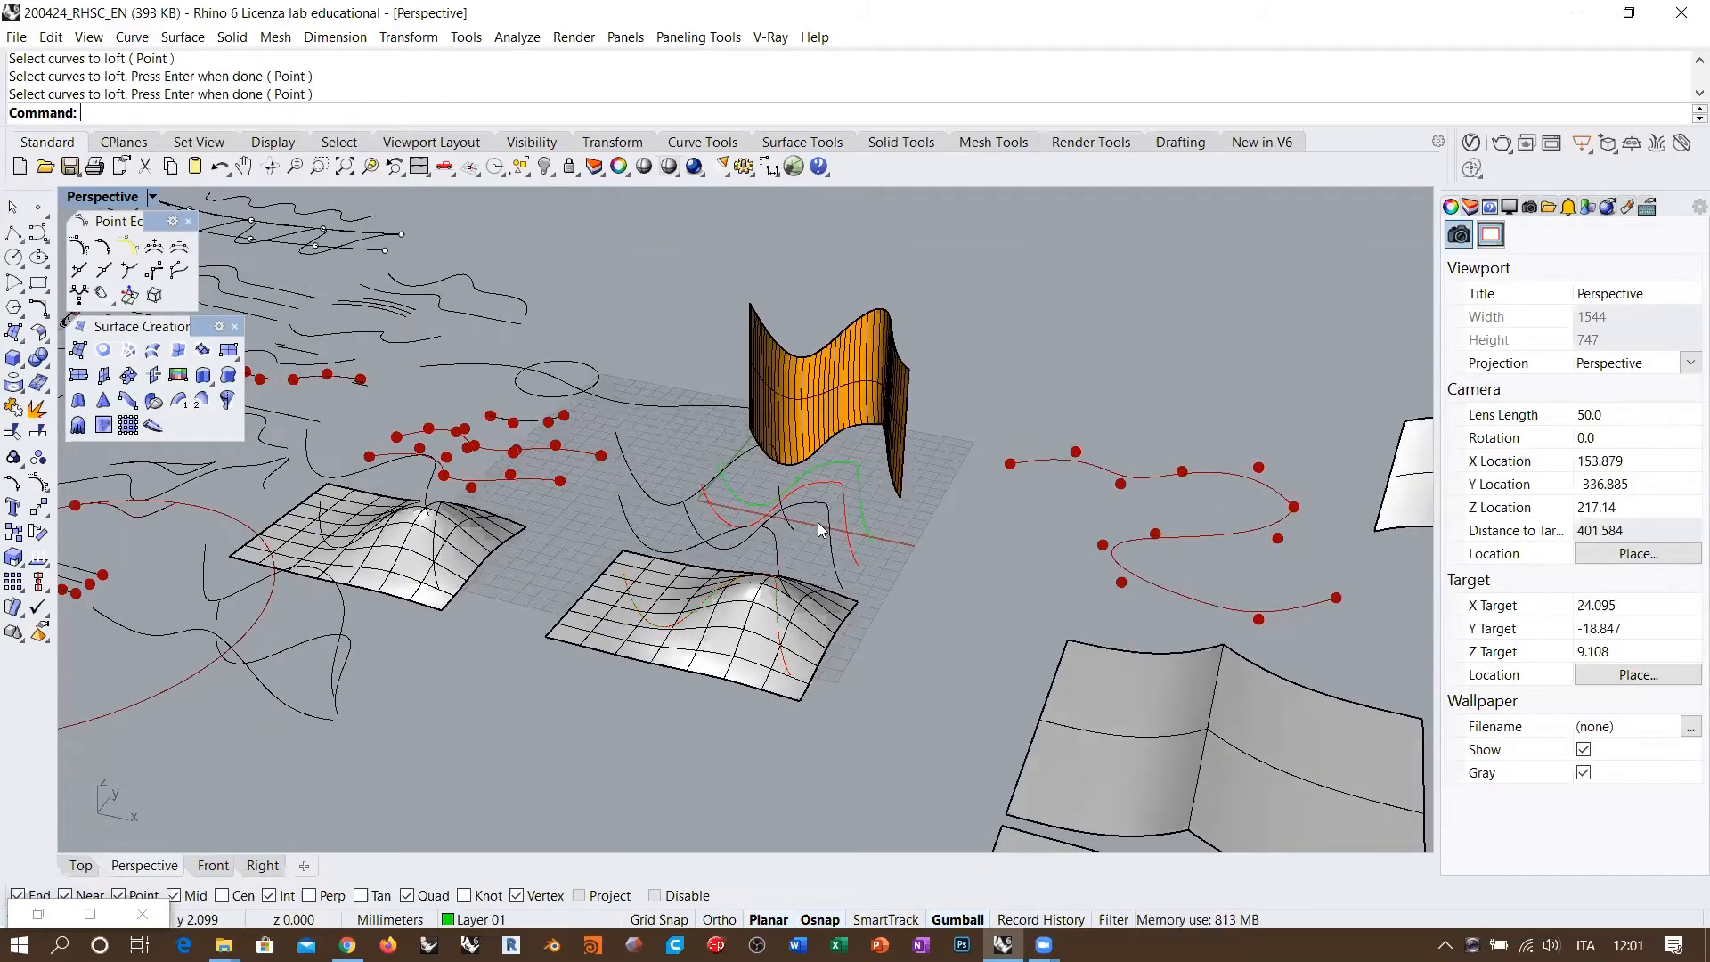
pyautogui.scroll(-6, 764, 579)
pyautogui.moveTo(644, 519)
pyautogui.mouseDown(button='right')
pyautogui.moveTo(701, 584)
pyautogui.moveTo(806, 591)
pyautogui.moveTo(666, 499)
pyautogui.mouseUp(button='right')
pyautogui.scroll(-2, 701, 583)
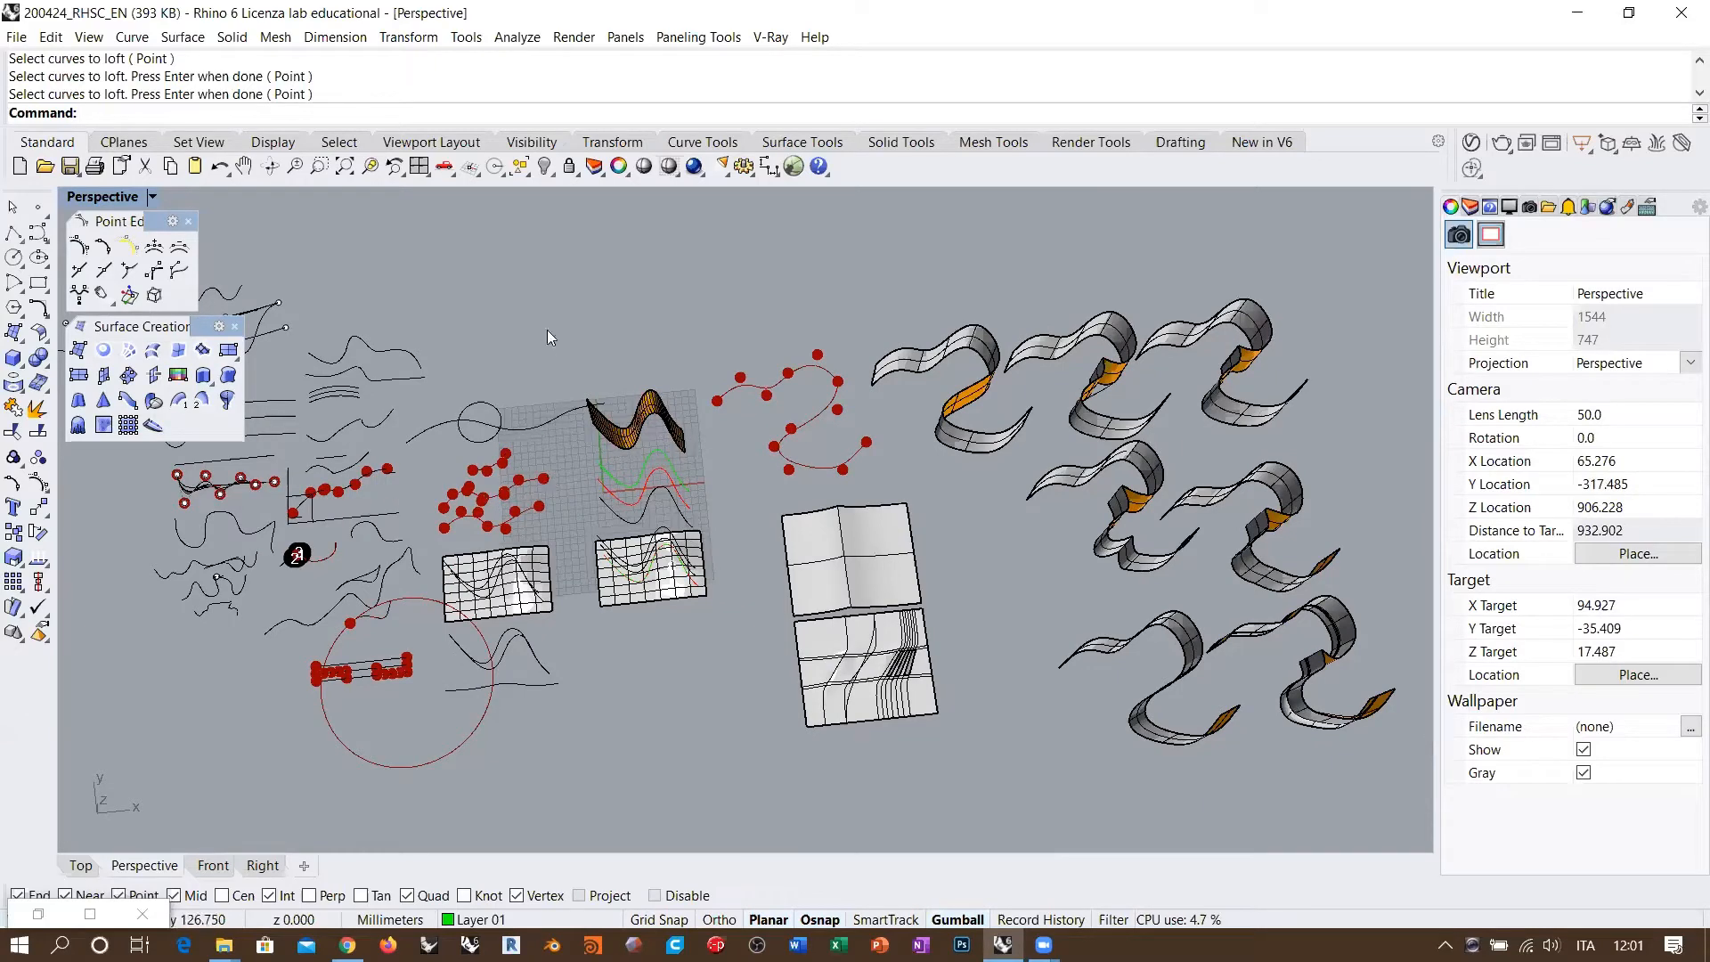
pyautogui.scroll(6, 649, 488)
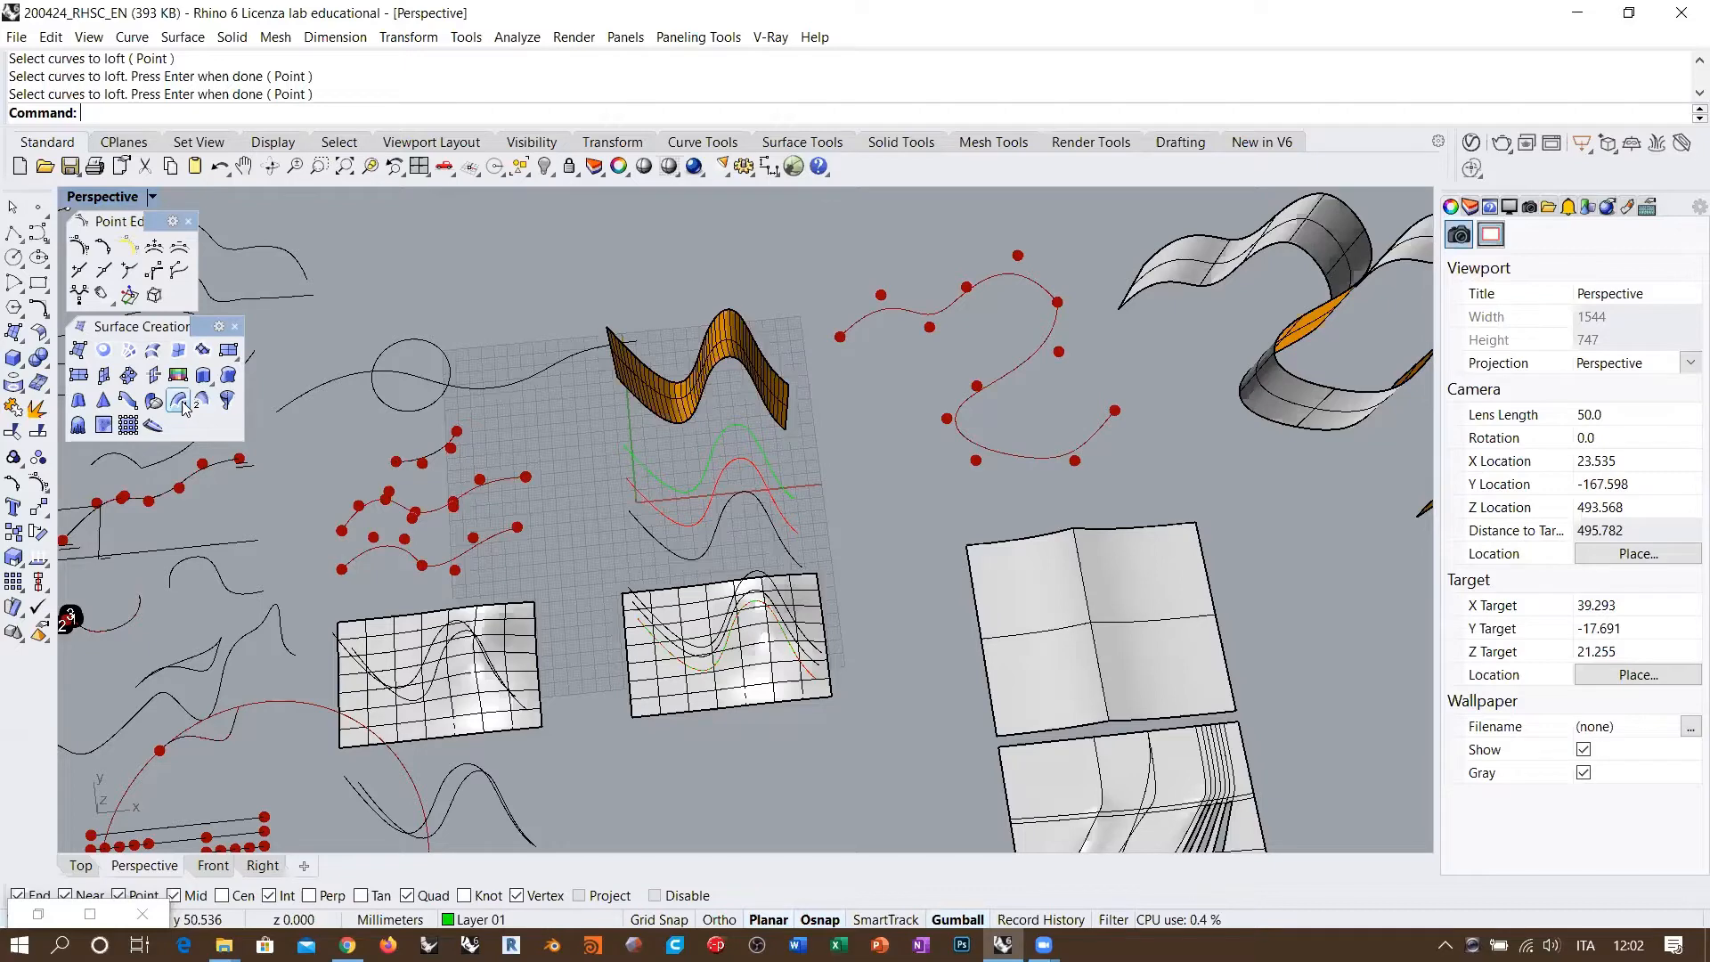
pyautogui.scroll(-4, 777, 461)
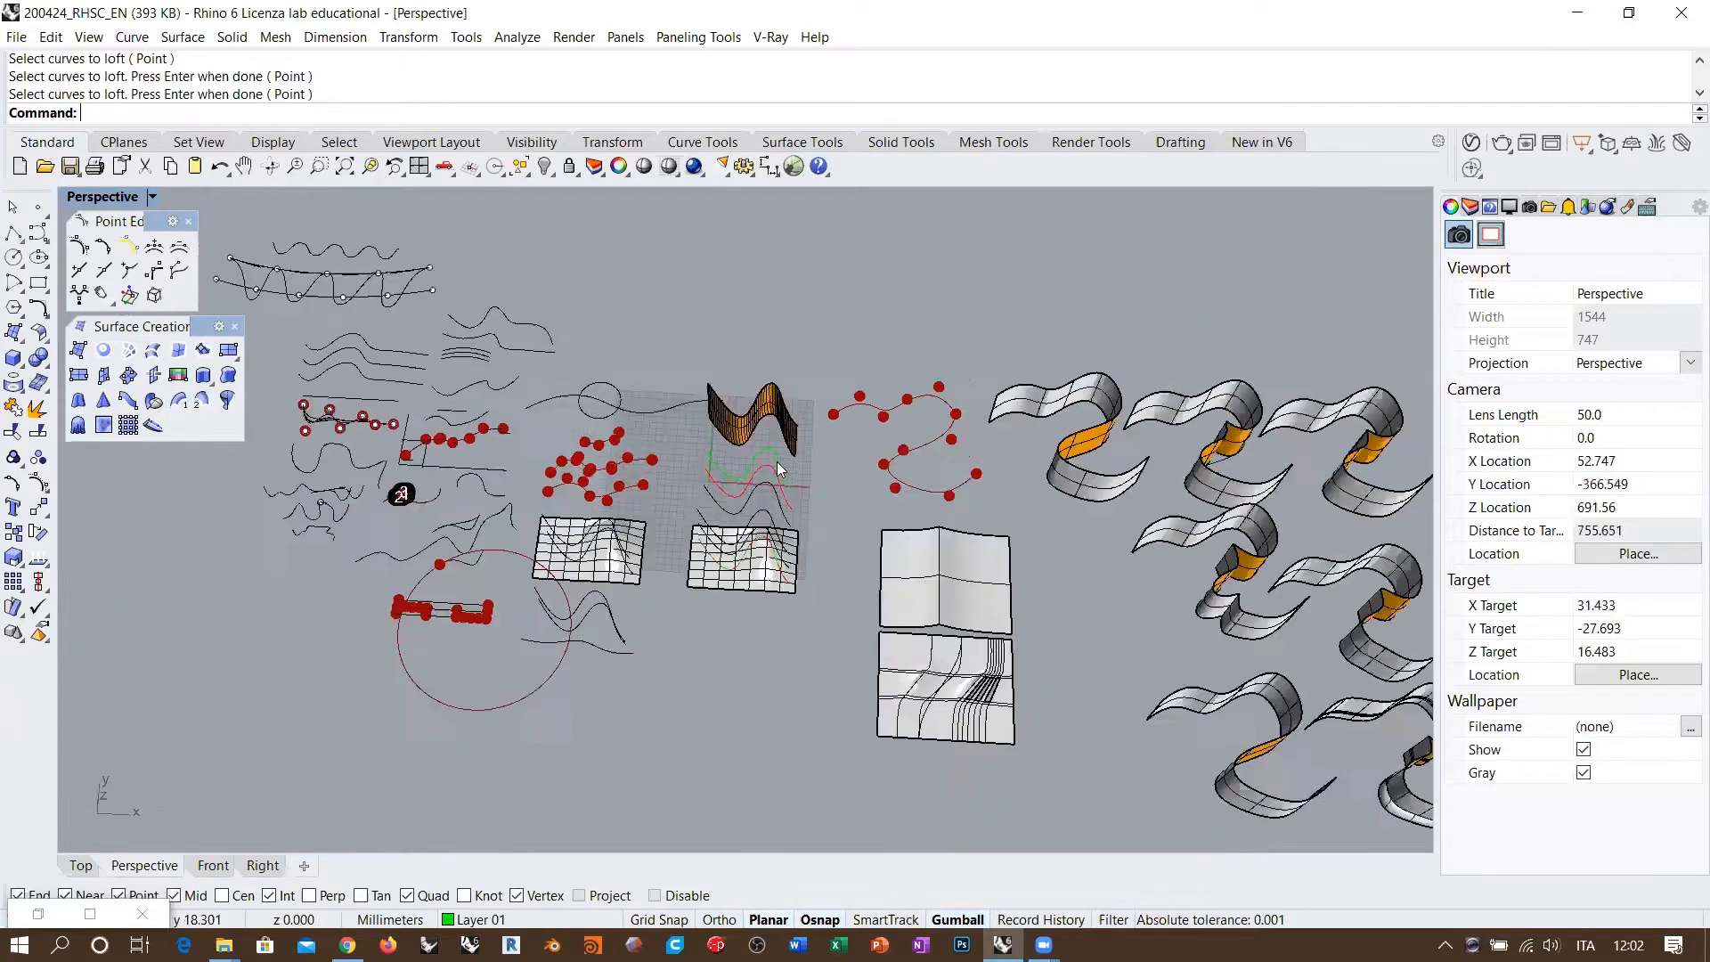
pyautogui.scroll(-2, 777, 462)
pyautogui.scroll(-2, 779, 452)
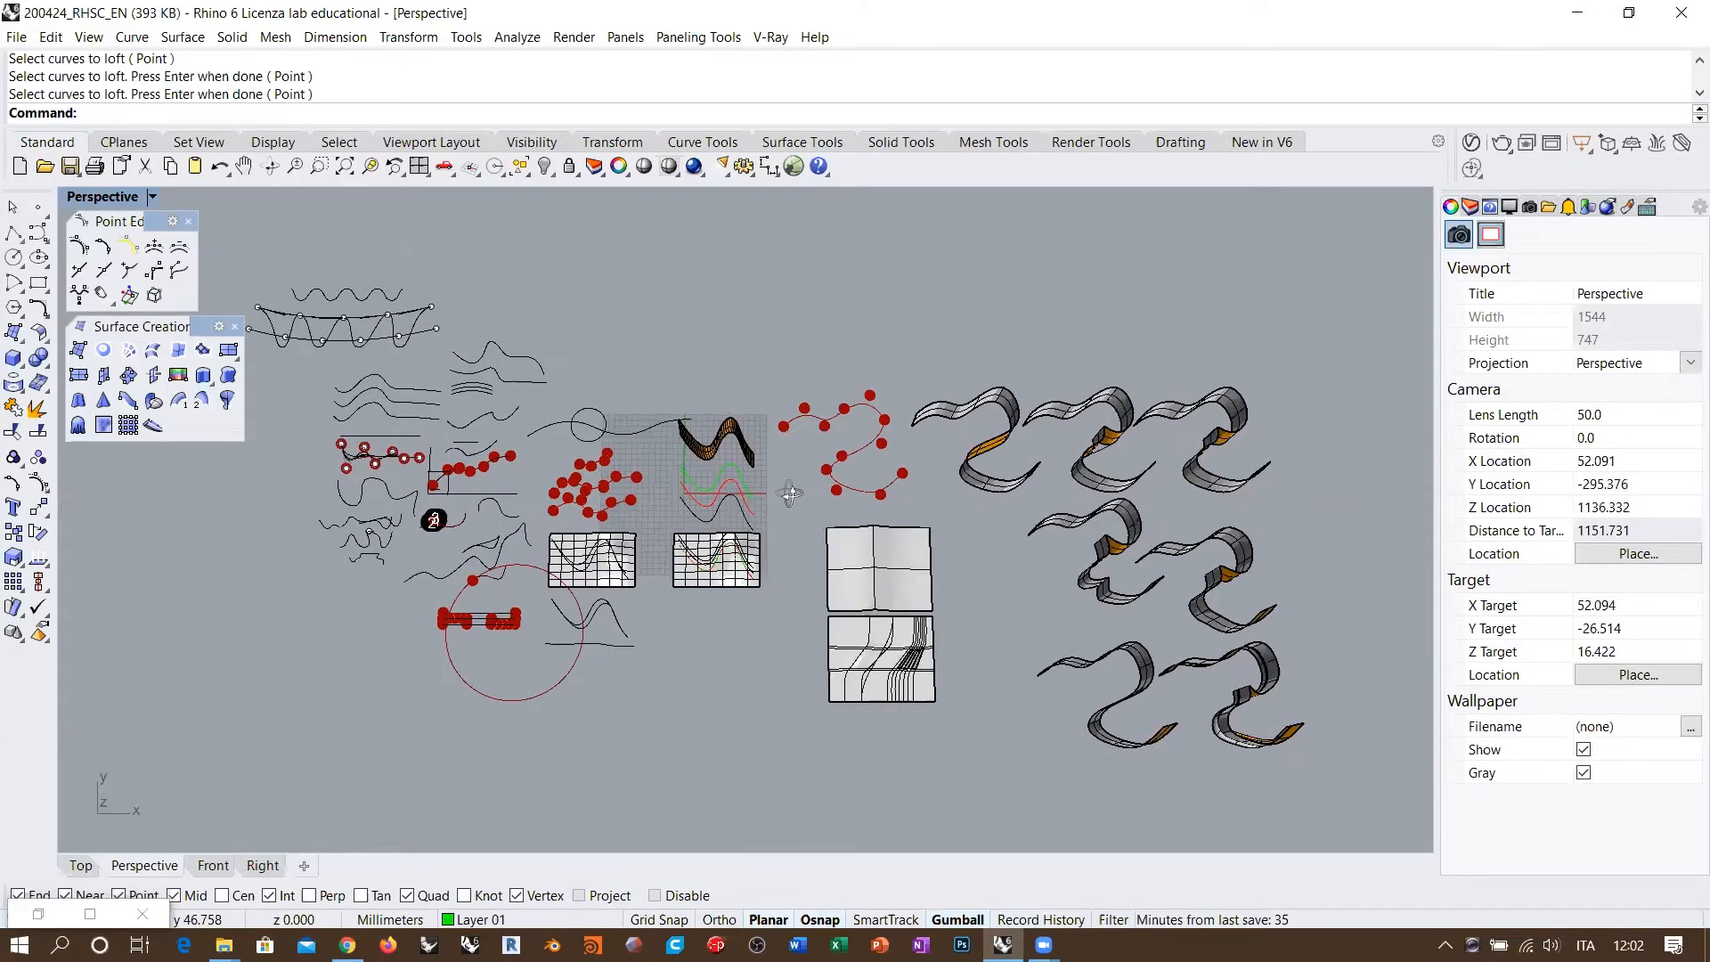
pyautogui.moveTo(790, 494); pyautogui.dragTo(788, 489, button='right')
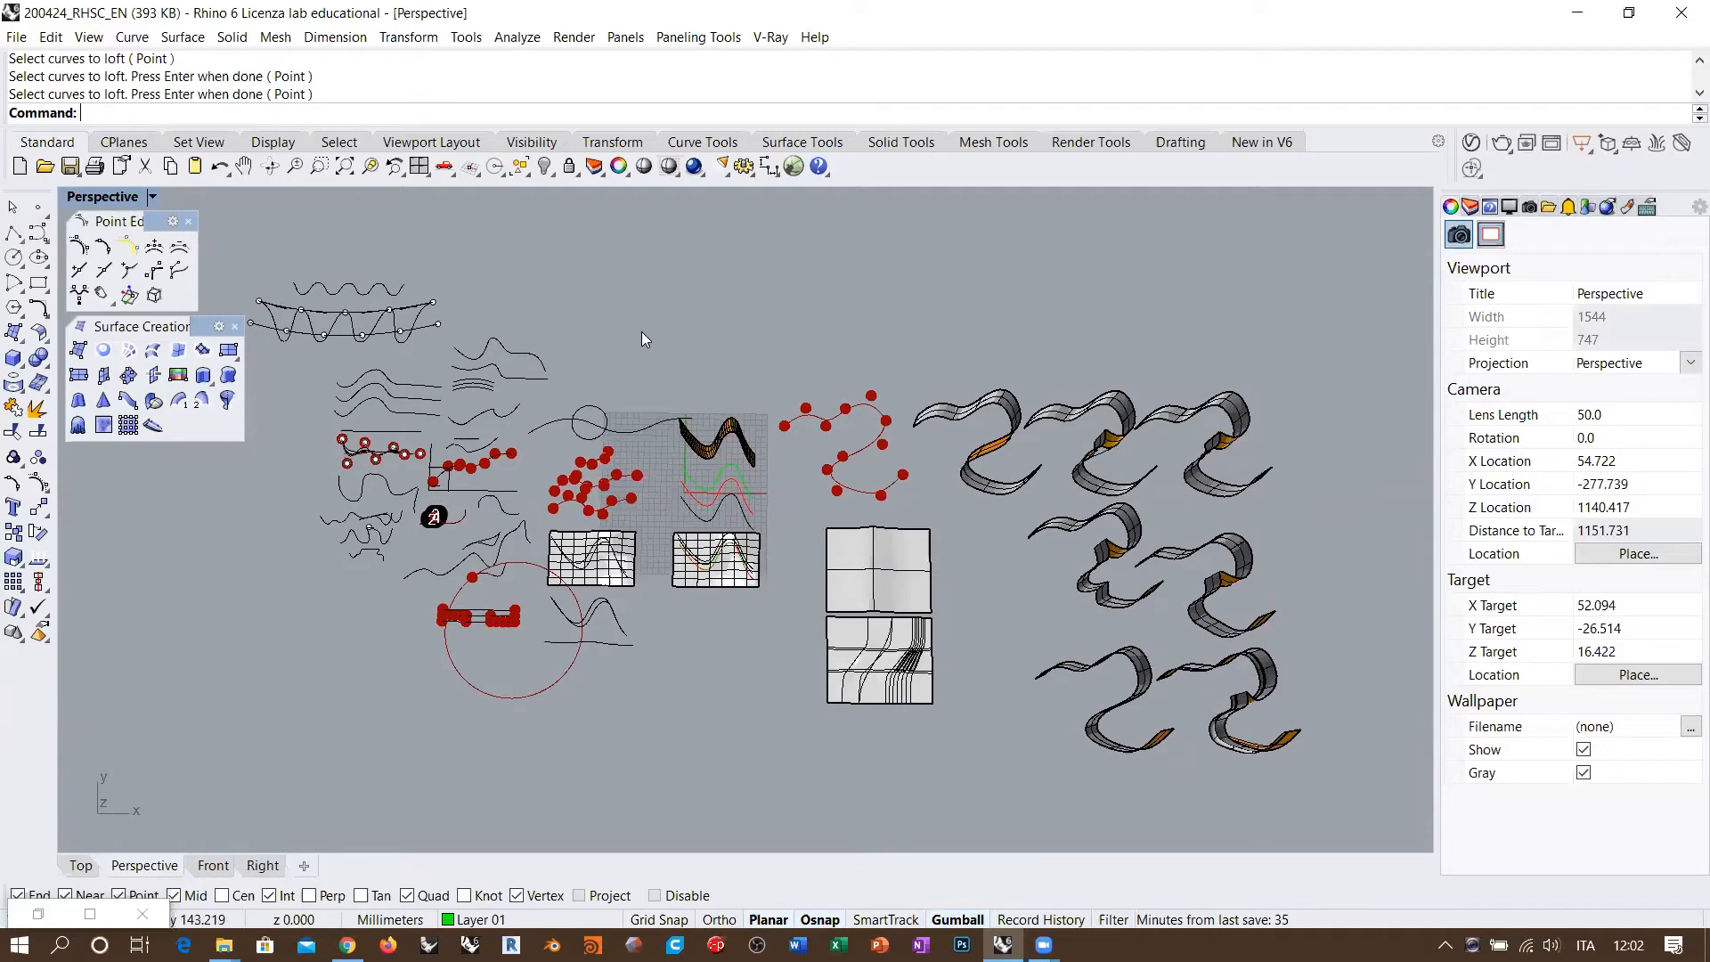
pyautogui.keyDown('shift'); pyautogui.moveTo(752, 400); pyautogui.dragTo(750, 454, button='right'); pyautogui.keyUp('shift')
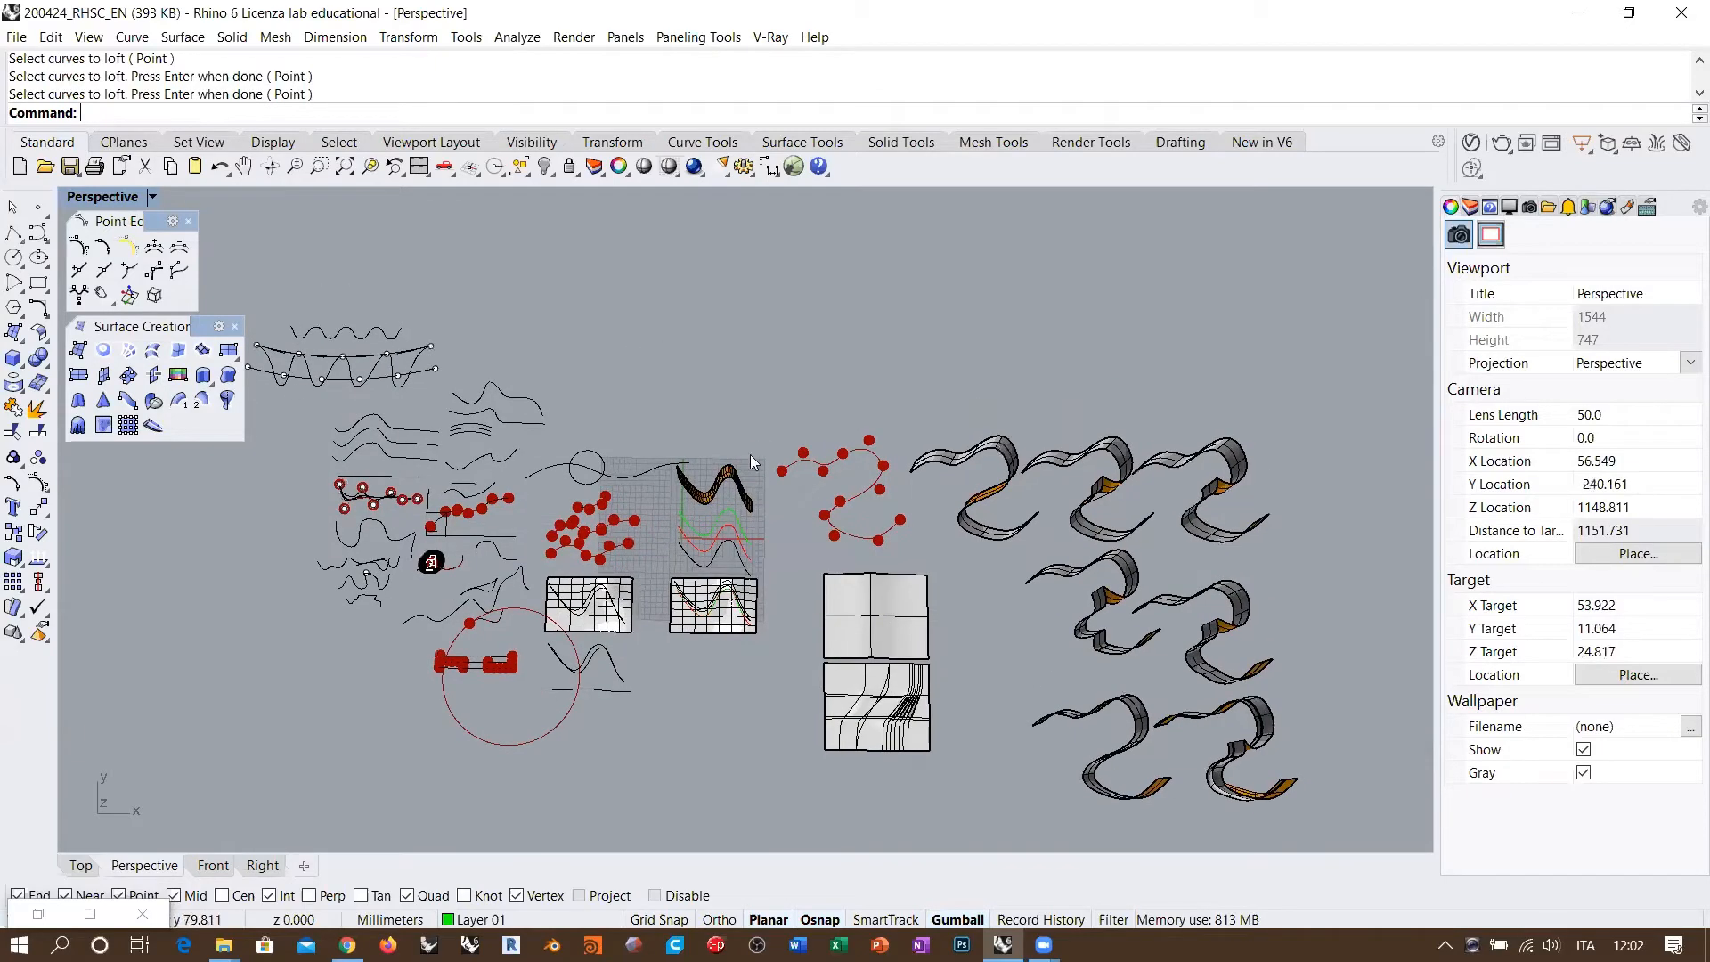
# Step: Switch to the Front view and frame the empty area above the lofted surface
pyautogui.click(205, 871)
pyautogui.scroll(-6, 747, 581)
pyautogui.moveTo(721, 573); pyautogui.dragTo(791, 682, button='right')
pyautogui.scroll(-2, 595, 592)
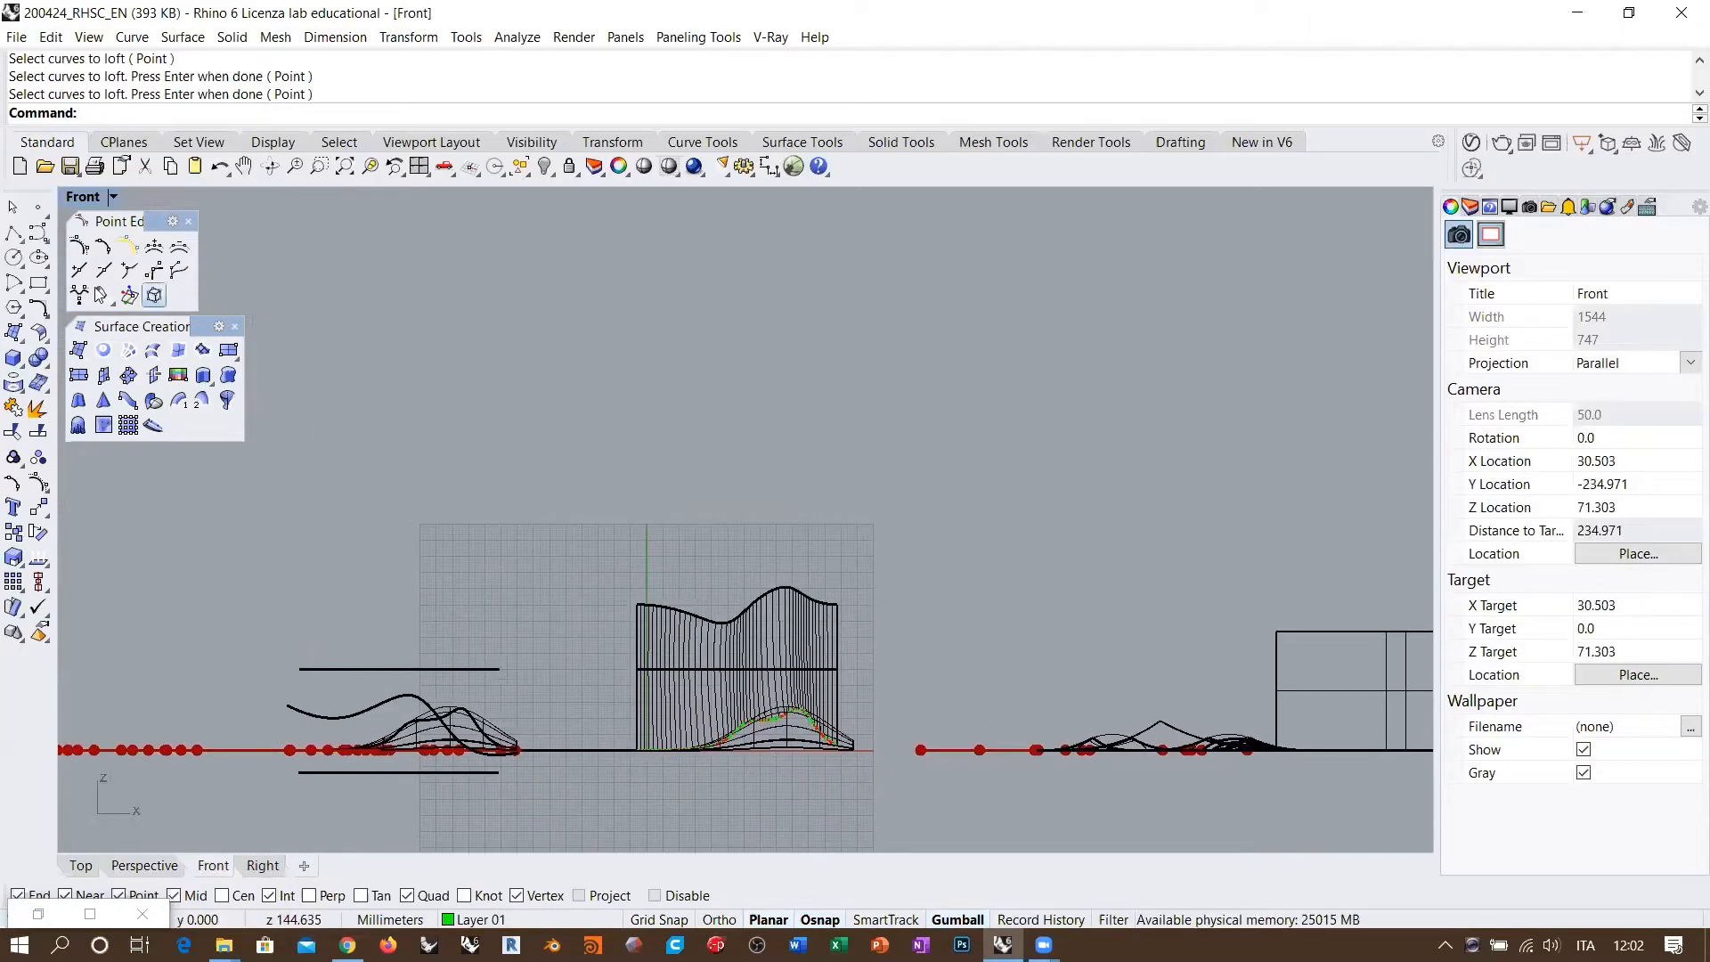
pyautogui.click(38, 283)
pyautogui.click(479, 563)
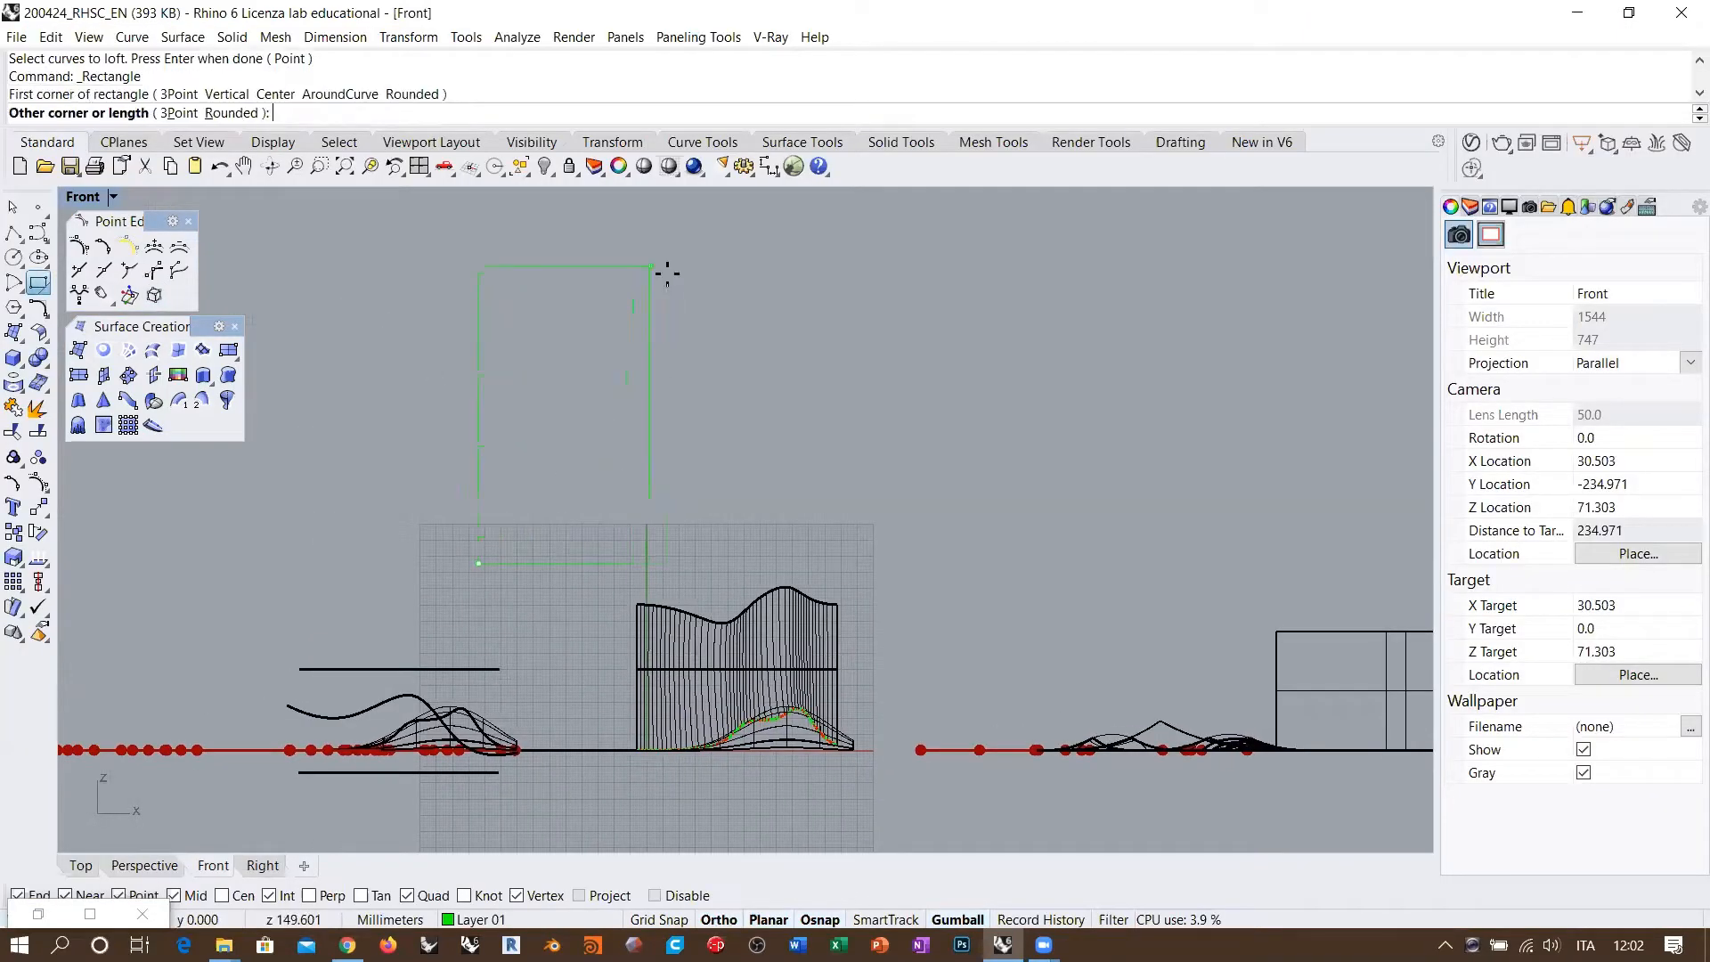
pyautogui.press('Escape')
# Step: Make Default the current layer and draw an upright rectangle in the empty area above the existing curves
pyautogui.click(1470, 207)
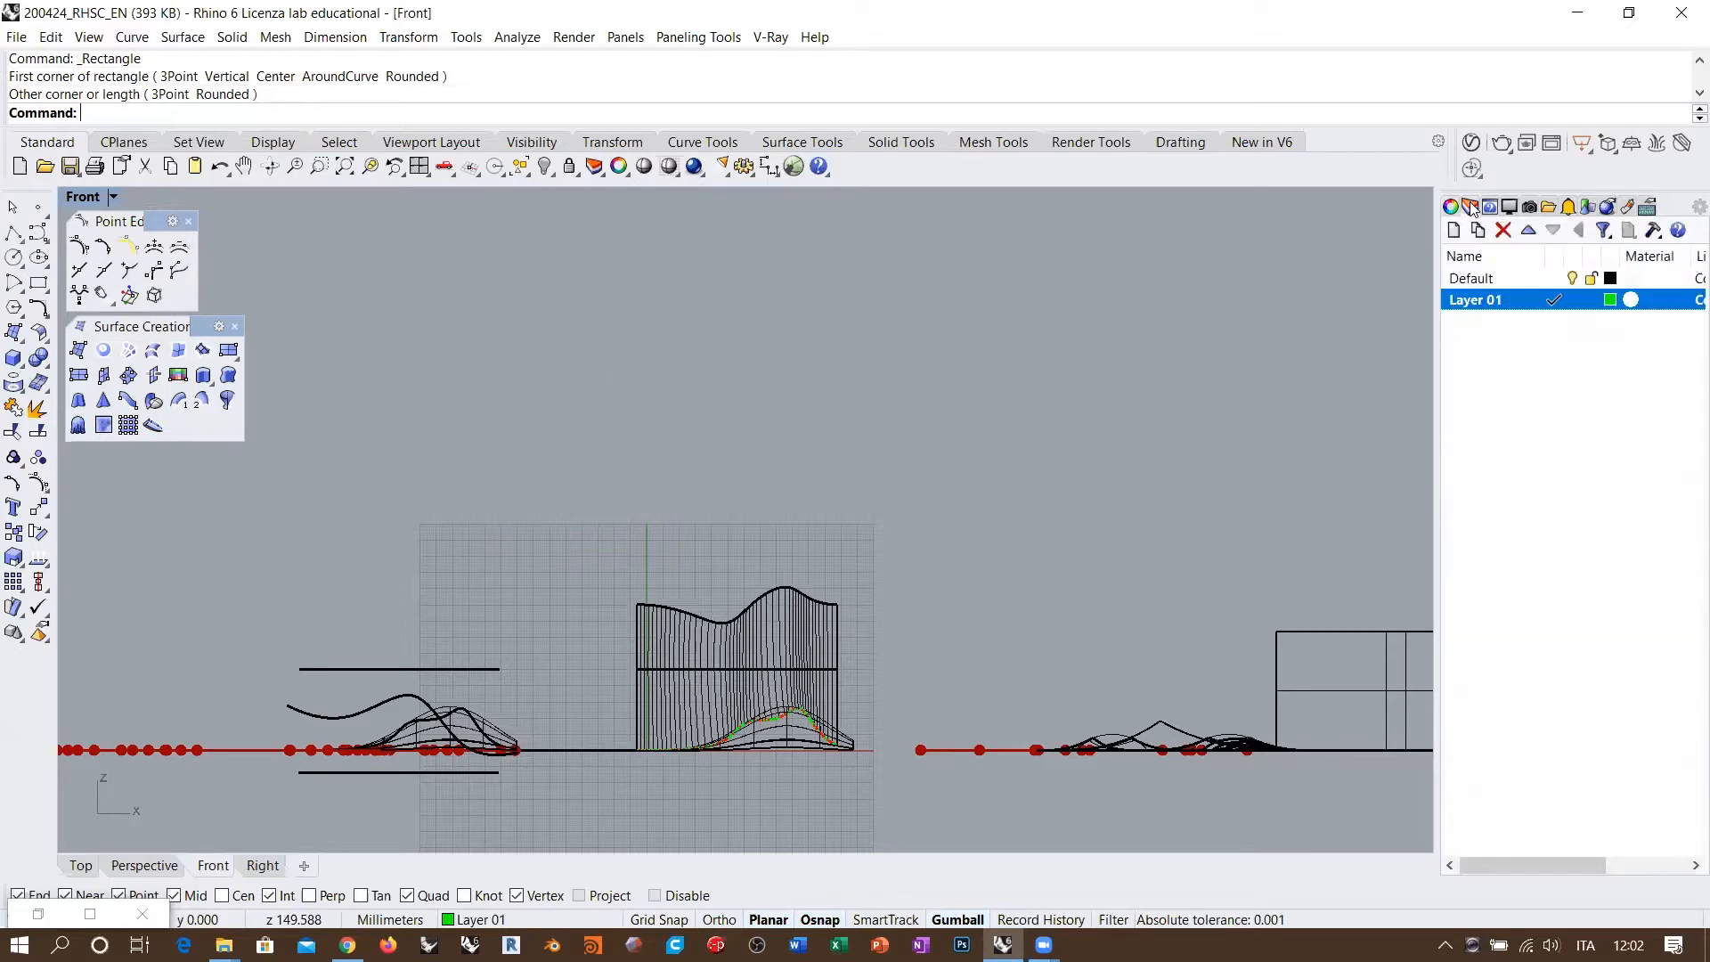
pyautogui.click(1554, 279)
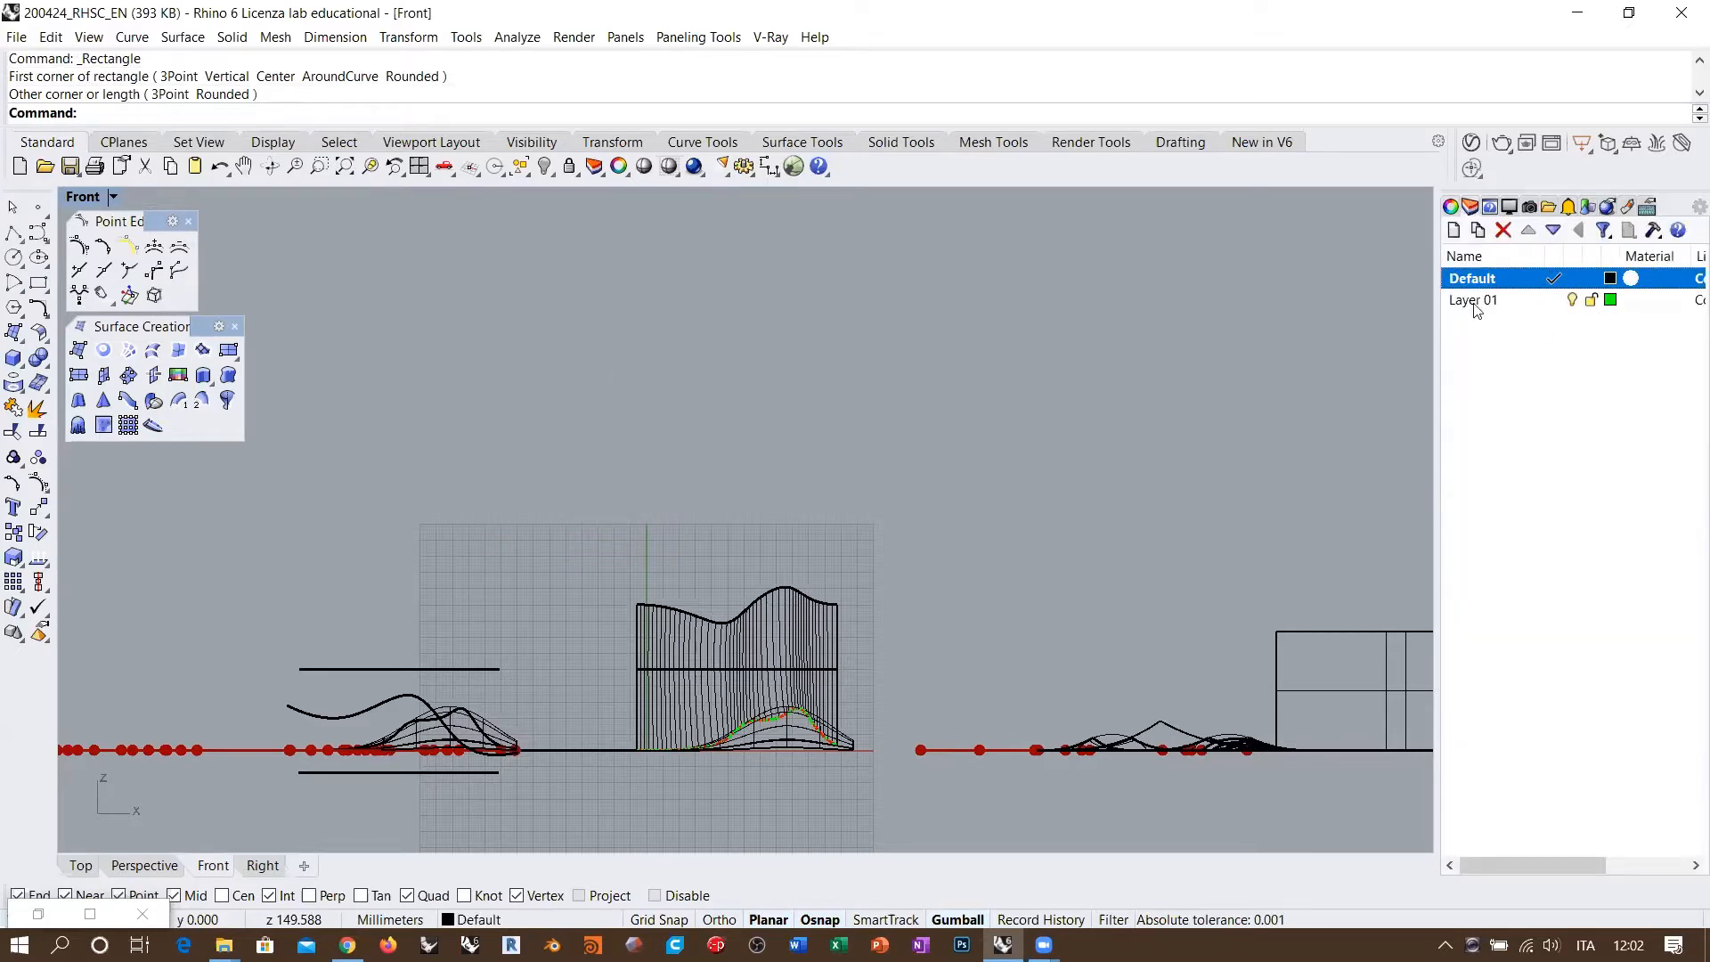
pyautogui.click(38, 285)
pyautogui.click(453, 543)
pyautogui.click(643, 251)
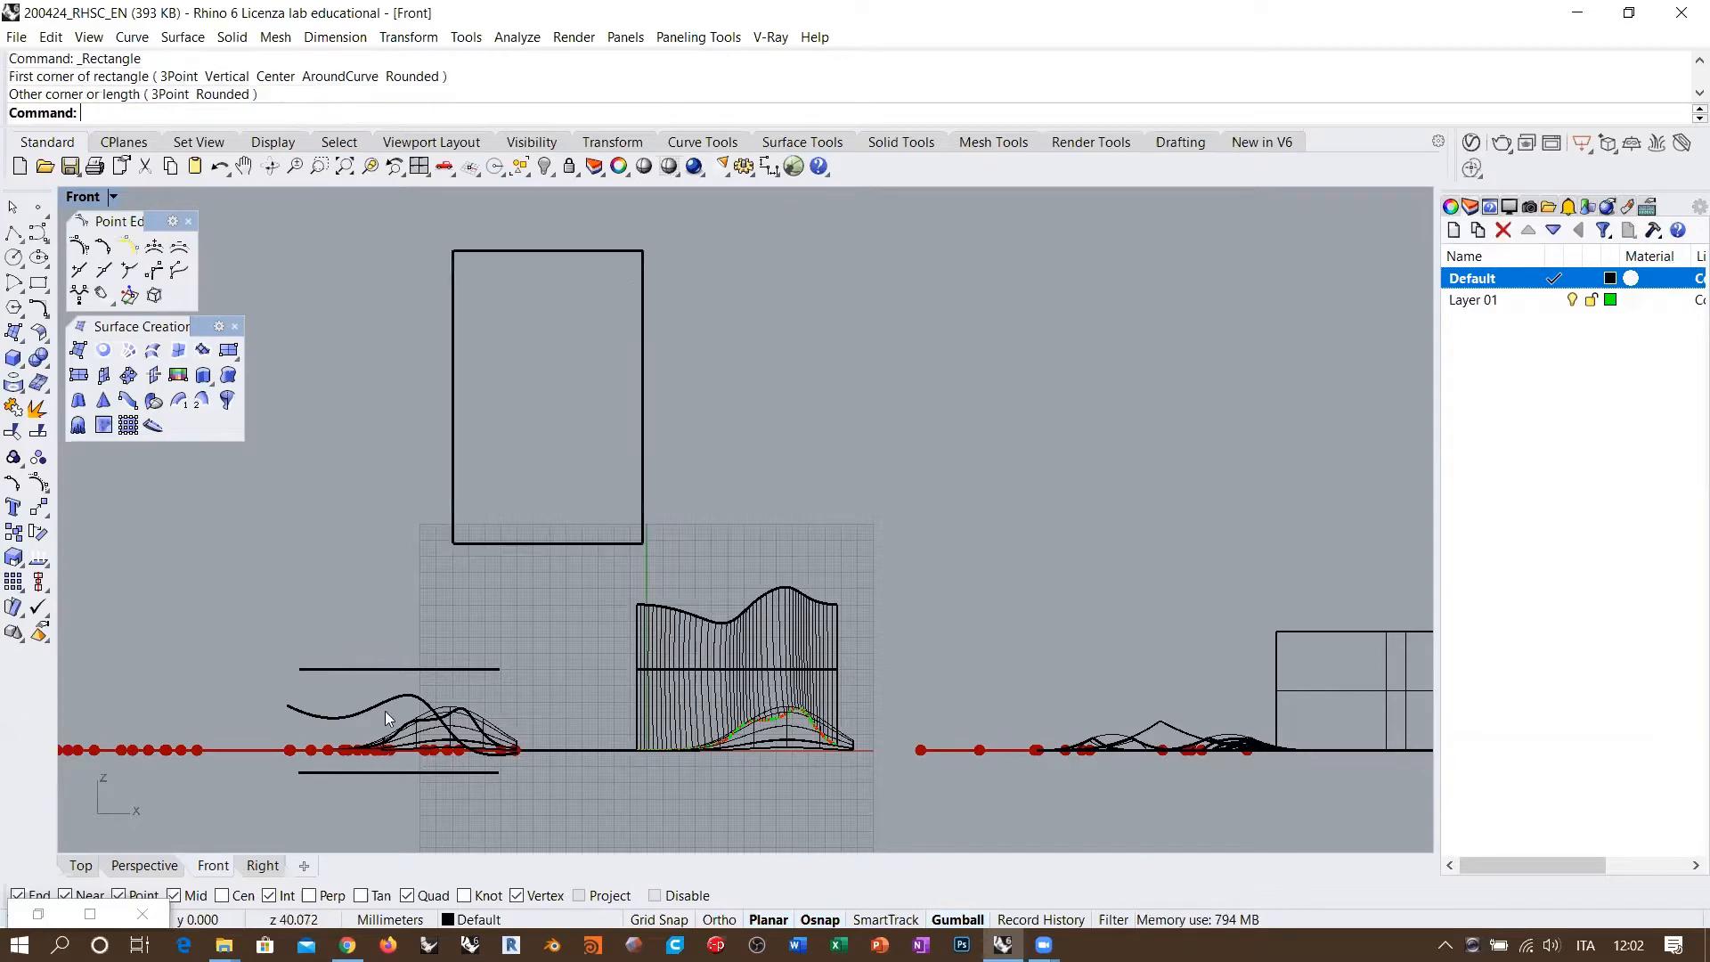
# Step: Start a polyline in the Perspective view from a point partway up the rectangle's vertical edge nearest the orange surface
pyautogui.moveTo(632, 524); pyautogui.dragTo(716, 473, button='right')
pyautogui.scroll(9, 657, 538)
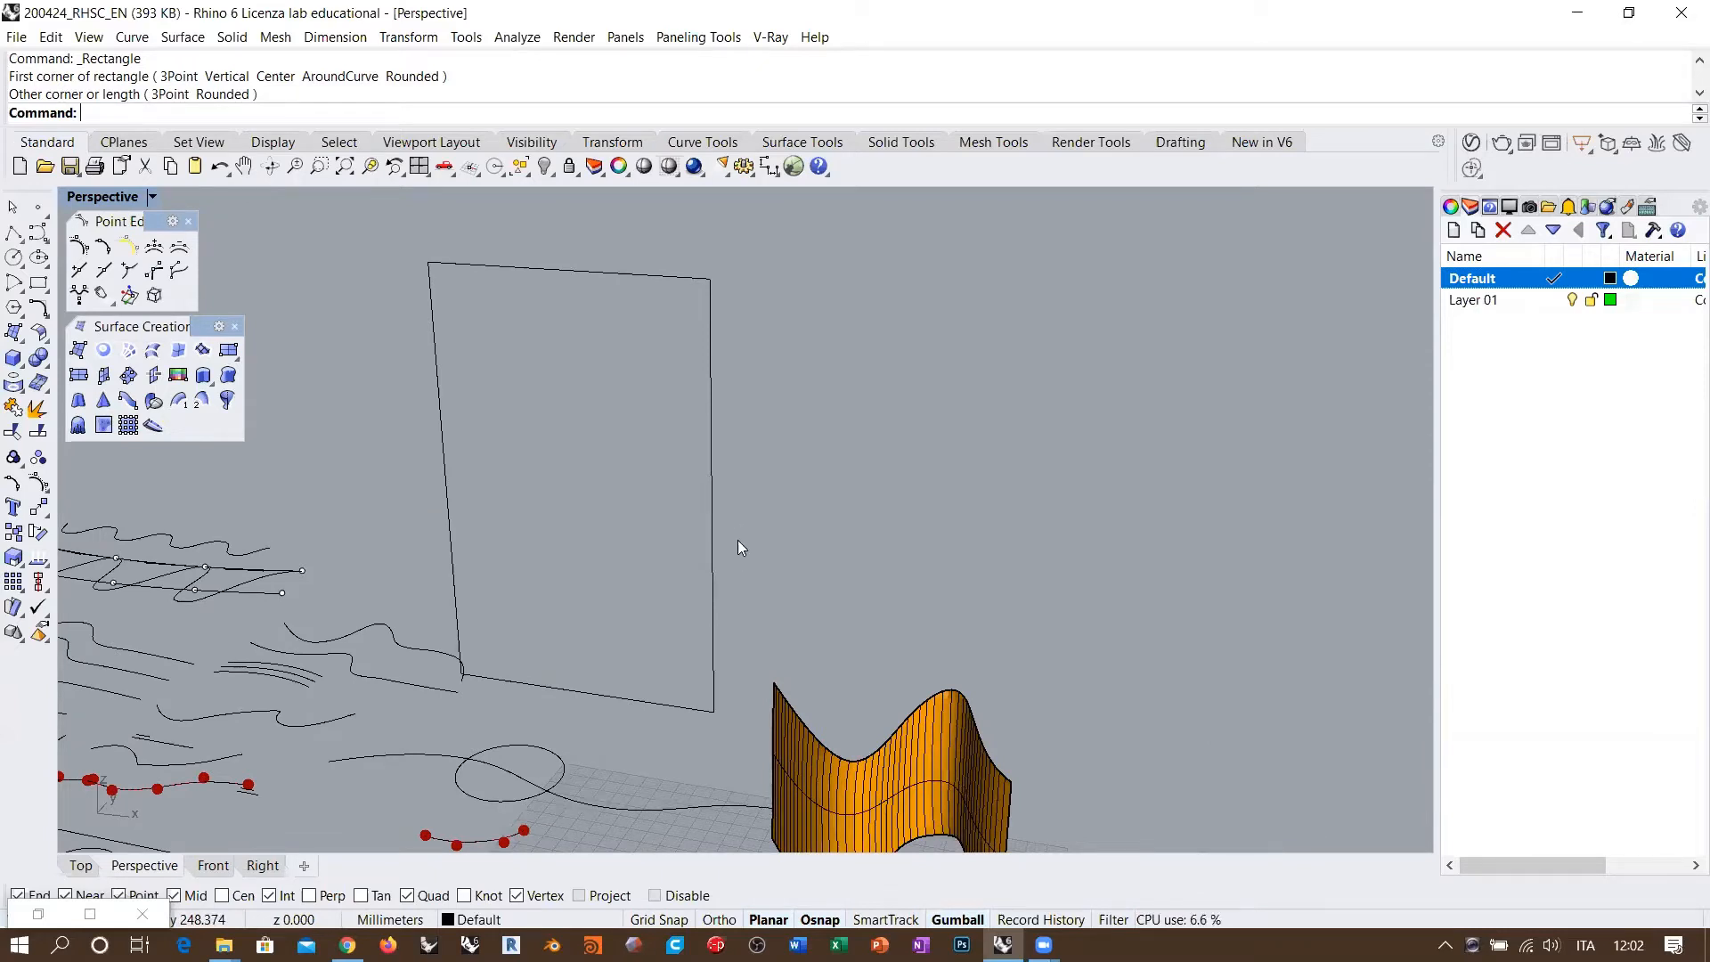
pyautogui.moveTo(738, 539); pyautogui.dragTo(639, 502, button='right')
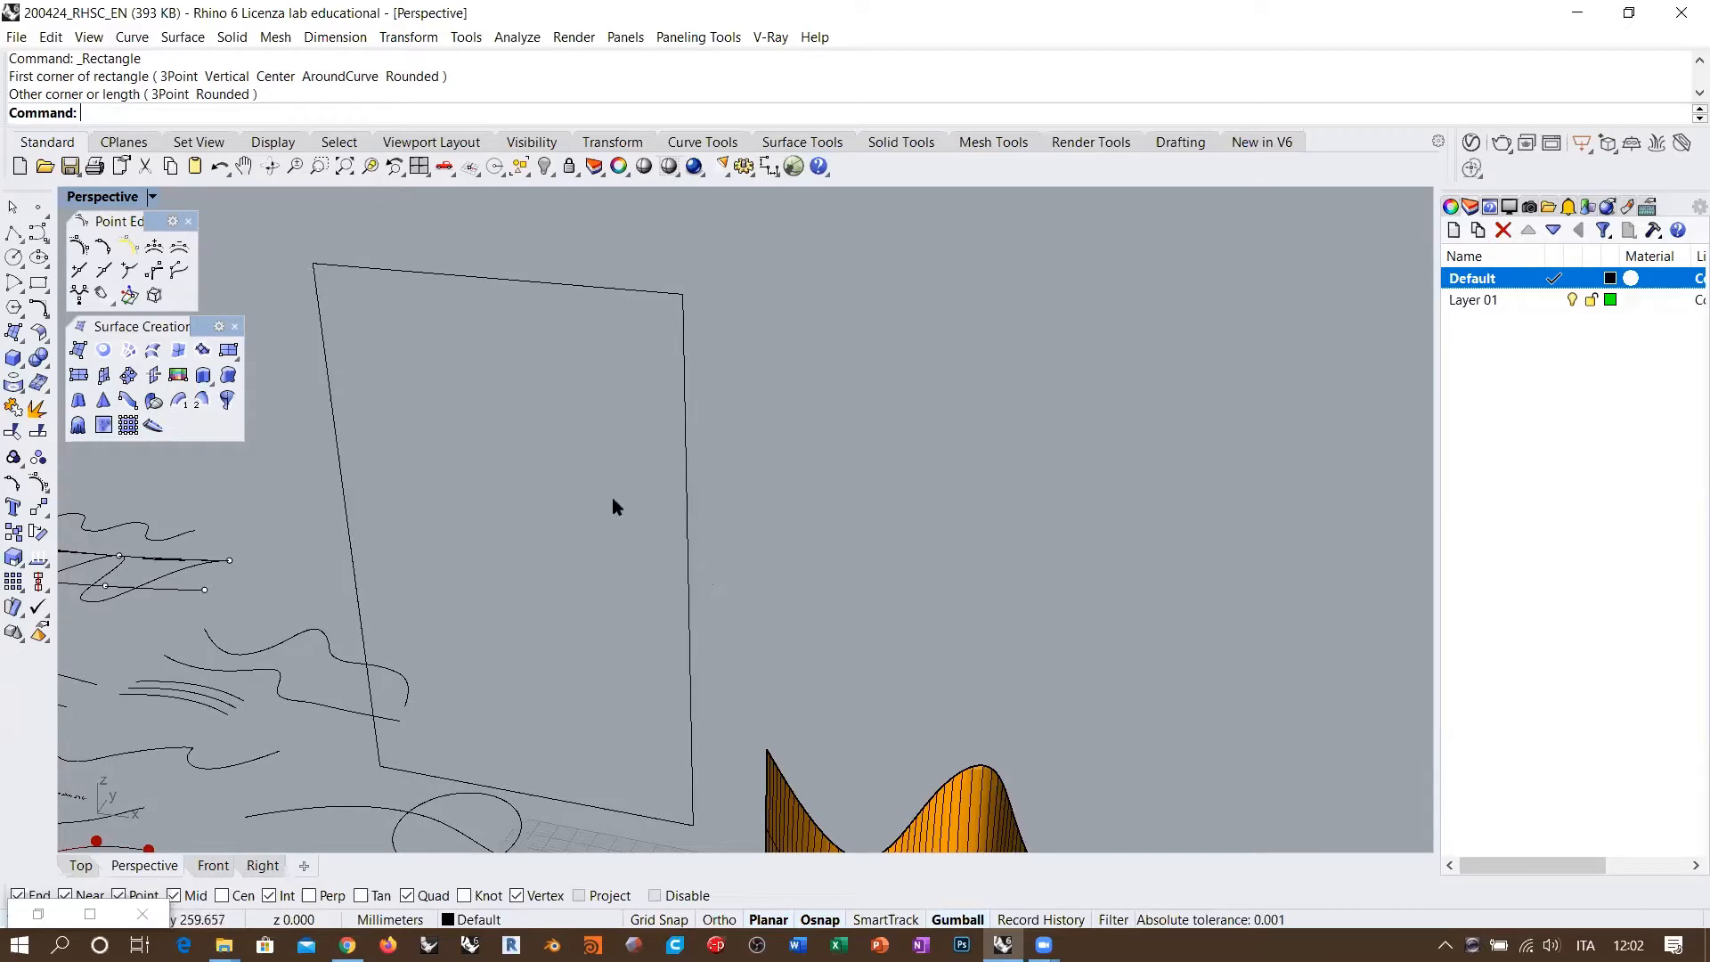
pyautogui.click(14, 233)
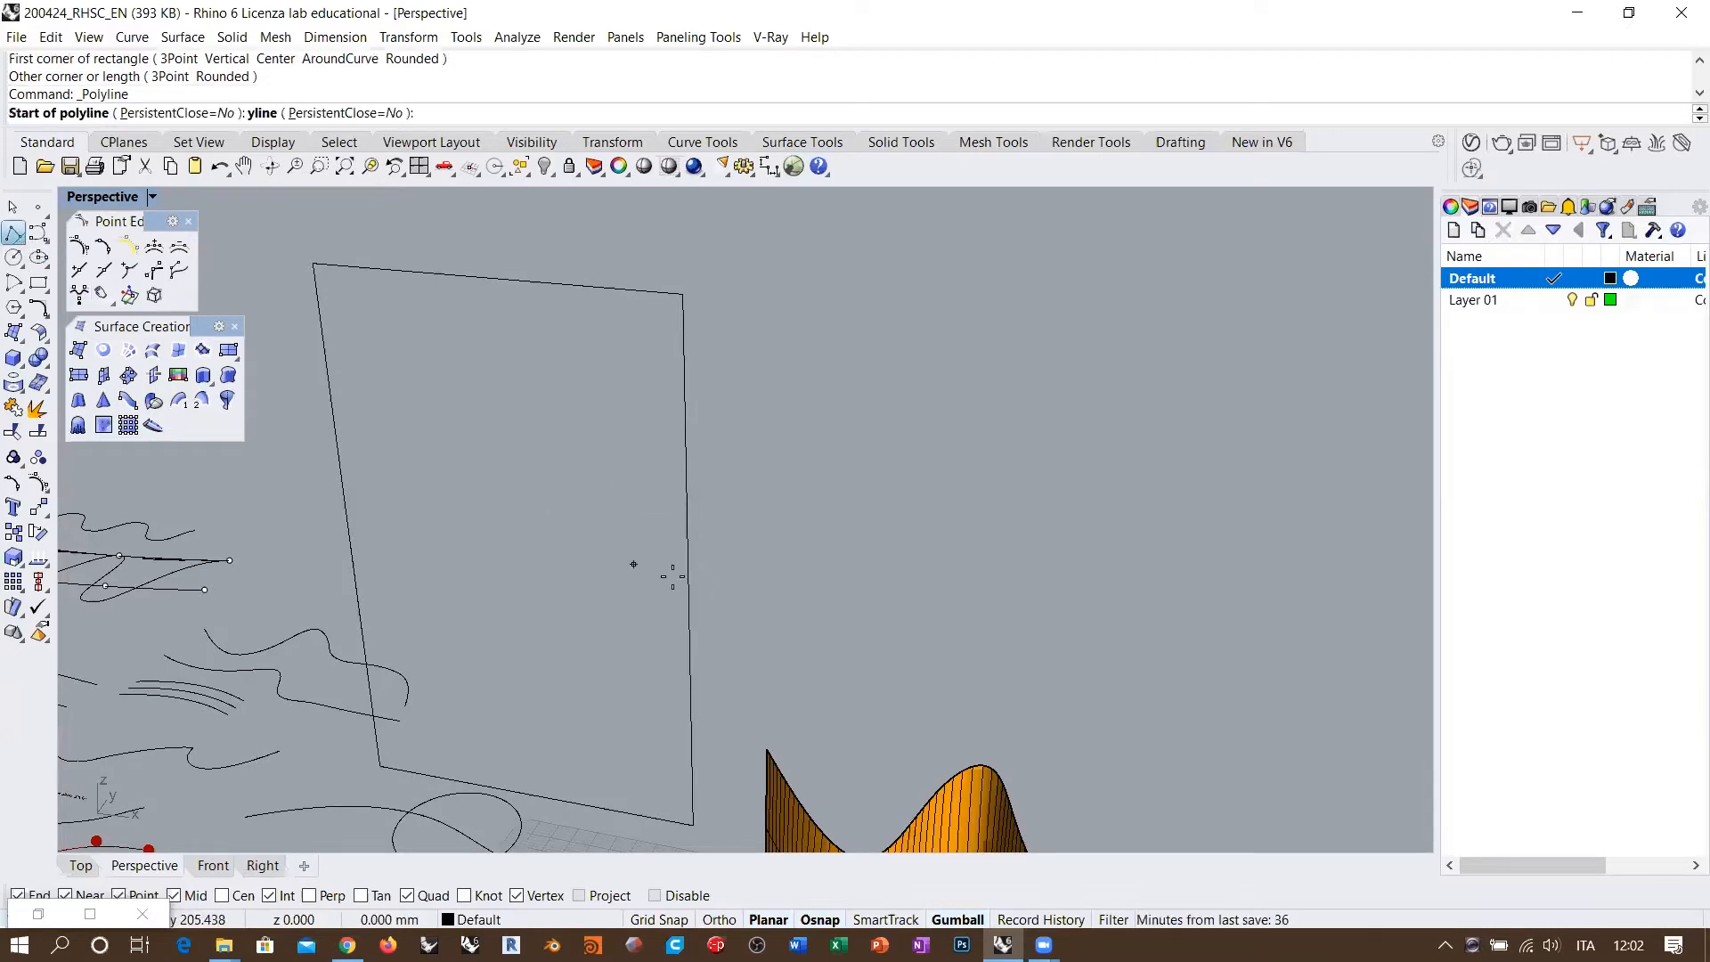
pyautogui.click(688, 584)
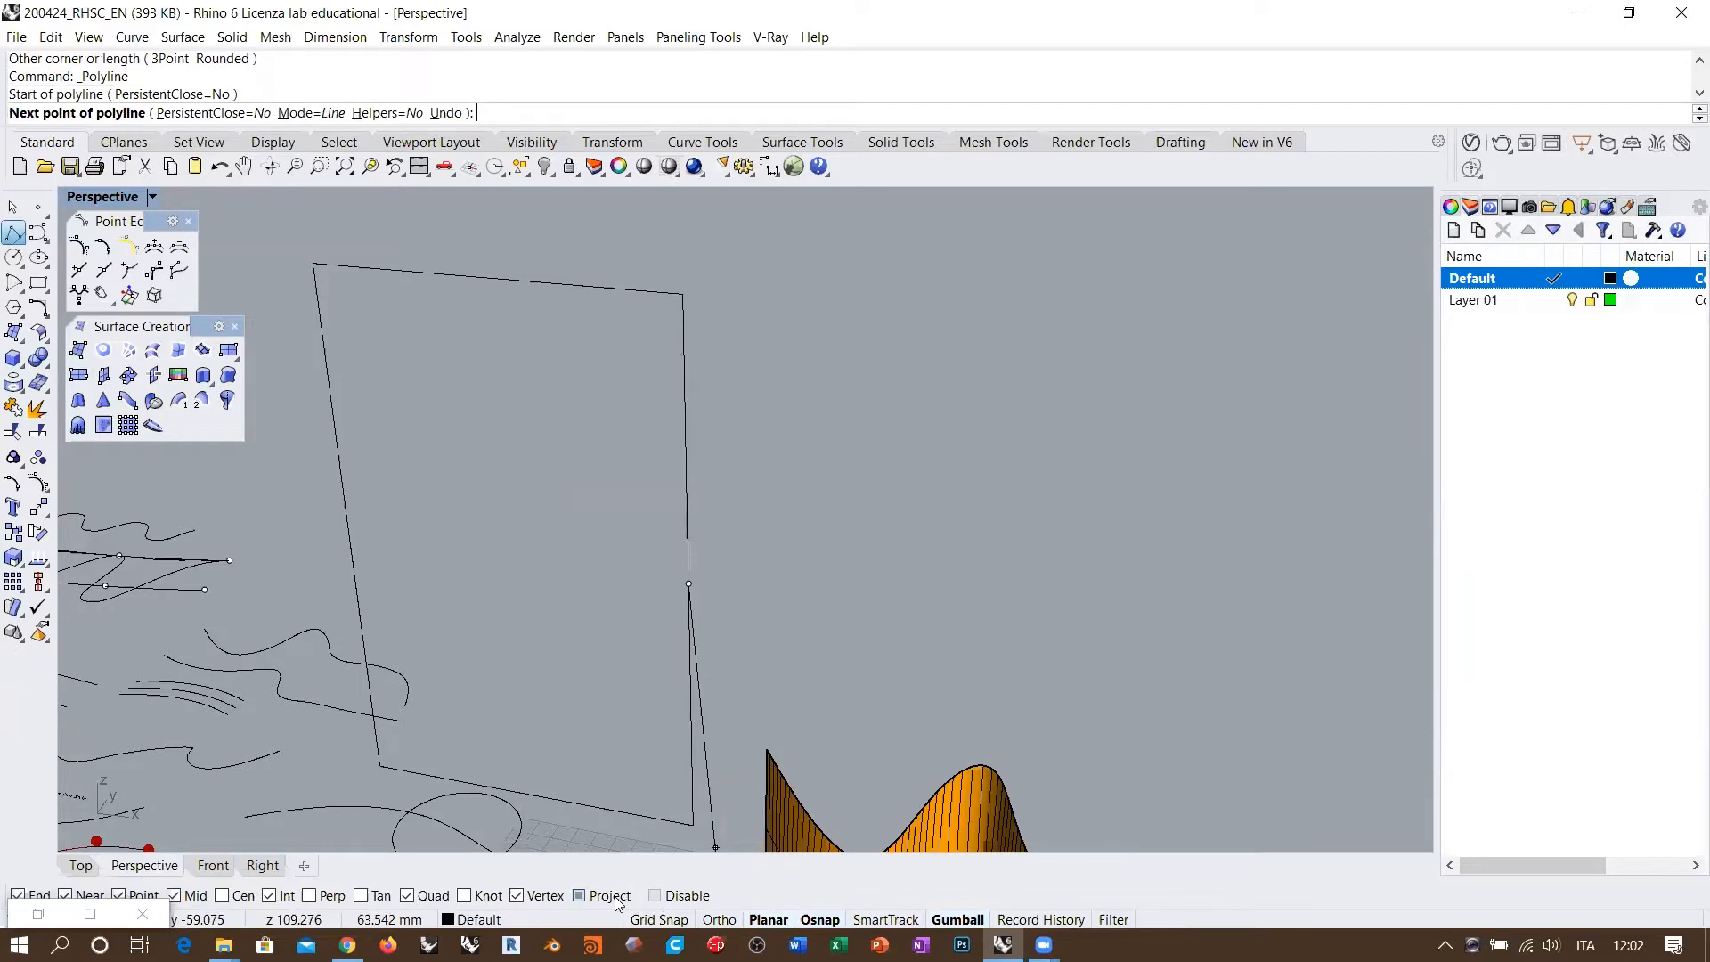
pyautogui.click(753, 632)
pyautogui.click(887, 572)
pyautogui.click(836, 469)
pyautogui.click(816, 393)
pyautogui.moveTo(912, 596)
pyautogui.mouseDown(button='right')
pyautogui.moveTo(947, 531)
pyautogui.moveTo(908, 580)
pyautogui.mouseUp(button='right')
pyautogui.hotkey('ctrl', 'z')
pyautogui.hotkey('ctrl', 'z')
pyautogui.hotkey('ctrl', 'z')
pyautogui.hotkey('ctrl', 'z')
pyautogui.hotkey('ctrl', 'z')
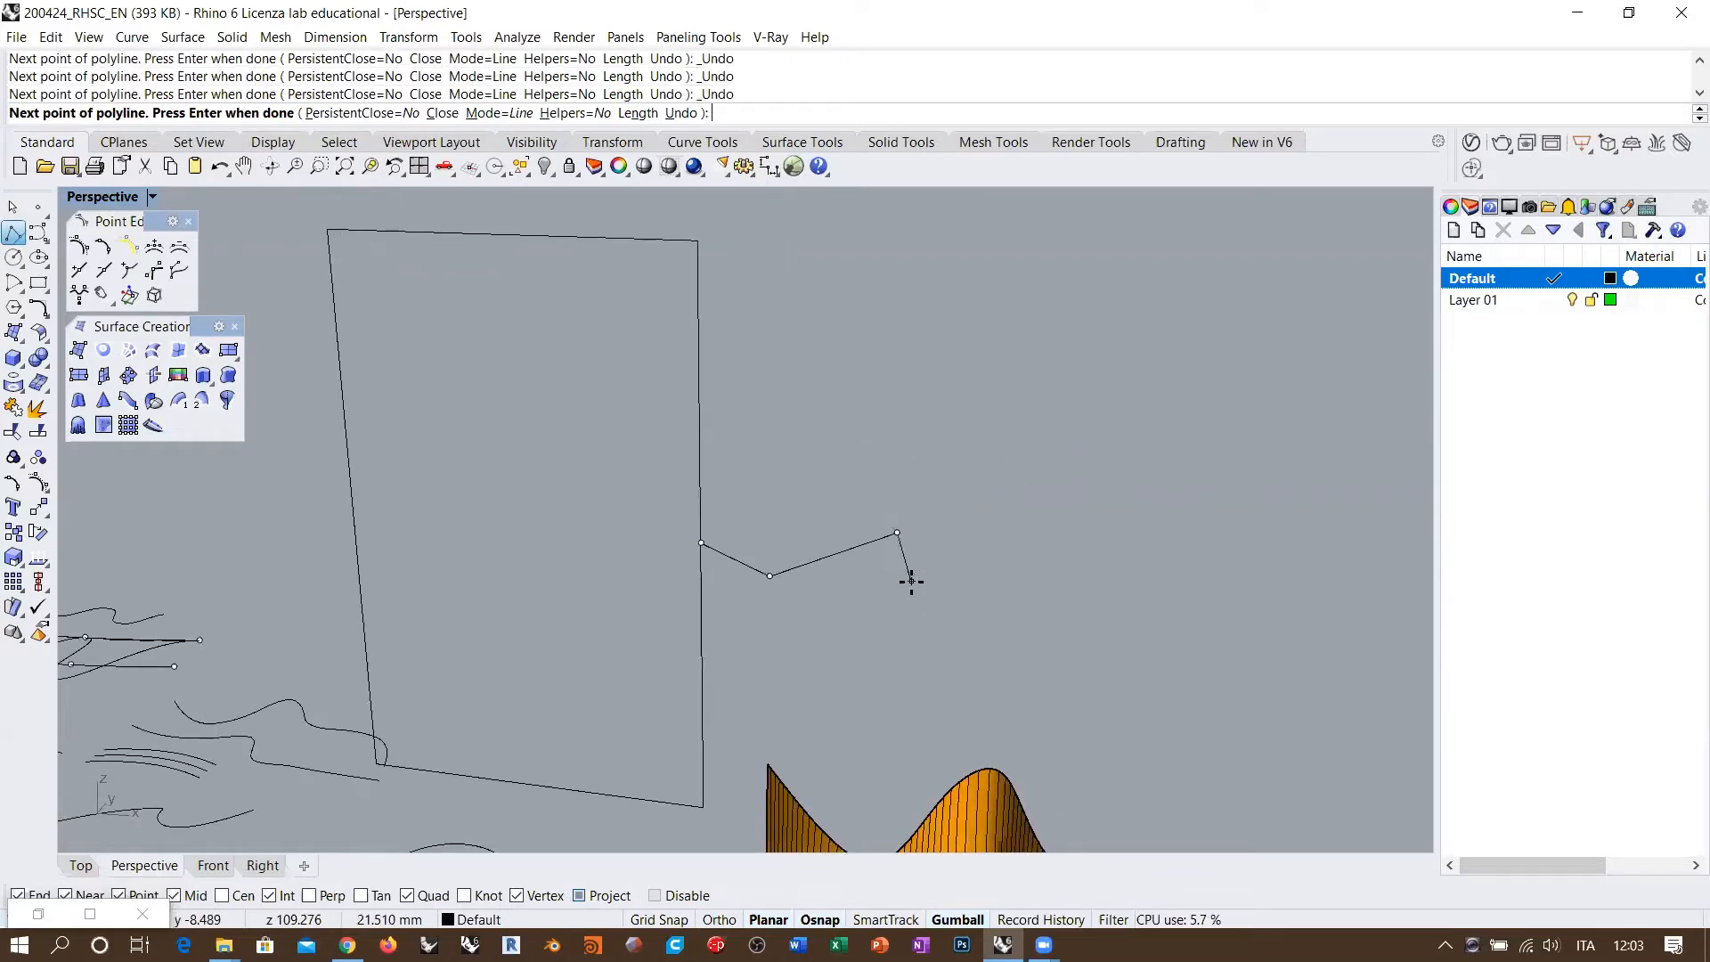
# Step: Continue the polyline in the Top view with a diagonal segment and orthogonal segments forming the straight sides of a frame profile
pyautogui.click(81, 864)
pyautogui.scroll(3, 891, 579)
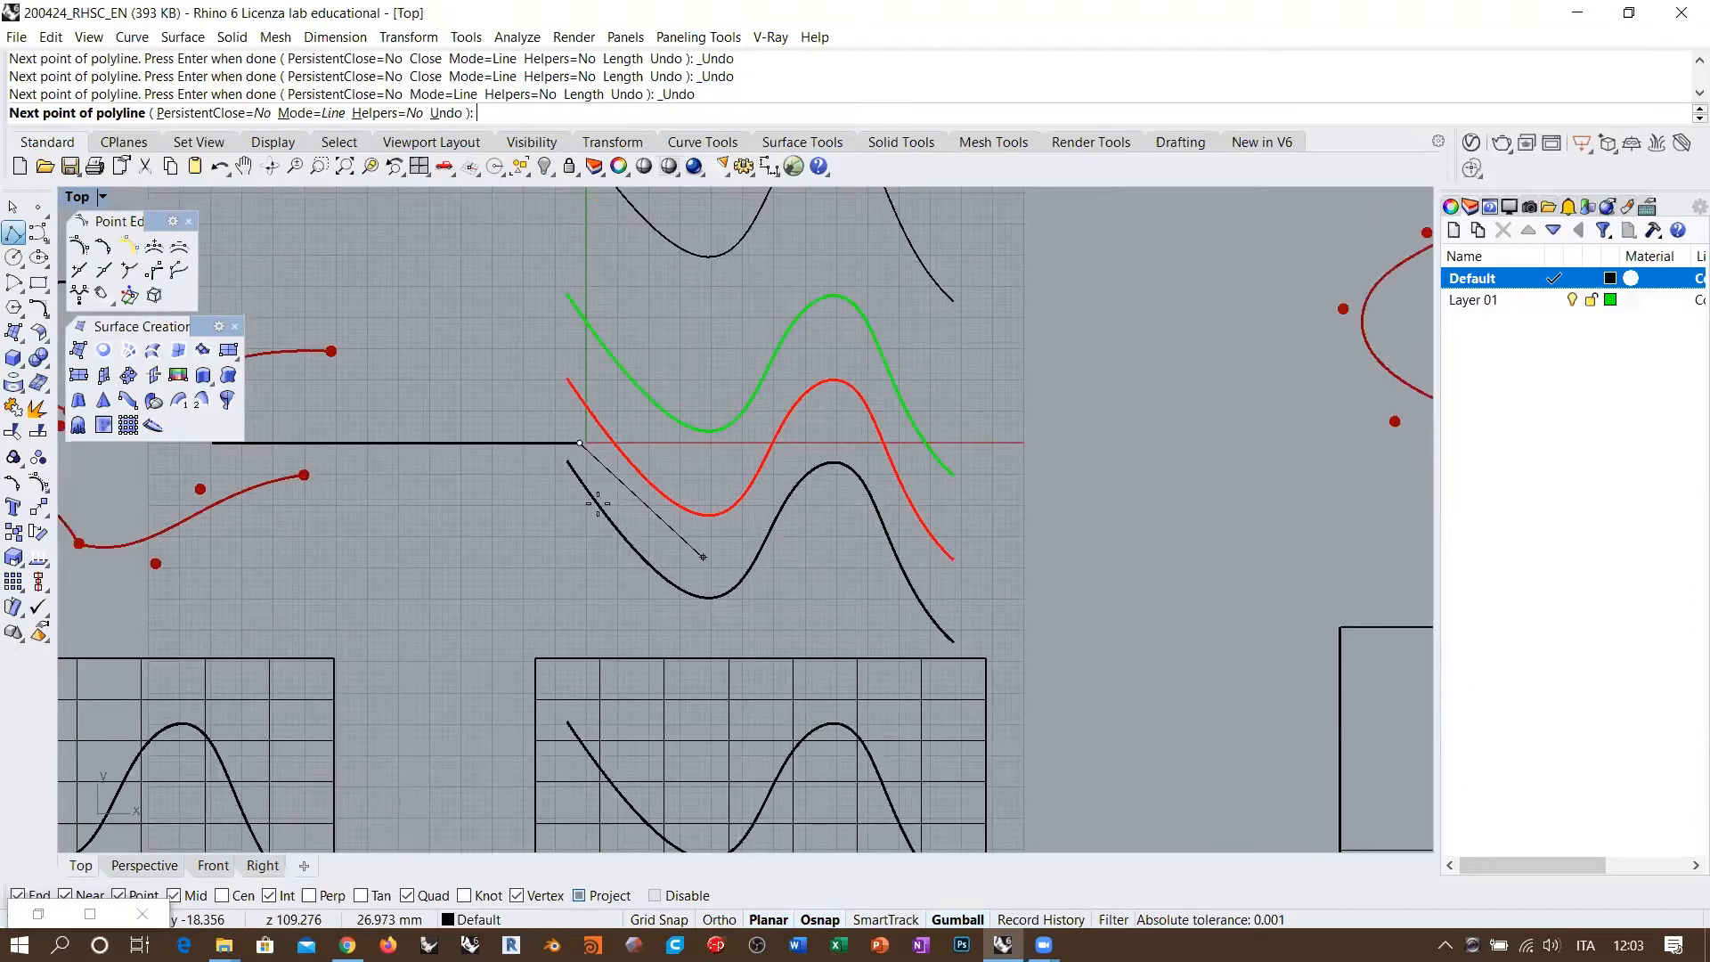
pyautogui.scroll(5, 598, 504)
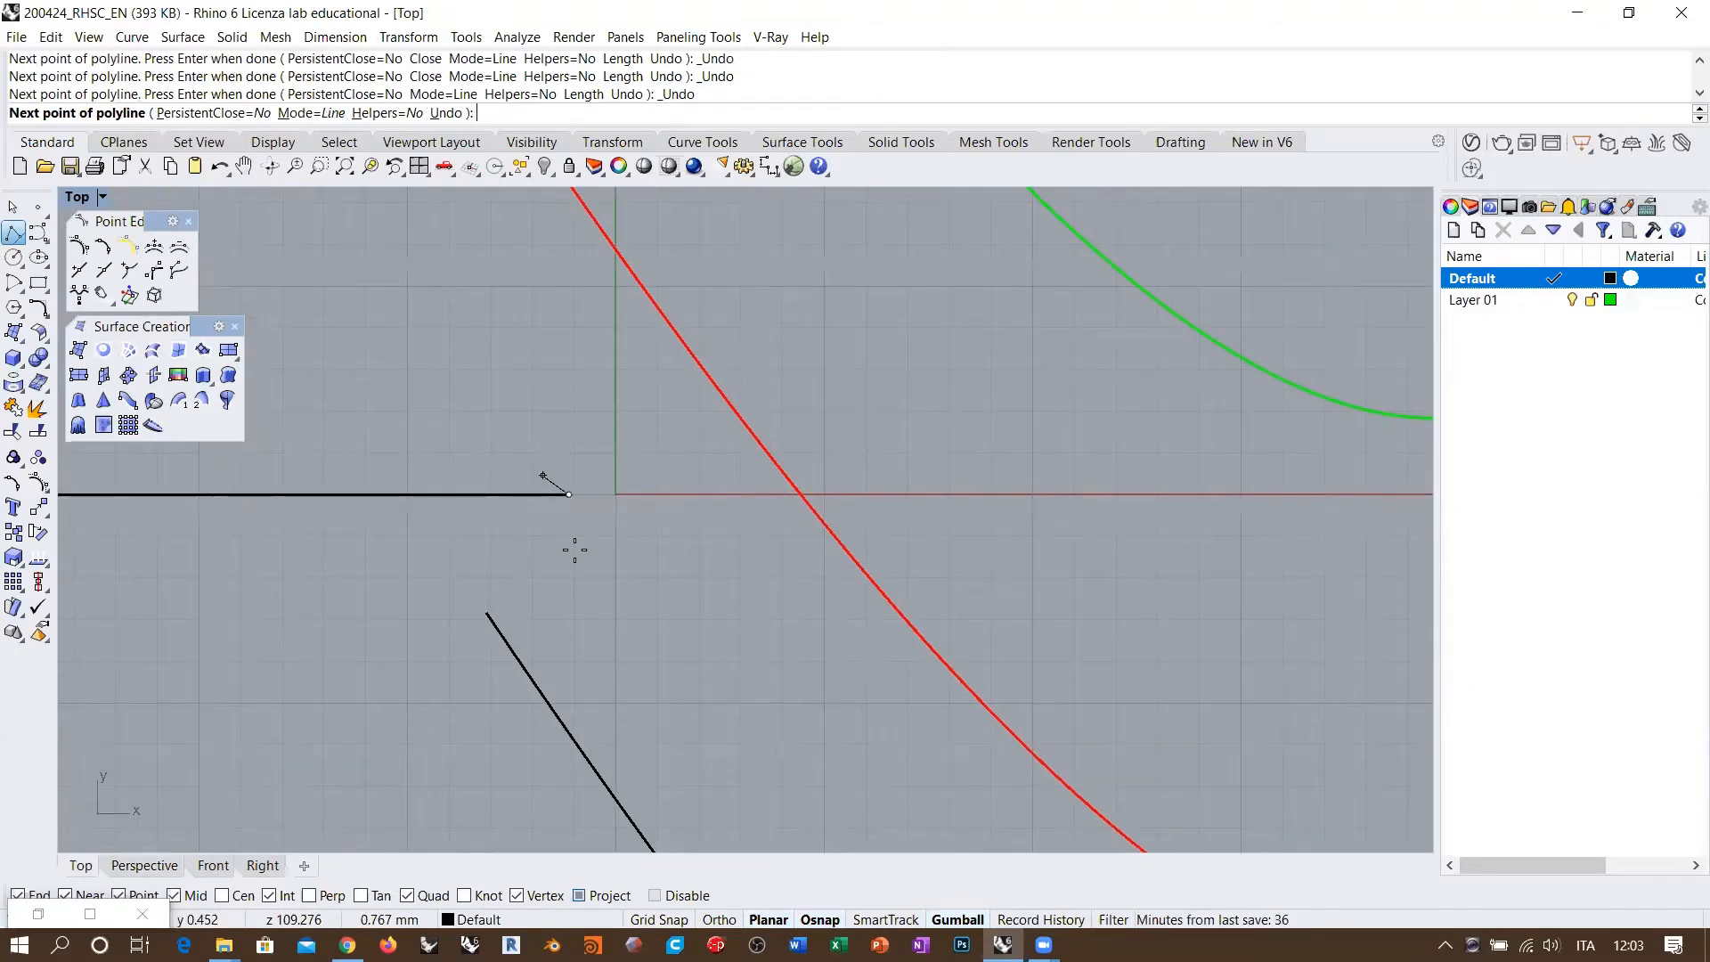
pyautogui.click(626, 552)
pyautogui.scroll(4, 592, 516)
pyautogui.press('F8')
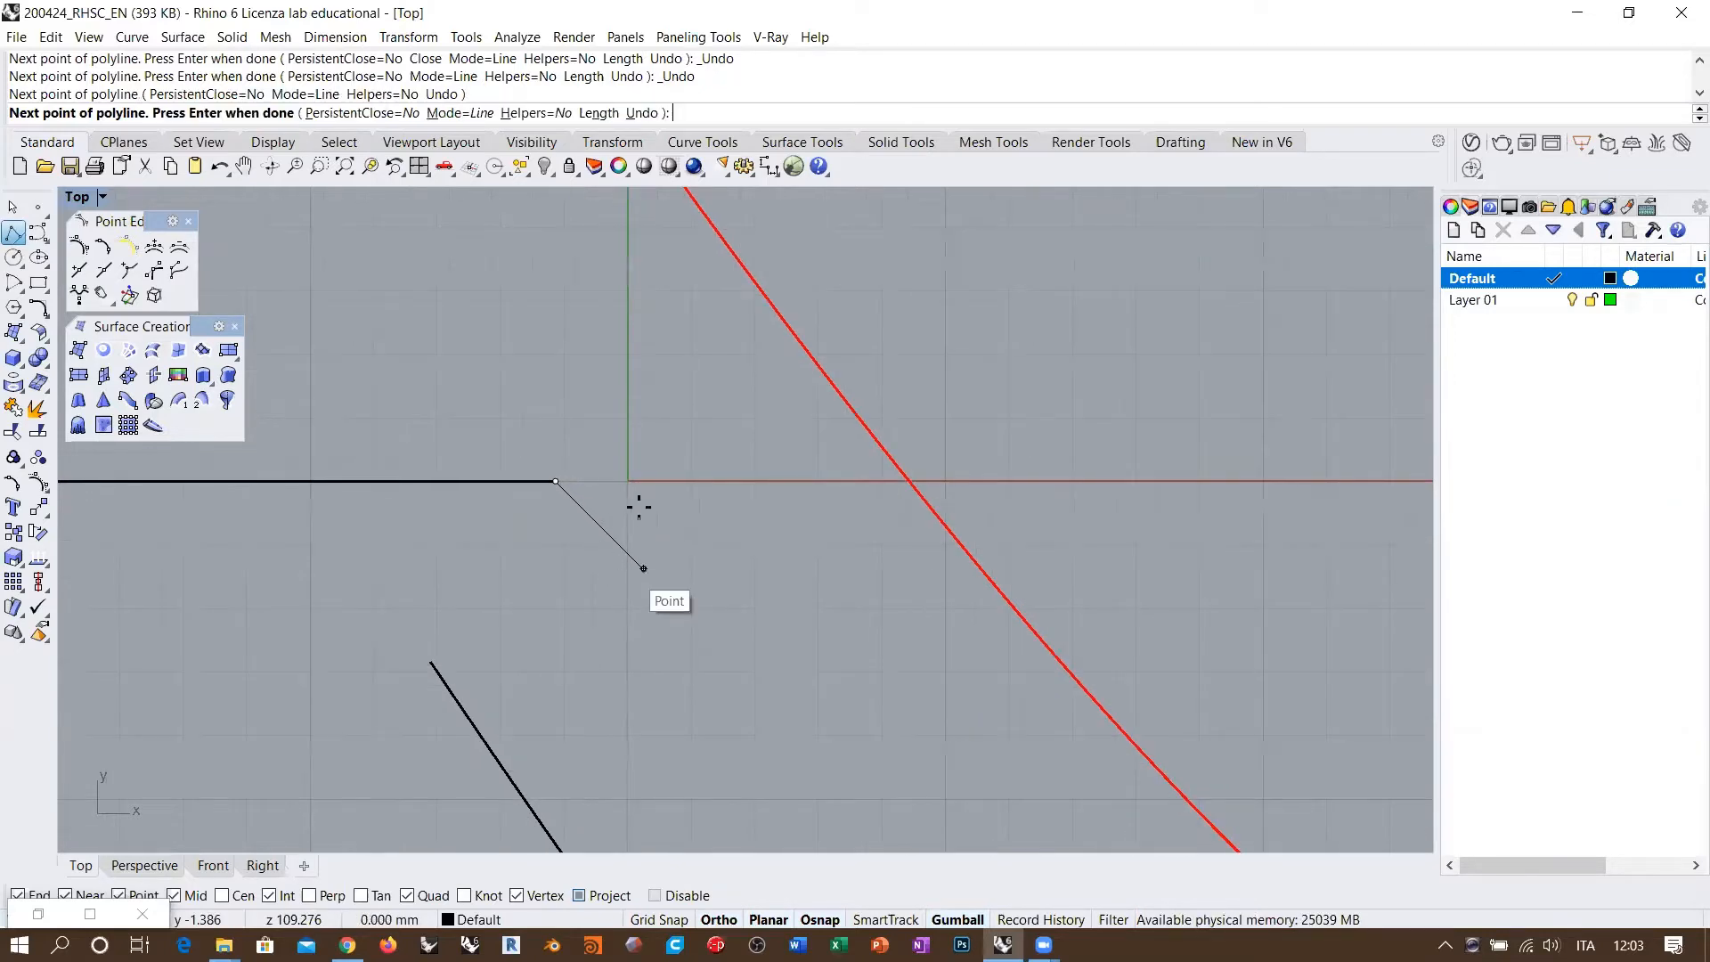
pyautogui.click(651, 382)
pyautogui.click(504, 379)
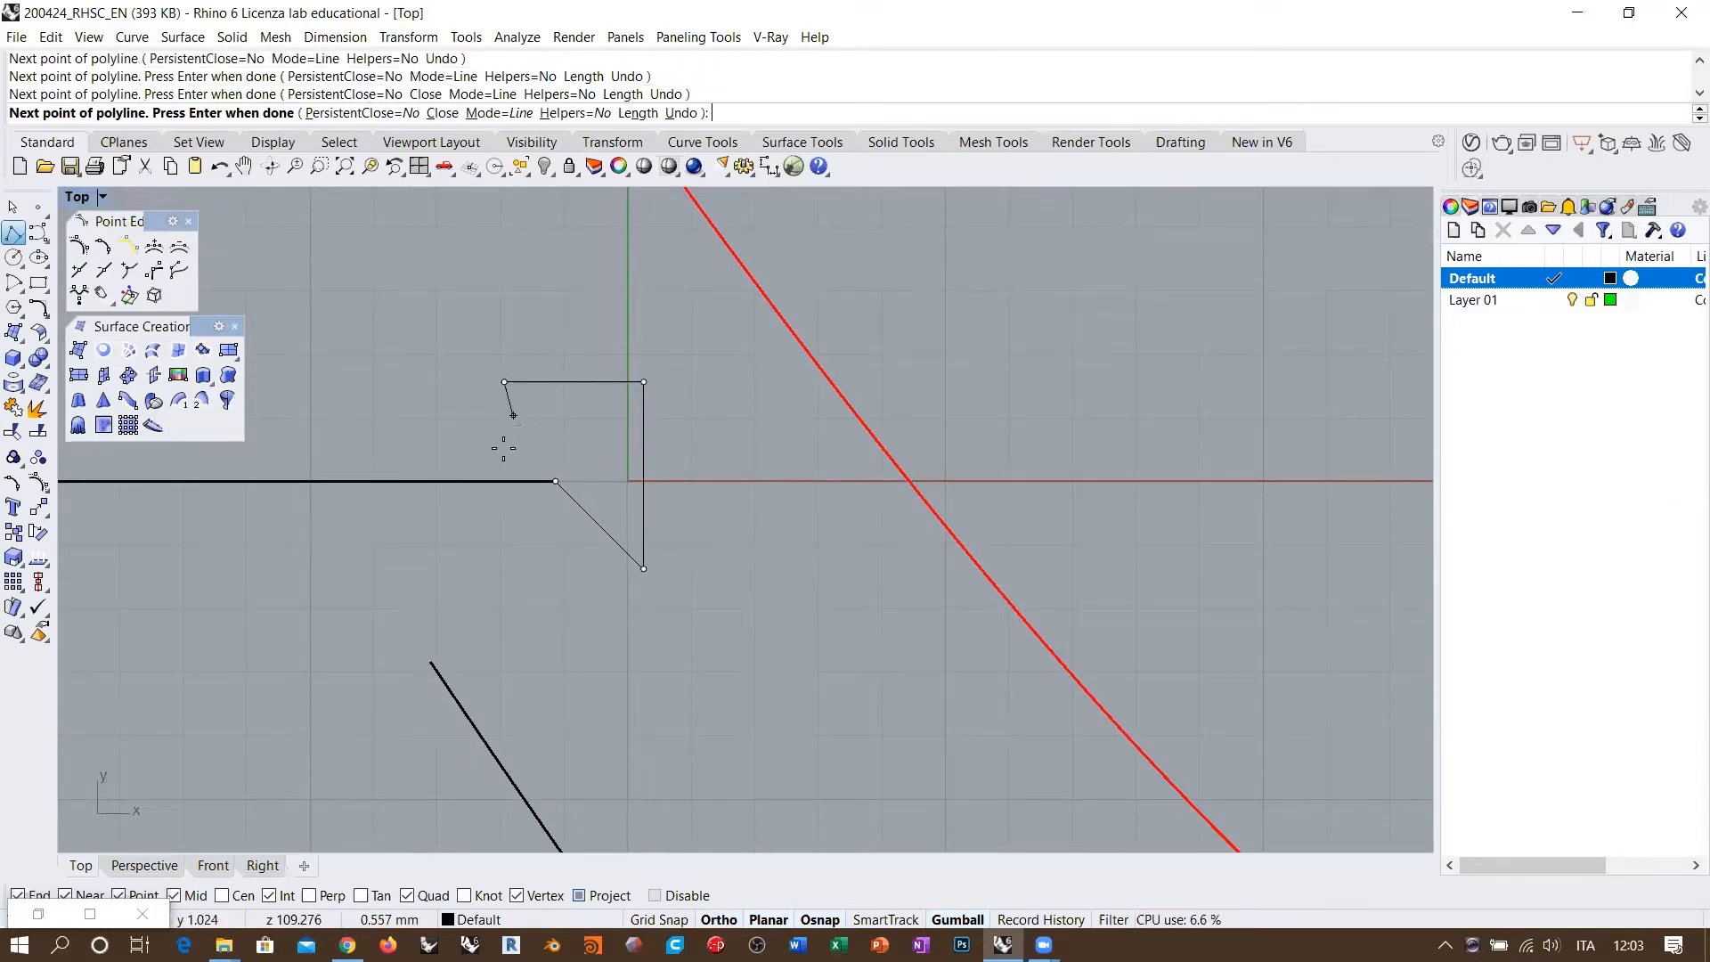
pyautogui.click(495, 506)
pyautogui.scroll(4, 496, 510)
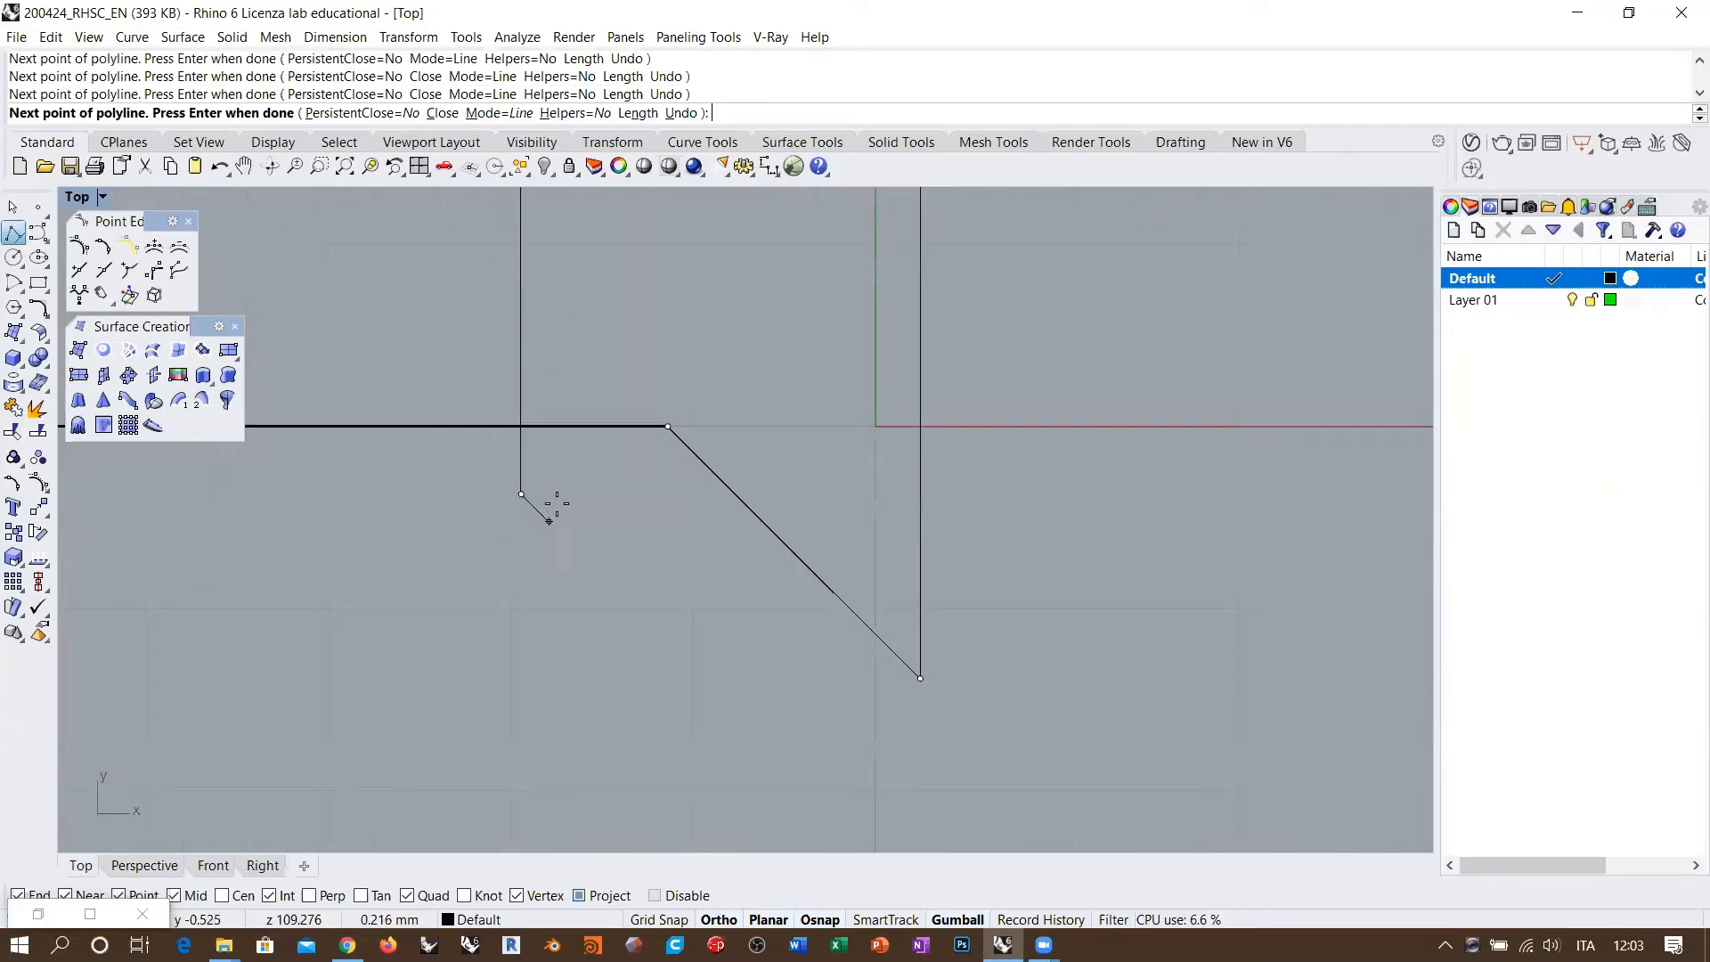
pyautogui.click(574, 494)
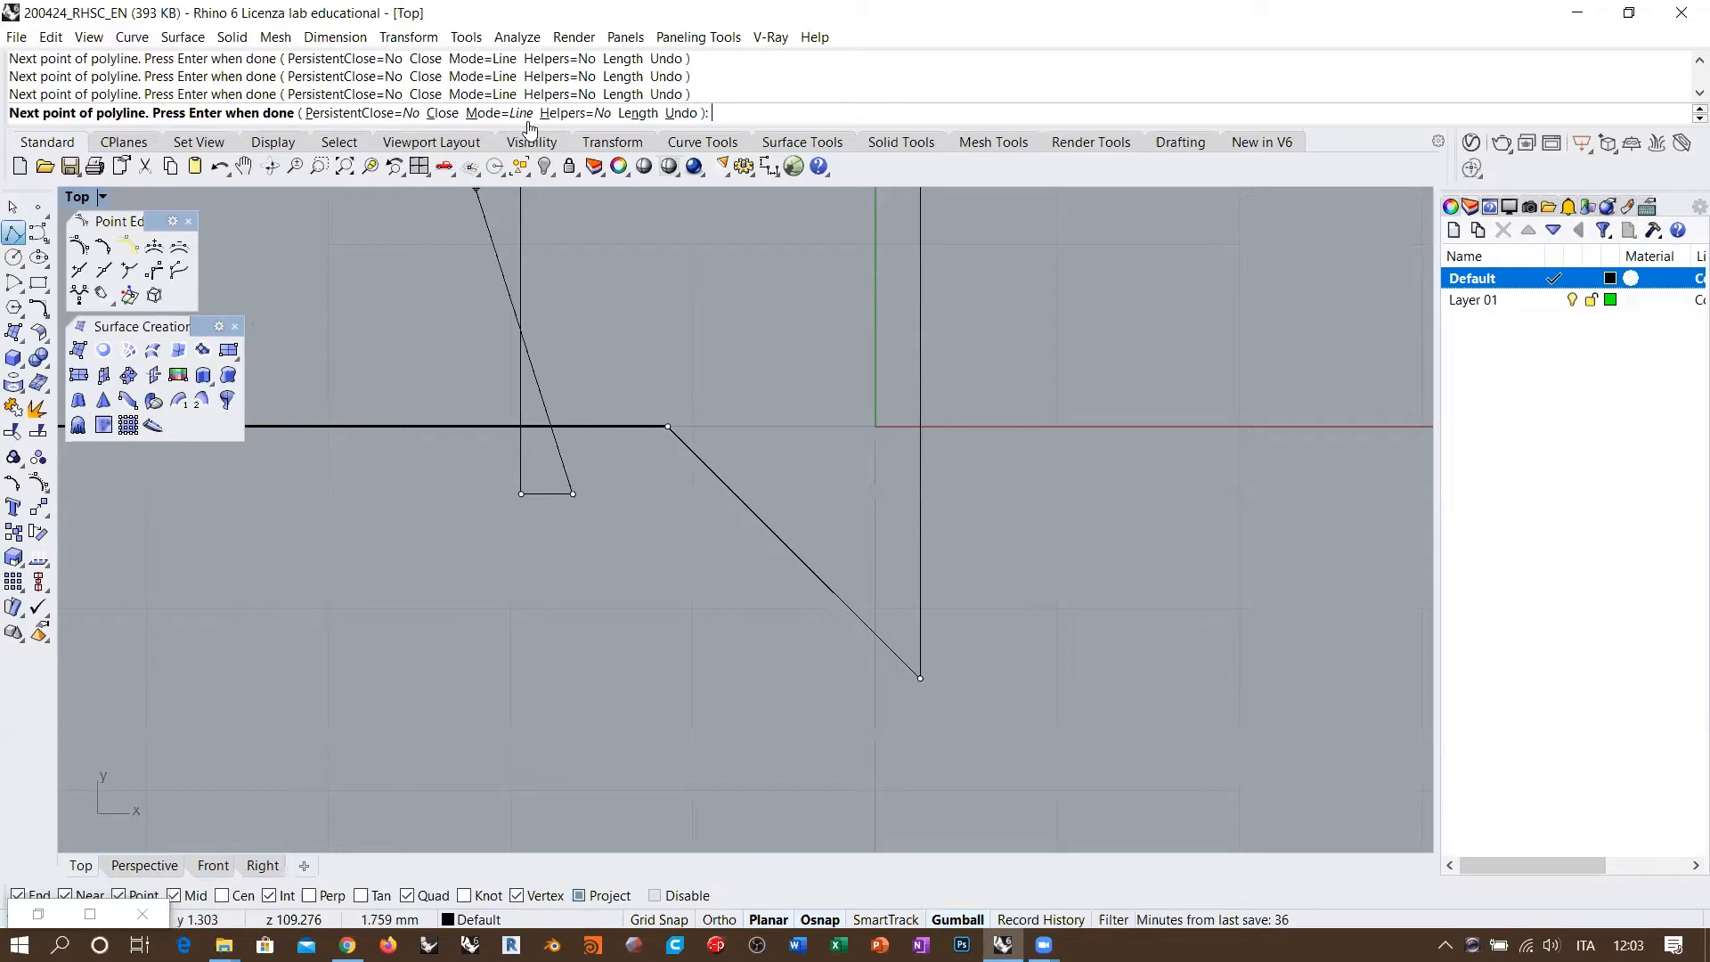
# Step: Switch the polyline to Arc mode and complete the profile with a chain of wavy arcs ending at the diagonal's outer corner
pyautogui.click(495, 113)
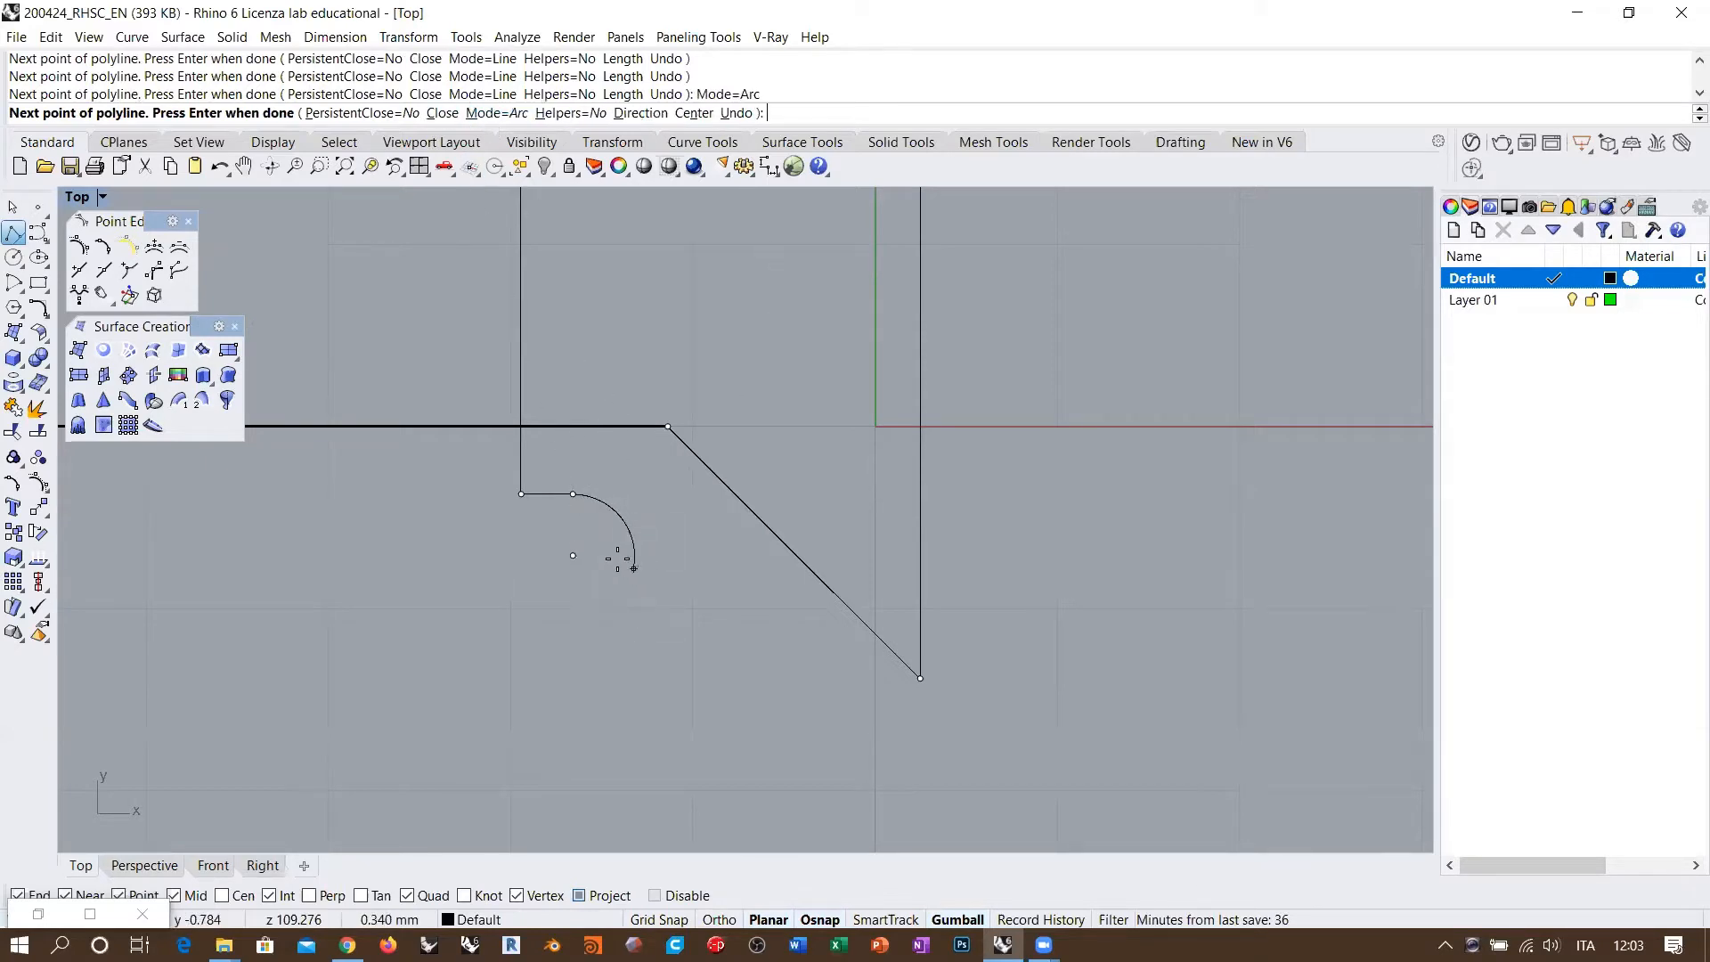
pyautogui.click(618, 559)
pyautogui.click(618, 666)
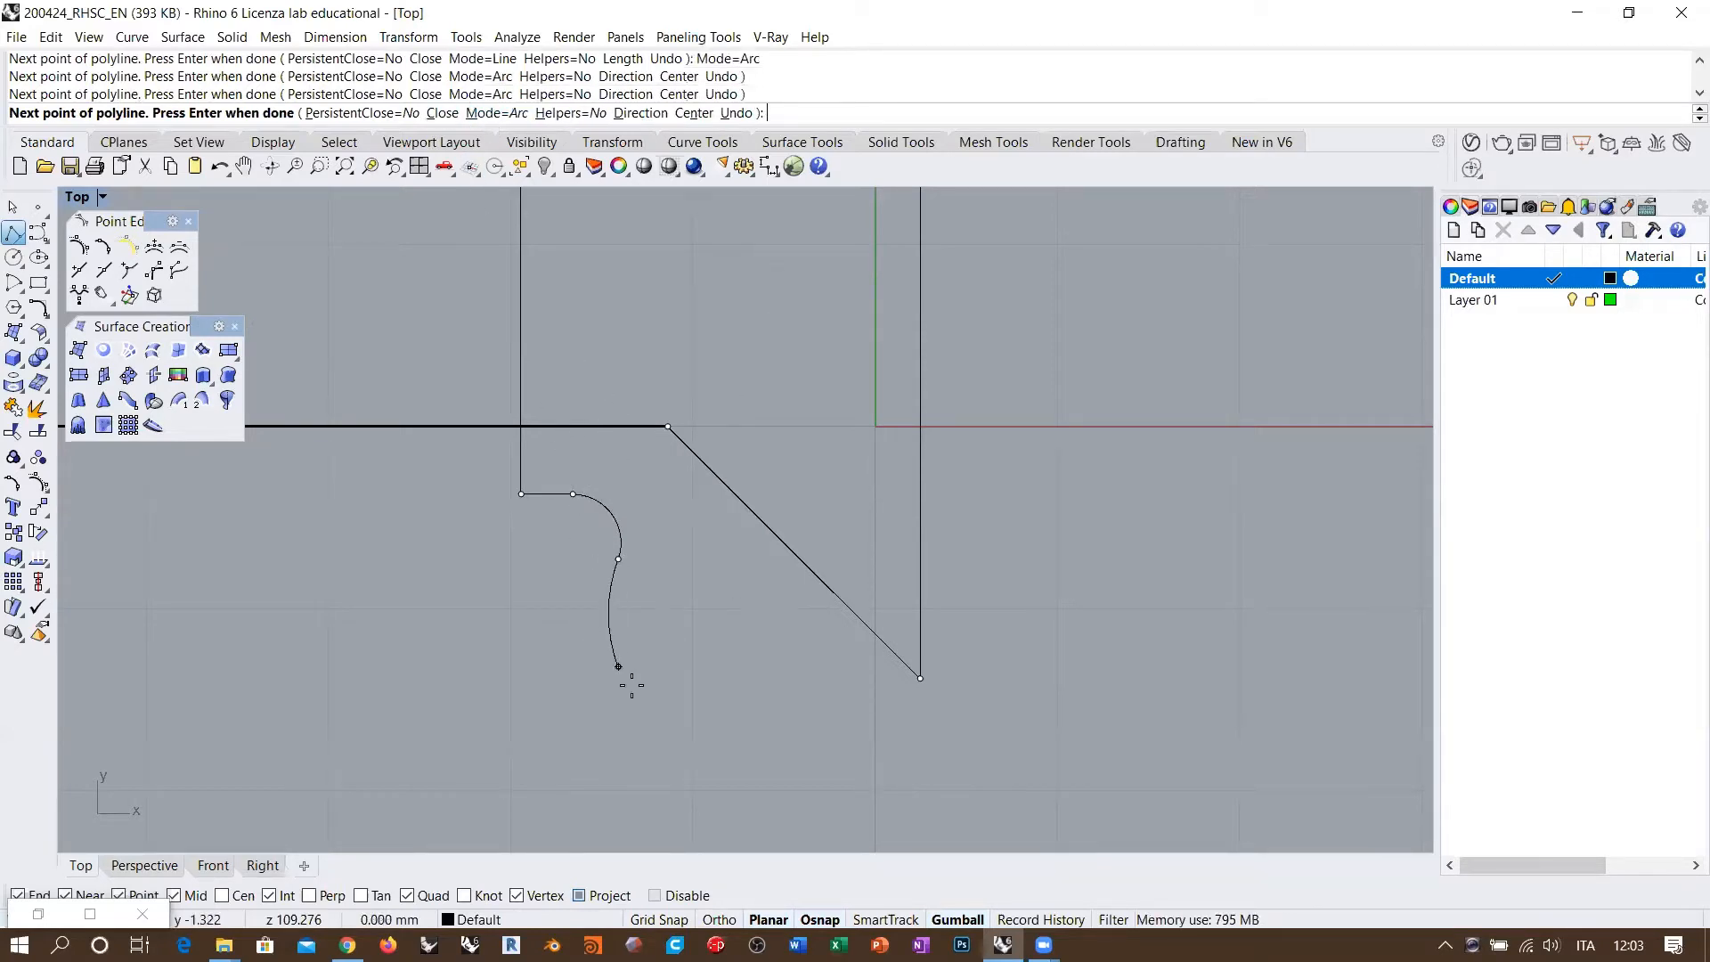
pyautogui.click(707, 654)
pyautogui.click(768, 664)
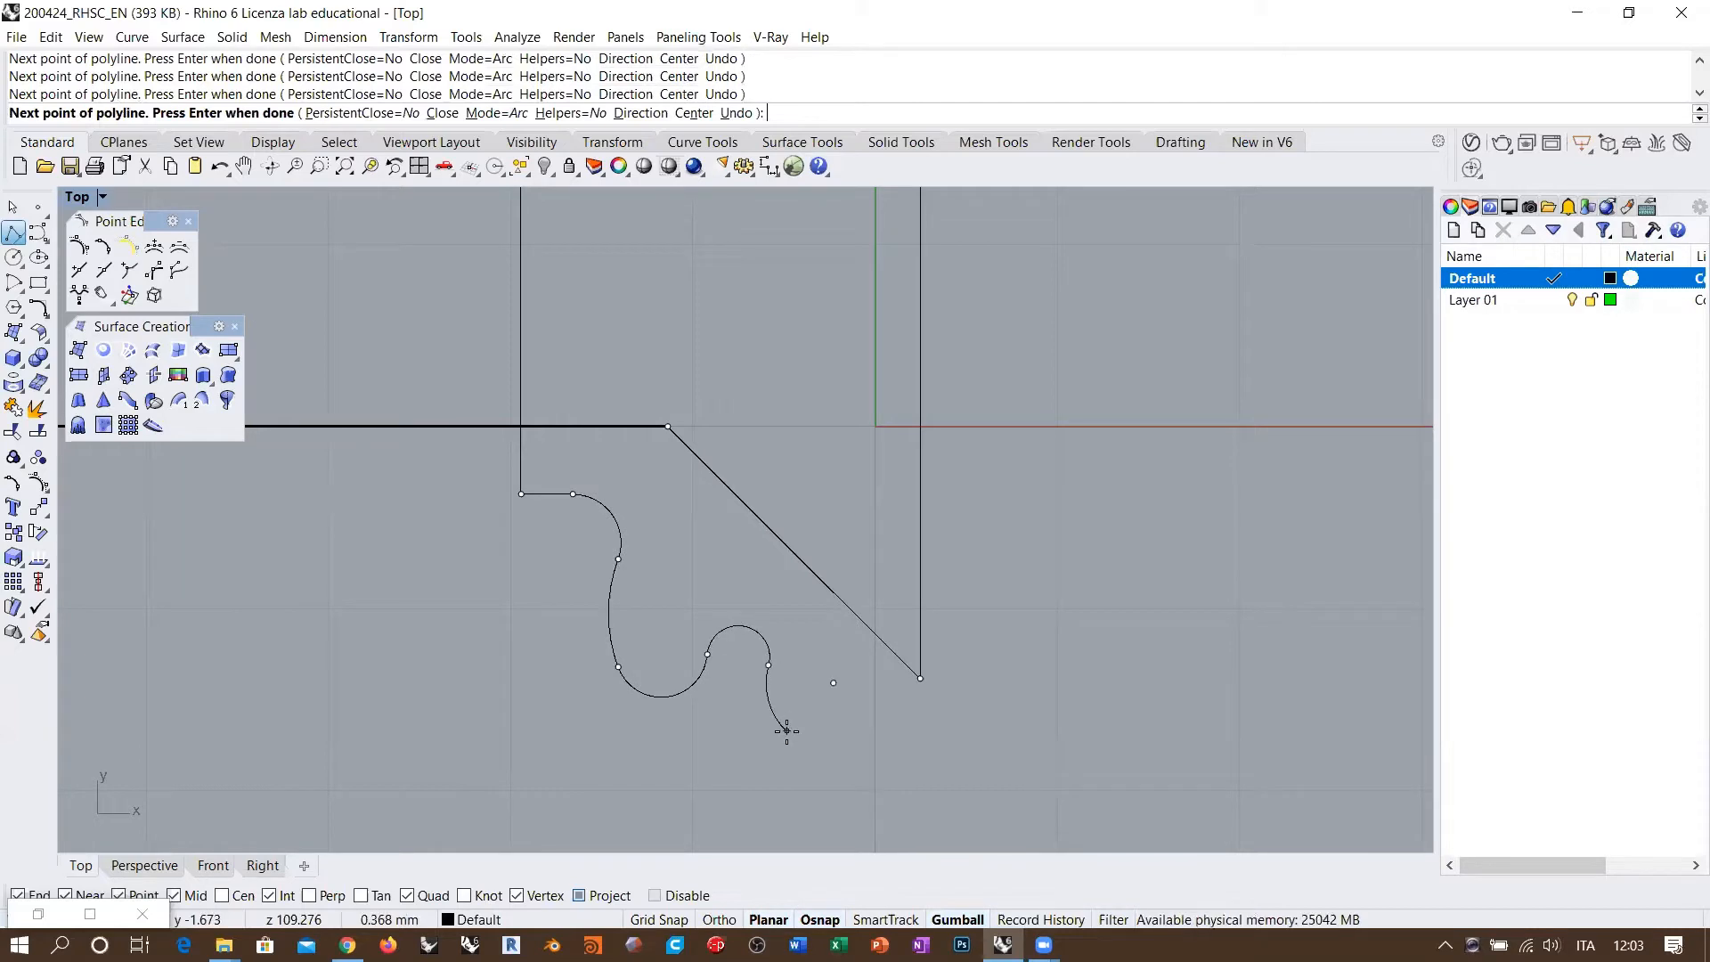
pyautogui.click(791, 742)
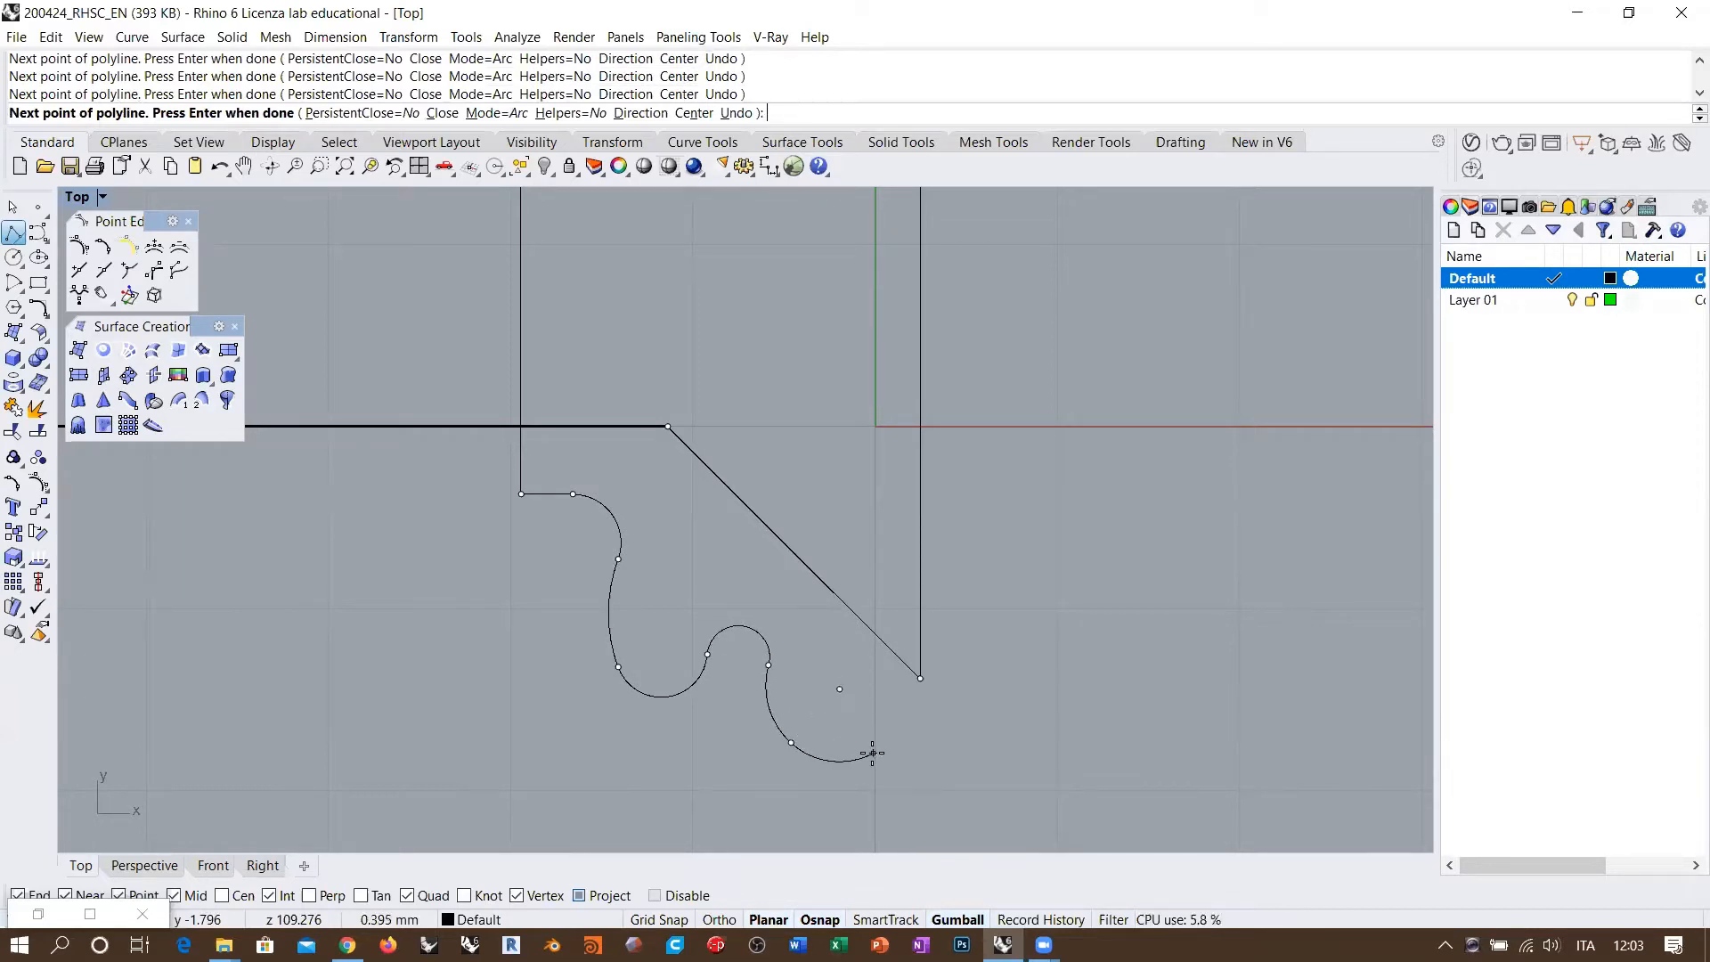
pyautogui.click(871, 718)
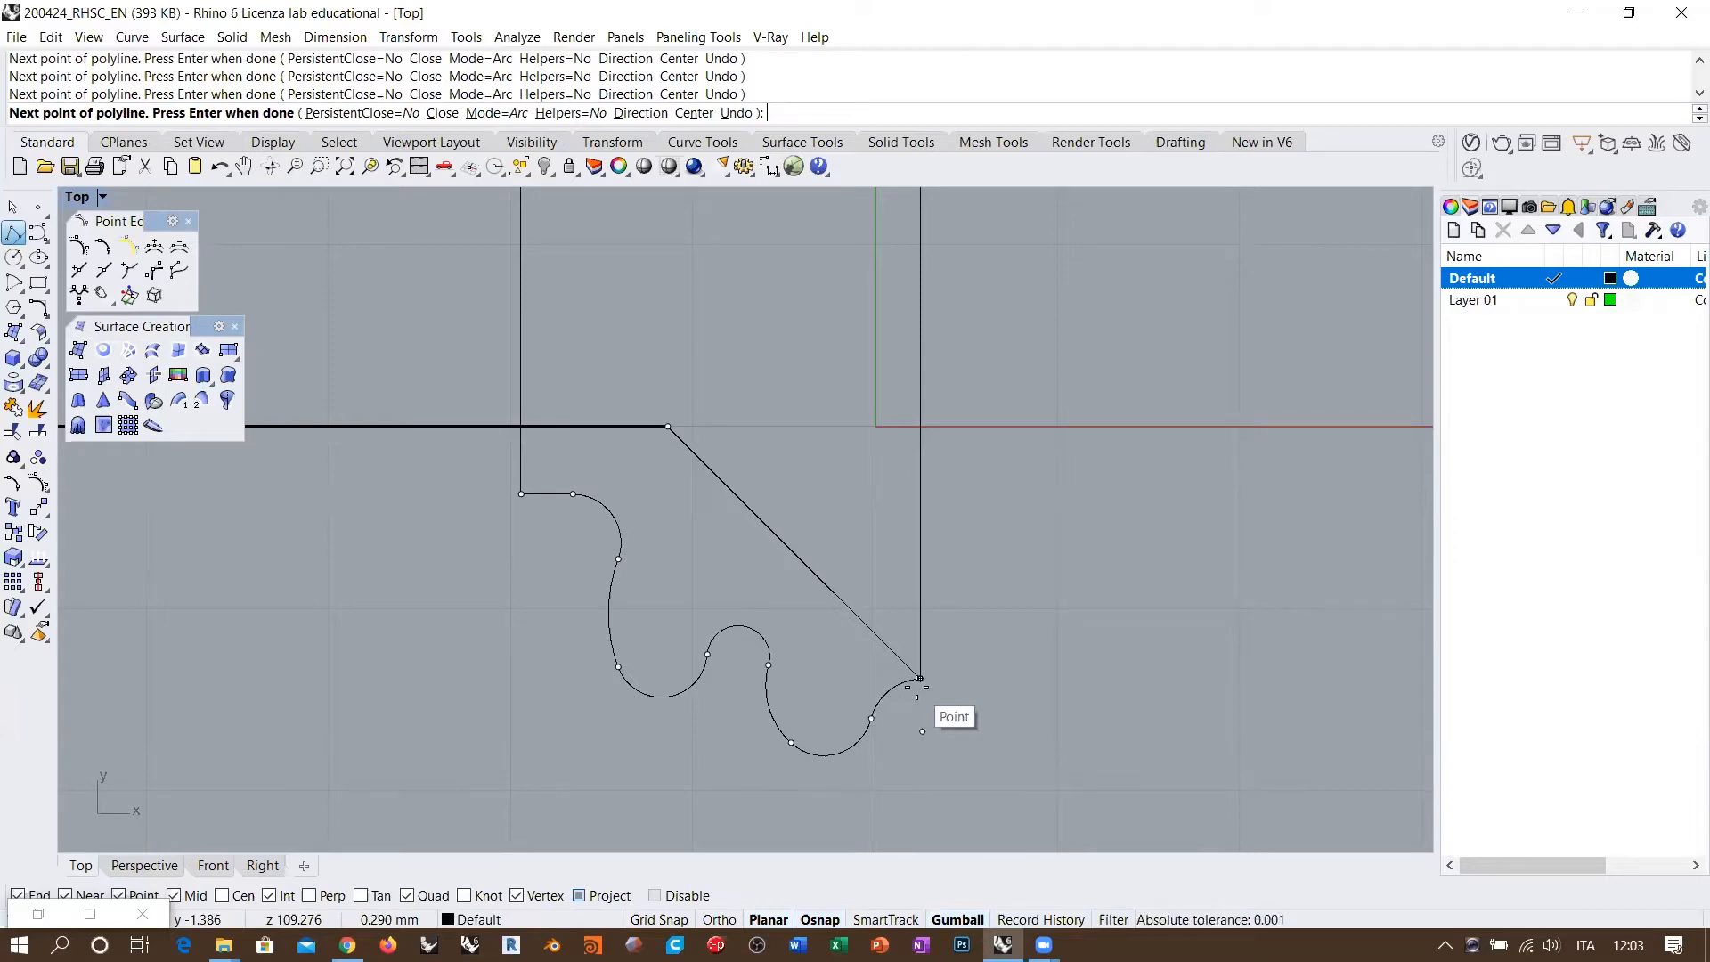
pyautogui.click(919, 679)
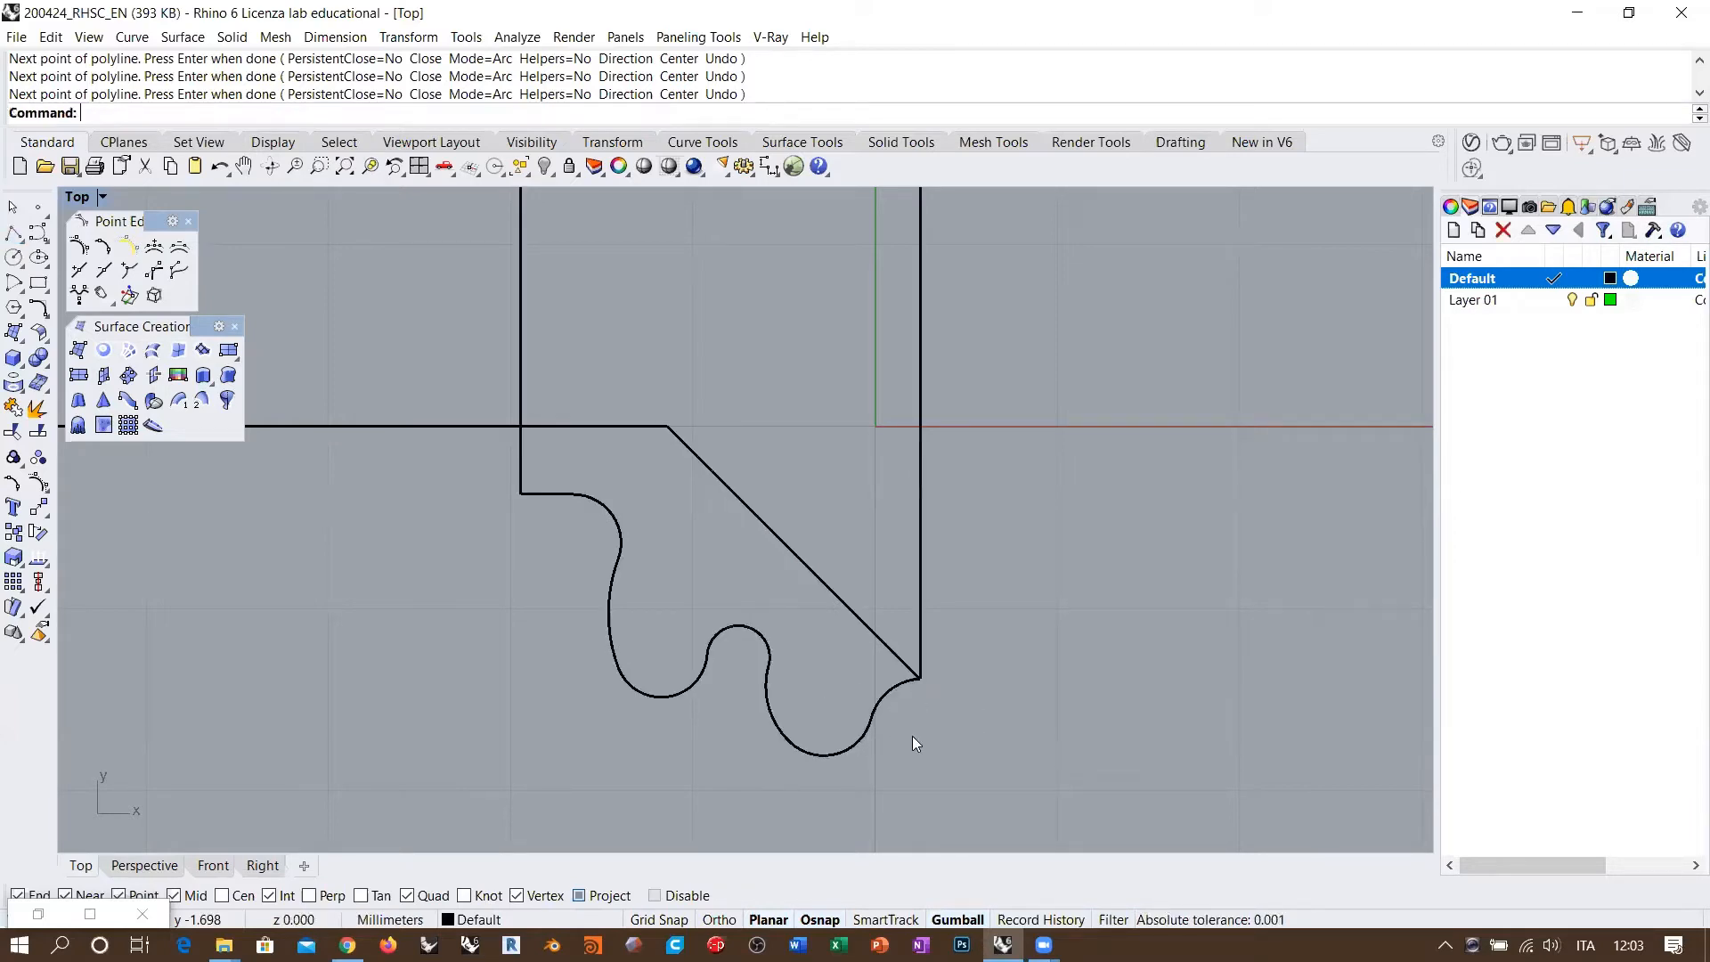
# Step: Explode the profile polyline, join its outline segments into one closed curve, and delete the leftover diagonal segment
pyautogui.click(882, 691)
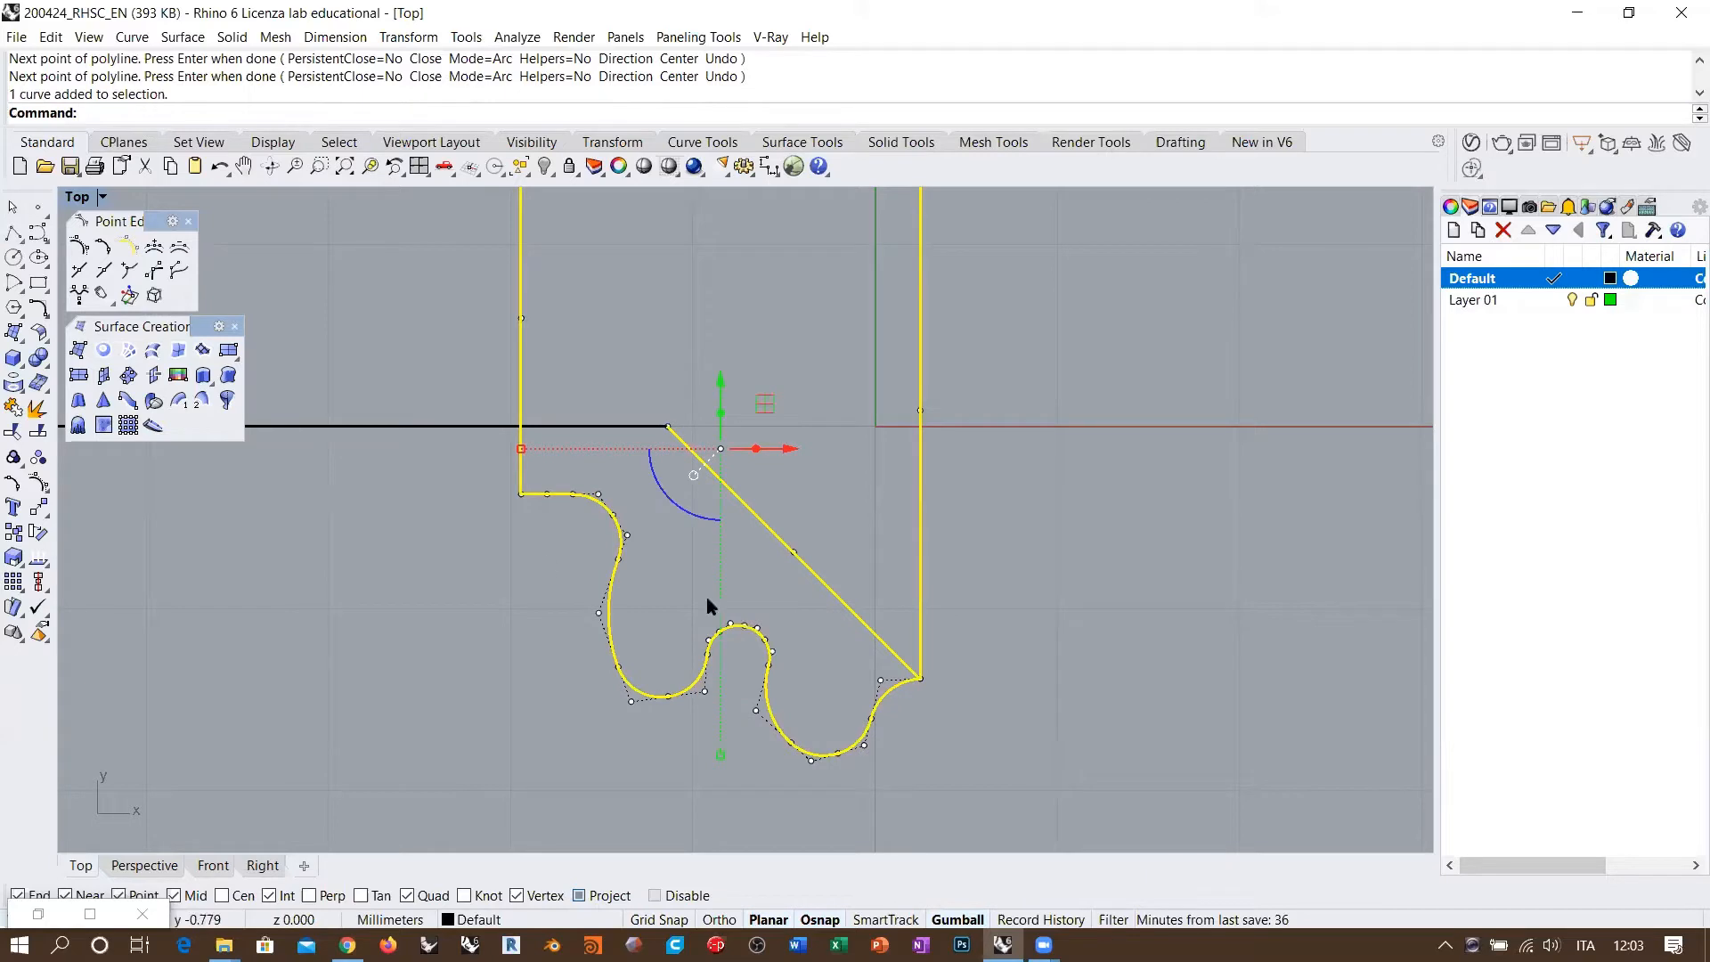
pyautogui.click(37, 408)
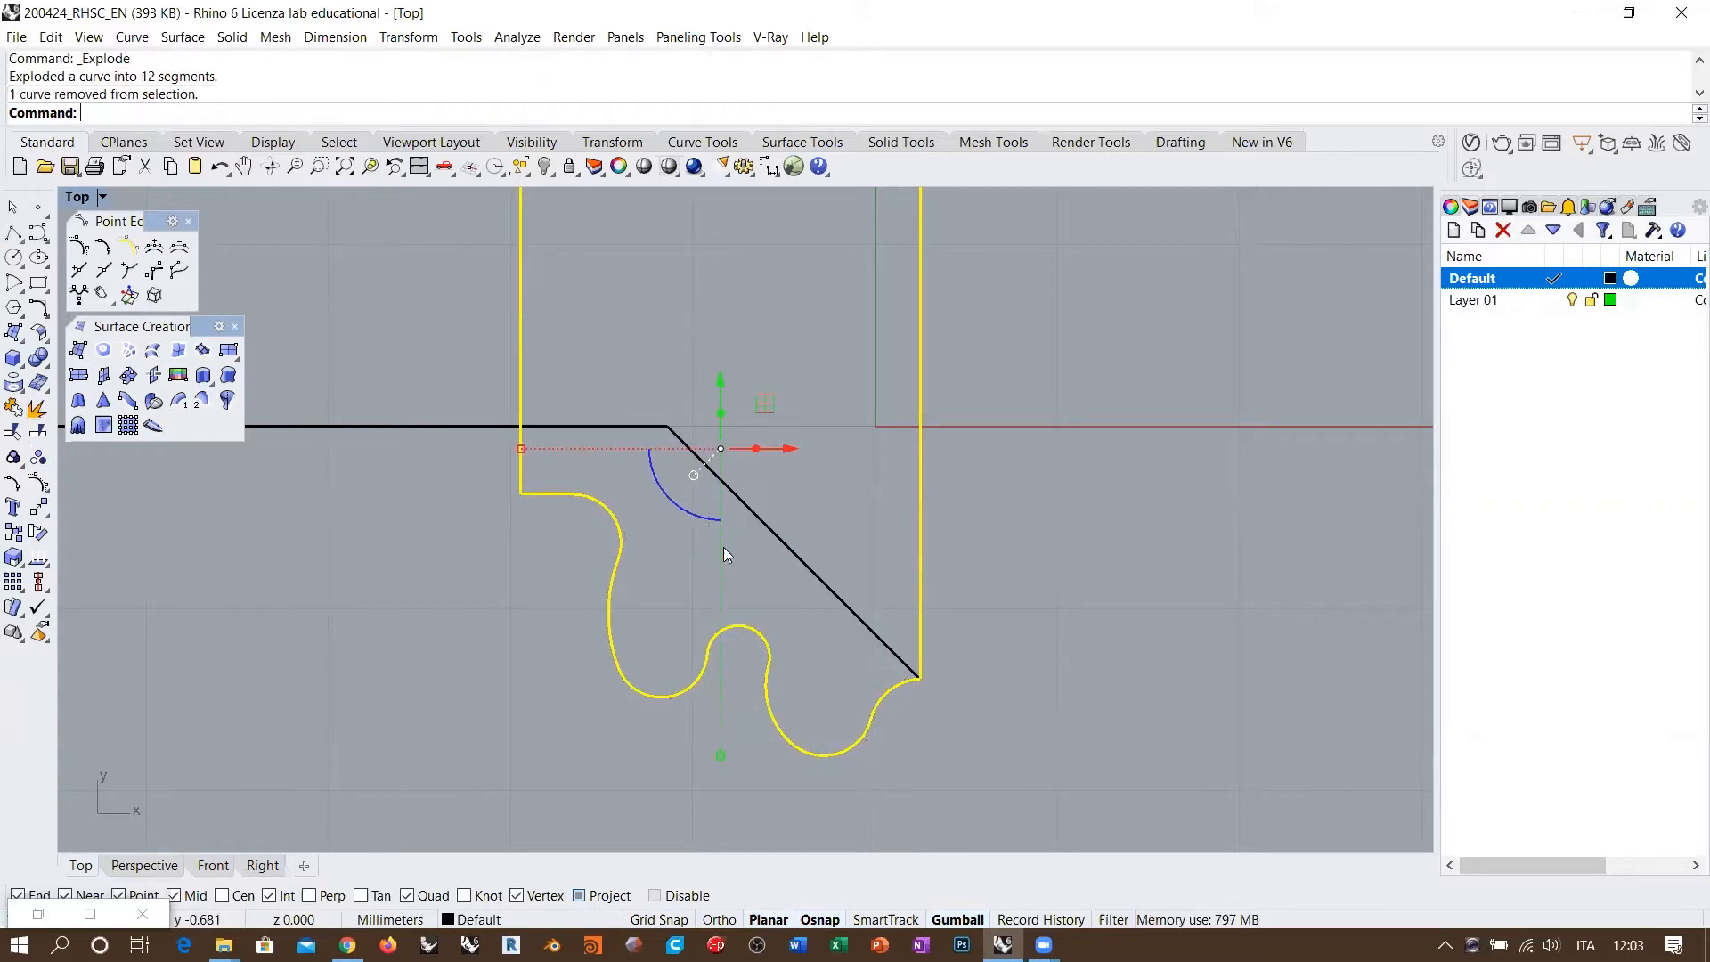
pyautogui.hotkey('ctrl', 'j')
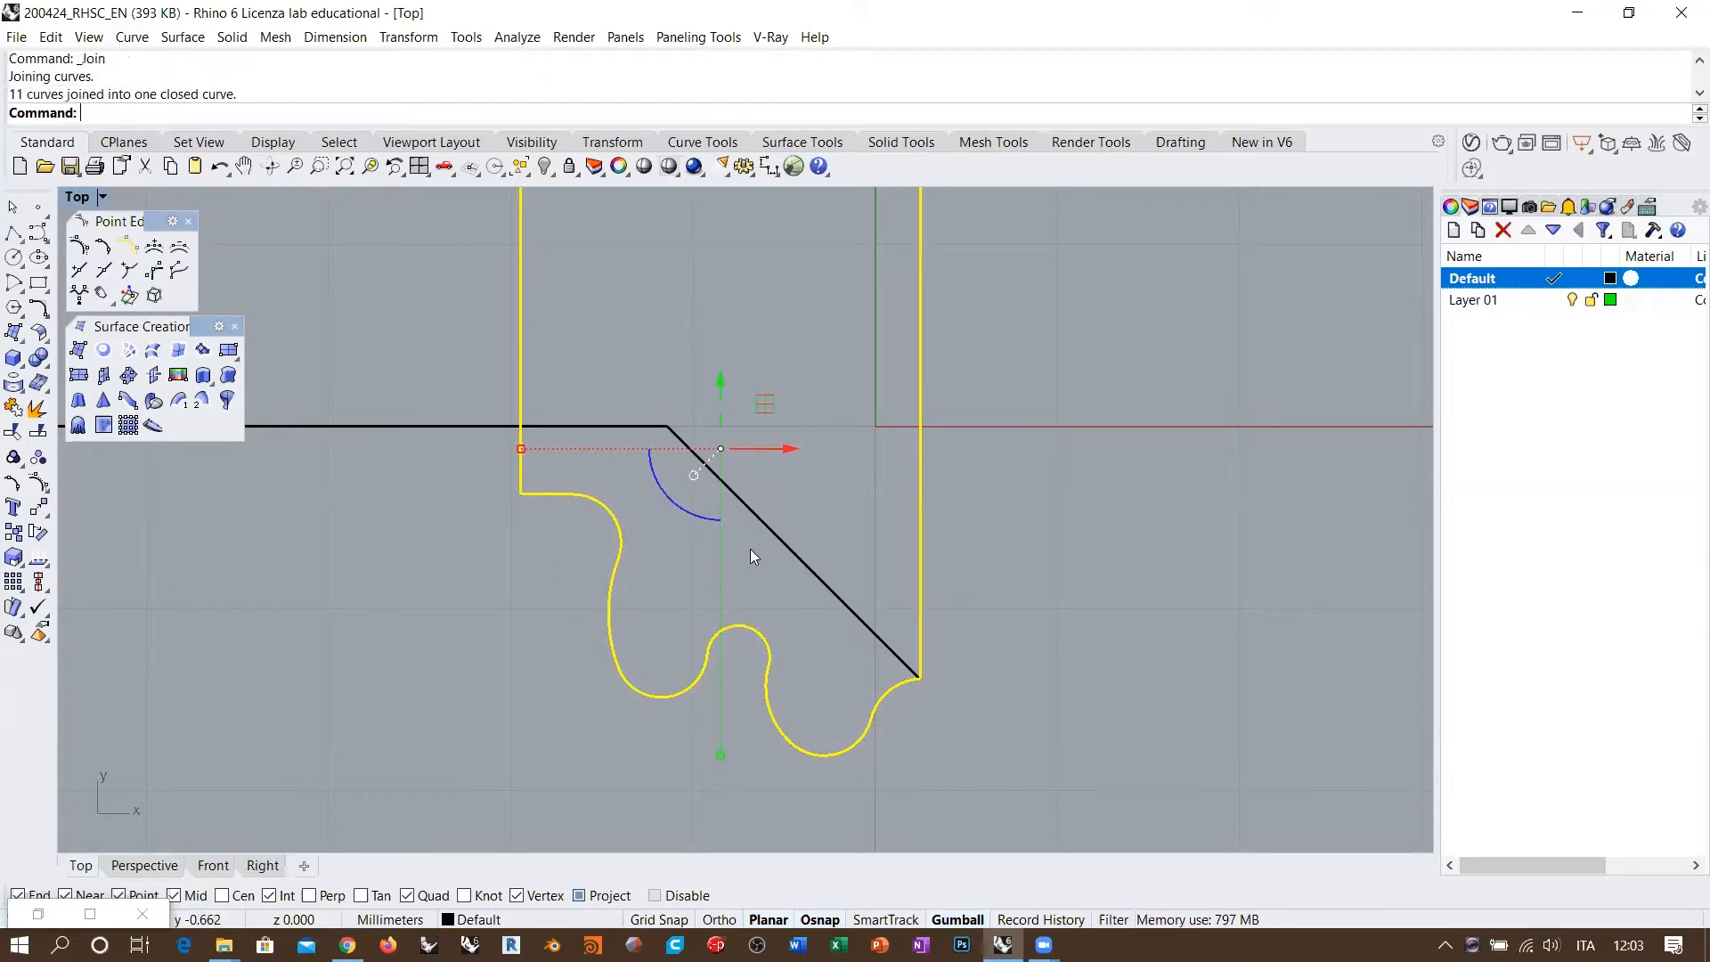
pyautogui.click(825, 588)
pyautogui.press('Delete')
pyautogui.click(755, 697)
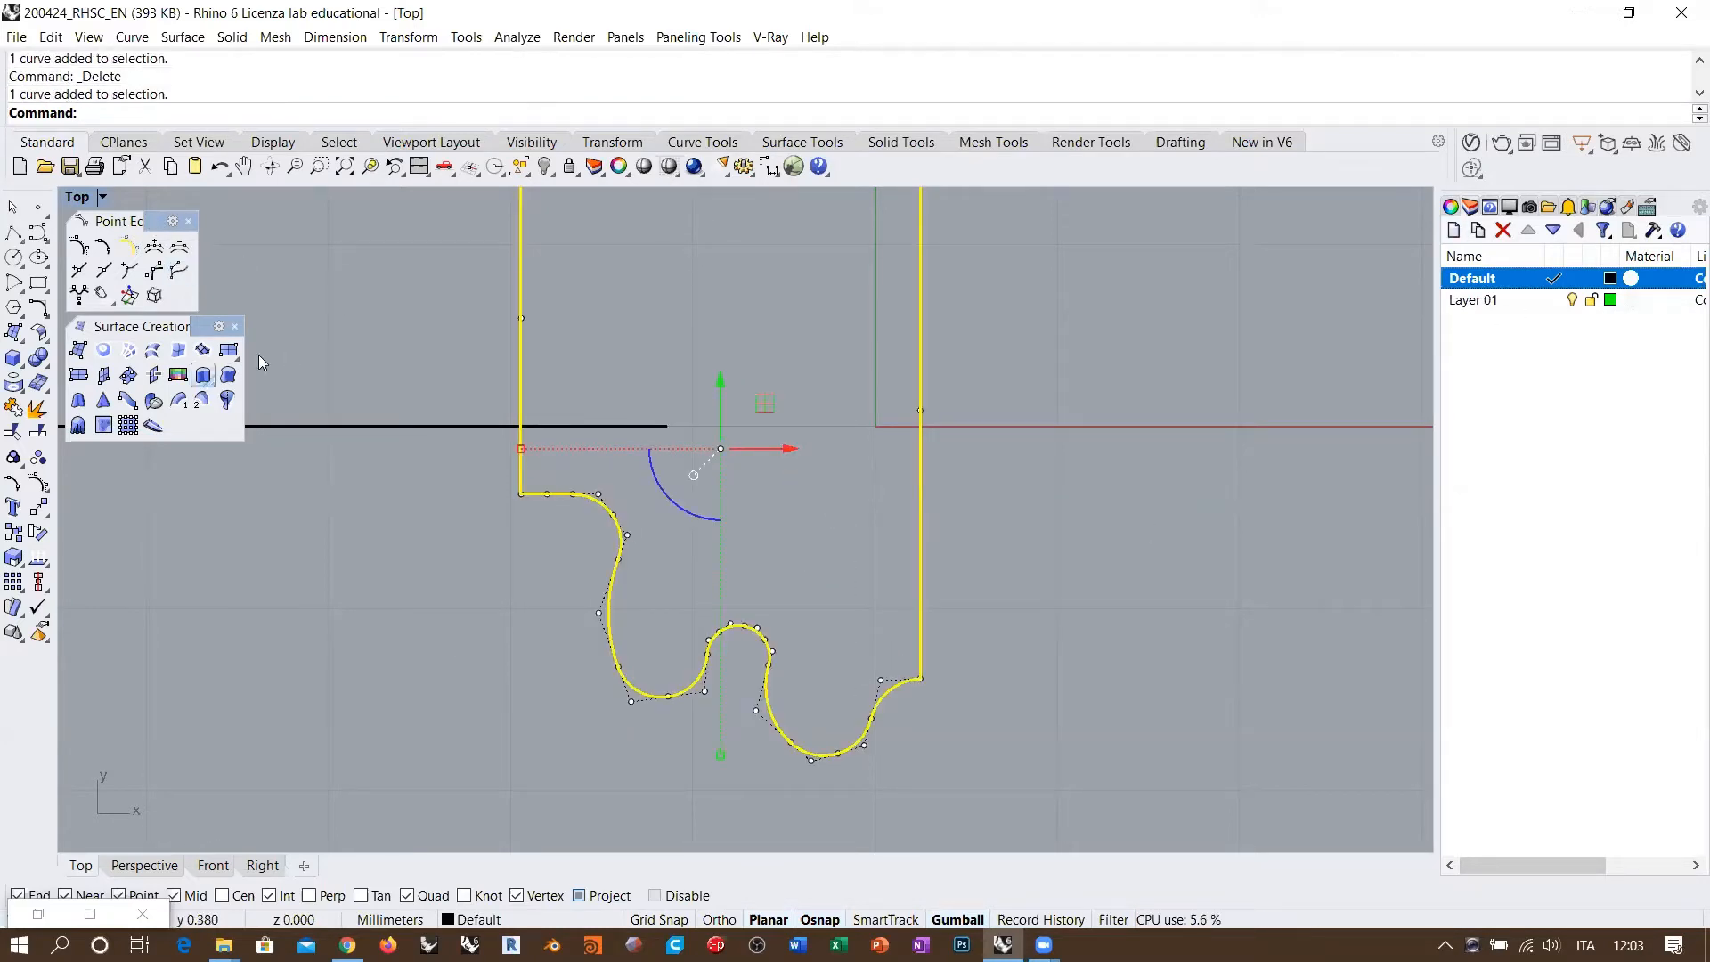
# Step: Set up a one-rail sweep in the Perspective view with the rectangle as rail and the small closed profile as cross section
pyautogui.click(138, 865)
pyautogui.moveTo(715, 548); pyautogui.dragTo(825, 570, button='right')
pyautogui.click(706, 591)
pyautogui.click(740, 559)
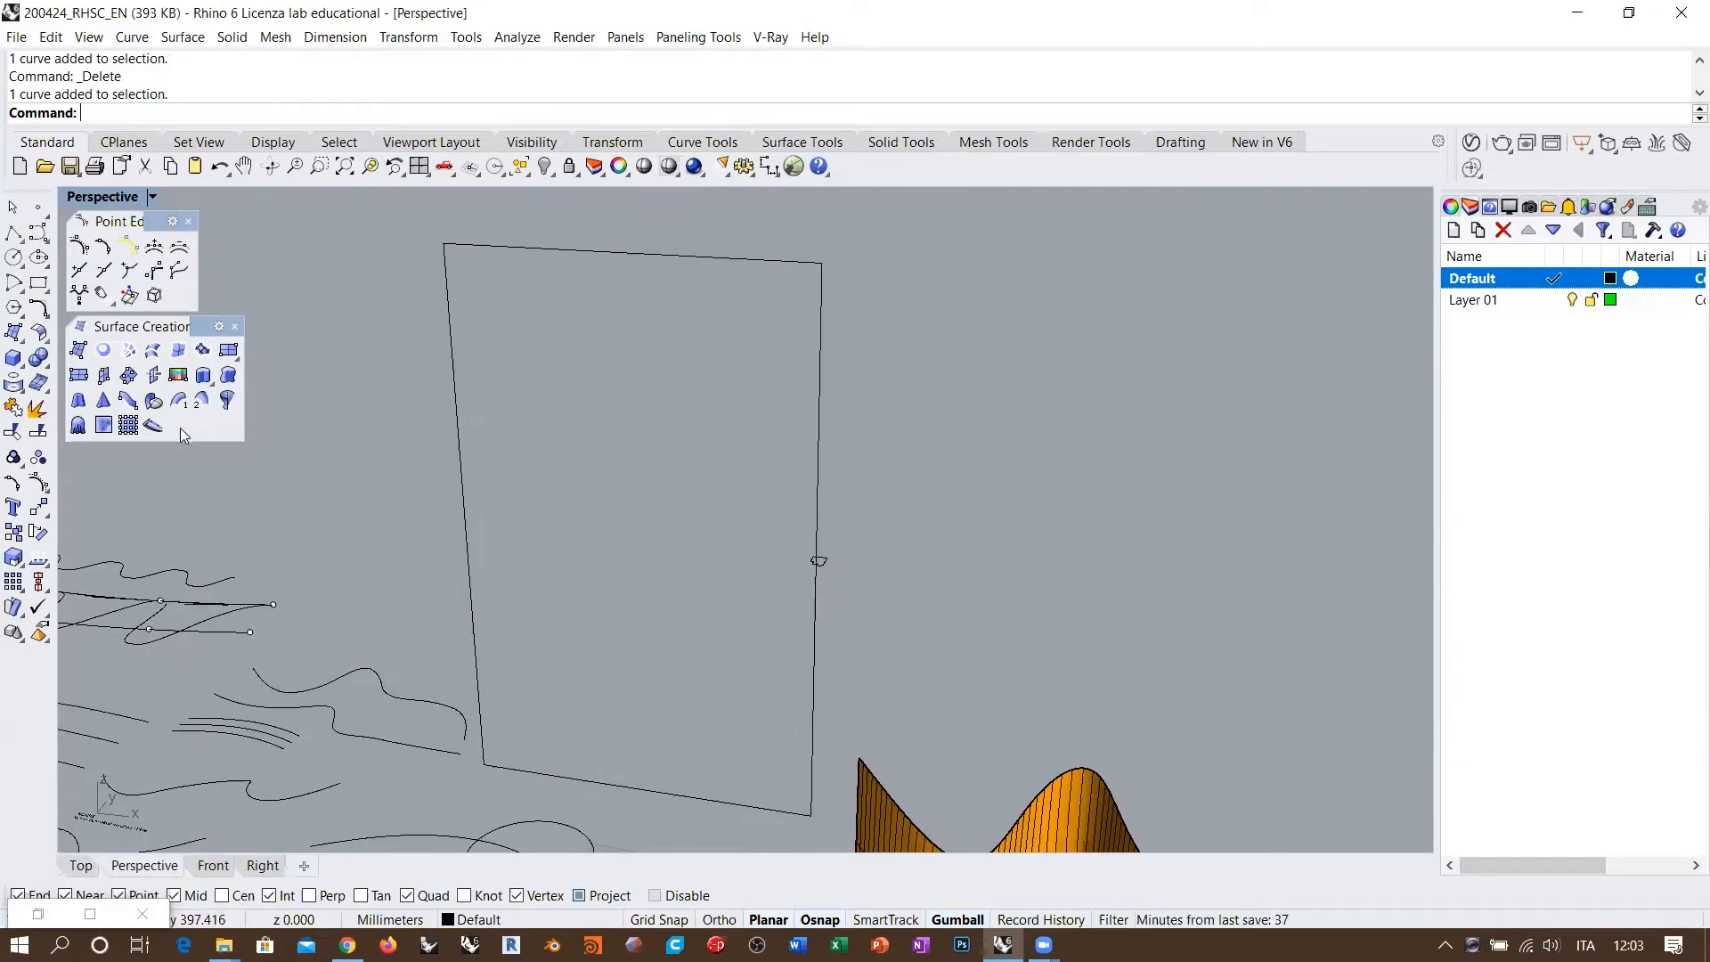
pyautogui.click(178, 400)
pyautogui.click(815, 533)
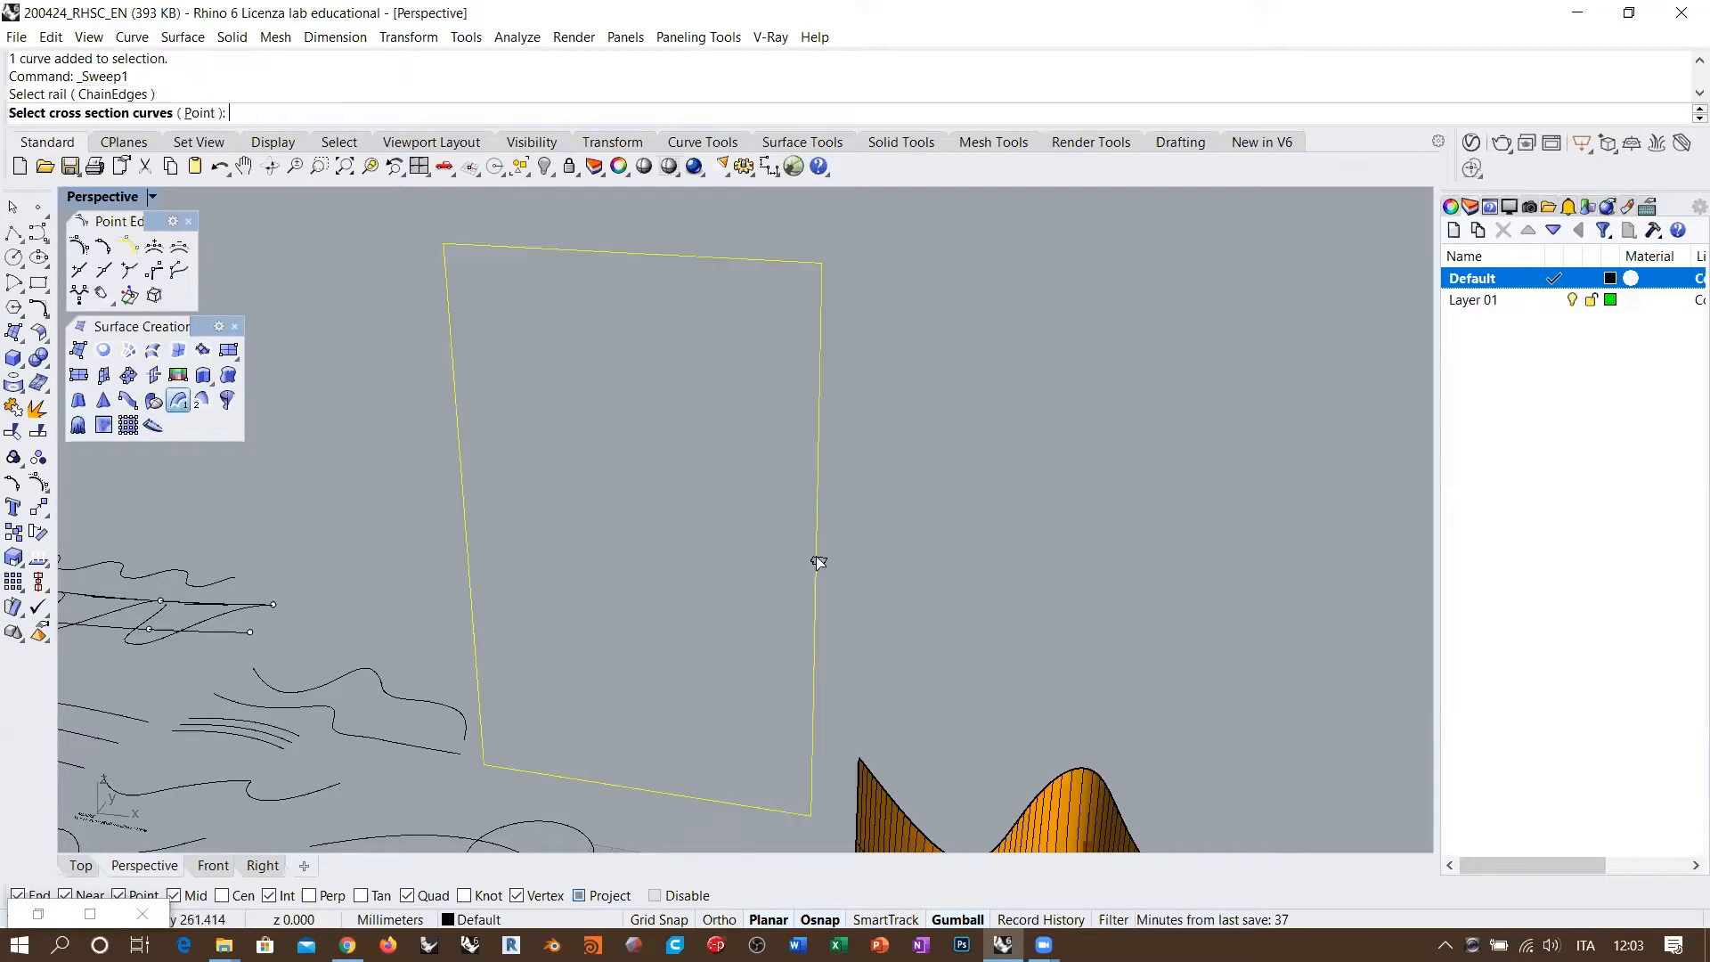
pyautogui.click(821, 563)
pyautogui.rightClick(923, 577)
pyautogui.rightClick(921, 575)
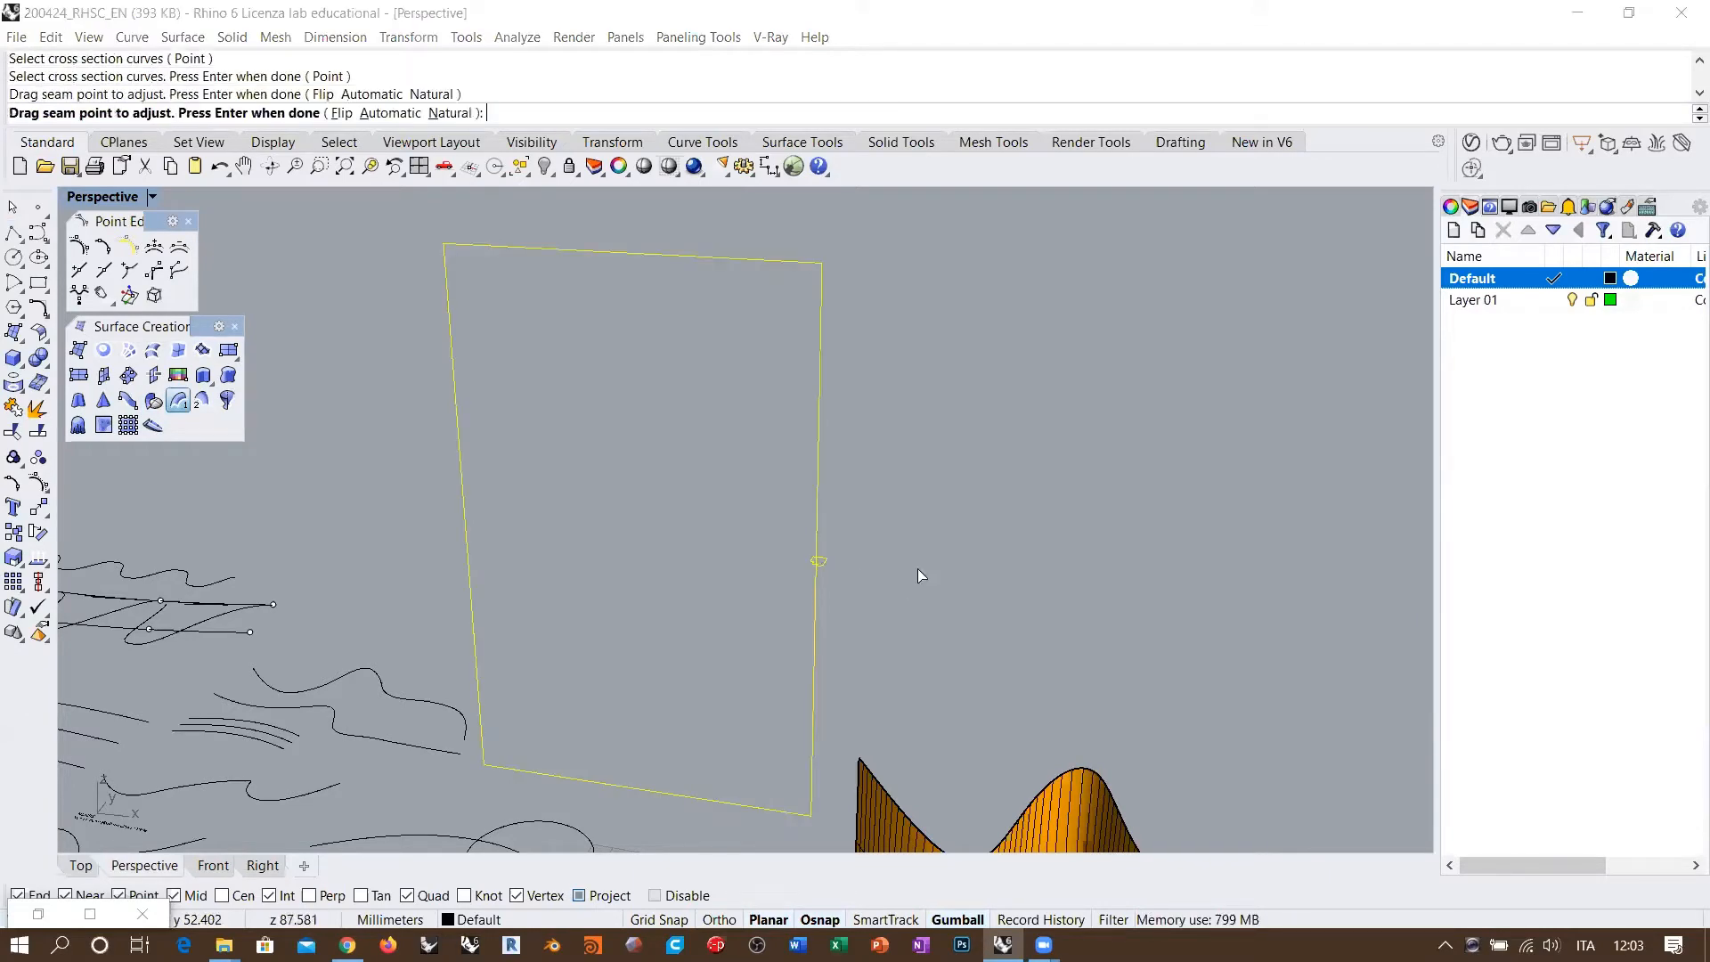
pyautogui.moveTo(732, 563); pyautogui.dragTo(821, 589, button='right')
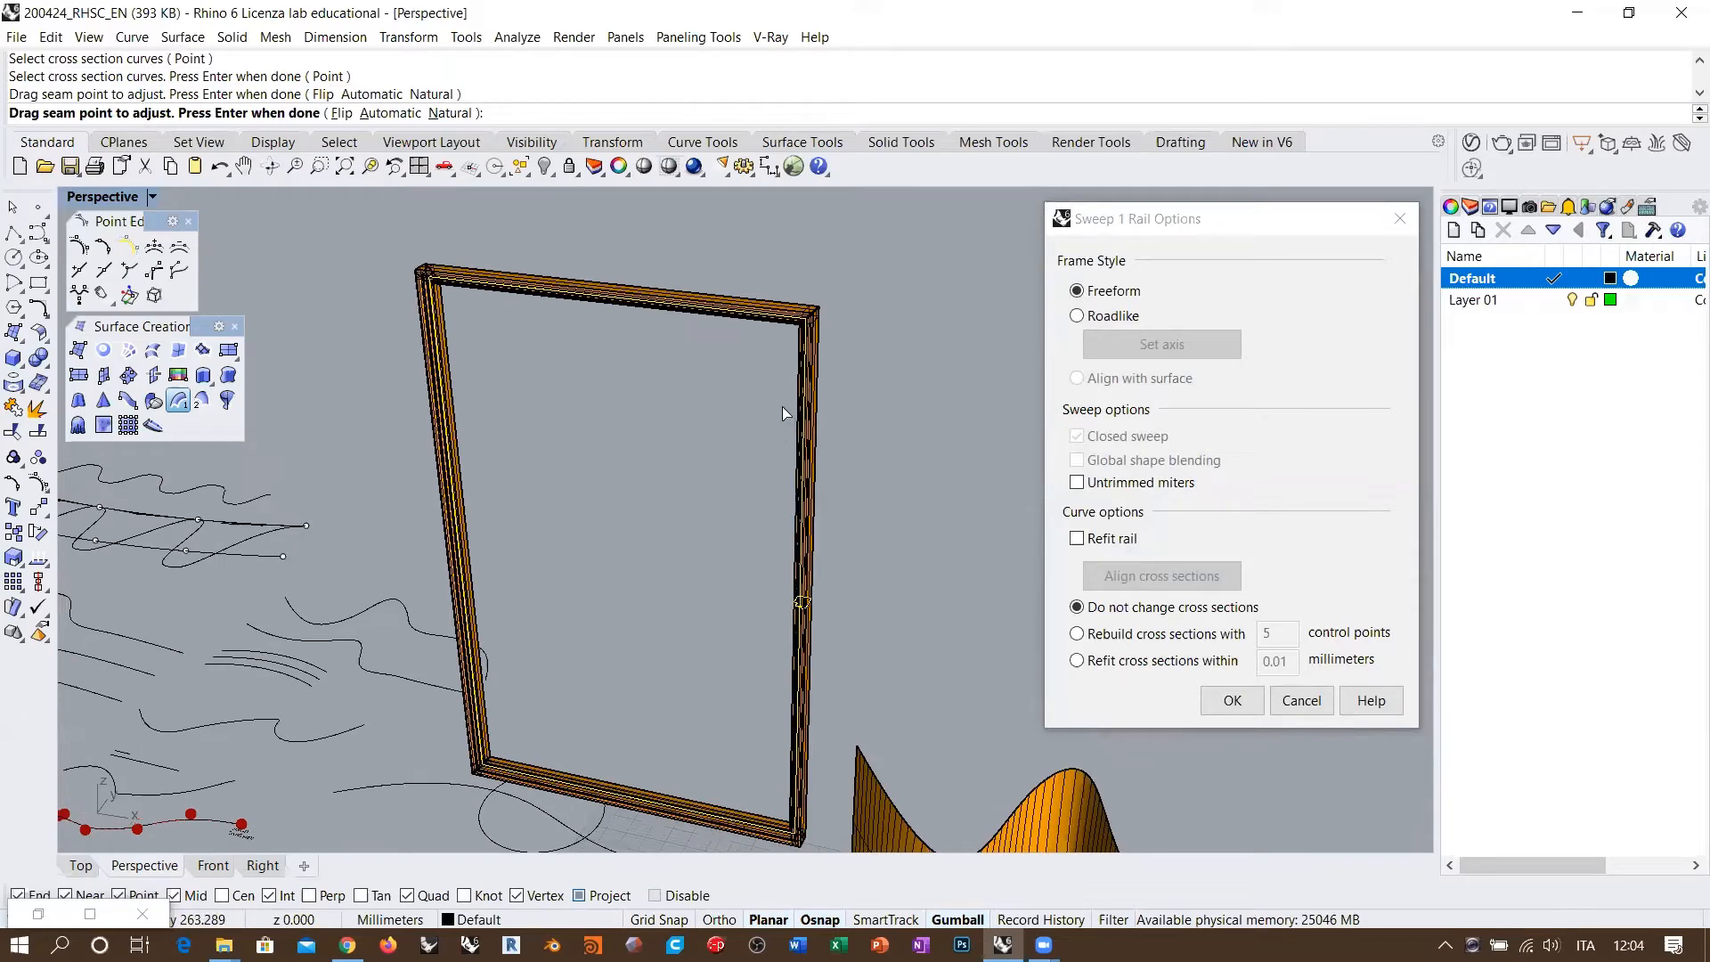
# Step: Check the sweep preview's mitred corner, then create the frame with Freeform style and unchanged cross sections and inspect it
pyautogui.scroll(10, 808, 329)
pyautogui.scroll(-10, 809, 347)
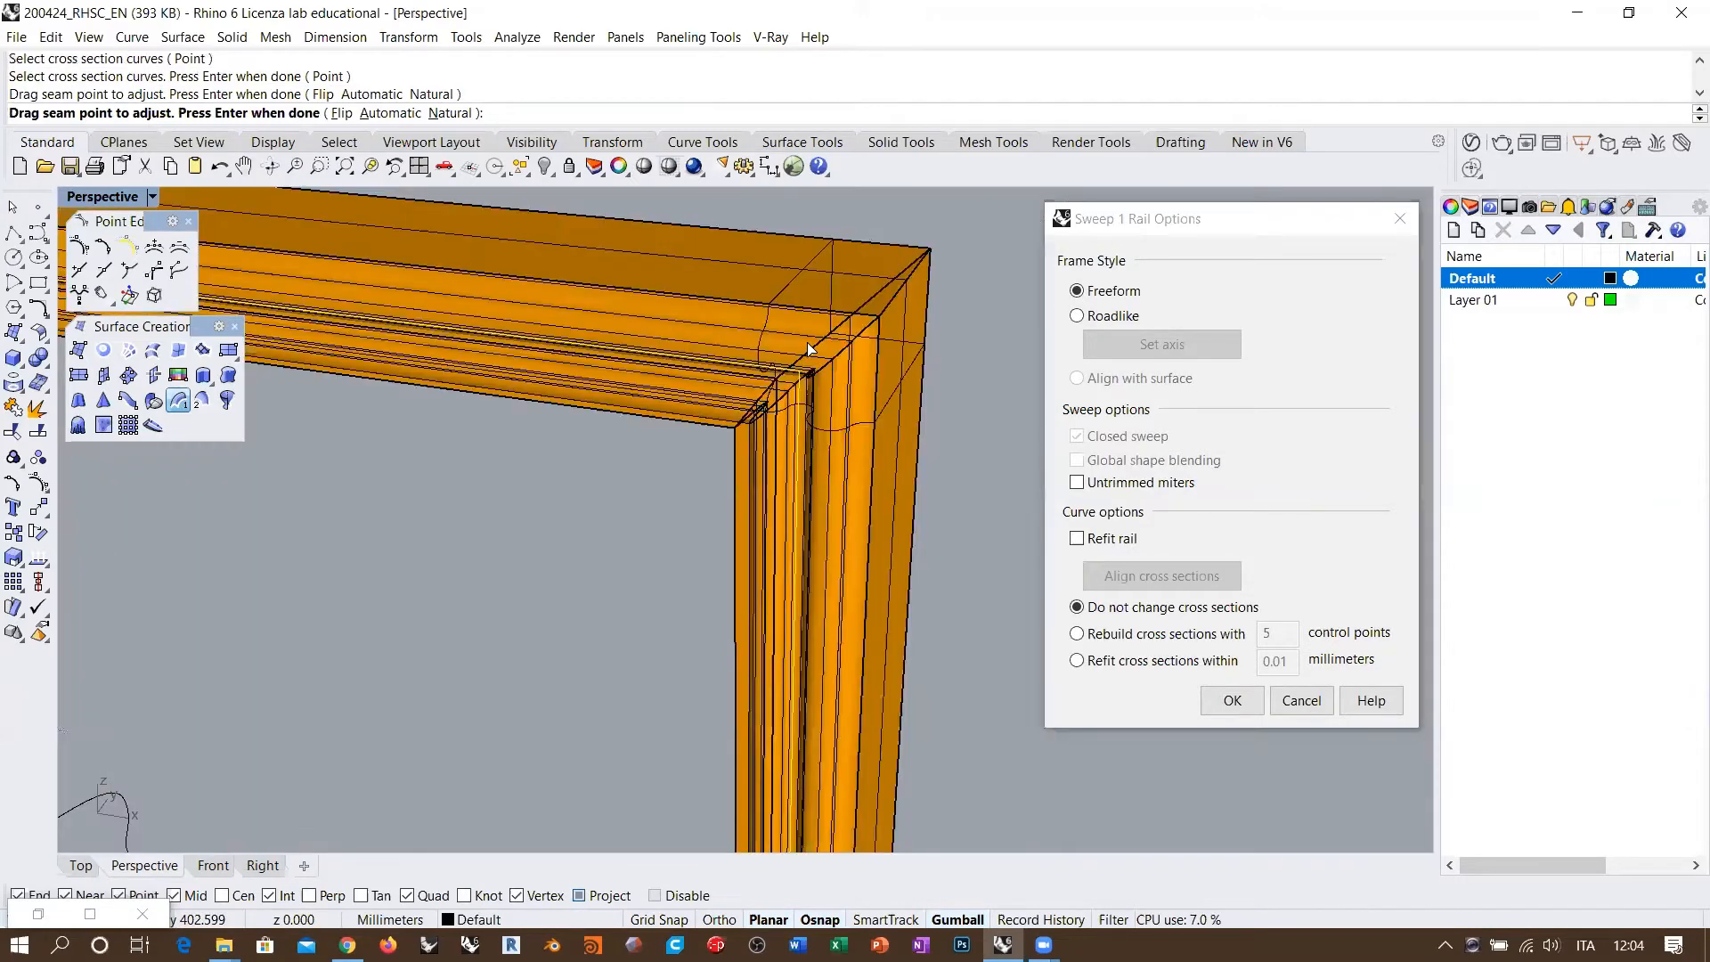
pyautogui.click(1231, 701)
pyautogui.scroll(-7, 956, 324)
pyautogui.moveTo(957, 324); pyautogui.dragTo(611, 363, button='right')
pyautogui.scroll(-5, 923, 407)
pyautogui.scroll(5, 611, 363)
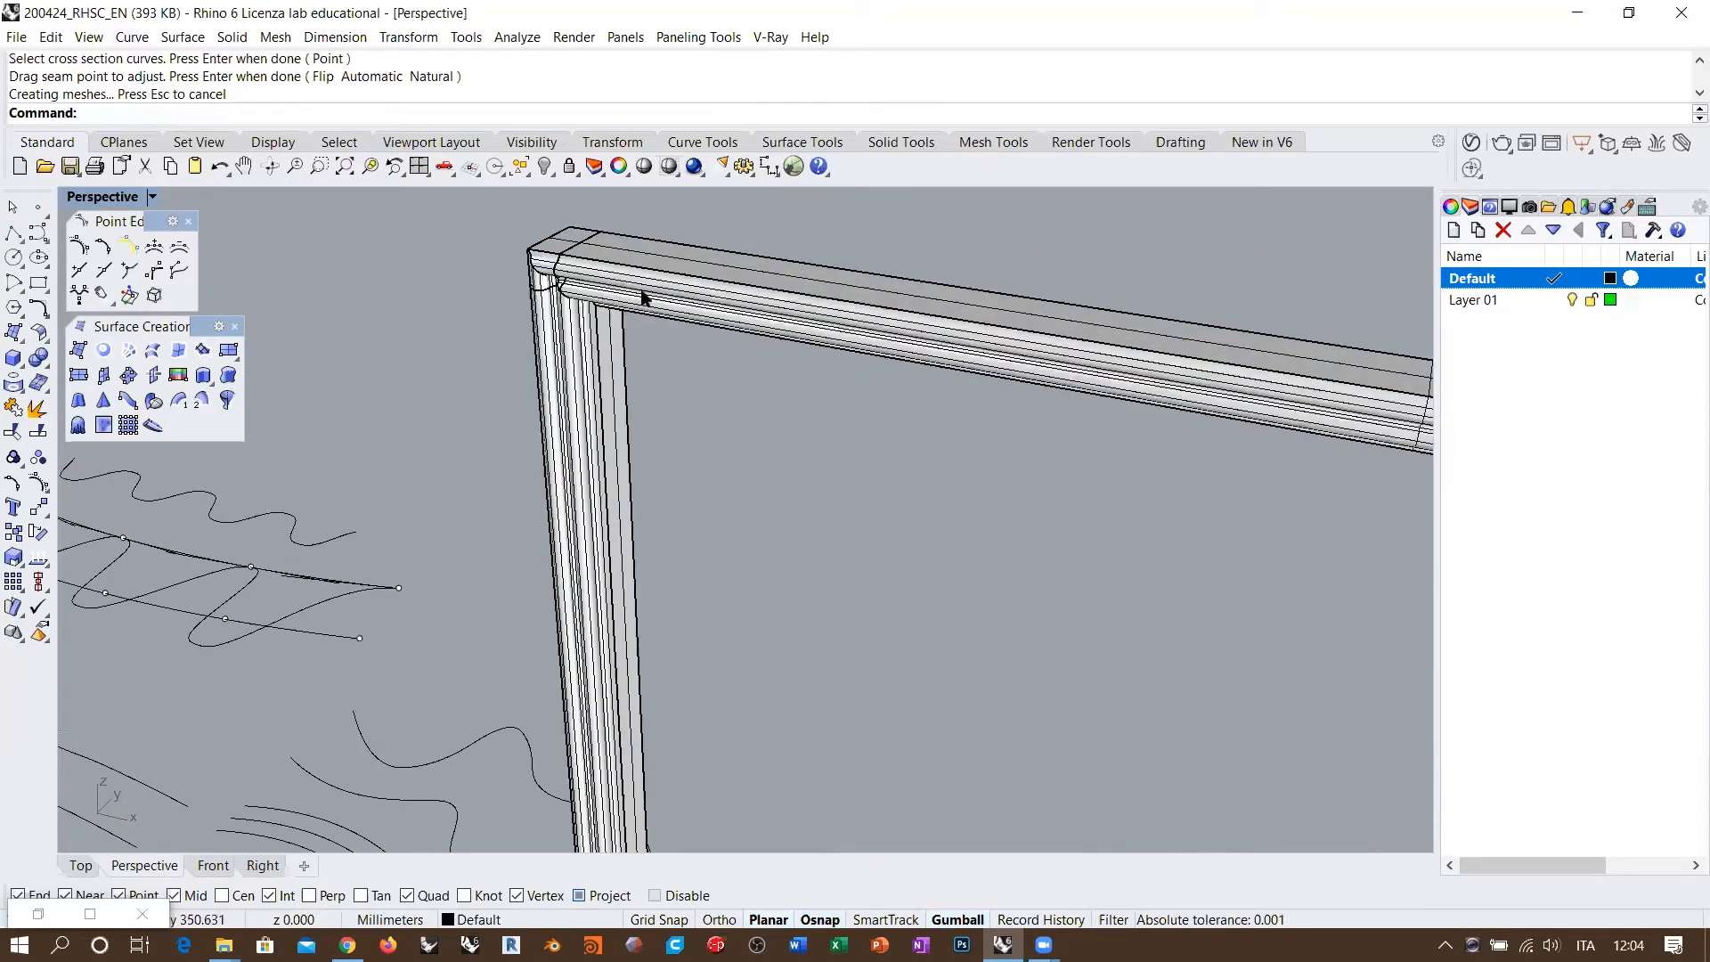
# Step: Examine the swept rectangular frame in the Perspective and Front views, selecting it to check that it is one object
pyautogui.scroll(-5, 592, 320)
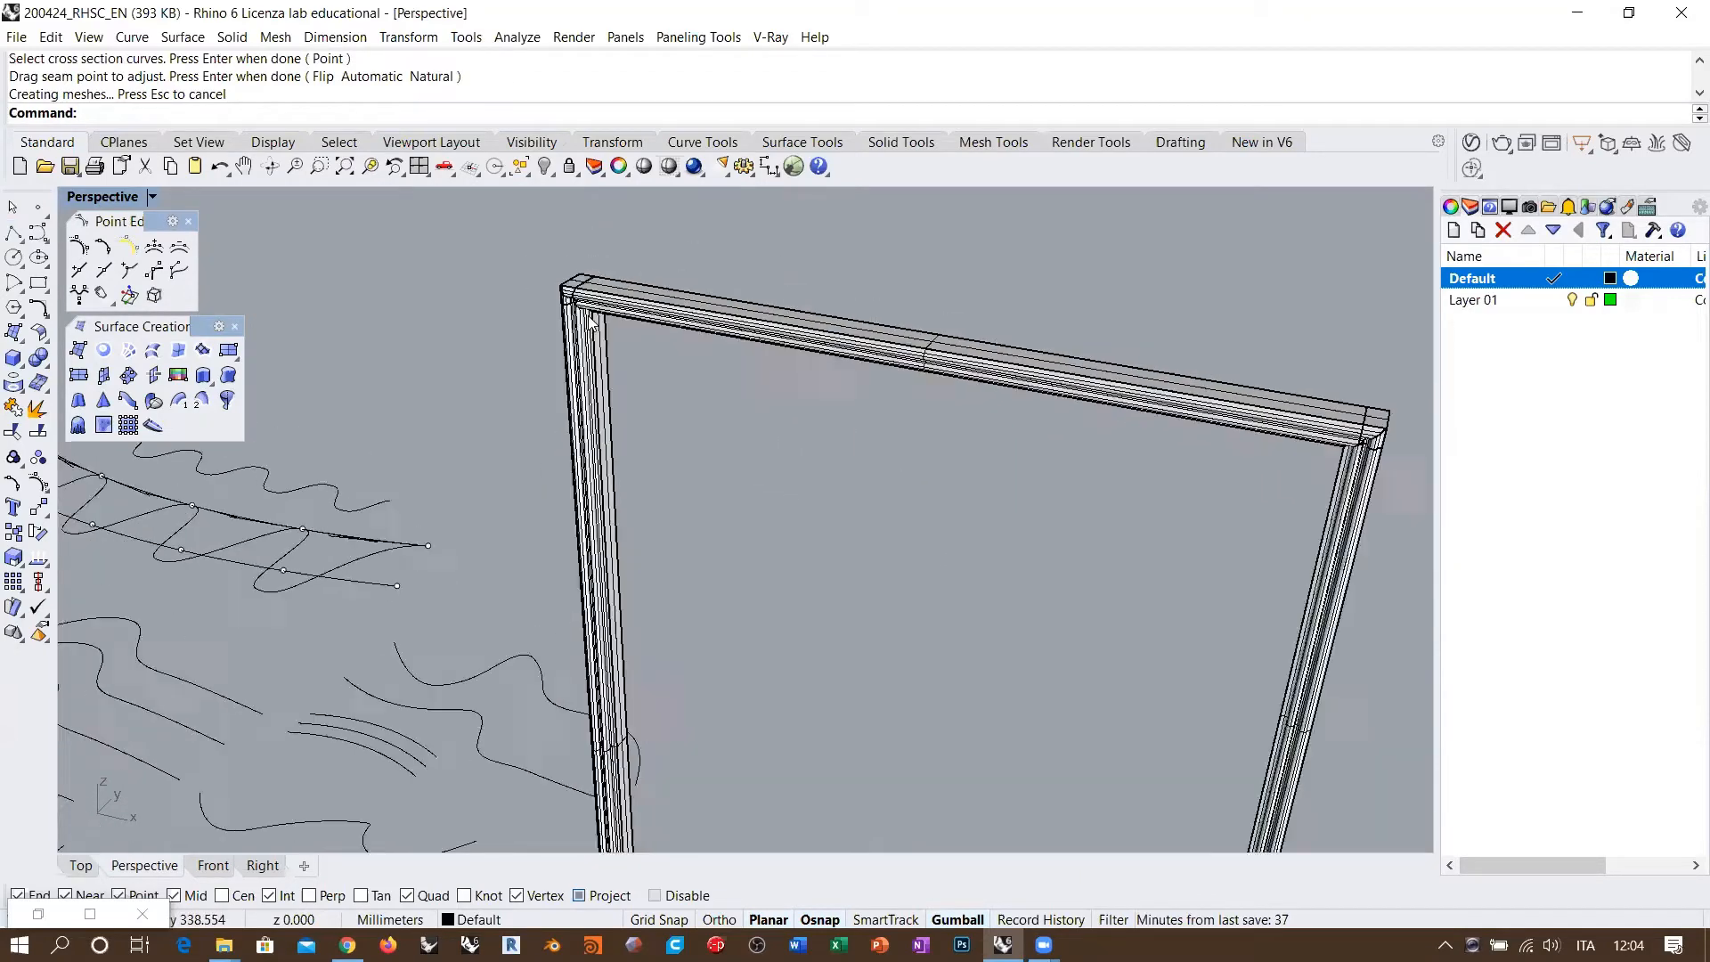
pyautogui.moveTo(593, 321); pyautogui.dragTo(780, 424, button='right')
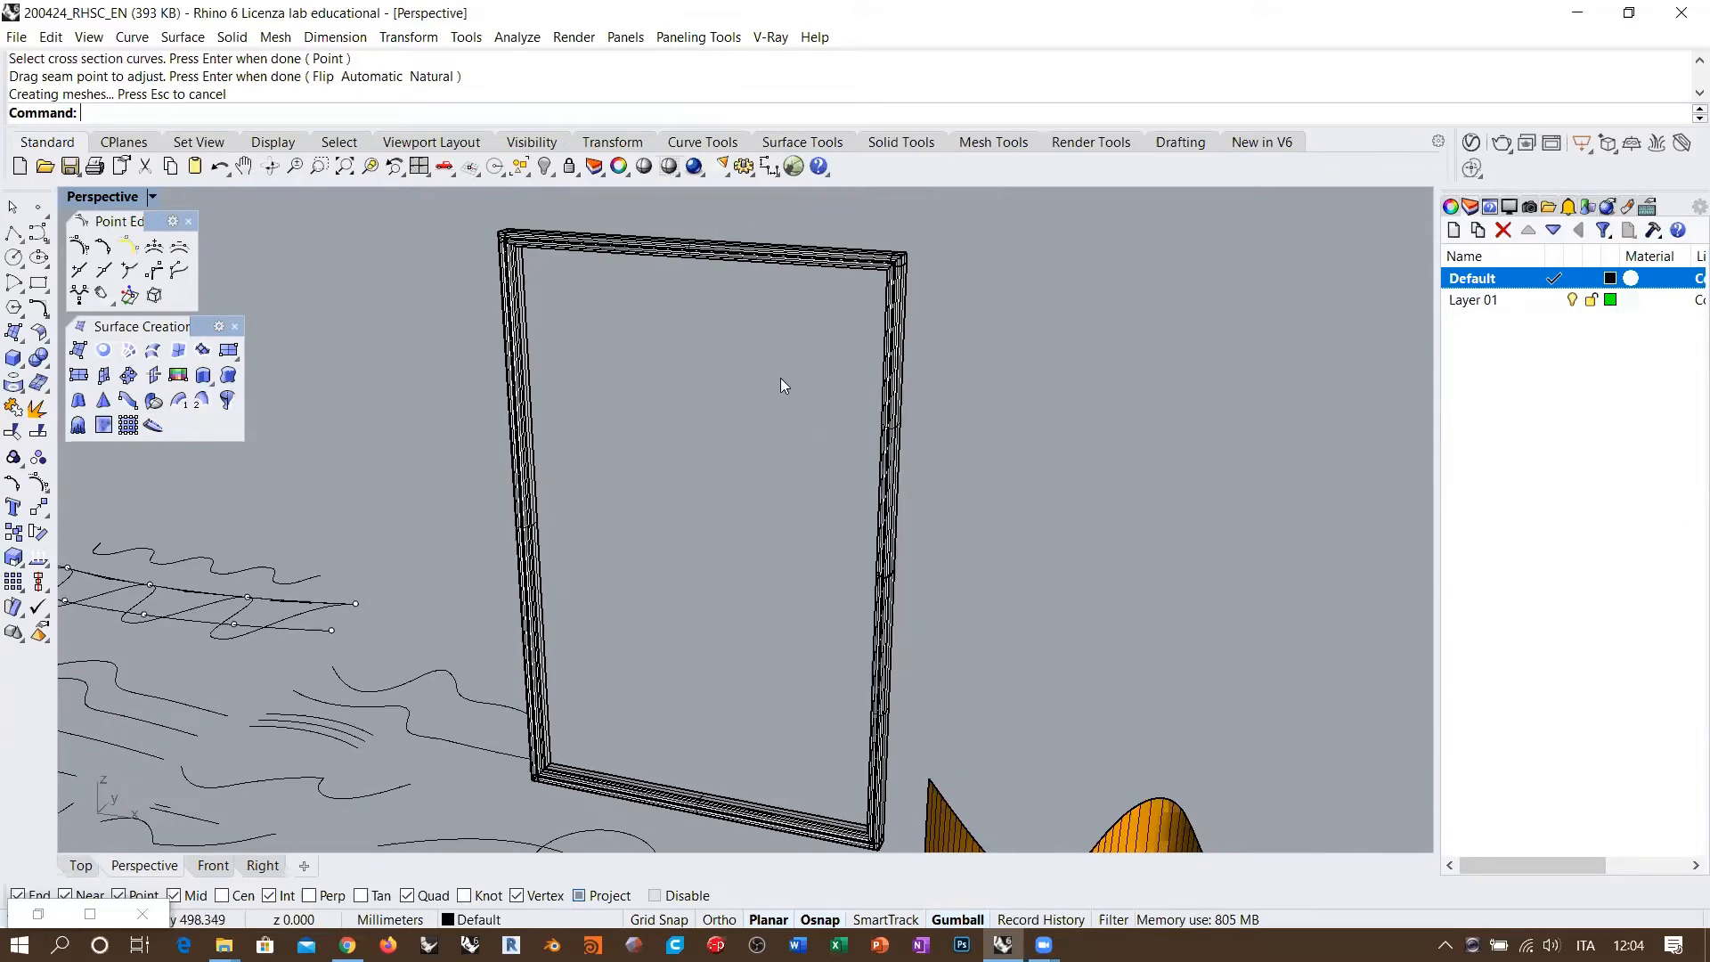
pyautogui.click(871, 257)
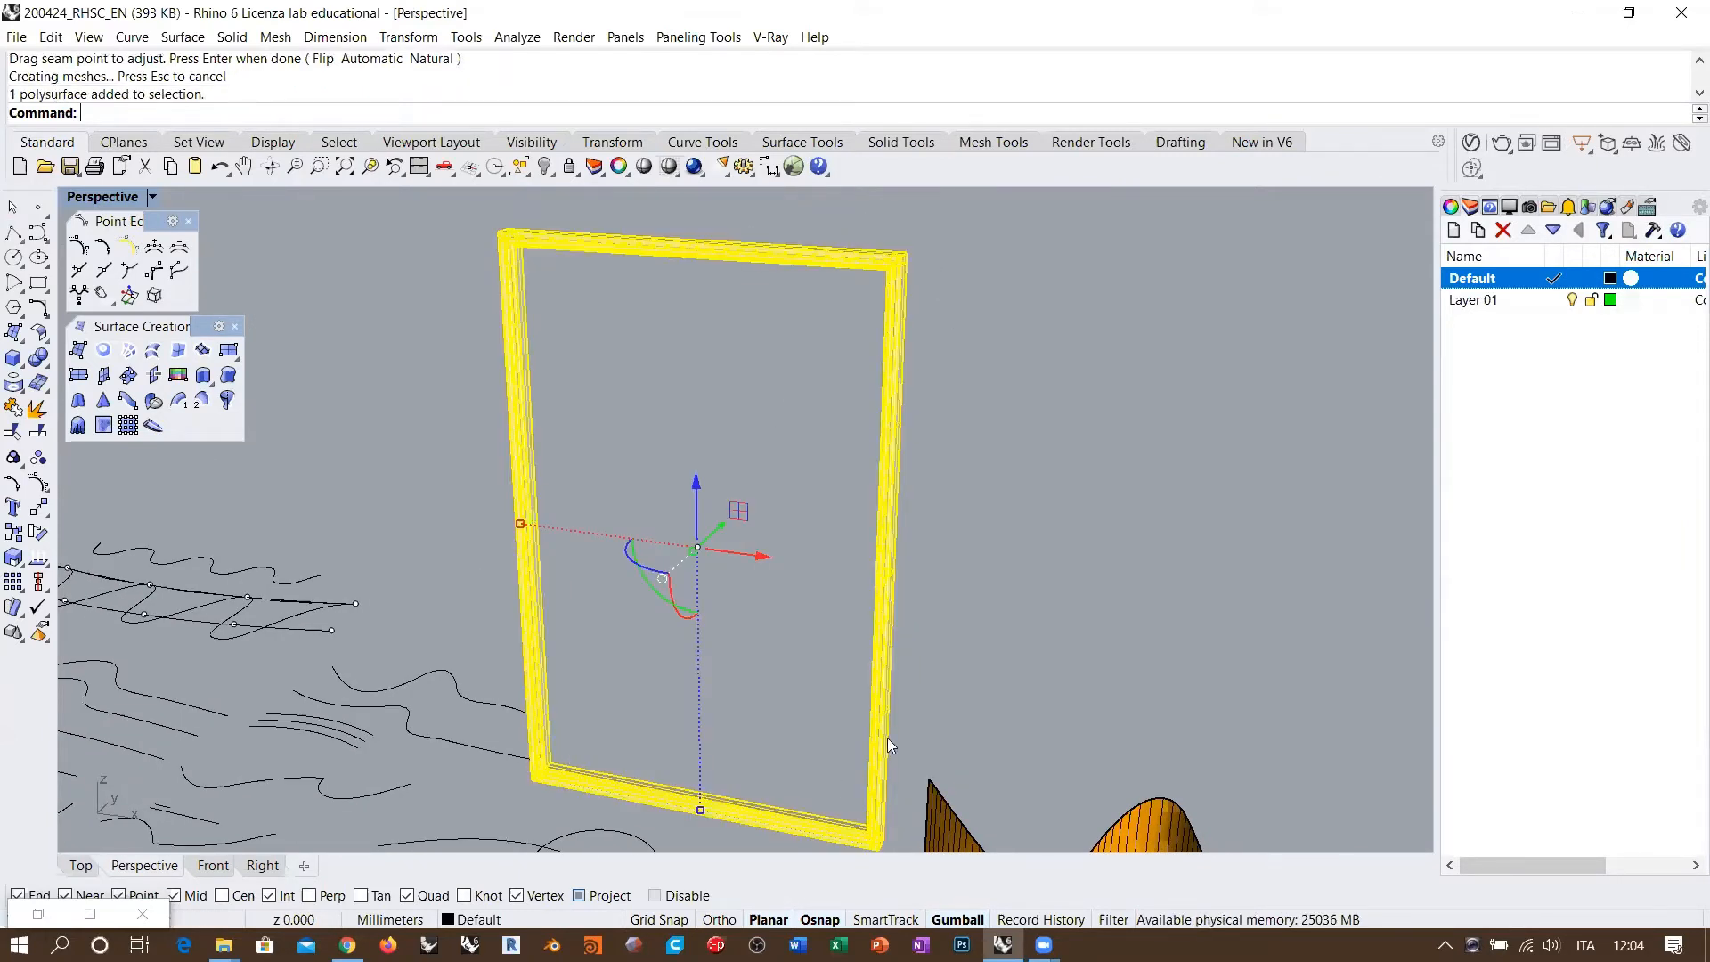
pyautogui.click(994, 441)
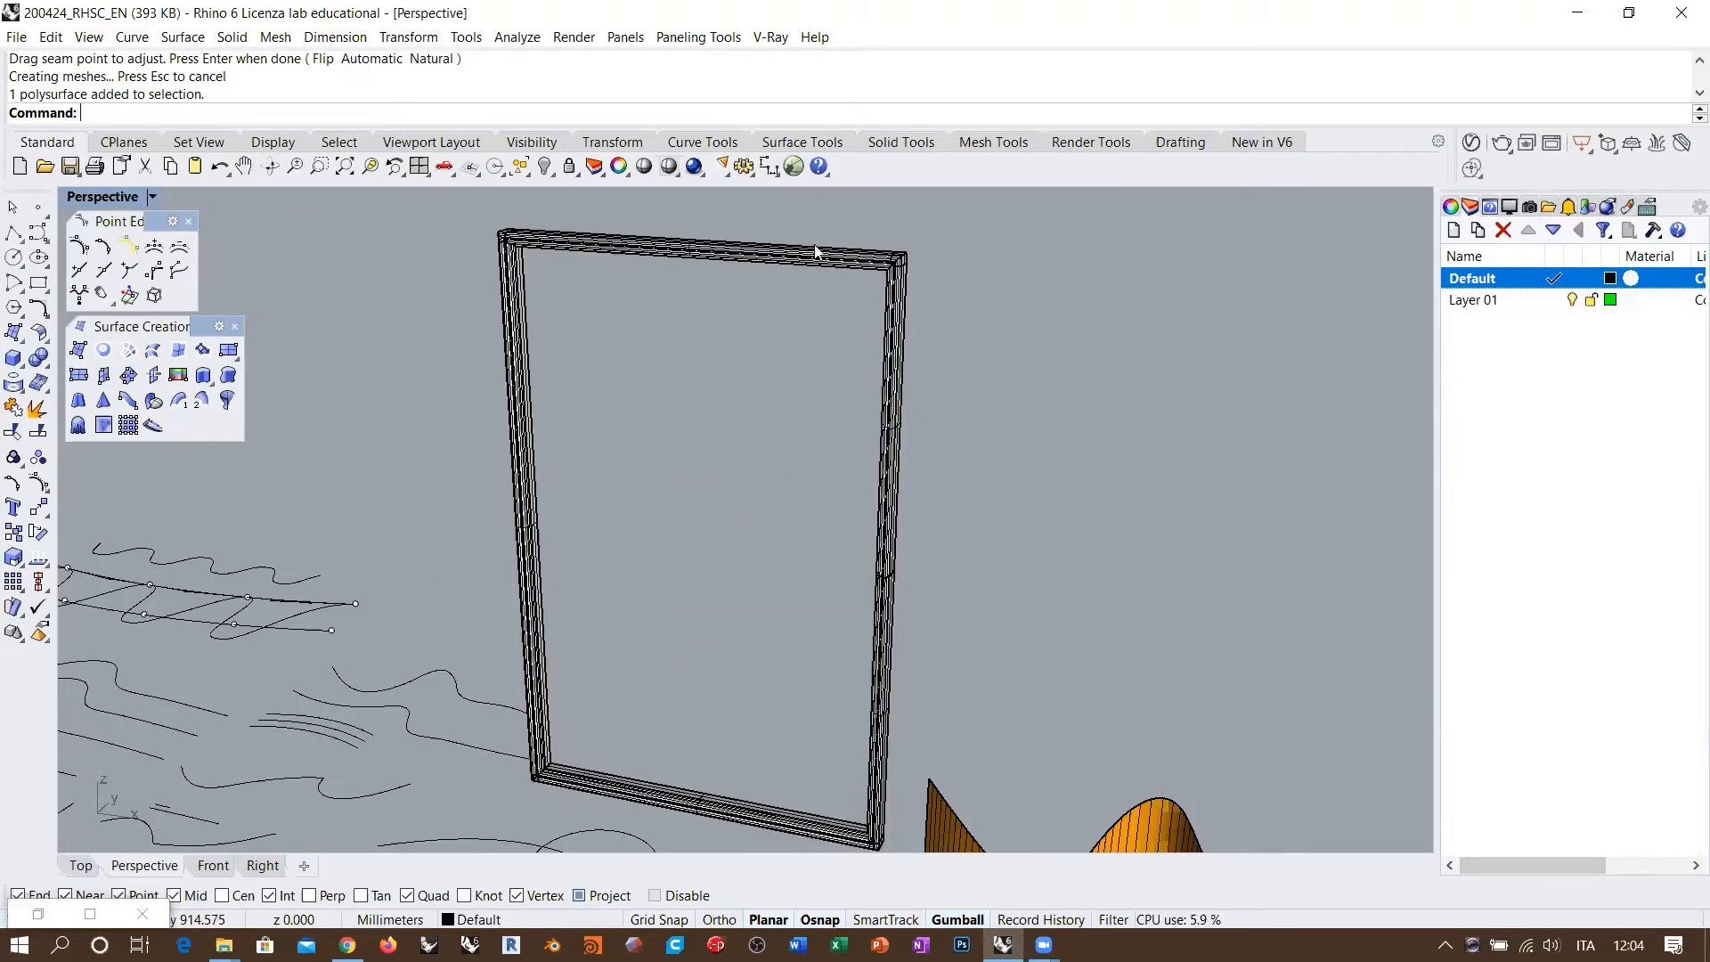
pyautogui.click(213, 865)
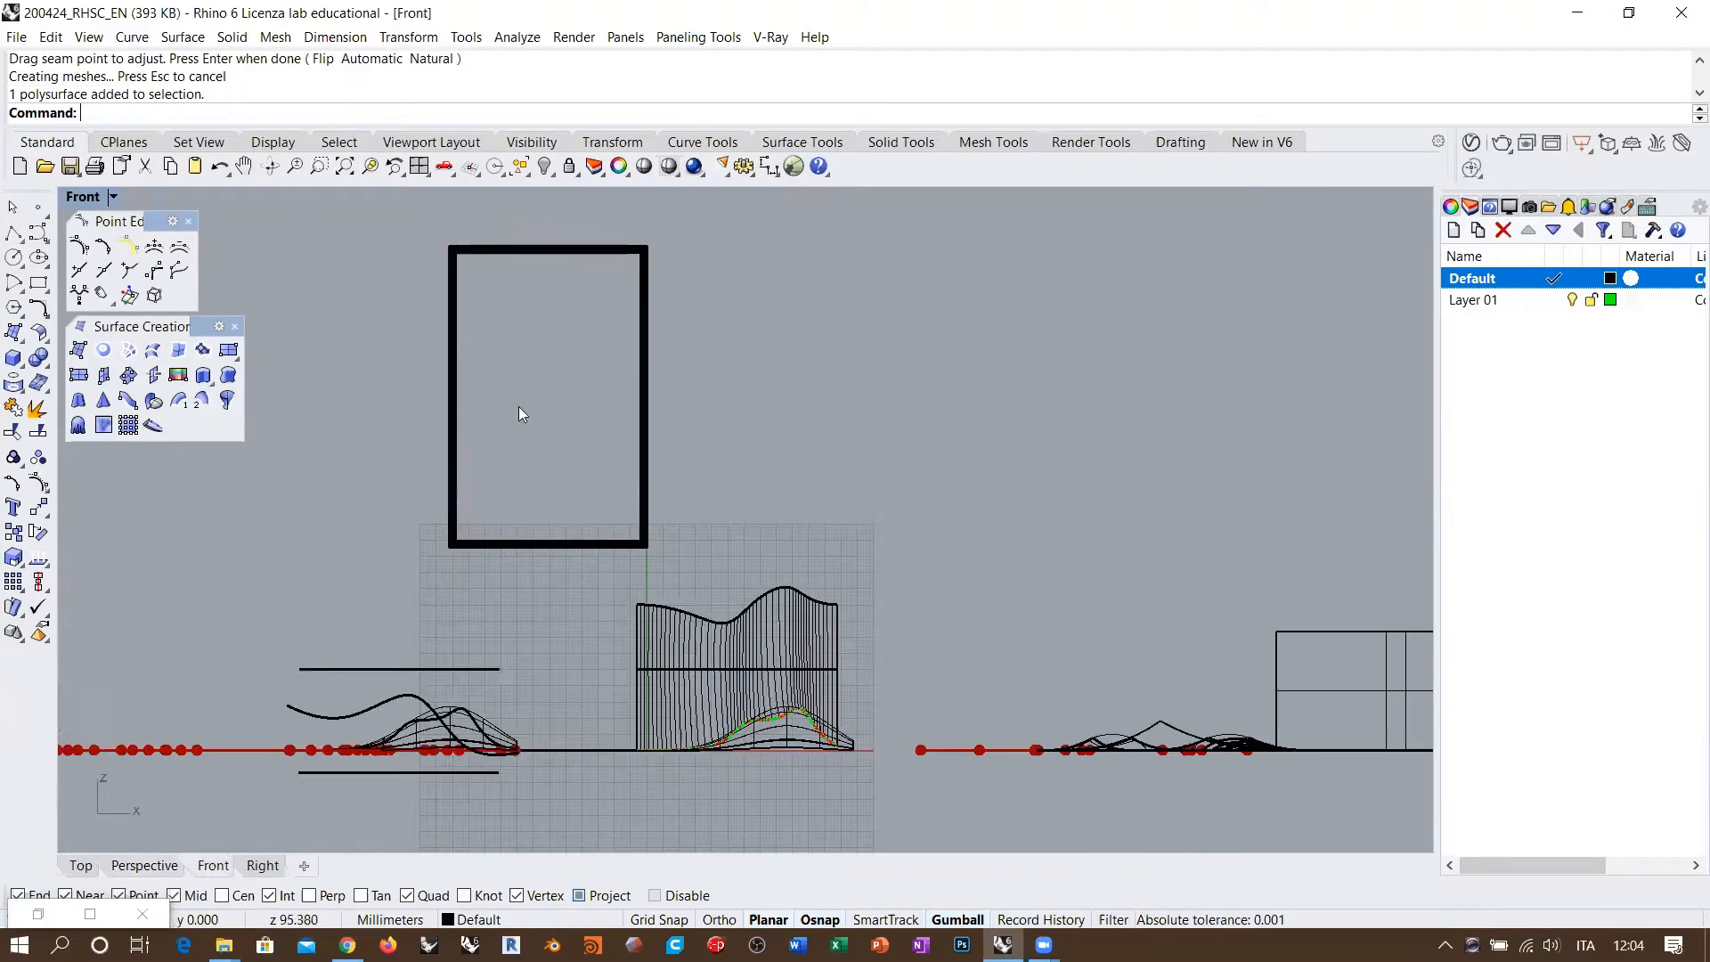
pyautogui.scroll(6, 691, 535)
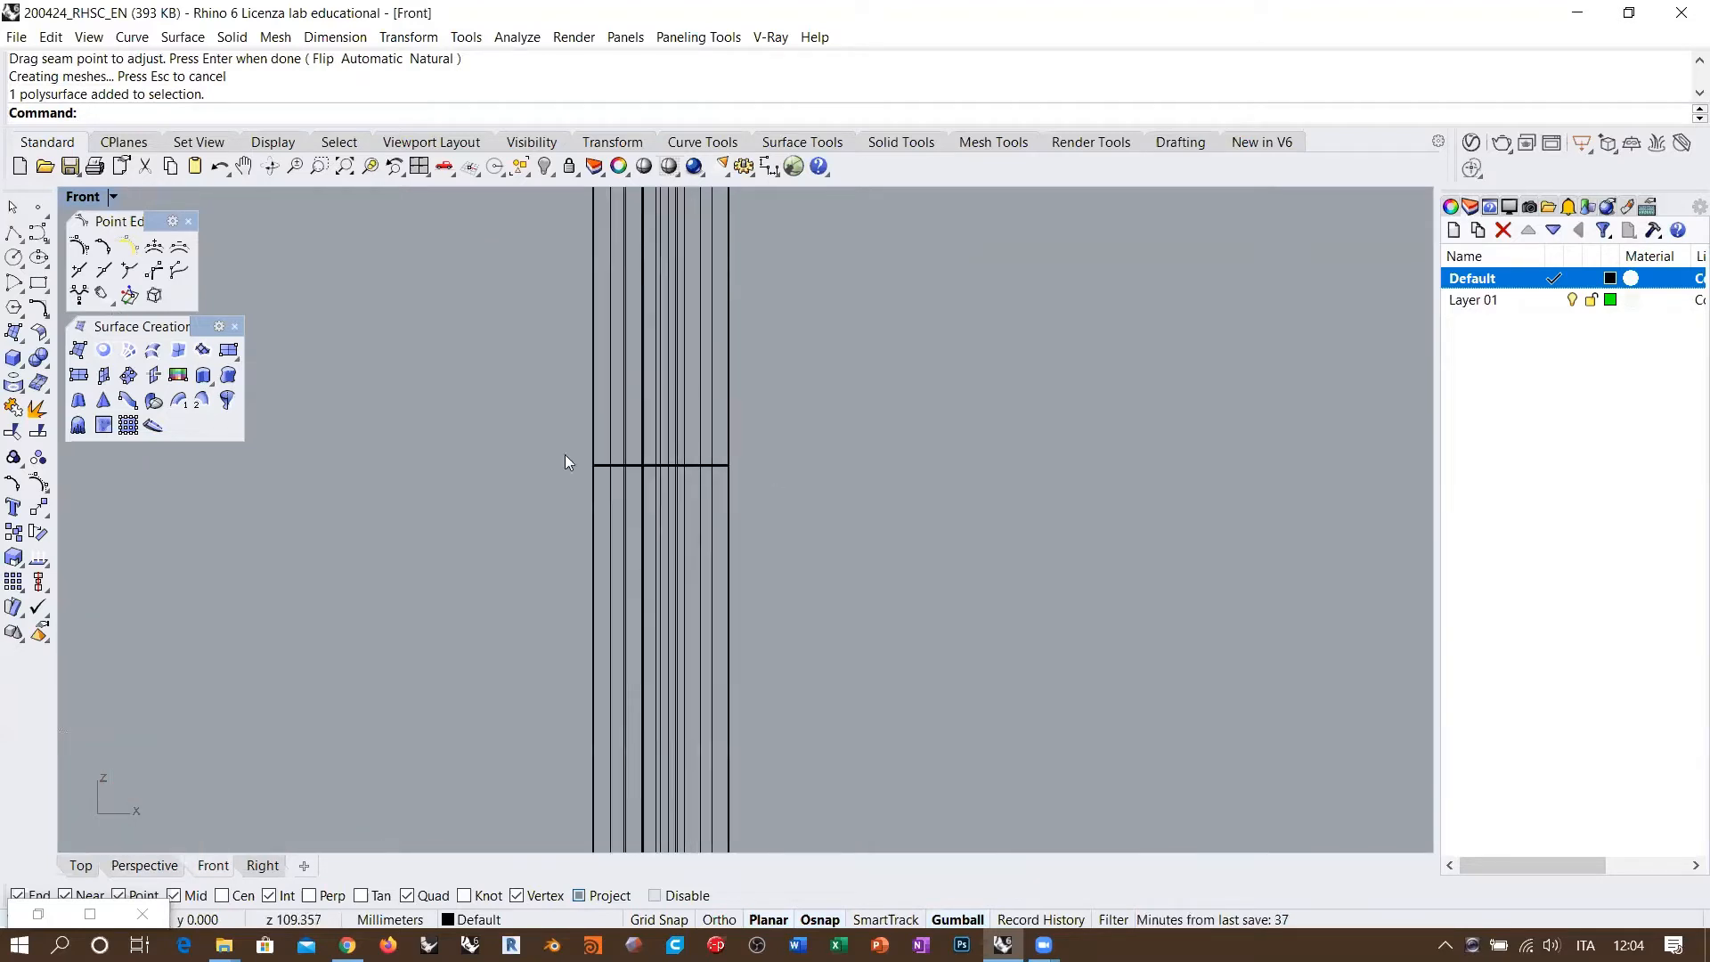
pyautogui.scroll(-6, 680, 468)
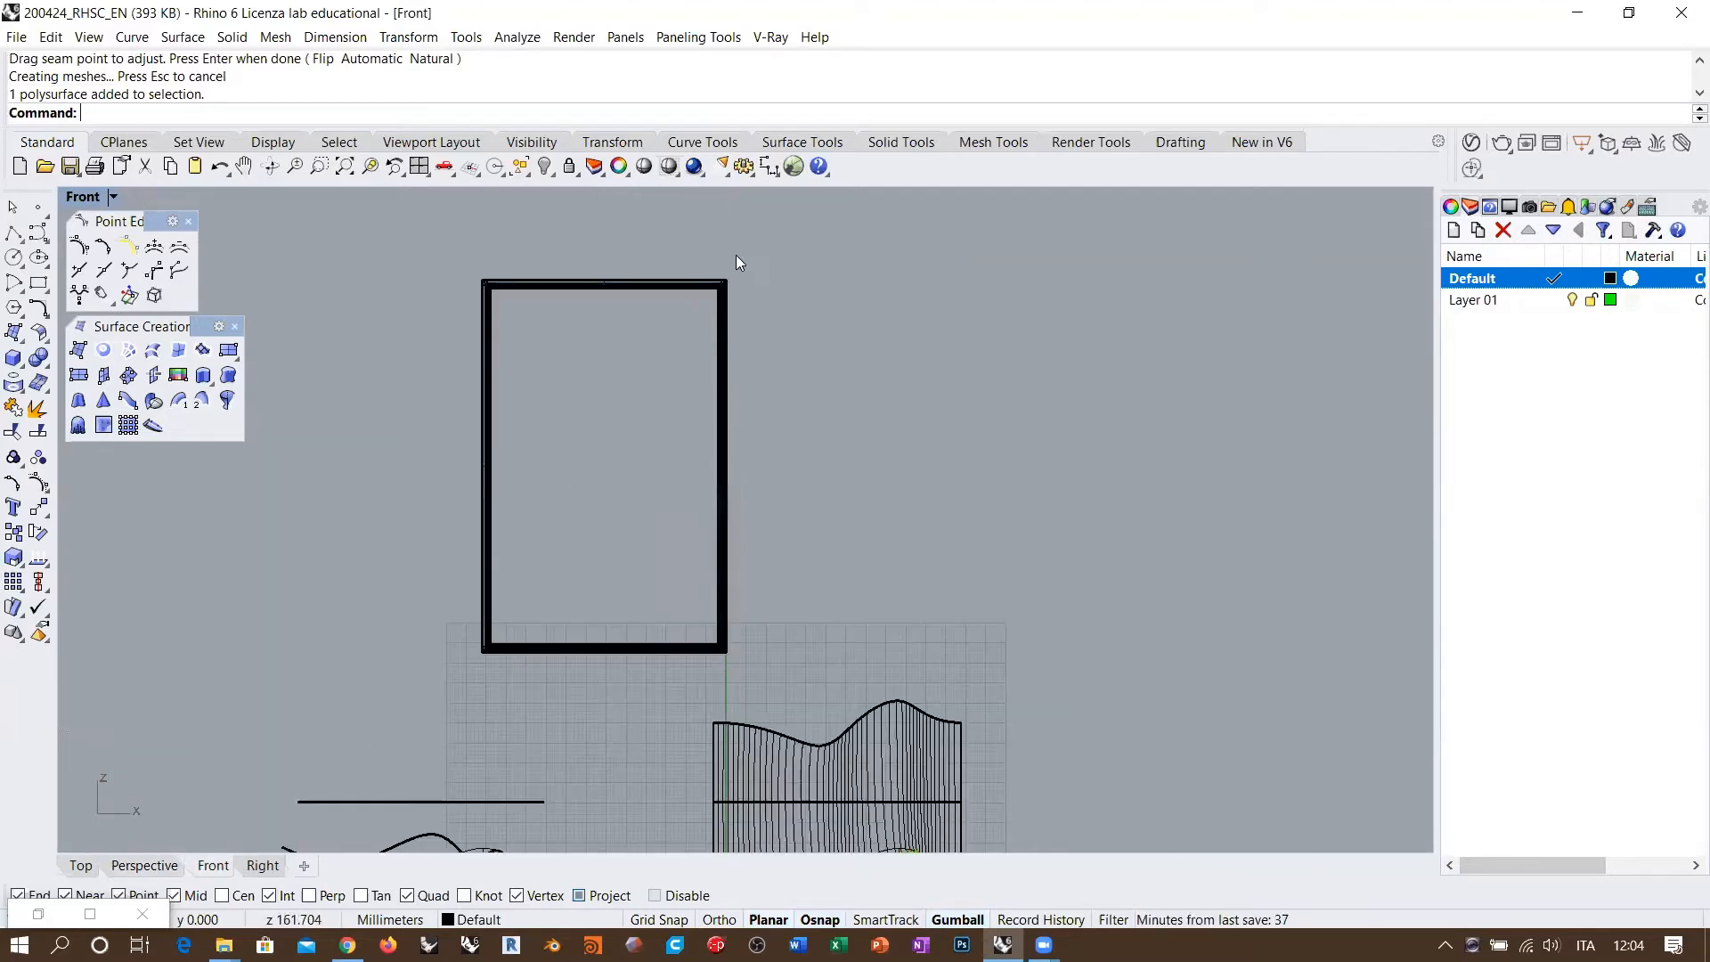
pyautogui.scroll(6, 731, 531)
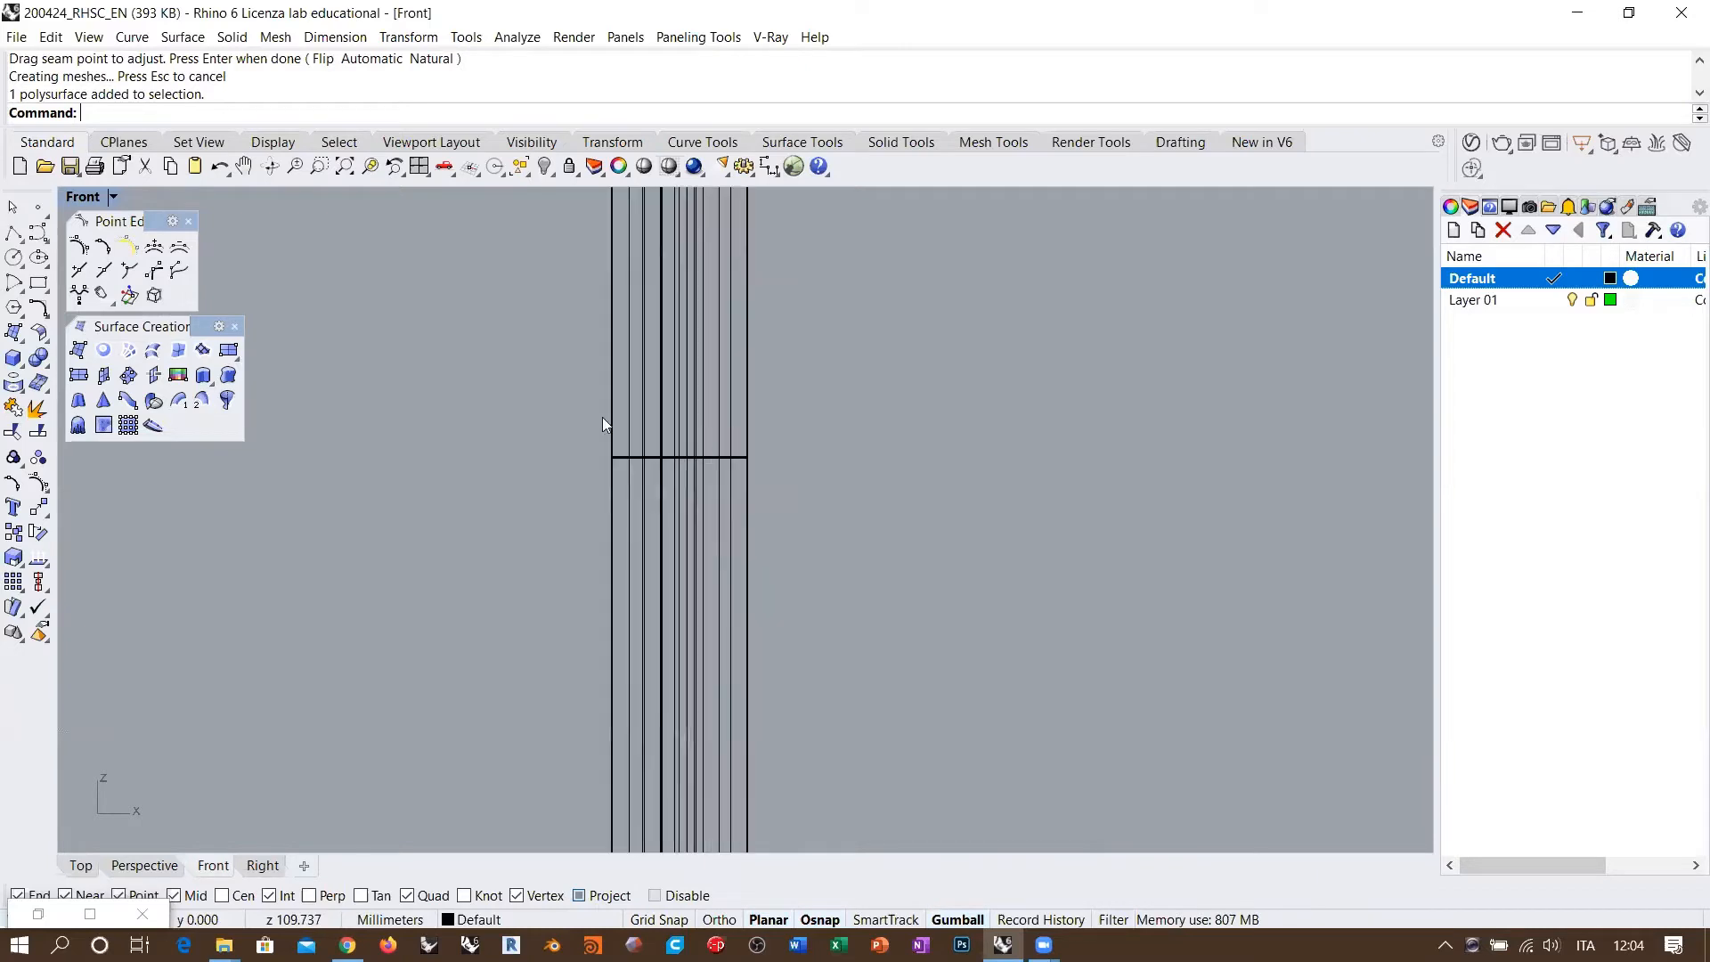
# Step: Examine the profile curve on the frame's upright and the mitred joint at its upper corner in the Front view
pyautogui.moveTo(541, 413); pyautogui.dragTo(880, 508)
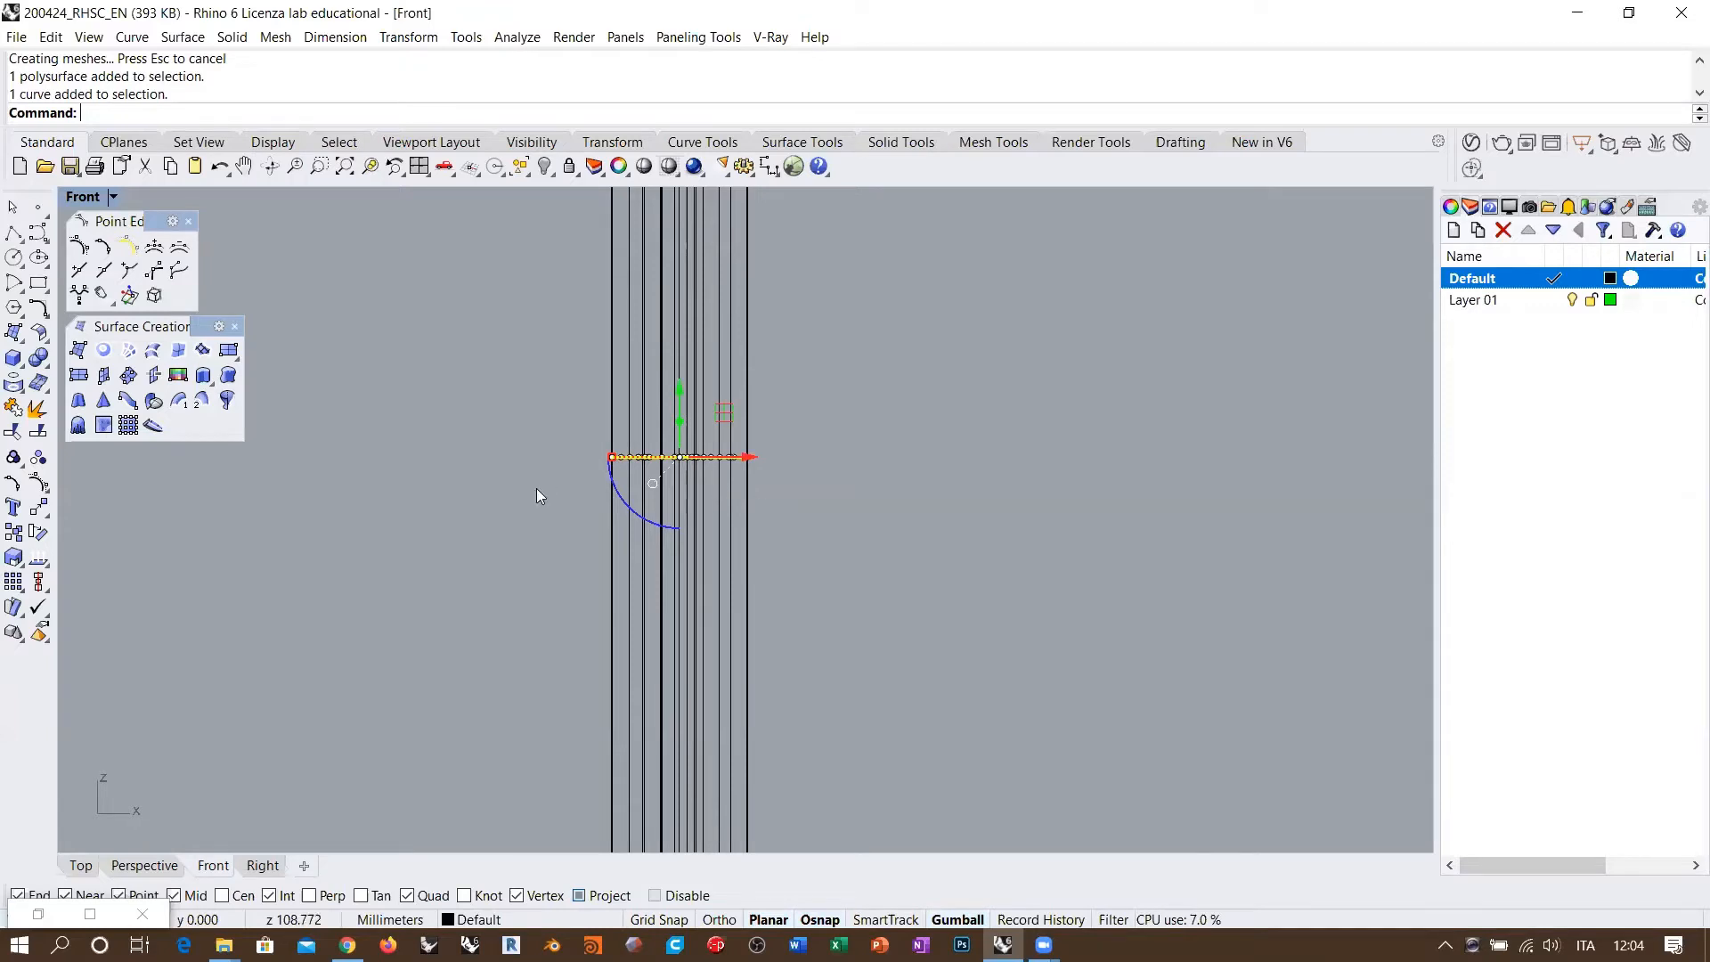
pyautogui.moveTo(489, 481); pyautogui.dragTo(926, 431)
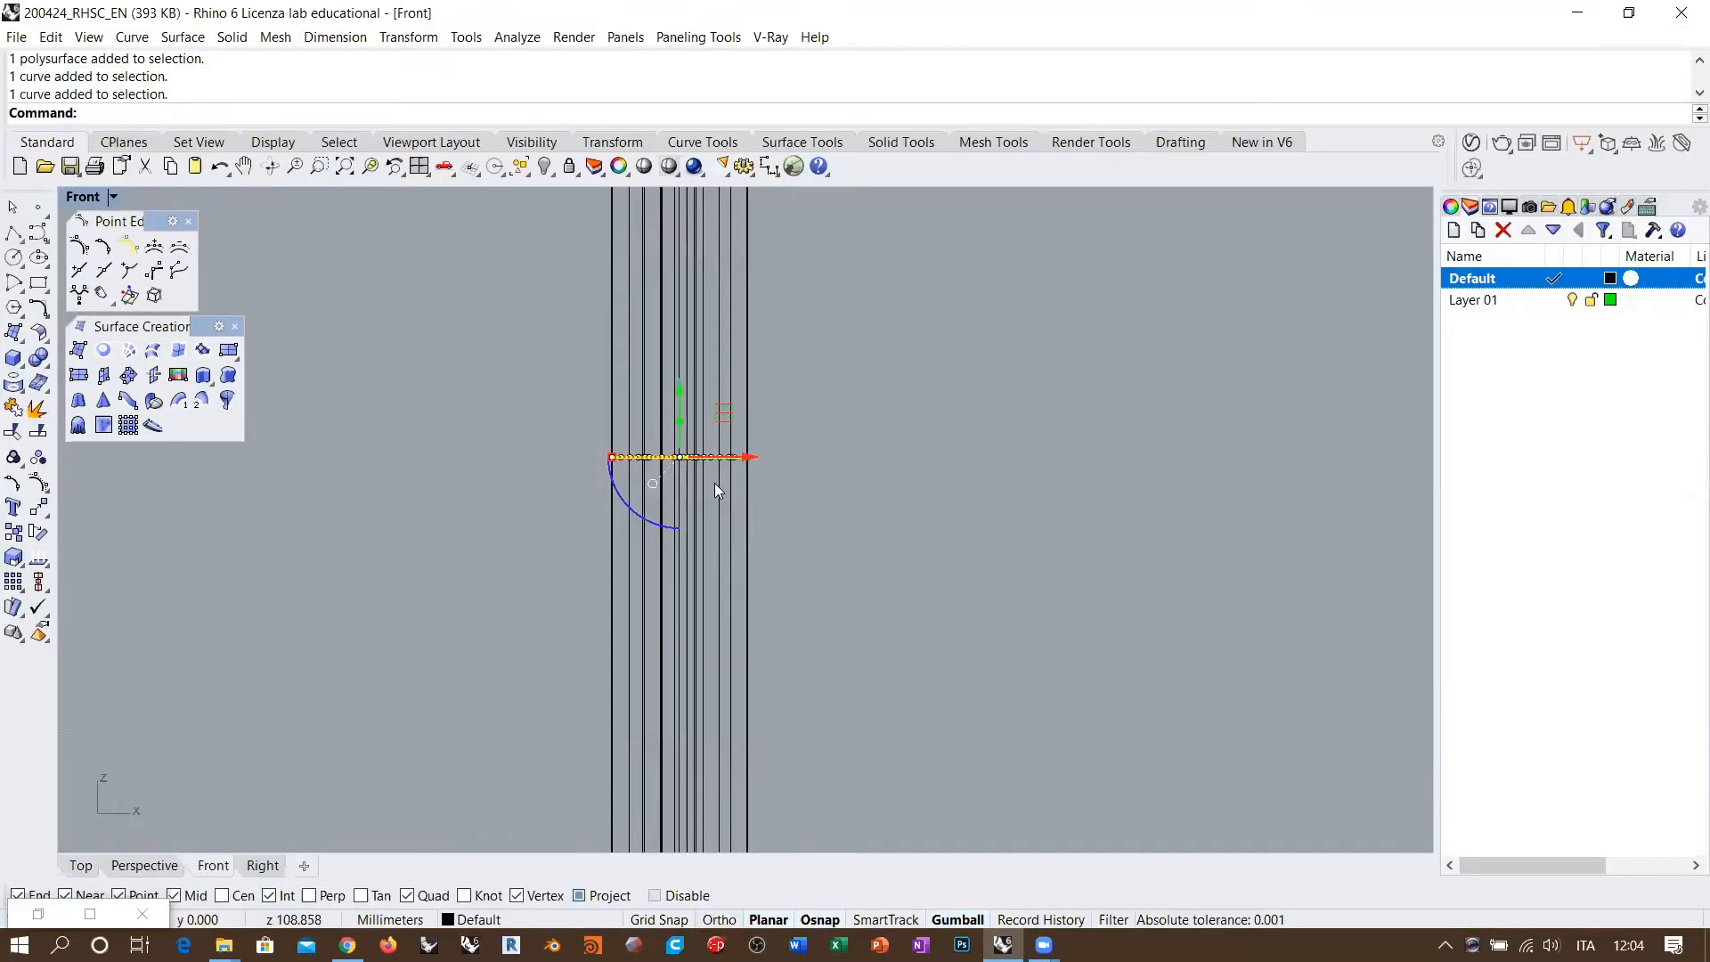
pyautogui.scroll(-12, 1157, 483)
pyautogui.scroll(18, 534, 486)
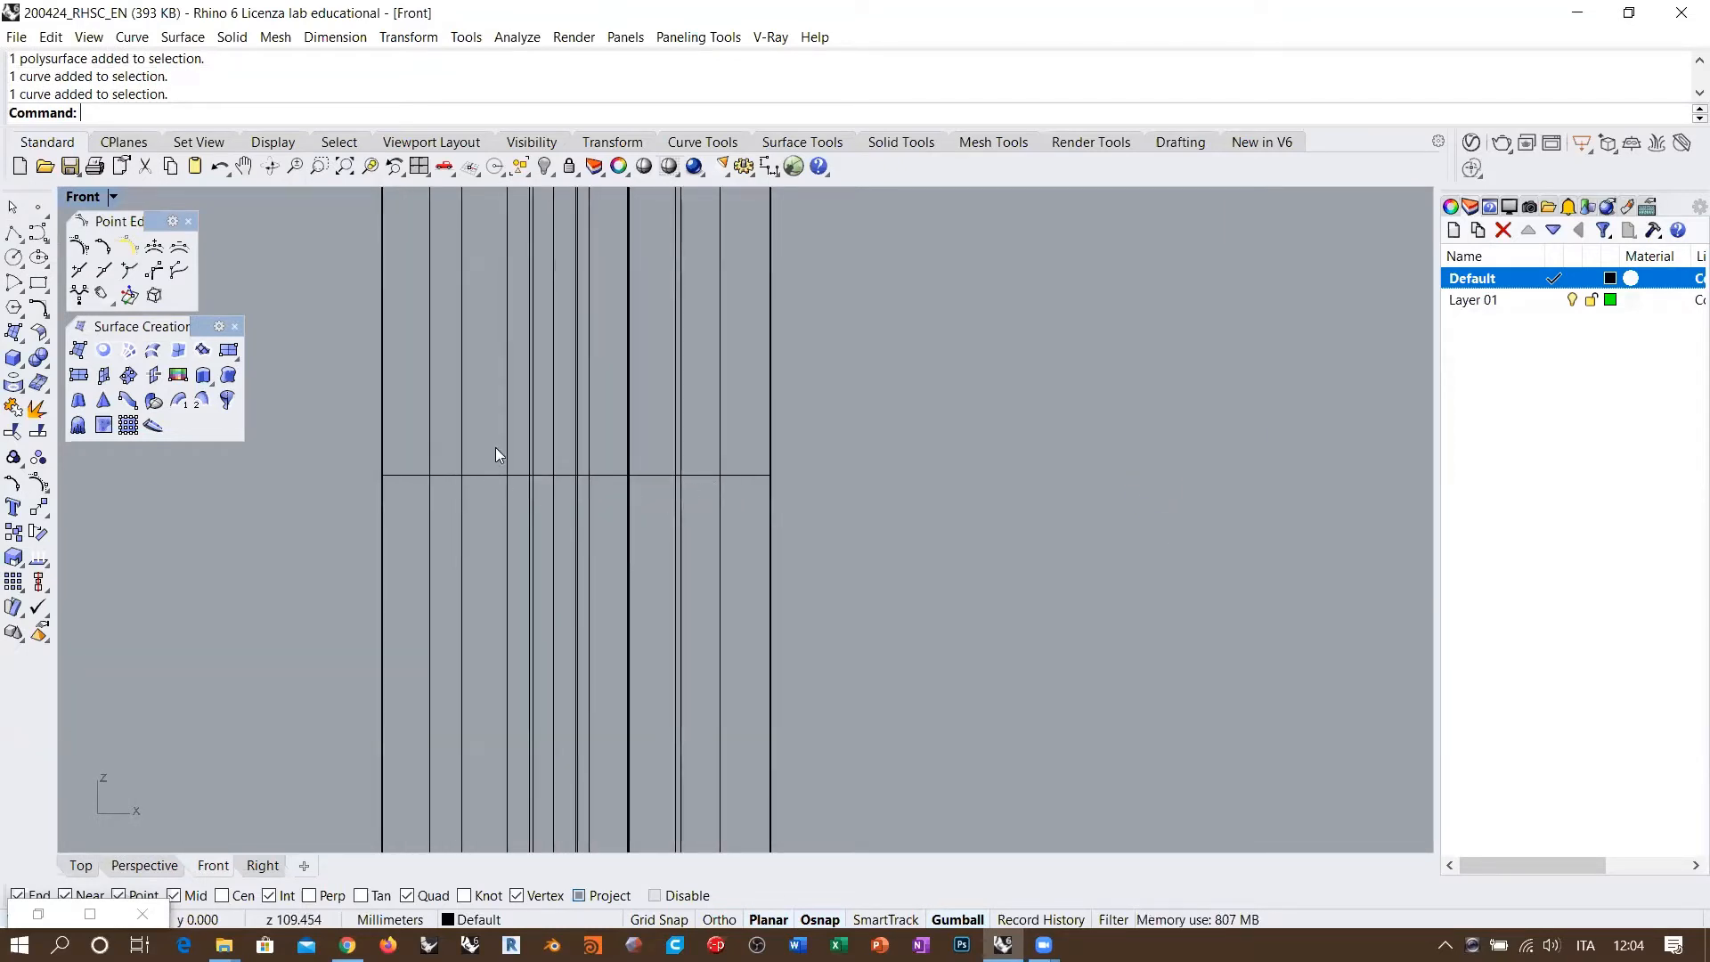
pyautogui.scroll(-10, 495, 447)
pyautogui.click(638, 352)
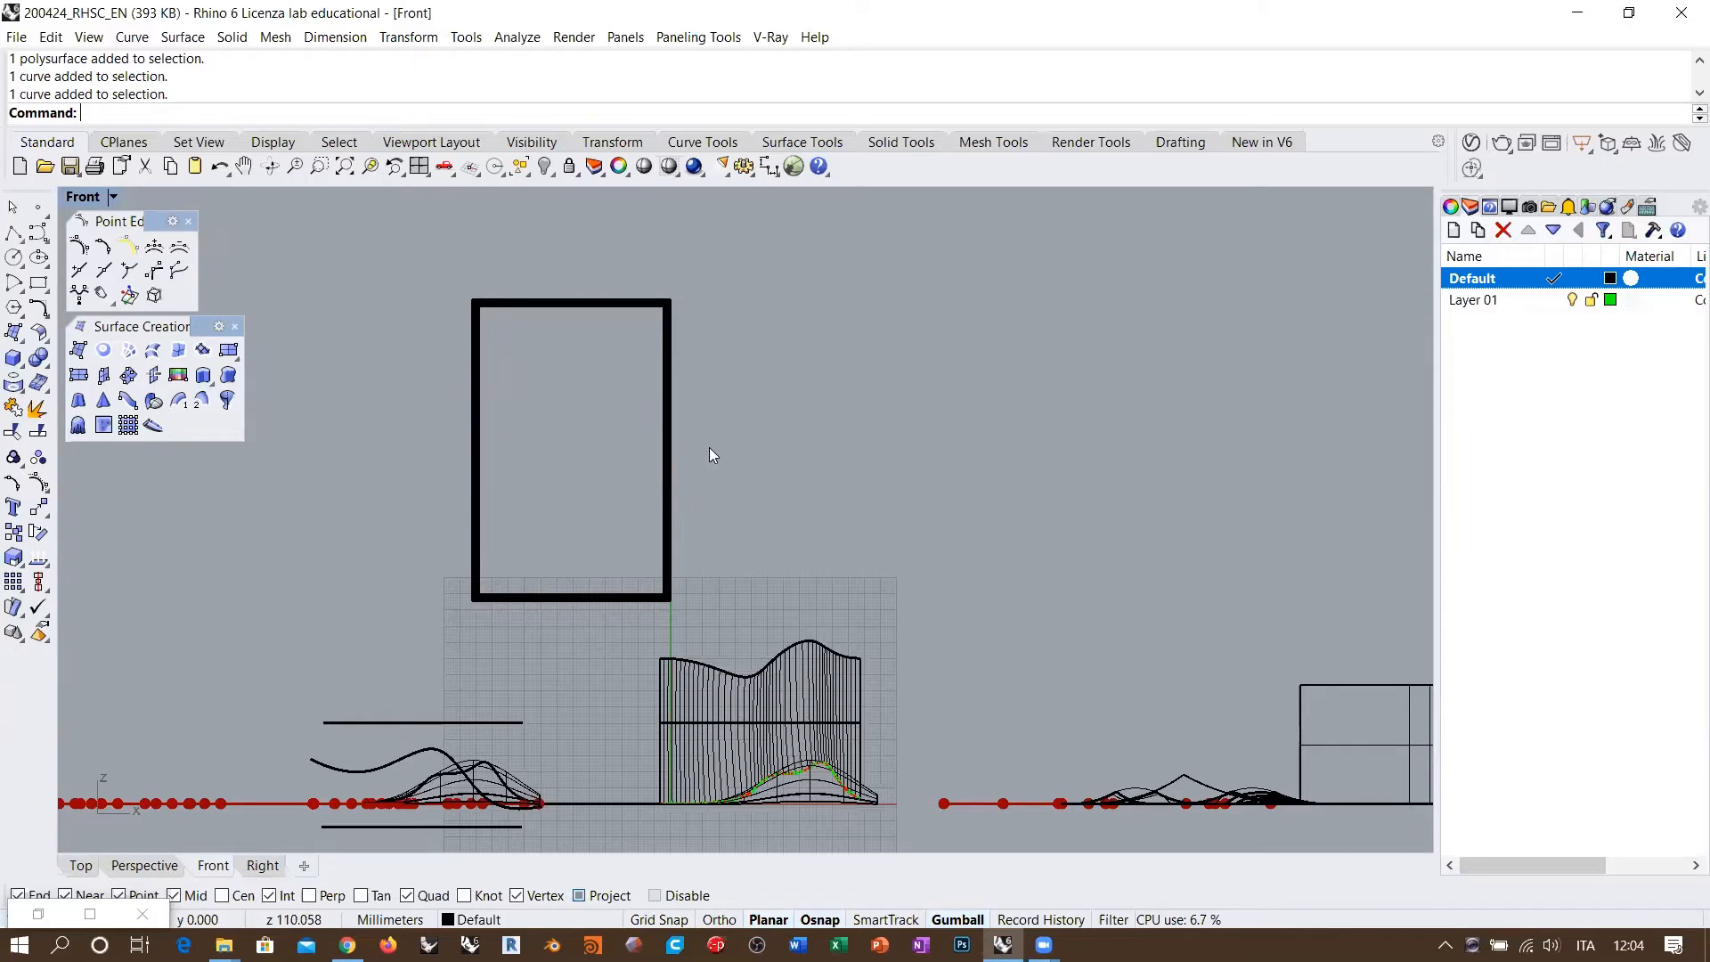
pyautogui.scroll(3, 677, 468)
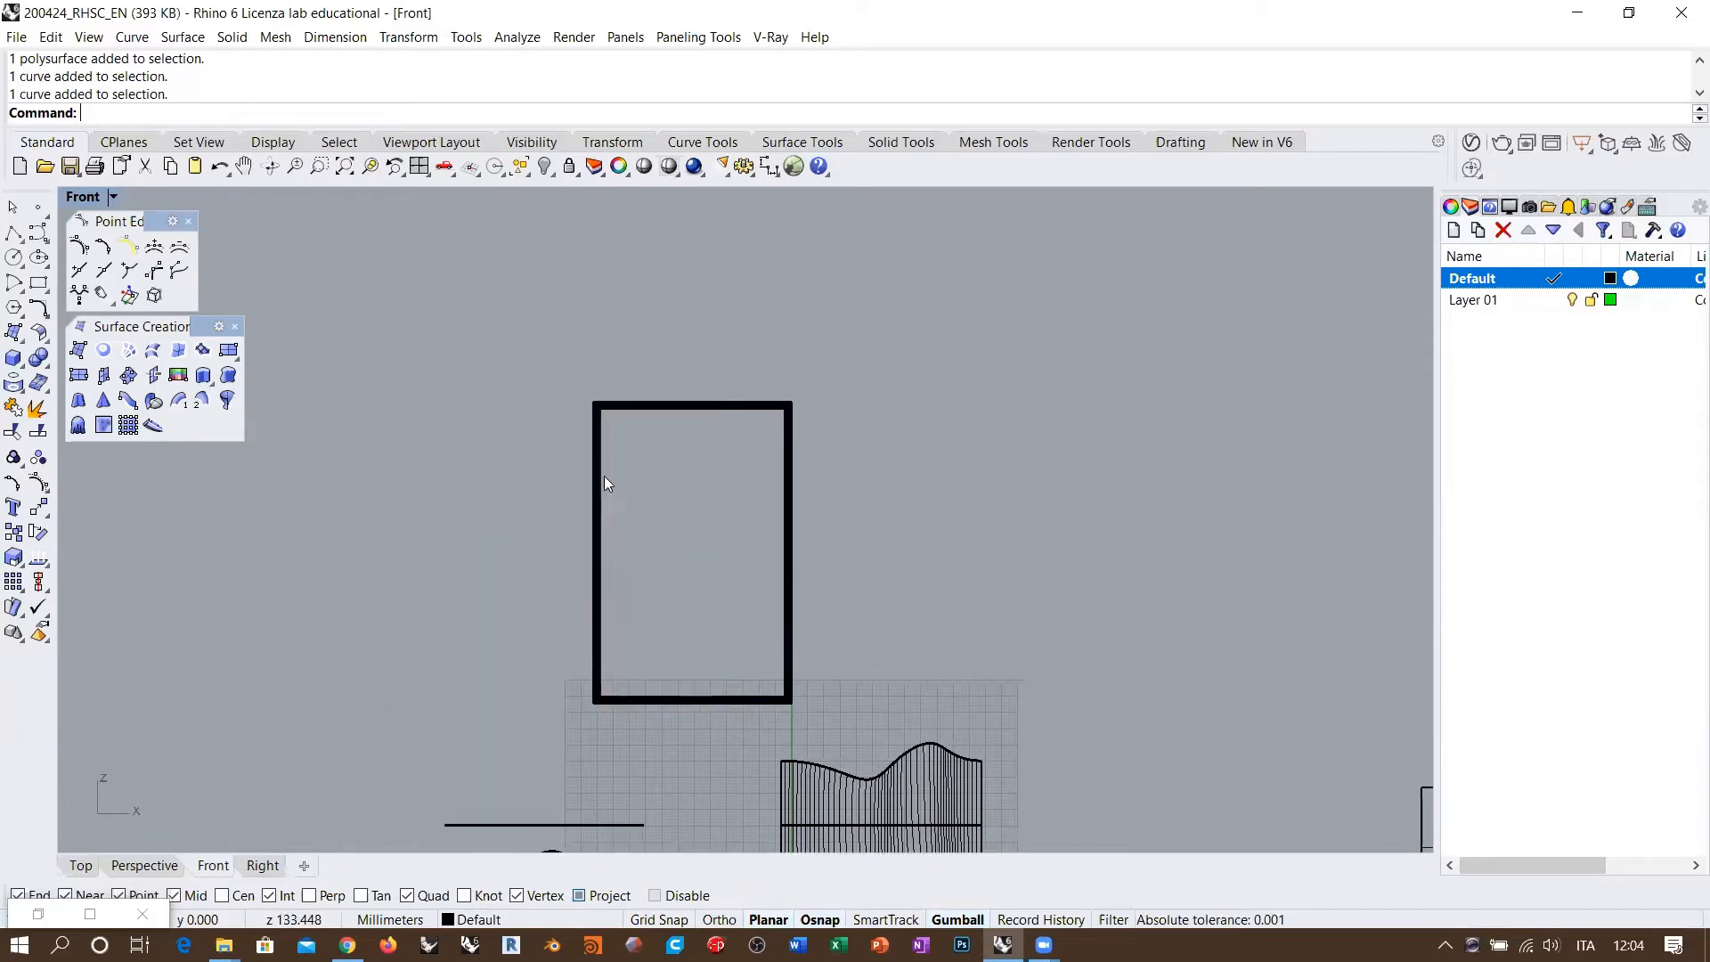
pyautogui.scroll(5, 624, 383)
pyautogui.scroll(5, 648, 418)
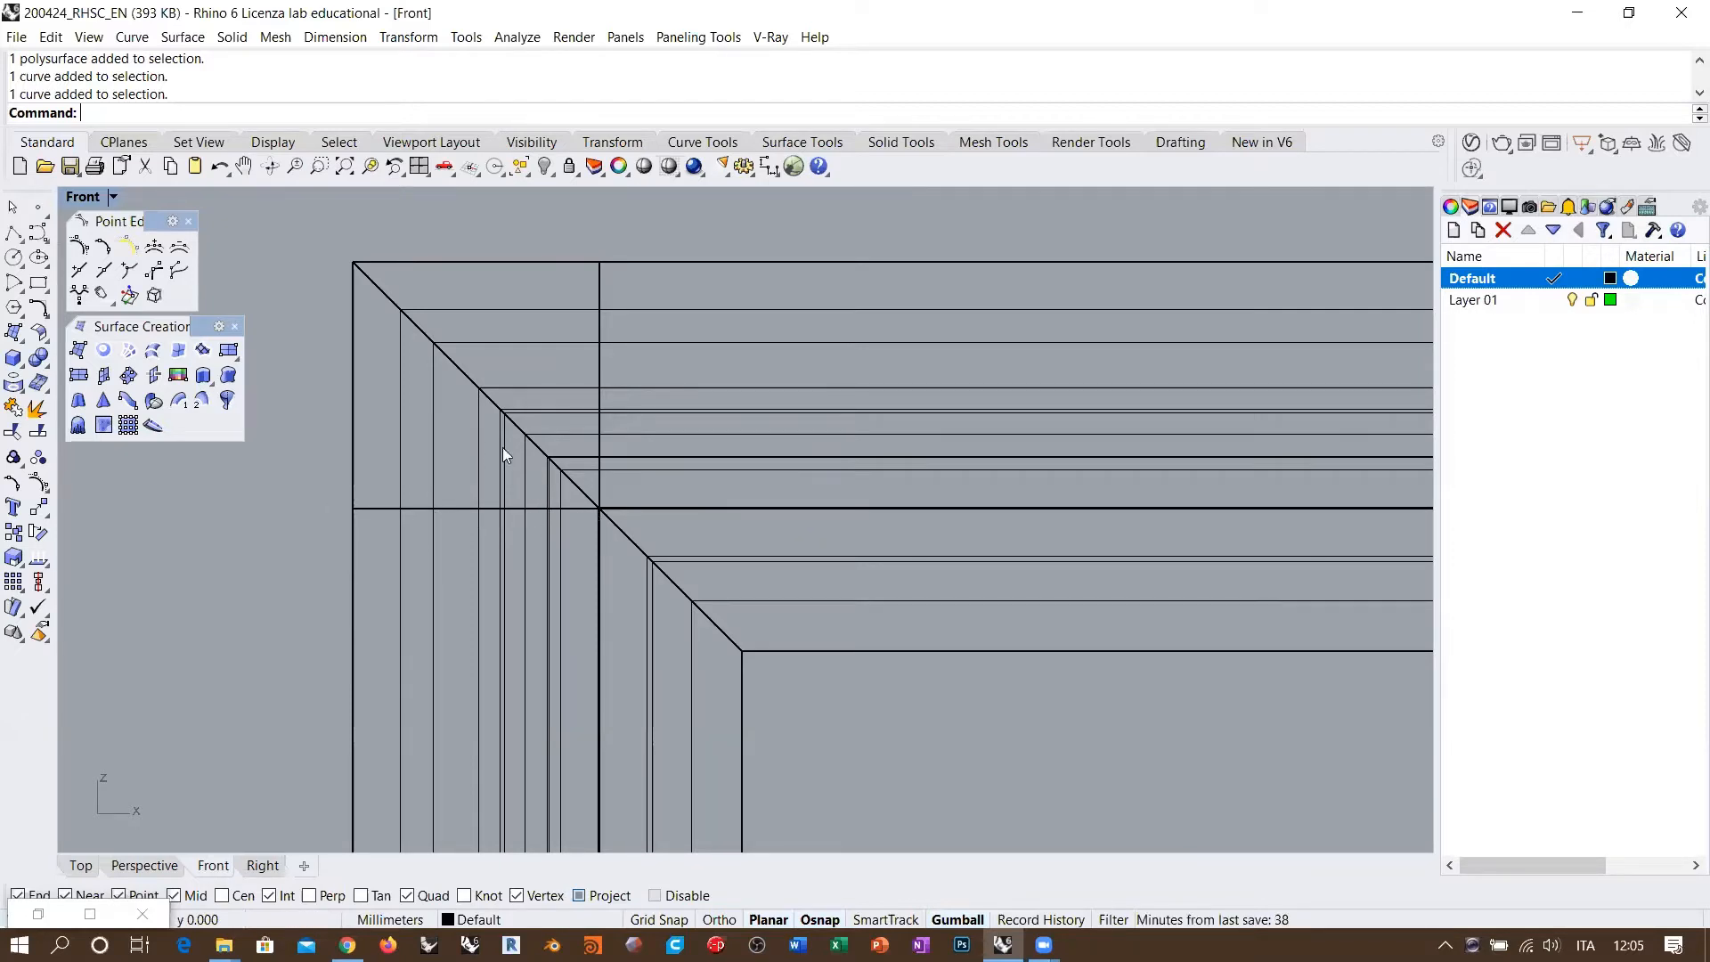
pyautogui.scroll(-8, 503, 447)
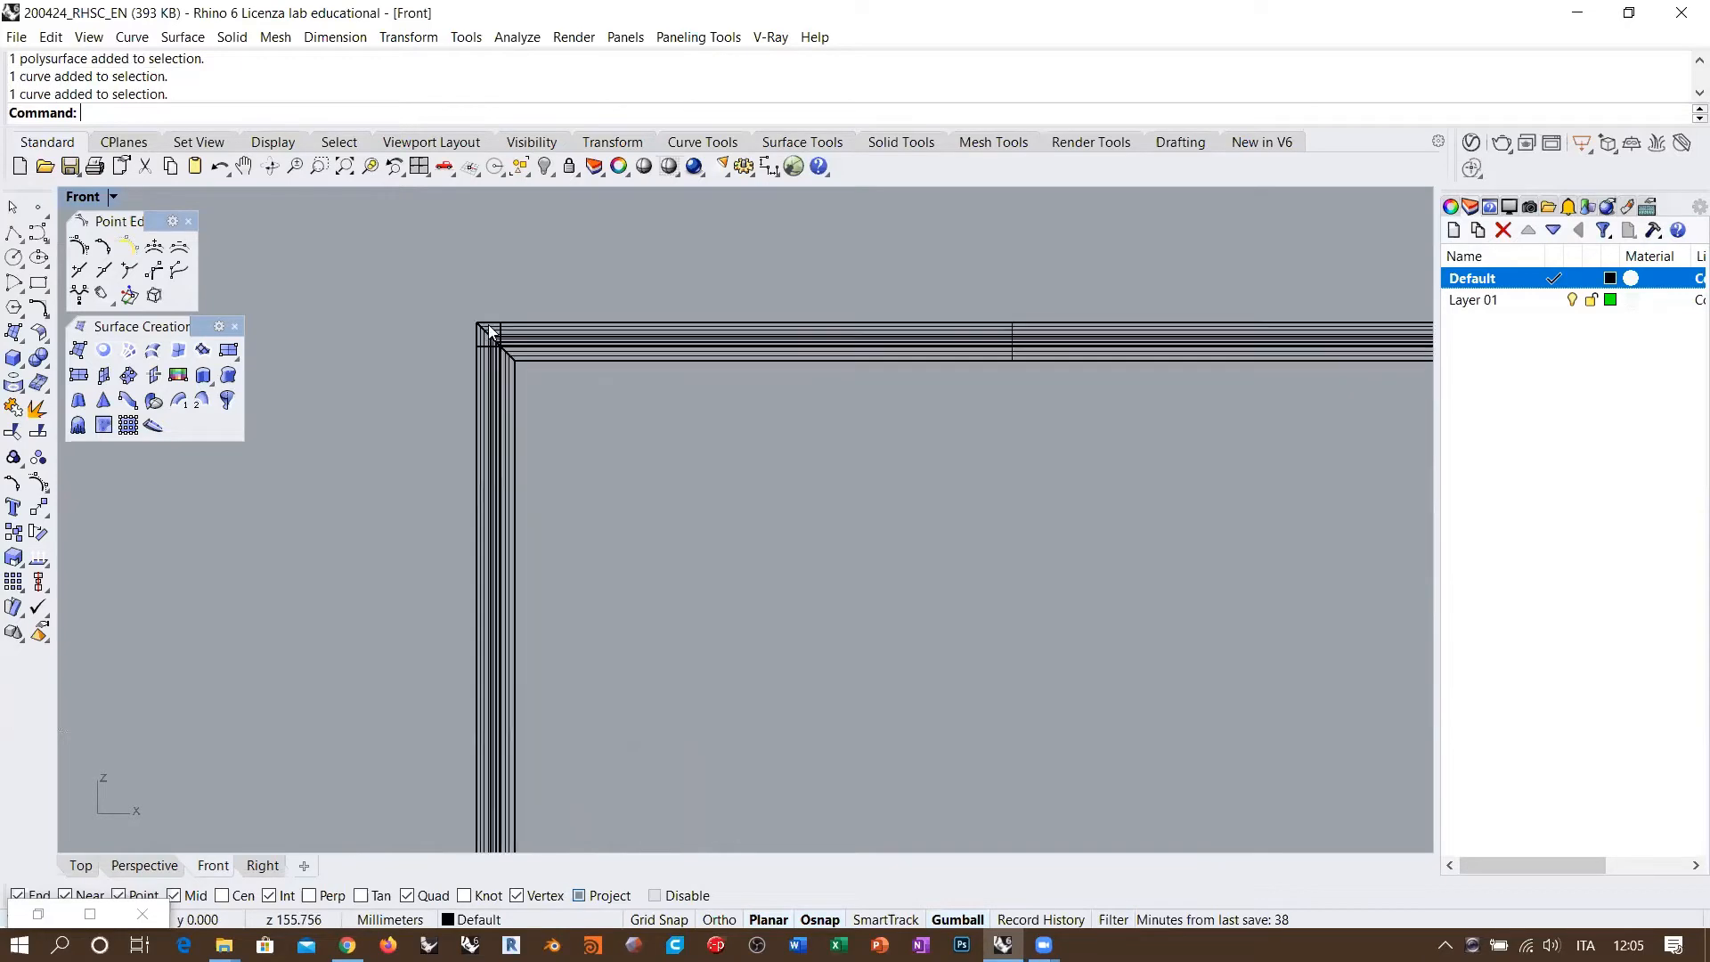
# Step: Move the profile curve vertically down the frame's upright to just below its lower corner in the Perspective view
pyautogui.click(156, 867)
pyautogui.moveTo(695, 501); pyautogui.dragTo(815, 402, button='right')
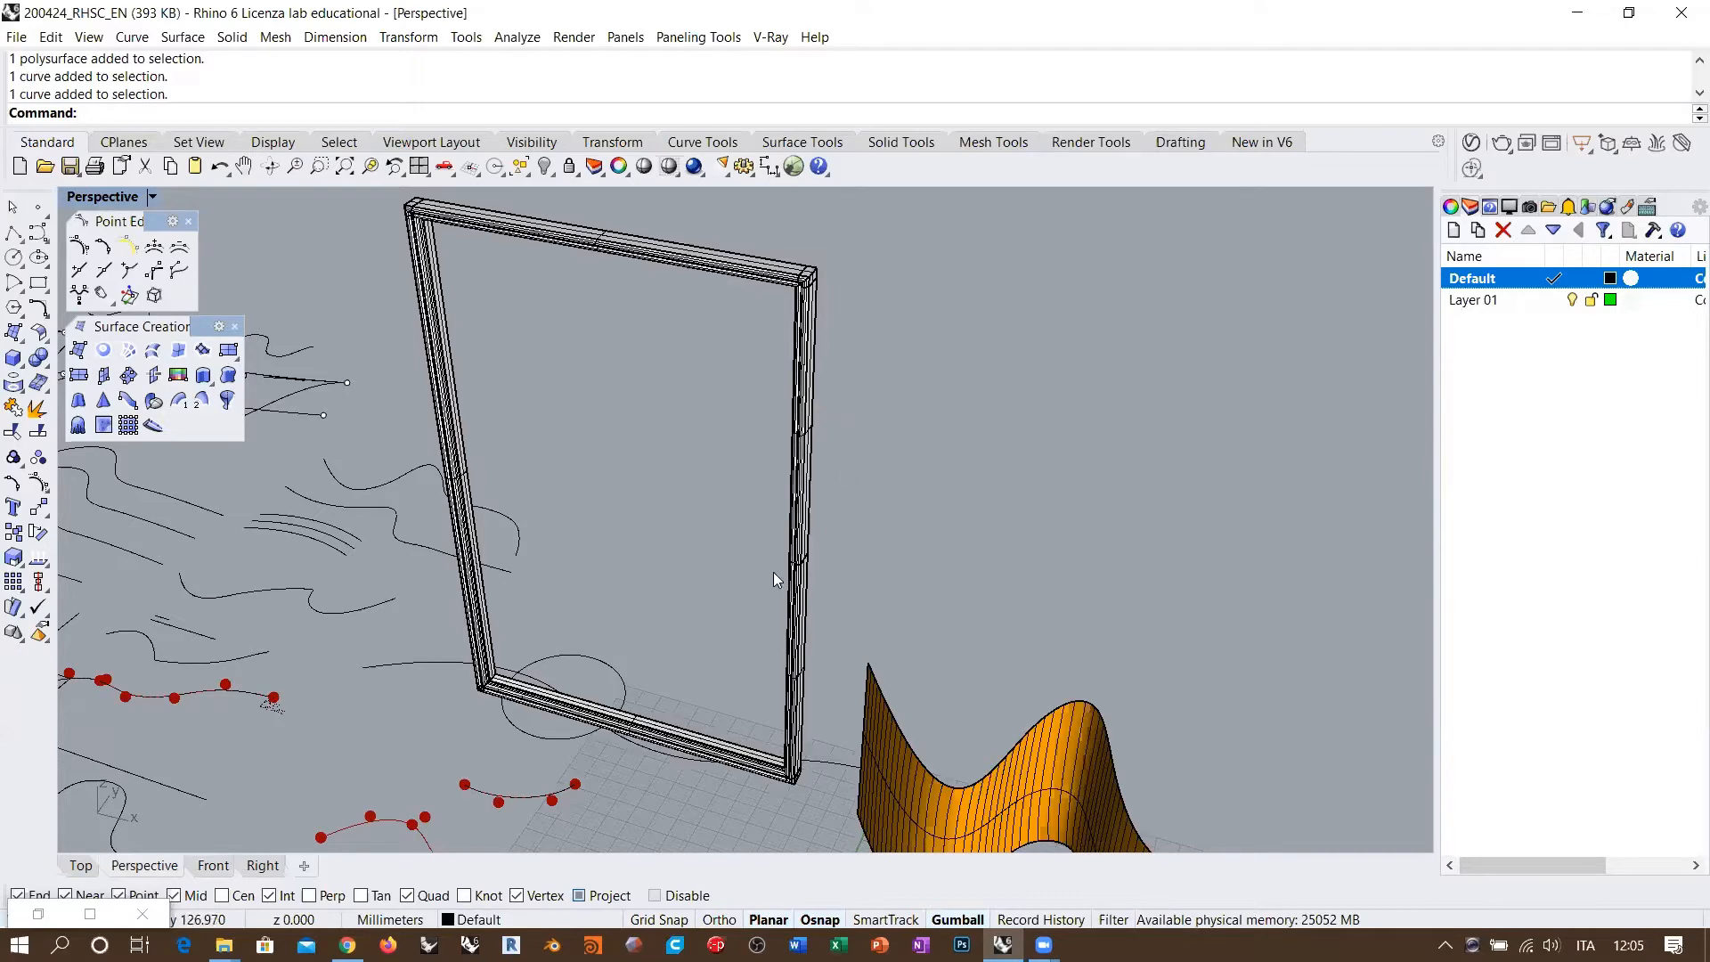
pyautogui.click(795, 567)
pyautogui.moveTo(857, 525); pyautogui.dragTo(783, 499, button='right')
pyautogui.moveTo(760, 467); pyautogui.dragTo(763, 685)
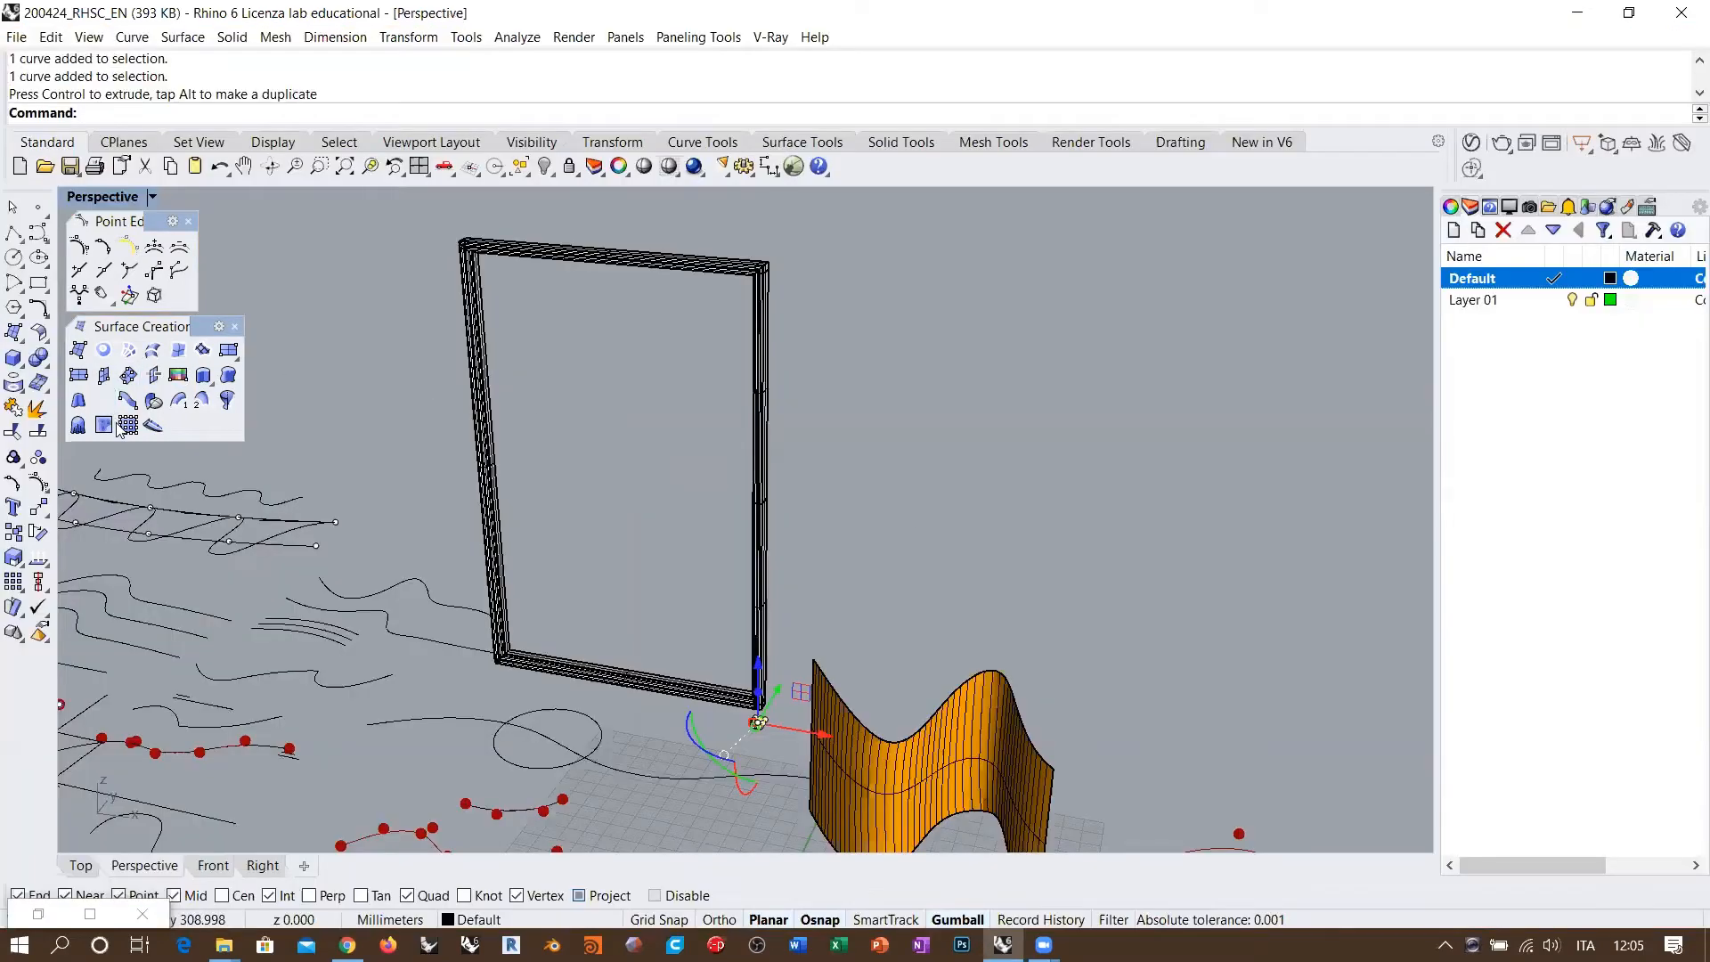
# Step: Extrude the profile curve vertically past the top of the frame as an open surface, and select the extrusion to compare it with the frame
pyautogui.click(203, 375)
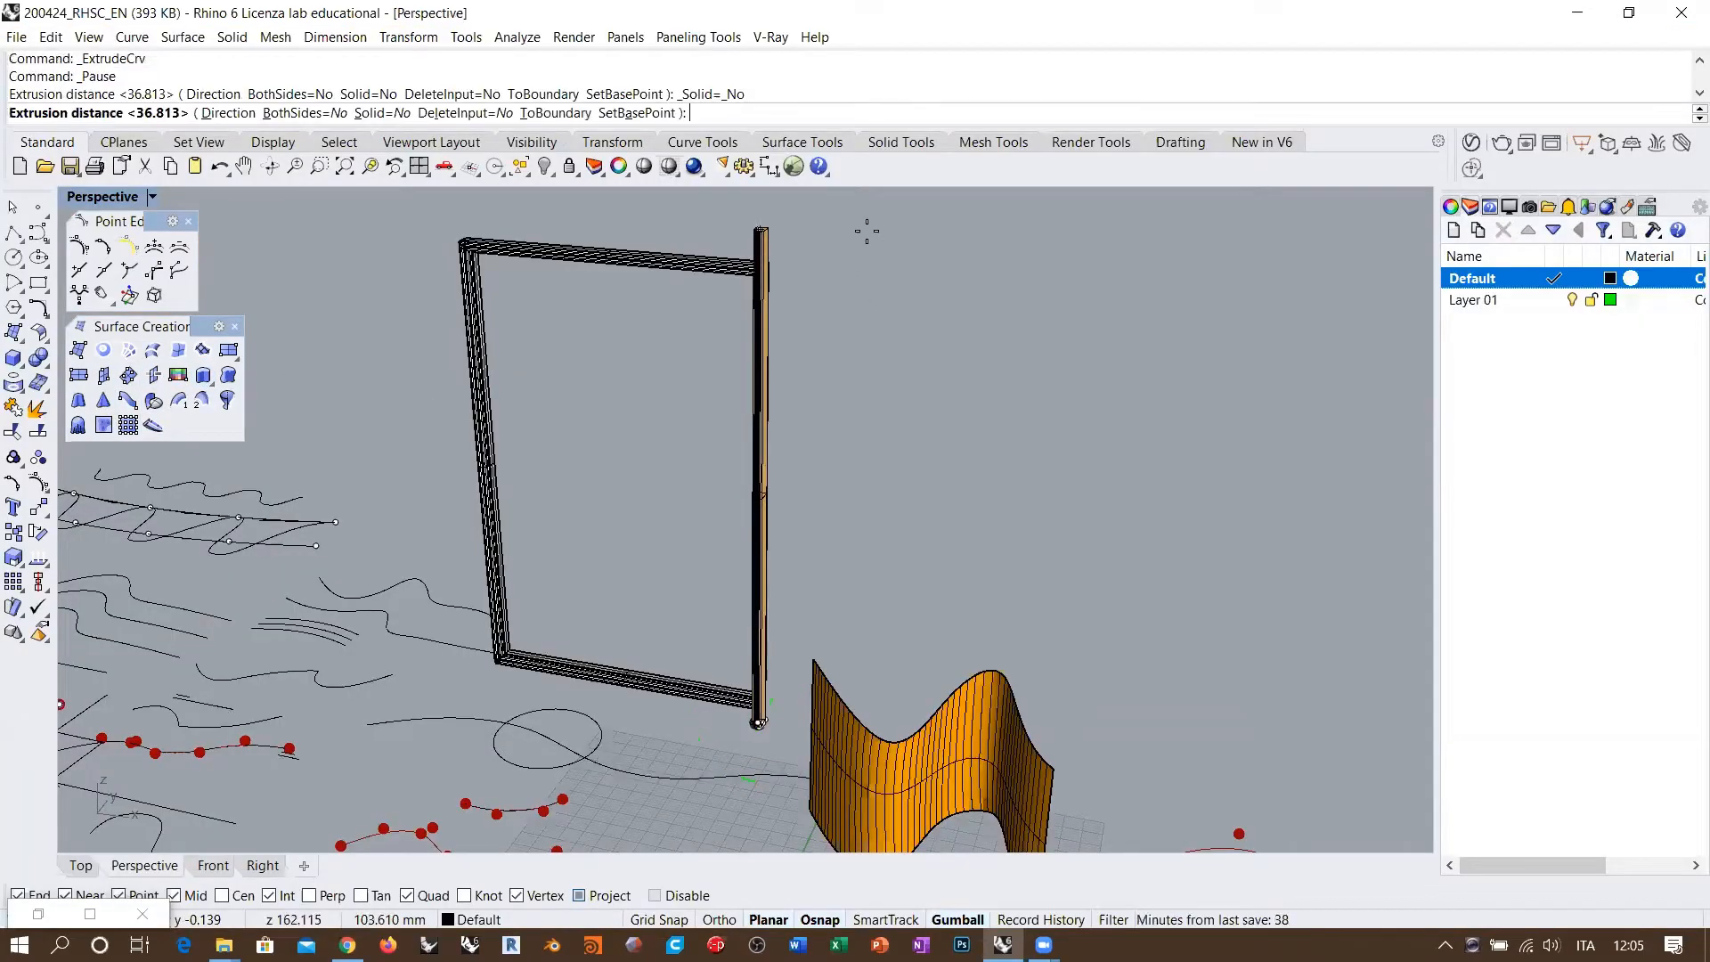
pyautogui.press('Return')
pyautogui.scroll(5, 833, 259)
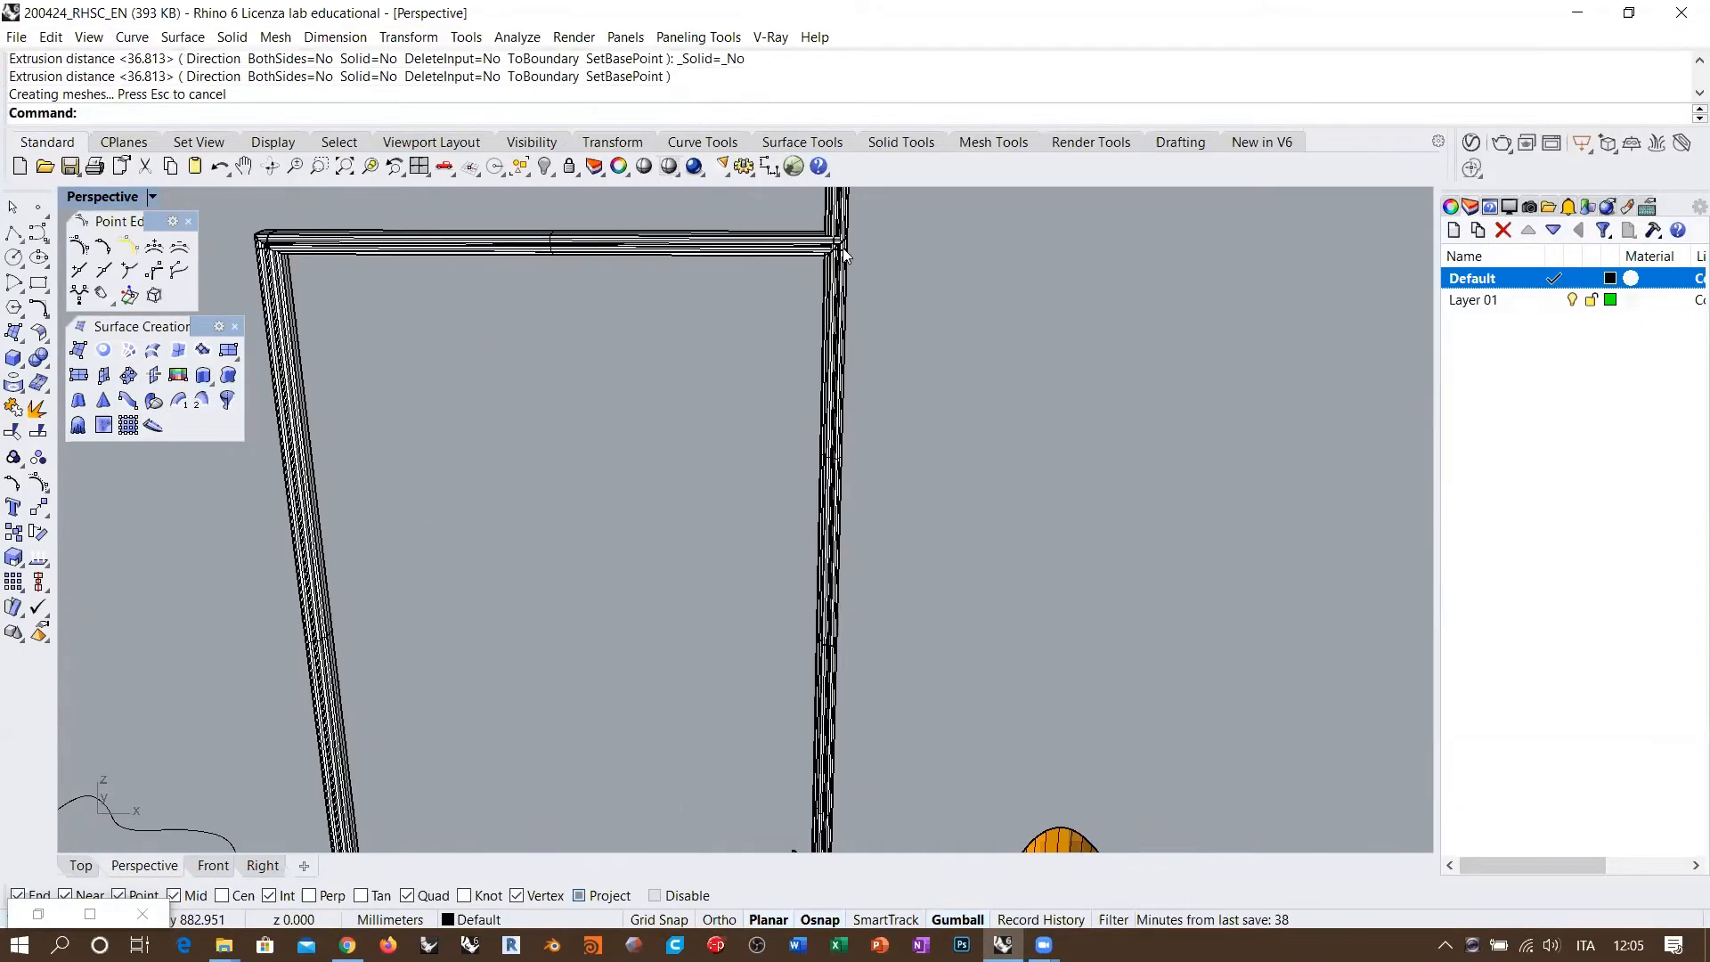
pyautogui.scroll(-5, 837, 258)
pyautogui.scroll(7, 820, 269)
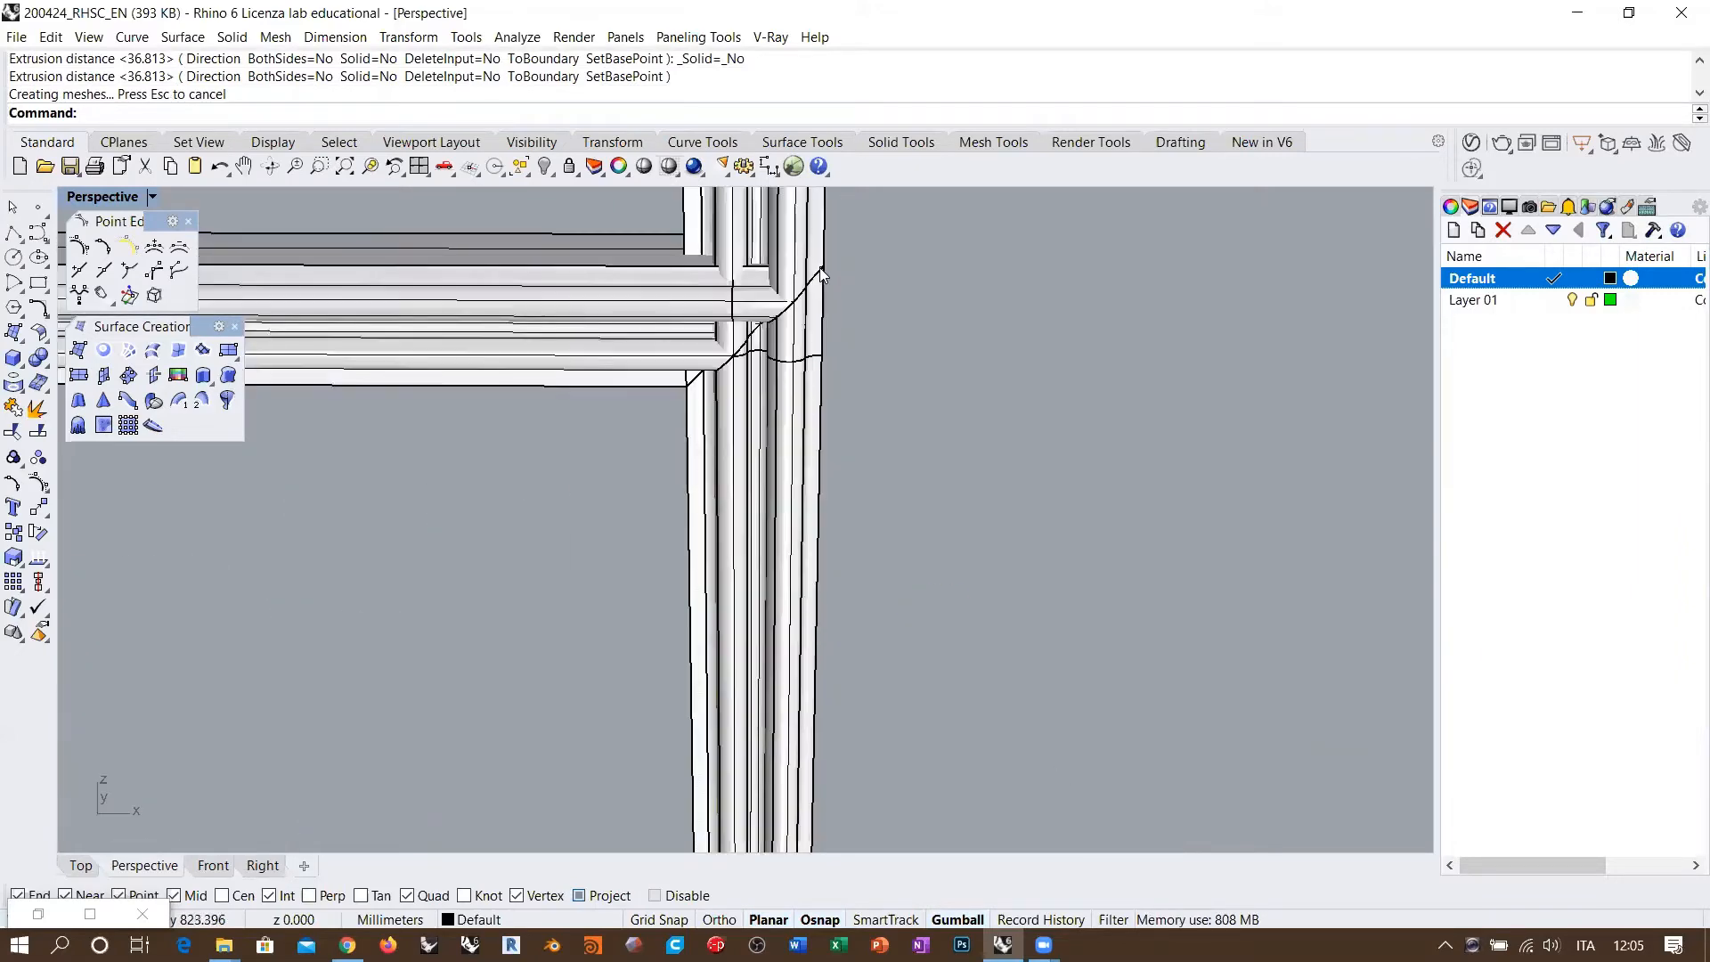
pyautogui.click(799, 234)
pyautogui.scroll(-5, 836, 328)
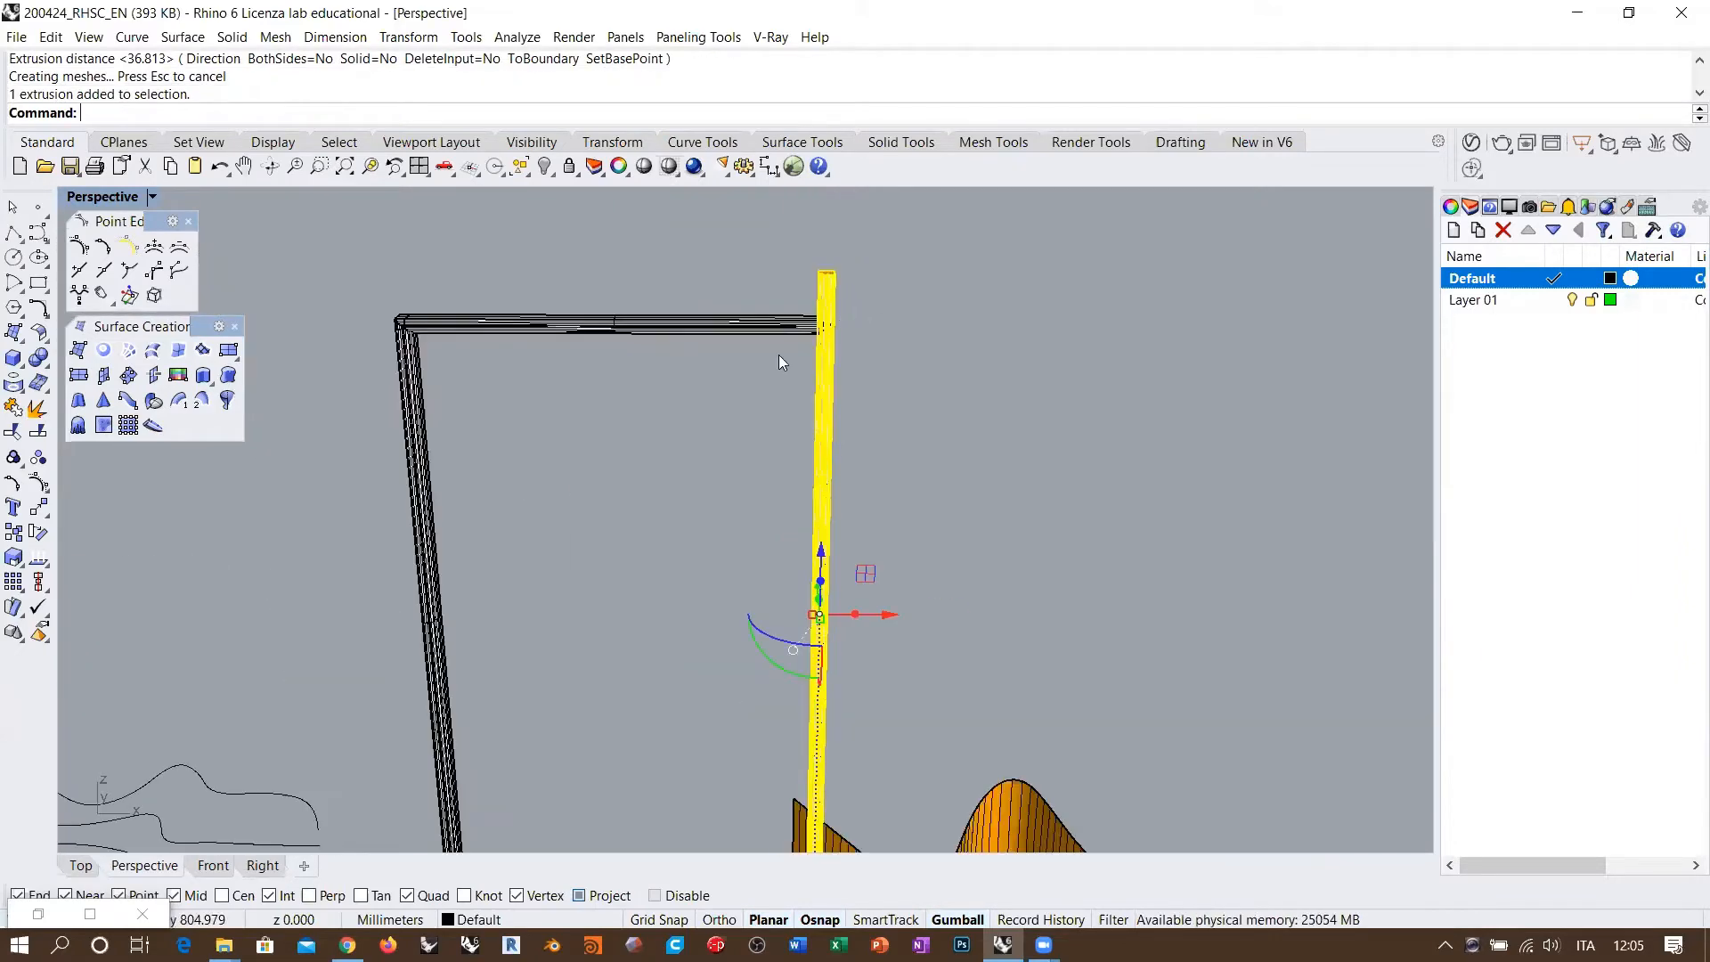
pyautogui.scroll(-3, 753, 497)
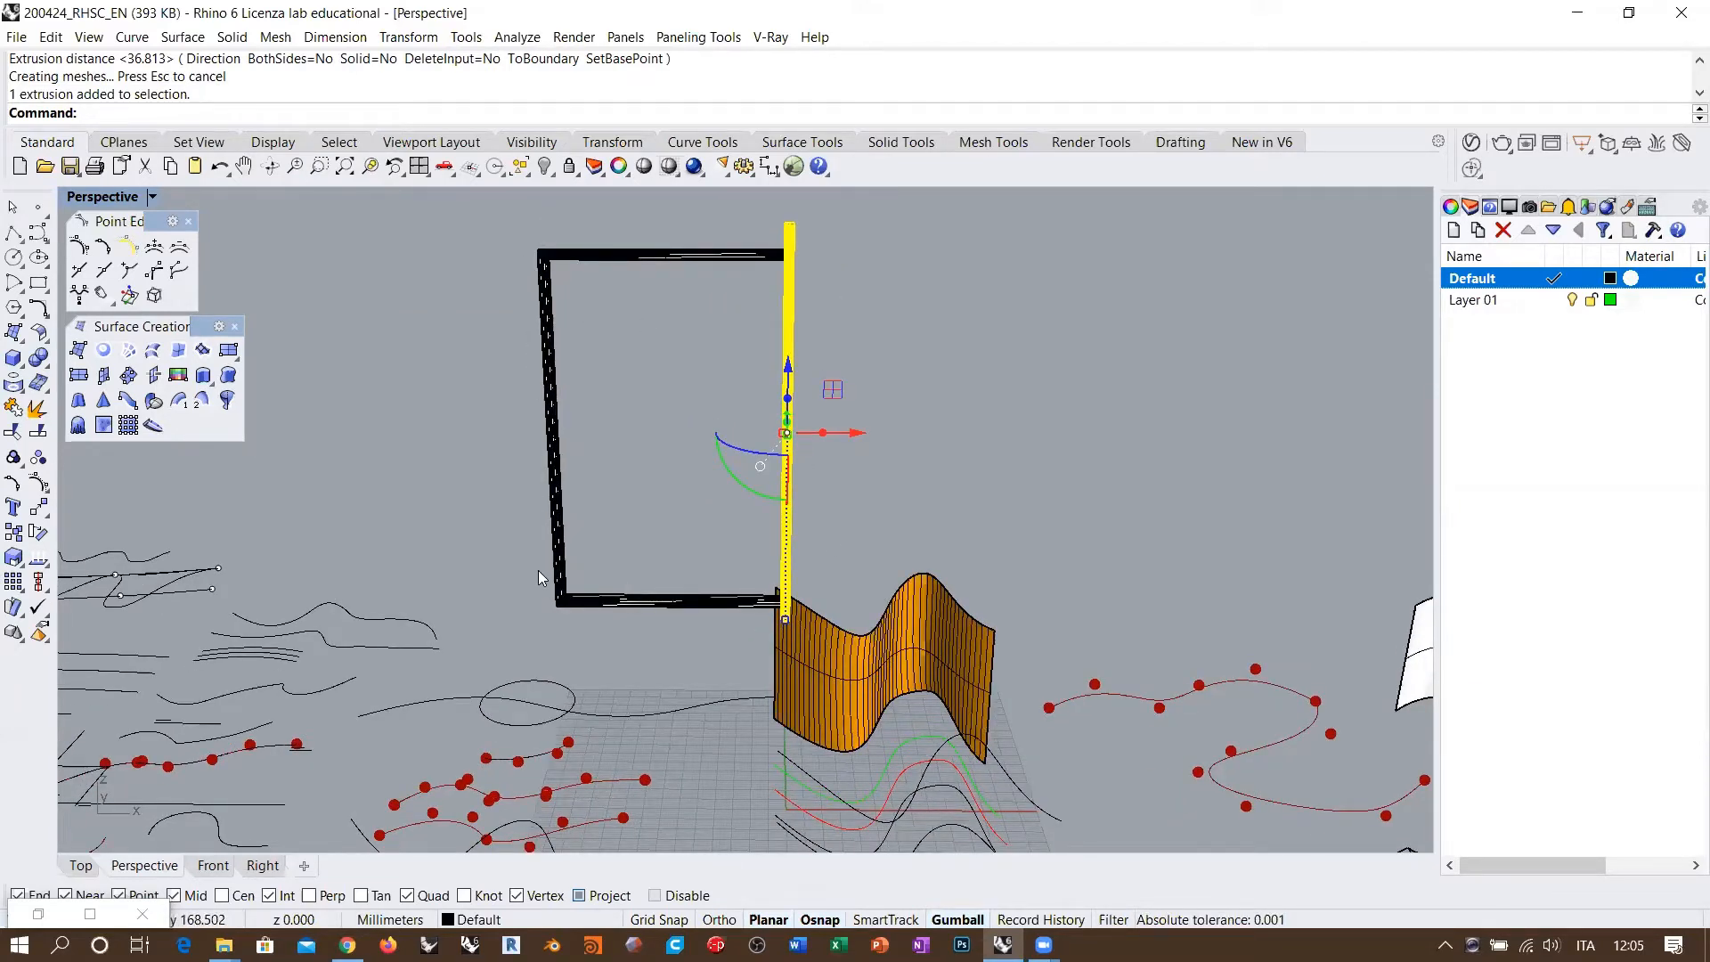
pyautogui.moveTo(682, 426)
pyautogui.mouseDown(button='right')
pyautogui.moveTo(680, 353)
pyautogui.moveTo(684, 407)
pyautogui.mouseUp(button='right')
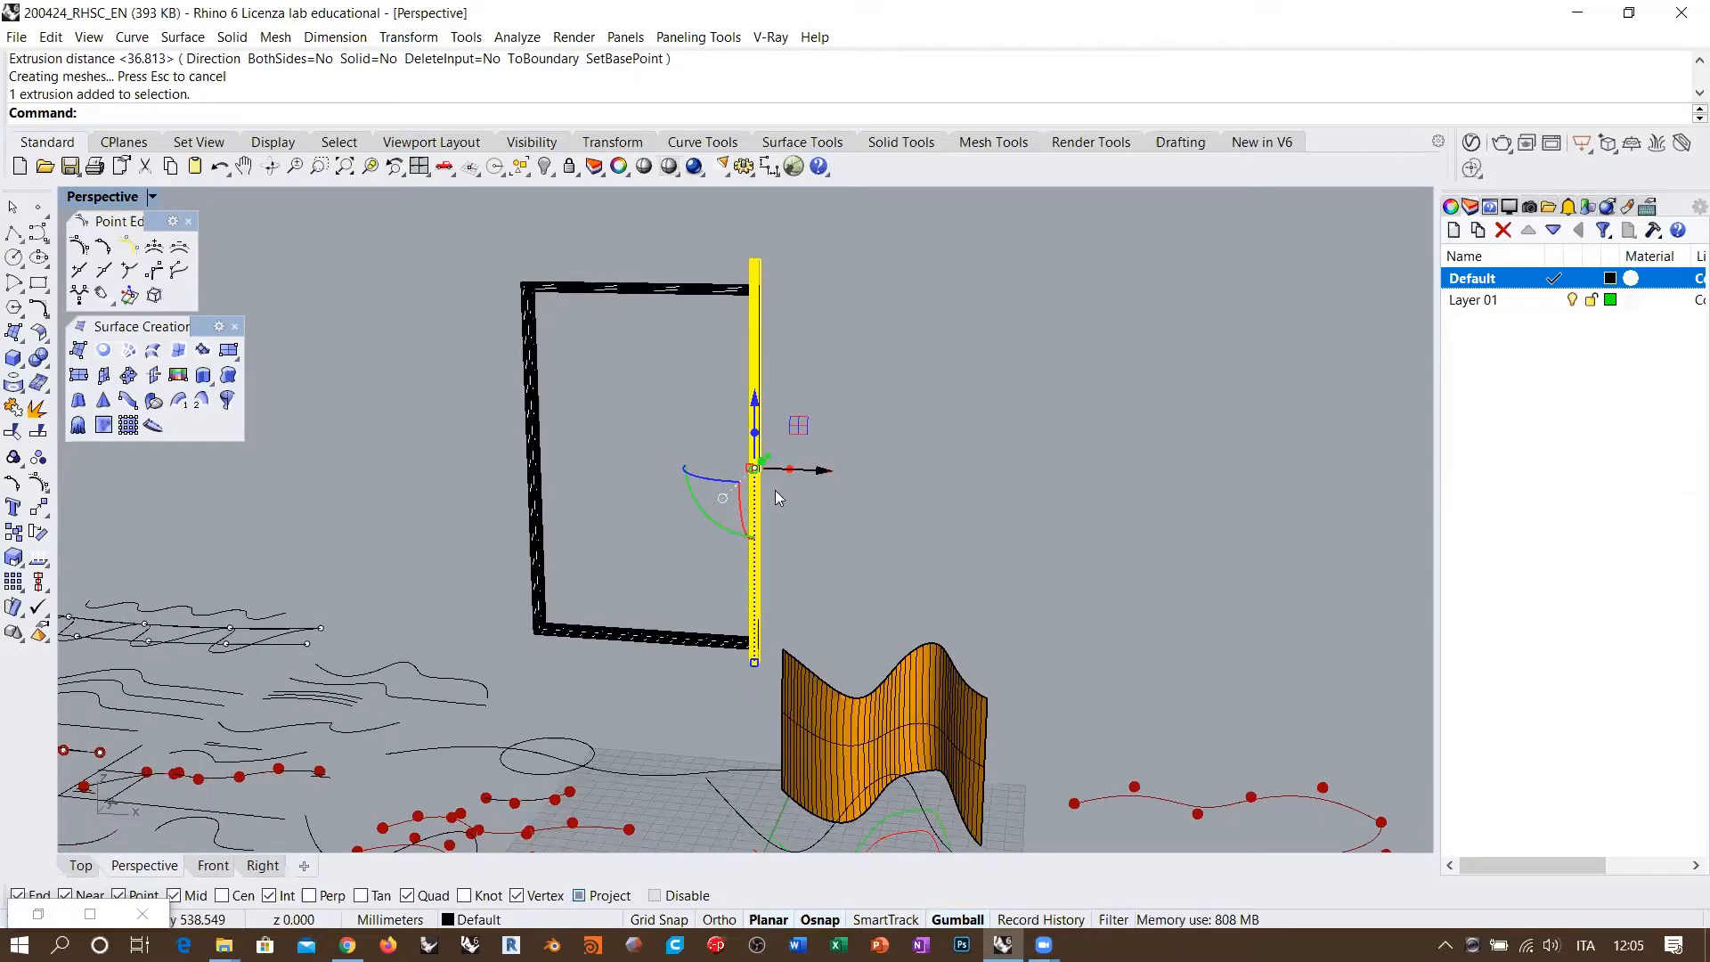
# Step: Zoom to the profile curve at the base of the extrusion and delete the extrusion
pyautogui.moveTo(743, 681); pyautogui.dragTo(778, 636)
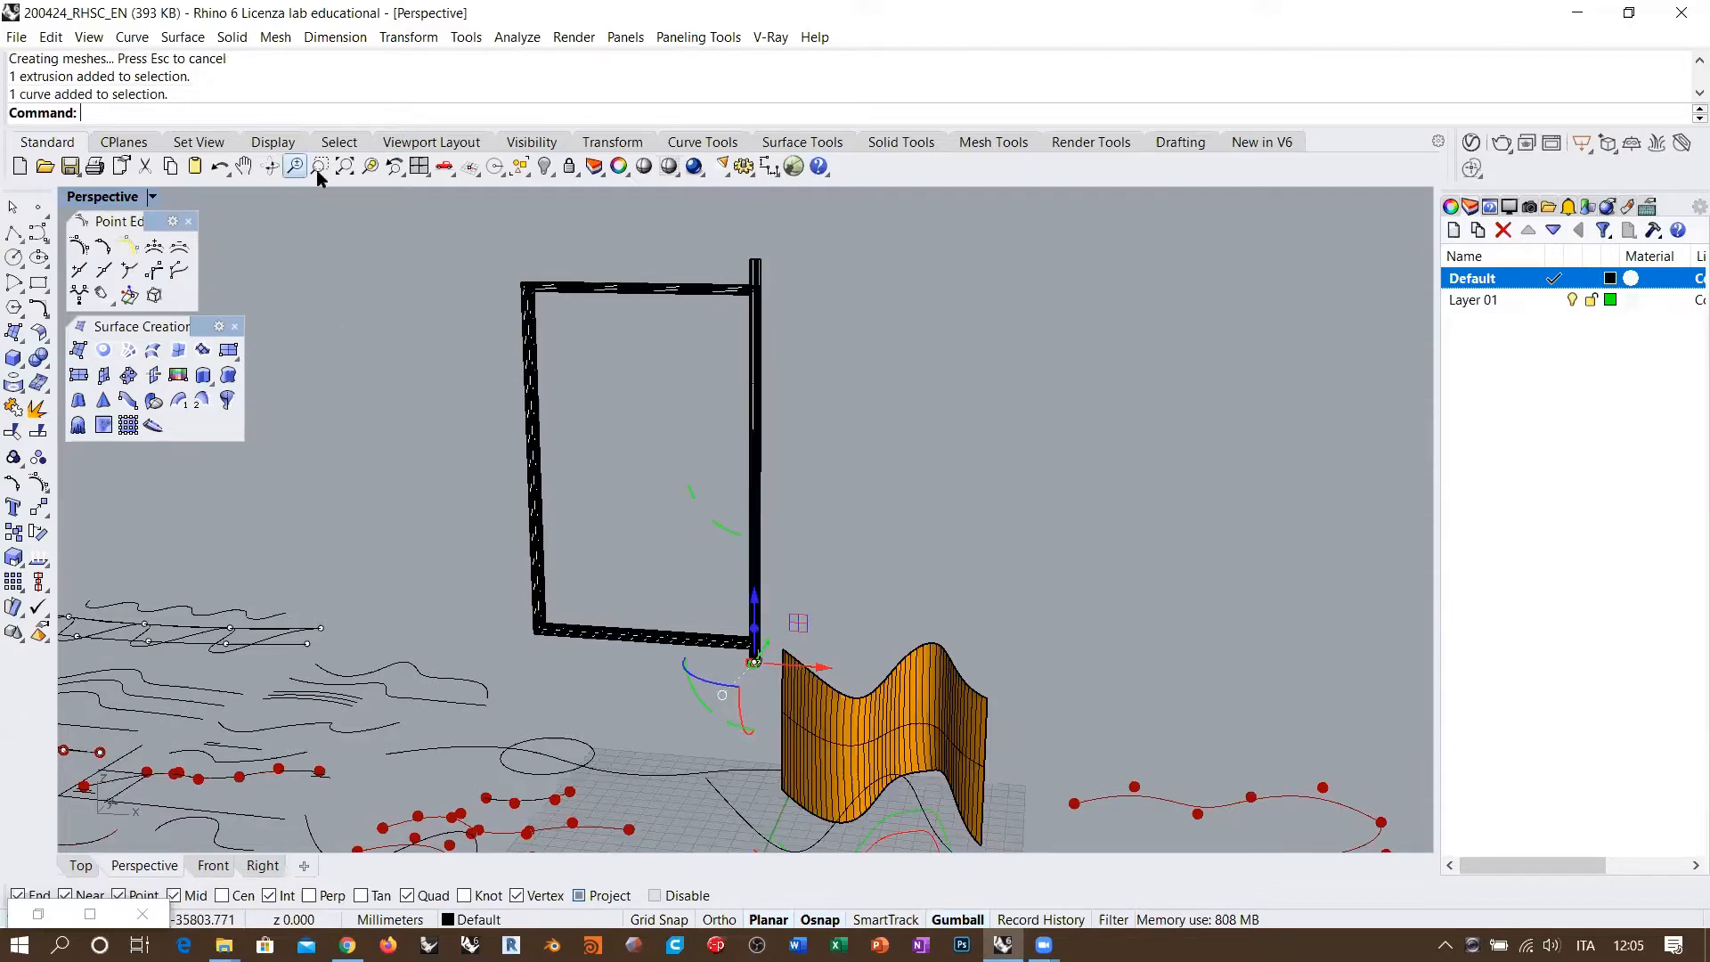
pyautogui.click(369, 166)
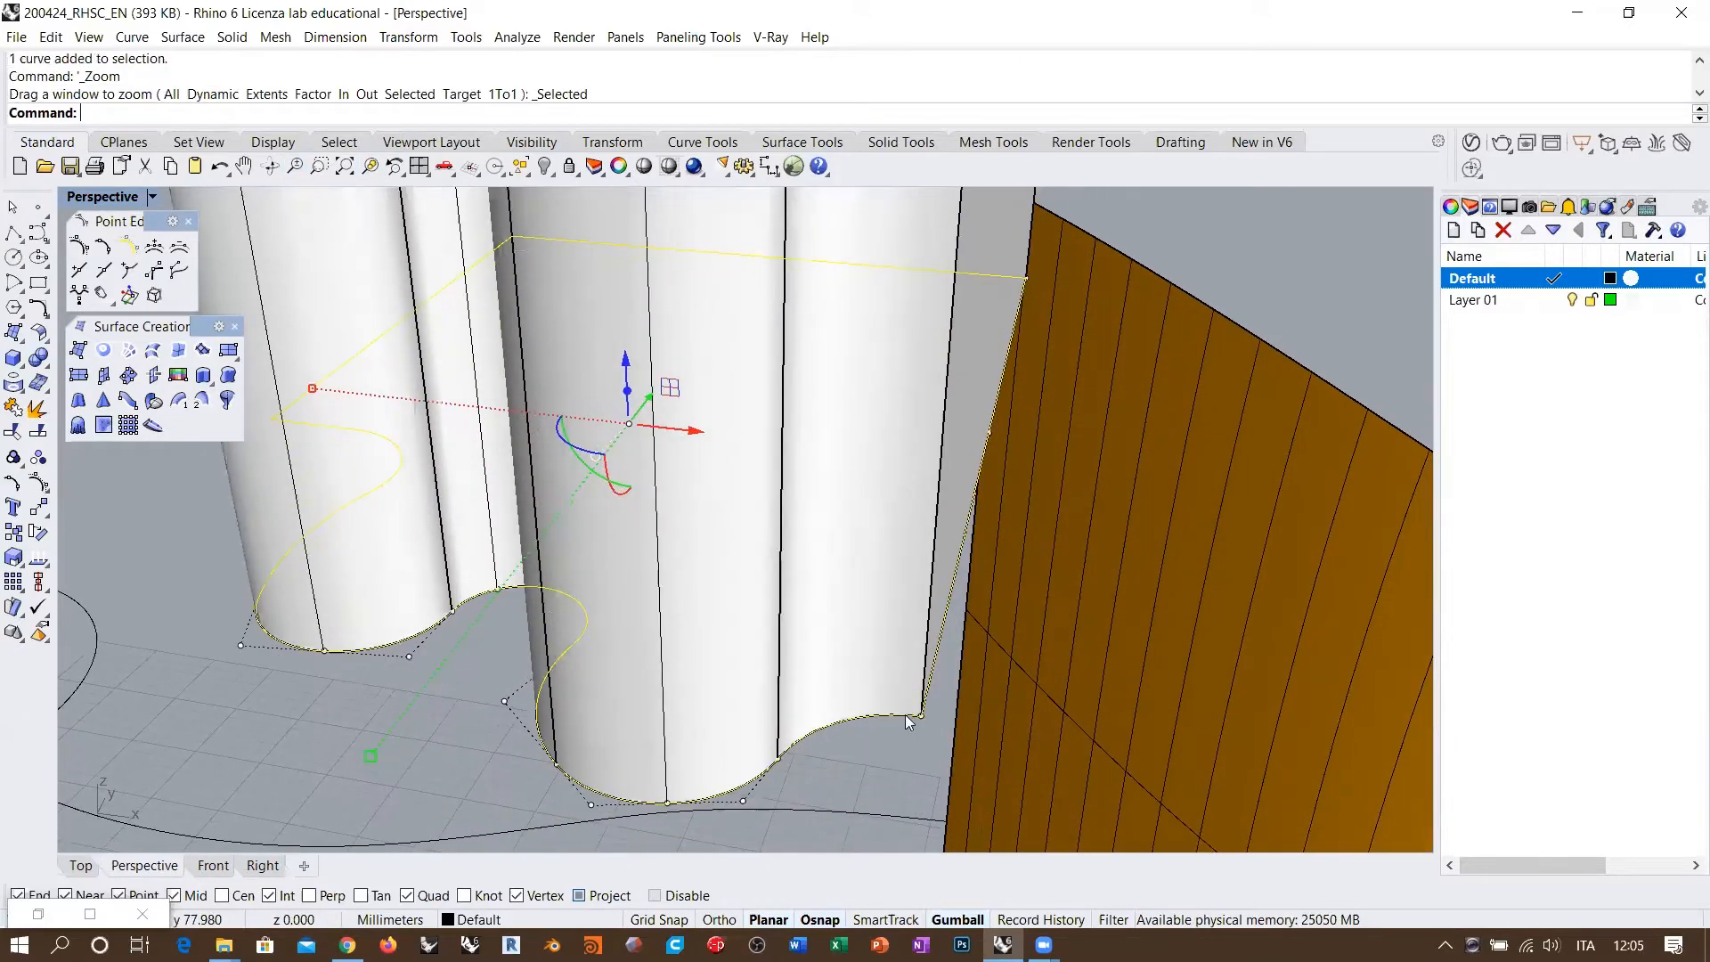
pyautogui.moveTo(876, 701); pyautogui.dragTo(793, 710, button='right')
pyautogui.scroll(-5, 928, 611)
pyautogui.moveTo(928, 611); pyautogui.dragTo(1076, 509, button='right')
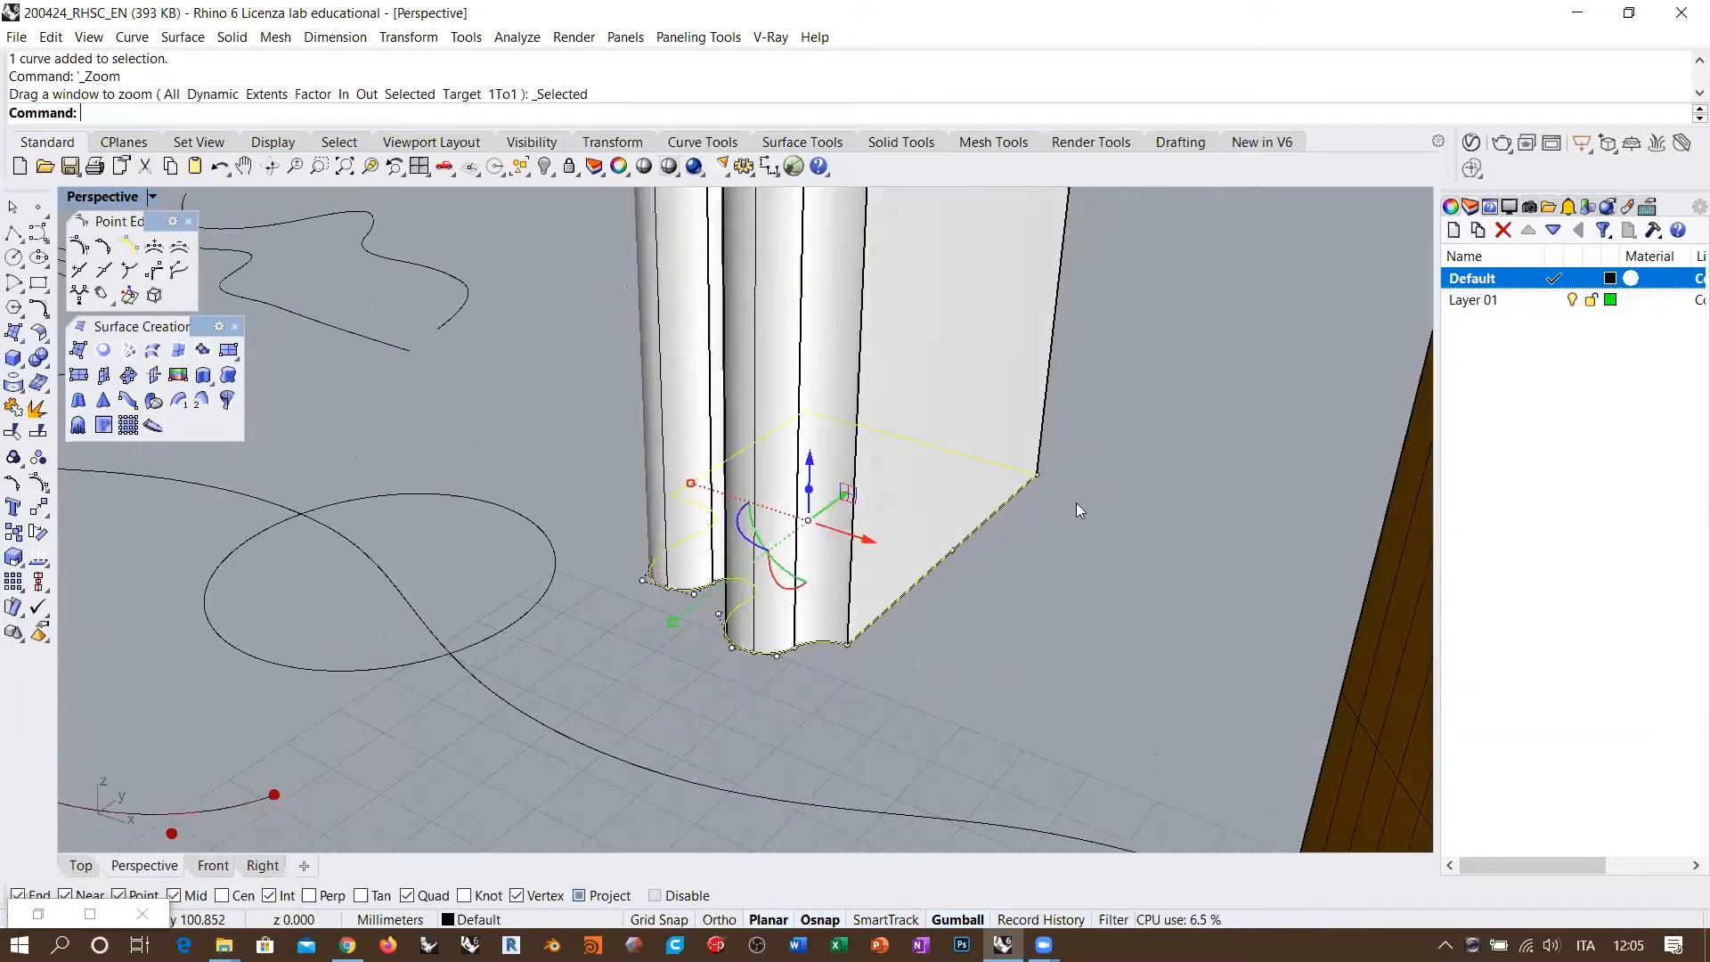
pyautogui.click(987, 379)
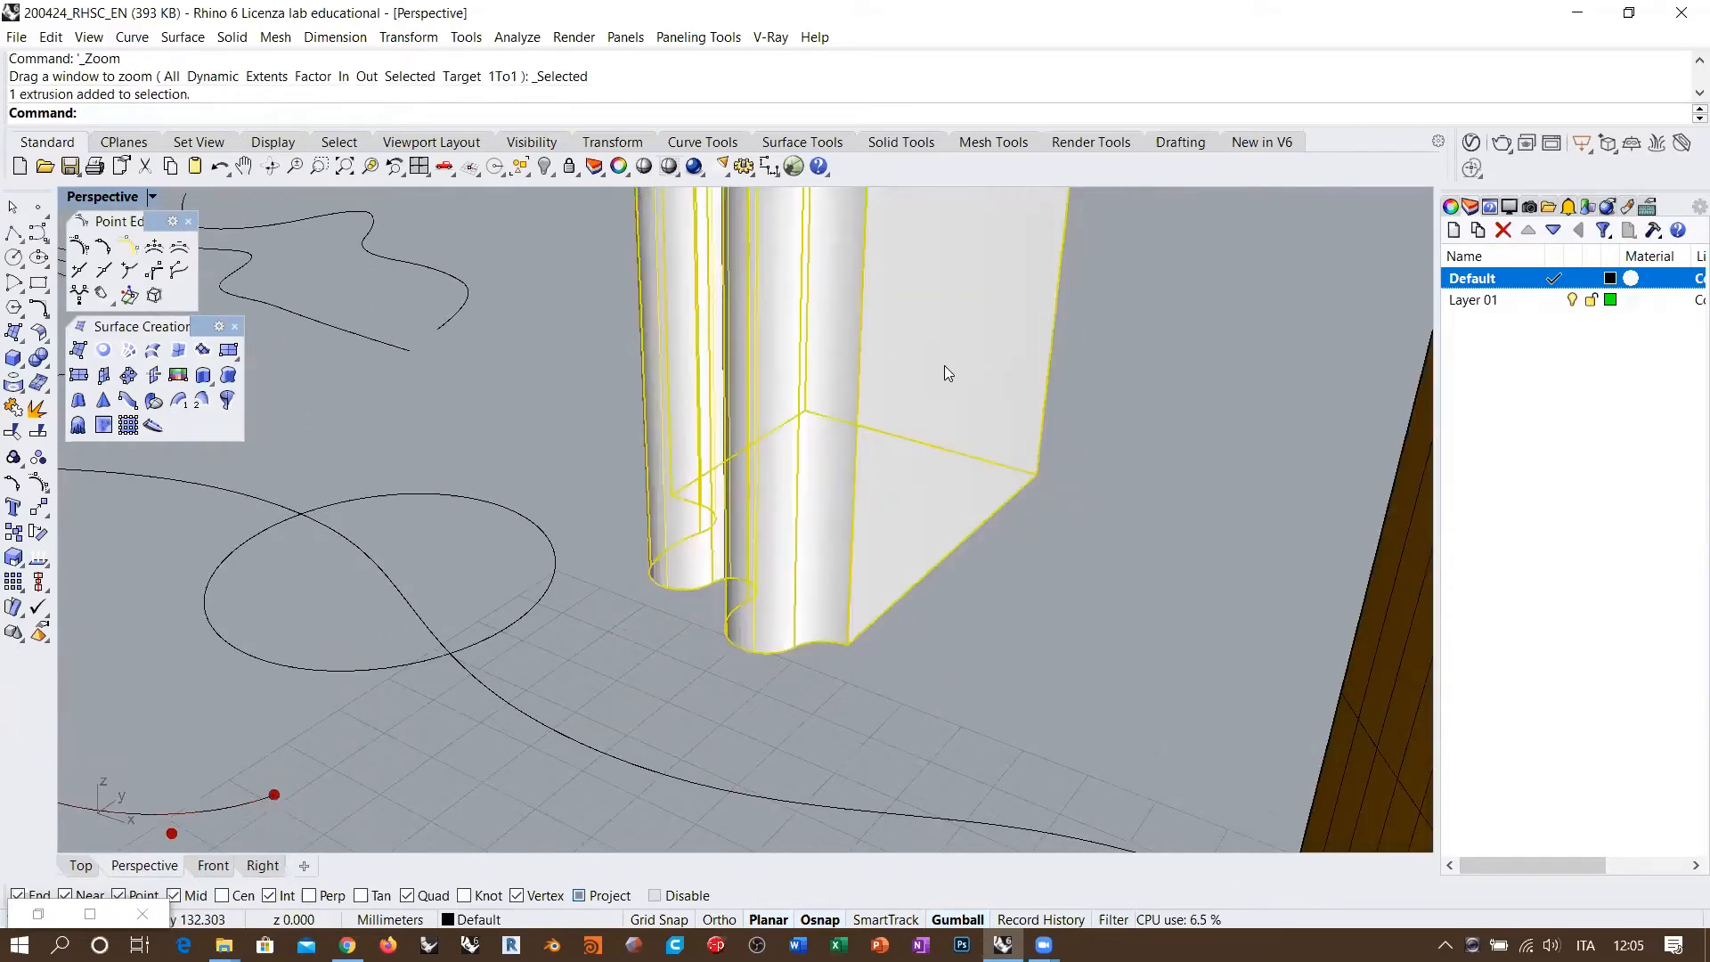
pyautogui.press('Delete')
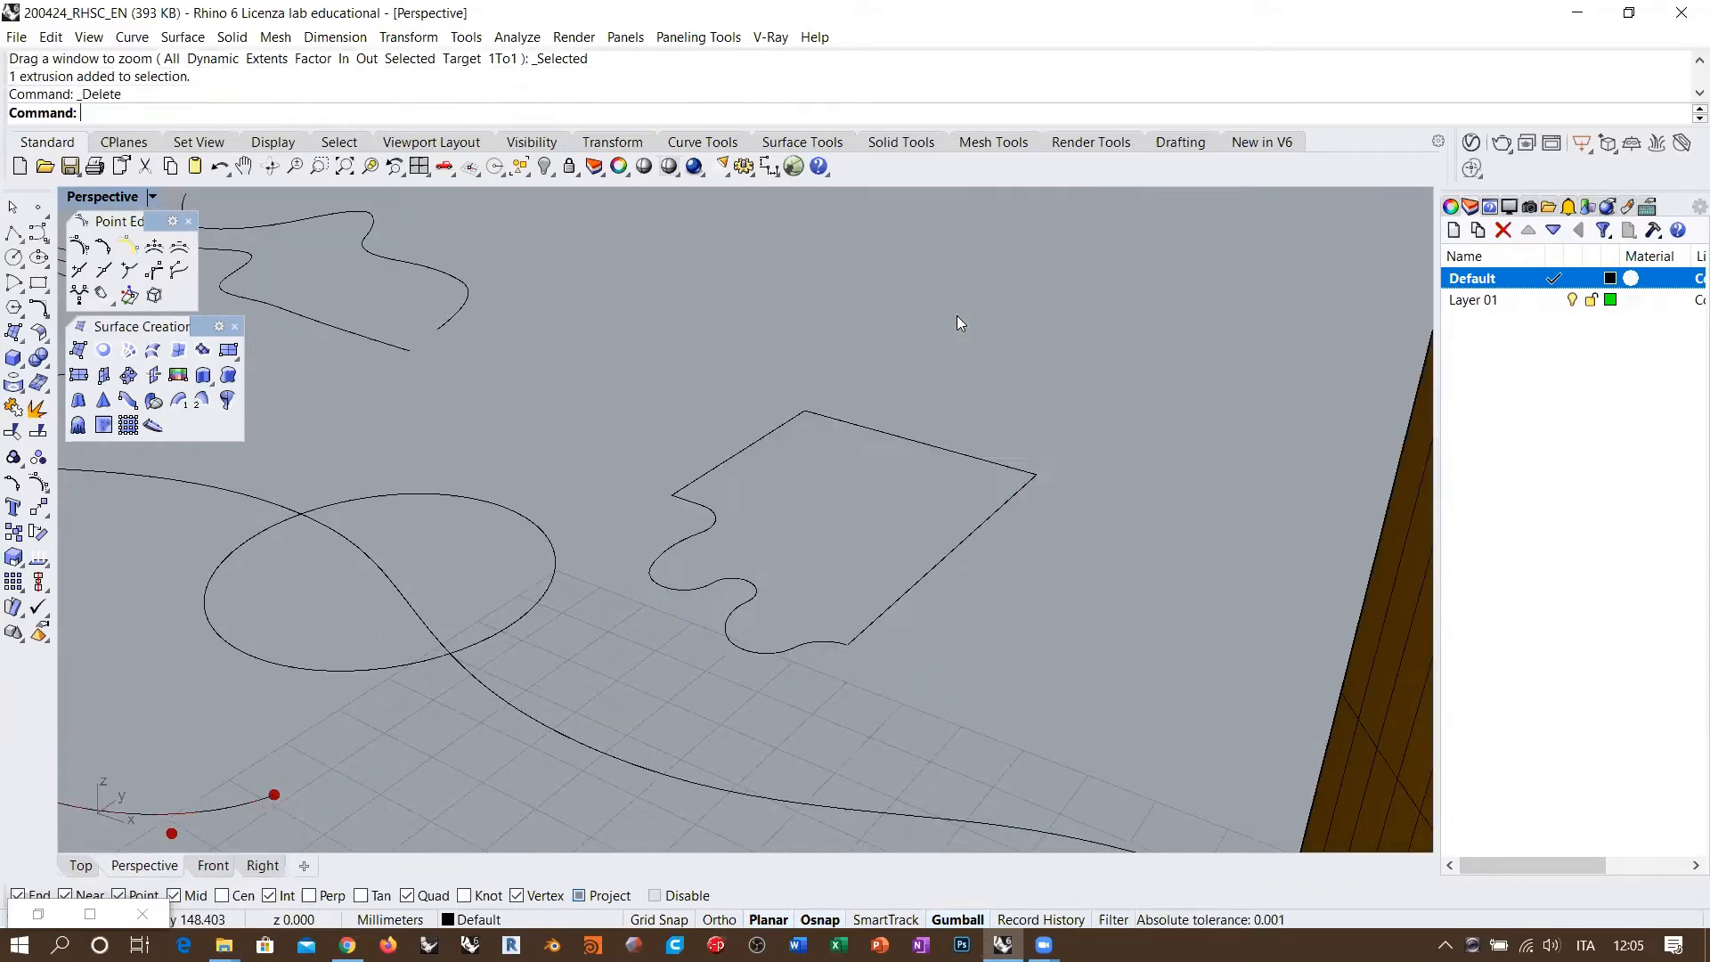
# Step: Select the closed profile curve and examine its corners and wavy edge in the Perspective and Top views
pyautogui.moveTo(912, 579); pyautogui.dragTo(848, 634, button='right')
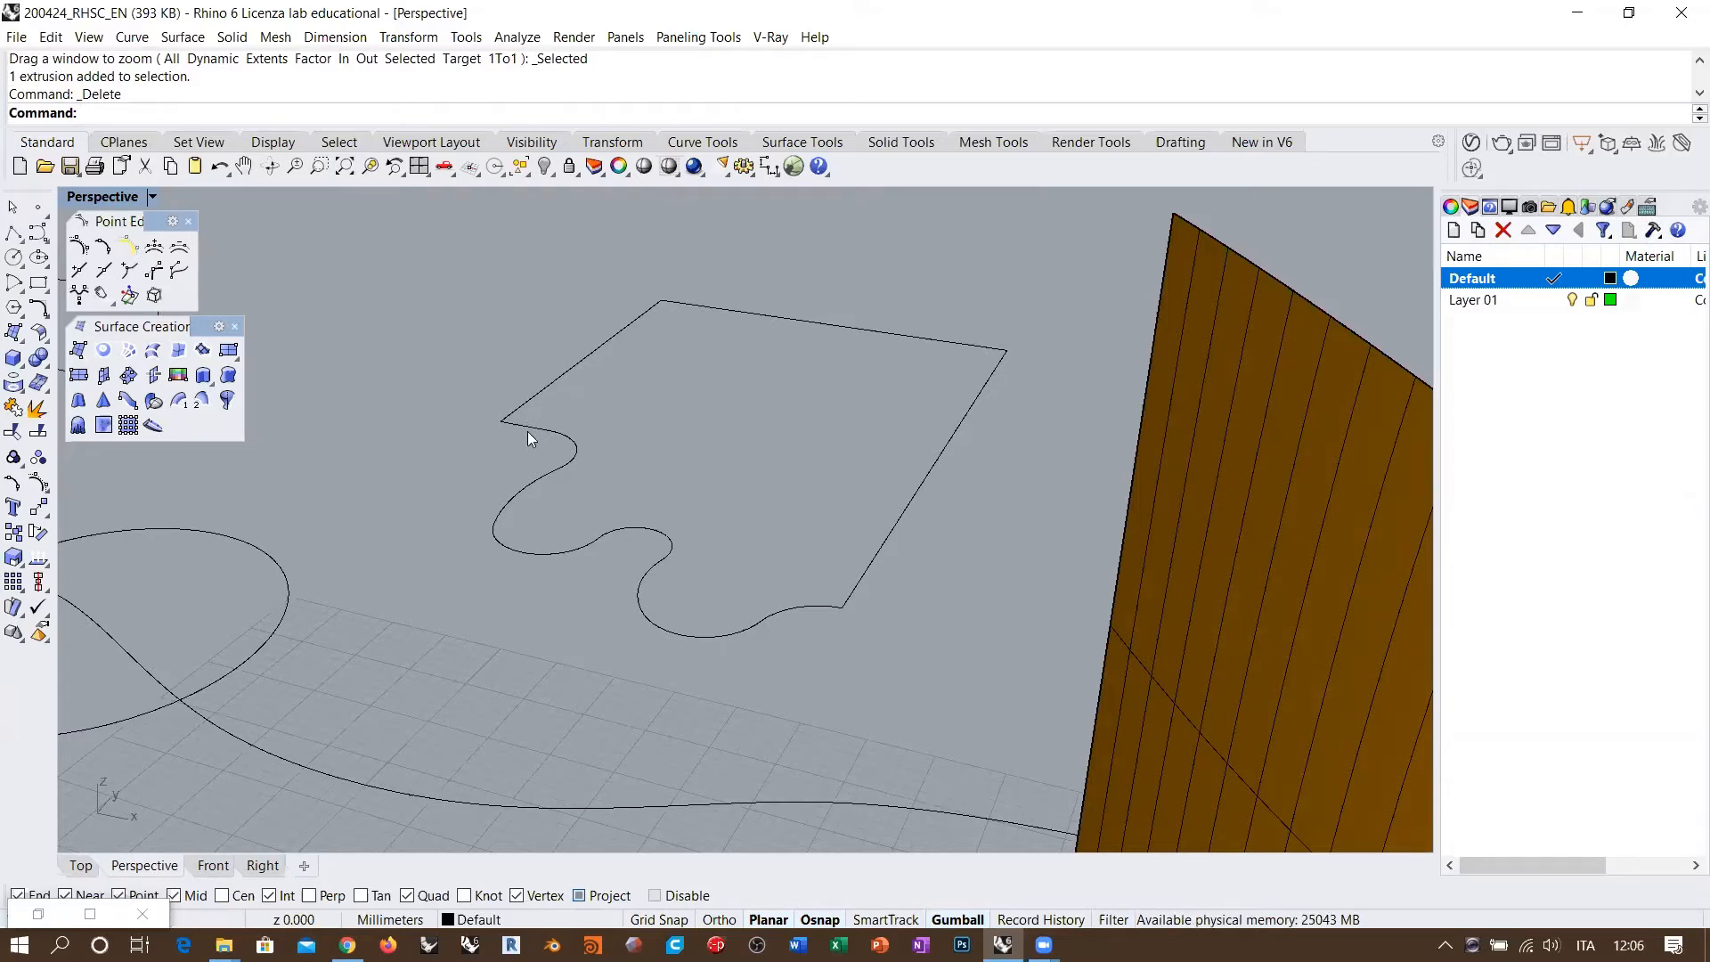
pyautogui.moveTo(901, 462); pyautogui.dragTo(901, 464, button='right')
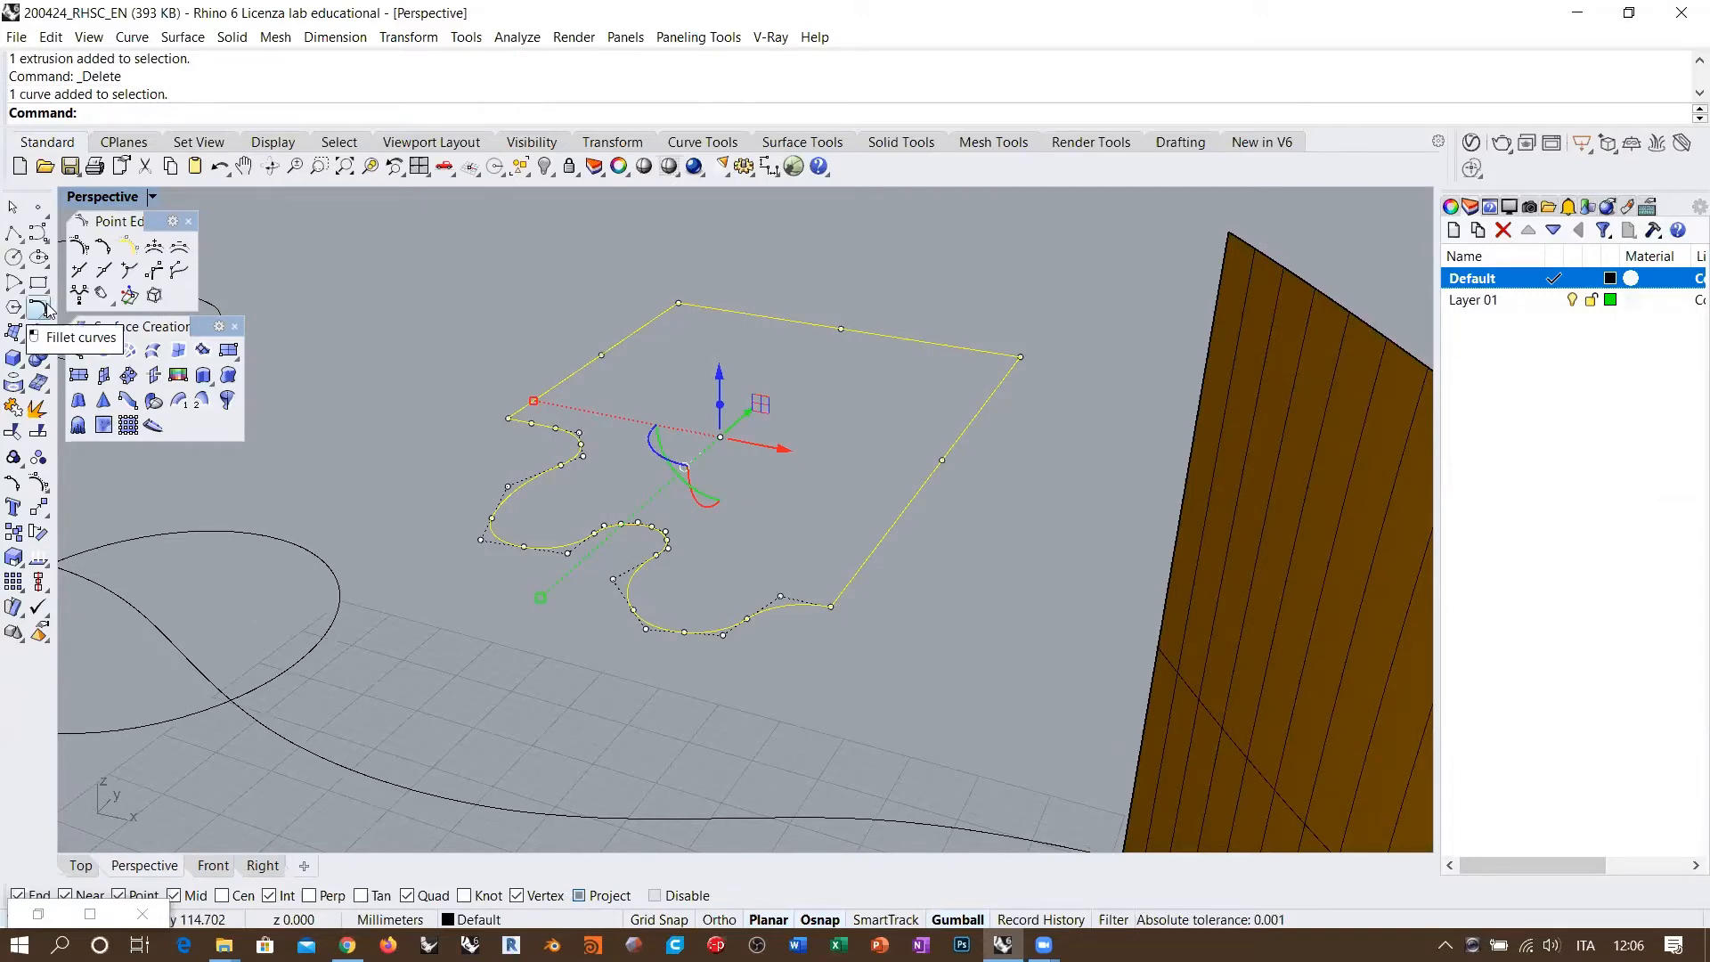
pyautogui.click(80, 866)
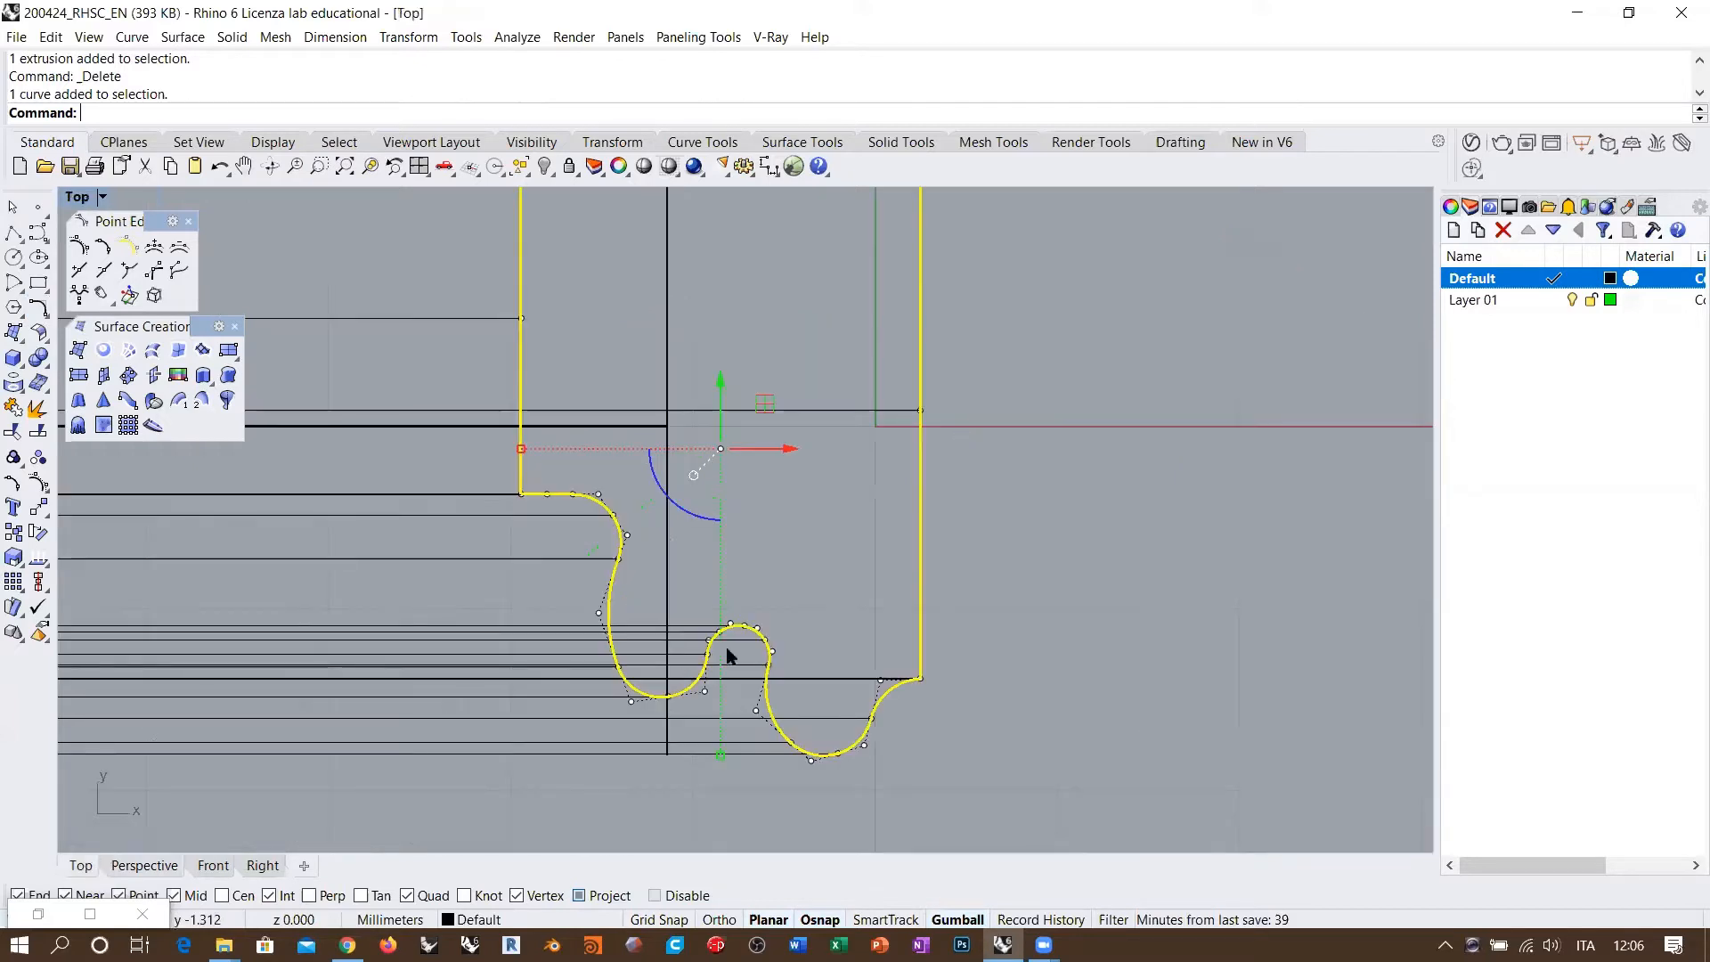
pyautogui.moveTo(862, 442); pyautogui.dragTo(780, 632, button='right')
pyautogui.scroll(-5, 809, 438)
pyautogui.scroll(5, 898, 364)
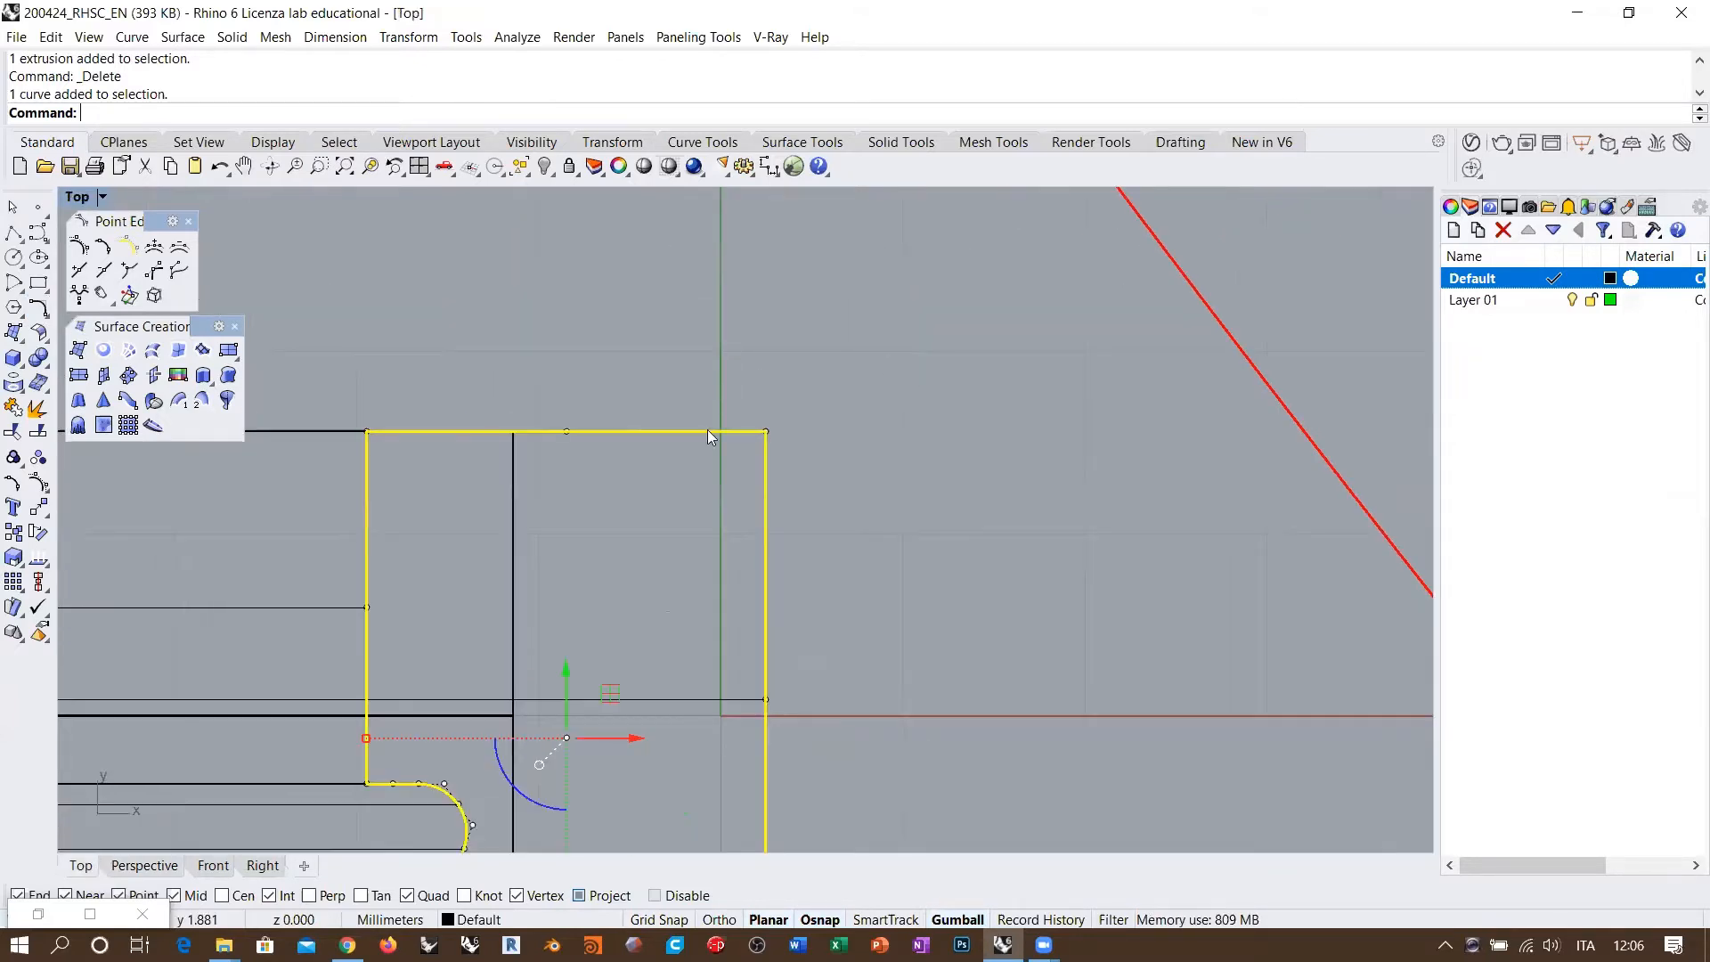
pyautogui.moveTo(697, 453); pyautogui.dragTo(856, 412, button='right')
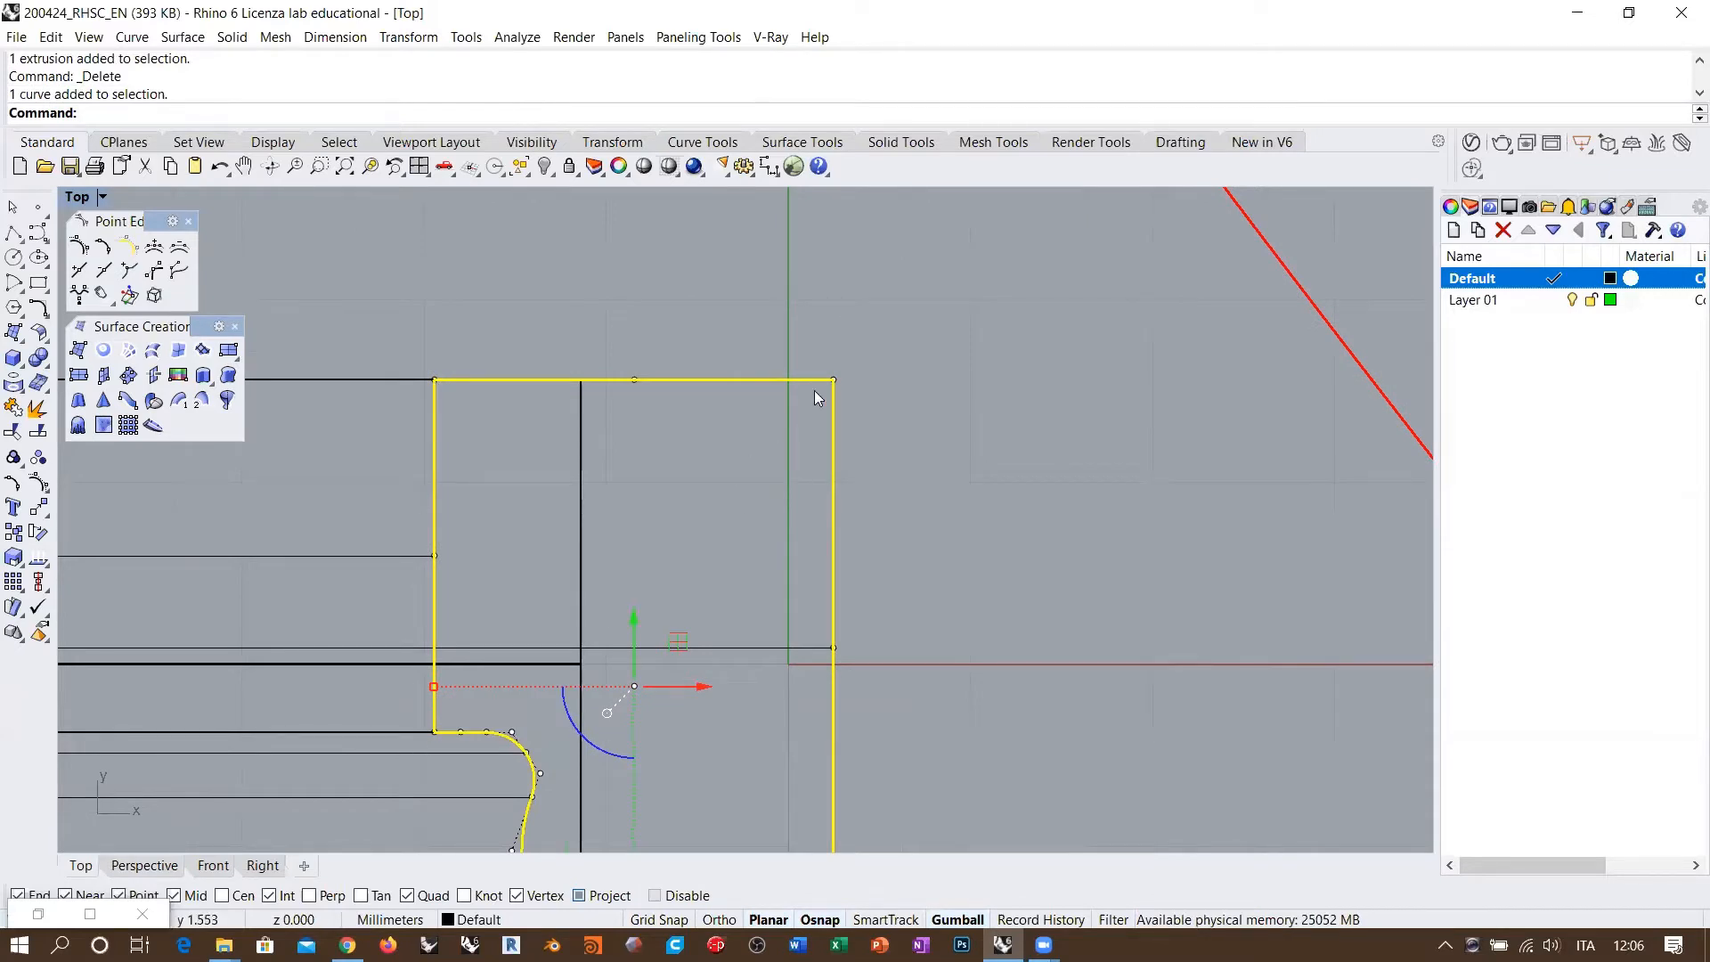
pyautogui.scroll(-2, 859, 554)
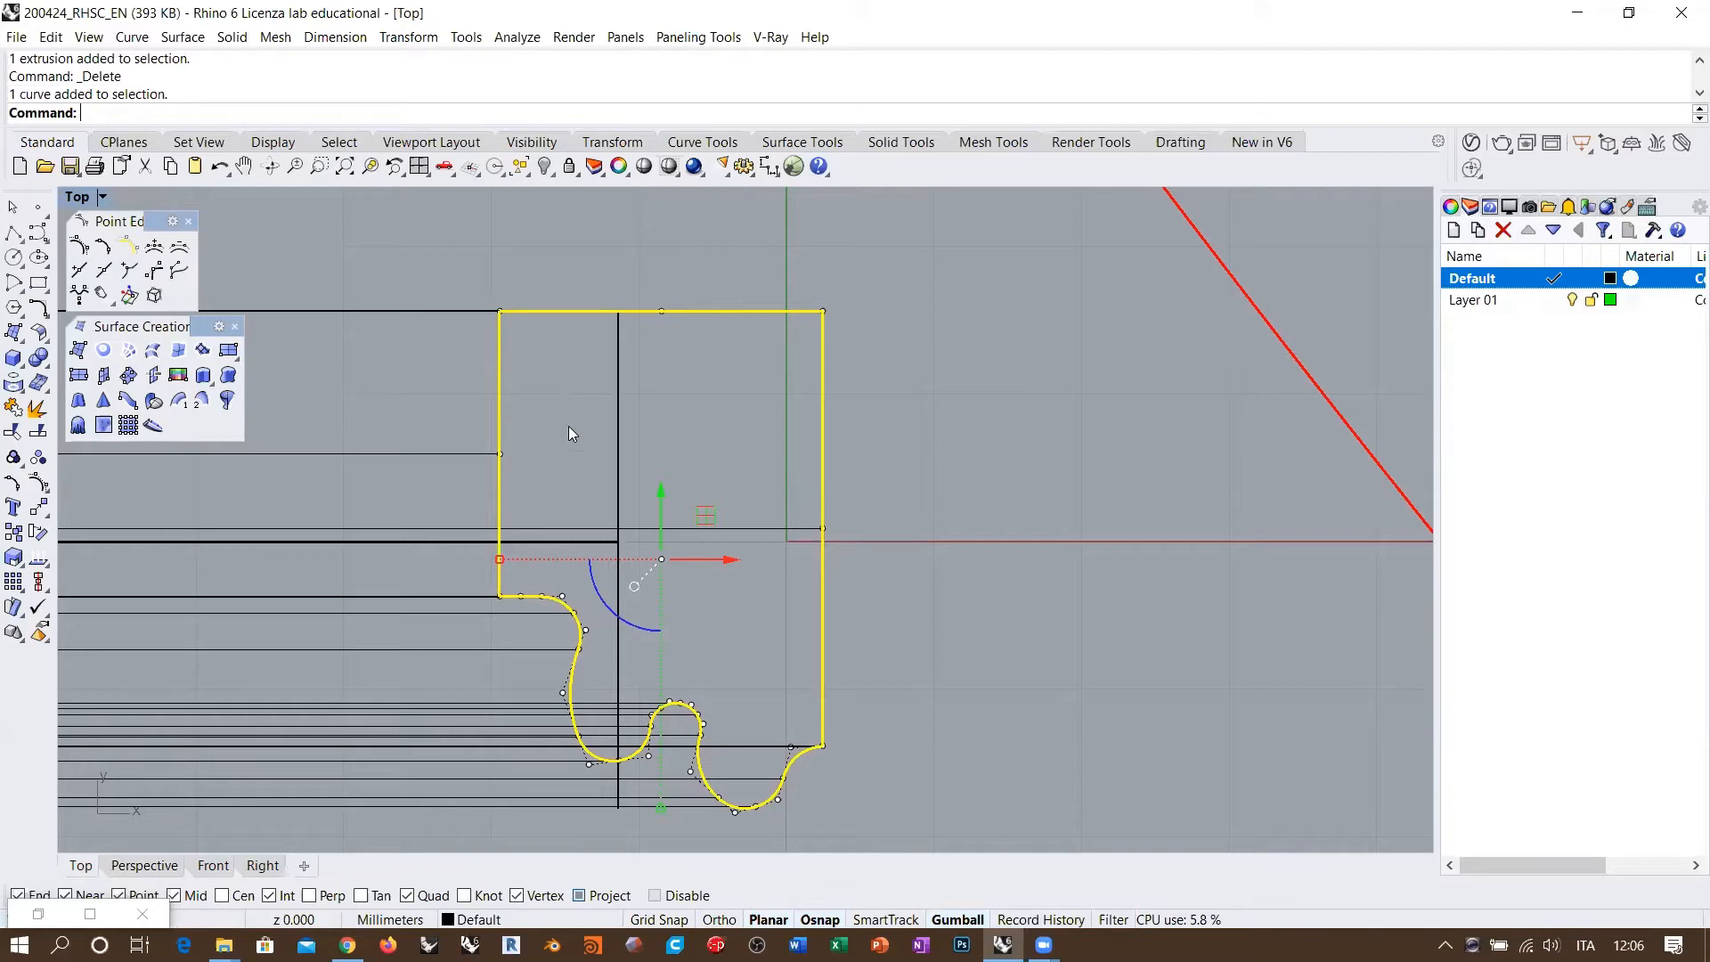
# Step: Move the profile curve along the negative Y axis in the Top view, clear of the frame geometry
pyautogui.scroll(-13, 524, 454)
pyautogui.moveTo(509, 420); pyautogui.dragTo(576, 527, button='right')
pyautogui.scroll(-9, 568, 515)
pyautogui.moveTo(763, 614); pyautogui.dragTo(829, 614, button='right')
pyautogui.moveTo(658, 472); pyautogui.dragTo(659, 602)
pyautogui.scroll(8, 675, 663)
pyautogui.moveTo(675, 662); pyautogui.dragTo(652, 473, button='right')
pyautogui.scroll(10, 564, 536)
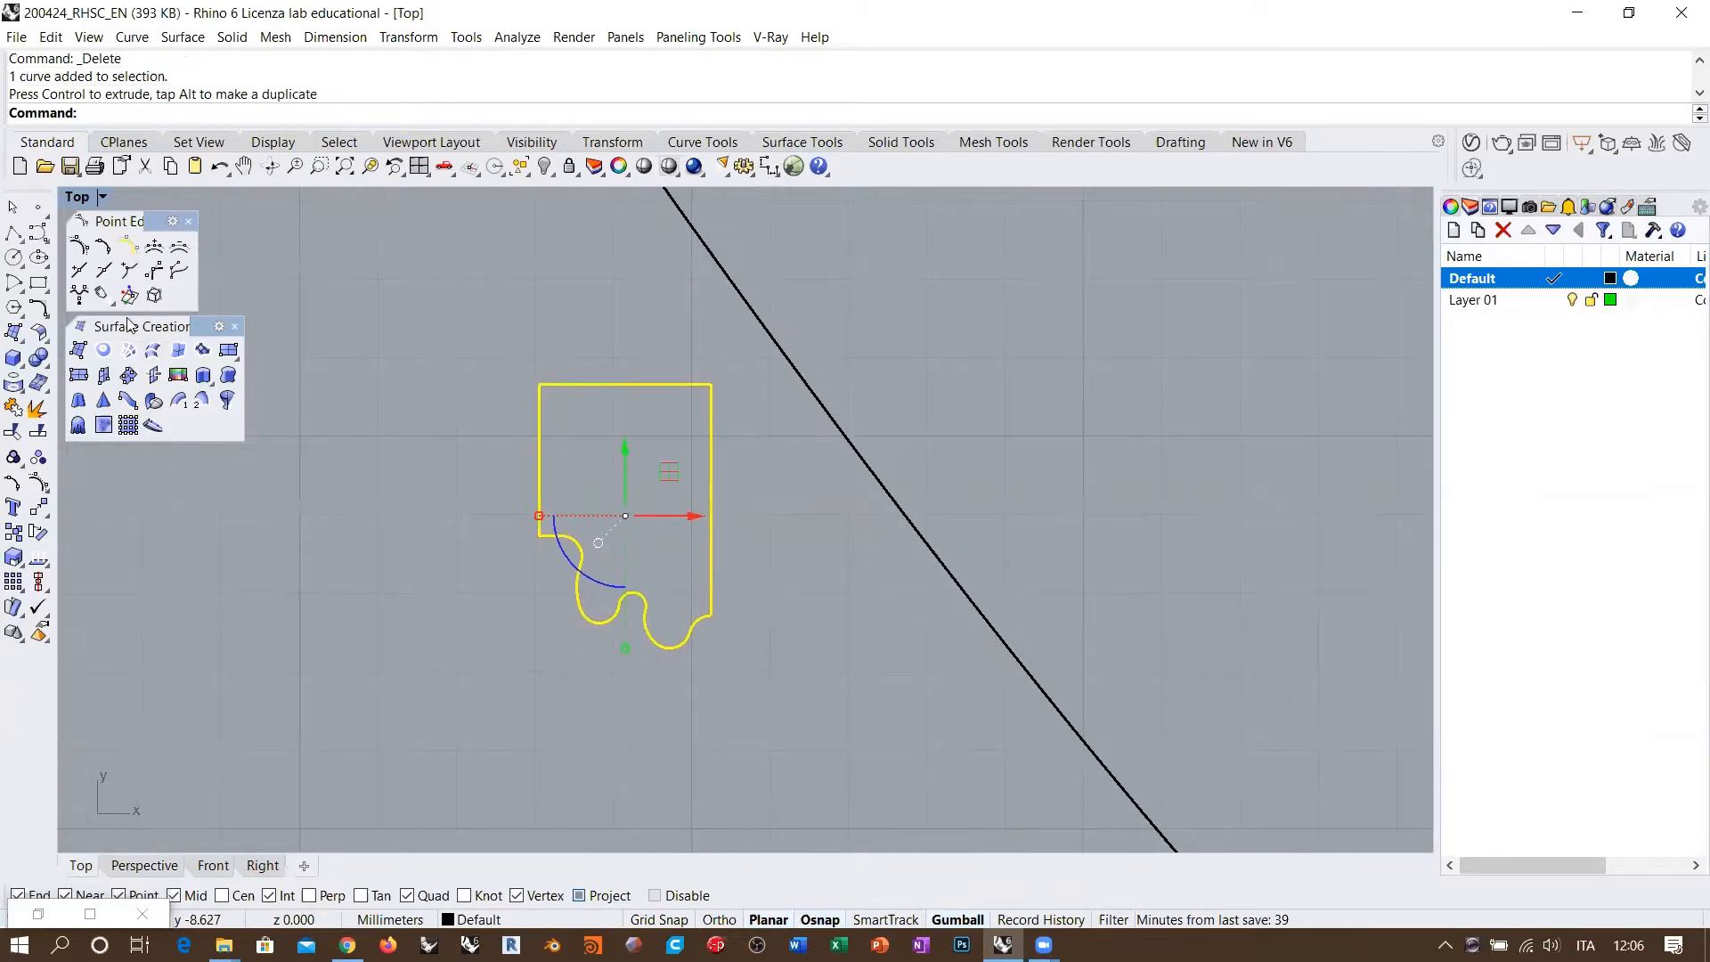
# Step: Fillet all corners of the selected profile curve with a 0.2 mm radius and clear the selection
pyautogui.click(39, 307)
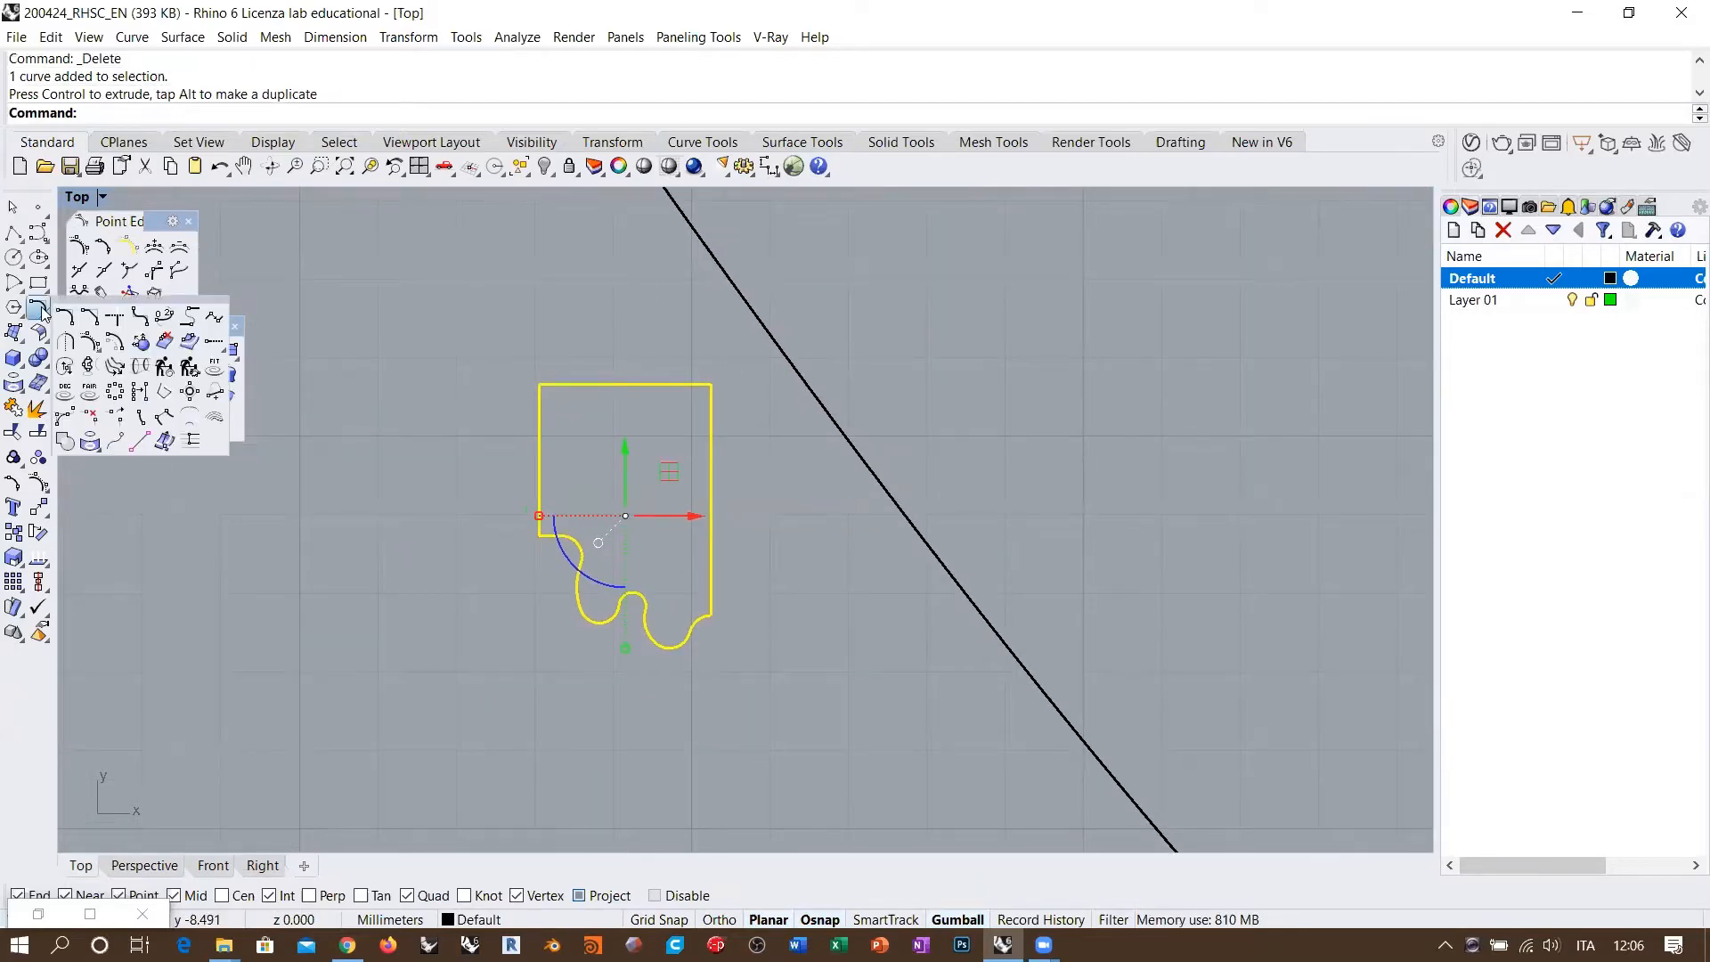
pyautogui.click(138, 318)
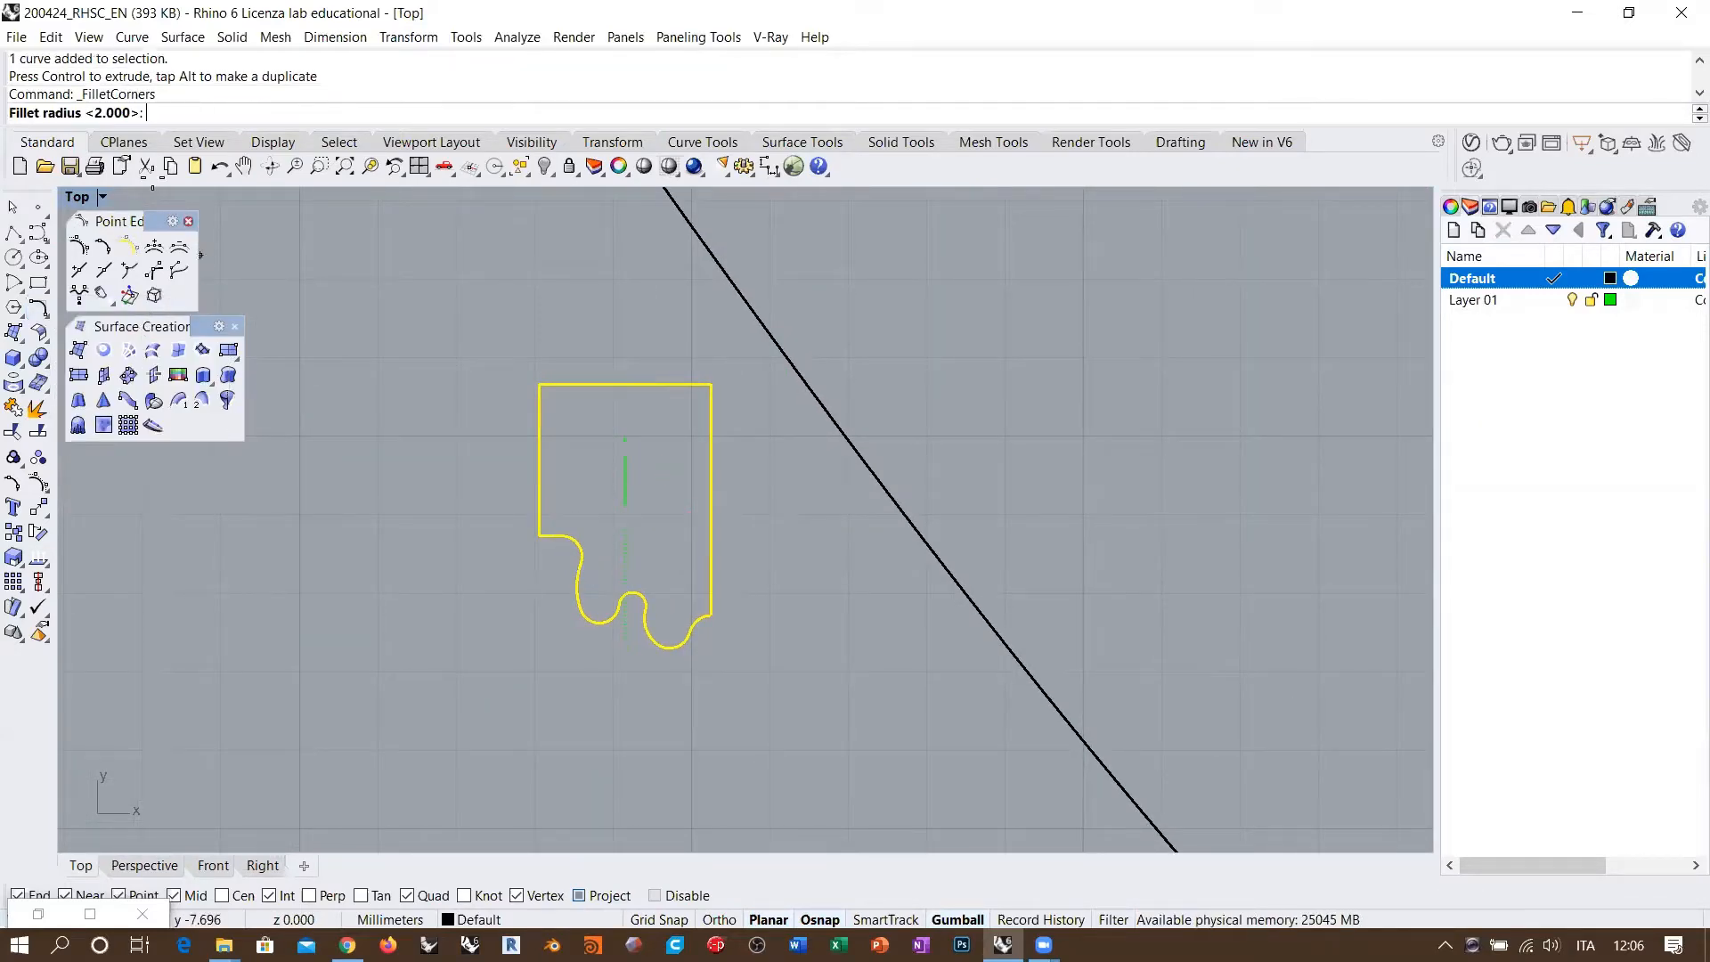
pyautogui.write('.2')
pyautogui.press('Return')
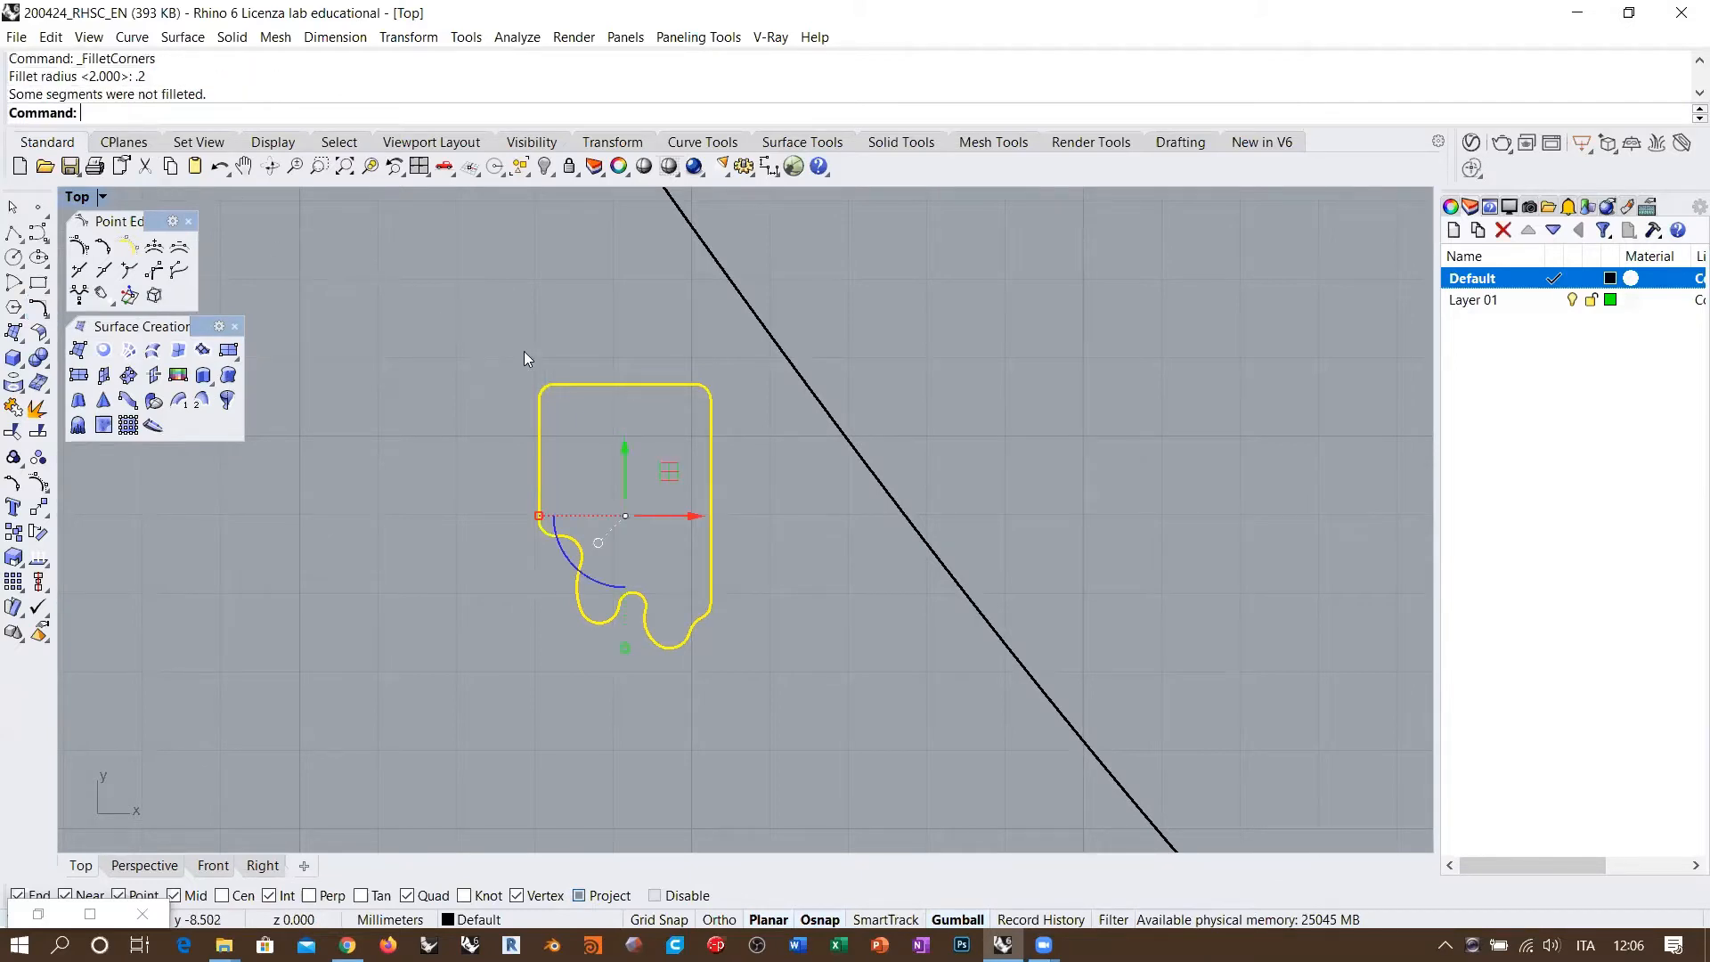
pyautogui.click(798, 524)
pyautogui.scroll(3, 725, 403)
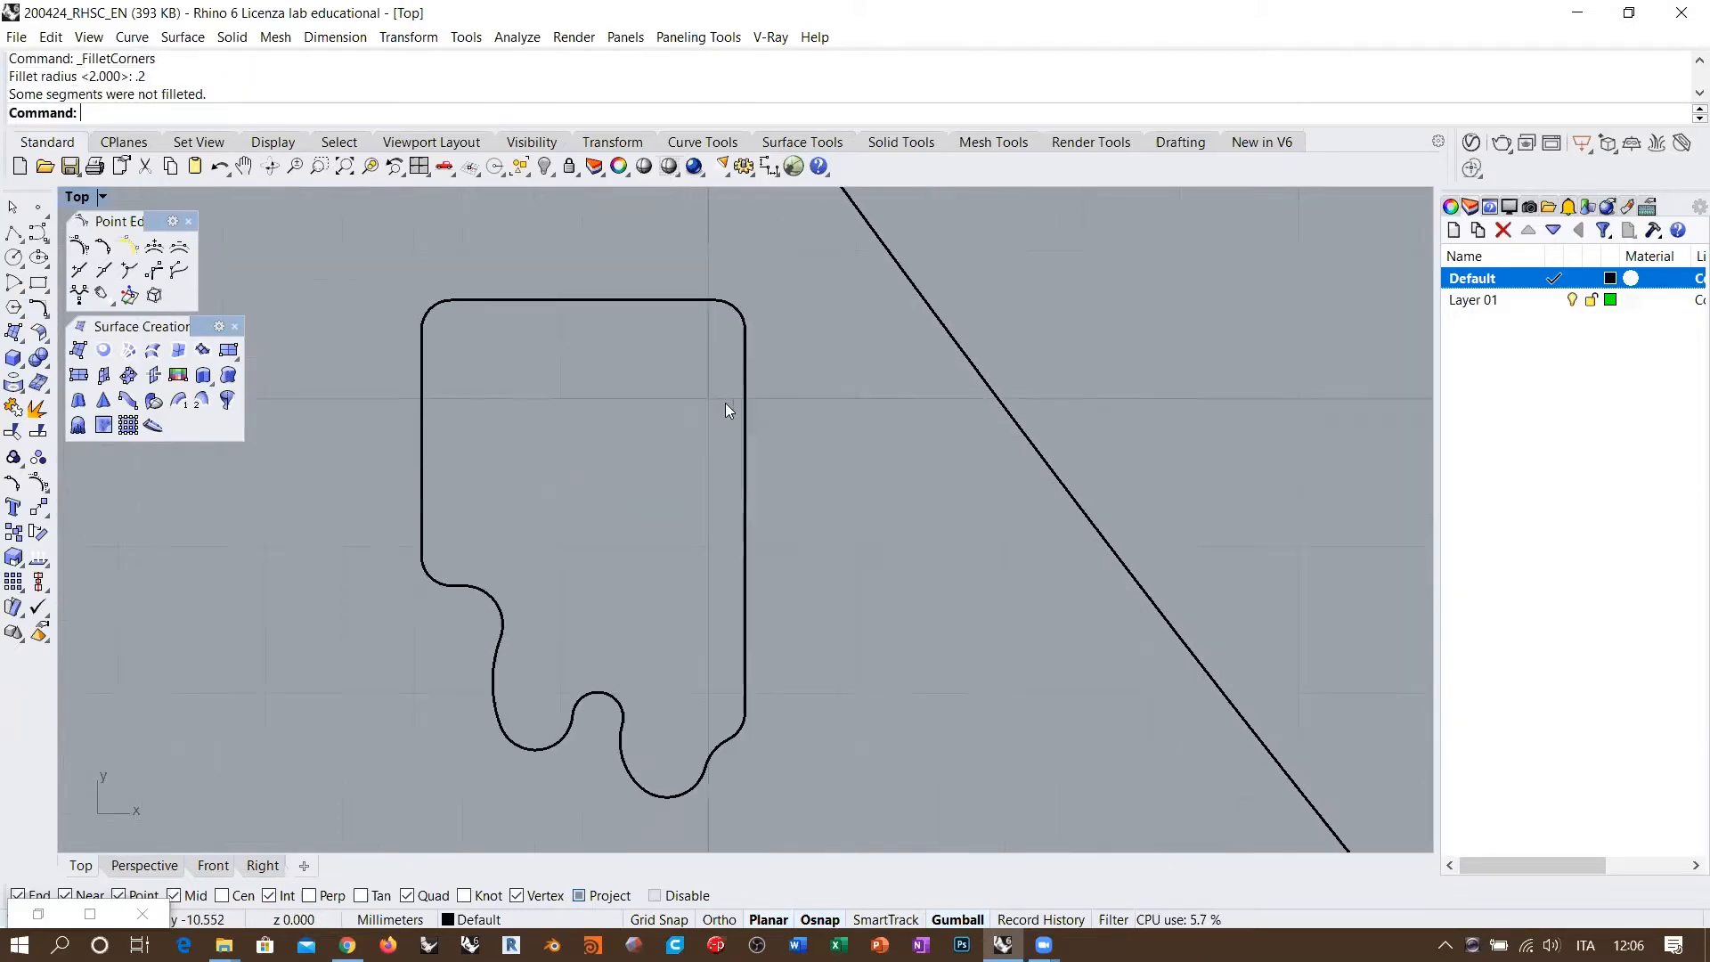
# Step: Examine the control points at the profile curve's filleted corners, selecting the two end points of one corner arc
pyautogui.click(501, 605)
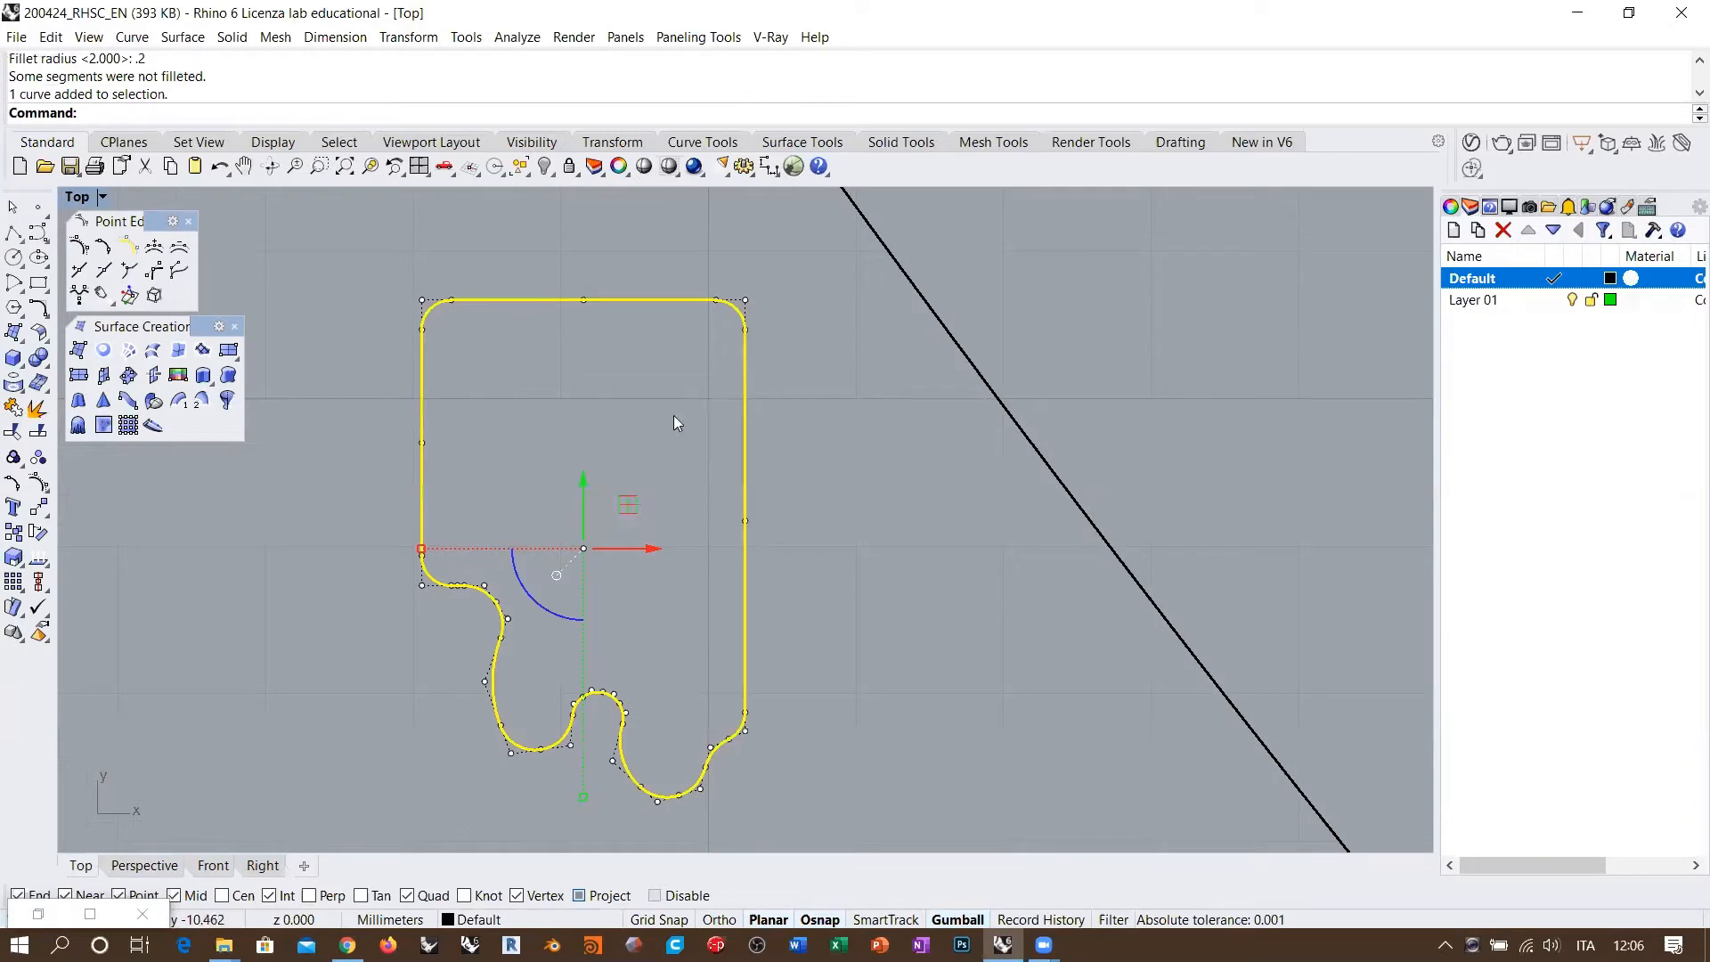
pyautogui.scroll(5, 722, 300)
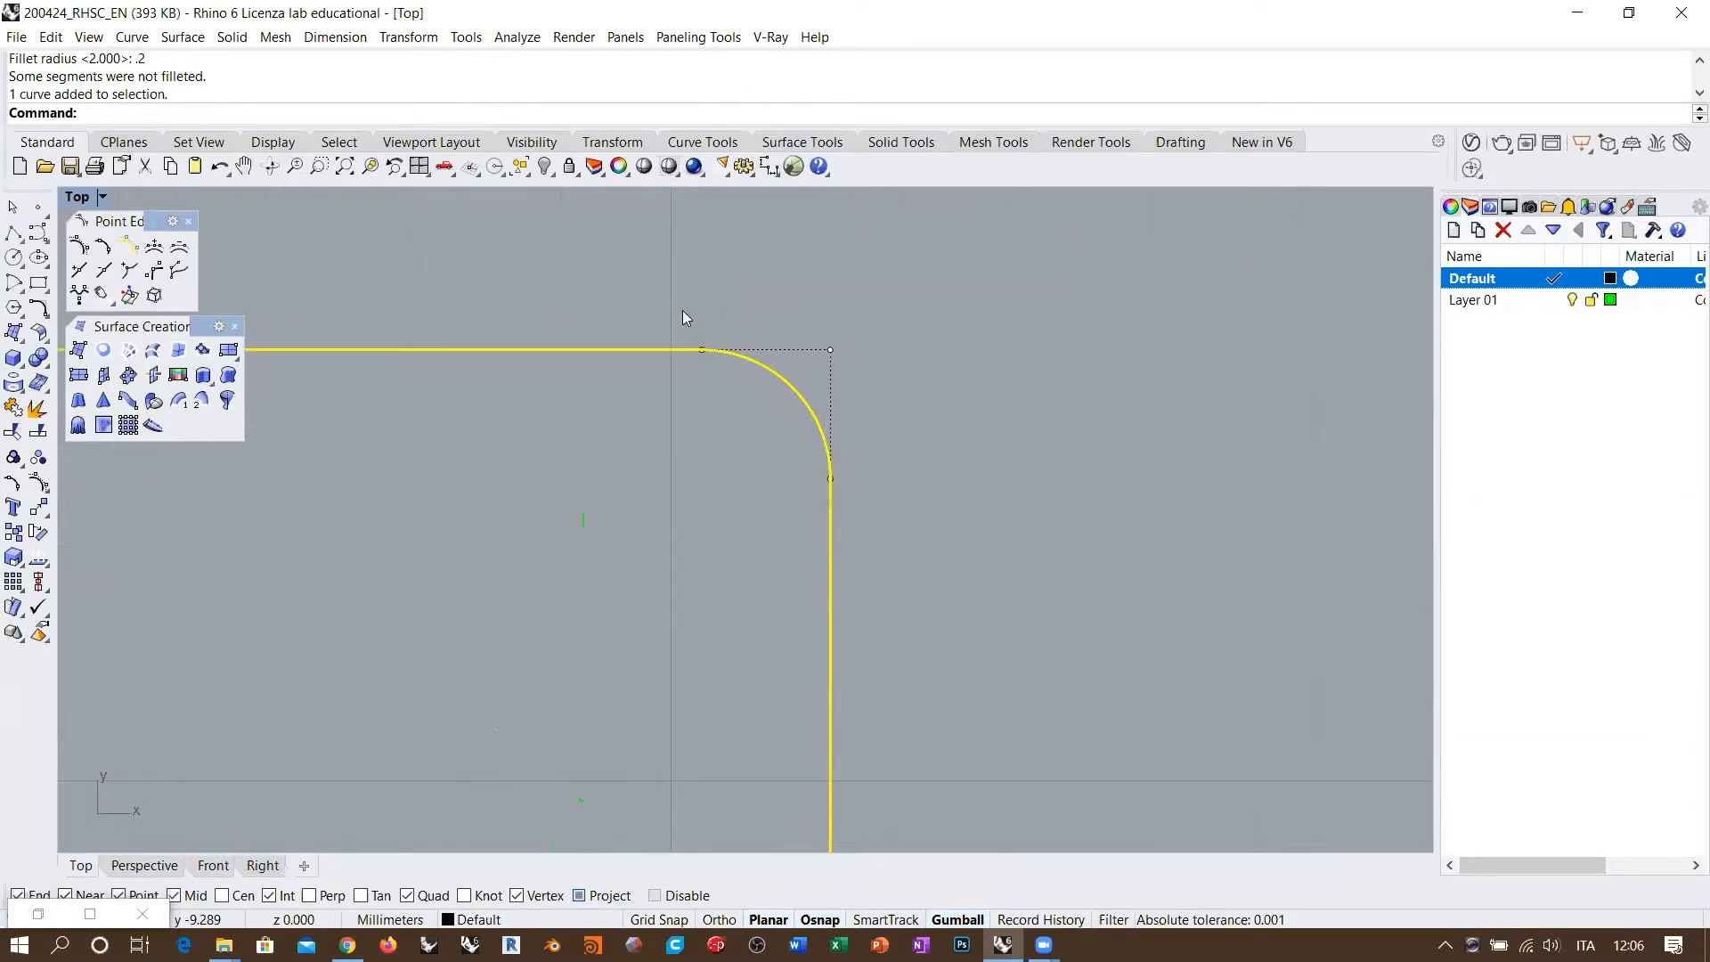
pyautogui.click(703, 349)
pyautogui.keyDown('shift'); pyautogui.moveTo(768, 495); pyautogui.dragTo(898, 442); pyautogui.keyUp('shift')
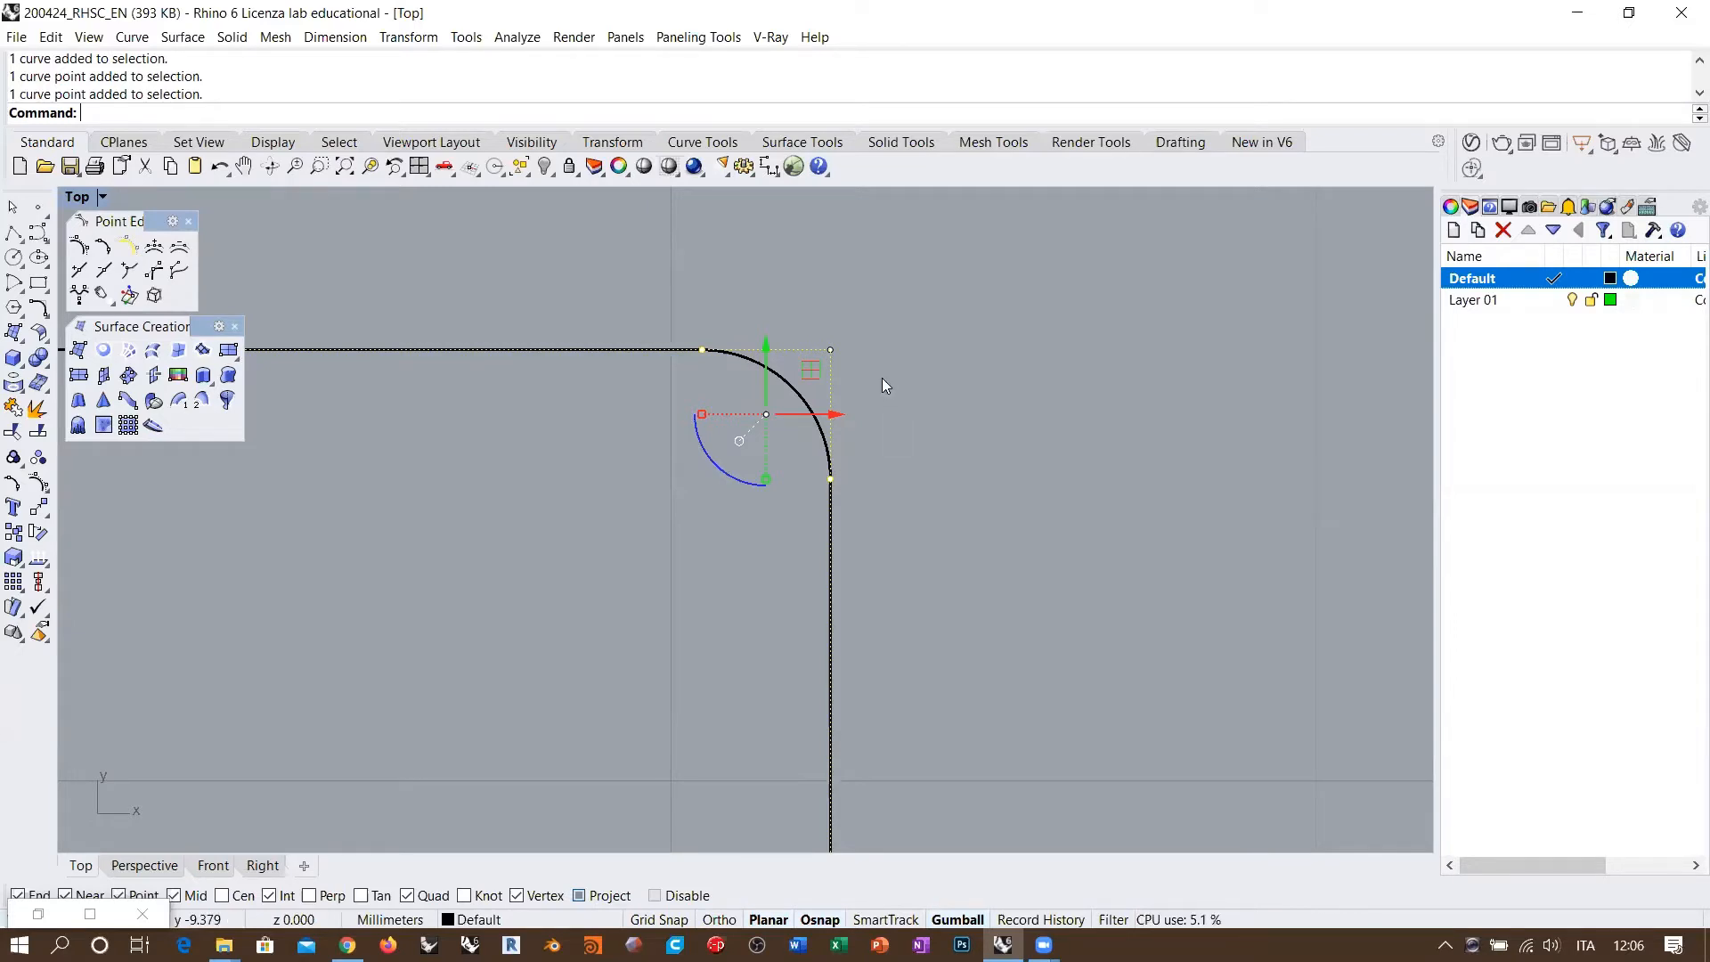
pyautogui.moveTo(911, 427); pyautogui.dragTo(891, 346, button='right')
pyautogui.press('Escape')
pyautogui.press('Escape')
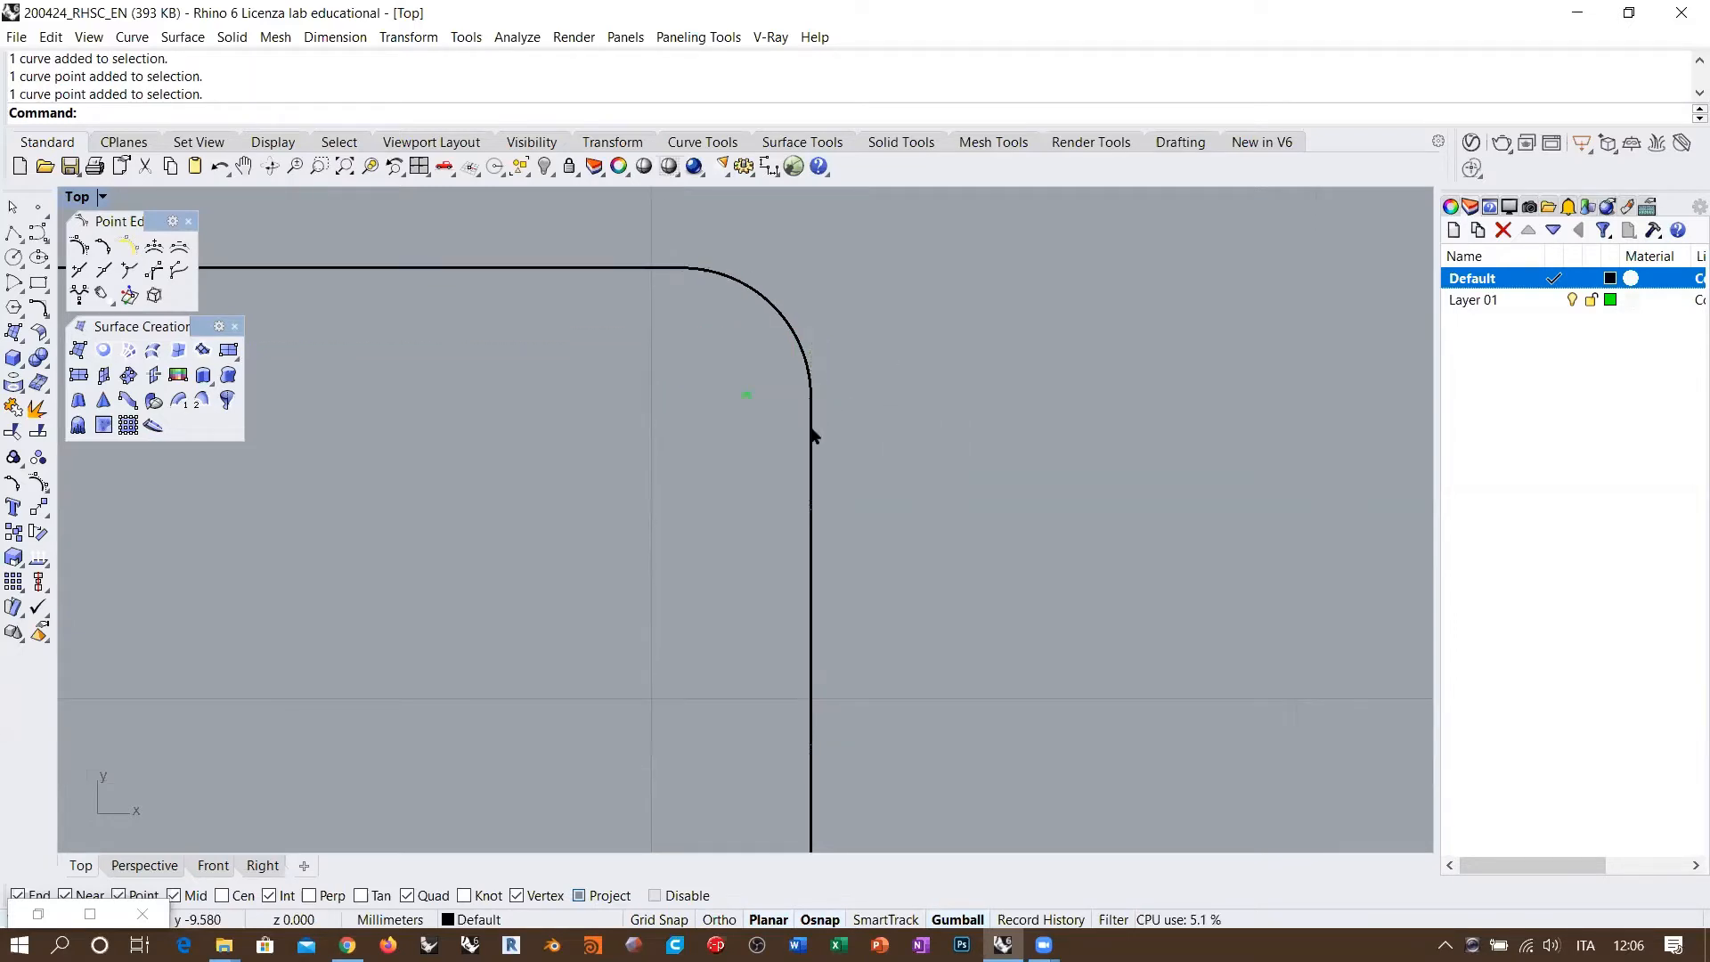
pyautogui.click(809, 404)
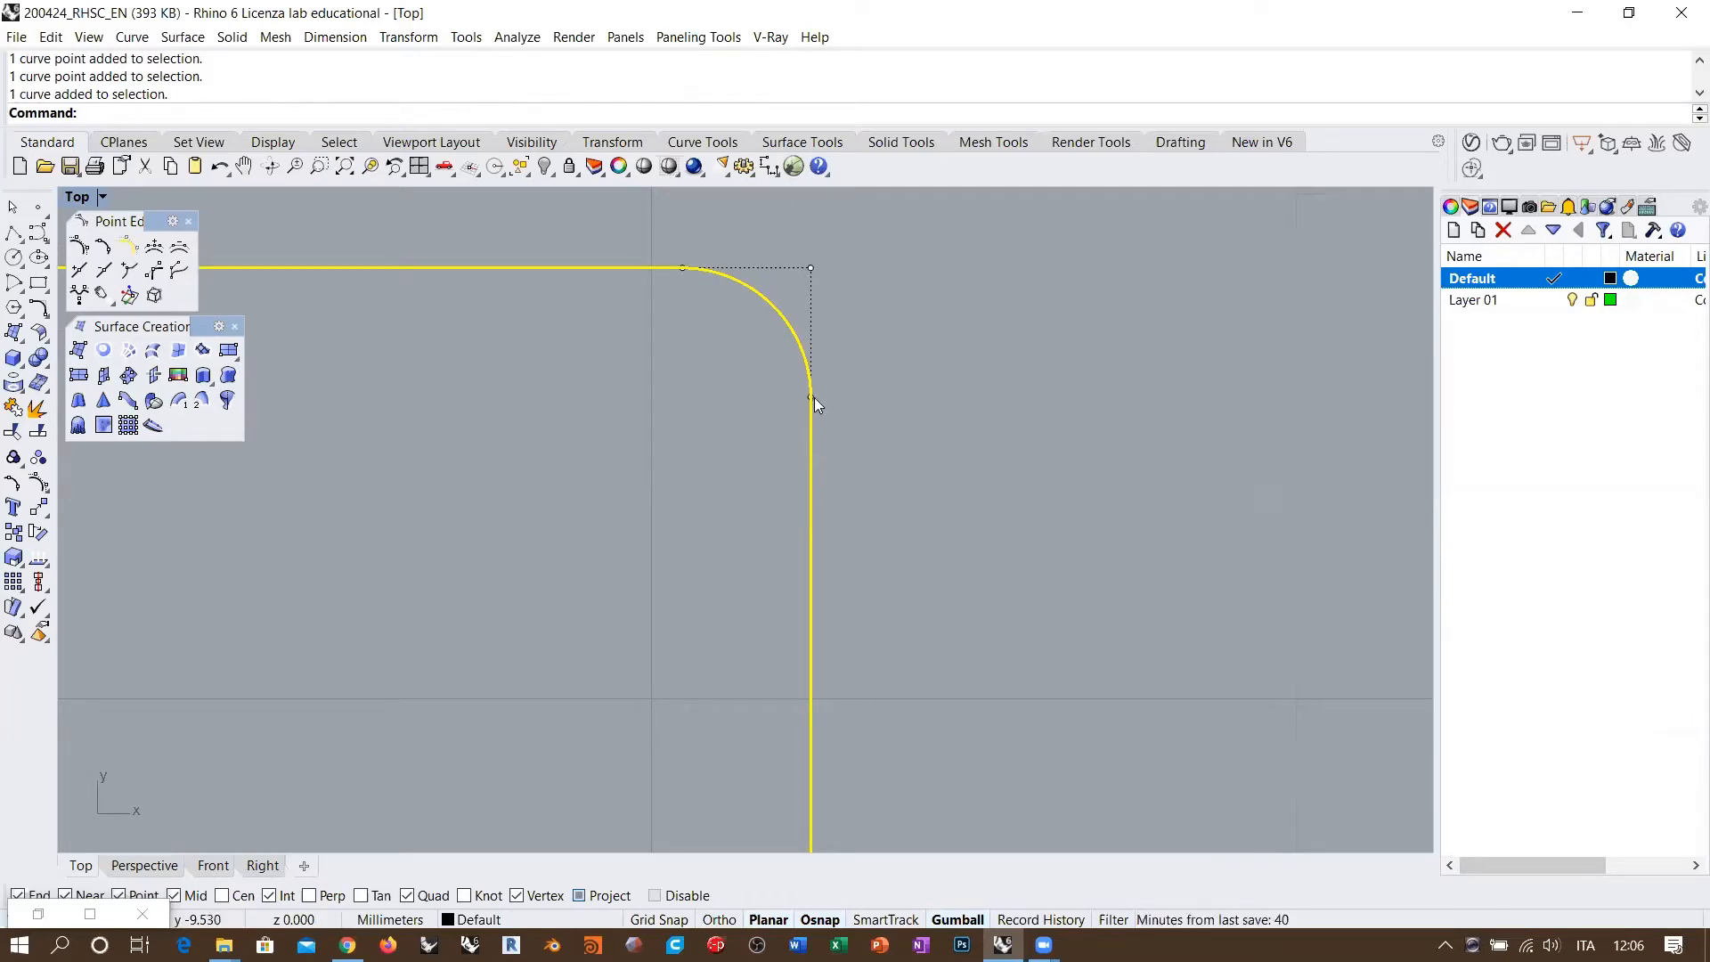
pyautogui.moveTo(684, 273); pyautogui.dragTo(1113, 320, button='right')
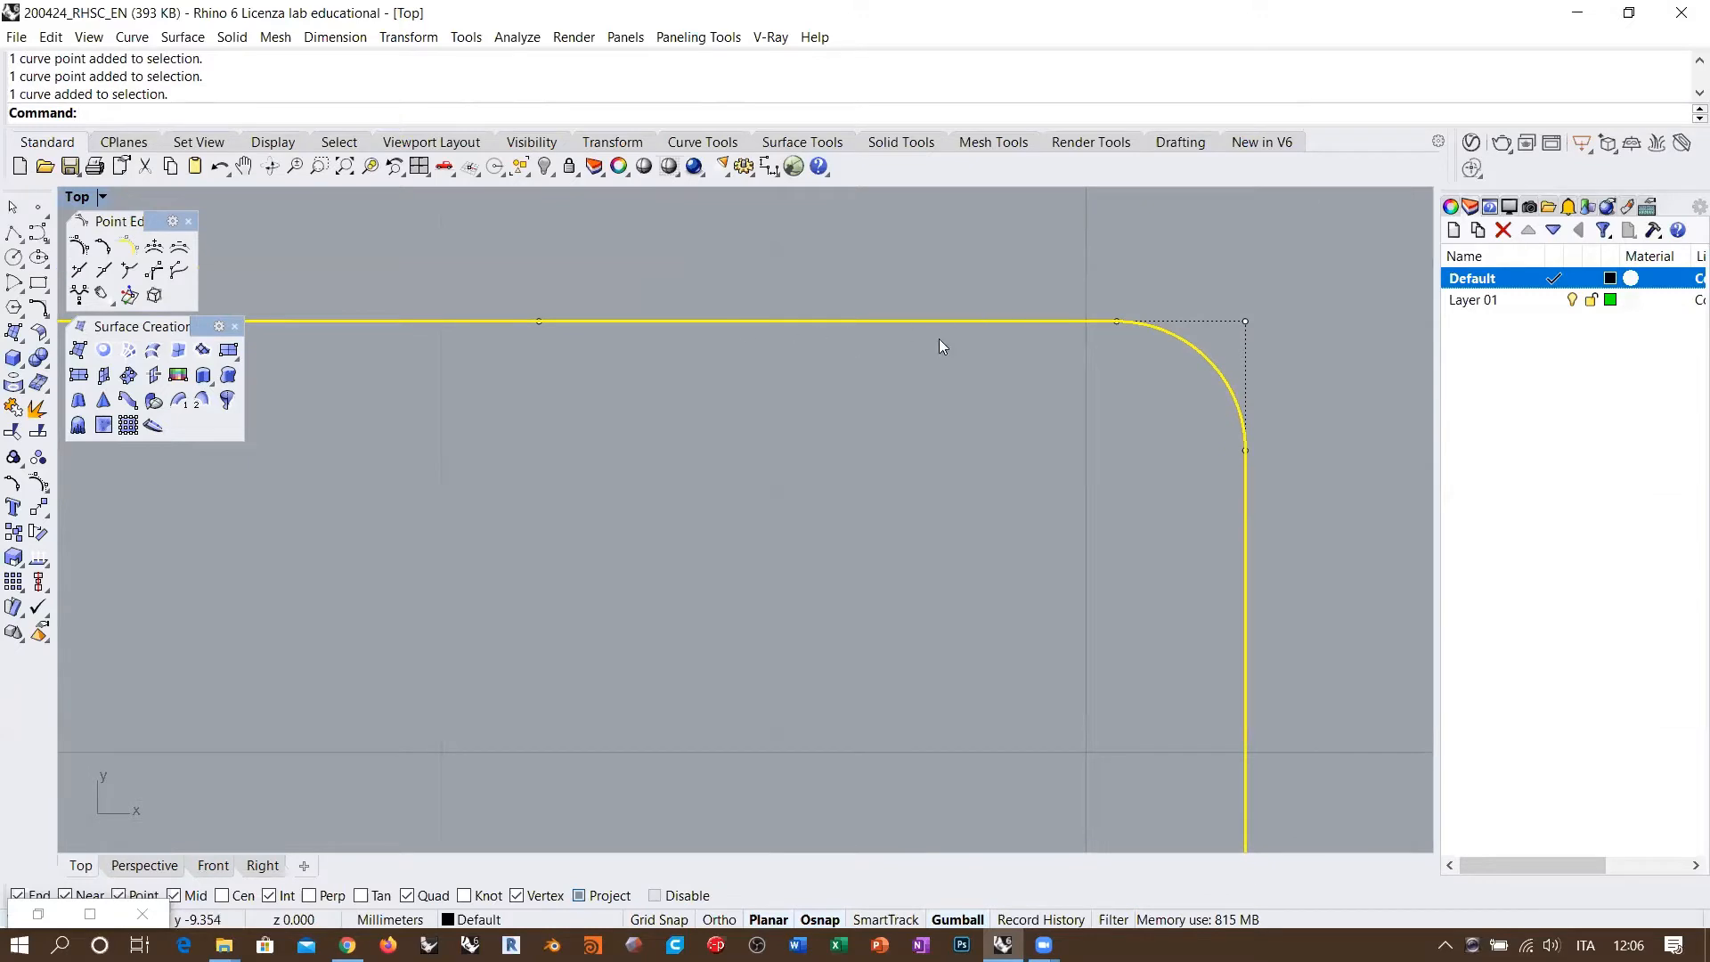
pyautogui.scroll(-4, 1006, 325)
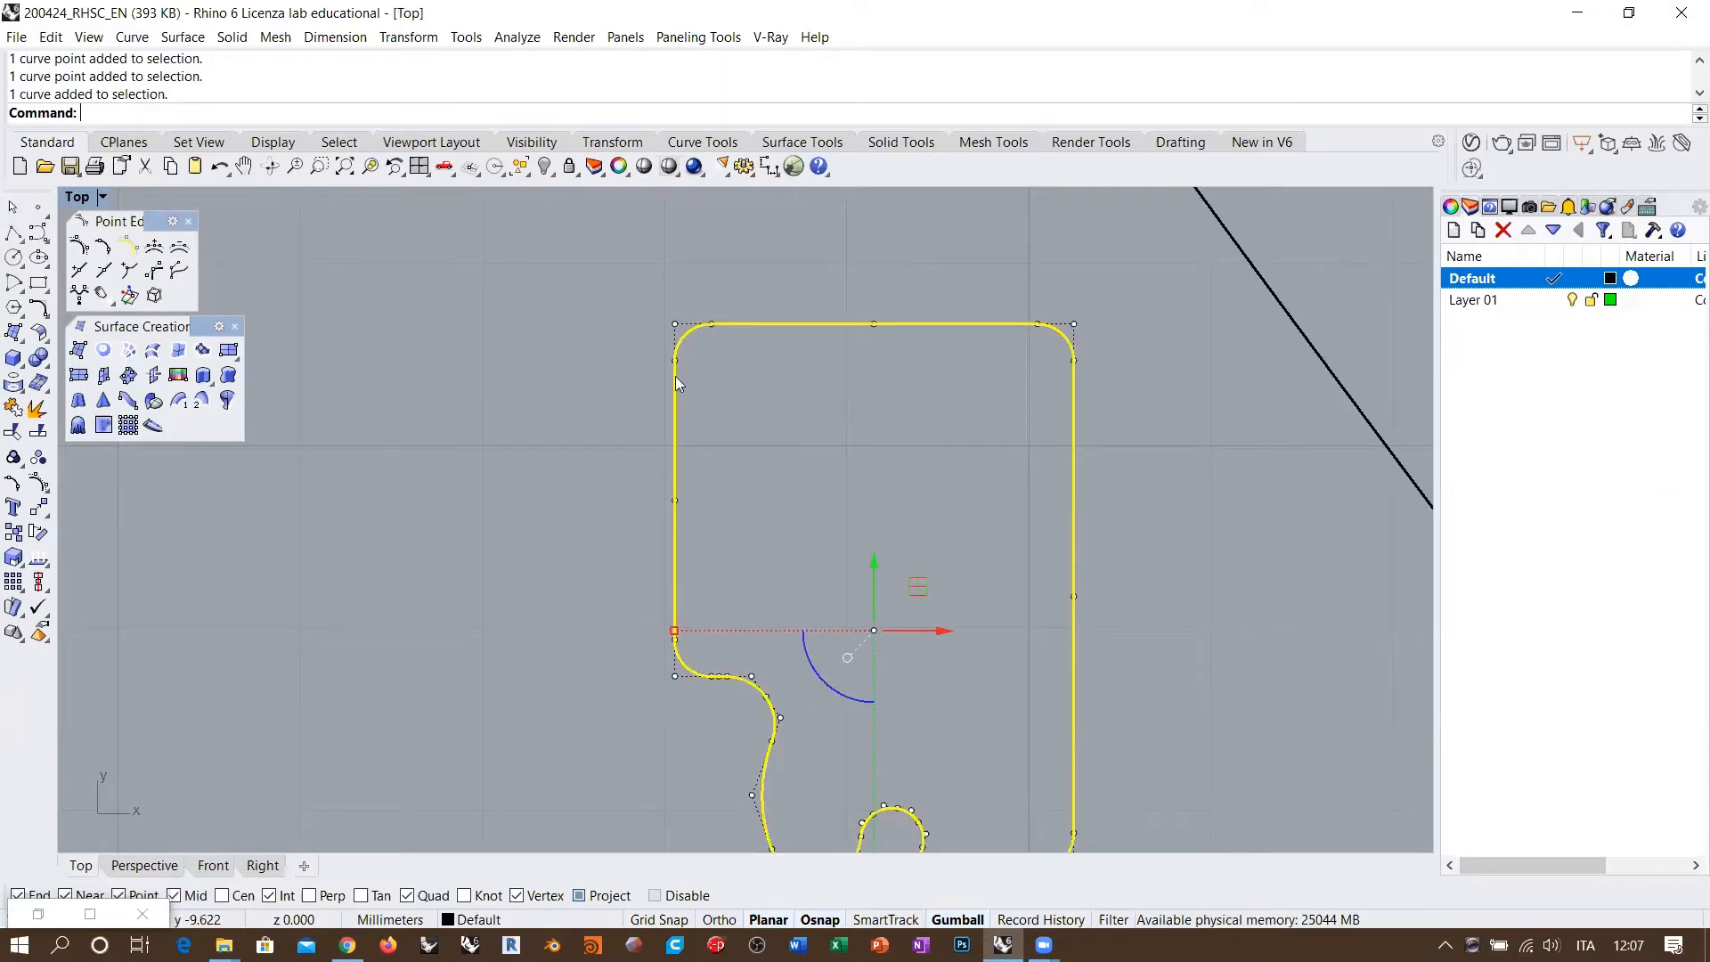
pyautogui.moveTo(675, 375); pyautogui.dragTo(557, 366, button='right')
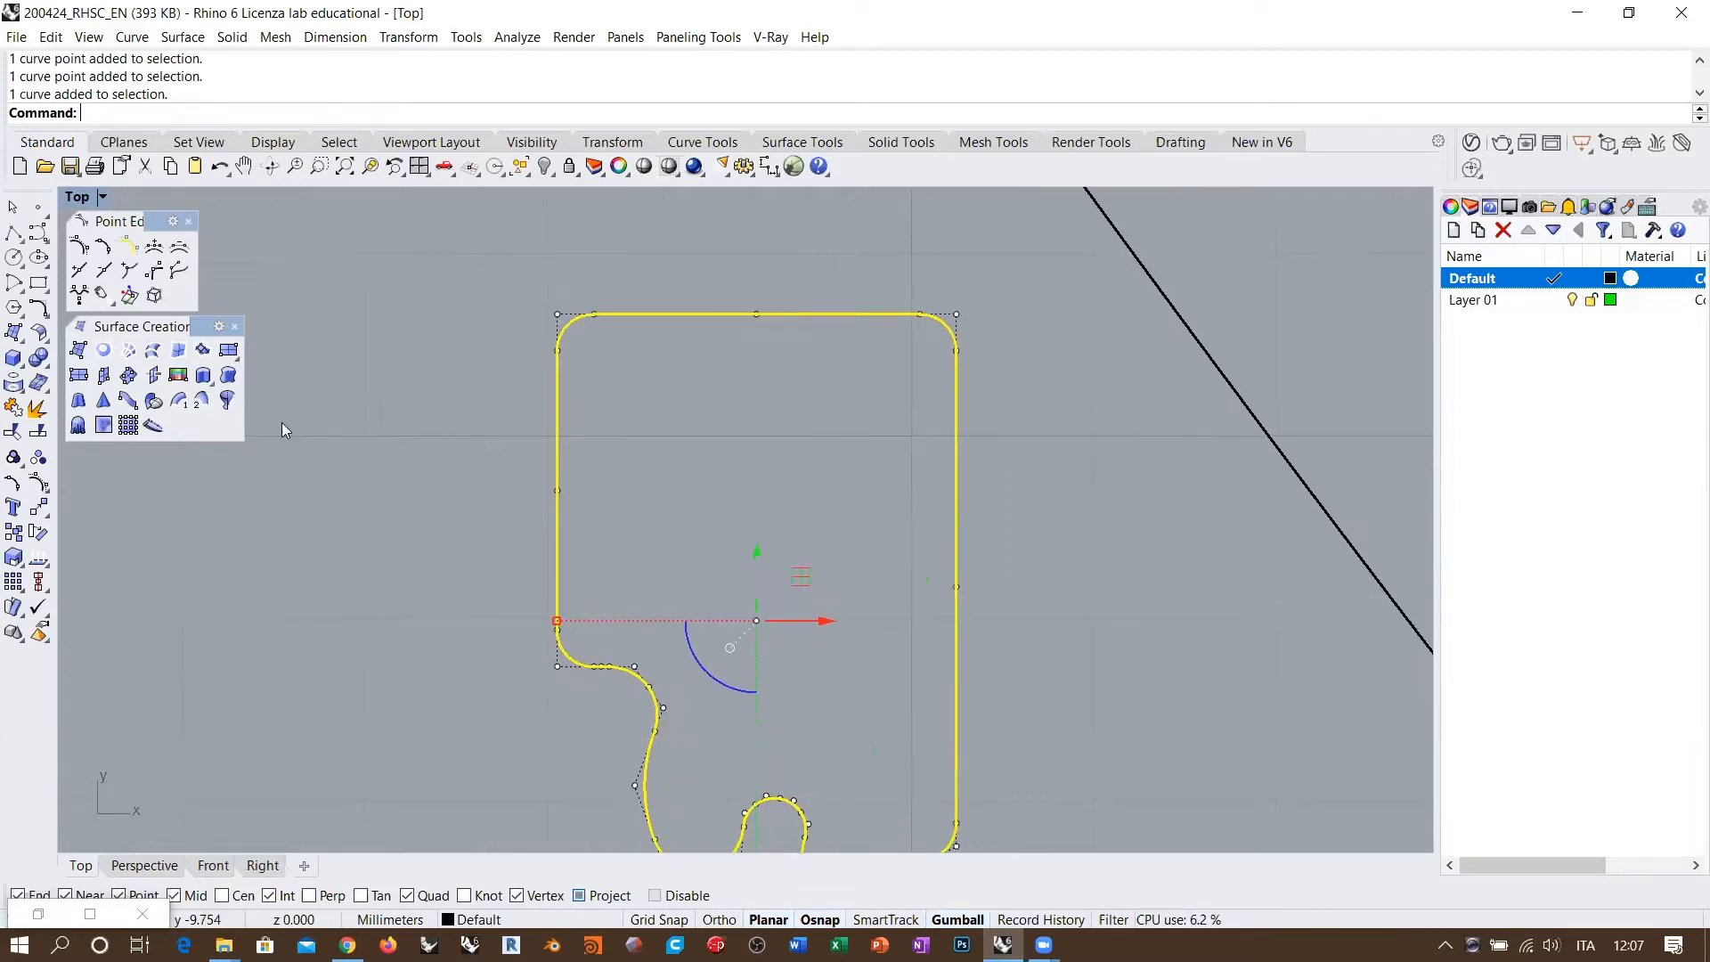
# Step: Show the profile curve's curvature graph at display scale 90 and examine it along the rounded corners and wavy edge
pyautogui.click(38, 553)
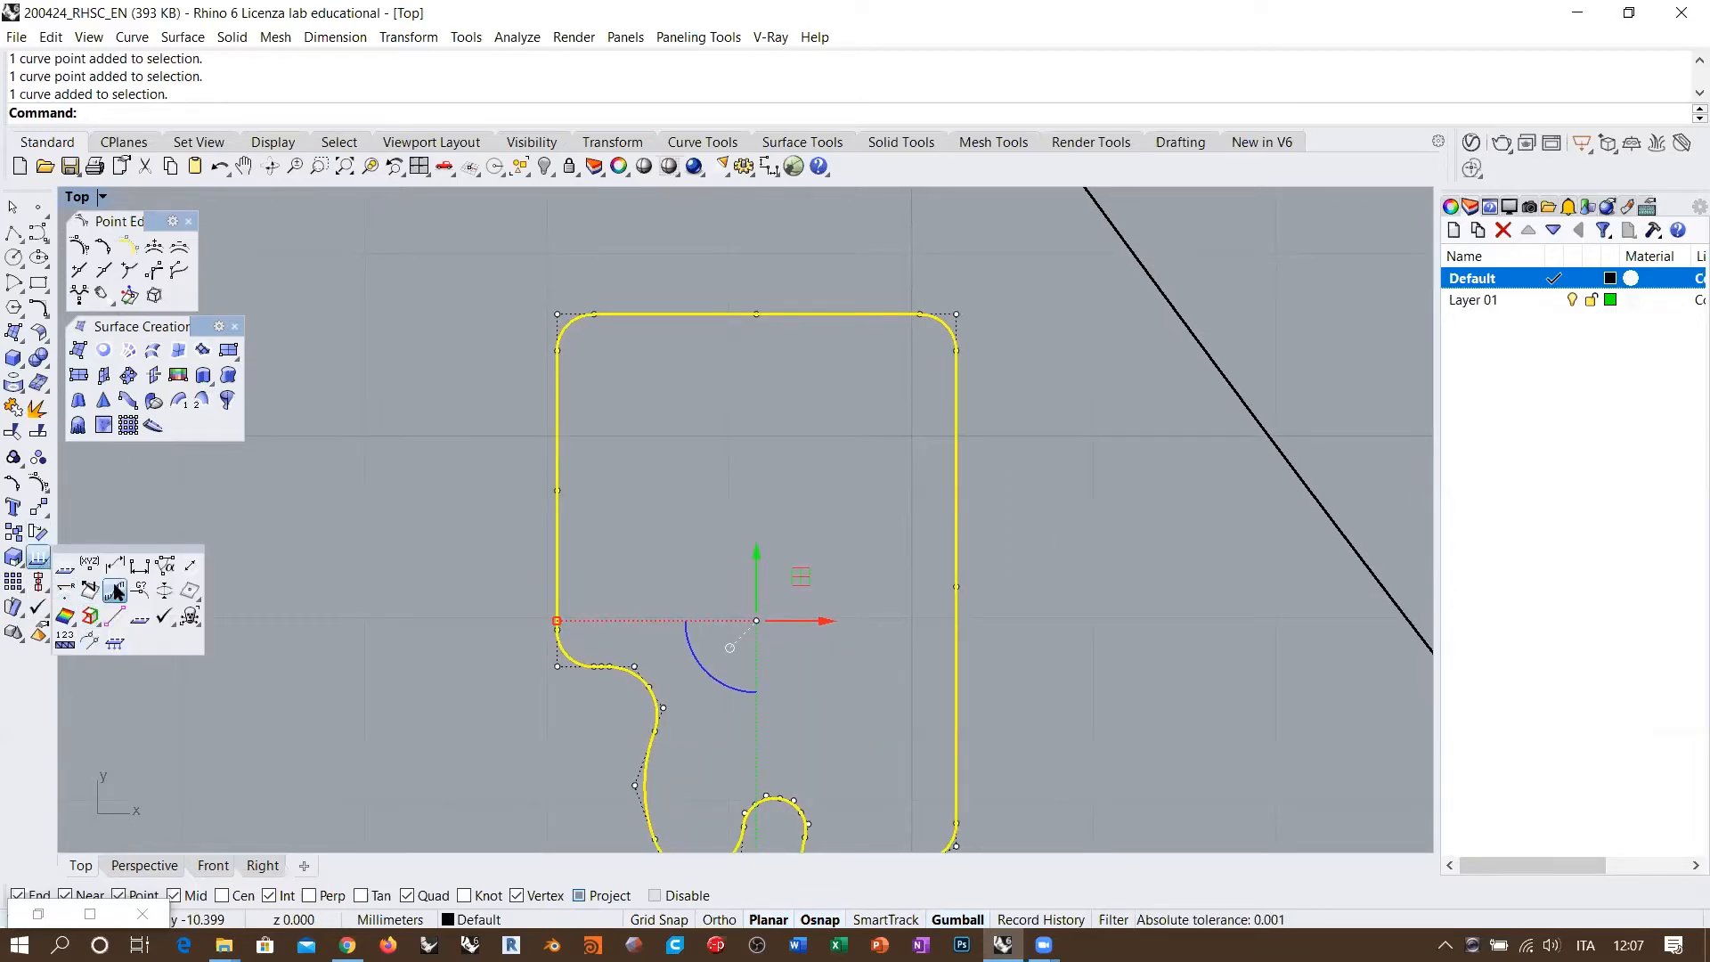
pyautogui.click(89, 640)
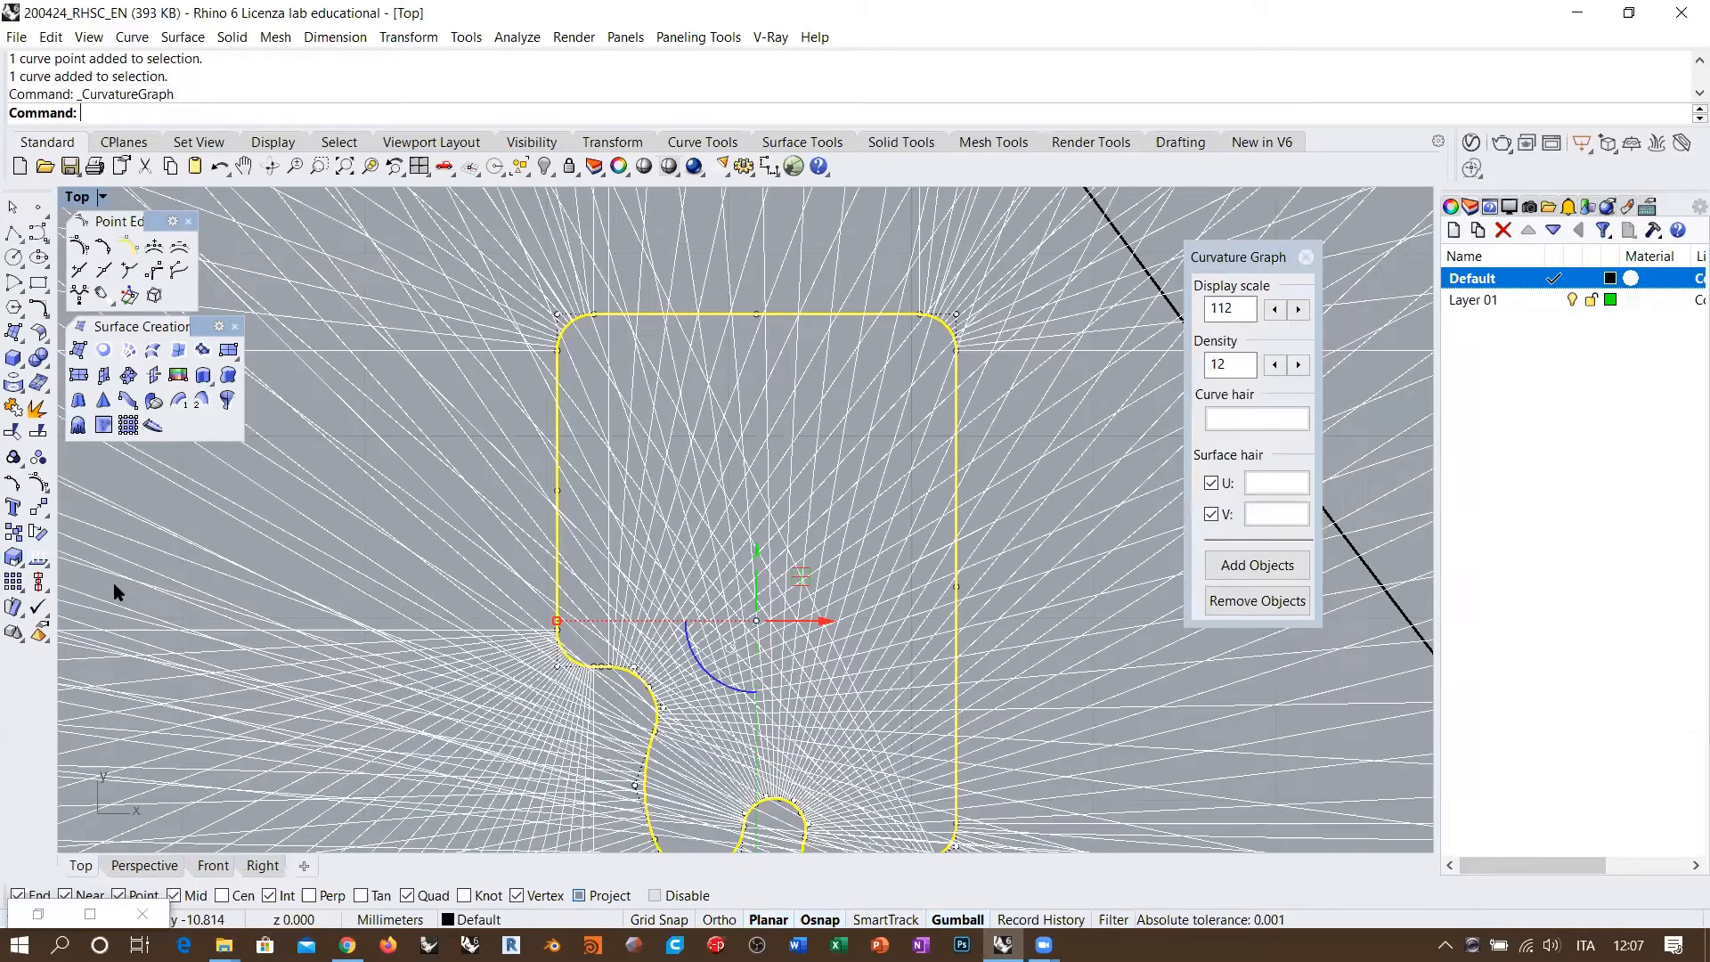
pyautogui.click(1275, 309)
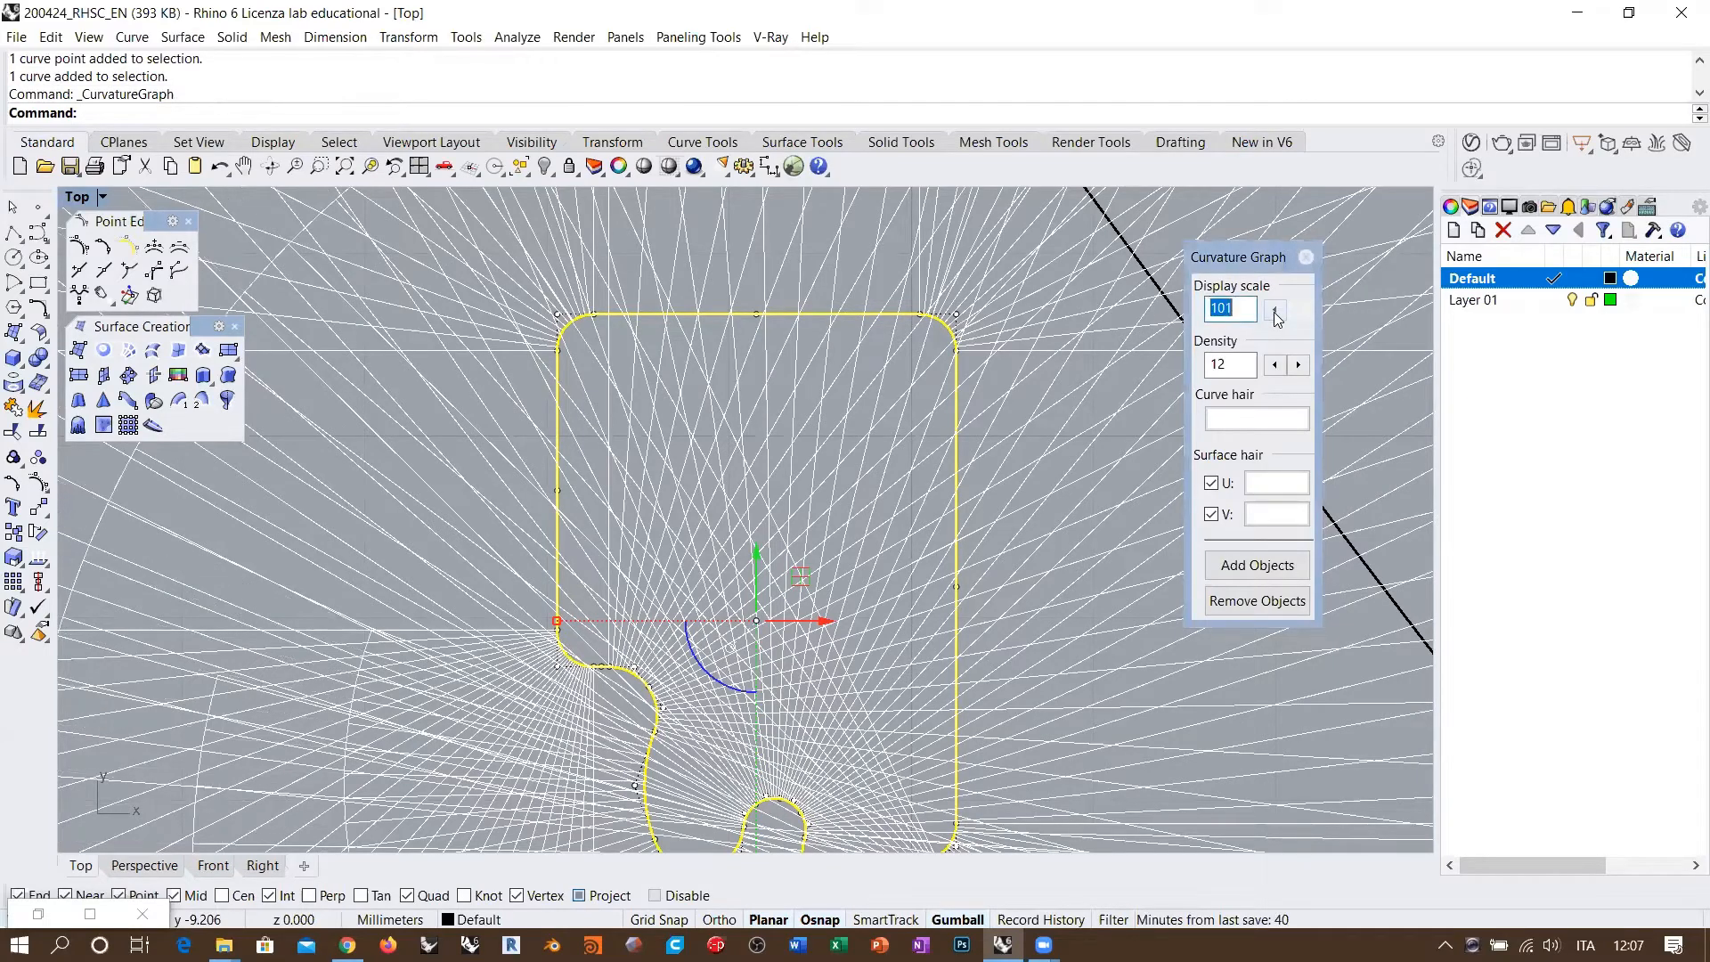
pyautogui.click(1274, 309)
pyautogui.click(1274, 311)
pyautogui.click(1275, 312)
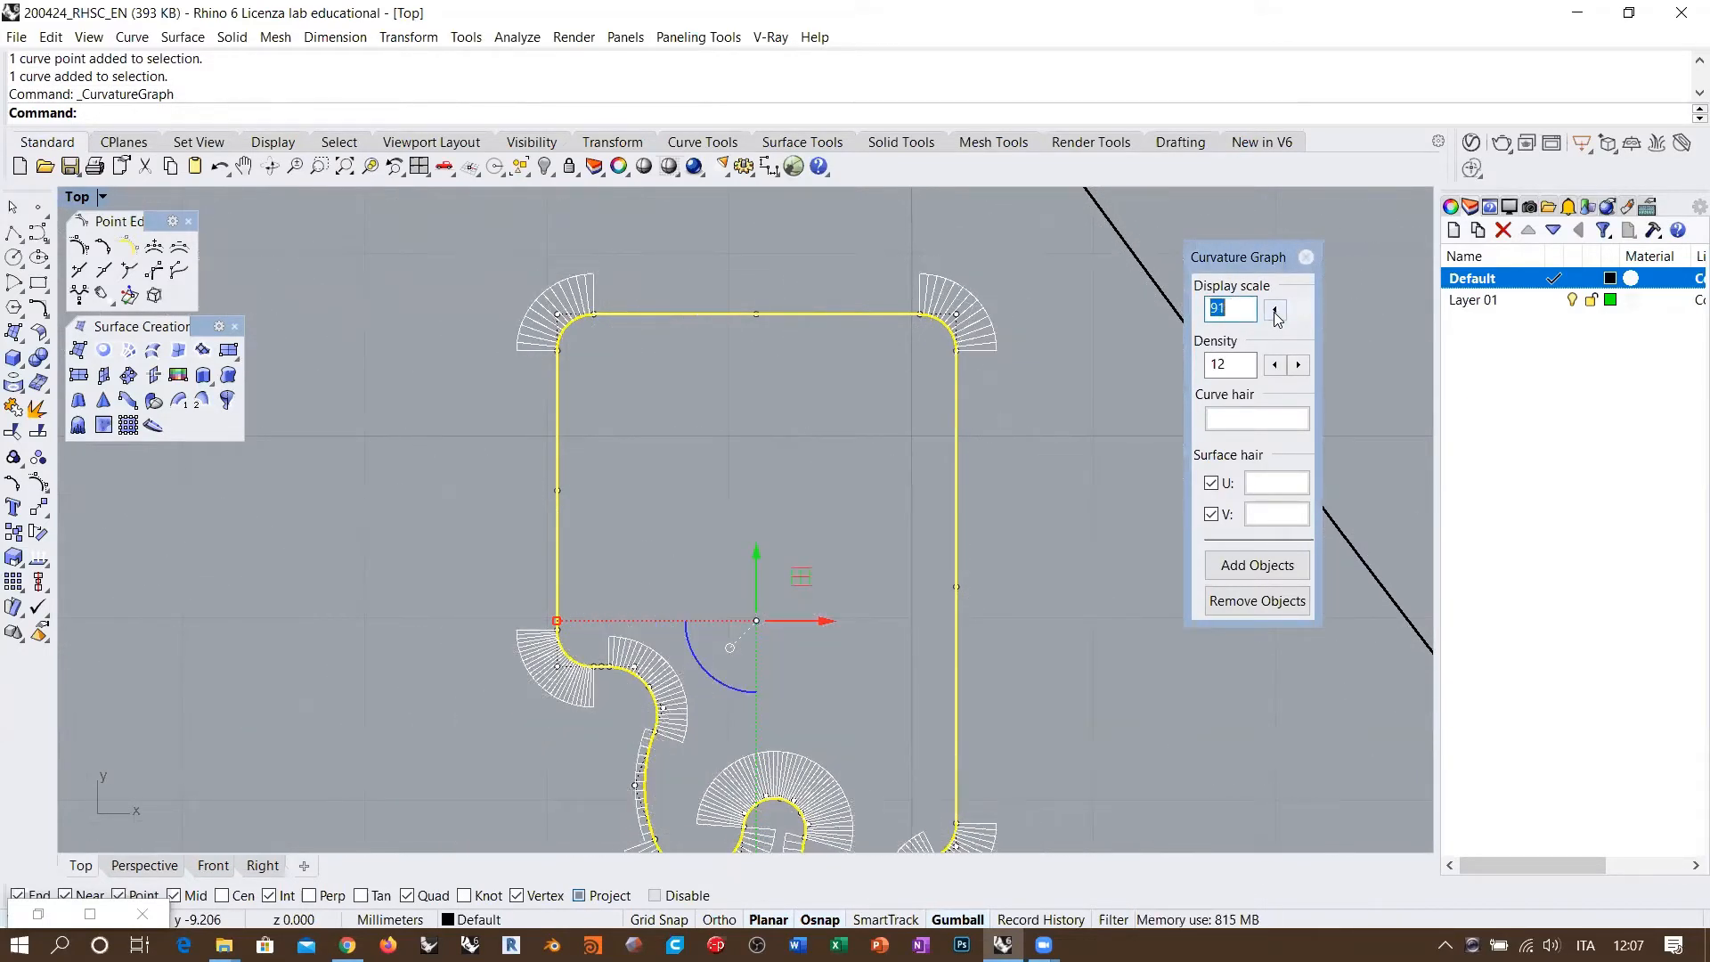
pyautogui.click(1274, 311)
pyautogui.moveTo(869, 546); pyautogui.dragTo(802, 474, button='right')
pyautogui.scroll(-2, 671, 417)
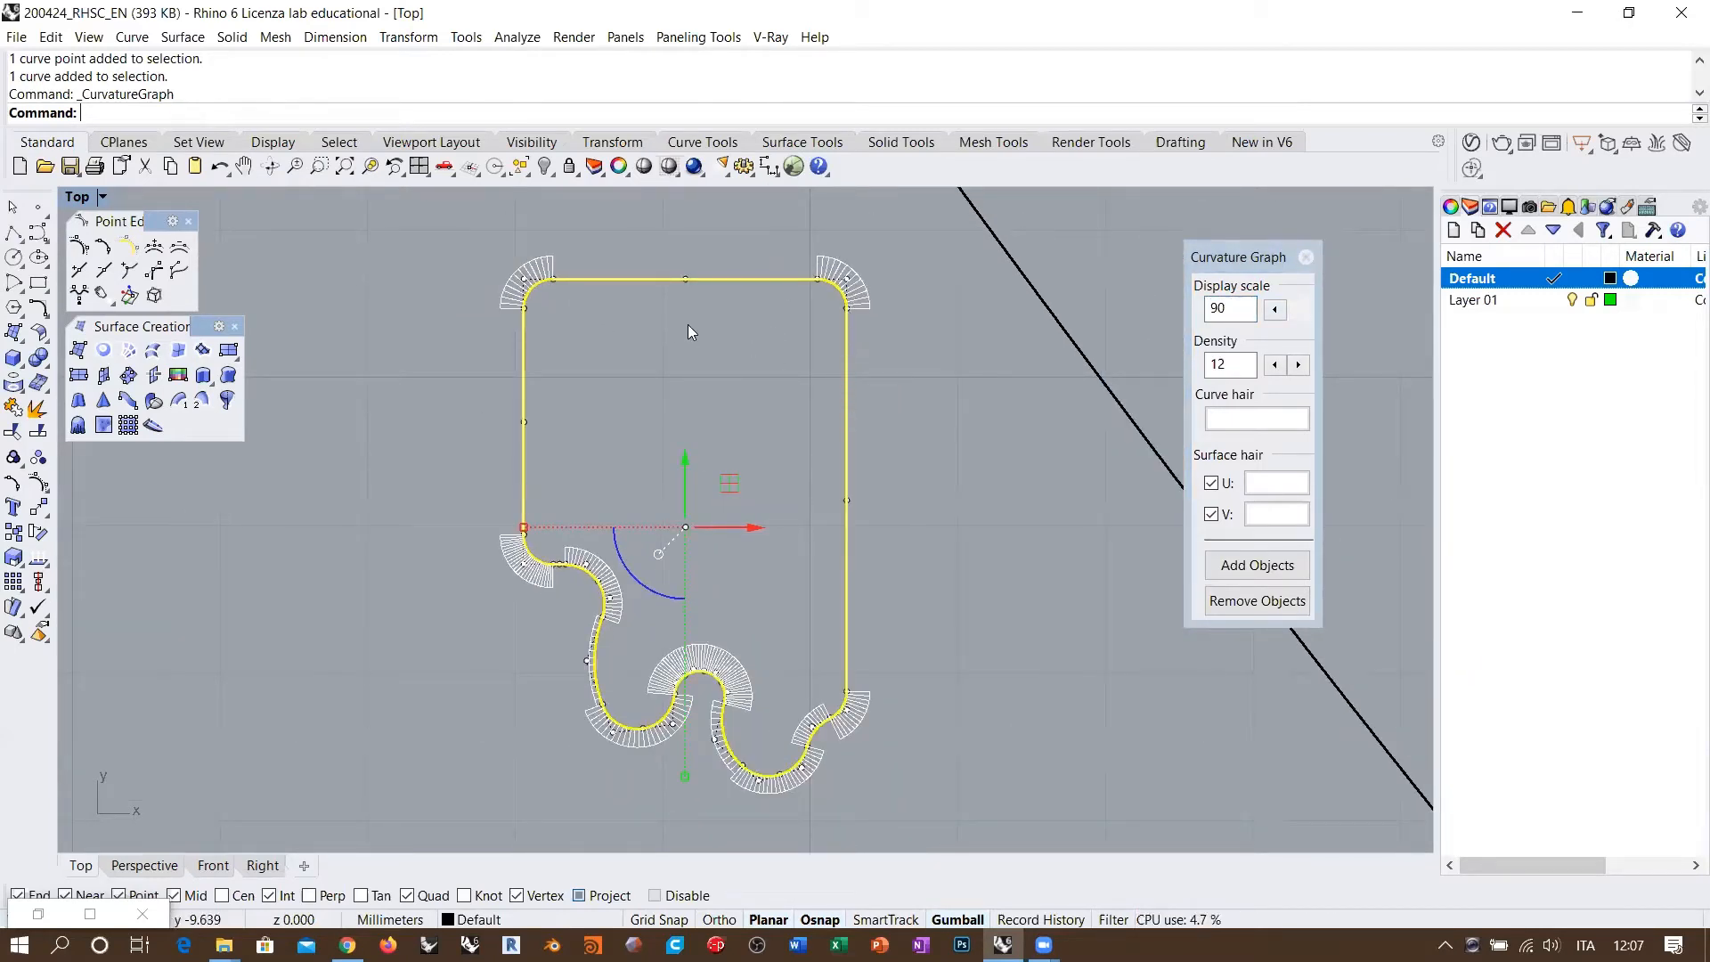
pyautogui.scroll(3, 793, 636)
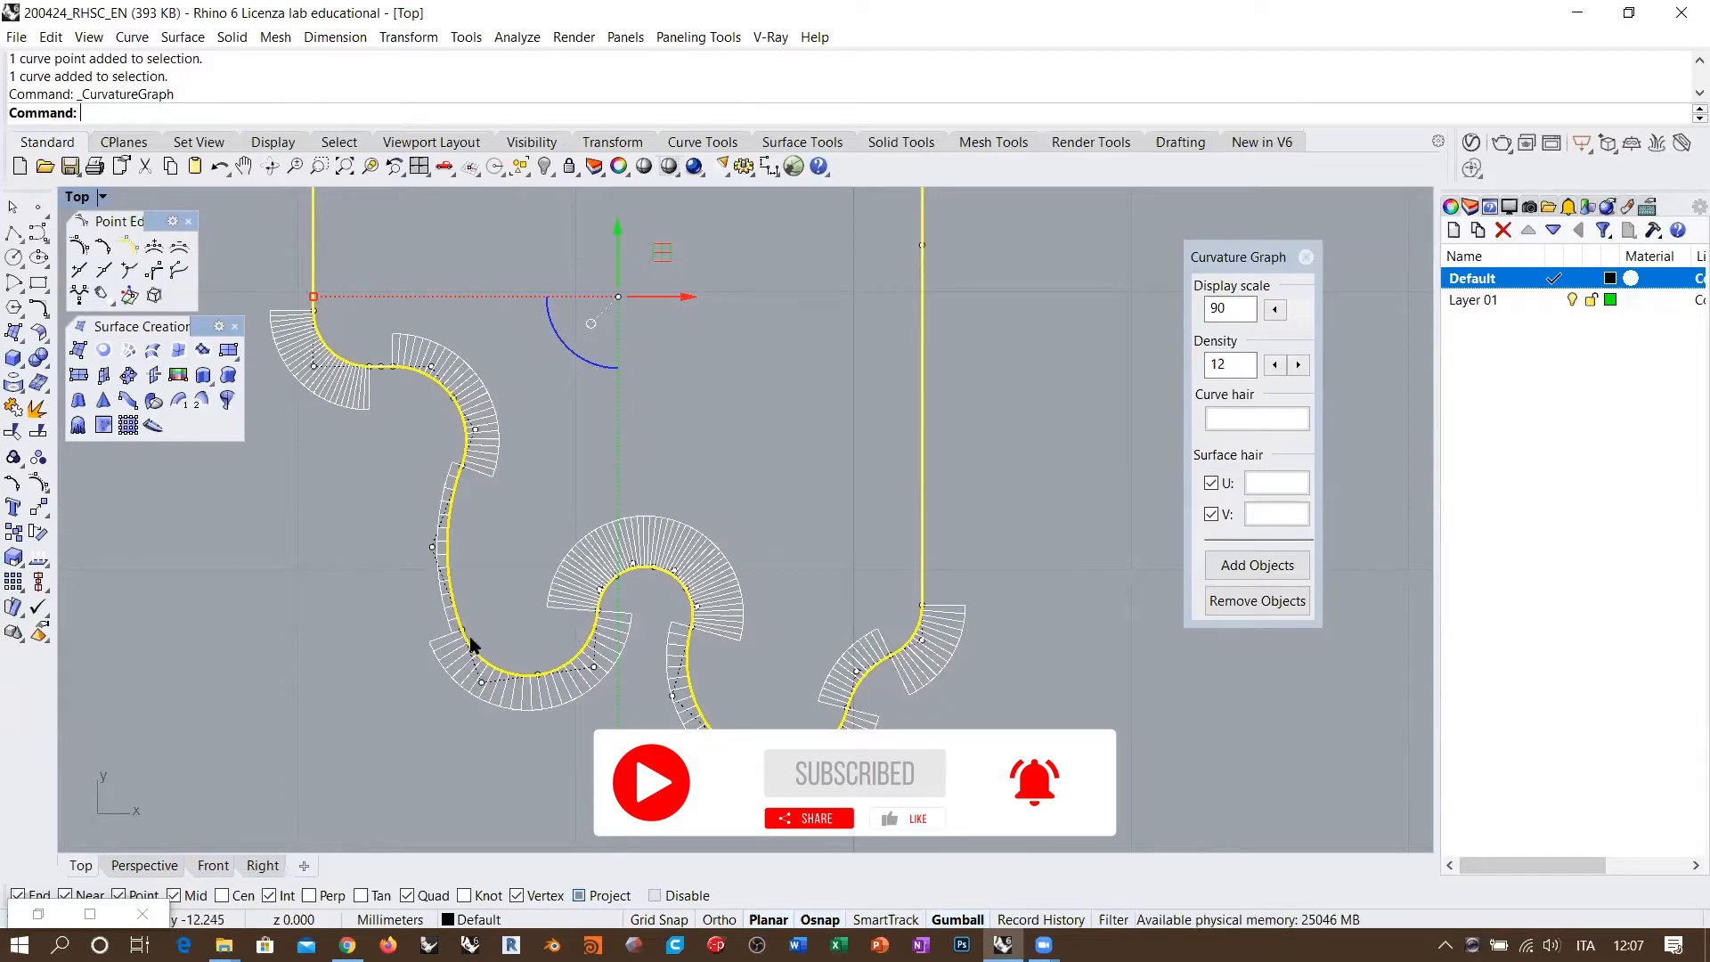
pyautogui.scroll(-5, 601, 664)
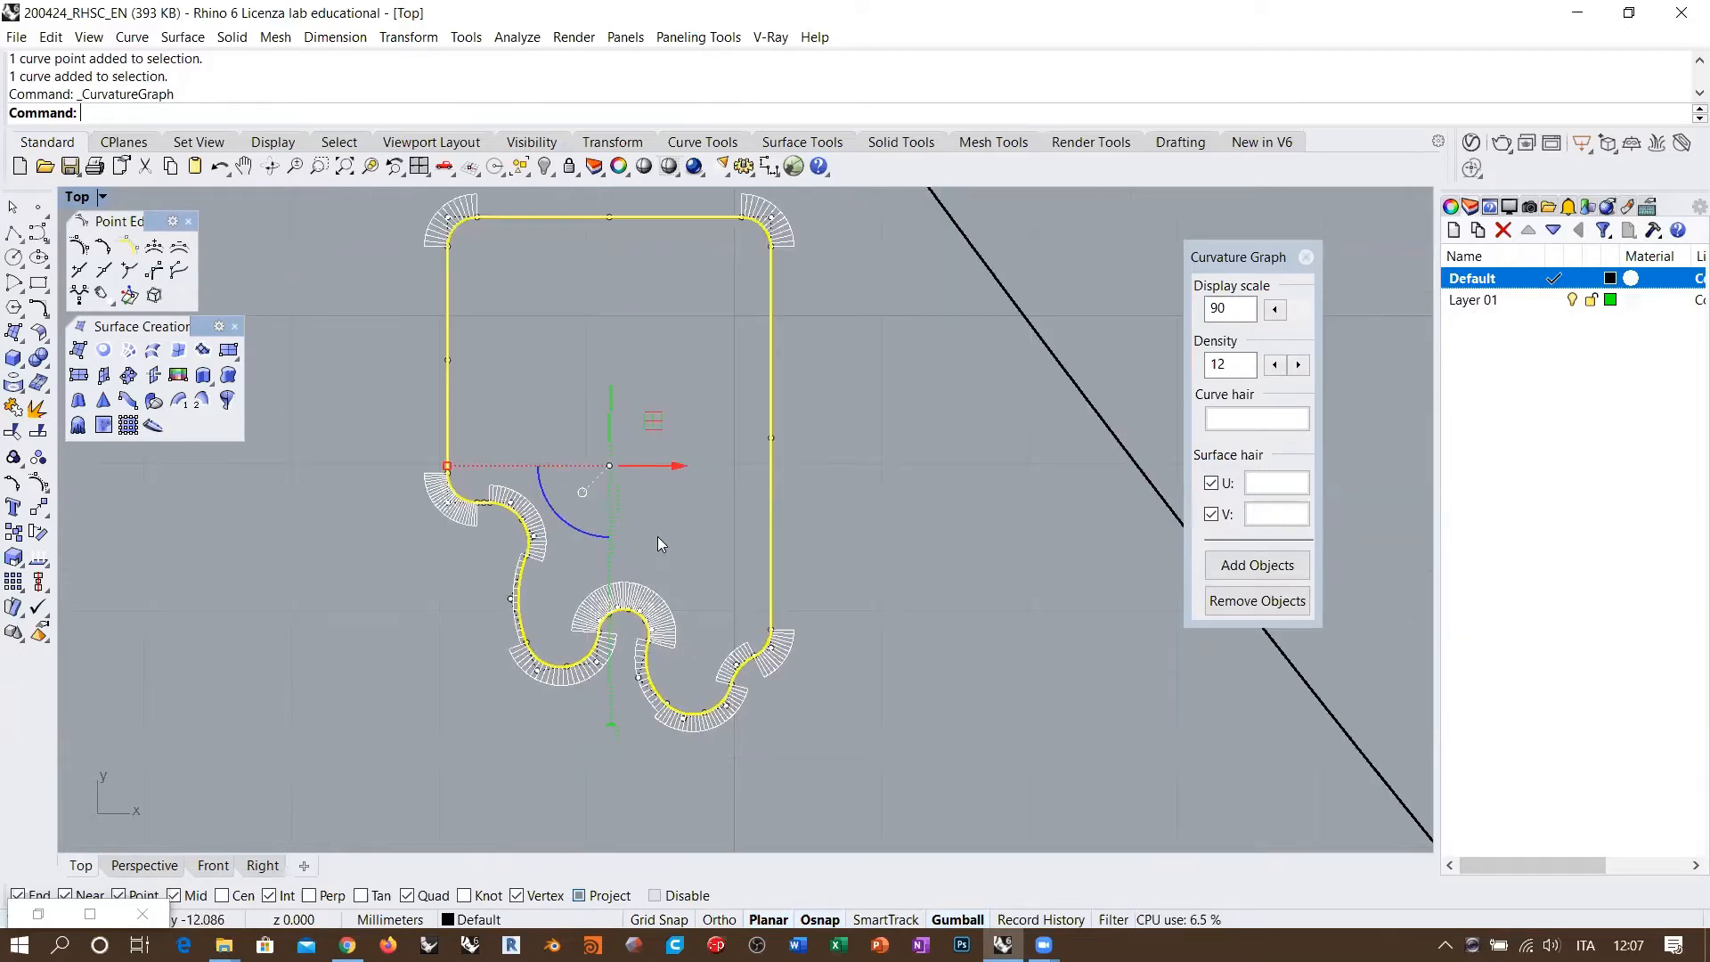
# Step: View the profile curve in the Perspective view, turn off its curvature graph and clear the selection
pyautogui.click(144, 865)
pyautogui.moveTo(710, 546); pyautogui.dragTo(721, 519, button='right')
pyautogui.scroll(-10, 721, 516)
pyautogui.keyDown('shift'); pyautogui.moveTo(580, 682); pyautogui.dragTo(628, 615, button='right'); pyautogui.keyUp('shift')
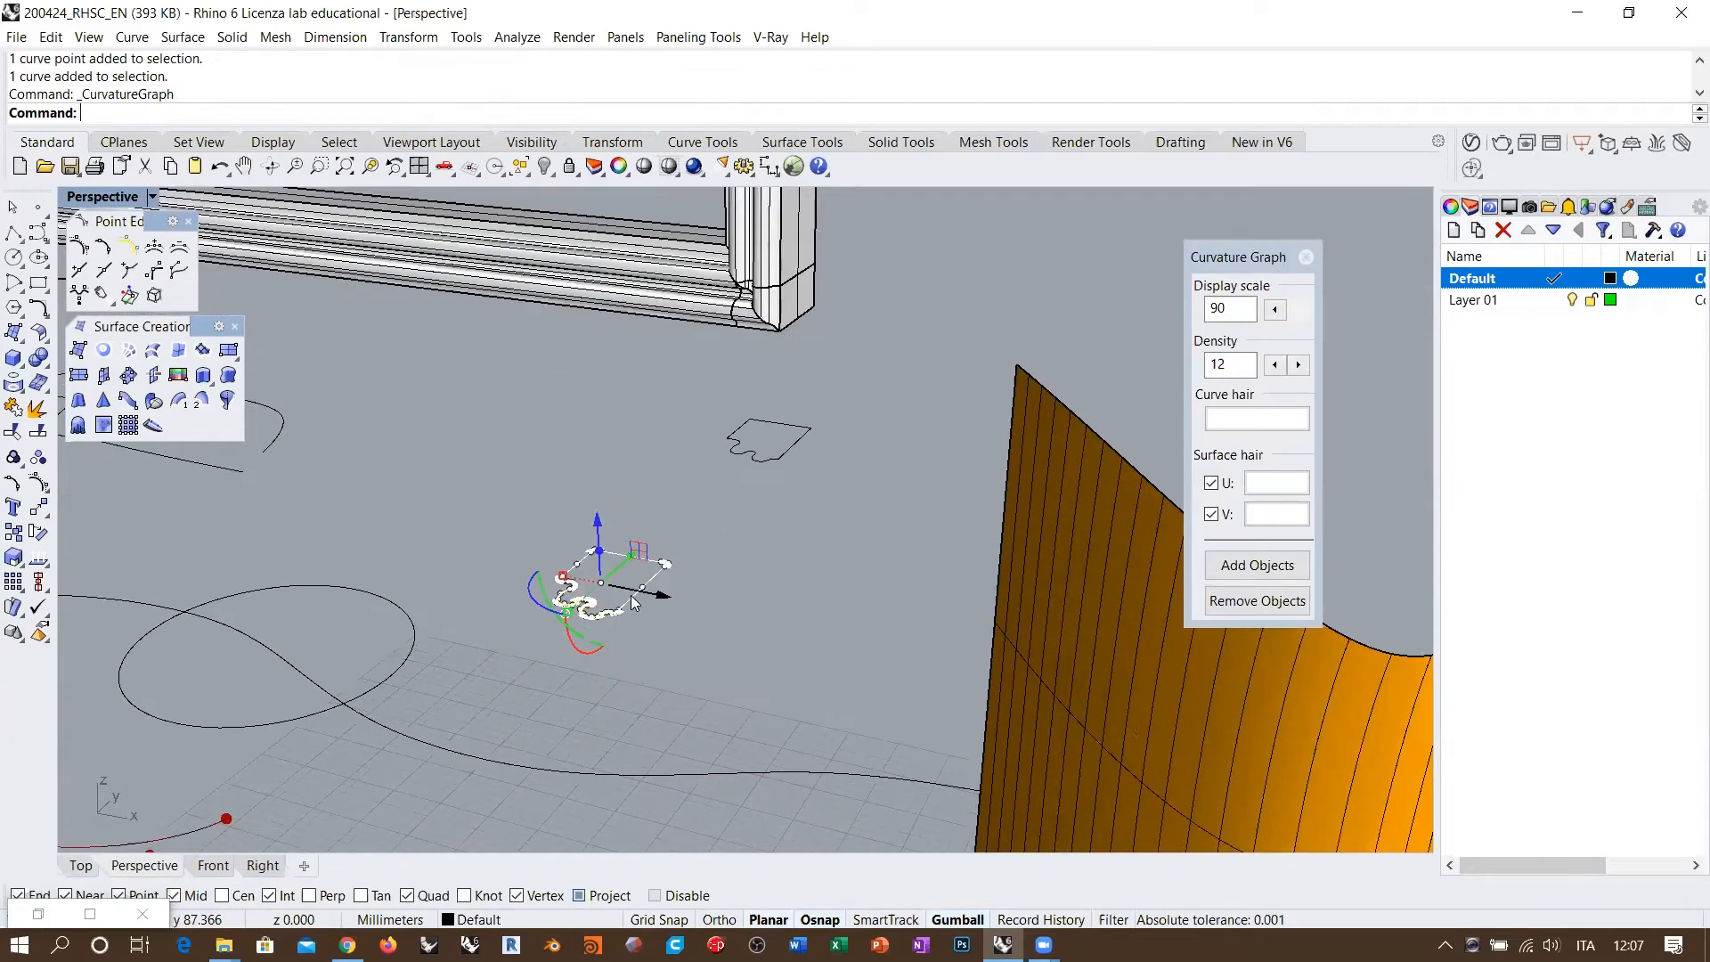
pyautogui.scroll(3, 628, 613)
pyautogui.click(1305, 259)
pyautogui.click(1306, 262)
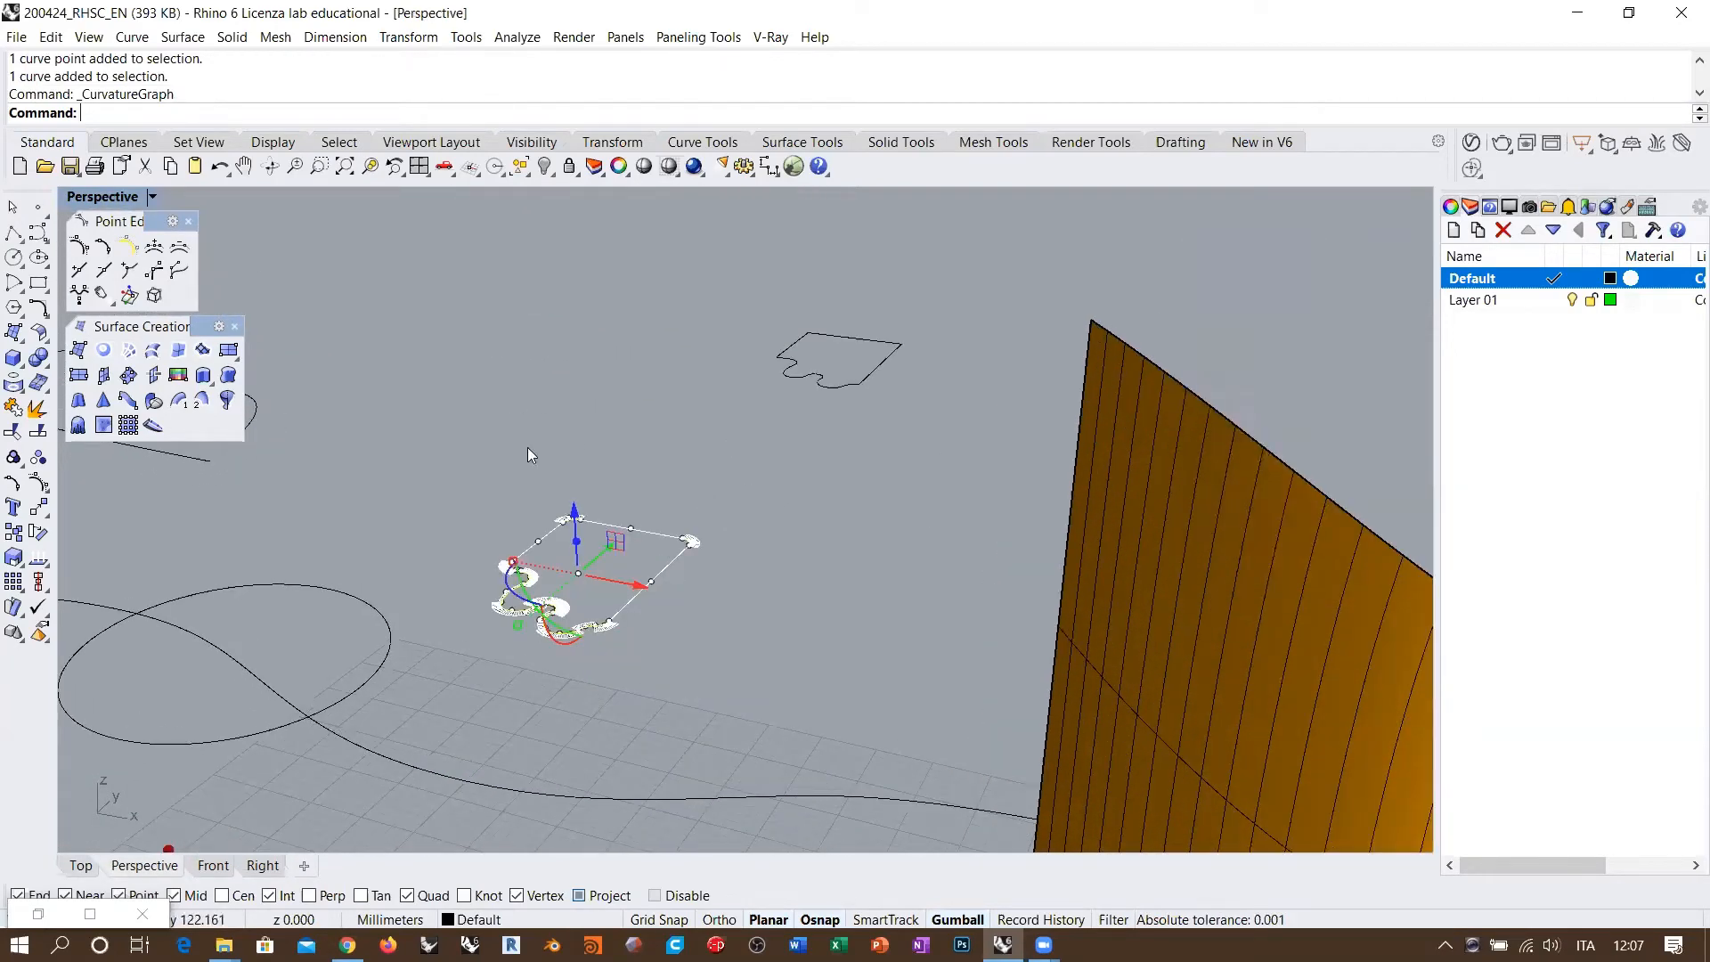
pyautogui.click(527, 448)
# Step: Select the filleted profile curve together with all its control points, and clear the selection
pyautogui.click(543, 535)
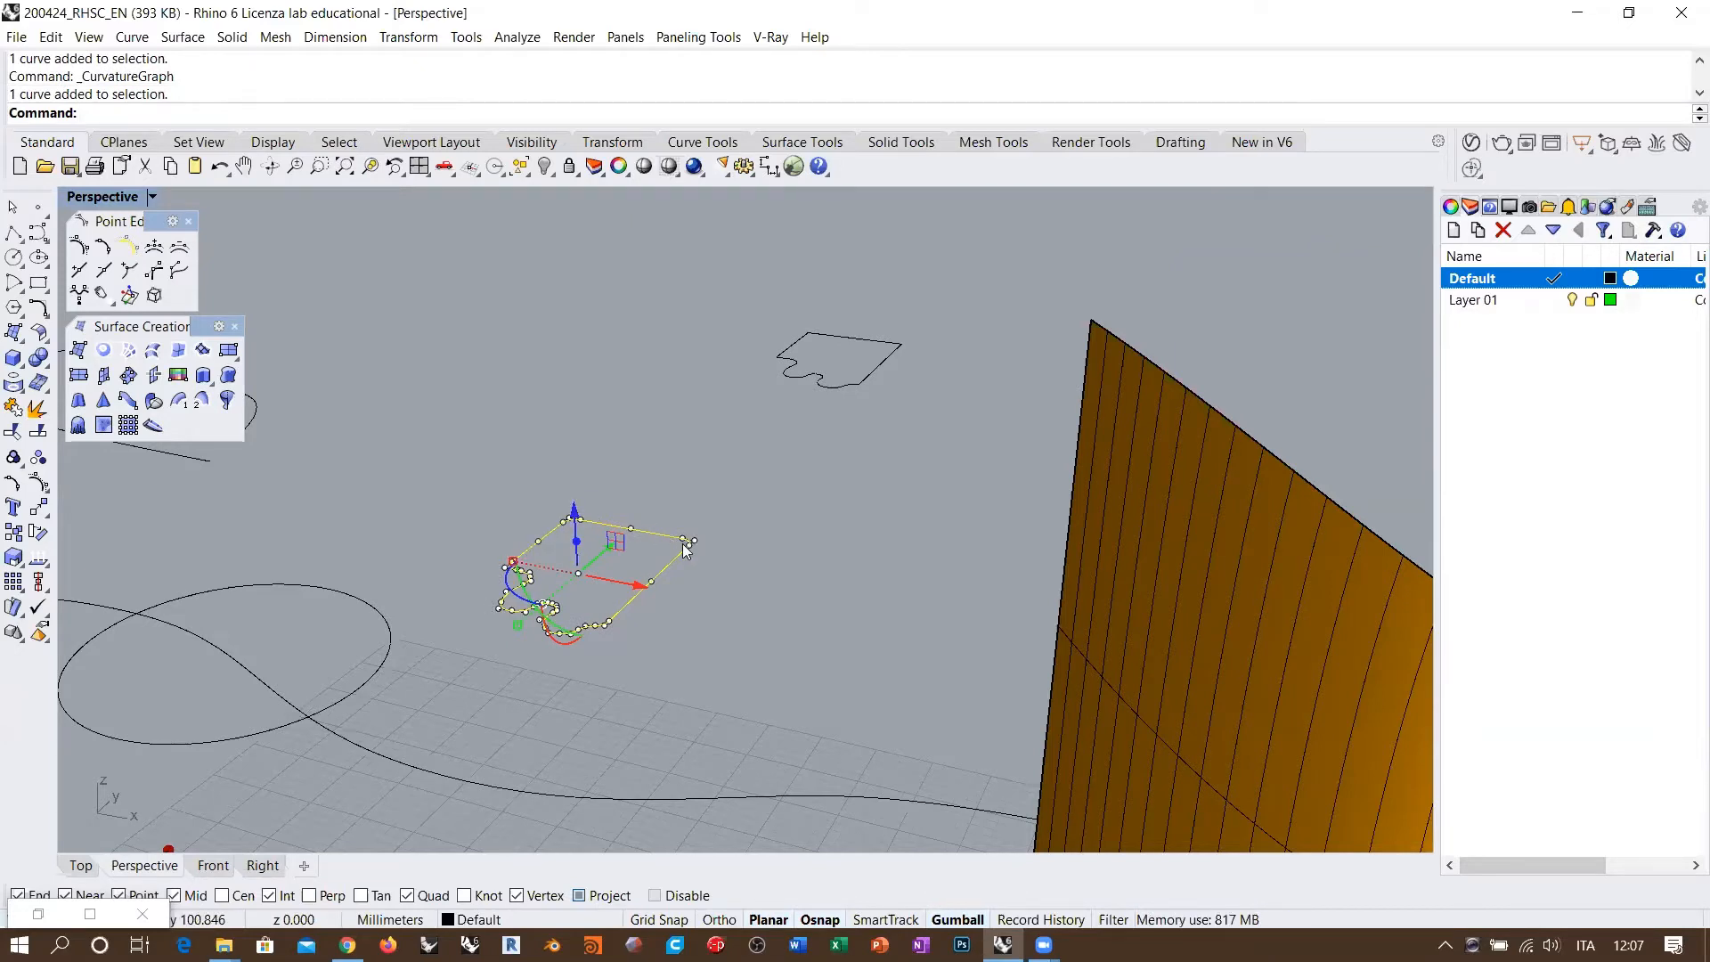
pyautogui.moveTo(462, 692); pyautogui.dragTo(748, 473)
pyautogui.press('Escape')
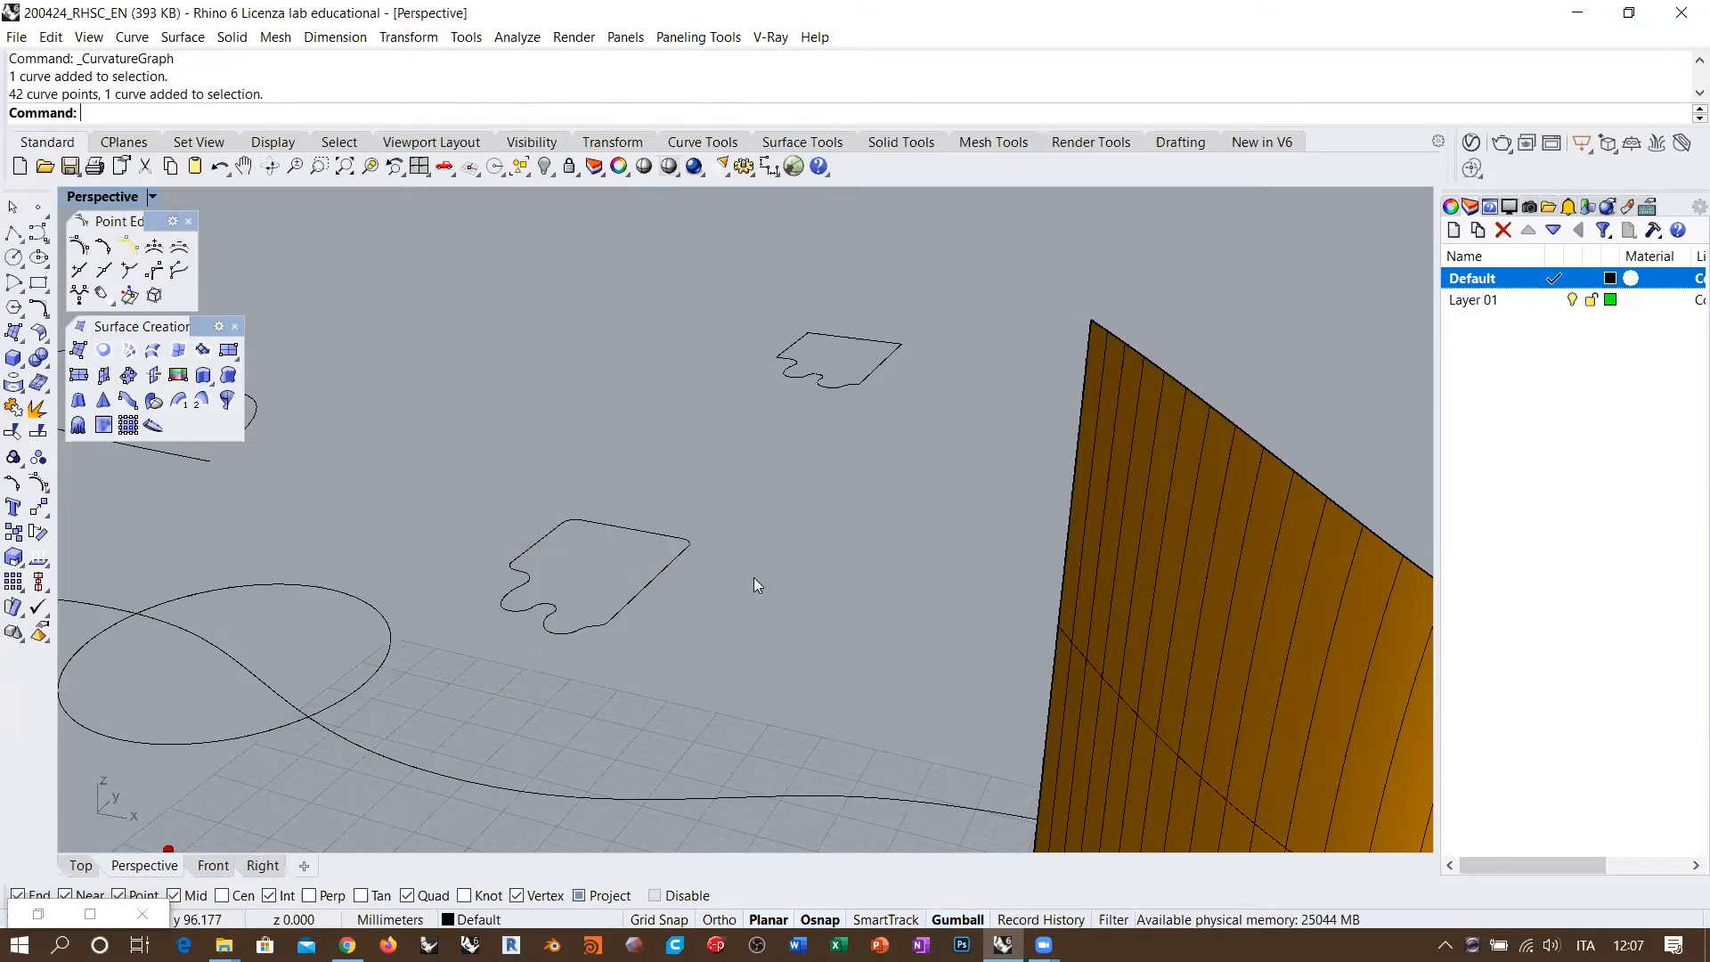
# Step: Extrude the filleted profile curve 103.77 mm as an open surface and inspect its rounded vertical corner up close
pyautogui.click(648, 577)
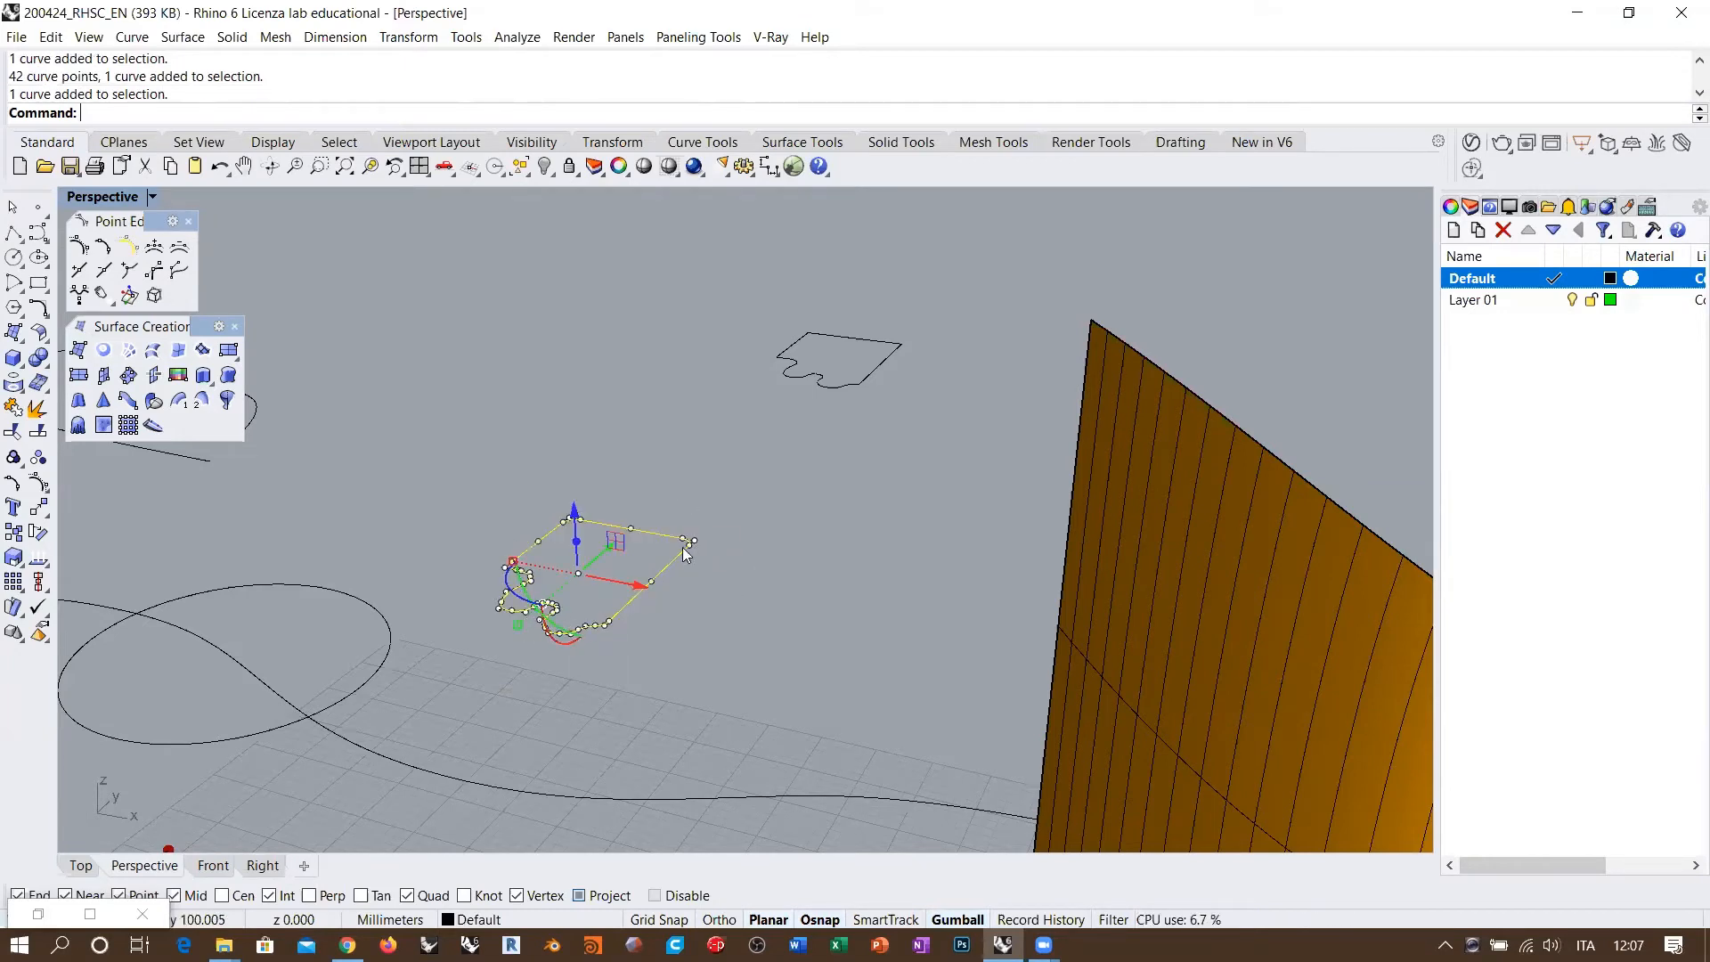
pyautogui.click(203, 374)
pyautogui.press('Return')
pyautogui.moveTo(841, 511); pyautogui.dragTo(596, 390, button='right')
pyautogui.scroll(6, 597, 390)
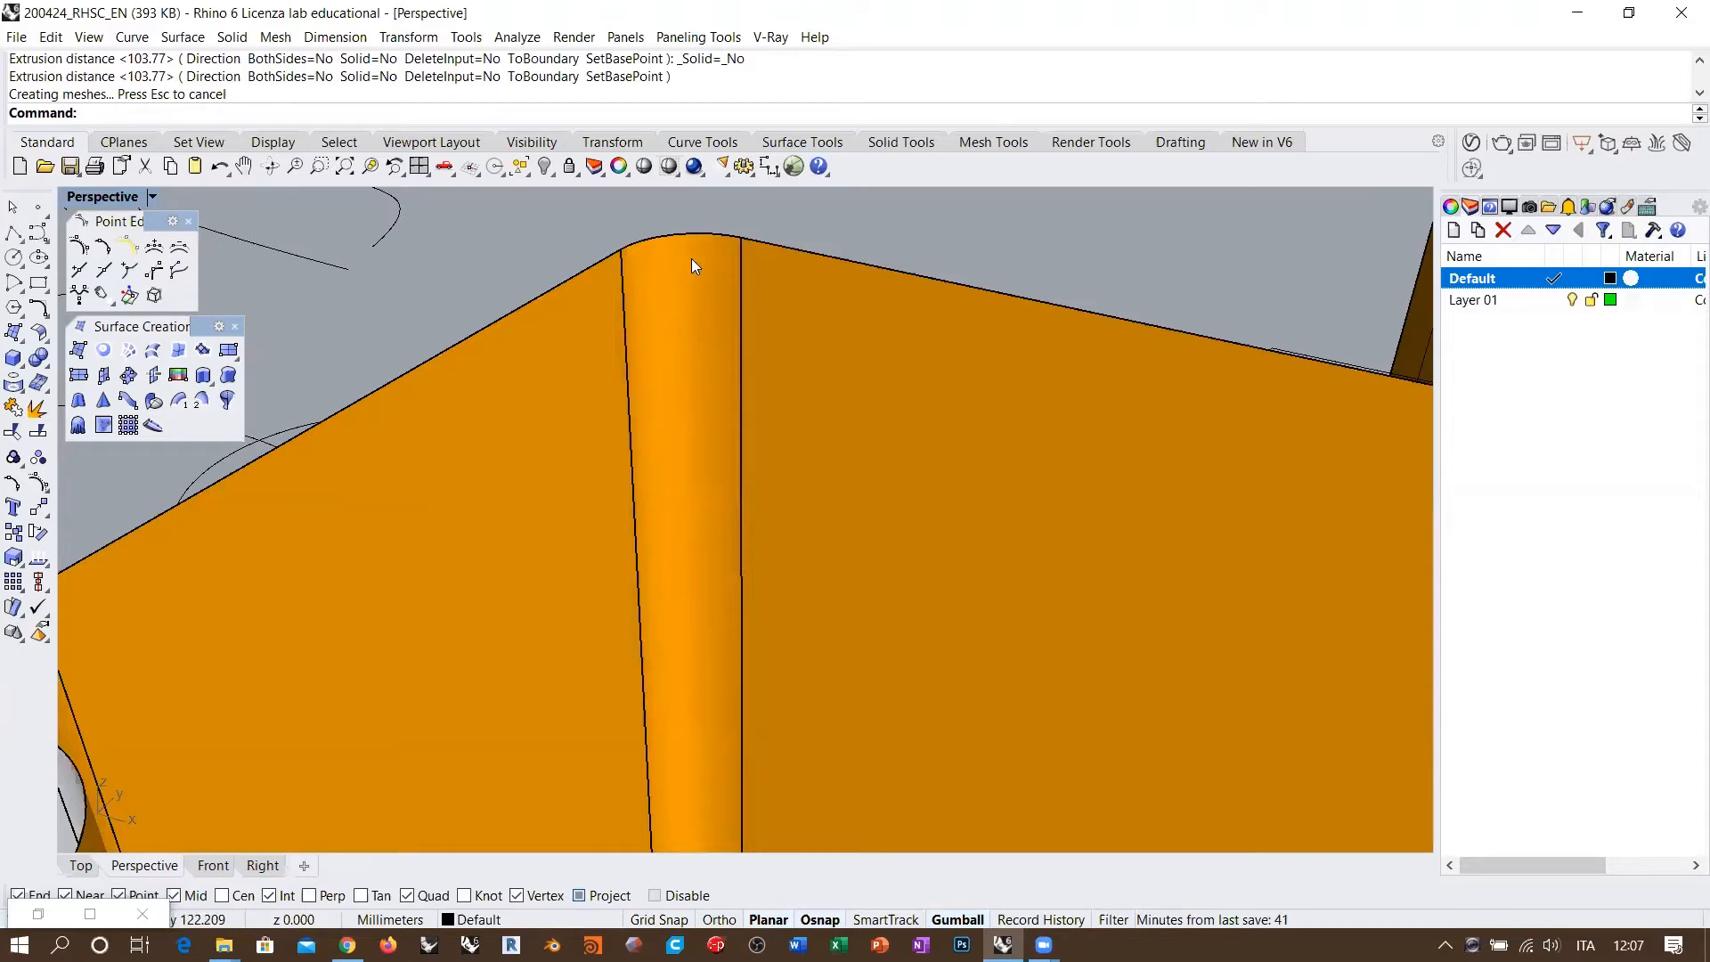
# Step: Select the extrusion to examine its rounded edges and seams, and undo the extrusion
pyautogui.scroll(-6, 691, 258)
pyautogui.click(734, 285)
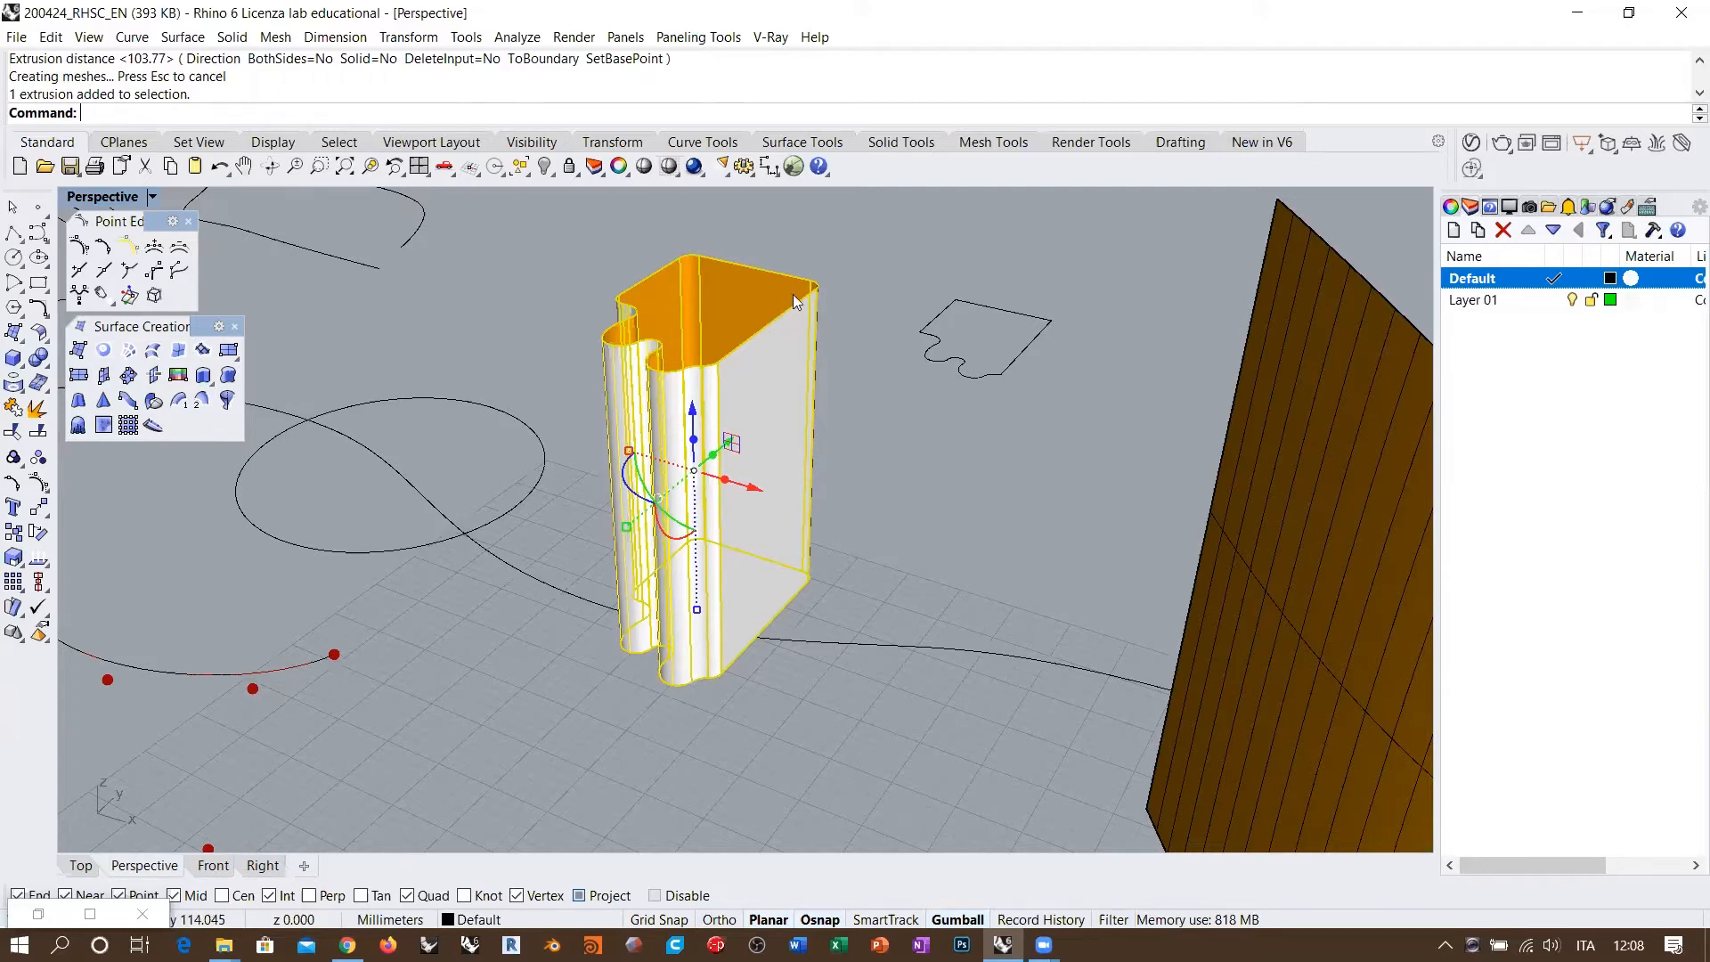
pyautogui.click(858, 338)
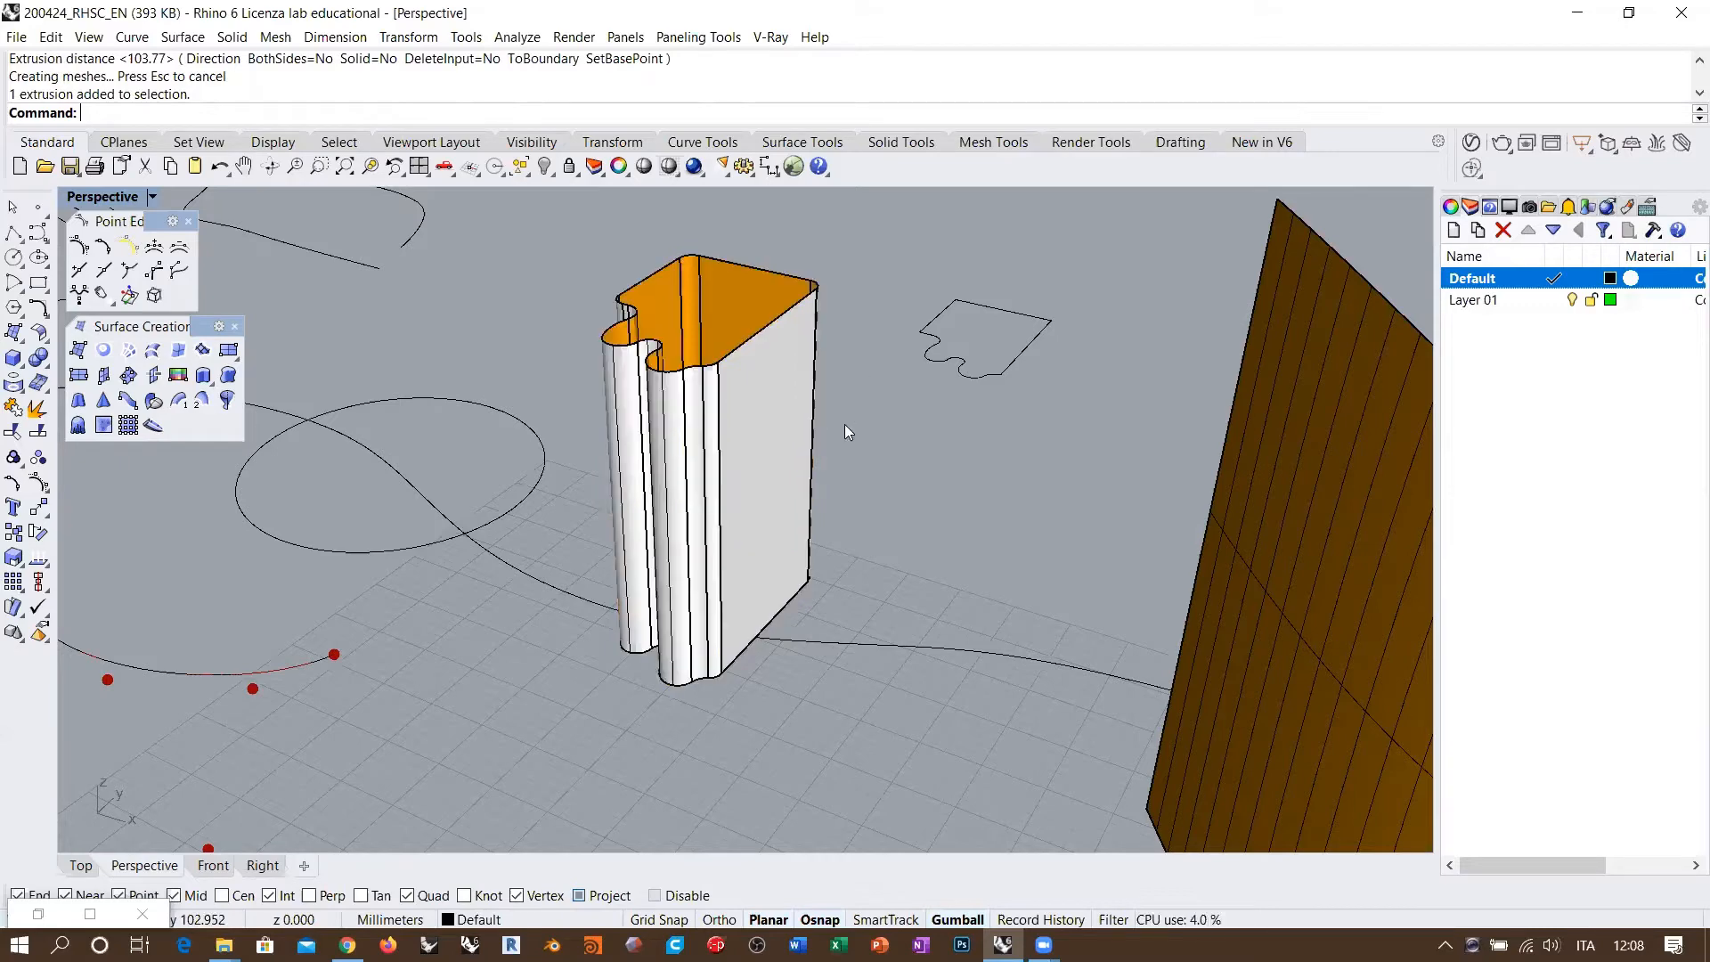
pyautogui.moveTo(845, 424); pyautogui.dragTo(719, 367, button='right')
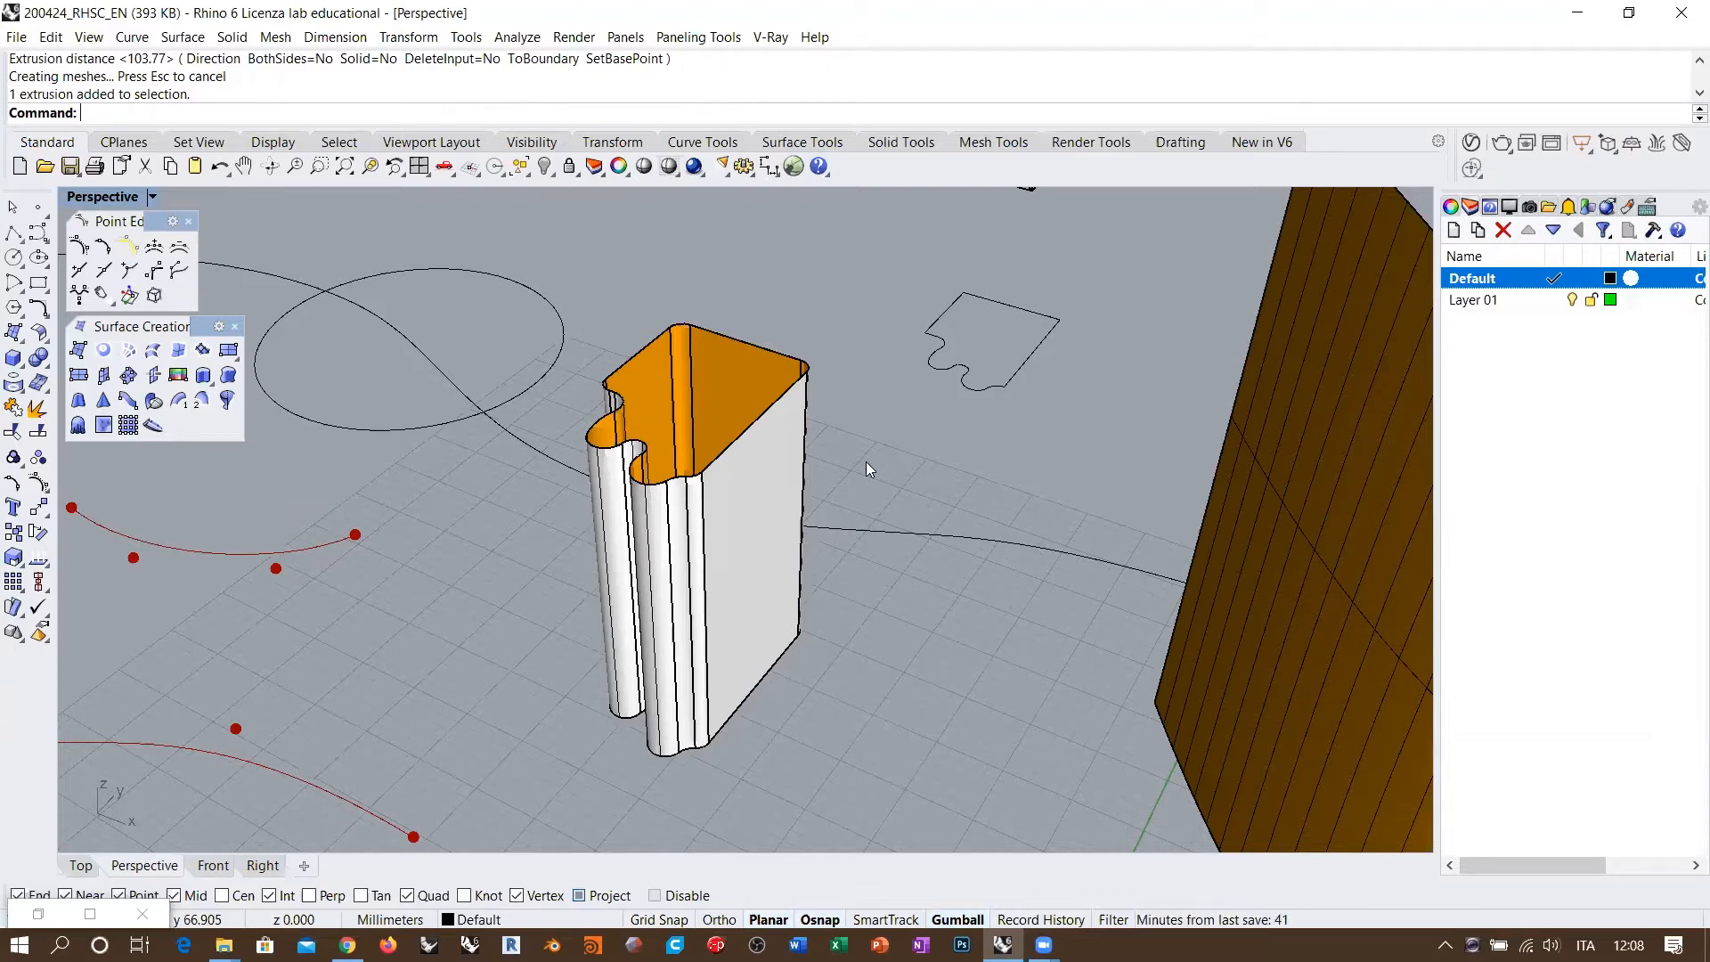
pyautogui.hotkey('ctrl', 'z')
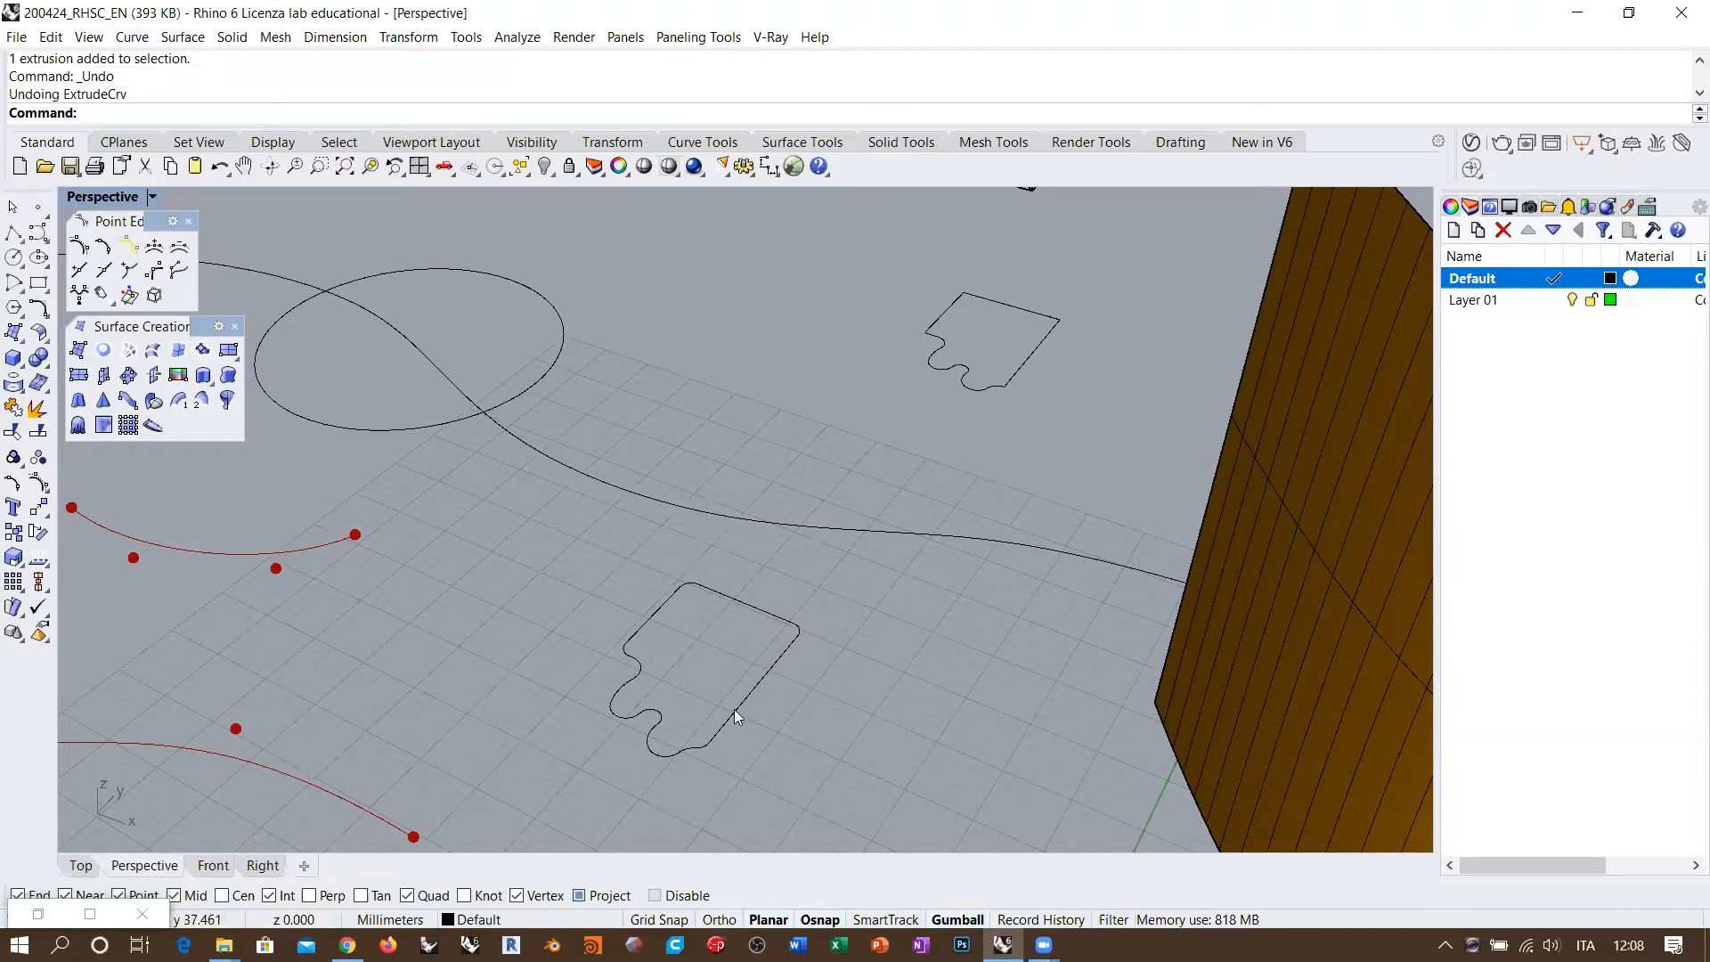
# Step: Rebuild the filleted profile curve with 100 points at degree 3, deleting the input curve, and clear the selection
pyautogui.scroll(5, 734, 709)
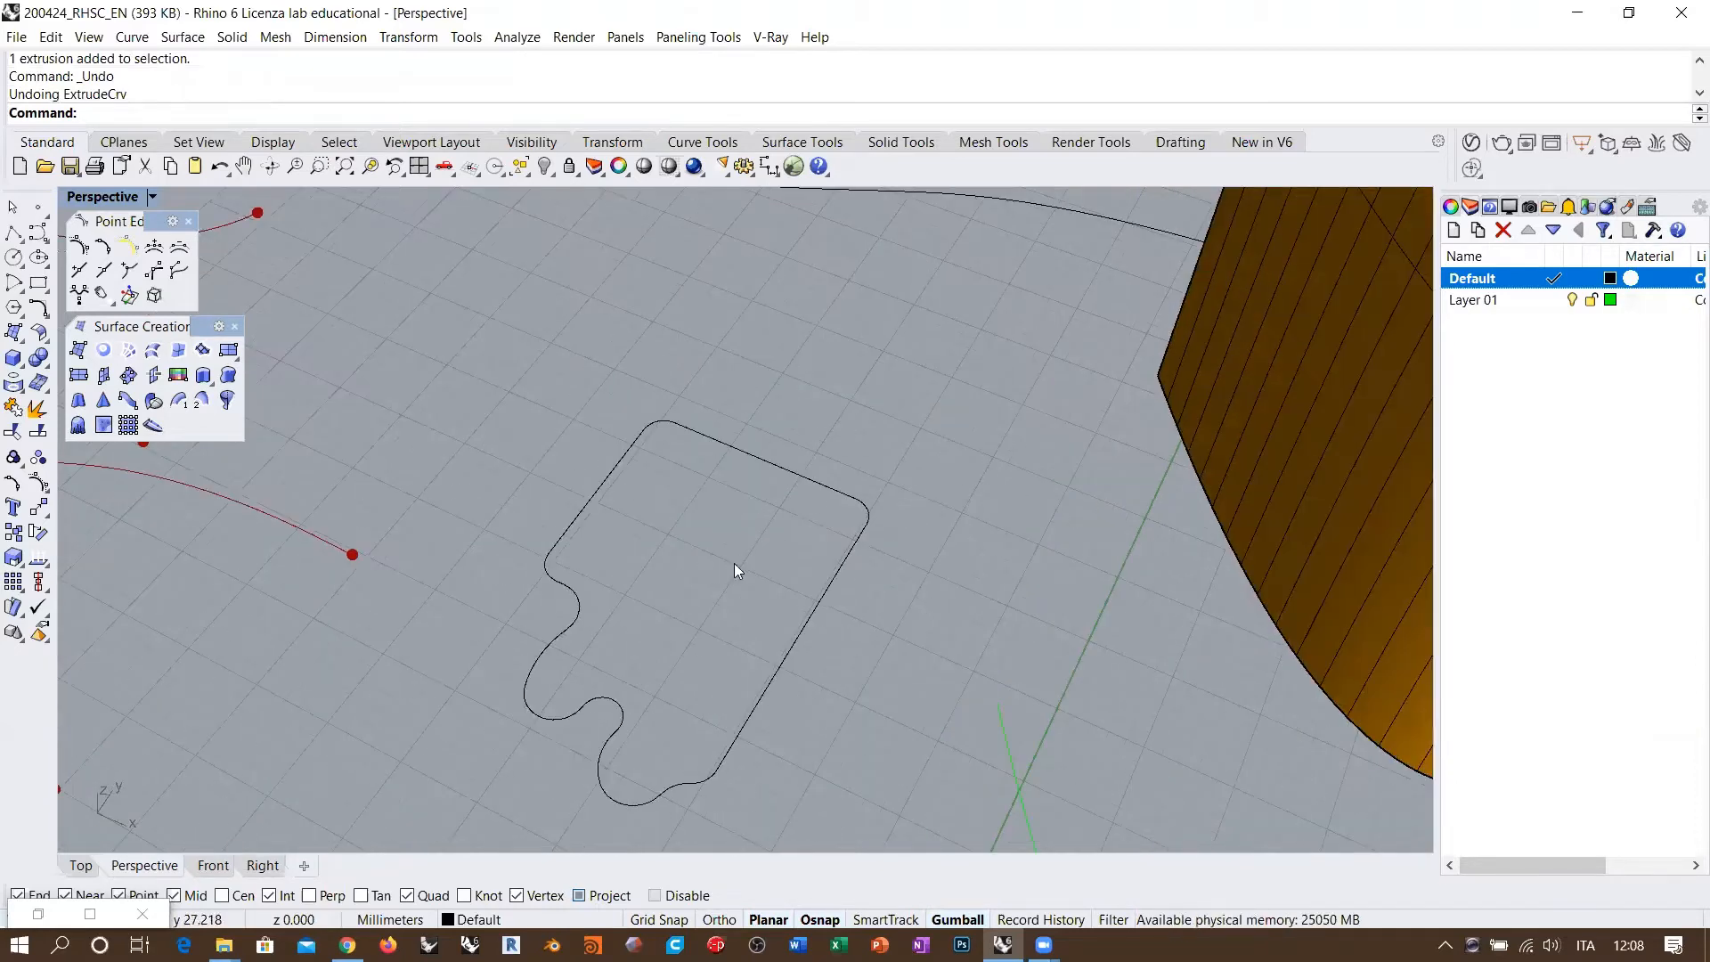
pyautogui.keyDown('shift'); pyautogui.moveTo(734, 563); pyautogui.dragTo(753, 528, button='right'); pyautogui.keyUp('shift')
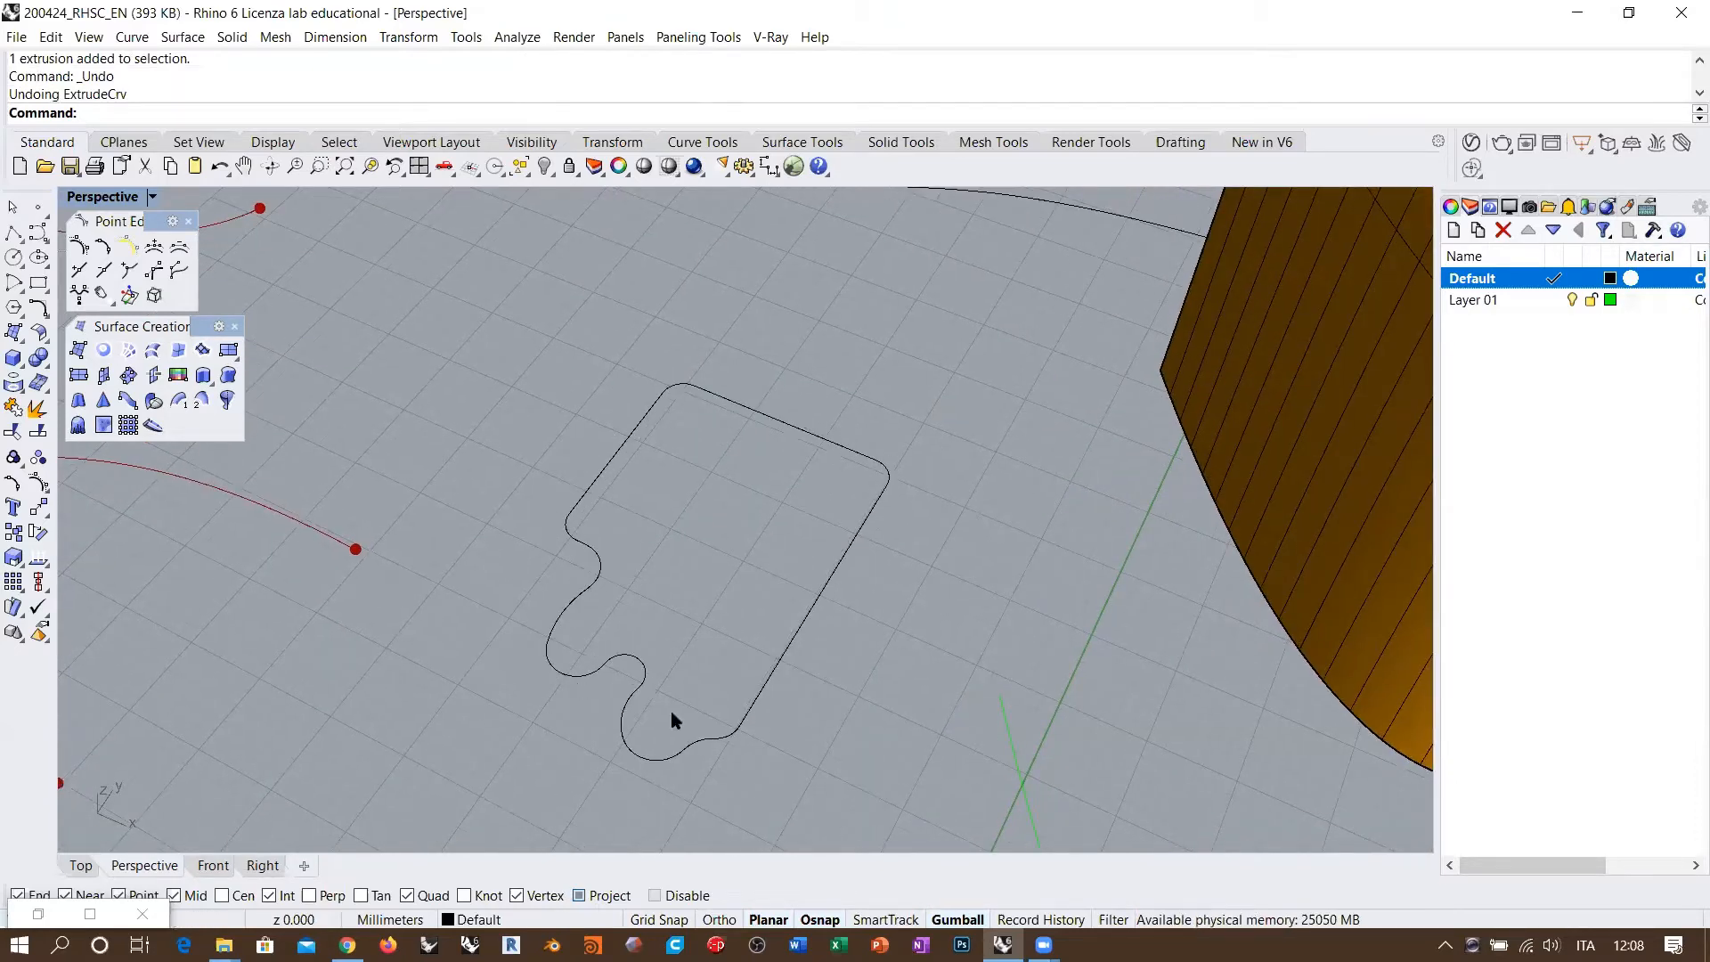
pyautogui.click(841, 564)
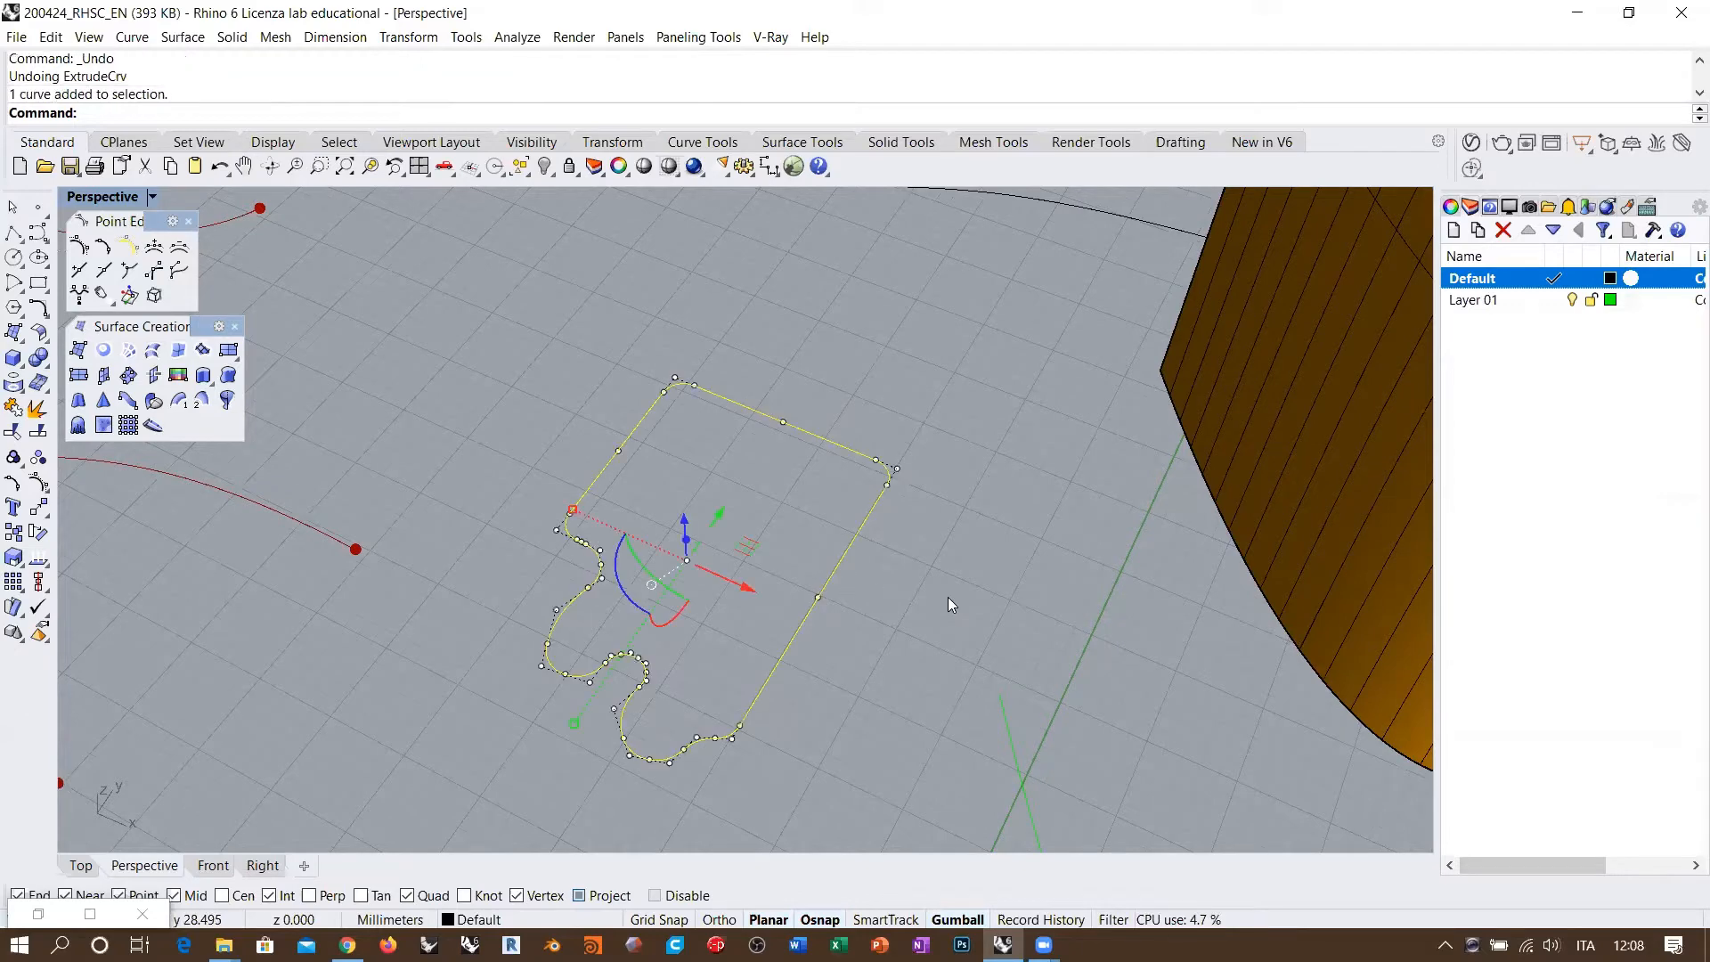
pyautogui.write('Rebuild')
pyautogui.press('Return')
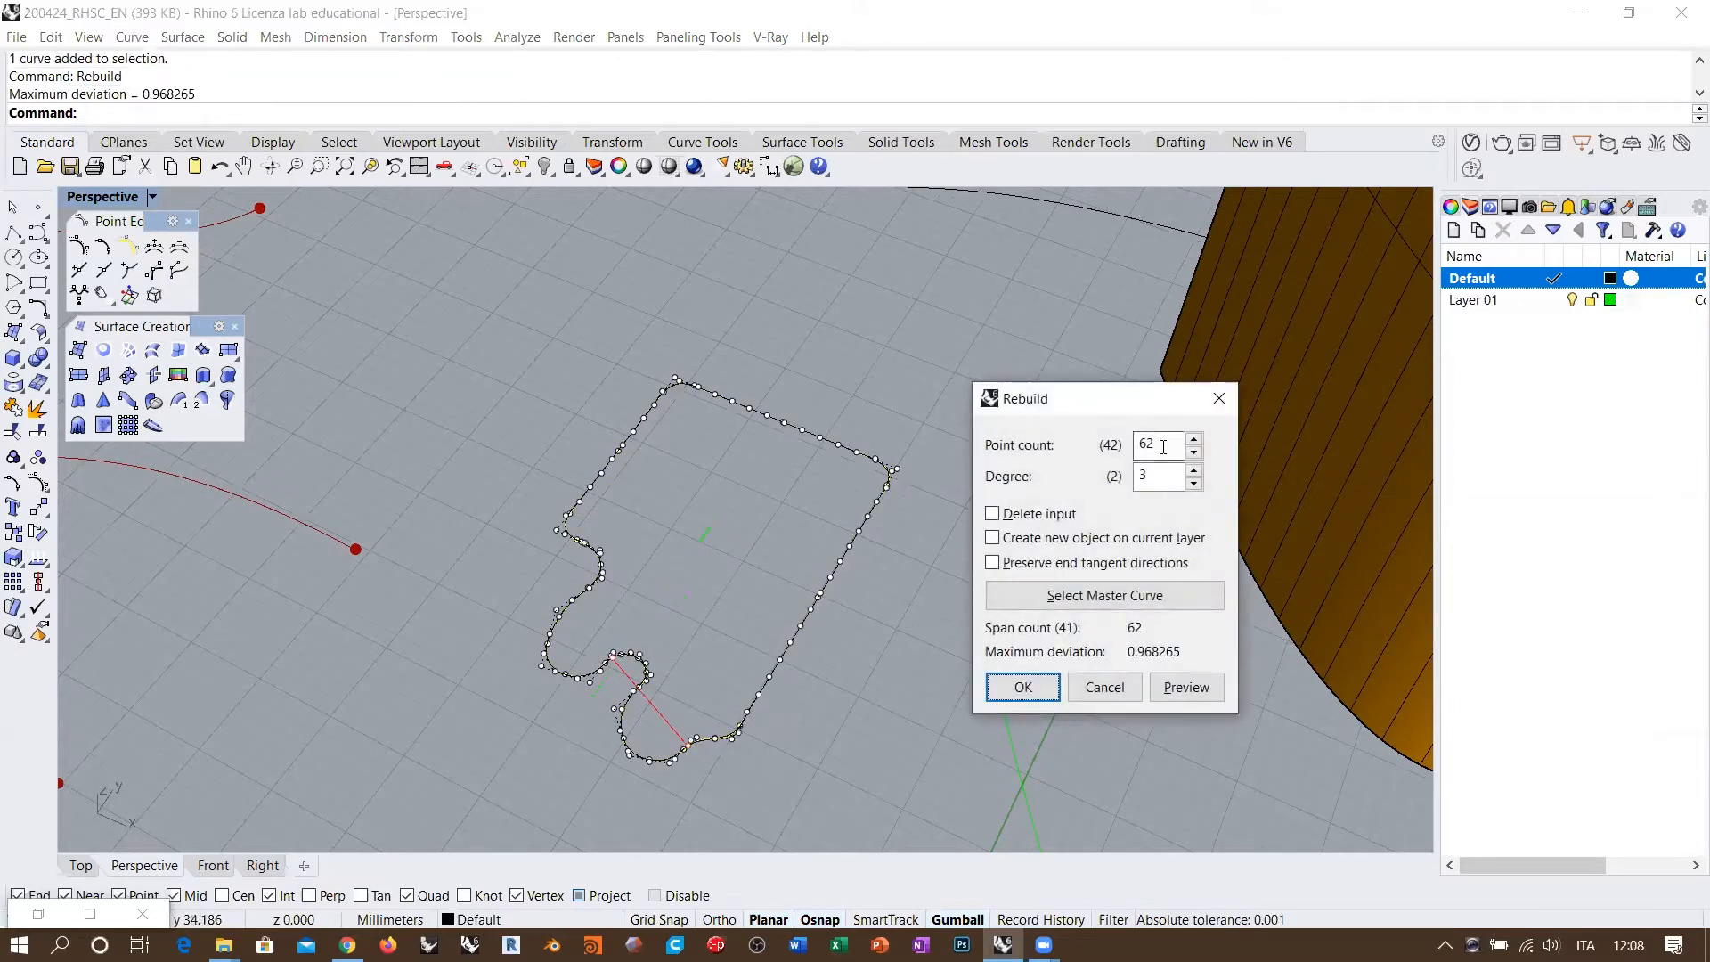
pyautogui.doubleClick(1162, 448)
pyautogui.write('100')
pyautogui.press('Tab')
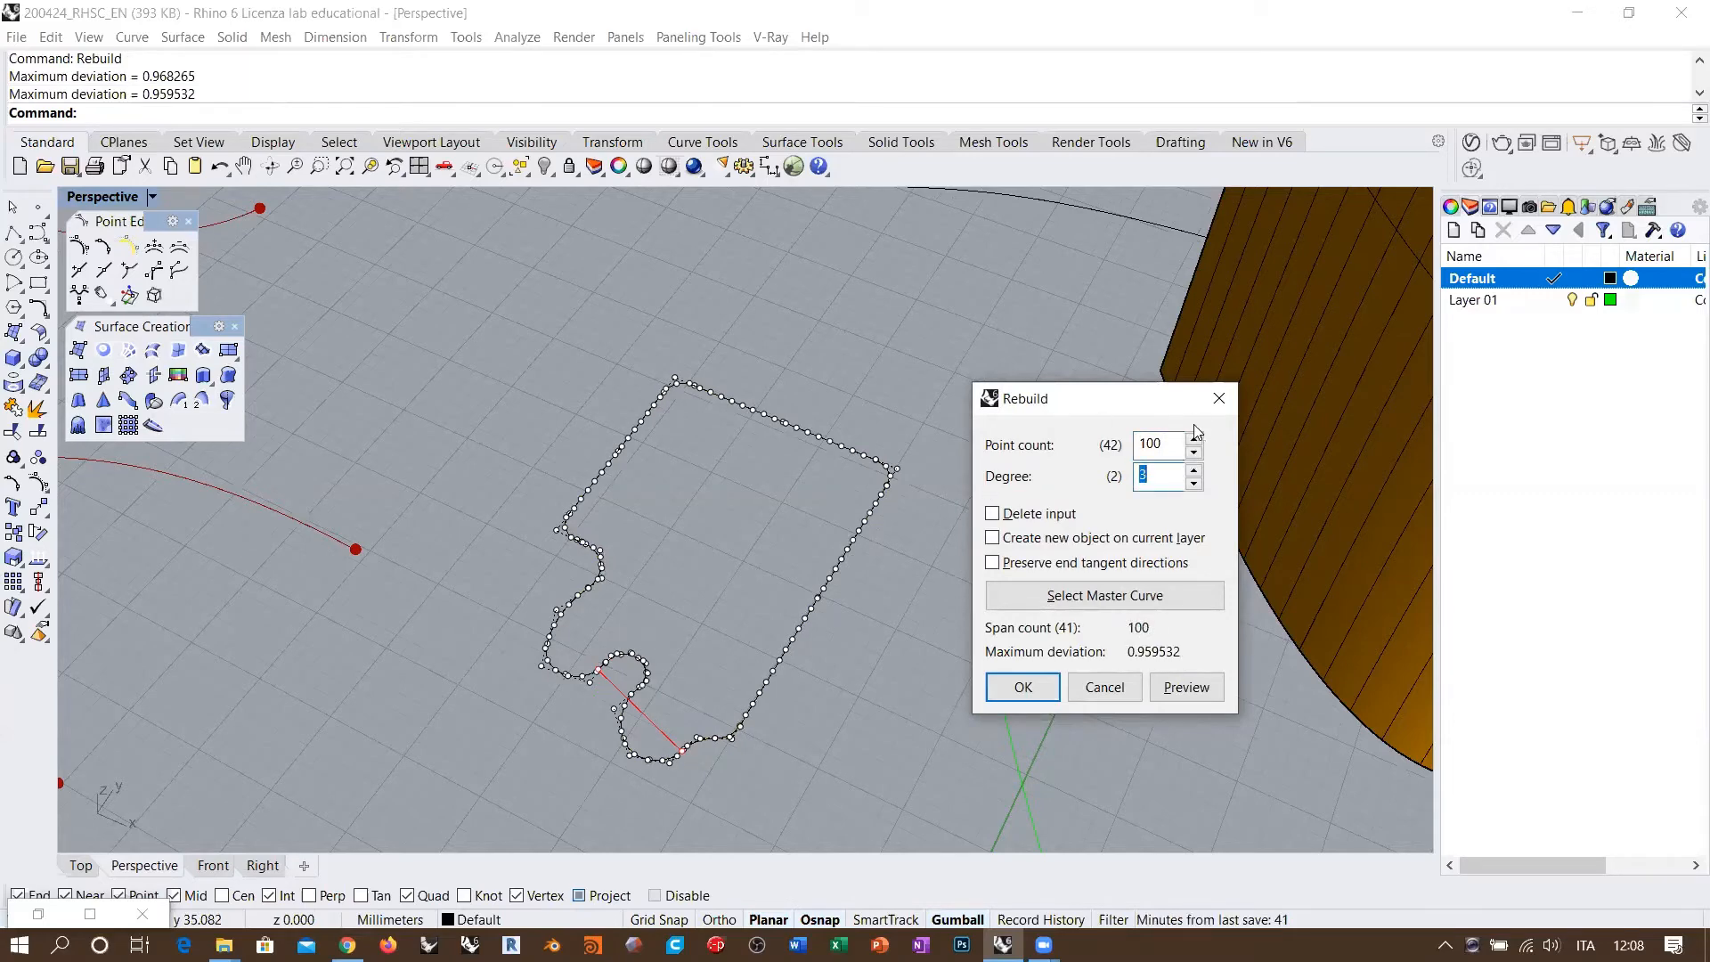
pyautogui.click(1033, 515)
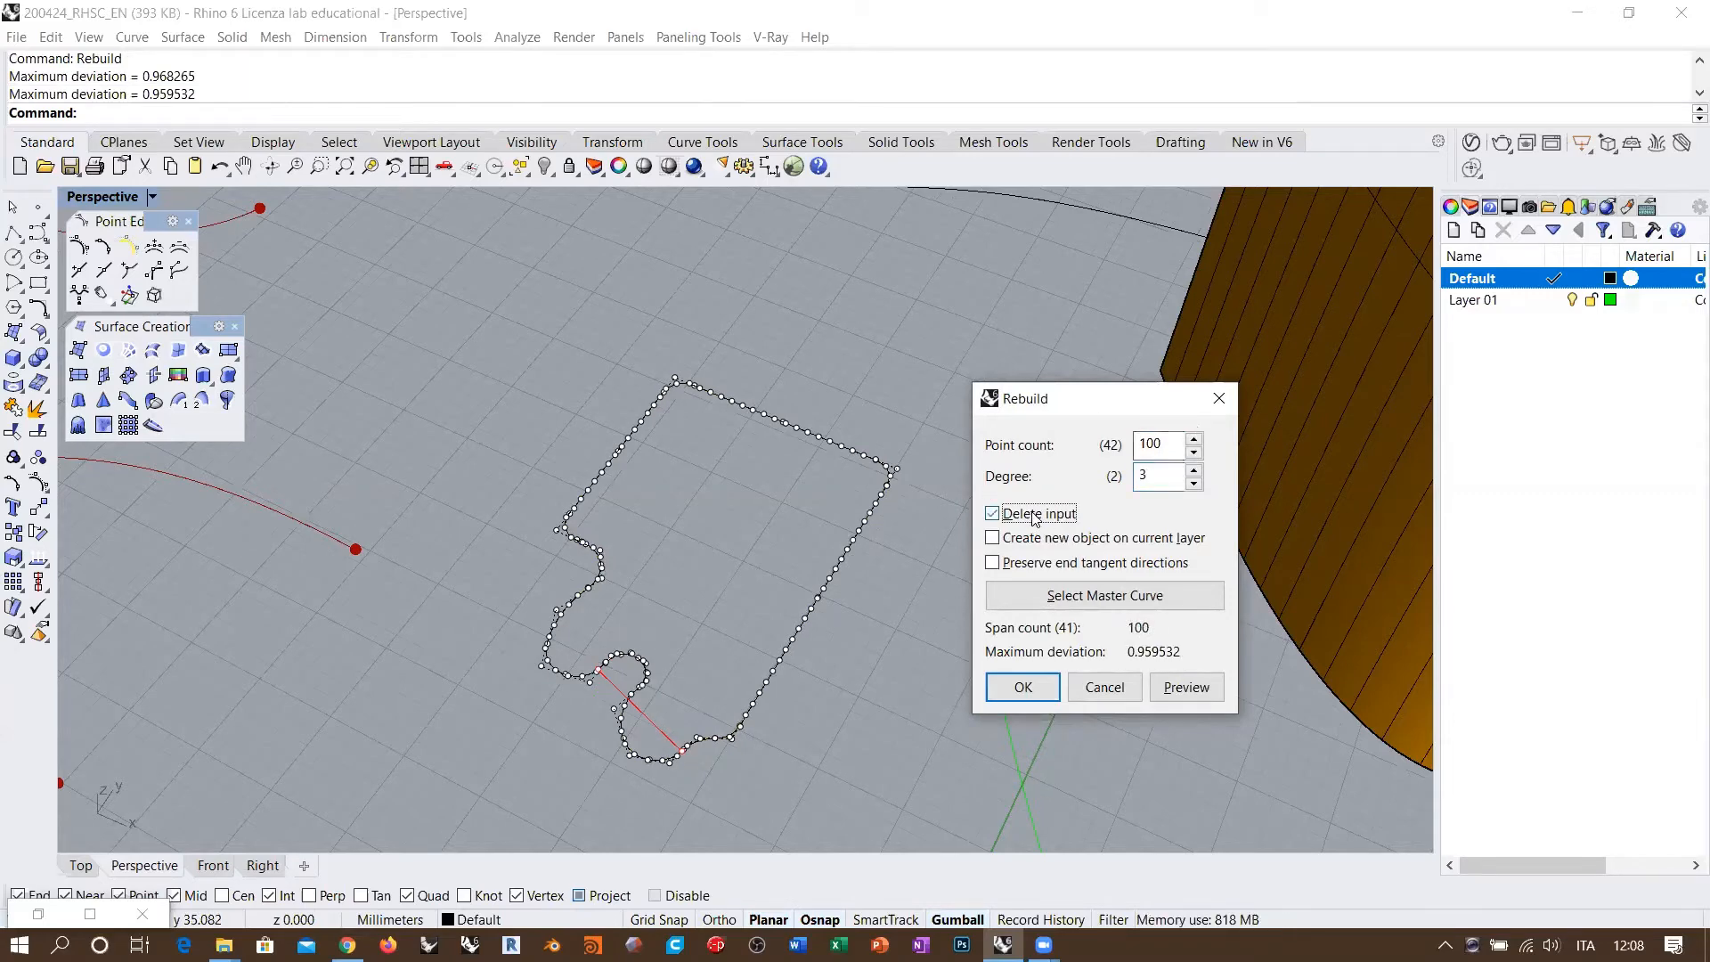
pyautogui.click(1031, 684)
pyautogui.moveTo(771, 649); pyautogui.dragTo(790, 586, button='right')
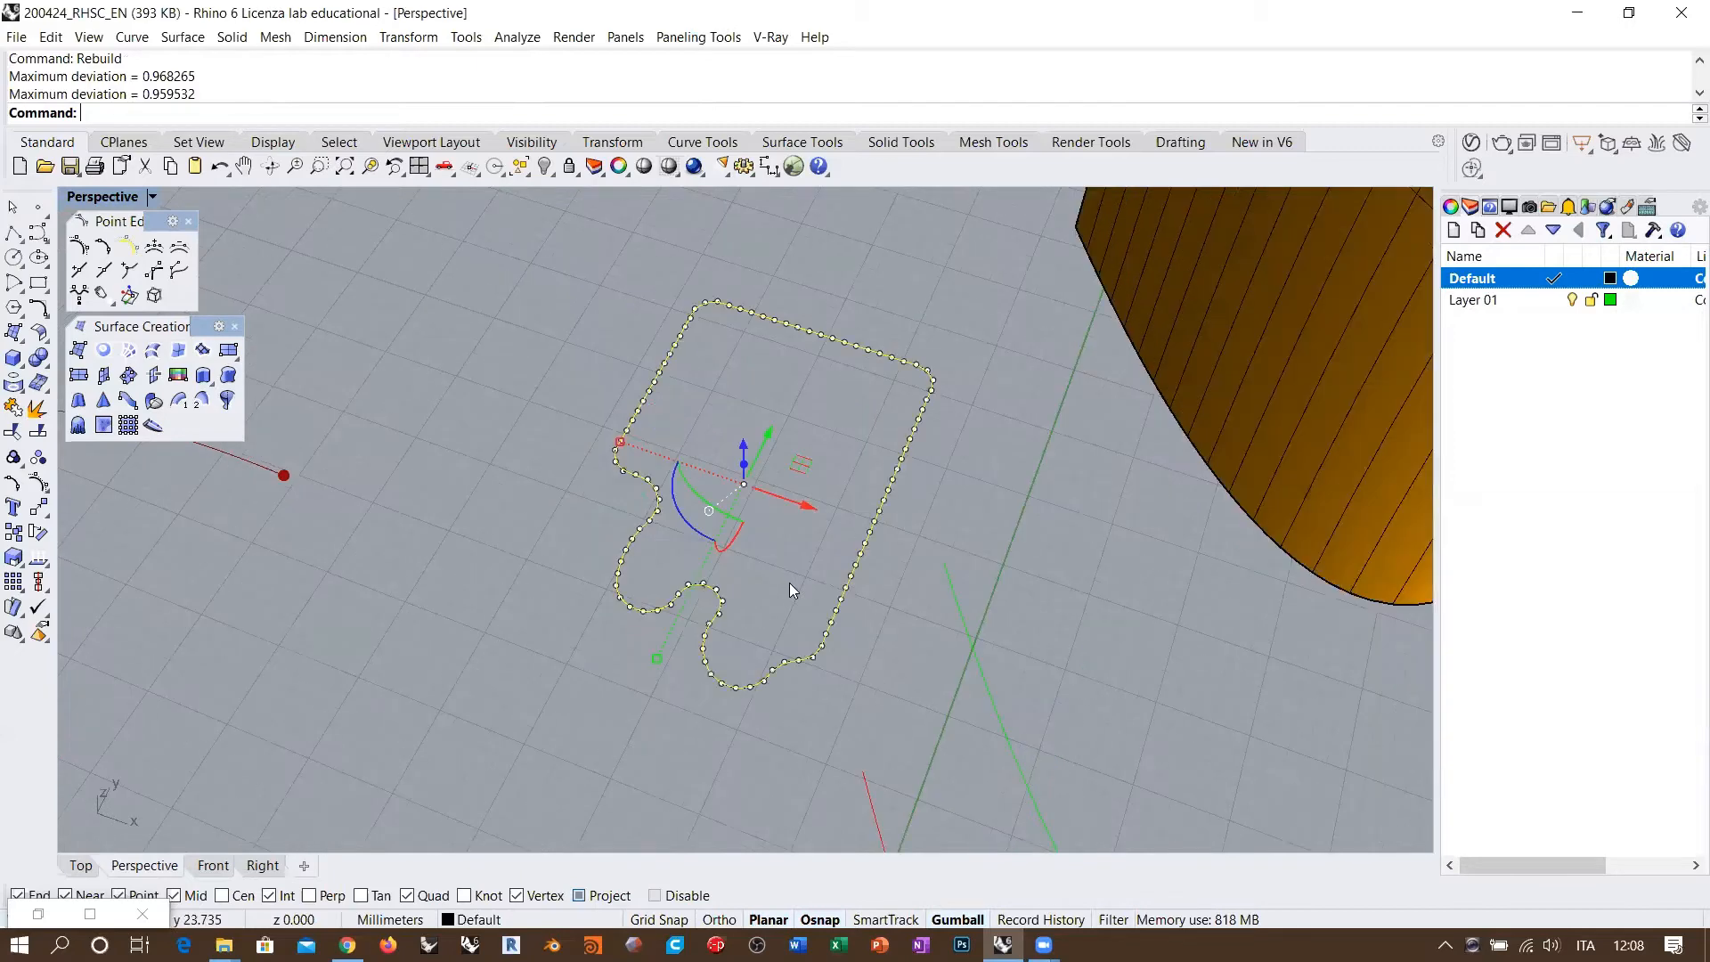
pyautogui.press('Escape')
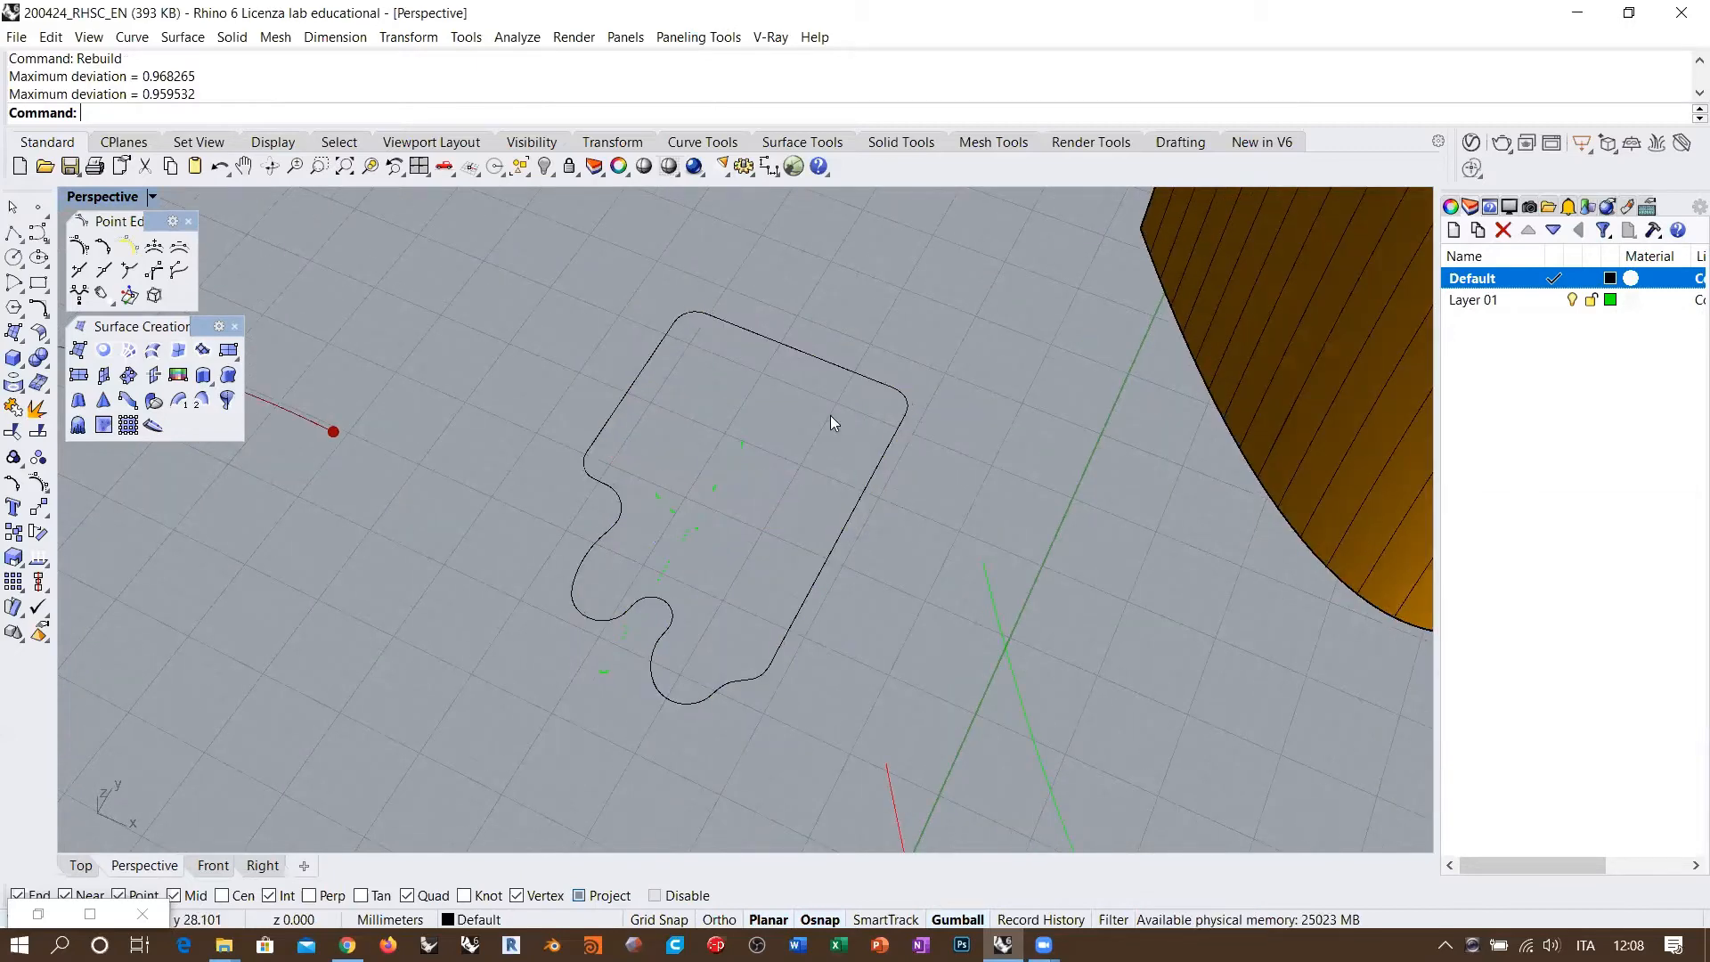
# Step: Extrude the rebuilt profile curve vertically as an open surface up to just below the frame
pyautogui.click(878, 456)
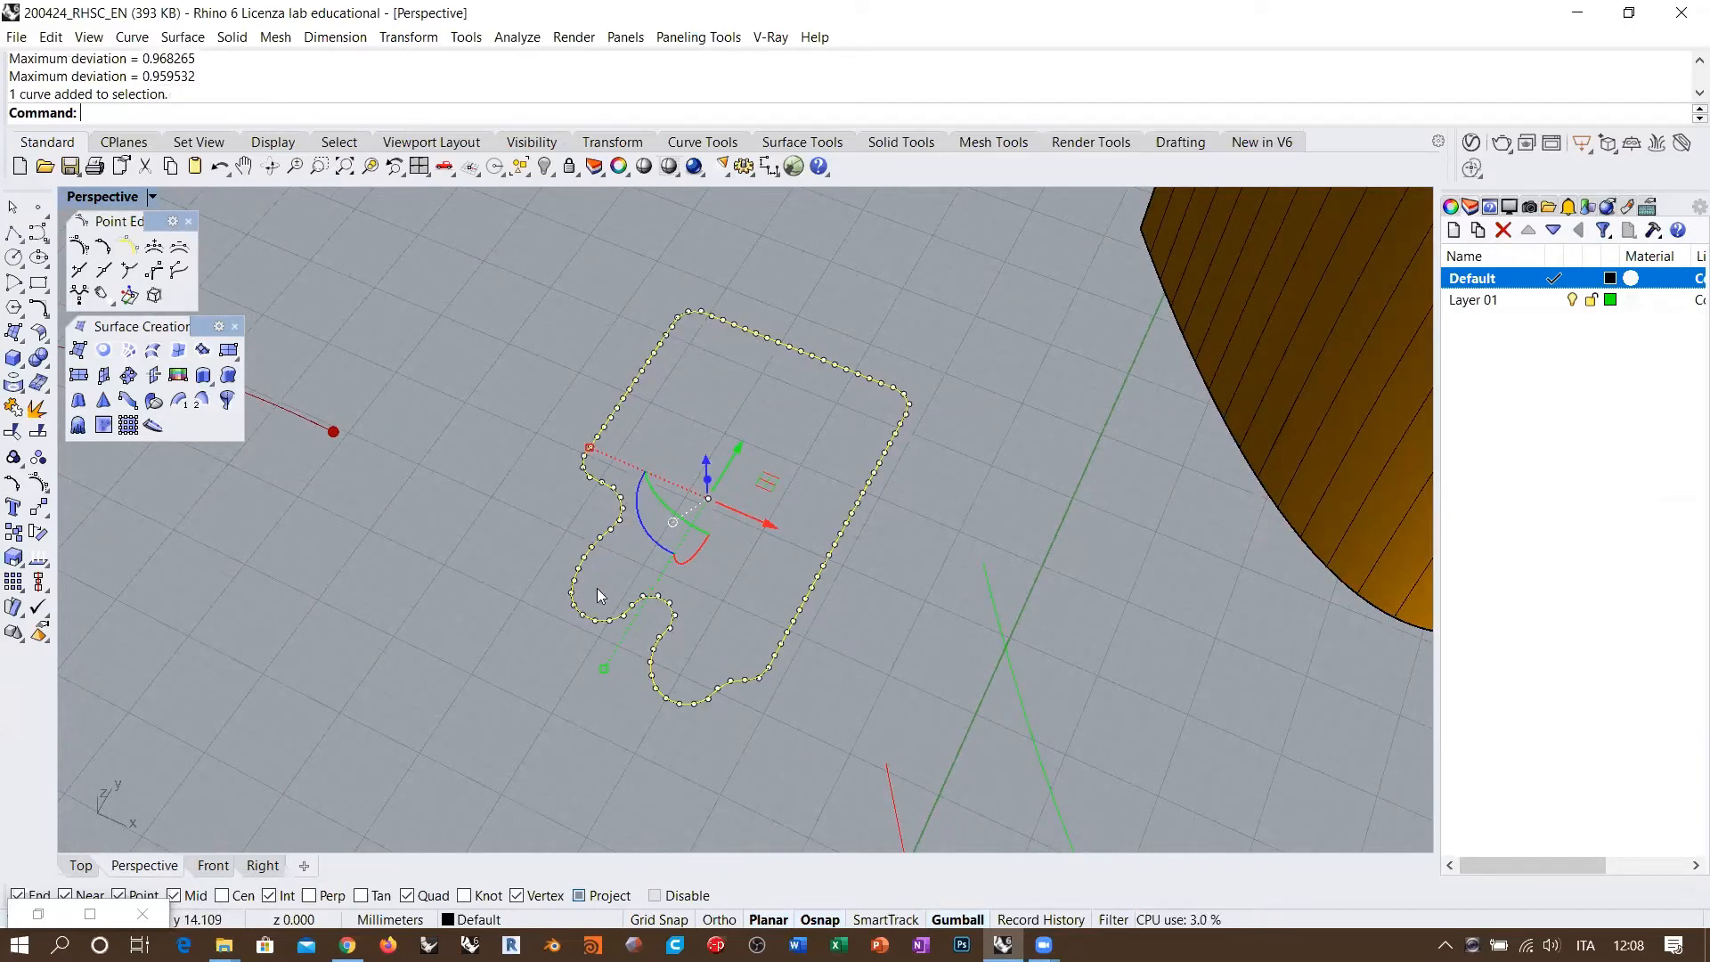
pyautogui.scroll(-5, 801, 611)
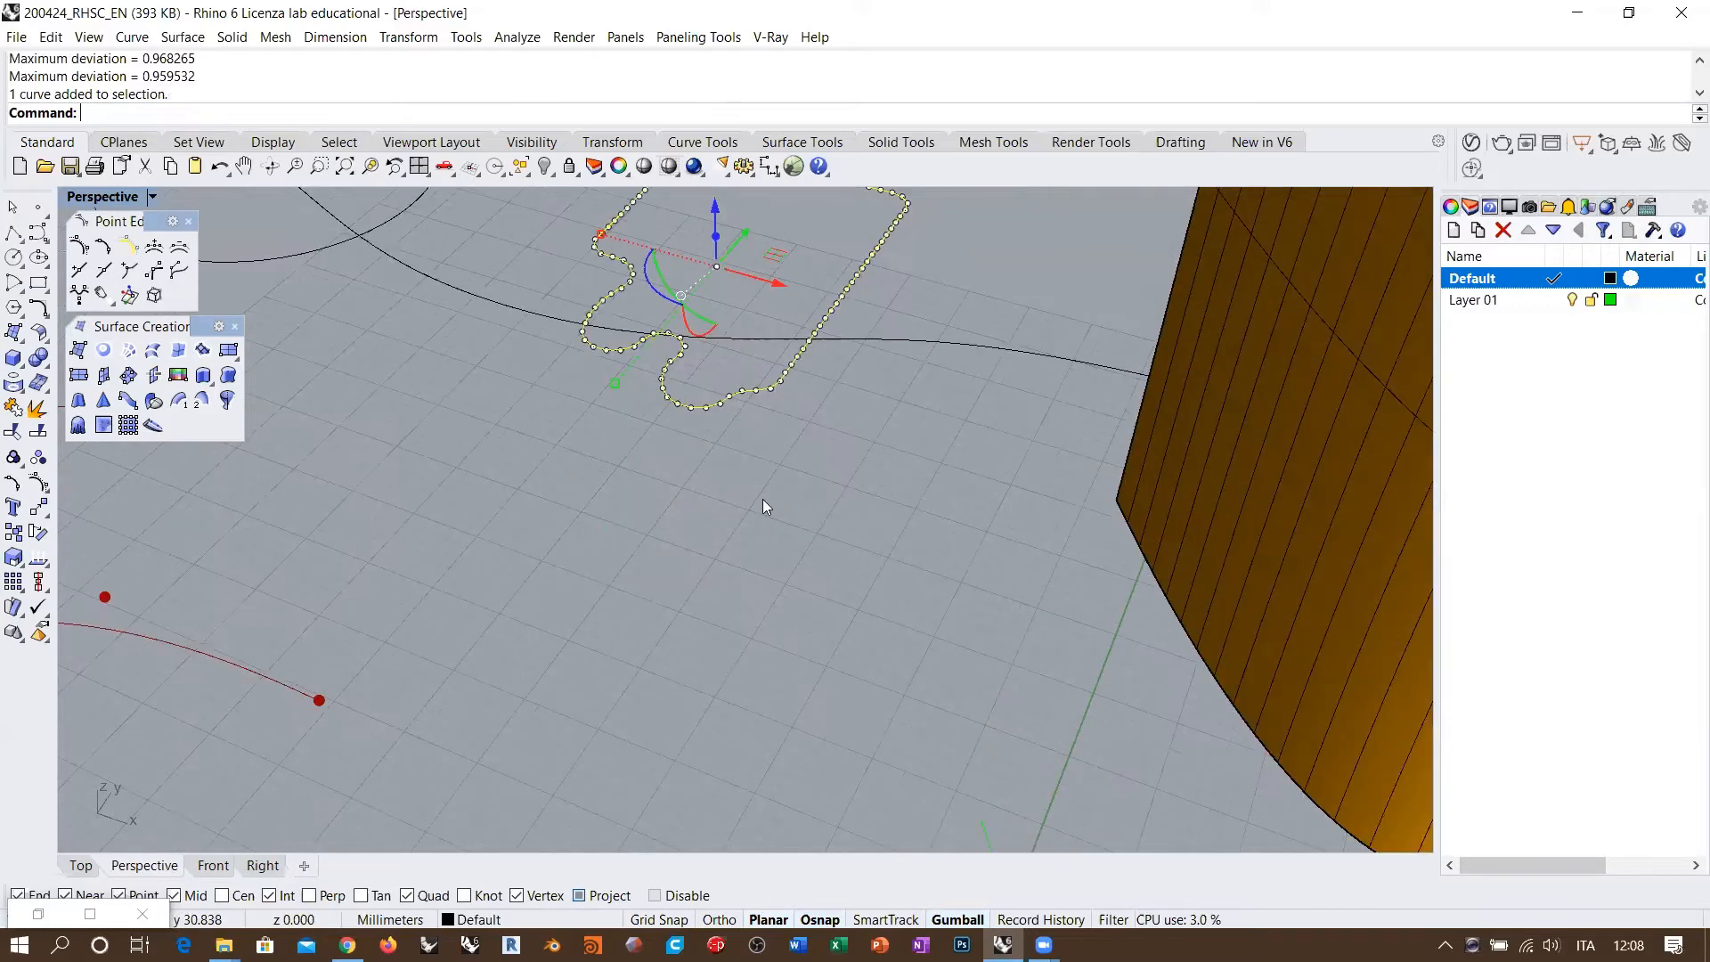
pyautogui.click(203, 374)
pyautogui.click(625, 277)
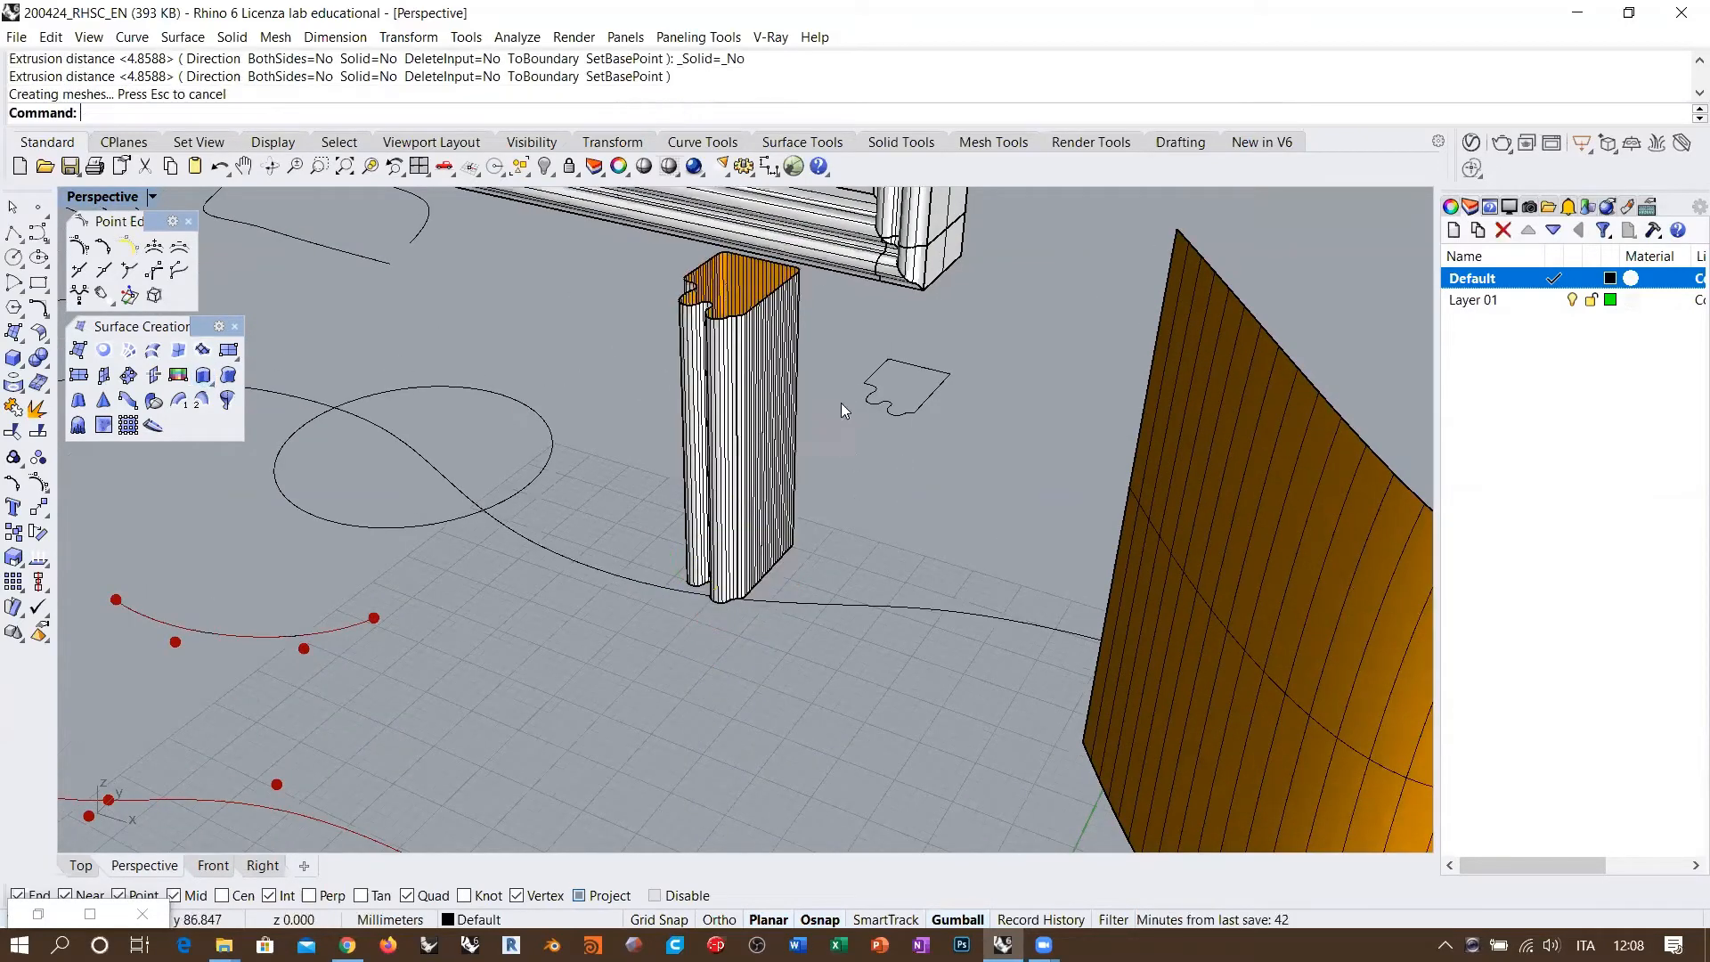
# Step: Explode the new extrusion, check its object type in the properties, and clear the selection
pyautogui.scroll(3, 764, 325)
pyautogui.click(763, 376)
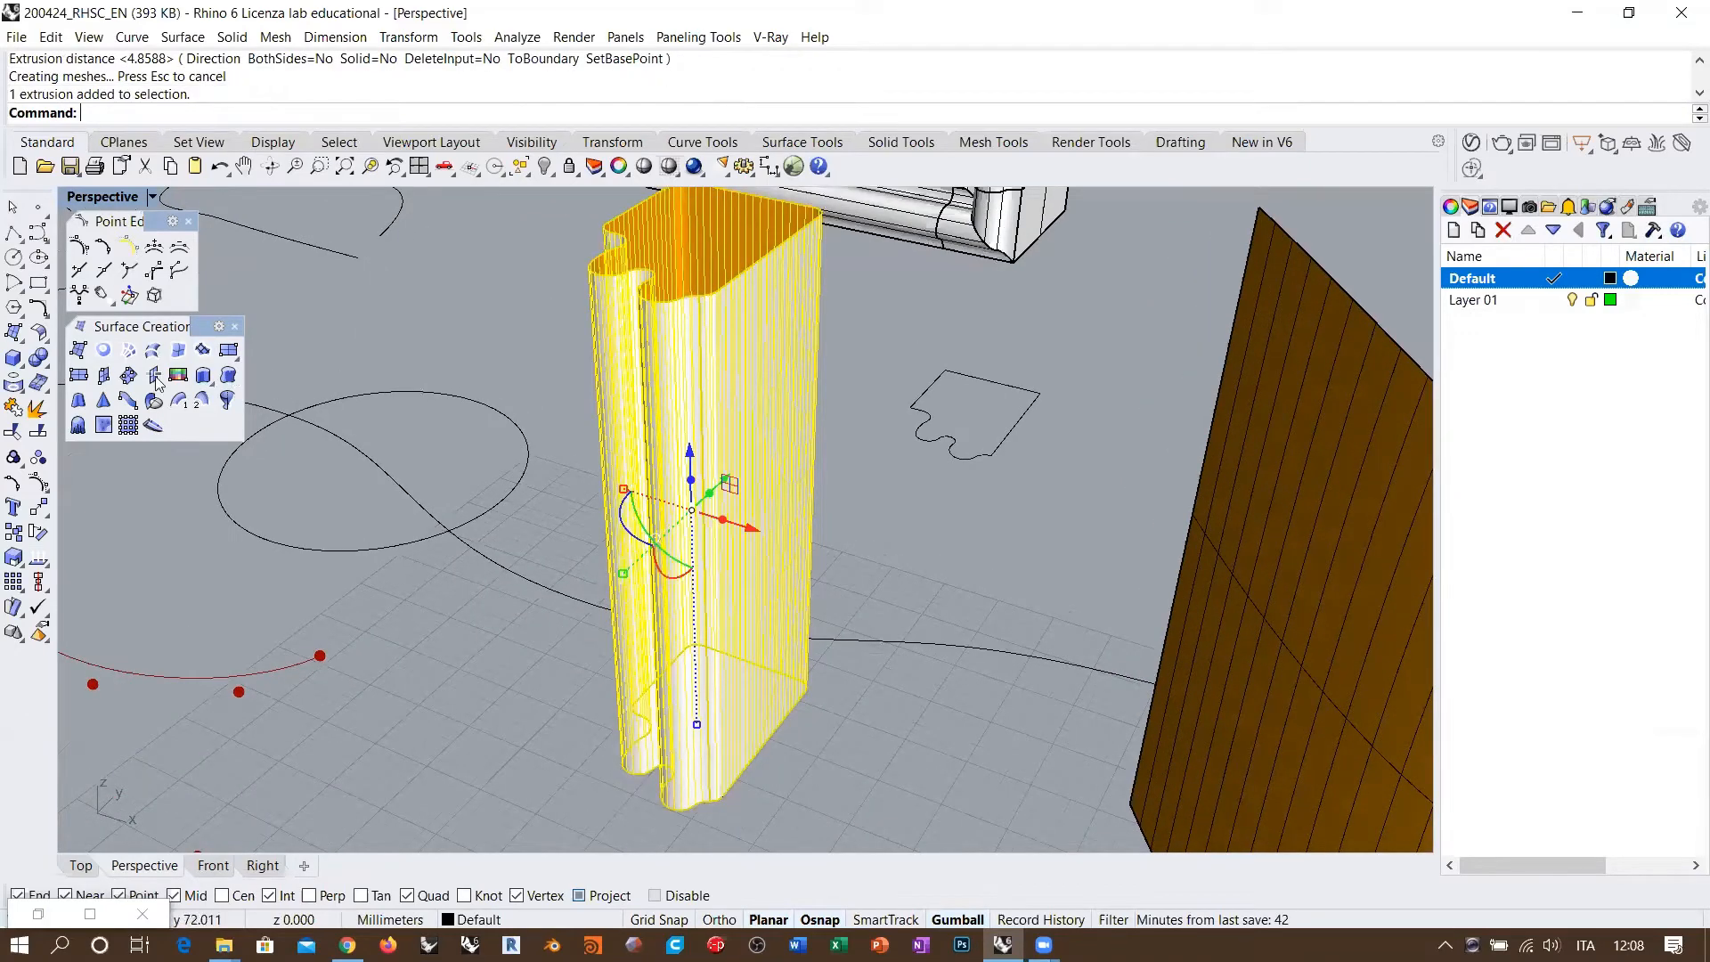
pyautogui.click(38, 410)
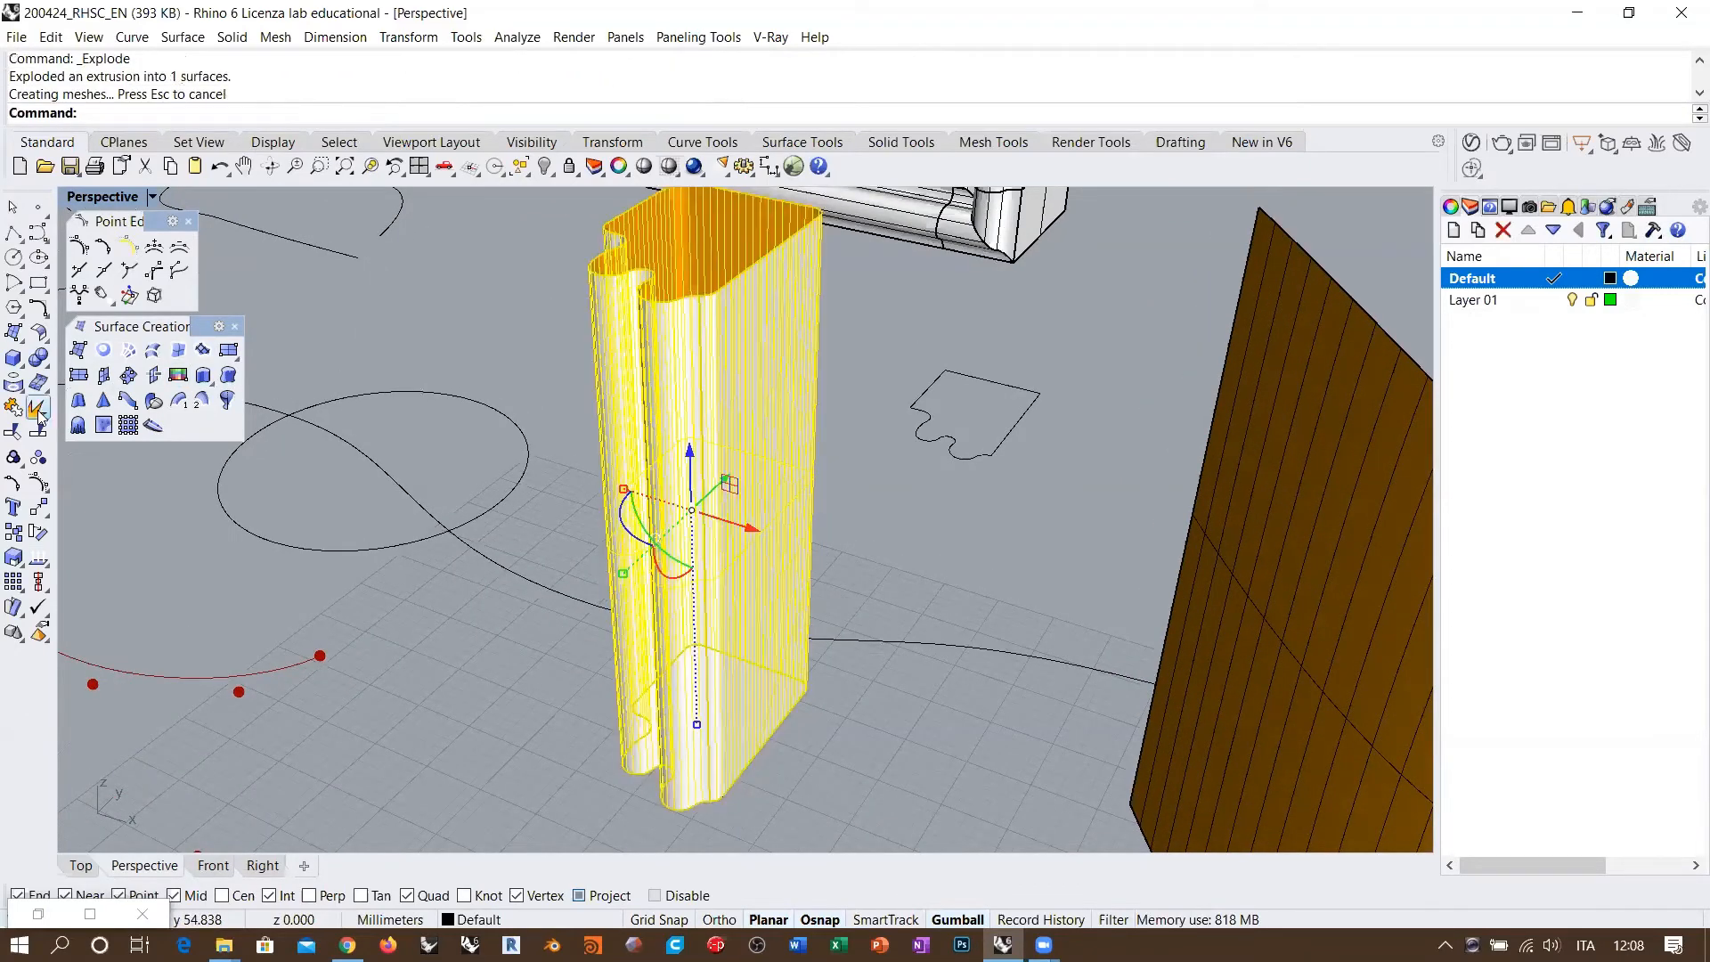
pyautogui.click(1452, 206)
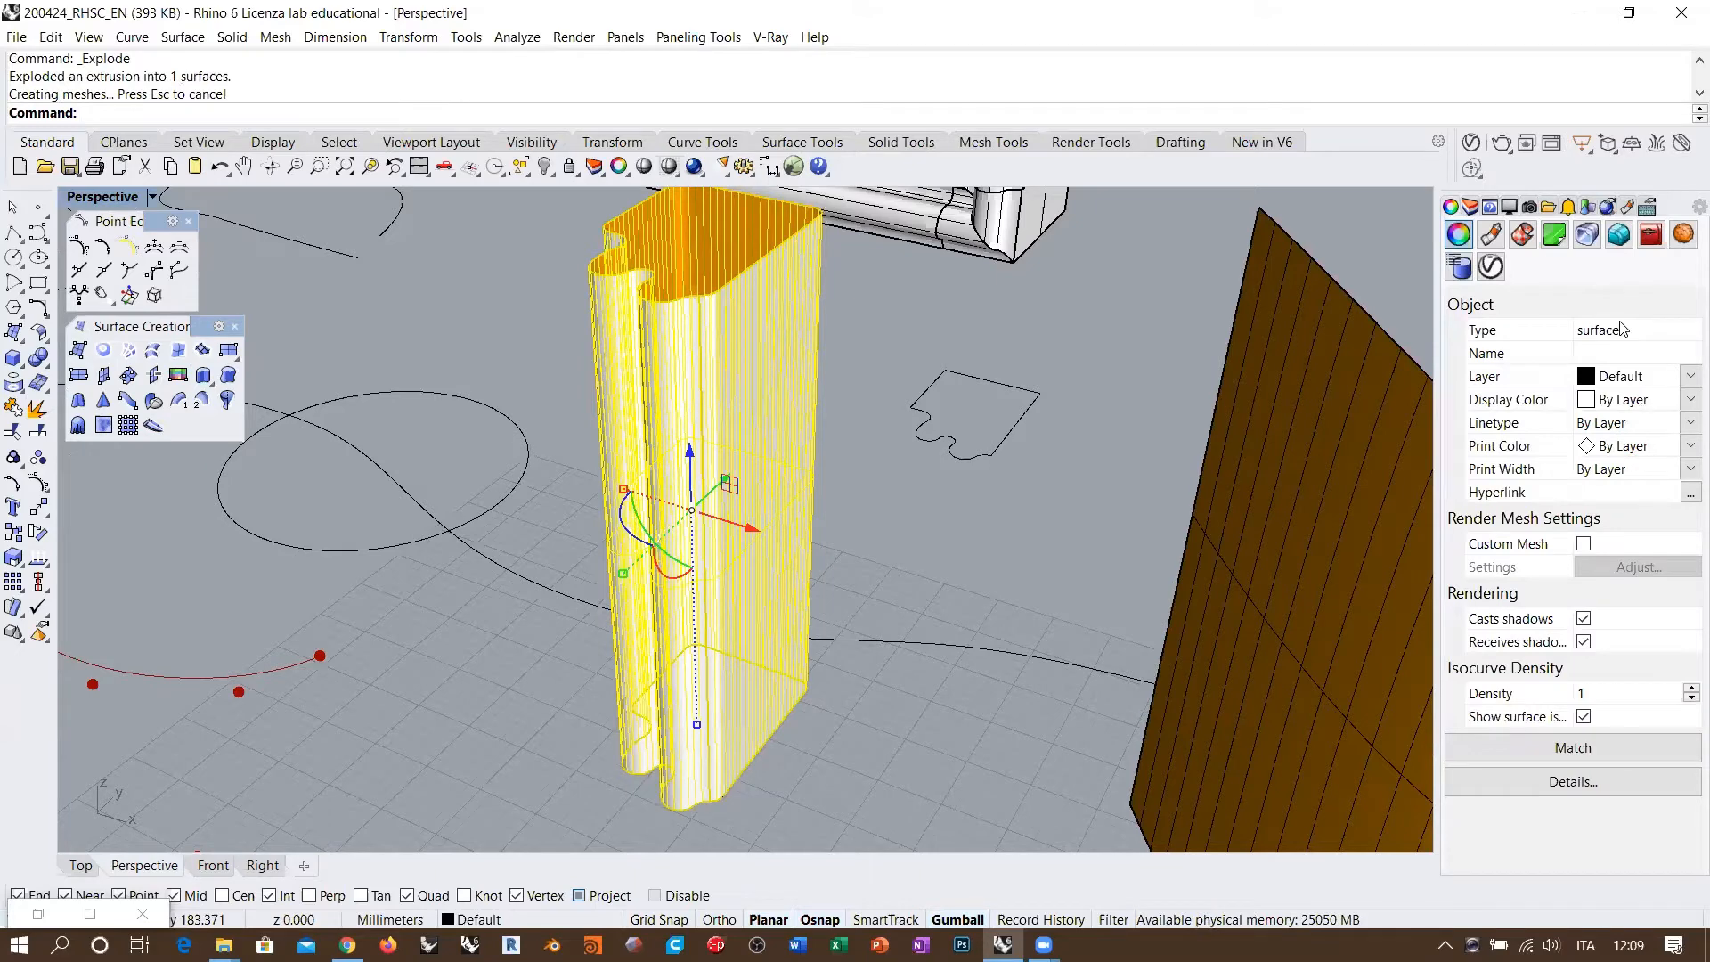
pyautogui.press('Escape')
# Step: Select the extruded profile surface and the large frame in turn to compare their object types
pyautogui.scroll(-5, 688, 536)
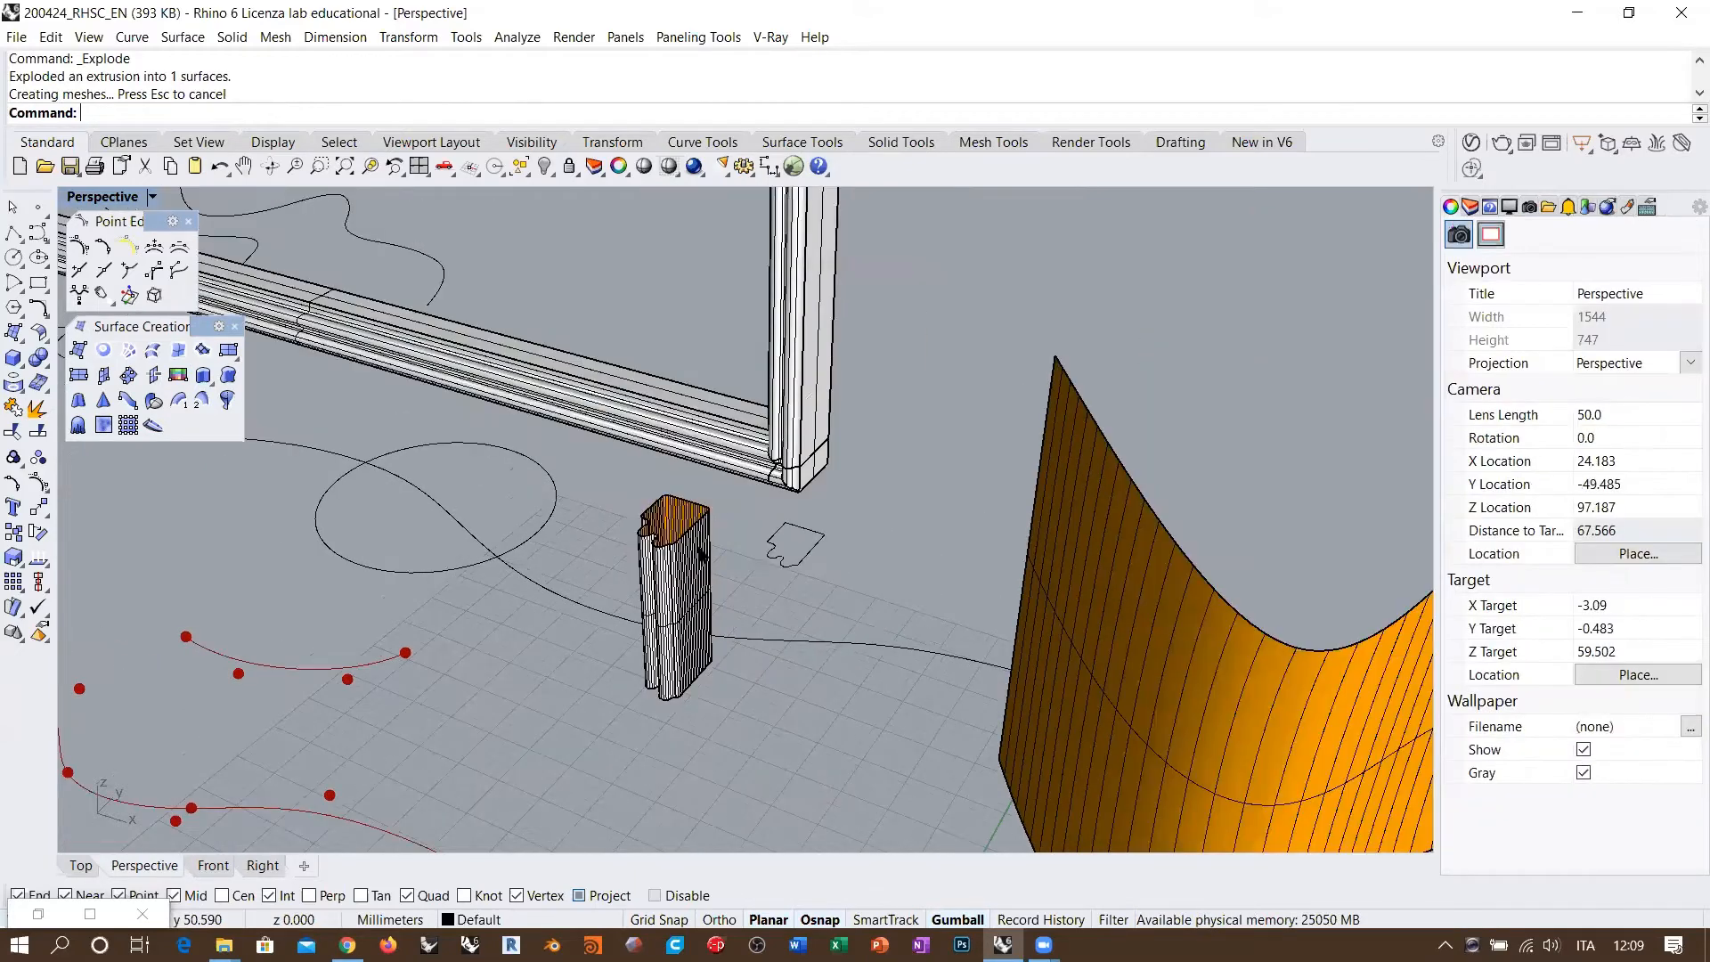
pyautogui.click(688, 537)
pyautogui.keyDown('shift'); pyautogui.moveTo(687, 536); pyautogui.dragTo(670, 578, button='right'); pyautogui.keyUp('shift')
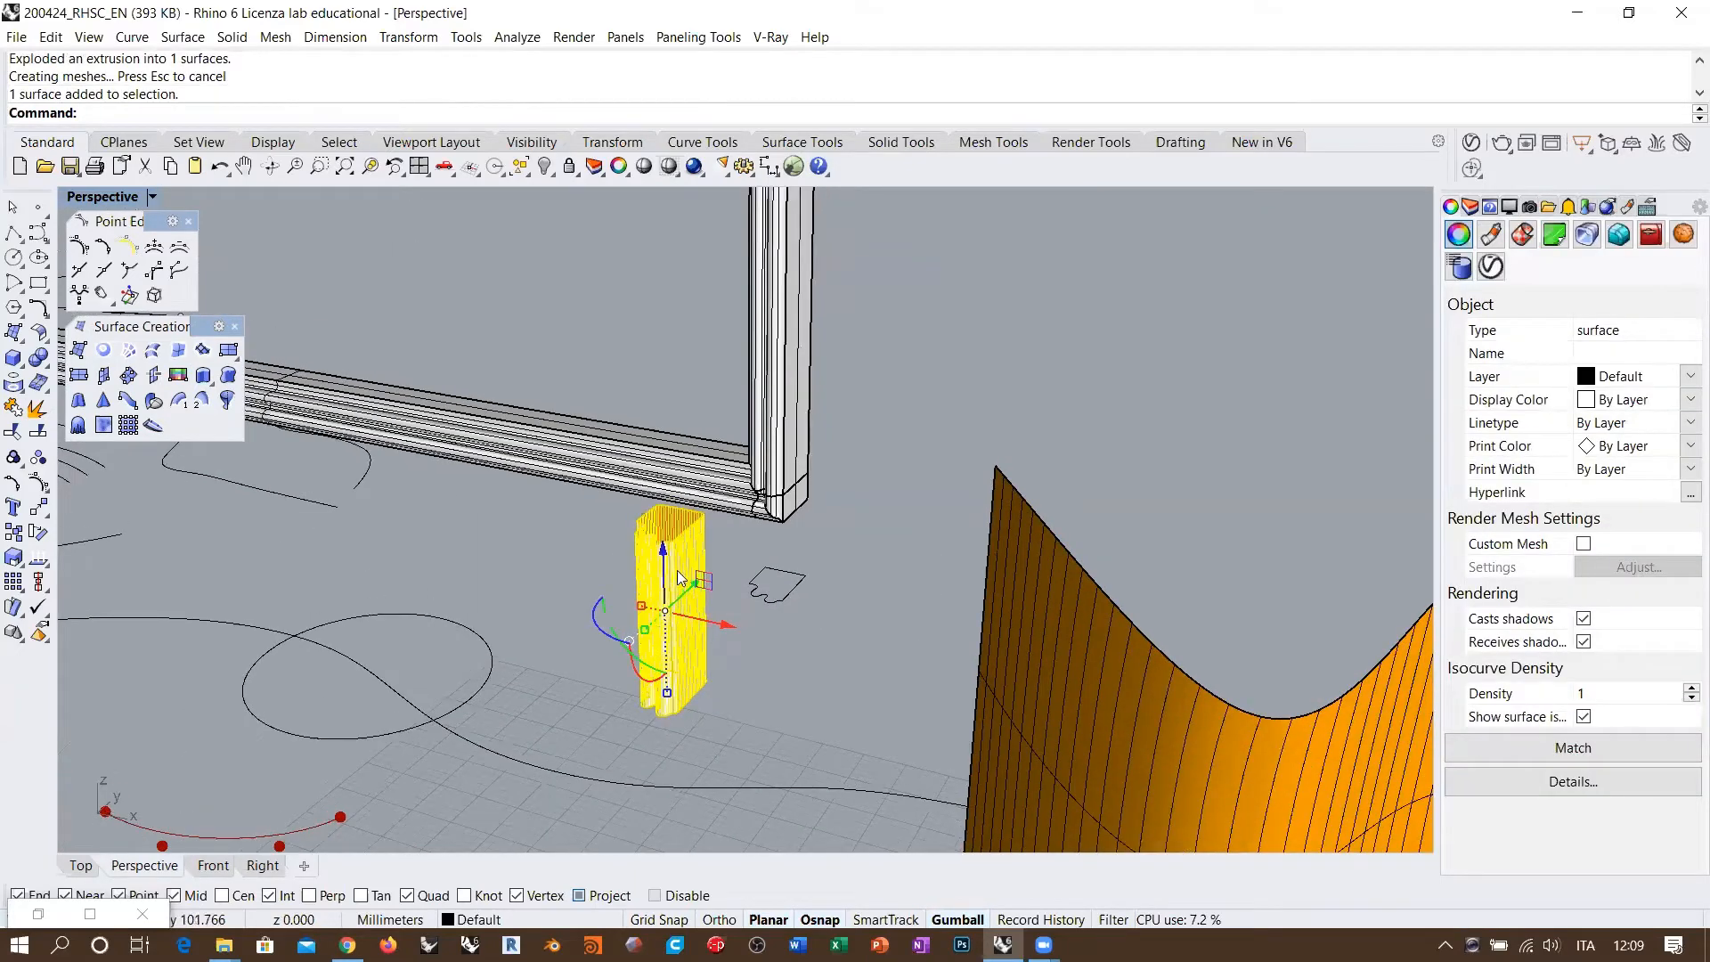
pyautogui.click(773, 393)
pyautogui.click(879, 322)
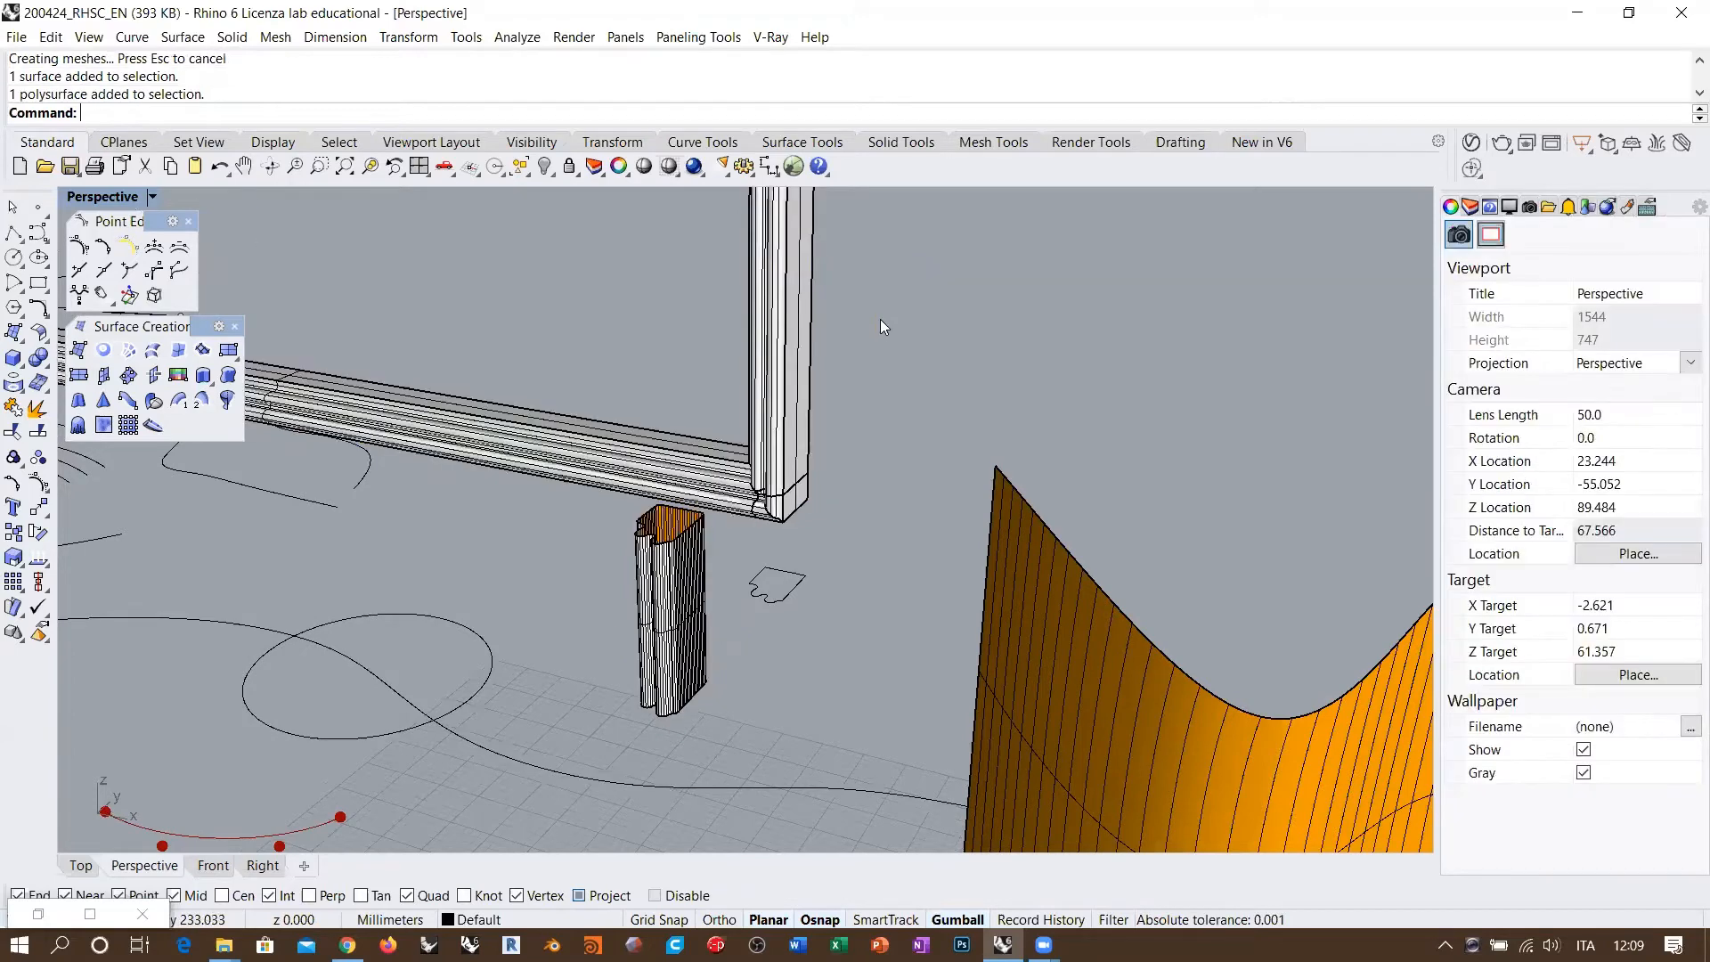
pyautogui.moveTo(871, 310); pyautogui.dragTo(871, 340, button='right')
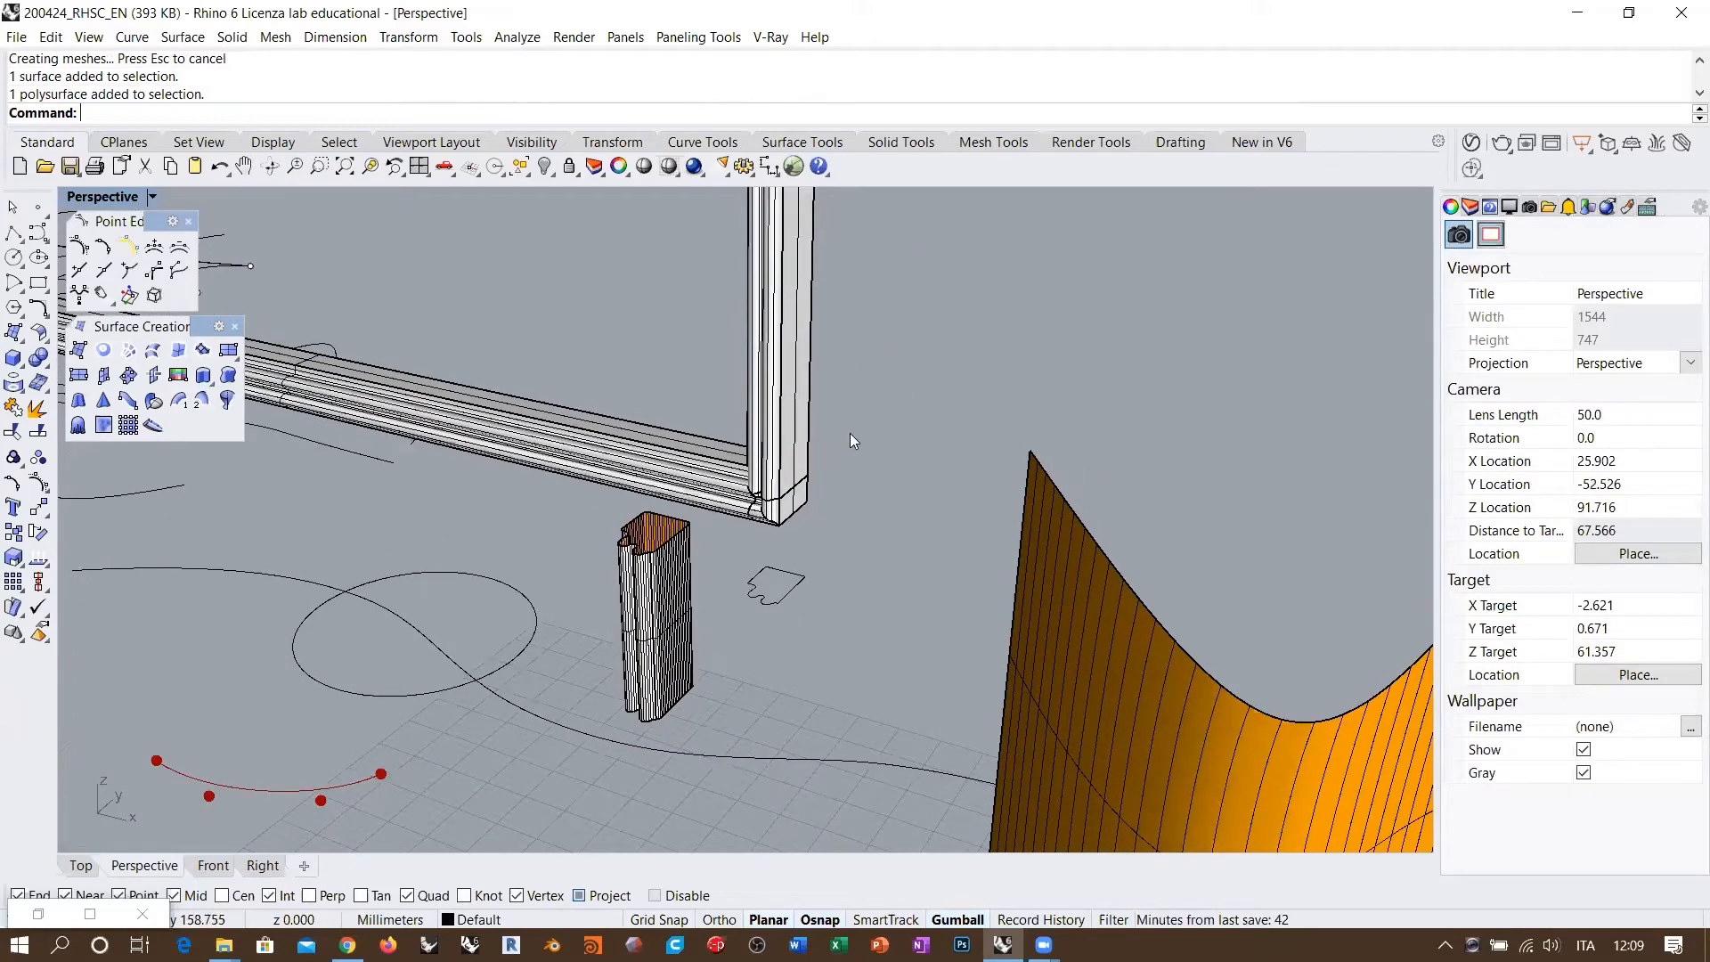
pyautogui.click(650, 602)
pyautogui.click(791, 362)
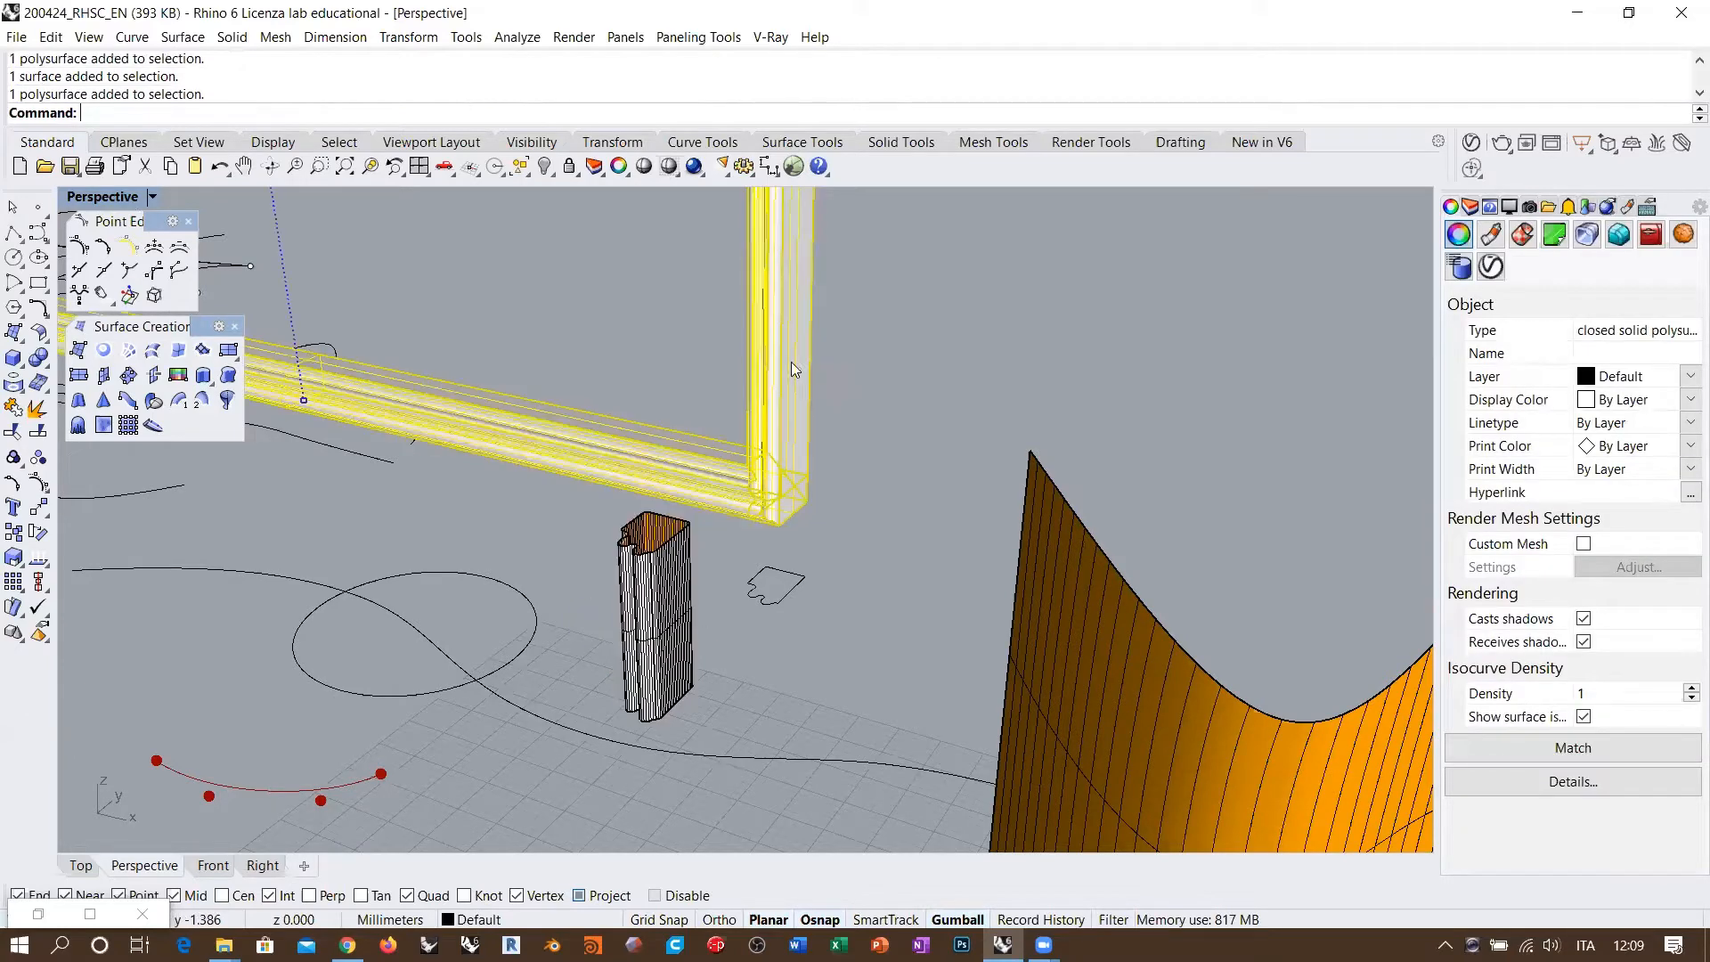
pyautogui.click(898, 392)
pyautogui.click(655, 612)
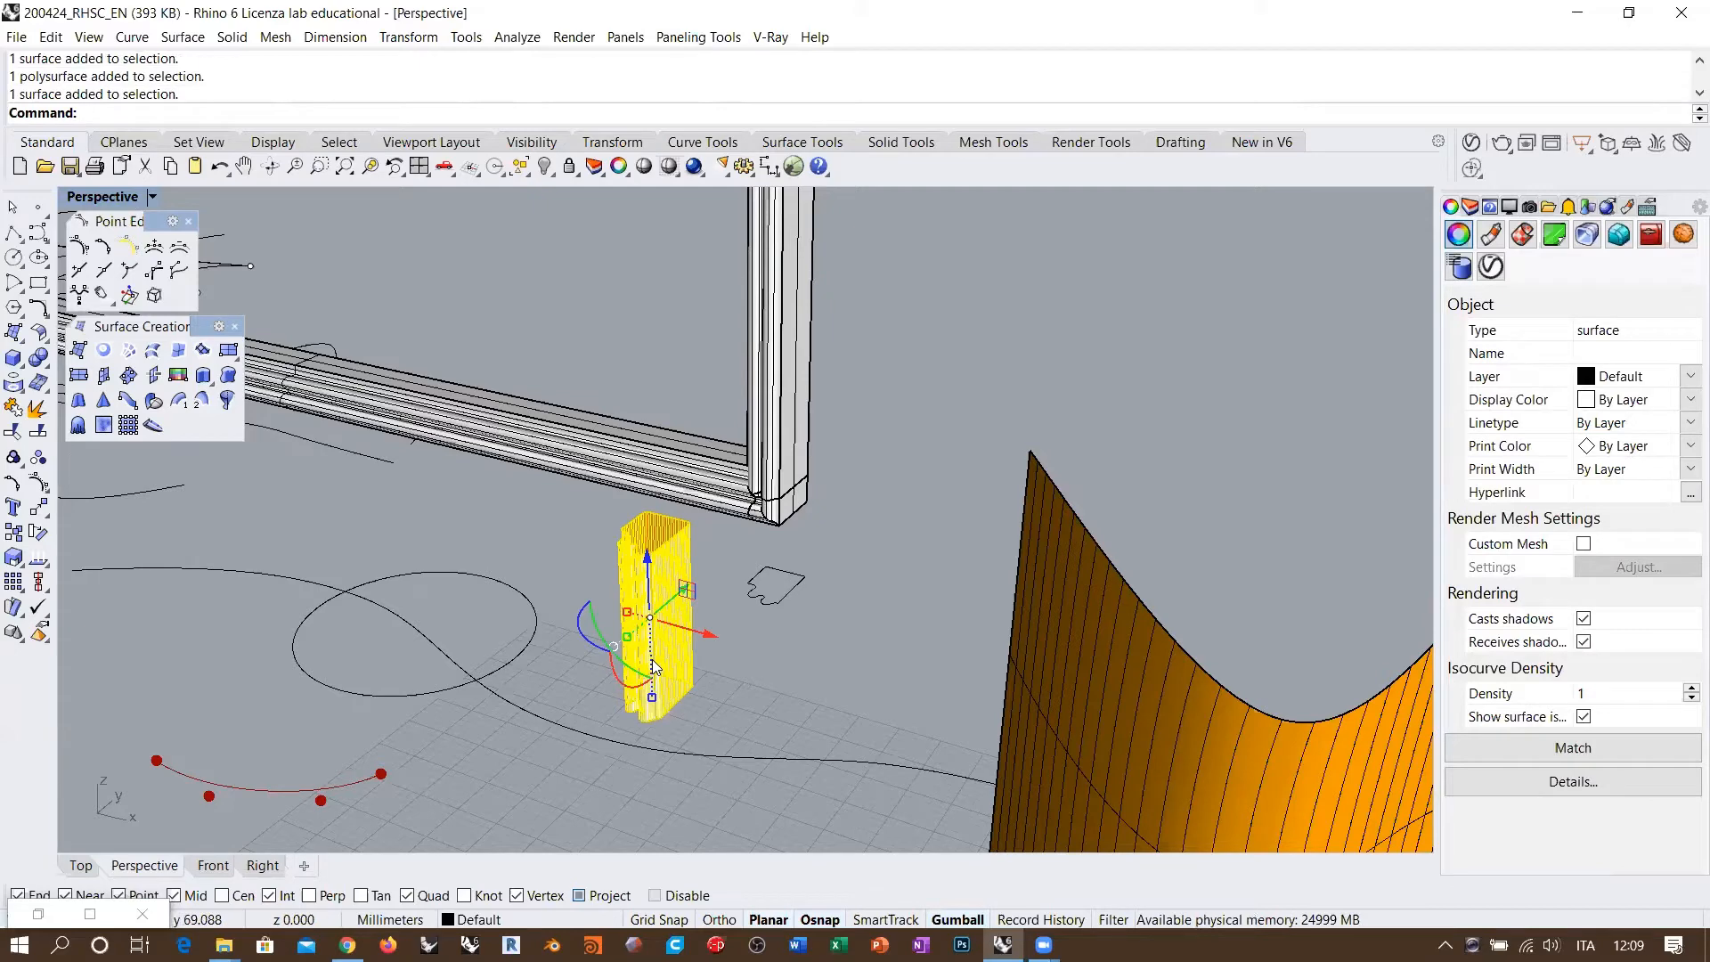
pyautogui.click(715, 632)
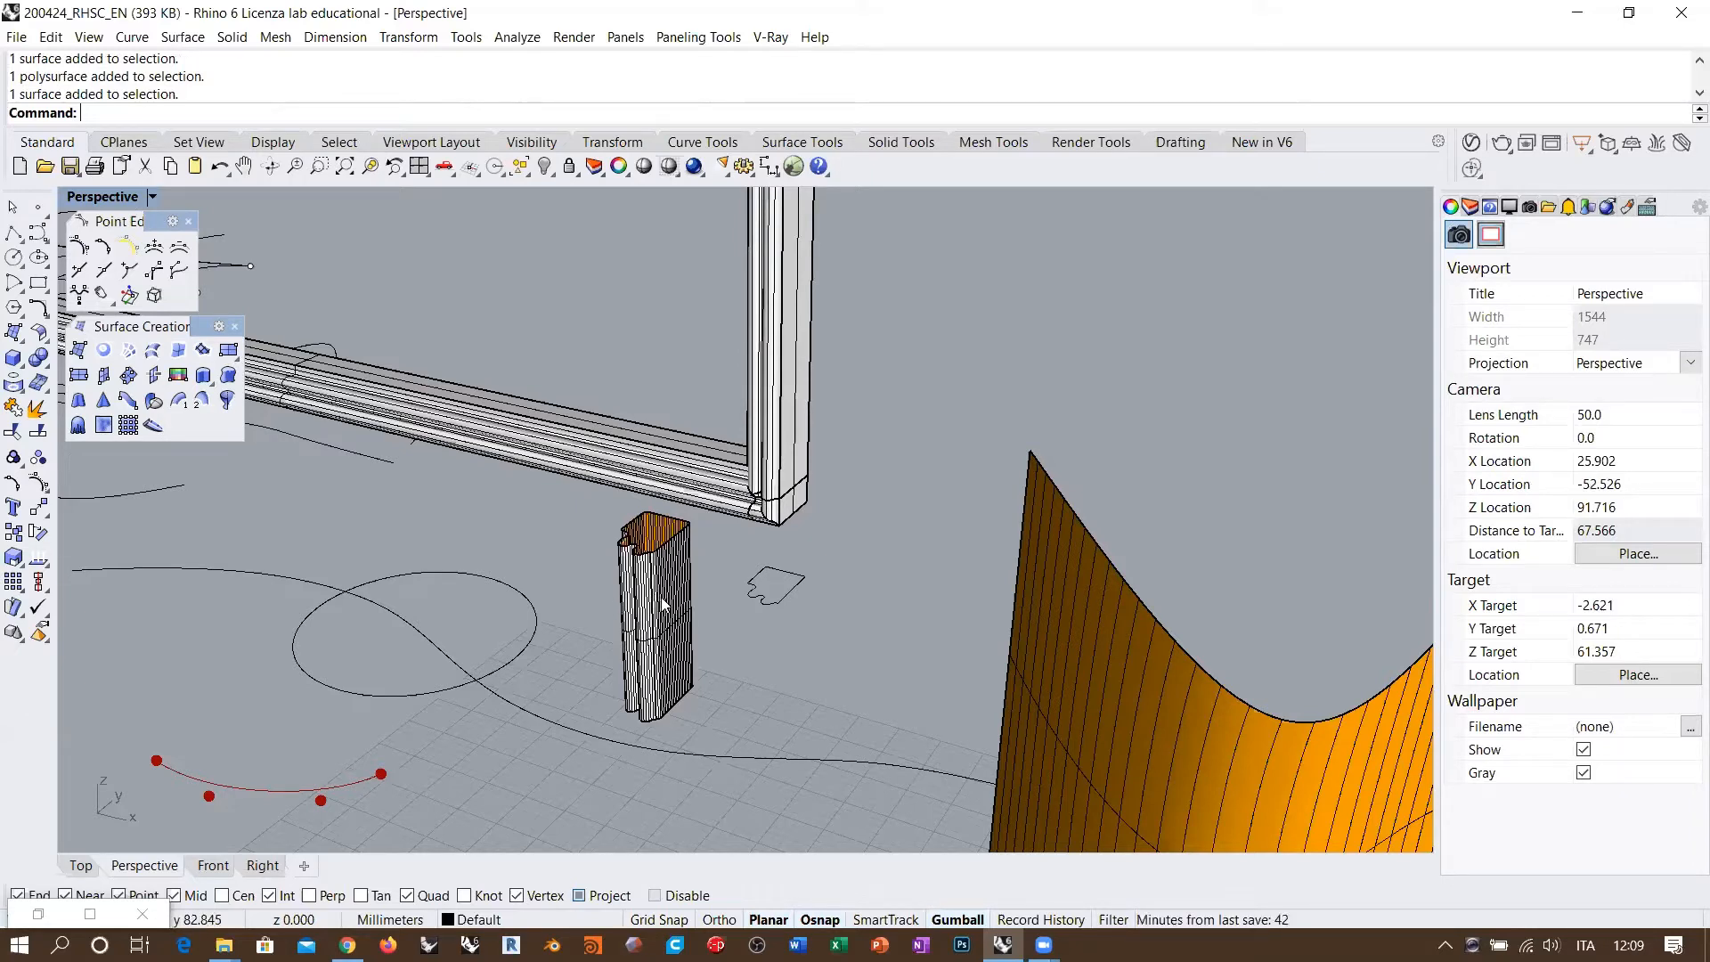
# Step: Examine the extruded surface's dense isocurves, select it and the frame once more for comparison, and clear the selection
pyautogui.scroll(6, 645, 615)
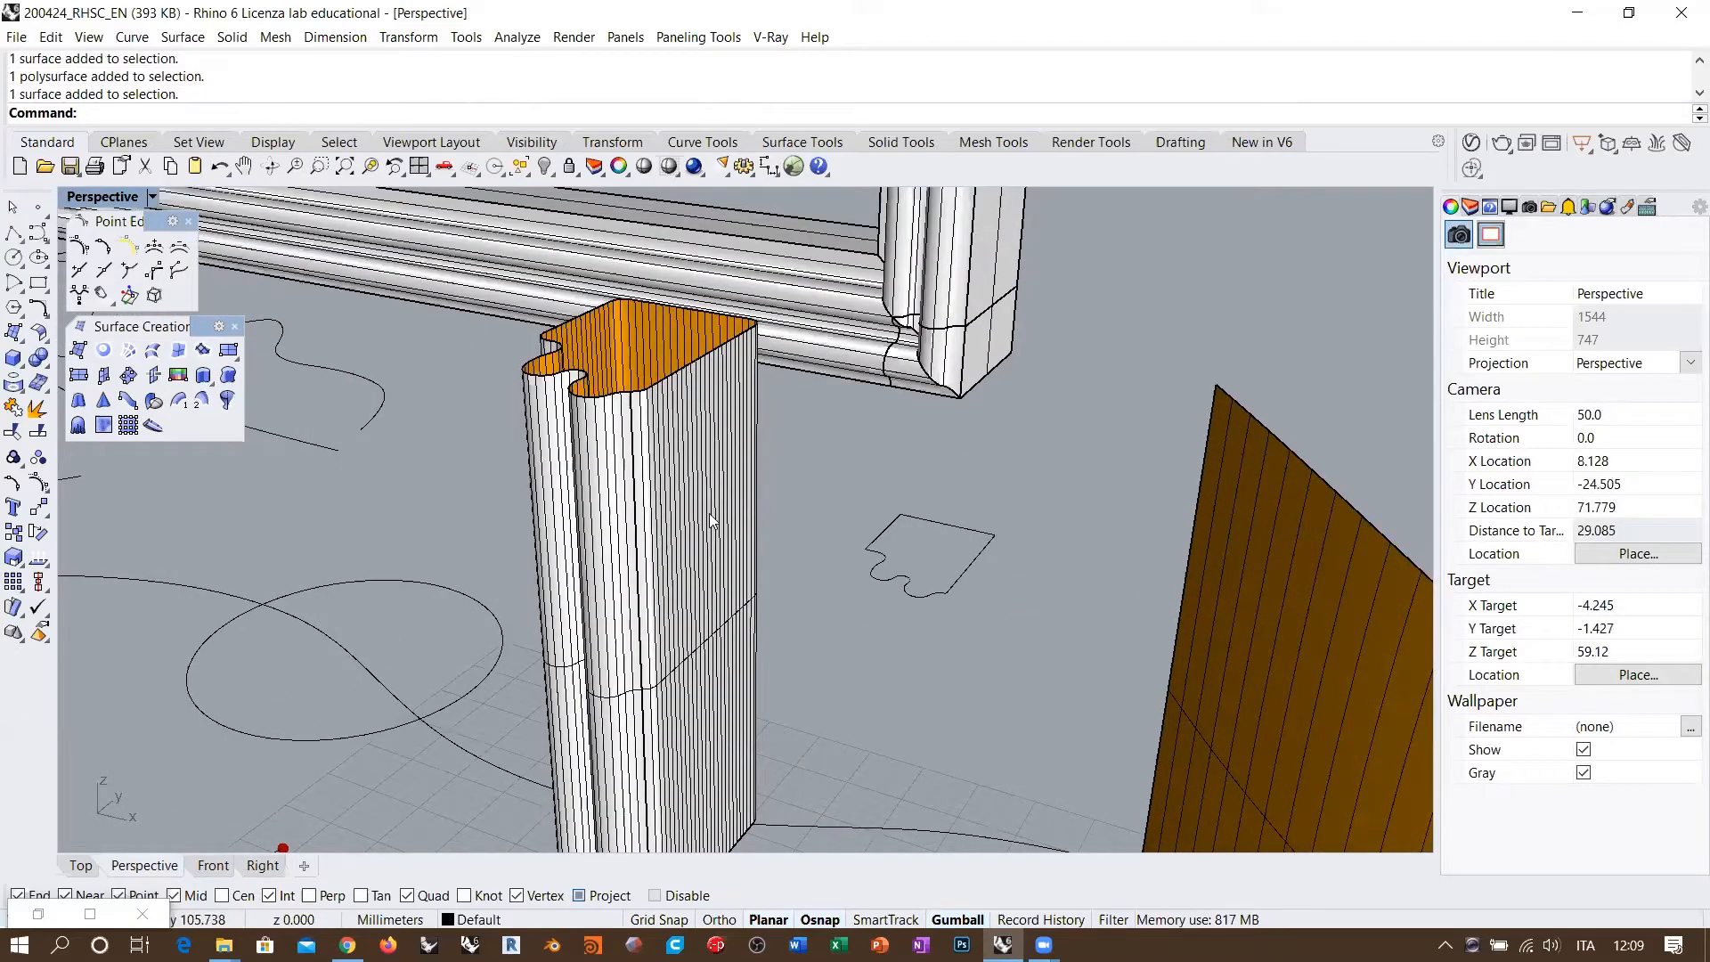
pyautogui.scroll(-3, 691, 488)
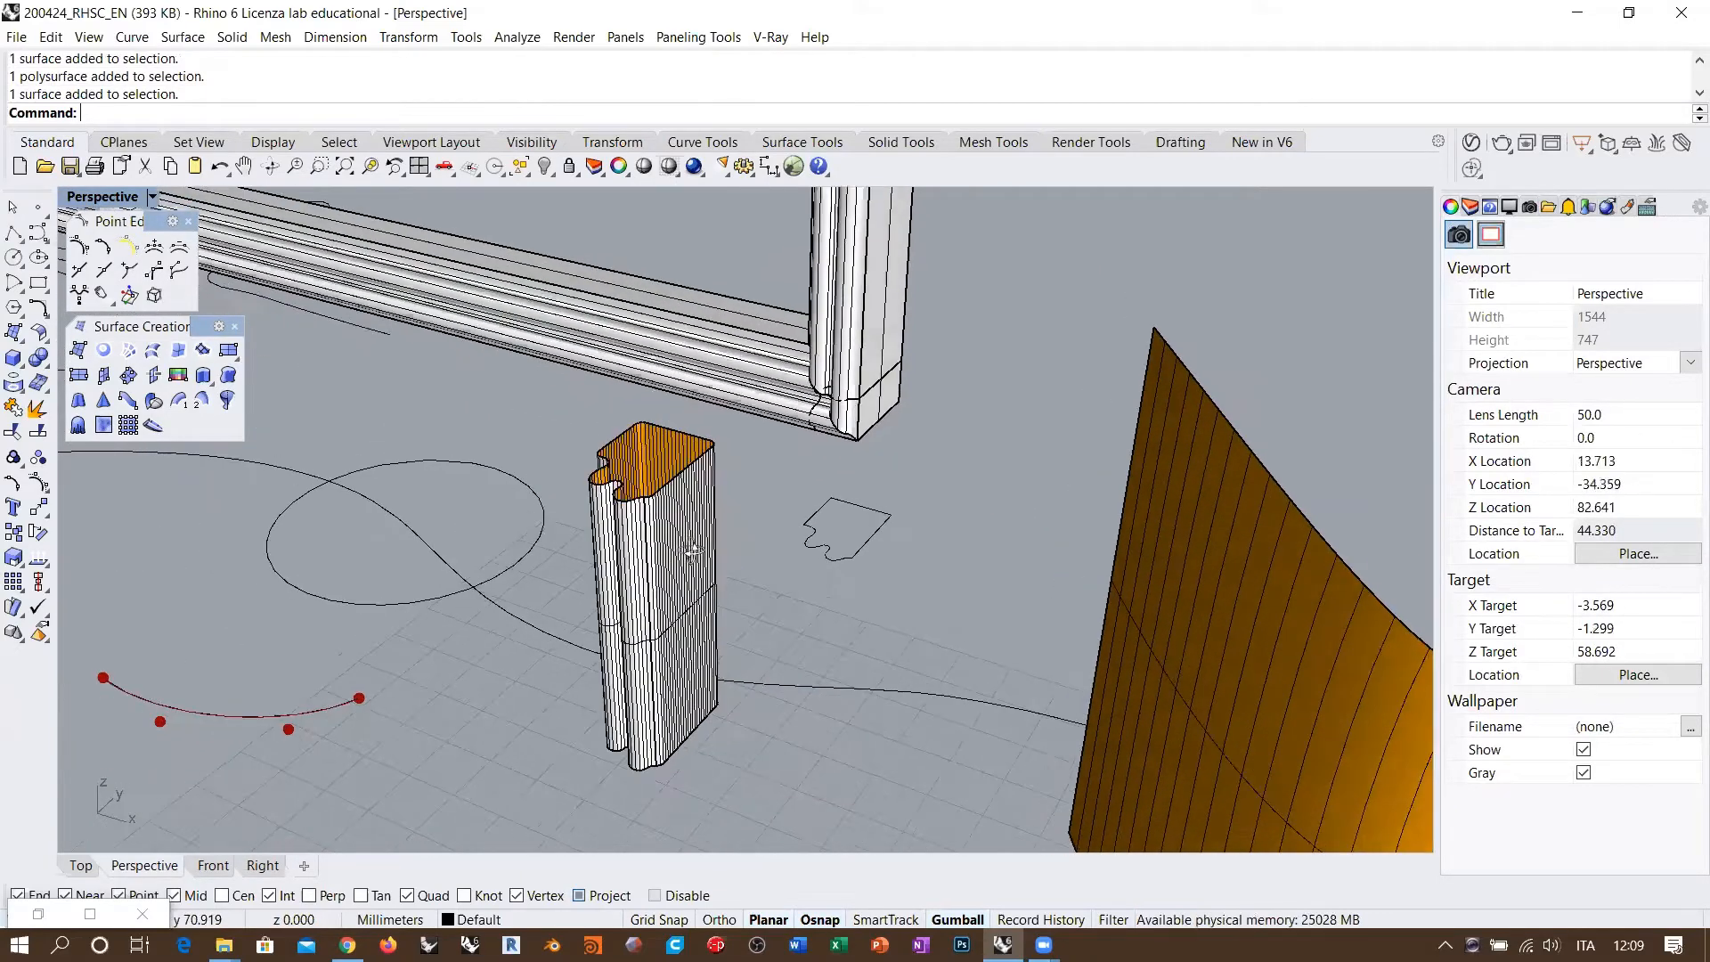
pyautogui.click(681, 568)
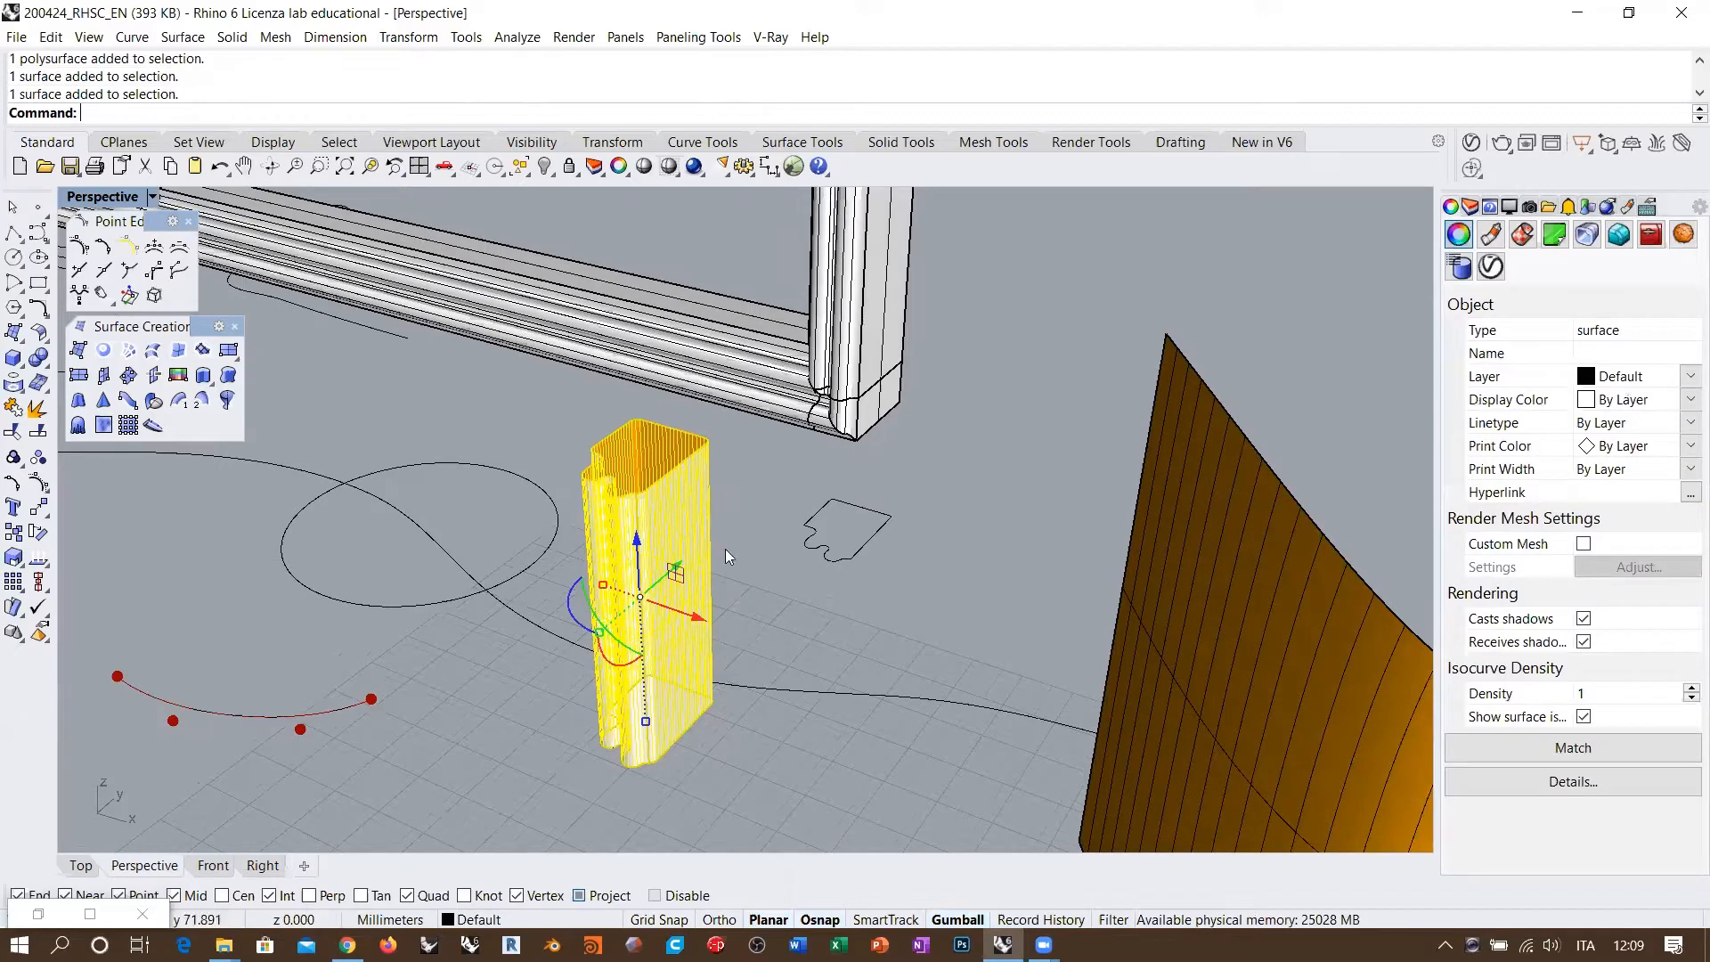
pyautogui.click(865, 245)
pyautogui.click(956, 540)
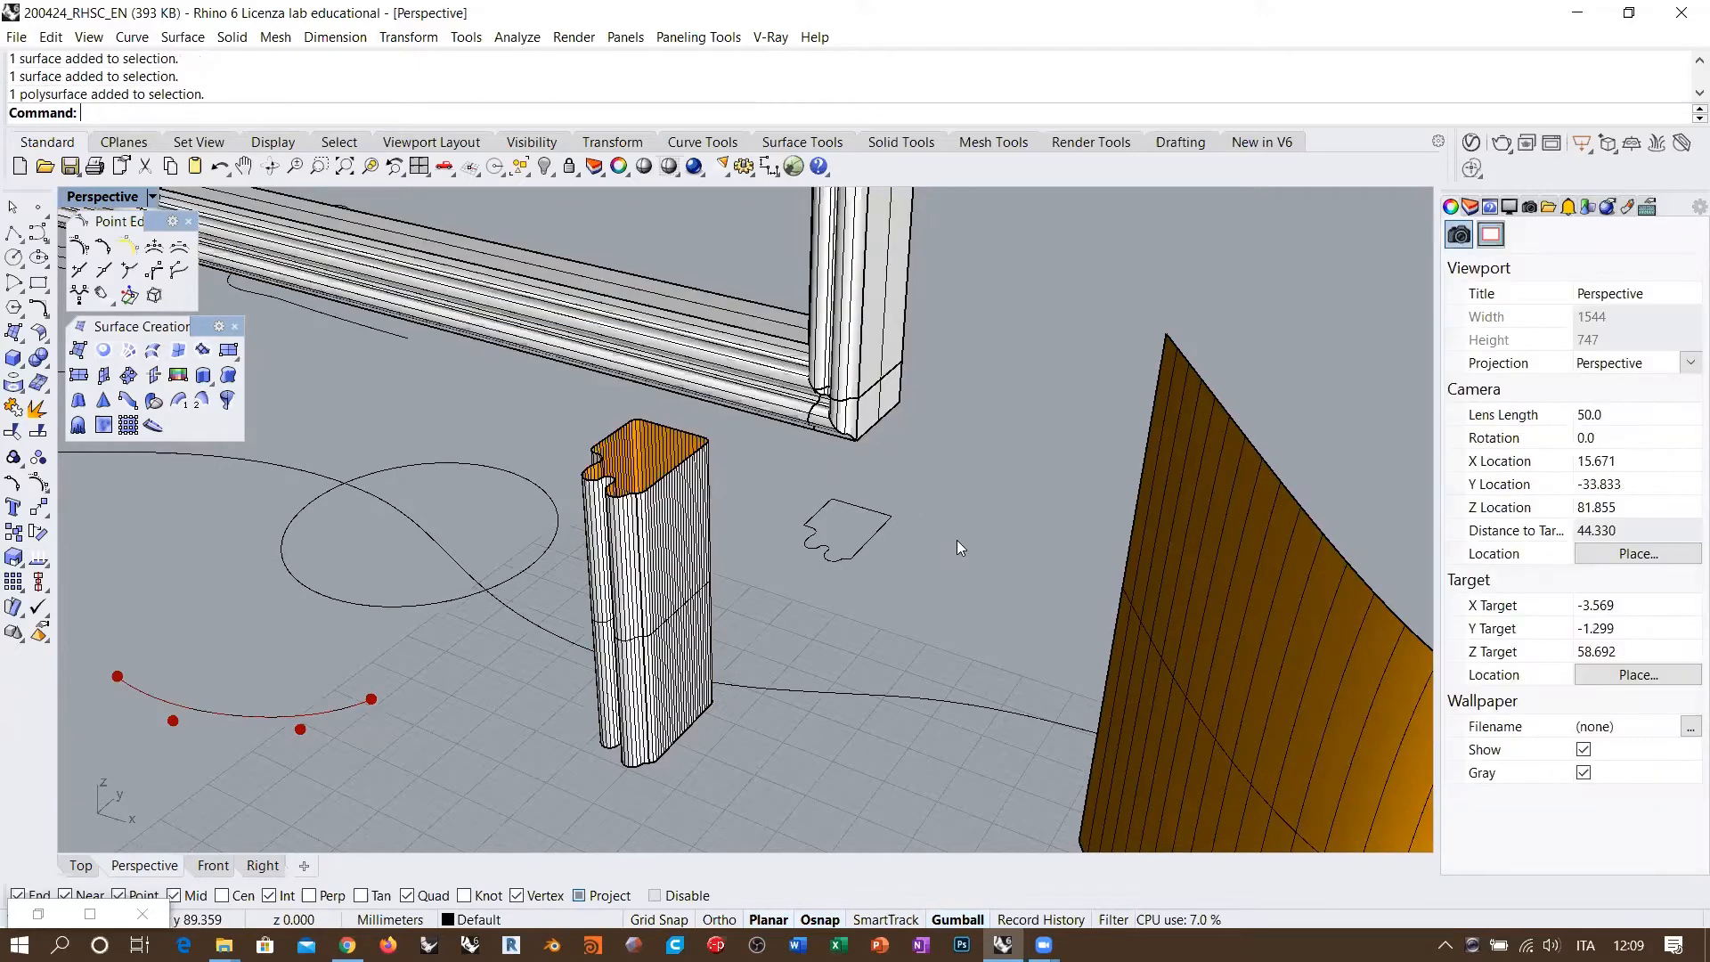
pyautogui.moveTo(957, 540); pyautogui.dragTo(998, 565, button='right')
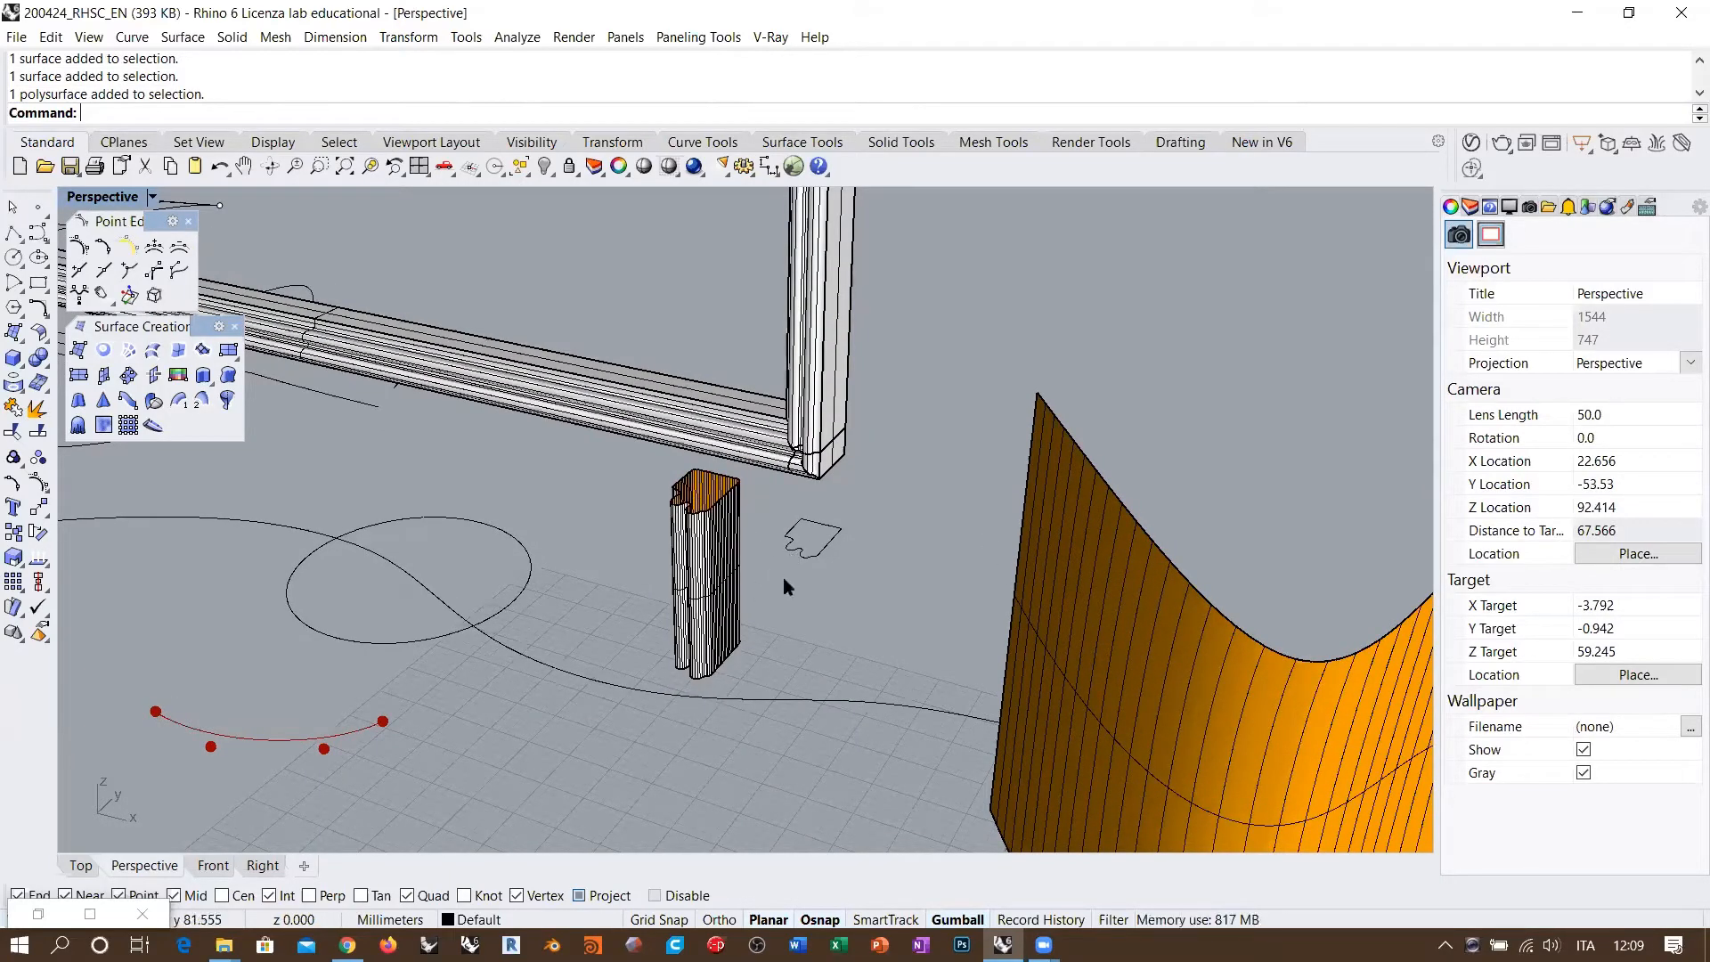
# Step: Select and deselect the extruded surface, and examine the vertical seam on its front face up close
pyautogui.scroll(3, 772, 573)
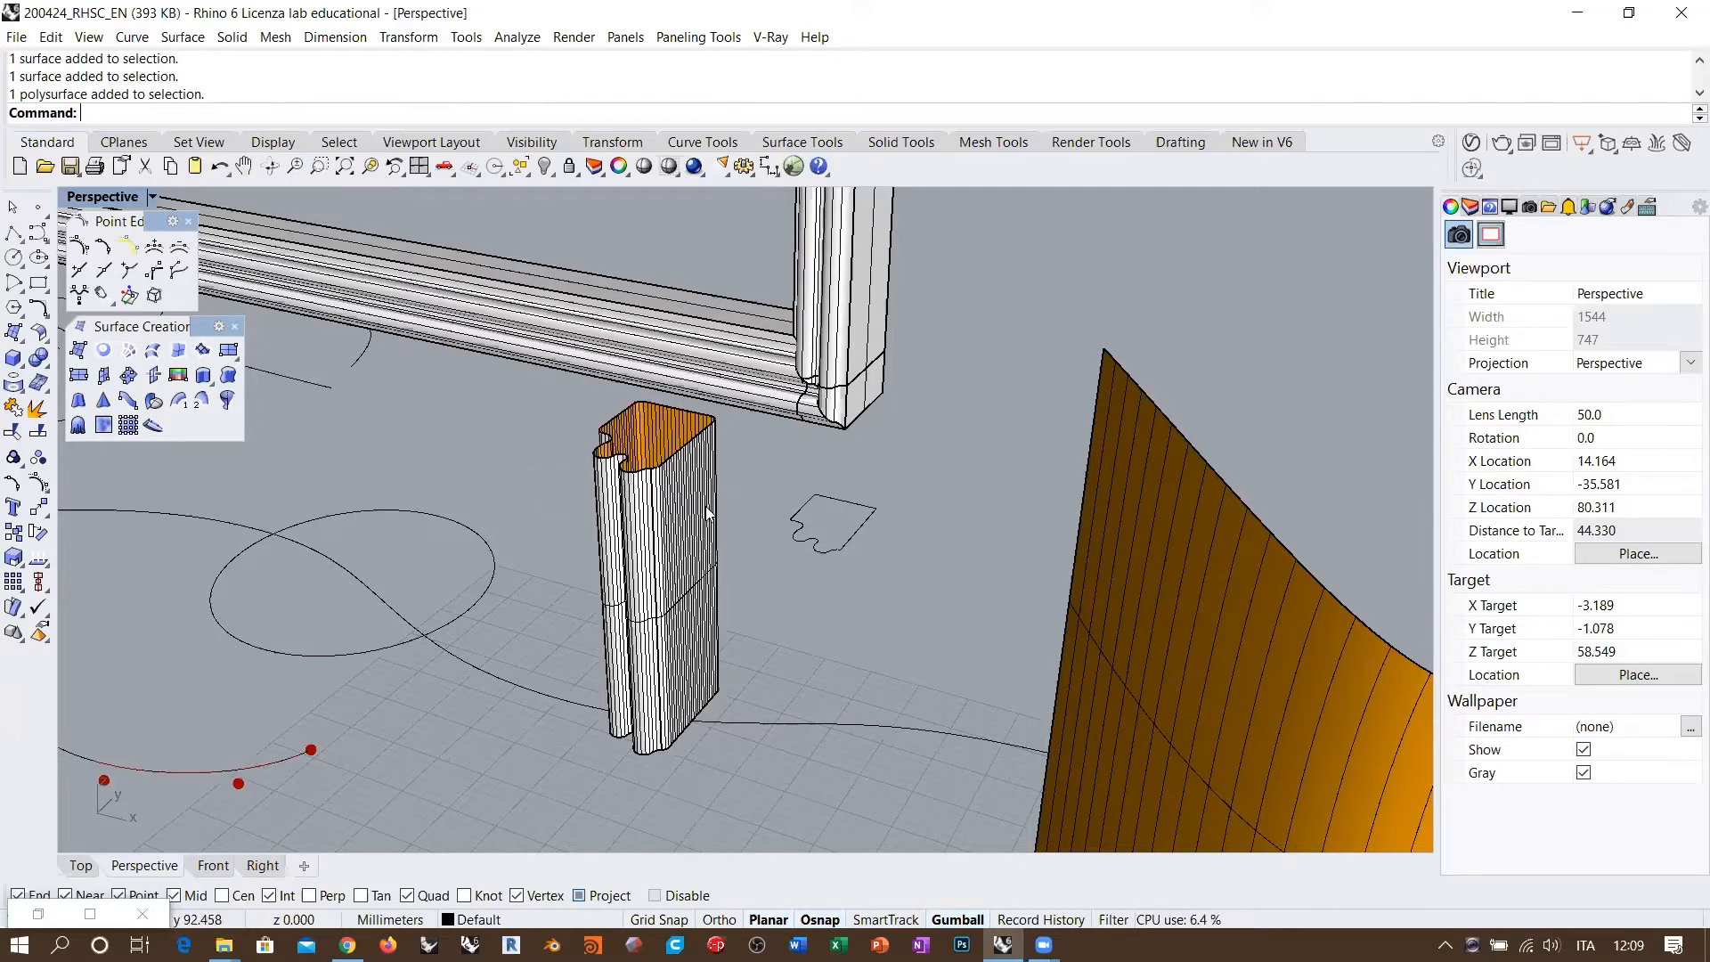
pyautogui.moveTo(708, 514); pyautogui.dragTo(703, 476, button='right')
pyautogui.scroll(2, 712, 517)
pyautogui.click(698, 443)
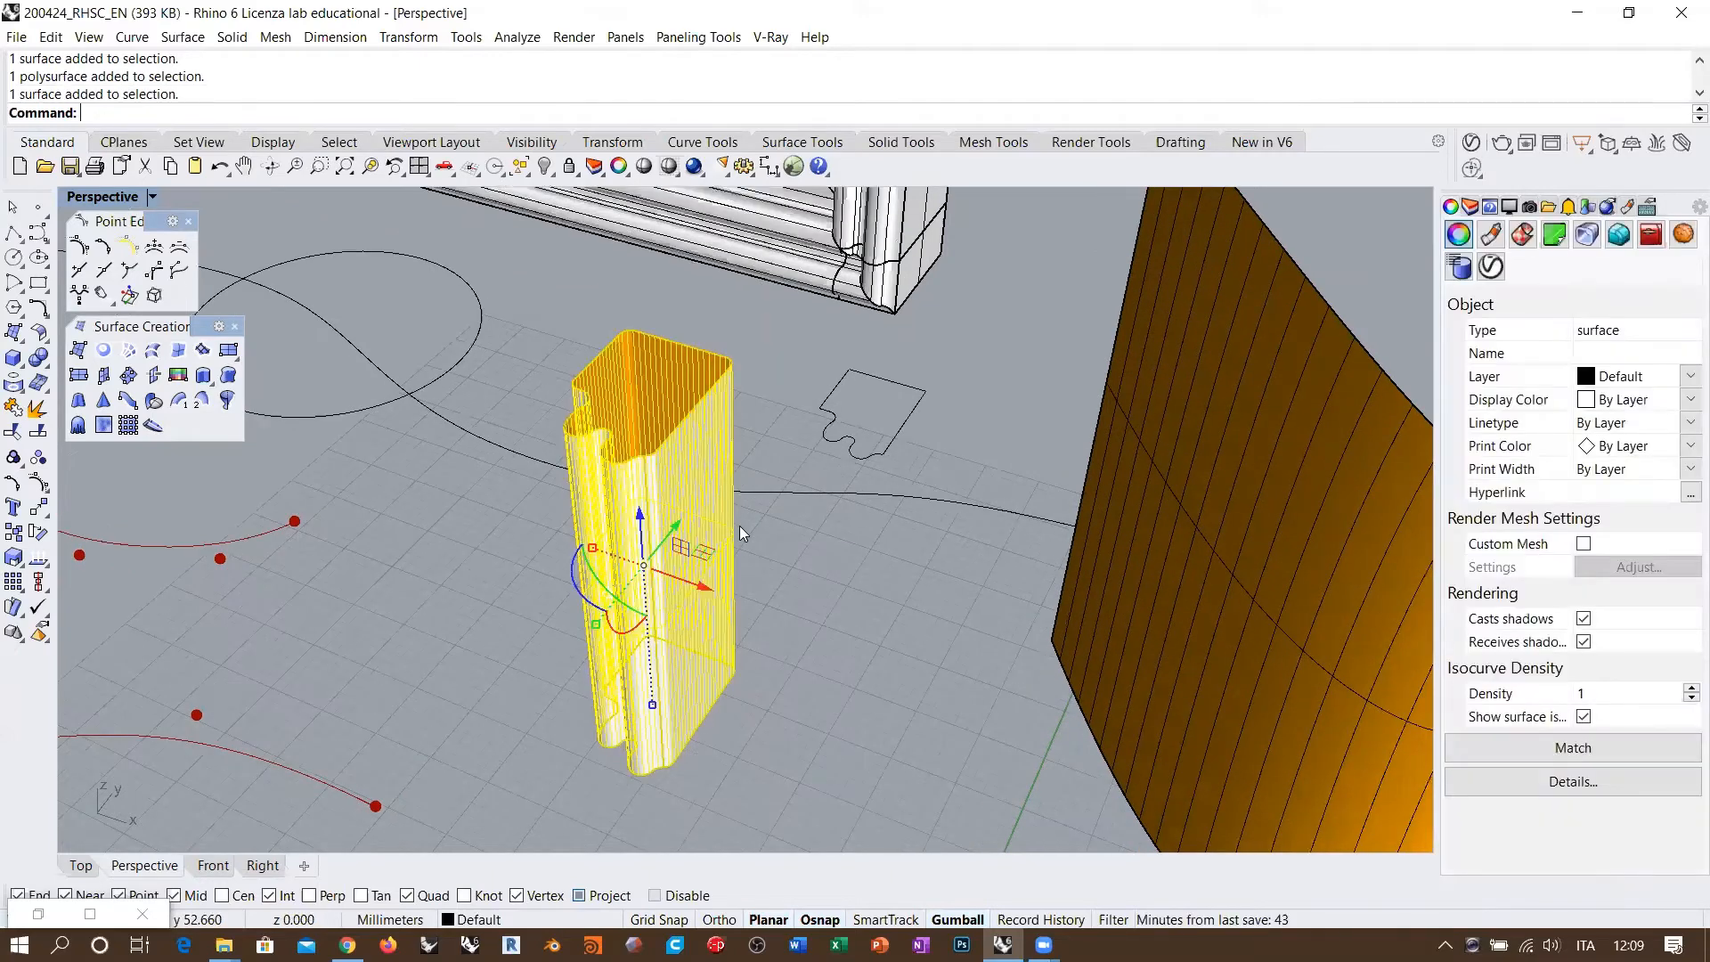
pyautogui.click(828, 598)
pyautogui.moveTo(828, 598); pyautogui.dragTo(749, 521, button='right')
pyautogui.scroll(1, 805, 447)
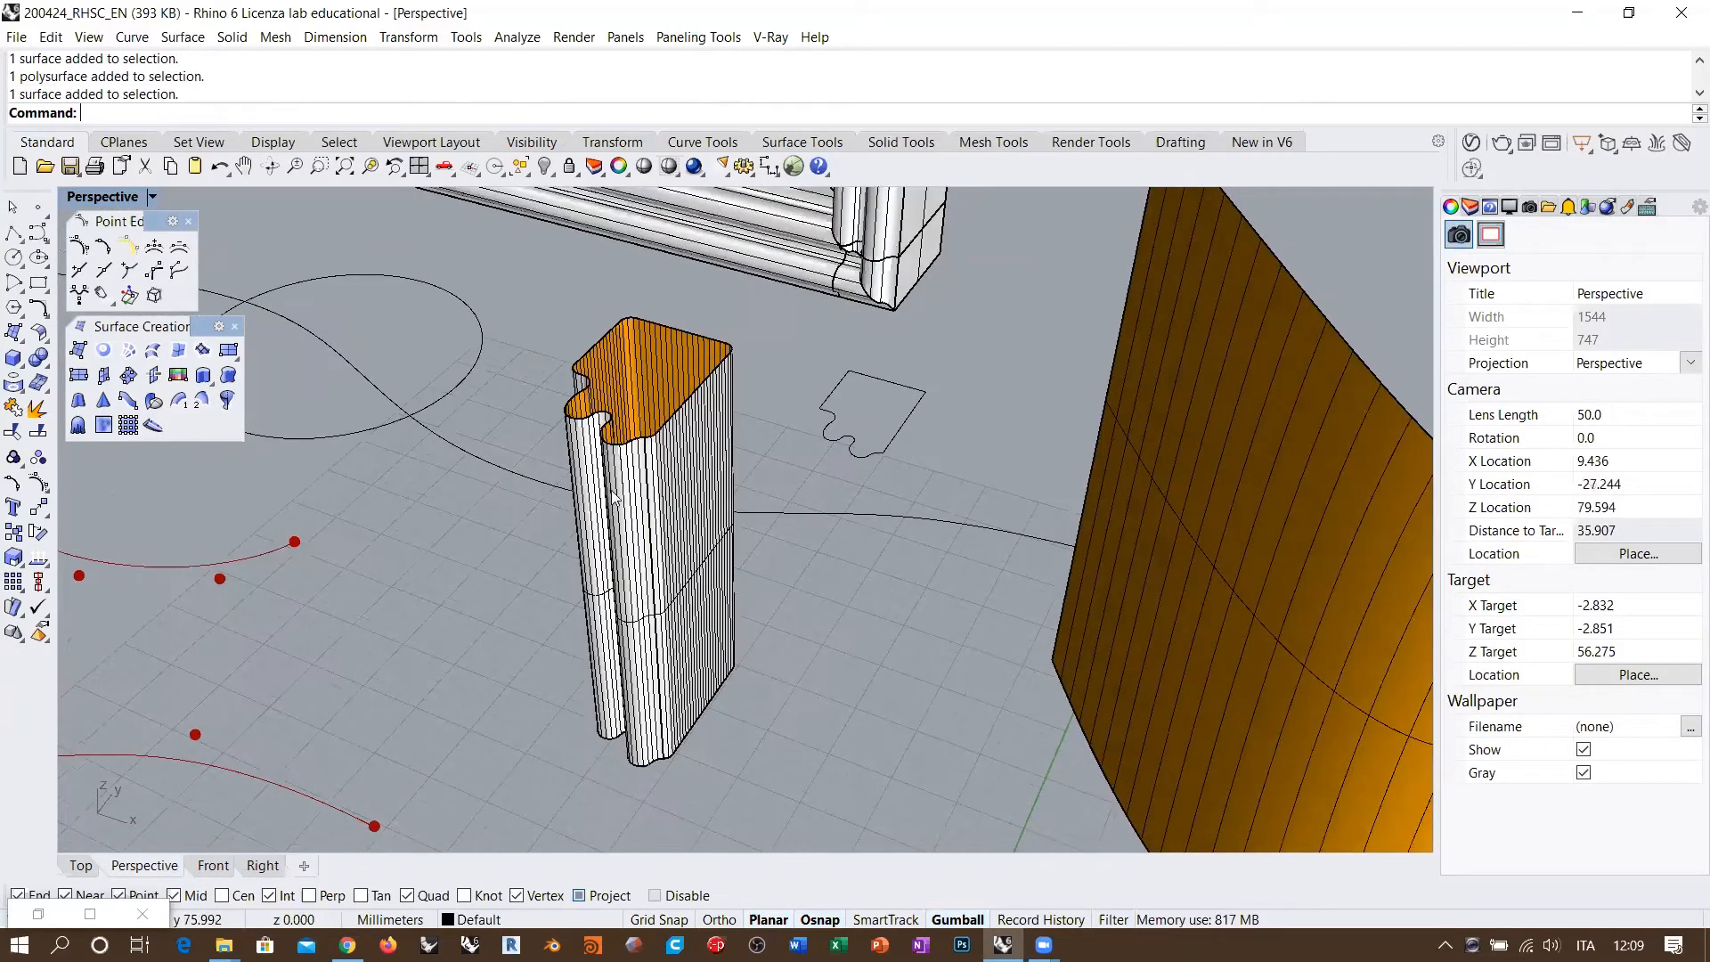
pyautogui.scroll(2, 651, 492)
pyautogui.scroll(2, 648, 477)
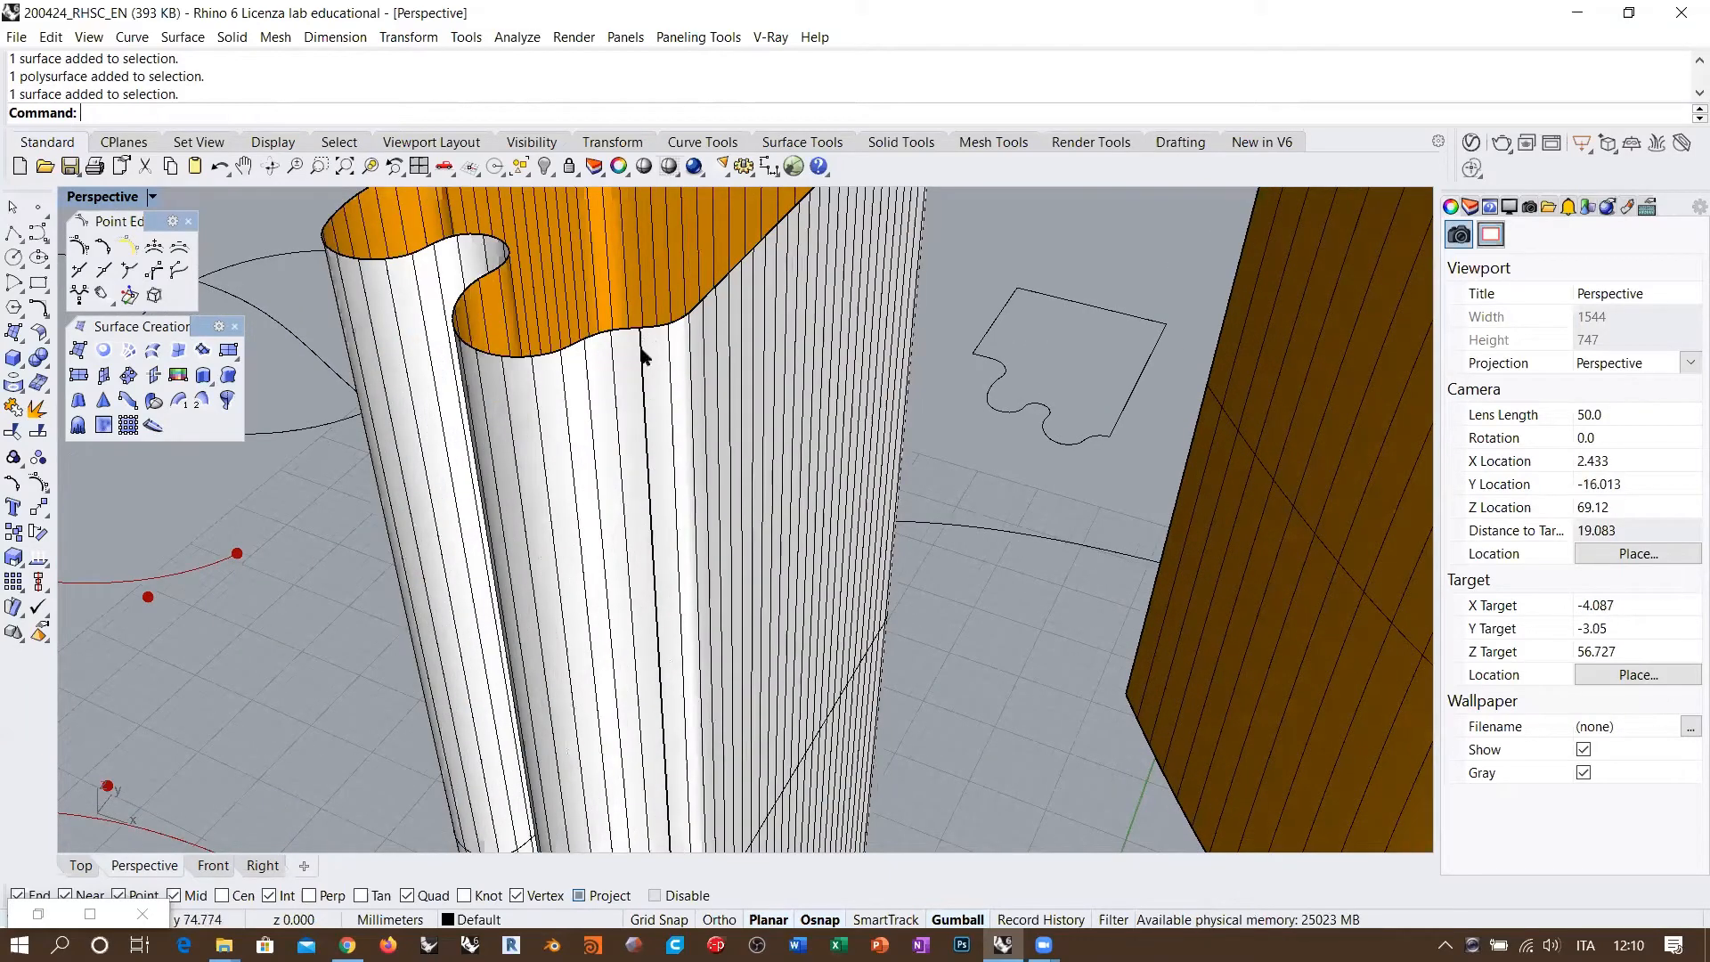
pyautogui.scroll(-5, 659, 543)
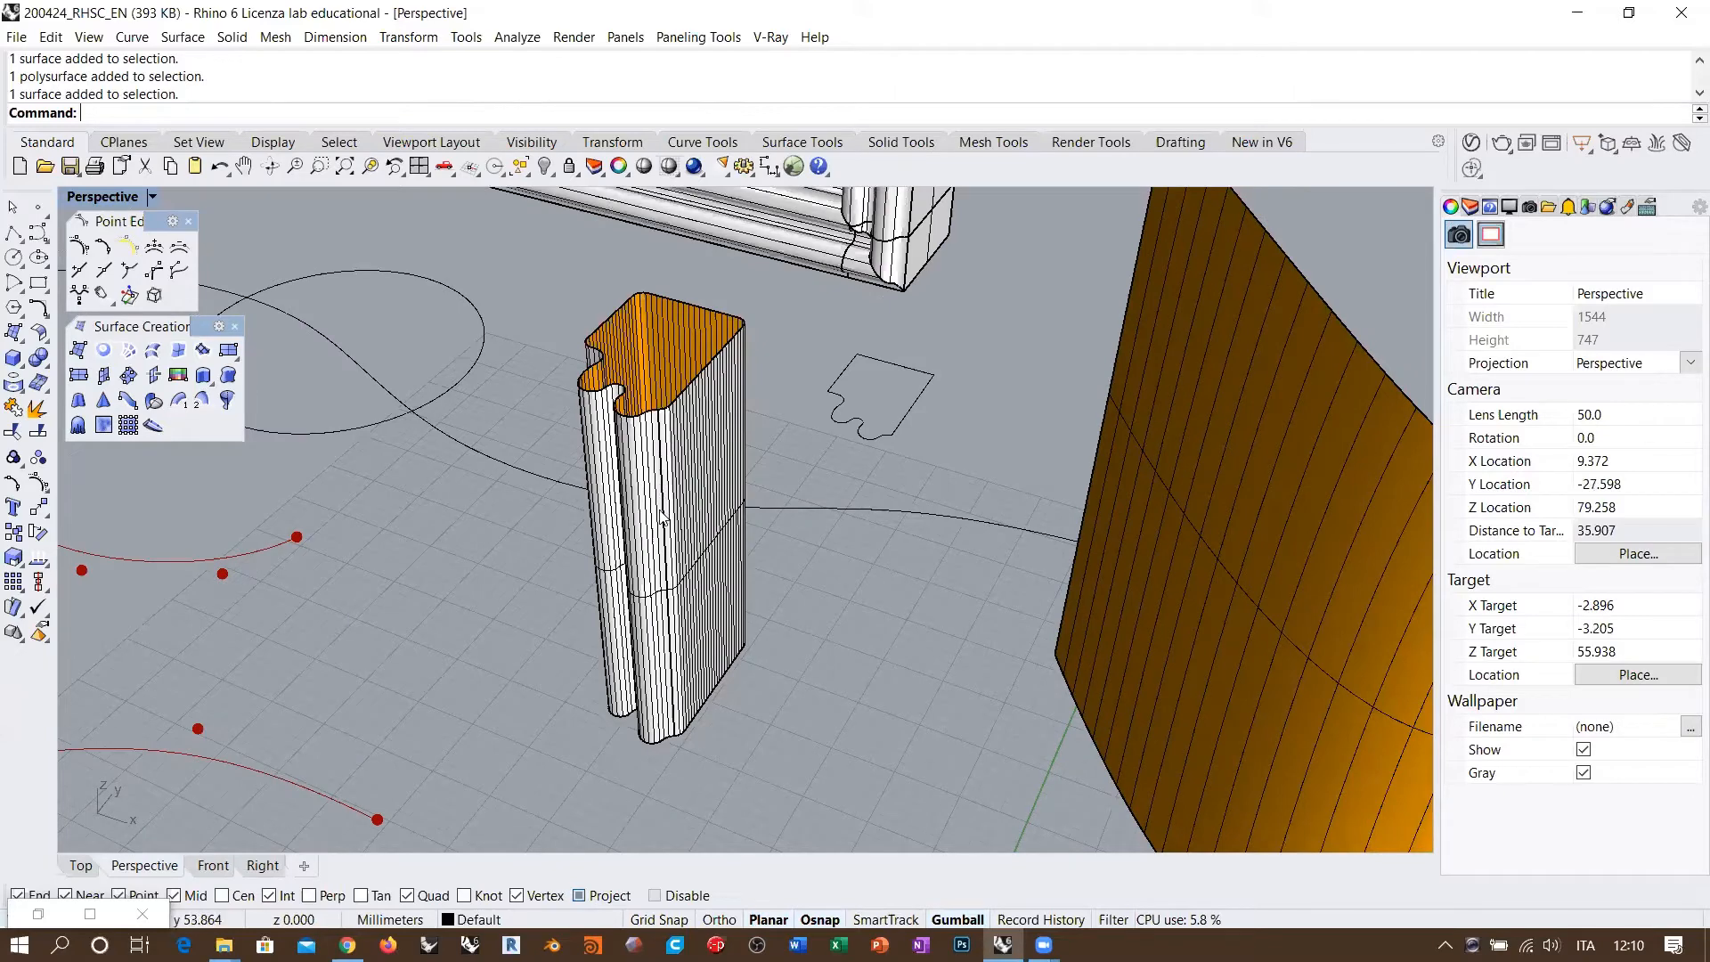
pyautogui.moveTo(542, 597); pyautogui.dragTo(634, 604, button='right')
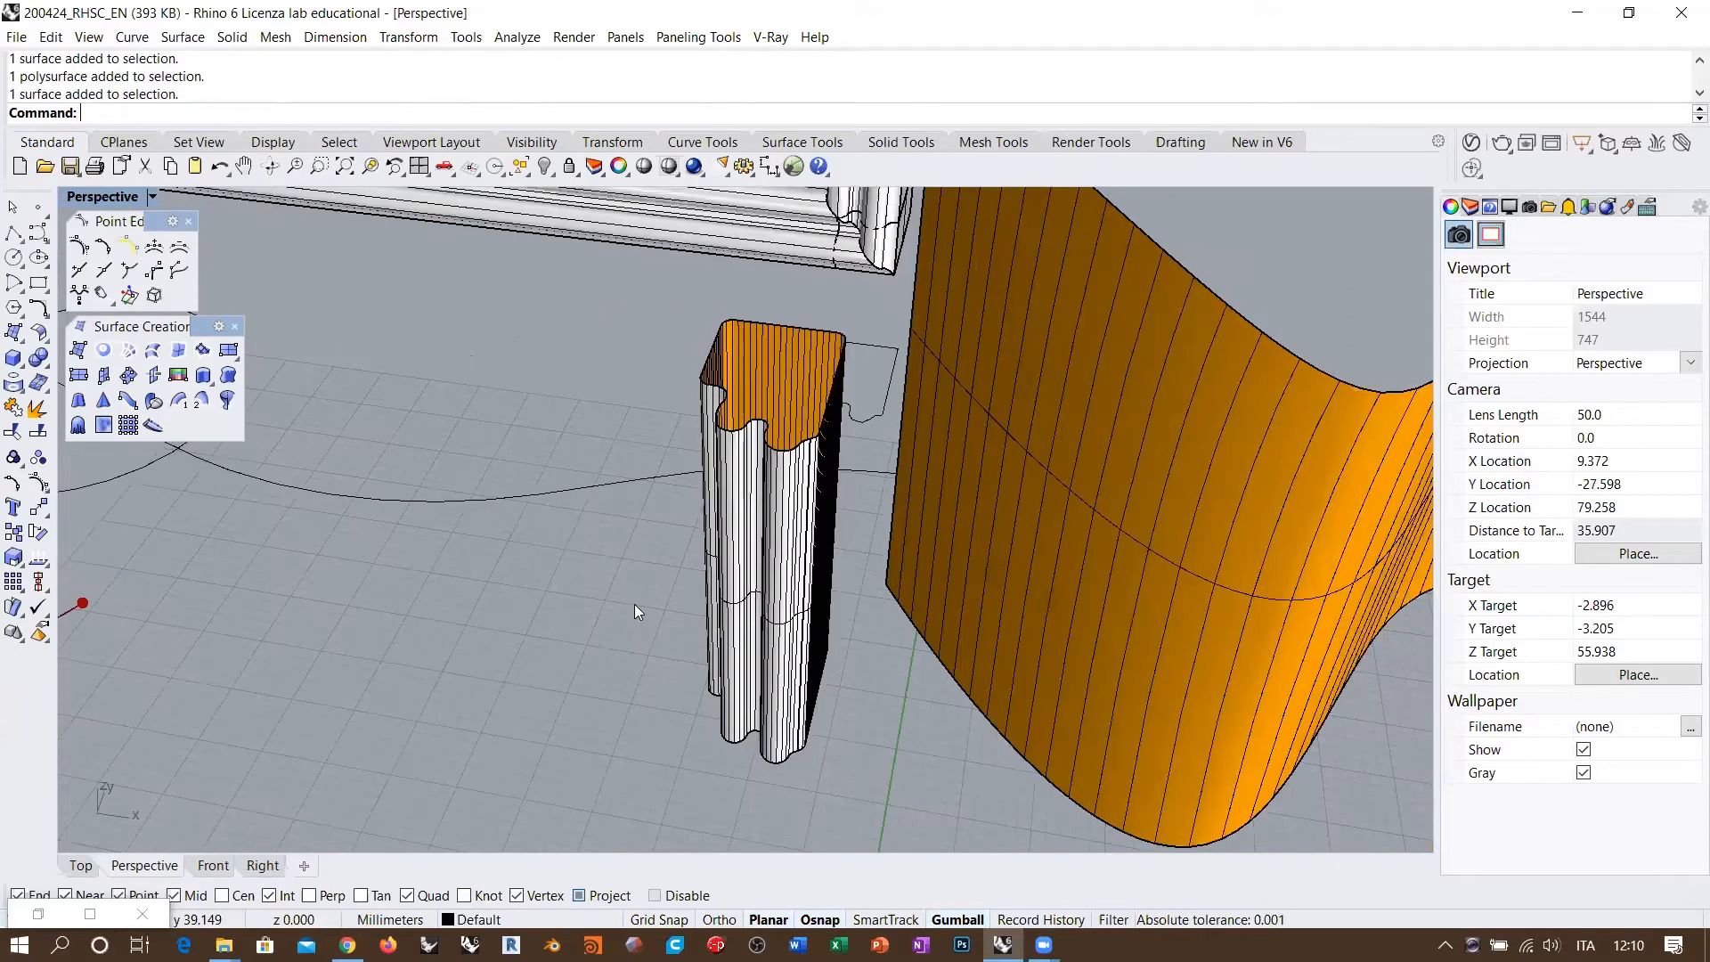
pyautogui.scroll(-14, 639, 613)
pyautogui.scroll(12, 660, 611)
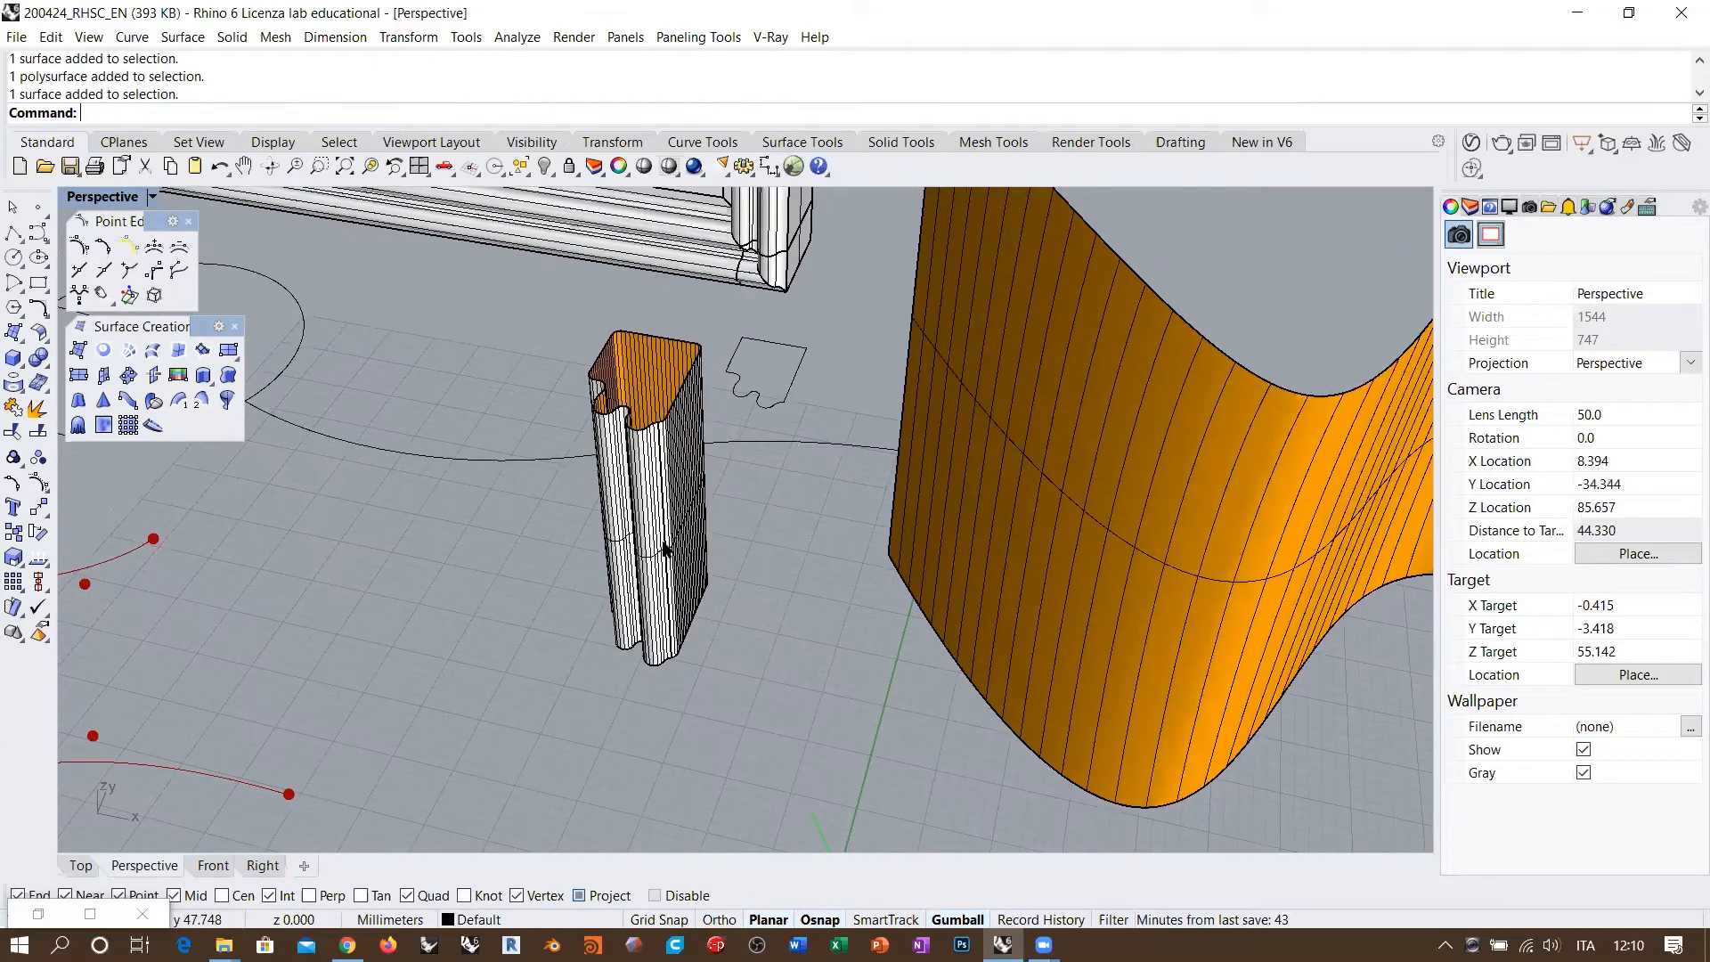
pyautogui.scroll(2, 668, 517)
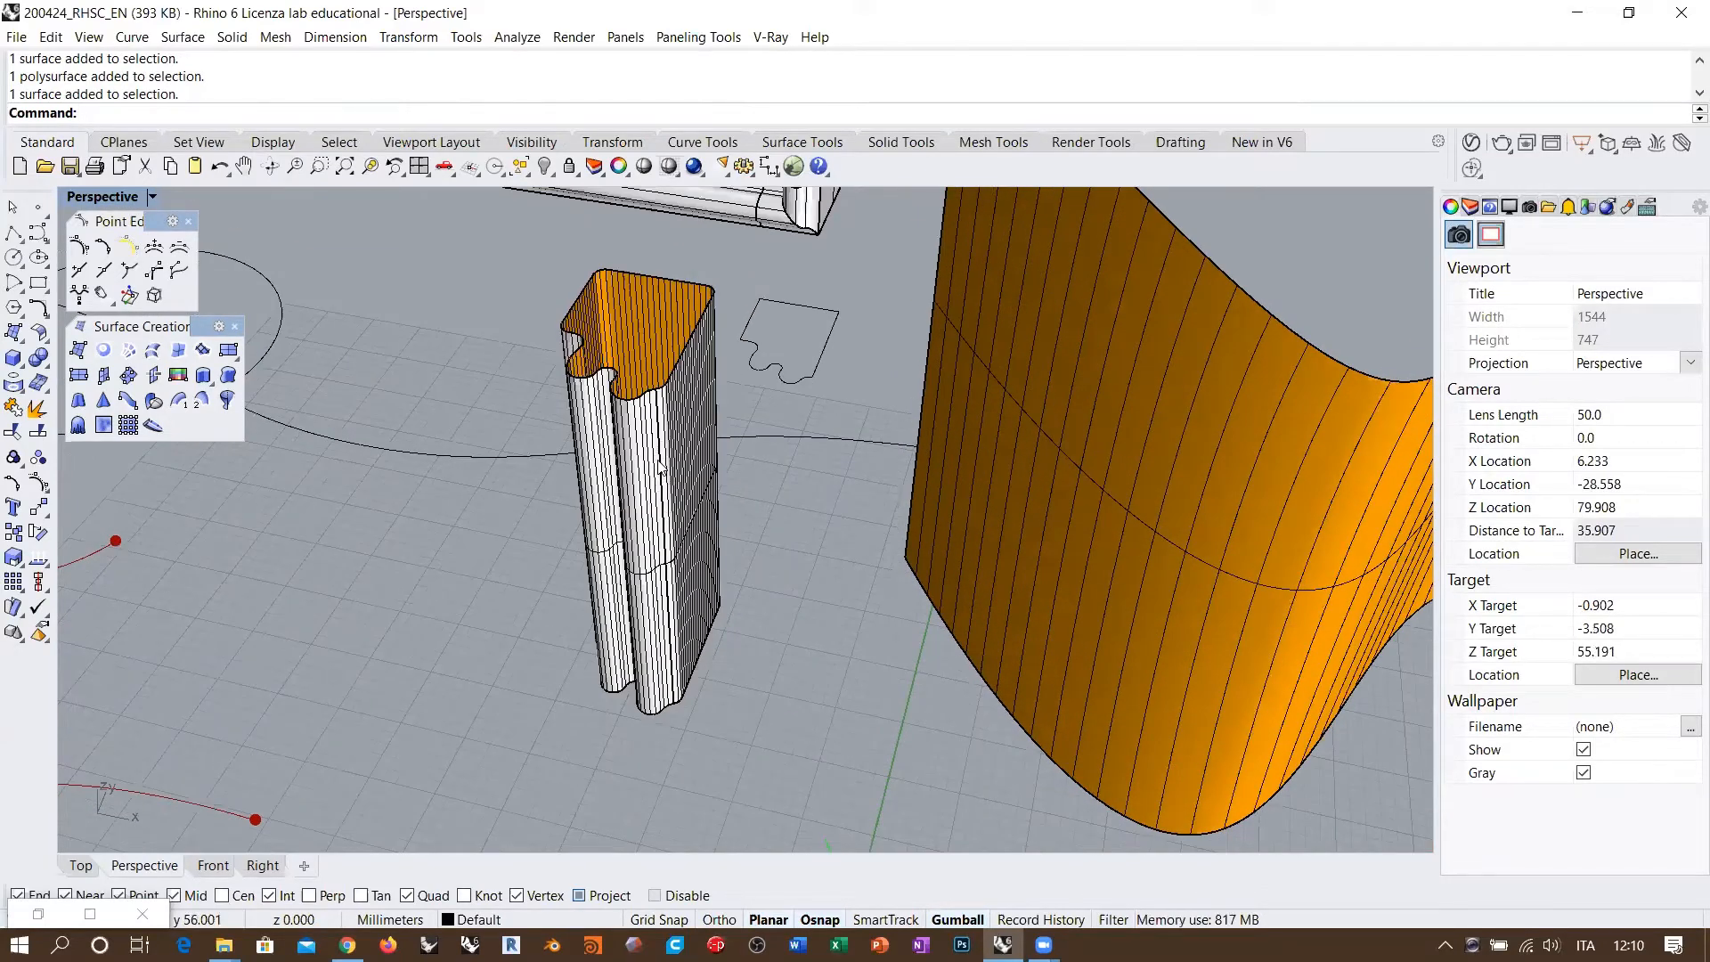
pyautogui.moveTo(670, 478); pyautogui.dragTo(623, 416, button='right')
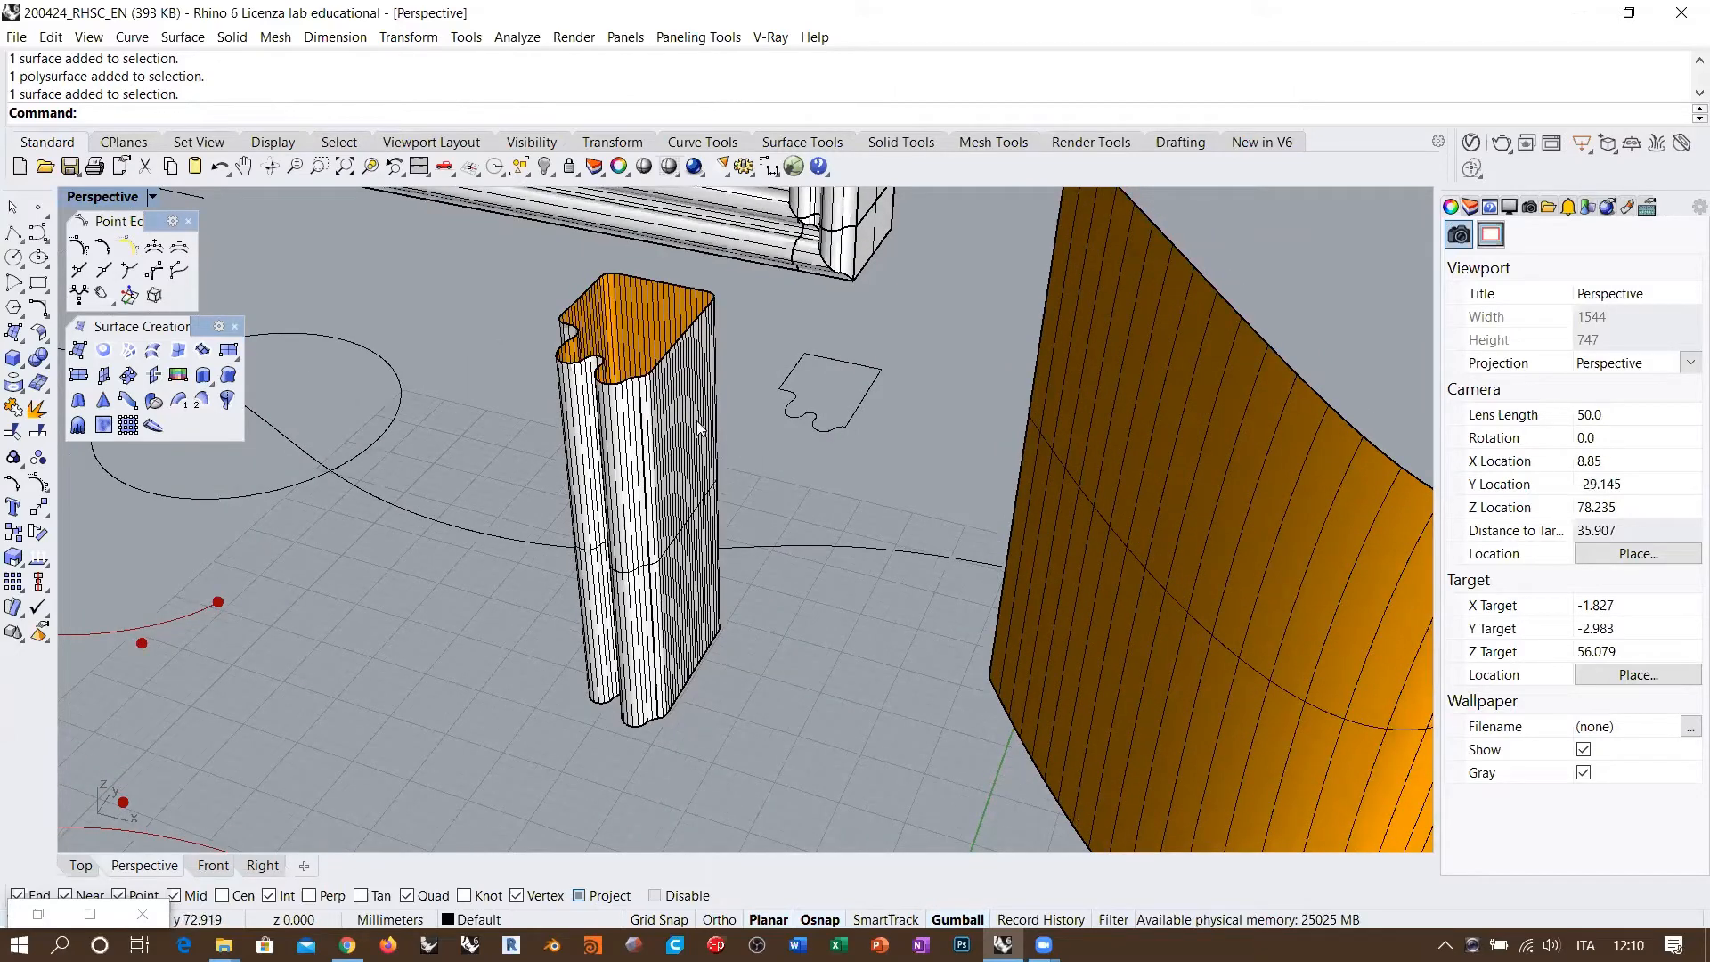
# Step: View the model in Arctic display mode, and switch the perspective view to Wireframe to inspect the extruded profile
pyautogui.click(109, 198)
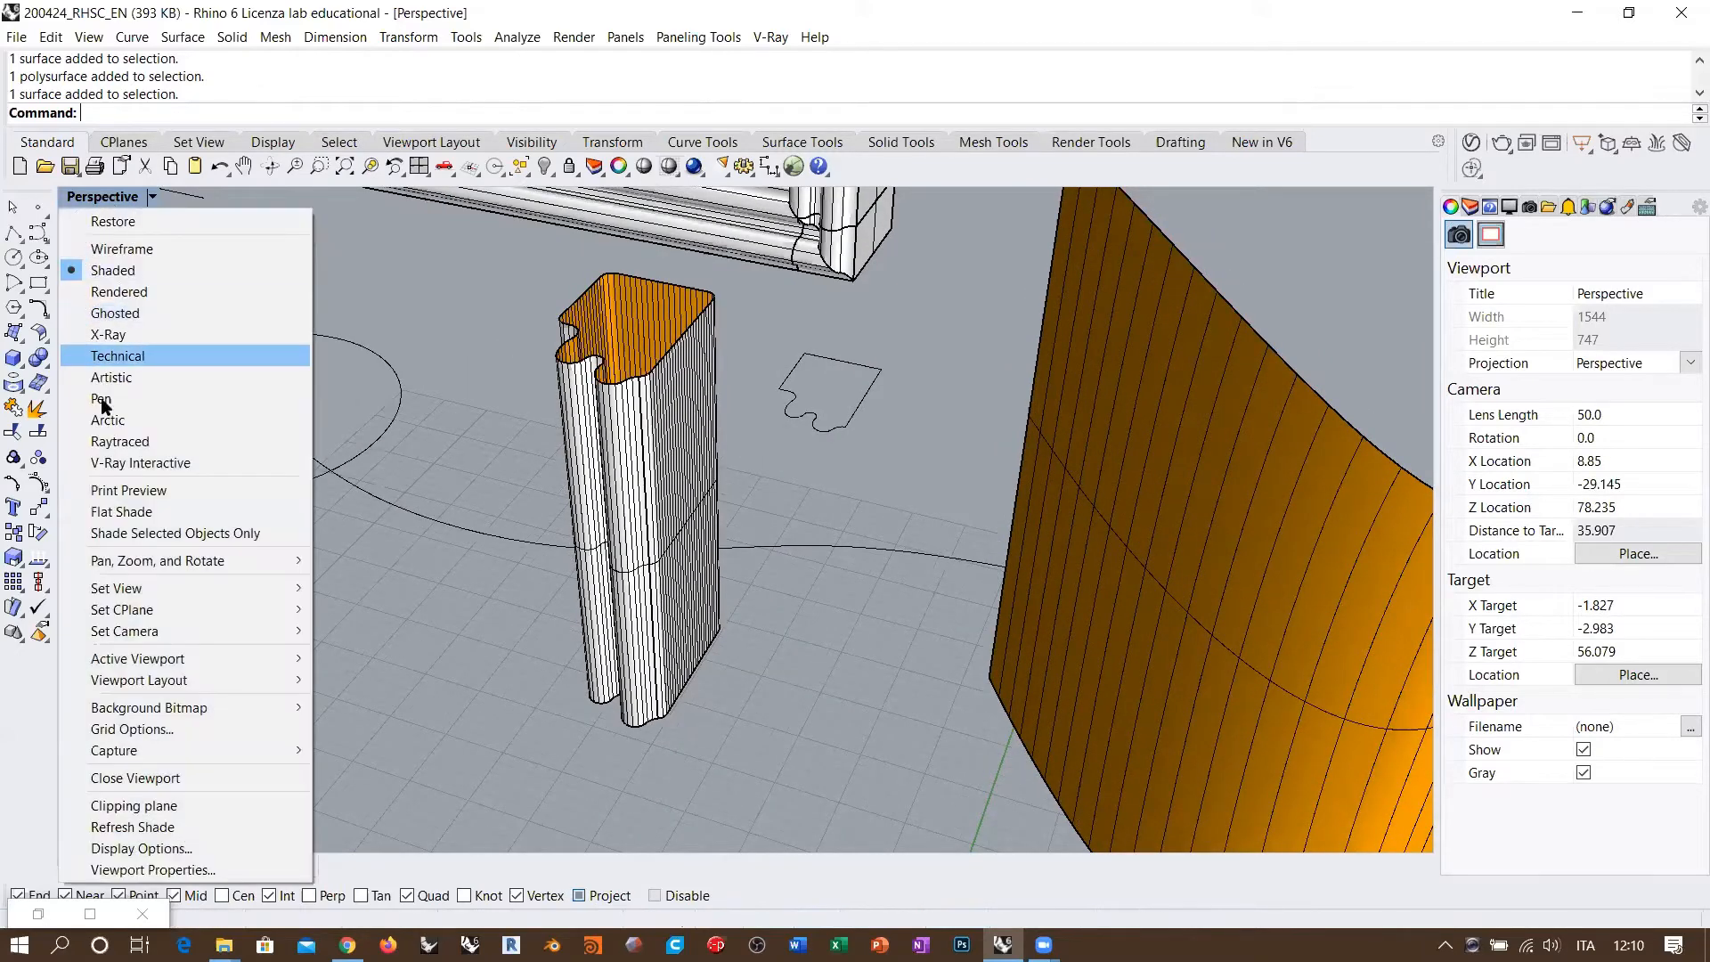
pyautogui.click(118, 419)
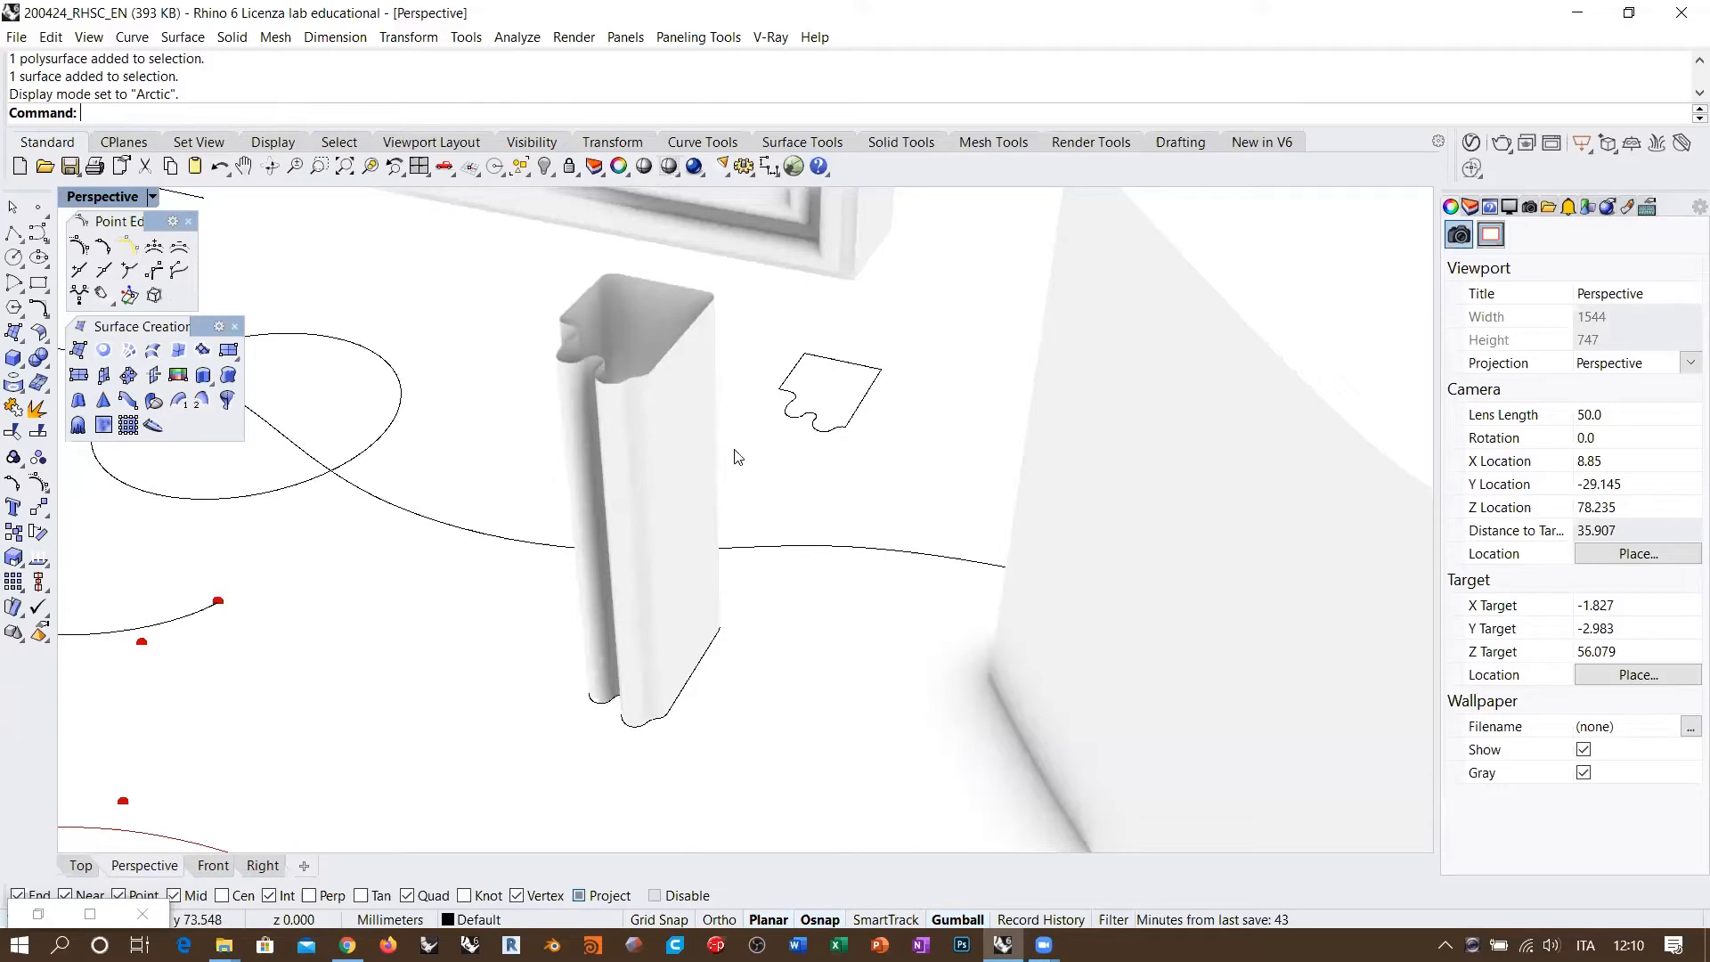
pyautogui.click(643, 165)
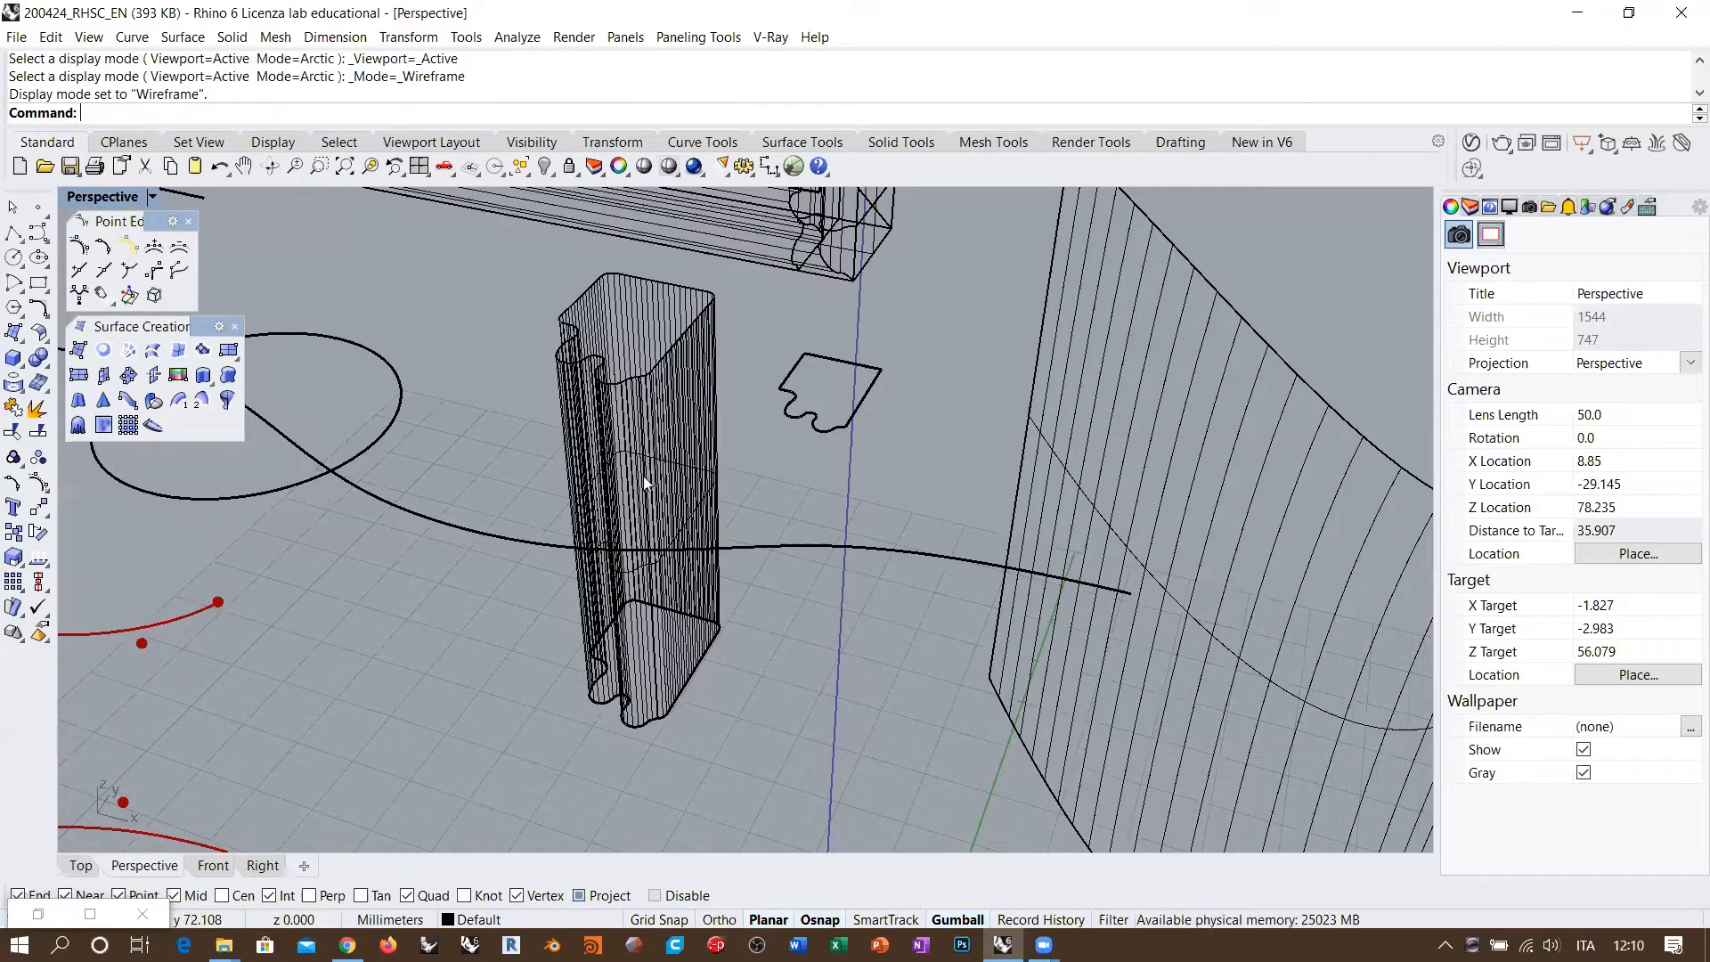
pyautogui.moveTo(693, 556); pyautogui.dragTo(636, 424, button='right')
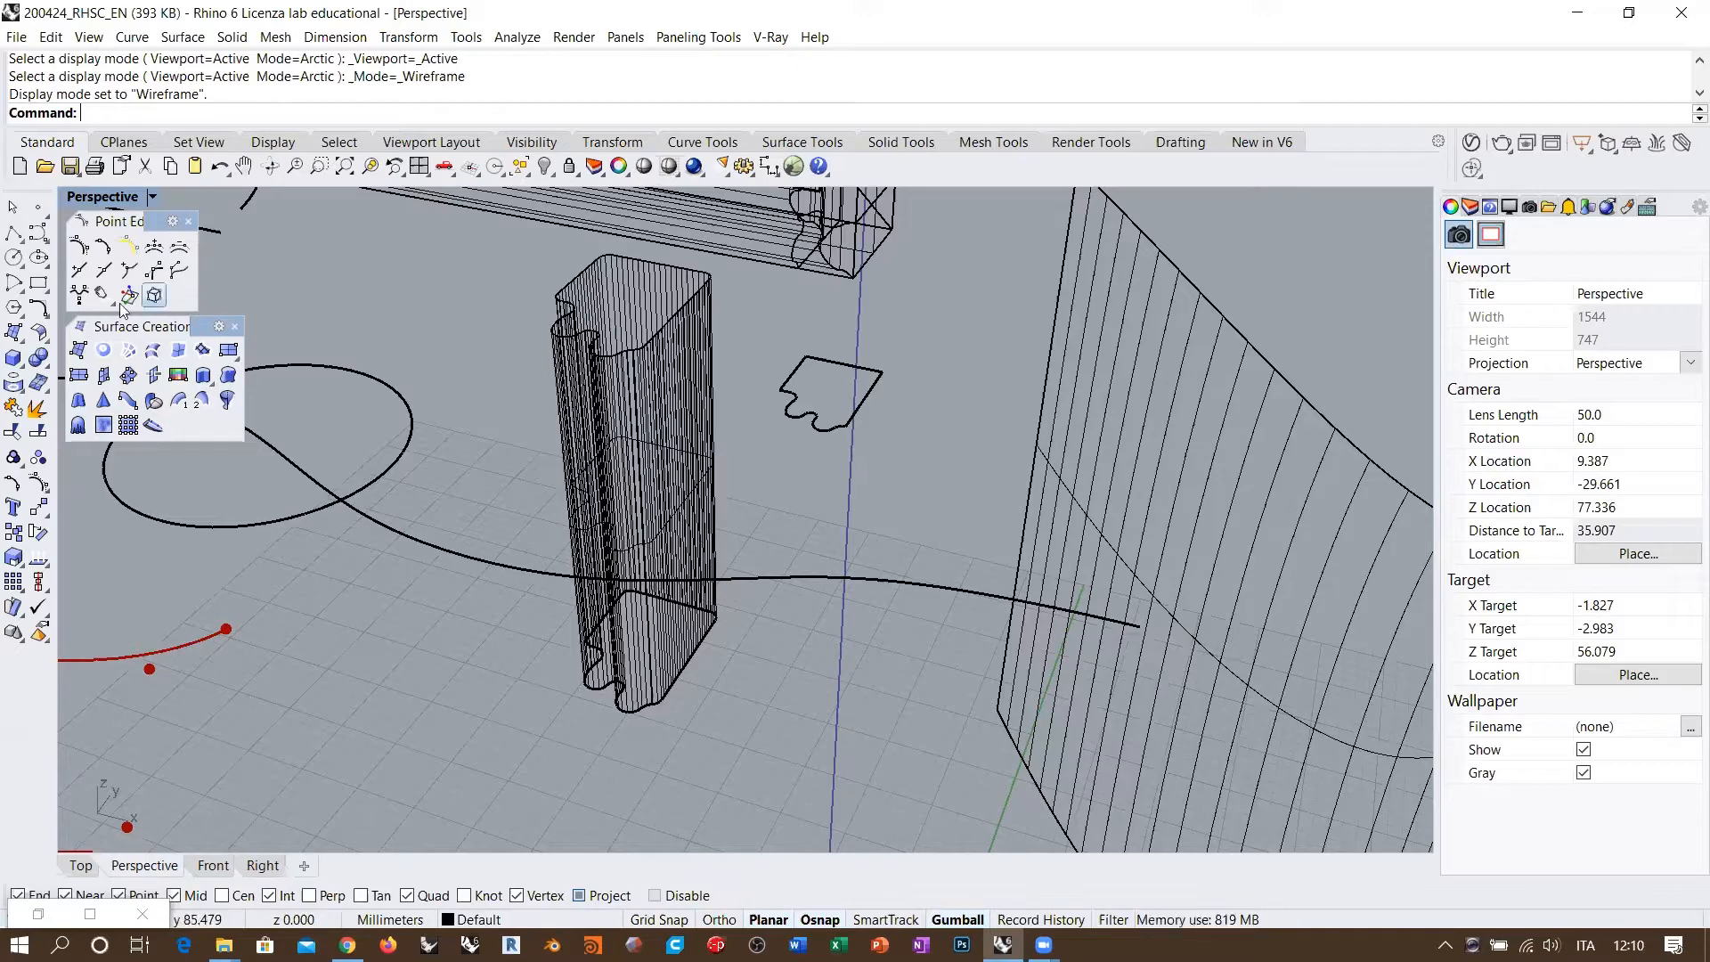
# Step: Adjust the extruded profile surface's seam so that it runs along the flat back face
pyautogui.click(39, 332)
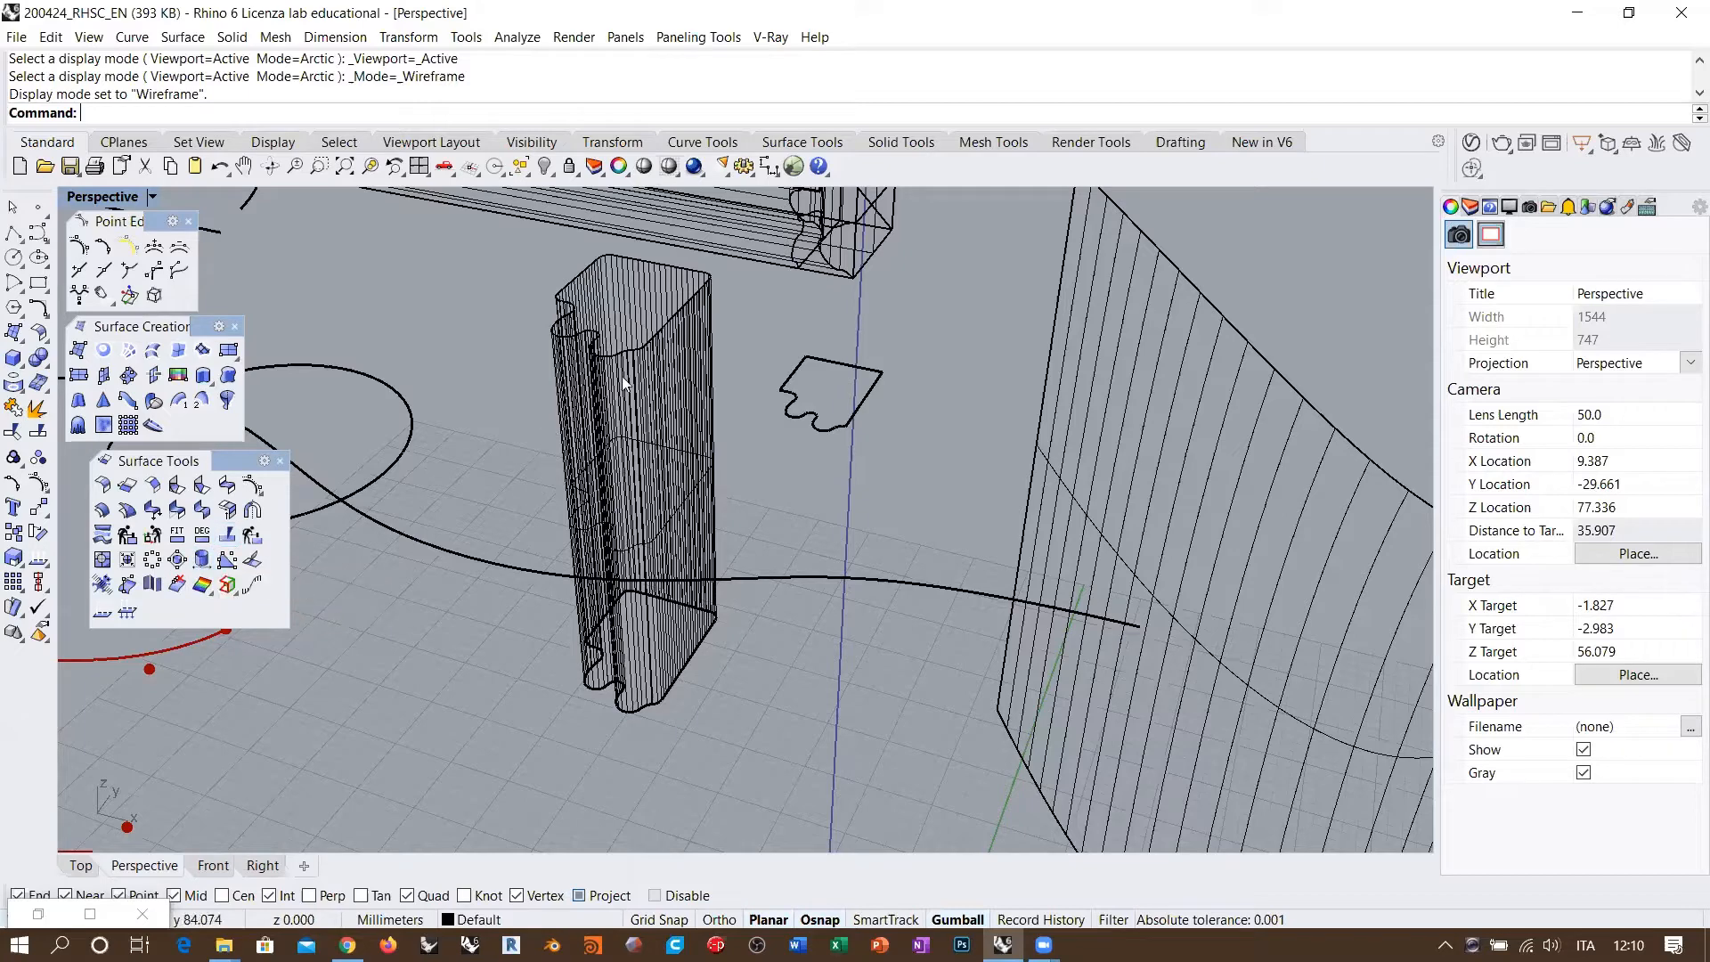
pyautogui.click(202, 559)
pyautogui.click(643, 443)
pyautogui.moveTo(657, 405); pyautogui.dragTo(735, 448, button='right')
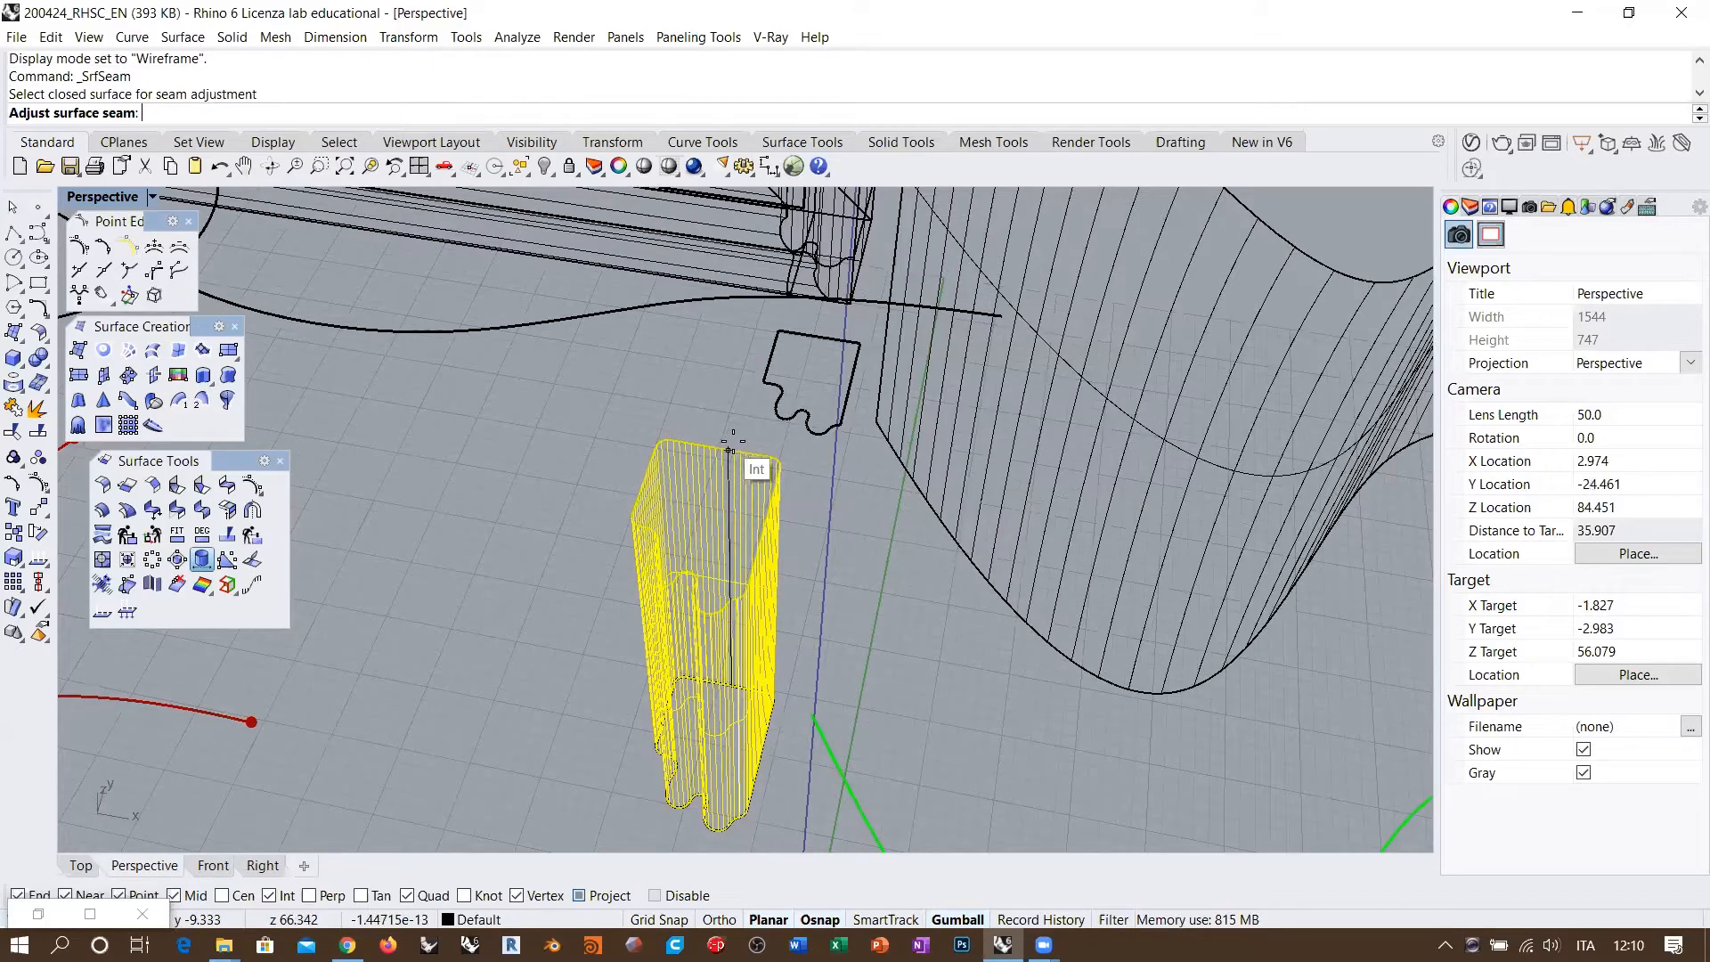
pyautogui.scroll(5, 726, 438)
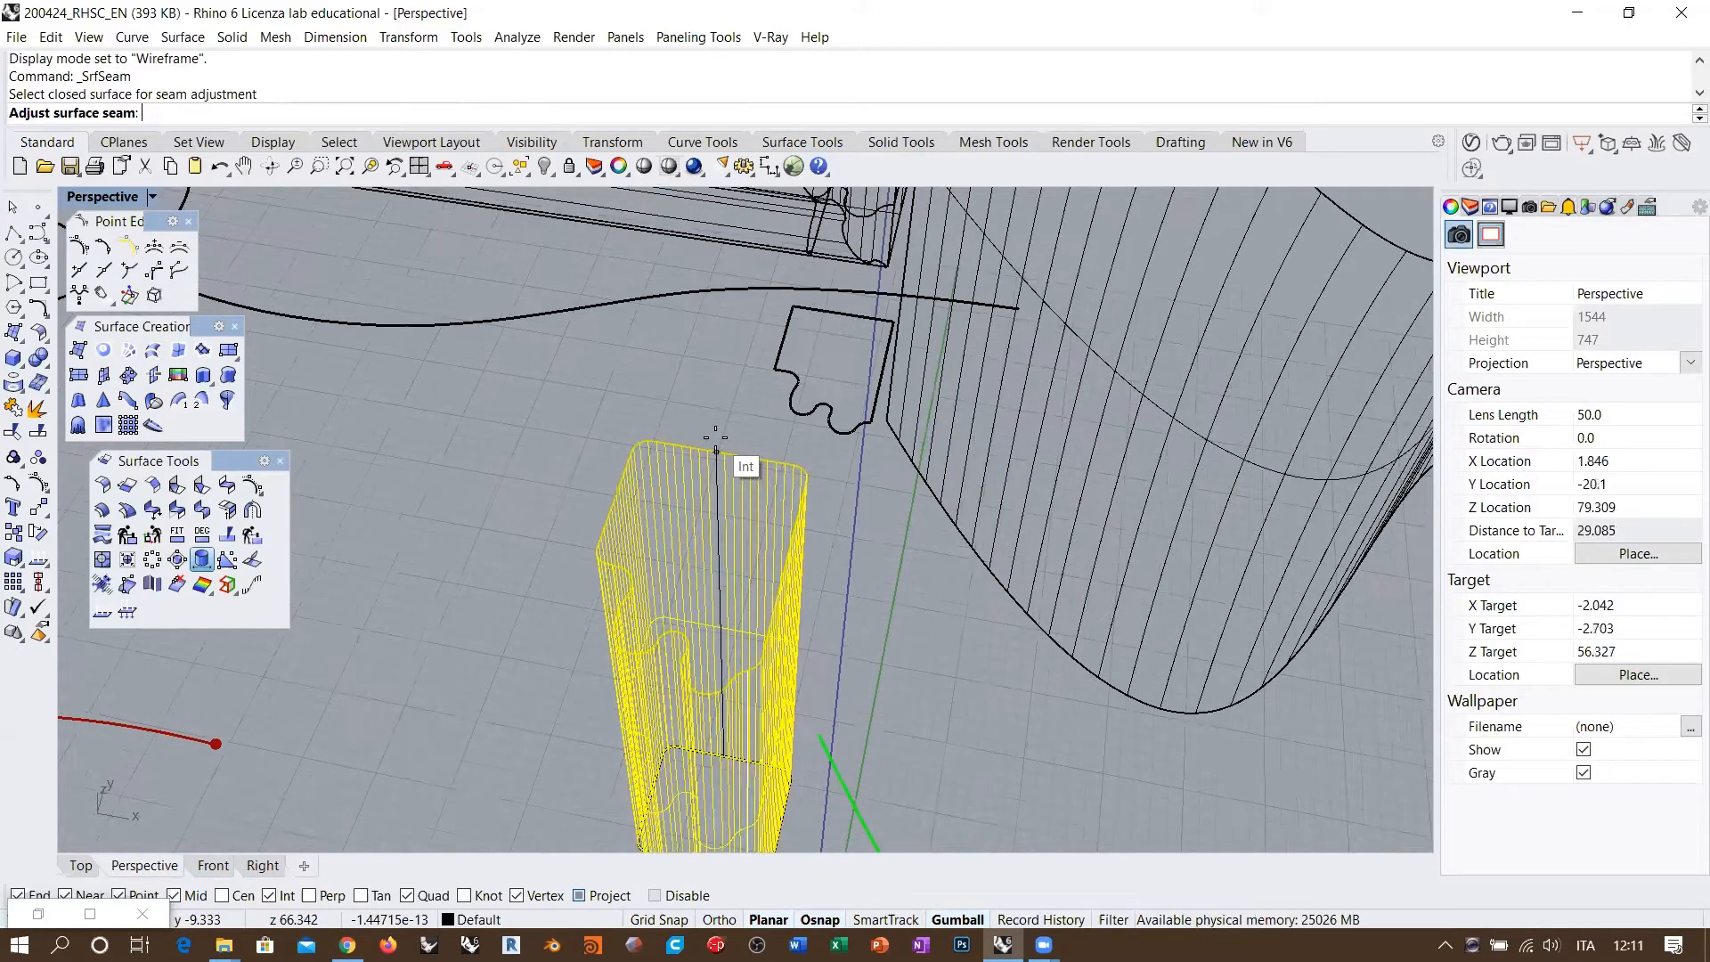
pyautogui.click(737, 476)
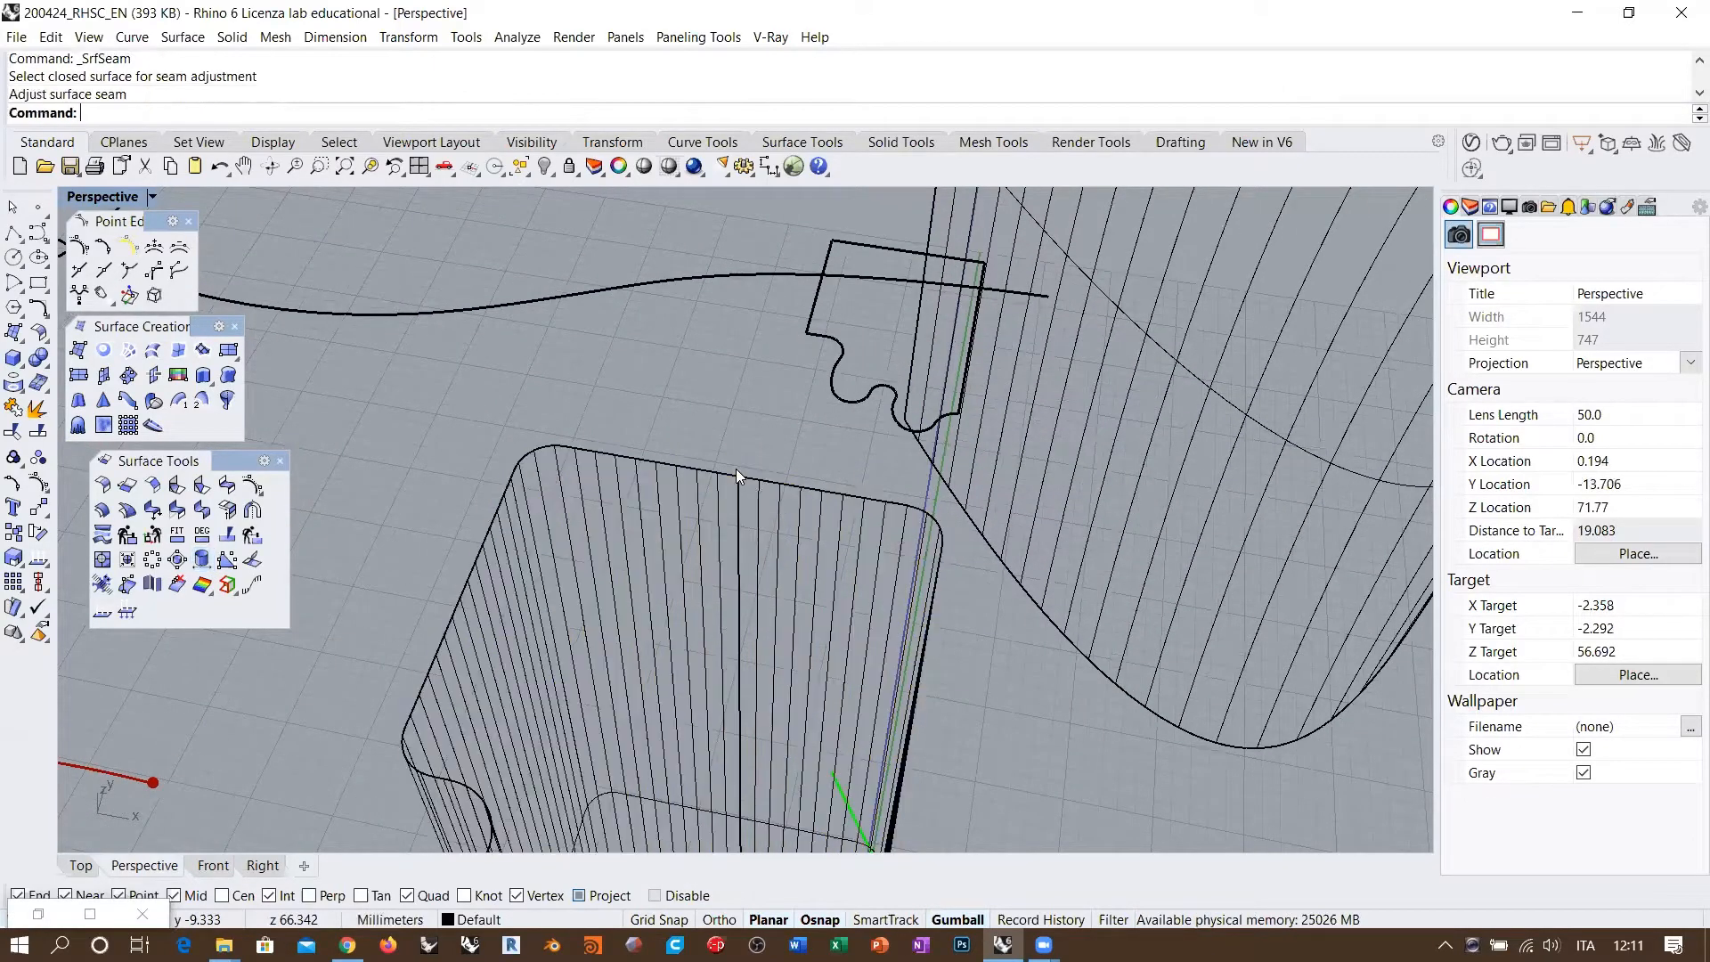
pyautogui.scroll(-5, 708, 419)
pyautogui.scroll(2, 727, 447)
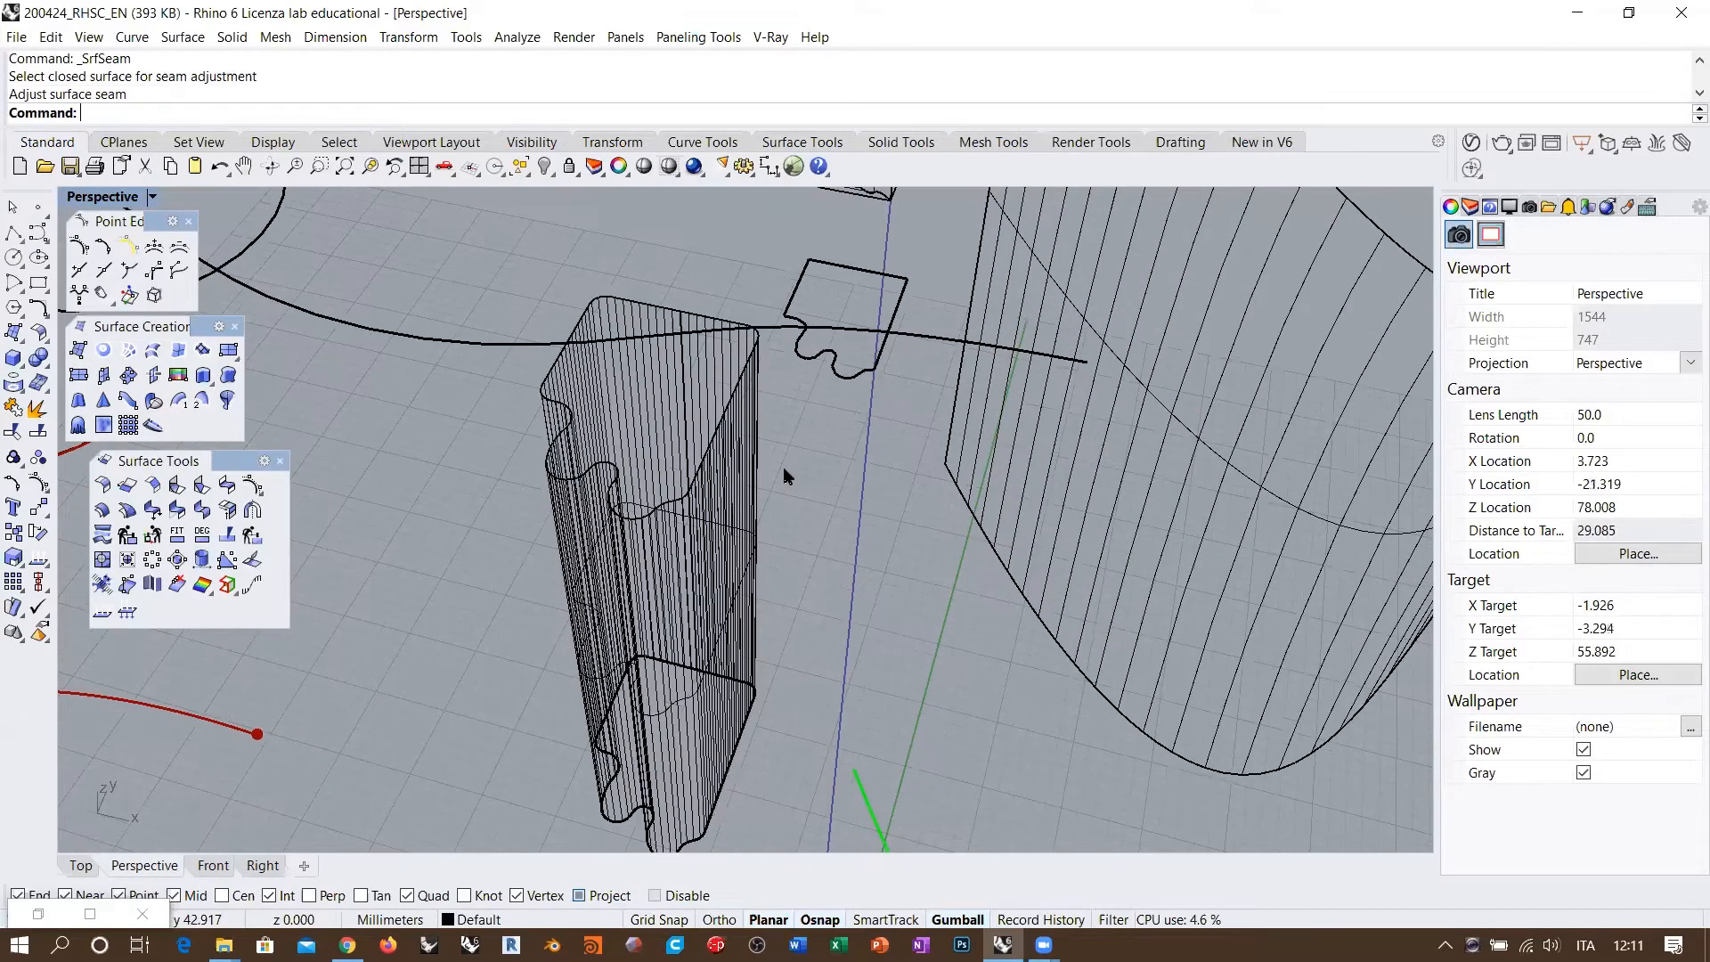
pyautogui.moveTo(769, 441); pyautogui.dragTo(682, 591, button='right')
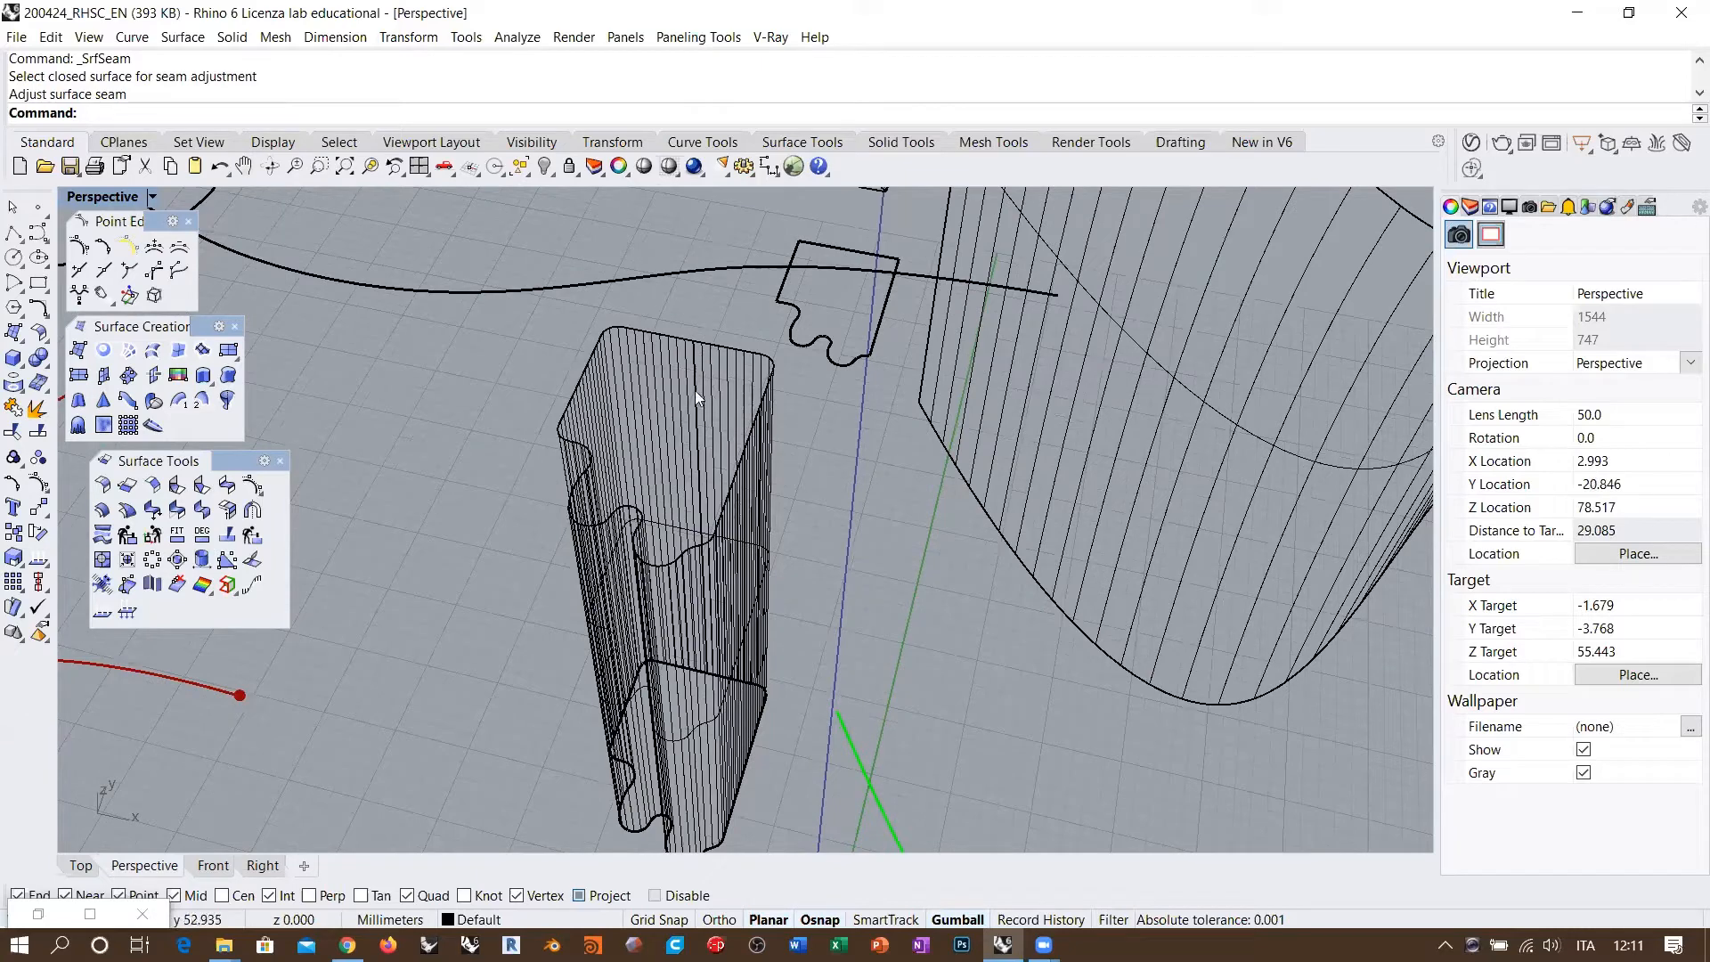
# Step: Set the perspective view to Shaded, hide the extruded profile surface's isocurves, and clear the selection
pyautogui.scroll(-6, 695, 510)
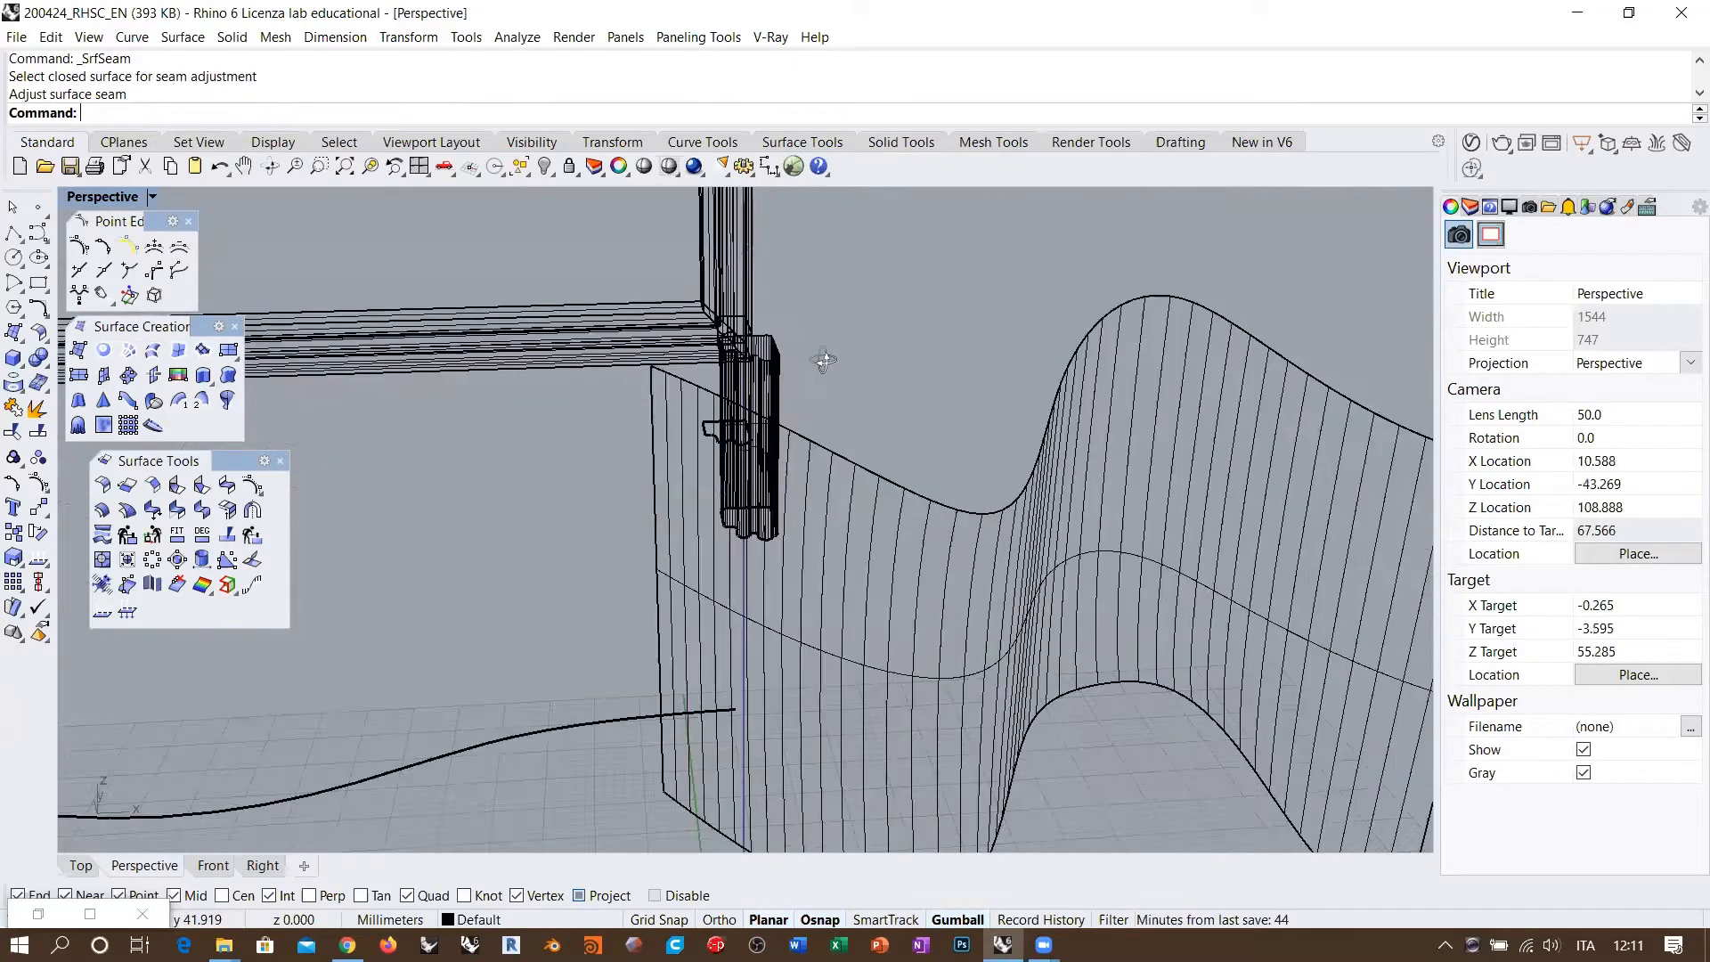
pyautogui.moveTo(825, 360); pyautogui.dragTo(711, 408, button='right')
pyautogui.scroll(5, 672, 358)
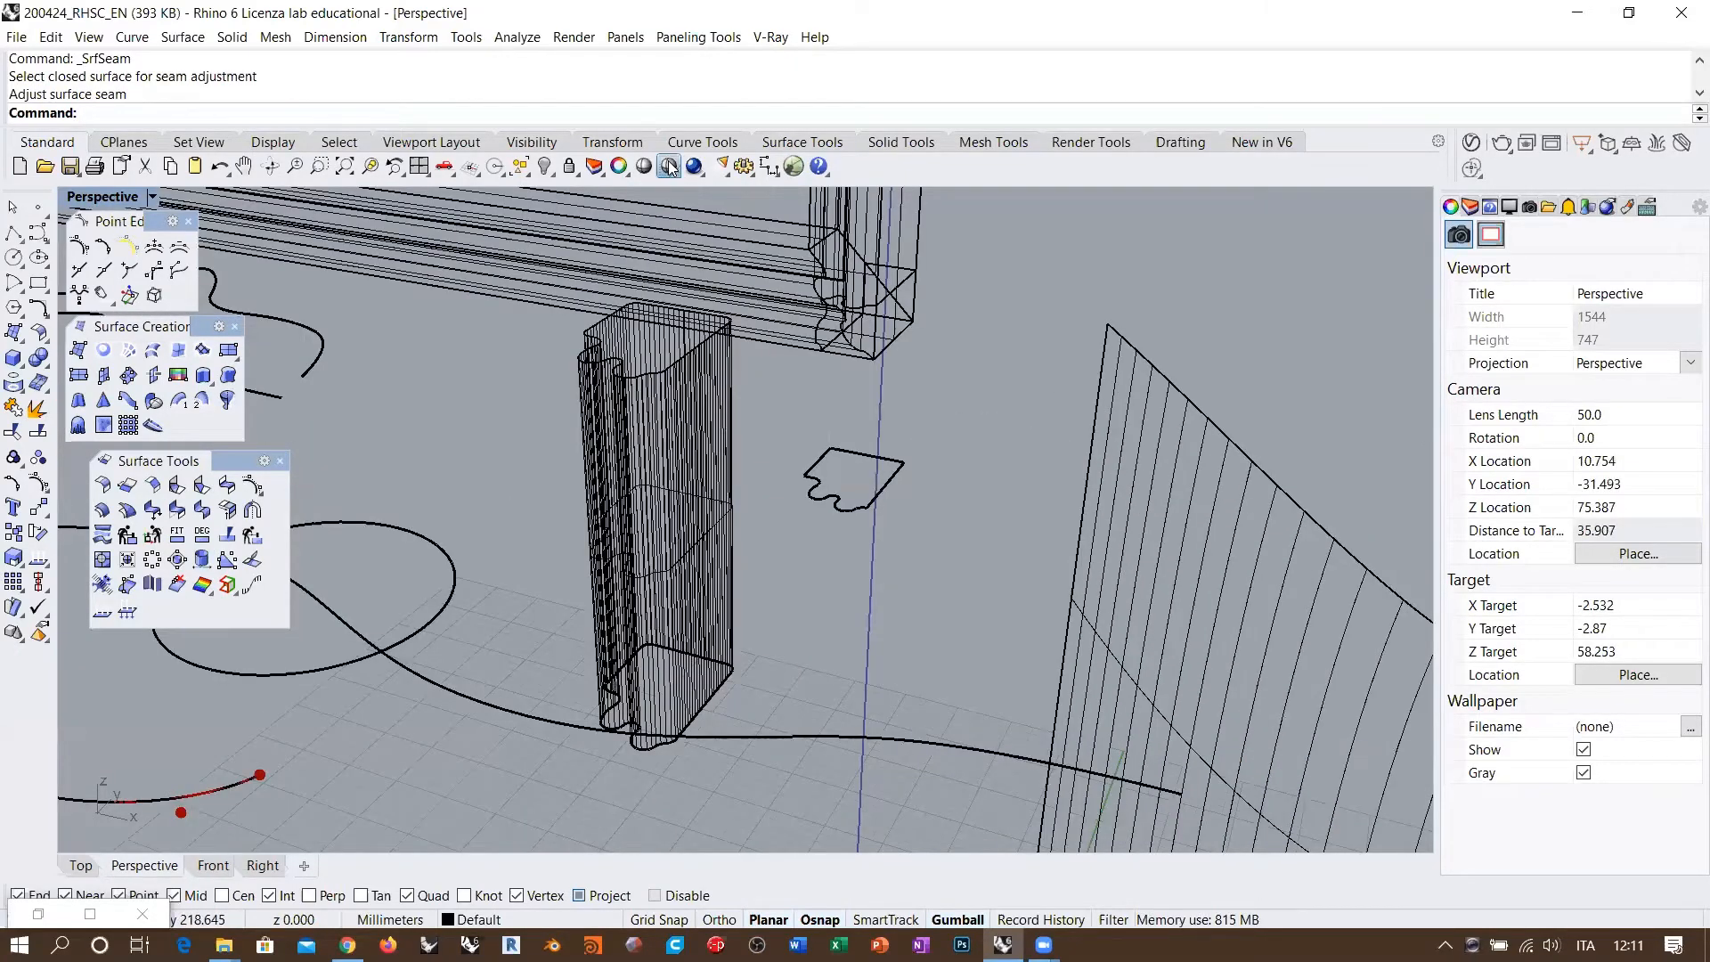
pyautogui.click(669, 166)
pyautogui.click(717, 459)
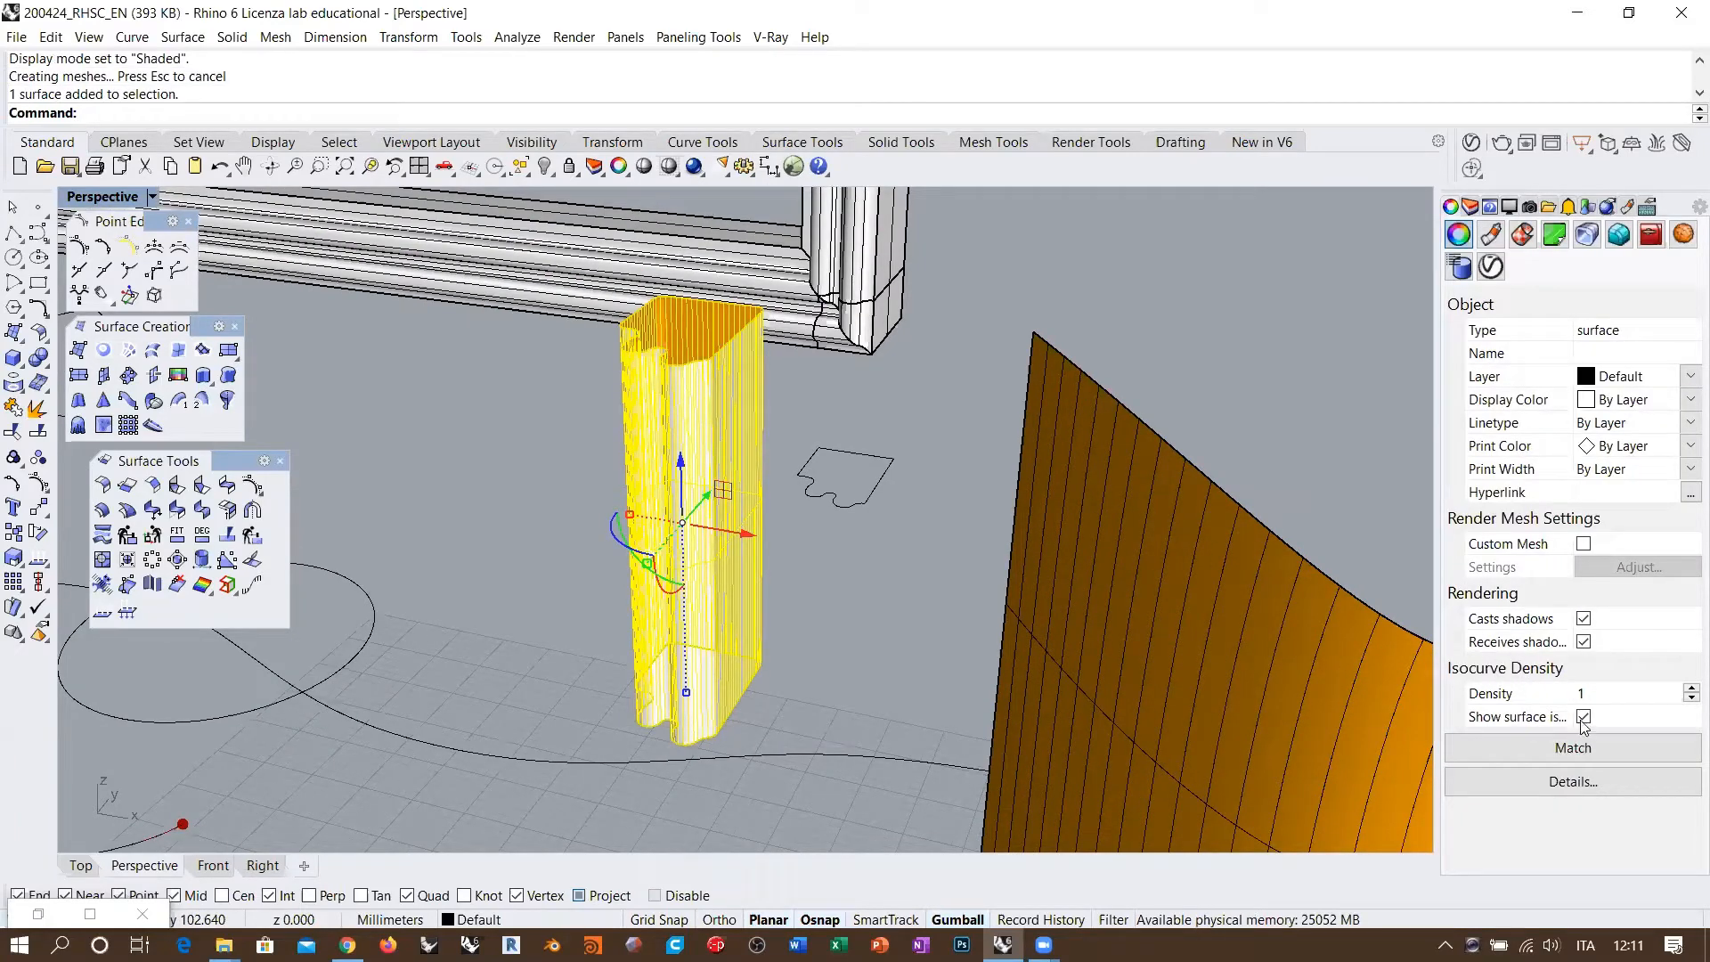
pyautogui.press('Escape')
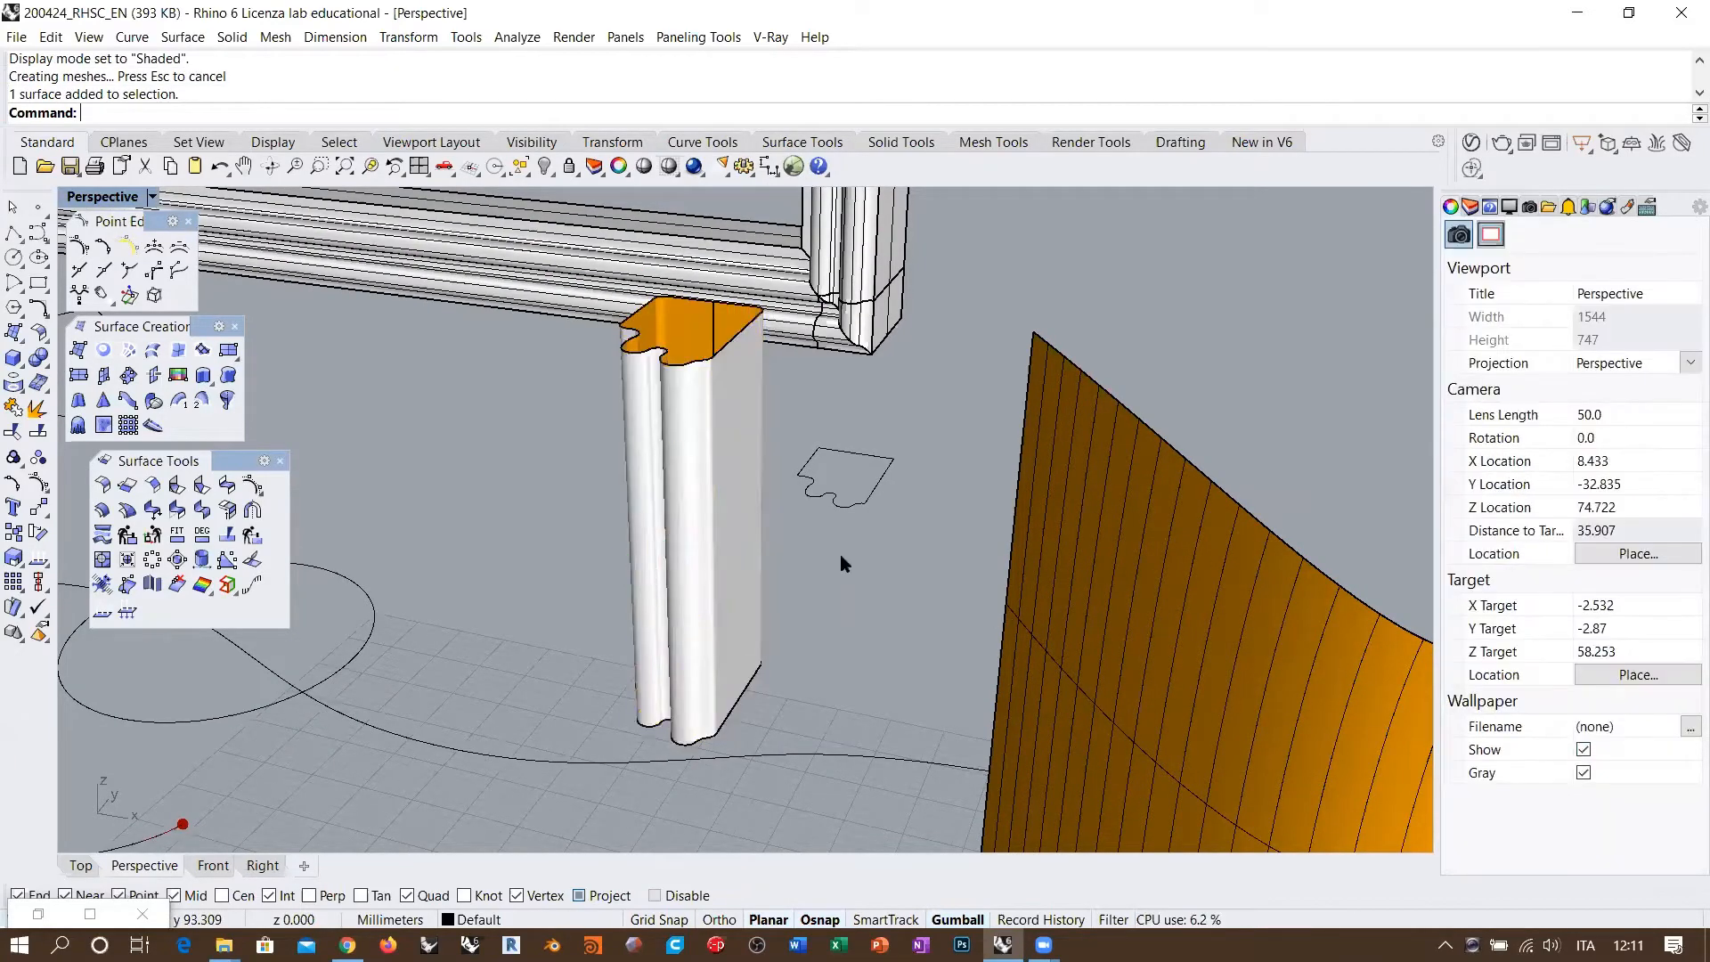
# Step: Compare the extruded surface without isocurves against the edges and corner of the large frame
pyautogui.moveTo(840, 554)
pyautogui.mouseDown(button='right')
pyautogui.moveTo(990, 517)
pyautogui.moveTo(859, 523)
pyautogui.moveTo(629, 424)
pyautogui.moveTo(698, 424)
pyautogui.moveTo(649, 443)
pyautogui.moveTo(803, 339)
pyautogui.moveTo(615, 365)
pyautogui.moveTo(442, 347)
pyautogui.moveTo(776, 376)
pyautogui.moveTo(937, 438)
pyautogui.moveTo(815, 439)
pyautogui.moveTo(908, 446)
pyautogui.moveTo(863, 533)
pyautogui.mouseUp(button='right')
pyautogui.scroll(6, 629, 424)
pyautogui.scroll(-5, 784, 386)
pyautogui.scroll(-12, 805, 525)
pyautogui.moveTo(863, 532)
pyautogui.mouseDown(button='right')
pyautogui.moveTo(845, 557)
pyautogui.moveTo(848, 503)
pyautogui.mouseUp(button='right')
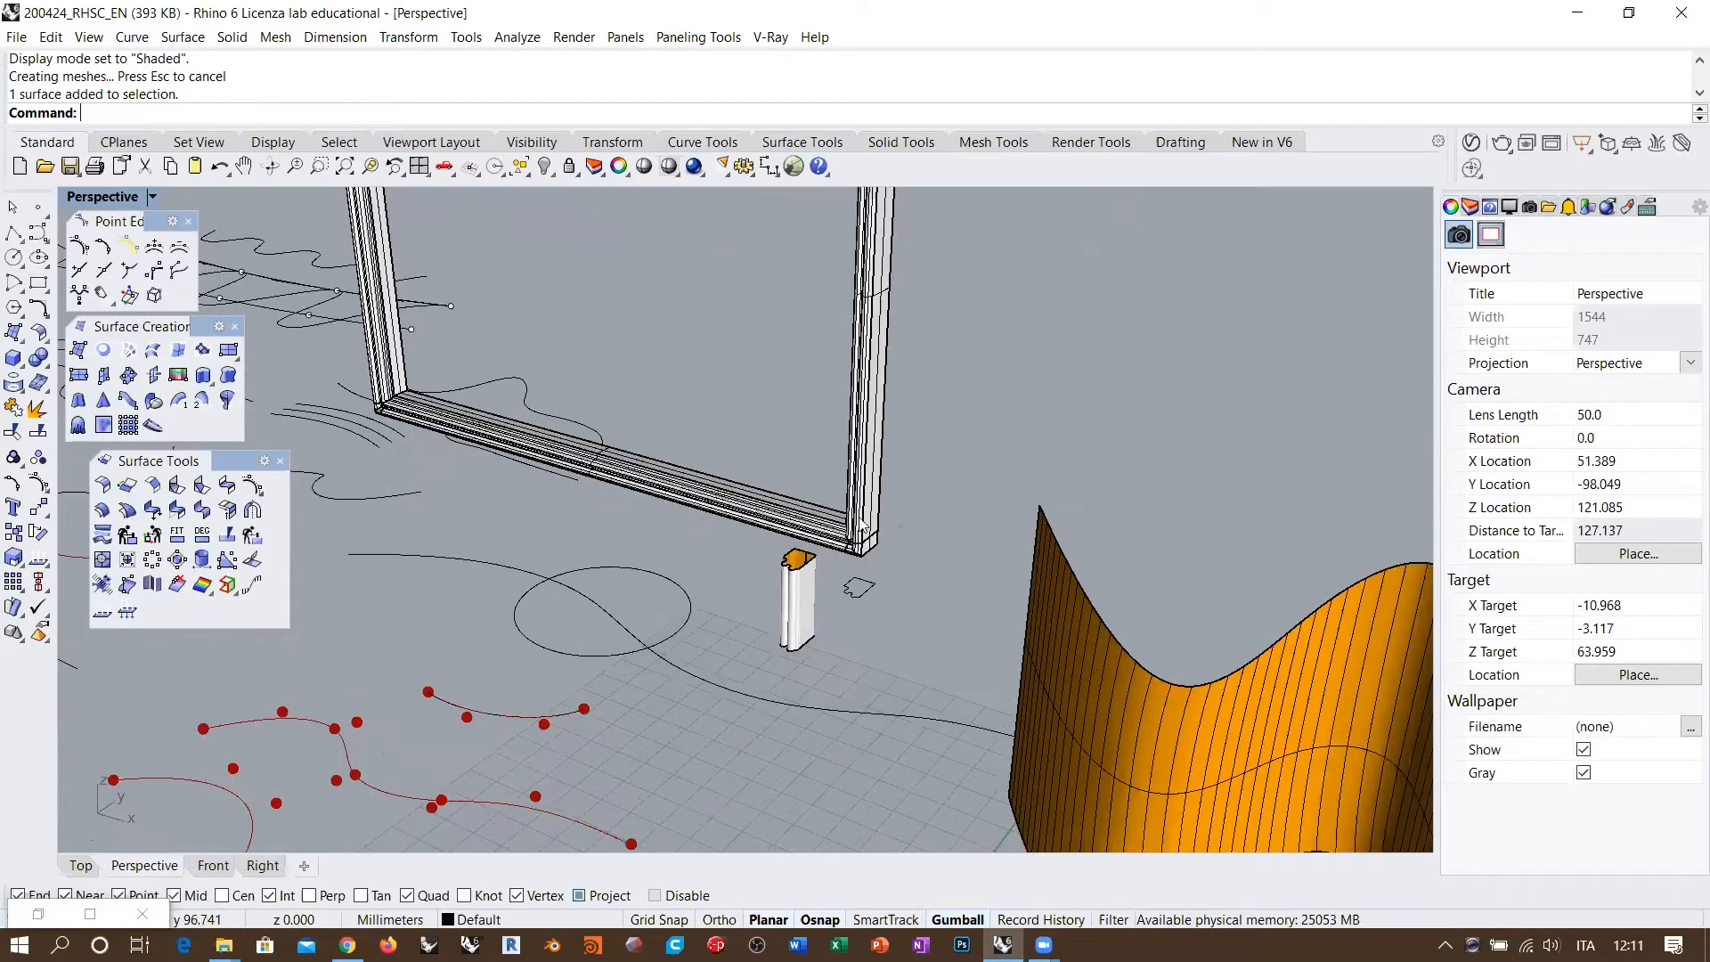
pyautogui.scroll(-6, 766, 503)
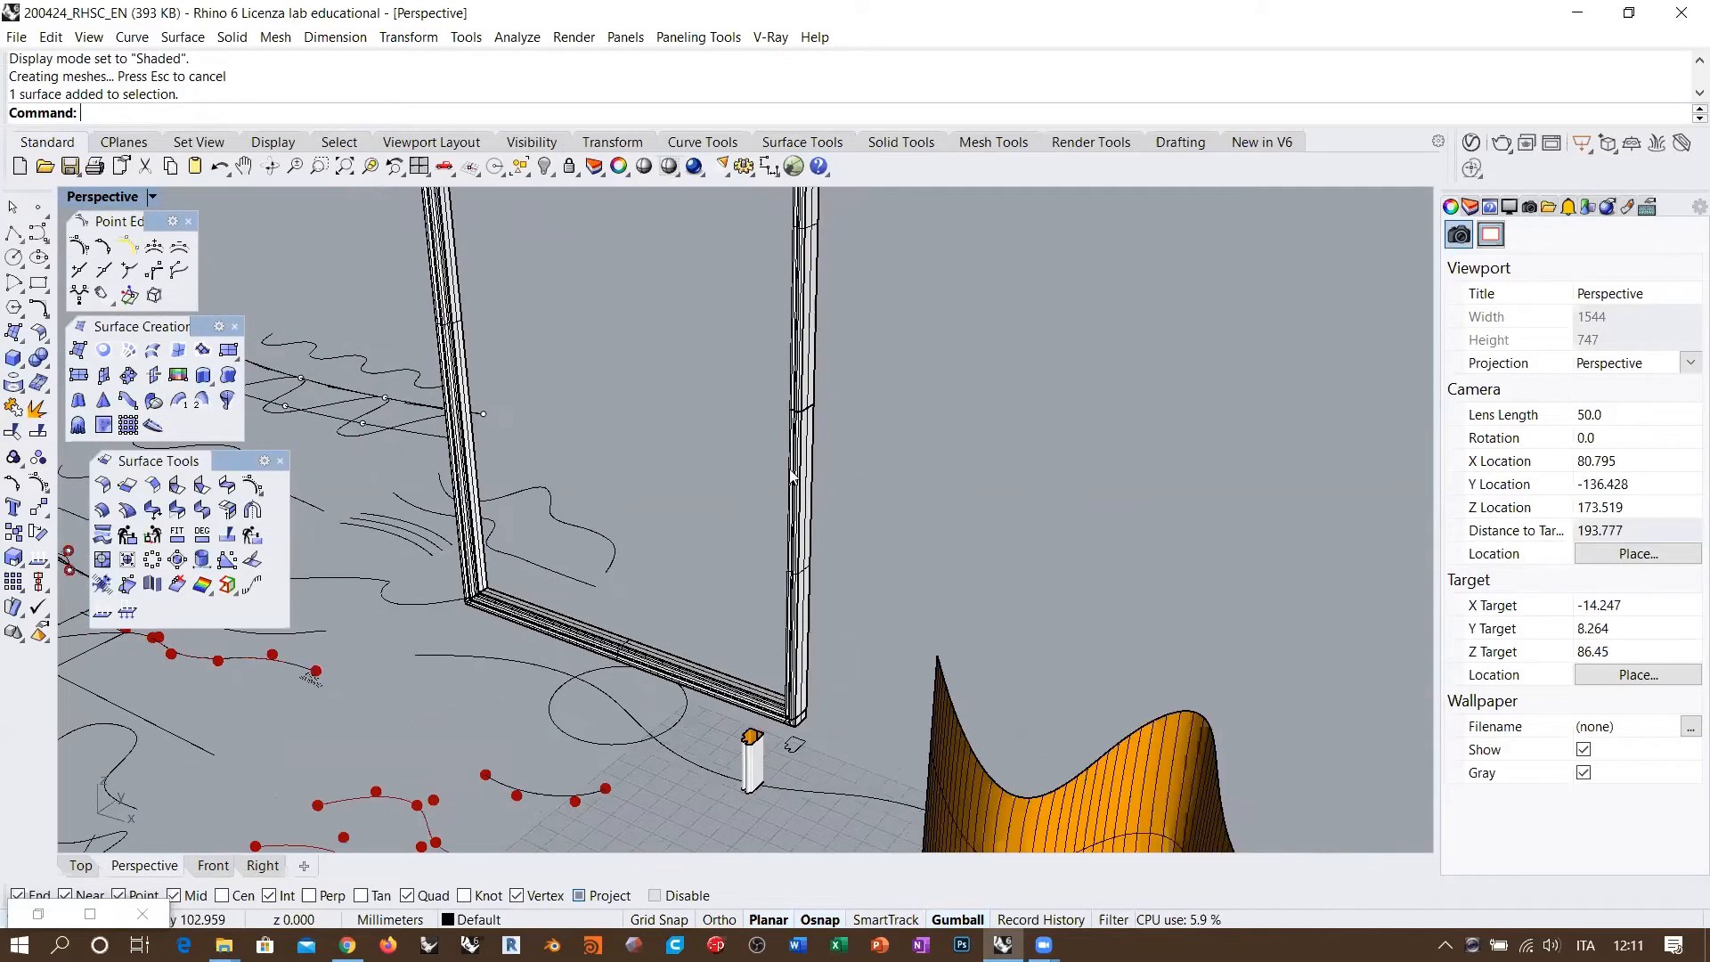
pyautogui.moveTo(816, 543); pyautogui.dragTo(697, 611, button='right')
pyautogui.scroll(8, 792, 750)
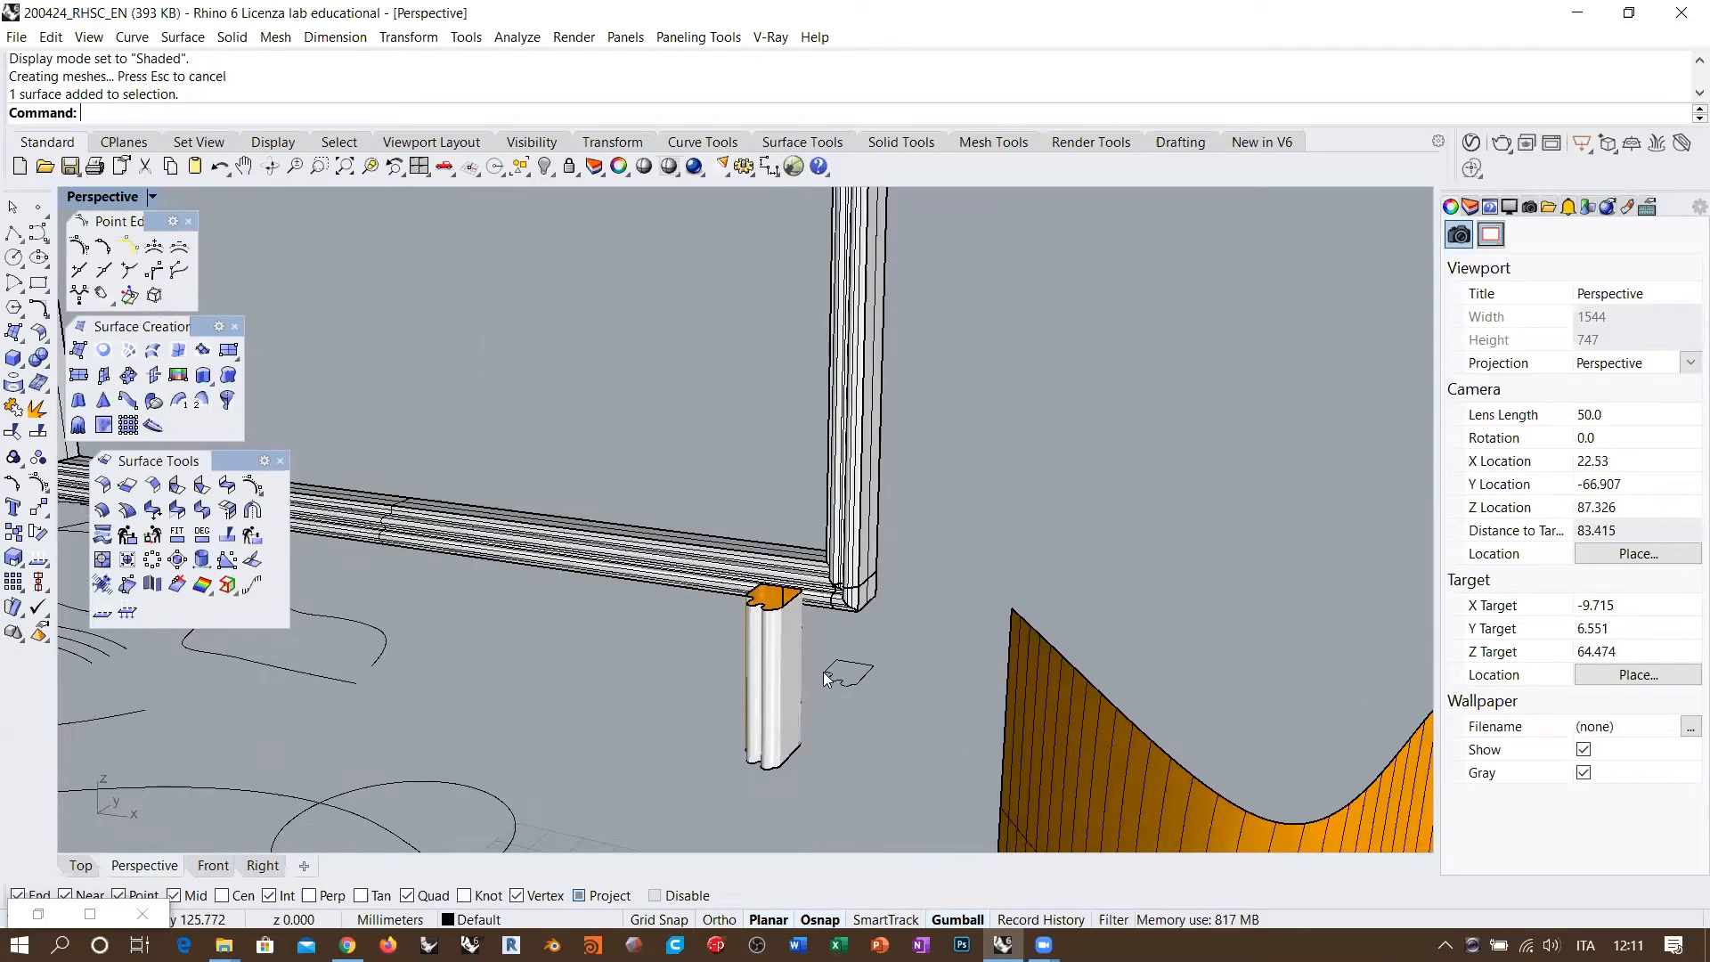
pyautogui.scroll(3, 847, 601)
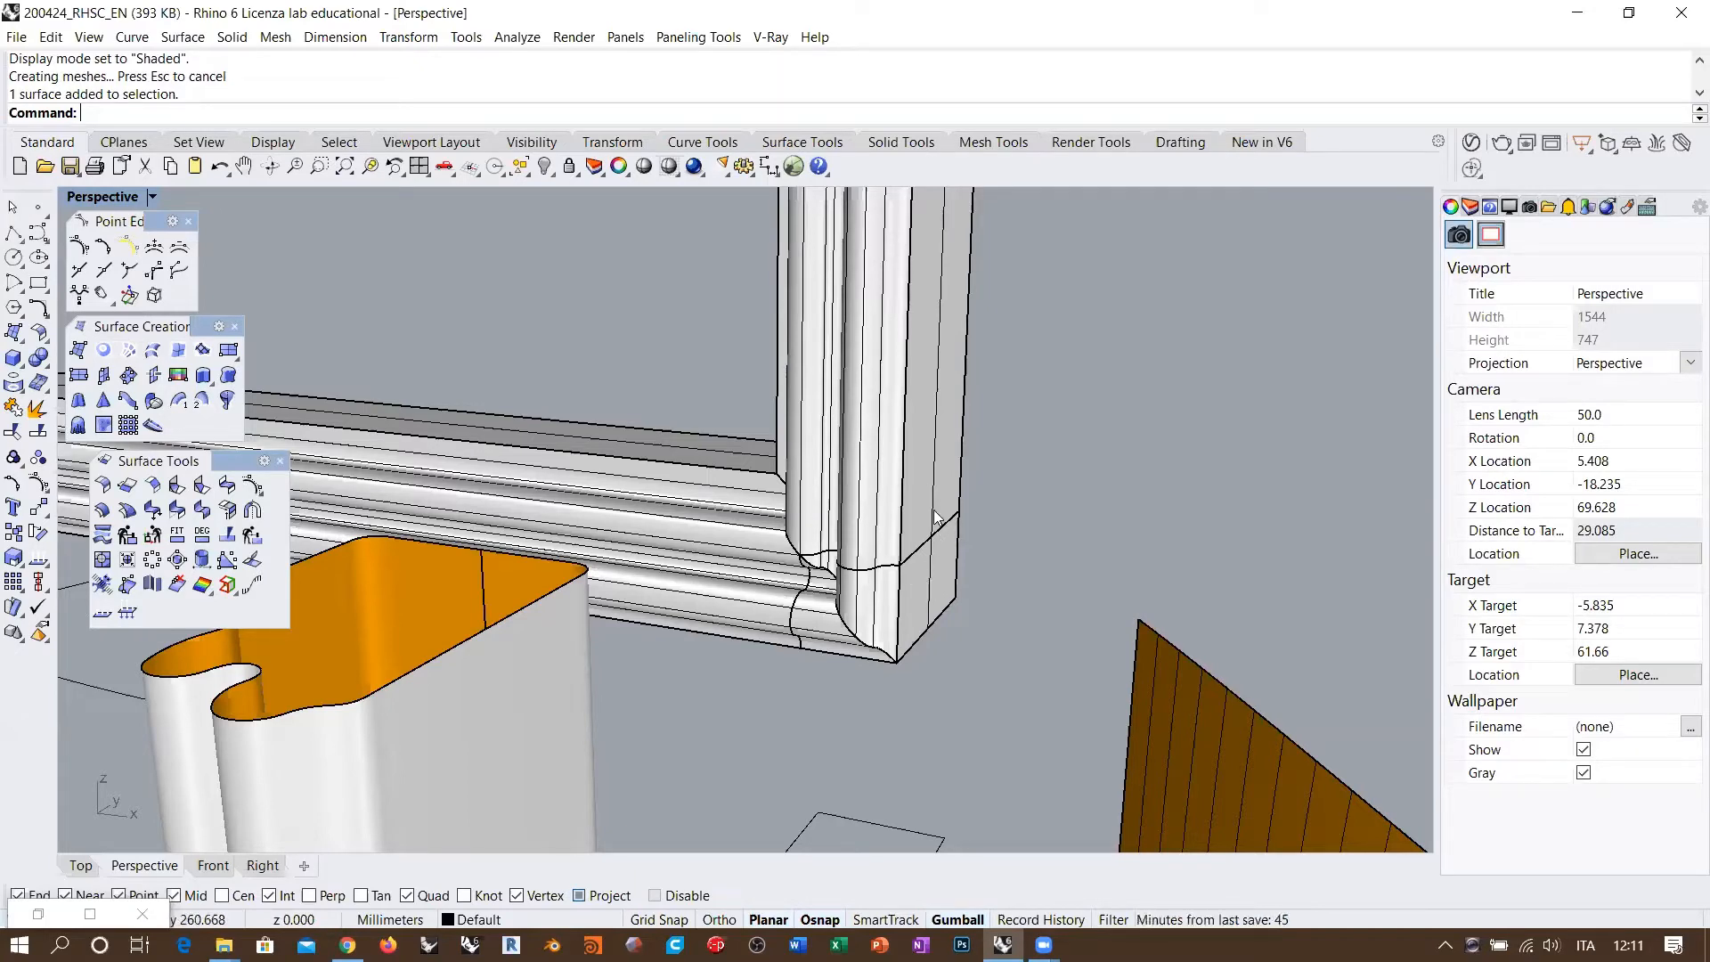
pyautogui.scroll(-10, 926, 586)
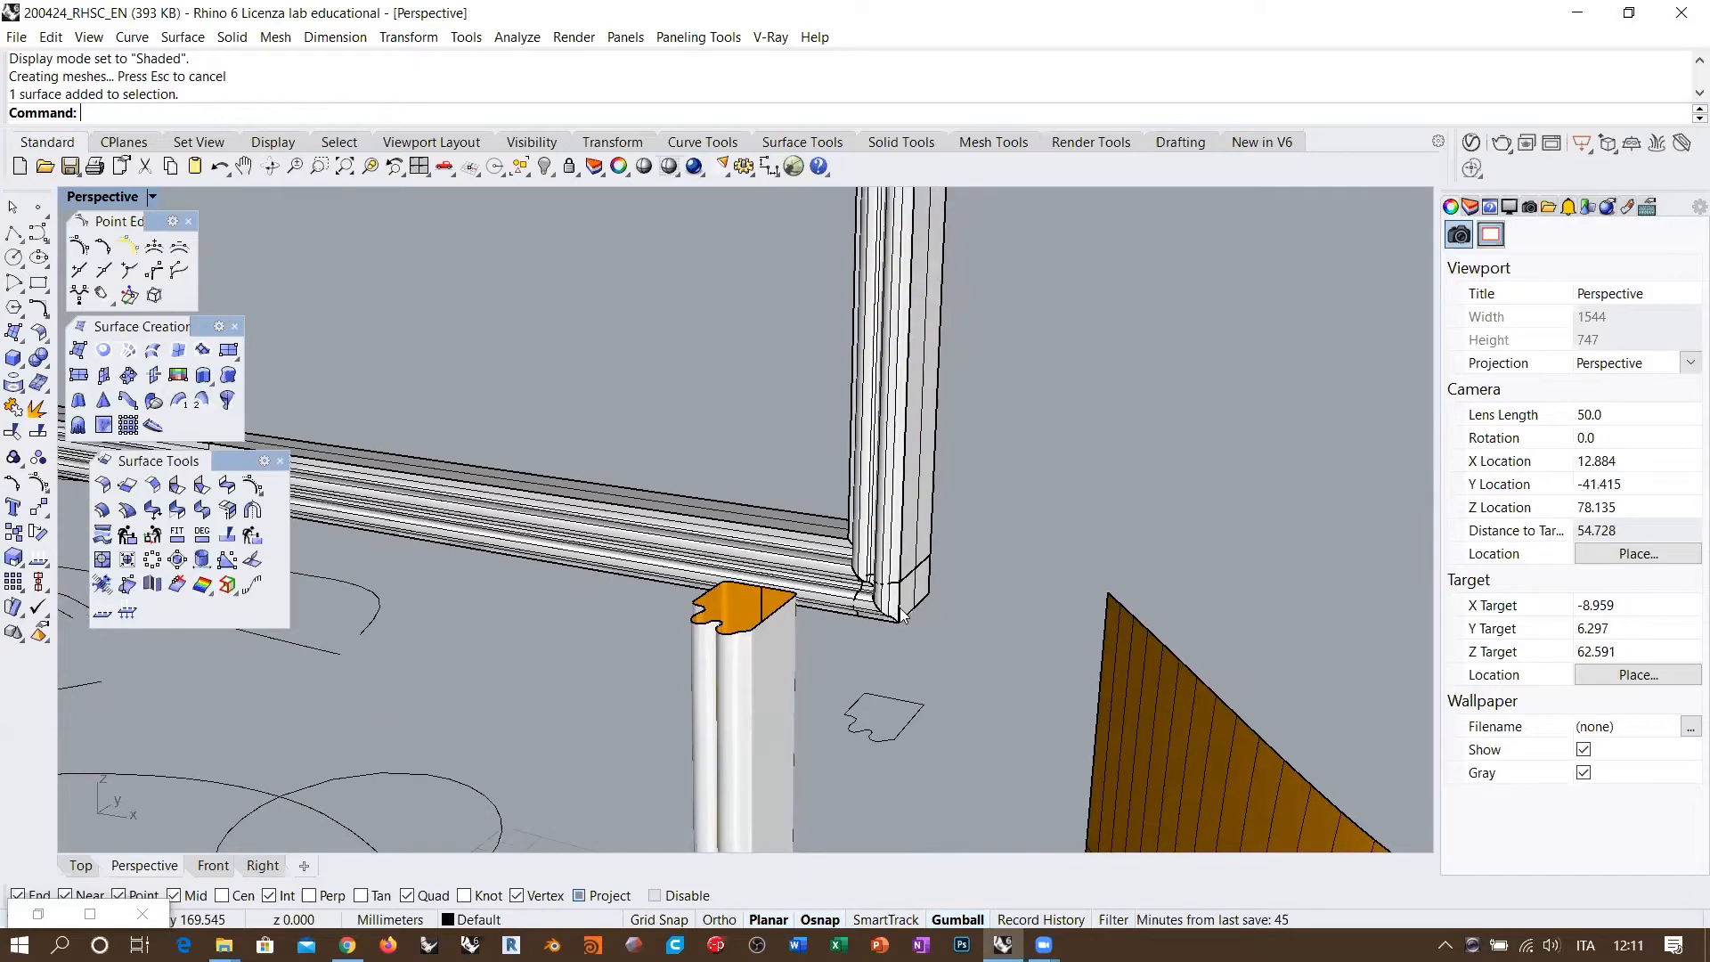
pyautogui.scroll(4, 902, 634)
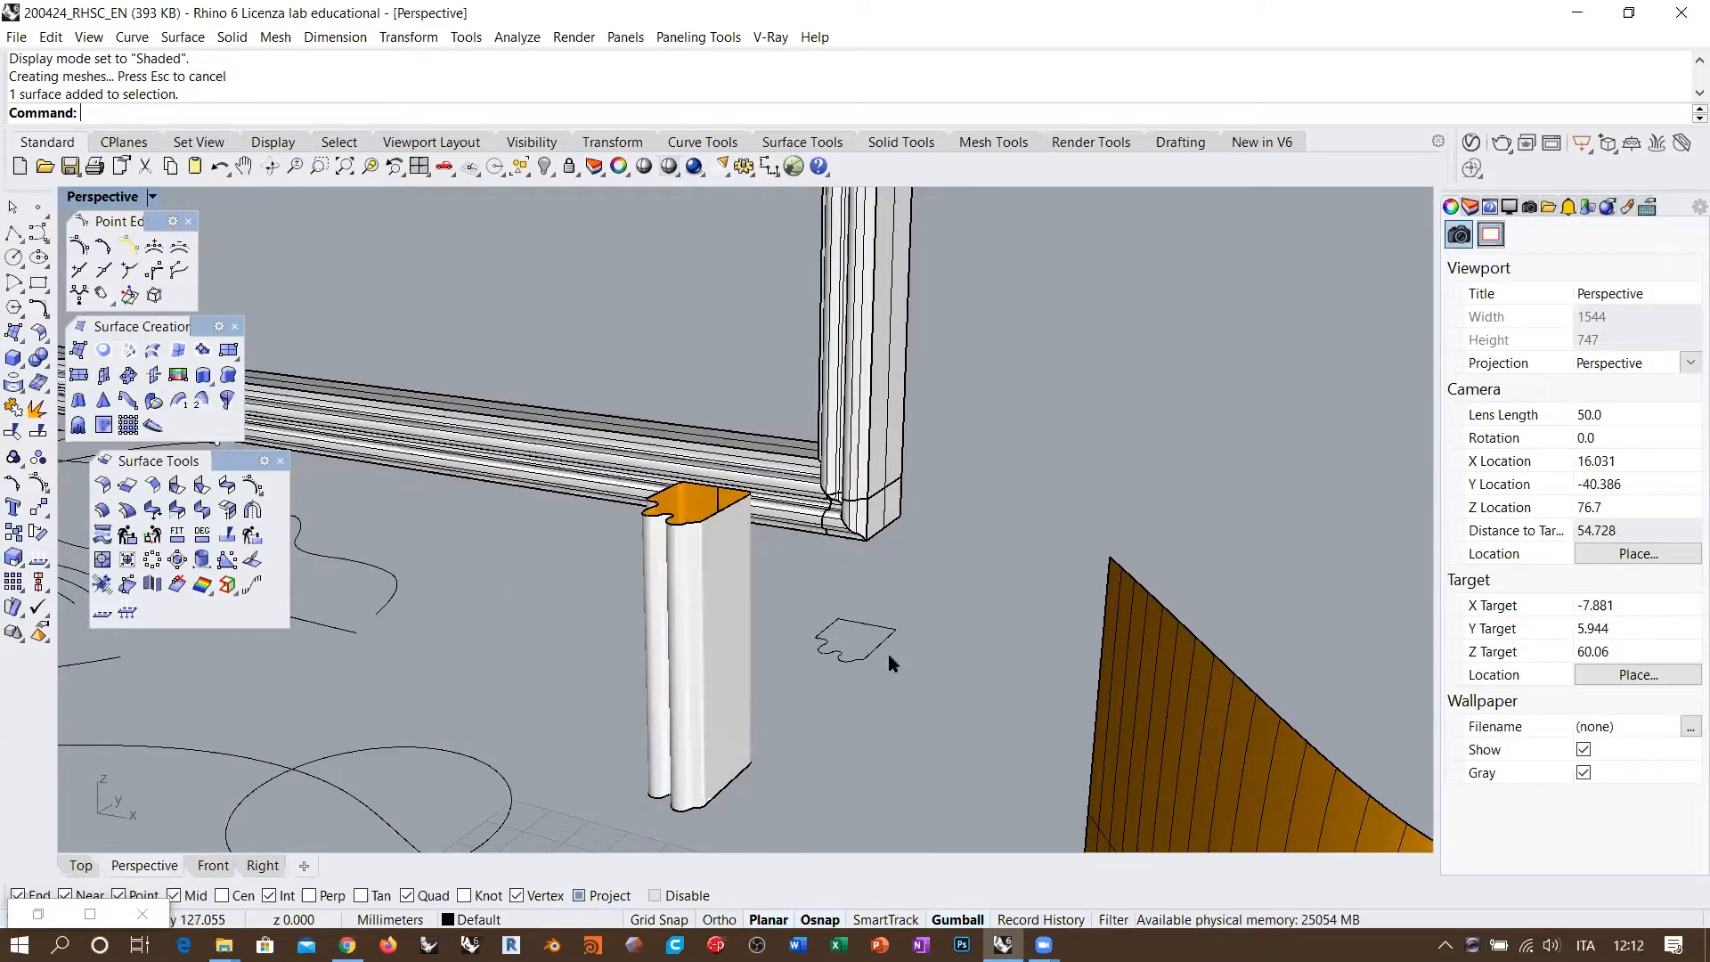
pyautogui.scroll(-10, 834, 547)
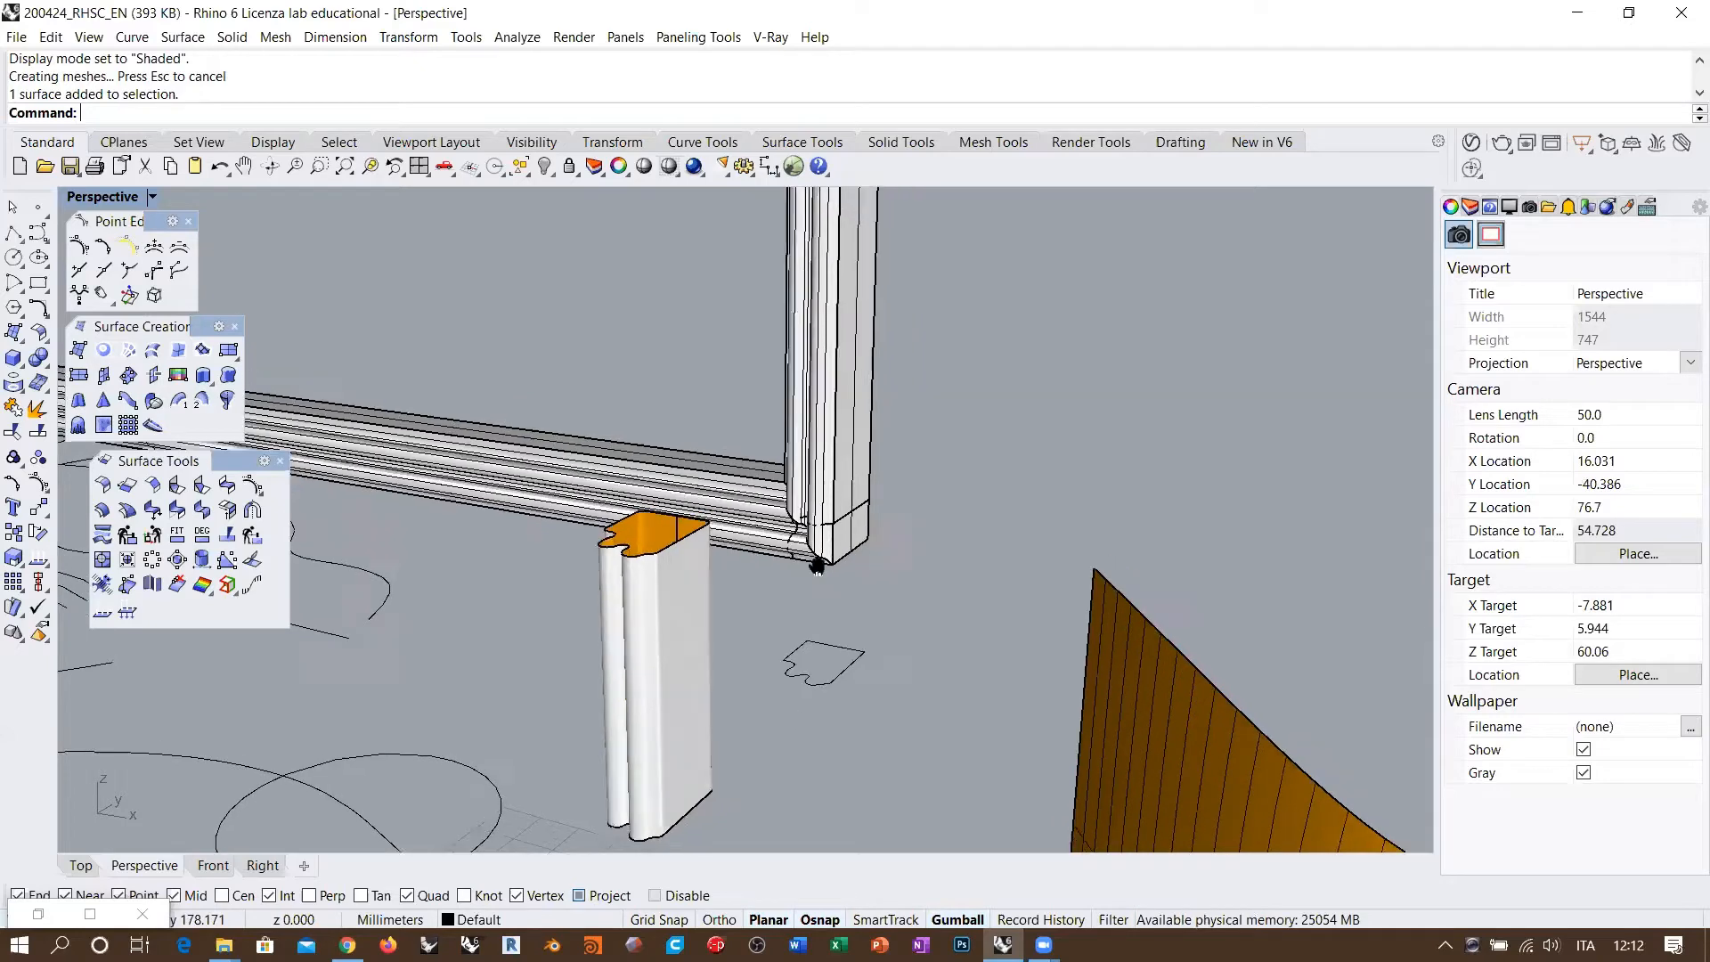
# Step: Select the frame to check its object type, examine the edges dividing its lower corner, and clear the selection
pyautogui.click(789, 539)
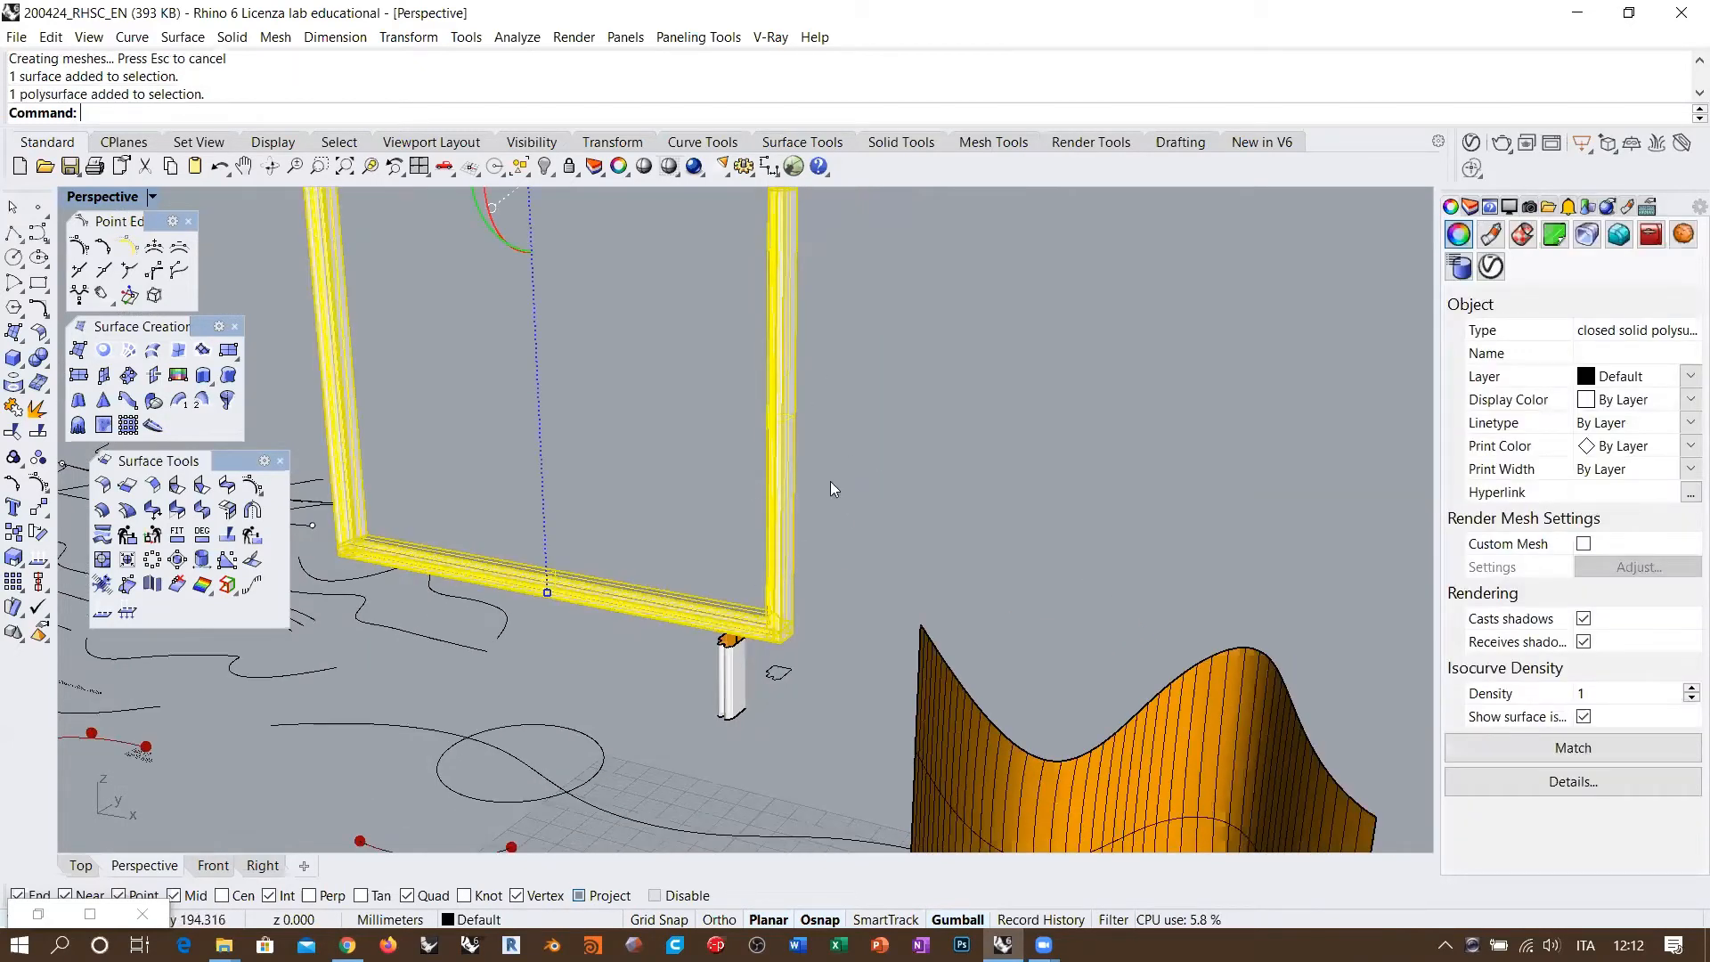
pyautogui.scroll(5, 791, 637)
pyautogui.press('Escape')
pyautogui.scroll(4, 797, 611)
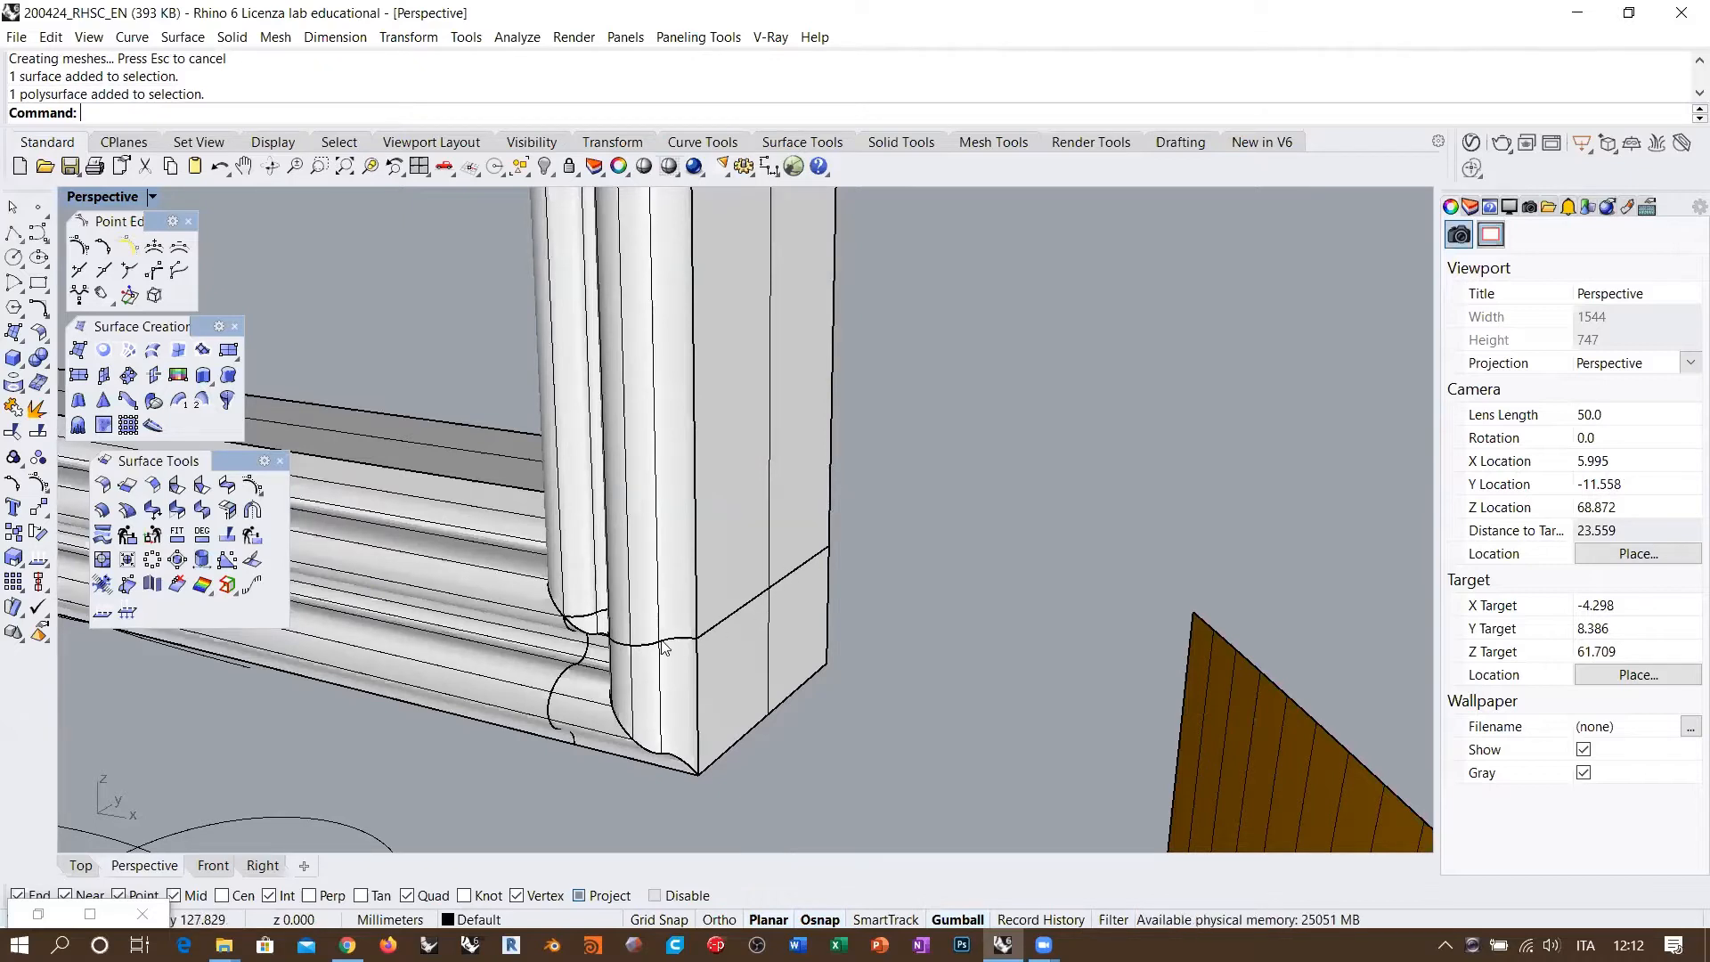
pyautogui.click(773, 654)
pyautogui.scroll(-5, 786, 704)
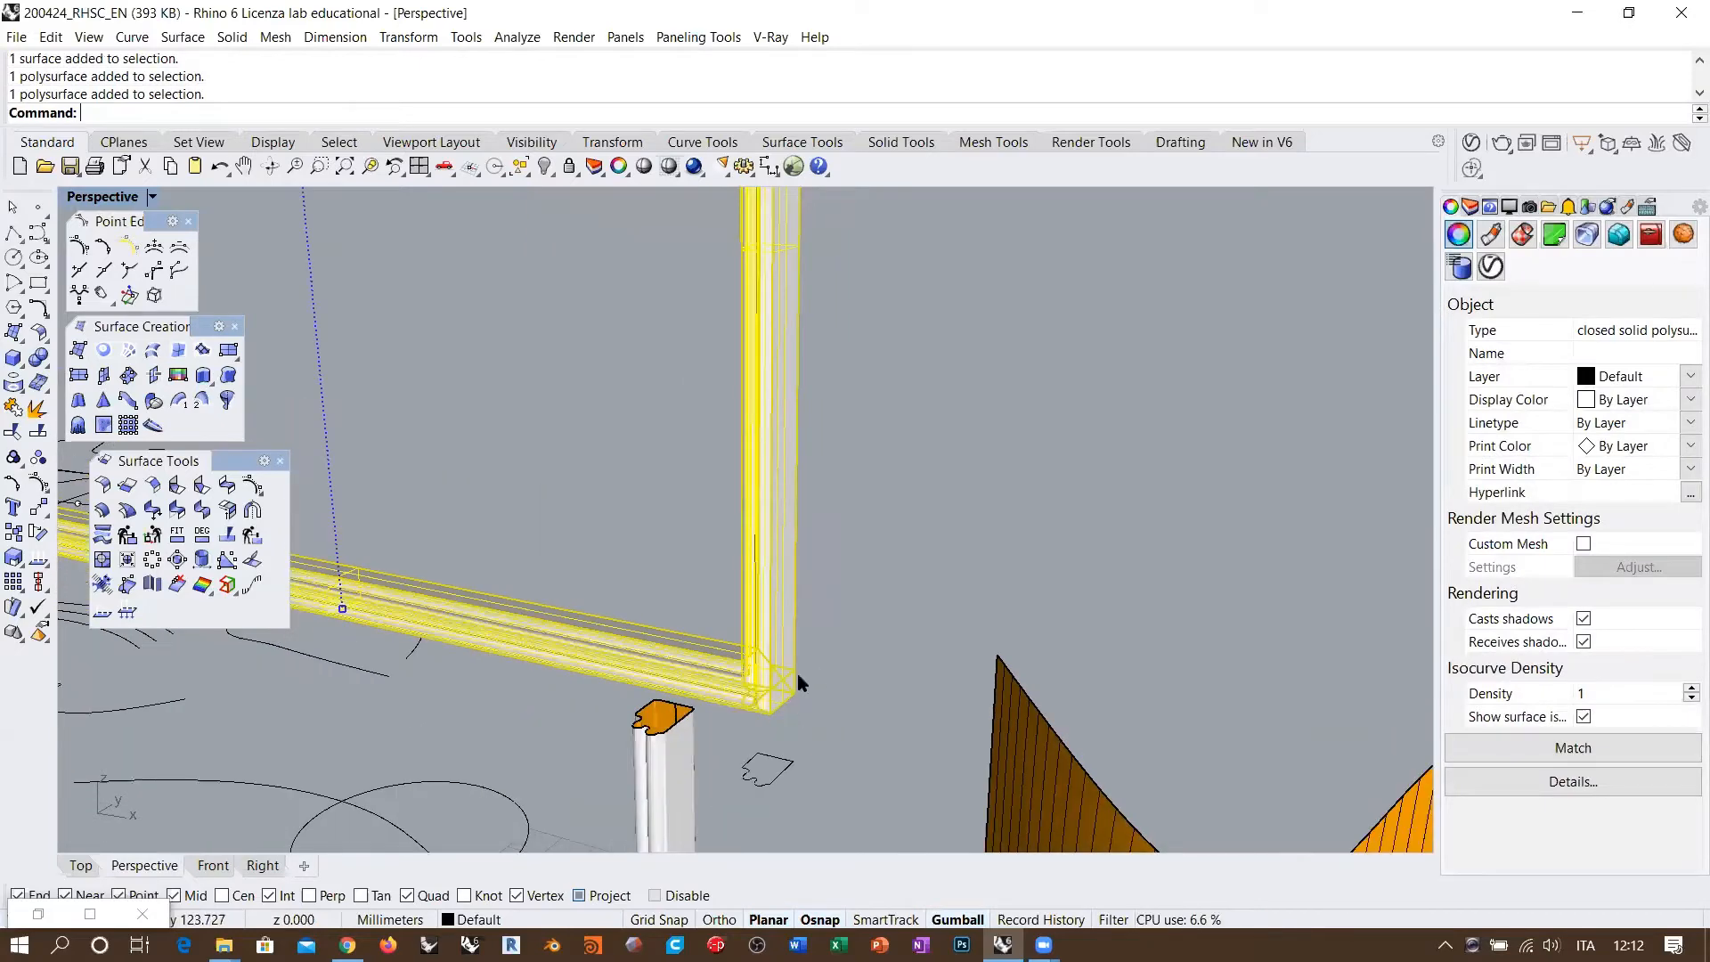
pyautogui.click(844, 684)
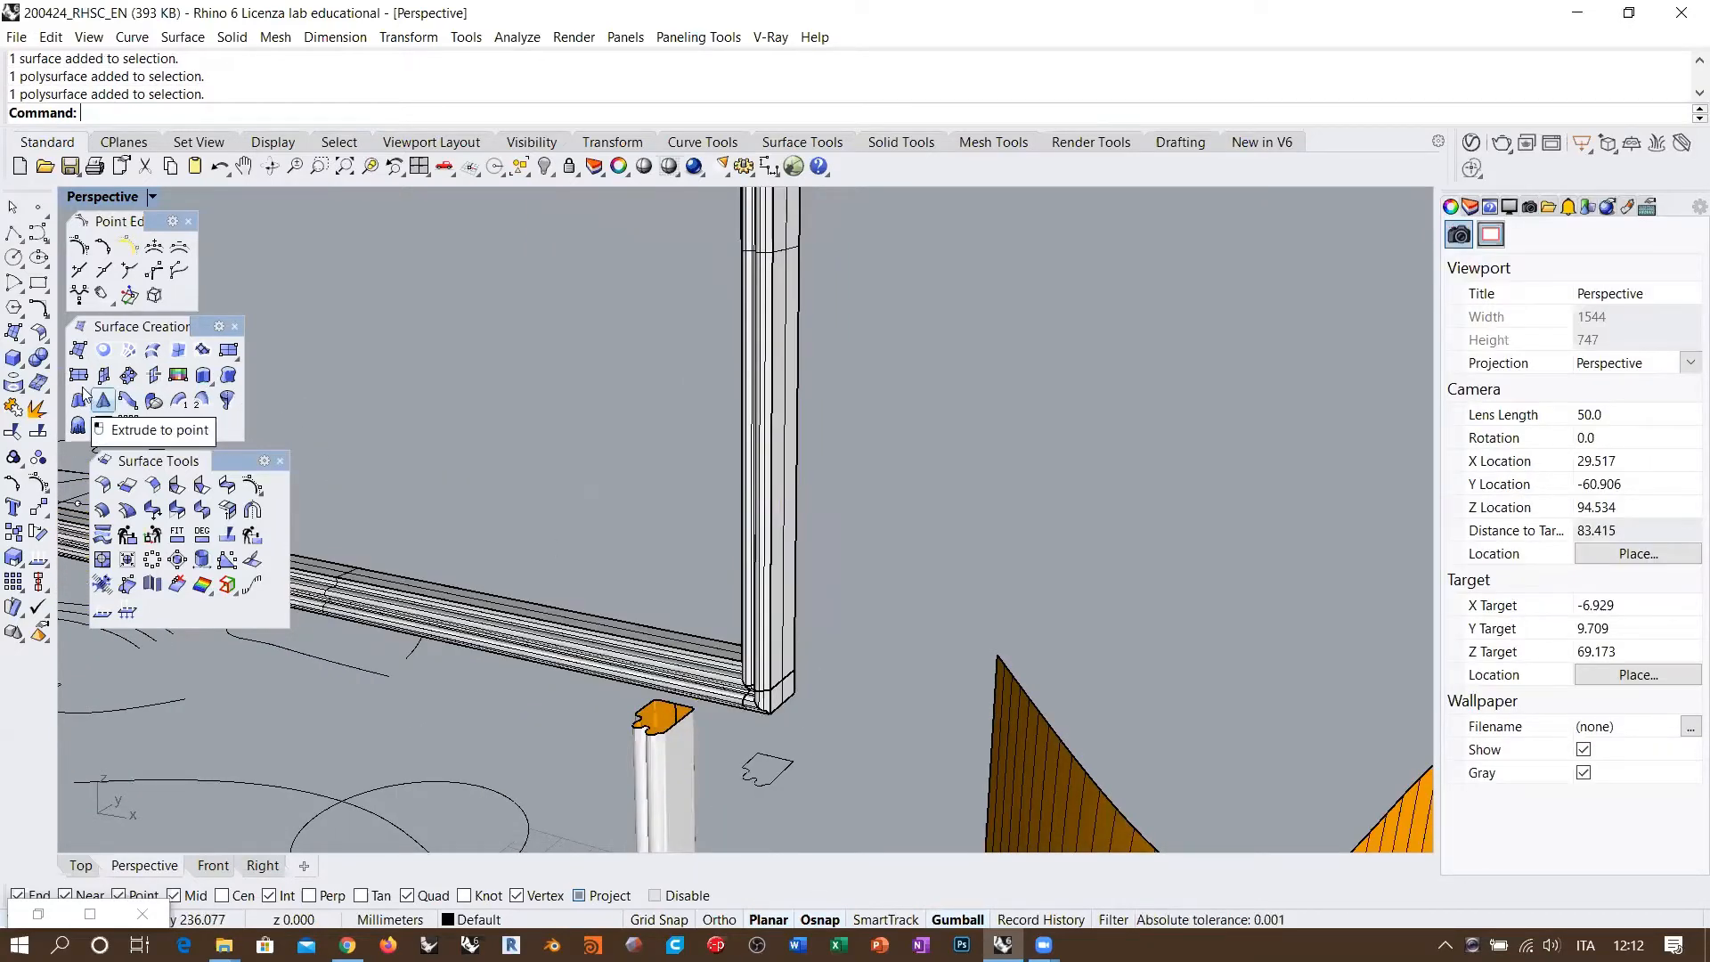
# Step: Extract the four surface pieces forming the outer face of the frame's vertical side near the small profile, and delete them
pyautogui.click(38, 357)
pyautogui.moveTo(62, 350); pyautogui.dragTo(283, 239)
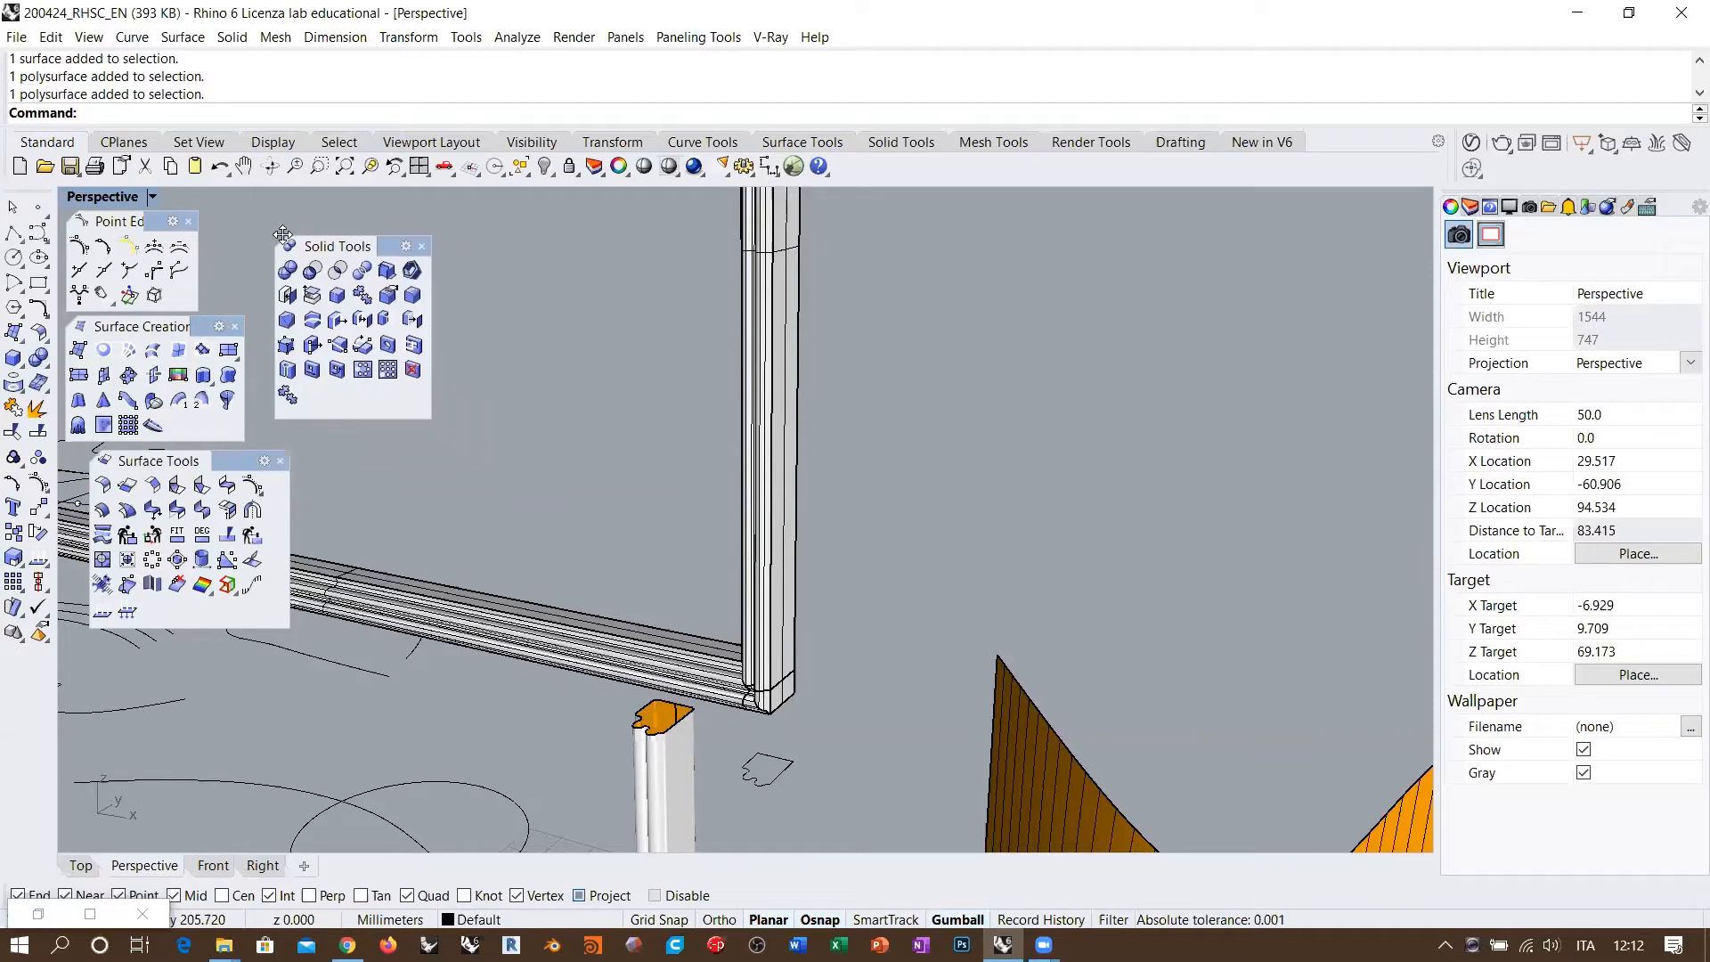
pyautogui.click(311, 295)
pyautogui.scroll(3, 779, 680)
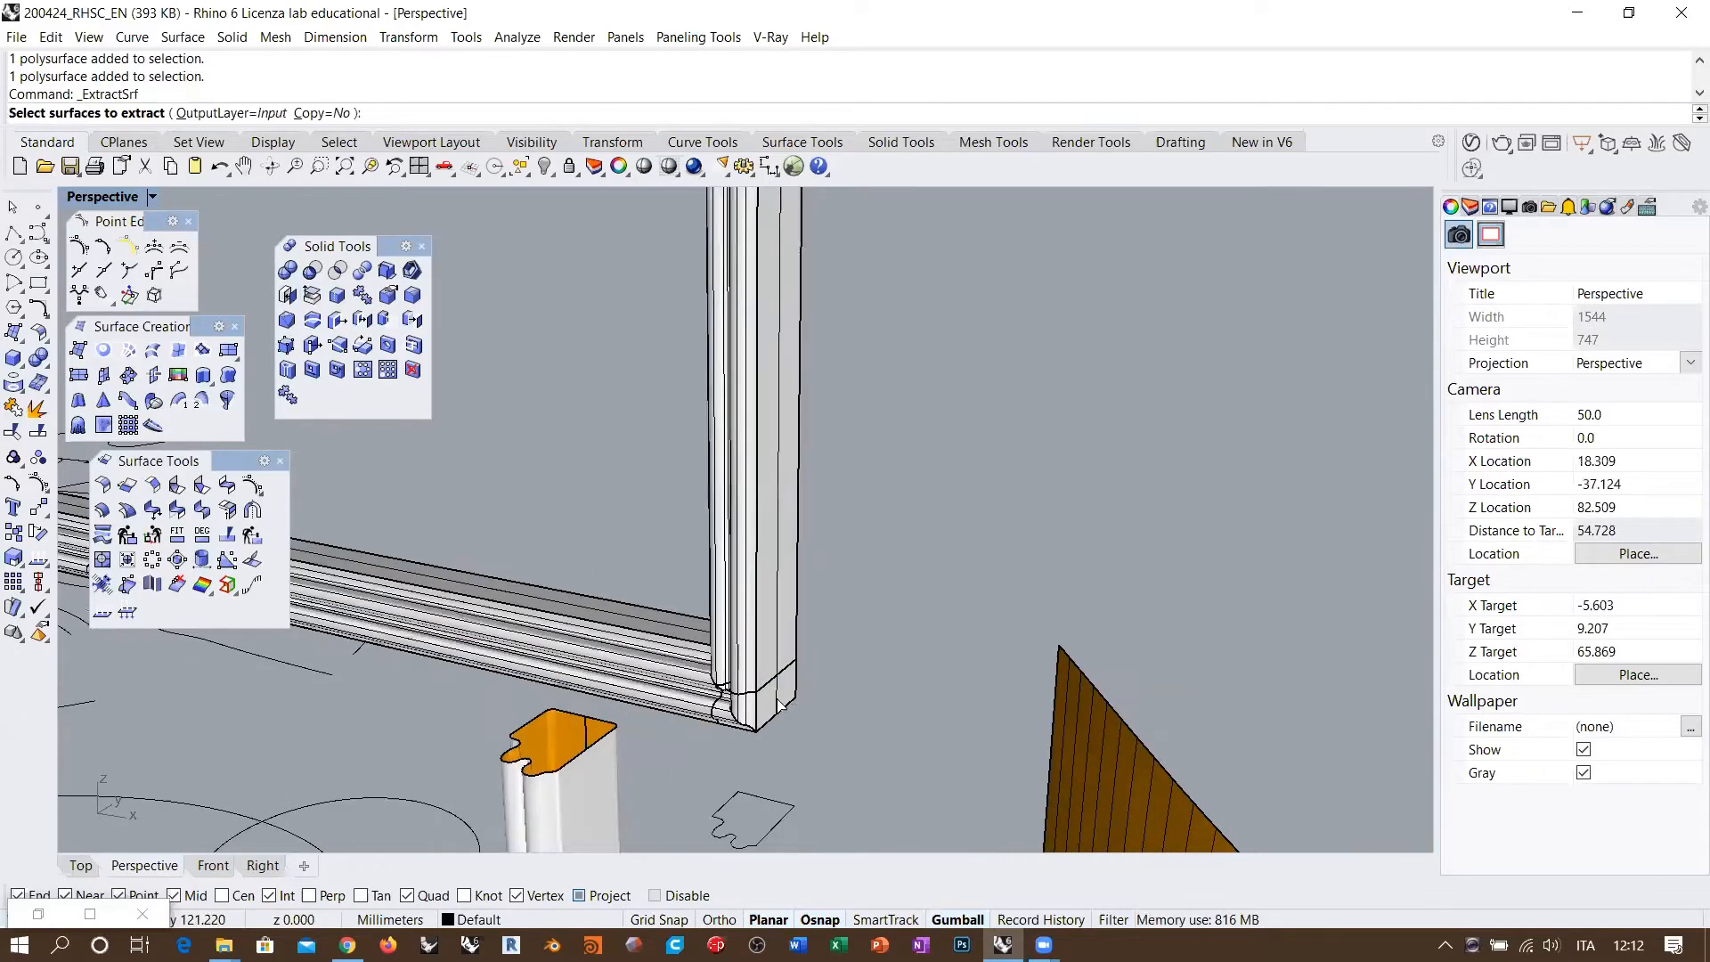
pyautogui.click(783, 624)
pyautogui.scroll(-5, 783, 642)
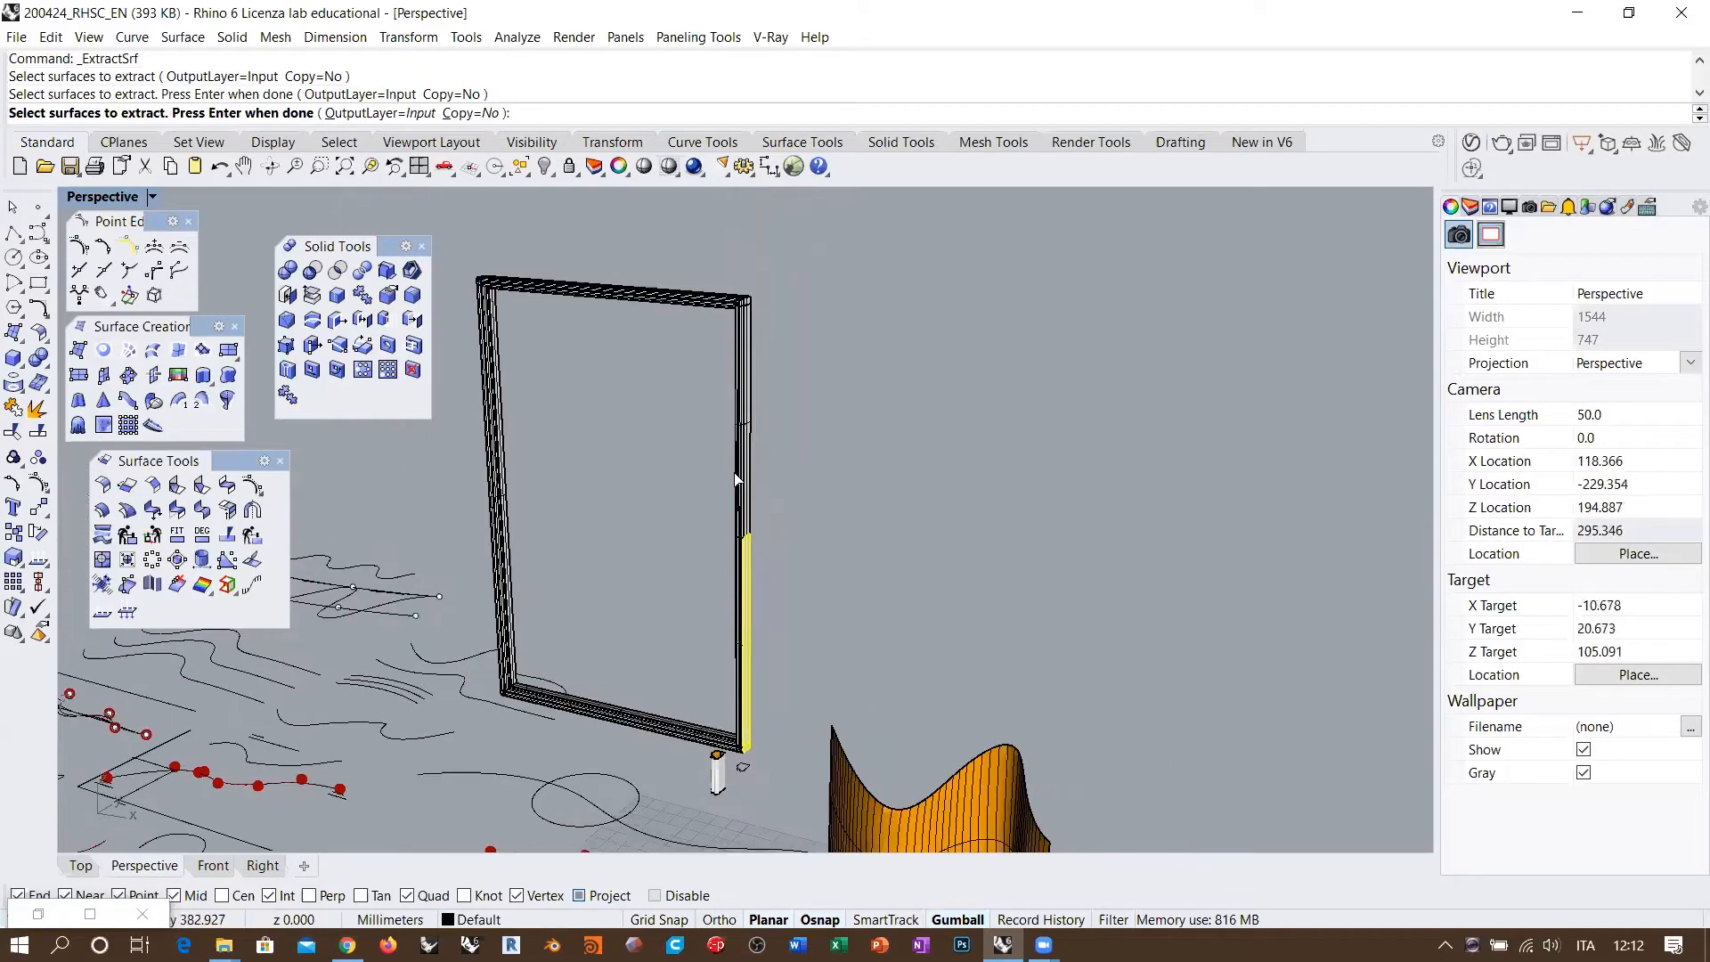
pyautogui.scroll(4, 783, 655)
pyautogui.click(782, 655)
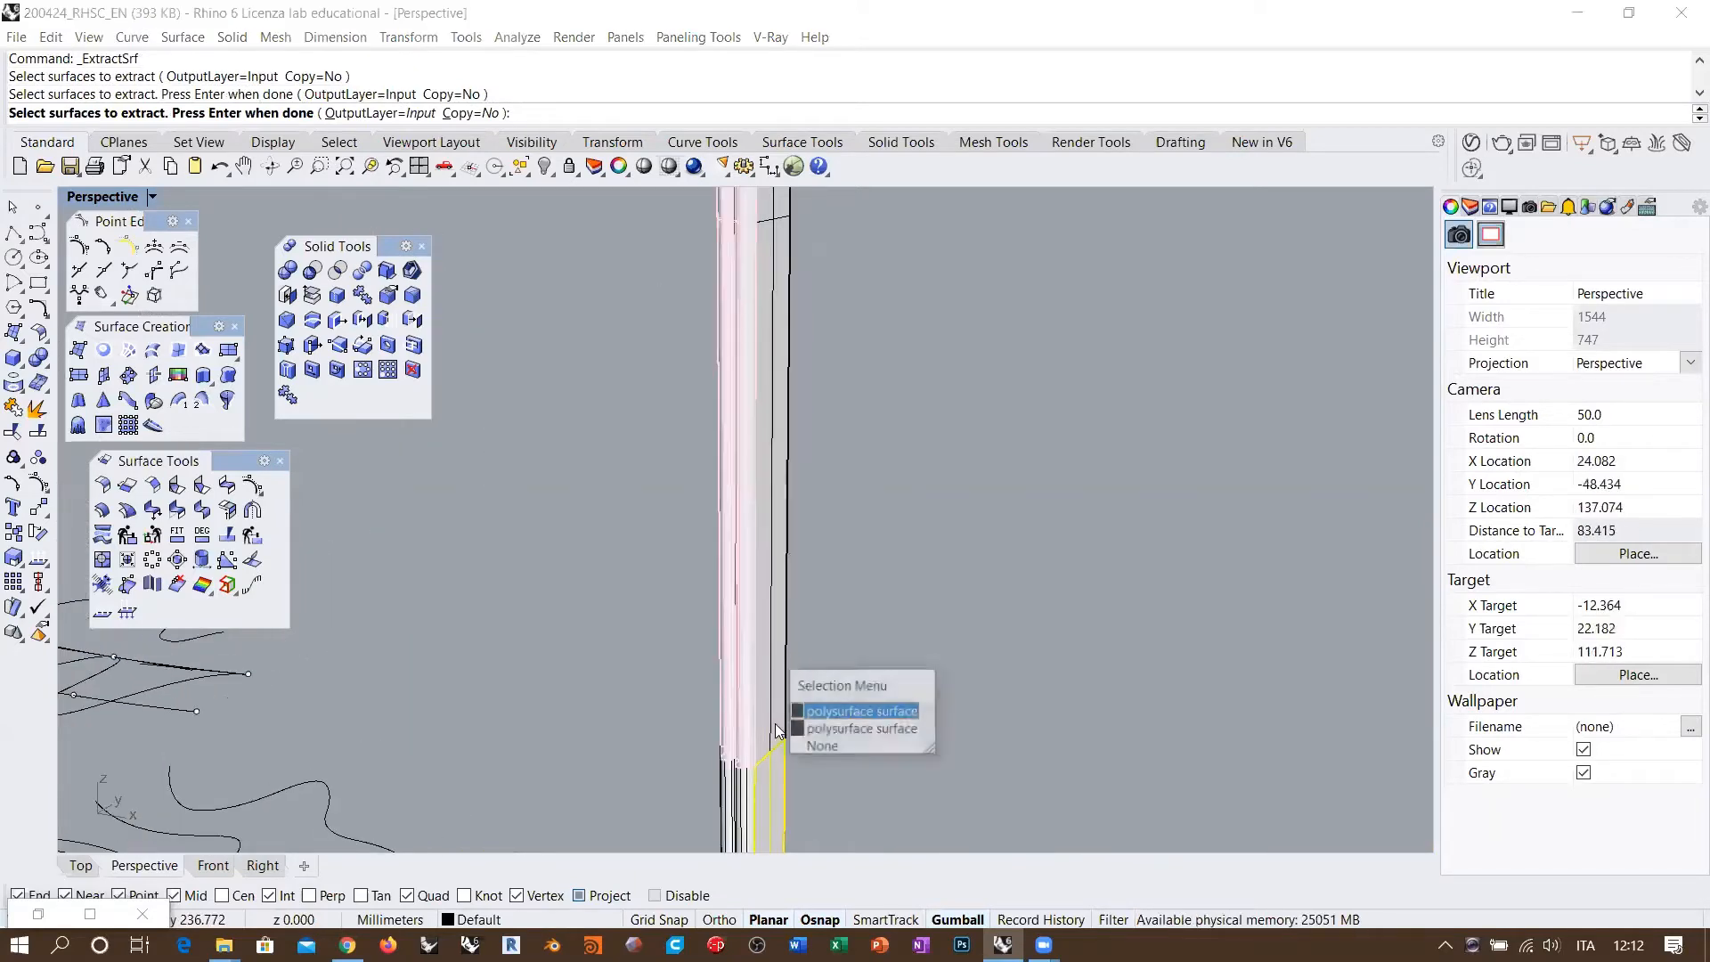
pyautogui.click(828, 726)
pyautogui.scroll(-3, 771, 392)
pyautogui.scroll(5, 711, 444)
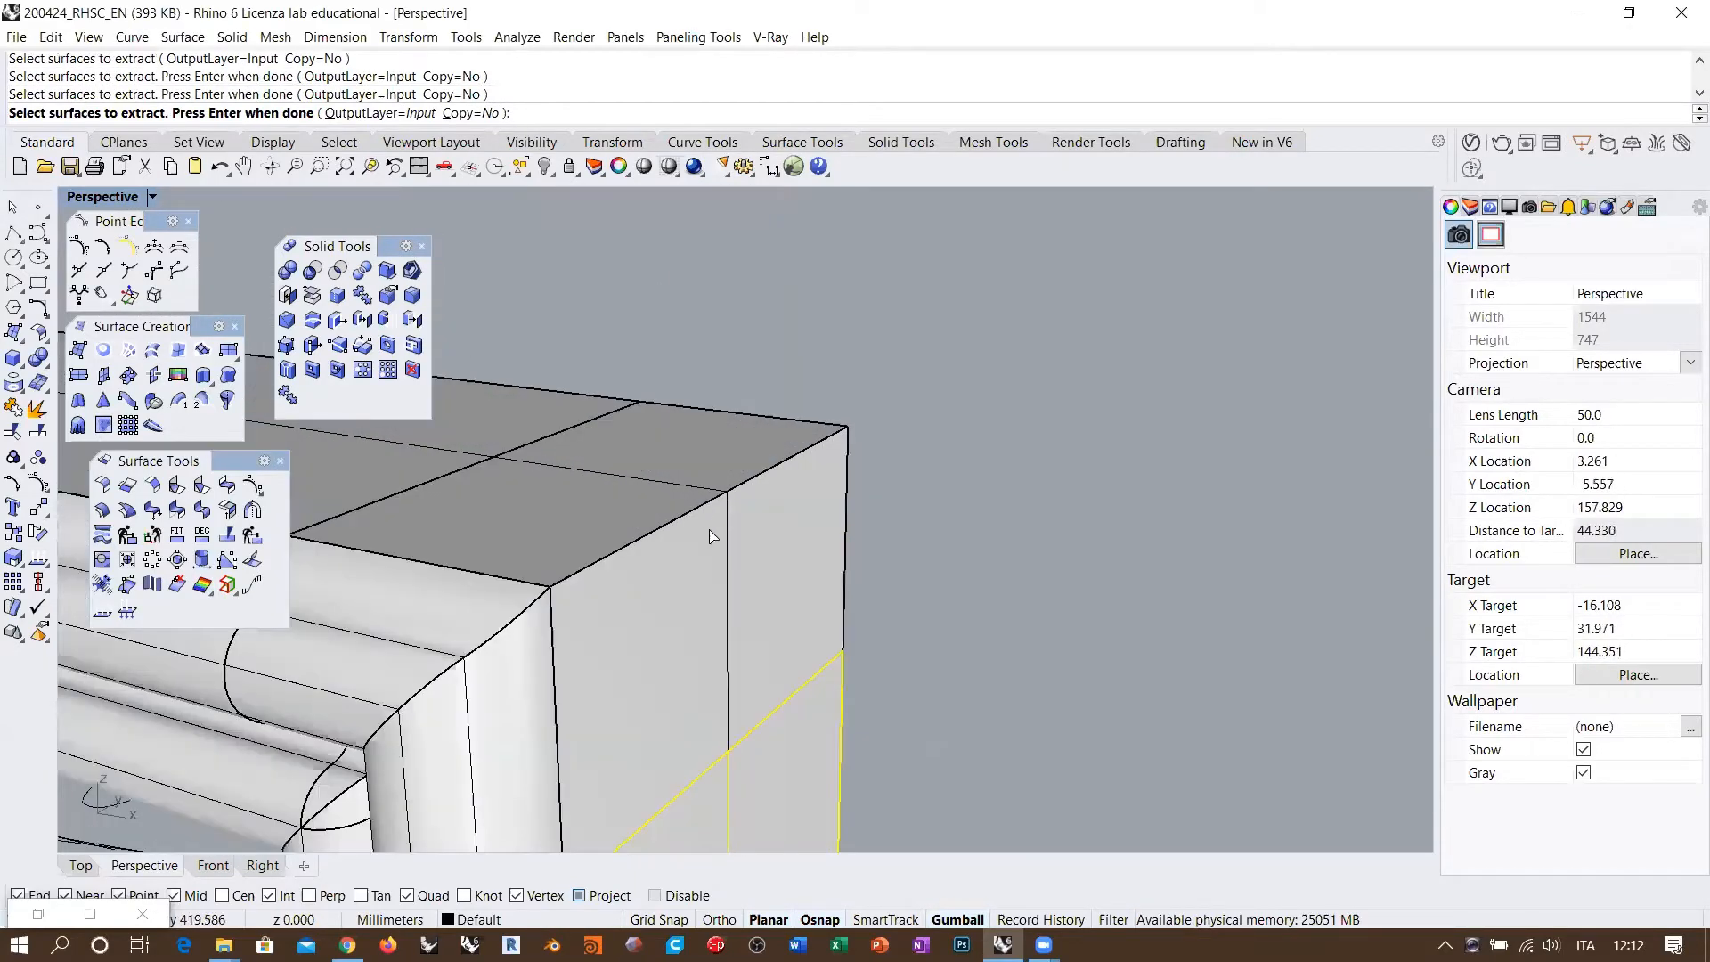
pyautogui.scroll(-5, 722, 456)
pyautogui.press('Return')
pyautogui.press('Delete')
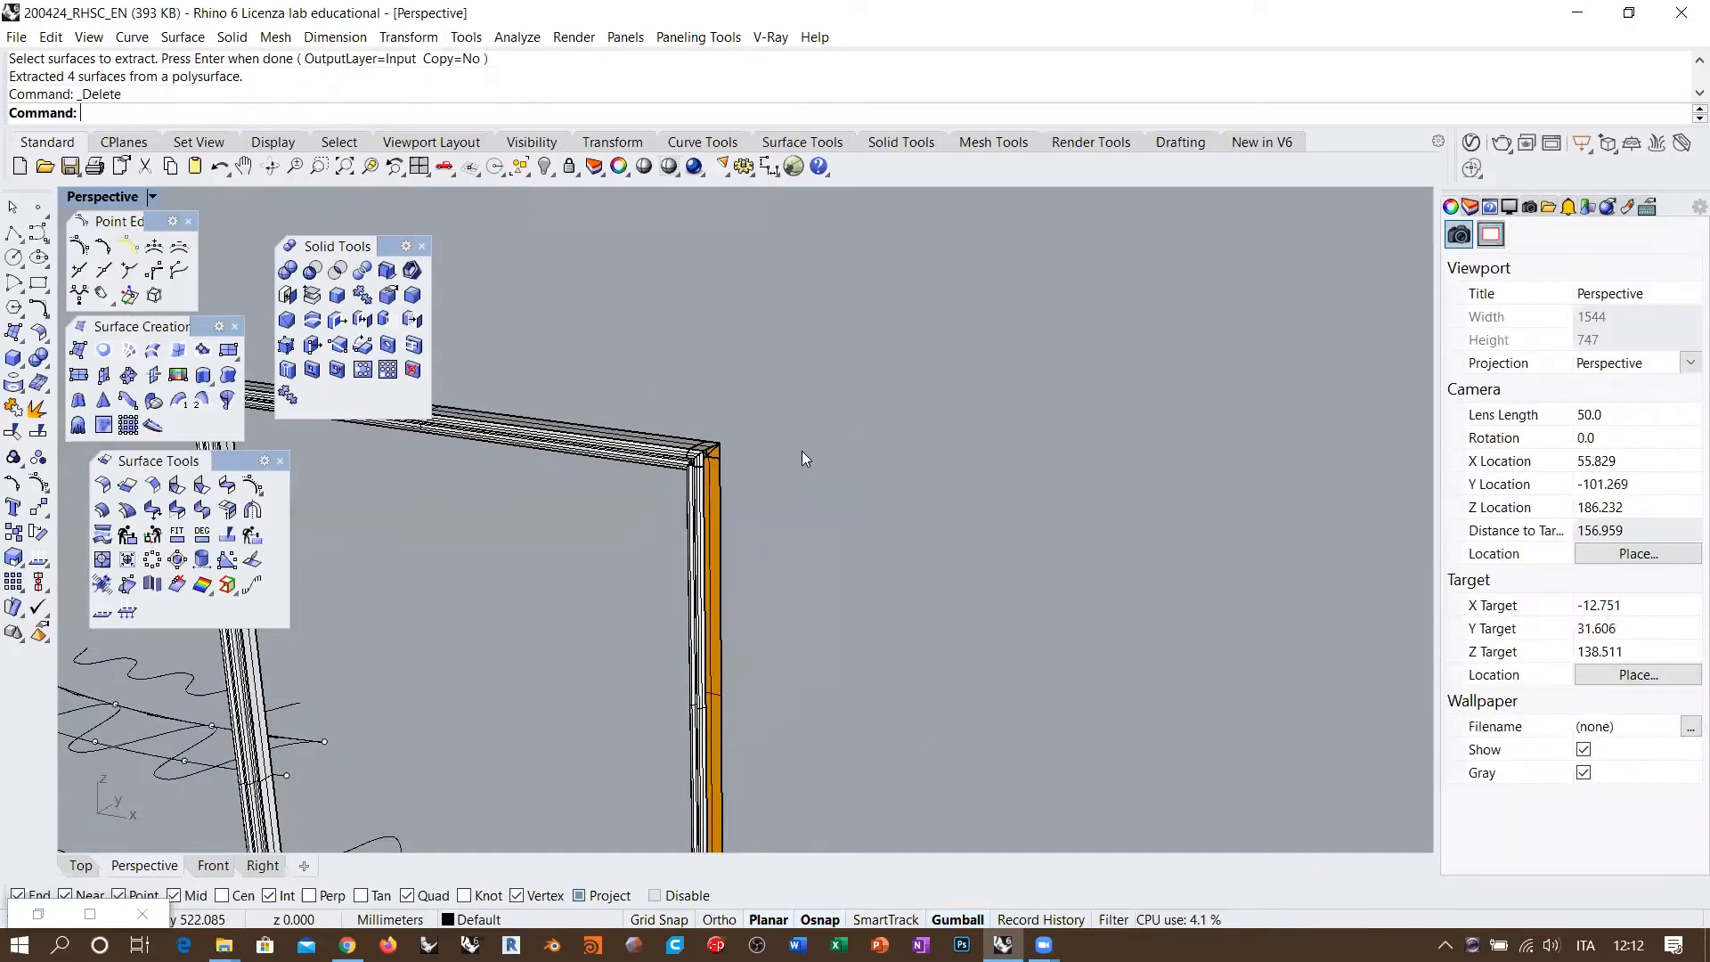
# Step: Select the open frame polysurface and cap the planar hole along its outer vertical side
pyautogui.scroll(-3, 792, 490)
pyautogui.scroll(-2, 713, 463)
pyautogui.click(672, 422)
pyautogui.scroll(3, 687, 472)
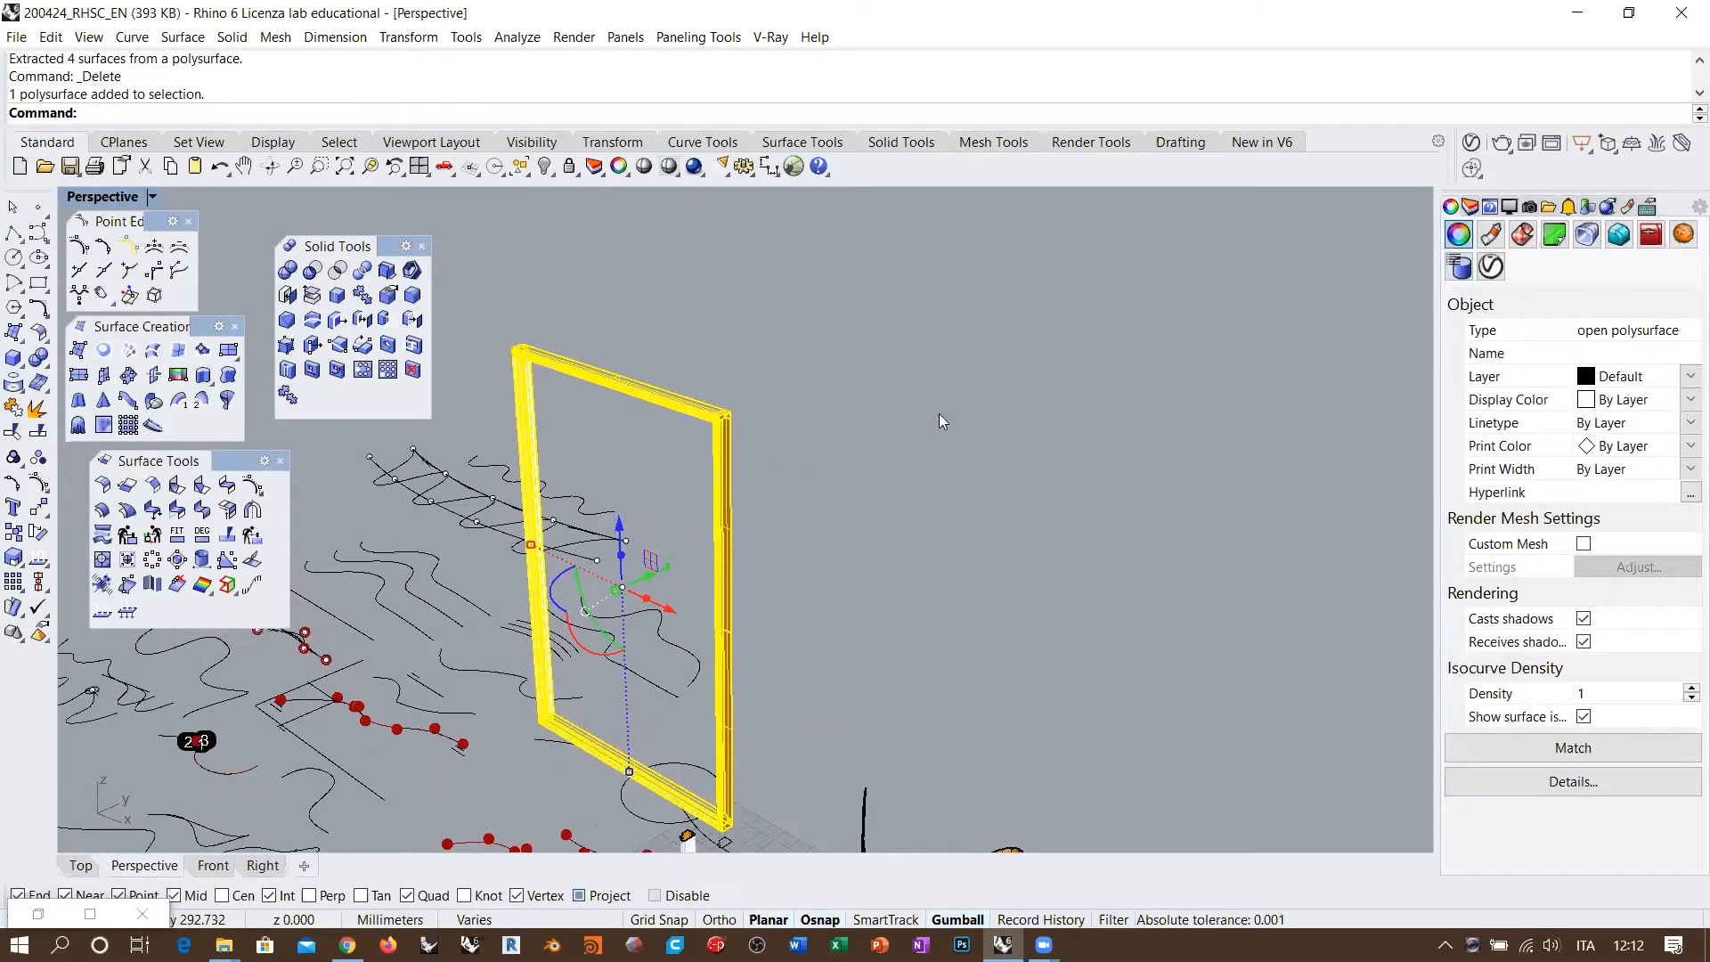
pyautogui.keyDown('shift'); pyautogui.moveTo(833, 498); pyautogui.dragTo(833, 412, button='right'); pyautogui.keyUp('shift')
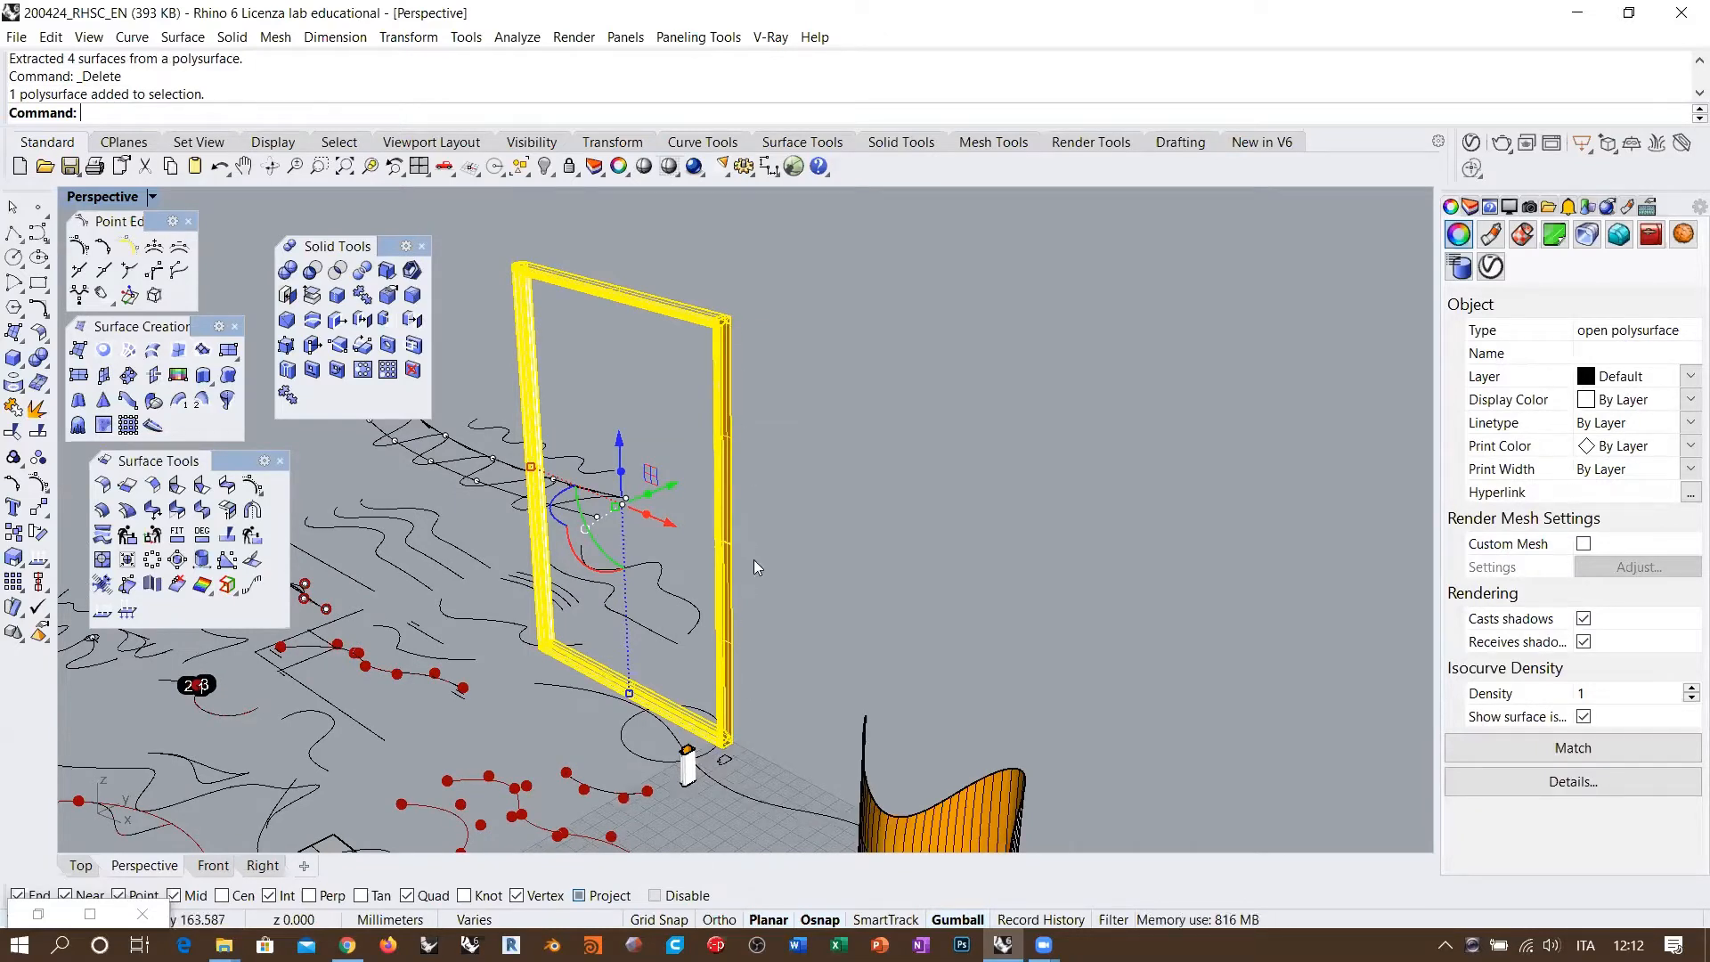
pyautogui.click(287, 297)
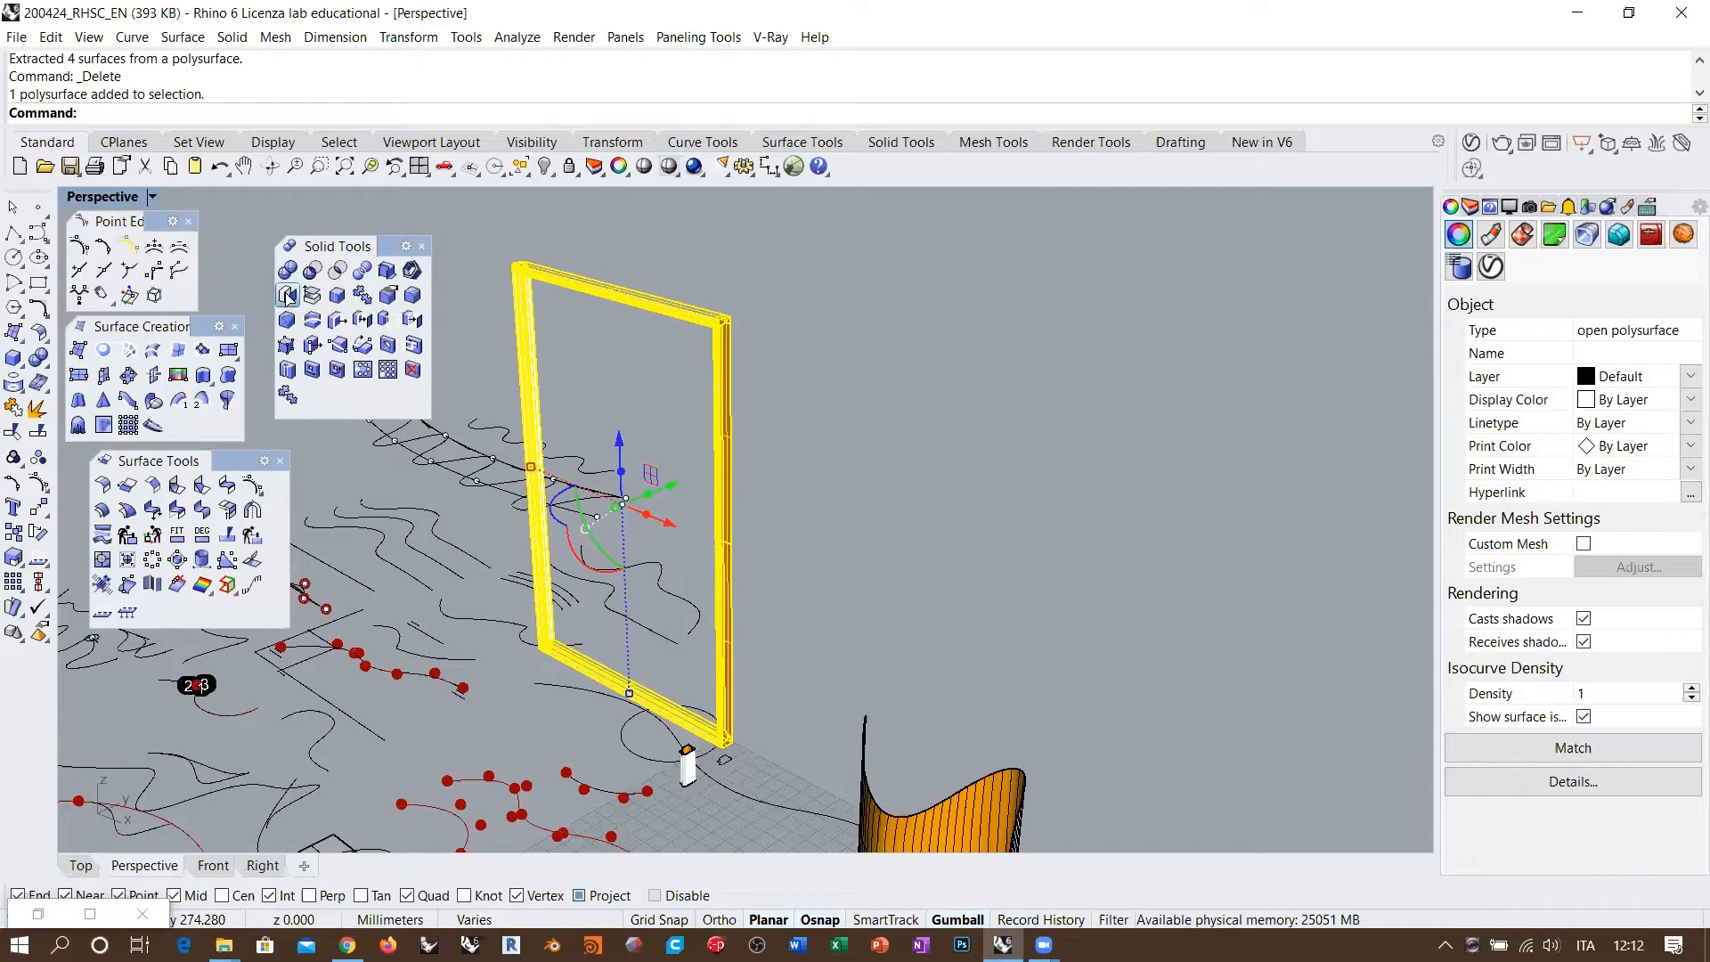
pyautogui.click(762, 358)
pyautogui.scroll(3, 757, 324)
pyautogui.scroll(2, 757, 324)
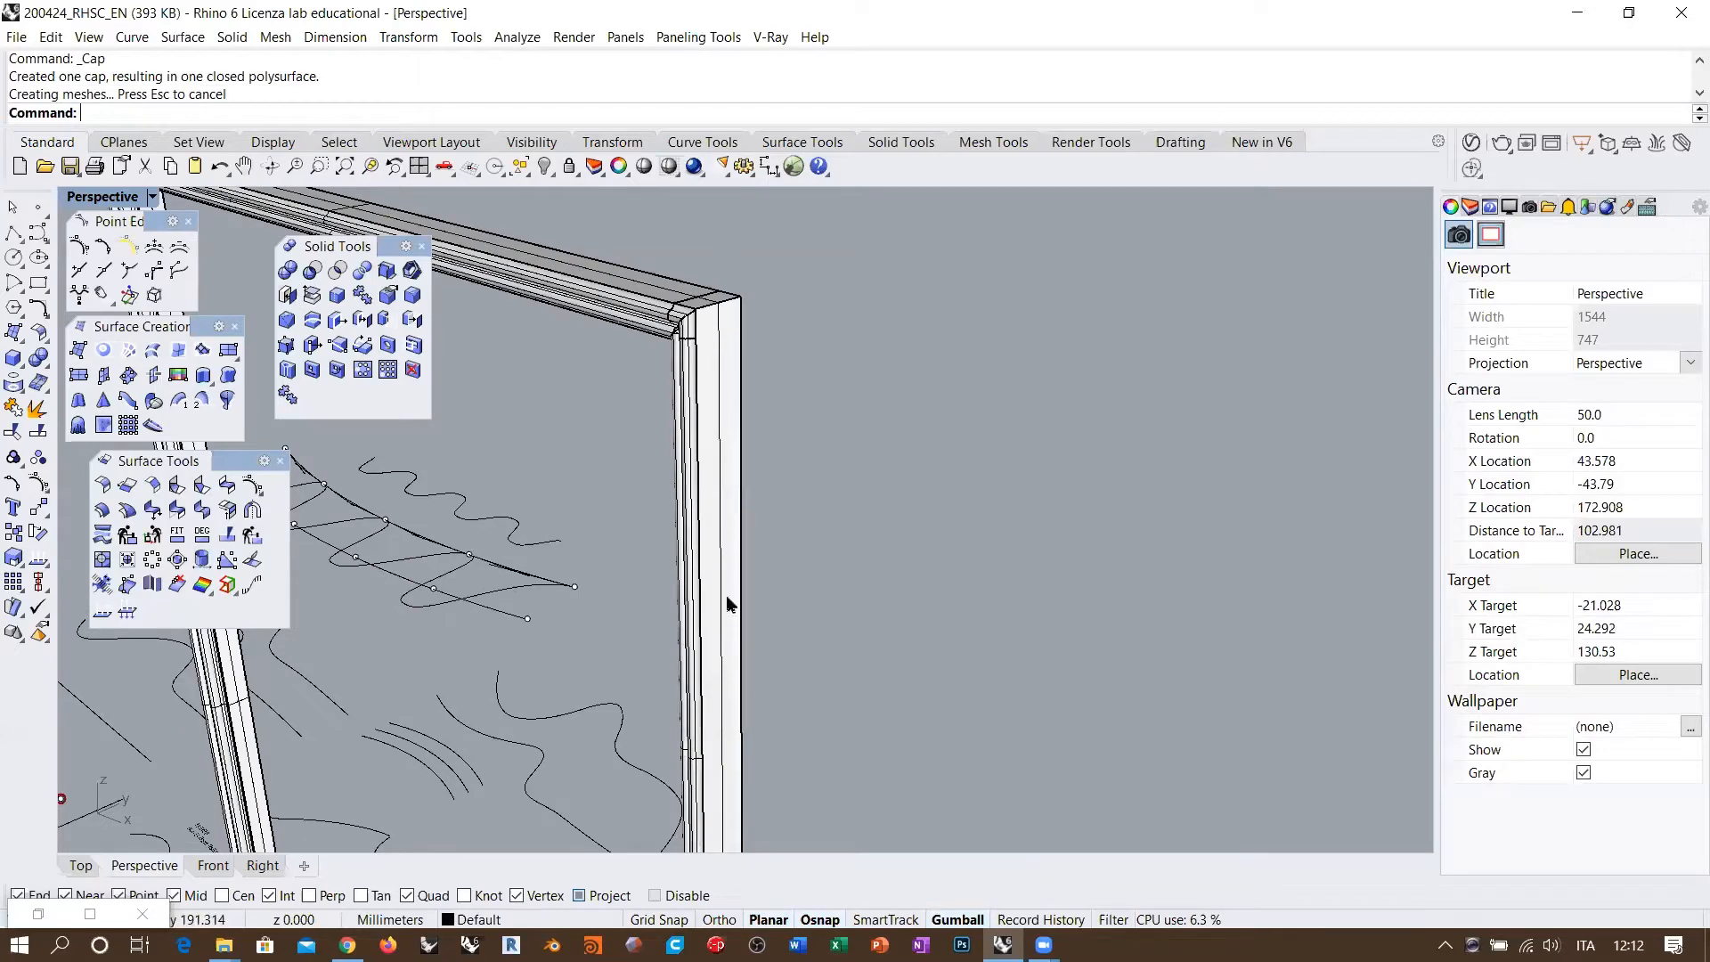
# Step: Extract the four moulded front surfaces along the frame's vertical side near the small profile, from lower to upper corner, and delete them
pyautogui.scroll(-6, 776, 493)
pyautogui.moveTo(776, 493); pyautogui.dragTo(792, 512, button='right')
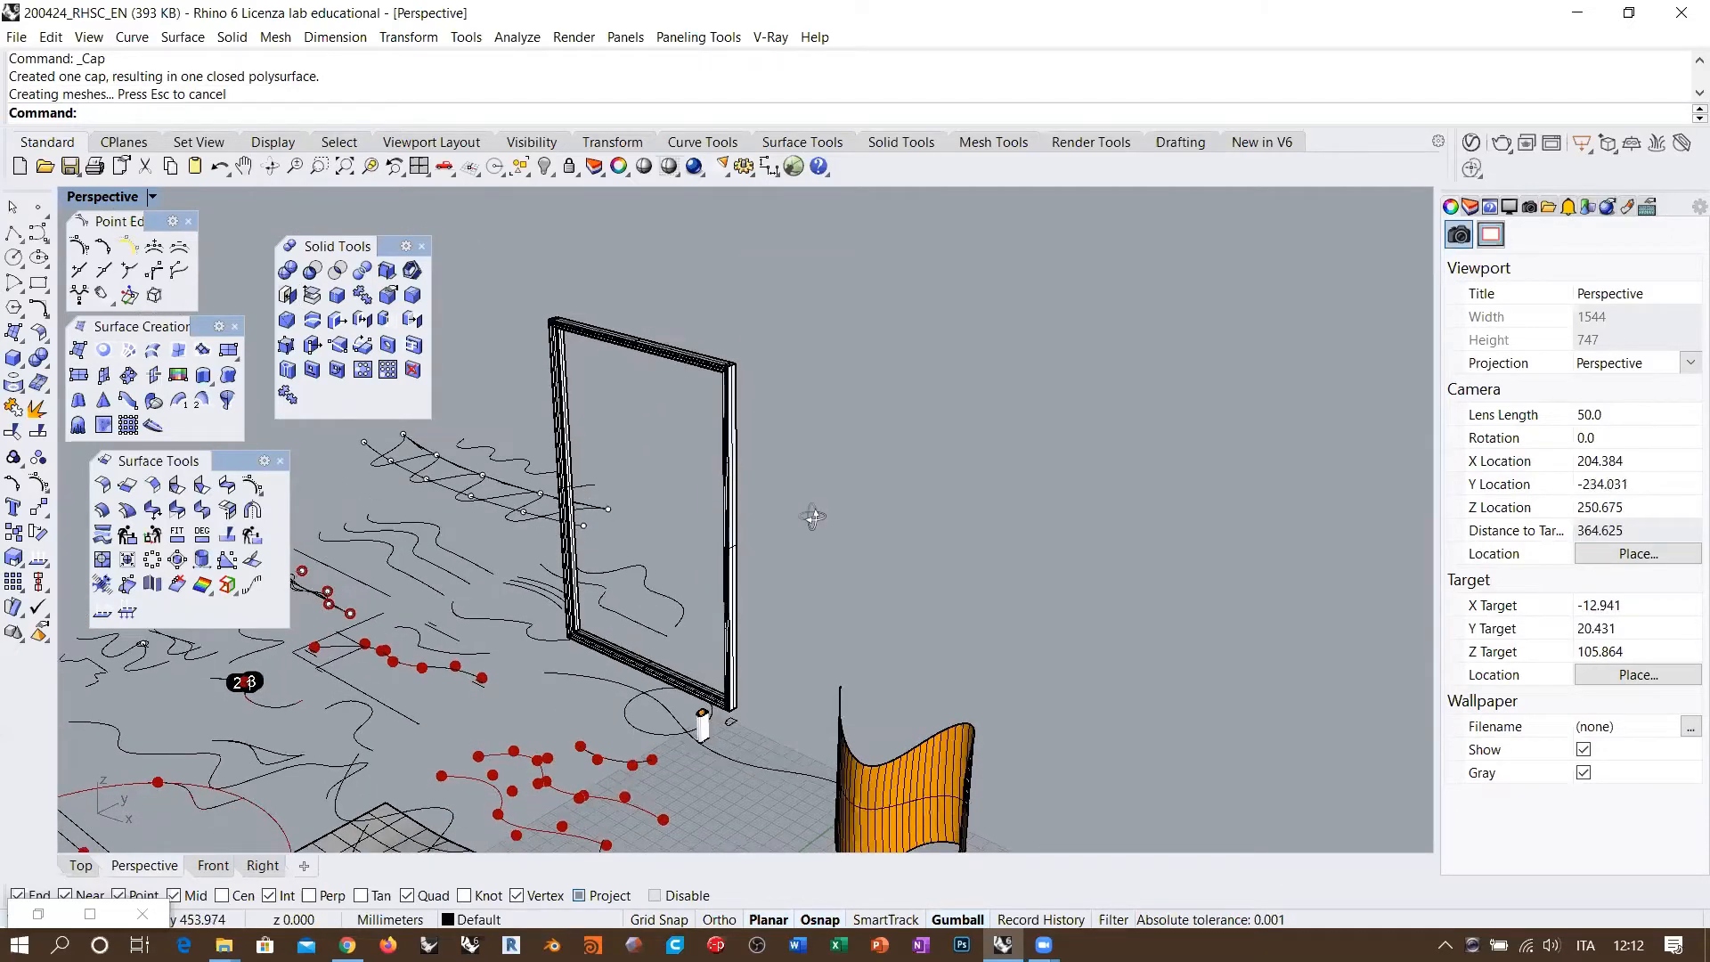
pyautogui.scroll(15, 797, 713)
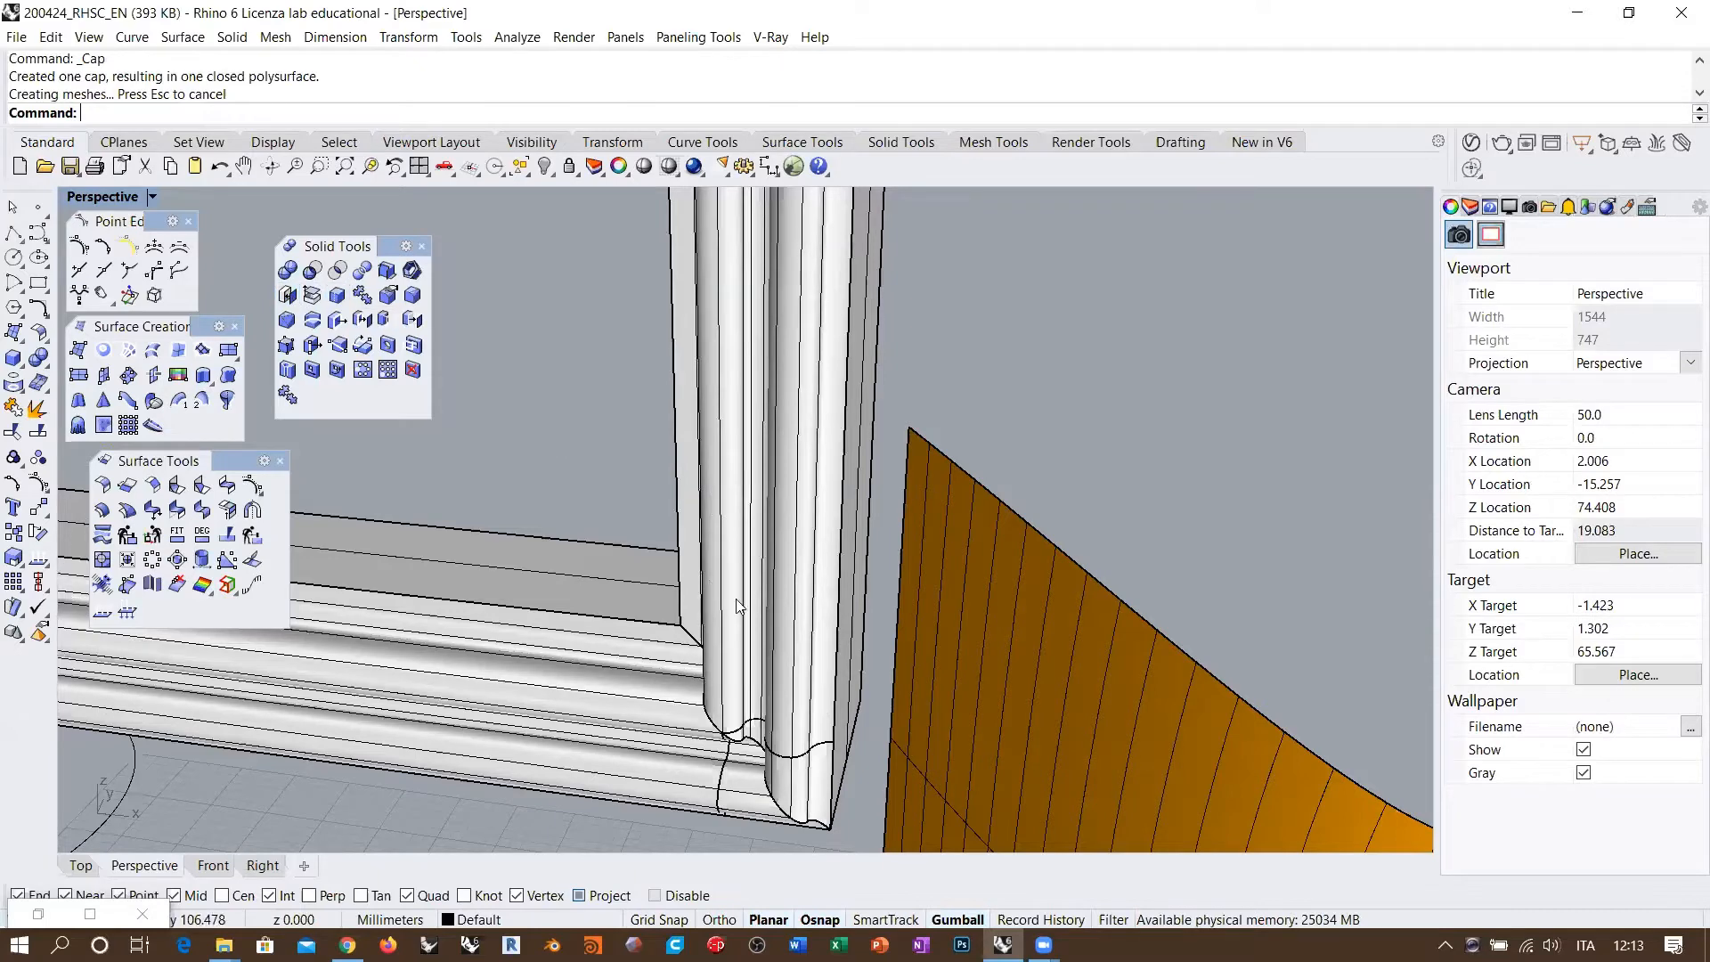
pyautogui.moveTo(816, 639); pyautogui.dragTo(777, 636, button='right')
pyautogui.keyDown('shift'); pyautogui.moveTo(684, 554); pyautogui.dragTo(598, 451, button='right'); pyautogui.keyUp('shift')
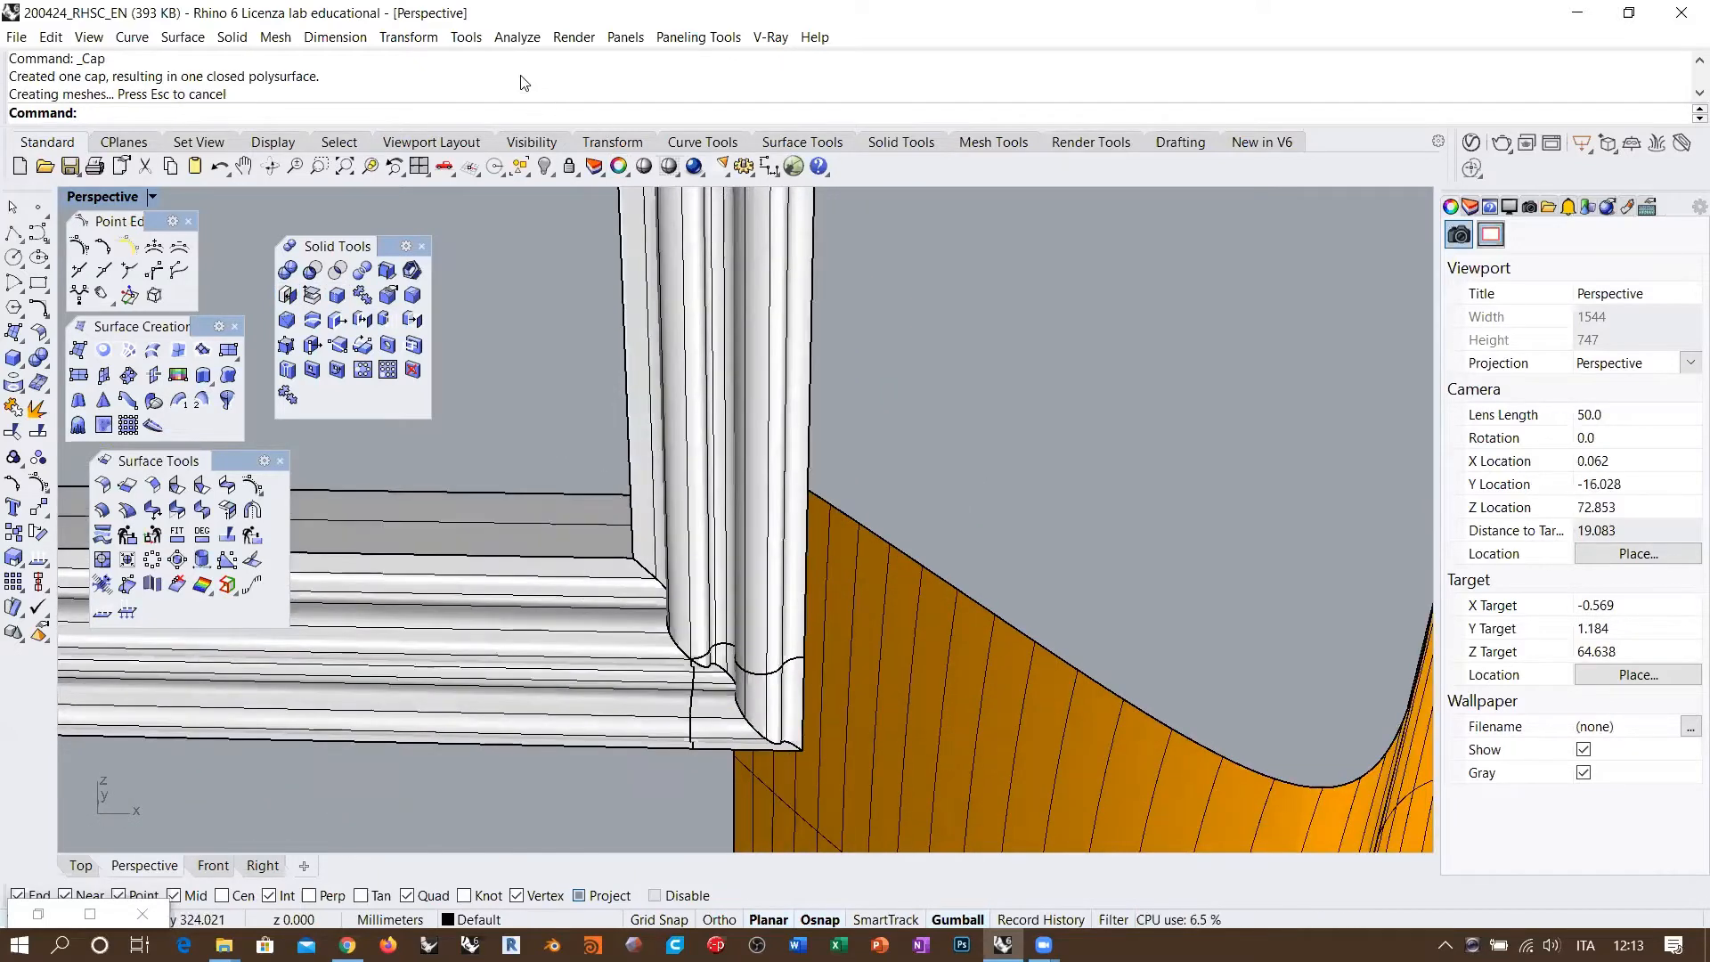
pyautogui.middleClick(519, 581)
pyautogui.click(574, 177)
pyautogui.click(775, 690)
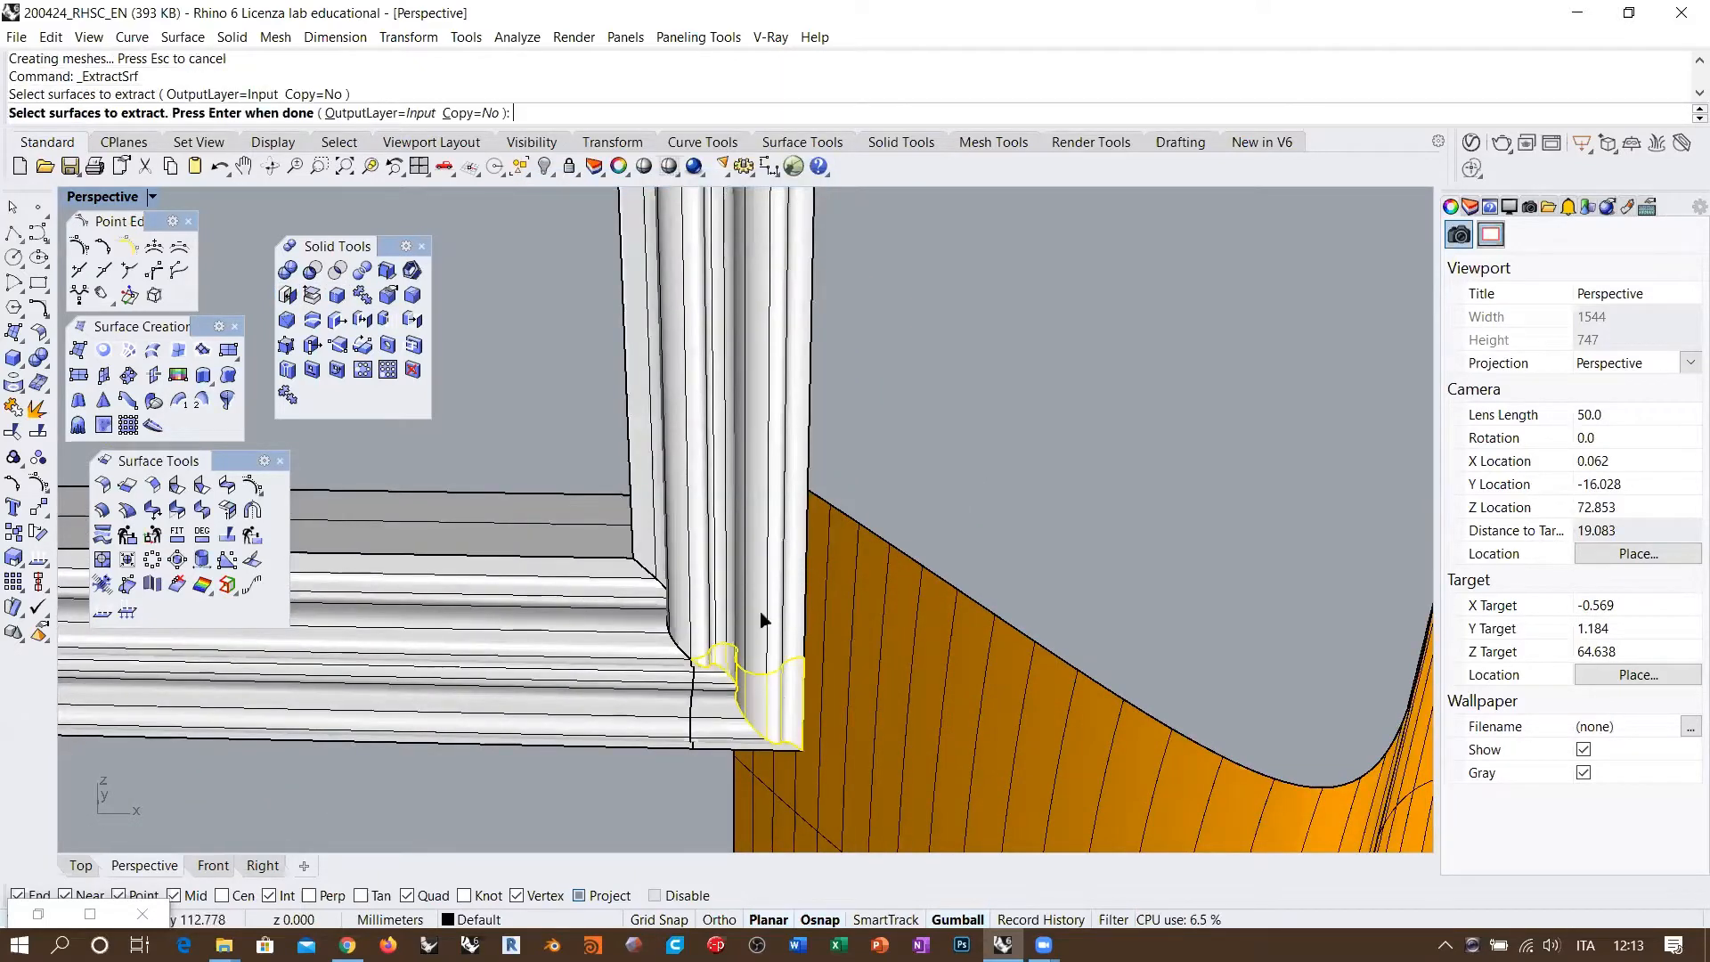
pyautogui.click(764, 622)
pyautogui.moveTo(725, 688)
pyautogui.mouseDown(button='right')
pyautogui.moveTo(728, 579)
pyautogui.moveTo(717, 718)
pyautogui.mouseUp(button='right')
pyautogui.scroll(-12, 713, 703)
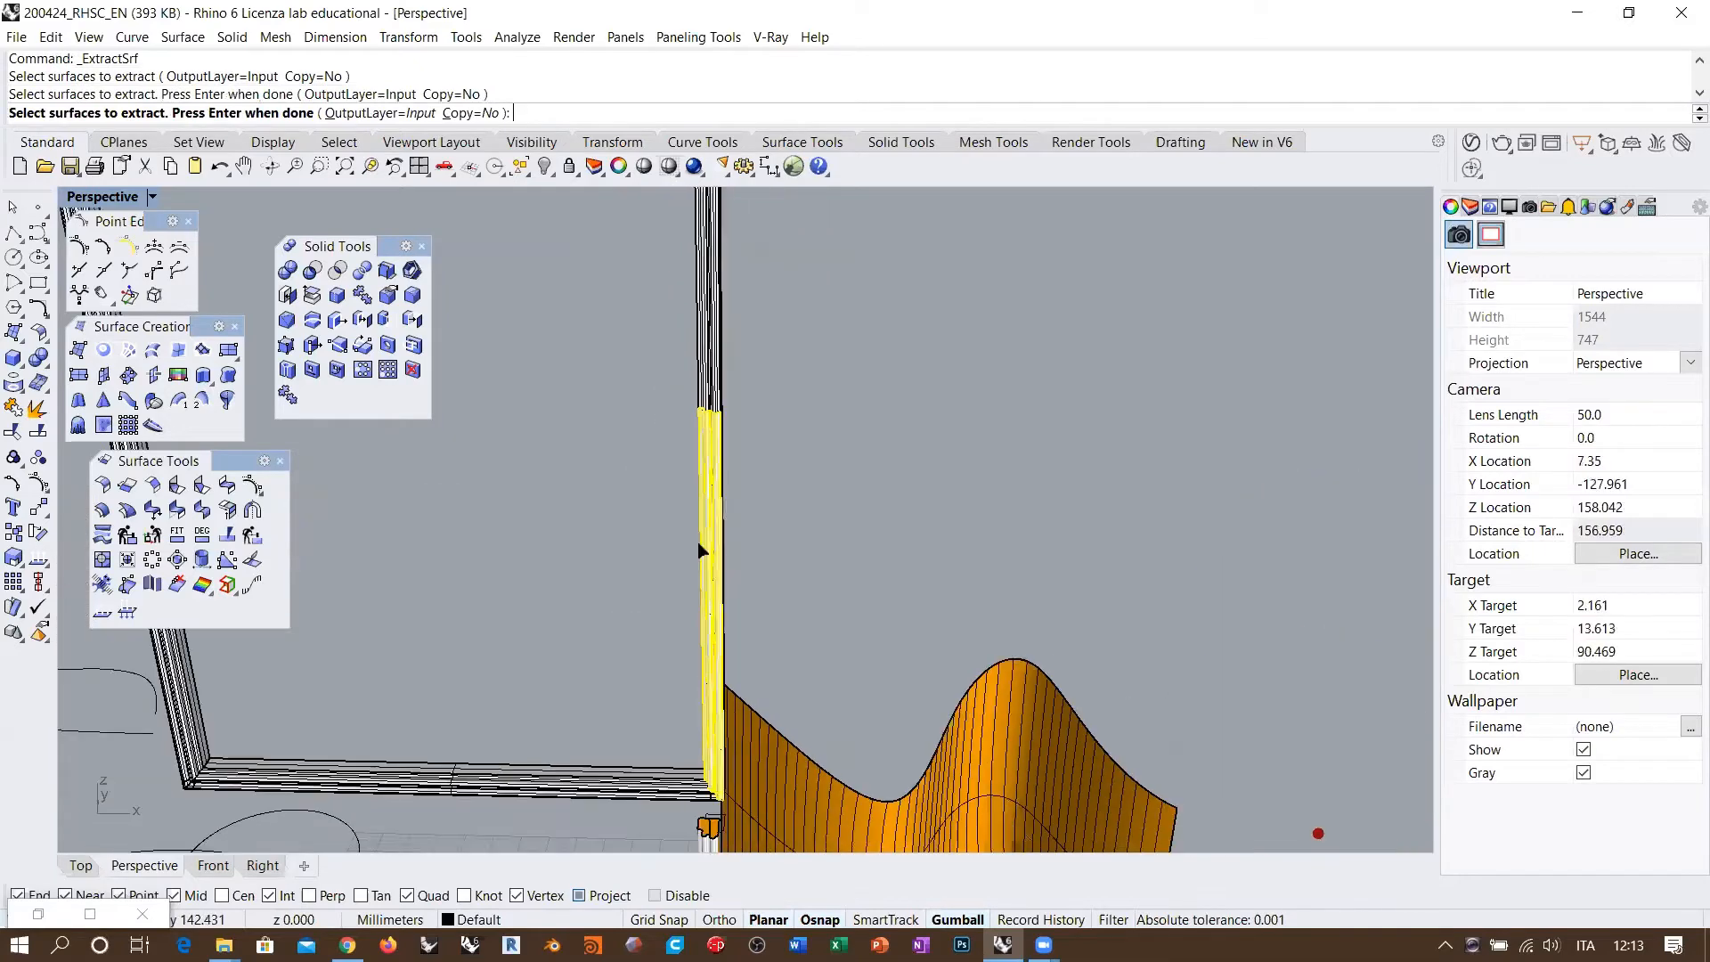
pyautogui.keyDown('shift'); pyautogui.moveTo(699, 550); pyautogui.dragTo(773, 594, button='right'); pyautogui.keyUp('shift')
pyautogui.scroll(12, 729, 586)
pyautogui.click(682, 578)
pyautogui.scroll(-4, 702, 589)
pyautogui.keyDown('shift'); pyautogui.moveTo(928, 305); pyautogui.dragTo(849, 748, button='right'); pyautogui.keyUp('shift')
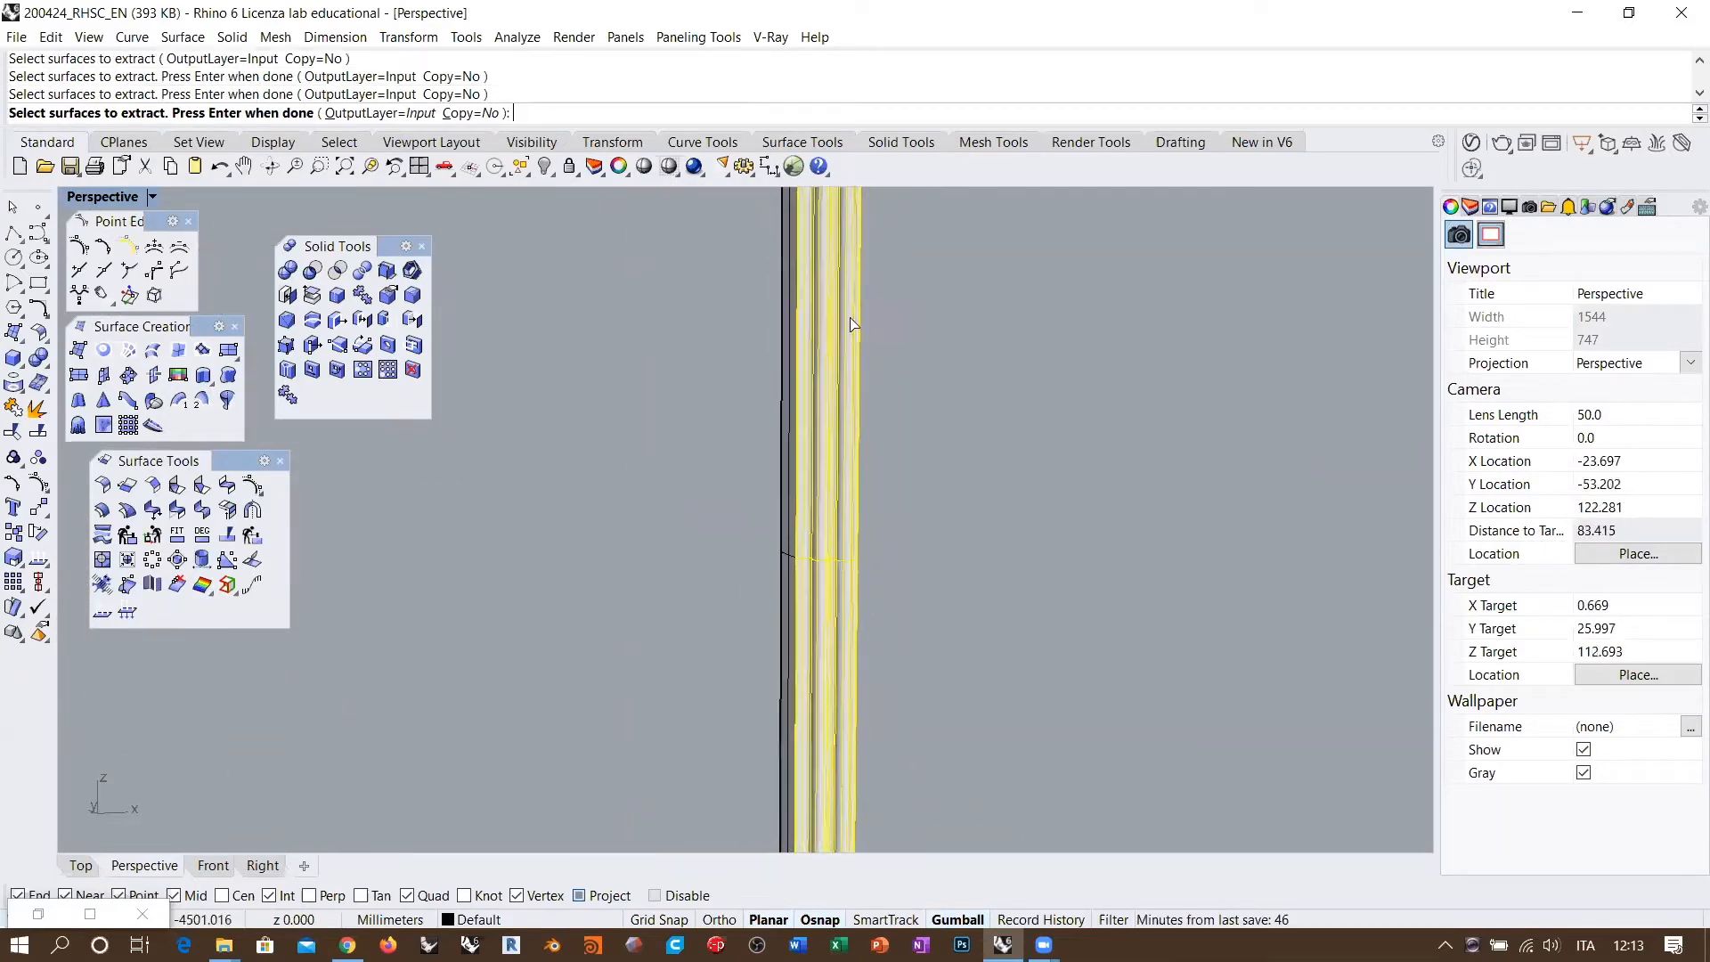
pyautogui.keyDown('shift'); pyautogui.moveTo(851, 324); pyautogui.dragTo(802, 748, button='right'); pyautogui.keyUp('shift')
pyautogui.scroll(6, 773, 452)
pyautogui.click(895, 369)
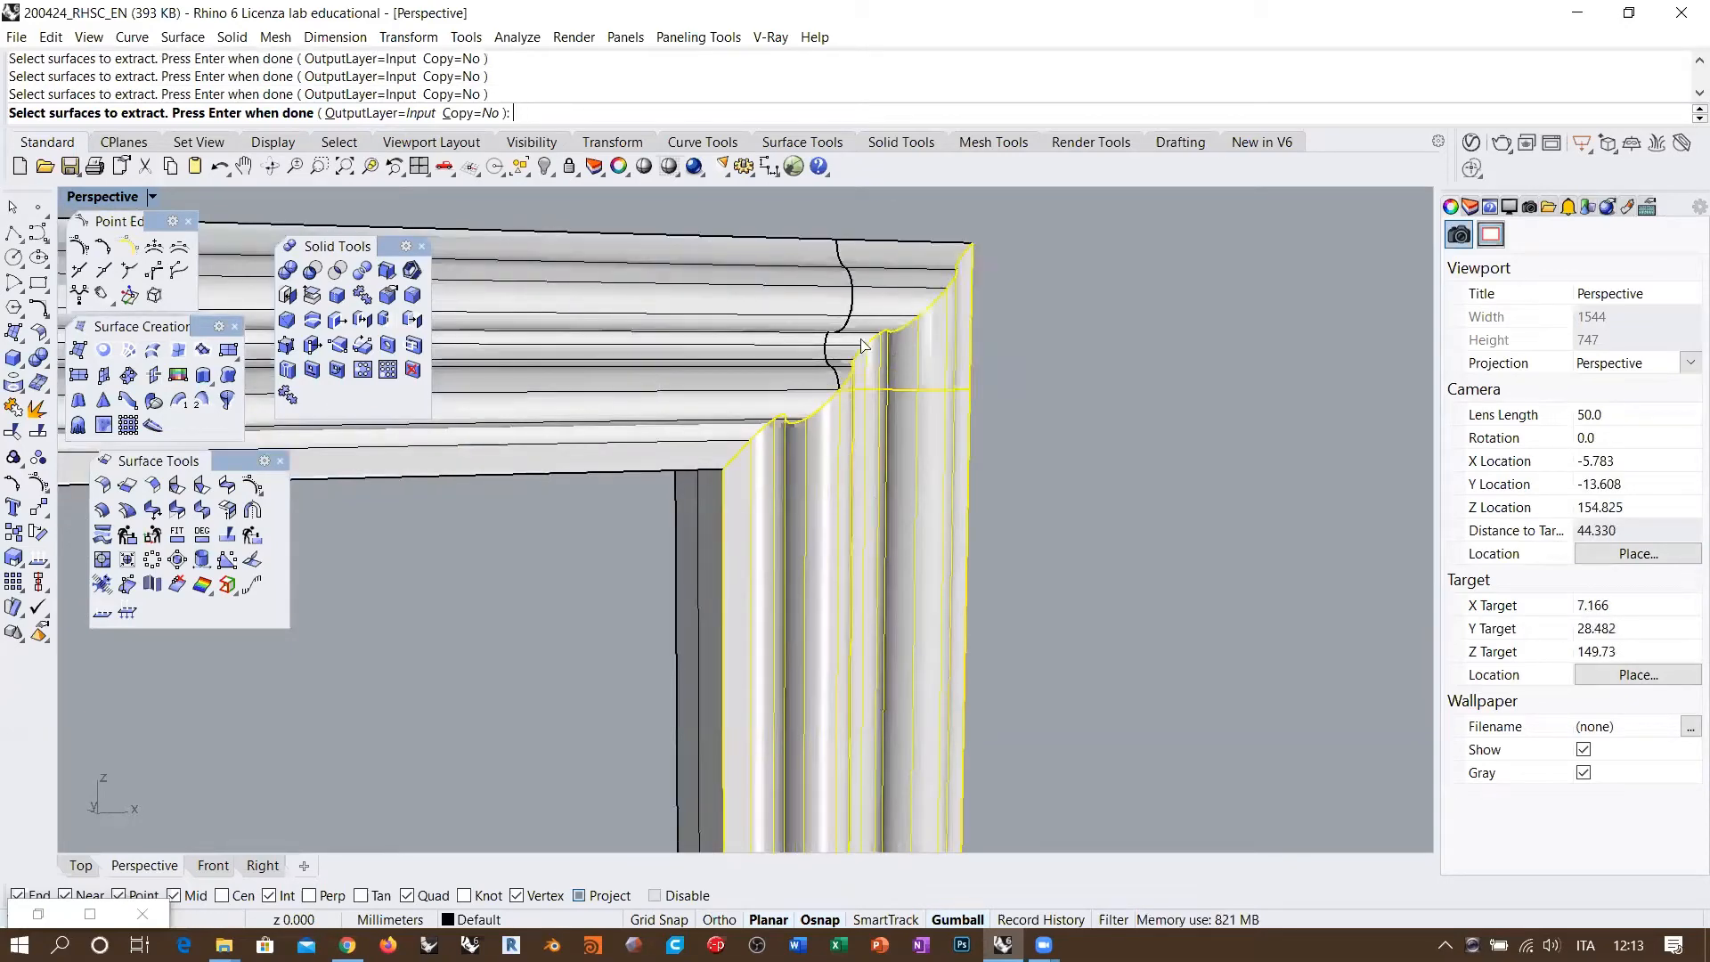
pyautogui.press('Return')
pyautogui.press('Delete')
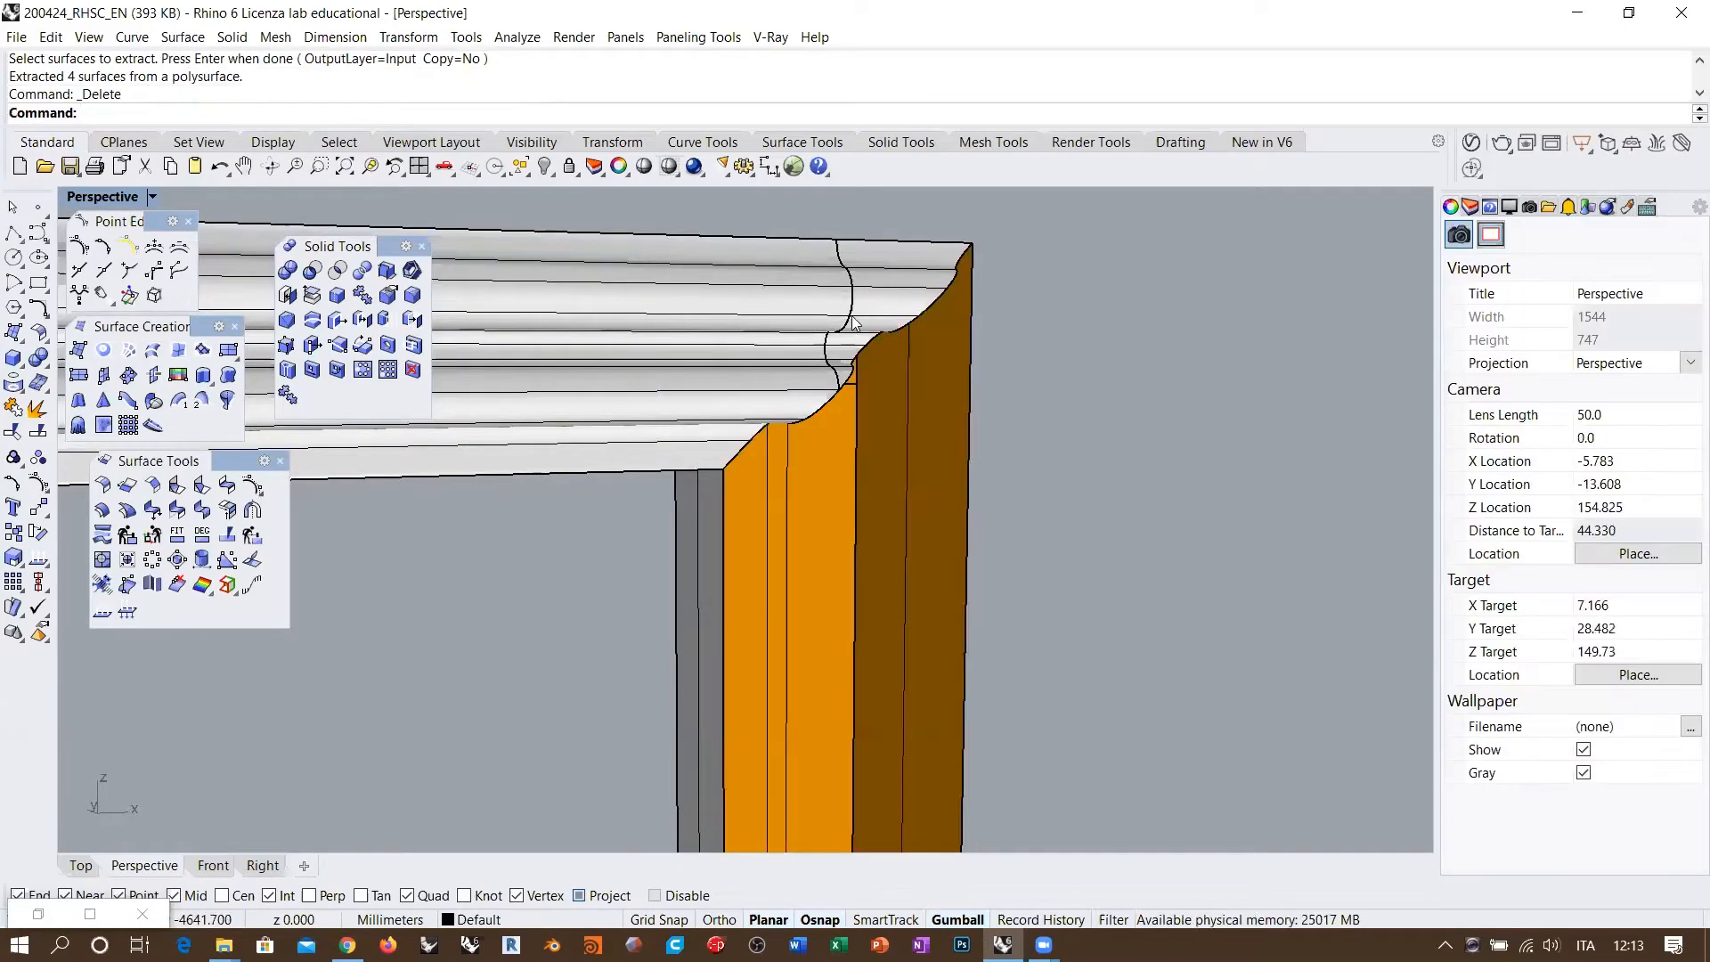
# Step: Examine the opening along the frame's vertical side and the exposed profile edges at its lower corner
pyautogui.scroll(-10, 856, 324)
pyautogui.moveTo(965, 488); pyautogui.dragTo(856, 526, button='right')
pyautogui.scroll(-8, 791, 348)
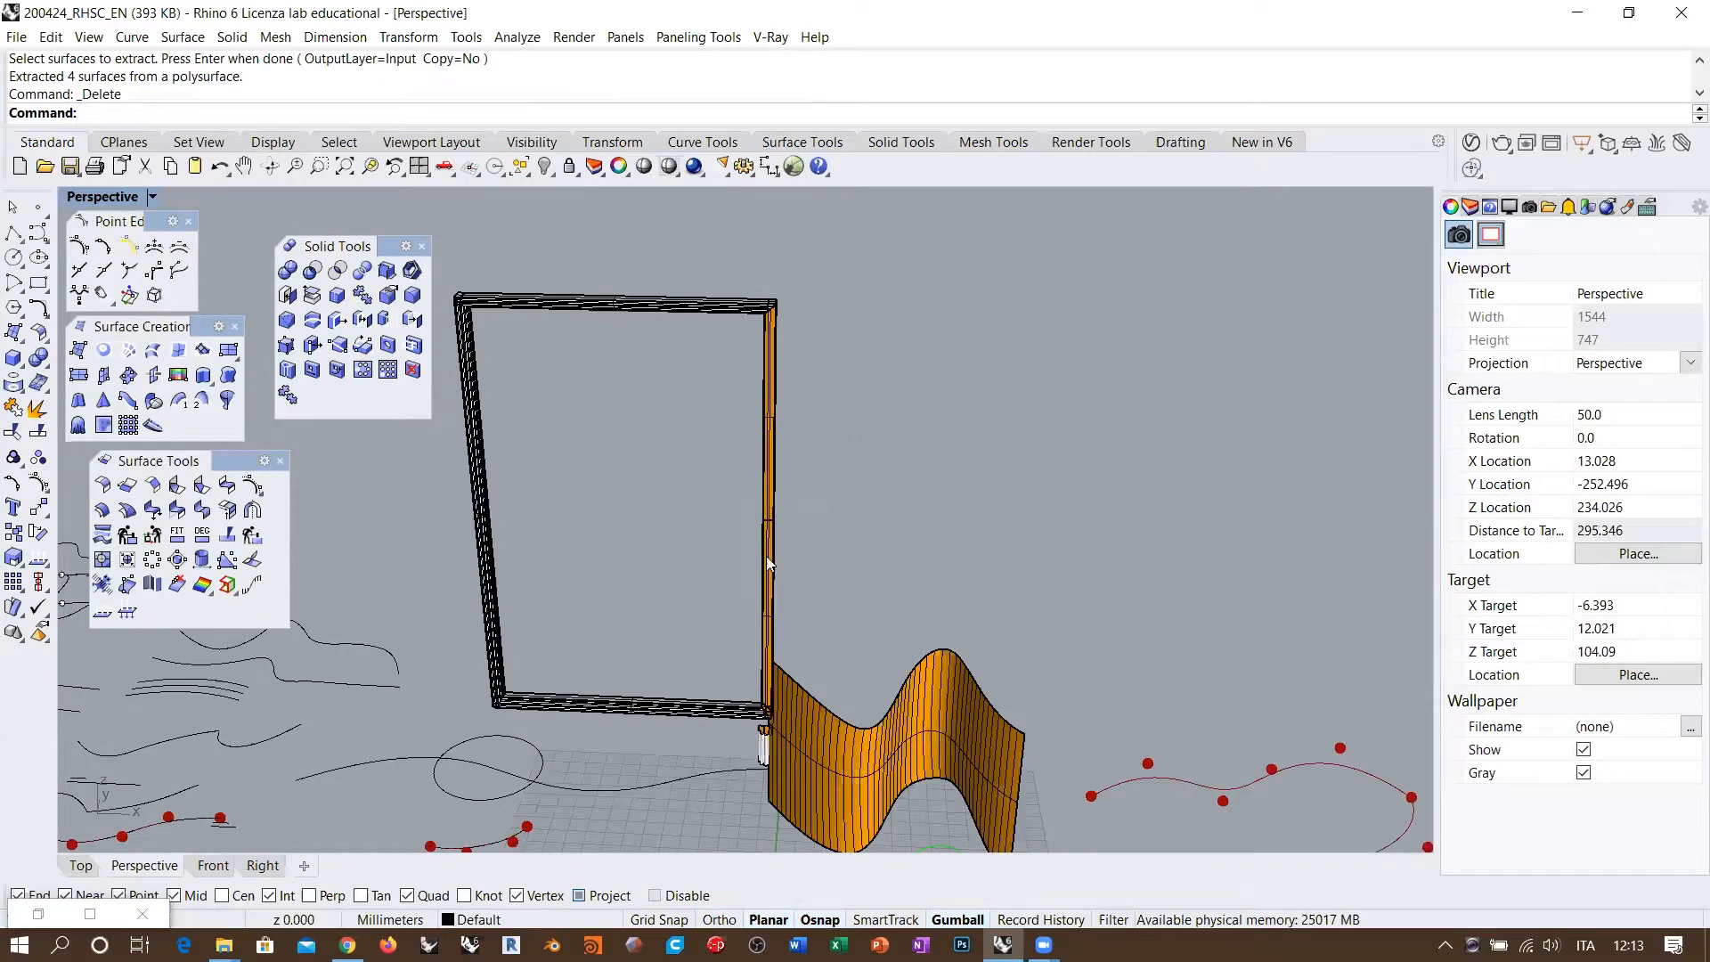
pyautogui.scroll(5, 770, 563)
pyautogui.scroll(-10, 765, 552)
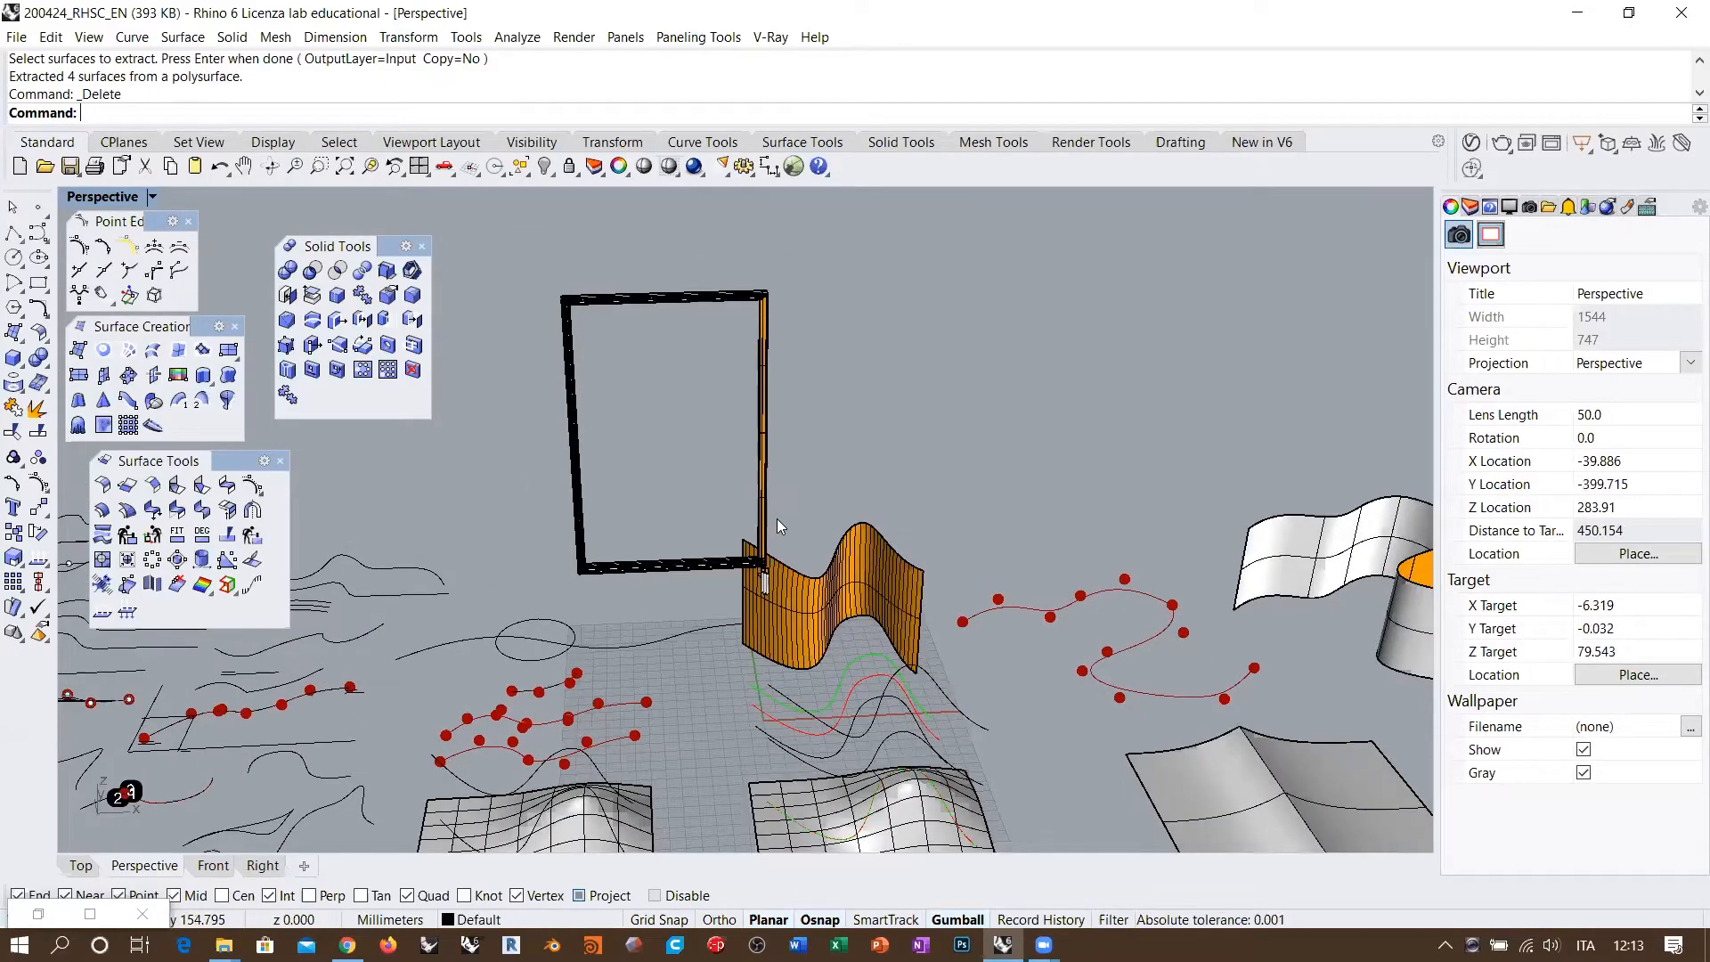
pyautogui.scroll(10, 768, 566)
pyautogui.scroll(5, 772, 568)
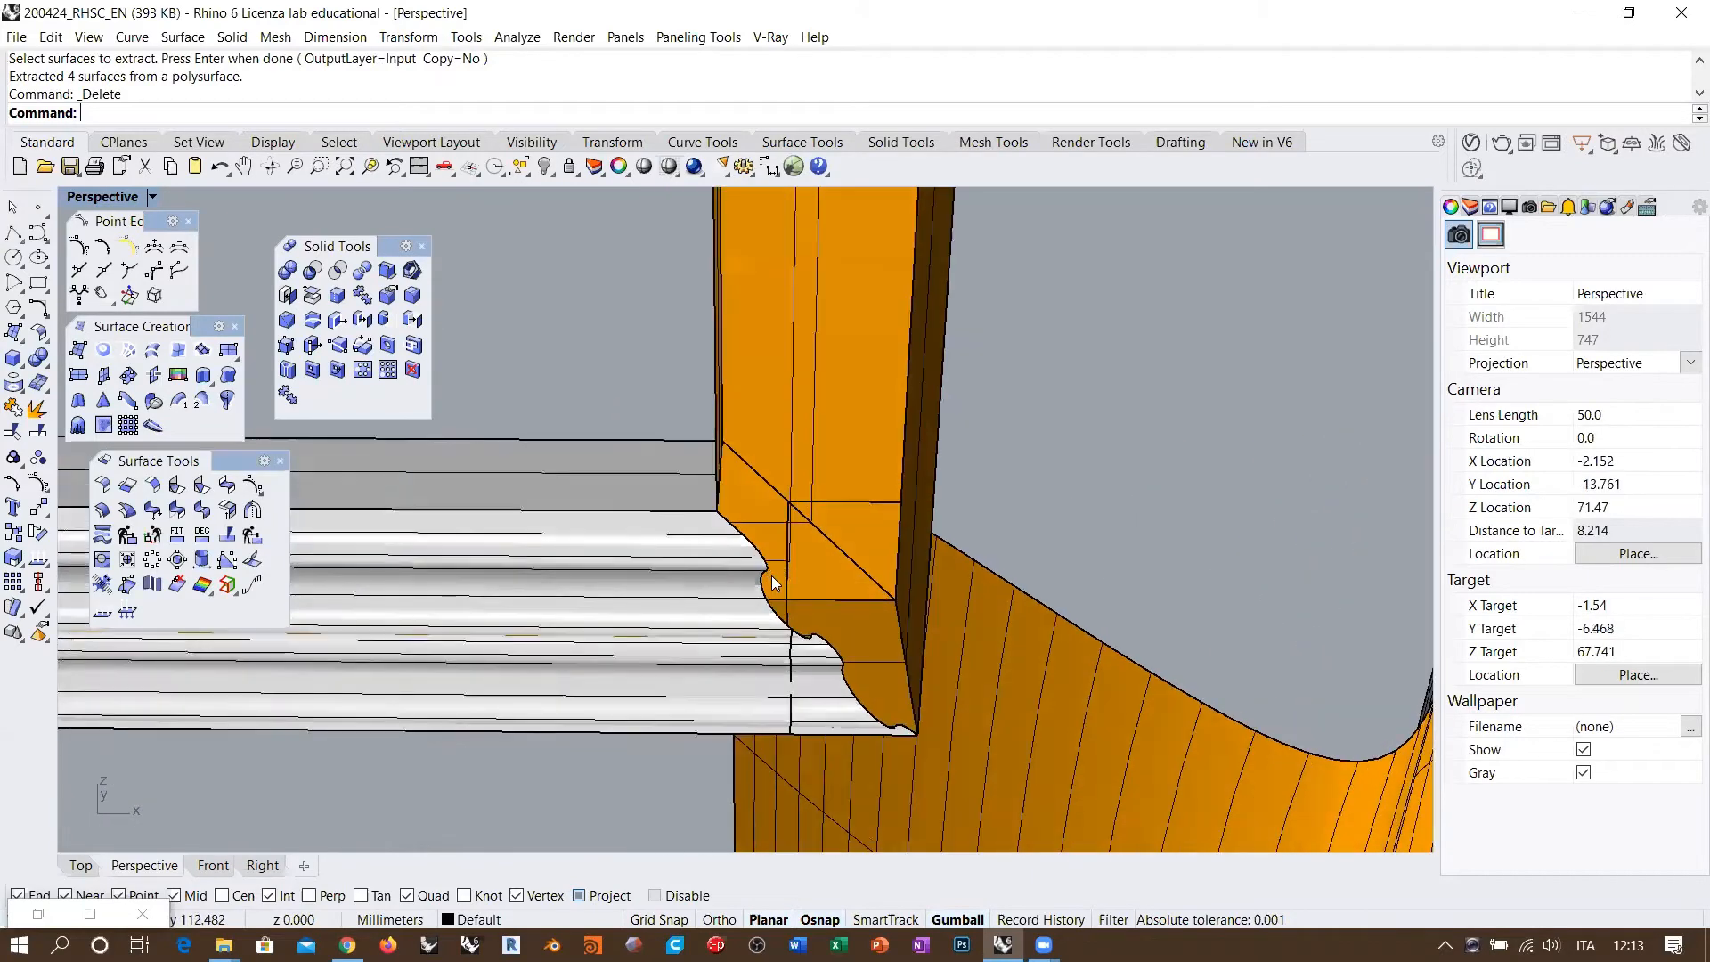
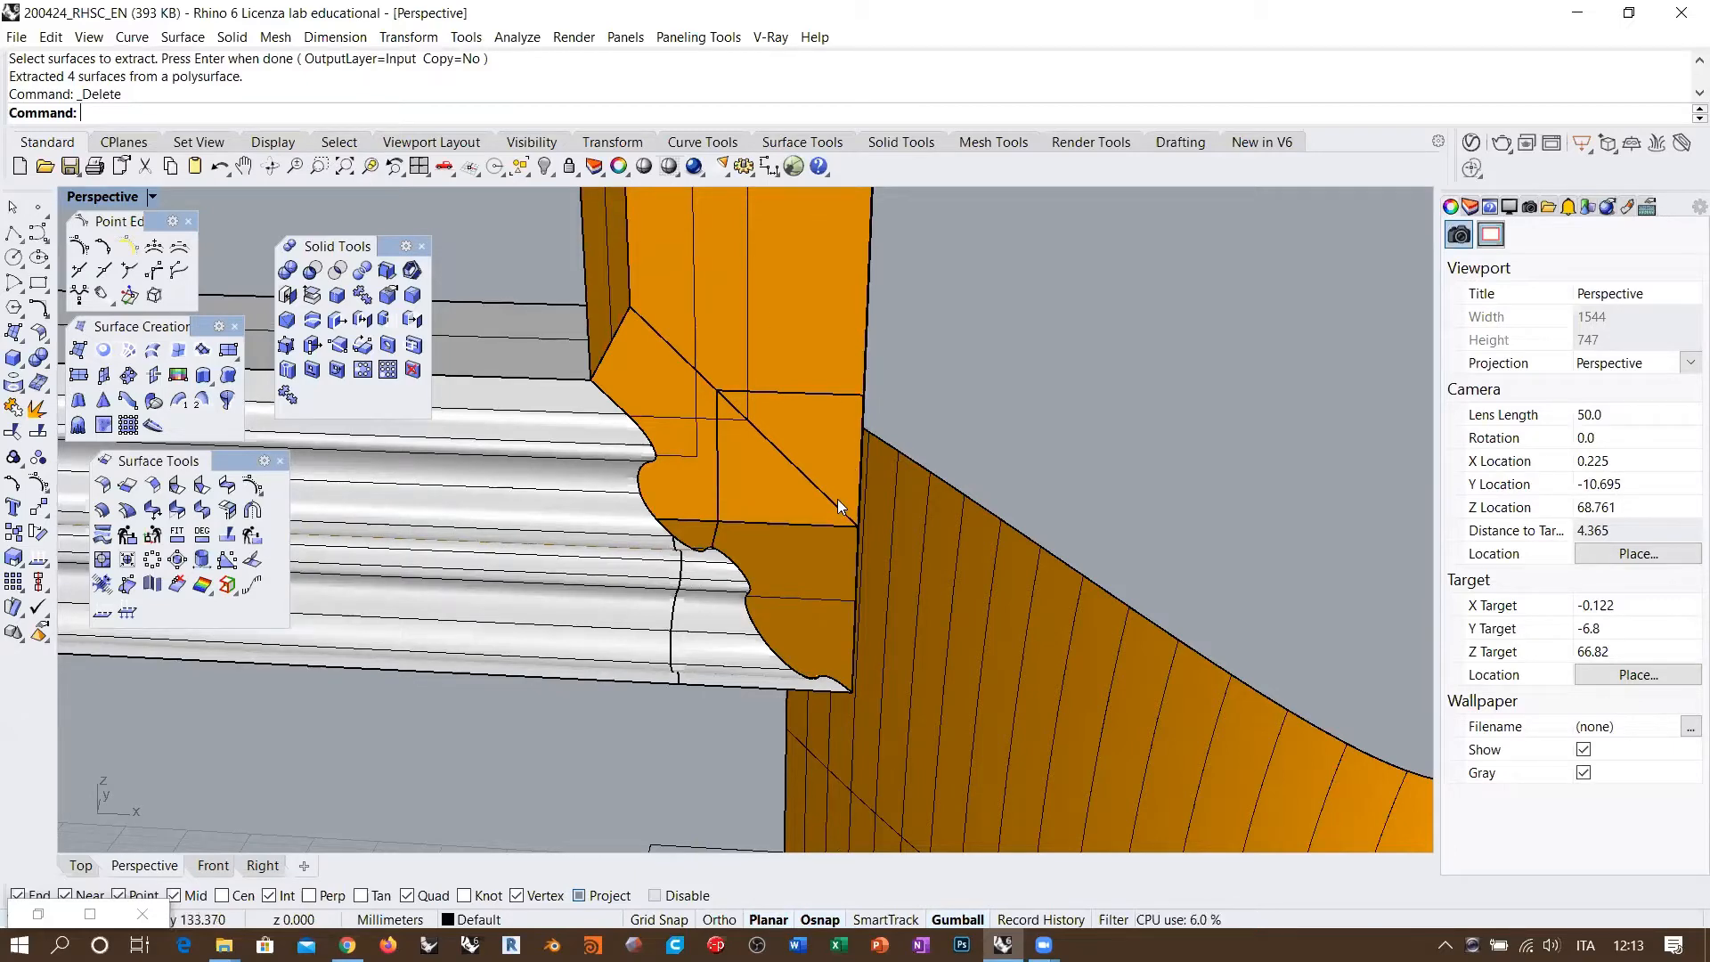
pyautogui.moveTo(843, 506); pyautogui.dragTo(773, 609, button='right')
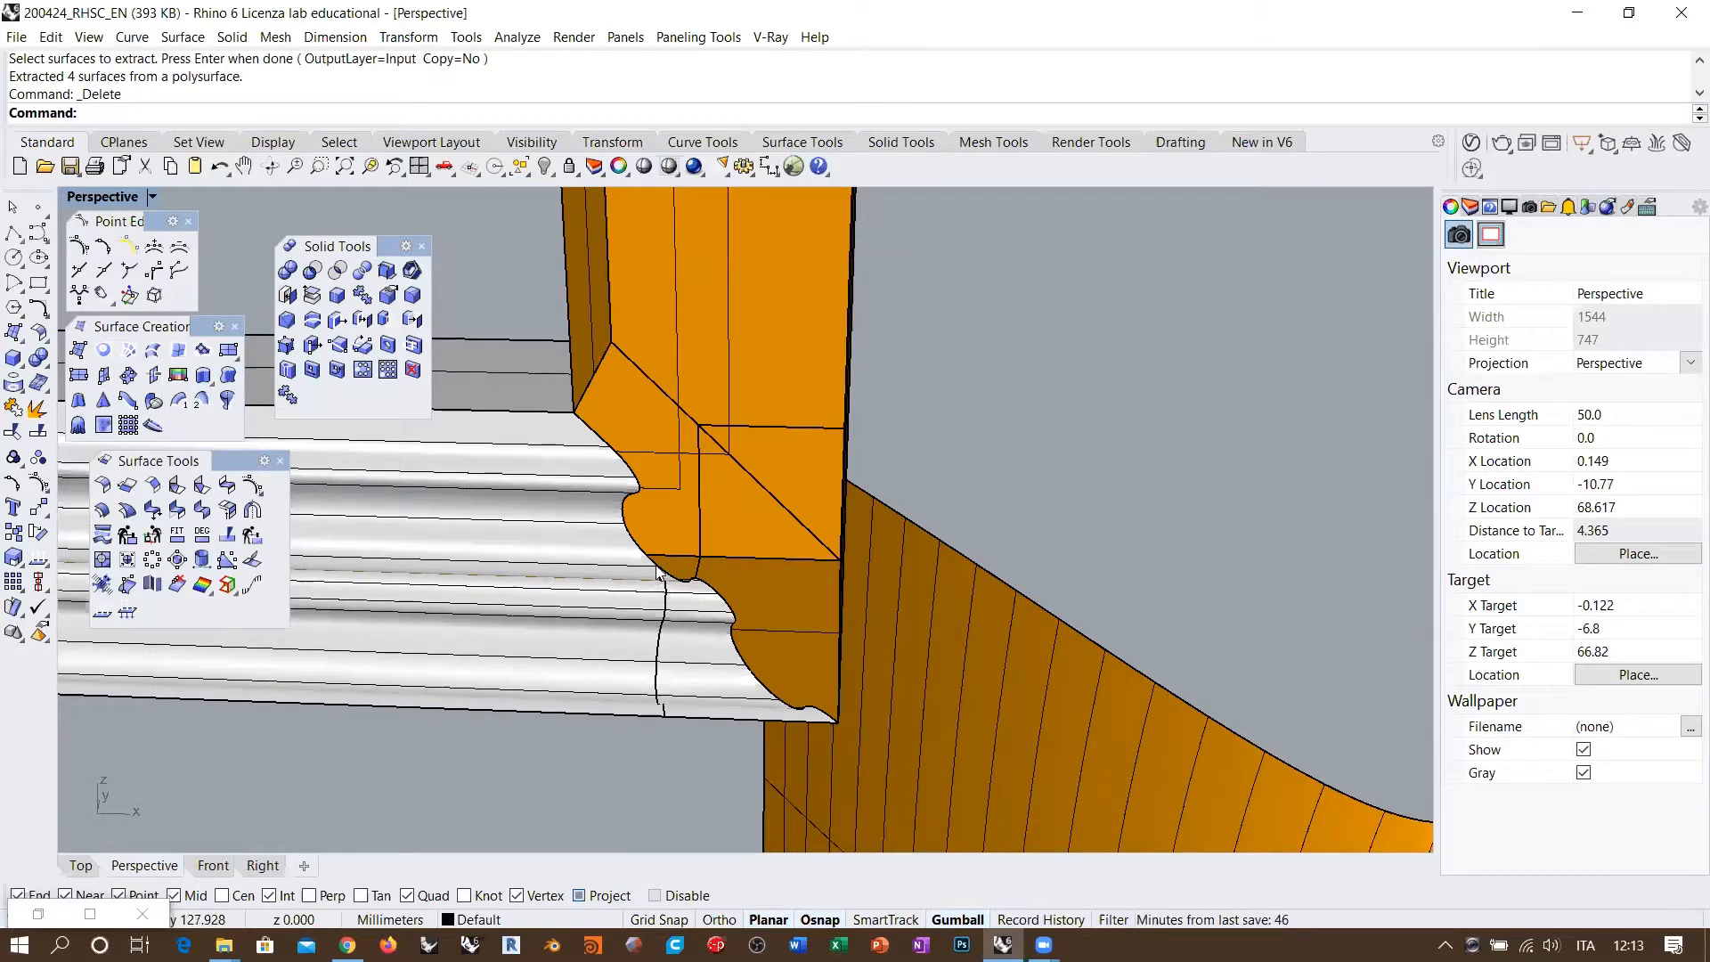
pyautogui.moveTo(784, 574); pyautogui.dragTo(749, 630, button='right')
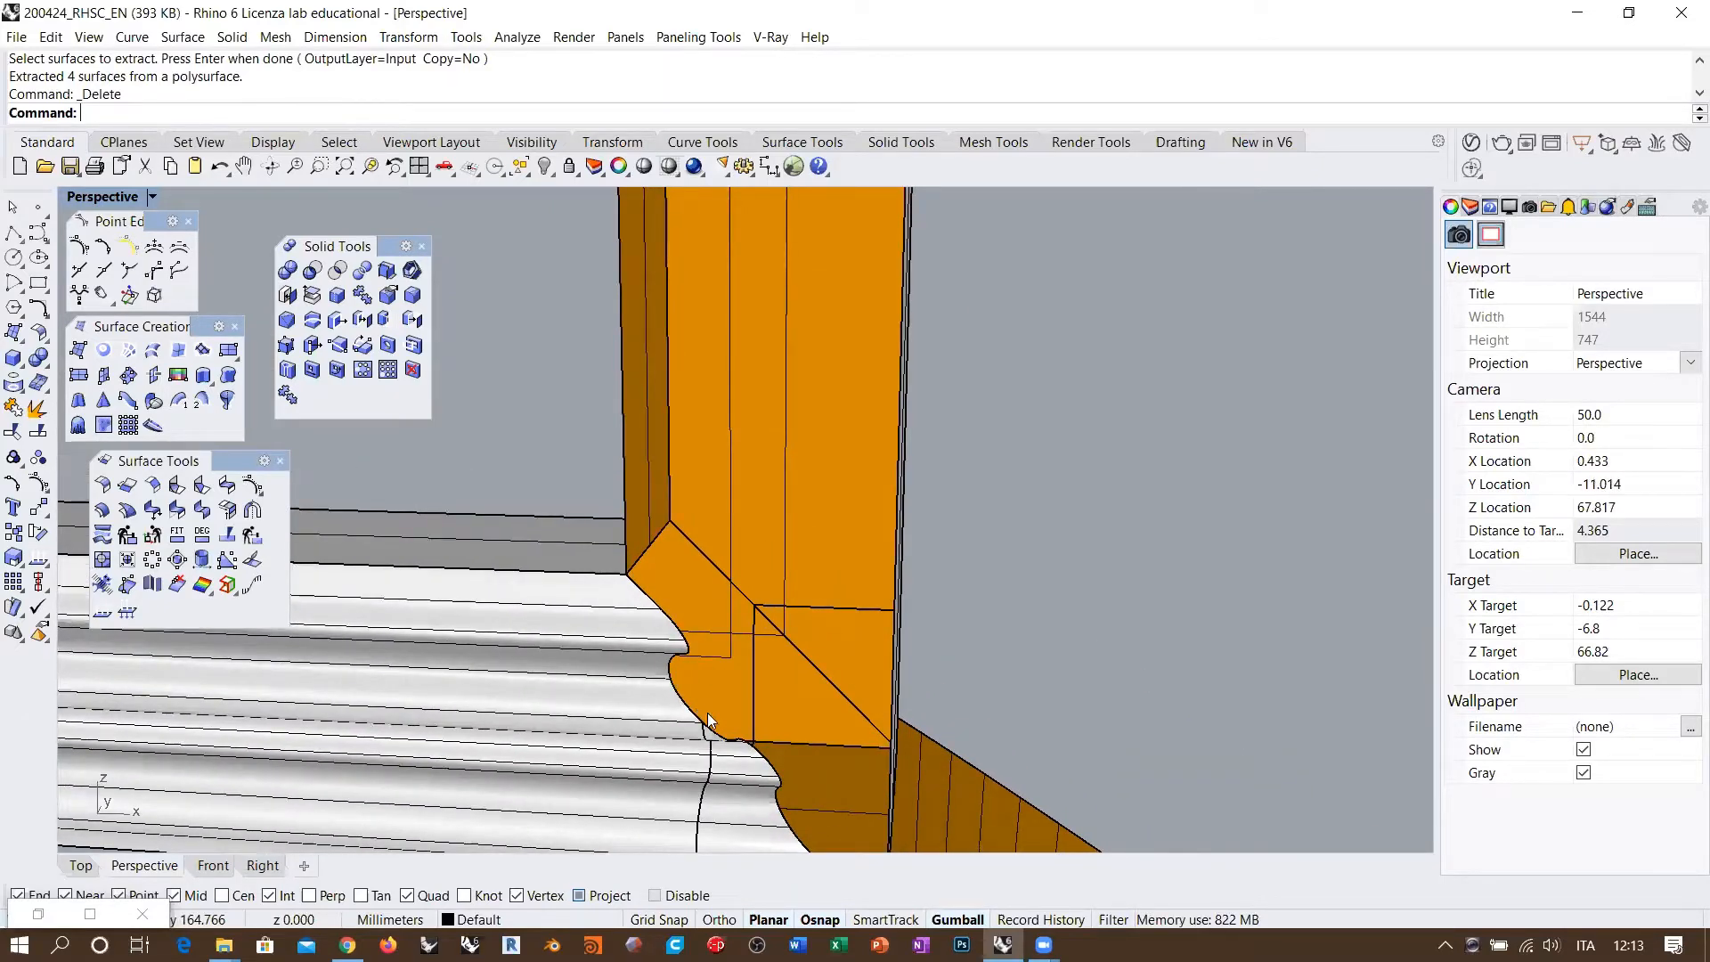
pyautogui.keyDown('shift'); pyautogui.moveTo(707, 712); pyautogui.dragTo(684, 646, button='right'); pyautogui.keyUp('shift')
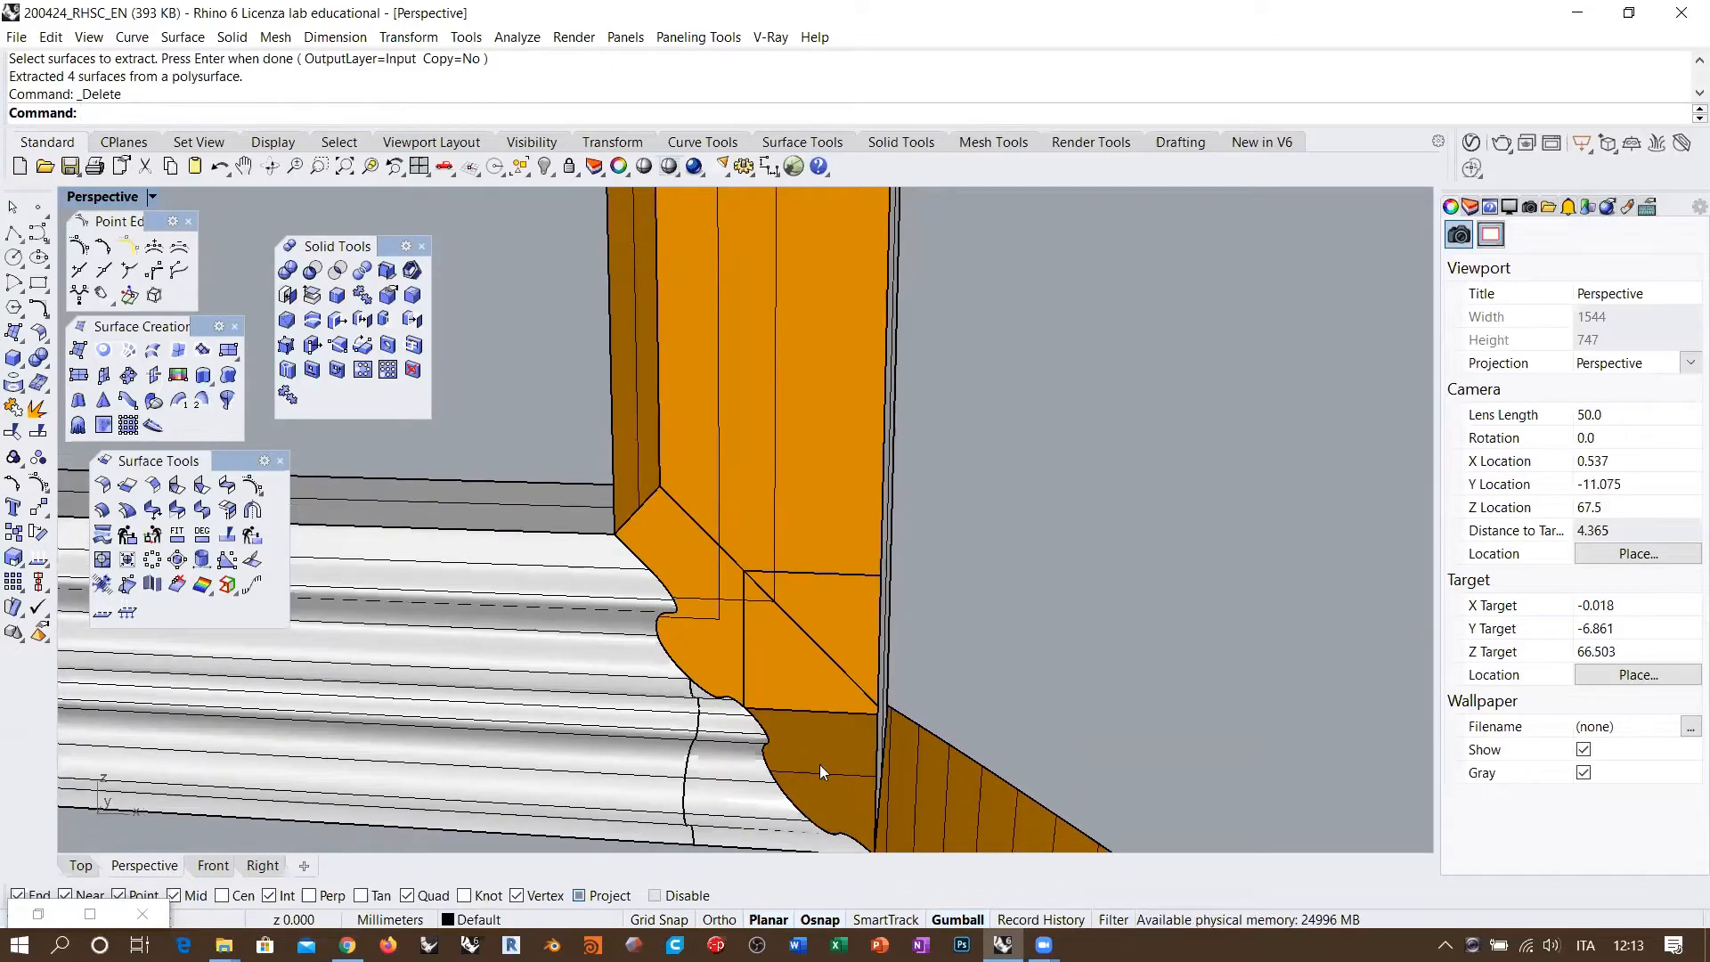
# Step: Start duplicating edges and select the full chain of moulded profile edges at the opening's lower corner
pyautogui.click(16, 392)
pyautogui.click(98, 396)
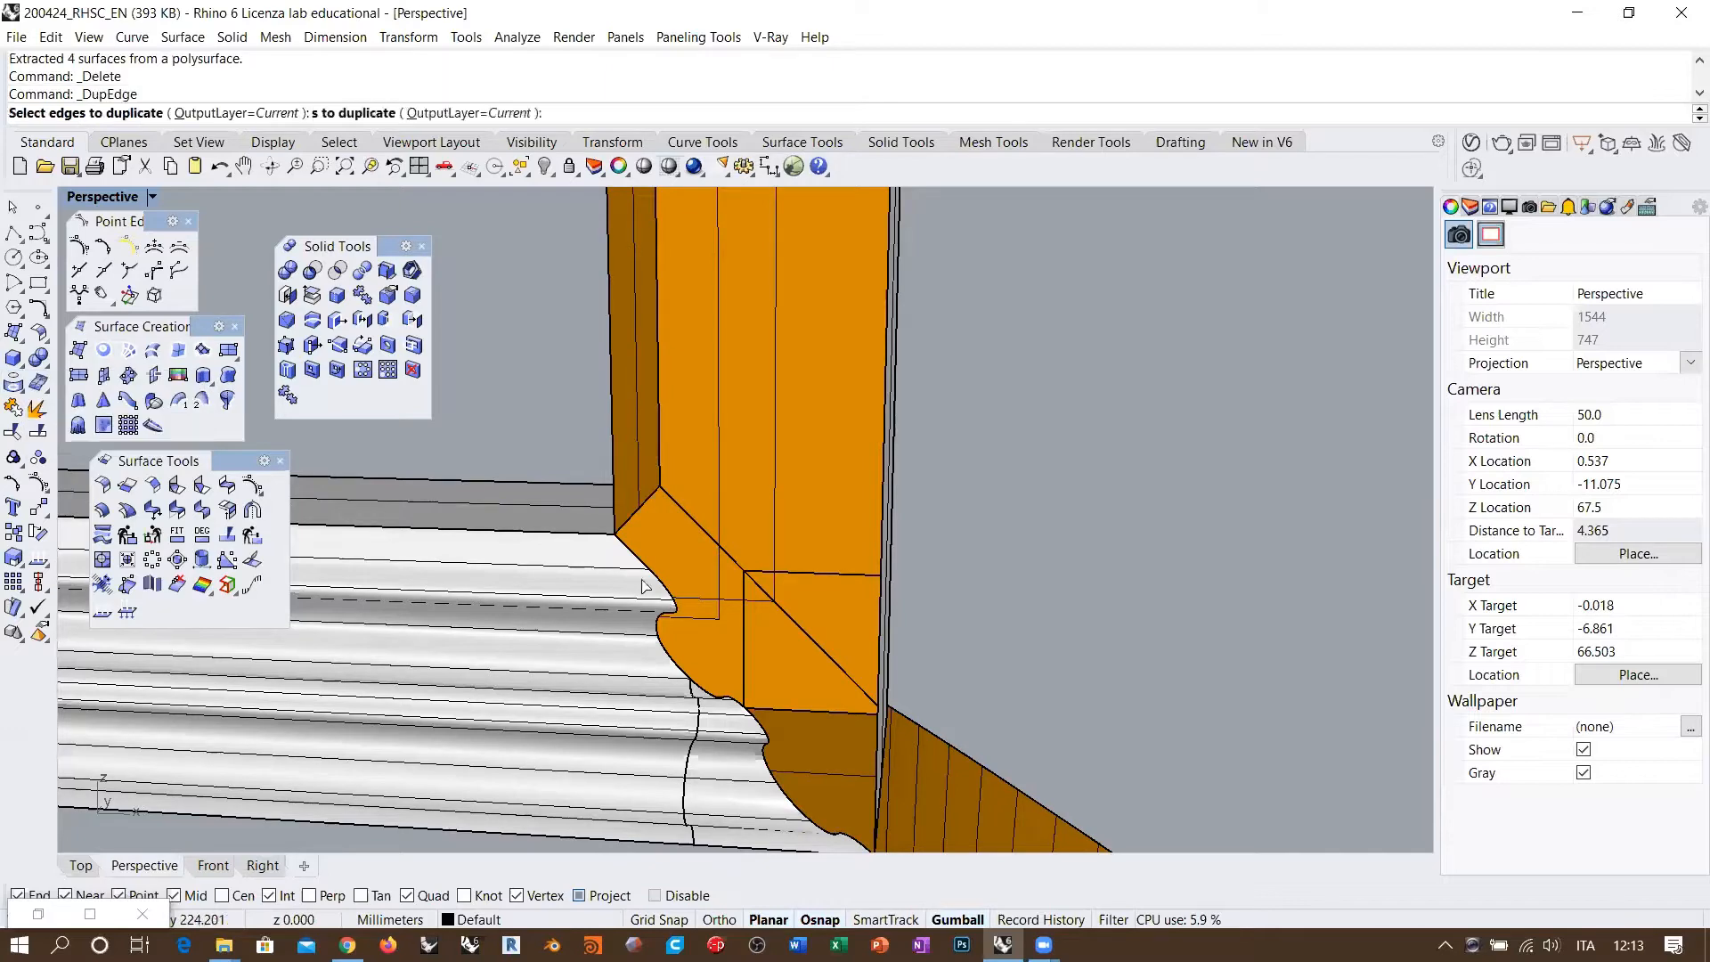
pyautogui.click(642, 560)
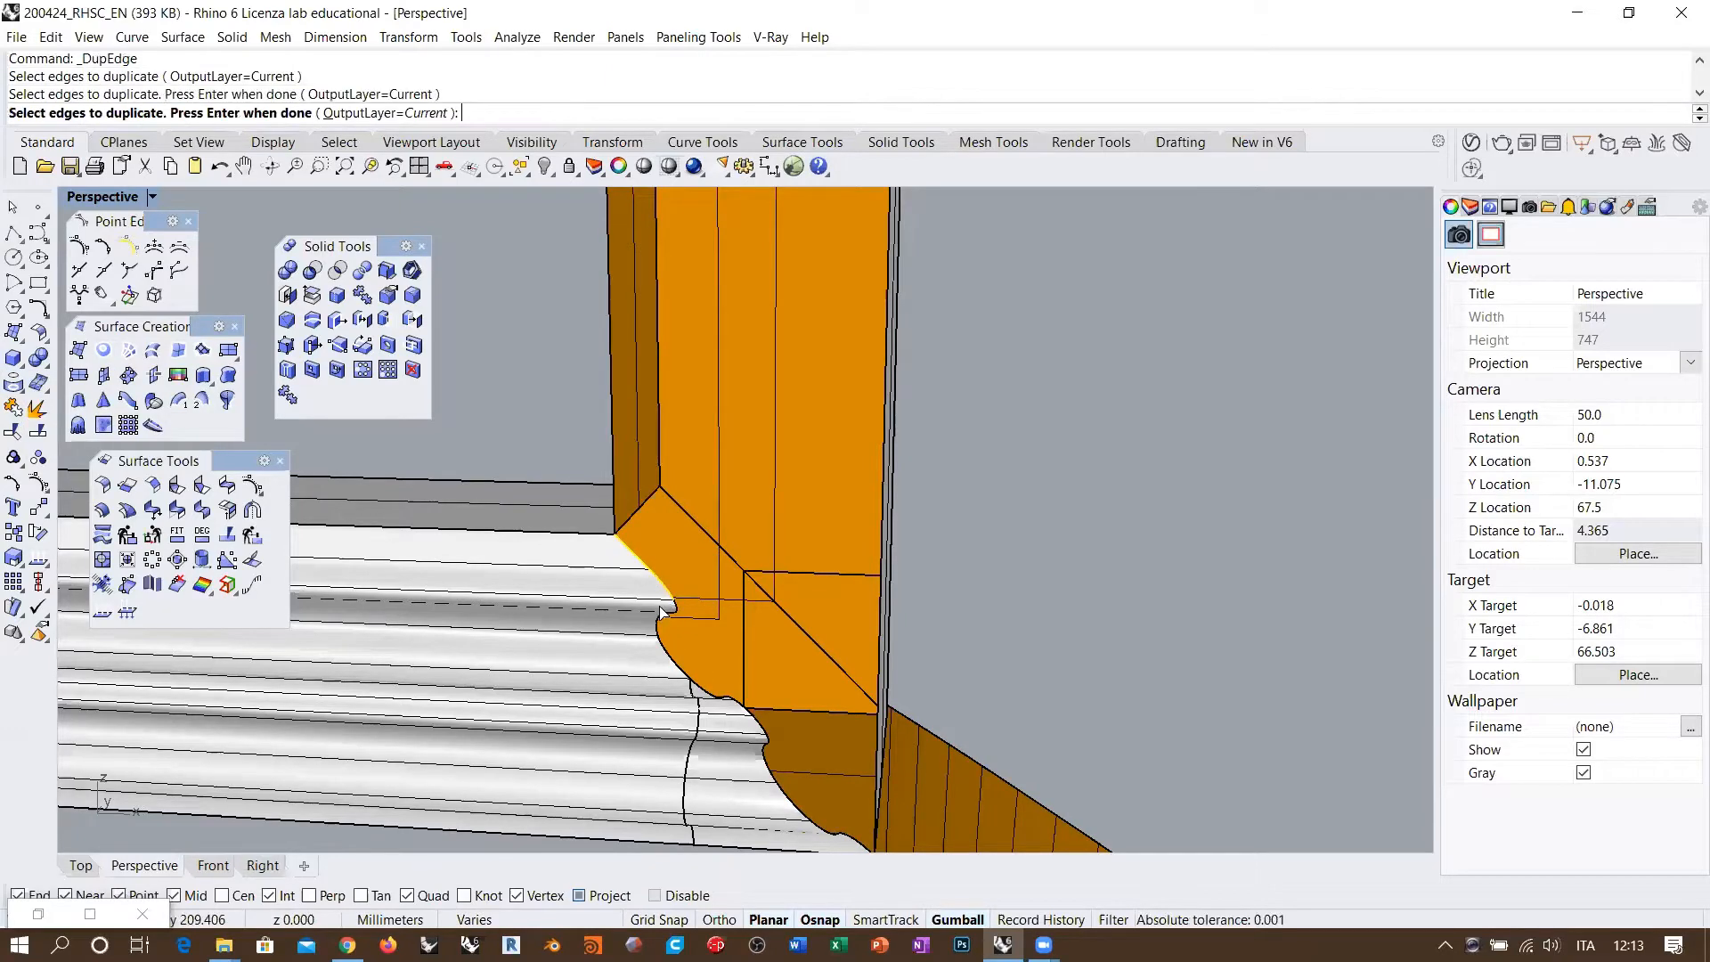
pyautogui.scroll(8, 675, 611)
pyautogui.click(677, 611)
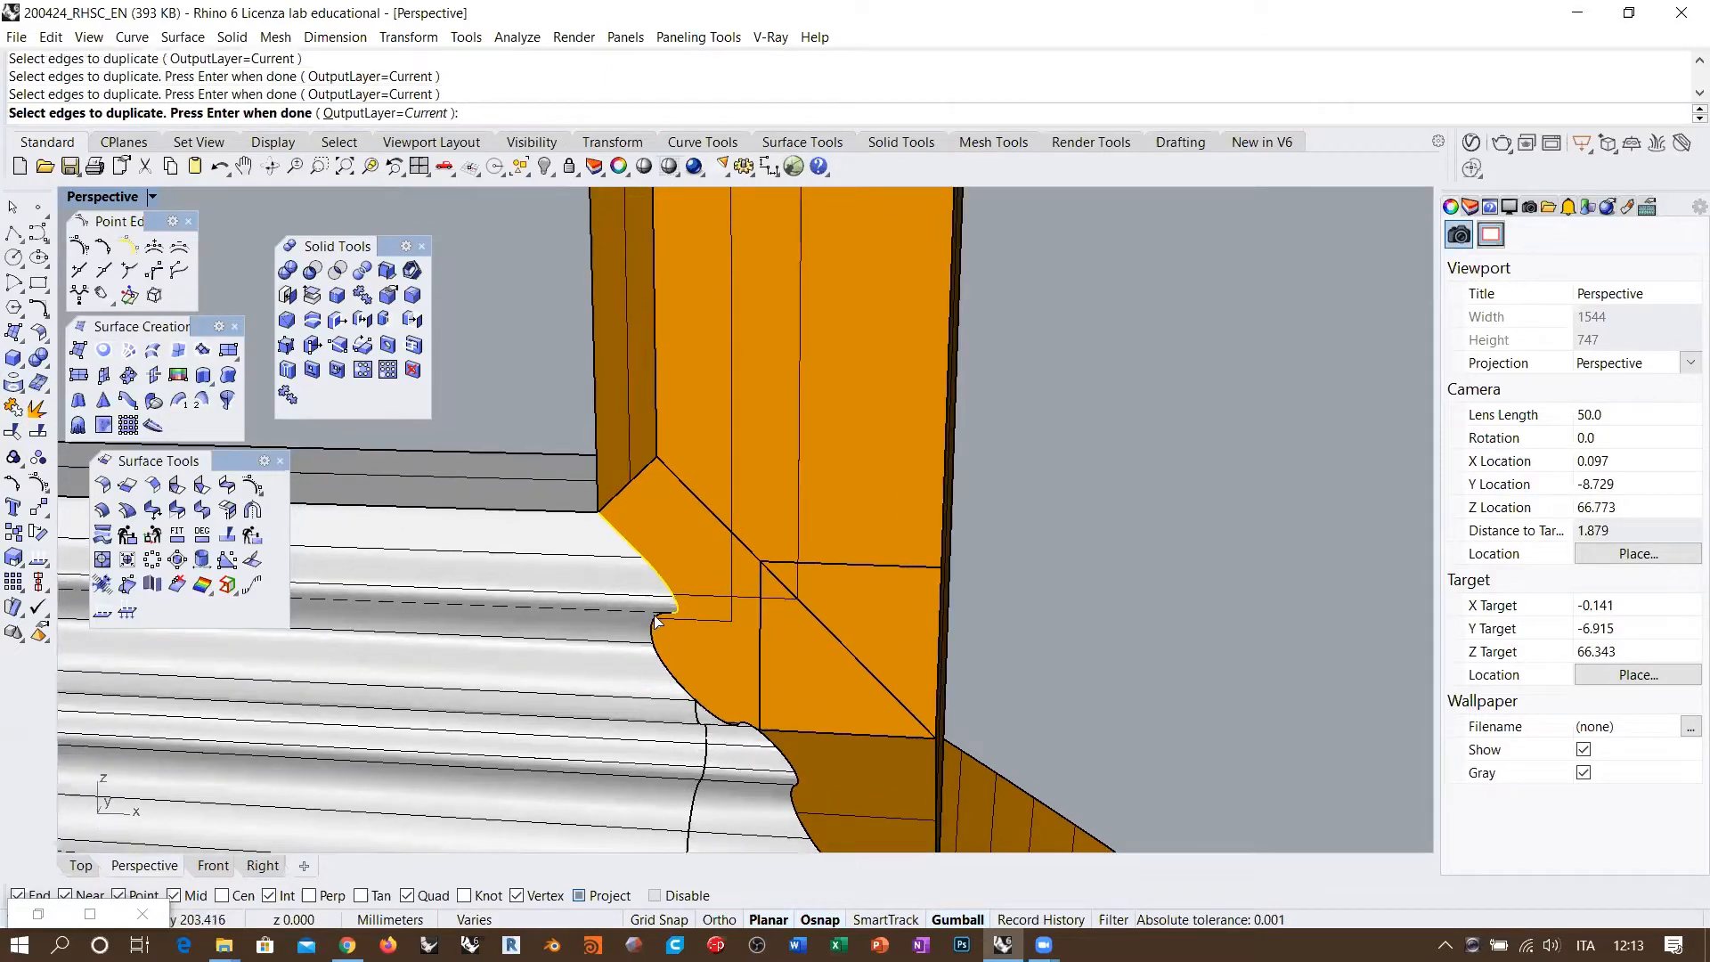
pyautogui.click(656, 622)
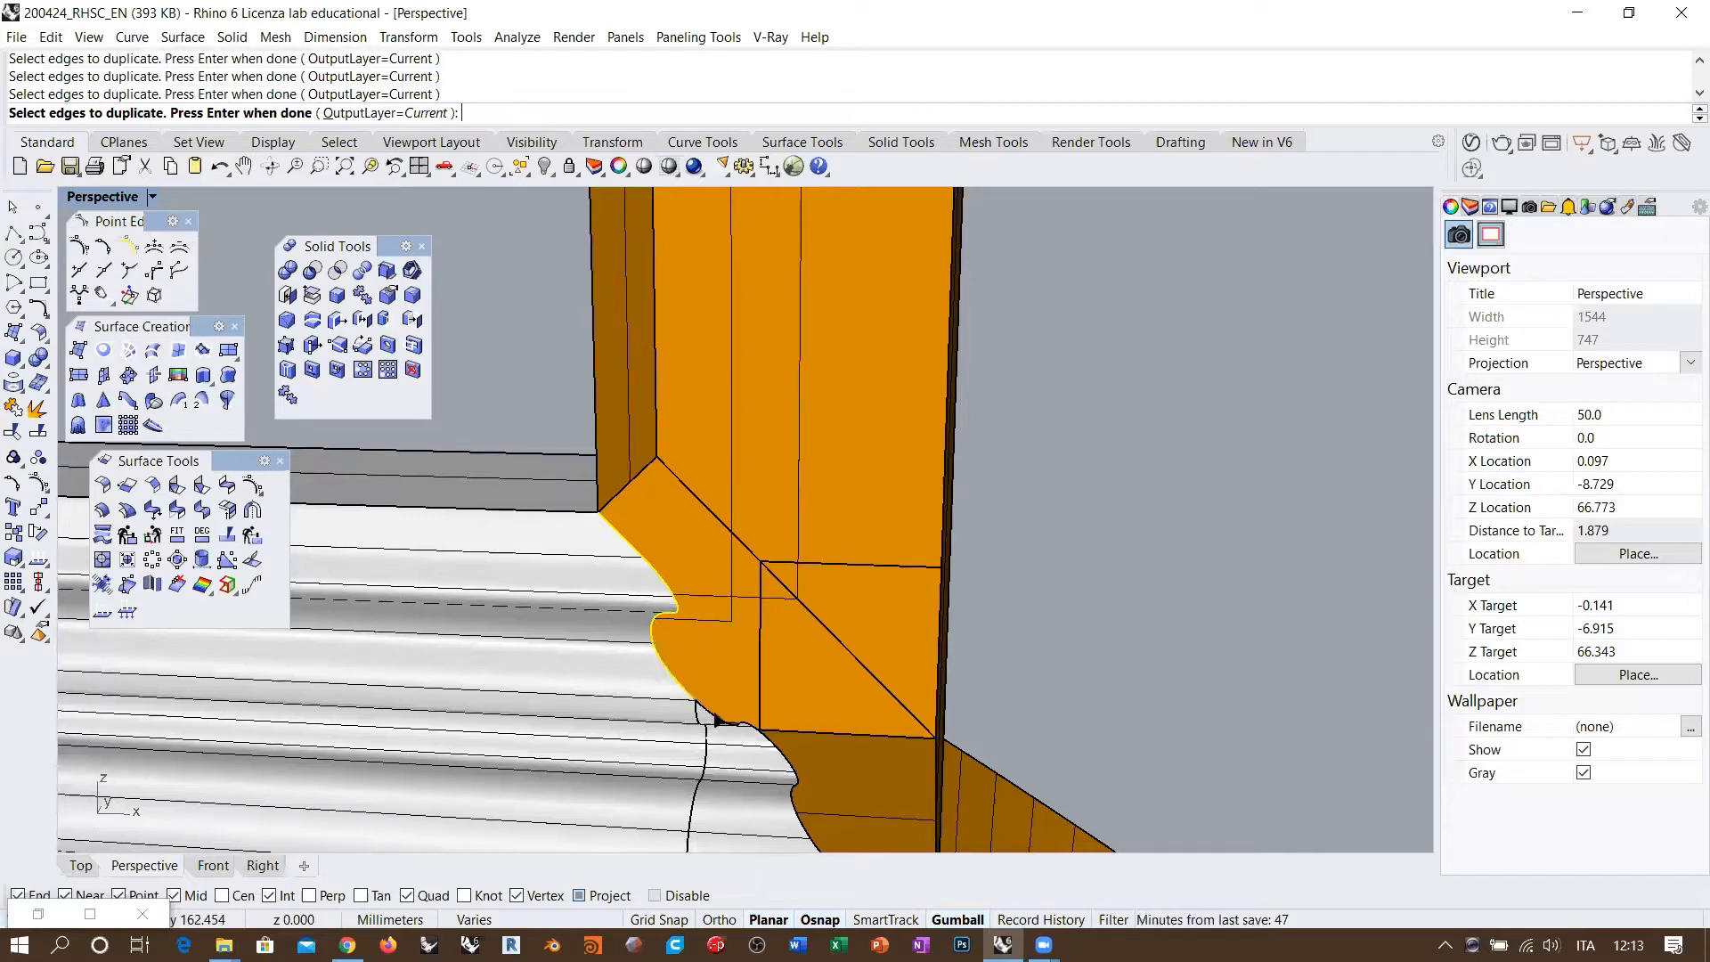
pyautogui.keyDown('shift'); pyautogui.moveTo(711, 720); pyautogui.dragTo(706, 650, button='right'); pyautogui.keyUp('shift')
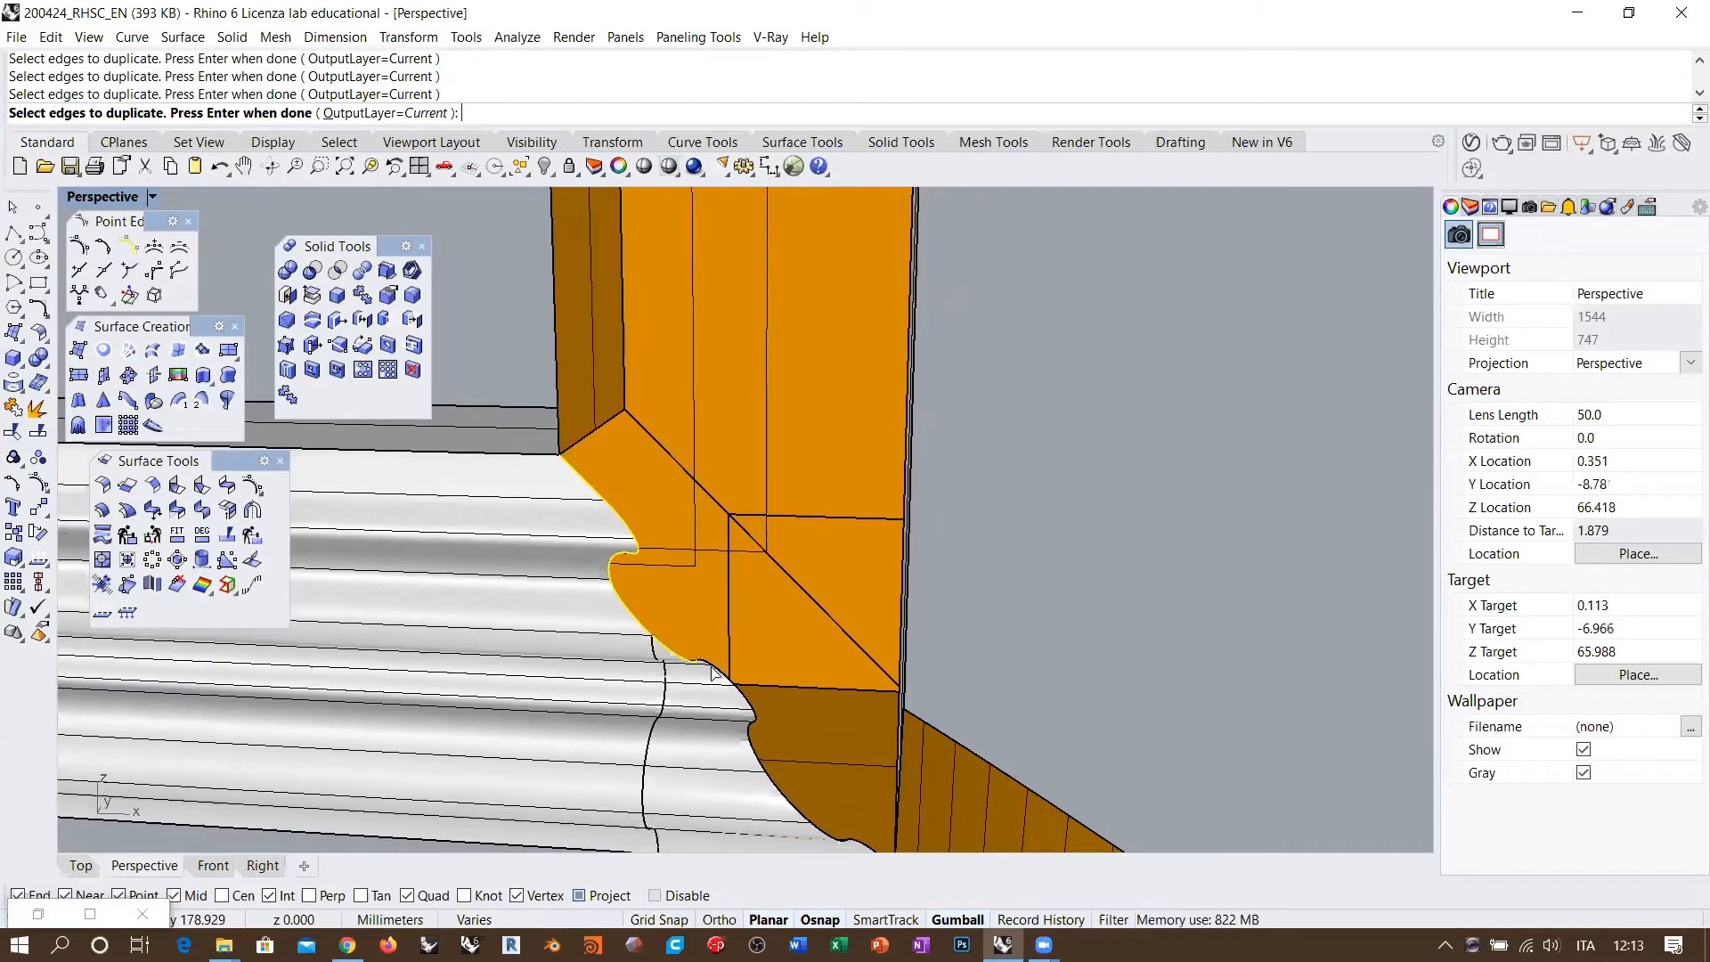
pyautogui.click(743, 686)
pyautogui.click(757, 727)
pyautogui.click(754, 718)
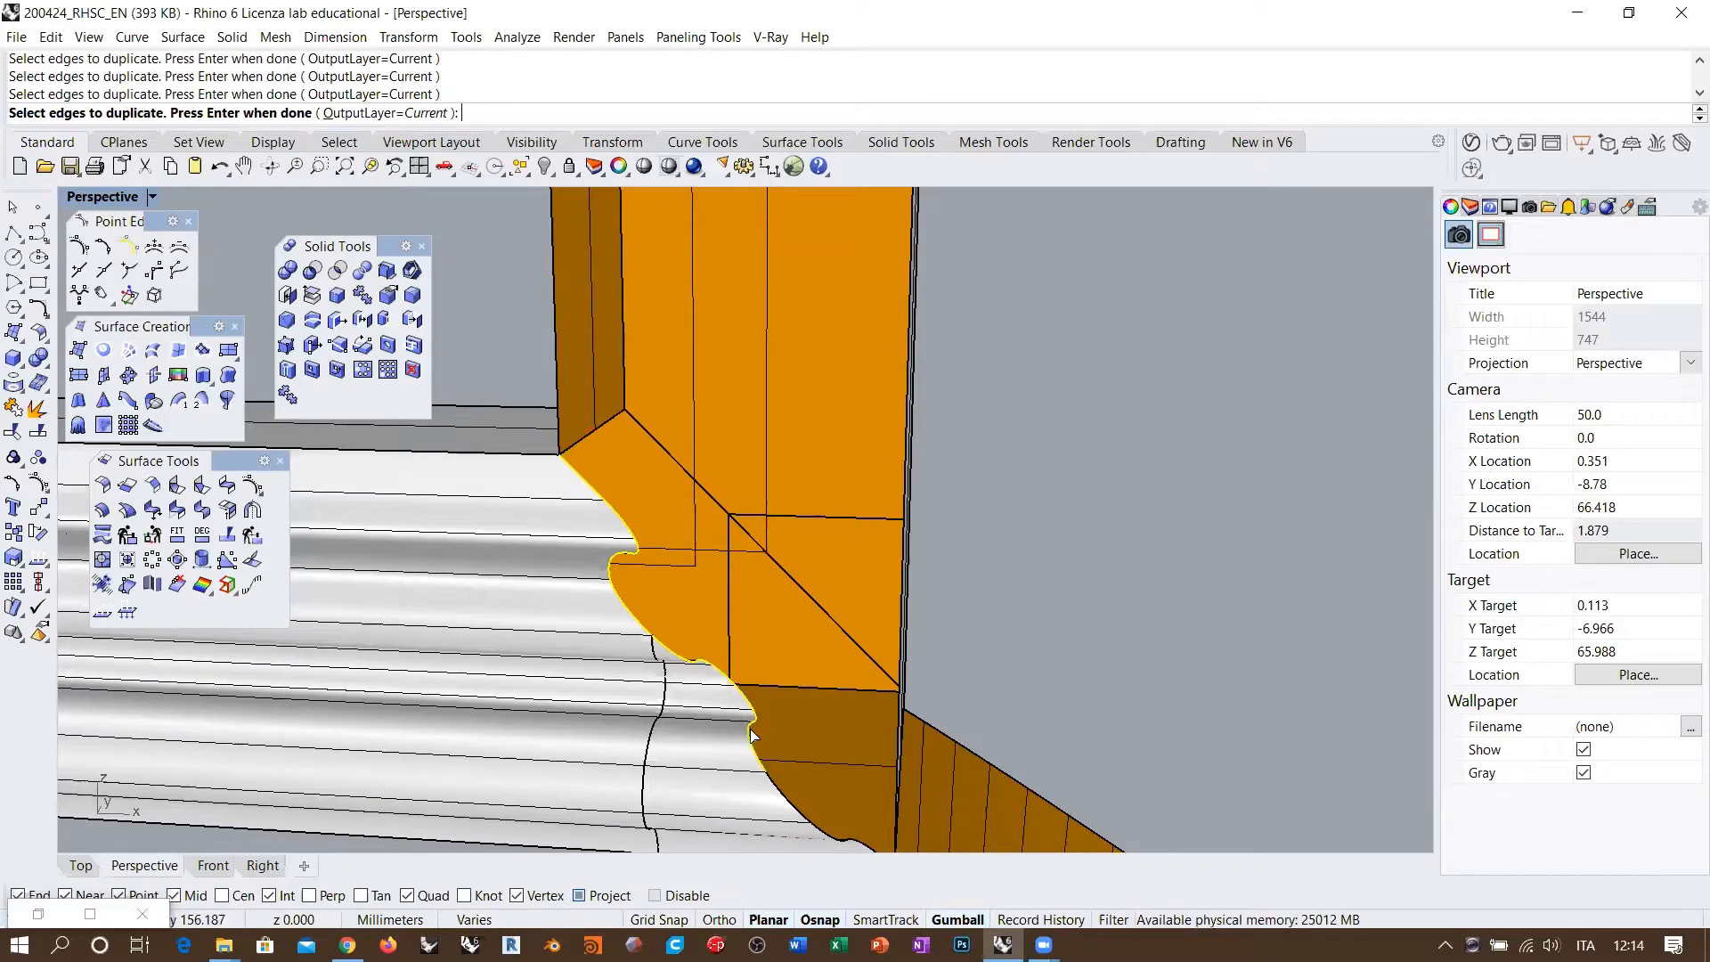
pyautogui.keyDown('shift'); pyautogui.moveTo(809, 726); pyautogui.dragTo(766, 632, button='right'); pyautogui.keyUp('shift')
pyautogui.click(745, 711)
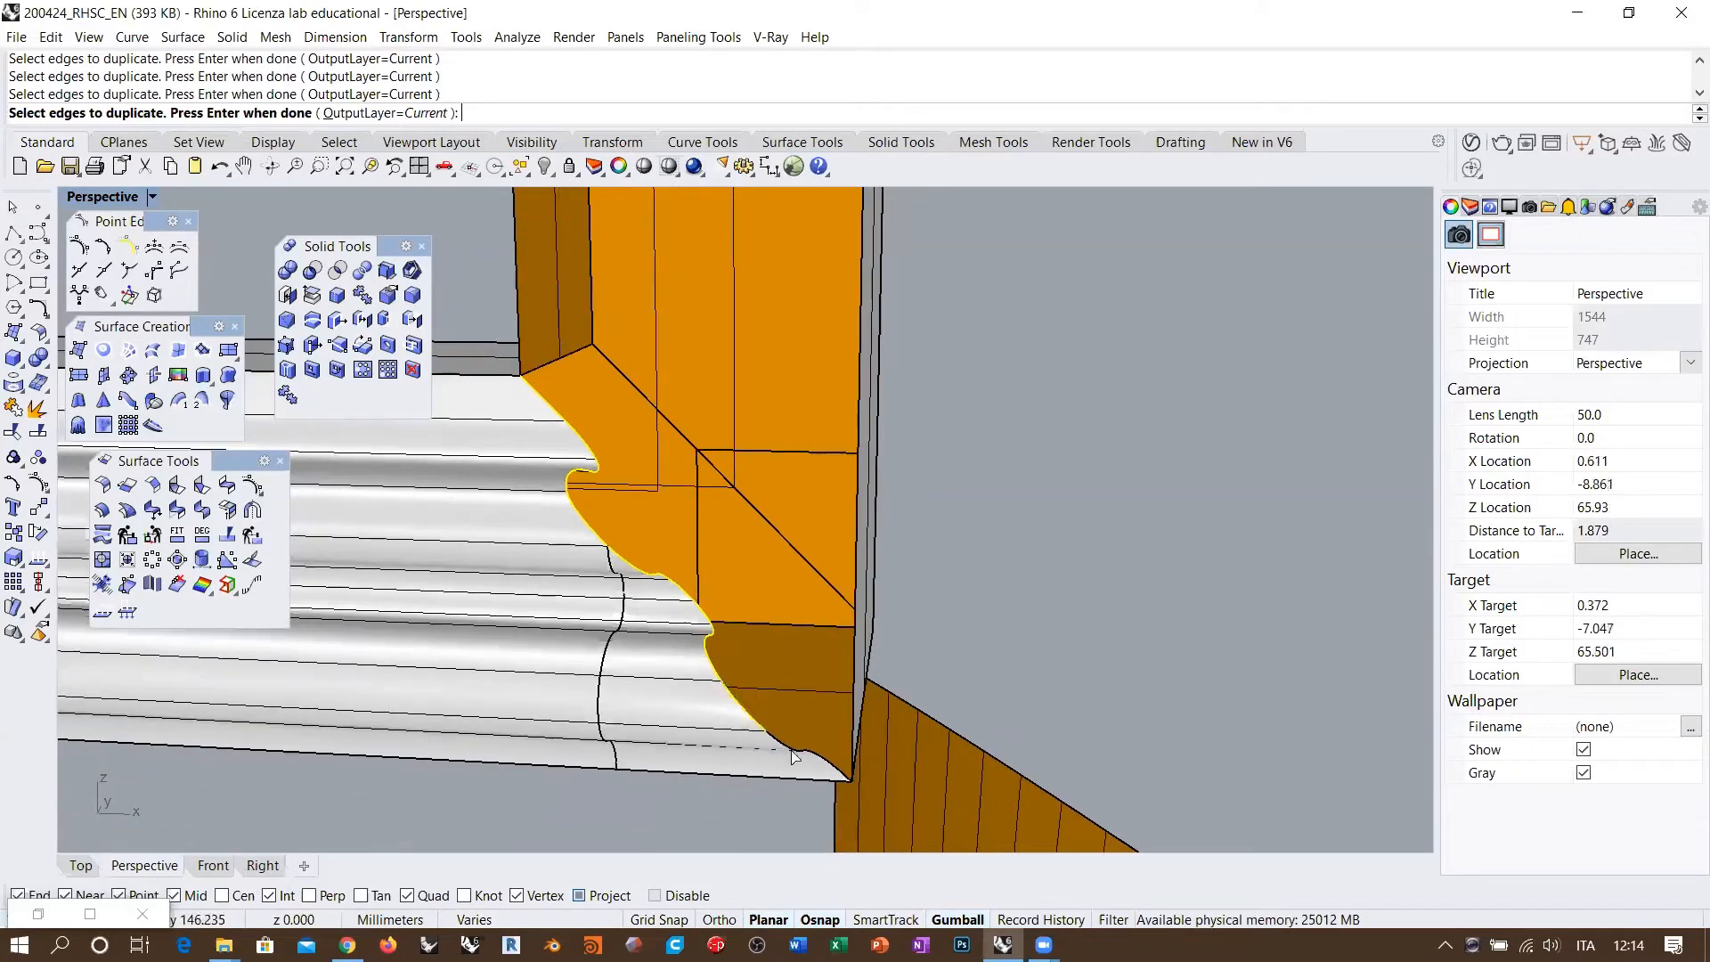
pyautogui.click(793, 755)
pyautogui.click(820, 761)
pyautogui.scroll(-8, 802, 747)
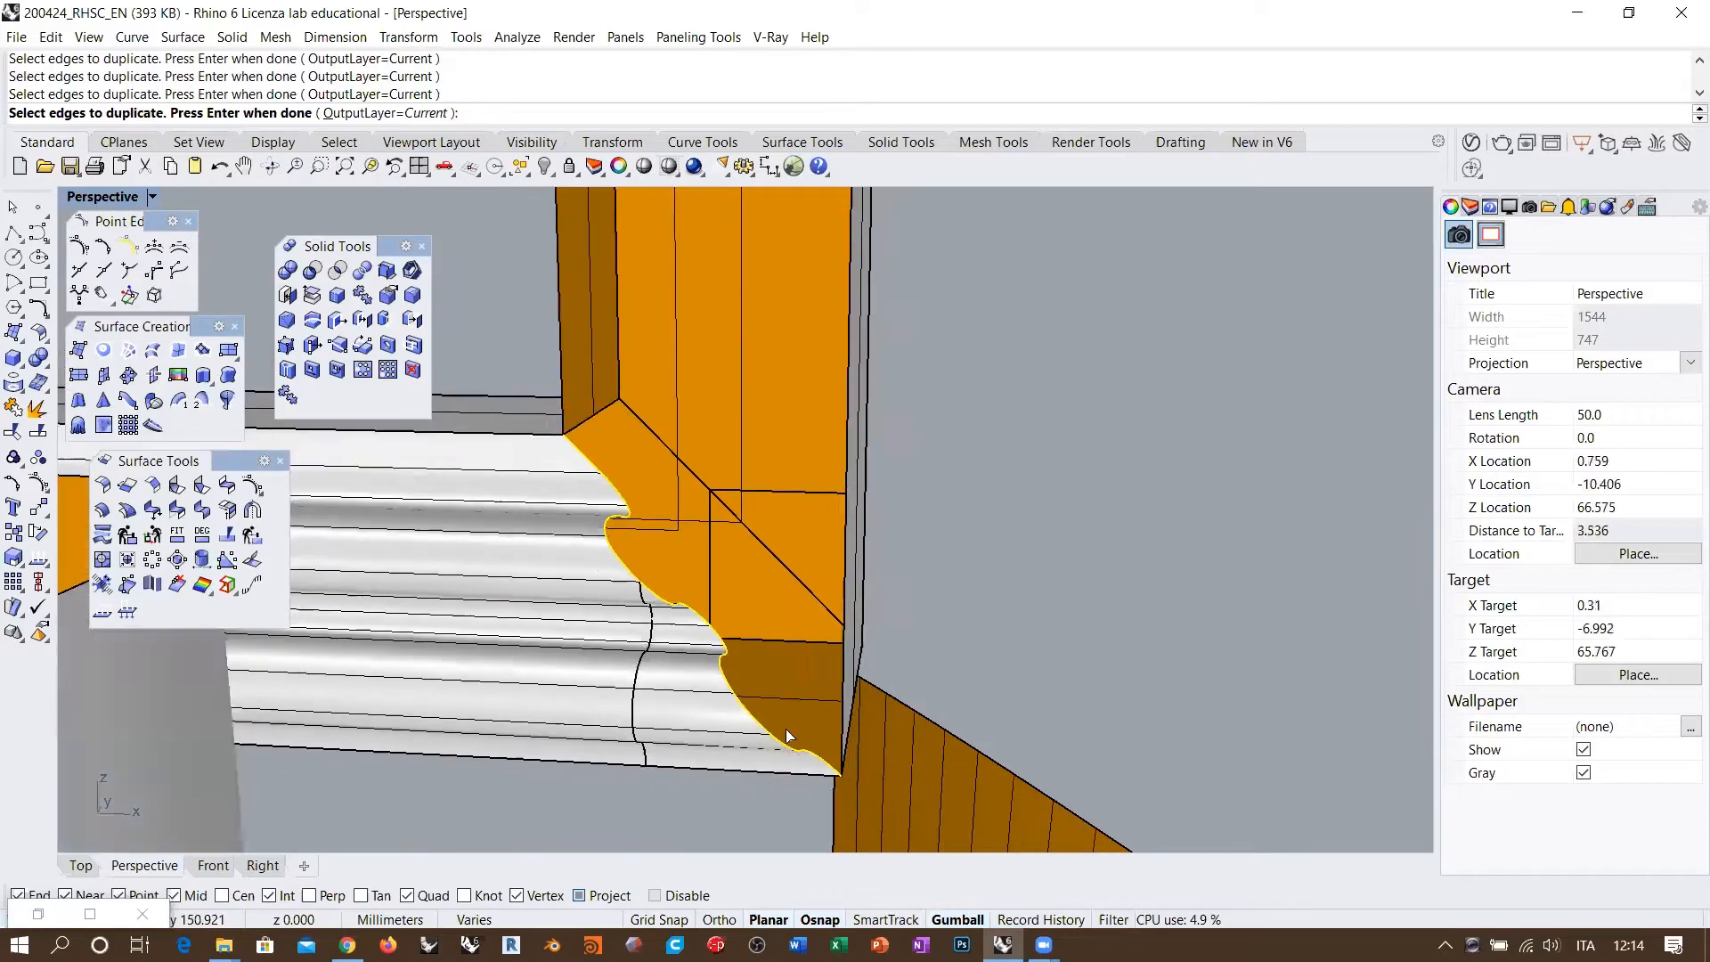
# Step: Add the moulded profile edges at the opening's upper corner to the selection and complete the edge duplication
pyautogui.moveTo(810, 619); pyautogui.dragTo(684, 652, button='right')
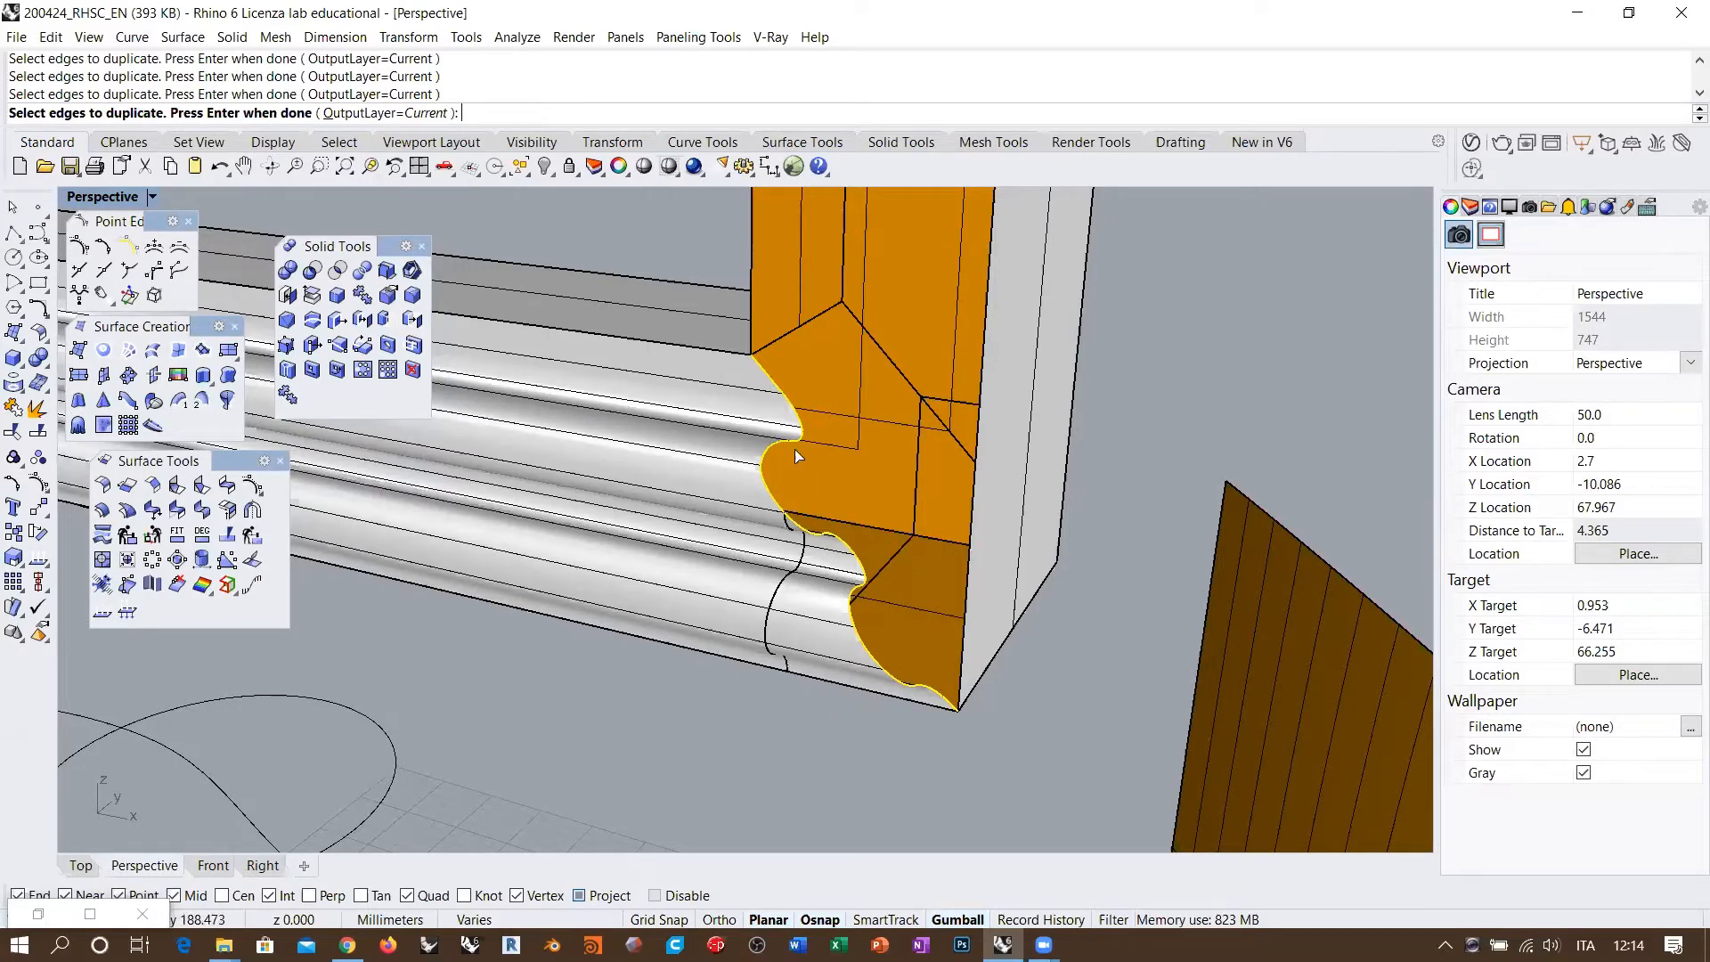
pyautogui.scroll(-15, 794, 449)
pyautogui.scroll(2, 803, 535)
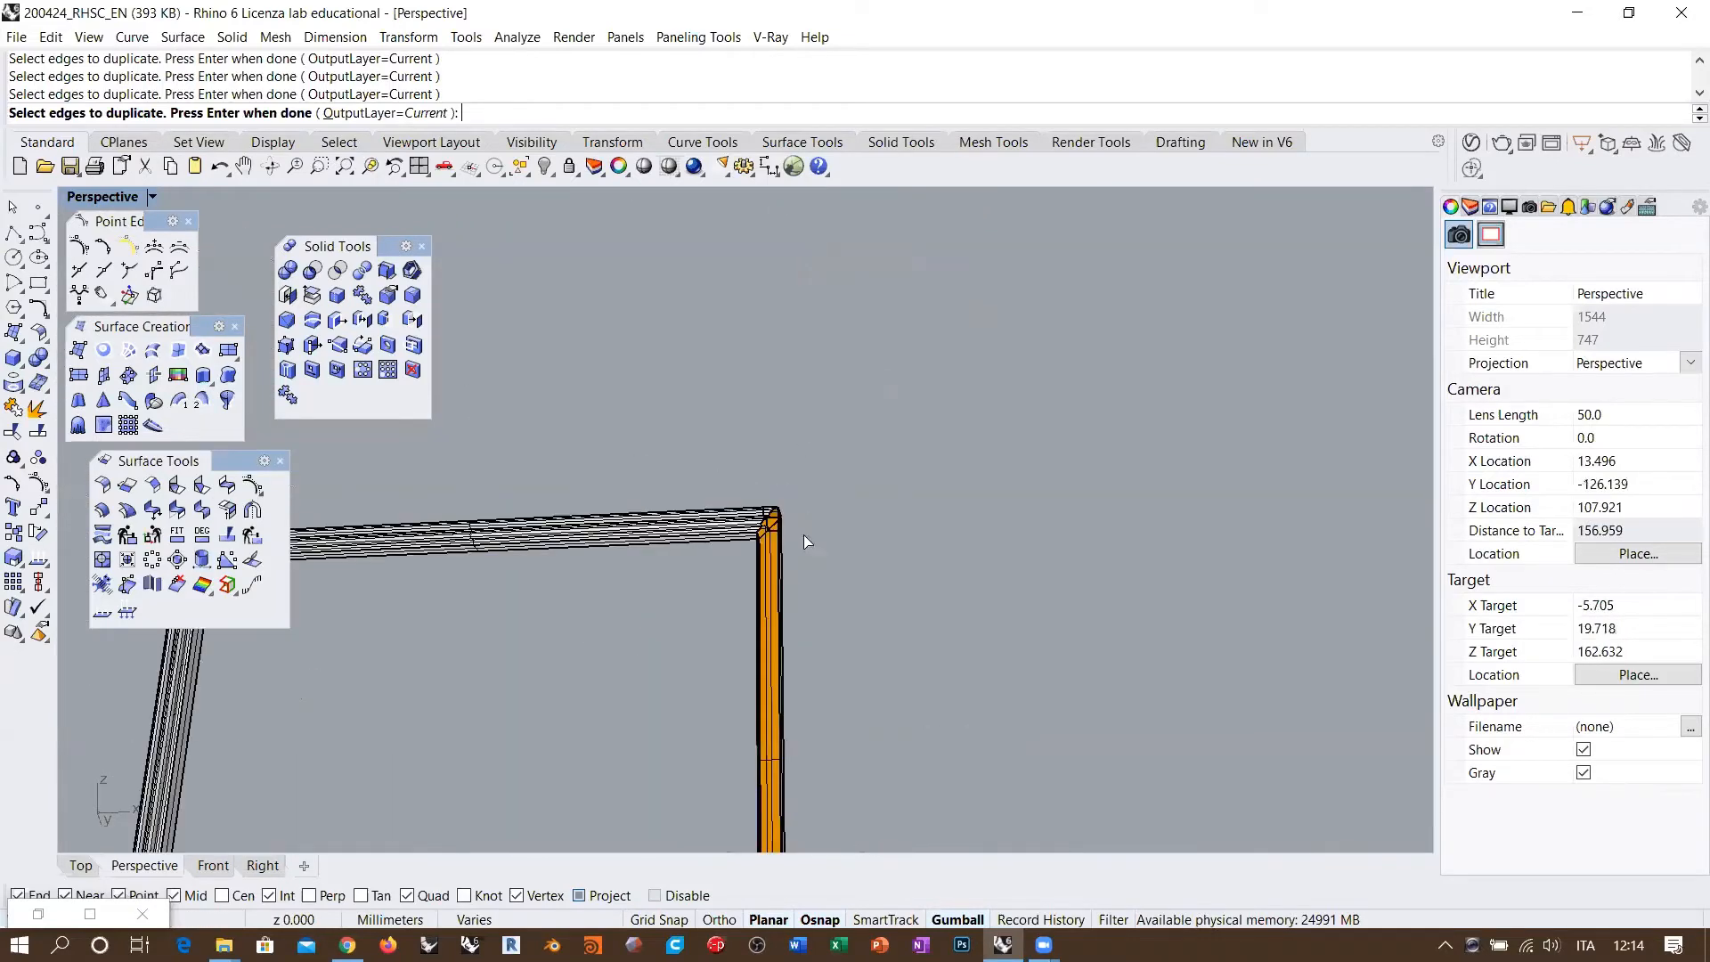
pyautogui.scroll(9, 803, 534)
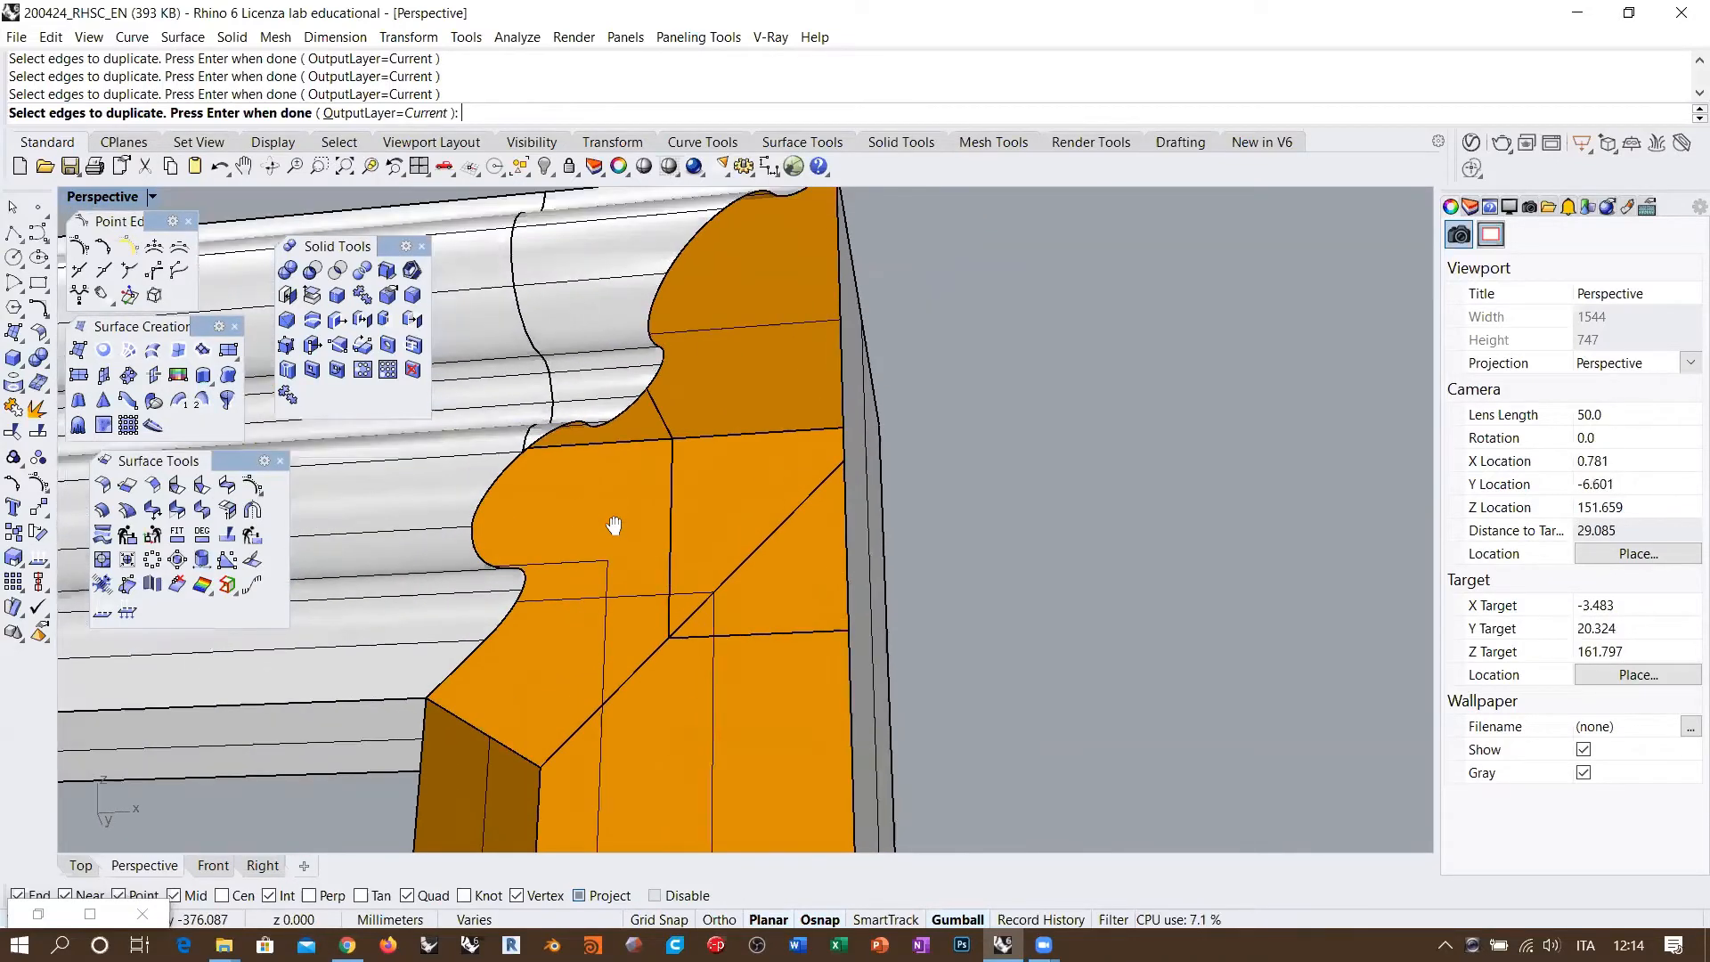
pyautogui.keyDown('shift'); pyautogui.moveTo(614, 525); pyautogui.dragTo(613, 532, button='right'); pyautogui.keyUp('shift')
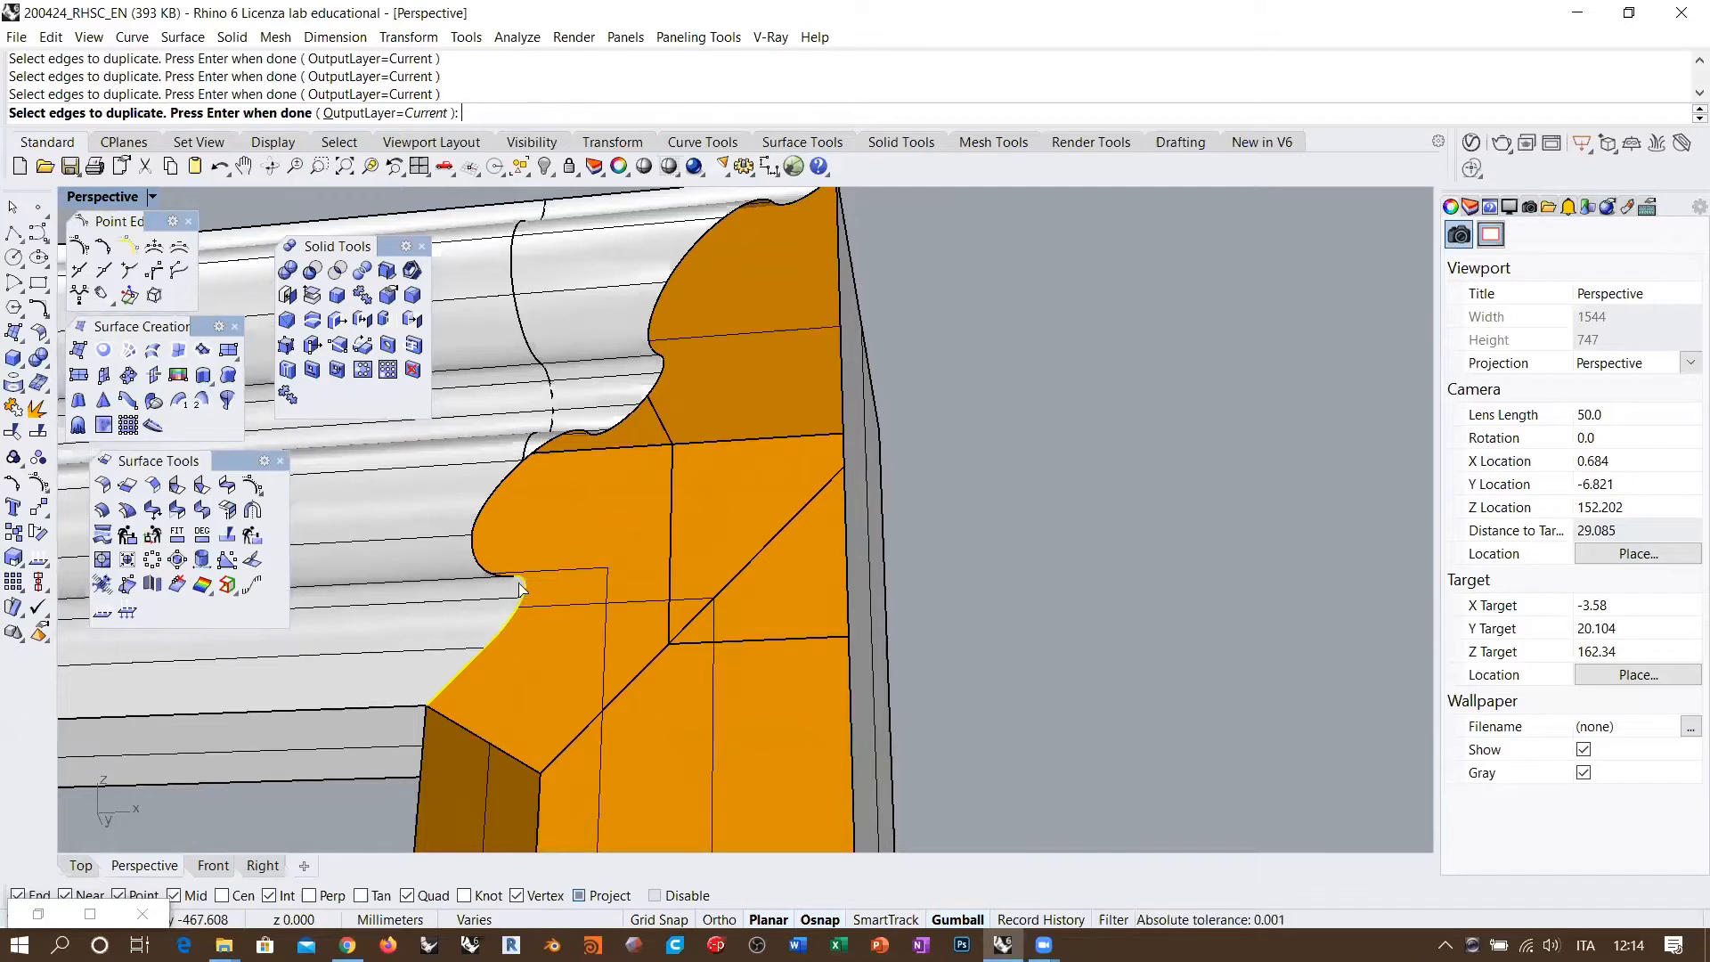
pyautogui.click(486, 573)
pyautogui.click(479, 511)
pyautogui.click(535, 449)
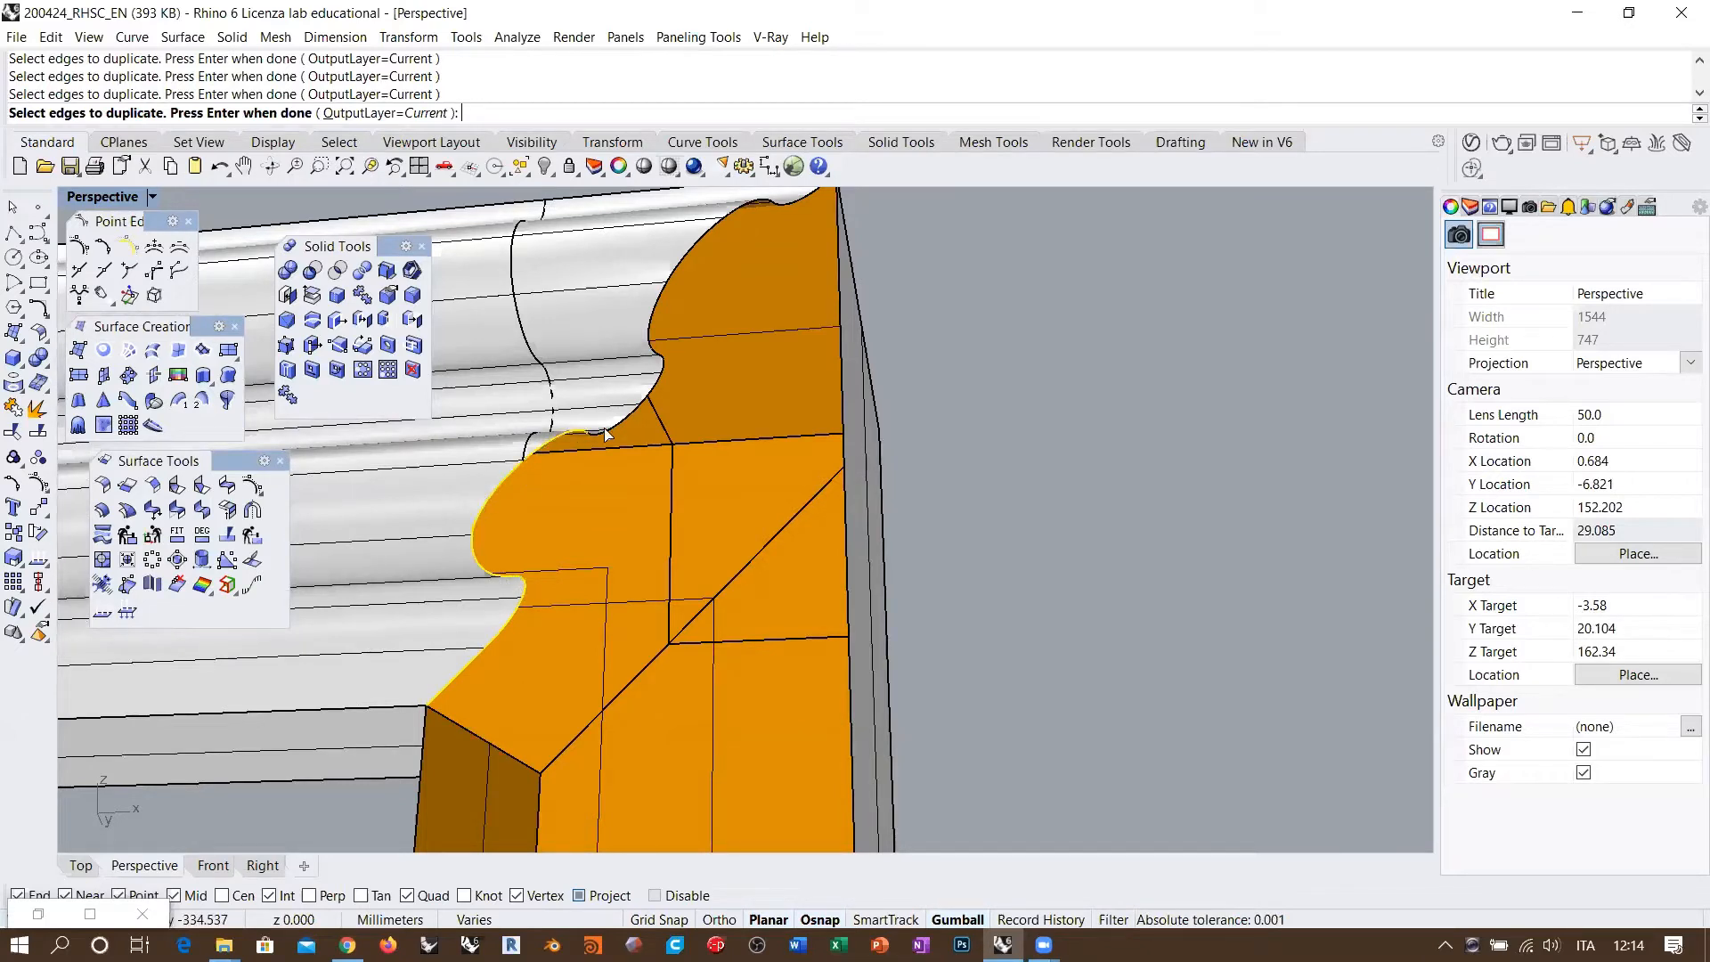
pyautogui.click(609, 429)
pyautogui.click(639, 407)
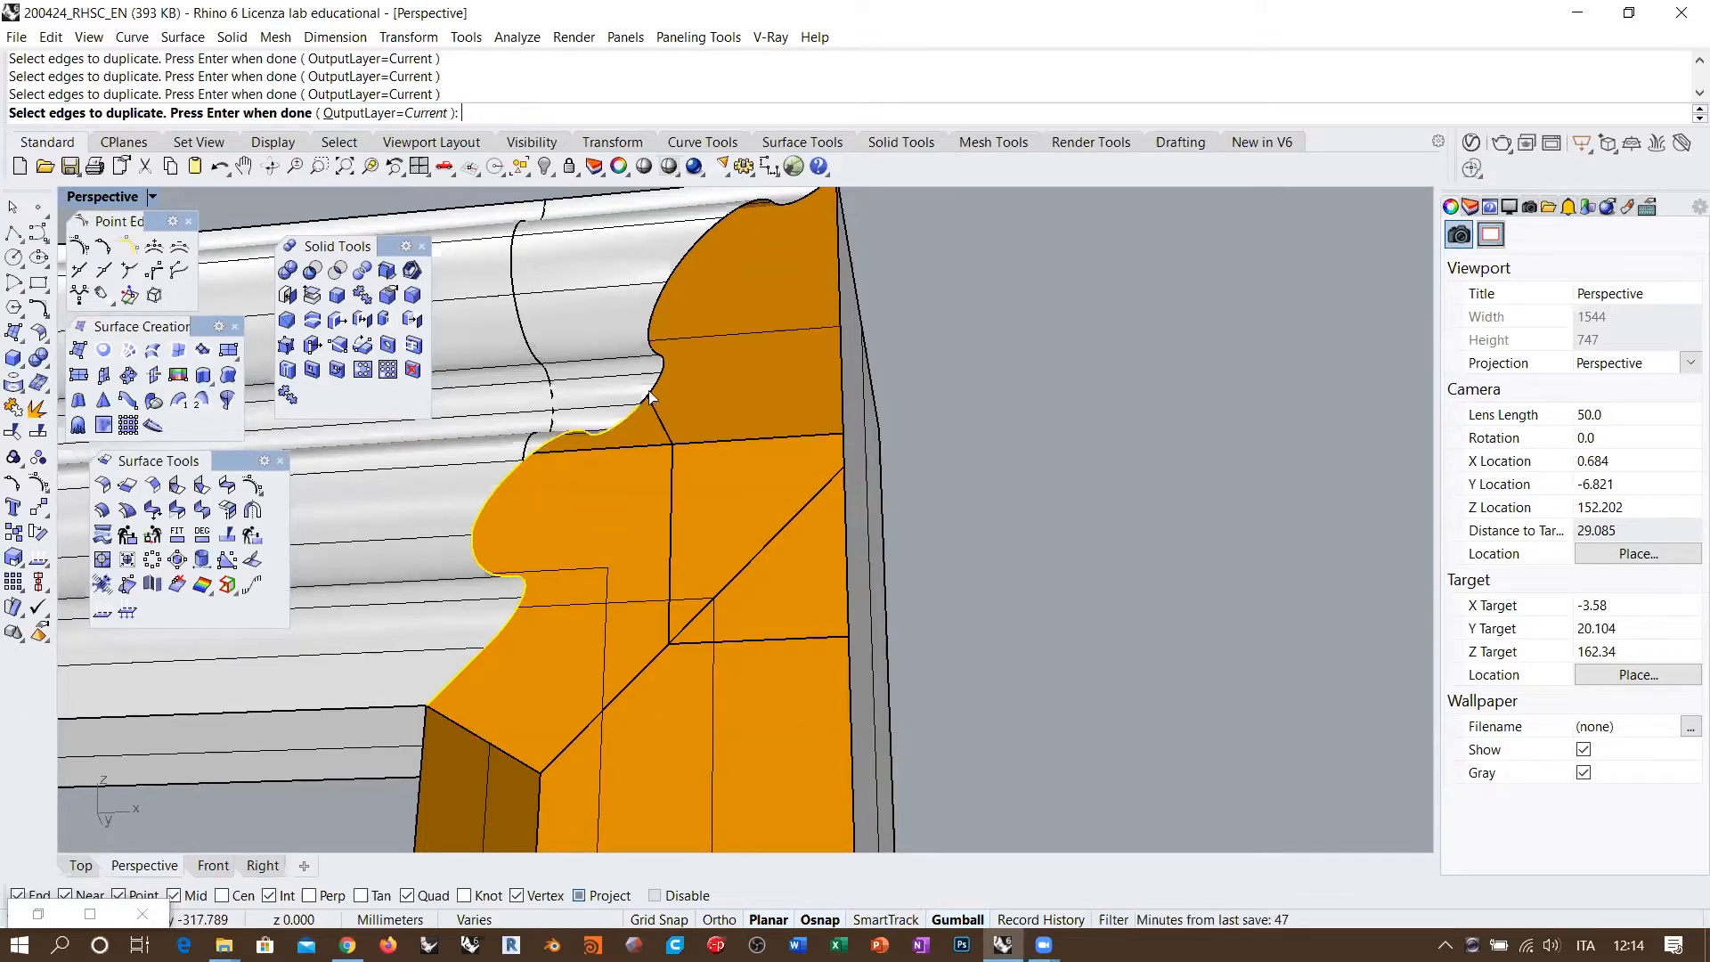
pyautogui.click(657, 334)
pyautogui.click(774, 206)
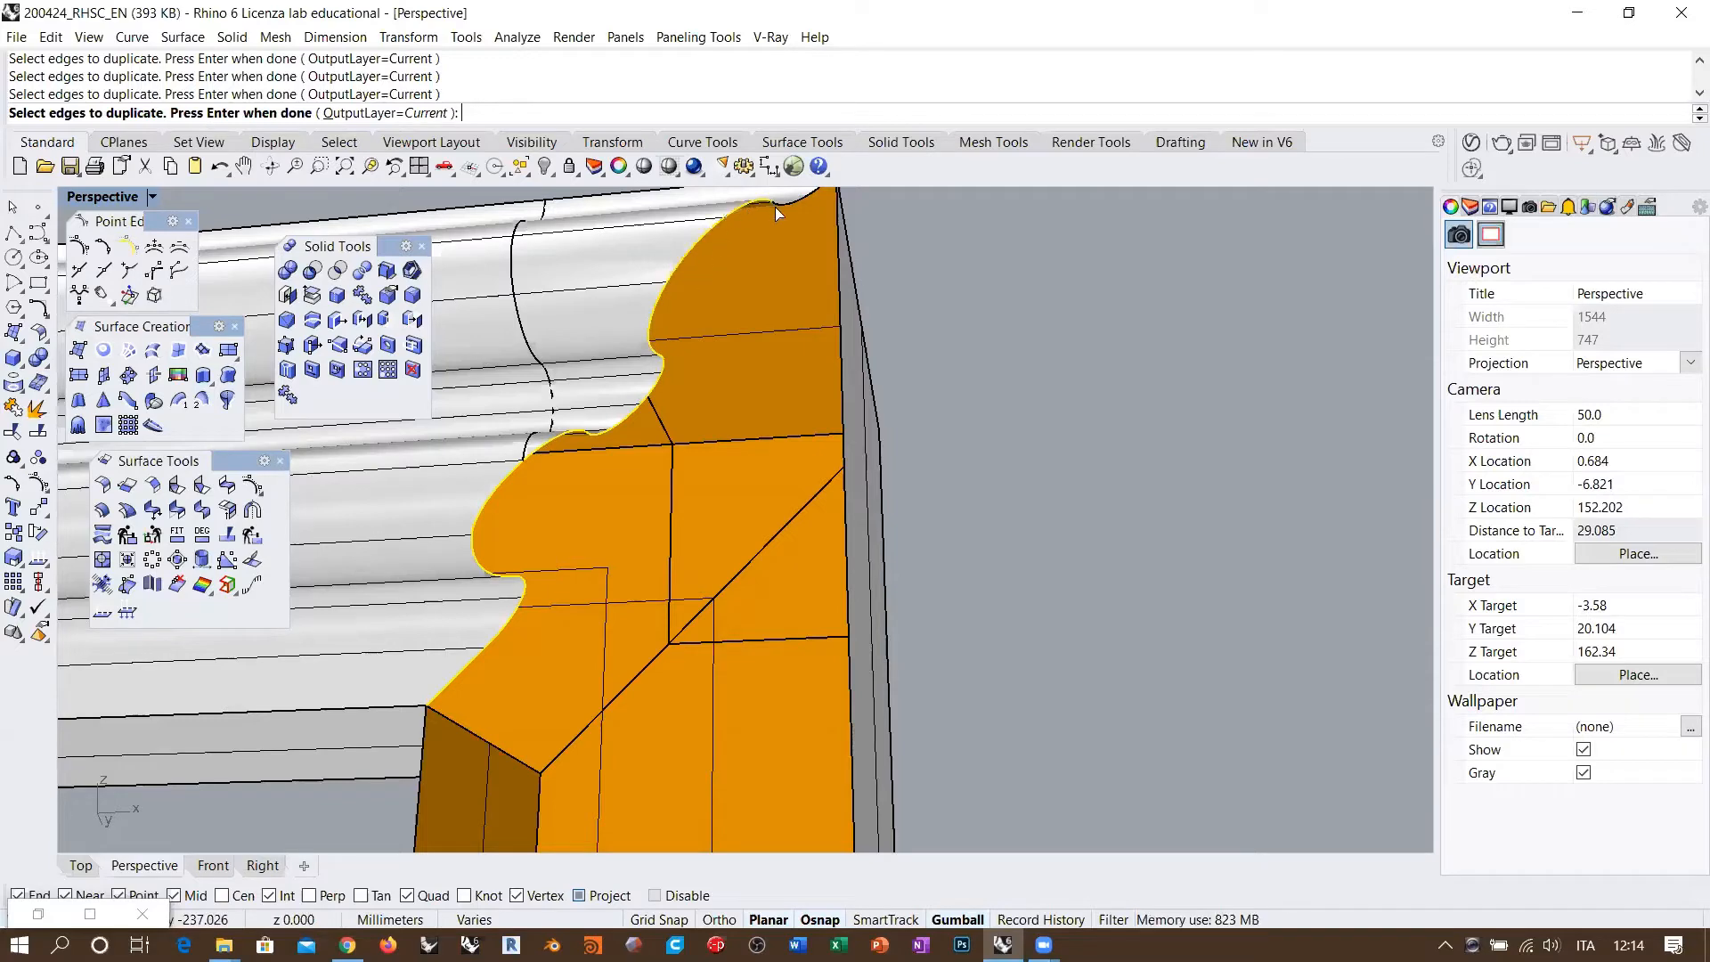
pyautogui.scroll(-5, 782, 237)
pyautogui.rightClick(773, 249)
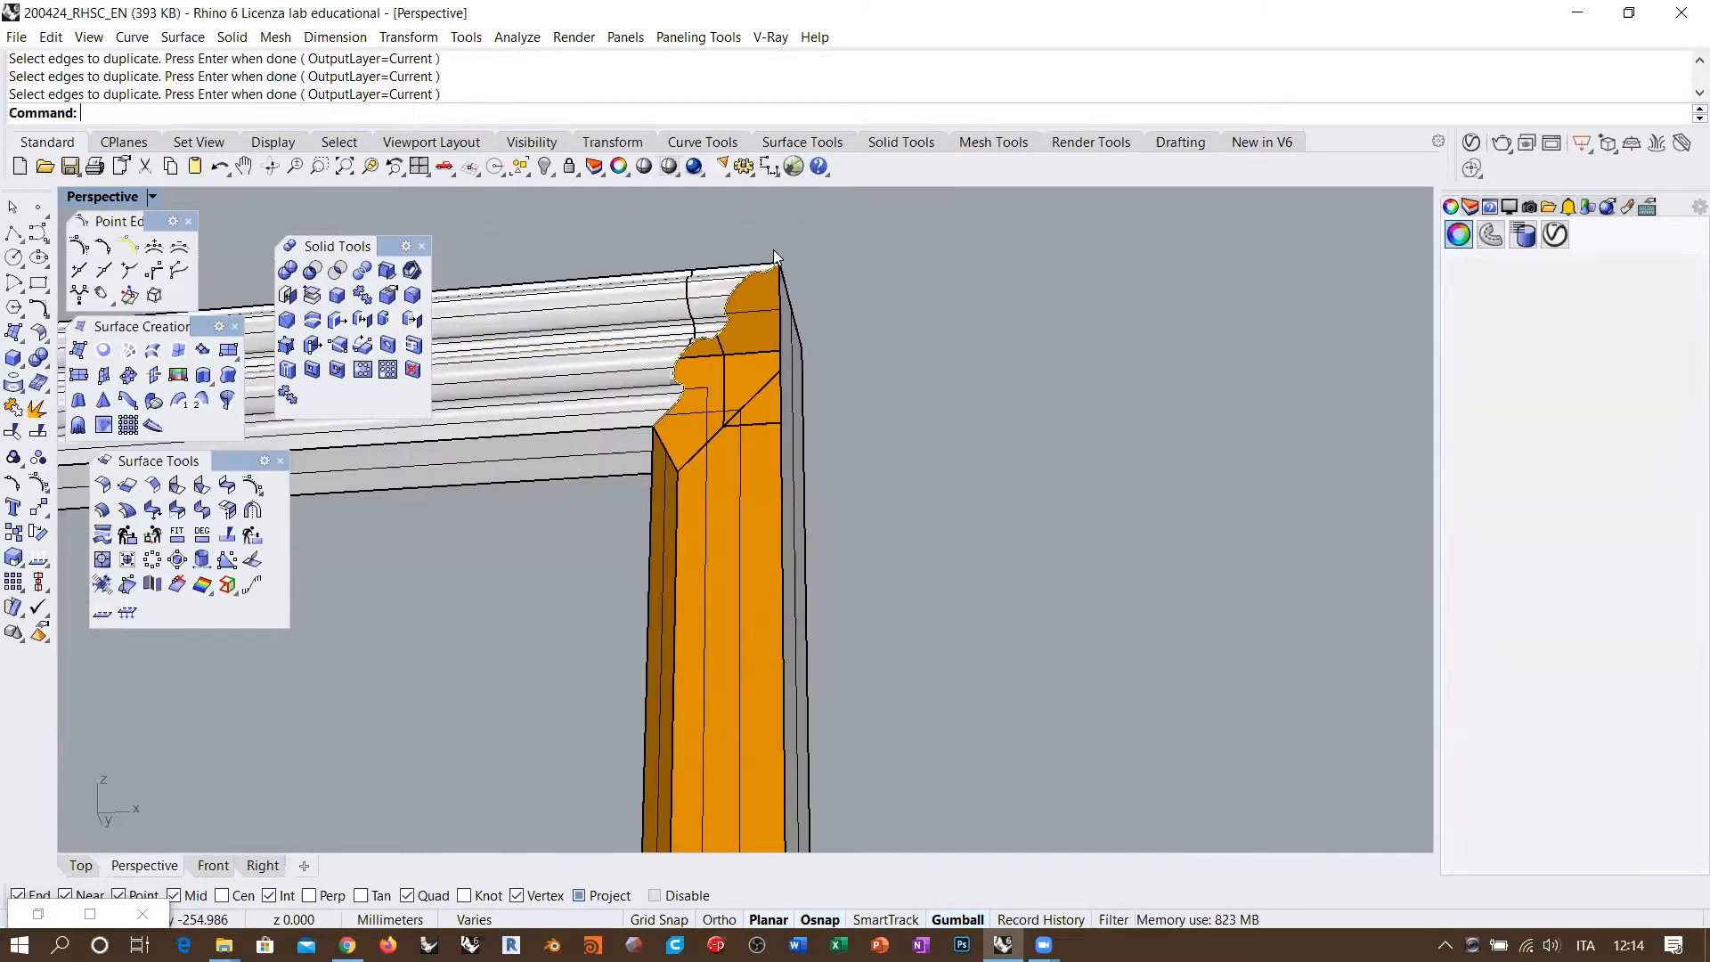
# Step: Join the duplicated edge curves, clear the selection, and pick the profile curve at the upper corner to check it
pyautogui.click(11, 409)
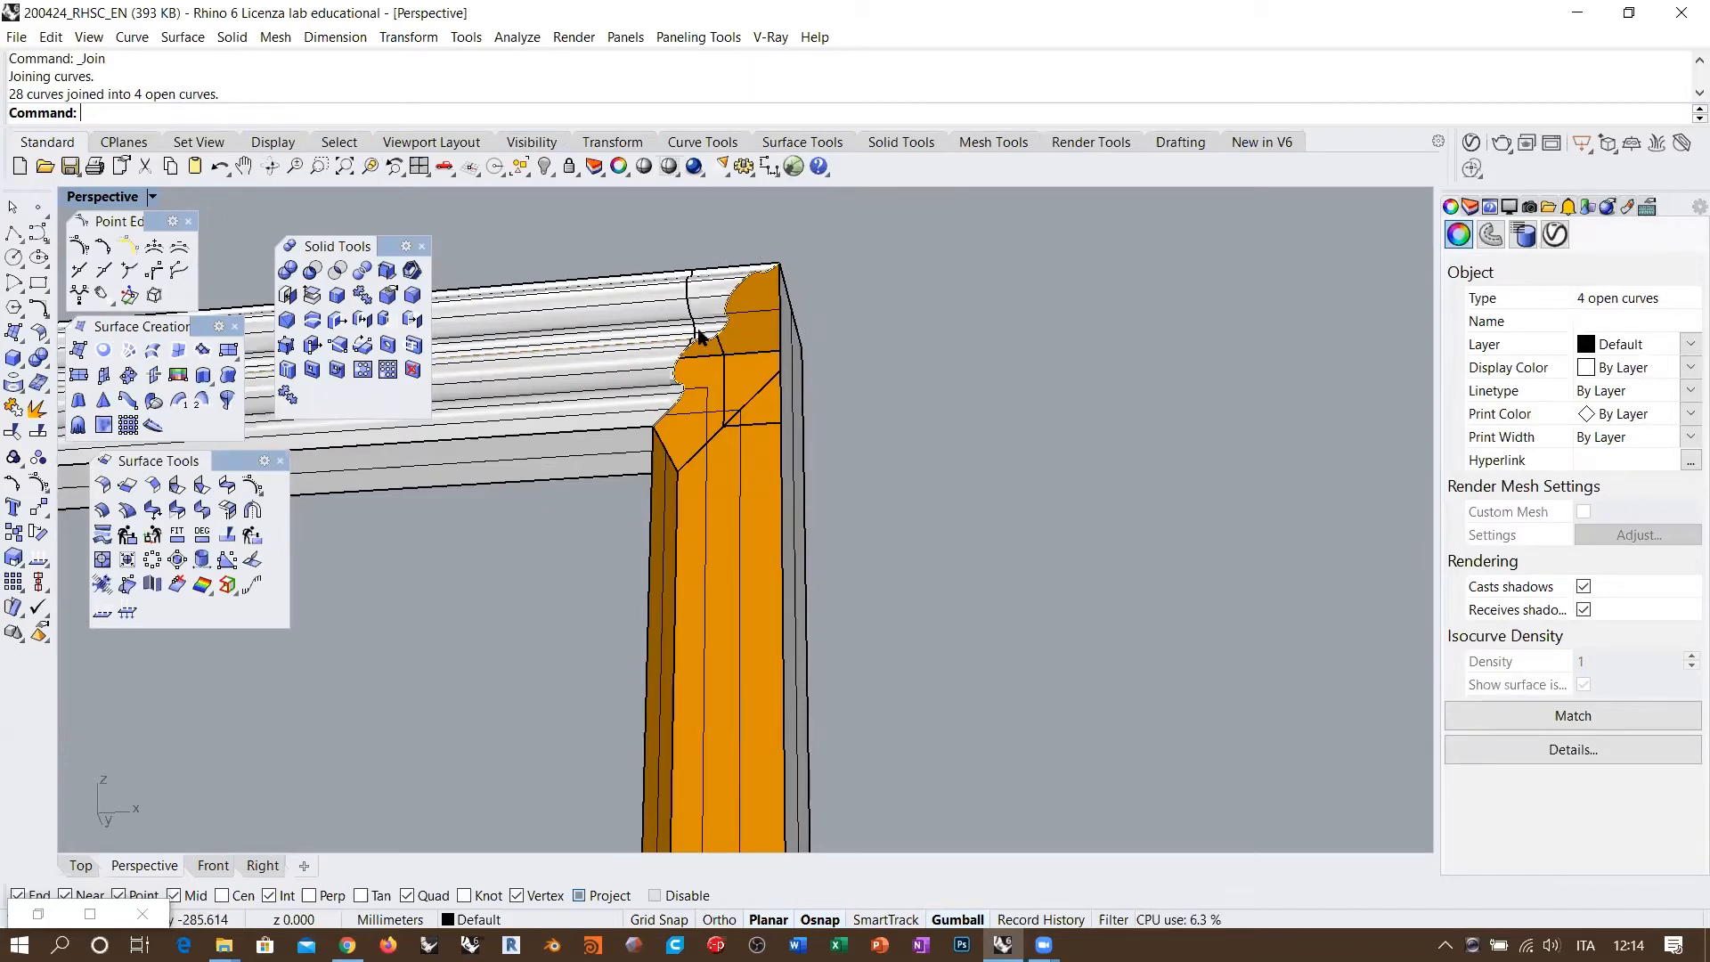
pyautogui.scroll(4, 800, 315)
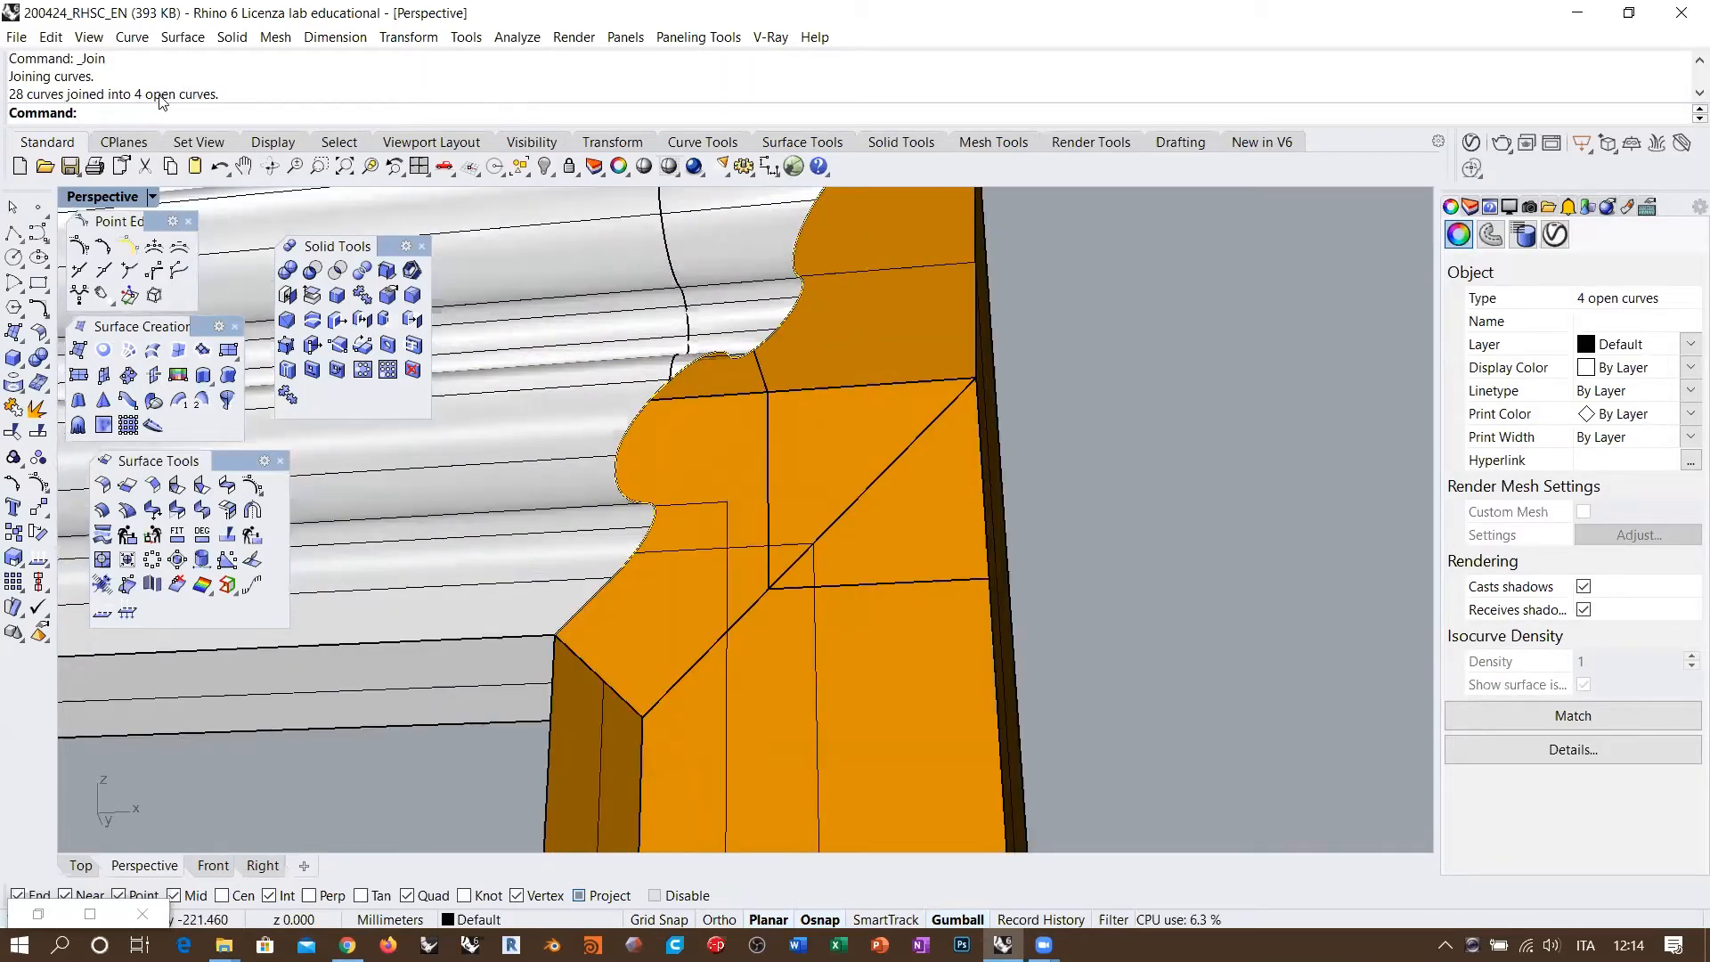
pyautogui.click(1195, 451)
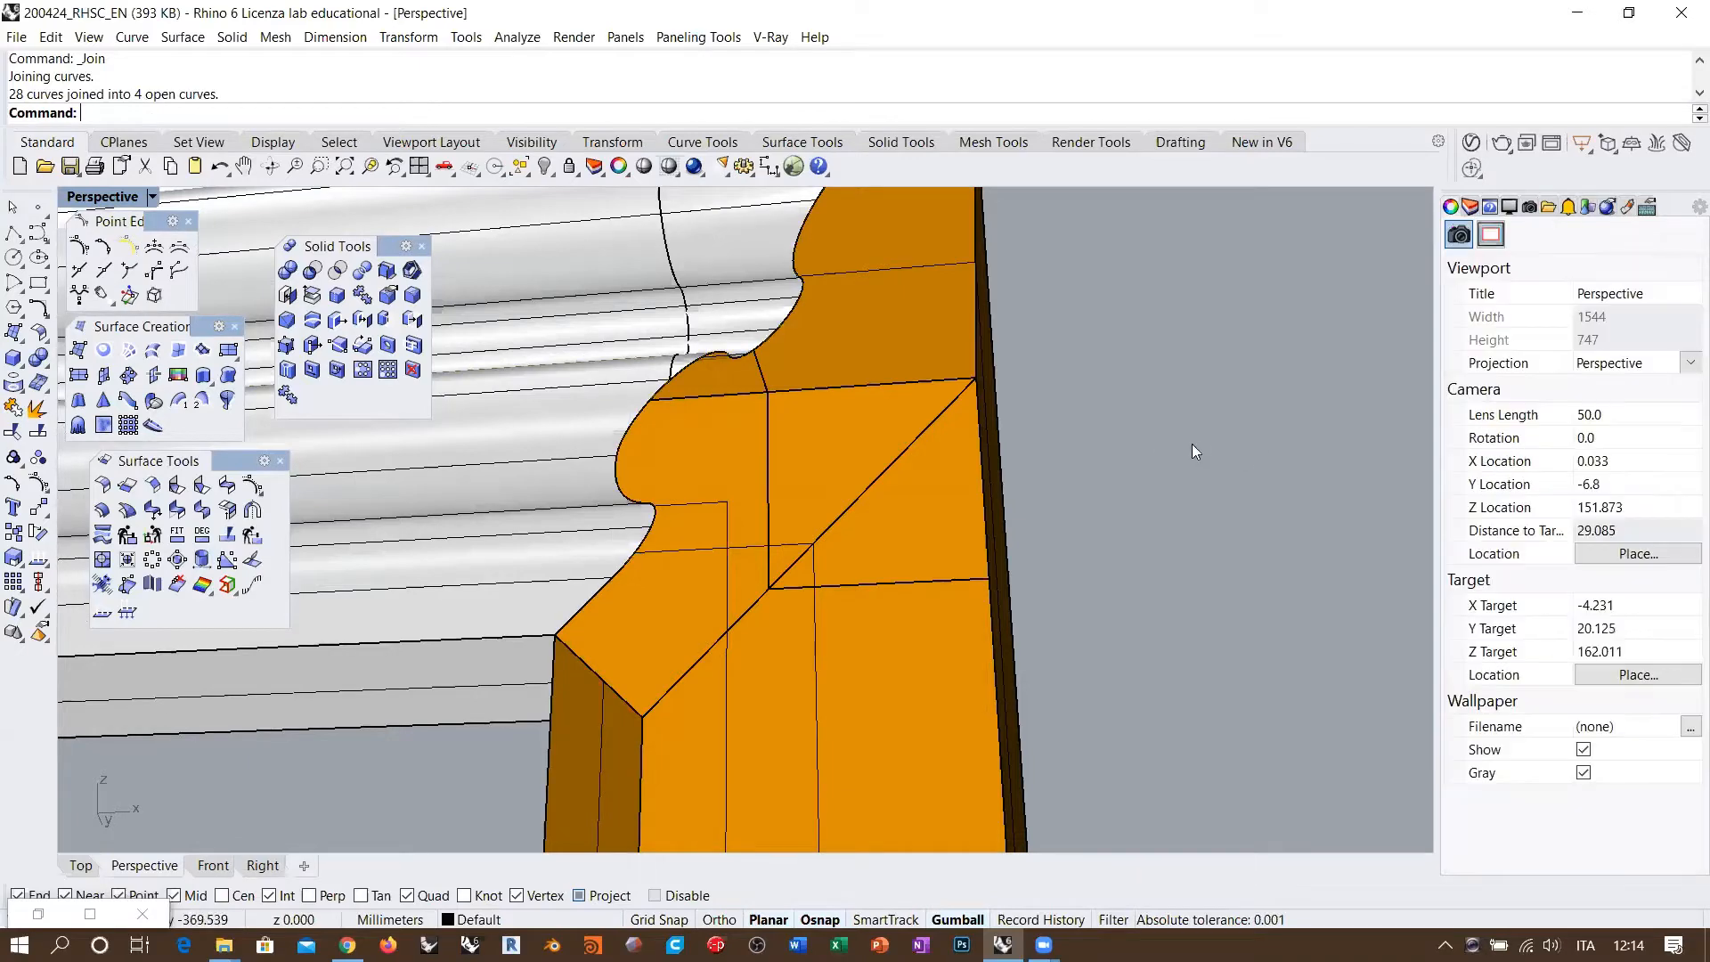
pyautogui.click(640, 416)
pyautogui.click(695, 468)
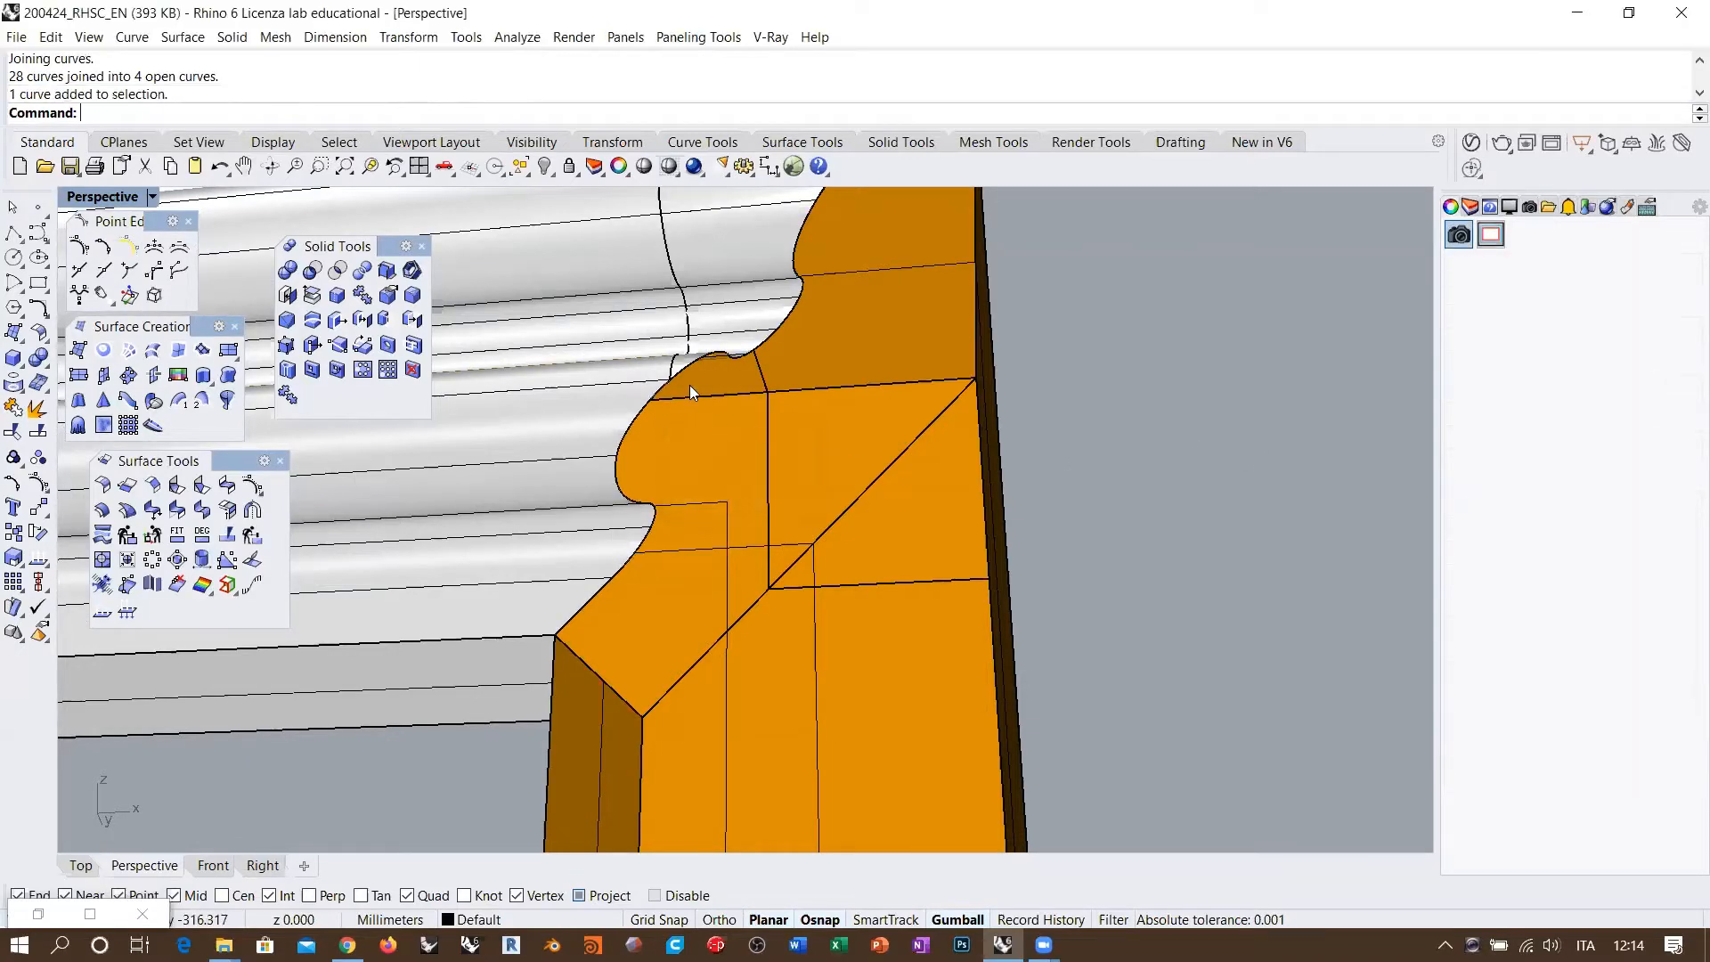
# Step: Add the second profile curve piece at the frame's upper corner to the selection and set the viewport to Wireframe
pyautogui.keyDown('shift'); pyautogui.click(682, 370); pyautogui.keyUp('shift')
pyautogui.click(751, 419)
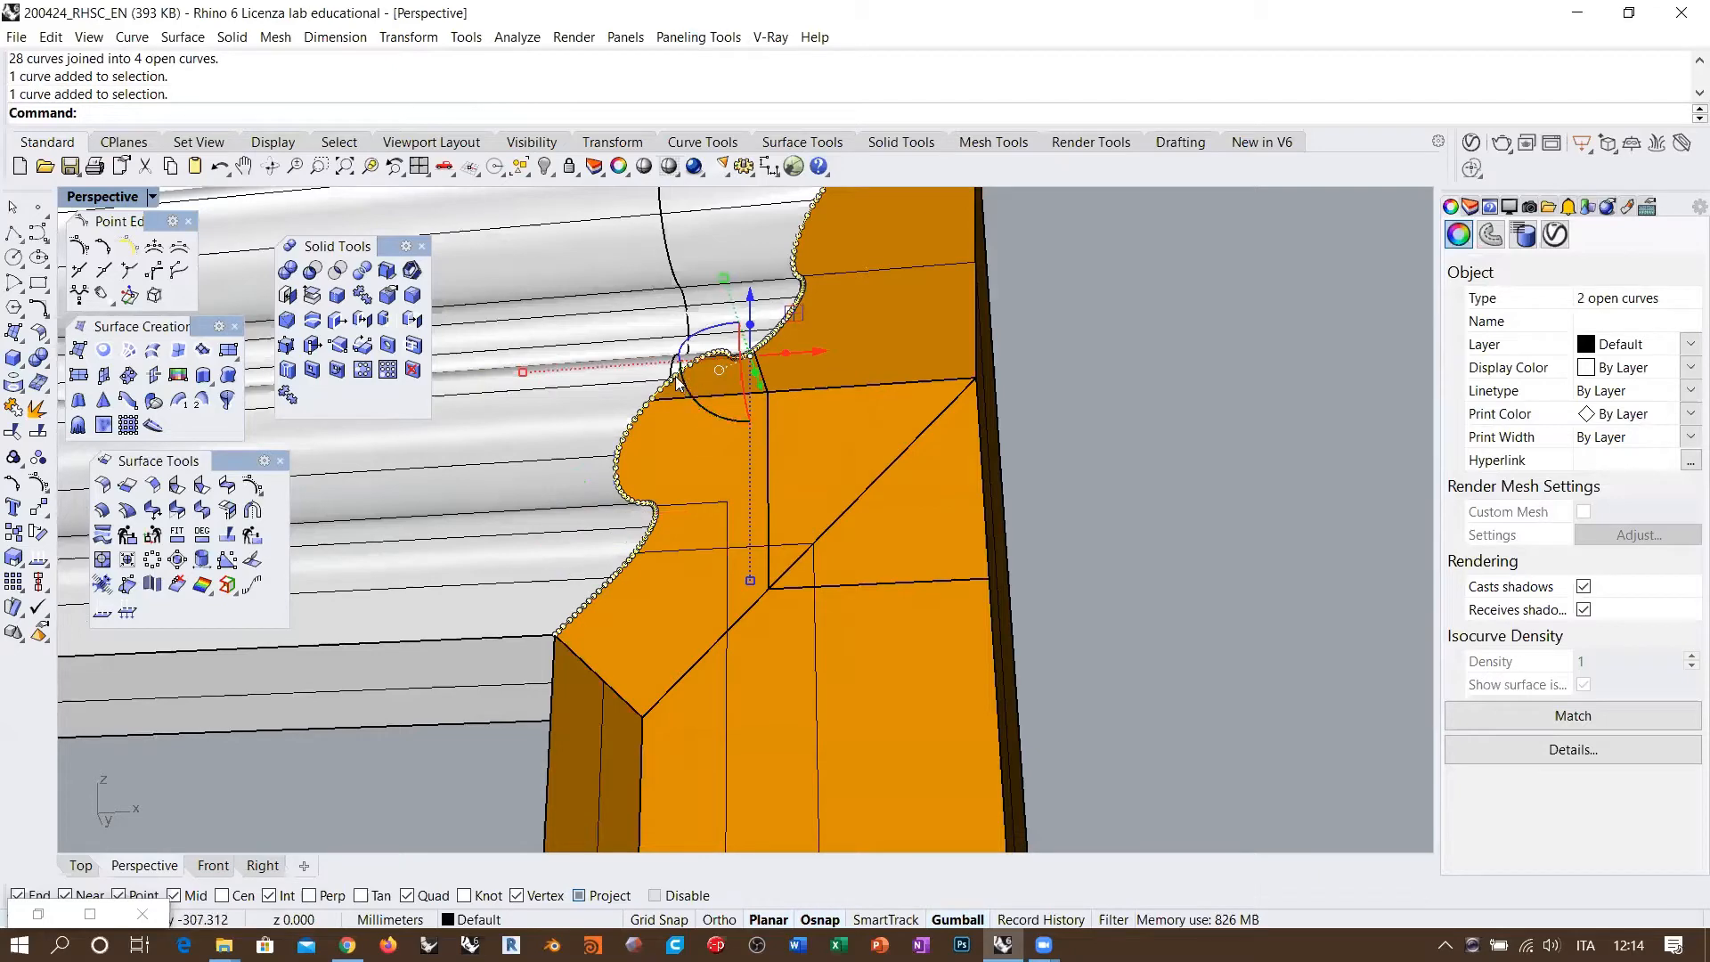
pyautogui.rightClick(668, 167)
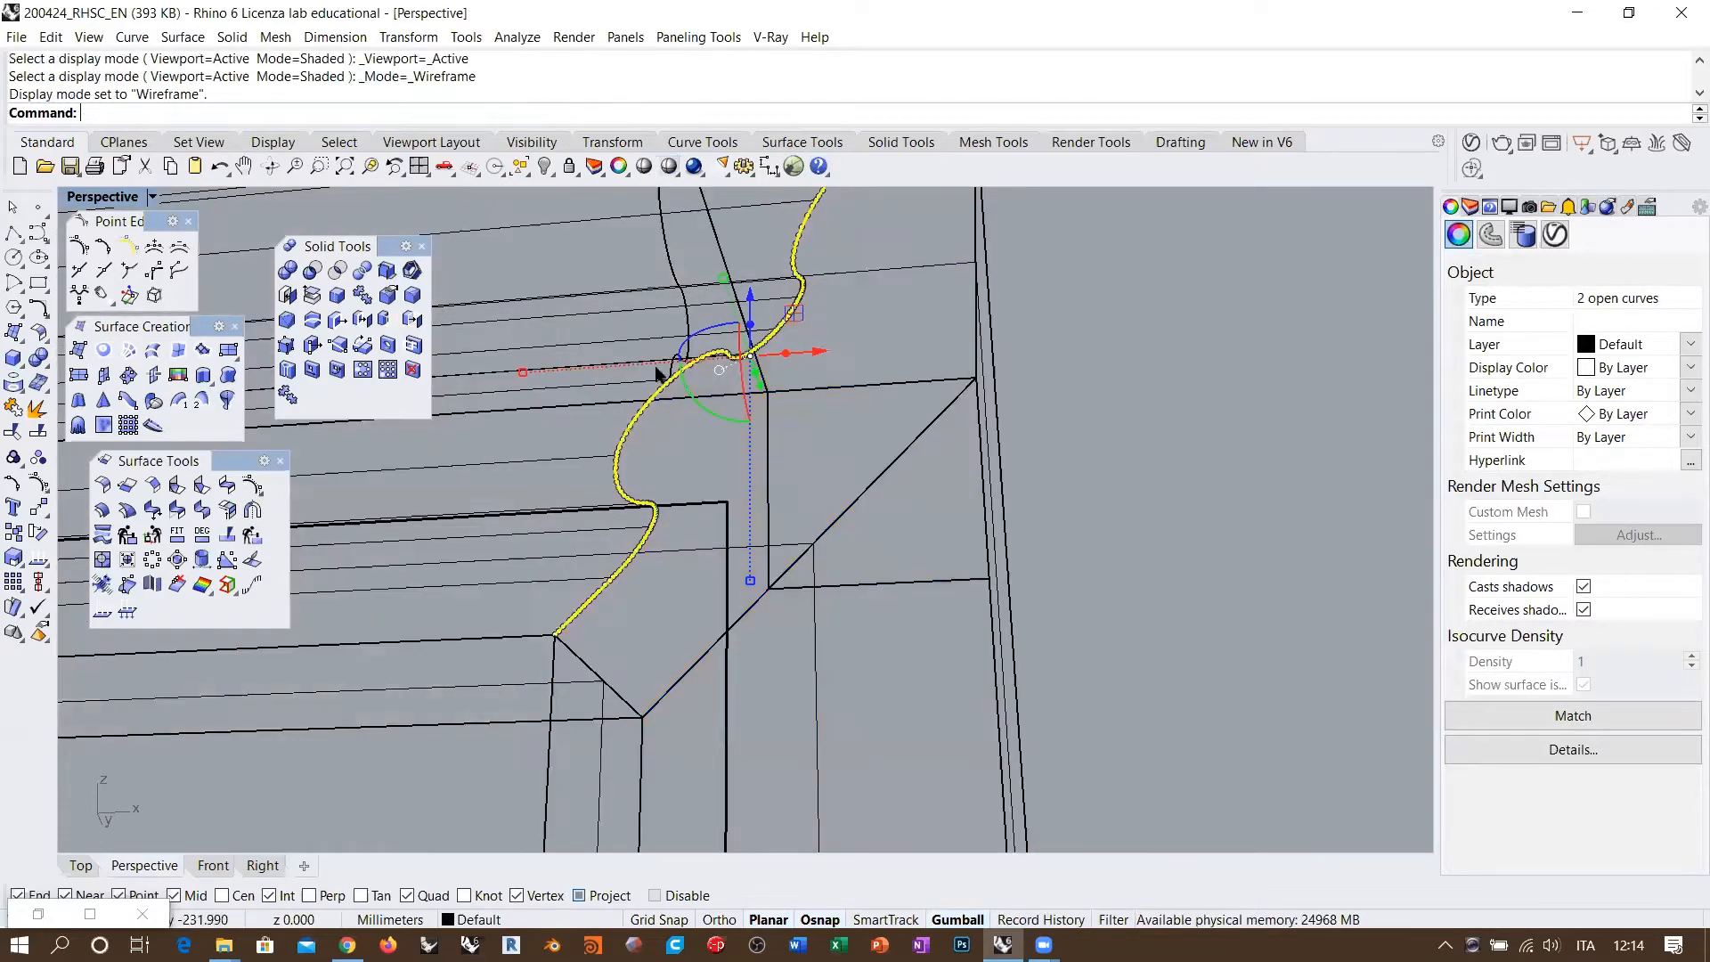
# Step: Select the curve points around the break in the upper corner profile and inspect the short segment between the two curves
pyautogui.moveTo(659, 437); pyautogui.dragTo(692, 362)
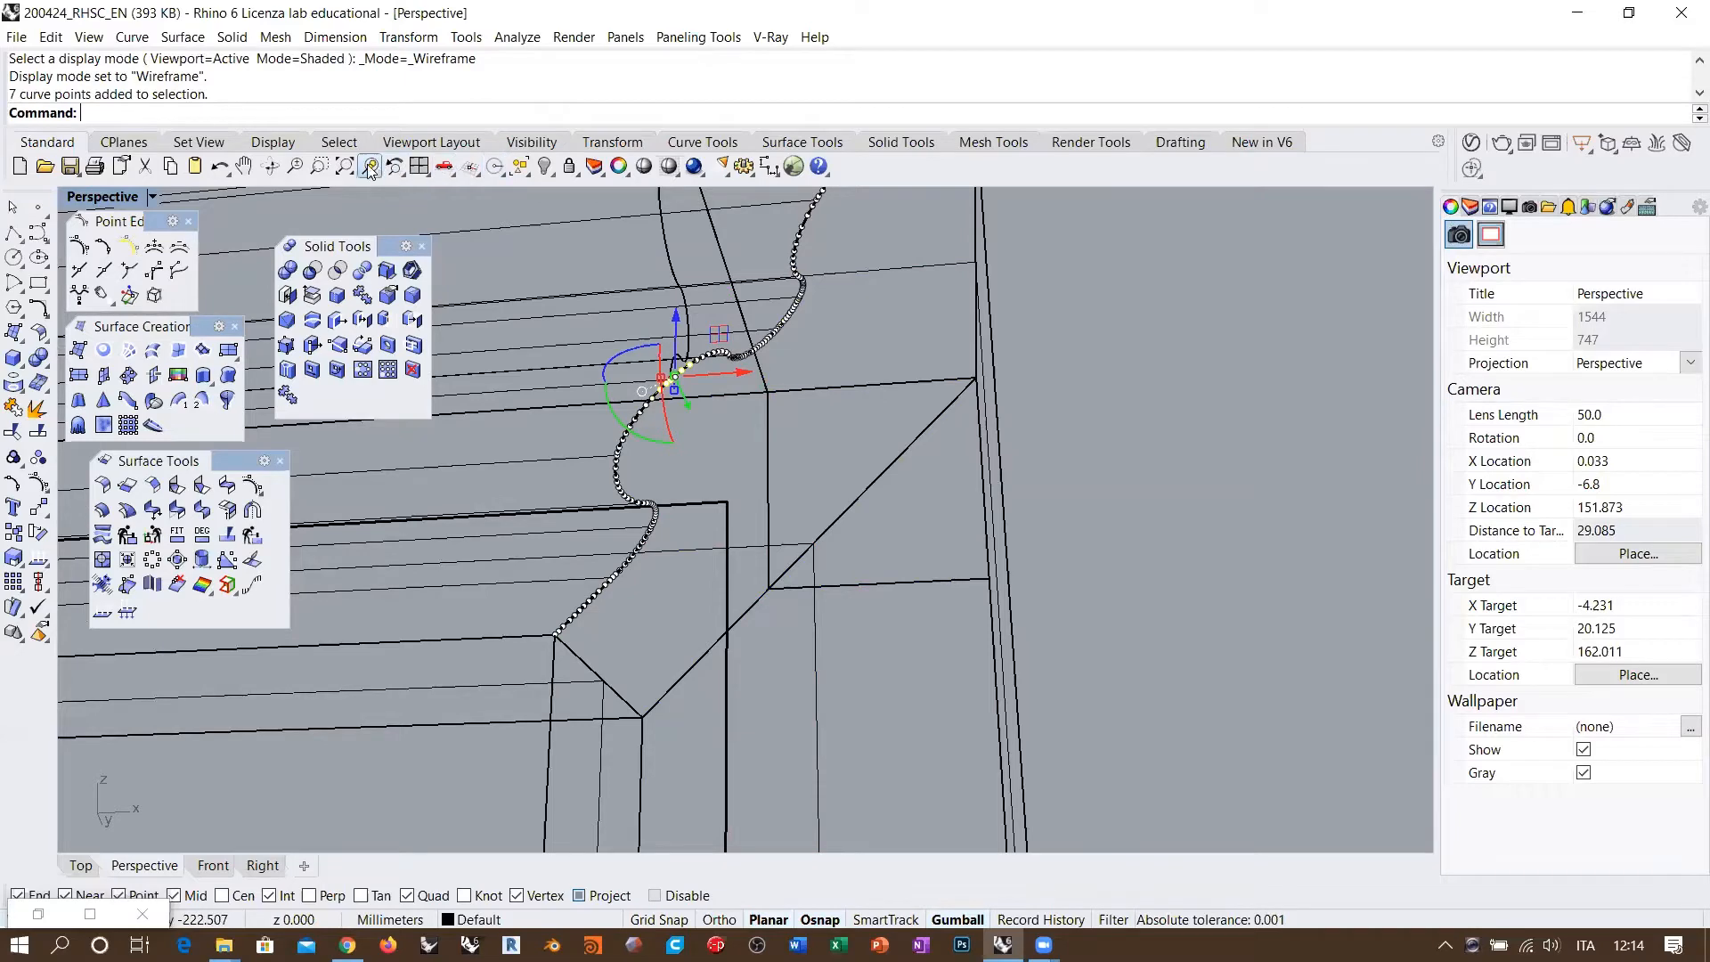
pyautogui.click(493, 168)
pyautogui.scroll(6, 717, 666)
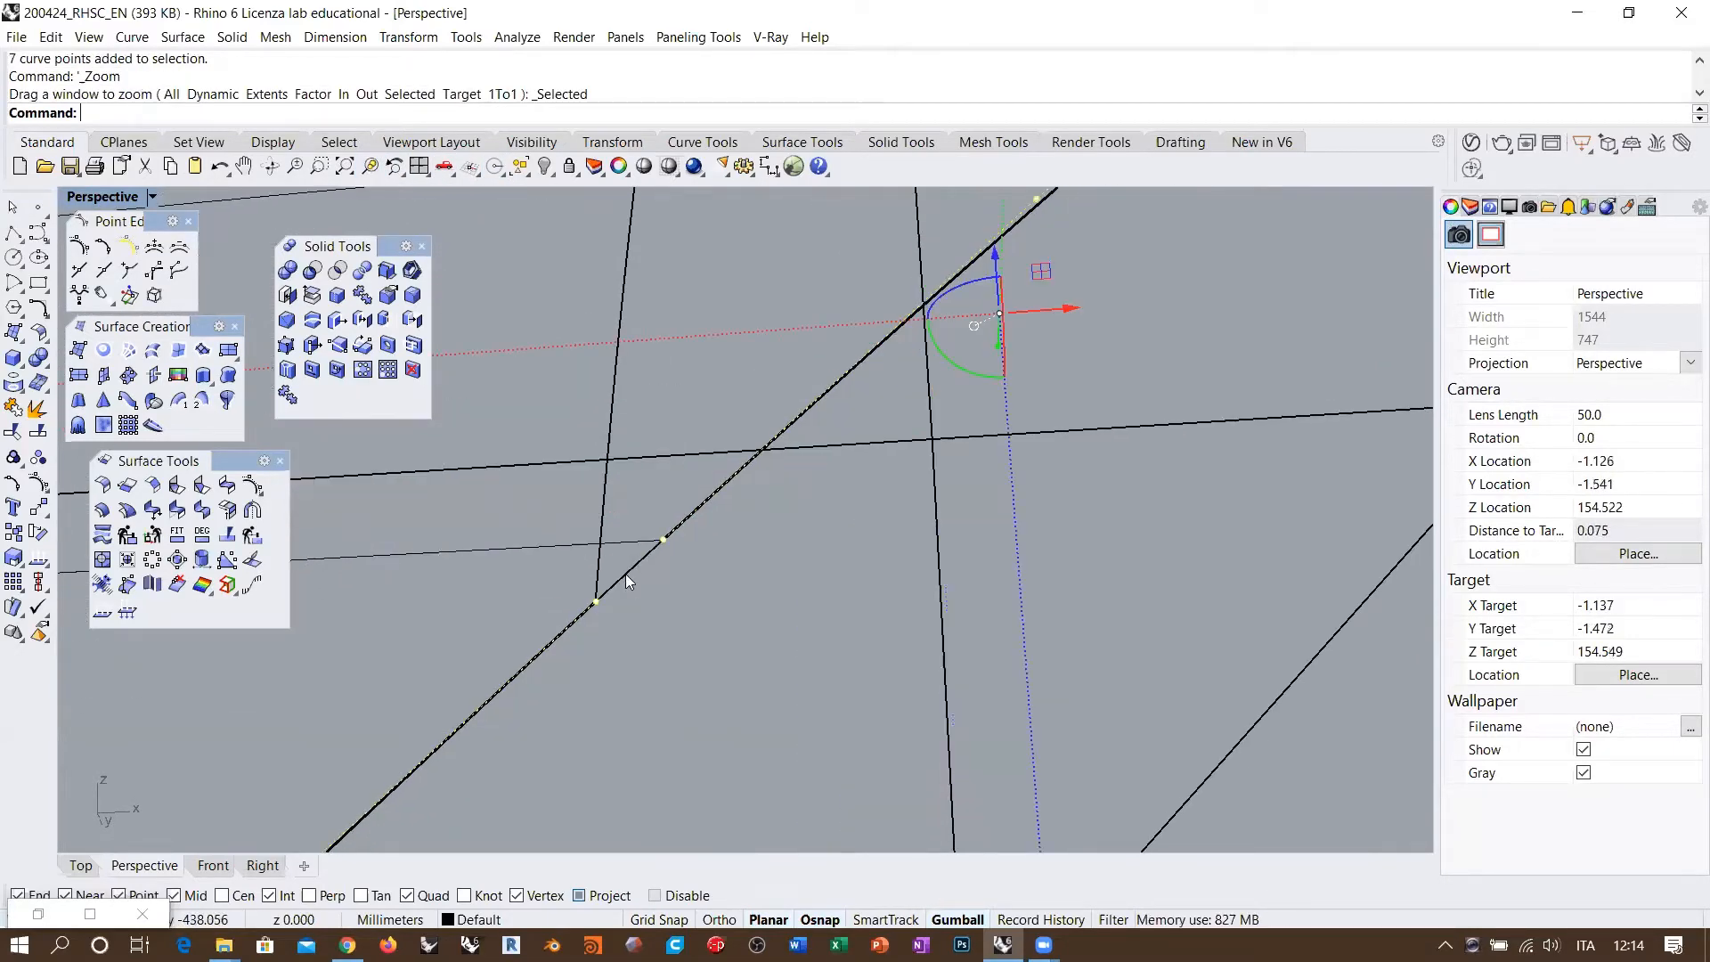
pyautogui.click(628, 576)
pyautogui.click(665, 614)
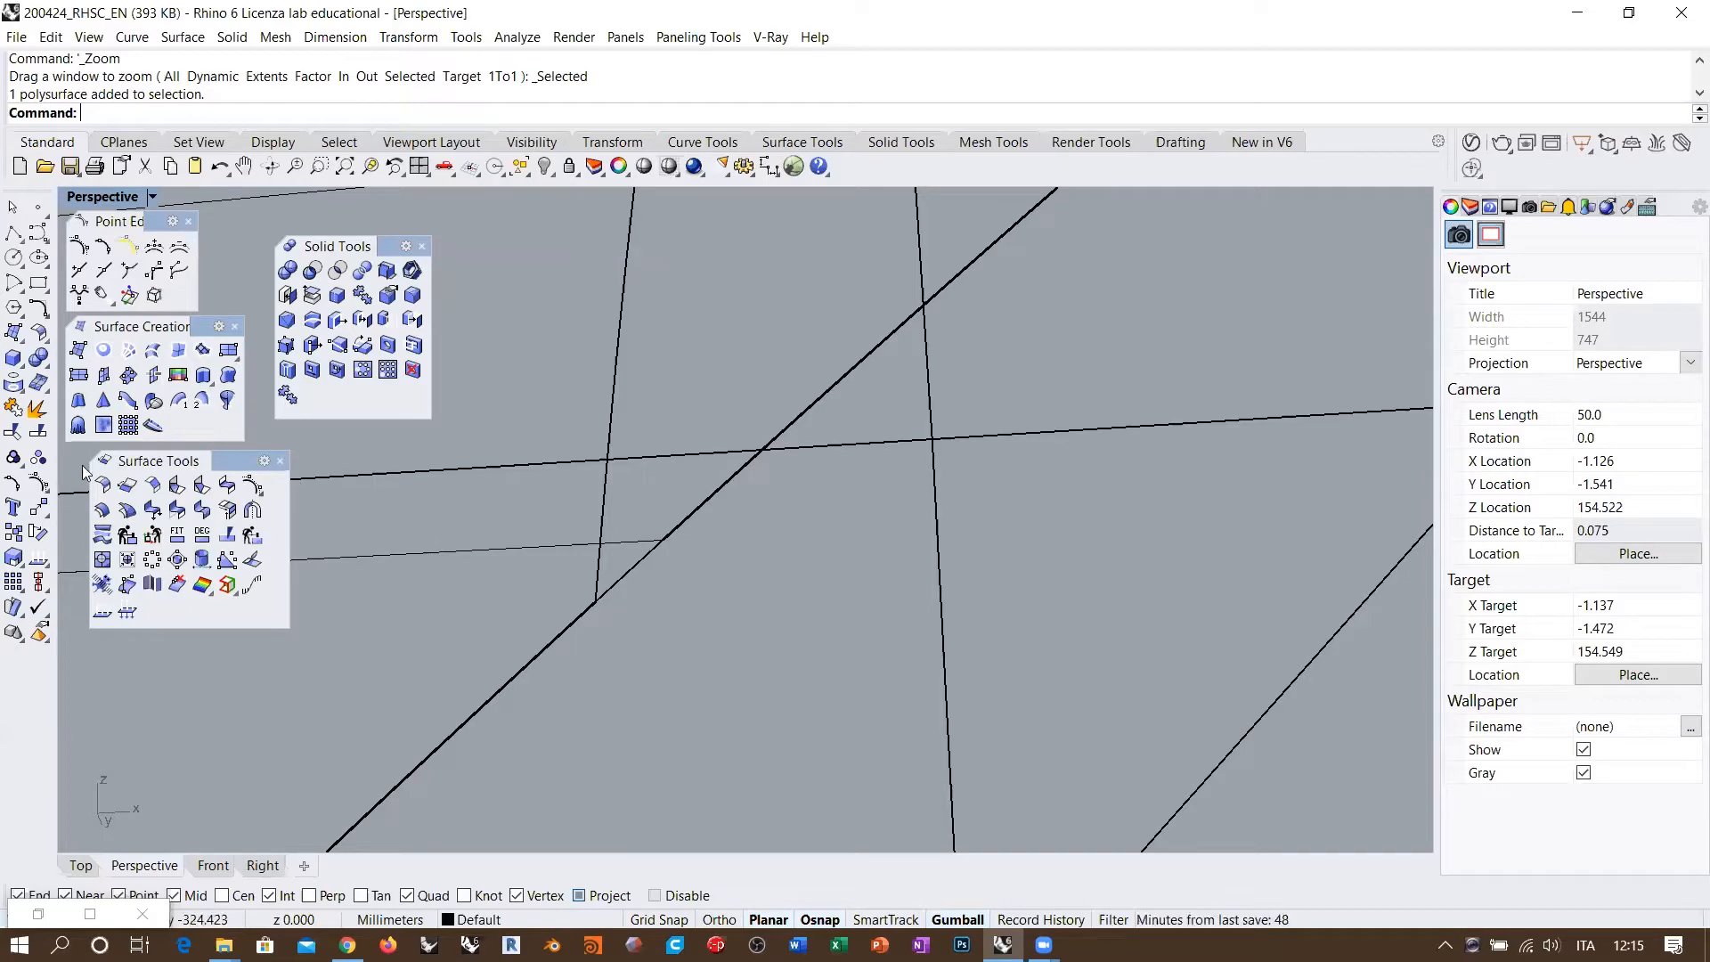
# Step: Start duplicating edges and select the short missing profile edge at the frame's upper corner
pyautogui.click(14, 382)
pyautogui.click(91, 389)
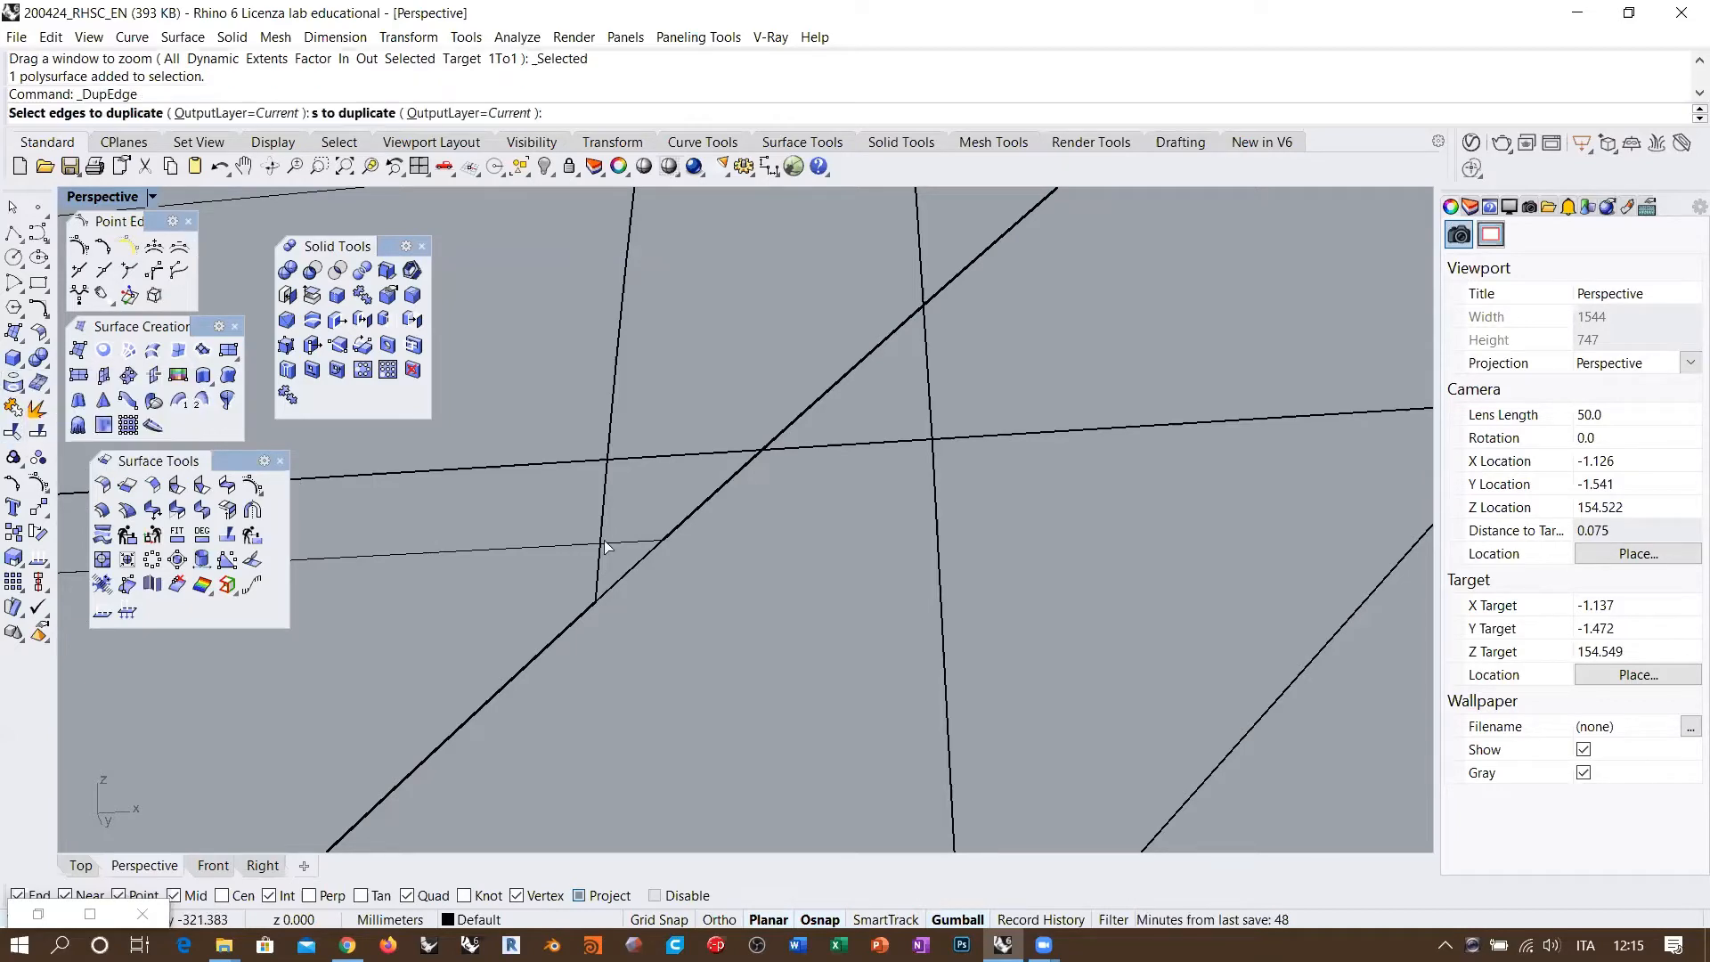
pyautogui.click(623, 589)
# Step: Add the matching short profile edge at the frame's lower corner and complete the edge duplication
pyautogui.scroll(-20, 699, 422)
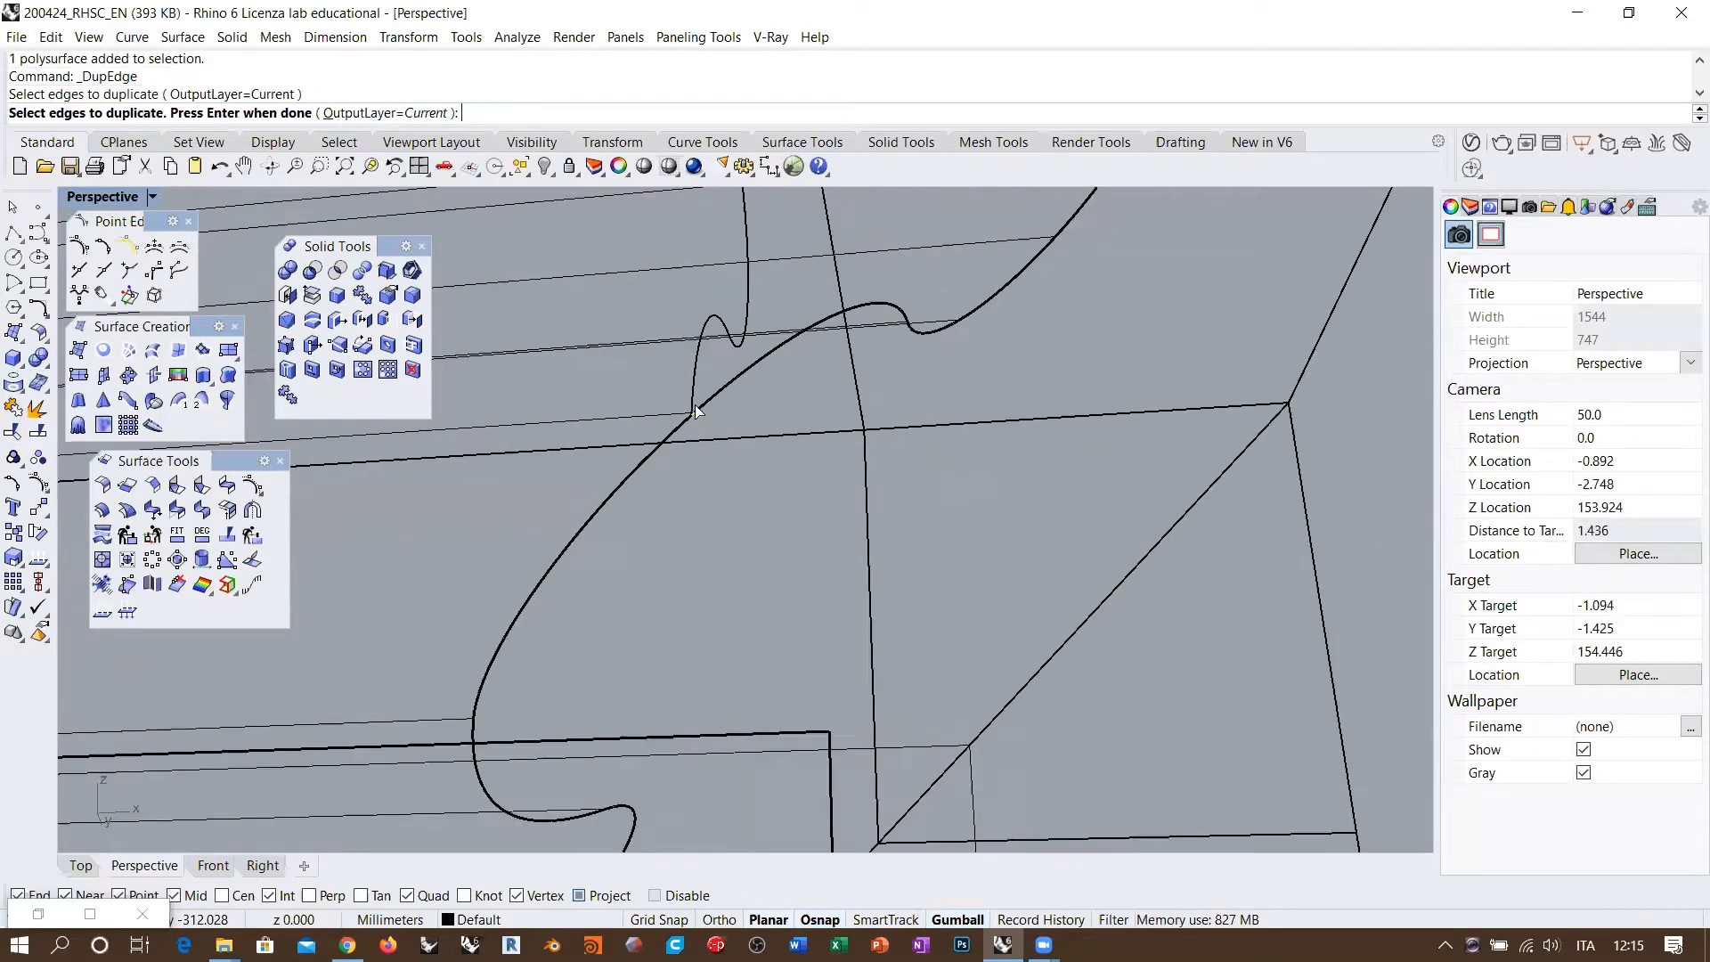
pyautogui.scroll(15, 692, 592)
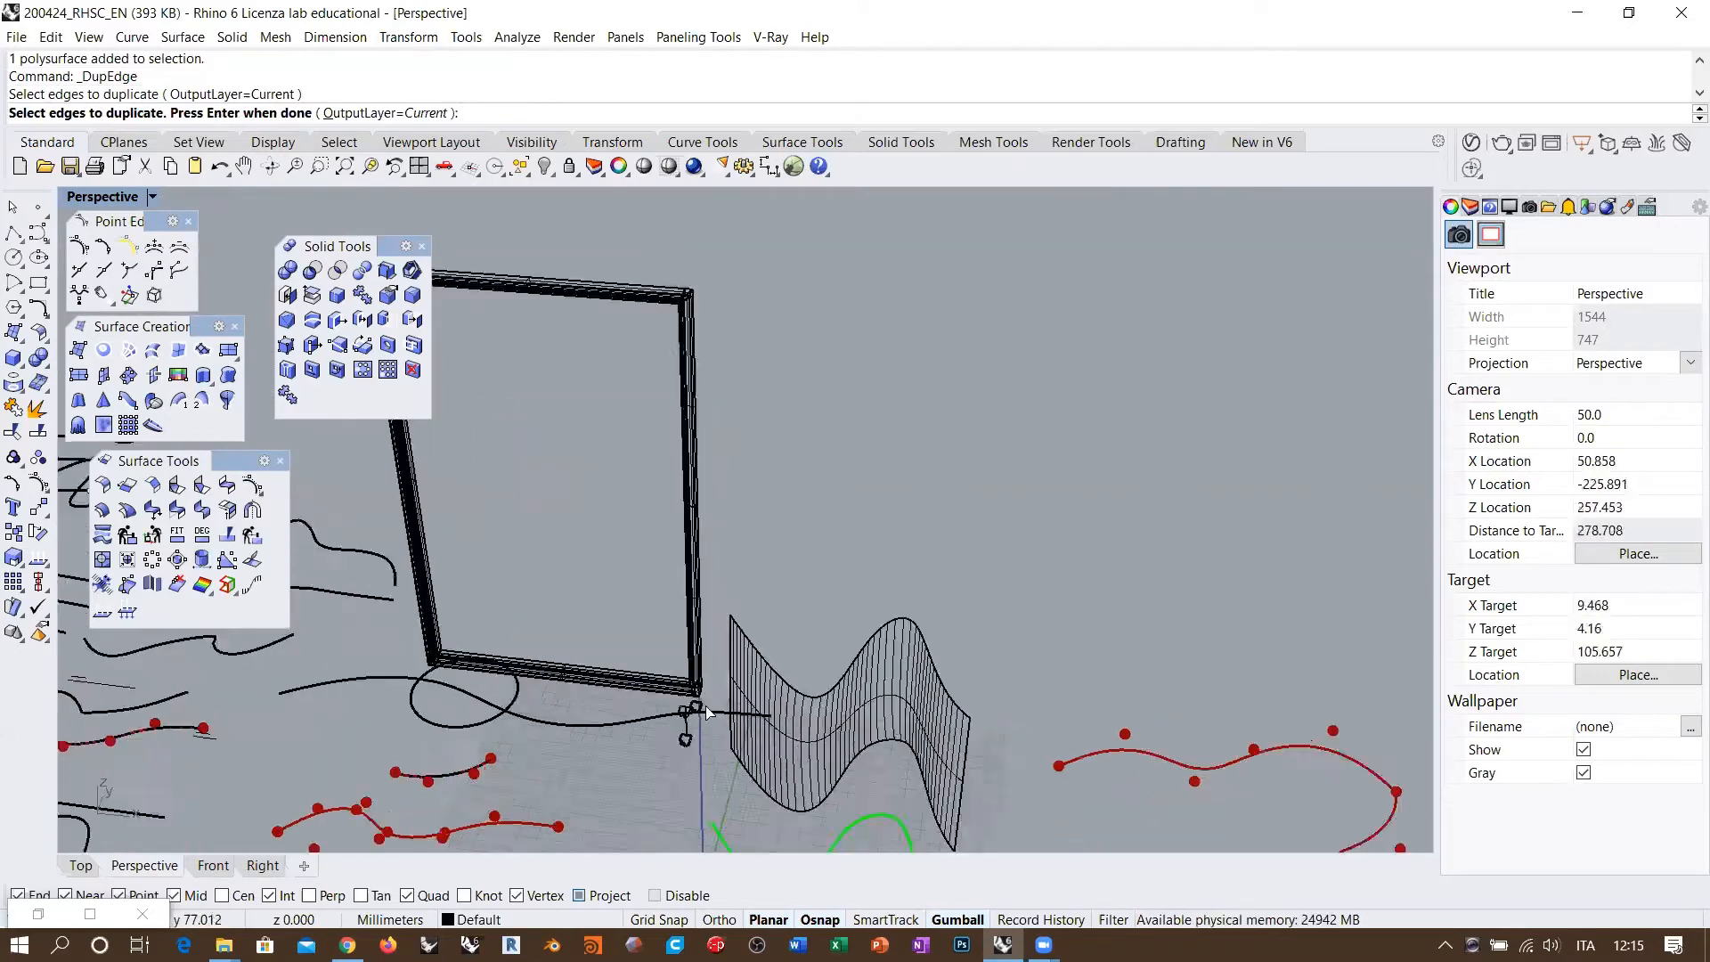
pyautogui.click(345, 167)
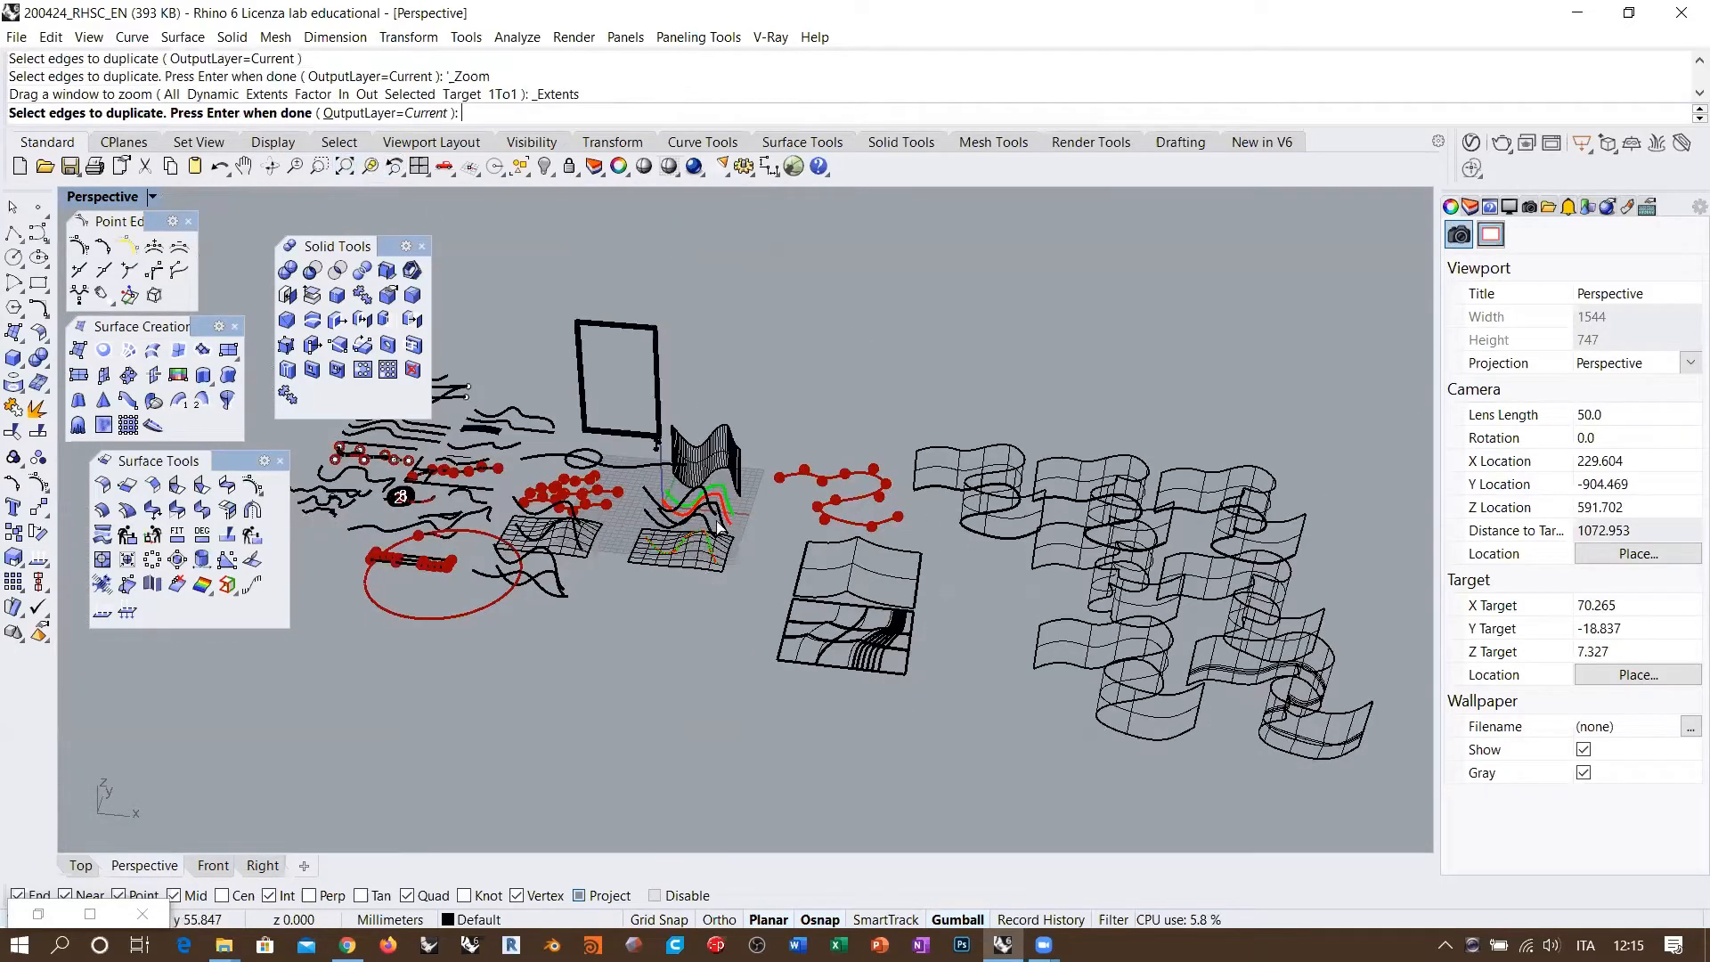
pyautogui.scroll(10, 718, 527)
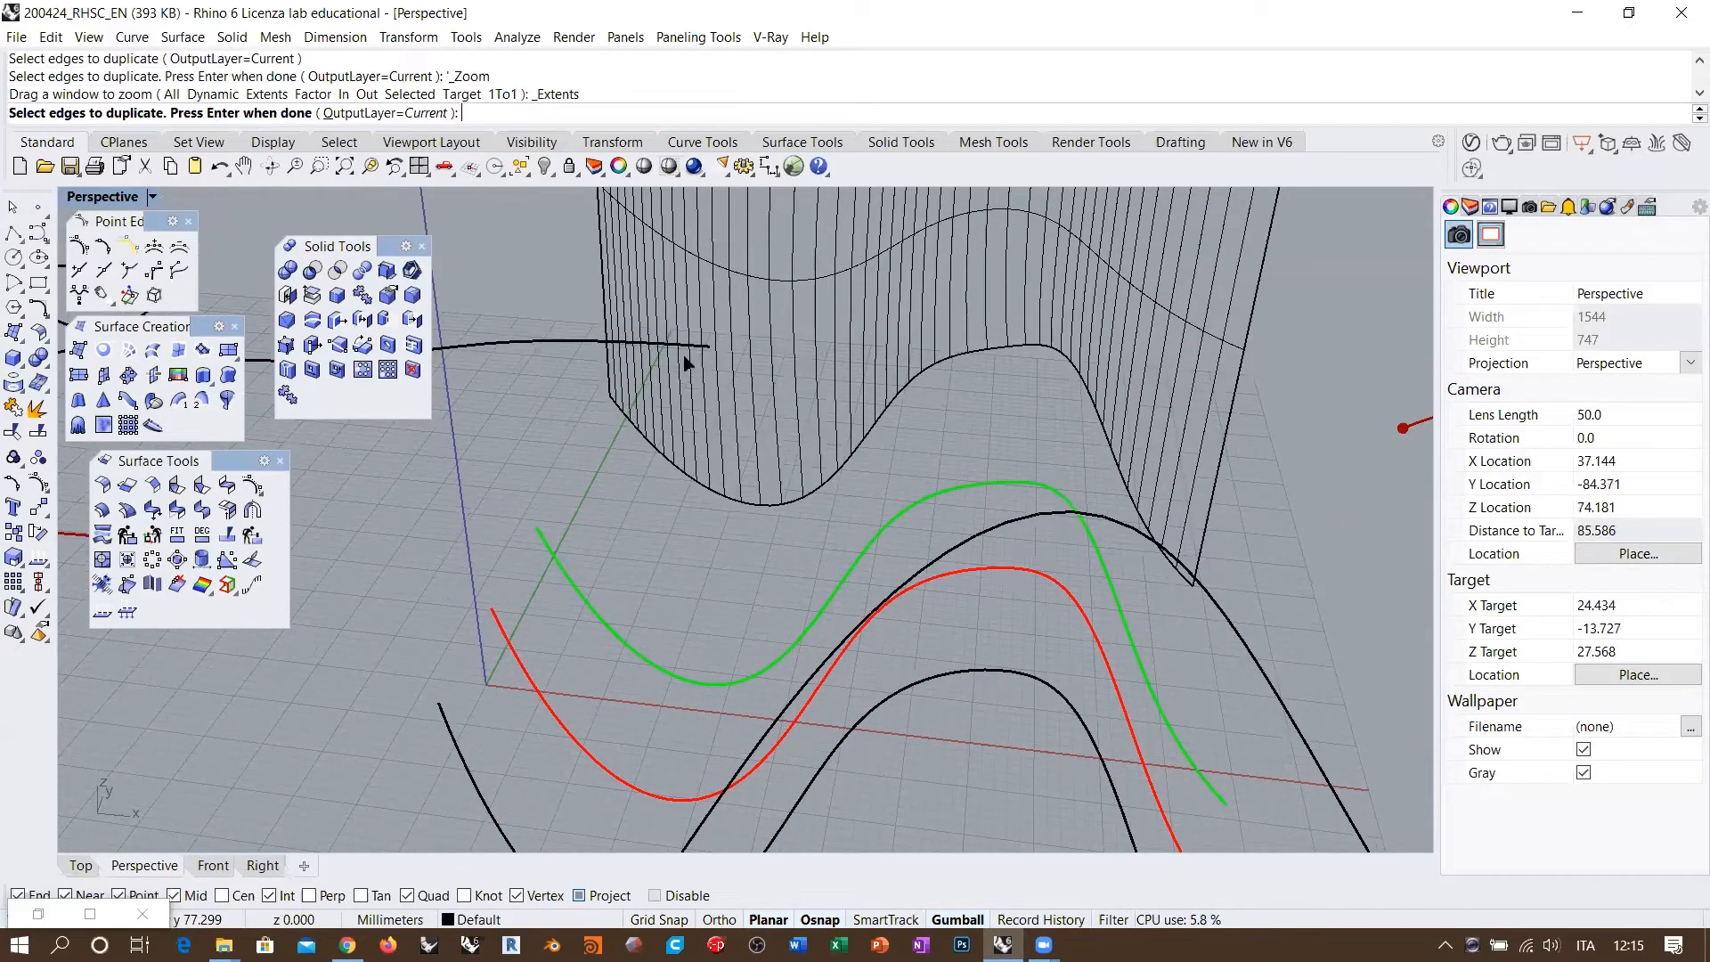
pyautogui.scroll(7, 683, 355)
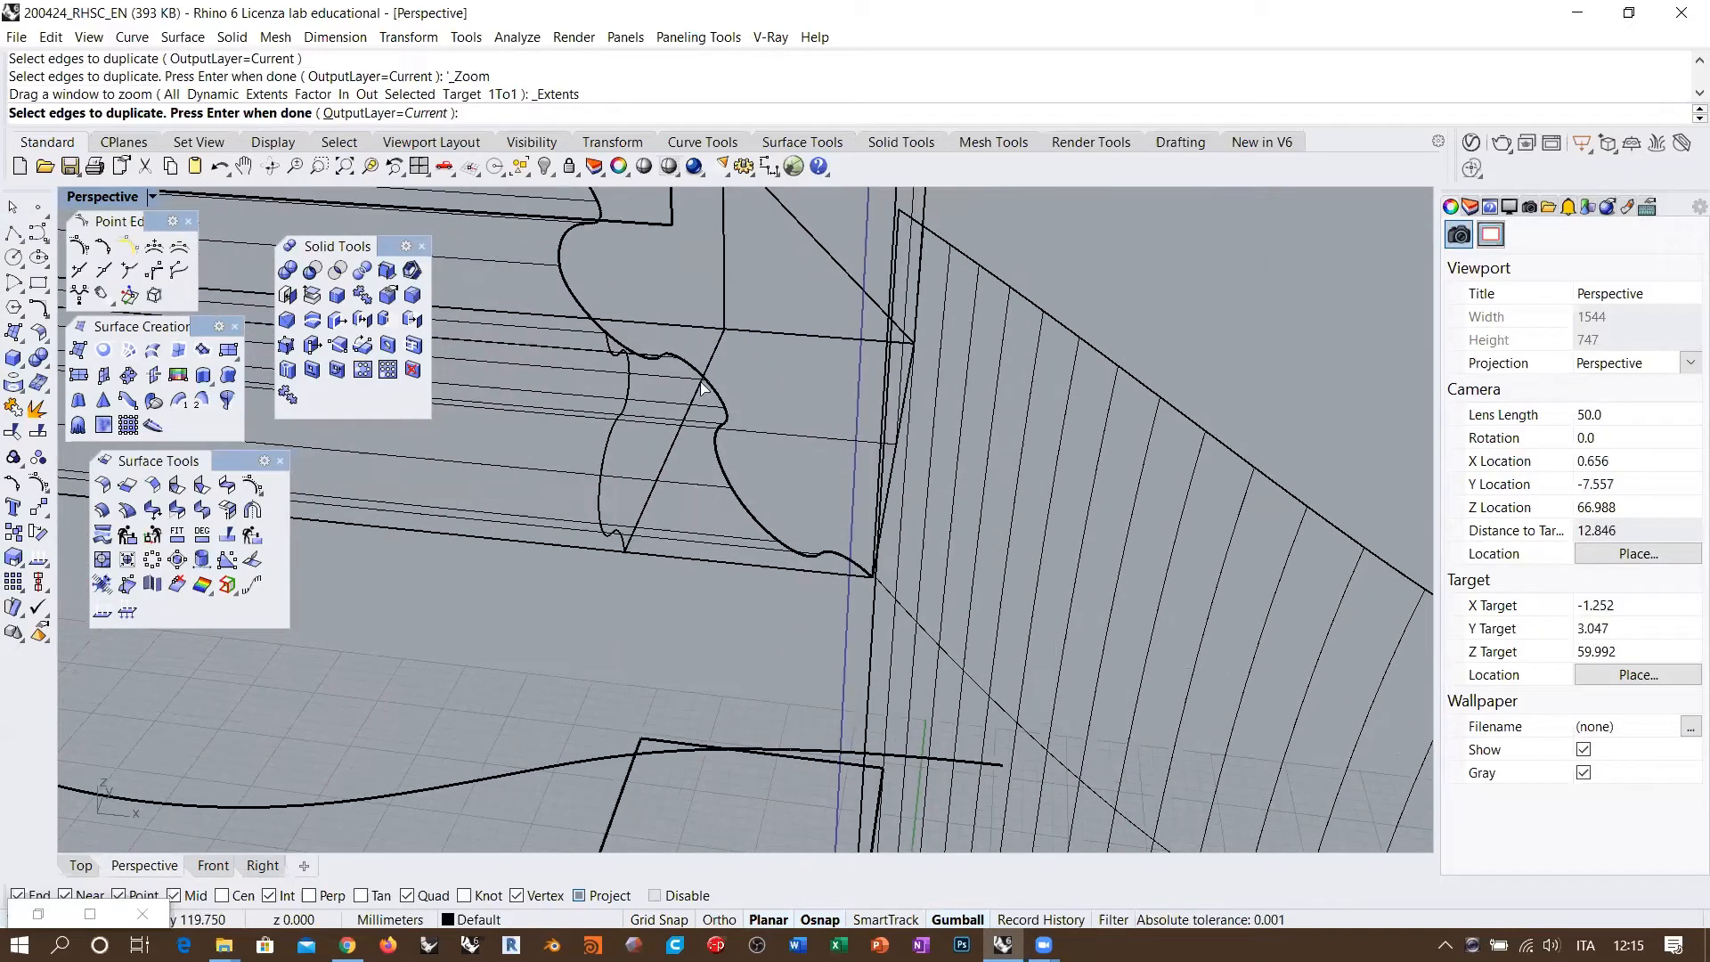
pyautogui.scroll(3, 677, 379)
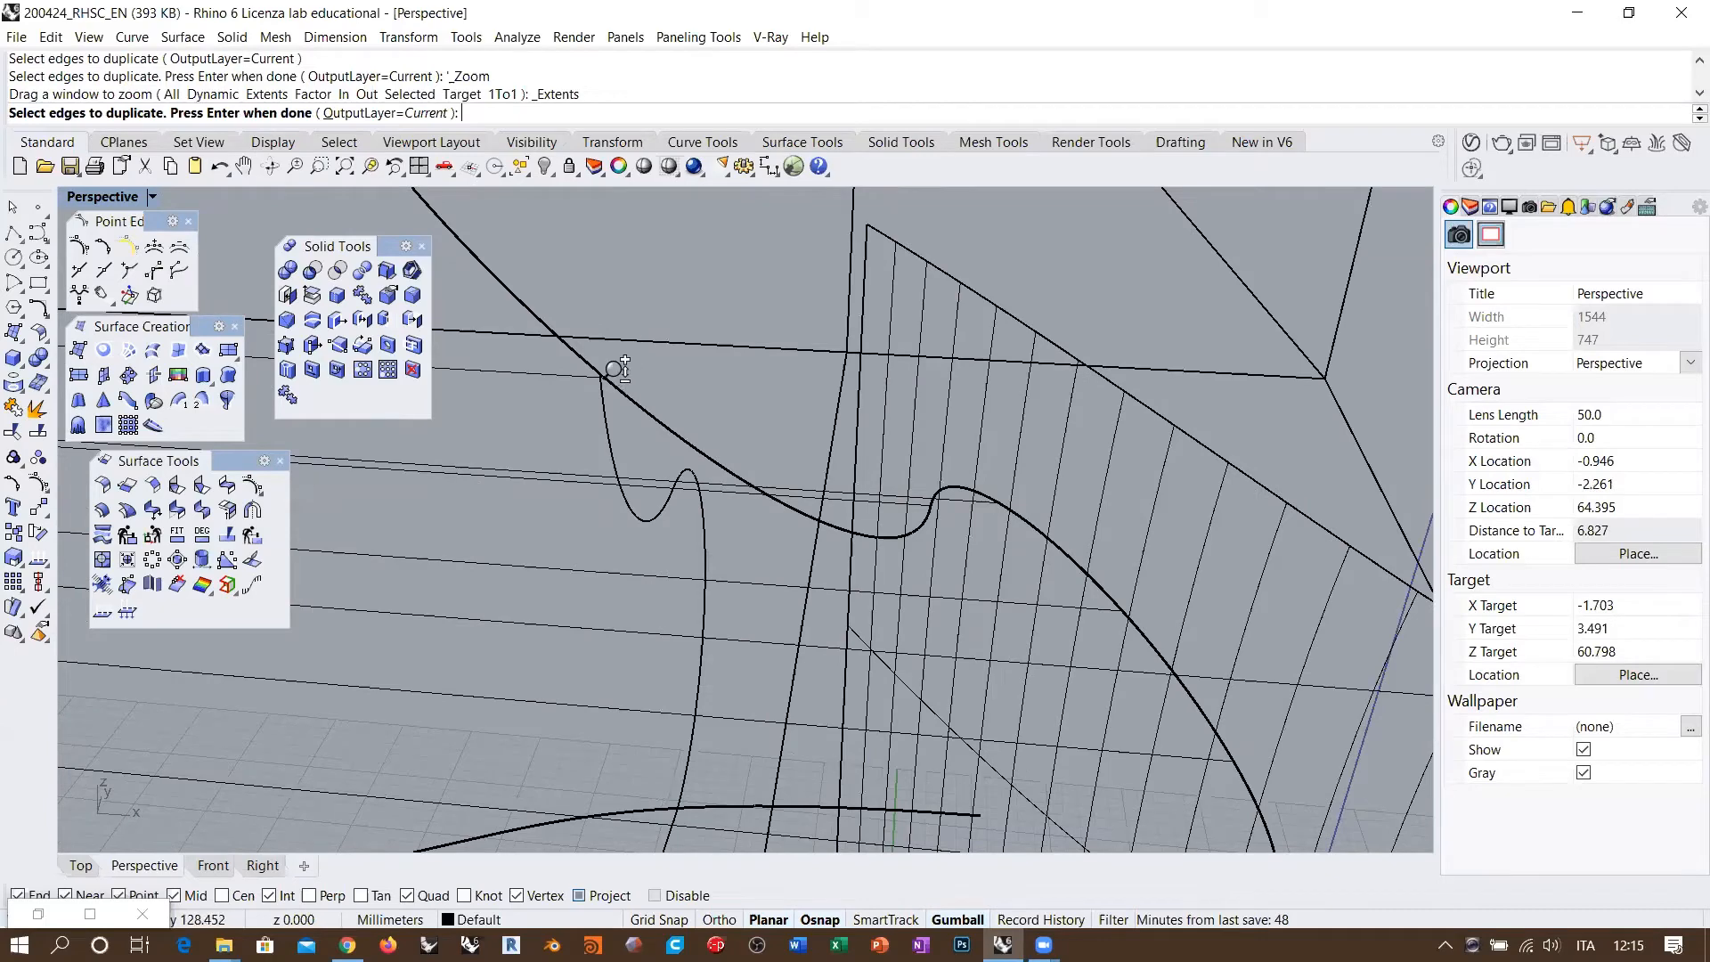
pyautogui.scroll(1, 537, 384)
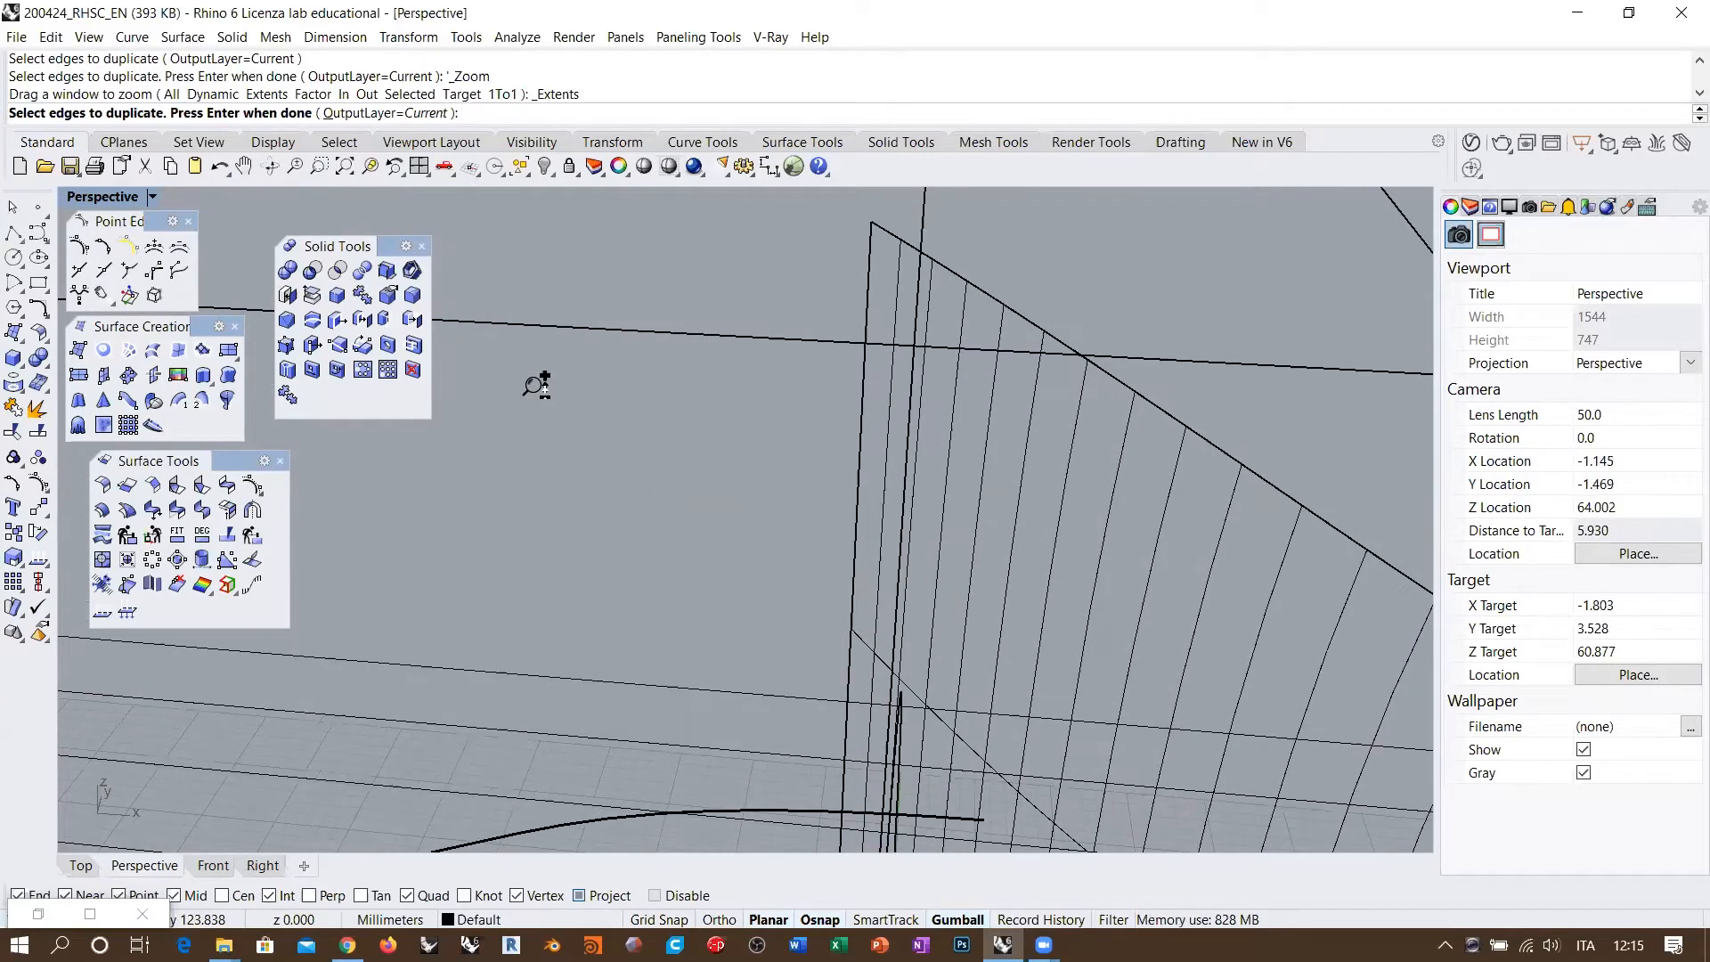
pyautogui.scroll(-1, 537, 385)
pyautogui.click(540, 389)
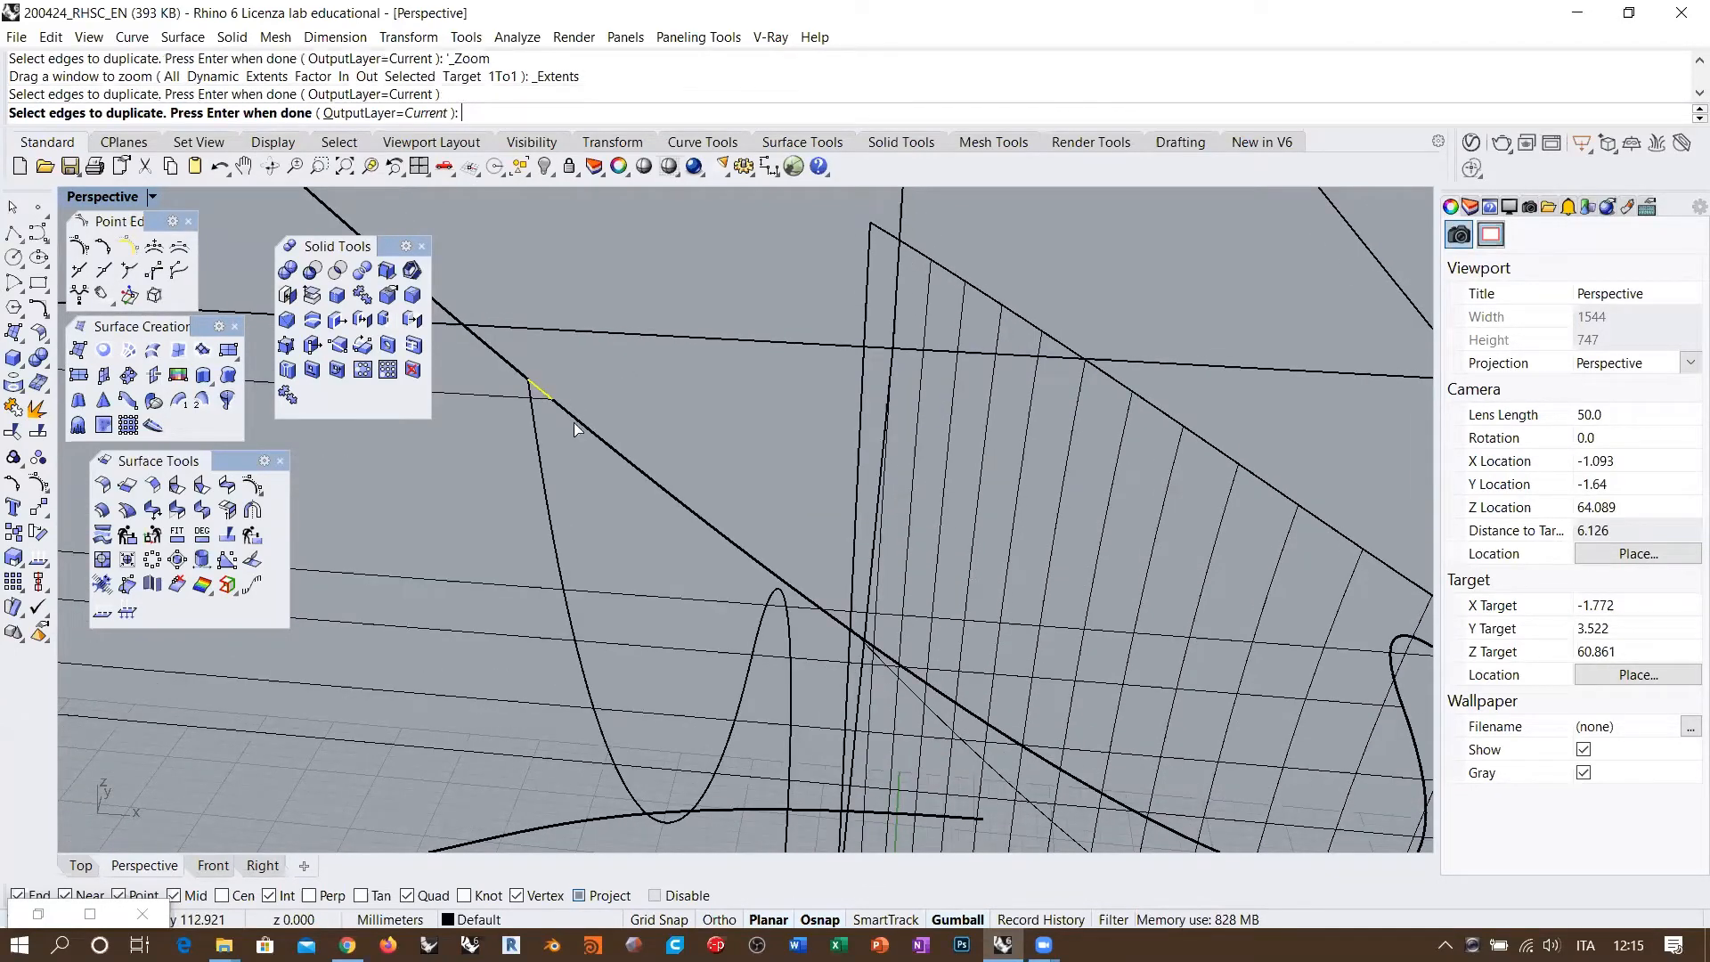
pyautogui.press('Return')
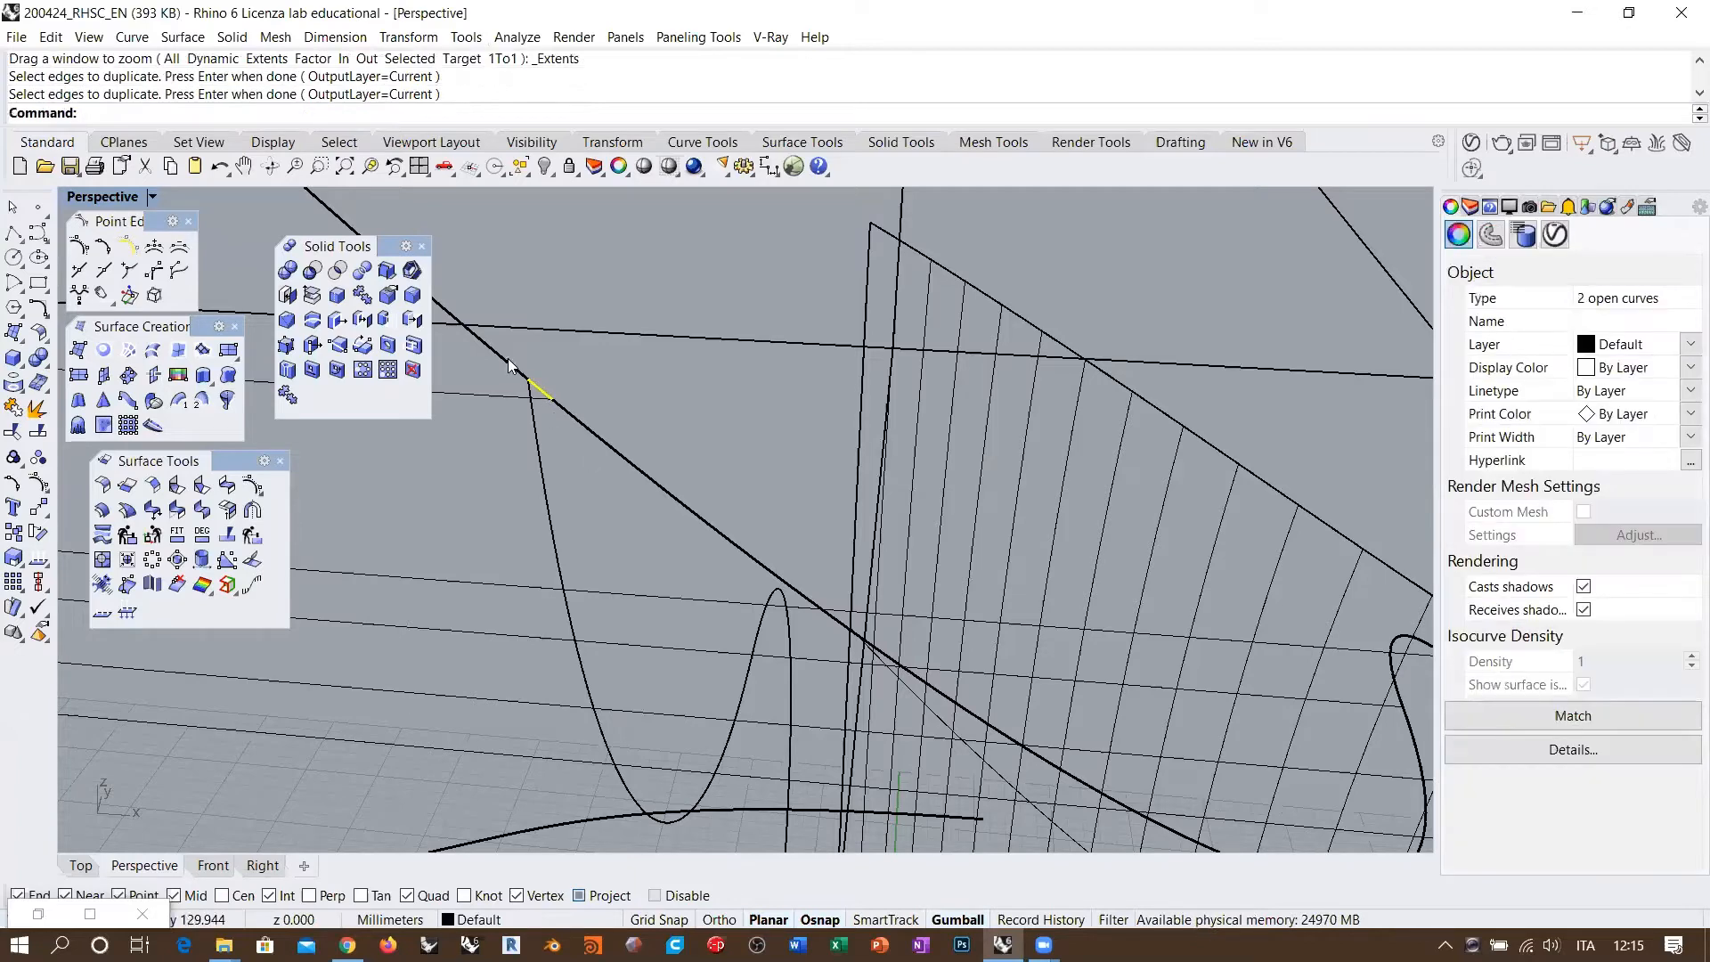
# Step: Add the two profile curves on either side of the short segment at the lower corner to the selection
pyautogui.click(508, 359)
pyautogui.click(554, 414)
pyautogui.click(602, 428)
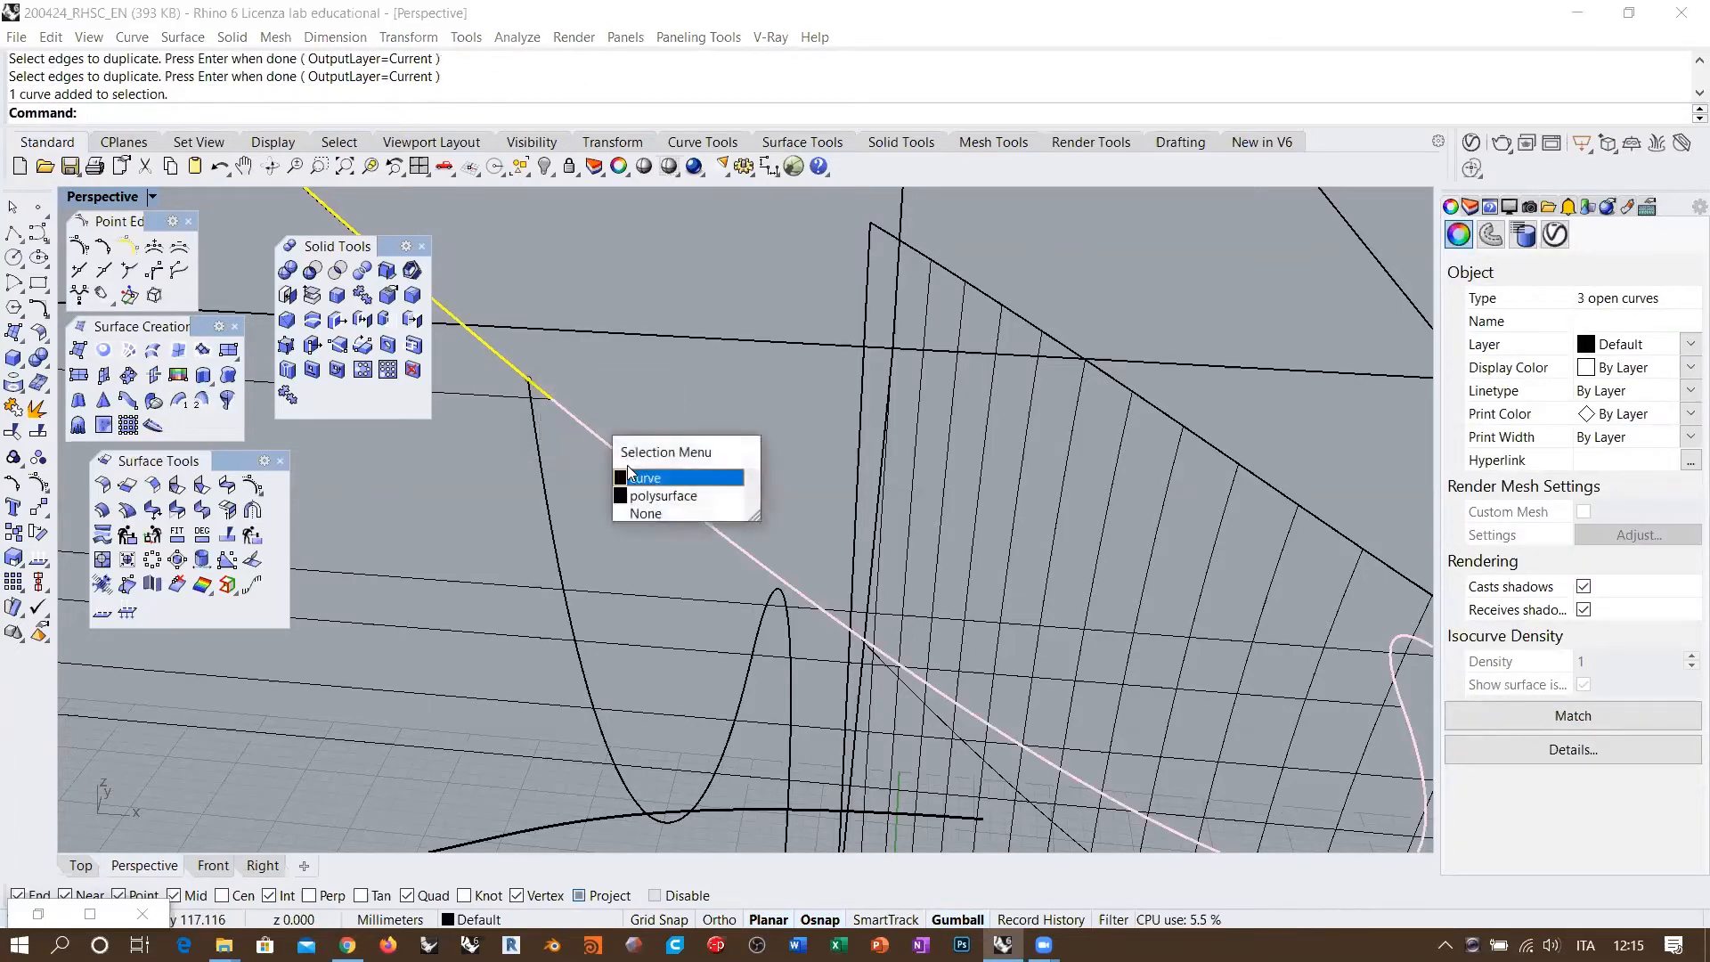
pyautogui.click(629, 474)
# Step: Add the two adjoining profile curves at the upper corner to the selection and join all the selected curves
pyautogui.scroll(-10, 693, 625)
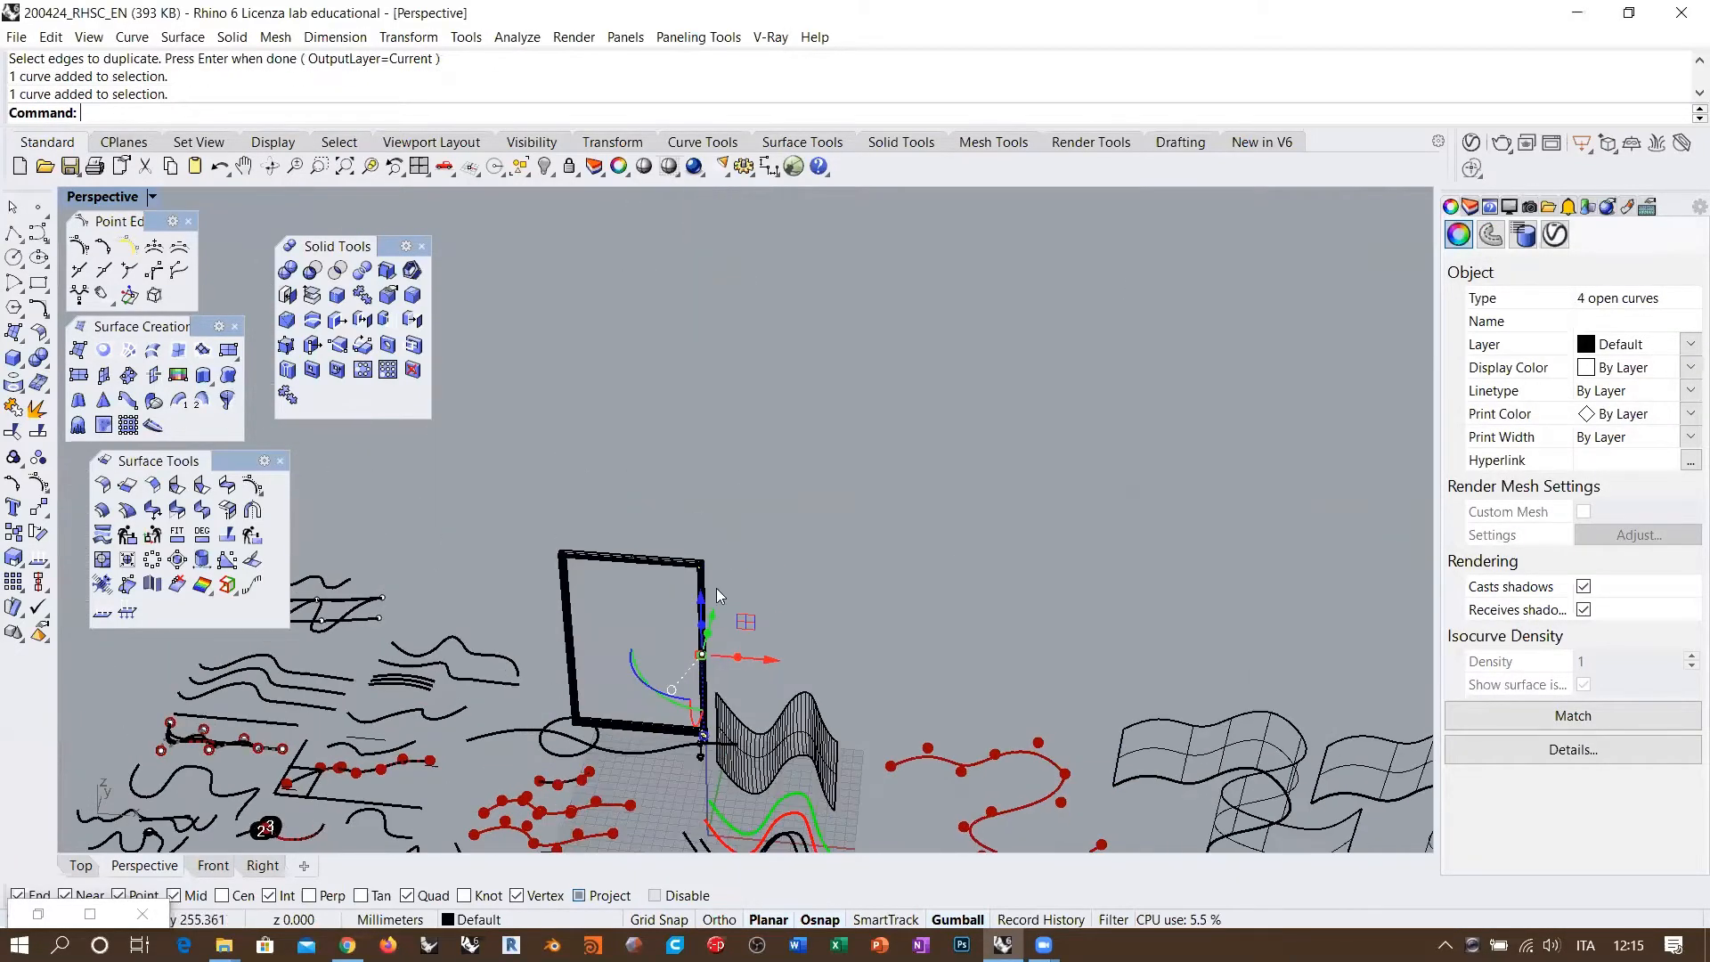
pyautogui.scroll(15, 712, 588)
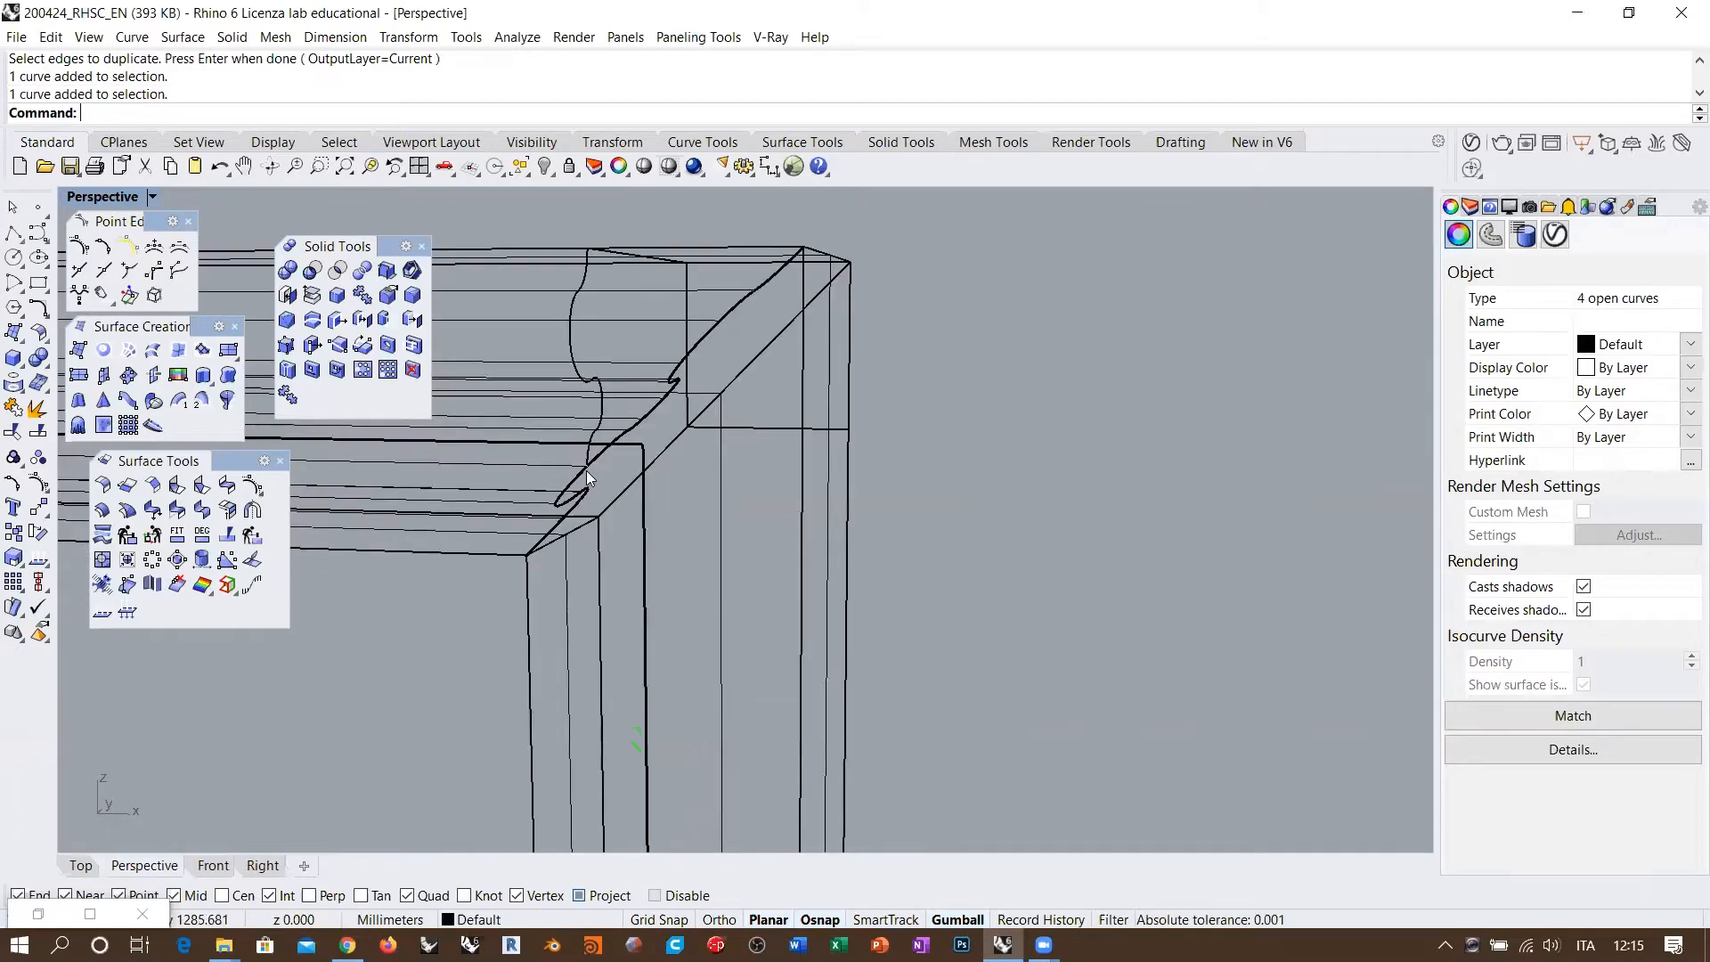
pyautogui.click(602, 492)
pyautogui.click(627, 536)
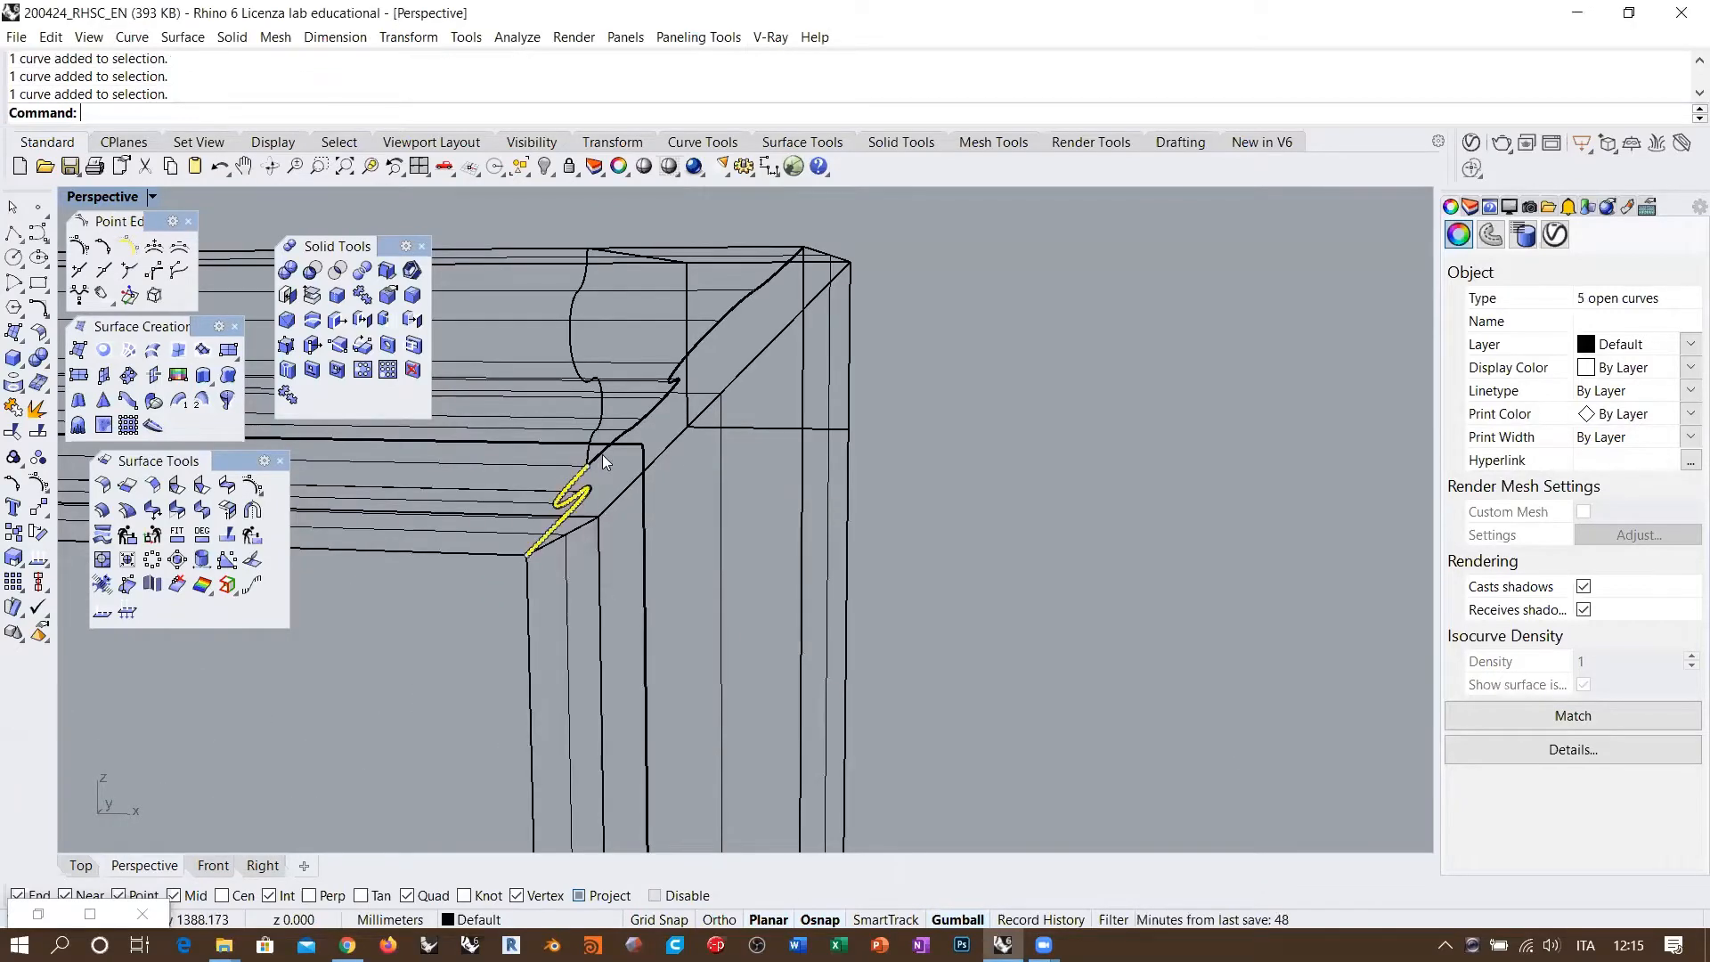
pyautogui.keyDown('shift'); pyautogui.click(602, 454); pyautogui.keyUp('shift')
pyautogui.click(643, 509)
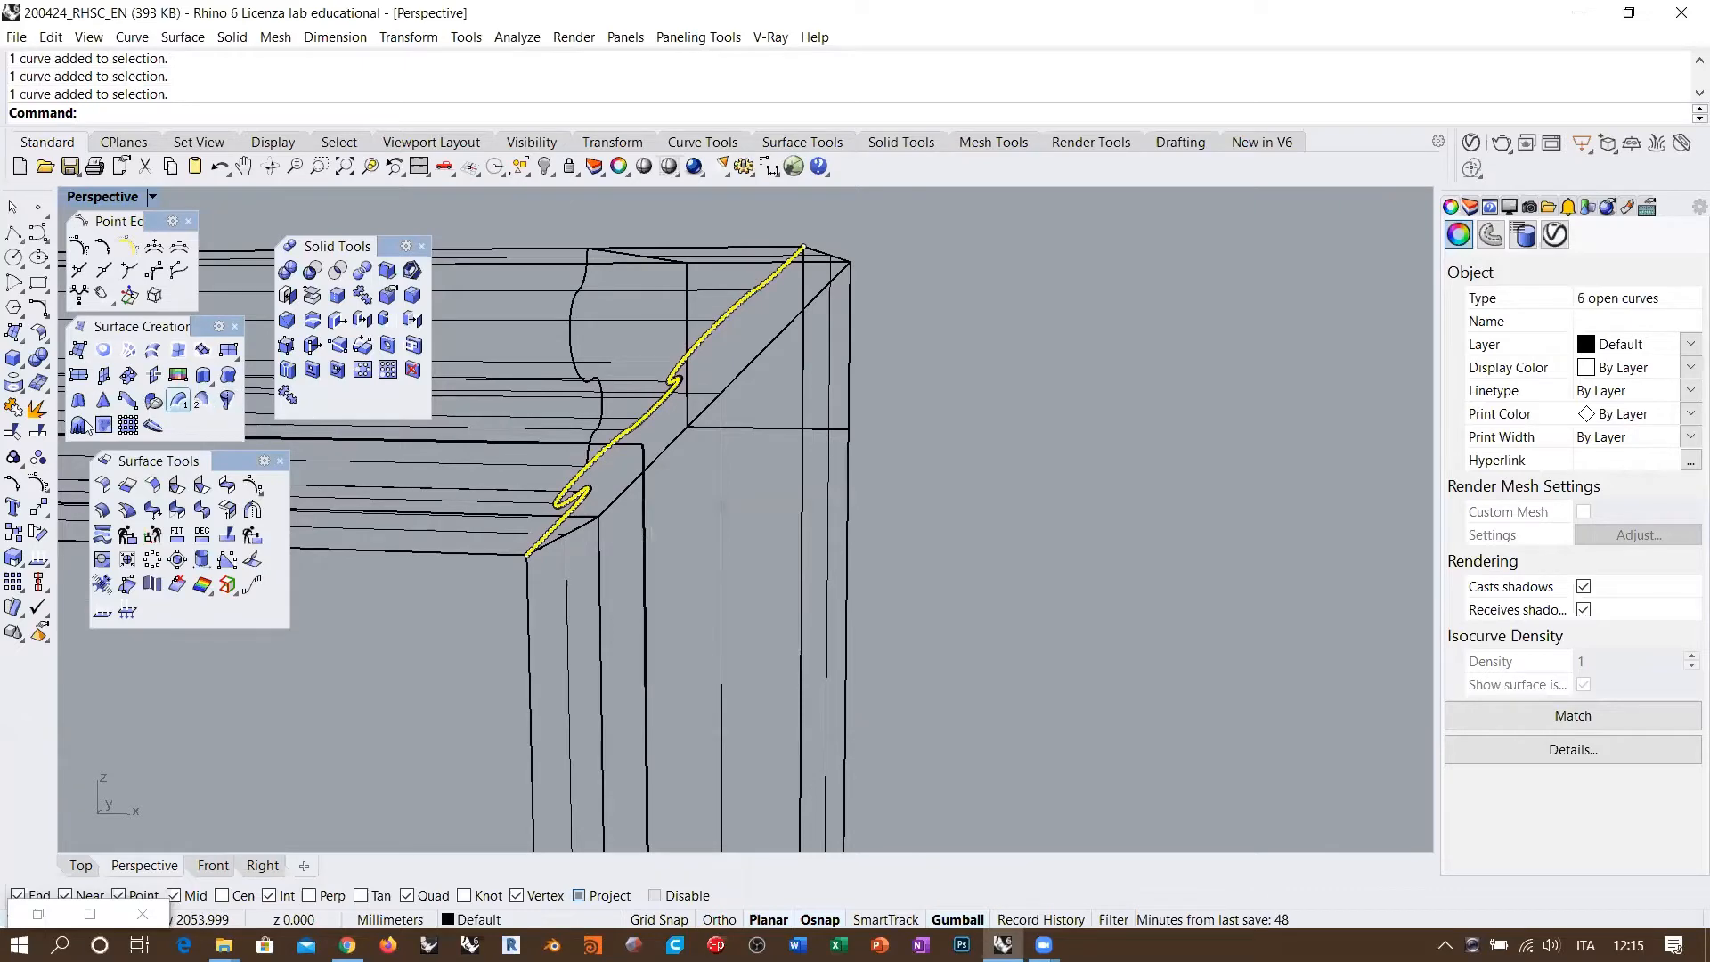
pyautogui.click(14, 431)
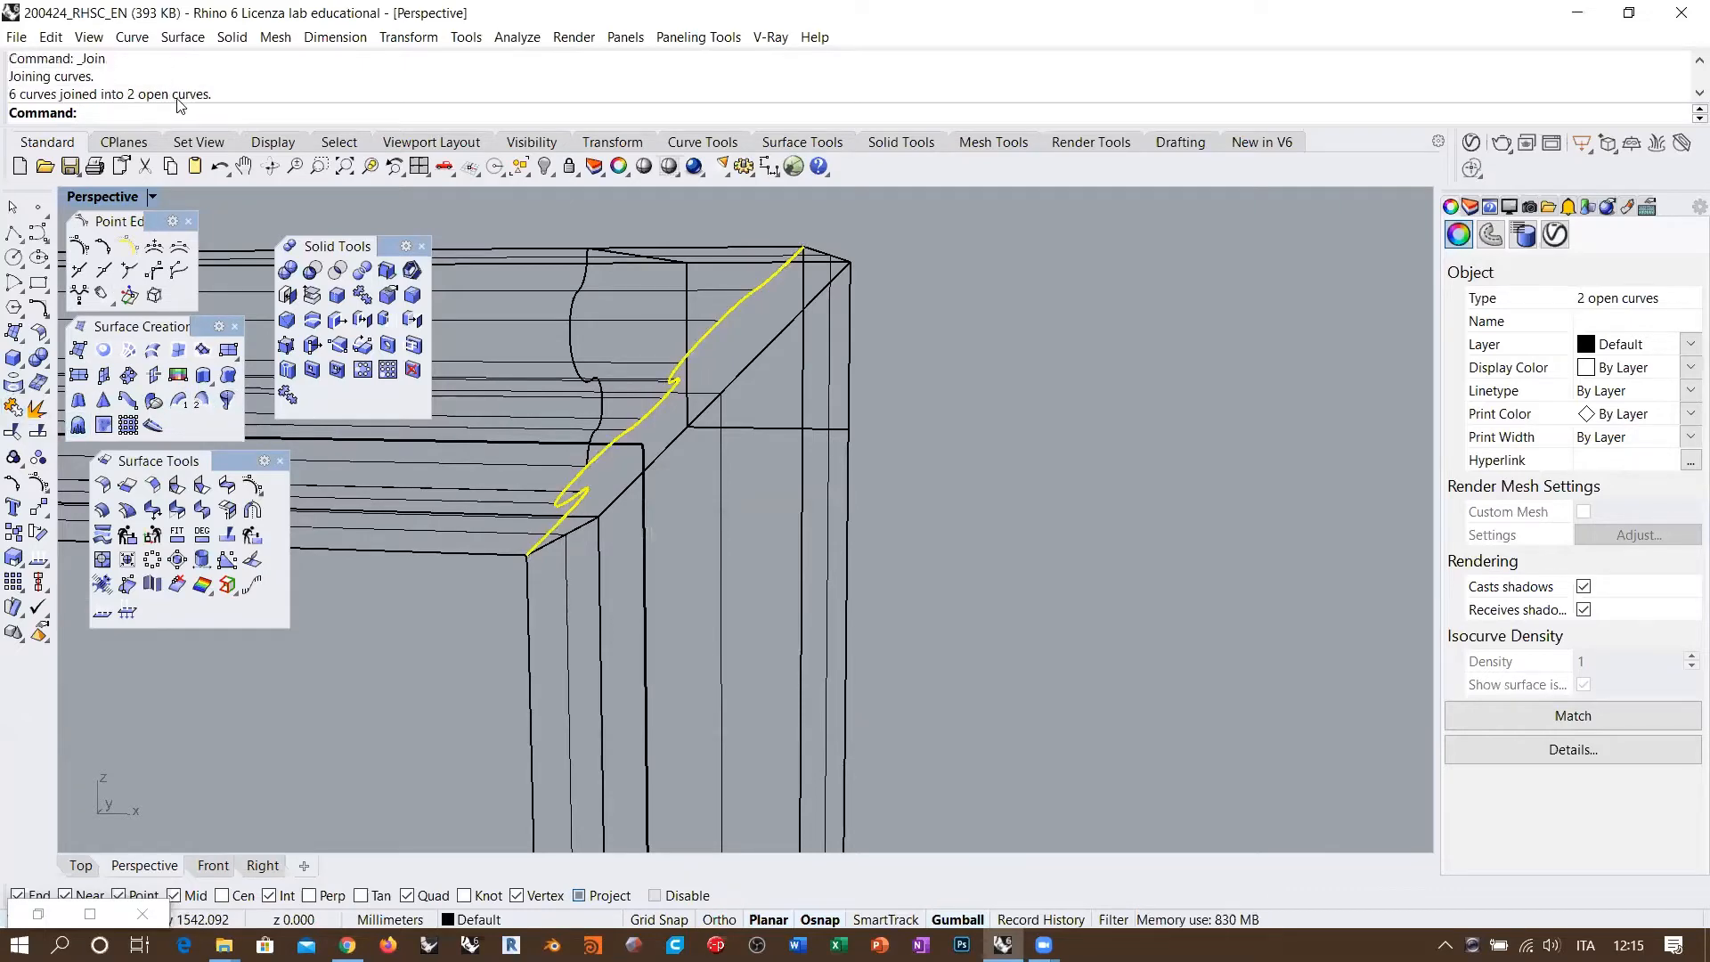
# Step: Examine the joined profile curves and how they run across the frame's mitred lower corner
pyautogui.moveTo(673, 491); pyautogui.dragTo(748, 473, button='right')
pyautogui.scroll(-12, 737, 374)
pyautogui.scroll(4, 748, 473)
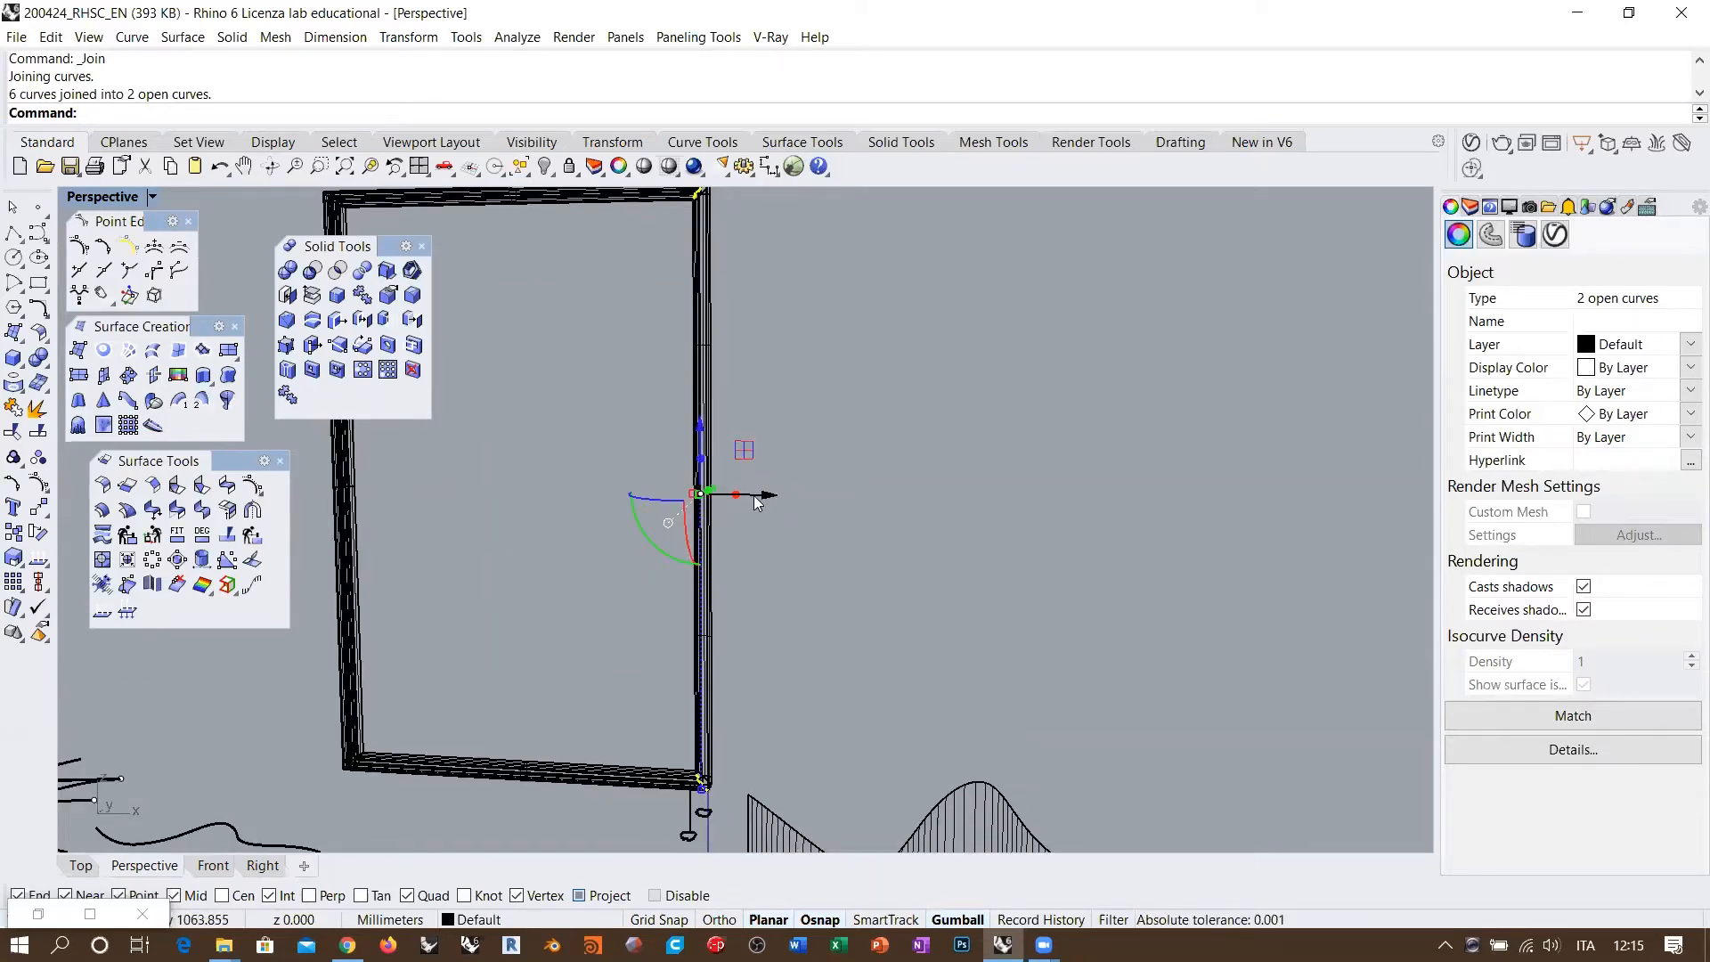
pyautogui.scroll(5, 687, 716)
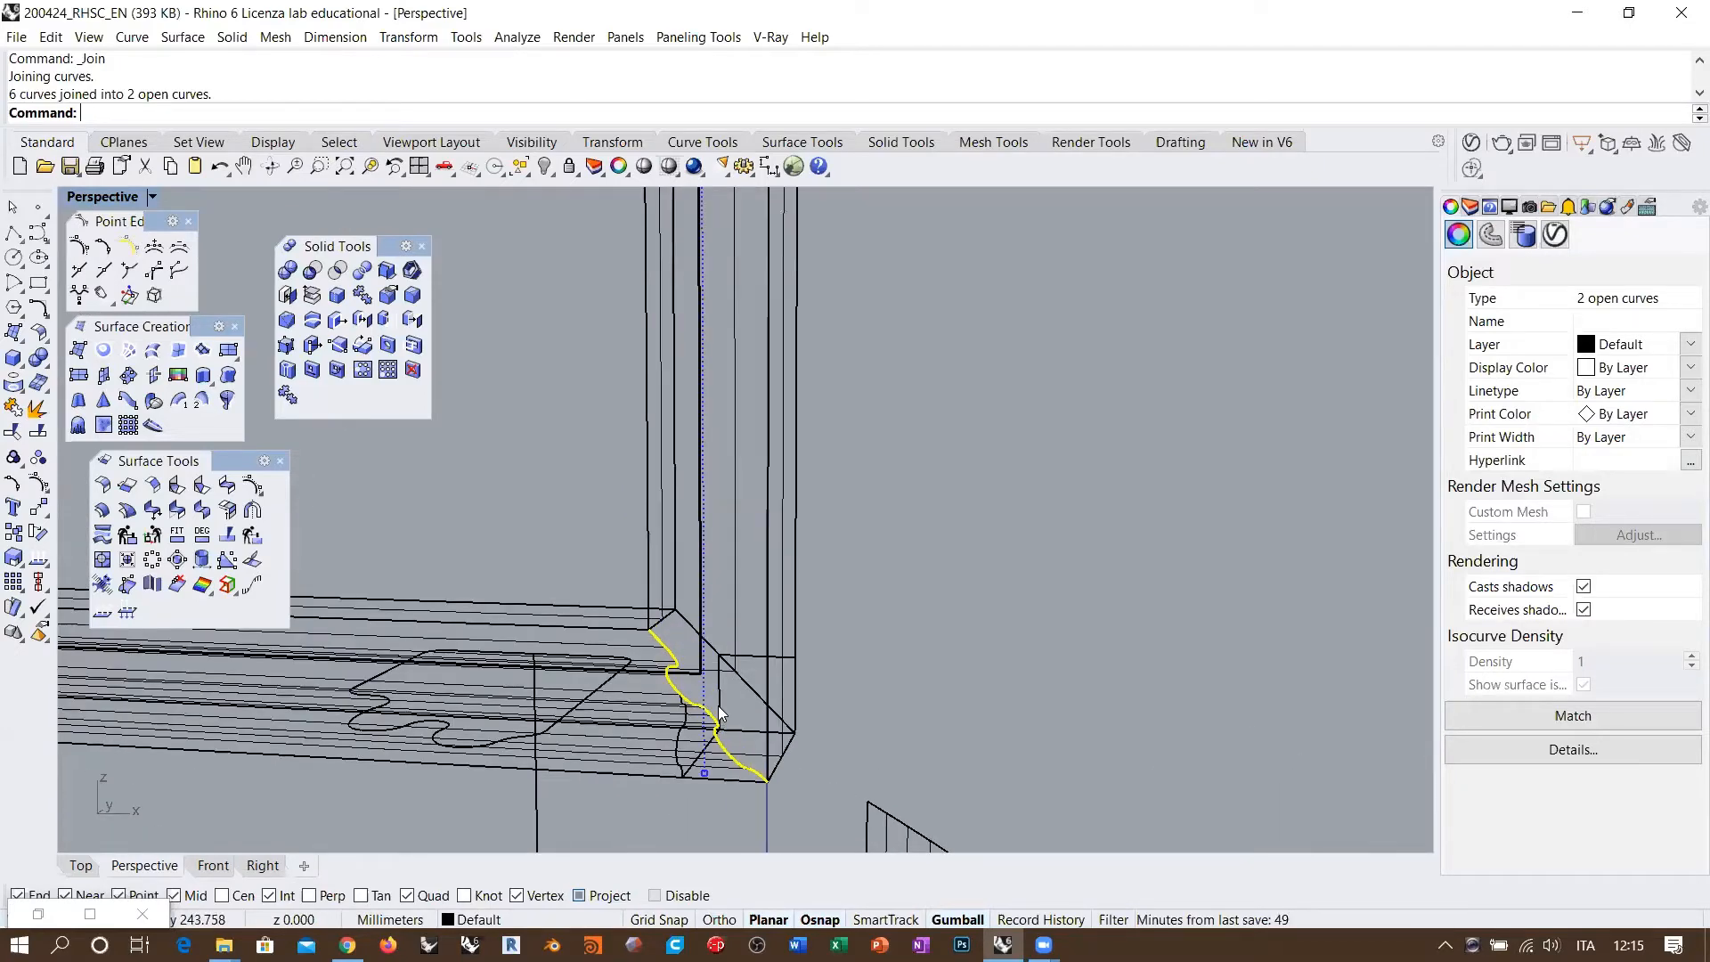
pyautogui.moveTo(710, 706)
pyautogui.mouseDown(button='right')
pyautogui.moveTo(703, 672)
pyautogui.moveTo(698, 704)
pyautogui.mouseUp(button='right')
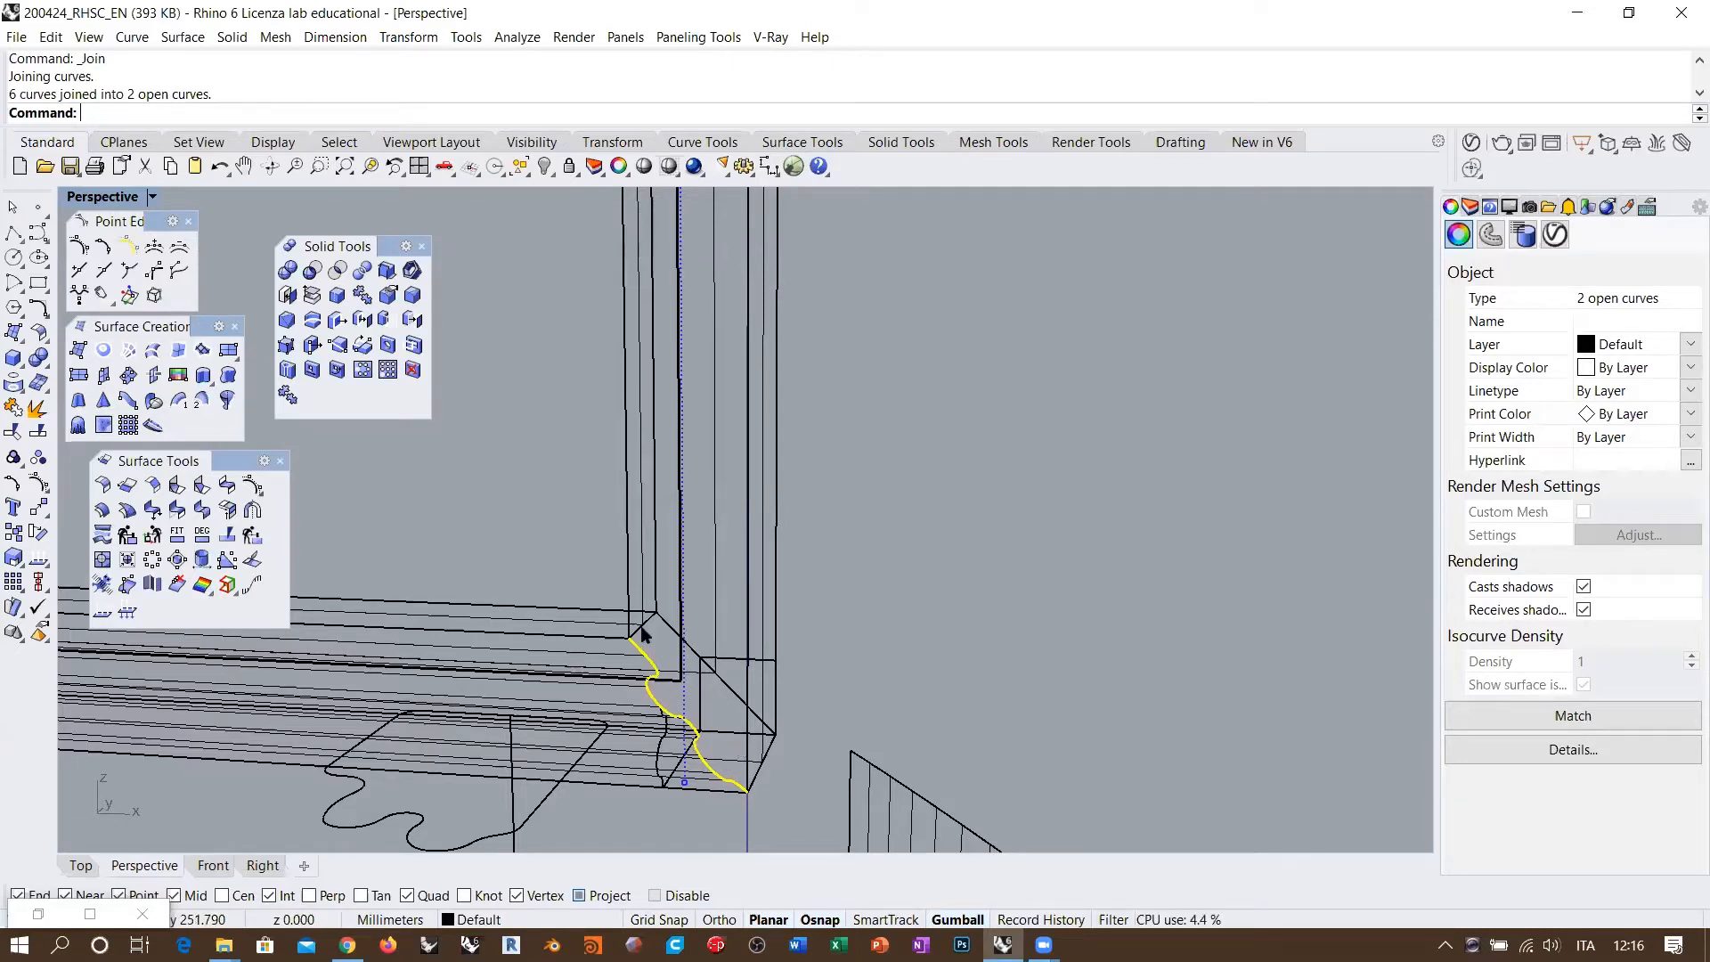
pyautogui.scroll(4, 699, 740)
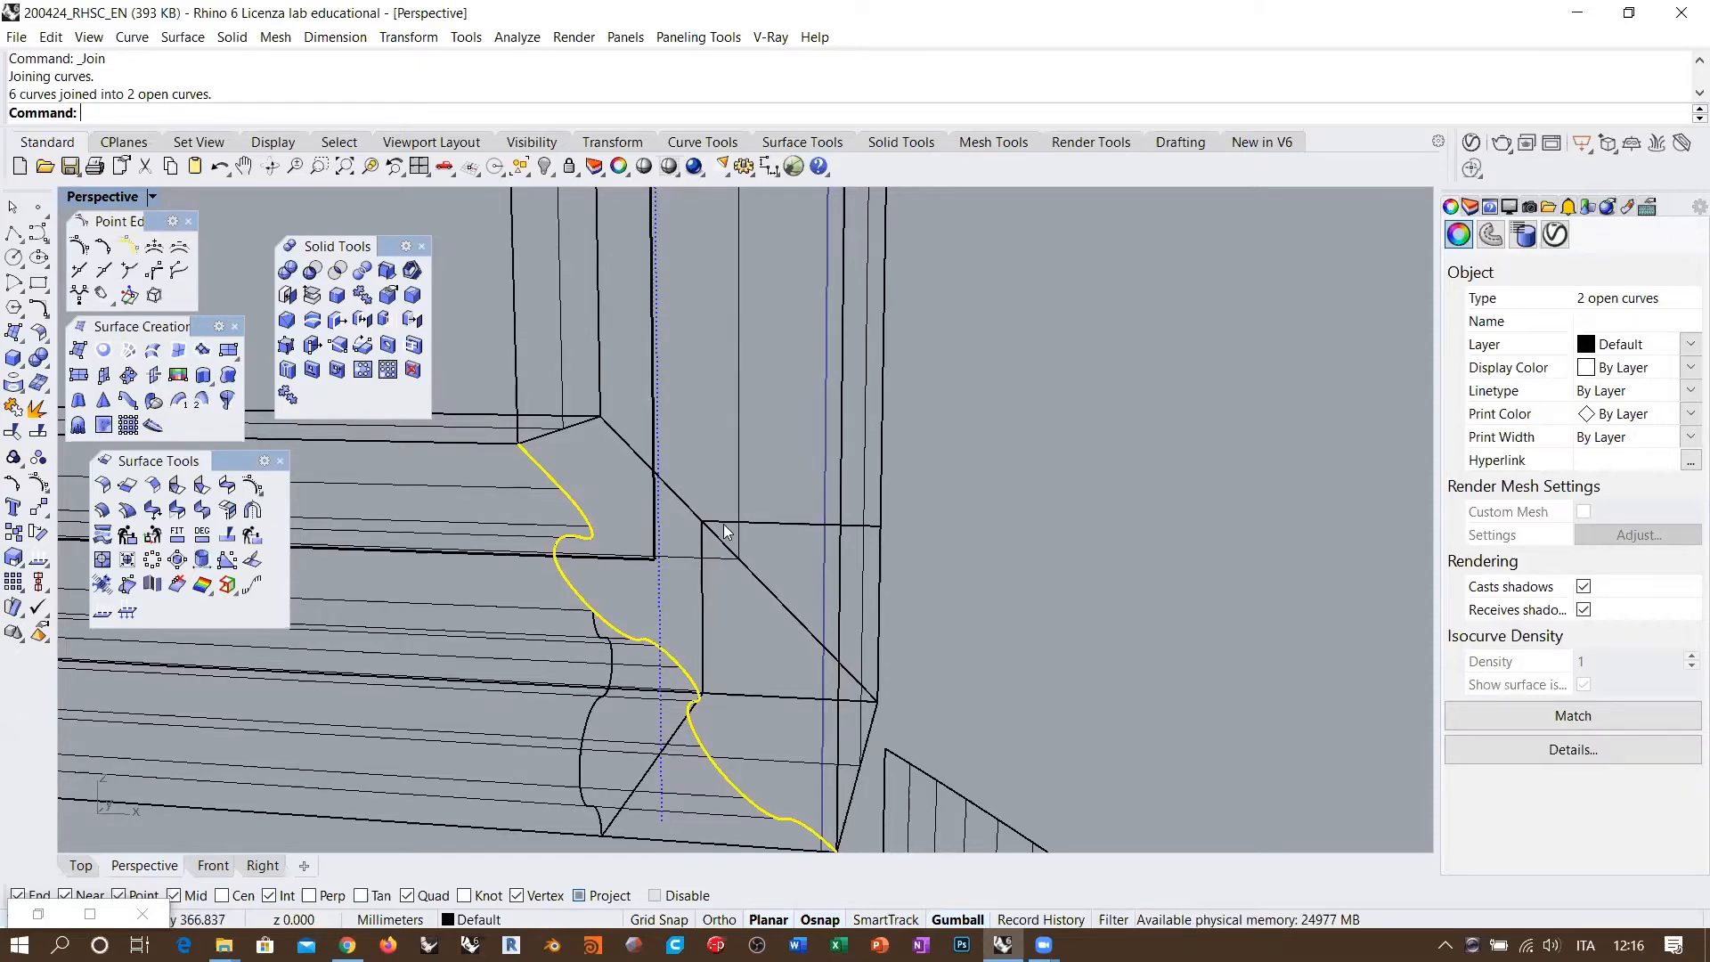
pyautogui.scroll(-5, 724, 524)
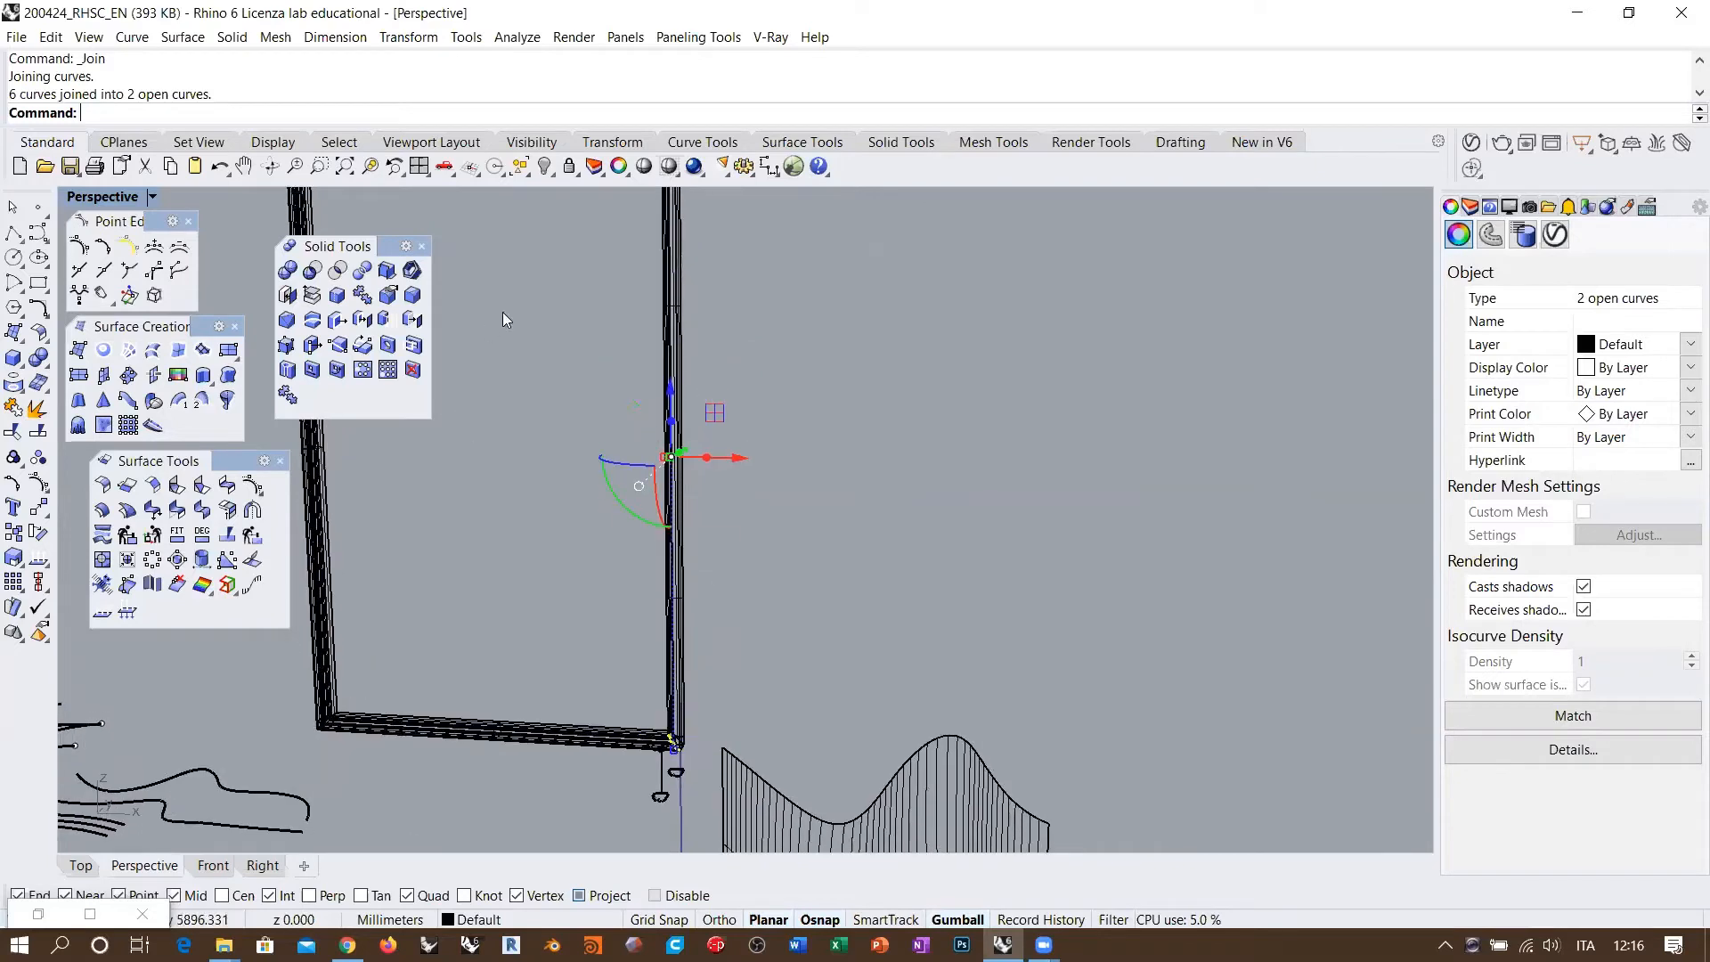
# Step: Loft a surface between the two joined profile curves with the Normal style and Do not simplify
pyautogui.click(152, 349)
pyautogui.scroll(10, 693, 697)
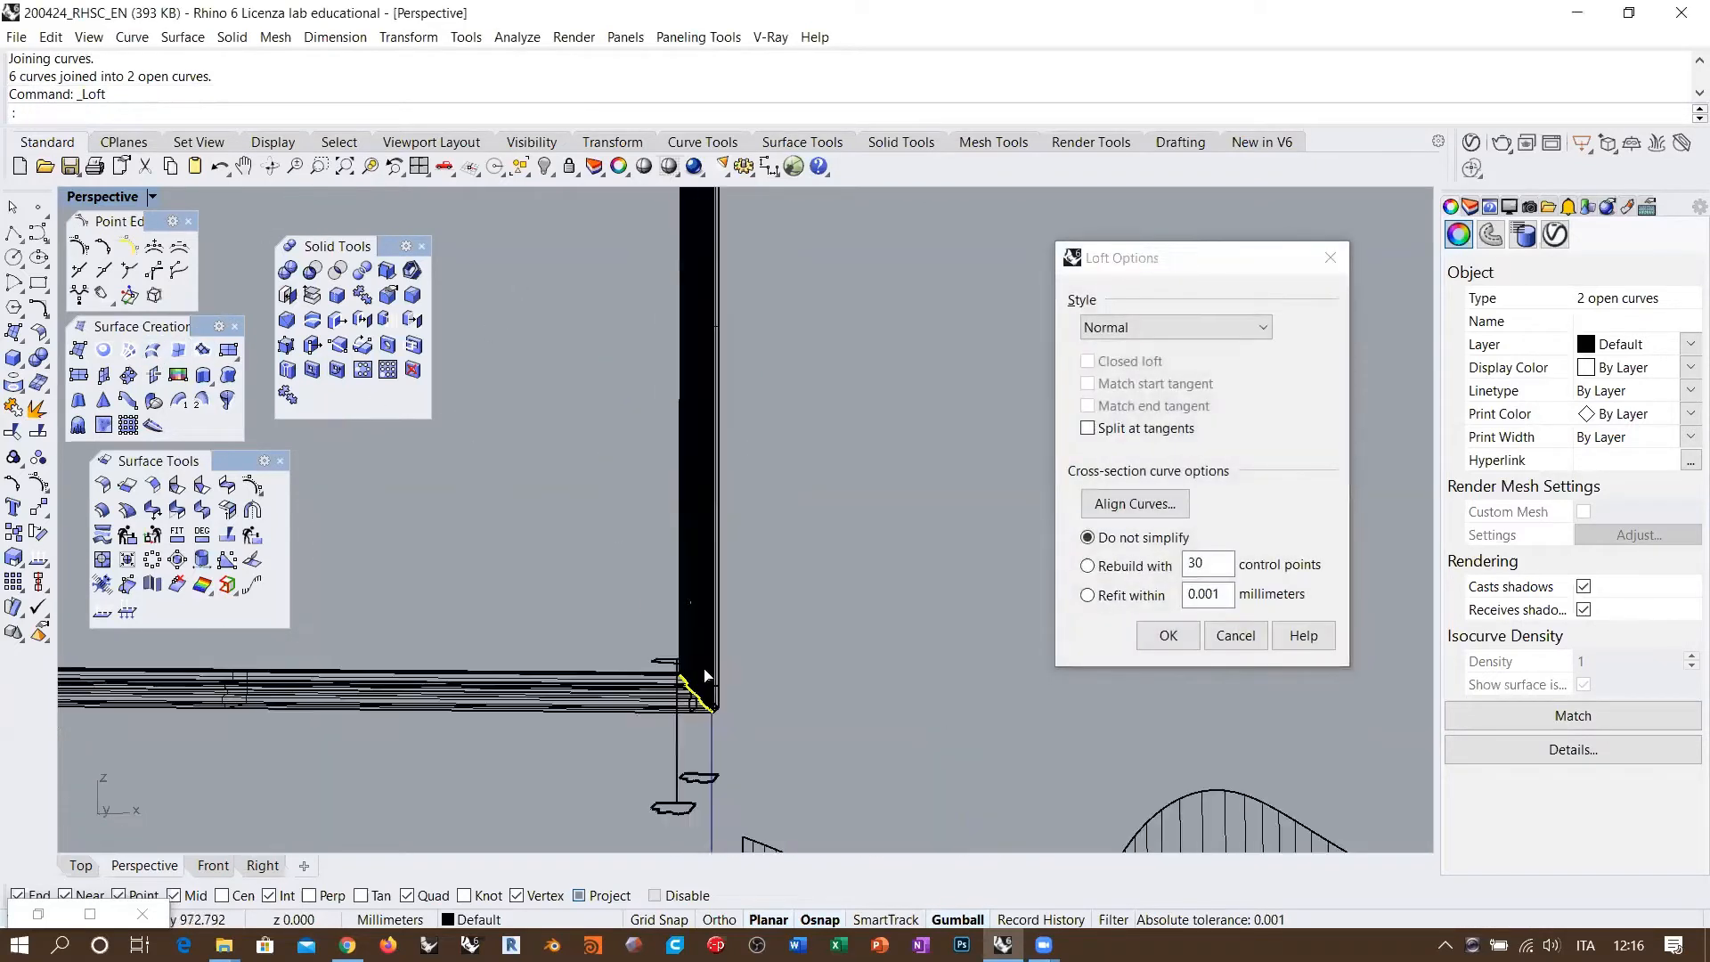
pyautogui.scroll(-8, 702, 515)
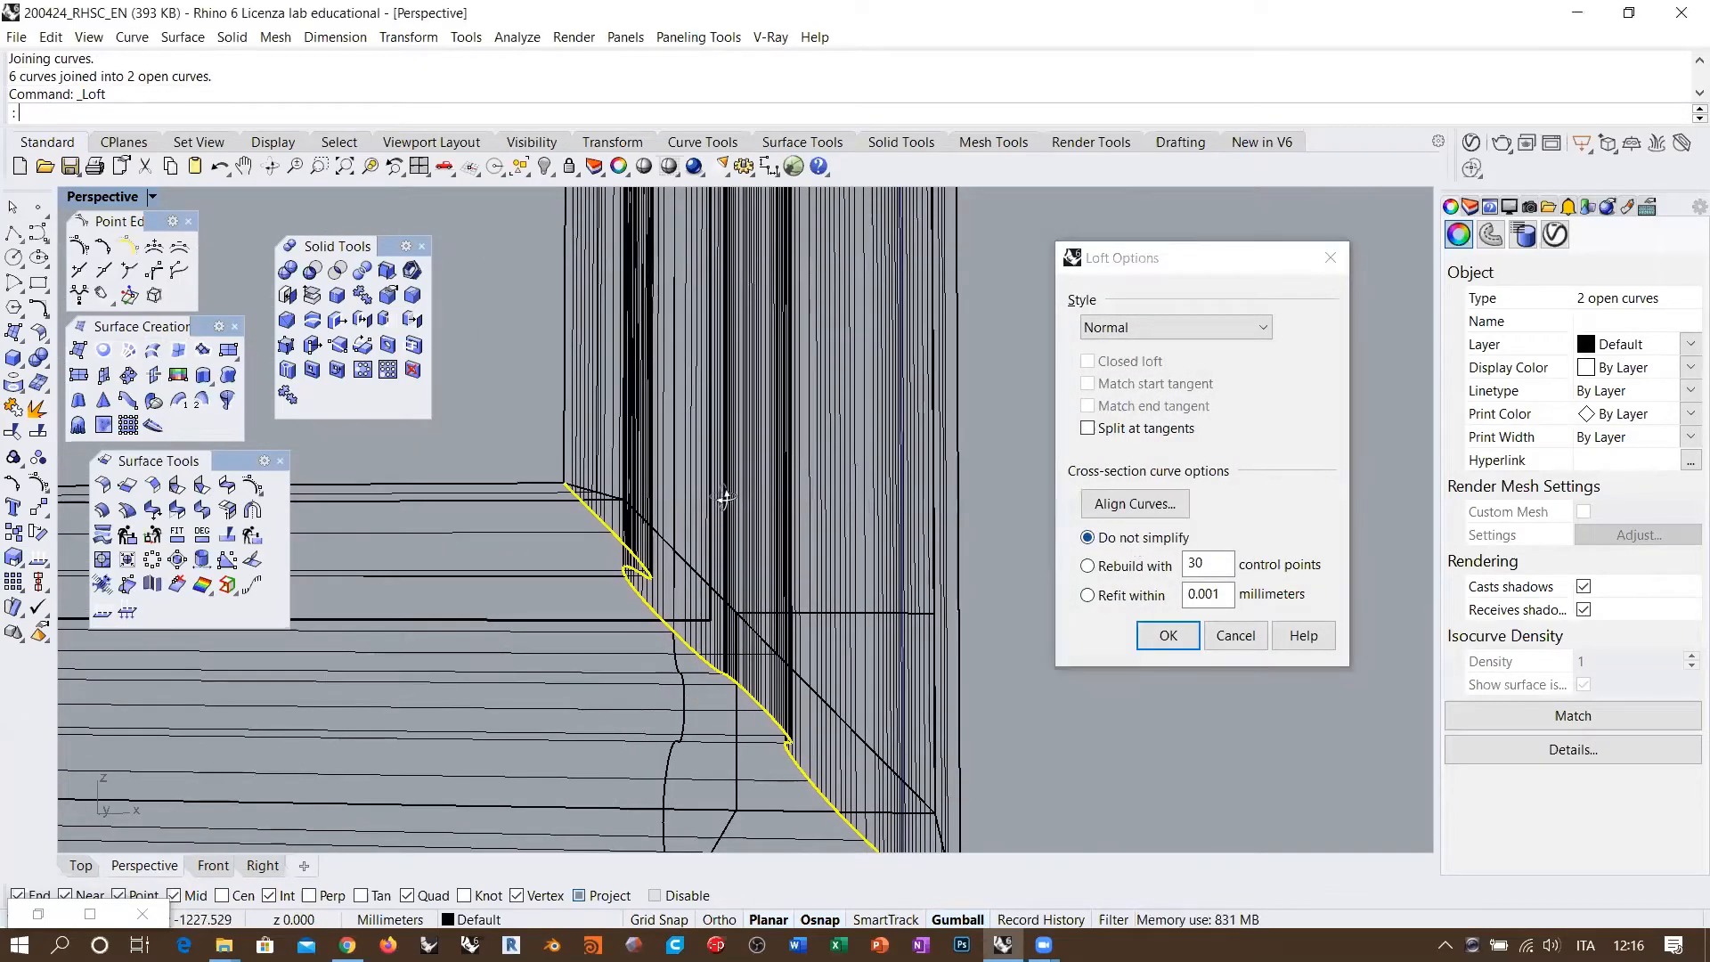
pyautogui.moveTo(724, 496); pyautogui.dragTo(723, 496, button='right')
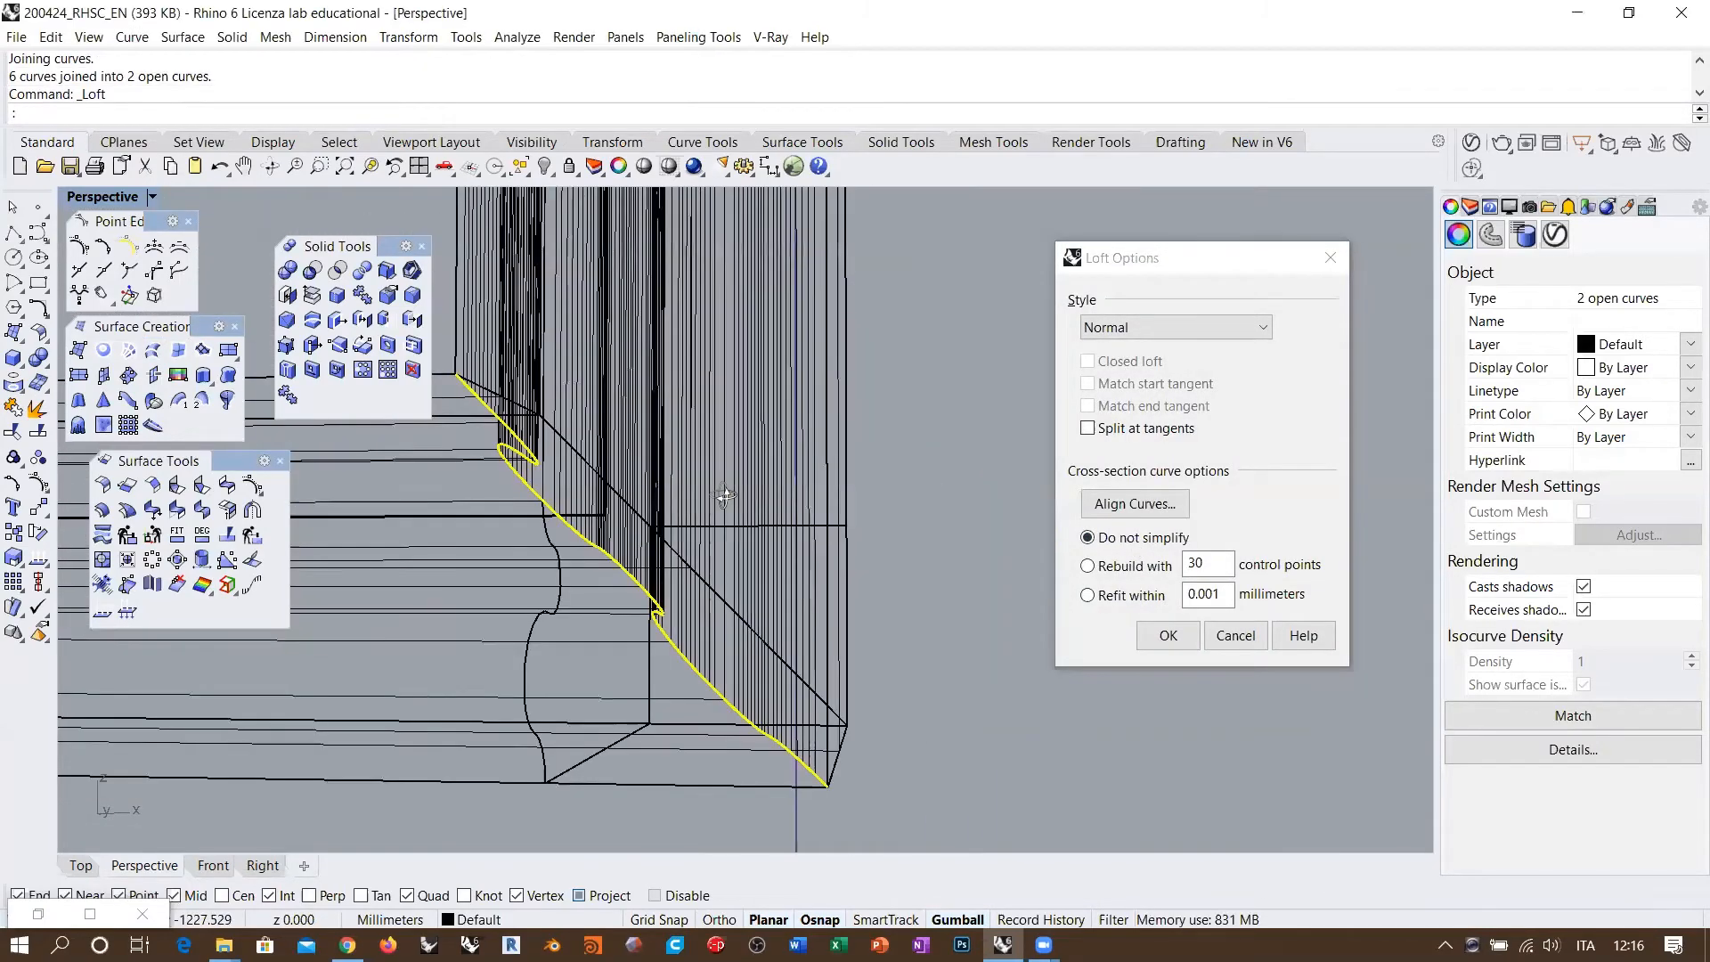
pyautogui.click(1167, 636)
pyautogui.click(969, 645)
# Step: Select the lofted surface to examine its isocurves, and pick the flat profile surface below the frame's lower corner for comparison
pyautogui.click(720, 447)
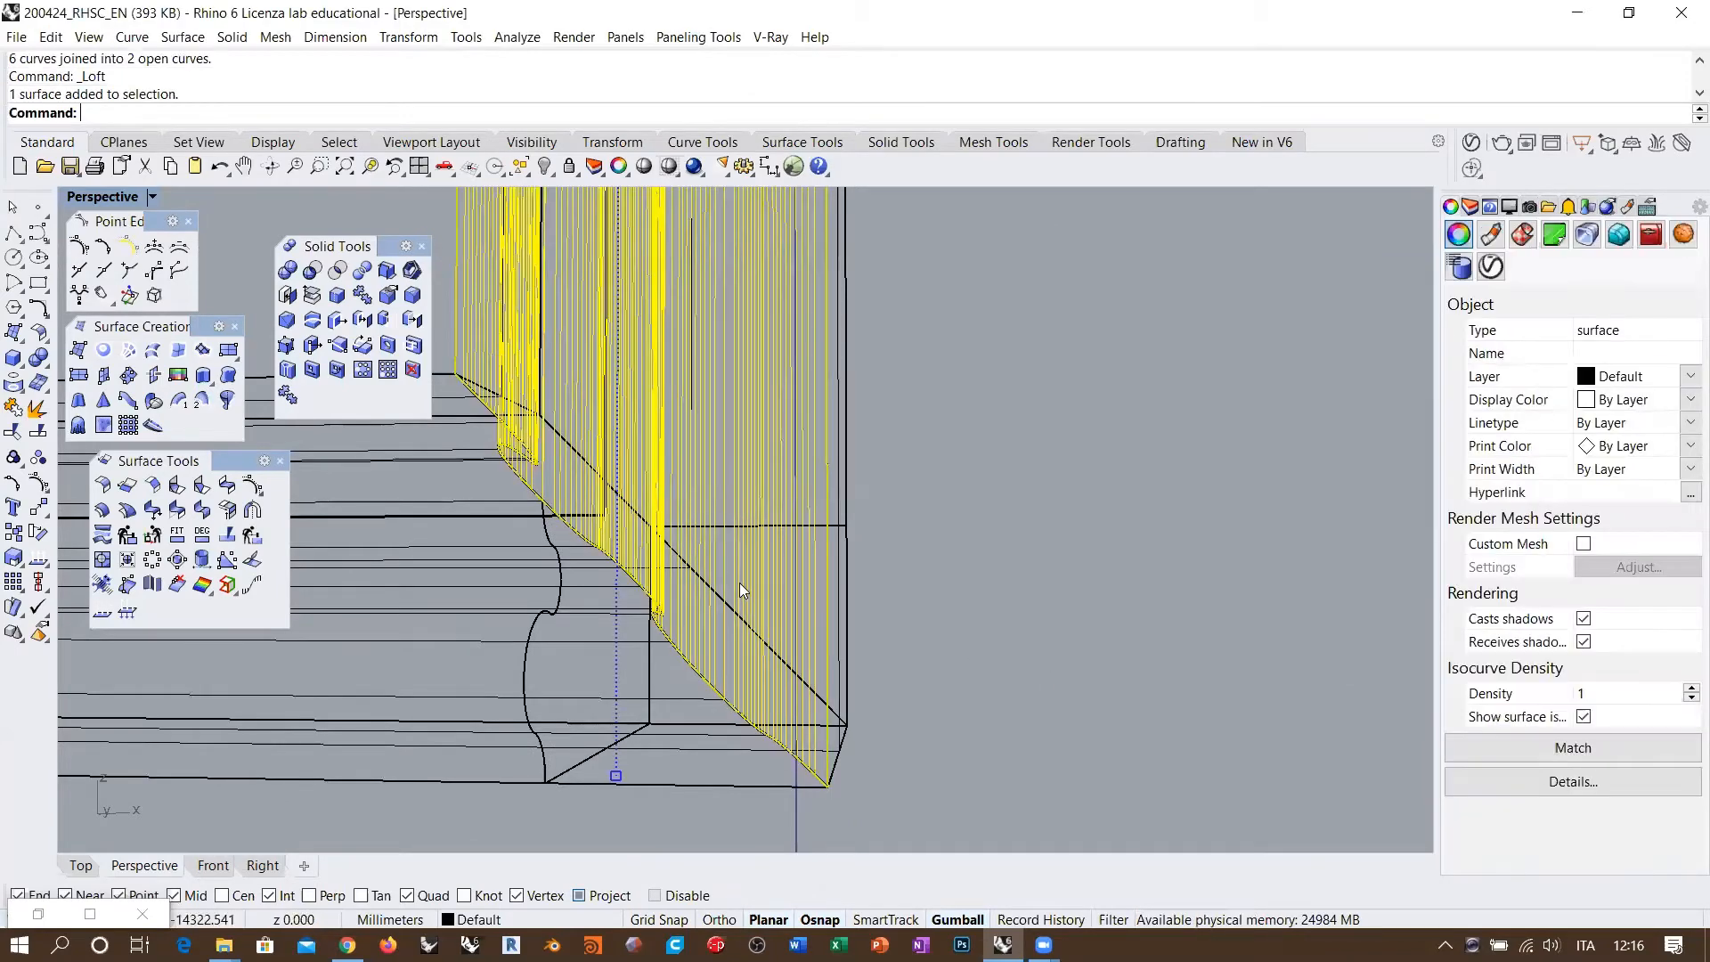
pyautogui.scroll(-10, 739, 583)
pyautogui.moveTo(786, 495)
pyautogui.mouseDown(button='right')
pyautogui.moveTo(794, 591)
pyautogui.moveTo(775, 479)
pyautogui.moveTo(794, 364)
pyautogui.mouseUp(button='right')
pyautogui.scroll(8, 795, 364)
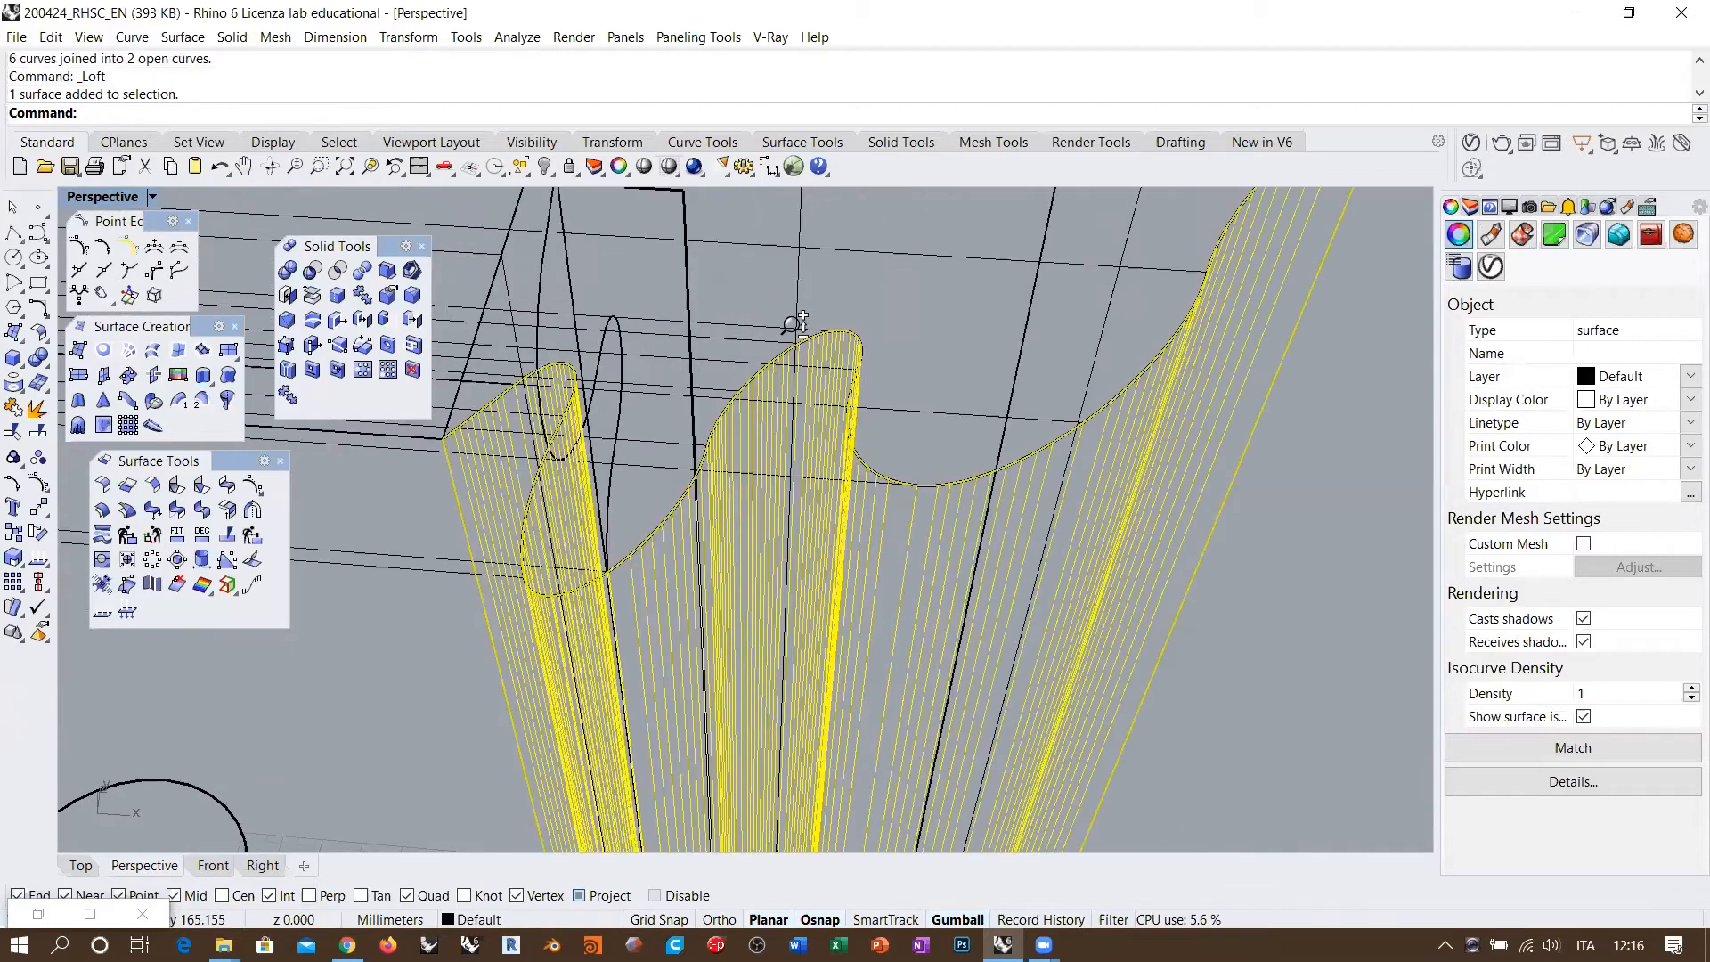
pyautogui.scroll(-12, 795, 324)
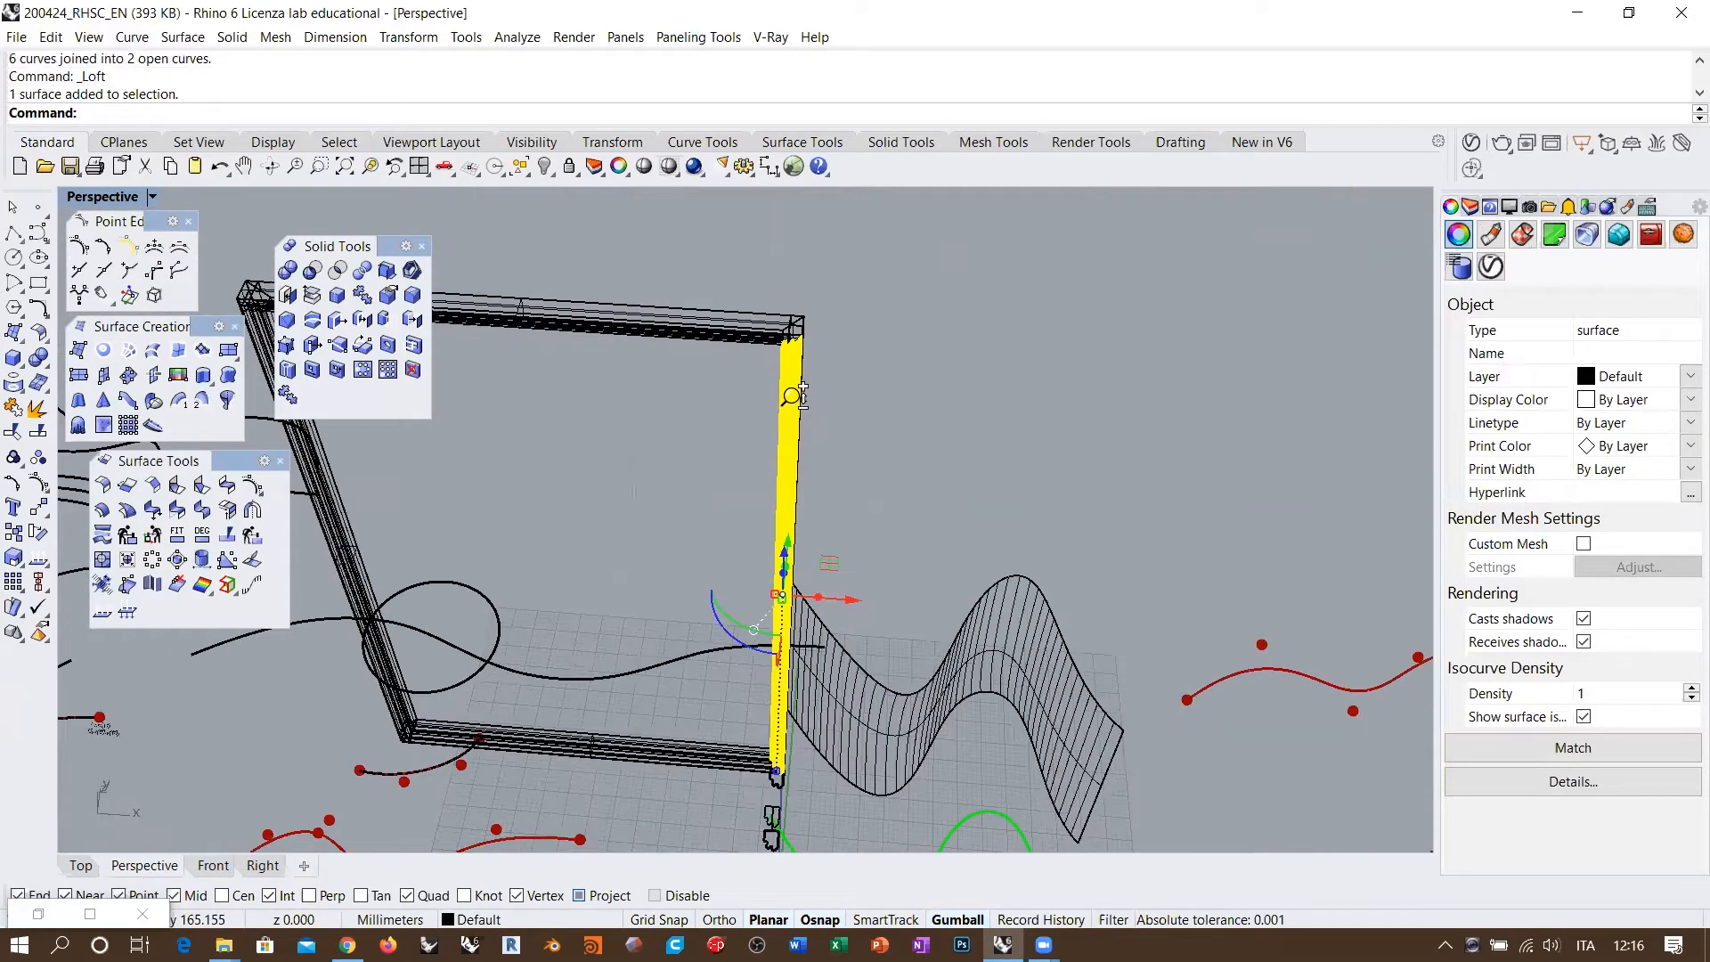
pyautogui.moveTo(800, 531); pyautogui.dragTo(803, 447, button='right')
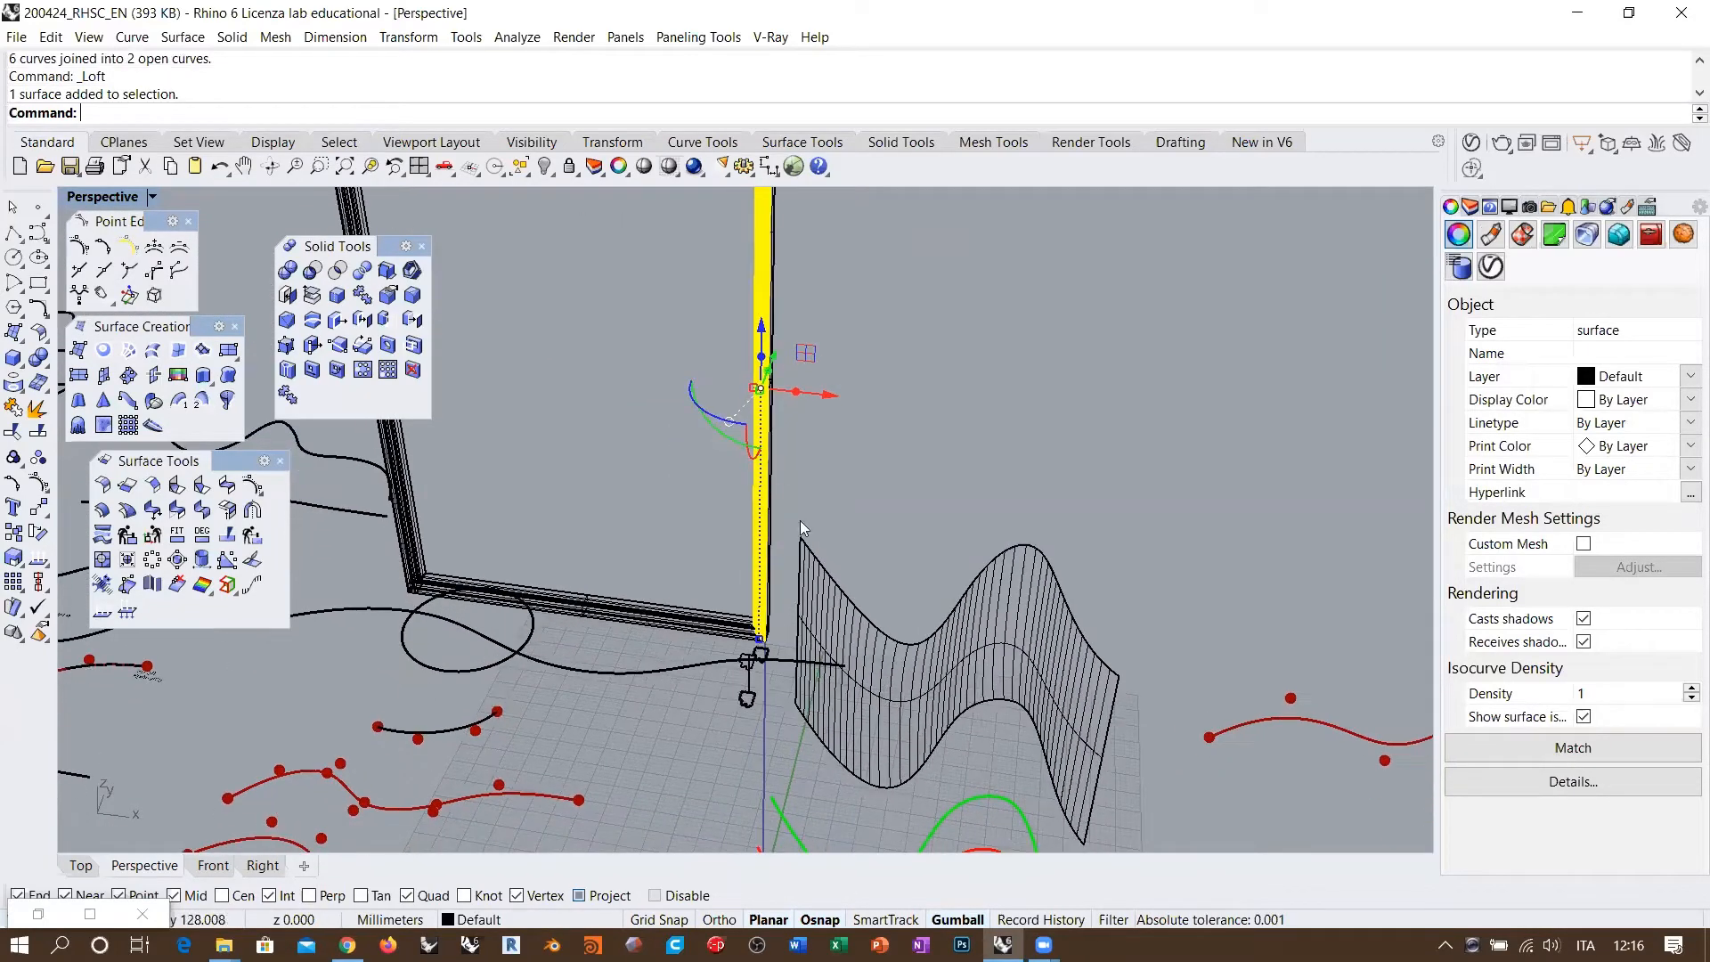
pyautogui.scroll(10, 766, 666)
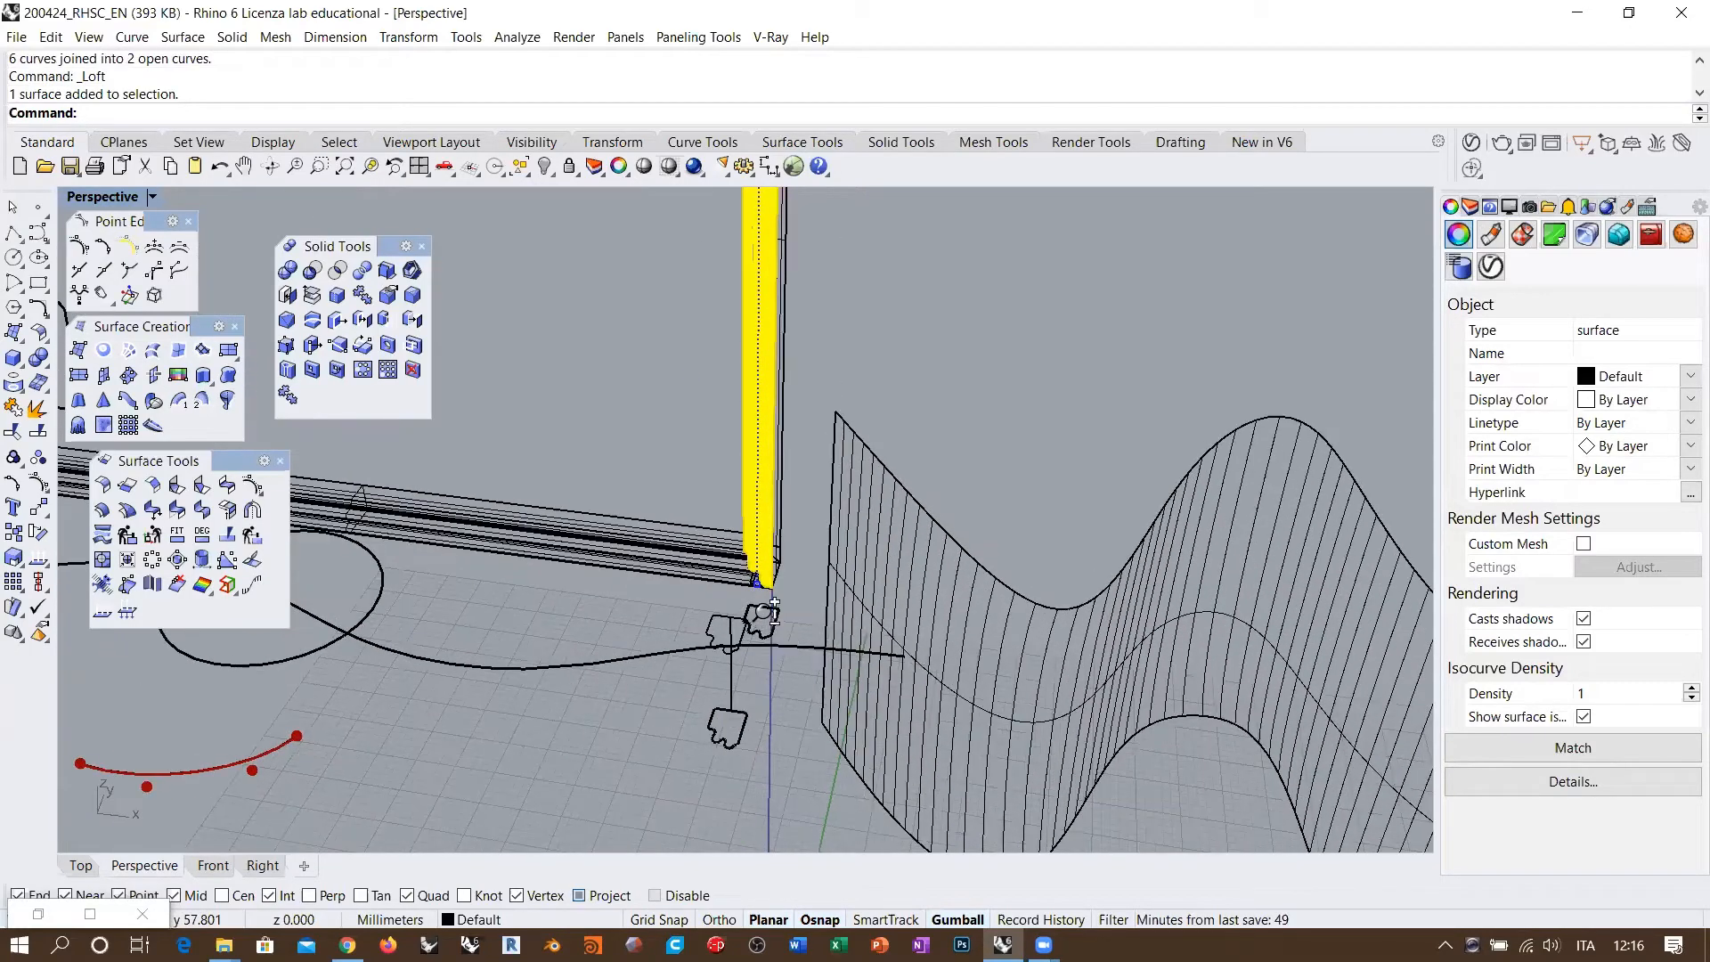
pyautogui.click(621, 574)
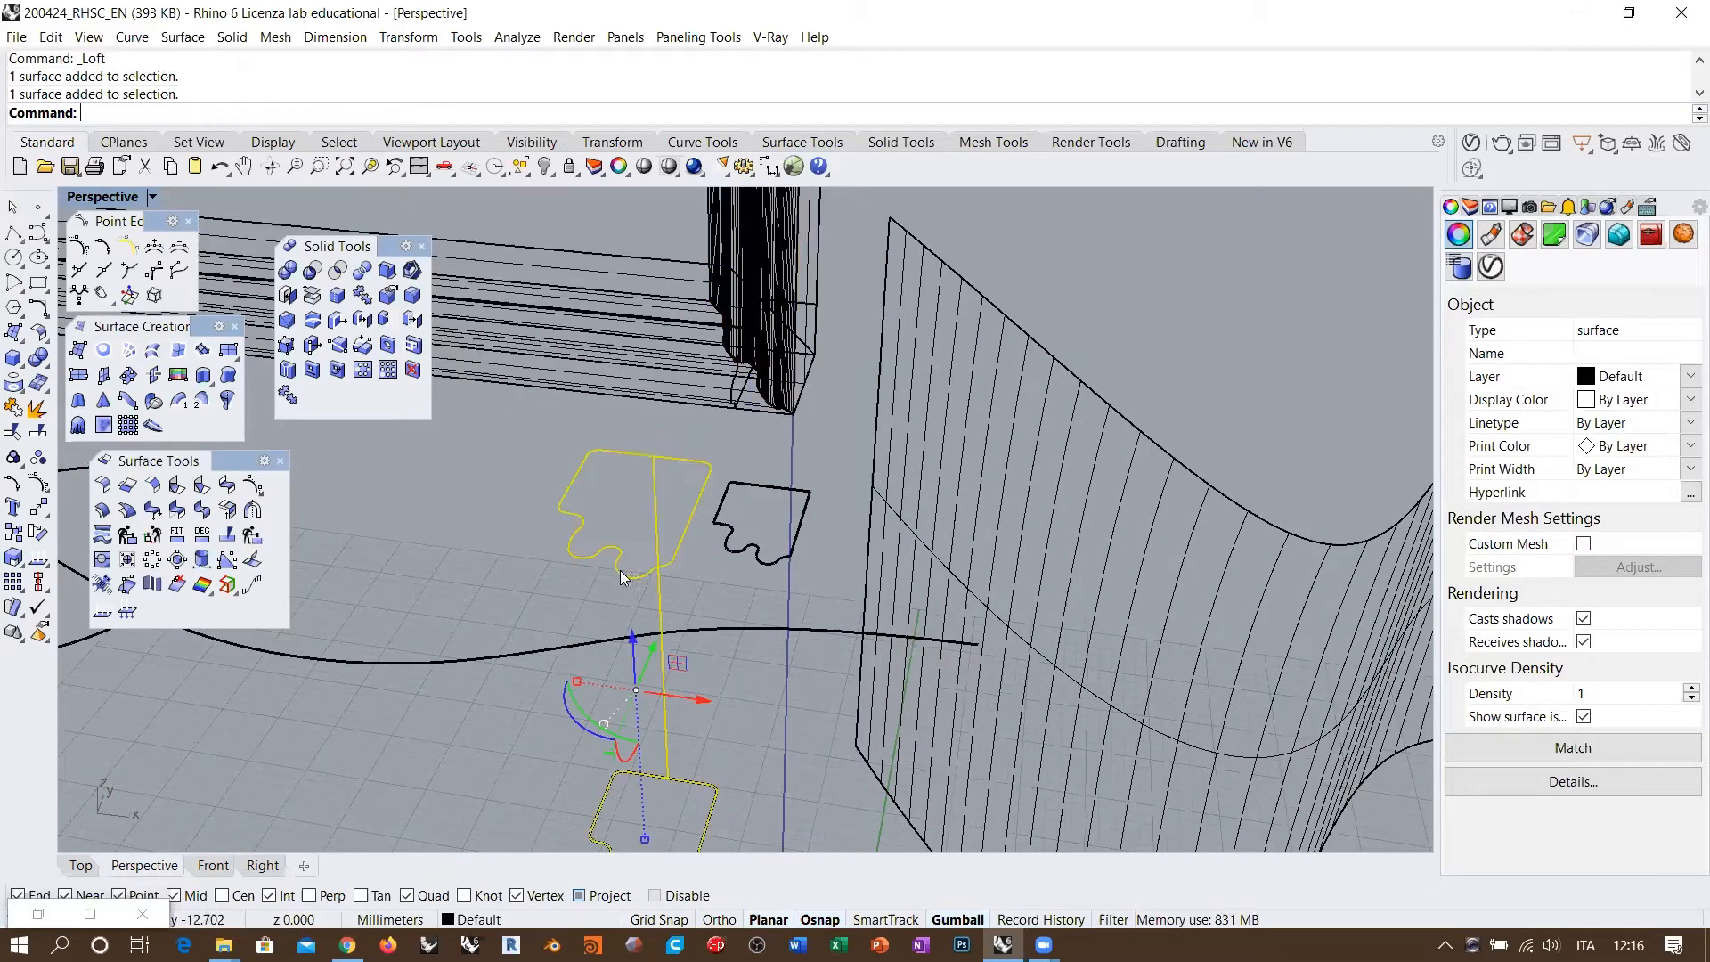
# Step: Show the isocurves of the lofted surface below the frame's lower corner and clear the selection
pyautogui.click(1584, 717)
pyautogui.click(433, 537)
pyautogui.keyDown('shift'); pyautogui.moveTo(689, 400); pyautogui.dragTo(735, 450, button='right'); pyautogui.keyUp('shift')
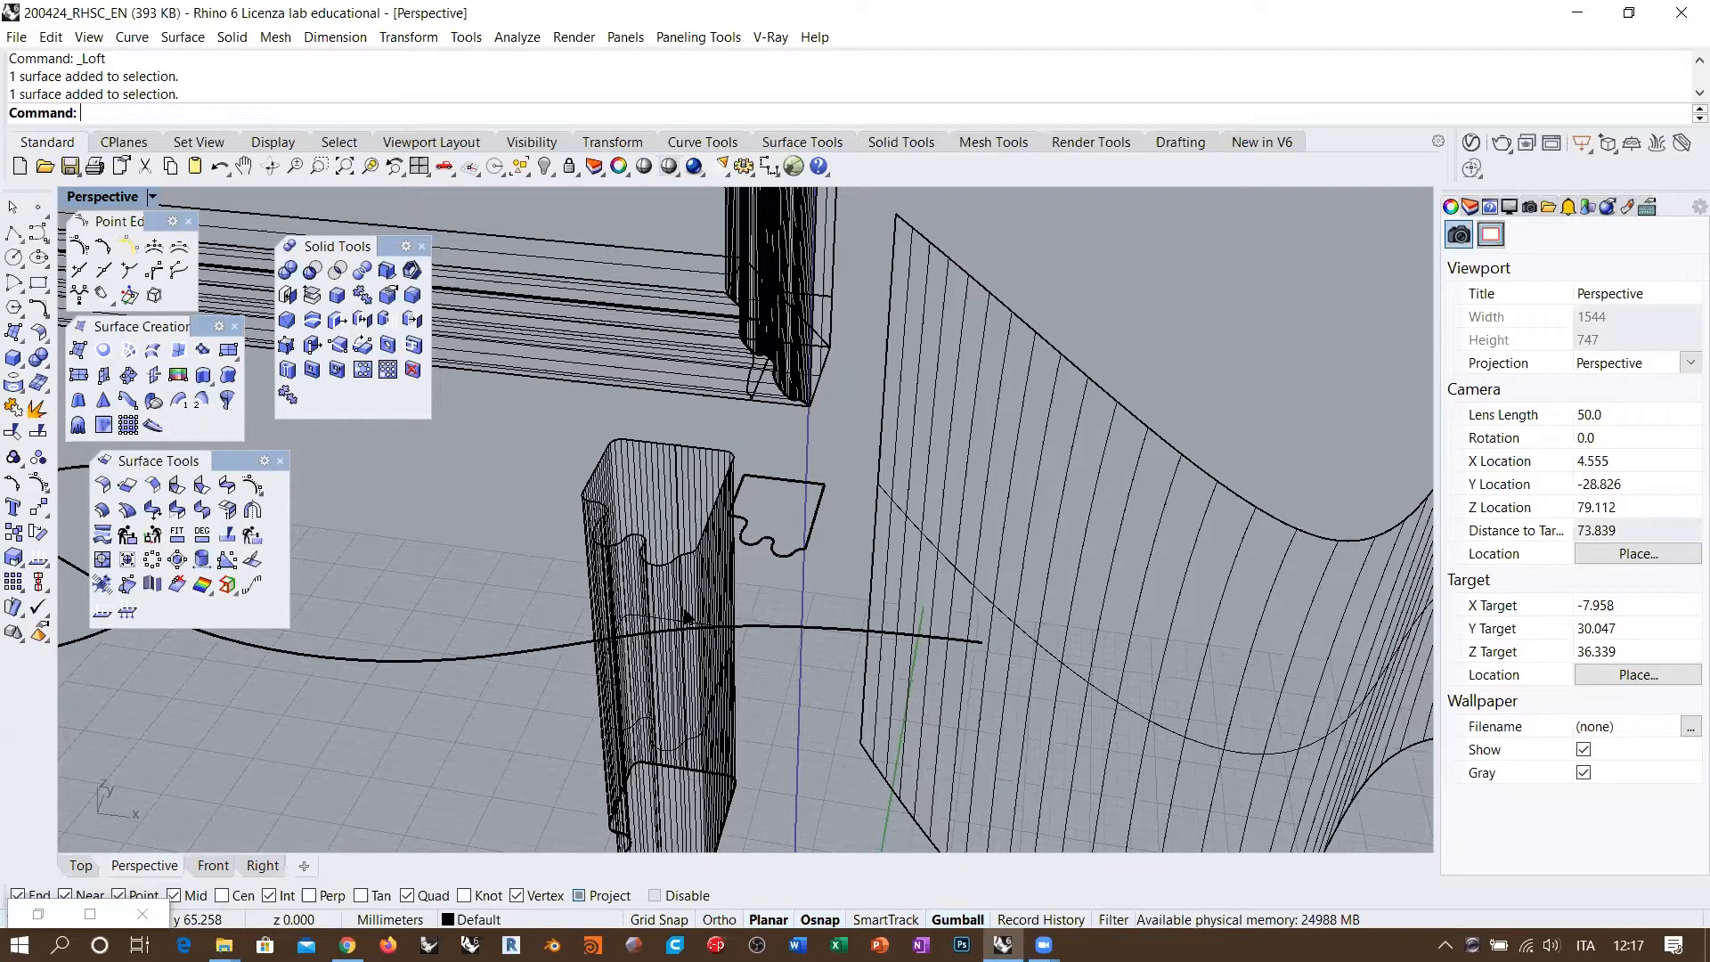
# Step: Examine the whole frame from several angles, including its vertical side and upper corner
pyautogui.keyDown('shift'); pyautogui.moveTo(763, 446); pyautogui.dragTo(782, 661, button='right'); pyautogui.keyUp('shift')
pyautogui.scroll(-12, 827, 679)
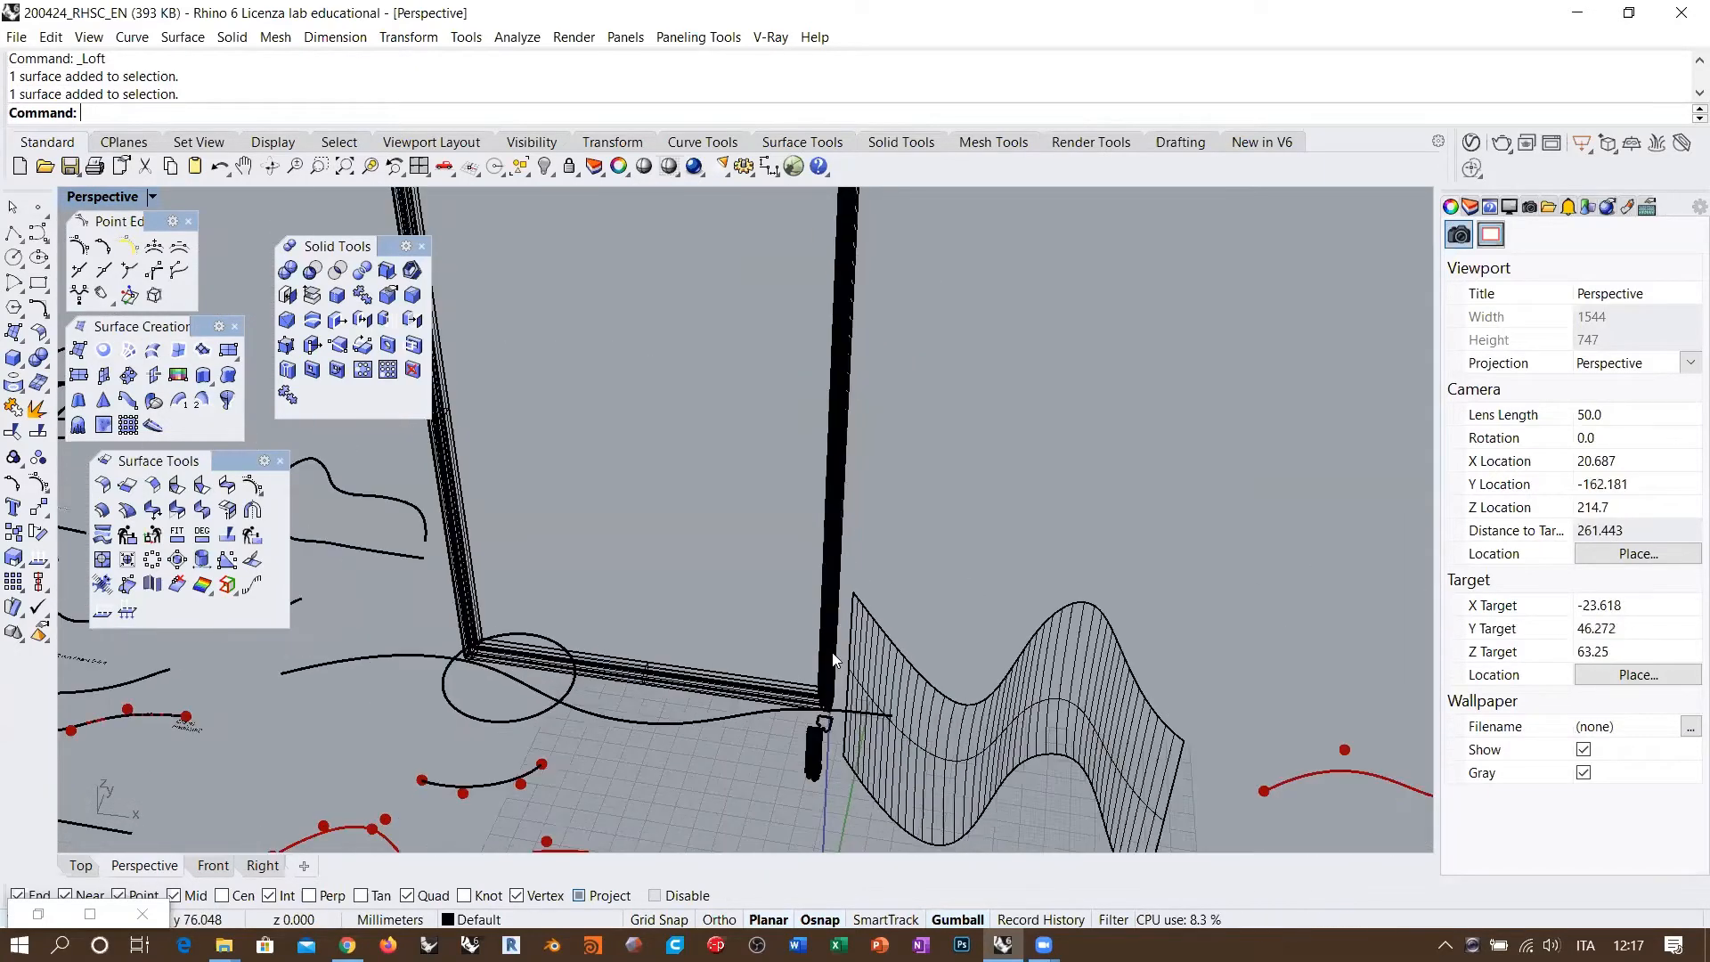
pyautogui.moveTo(862, 581); pyautogui.dragTo(798, 435, button='right')
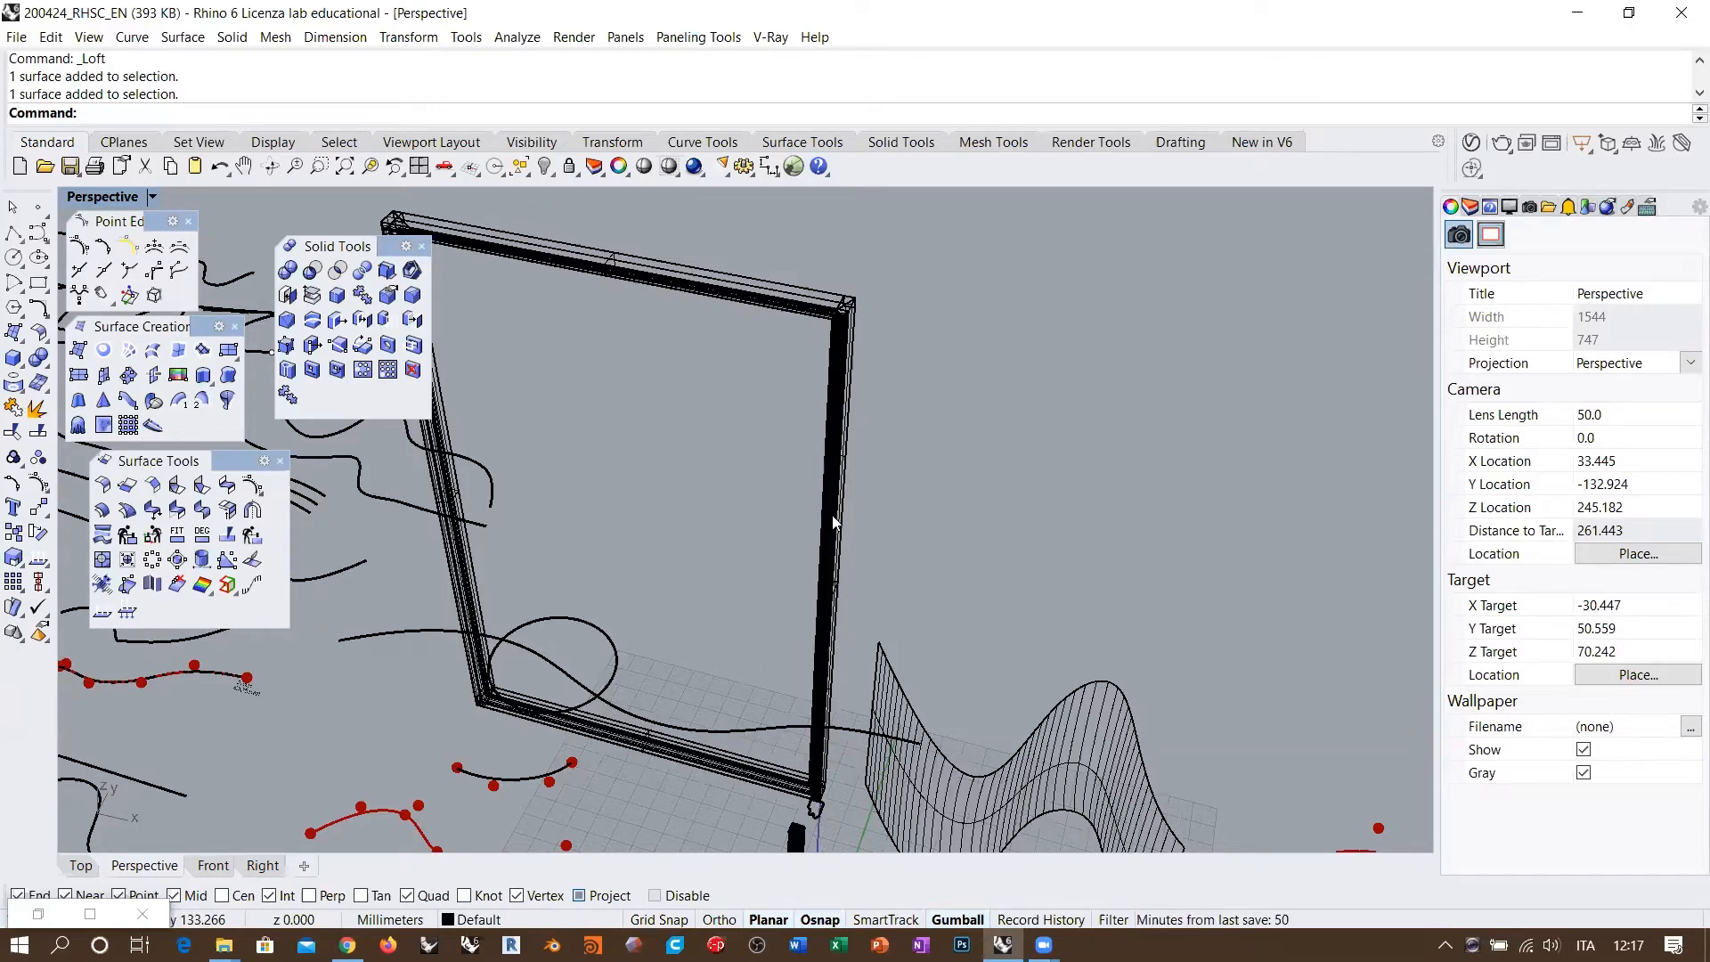
pyautogui.moveTo(838, 535); pyautogui.dragTo(864, 281, button='right')
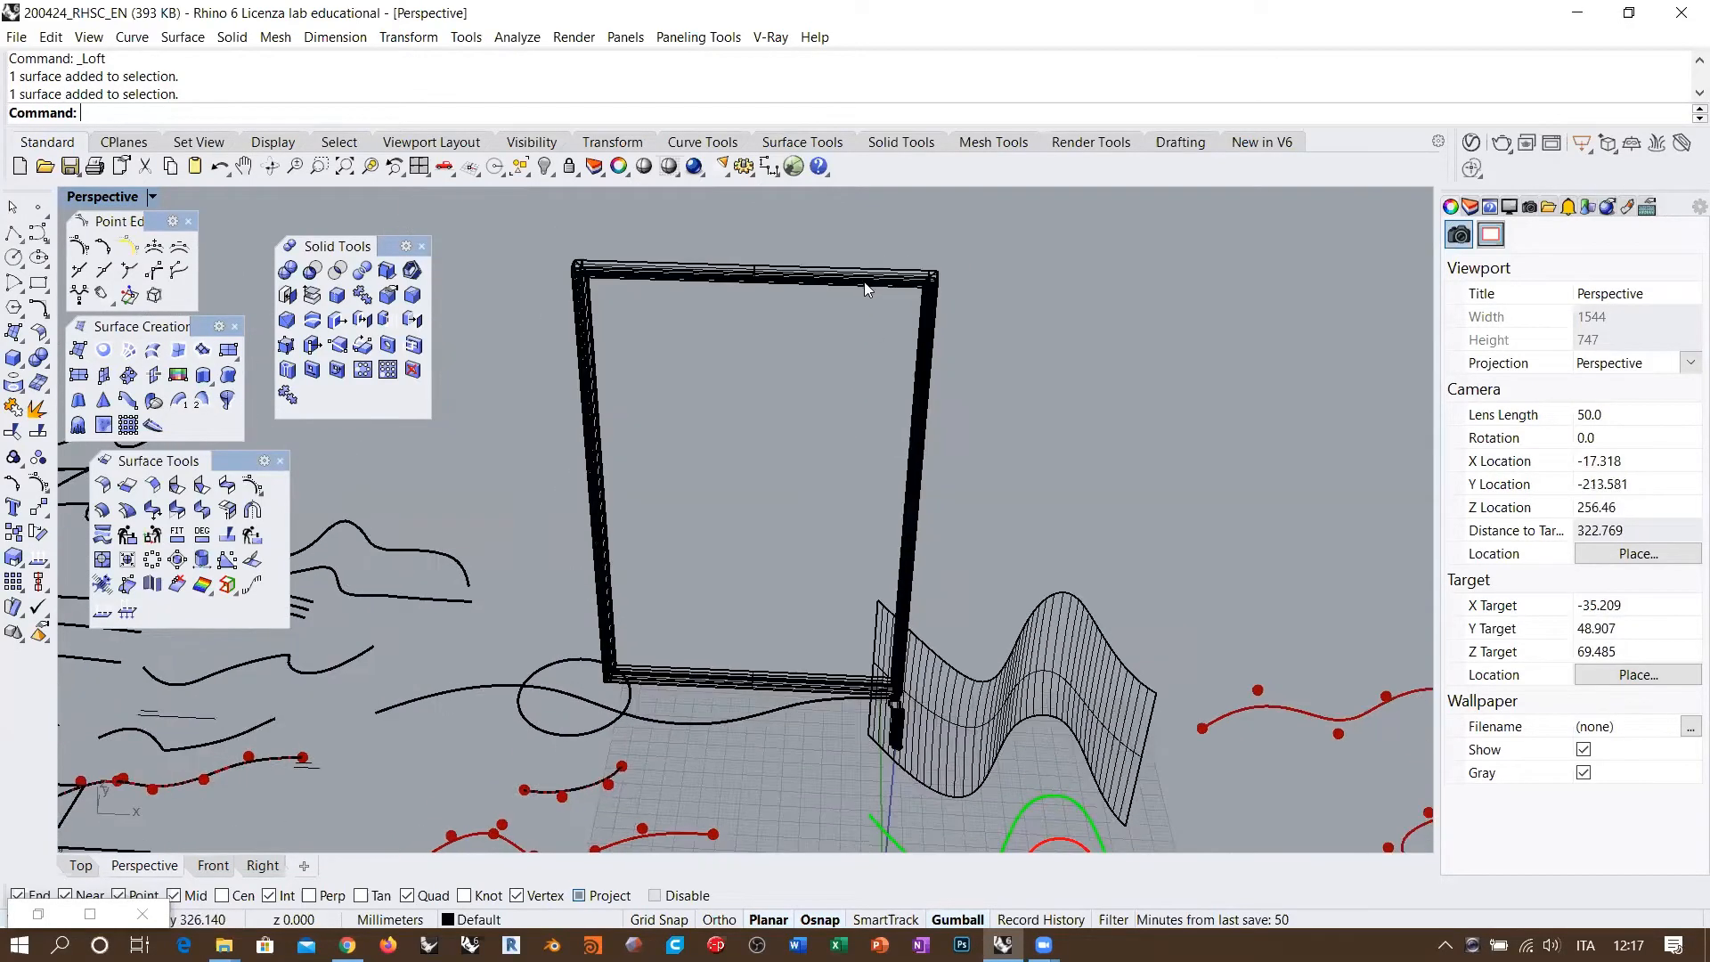
pyautogui.click(931, 301)
pyautogui.click(759, 337)
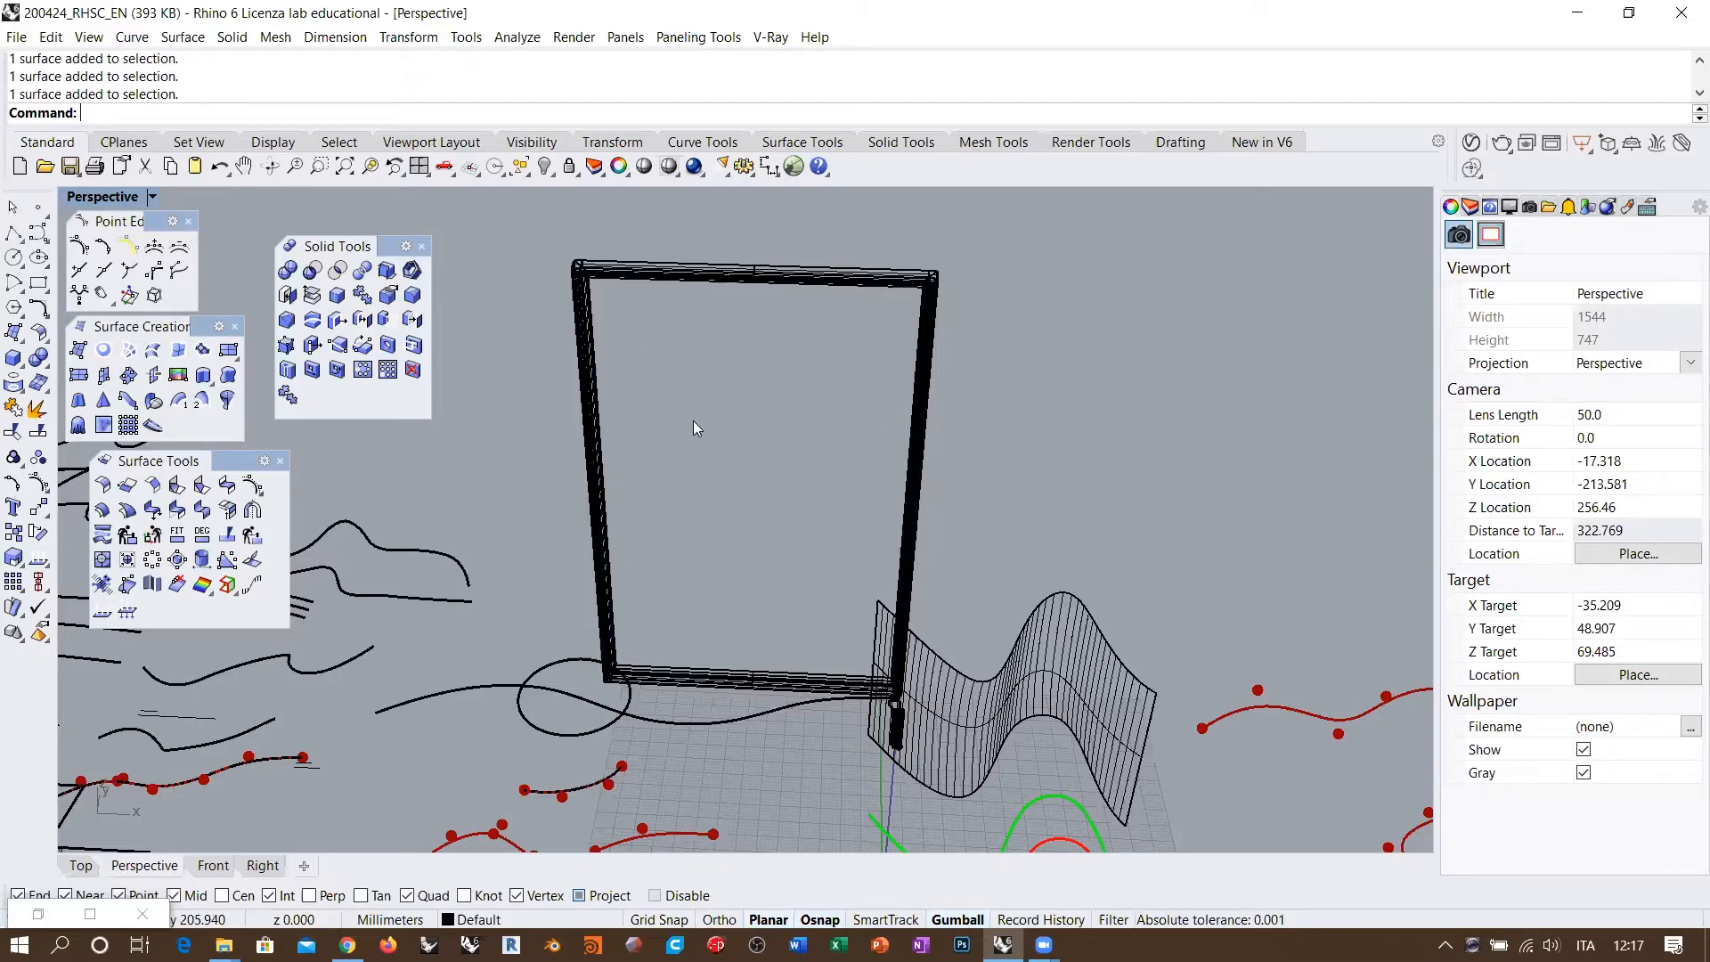
pyautogui.moveTo(693, 422); pyautogui.dragTo(836, 325, button='right')
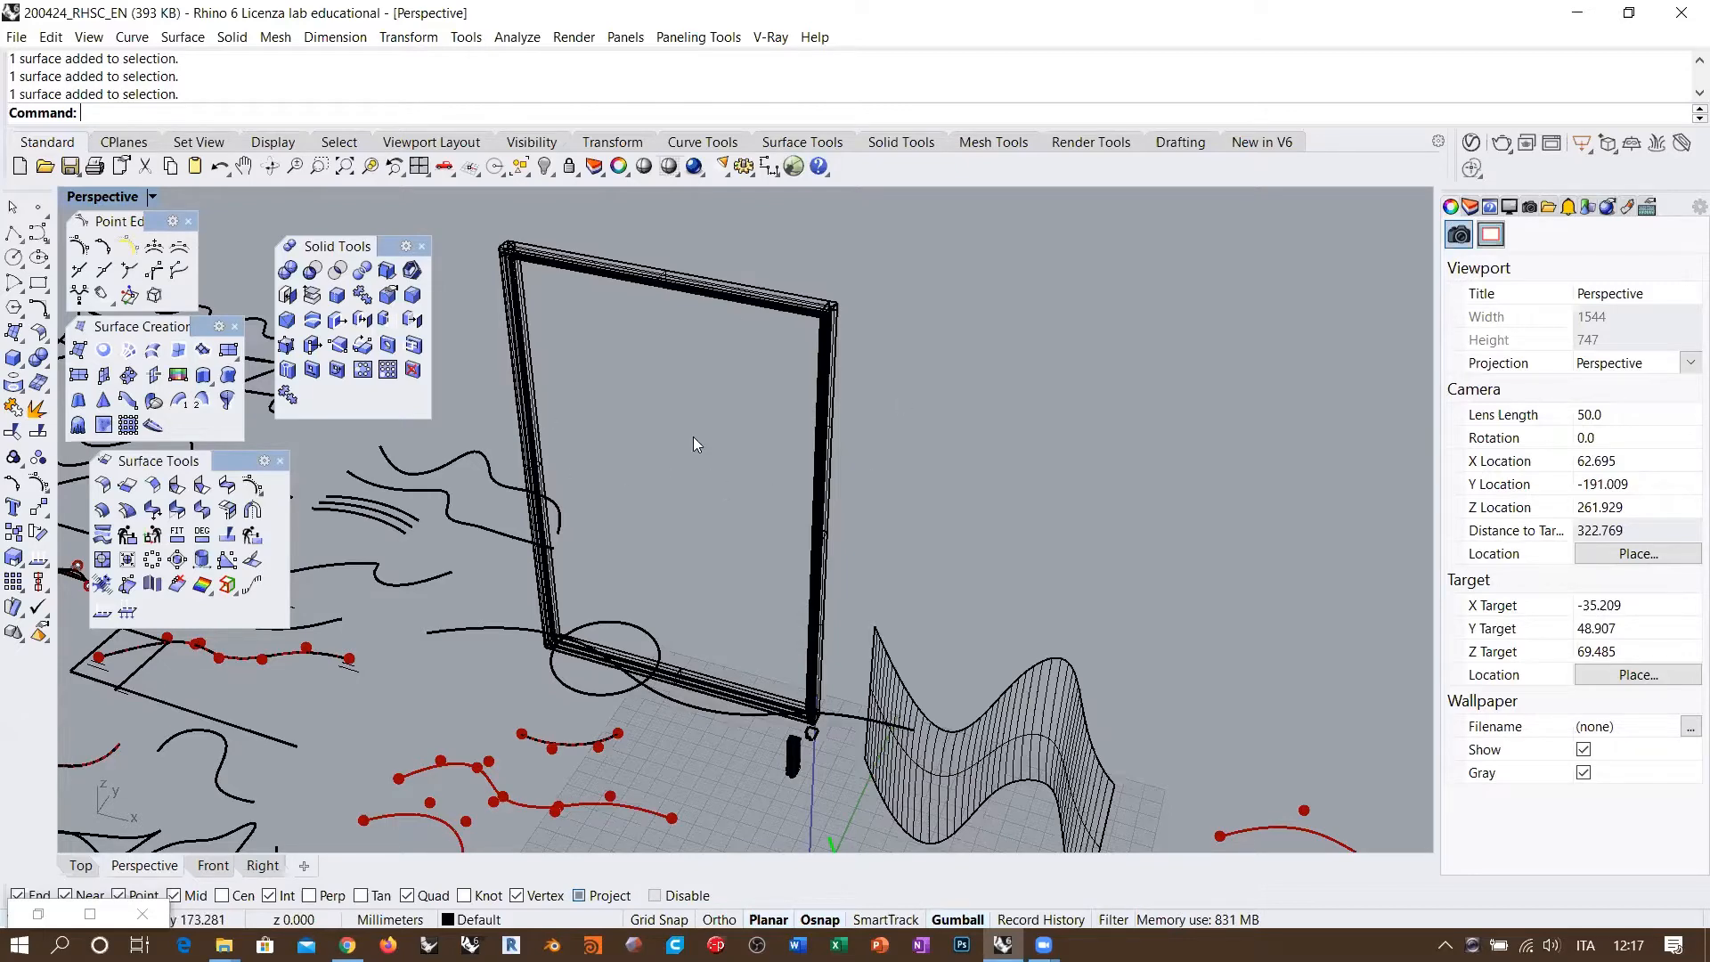
pyautogui.moveTo(693, 439); pyautogui.dragTo(729, 422, button='right')
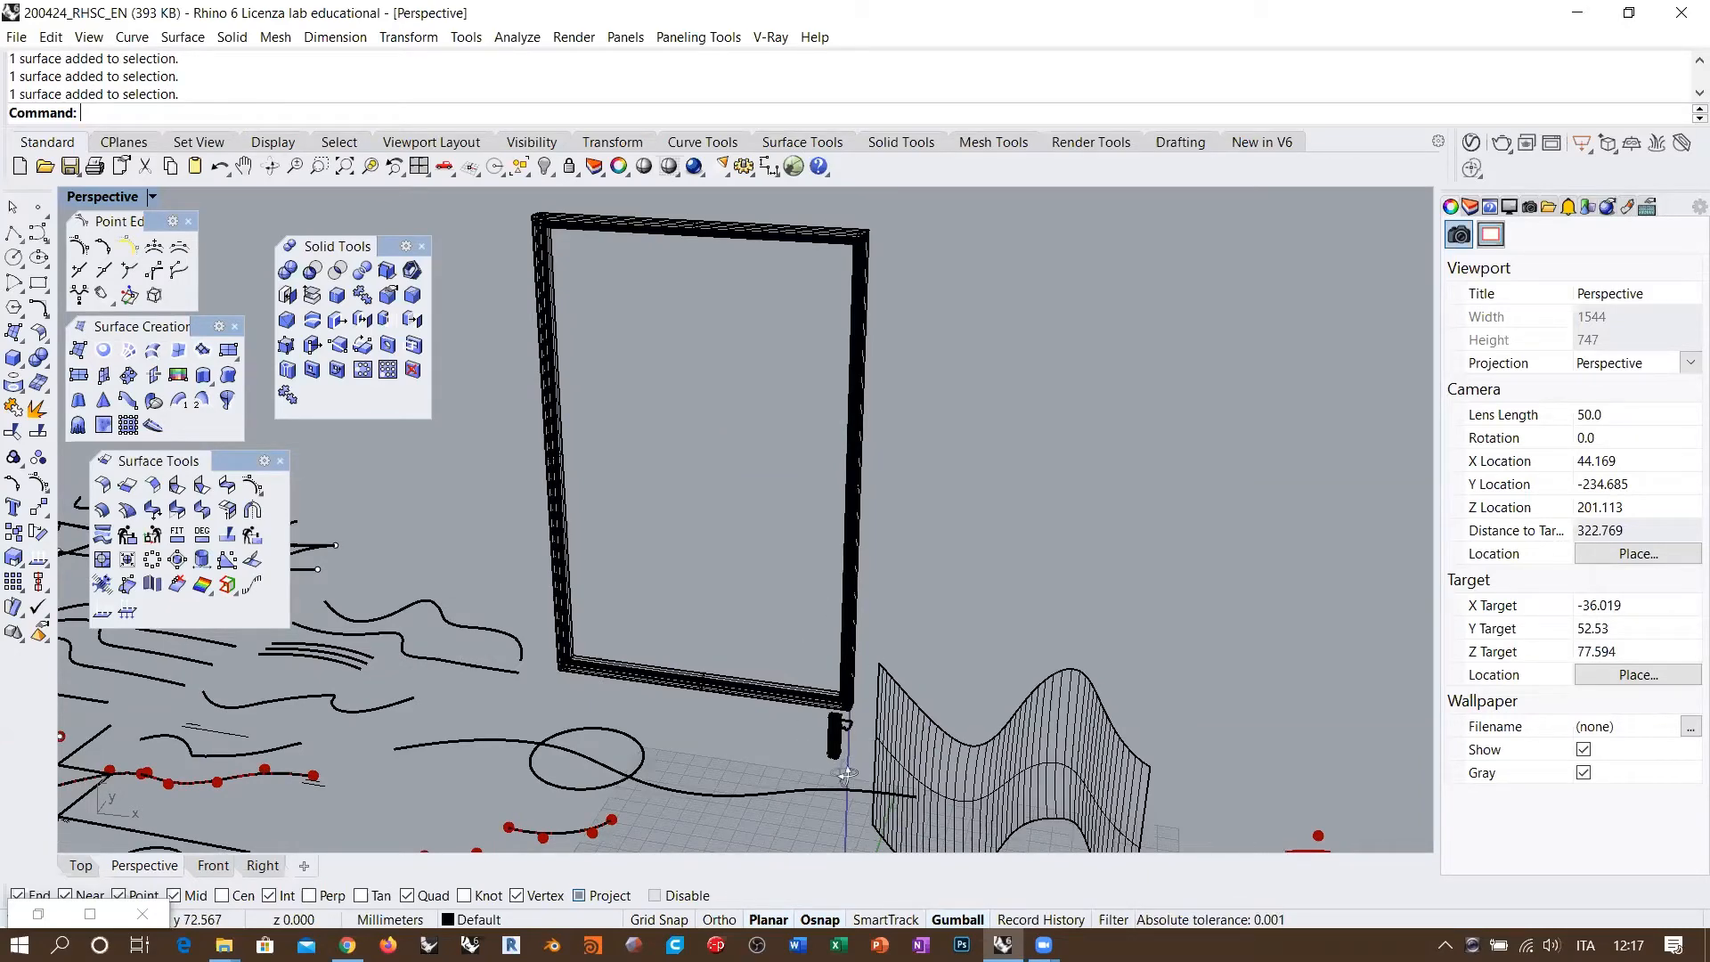
# Step: Inspect the short lofted profile piece and the closed profile curve beside the frame's lower corner
pyautogui.moveTo(857, 771); pyautogui.dragTo(797, 772, button='right')
pyautogui.scroll(10, 796, 761)
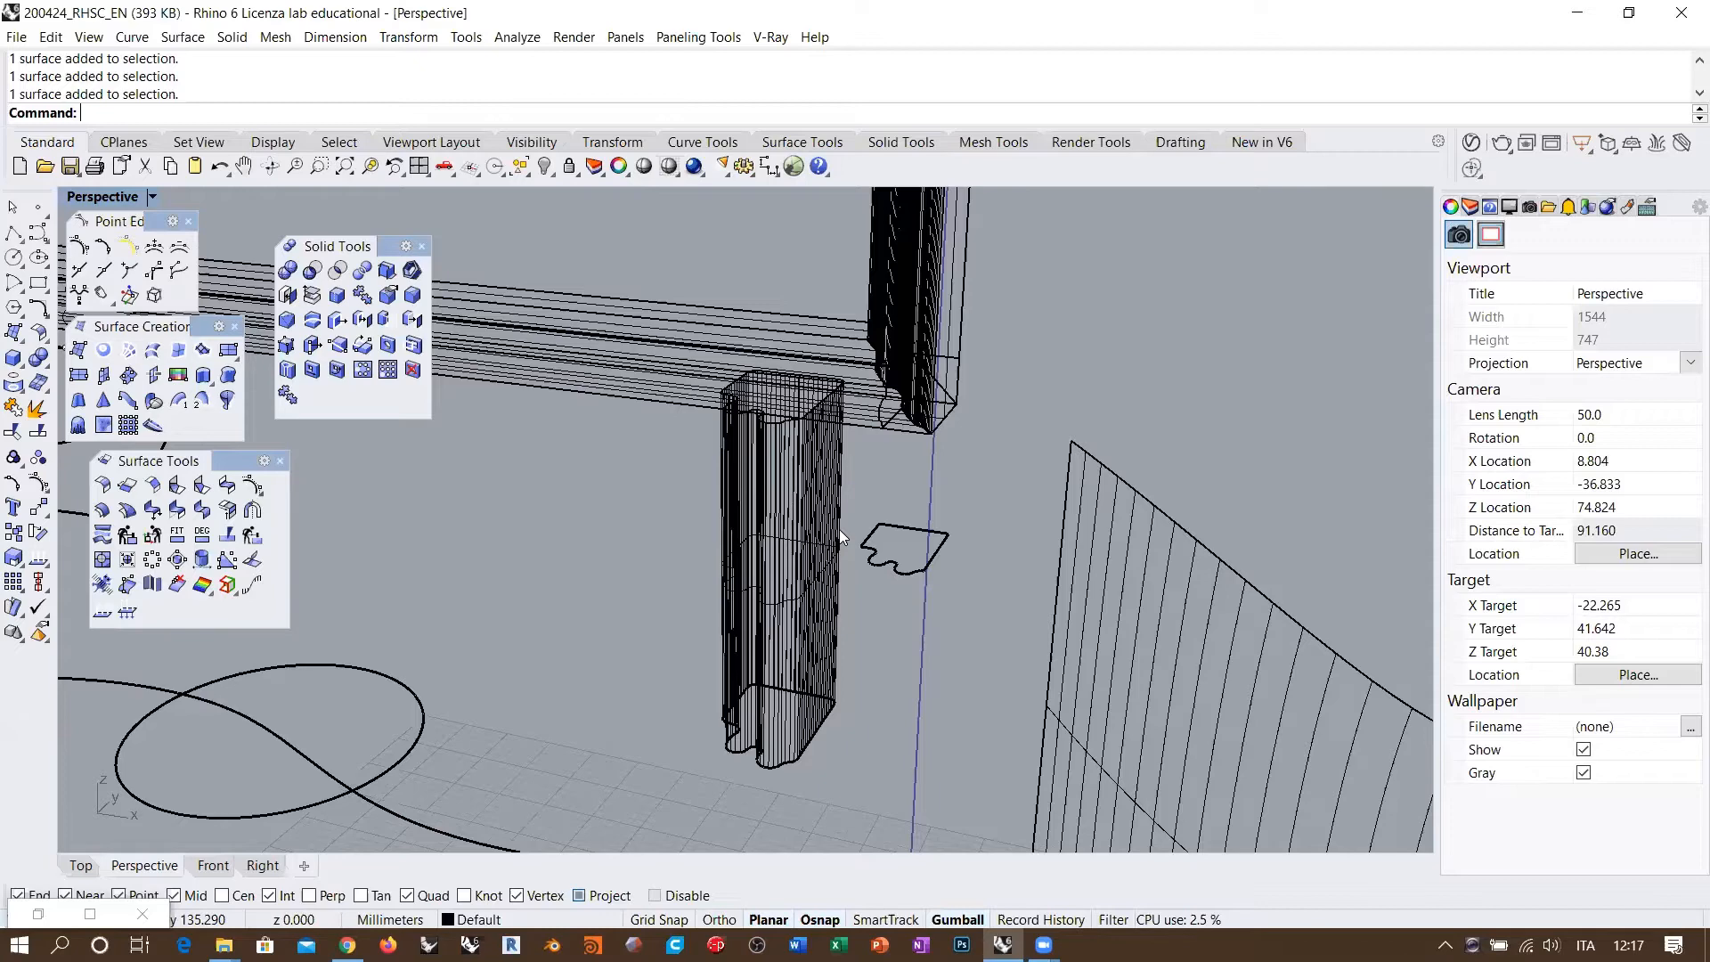
pyautogui.scroll(-4, 820, 517)
pyautogui.moveTo(820, 517); pyautogui.dragTo(824, 596, button='right')
pyautogui.scroll(2, 824, 597)
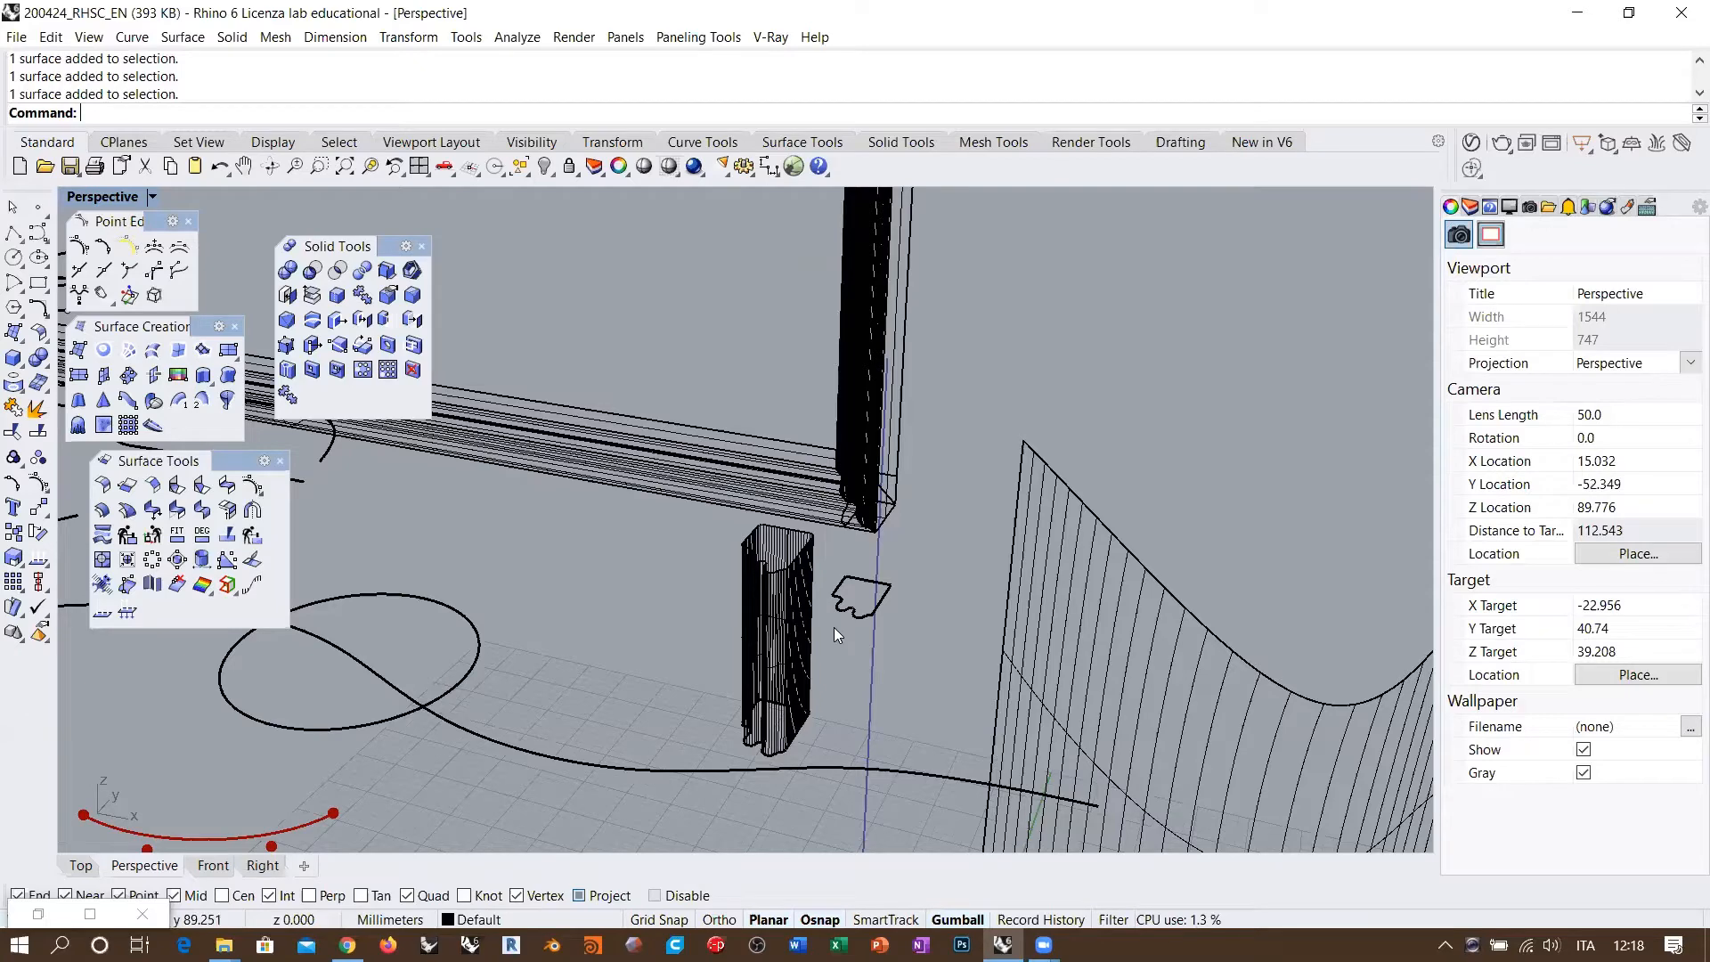
pyautogui.scroll(-5, 806, 619)
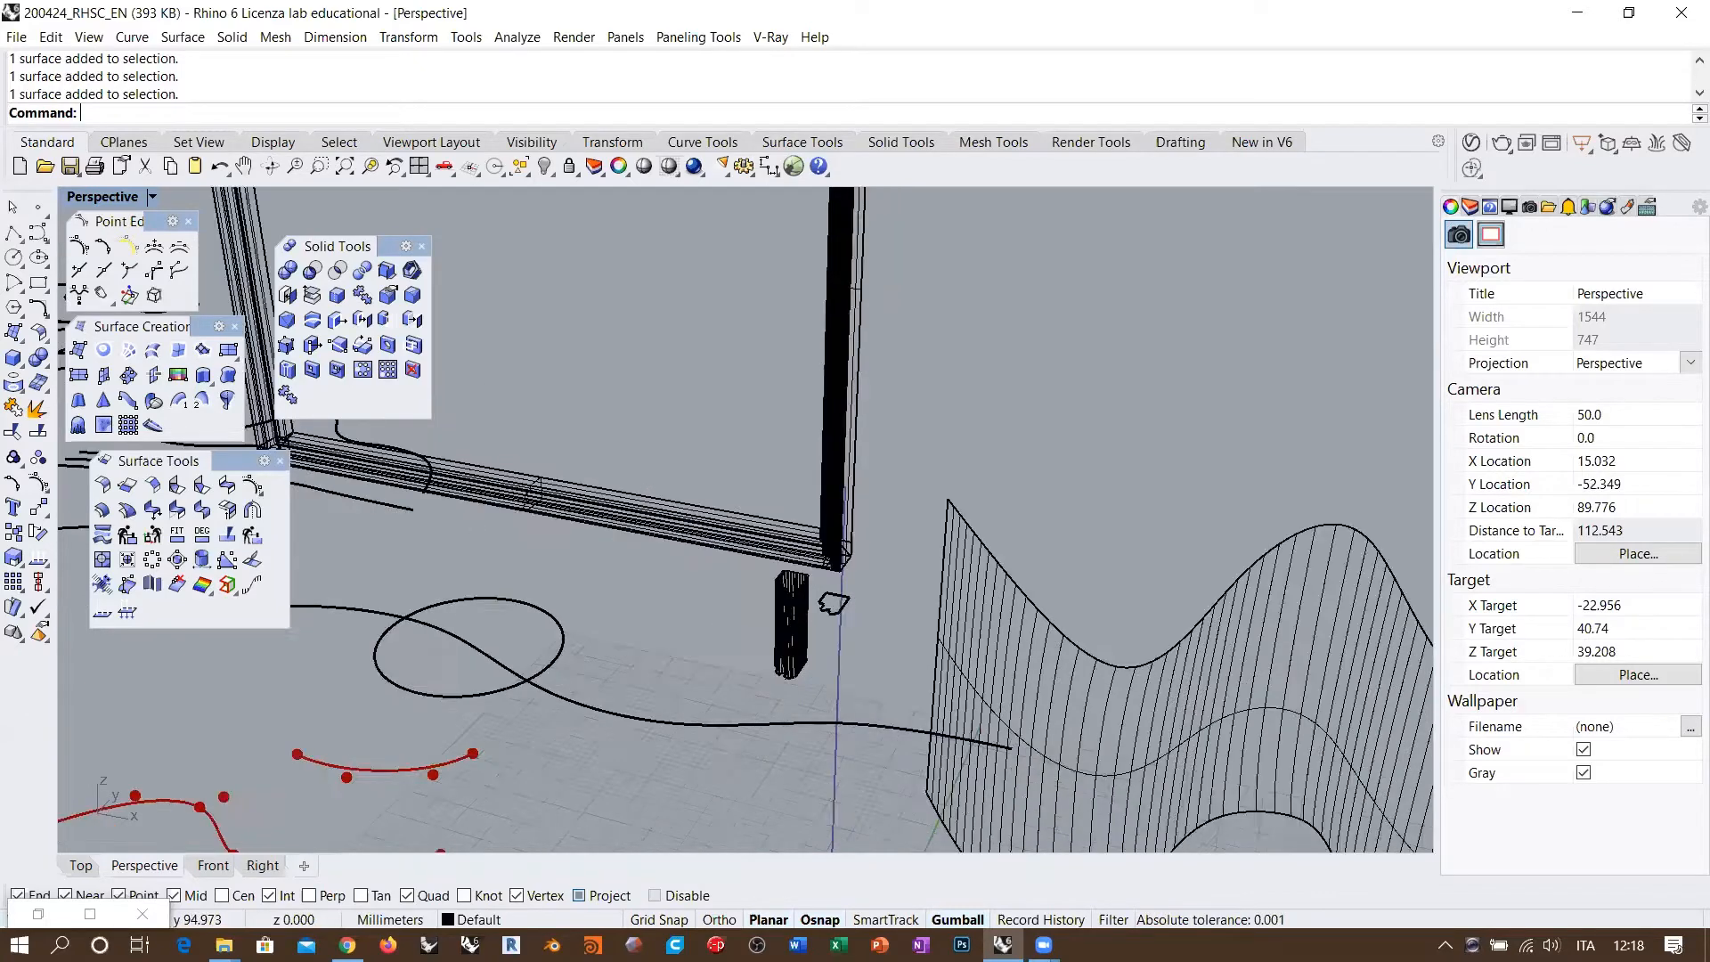
# Step: Examine the complete frame, selecting its polysurface and the closed profile curve below its lower corner in turn for comparison
pyautogui.scroll(-10, 806, 619)
pyautogui.moveTo(806, 619); pyautogui.dragTo(829, 637, button='right')
pyautogui.keyDown('shift'); pyautogui.moveTo(825, 525); pyautogui.dragTo(784, 590, button='right'); pyautogui.keyUp('shift')
pyautogui.moveTo(784, 589); pyautogui.dragTo(750, 558, button='right')
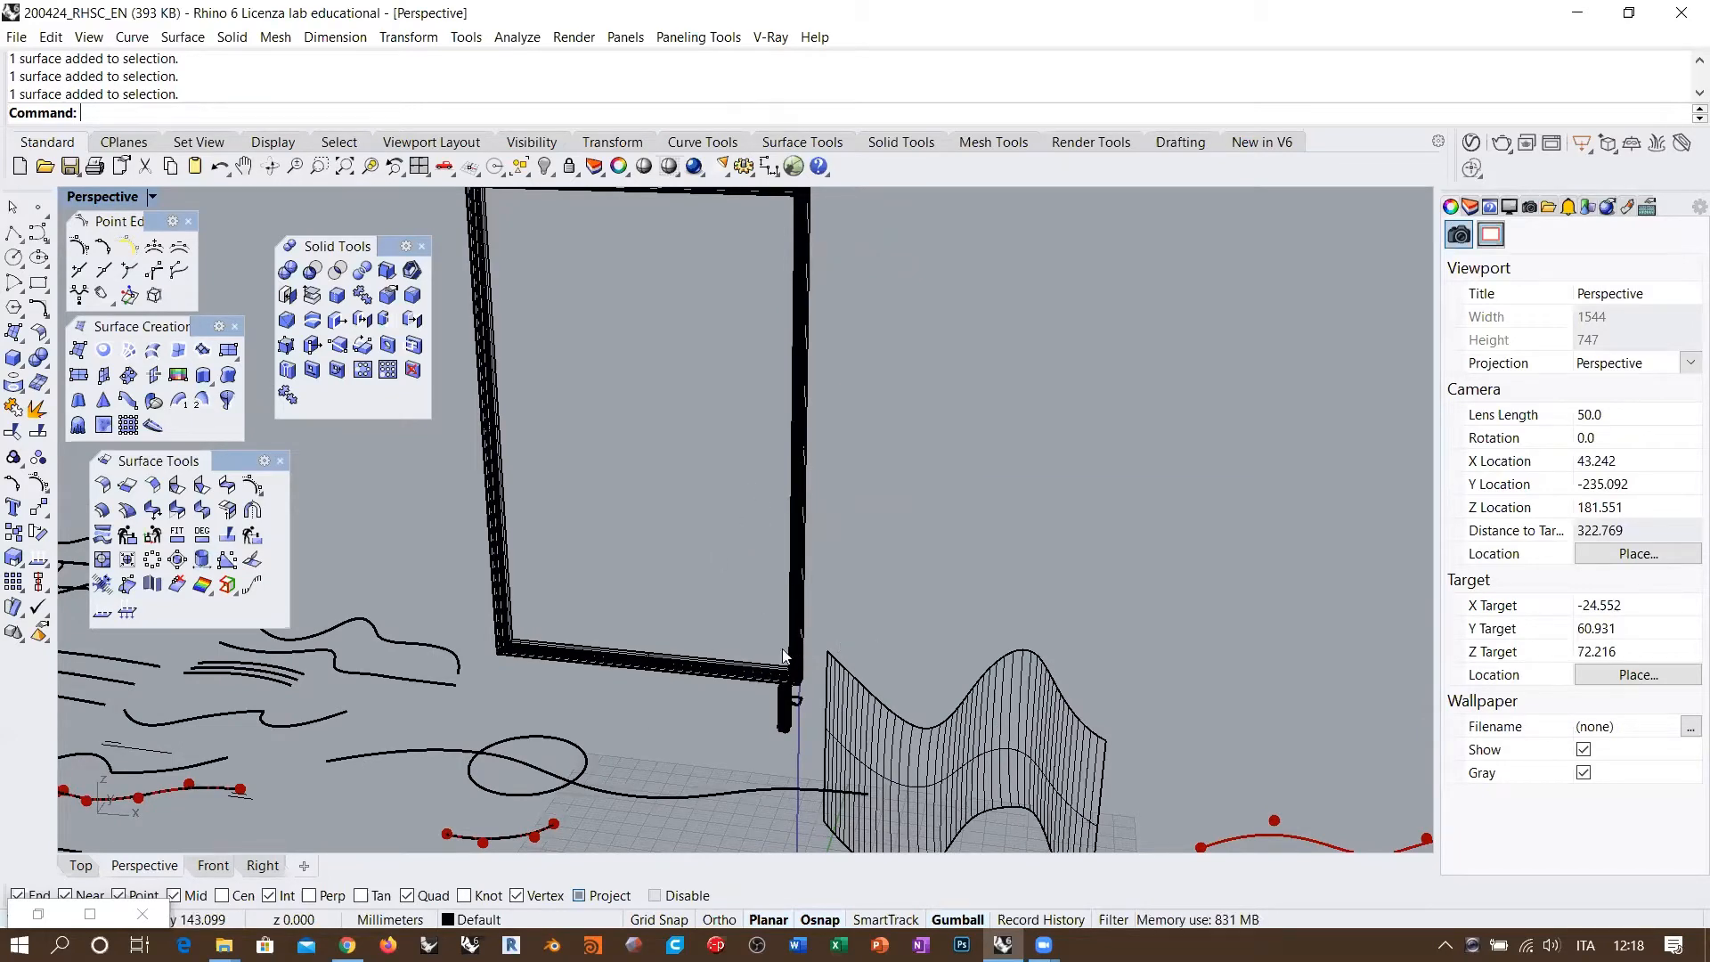
pyautogui.moveTo(702, 538); pyautogui.dragTo(698, 558, button='right')
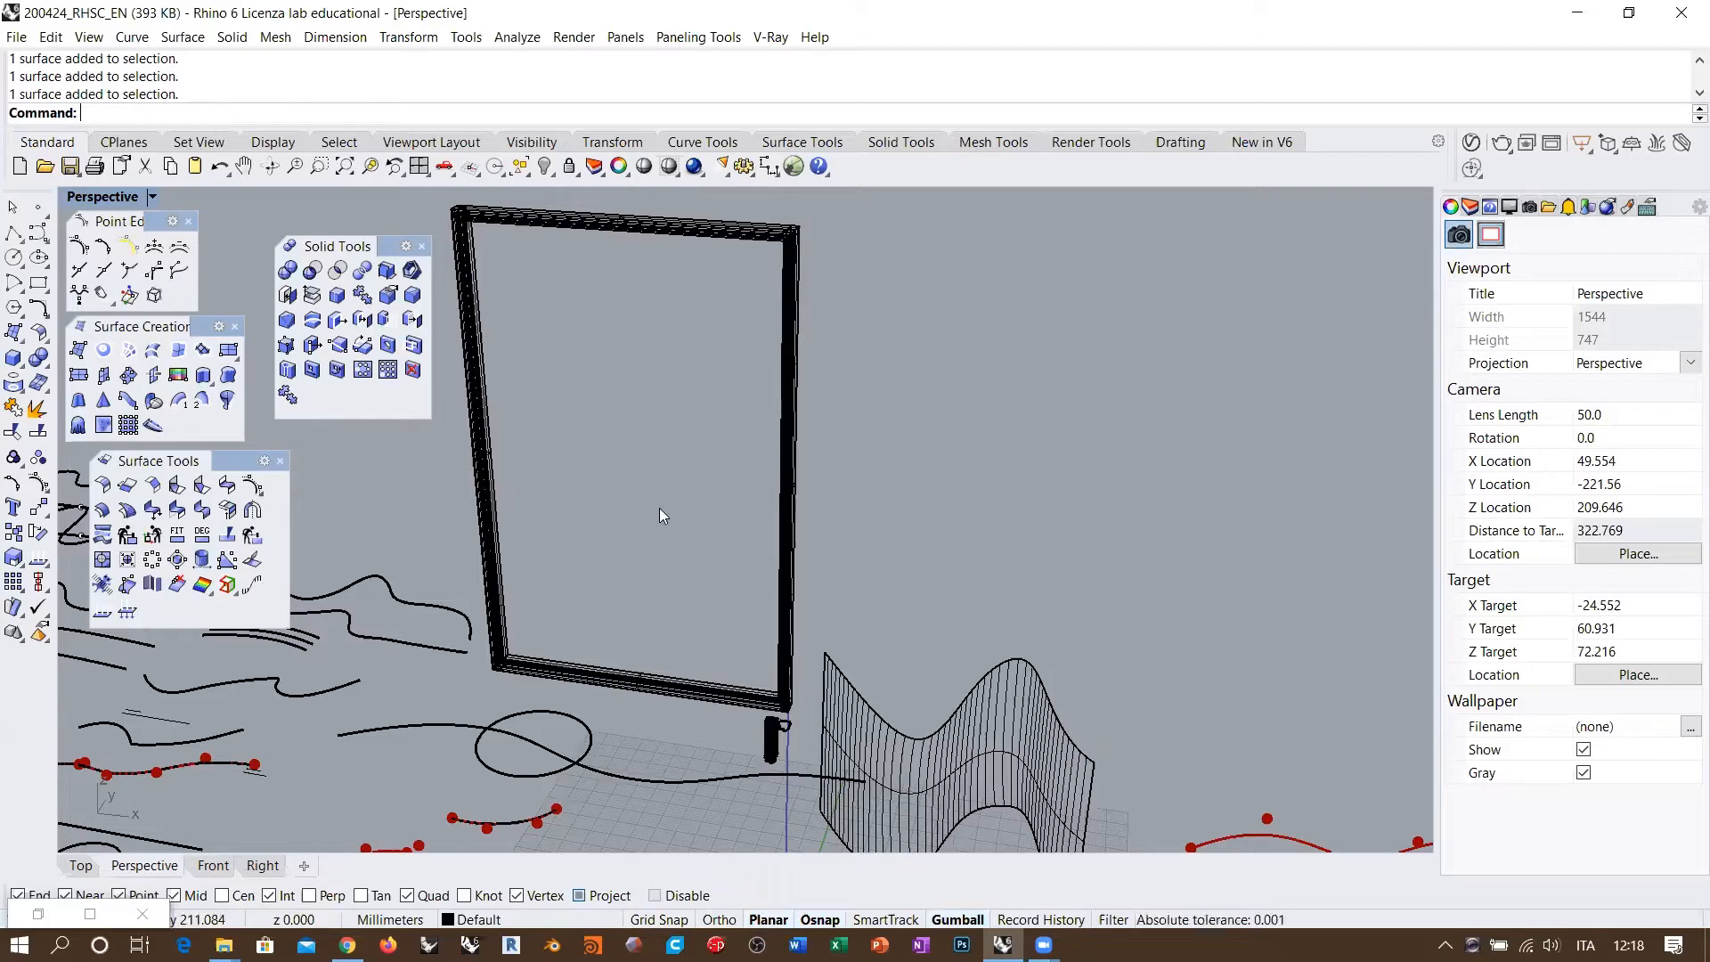
pyautogui.click(686, 235)
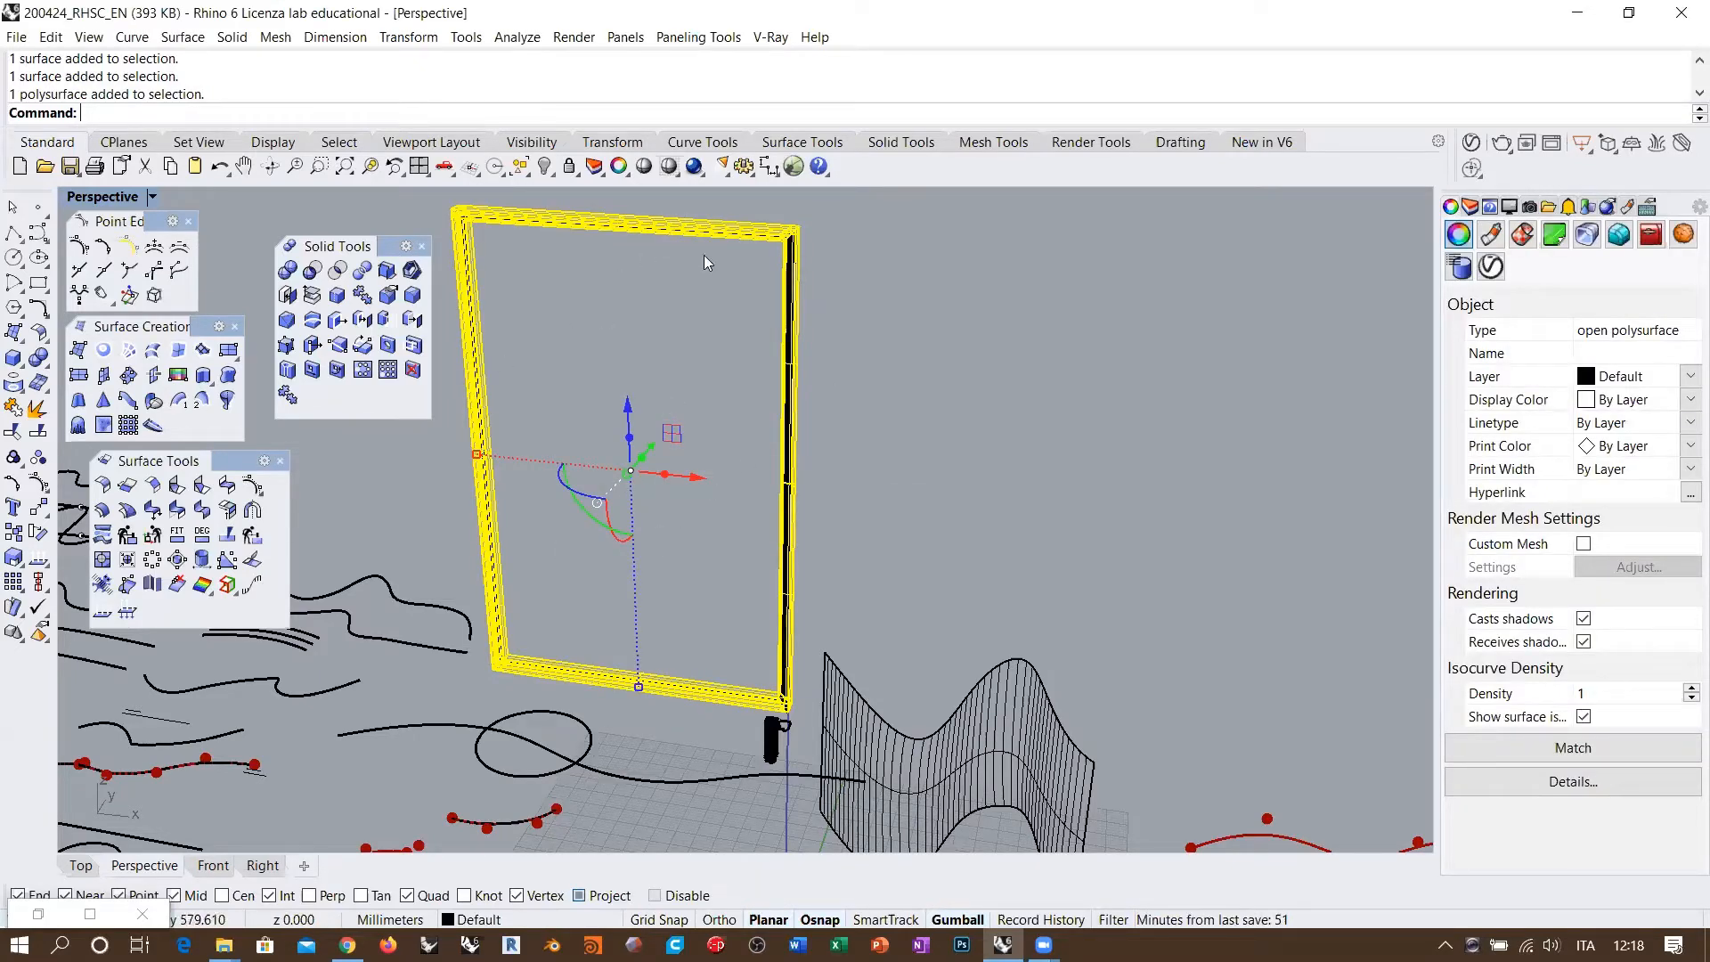
pyautogui.click(753, 571)
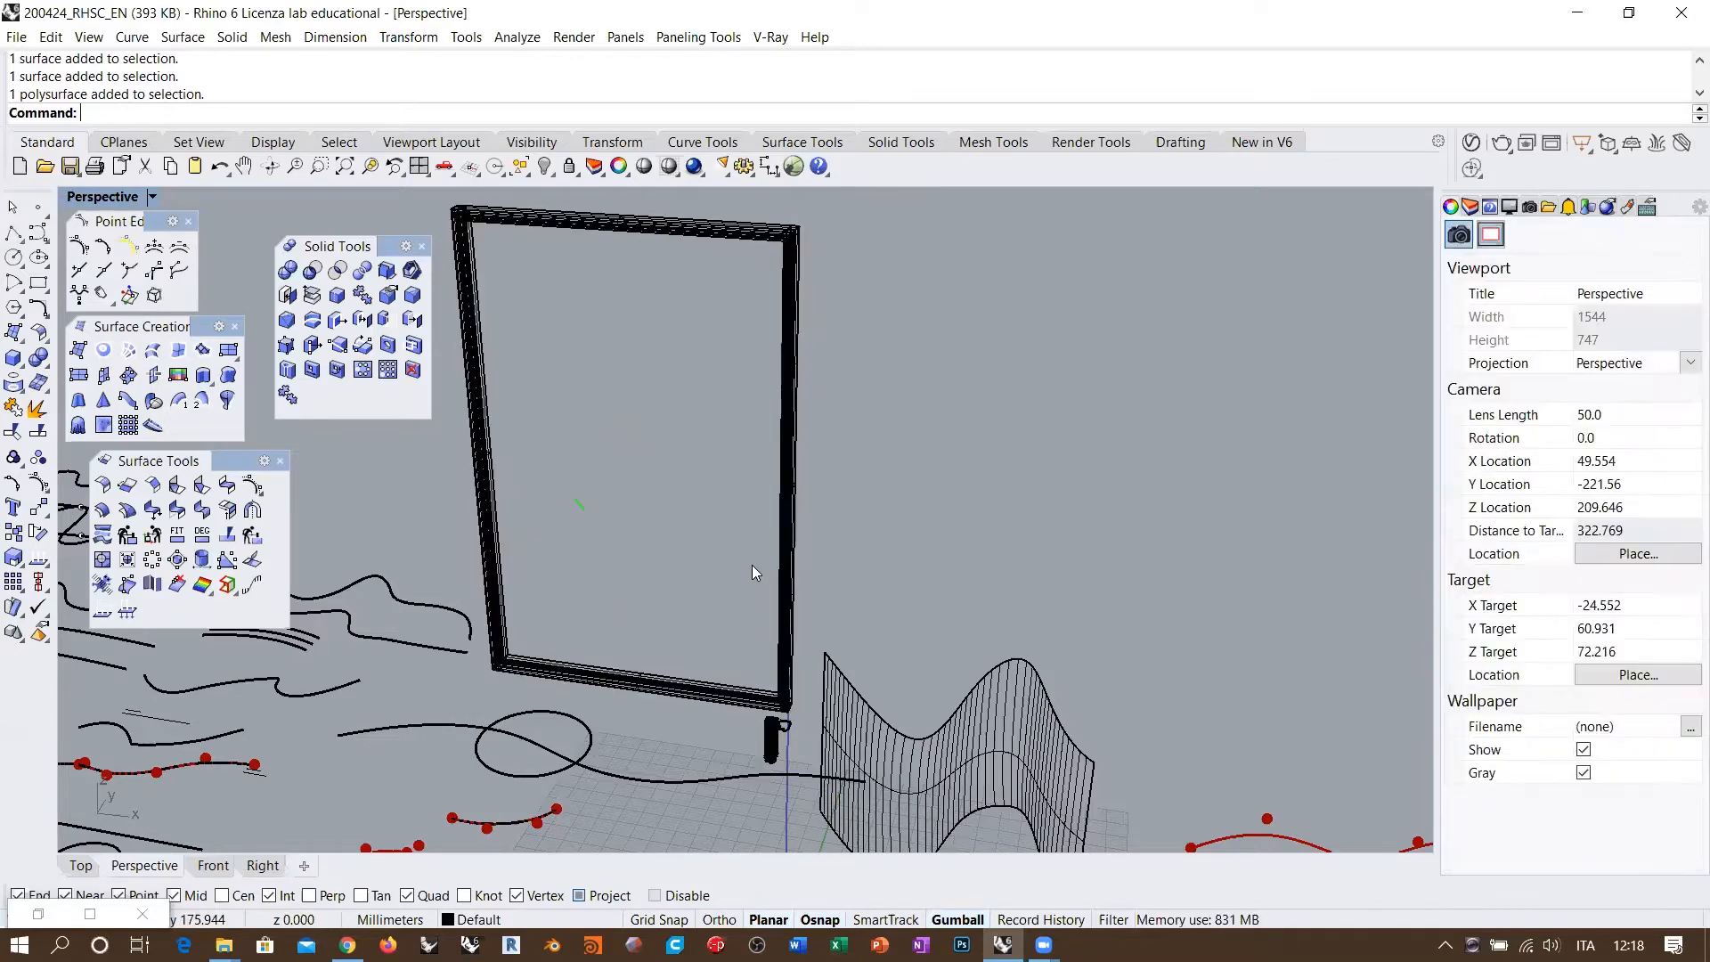
pyautogui.click(792, 730)
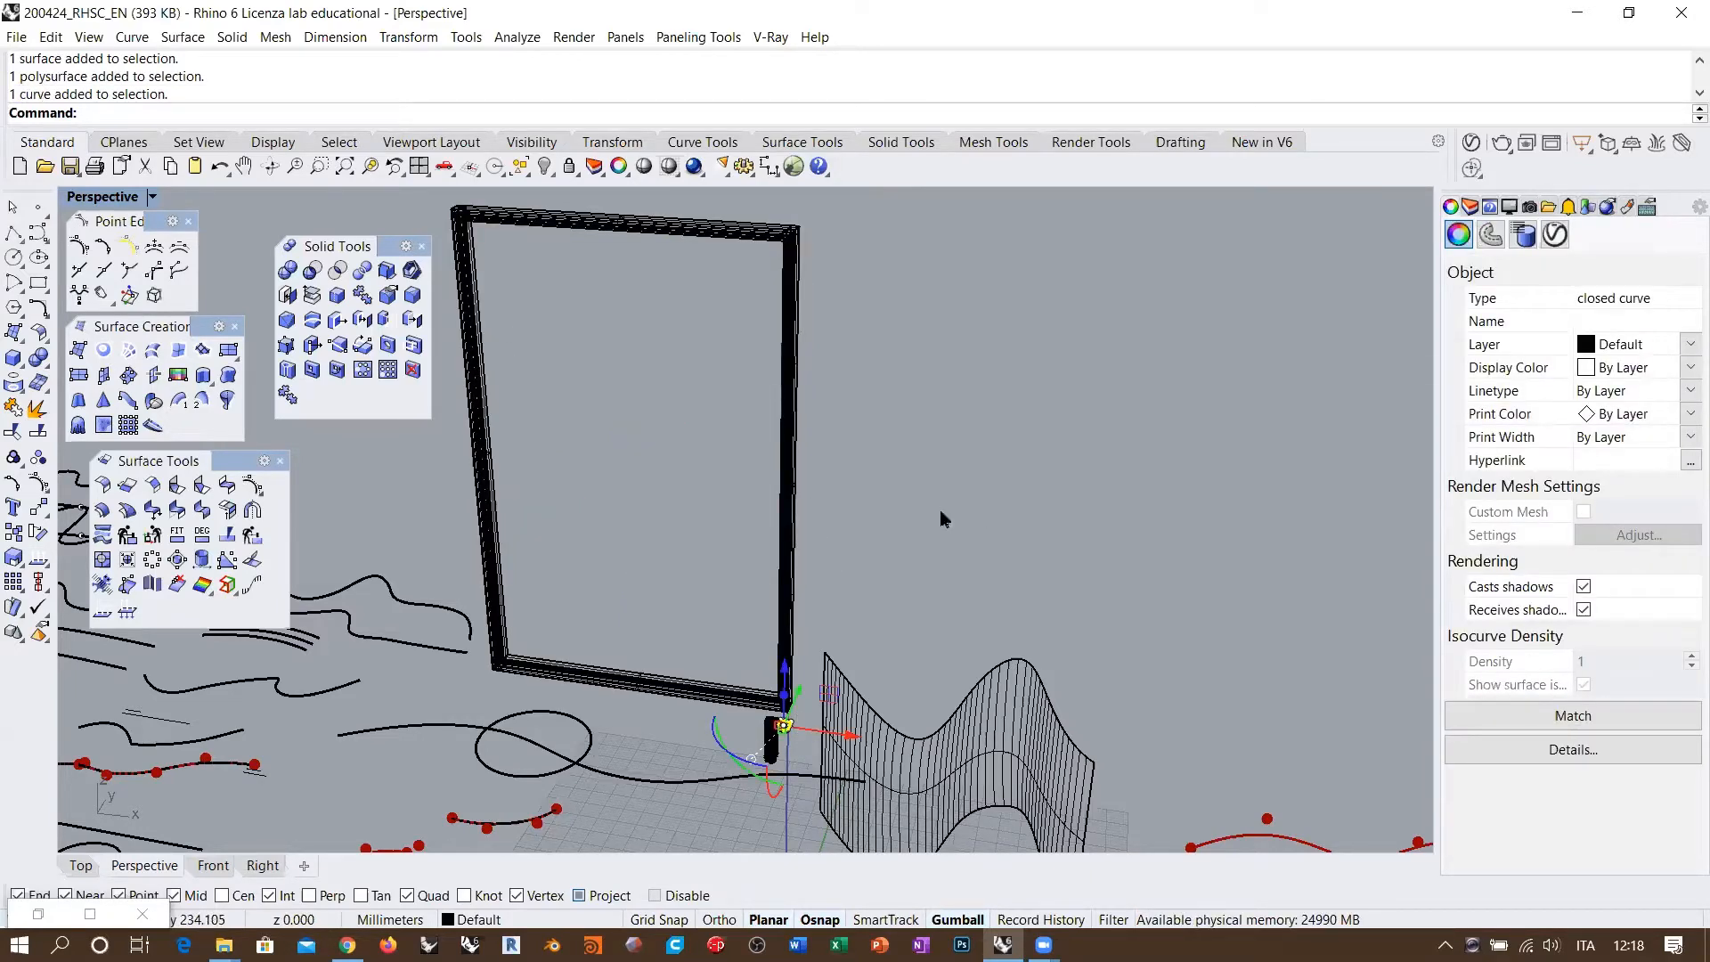
pyautogui.click(940, 472)
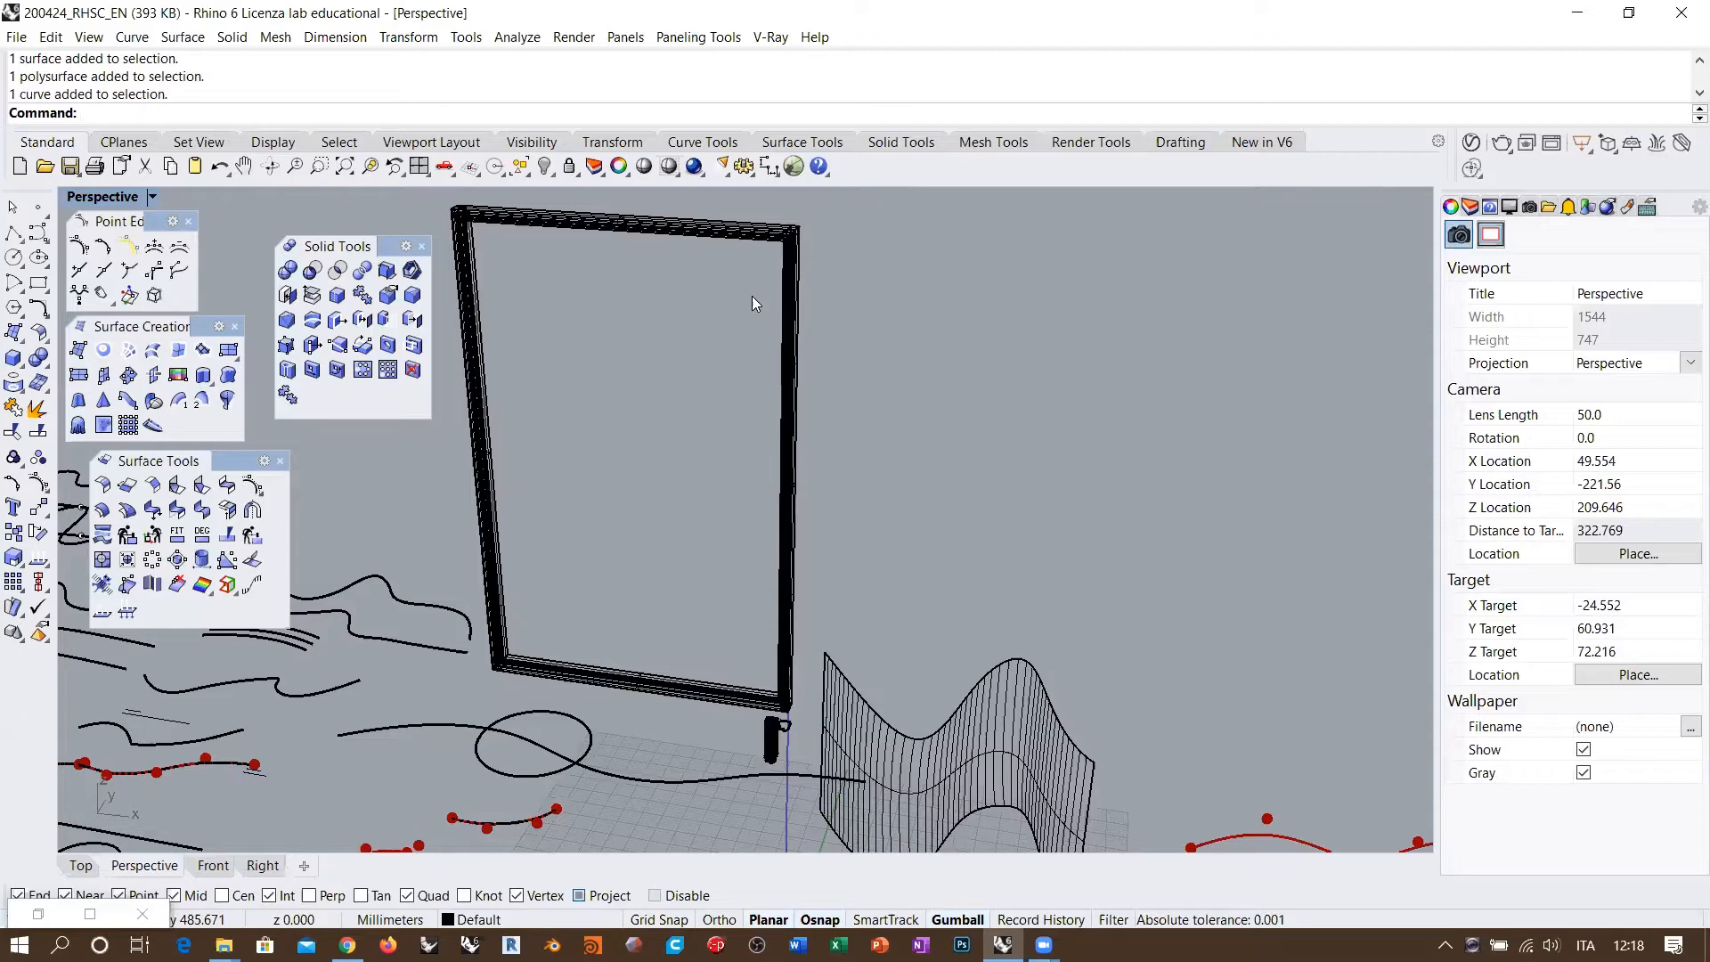
# Step: Draw a wavy degree-3 control-point curve in the empty area behind the existing circle and curve
pyautogui.moveTo(744, 294); pyautogui.dragTo(602, 581, button='right')
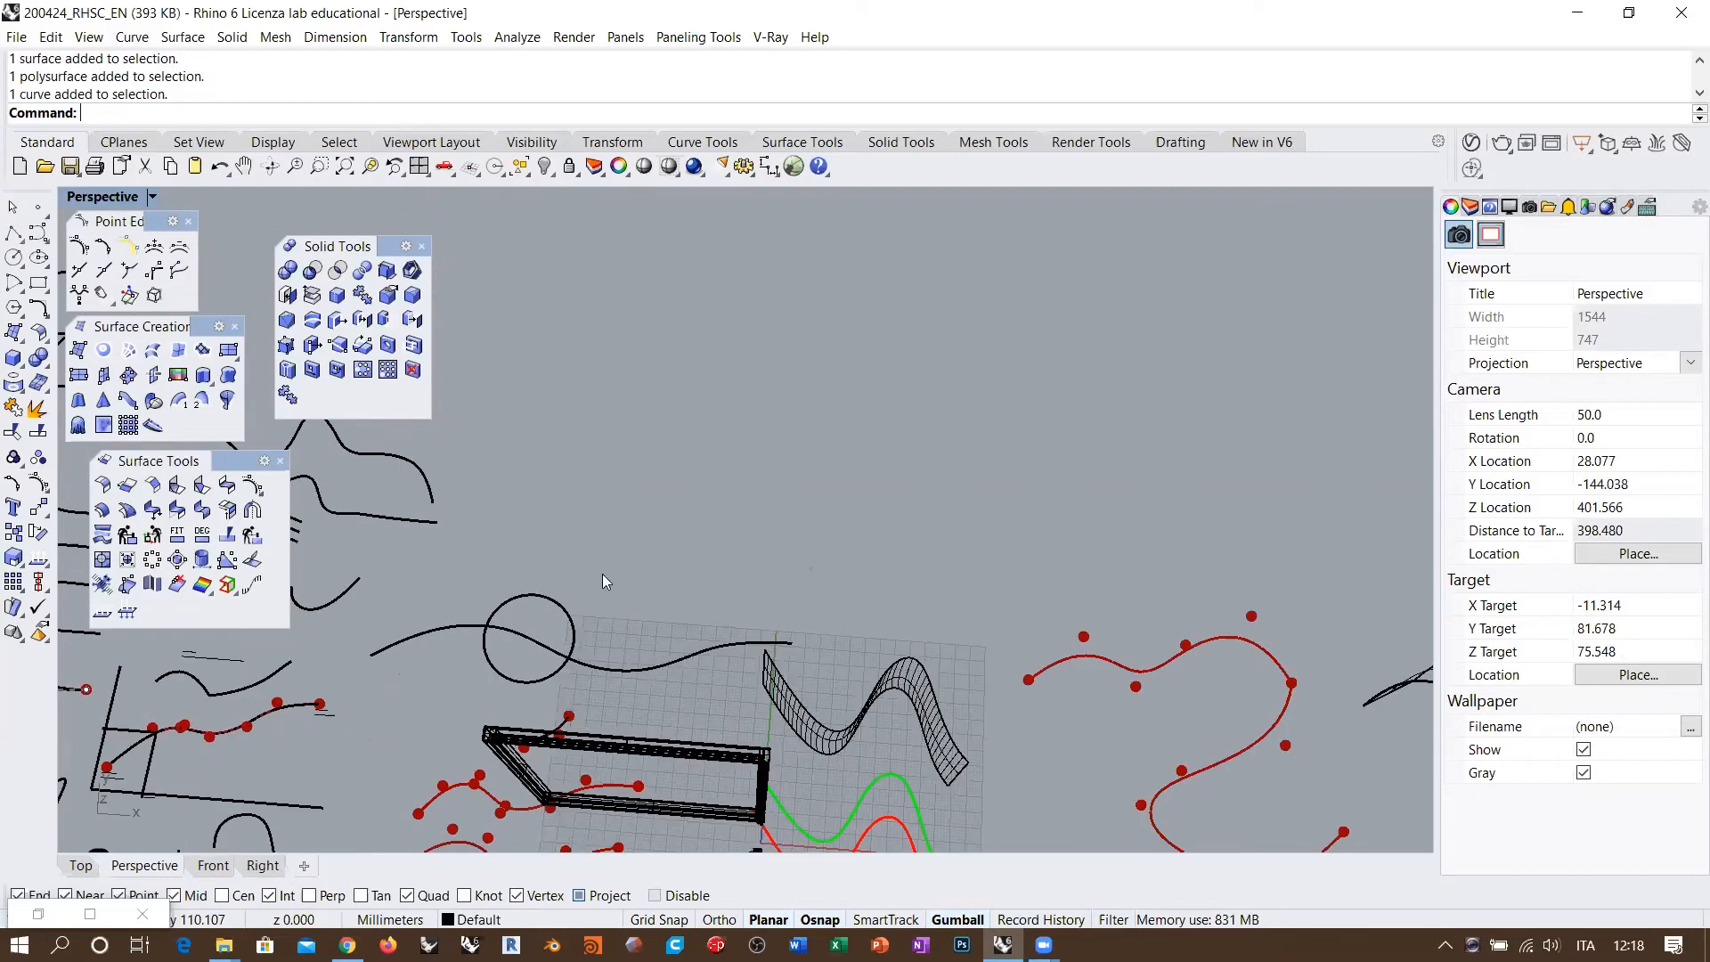
pyautogui.scroll(5, 602, 581)
pyautogui.click(38, 233)
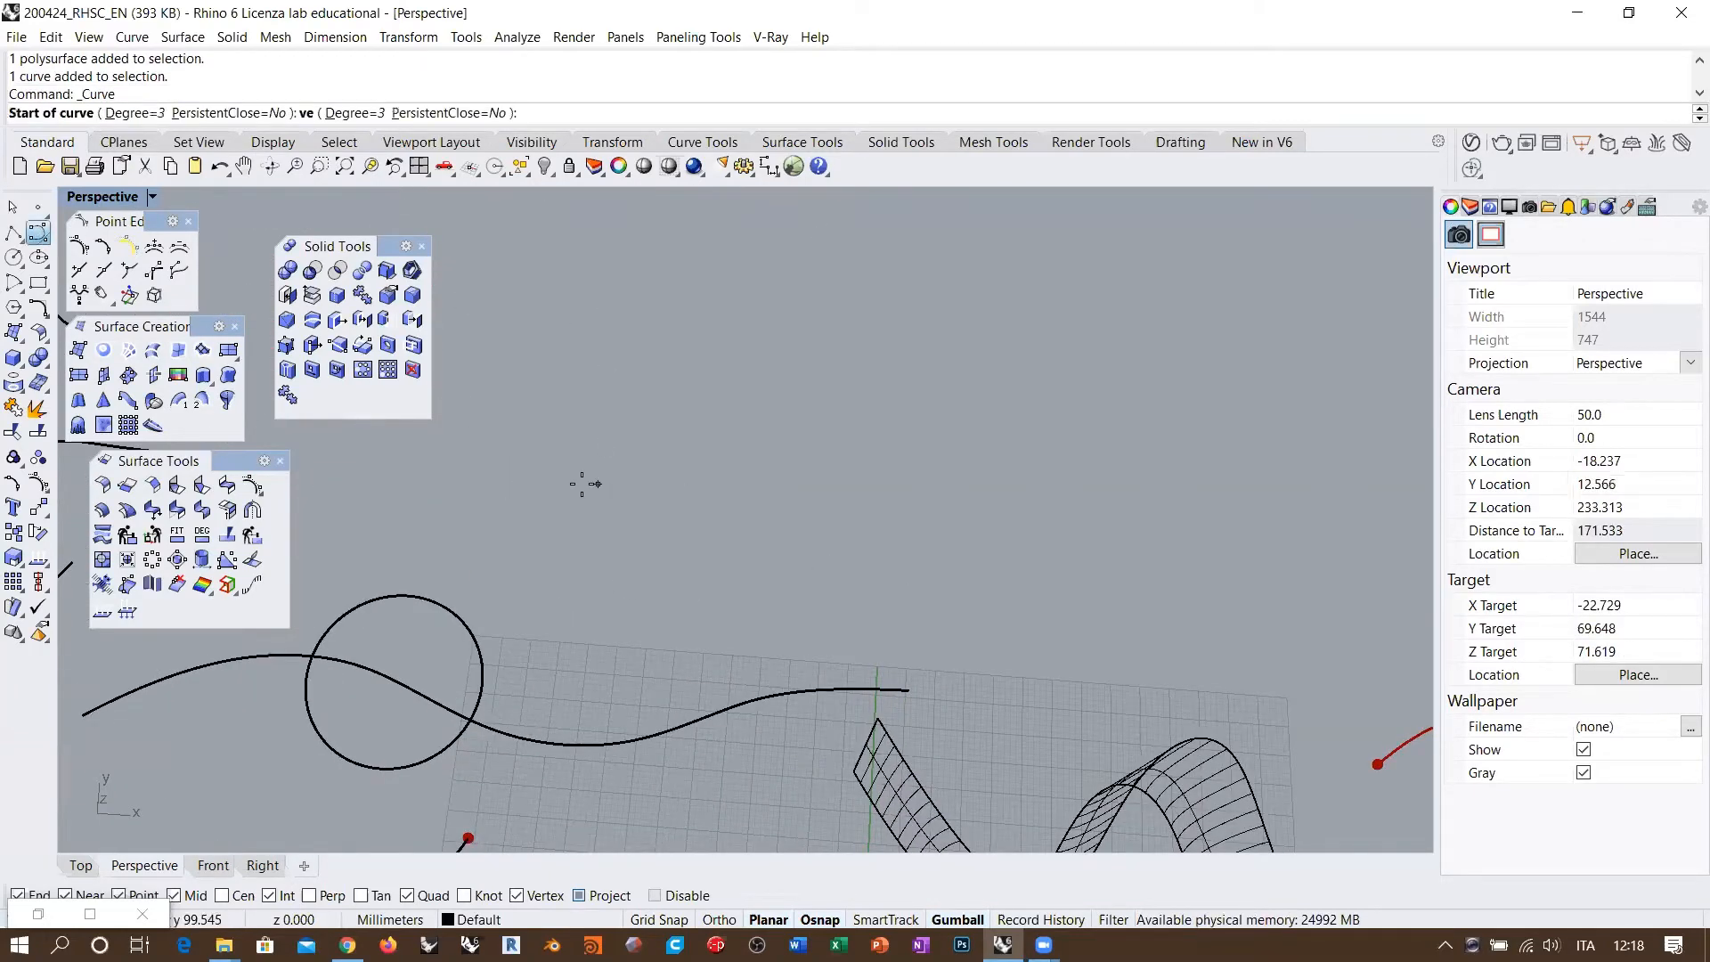
pyautogui.click(512, 491)
pyautogui.click(694, 430)
pyautogui.click(775, 502)
pyautogui.click(924, 602)
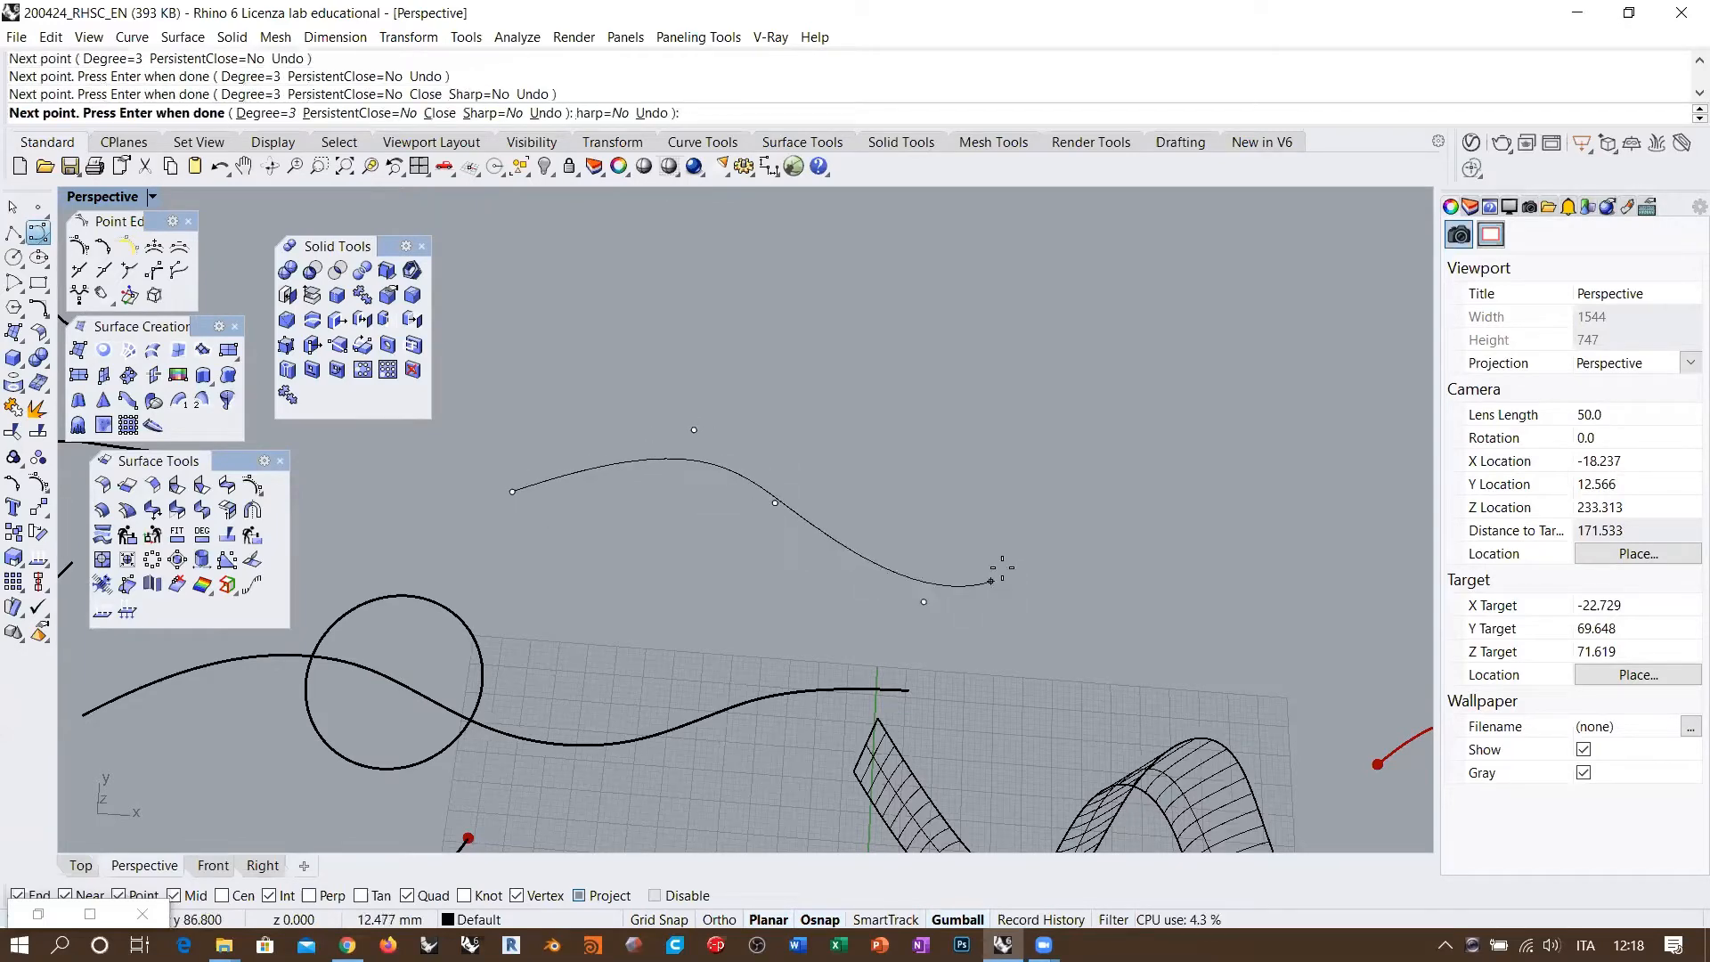
pyautogui.click(1107, 393)
pyautogui.click(1366, 496)
pyautogui.press('Return')
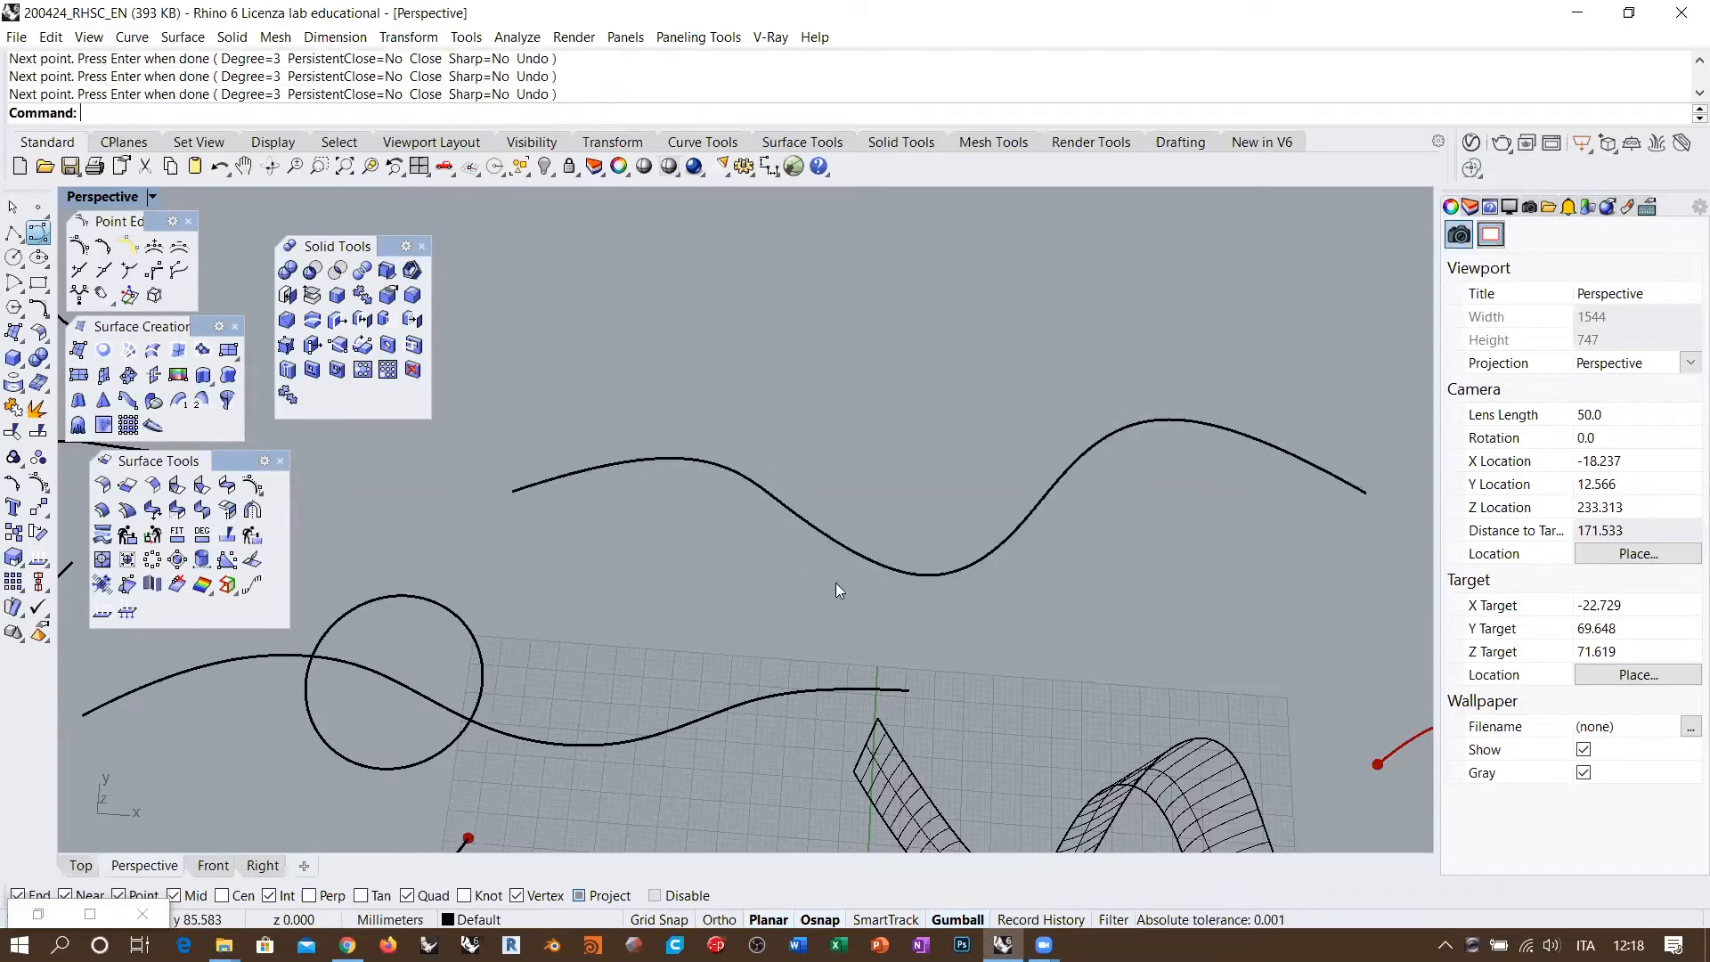
# Step: Raise one interior control point of the new wavy curve vertically and lower another so the curve bends in three dimensions
pyautogui.click(730, 465)
pyautogui.moveTo(729, 437); pyautogui.dragTo(864, 477, button='right')
pyautogui.keyDown('shift'); pyautogui.moveTo(599, 615); pyautogui.dragTo(655, 535, button='right'); pyautogui.keyUp('shift')
pyautogui.moveTo(618, 652); pyautogui.dragTo(746, 492)
pyautogui.moveTo(746, 492); pyautogui.dragTo(709, 538, button='right')
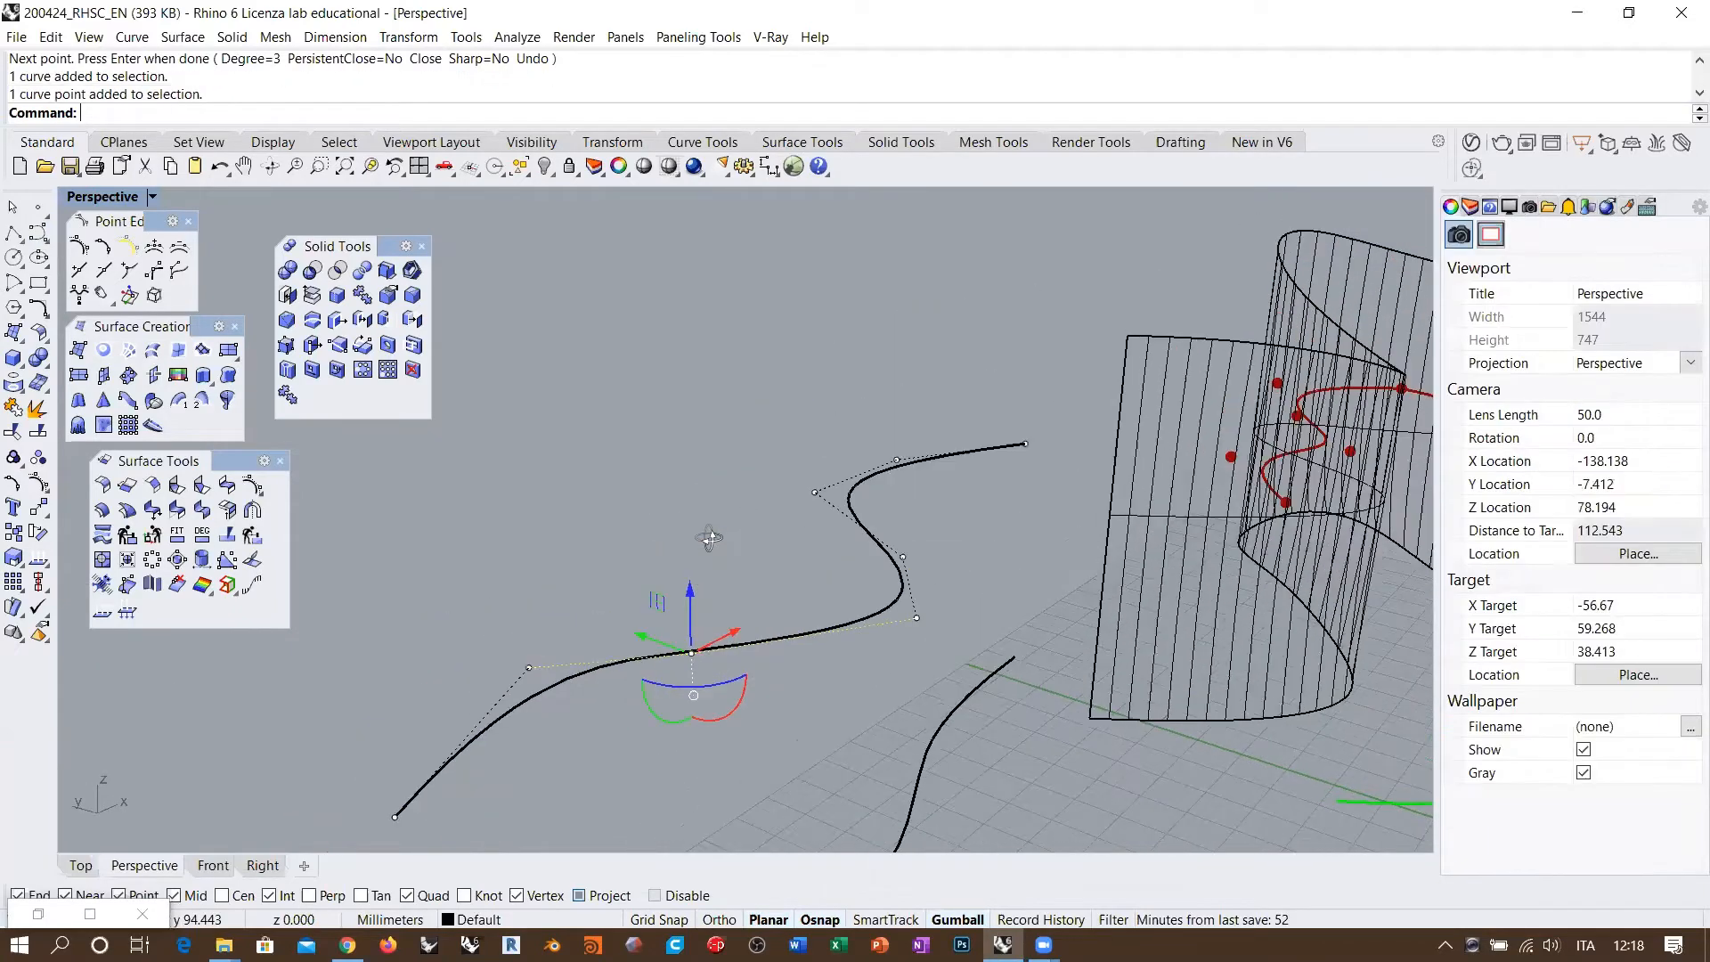
pyautogui.moveTo(690, 610); pyautogui.dragTo(688, 412)
pyautogui.click(903, 556)
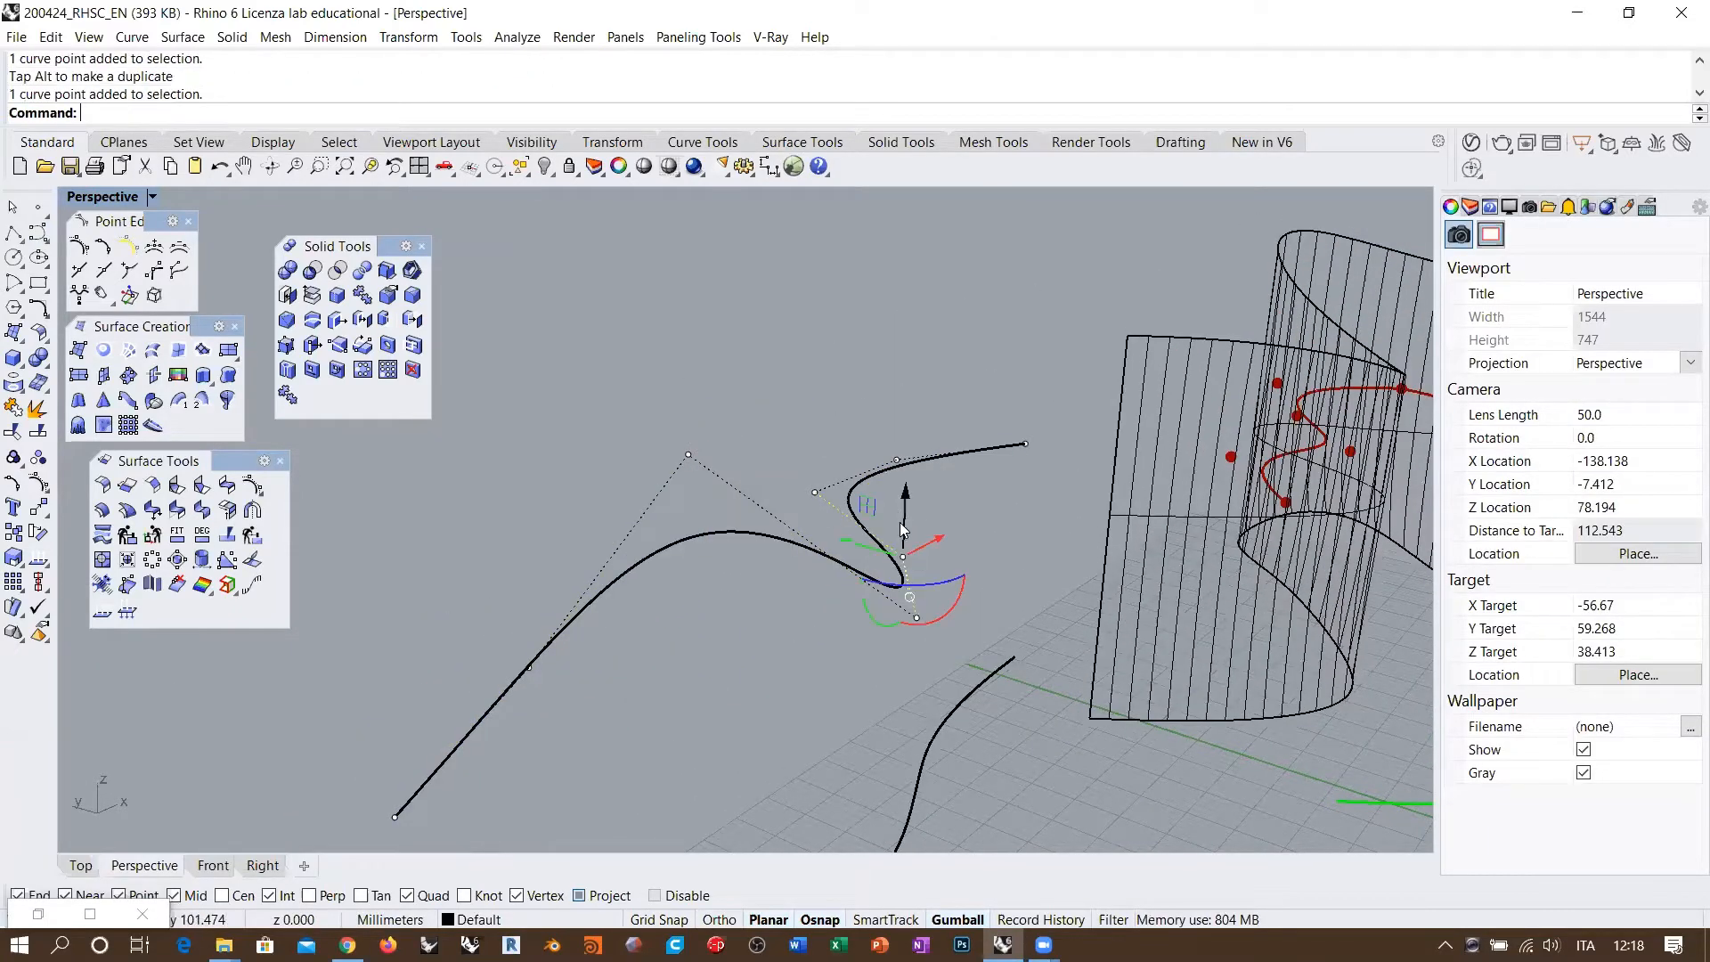
pyautogui.moveTo(901, 529); pyautogui.dragTo(912, 615)
pyautogui.moveTo(612, 476); pyautogui.dragTo(734, 502, button='right')
pyautogui.scroll(-12, 697, 448)
pyautogui.scroll(8, 586, 527)
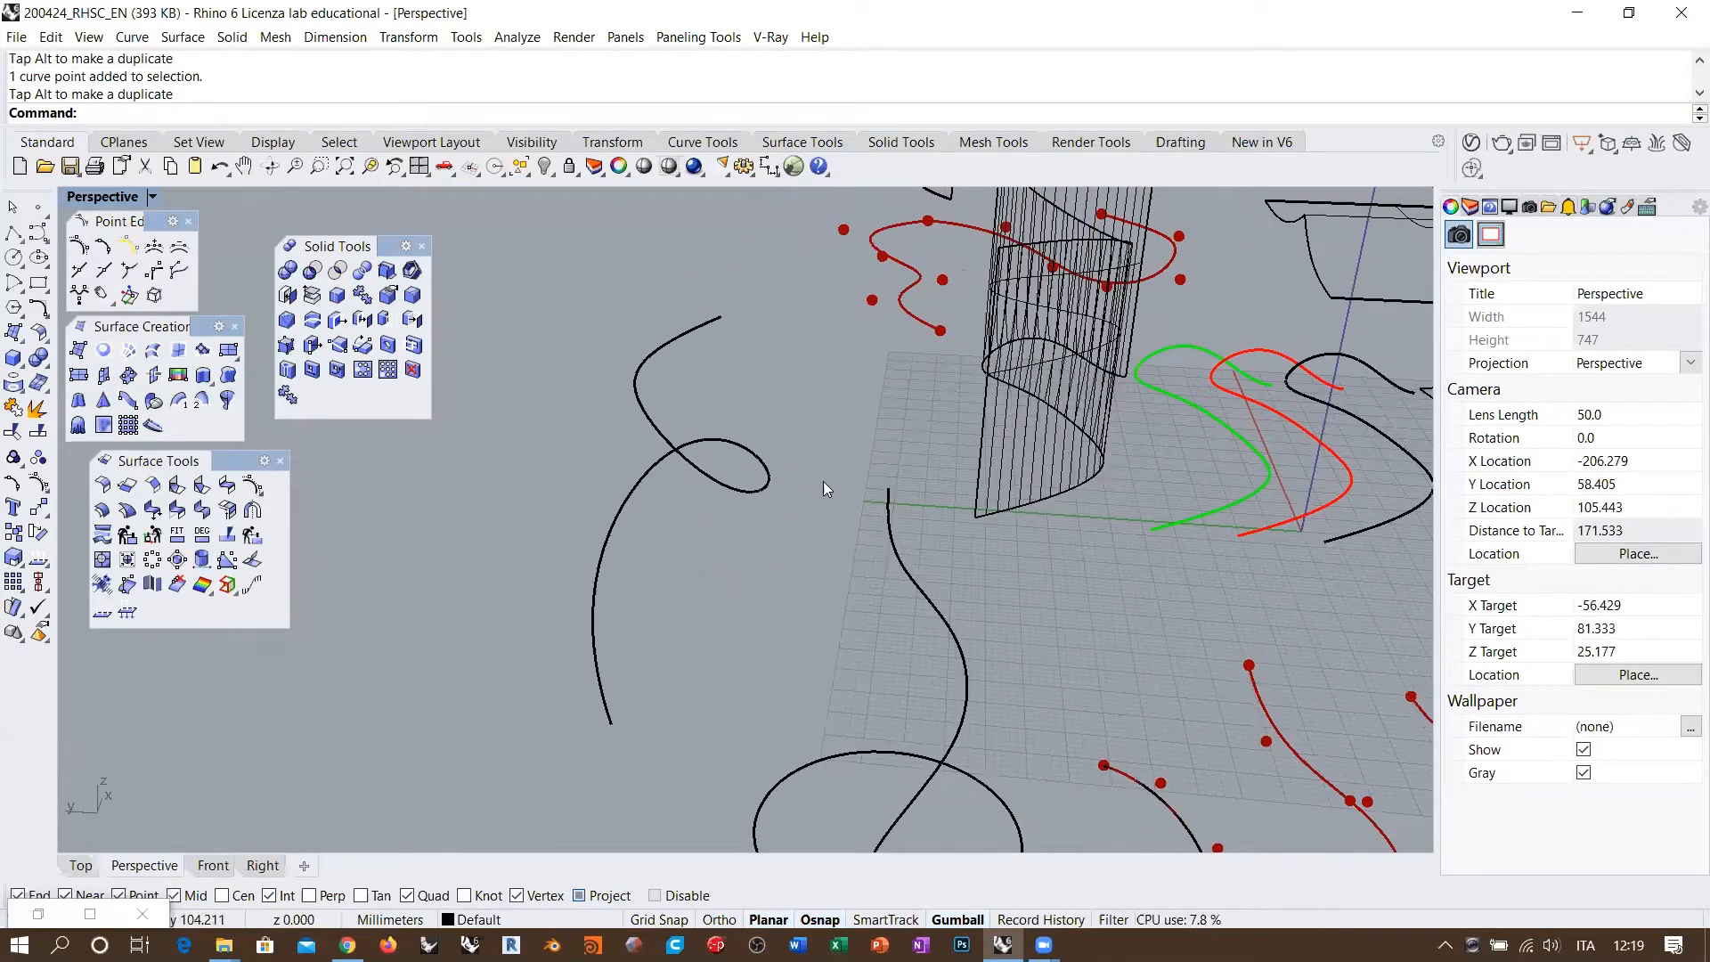
# Step: Draw a short, gently waved degree-3 control-point curve starting from the lower end of the three-dimensional curve
pyautogui.click(37, 233)
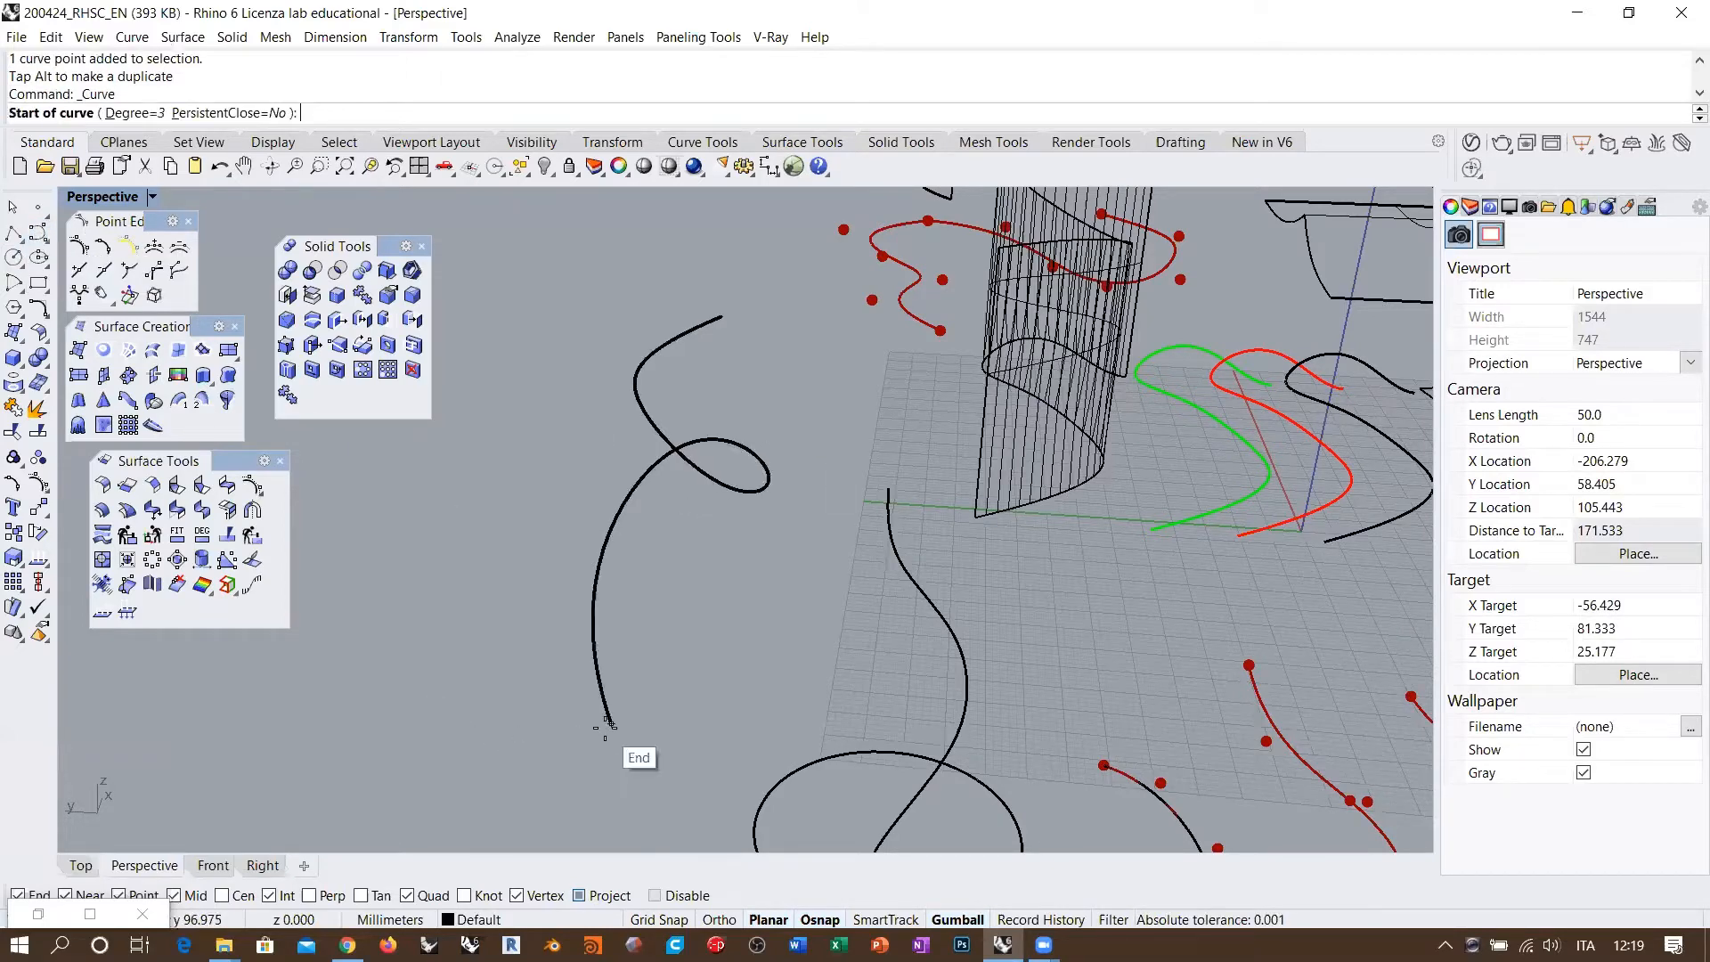
pyautogui.click(606, 724)
pyautogui.click(581, 737)
pyautogui.click(564, 727)
pyautogui.click(532, 727)
pyautogui.click(502, 744)
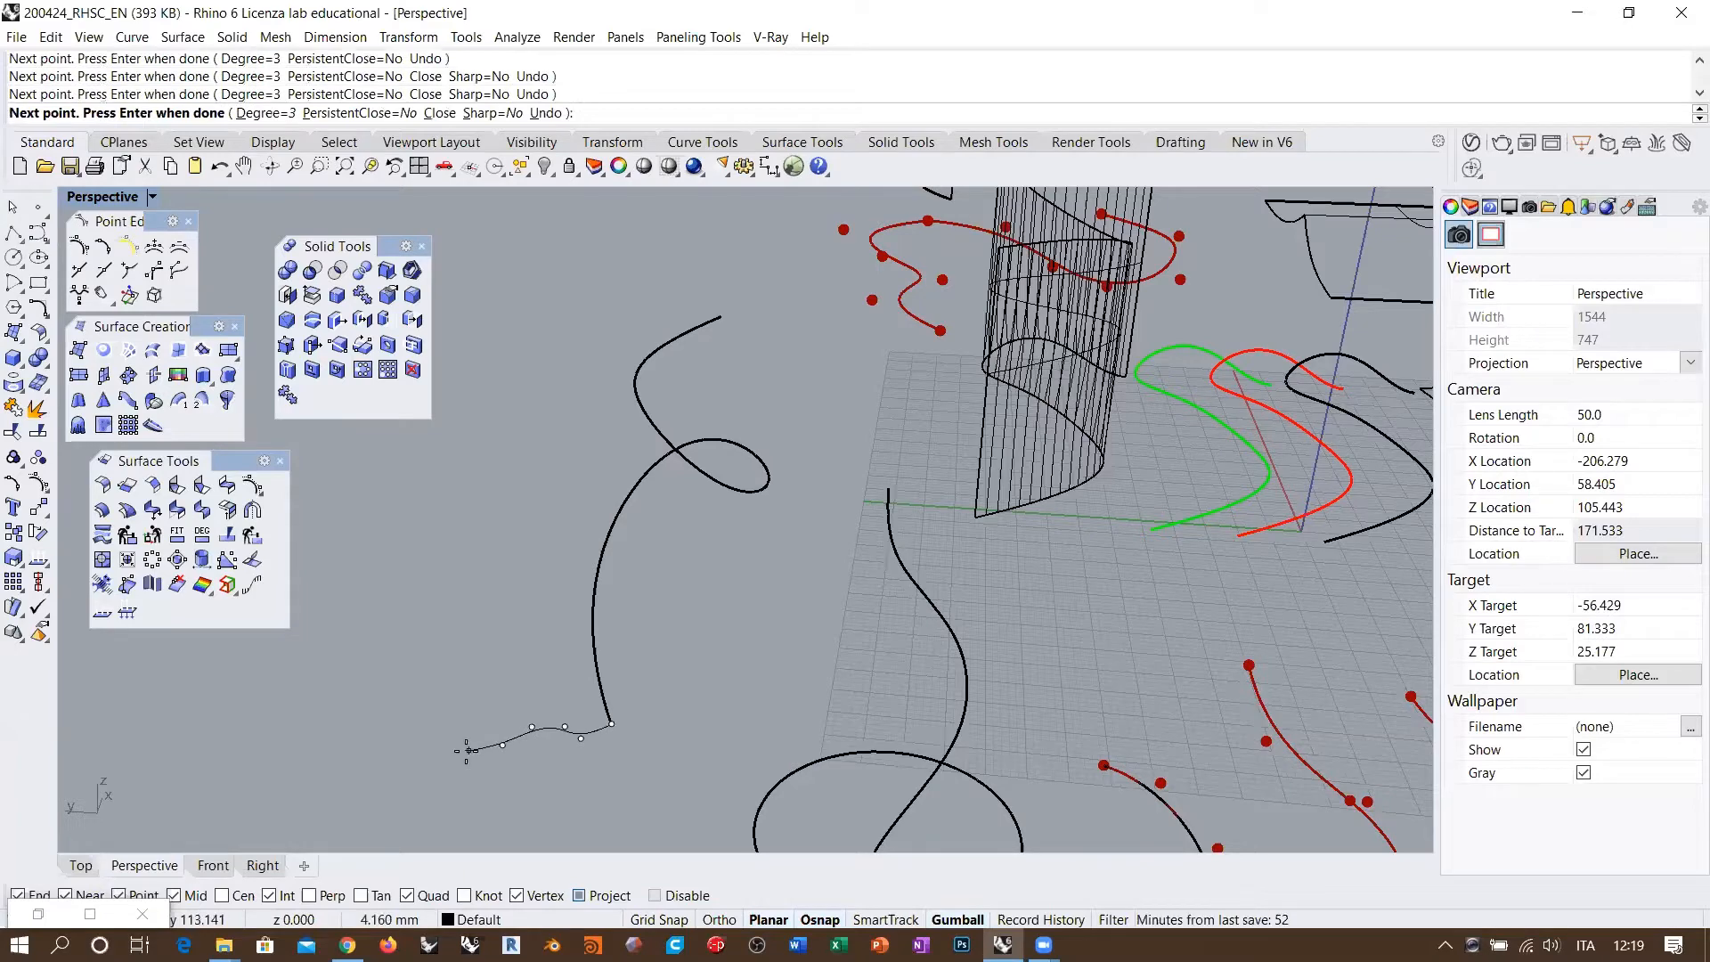
pyautogui.press('Return')
# Step: Show the short curve's control points and raise three interior ones vertically to give the profile a bulge
pyautogui.moveTo(588, 761); pyautogui.dragTo(534, 732, button='right')
pyautogui.scroll(6, 553, 743)
pyautogui.click(497, 715)
pyautogui.press('F10')
pyautogui.moveTo(428, 663); pyautogui.dragTo(563, 737)
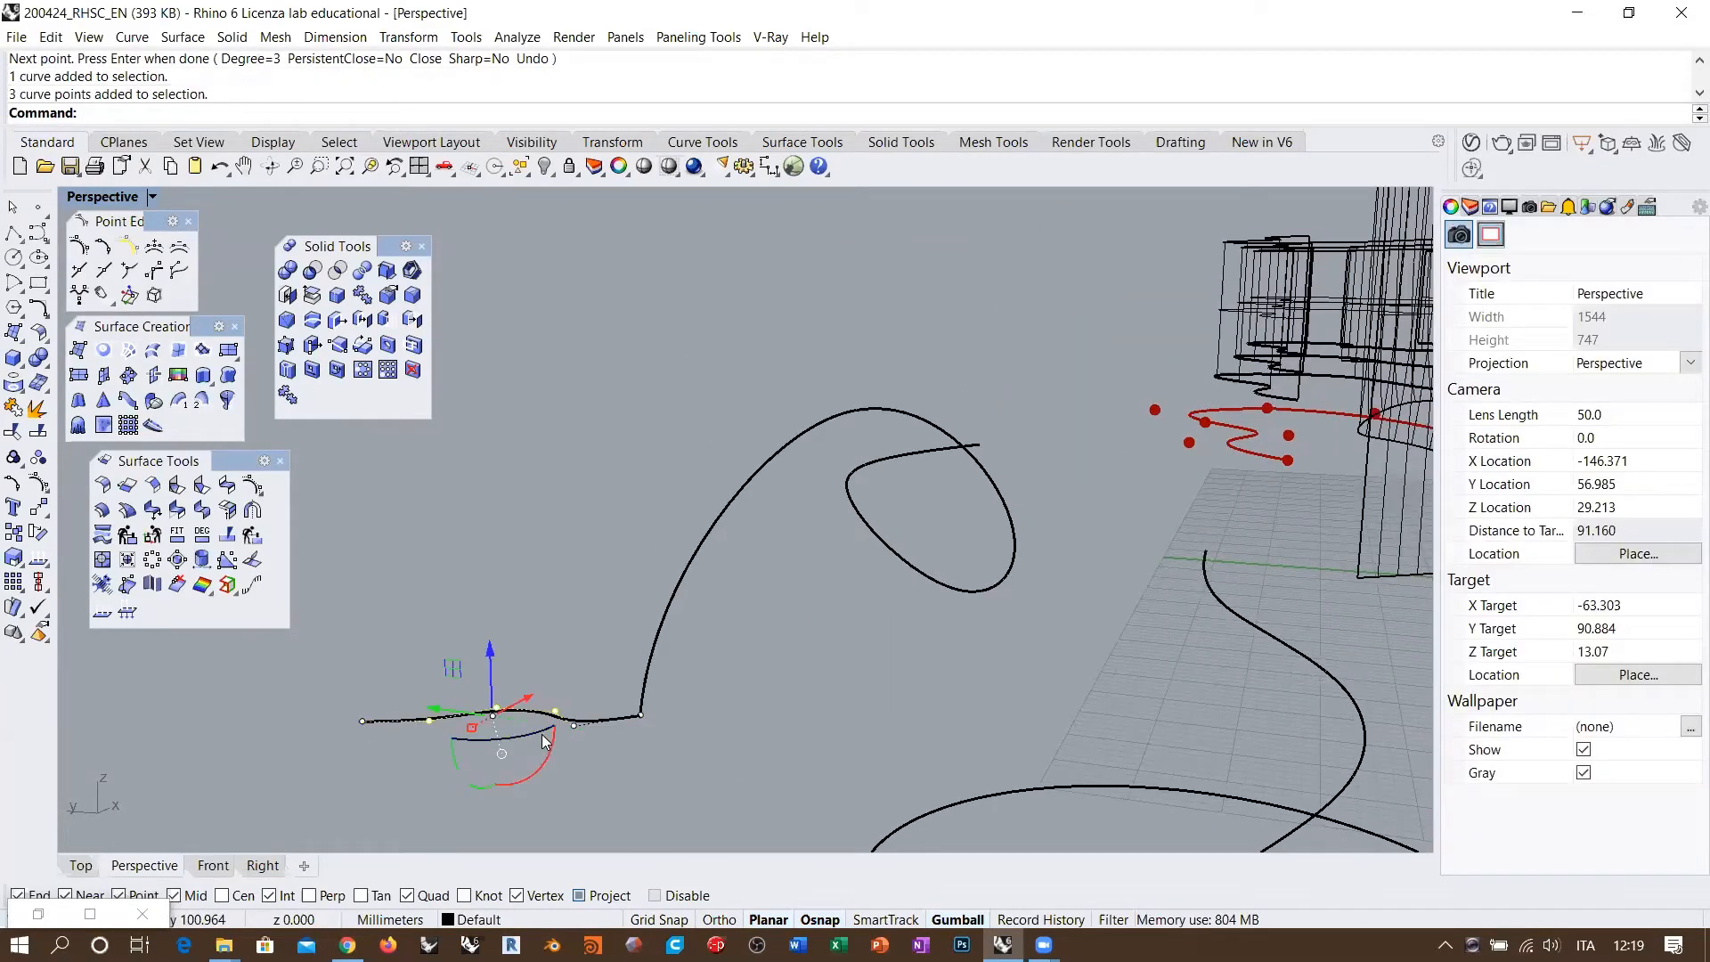
pyautogui.moveTo(490, 652); pyautogui.dragTo(490, 615)
pyautogui.click(557, 619)
pyautogui.moveTo(559, 626); pyautogui.dragTo(671, 575, button='right')
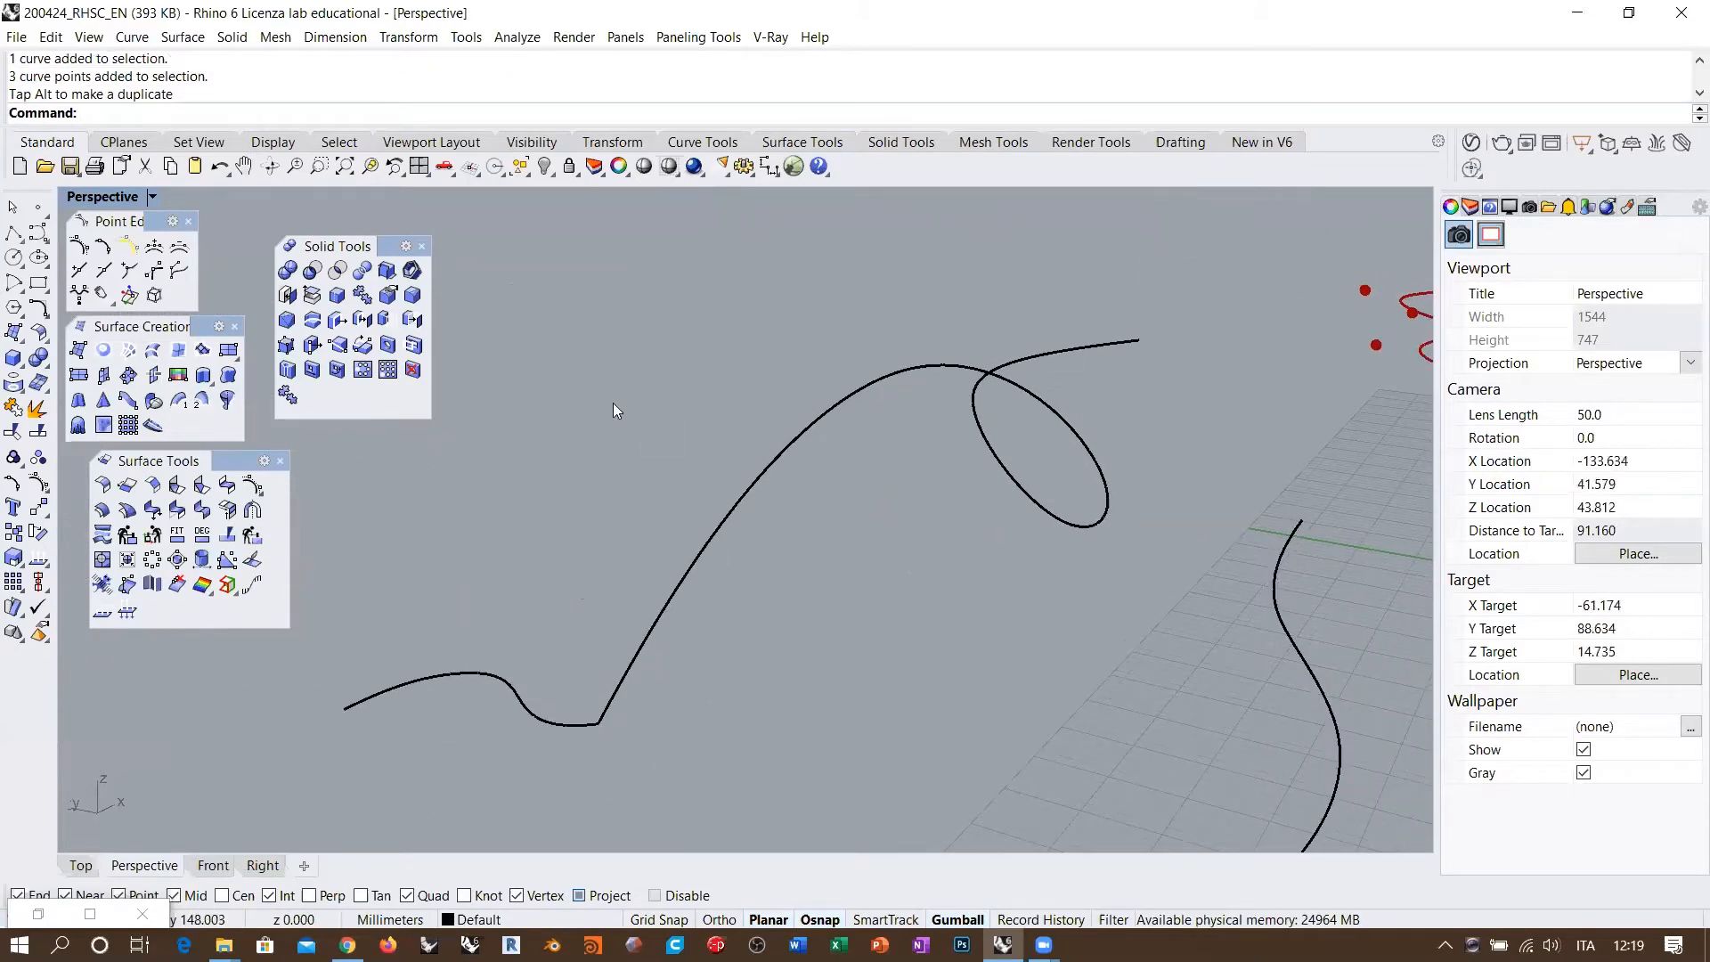
# Step: Set up a one-rail sweep of the short profile along the three-dimensional curve and preview it in Shaded display
pyautogui.click(178, 400)
pyautogui.click(602, 714)
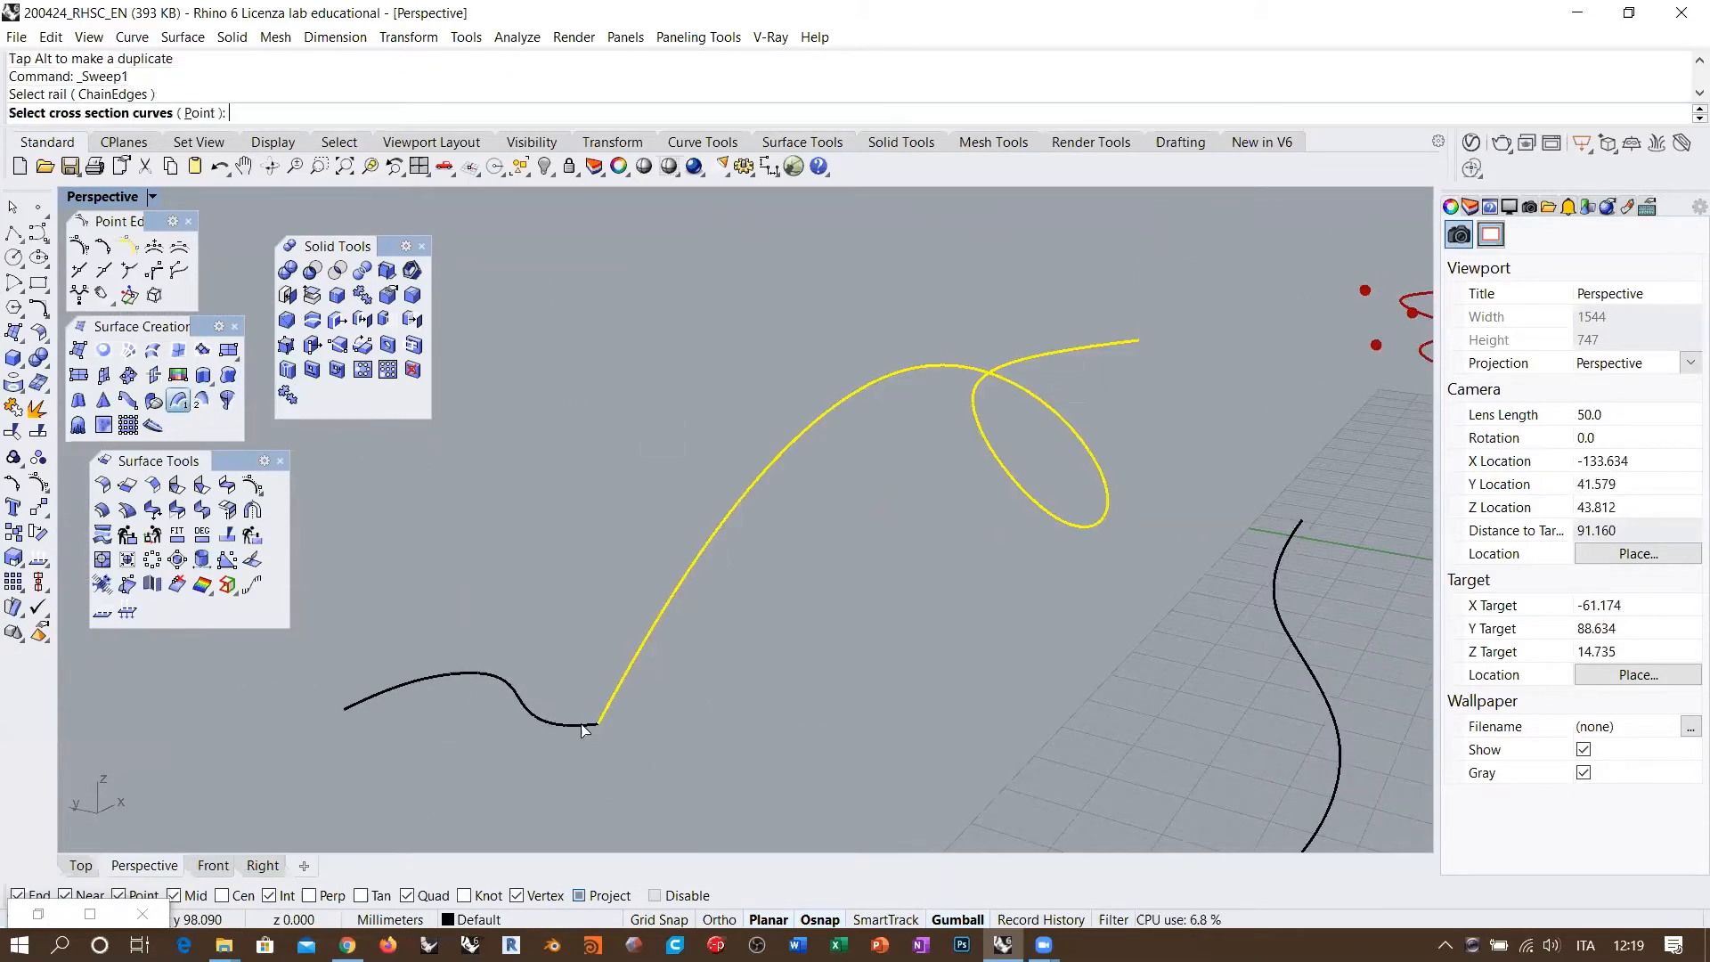
pyautogui.click(583, 726)
pyautogui.press('Return')
pyautogui.moveTo(766, 579); pyautogui.dragTo(700, 544, button='right')
pyautogui.keyDown('shift'); pyautogui.moveTo(732, 494); pyautogui.dragTo(767, 464, button='right'); pyautogui.keyUp('shift')
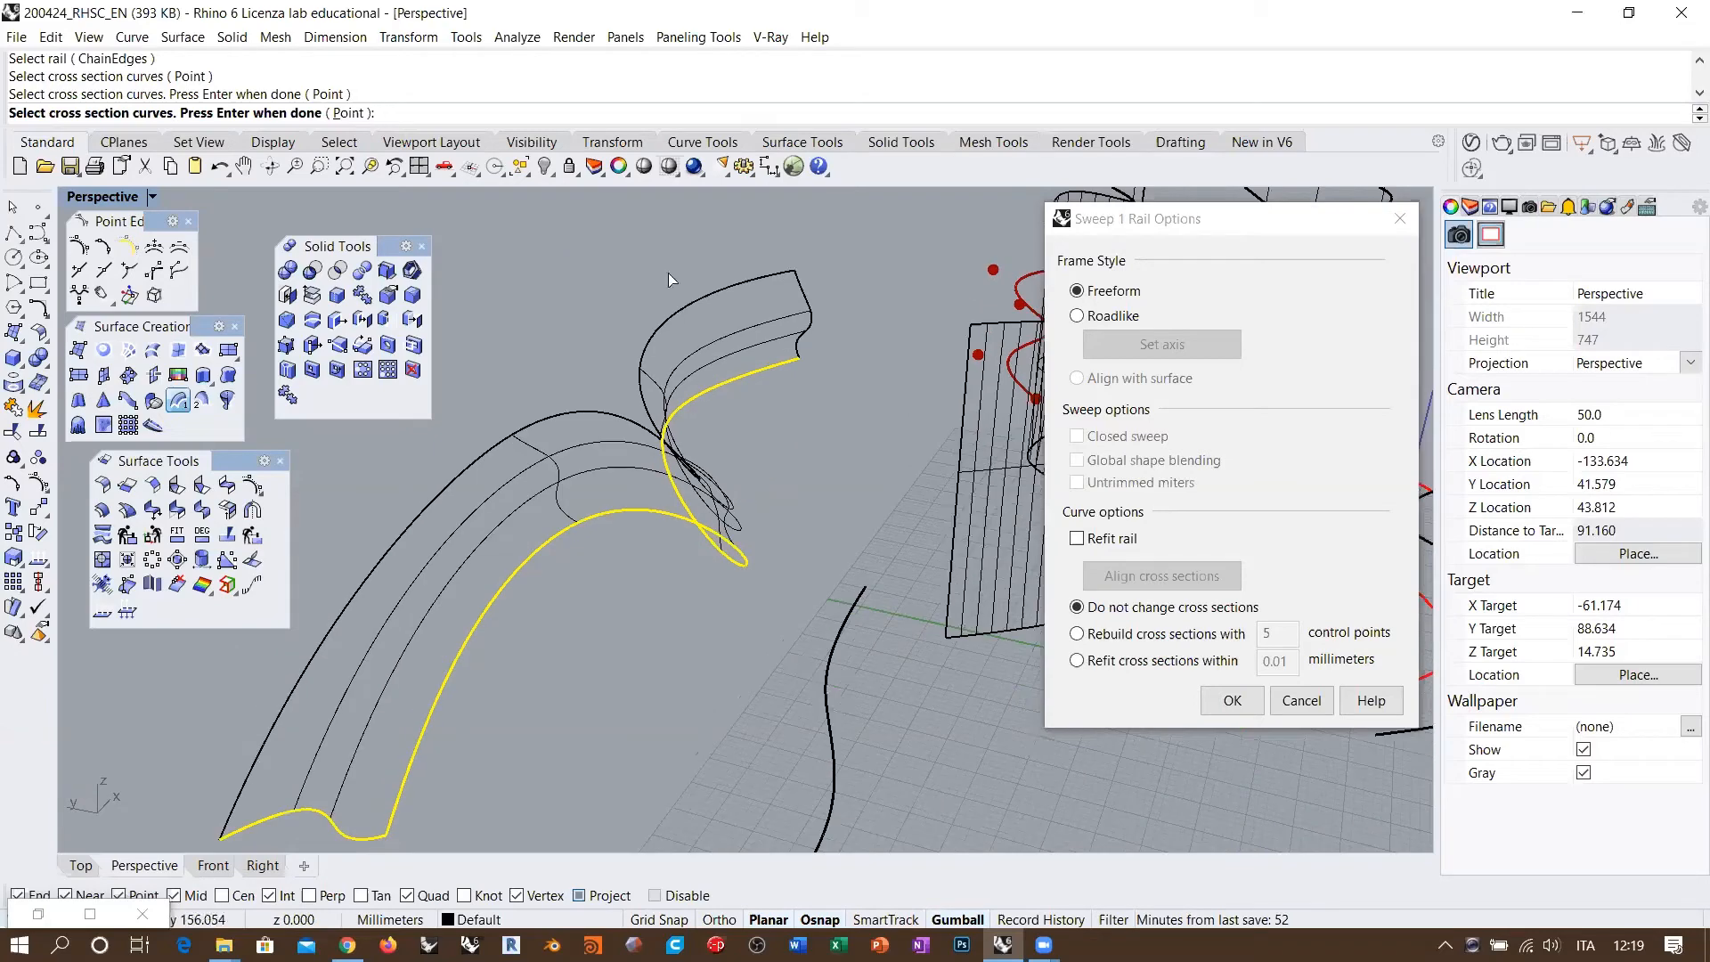
pyautogui.click(669, 167)
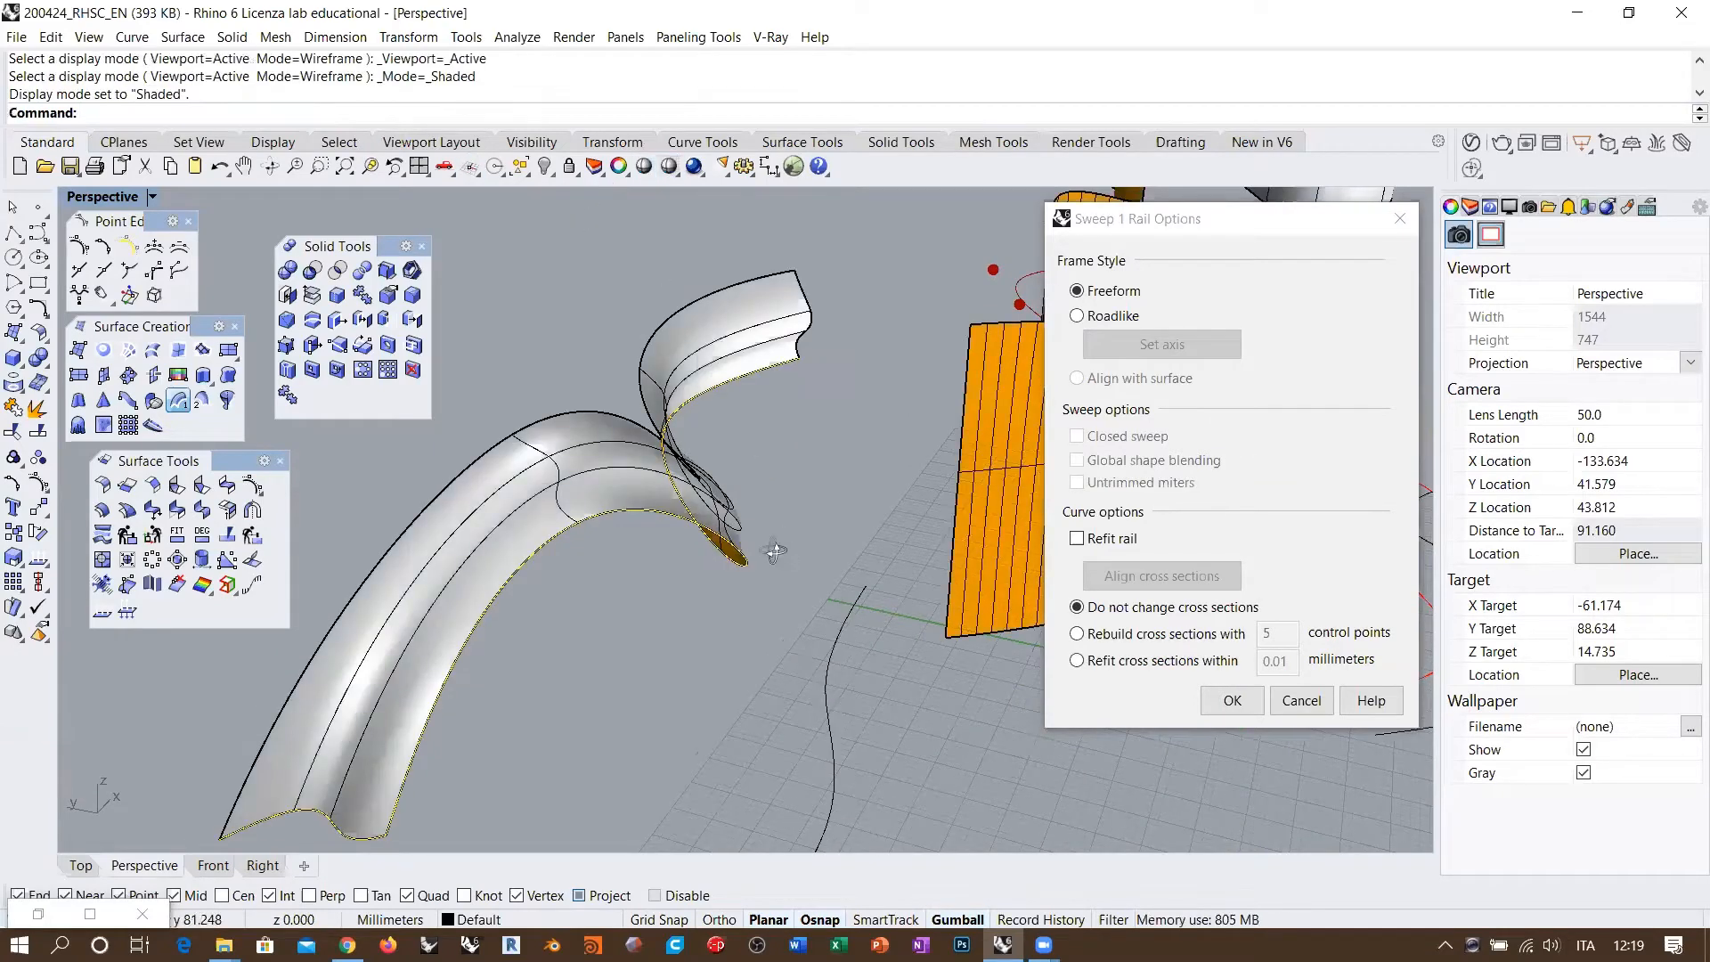
# Step: Move the sweep options clear of the model and examine how the previewed surface follows the rail through its loop
pyautogui.moveTo(650, 516)
pyautogui.mouseDown(button='right')
pyautogui.moveTo(710, 545)
pyautogui.moveTo(840, 453)
pyautogui.moveTo(805, 462)
pyautogui.moveTo(781, 499)
pyautogui.moveTo(820, 463)
pyautogui.mouseUp(button='right')
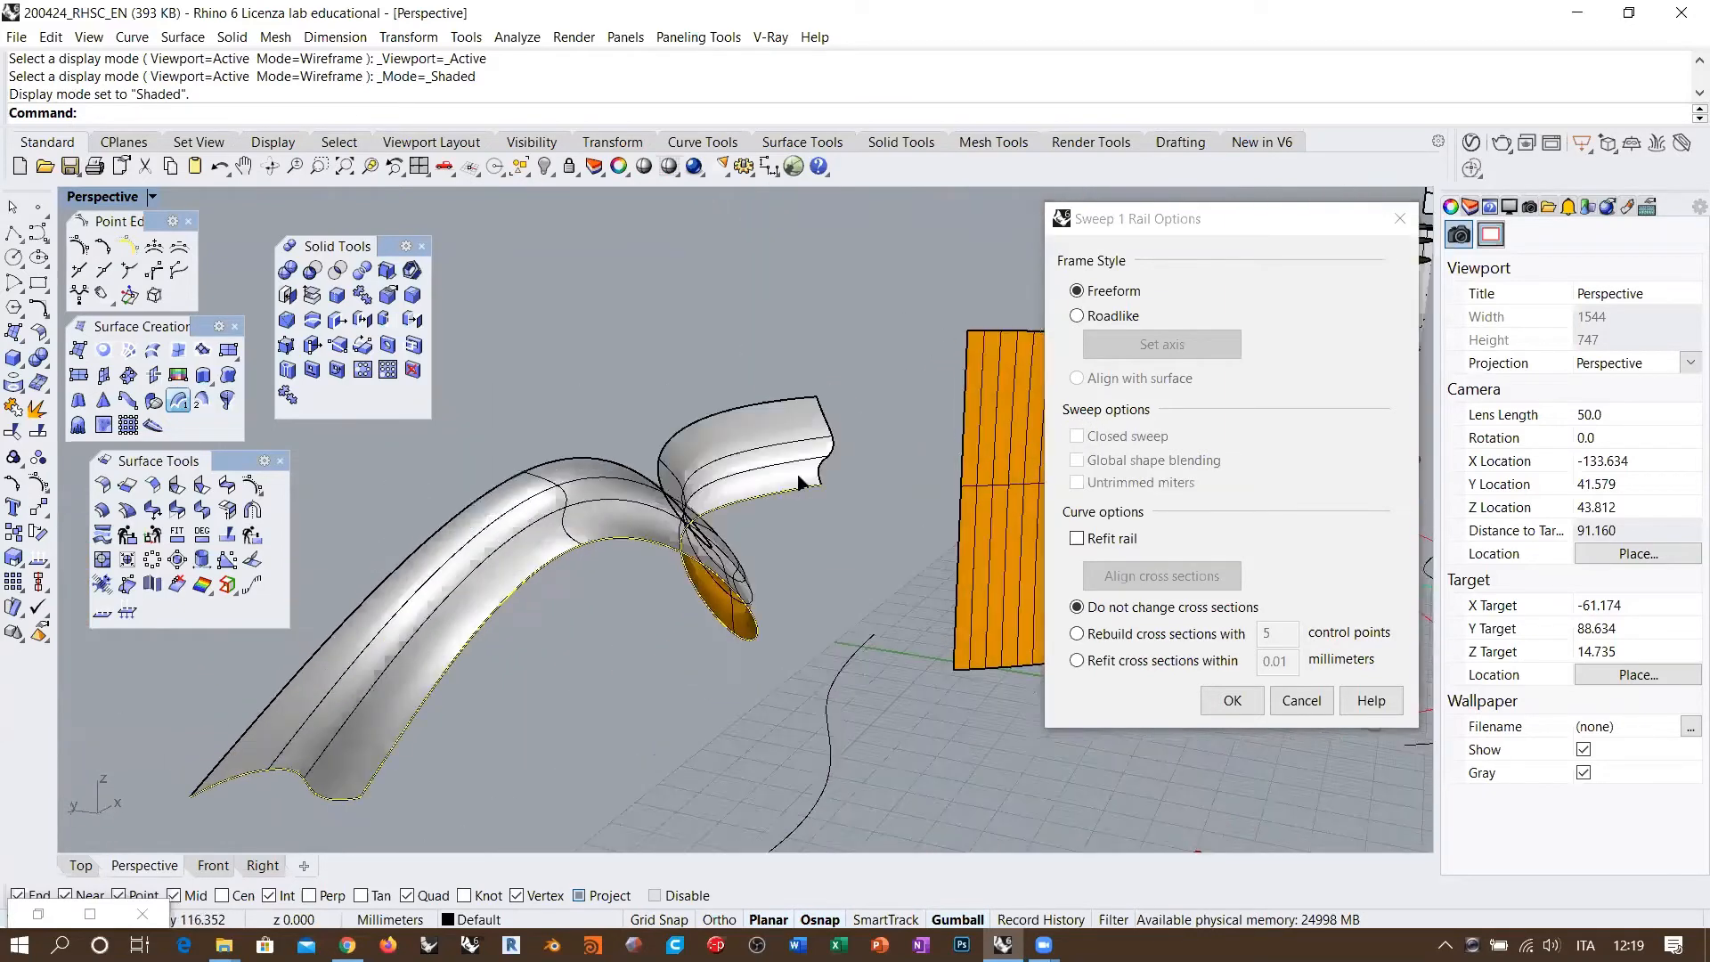
pyautogui.click(1167, 230)
pyautogui.moveTo(1170, 237); pyautogui.dragTo(1380, 309)
pyautogui.moveTo(828, 467); pyautogui.dragTo(796, 485, button='right')
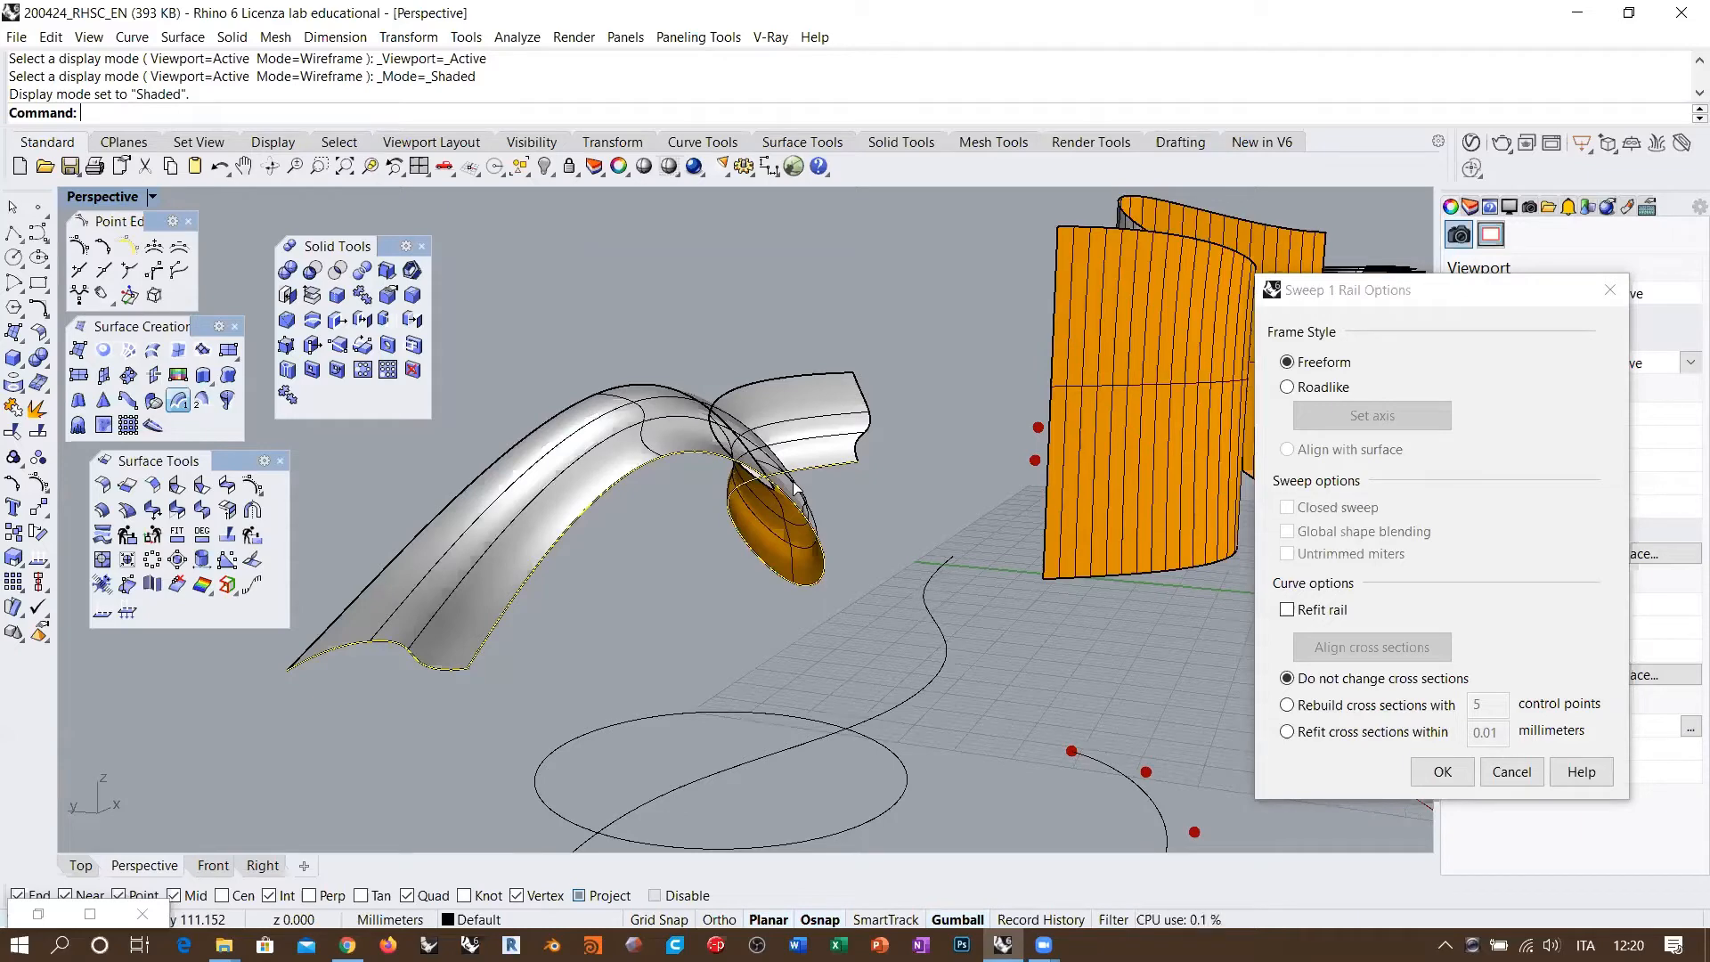
pyautogui.moveTo(795, 486); pyautogui.dragTo(935, 495, button='right')
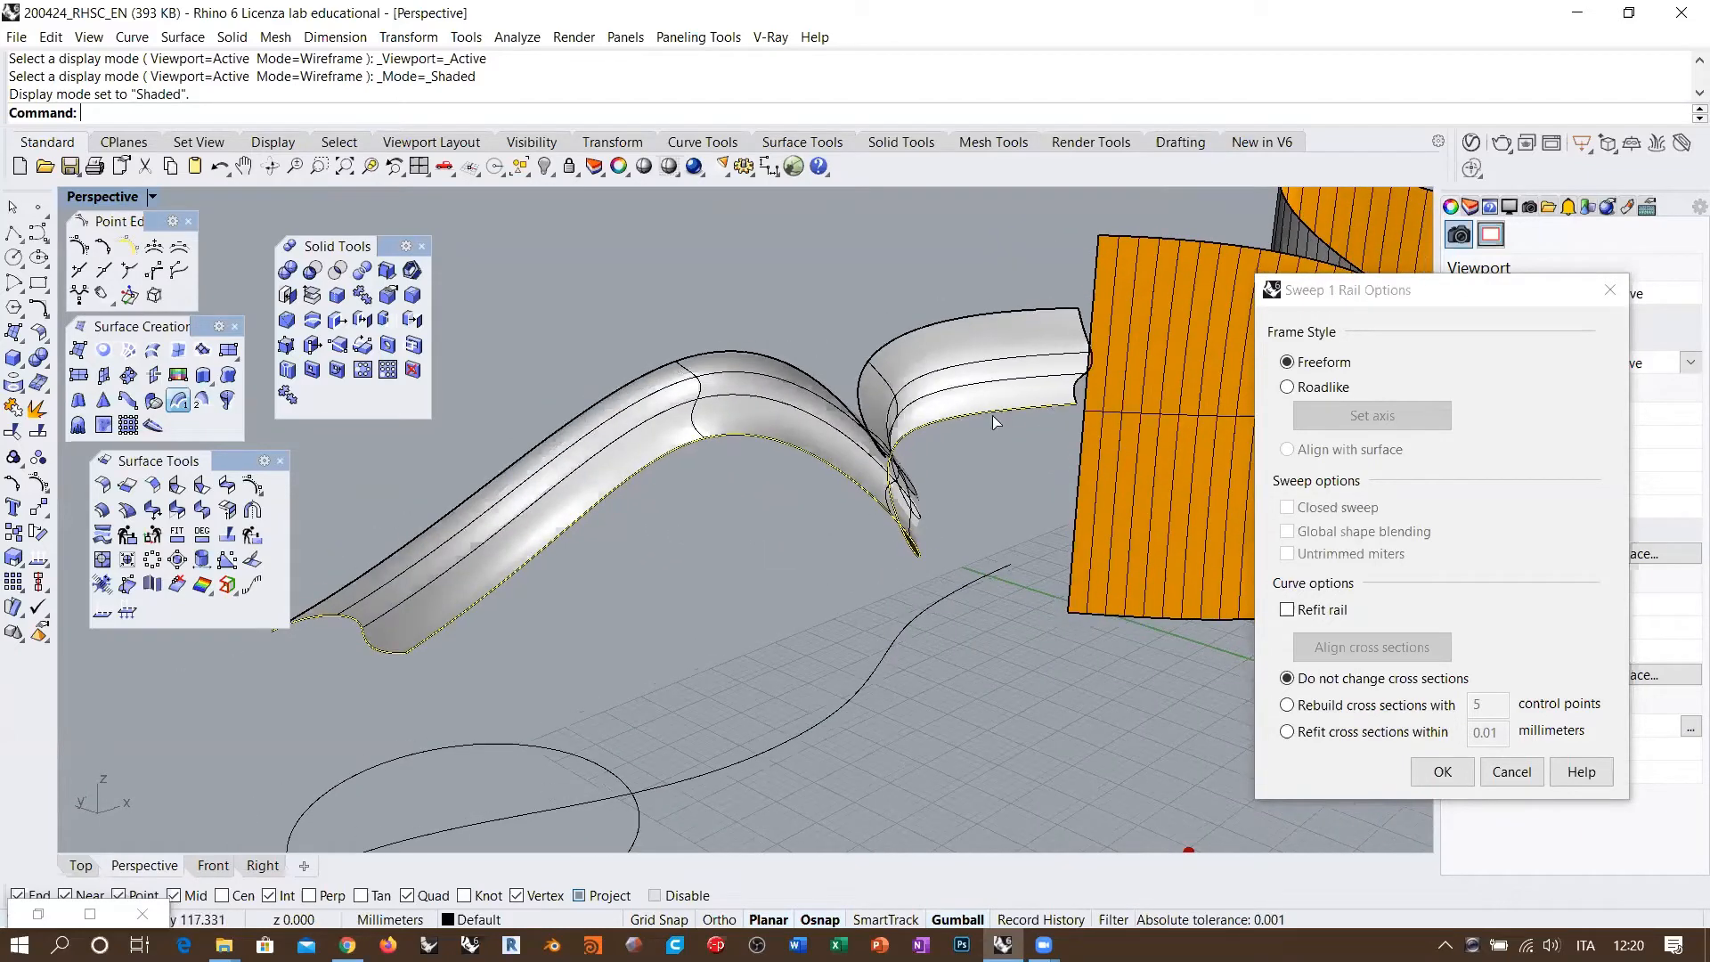
pyautogui.moveTo(996, 420); pyautogui.dragTo(452, 699, button='right')
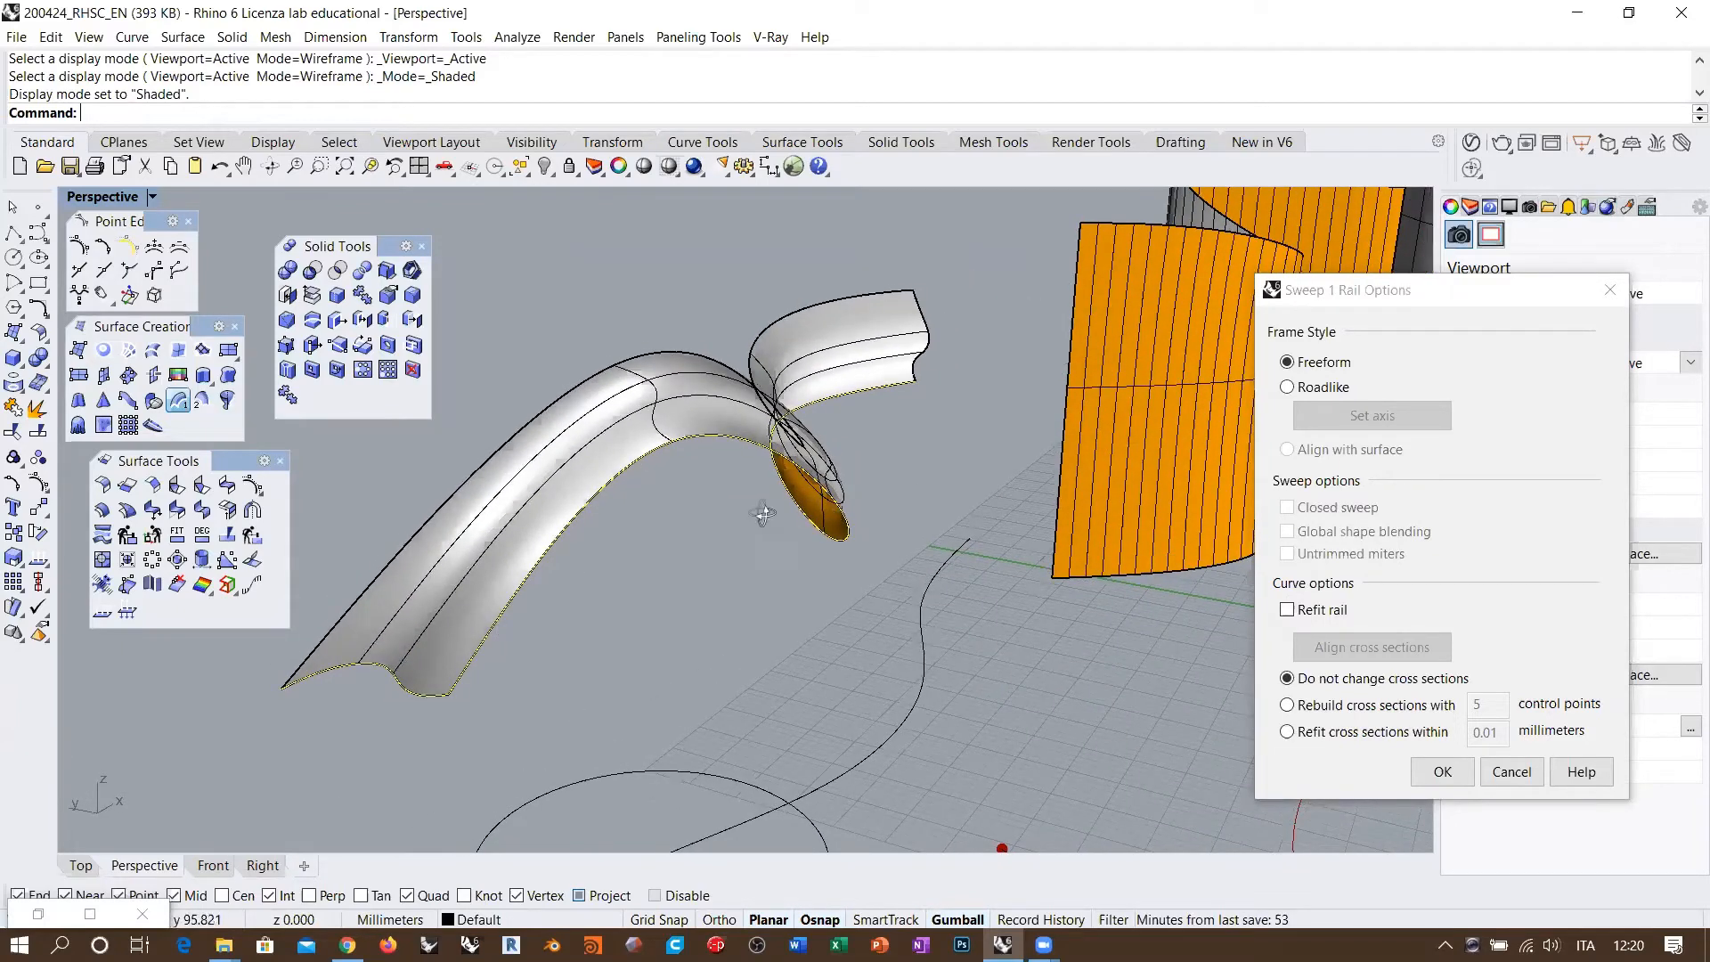
pyautogui.moveTo(764, 514); pyautogui.dragTo(594, 603, button='right')
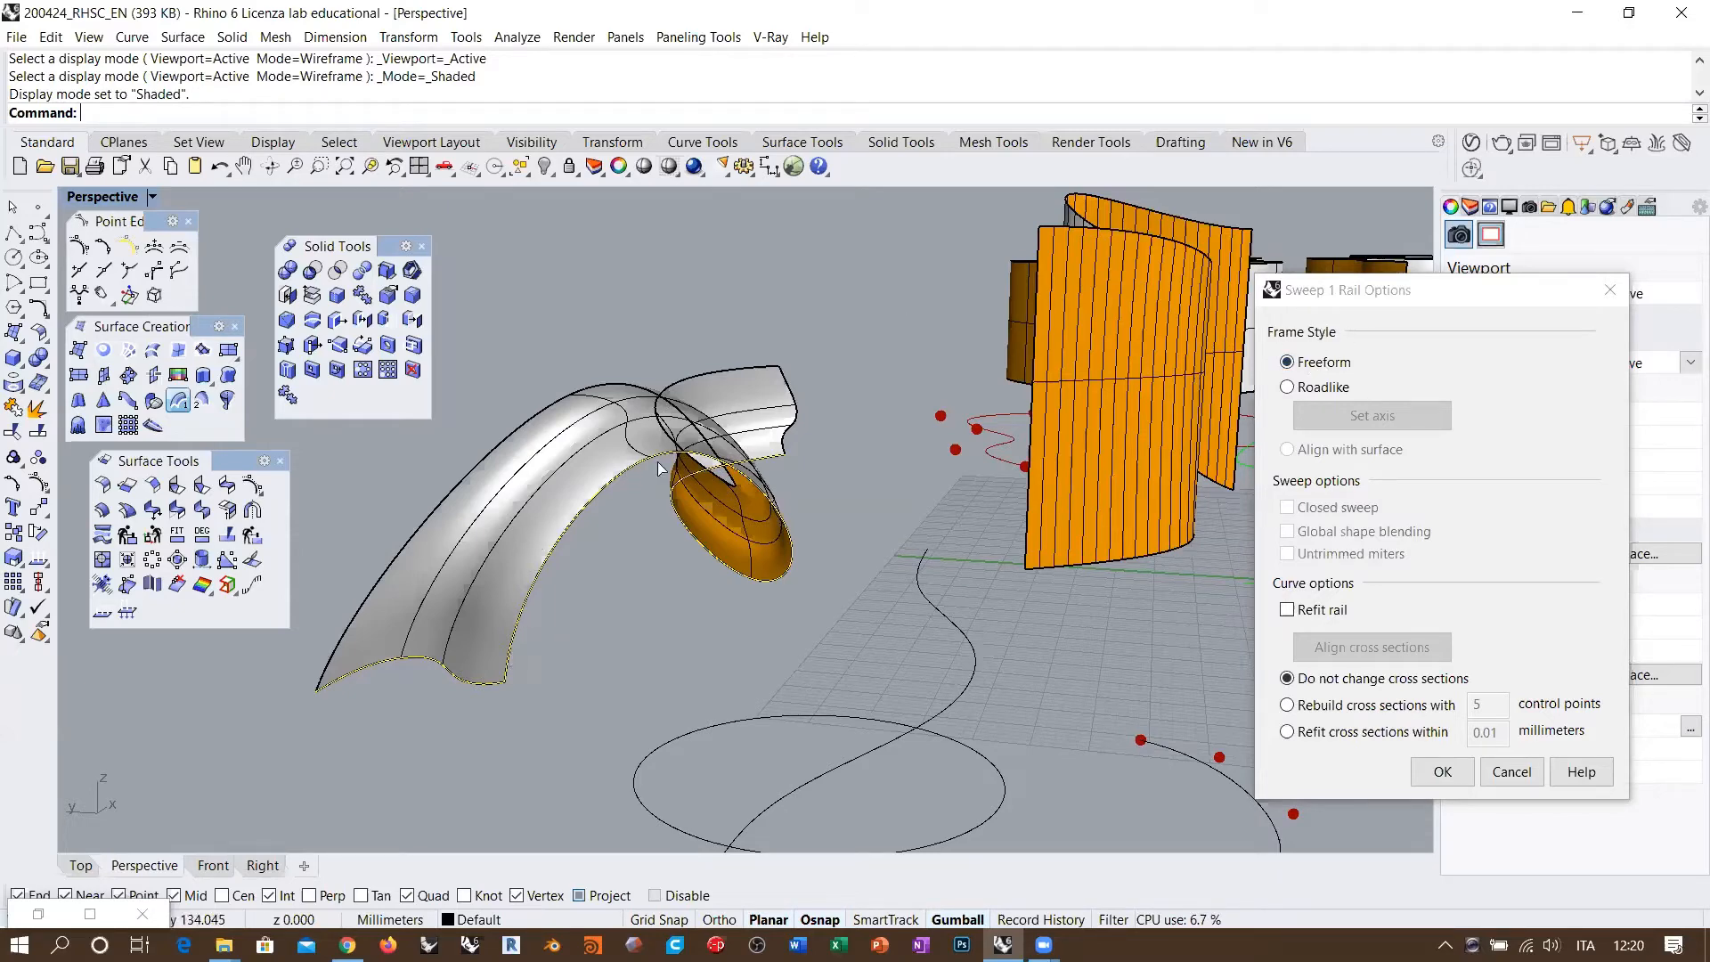
# Step: Cancel the one-rail sweep and select only the three-dimensional rail curve
pyautogui.moveTo(788, 453); pyautogui.dragTo(759, 429, button='right')
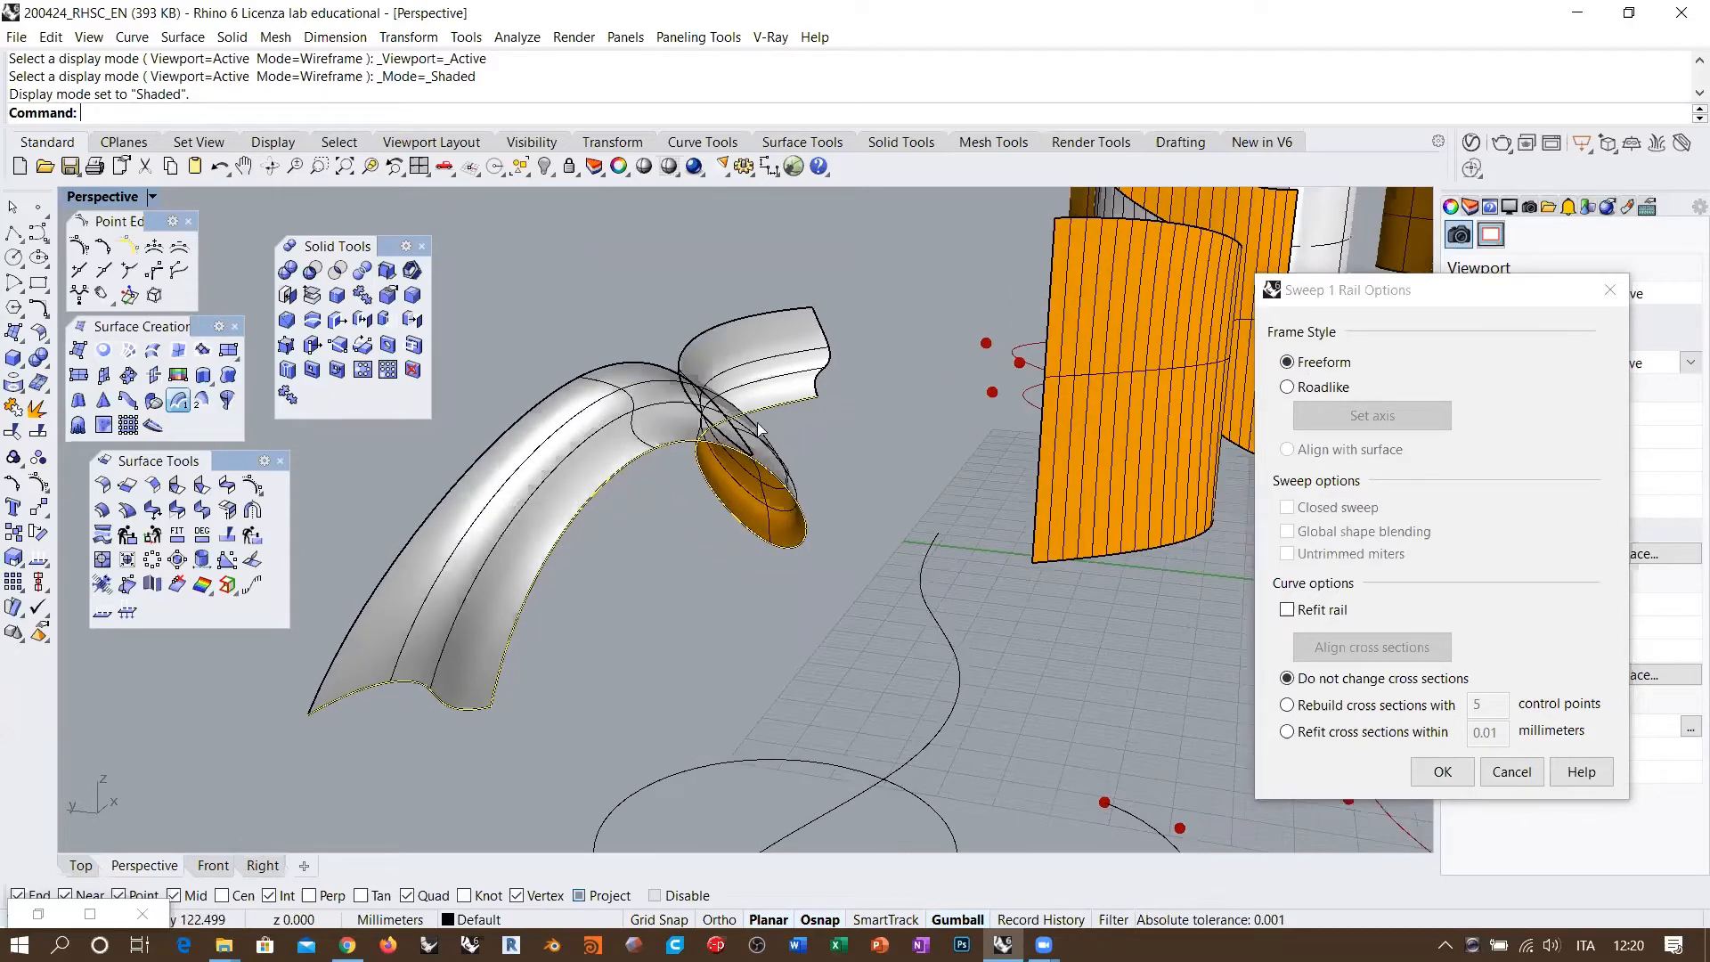
pyautogui.click(1504, 770)
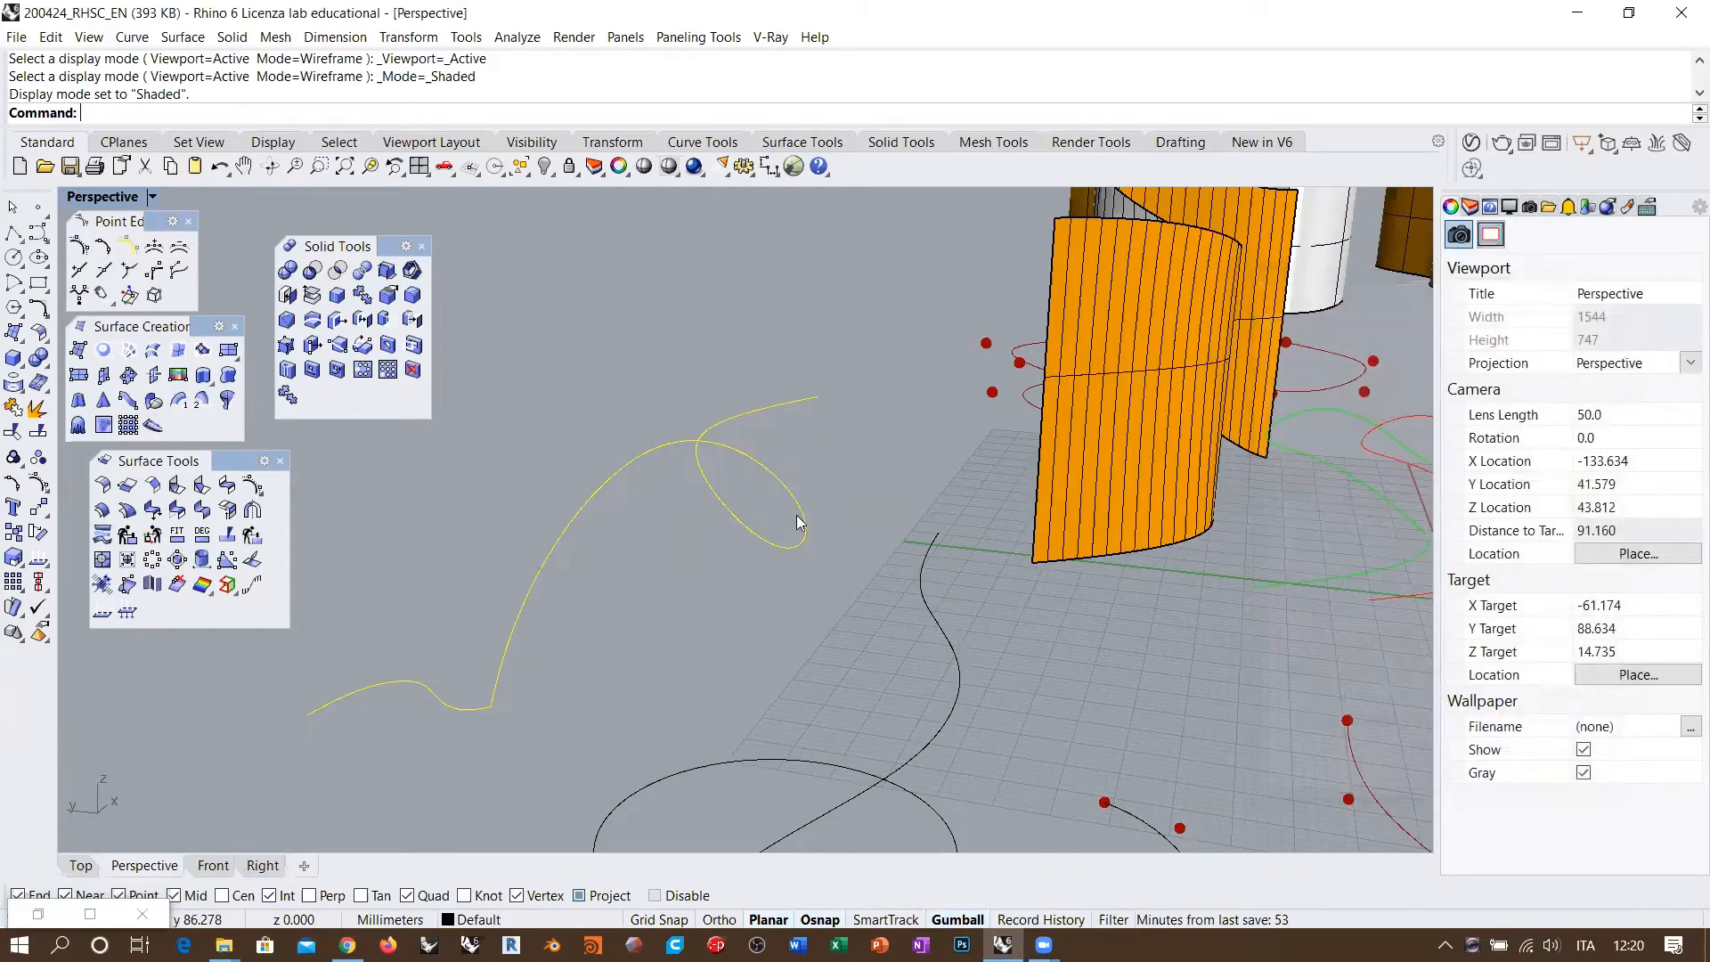
pyautogui.click(617, 478)
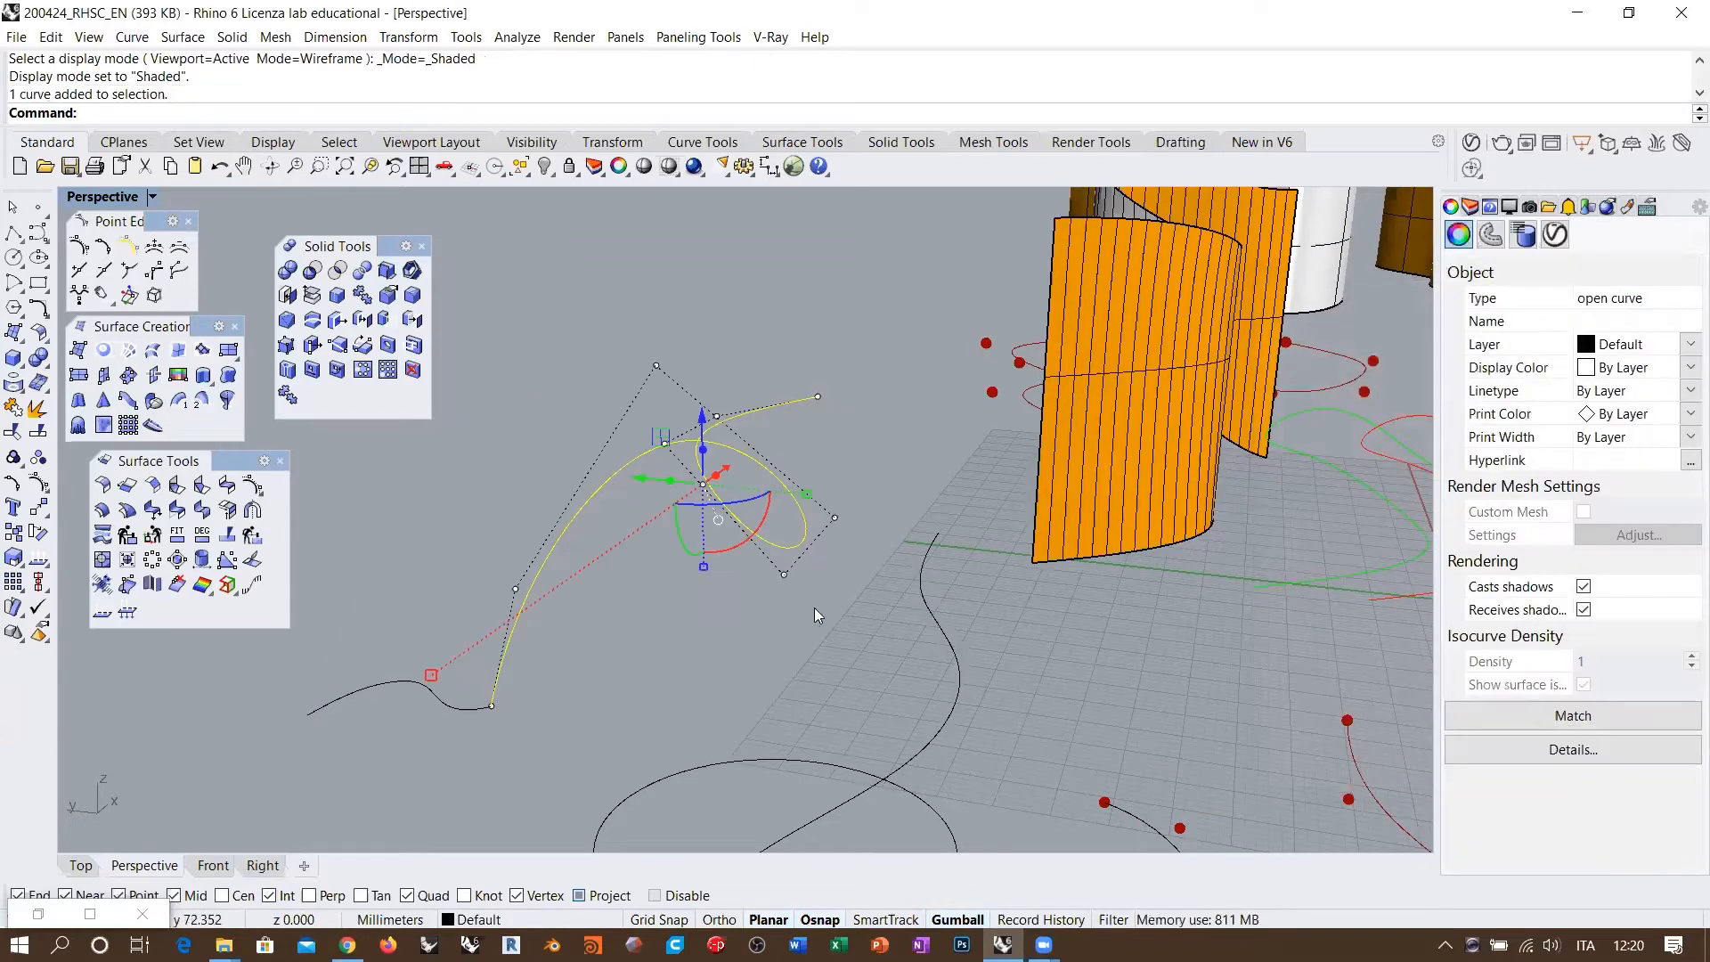
pyautogui.click(848, 572)
pyautogui.click(567, 523)
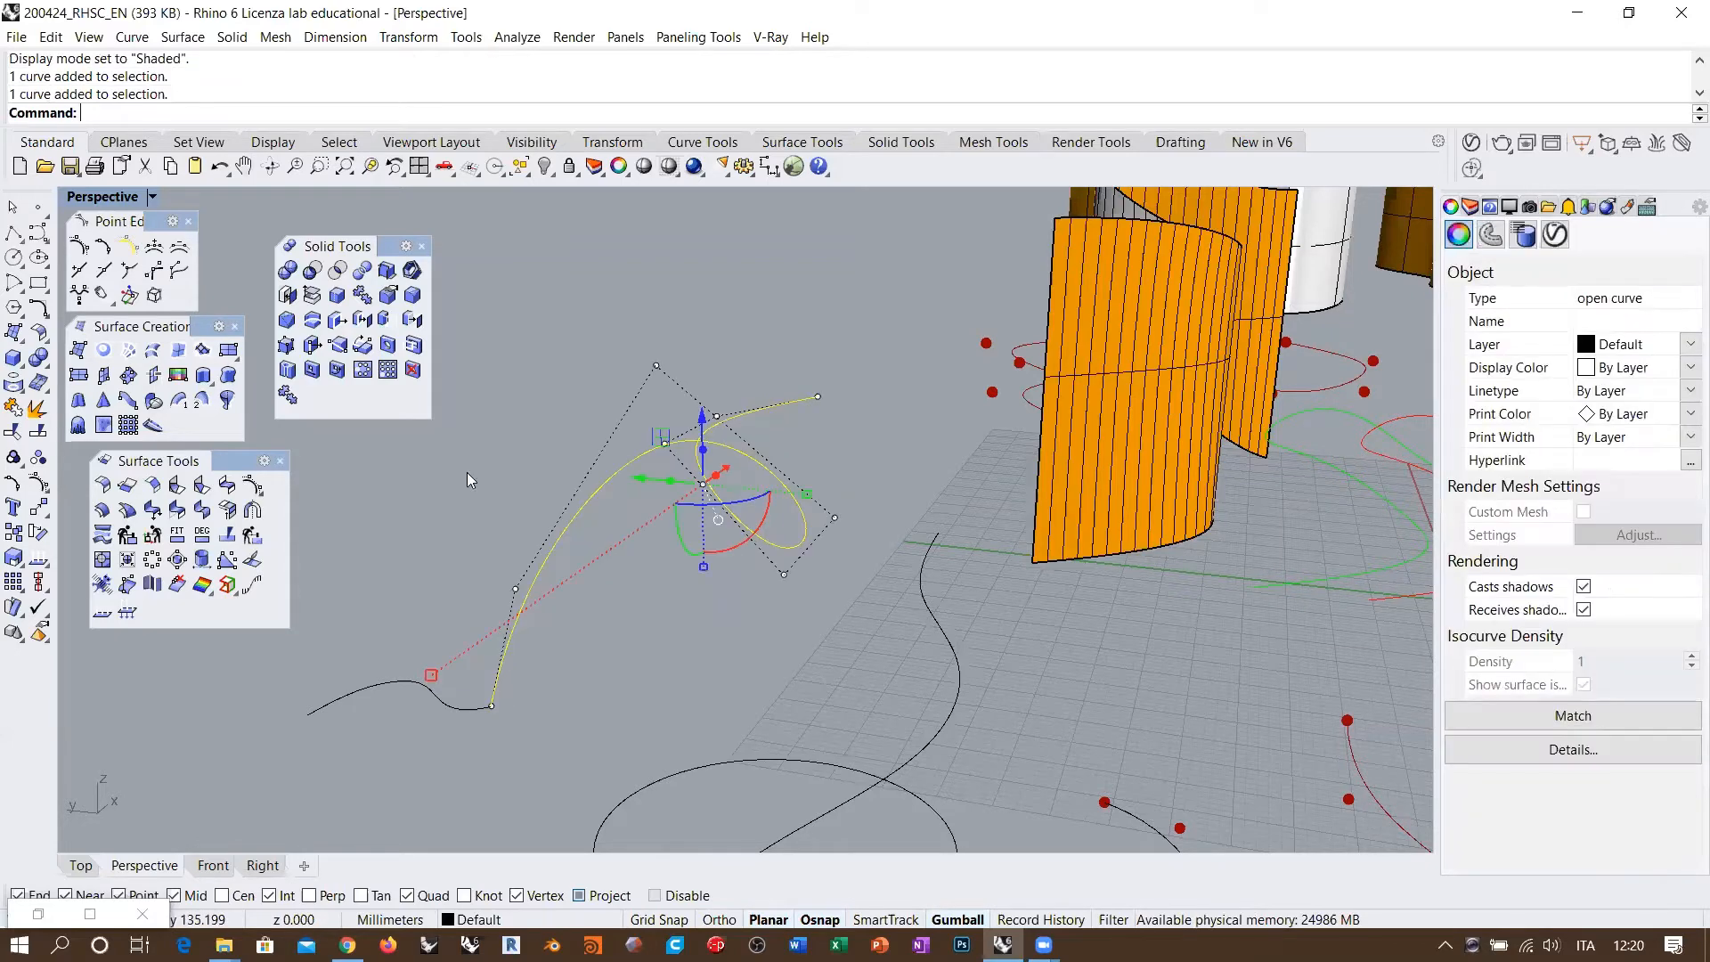
# Step: Turn on the curvature graph for the three-dimensional curve and raise its display scale to 116
pyautogui.click(39, 562)
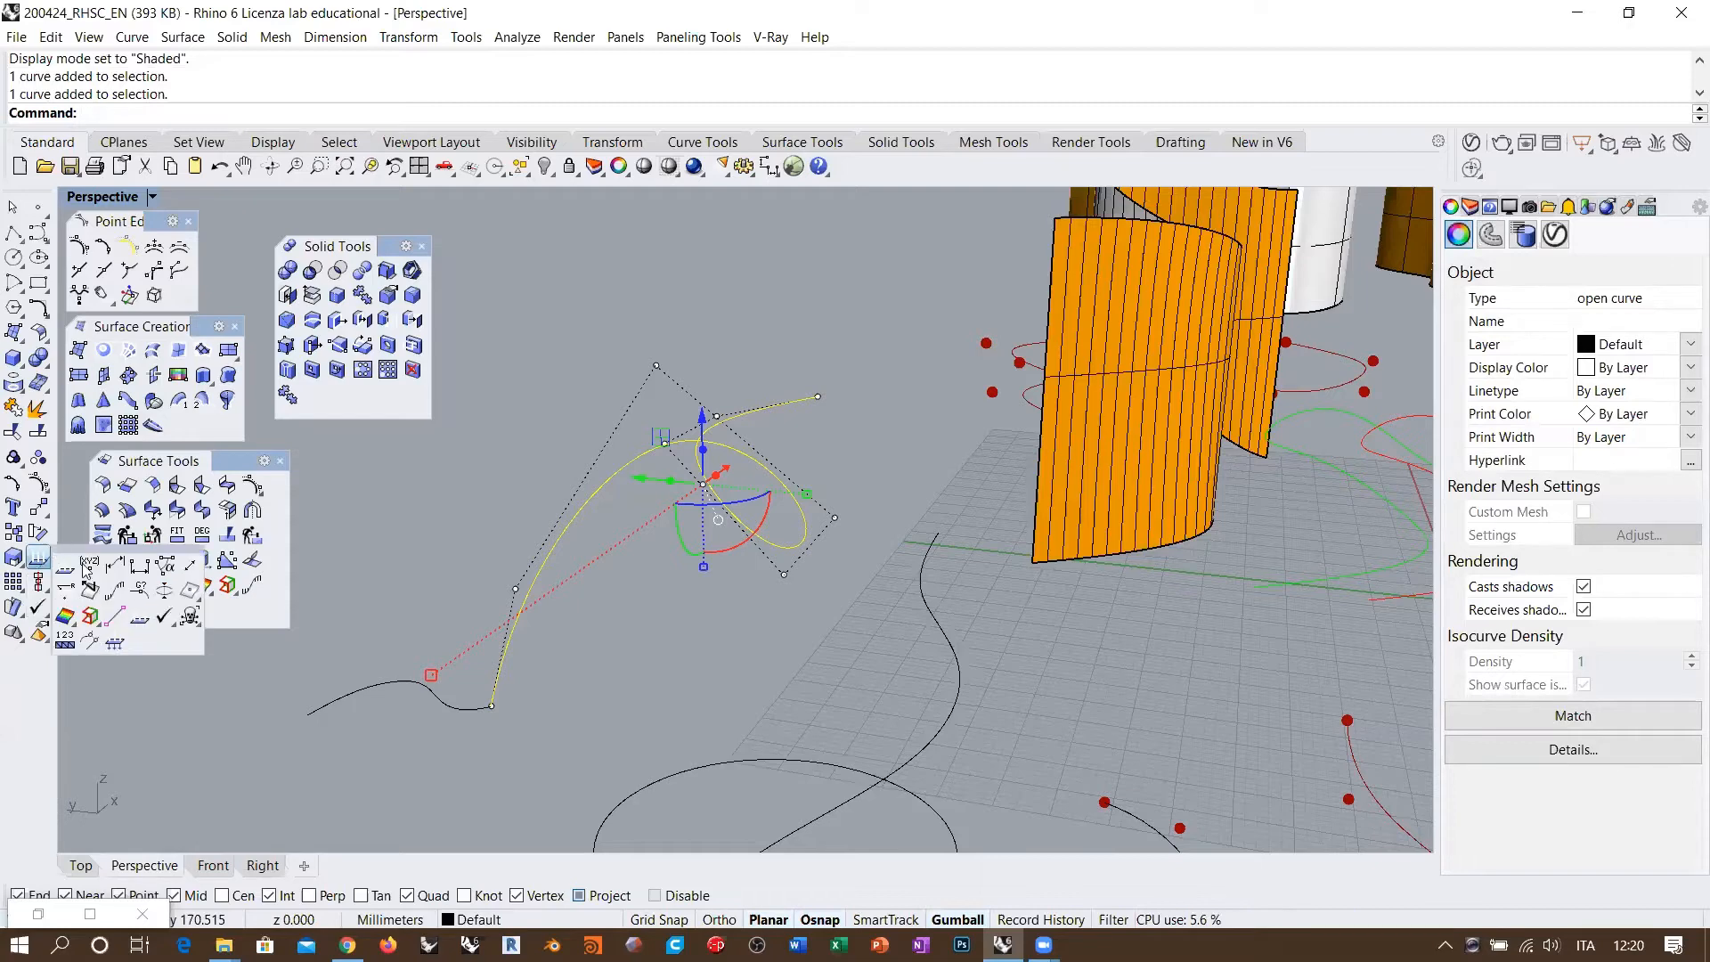
pyautogui.click(111, 594)
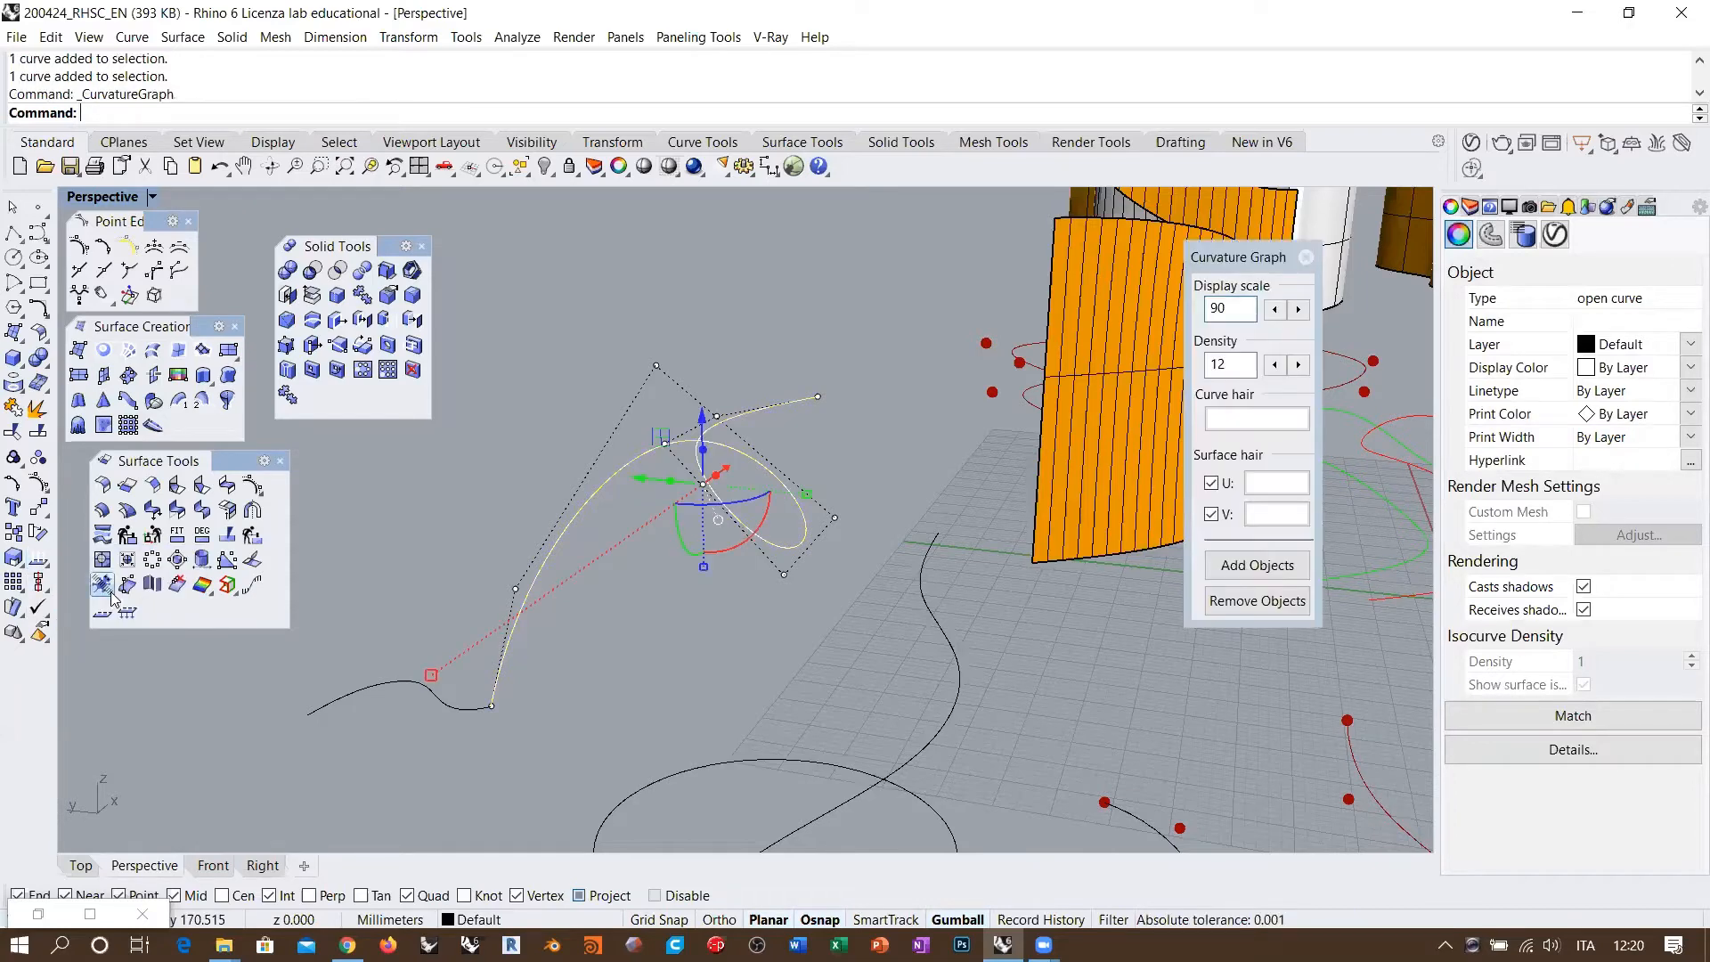
pyautogui.doubleClick(1299, 310)
pyautogui.doubleClick(1298, 310)
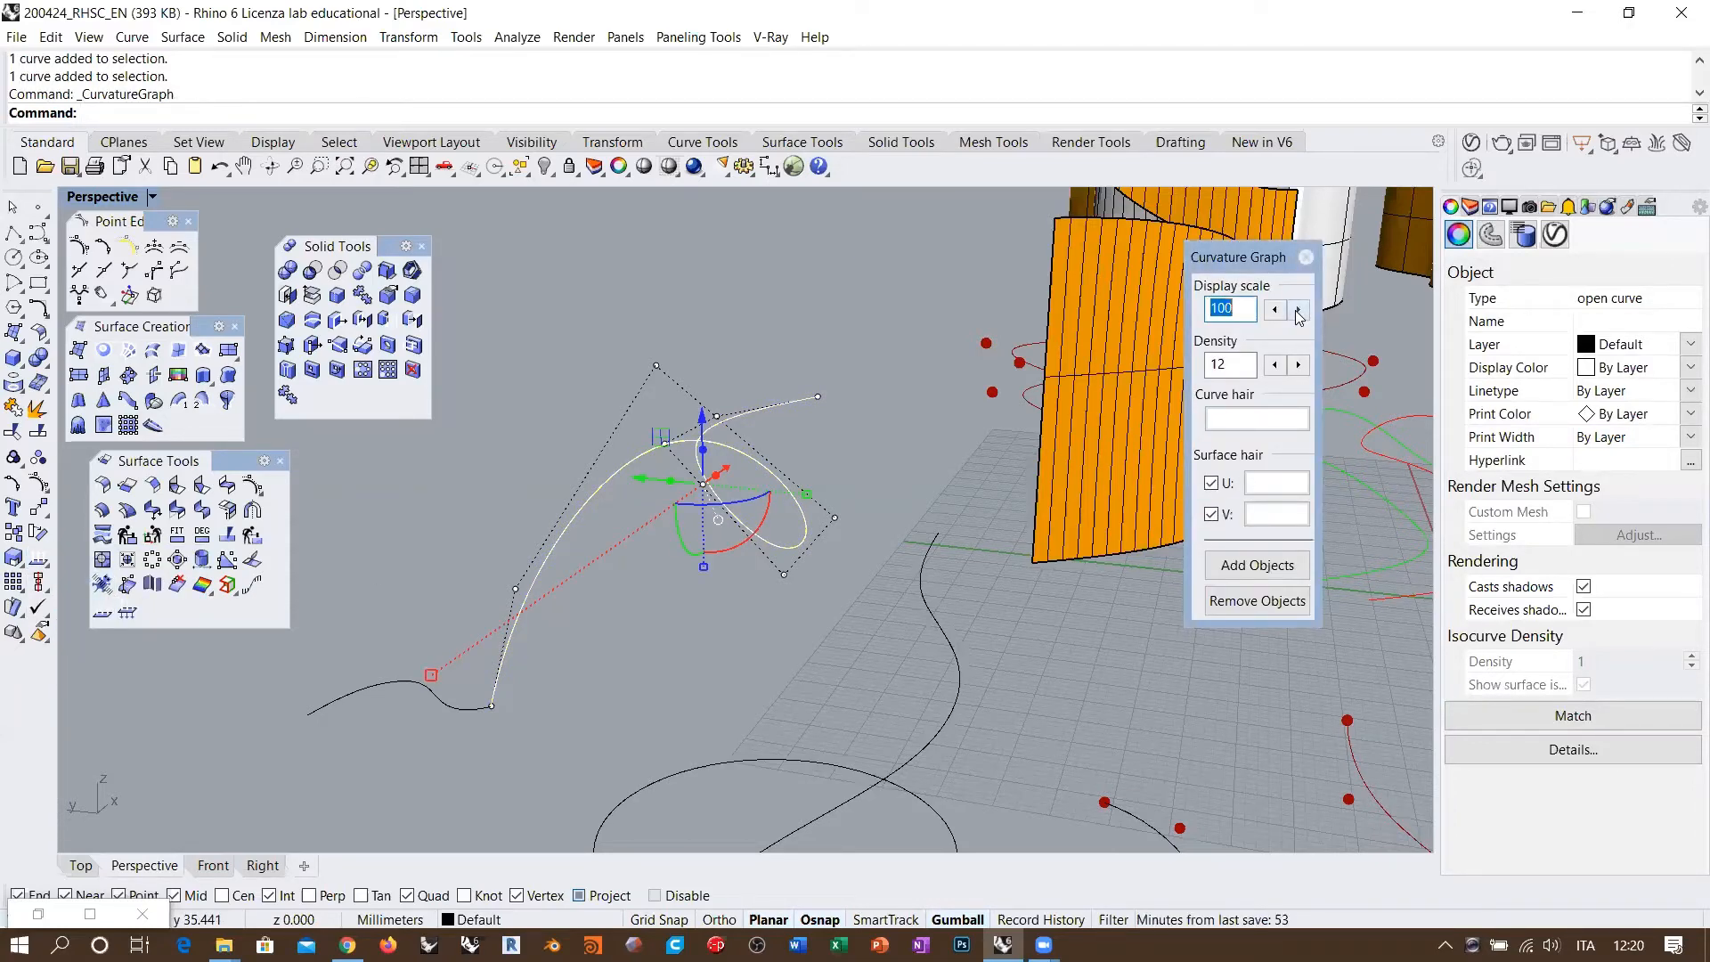
pyautogui.doubleClick(1298, 310)
pyautogui.click(1299, 310)
pyautogui.click(1298, 310)
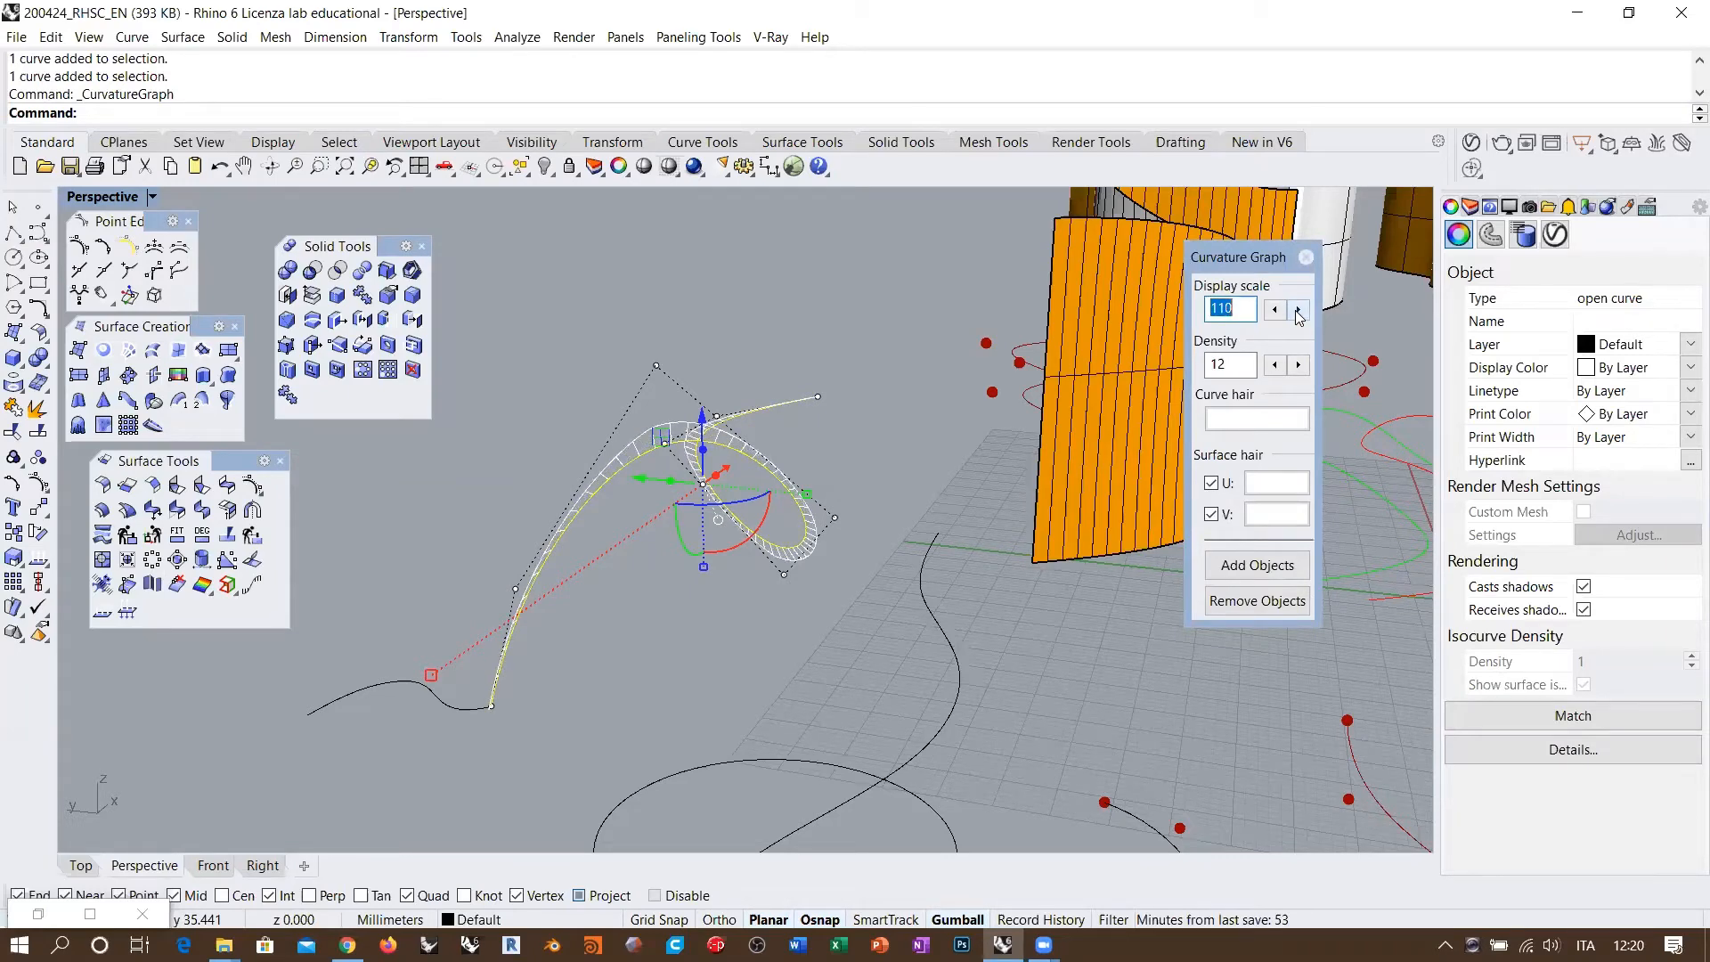
pyautogui.click(1298, 310)
pyautogui.click(1298, 309)
pyautogui.click(1299, 311)
# Step: Inspect the curvature circle at points along the three-dimensional curve with the Curvature command, with object snaps disabled
pyautogui.moveTo(765, 526); pyautogui.dragTo(593, 682, button='right')
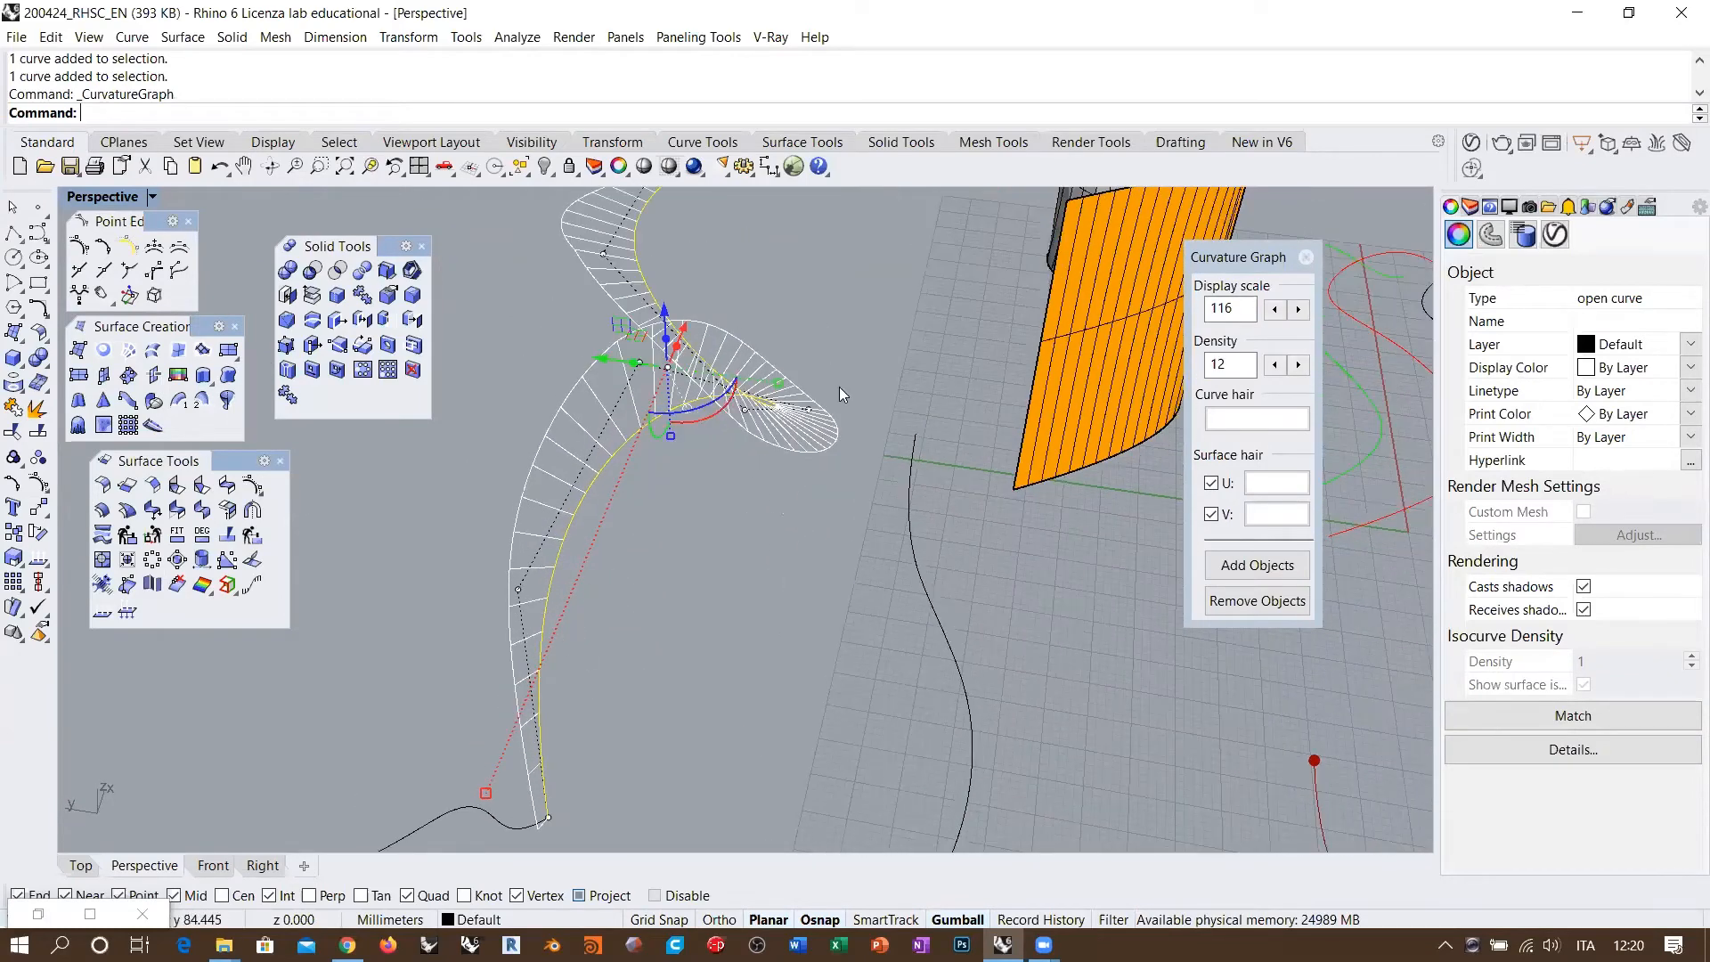
pyautogui.moveTo(723, 586); pyautogui.dragTo(768, 478, button='right')
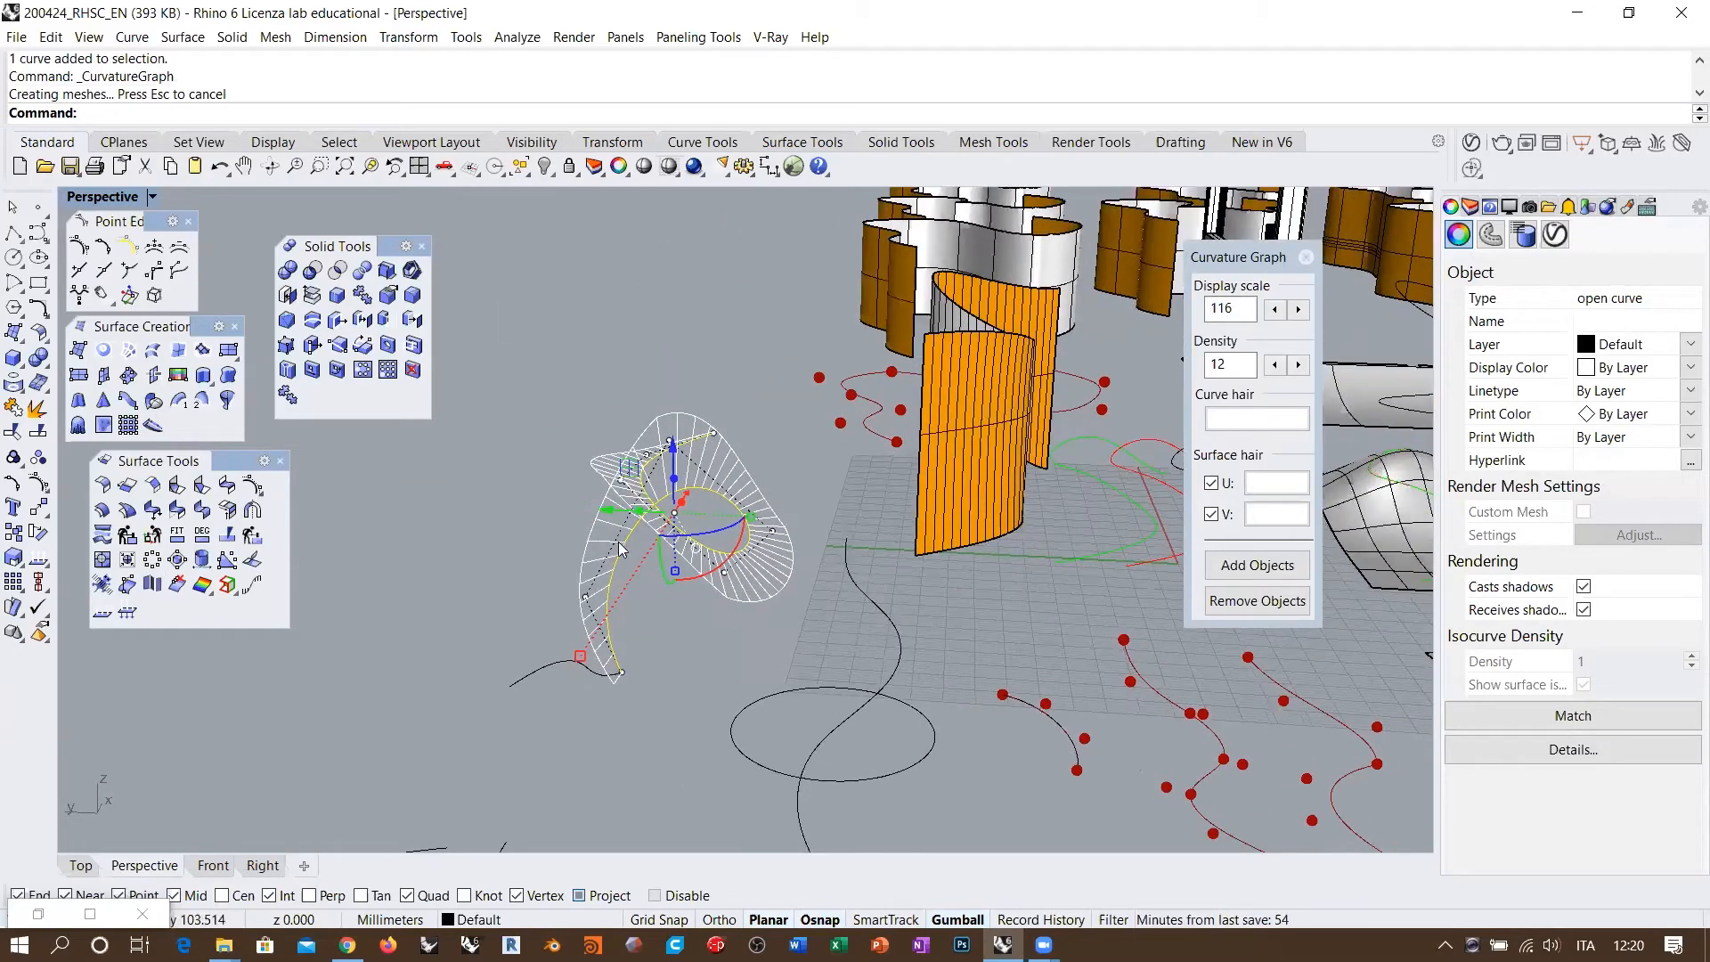
pyautogui.moveTo(746, 581); pyautogui.dragTo(723, 432, button='right')
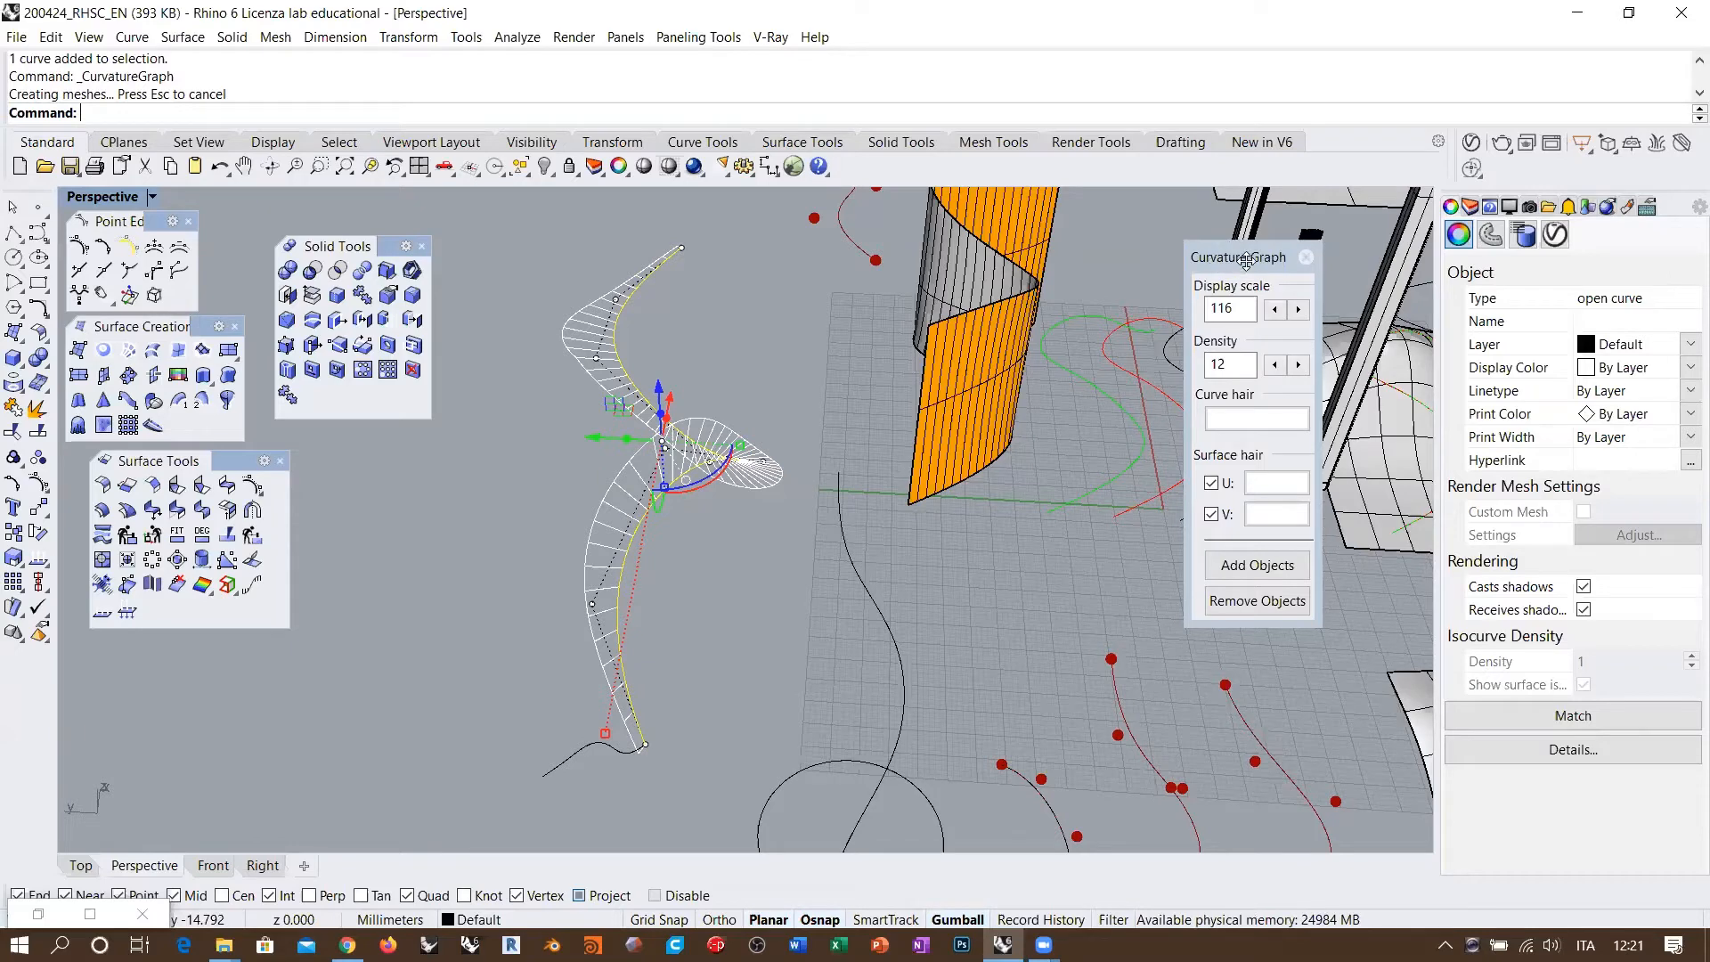
pyautogui.moveTo(819, 478); pyautogui.dragTo(741, 471, button='right')
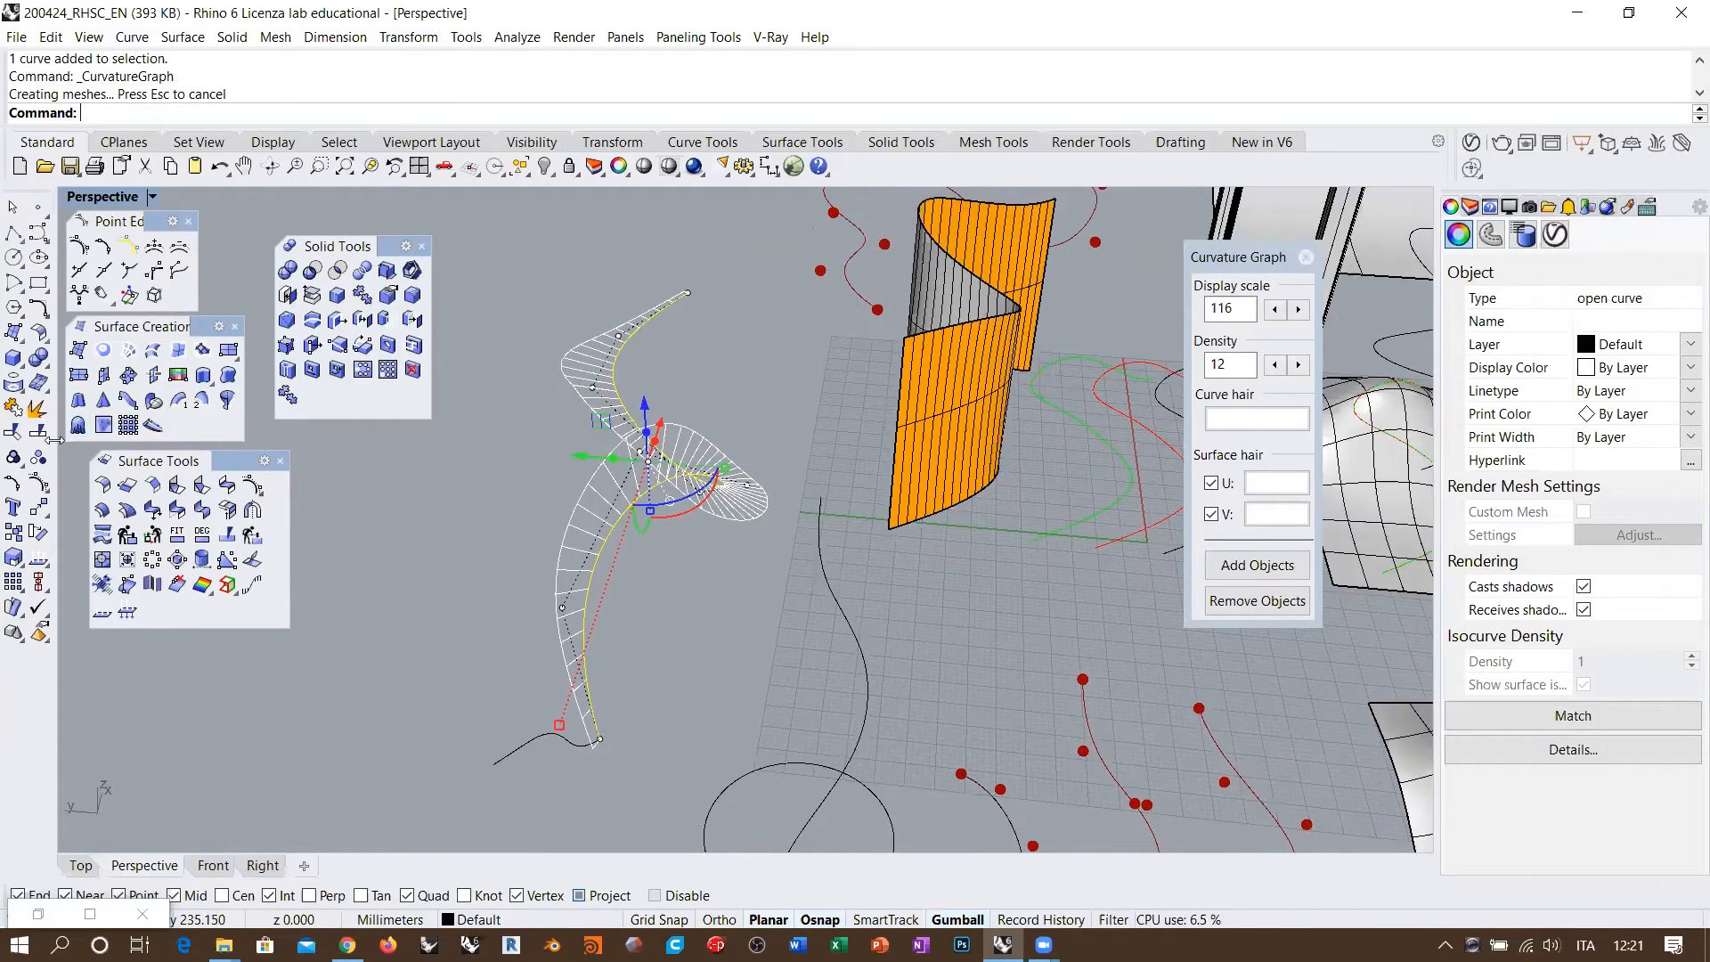
pyautogui.click(39, 563)
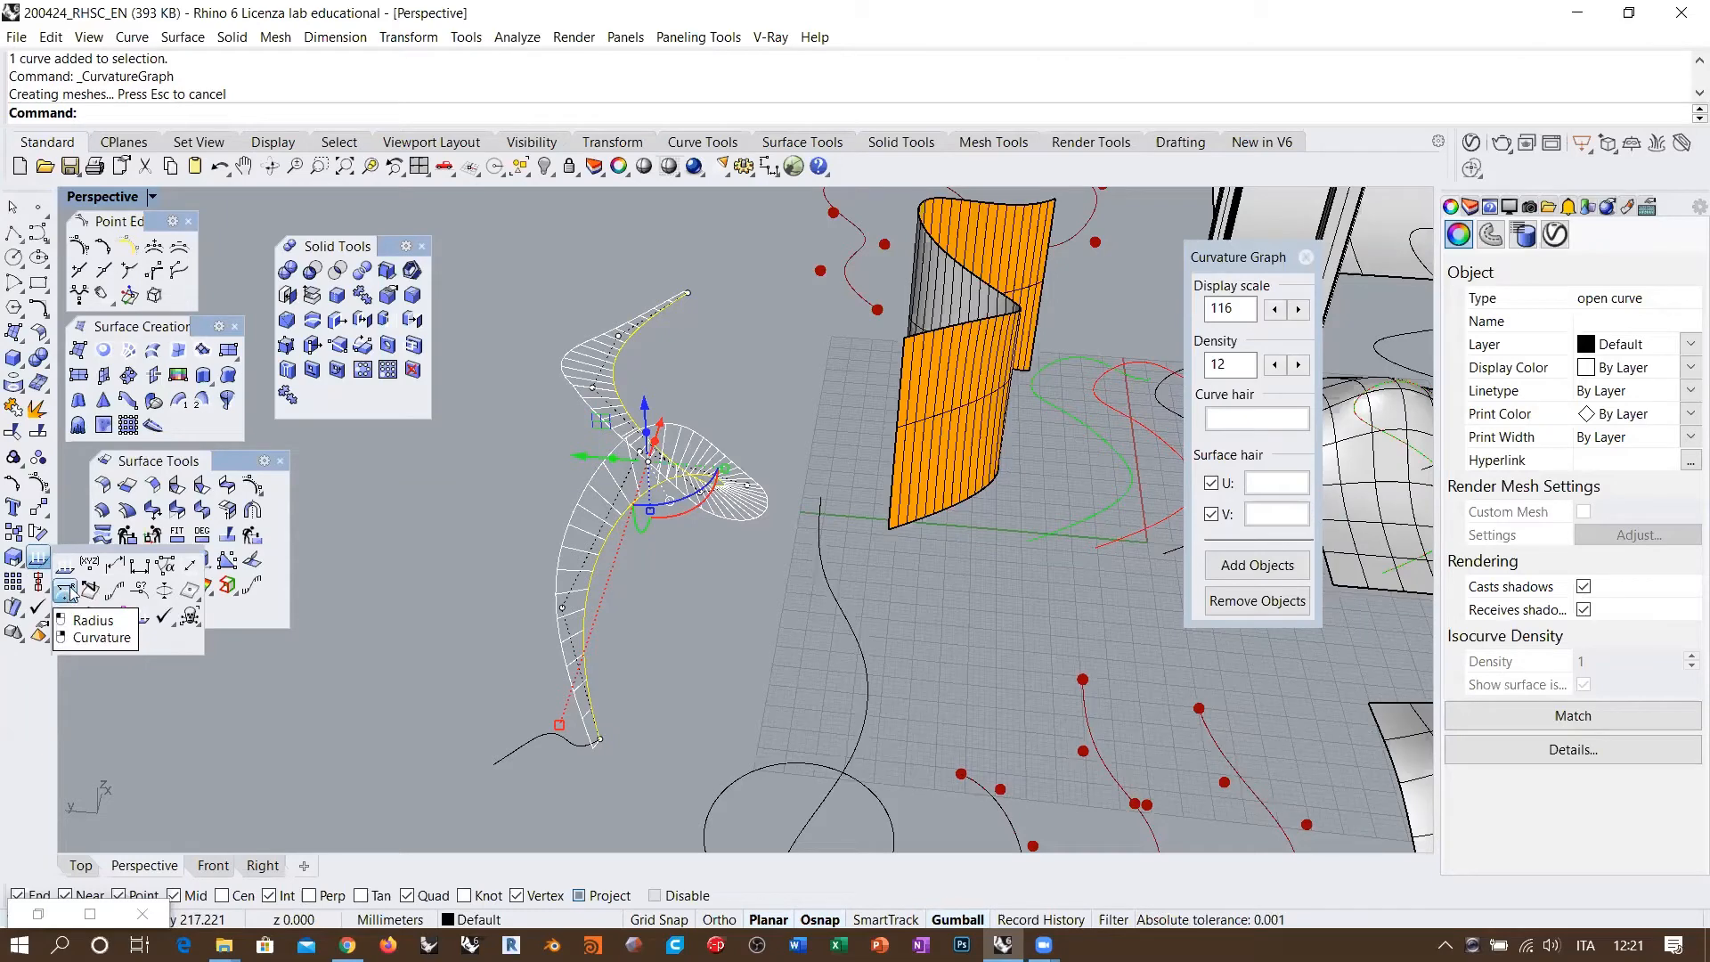
pyautogui.click(67, 592)
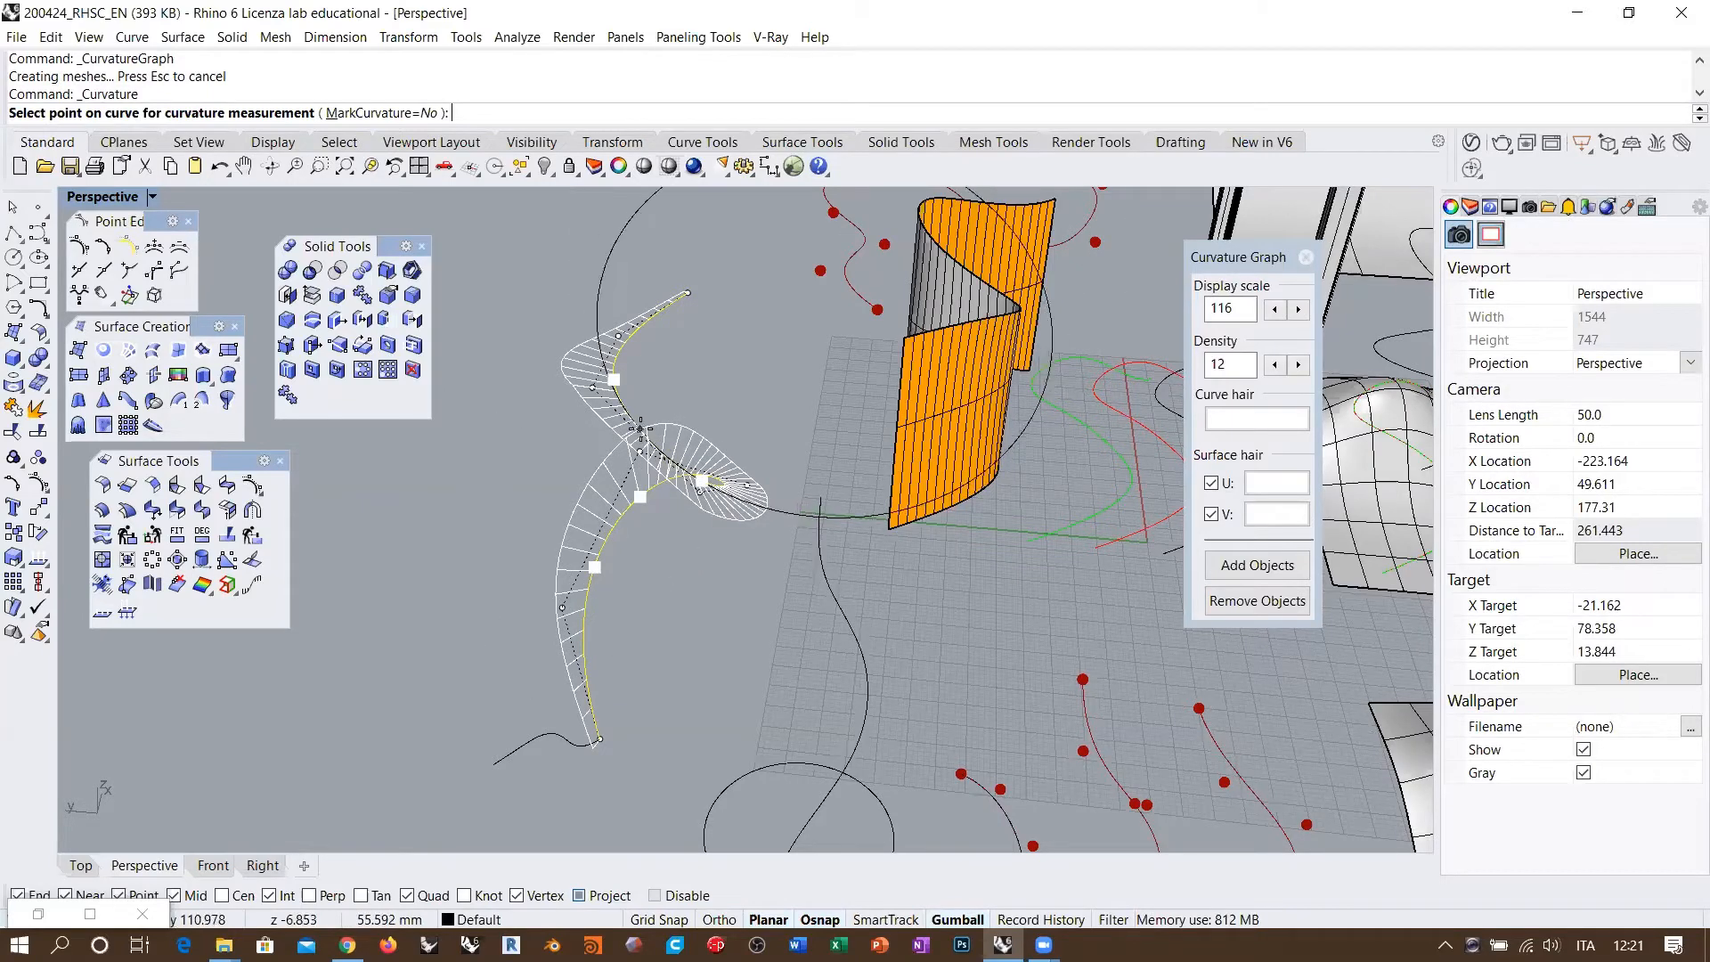
pyautogui.click(673, 896)
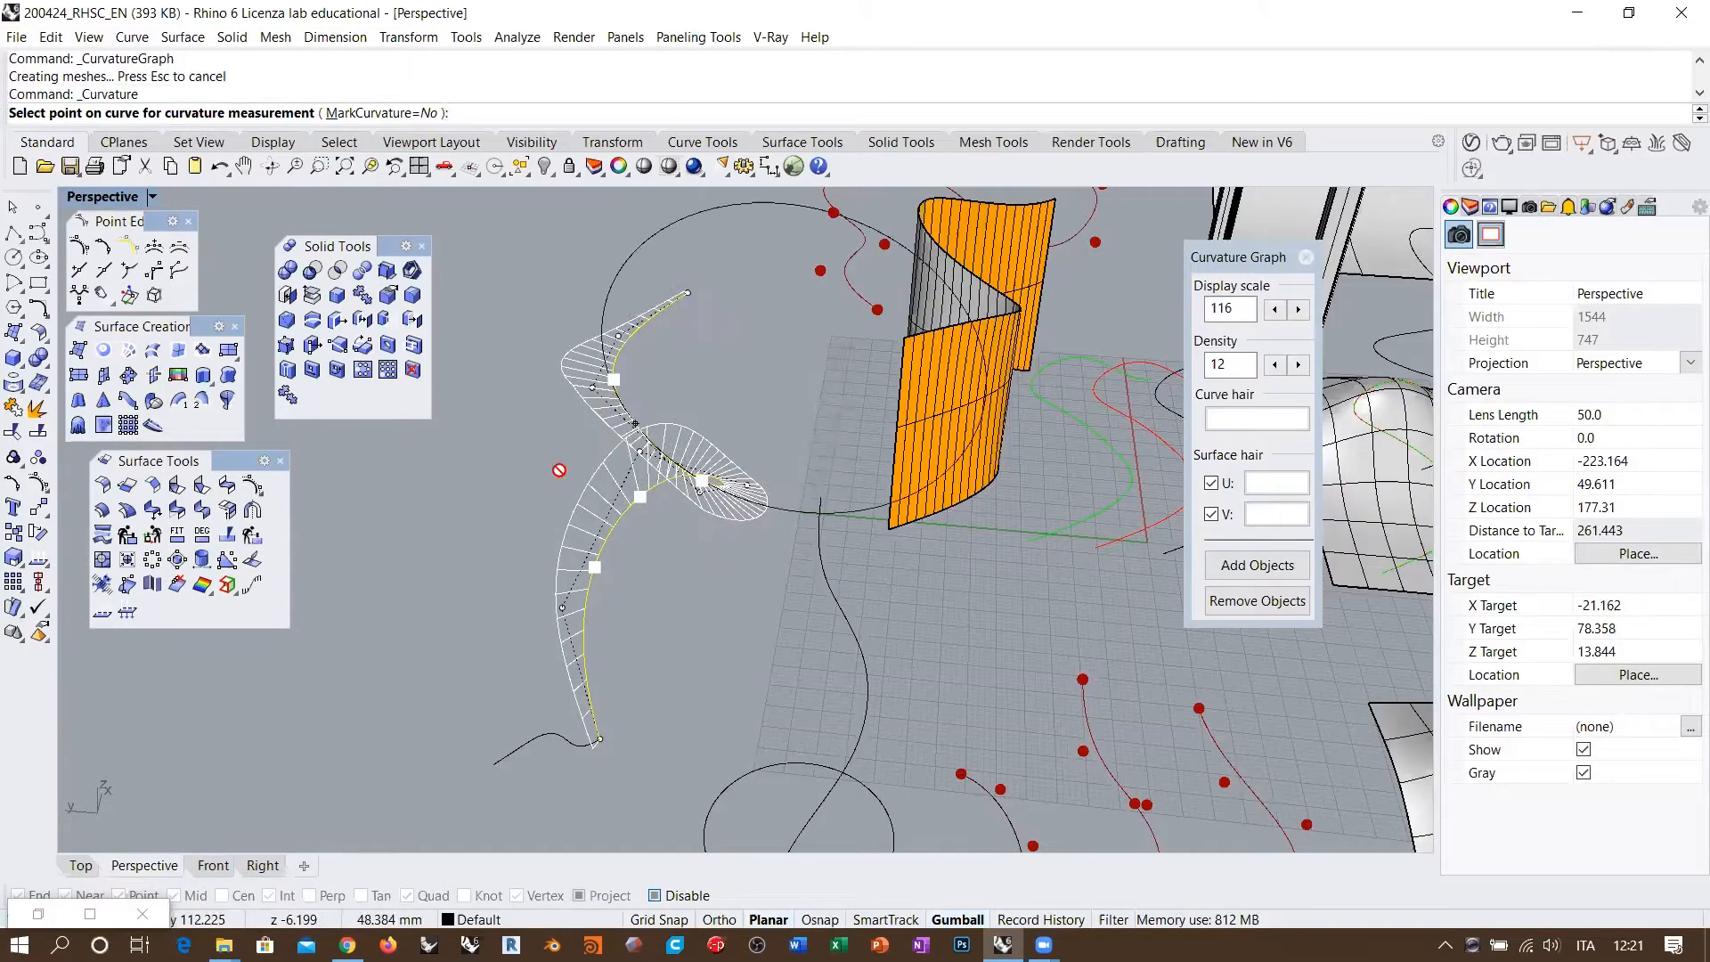
pyautogui.moveTo(664, 552); pyautogui.dragTo(666, 497, button='right')
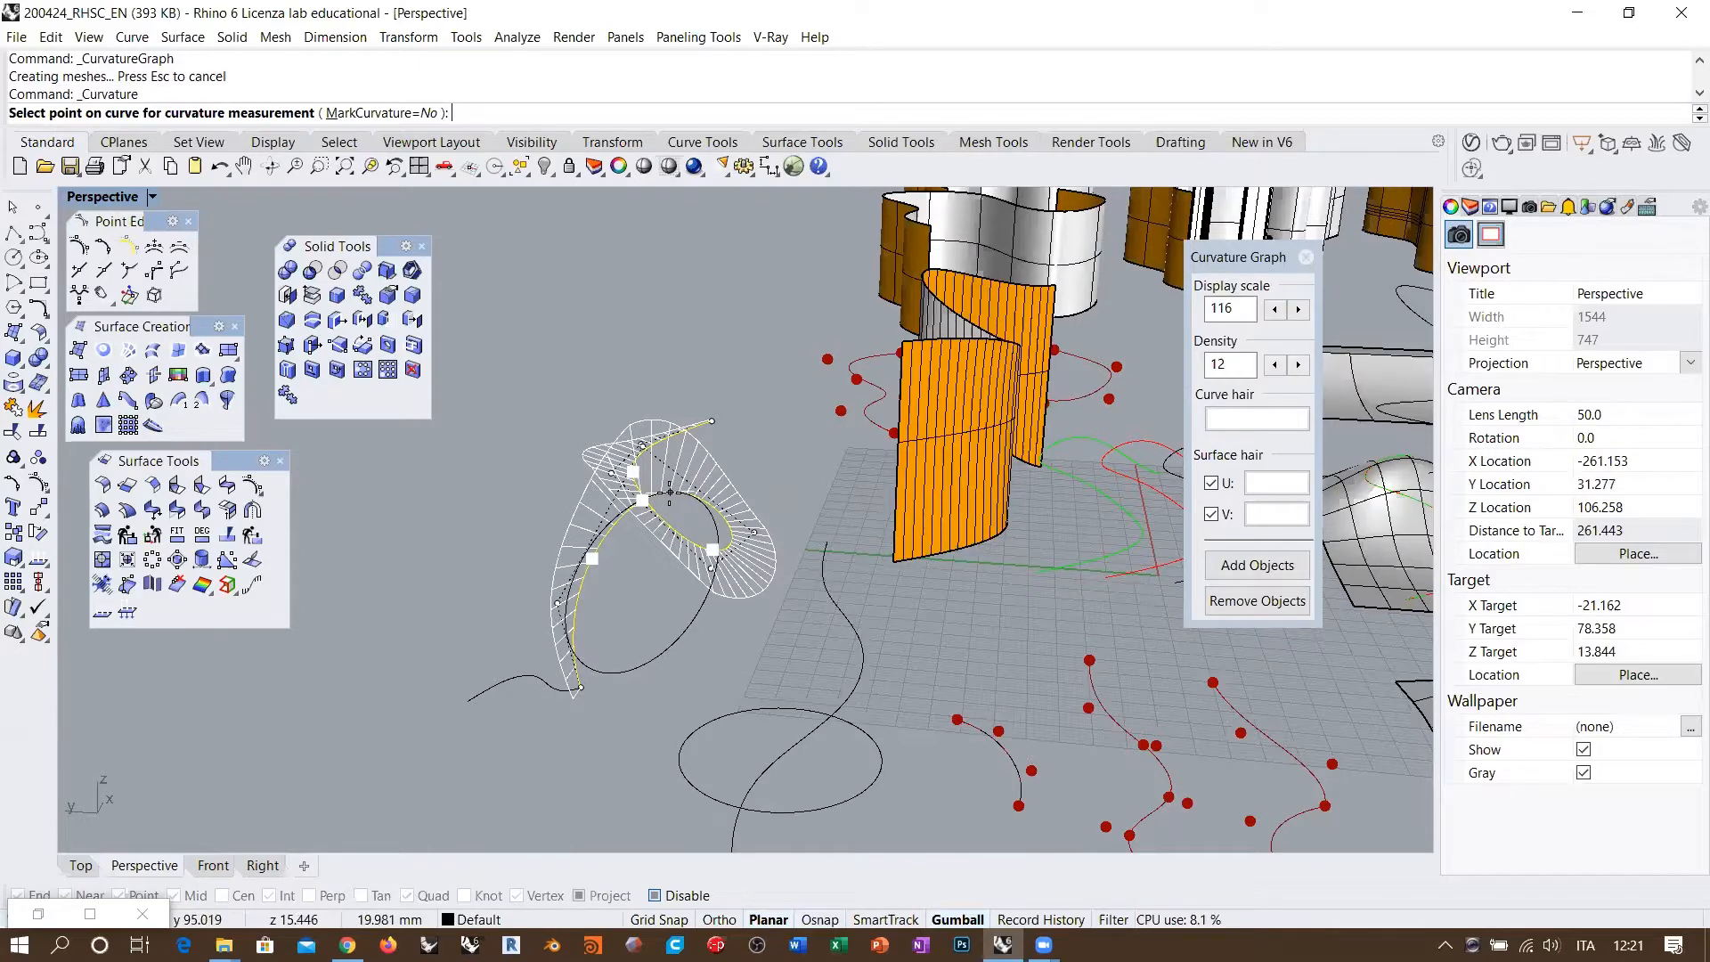
pyautogui.press('Escape')
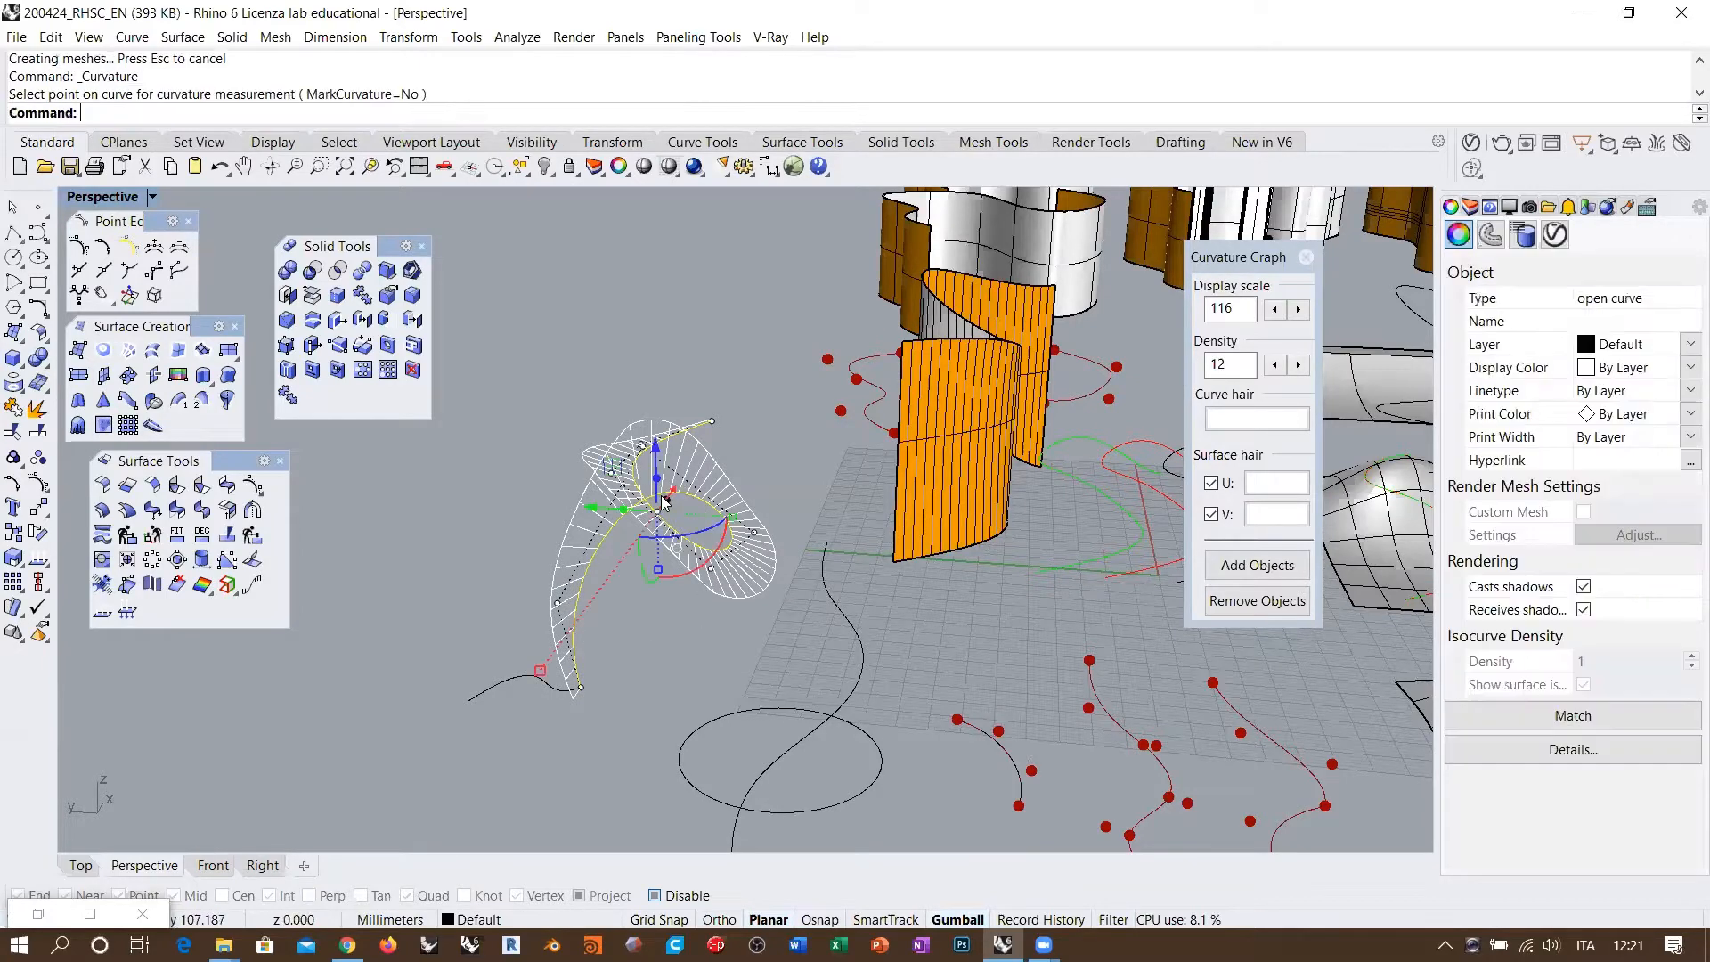
# Step: Close the curvature graph and examine how the short profile meets the three-dimensional curve, with both curves selected
pyautogui.moveTo(781, 509); pyautogui.dragTo(477, 661, button='right')
pyautogui.click(1309, 257)
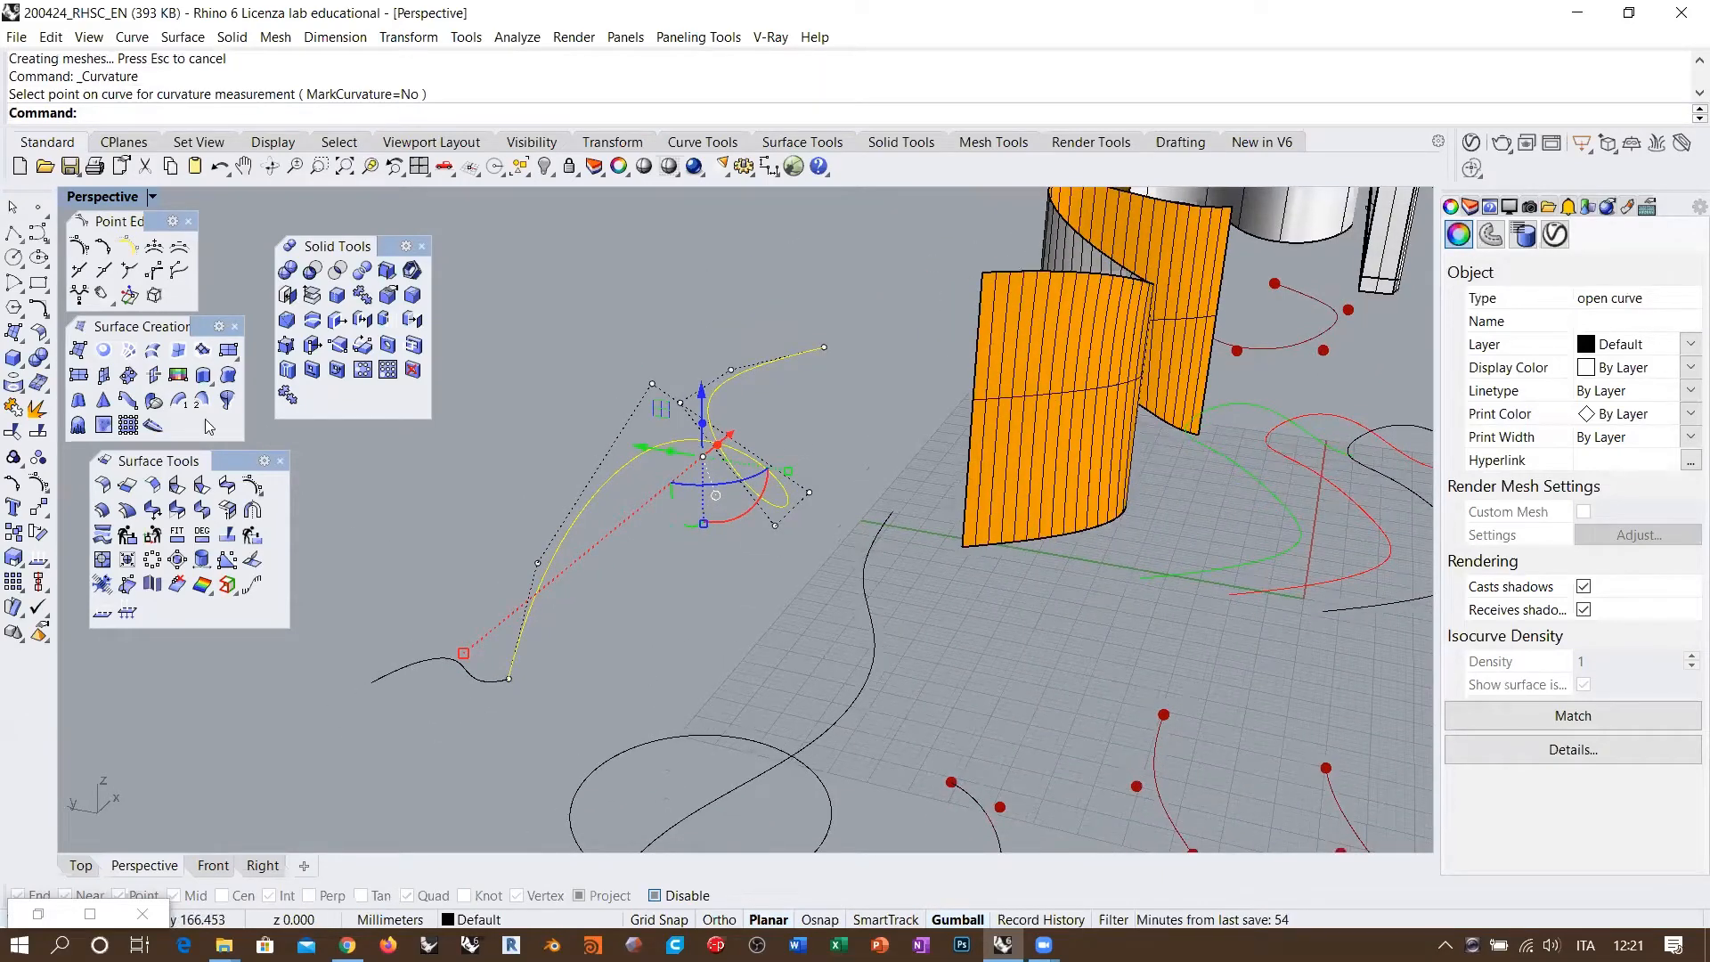
pyautogui.keyDown('shift'); pyautogui.click(438, 657); pyautogui.keyUp('shift')
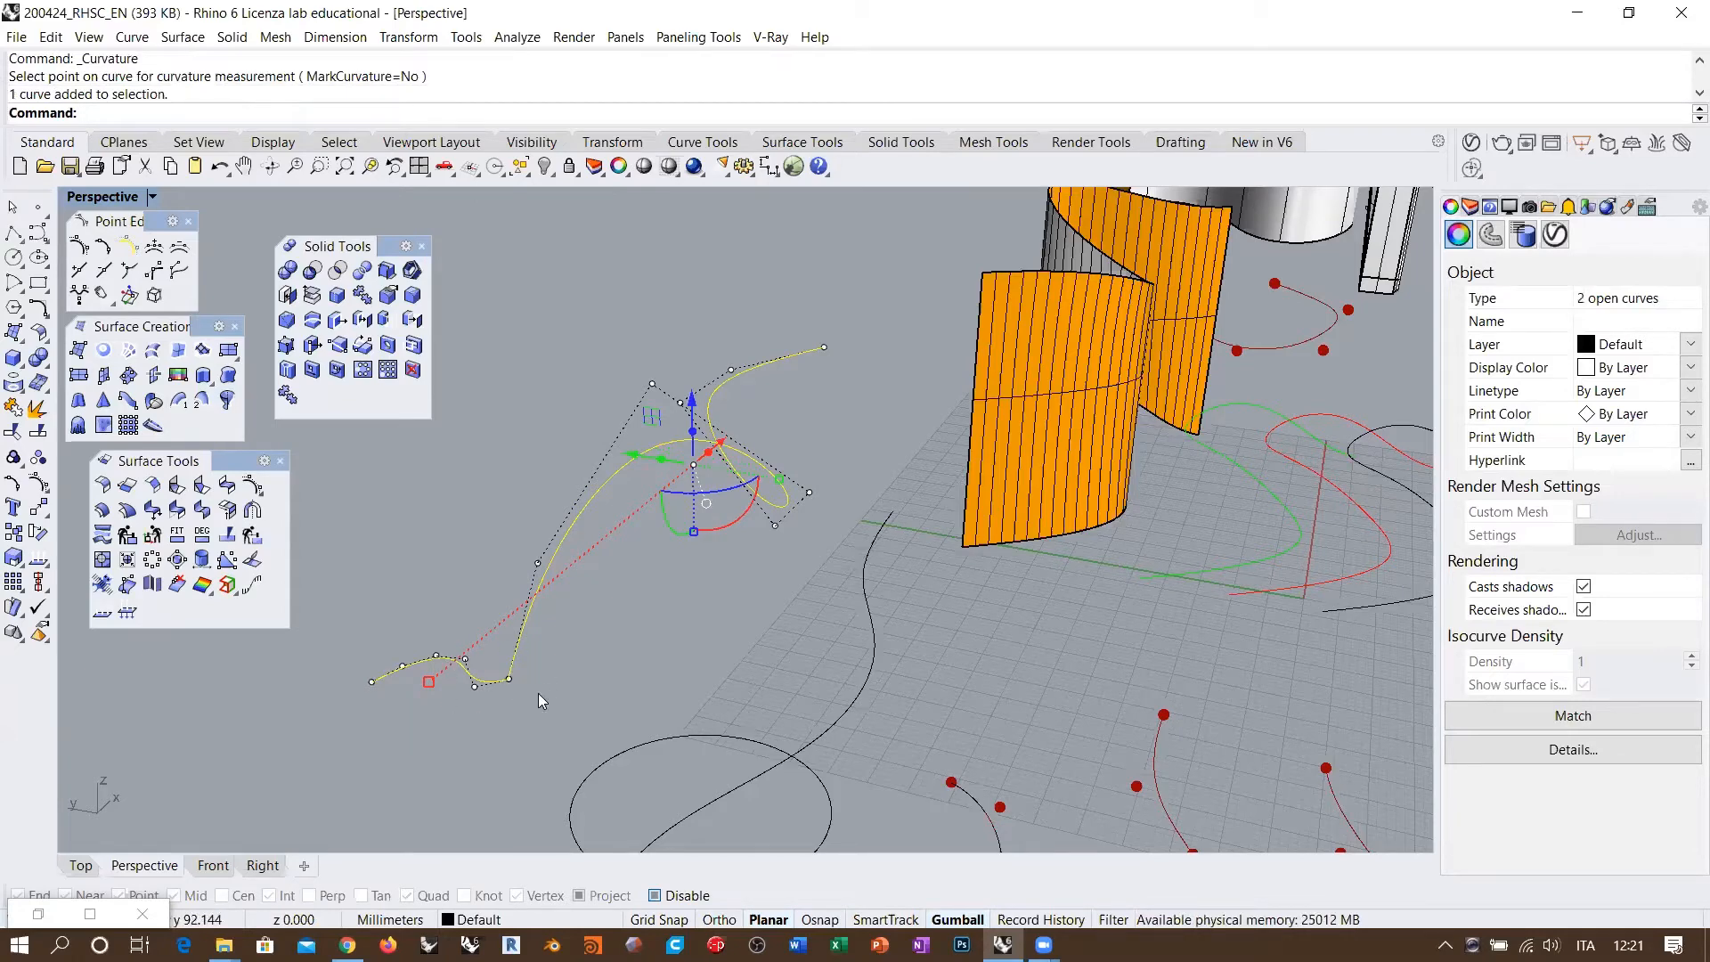
pyautogui.moveTo(543, 651); pyautogui.dragTo(436, 649, button='right')
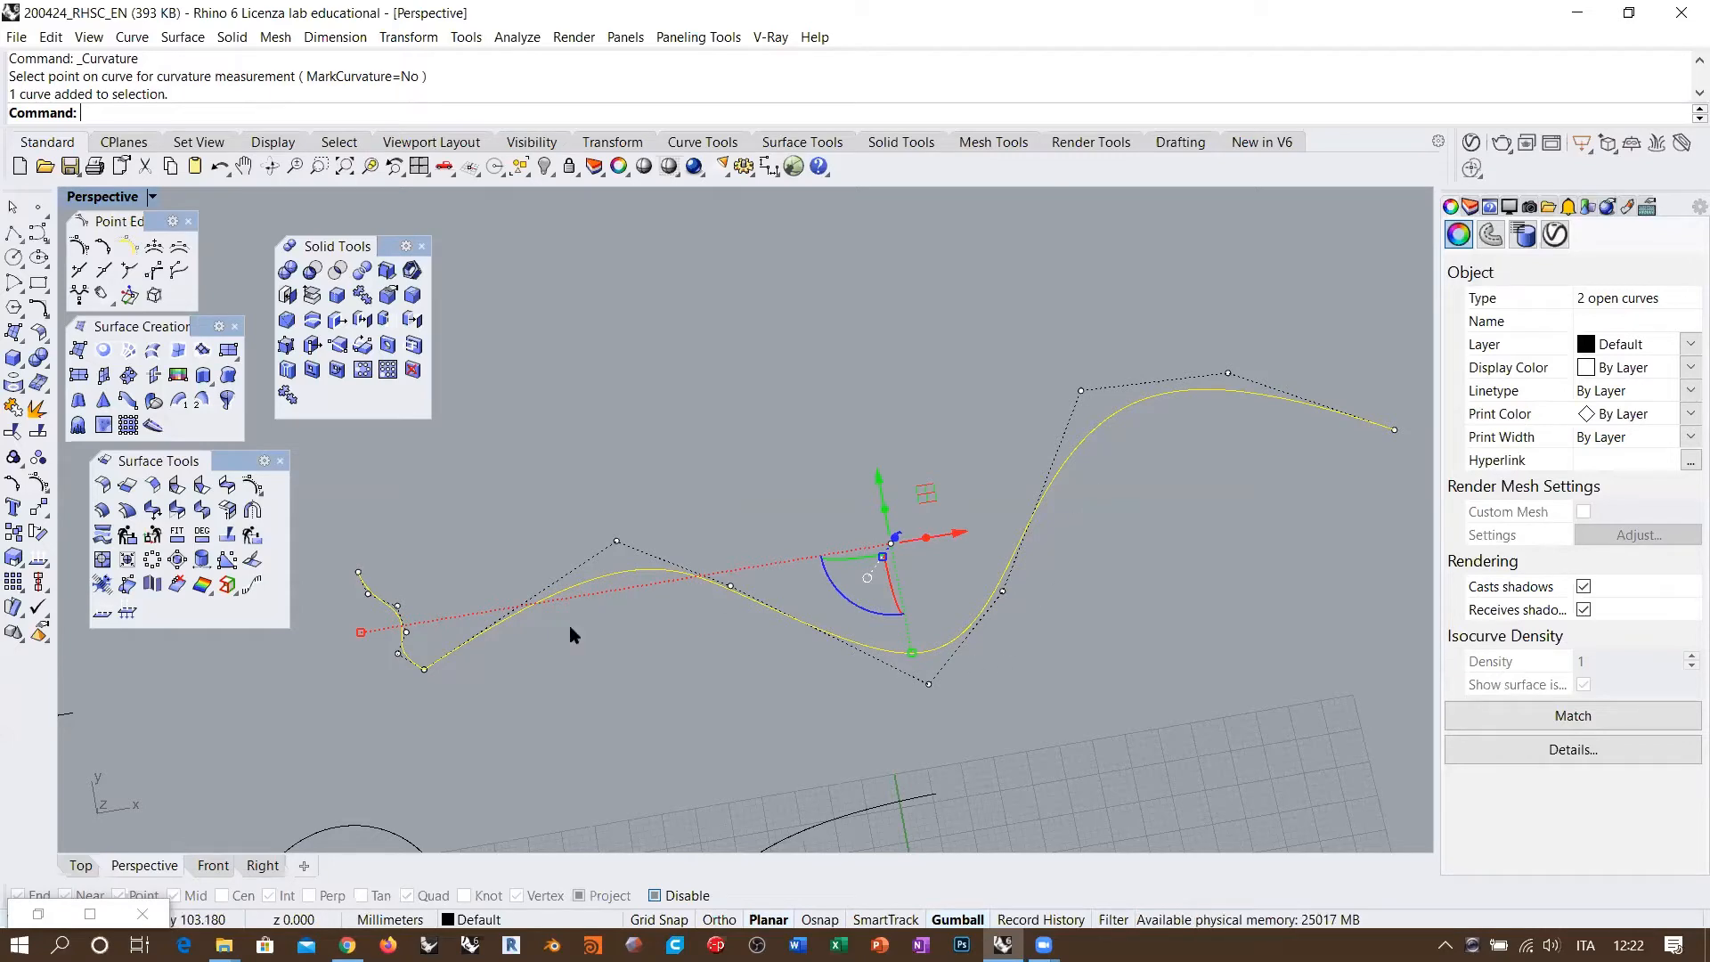
pyautogui.moveTo(569, 626); pyautogui.dragTo(623, 504, button='right')
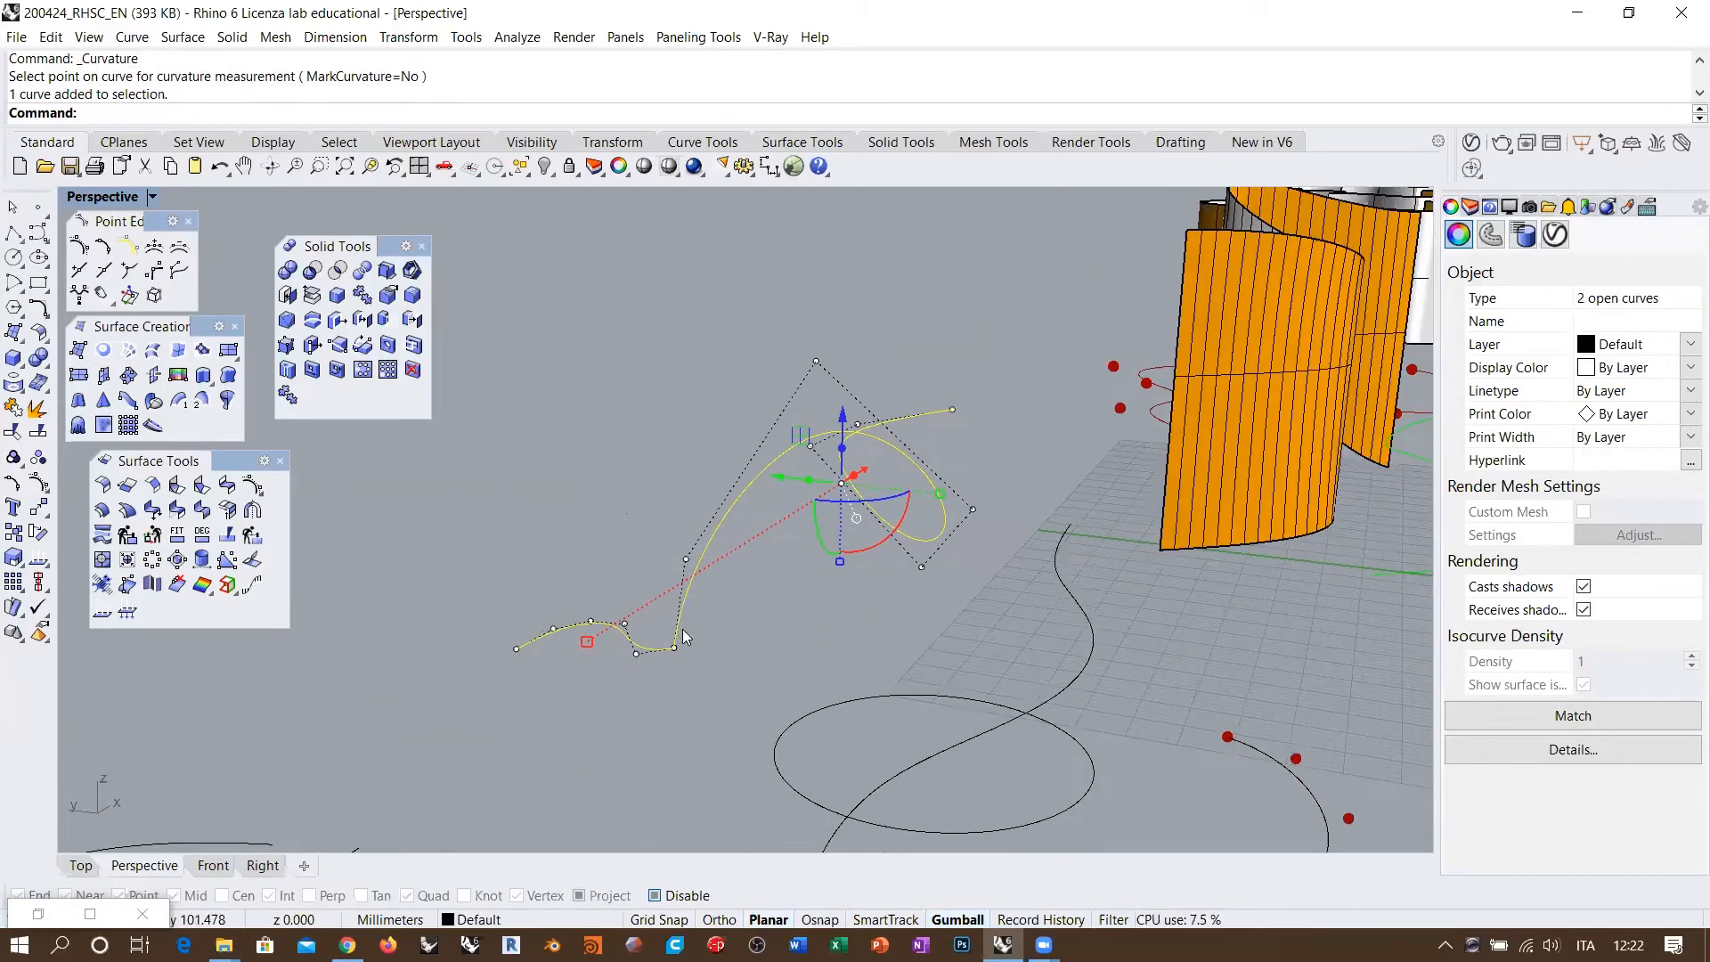
pyautogui.scroll(5, 677, 645)
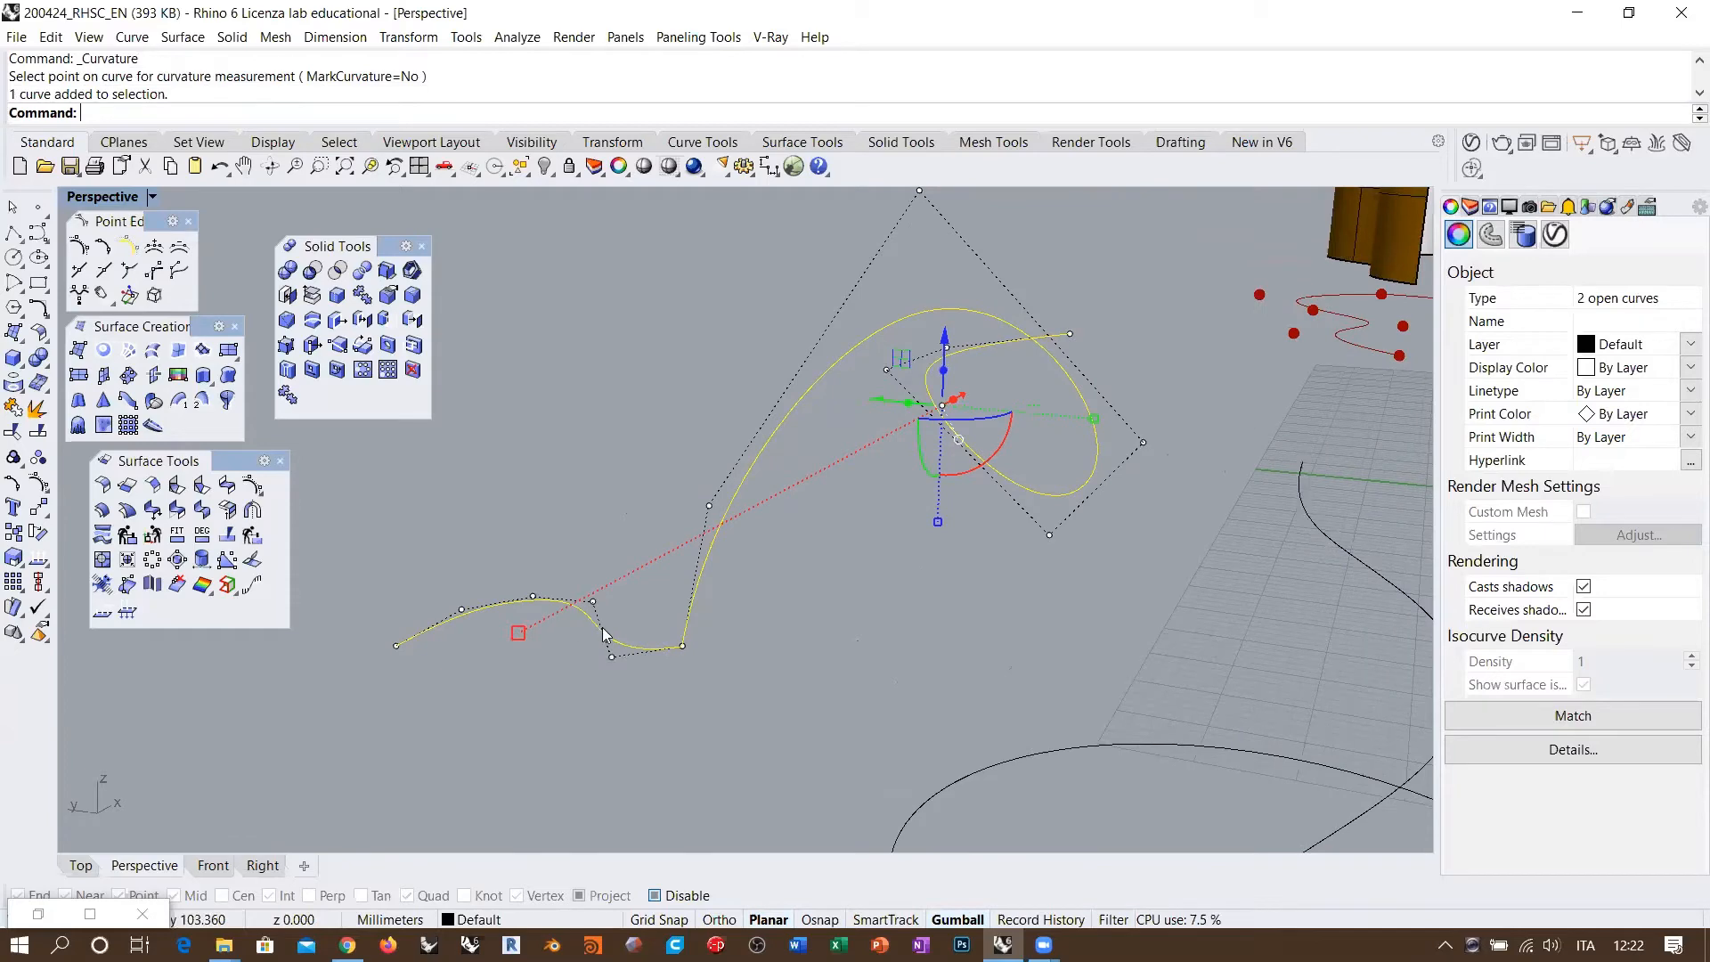
pyautogui.moveTo(626, 630); pyautogui.dragTo(682, 572, button='right')
pyautogui.press('Escape')
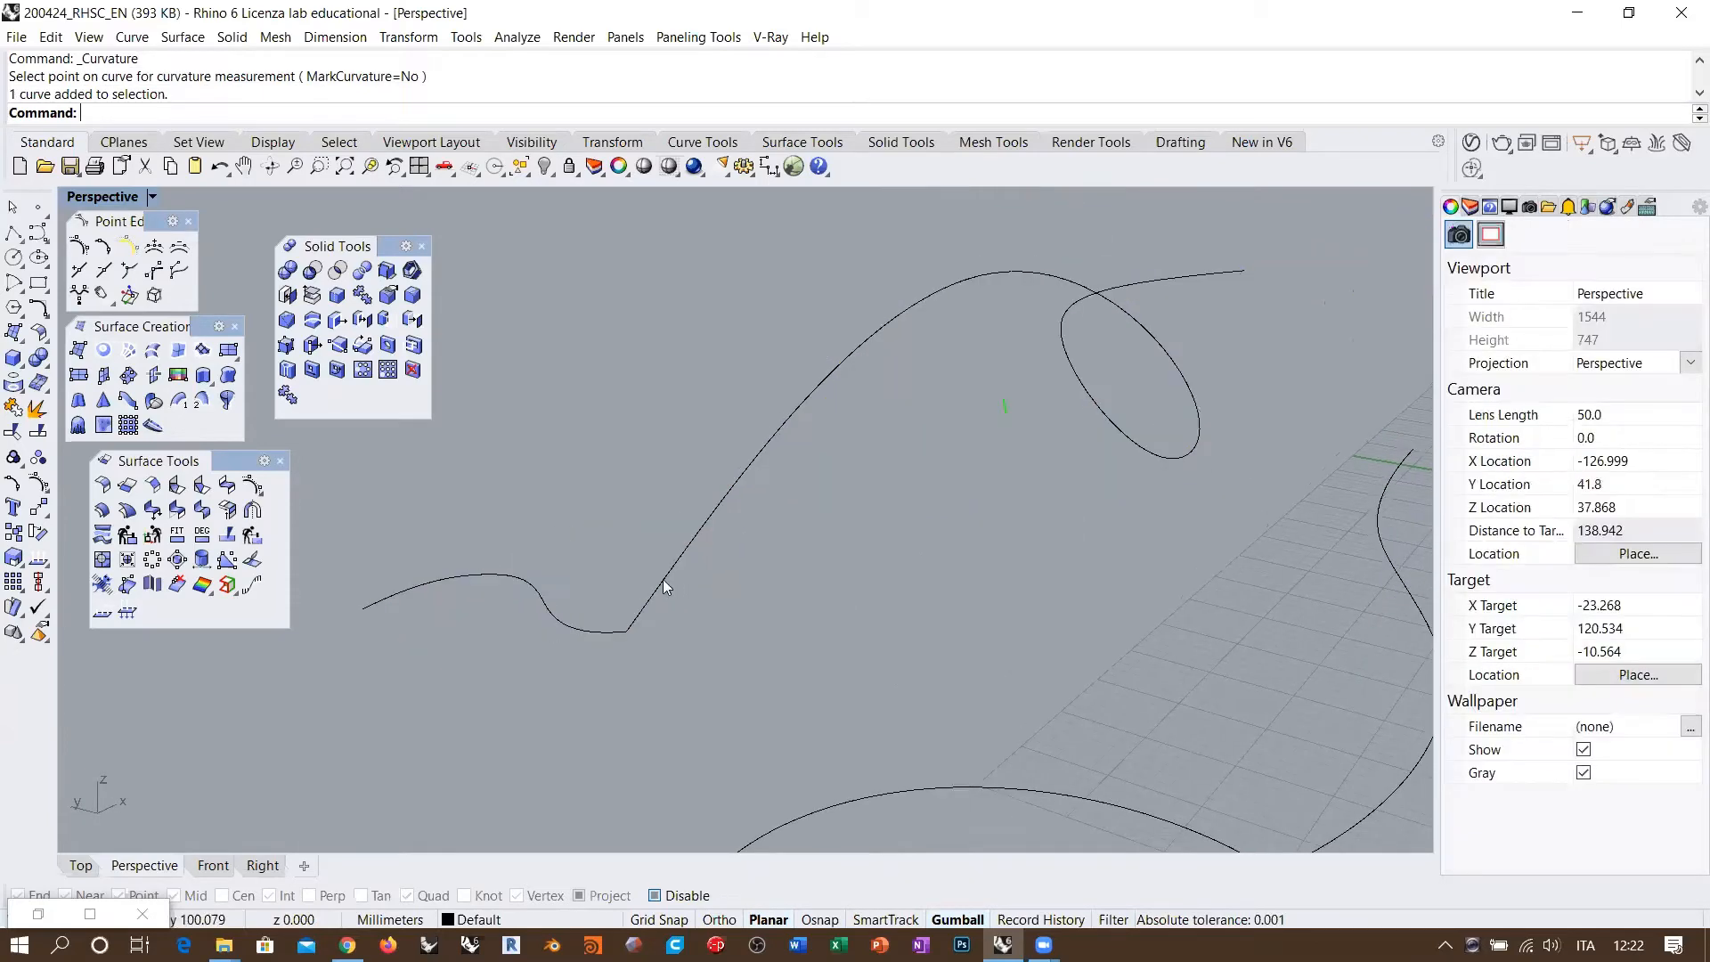
# Step: Switch to Grasshopper, add a Curve parameter in an empty canvas area and reference the three-dimensional curve in it
pyautogui.click(38, 914)
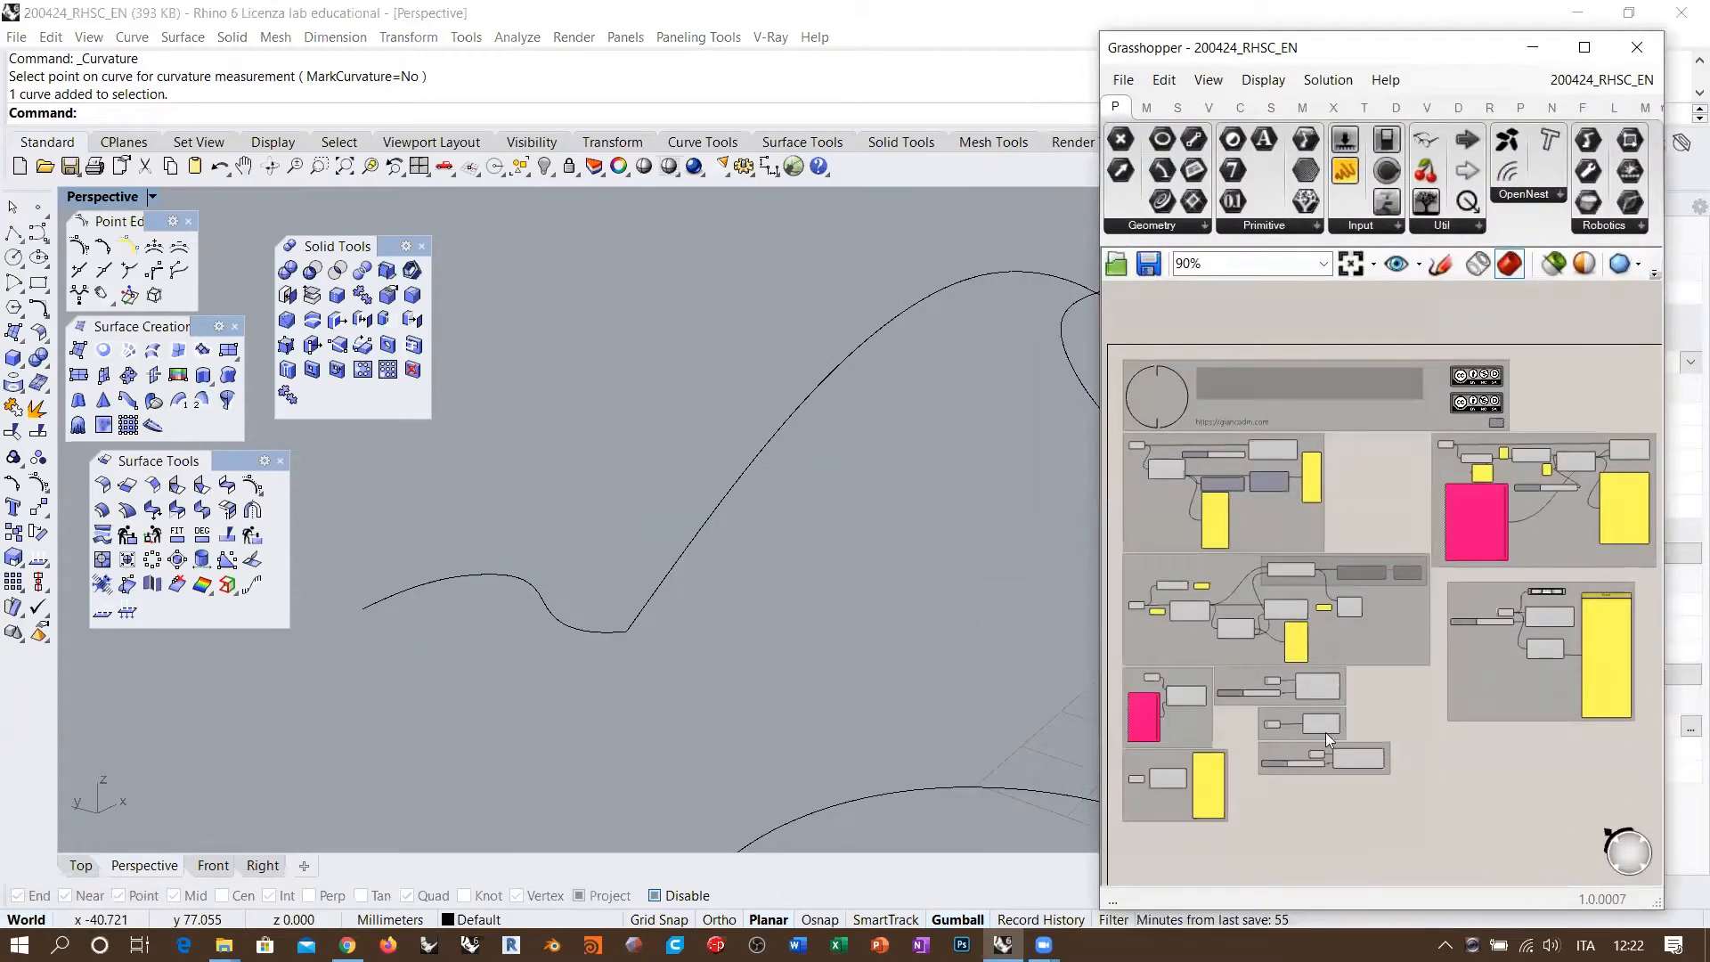
pyautogui.moveTo(1354, 550); pyautogui.dragTo(1351, 294, button='right')
pyautogui.moveTo(1476, 561); pyautogui.dragTo(1233, 822, button='right')
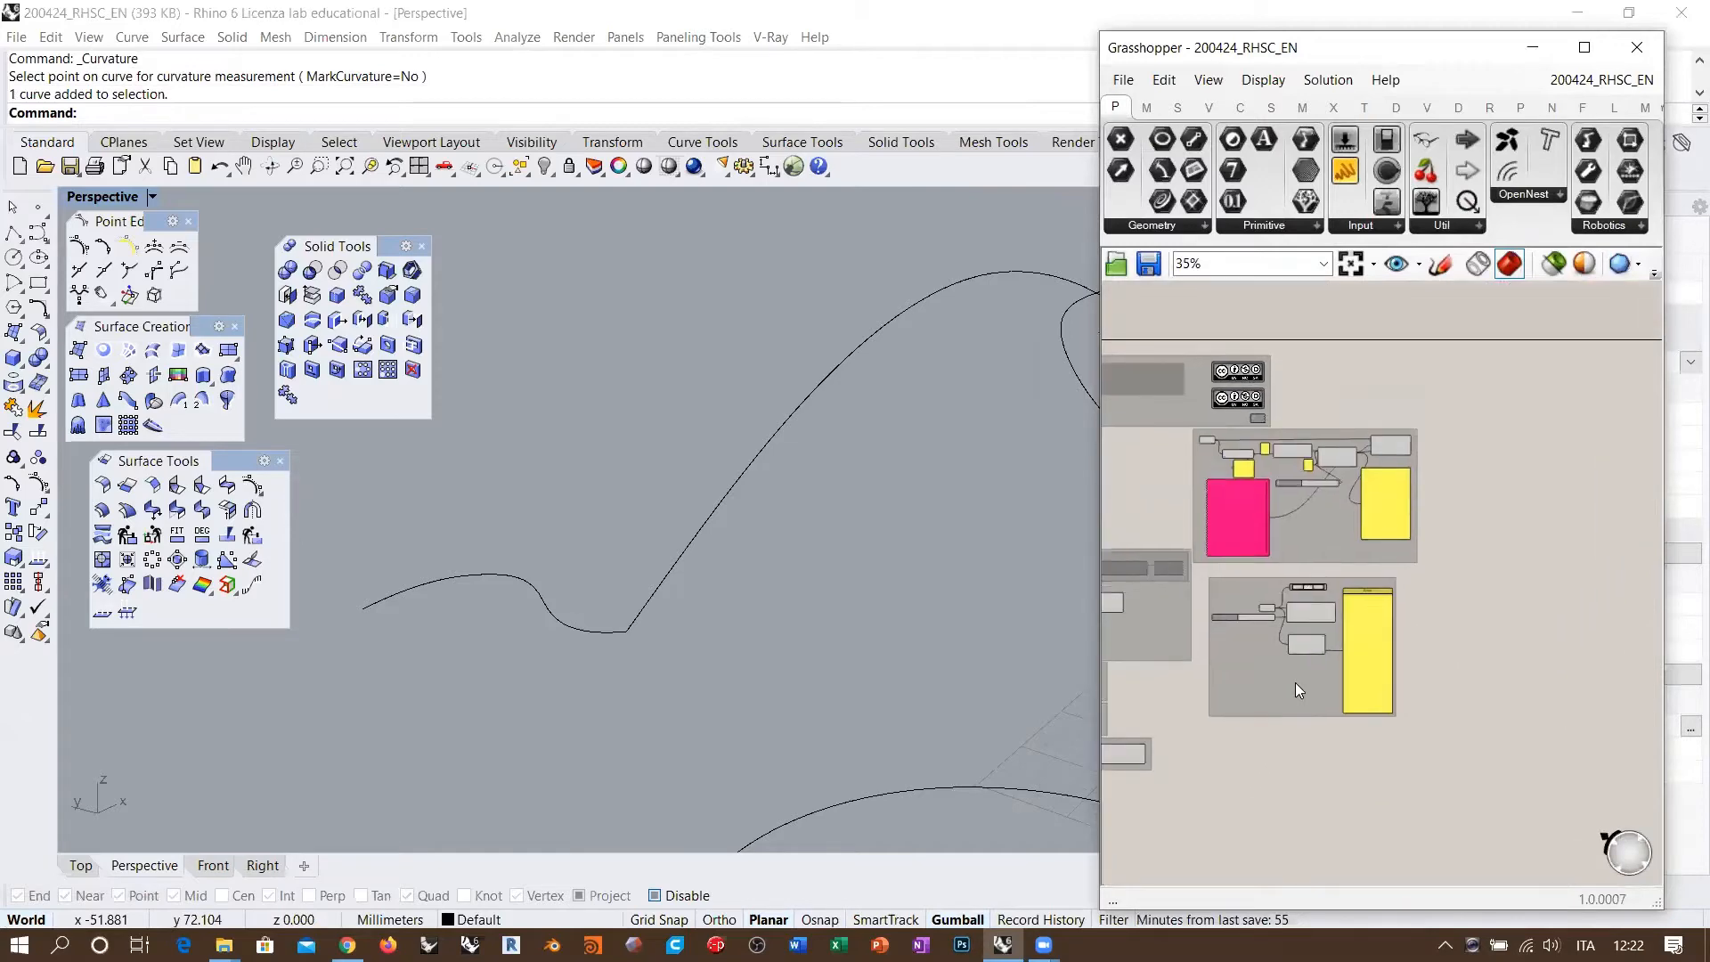
pyautogui.moveTo(1281, 615); pyautogui.dragTo(1361, 406, button='right')
pyautogui.scroll(5, 1298, 538)
pyautogui.doubleClick(1299, 538)
pyautogui.write('crv')
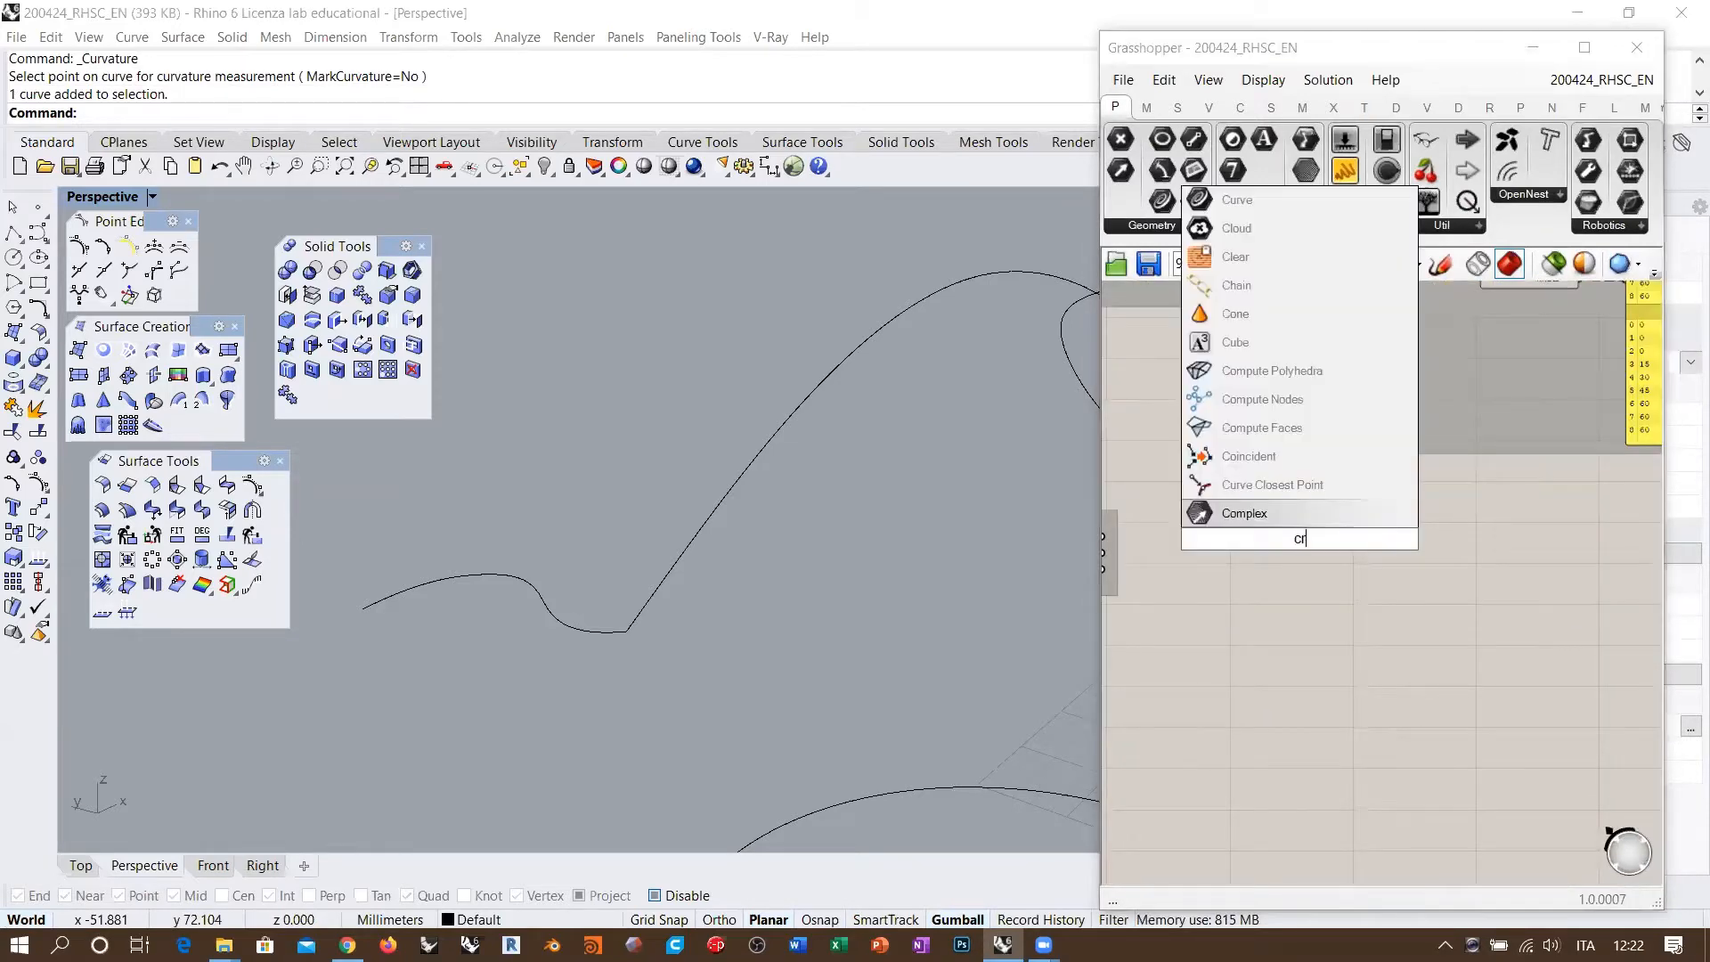
pyautogui.click(1229, 486)
pyautogui.rightClick(1304, 539)
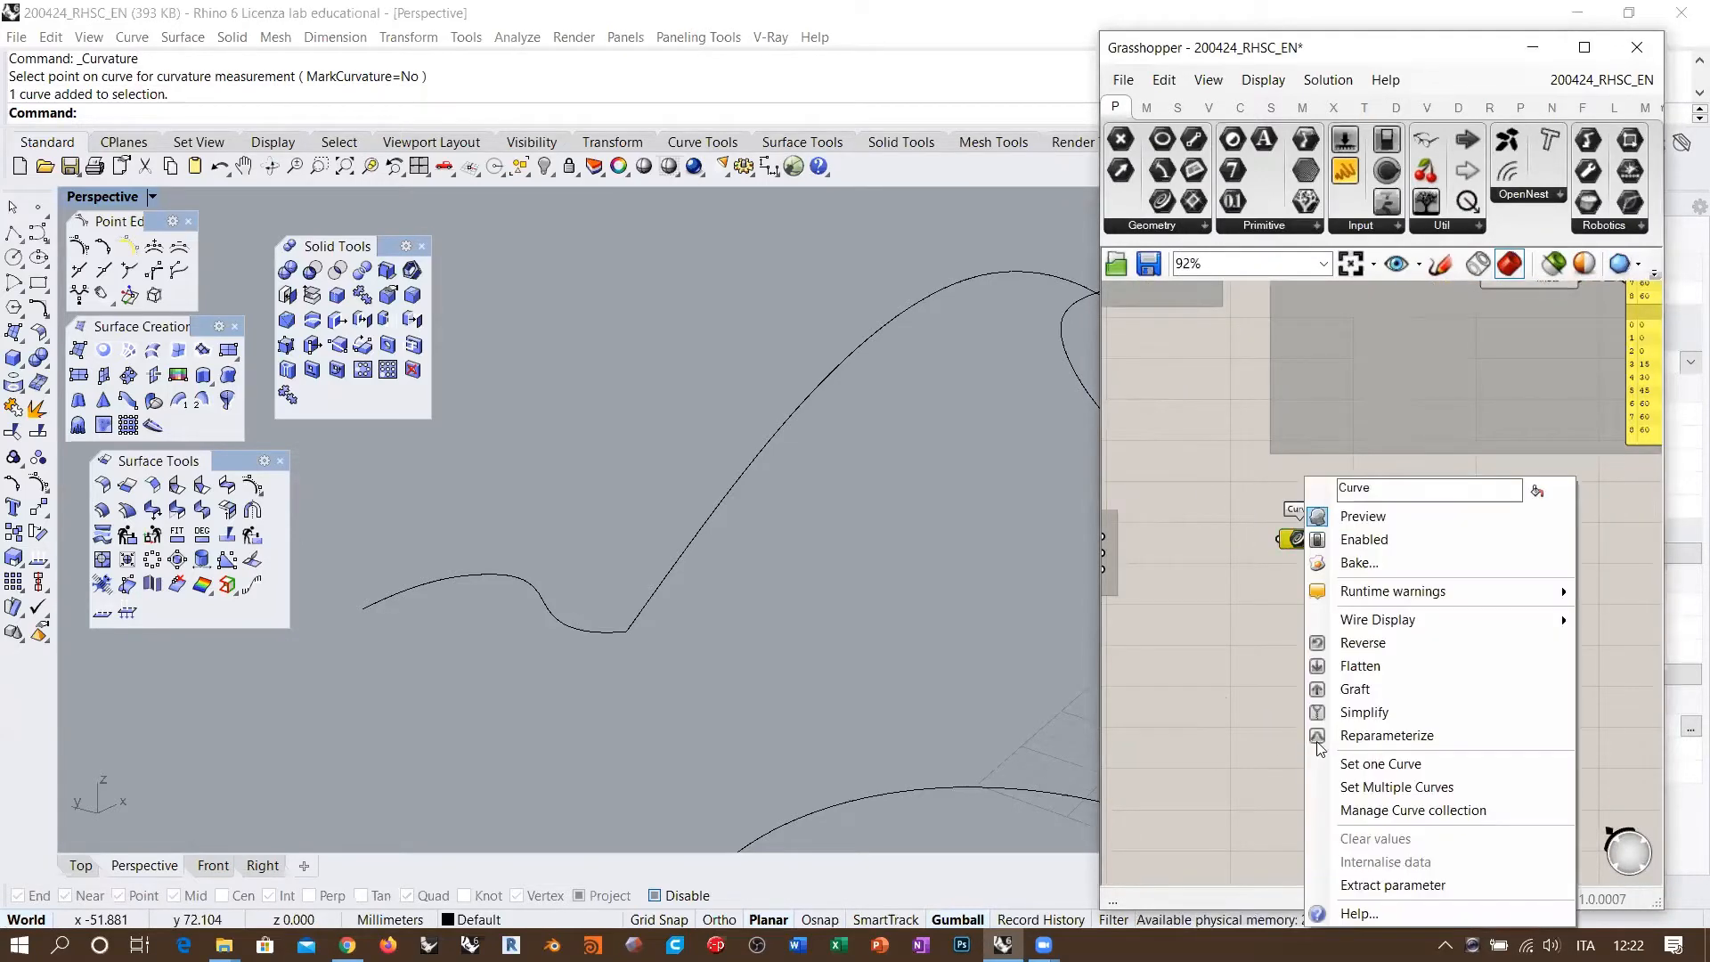
pyautogui.click(648, 605)
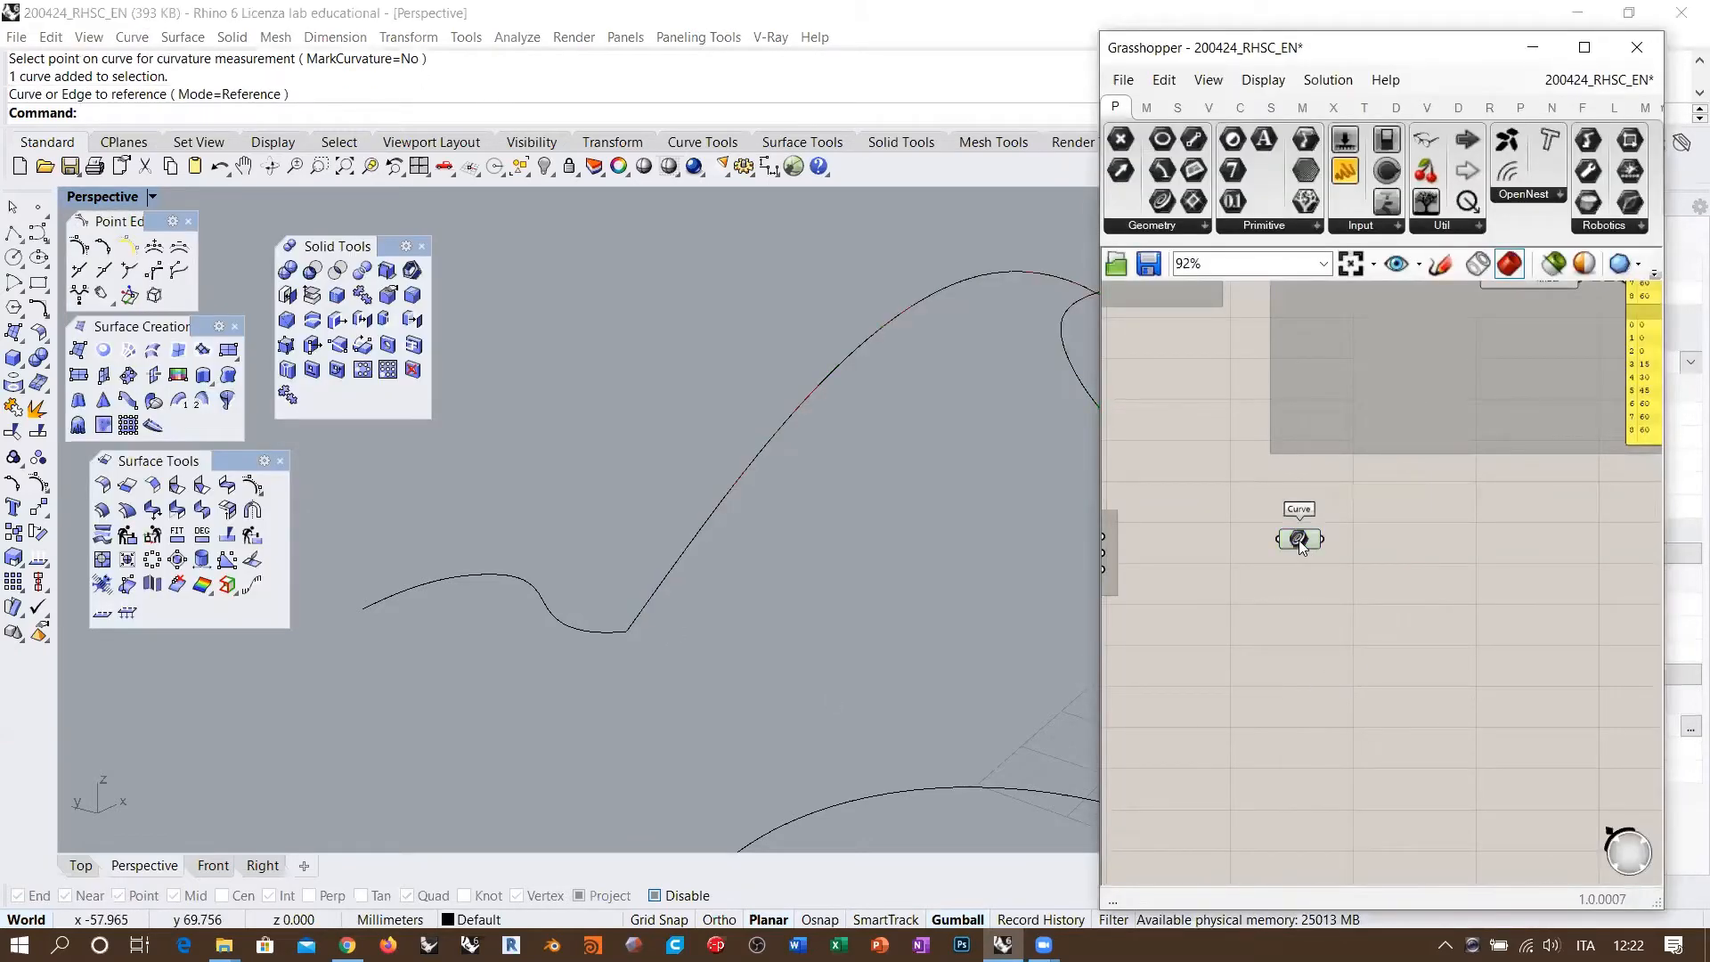
# Step: Add a Perp Frame component, feed it the referenced curve and reparameterize its Curve input
pyautogui.scroll(4, 1327, 556)
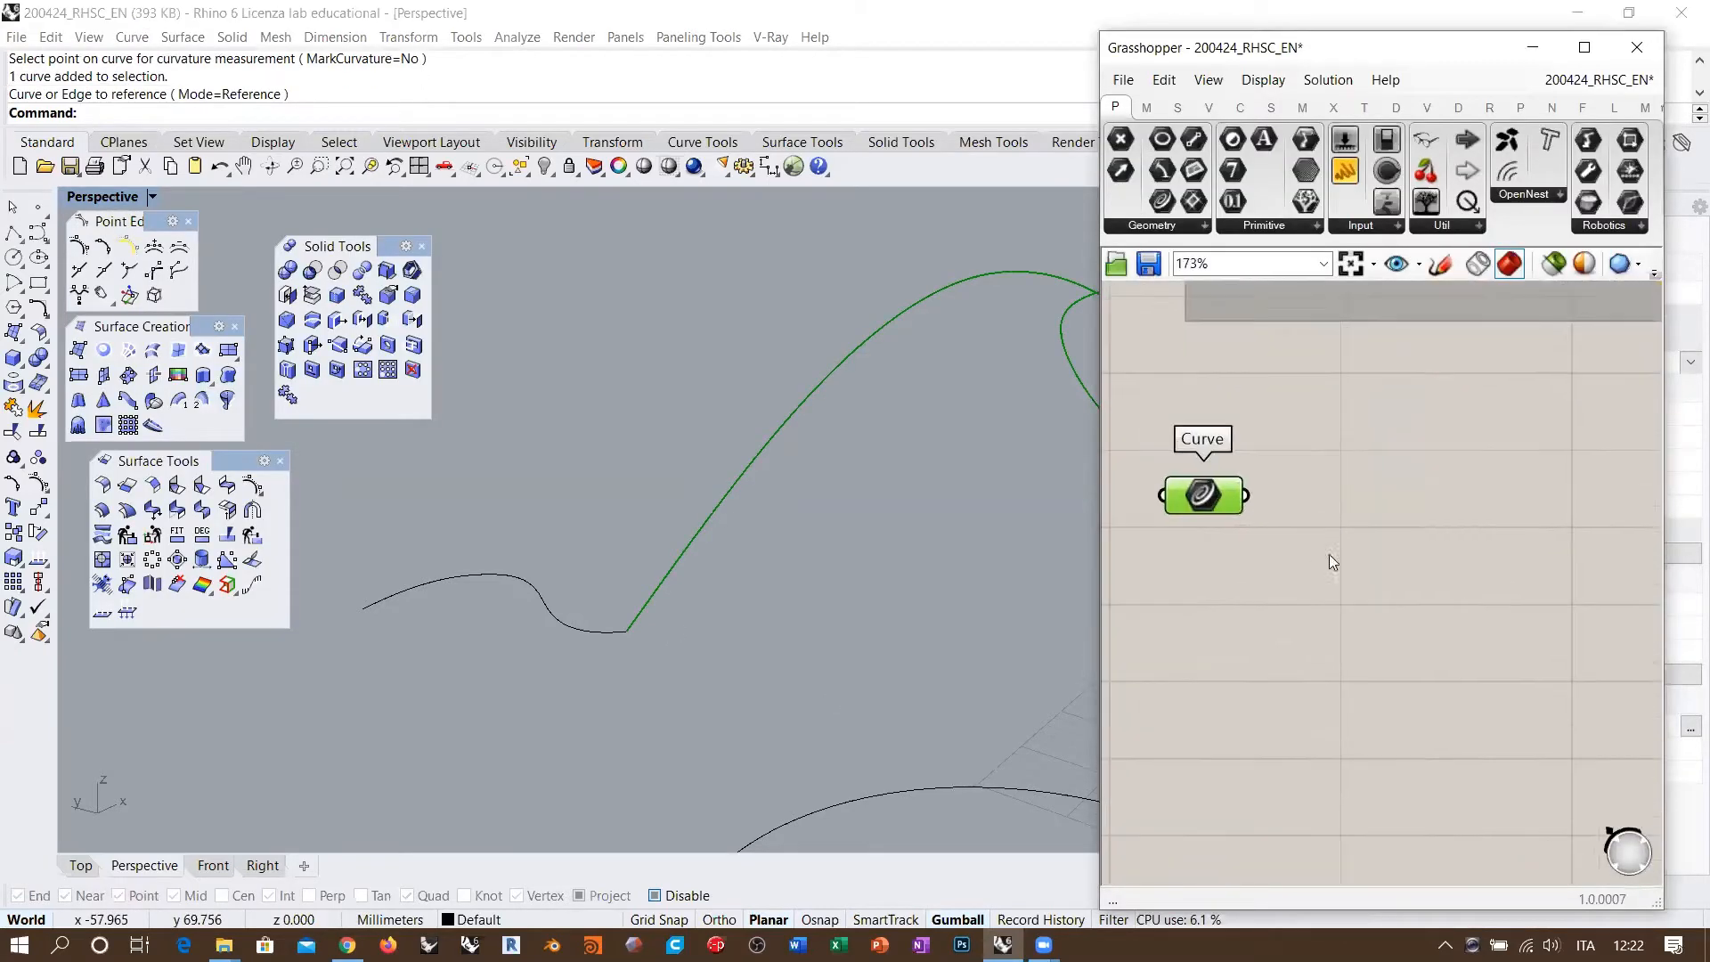
pyautogui.doubleClick(1408, 511)
pyautogui.write('perp')
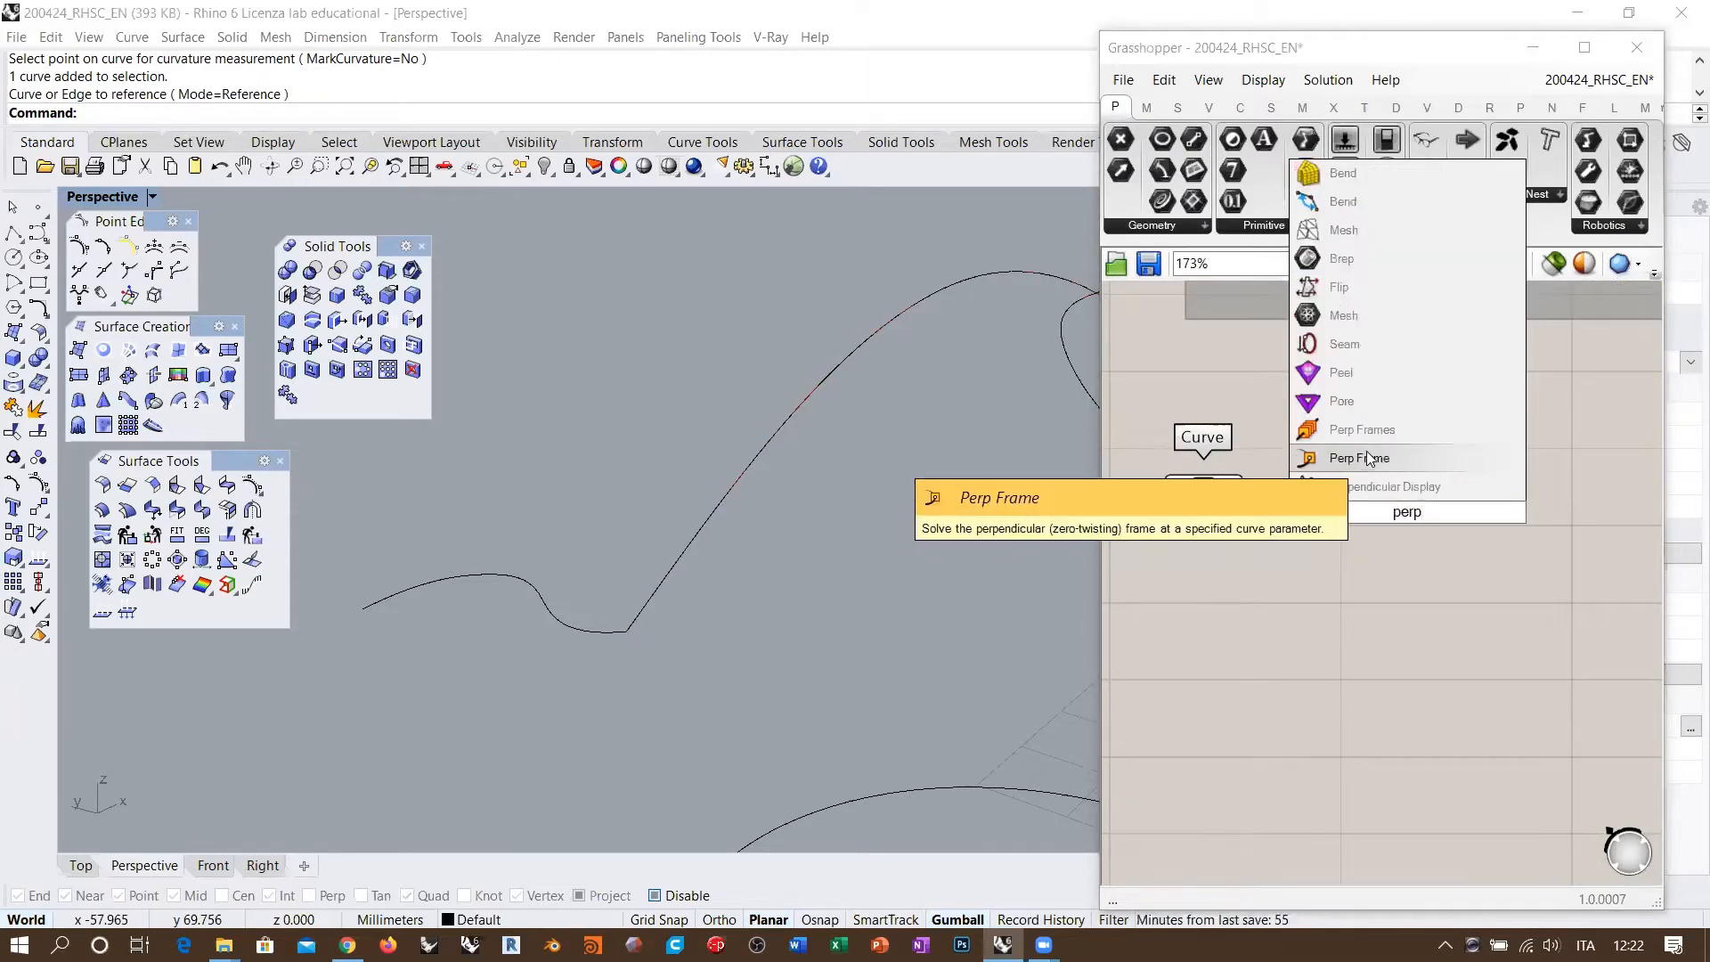
pyautogui.click(1362, 458)
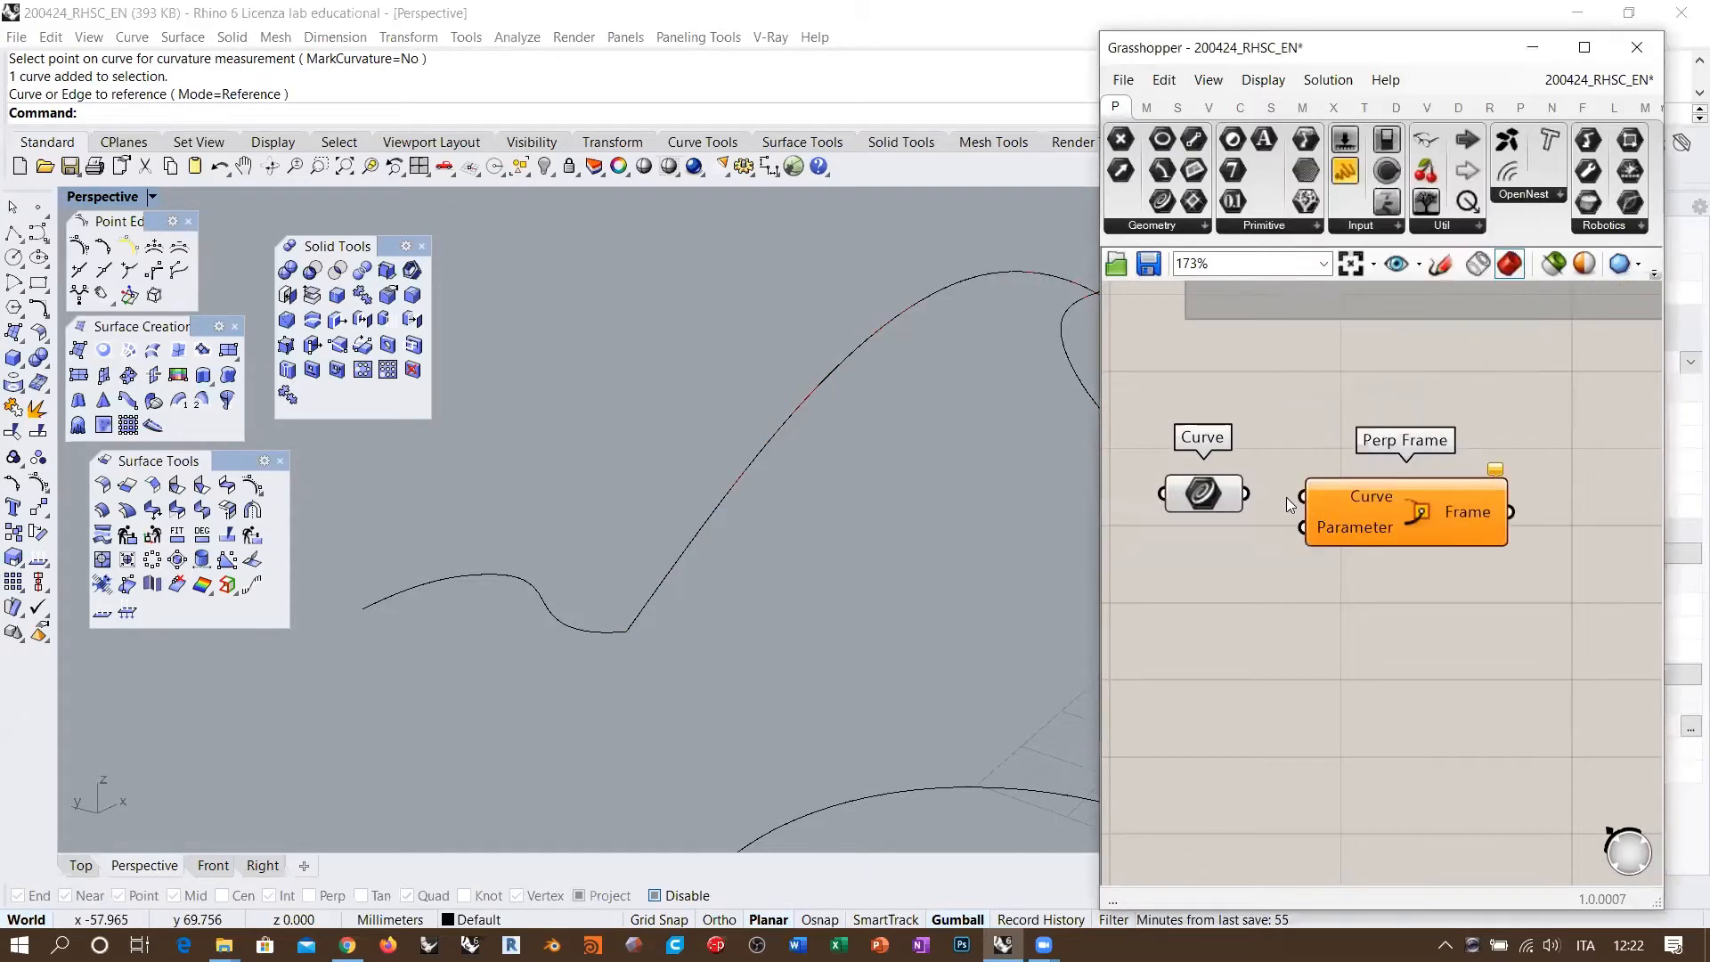
pyautogui.moveTo(1298, 495); pyautogui.dragTo(1247, 494)
pyautogui.moveTo(1356, 496); pyautogui.dragTo(1456, 485)
pyautogui.rightClick(1364, 490)
pyautogui.click(1416, 718)
# Step: Create a three-decimal number slider at 0.000, connect it to the Perp Frame's Parameter input and place it beside the component
pyautogui.doubleClick(1292, 574)
pyautogui.write('0.00')
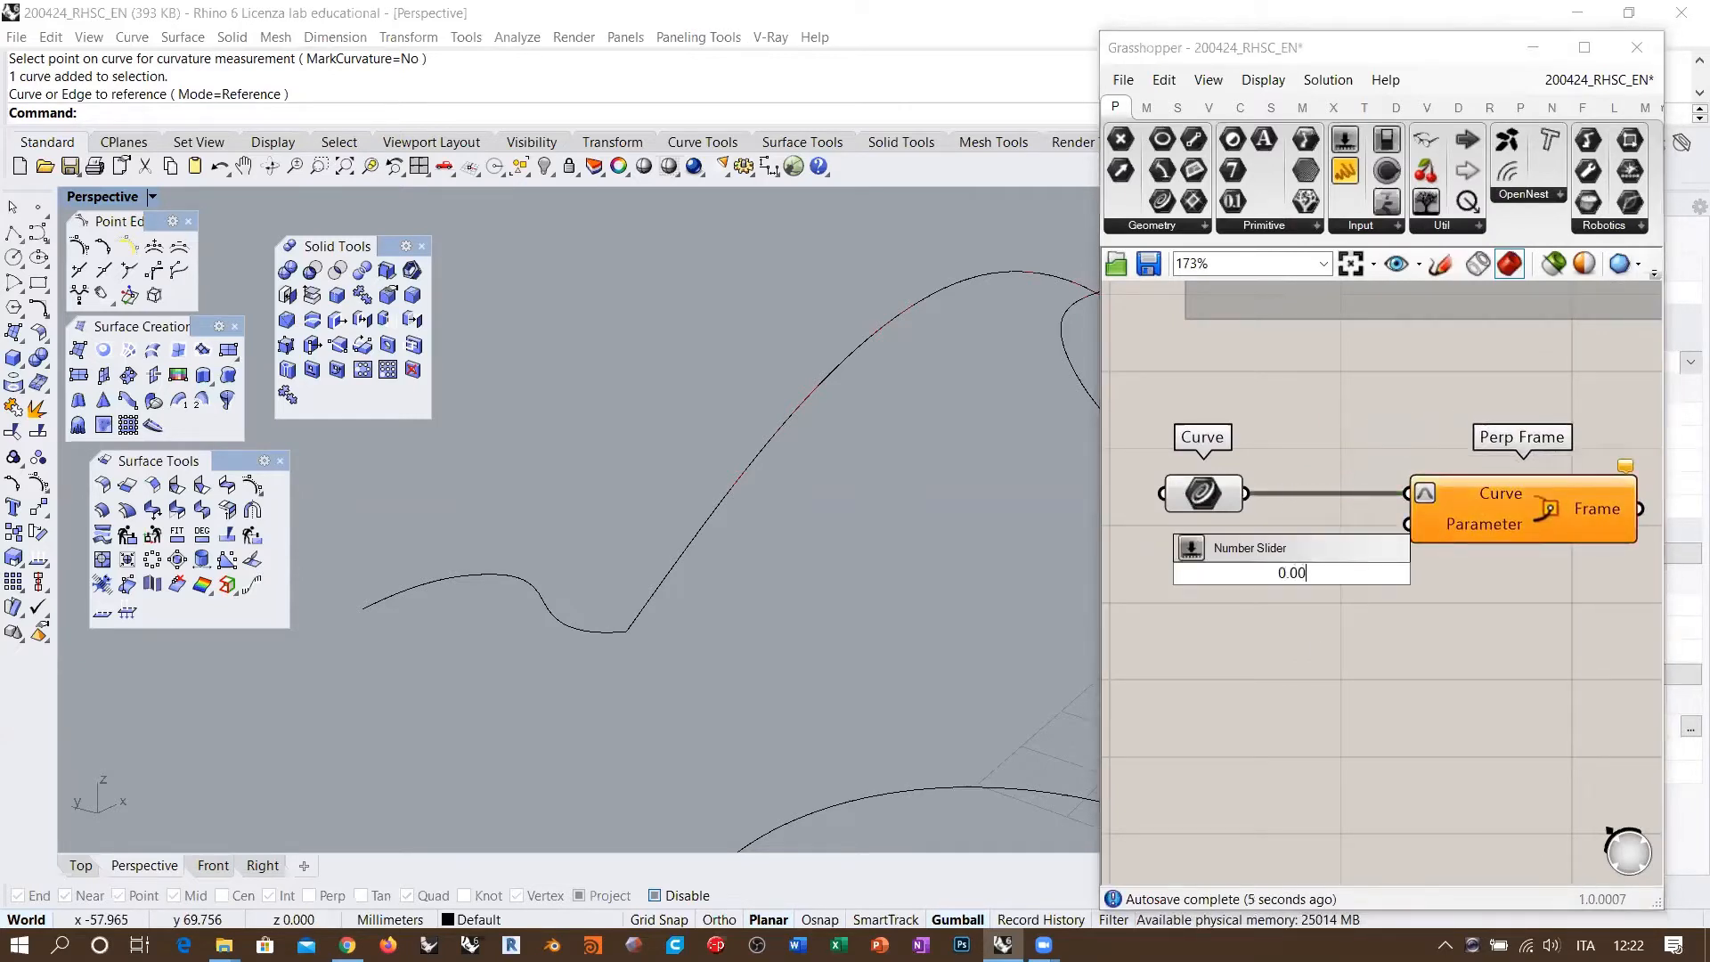
pyautogui.press('Return')
pyautogui.moveTo(1407, 524); pyautogui.dragTo(1453, 573)
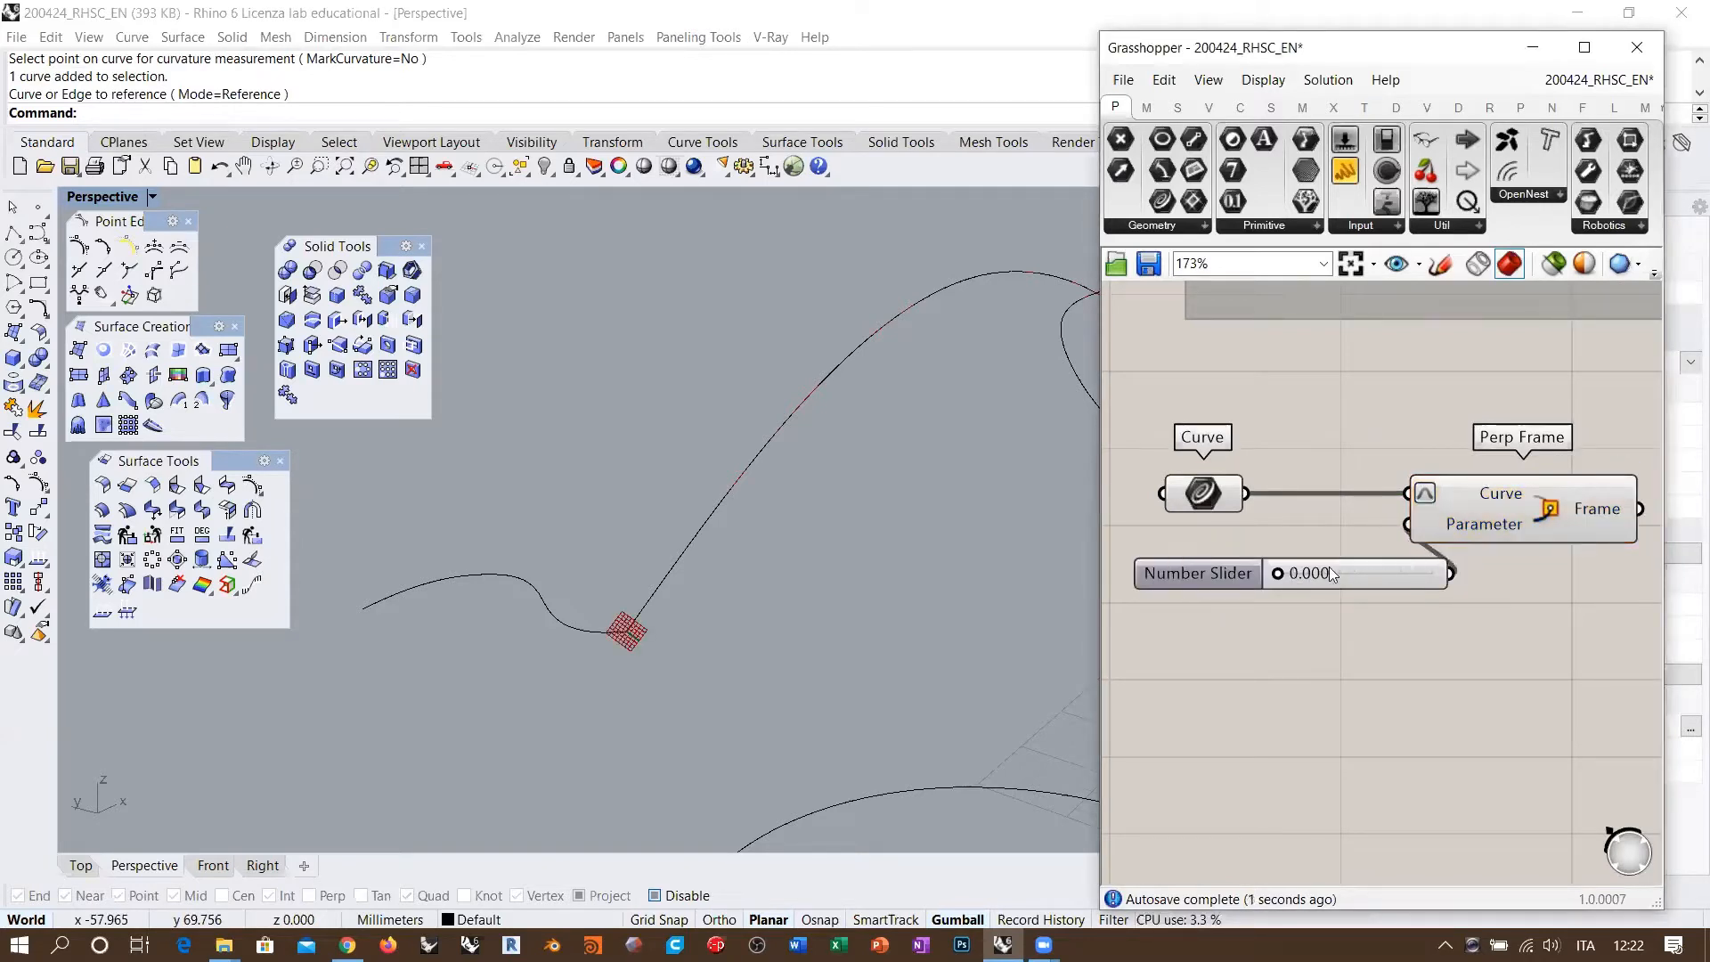
pyautogui.moveTo(1329, 566); pyautogui.dragTo(1225, 552)
# Step: Highlight the Perp Frame's preview and examine it at the rail's start with the three-dimensional curve selected
pyautogui.click(1451, 530)
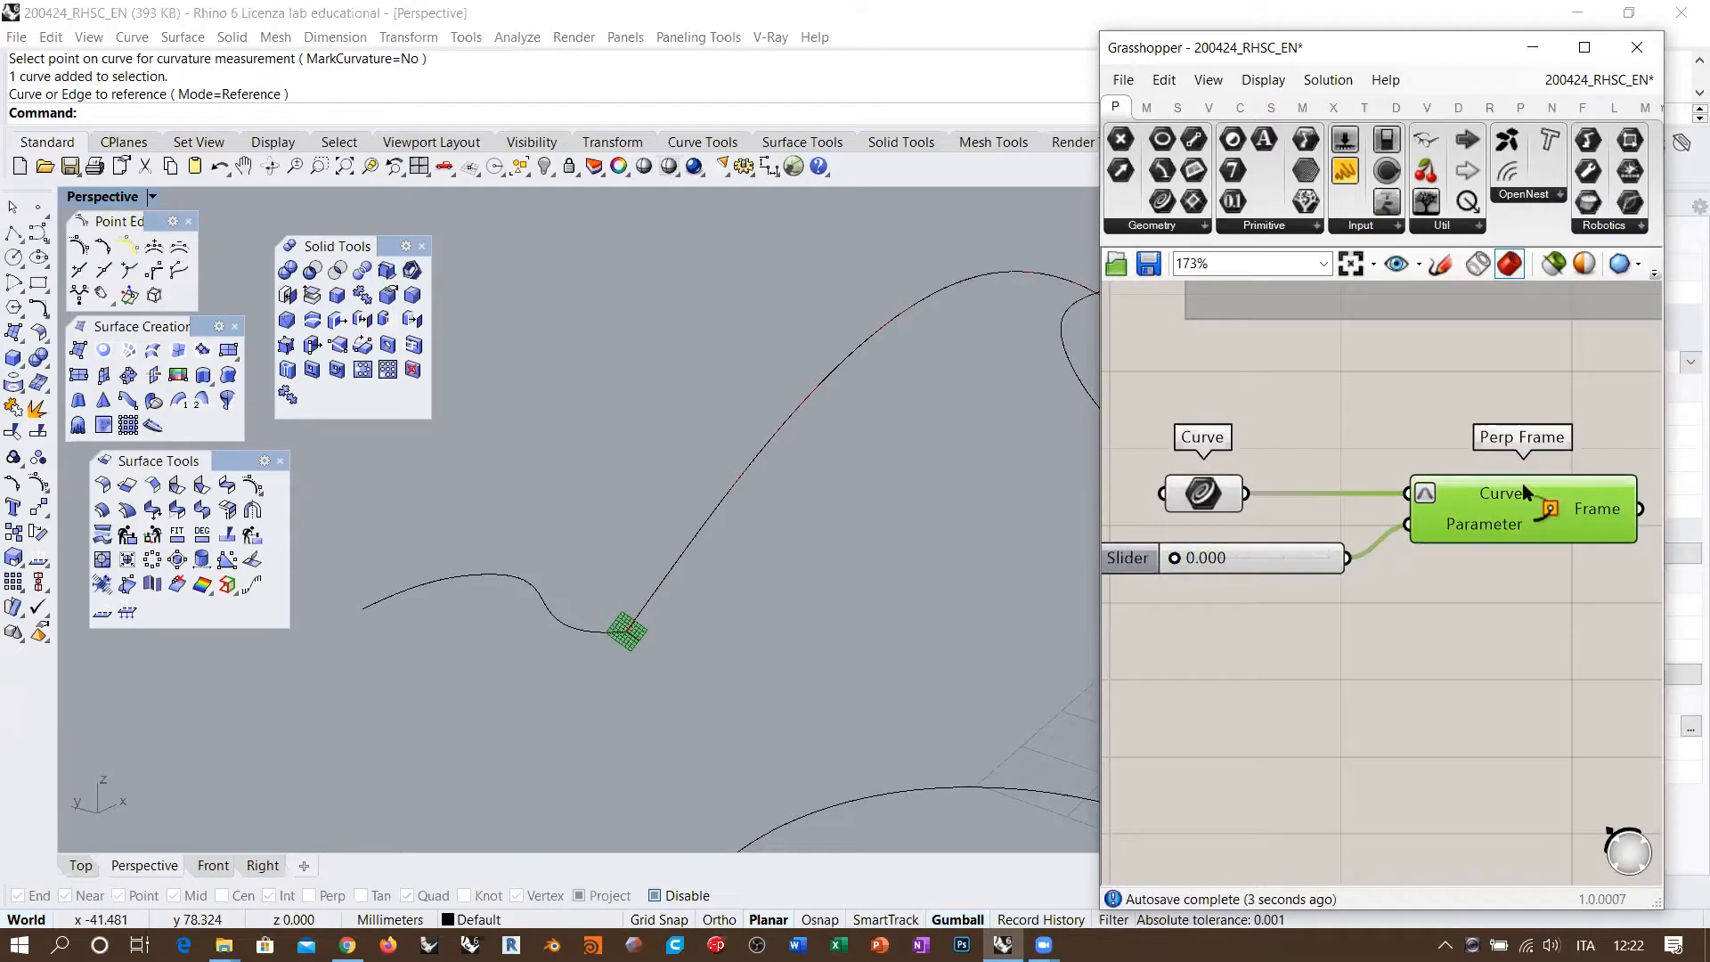
pyautogui.moveTo(626, 633); pyautogui.dragTo(730, 581, button='right')
pyautogui.click(754, 487)
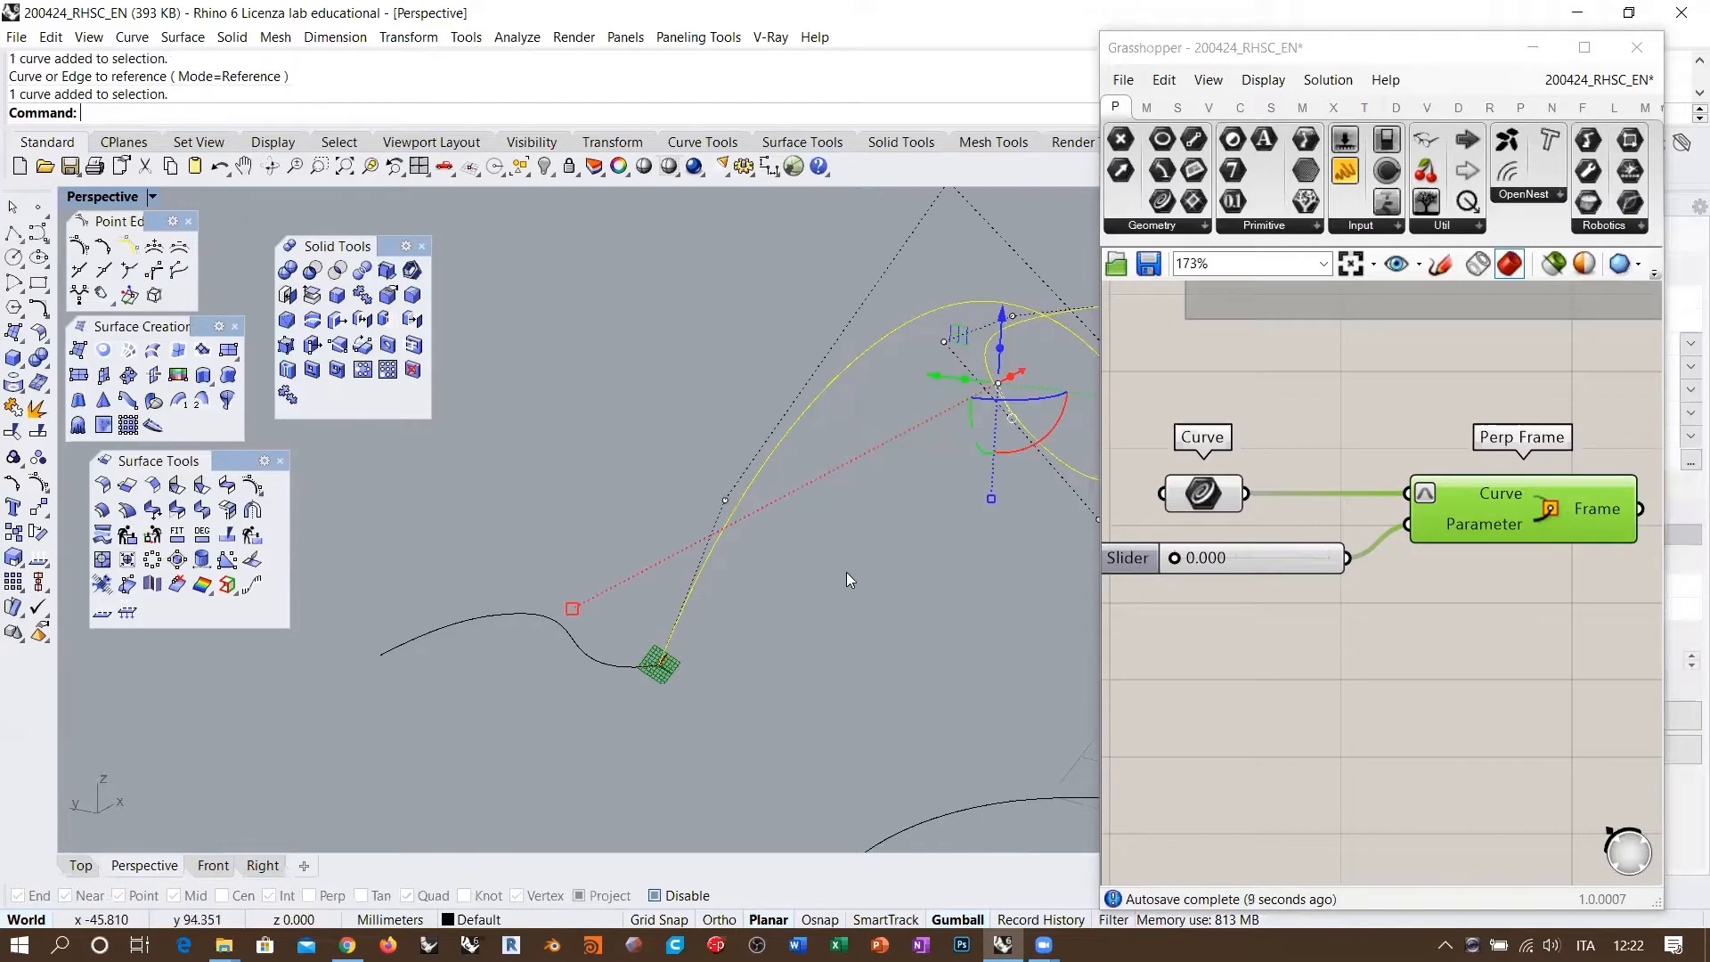
# Step: Try moving the rail's second control point to test how the start frame tilts, and undo the moves
pyautogui.click(724, 501)
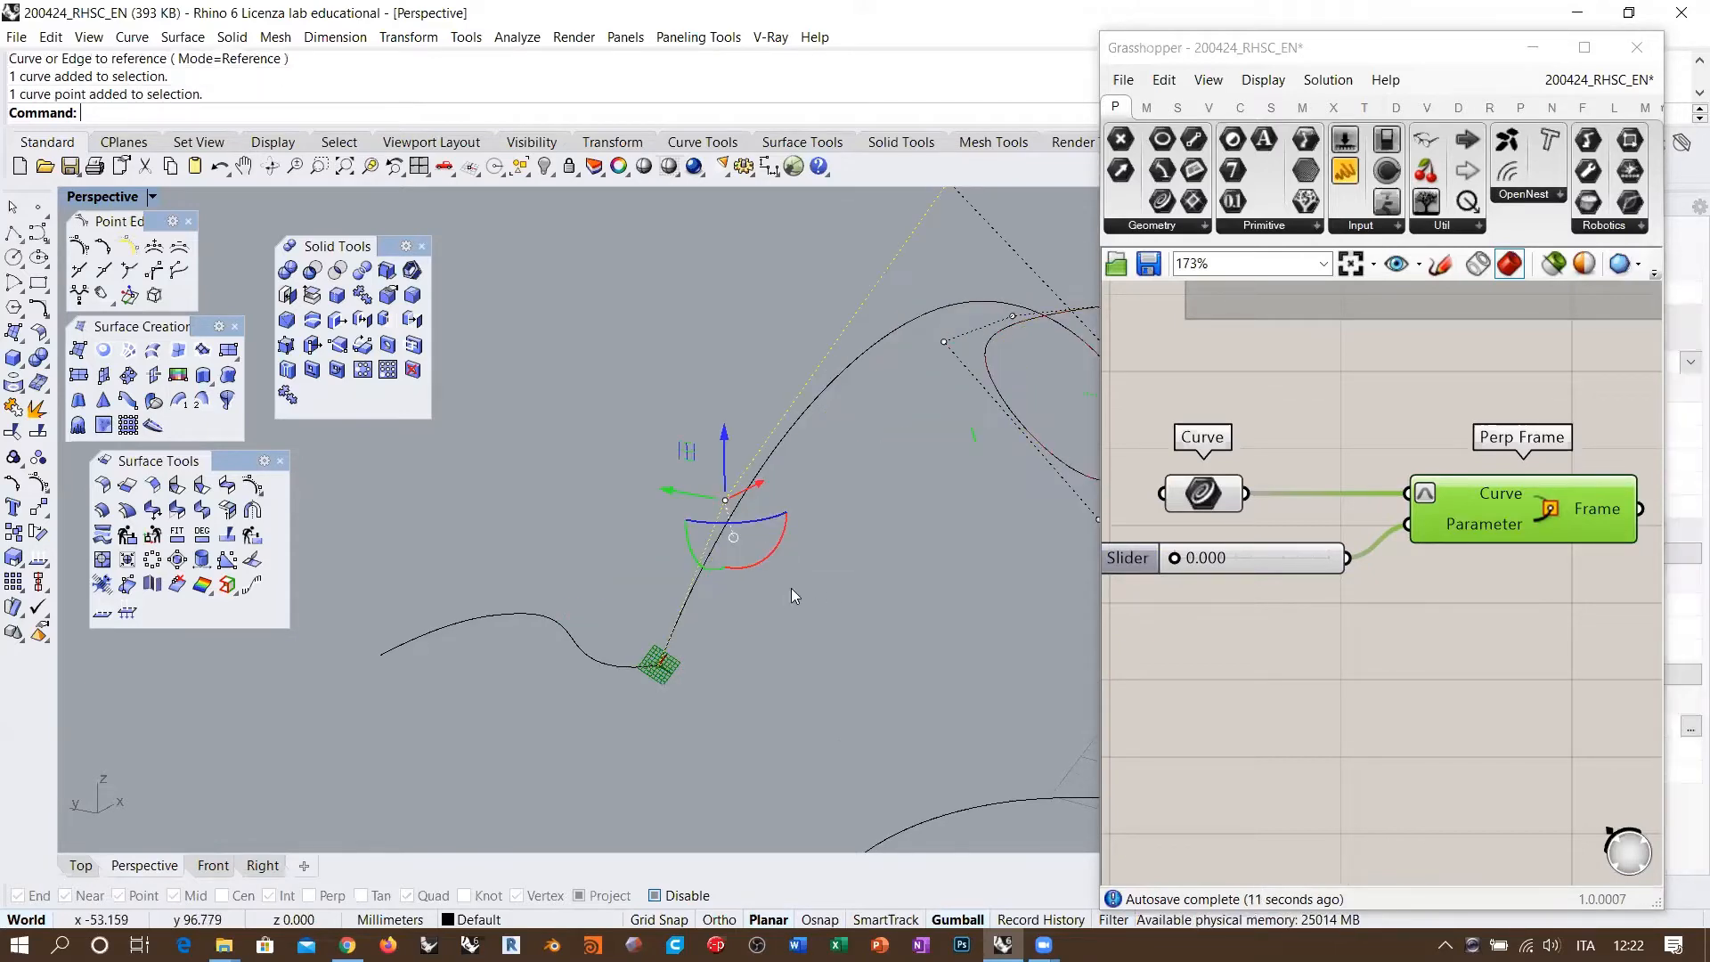
pyautogui.moveTo(790, 588); pyautogui.dragTo(803, 497, button='right')
pyautogui.scroll(8, 803, 497)
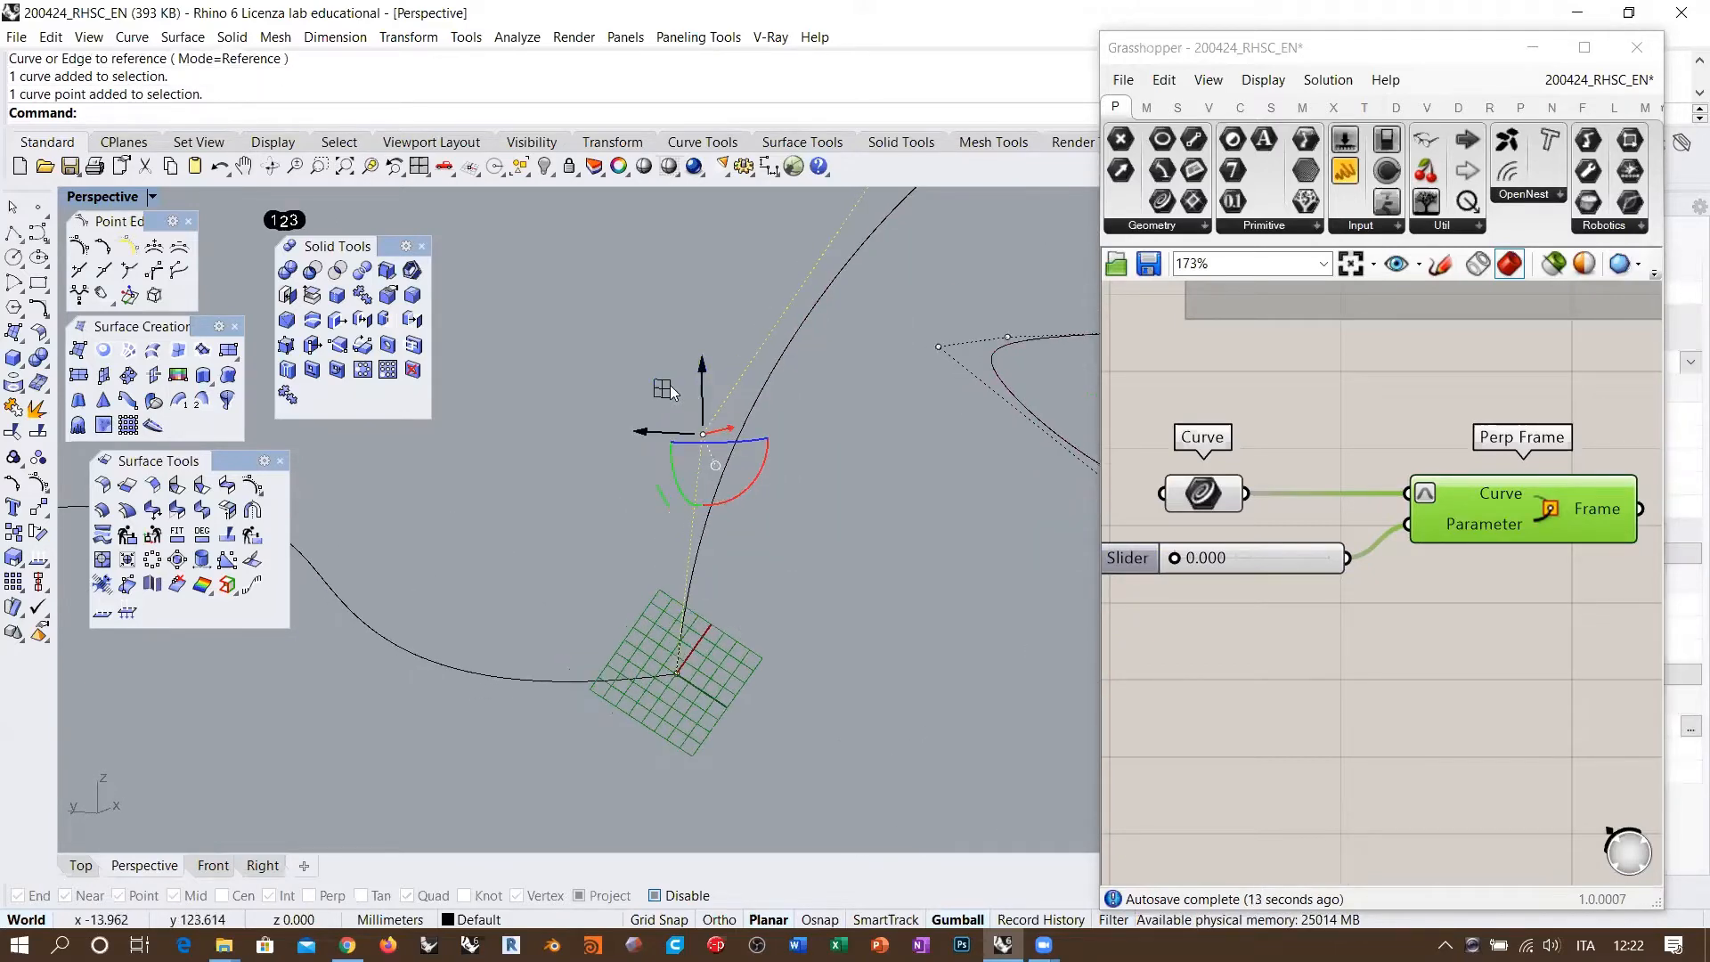
pyautogui.moveTo(667, 390); pyautogui.dragTo(620, 372)
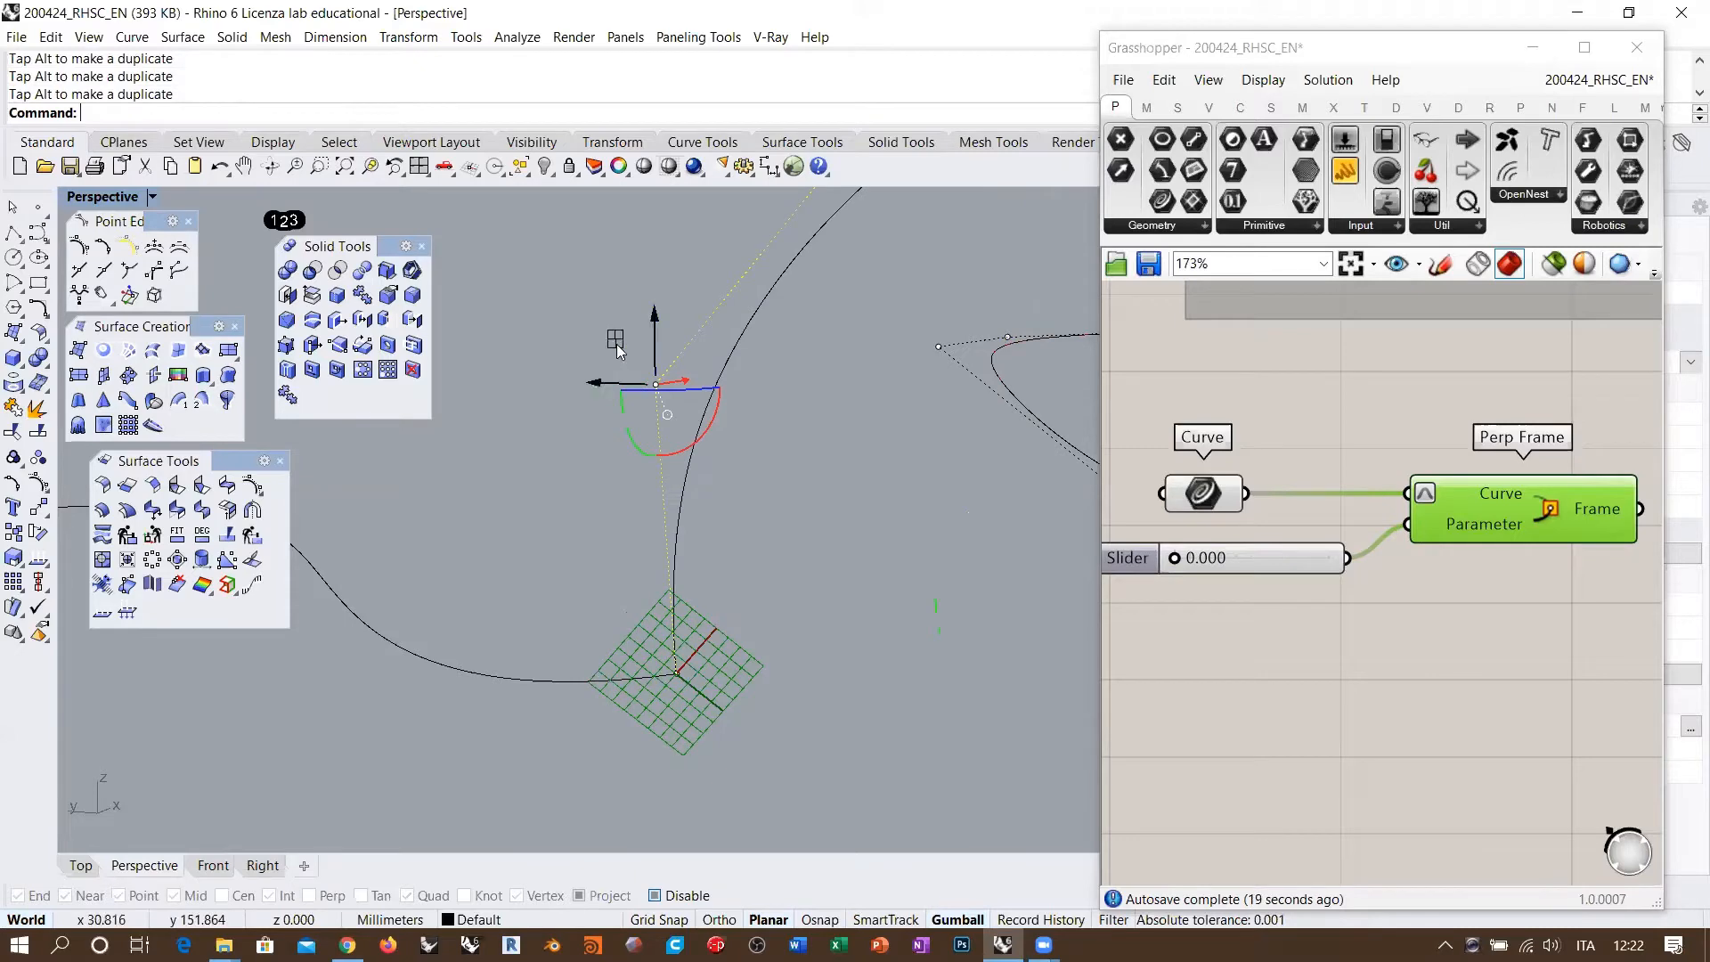
pyautogui.hotkey('ctrl', 'z')
pyautogui.hotkey('ctrl', 'z')
pyautogui.hotkey('ctrl', 'z')
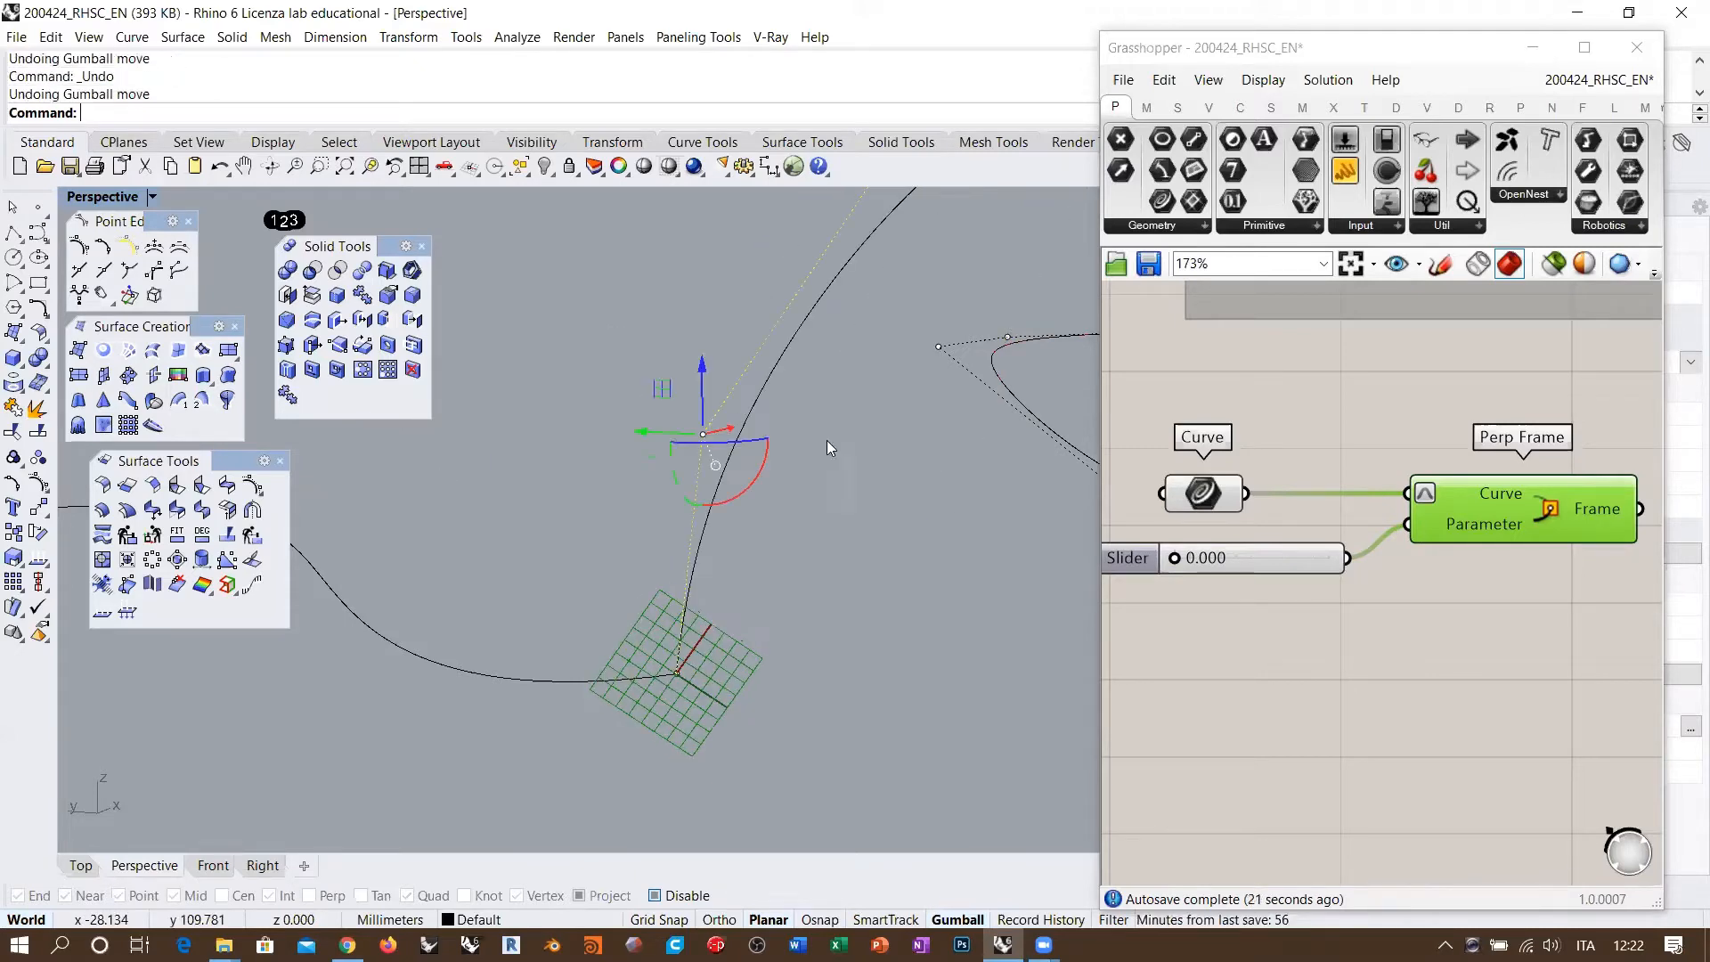
pyautogui.moveTo(826, 440); pyautogui.dragTo(839, 468, button='right')
pyautogui.scroll(-5, 839, 468)
pyautogui.moveTo(800, 529); pyautogui.dragTo(743, 533, button='right')
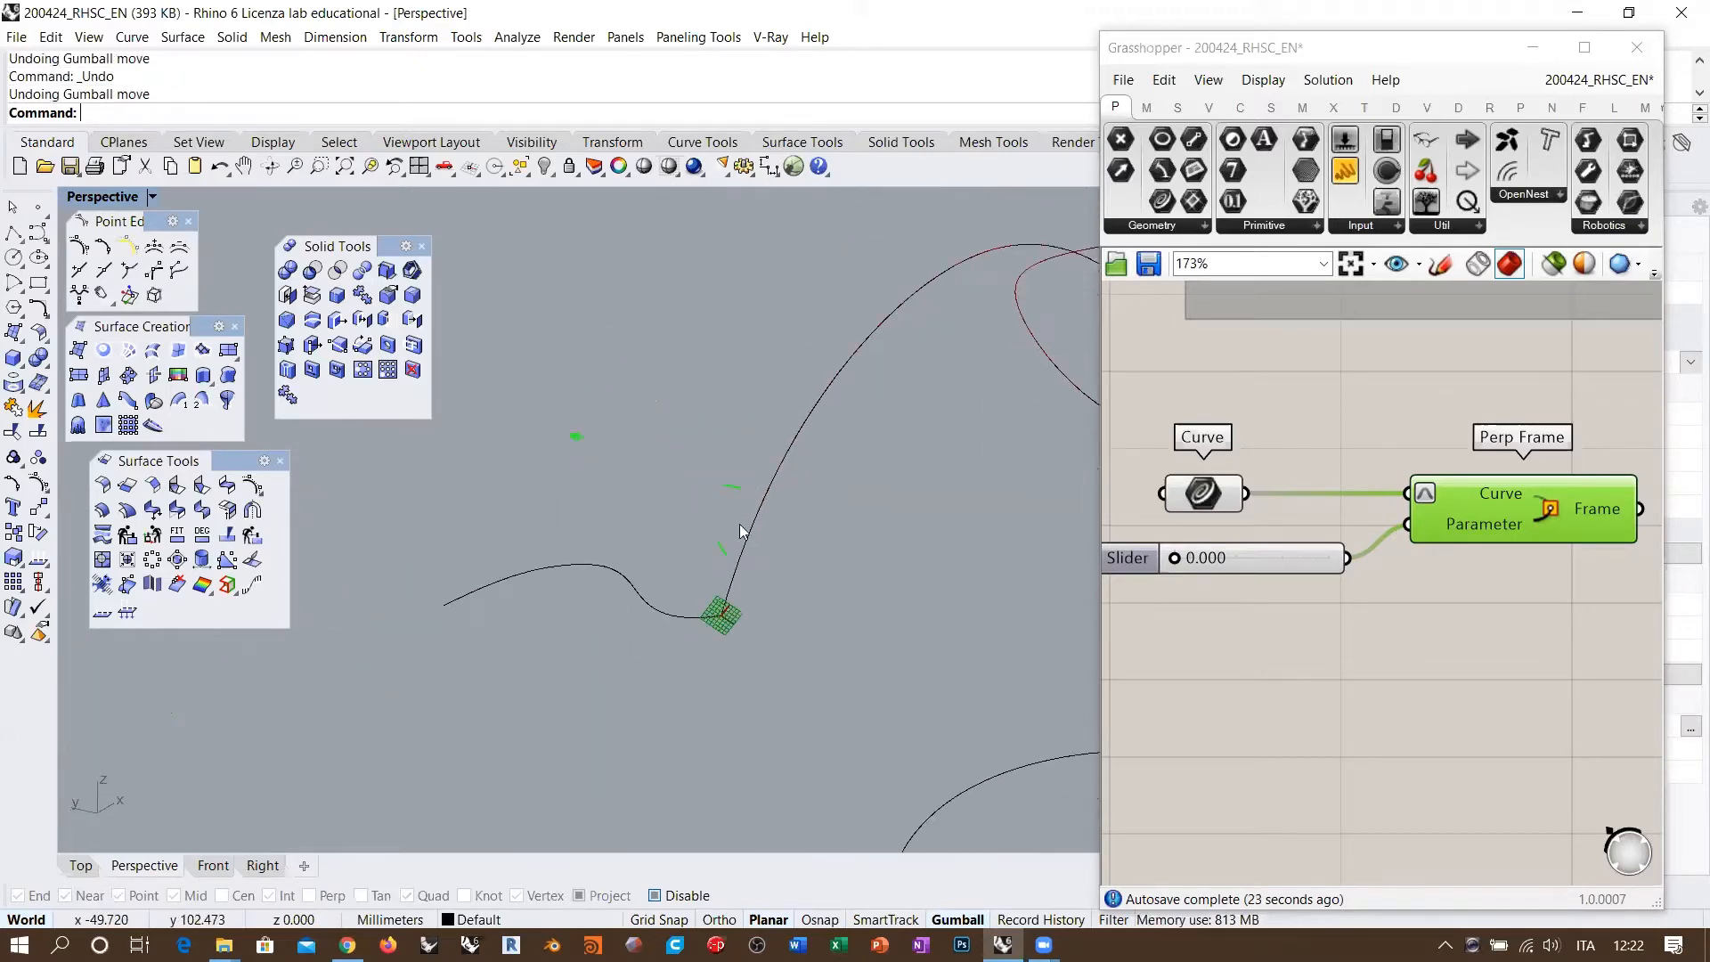
# Step: Select the profile curve and examine its orientation against the perpendicular frame at the rail's start
pyautogui.click(654, 614)
pyautogui.keyDown('shift'); pyautogui.click(743, 546); pyautogui.keyUp('shift')
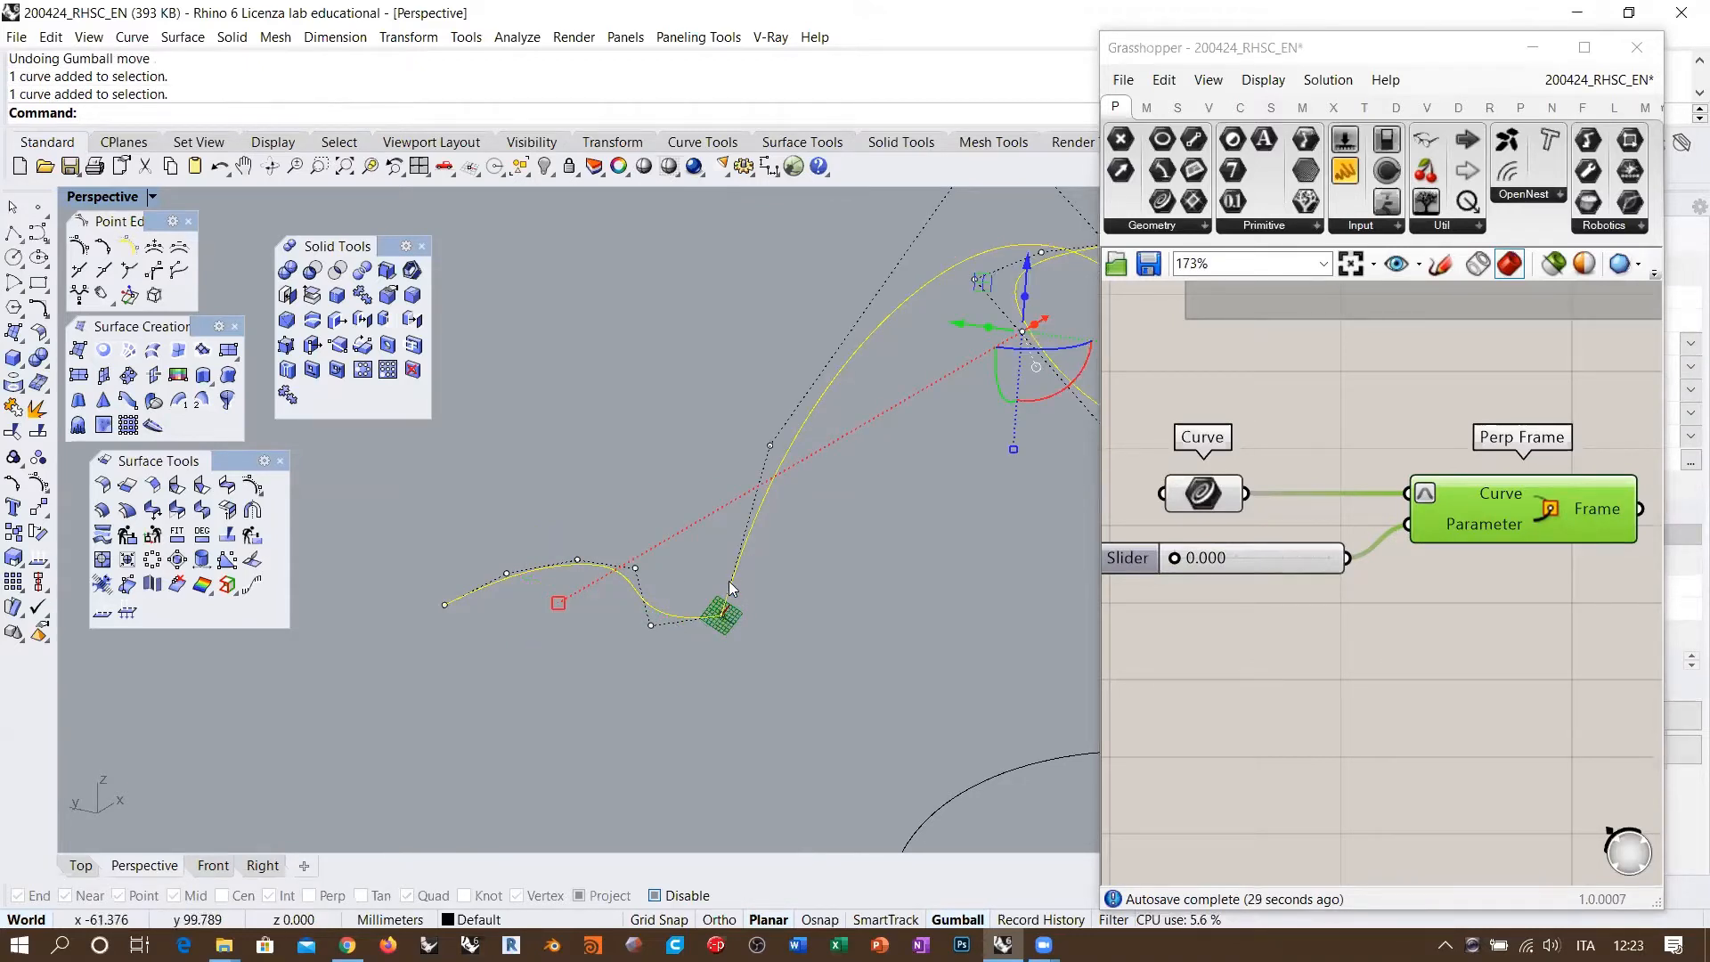
pyautogui.scroll(4, 729, 590)
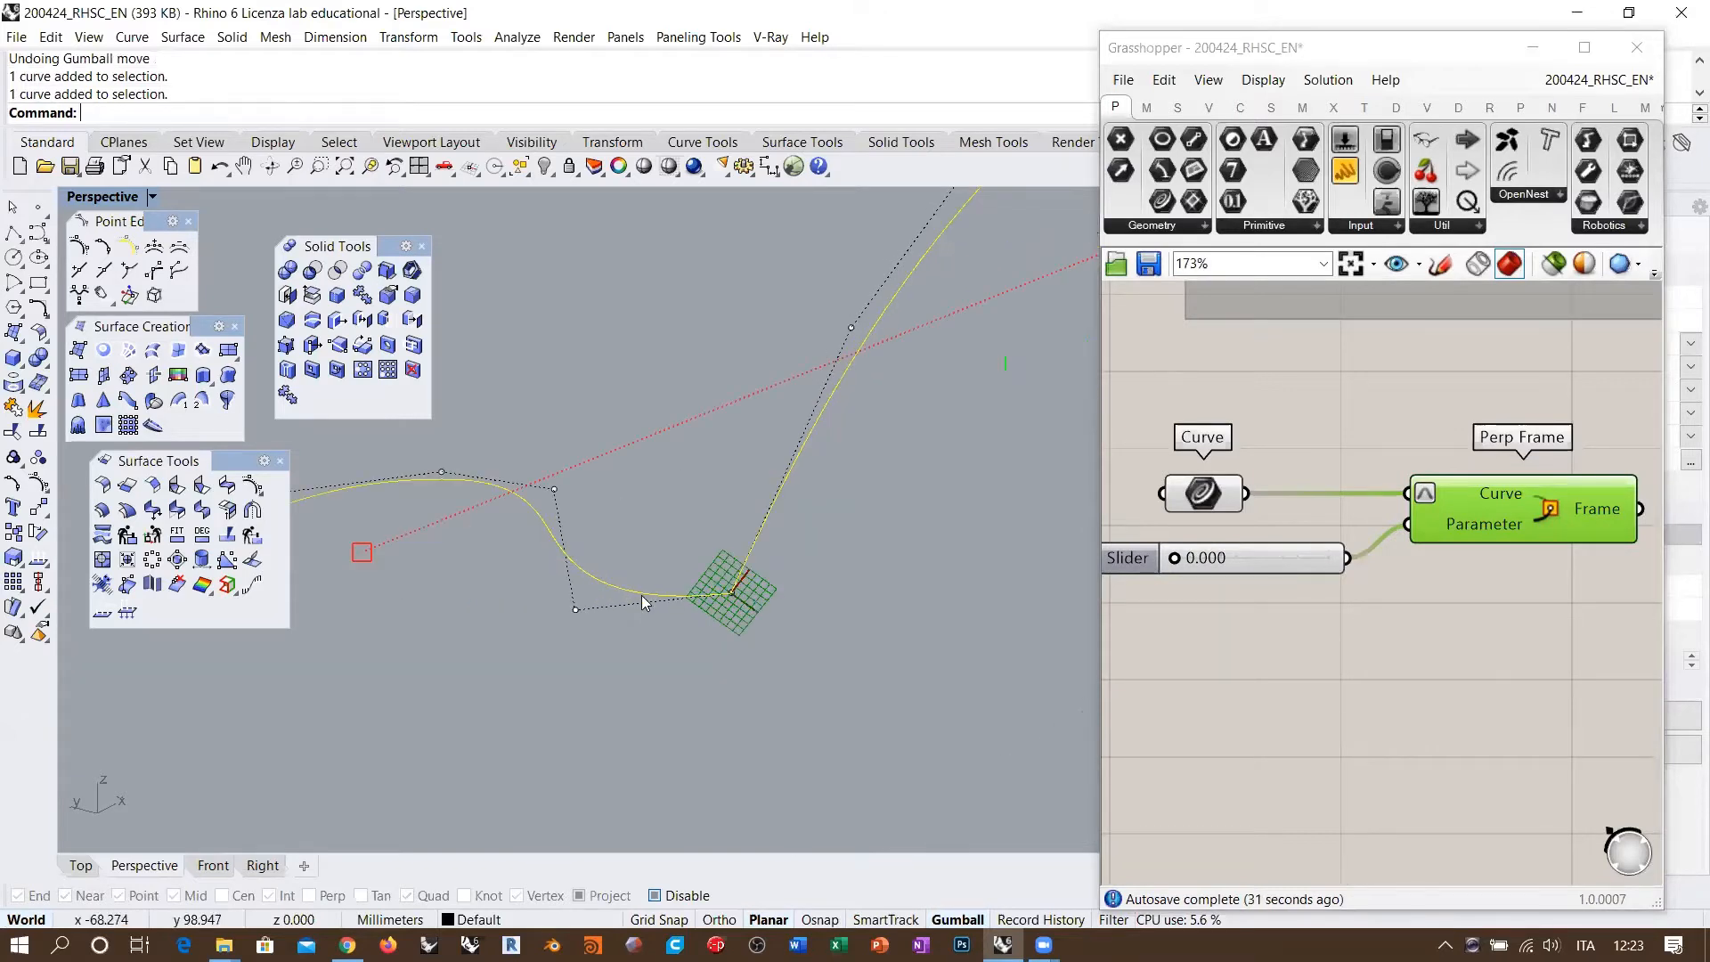
pyautogui.click(641, 595)
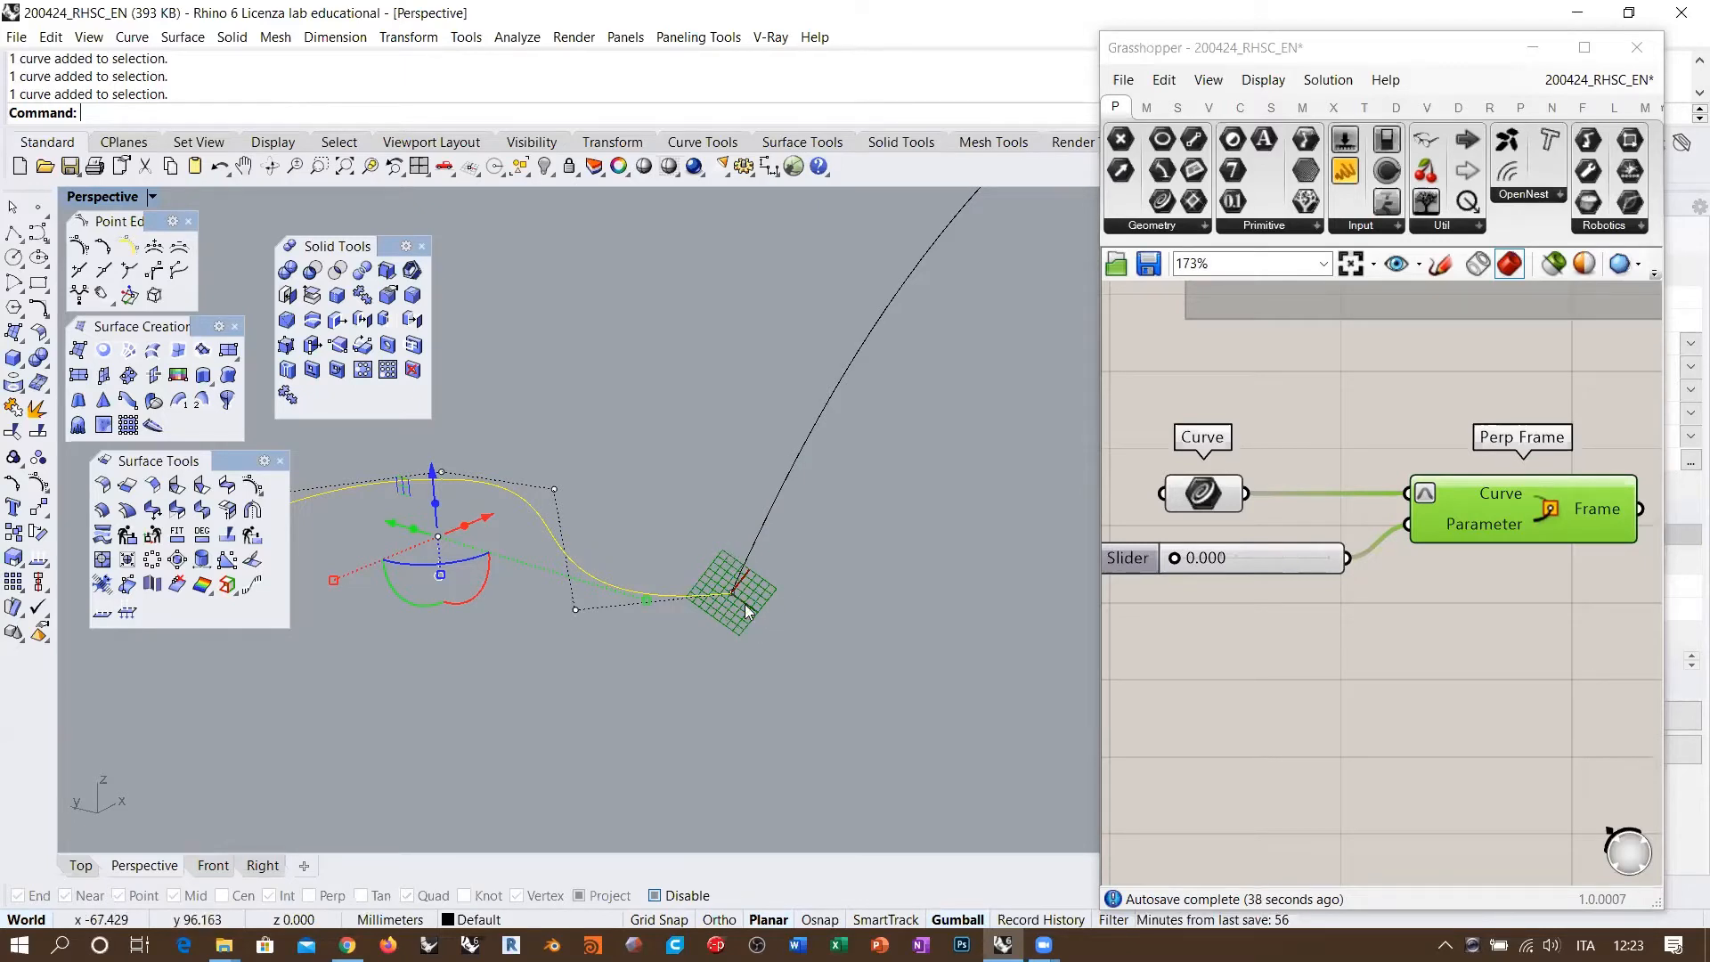
pyautogui.keyDown('shift'); pyautogui.moveTo(808, 593); pyautogui.dragTo(784, 590, button='right'); pyautogui.keyUp('shift')
pyautogui.scroll(3, 709, 576)
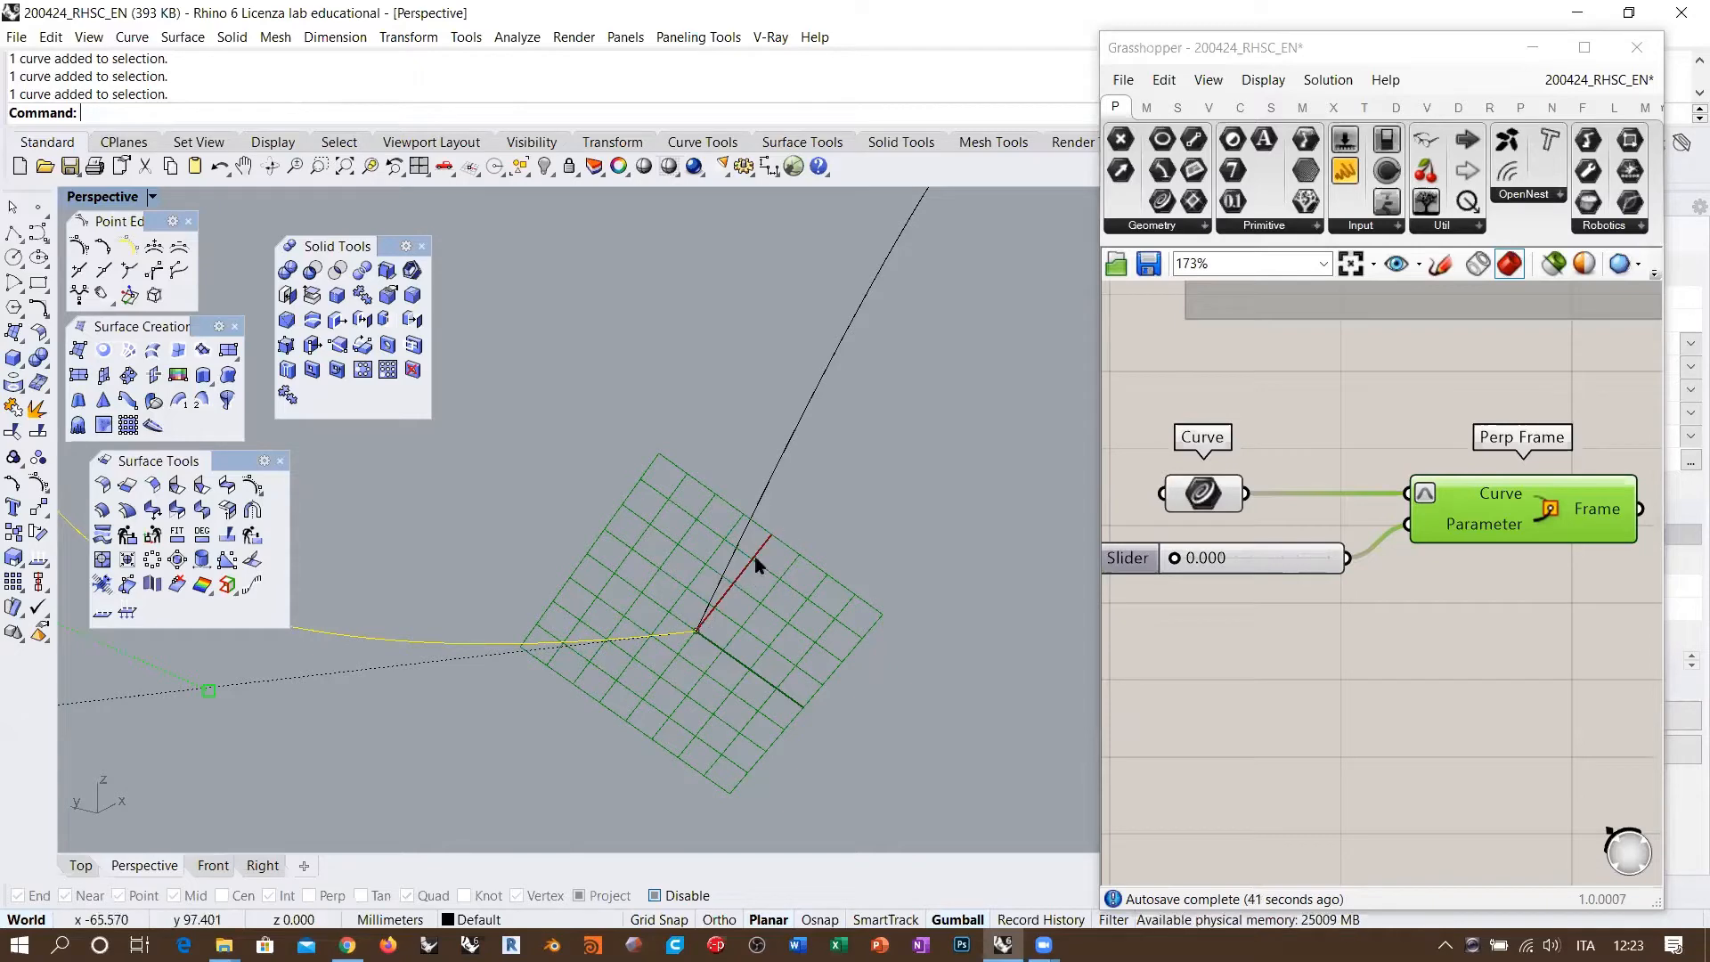
pyautogui.scroll(-5, 757, 561)
pyautogui.keyDown('shift'); pyautogui.moveTo(681, 462); pyautogui.dragTo(703, 592, button='right'); pyautogui.keyUp('shift')
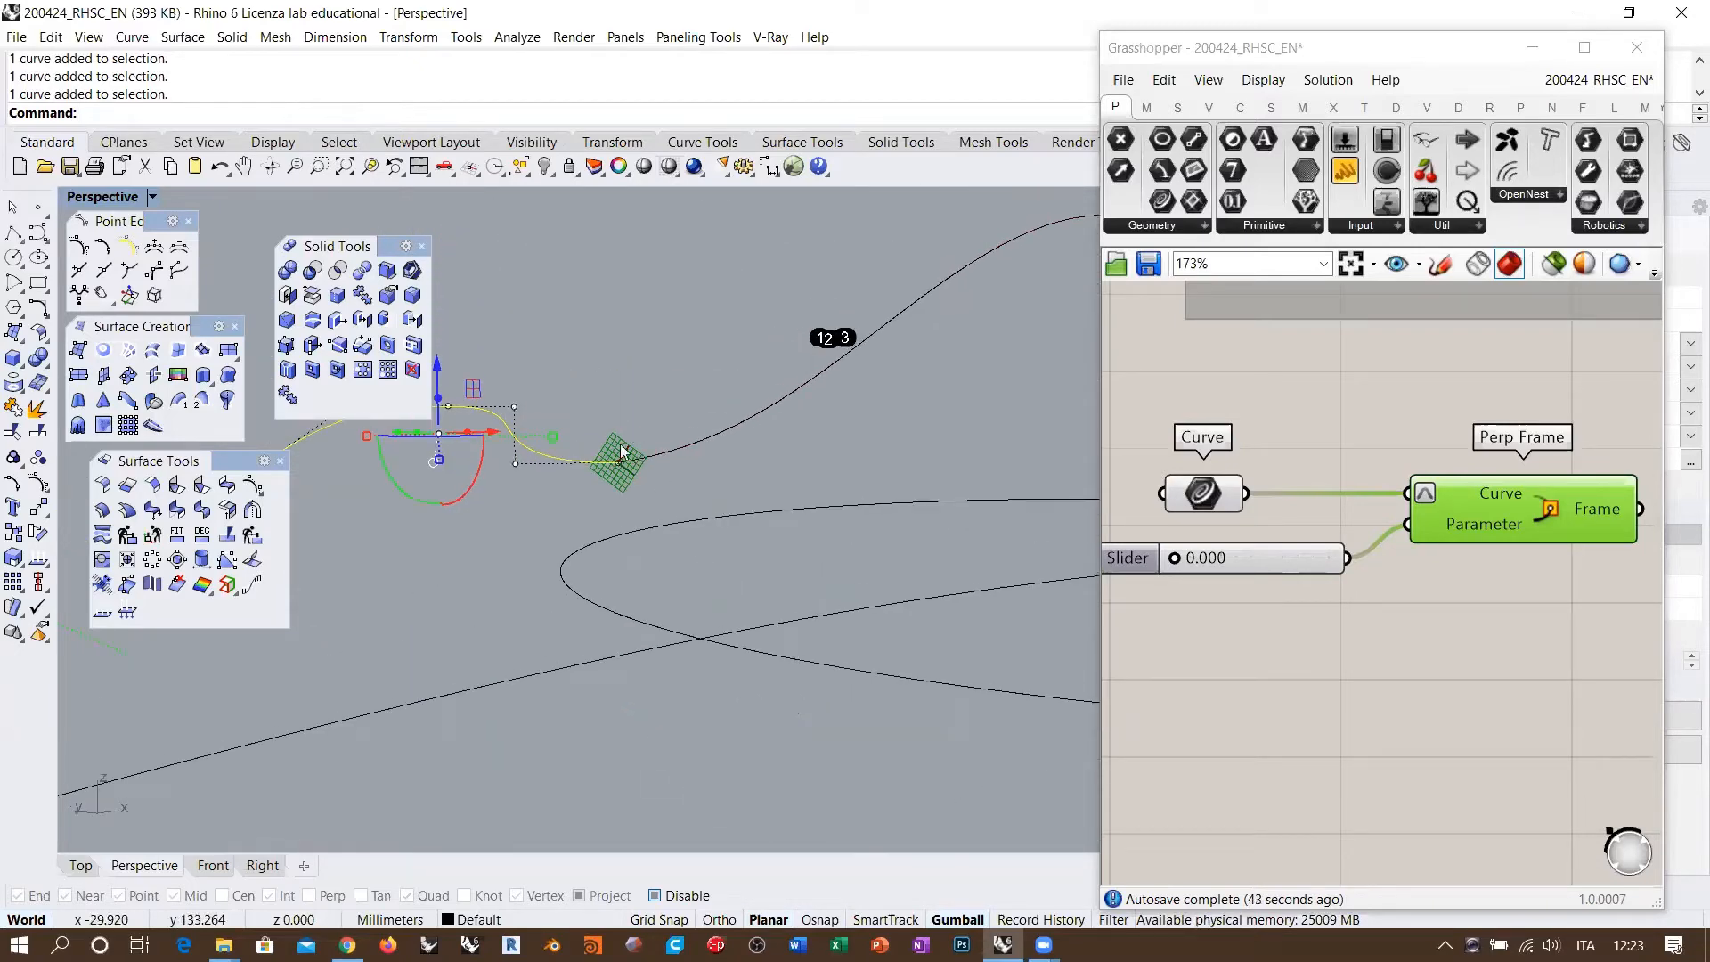
pyautogui.keyDown('shift'); pyautogui.moveTo(635, 427); pyautogui.dragTo(550, 566, button='right'); pyautogui.keyUp('shift')
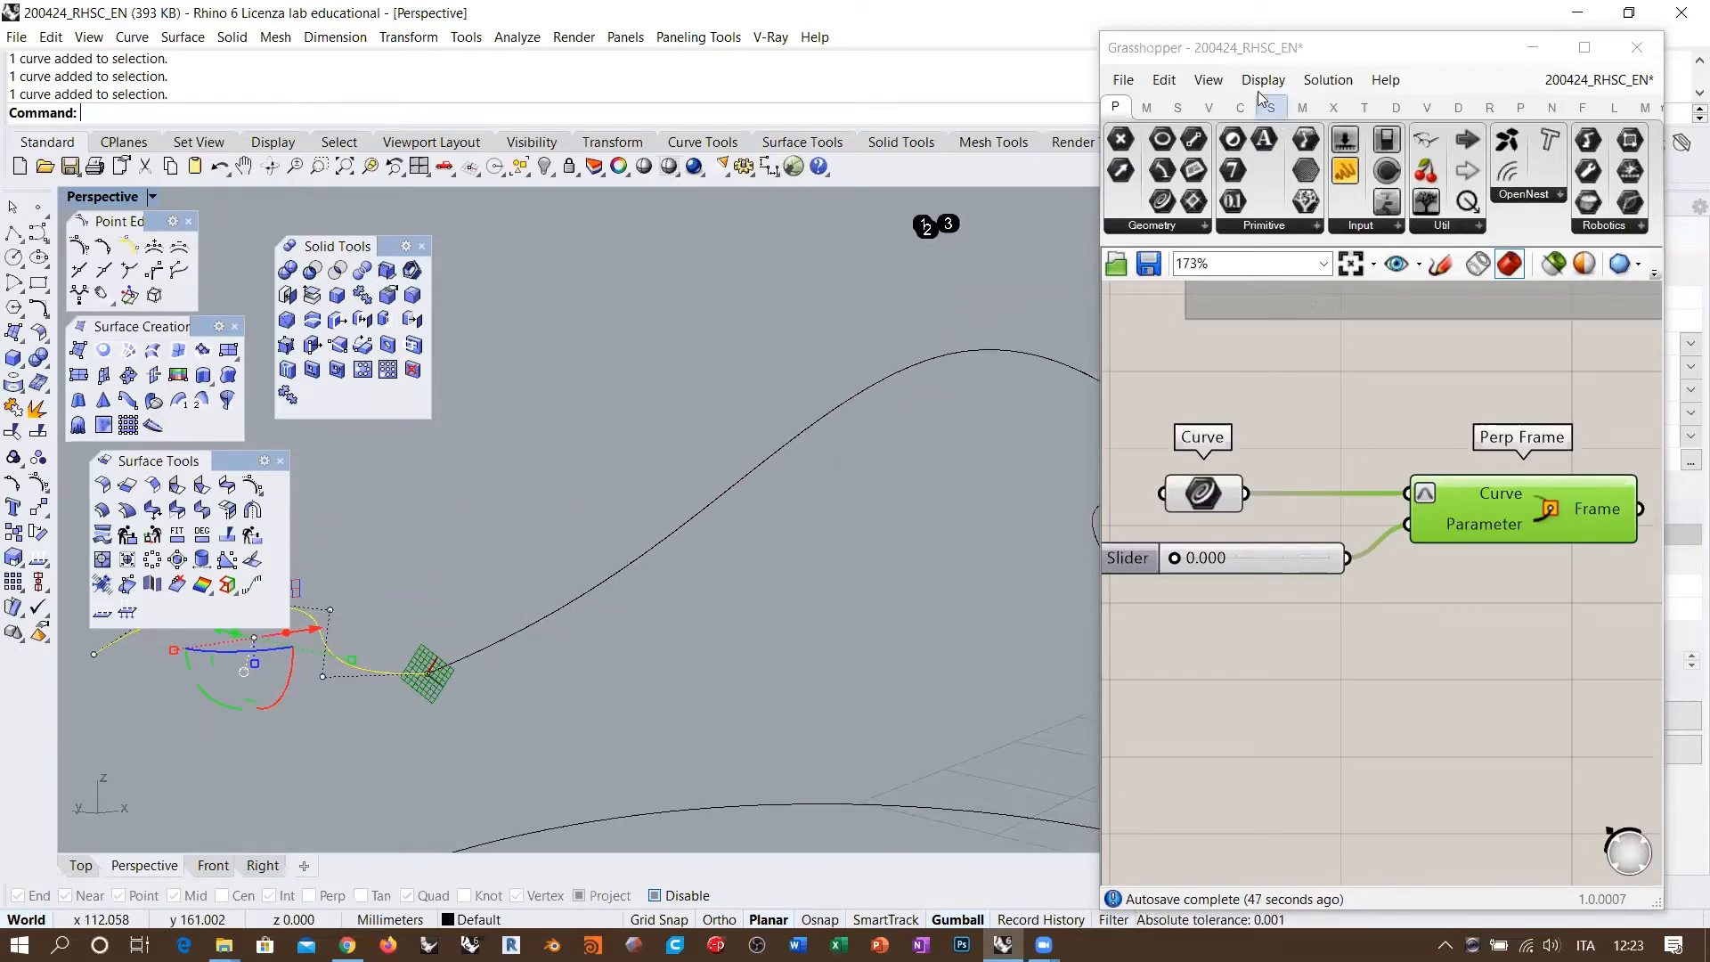
# Step: Set Grasshopper's preview plane size to 10 to enlarge the displayed frame
pyautogui.click(1209, 79)
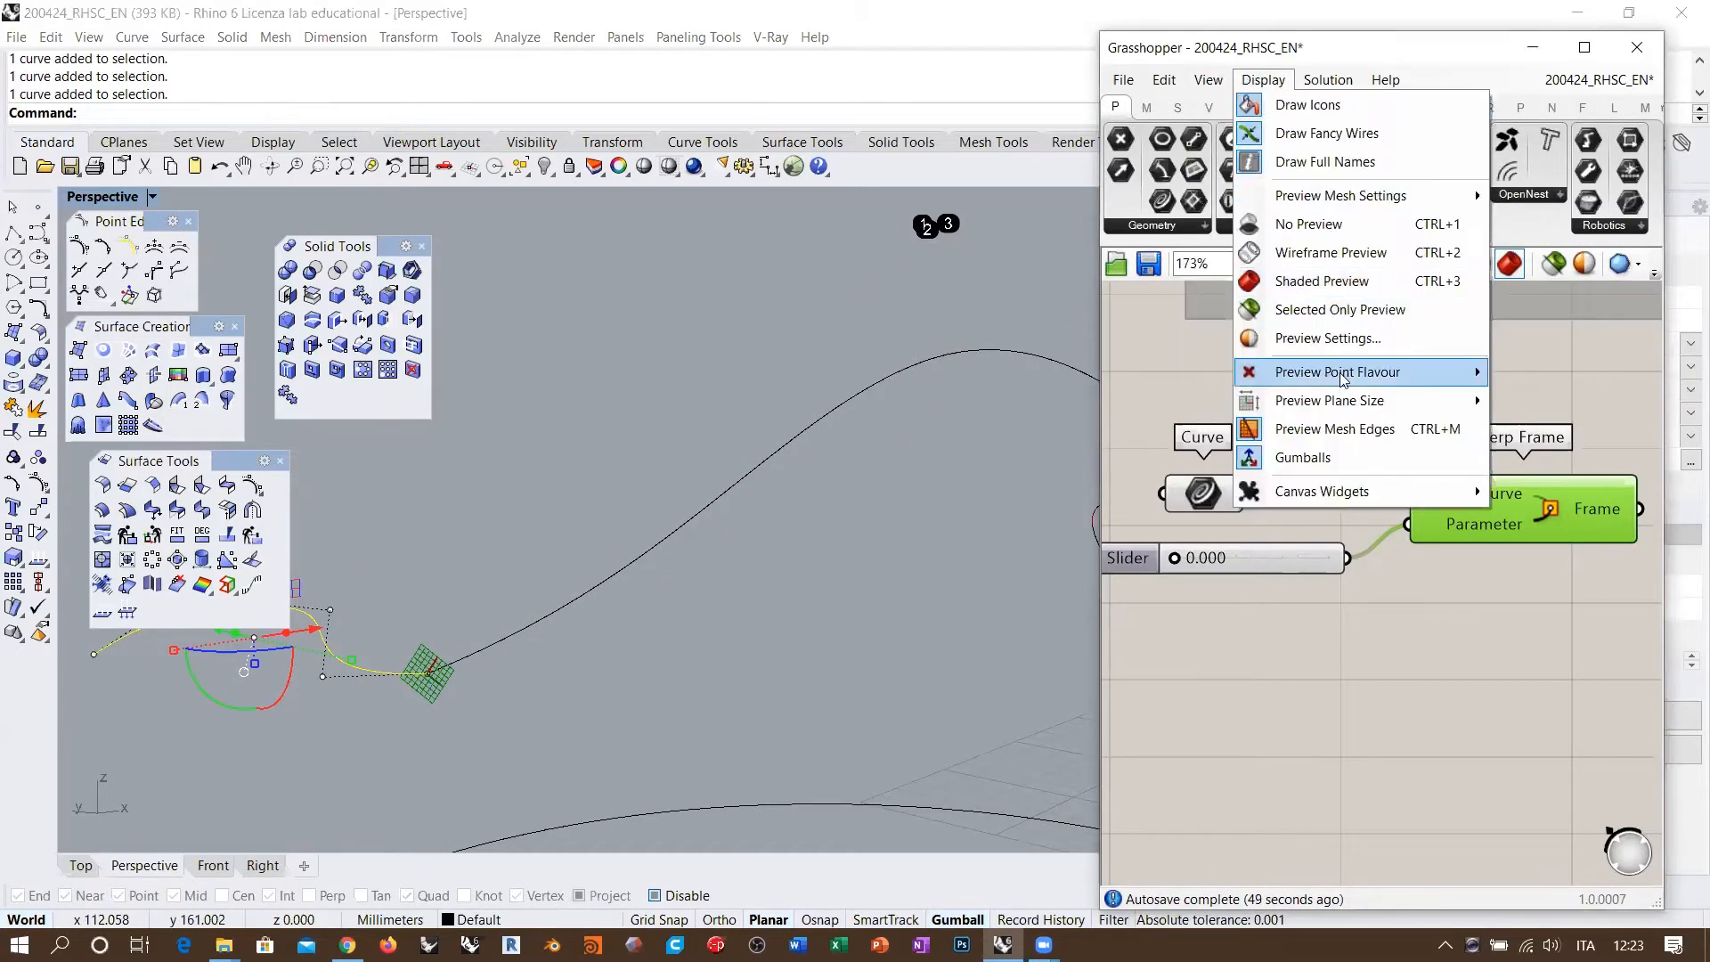
pyautogui.moveTo(1395, 399)
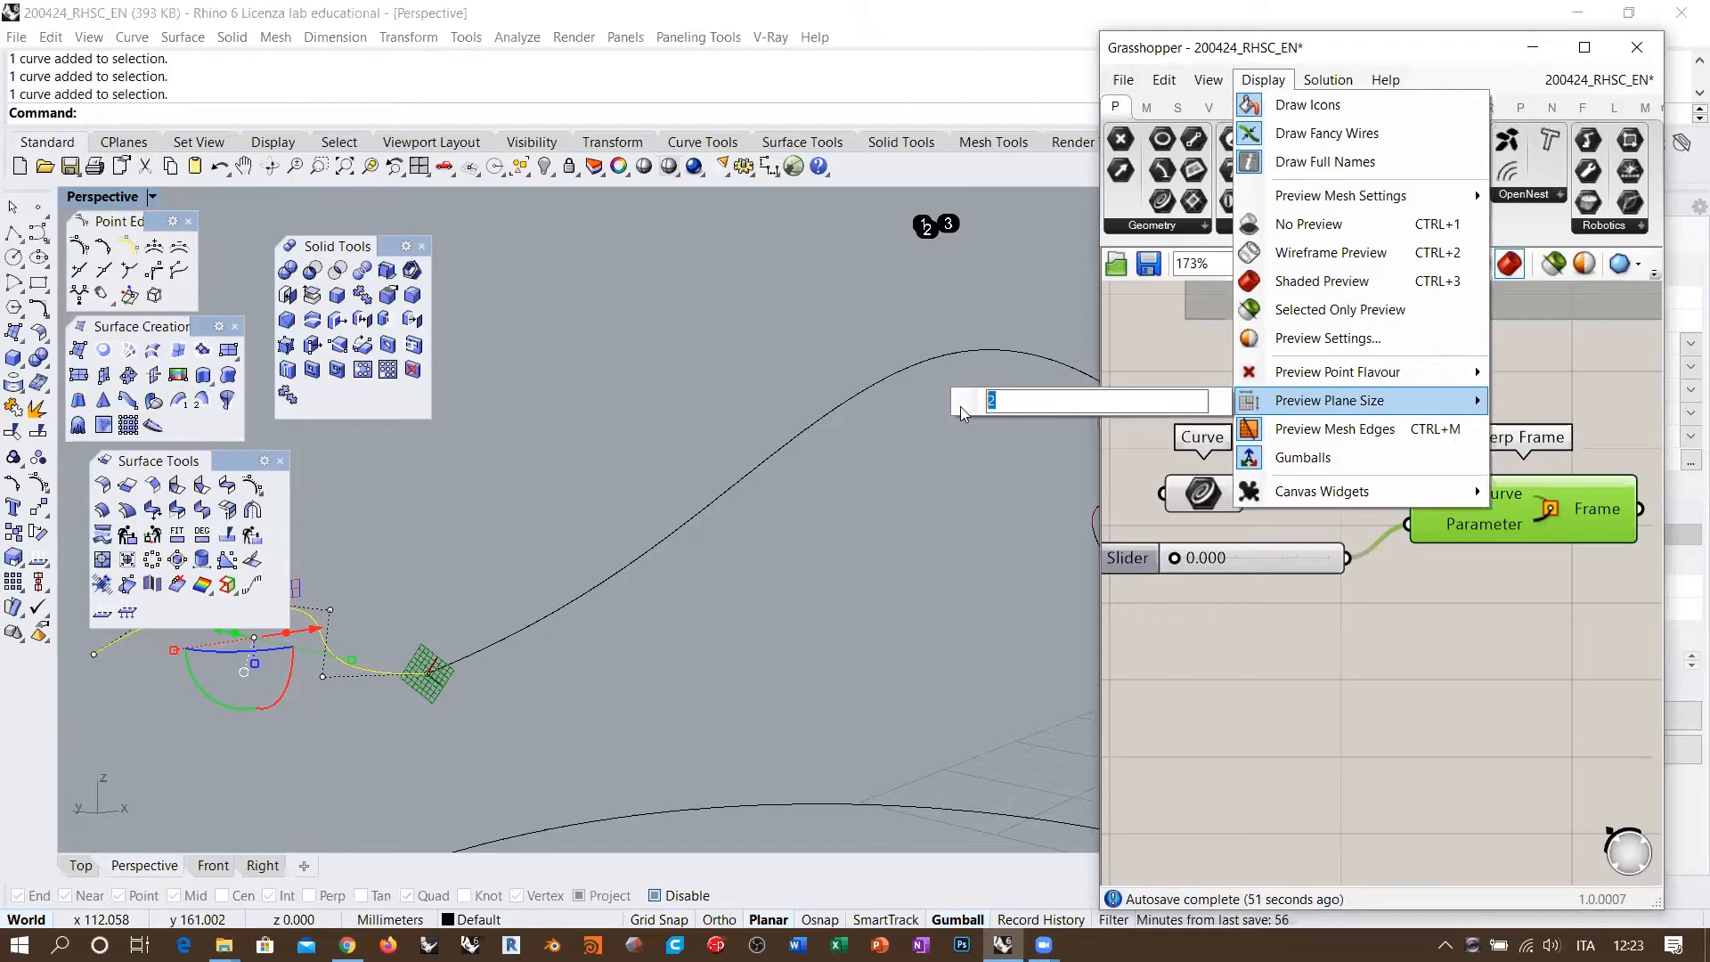
pyautogui.press('BackSpace')
pyautogui.write('10')
pyautogui.press('Return')
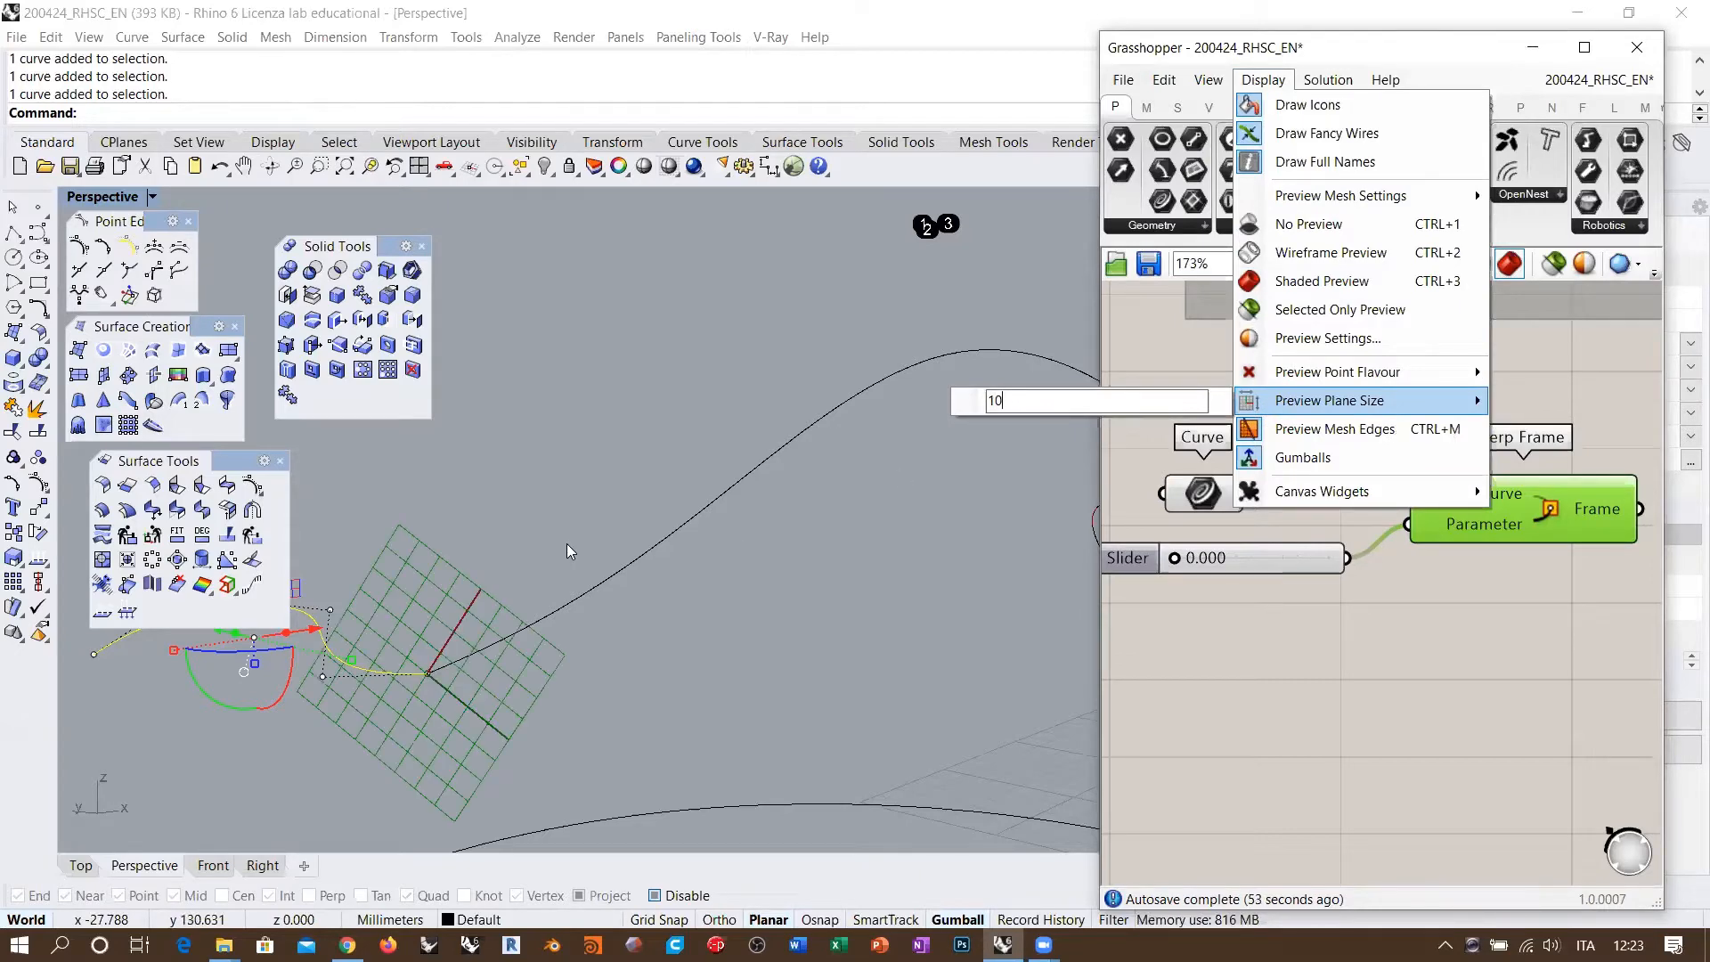
pyautogui.moveTo(590, 533); pyautogui.dragTo(1019, 565, button='right')
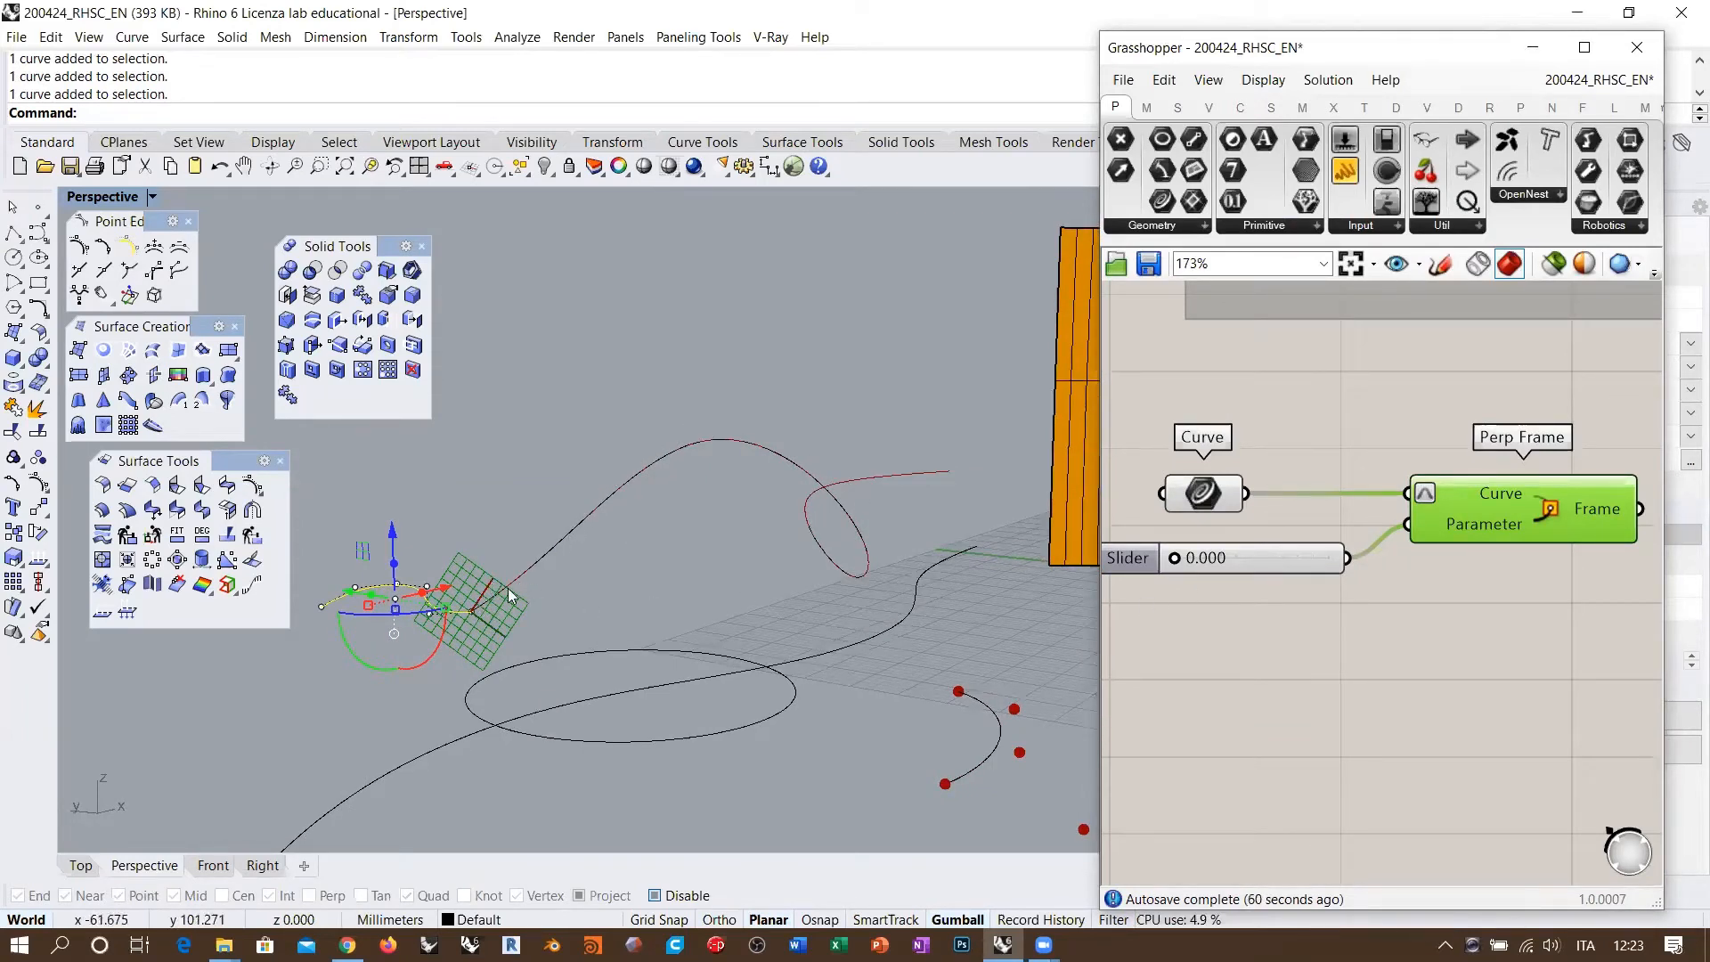
# Step: Run the Parameter slider from 0.000 to 1.000 and back twice, examining how the perpendicular frame travels along the rail
pyautogui.click(1176, 558)
pyautogui.moveTo(1177, 559); pyautogui.dragTo(1331, 541)
pyautogui.click(883, 481)
pyautogui.moveTo(883, 481)
pyautogui.mouseDown(button='right')
pyautogui.moveTo(924, 474)
pyautogui.moveTo(889, 485)
pyautogui.mouseUp(button='right')
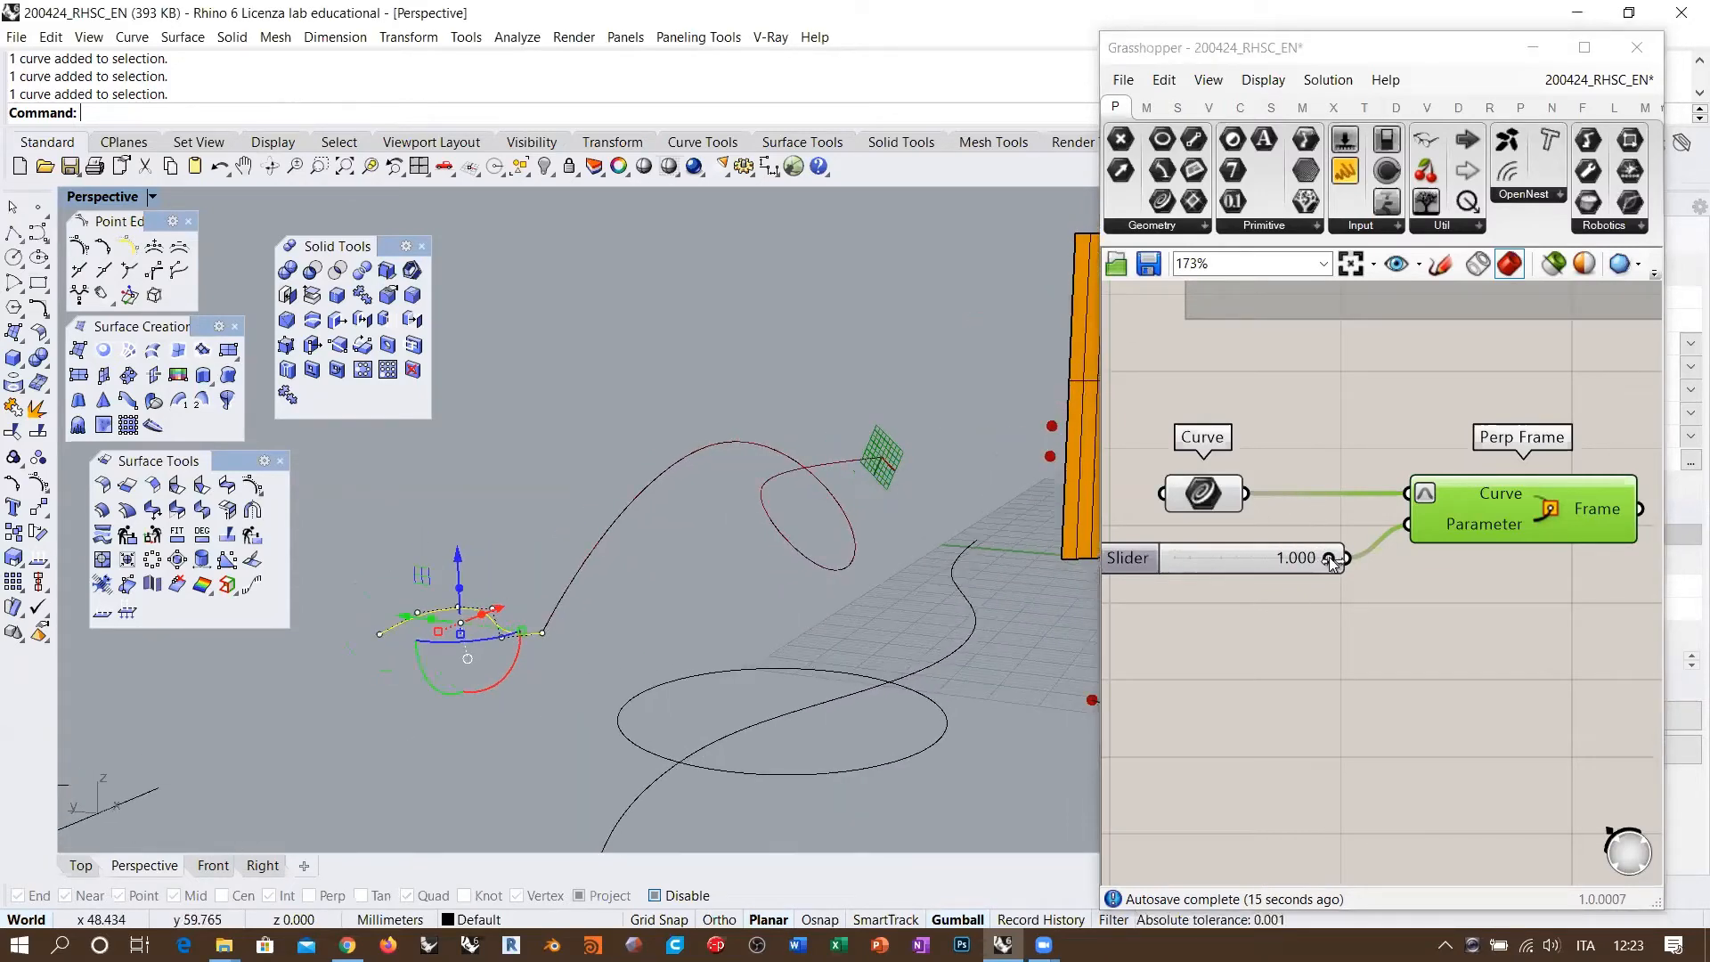
pyautogui.moveTo(1329, 557); pyautogui.dragTo(1174, 558)
pyautogui.moveTo(526, 614); pyautogui.dragTo(561, 586, button='right')
pyautogui.scroll(4, 561, 586)
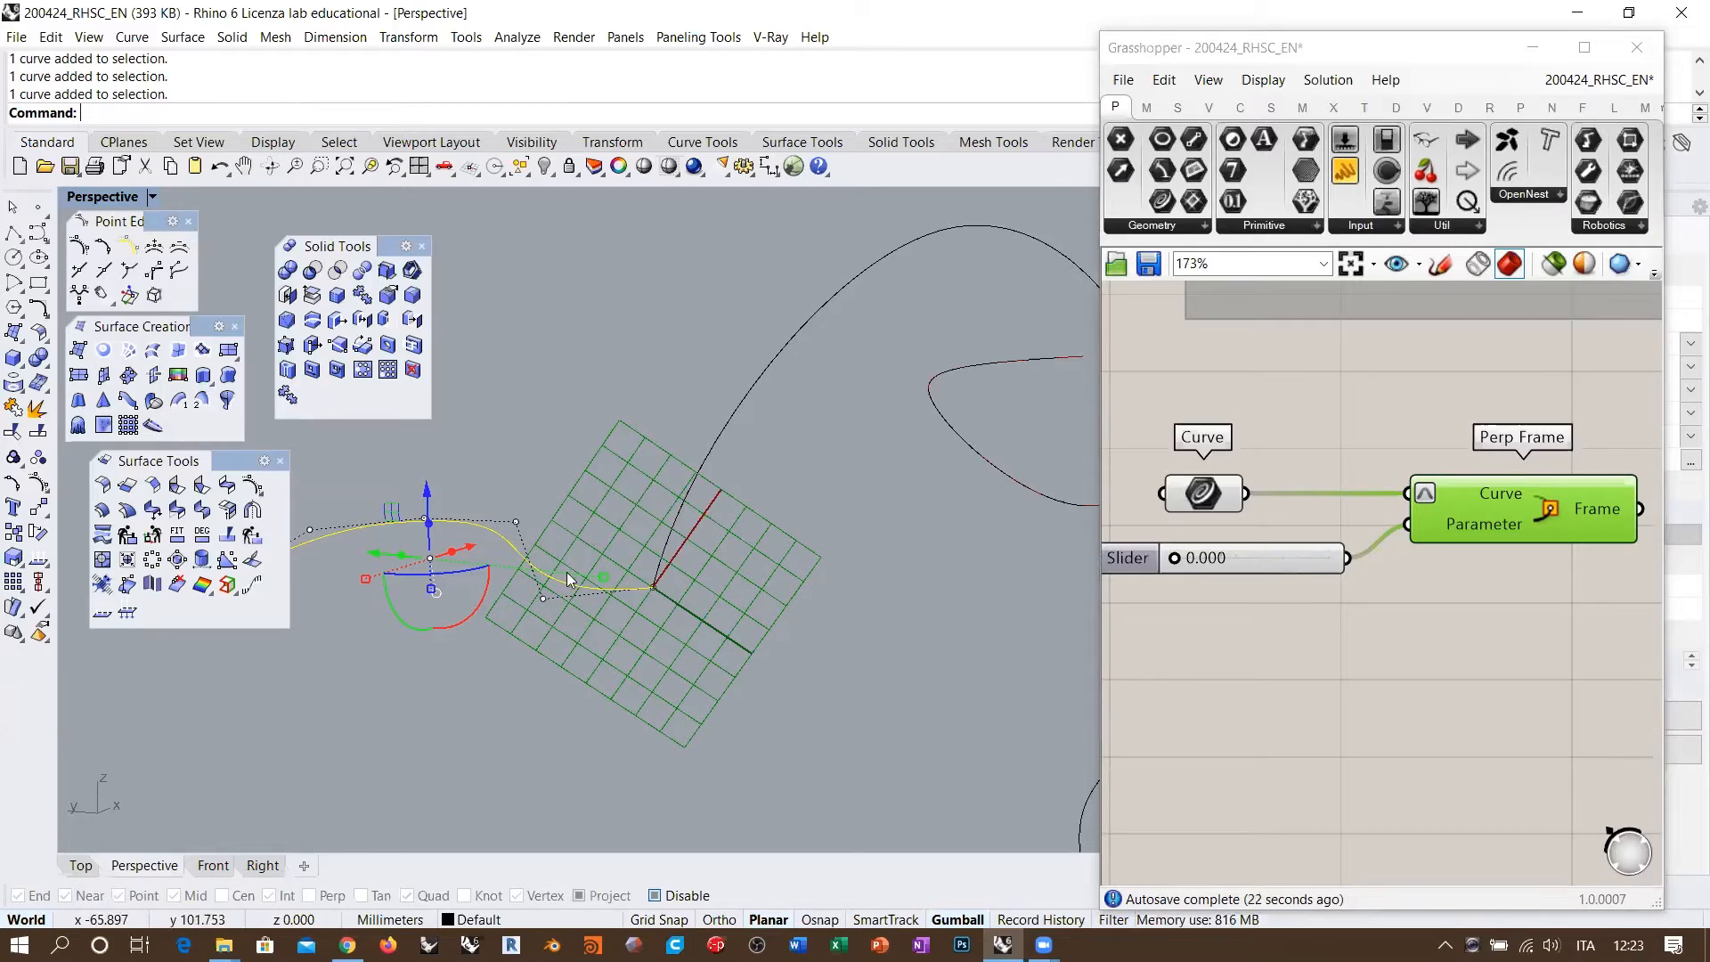
pyautogui.scroll(-5, 534, 613)
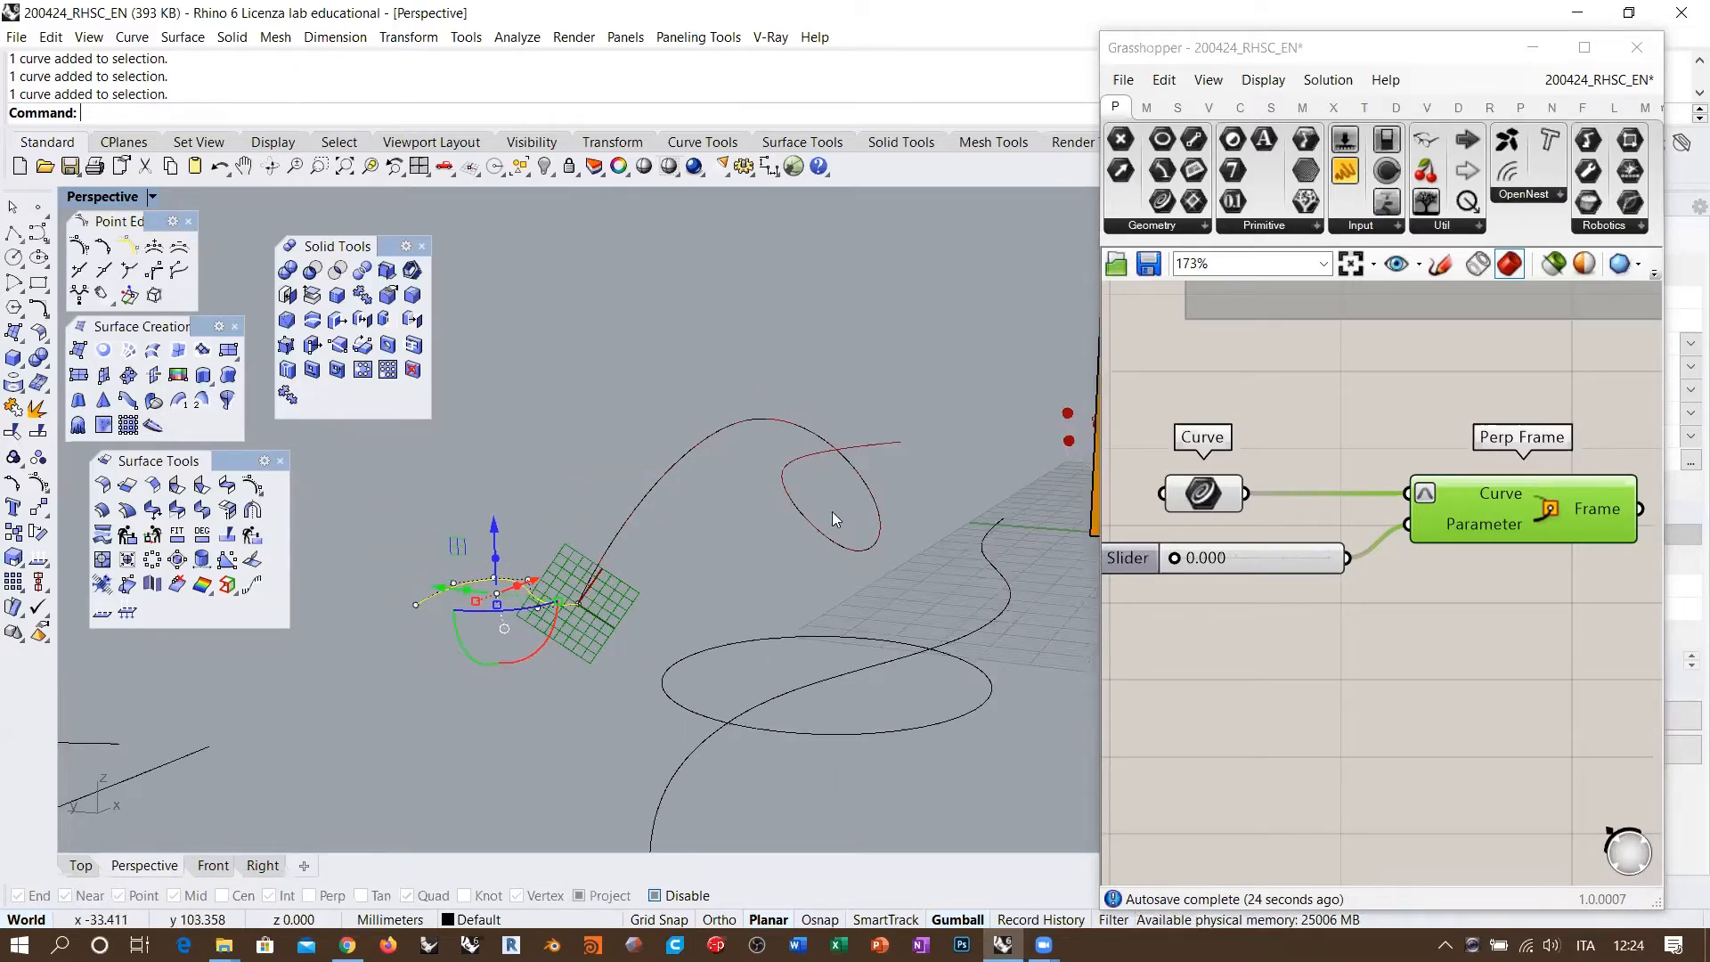
pyautogui.moveTo(1175, 558); pyautogui.dragTo(1359, 556)
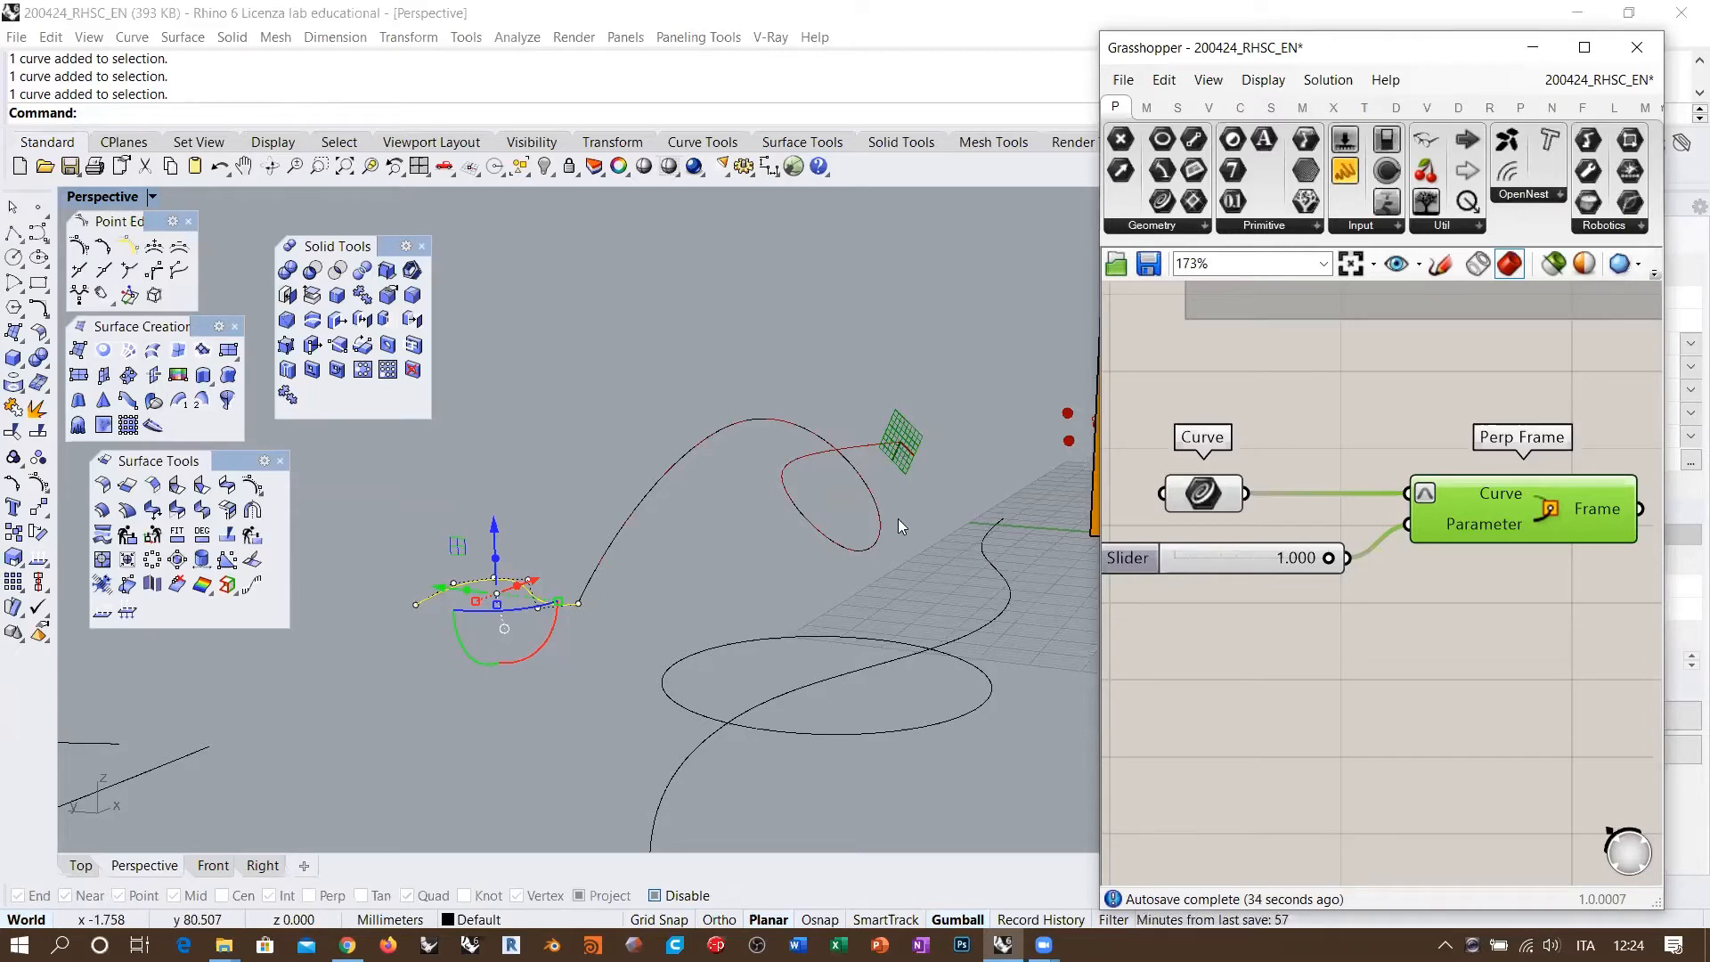
pyautogui.moveTo(1328, 558); pyautogui.dragTo(1158, 558)
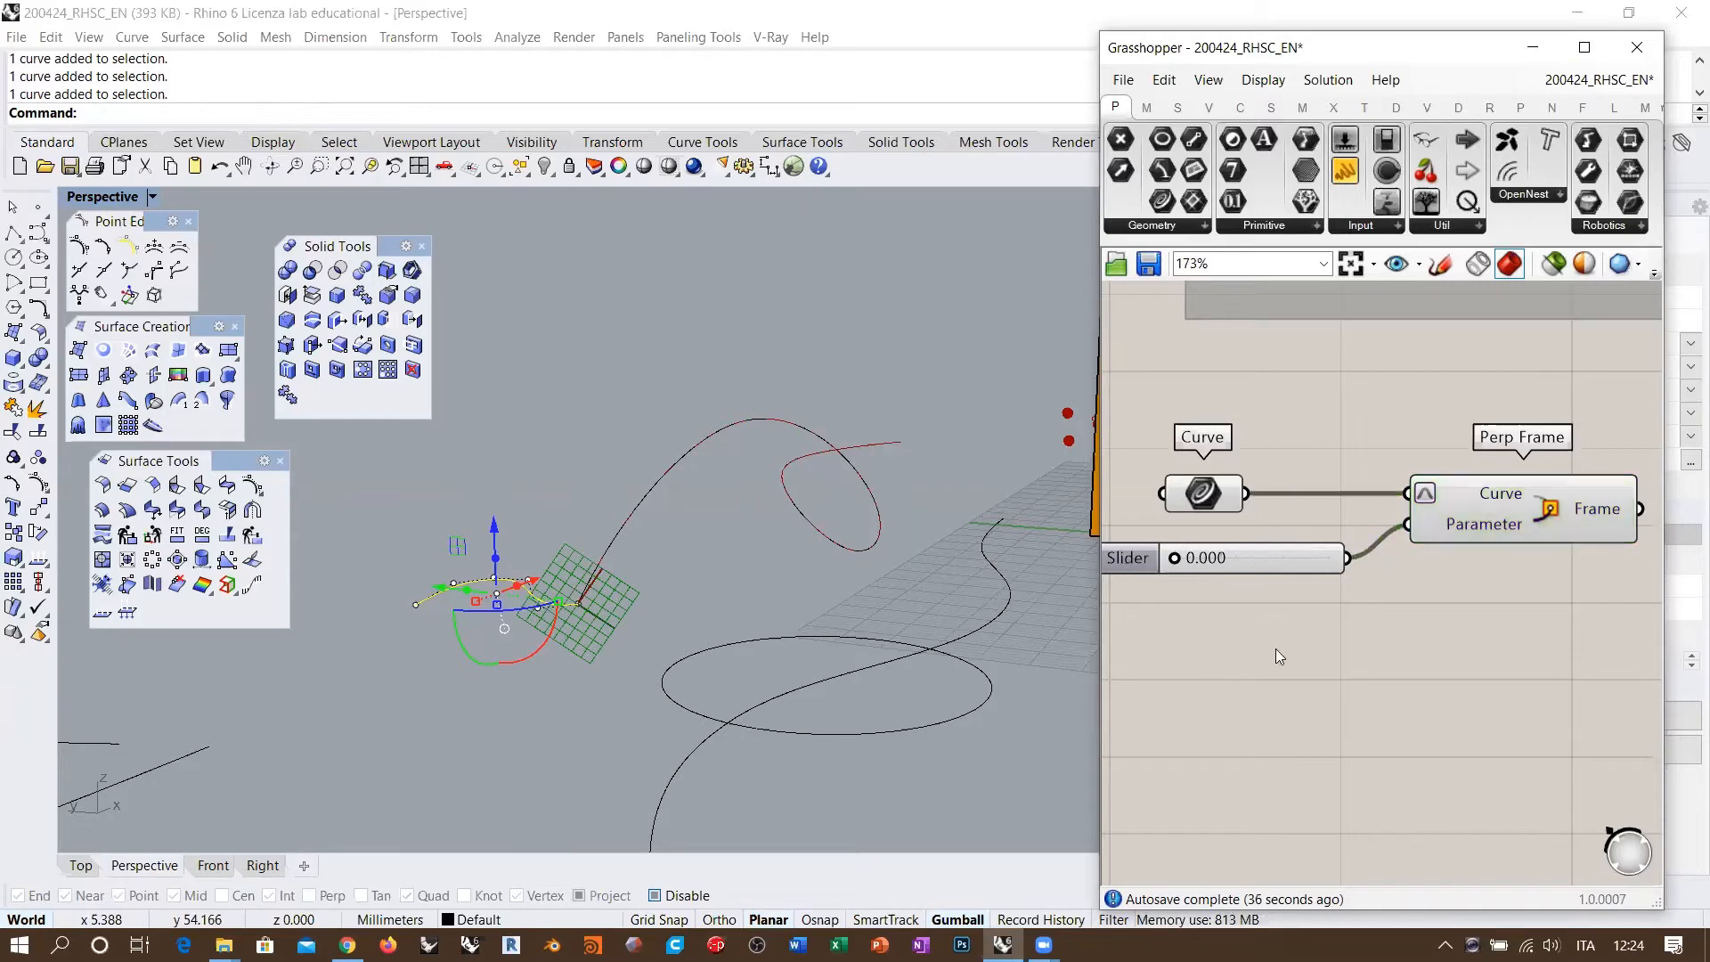
# Step: Clear the selections and start a one-rail sweep with the three-dimensional curve as rail and the wavy profile at its start as cross section
pyautogui.click(1275, 650)
pyautogui.keyDown('shift'); pyautogui.moveTo(794, 596); pyautogui.dragTo(673, 610, button='right'); pyautogui.keyUp('shift')
pyautogui.click(579, 399)
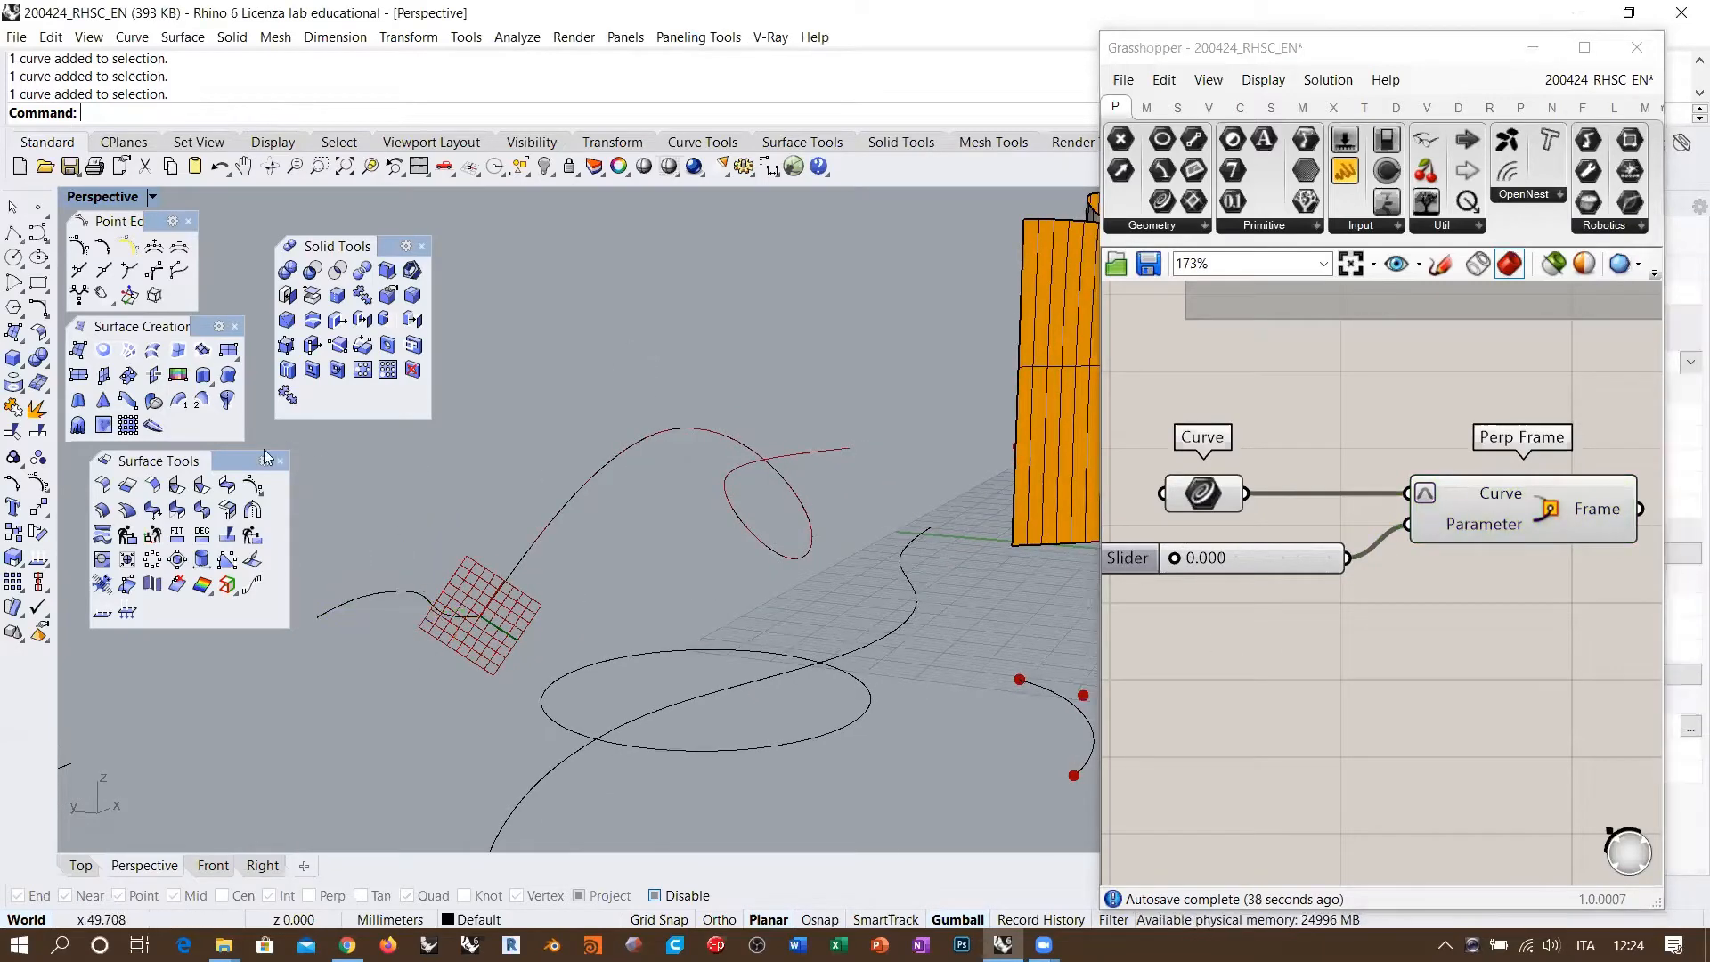
pyautogui.click(178, 401)
pyautogui.click(497, 602)
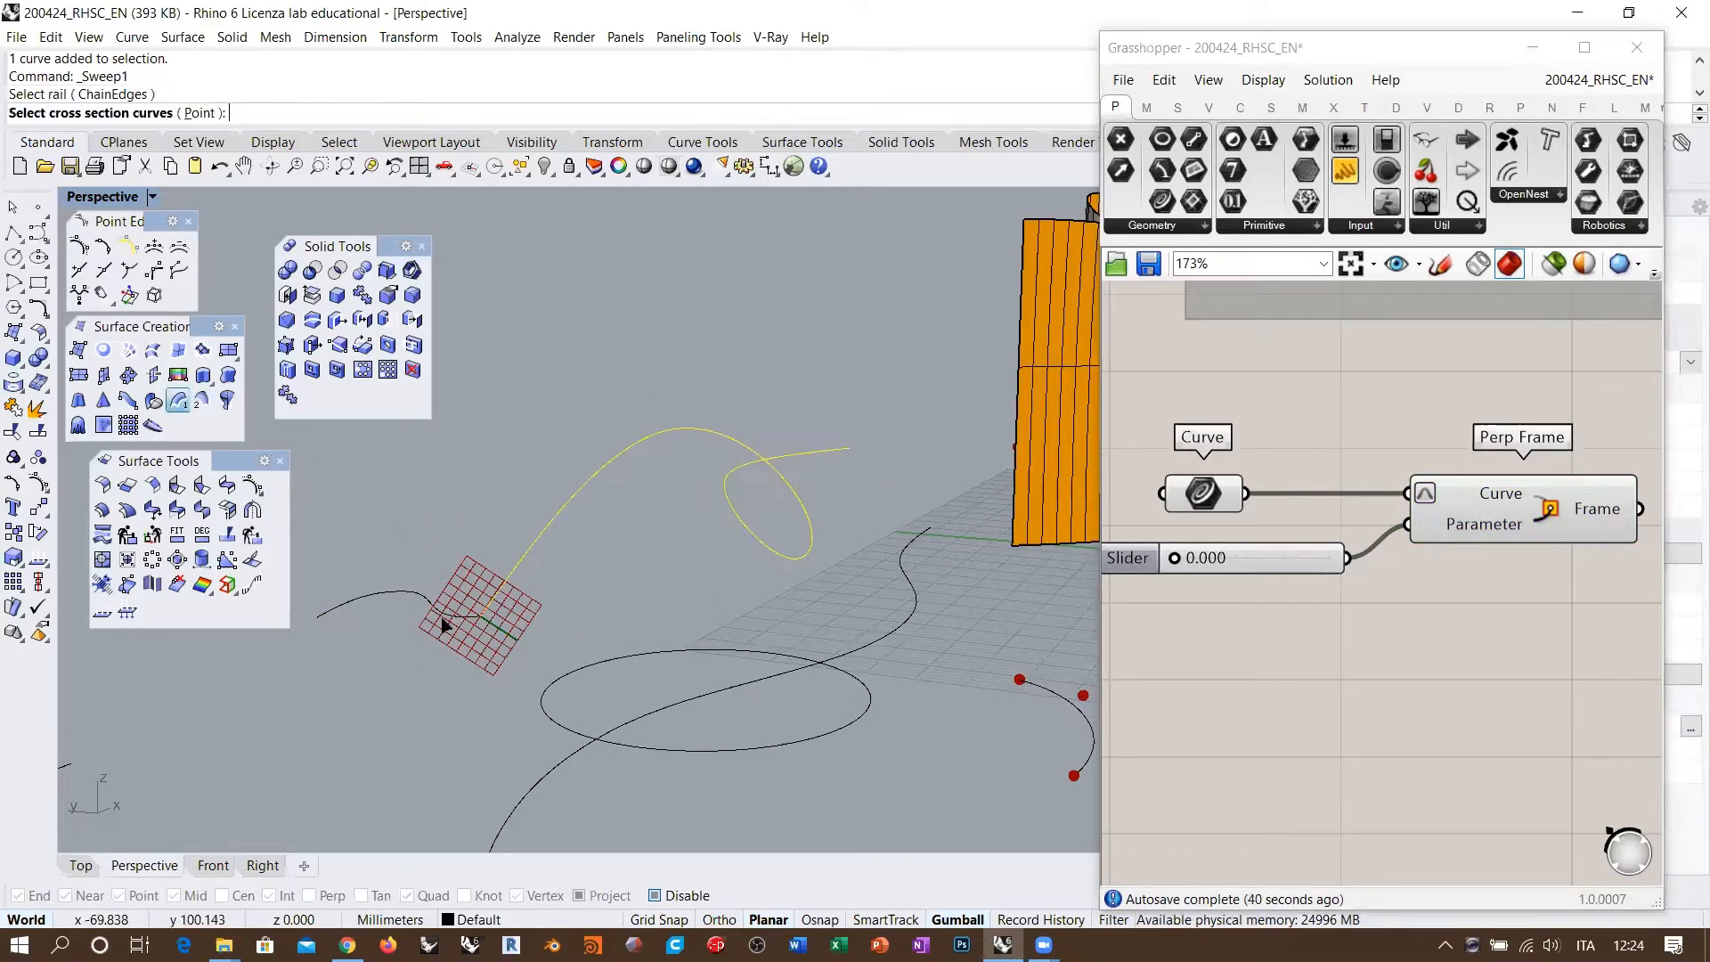
pyautogui.click(448, 613)
pyautogui.press('Return')
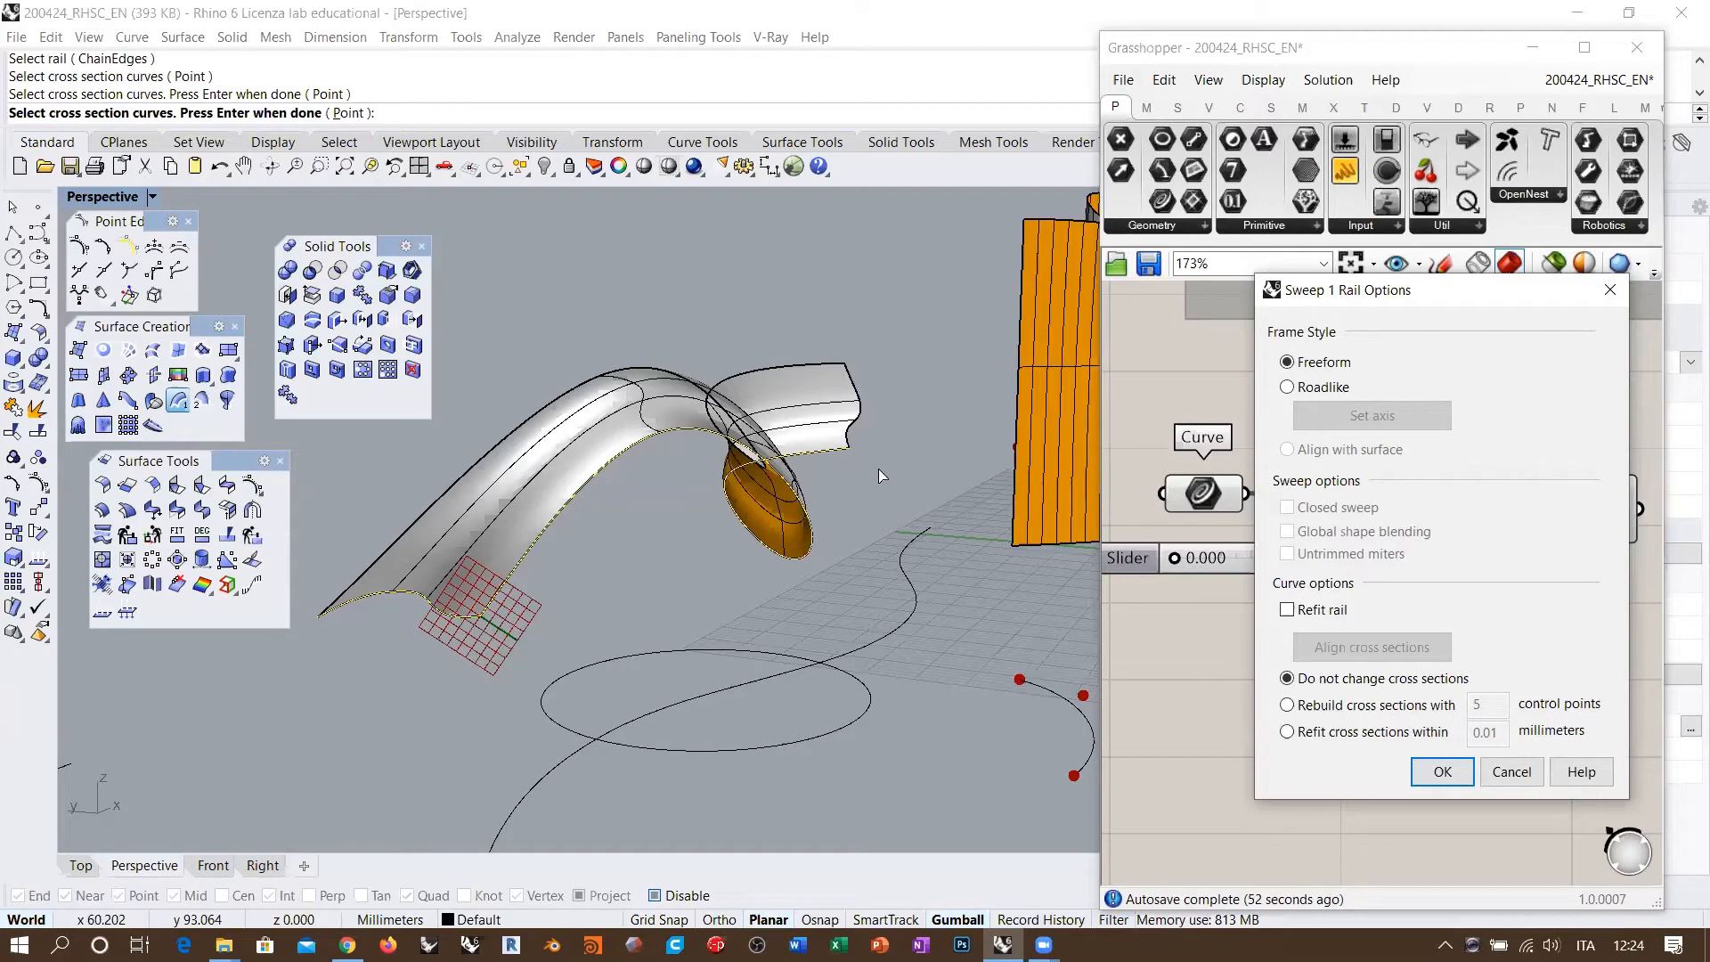
# Step: Examine the Freeform sweep preview from several sides and compare it with the mitred corner of the rectangular swept frame
pyautogui.moveTo(823, 465); pyautogui.dragTo(806, 527, button='right')
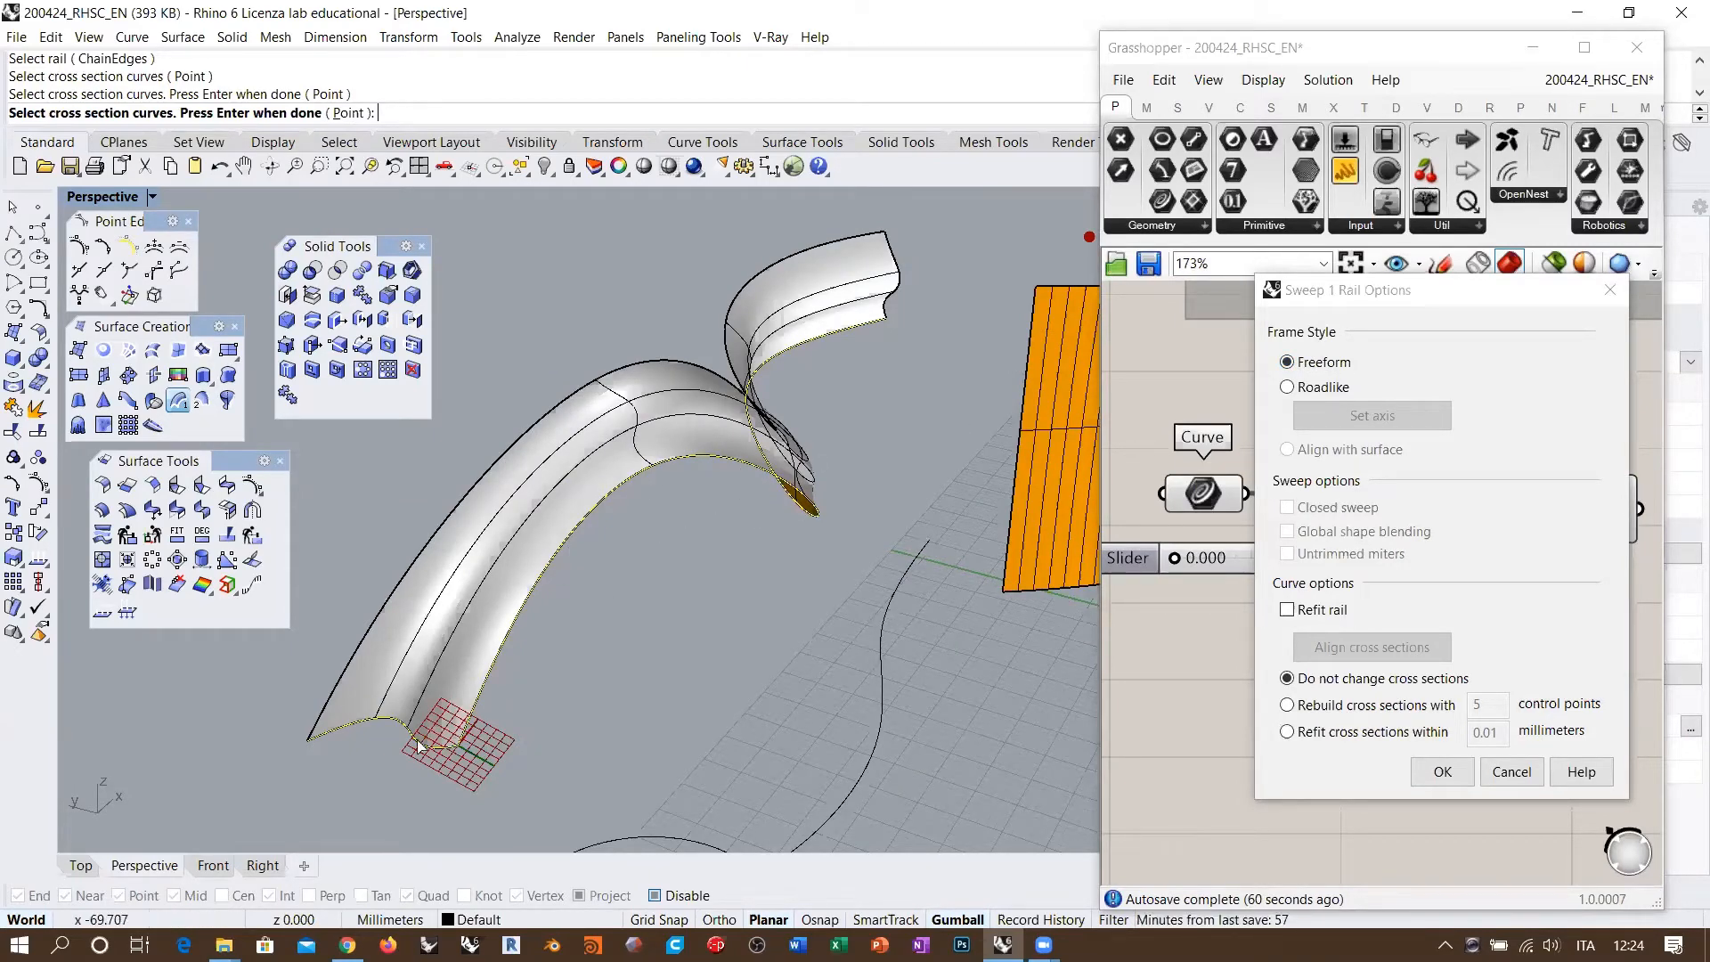
pyautogui.moveTo(461, 676); pyautogui.dragTo(766, 301, button='right')
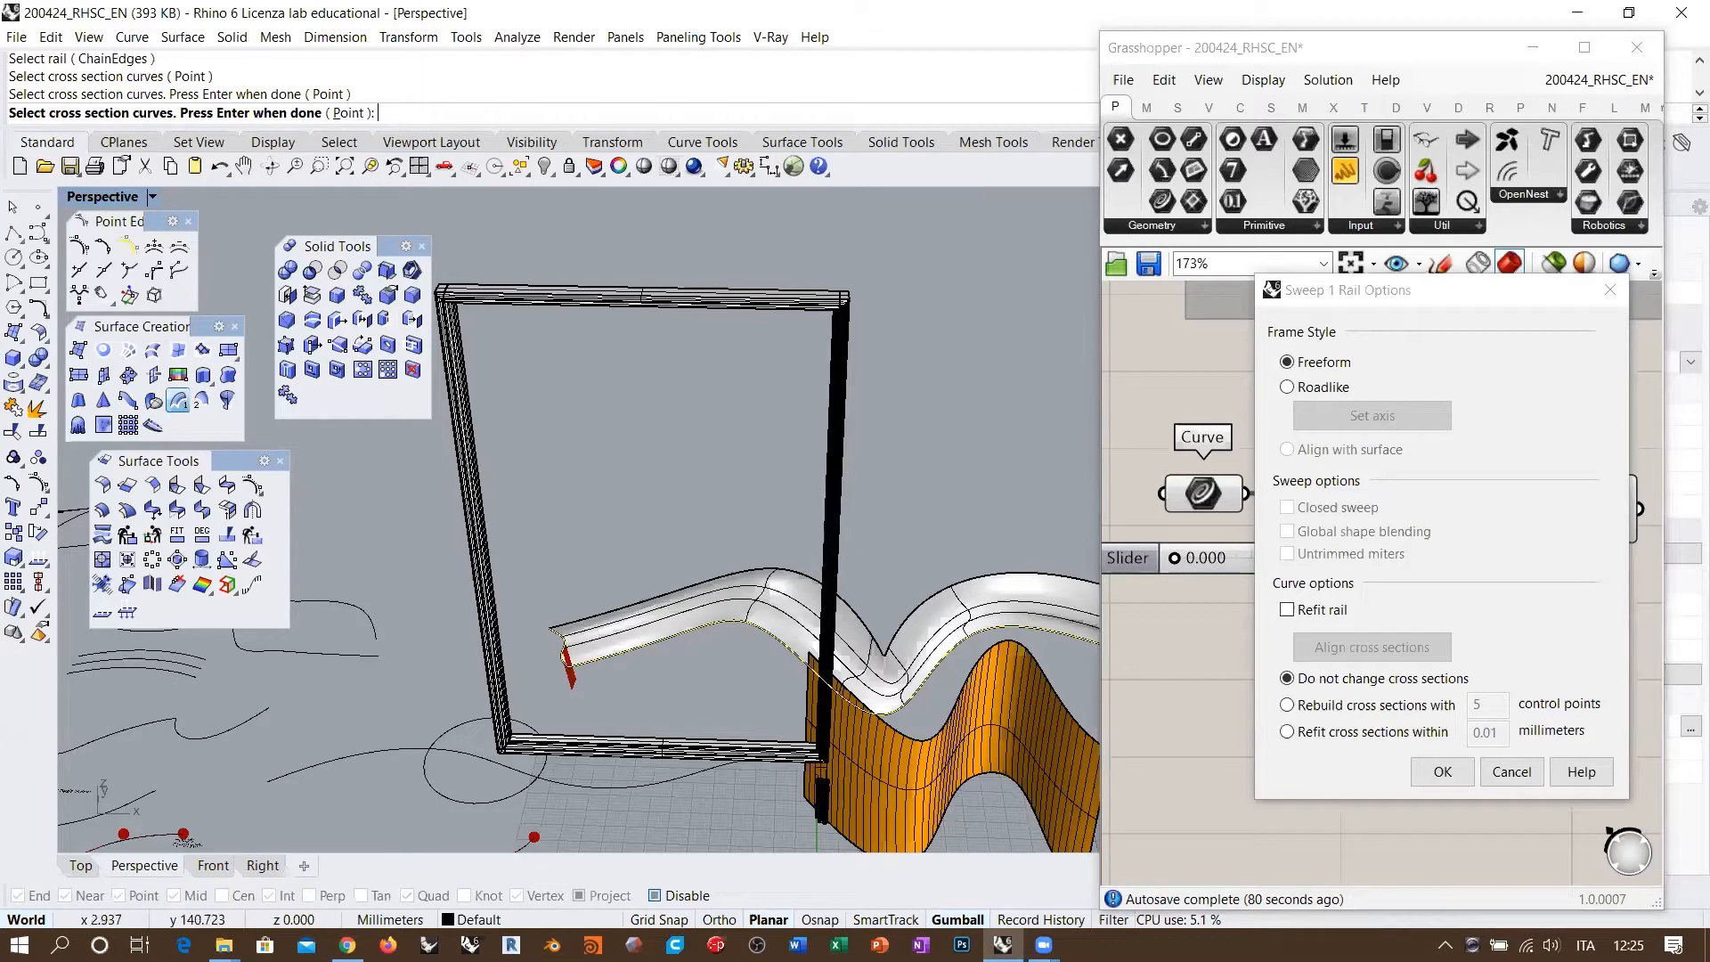
pyautogui.moveTo(842, 580); pyautogui.dragTo(820, 456, button='right')
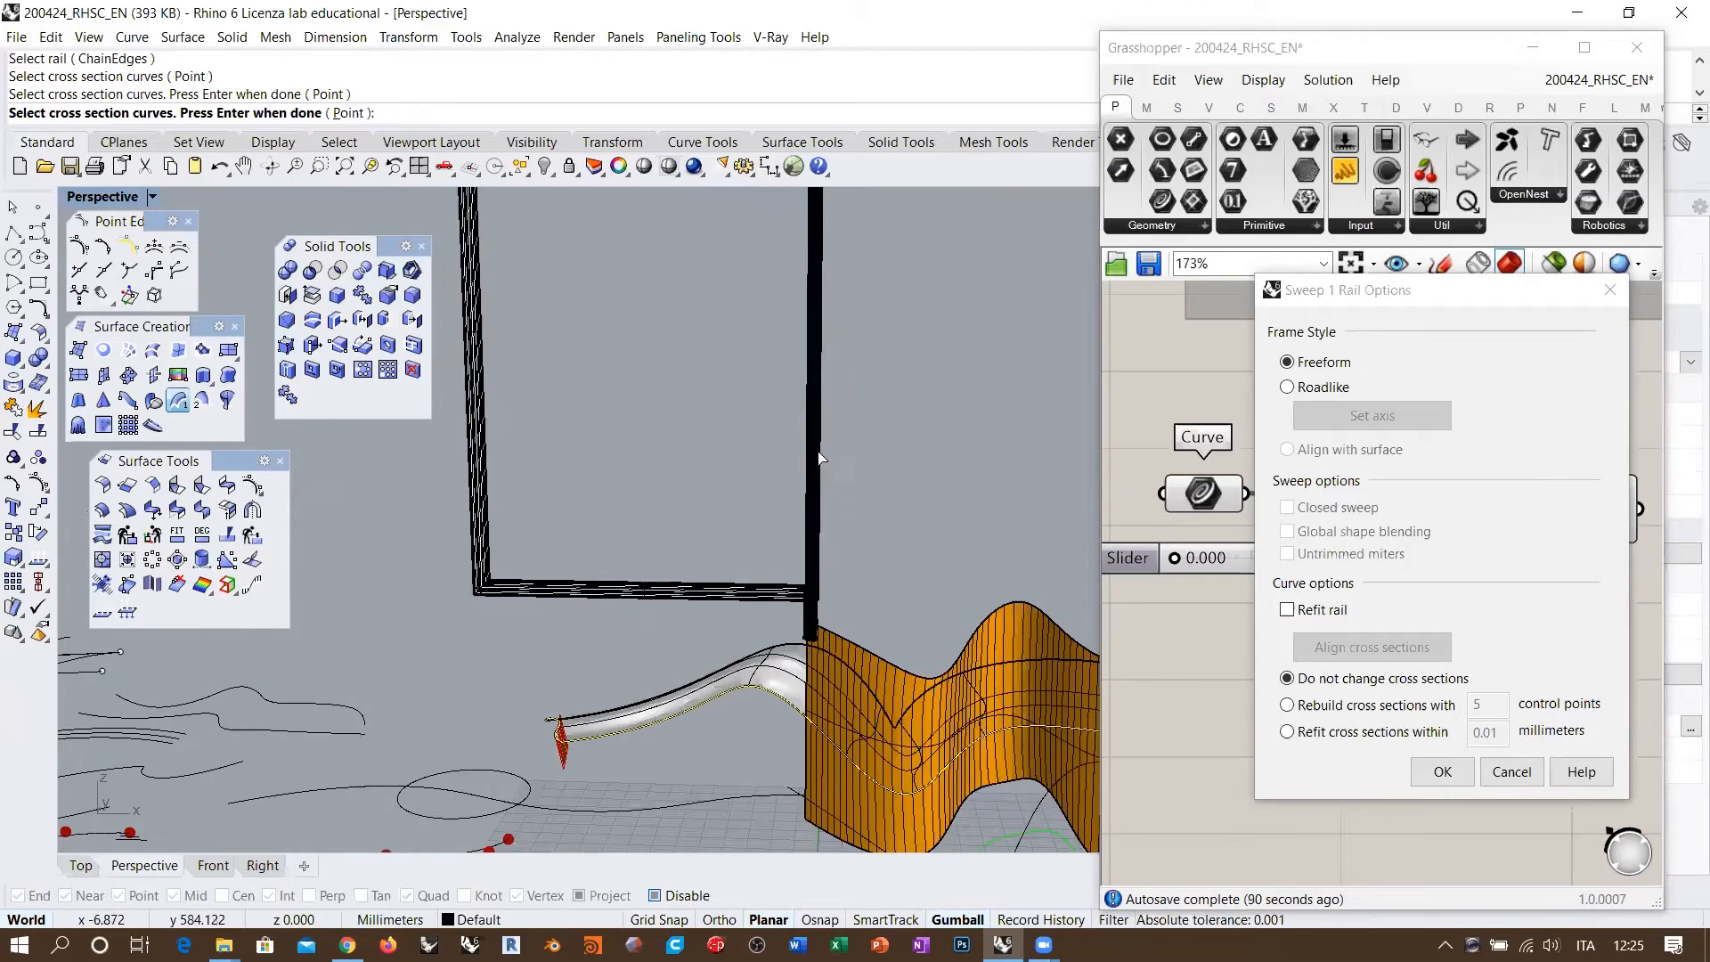
pyautogui.keyDown('shift'); pyautogui.moveTo(618, 337); pyautogui.dragTo(811, 641, button='right'); pyautogui.keyUp('shift')
pyautogui.scroll(15, 685, 397)
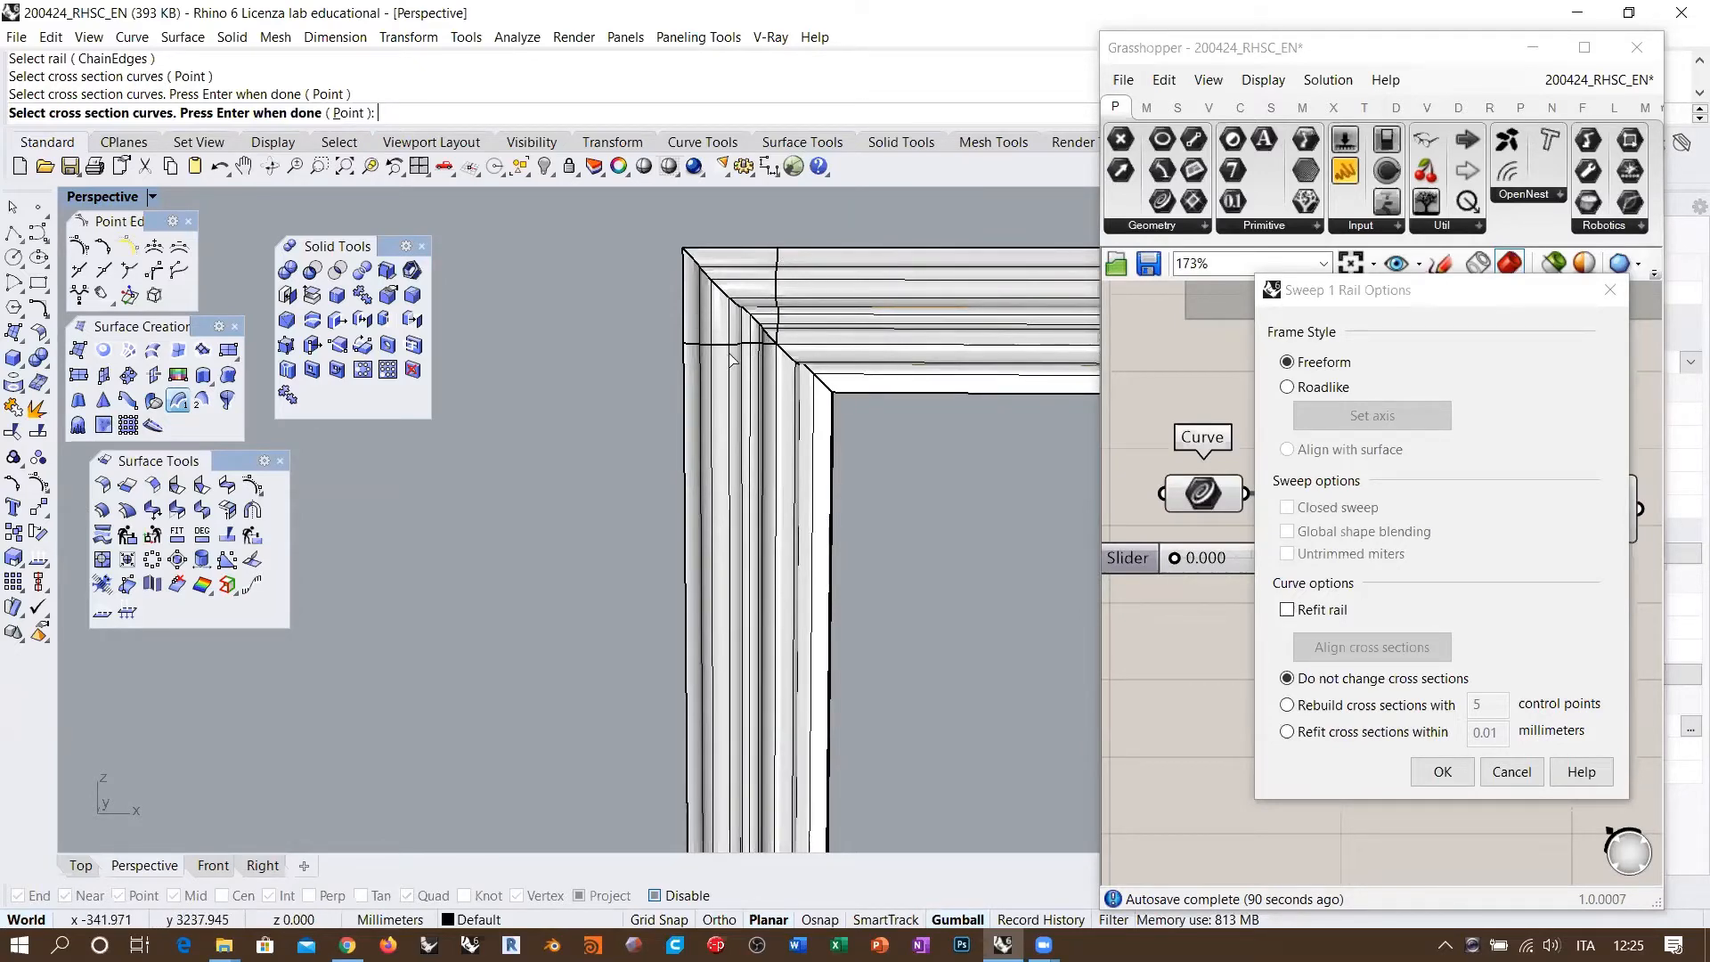
pyautogui.scroll(-10, 833, 410)
pyautogui.scroll(10, 832, 410)
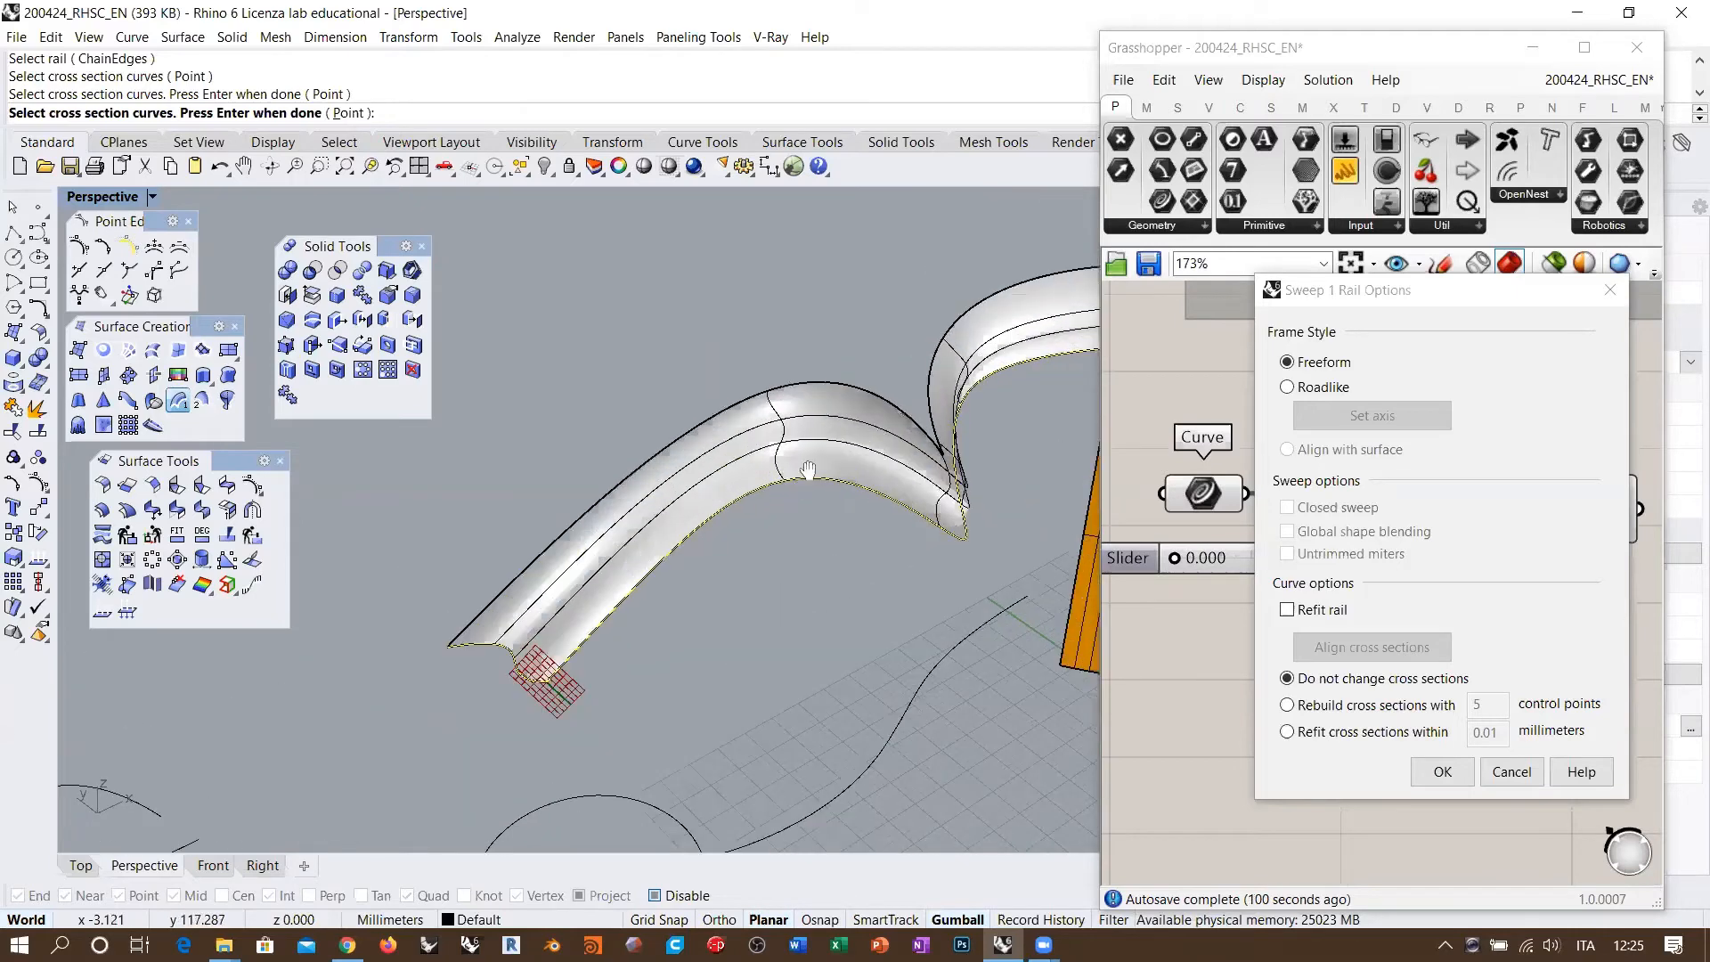
pyautogui.moveTo(877, 380); pyautogui.dragTo(629, 545, button='right')
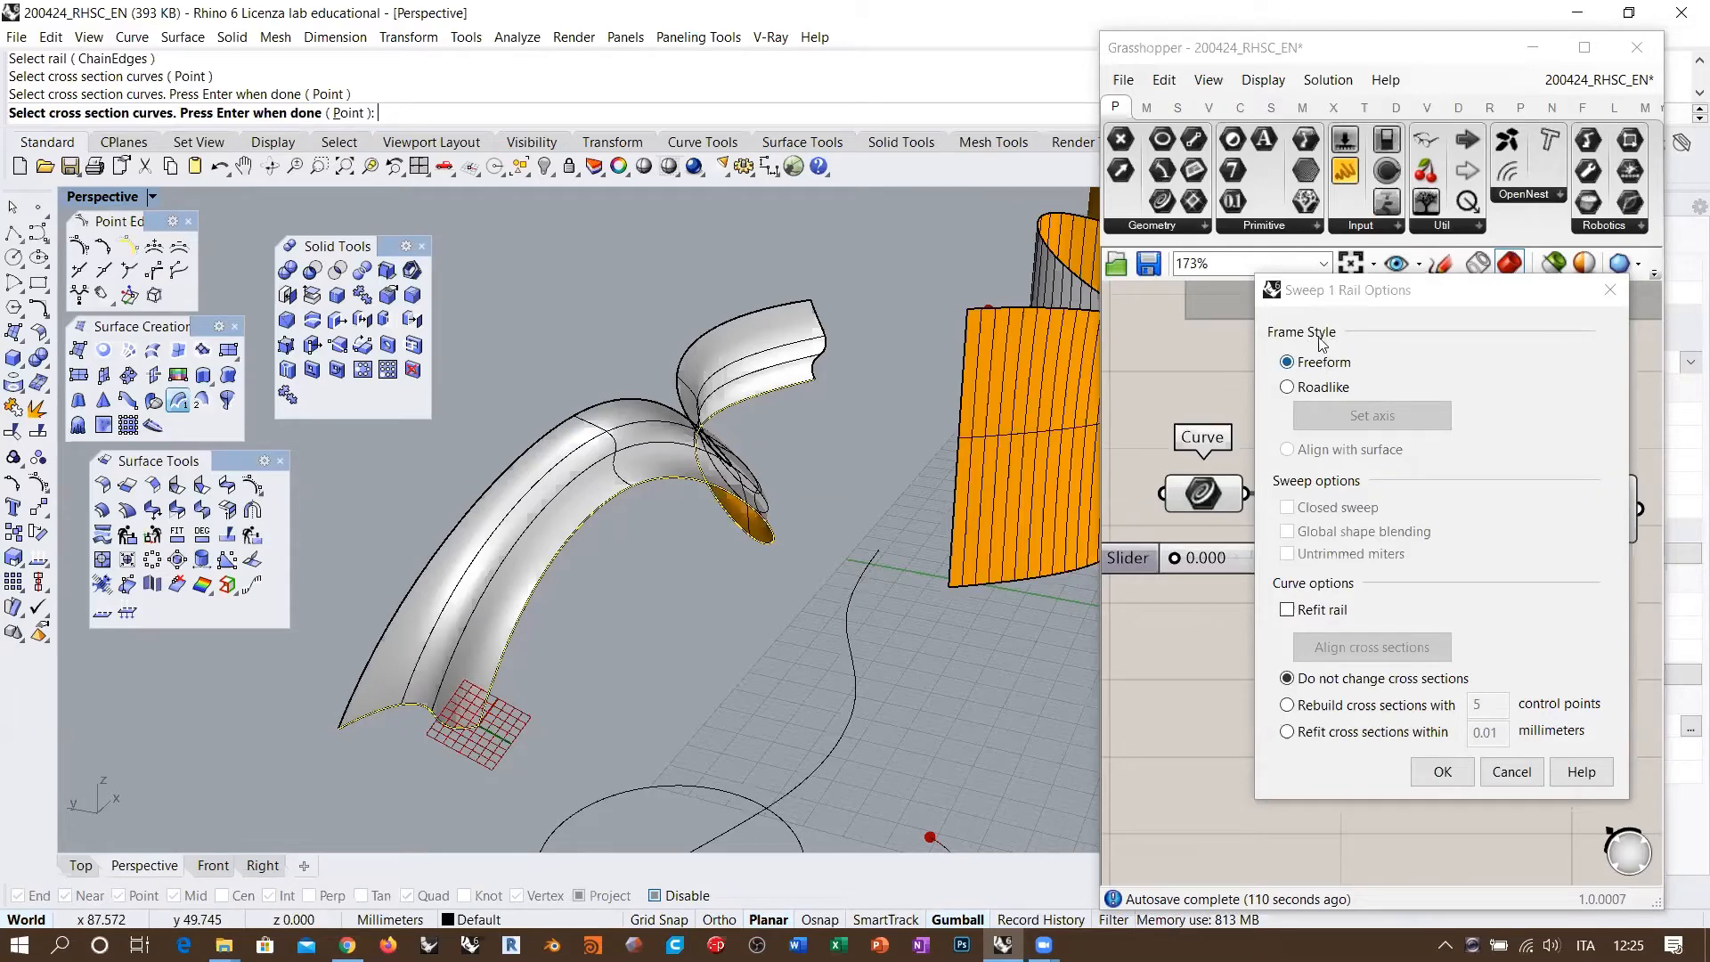
pyautogui.moveTo(814, 488); pyautogui.dragTo(784, 477, button='right')
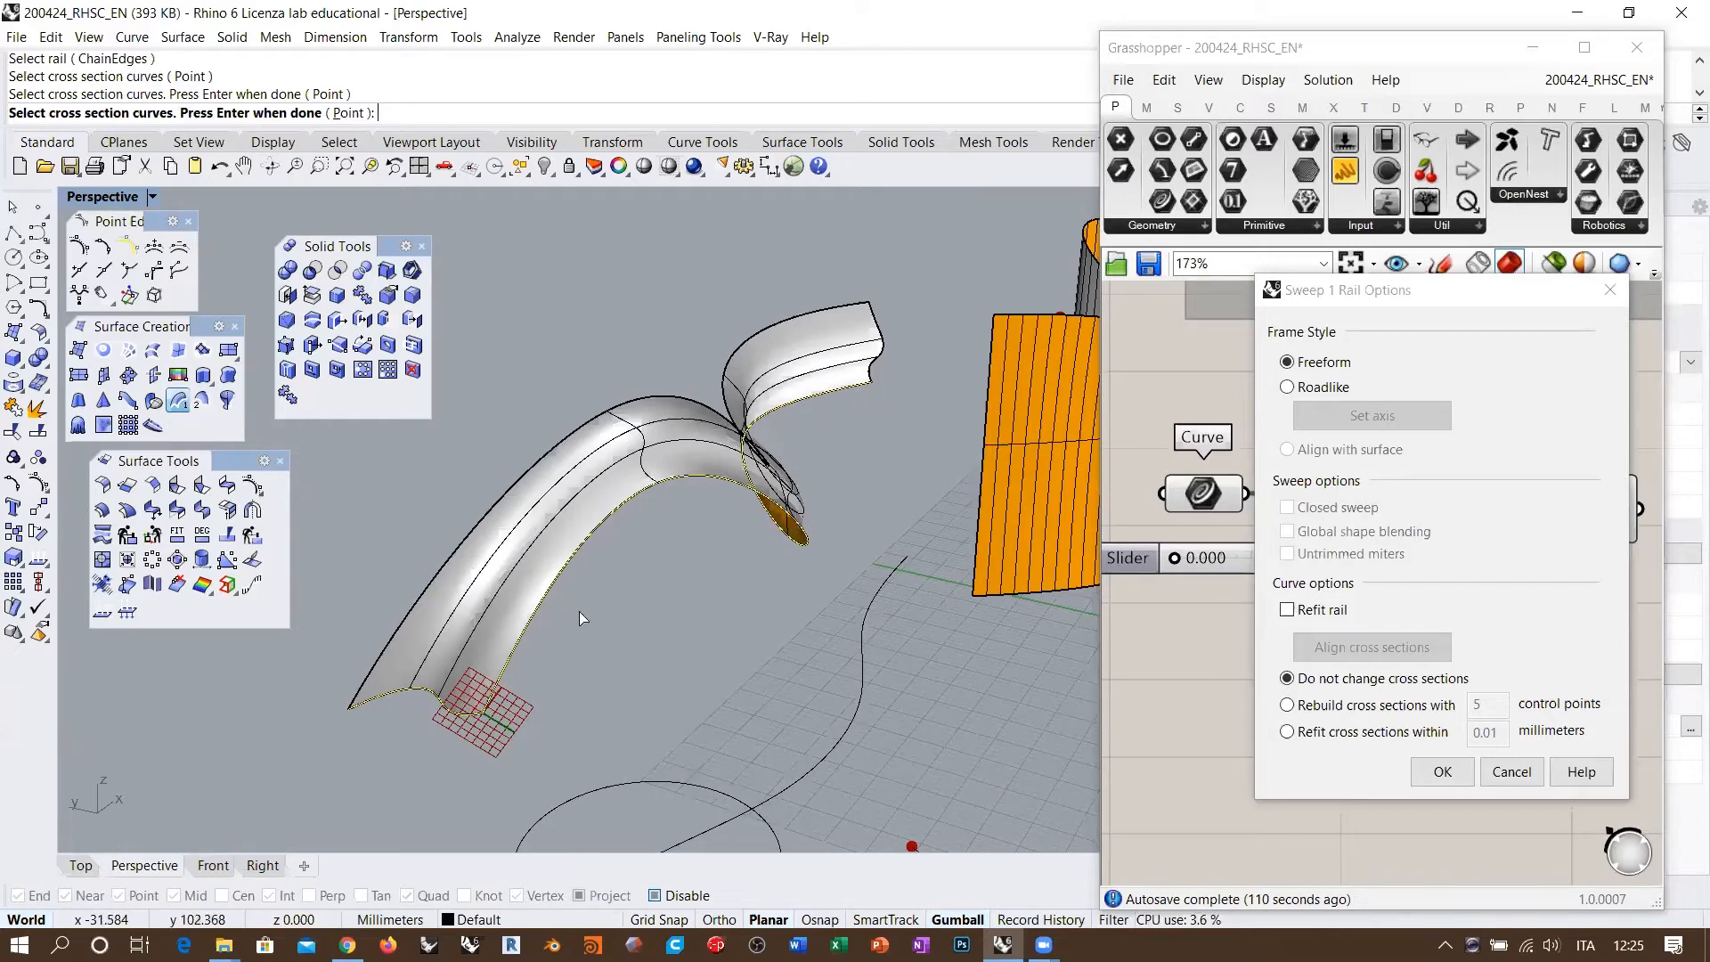
pyautogui.moveTo(699, 472); pyautogui.dragTo(828, 383, button='right')
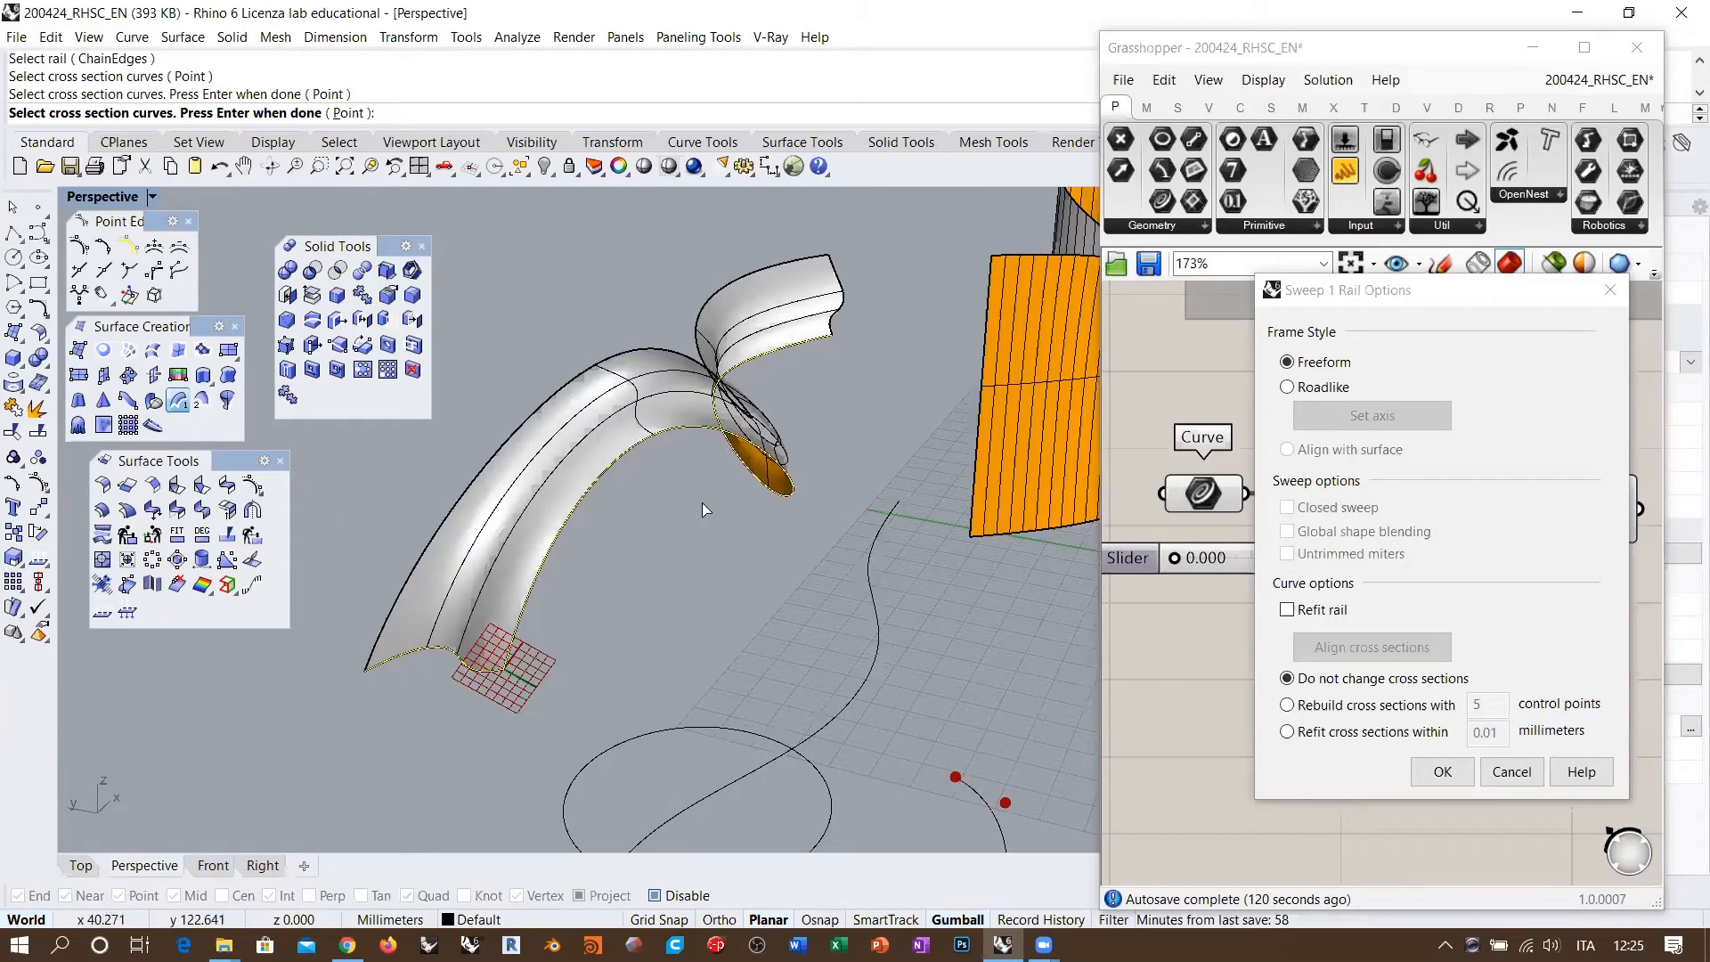
pyautogui.moveTo(679, 532); pyautogui.dragTo(753, 509, button='right')
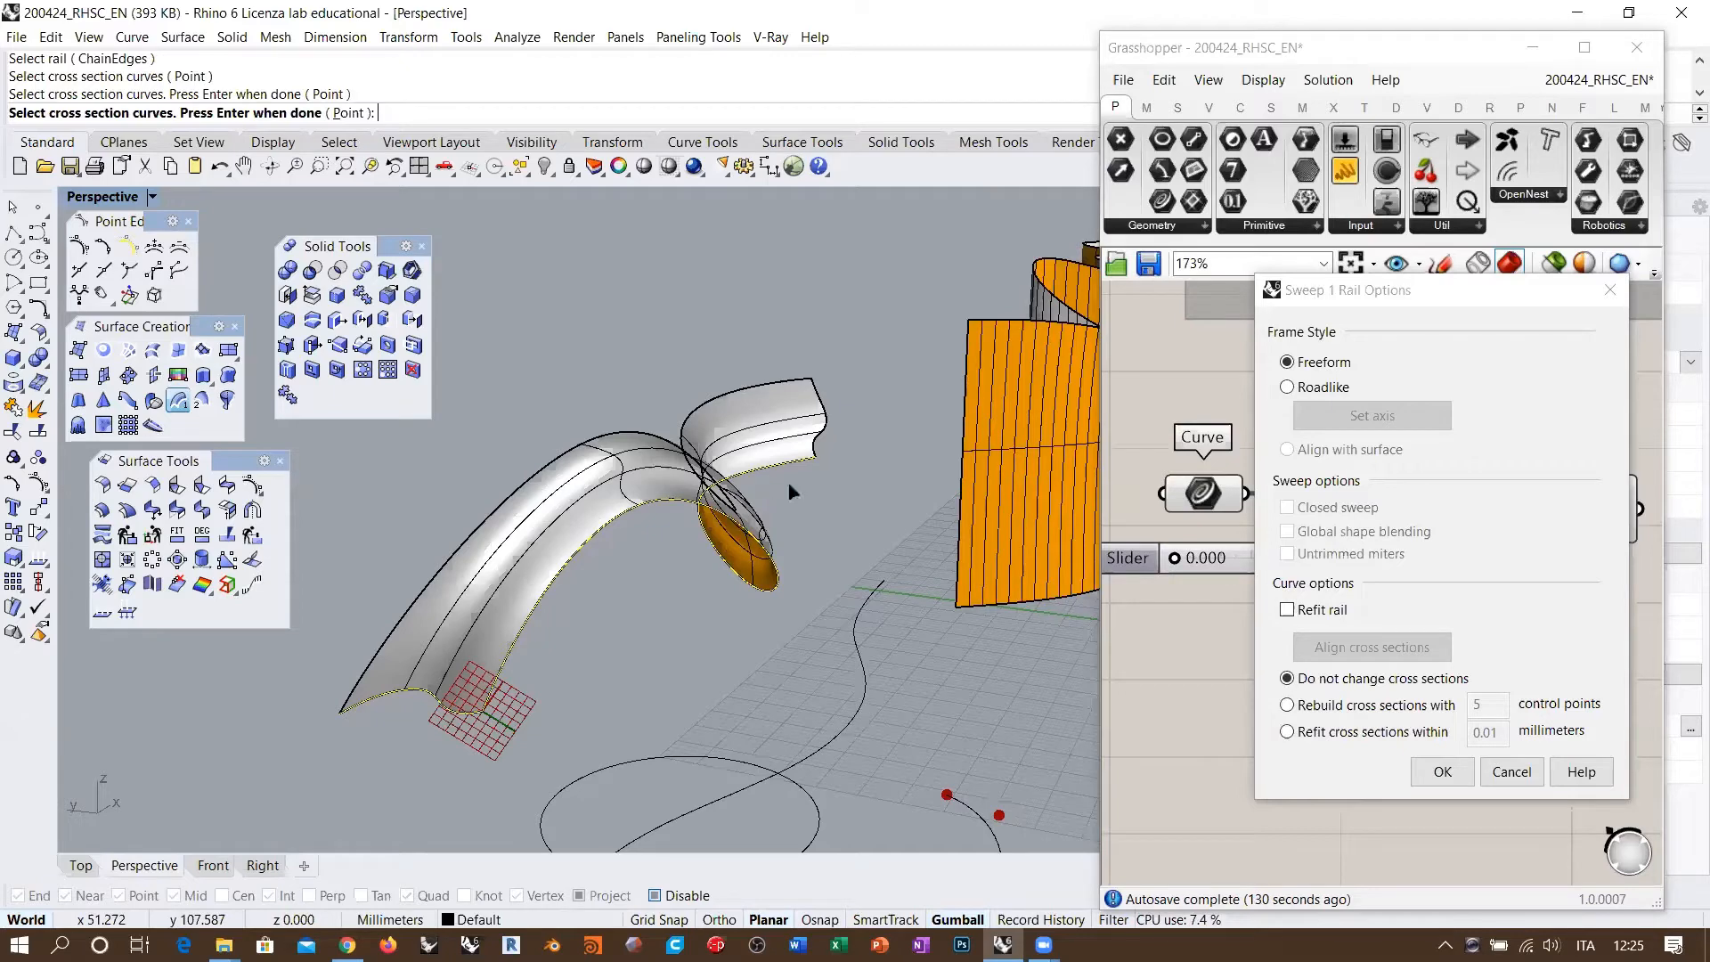
# Step: Switch the sweep's frame style to Roadlike and examine the section's orientation along the rail
pyautogui.click(1290, 388)
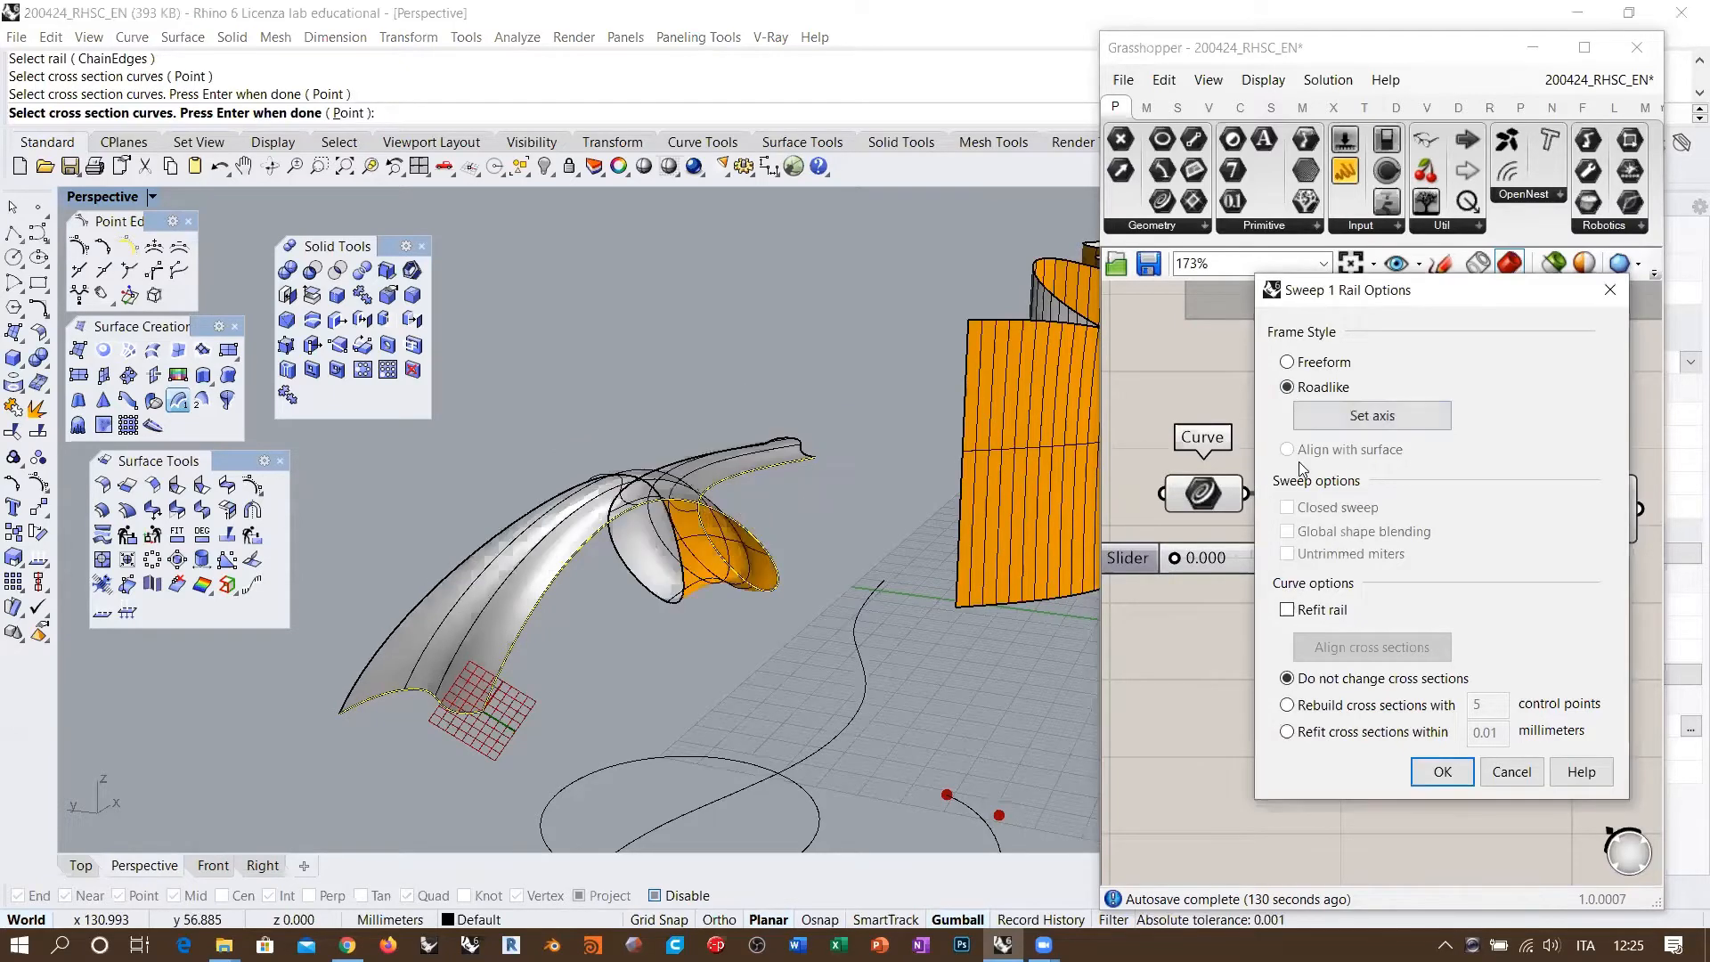
pyautogui.moveTo(776, 481); pyautogui.dragTo(732, 514, button='right')
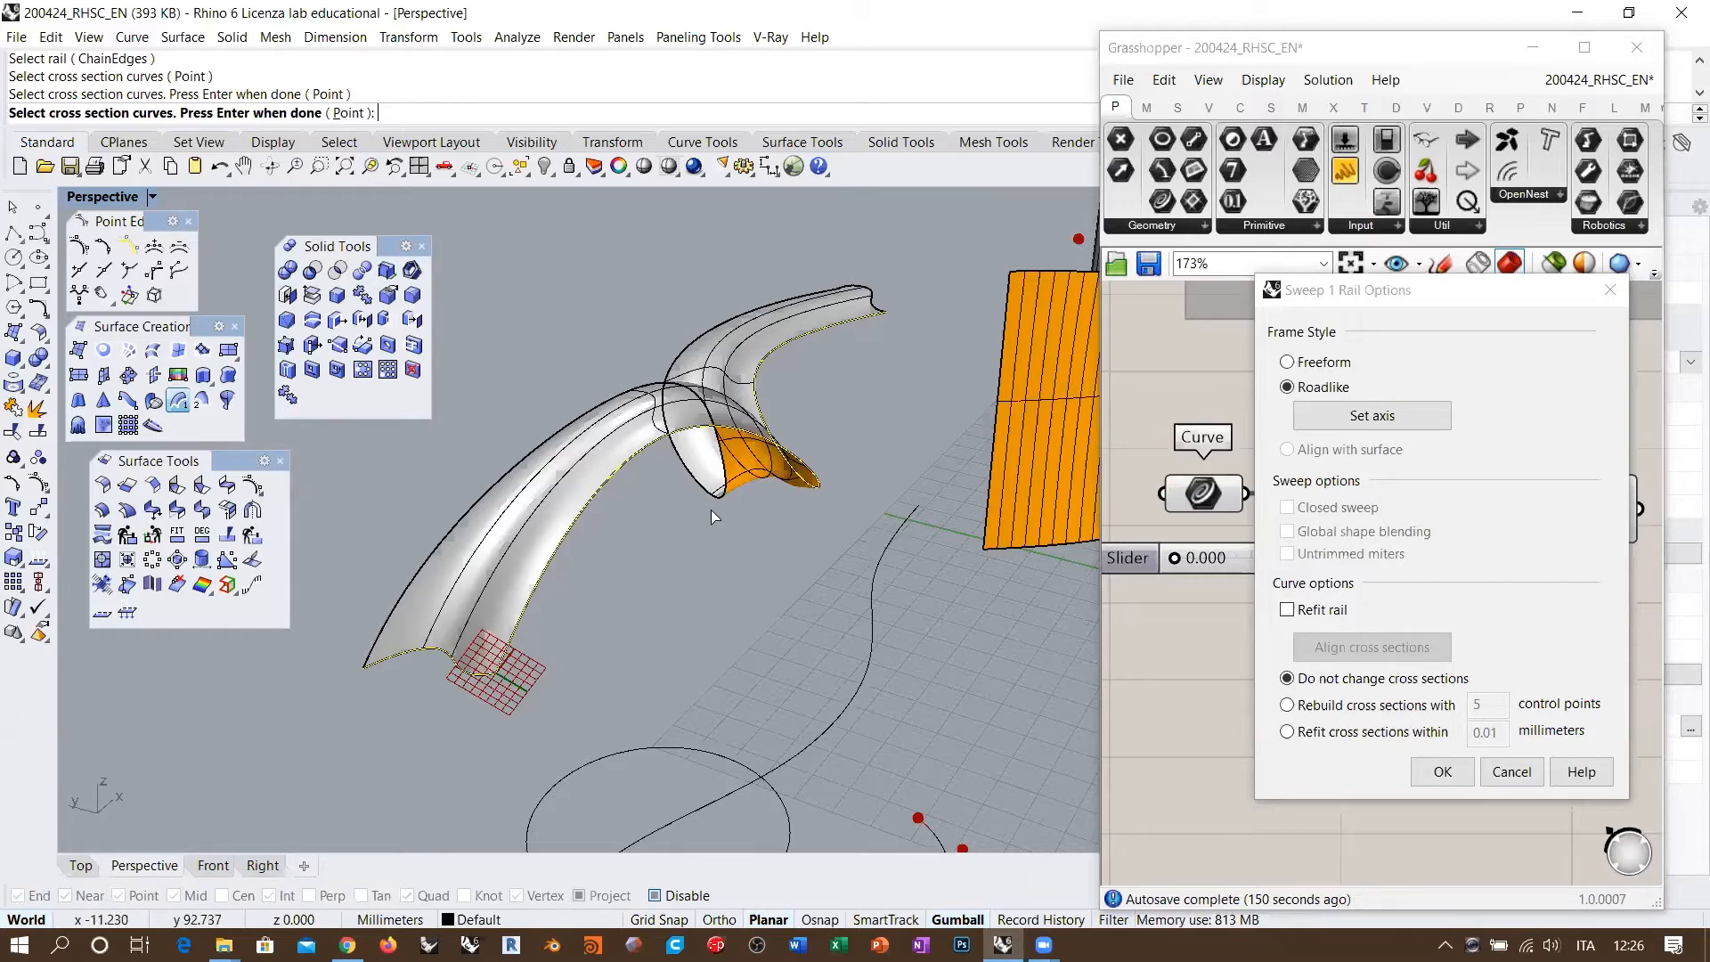
pyautogui.moveTo(701, 594); pyautogui.dragTo(640, 589, button='right')
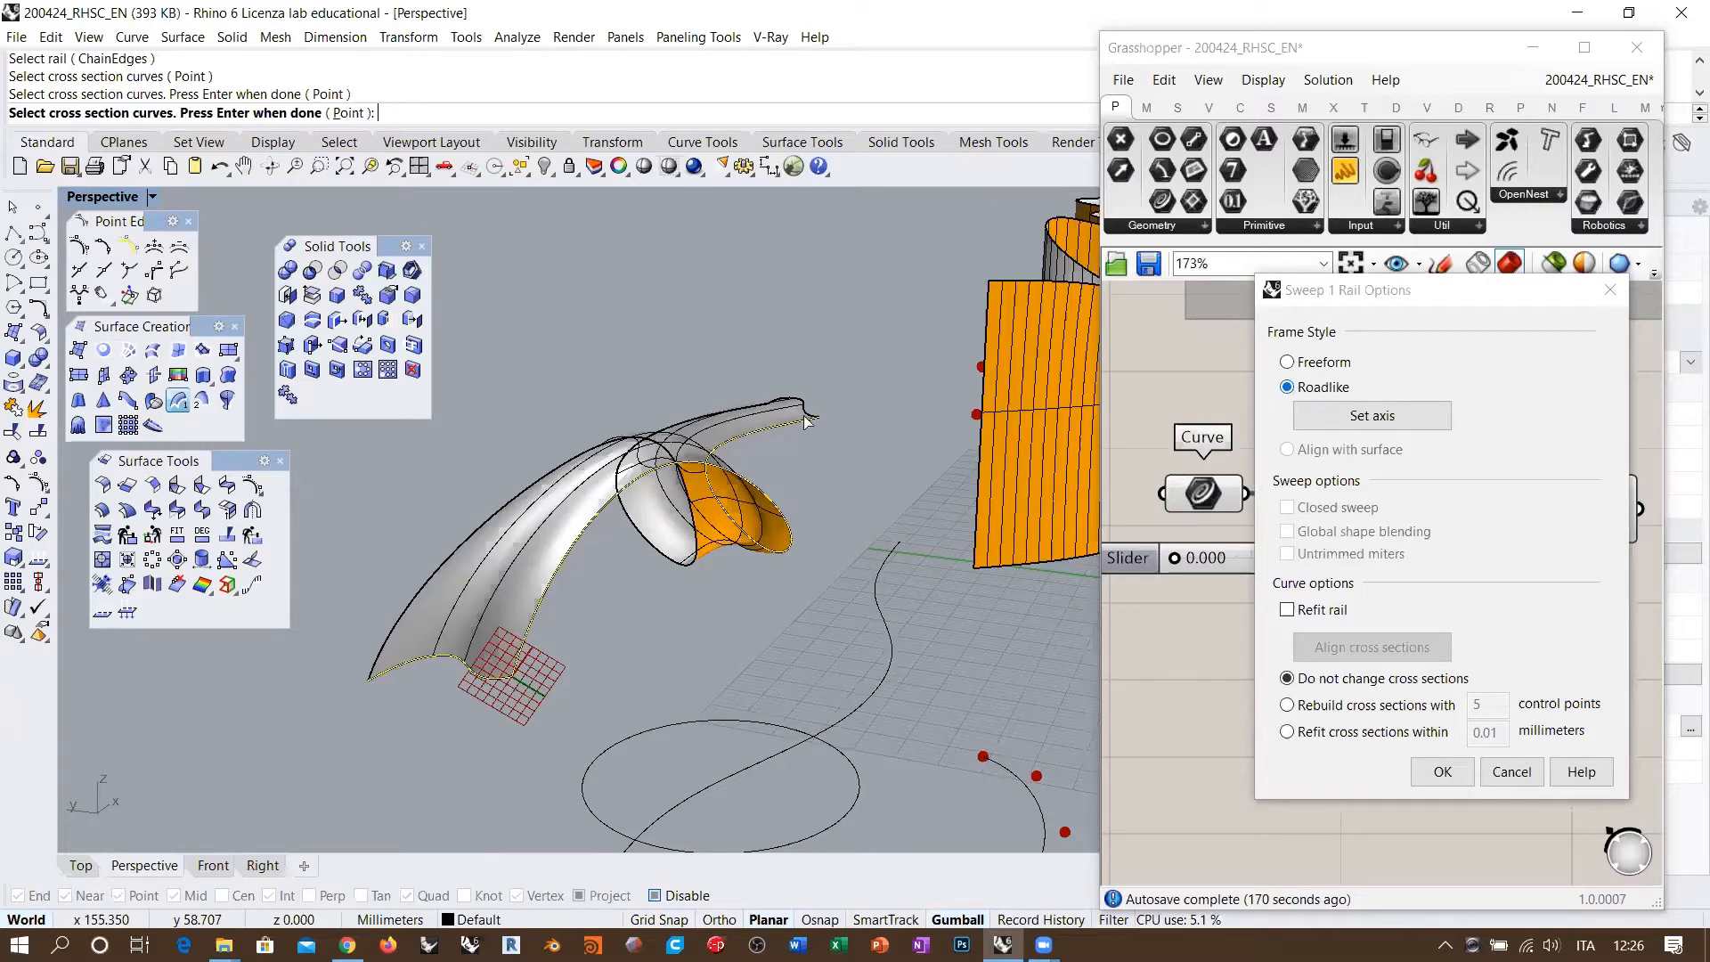
# Step: Examine the Roadlike sweep preview from several sides and up close at the tight bend in the middle of the rail
pyautogui.moveTo(819, 582); pyautogui.dragTo(623, 593, button='right')
pyautogui.scroll(-4, 657, 606)
pyautogui.keyDown('shift'); pyautogui.moveTo(958, 606); pyautogui.dragTo(805, 620, button='right'); pyautogui.keyUp('shift')
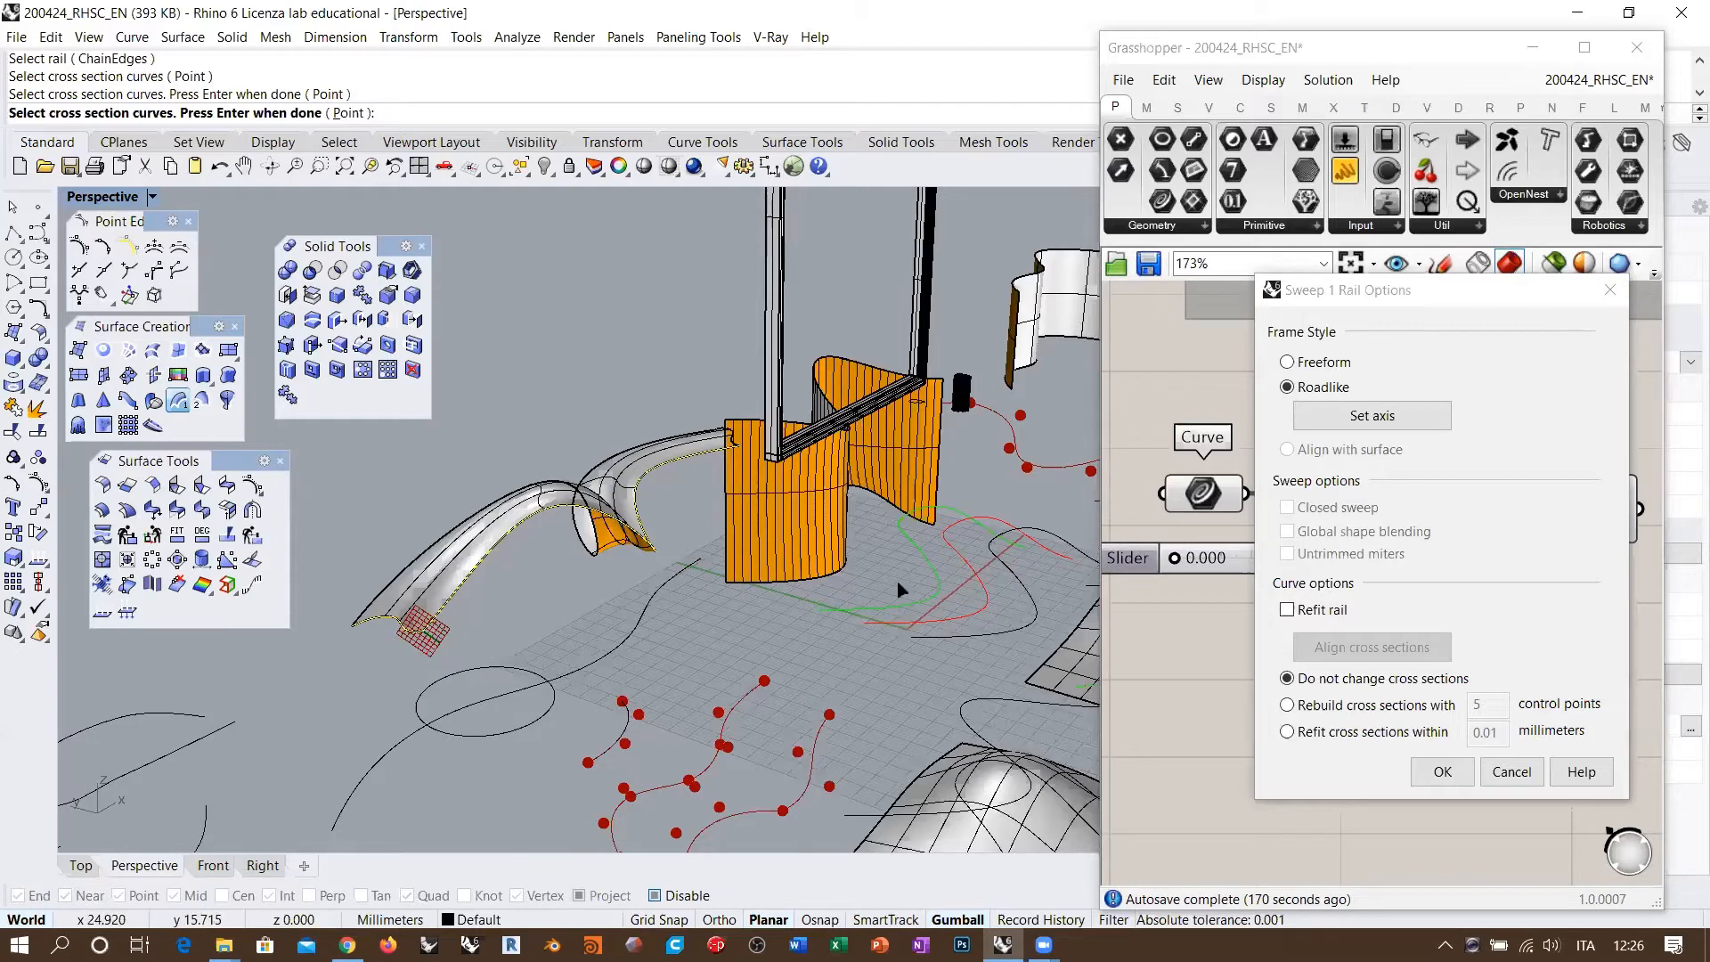
pyautogui.scroll(5, 398, 645)
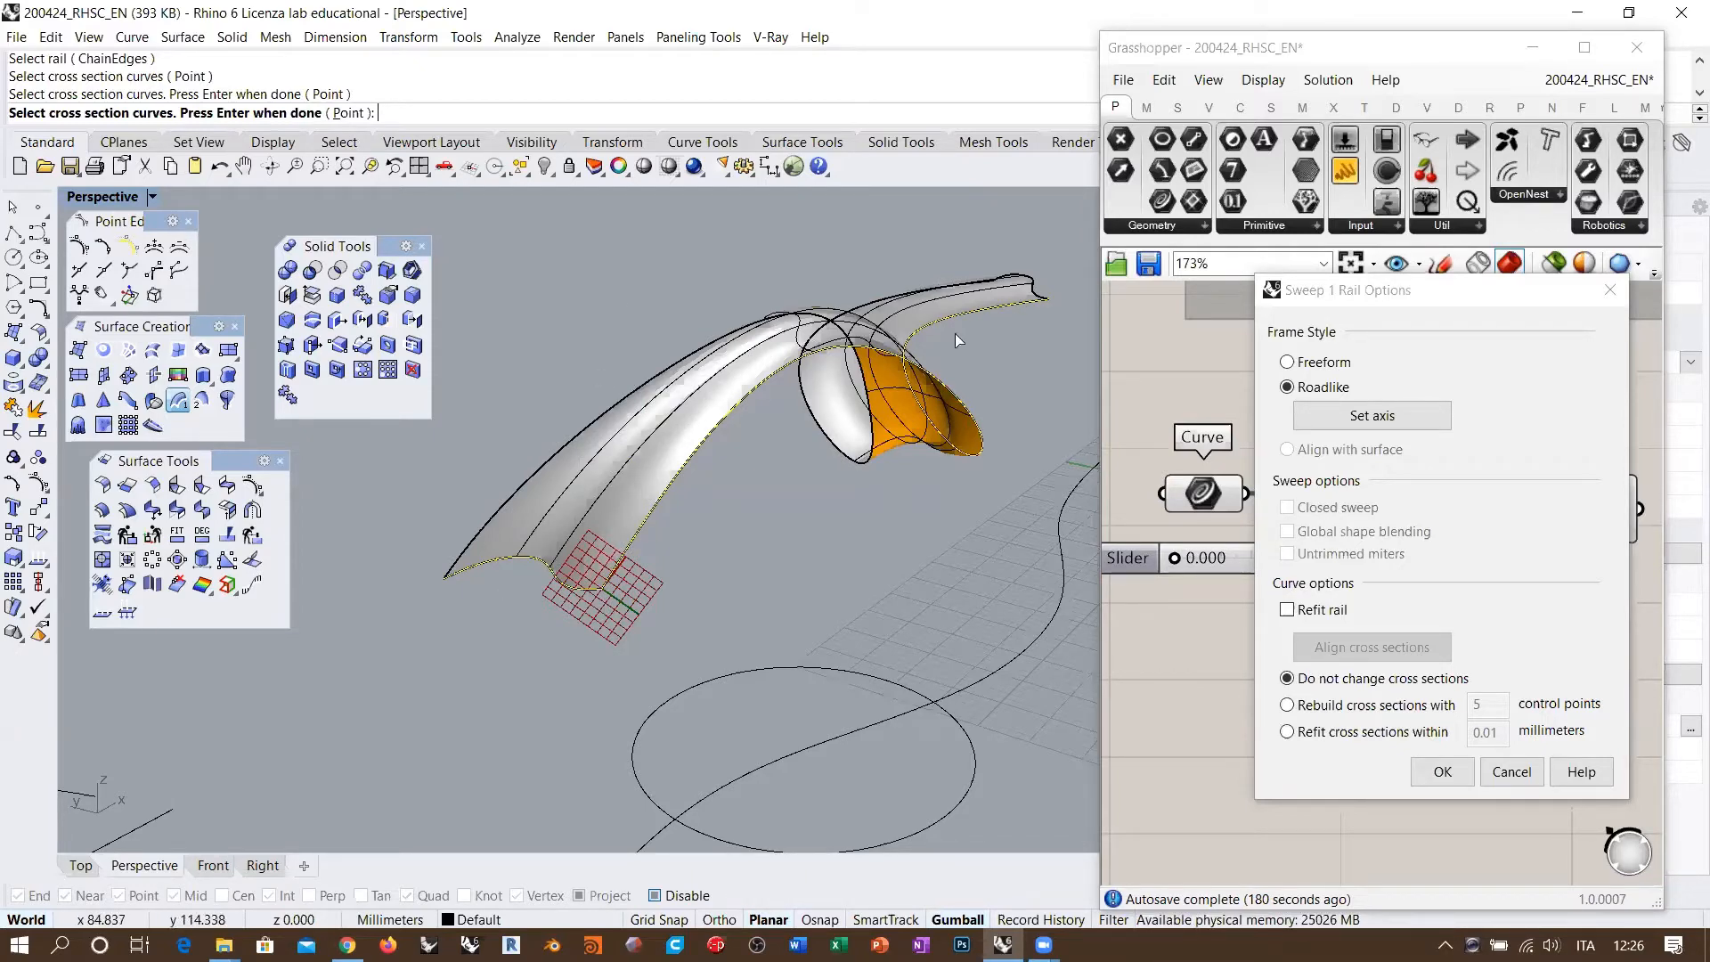
pyautogui.moveTo(955, 333); pyautogui.dragTo(753, 511, button='right')
pyautogui.moveTo(639, 608); pyautogui.dragTo(765, 540, button='right')
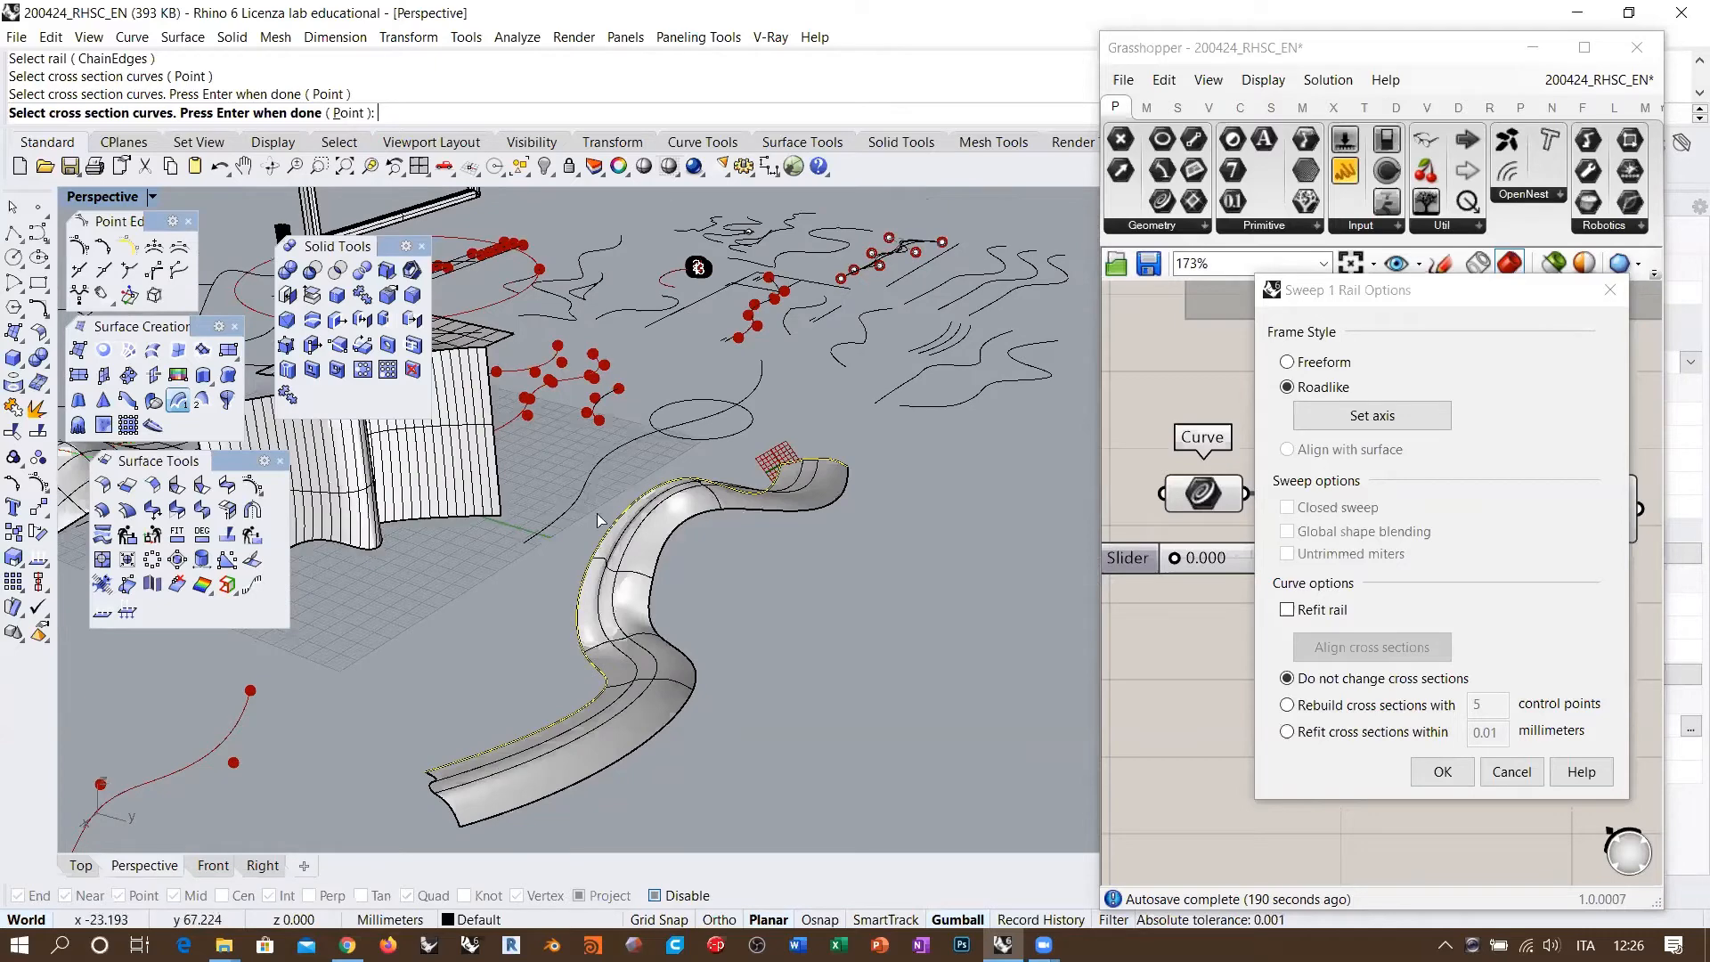
pyautogui.moveTo(617, 534); pyautogui.dragTo(589, 604, button='right')
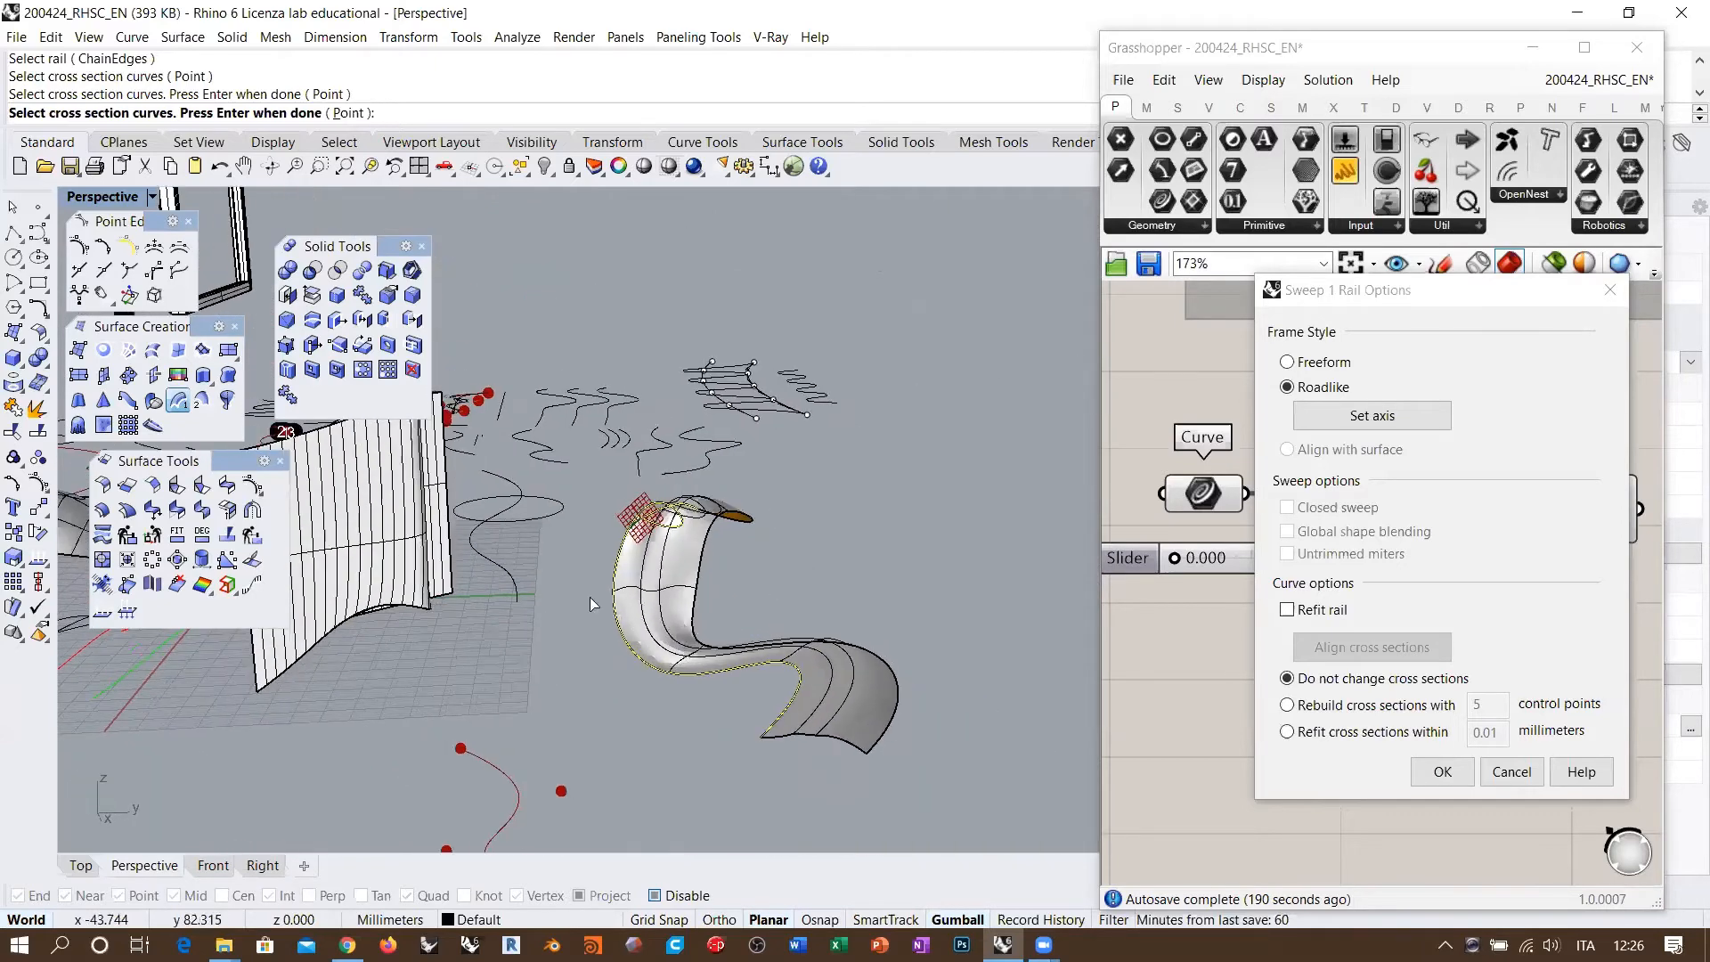
pyautogui.moveTo(704, 663); pyautogui.dragTo(982, 509, button='right')
pyautogui.moveTo(639, 599); pyautogui.dragTo(839, 565, button='right')
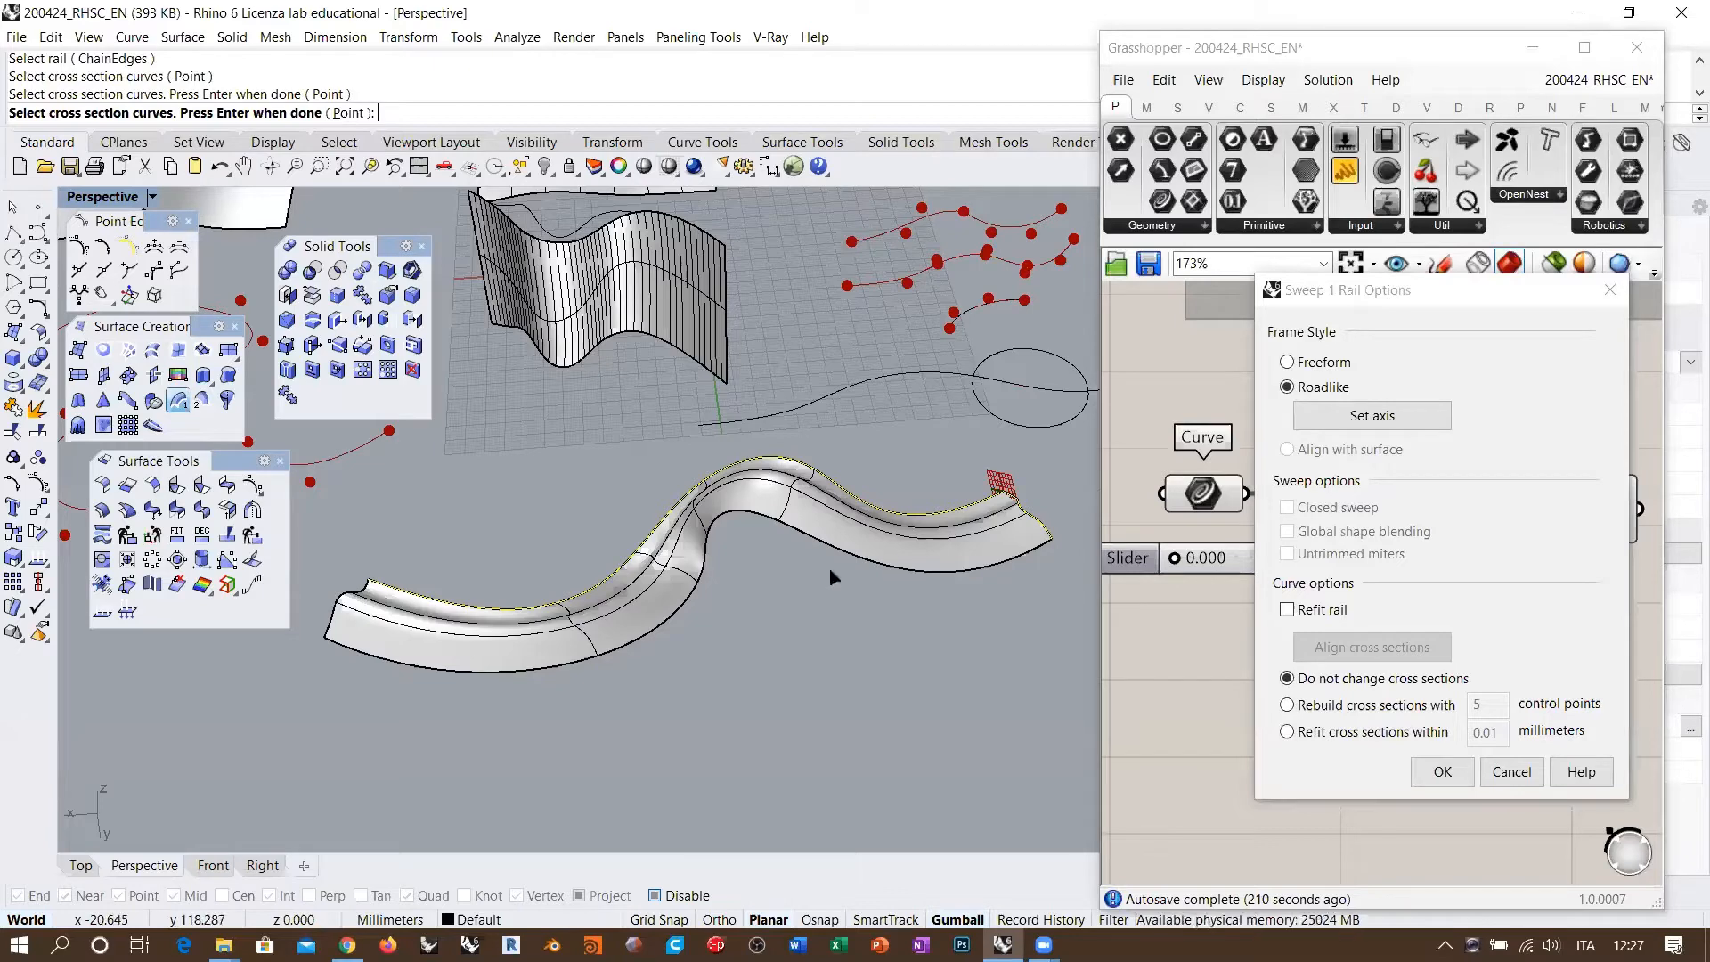
pyautogui.moveTo(821, 573); pyautogui.dragTo(851, 461, button='right')
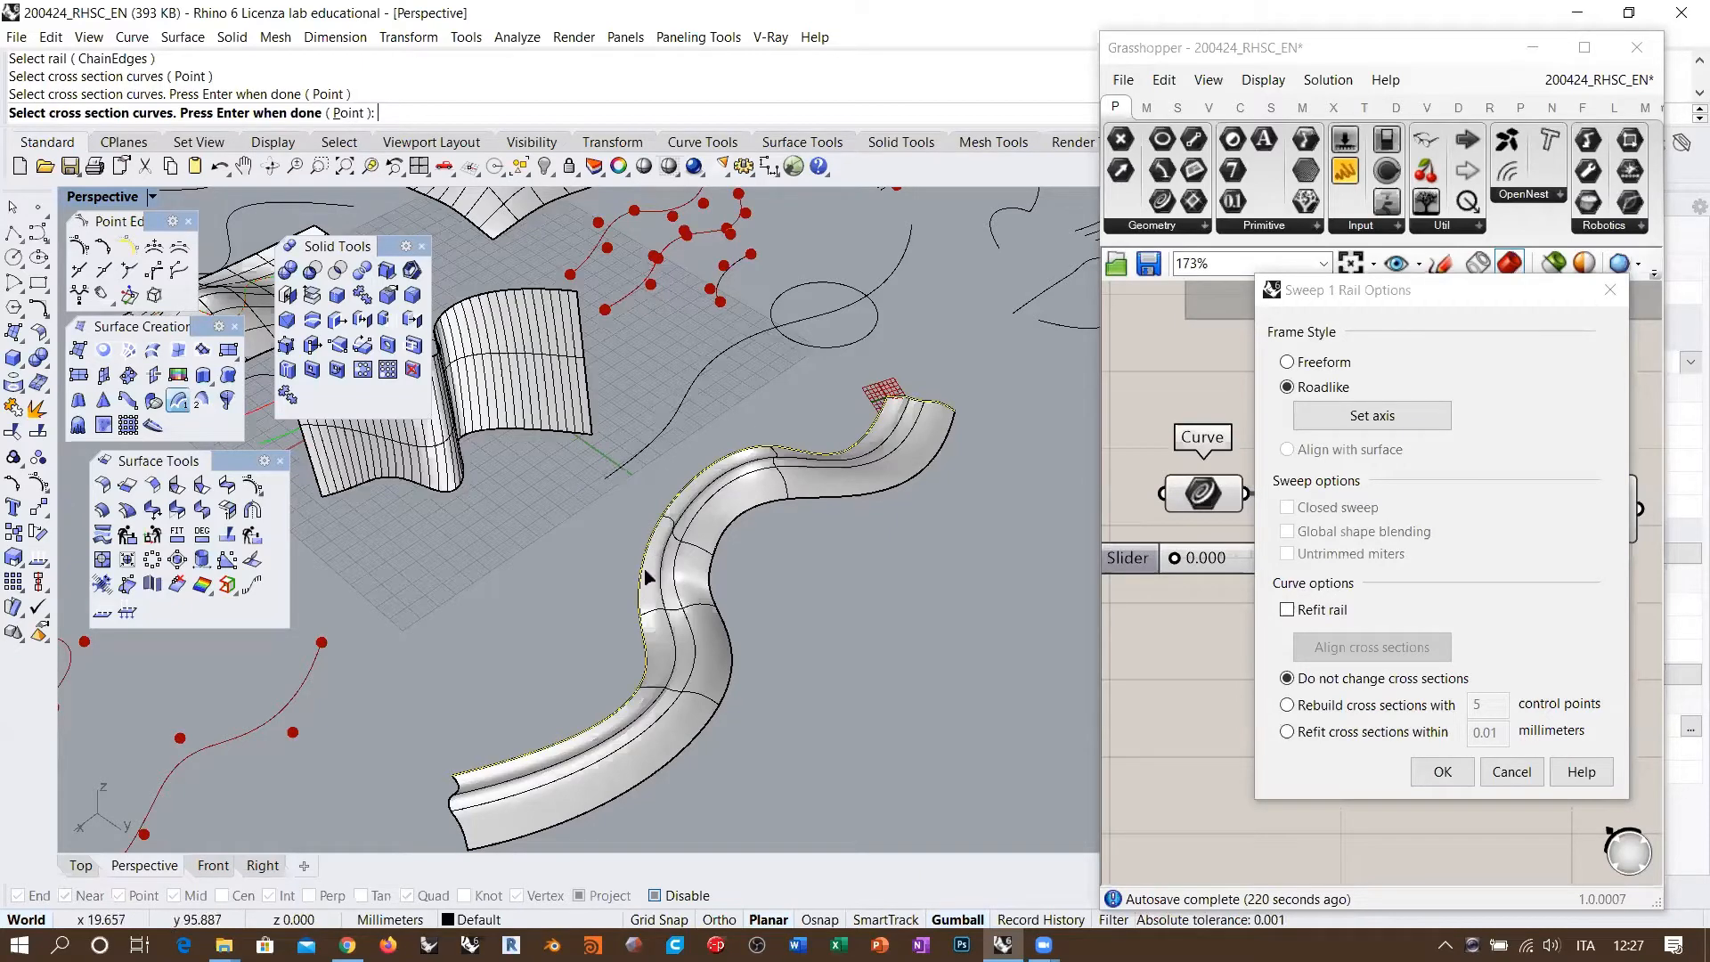
pyautogui.moveTo(629, 564); pyautogui.dragTo(901, 612, button='right')
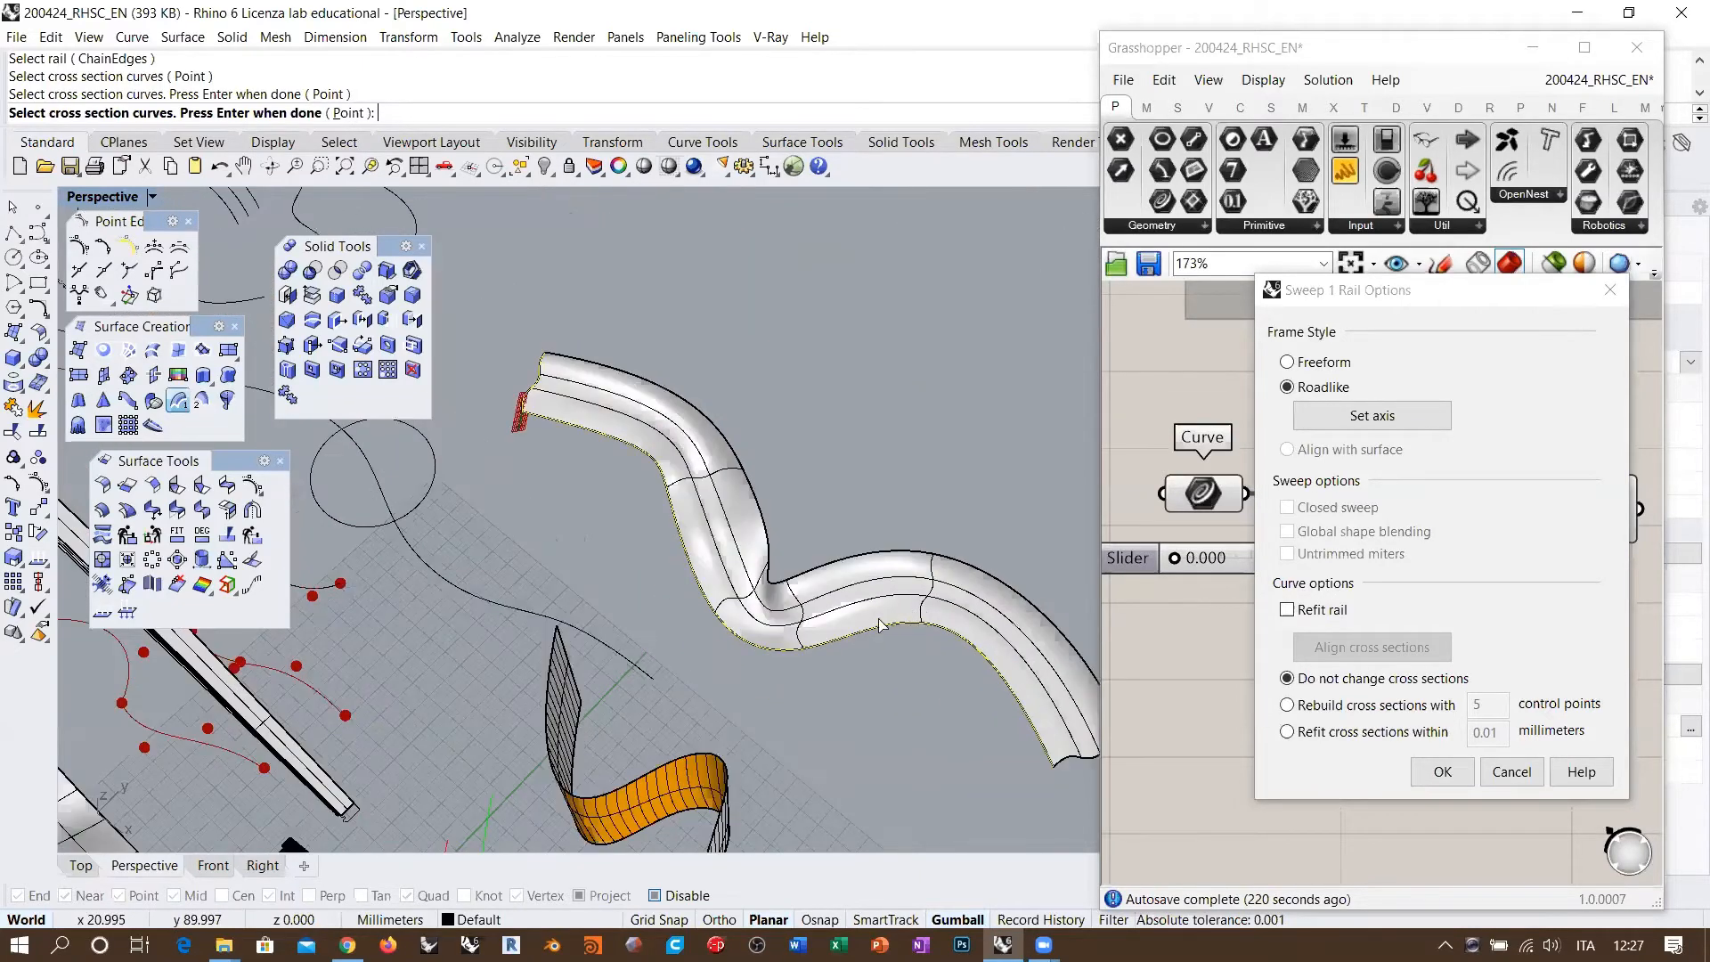
pyautogui.scroll(5, 878, 619)
pyautogui.moveTo(766, 543); pyautogui.dragTo(648, 478, button='right')
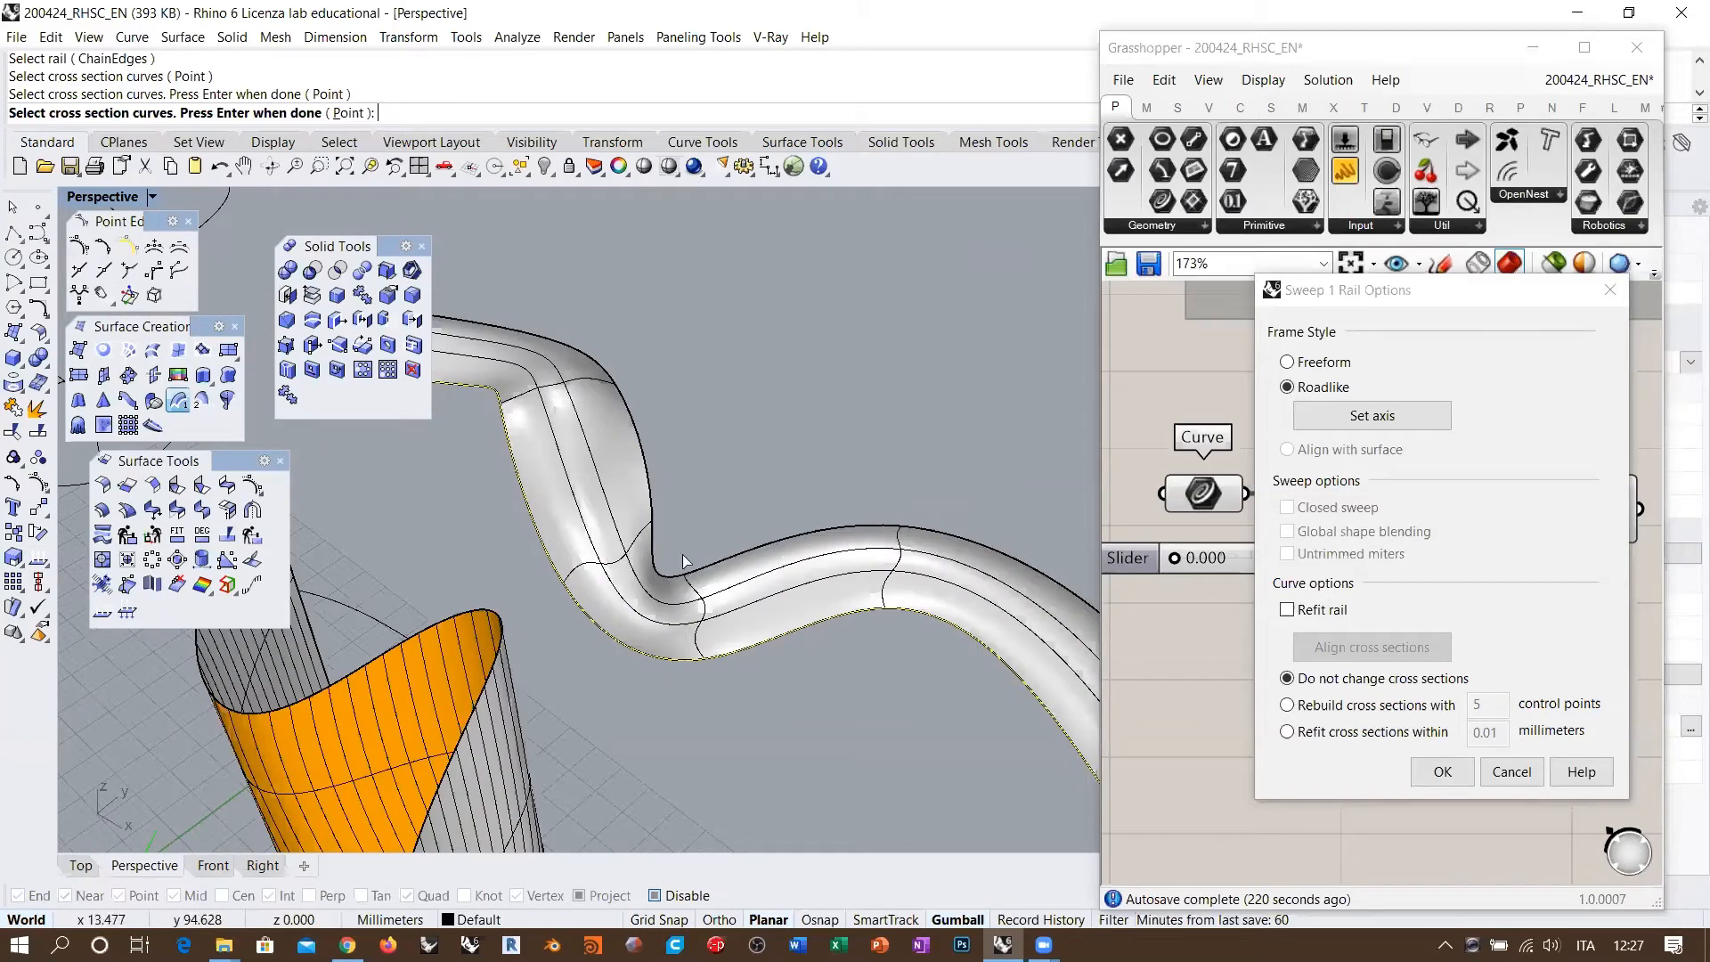
pyautogui.moveTo(668, 563)
pyautogui.mouseDown(button='right')
pyautogui.moveTo(706, 518)
pyautogui.moveTo(668, 564)
pyautogui.moveTo(695, 534)
pyautogui.moveTo(624, 579)
pyautogui.moveTo(656, 579)
pyautogui.mouseUp(button='right')
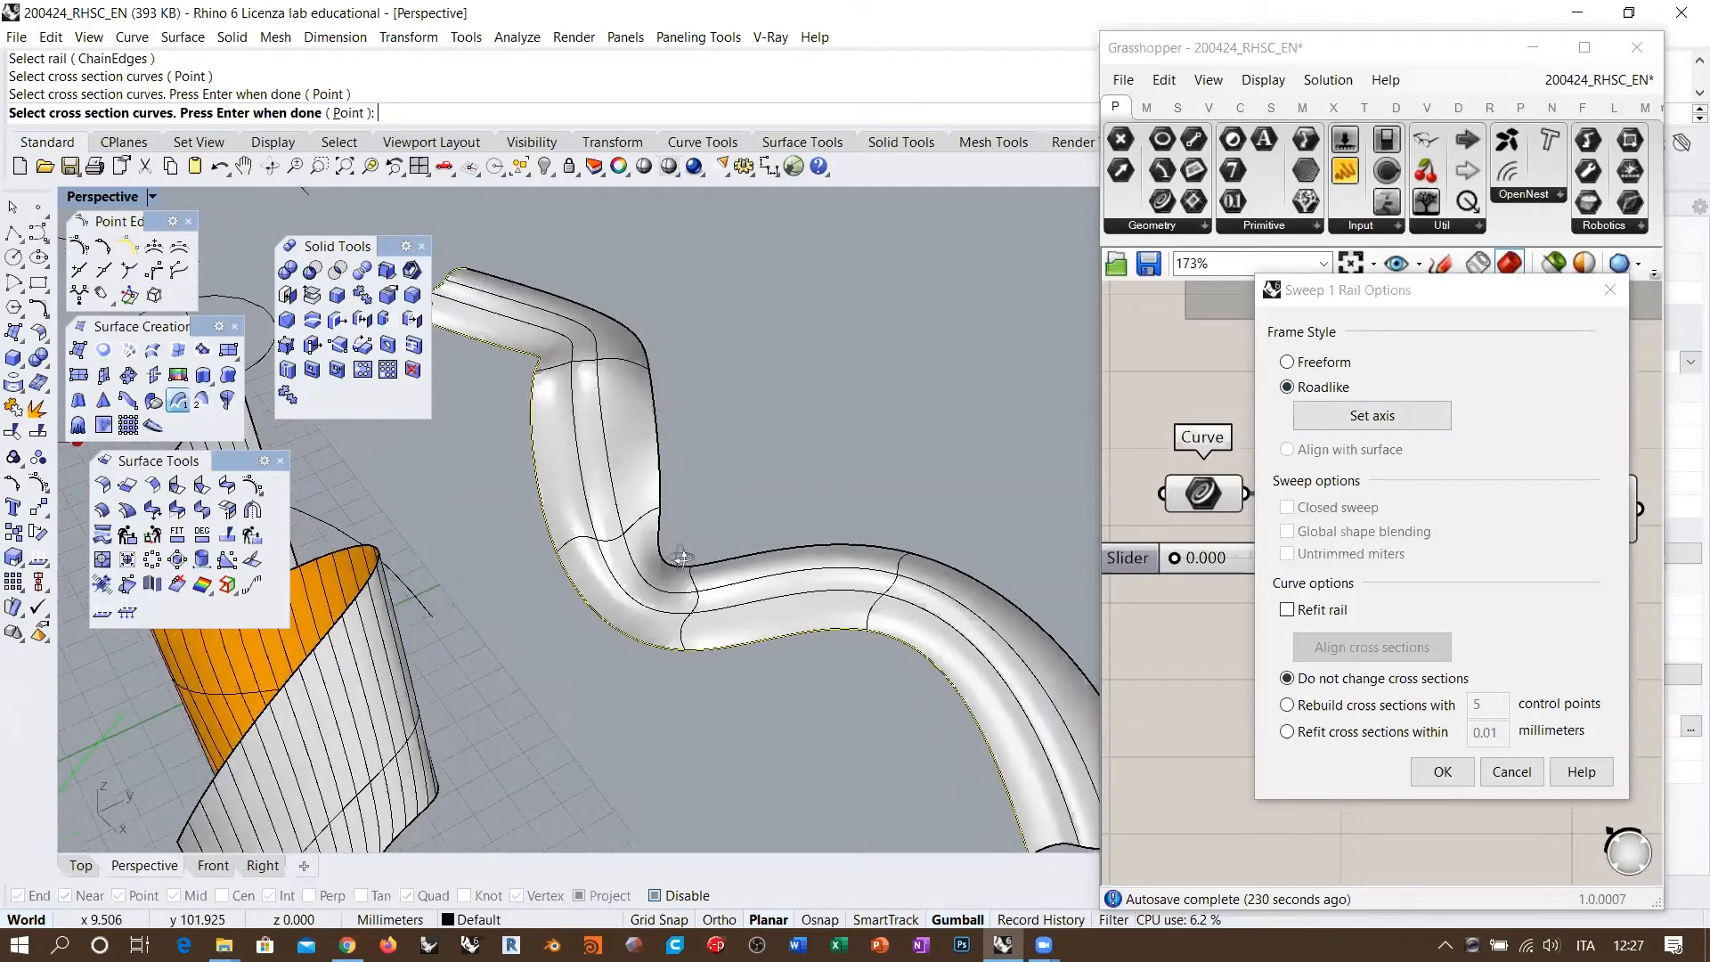
pyautogui.moveTo(668, 538); pyautogui.dragTo(669, 569, button='right')
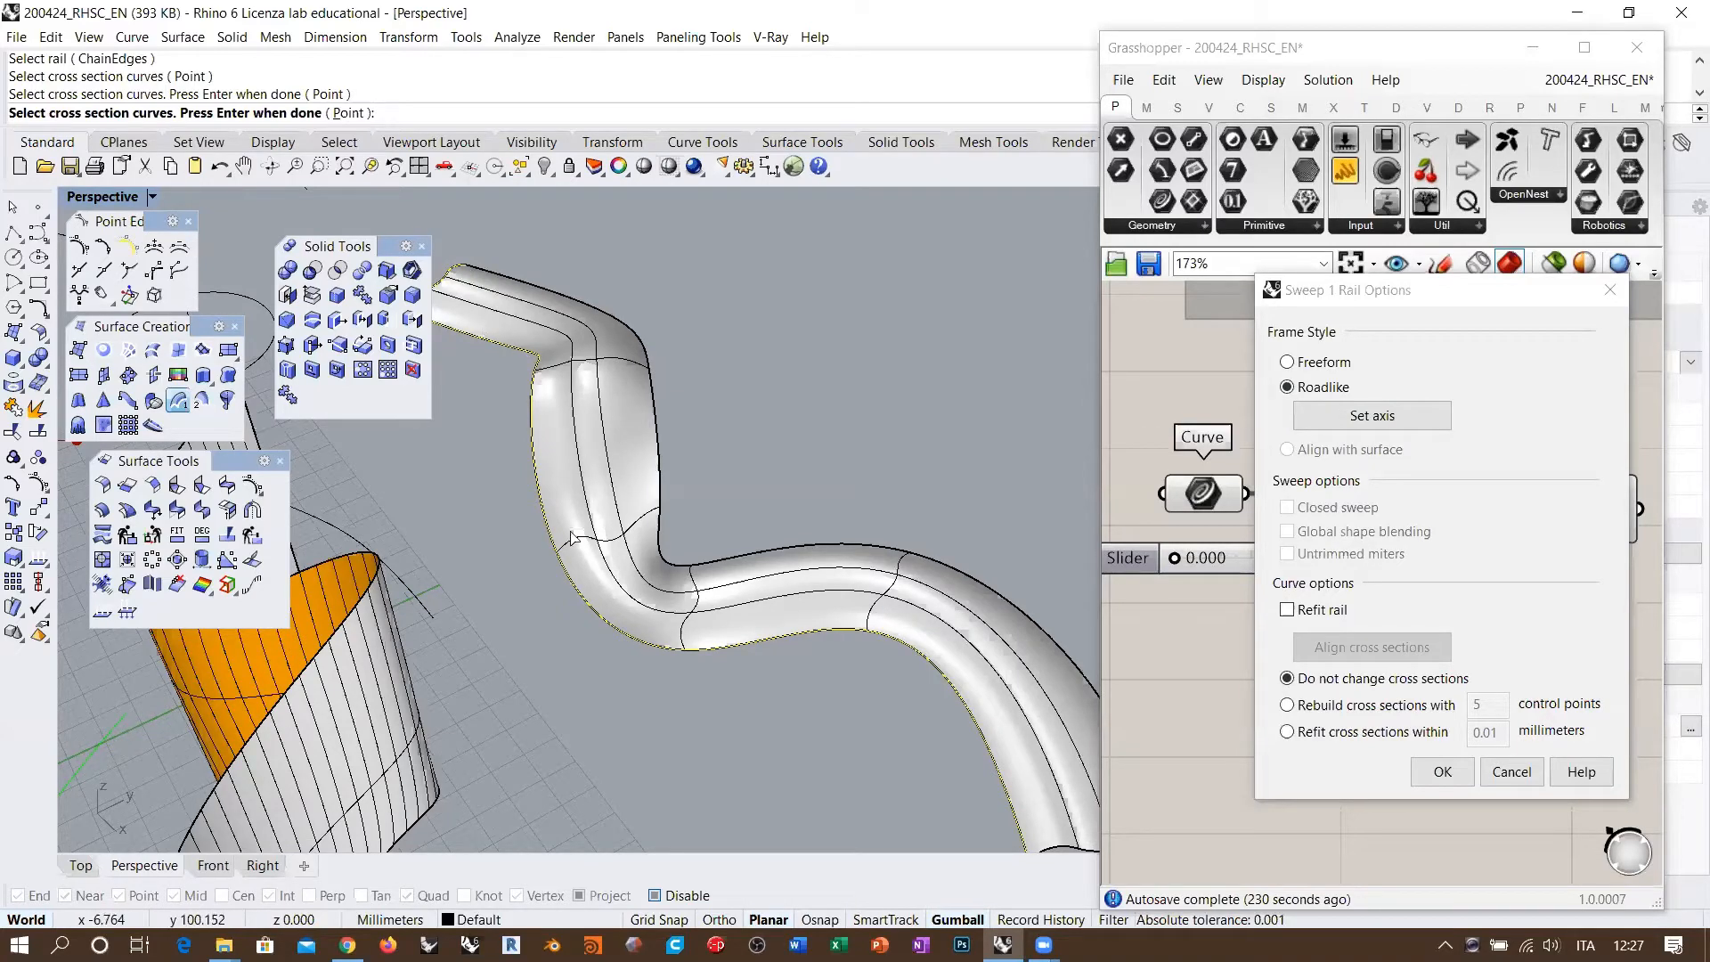
# Step: Accept the Roadlike one-rail sweep along the three-dimensional curve
pyautogui.scroll(-2, 684, 579)
pyautogui.moveTo(683, 579); pyautogui.dragTo(729, 549, button='right')
pyautogui.rightClick(750, 479)
pyautogui.moveTo(728, 470); pyautogui.dragTo(678, 570, button='right')
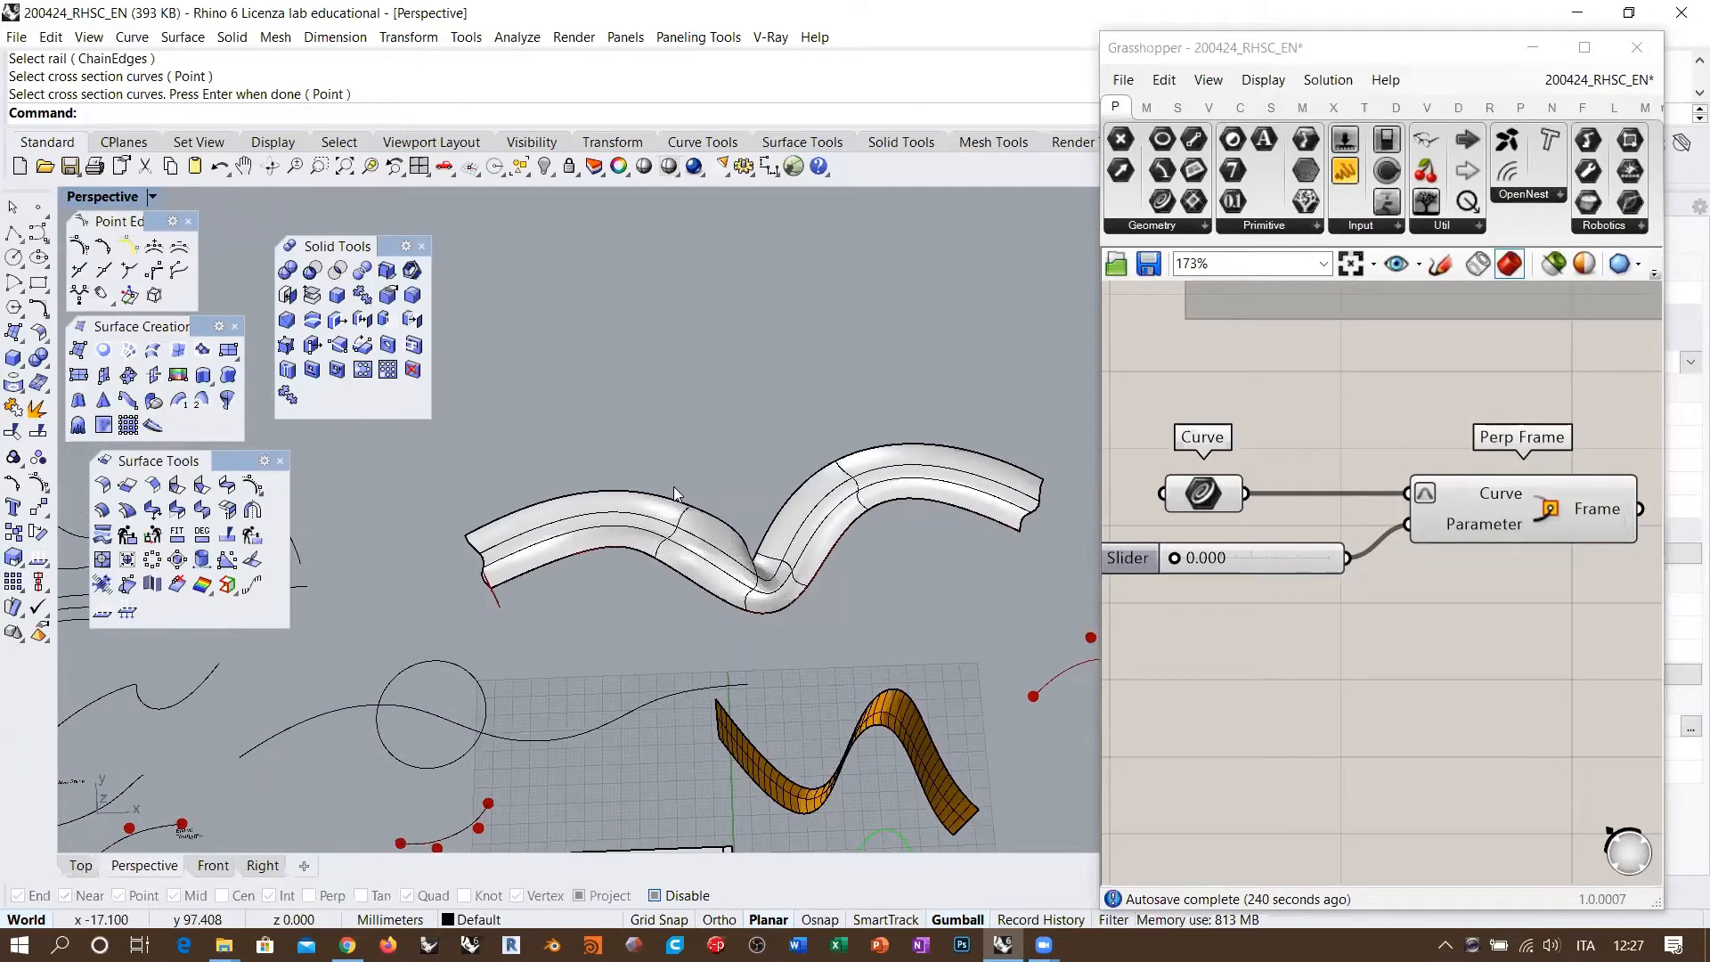
pyautogui.moveTo(674, 488); pyautogui.dragTo(646, 544, button='right')
# Step: Draw an open degree-3 curve with nine control points beyond the swept surface, nearly straight at both ends with a rounded dip in the middle
pyautogui.click(37, 233)
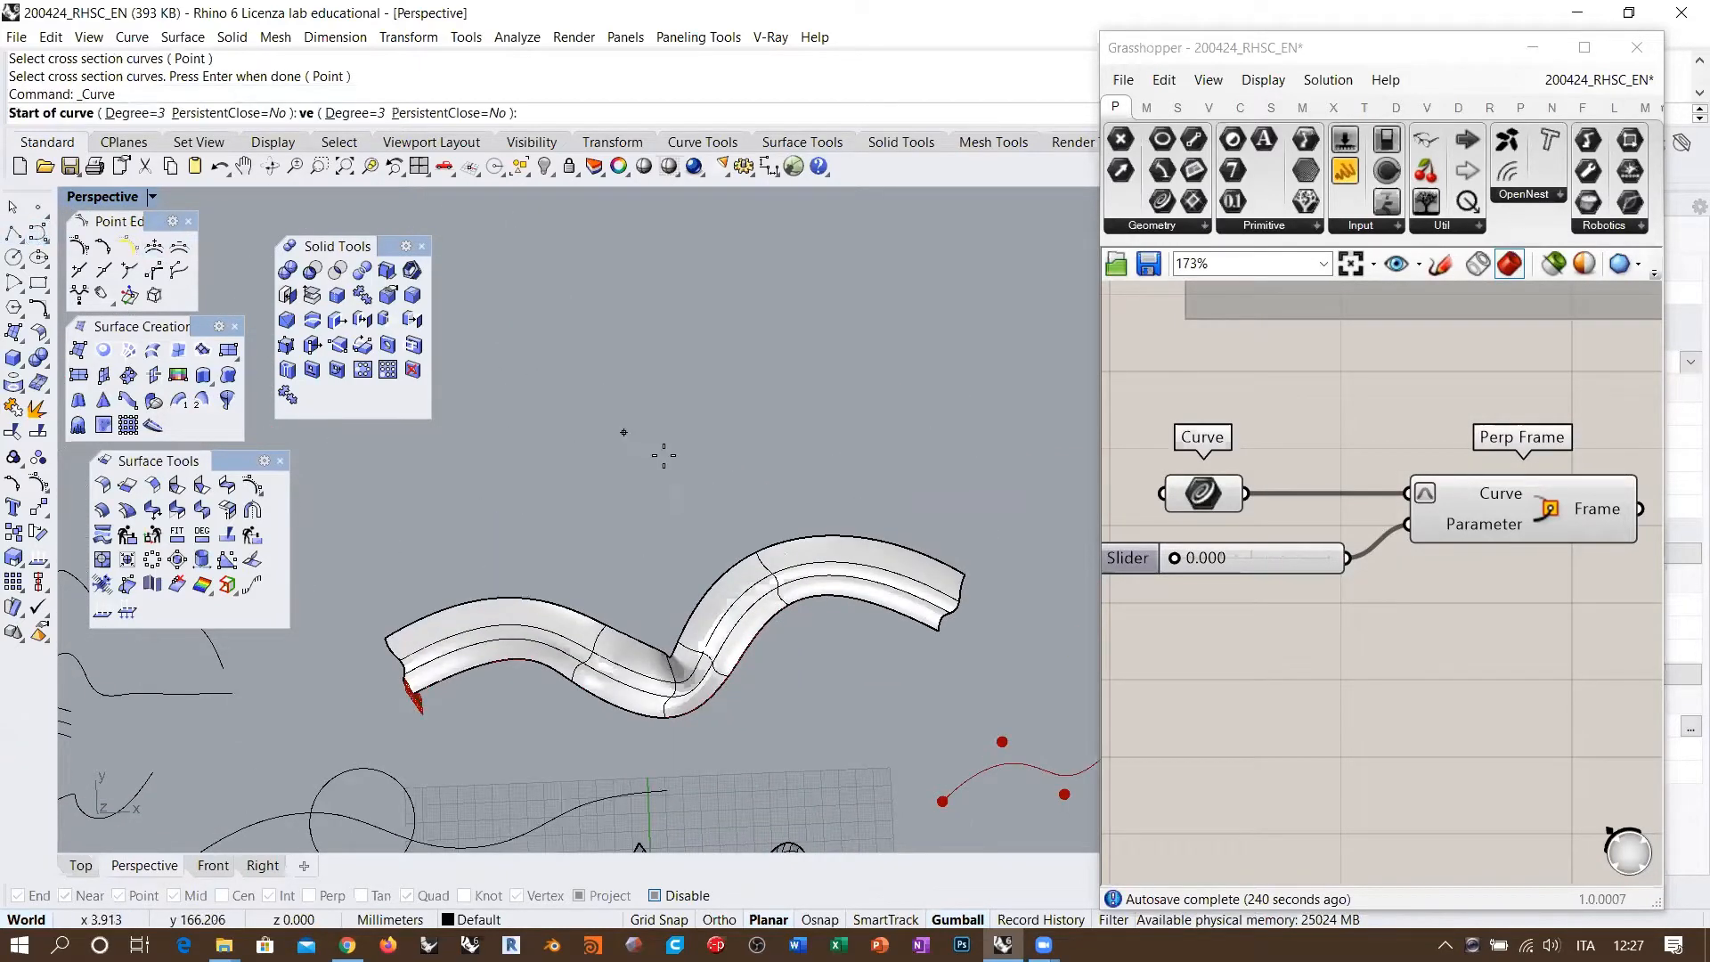
pyautogui.keyDown('shift'); pyautogui.moveTo(664, 456); pyautogui.dragTo(676, 479, button='right'); pyautogui.keyUp('shift')
pyautogui.click(369, 447)
pyautogui.click(485, 443)
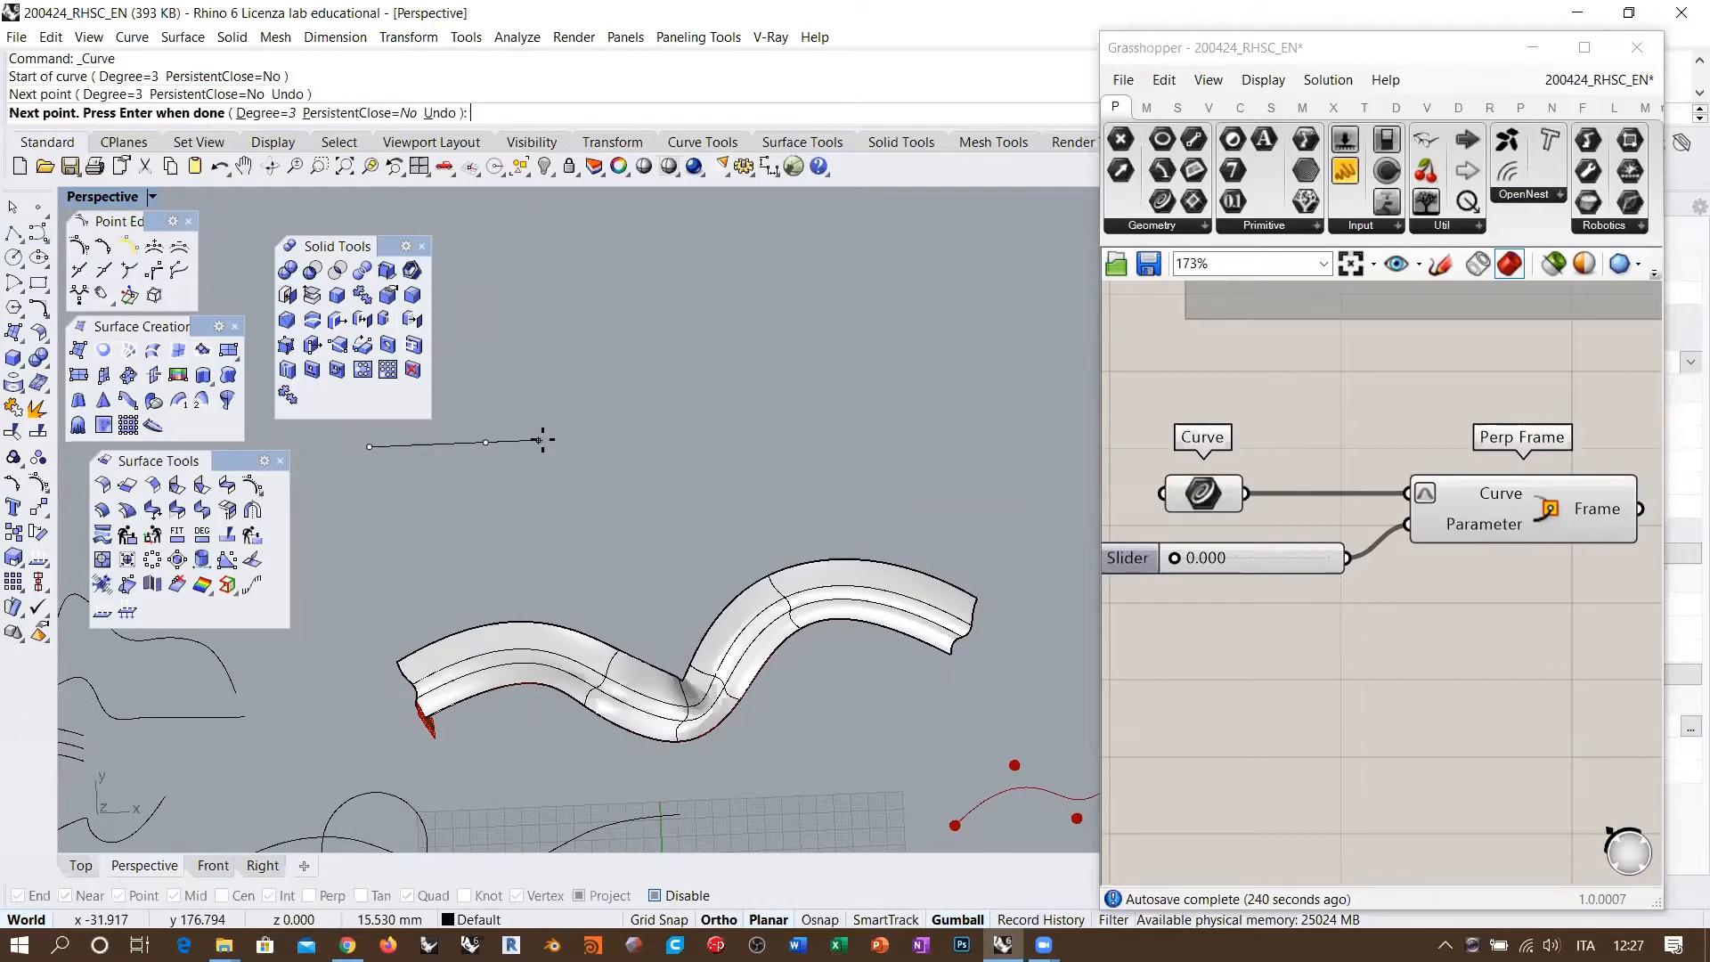
pyautogui.click(607, 436)
pyautogui.click(656, 470)
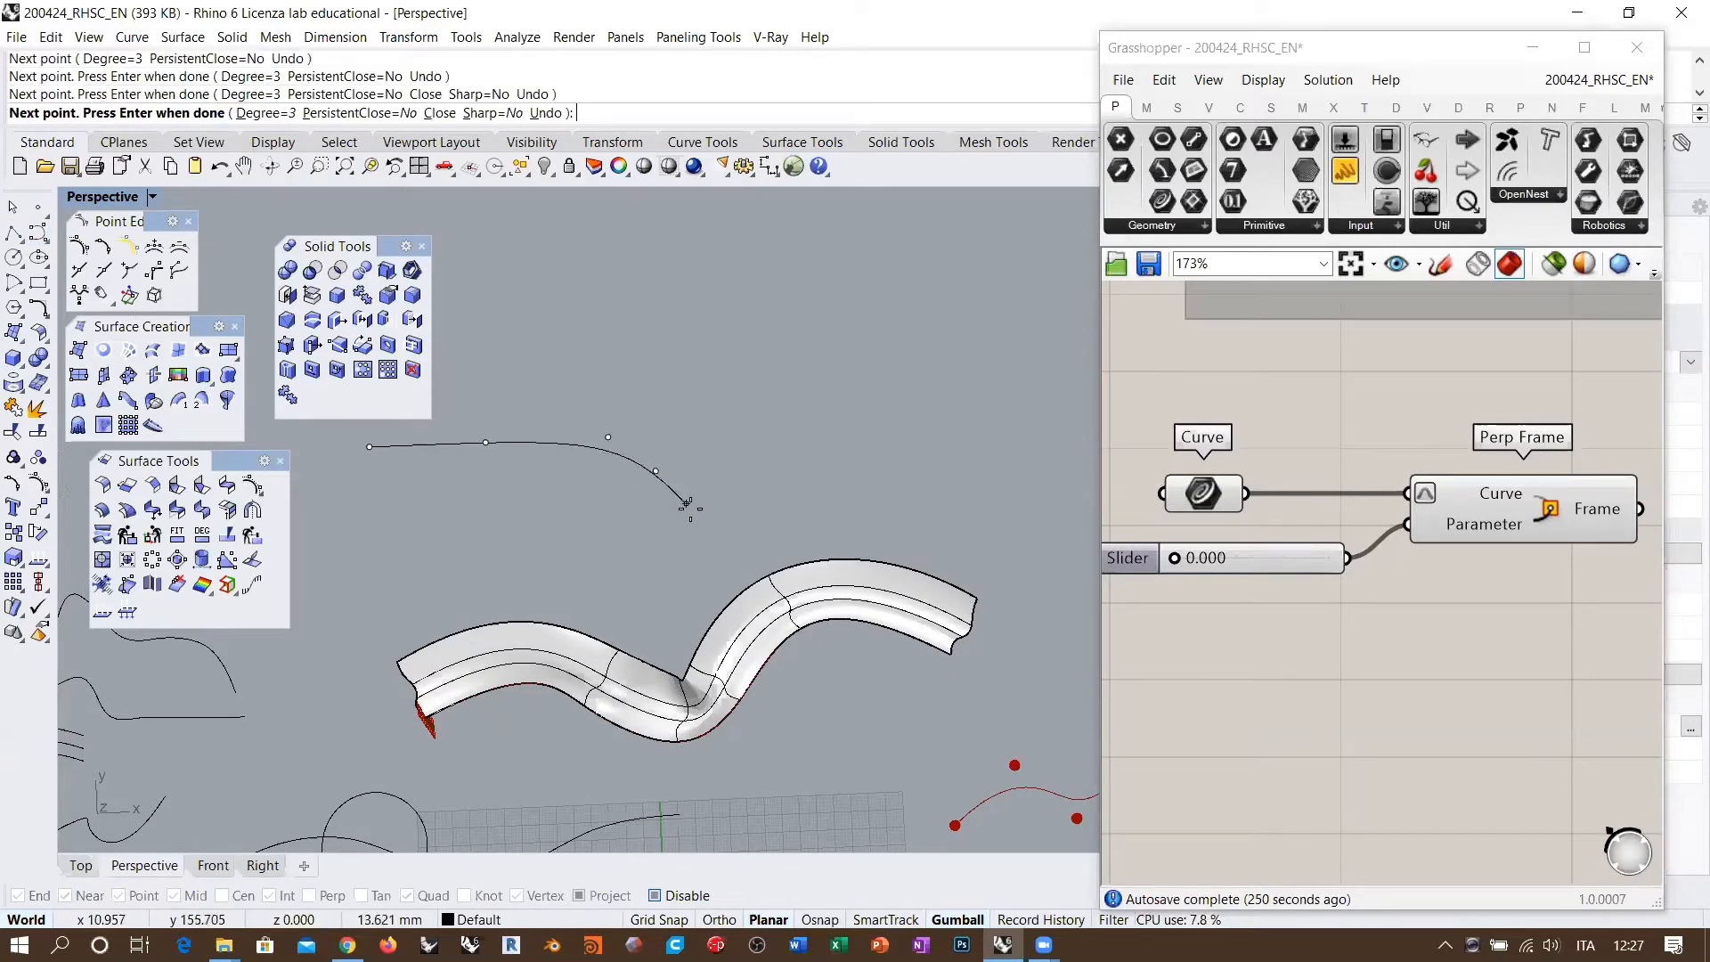
pyautogui.click(698, 512)
pyautogui.click(740, 476)
pyautogui.click(763, 445)
pyautogui.click(834, 442)
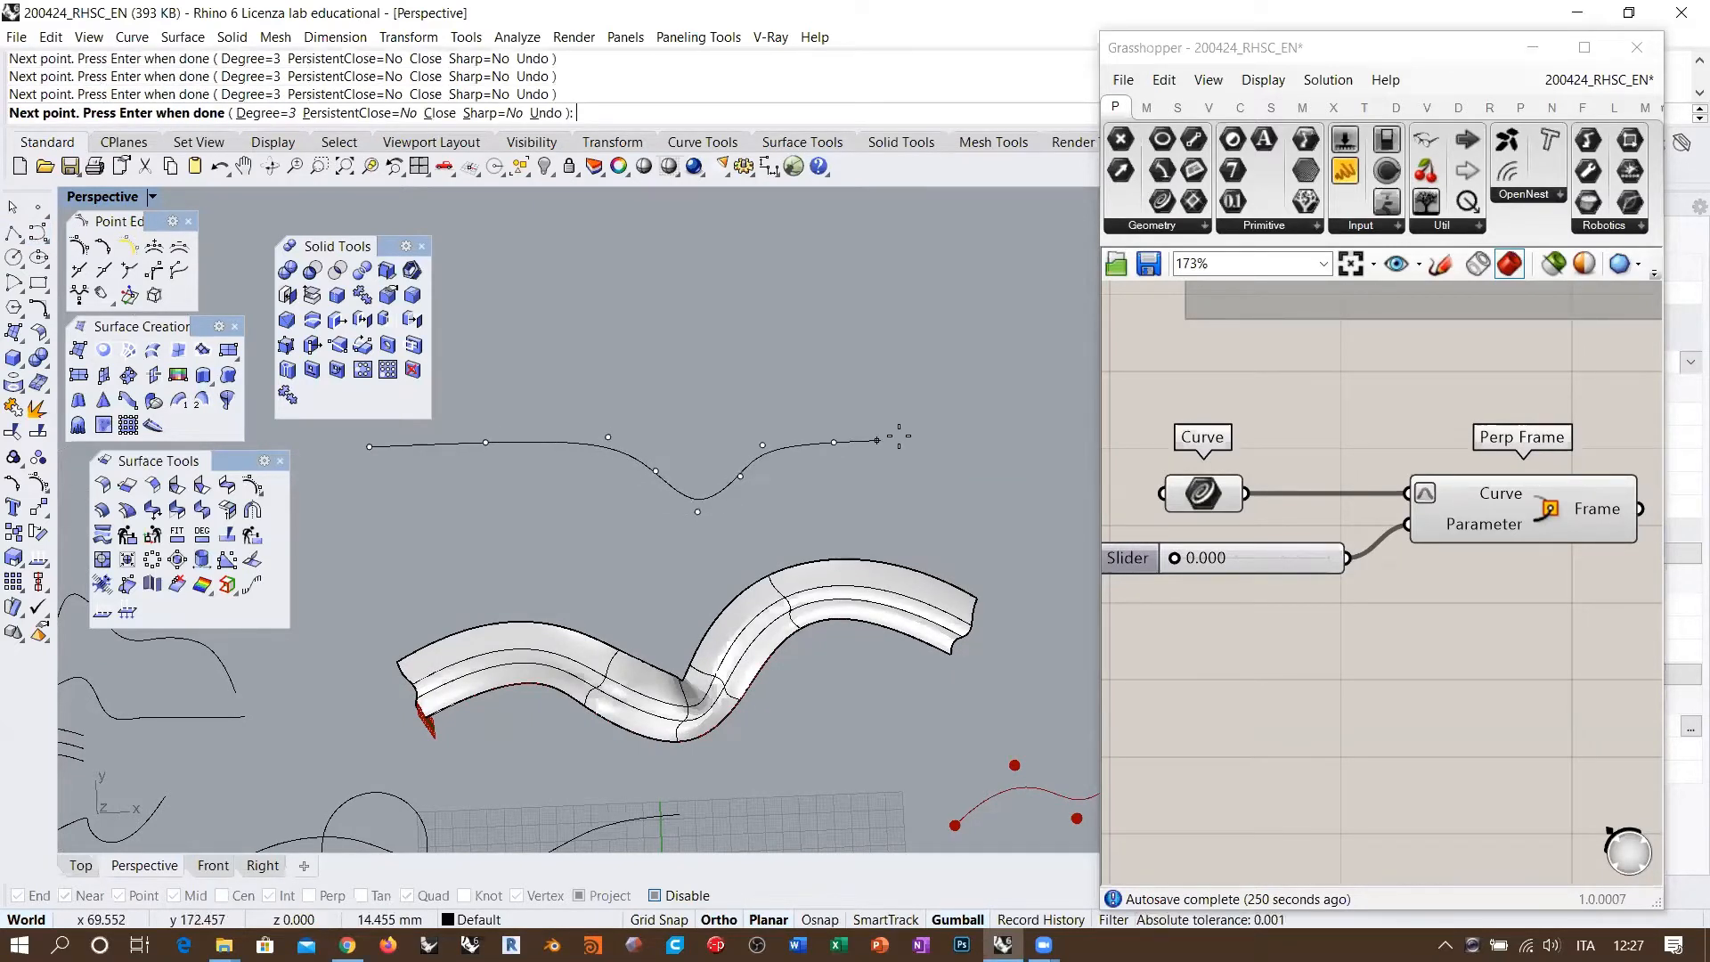
pyautogui.click(960, 436)
pyautogui.press('Return')
# Step: Enable object snaps and draw a short straight polyline segment in Line mode, starting at the dipped curve's end and running roughly perpendicular to it
pyautogui.moveTo(724, 522); pyautogui.dragTo(647, 596, button='right')
pyautogui.keyDown('shift'); pyautogui.moveTo(648, 596); pyautogui.dragTo(784, 423, button='right'); pyautogui.keyUp('shift')
pyautogui.scroll(5, 588, 516)
pyautogui.click(15, 234)
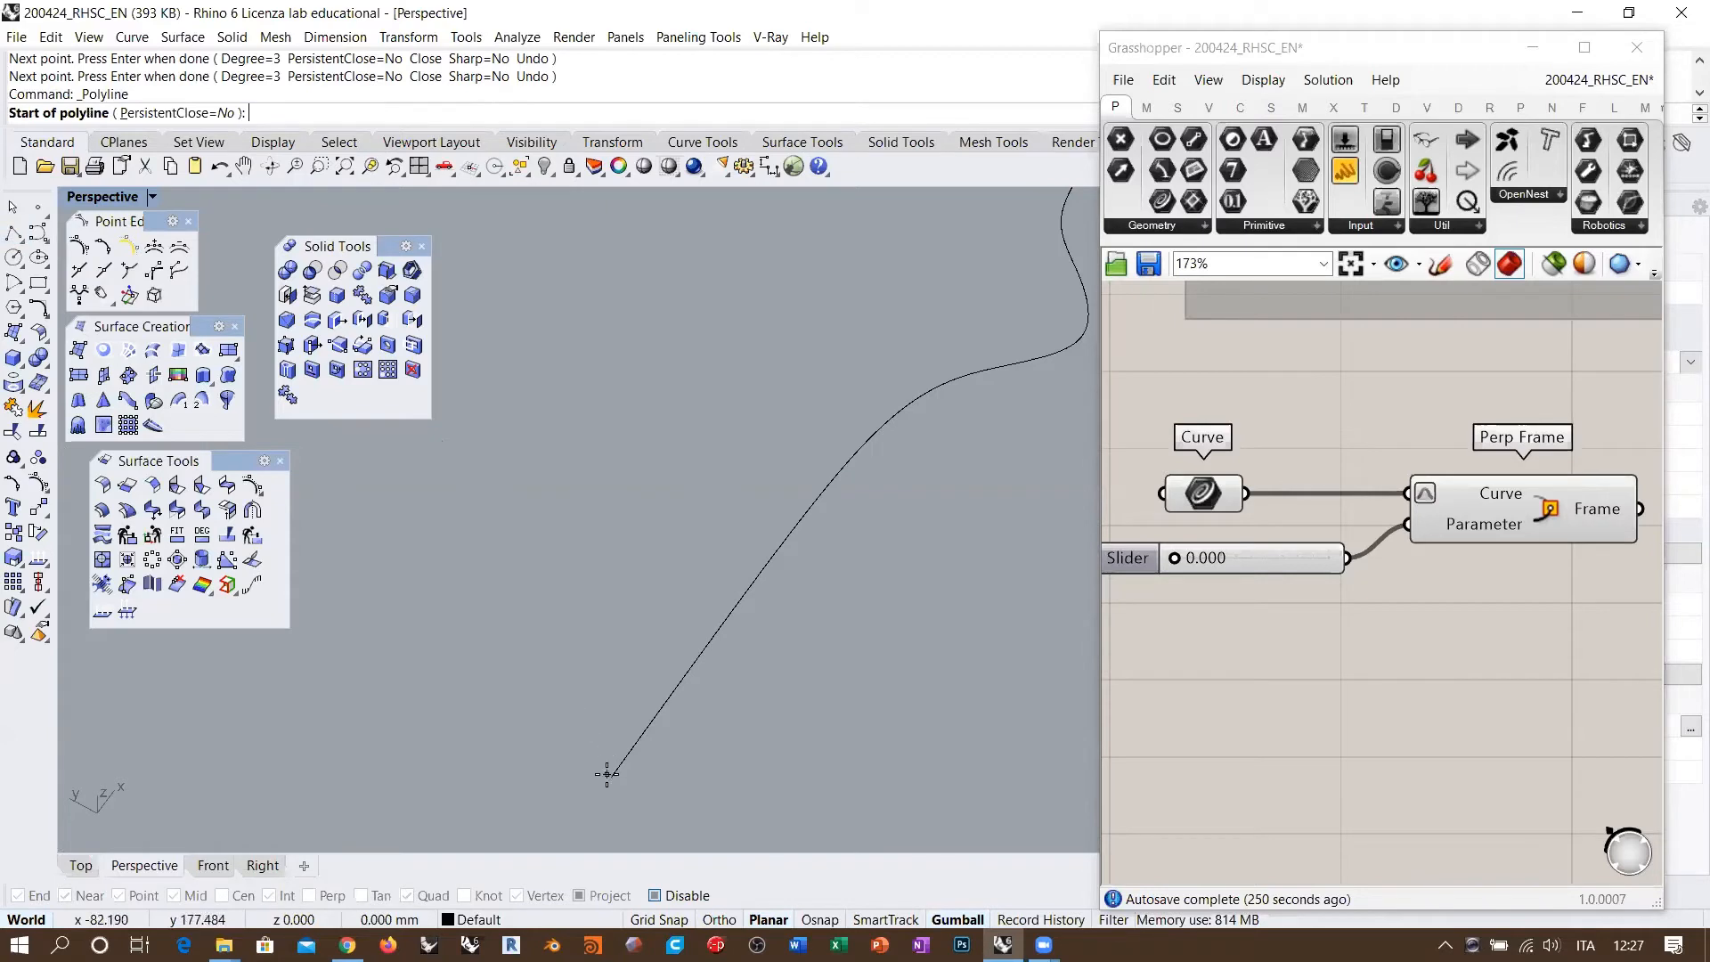
pyautogui.click(684, 895)
pyautogui.click(612, 776)
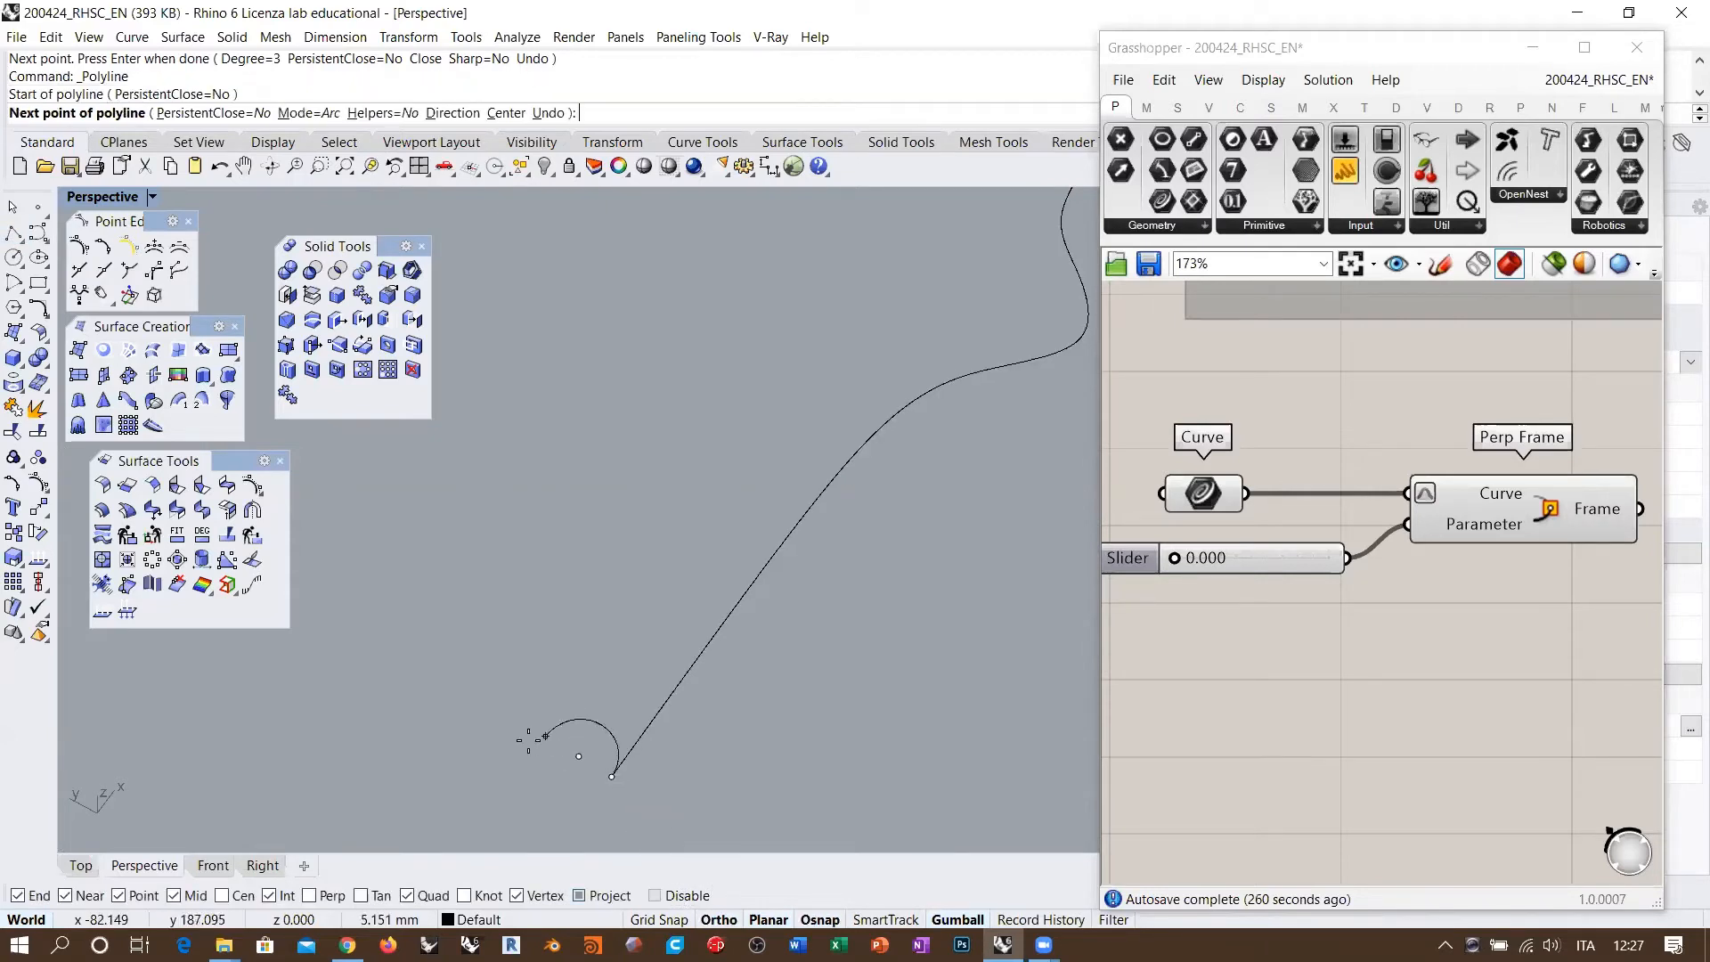
pyautogui.click(299, 113)
pyautogui.press('shift')
pyautogui.press('shift')
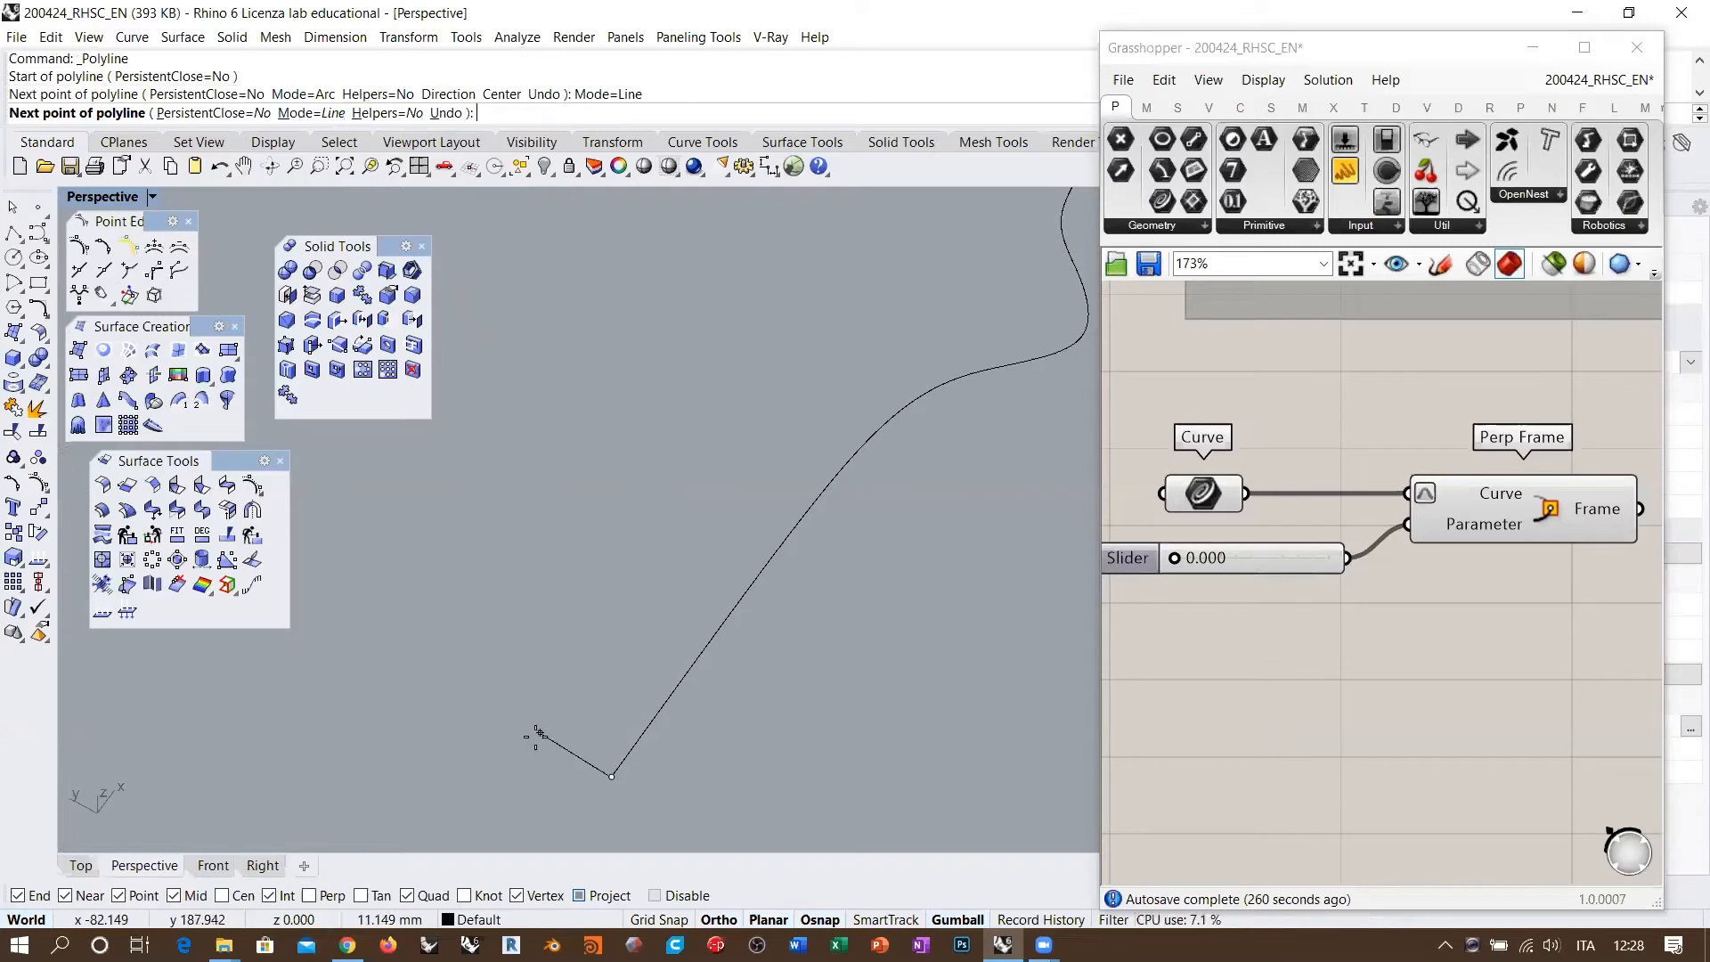
pyautogui.keyDown('shift'); pyautogui.click(476, 700); pyautogui.keyUp('shift')
pyautogui.moveTo(748, 710); pyautogui.dragTo(572, 649, button='right')
pyautogui.rightClick(613, 661)
# Step: Check the dipped curve's curvature with the curvature graph, and close the graph
pyautogui.scroll(-8, 530, 648)
pyautogui.click(546, 613)
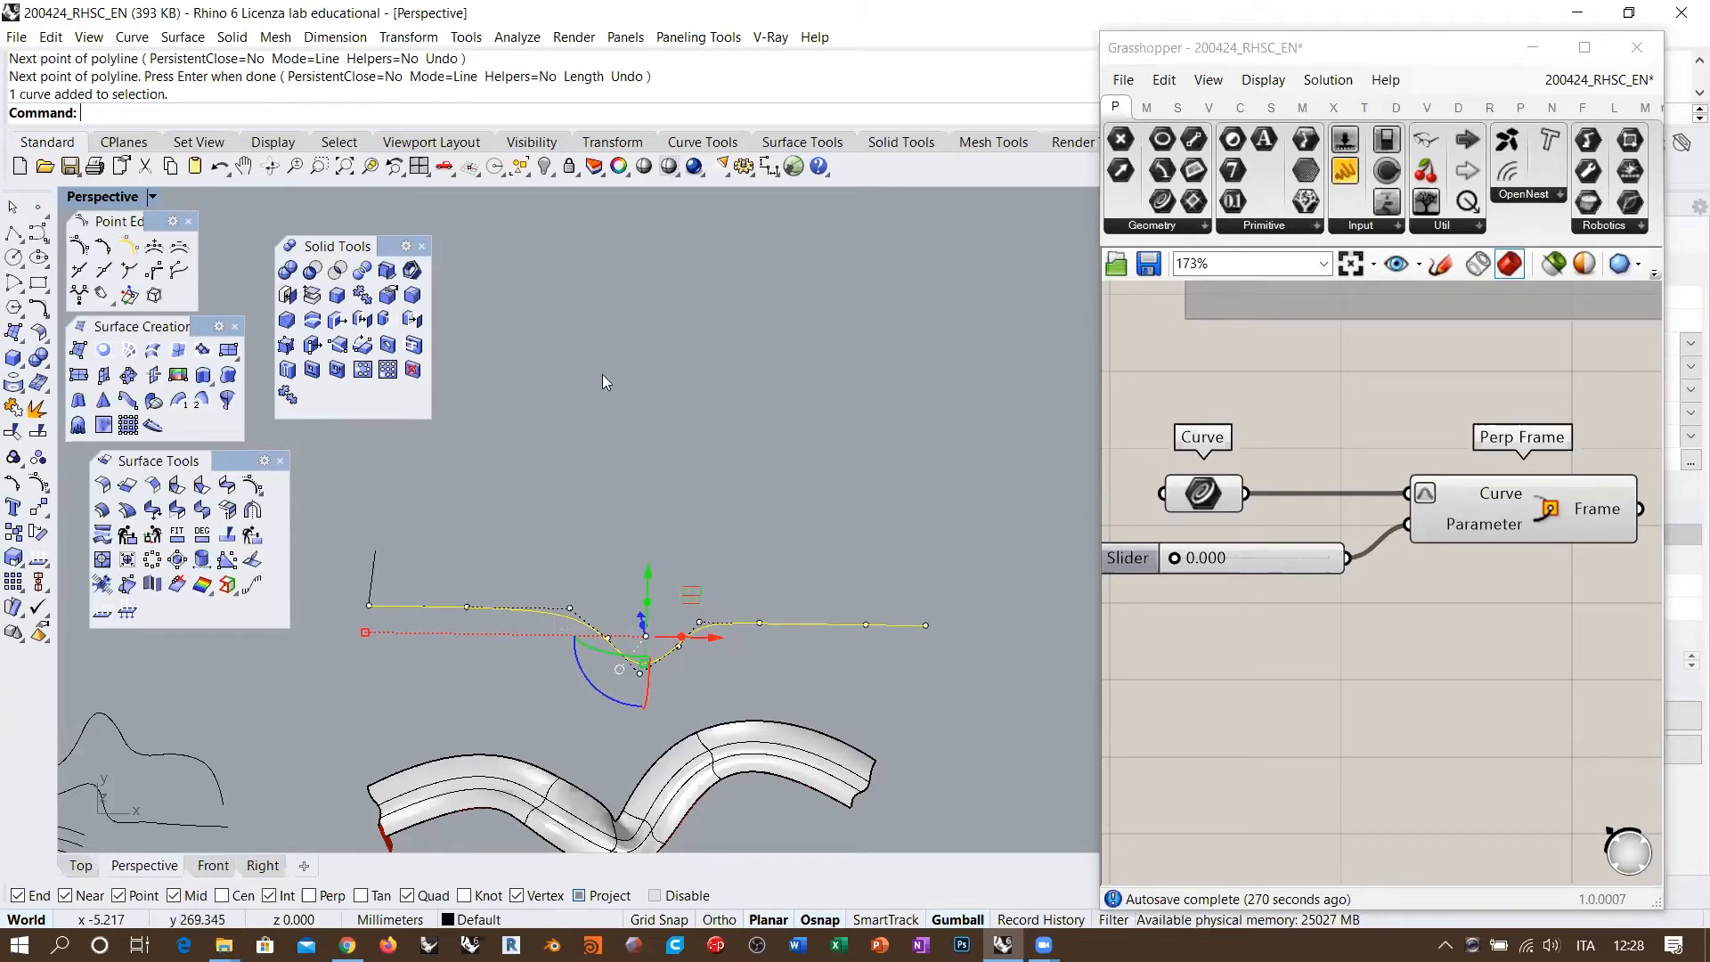
pyautogui.click(38, 557)
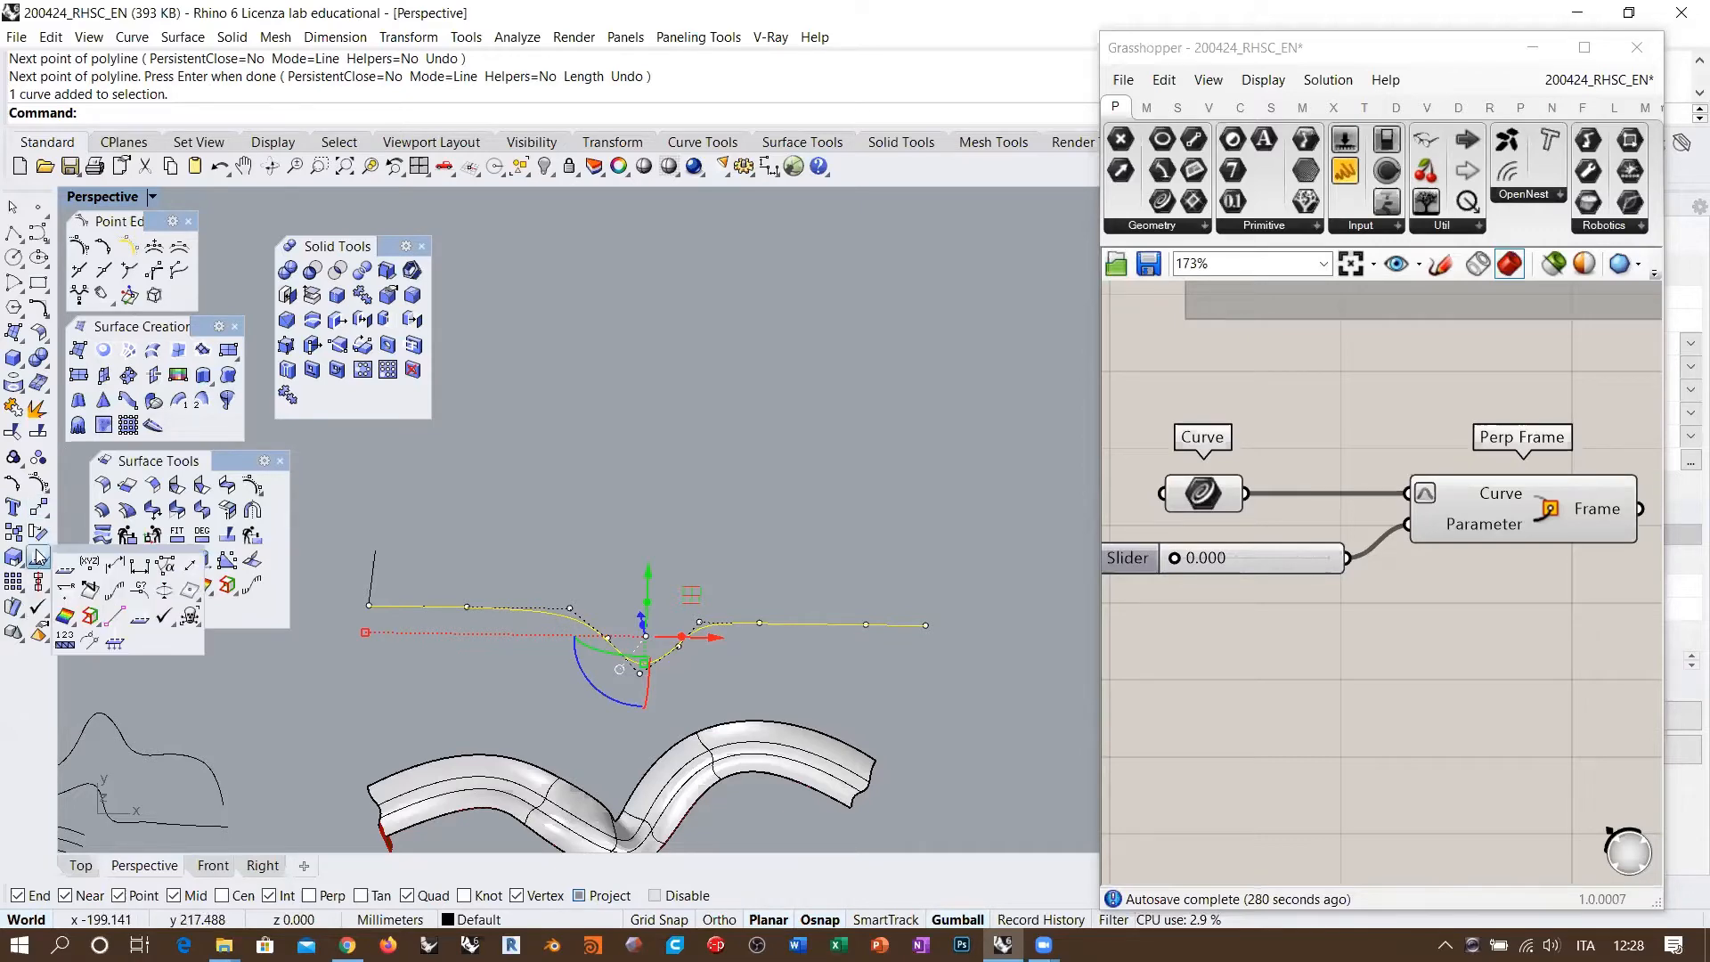
pyautogui.click(115, 588)
pyautogui.keyDown('shift'); pyautogui.moveTo(651, 737); pyautogui.dragTo(757, 611, button='right'); pyautogui.keyUp('shift')
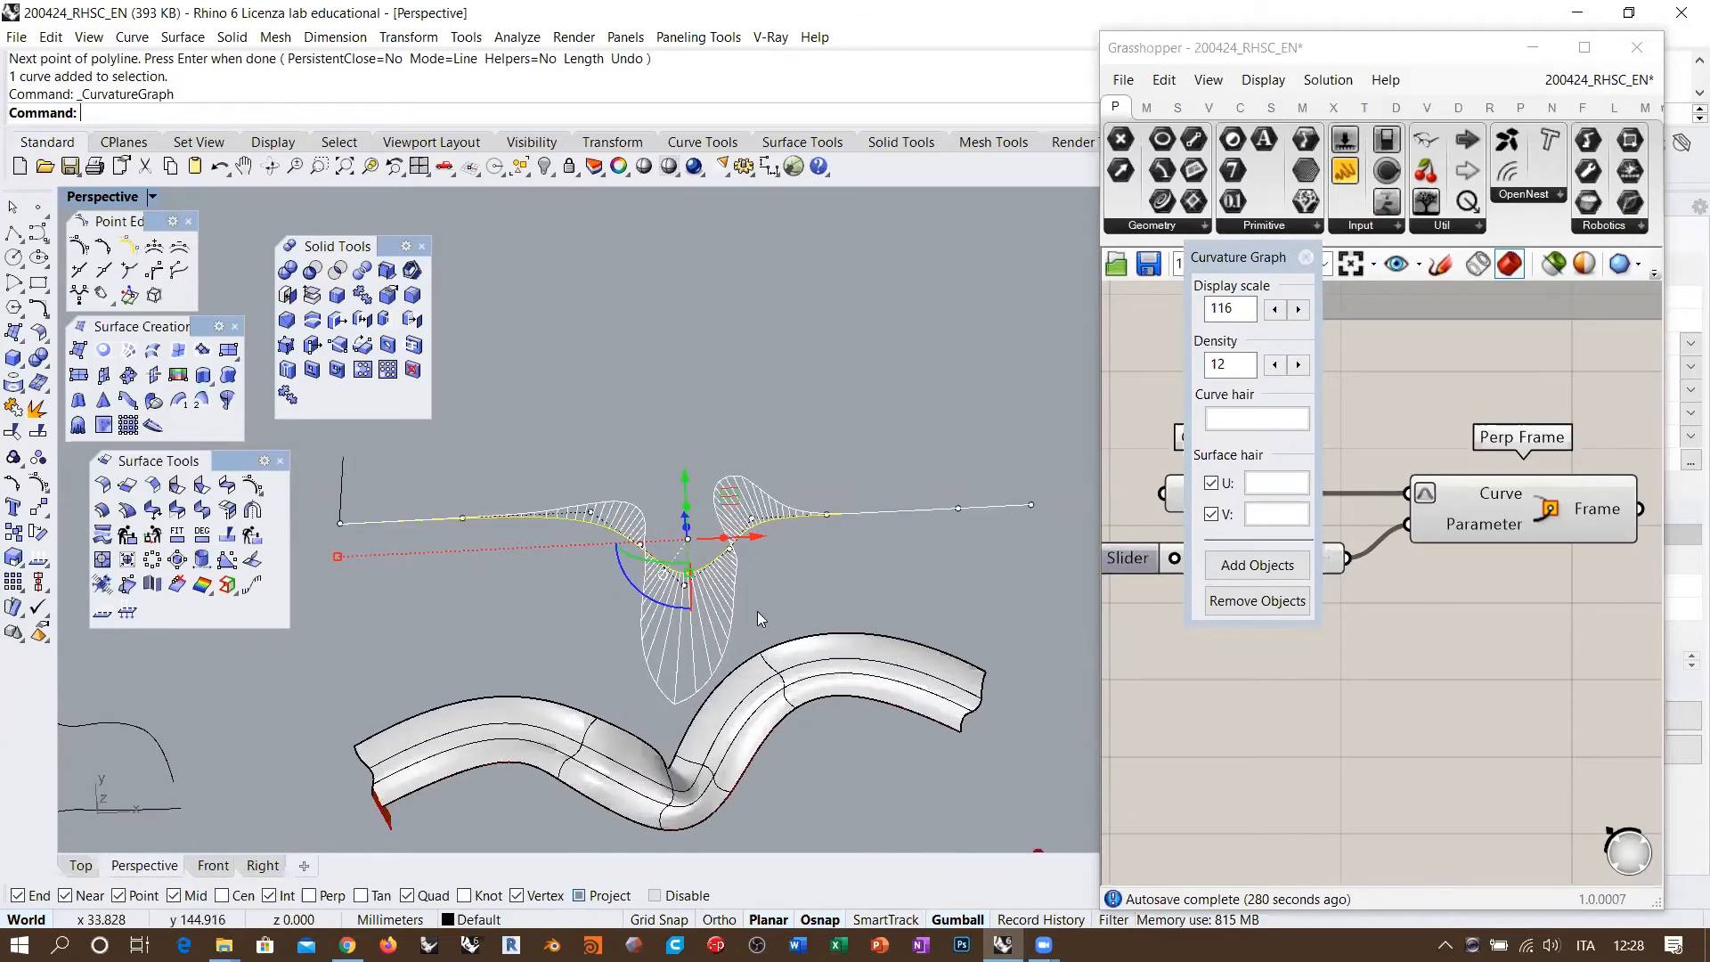
pyautogui.click(1306, 256)
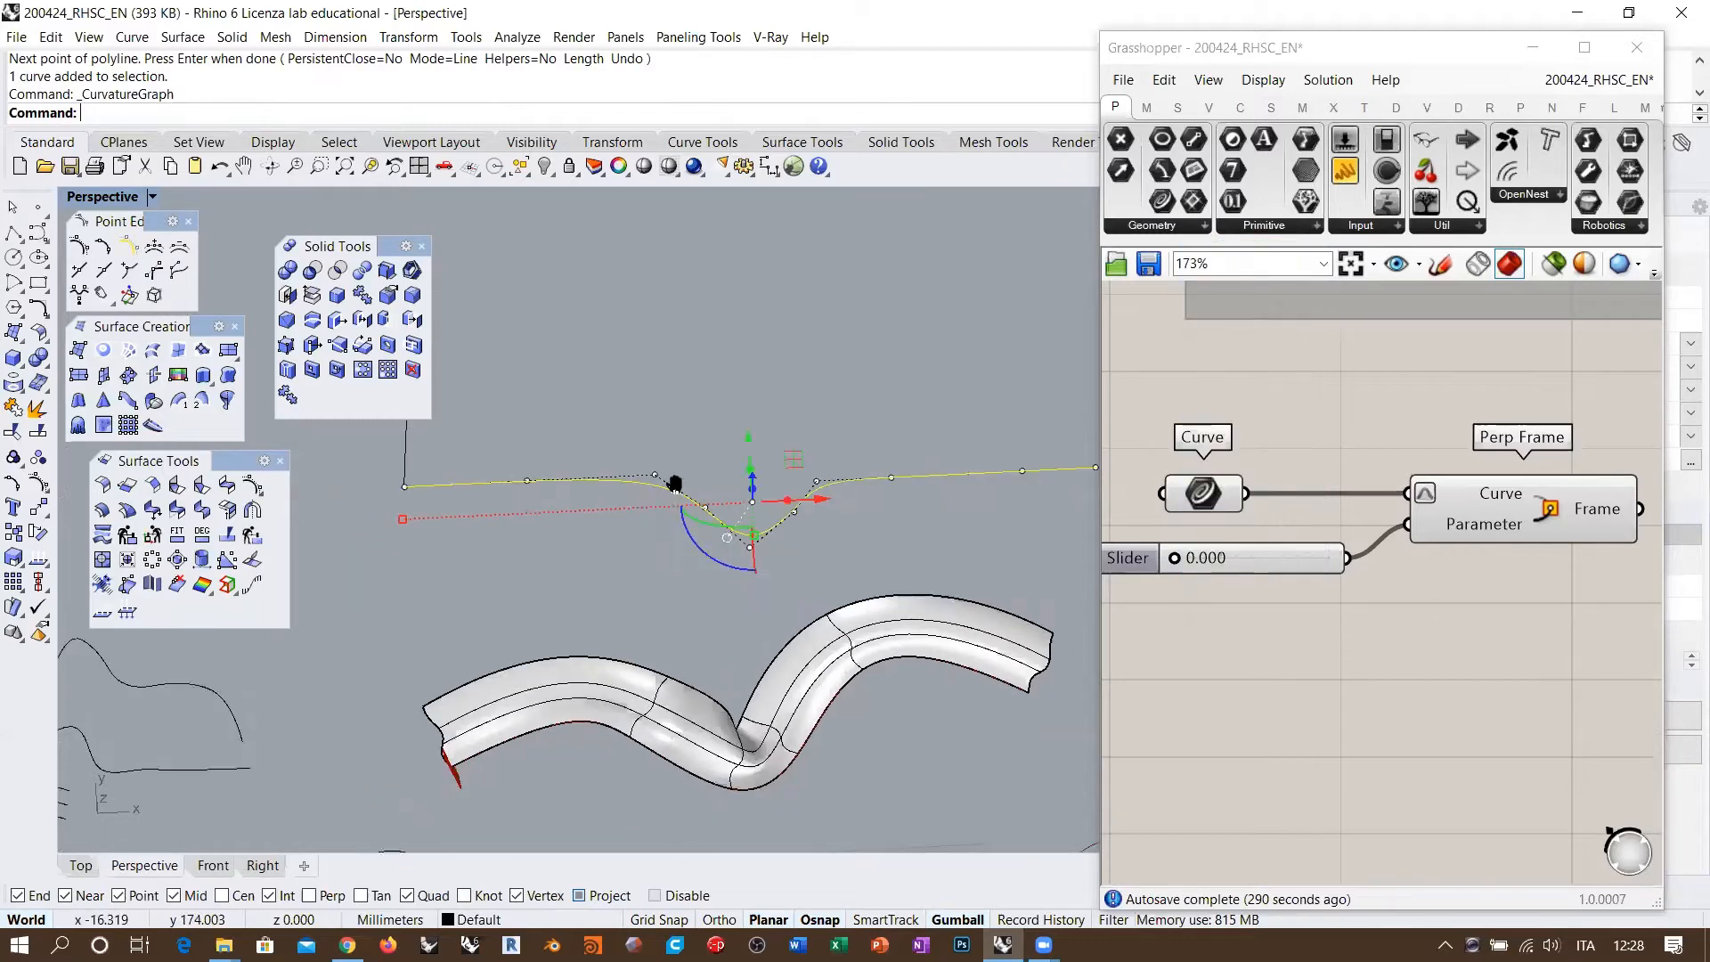
pyautogui.keyDown('shift'); pyautogui.moveTo(559, 503); pyautogui.dragTo(599, 516, button='right'); pyautogui.keyUp('shift')
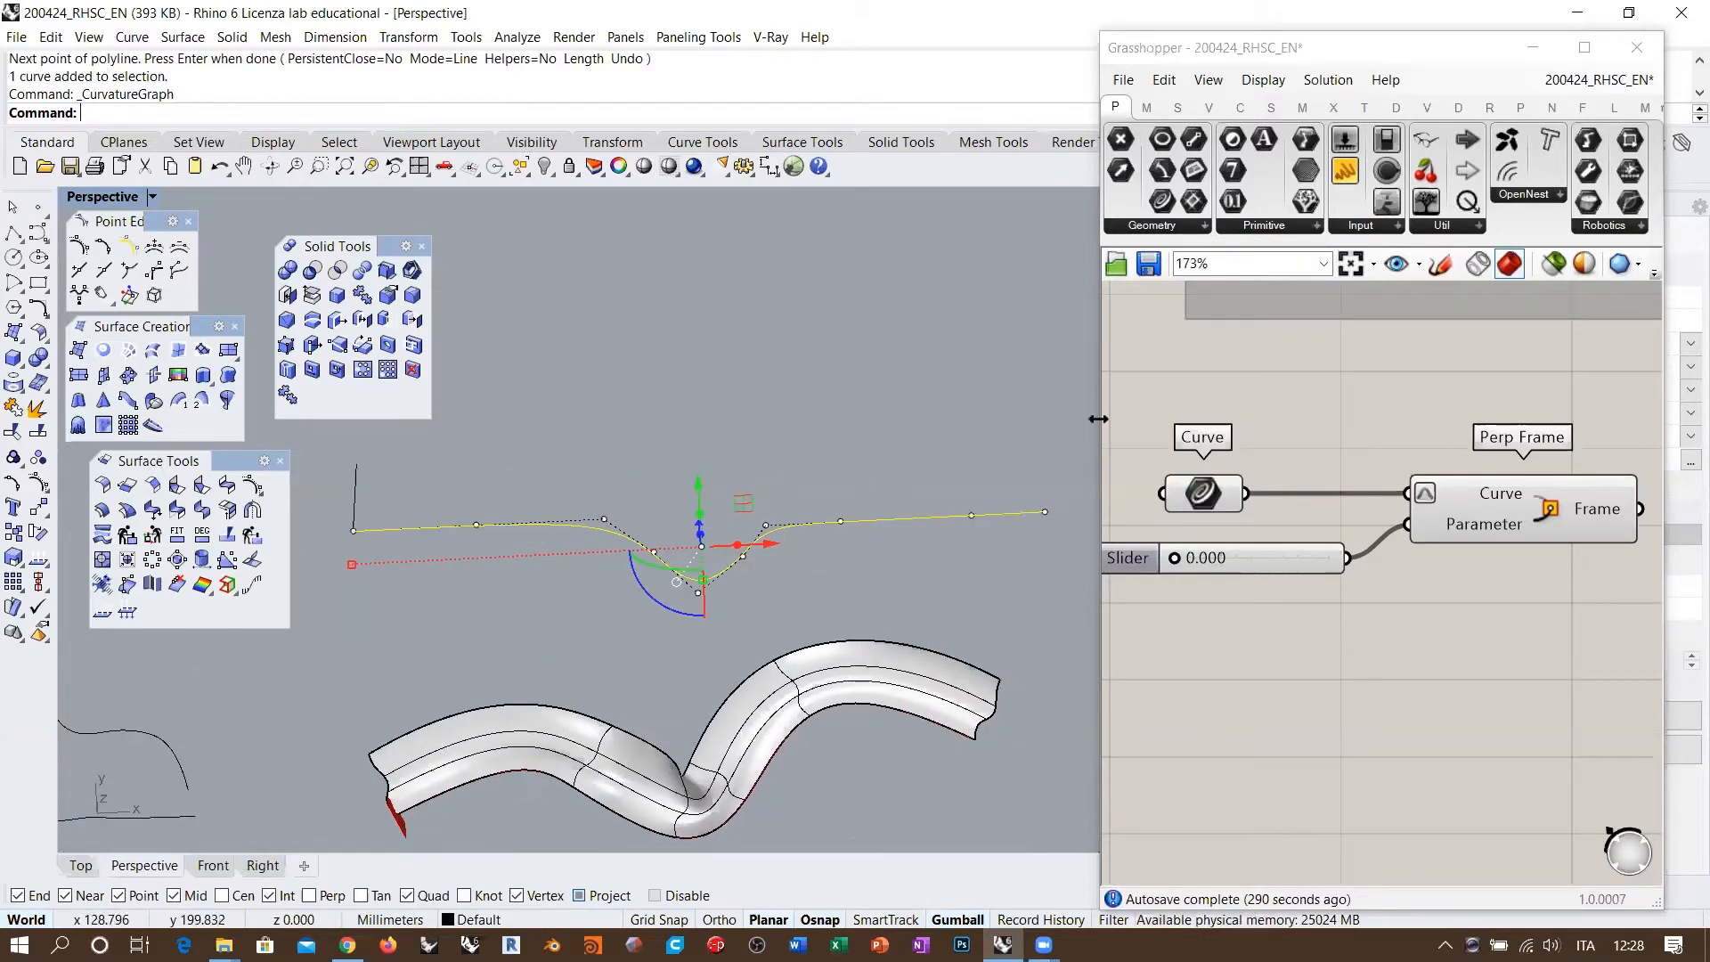
# Step: Narrow the Grasshopper window to reveal more of the Perspective viewport and deselect the dipped curve
pyautogui.moveTo(1098, 418); pyautogui.dragTo(1310, 422)
pyautogui.click(660, 577)
pyautogui.moveTo(759, 451); pyautogui.dragTo(686, 608, button='right')
pyautogui.scroll(2, 686, 608)
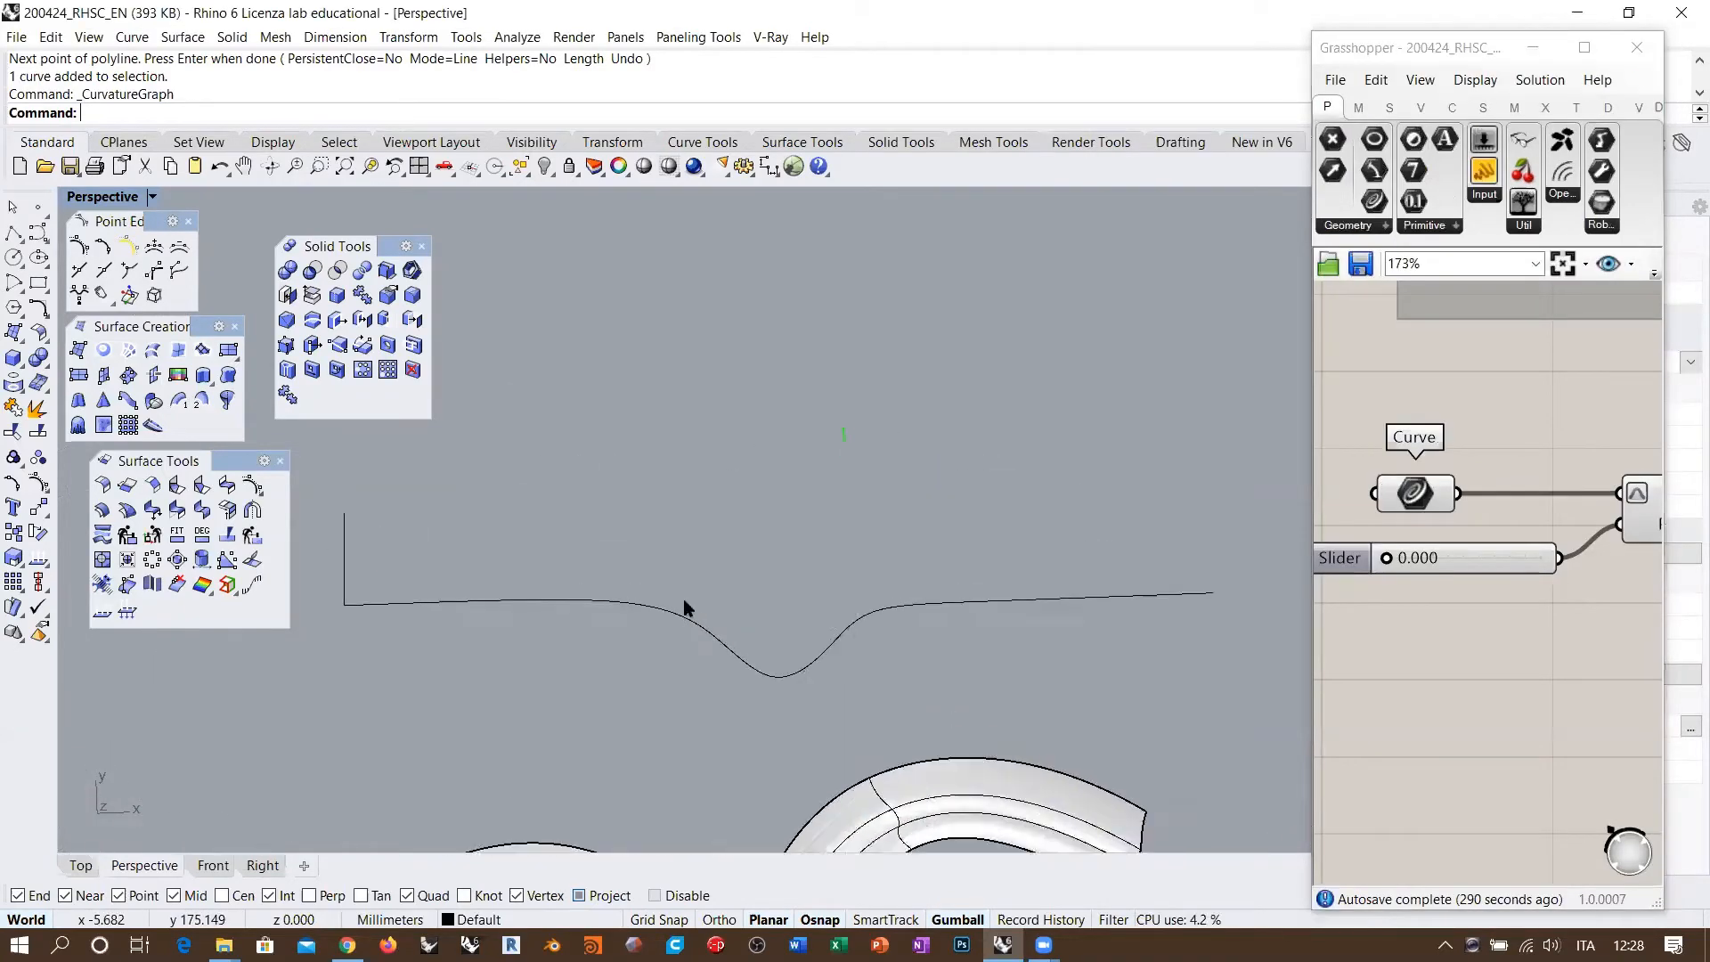
# Step: Sweep the short straight line along the dipped curve as a one-rail sweep with the Roadlike frame style and unchanged cross sections
pyautogui.click(178, 403)
pyautogui.click(350, 604)
pyautogui.click(333, 590)
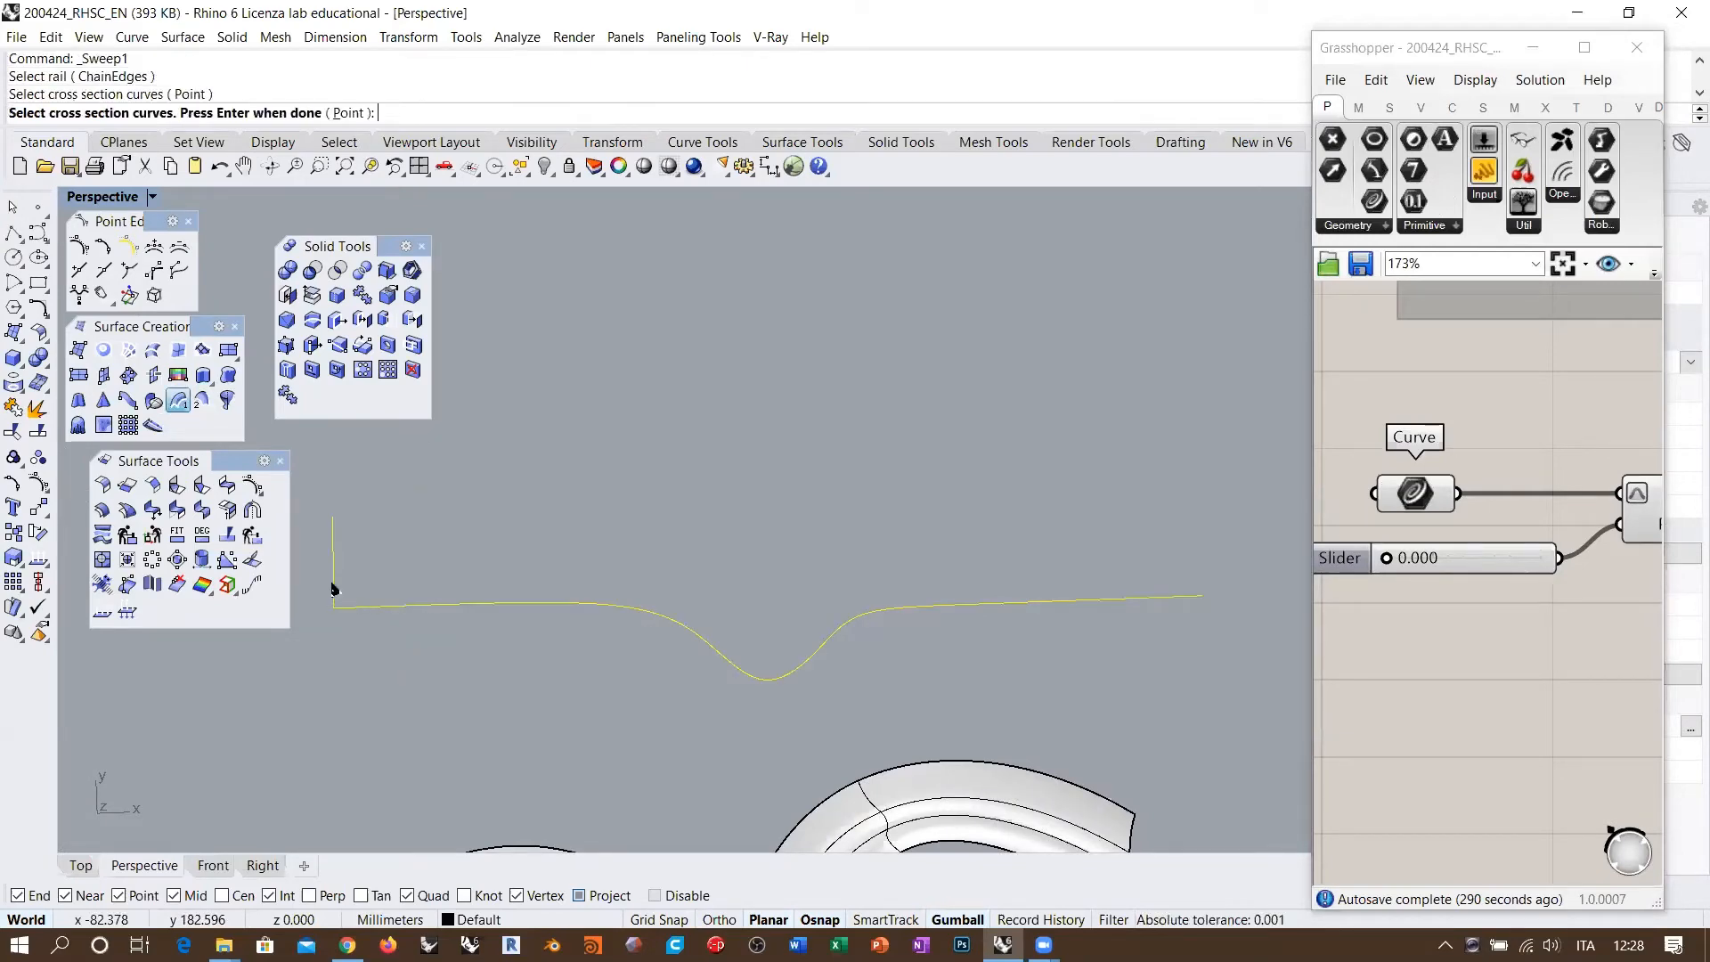
pyautogui.press('Return')
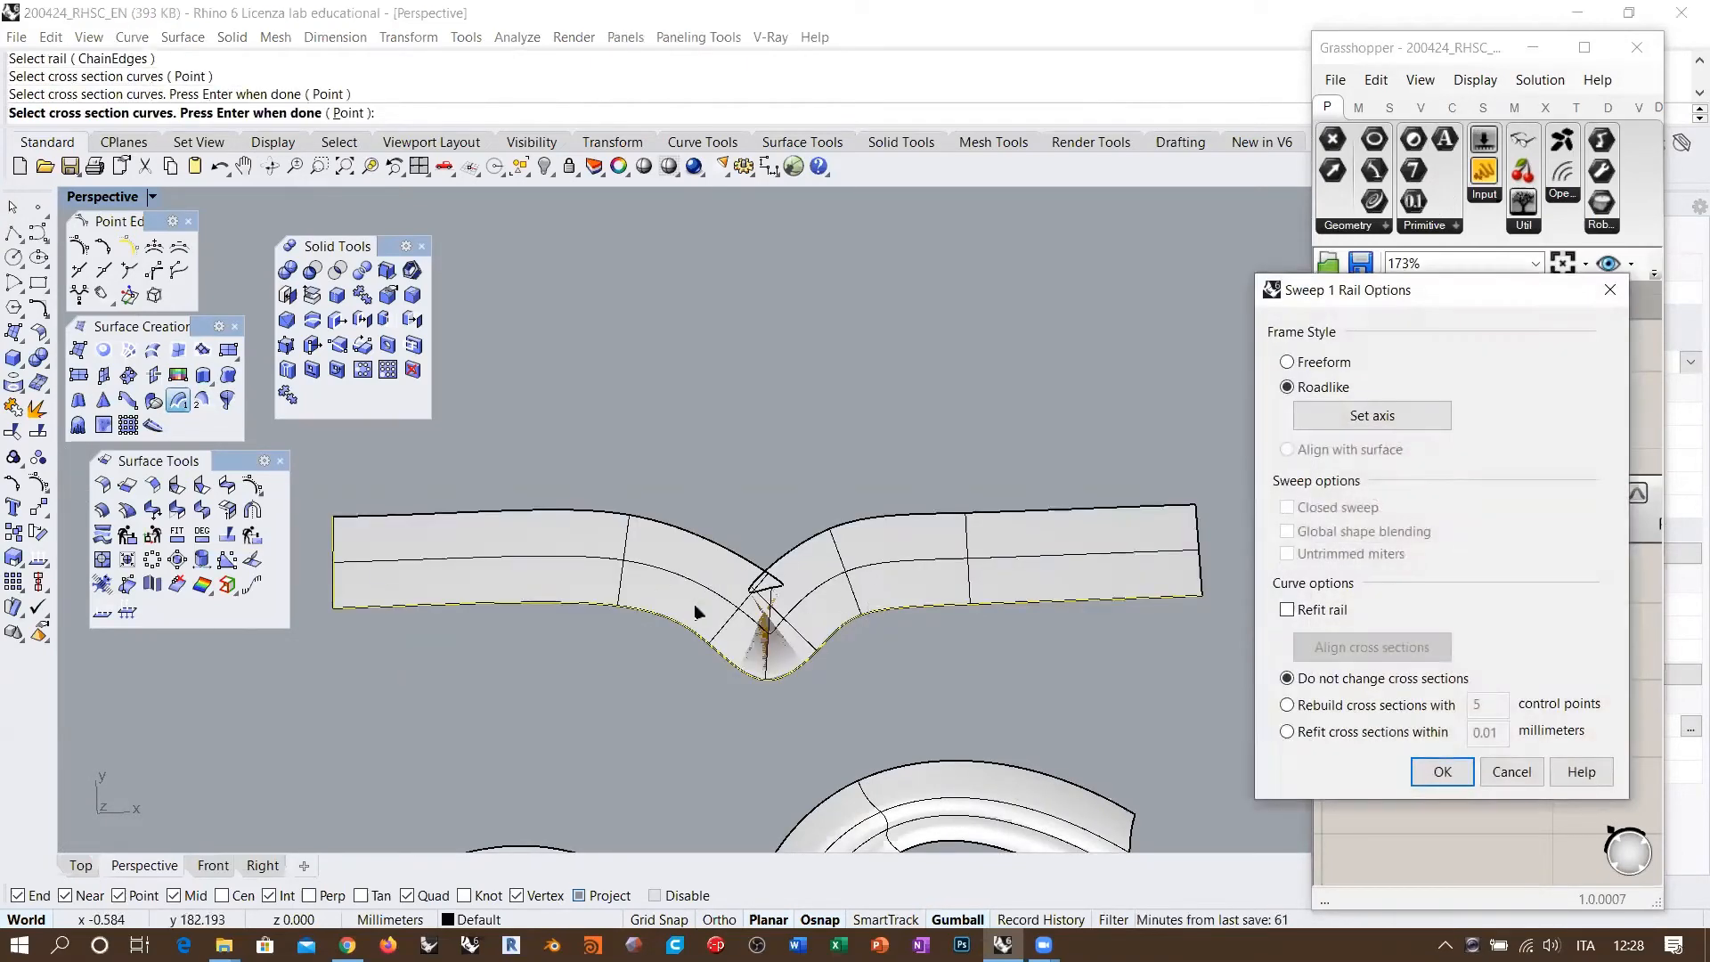
pyautogui.press('Return')
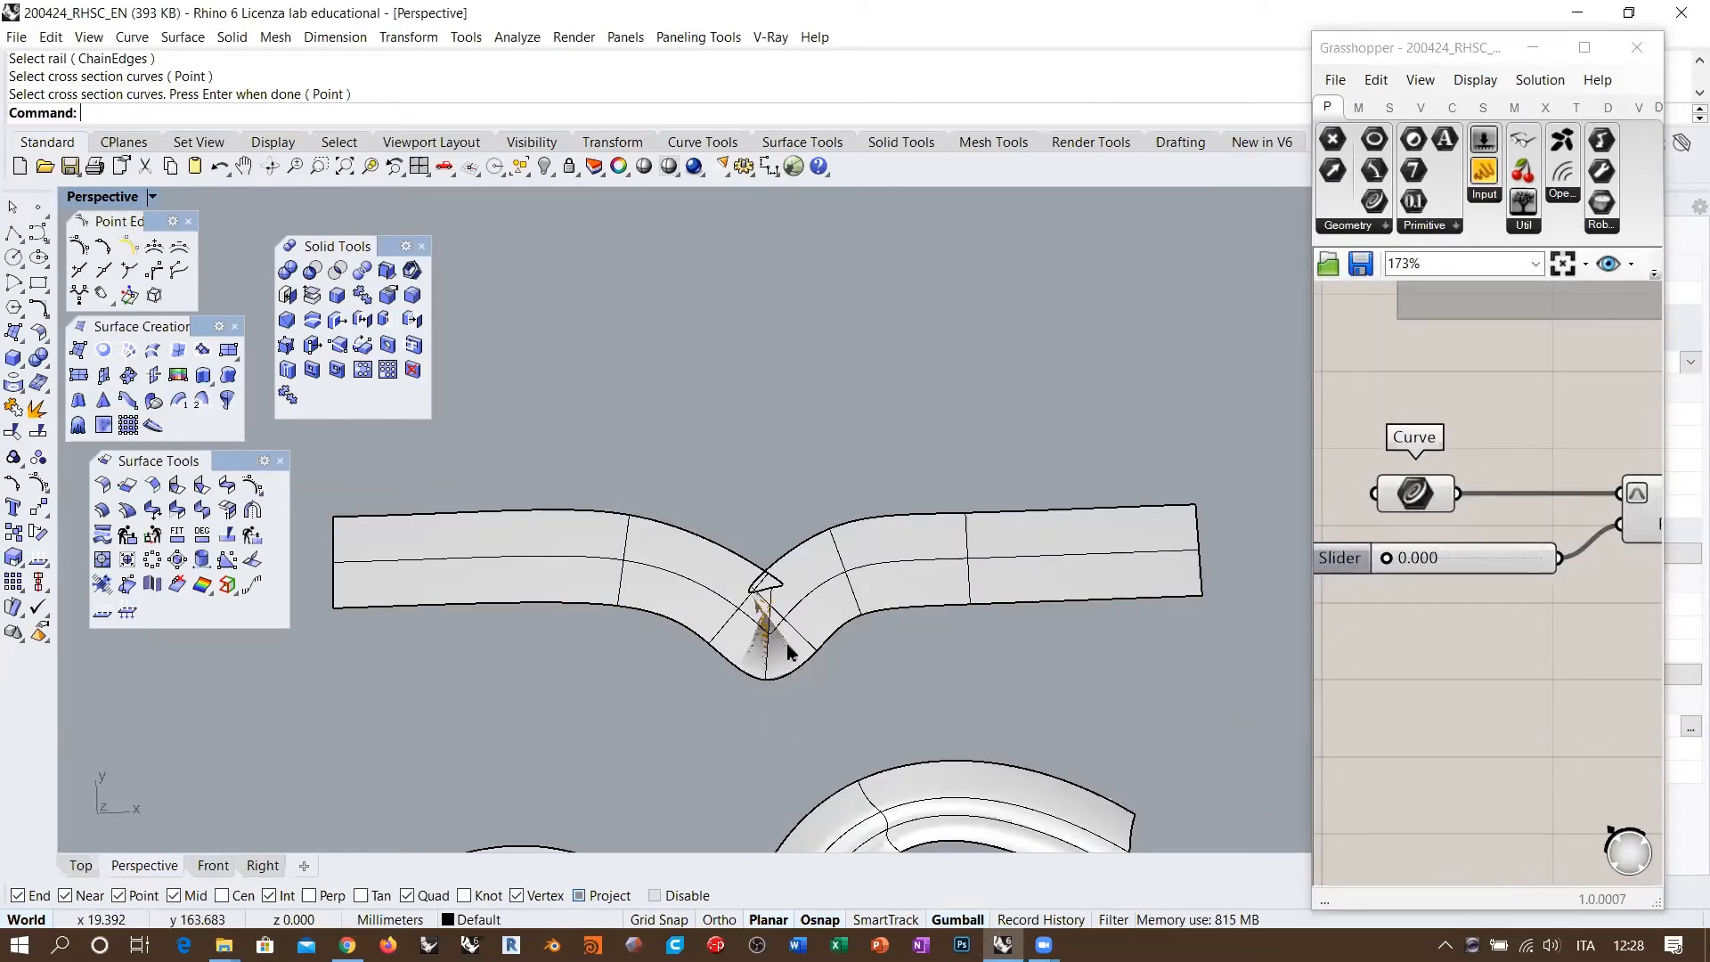
# Step: Annotate the flat sweep with red strokes marking successive cross-section positions up to the self-intersecting dip, plus the rail's tangent direction there
pyautogui.scroll(3, 783, 632)
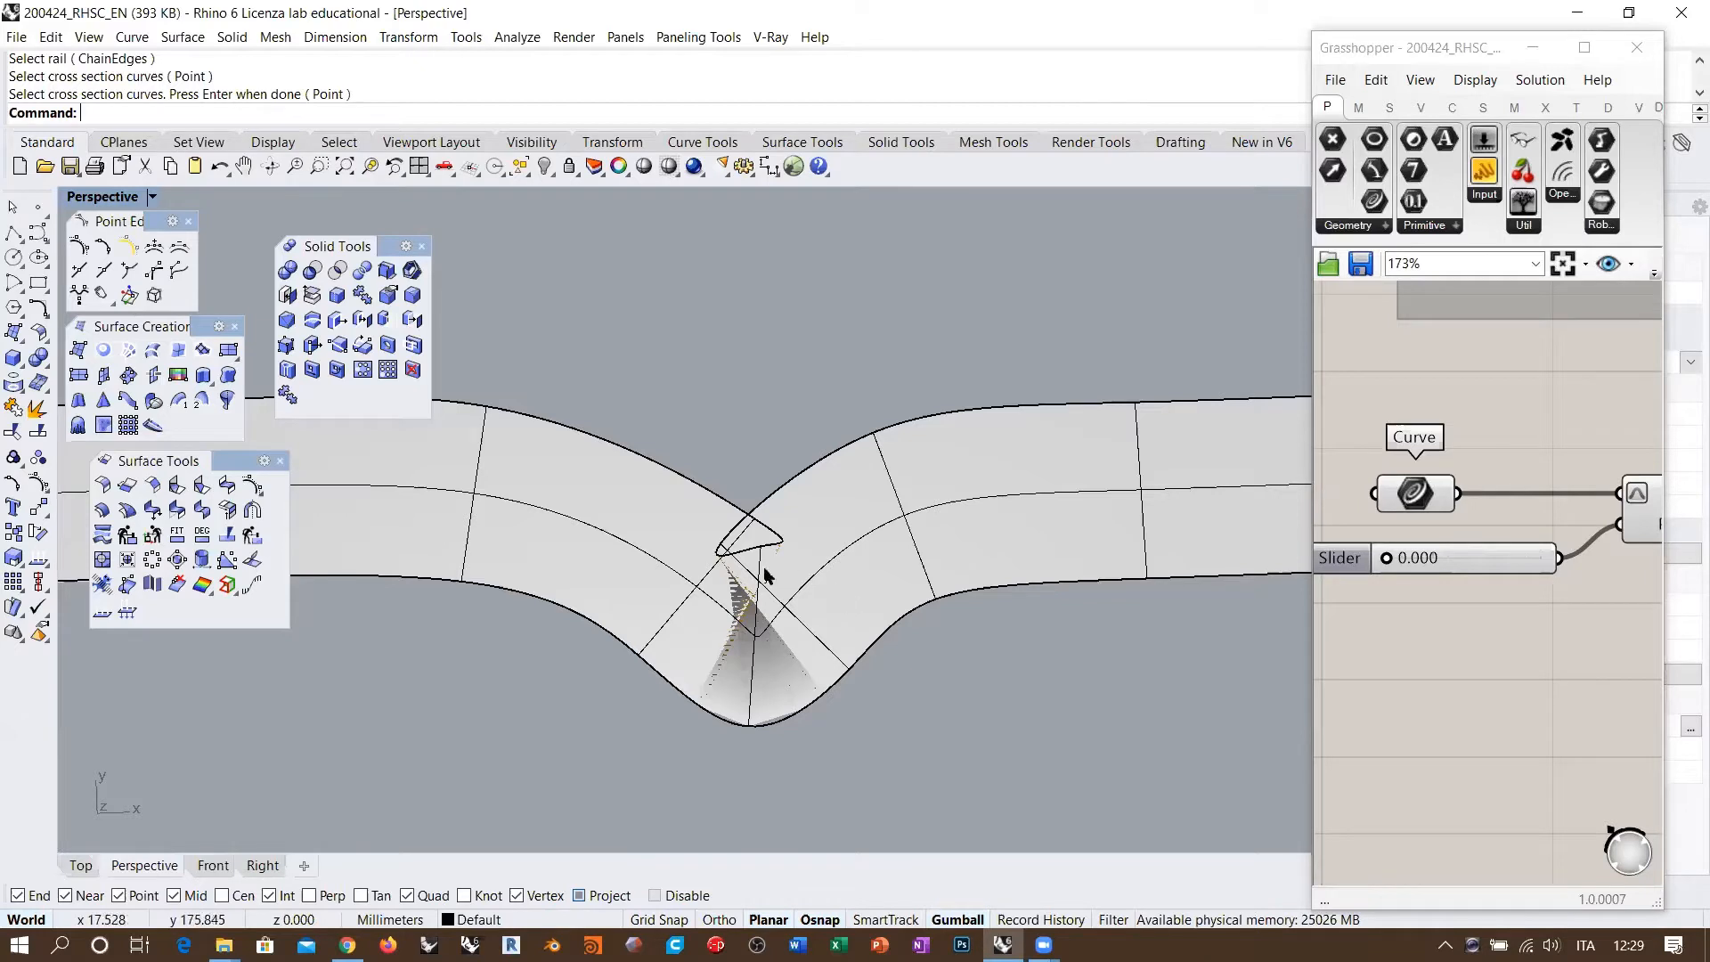
pyautogui.keyDown('shift'); pyautogui.moveTo(764, 571); pyautogui.dragTo(746, 535, button='right'); pyautogui.keyUp('shift')
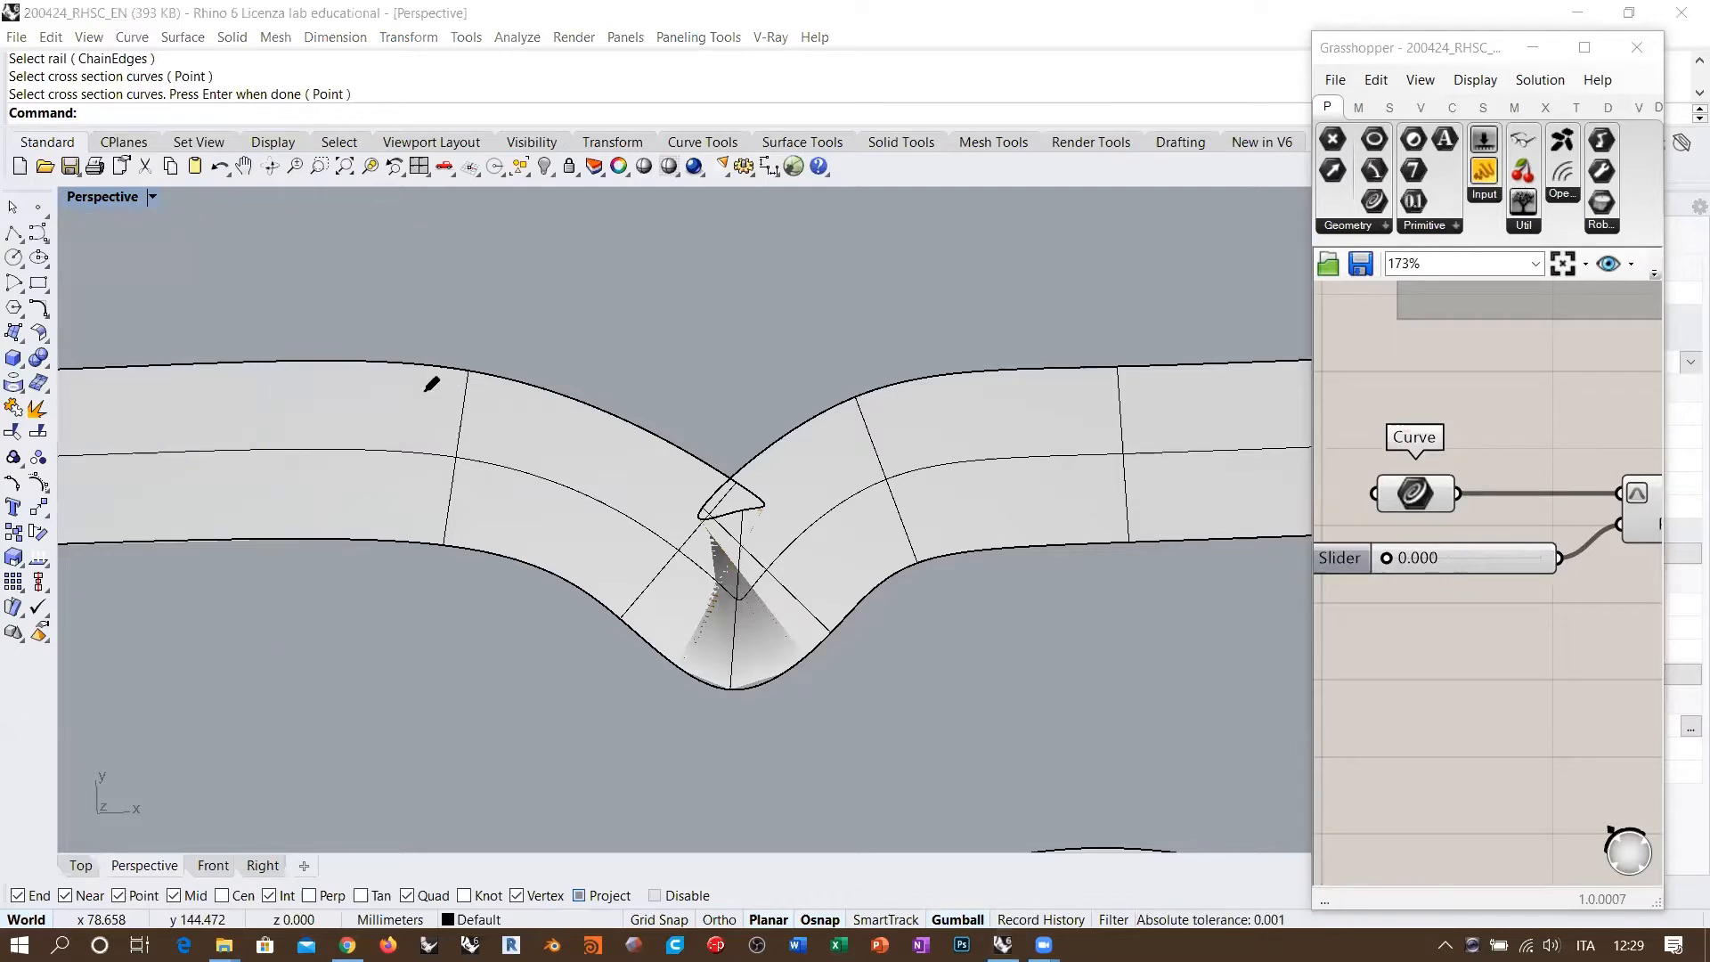
pyautogui.moveTo(469, 367); pyautogui.dragTo(442, 541)
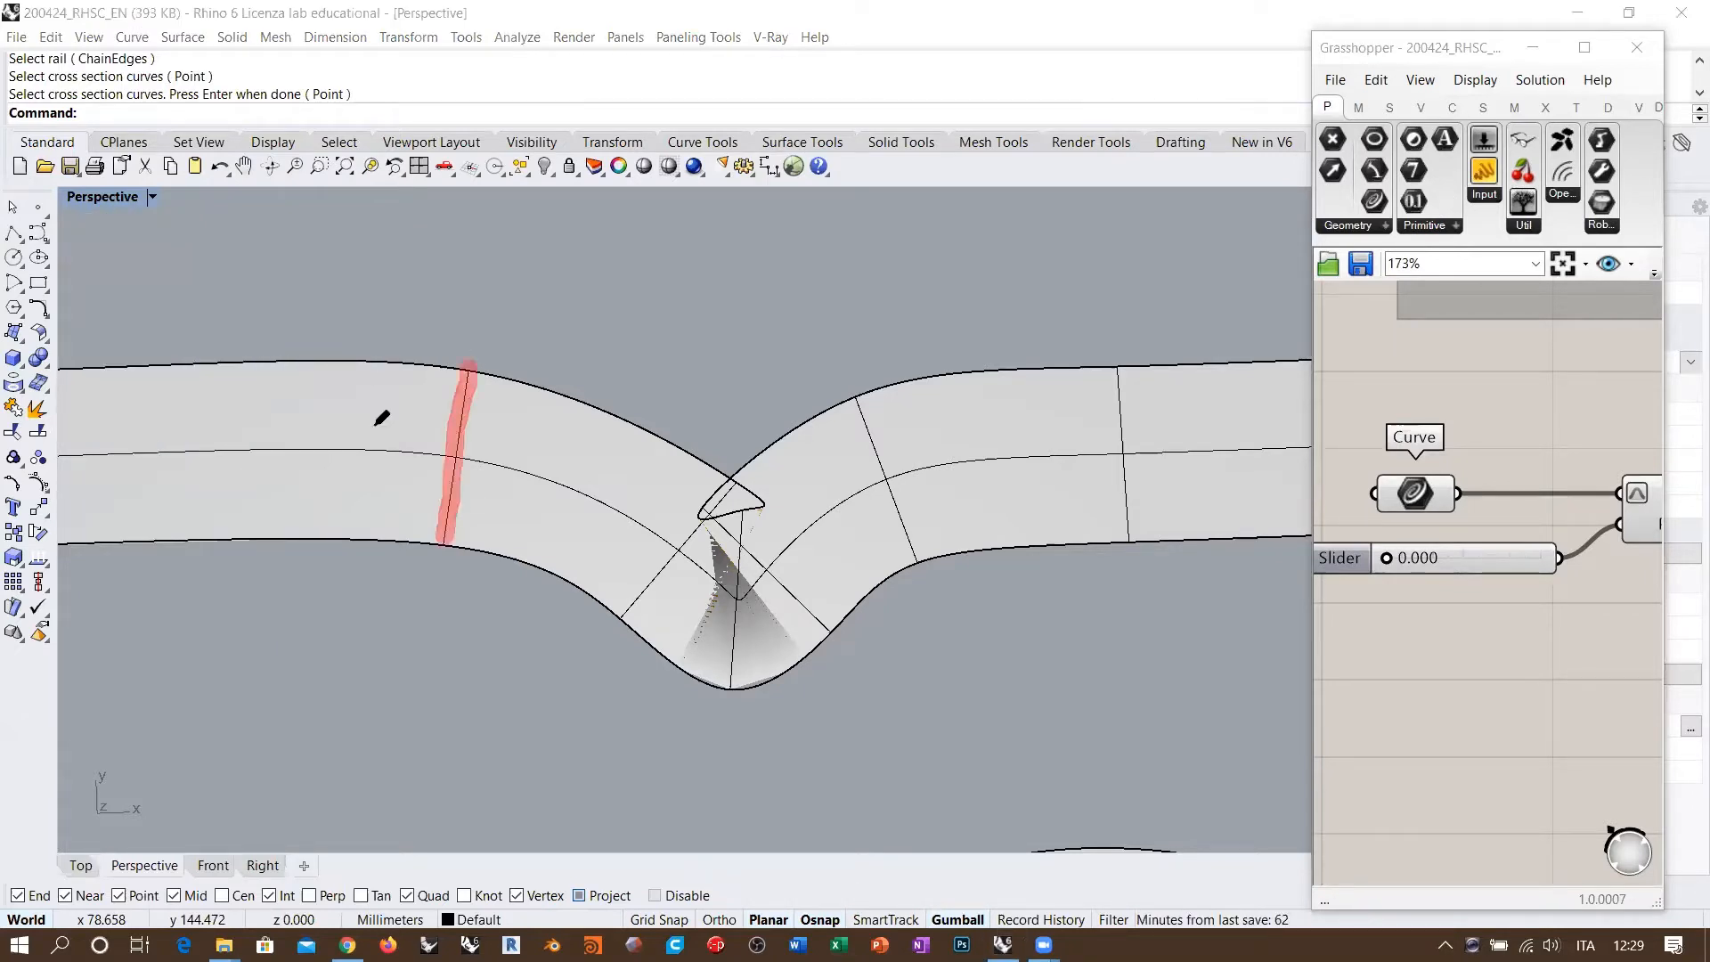
pyautogui.moveTo(174, 361); pyautogui.dragTo(164, 541)
pyautogui.moveTo(318, 358); pyautogui.dragTo(319, 547)
pyautogui.moveTo(403, 361); pyautogui.dragTo(397, 513)
pyautogui.moveTo(546, 389); pyautogui.dragTo(494, 563)
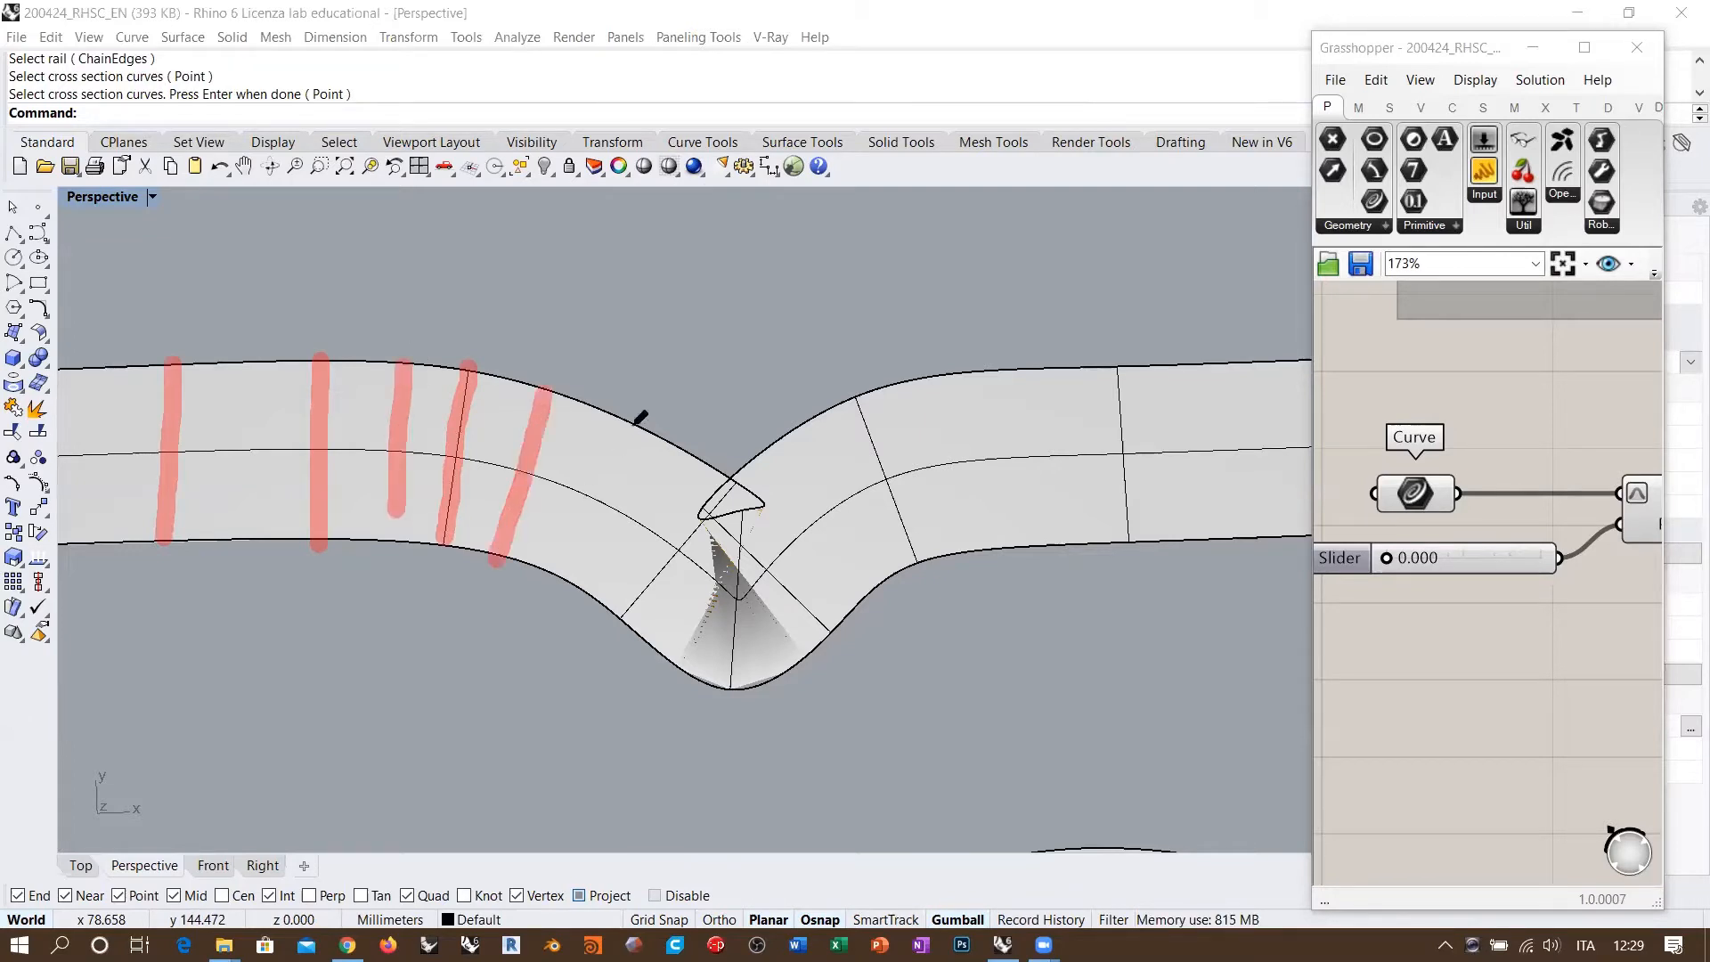
pyautogui.moveTo(639, 420); pyautogui.dragTo(556, 568)
pyautogui.click(624, 618)
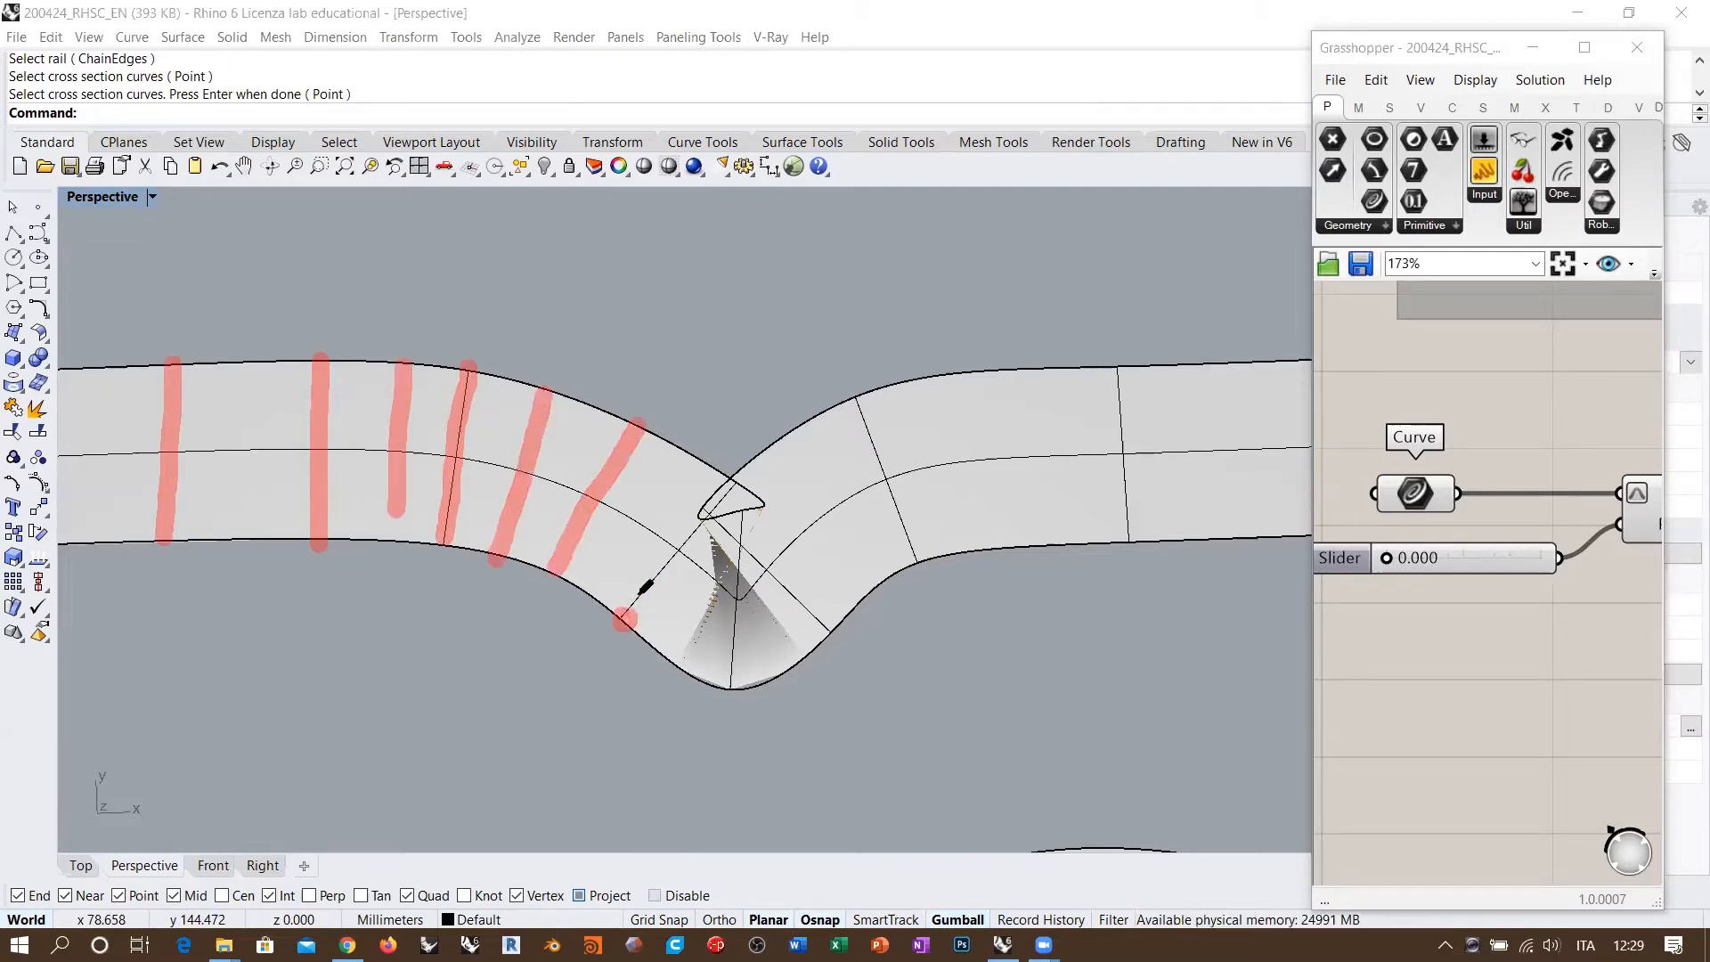
pyautogui.moveTo(623, 617); pyautogui.dragTo(727, 485)
pyautogui.click(645, 641)
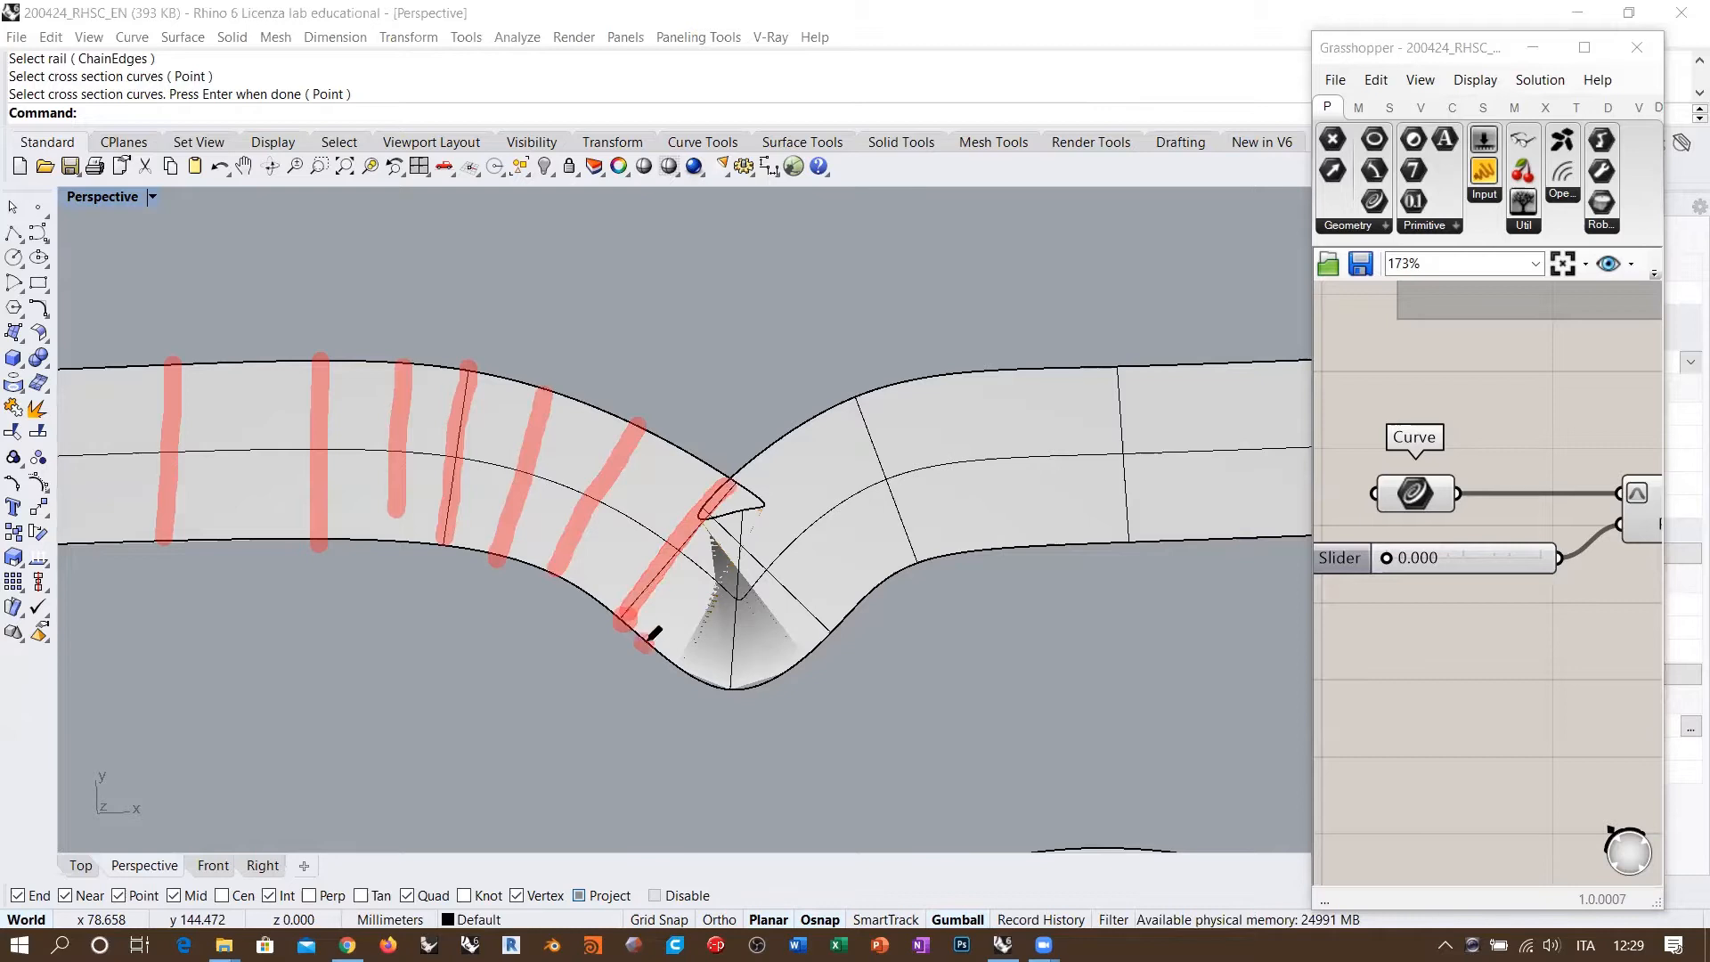
pyautogui.moveTo(647, 640); pyautogui.dragTo(763, 504)
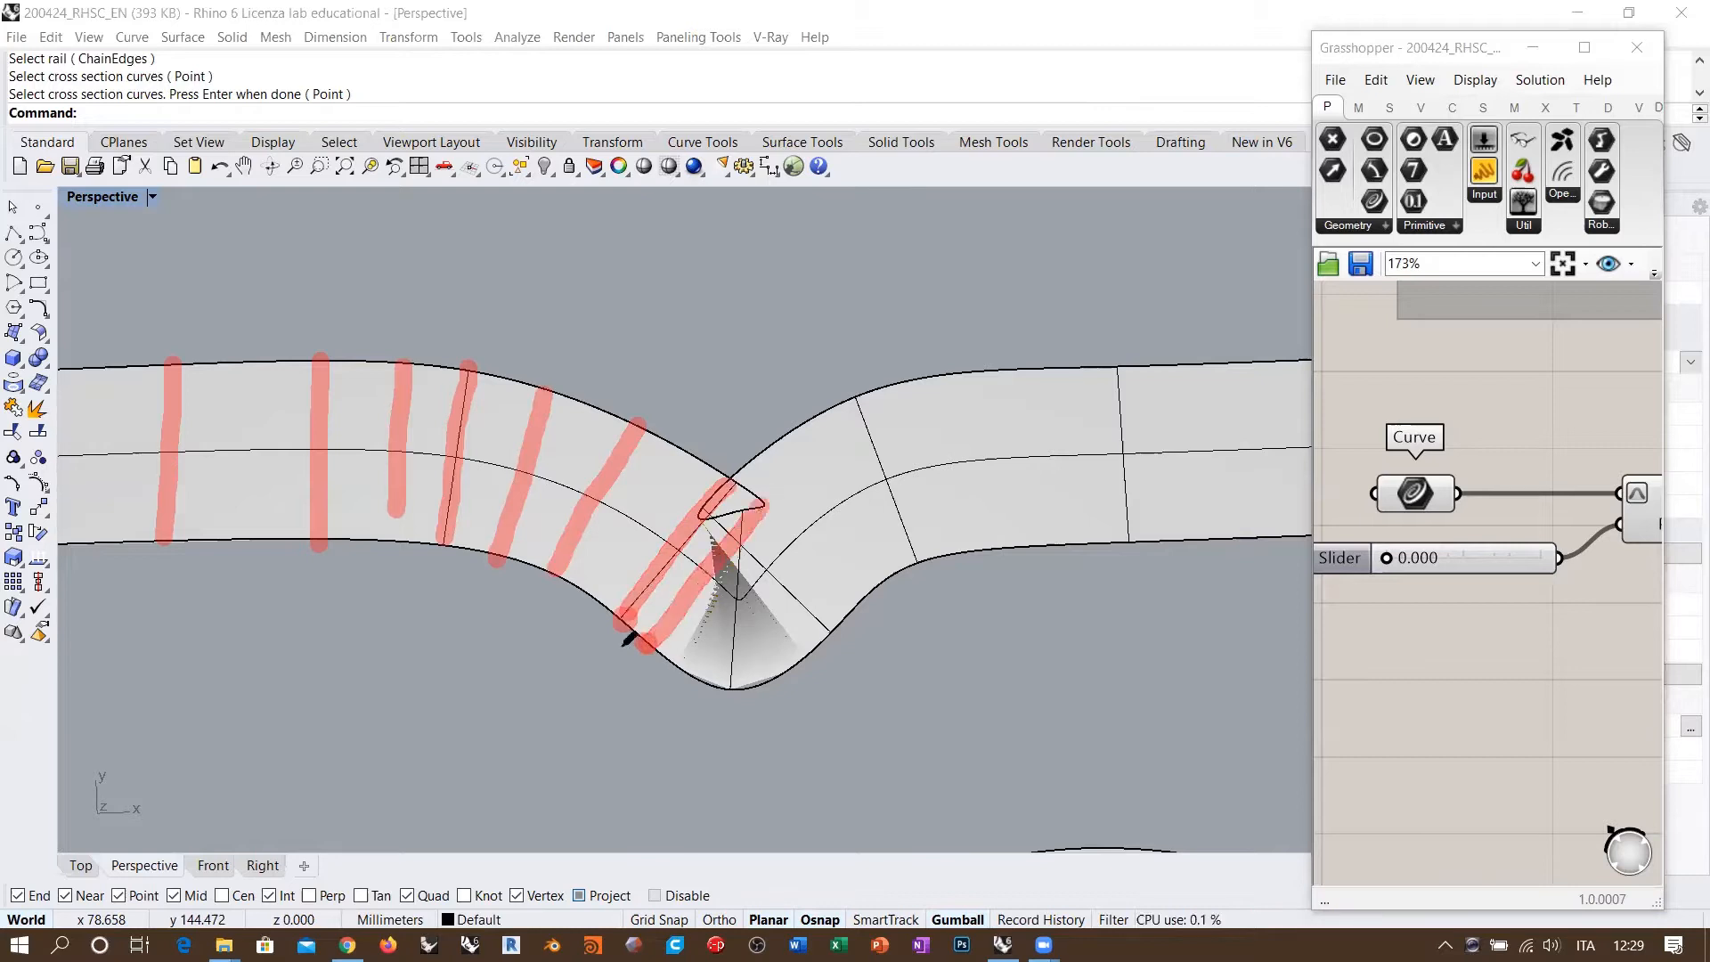
pyautogui.moveTo(581, 604); pyautogui.dragTo(709, 703)
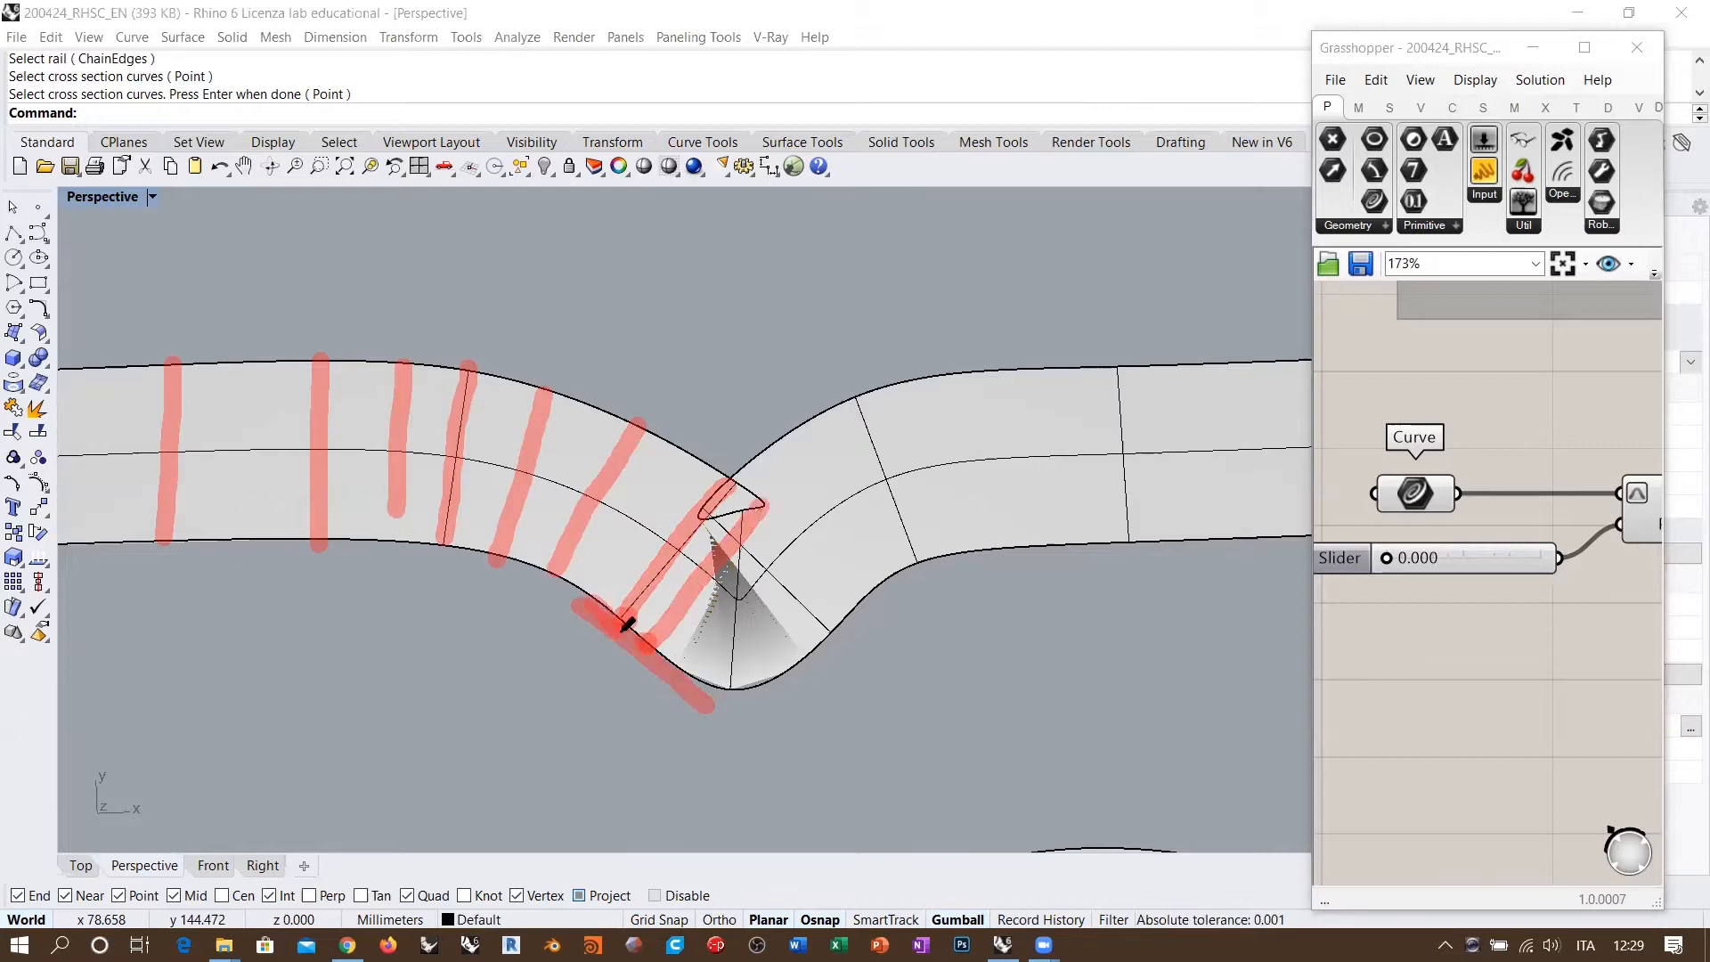
# Step: Annotate the flat sweep with red strokes marking rail tangents and perpendicular cross sections at its straight start, the dip's lowest point and the dip's far side
pyautogui.moveTo(627, 625); pyautogui.dragTo(708, 698)
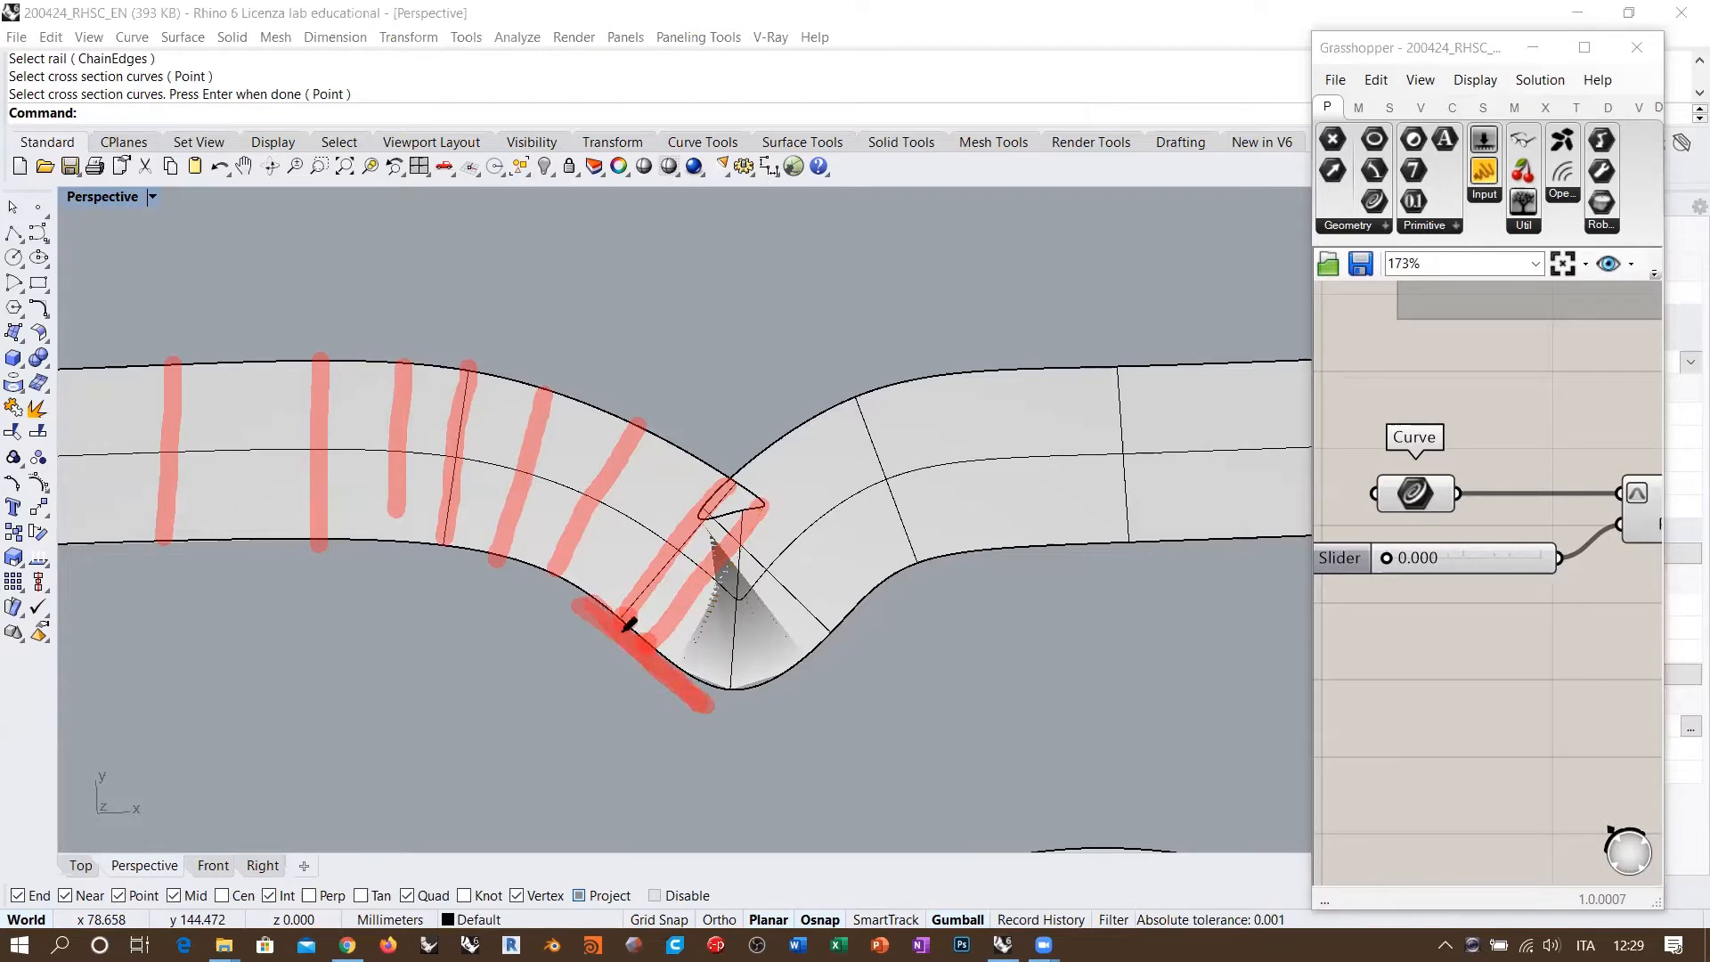
pyautogui.moveTo(111, 538); pyautogui.dragTo(245, 538)
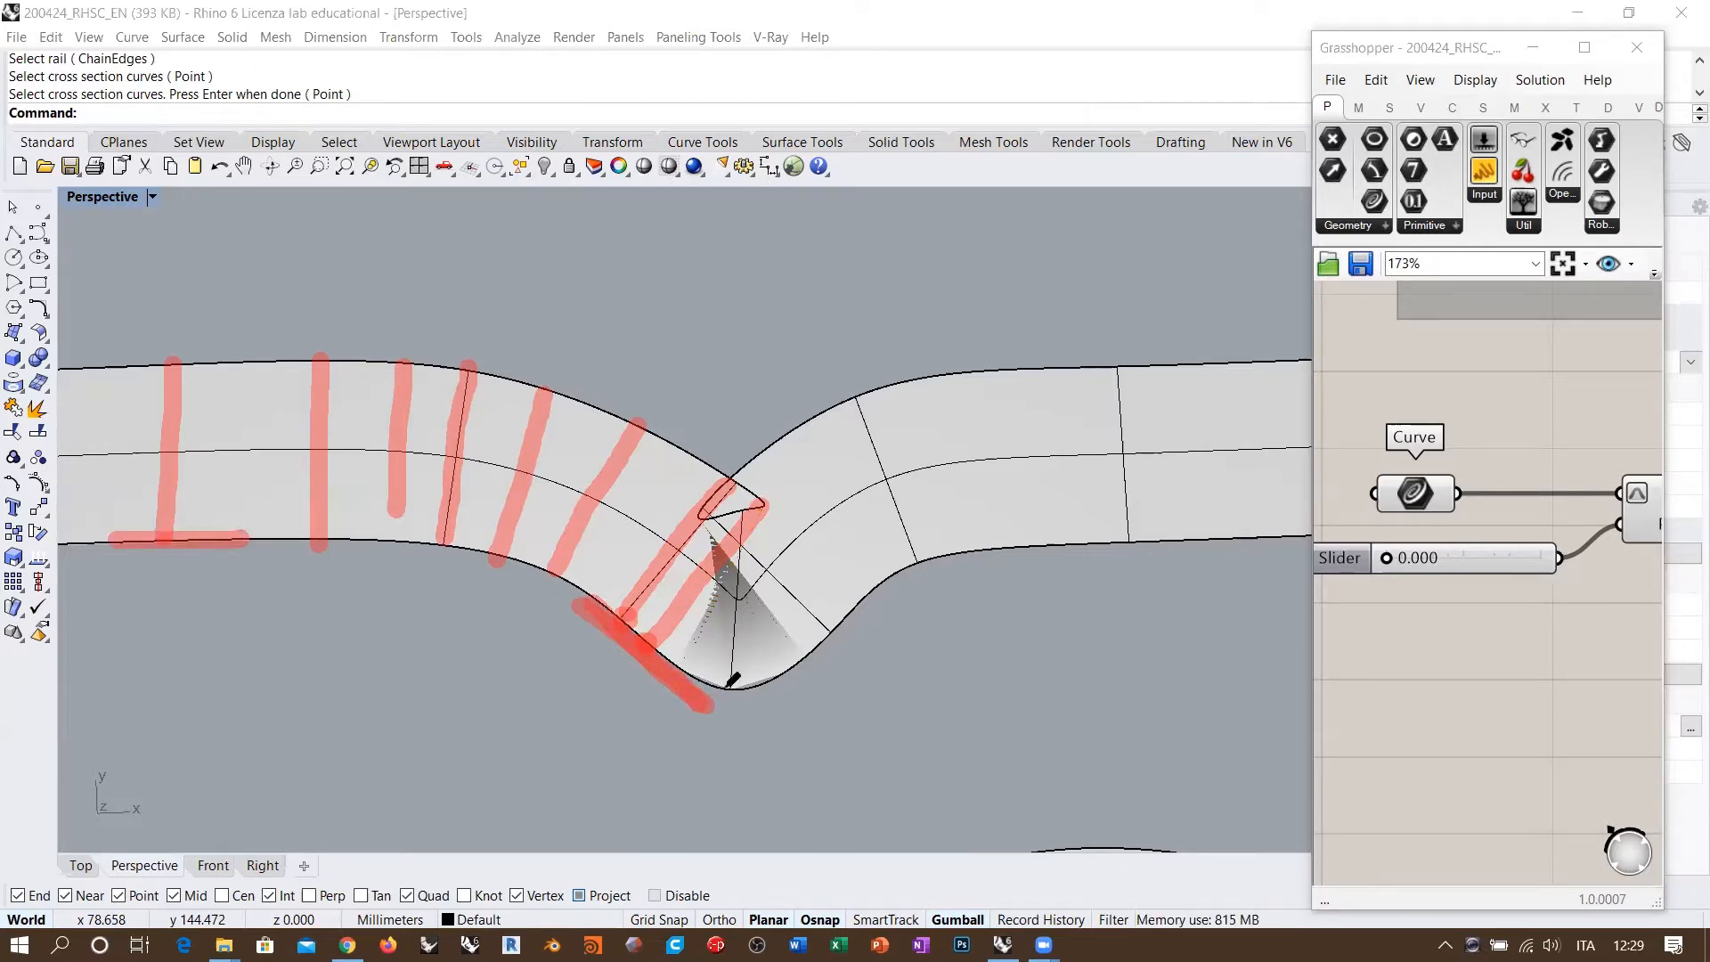
pyautogui.moveTo(745, 686)
pyautogui.mouseDown()
pyautogui.moveTo(721, 686)
pyautogui.moveTo(866, 693)
pyautogui.mouseUp()
pyautogui.moveTo(737, 472); pyautogui.dragTo(740, 685)
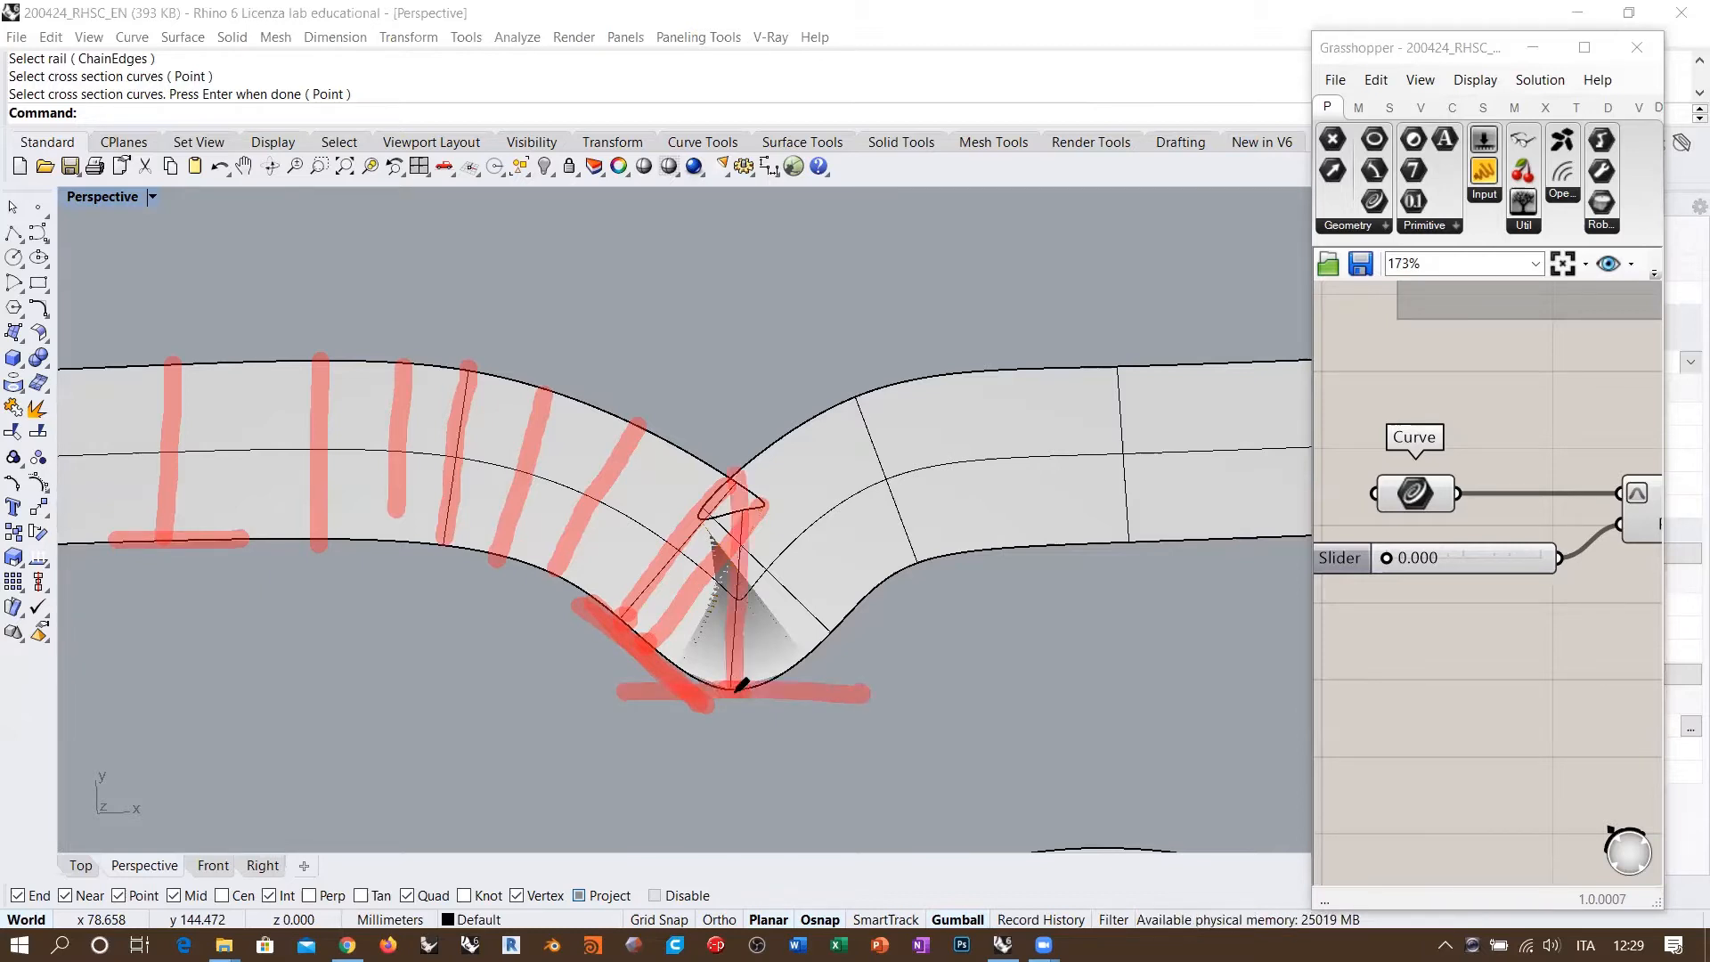
pyautogui.moveTo(873, 600)
pyautogui.mouseDown()
pyautogui.moveTo(808, 670)
pyautogui.moveTo(801, 581)
pyautogui.mouseUp()
pyautogui.moveTo(679, 465); pyautogui.dragTo(827, 614)
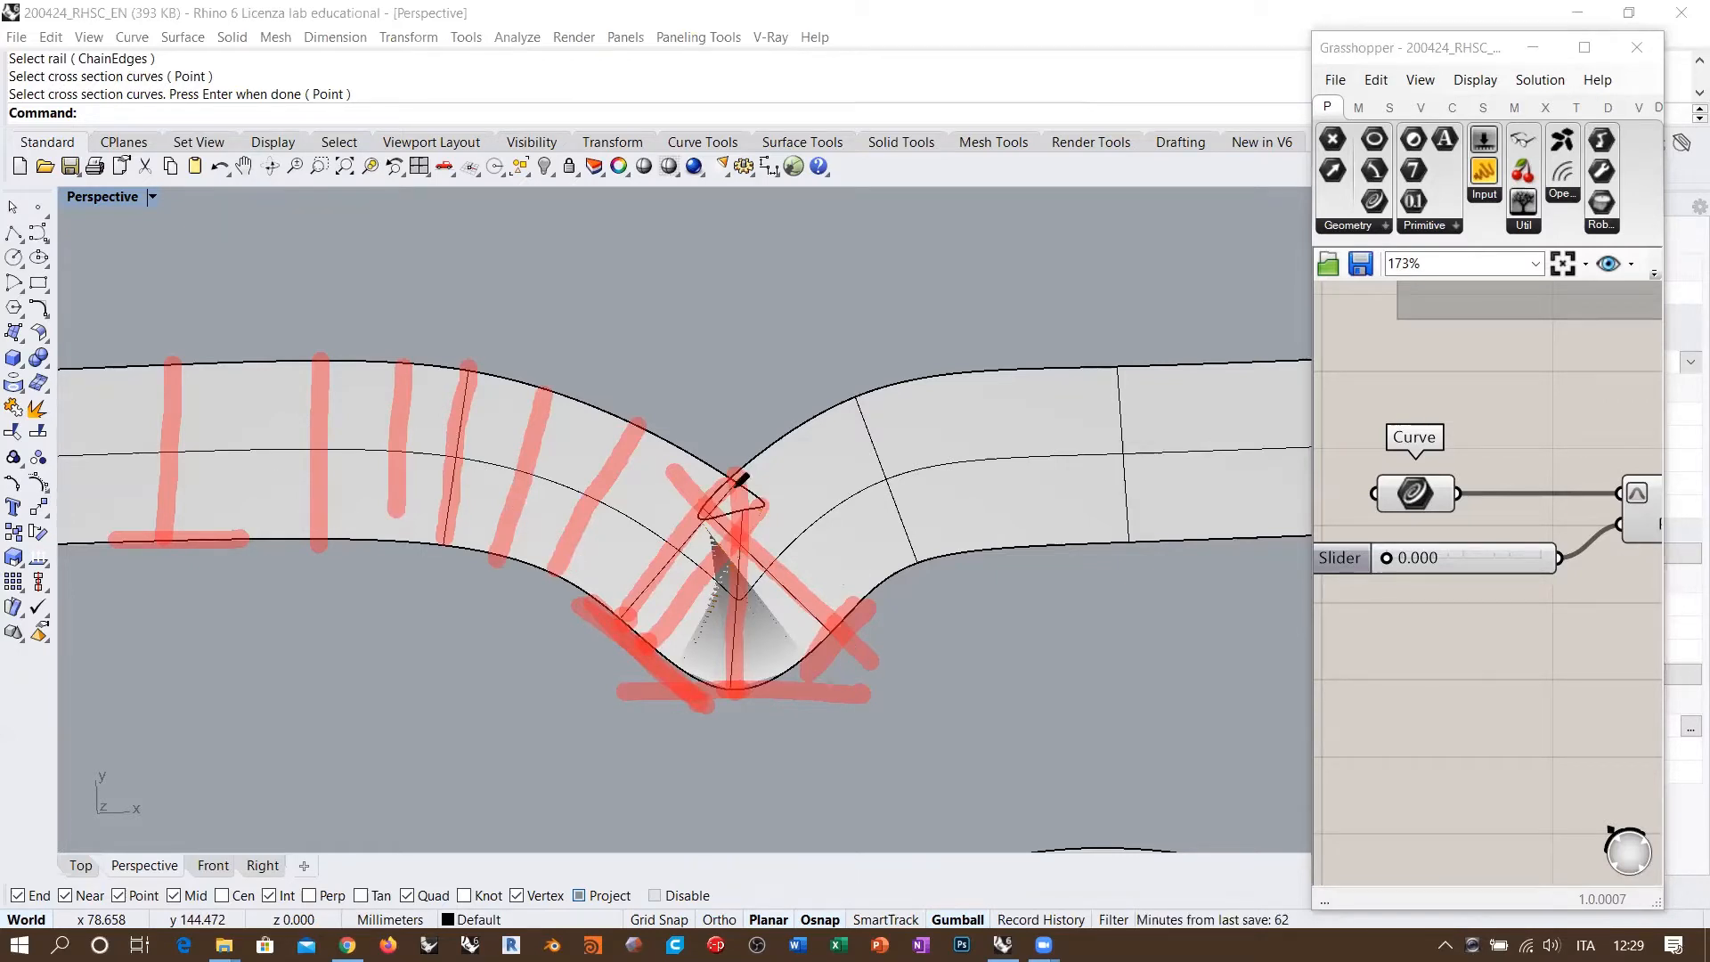
# Step: Trace the crossing upper edges in red, circle the self-intersecting area, add a zigzag arrow and exclamation mark beside it, and clear all annotations
pyautogui.moveTo(677, 439)
pyautogui.mouseDown()
pyautogui.moveTo(786, 501)
pyautogui.moveTo(718, 508)
pyautogui.moveTo(837, 408)
pyautogui.mouseUp()
pyautogui.moveTo(584, 396)
pyautogui.mouseDown()
pyautogui.moveTo(726, 470)
pyautogui.moveTo(713, 510)
pyautogui.moveTo(717, 481)
pyautogui.mouseUp()
pyautogui.moveTo(894, 389)
pyautogui.mouseDown()
pyautogui.moveTo(783, 431)
pyautogui.moveTo(763, 496)
pyautogui.moveTo(573, 378)
pyautogui.moveTo(764, 499)
pyautogui.mouseUp()
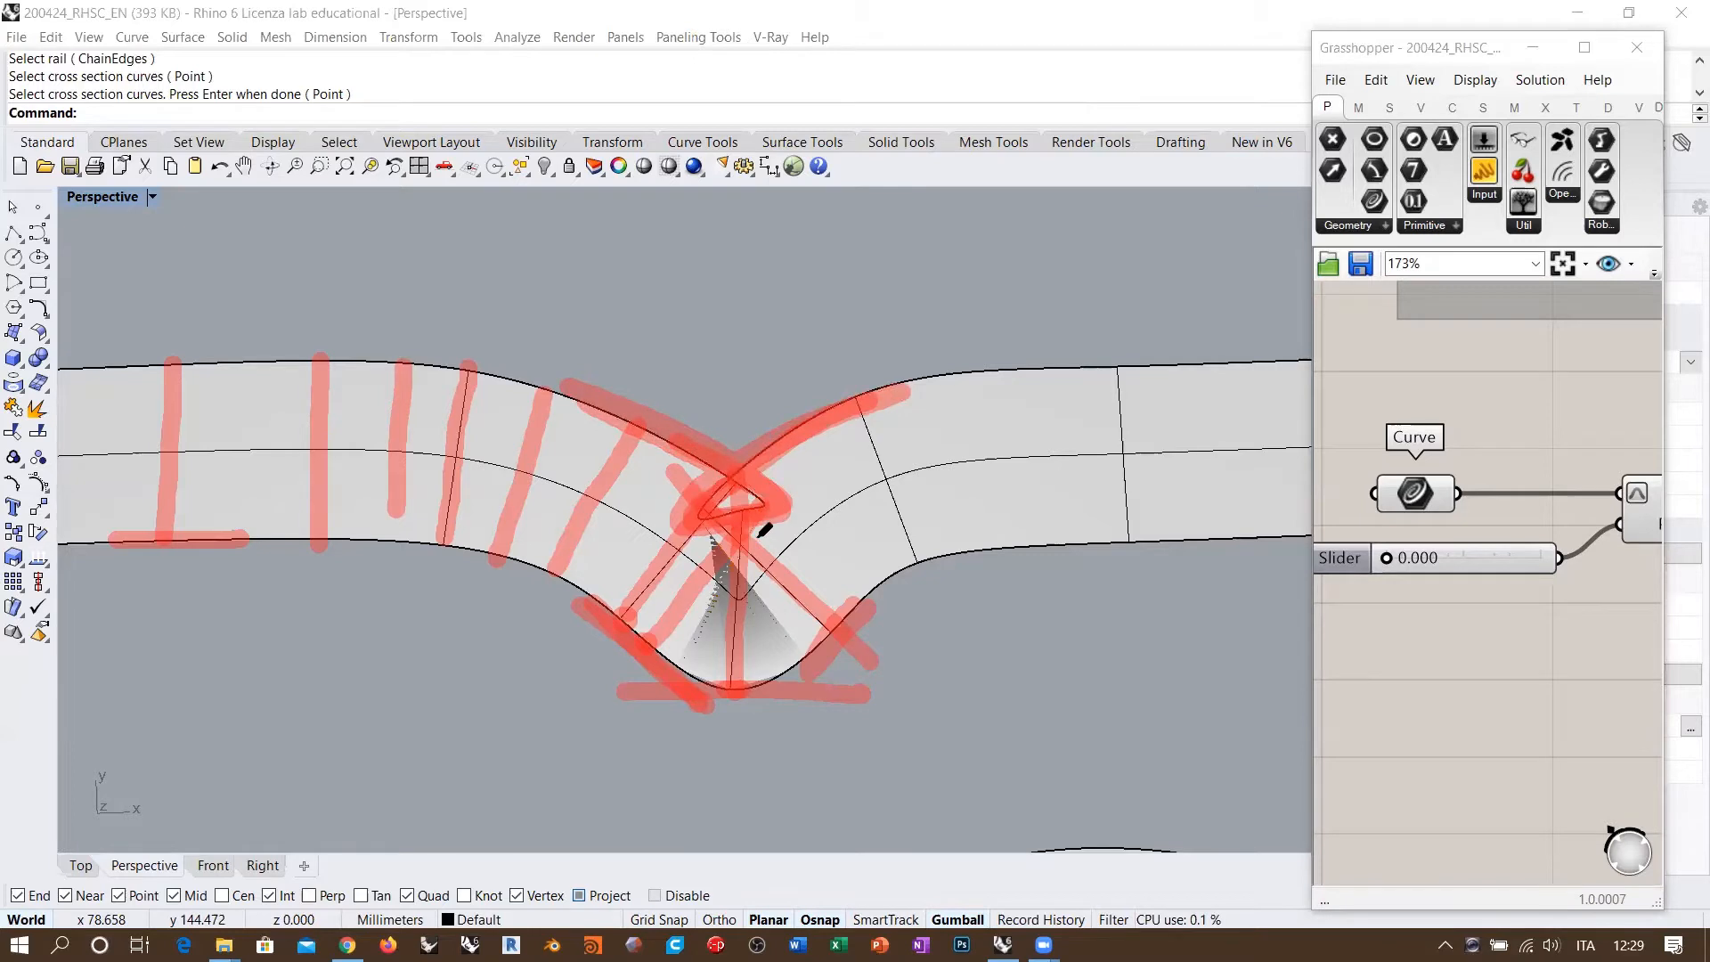
pyautogui.moveTo(679, 363)
pyautogui.mouseDown()
pyautogui.moveTo(615, 691)
pyautogui.moveTo(870, 370)
pyautogui.moveTo(744, 383)
pyautogui.mouseUp()
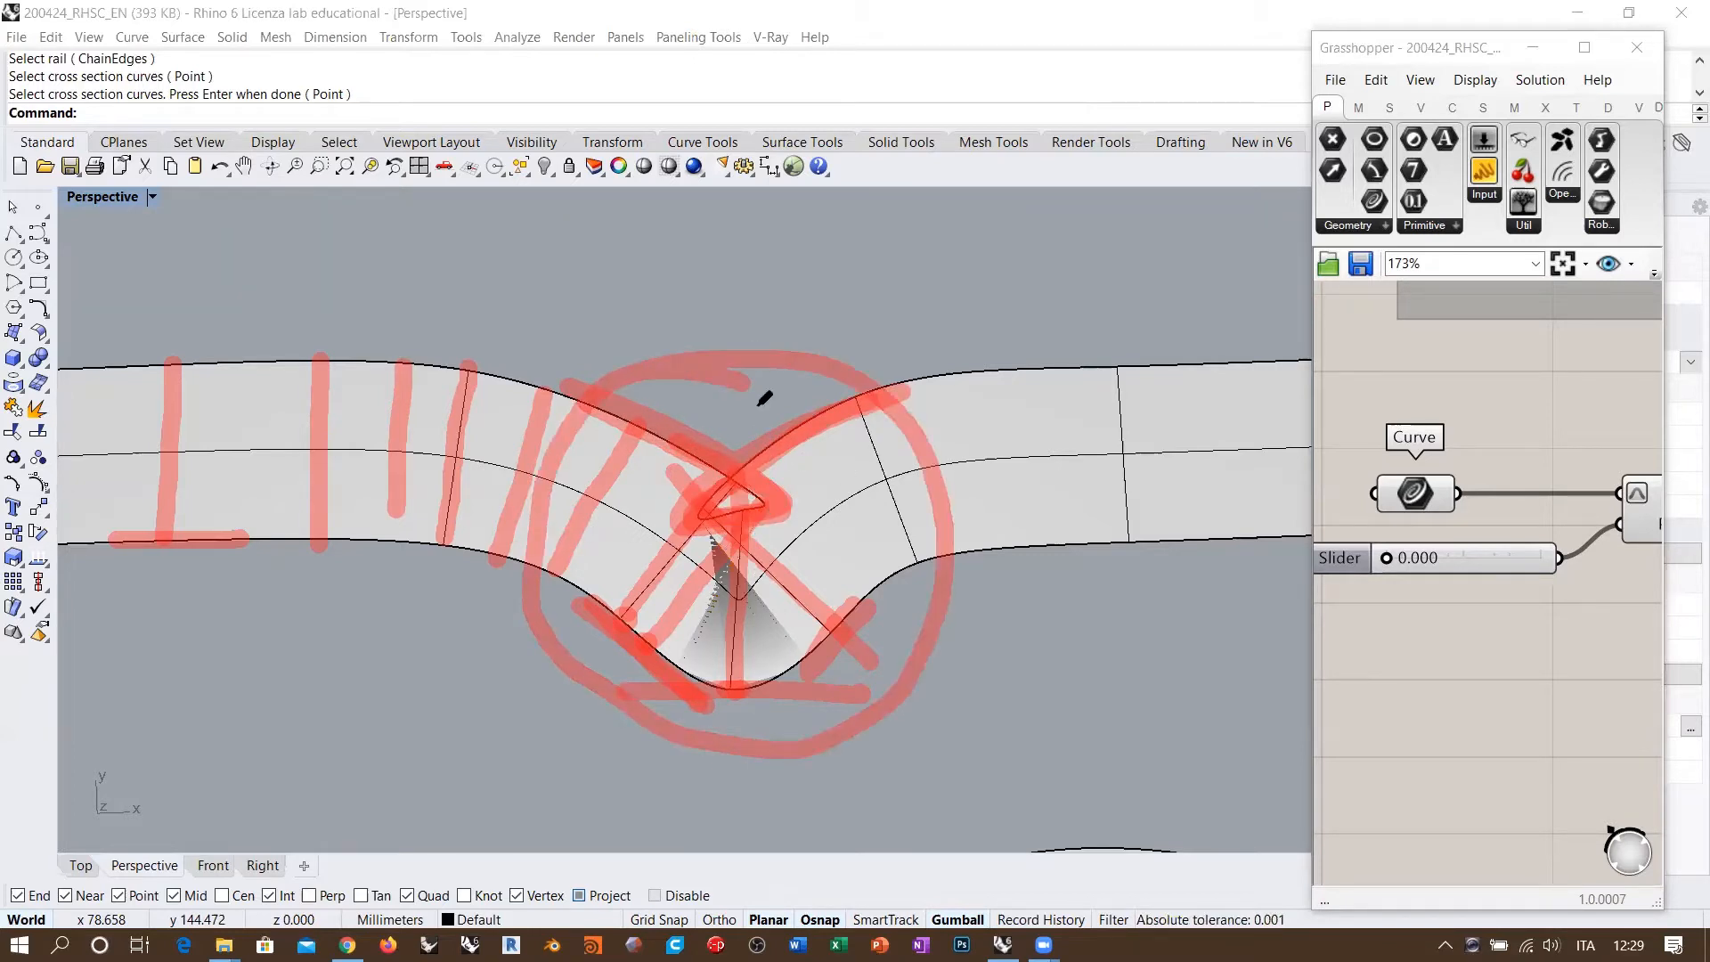
pyautogui.moveTo(1118, 342)
pyautogui.mouseDown()
pyautogui.moveTo(1134, 462)
pyautogui.moveTo(1069, 562)
pyautogui.moveTo(1080, 608)
pyautogui.moveTo(1136, 583)
pyautogui.mouseUp()
pyautogui.moveTo(1207, 304); pyautogui.dragTo(1225, 550)
pyautogui.moveTo(1226, 596); pyautogui.dragTo(1234, 607)
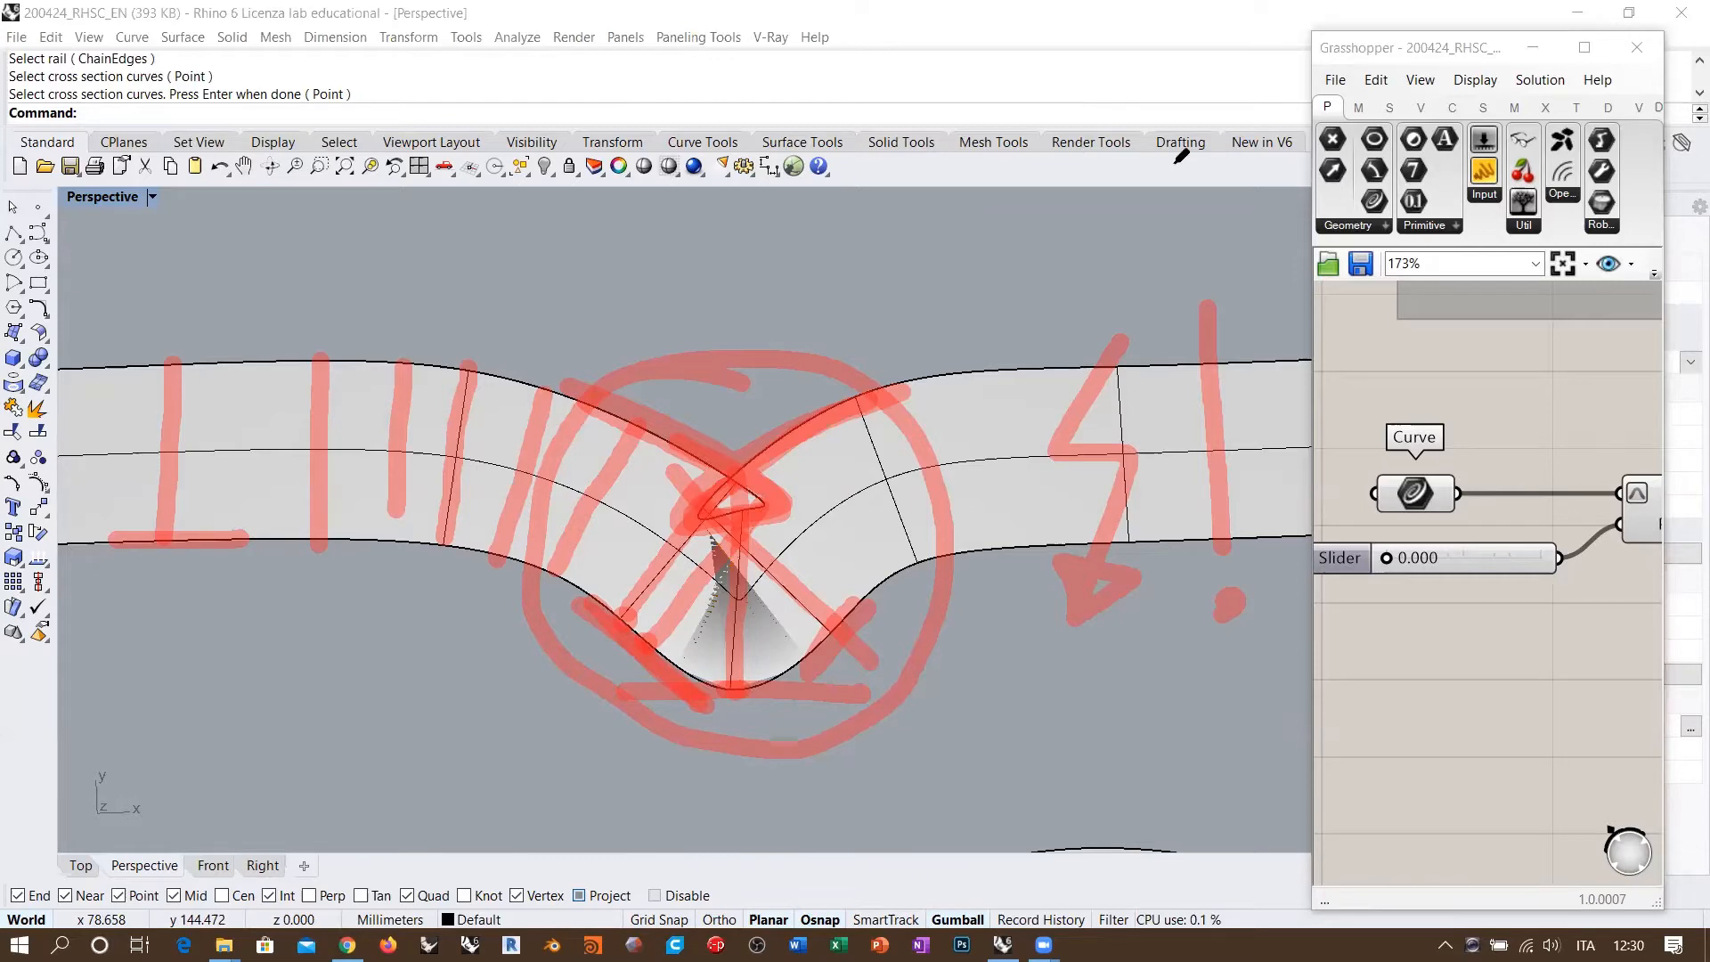
pyautogui.click(793, 290)
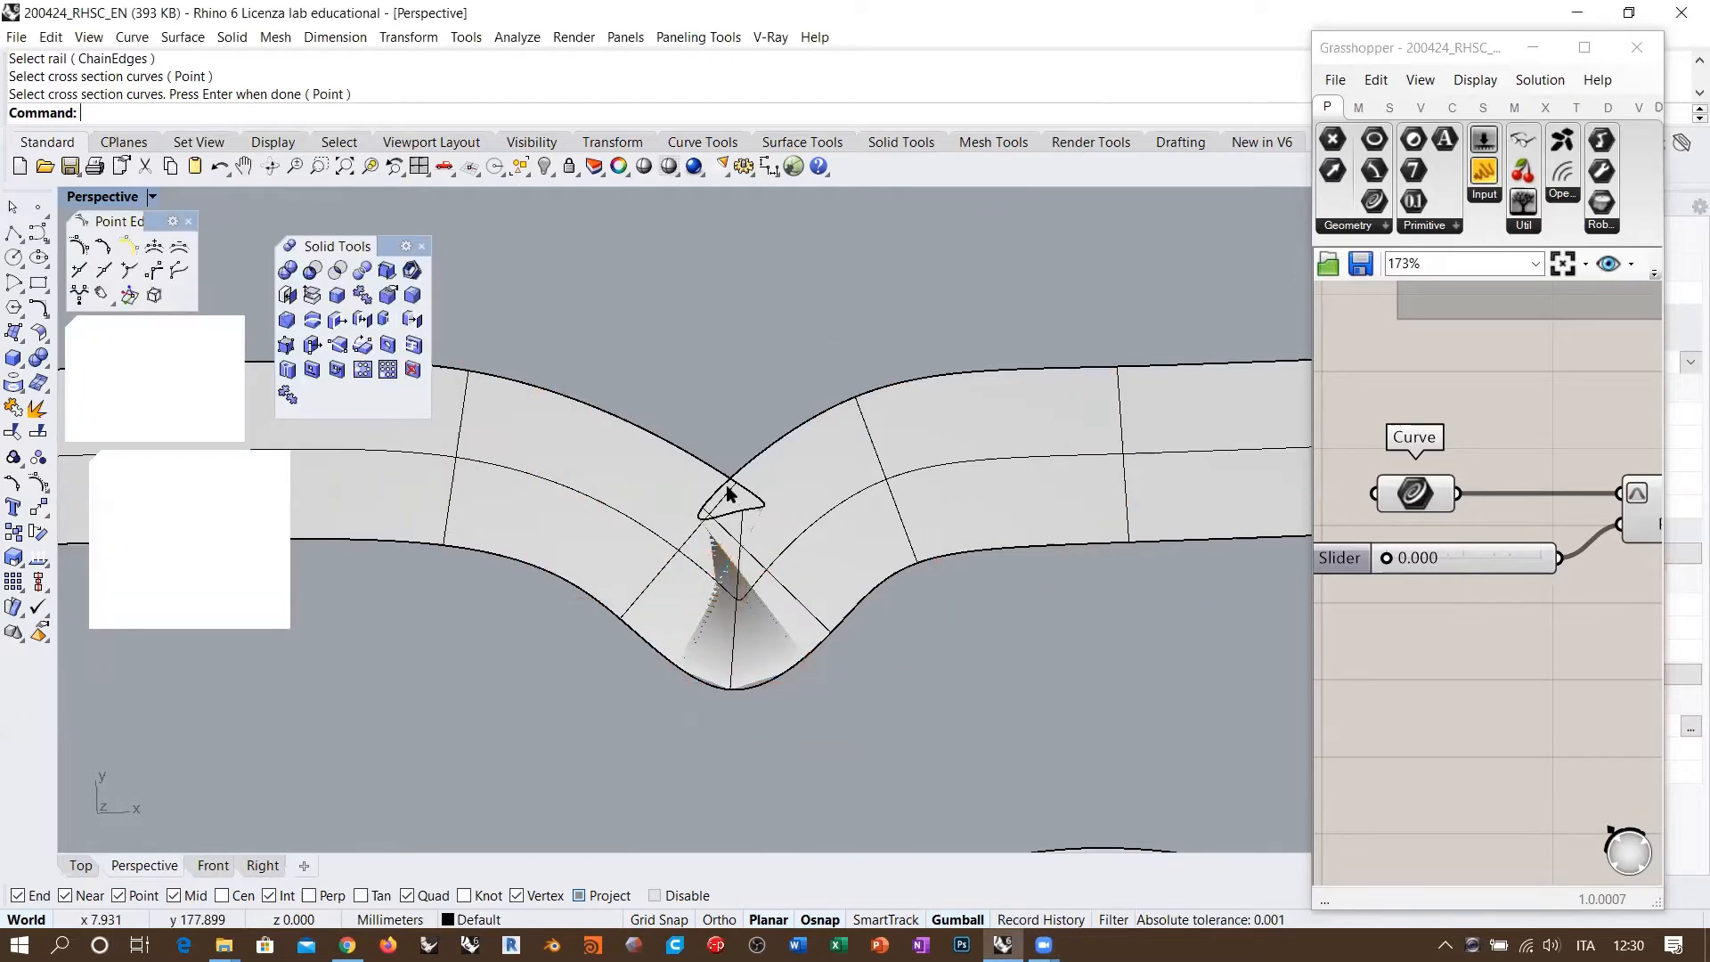
# Step: Delete the self-intersecting flat sweep surface, keeping its dipped rail and short straight line
pyautogui.keyDown('shift'); pyautogui.moveTo(746, 516); pyautogui.dragTo(827, 514, button='right'); pyautogui.keyUp('shift')
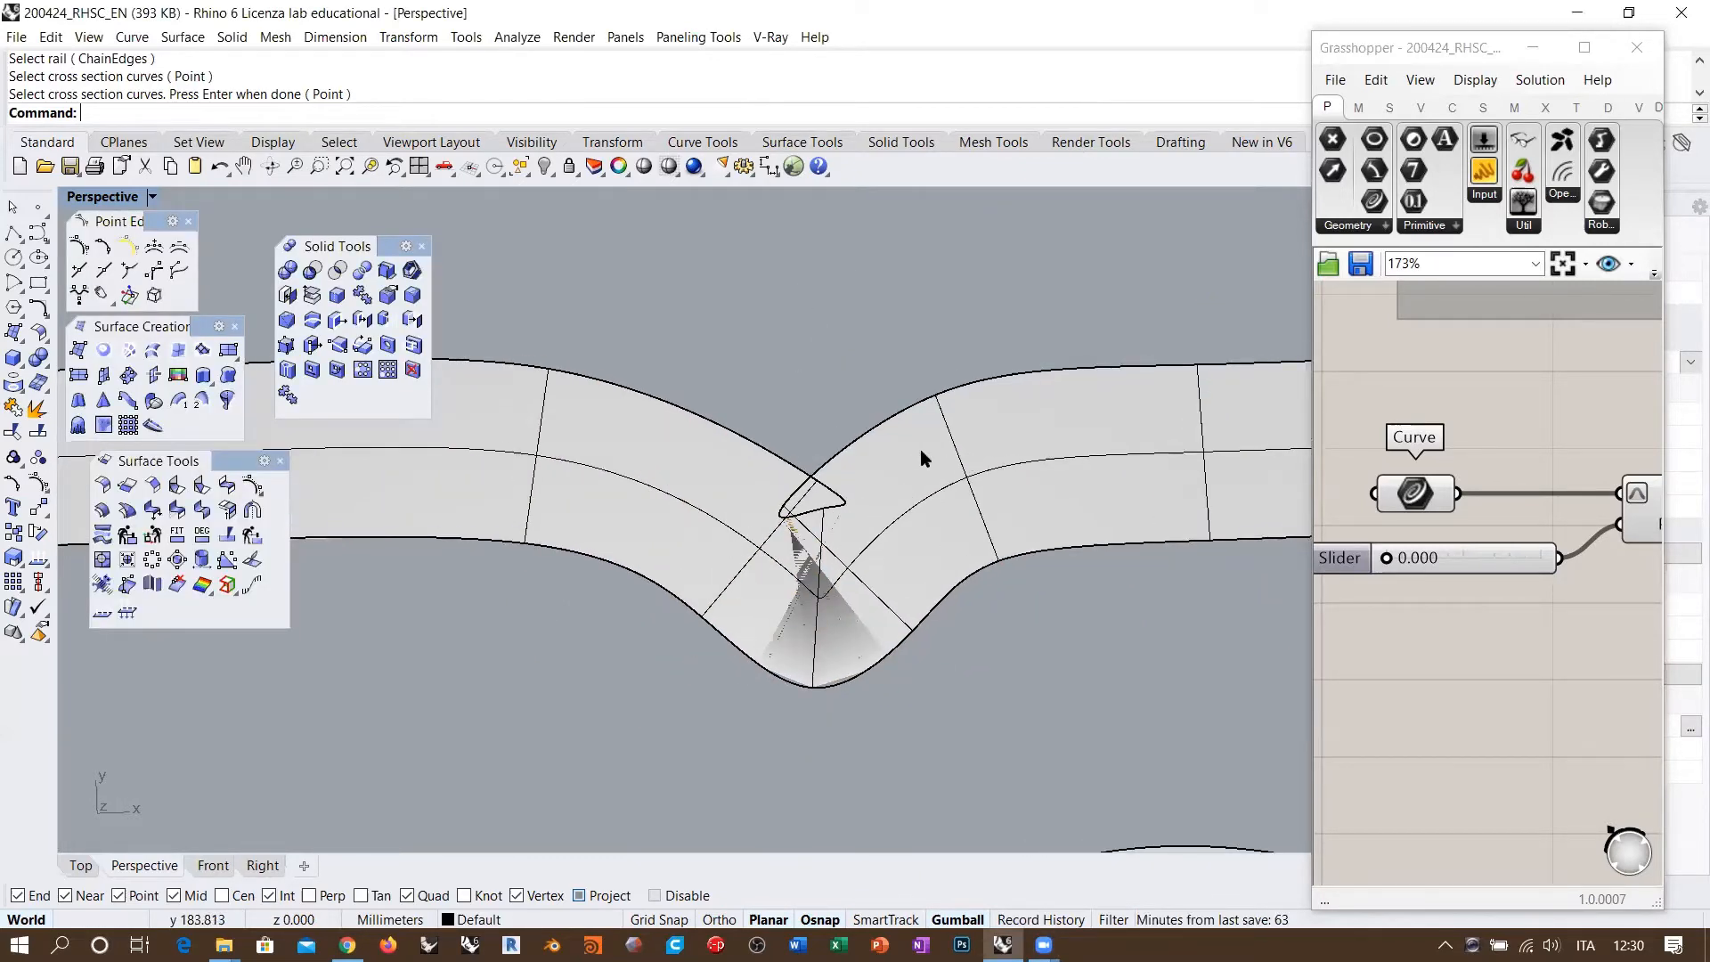
pyautogui.scroll(-5, 921, 449)
pyautogui.moveTo(897, 515); pyautogui.dragTo(904, 552, button='right')
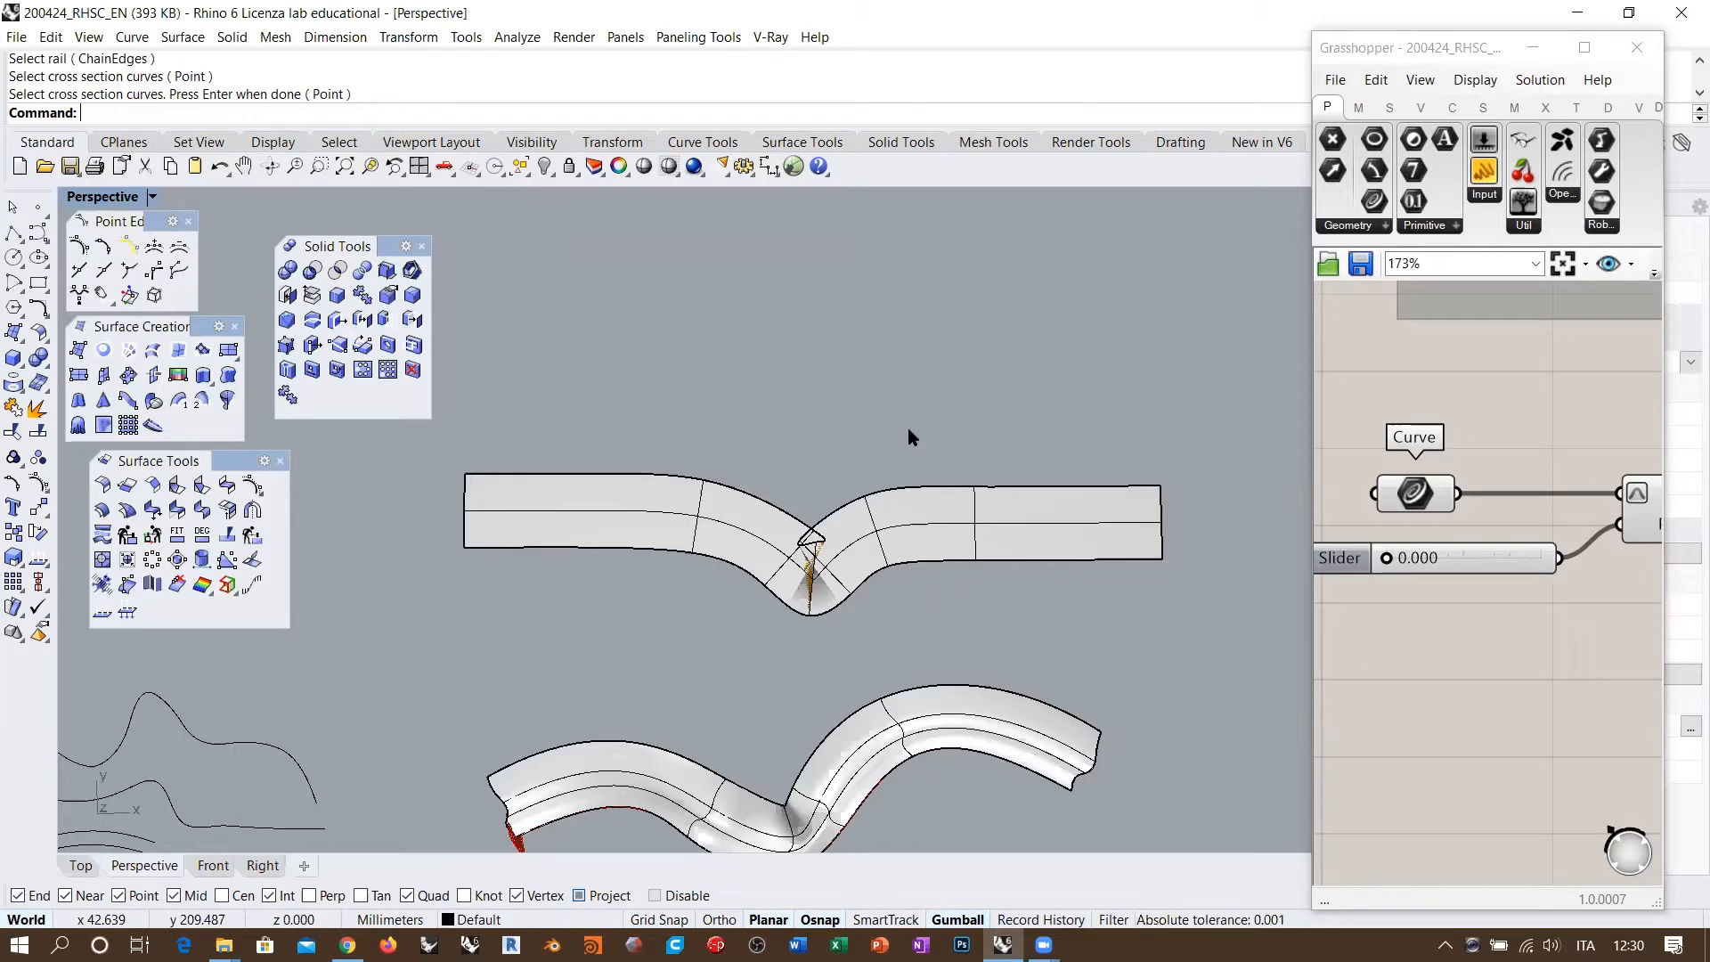
pyautogui.click(756, 555)
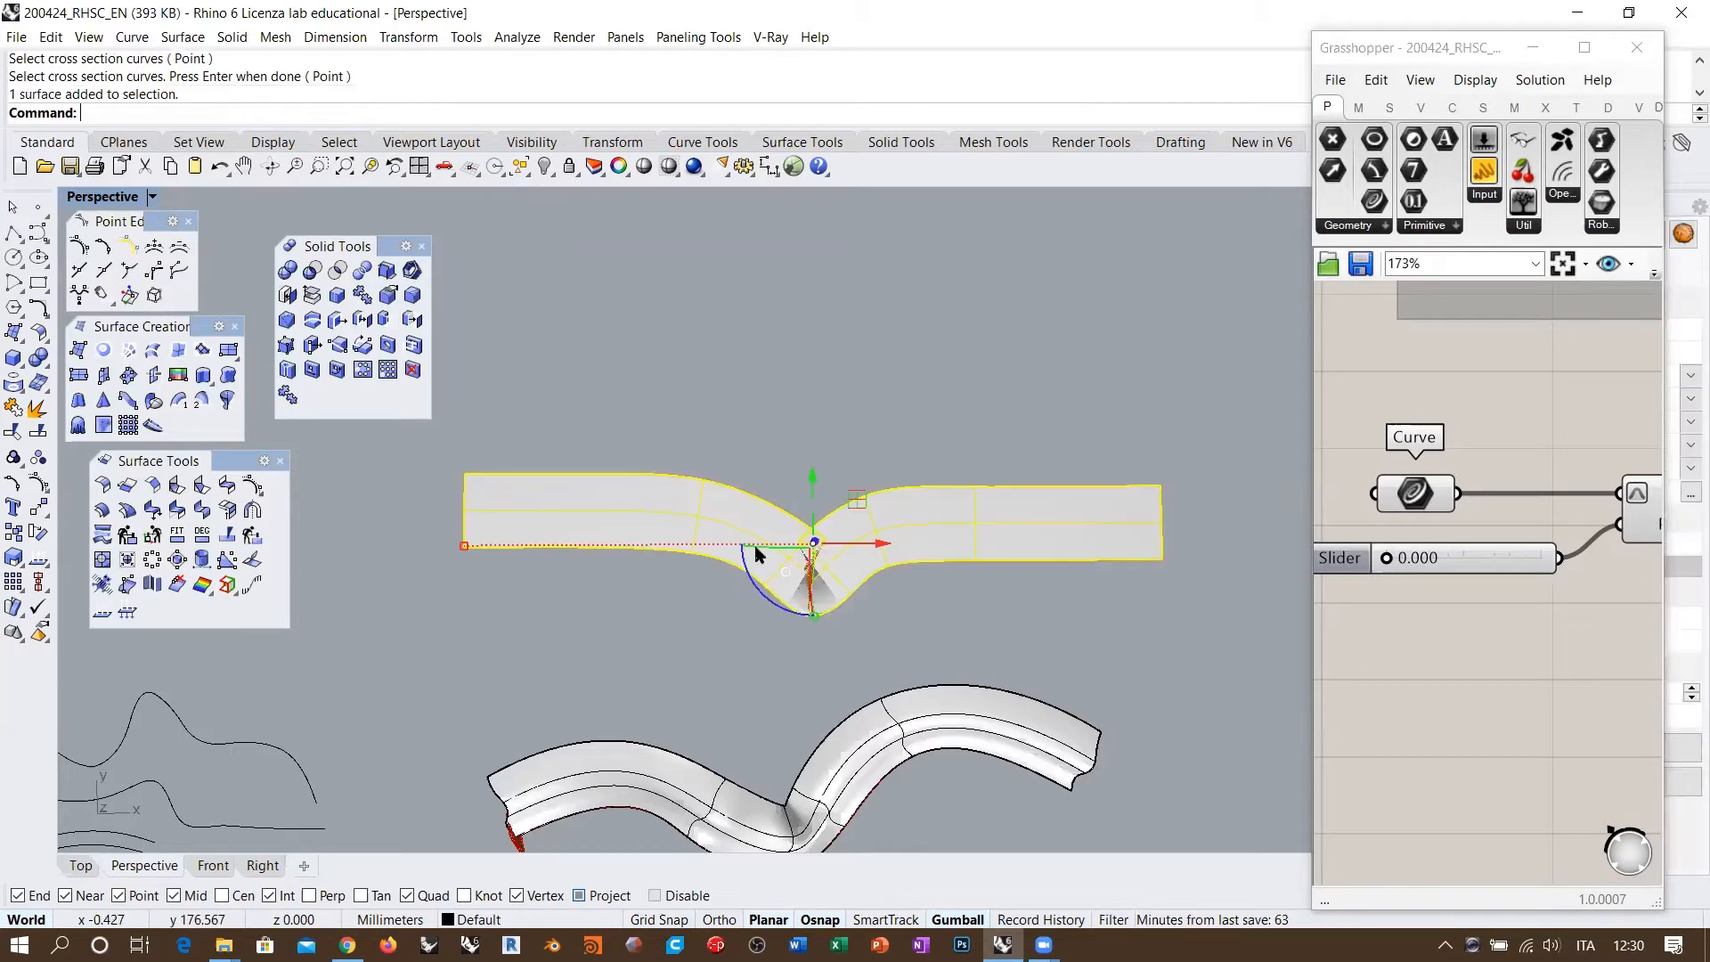
pyautogui.press('Delete')
pyautogui.scroll(1, 869, 614)
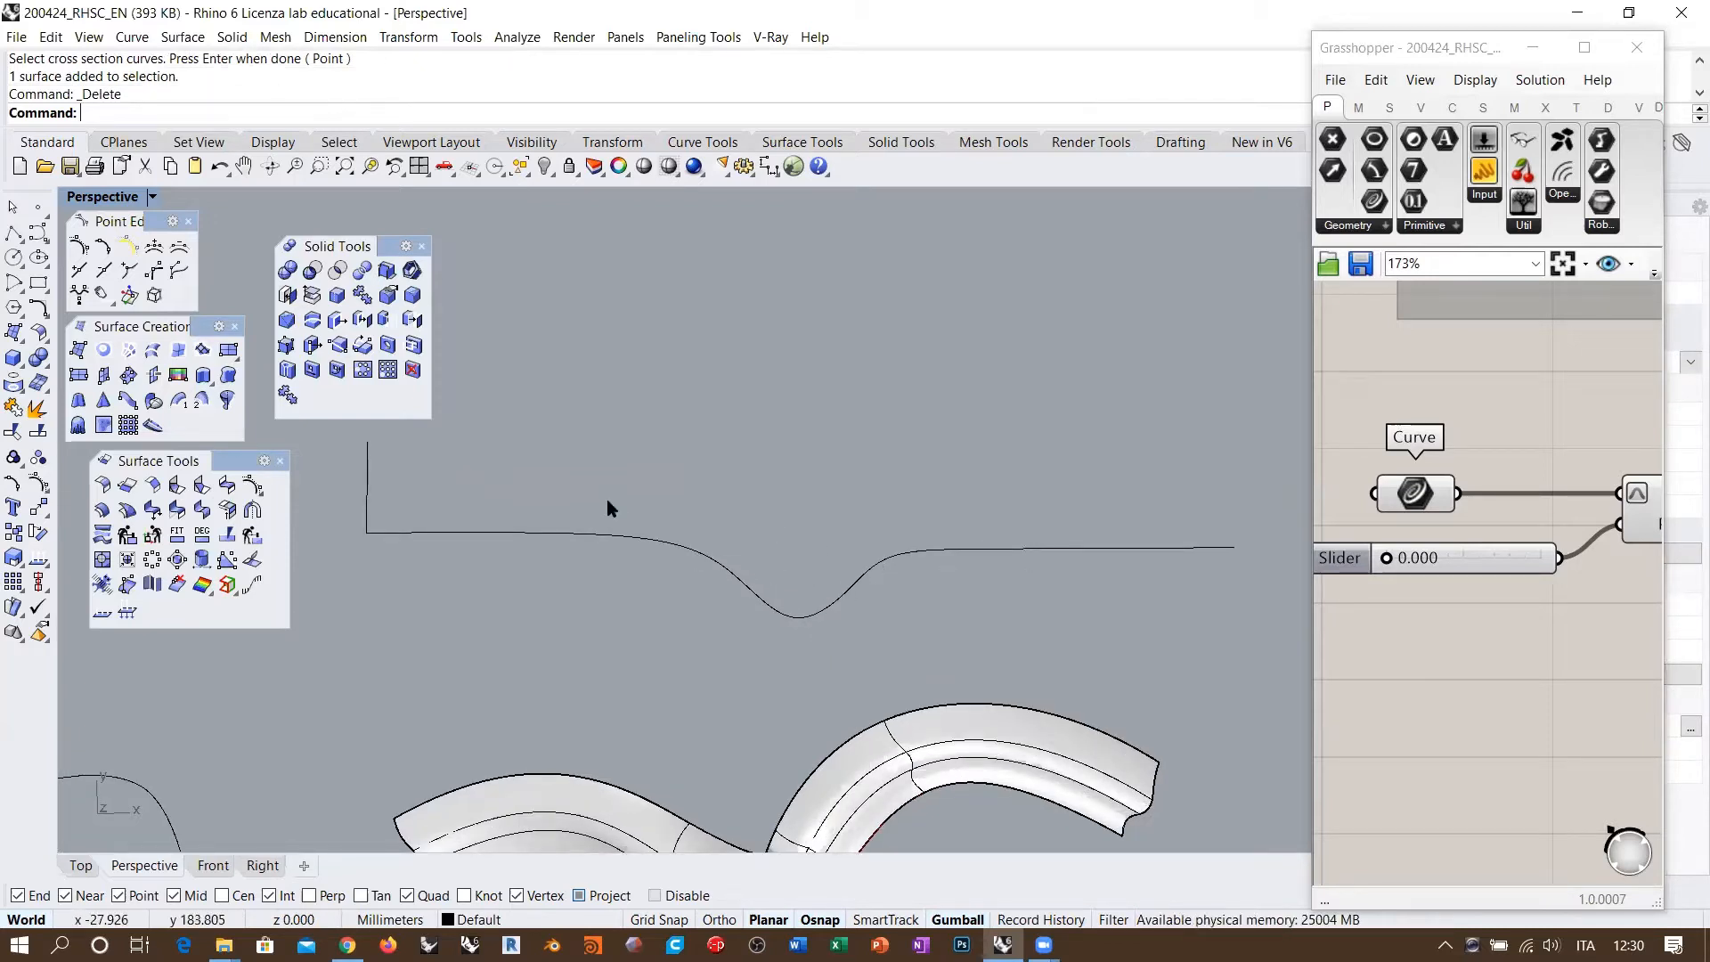
# Step: Offset the dipped curve upward by about 11 mm using a through point above the descending side of the dip
pyautogui.click(37, 307)
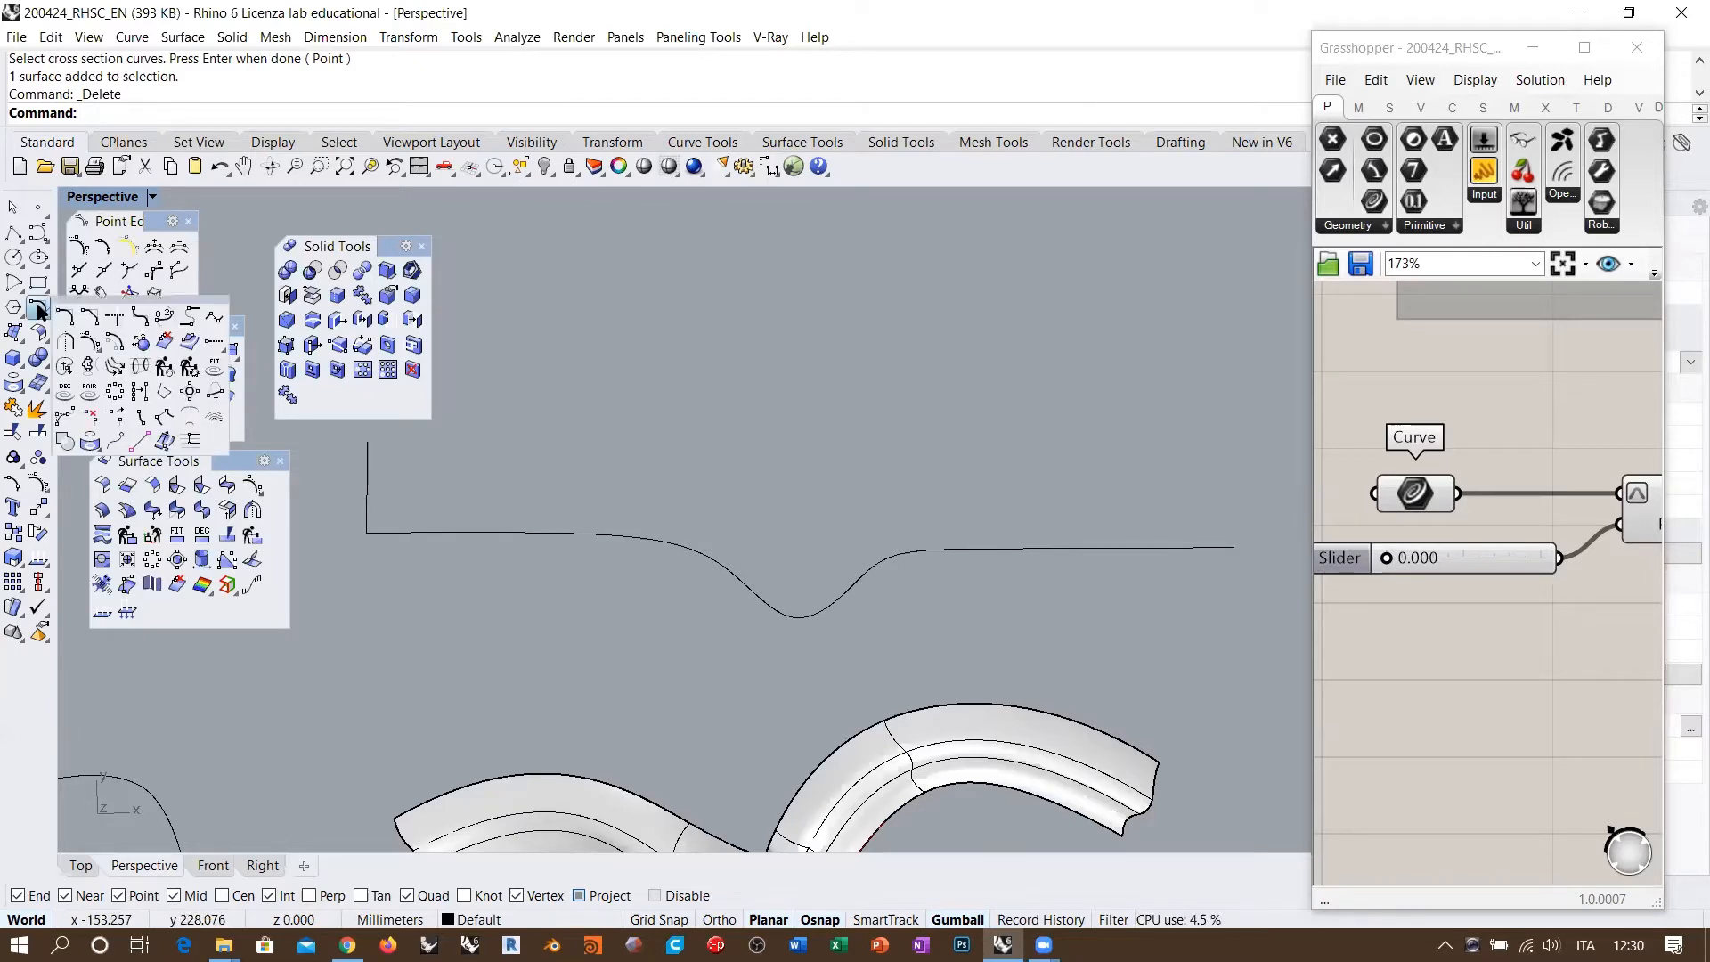
pyautogui.click(114, 341)
pyautogui.click(747, 579)
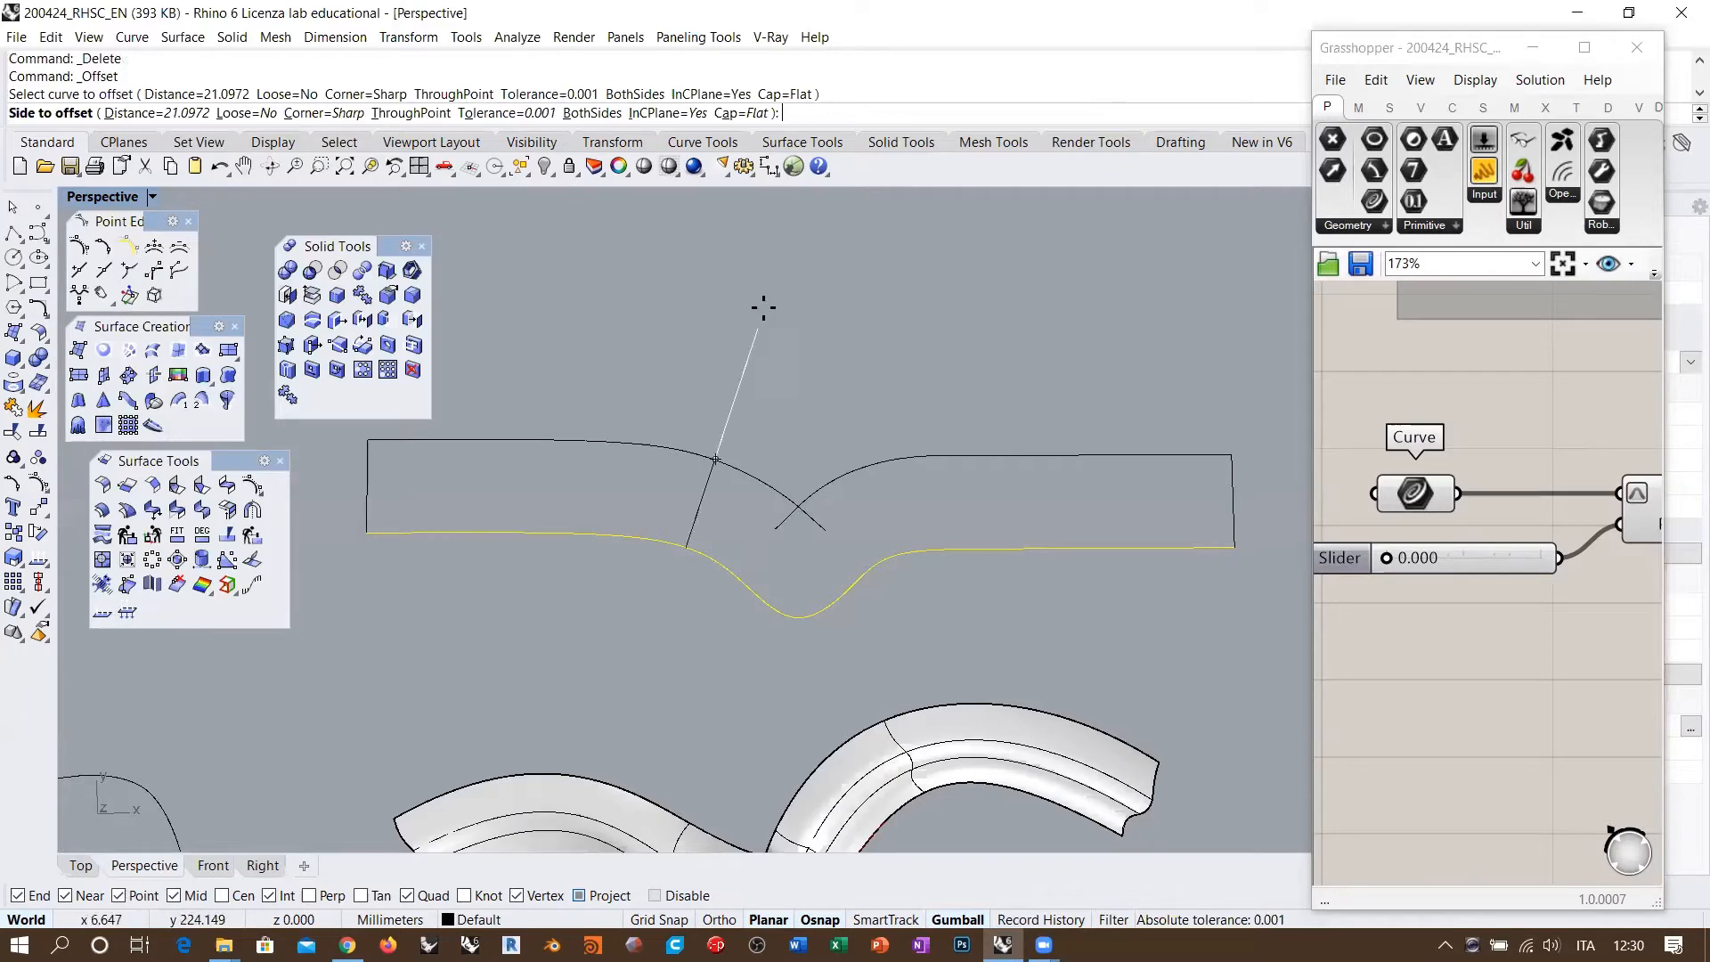
pyautogui.click(407, 113)
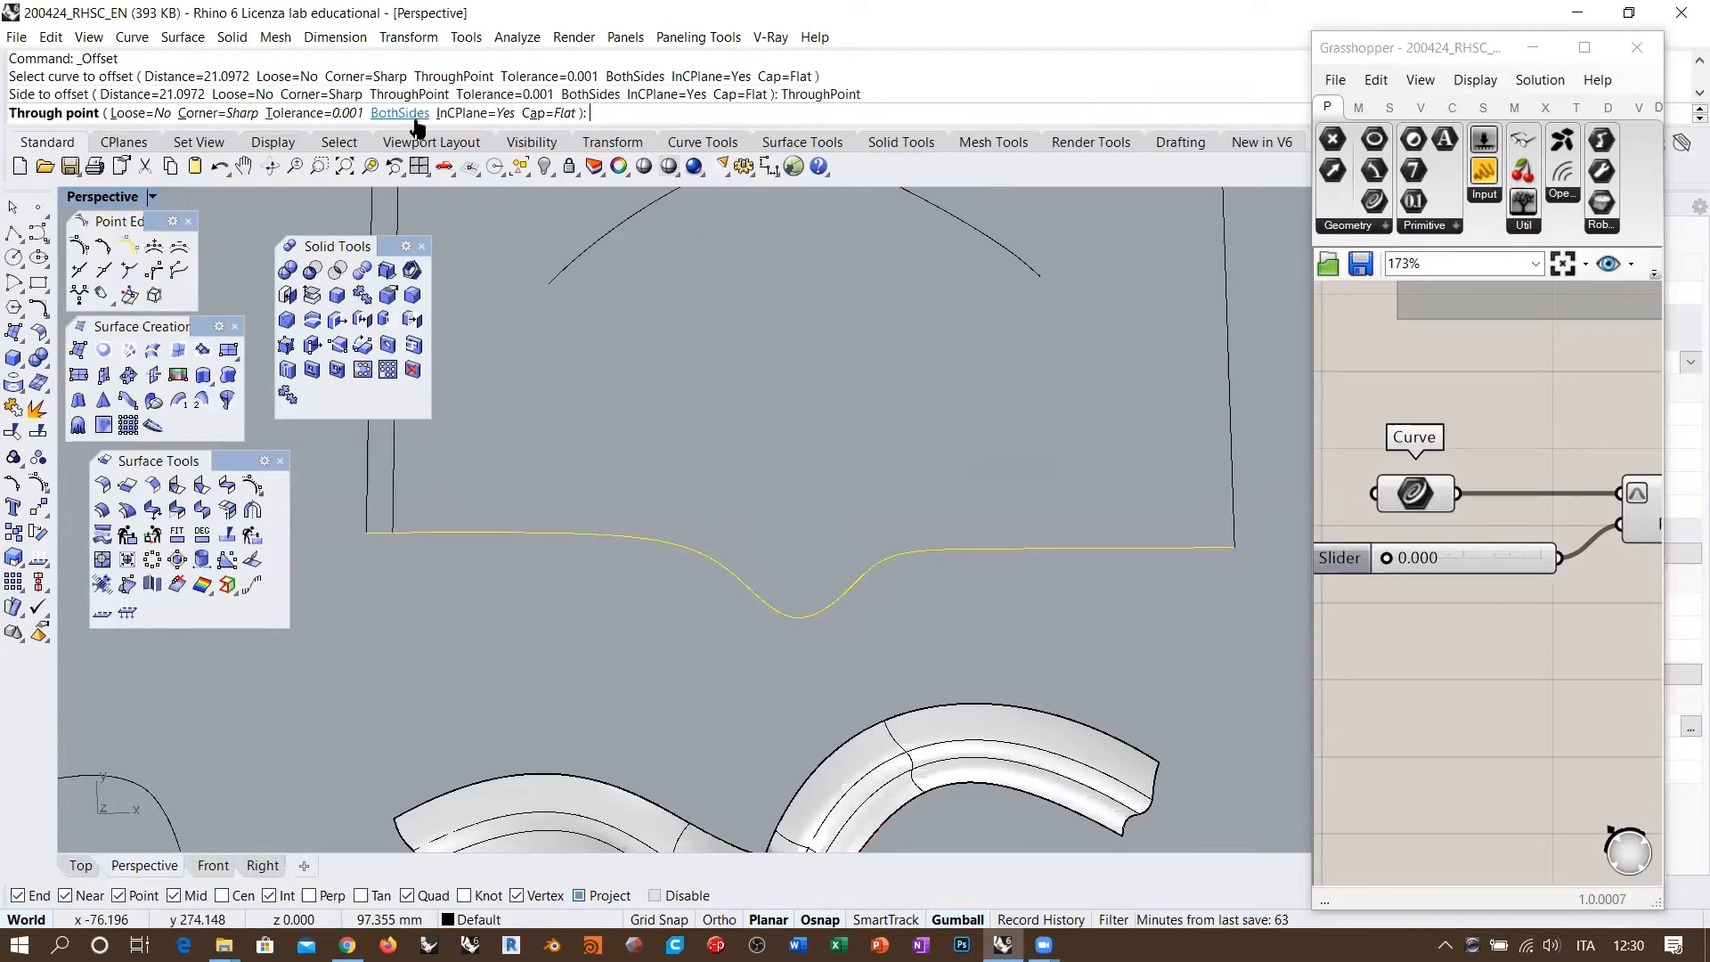
pyautogui.scroll(4, 757, 481)
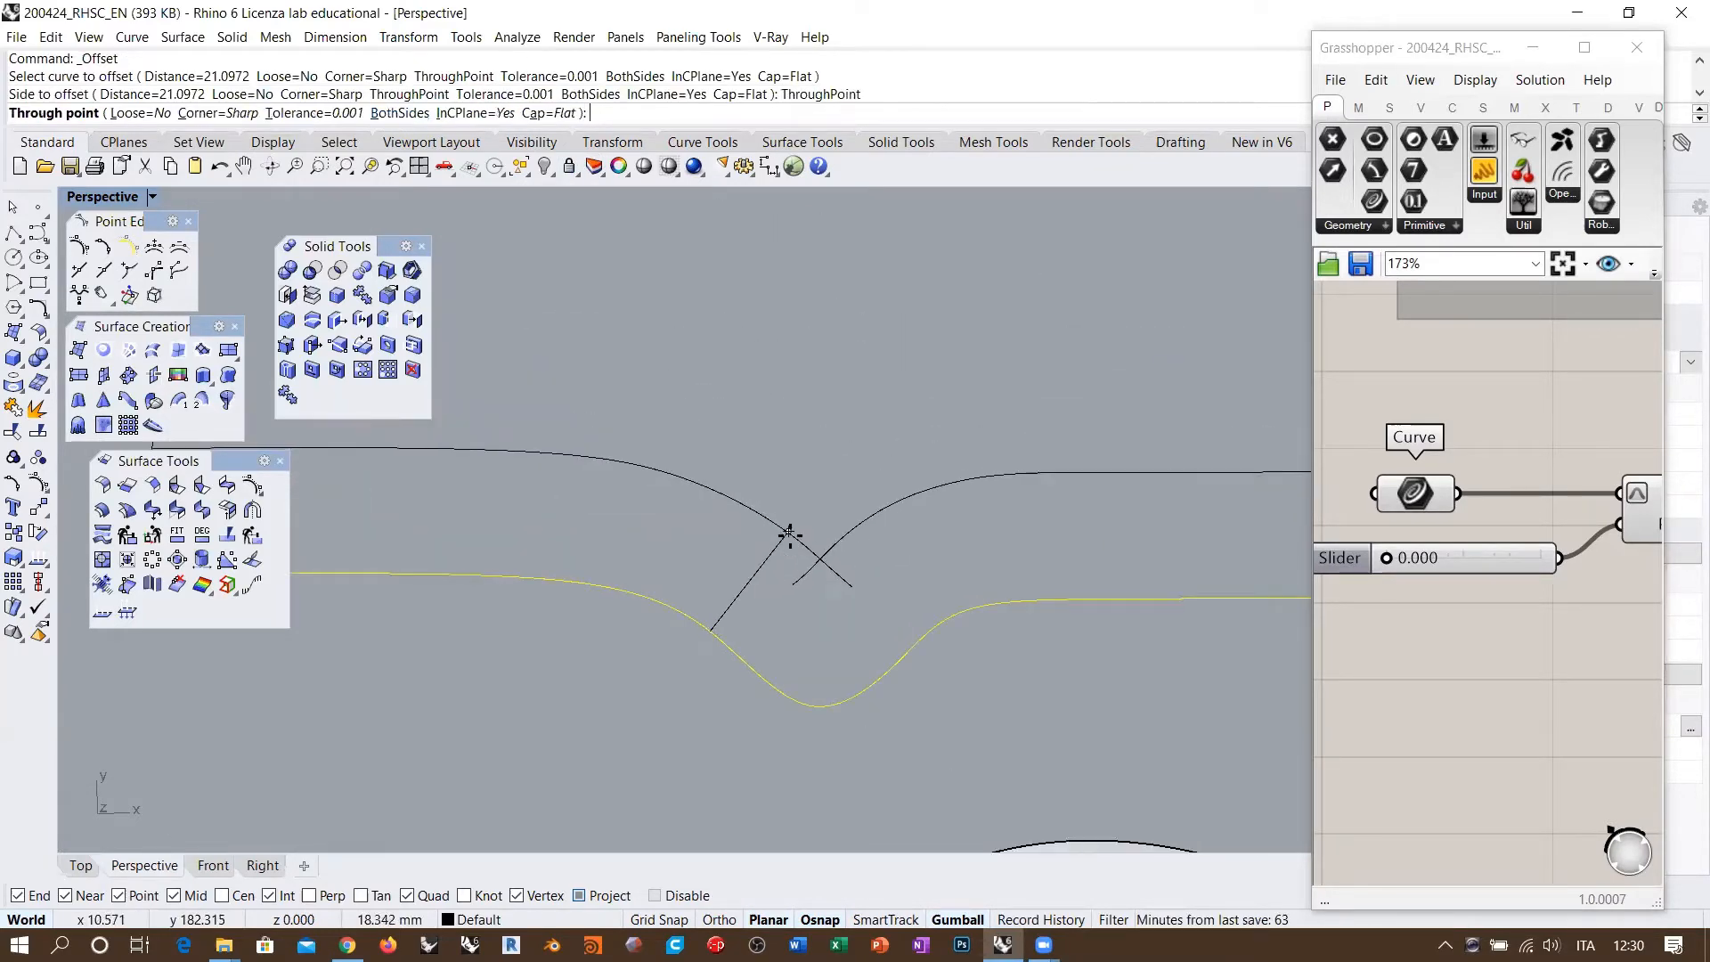
pyautogui.scroll(-3, 789, 534)
pyautogui.scroll(4, 737, 538)
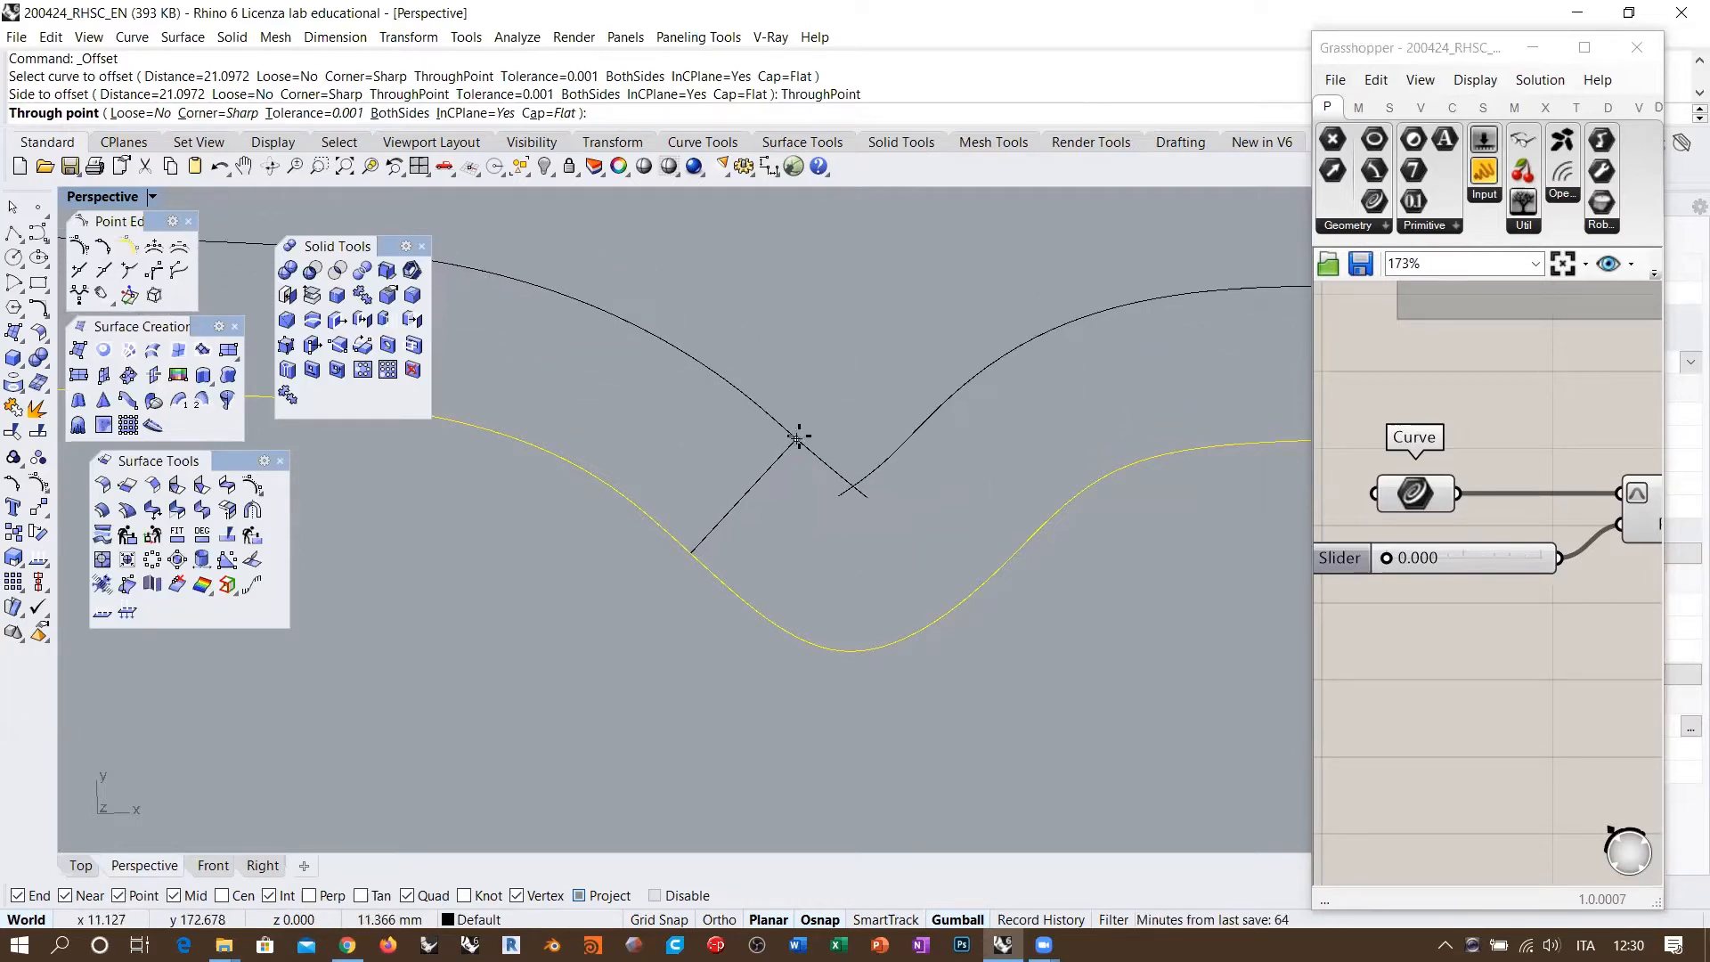
pyautogui.click(796, 430)
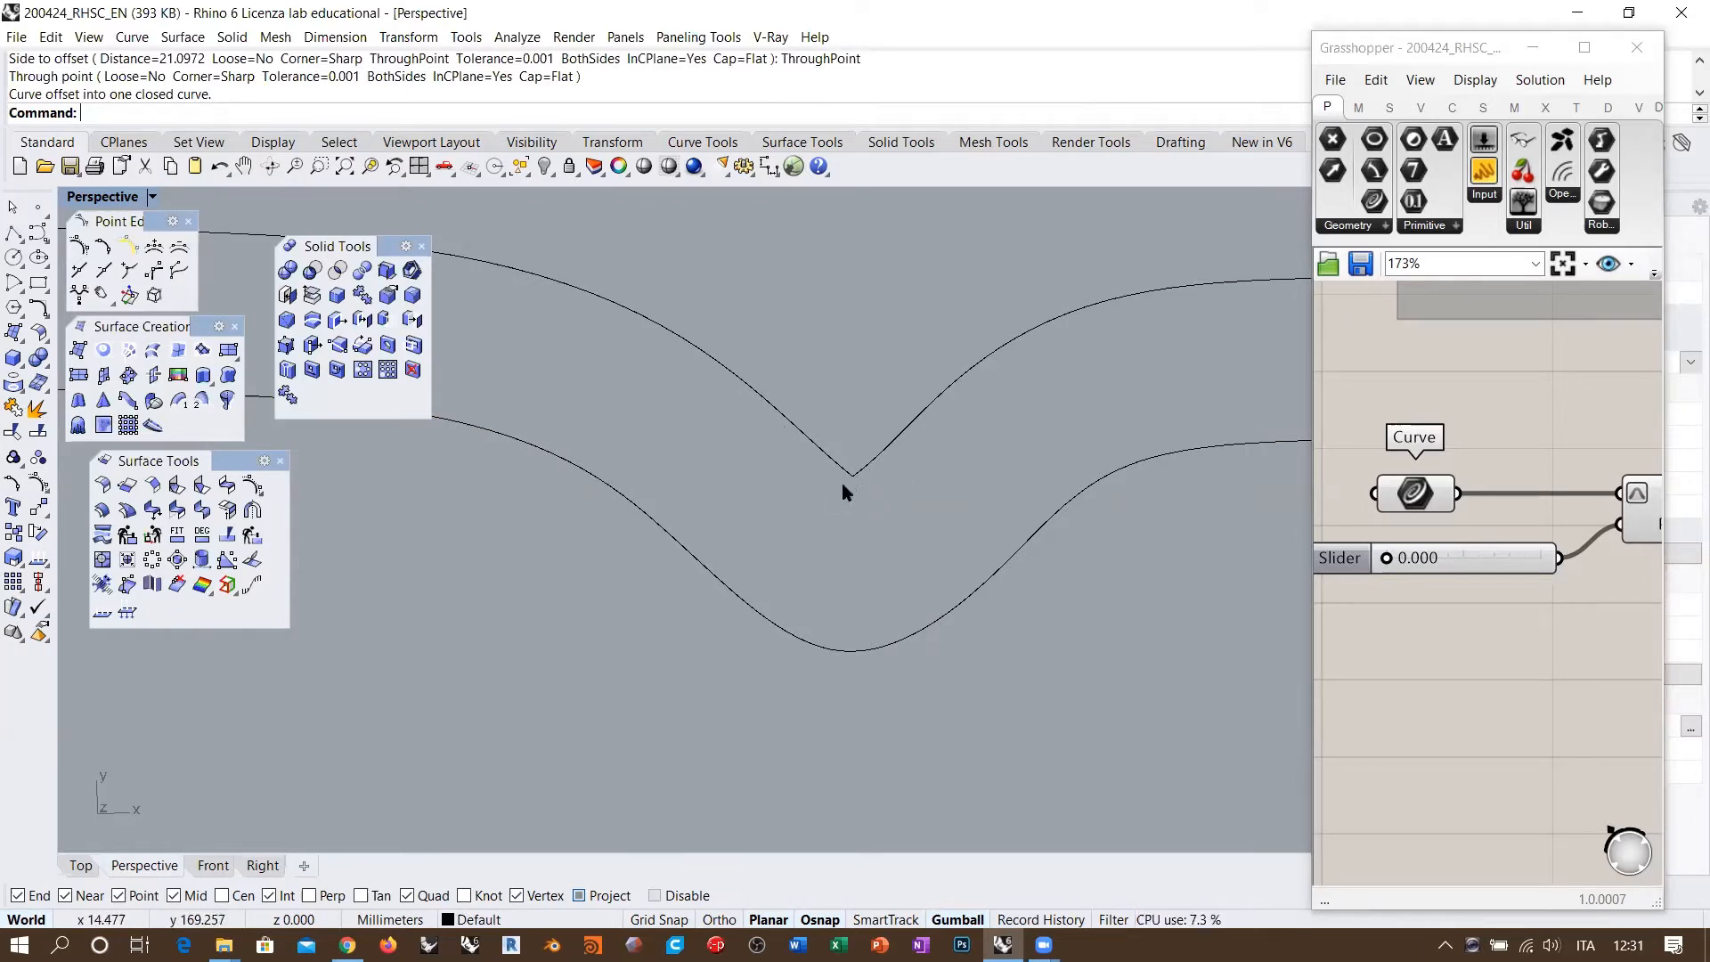
# Step: Undo the last offset of the wavy curve and clear the selection
pyautogui.hotkey('ctrl', 'z')
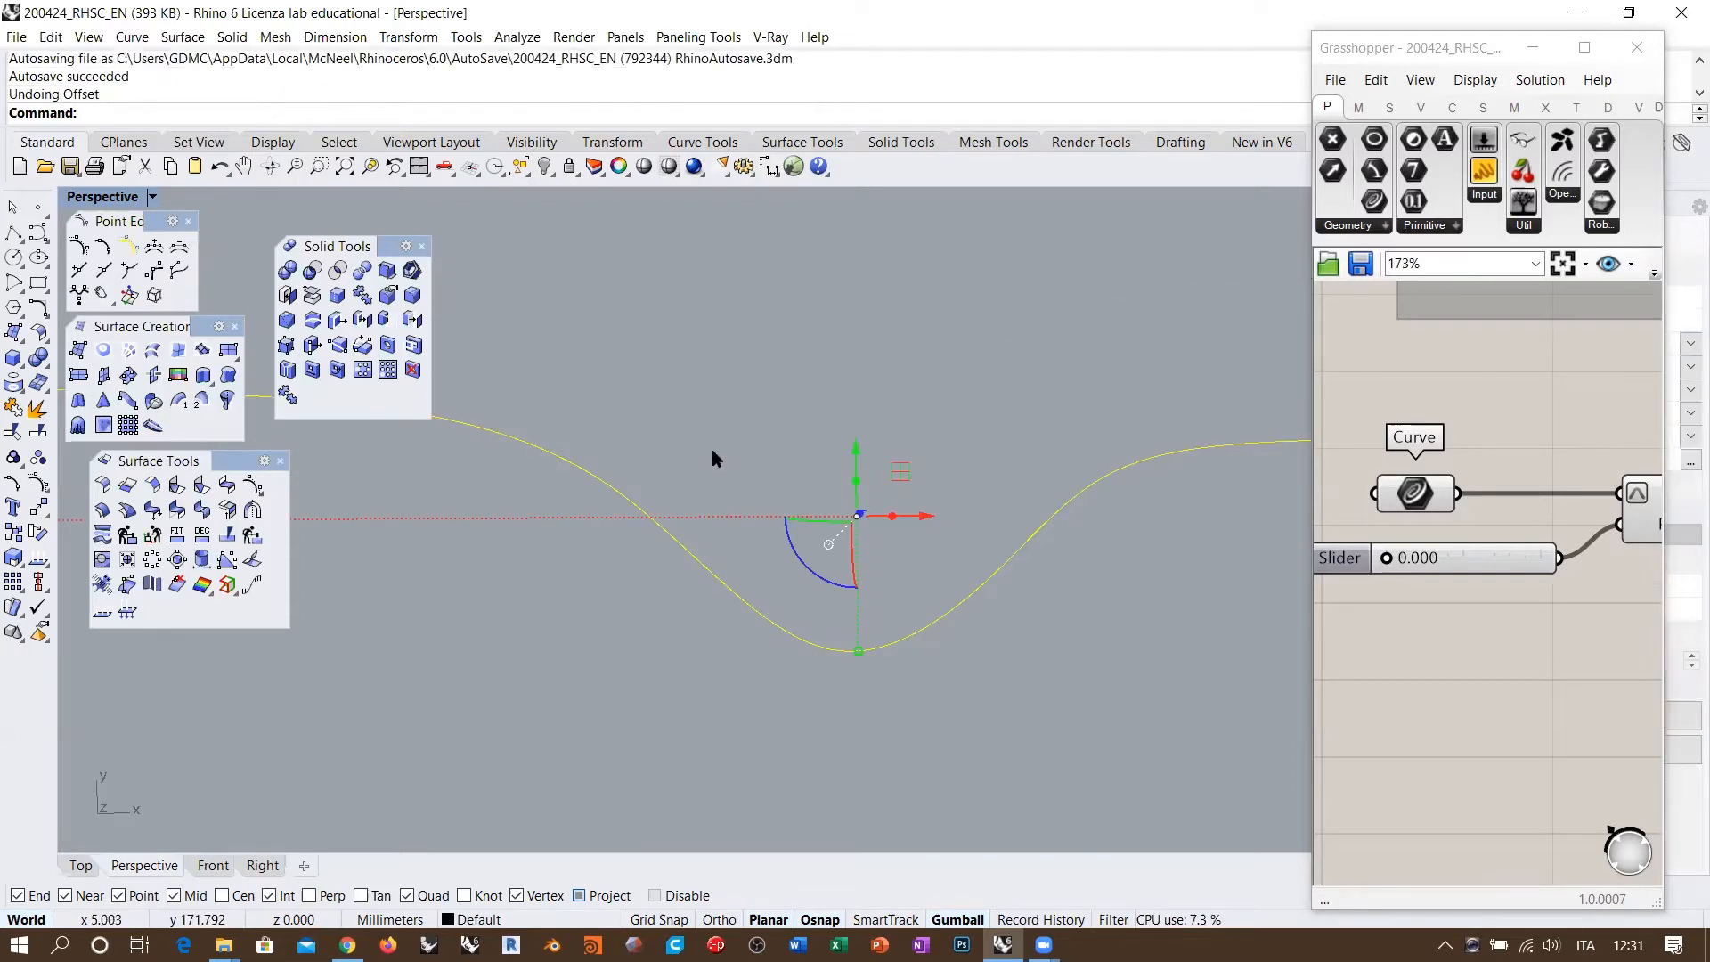
pyautogui.press('Escape')
pyautogui.rightClick(680, 479)
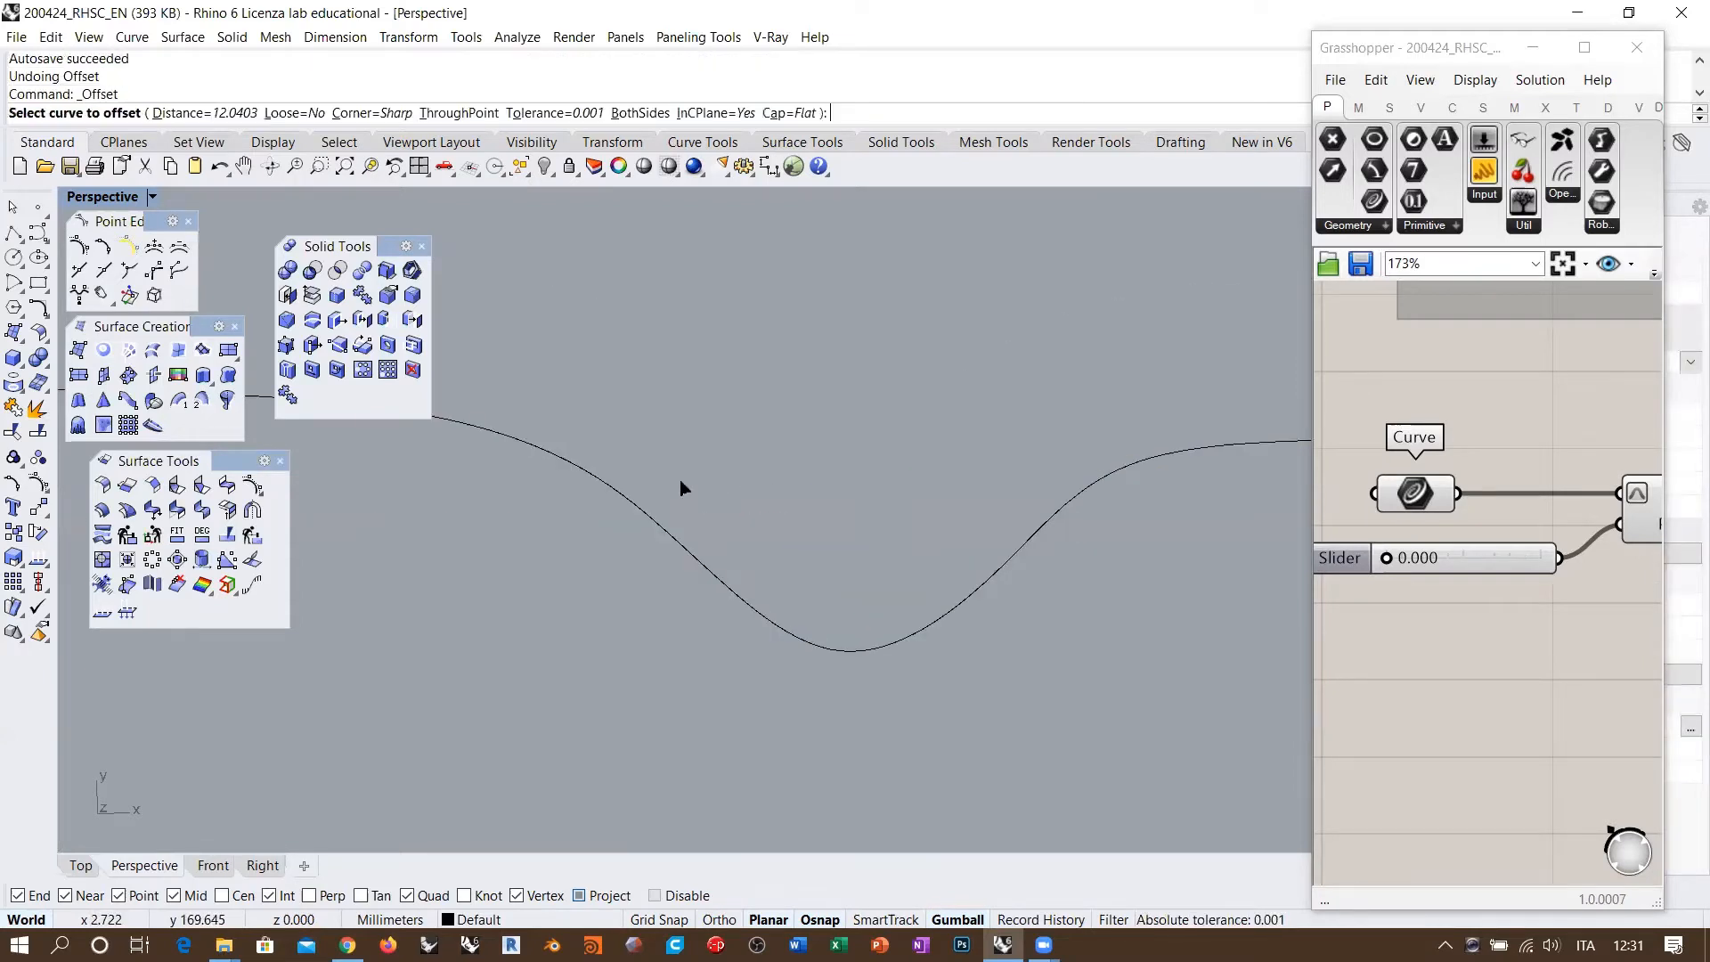
pyautogui.click(668, 525)
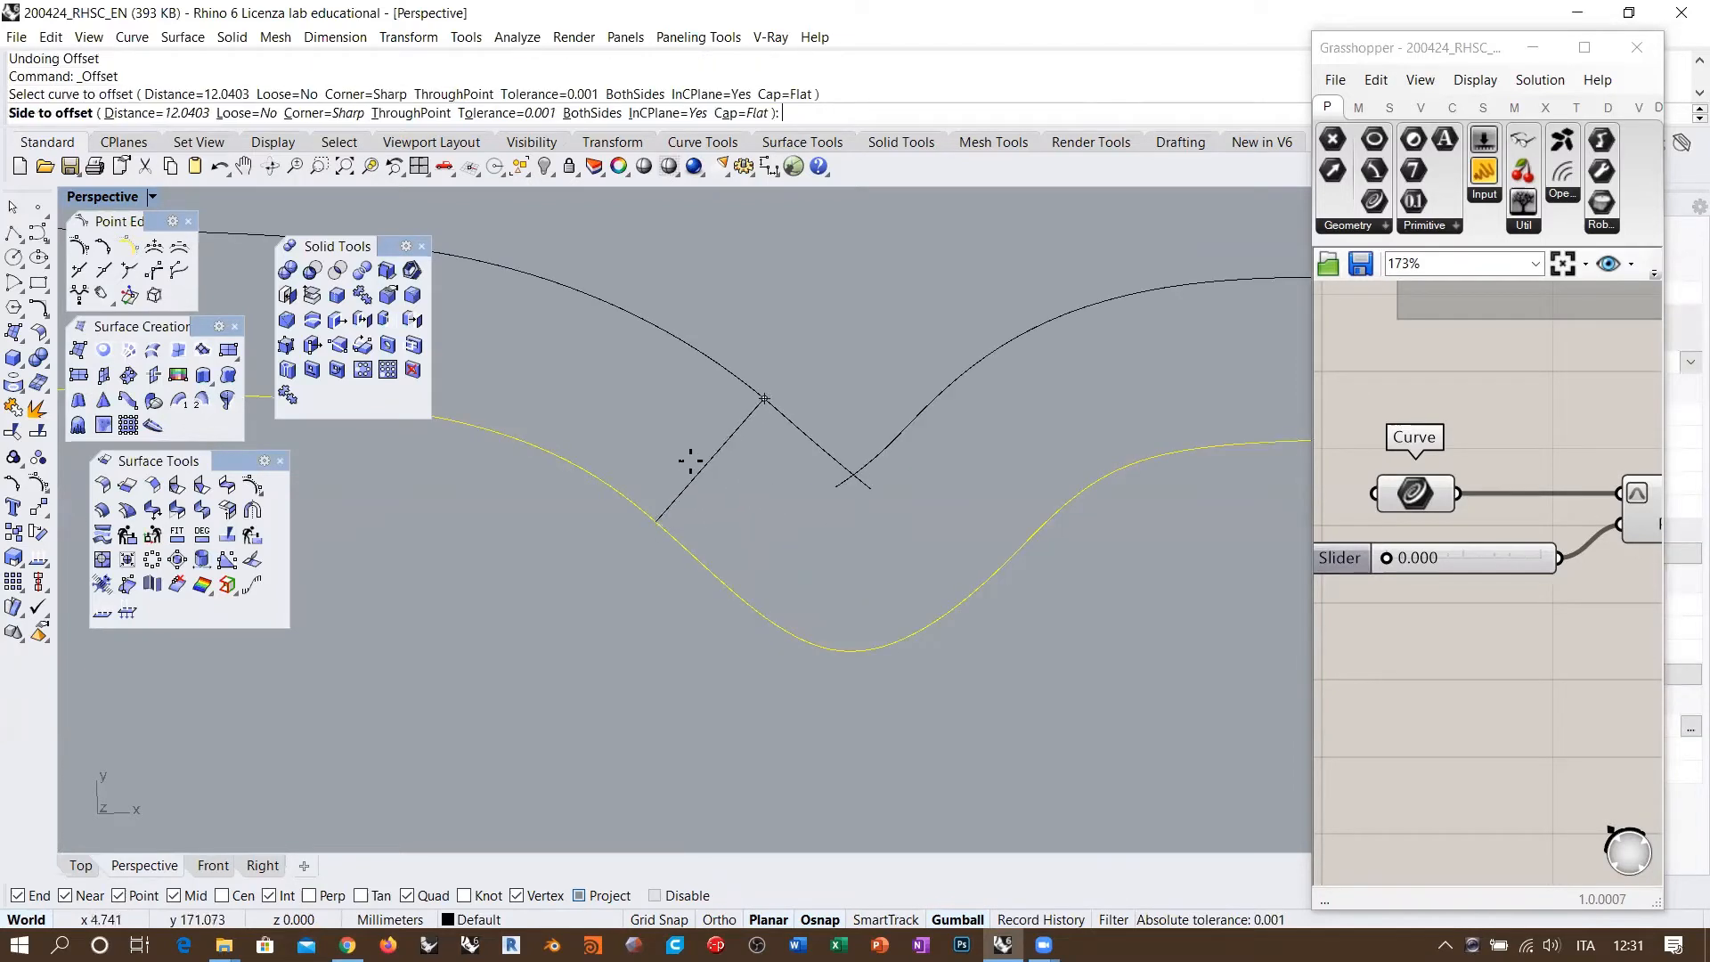
pyautogui.click(403, 113)
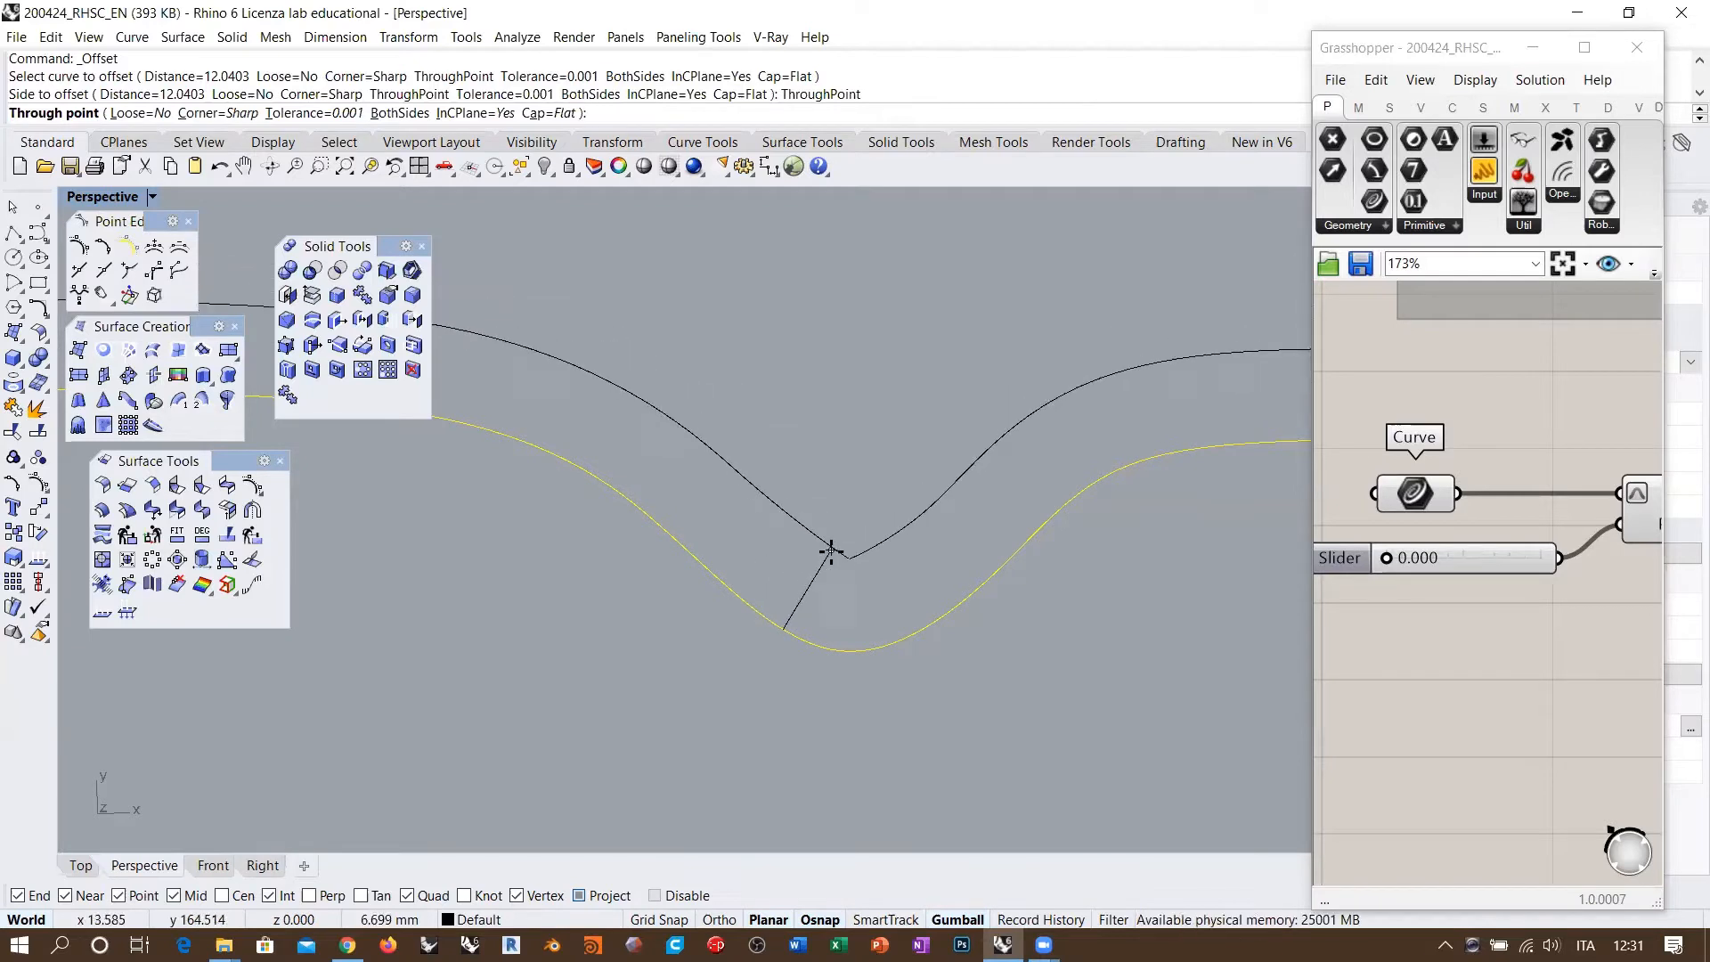
pyautogui.press('Escape')
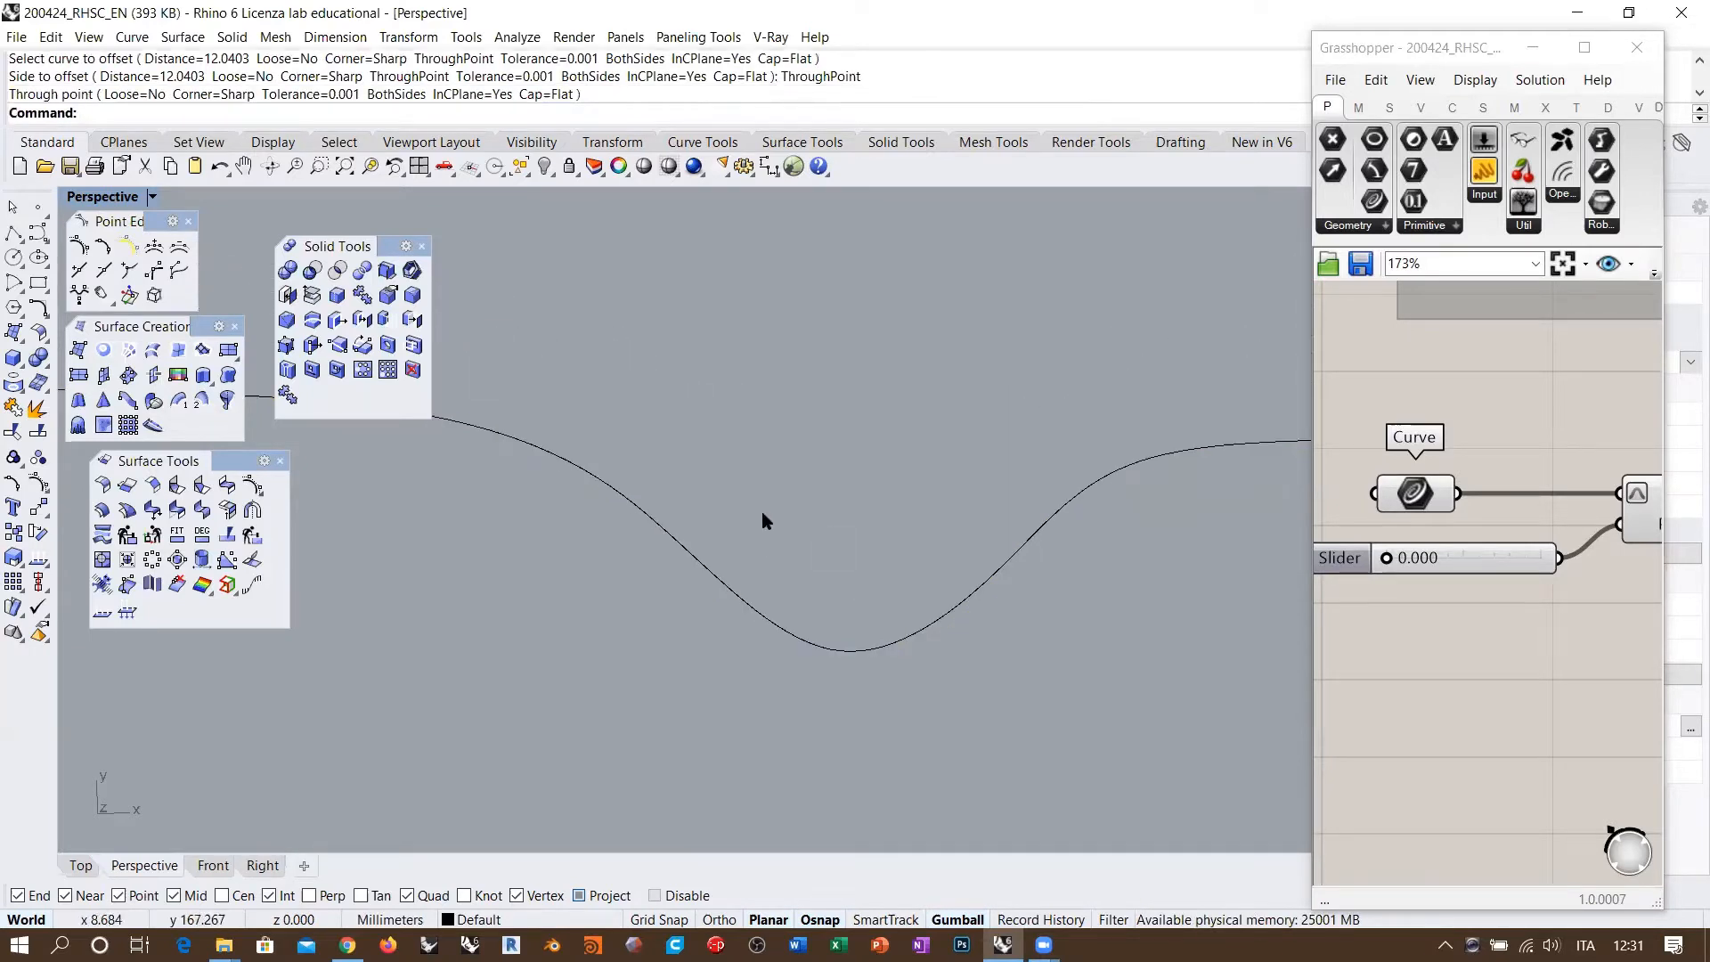
# Step: Start a Curvature measurement on the wavy curve and examine the curvature circles along its bends
pyautogui.click(710, 563)
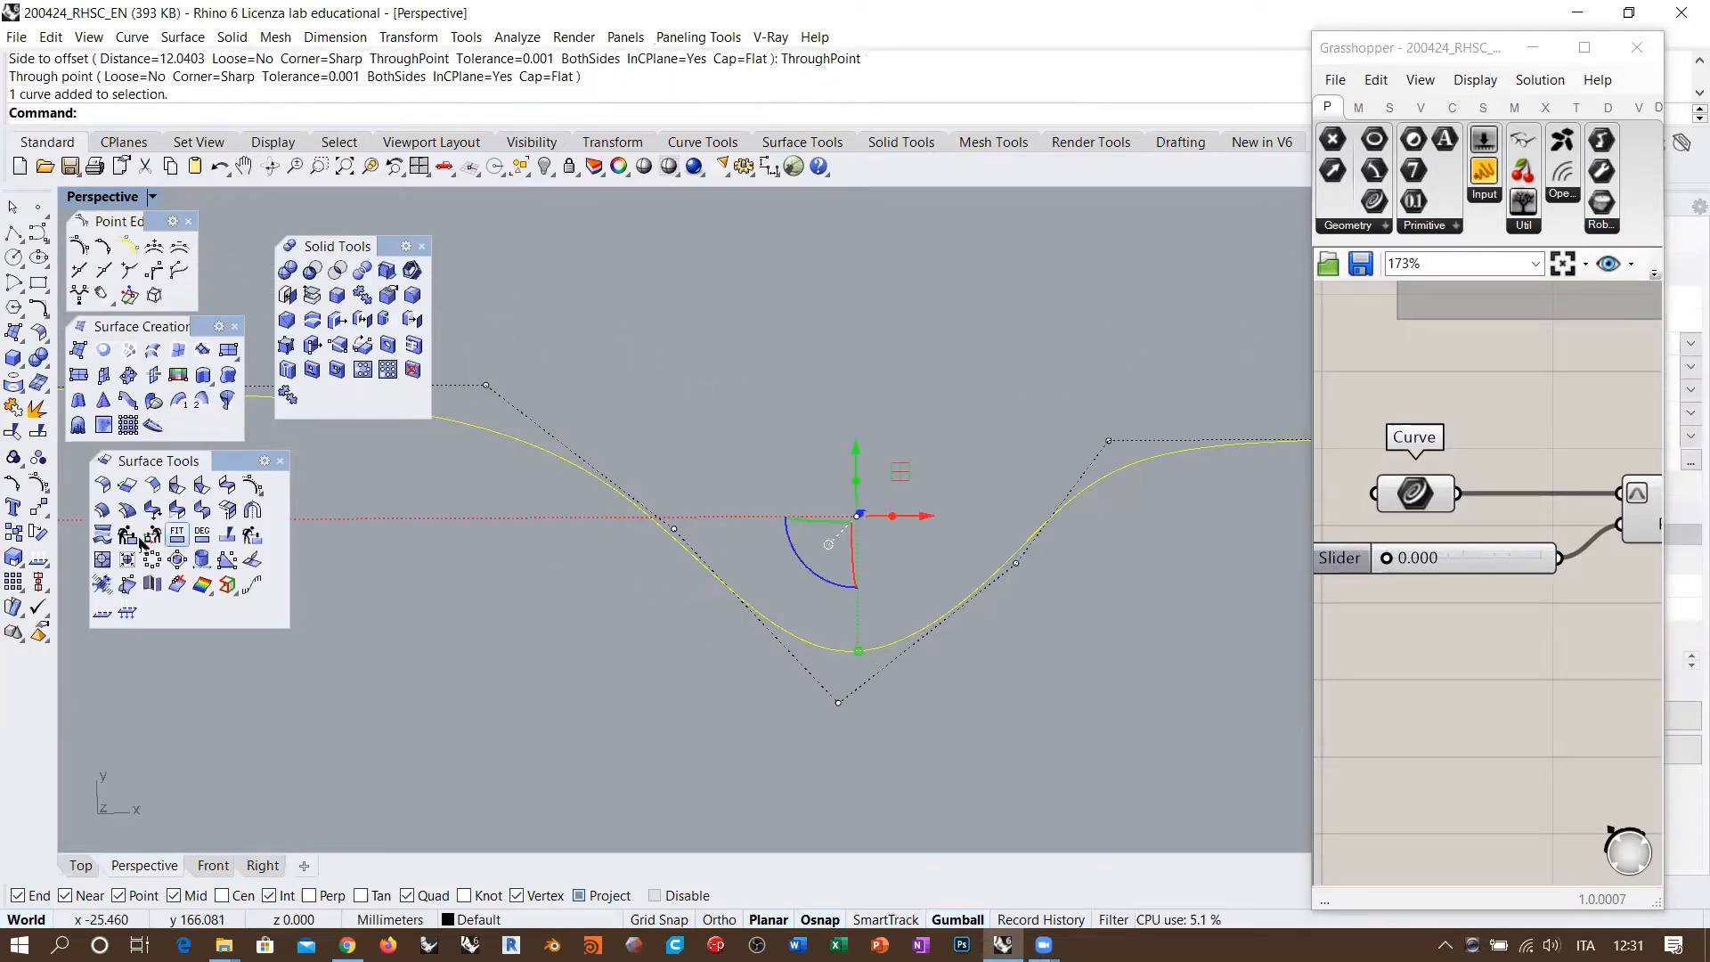
pyautogui.click(46, 559)
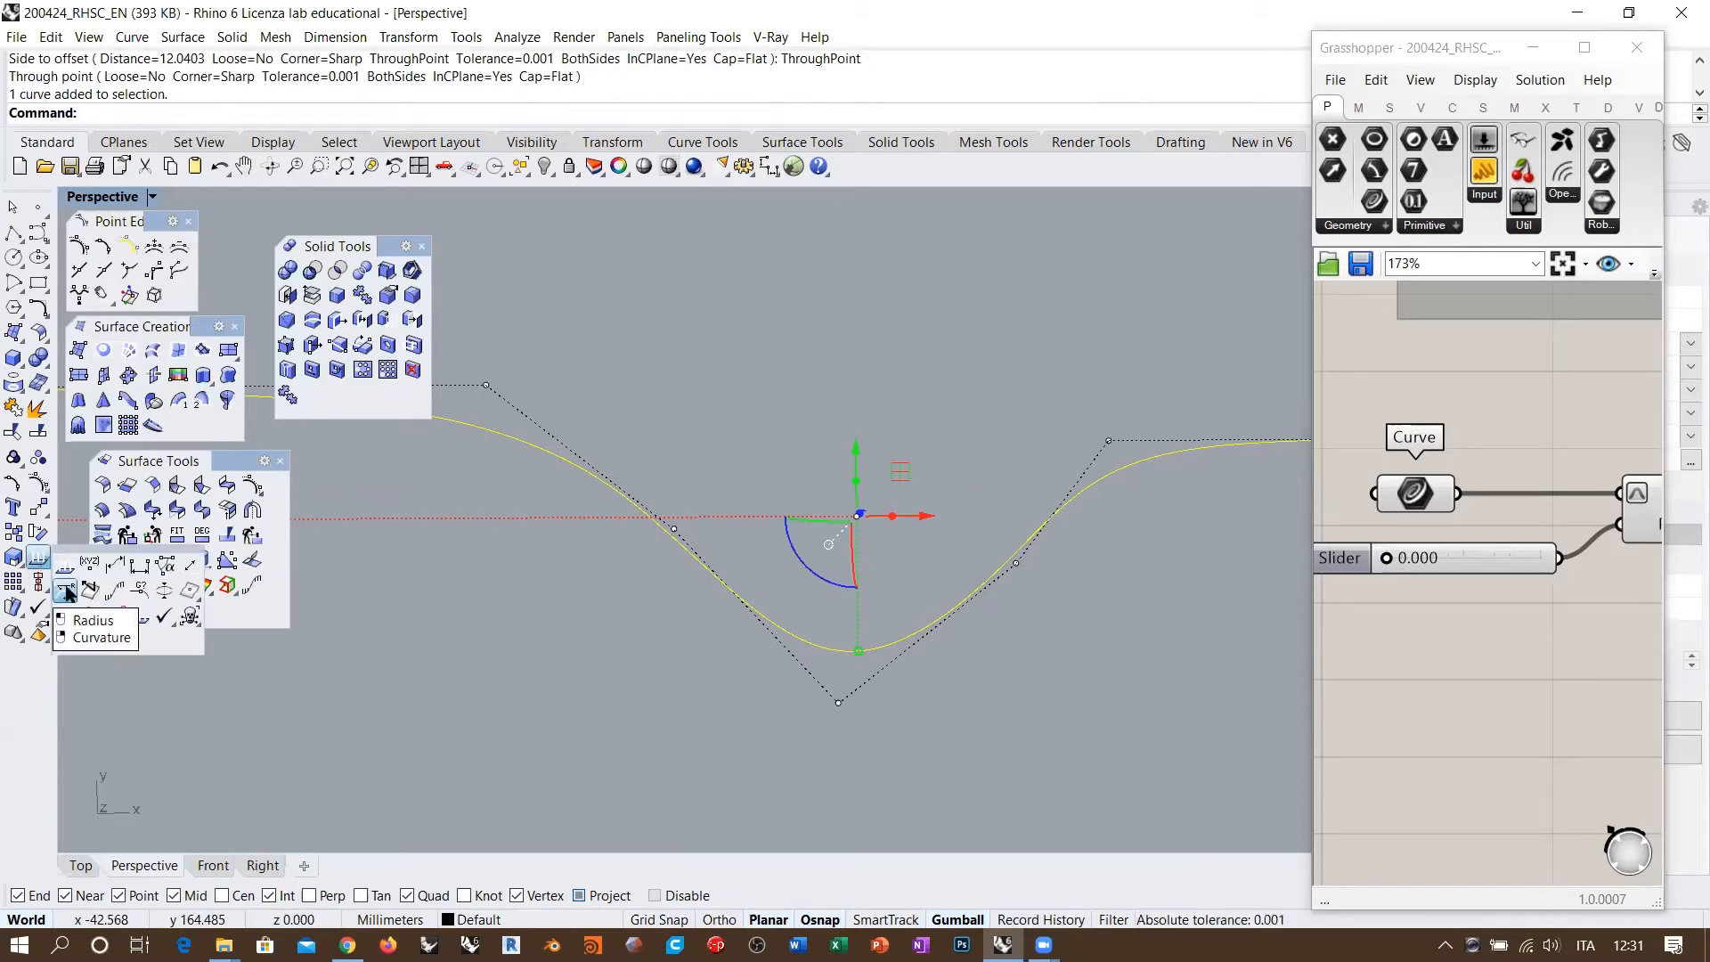
pyautogui.click(66, 592)
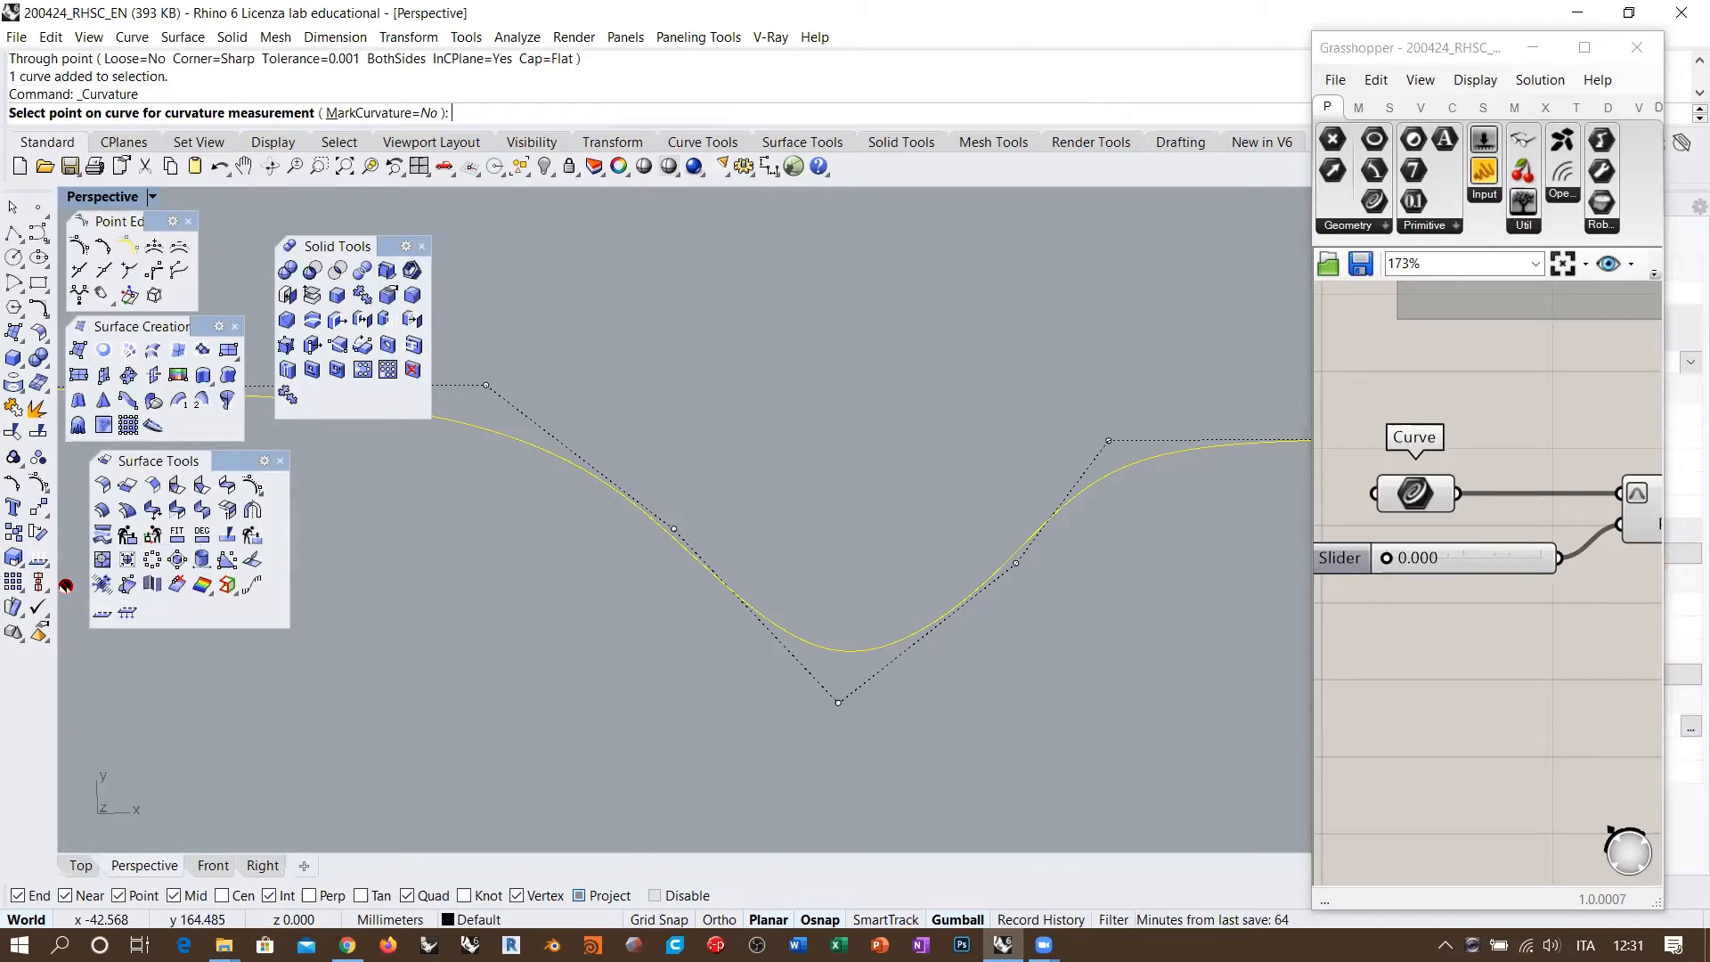
pyautogui.moveTo(552, 682); pyautogui.dragTo(642, 561, button='right')
pyautogui.scroll(2, 610, 579)
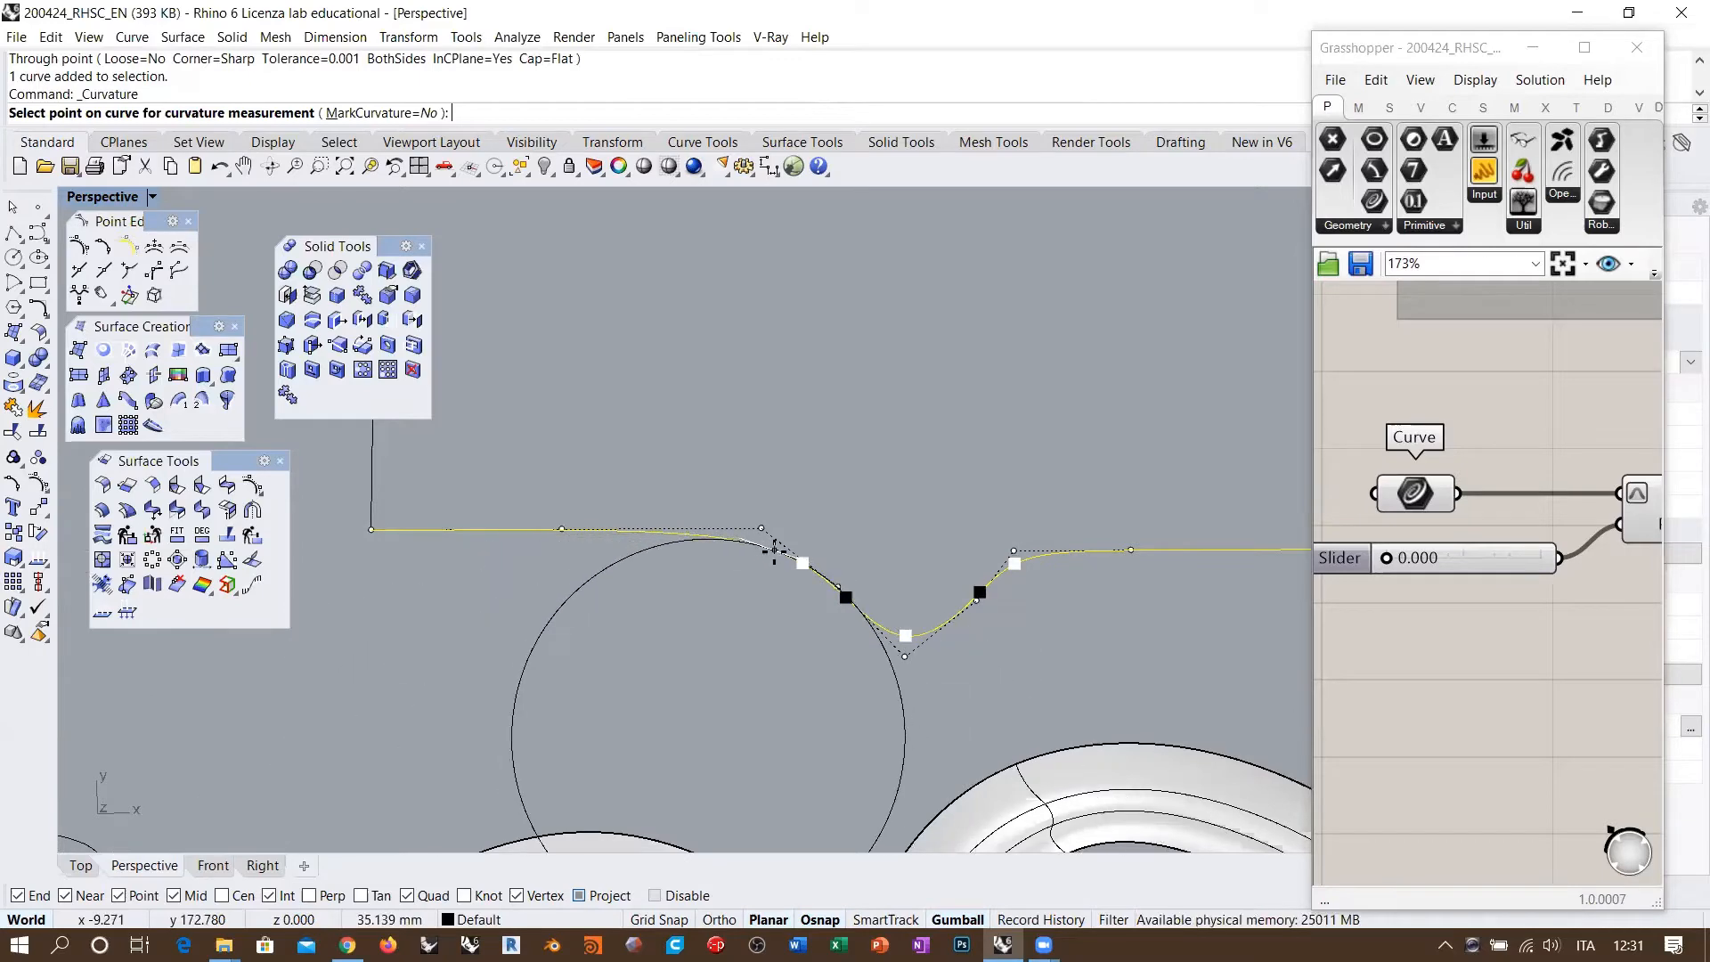
pyautogui.scroll(3, 745, 543)
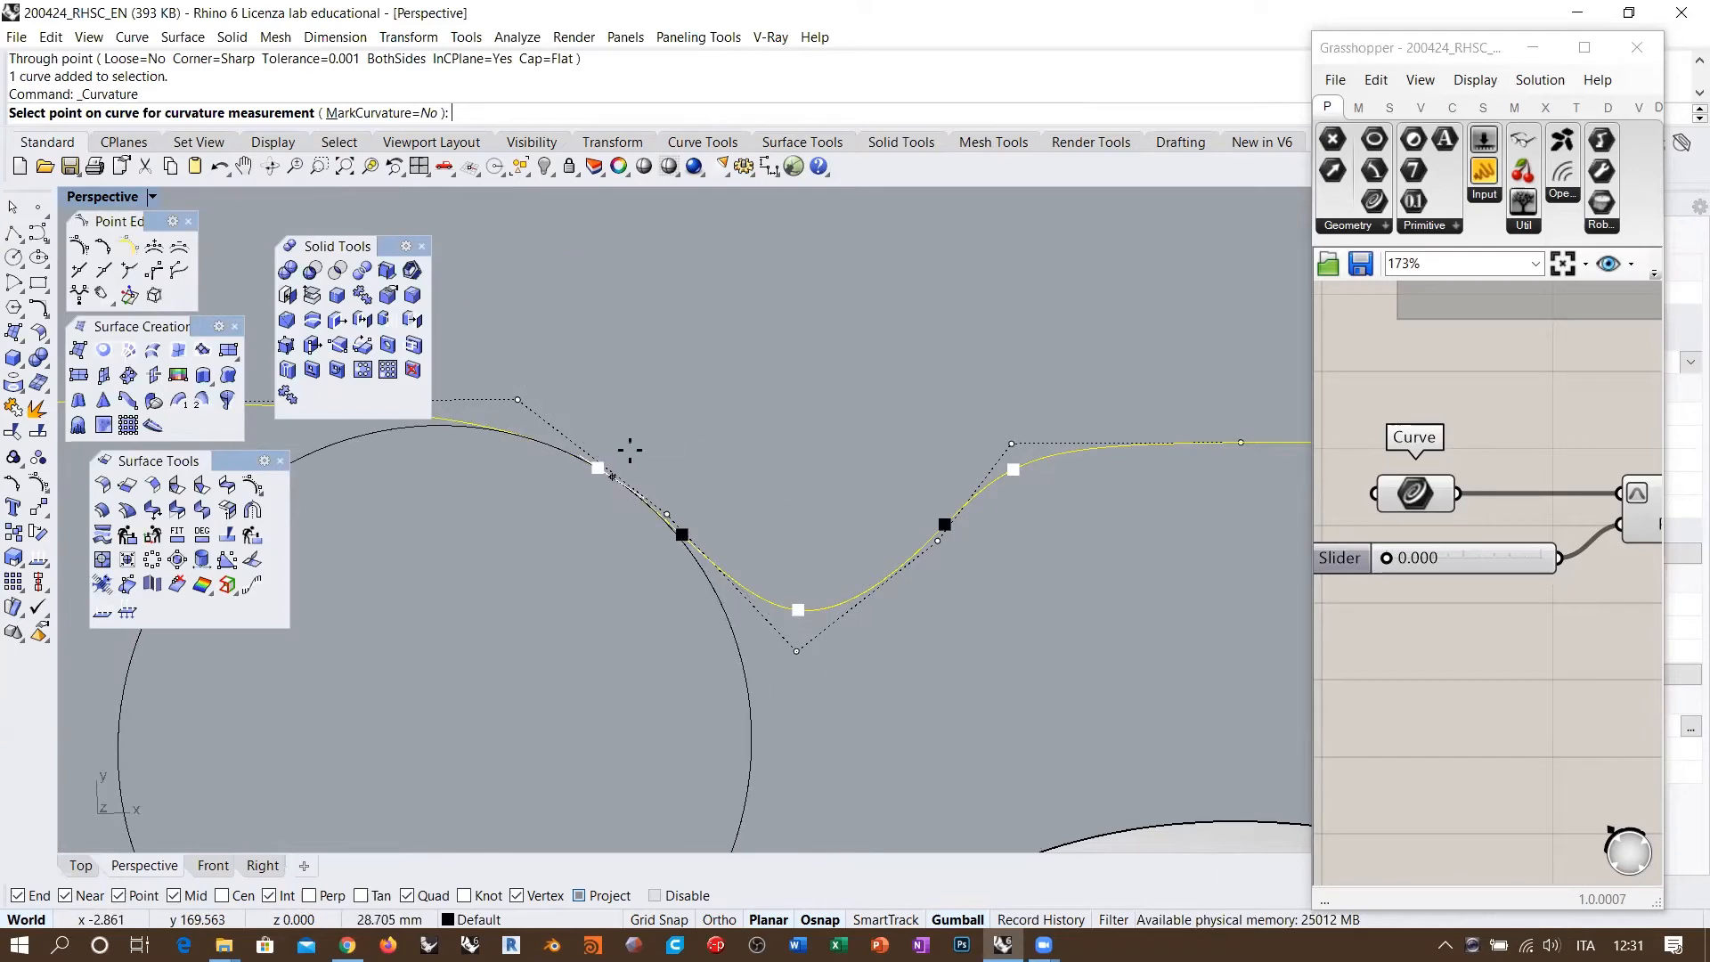
pyautogui.keyDown('shift'); pyautogui.moveTo(755, 472); pyautogui.dragTo(843, 472, button='right'); pyautogui.keyUp('shift')
pyautogui.scroll(-4, 844, 472)
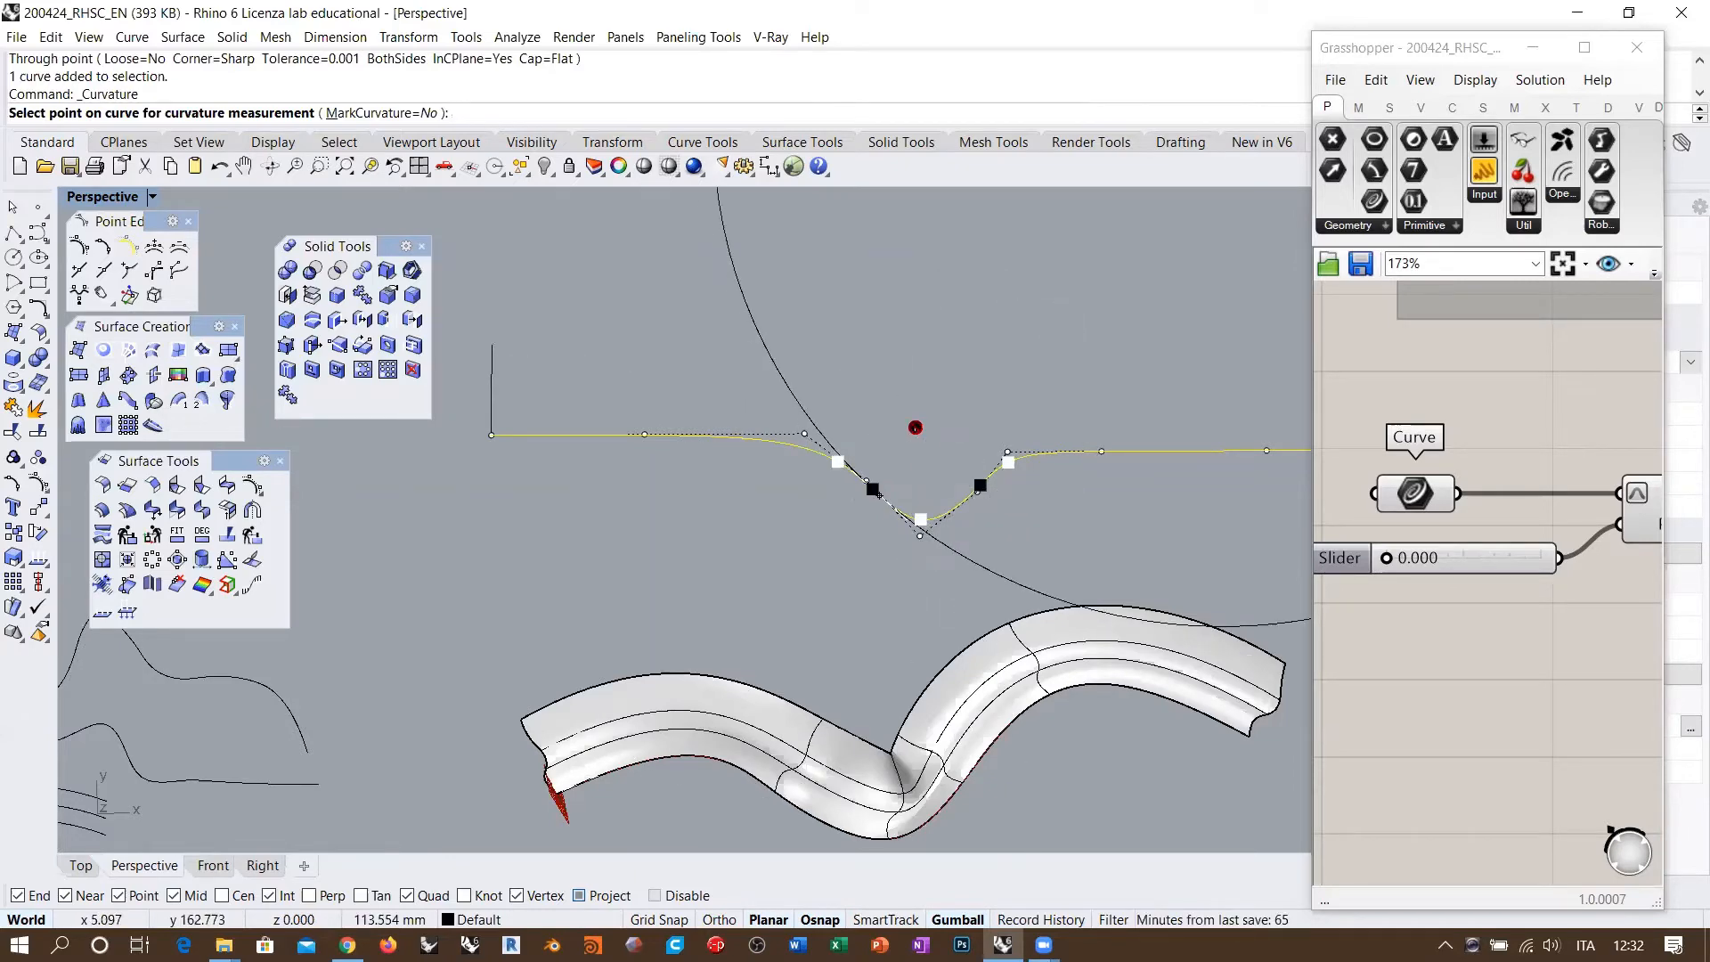
pyautogui.keyDown('shift'); pyautogui.moveTo(926, 455); pyautogui.dragTo(799, 460, button='right'); pyautogui.keyUp('shift')
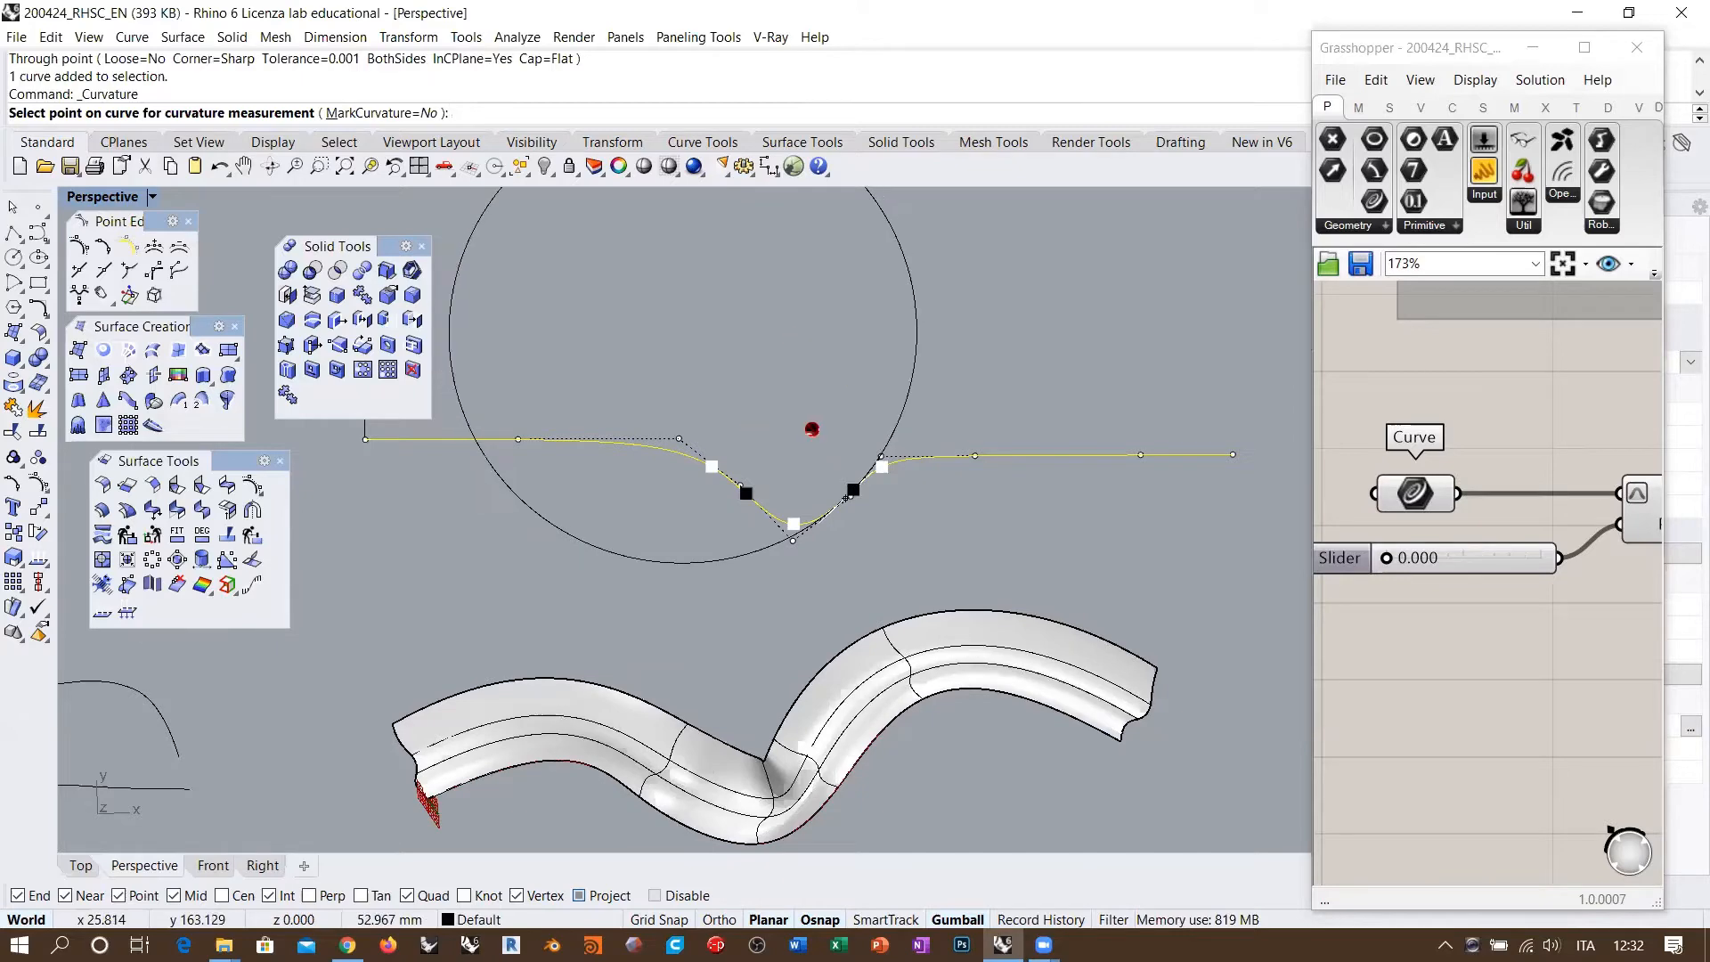
# Step: Measure the radius of curvature at the lowest point of the curve's central dip
pyautogui.scroll(3, 784, 540)
pyautogui.scroll(2, 784, 540)
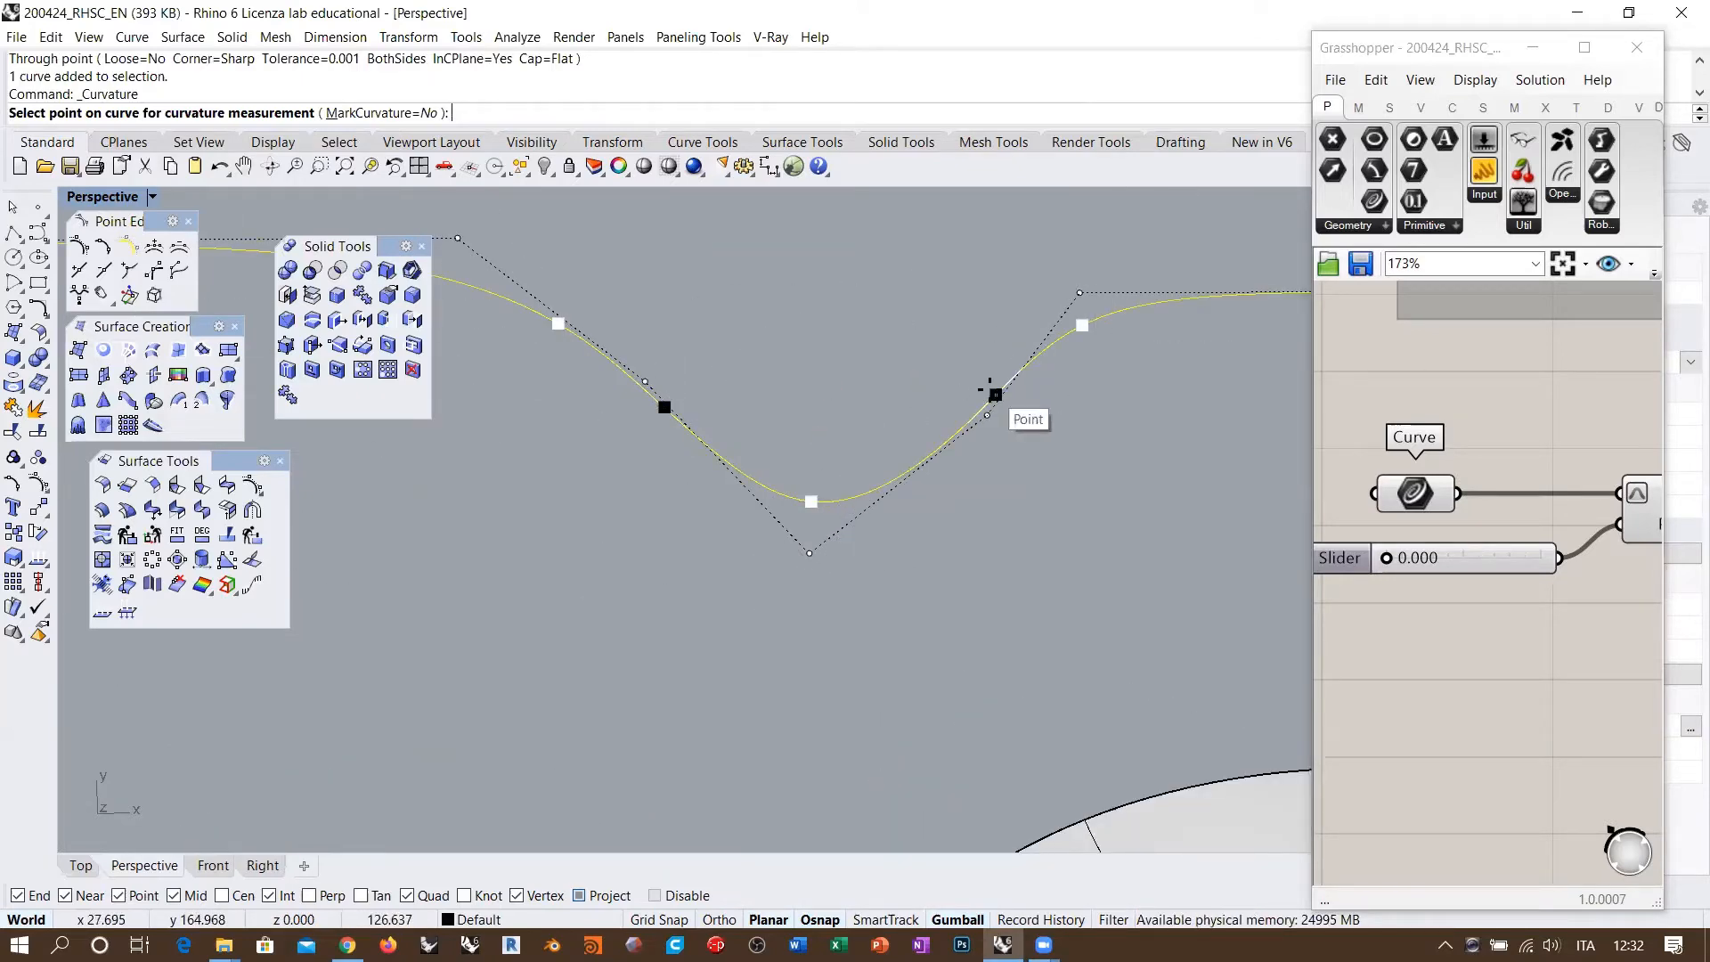
pyautogui.click(810, 503)
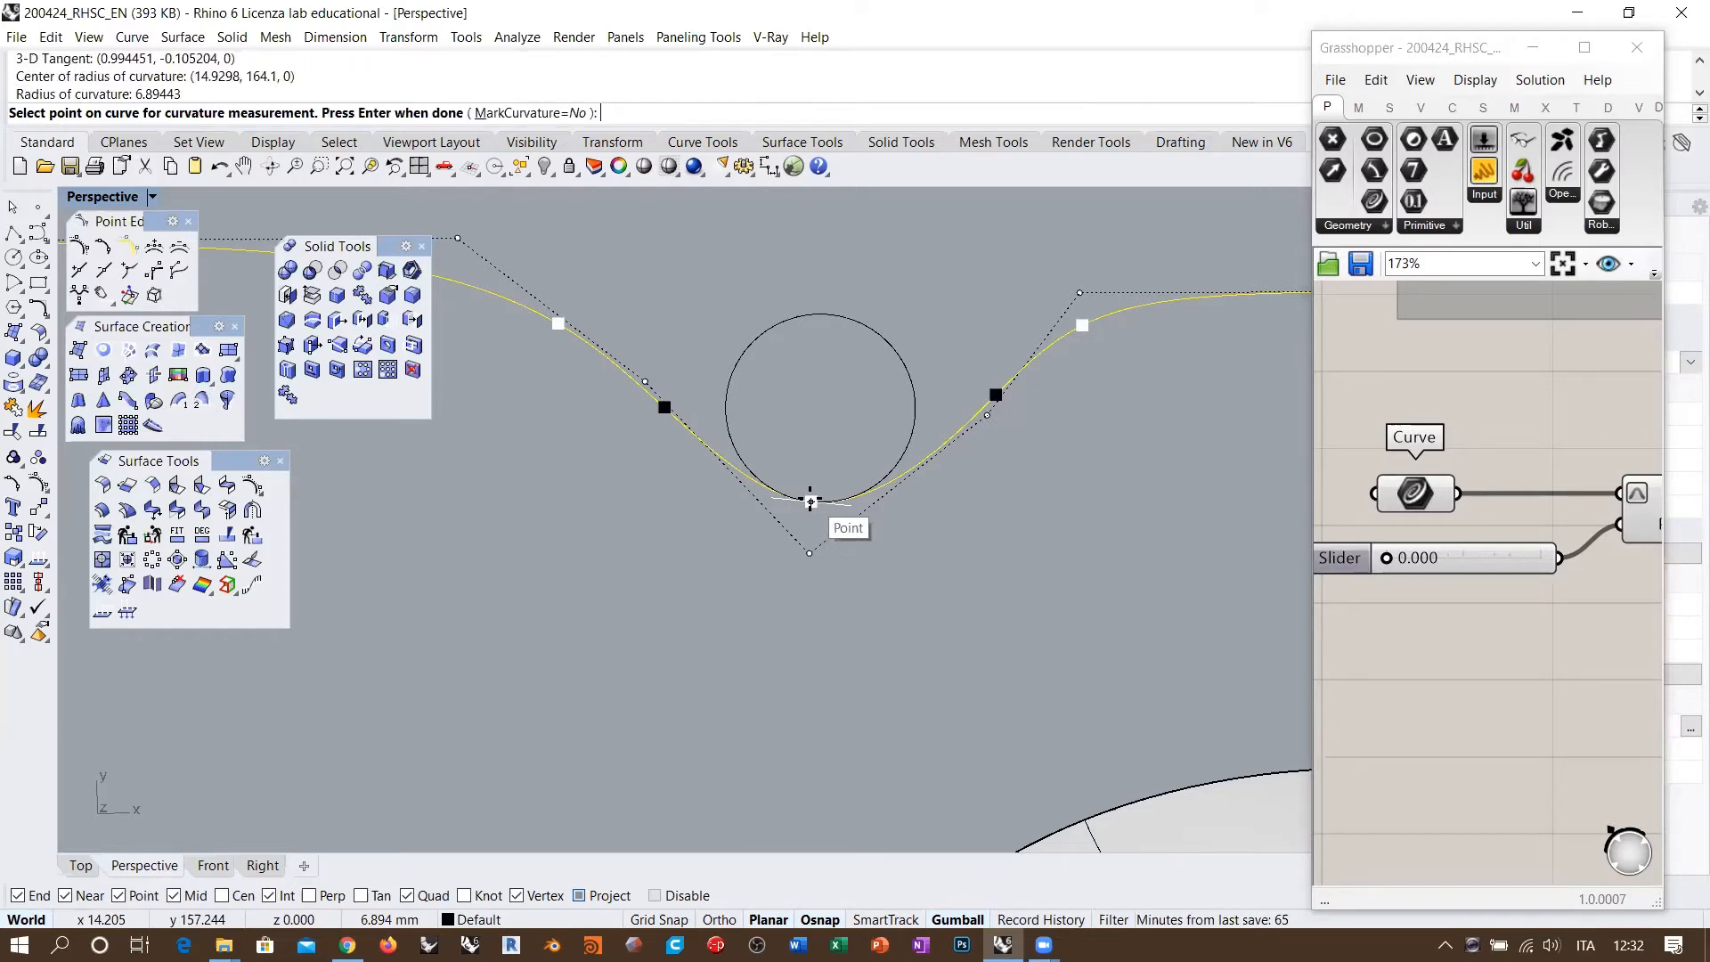
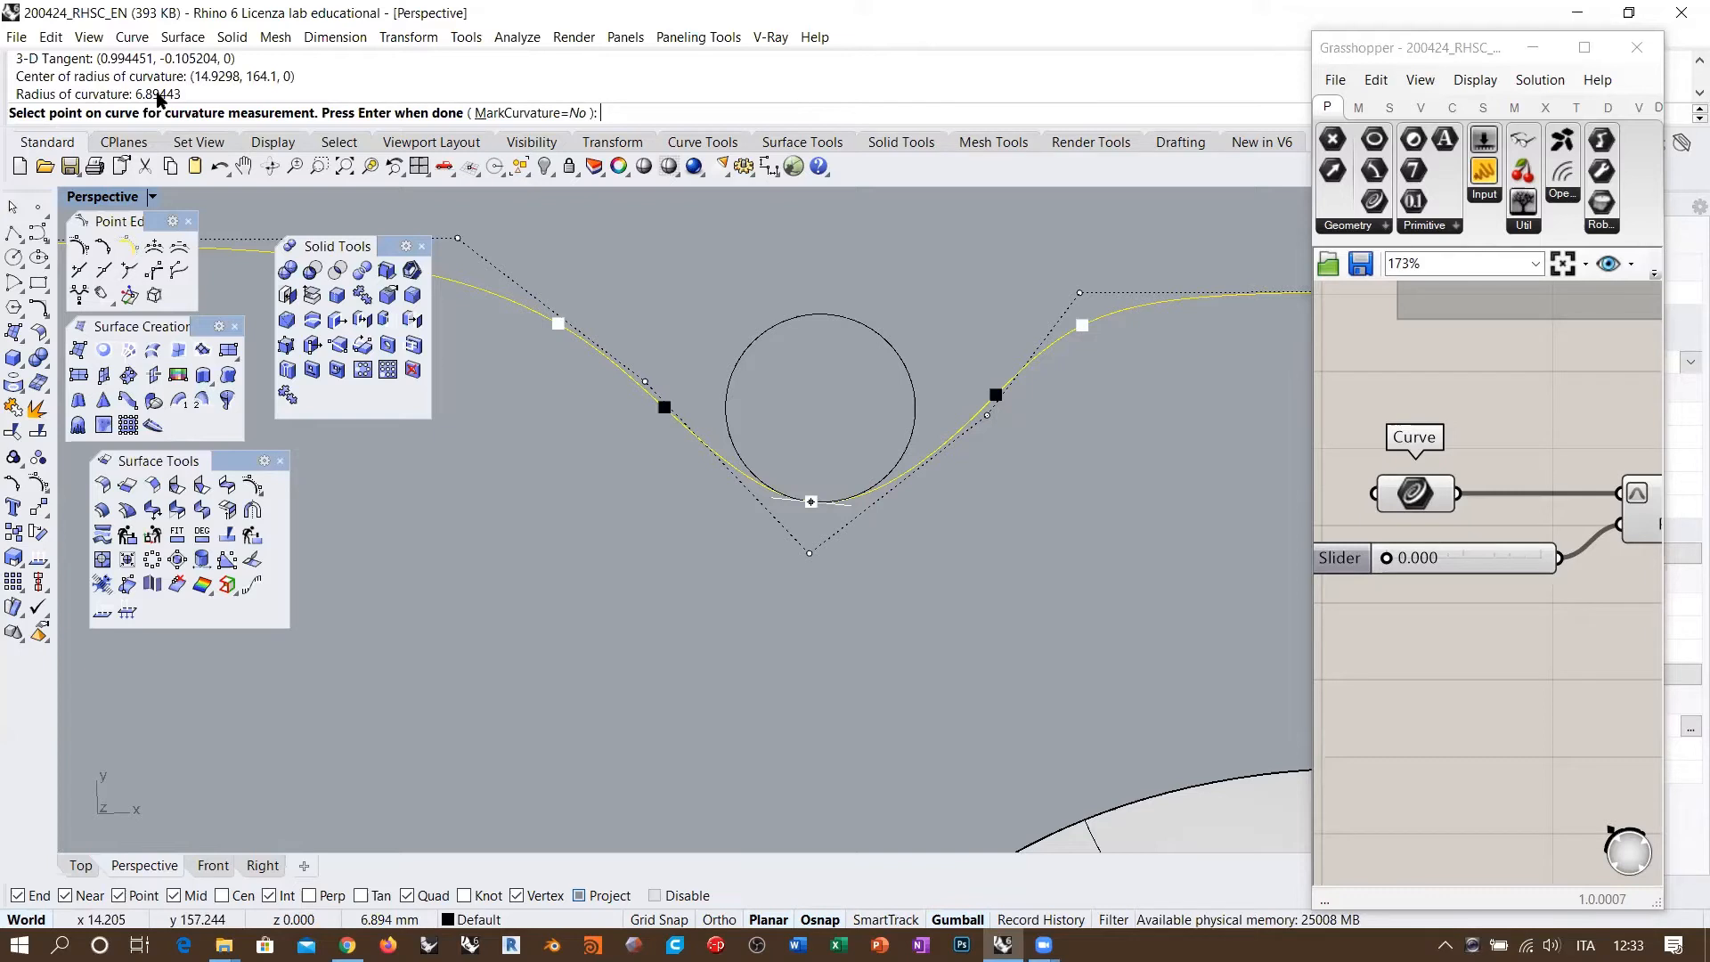
pyautogui.rightClick(757, 523)
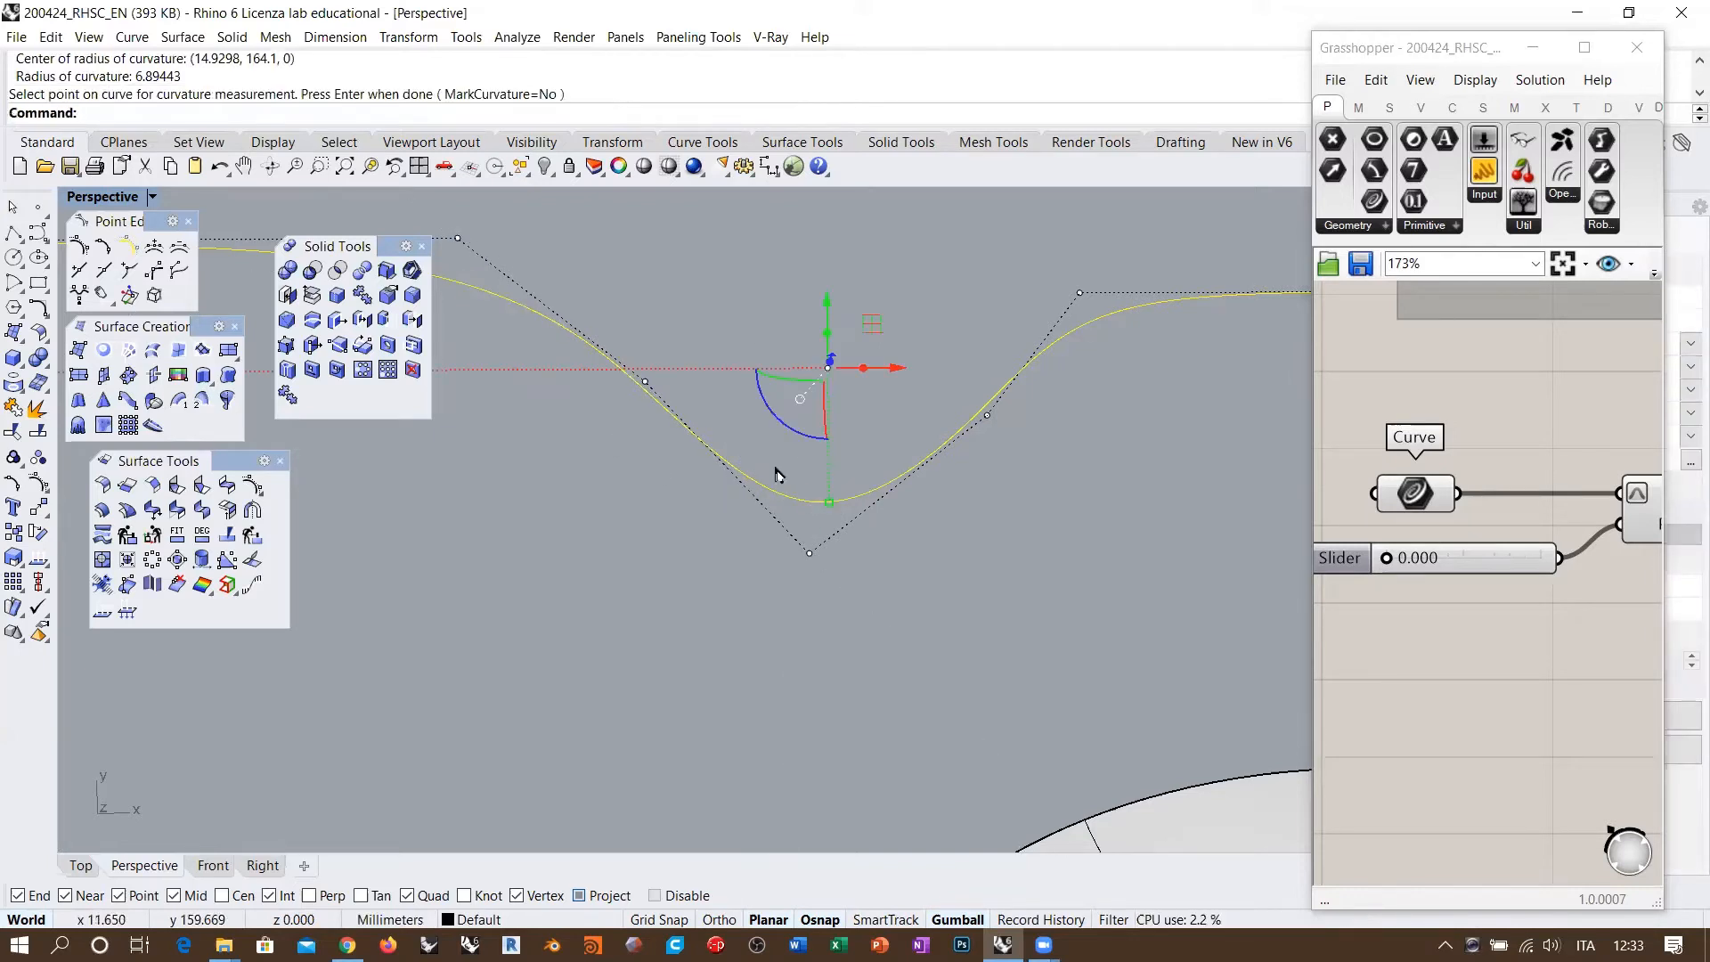
# Step: Offset the wavy curve 6 mm toward the inside of its dip, with flat caps
pyautogui.keyDown('shift'); pyautogui.moveTo(738, 470); pyautogui.dragTo(676, 531, button='right'); pyautogui.keyUp('shift')
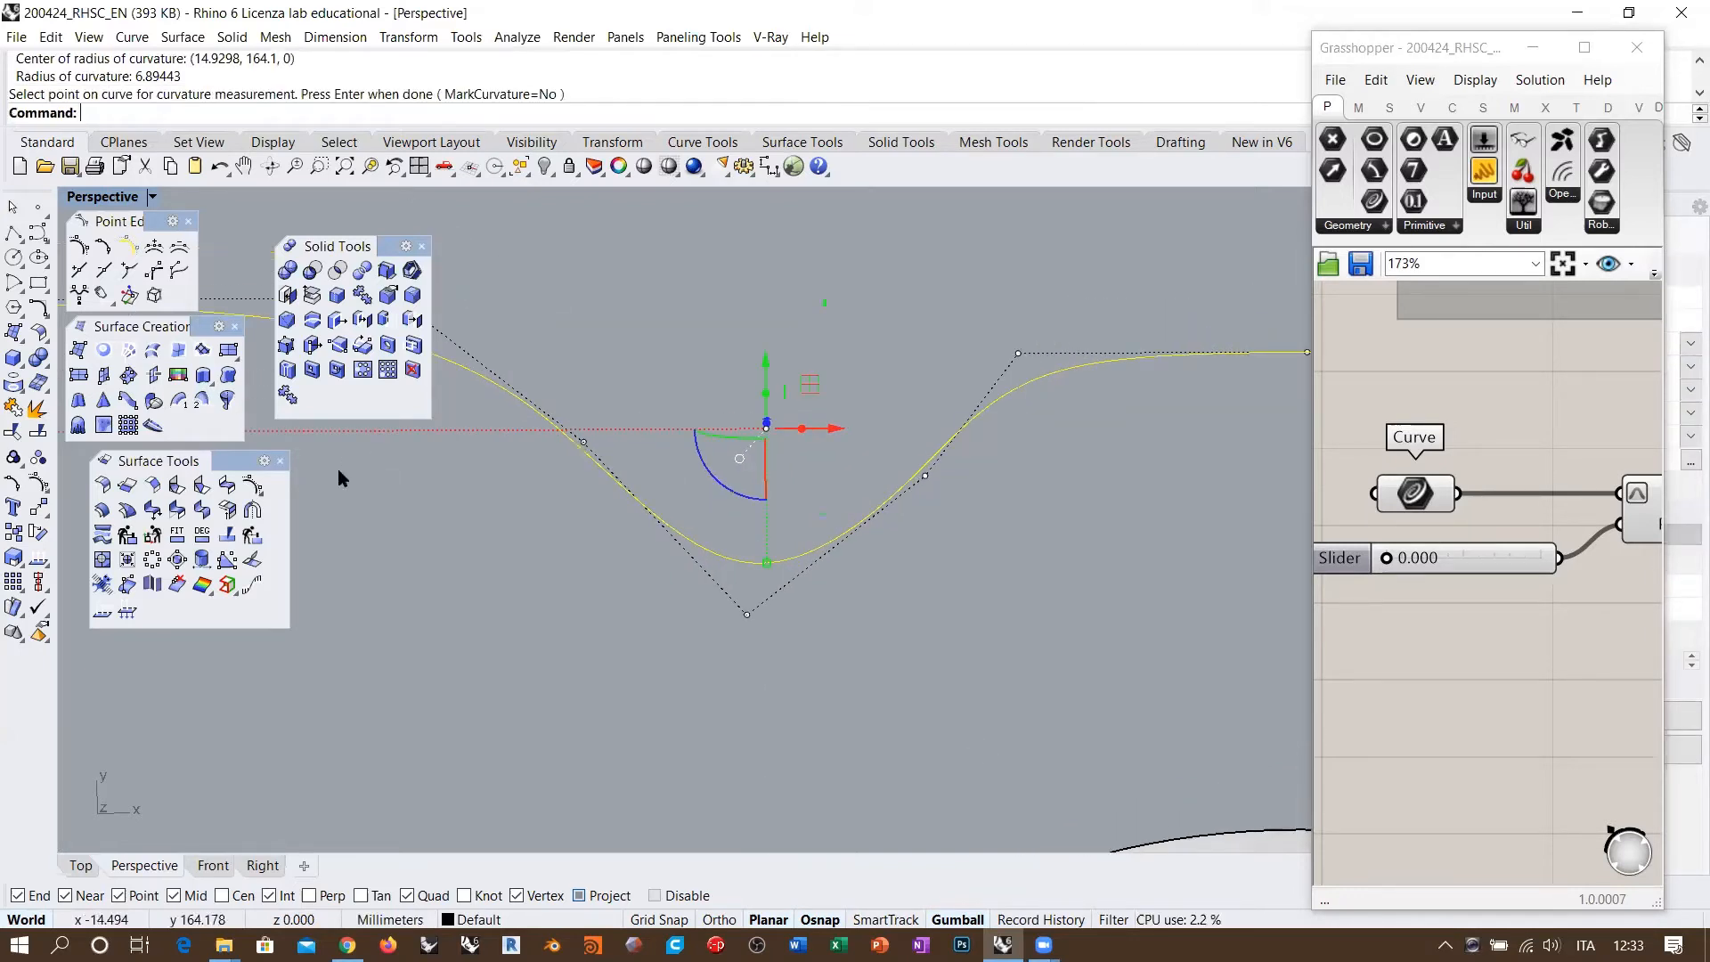
pyautogui.rightClick(268, 88)
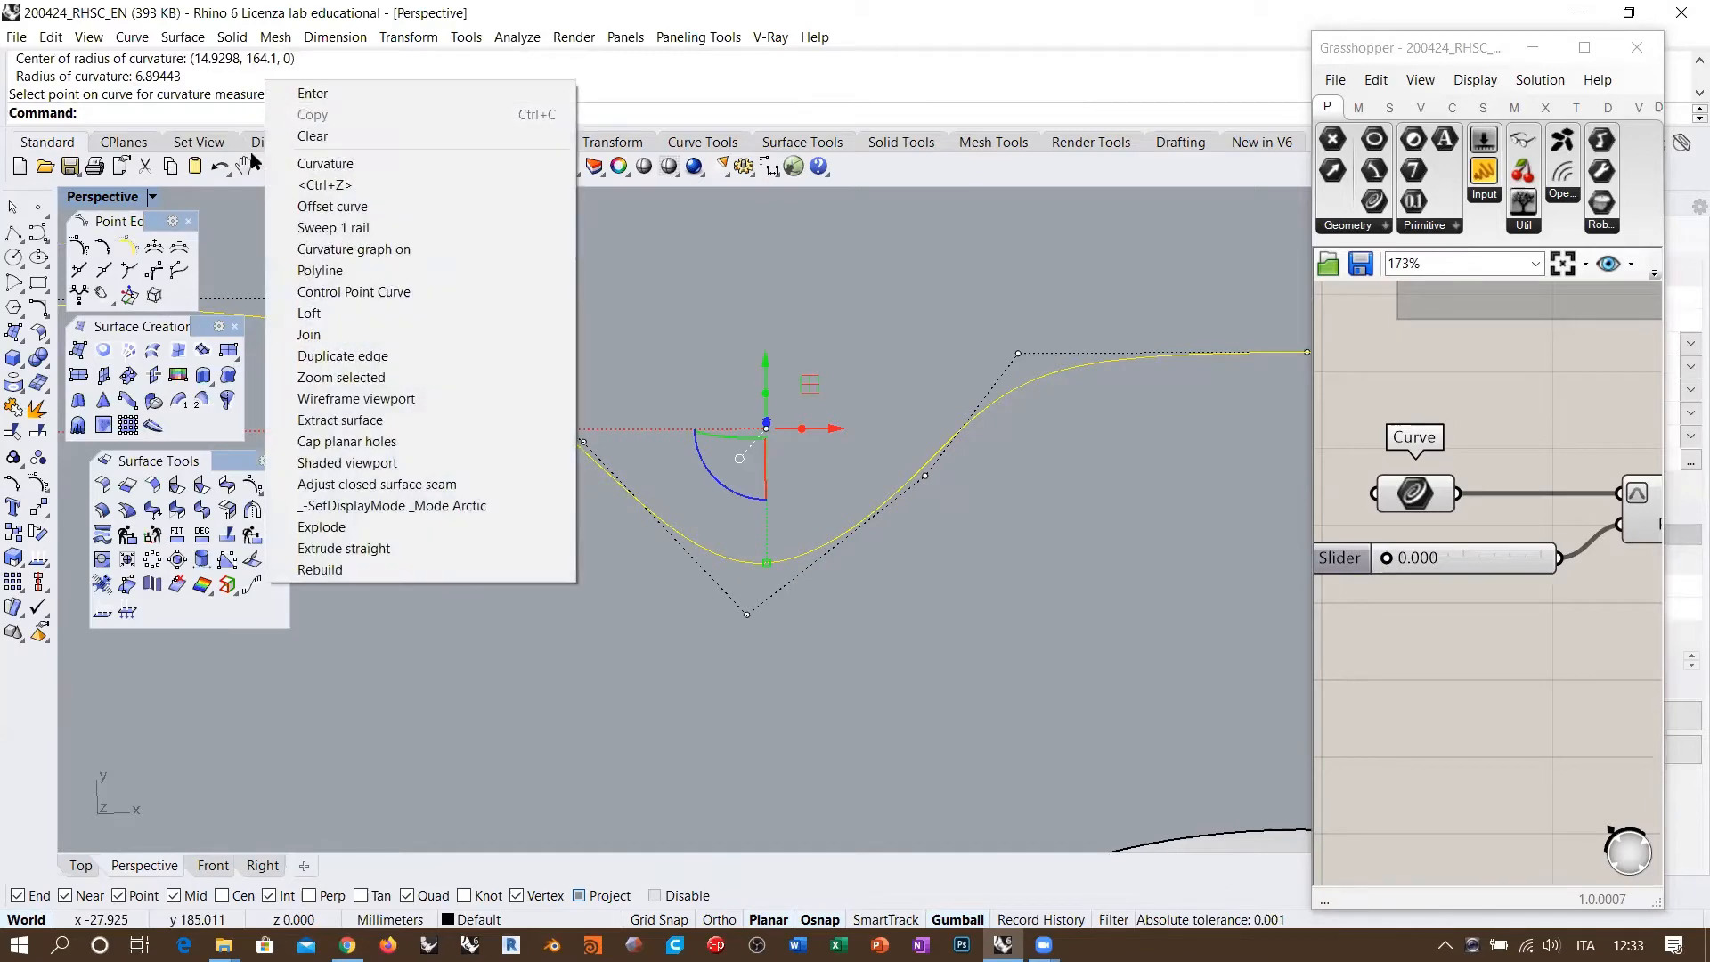
pyautogui.click(294, 200)
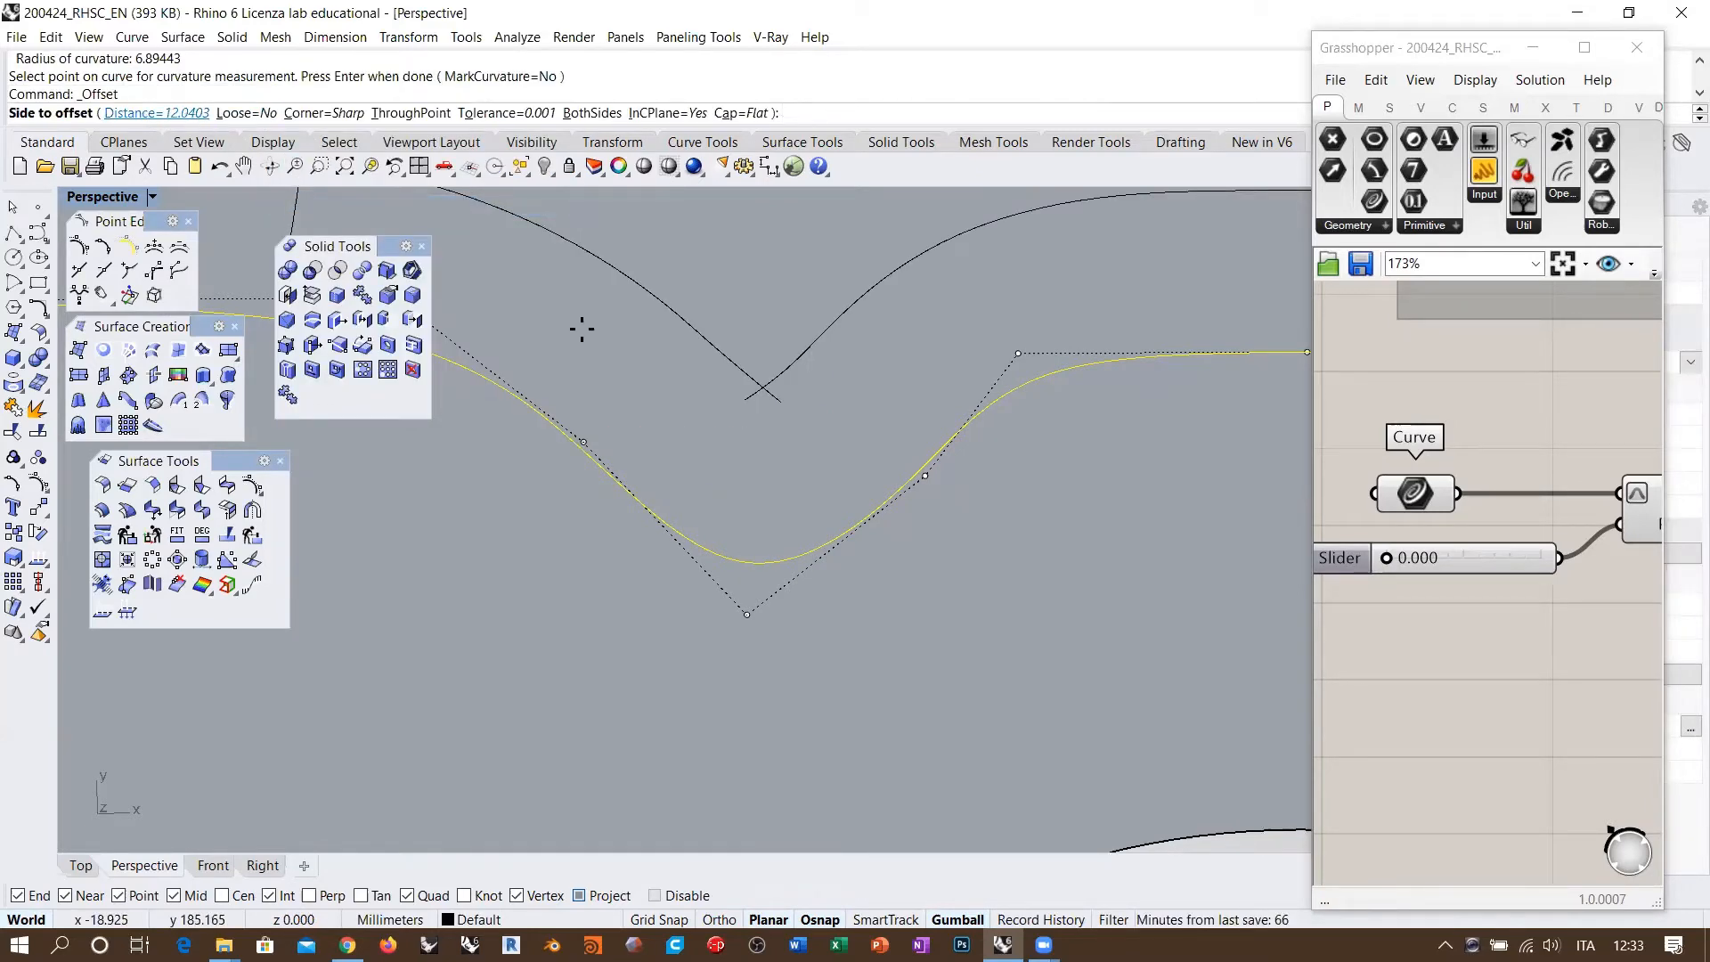
pyautogui.write('6')
pyautogui.press('Return')
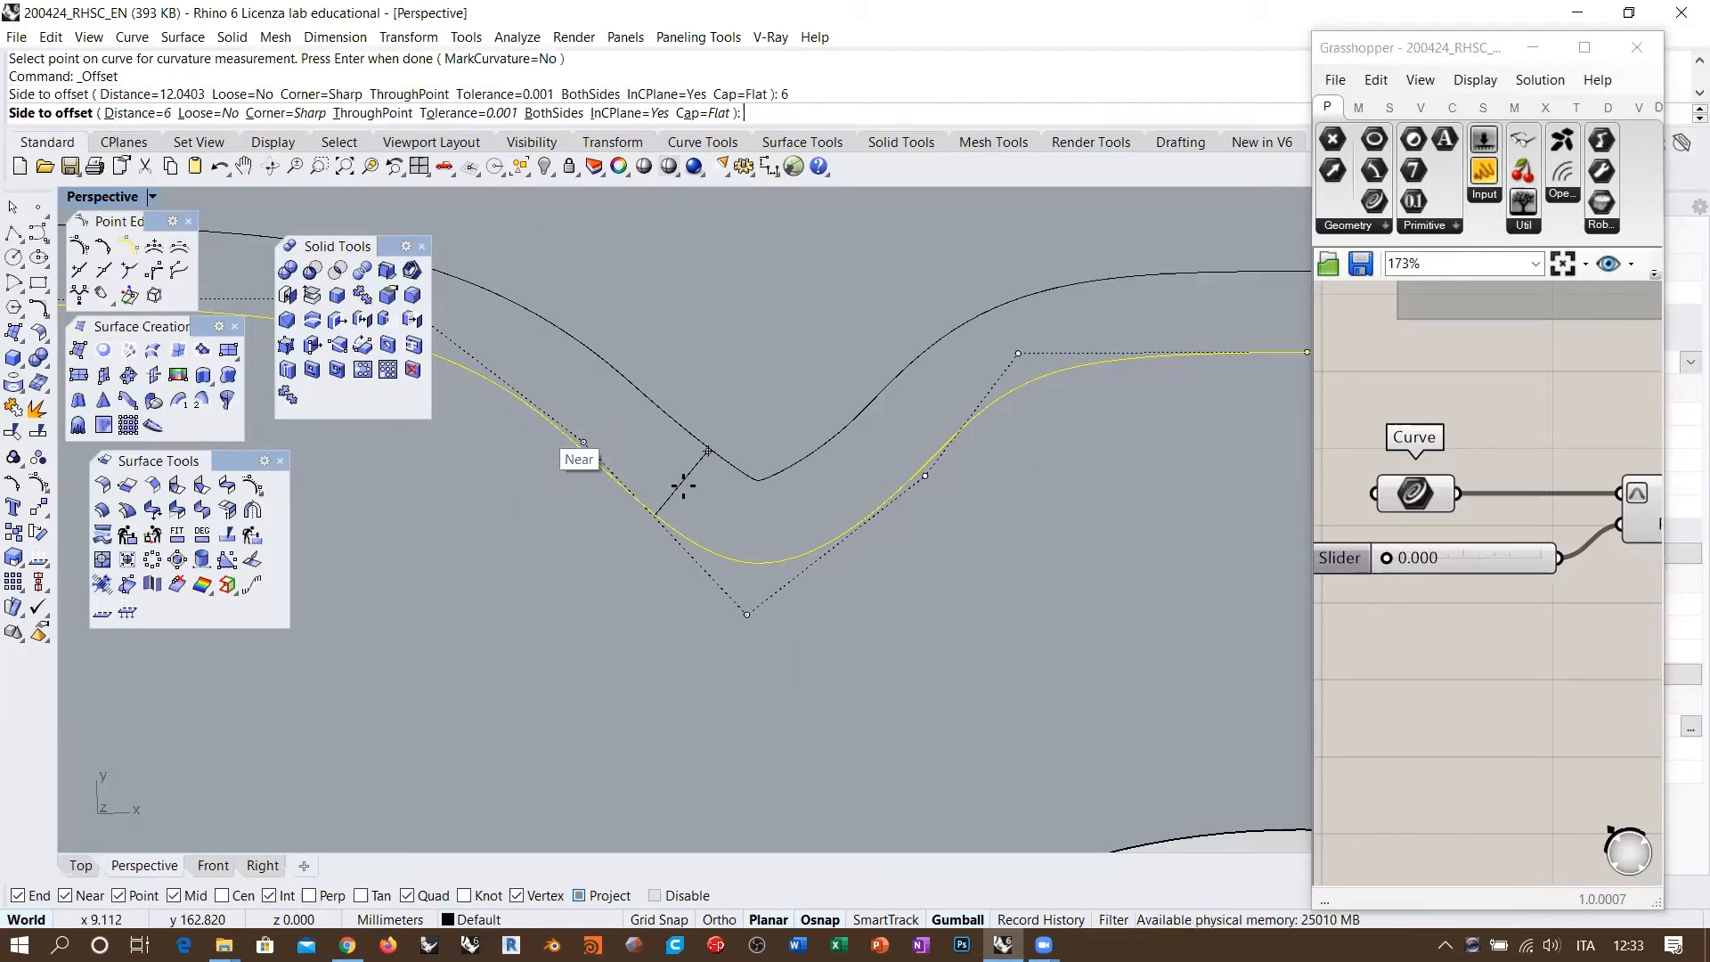
pyautogui.click(687, 485)
pyautogui.press('Escape')
# Step: Inspect the control points of the offset curve around the bottom of the dip
pyautogui.scroll(6, 764, 484)
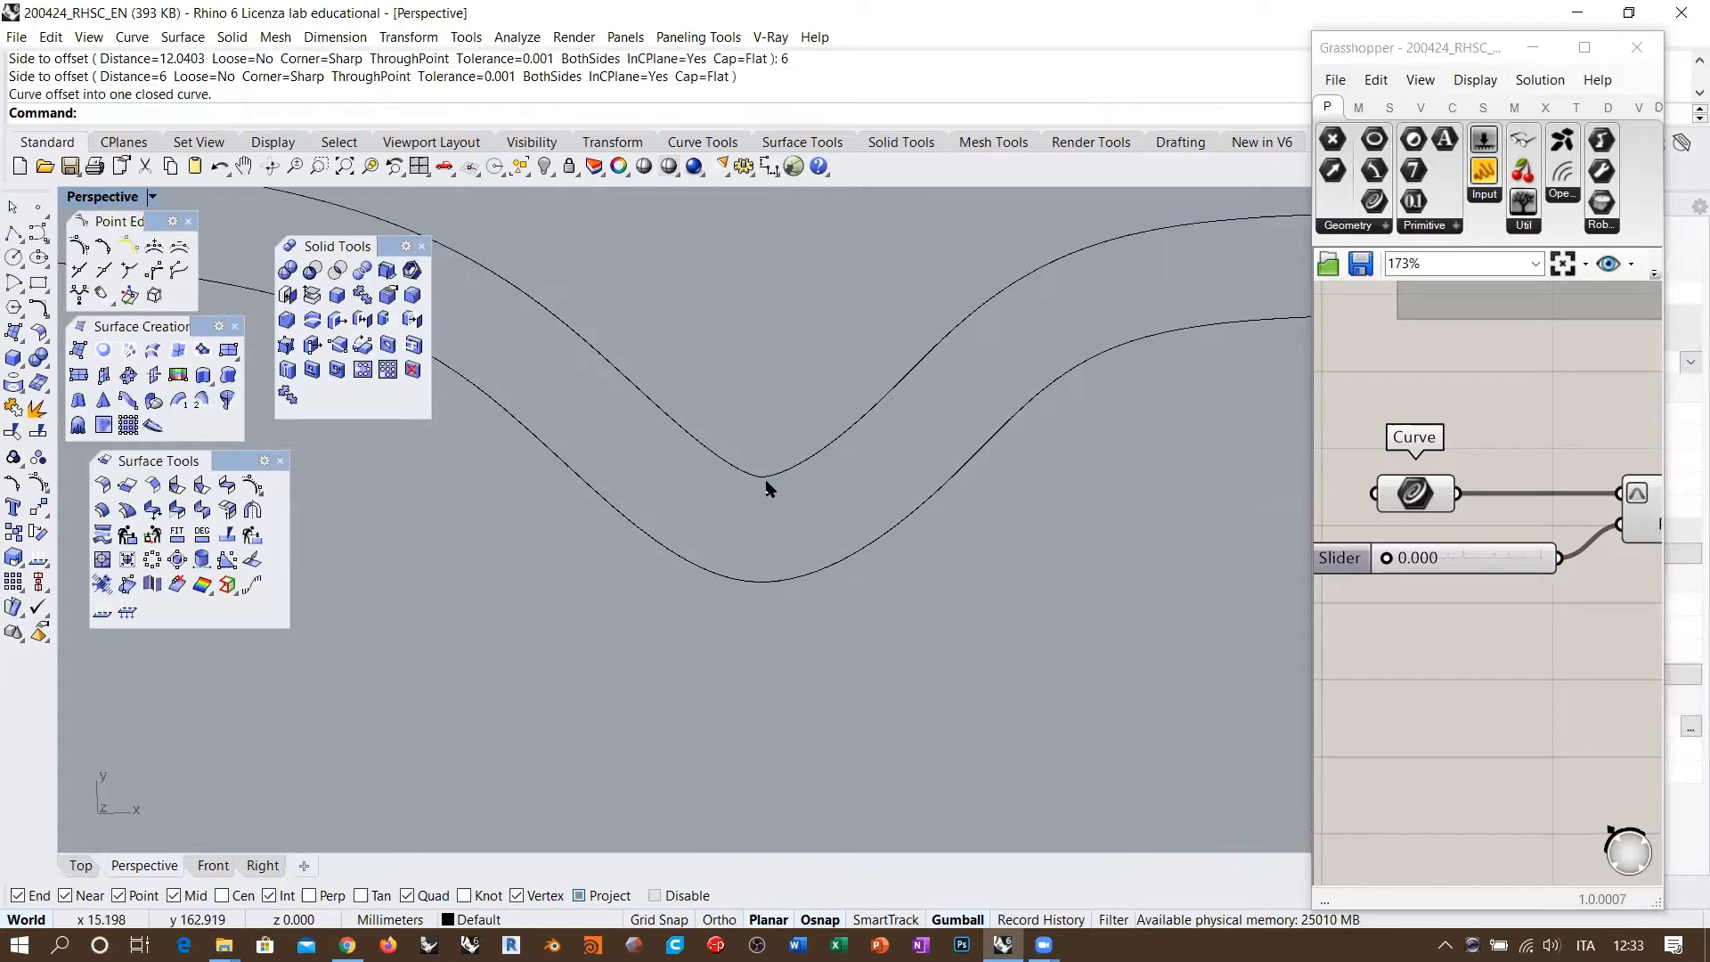
pyautogui.click(741, 364)
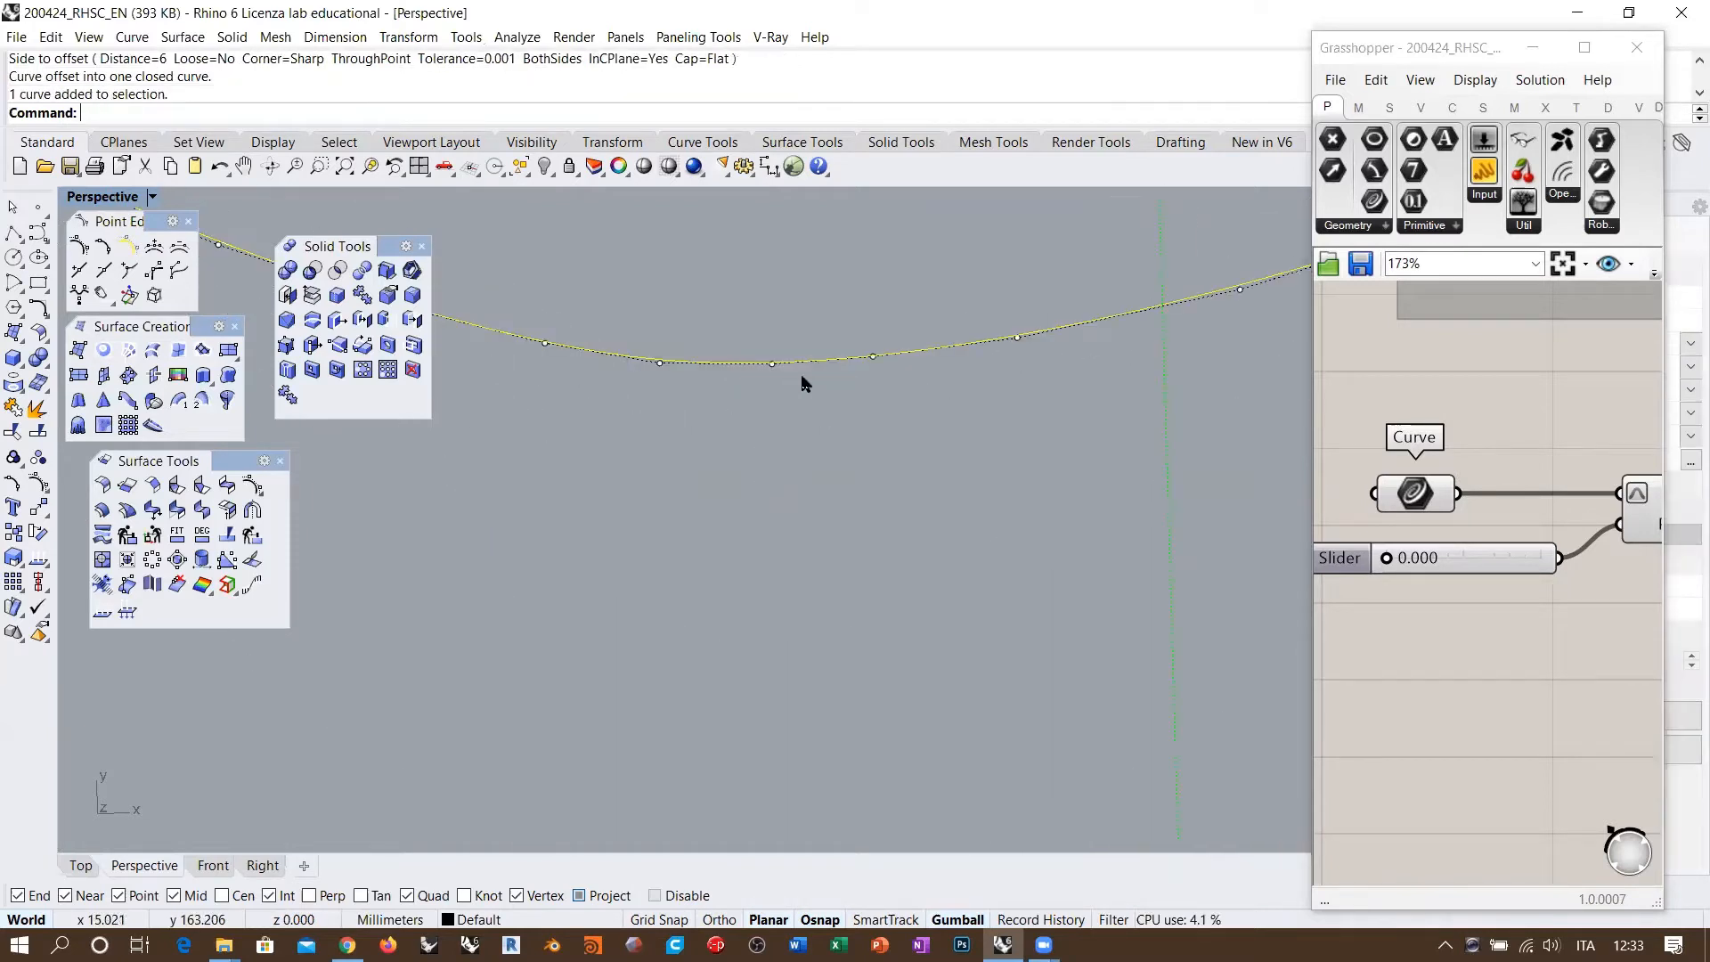
pyautogui.scroll(5, 793, 419)
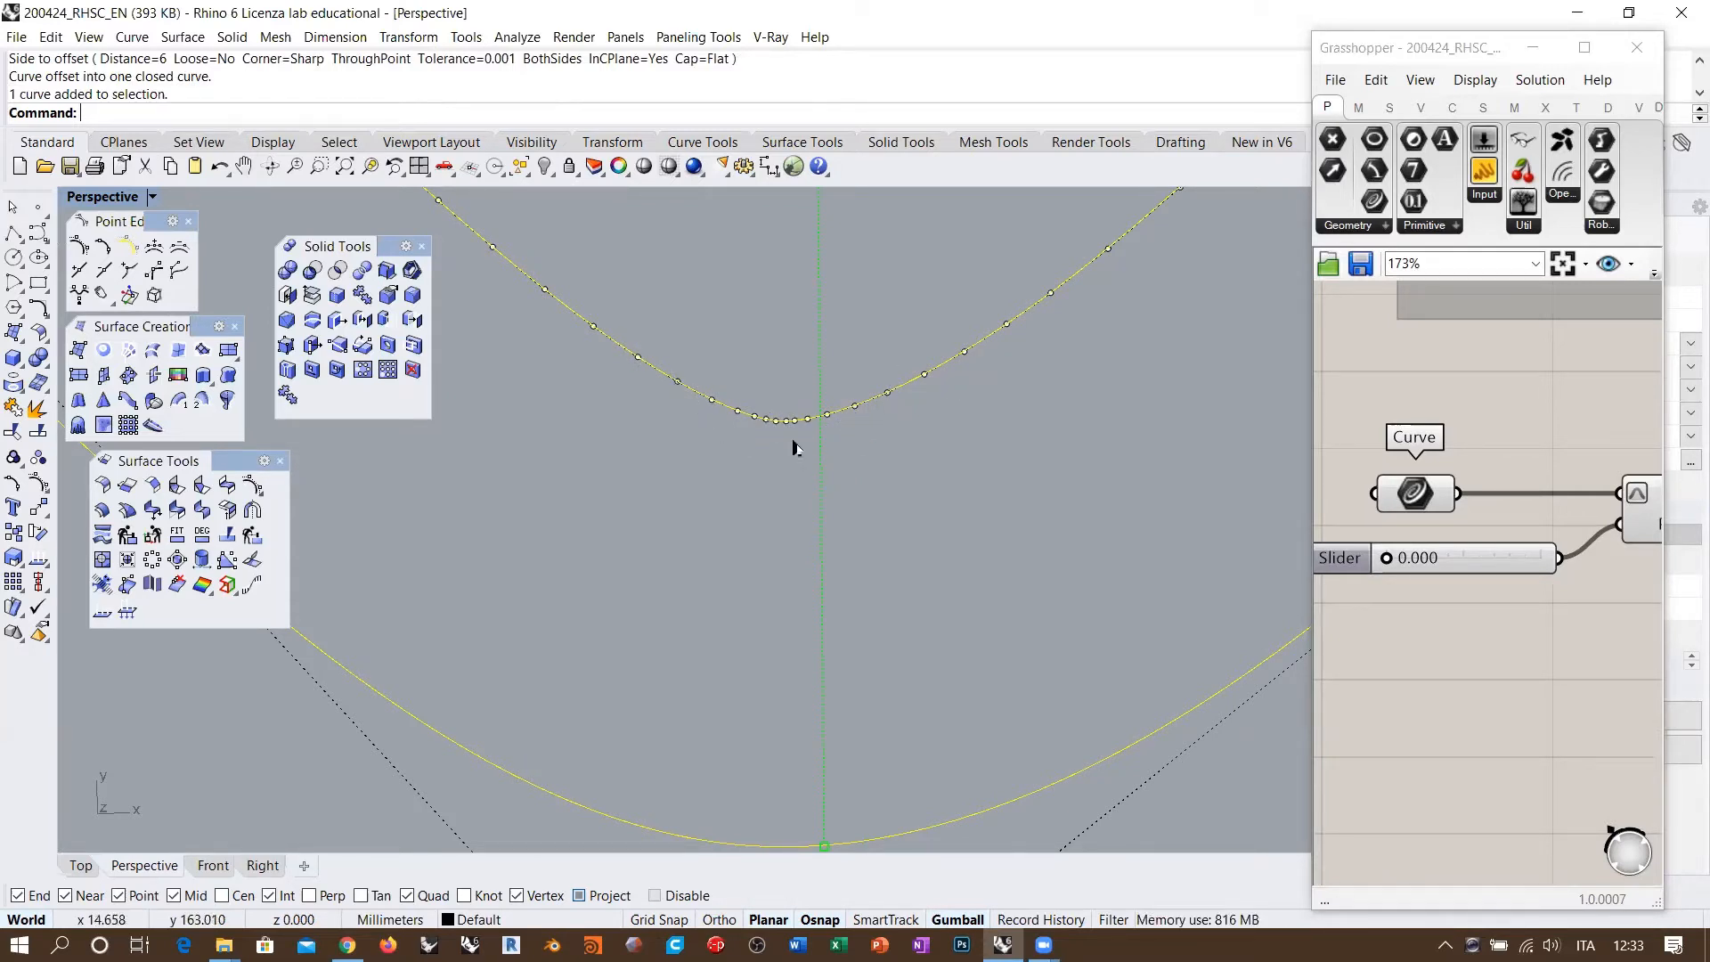
pyautogui.scroll(-5, 745, 507)
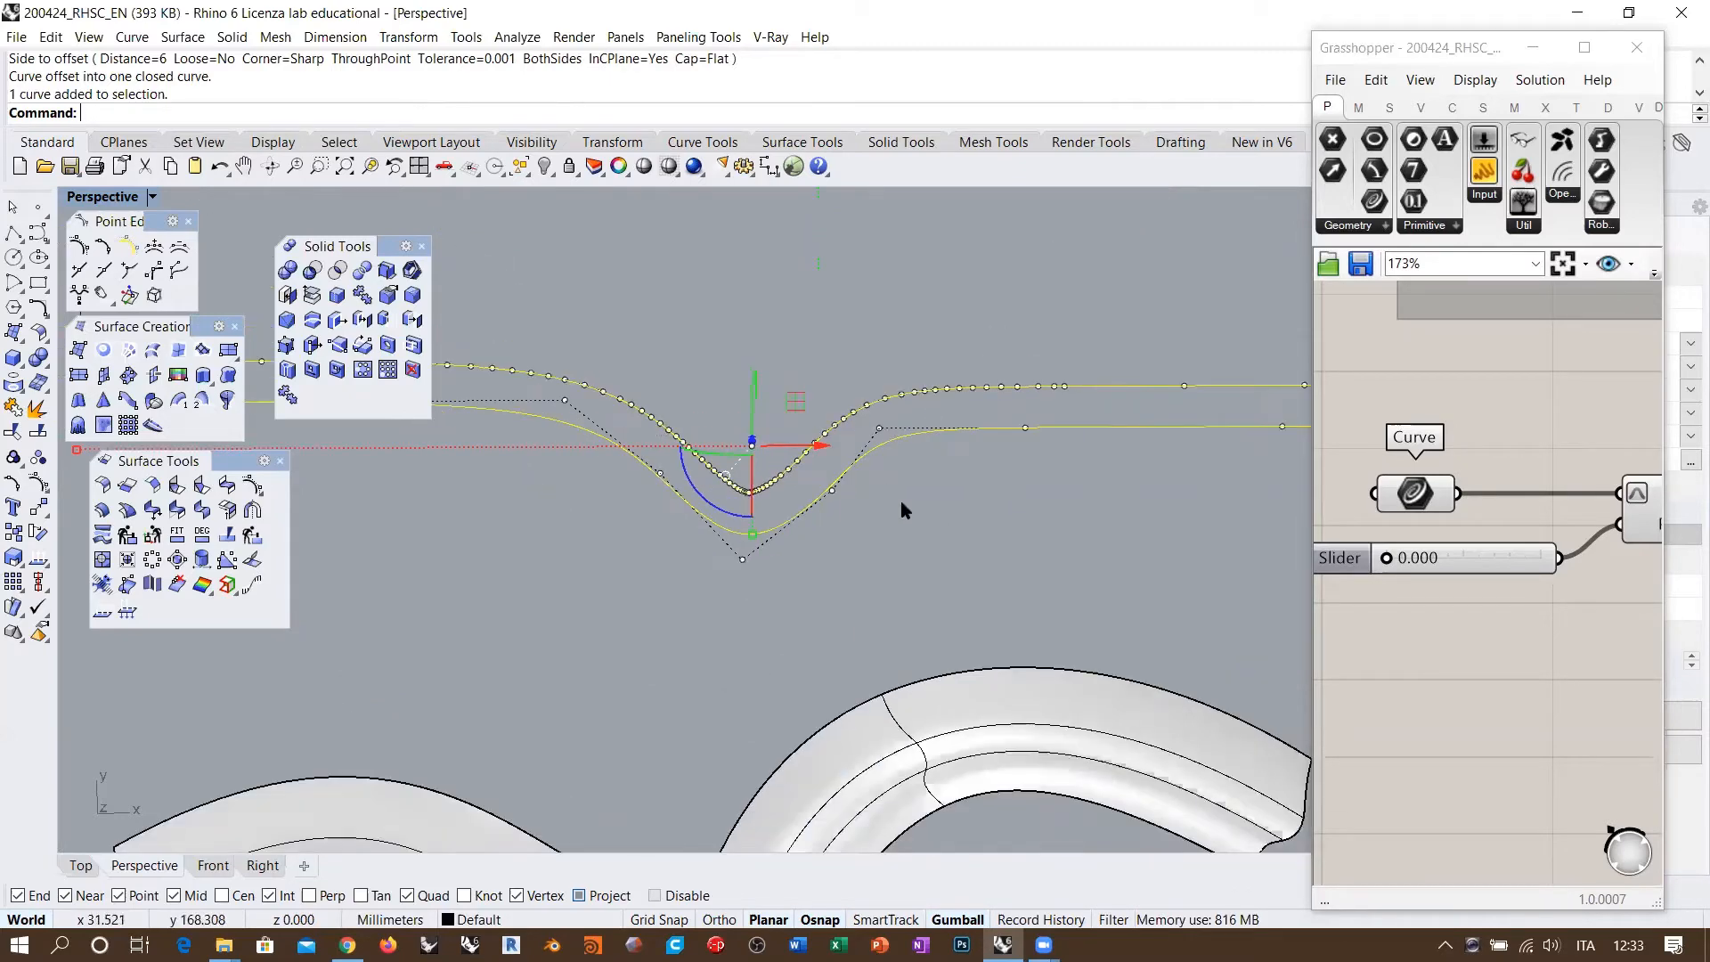
pyautogui.click(940, 536)
# Step: Try offsetting again at 6 mm from the dip, and undo the flat-capped offset
pyautogui.scroll(7, 741, 519)
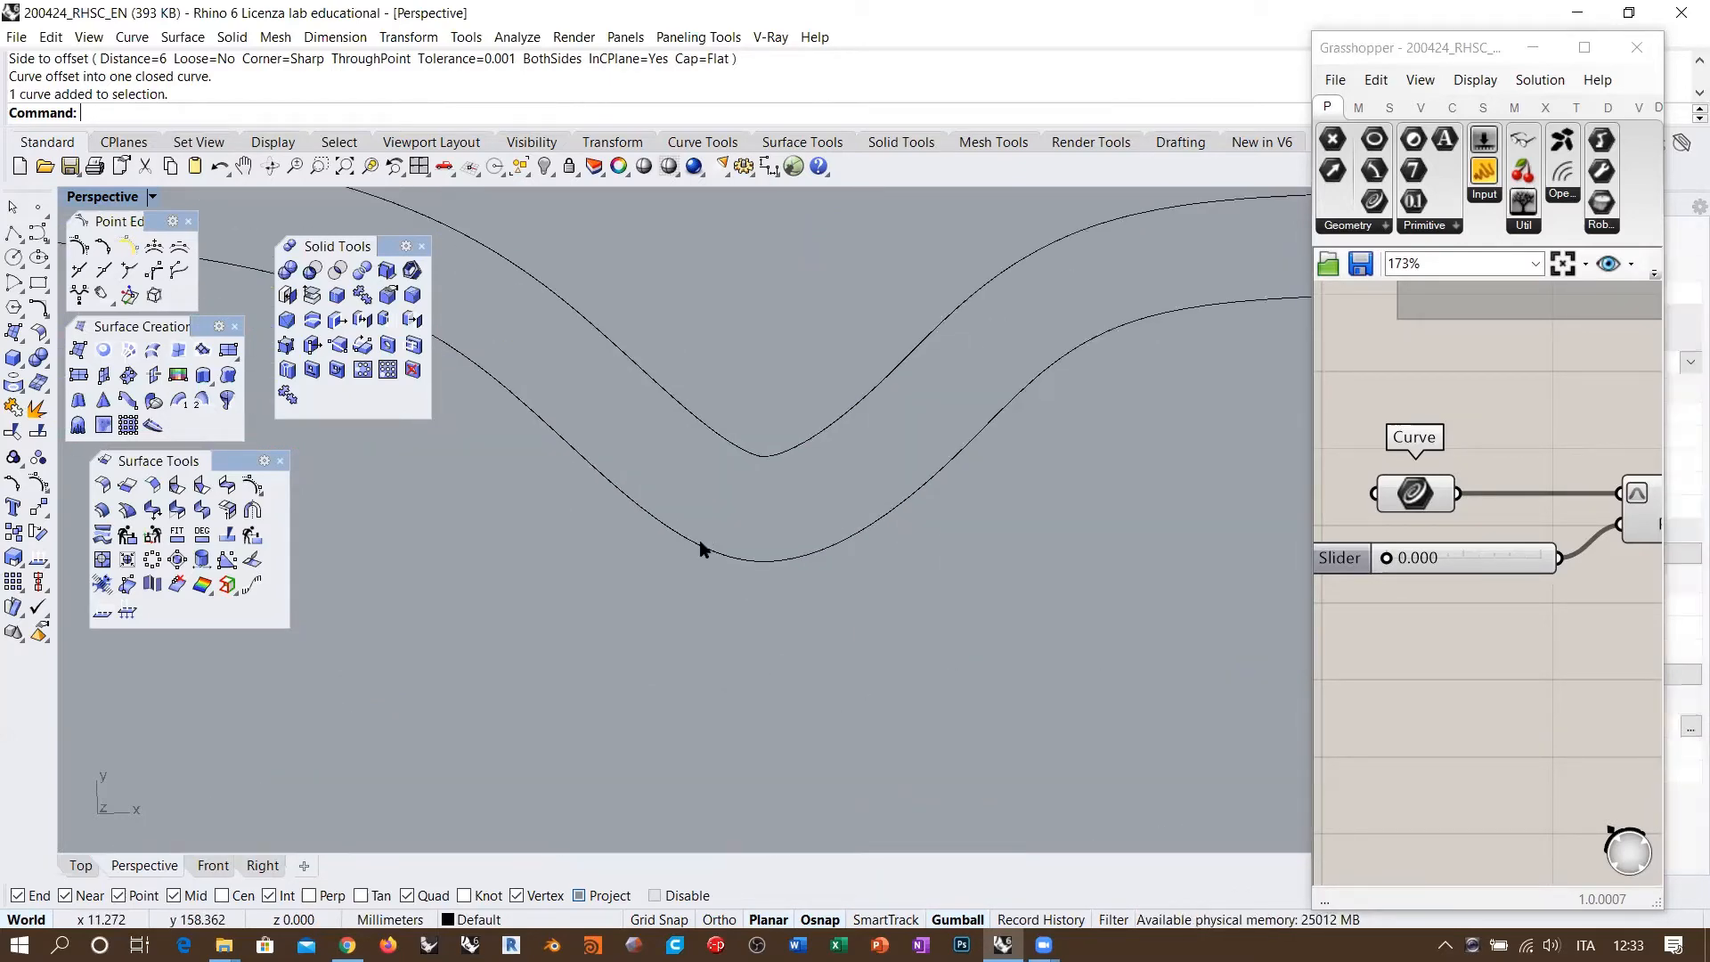
pyautogui.click(701, 540)
pyautogui.rightClick(702, 537)
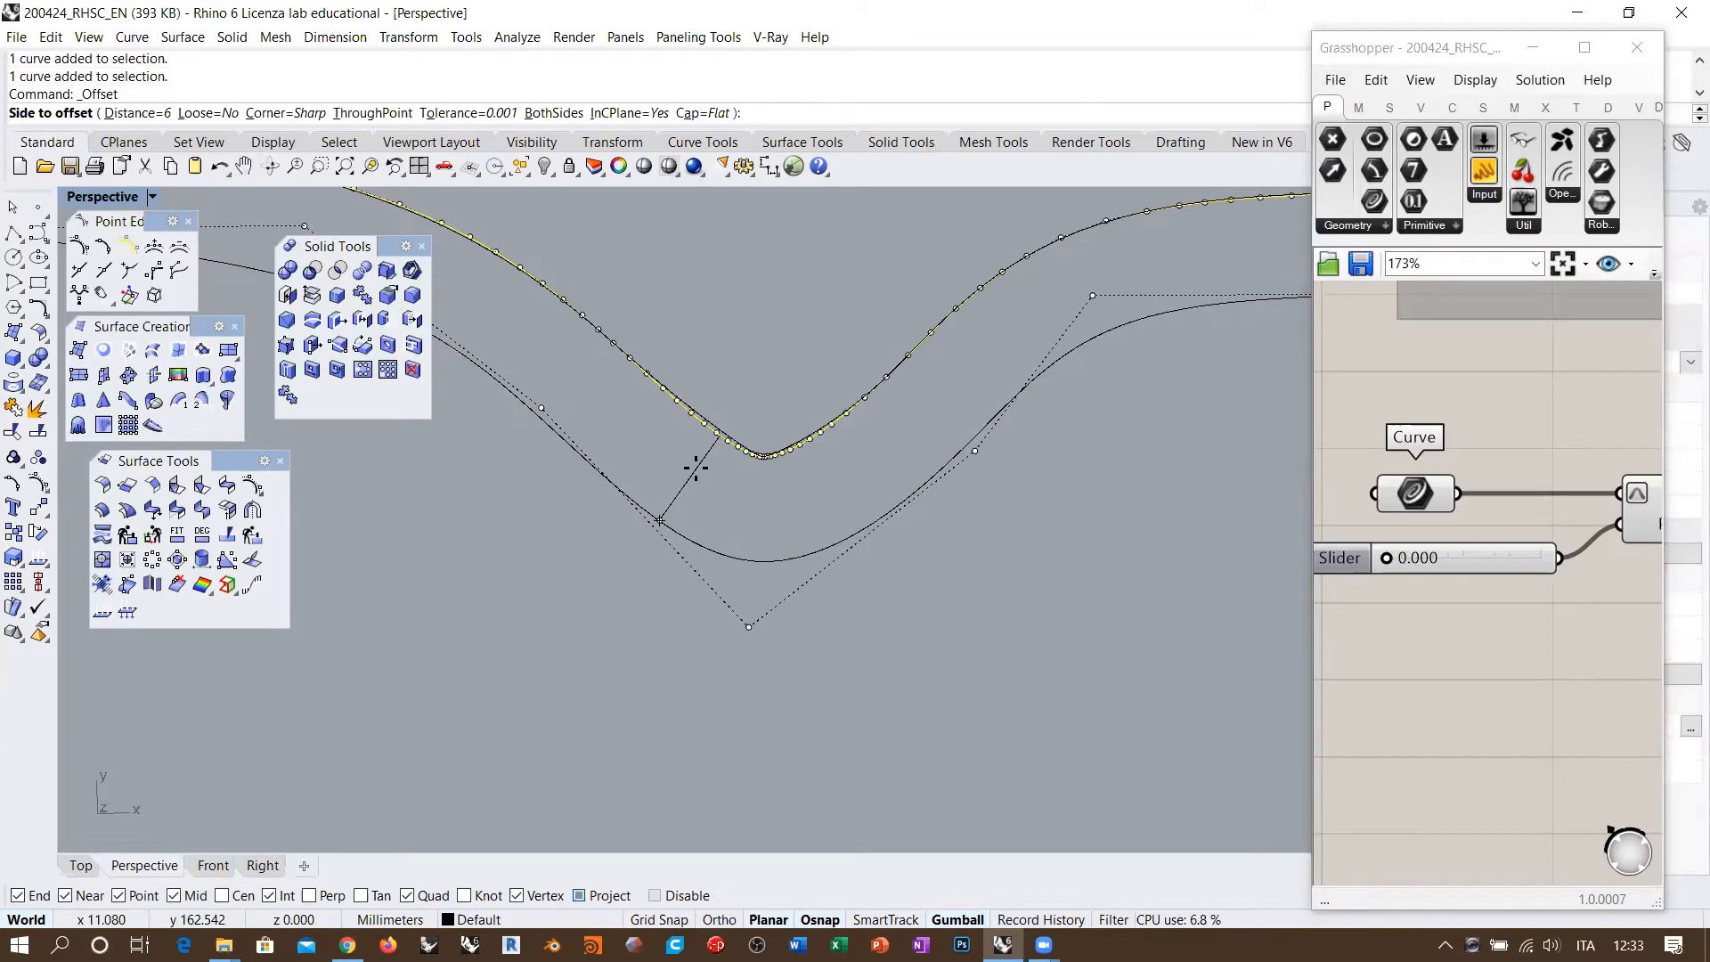
pyautogui.click(696, 468)
pyautogui.hotkey('ctrl', 'z')
pyautogui.scroll(-5, 745, 495)
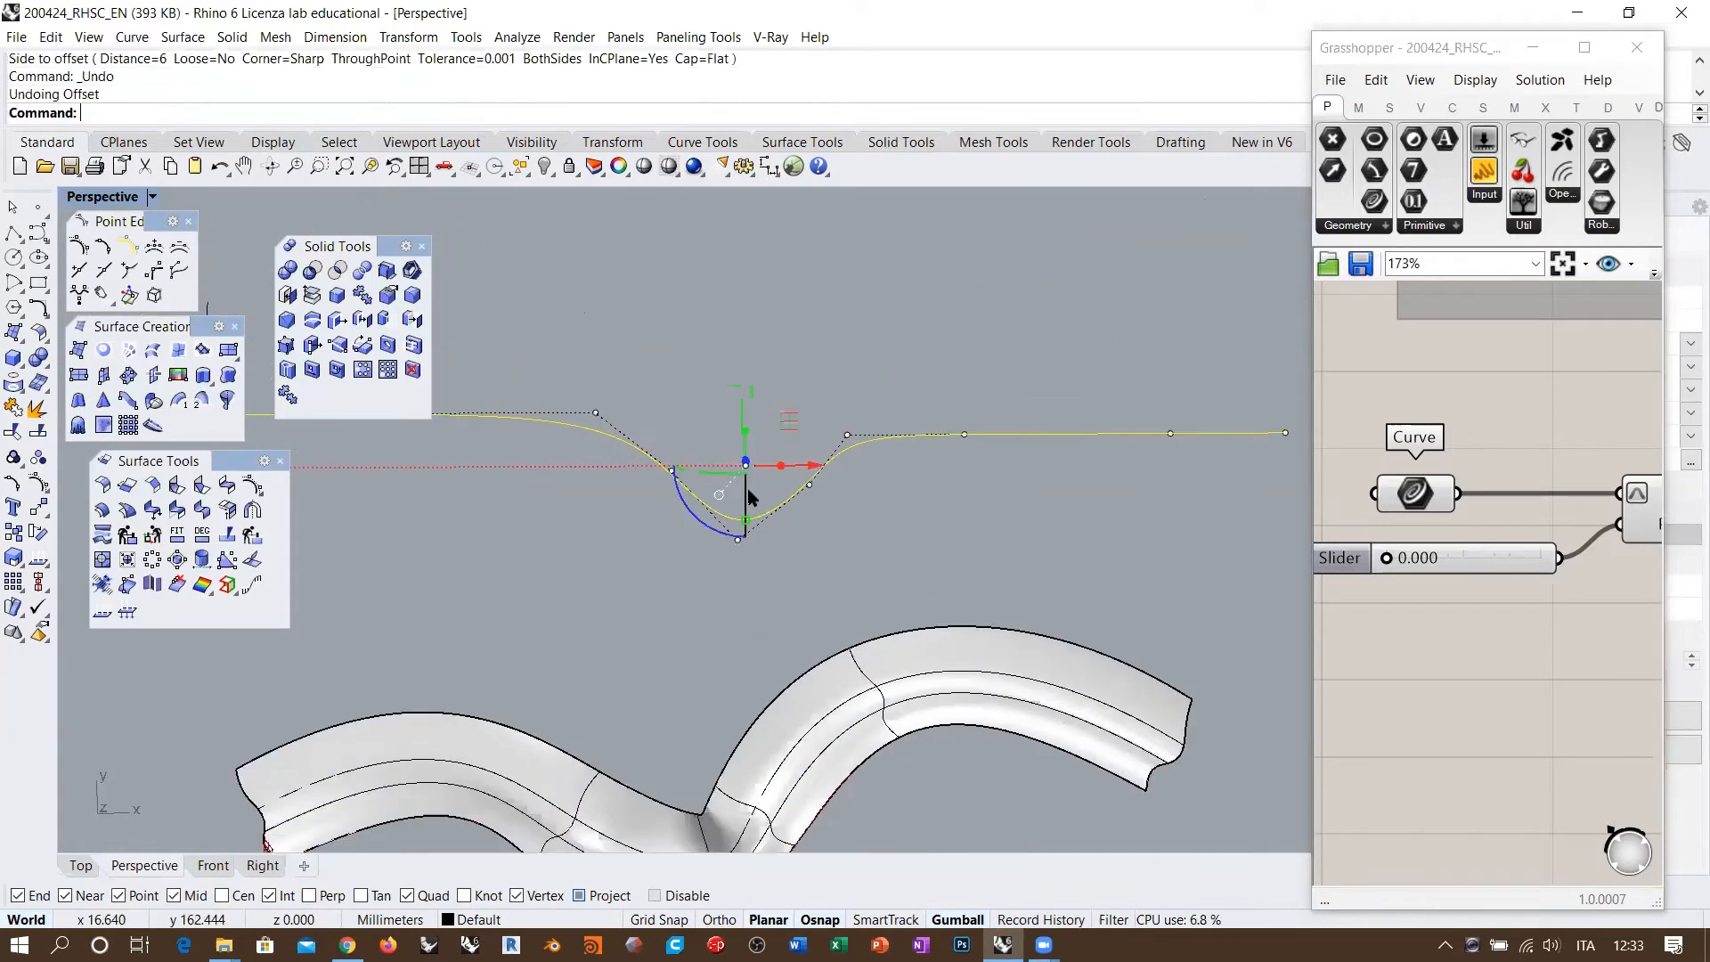
# Step: Offset the wavy curve 6 mm toward the inside of its dip with the cap option set to None
pyautogui.scroll(5, 745, 494)
pyautogui.press('Return')
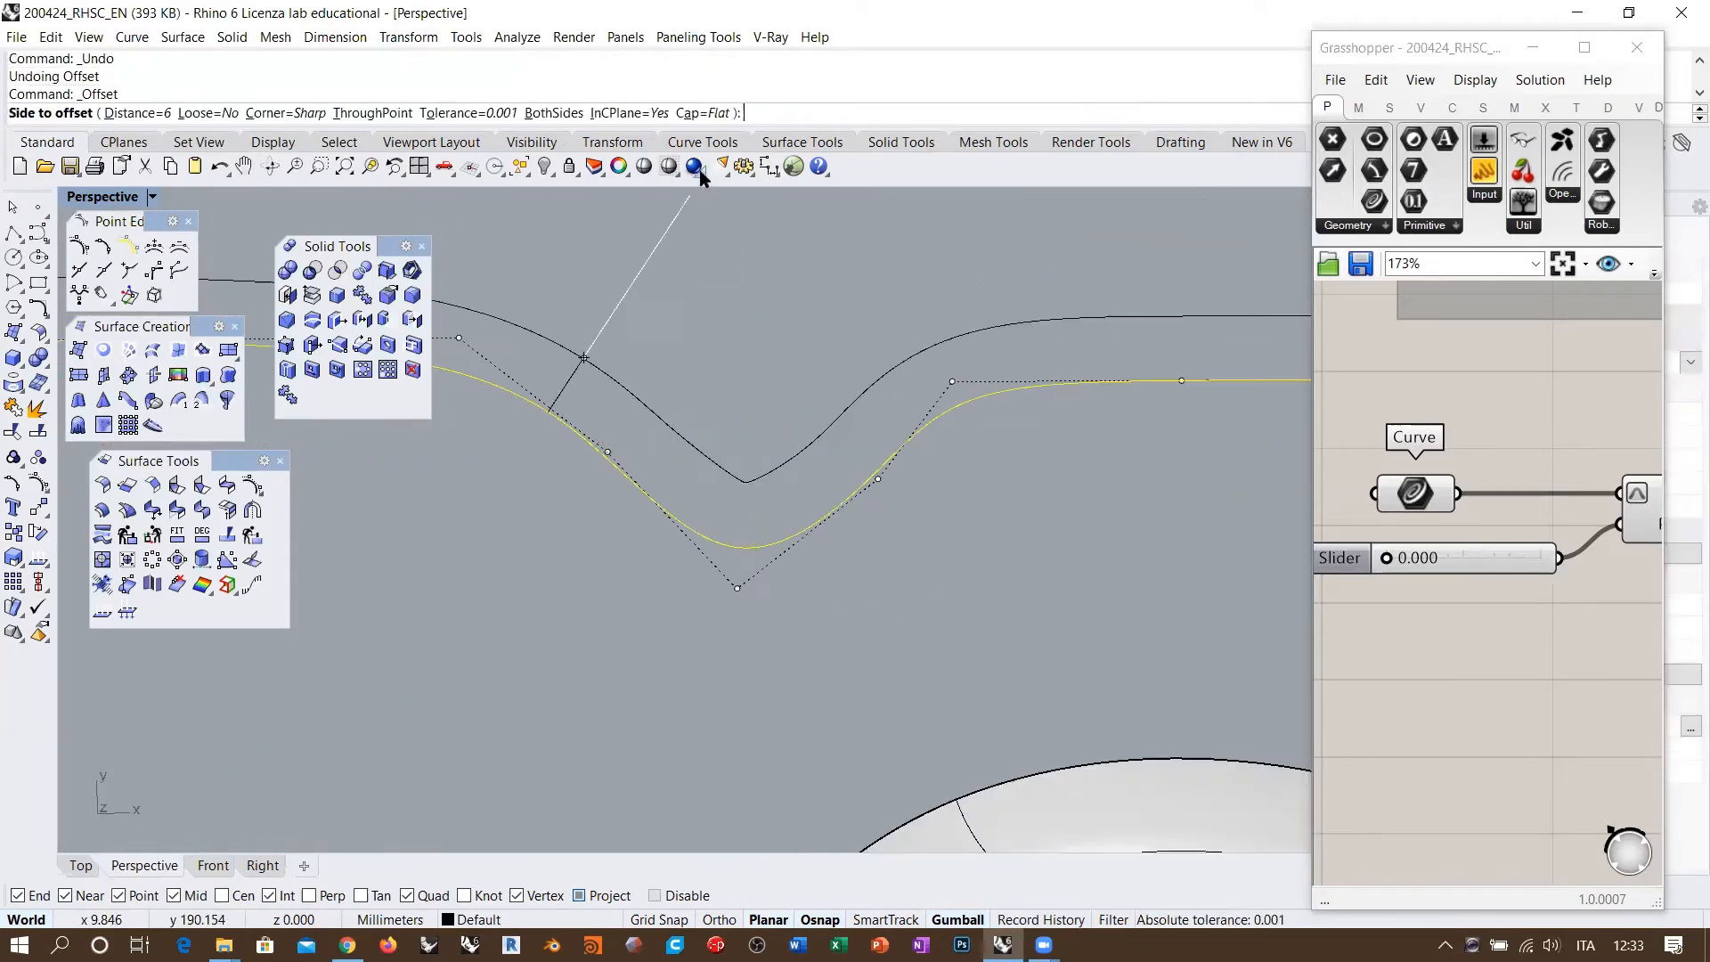
pyautogui.click(710, 113)
pyautogui.click(111, 113)
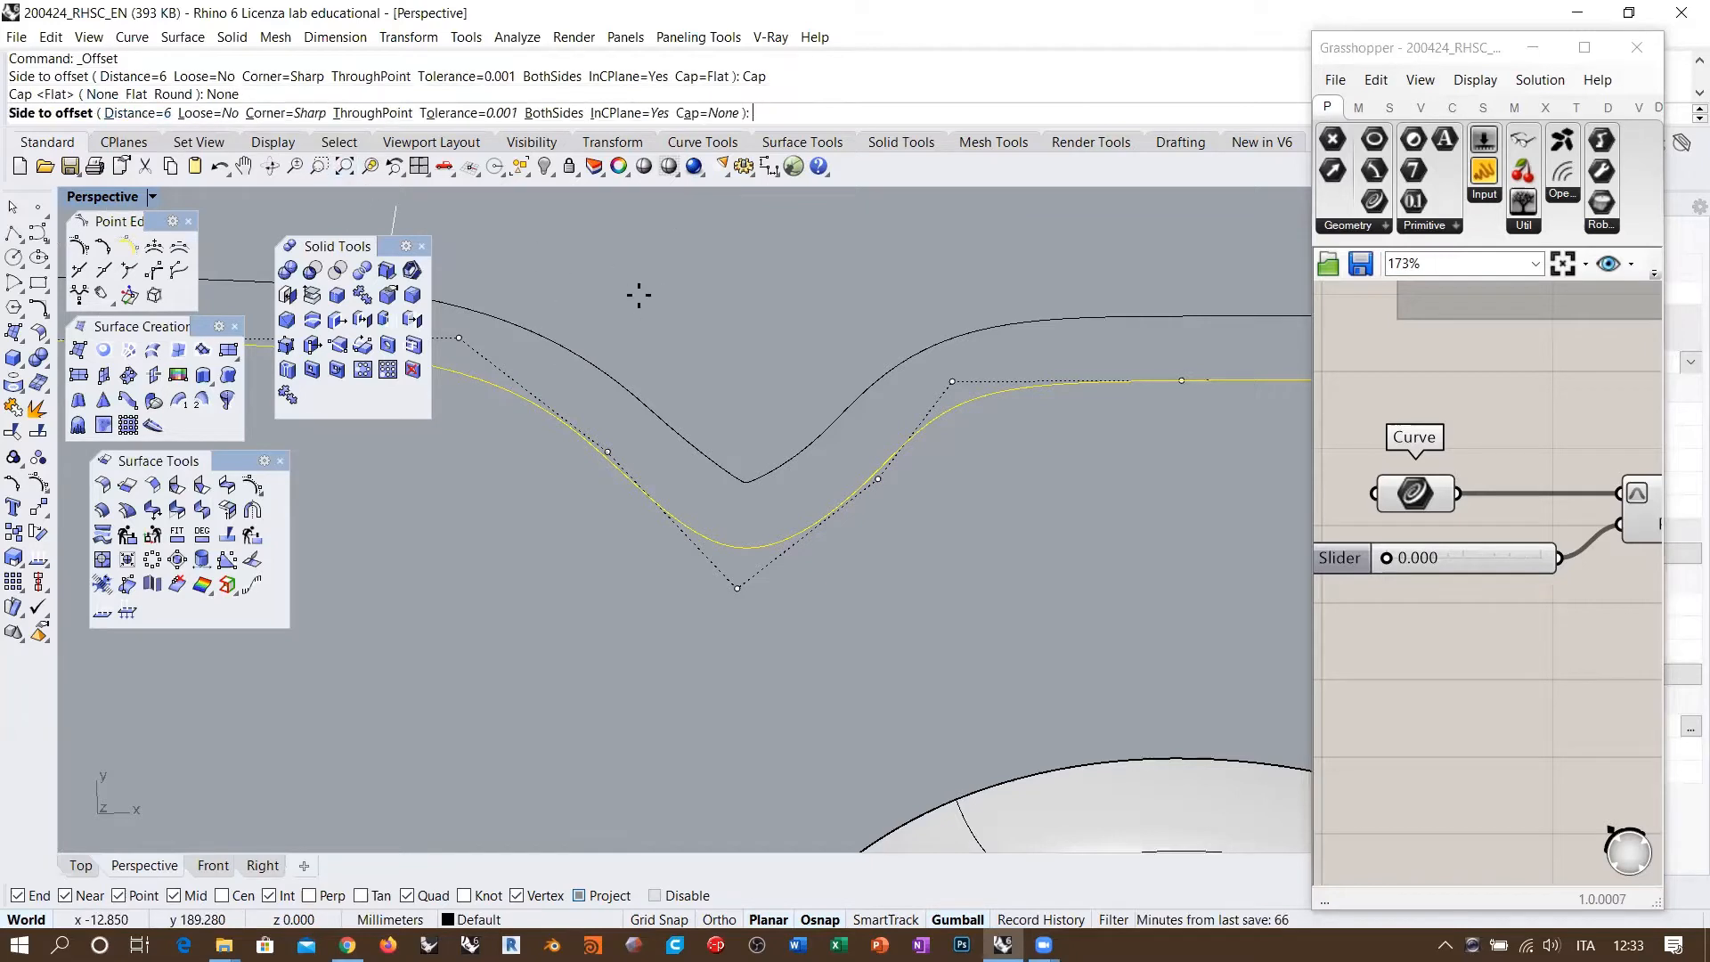
pyautogui.click(732, 349)
pyautogui.click(781, 495)
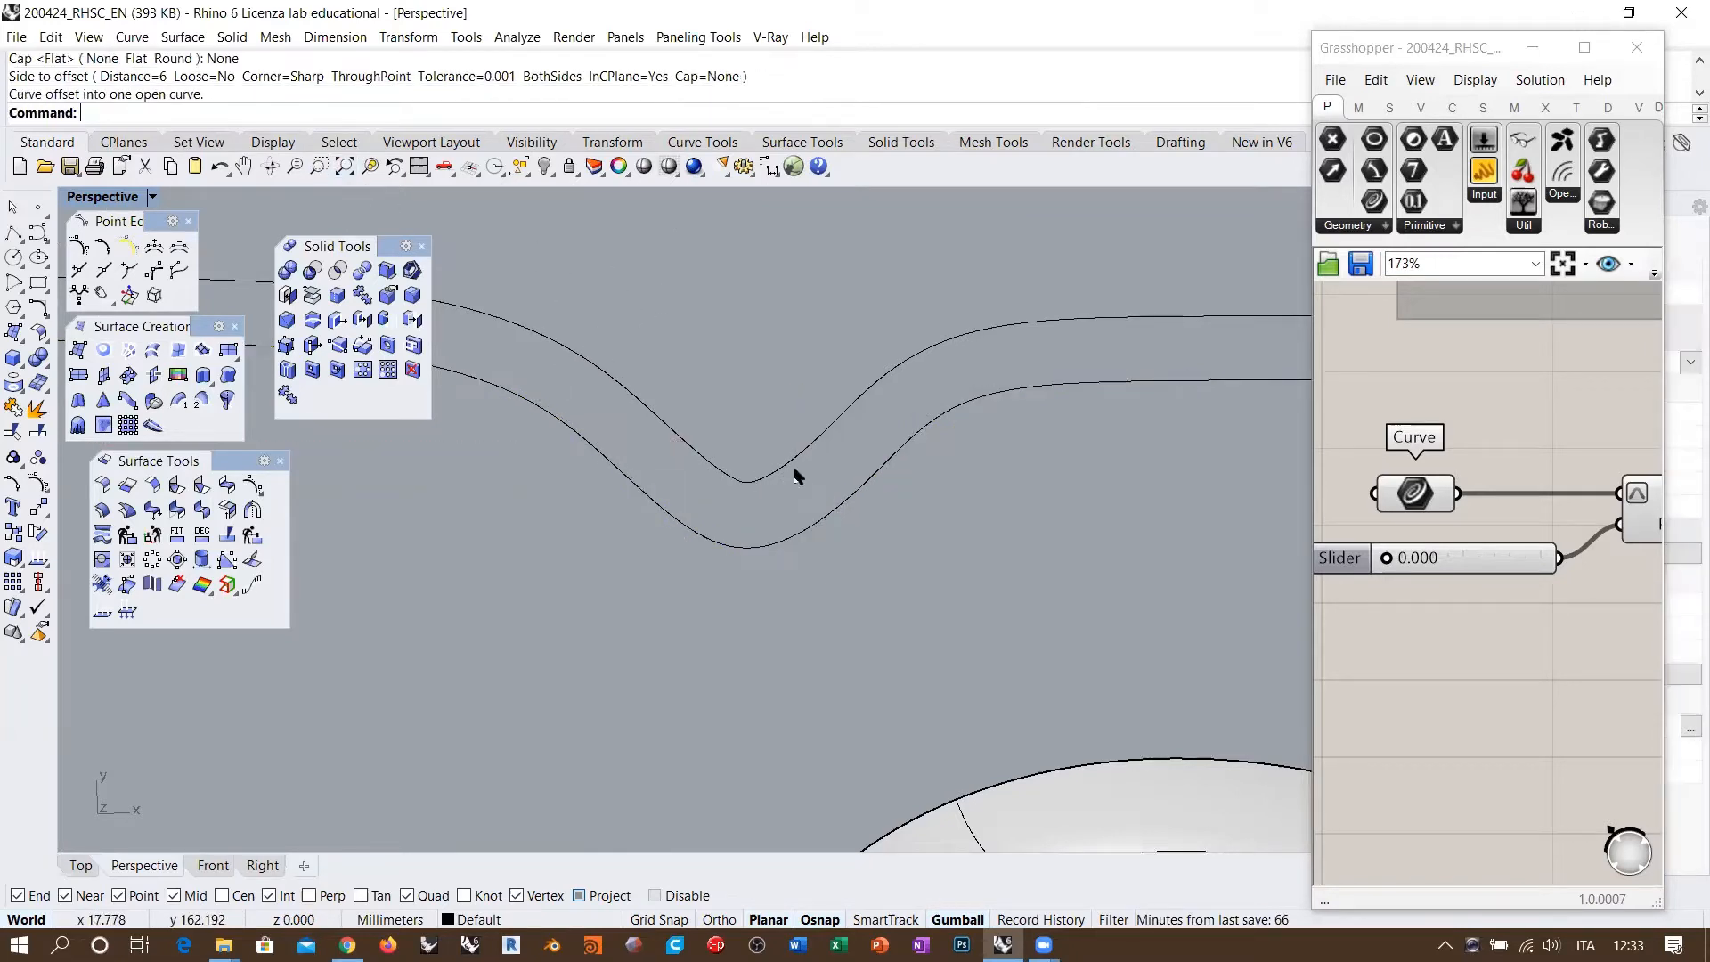
# Step: Offset the original wavy curve 7 mm toward the inside of its dip, without caps
pyautogui.scroll(2, 727, 482)
pyautogui.click(693, 581)
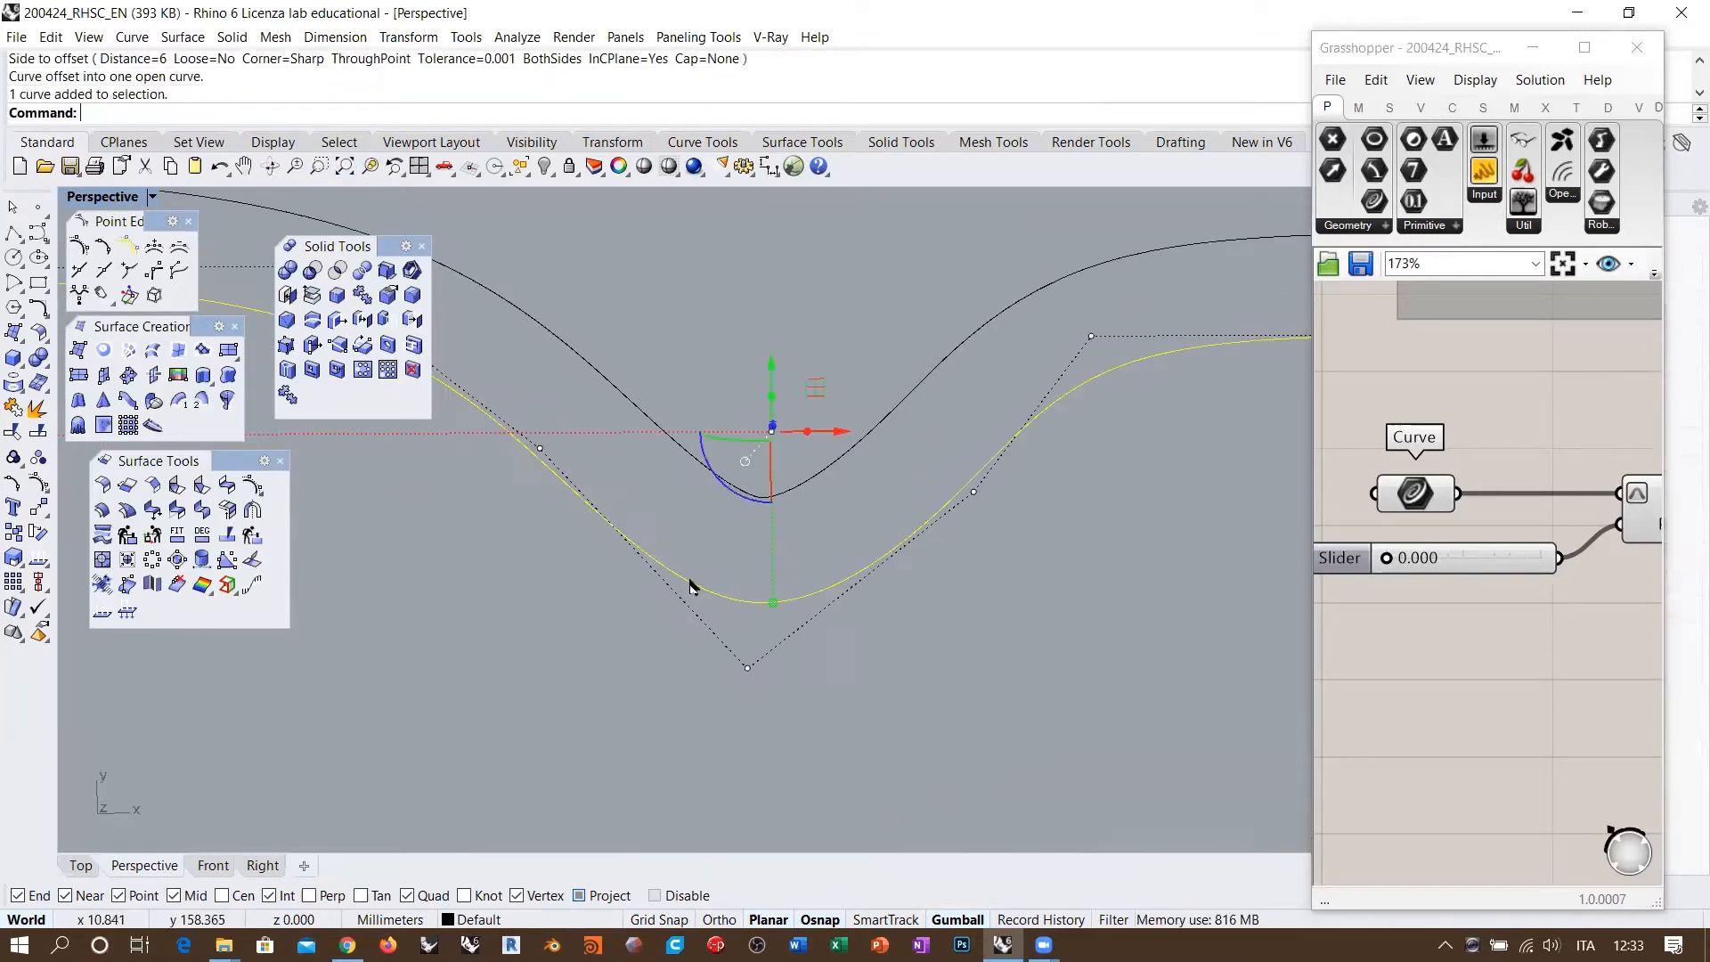
pyautogui.press('Return')
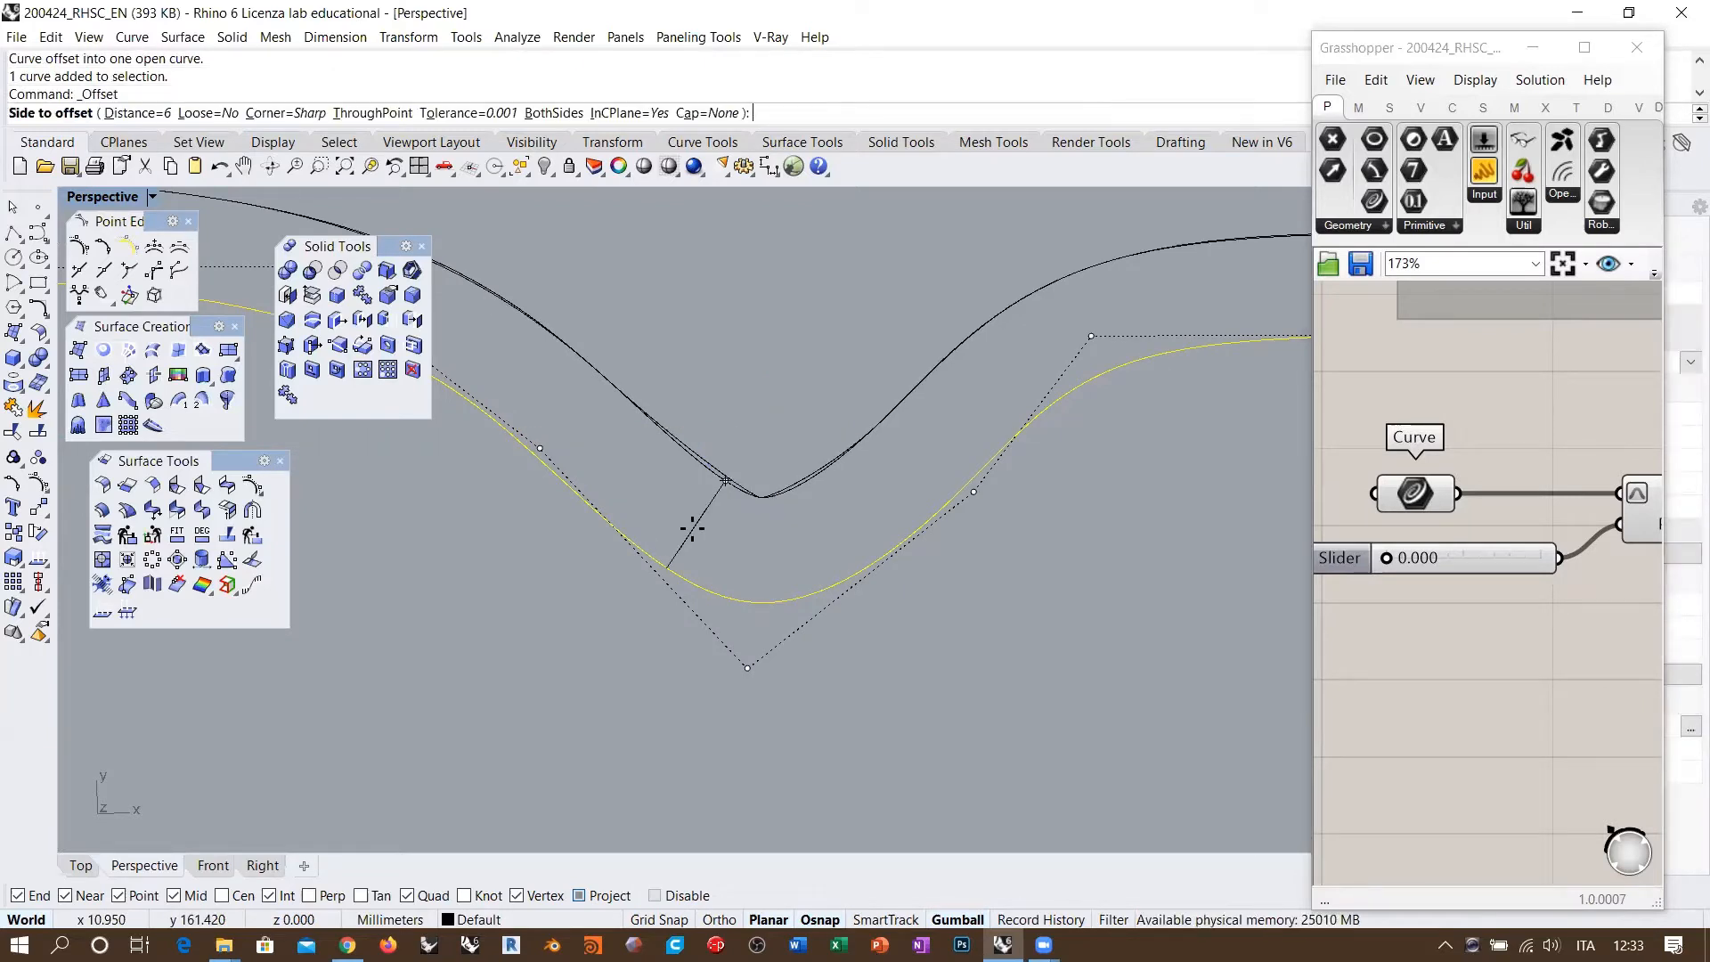
pyautogui.write('7')
pyautogui.press('Return')
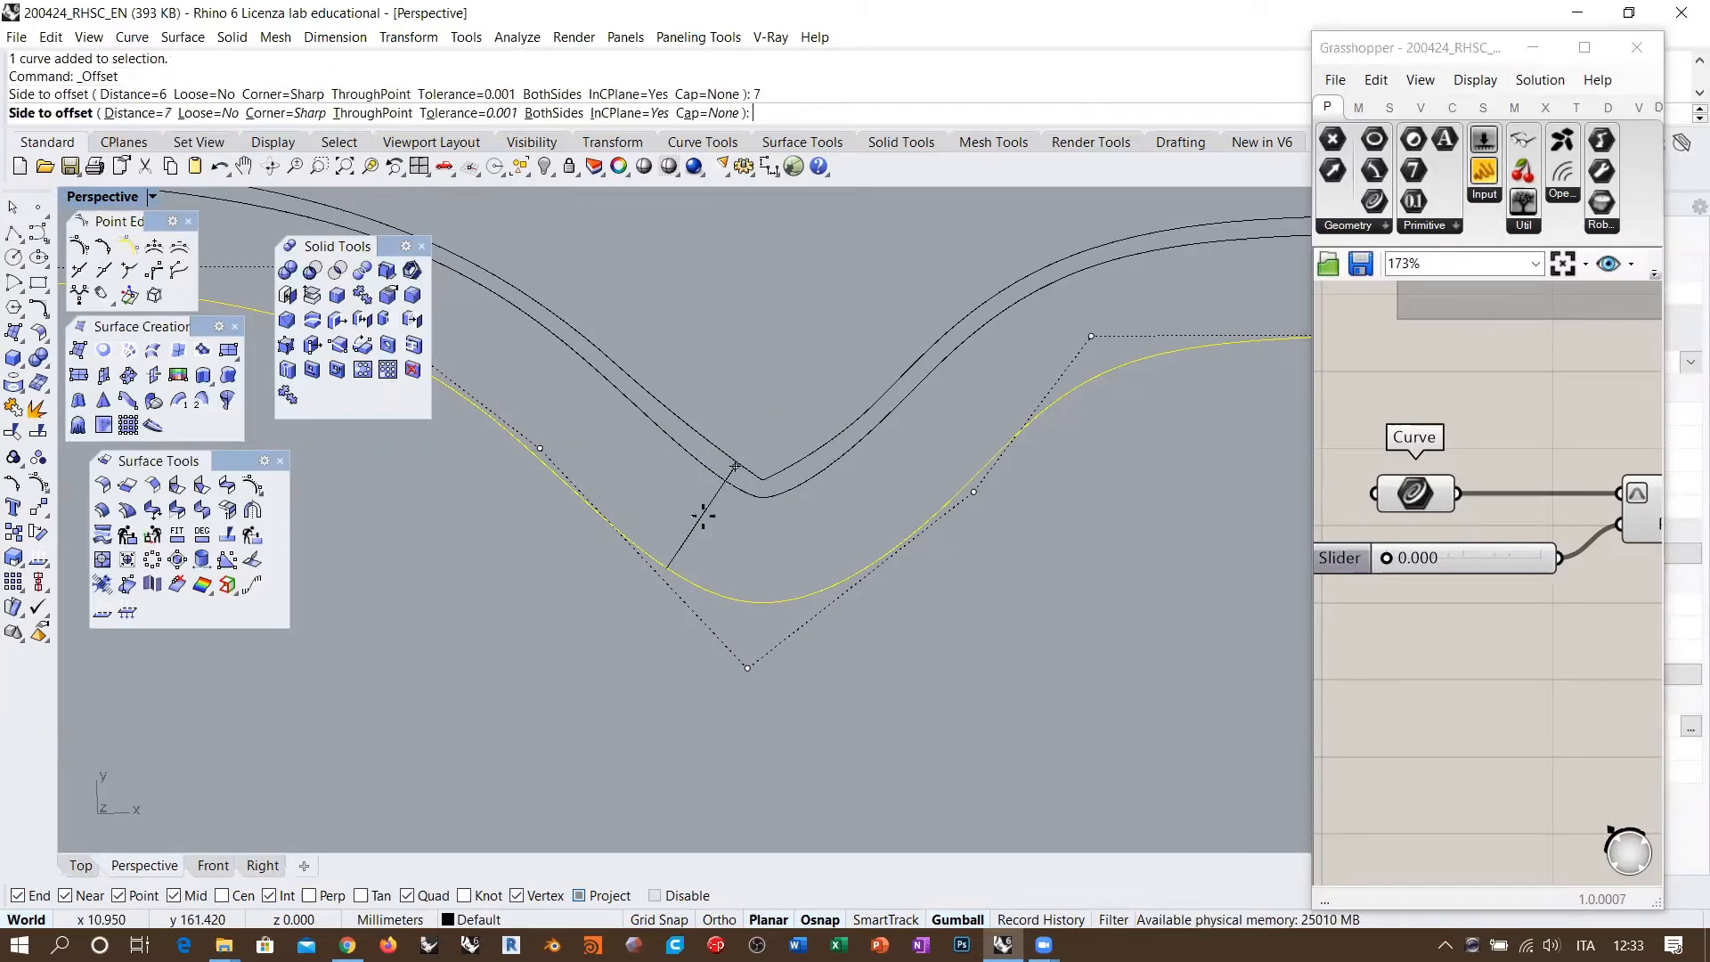
pyautogui.click(718, 501)
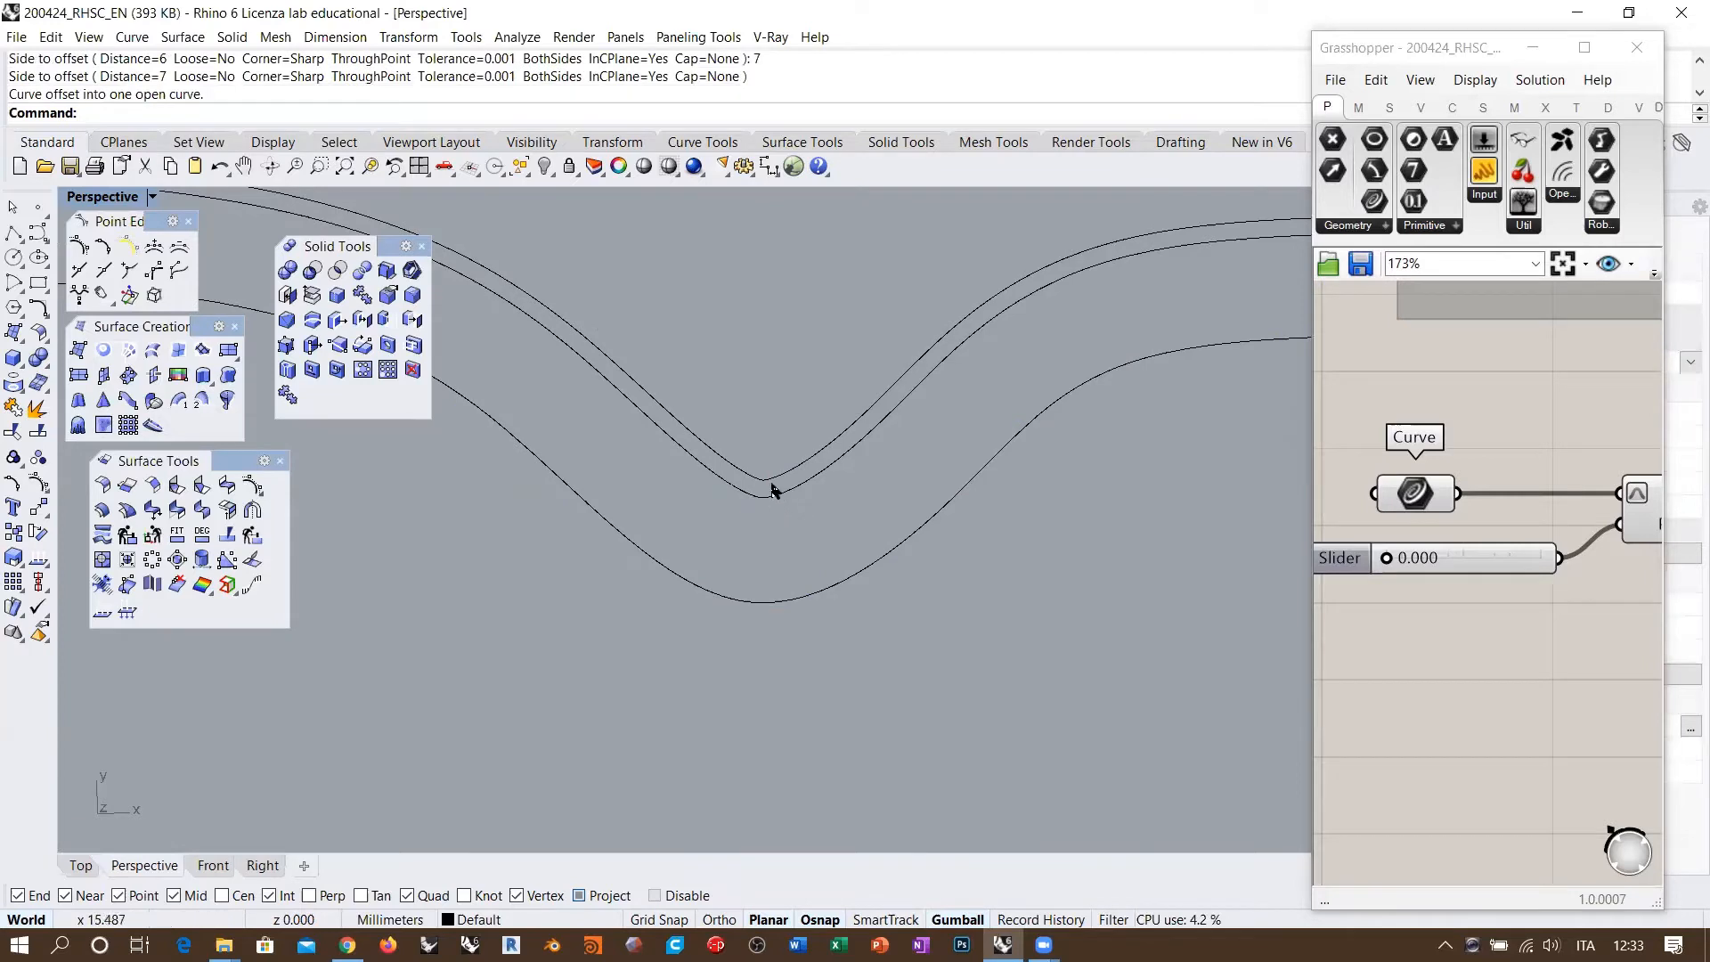
# Step: Inspect the control points of the 7 mm offset curve at the bottom of the dip
pyautogui.click(773, 490)
pyautogui.scroll(3, 764, 484)
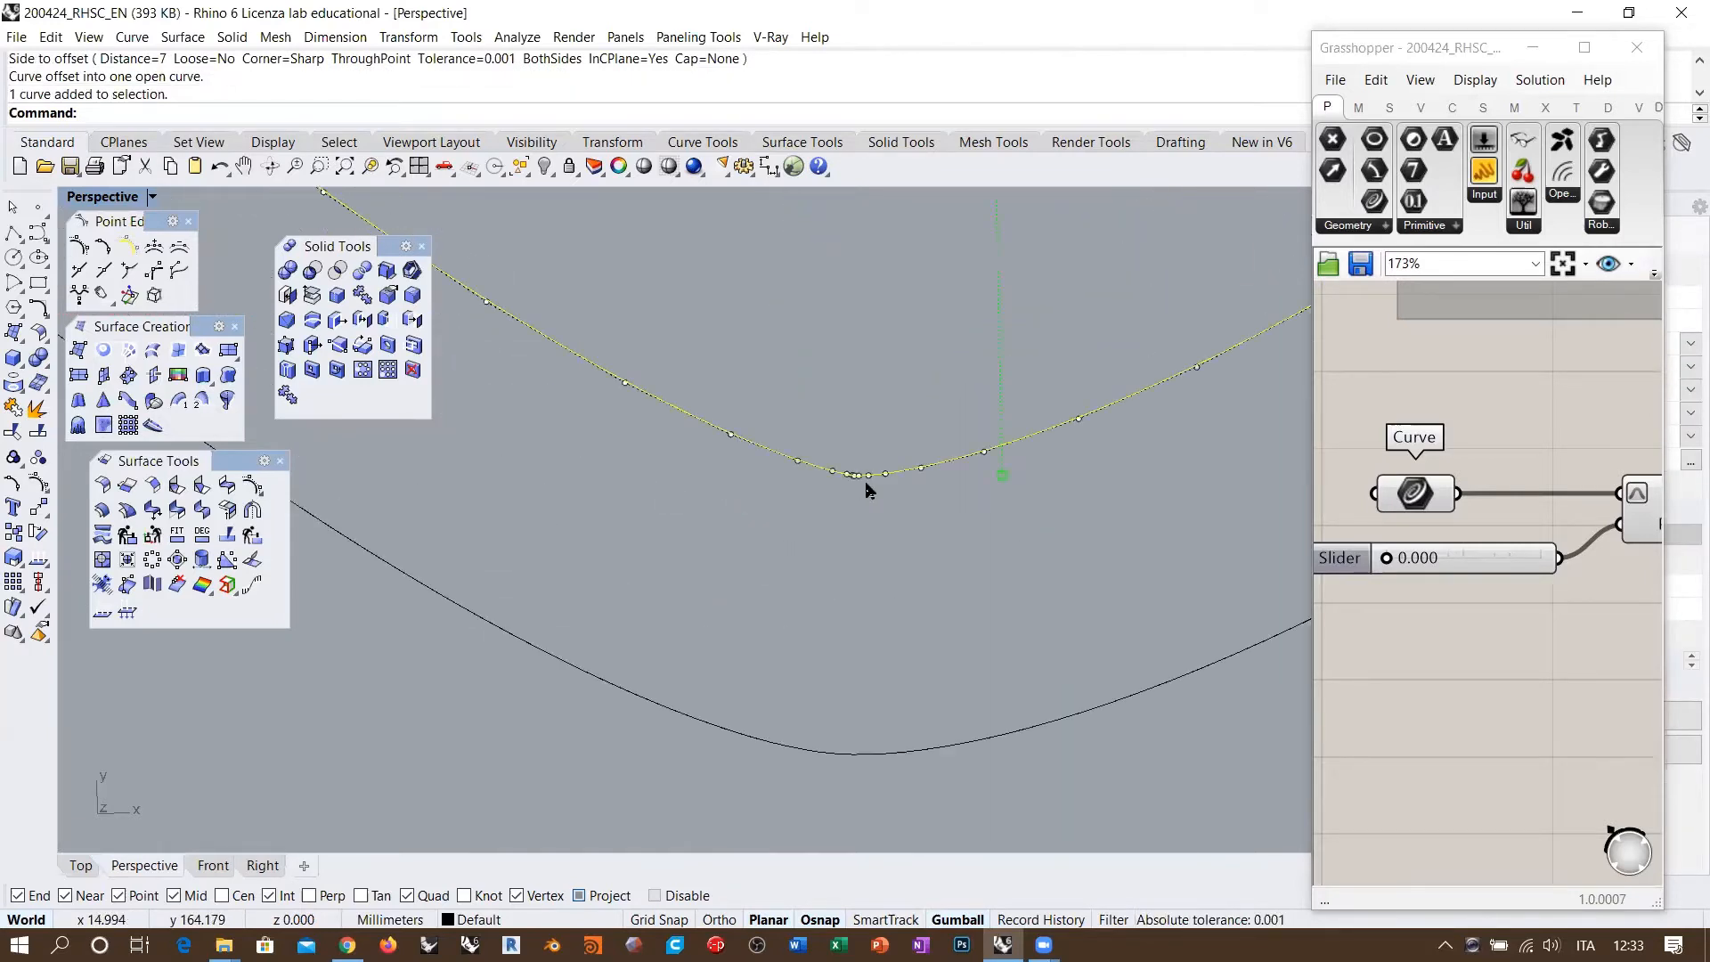
# Step: Pull one control point at the bottom of the 7 mm offset's dip downward to test the curve's shape, and undo the move
pyautogui.scroll(5, 866, 472)
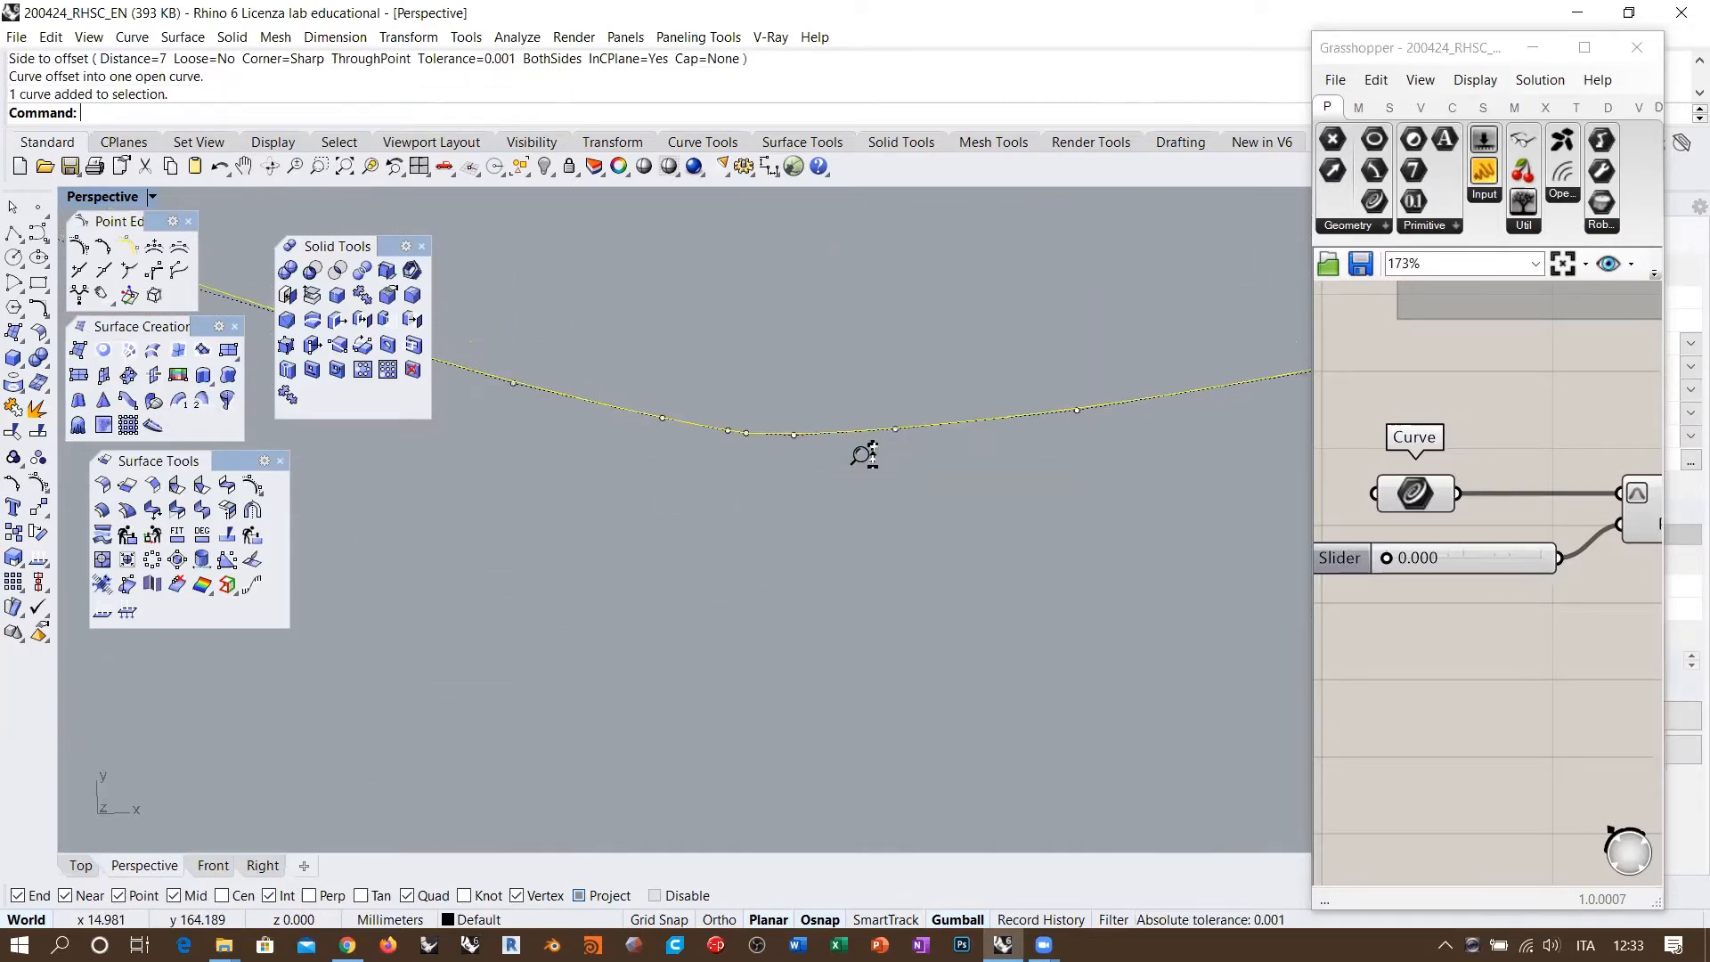
pyautogui.click(593, 373)
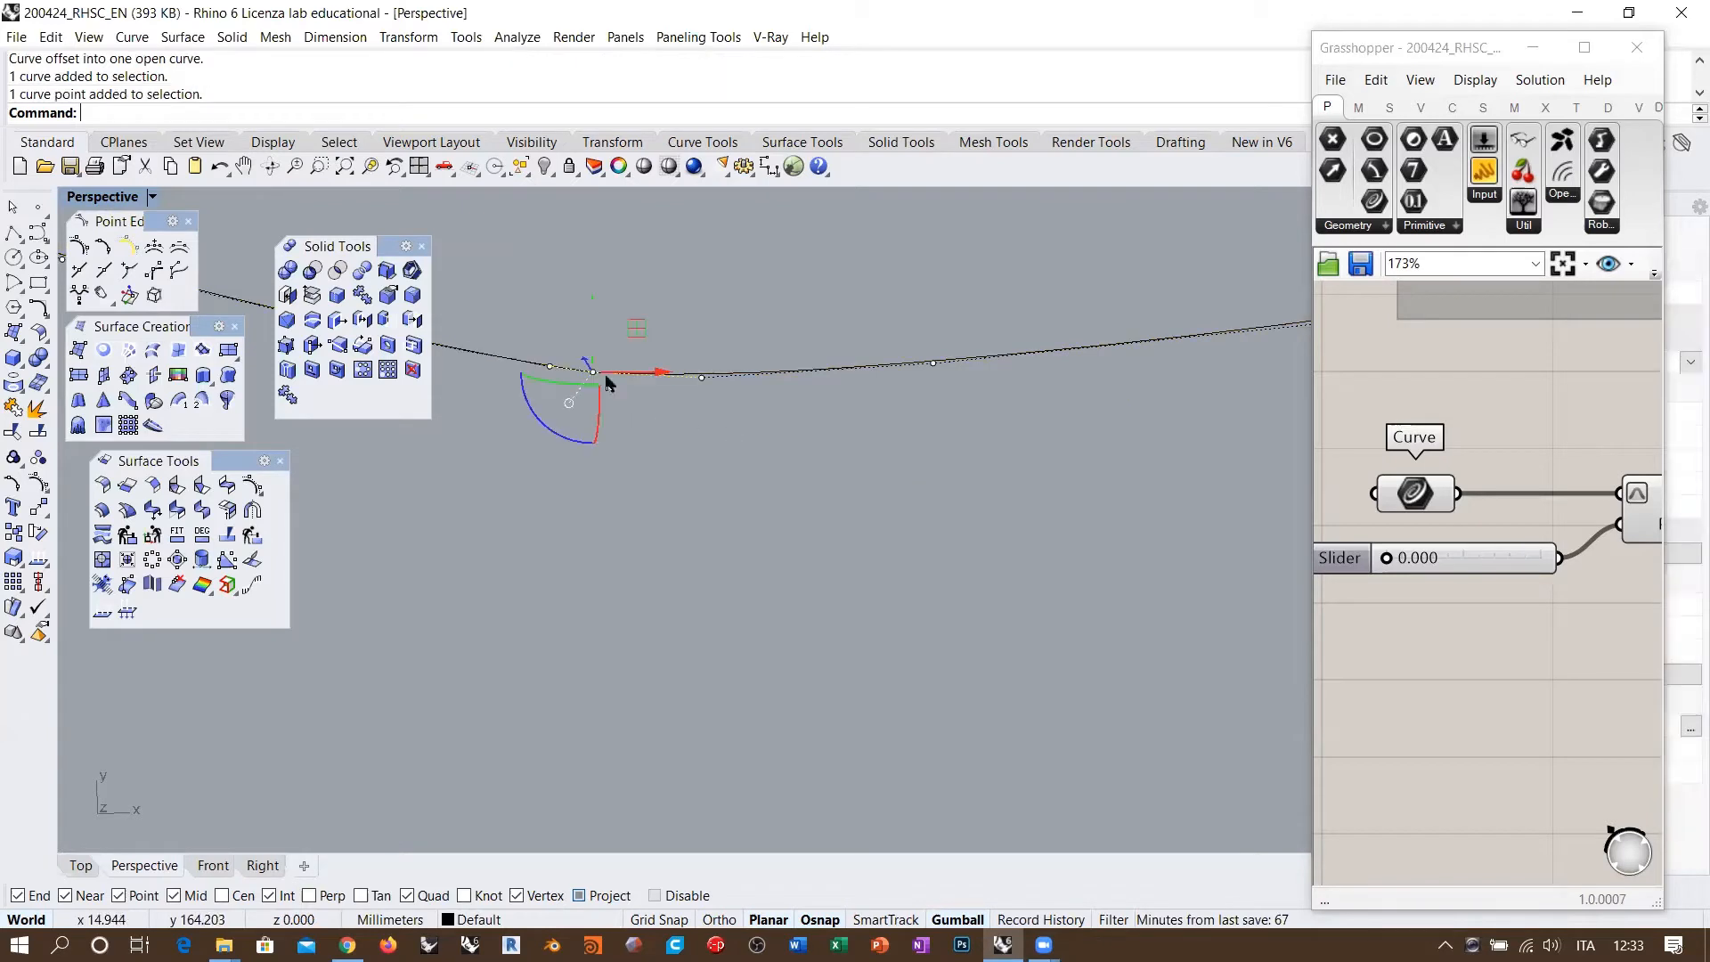
pyautogui.moveTo(591, 326); pyautogui.dragTo(588, 512)
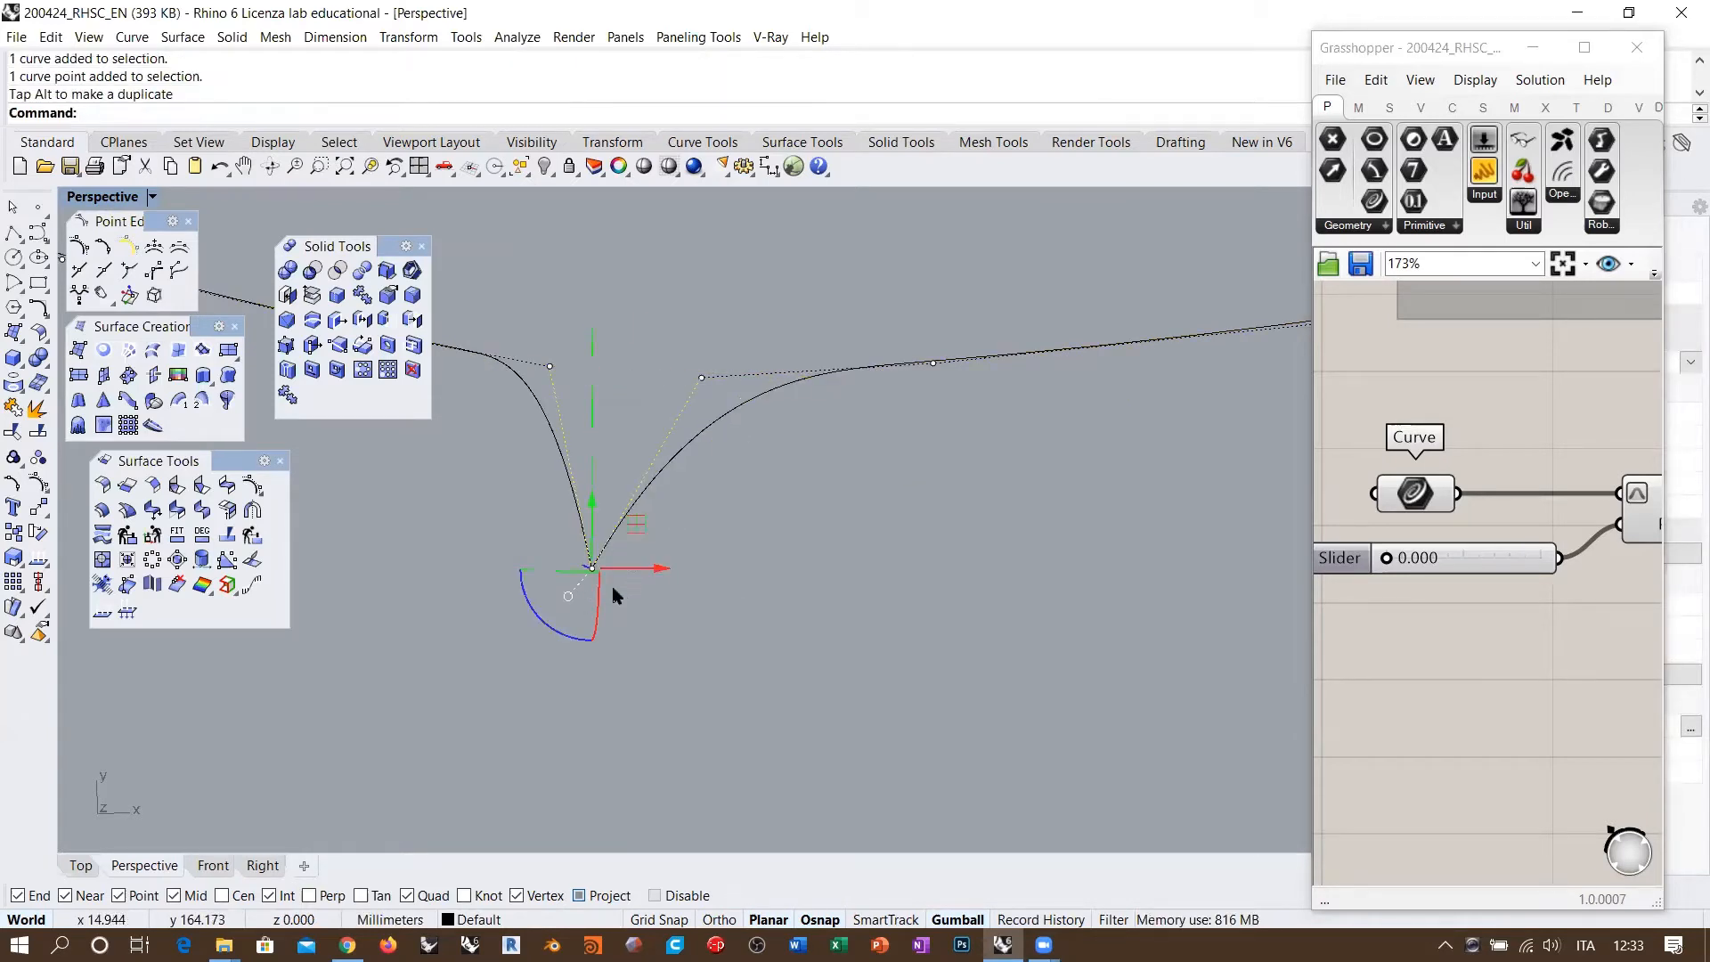
pyautogui.hotkey('ctrl', 'z')
pyautogui.scroll(-12, 770, 457)
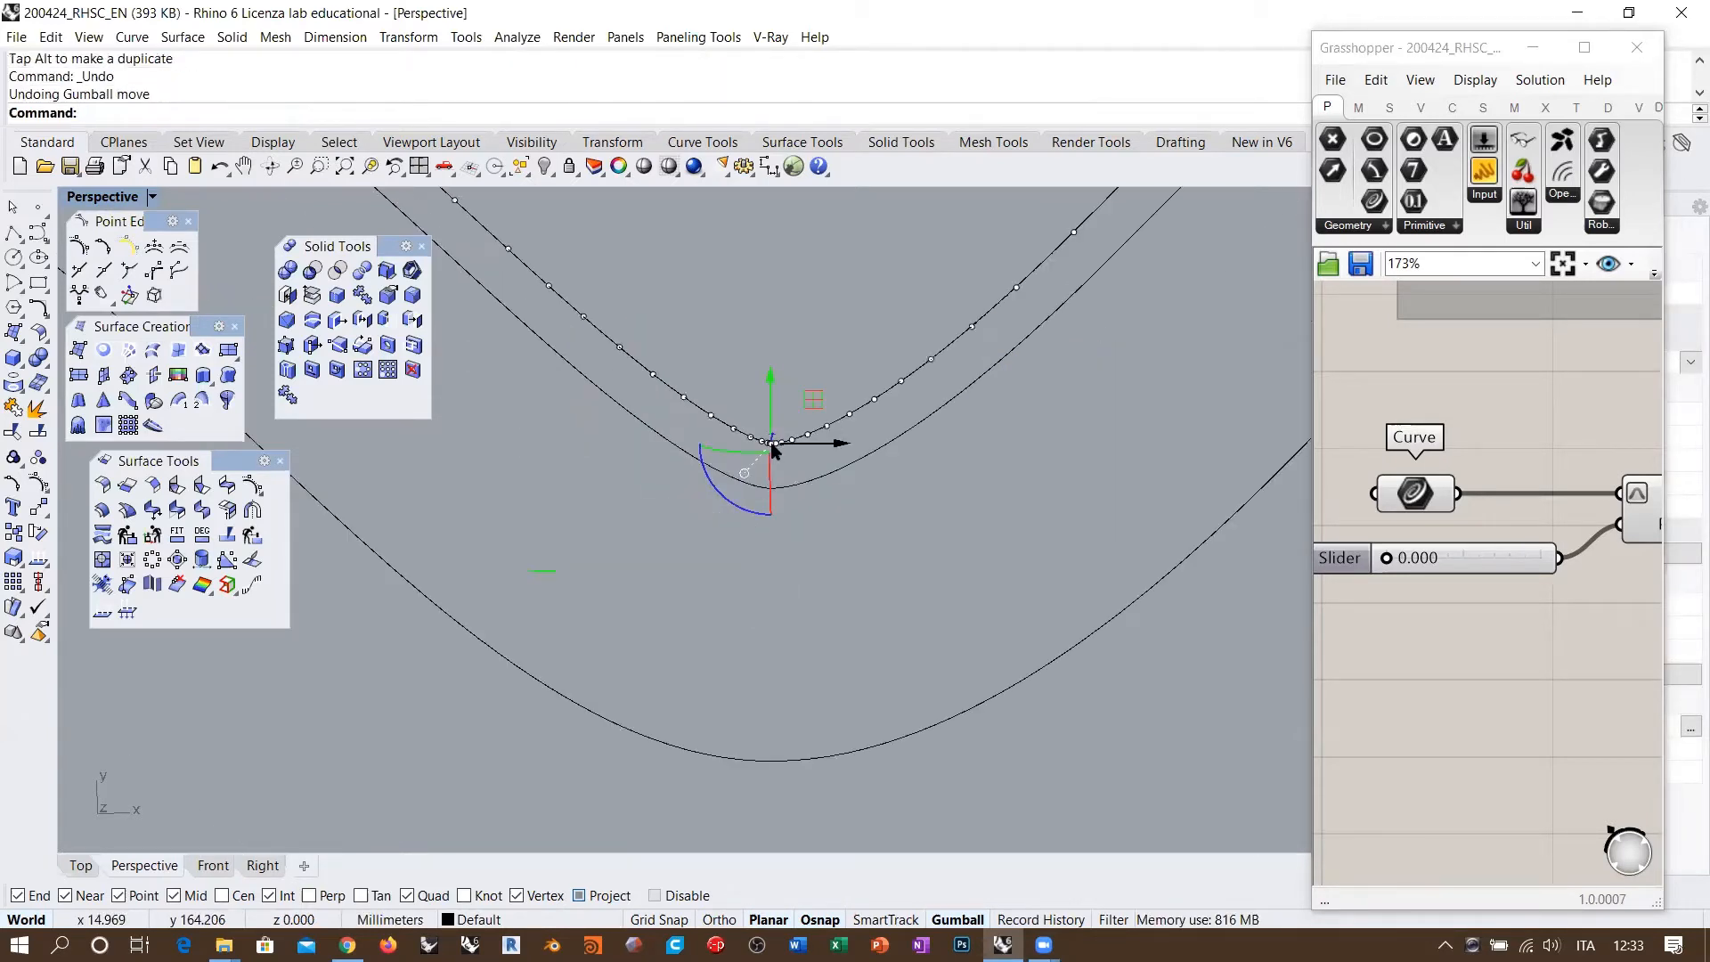
pyautogui.press('Escape')
pyautogui.press('Escape')
pyautogui.keyDown('shift'); pyautogui.moveTo(811, 485); pyautogui.dragTo(737, 580, button='right'); pyautogui.keyUp('shift')
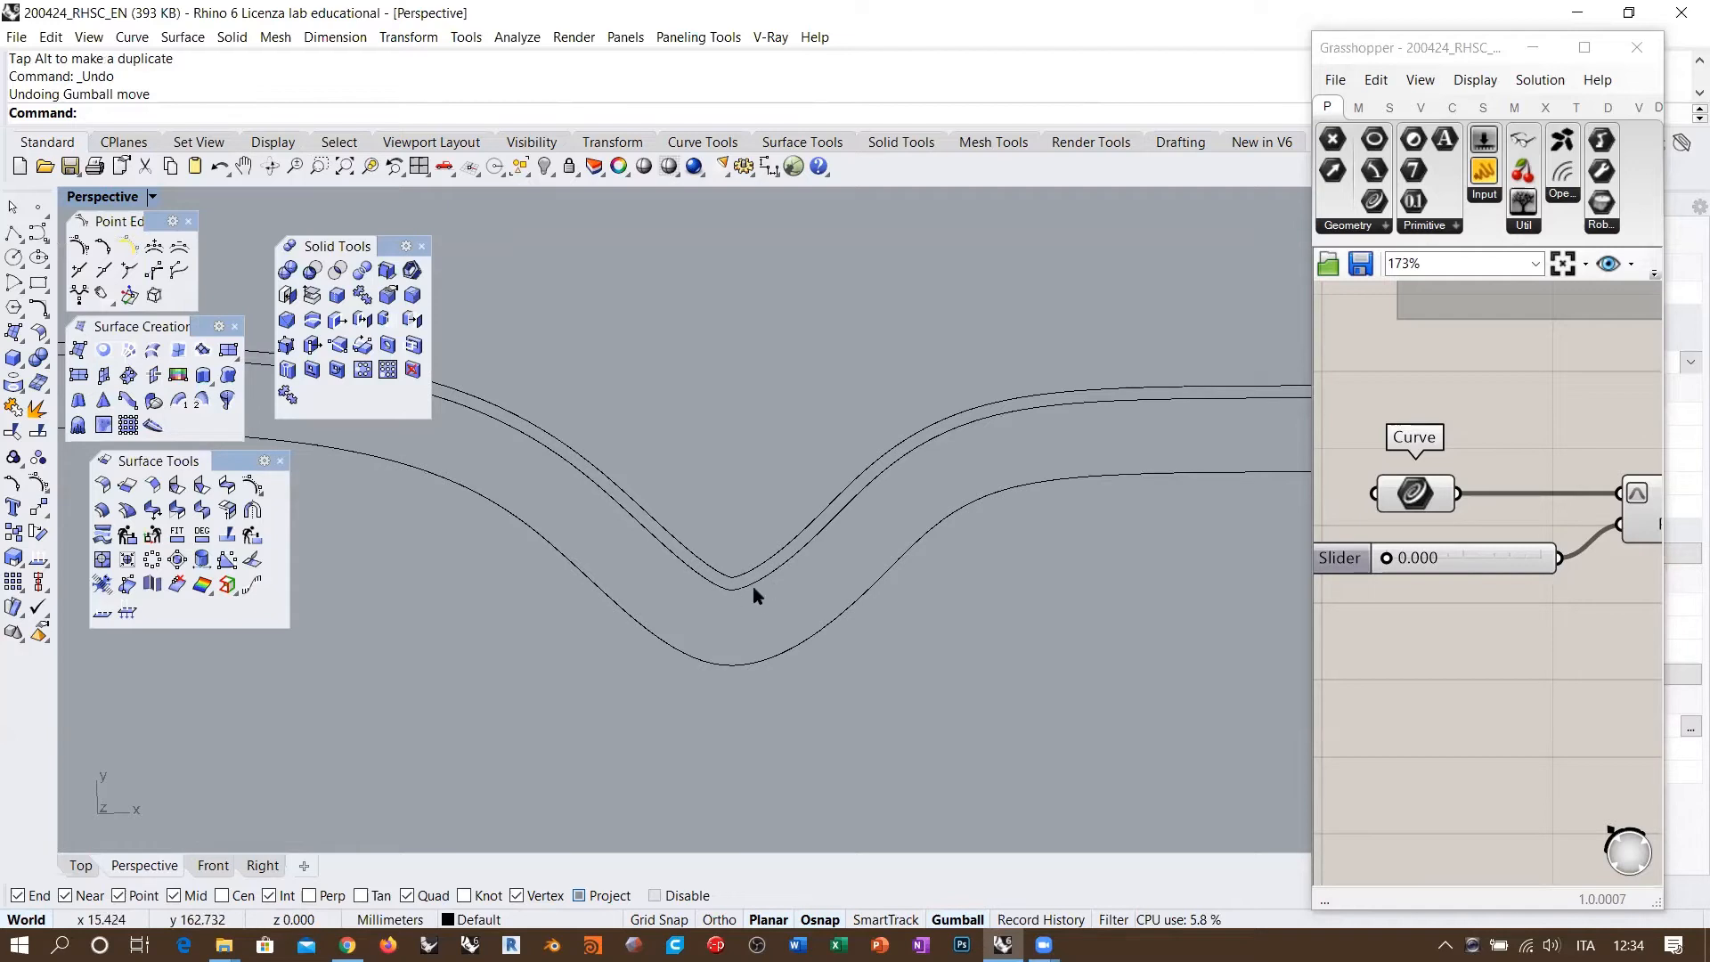
# Step: Check the length of the vertical line at the start of the wavy curve in its object details
pyautogui.moveTo(778, 580); pyautogui.dragTo(558, 508, button='right')
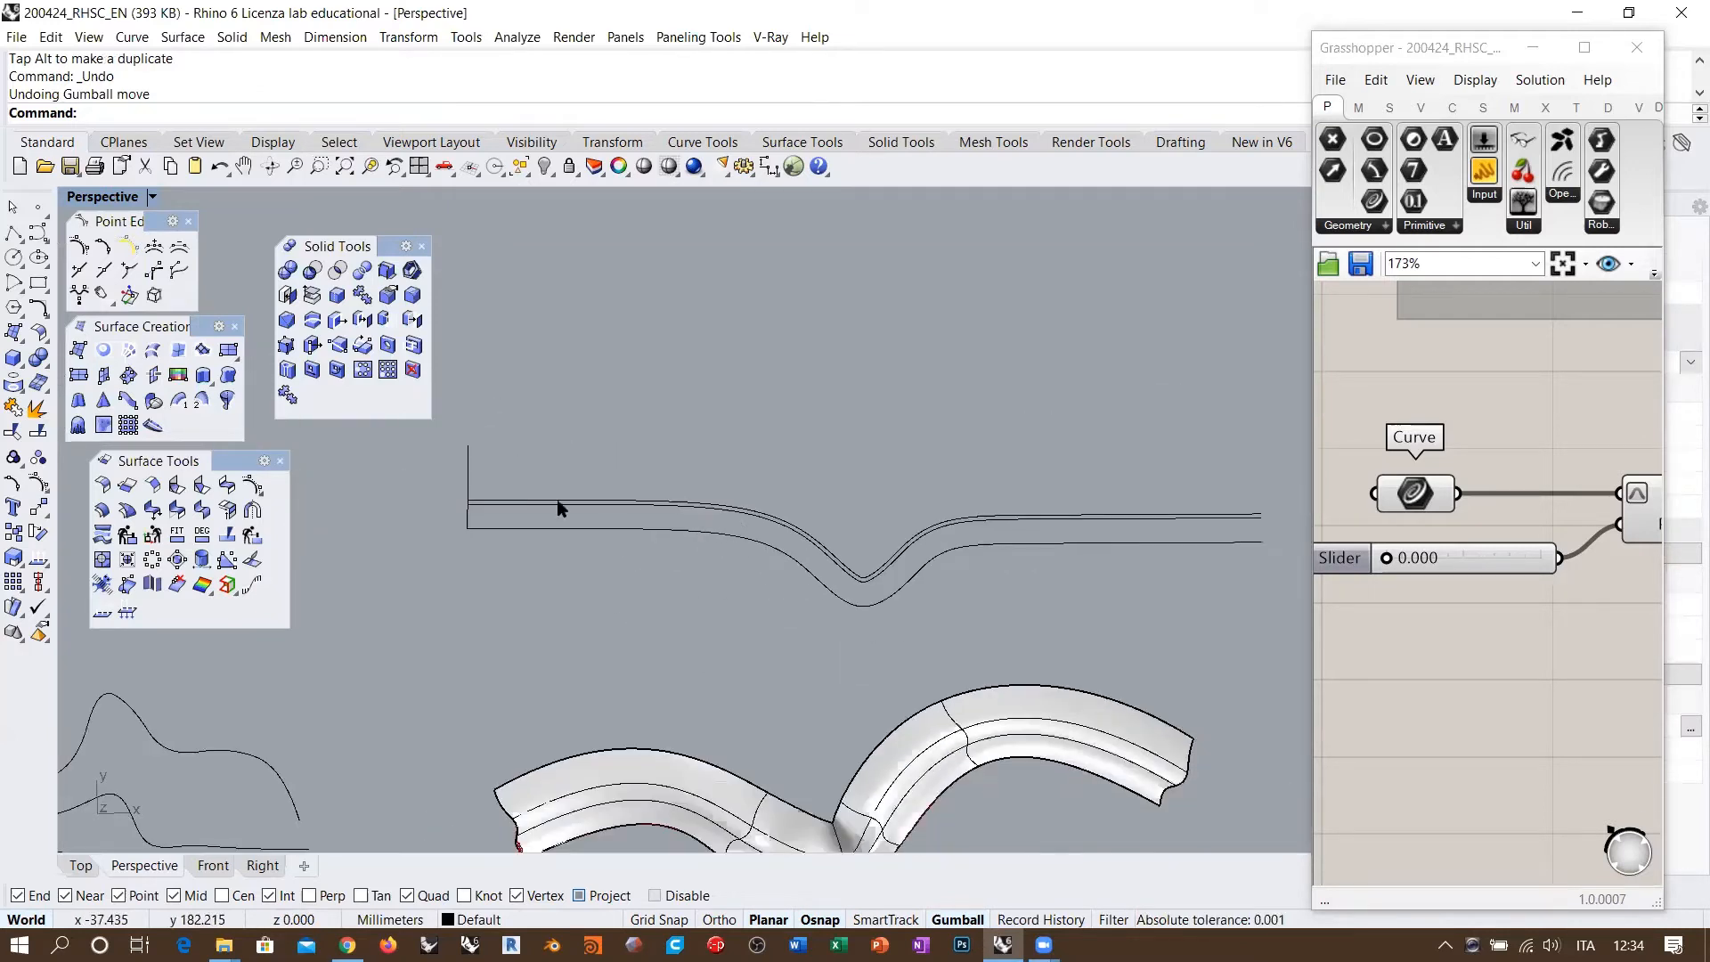
pyautogui.click(467, 474)
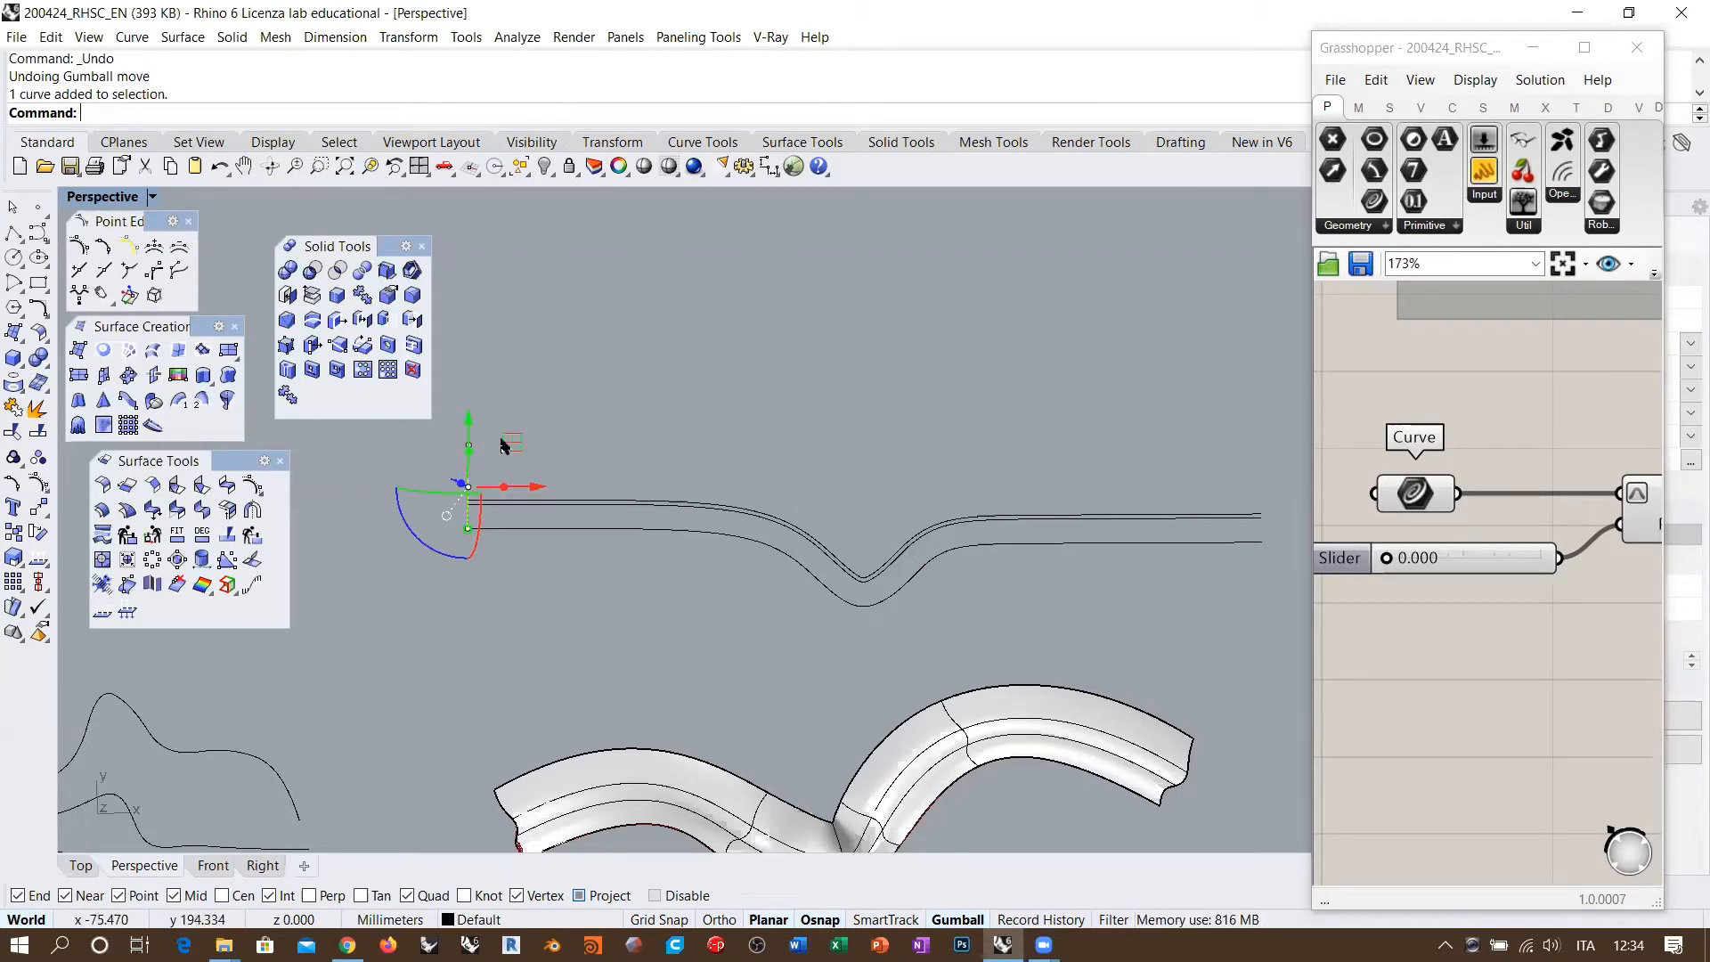
pyautogui.moveTo(1434, 50); pyautogui.dragTo(1170, 30)
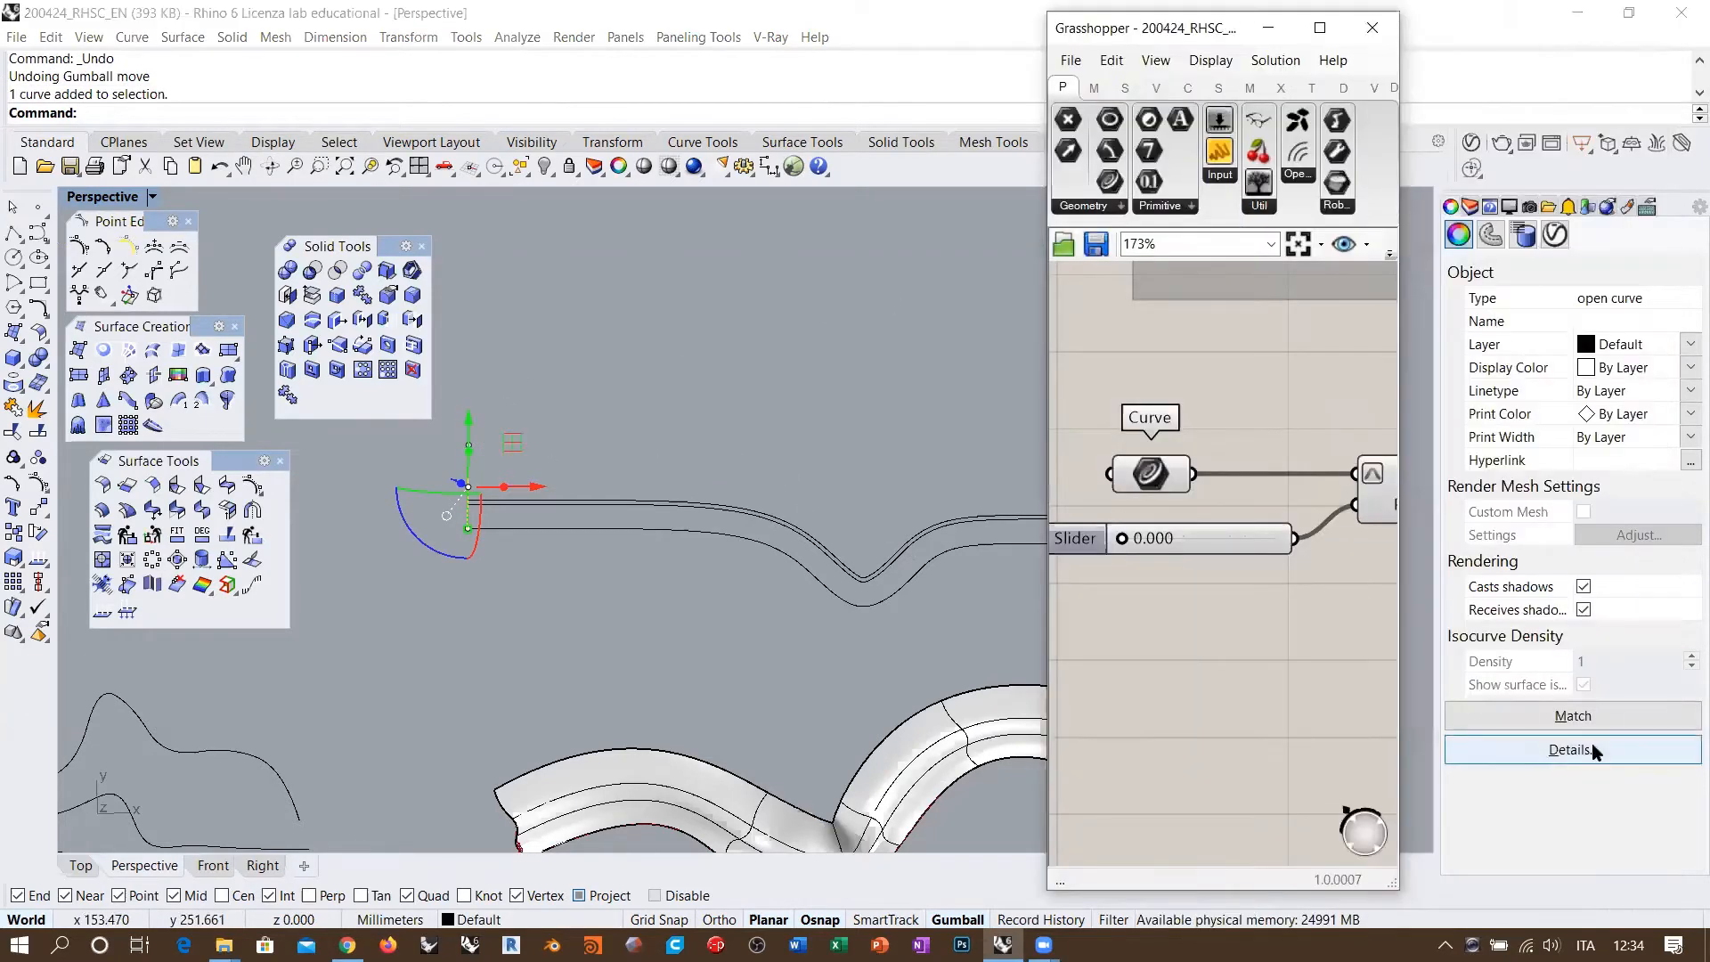
pyautogui.click(1599, 750)
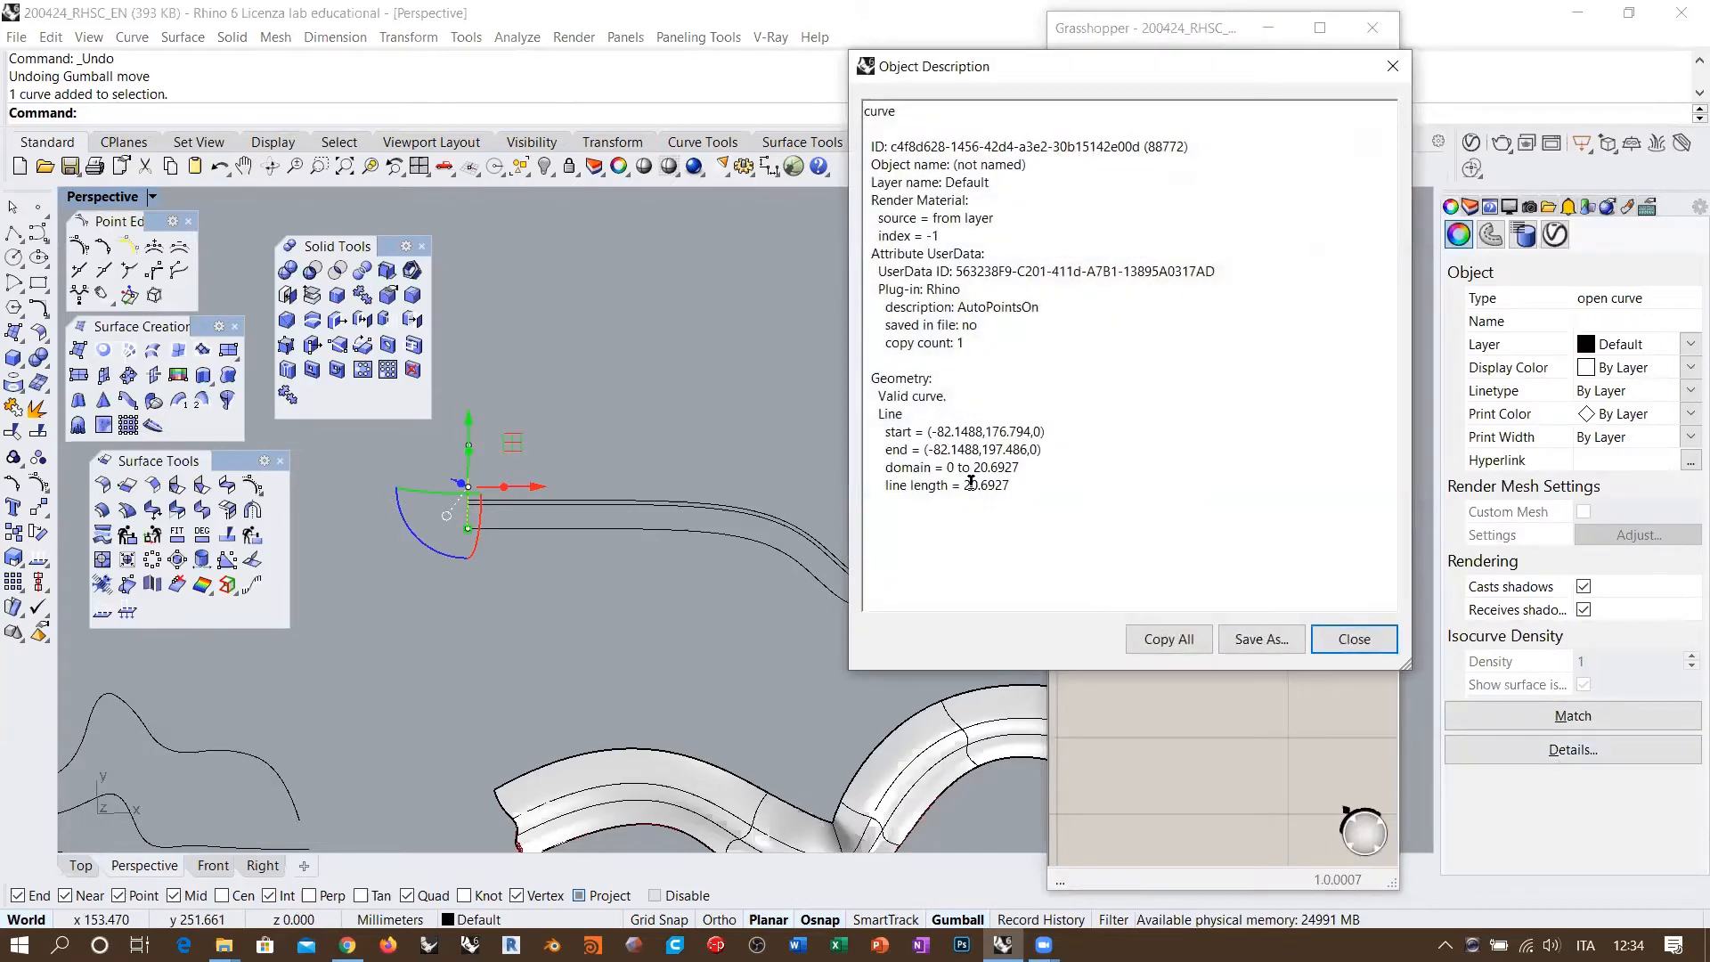
pyautogui.moveTo(965, 485); pyautogui.dragTo(1004, 493)
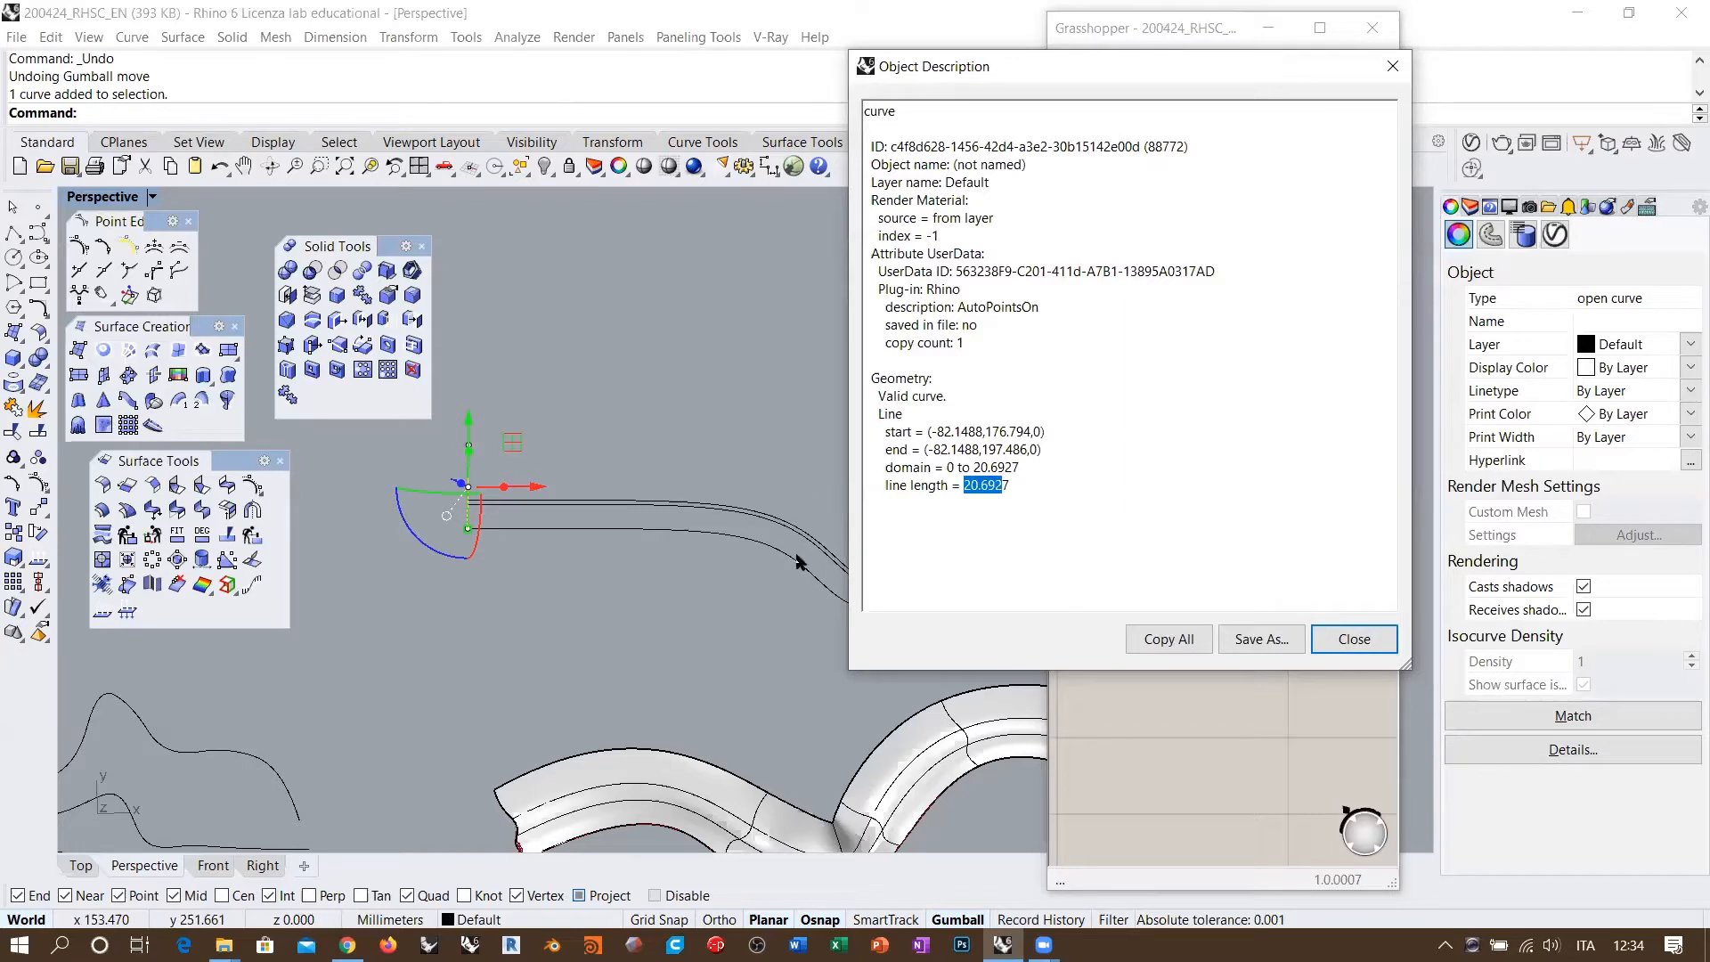
pyautogui.click(1343, 639)
pyautogui.press('Escape')
# Step: Trim the vertical line above the 6 mm offset curve, using that curve as the cutting object
pyautogui.scroll(5, 472, 434)
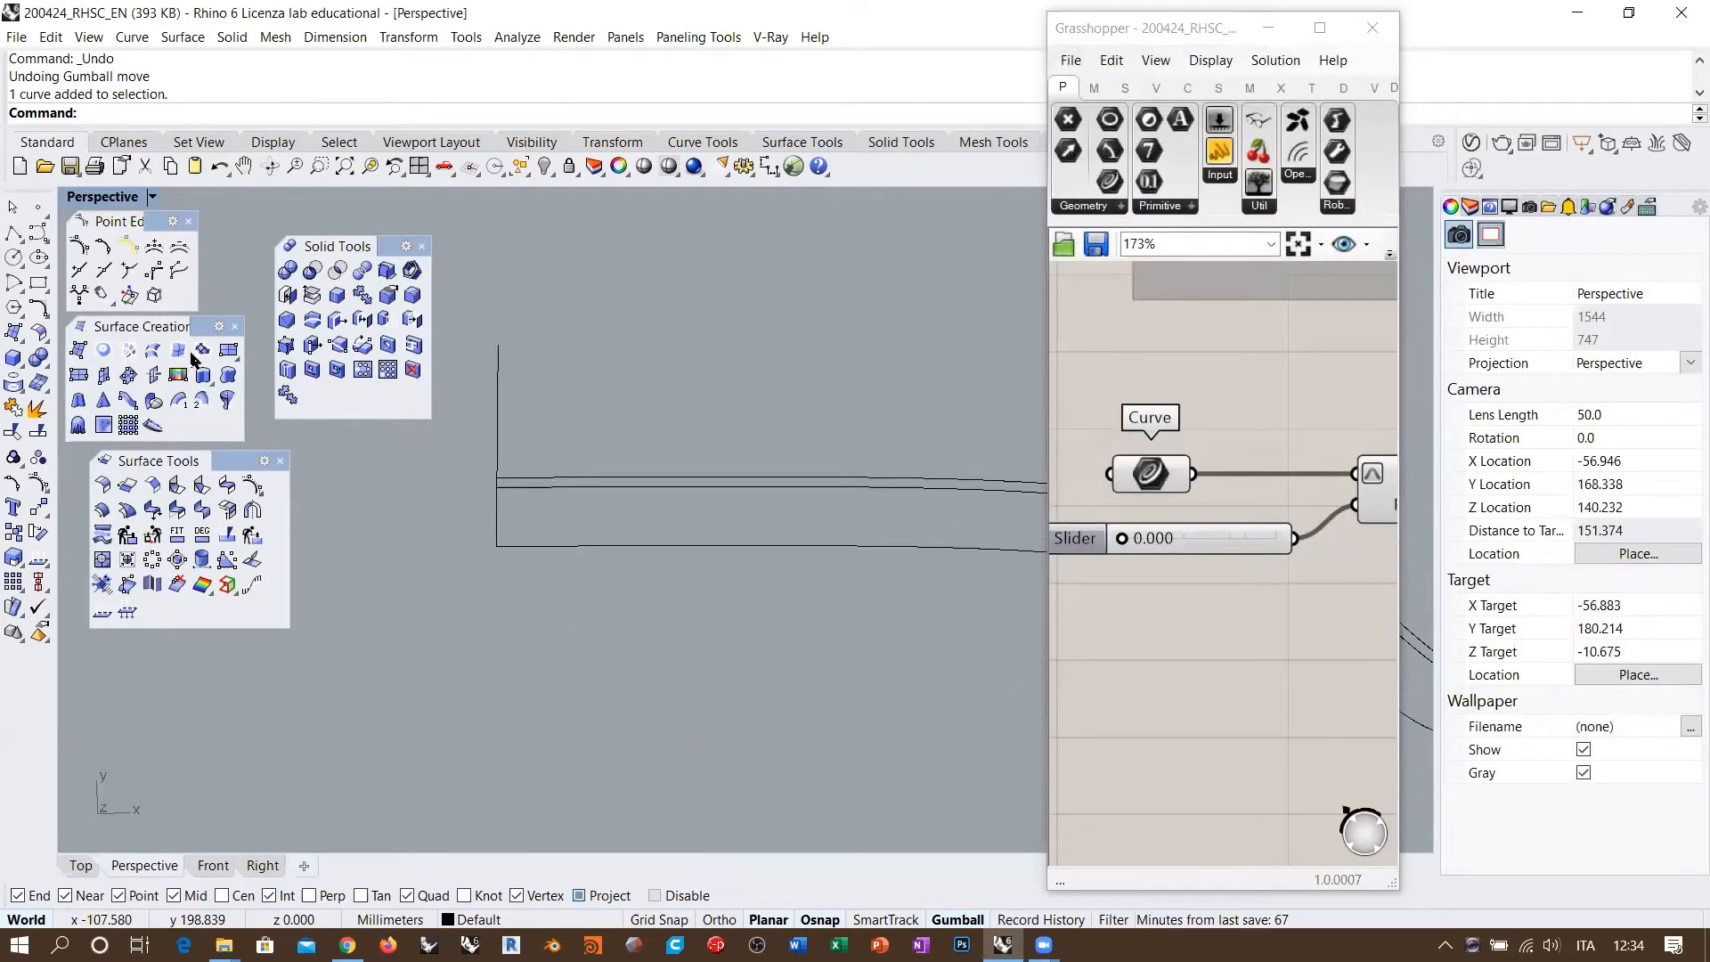
pyautogui.scroll(2, 517, 493)
pyautogui.click(534, 481)
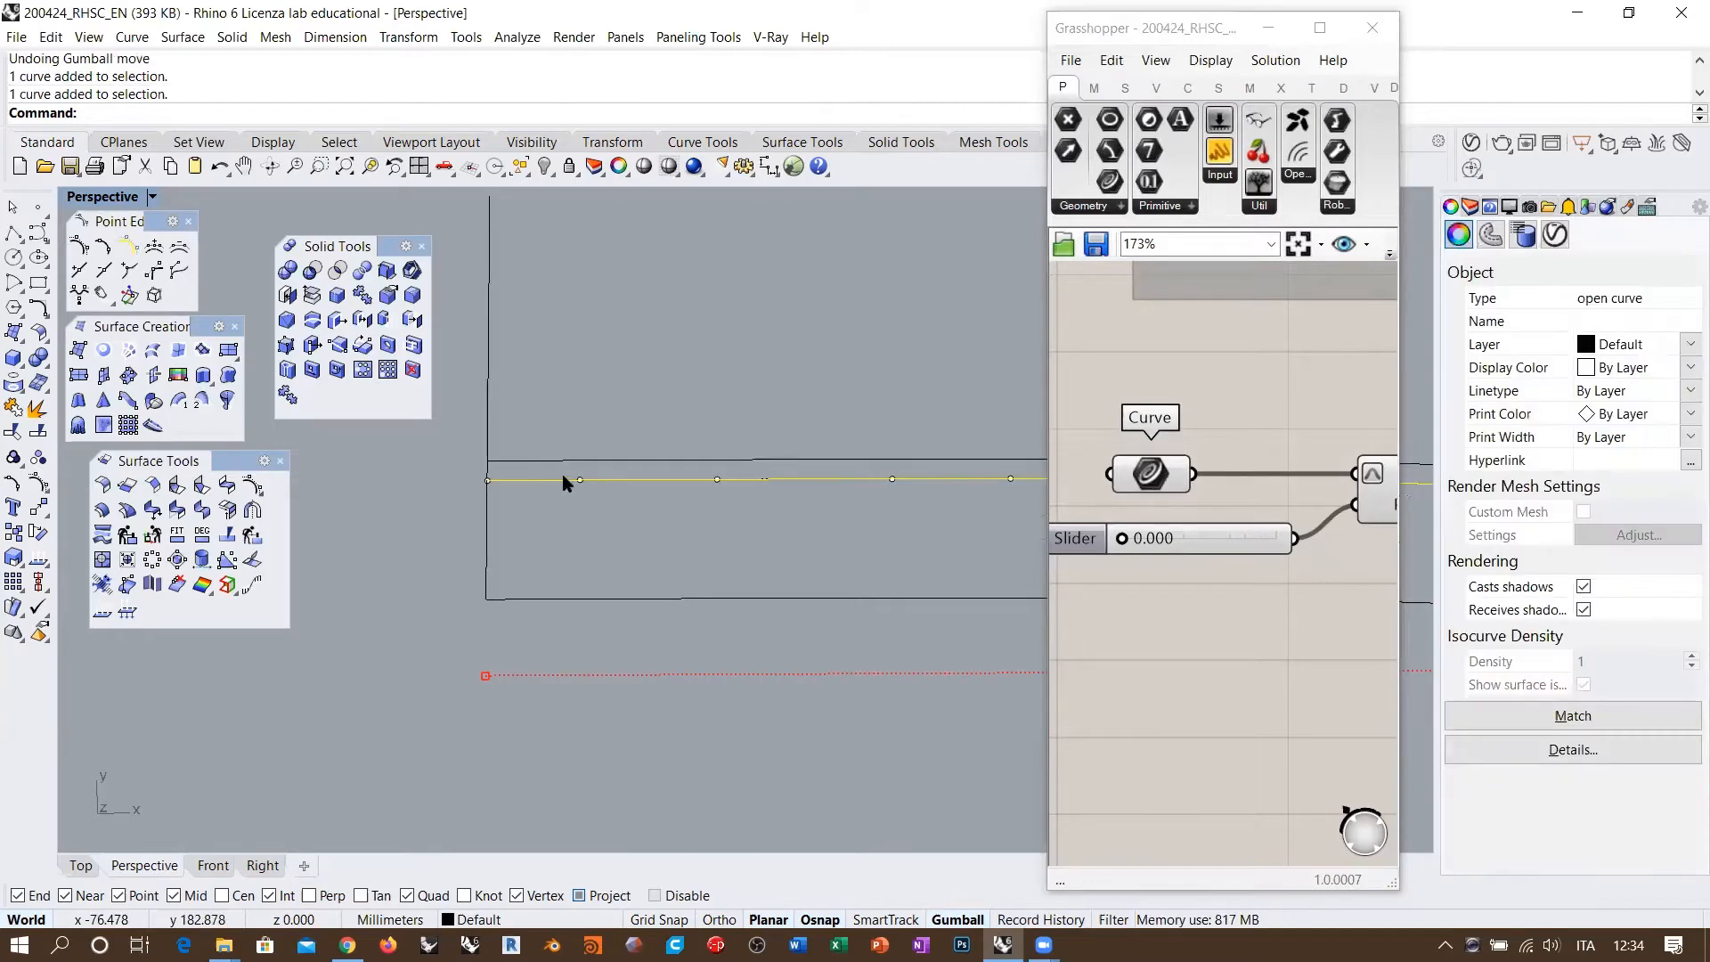
pyautogui.click(12, 434)
pyautogui.click(489, 408)
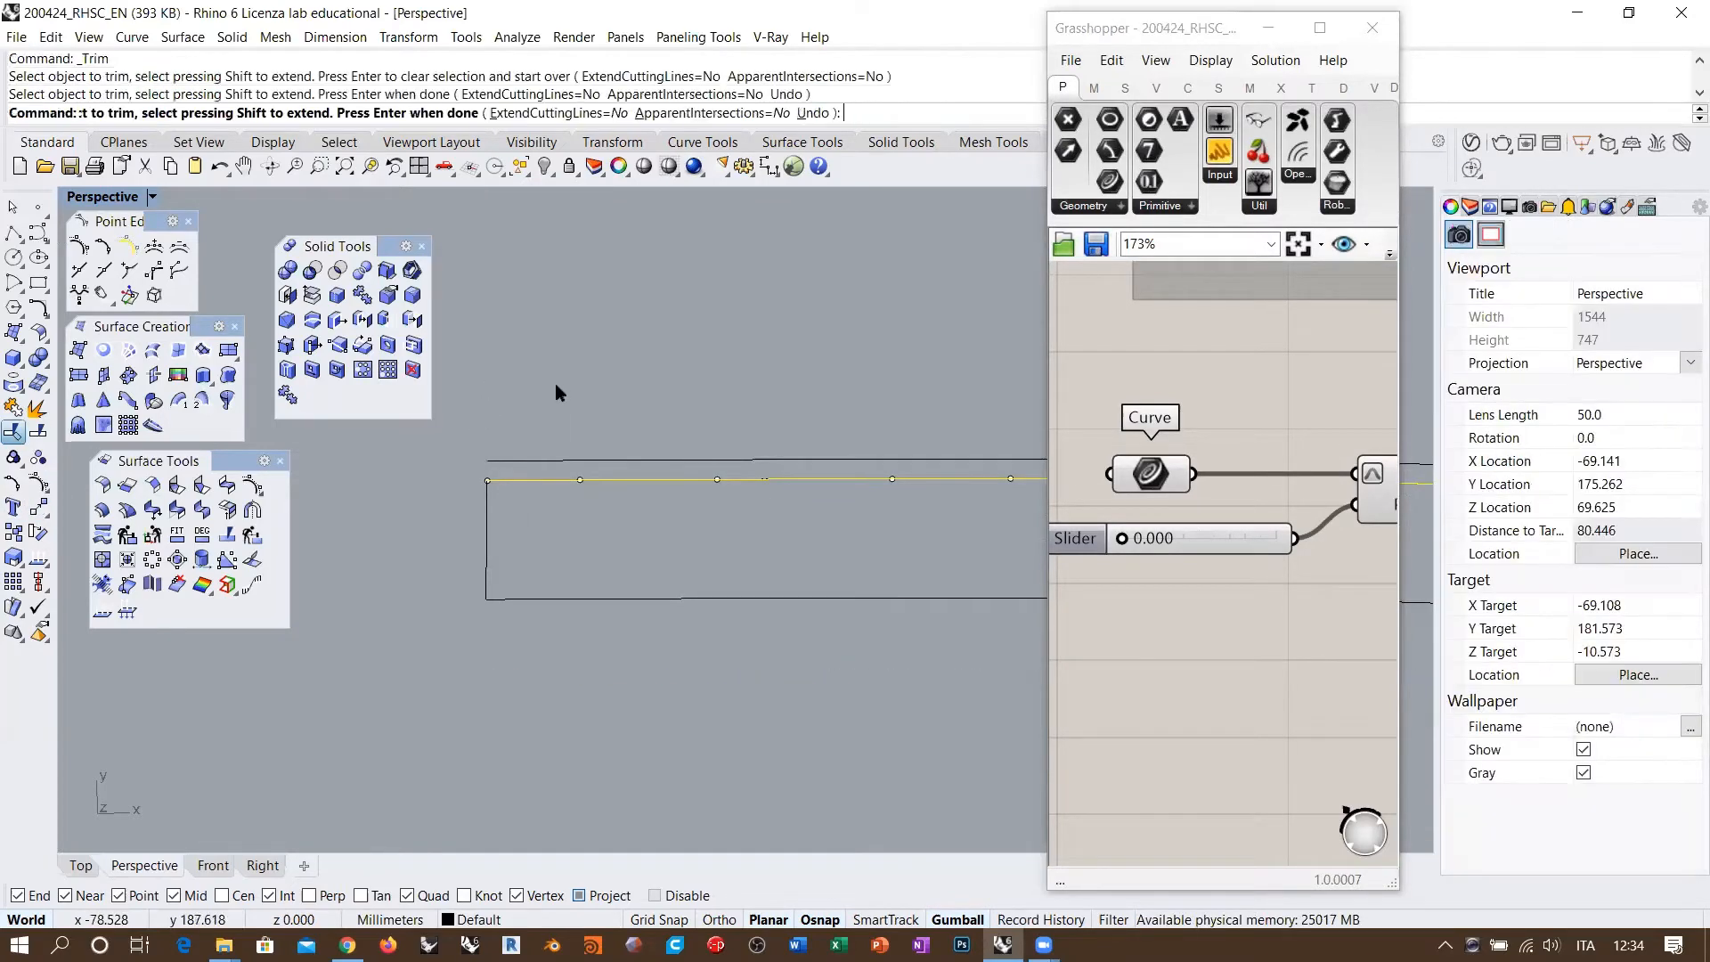
pyautogui.scroll(-2, 406, 515)
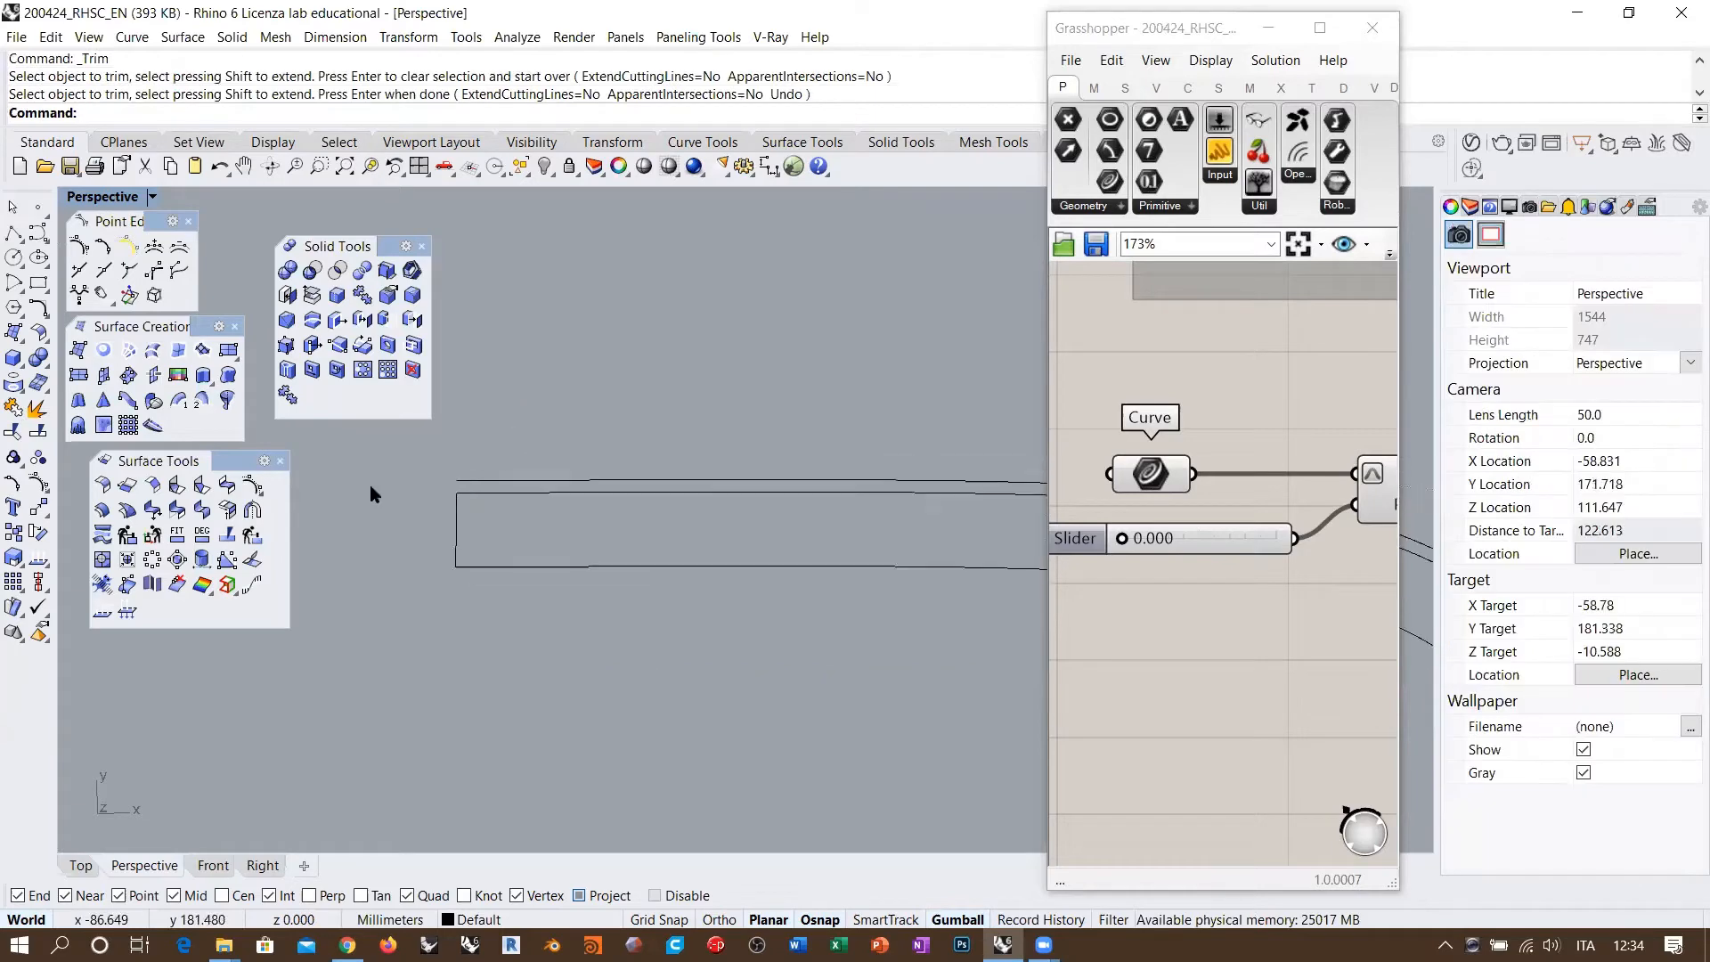
# Step: Sweep the trimmed vertical line along the original wavy curve with a one-rail sweep
pyautogui.click(178, 400)
pyautogui.click(495, 567)
pyautogui.click(455, 541)
pyautogui.scroll(-14, 393, 538)
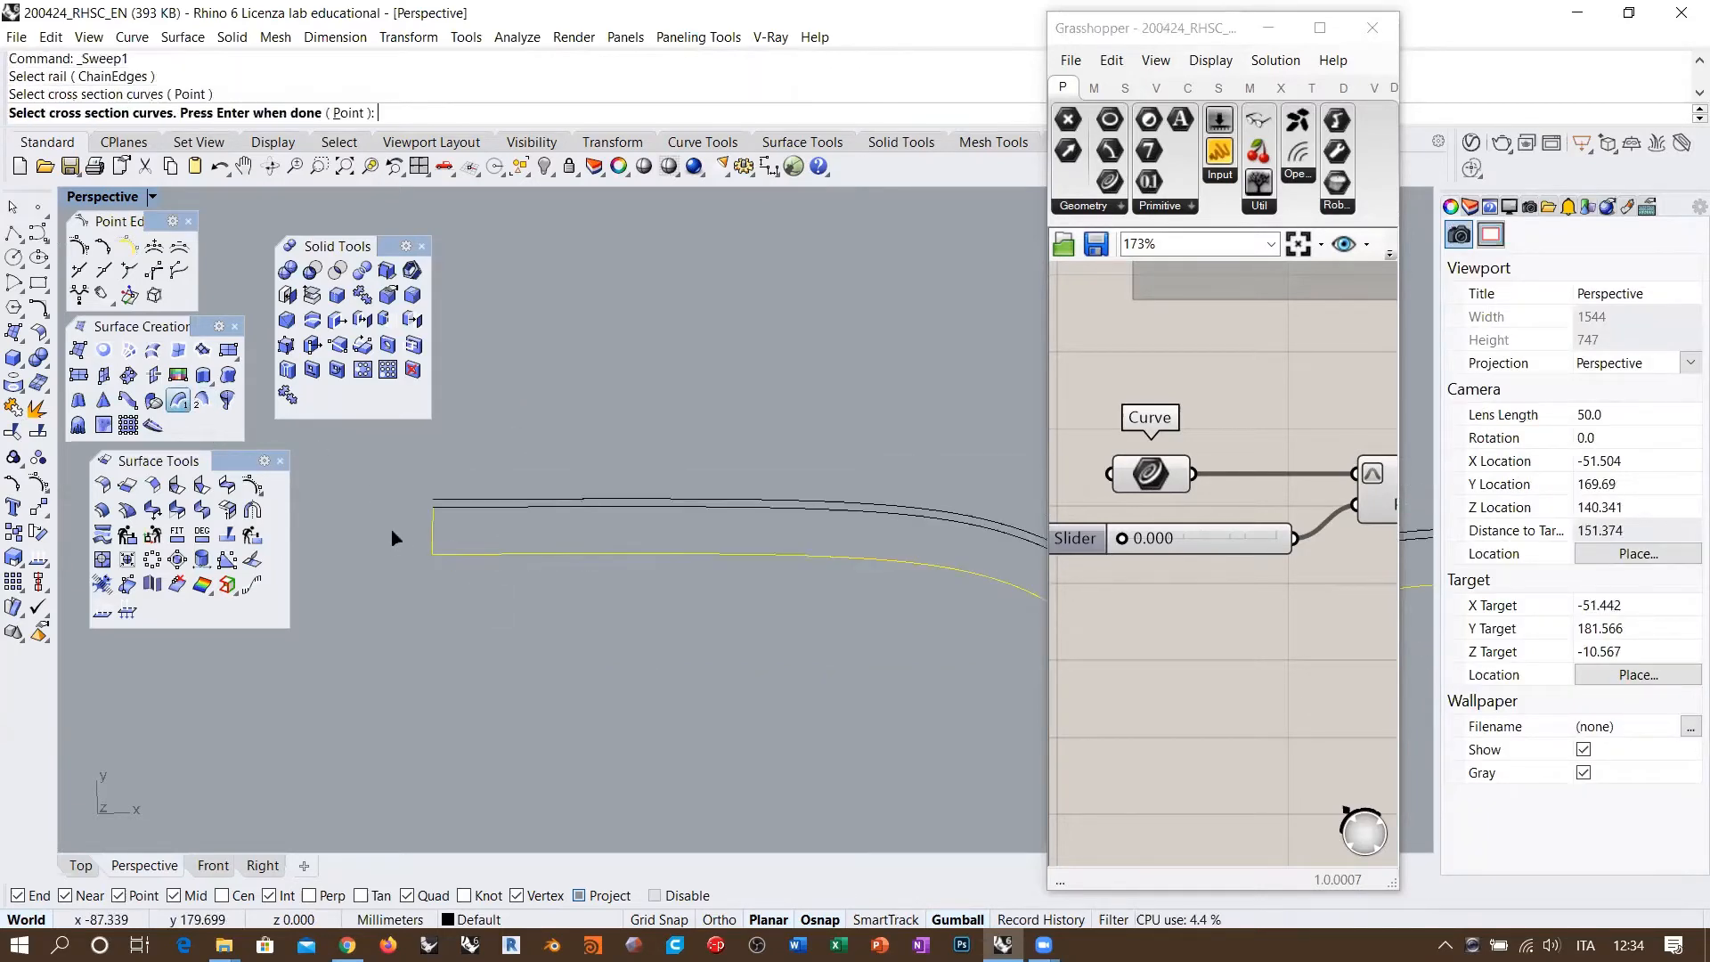
pyautogui.rightClick(489, 558)
pyautogui.press('Return')
# Step: Compare the swept strip's inner edge with the 6 mm offset curve and the original rail curve at the dip
pyautogui.scroll(10, 627, 579)
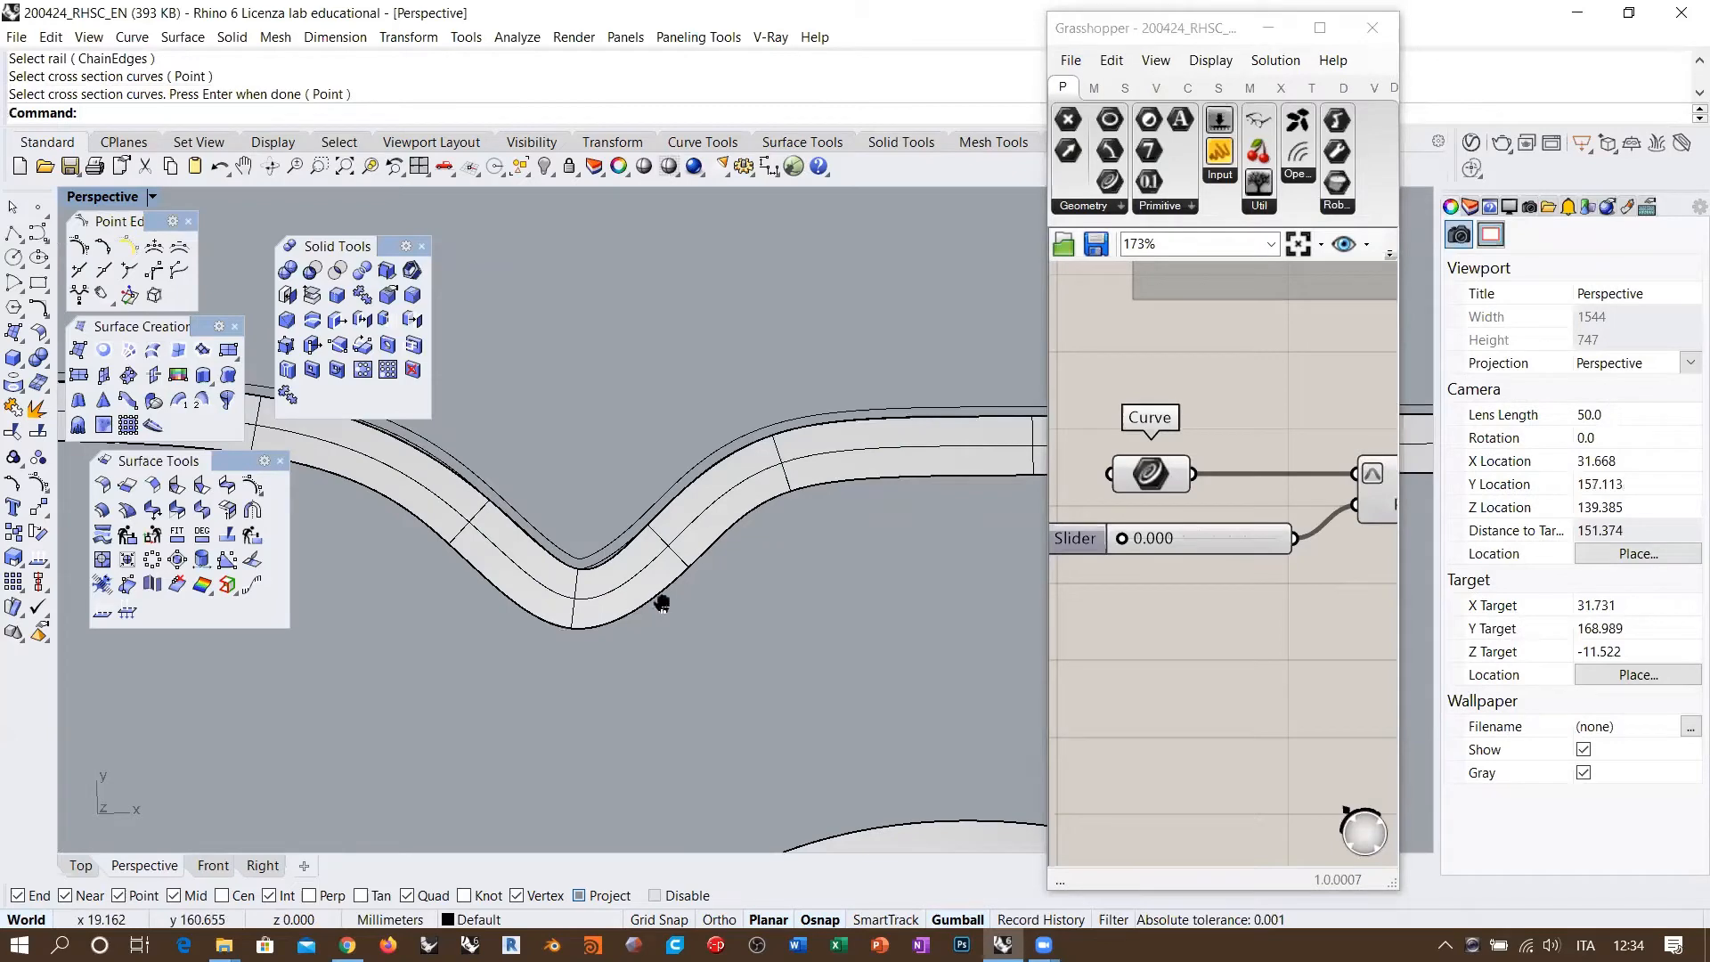
pyautogui.scroll(3, 643, 574)
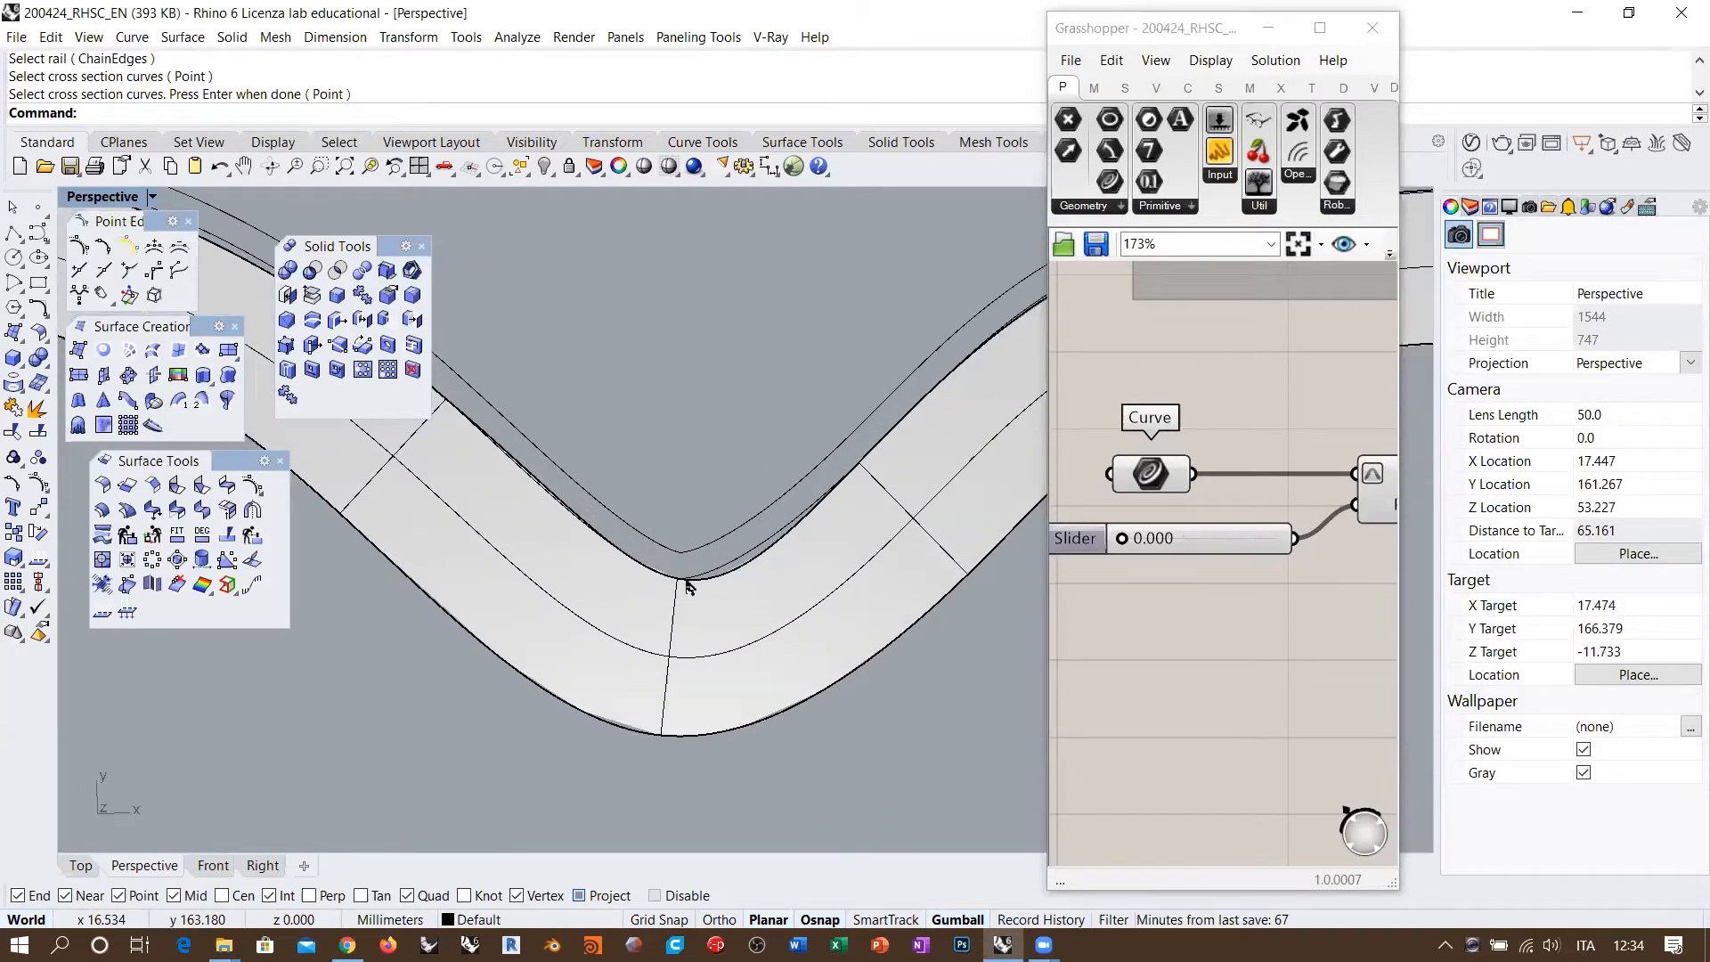
pyautogui.click(732, 564)
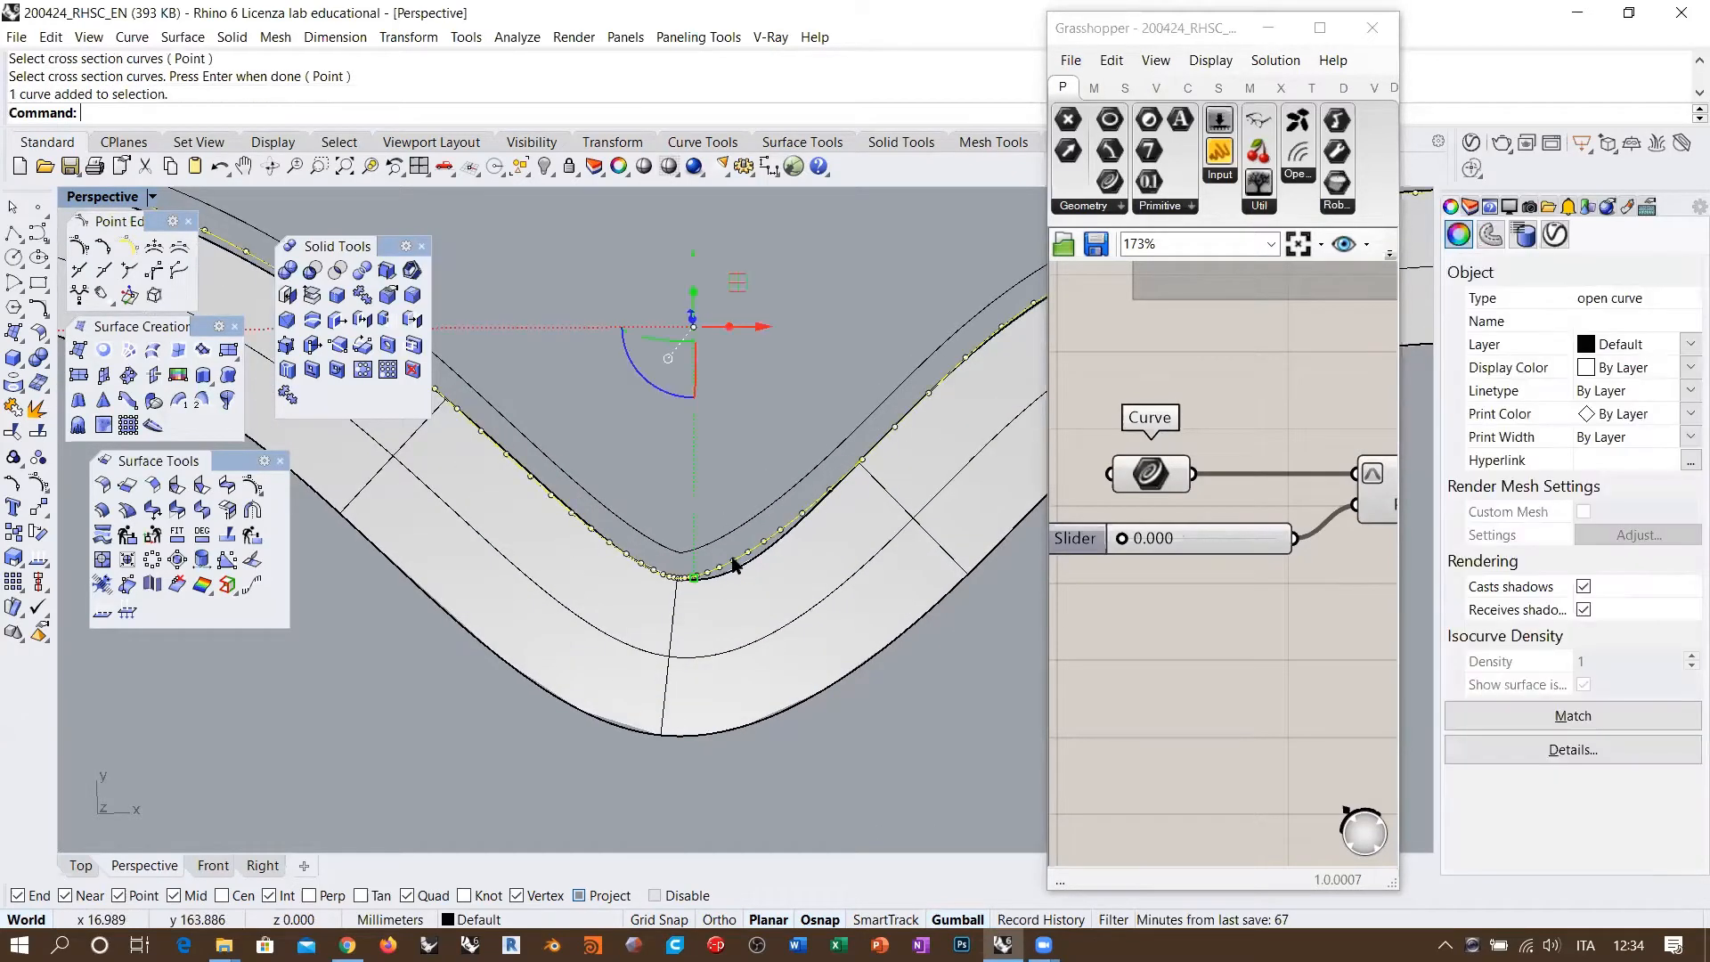
pyautogui.click(891, 709)
pyautogui.scroll(-4, 798, 577)
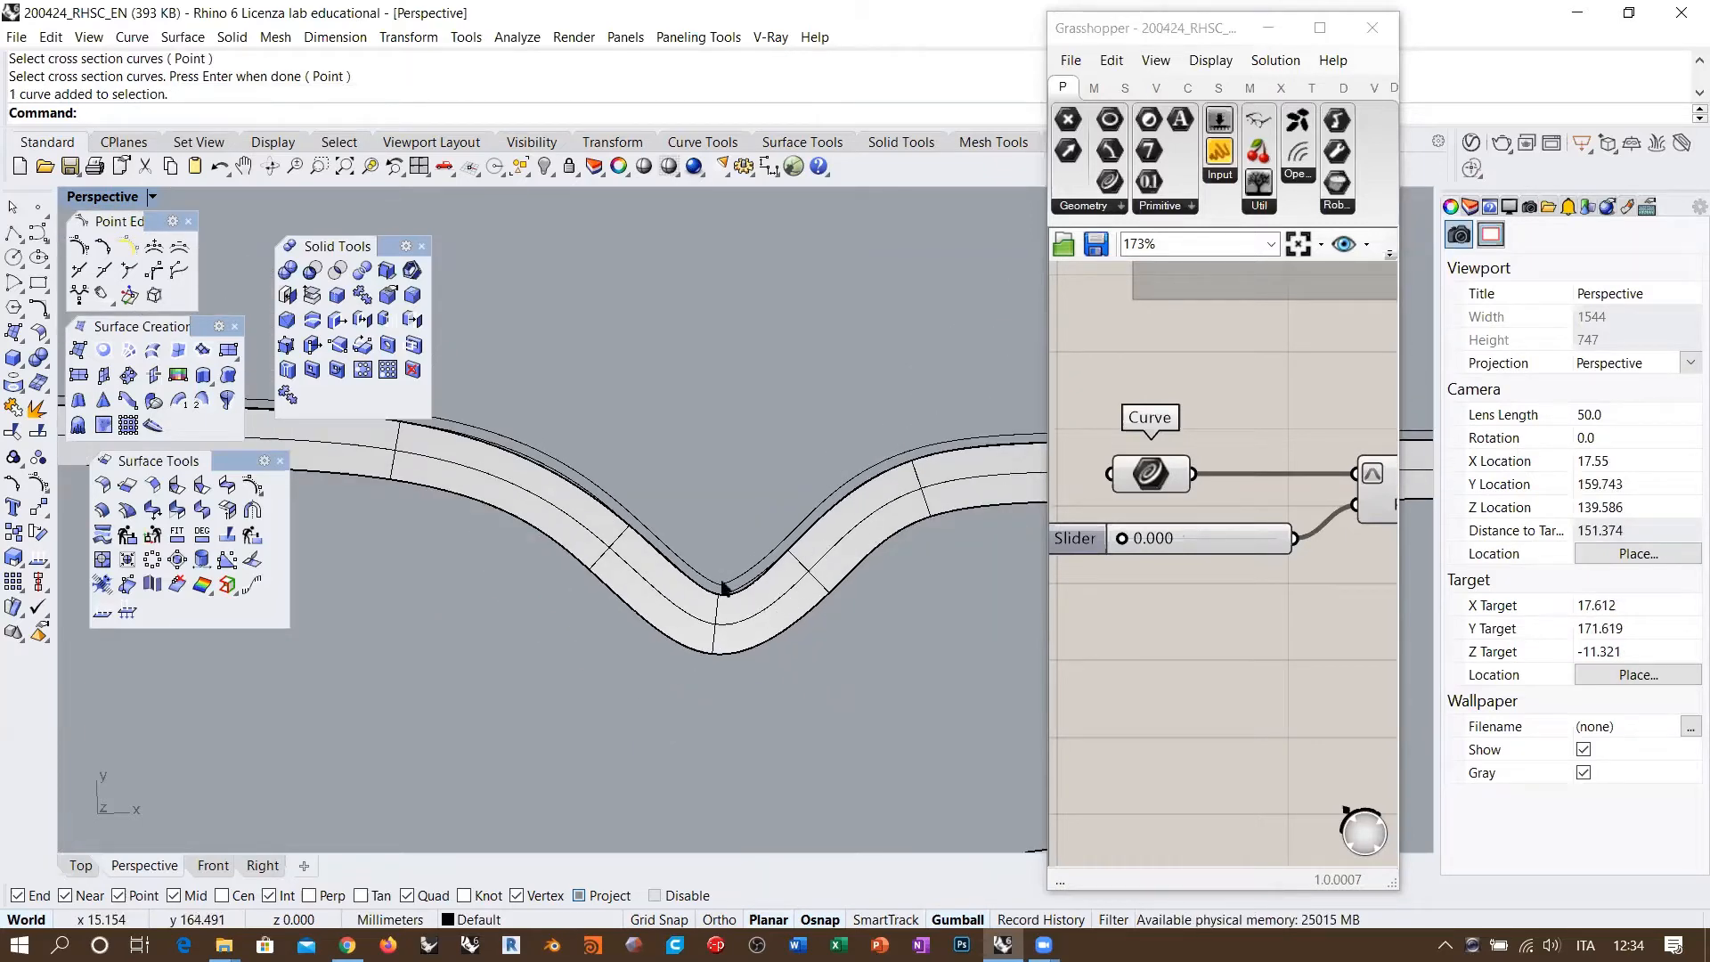
pyautogui.keyDown('shift'); pyautogui.moveTo(696, 598); pyautogui.dragTo(717, 615, button='right'); pyautogui.keyUp('shift')
pyautogui.scroll(3, 759, 609)
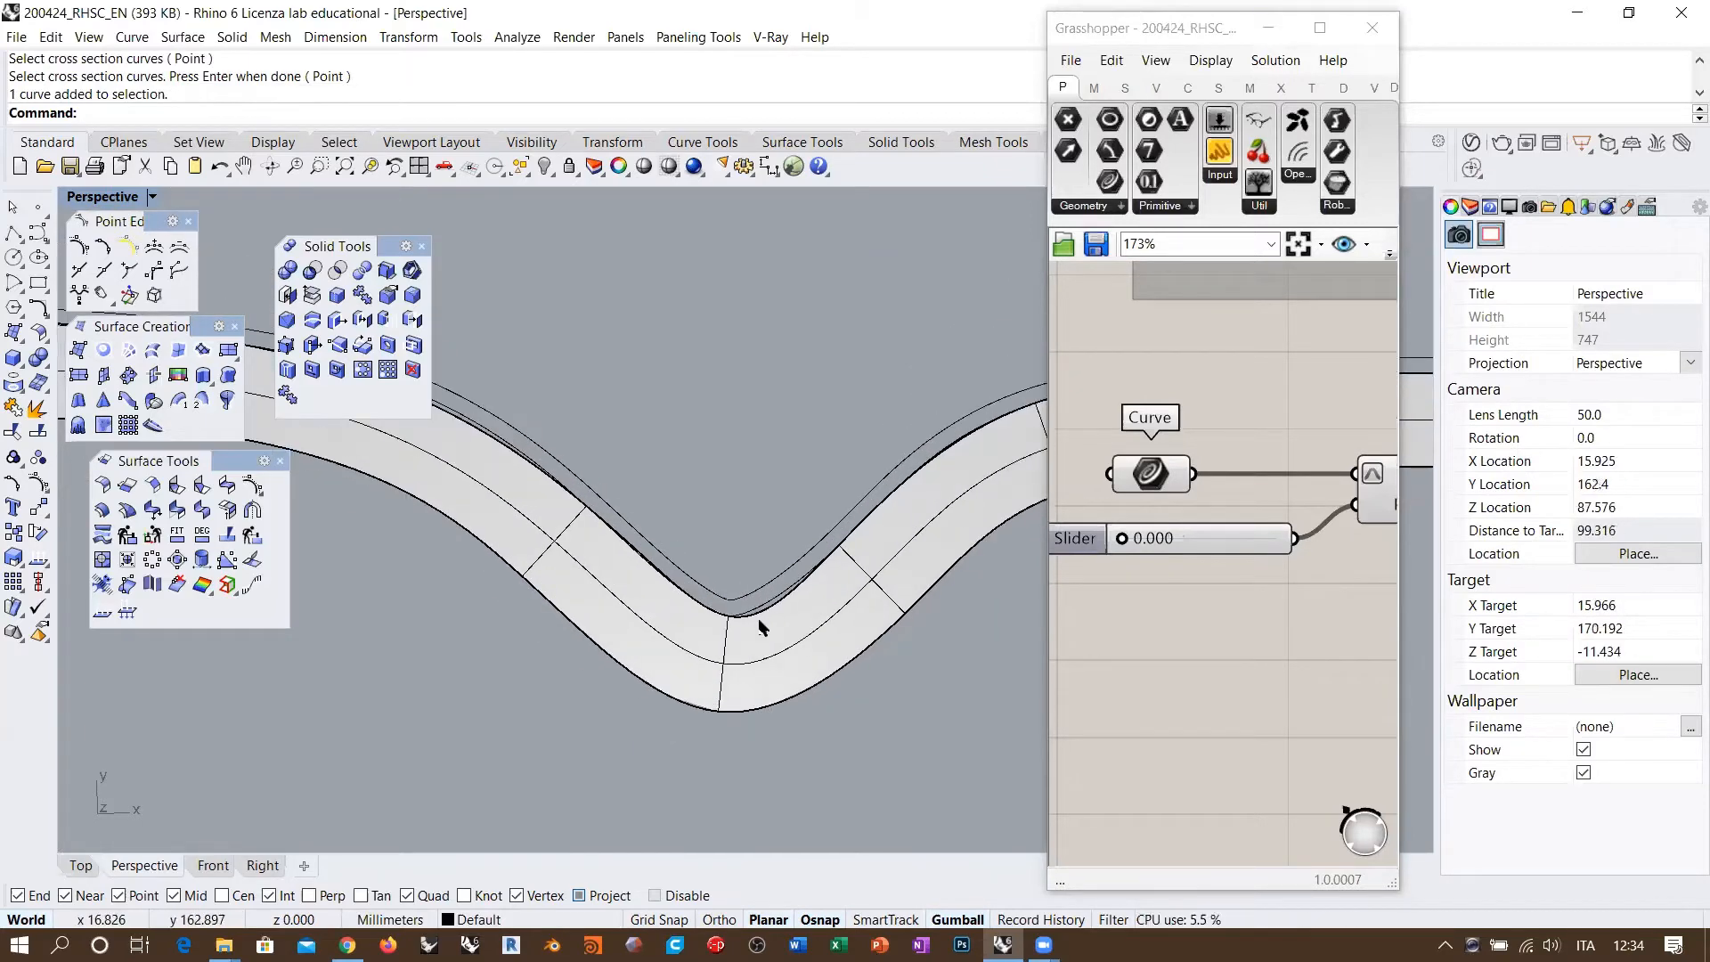
pyautogui.click(780, 710)
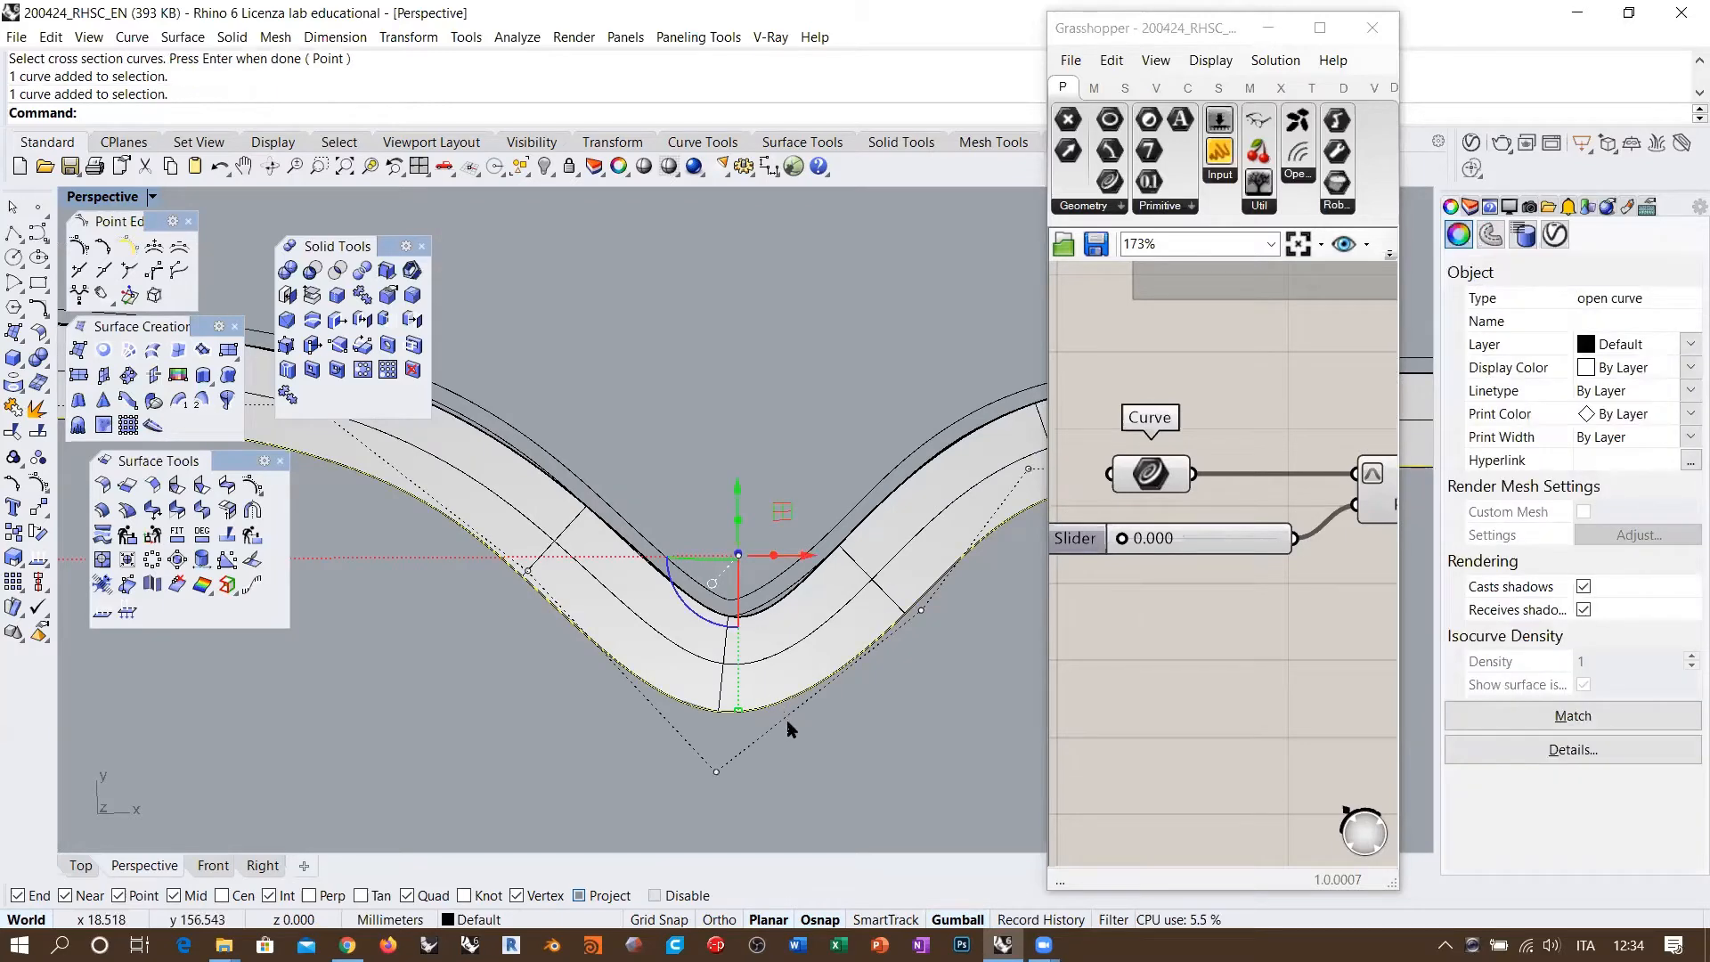
pyautogui.press('Escape')
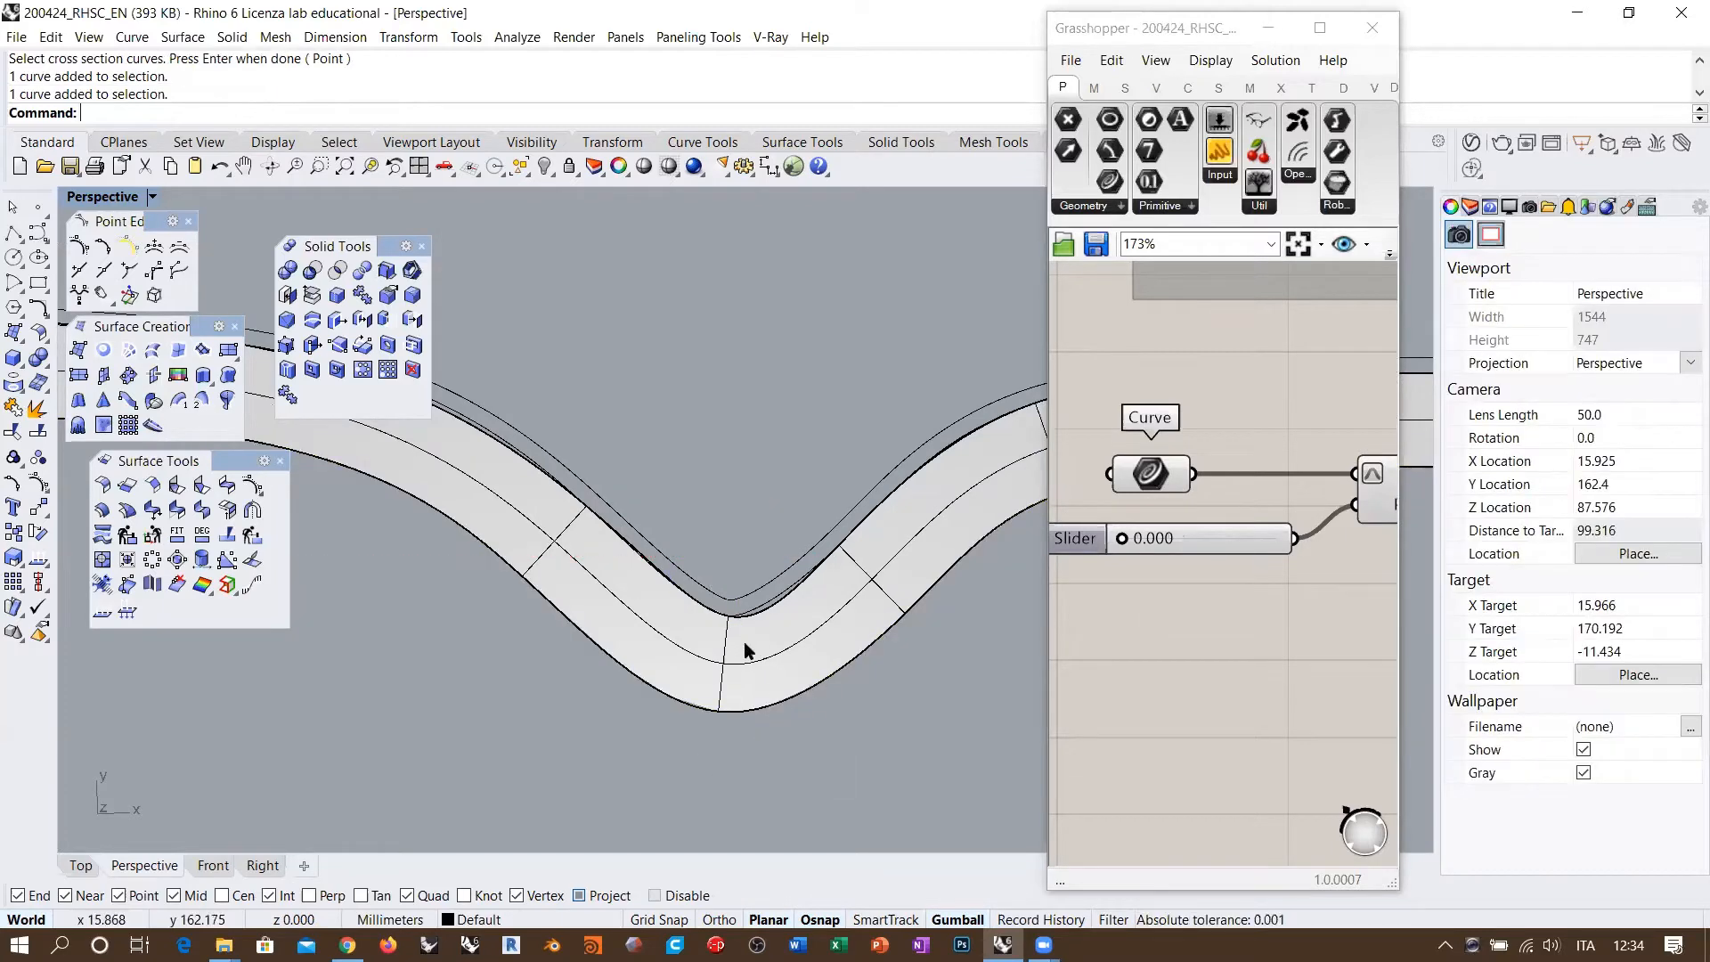
# Step: Examine the flat swept strip beside the larger curved sweep from several angles, focusing on the tight bend of each
pyautogui.scroll(-6, 817, 637)
pyautogui.scroll(-2, 815, 614)
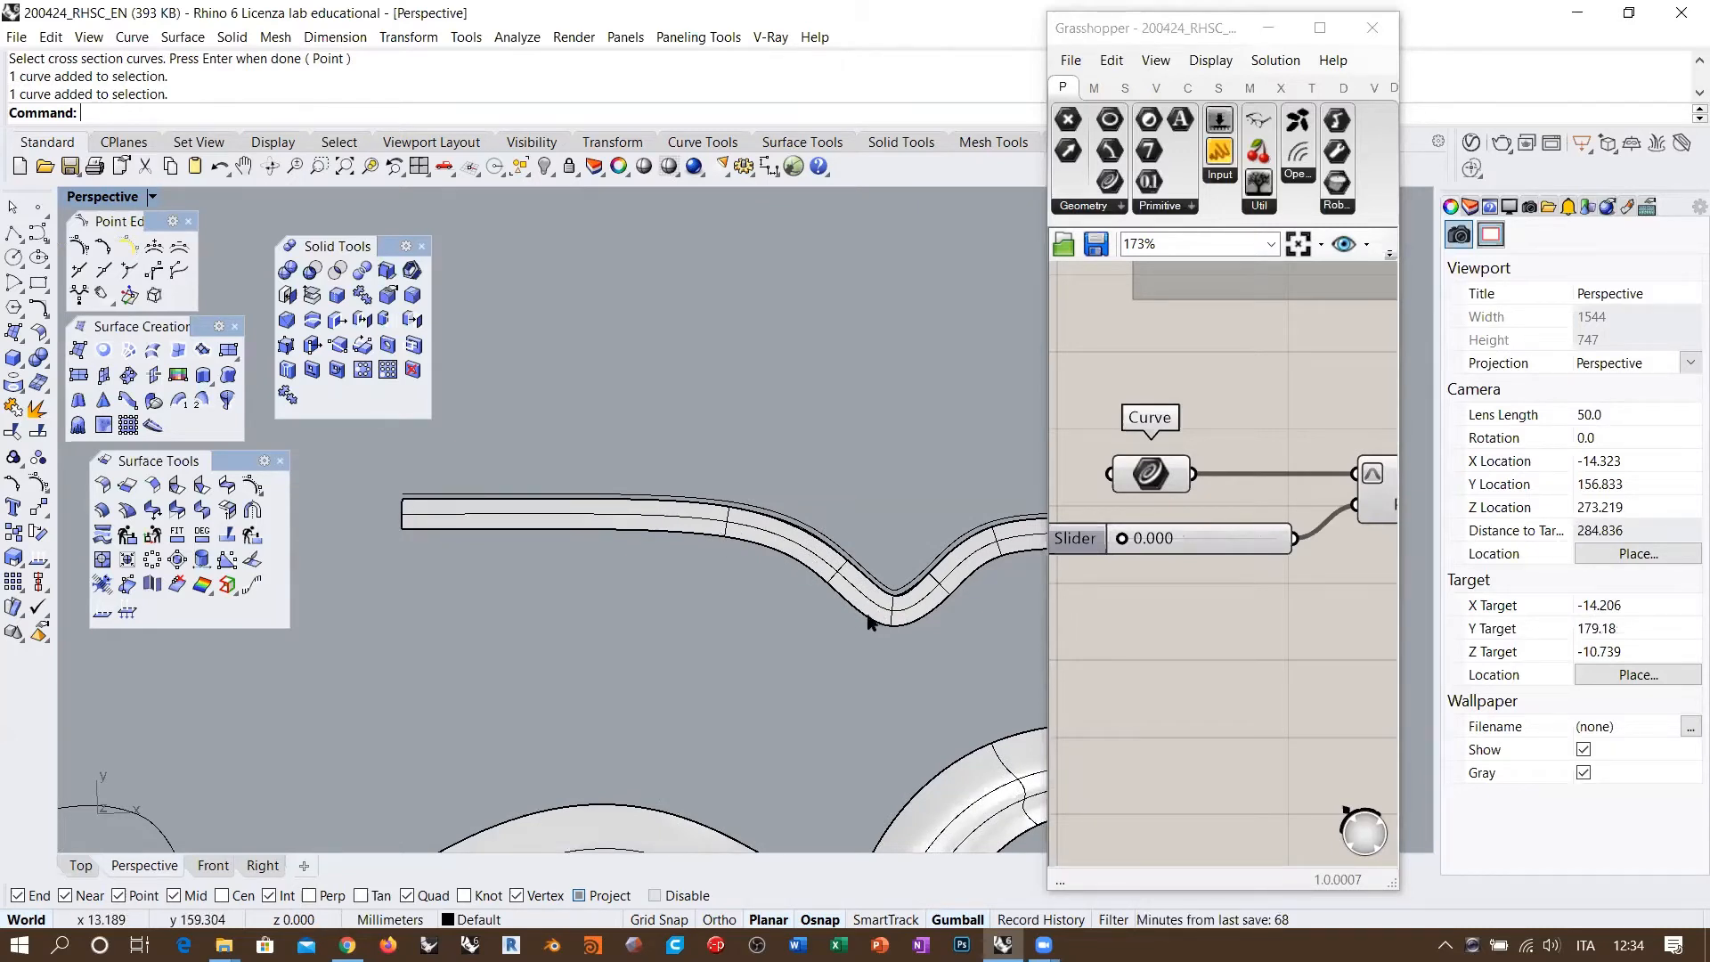
pyautogui.keyDown('shift'); pyautogui.moveTo(891, 608); pyautogui.dragTo(848, 601, button='right'); pyautogui.keyUp('shift')
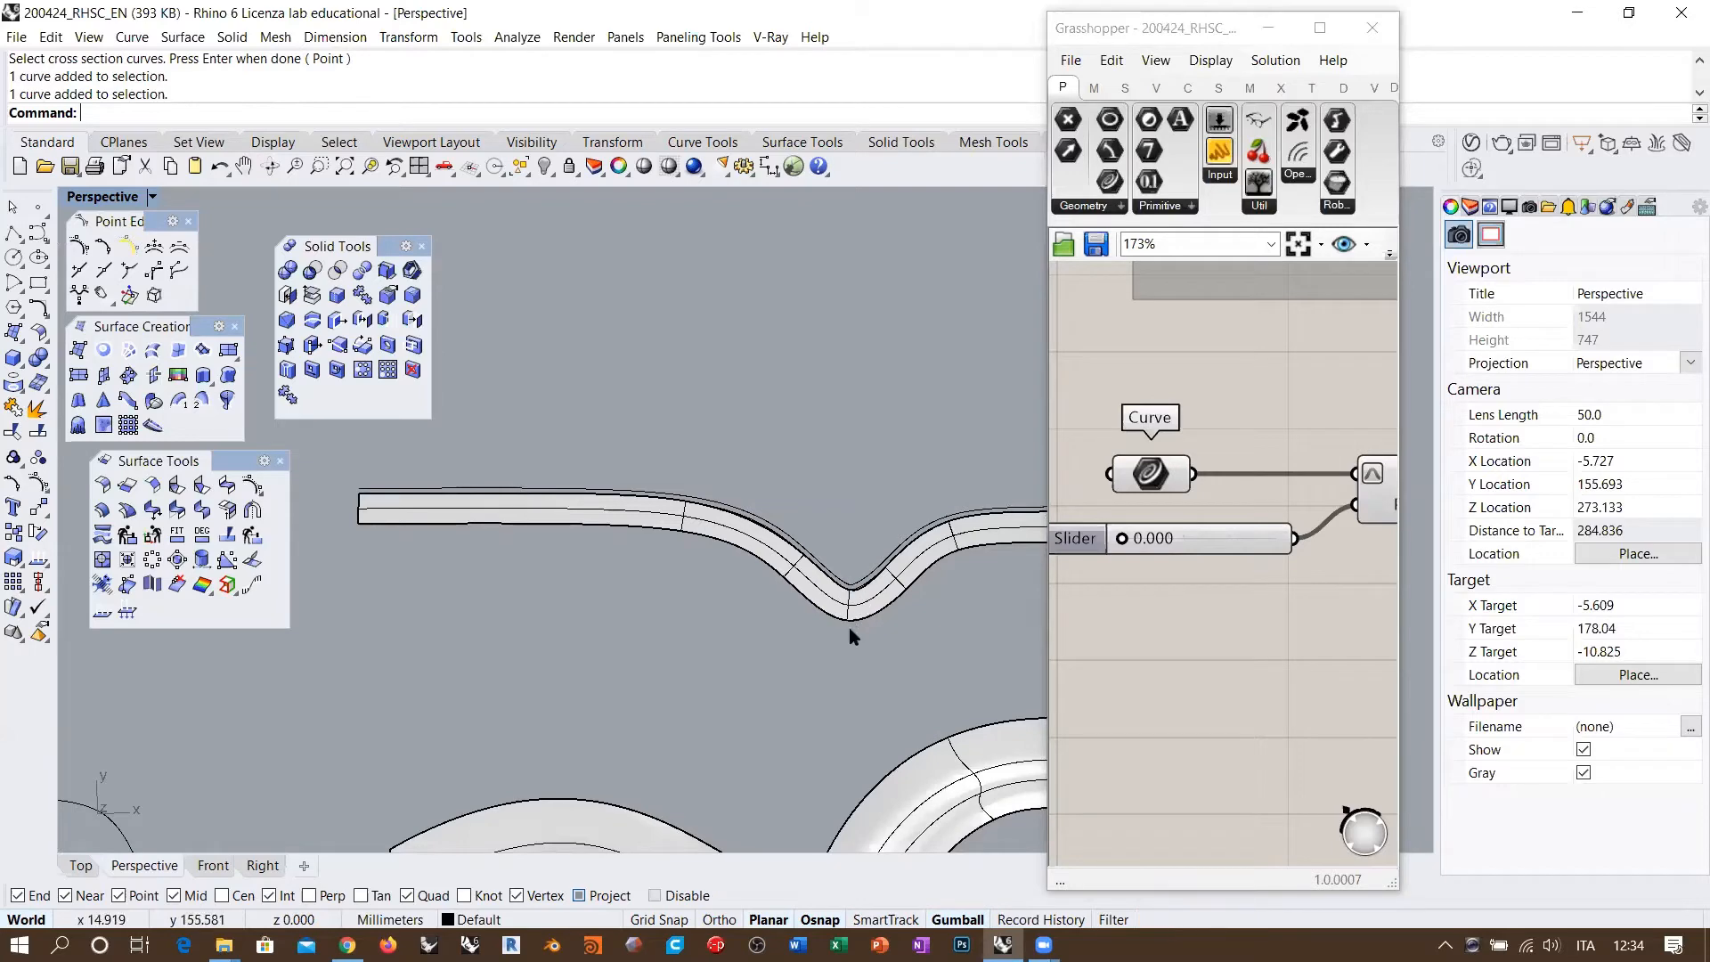
pyautogui.keyDown('shift'); pyautogui.moveTo(848, 627); pyautogui.dragTo(773, 526, button='right'); pyautogui.keyUp('shift')
pyautogui.scroll(2, 774, 520)
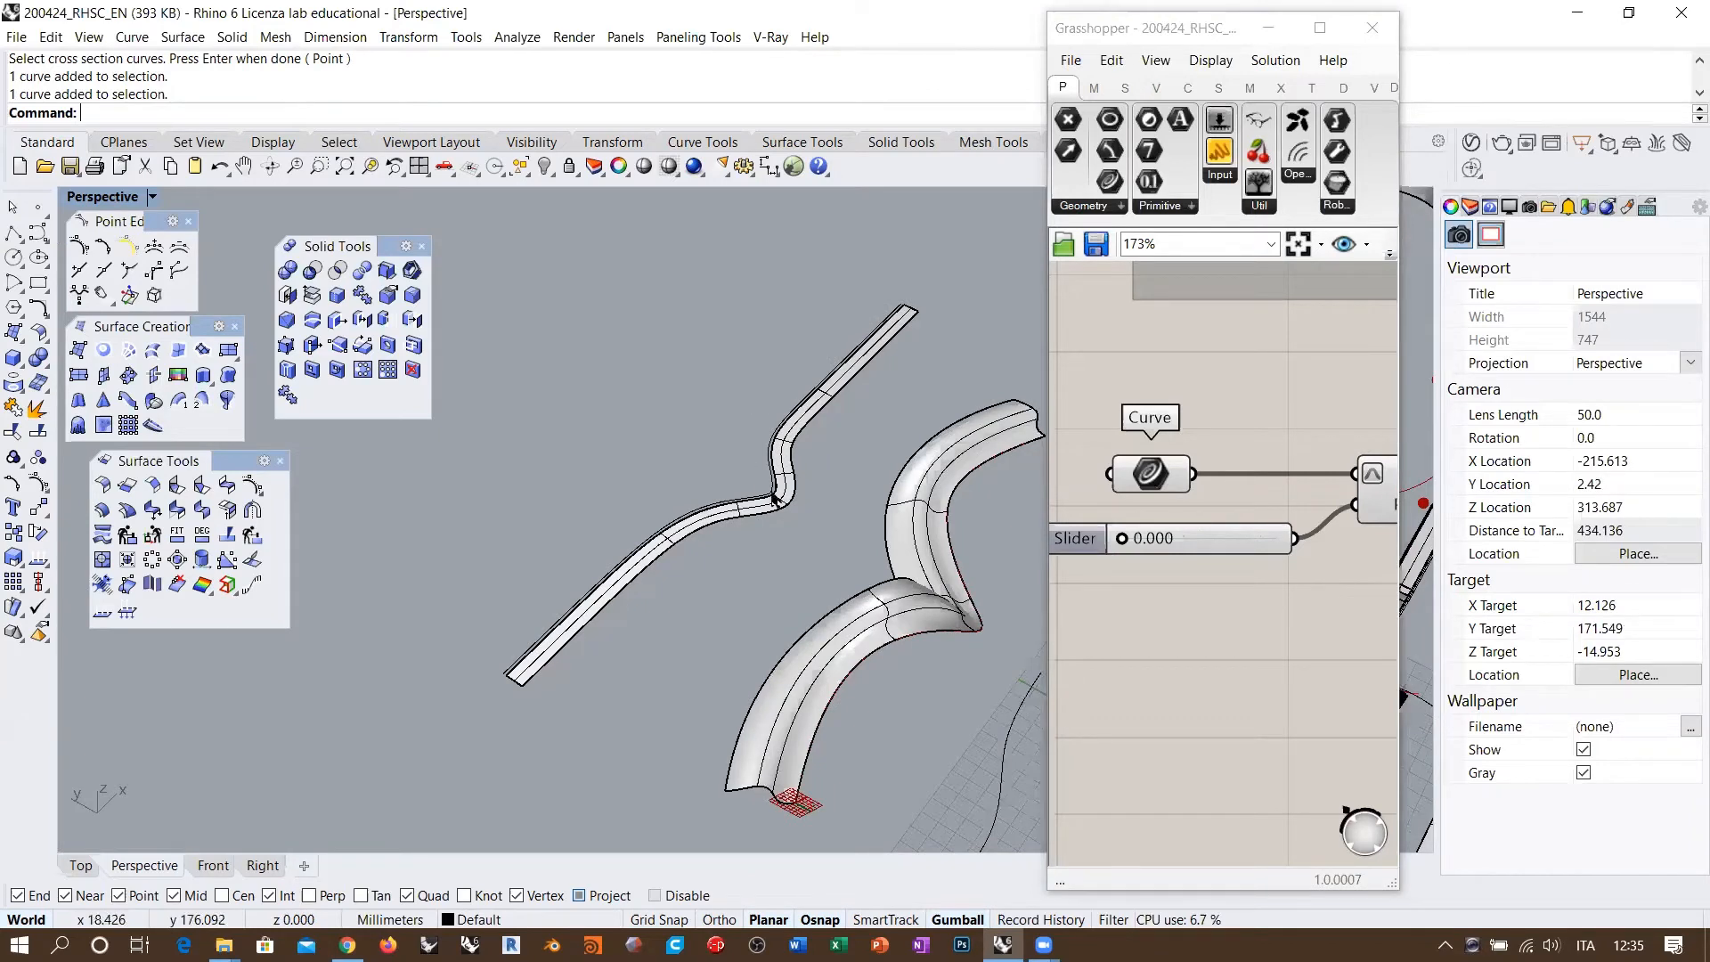
pyautogui.click(39, 334)
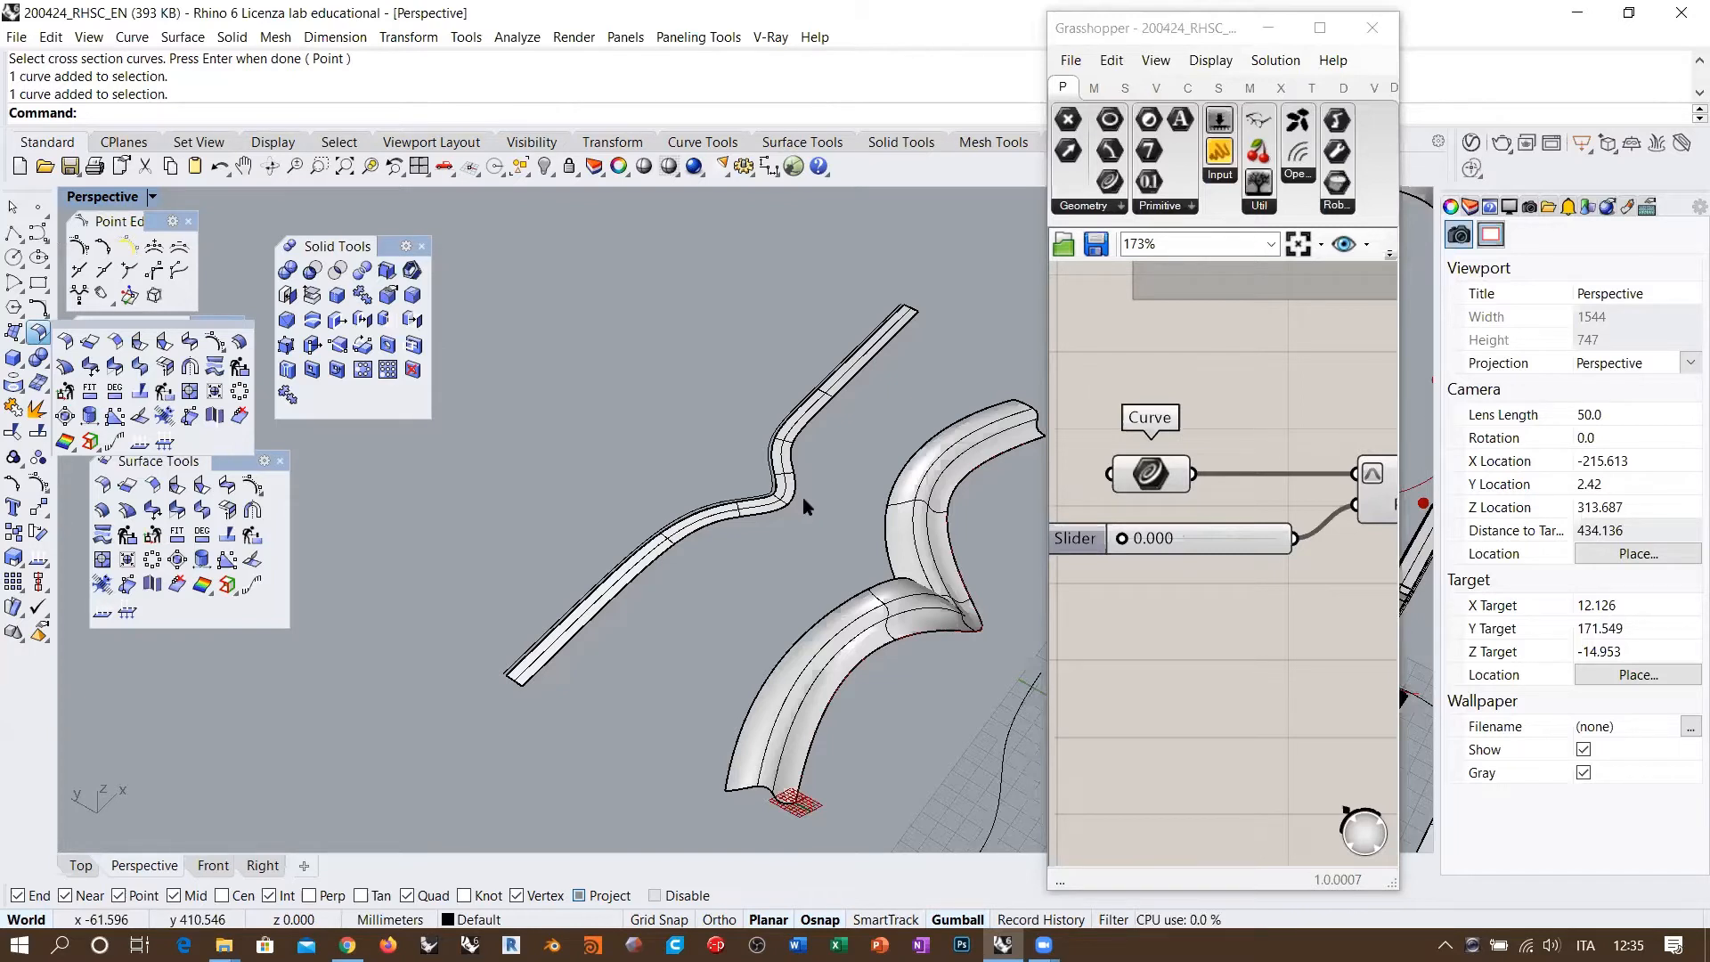
pyautogui.moveTo(801, 496); pyautogui.dragTo(867, 459, button='right')
pyautogui.scroll(5, 676, 474)
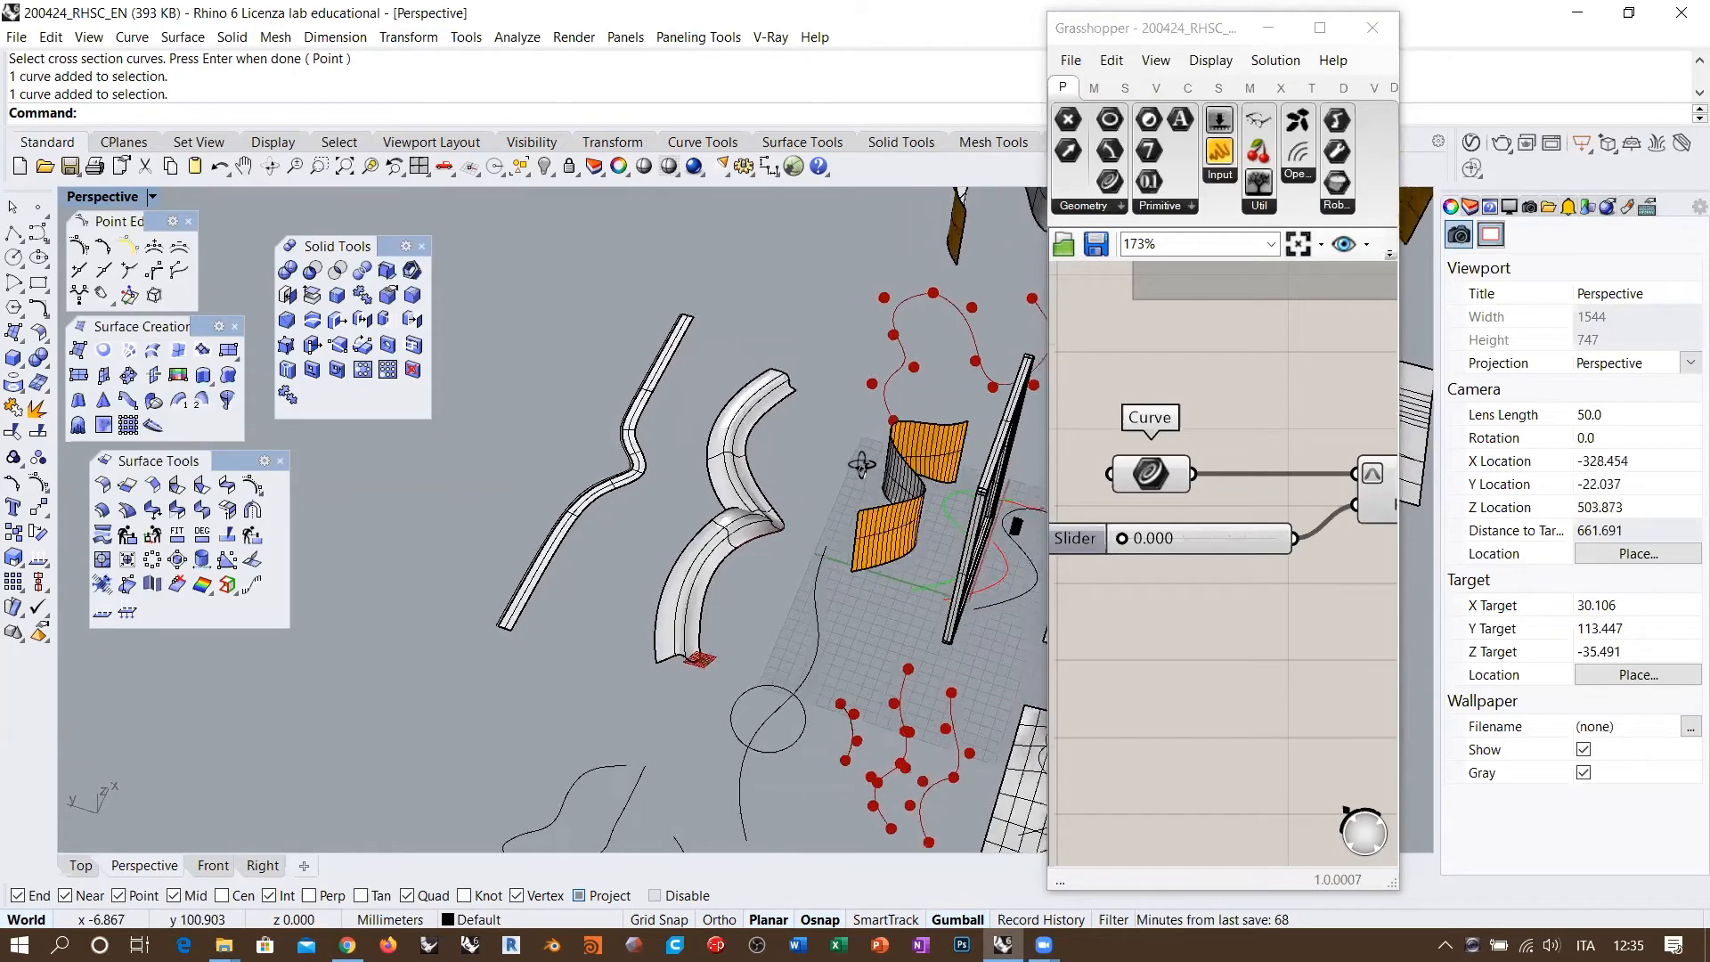
pyautogui.moveTo(677, 474); pyautogui.dragTo(721, 497, button='right')
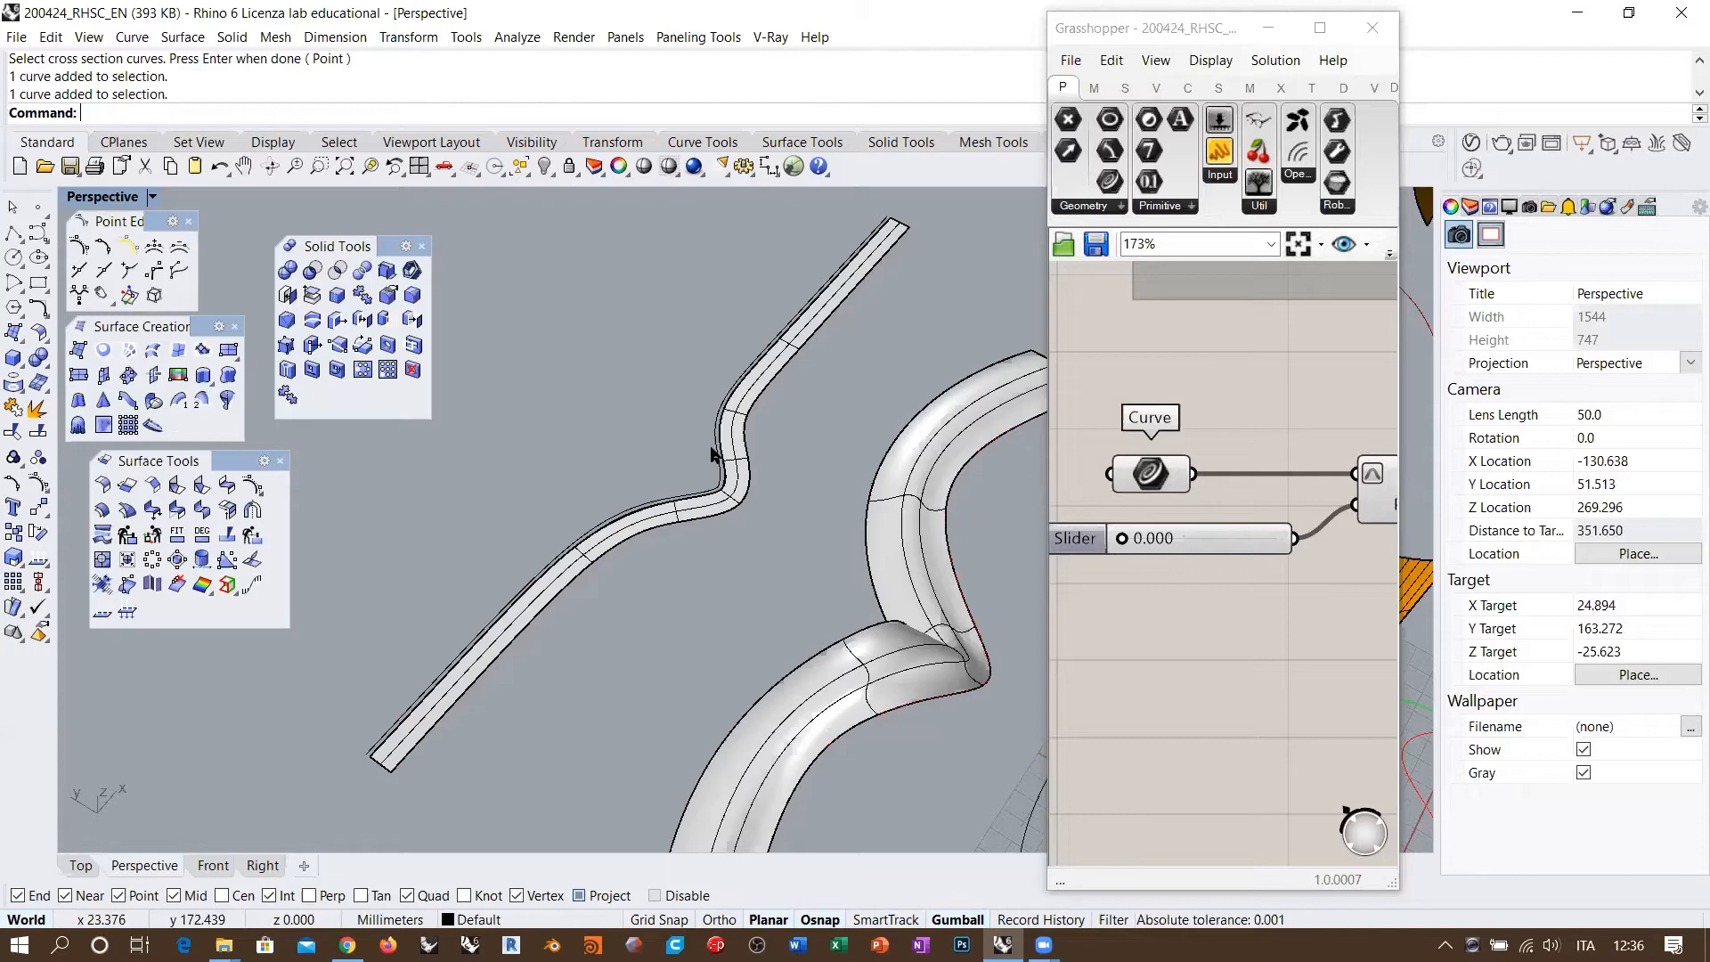
pyautogui.moveTo(728, 476); pyautogui.dragTo(718, 392, button='right')
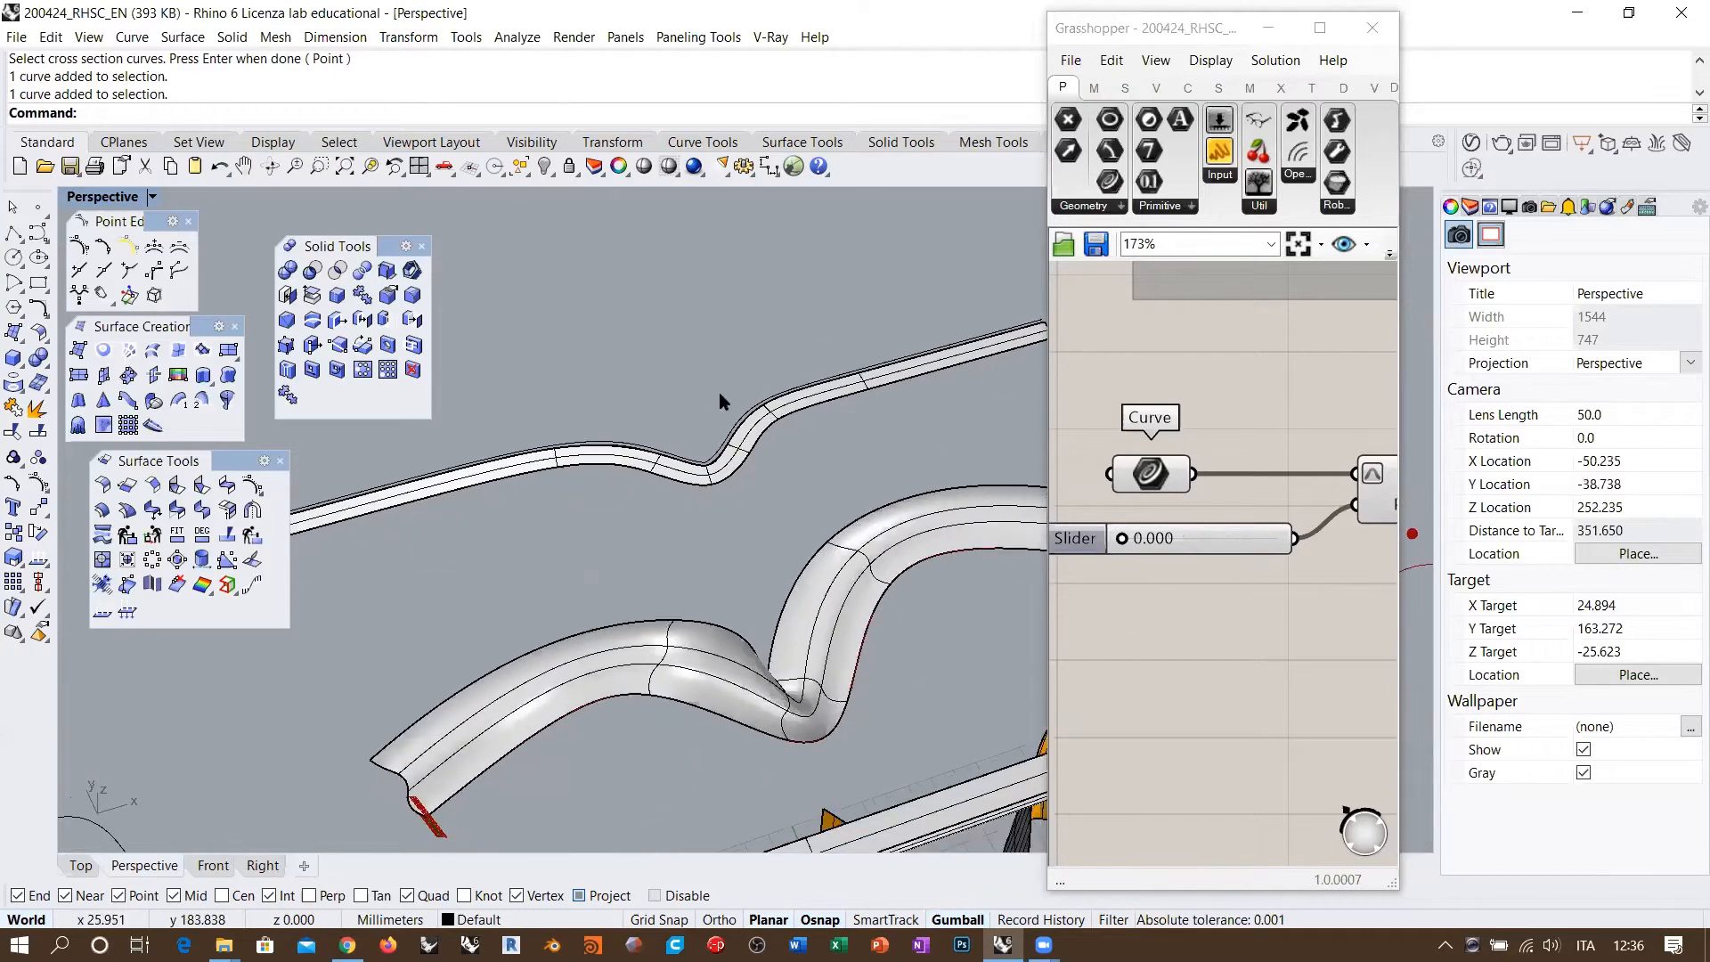
pyautogui.scroll(-6, 719, 391)
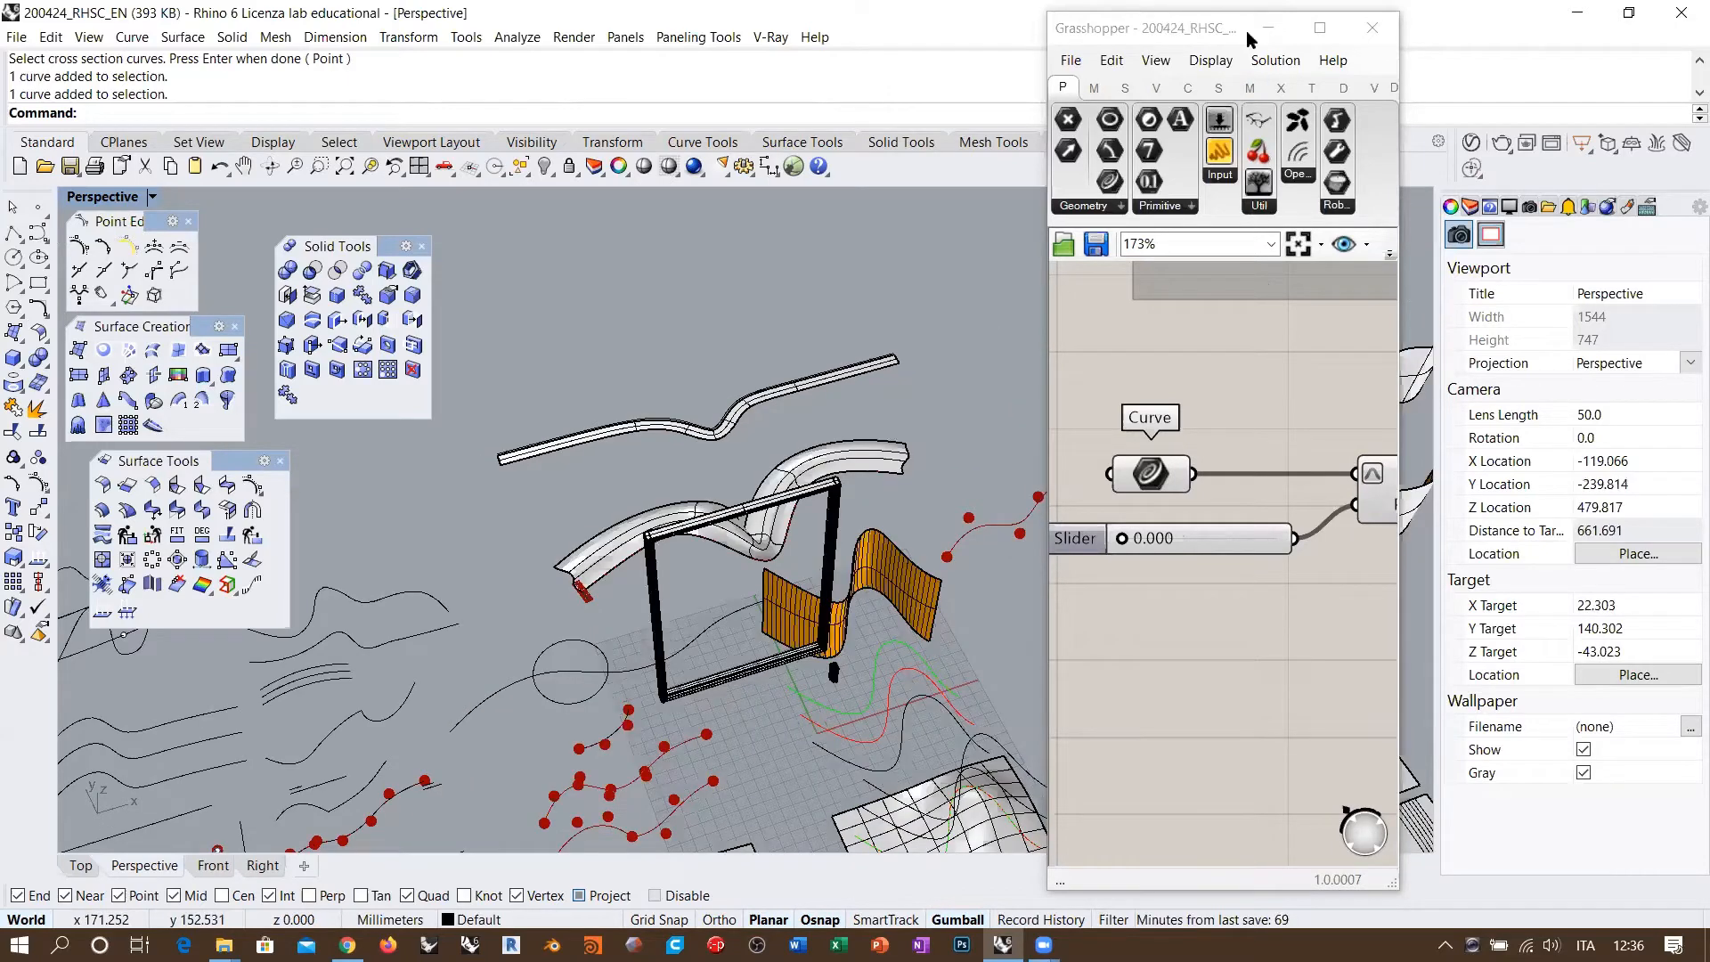
# Step: Move the Grasshopper window aside and widen it until the Perp Frame component is fully visible beside the swept surfaces
pyautogui.moveTo(1250, 39); pyautogui.dragTo(1546, 52)
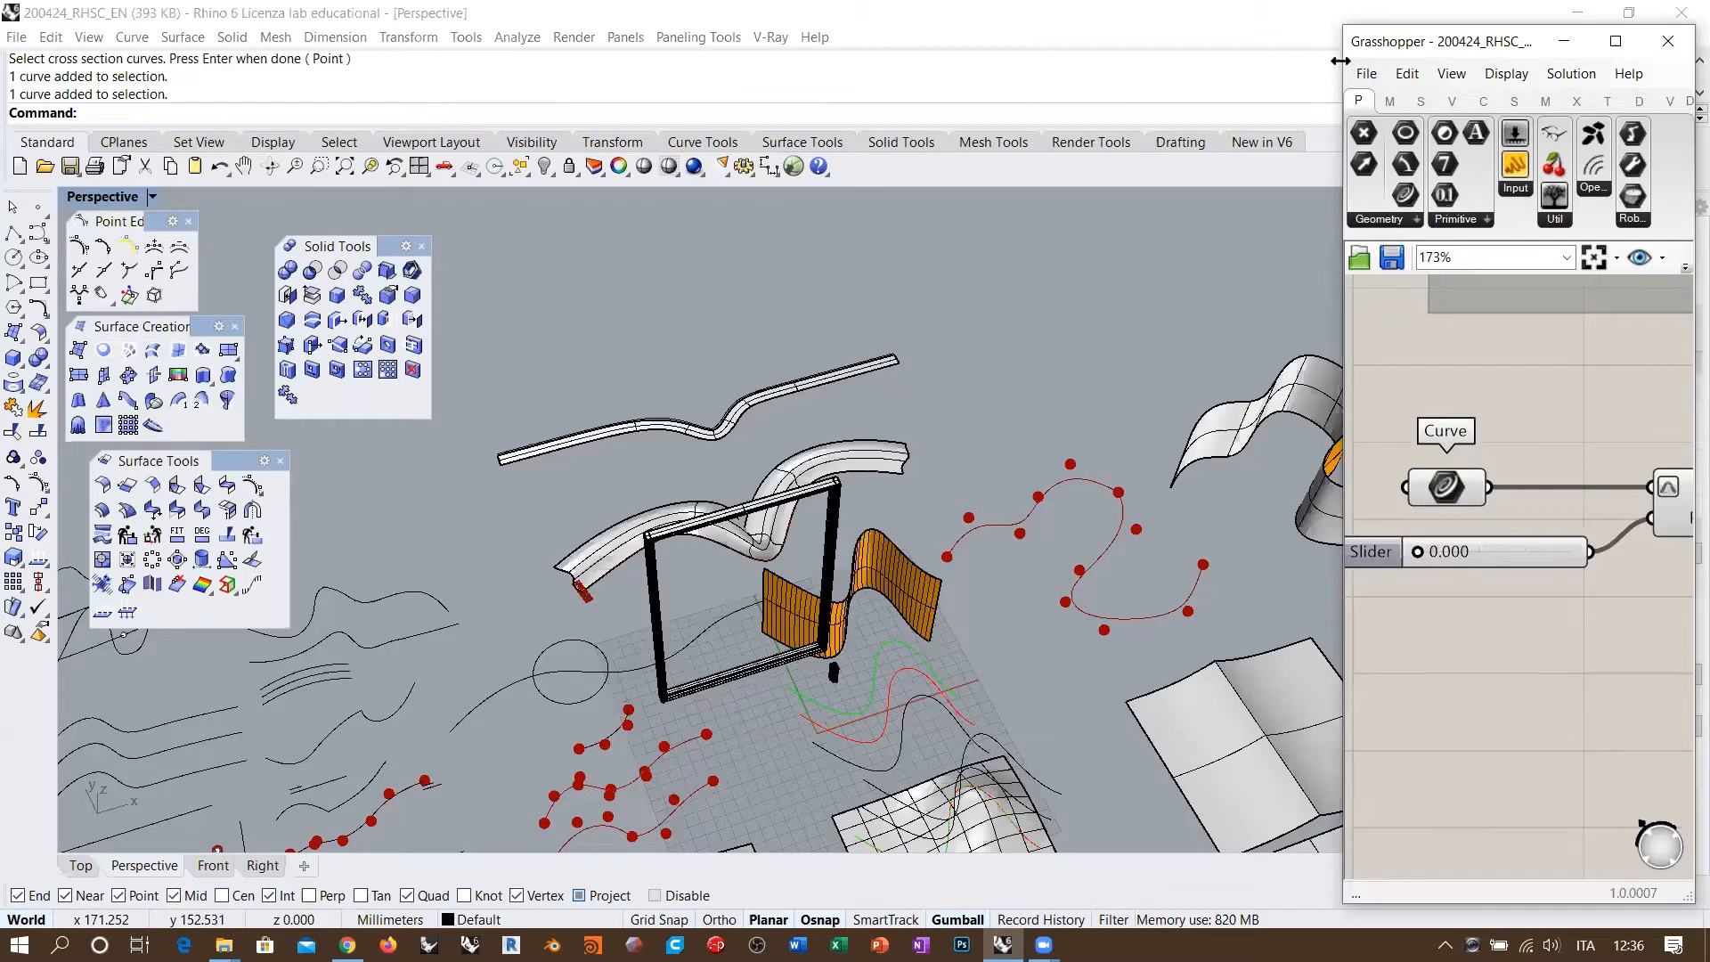
pyautogui.moveTo(1341, 61); pyautogui.dragTo(1113, 66)
pyautogui.moveTo(877, 361); pyautogui.dragTo(643, 493, button='right')
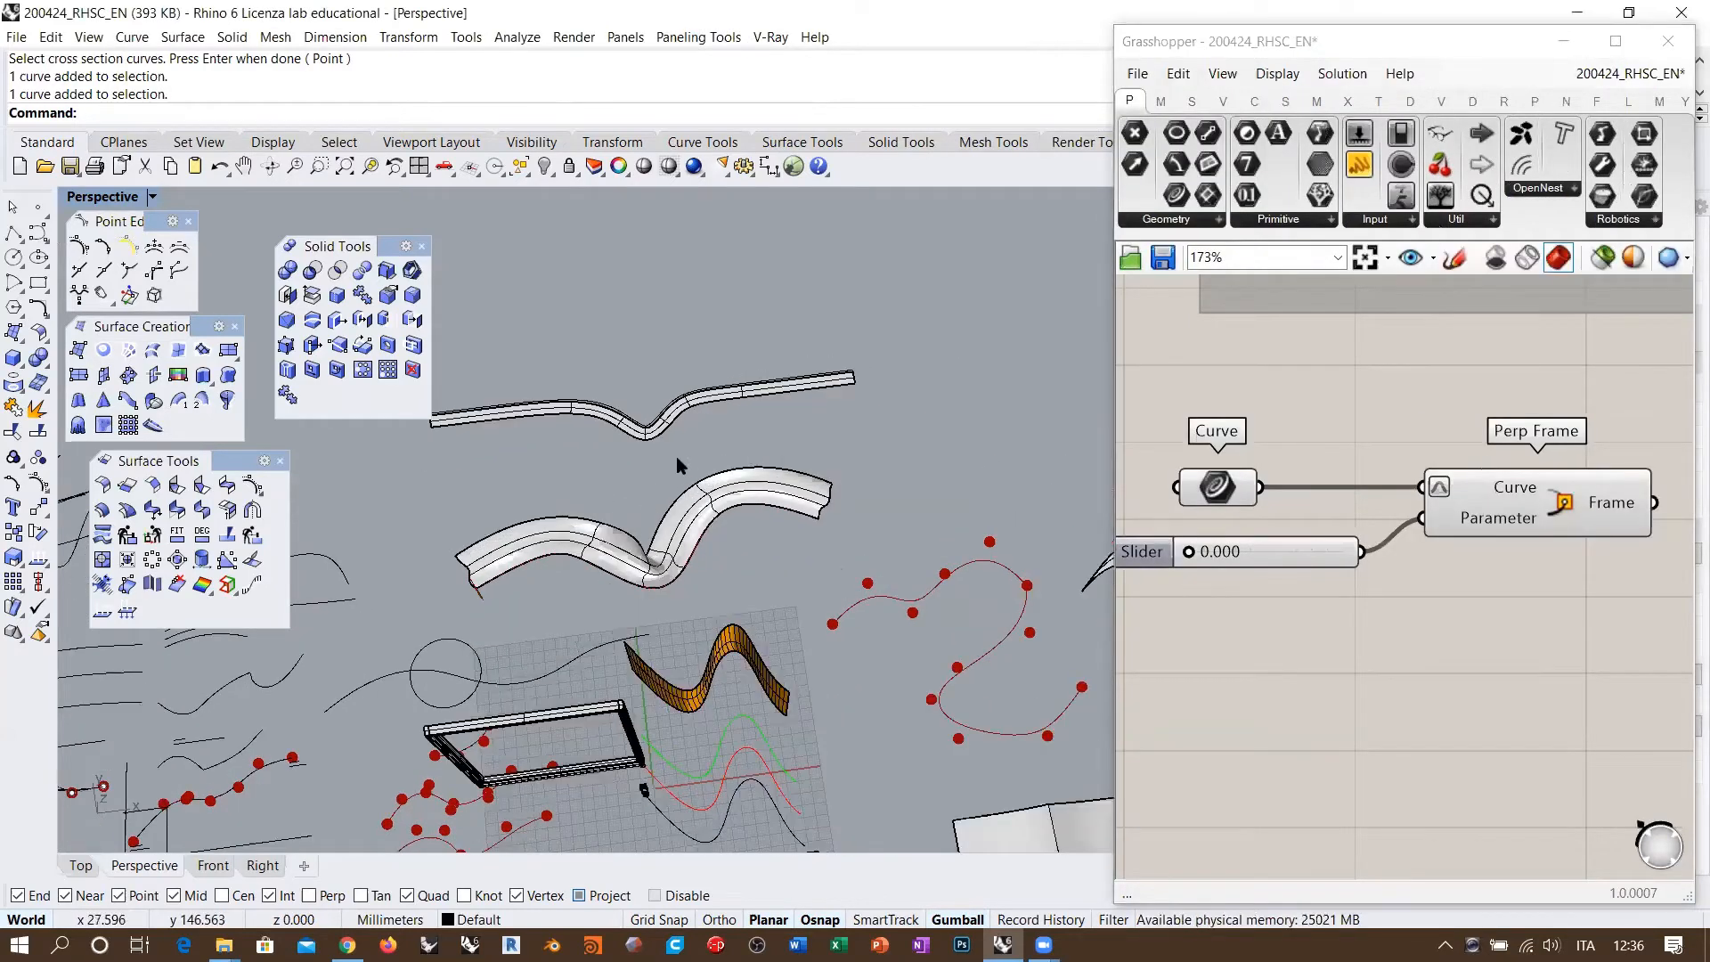
pyautogui.keyDown('shift'); pyautogui.moveTo(754, 490); pyautogui.dragTo(795, 489, button='right'); pyautogui.keyUp('shift')
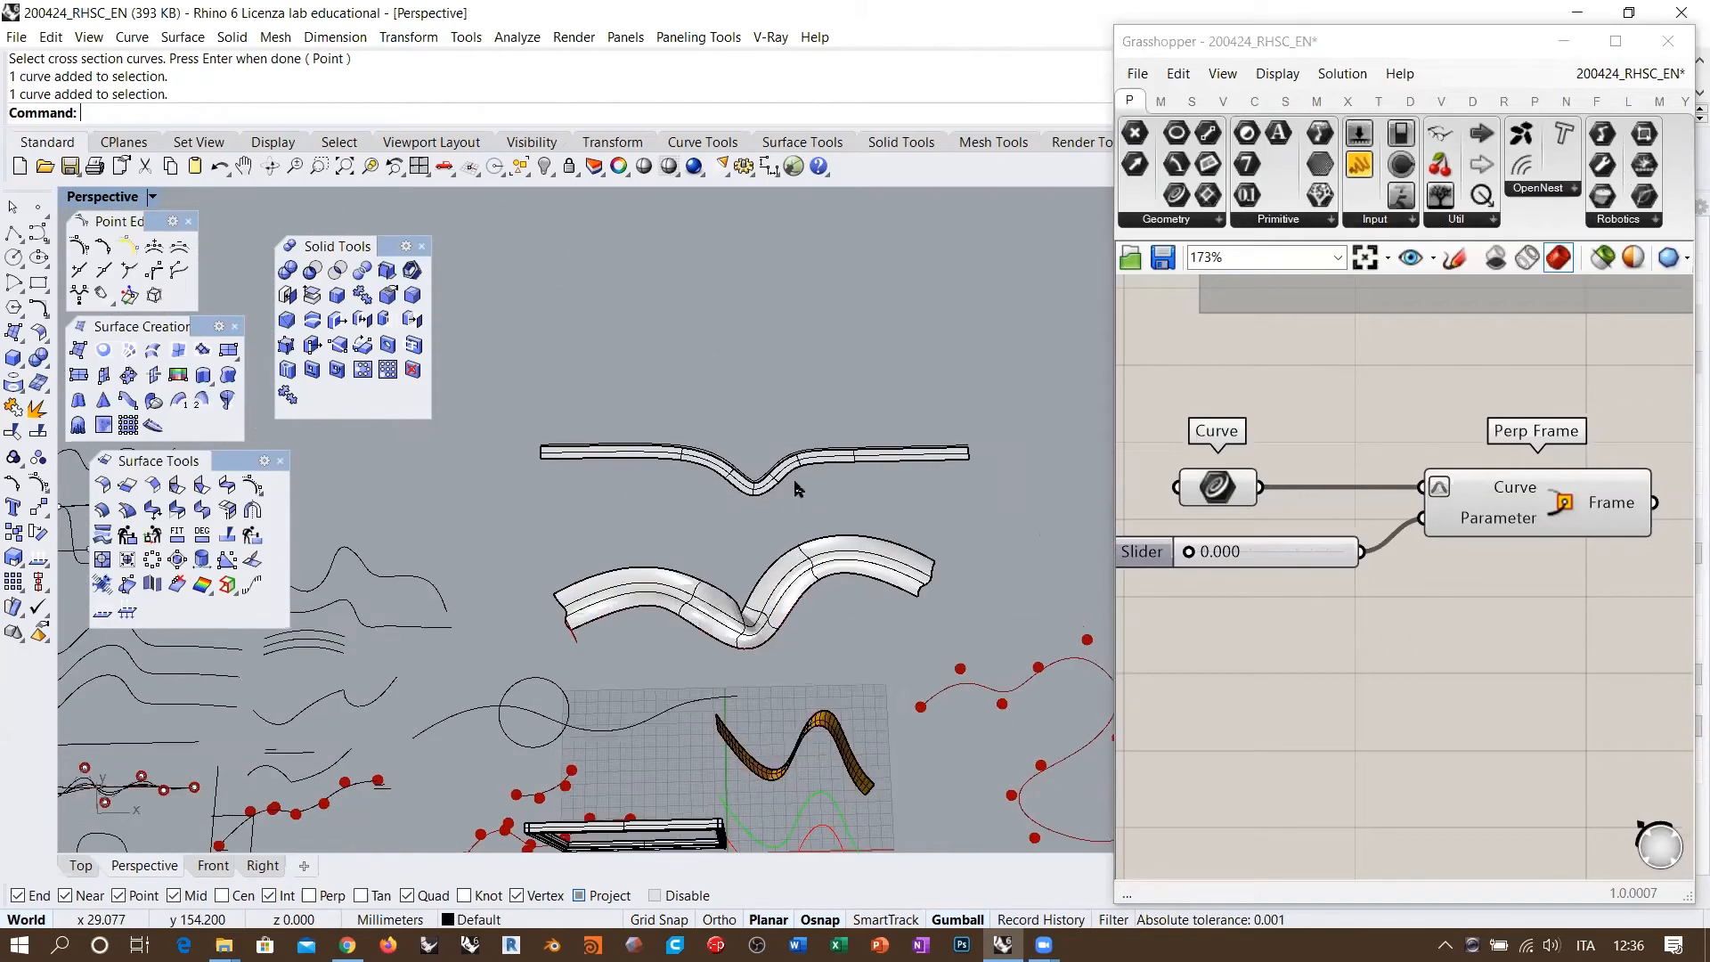
pyautogui.scroll(5, 654, 507)
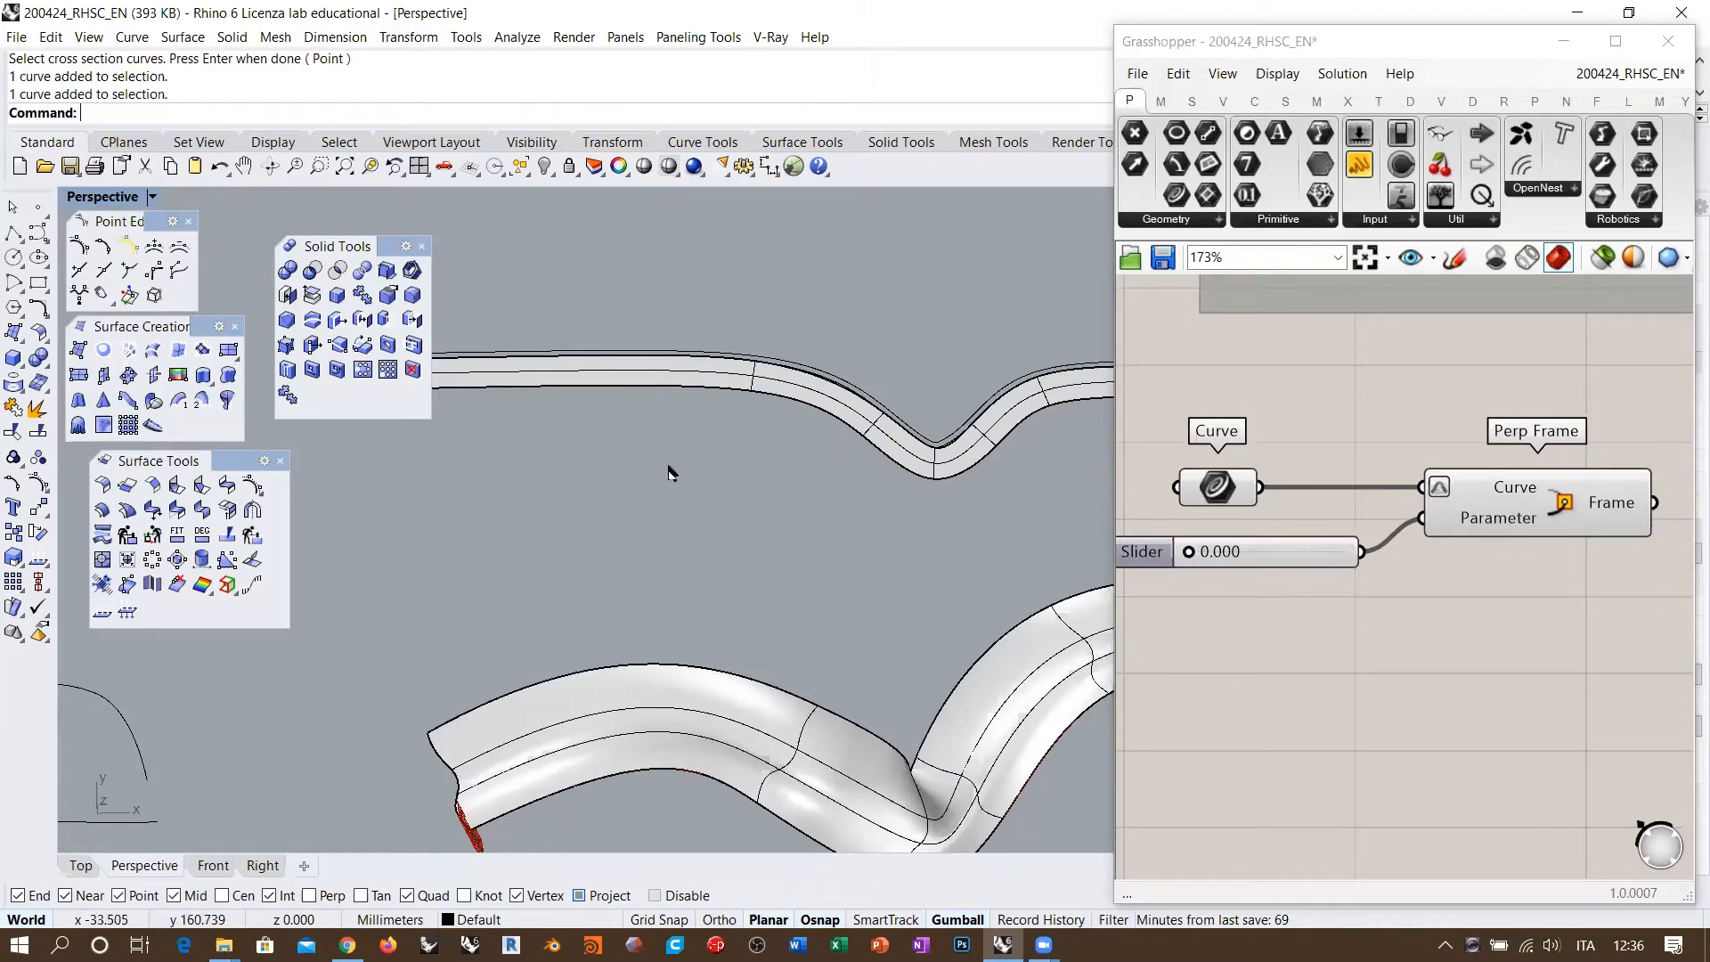
# Step: Draw a horizontal straight line in the Top view, in the empty area between the two swept wavy strips
pyautogui.click(80, 864)
pyautogui.scroll(-20, 618, 554)
pyautogui.moveTo(655, 456); pyautogui.dragTo(635, 735, button='right')
pyautogui.moveTo(570, 214); pyautogui.dragTo(732, 513, button='right')
pyautogui.scroll(5, 732, 521)
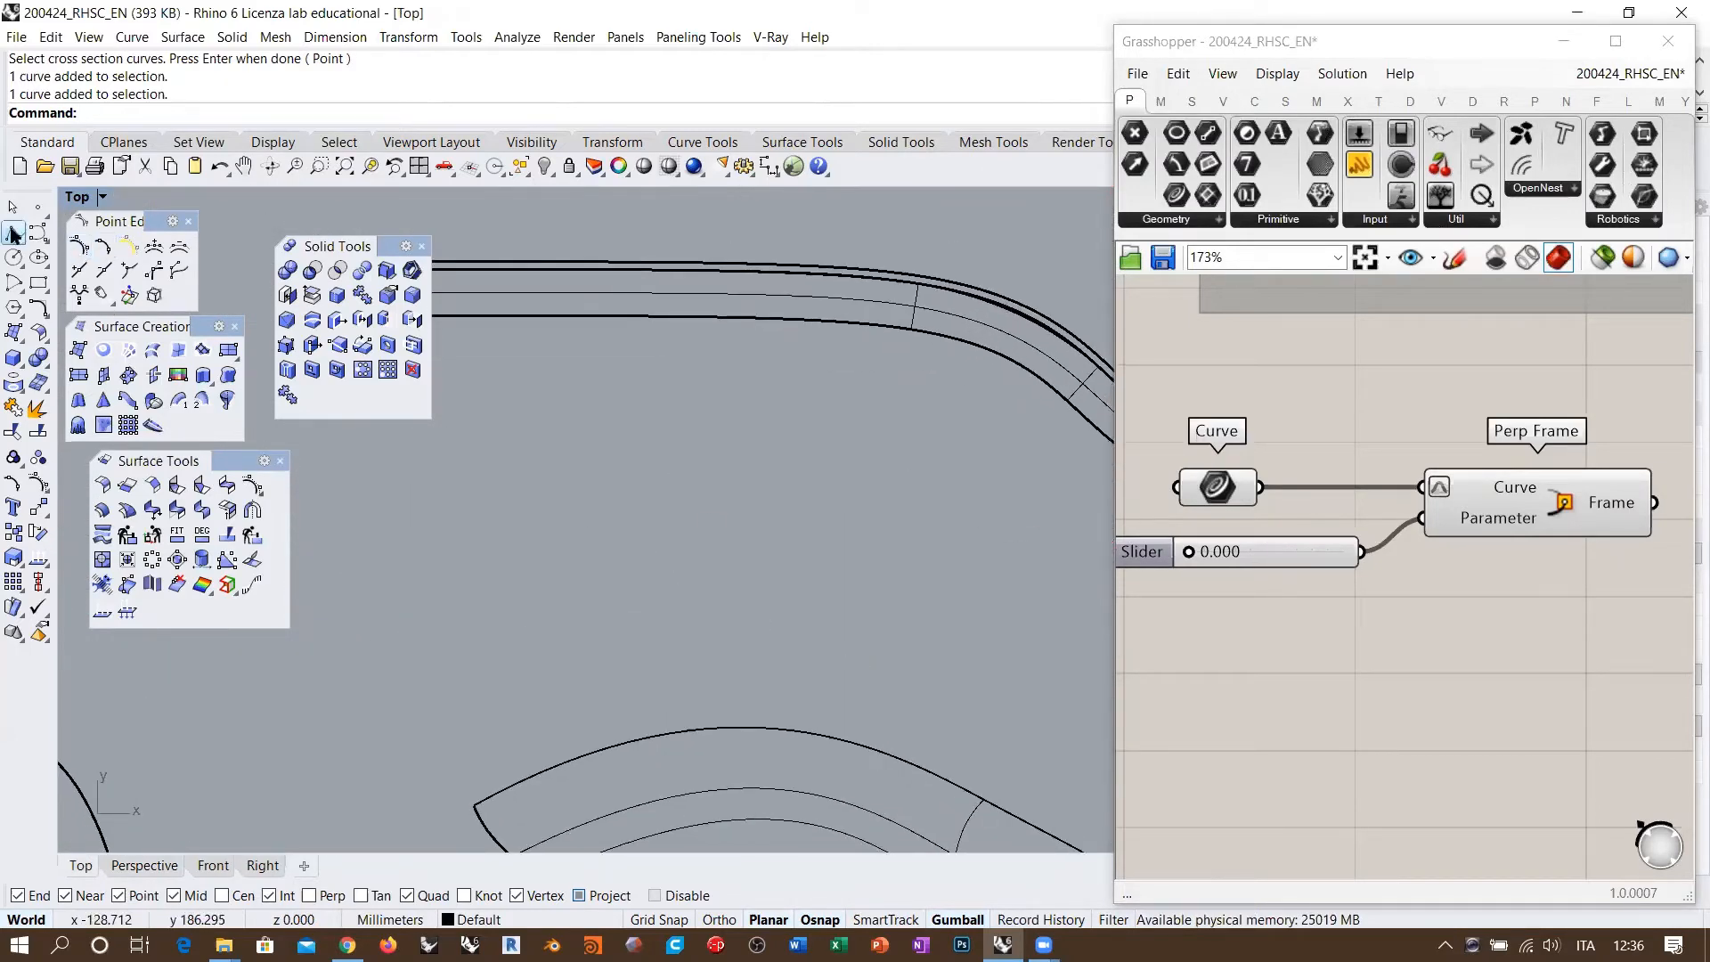
pyautogui.click(13, 232)
pyautogui.click(397, 607)
pyautogui.click(935, 606)
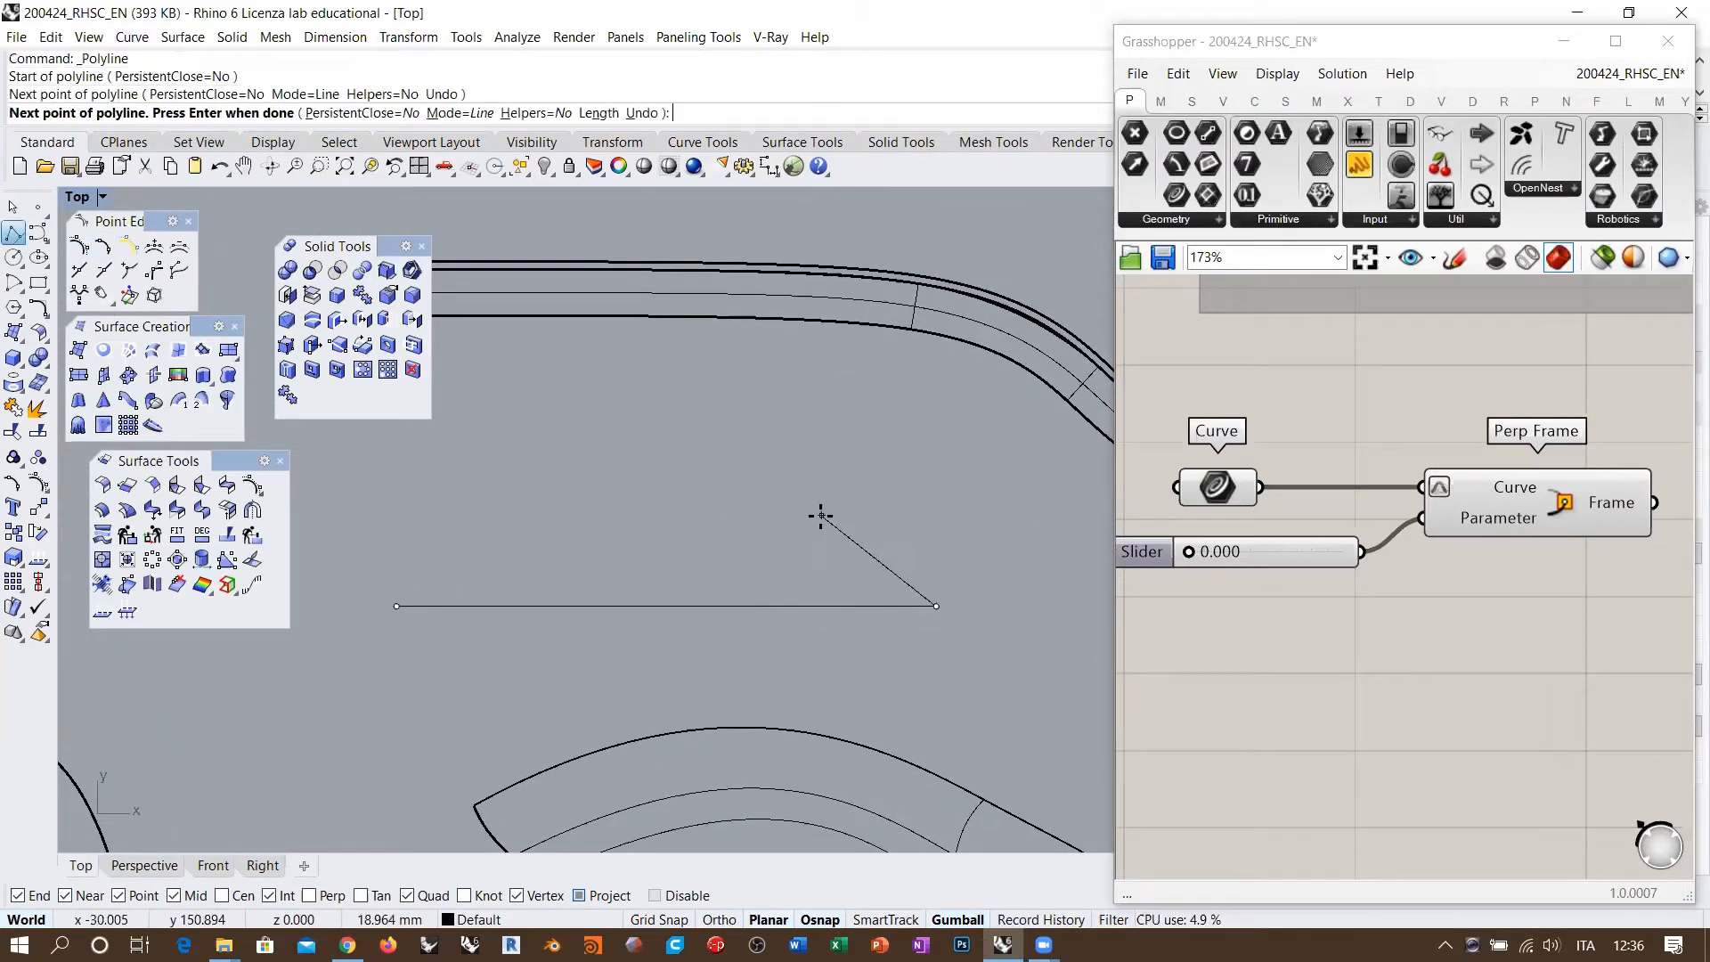
pyautogui.press('Return')
# Step: Draw a vertical line up from each end of the horizontal line, the one at its right end clearly shorter
pyautogui.press('Return')
pyautogui.click(396, 607)
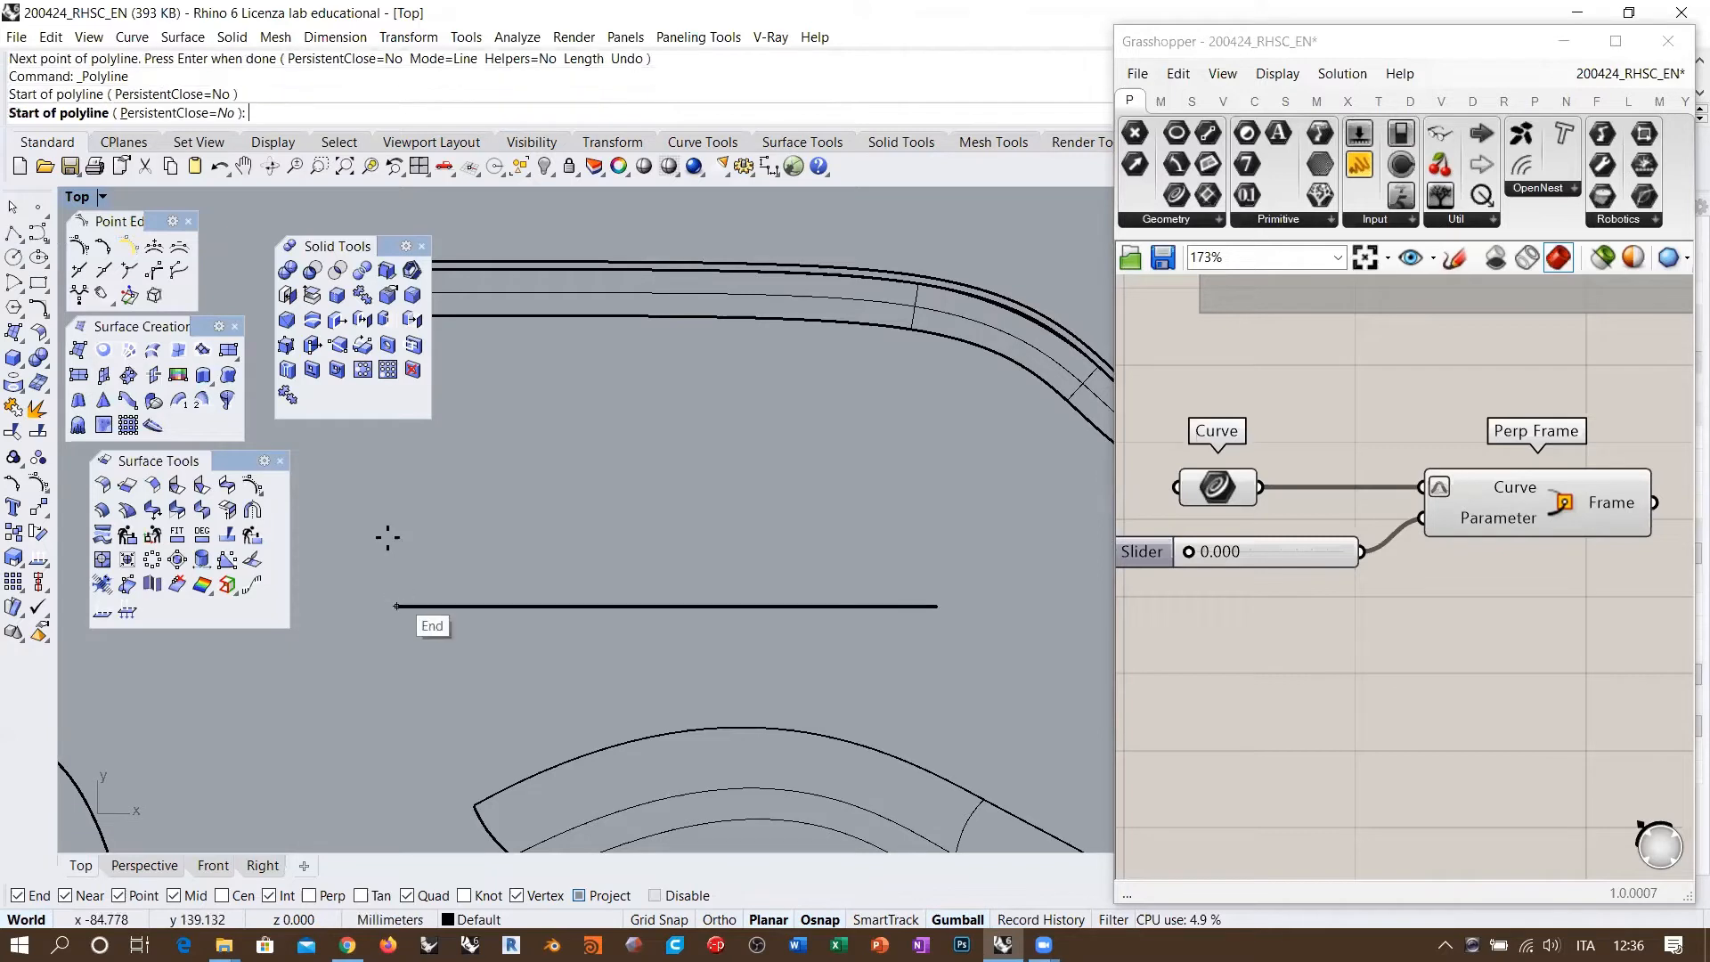
pyautogui.click(396, 445)
pyautogui.press('Return')
pyautogui.press('Return')
pyautogui.click(936, 606)
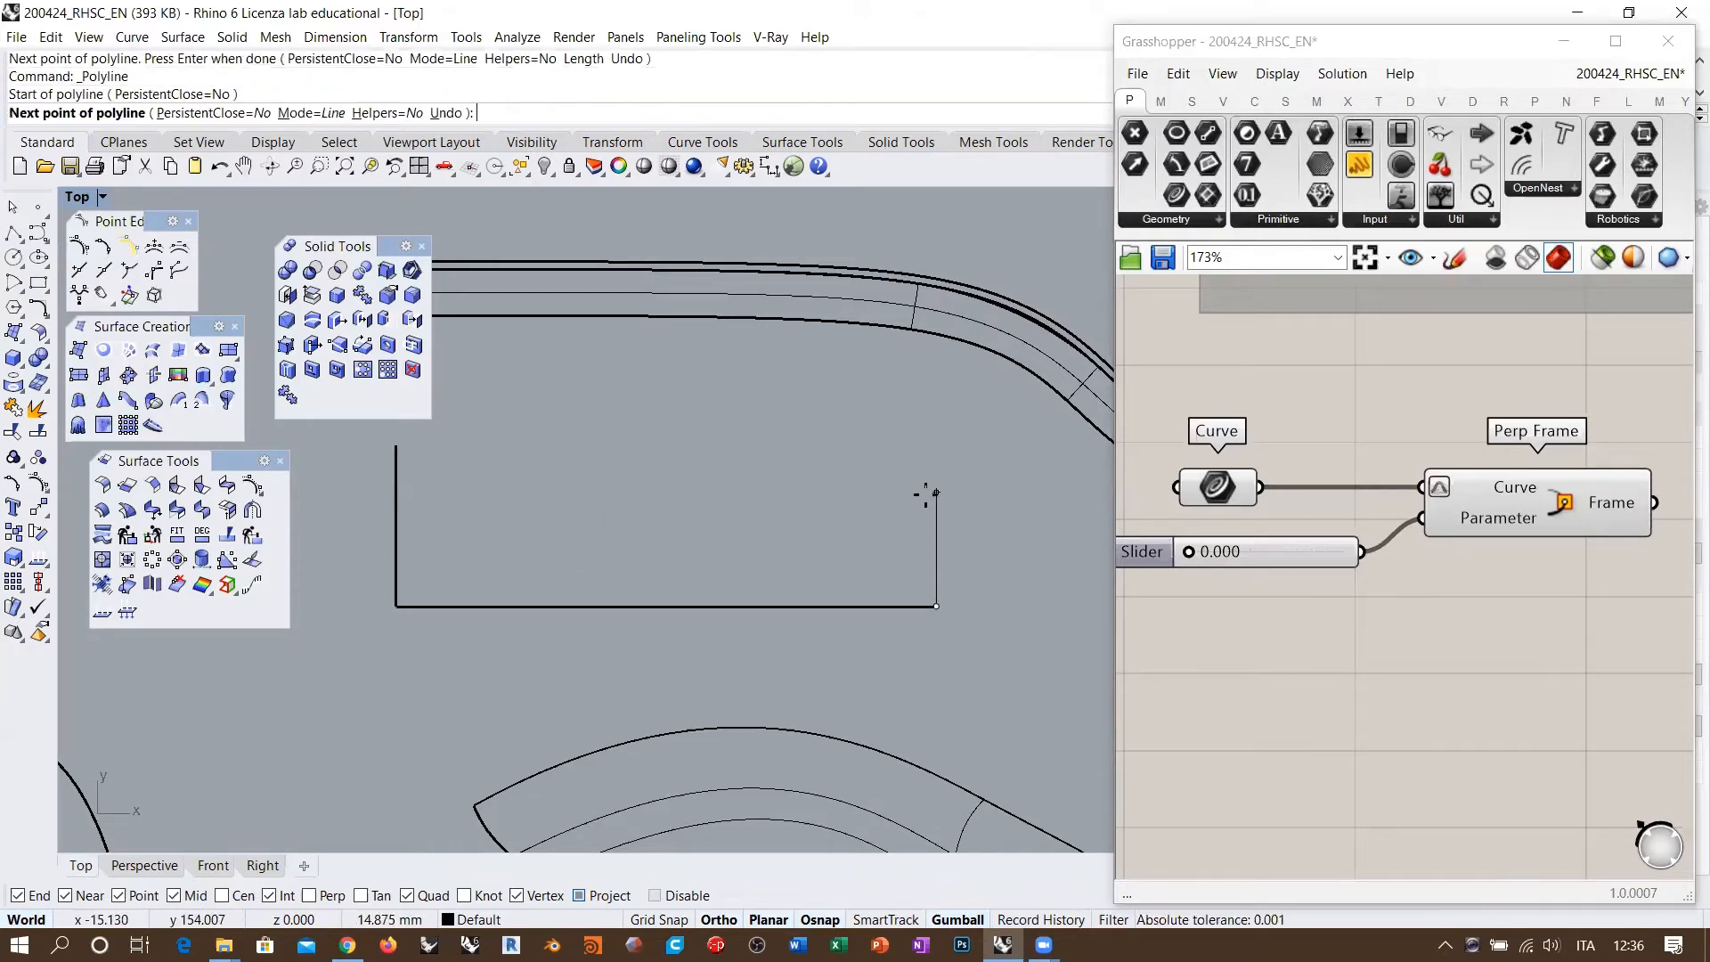
pyautogui.click(937, 538)
pyautogui.press('Return')
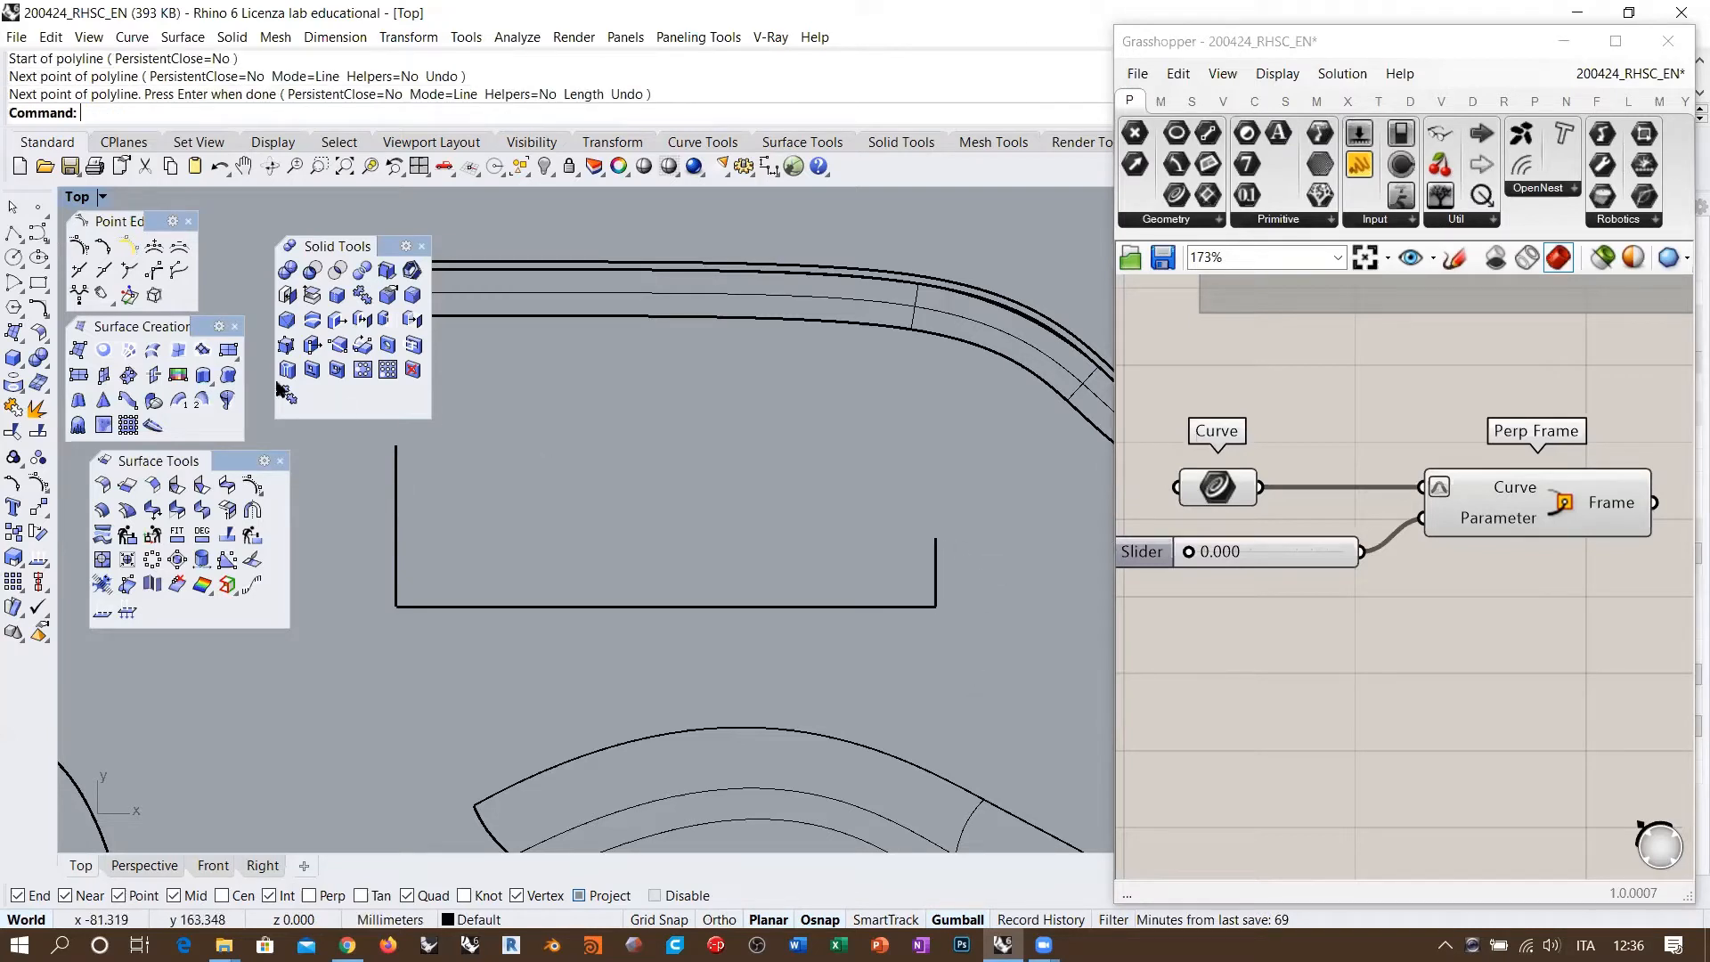
# Step: Sweep the two vertical lines along the horizontal line with a one-rail sweep using the Freeform frame style
pyautogui.click(178, 400)
pyautogui.click(427, 609)
pyautogui.click(397, 584)
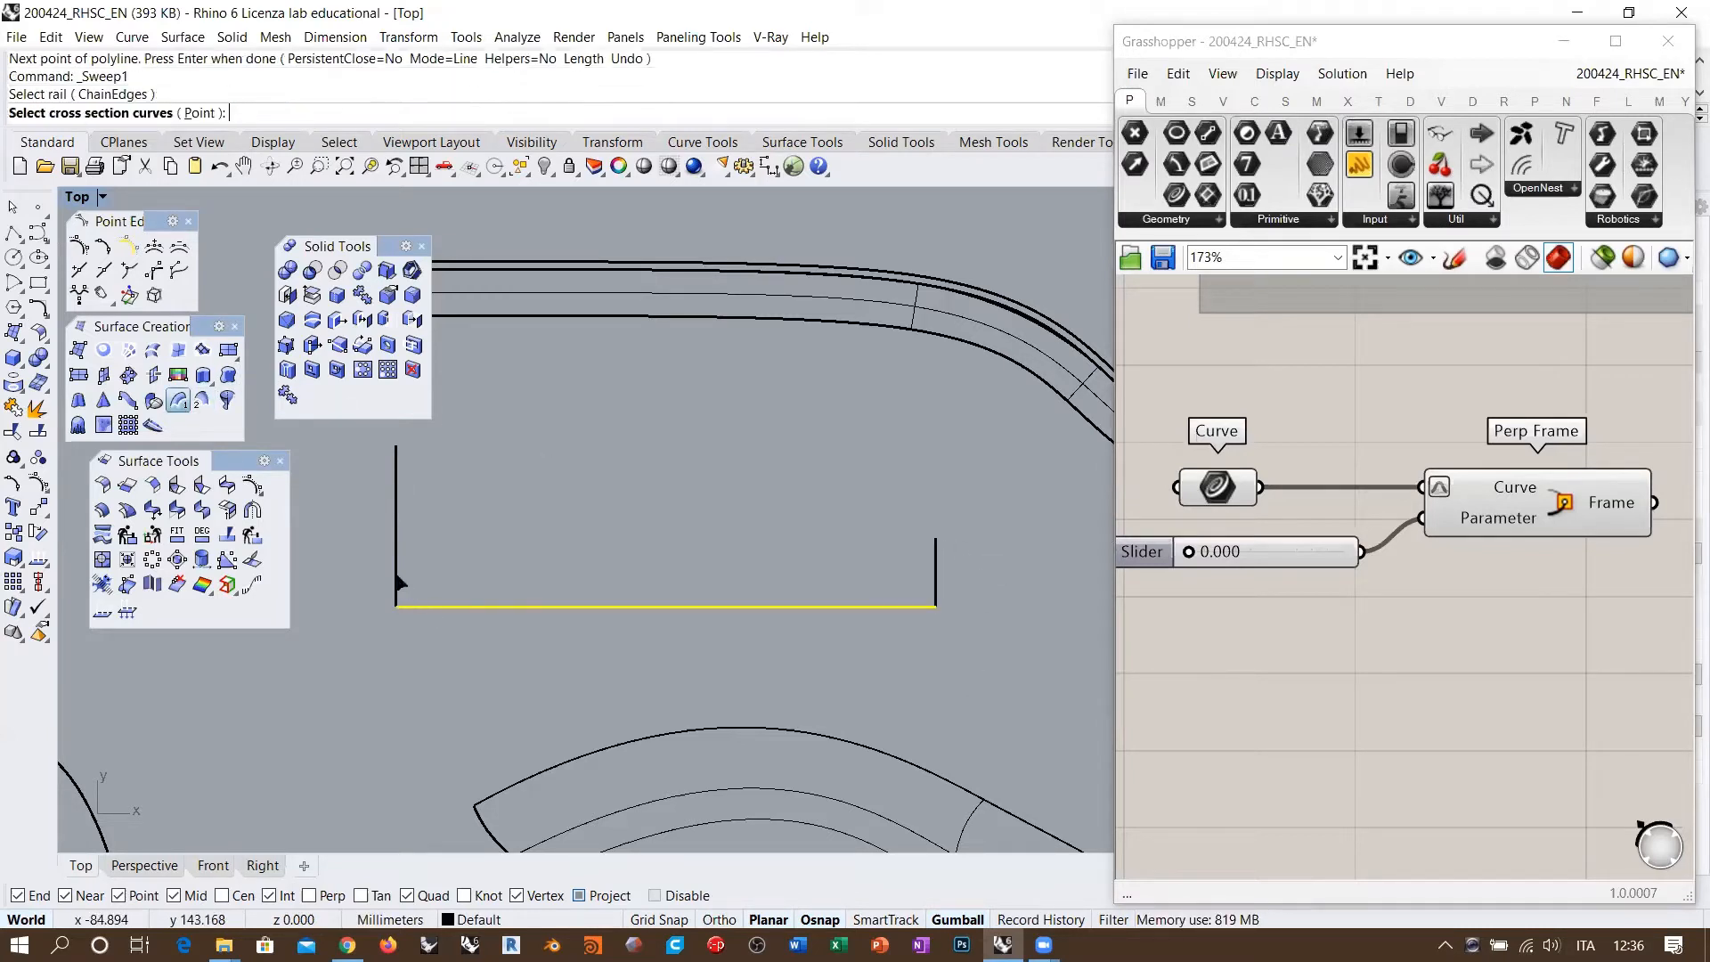
pyautogui.click(936, 591)
pyautogui.press('Return')
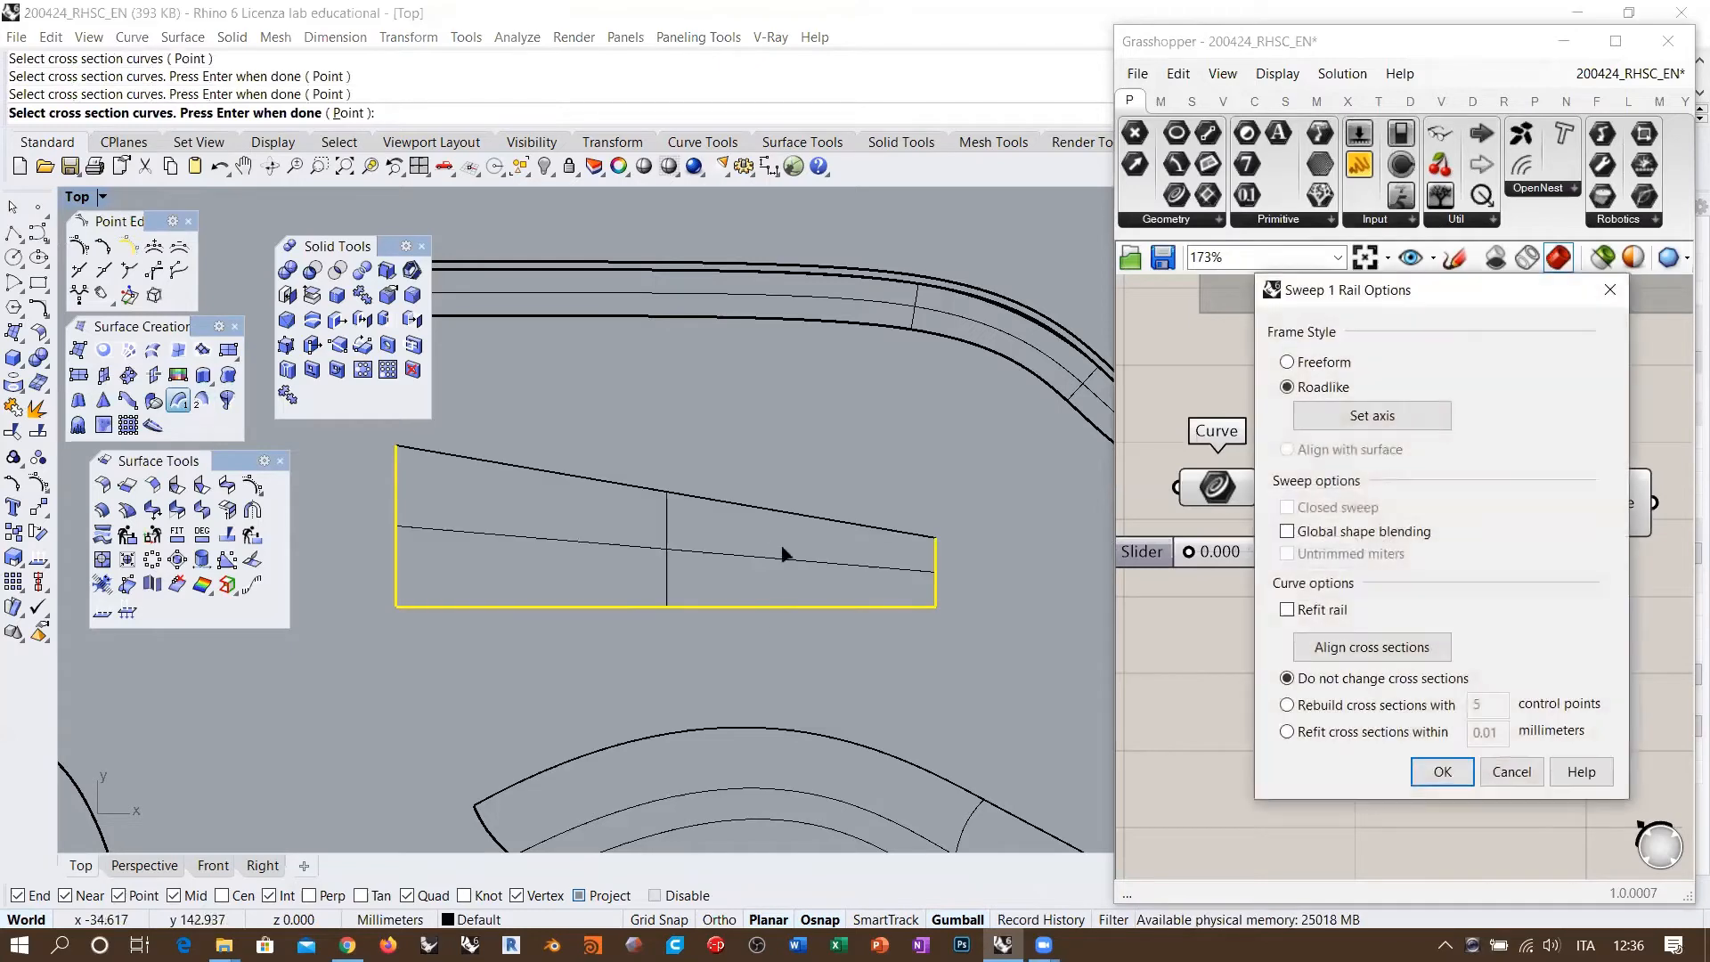
pyautogui.moveTo(1379, 299); pyautogui.dragTo(969, 463)
pyautogui.click(1242, 364)
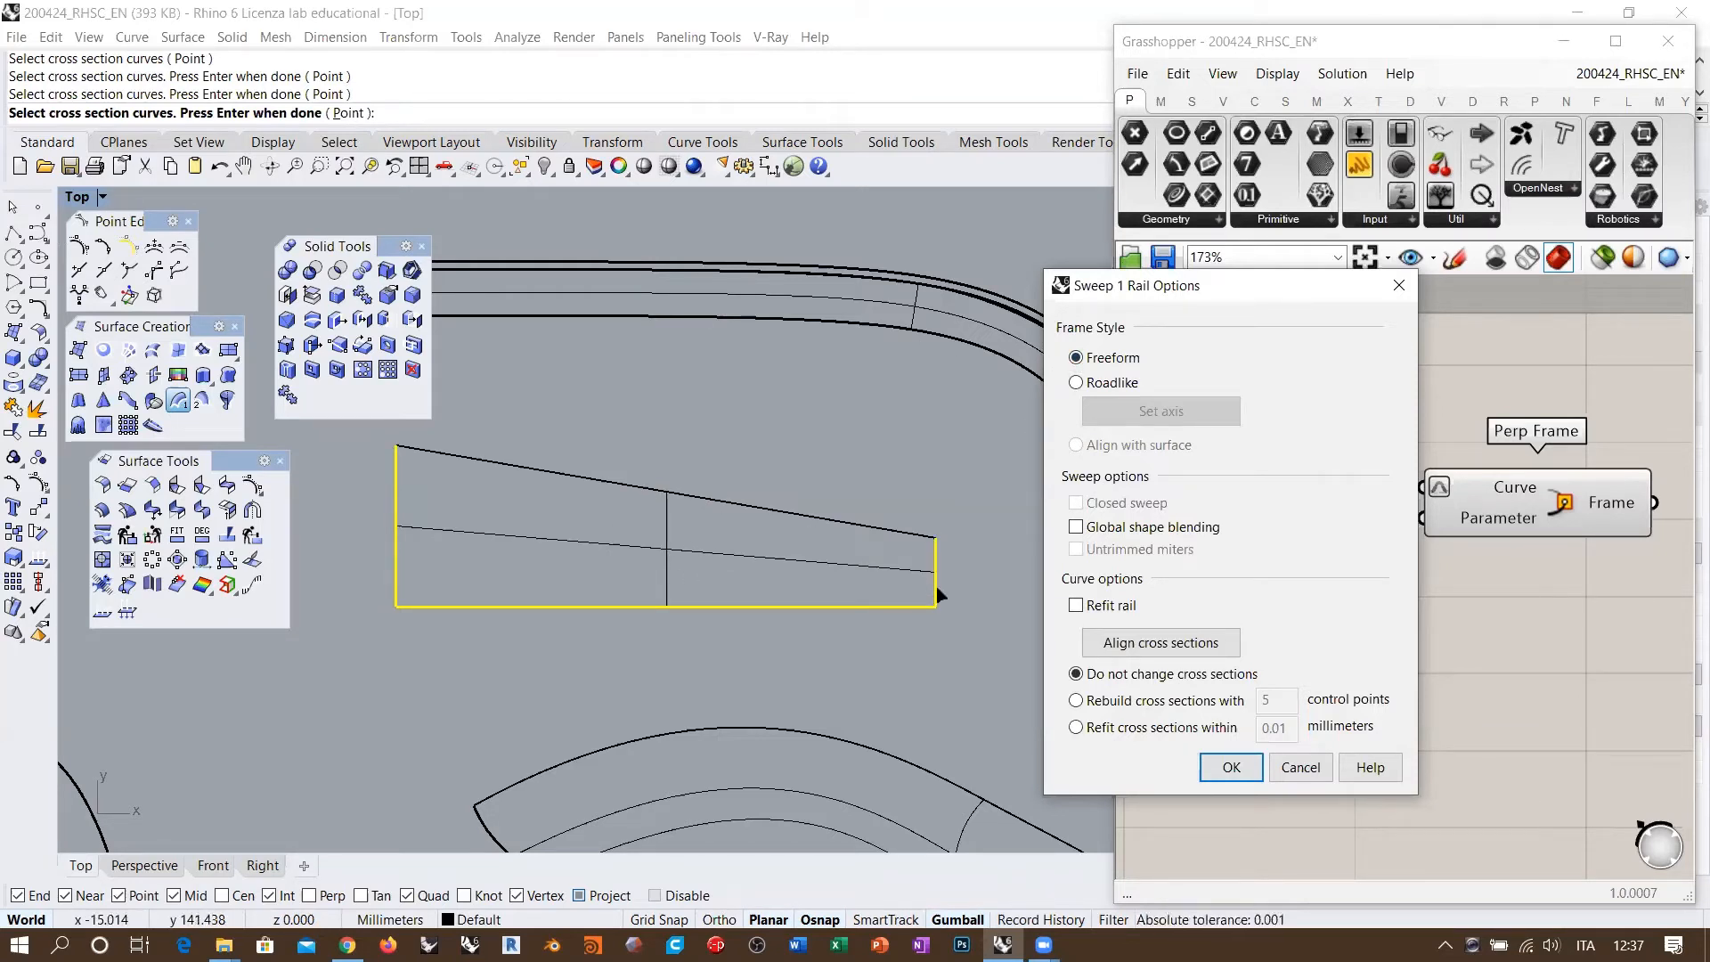
pyautogui.click(1232, 767)
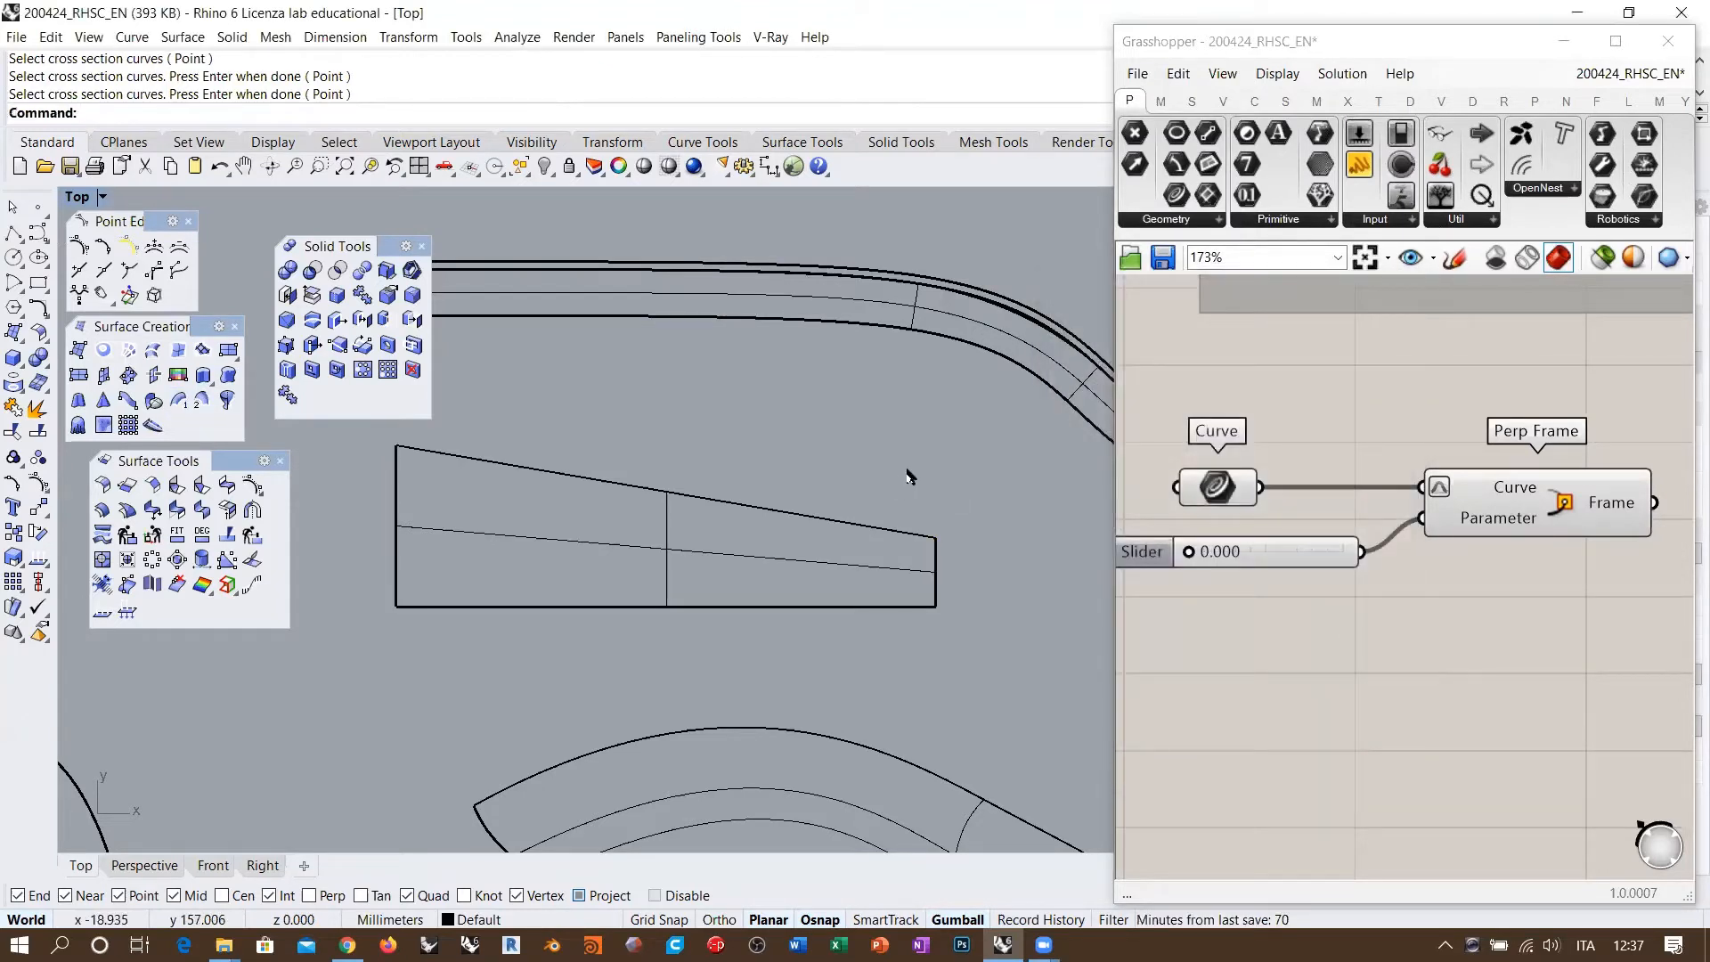
# Step: Try a surface from edge curves between the two vertical lines, and undo it
pyautogui.click(178, 351)
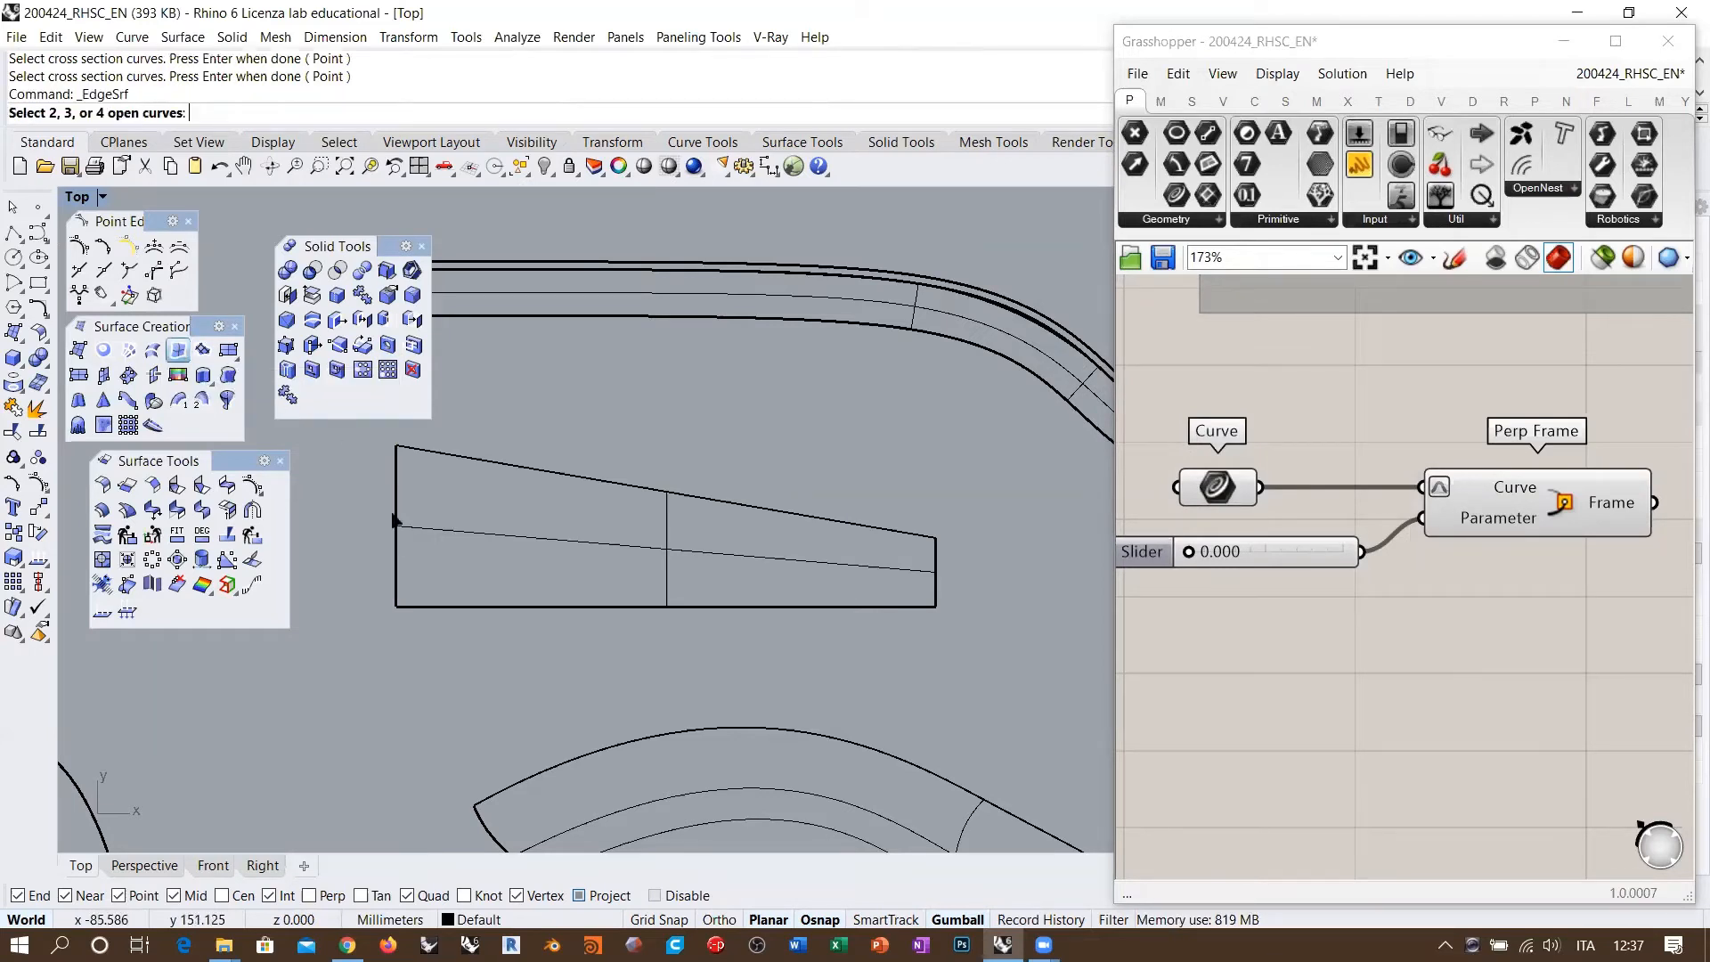
pyautogui.click(396, 524)
pyautogui.click(467, 566)
pyautogui.click(934, 585)
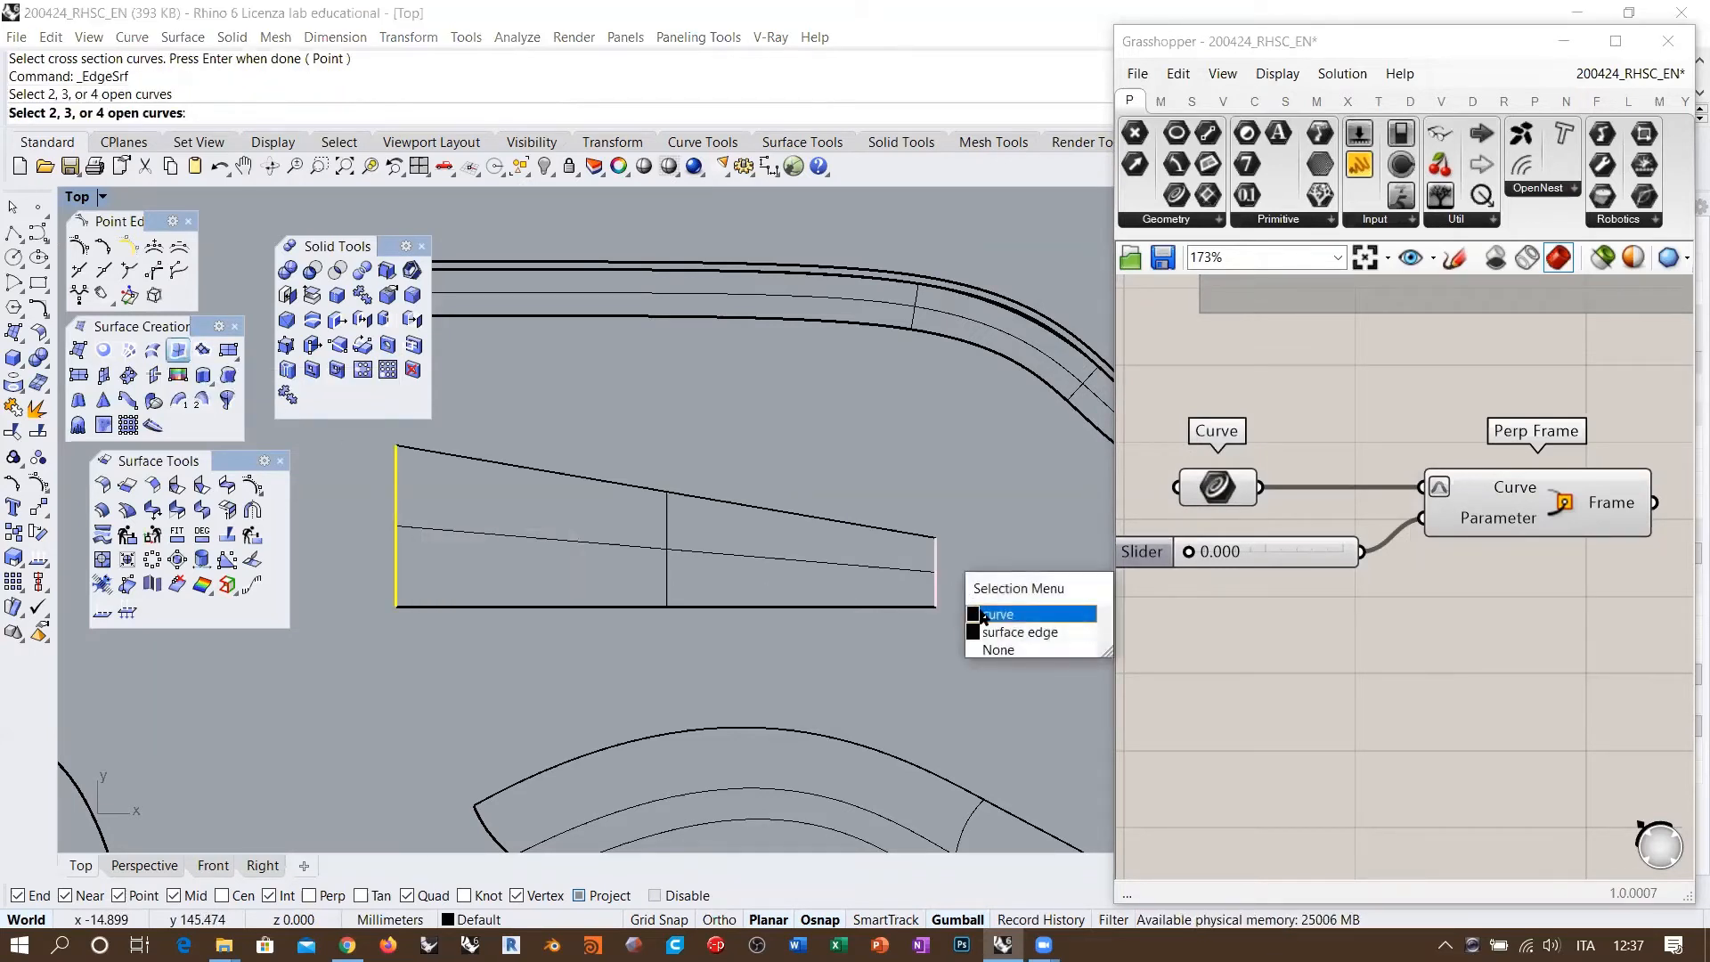
pyautogui.click(988, 607)
pyautogui.press('Return')
pyautogui.click(619, 547)
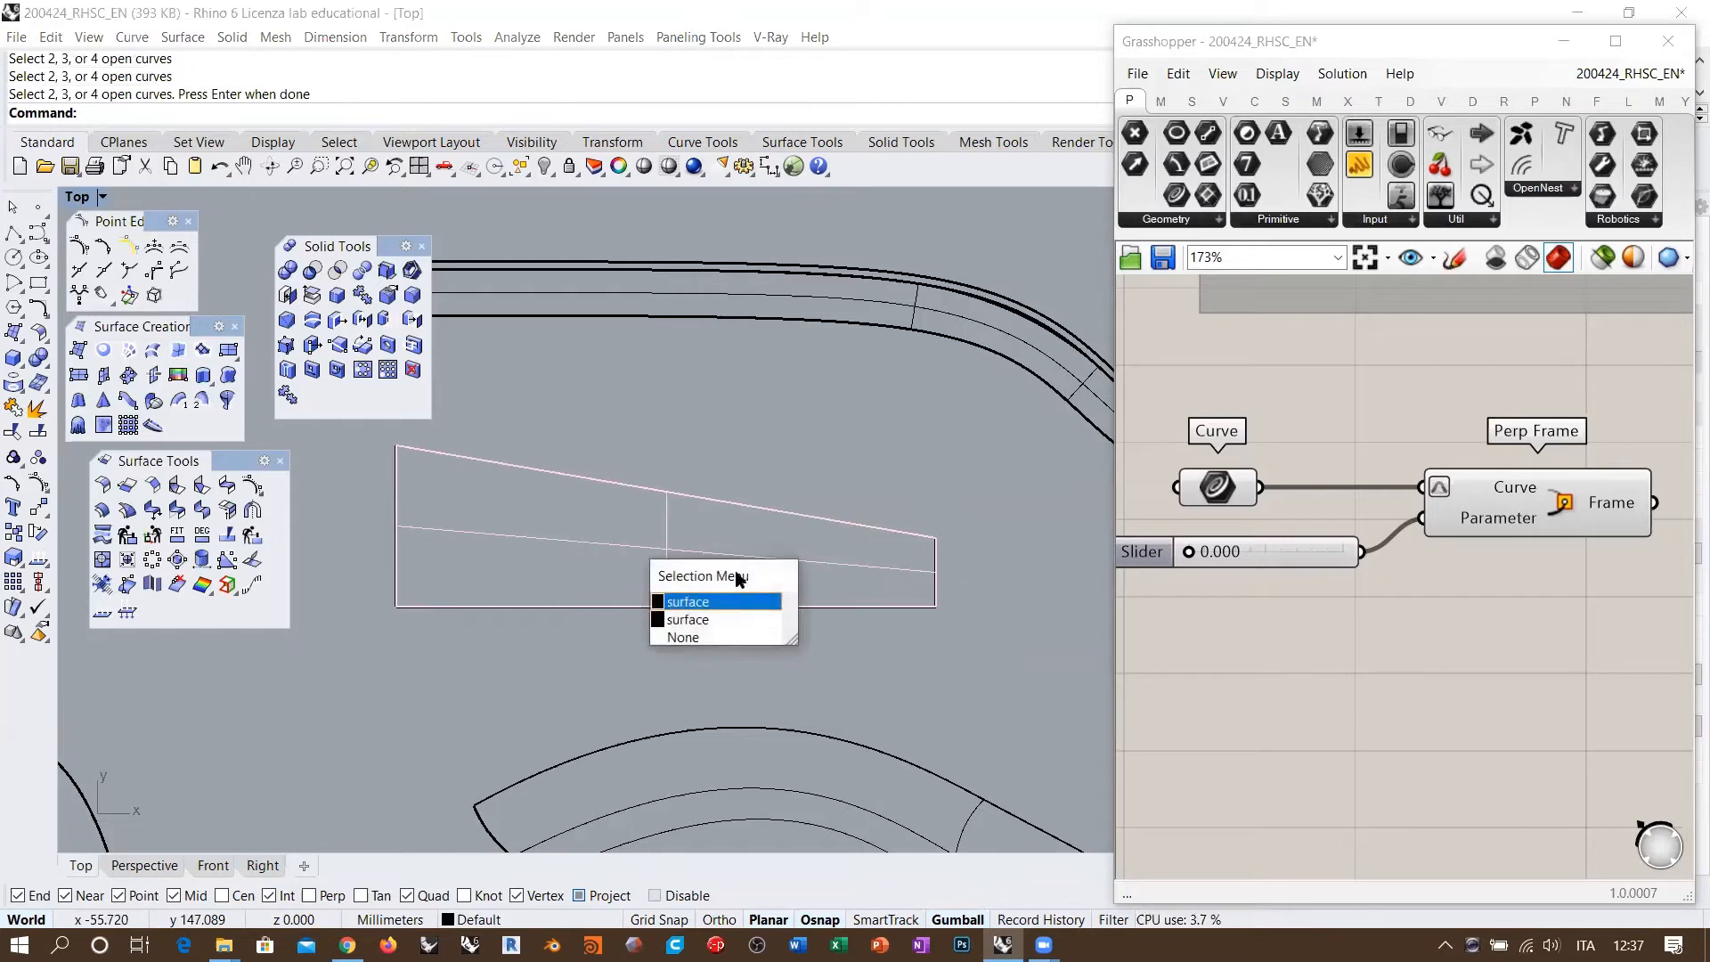
pyautogui.press('Escape')
pyautogui.hotkey('ctrl', 'z')
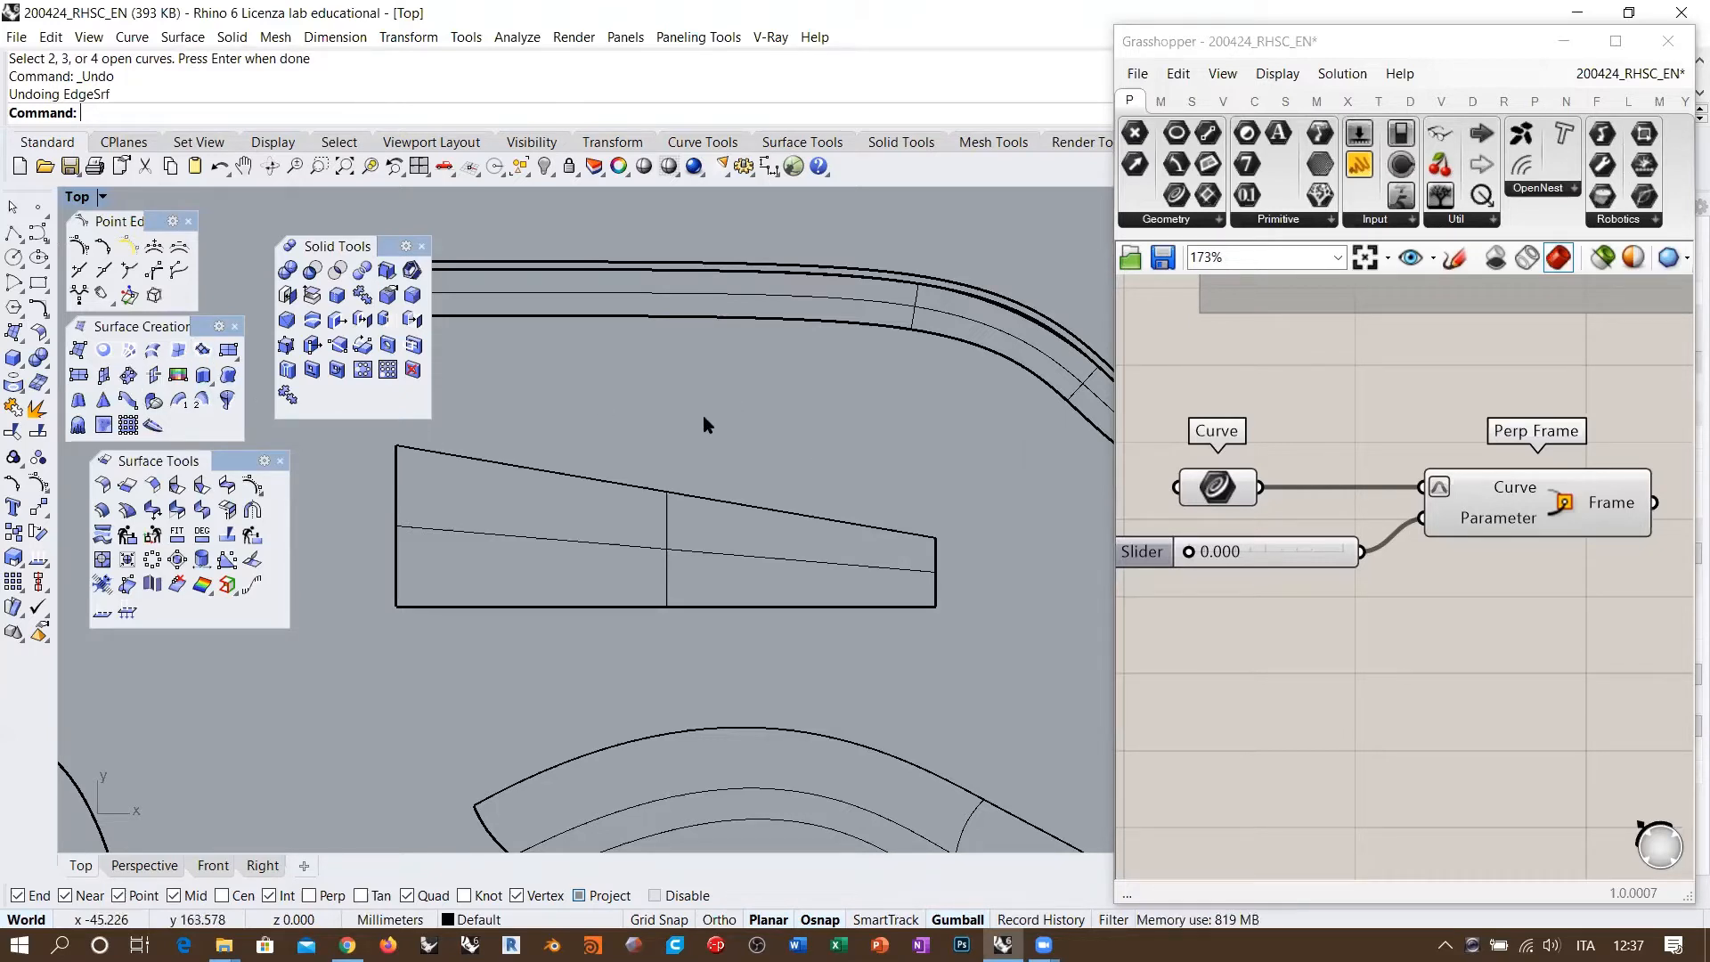
# Step: Show the swept surface's control points and move all four corner points straight up, above the wavy strip
pyautogui.click(616, 546)
pyautogui.click(38, 481)
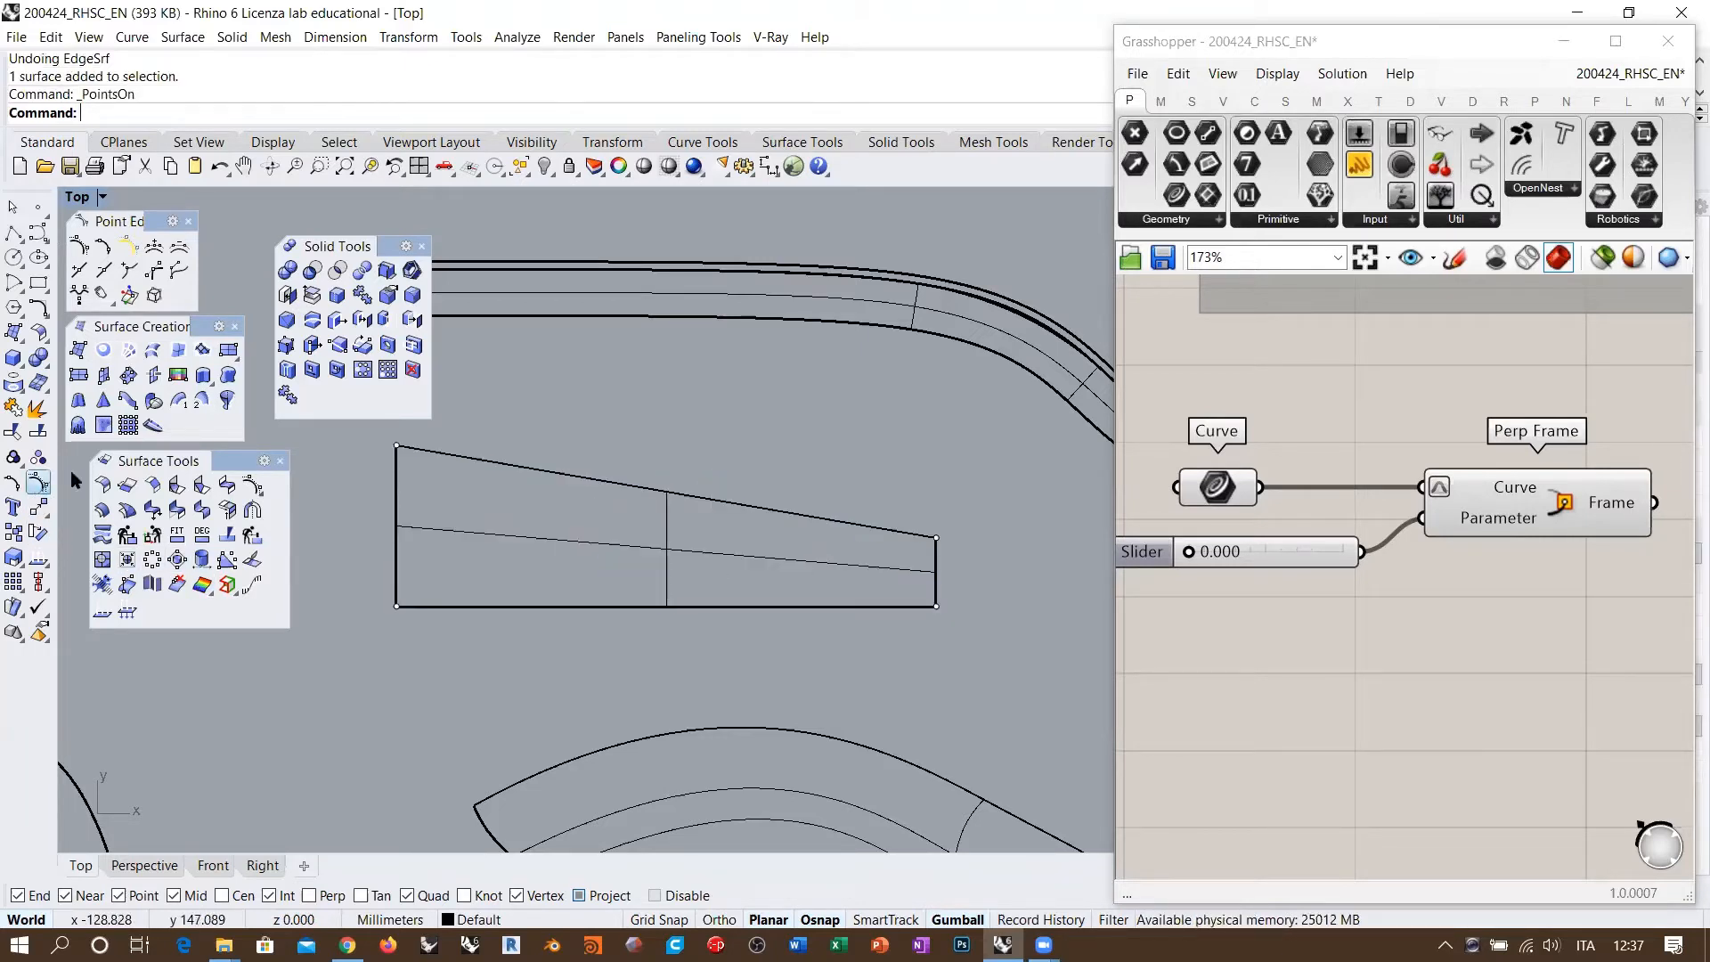
pyautogui.moveTo(471, 629); pyautogui.dragTo(474, 634)
pyautogui.moveTo(337, 661); pyautogui.dragTo(416, 570)
pyautogui.keyDown('shift'); pyautogui.moveTo(363, 462); pyautogui.dragTo(438, 426); pyautogui.keyUp('shift')
pyautogui.keyDown('shift'); pyautogui.moveTo(867, 485); pyautogui.dragTo(965, 548); pyautogui.keyUp('shift')
pyautogui.keyDown('shift'); pyautogui.moveTo(917, 635); pyautogui.dragTo(983, 589); pyautogui.keyUp('shift')
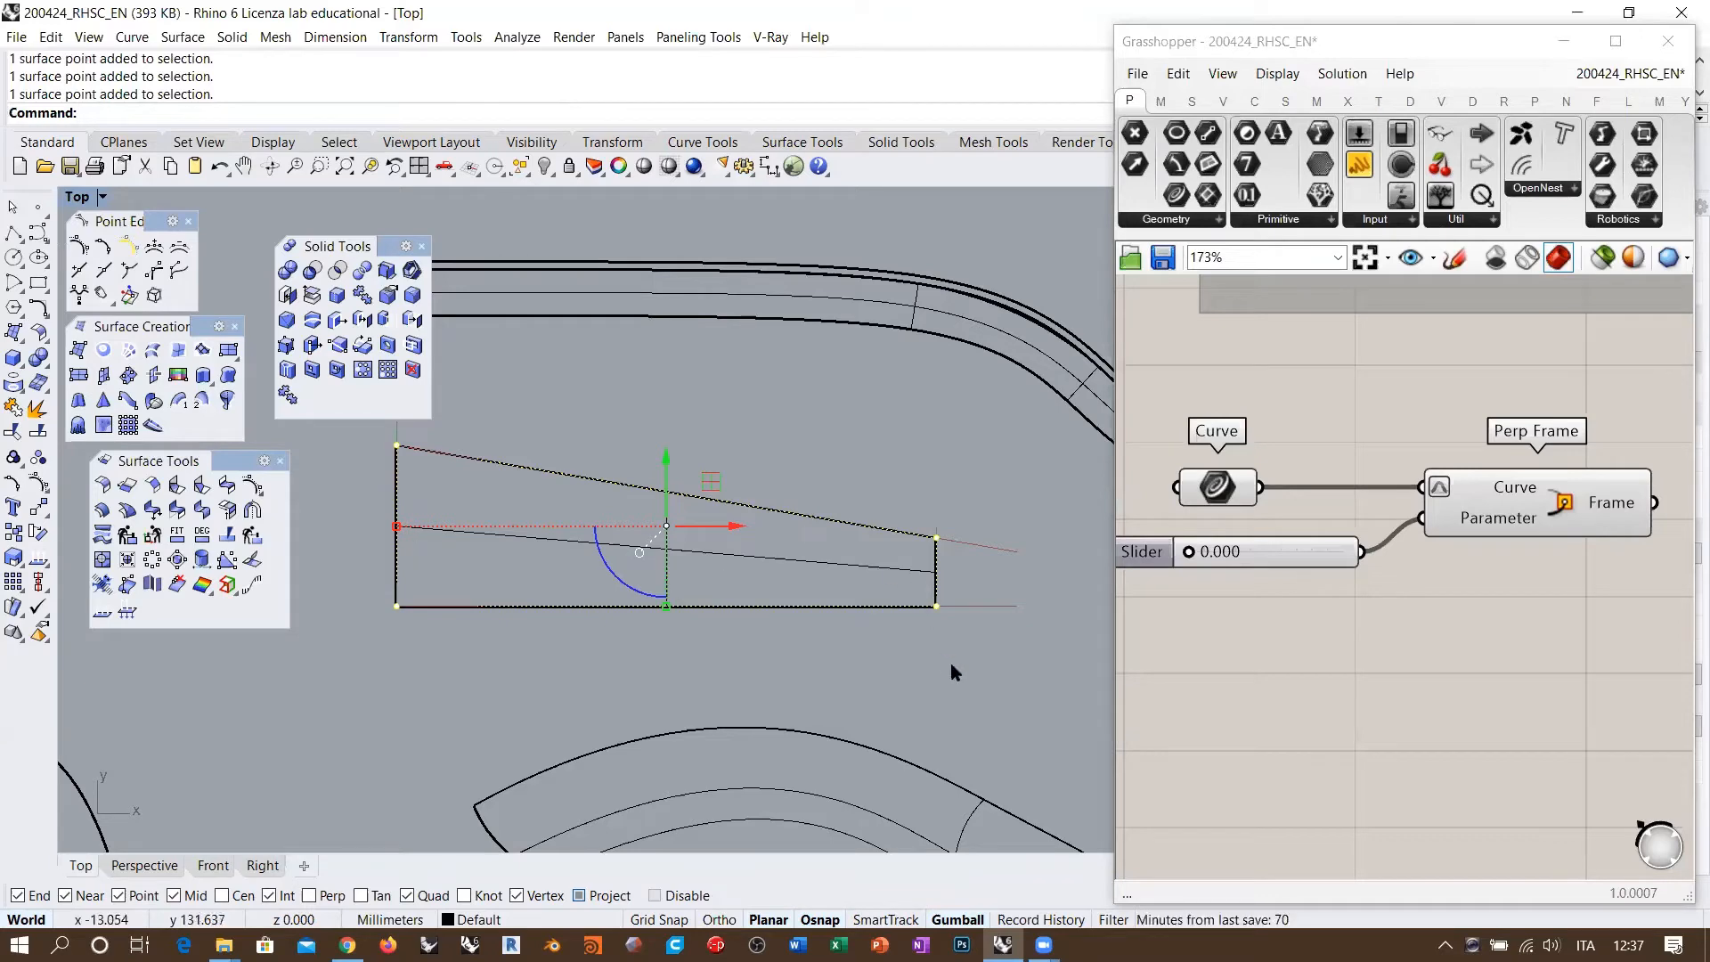
pyautogui.scroll(-4, 726, 528)
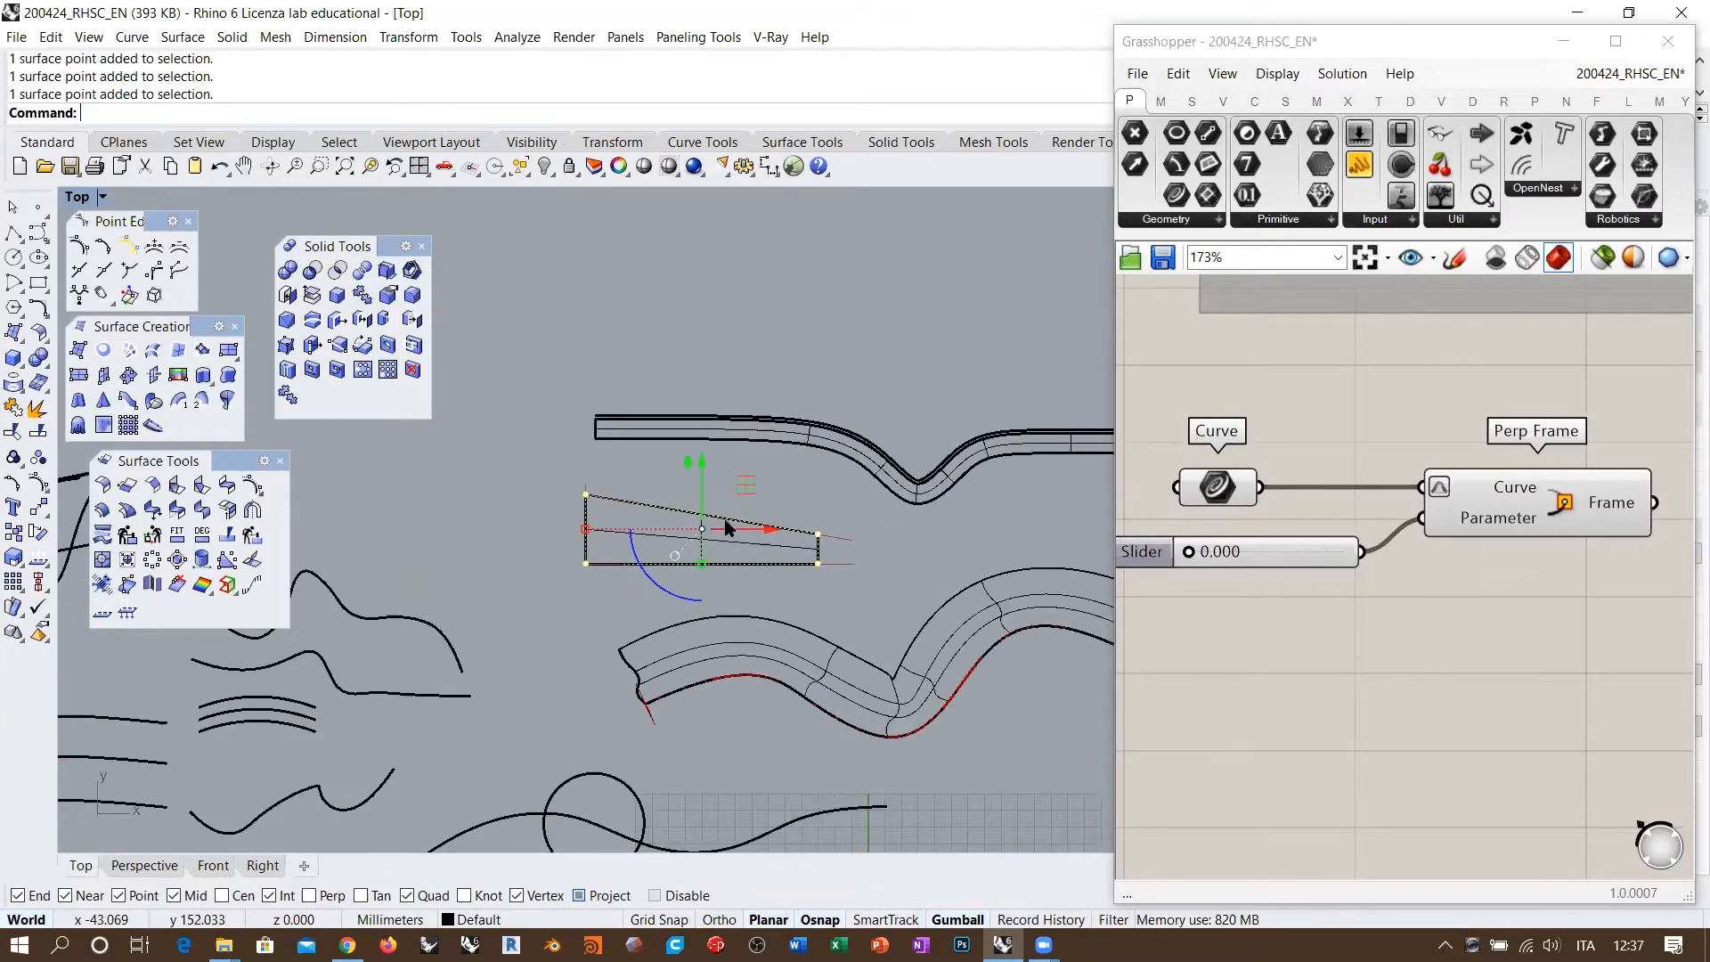
pyautogui.moveTo(726, 520); pyautogui.dragTo(762, 573, button='right')
pyautogui.moveTo(780, 537); pyautogui.dragTo(742, 305)
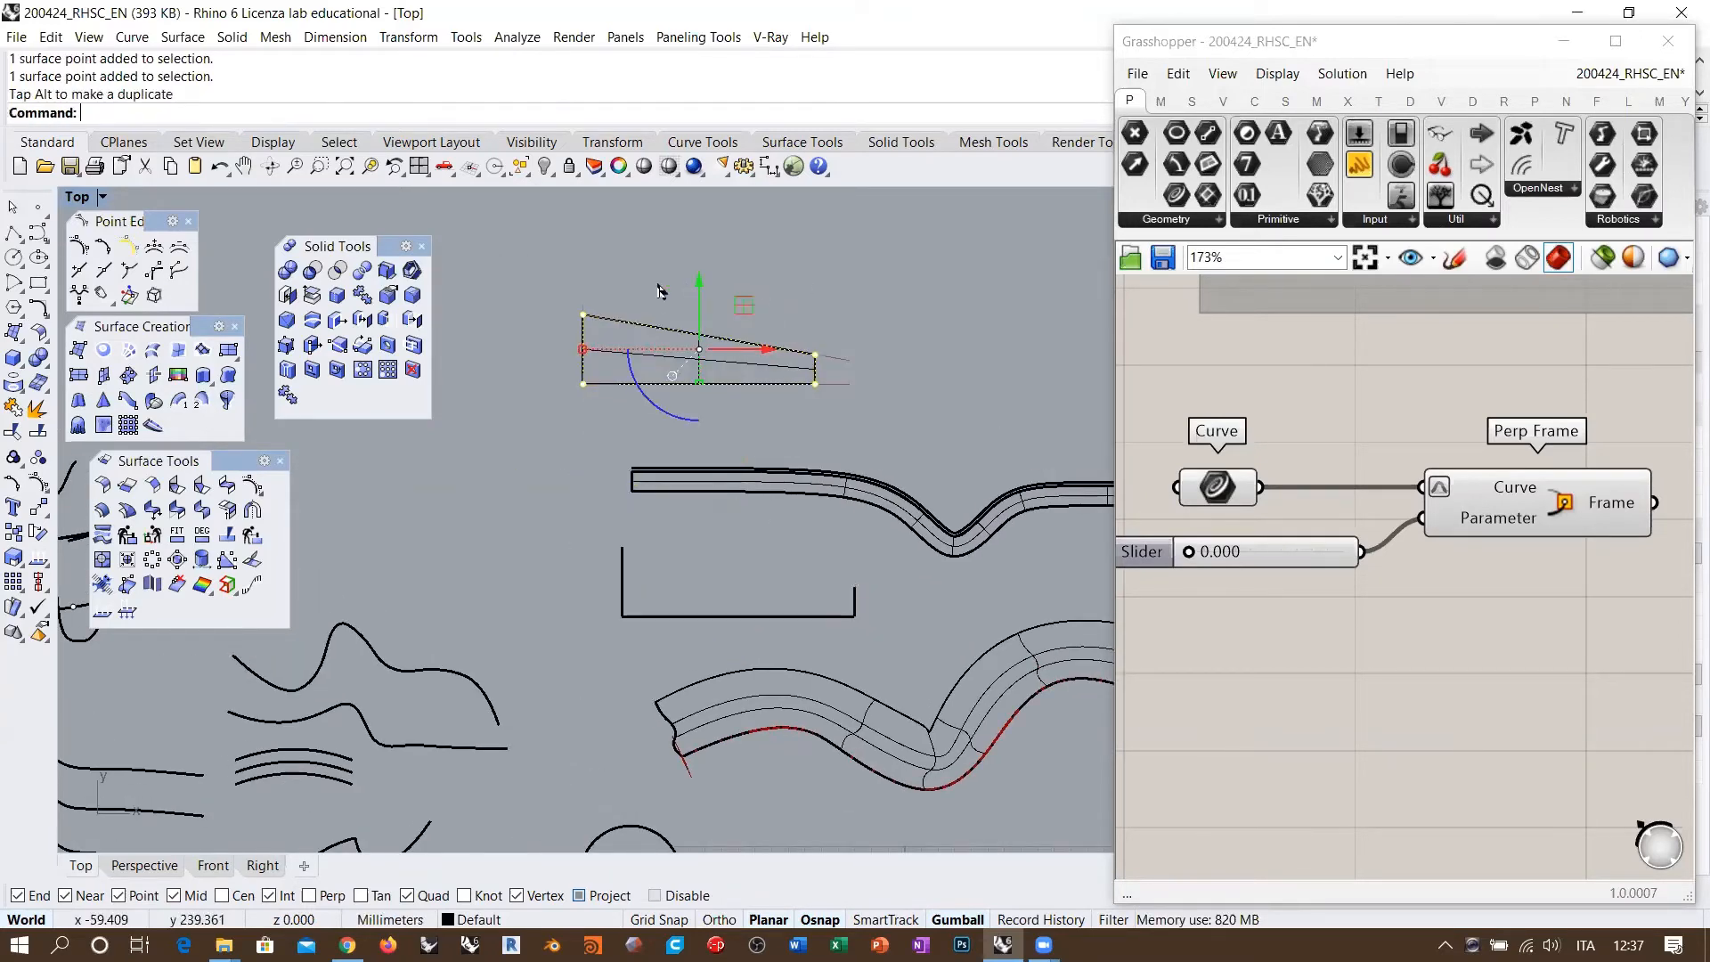
# Step: Reshape the surface by moving its upper-left corner point upward and its upper-right corner point up and inward
pyautogui.scroll(3, 659, 290)
pyautogui.moveTo(486, 348); pyautogui.dragTo(509, 247)
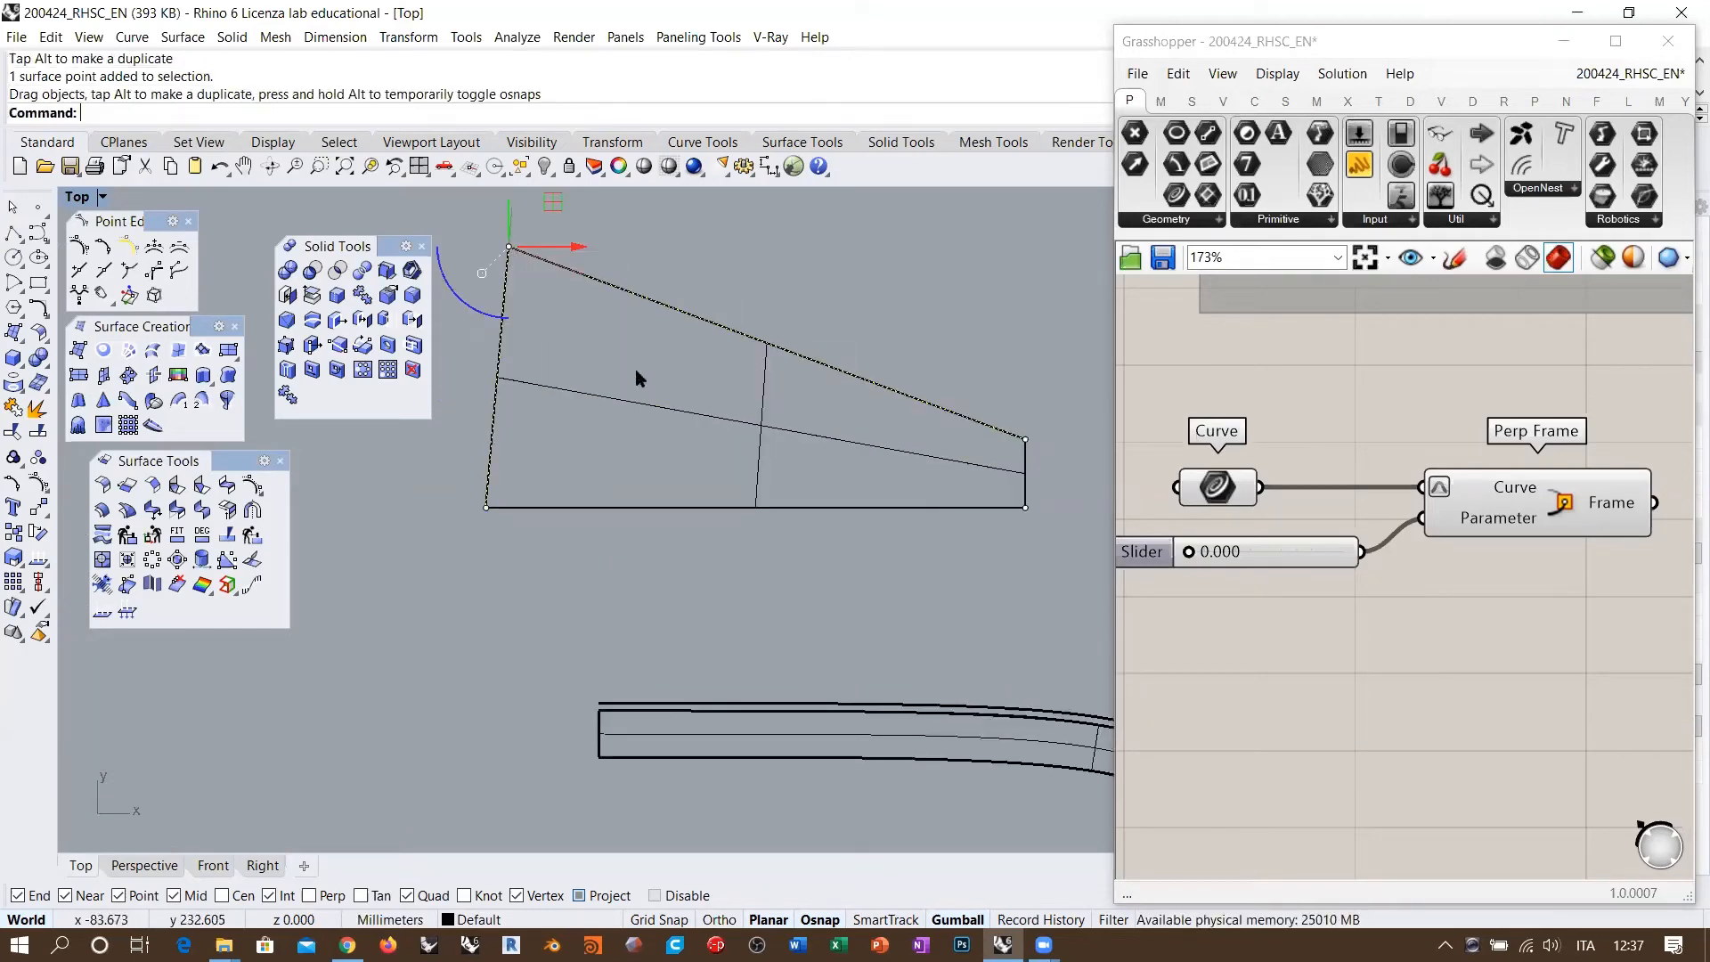
pyautogui.moveTo(1025, 439); pyautogui.dragTo(864, 329)
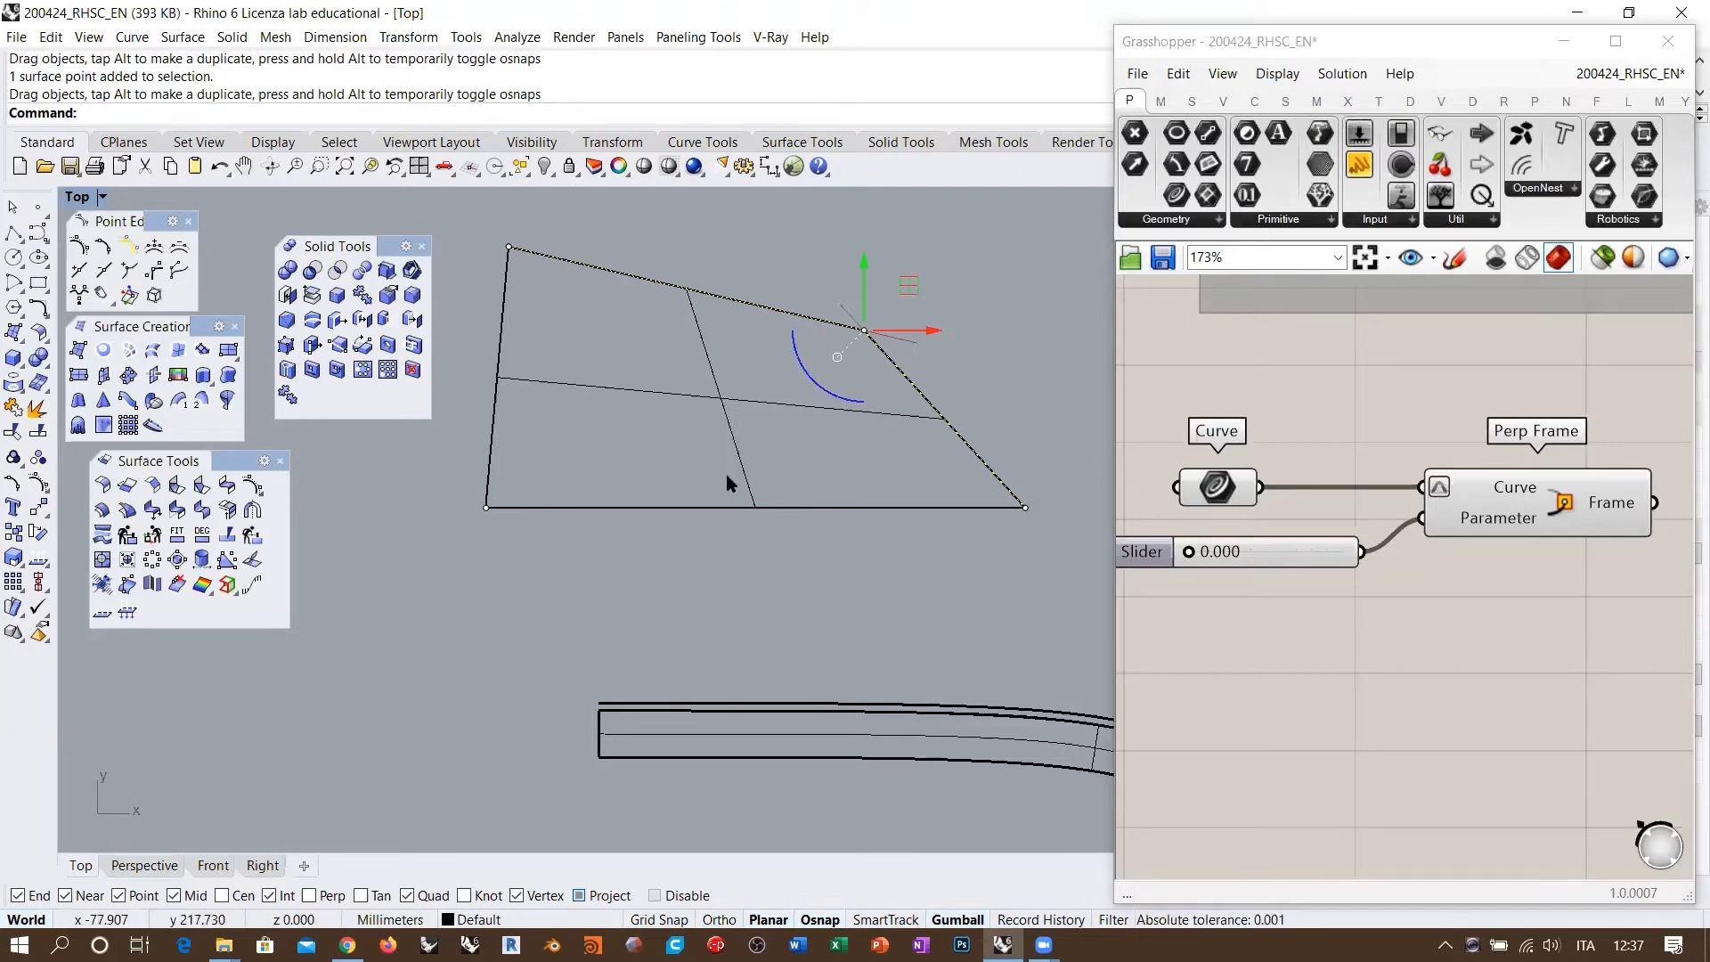
# Step: Undo both corner point moves and the surface's upward move
pyautogui.hotkey('ctrl', 'z')
pyautogui.hotkey('ctrl', 'z')
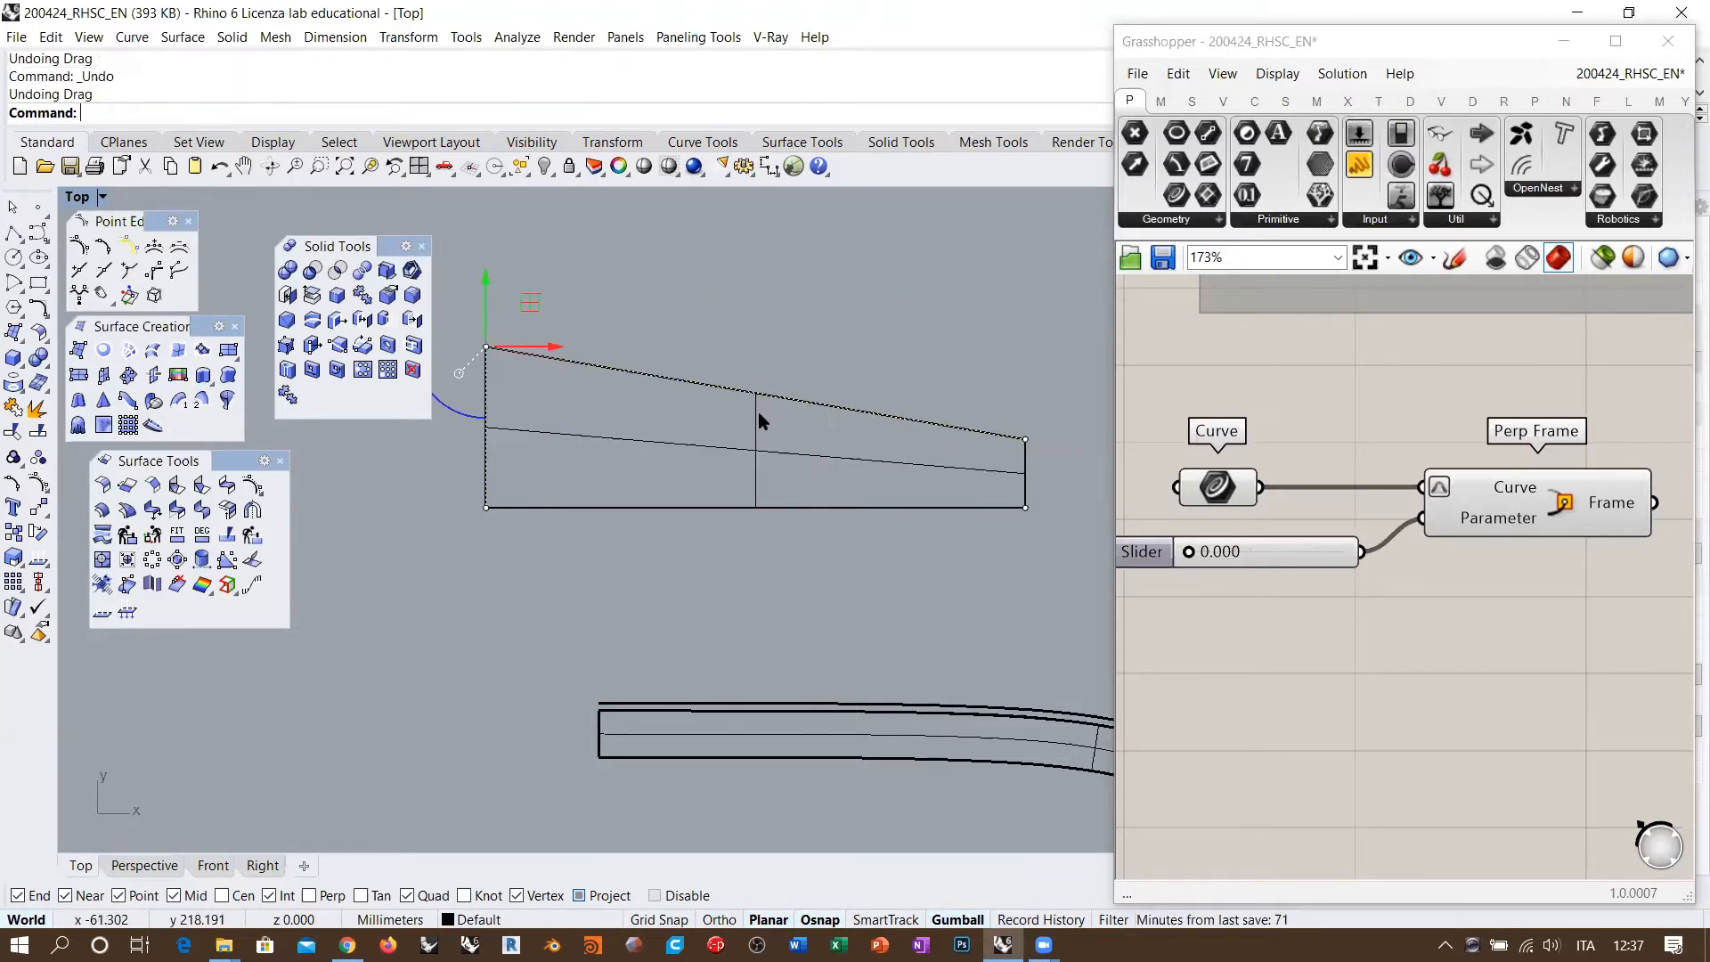
pyautogui.scroll(-3, 758, 419)
pyautogui.hotkey('ctrl', 'z')
pyautogui.moveTo(819, 633); pyautogui.dragTo(762, 535, button='right')
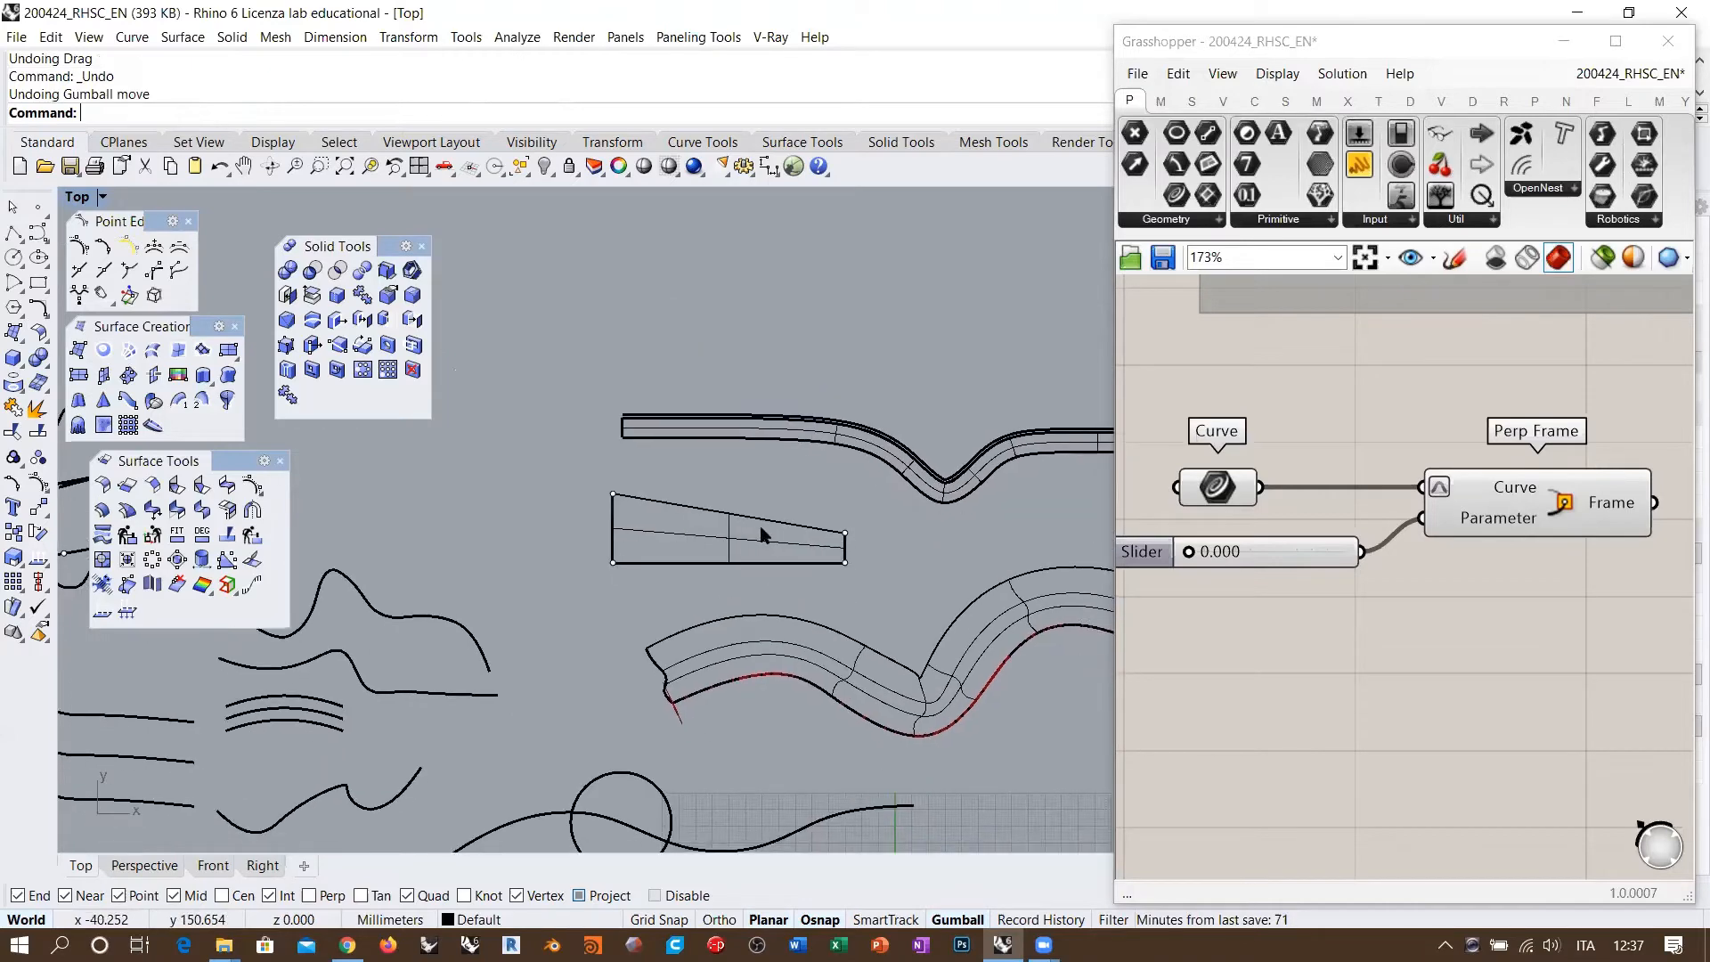
# Step: Delete the tapered swept surface, keeping the horizontal rail and the two vertical lines
pyautogui.scroll(4, 761, 534)
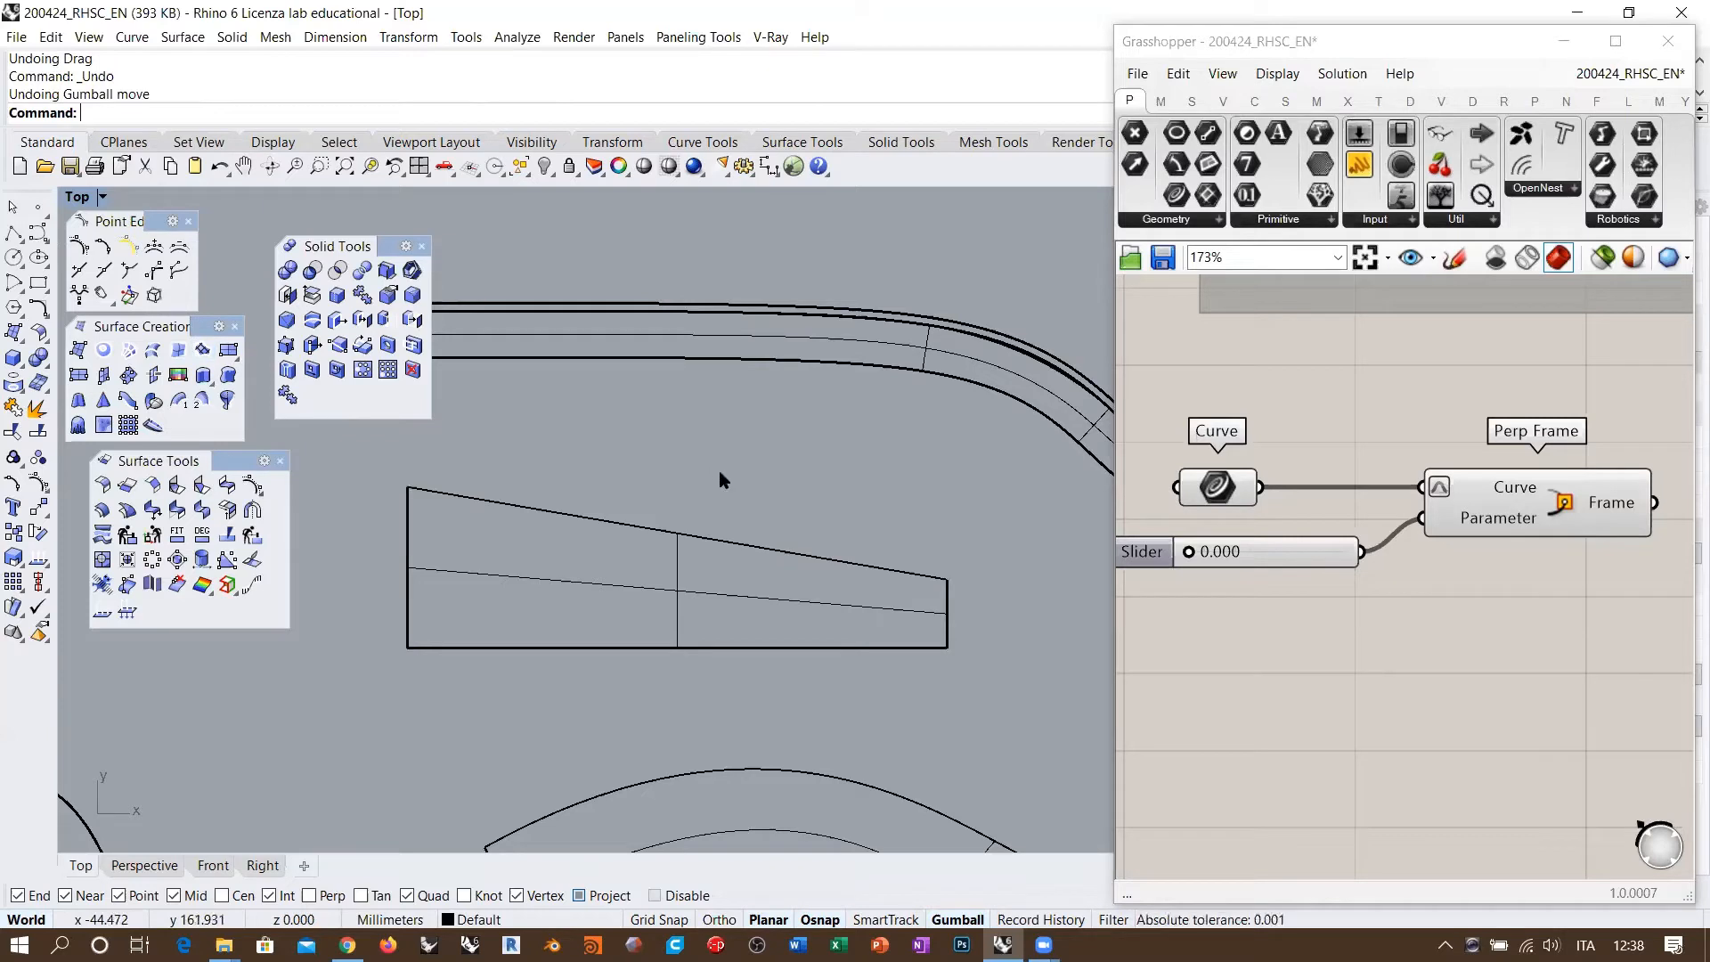
pyautogui.click(698, 601)
pyautogui.press('Delete')
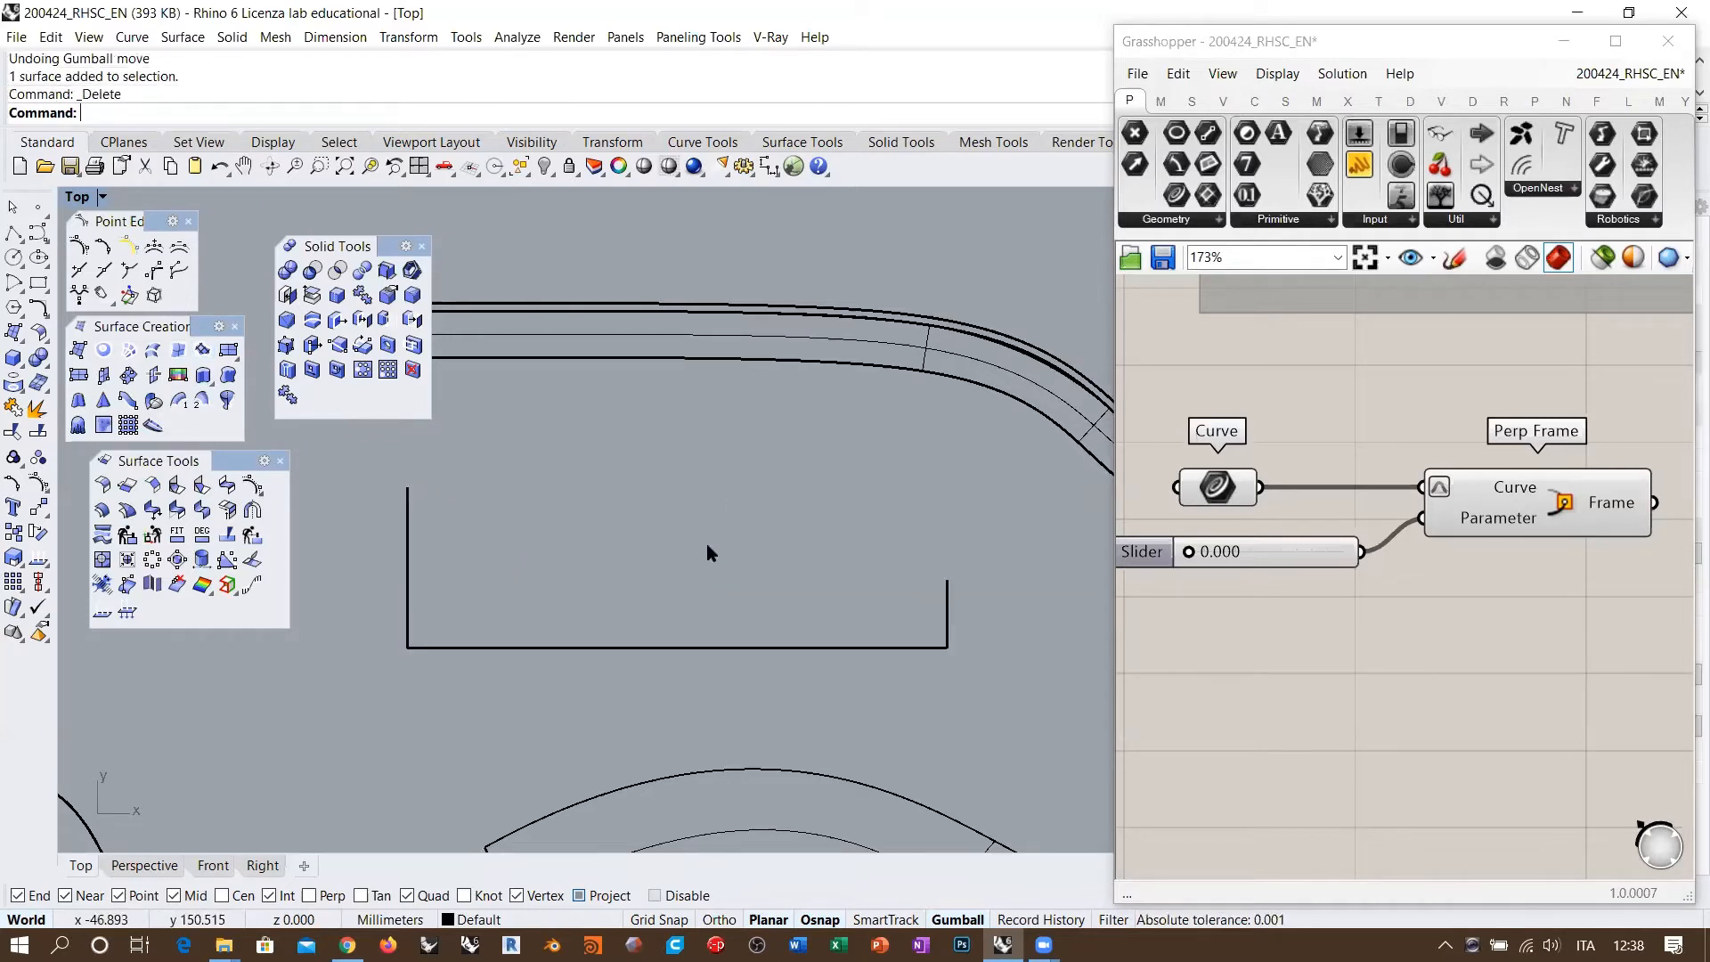
# Step: Draw a short vertical line up from the midpoint of the horizontal rail, shorter than both end lines
pyautogui.click(14, 233)
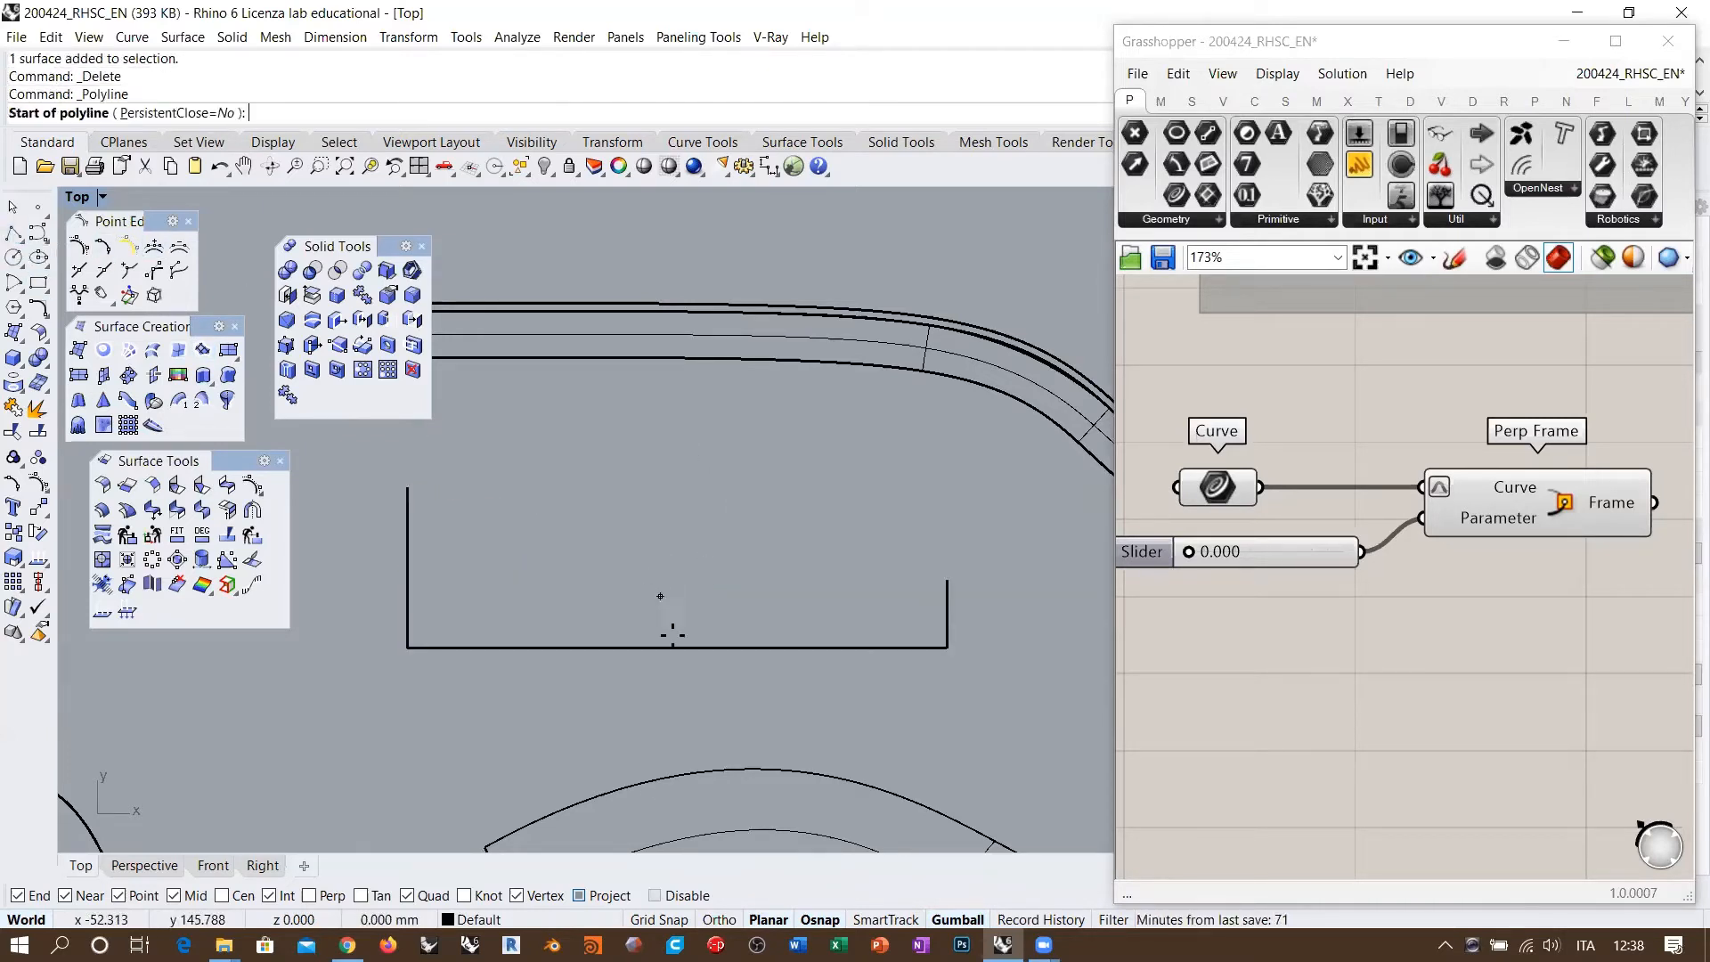
pyautogui.click(676, 650)
pyautogui.click(677, 612)
pyautogui.press('Return')
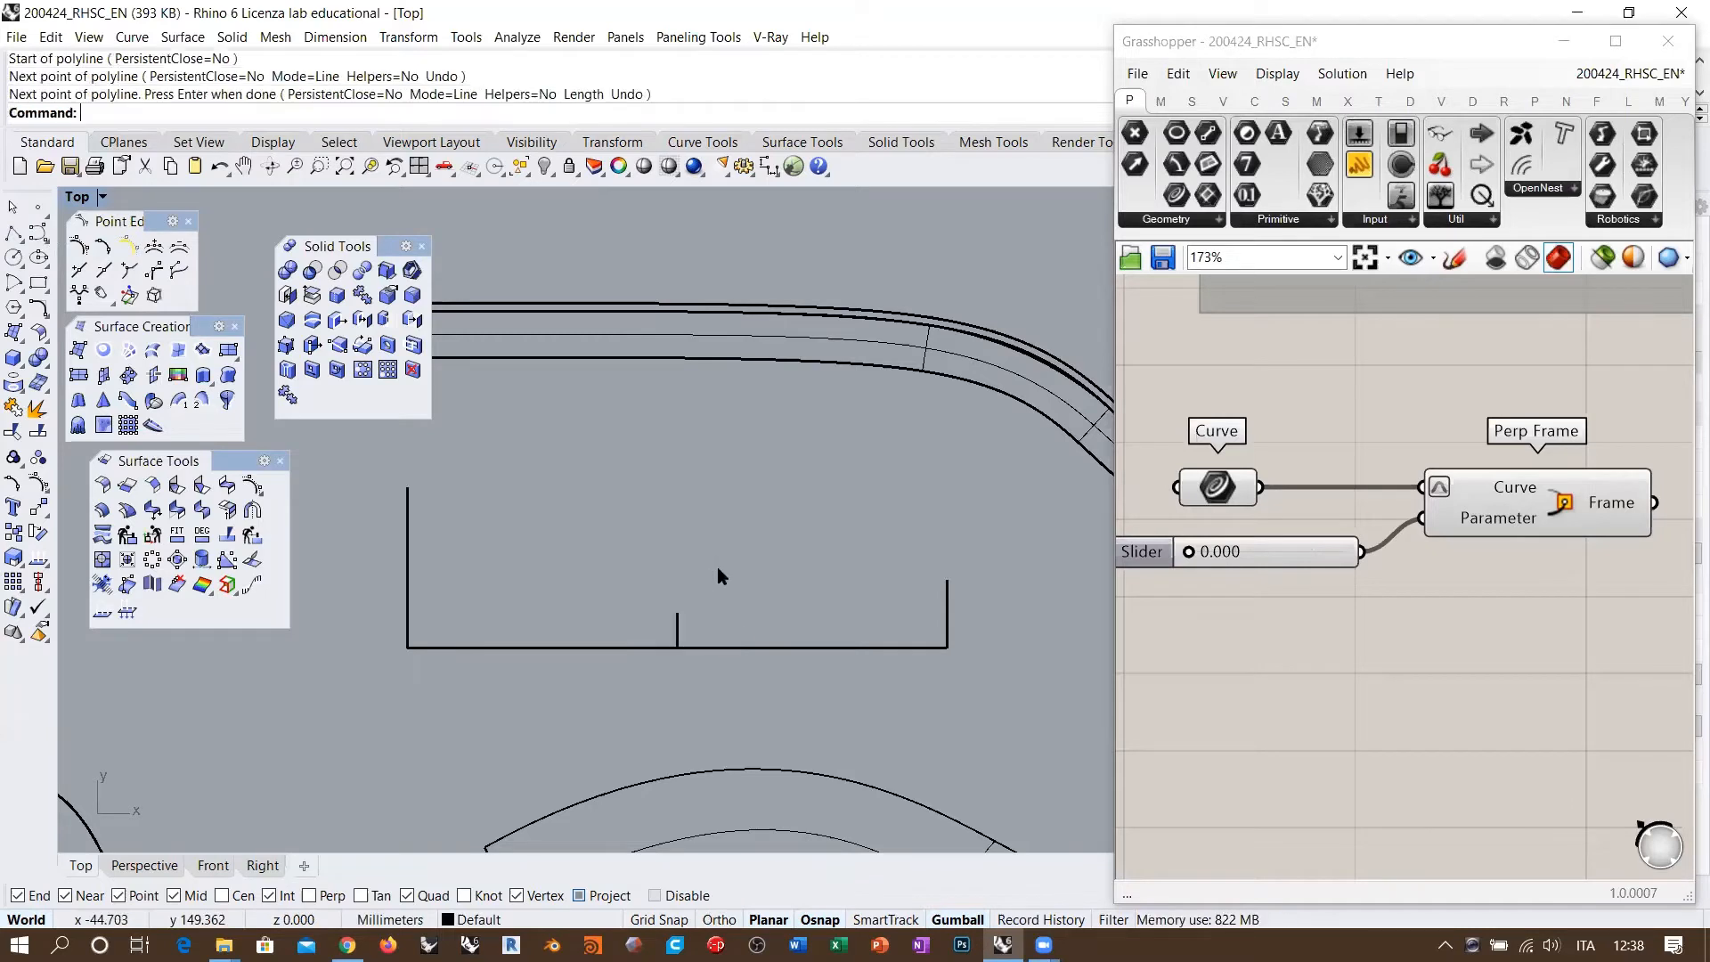
# Step: Set up a one-rail sweep along the horizontal line through the left, middle and right vertical cross sections
pyautogui.click(178, 399)
pyautogui.click(453, 648)
pyautogui.click(409, 613)
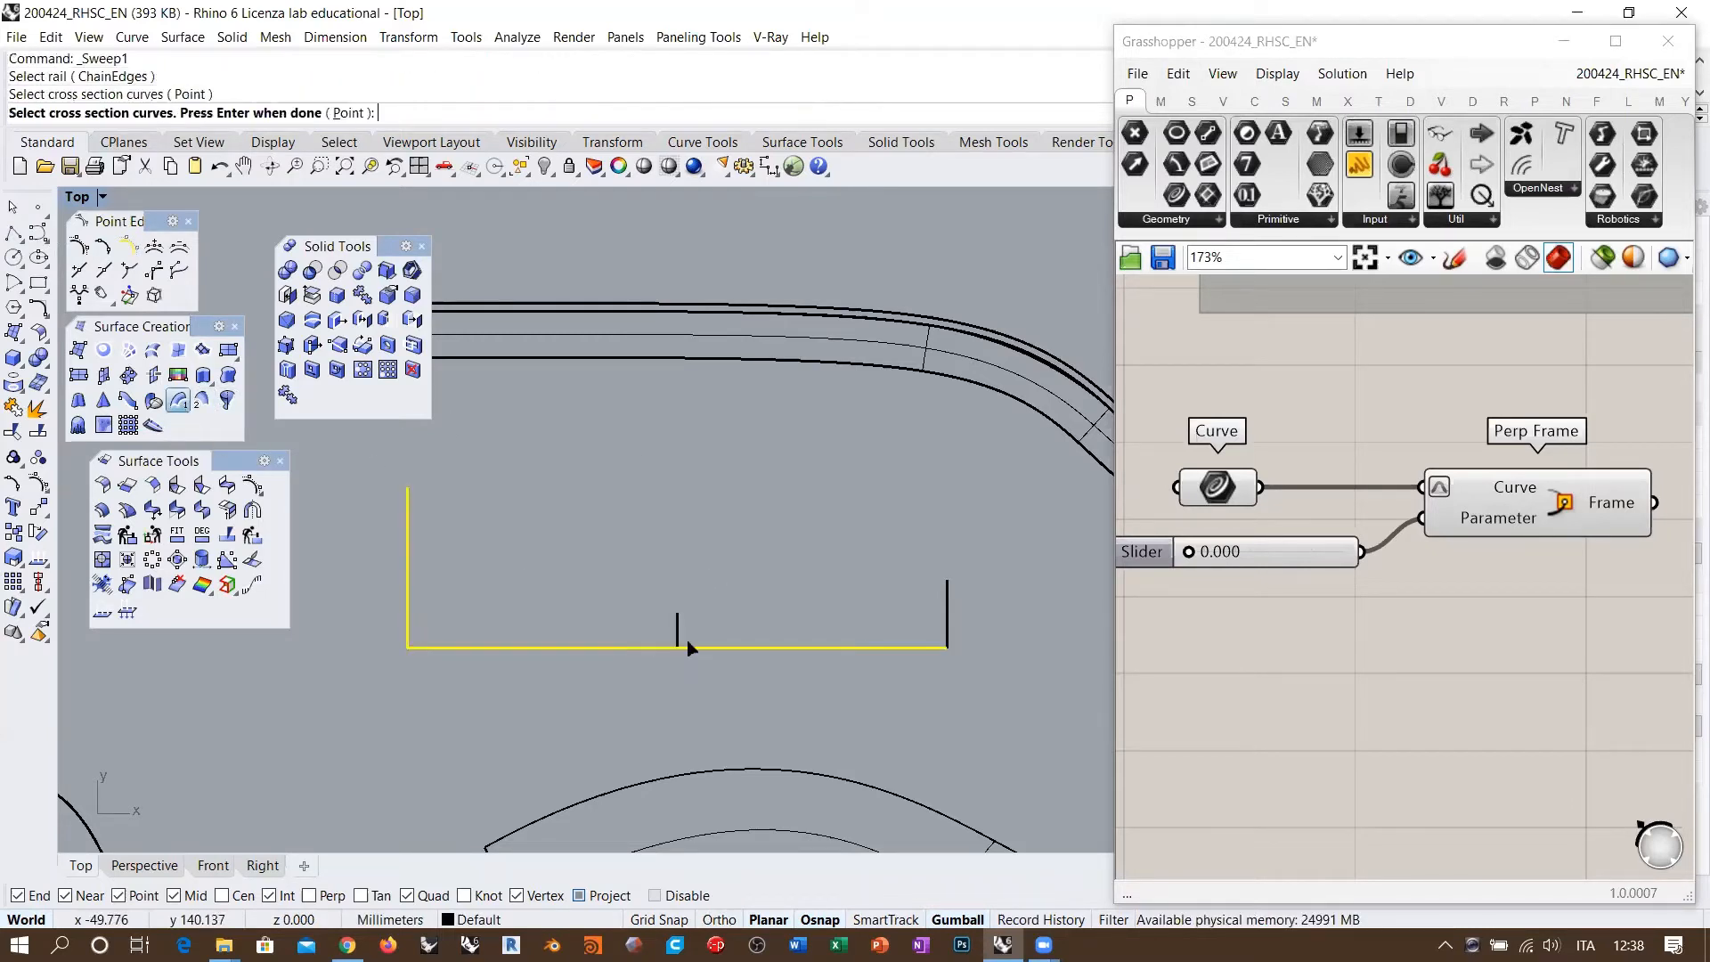
pyautogui.click(678, 638)
pyautogui.click(948, 628)
pyautogui.press('Return')
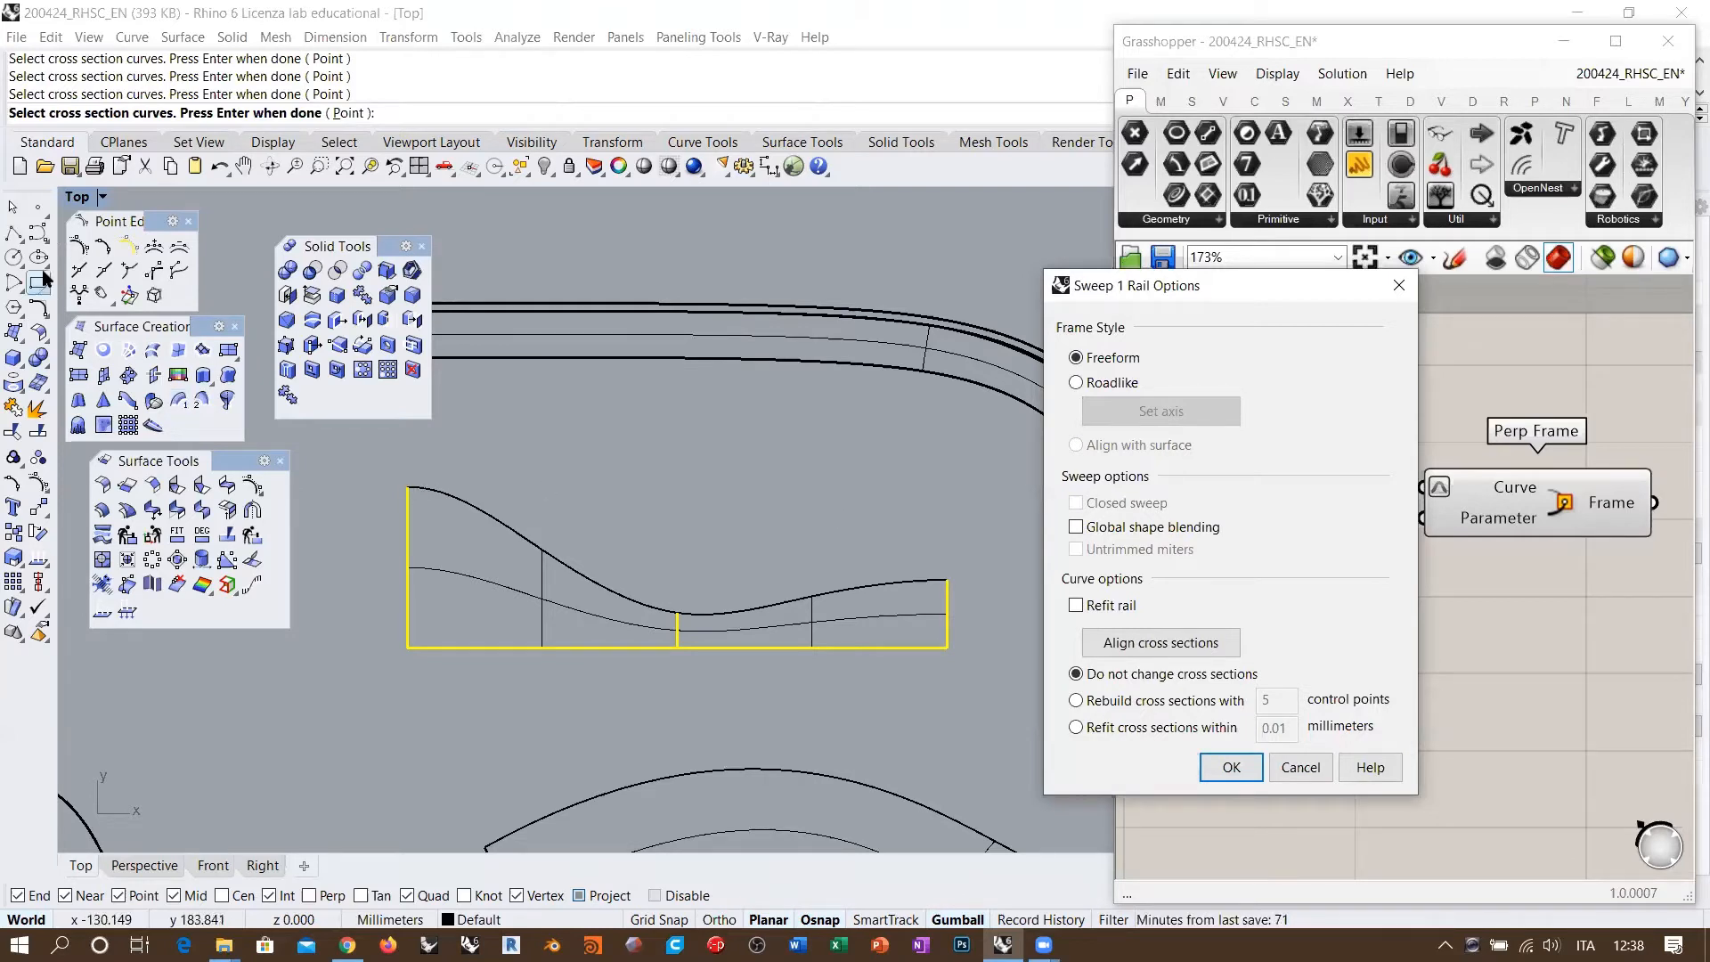
# Step: Try Global shape blending and Refit rail on the sweep preview, switching each option off again
pyautogui.click(39, 236)
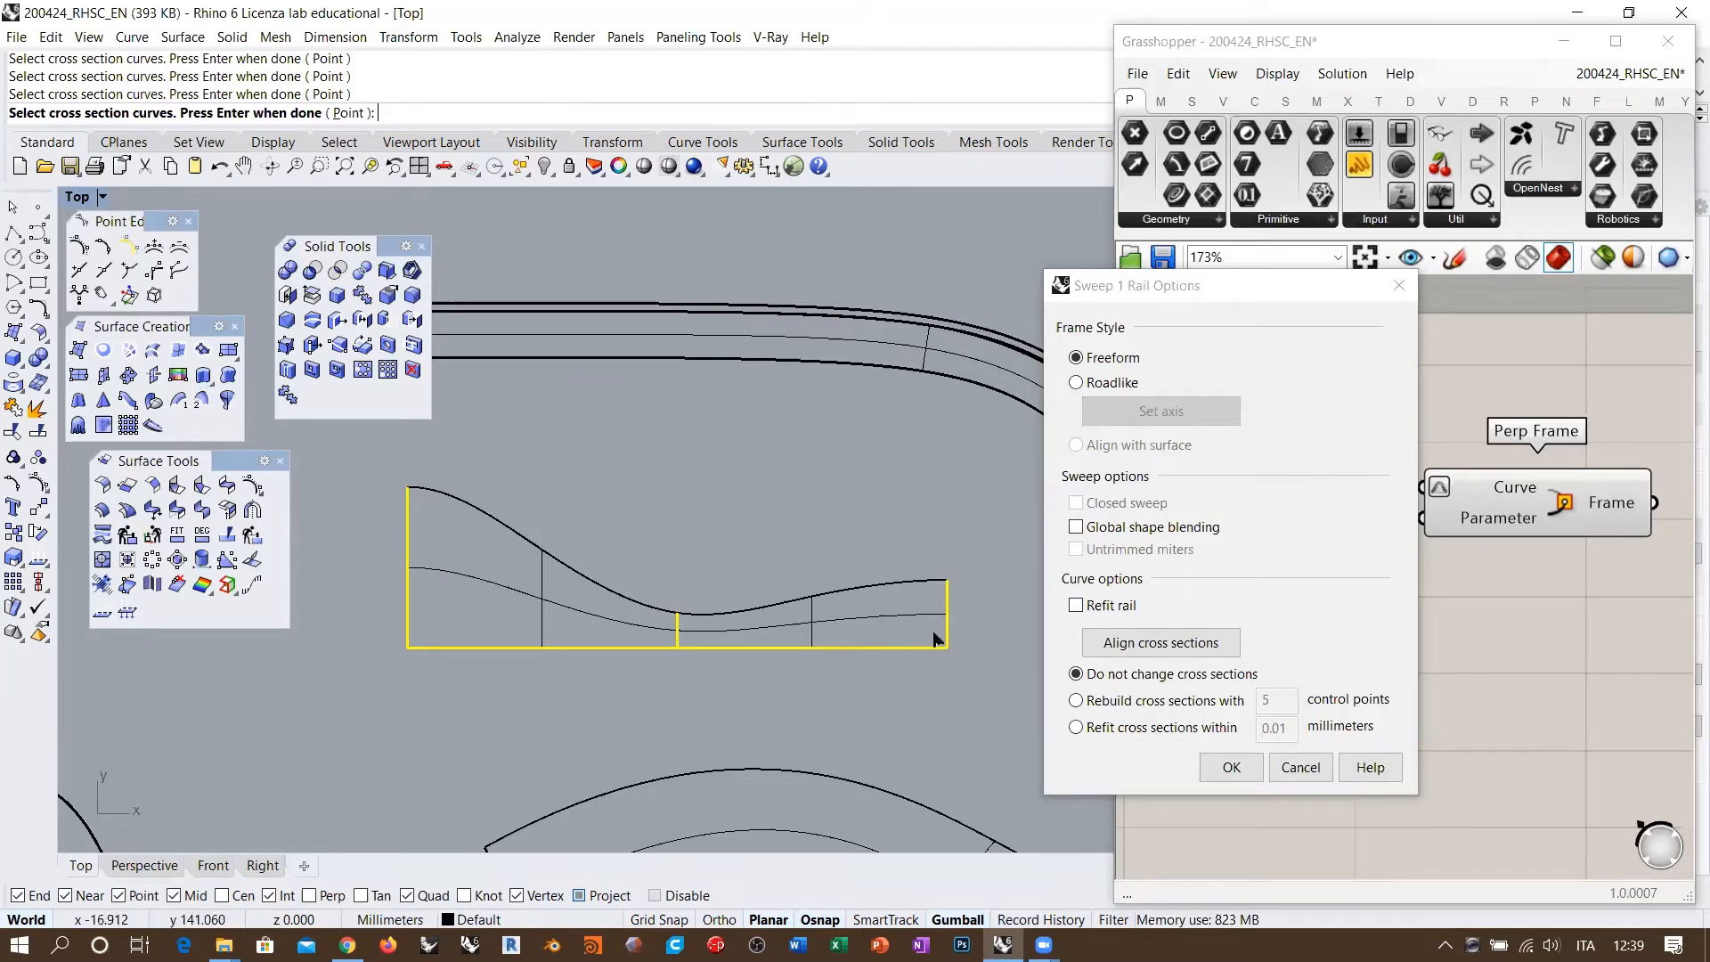
pyautogui.click(1076, 526)
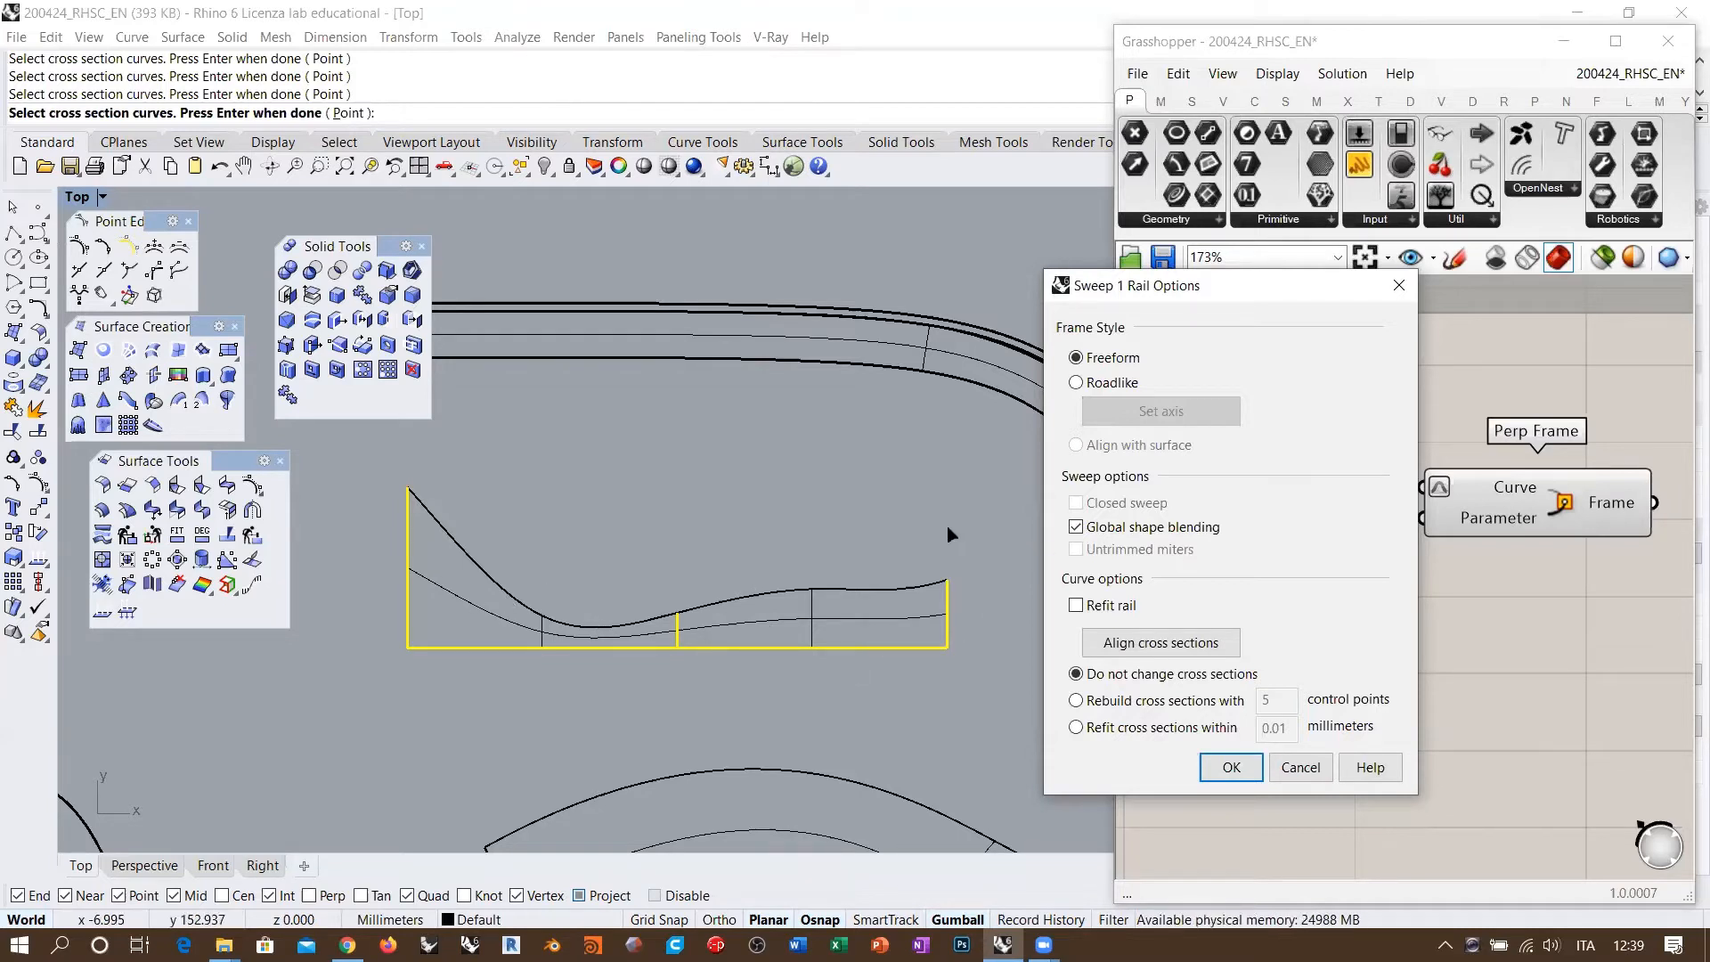
pyautogui.click(1080, 526)
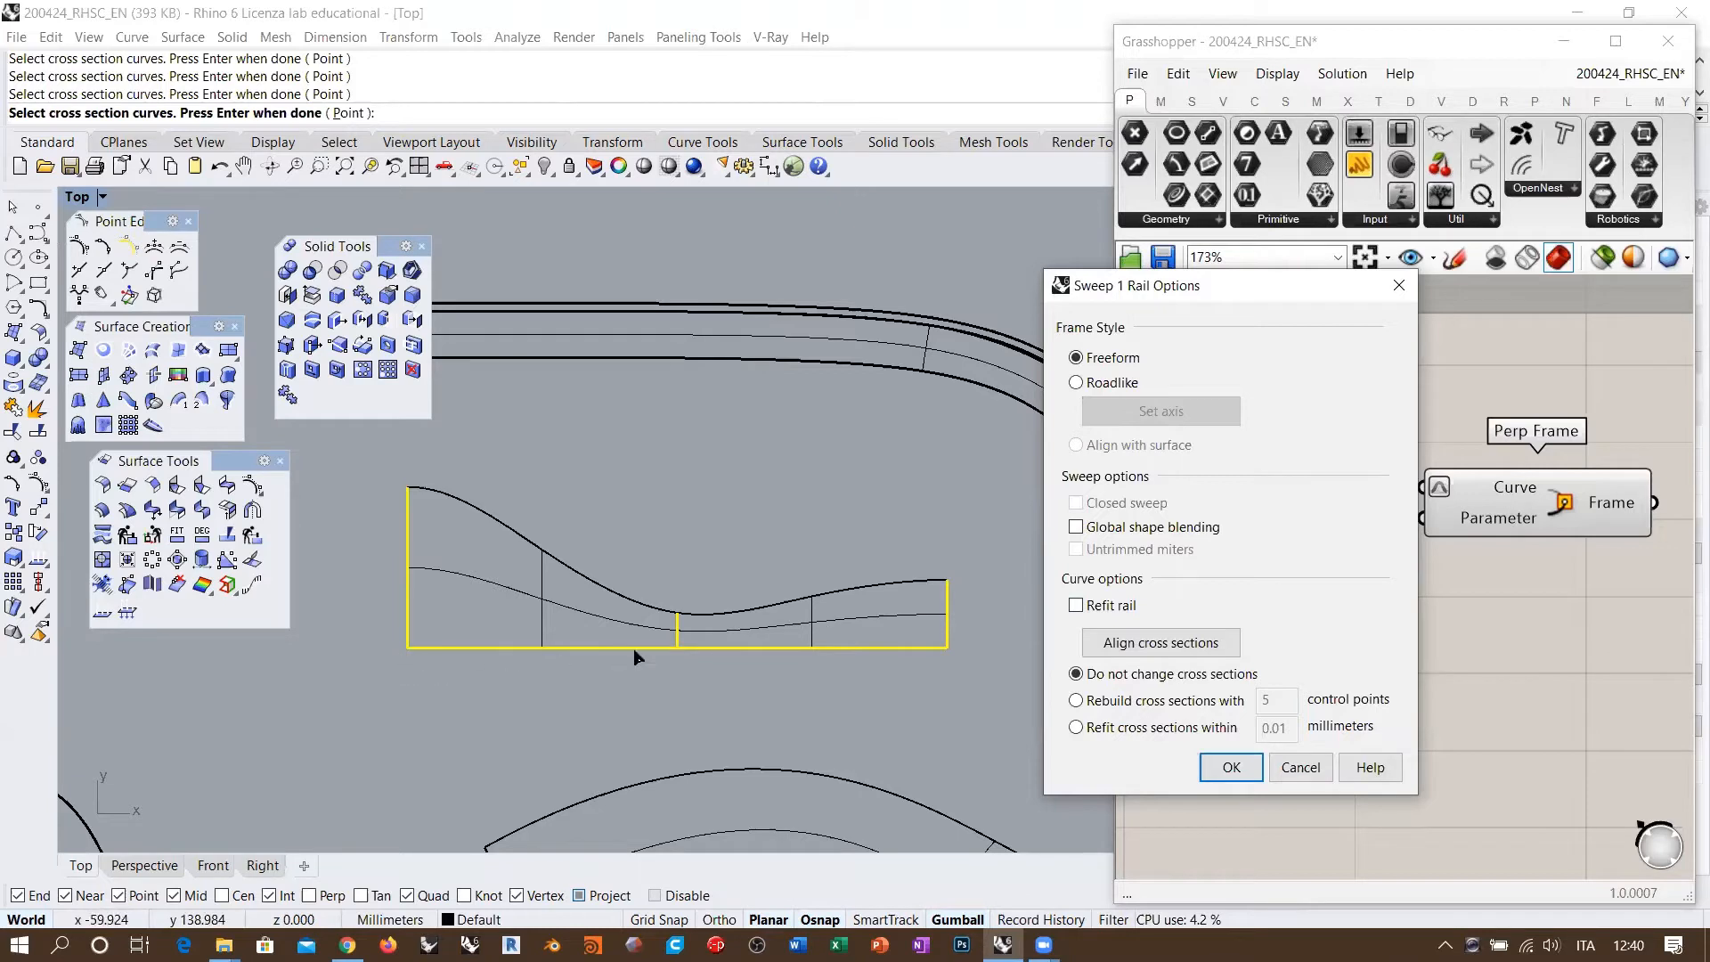
pyautogui.click(1076, 605)
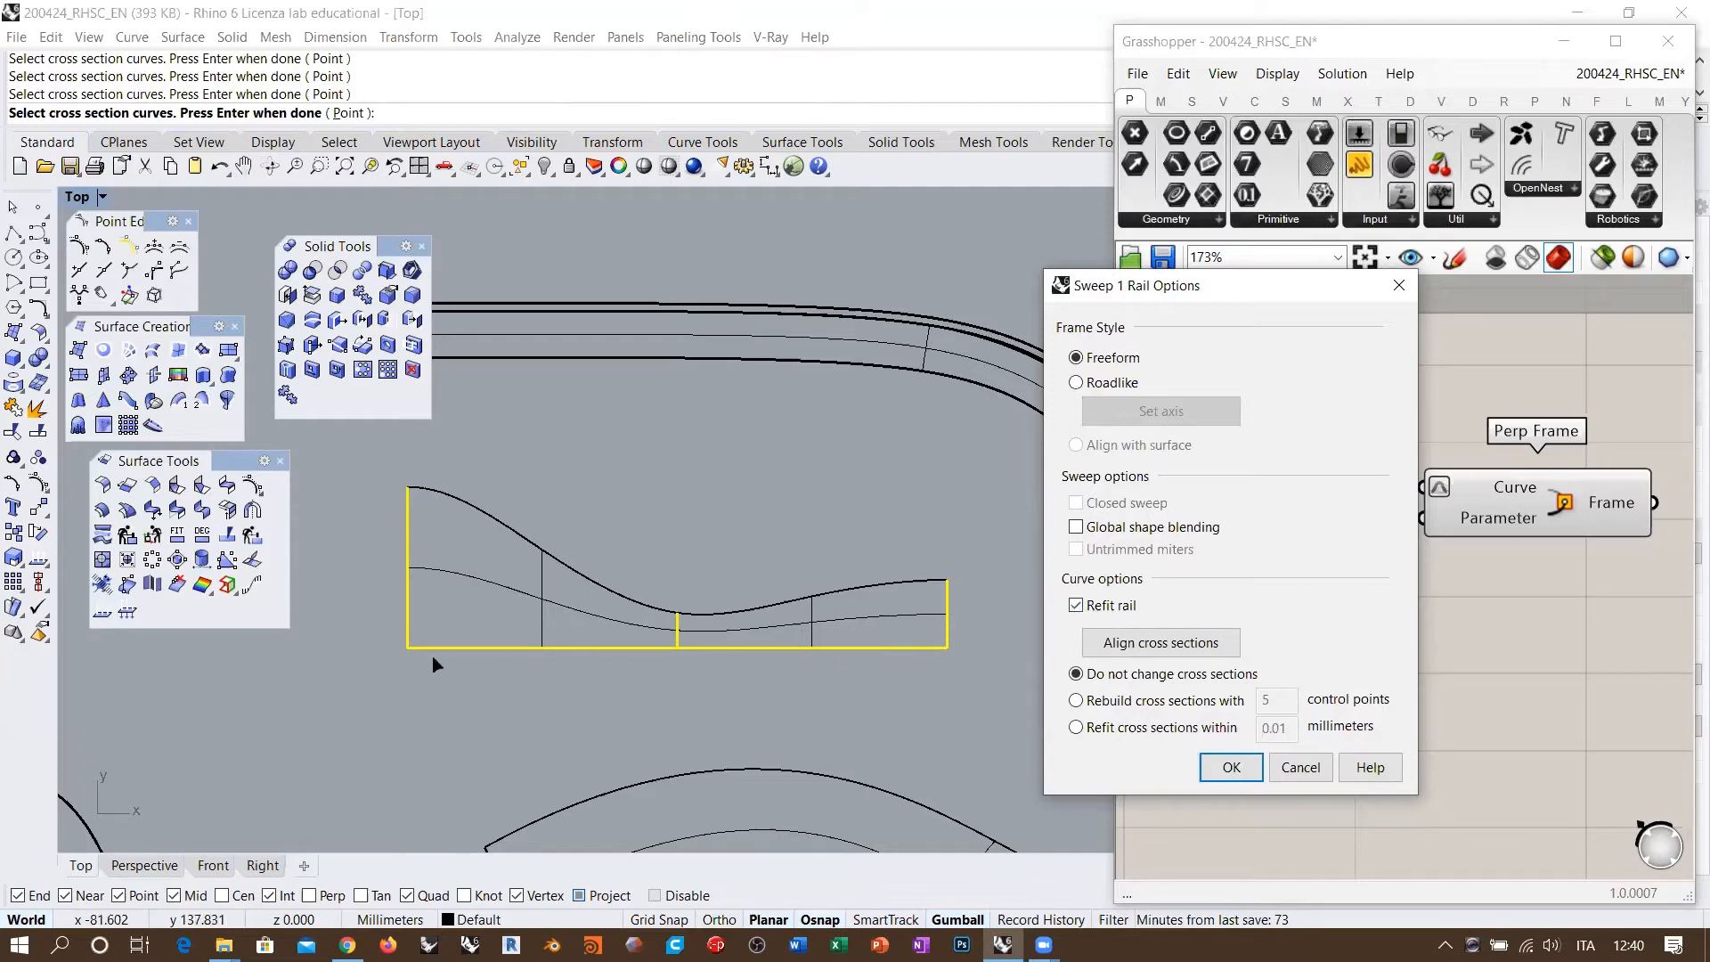
pyautogui.click(1076, 606)
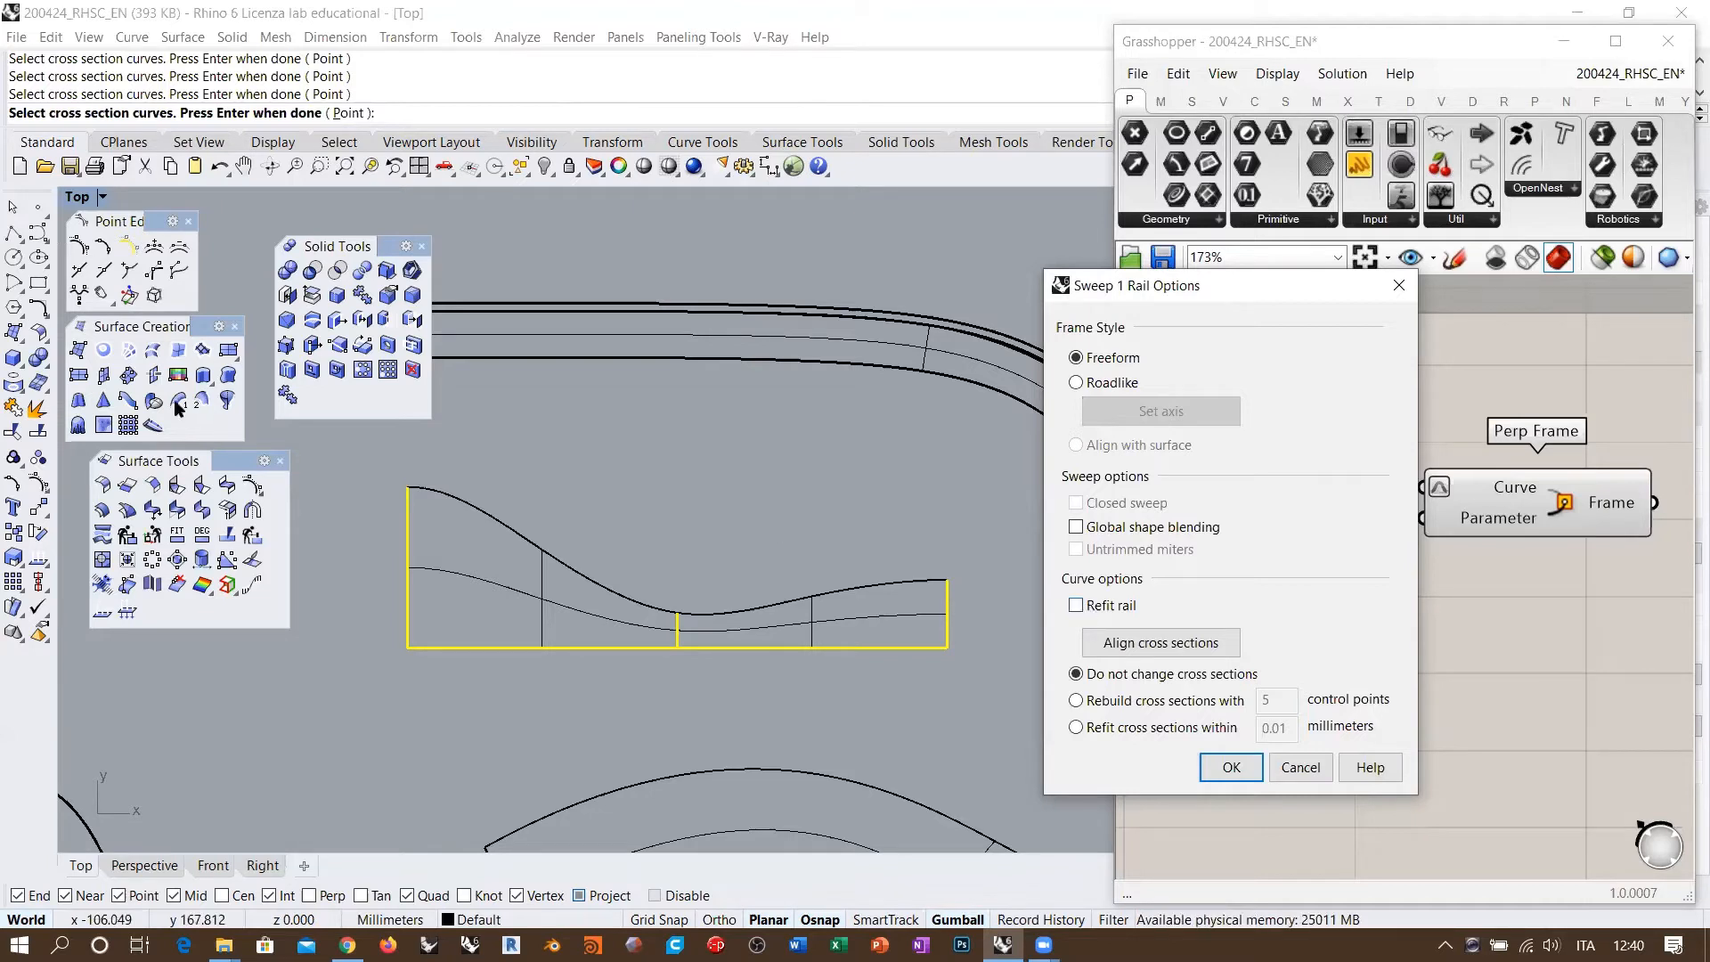
pyautogui.click(38, 309)
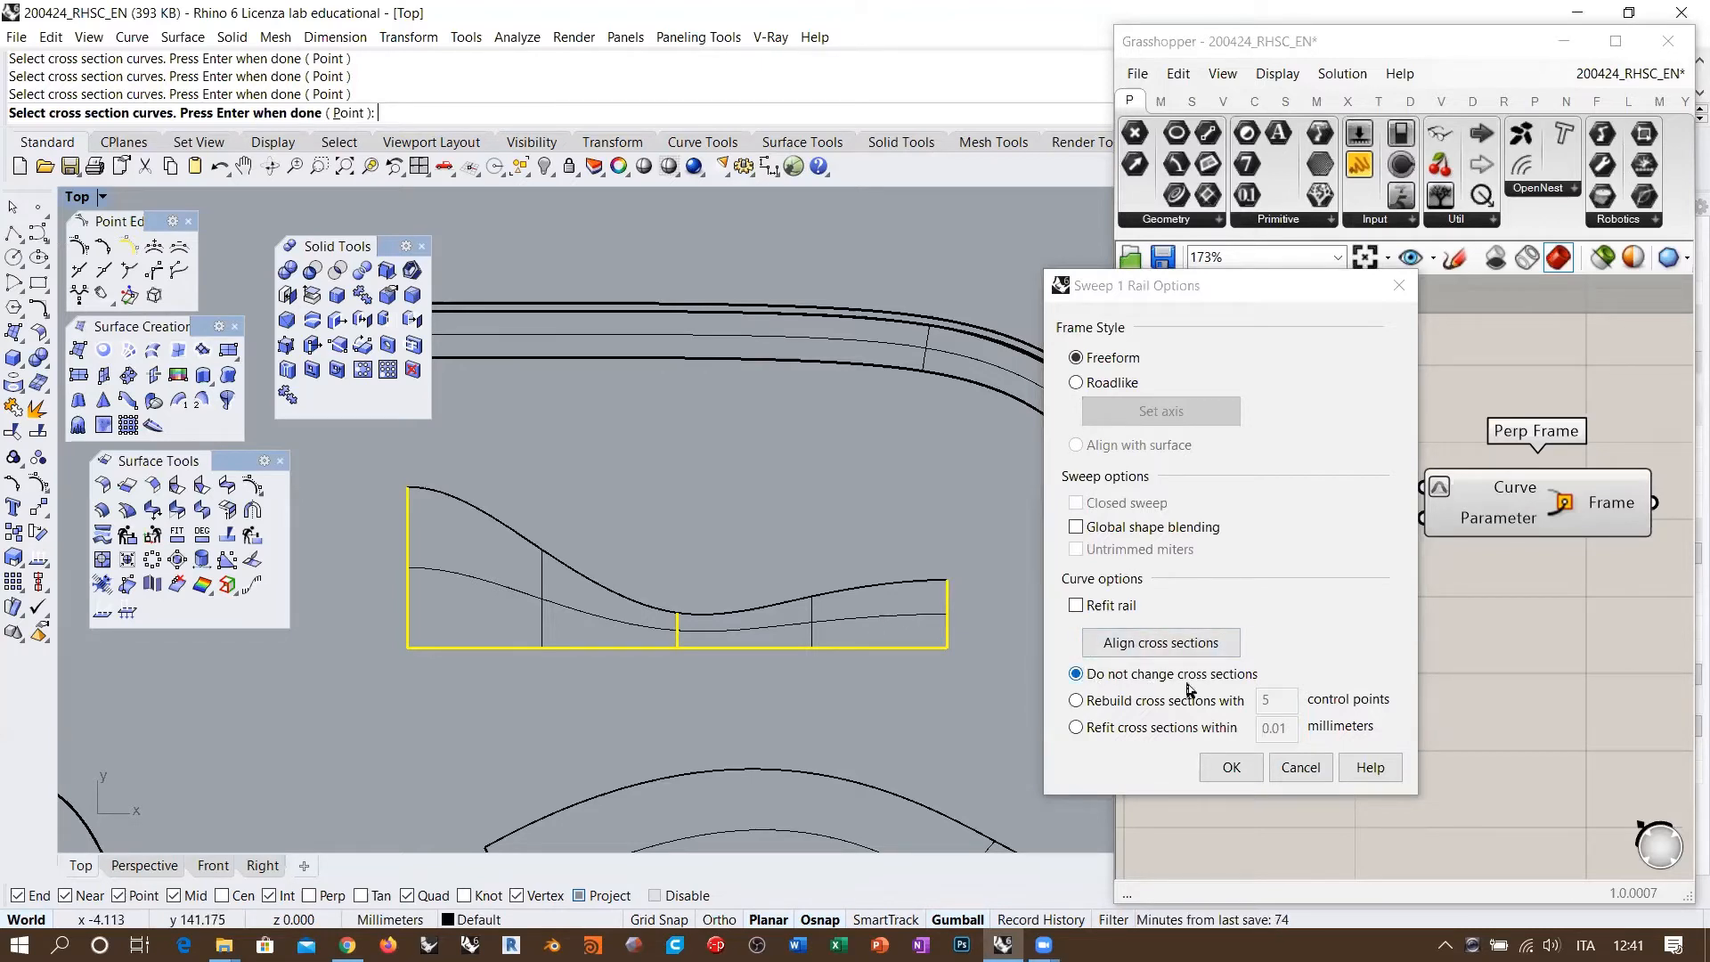
# Step: Rebuild the sweep's cross sections with 10 control points and create the surface
pyautogui.click(1105, 706)
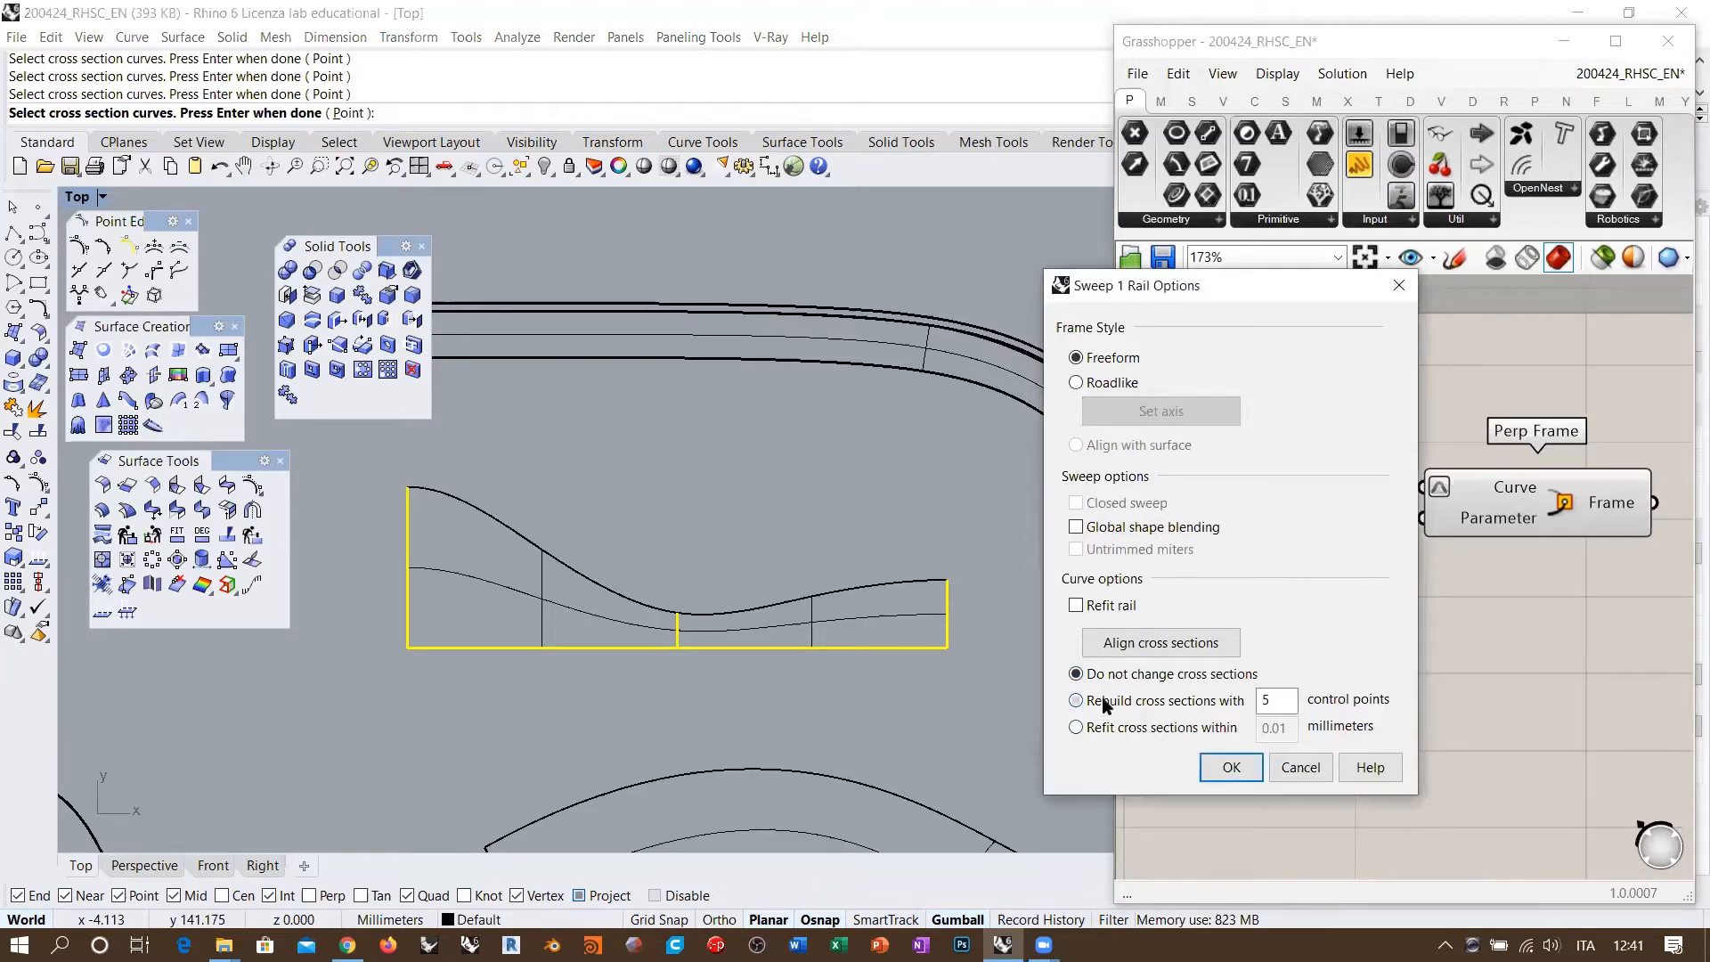
pyautogui.doubleClick(1268, 701)
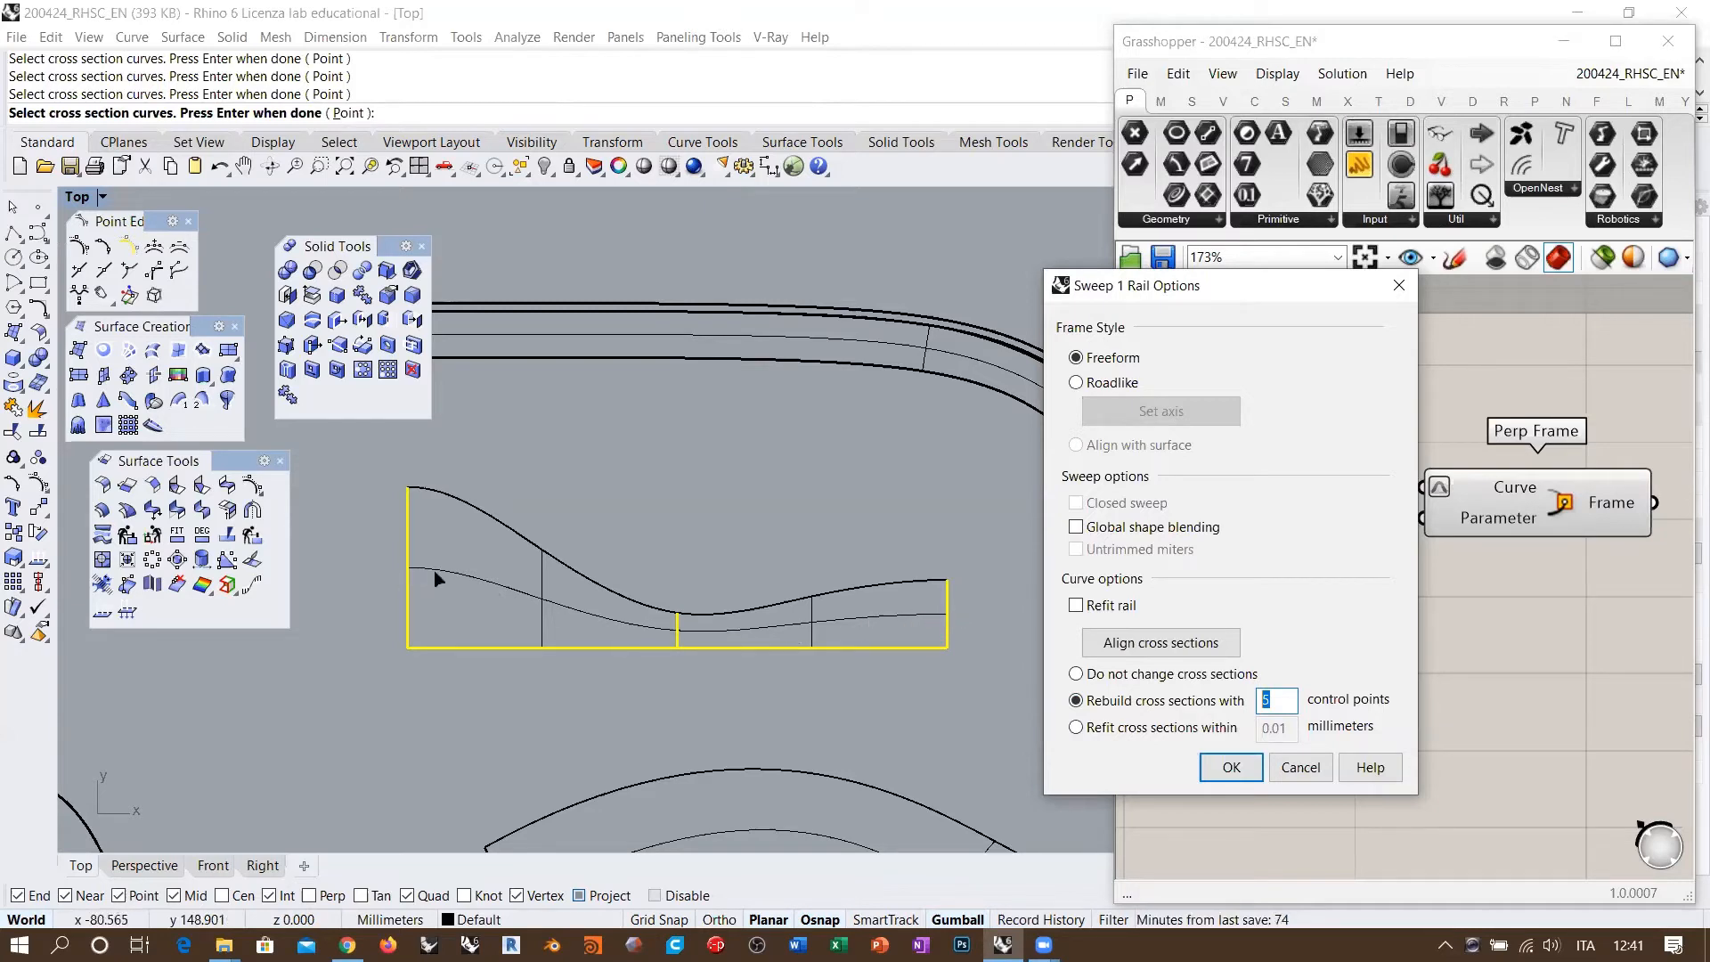
pyautogui.write('10')
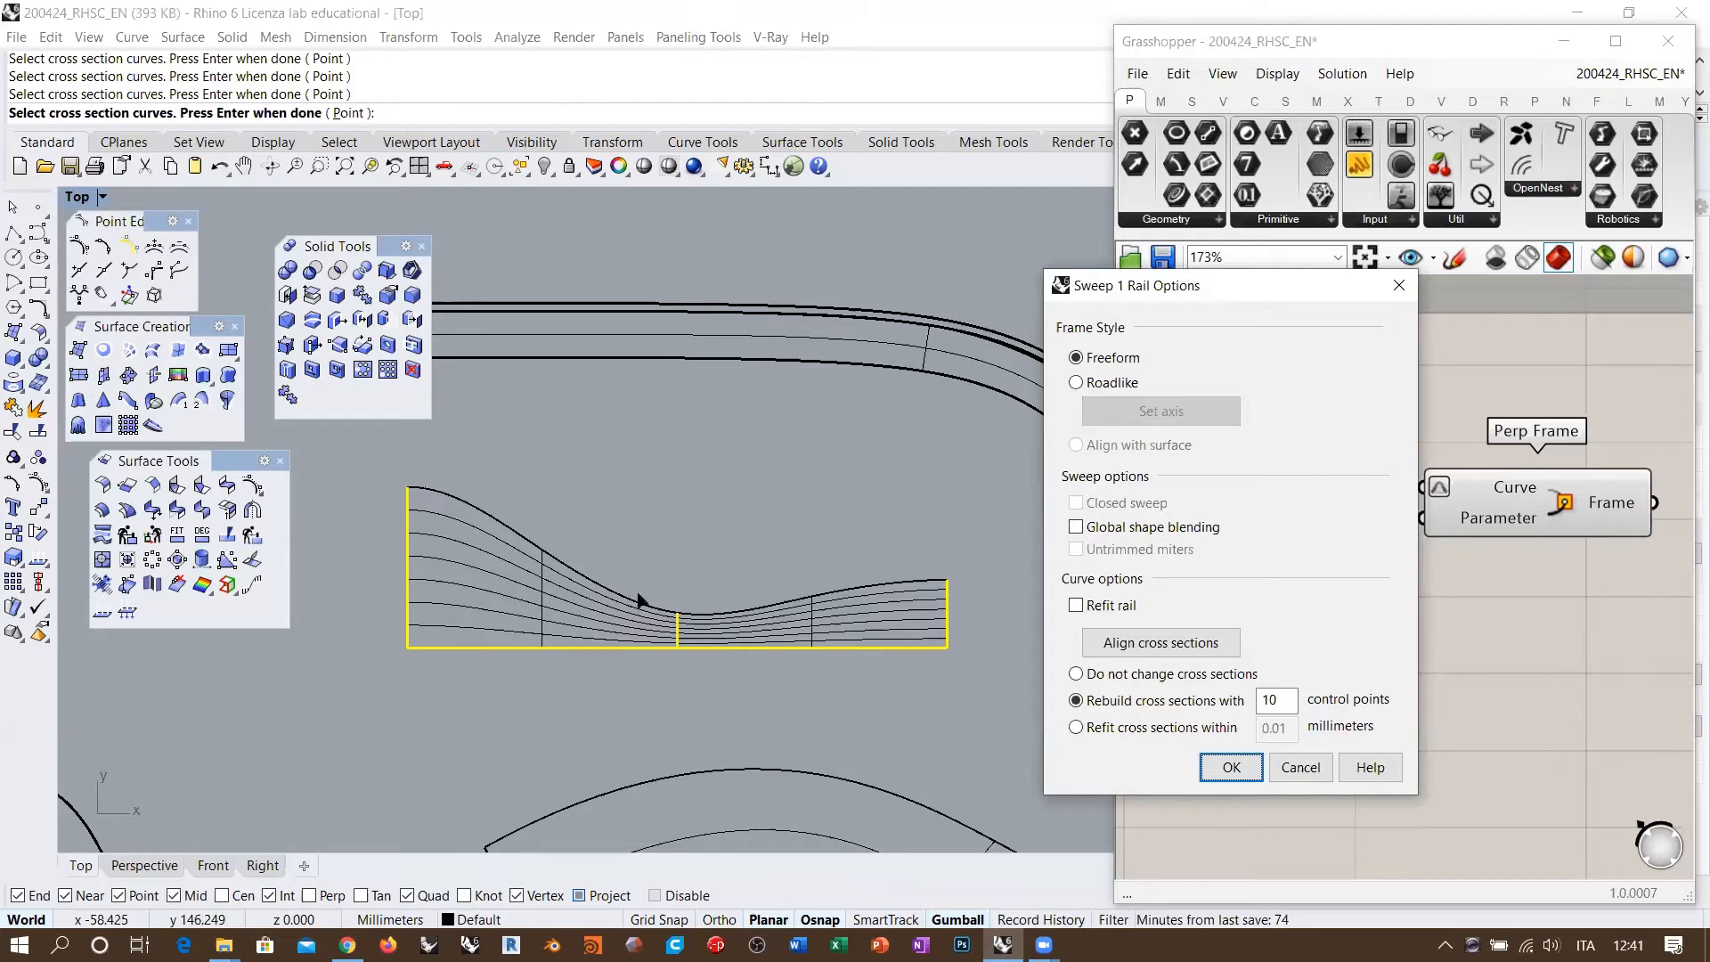
pyautogui.scroll(3, 703, 603)
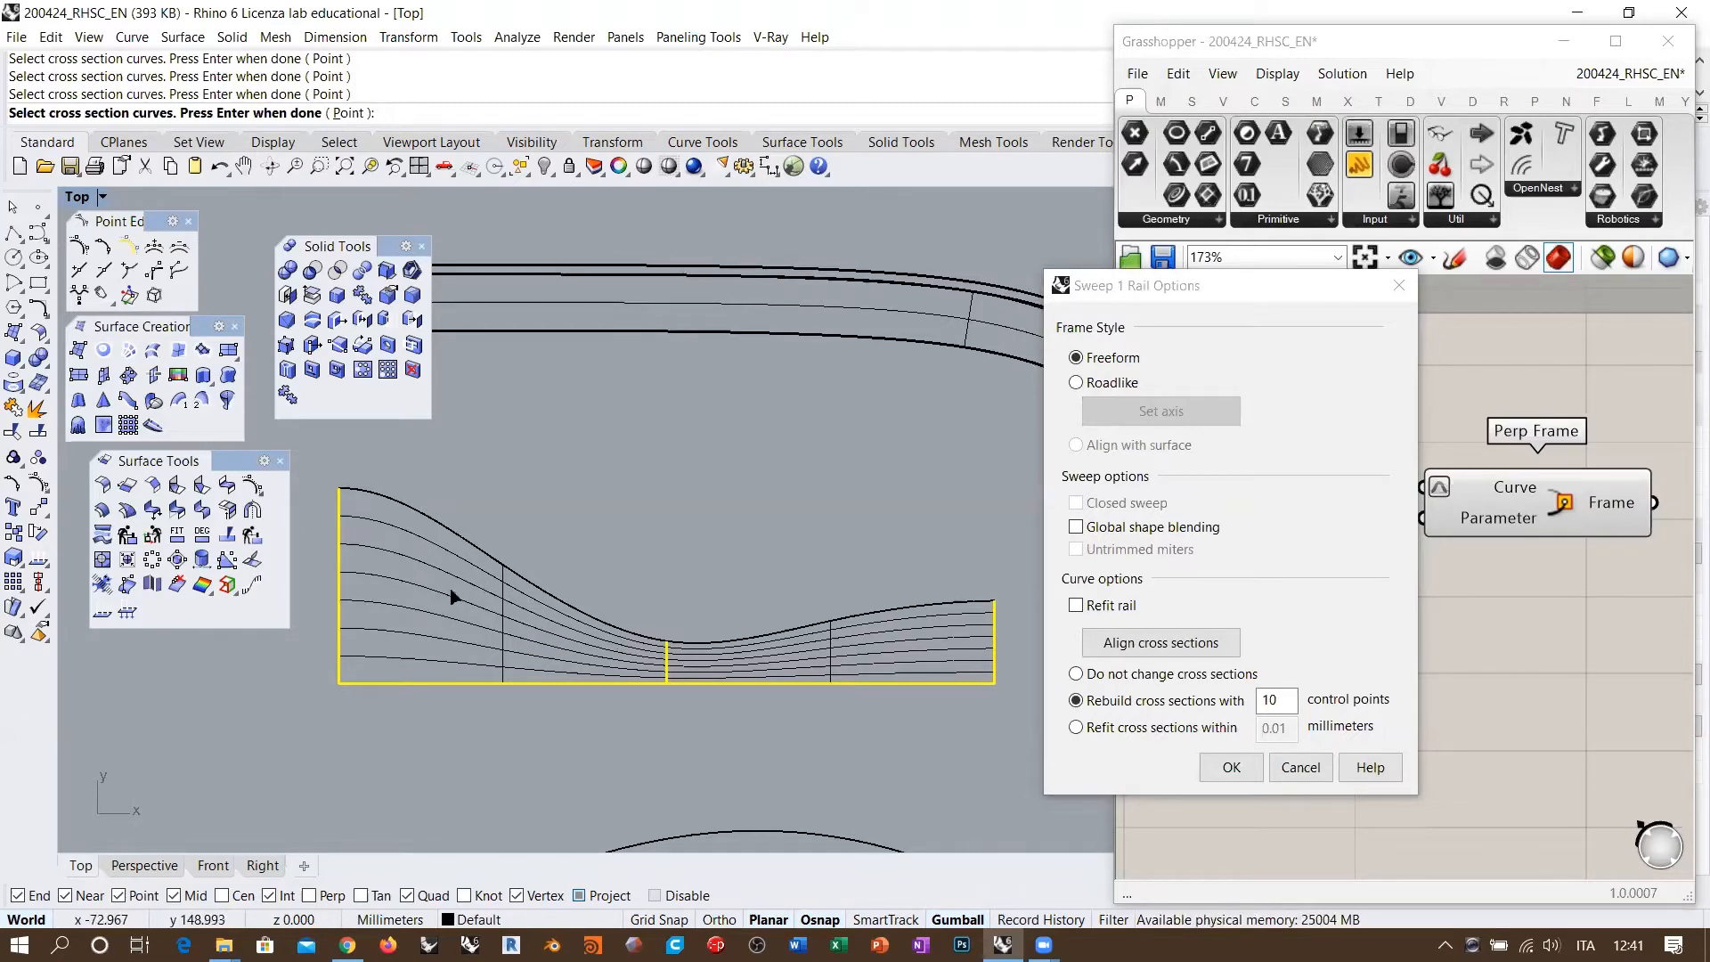
pyautogui.click(1232, 767)
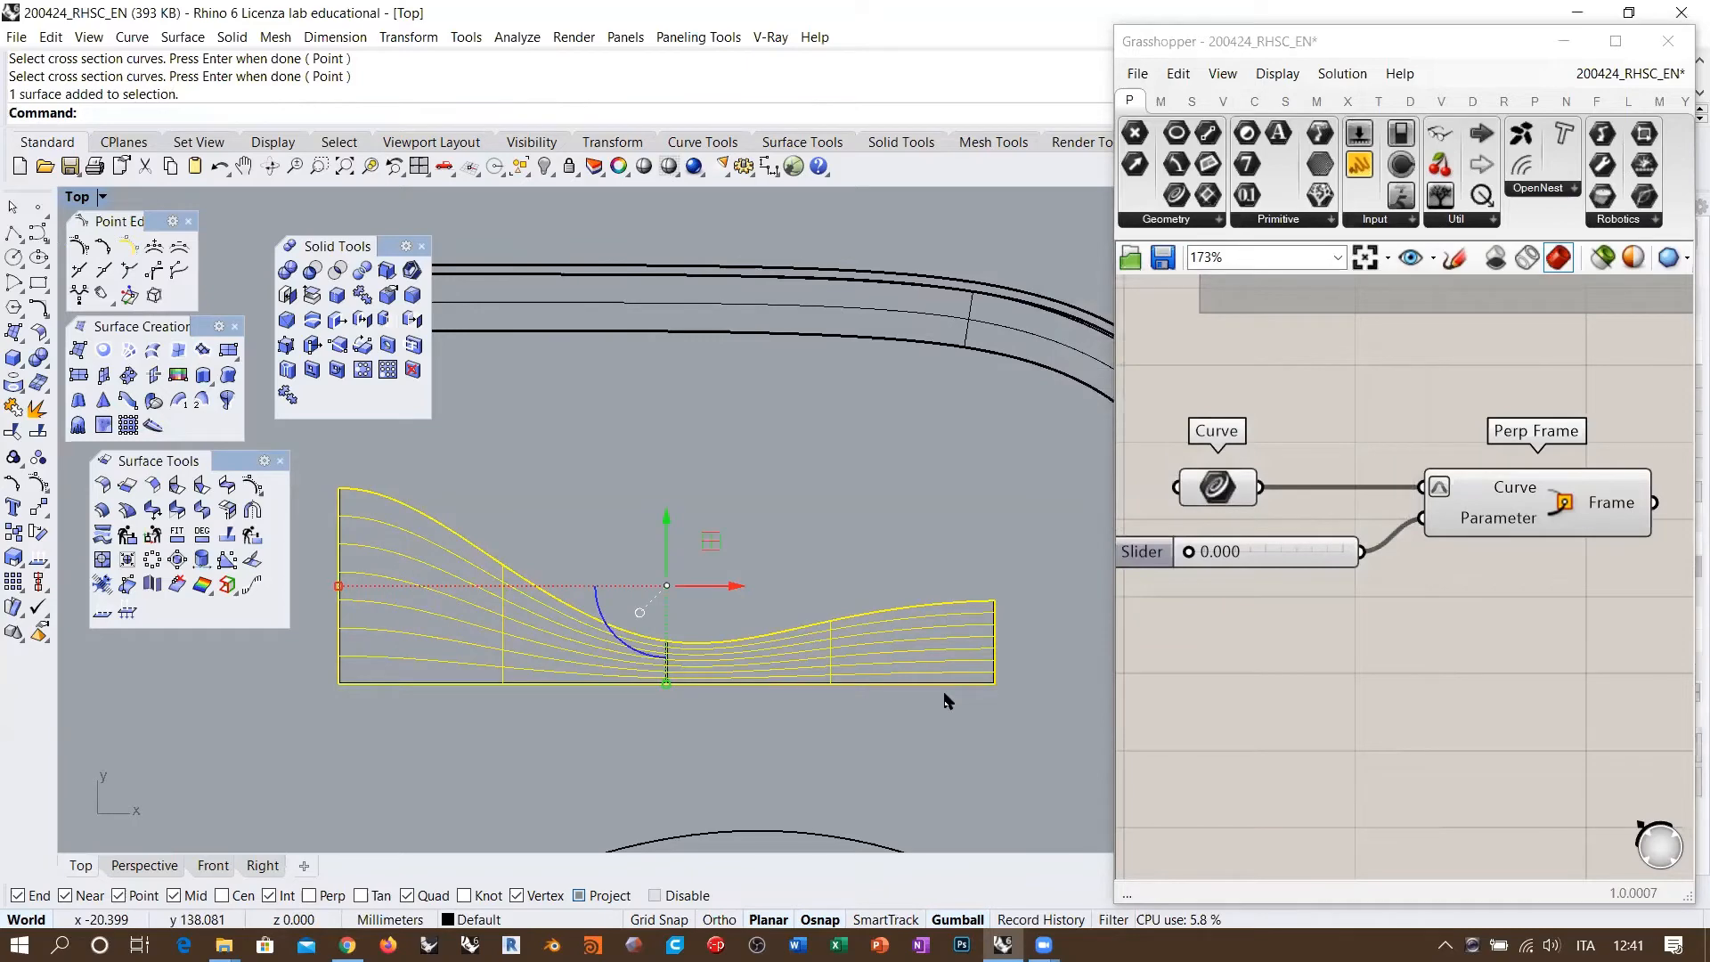
# Step: Show the new surface's control points and select two full U rows, one near the curved upper edge and one near the rail
pyautogui.press('F10')
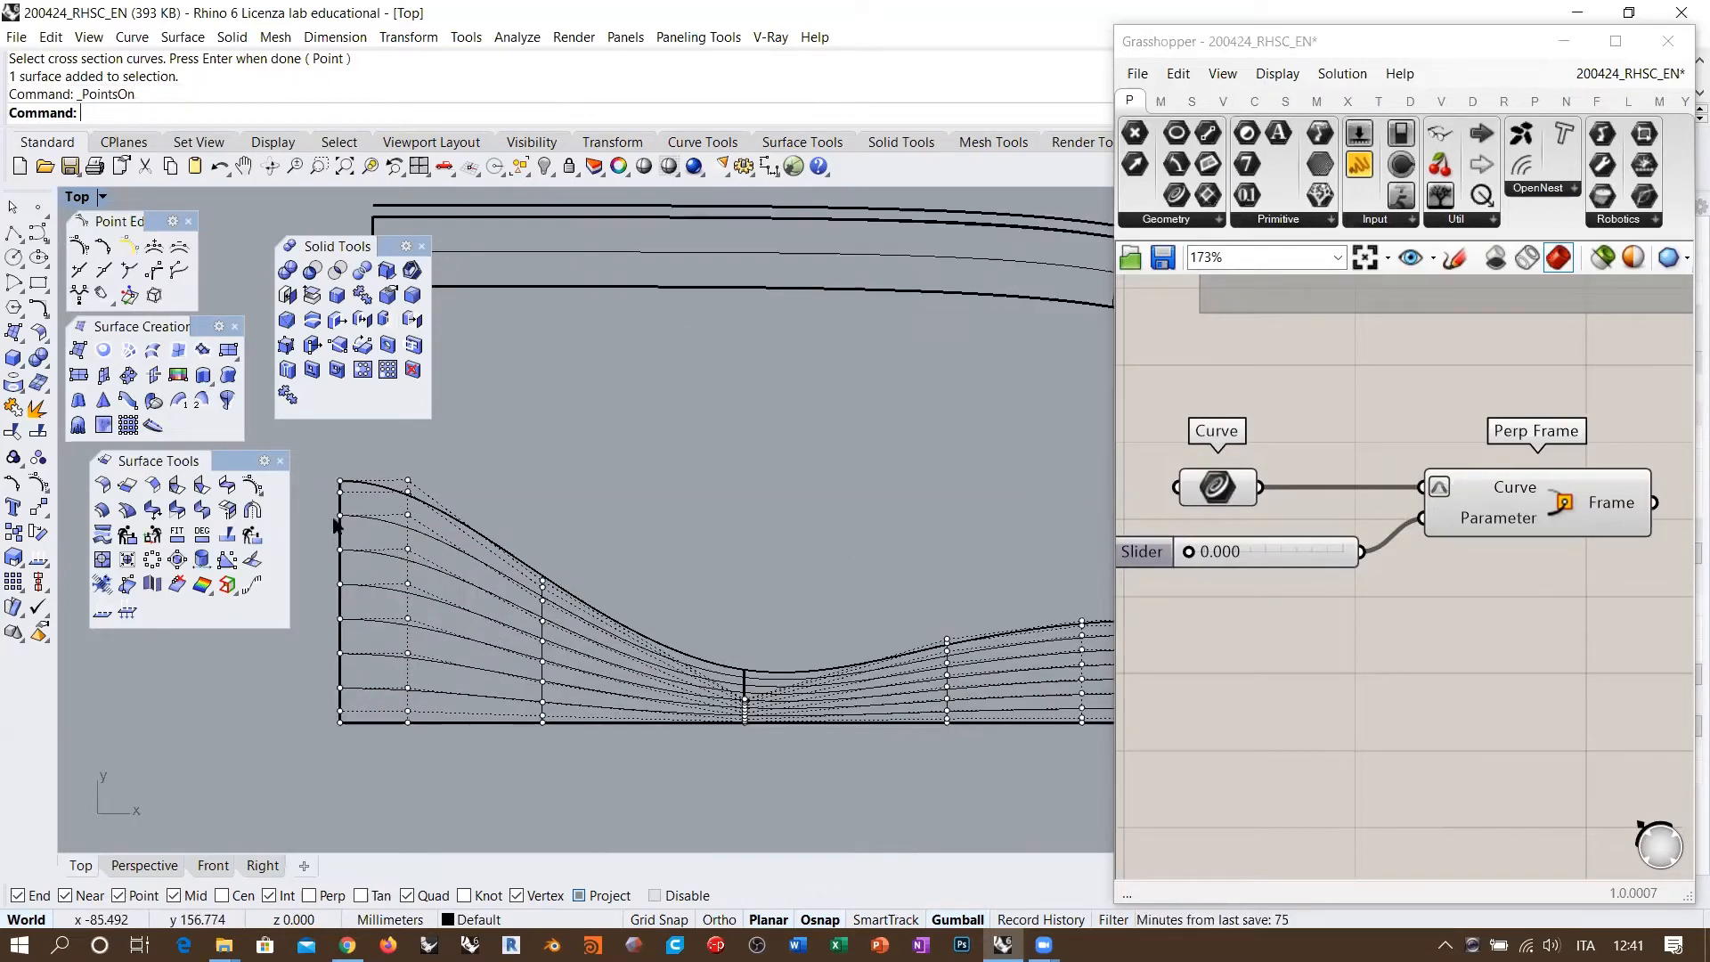
pyautogui.scroll(1, 342, 525)
pyautogui.click(407, 517)
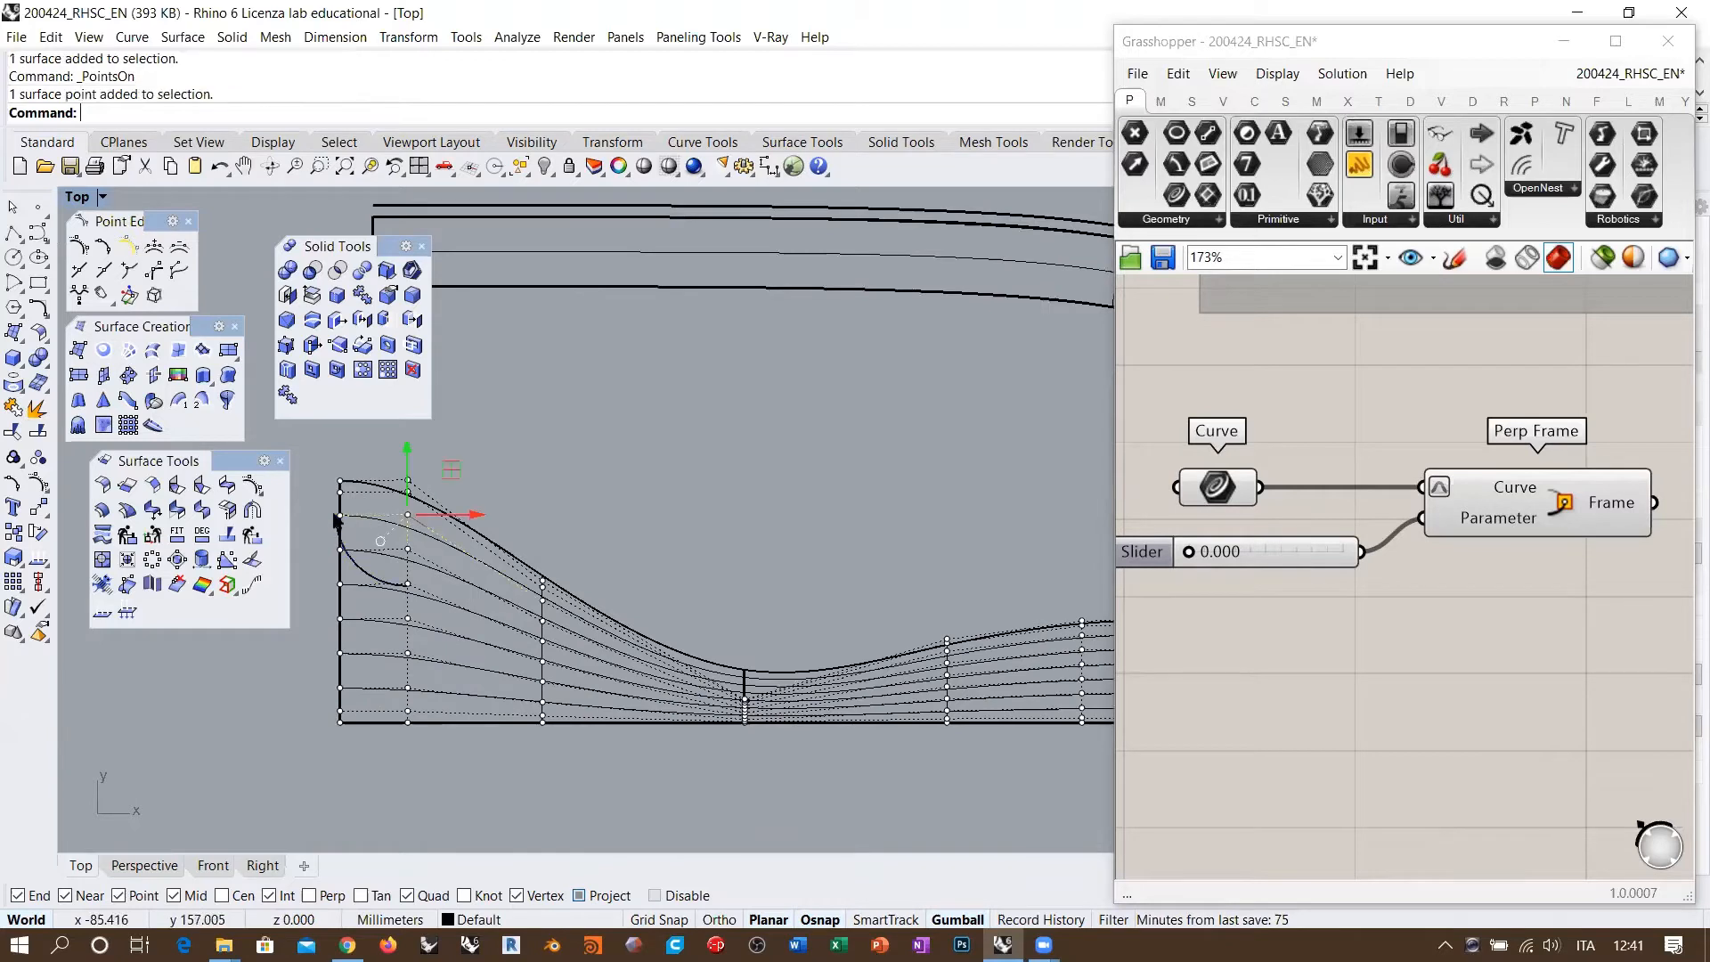
pyautogui.keyDown('shift'); pyautogui.click(407, 691); pyautogui.keyUp('shift')
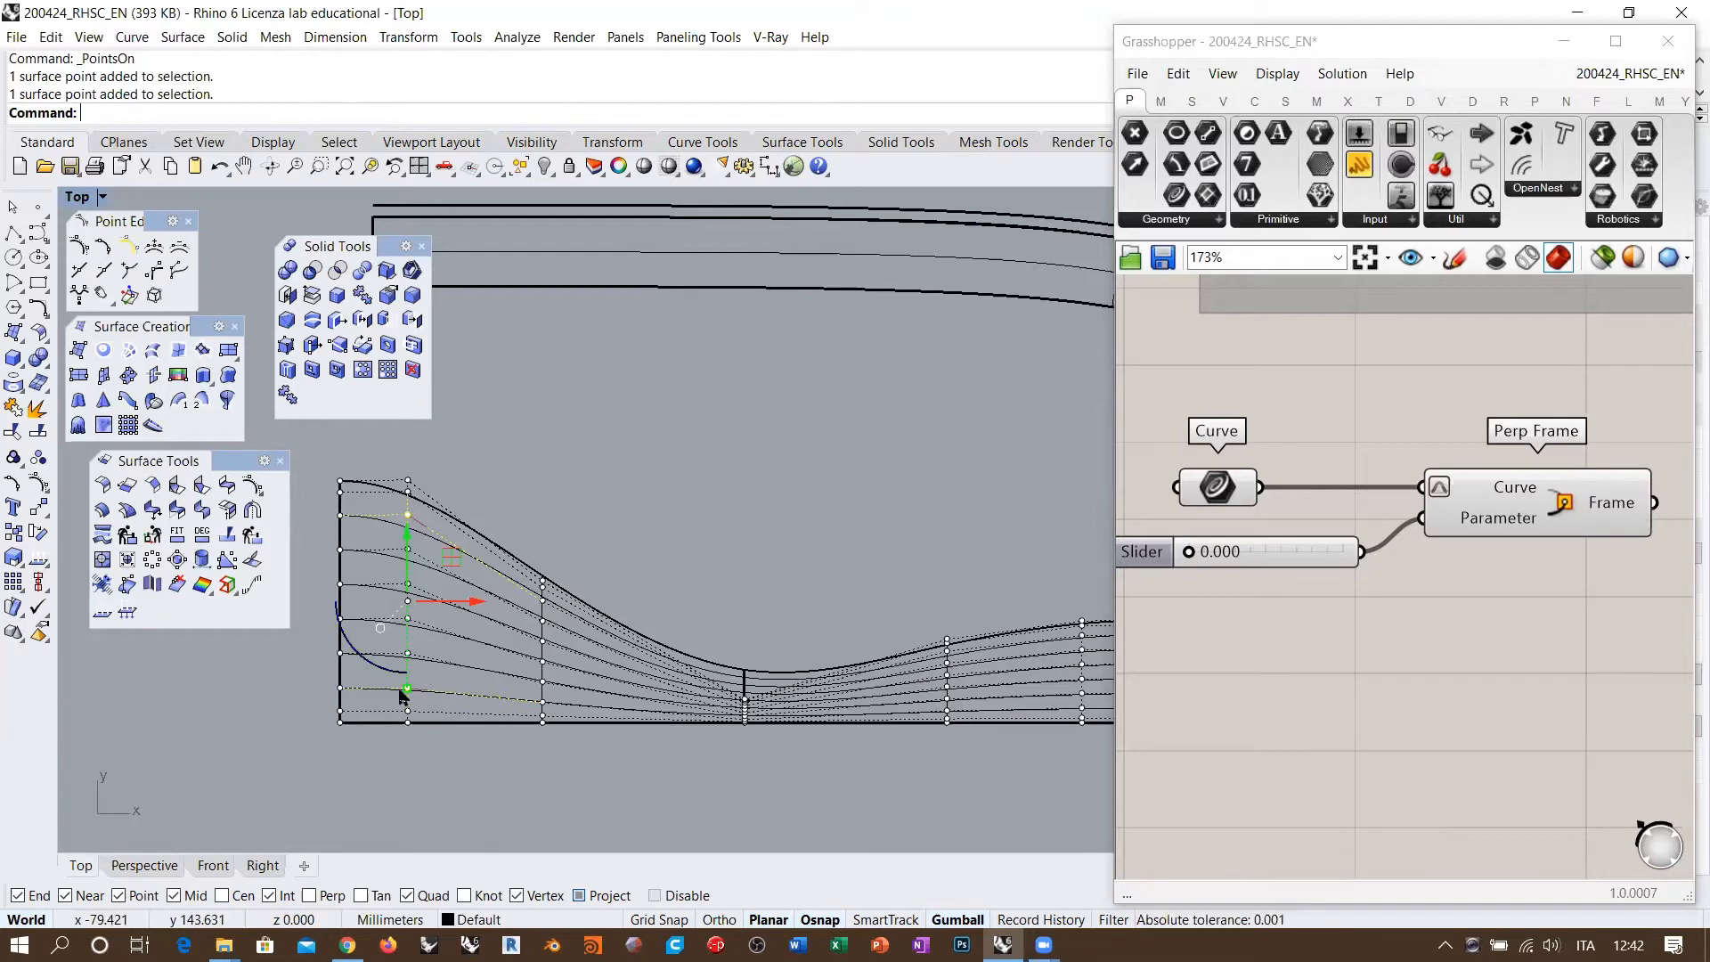
pyautogui.click(520, 165)
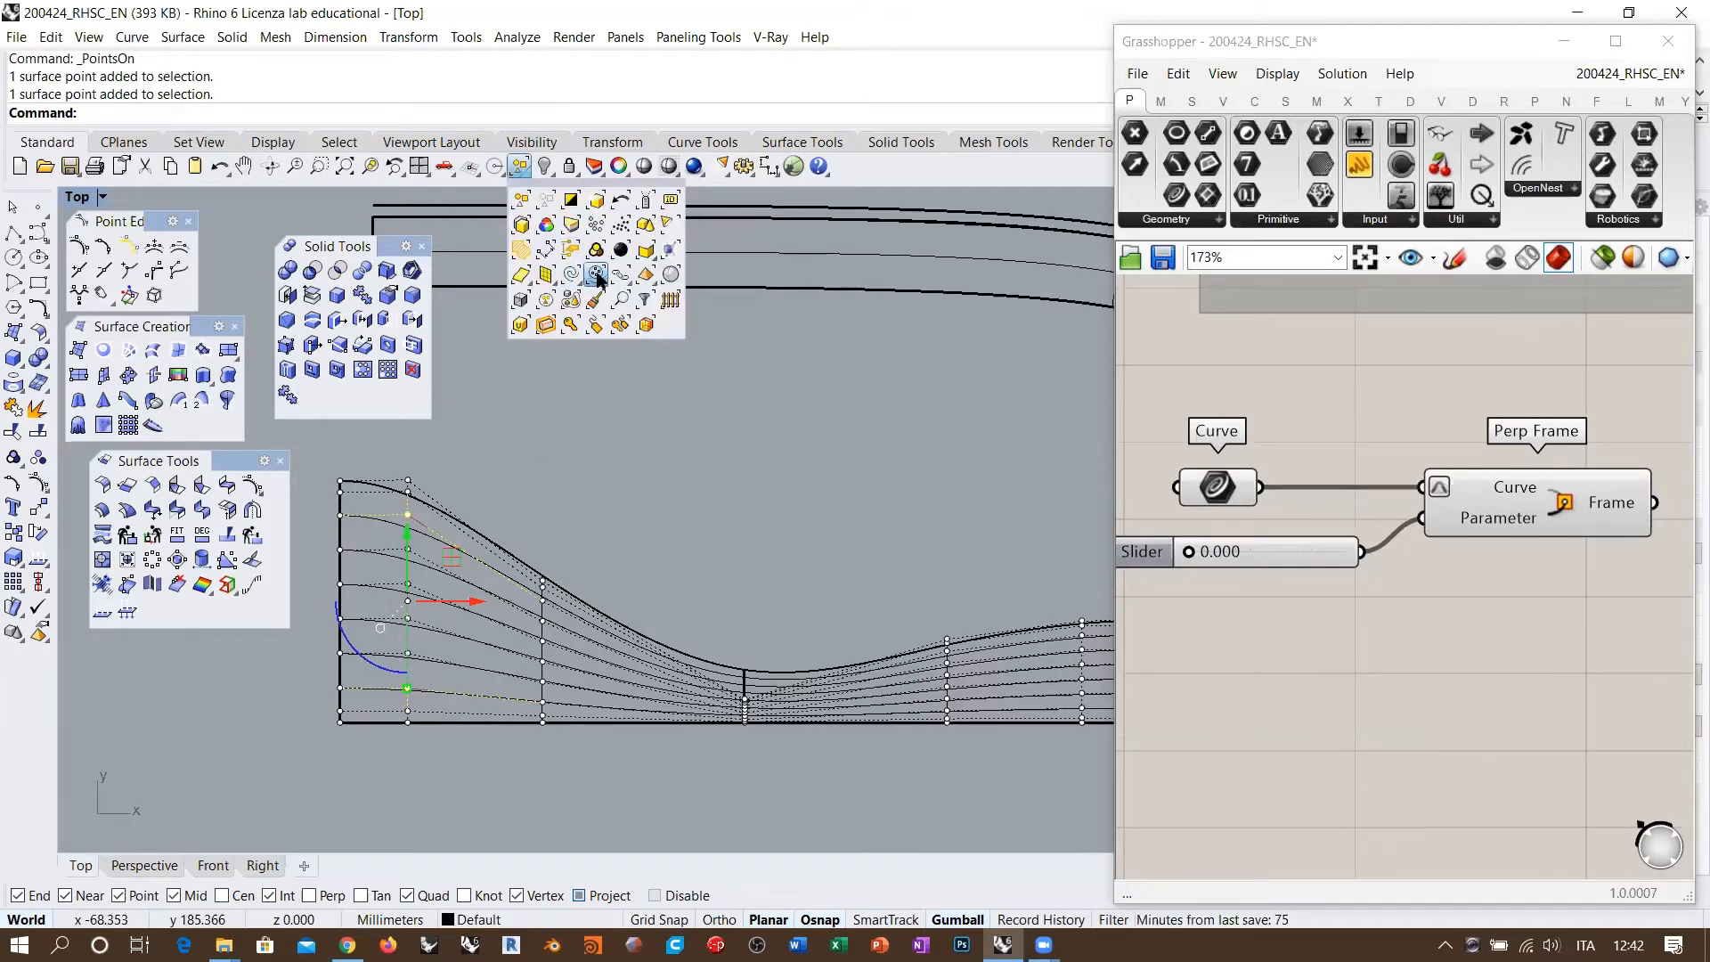
pyautogui.click(601, 277)
pyautogui.moveTo(608, 290); pyautogui.dragTo(485, 378)
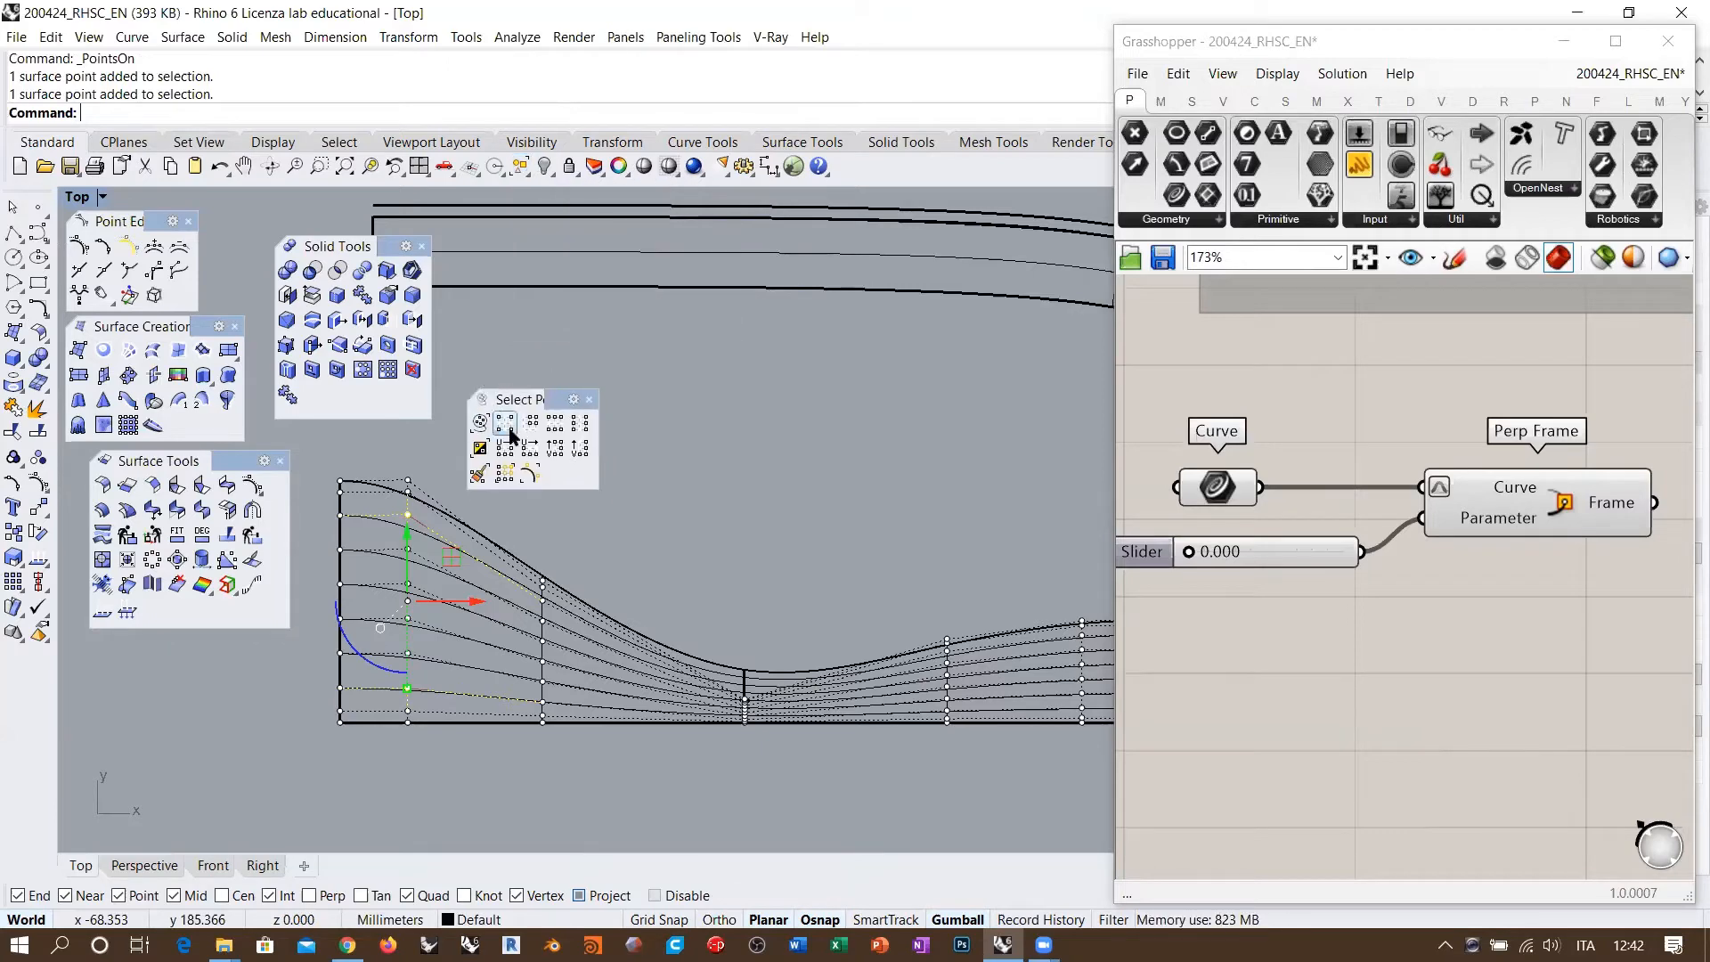
pyautogui.click(558, 425)
pyautogui.moveTo(806, 647); pyautogui.dragTo(733, 696, button='right')
# Step: Raise the two selected control-point rows vertically in the perspective view to form two ridges, and turn off the control points
pyautogui.click(164, 864)
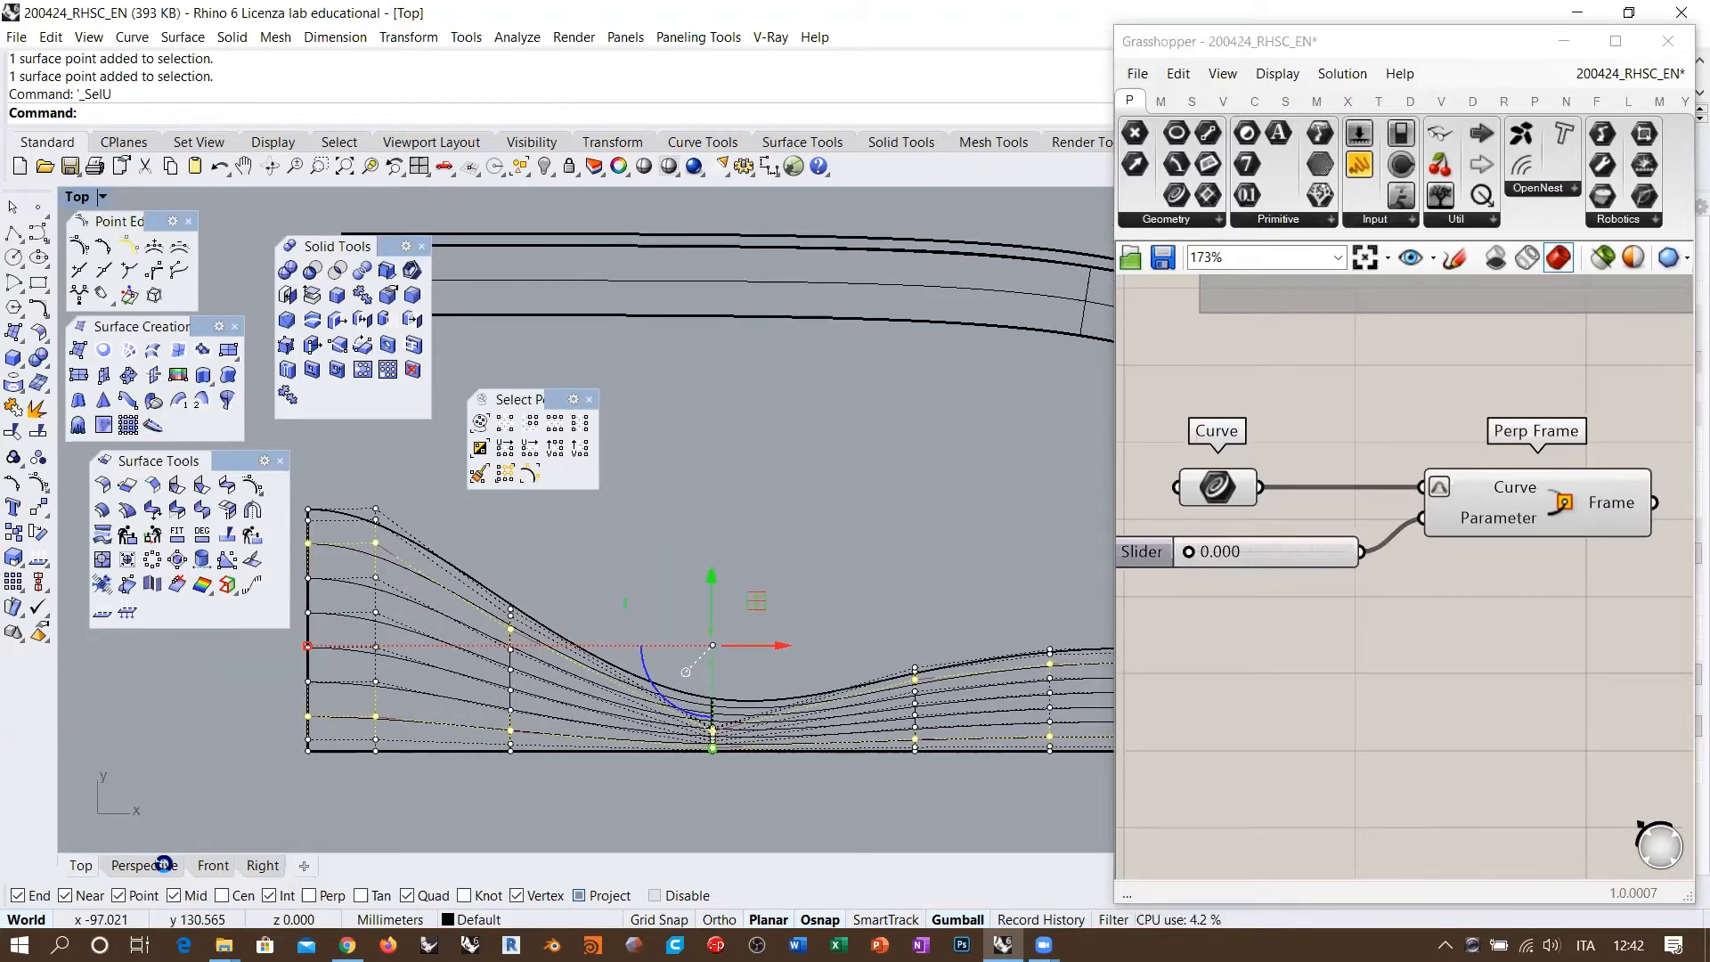
pyautogui.moveTo(624, 663); pyautogui.dragTo(728, 412, button='right')
pyautogui.scroll(5, 655, 458)
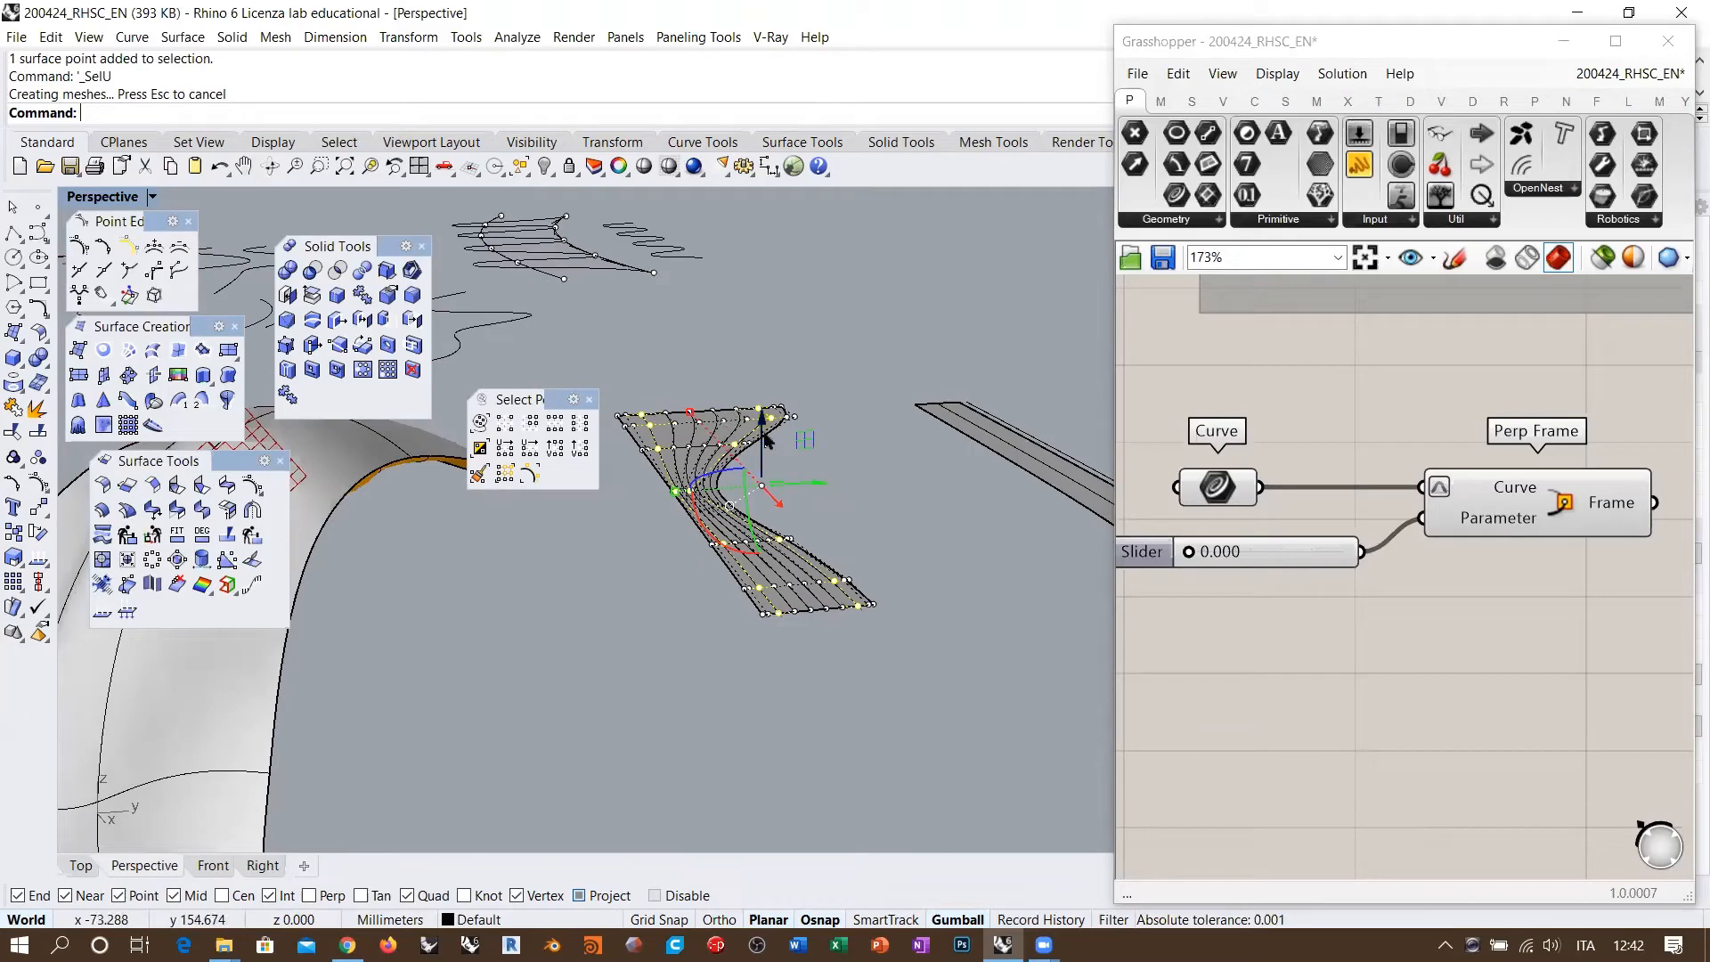
pyautogui.moveTo(762, 435); pyautogui.dragTo(762, 388)
pyautogui.click(884, 499)
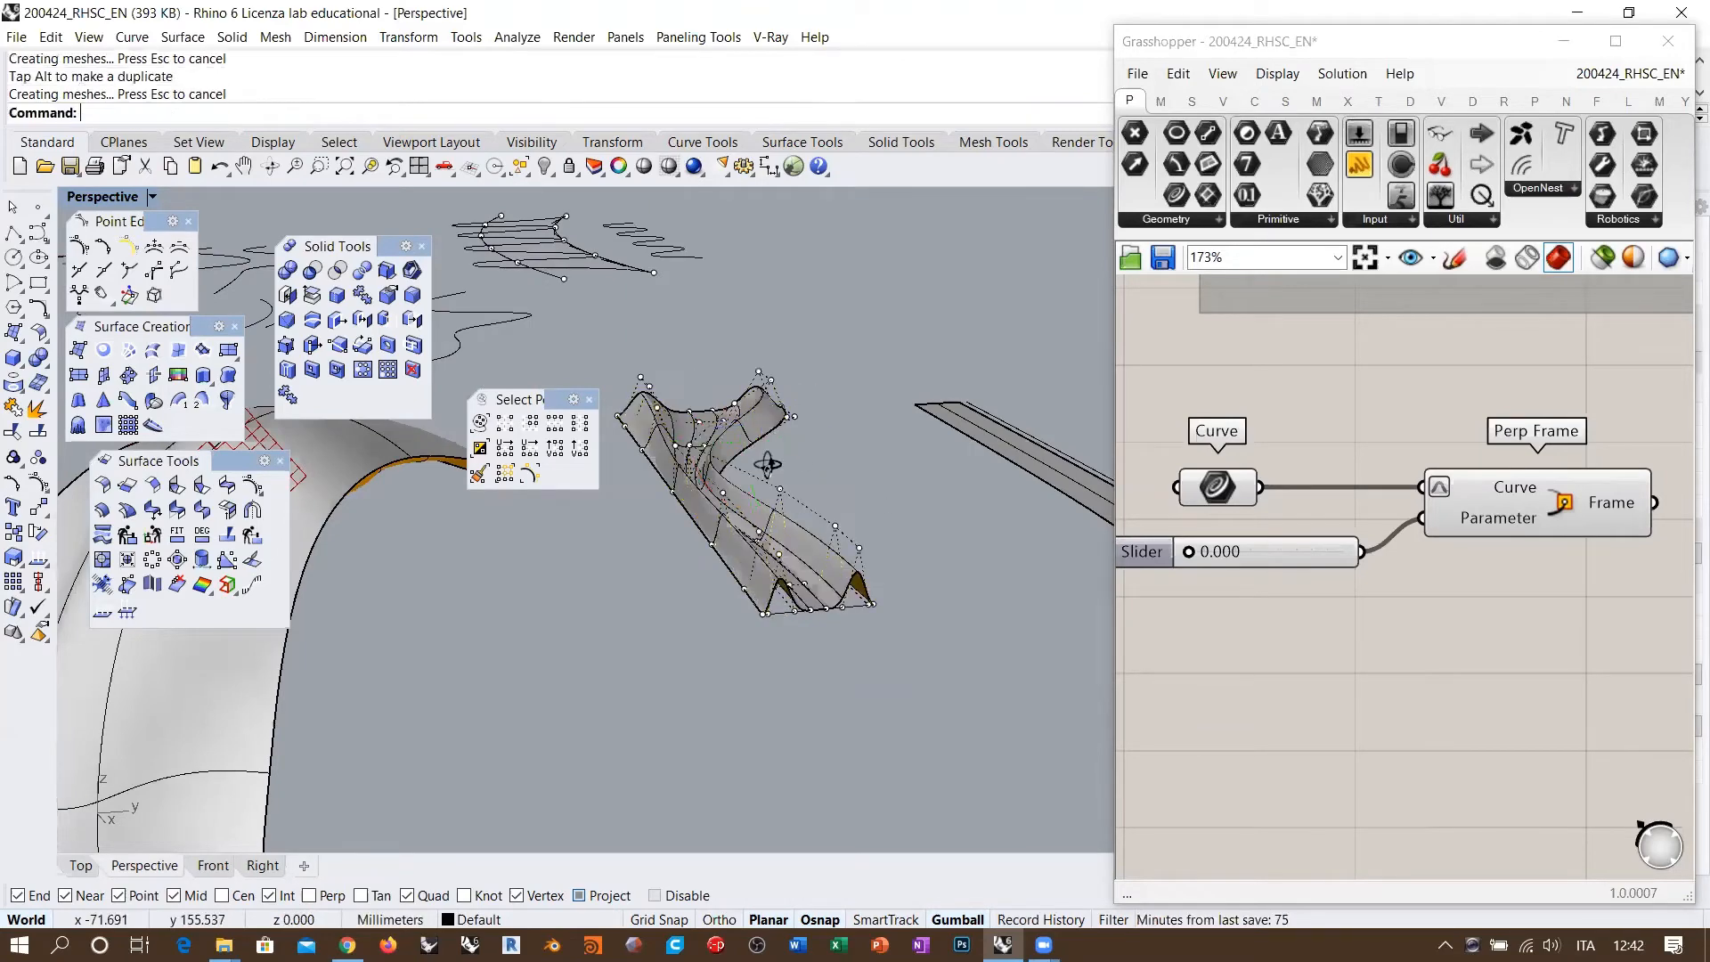
pyautogui.moveTo(768, 464); pyautogui.dragTo(834, 497, button='right')
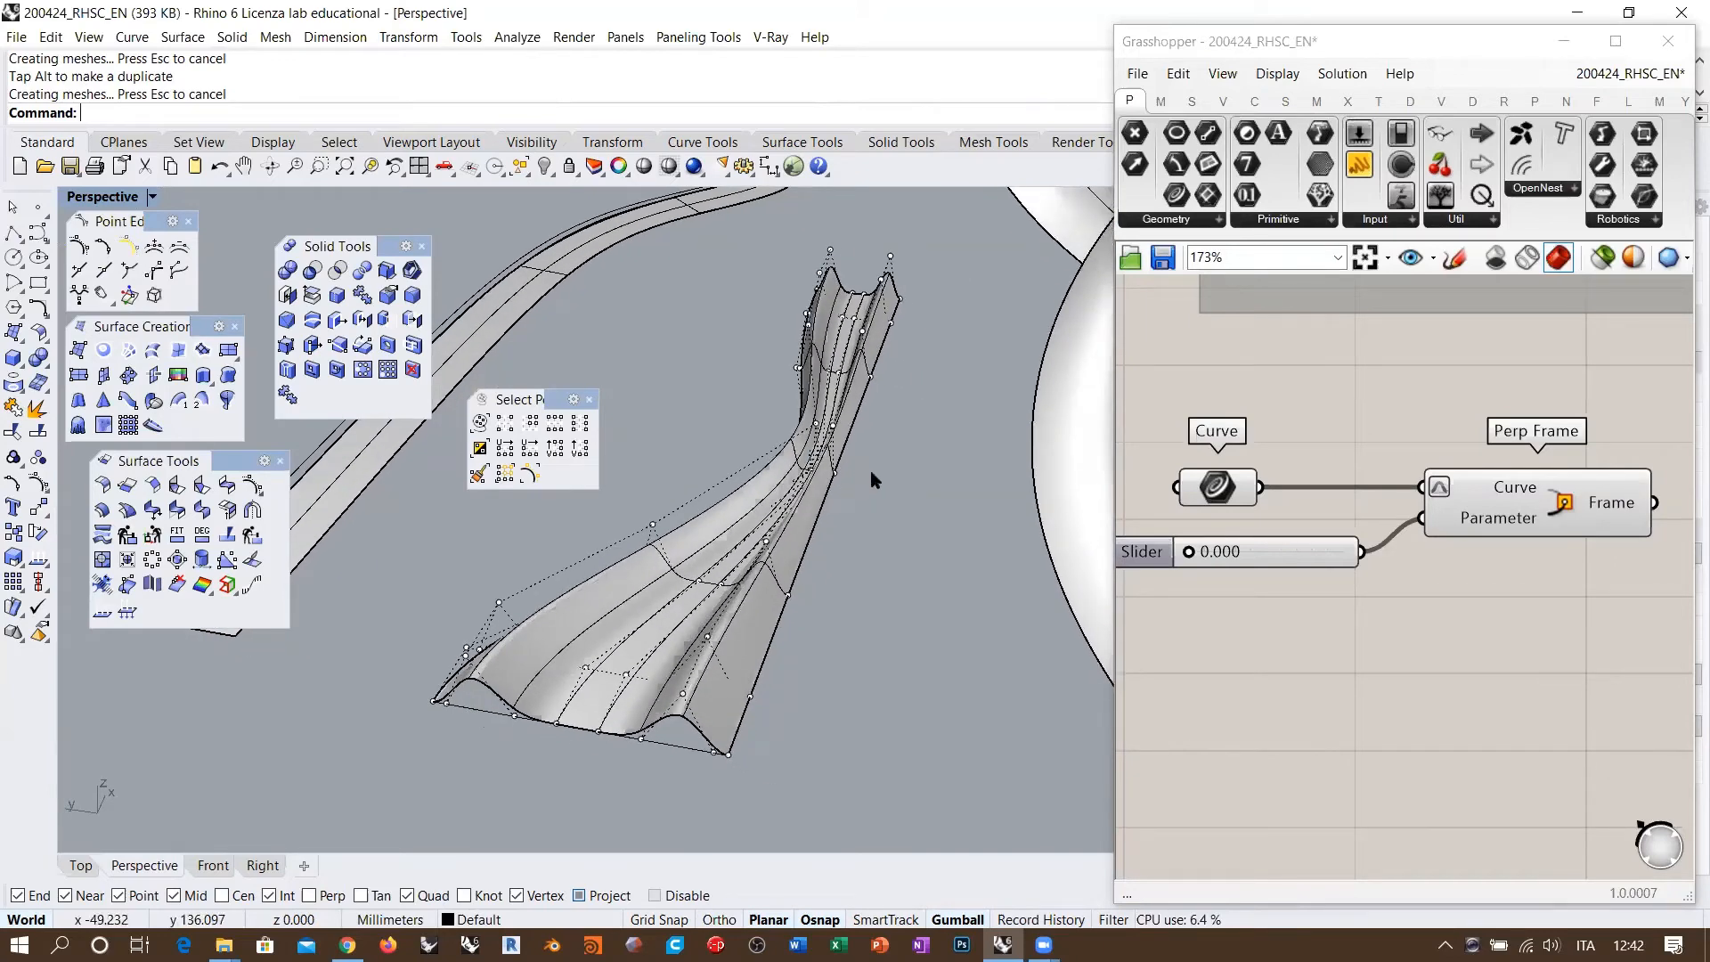
pyautogui.moveTo(832, 581); pyautogui.dragTo(799, 556, button='right')
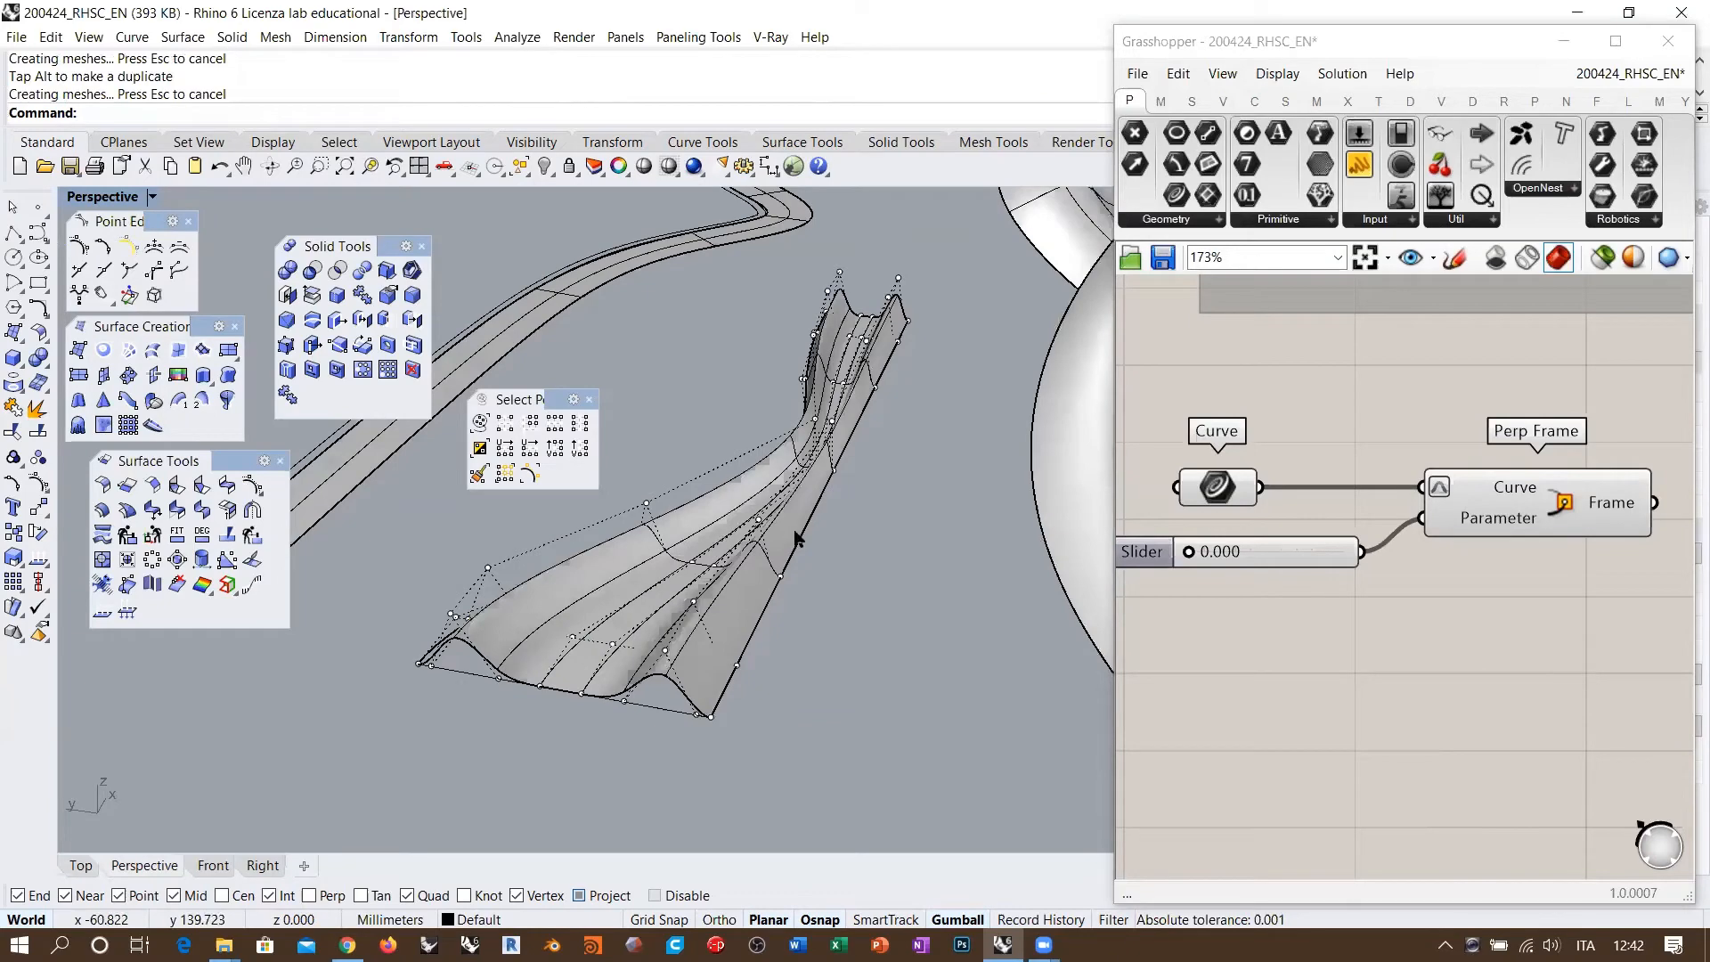
pyautogui.press('Escape')
pyautogui.moveTo(546, 400); pyautogui.dragTo(154, 679)
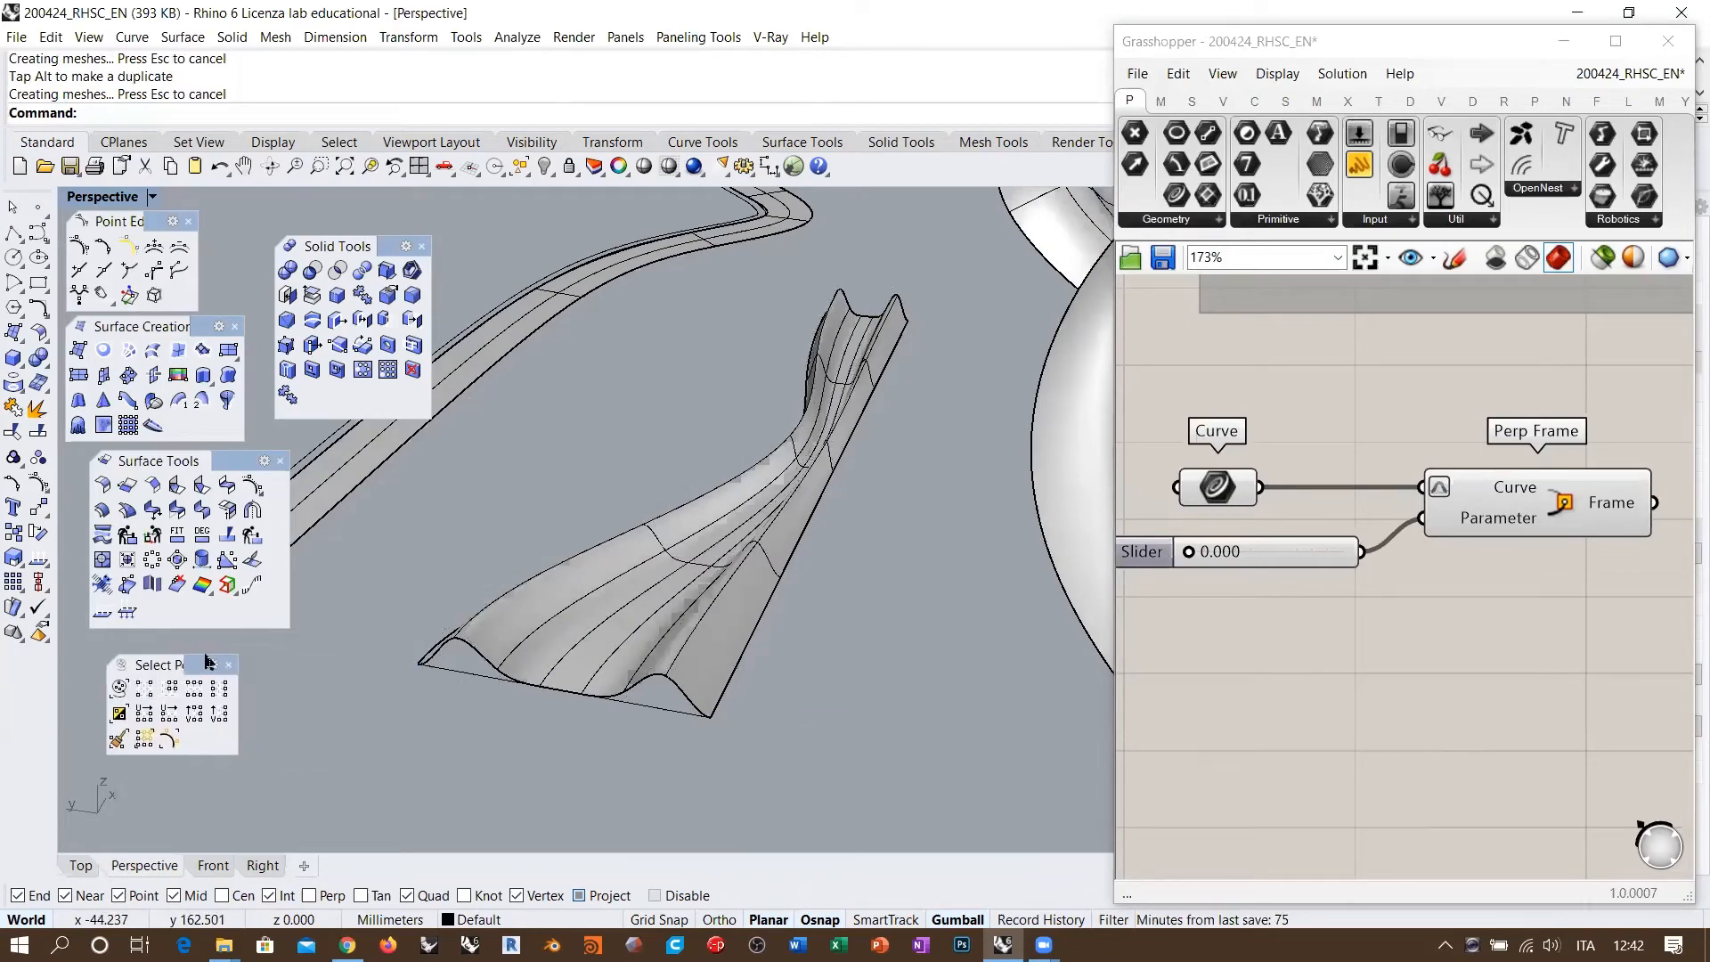
# Step: Move the large wavy swept surface aside, away from its curved rail and profile
pyautogui.moveTo(679, 527); pyautogui.dragTo(752, 584, button='right')
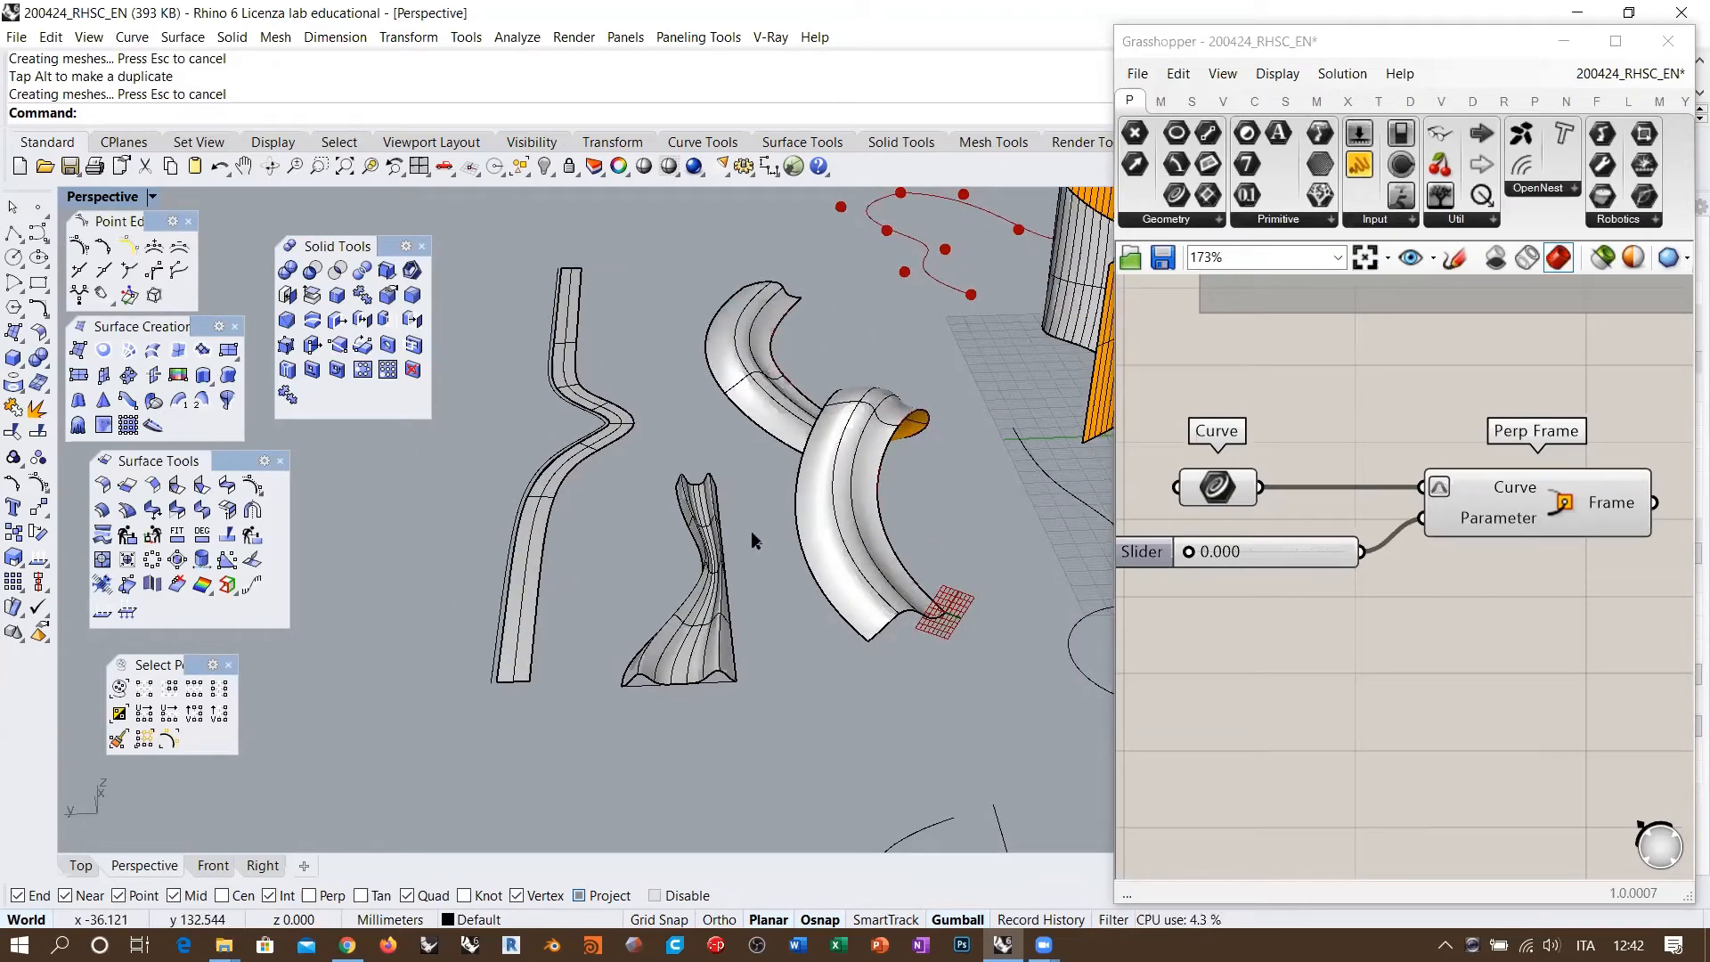
pyautogui.moveTo(885, 512); pyautogui.dragTo(713, 575, button='right')
pyautogui.moveTo(844, 573); pyautogui.dragTo(783, 566, button='right')
pyautogui.scroll(4, 757, 576)
pyautogui.scroll(-6, 690, 547)
pyautogui.click(684, 534)
pyautogui.moveTo(666, 402); pyautogui.dragTo(789, 435)
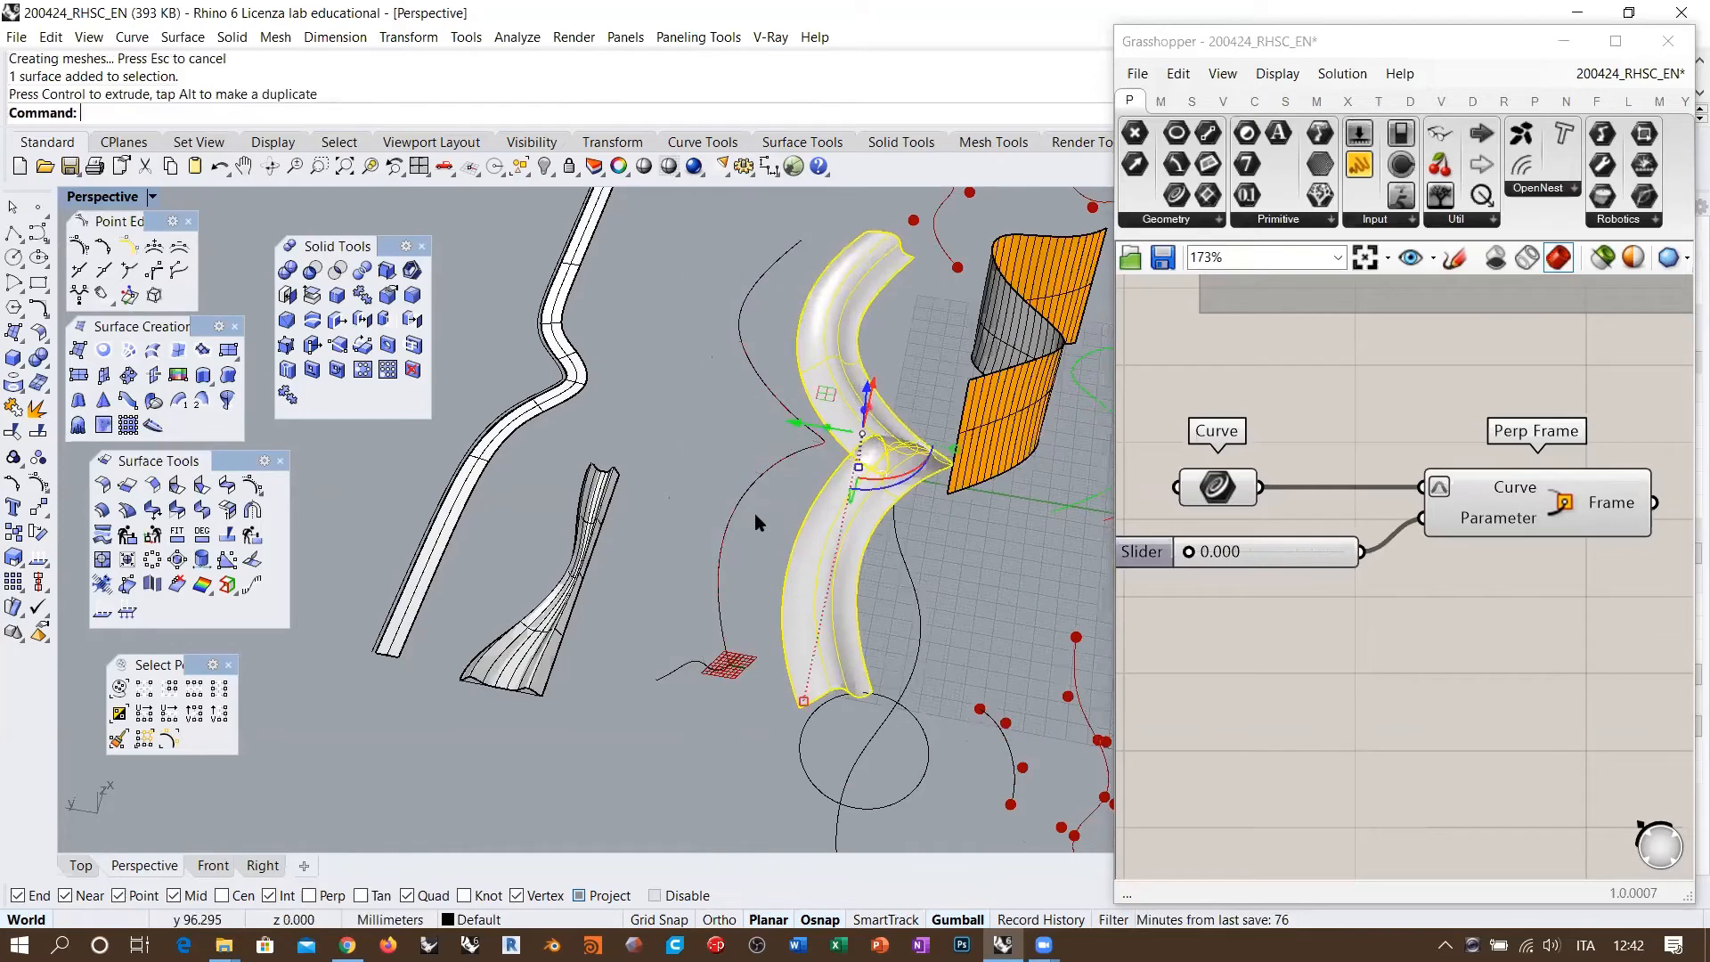
pyautogui.click(741, 583)
pyautogui.moveTo(741, 582); pyautogui.dragTo(710, 535, button='right')
# Step: Set up a one-rail sweep along the uncovered curved rail using the short open profile at its end
pyautogui.click(708, 541)
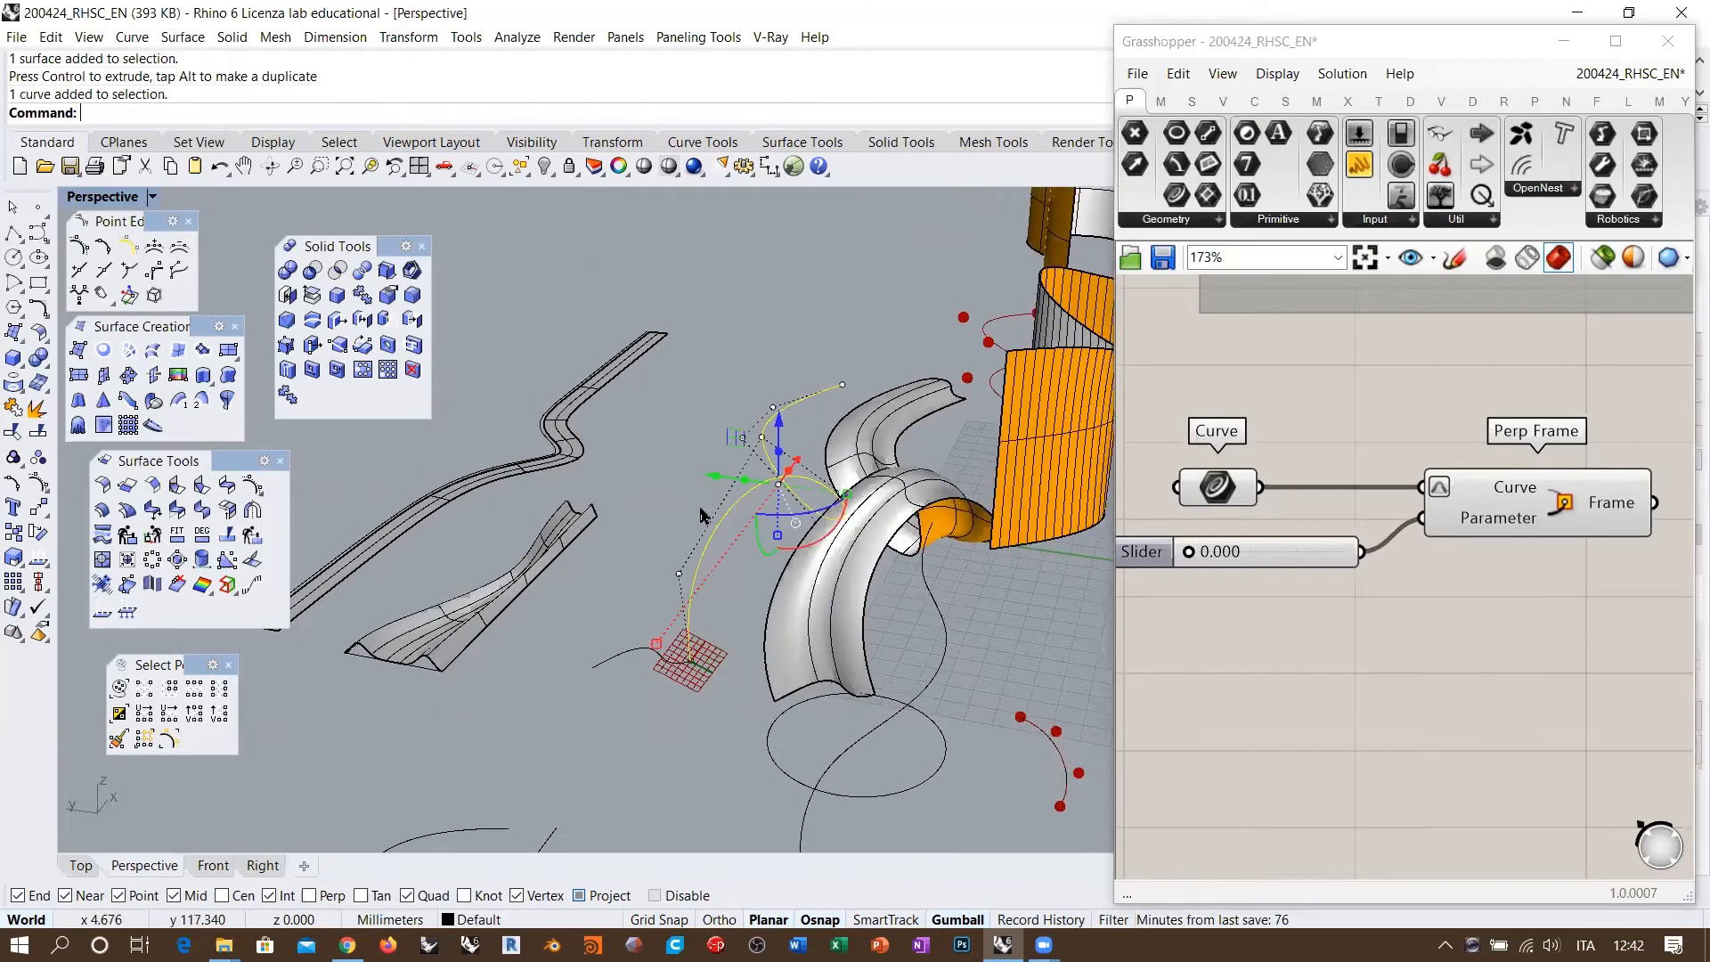
pyautogui.click(642, 513)
pyautogui.click(709, 529)
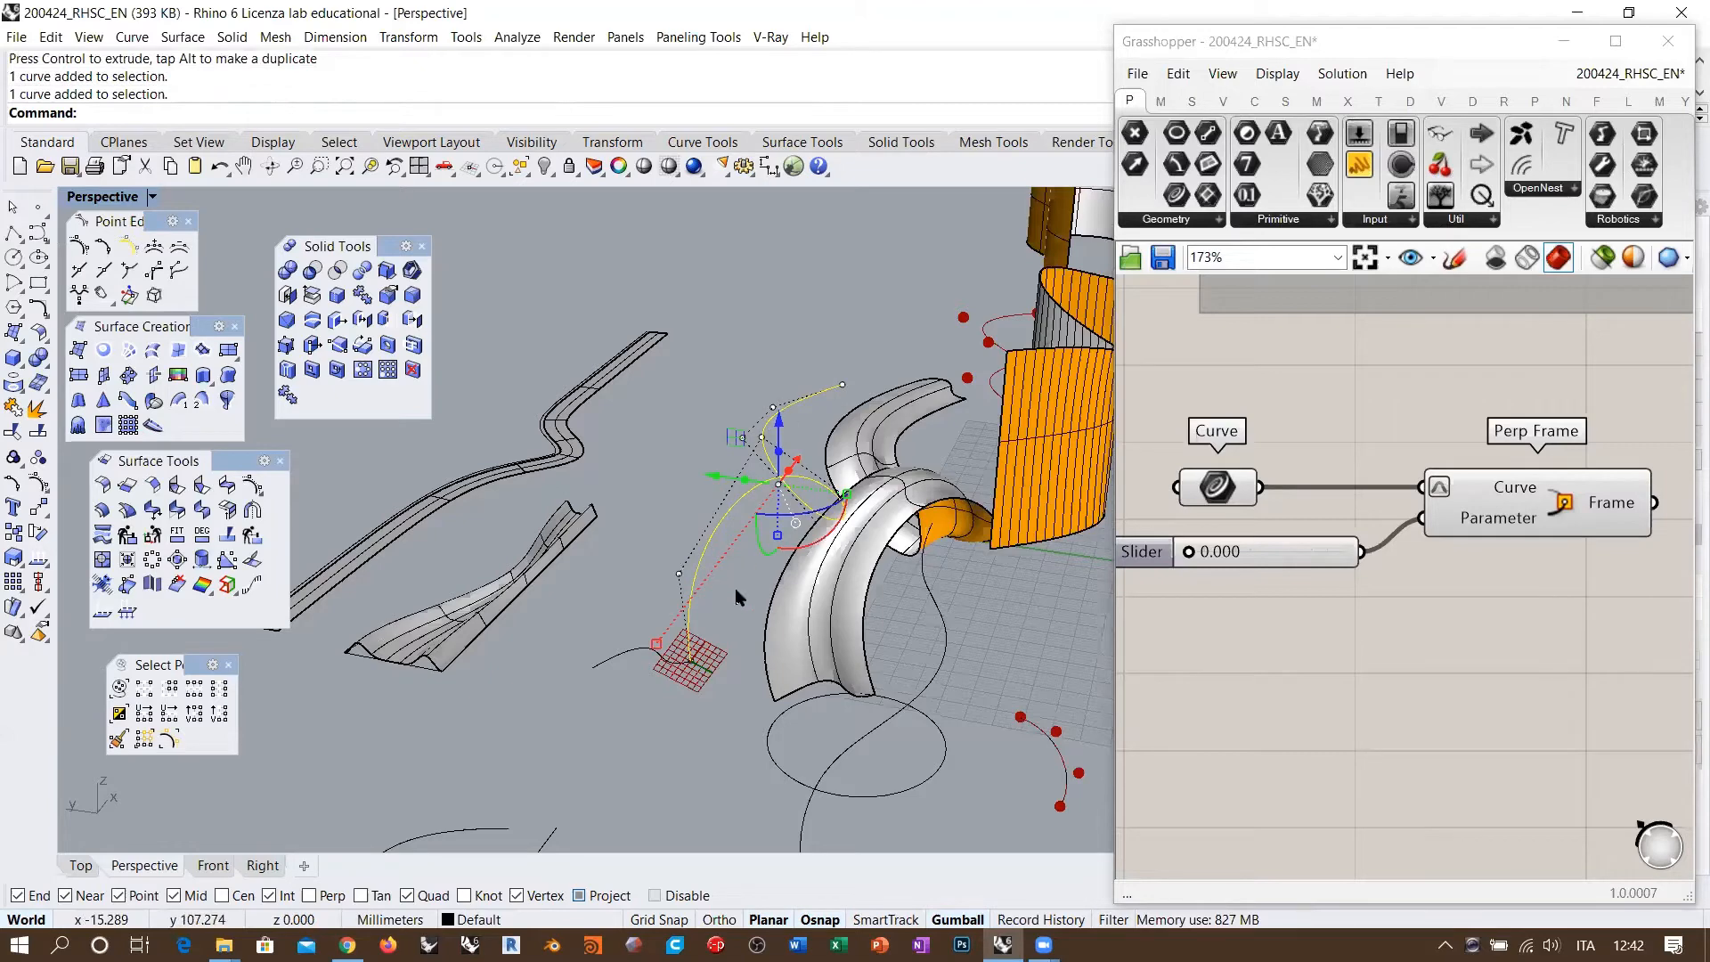
pyautogui.click(734, 531)
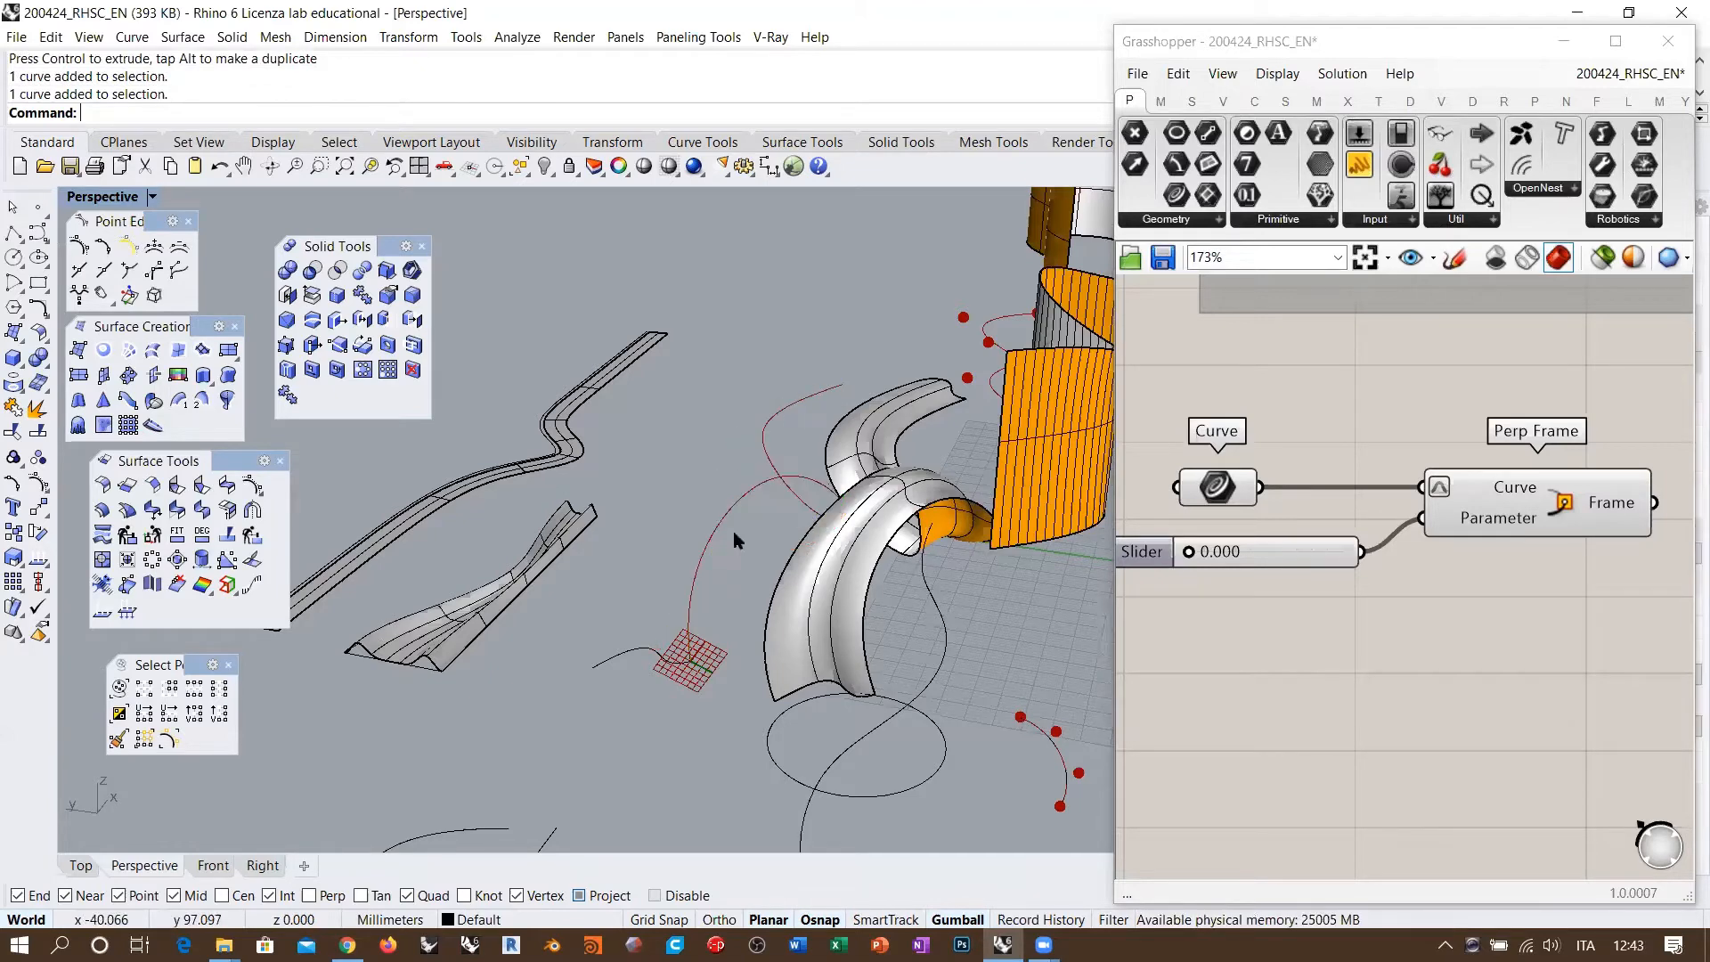
pyautogui.click(178, 401)
pyautogui.click(663, 648)
pyautogui.rightClick(643, 579)
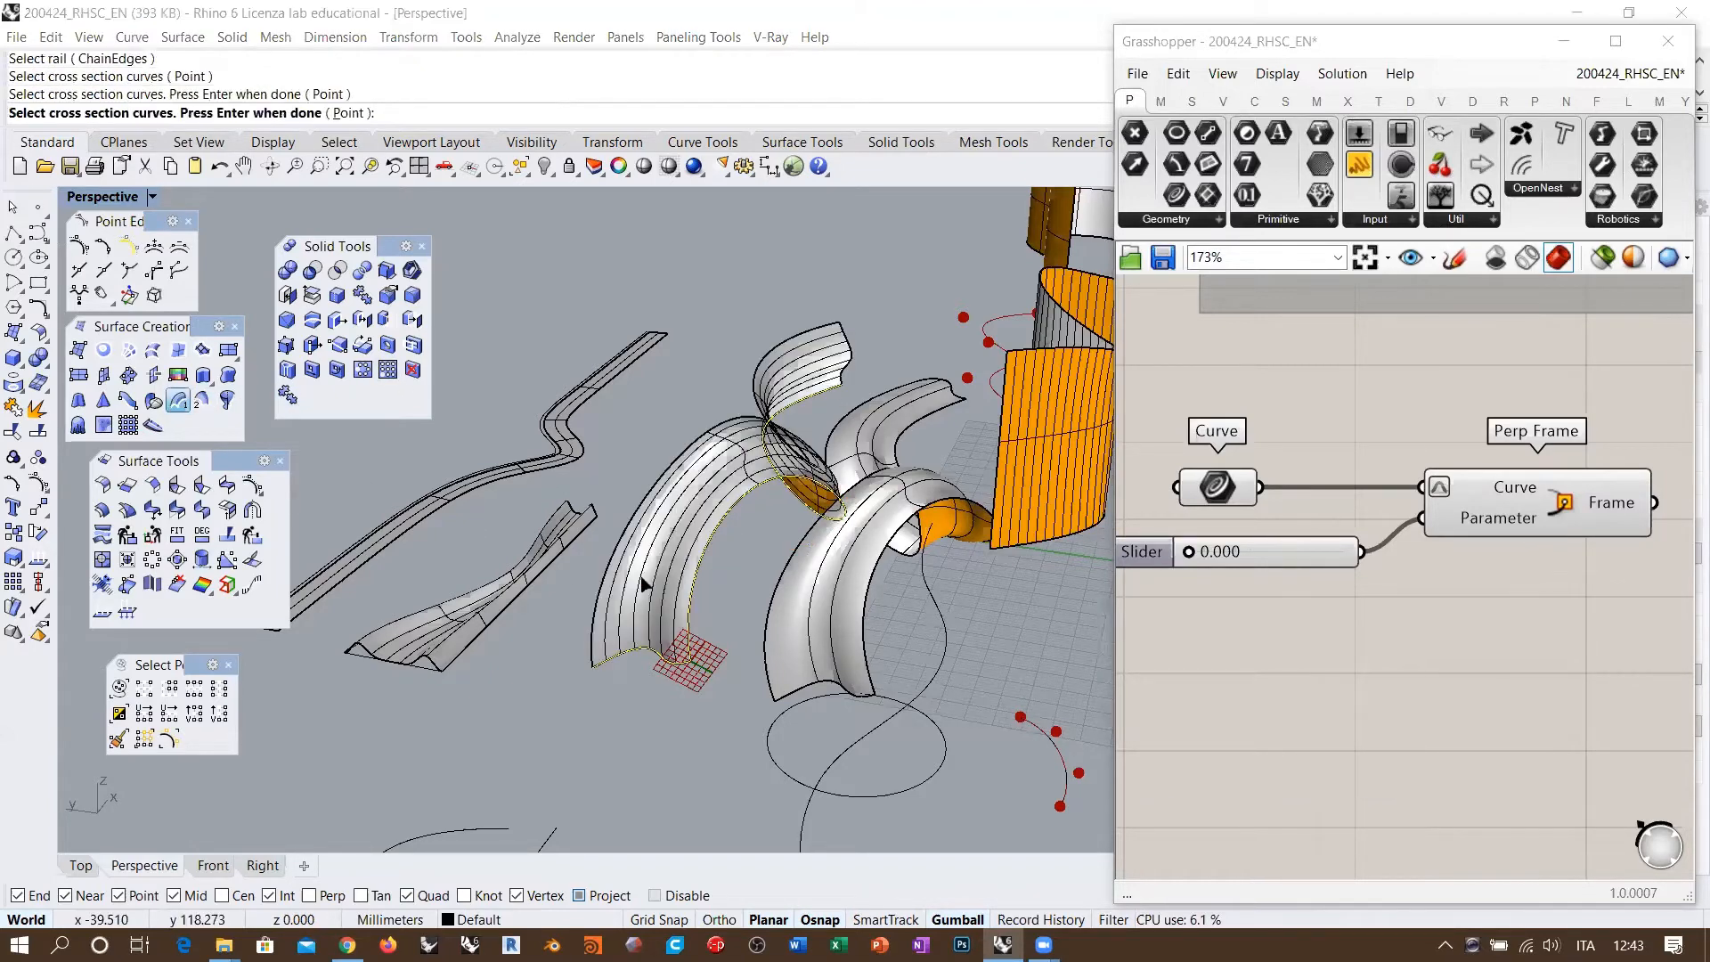
pyautogui.moveTo(642, 579)
pyautogui.mouseDown(button='right')
pyautogui.moveTo(668, 591)
pyautogui.moveTo(550, 608)
pyautogui.moveTo(621, 587)
pyautogui.mouseUp(button='right')
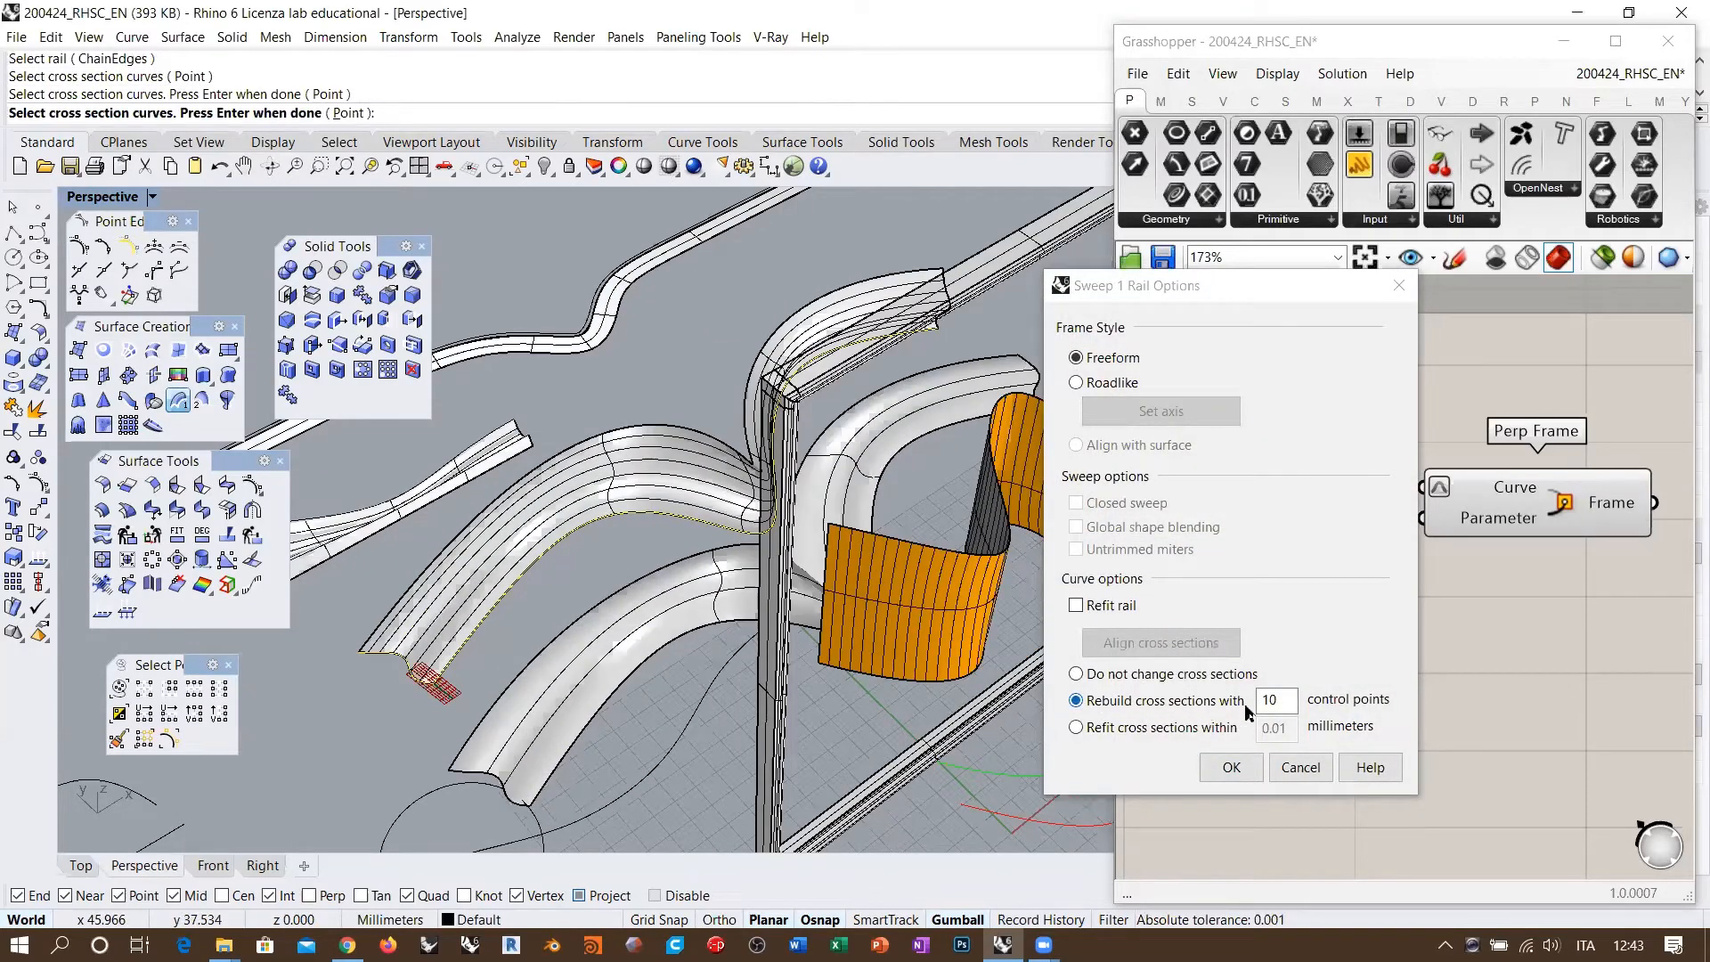
# Step: Try Refit rail on the curved sweep, examine the isocurve density of the preview from several angles, and cancel the sweep
pyautogui.click(1076, 606)
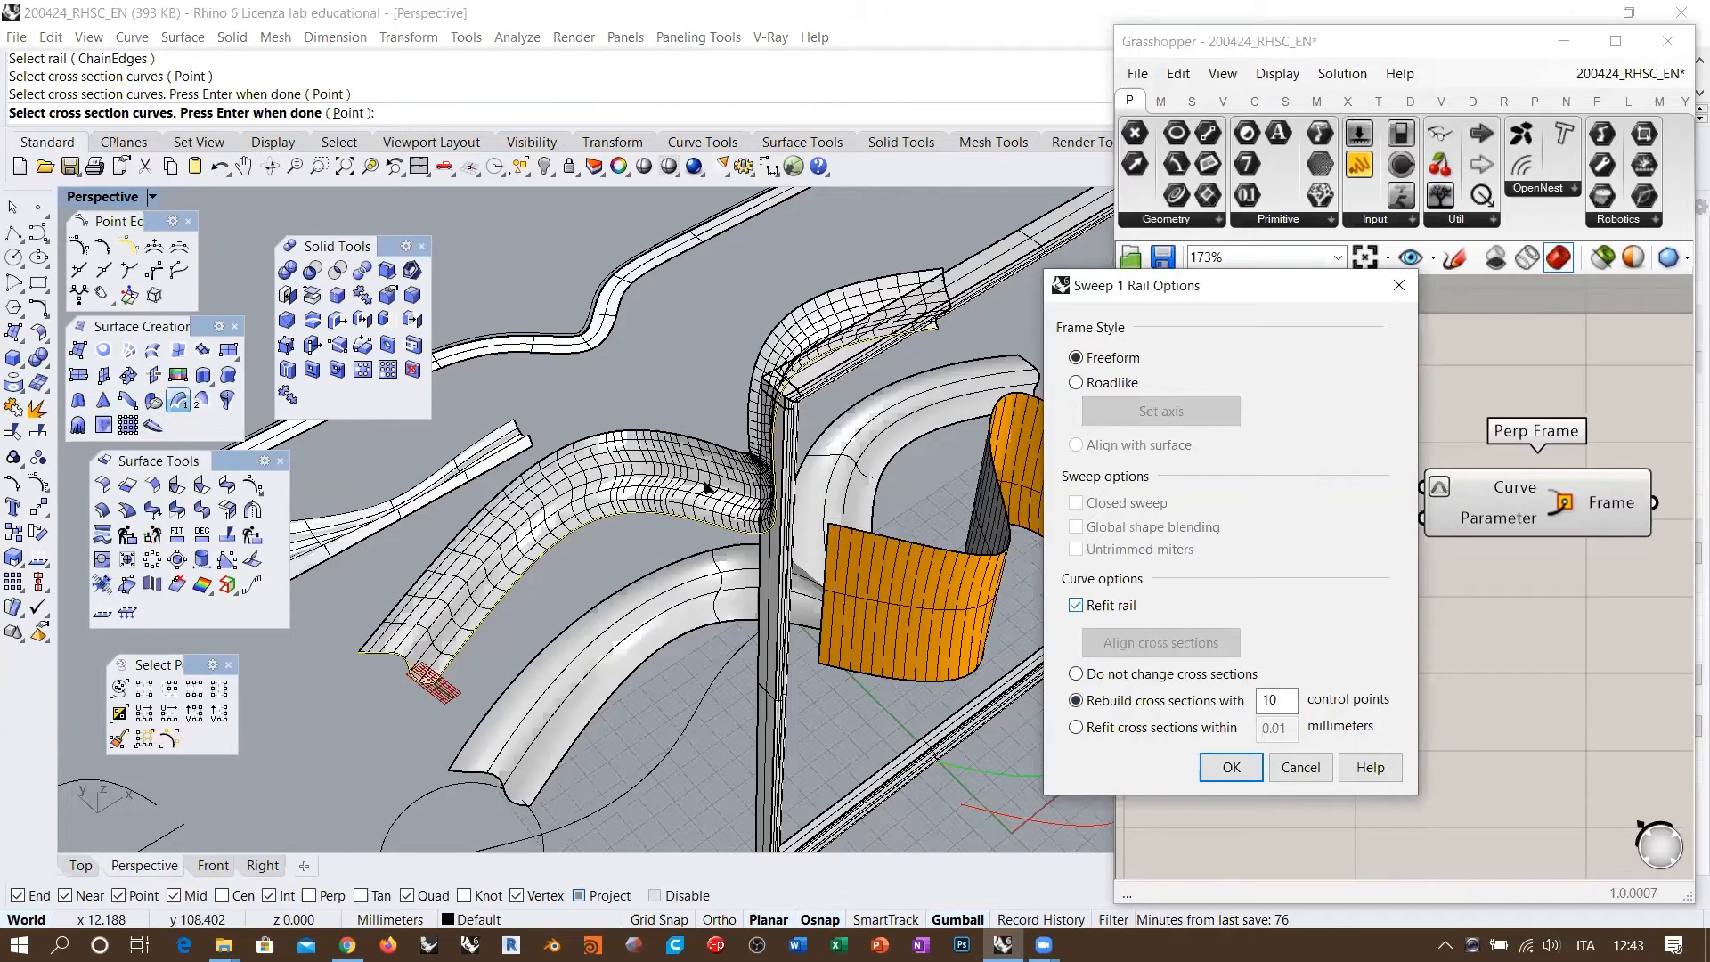
pyautogui.moveTo(677, 535); pyautogui.dragTo(570, 486, button='right')
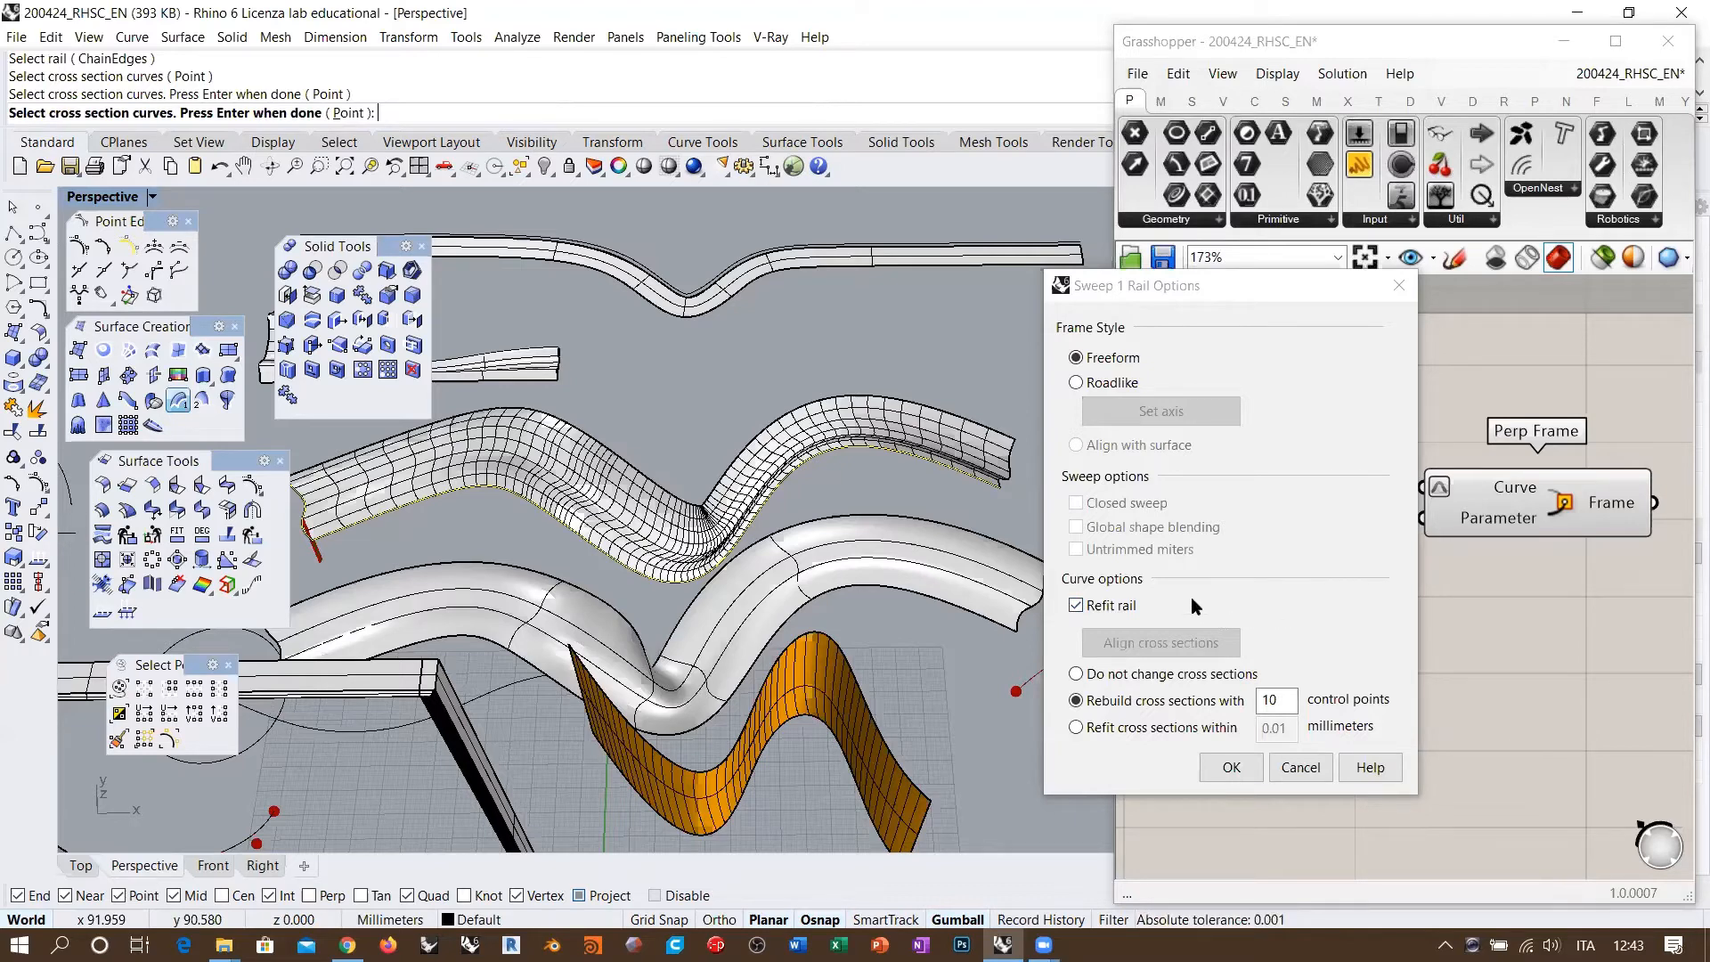
pyautogui.moveTo(1249, 285); pyautogui.dragTo(1198, 204)
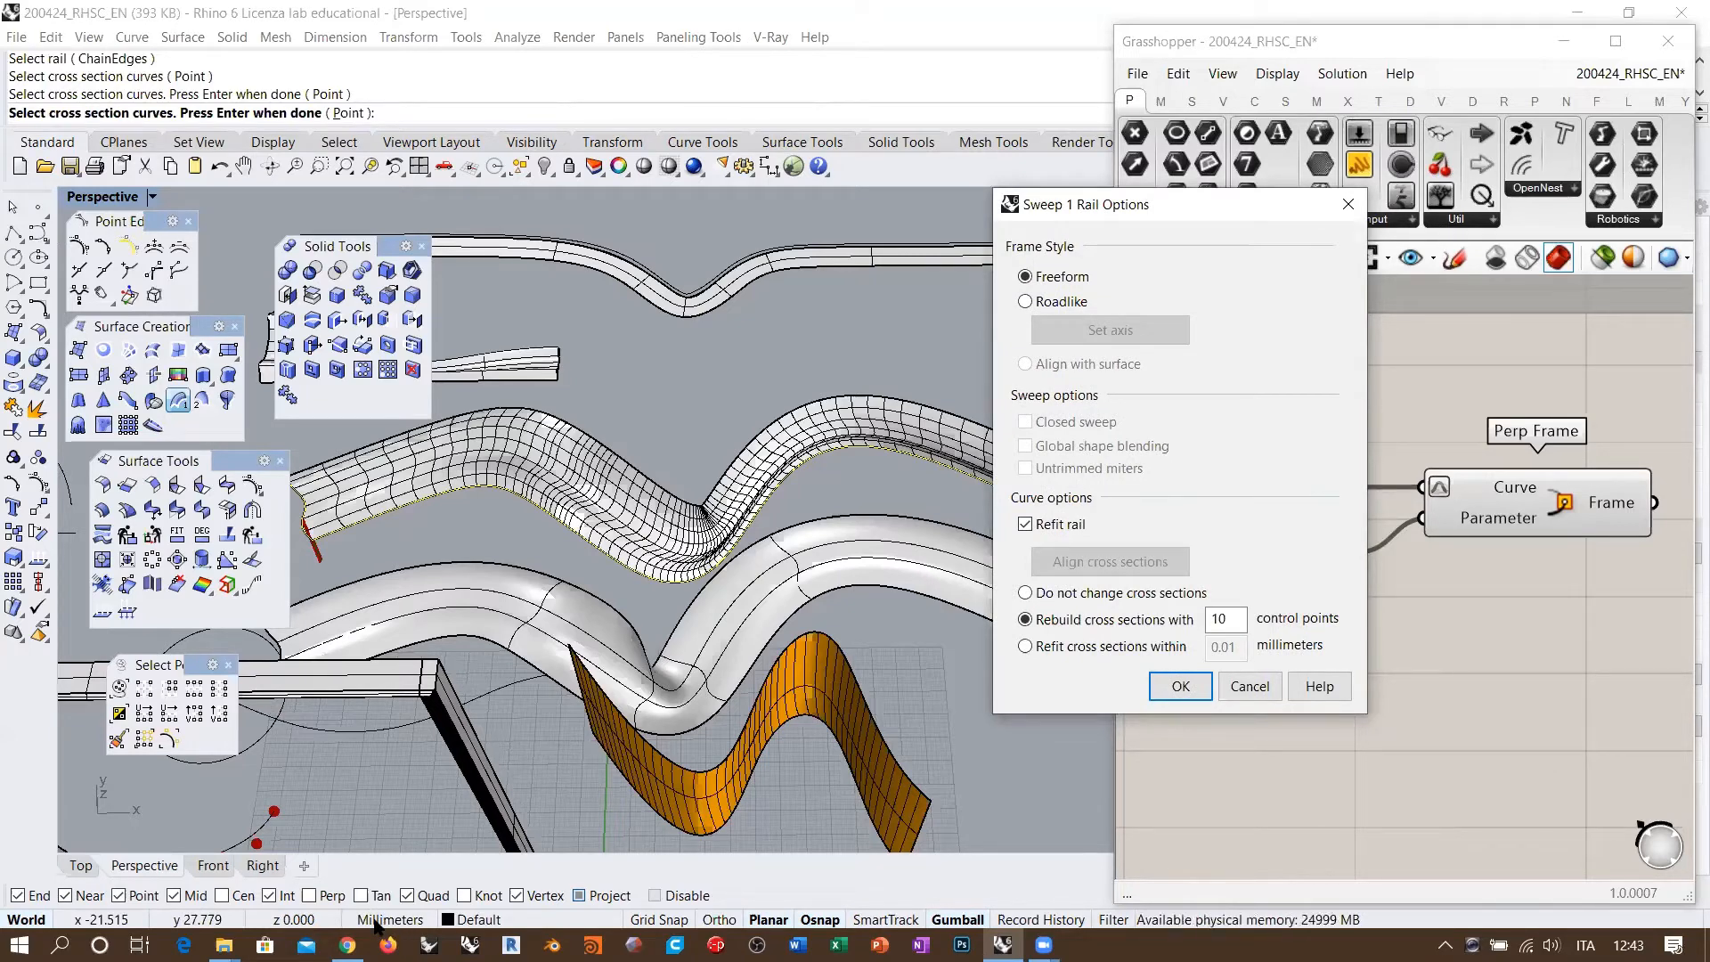
pyautogui.scroll(4, 430, 545)
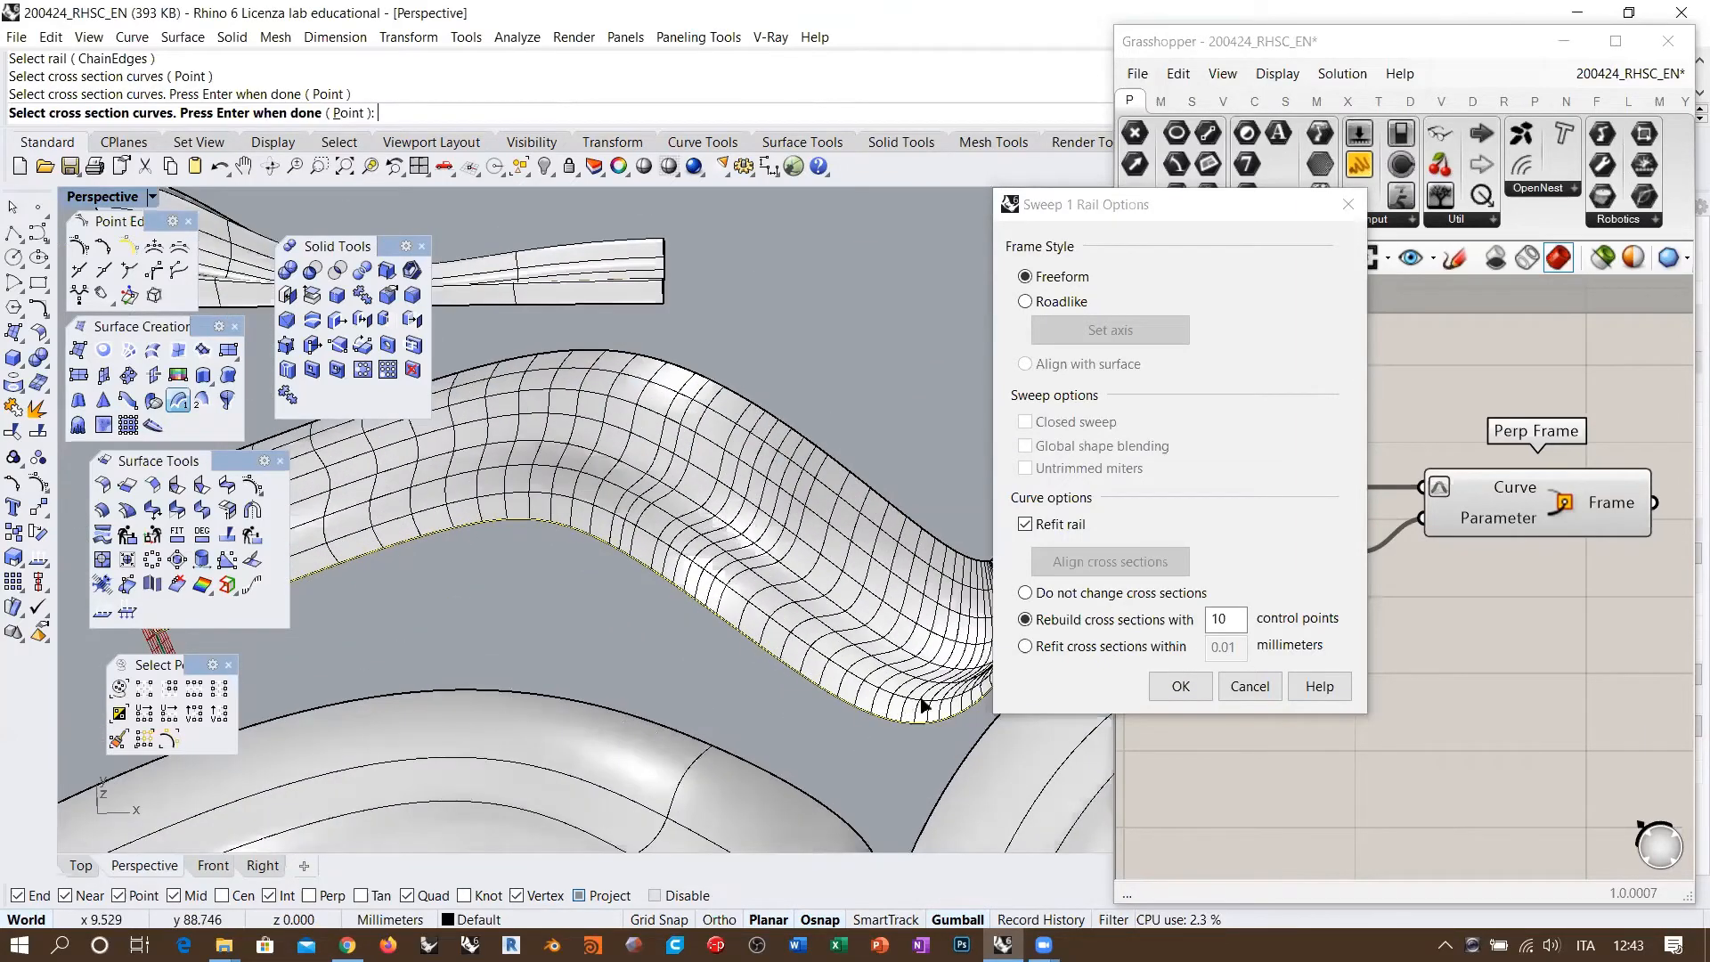
pyautogui.moveTo(927, 698); pyautogui.dragTo(680, 642, button='right')
pyautogui.scroll(-4, 680, 641)
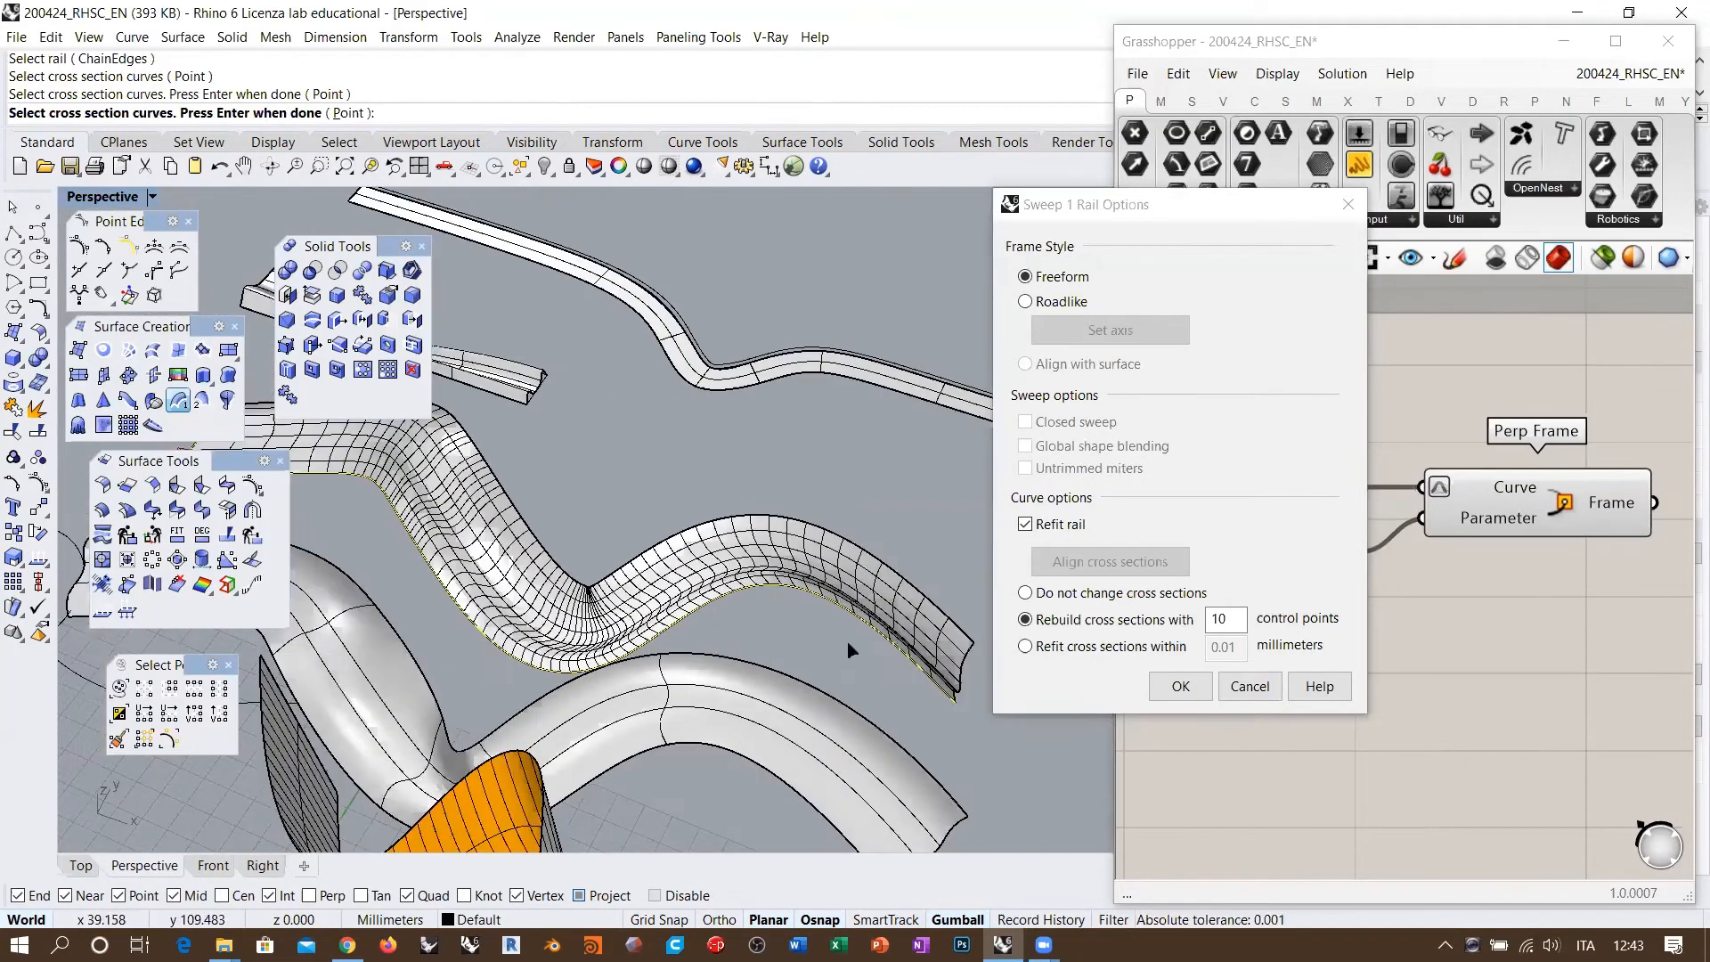
pyautogui.moveTo(847, 650); pyautogui.dragTo(588, 570, button='right')
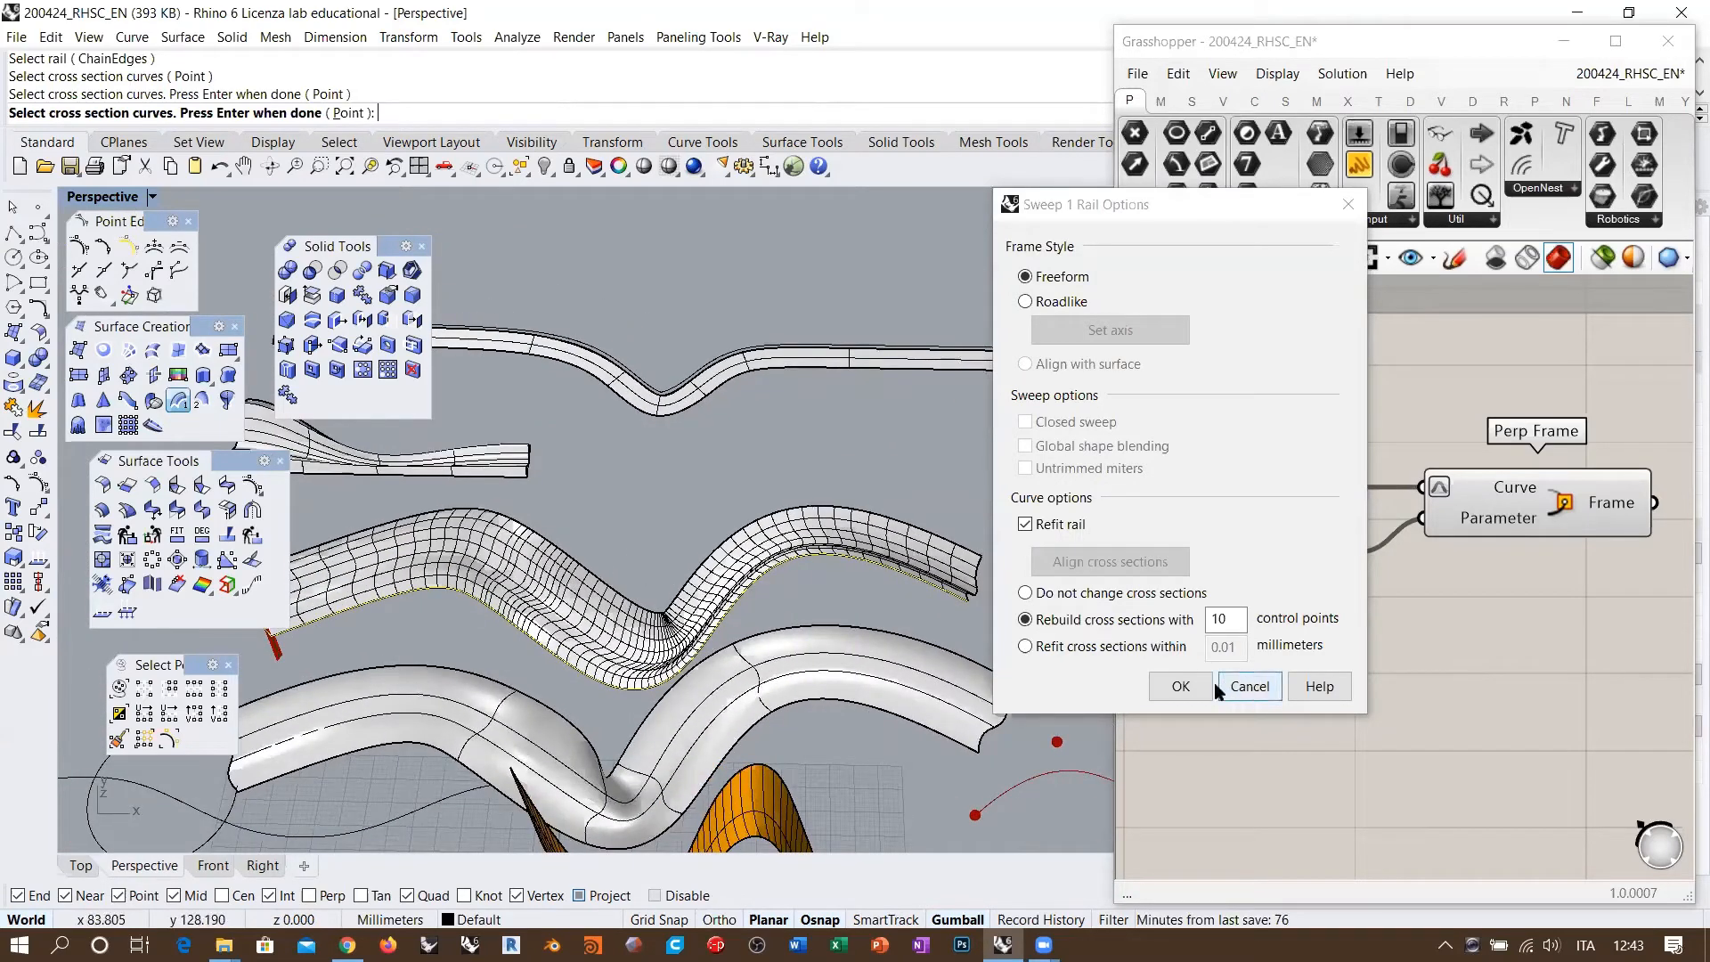
pyautogui.click(1253, 692)
# Step: Set the document's absolute tolerance to 1 millimetre in the model units settings
pyautogui.moveTo(466, 611); pyautogui.dragTo(570, 554, button='right')
pyautogui.click(390, 921)
pyautogui.click(446, 904)
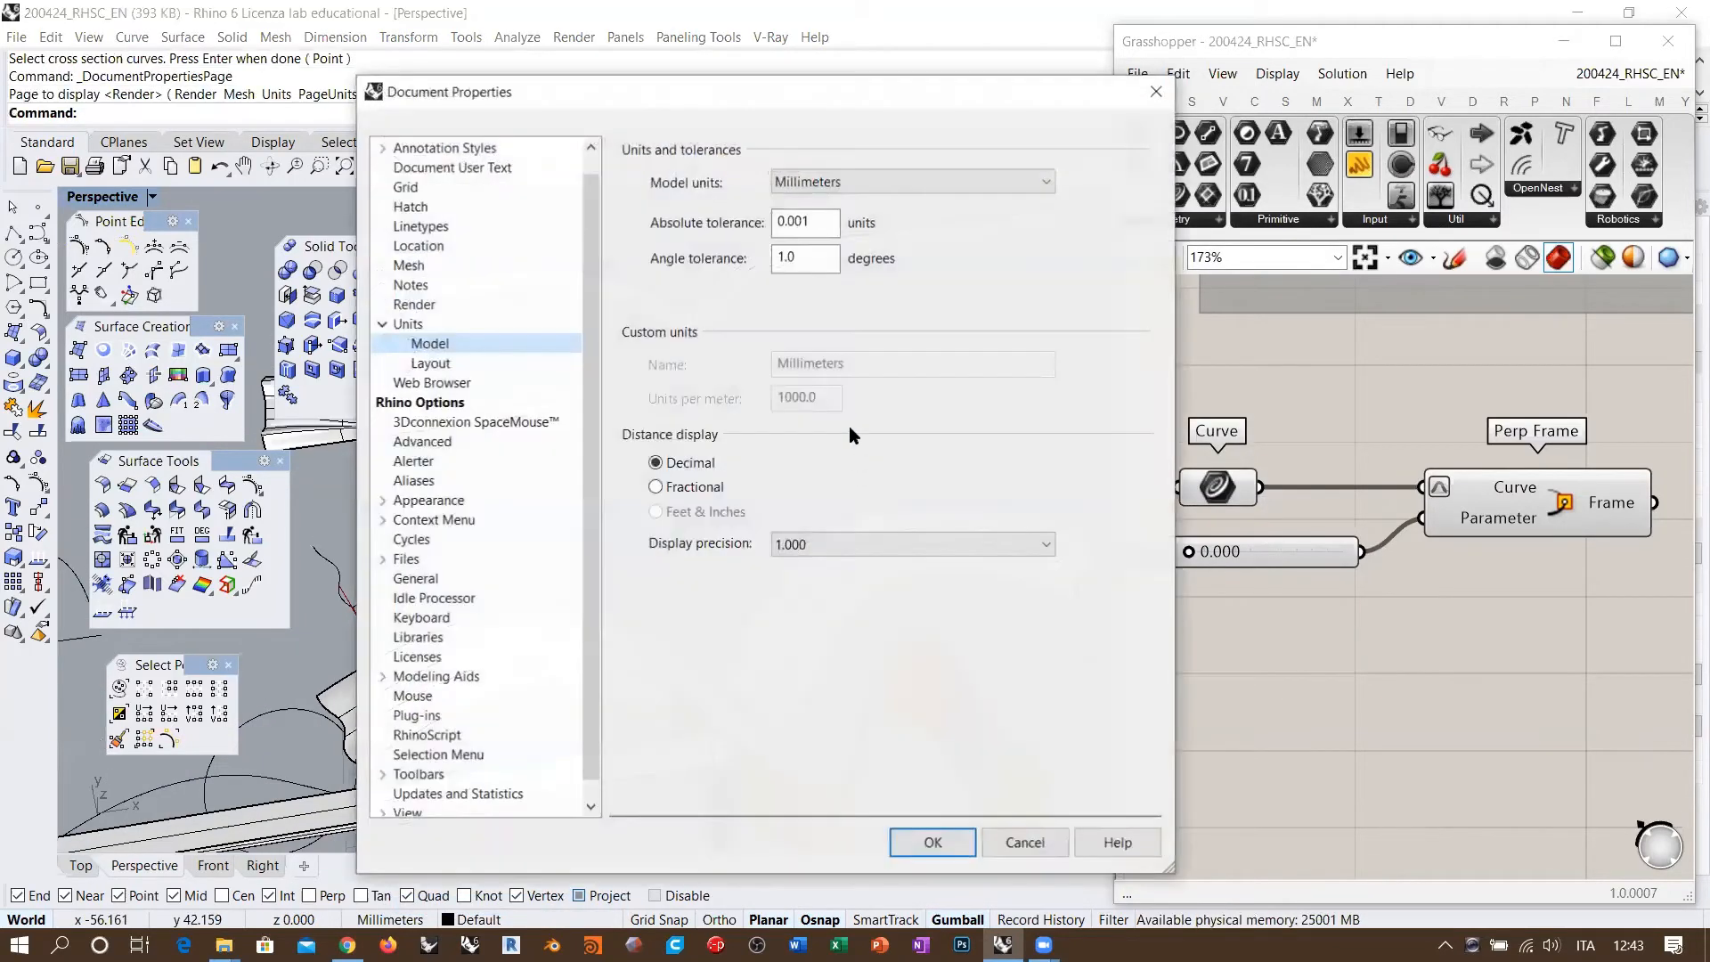
pyautogui.doubleClick(815, 222)
pyautogui.write('1')
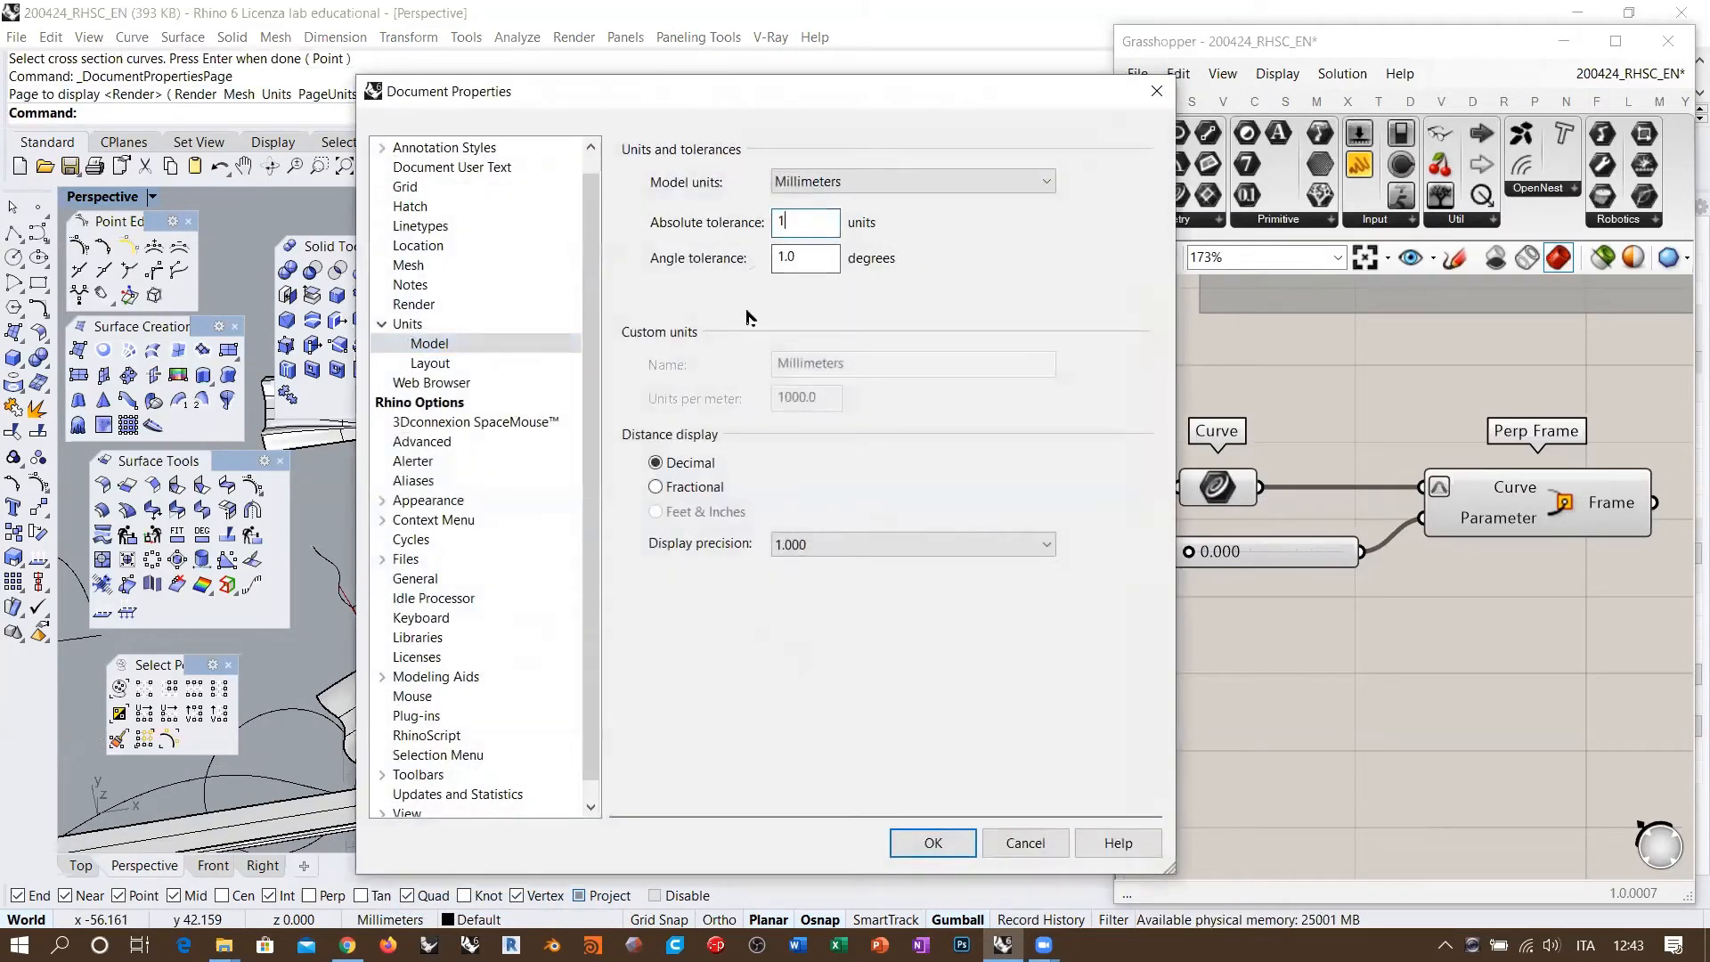
pyautogui.click(942, 844)
# Step: Set up the one-rail sweep again along the curved rail with its end profile, turning on Refit rail for the preview
pyautogui.moveTo(685, 574); pyautogui.dragTo(605, 534, button='right')
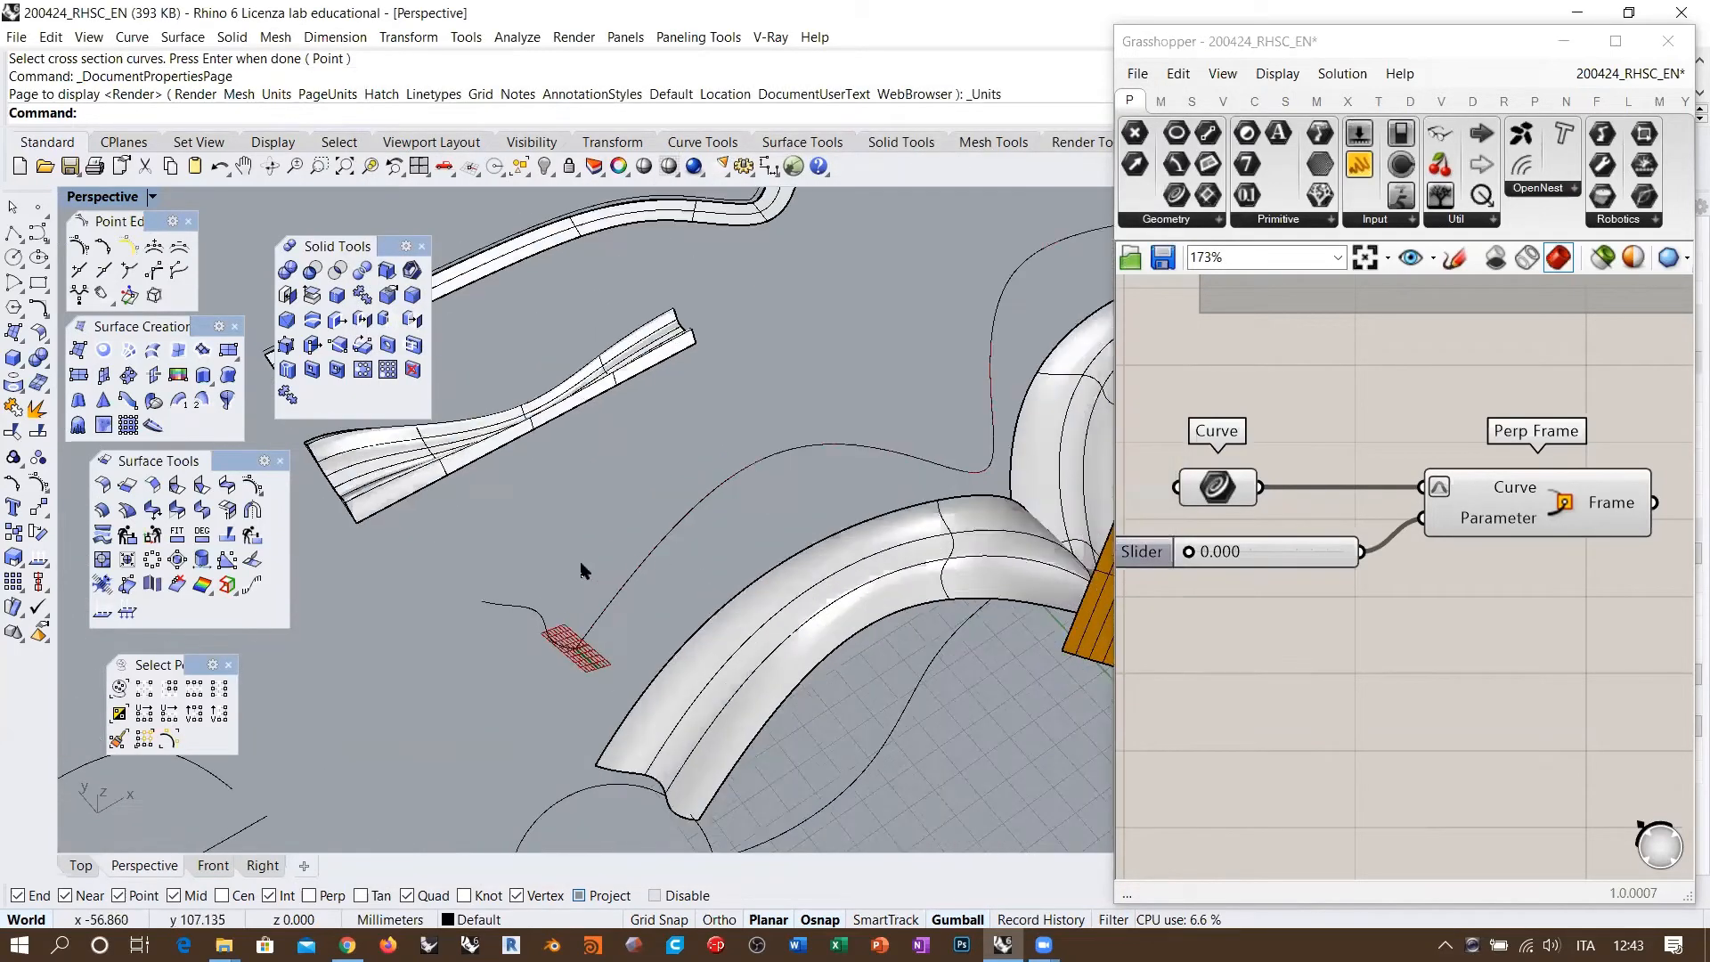
pyautogui.click(178, 400)
pyautogui.click(581, 643)
pyautogui.click(552, 639)
pyautogui.rightClick(553, 639)
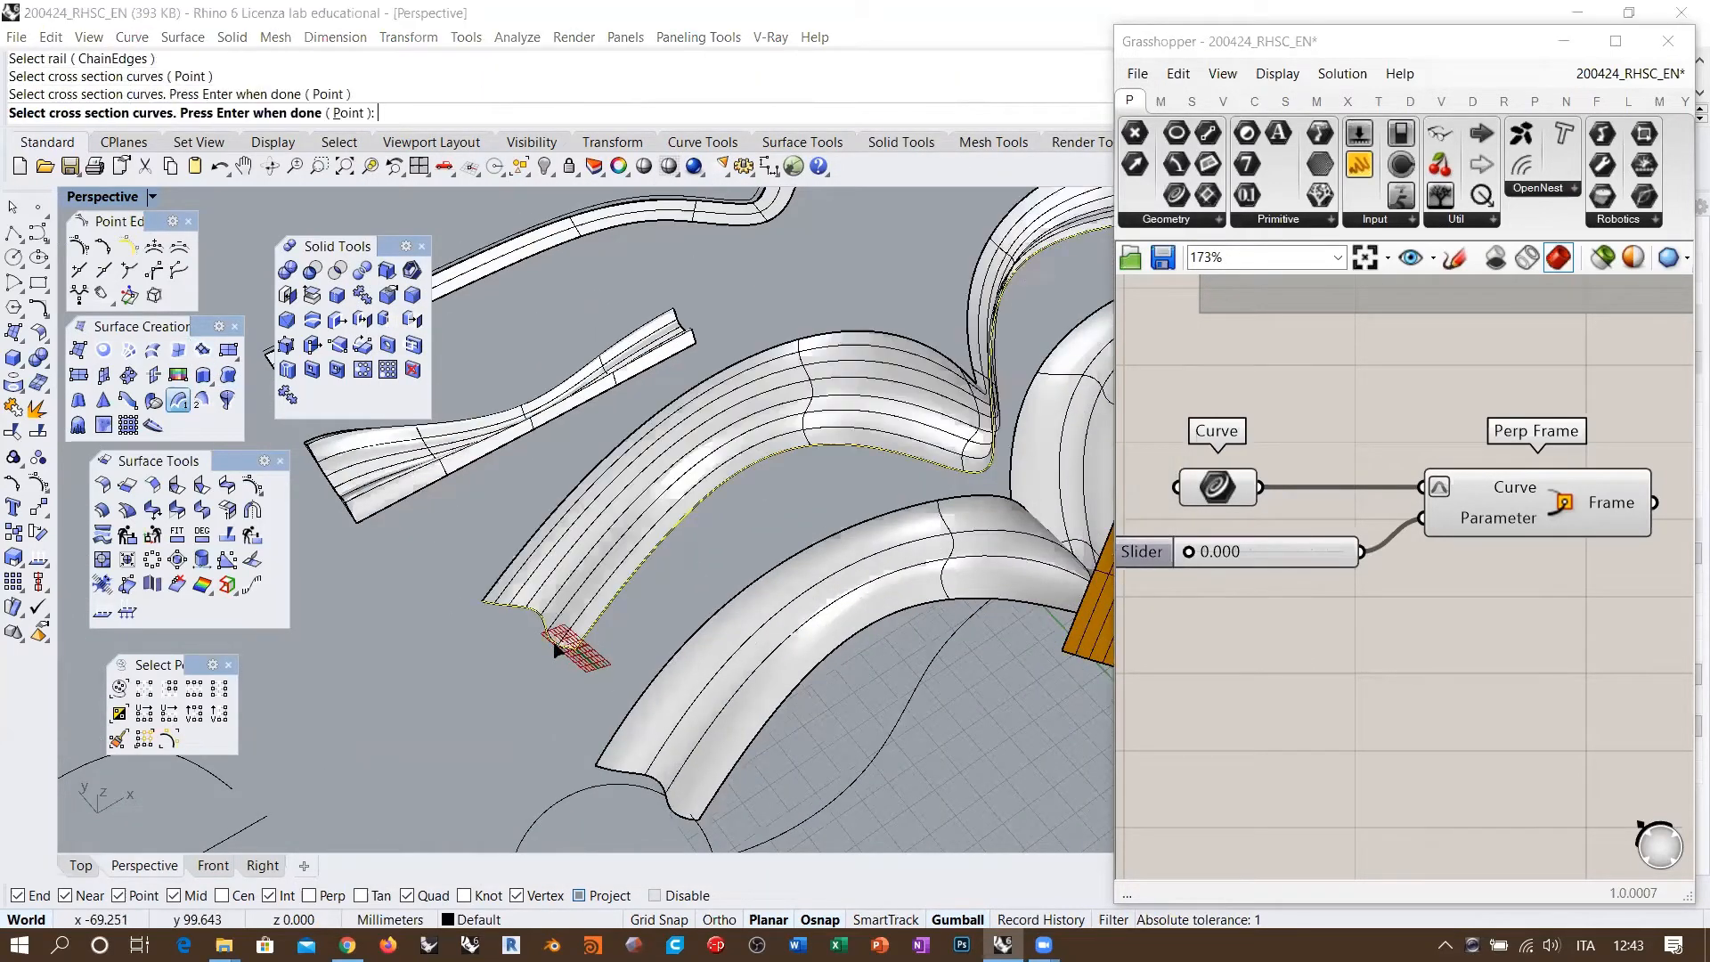
pyautogui.keyDown('shift'); pyautogui.moveTo(648, 604); pyautogui.dragTo(520, 645, button='right'); pyautogui.keyUp('shift')
pyautogui.click(1047, 525)
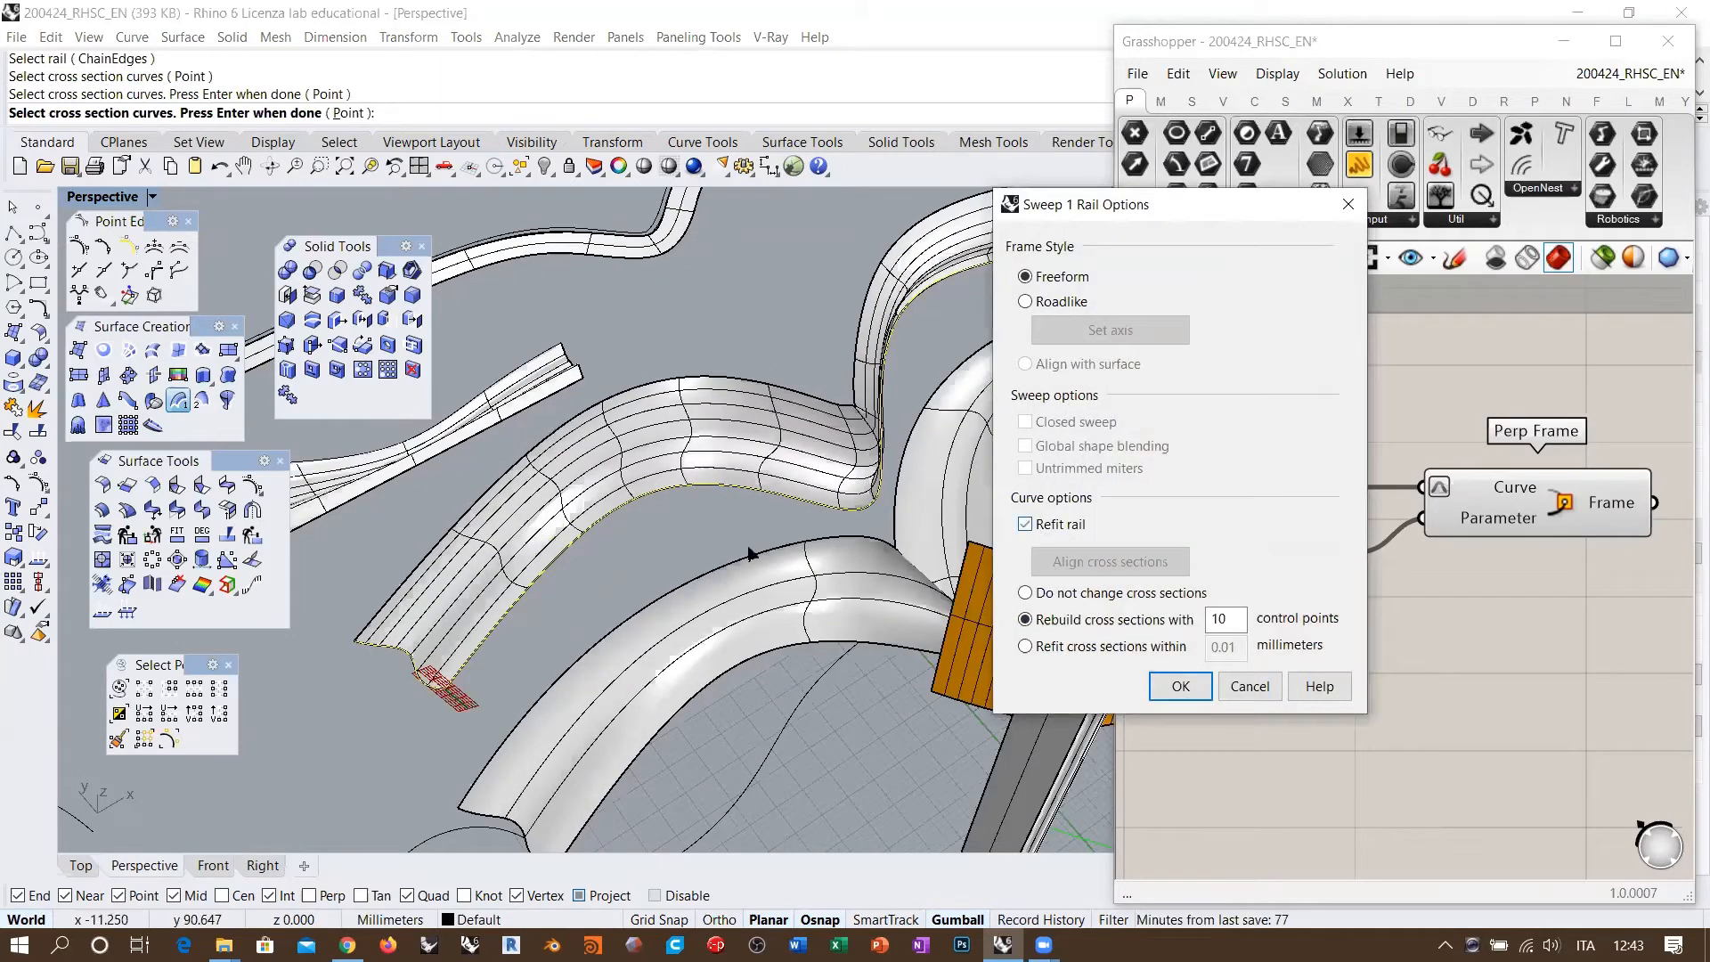
pyautogui.moveTo(615, 534); pyautogui.dragTo(780, 524, button='right')
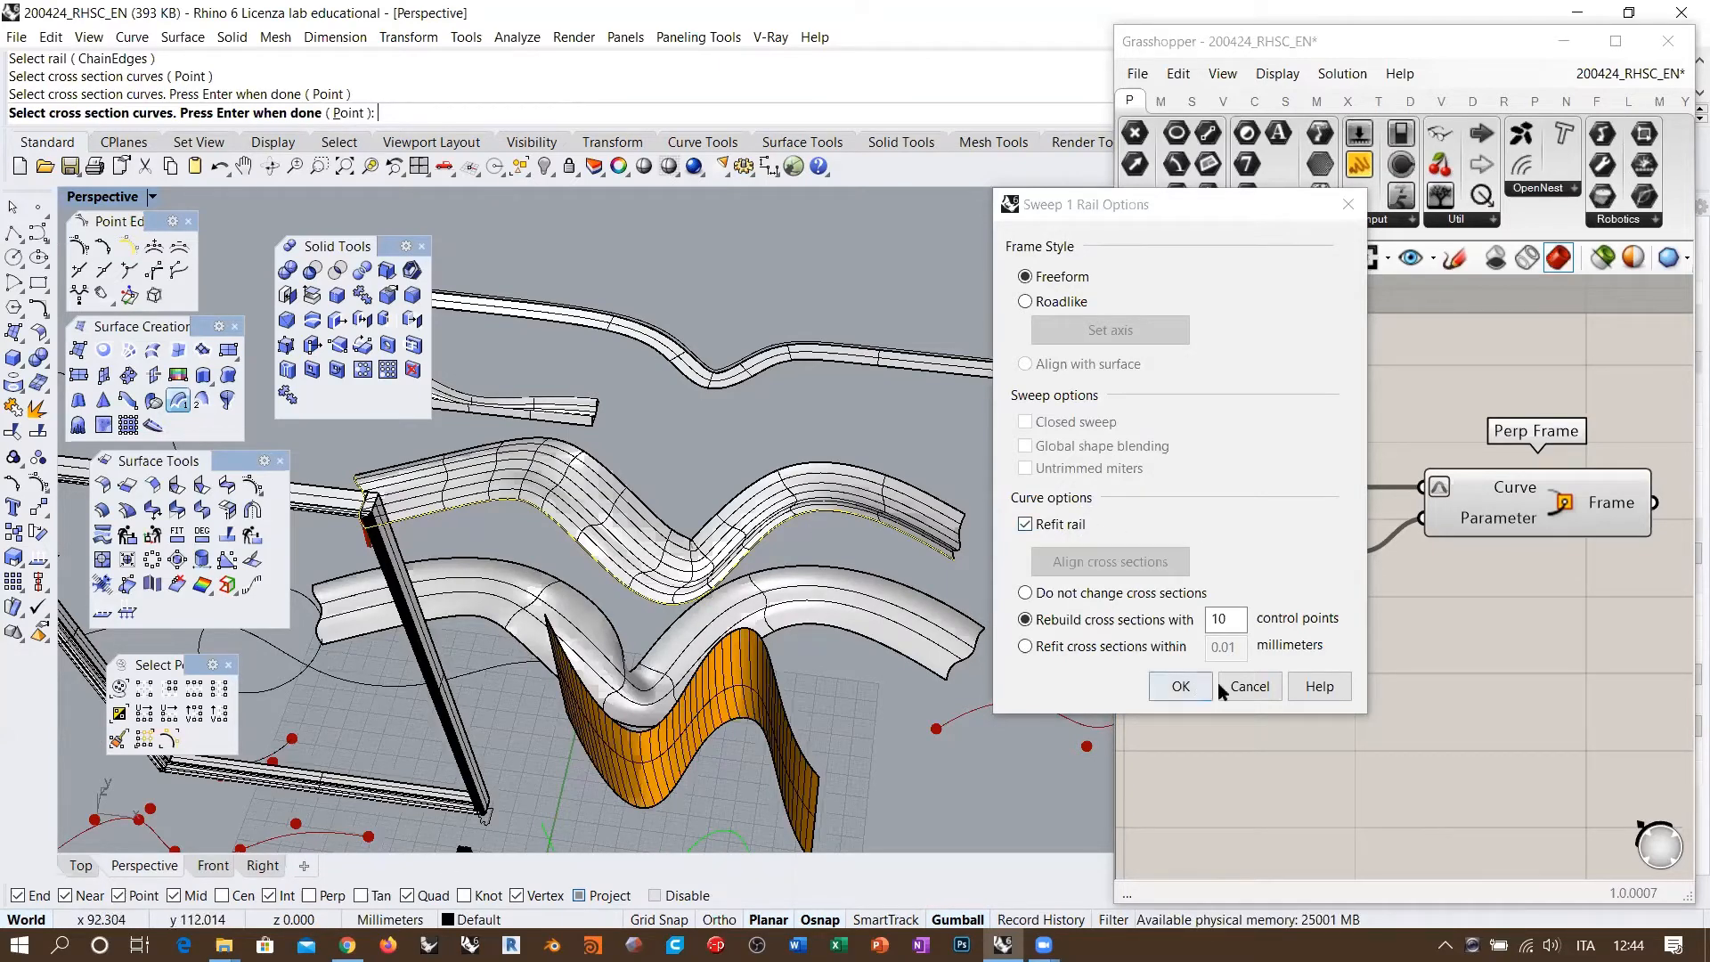
# Step: Cancel the one-rail sweep and set the document's absolute tolerance to 0.001 millimetre in the model units settings
pyautogui.click(1247, 686)
pyautogui.click(410, 920)
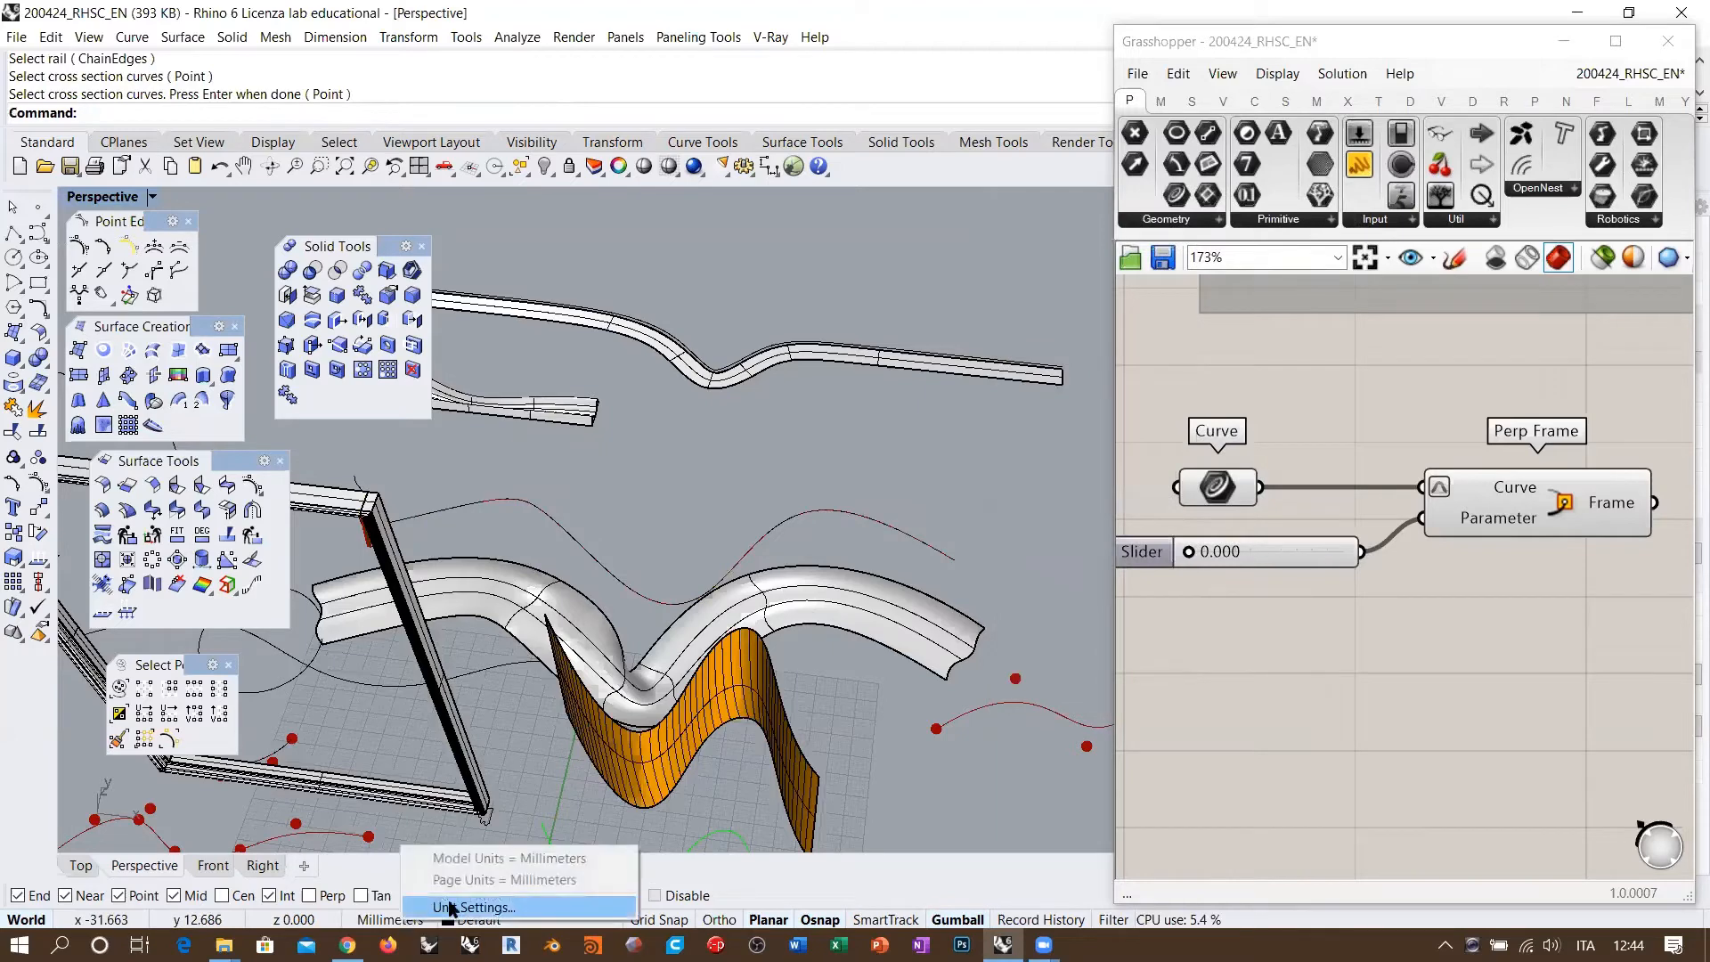
pyautogui.click(472, 907)
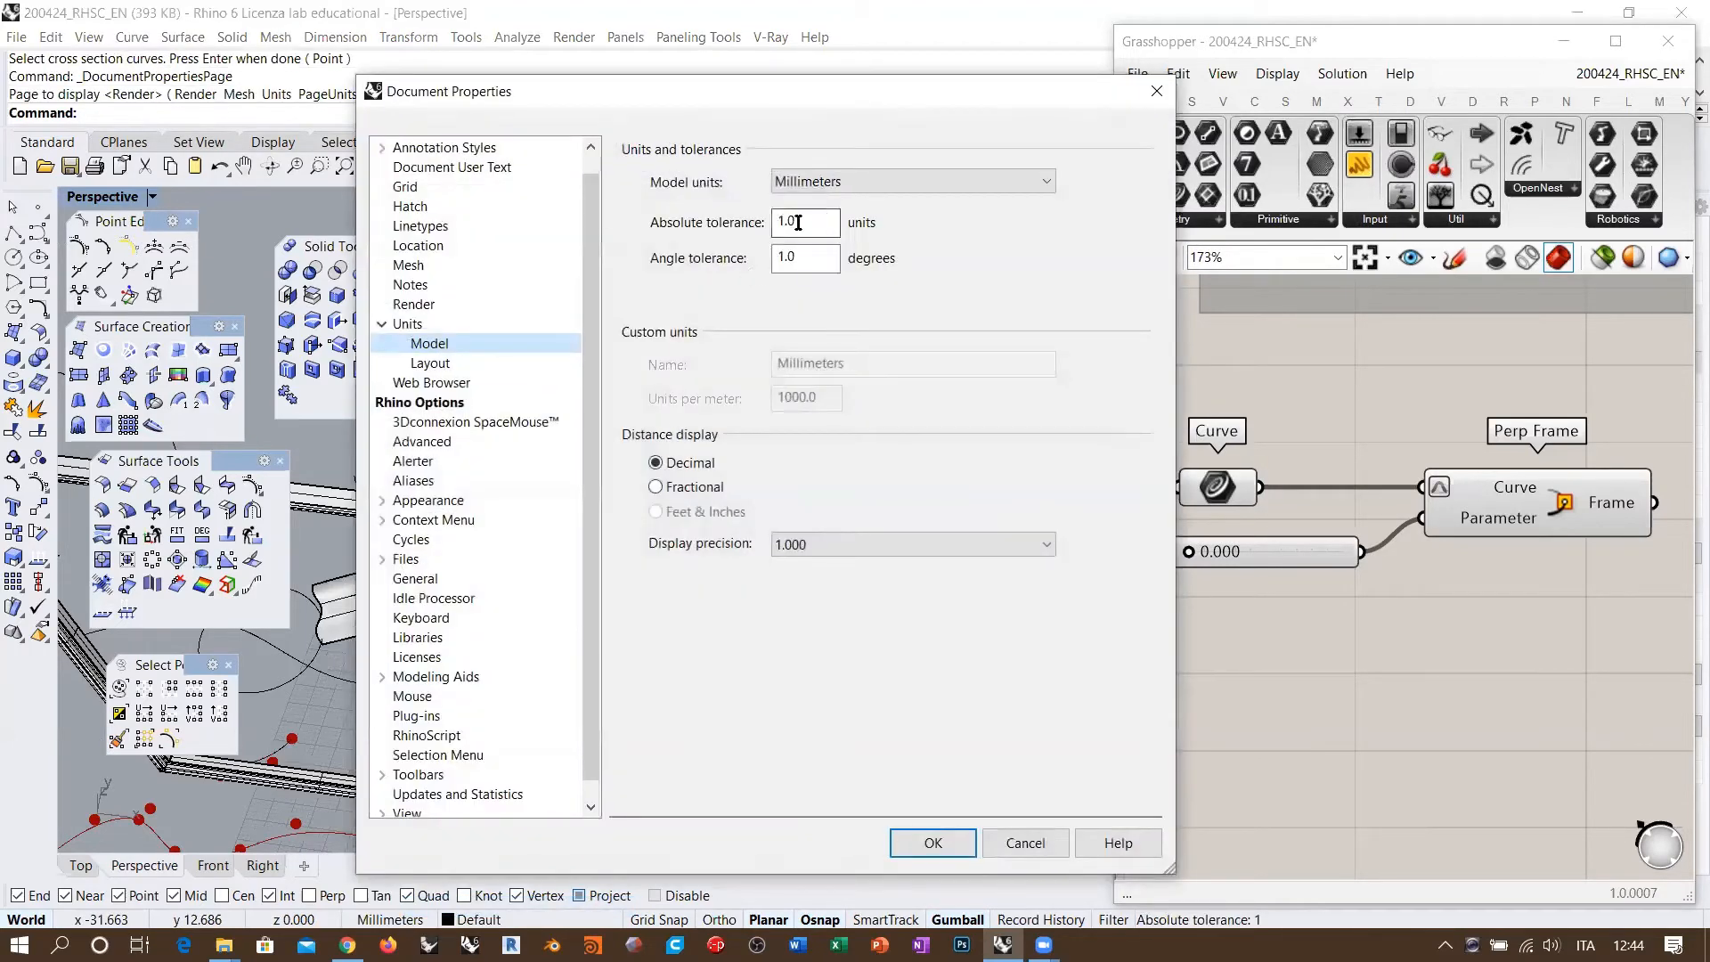
pyautogui.doubleClick(798, 222)
pyautogui.write('0.001')
pyautogui.press('Return')
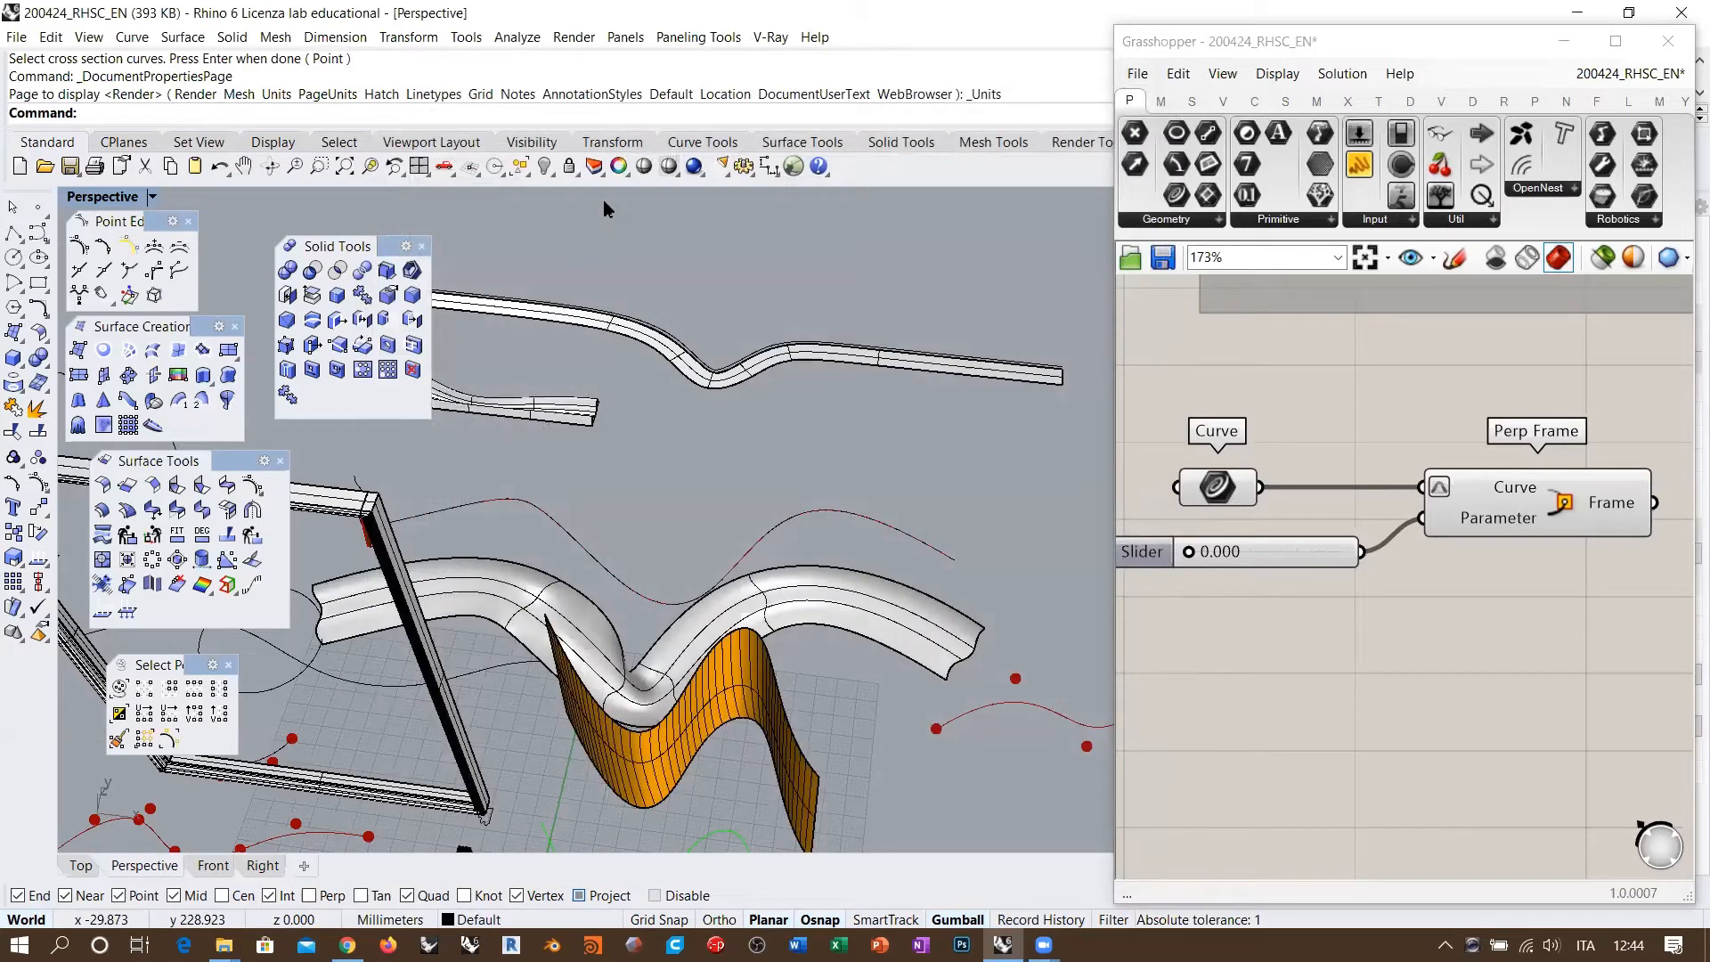
pyautogui.moveTo(604, 210); pyautogui.dragTo(757, 219, button='right')
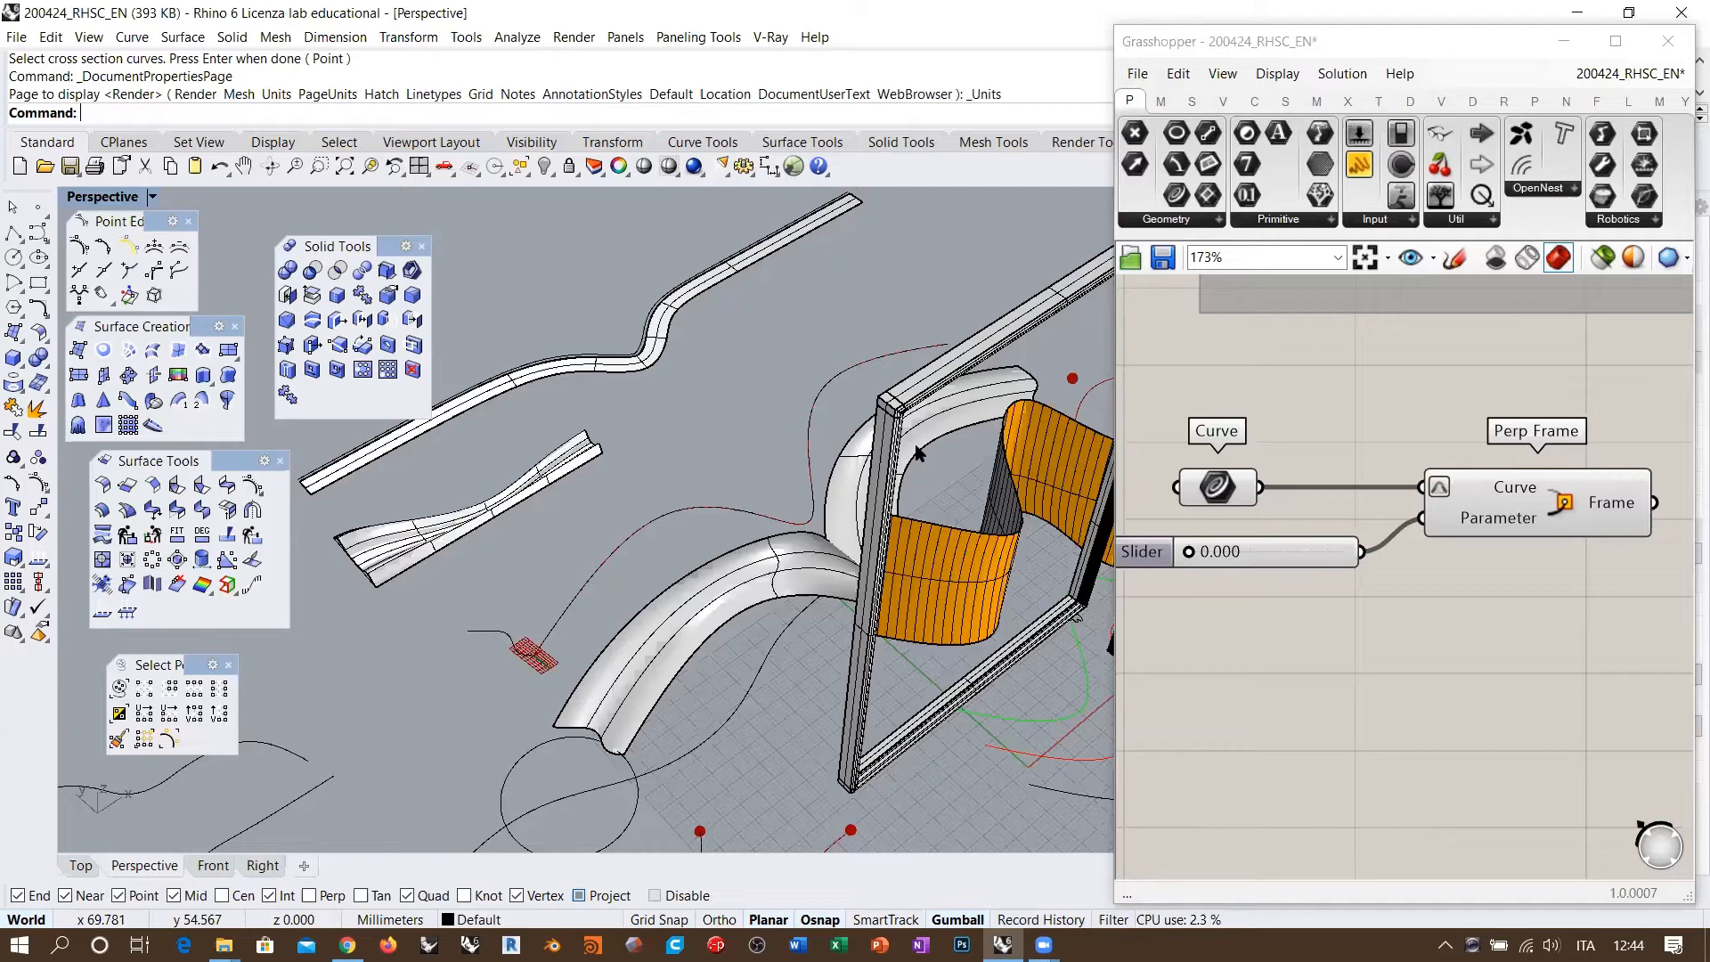
pyautogui.moveTo(917, 453); pyautogui.dragTo(591, 558, button='right')
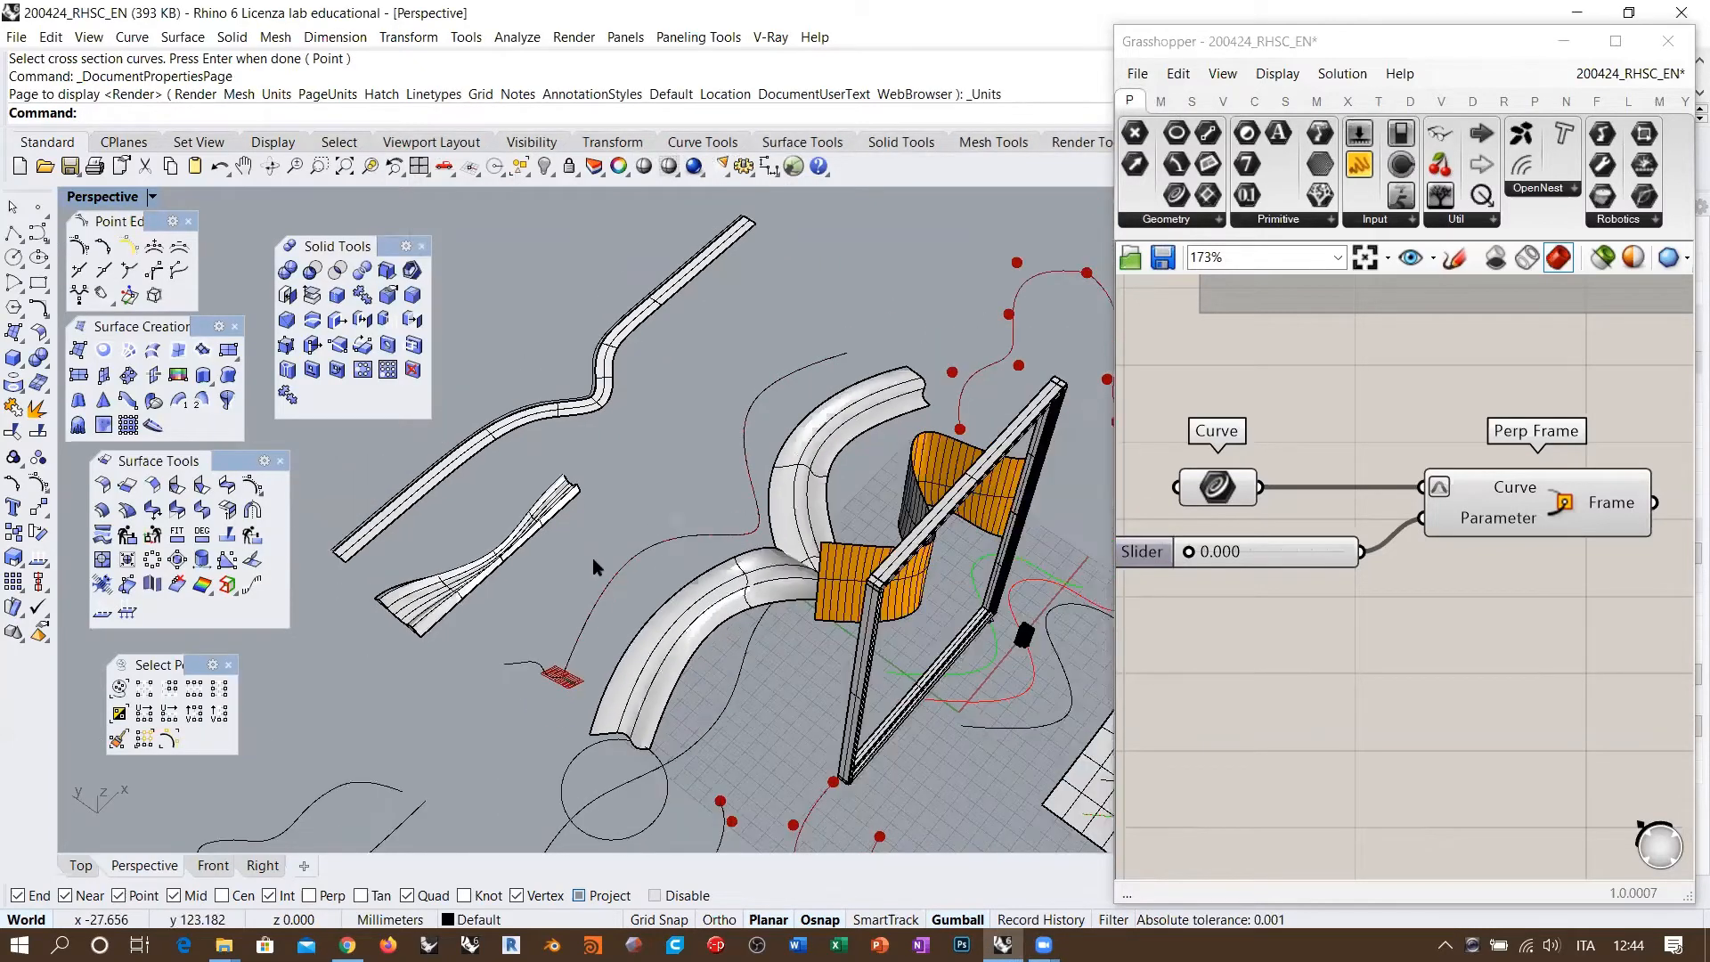
pyautogui.click(1275, 706)
pyautogui.scroll(-5, 1306, 591)
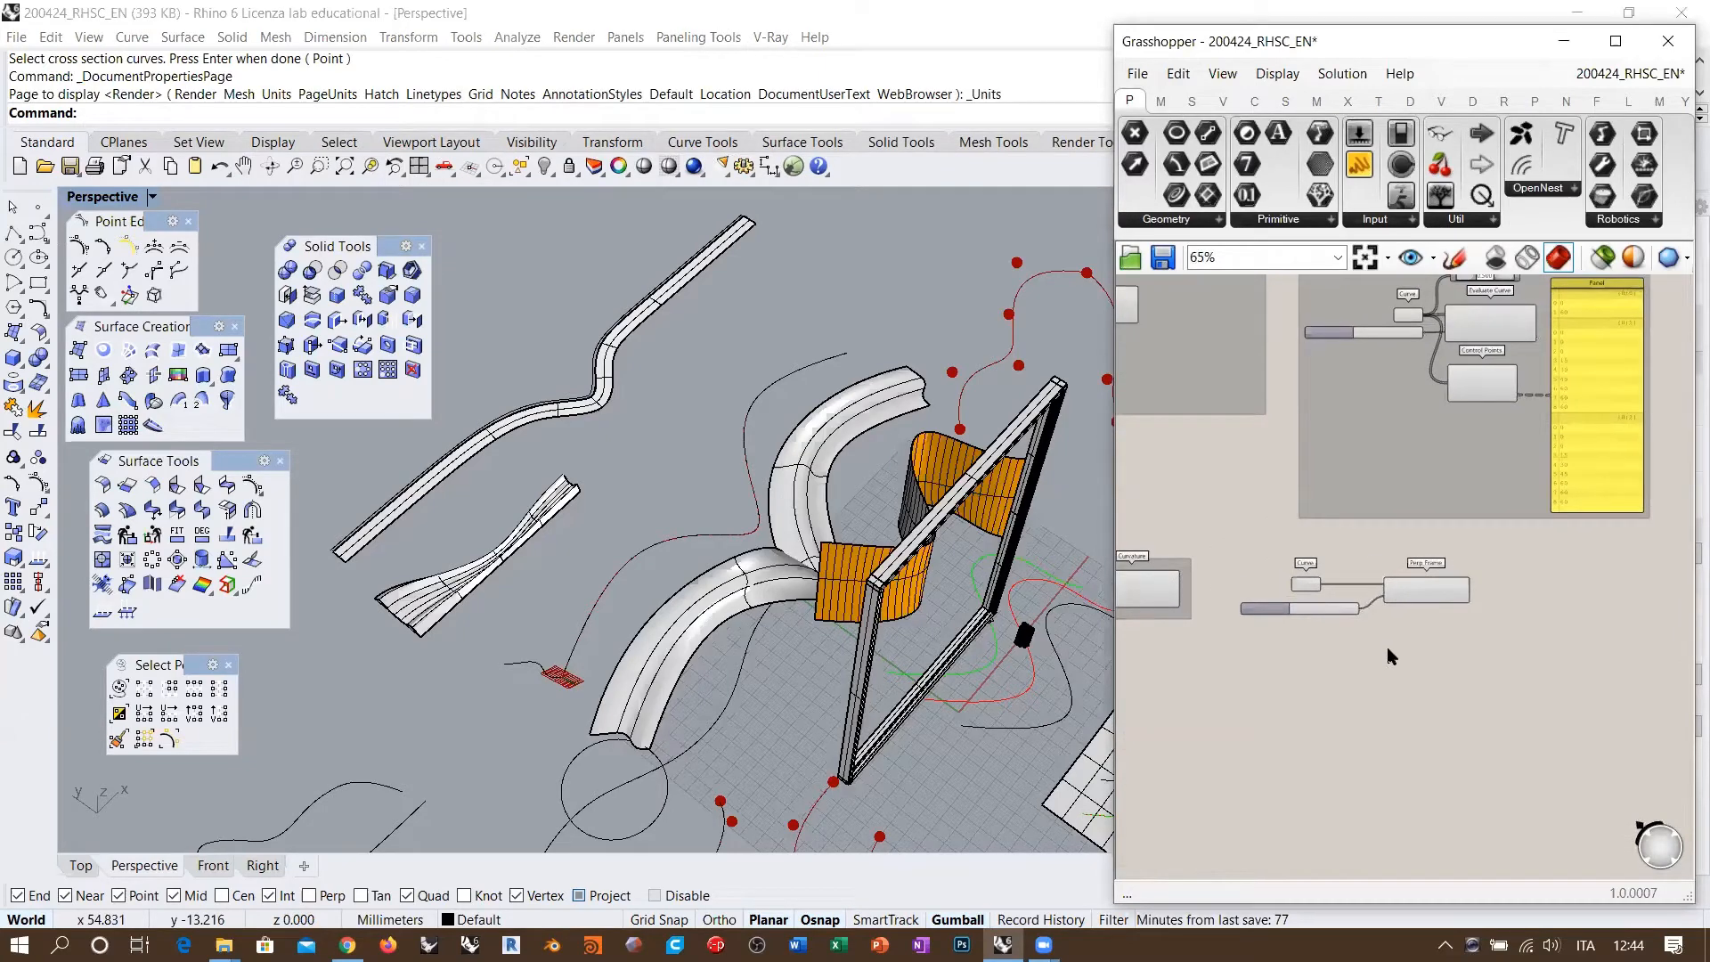
pyautogui.moveTo(1219, 665); pyautogui.dragTo(1445, 619, button='right')
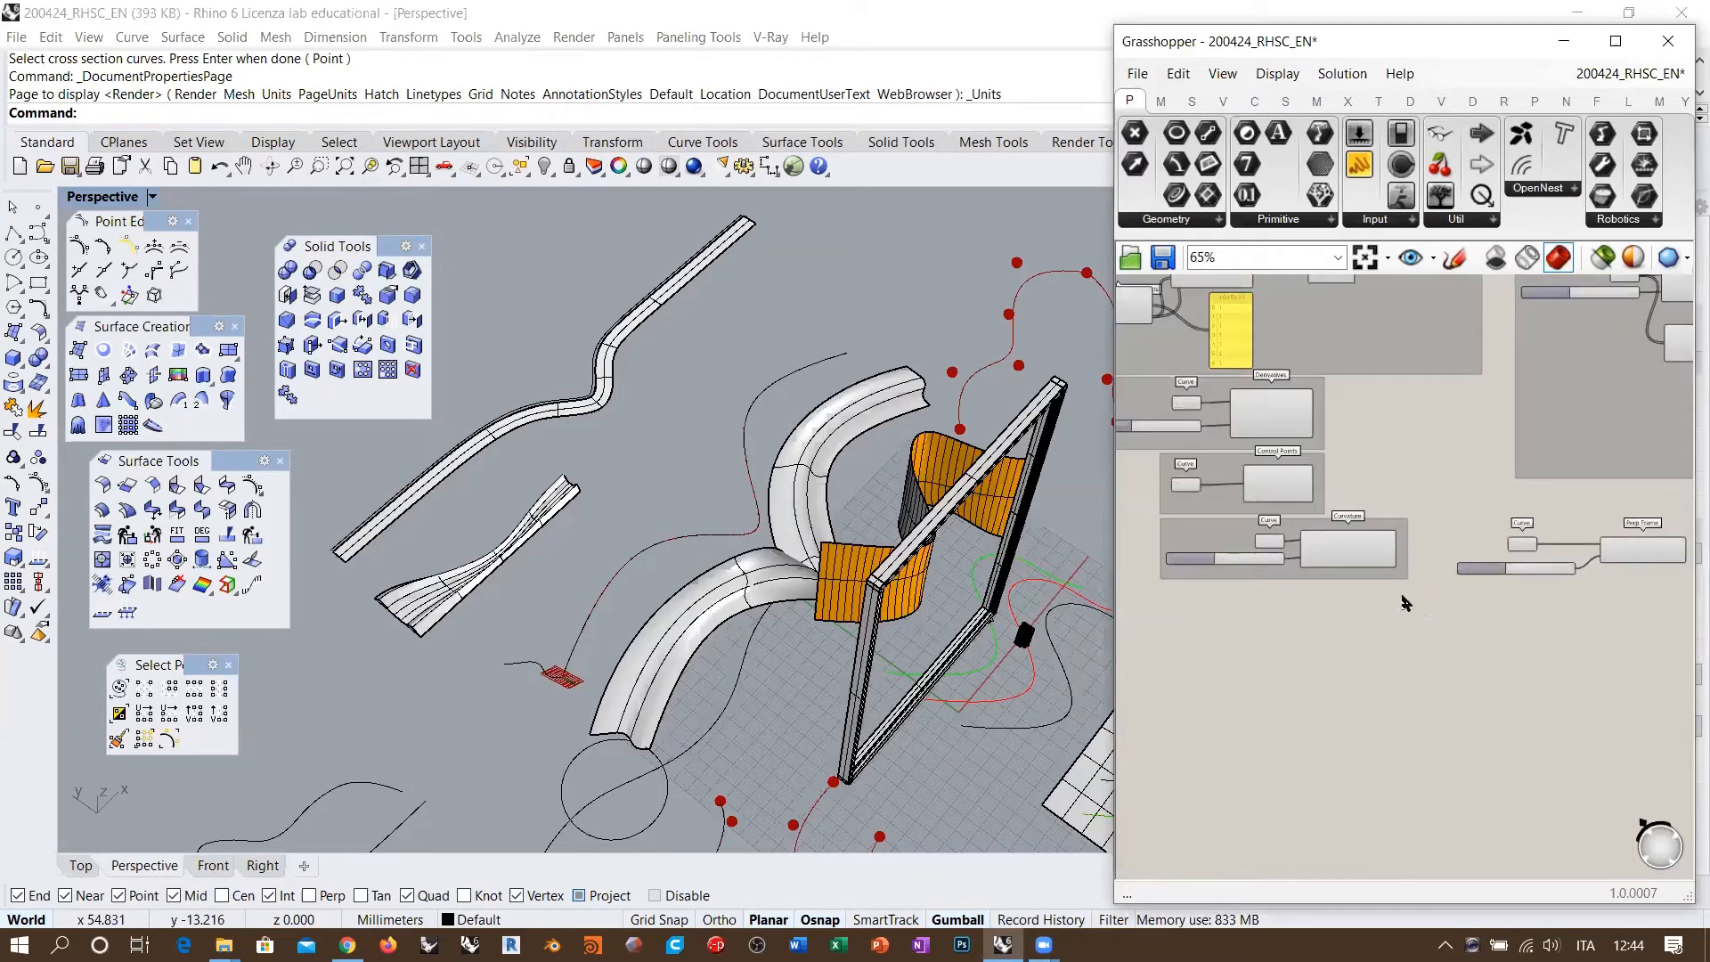
pyautogui.moveTo(786, 503)
pyautogui.mouseDown(button='right')
pyautogui.moveTo(730, 498)
pyautogui.moveTo(773, 465)
pyautogui.moveTo(769, 492)
pyautogui.moveTo(800, 499)
pyautogui.mouseUp(button='right')
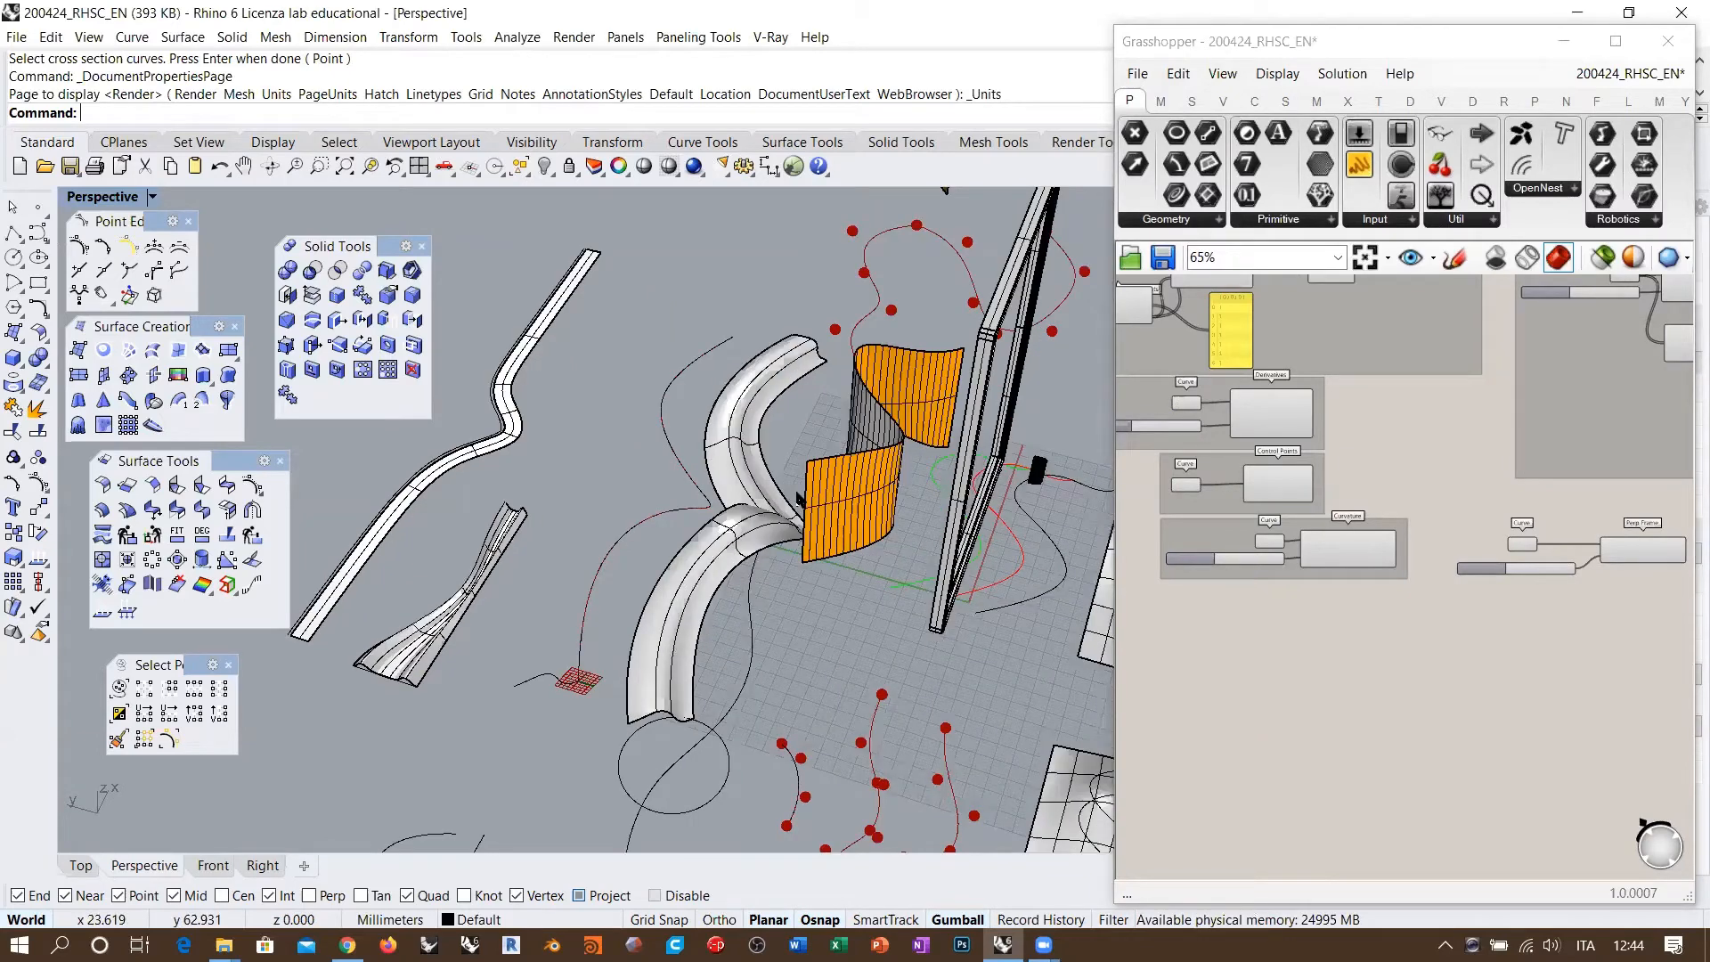
pyautogui.click(1329, 670)
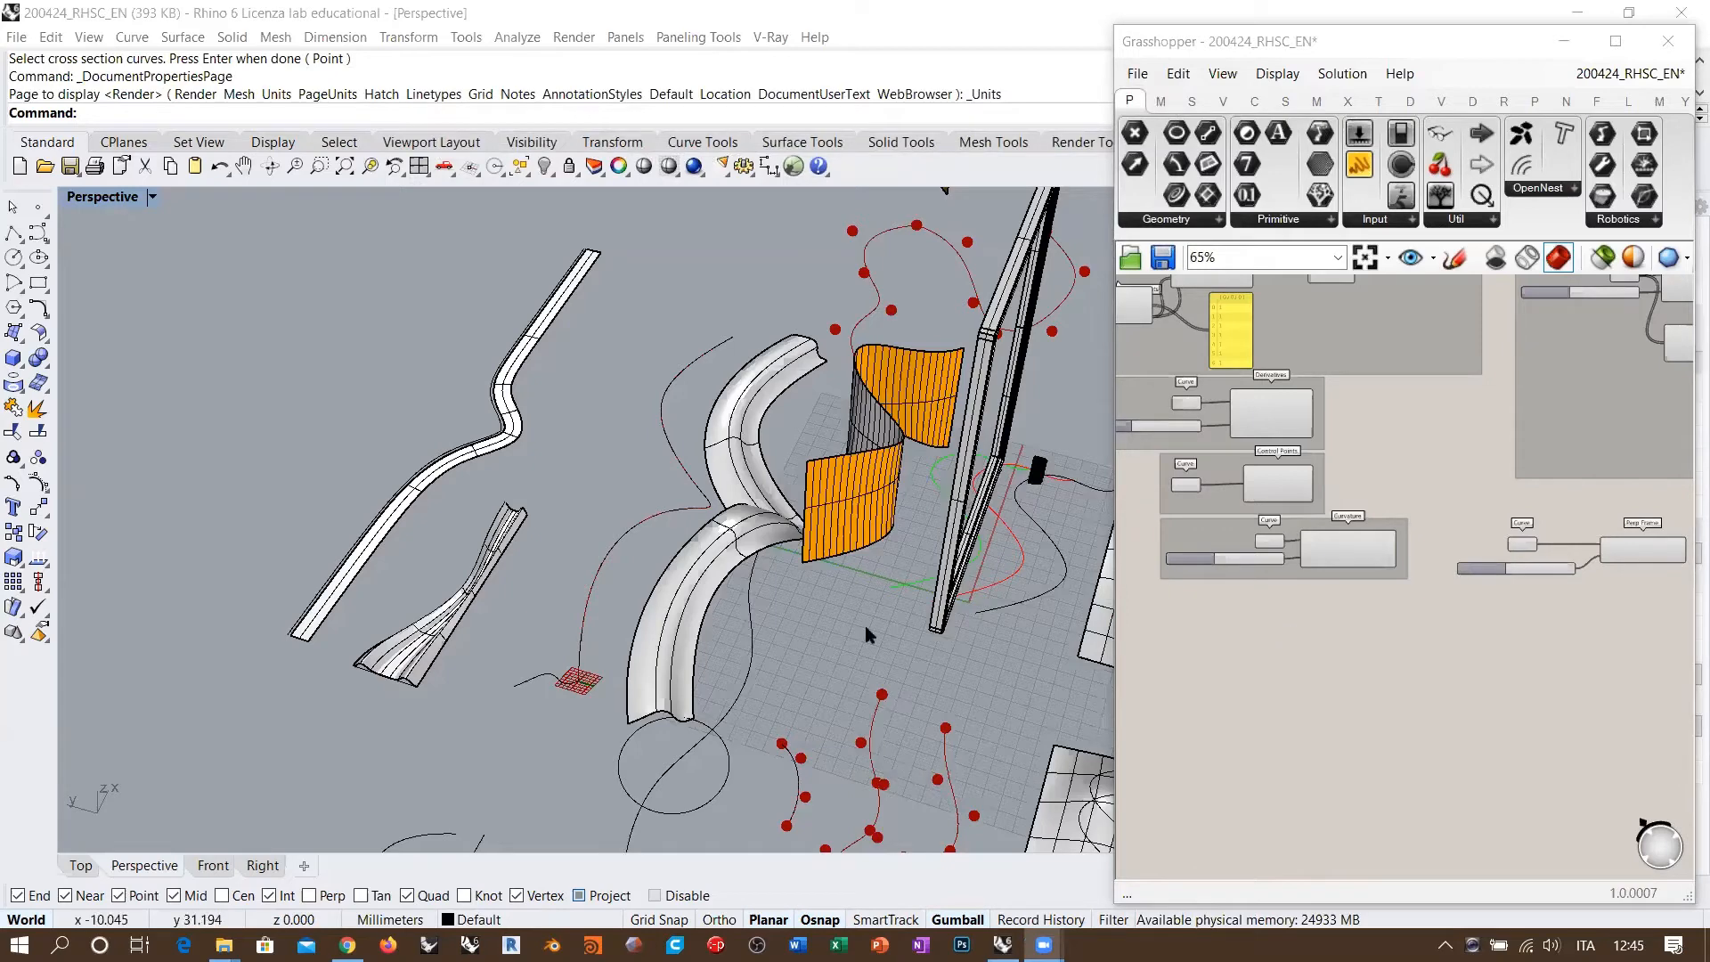
pyautogui.moveTo(869, 630); pyautogui.dragTo(669, 545, button='right')
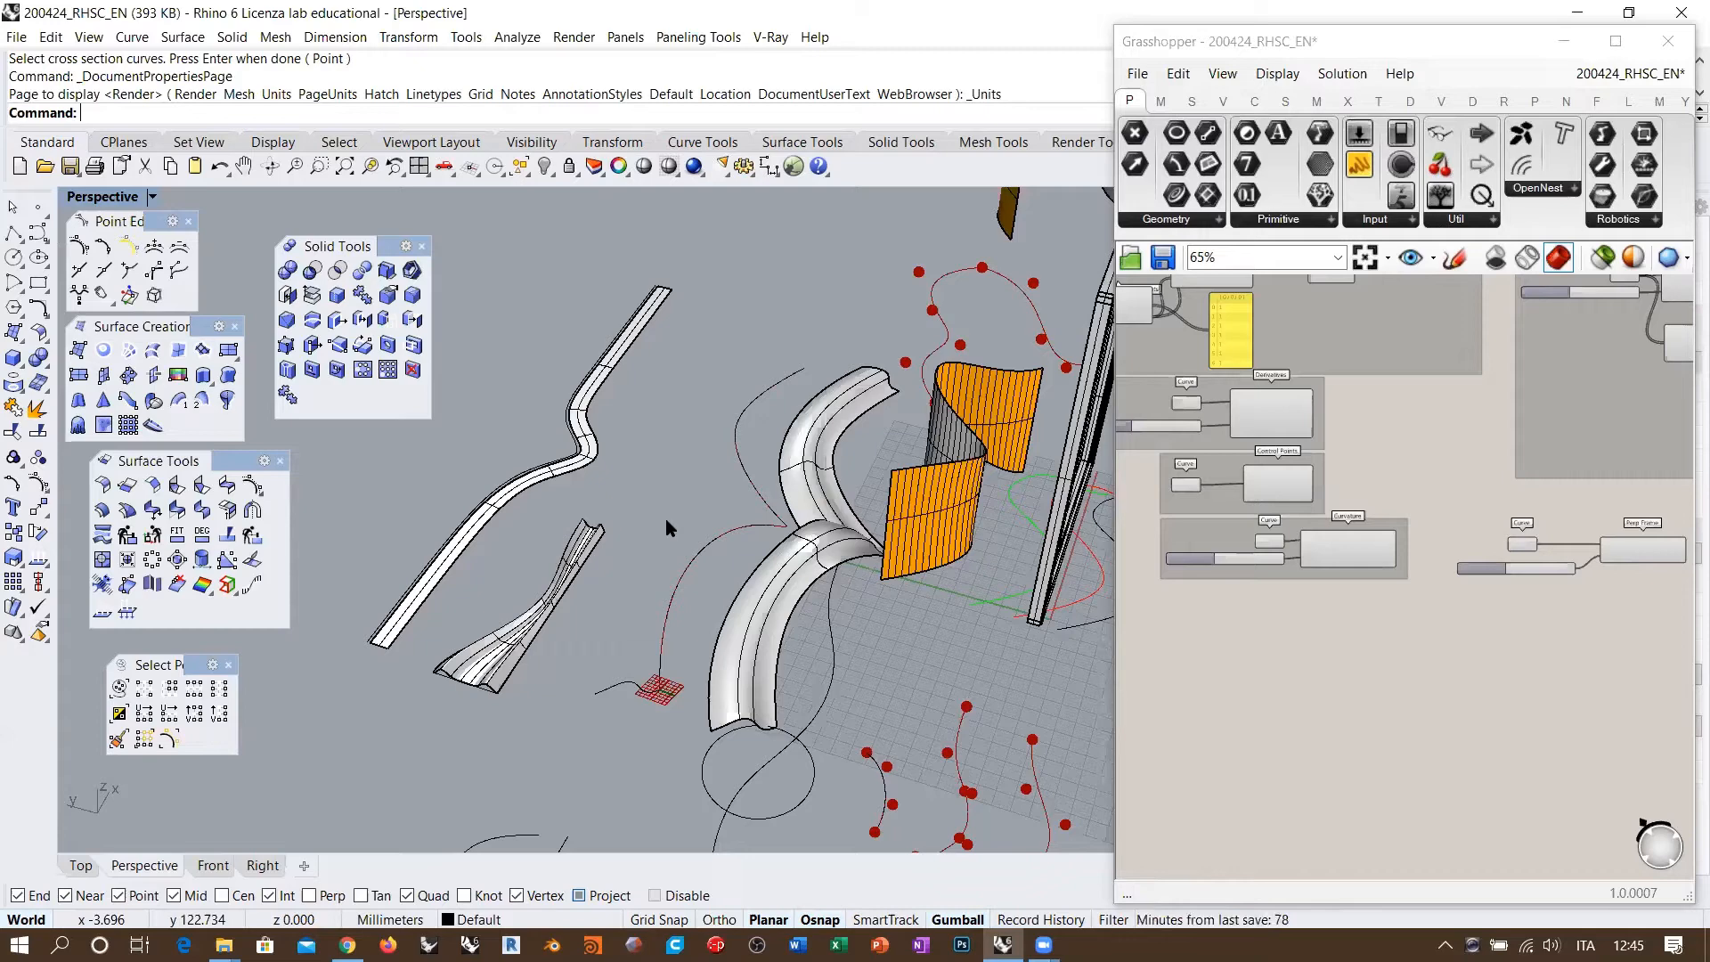
# Step: Move the swept surface from its end corner to the start point of the uncovered red rail curve
pyautogui.scroll(6, 763, 687)
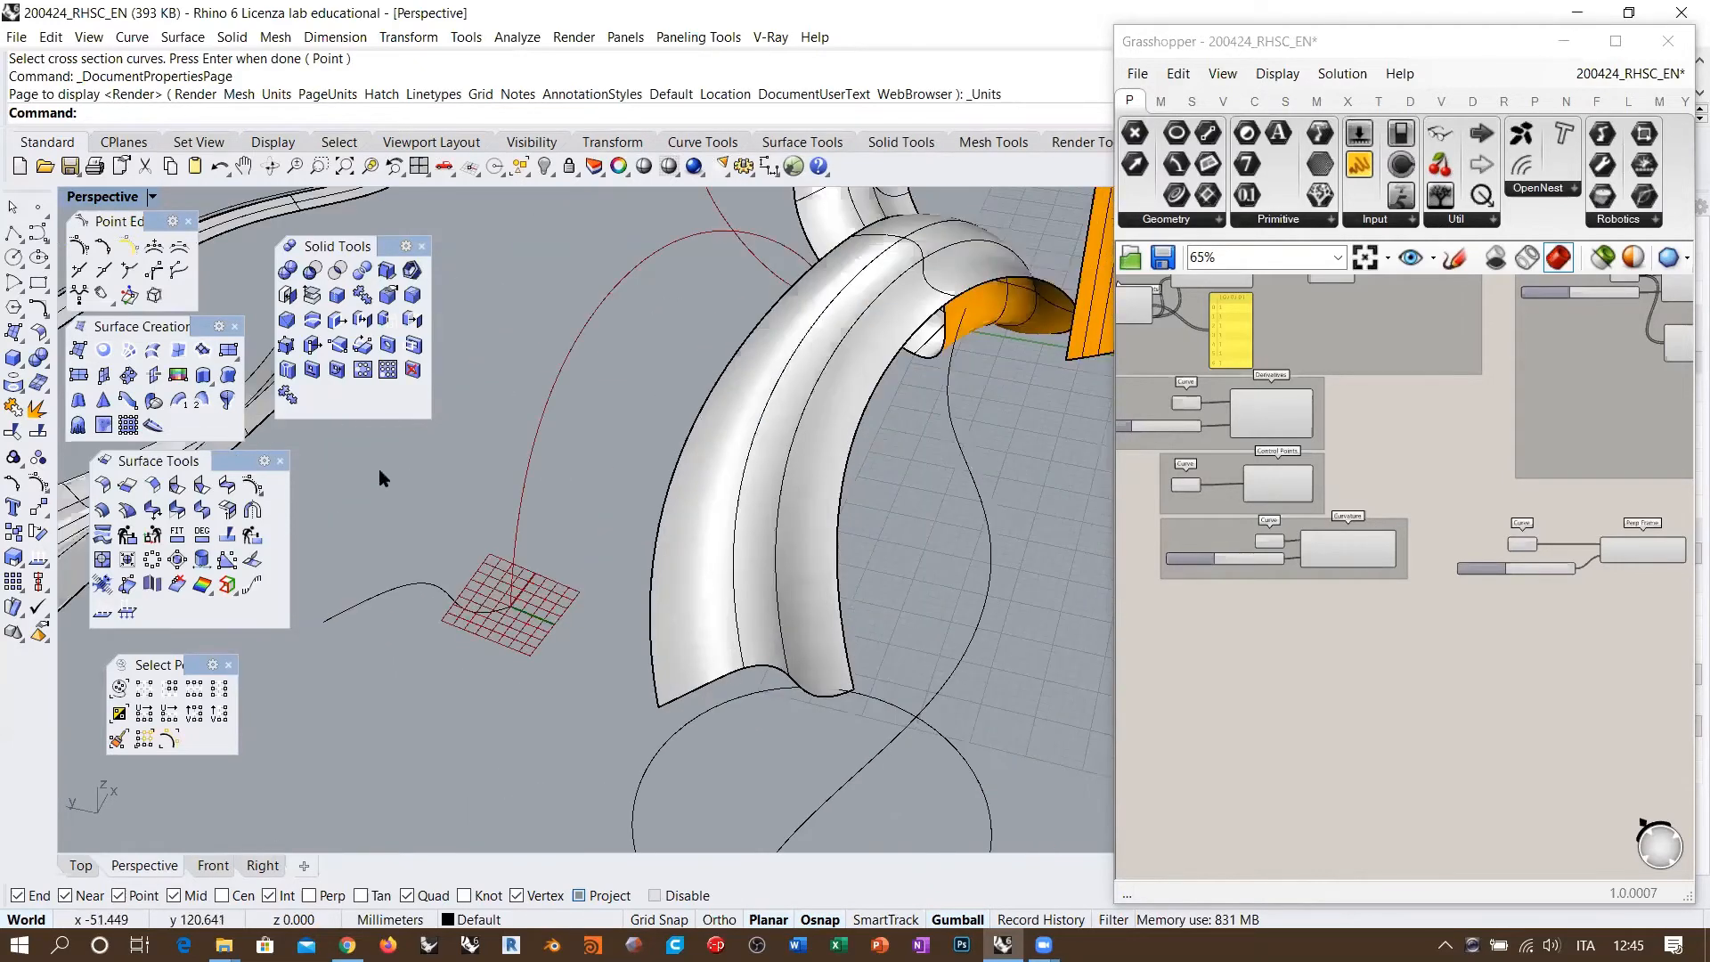
pyautogui.click(39, 507)
pyautogui.click(844, 662)
pyautogui.press('Return')
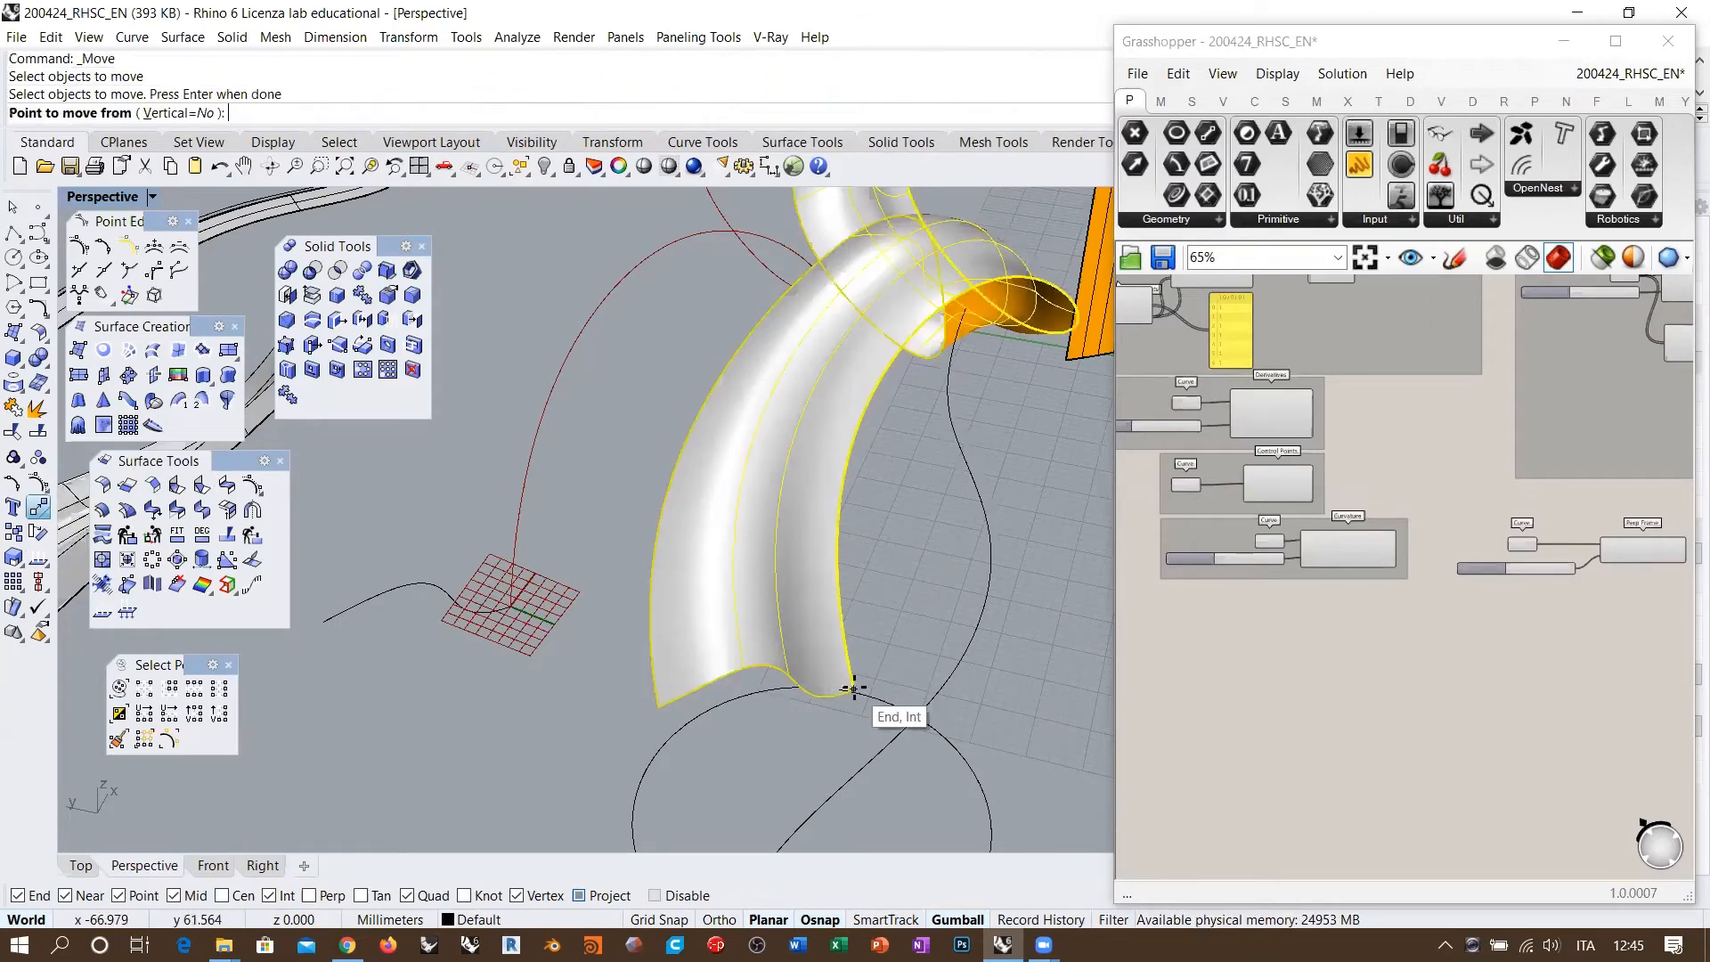
pyautogui.click(847, 690)
pyautogui.click(463, 591)
pyautogui.scroll(-6, 674, 639)
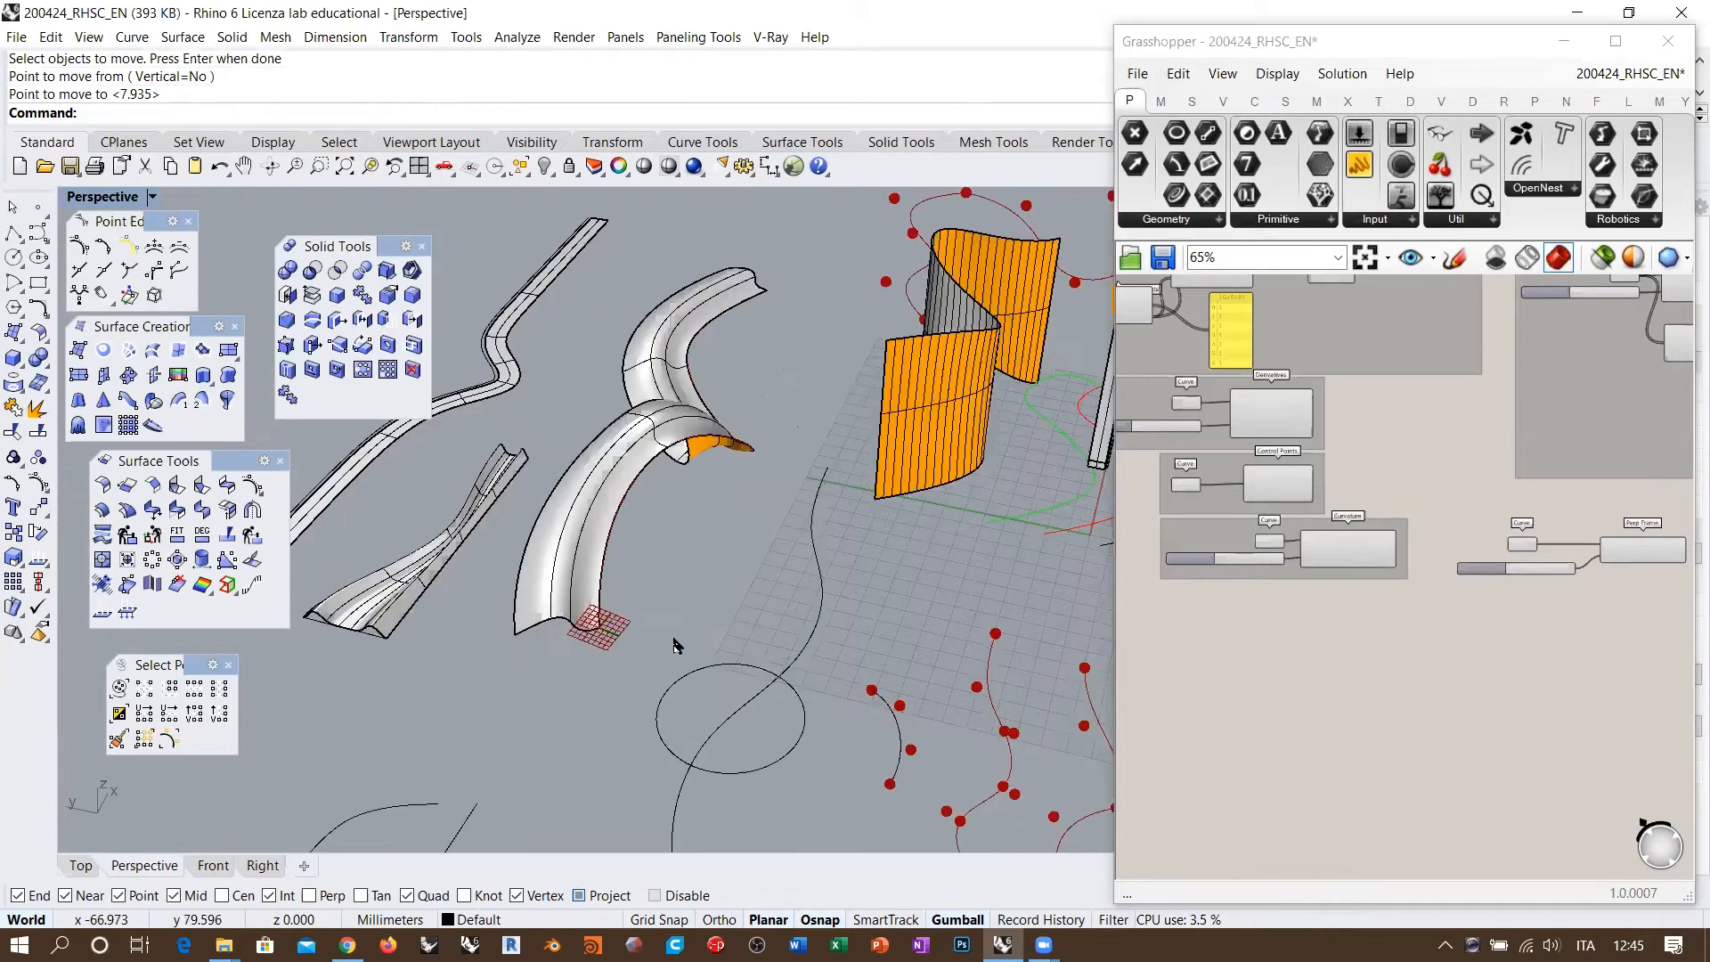
pyautogui.moveTo(676, 638); pyautogui.dragTo(698, 448, button='right')
pyautogui.scroll(-10, 697, 447)
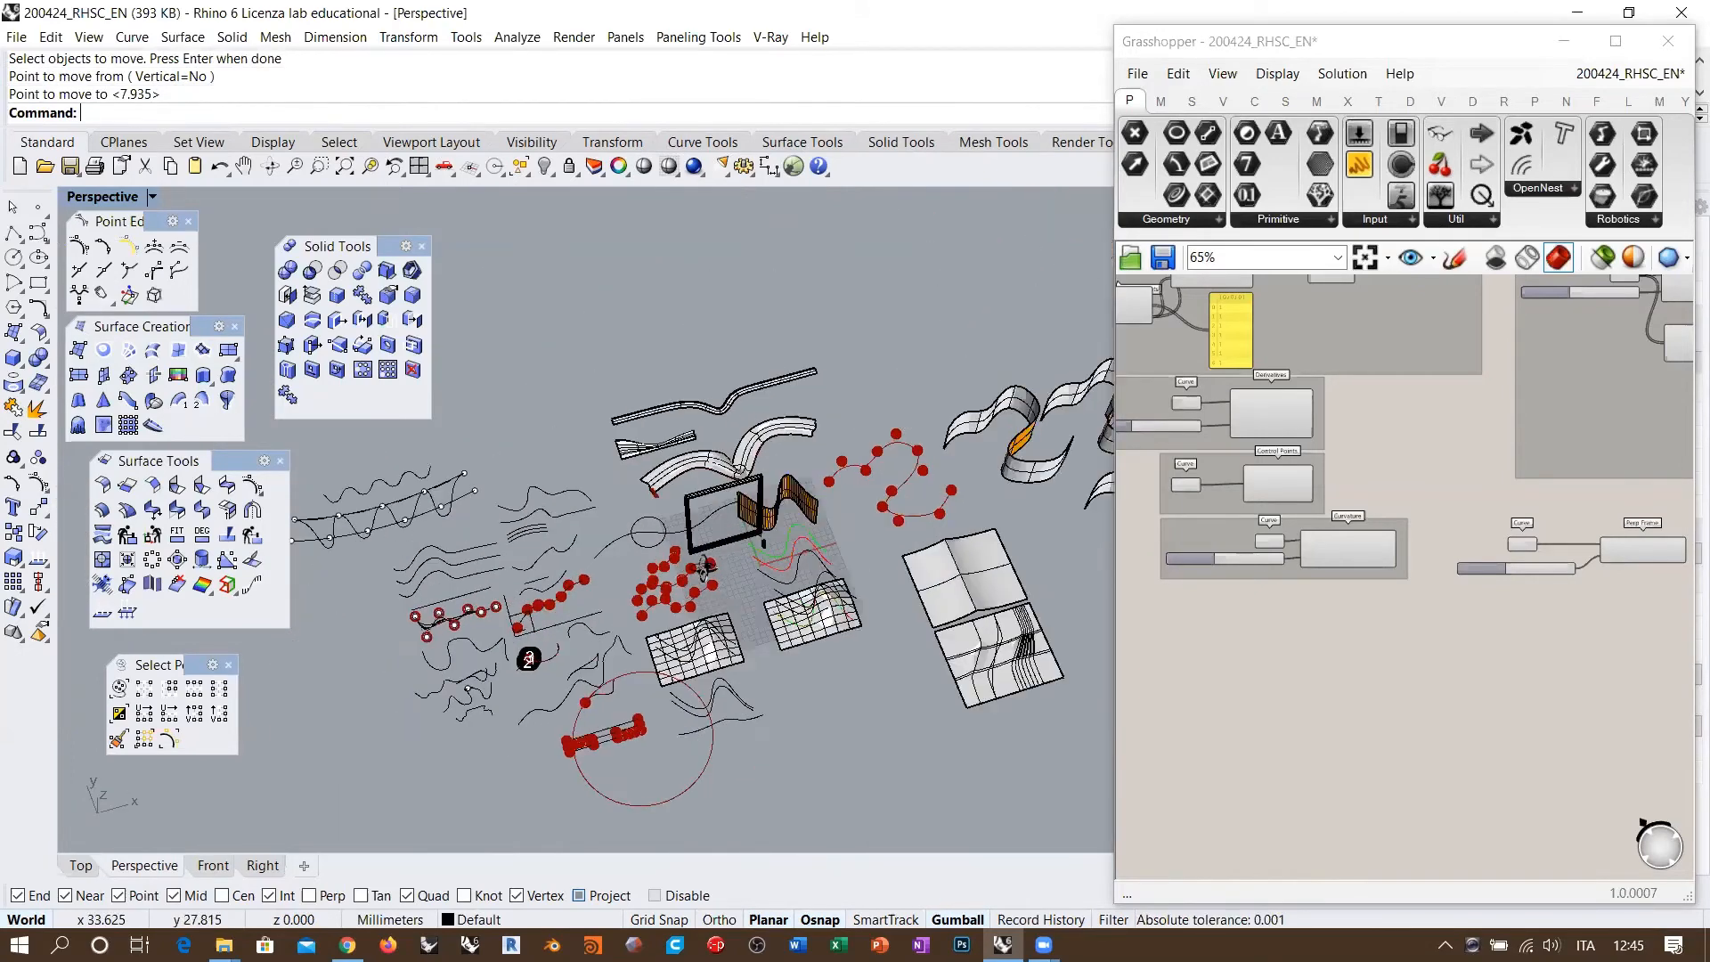
pyautogui.moveTo(719, 591); pyautogui.dragTo(683, 492, button='right')
pyautogui.scroll(-4, 726, 623)
pyautogui.scroll(4, 676, 560)
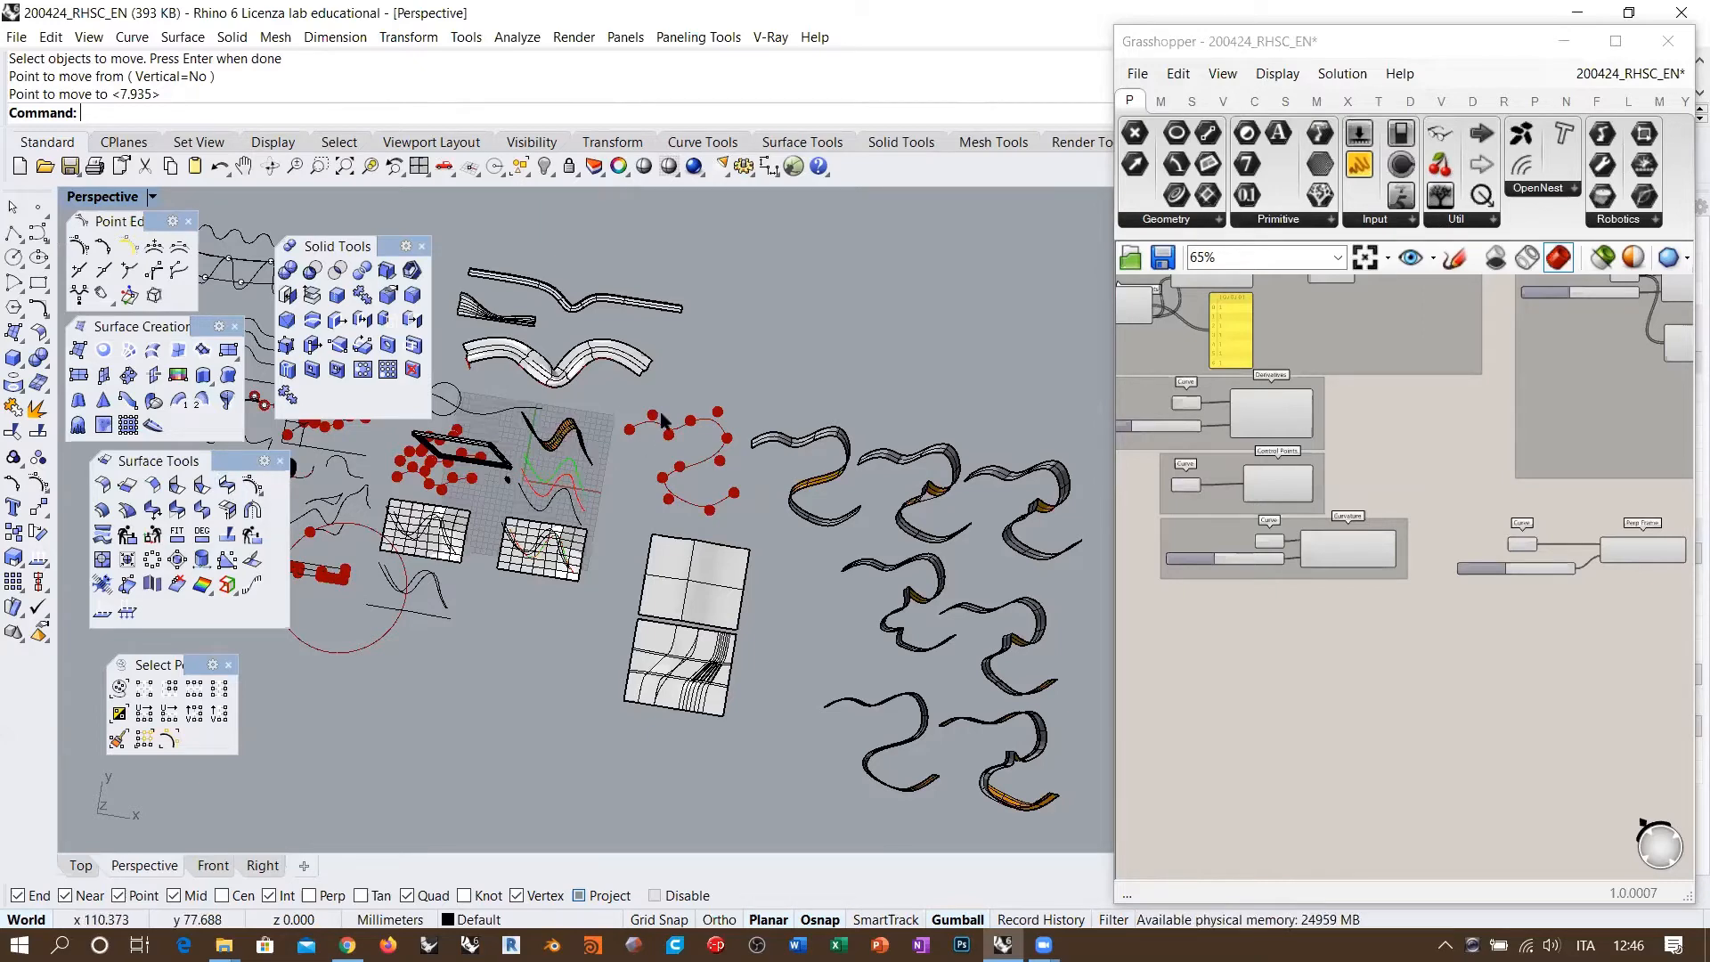
# Step: Create a deformable rectangular plane of degree 3 with 10 points in each direction in the empty area beyond the control-point curve
pyautogui.keyDown('shift'); pyautogui.moveTo(751, 363); pyautogui.dragTo(777, 588, button='right'); pyautogui.keyUp('shift')
pyautogui.scroll(15, 697, 458)
pyautogui.scroll(-8, 784, 486)
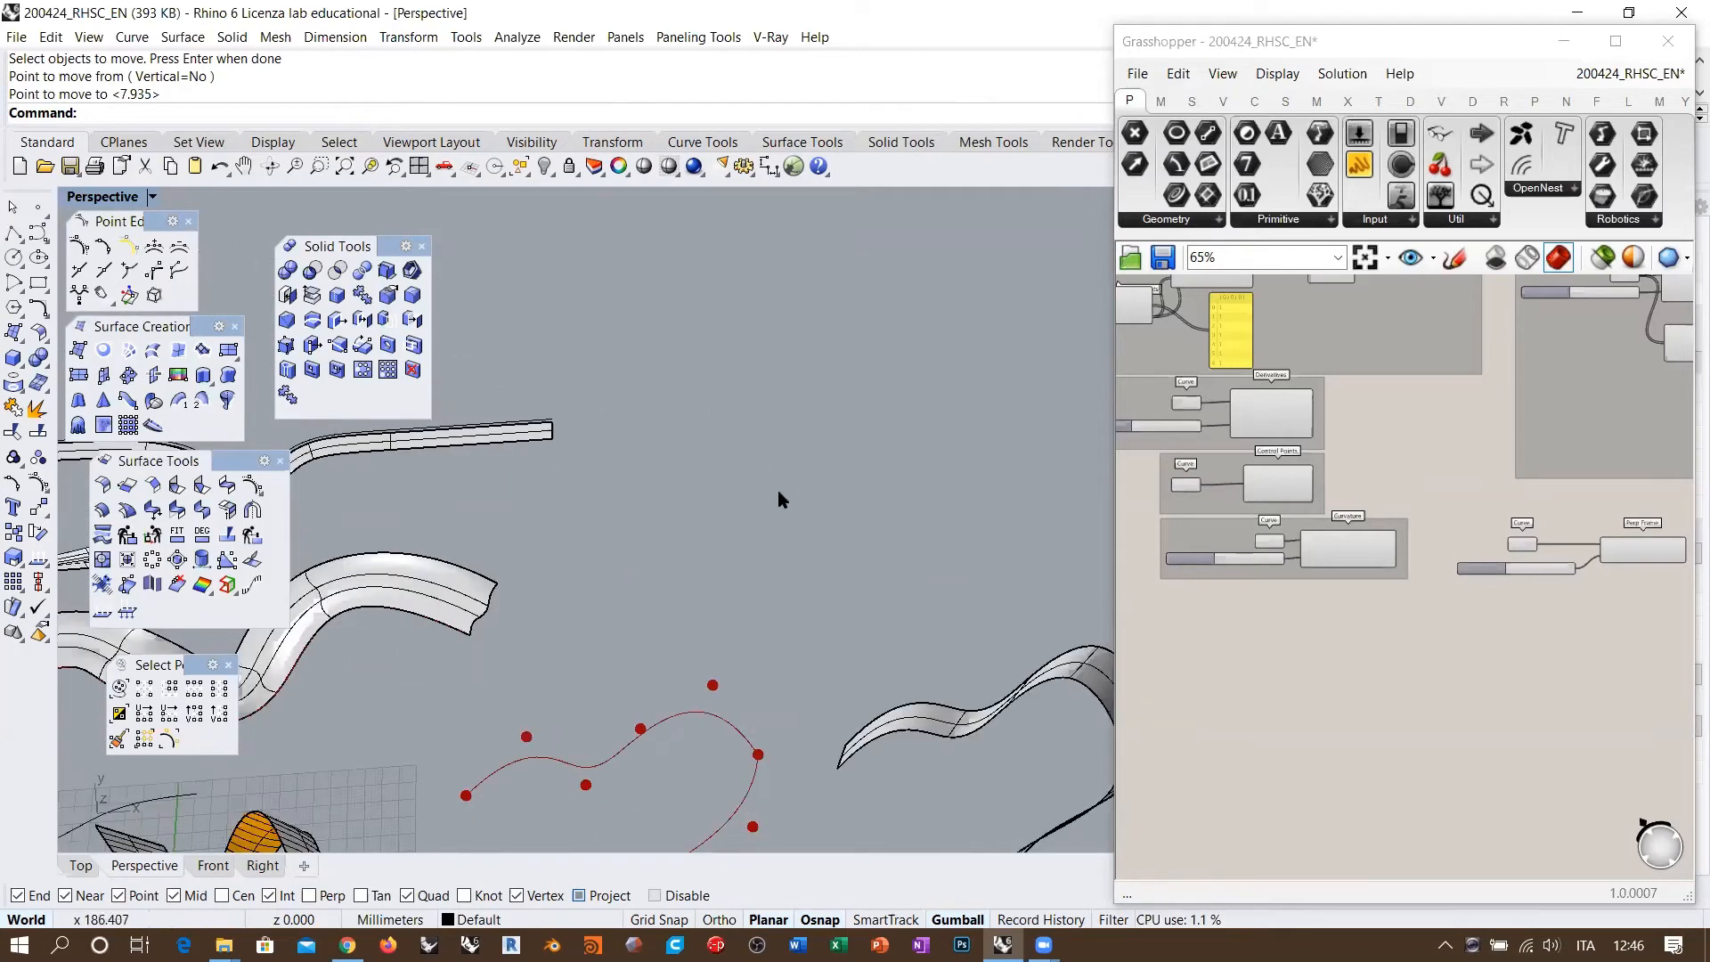
pyautogui.moveTo(766, 506); pyautogui.dragTo(715, 481, button='right')
pyautogui.middleClick(684, 431)
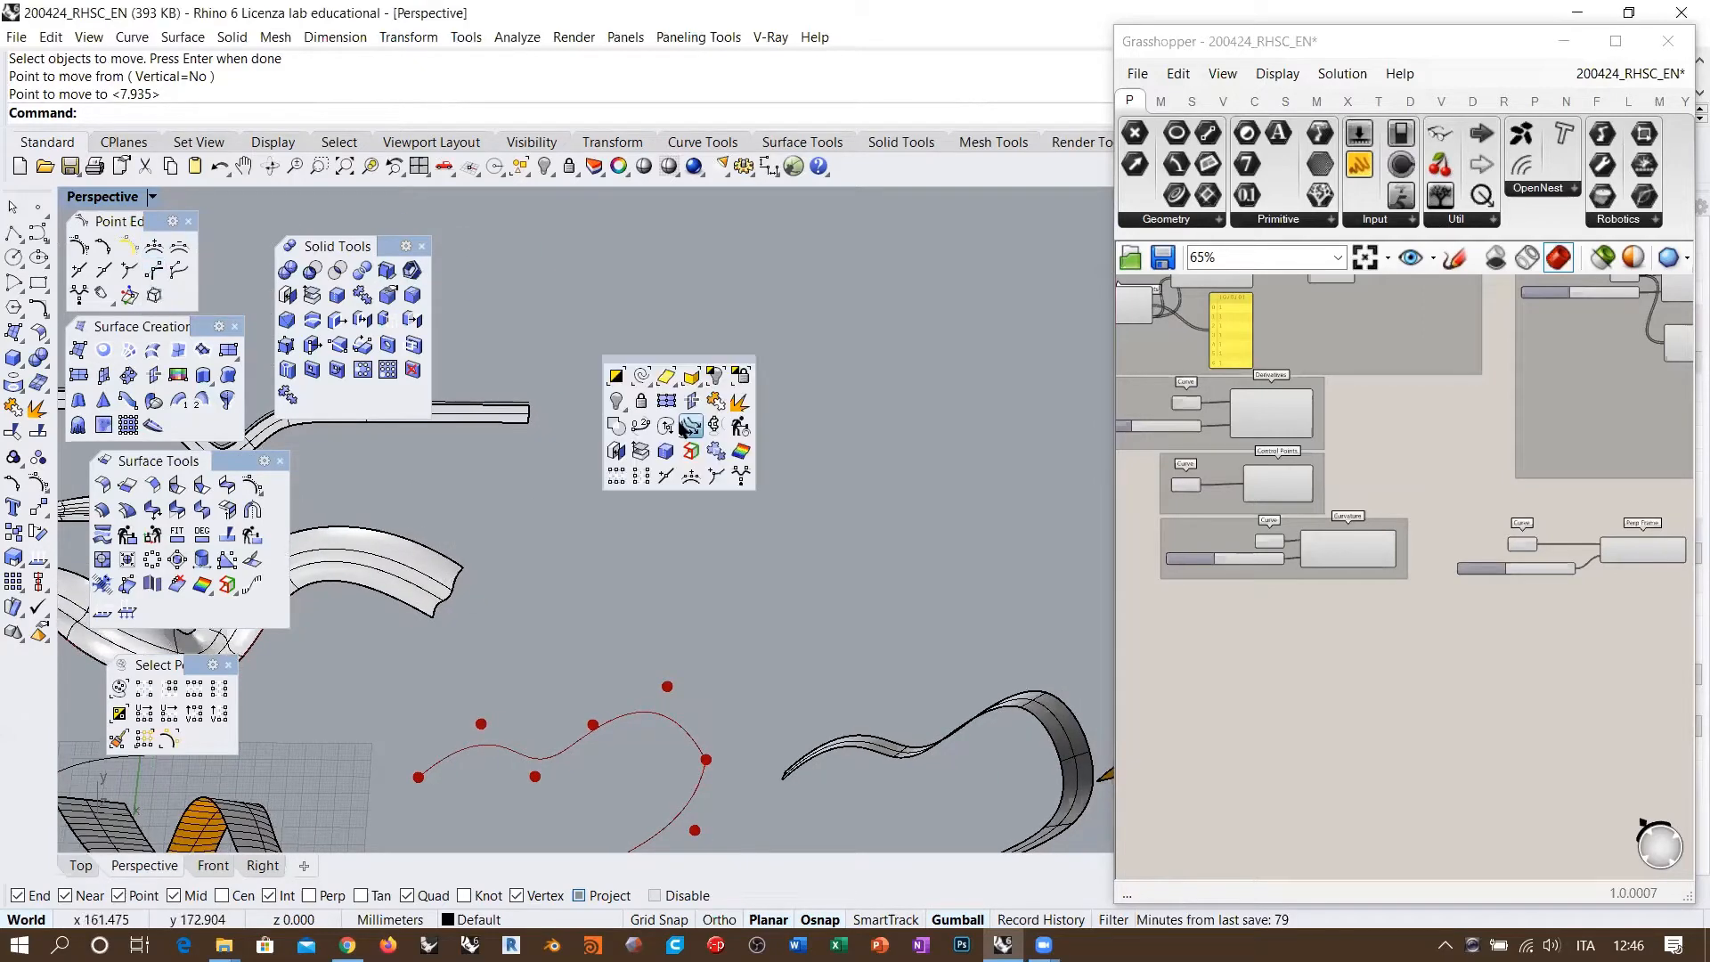
pyautogui.click(667, 403)
pyautogui.click(584, 575)
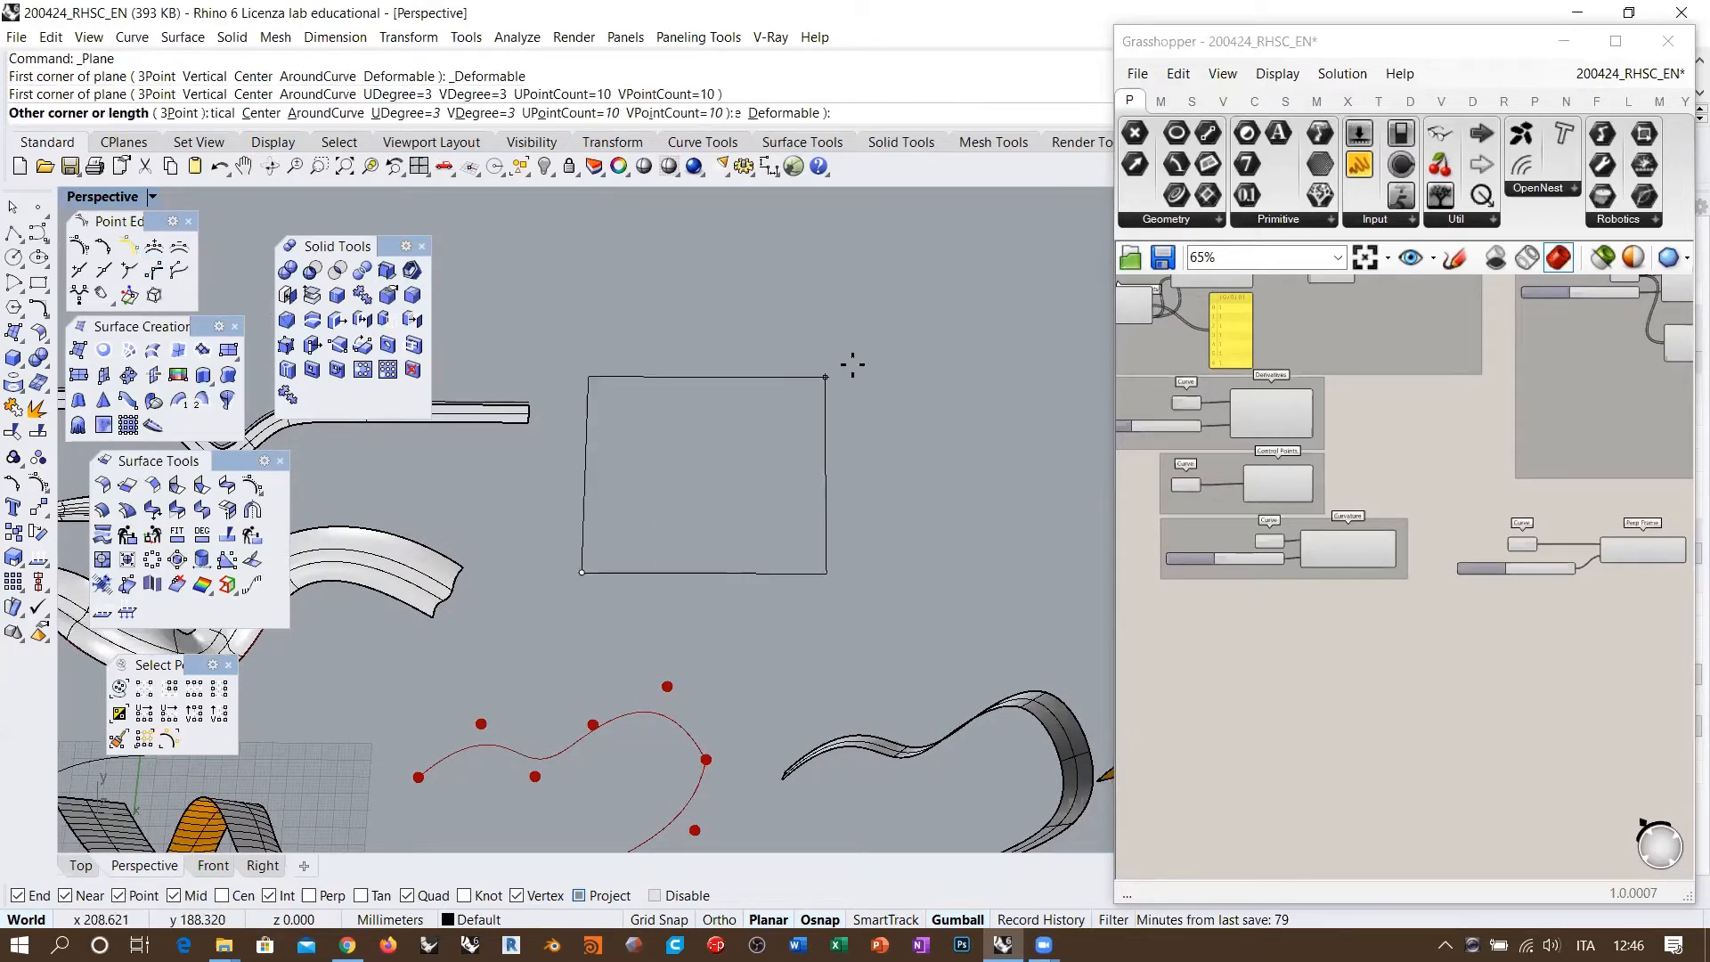
pyautogui.click(903, 350)
pyautogui.keyDown('shift'); pyautogui.moveTo(918, 528); pyautogui.dragTo(617, 535, button='right'); pyautogui.keyUp('shift')
# Step: Place a copy of the deformable plane beside the original along the X direction, leaving a gap between them
pyautogui.click(478, 488)
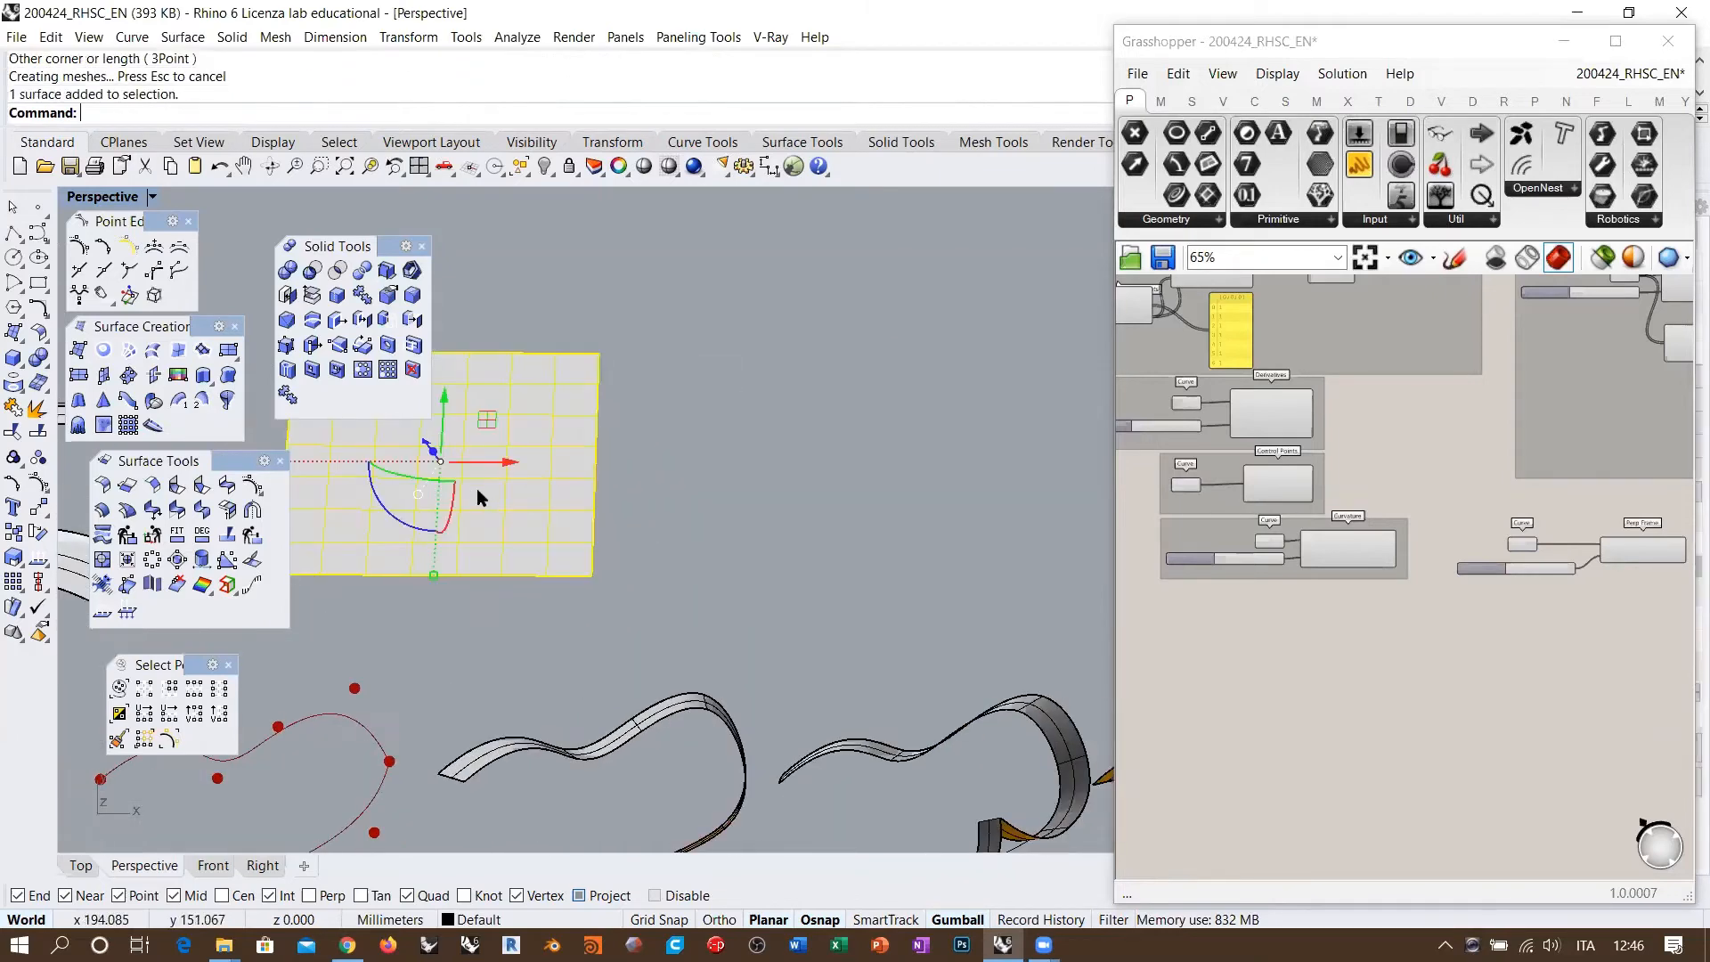
pyautogui.scroll(-2, 478, 488)
pyautogui.keyDown('alt'); pyautogui.moveTo(495, 485); pyautogui.dragTo(796, 491); pyautogui.keyUp('alt')
pyautogui.click(611, 520)
pyautogui.moveTo(614, 520); pyautogui.dragTo(682, 554, button='right')
pyautogui.scroll(7, 719, 527)
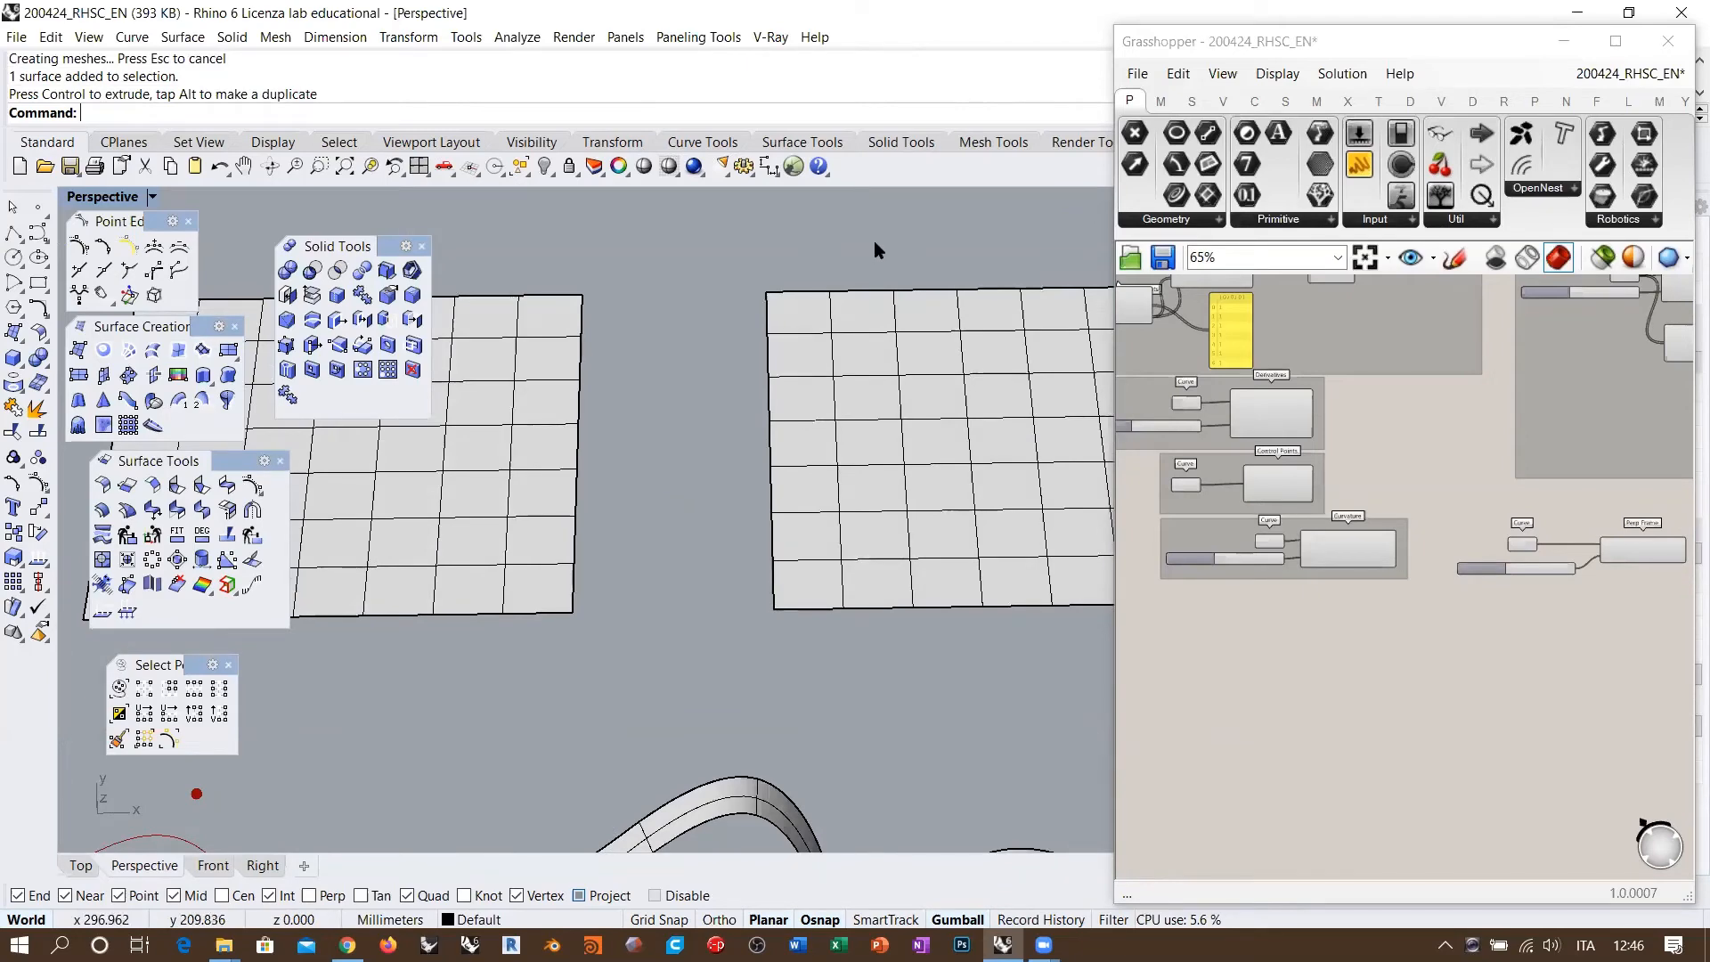
# Step: Turn on the original plane's control points and select all of them without the surface itself
pyautogui.keyDown('shift'); pyautogui.moveTo(611, 397); pyautogui.dragTo(852, 413, button='right'); pyautogui.keyUp('shift')
pyautogui.click(639, 520)
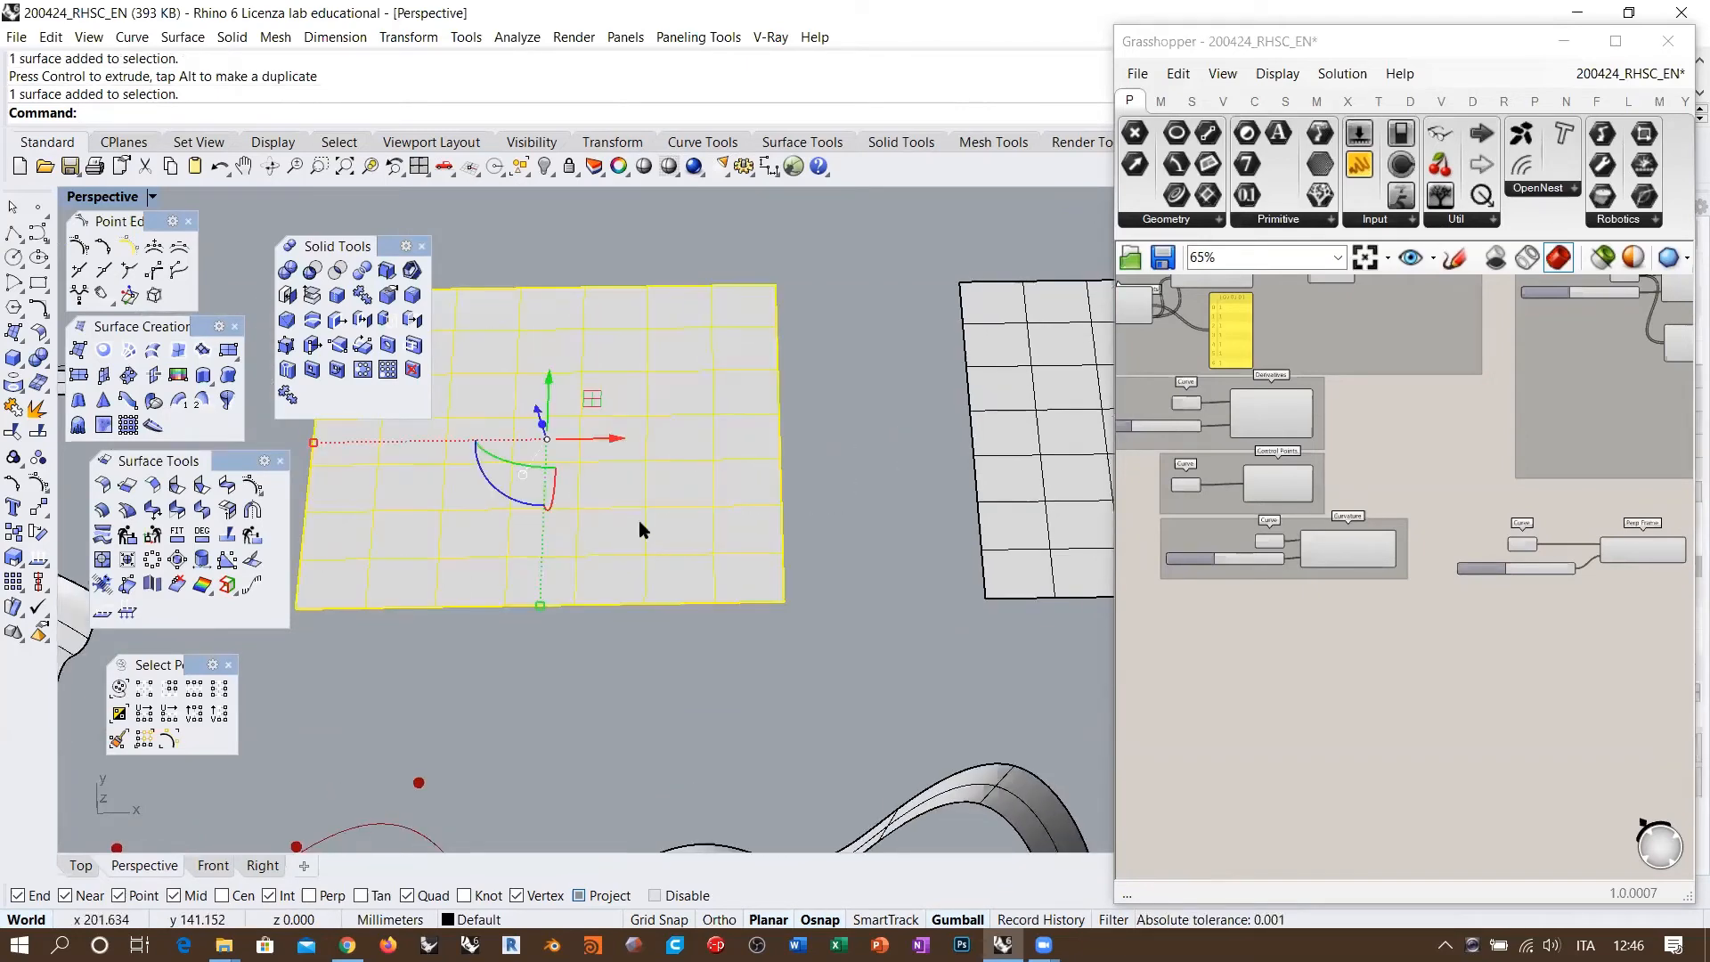
pyautogui.press('F10')
pyautogui.scroll(-5, 767, 528)
pyautogui.moveTo(522, 606); pyautogui.dragTo(849, 327)
pyautogui.scroll(4, 719, 501)
pyautogui.keyDown('ctrl'); pyautogui.click(750, 458); pyautogui.keyUp('ctrl')
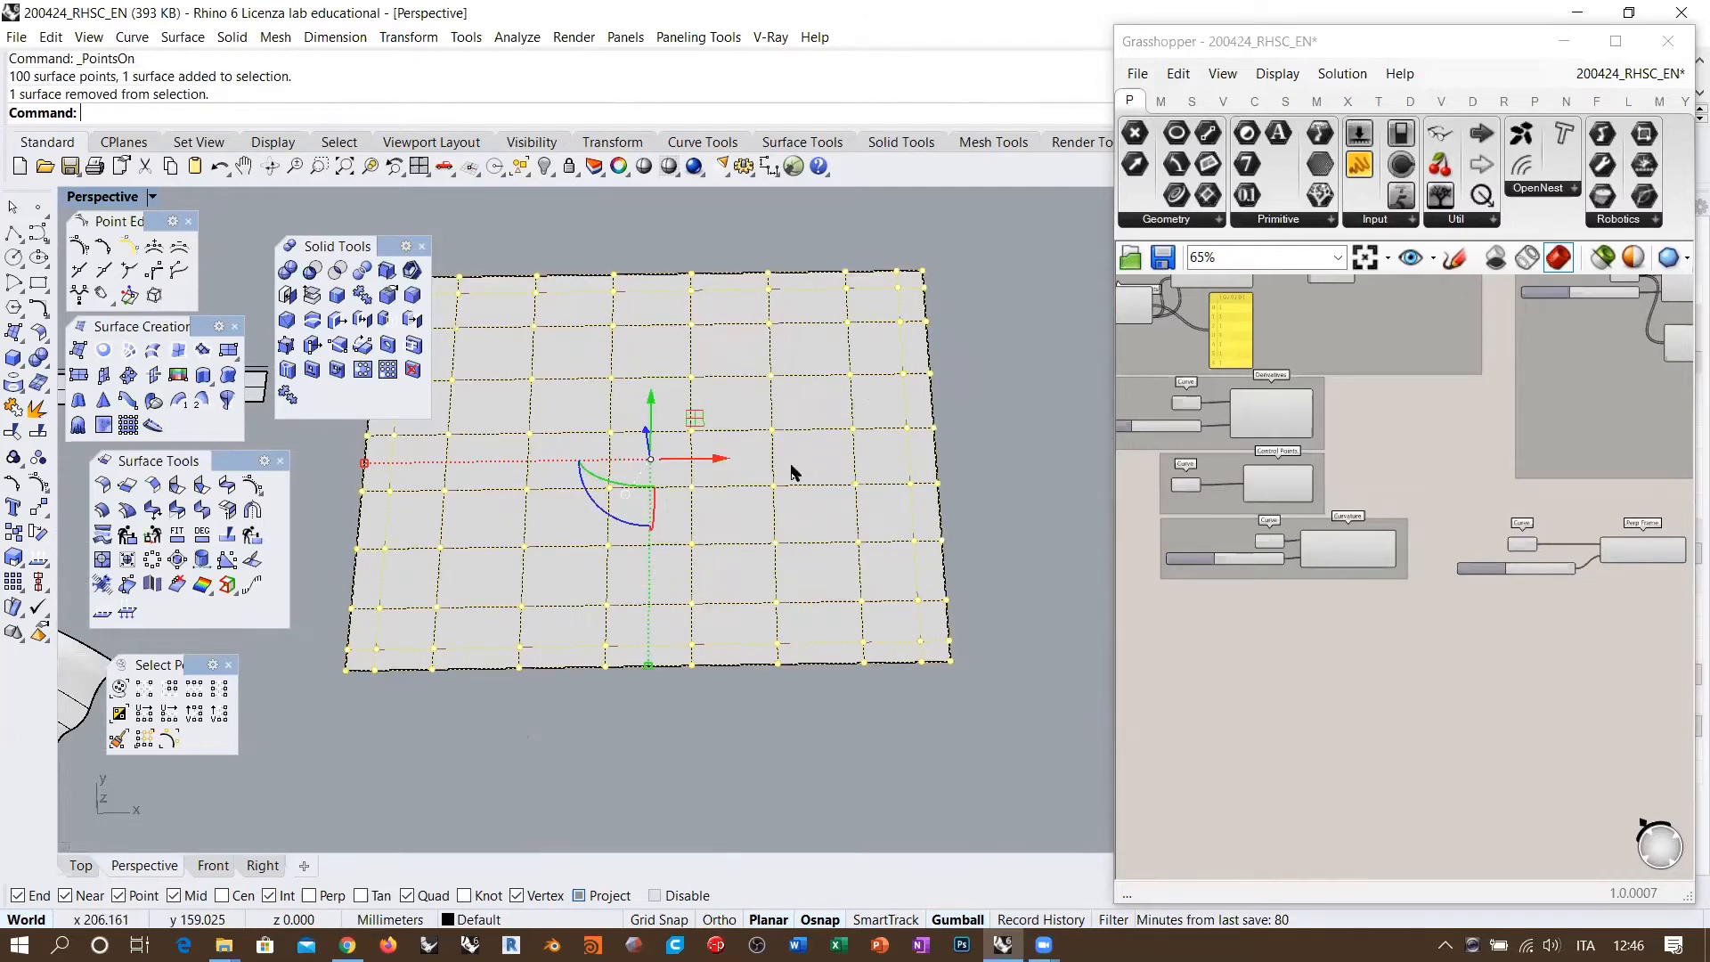
# Step: Soft-move the original plane's points upward from a point on the edge facing the copy, with a falloff reaching three points inward
pyautogui.keyDown('shift'); pyautogui.moveTo(793, 472); pyautogui.dragTo(624, 512, button='right'); pyautogui.keyUp('shift')
pyautogui.click(39, 509)
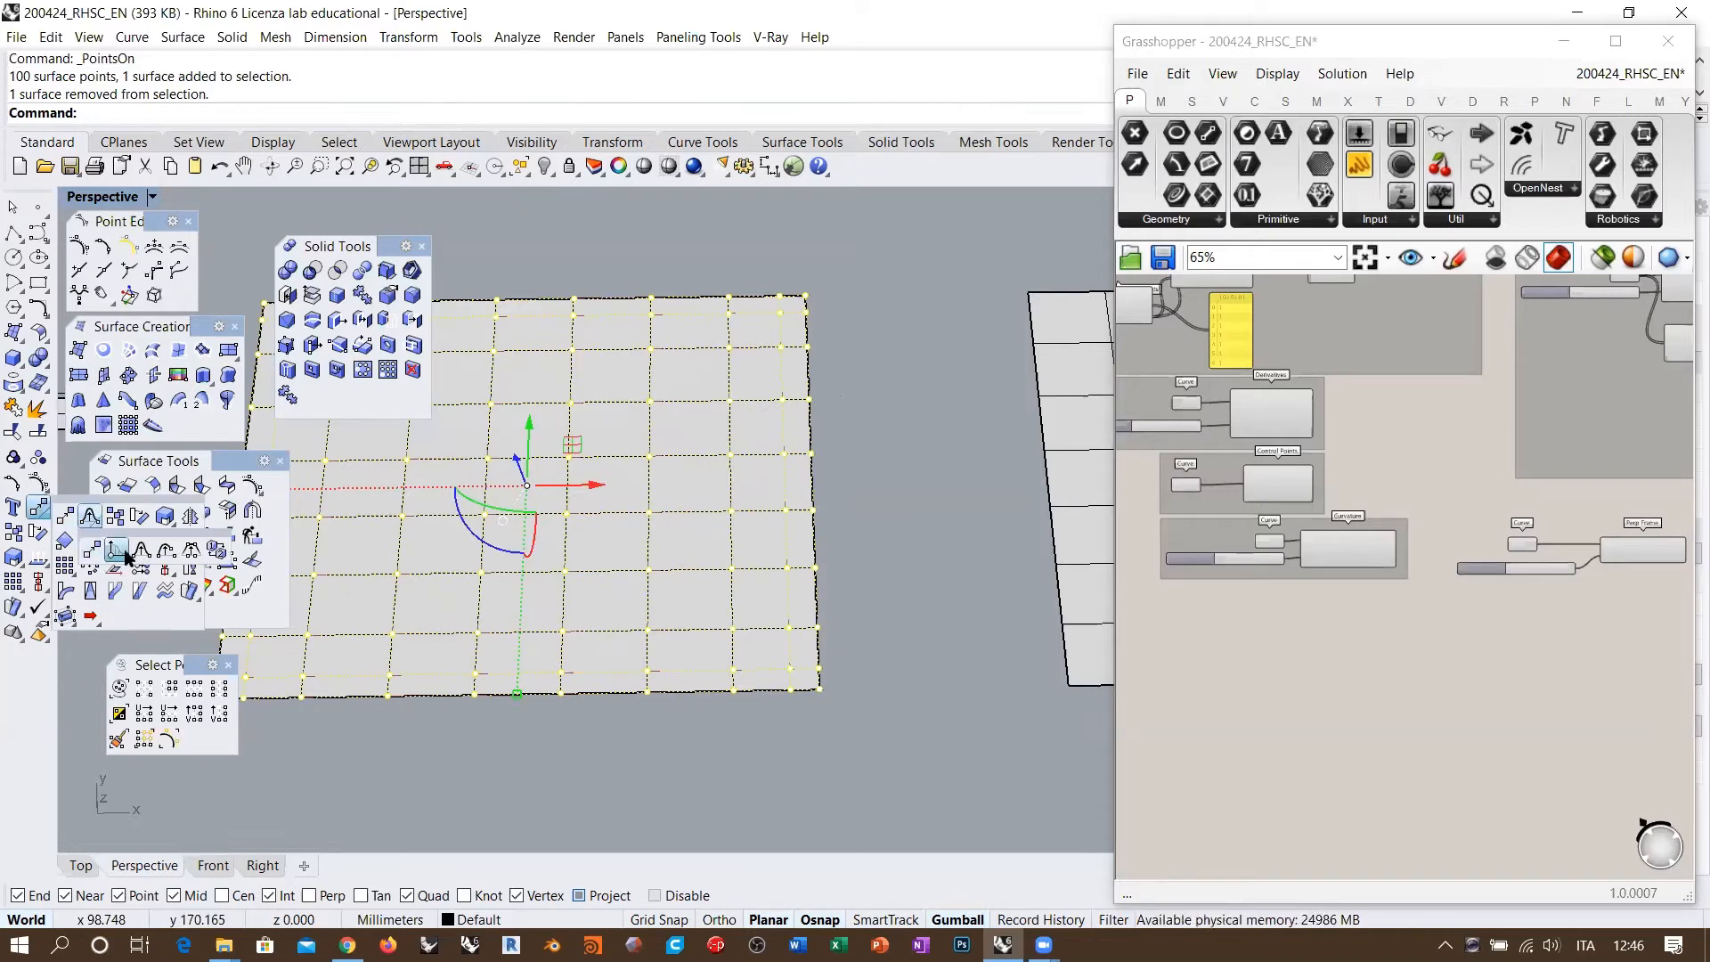
pyautogui.click(116, 551)
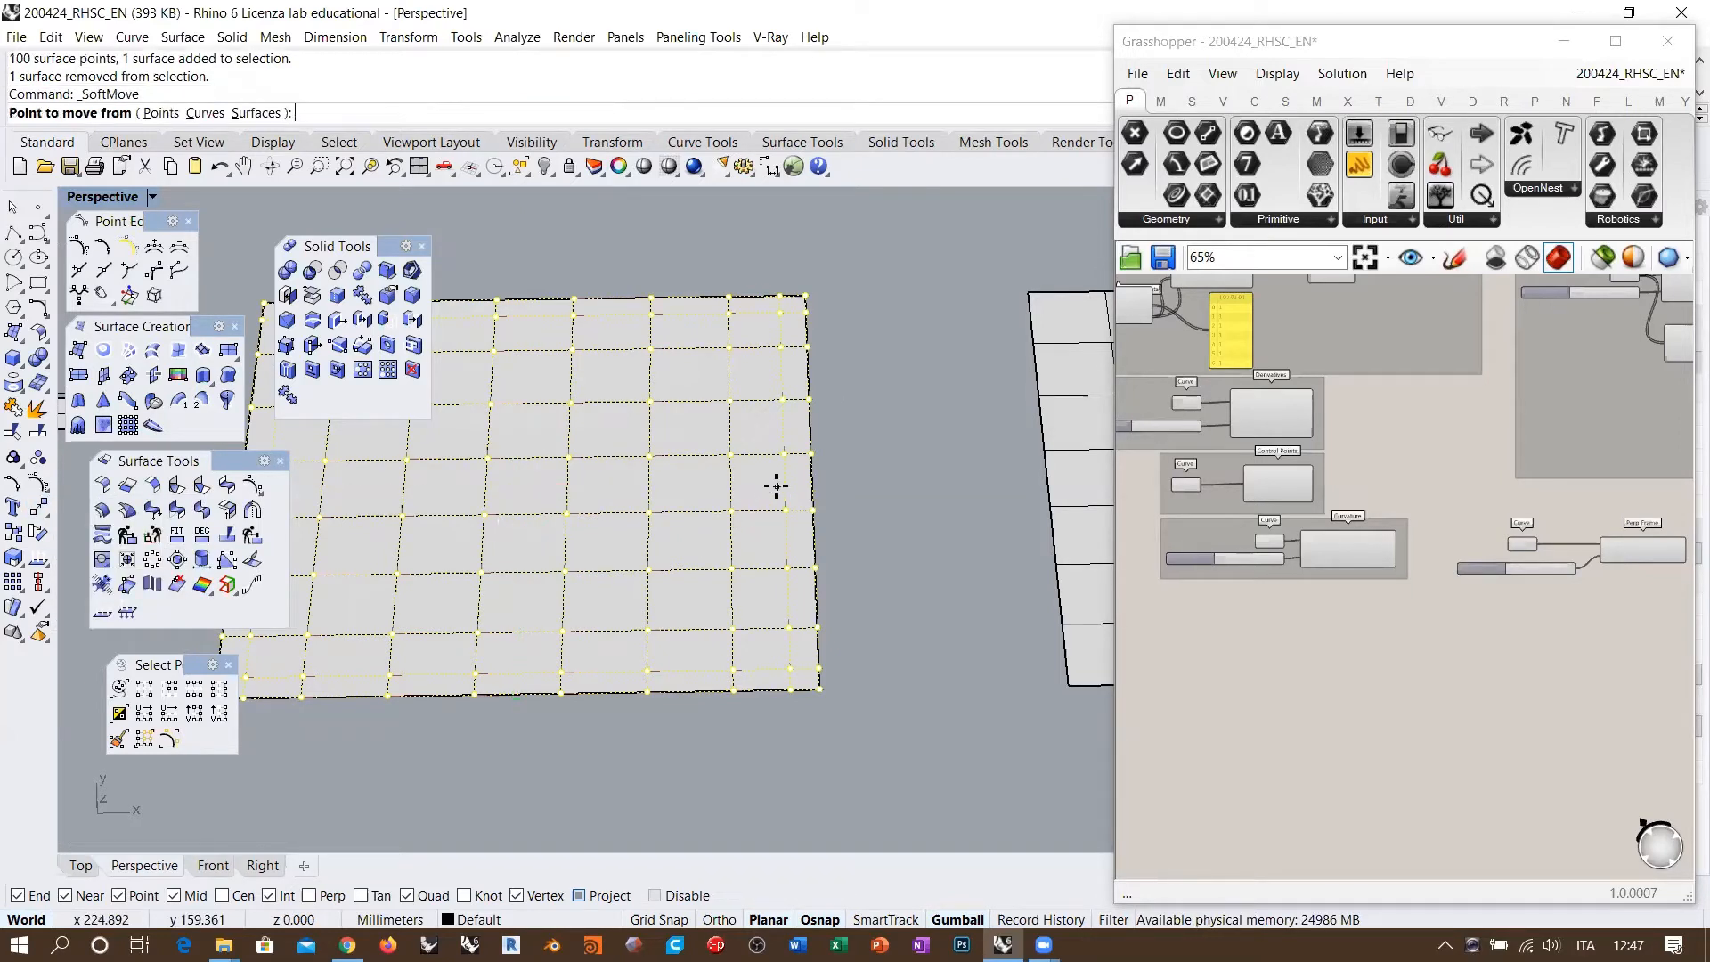
pyautogui.click(806, 402)
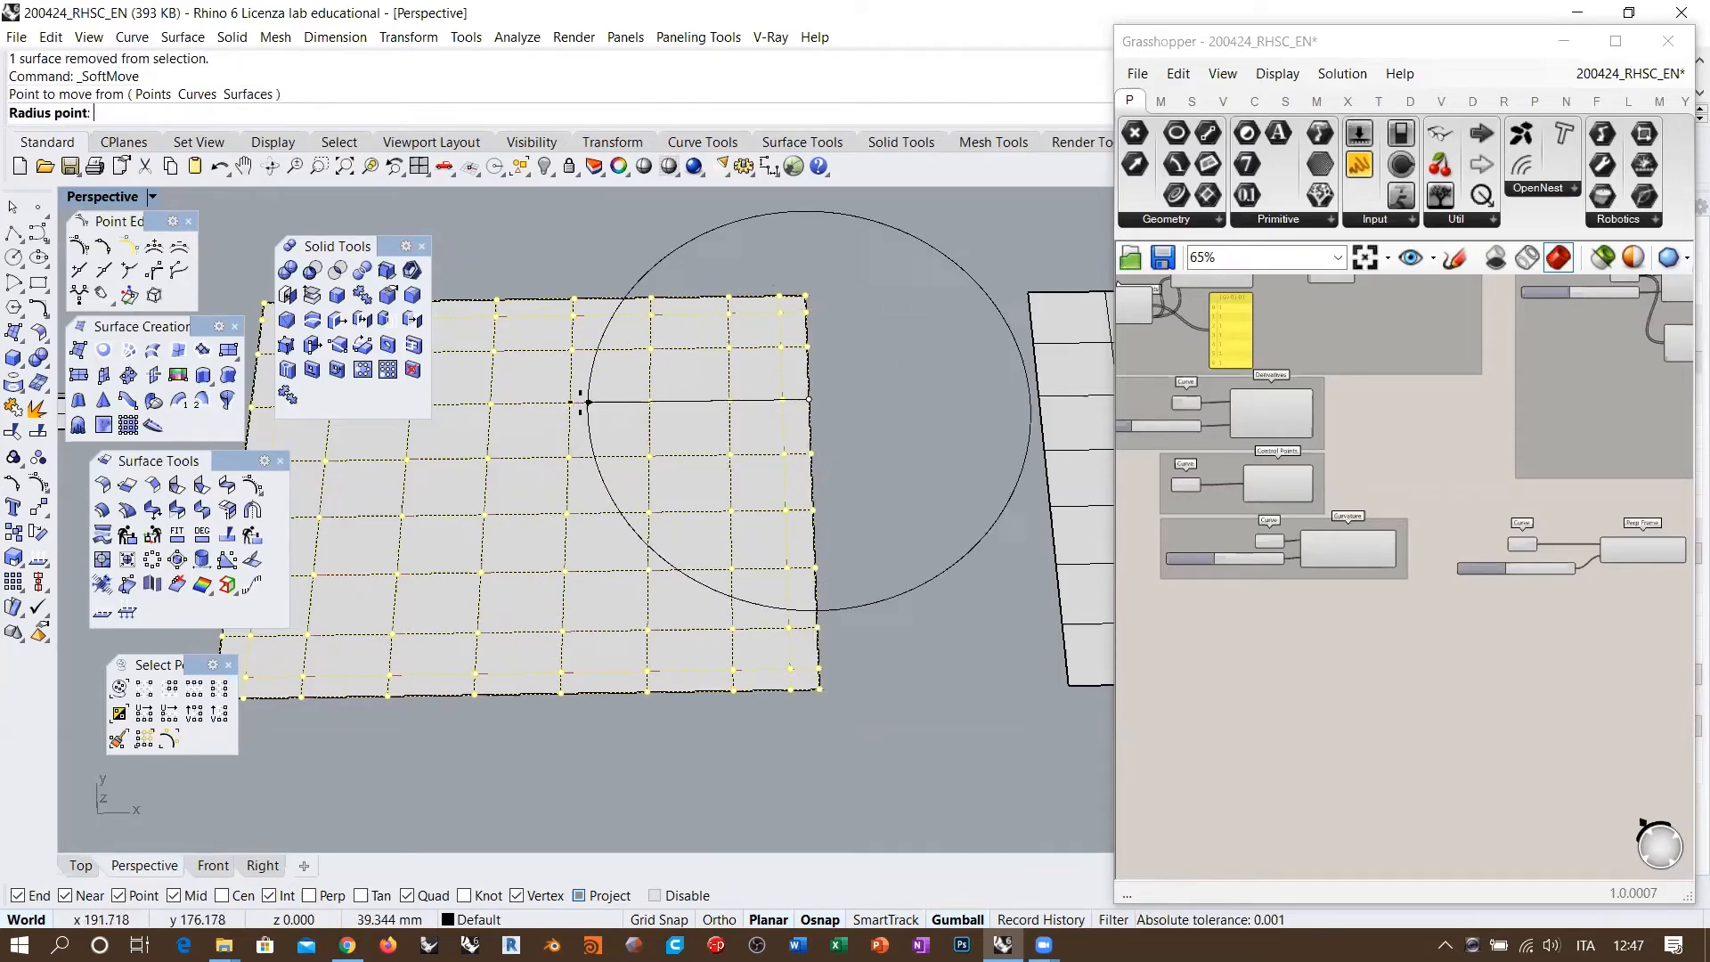
pyautogui.click(569, 402)
pyautogui.moveTo(708, 468); pyautogui.dragTo(726, 316, button='right')
pyautogui.click(801, 340)
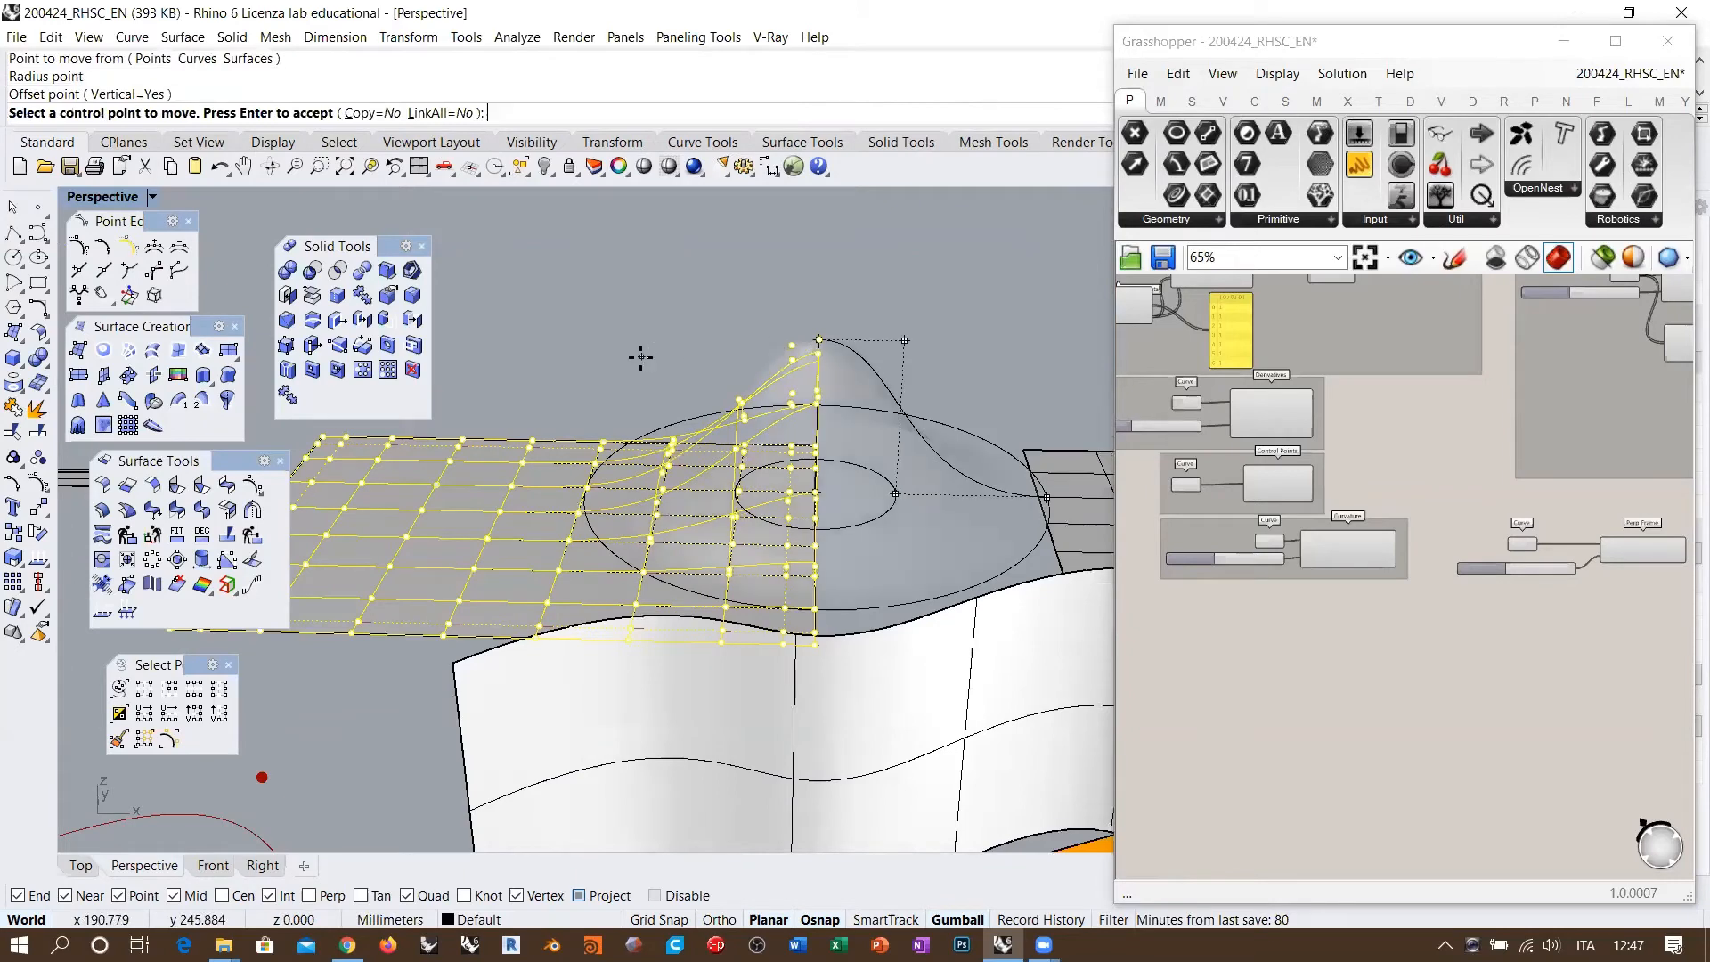
pyautogui.press('Return')
pyautogui.moveTo(641, 355); pyautogui.dragTo(562, 528, button='right')
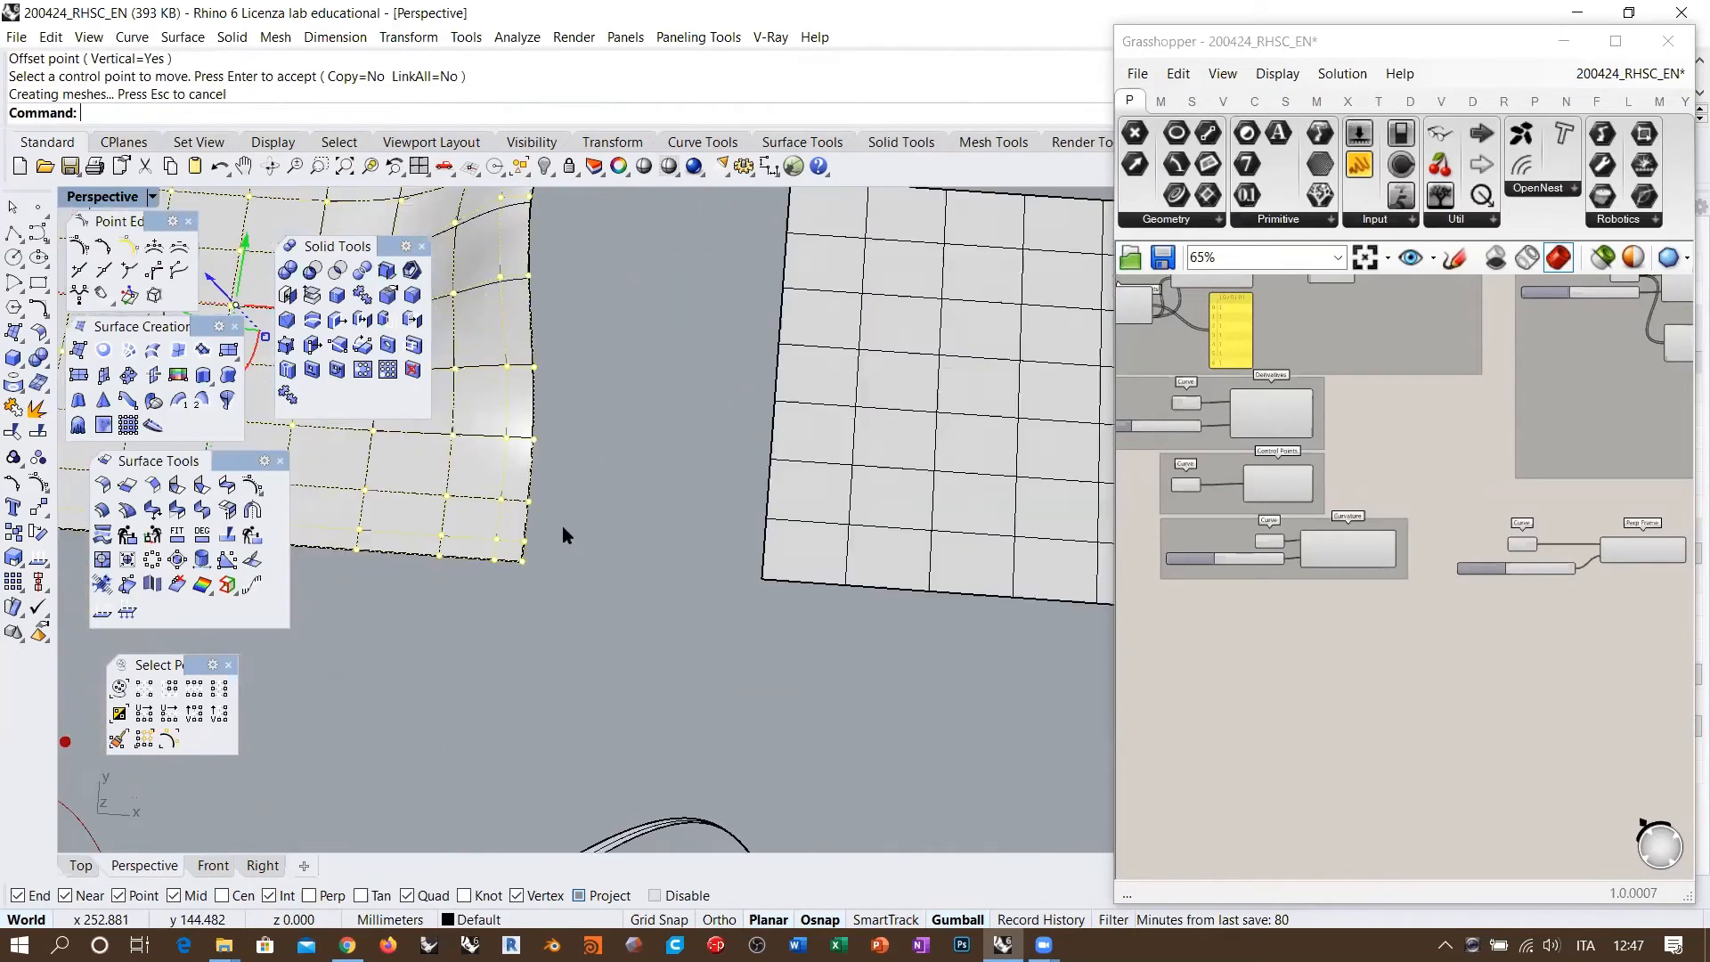
# Step: Turn on the copied plane's control points and select all of them, leaving the surface unselected
pyautogui.scroll(-6, 563, 527)
pyautogui.click(757, 461)
pyautogui.press('F10')
pyautogui.moveTo(621, 609); pyautogui.dragTo(1057, 284)
pyautogui.keyDown('ctrl'); pyautogui.click(779, 459); pyautogui.keyUp('ctrl')
pyautogui.moveTo(764, 466); pyautogui.dragTo(495, 379, button='right')
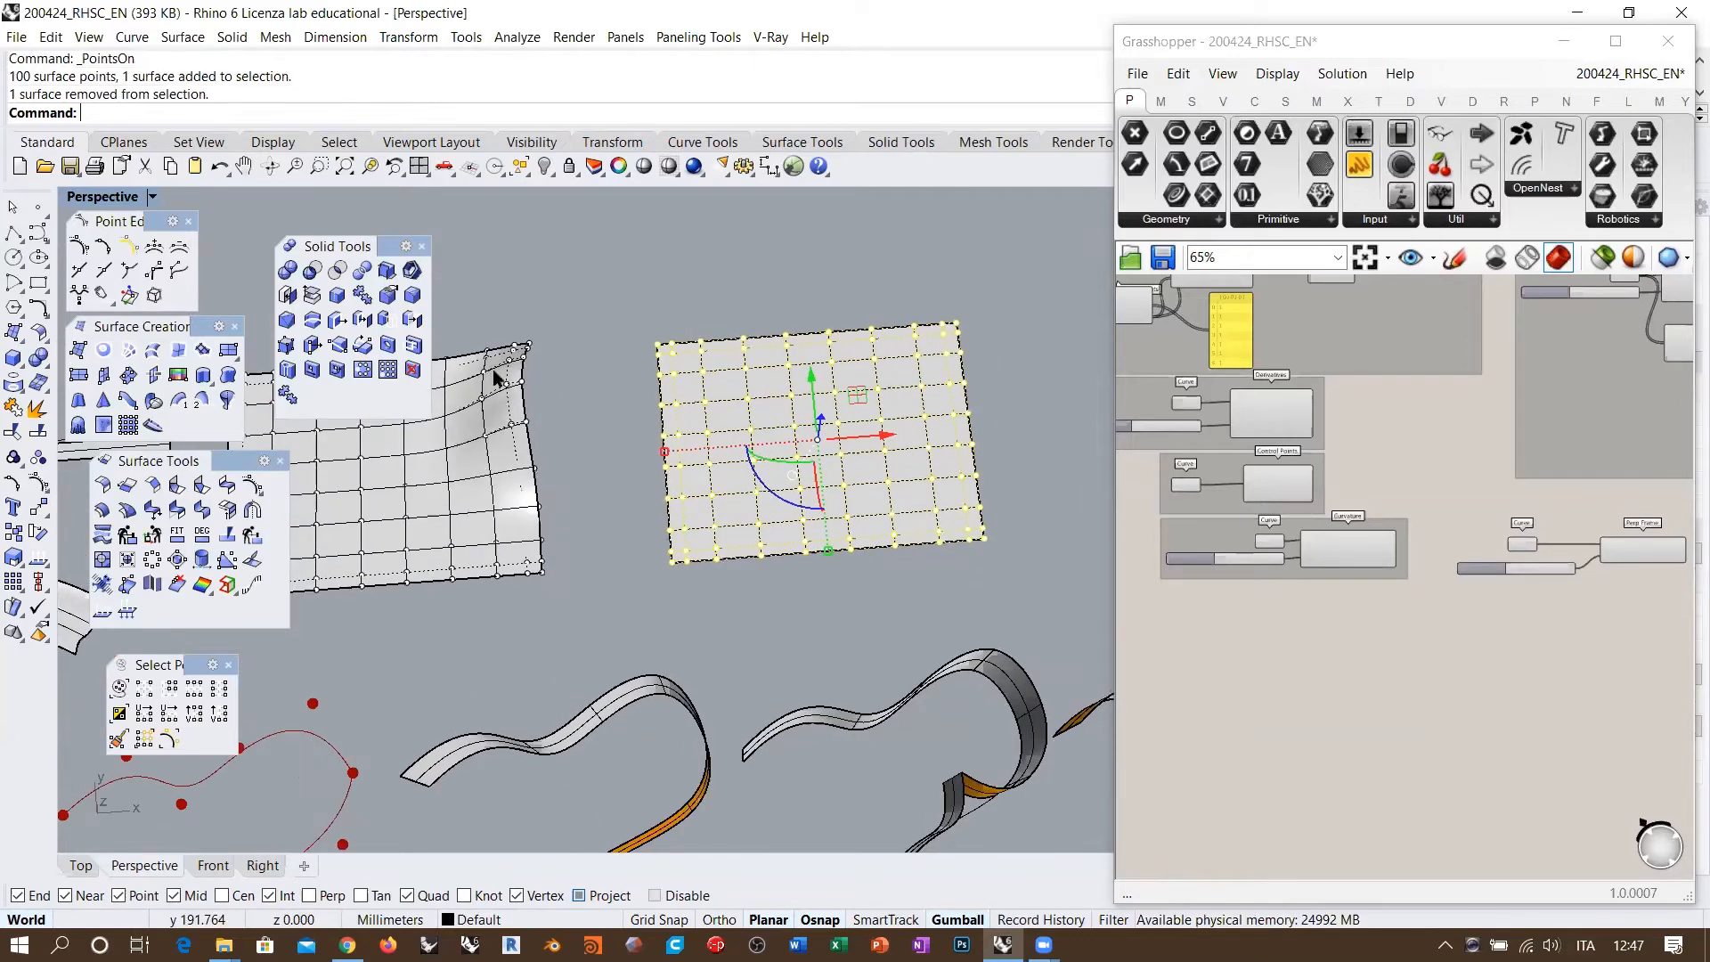
# Step: Soft-move the copied plane's points vertically near the front end of the edge facing the original, and turn off the control points
pyautogui.rightClick(493, 86)
pyautogui.click(554, 189)
pyautogui.moveTo(766, 556); pyautogui.dragTo(708, 534, button='right')
pyautogui.scroll(2, 693, 512)
pyautogui.click(652, 481)
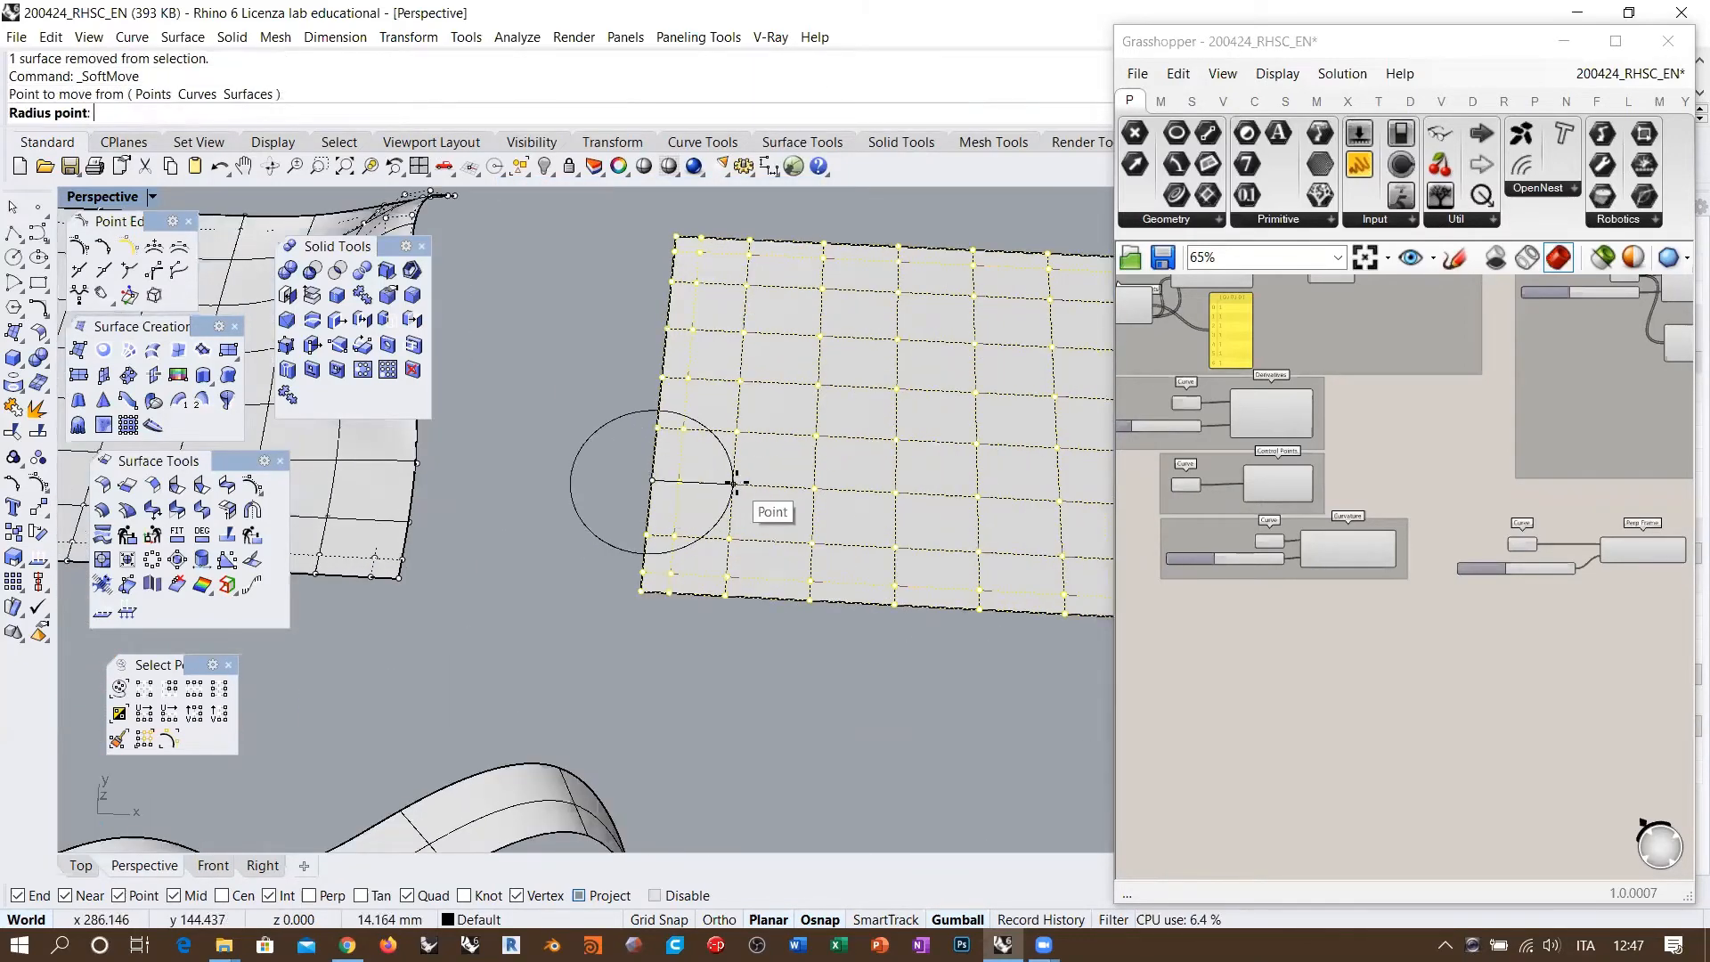
pyautogui.click(844, 511)
pyautogui.moveTo(810, 489); pyautogui.dragTo(587, 383, button='right')
pyautogui.click(828, 668)
pyautogui.rightClick(828, 668)
pyautogui.press('Escape')
pyautogui.scroll(-5, 730, 499)
pyautogui.press('Escape')
# Step: Examine the facing edges of the two deformed planes from several angles and look over the curves elsewhere in the model
pyautogui.moveTo(730, 485); pyautogui.dragTo(593, 474, button='right')
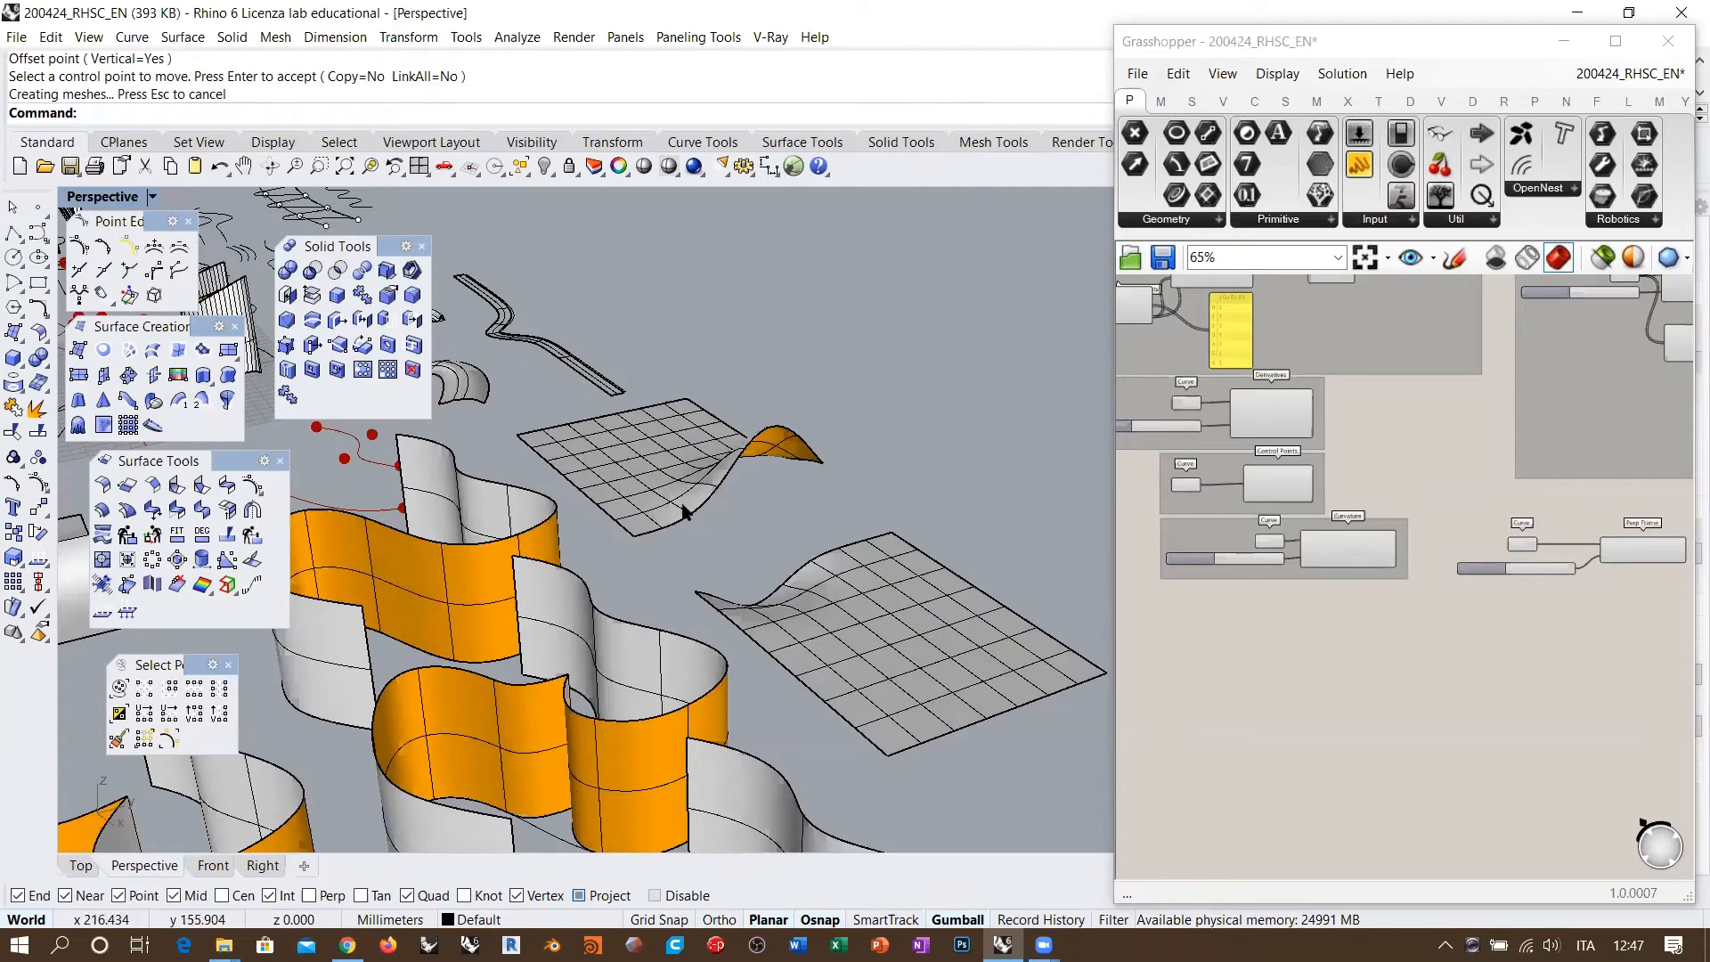
pyautogui.moveTo(692, 482); pyautogui.dragTo(781, 567, button='right')
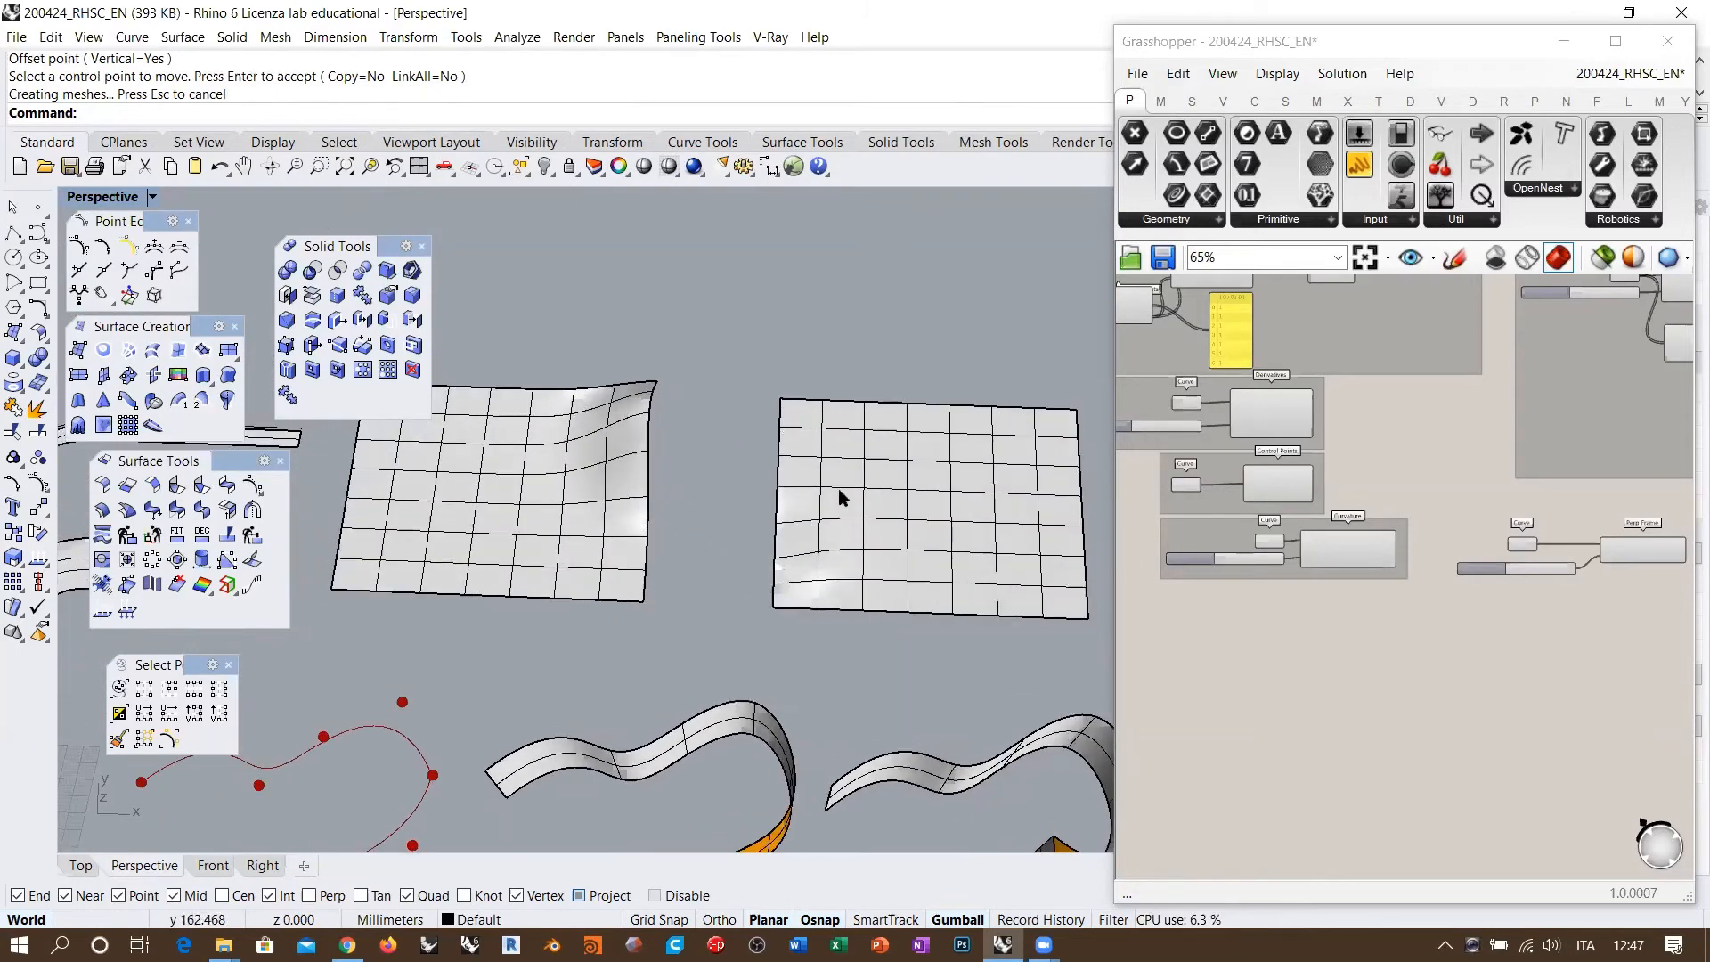
pyautogui.moveTo(837, 489); pyautogui.dragTo(634, 387, button='right')
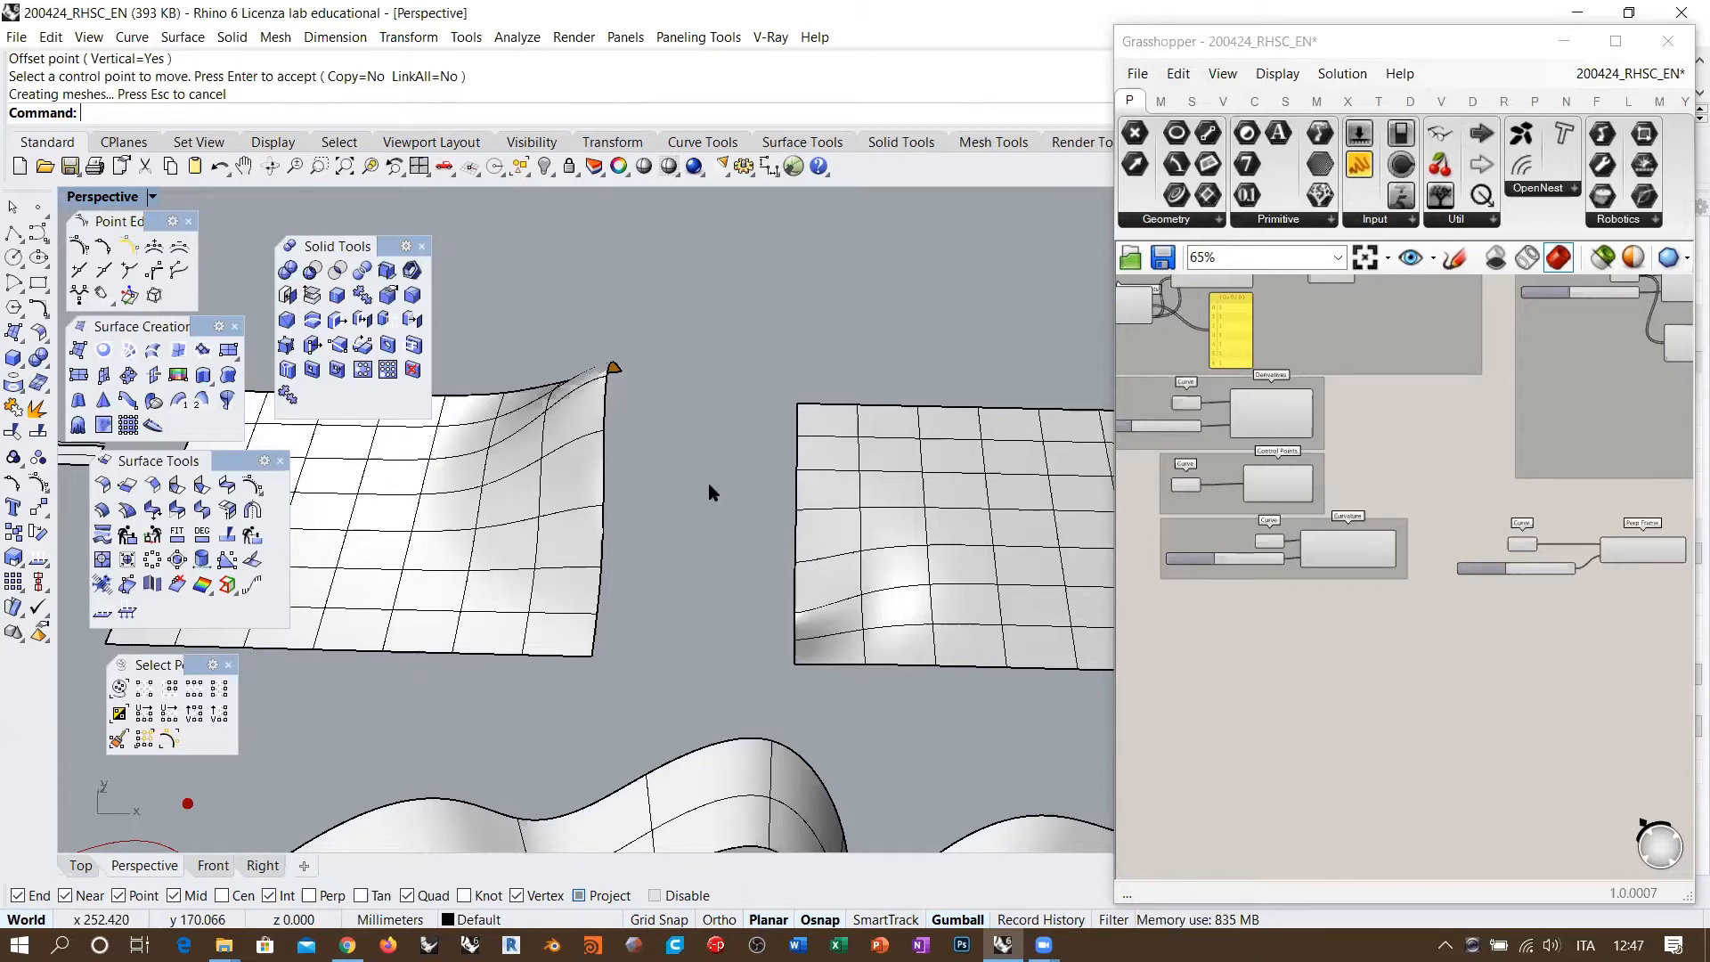
pyautogui.moveTo(708, 483); pyautogui.dragTo(611, 508, button='right')
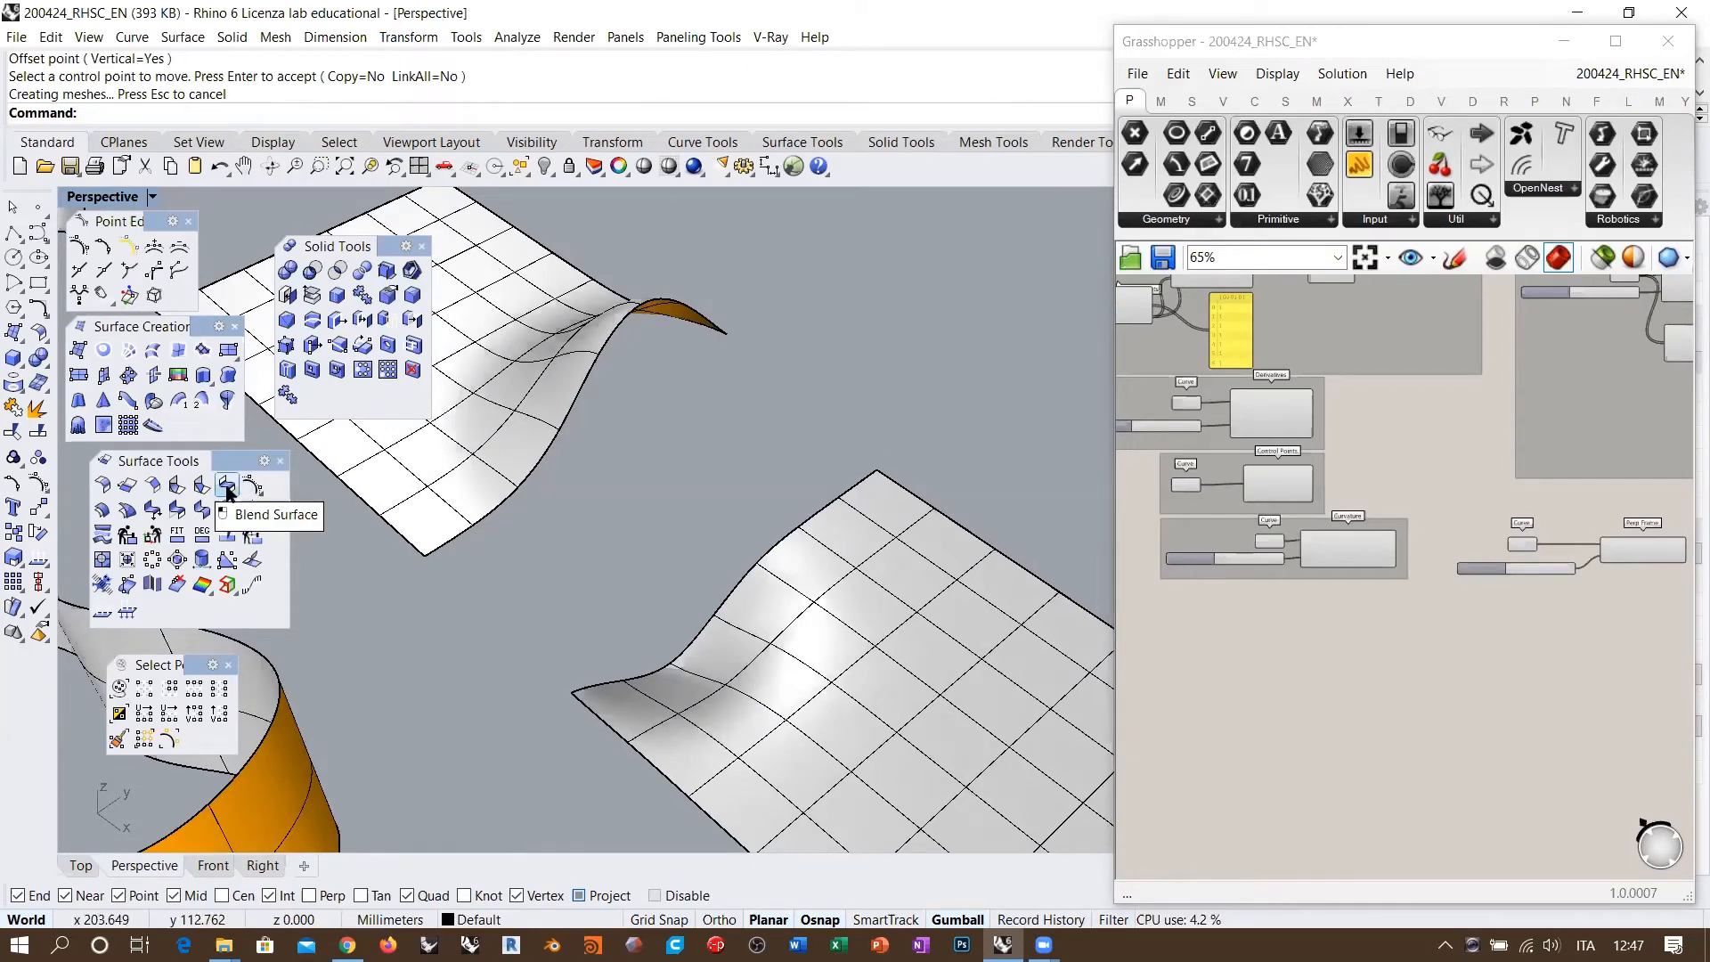
pyautogui.moveTo(726, 383); pyautogui.dragTo(883, 401, button='right')
pyautogui.scroll(-15, 883, 401)
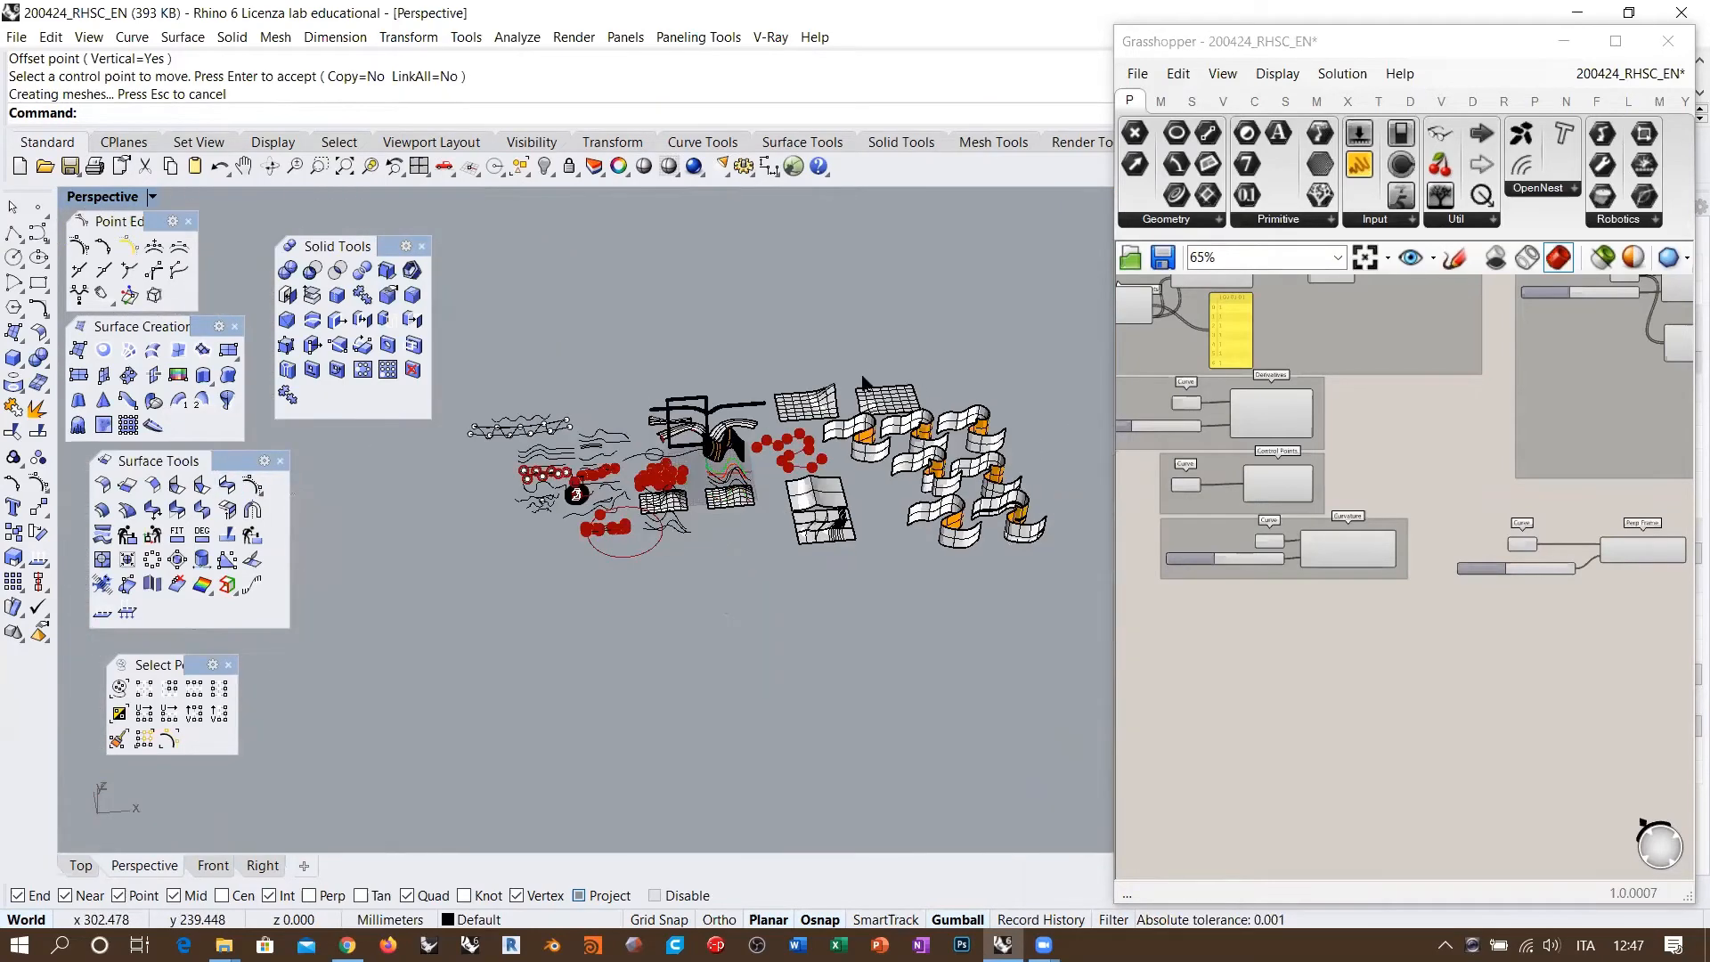
pyautogui.moveTo(731, 454); pyautogui.dragTo(655, 519, button='right')
pyautogui.scroll(15, 655, 518)
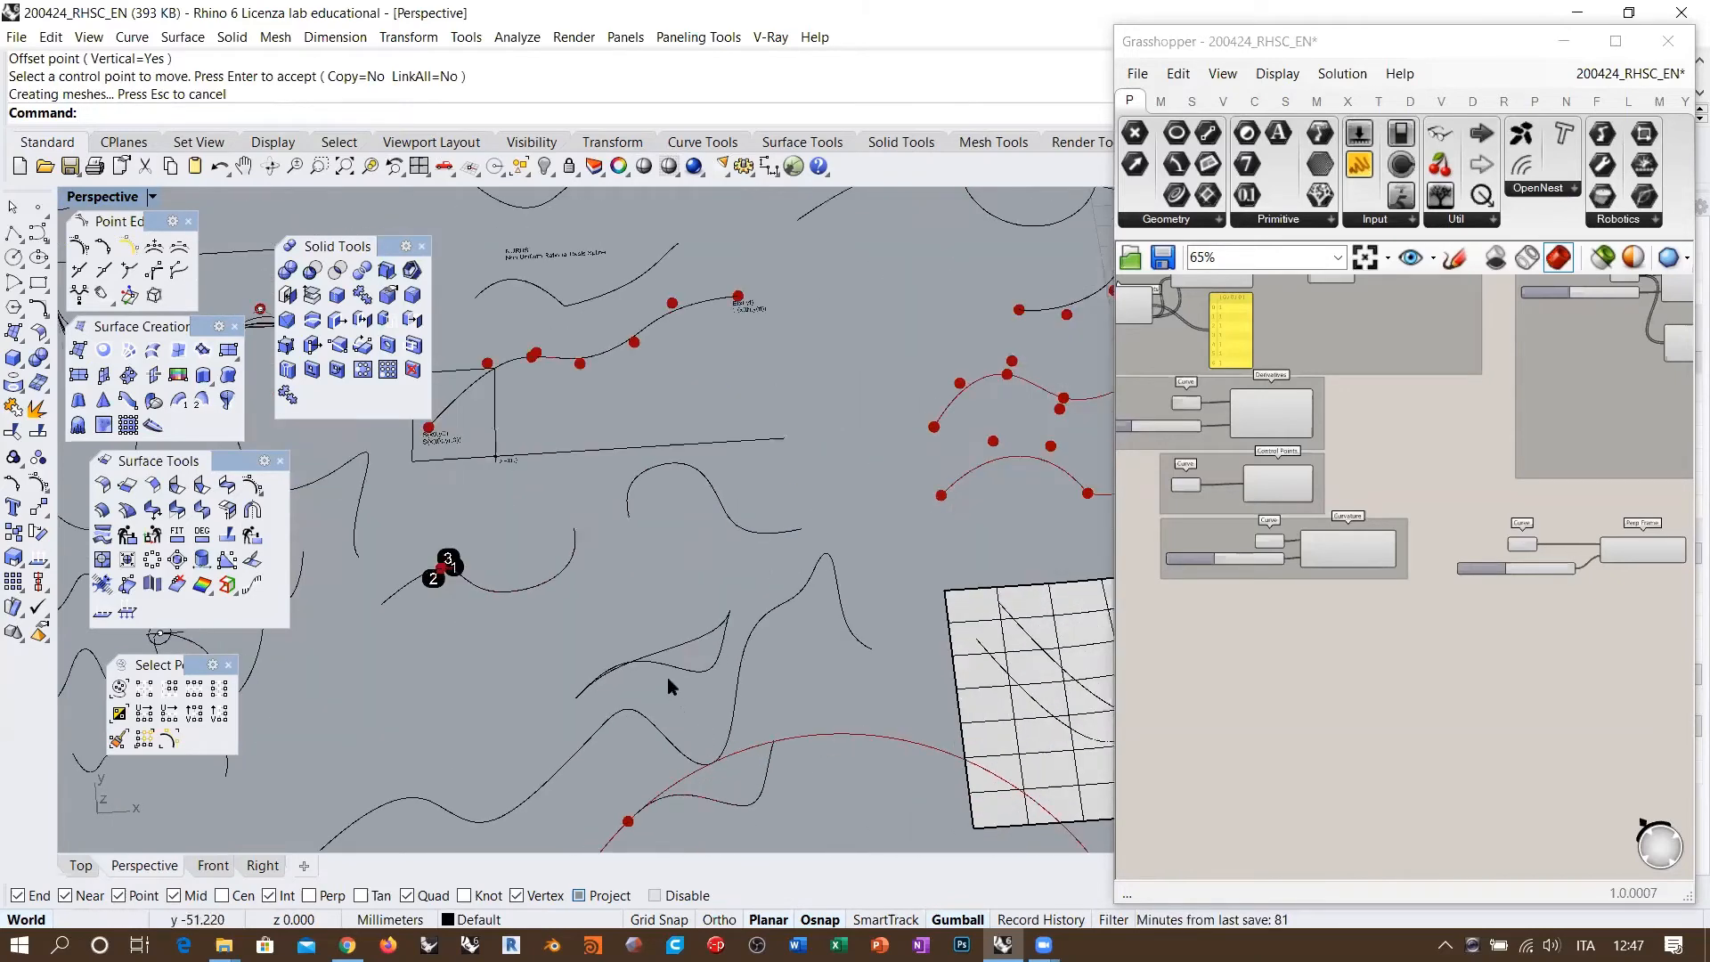
pyautogui.click(671, 666)
pyautogui.scroll(-3, 801, 596)
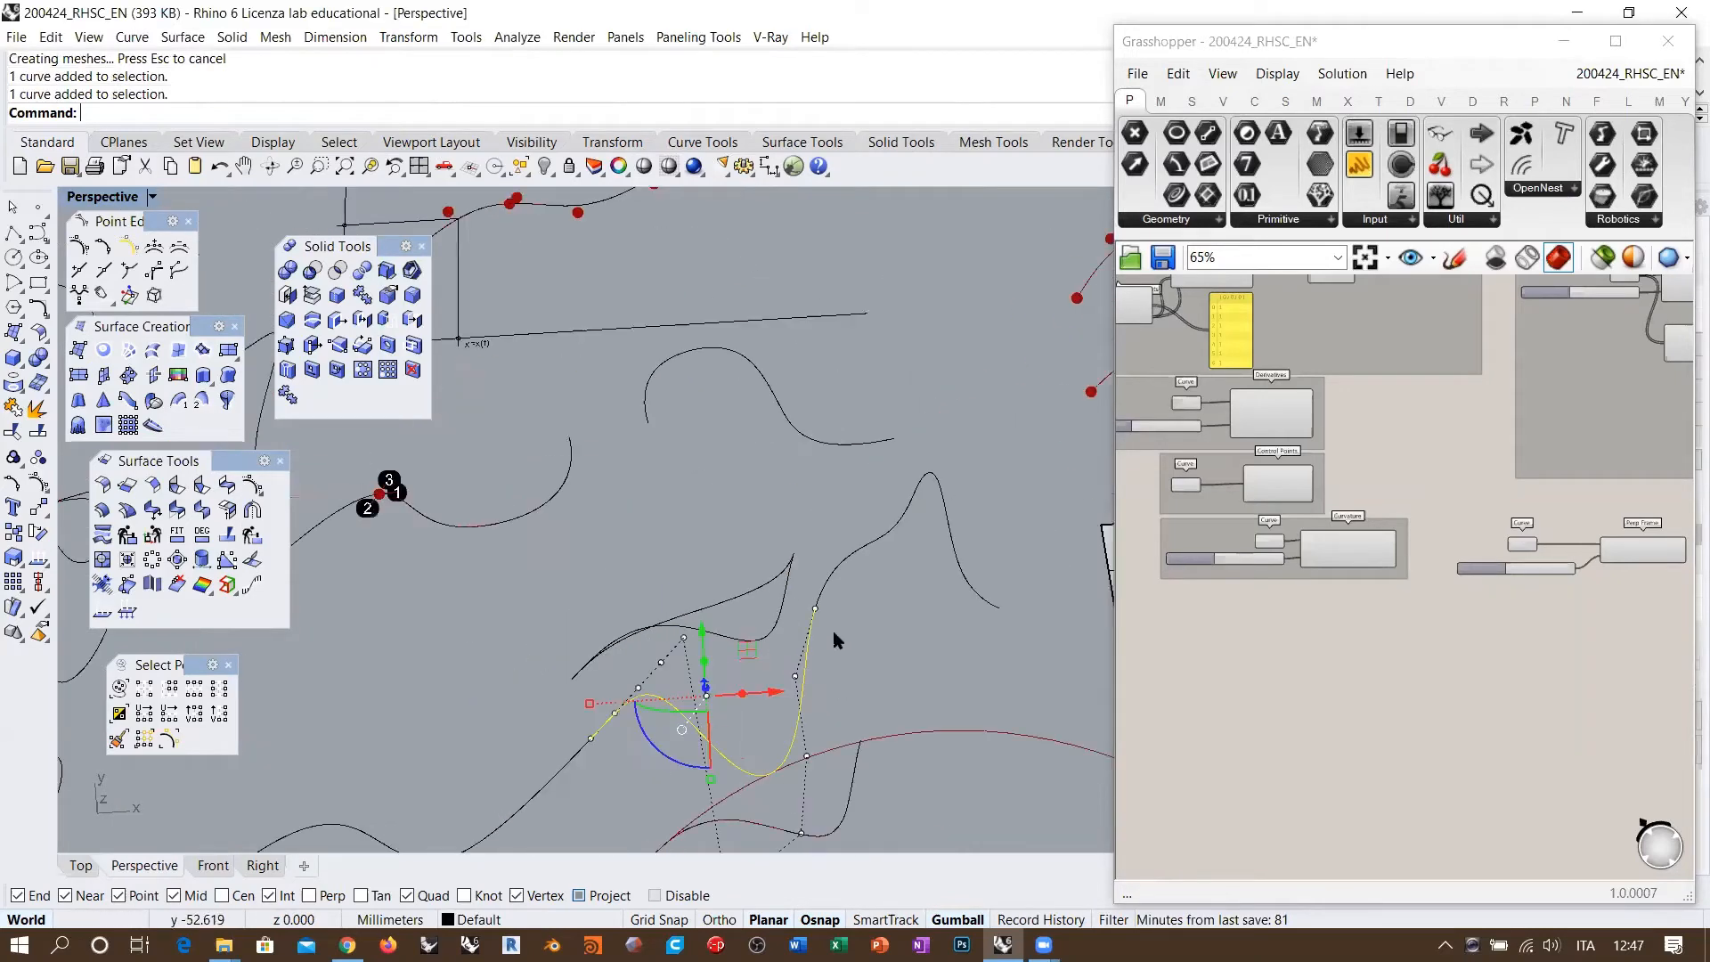
pyautogui.press('Escape')
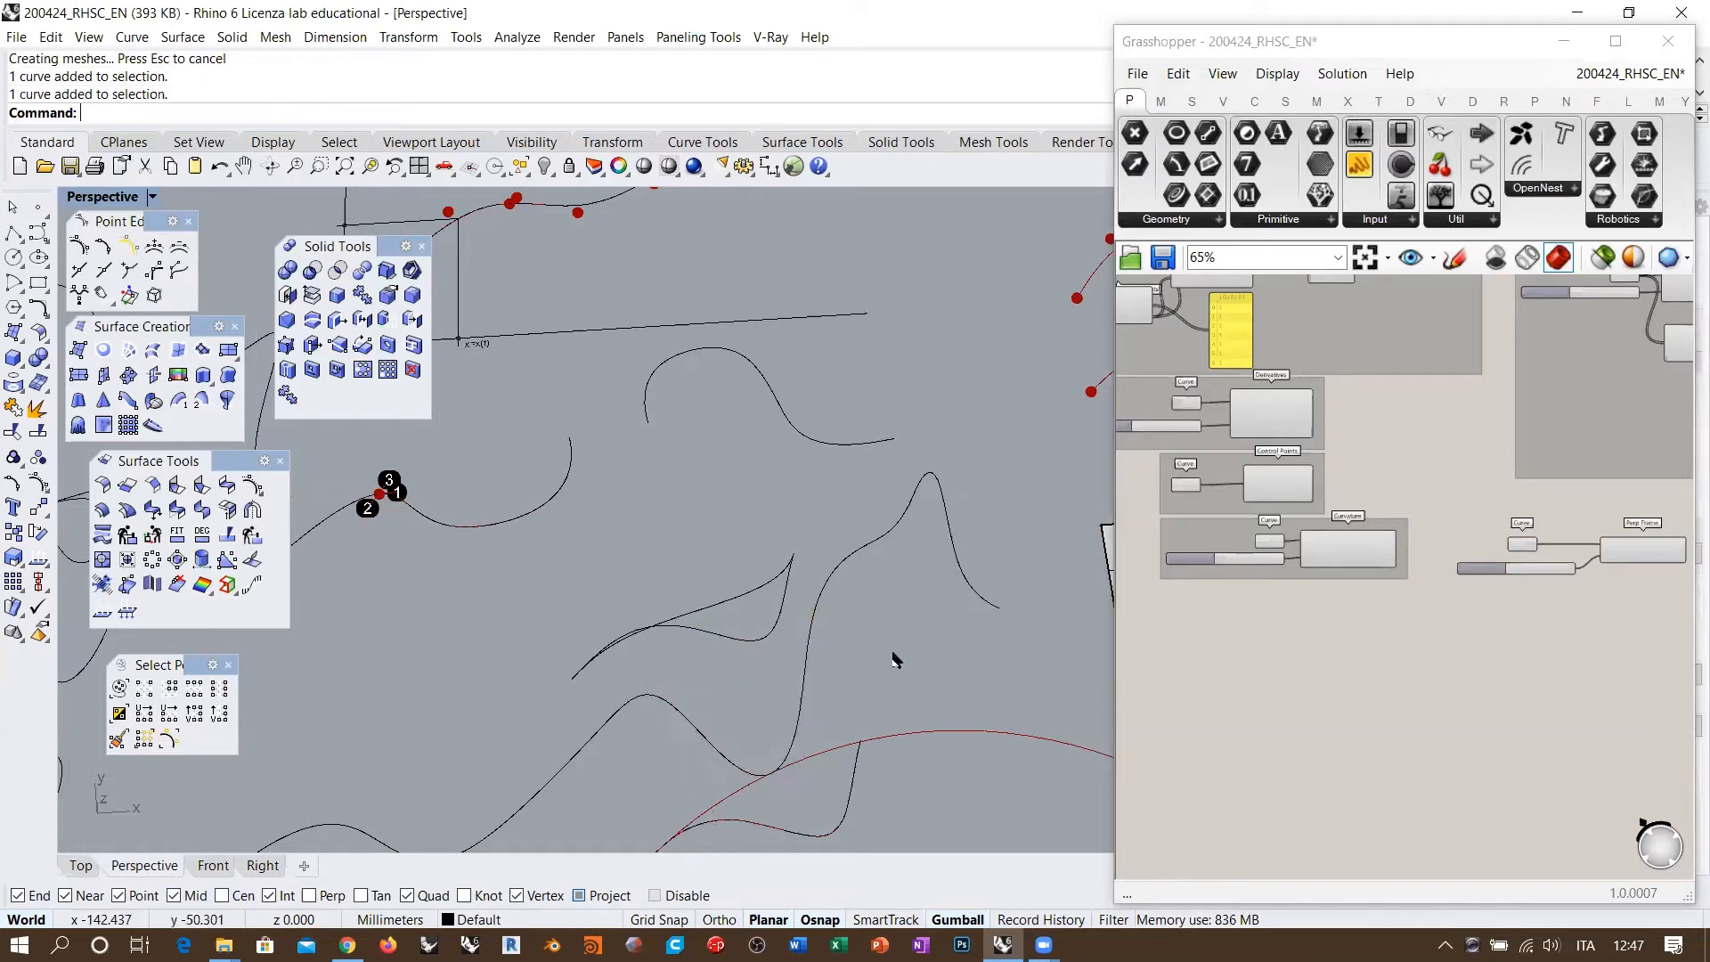
# Step: Start a surface blend between the facing edges of the two deformed planes
pyautogui.scroll(-10, 409, 668)
pyautogui.moveTo(690, 486); pyautogui.dragTo(673, 440, button='right')
pyautogui.scroll(10, 765, 472)
pyautogui.moveTo(763, 472); pyautogui.dragTo(694, 443, button='right')
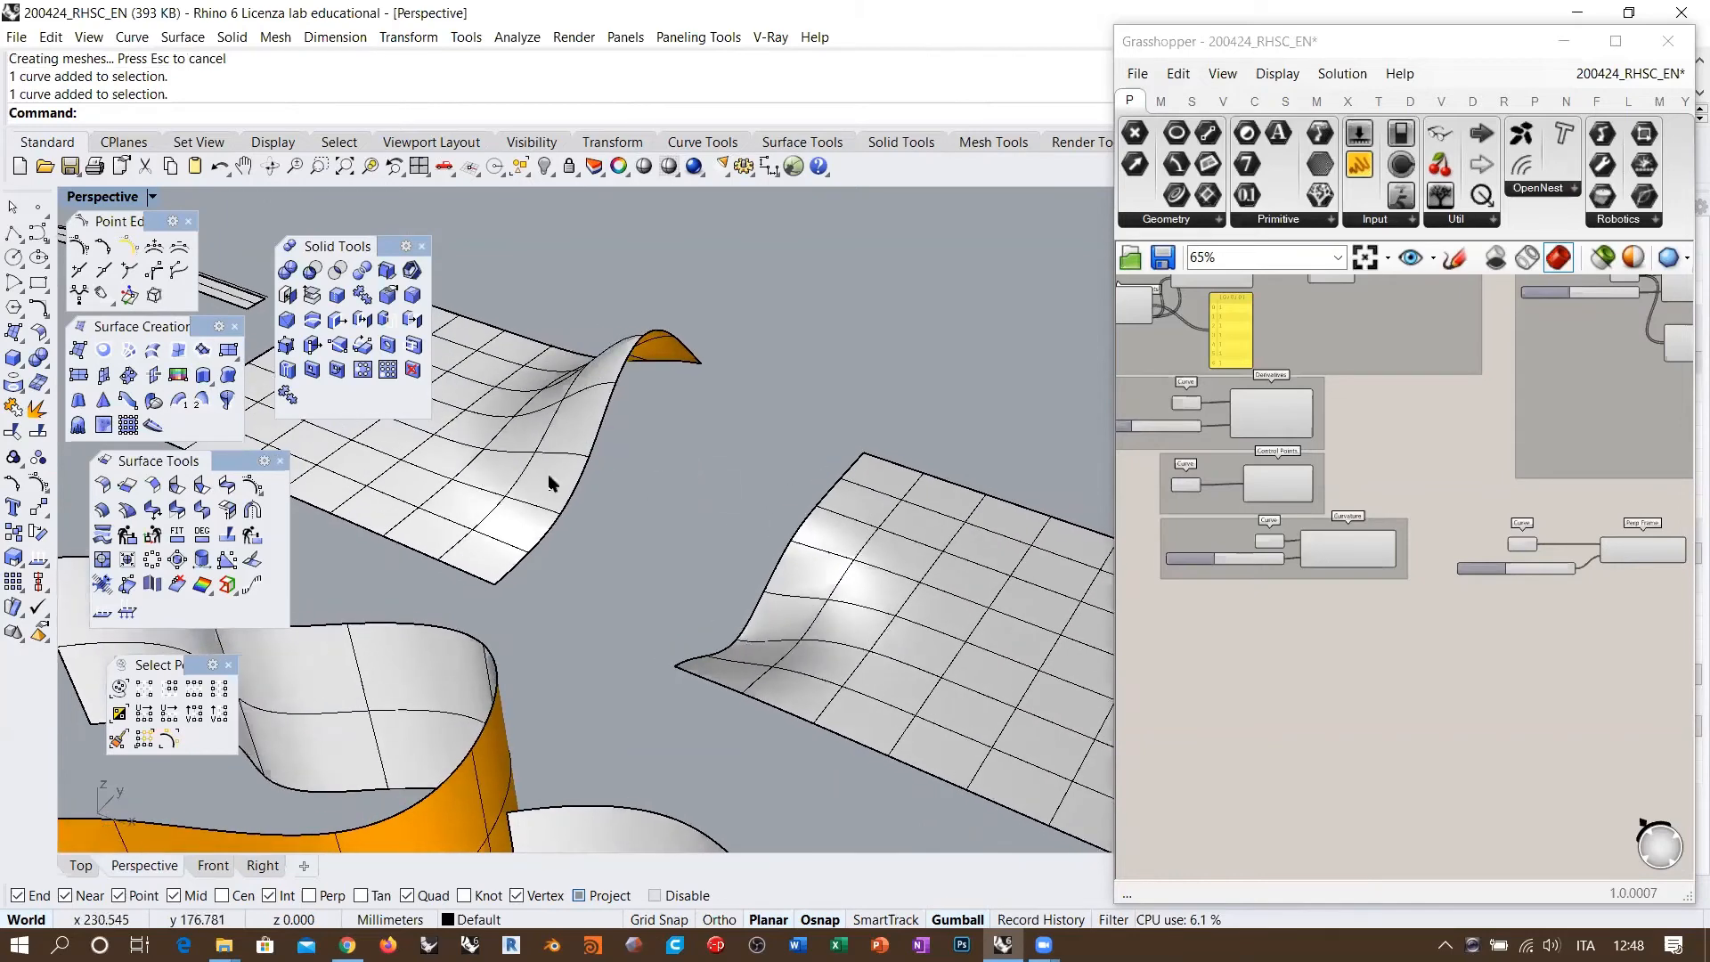
pyautogui.click(227, 485)
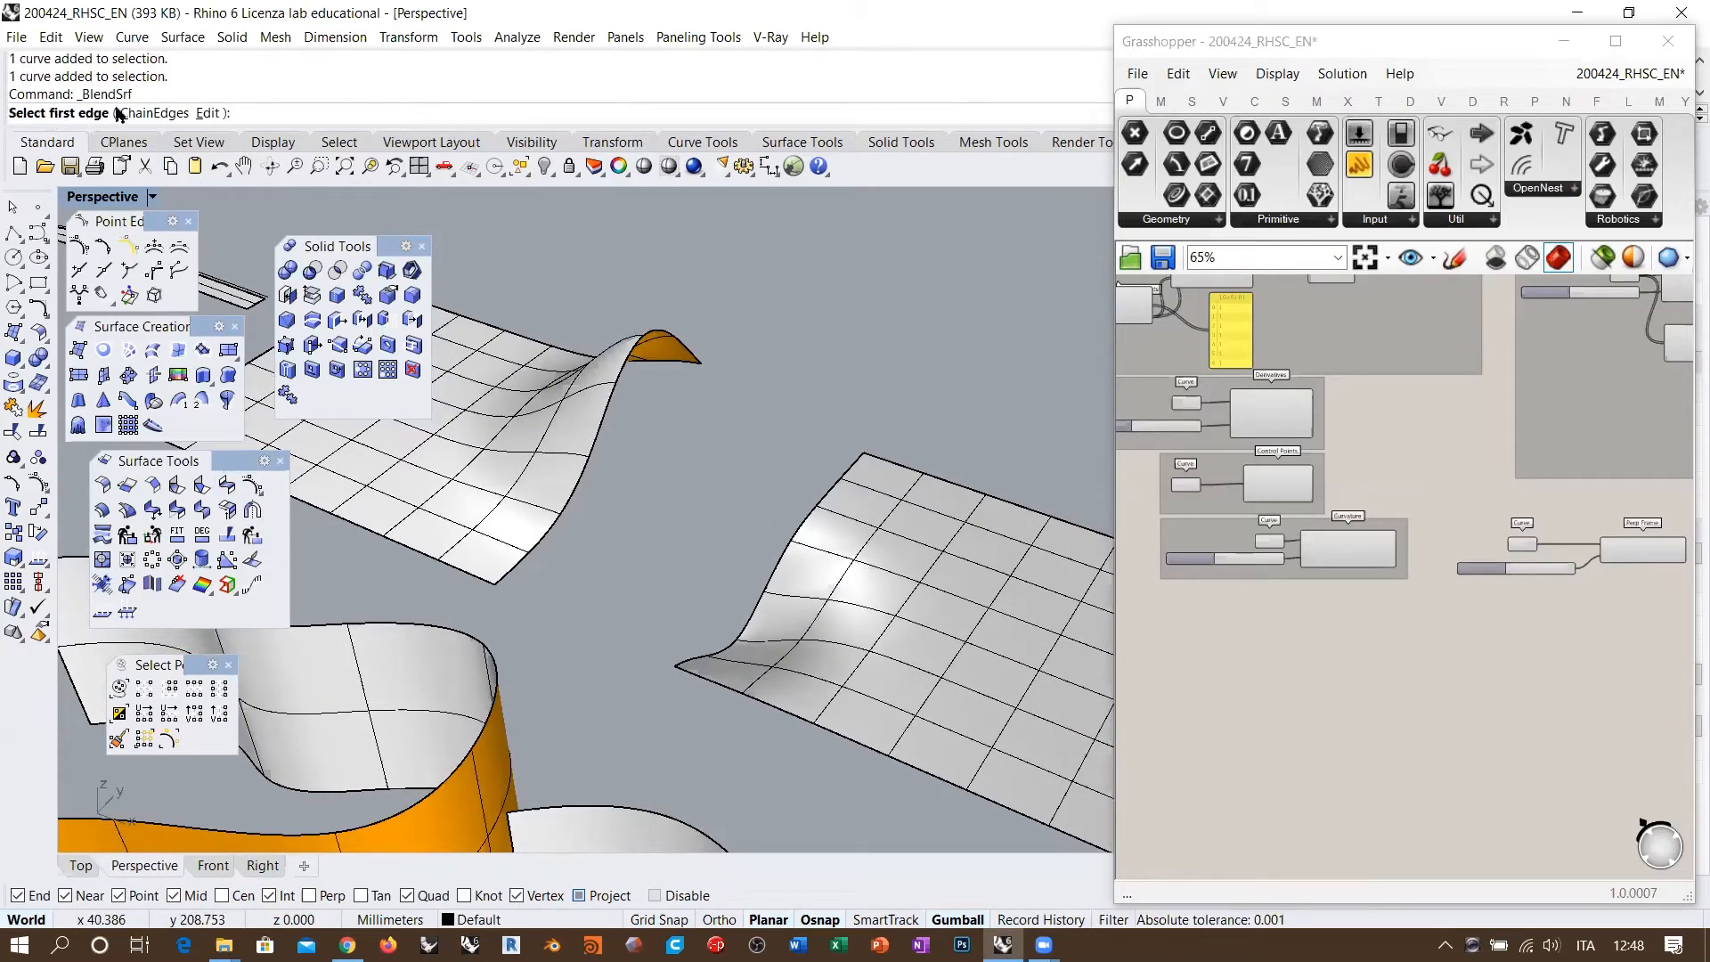
pyautogui.click(543, 545)
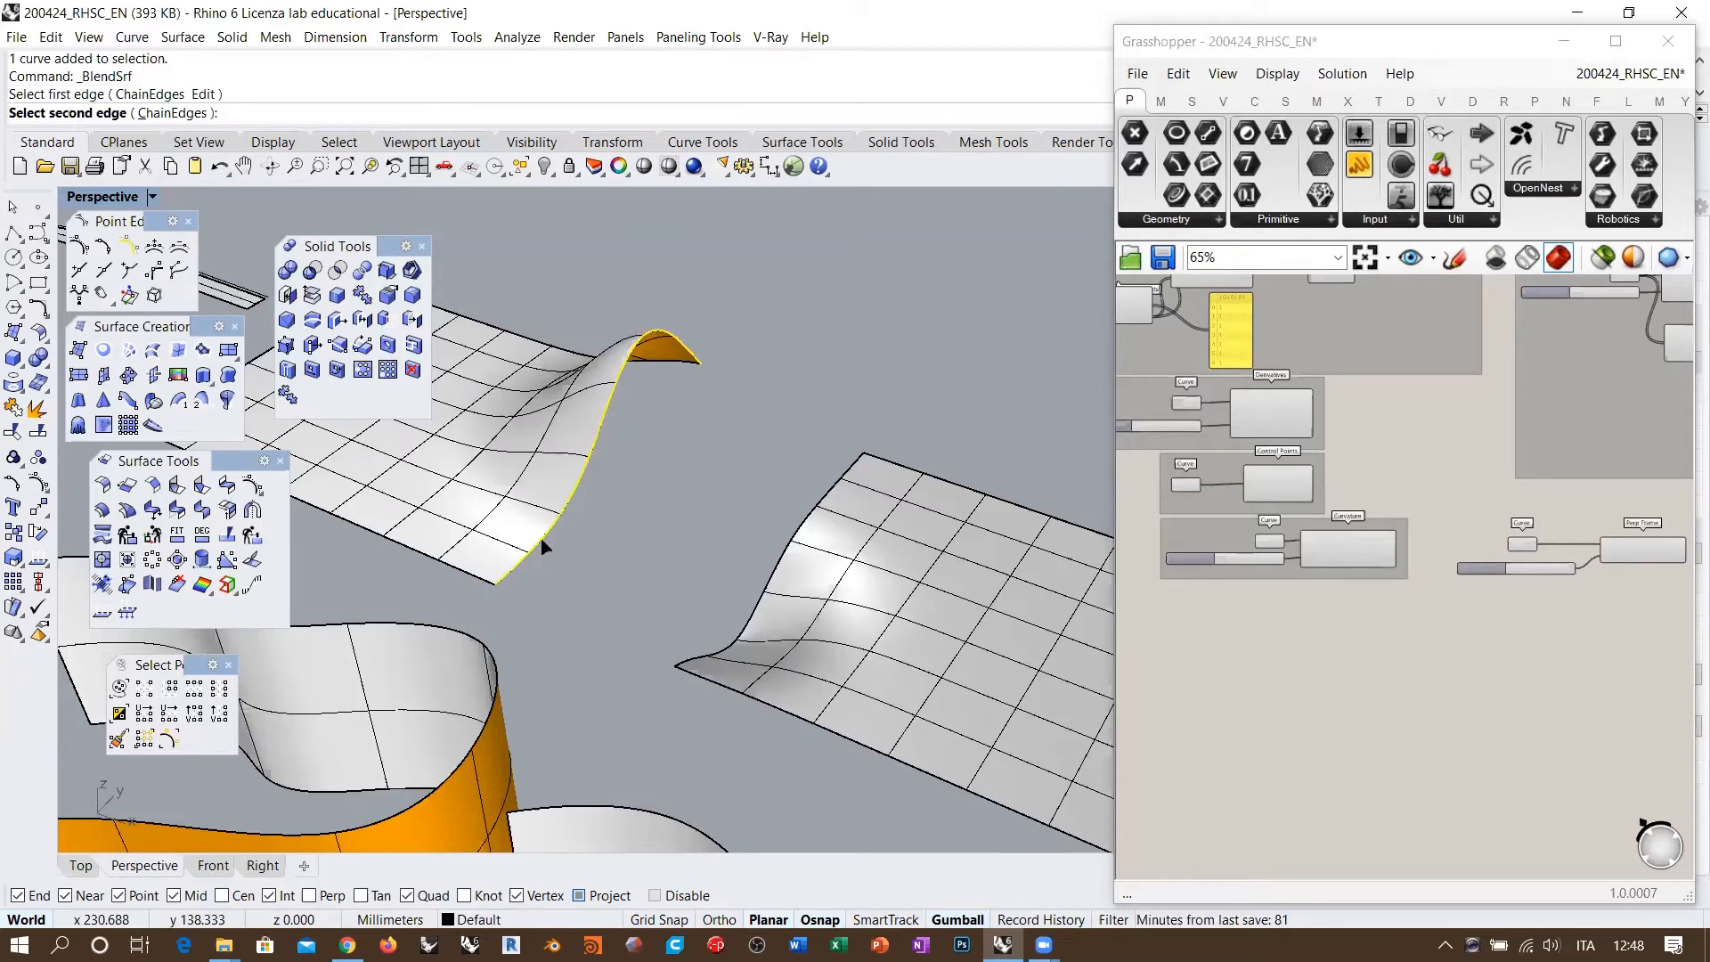
pyautogui.click(717, 657)
pyautogui.moveTo(717, 658); pyautogui.dragTo(936, 450, button='right')
# Step: Set the blend's continuity to Position at both edges and inspect the preview from several angles
pyautogui.click(1217, 644)
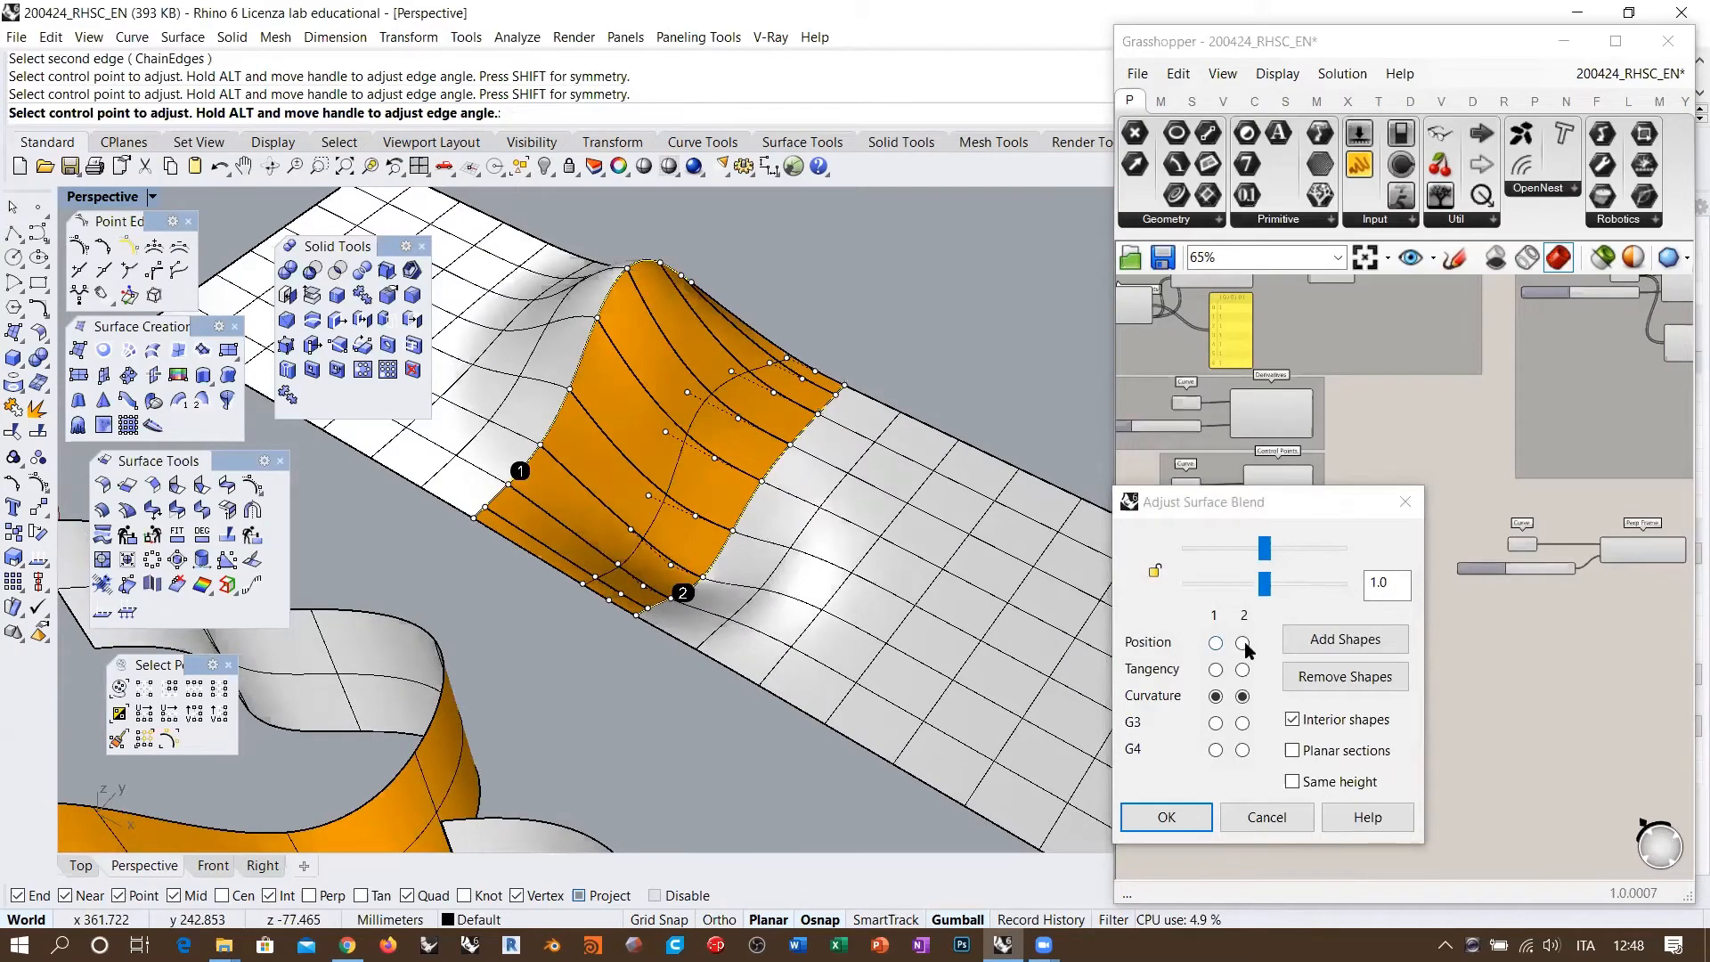
pyautogui.click(1243, 644)
pyautogui.moveTo(900, 534); pyautogui.dragTo(728, 433, button='right')
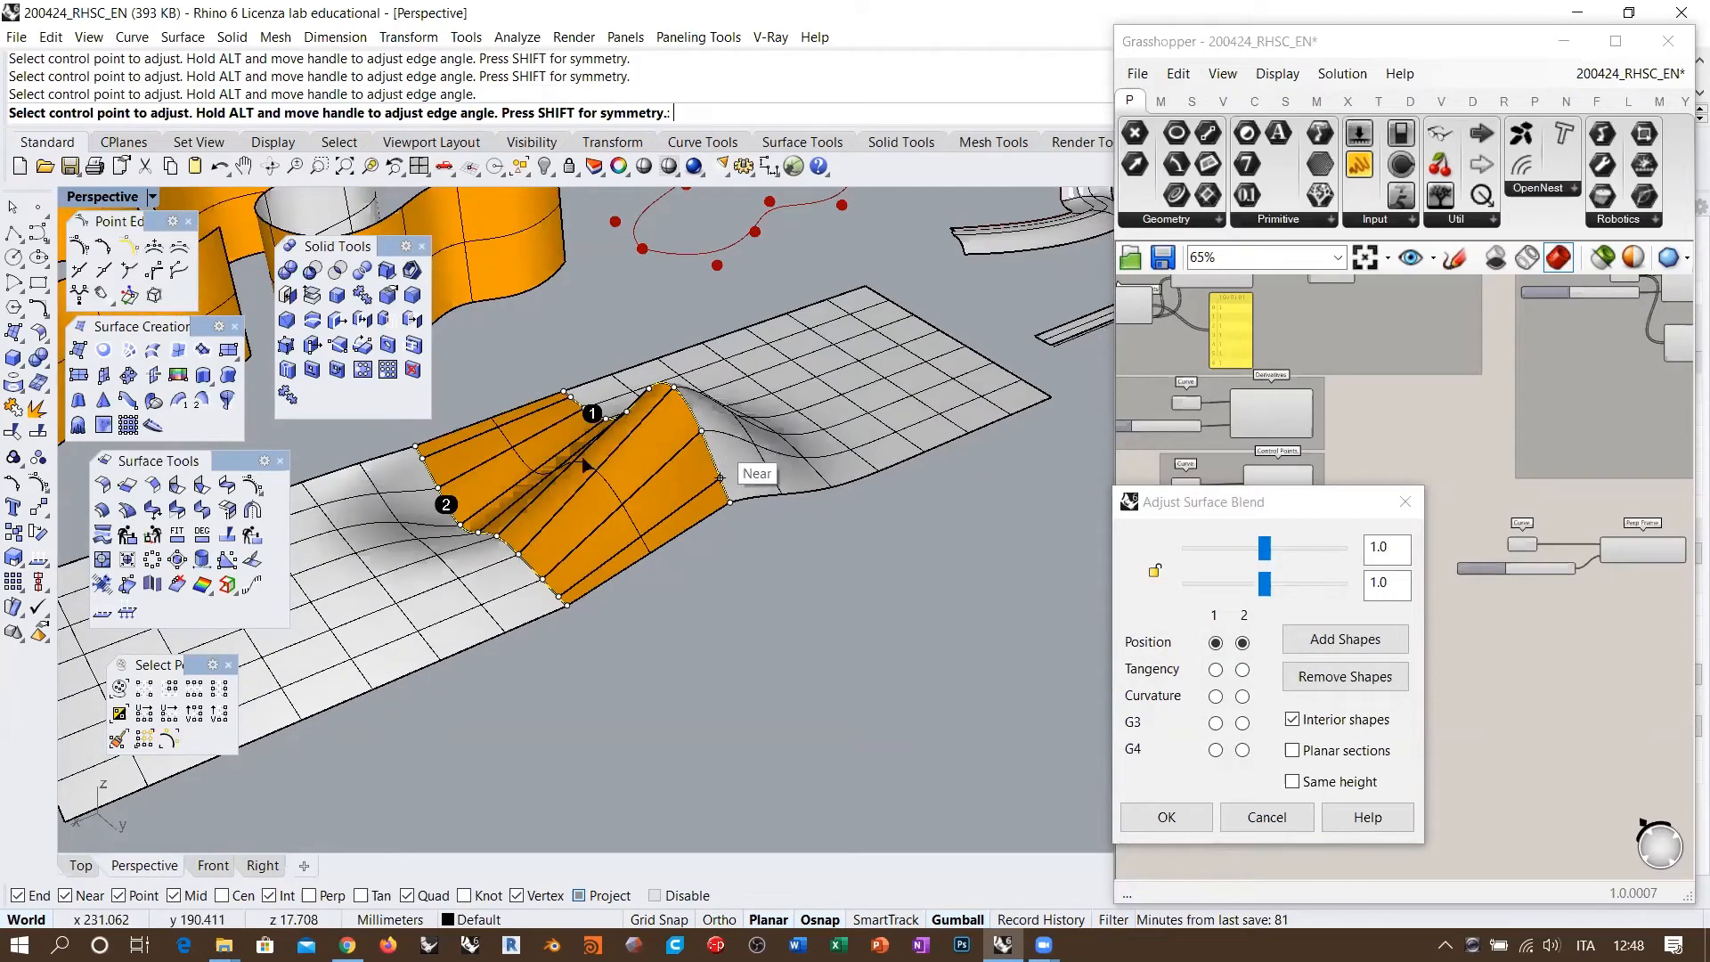
pyautogui.moveTo(563, 515); pyautogui.dragTo(790, 420, button='right')
pyautogui.moveTo(821, 550); pyautogui.dragTo(864, 456, button='right')
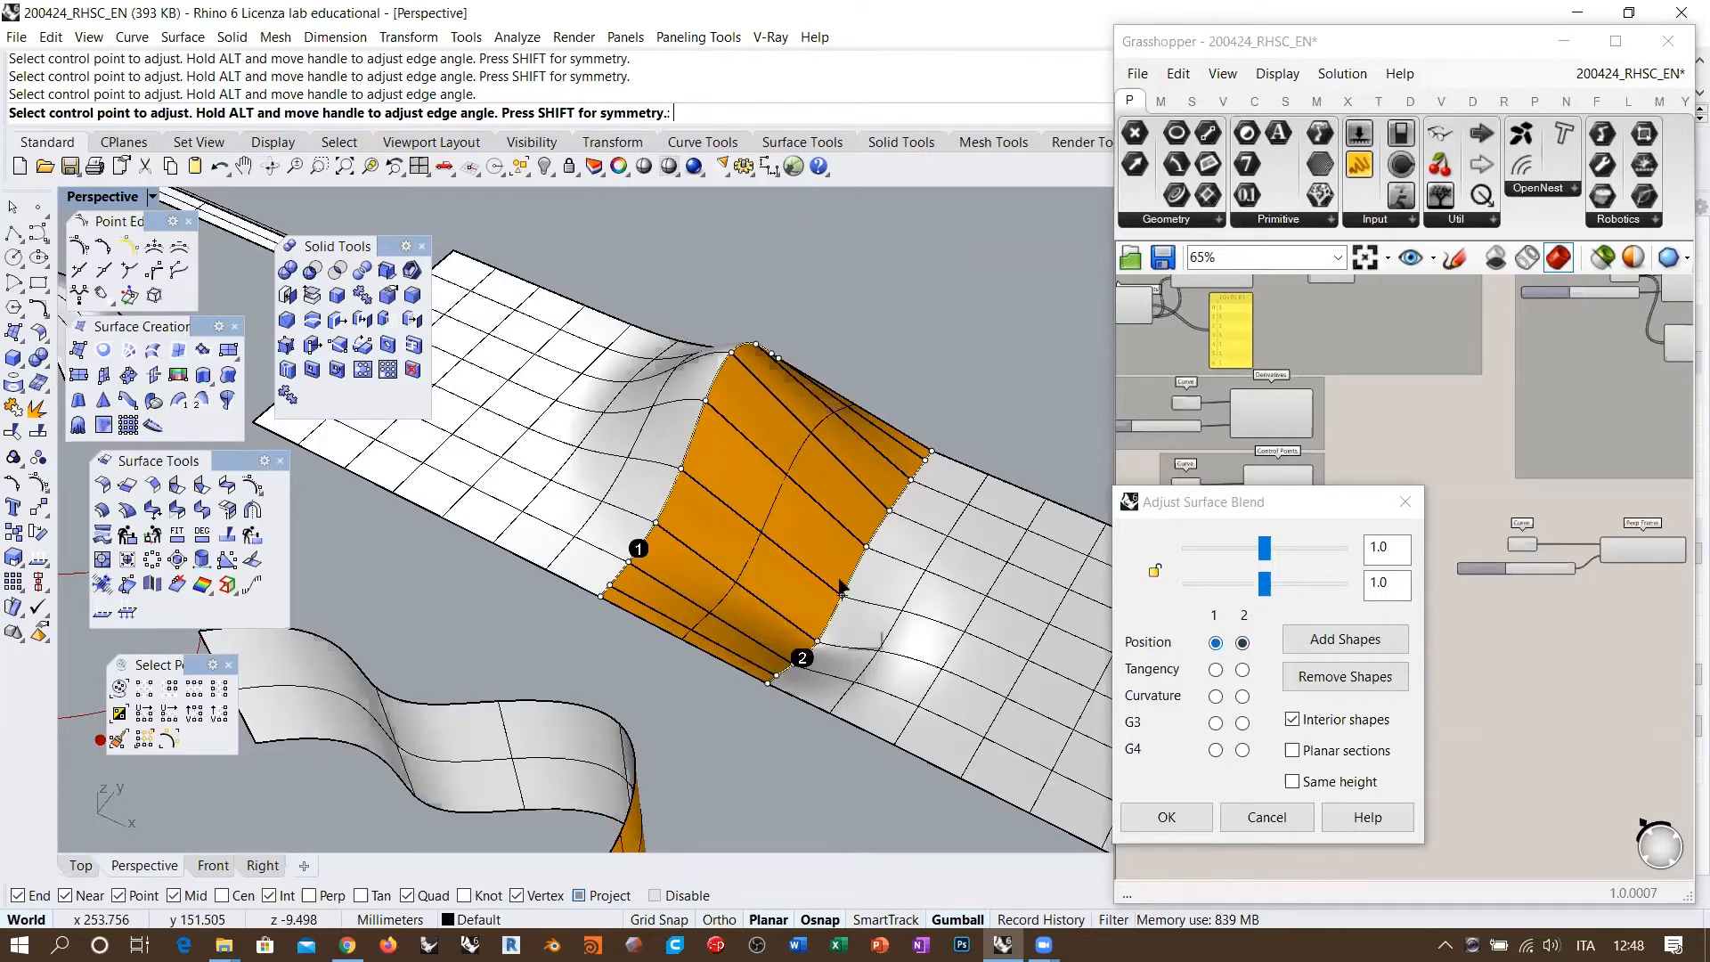
pyautogui.moveTo(840, 583); pyautogui.dragTo(734, 479, button='right')
pyautogui.scroll(2, 702, 472)
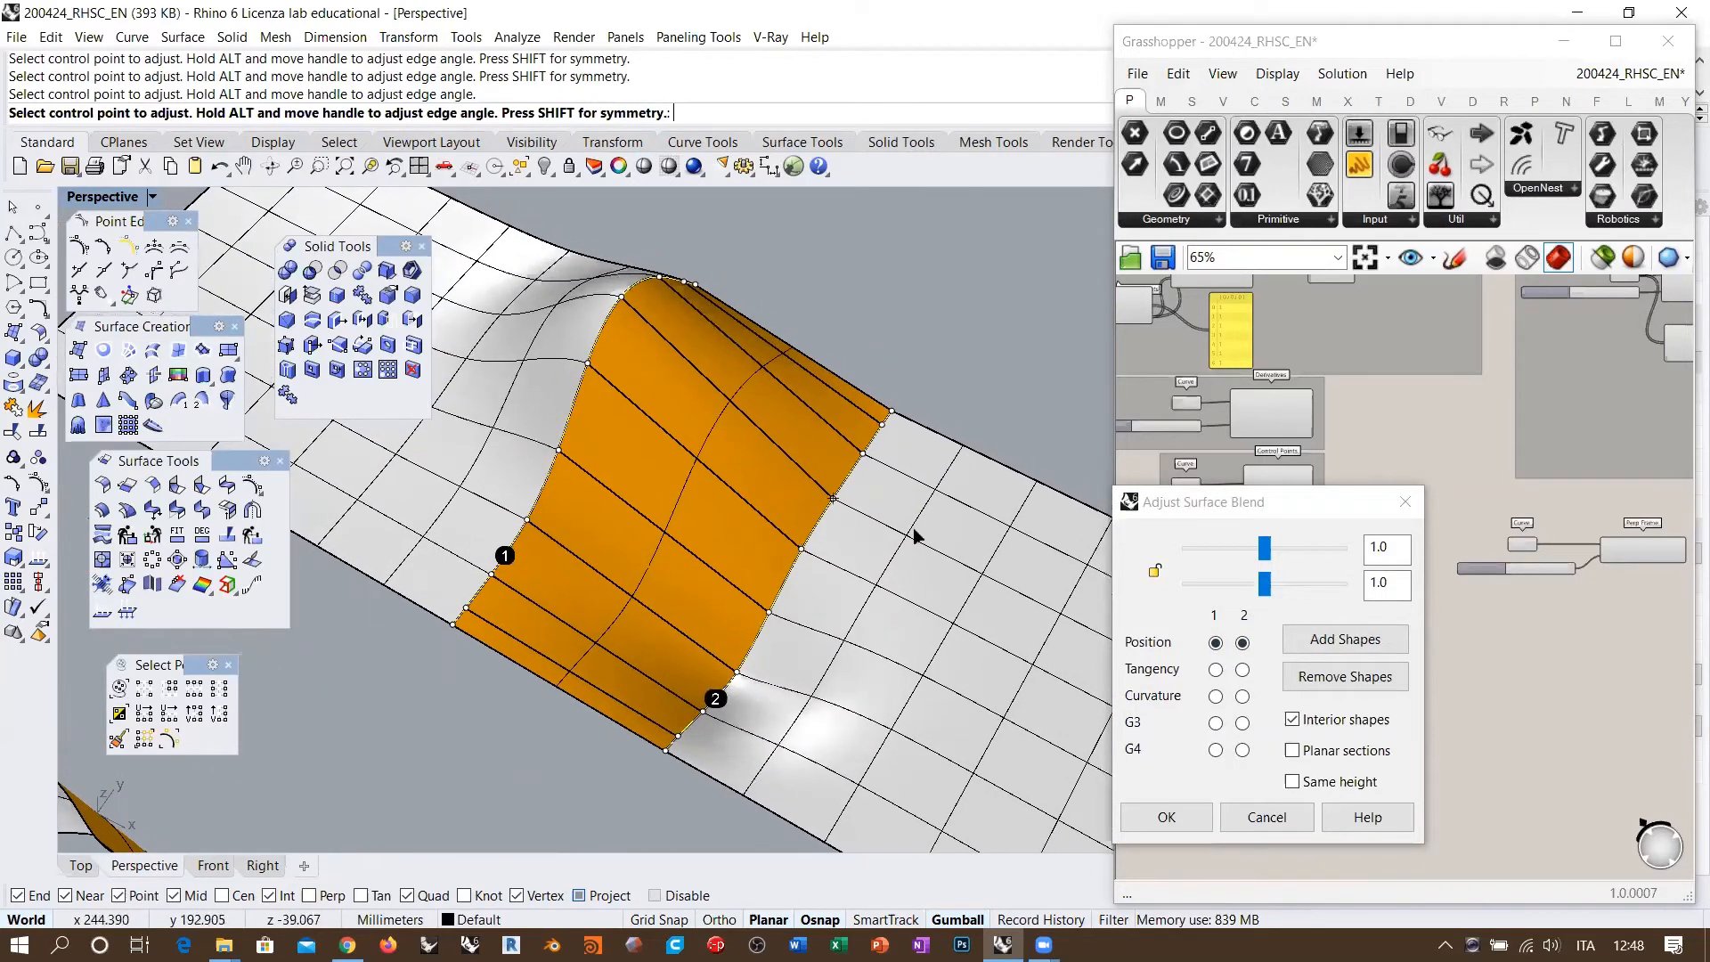
# Step: Set the blend's continuity to Tangency at both edges, check how its sections meet the planes, and accept the blend surface
pyautogui.click(1242, 669)
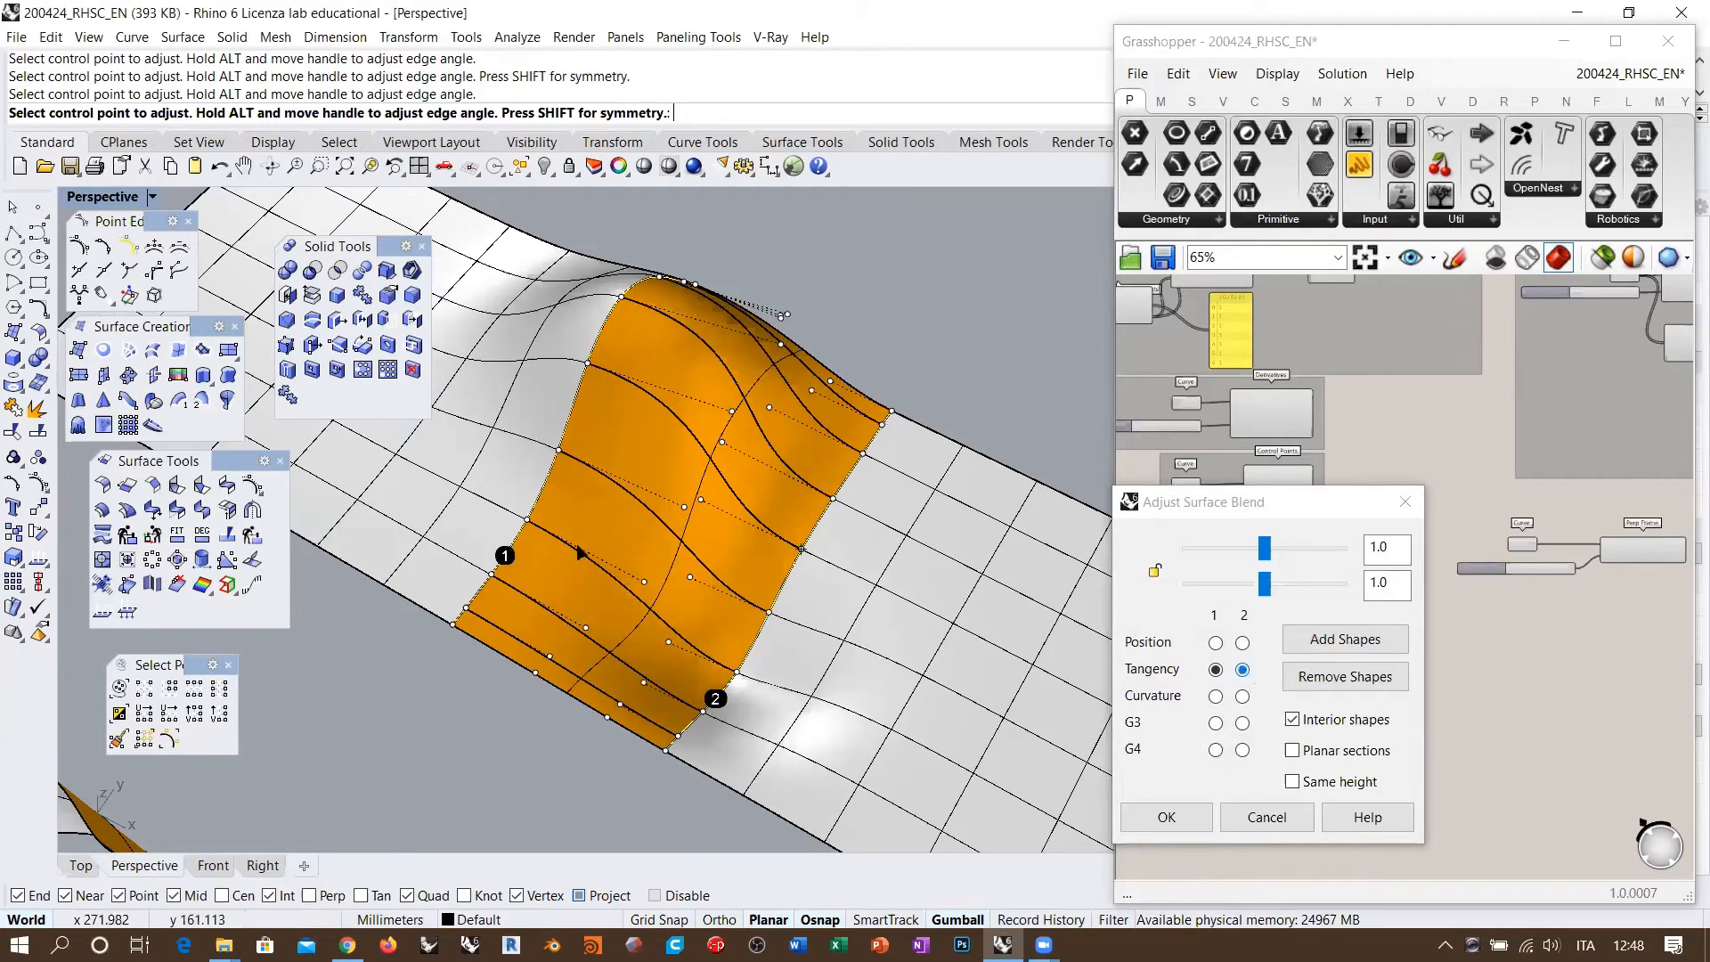
pyautogui.moveTo(580, 553); pyautogui.dragTo(771, 329, button='right')
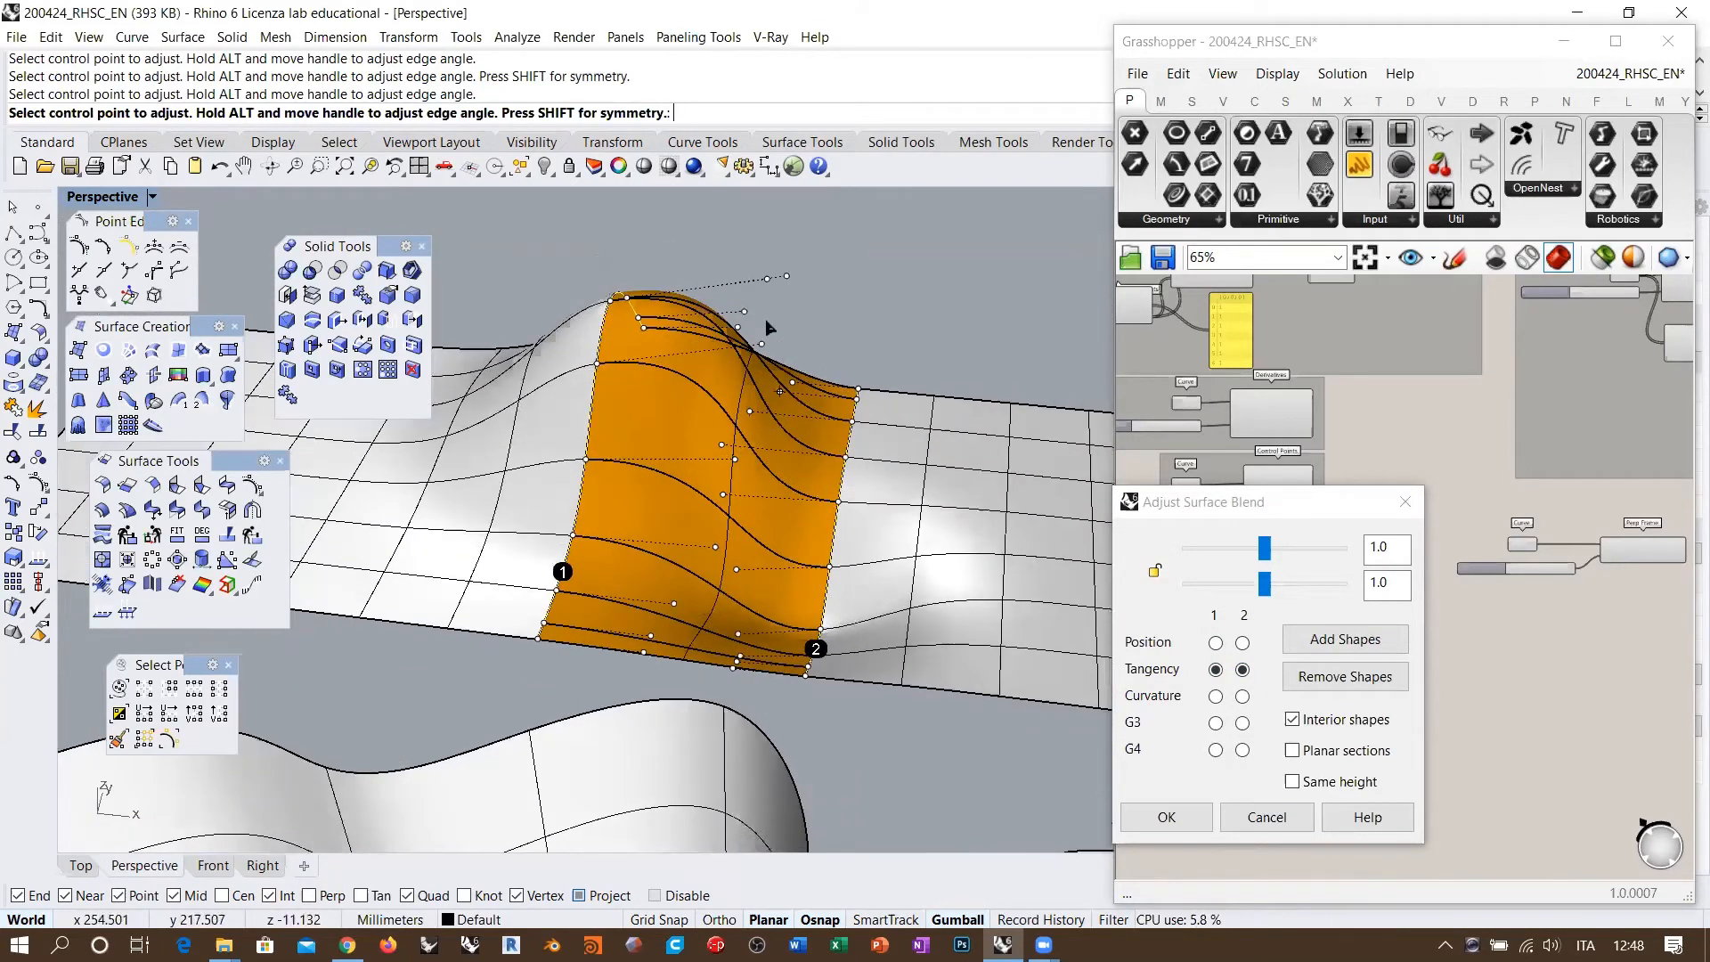
pyautogui.click(624, 301)
pyautogui.moveTo(732, 311); pyautogui.dragTo(653, 263, button='right')
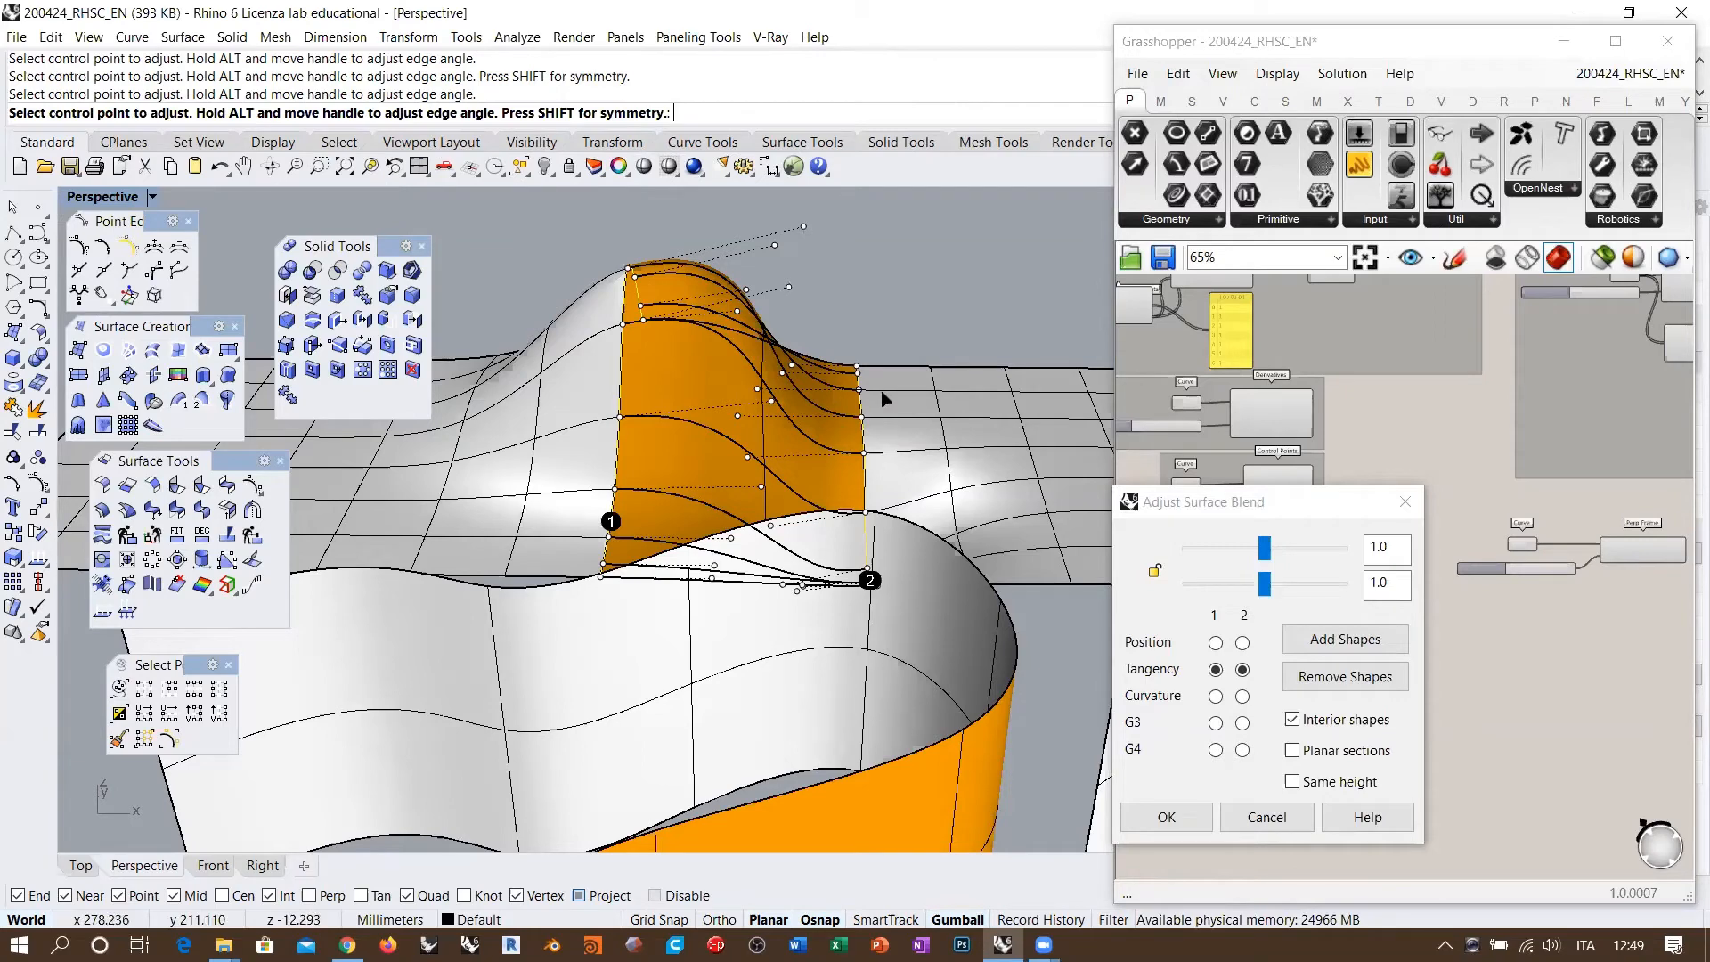
pyautogui.moveTo(890, 374); pyautogui.dragTo(876, 300, button='right')
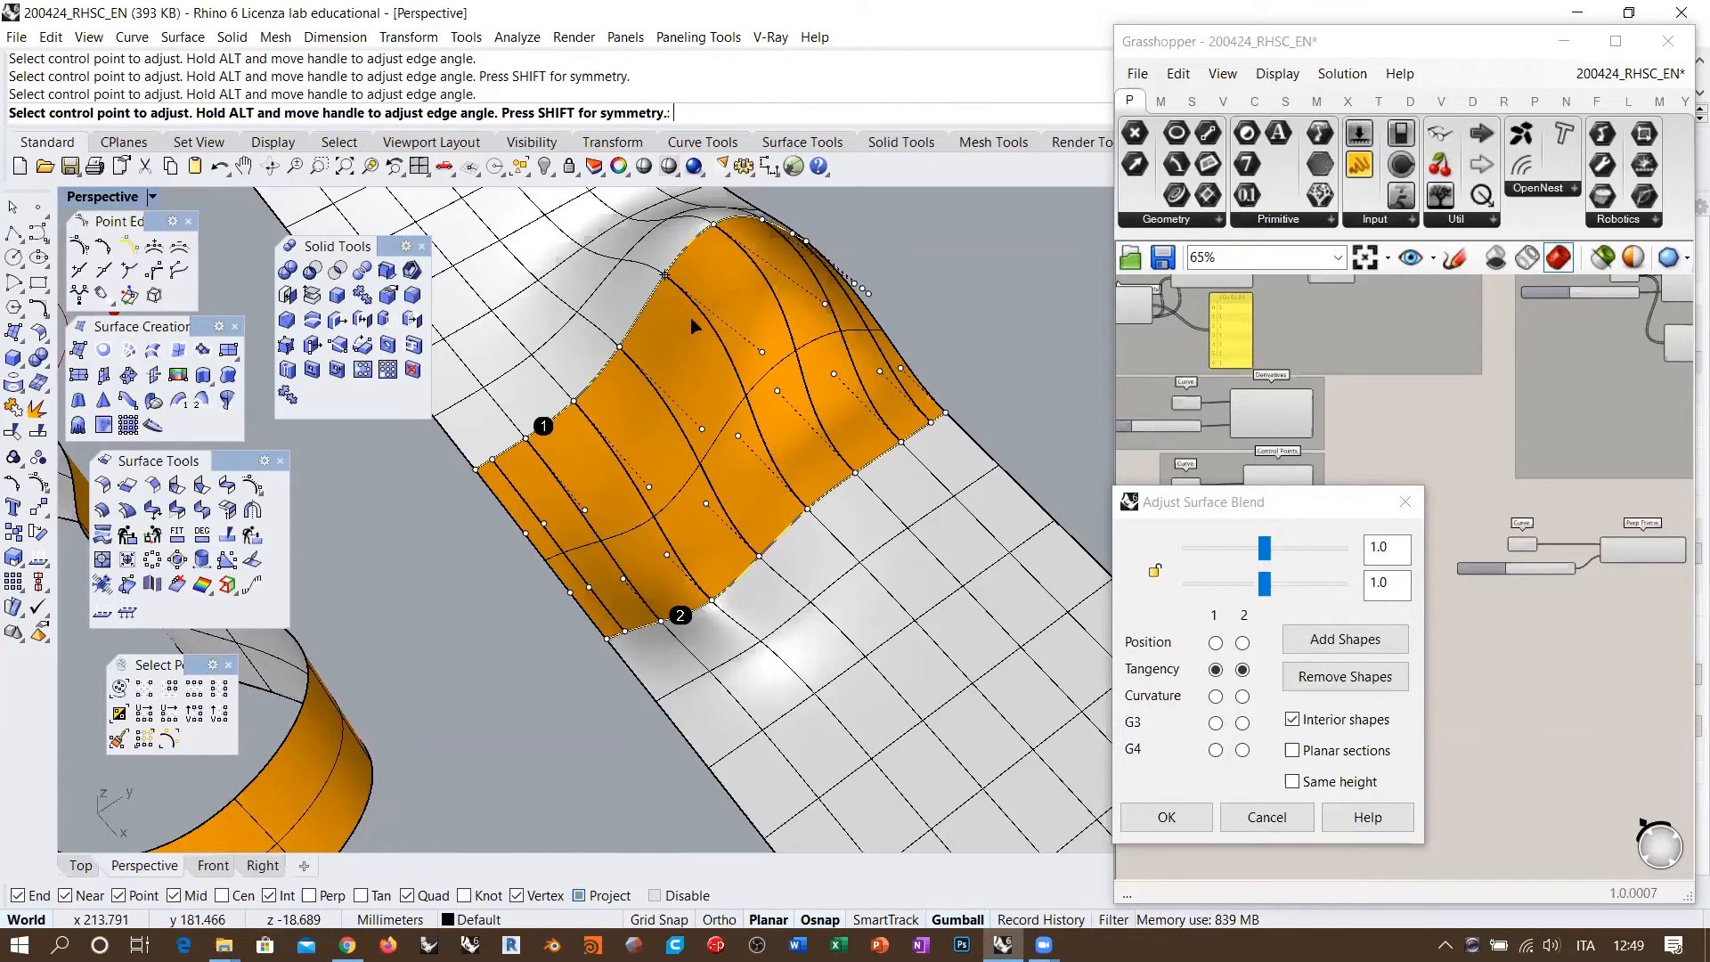
pyautogui.moveTo(699, 333); pyautogui.dragTo(792, 383, button='right')
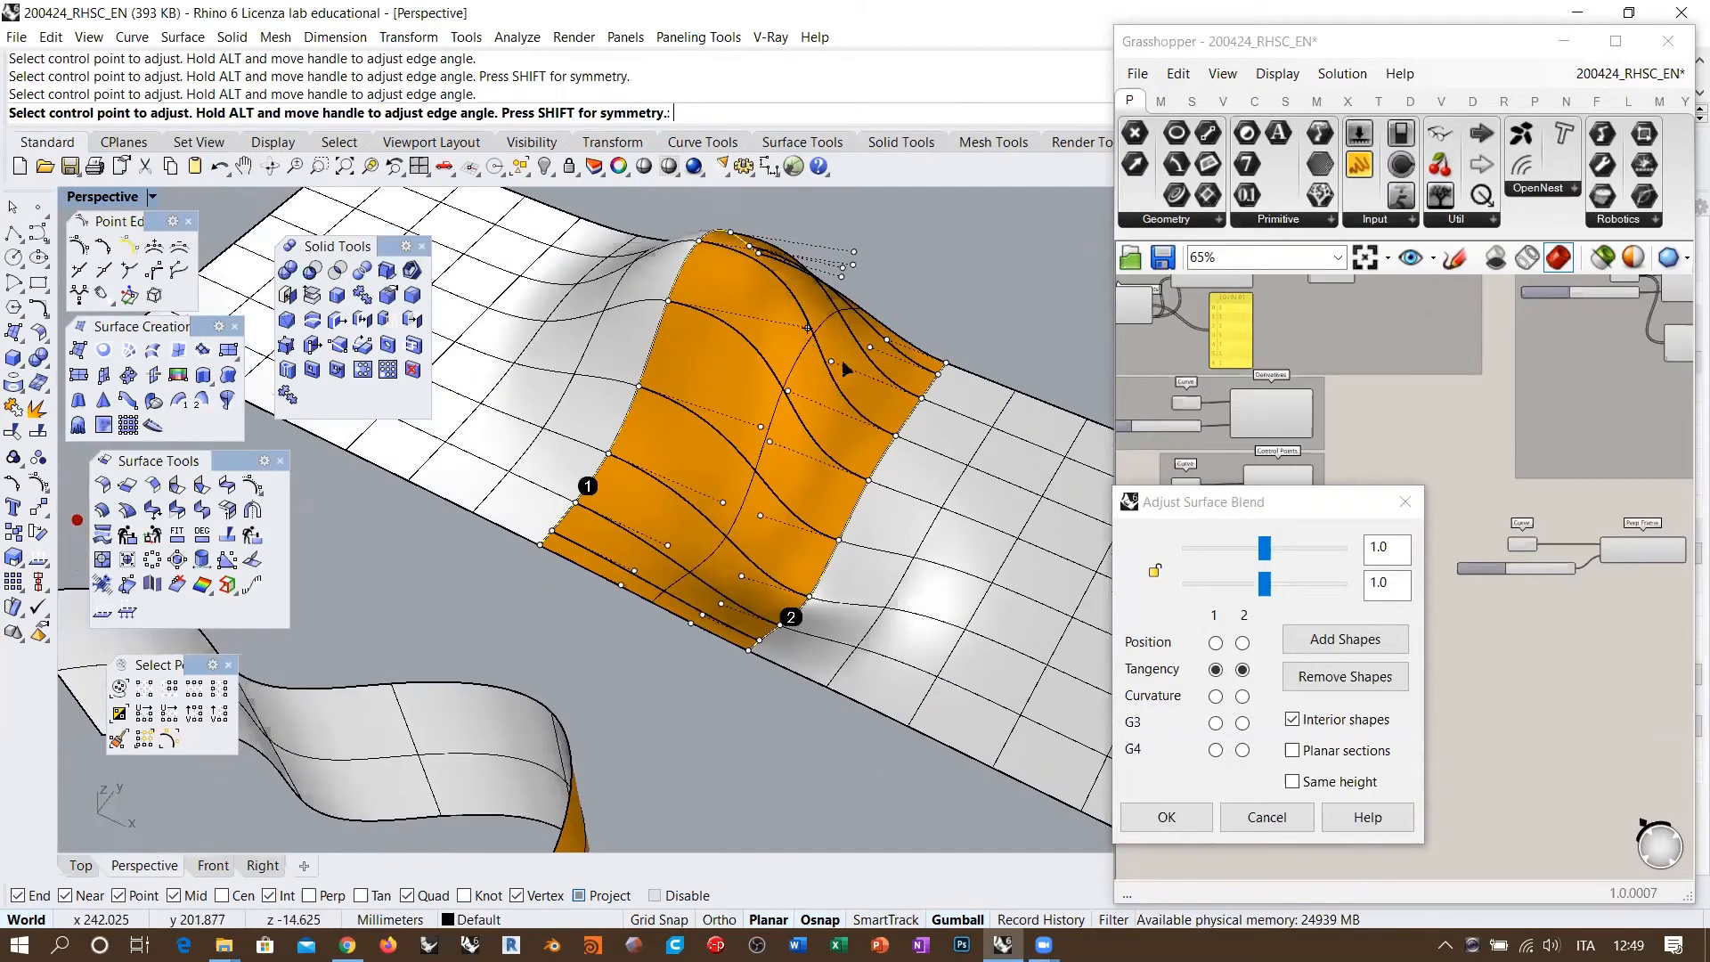
pyautogui.click(1167, 817)
# Step: Turn on the new blend surface's control points and examine how they line up with the adjoining planes
pyautogui.click(745, 393)
pyautogui.moveTo(744, 393); pyautogui.dragTo(728, 285, button='right')
pyautogui.click(38, 484)
pyautogui.click(694, 265)
pyautogui.moveTo(516, 430); pyautogui.dragTo(759, 454, button='right')
pyautogui.moveTo(751, 384)
pyautogui.mouseDown(button='right')
pyautogui.moveTo(710, 477)
pyautogui.moveTo(753, 392)
pyautogui.mouseUp(button='right')
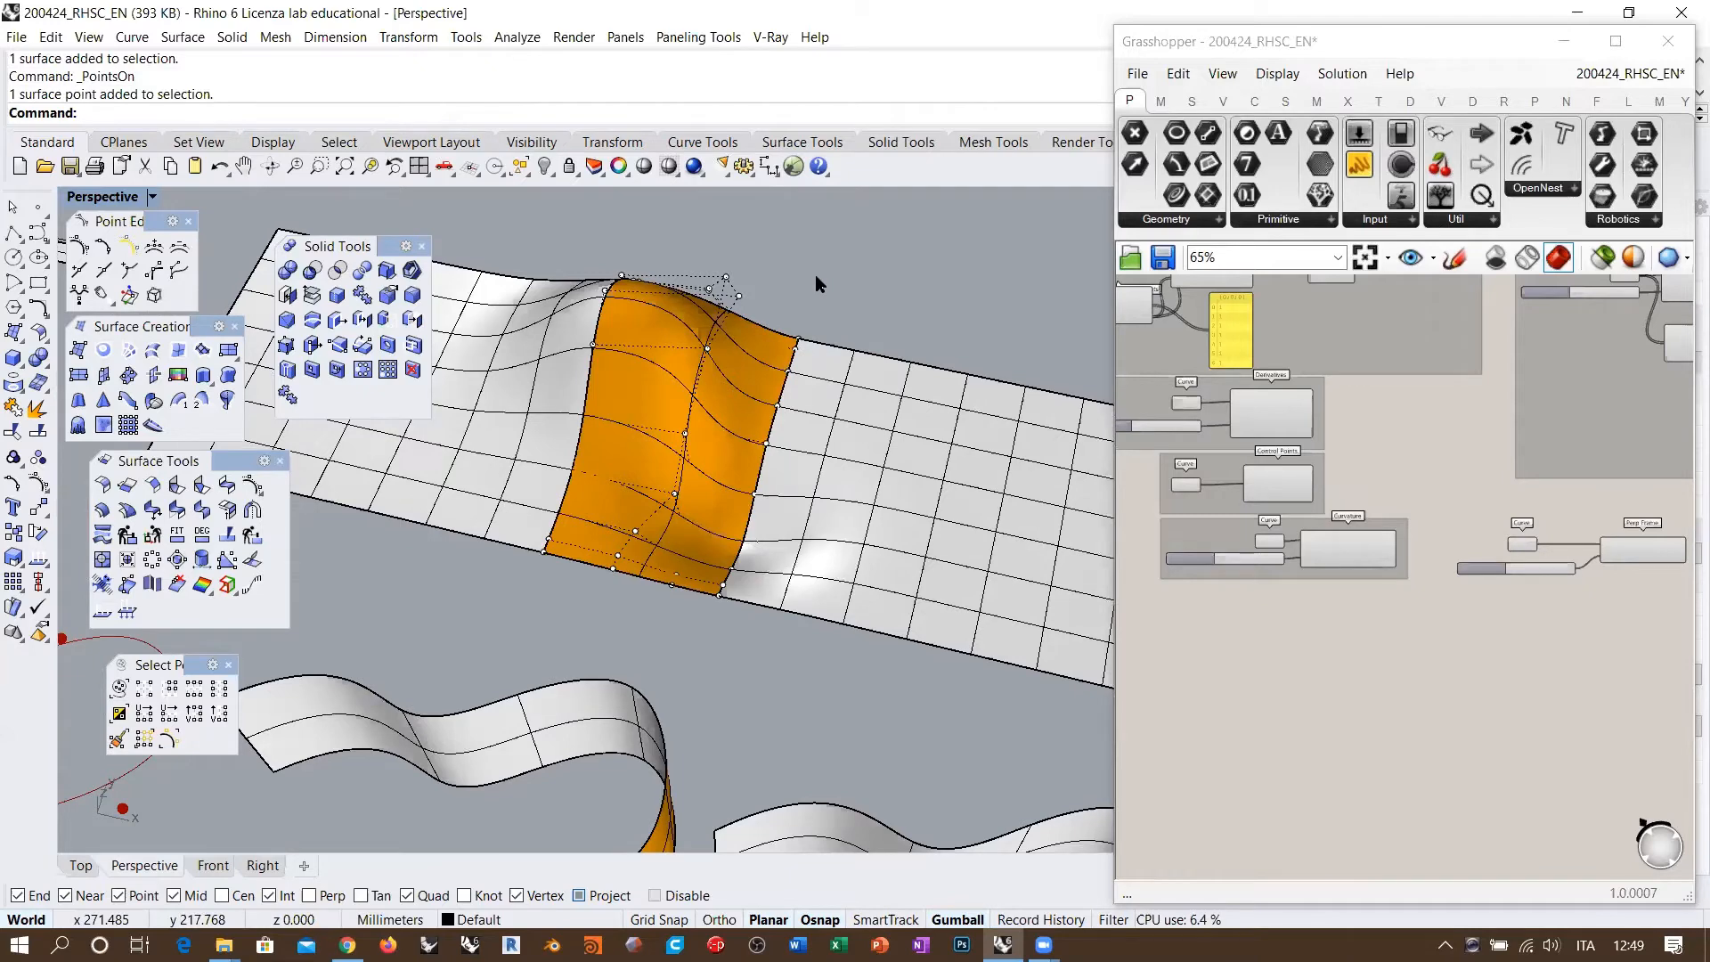
pyautogui.moveTo(748, 338)
pyautogui.mouseDown(button='right')
pyautogui.moveTo(740, 374)
pyautogui.moveTo(751, 321)
pyautogui.moveTo(758, 342)
pyautogui.mouseUp(button='right')
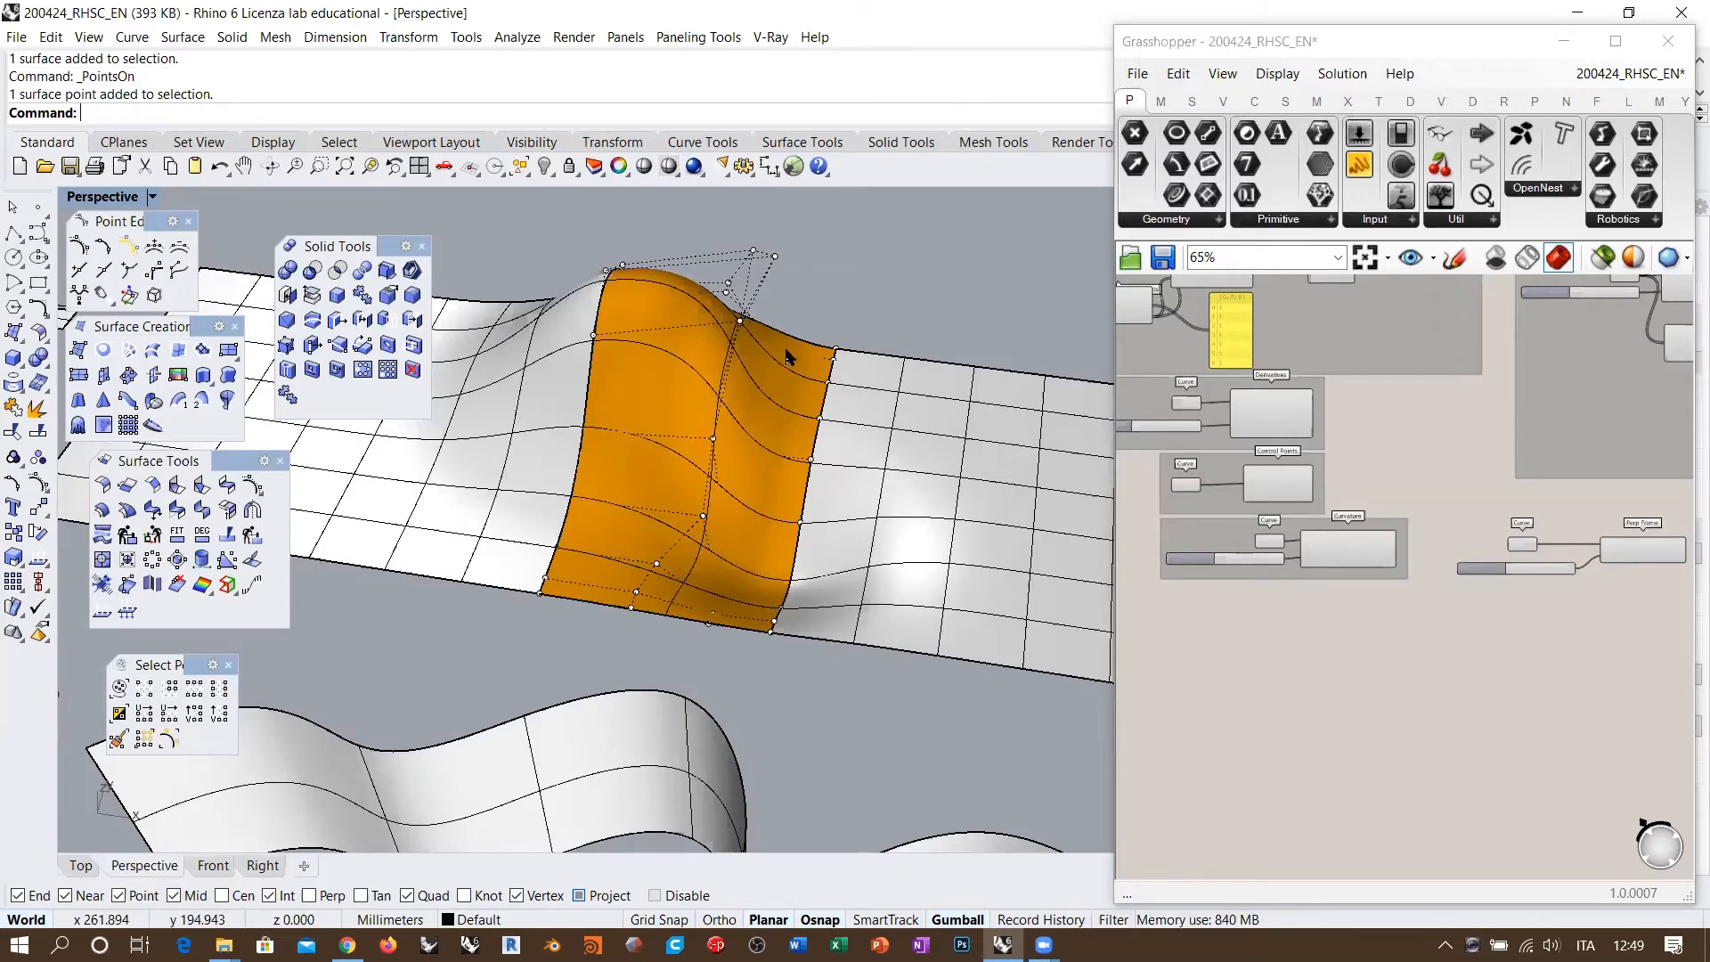
pyautogui.moveTo(790, 336)
pyautogui.mouseDown(button='right')
pyautogui.moveTo(900, 302)
pyautogui.moveTo(824, 332)
pyautogui.mouseUp(button='right')
# Step: Examine the blend surface's isocurves and control points beside the planes, and look over the swept ribbon surfaces nearby for comparison
pyautogui.click(686, 337)
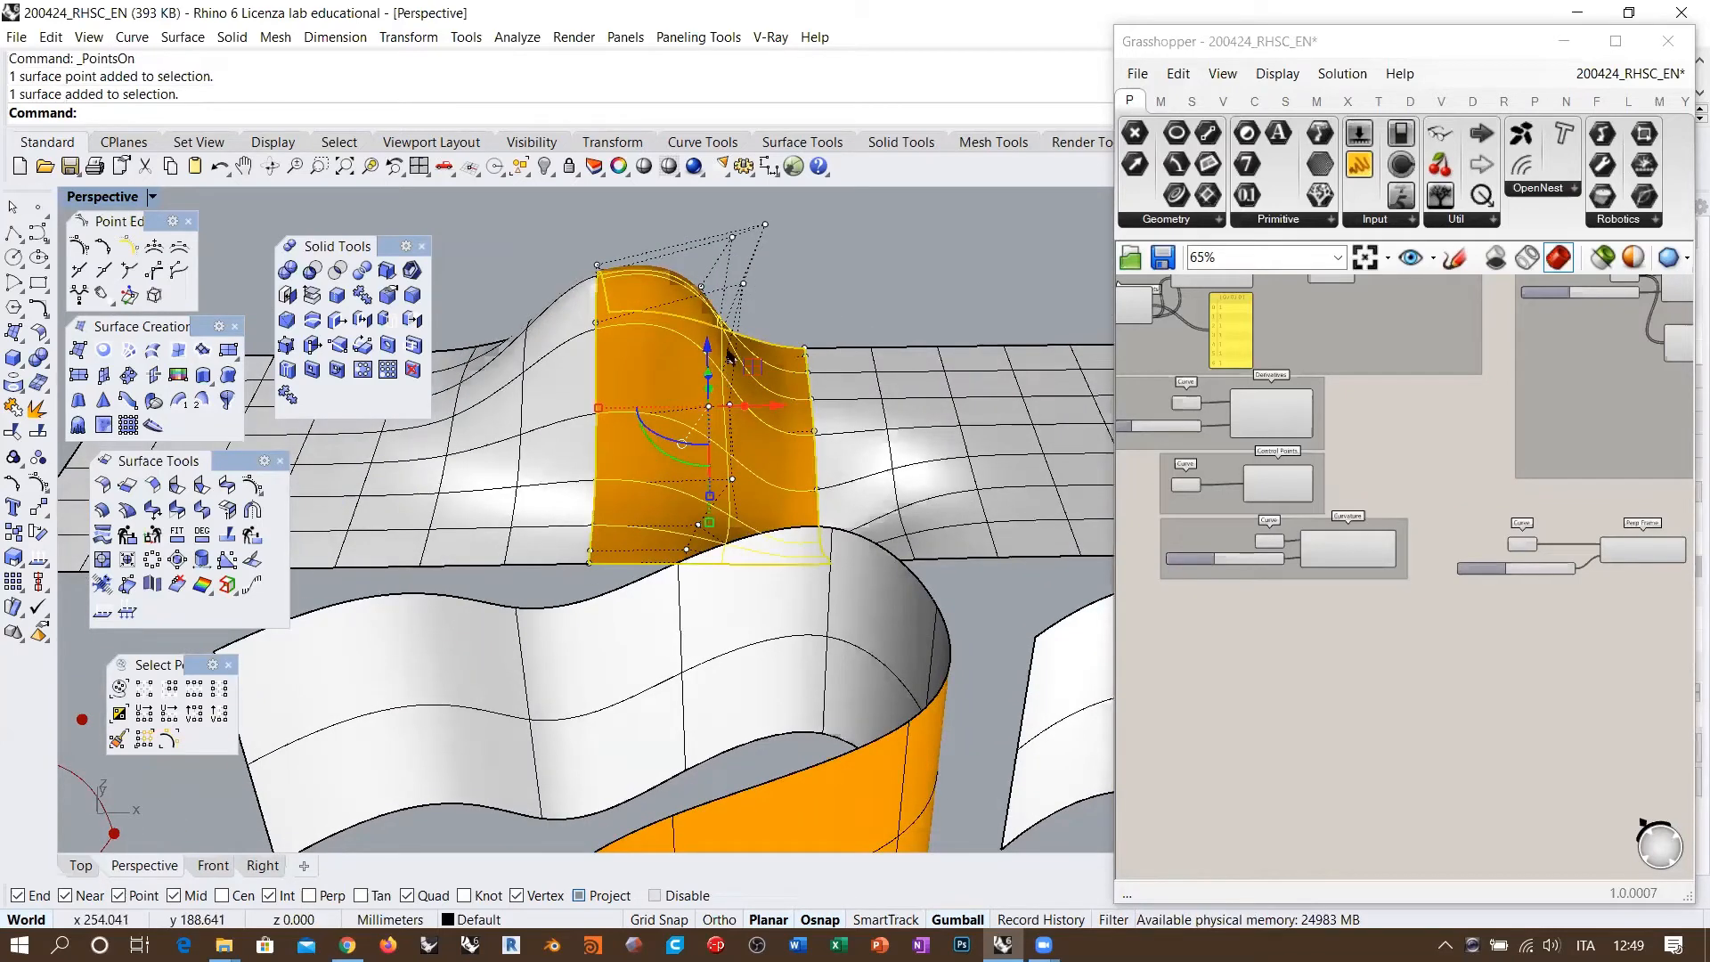
pyautogui.click(802, 275)
pyautogui.moveTo(811, 276); pyautogui.dragTo(805, 332, button='right')
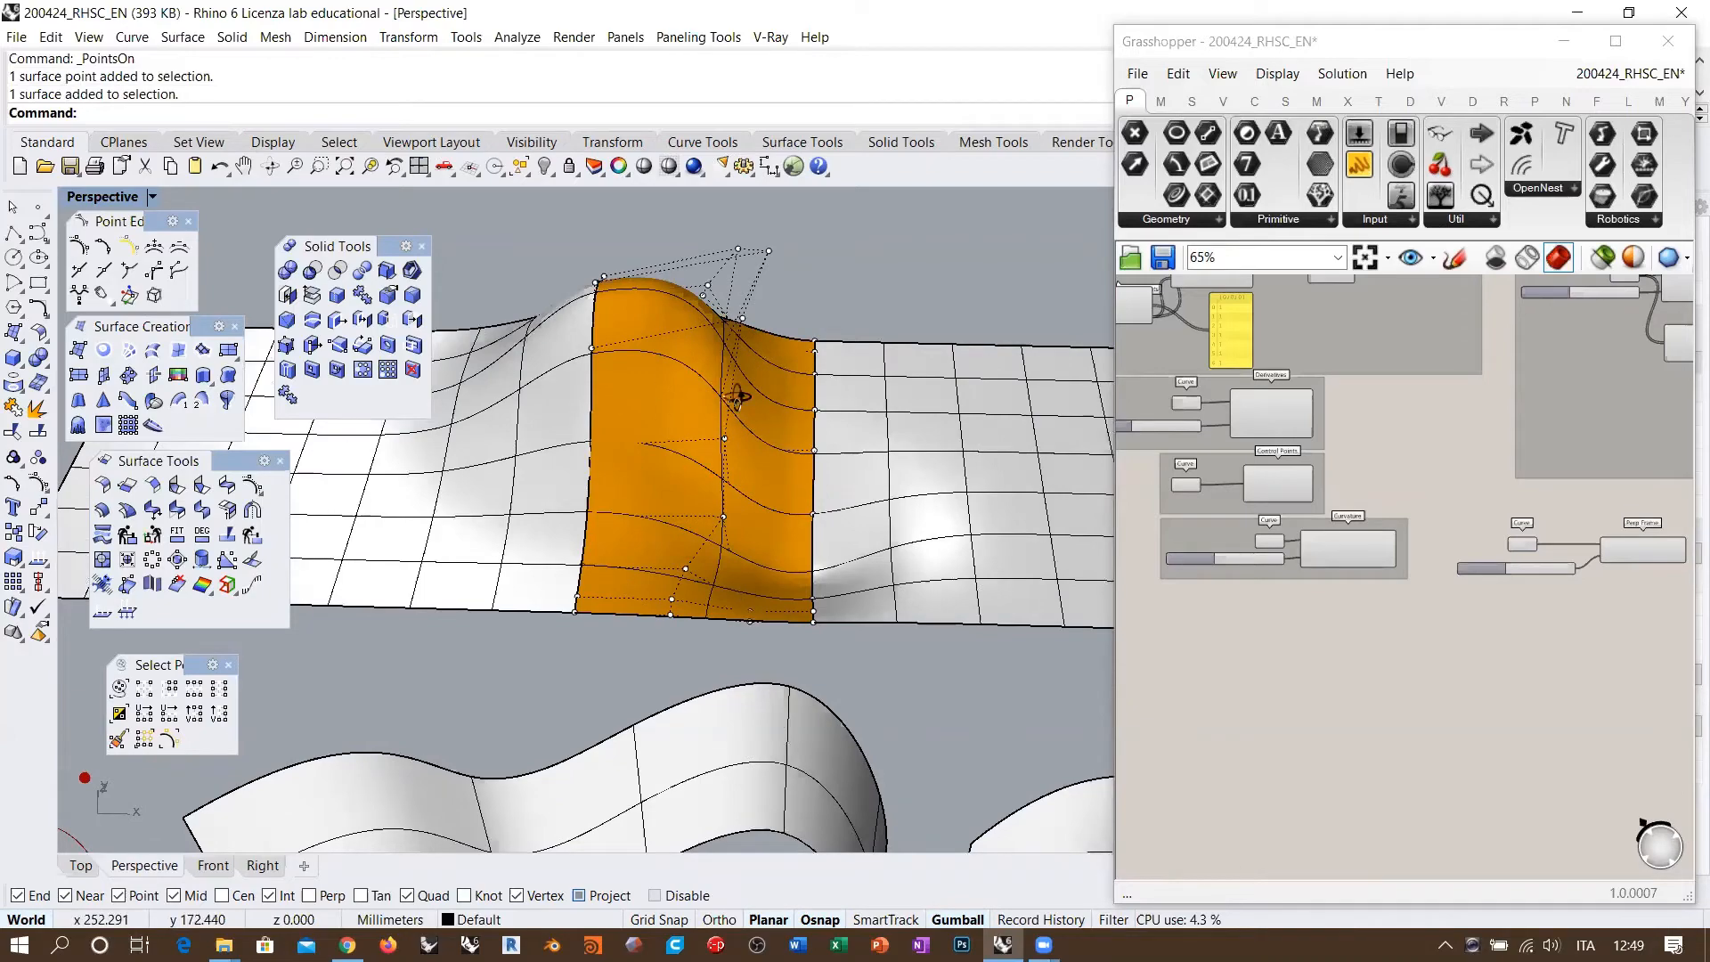
pyautogui.moveTo(738, 396); pyautogui.dragTo(772, 336, button='right')
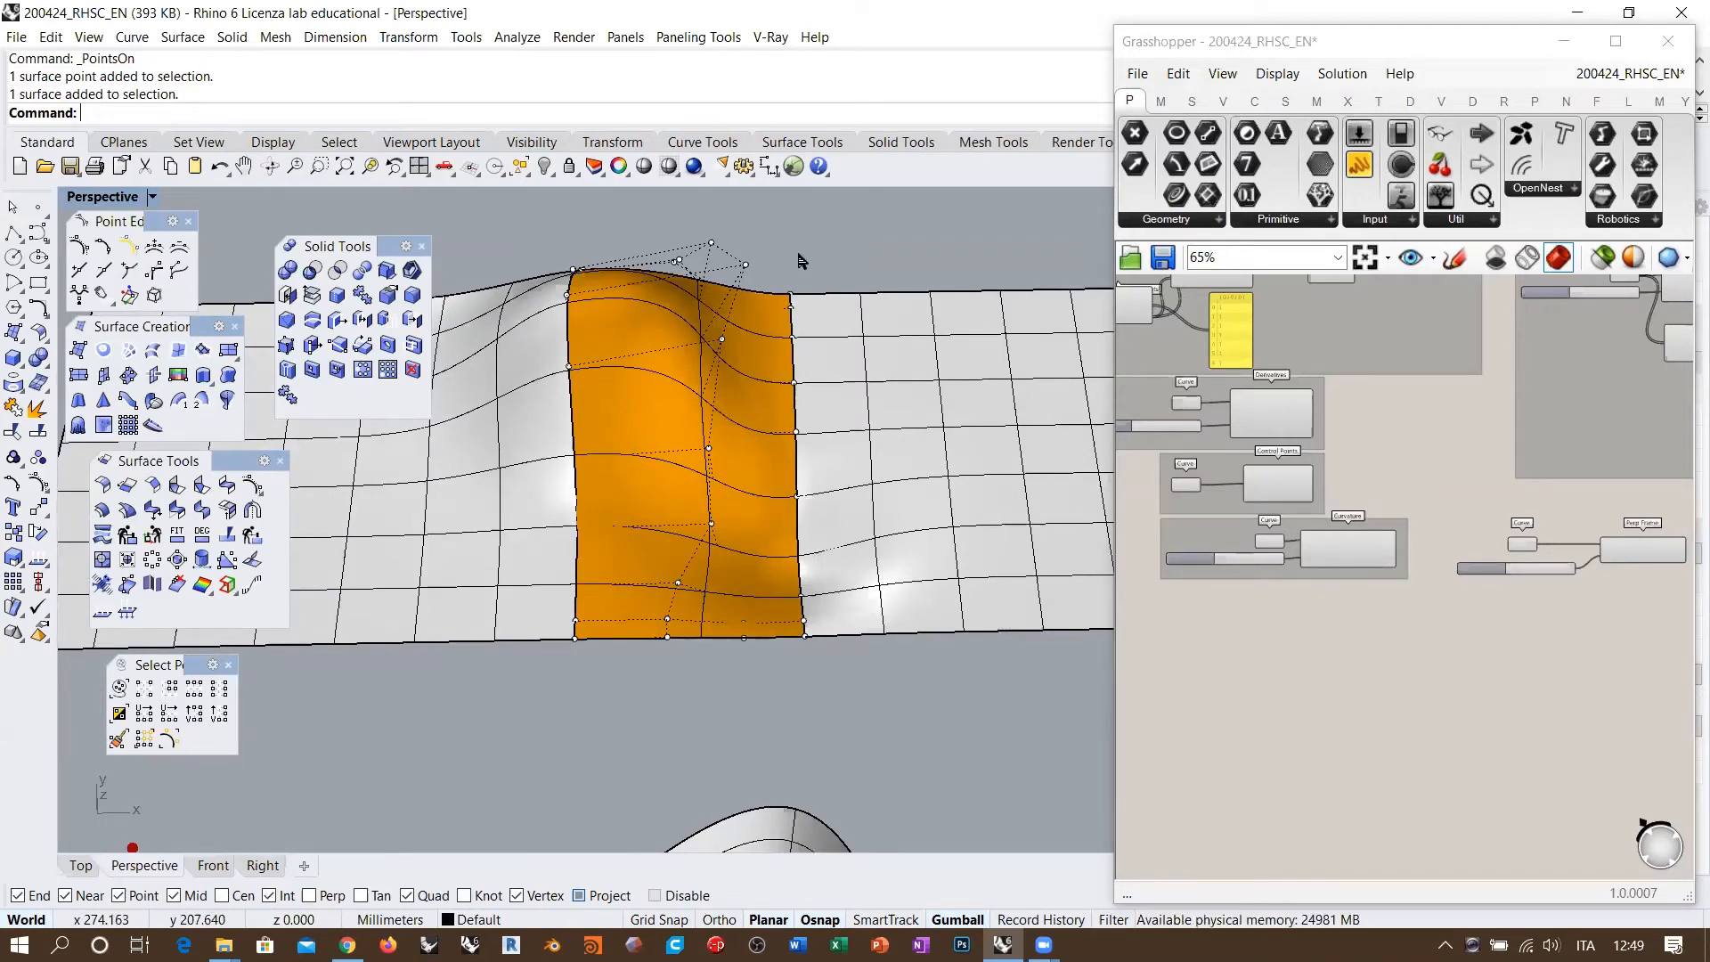
pyautogui.scroll(-10, 691, 309)
pyautogui.keyDown('shift'); pyautogui.moveTo(945, 525); pyautogui.dragTo(737, 435, button='right'); pyautogui.keyUp('shift')
pyautogui.scroll(4, 736, 436)
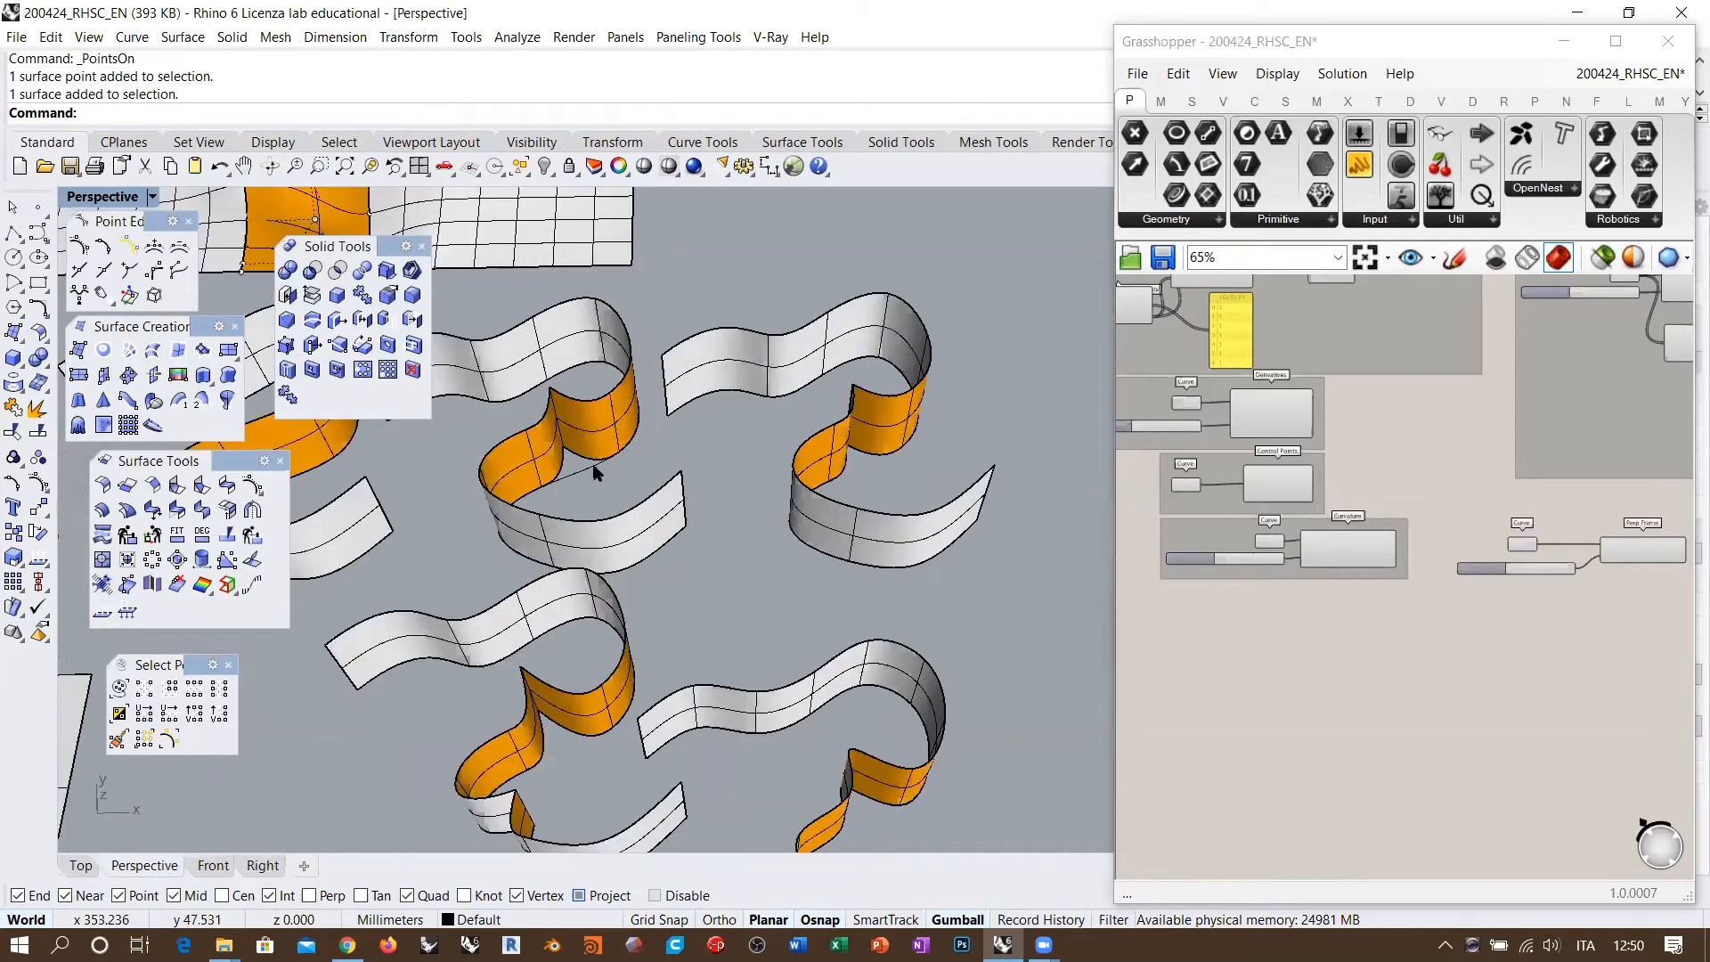
pyautogui.scroll(-6, 567, 445)
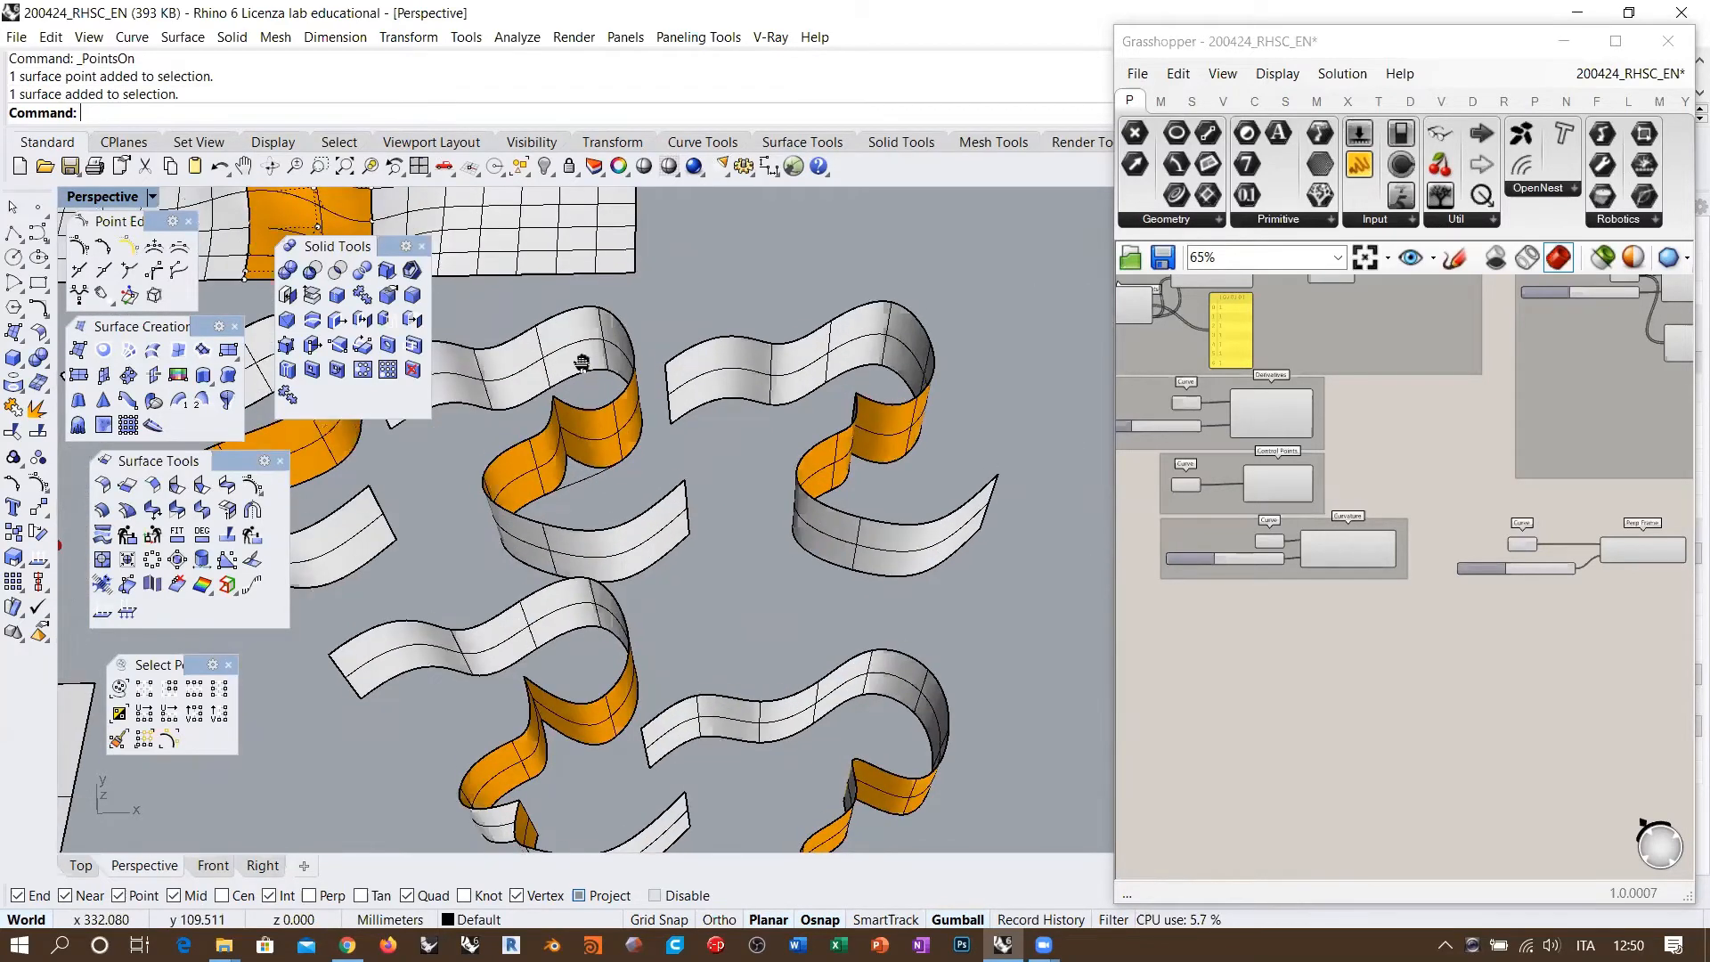
pyautogui.scroll(6, 641, 401)
pyautogui.moveTo(727, 453); pyautogui.dragTo(681, 368, button='right')
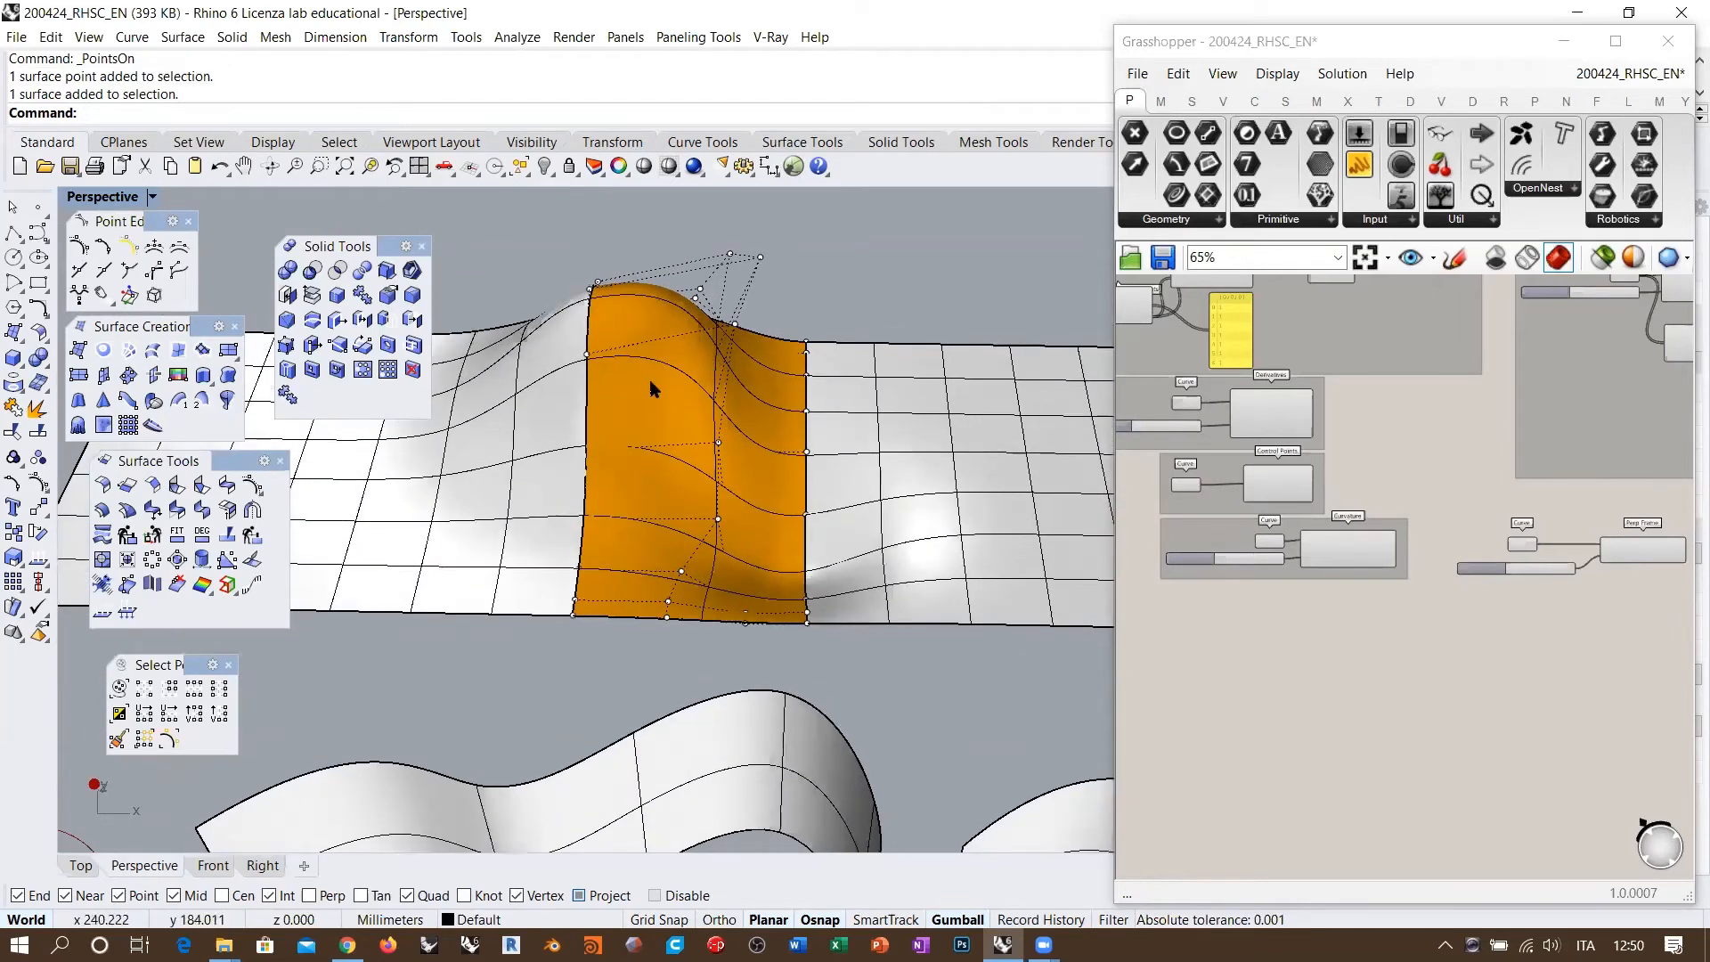
pyautogui.click(654, 386)
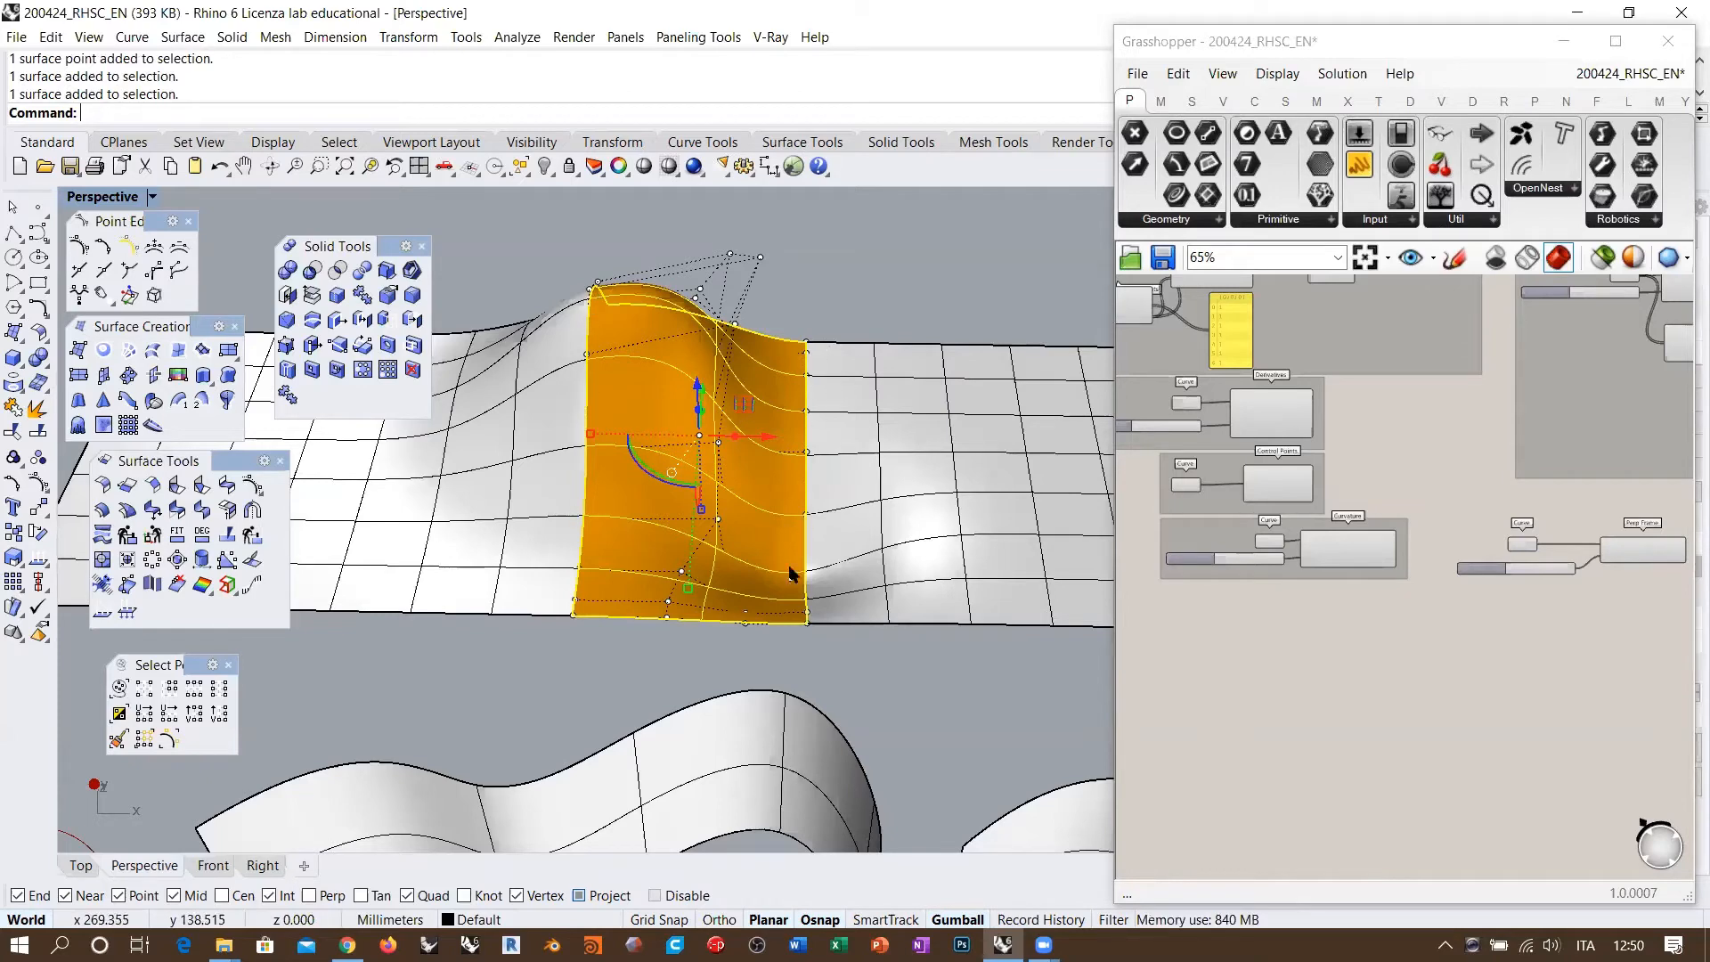
pyautogui.moveTo(812, 290); pyautogui.dragTo(810, 283, button='right')
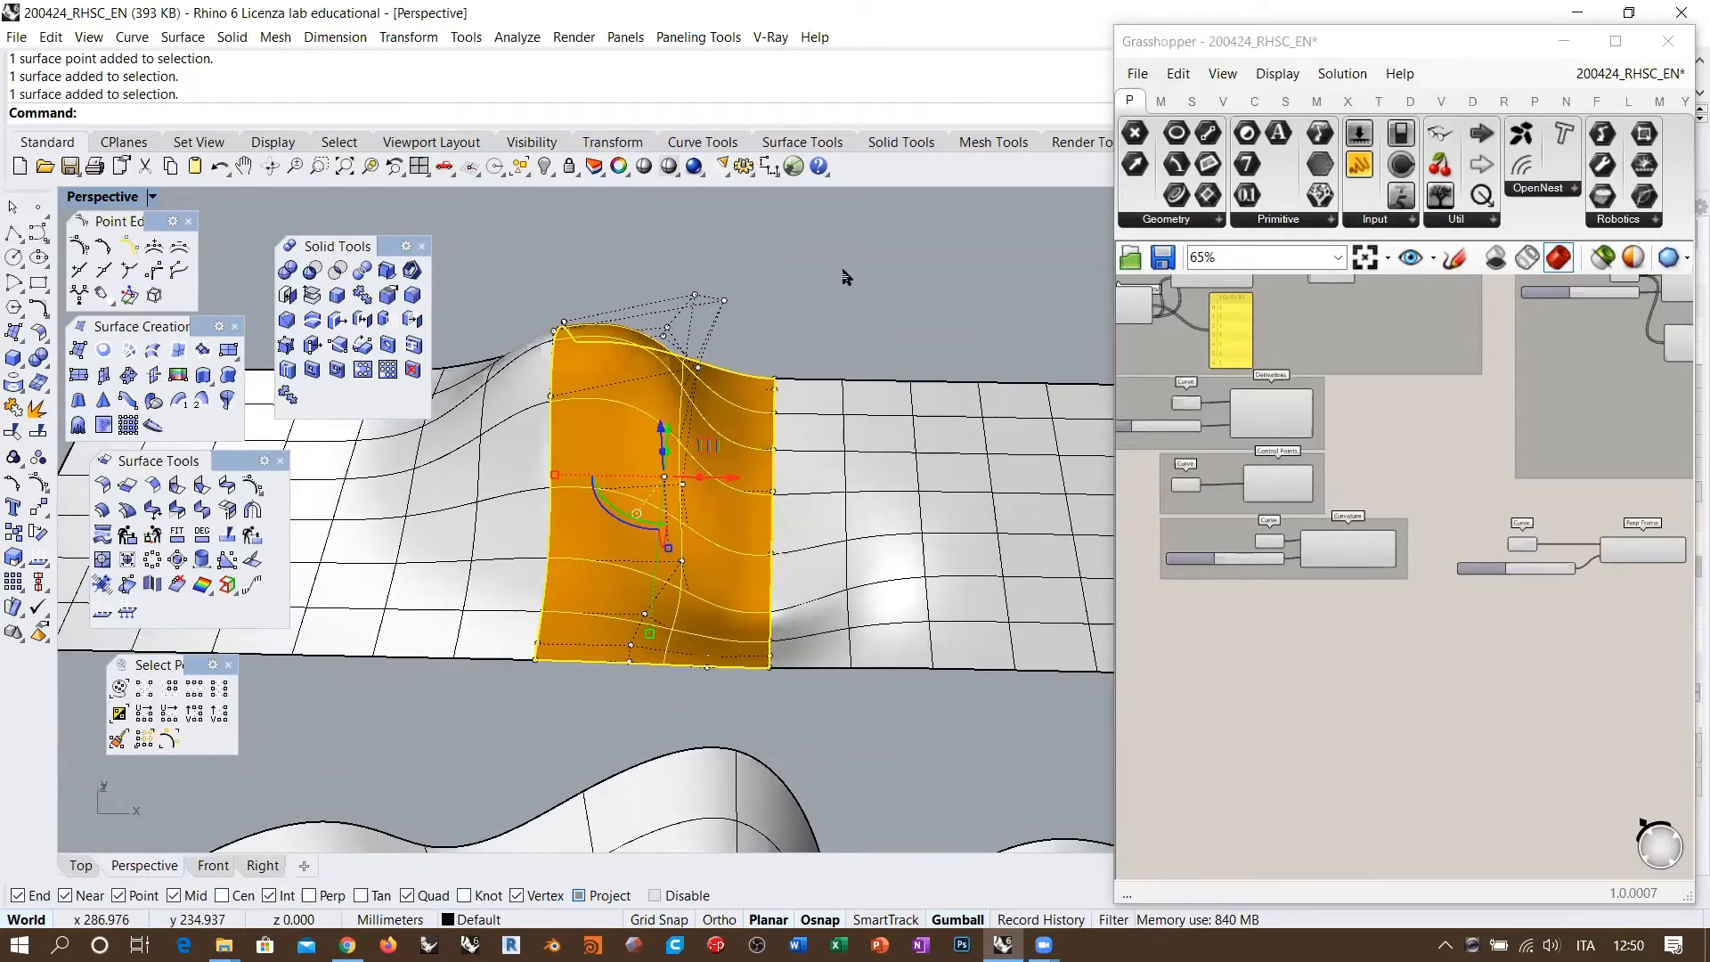
# Step: Minimize the Grasshopper window, view the blend and both adjoining planes closely, and leave everything deselected
pyautogui.click(1566, 42)
pyautogui.moveTo(897, 431); pyautogui.dragTo(802, 385, button='right')
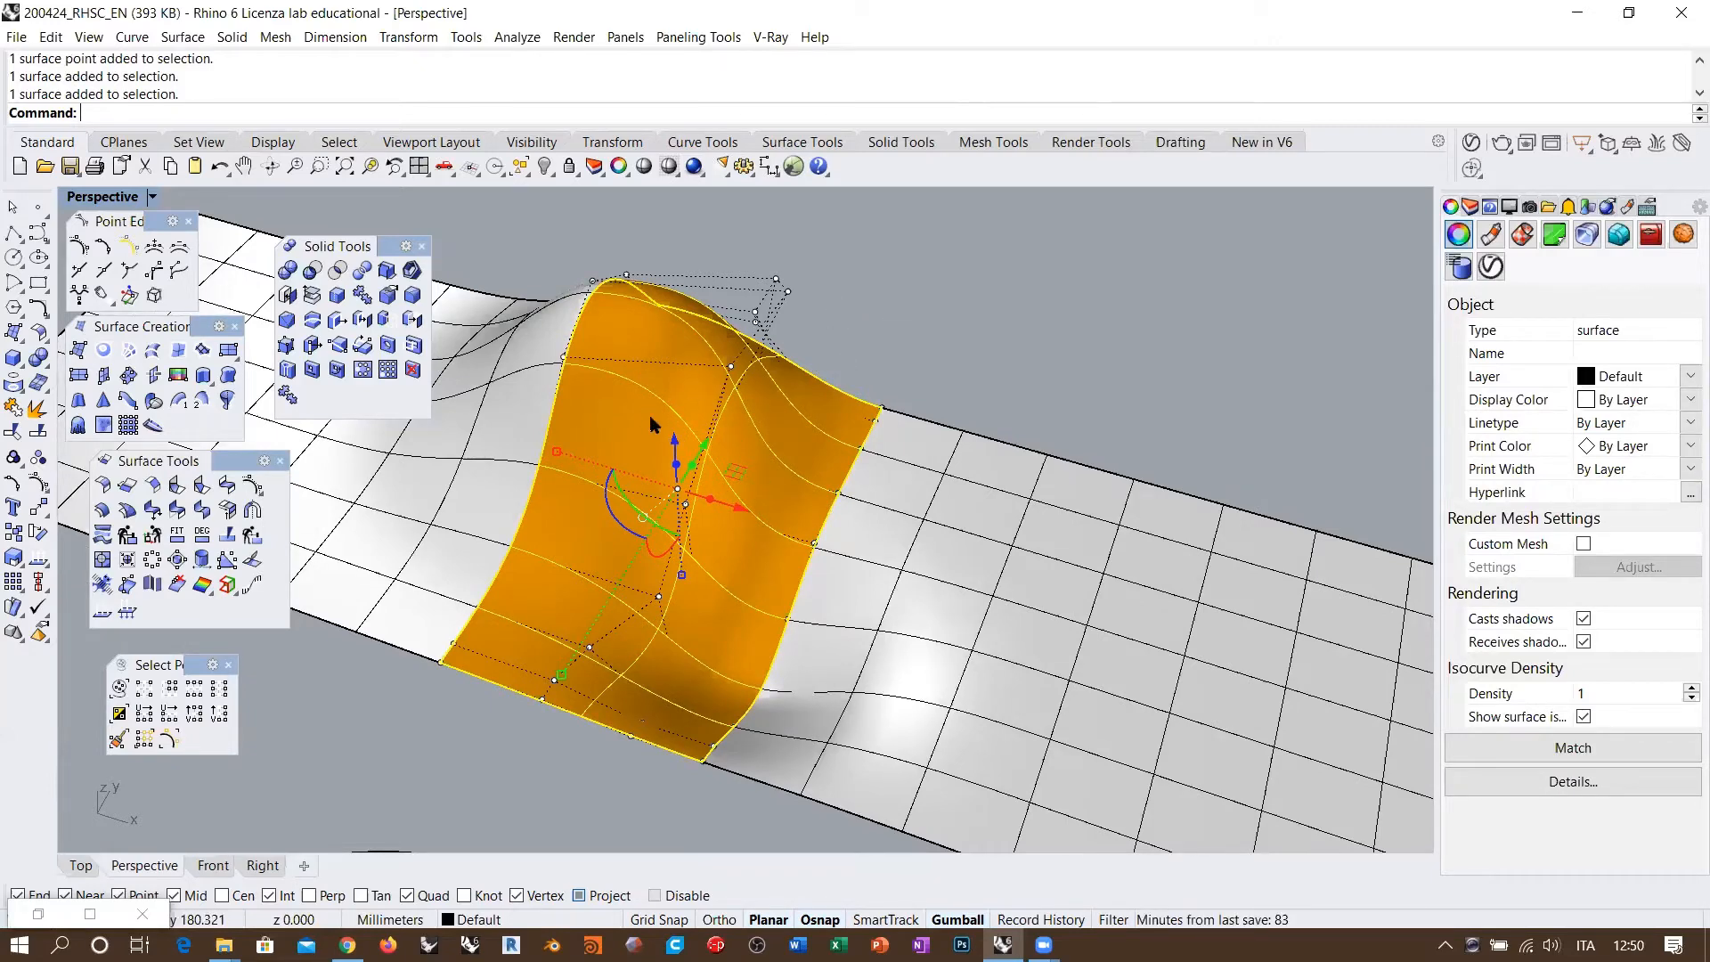
pyautogui.click(513, 422)
pyautogui.click(955, 577)
pyautogui.click(890, 299)
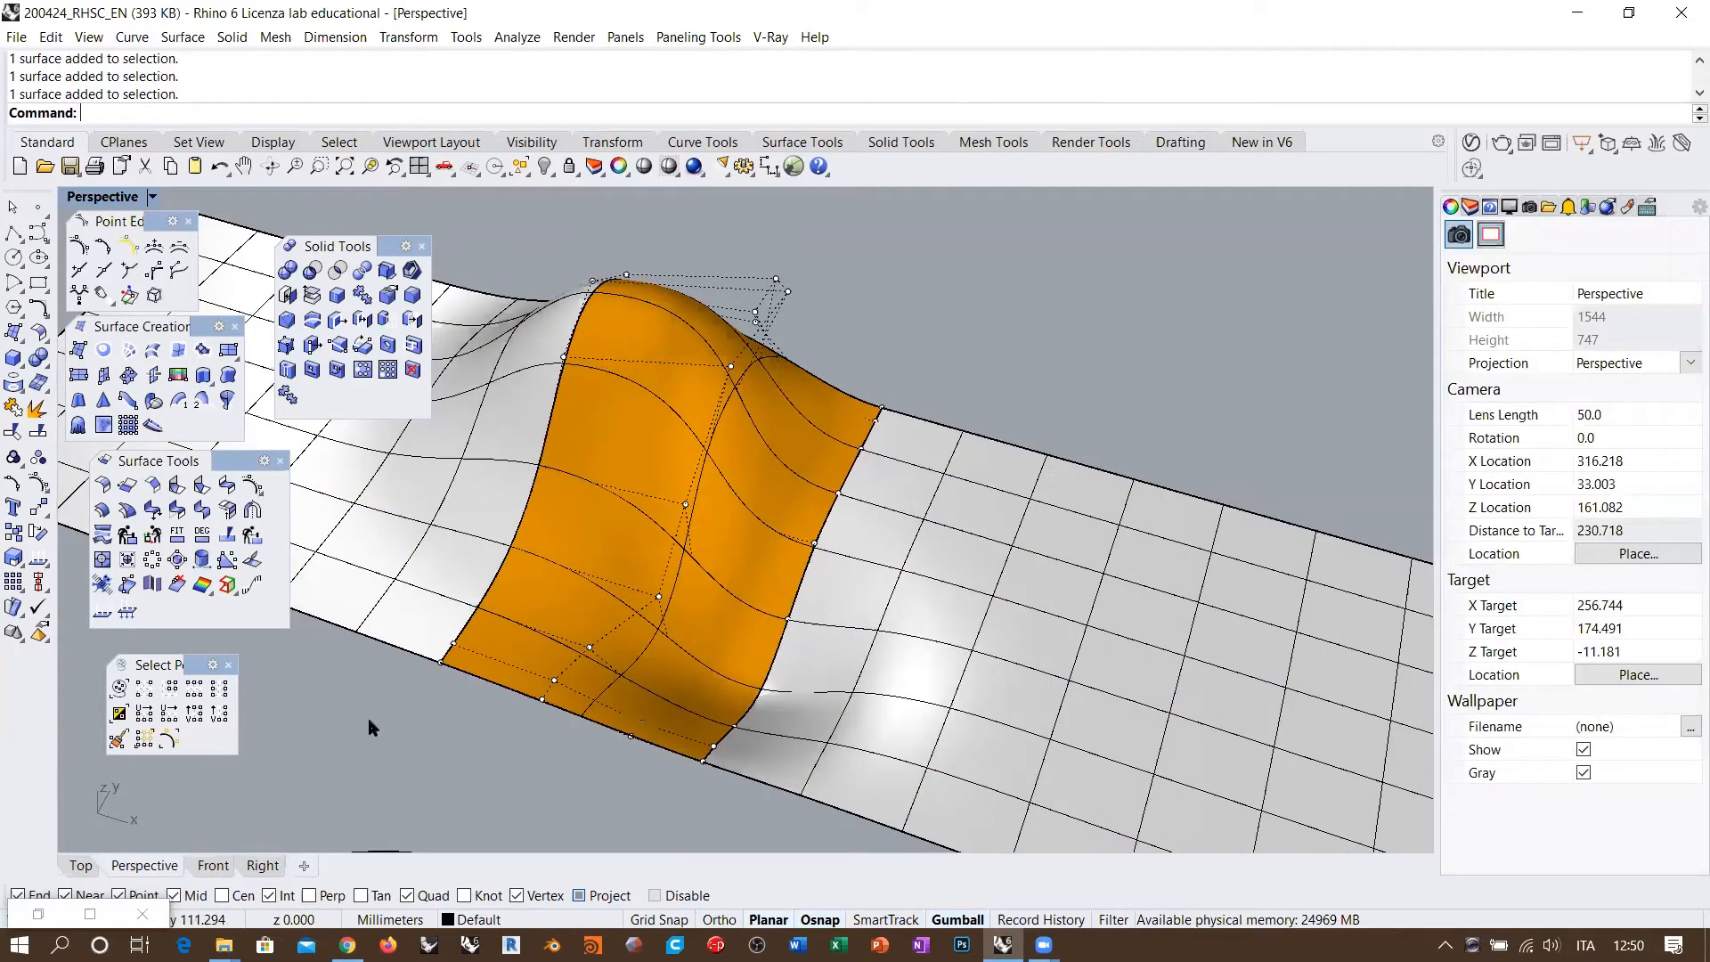
# Step: Apply Zebra stripe analysis to the blend surface and both adjoining planes
pyautogui.click(203, 584)
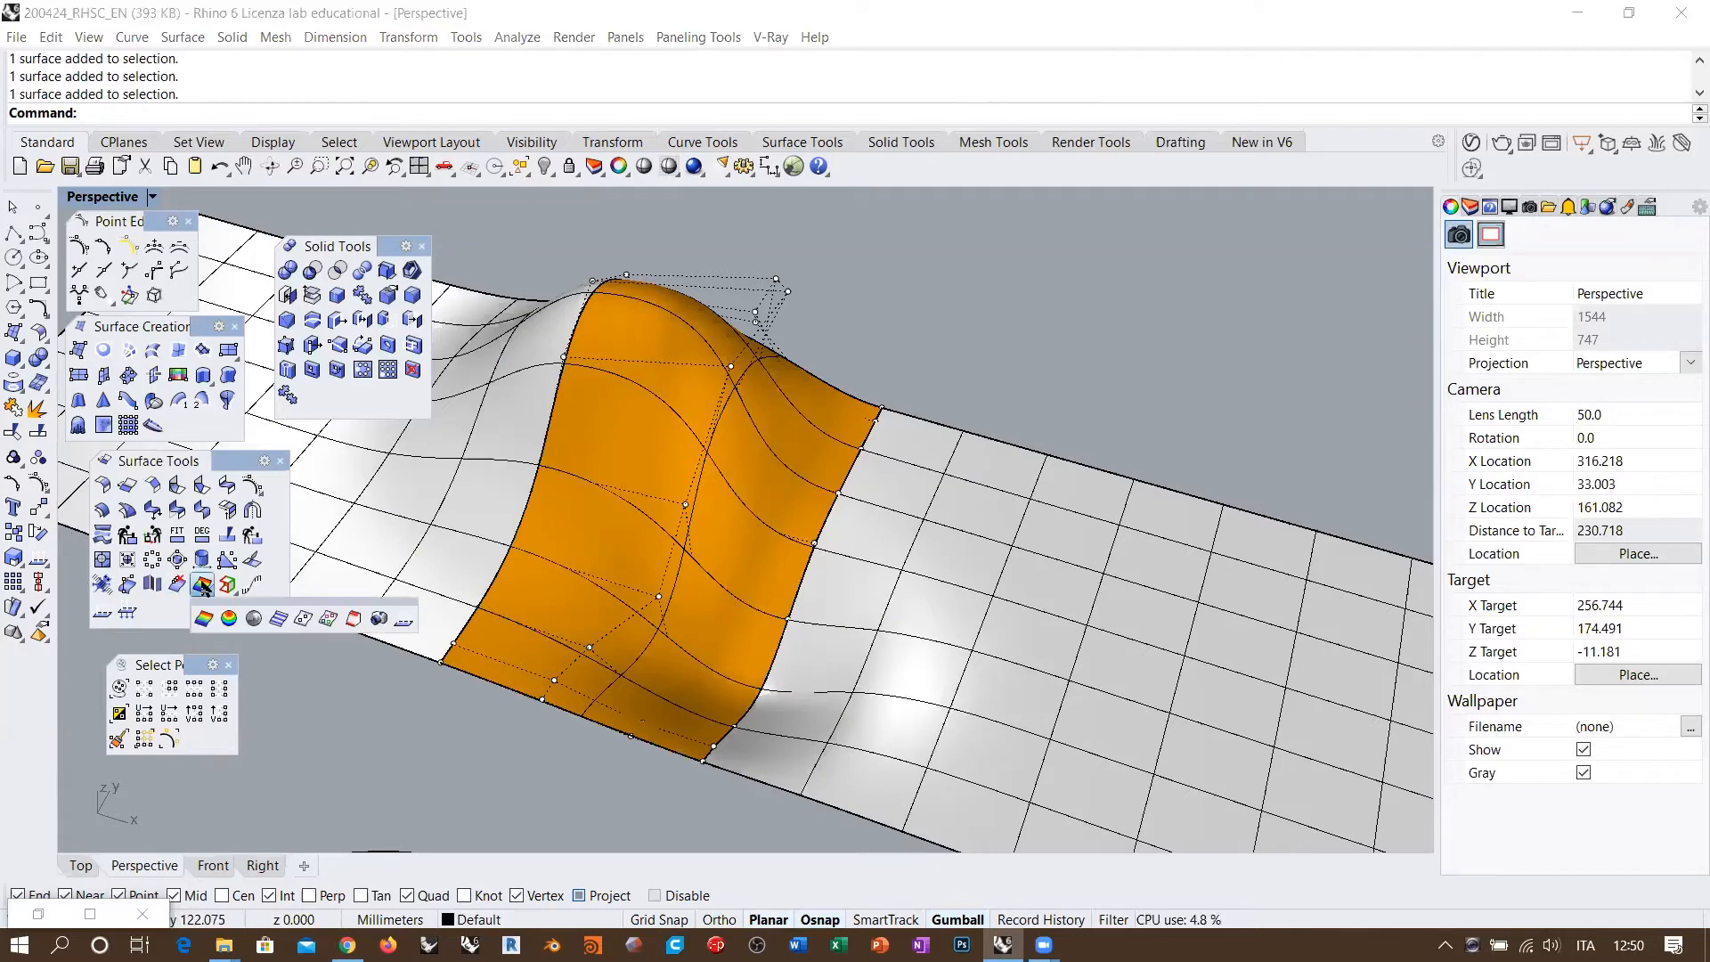
pyautogui.click(277, 617)
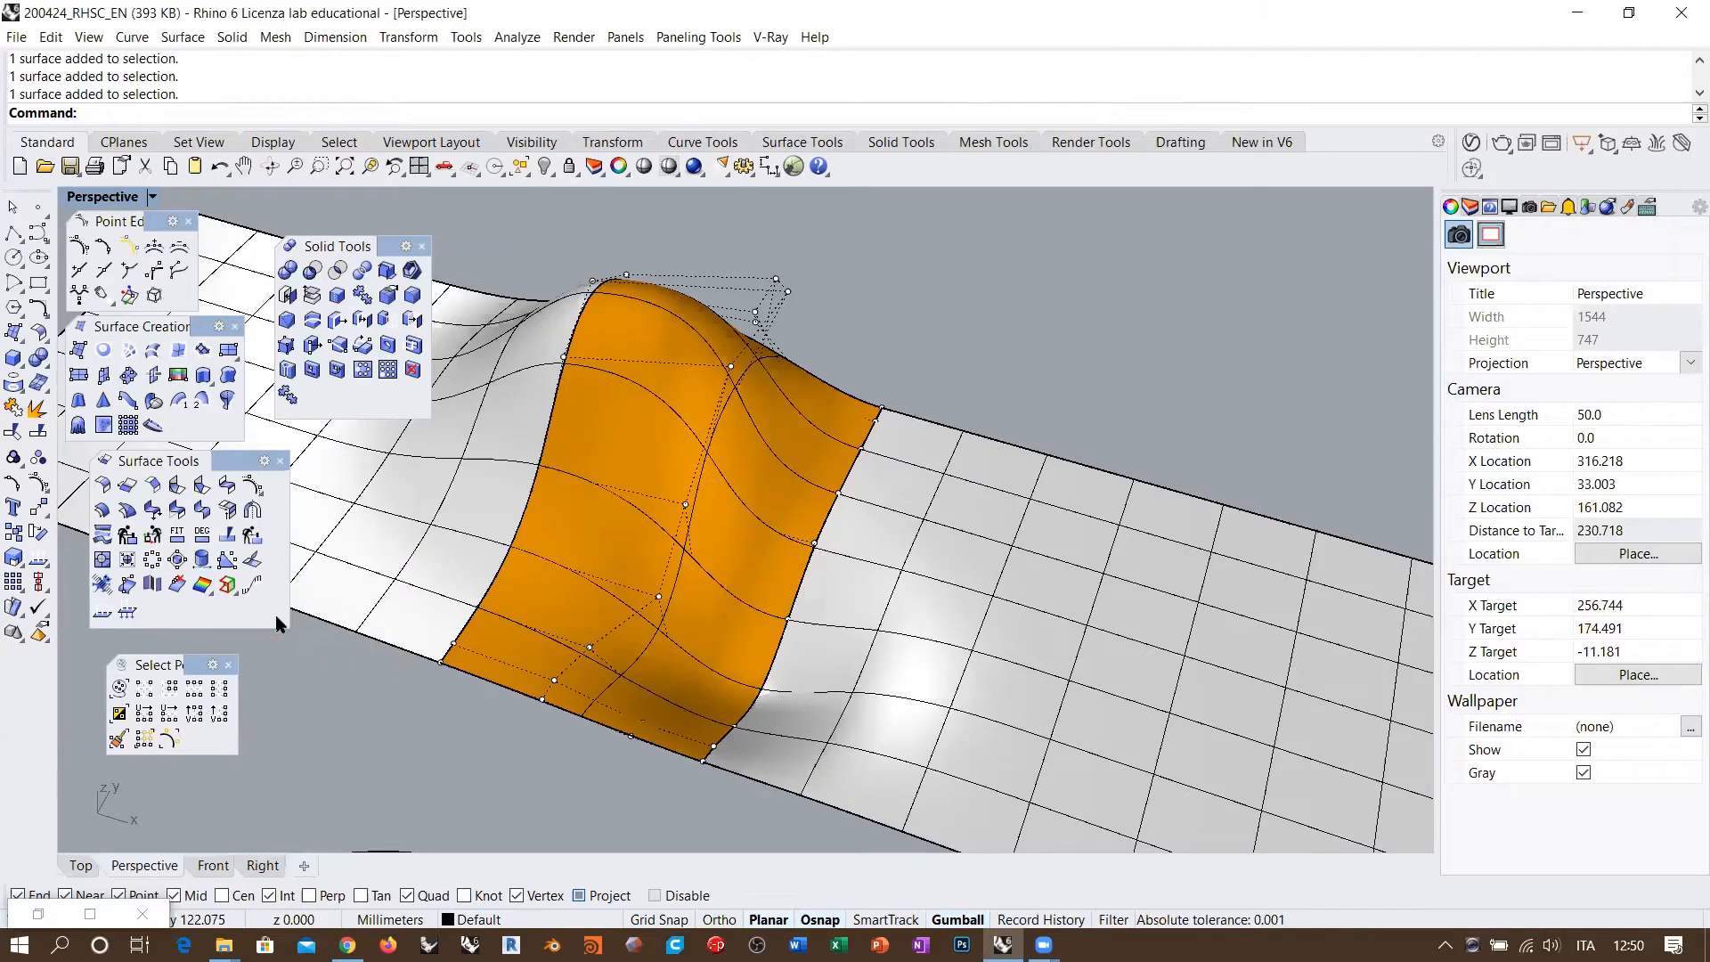
pyautogui.click(696, 376)
pyautogui.click(504, 453)
pyautogui.click(963, 565)
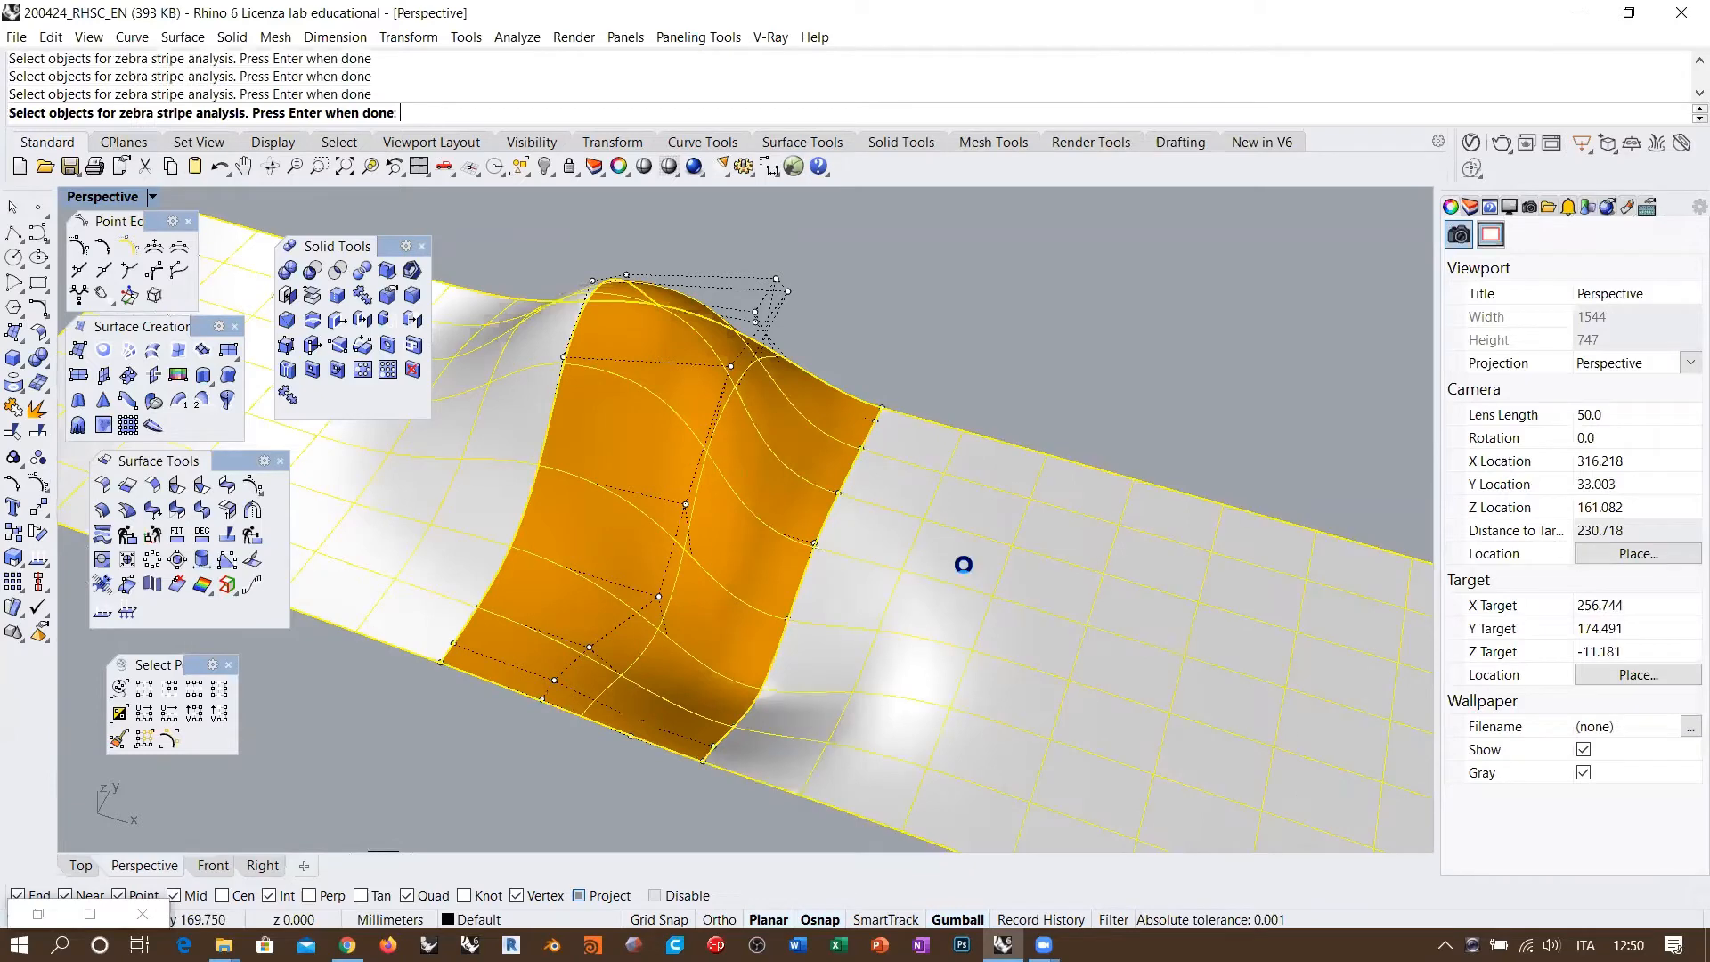
pyautogui.press('Return')
# Step: Flip the direction of the blend surface and deselect it
pyautogui.click(643, 440)
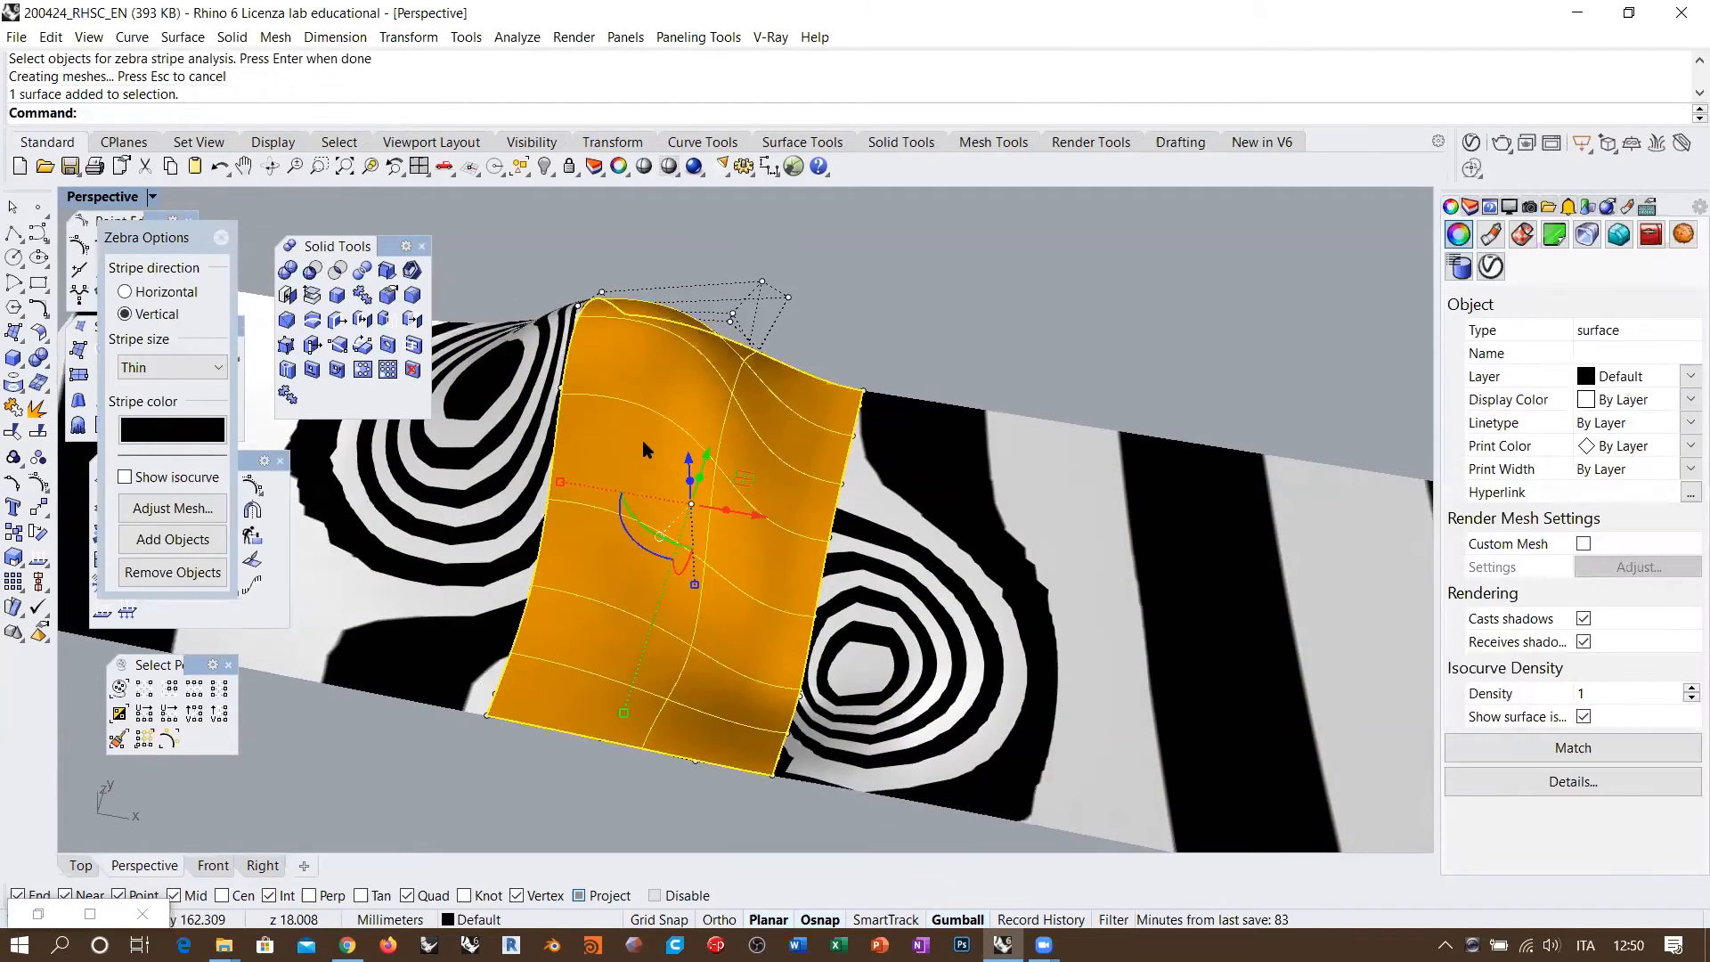
pyautogui.write('Flip')
pyautogui.press('Return')
pyautogui.press('Escape')
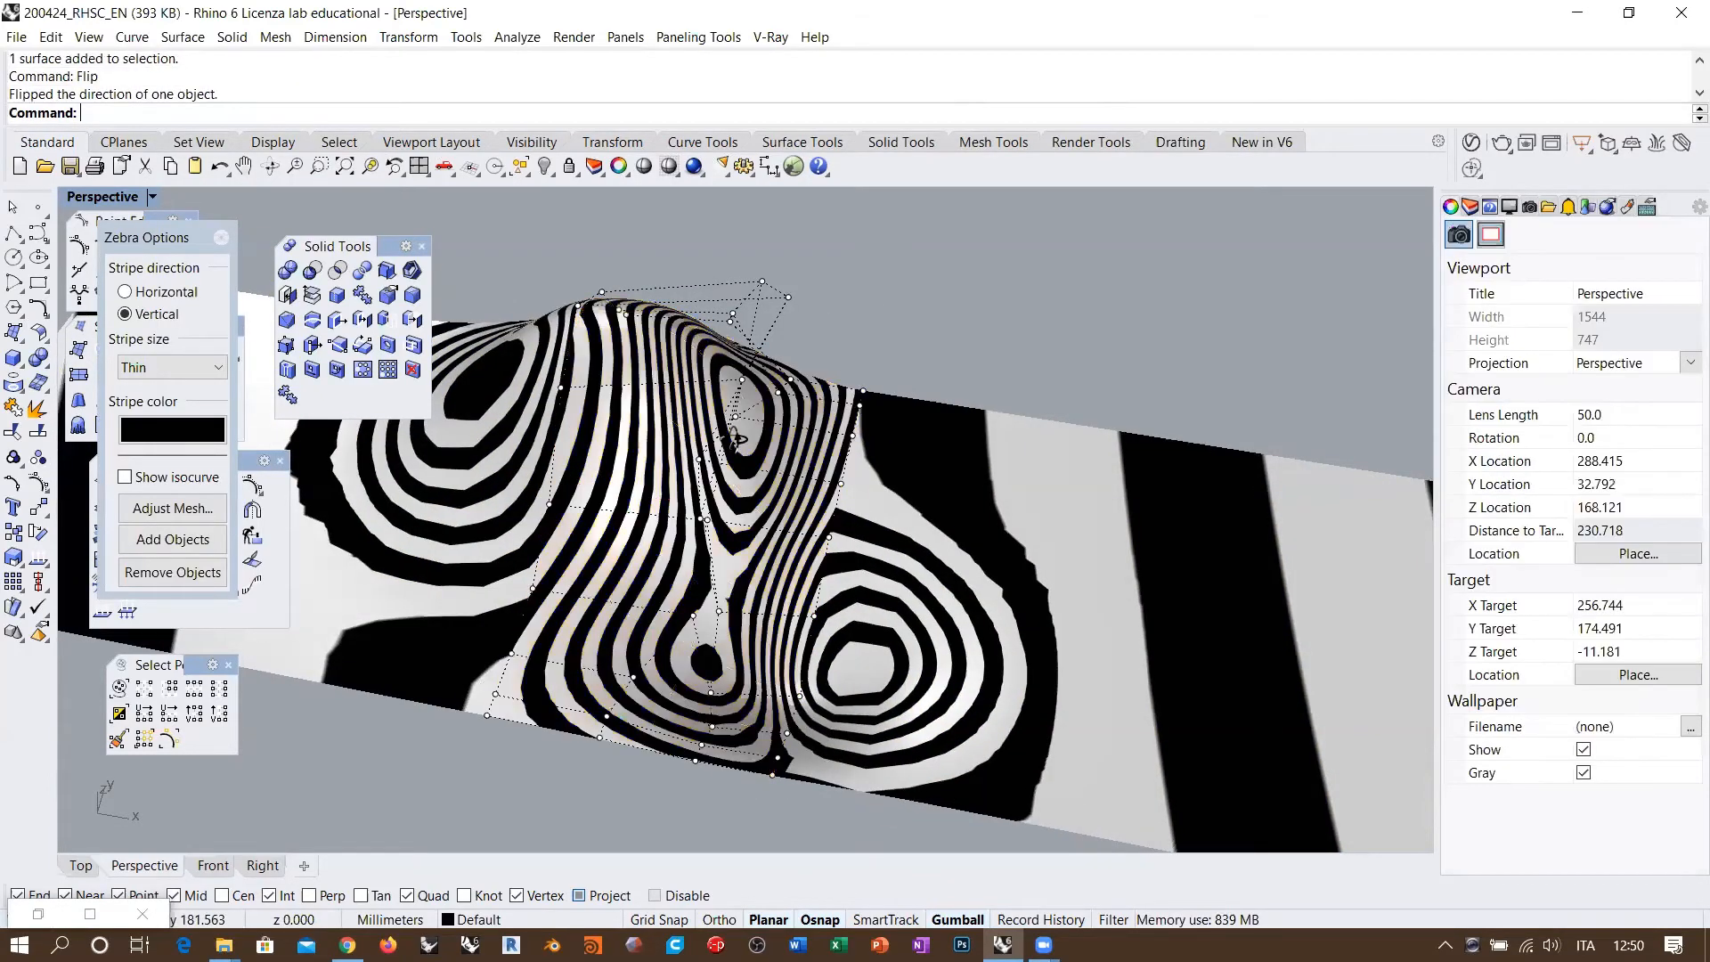
# Step: Raise the Zebra analysis mesh to the maximum polygon setting, preview and accept it, and move the Zebra options clear of the surfaces
pyautogui.moveTo(736, 438); pyautogui.dragTo(686, 440, button='right')
pyautogui.moveTo(158, 238); pyautogui.dragTo(1288, 235)
pyautogui.keyDown('shift'); pyautogui.moveTo(732, 505); pyautogui.dragTo(801, 475, button='right'); pyautogui.keyUp('shift')
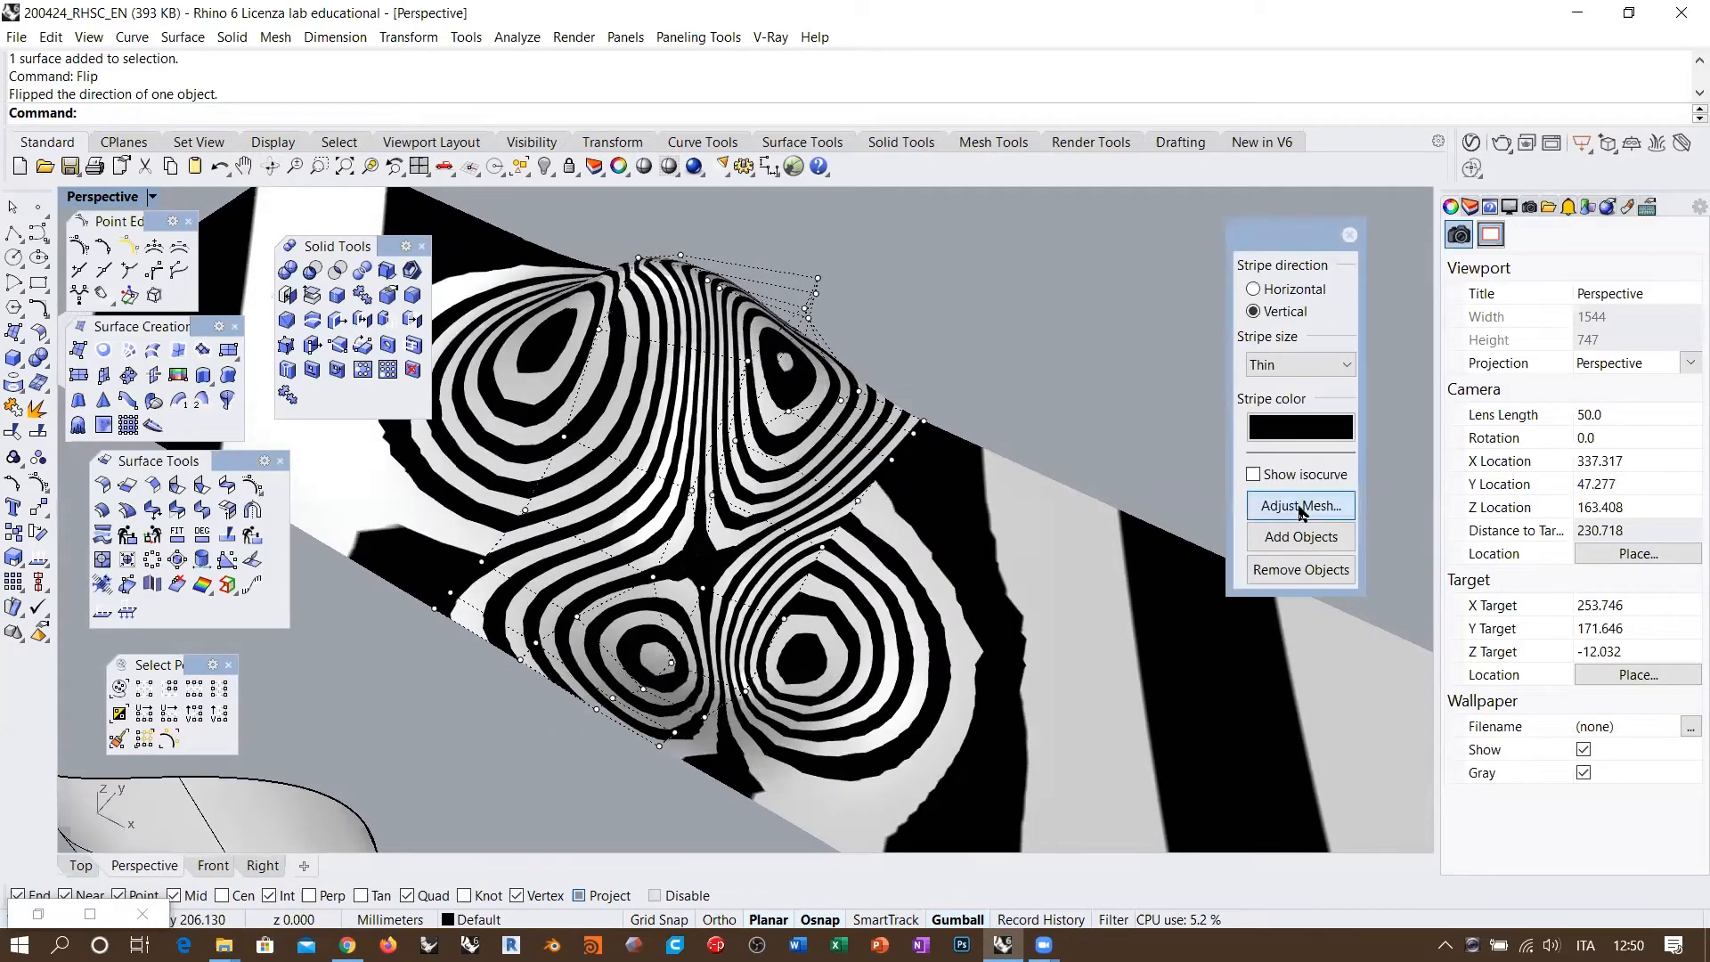
pyautogui.click(1301, 506)
pyautogui.click(1333, 594)
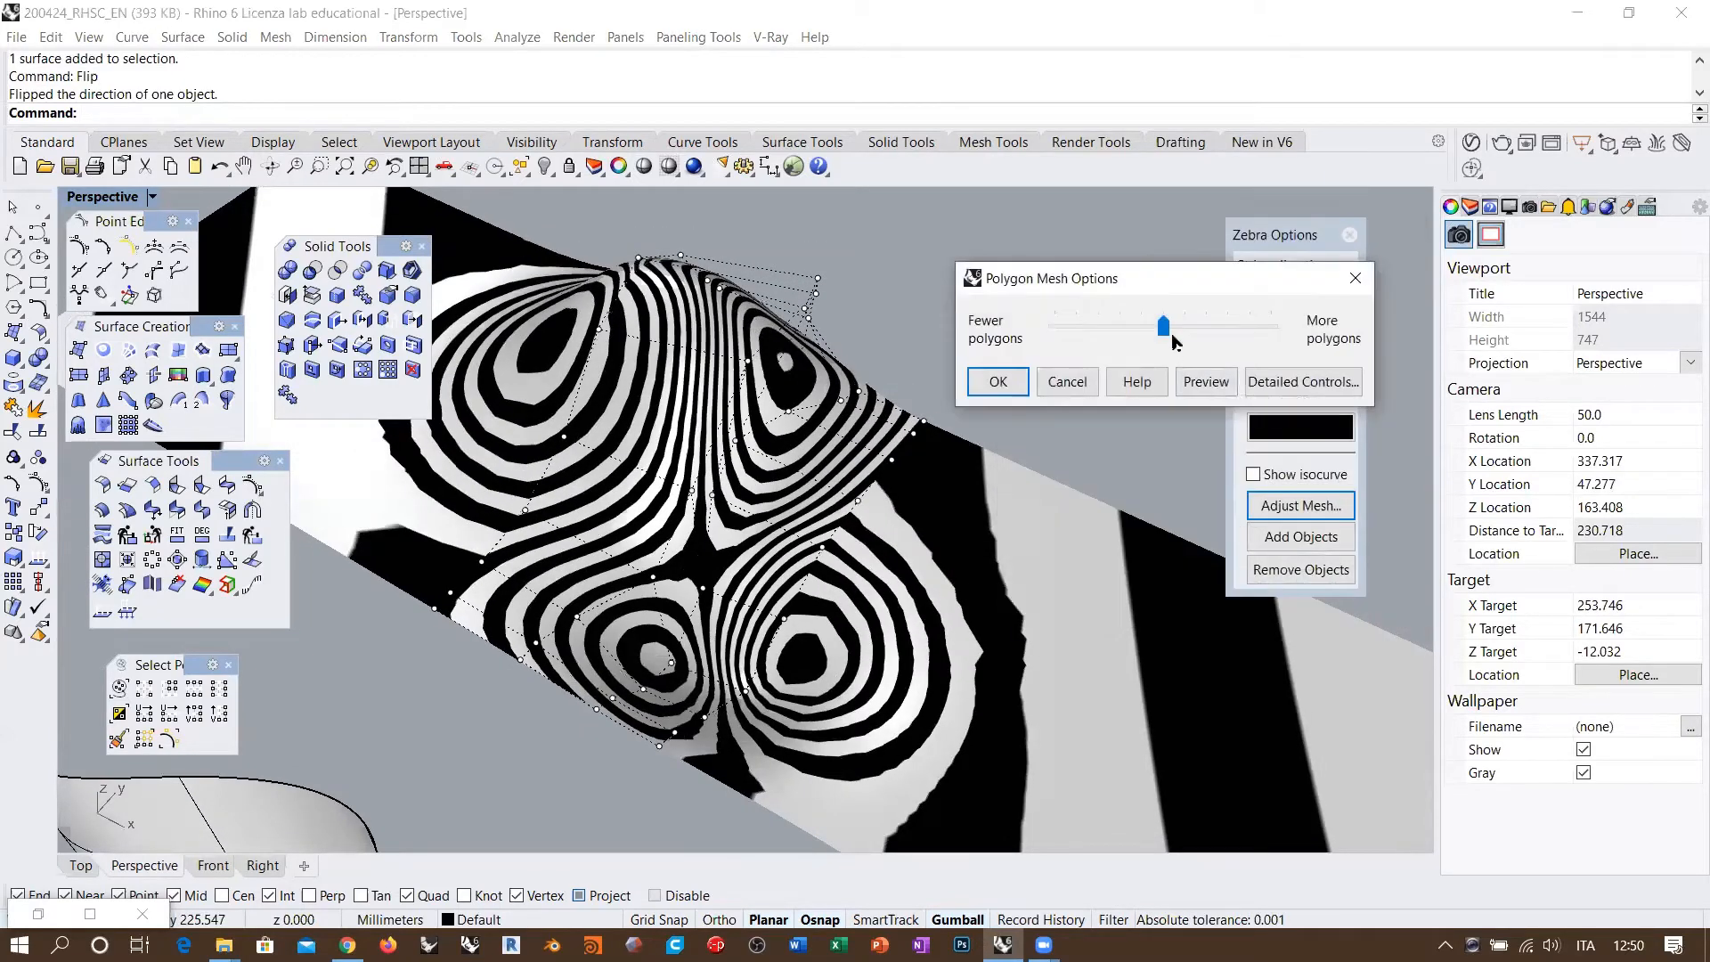
pyautogui.moveTo(1172, 337); pyautogui.dragTo(1323, 326)
pyautogui.click(1198, 383)
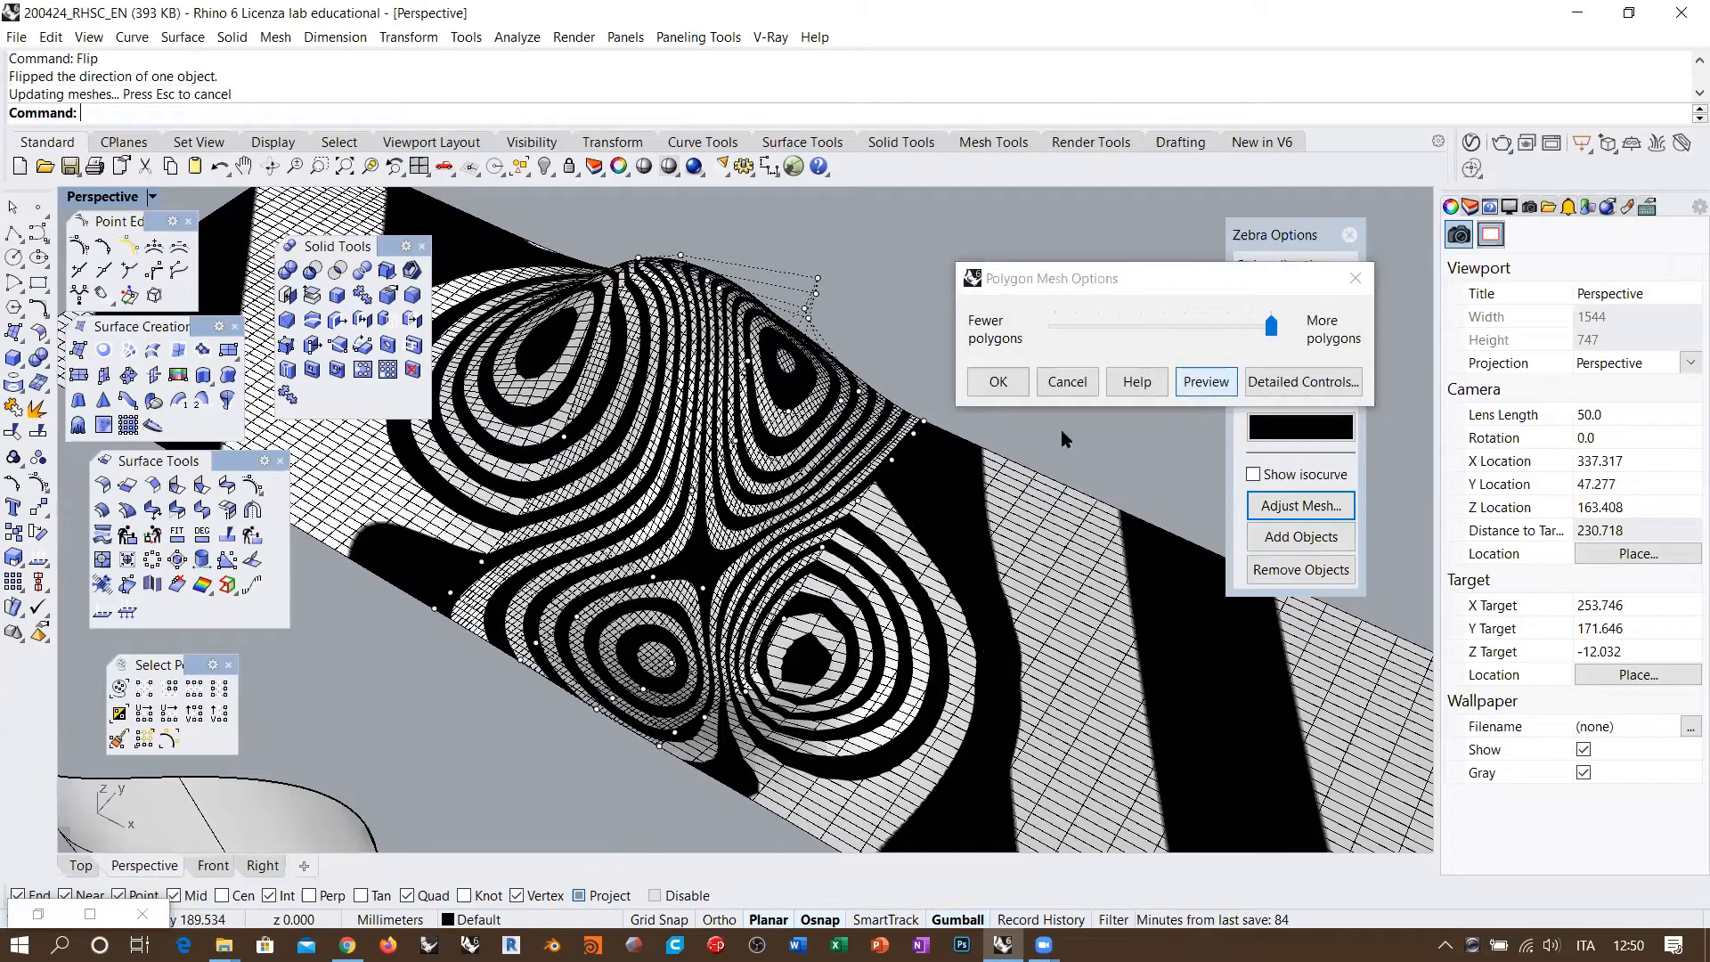
pyautogui.click(998, 381)
pyautogui.moveTo(989, 361); pyautogui.dragTo(882, 478, button='right')
pyautogui.moveTo(1243, 238); pyautogui.dragTo(1296, 220)
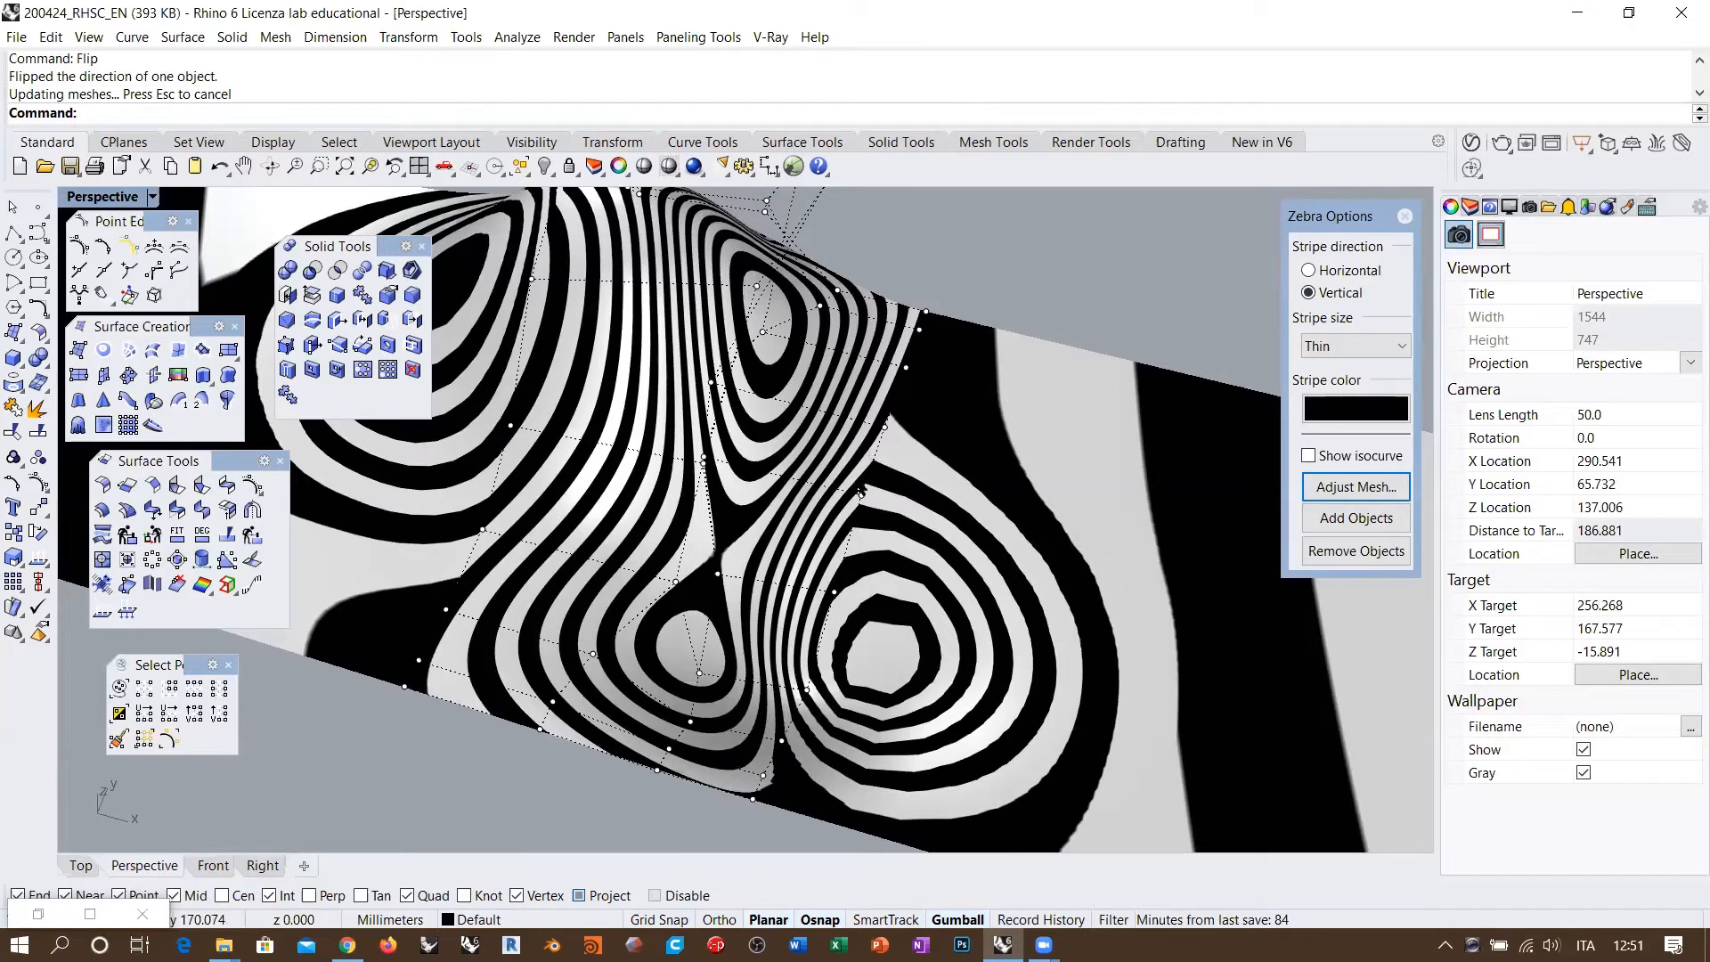
# Step: Examine the Zebra stripes across both seams of the blend surface from several angles, and end the Zebra analysis
pyautogui.scroll(5, 859, 489)
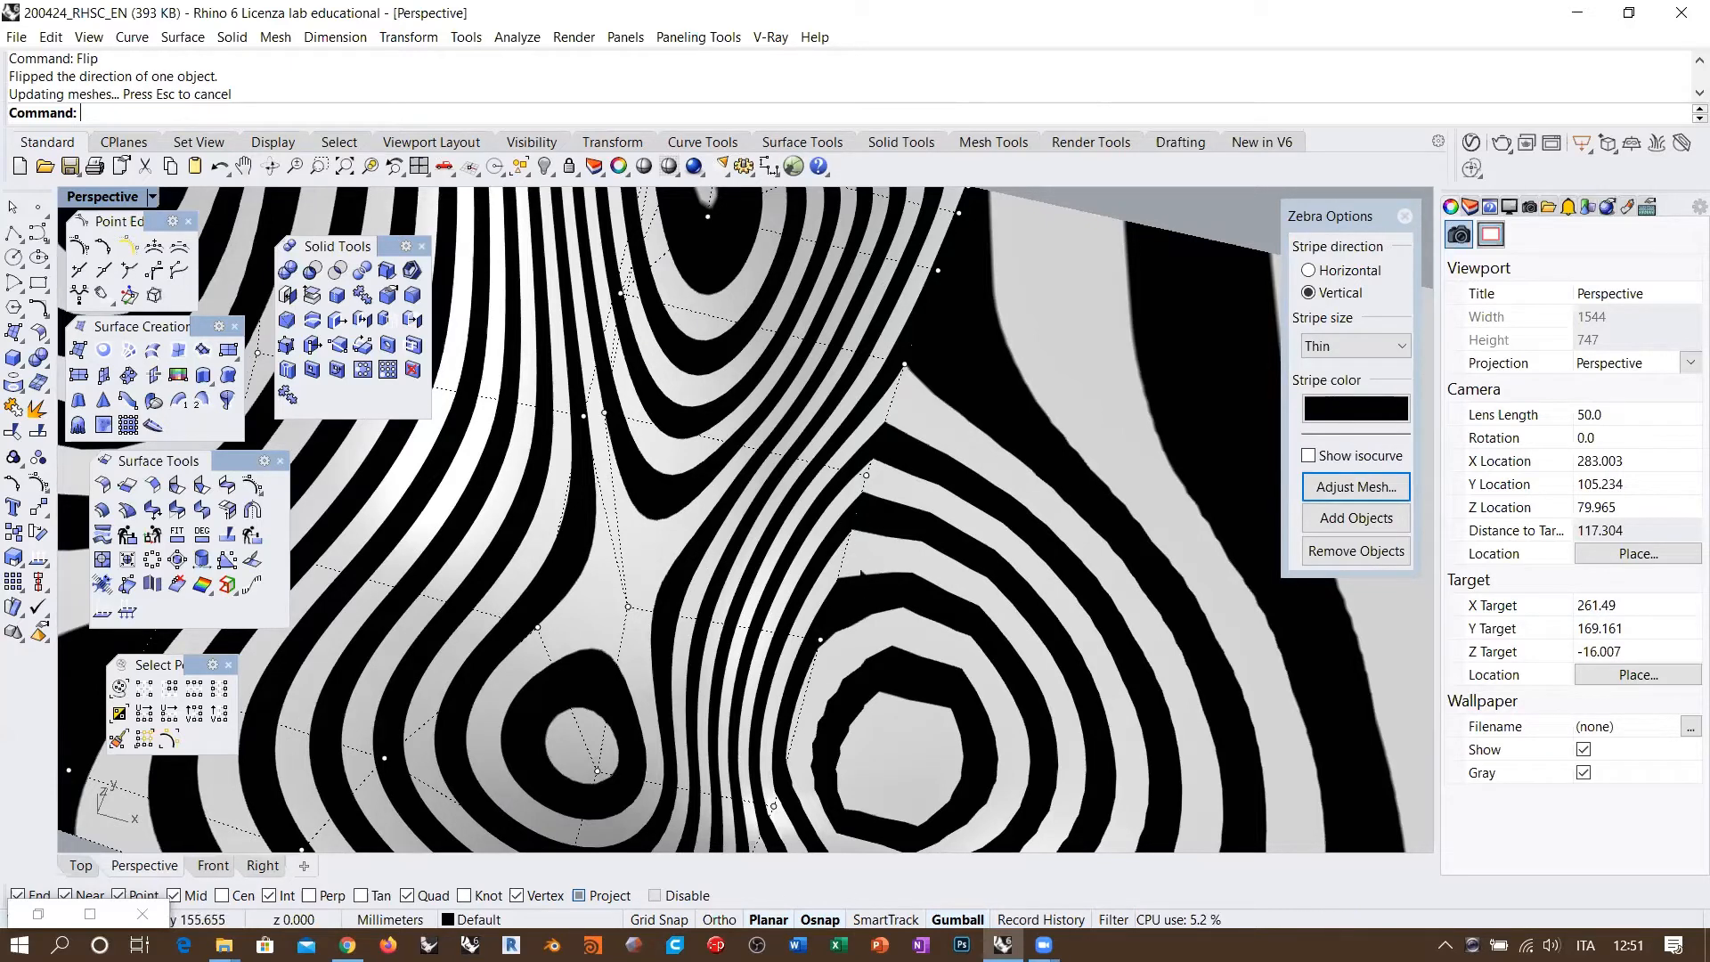
pyautogui.moveTo(864, 571); pyautogui.dragTo(890, 525, button='right')
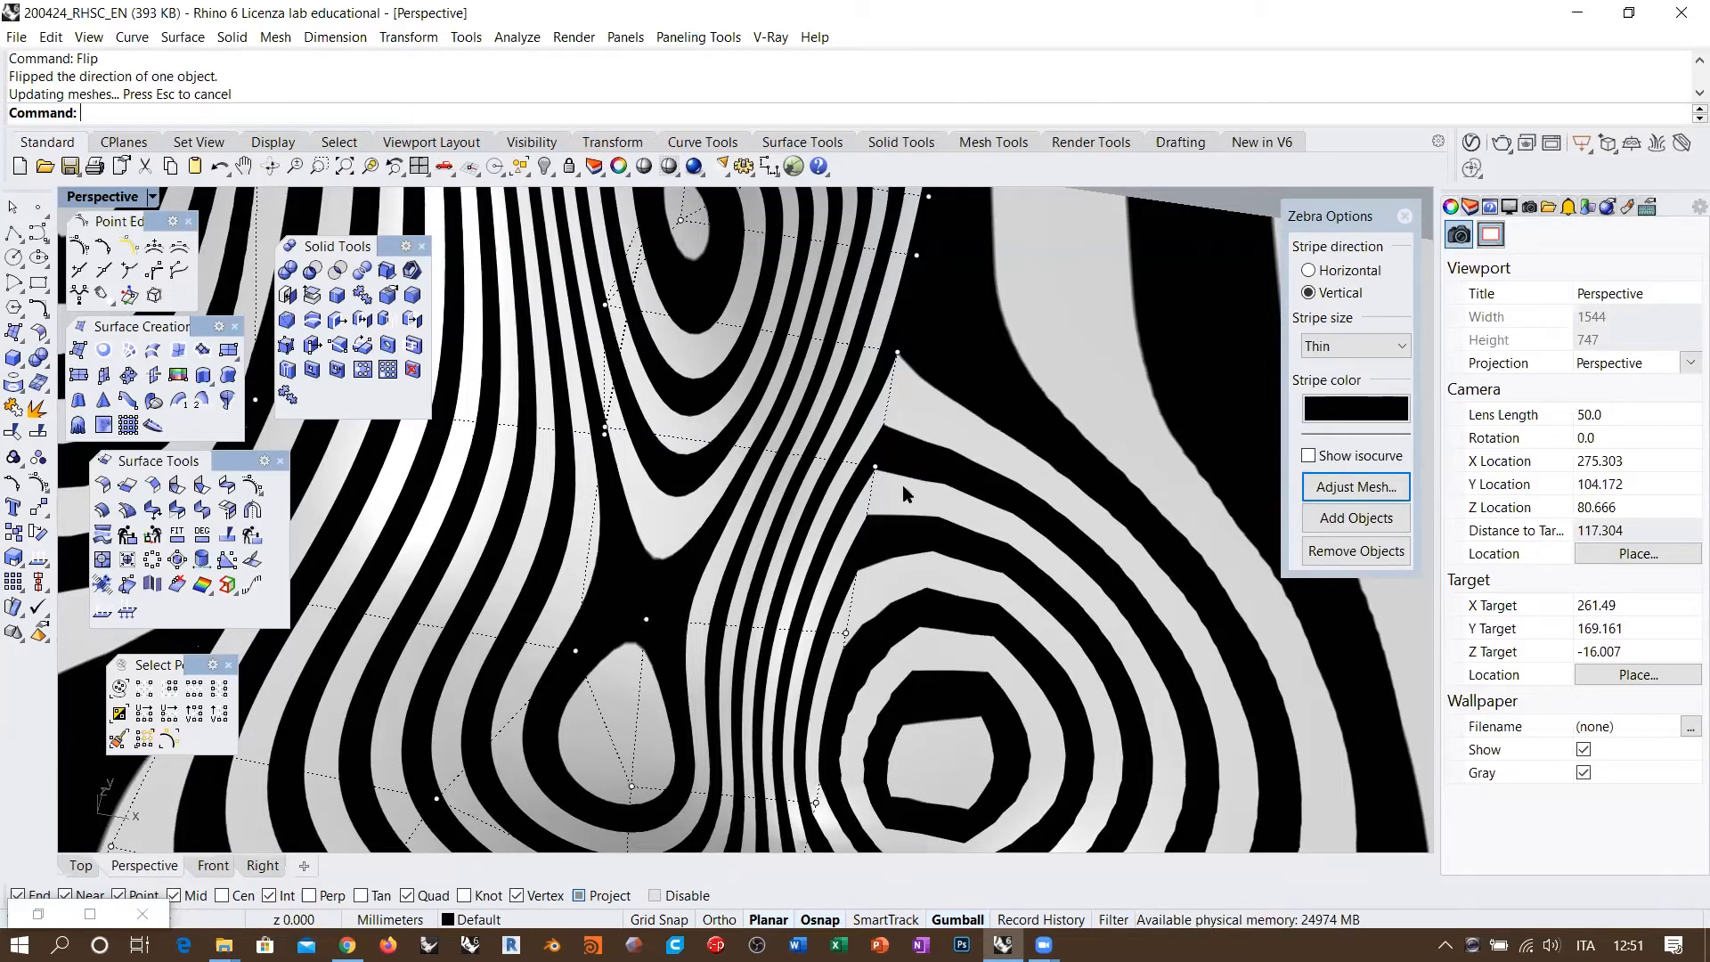
pyautogui.scroll(-6, 904, 494)
pyautogui.moveTo(902, 499); pyautogui.dragTo(824, 532, button='right')
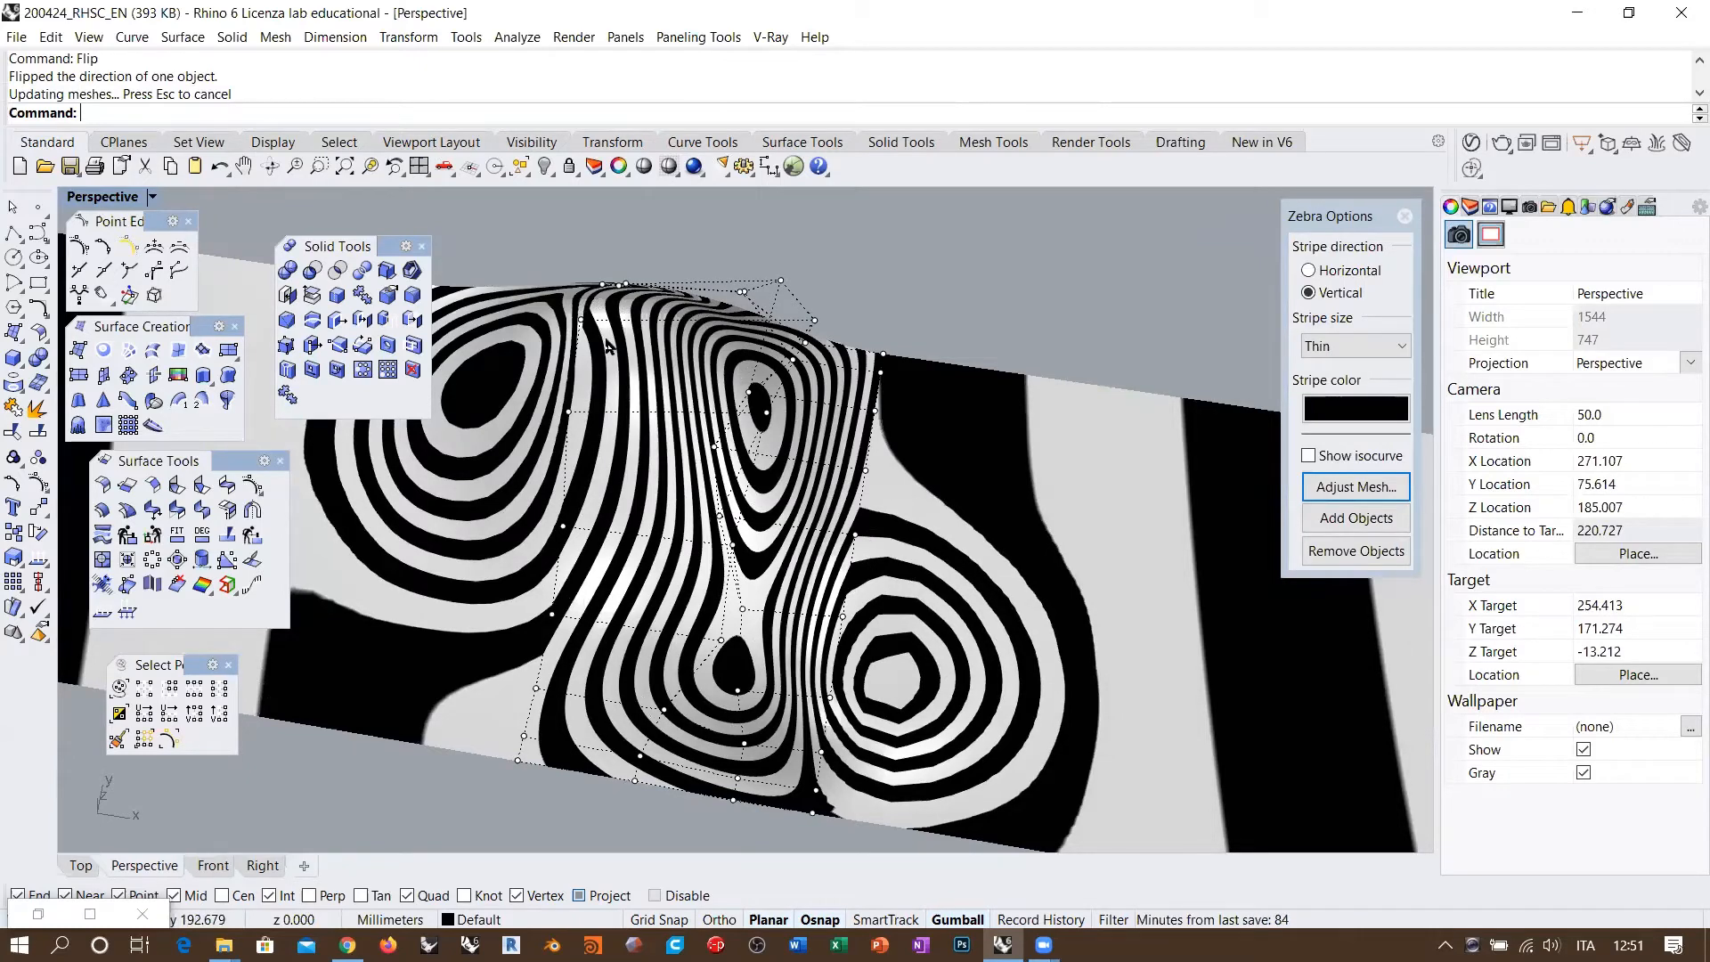
pyautogui.moveTo(996, 561); pyautogui.dragTo(800, 490, button='right')
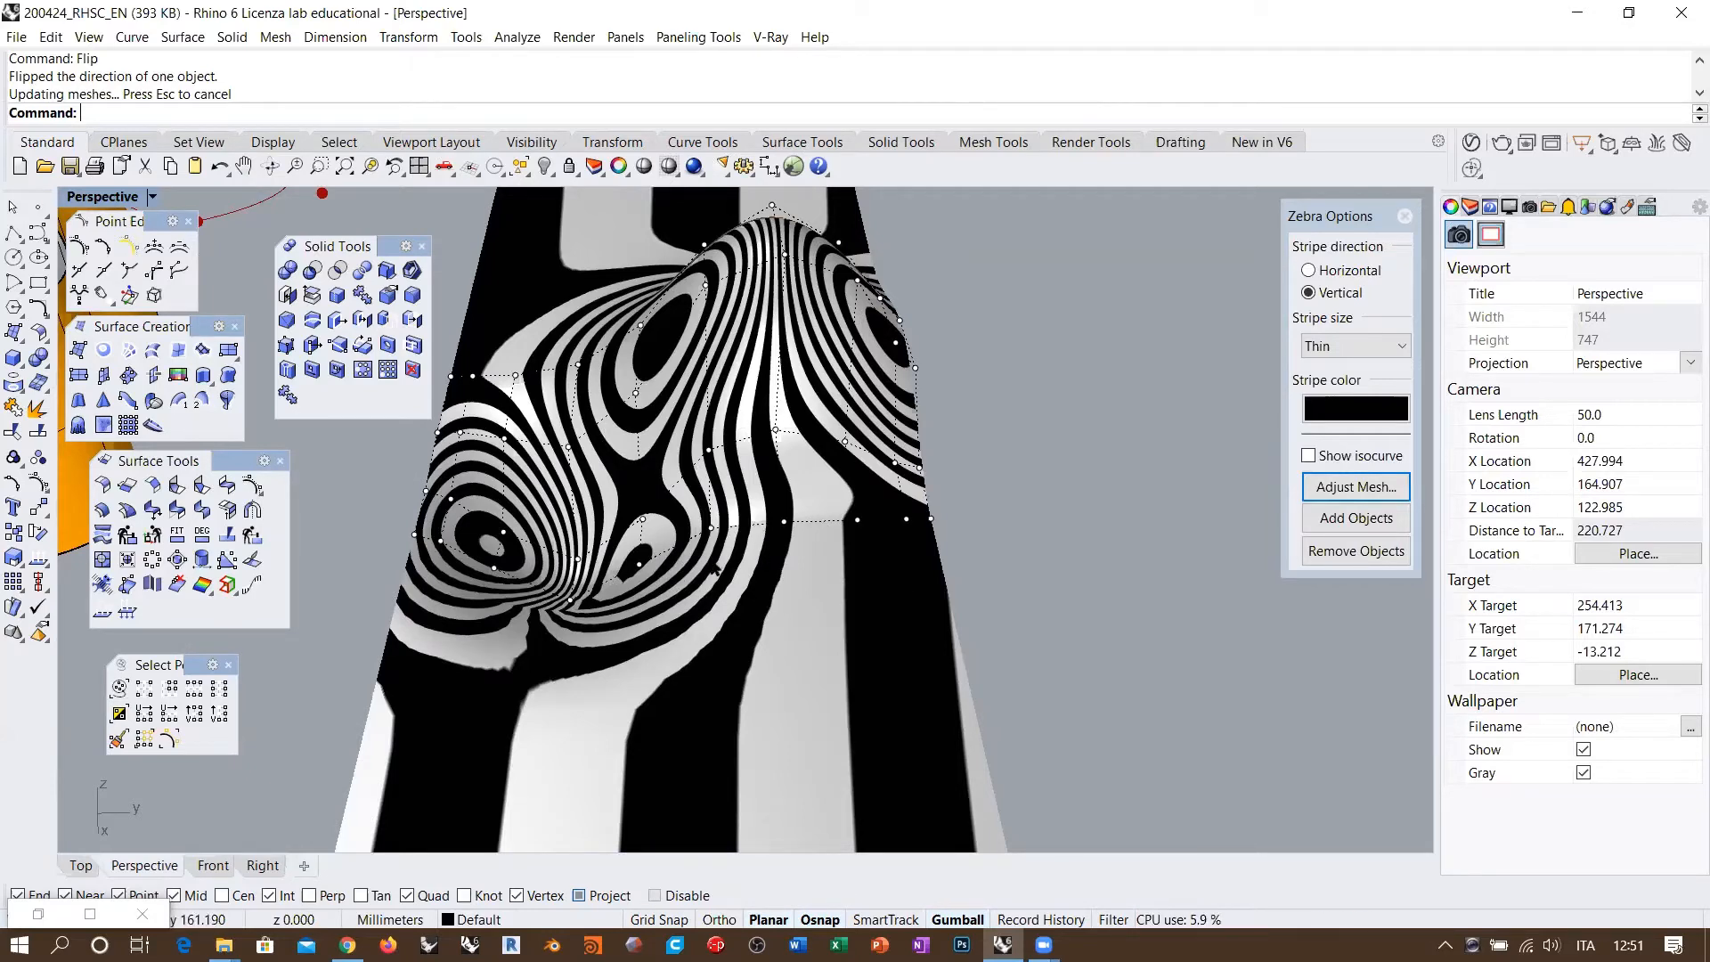
pyautogui.moveTo(632, 438); pyautogui.dragTo(763, 462, button='right')
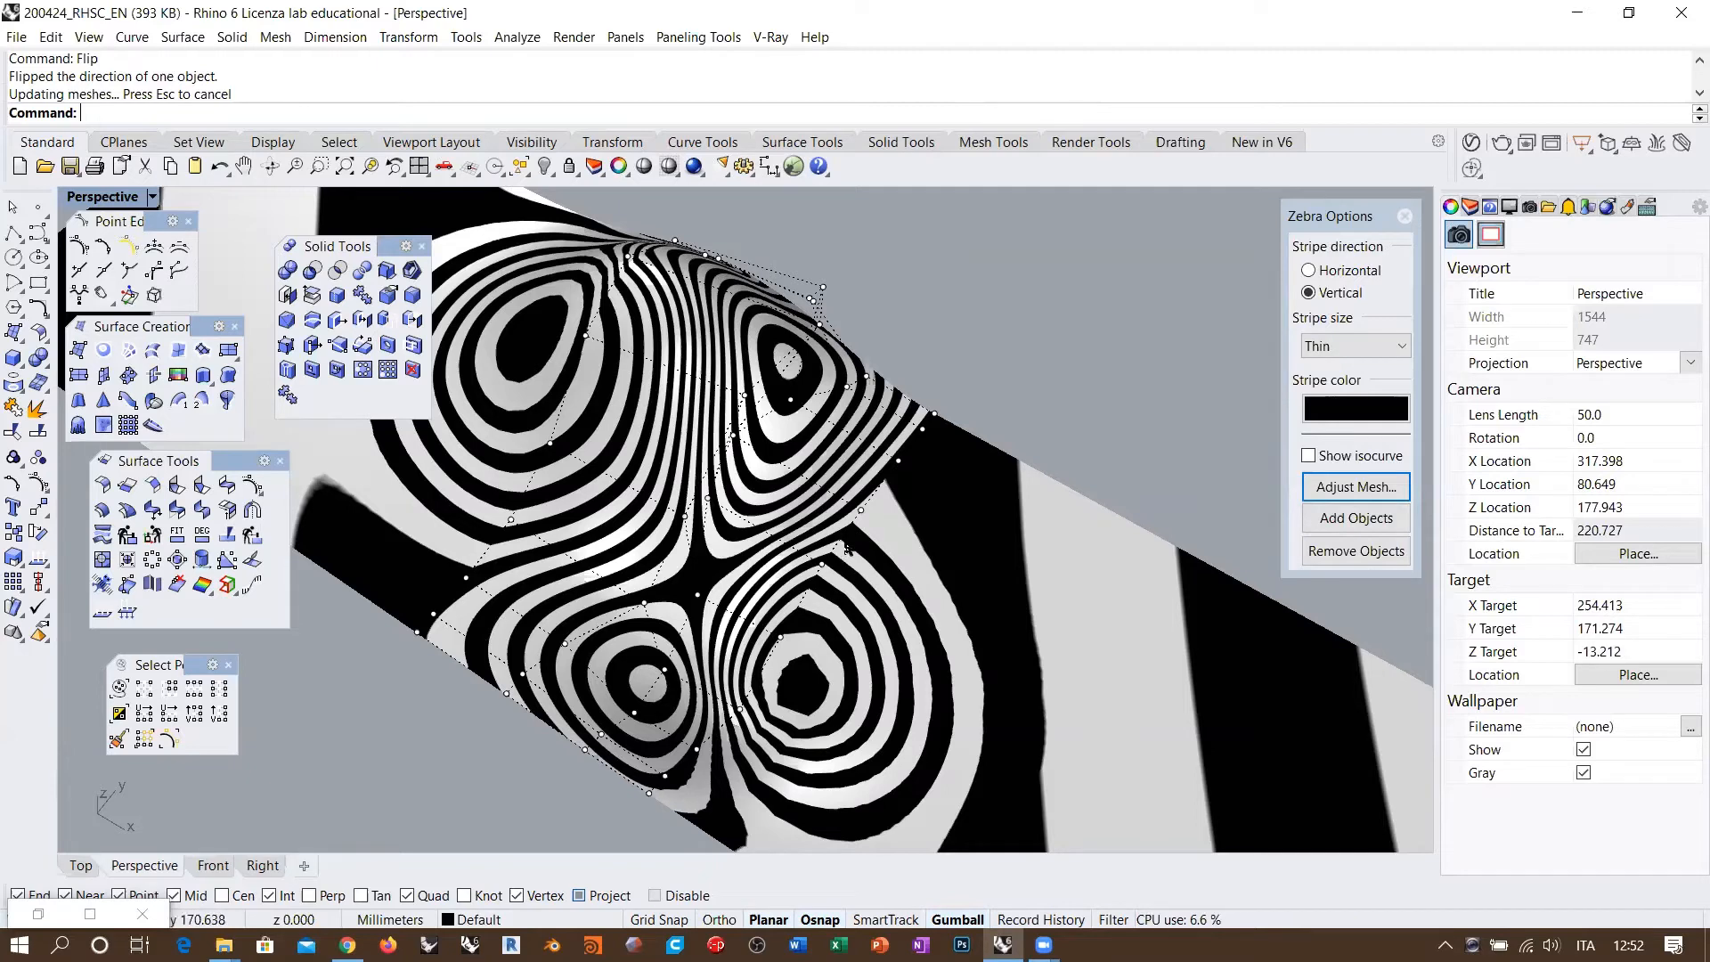
pyautogui.click(1405, 217)
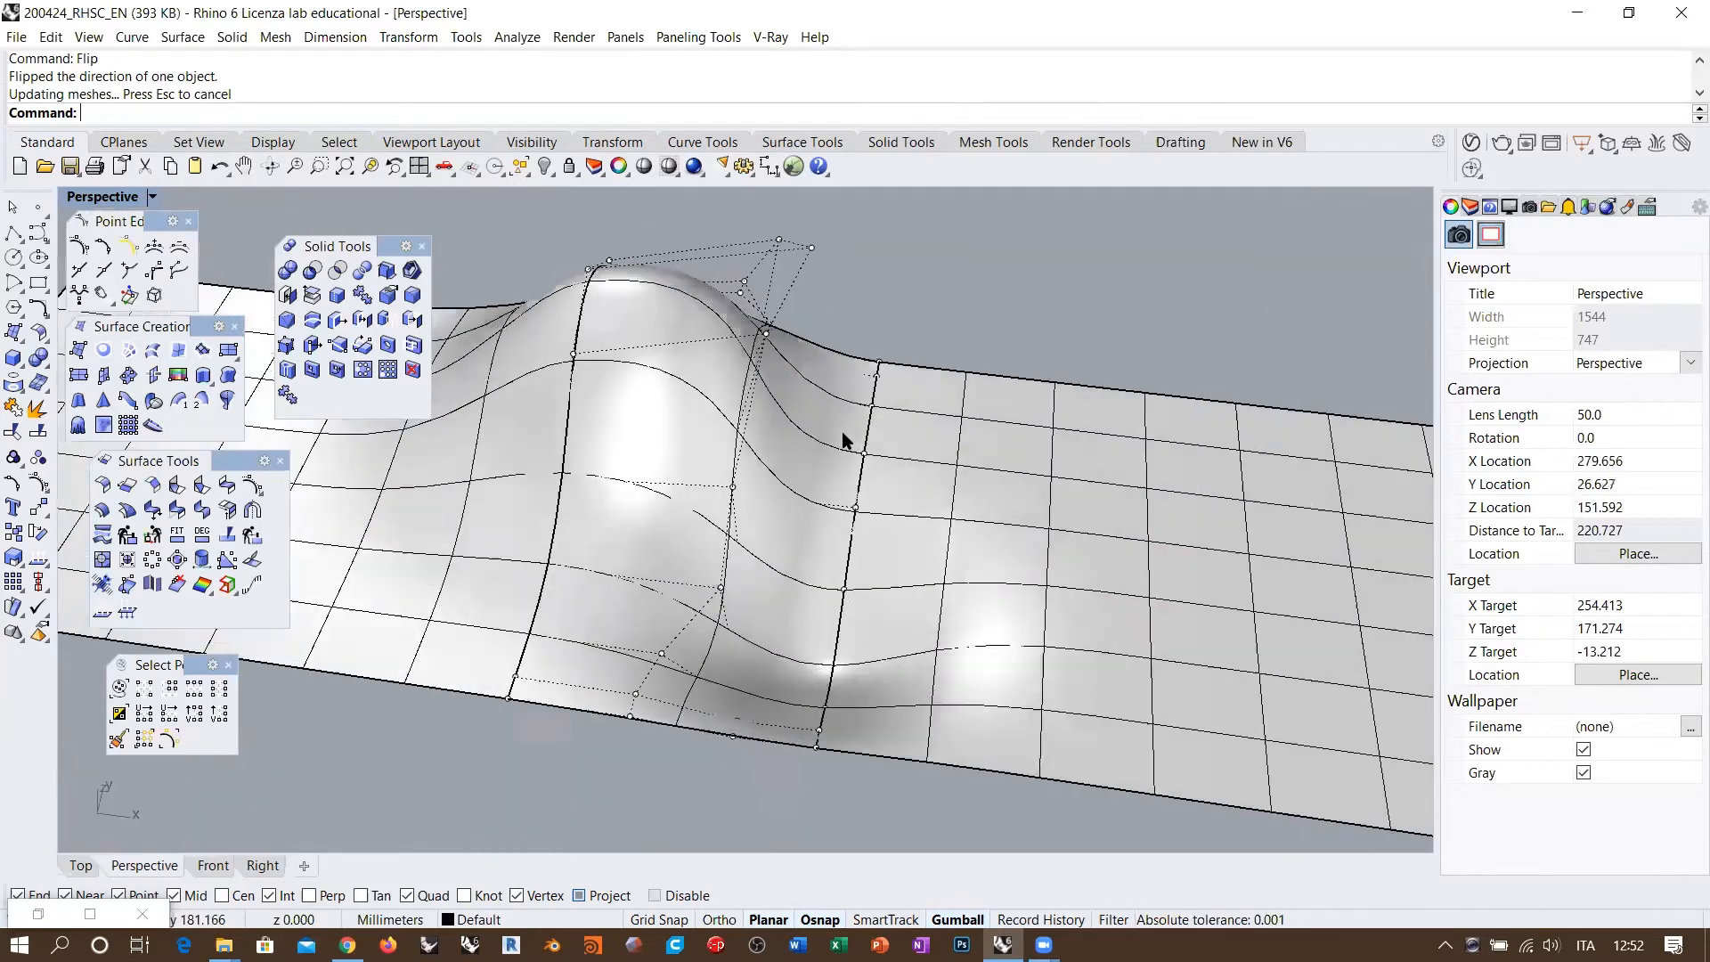
# Step: Highlight the blend surface and the two adjoining planes in turn, and clear the selection
pyautogui.click(693, 442)
pyautogui.moveTo(764, 392); pyautogui.dragTo(774, 412, button='right')
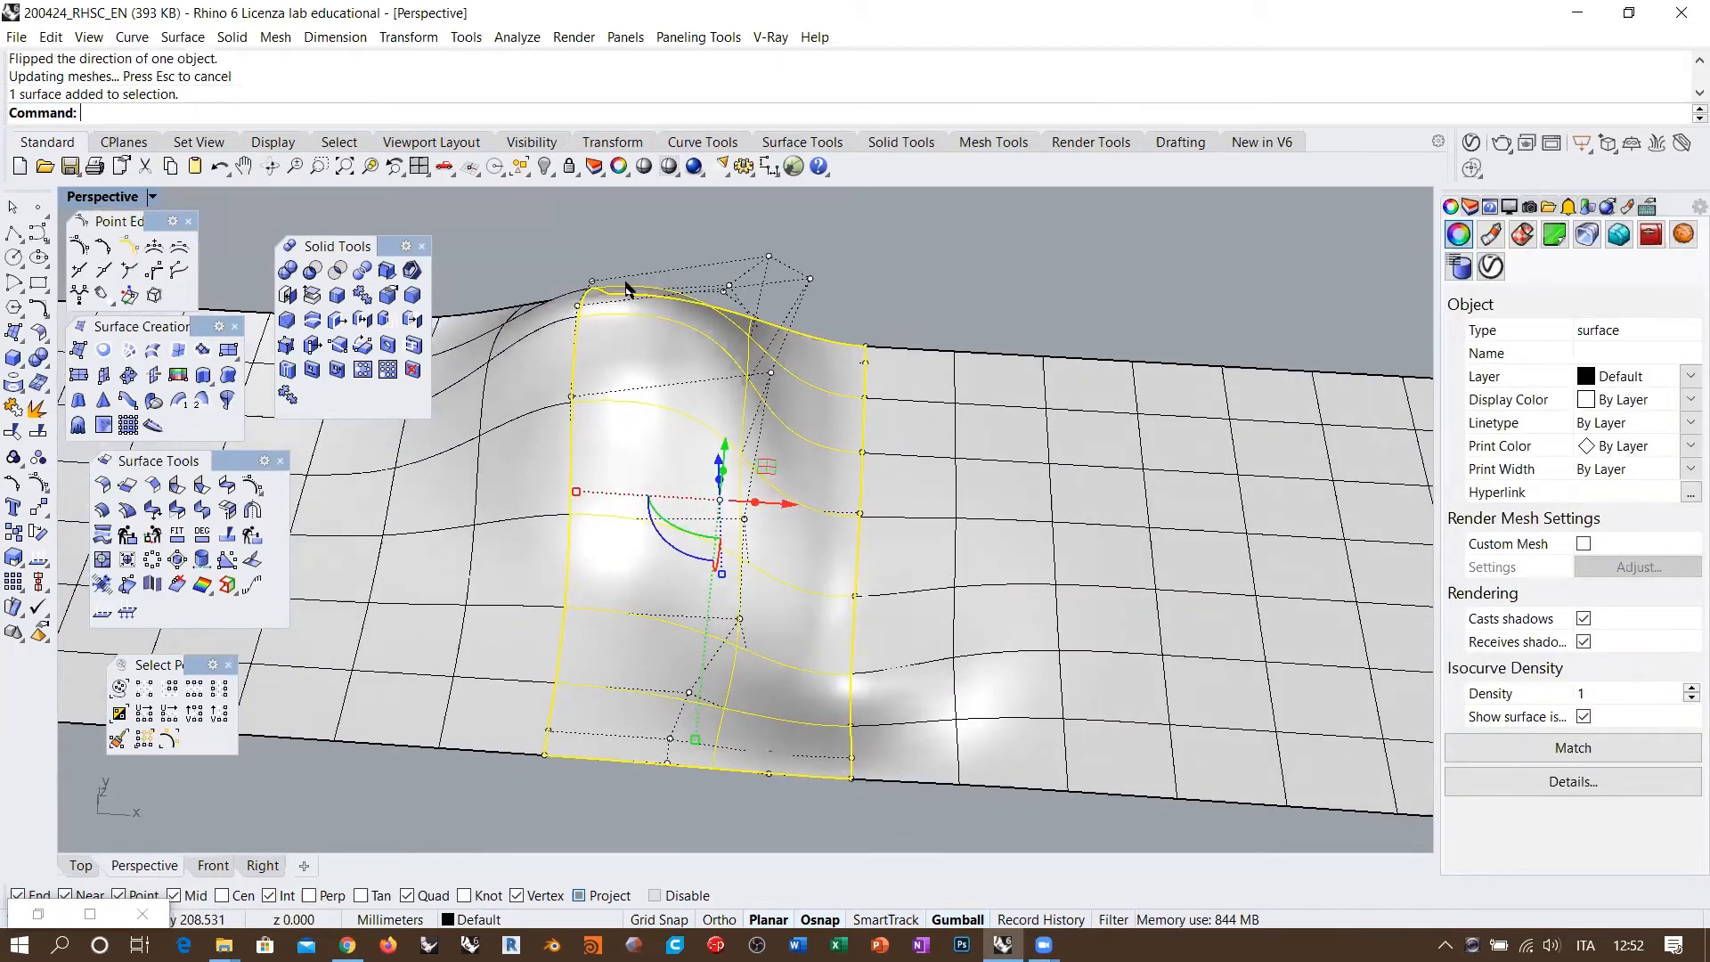
pyautogui.click(928, 521)
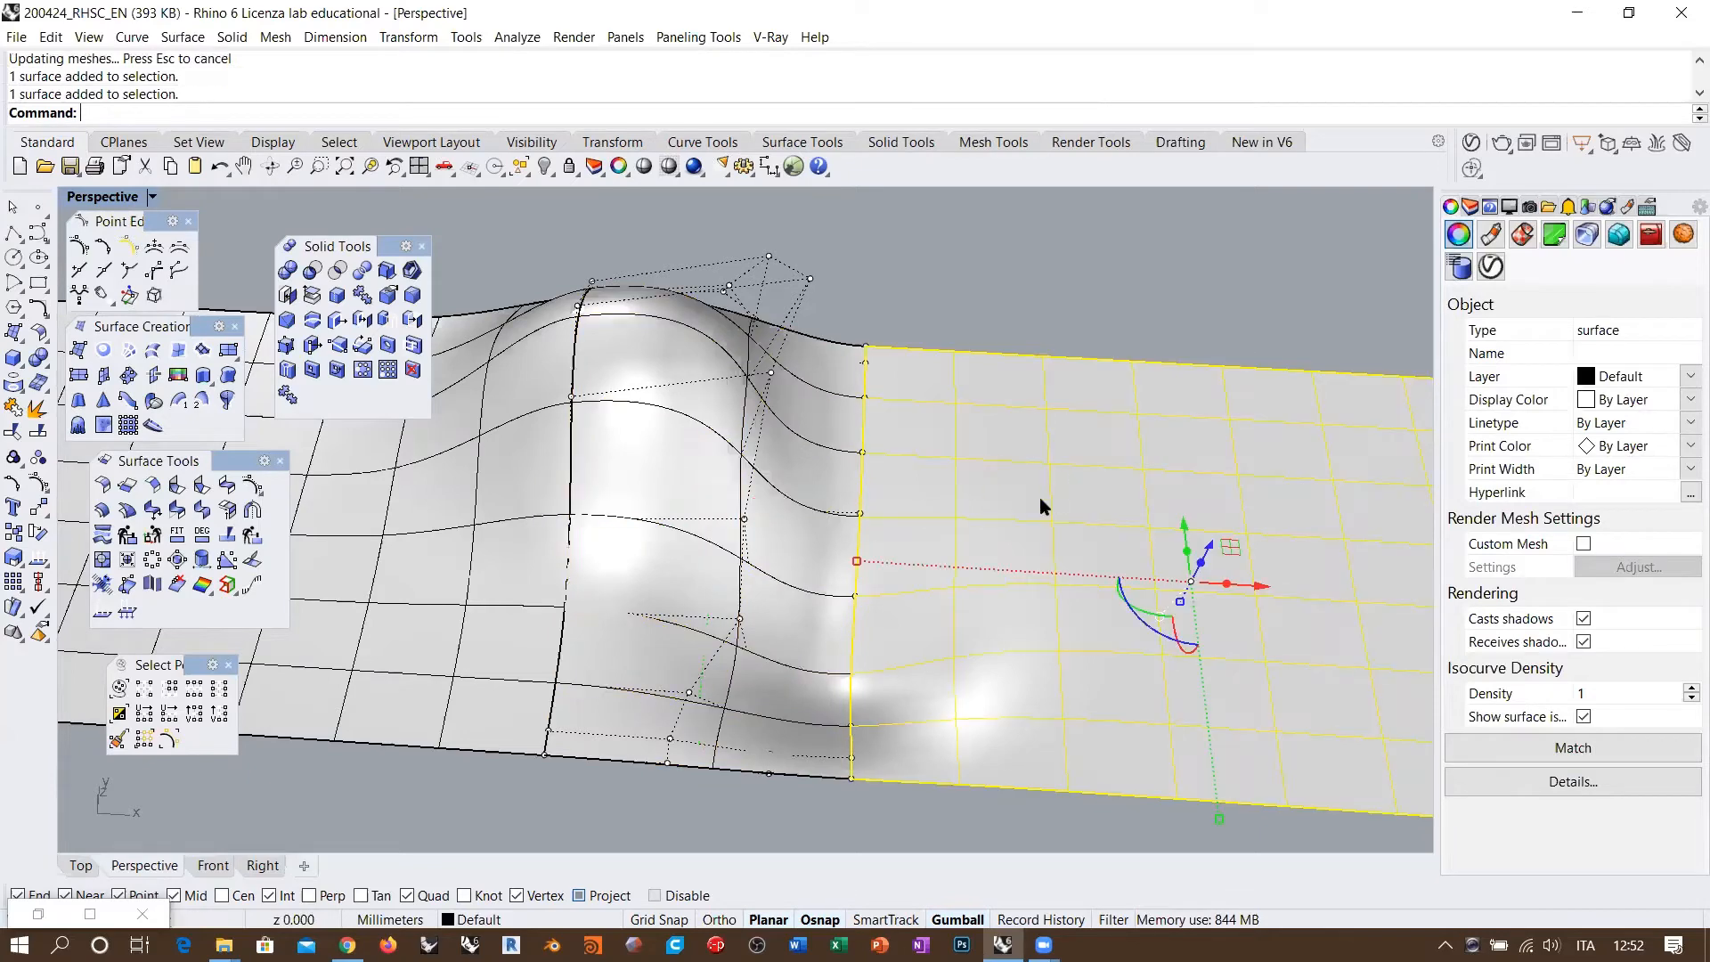
pyautogui.keyDown('shift'); pyautogui.click(496, 488); pyautogui.keyUp('shift')
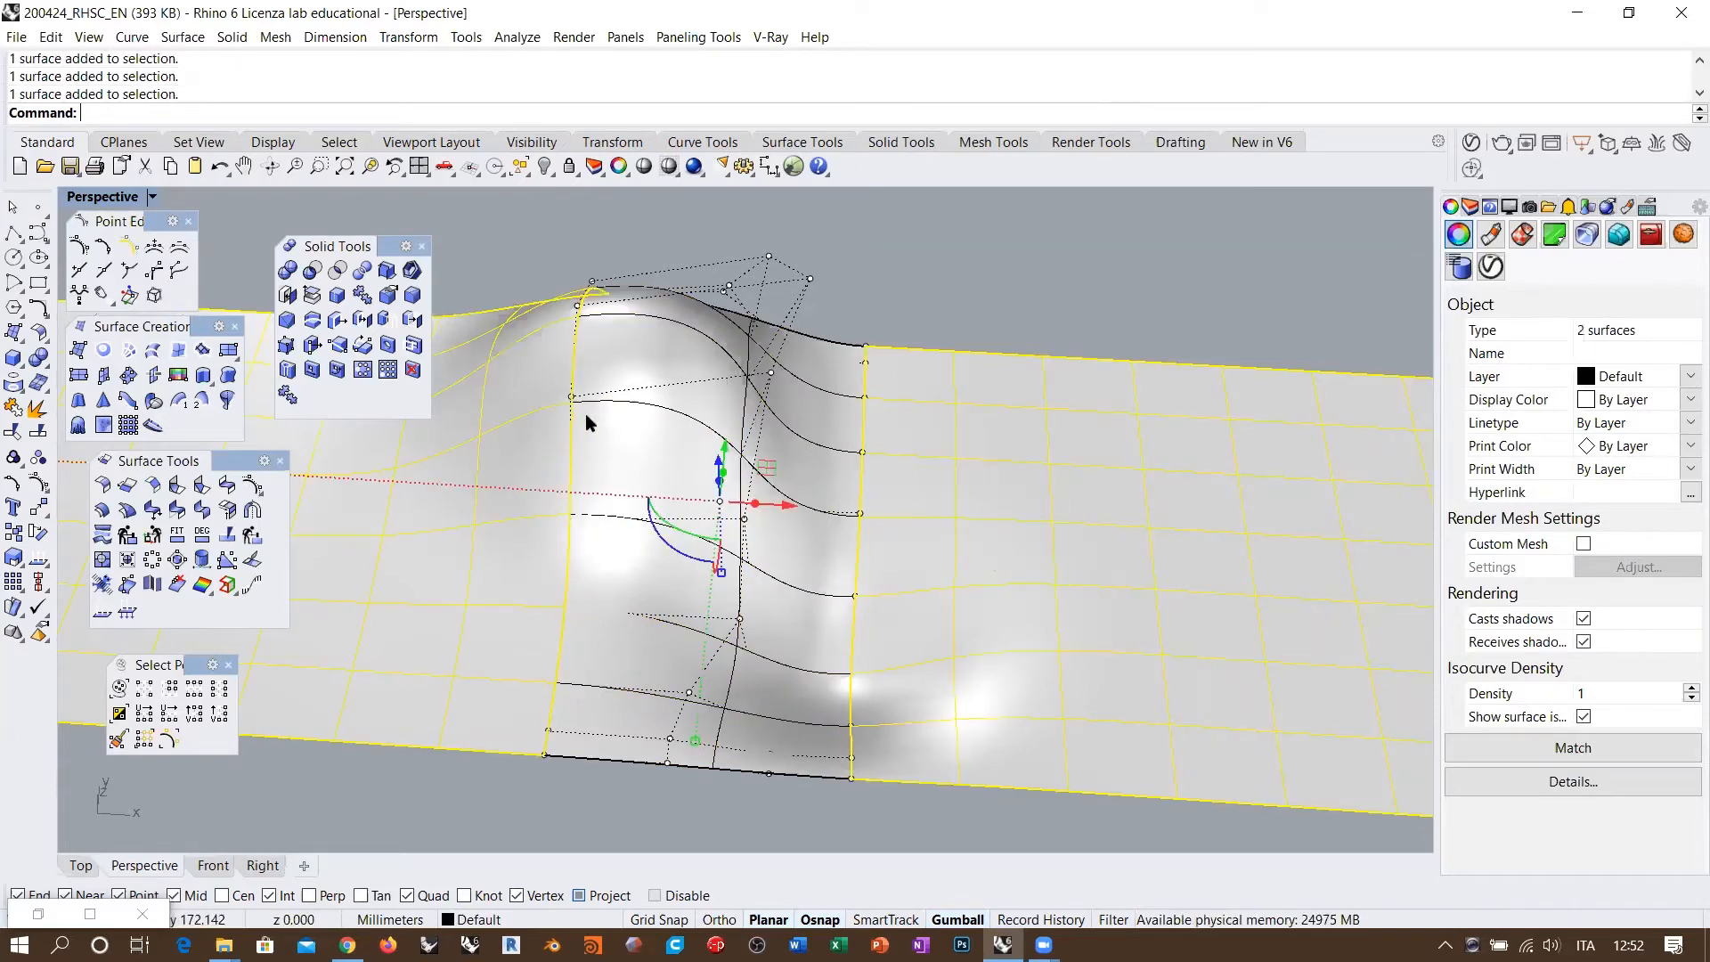
pyautogui.click(928, 278)
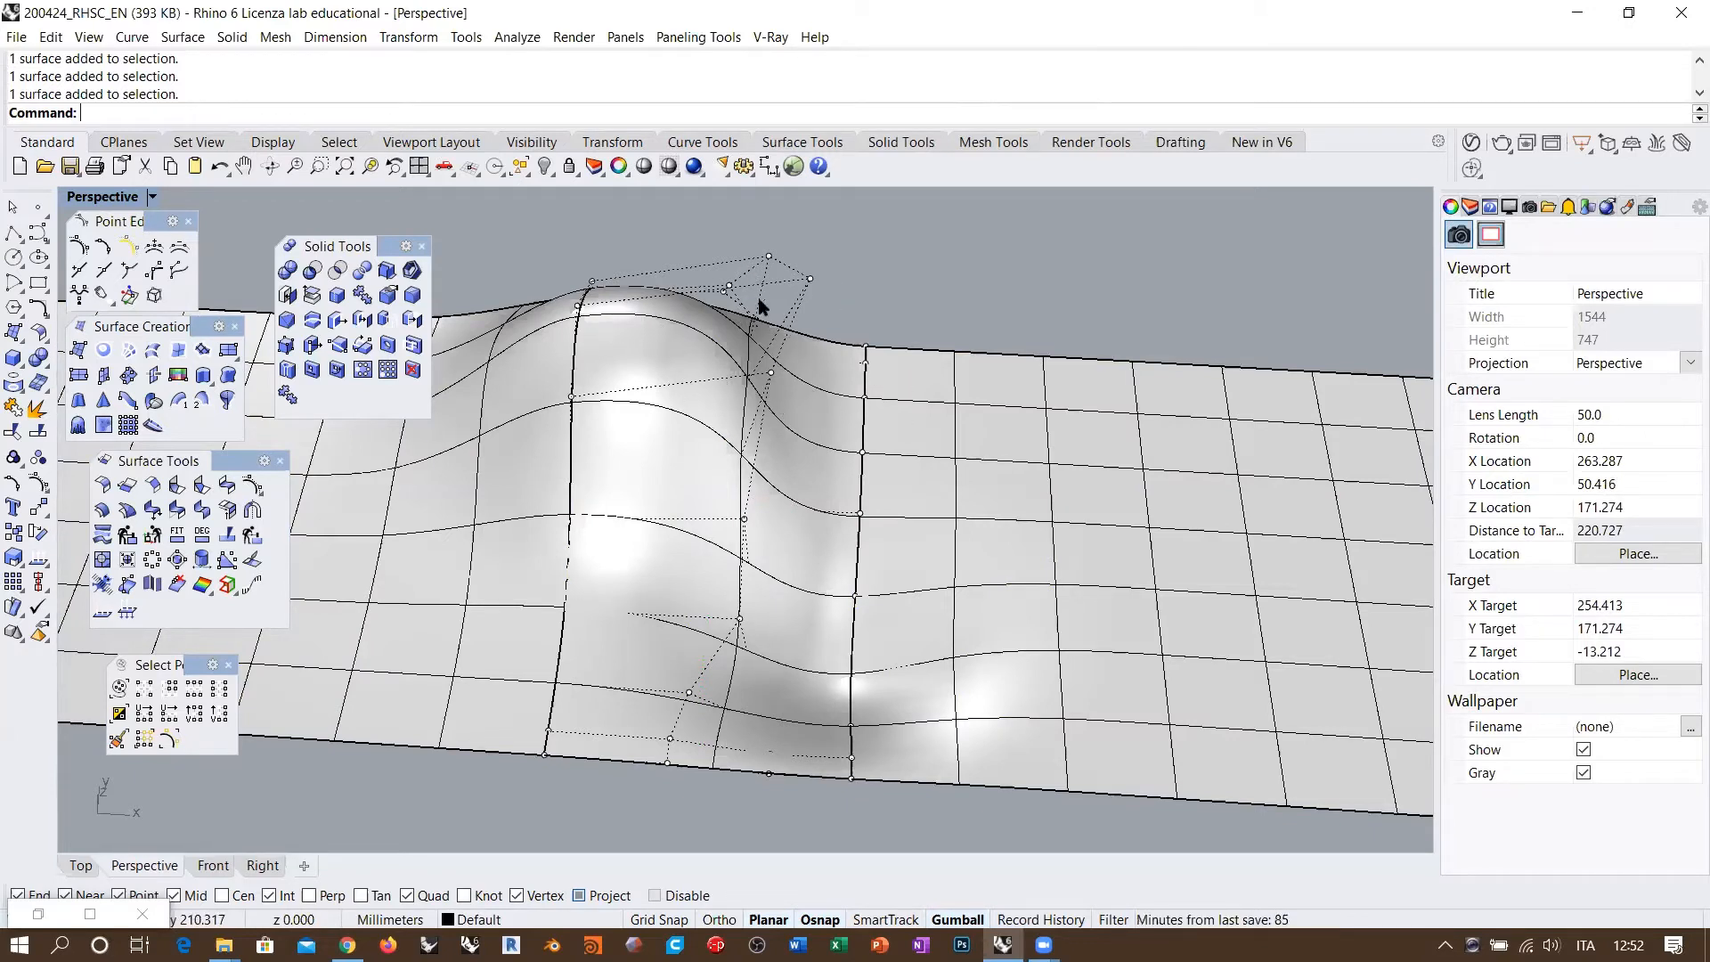
# Step: Check the blend surface's point counts and degrees with Rebuild, leaving the surface as it is
pyautogui.click(680, 362)
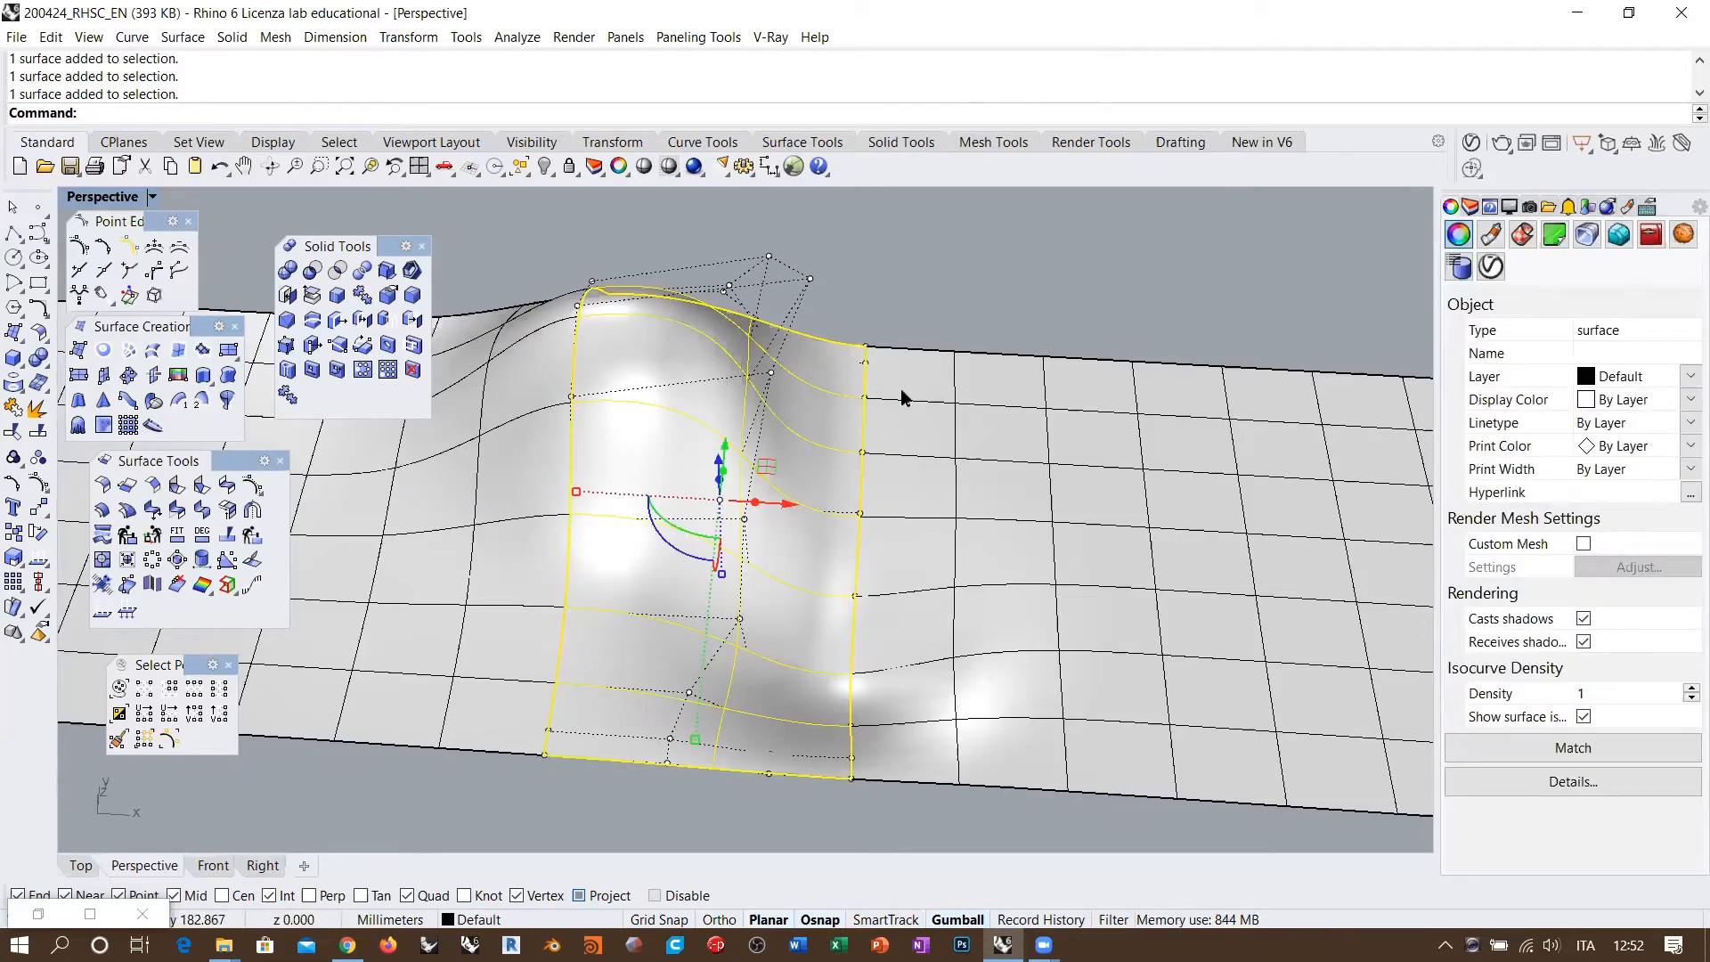
pyautogui.write('Rebuild')
pyautogui.press('Return')
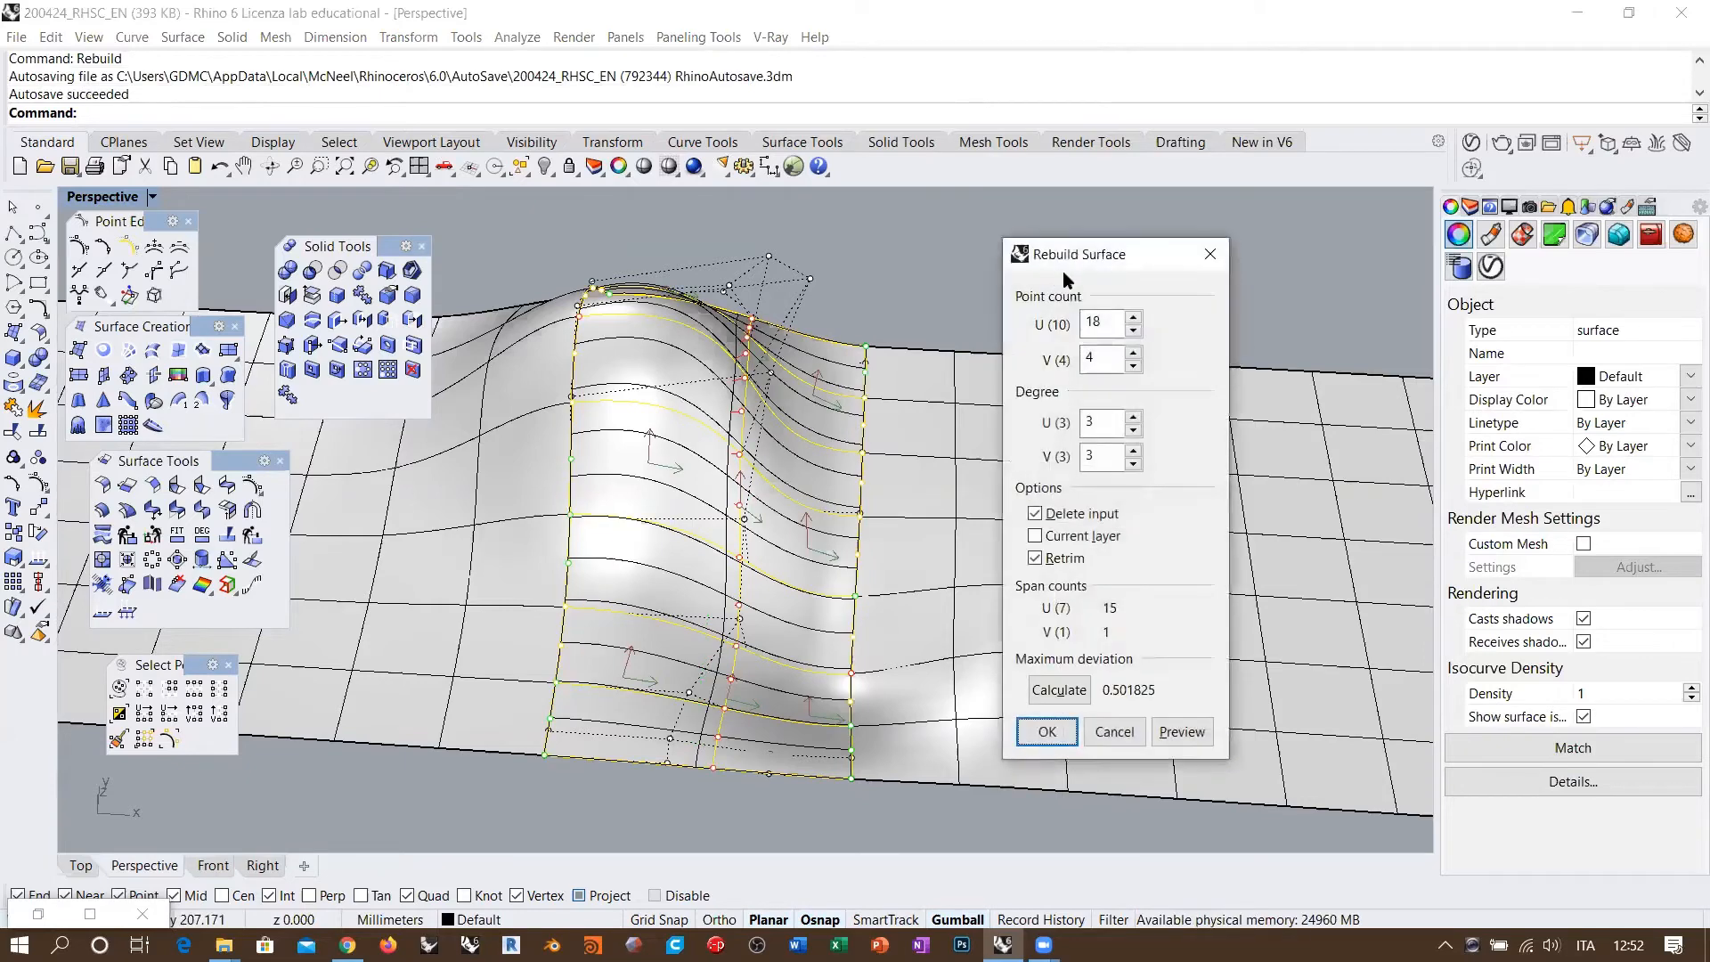
pyautogui.moveTo(1087, 268); pyautogui.dragTo(1170, 256)
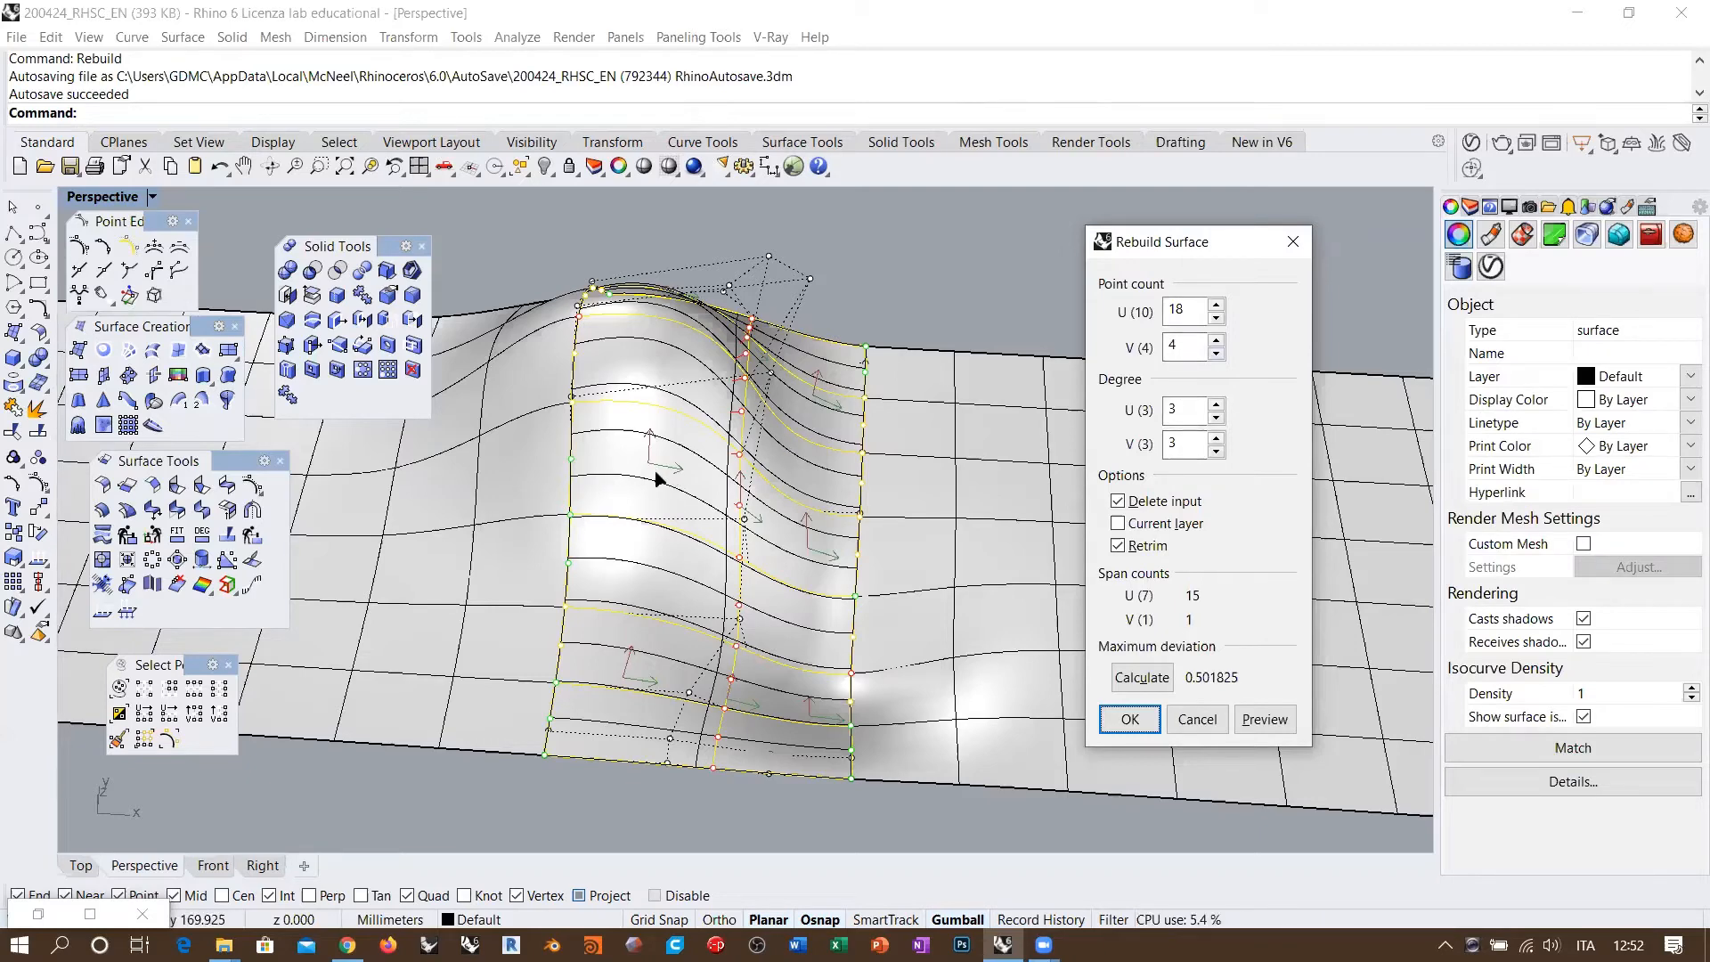
pyautogui.moveTo(1186, 345); pyautogui.dragTo(1059, 353)
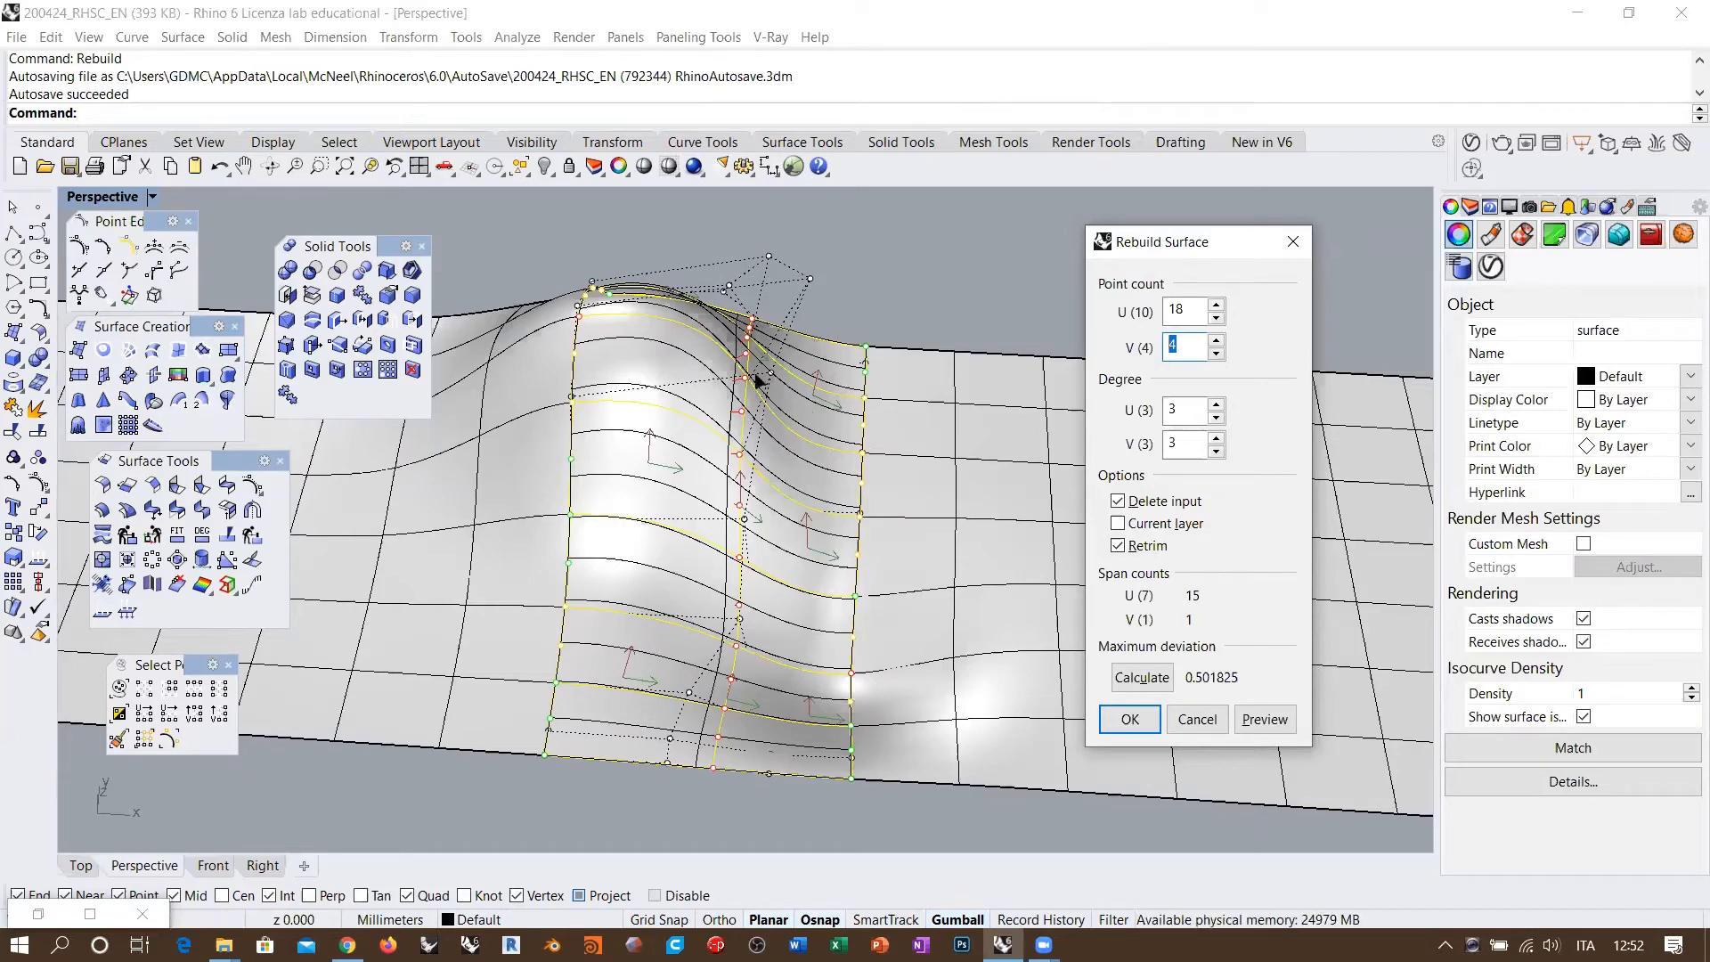
pyautogui.press('Tab')
pyautogui.press('Tab')
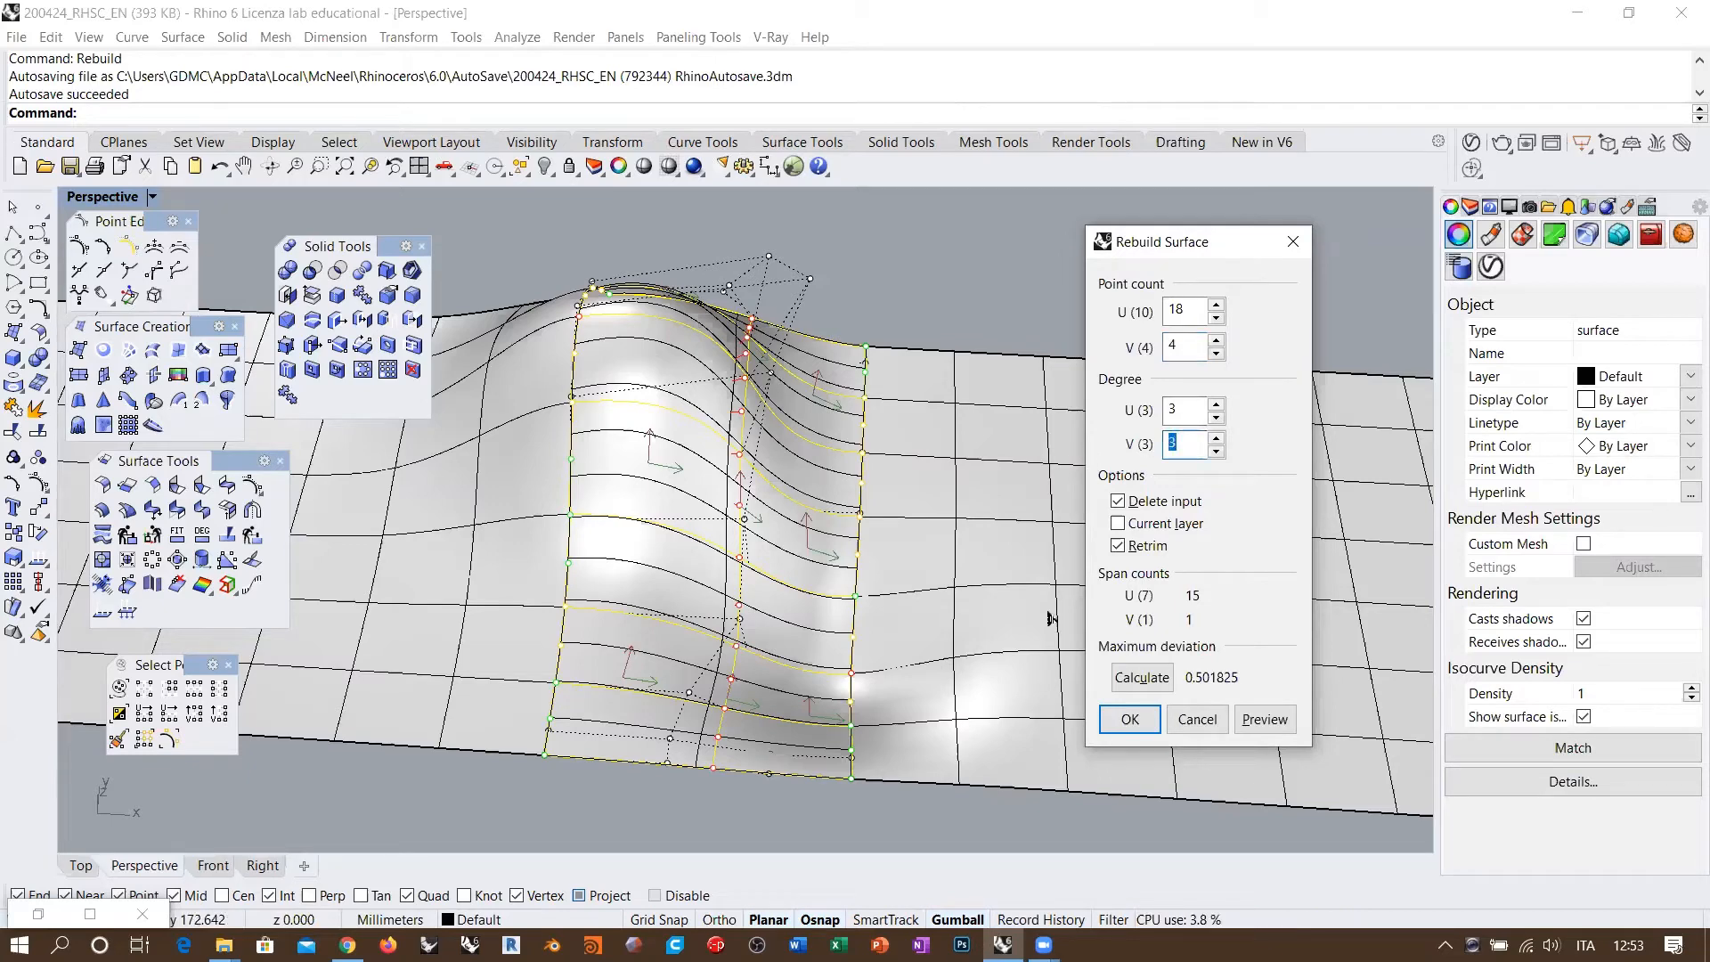
pyautogui.click(1197, 719)
# Step: Hide the control points and duplicate the blend surface with both adjoining planes behind the originals along the Y direction
pyautogui.moveTo(802, 431); pyautogui.dragTo(797, 538, button='right')
pyautogui.press('Escape')
pyautogui.press('Escape')
pyautogui.click(517, 540)
pyautogui.keyDown('shift'); pyautogui.click(674, 554); pyautogui.keyUp('shift')
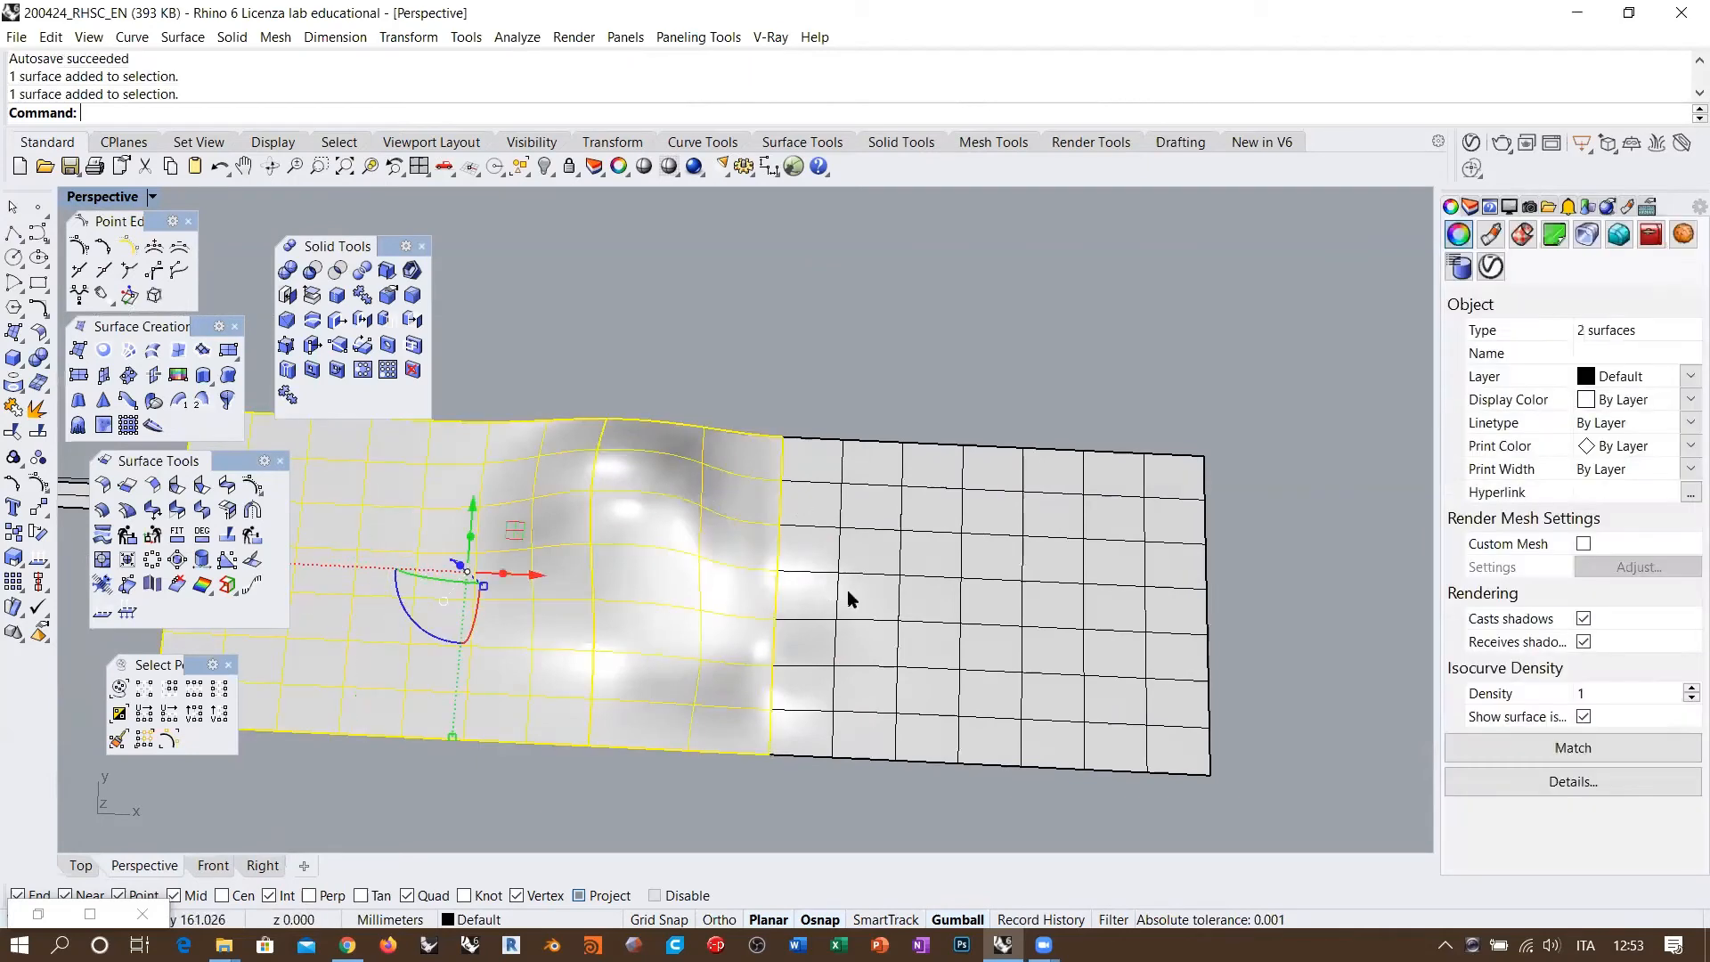
pyautogui.keyDown('shift'); pyautogui.click(848, 599); pyautogui.keyUp('shift')
pyautogui.moveTo(689, 524); pyautogui.dragTo(714, 312)
pyautogui.scroll(-6, 720, 514)
pyautogui.press('alt')
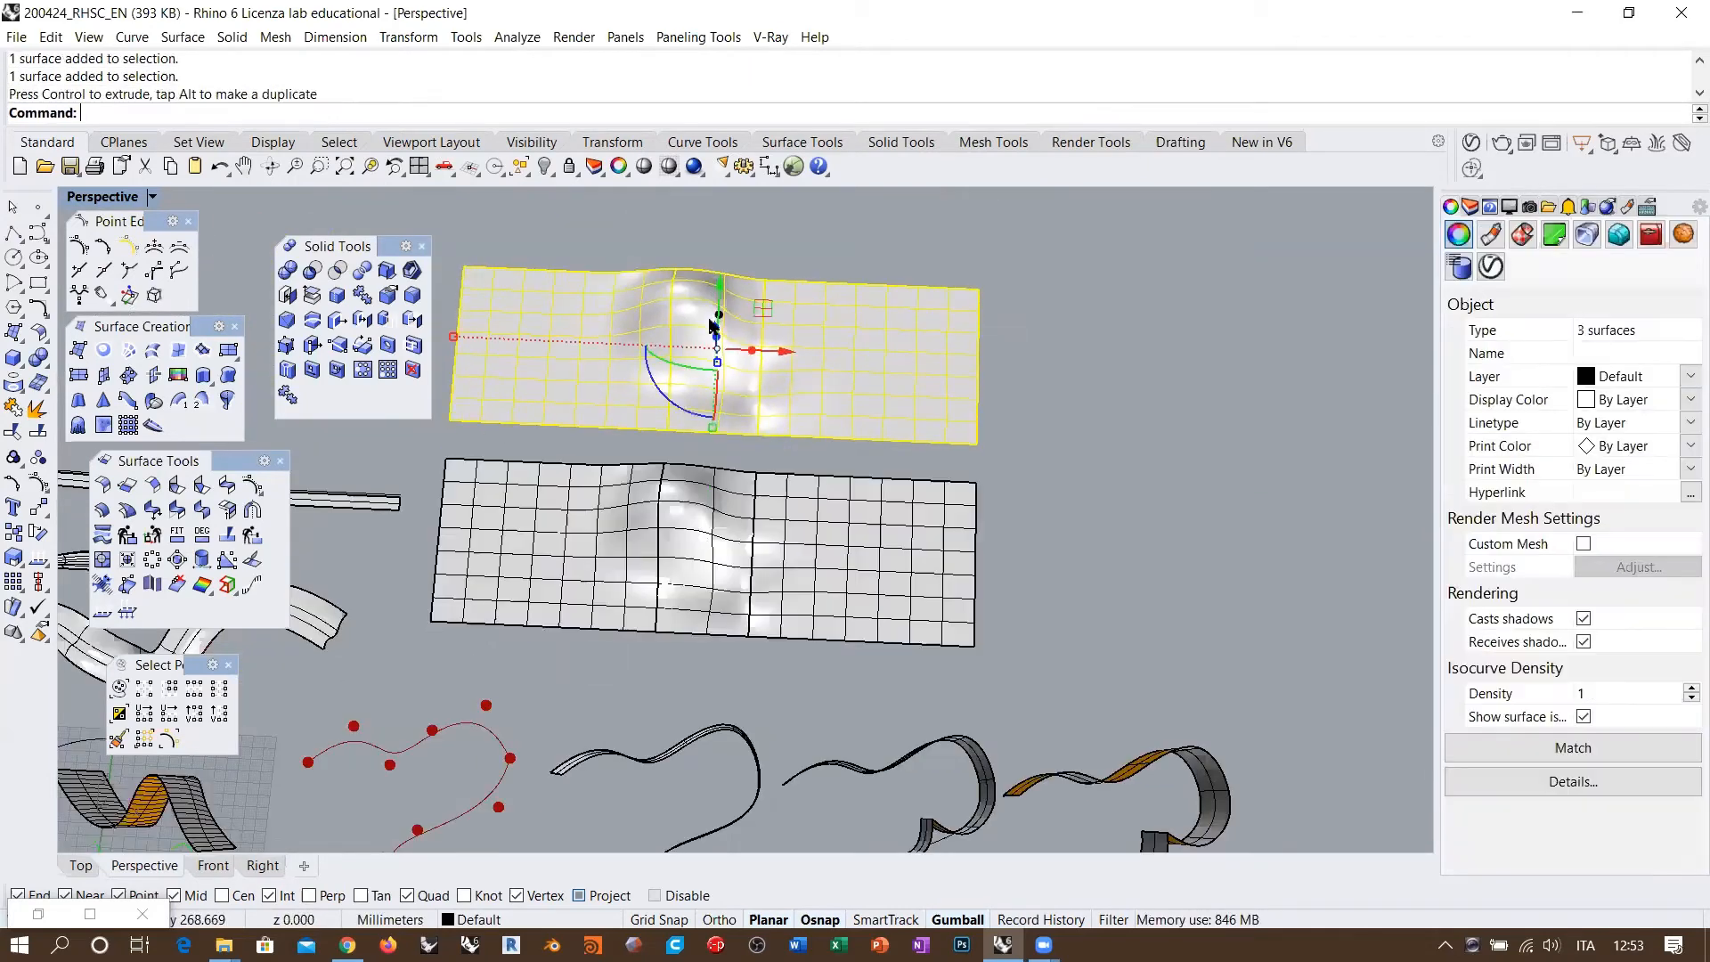
# Step: Delete the blend surface between the two original planes
pyautogui.keyDown('shift'); pyautogui.moveTo(713, 550); pyautogui.dragTo(741, 428, button='right'); pyautogui.keyUp('shift')
pyautogui.scroll(6, 745, 483)
pyautogui.click(744, 476)
pyautogui.press('Delete')
# Step: Start a new surface blend between the facing edges of the two original planes
pyautogui.scroll(4, 755, 489)
pyautogui.rightClick(627, 85)
pyautogui.click(700, 255)
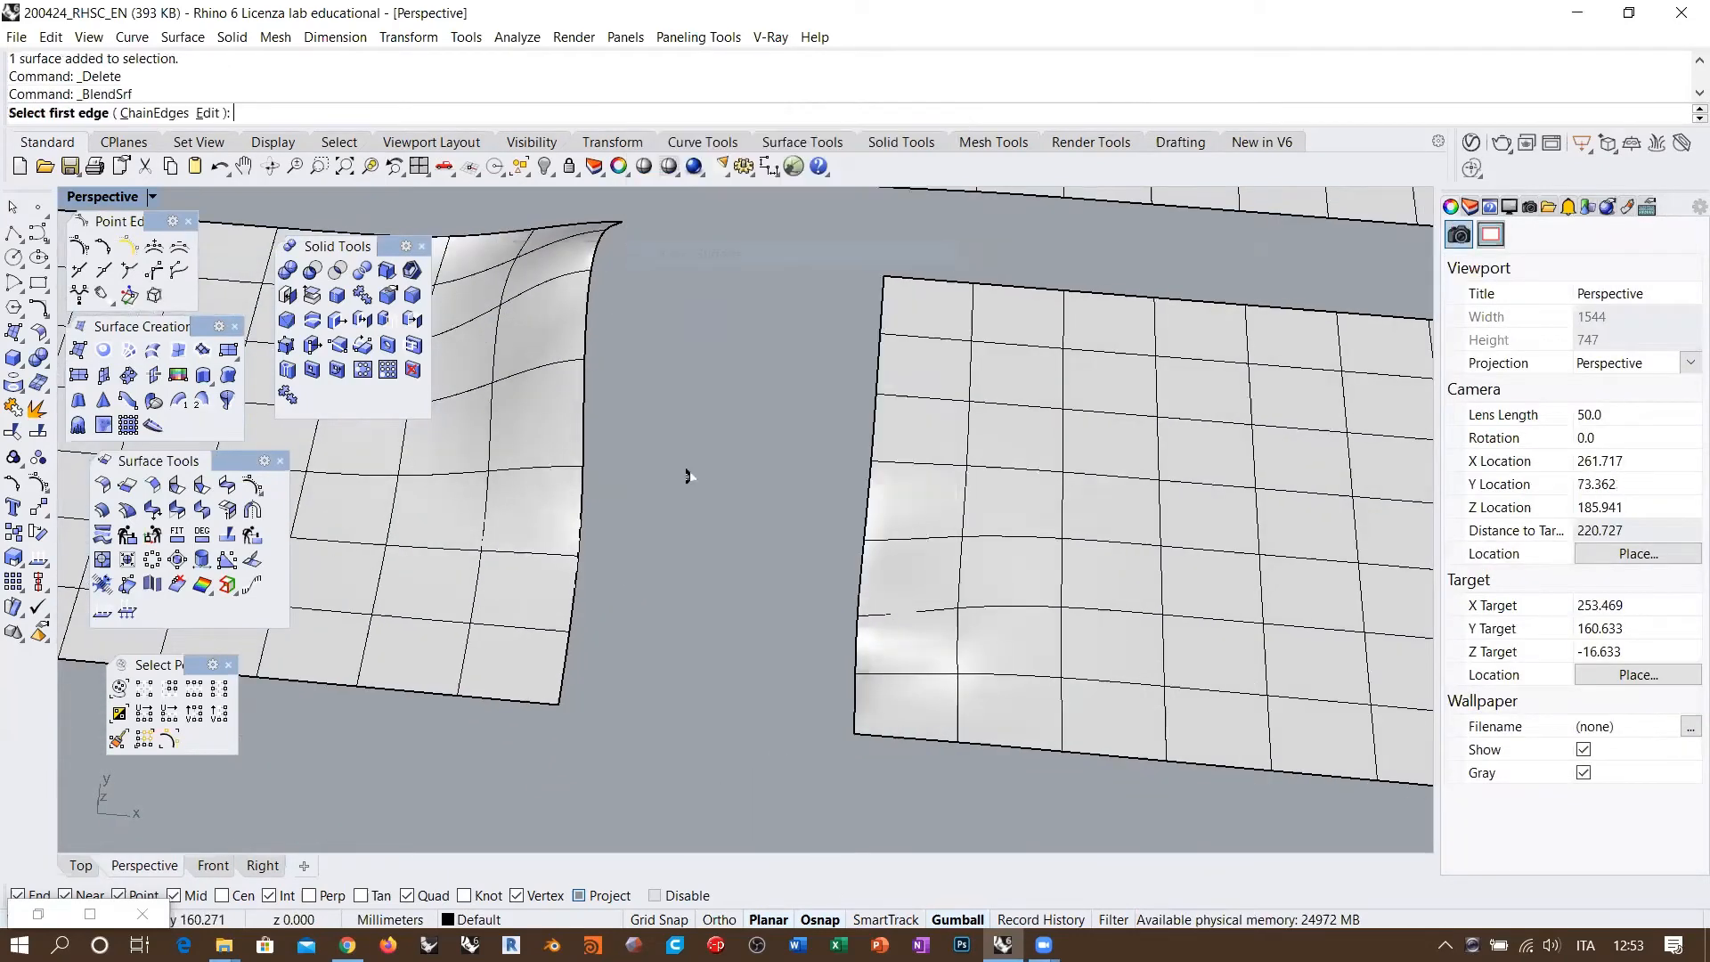
pyautogui.click(576, 625)
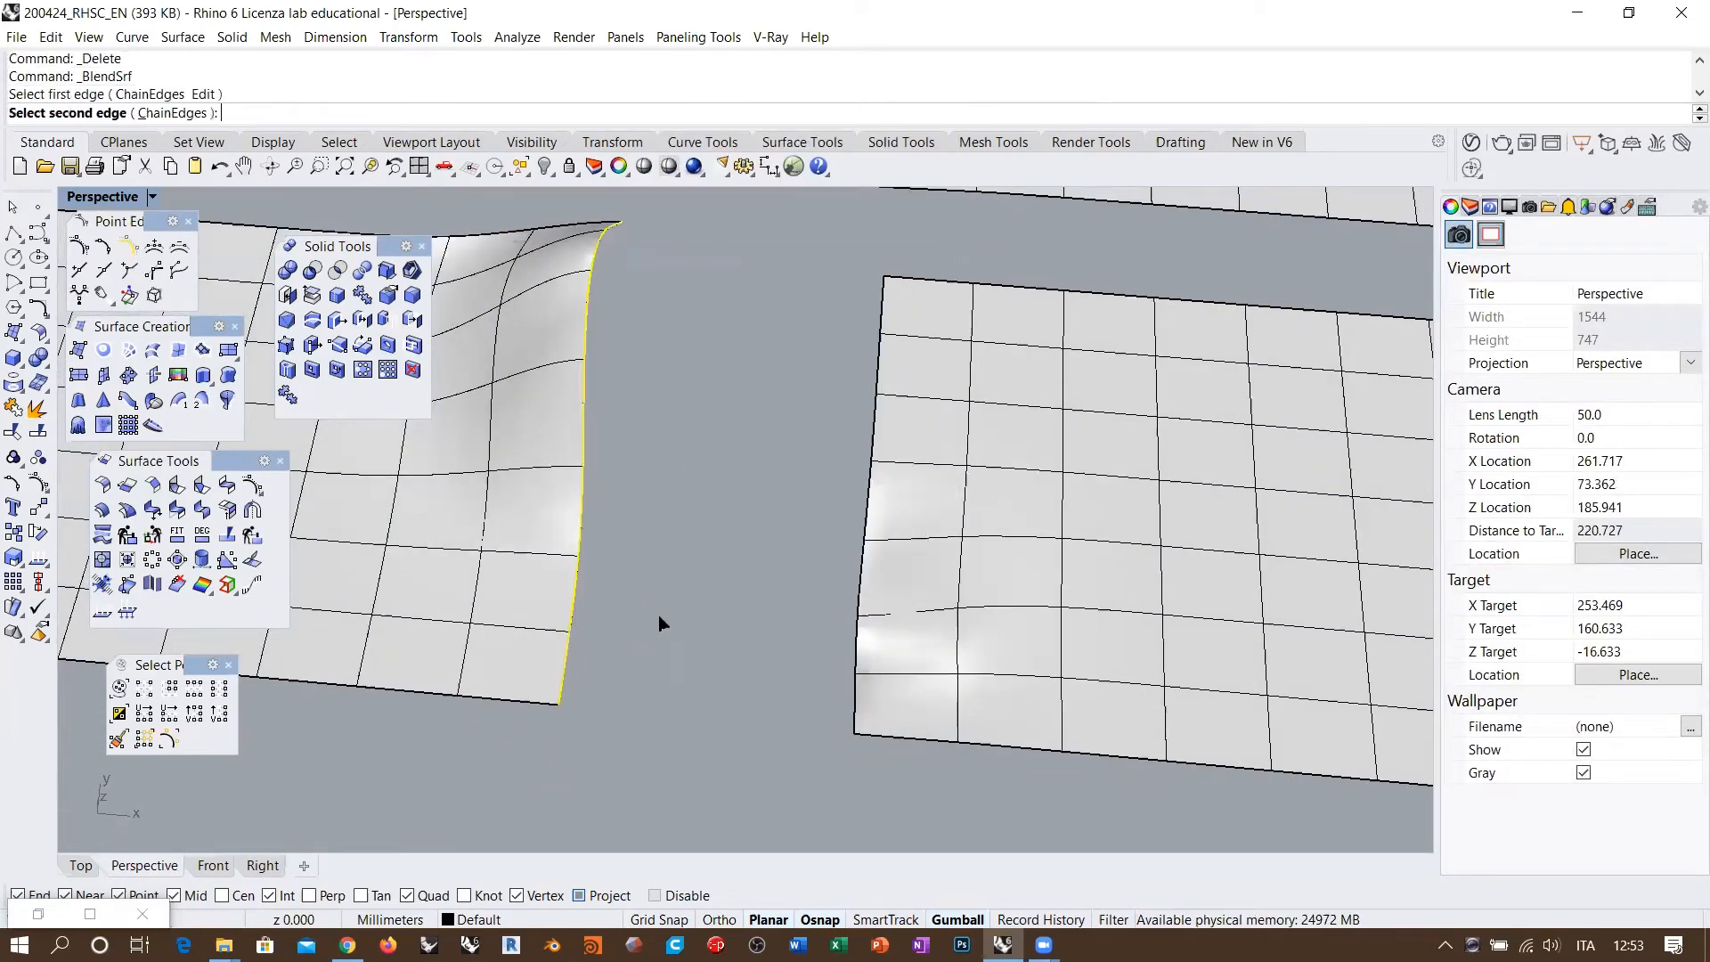
pyautogui.click(857, 664)
pyautogui.moveTo(768, 472)
pyautogui.keyDown('shift'); pyautogui.mouseDown(button='right')
pyautogui.moveTo(751, 515)
pyautogui.moveTo(753, 468)
pyautogui.mouseUp(button='right'); pyautogui.keyUp('shift')
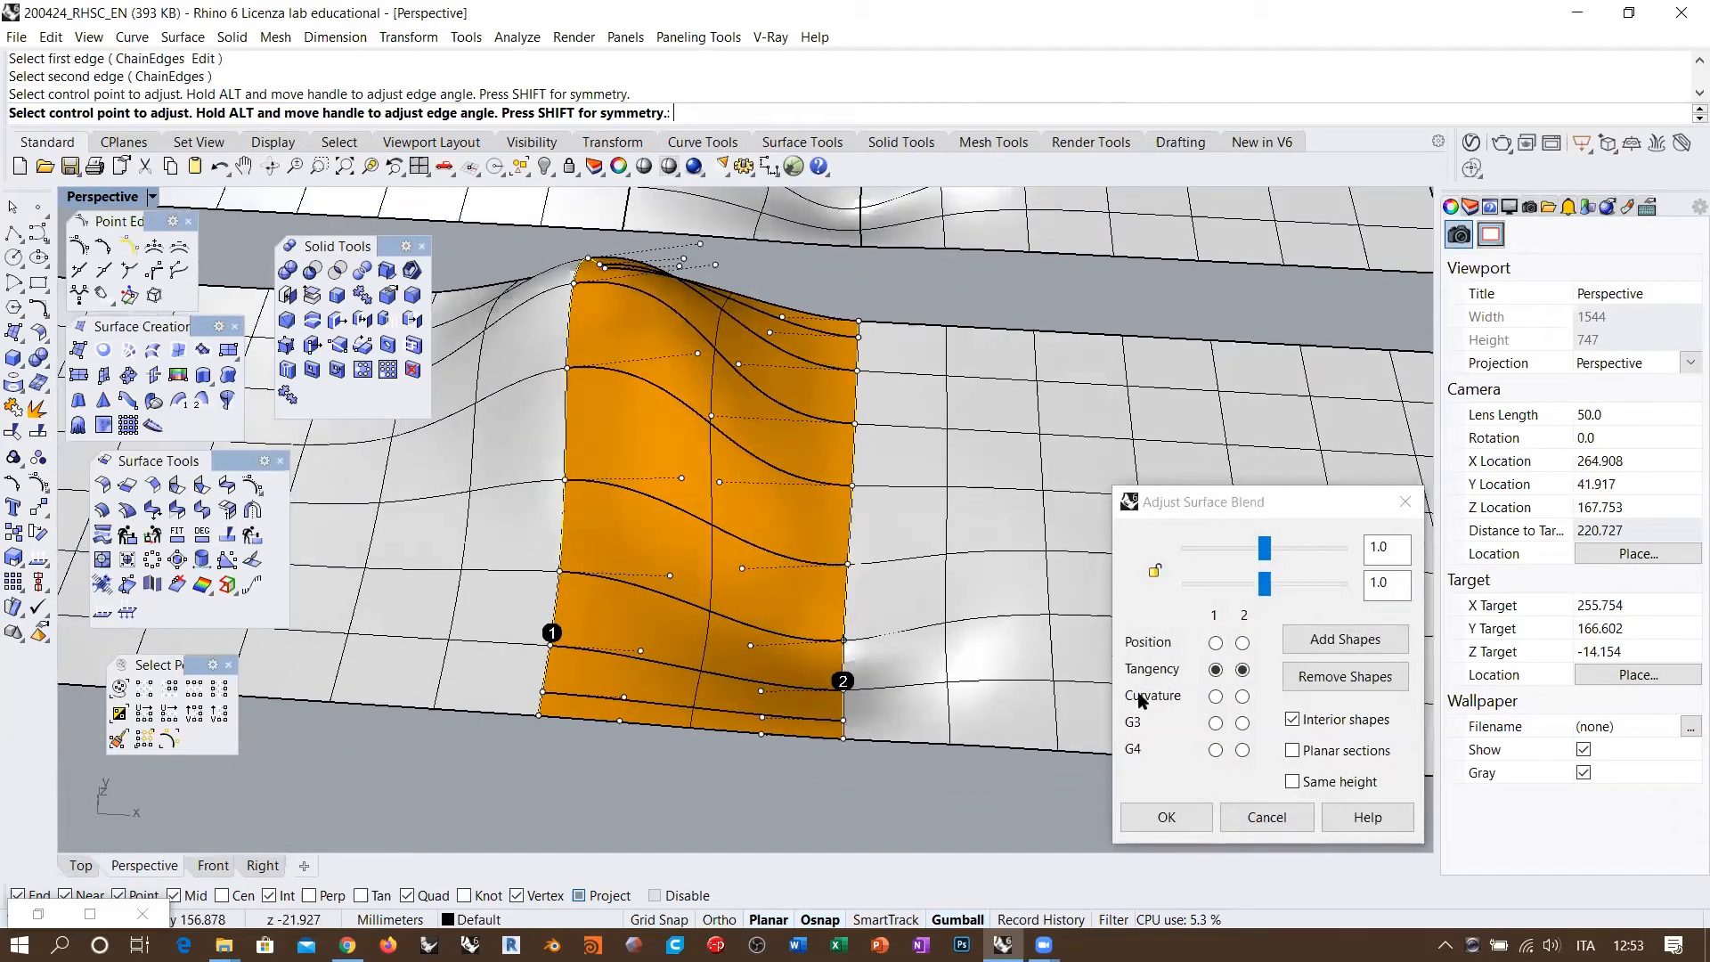
# Step: Turn the blend's interior shapes off to compare the preview, and turn them back on
pyautogui.click(1293, 720)
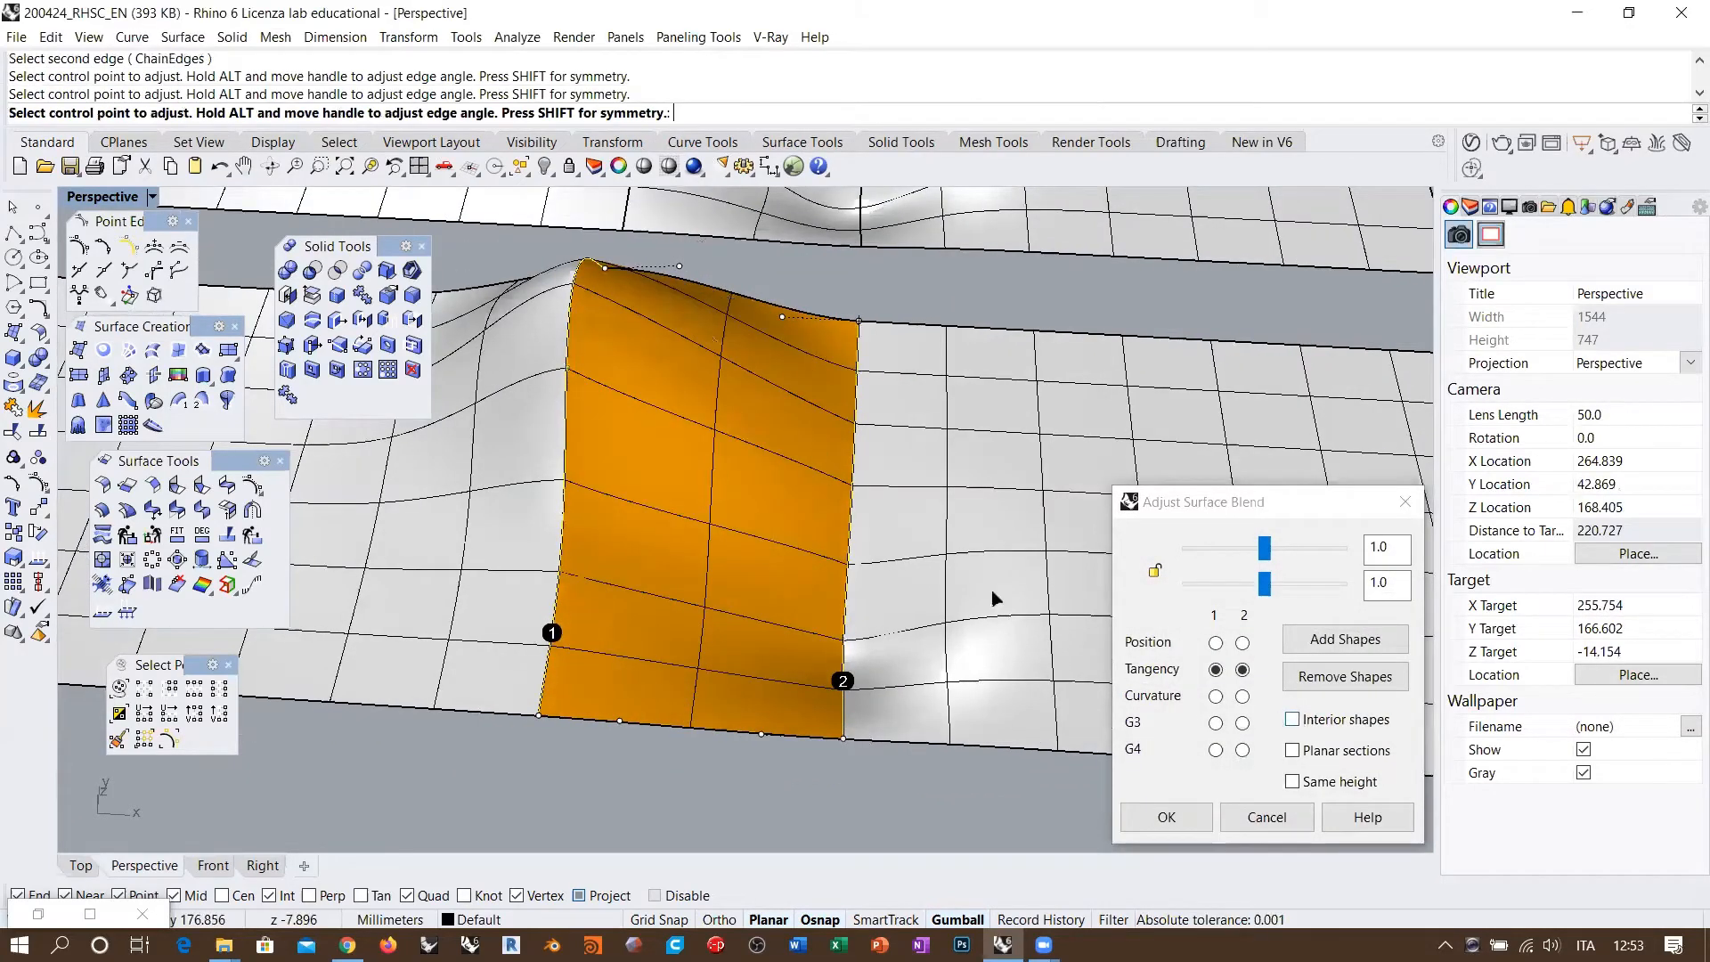
pyautogui.moveTo(973, 630); pyautogui.dragTo(1026, 561, button='right')
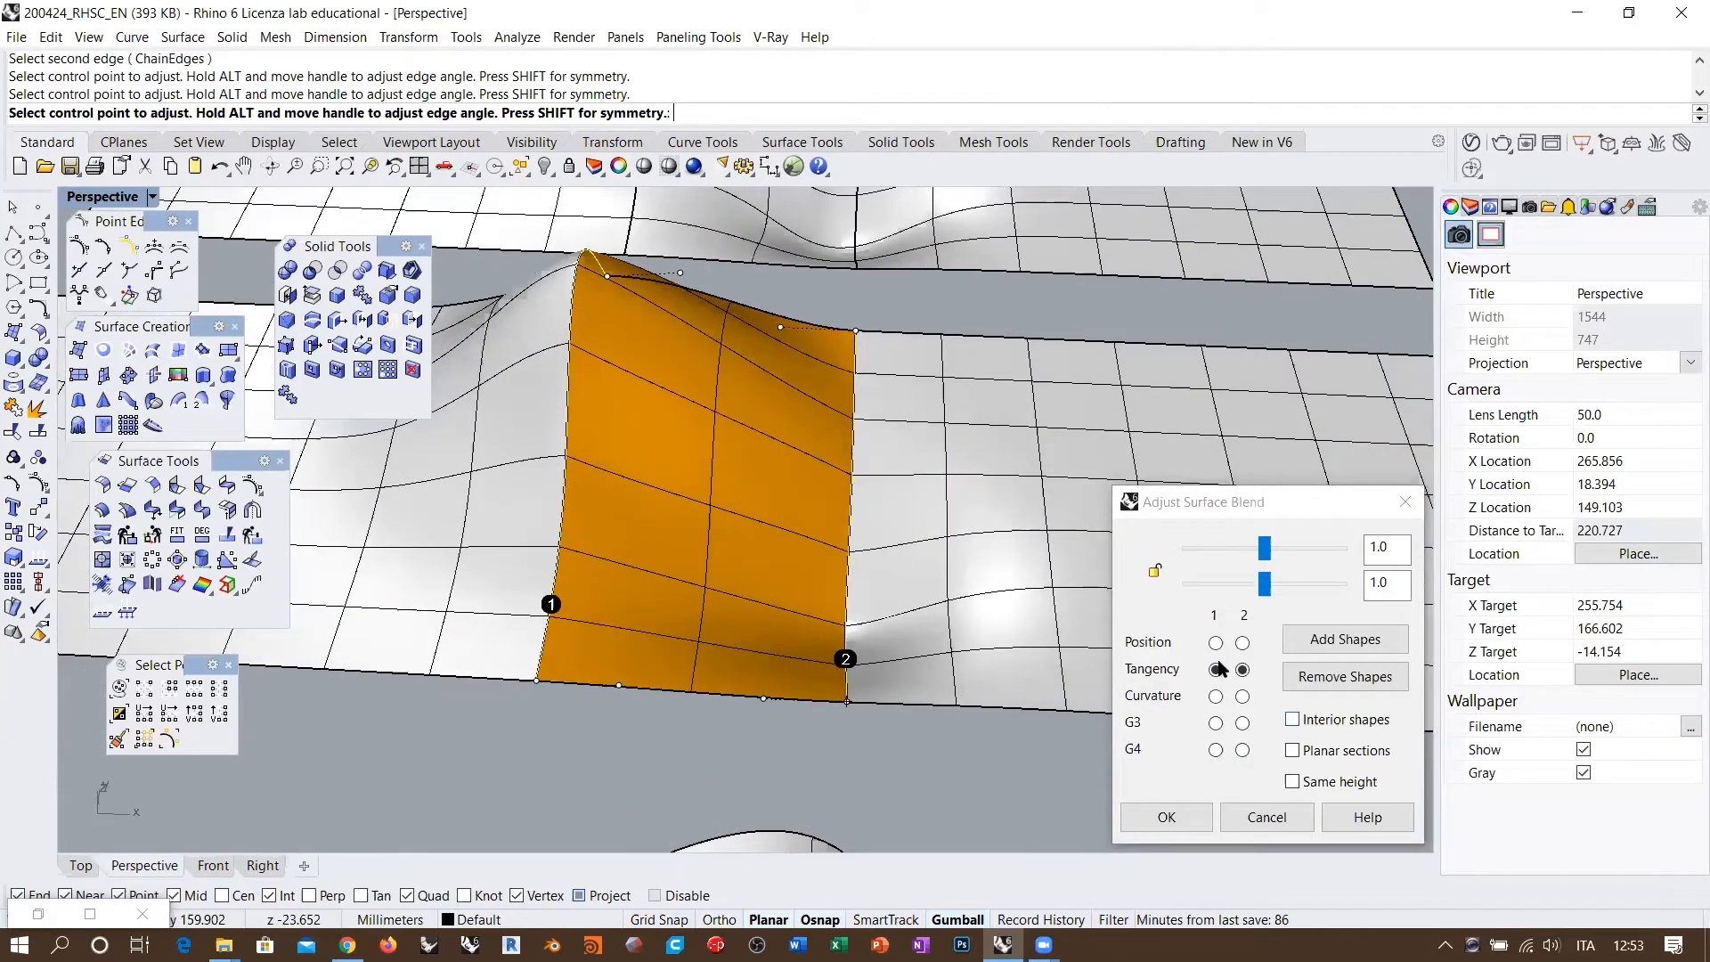
pyautogui.click(1292, 720)
pyautogui.moveTo(885, 496); pyautogui.dragTo(820, 488, button='right')
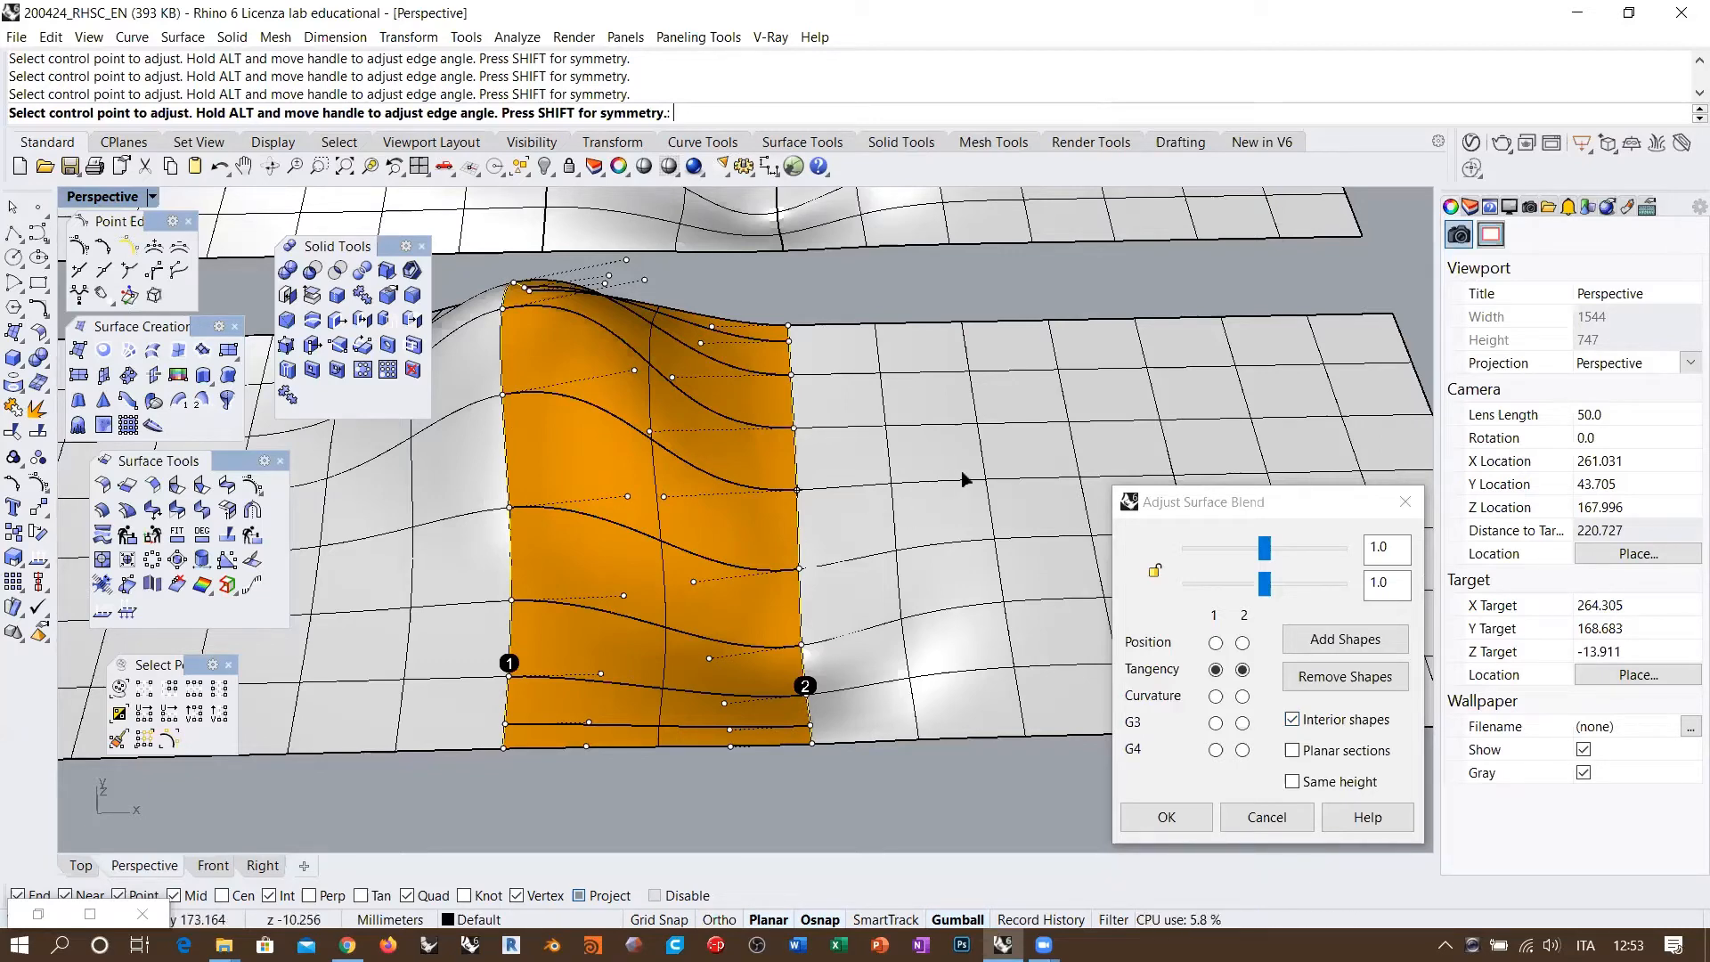
pyautogui.moveTo(958, 481)
pyautogui.mouseDown(button='right')
pyautogui.moveTo(927, 481)
pyautogui.moveTo(932, 501)
pyautogui.mouseUp(button='right')
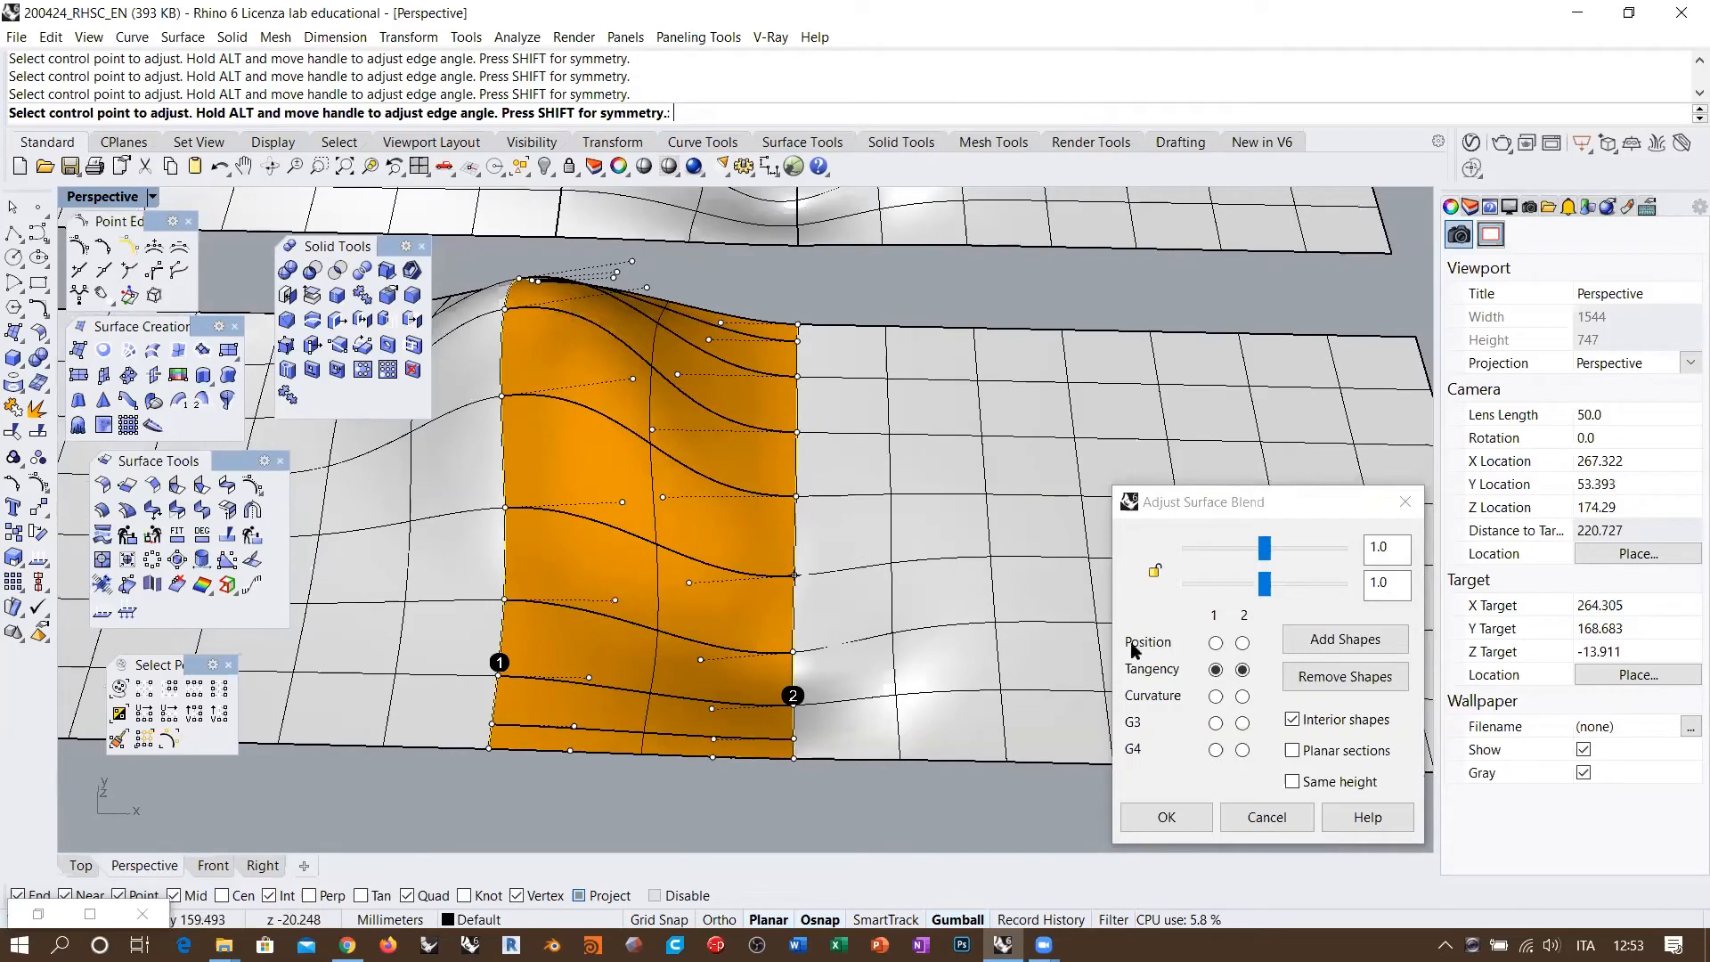
# Step: Set curvature continuity at edge 1 of the blend, keep tangency at edge 2, and create the surface
pyautogui.click(1215, 696)
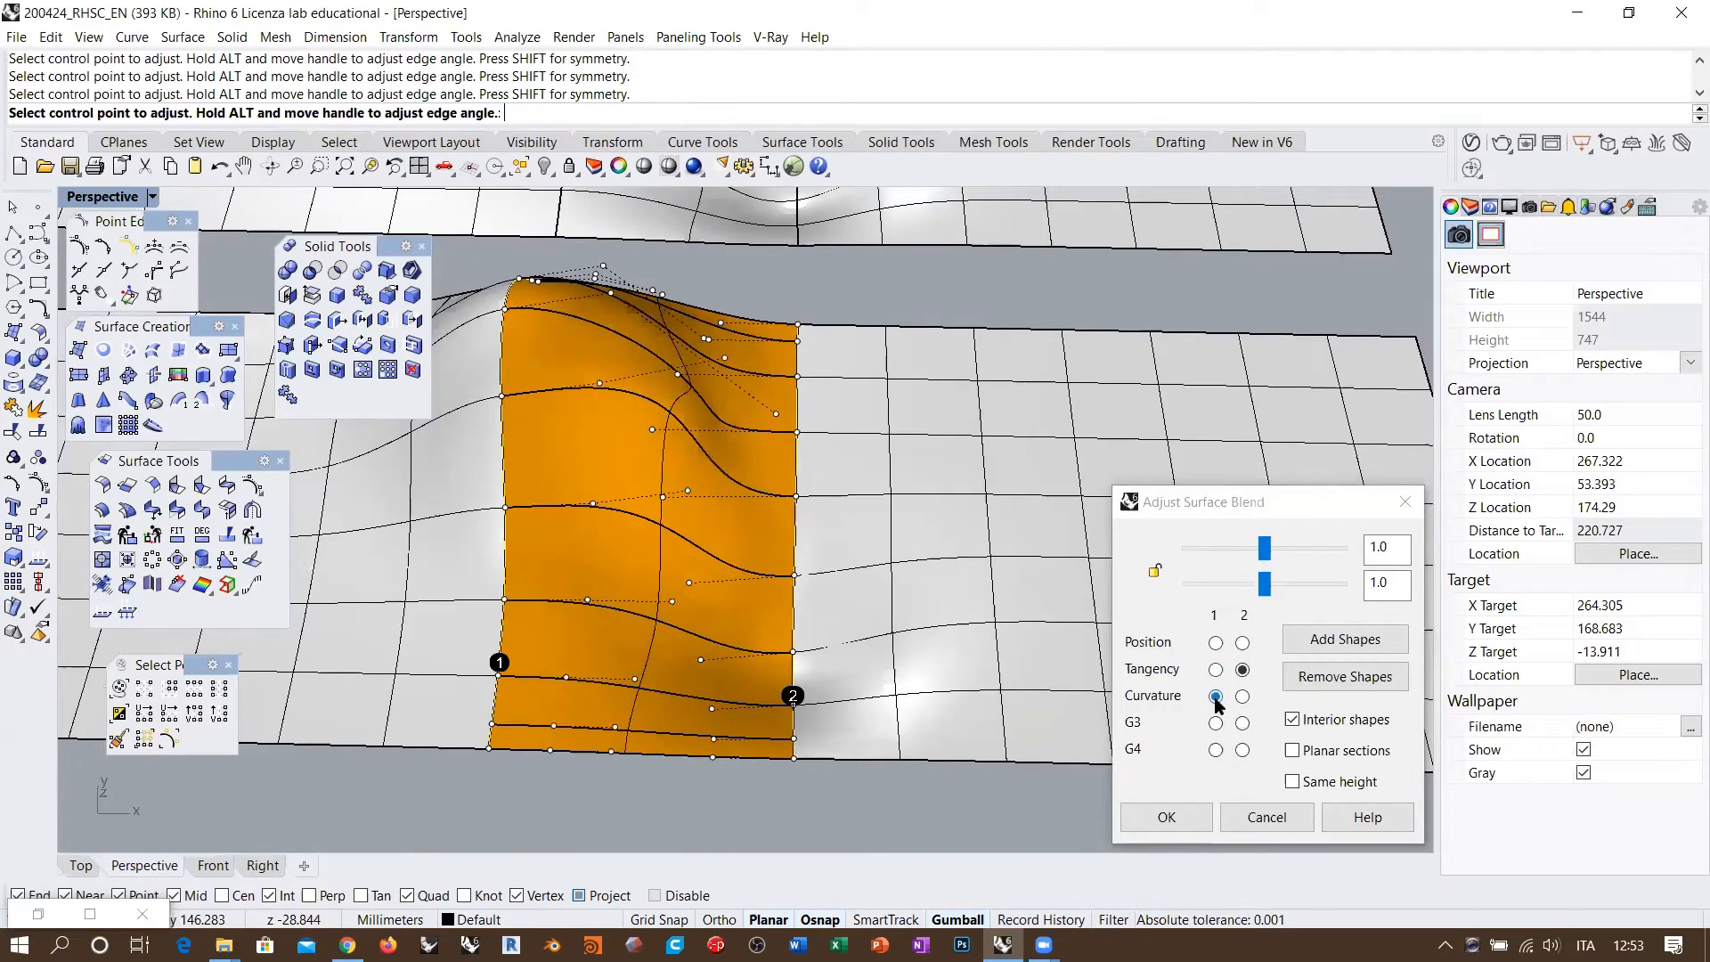
pyautogui.moveTo(660, 491); pyautogui.dragTo(702, 361, button='right')
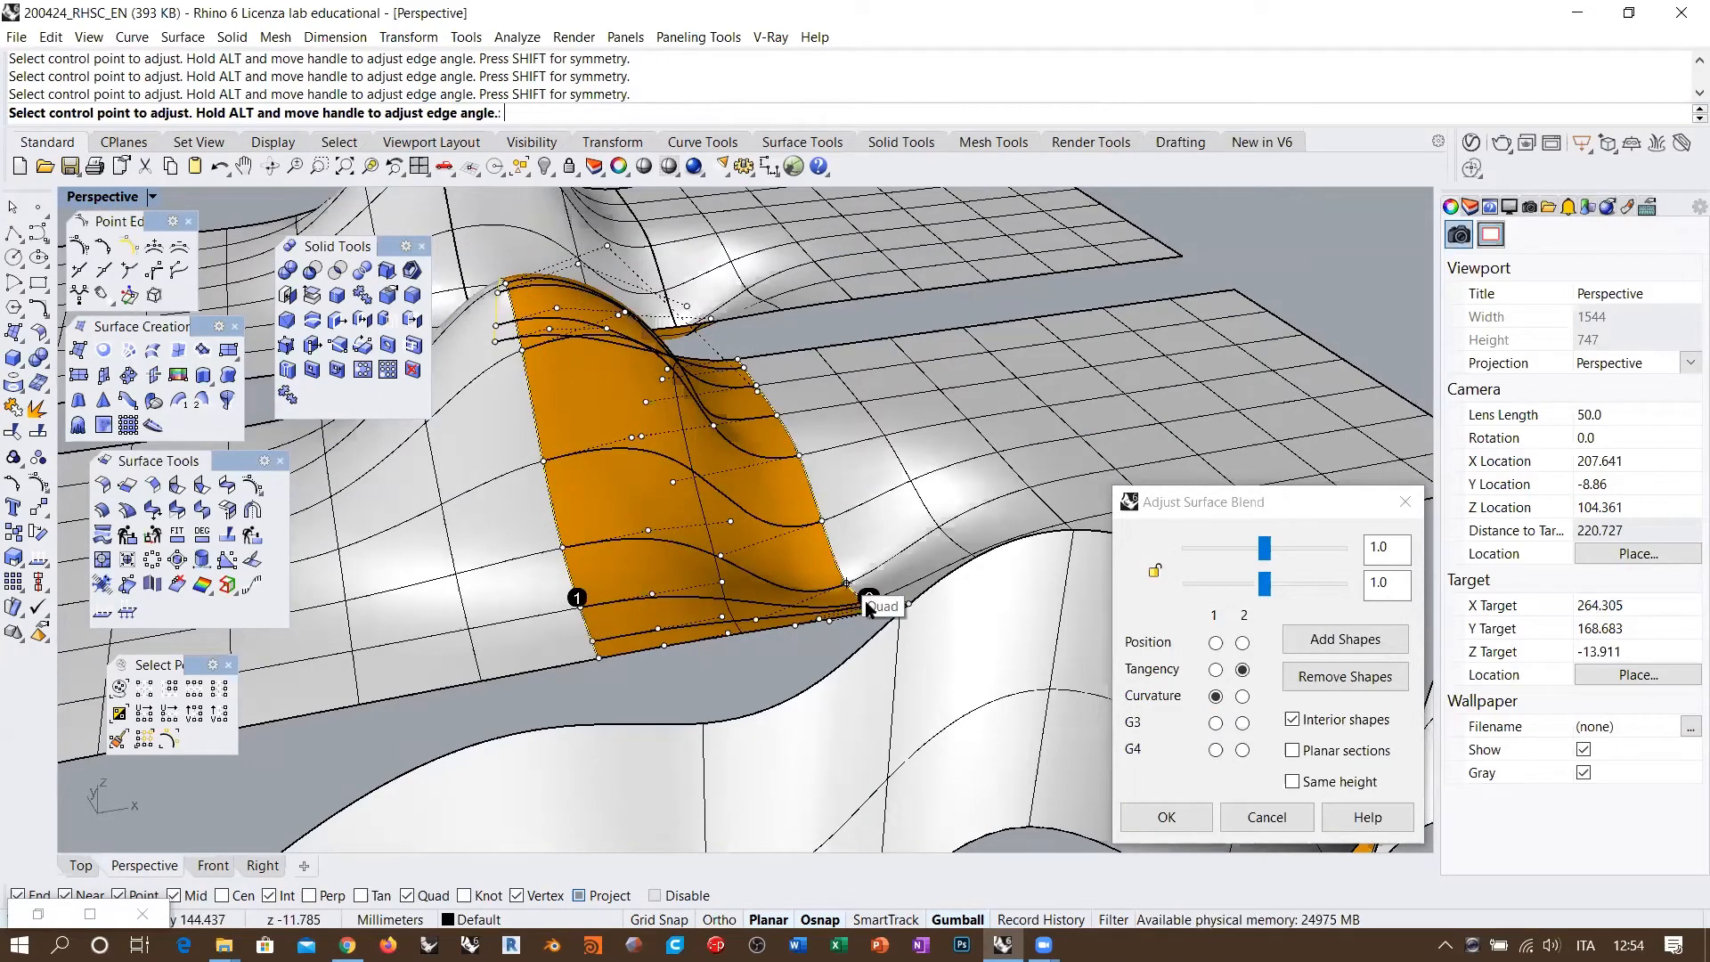
pyautogui.moveTo(891, 515); pyautogui.dragTo(846, 534, button='right')
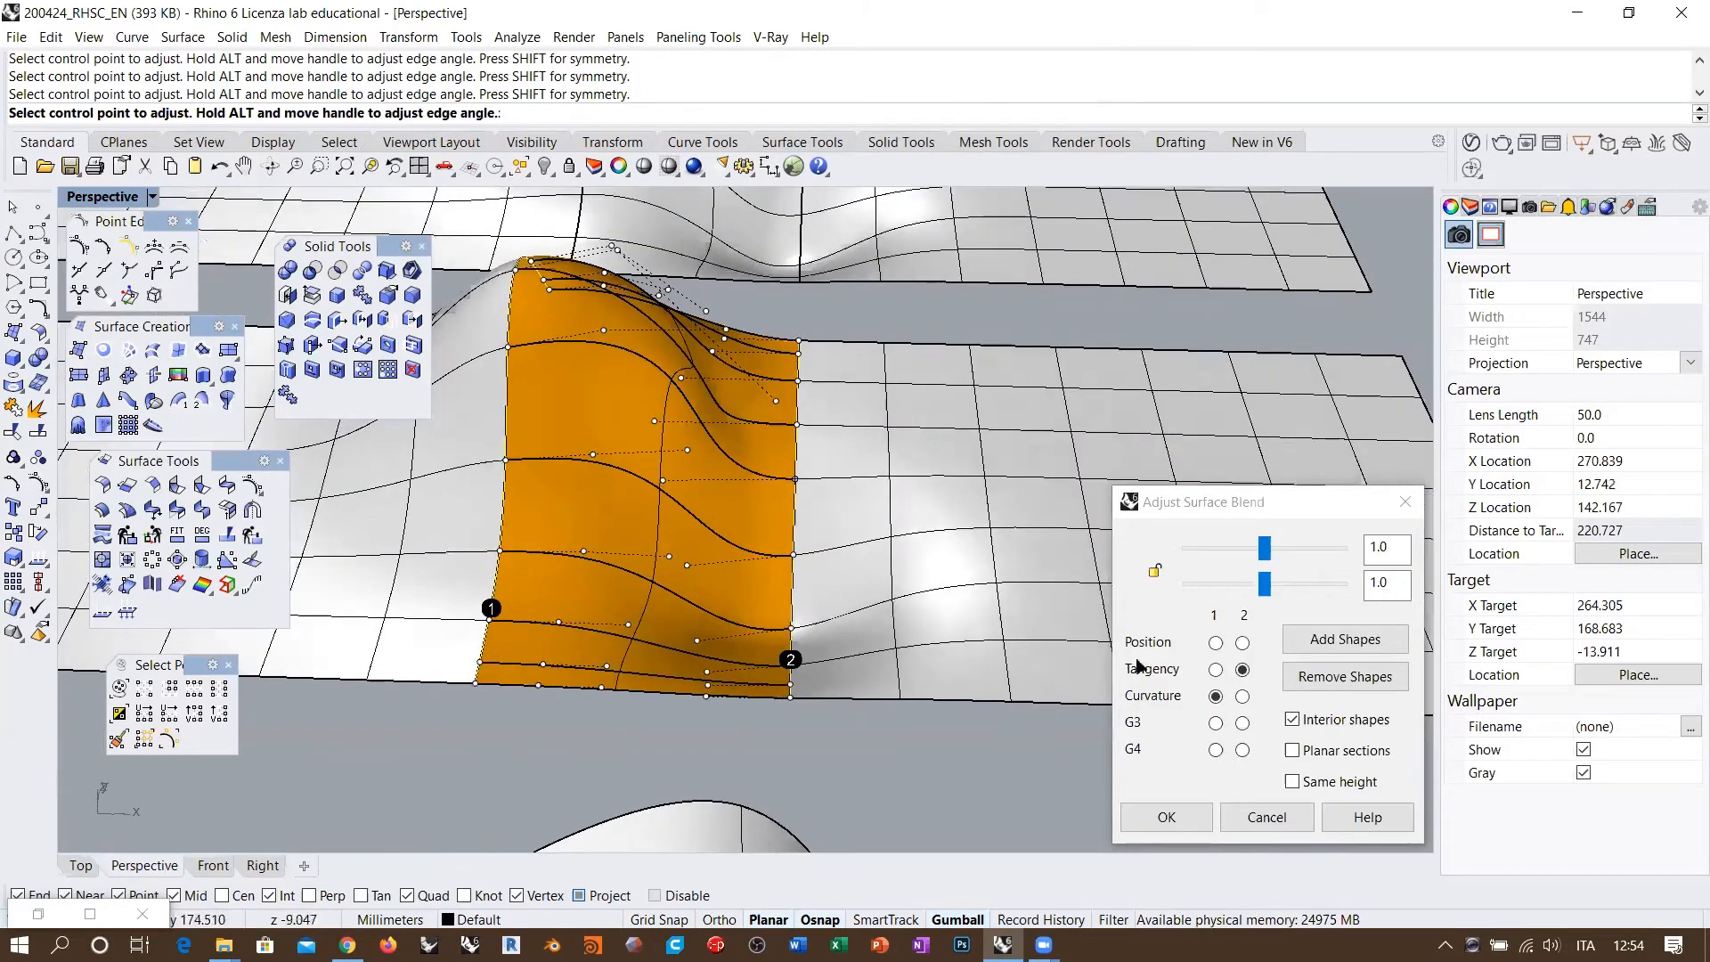
pyautogui.click(1178, 818)
# Step: Show the new blend surface's control points for inspection and hide them again
pyautogui.moveTo(921, 654); pyautogui.dragTo(728, 515, button='right')
pyautogui.click(696, 515)
pyautogui.press('F10')
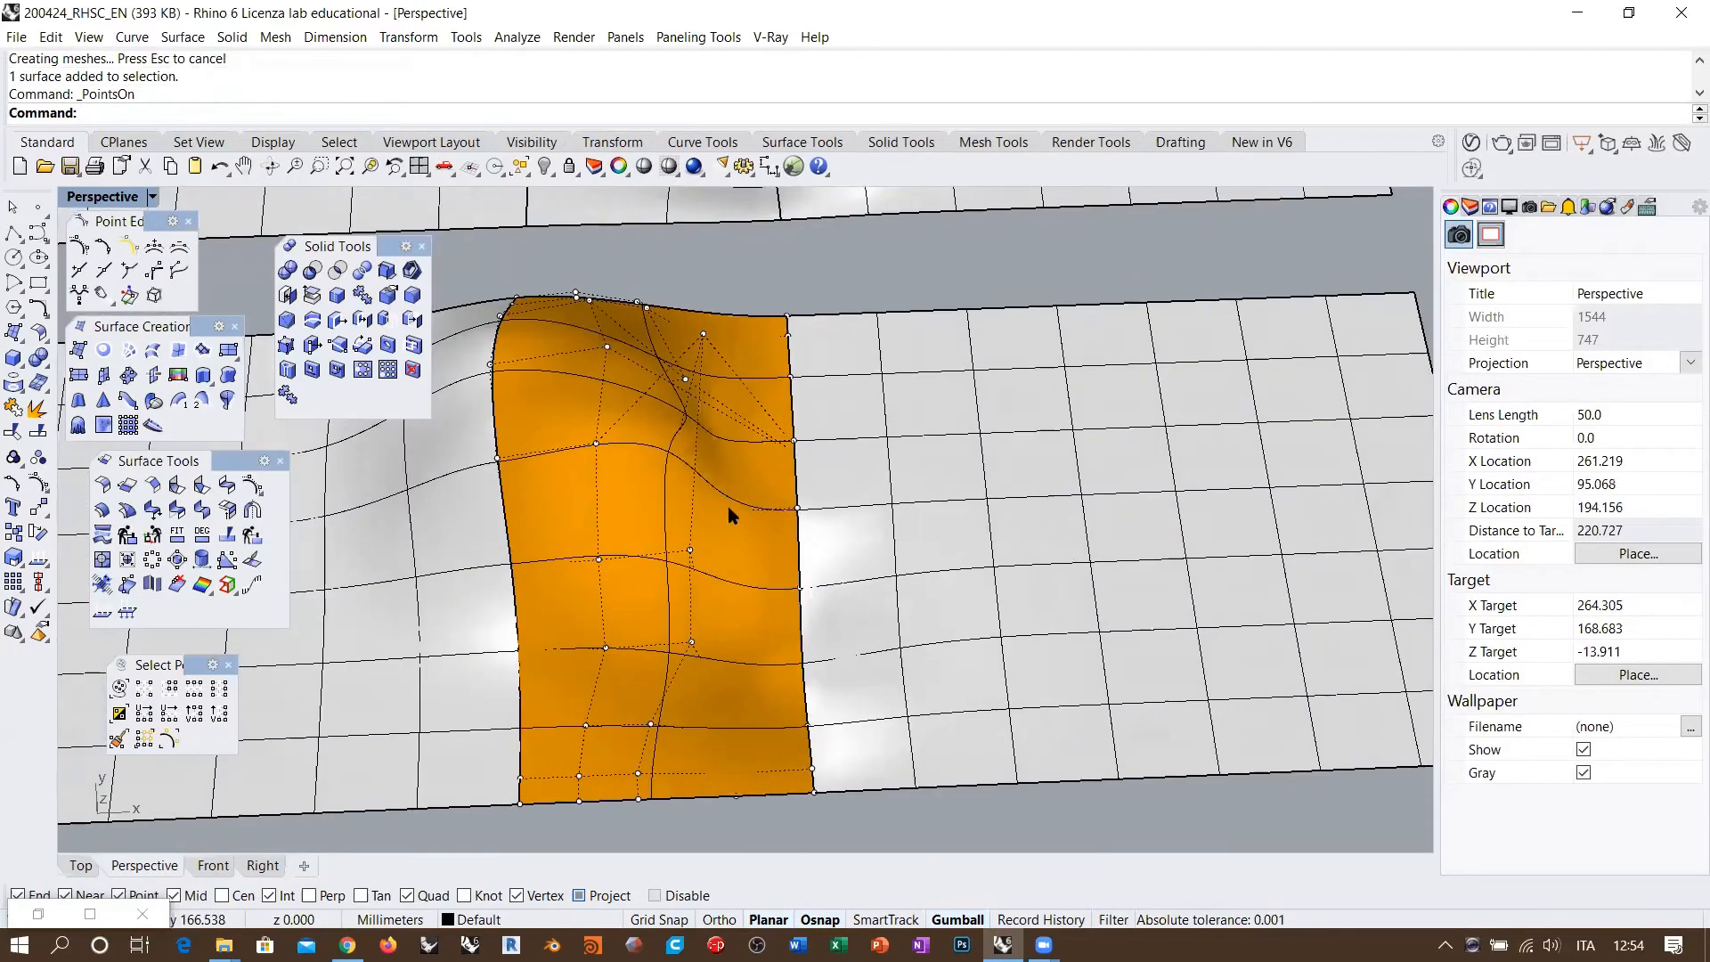
pyautogui.press('F11')
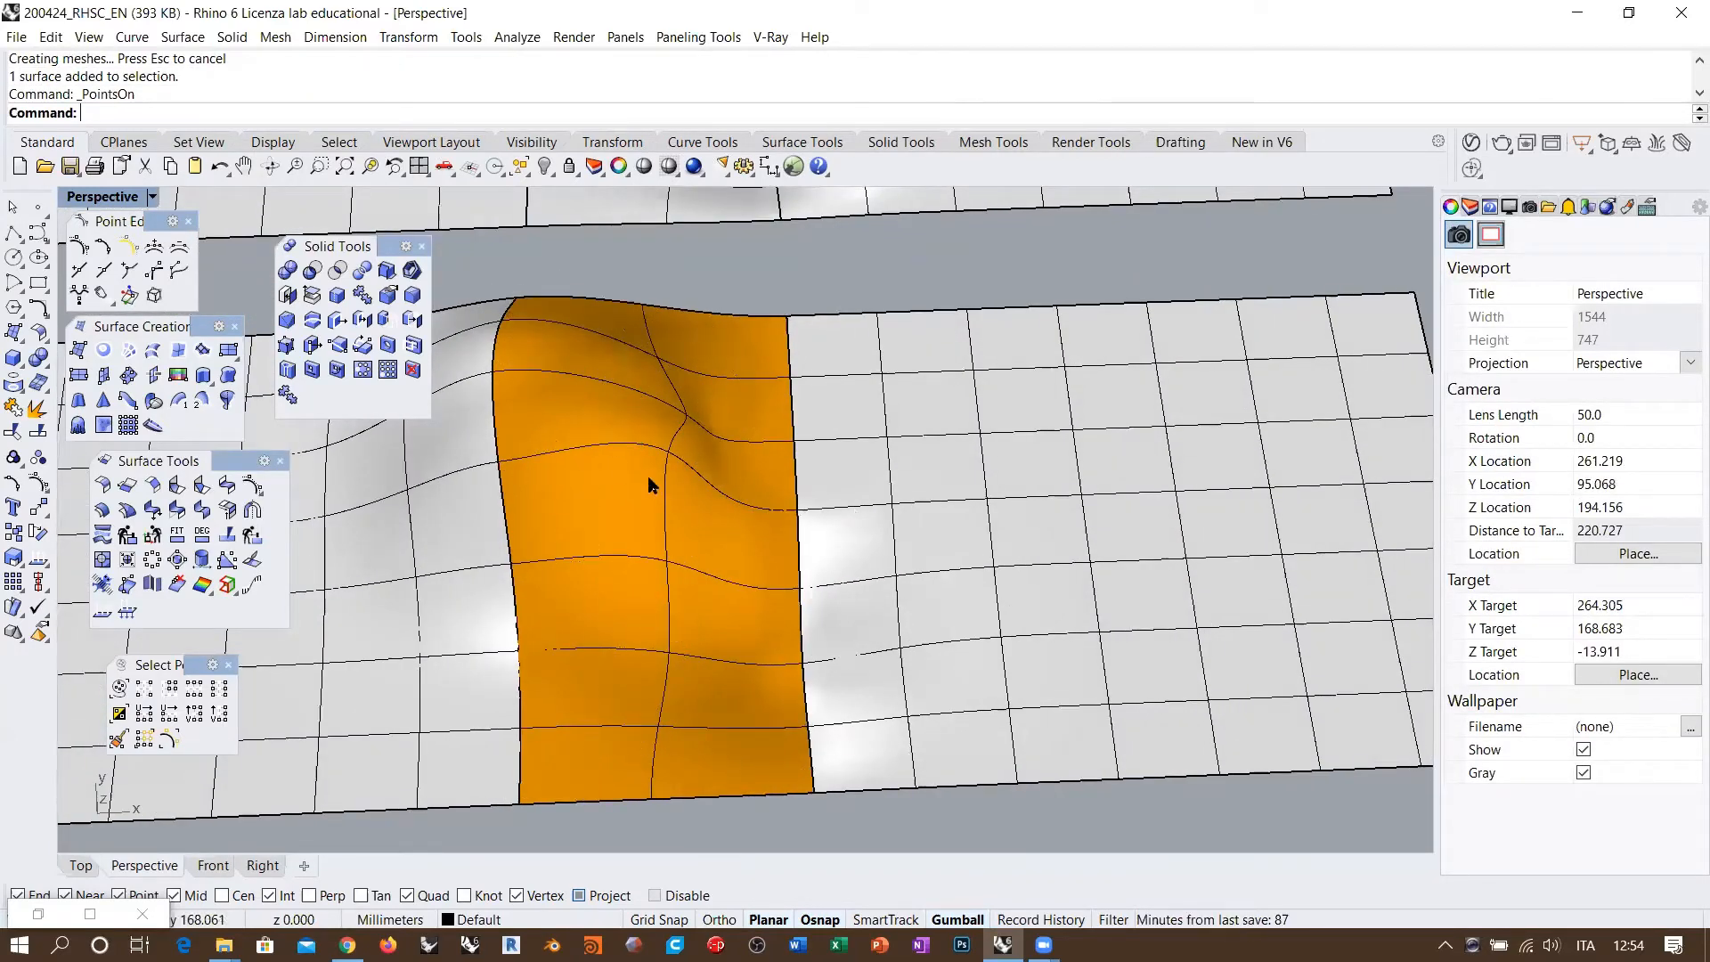
# Step: Flip the direction of the new blend surface and deselect it
pyautogui.click(673, 528)
pyautogui.write('Flip')
pyautogui.press('Return')
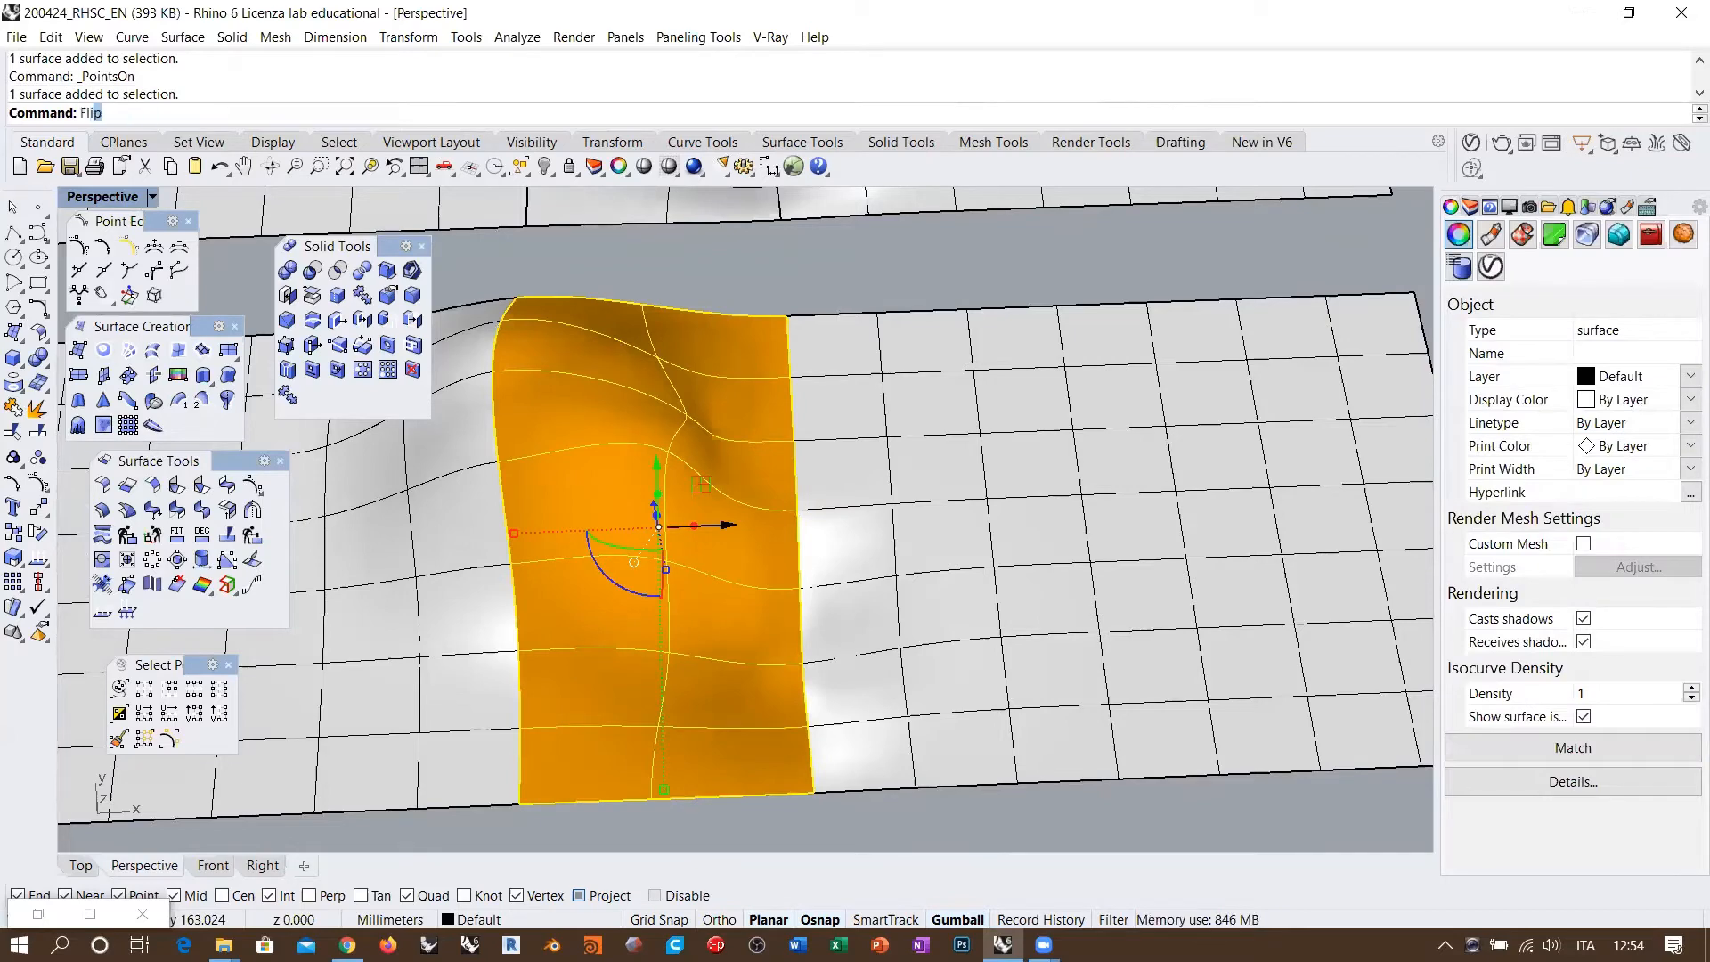
pyautogui.press('Escape')
pyautogui.moveTo(766, 495); pyautogui.dragTo(689, 495, button='right')
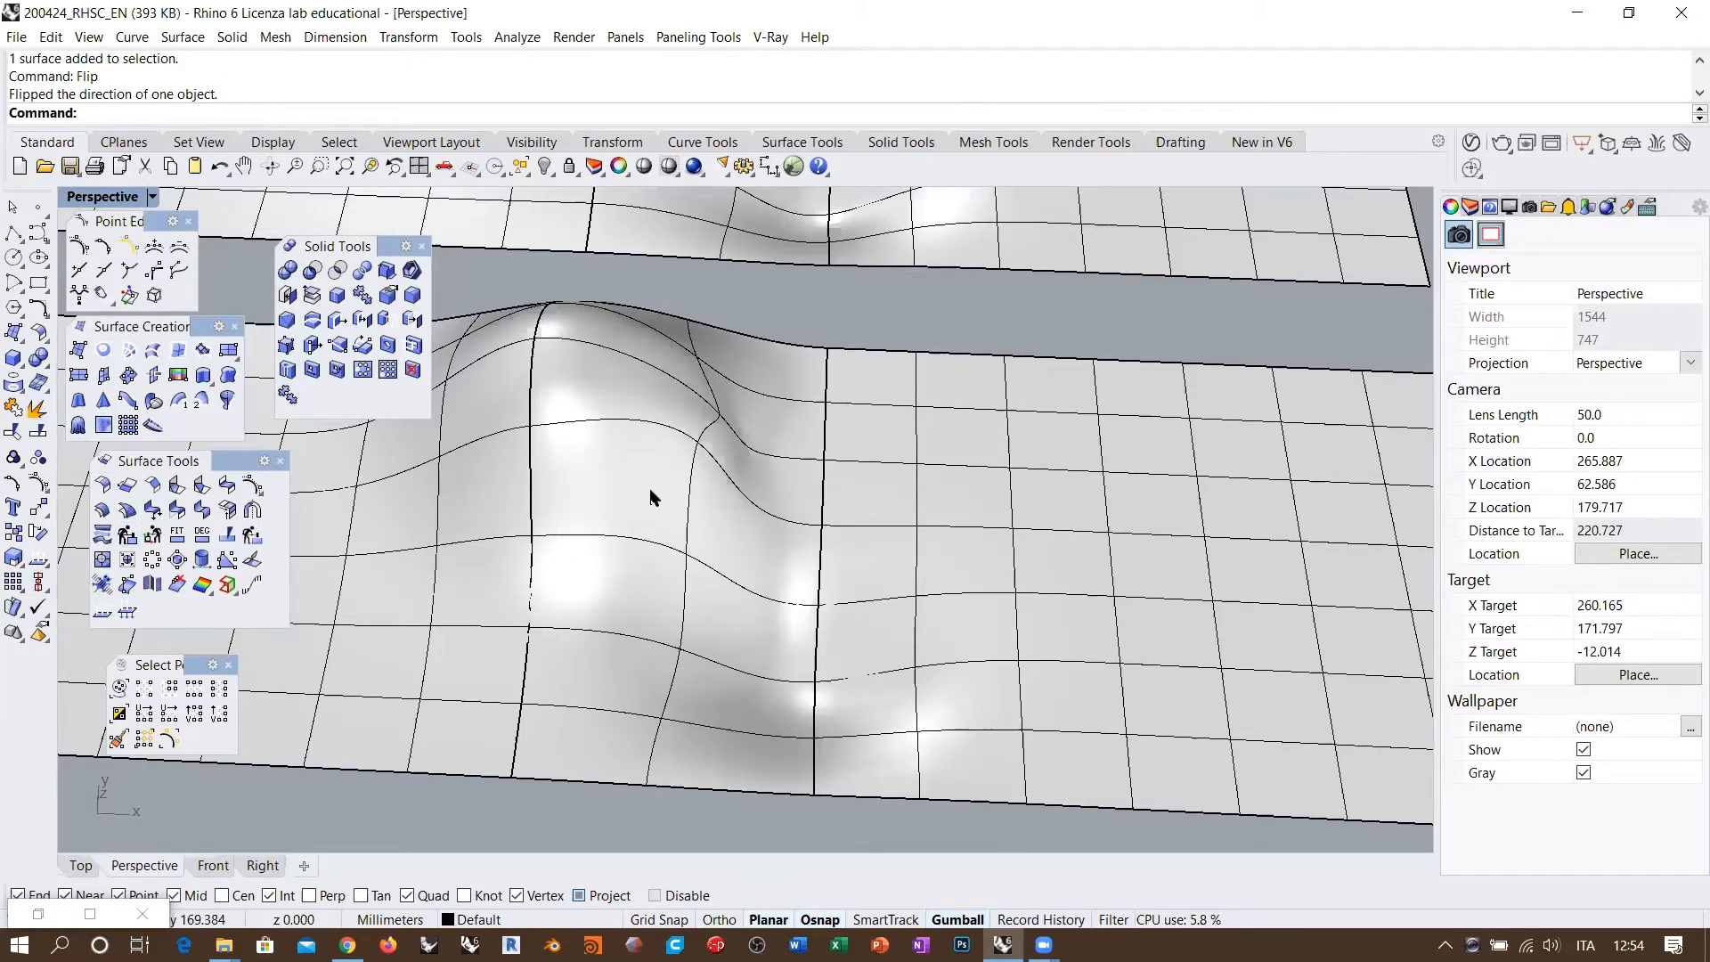
# Step: Apply Zebra analysis to all six surfaces of both sets, deselect them and view the new blend's stripes closely
pyautogui.moveTo(651, 482); pyautogui.dragTo(649, 490, button='right')
pyautogui.scroll(-6, 649, 489)
pyautogui.moveTo(695, 433); pyautogui.dragTo(774, 512, button='right')
pyautogui.moveTo(1166, 360); pyautogui.dragTo(591, 541)
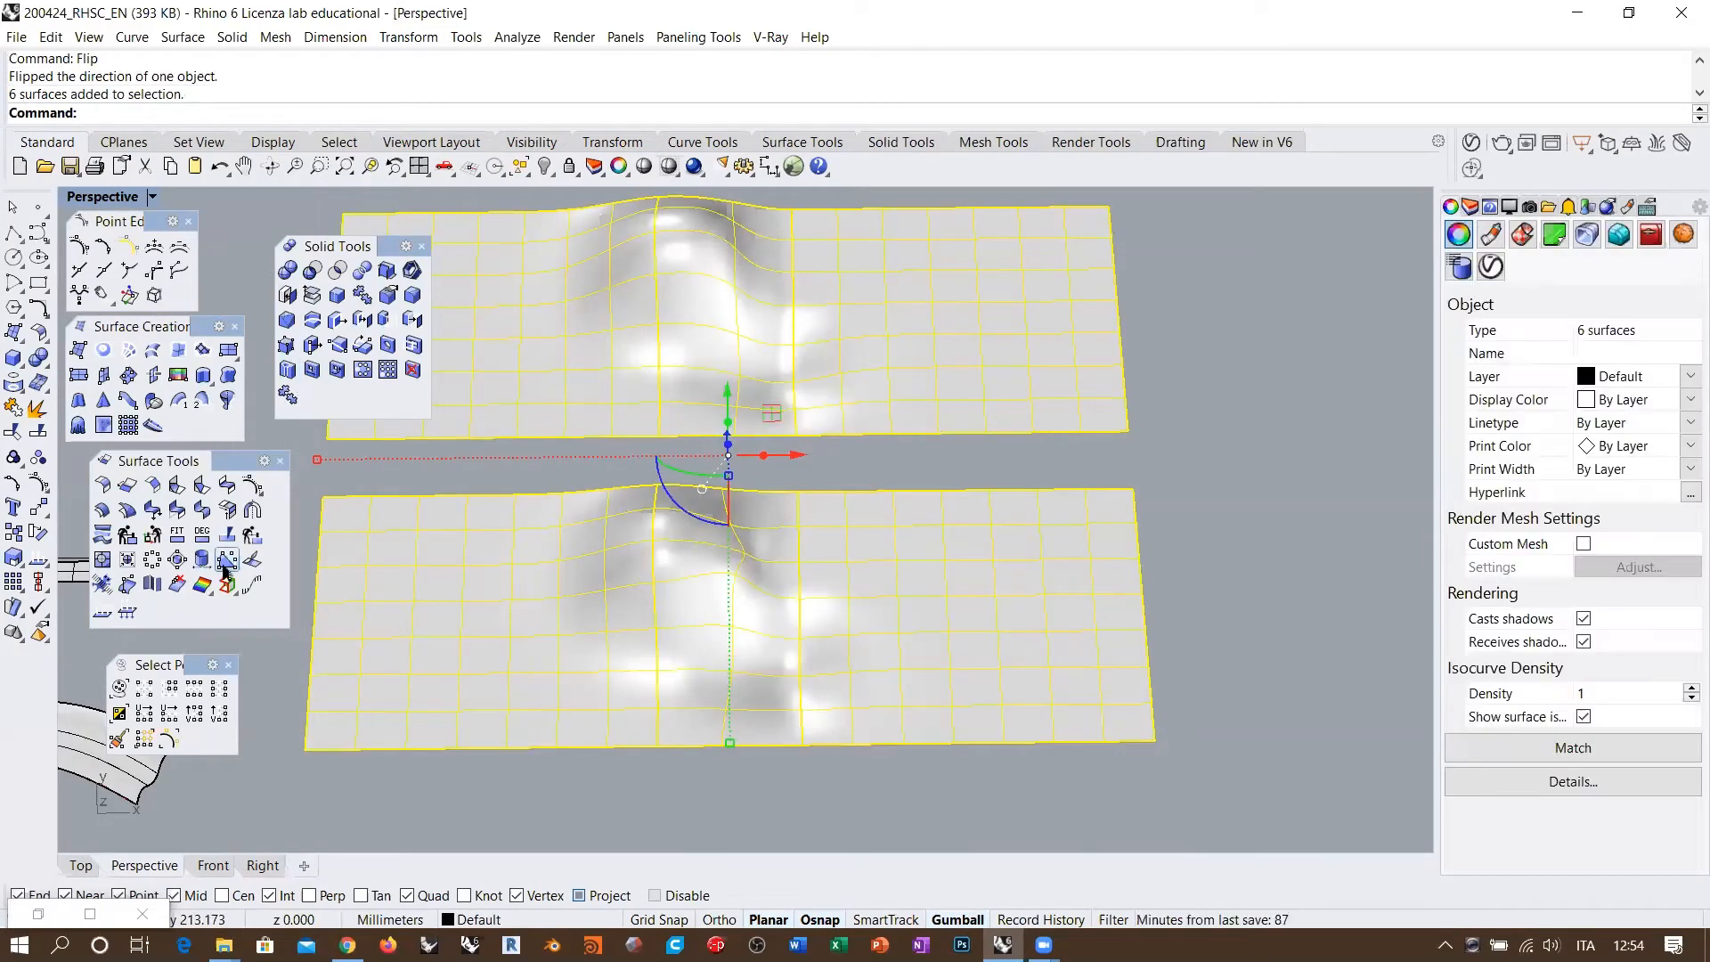
pyautogui.rightClick(503, 71)
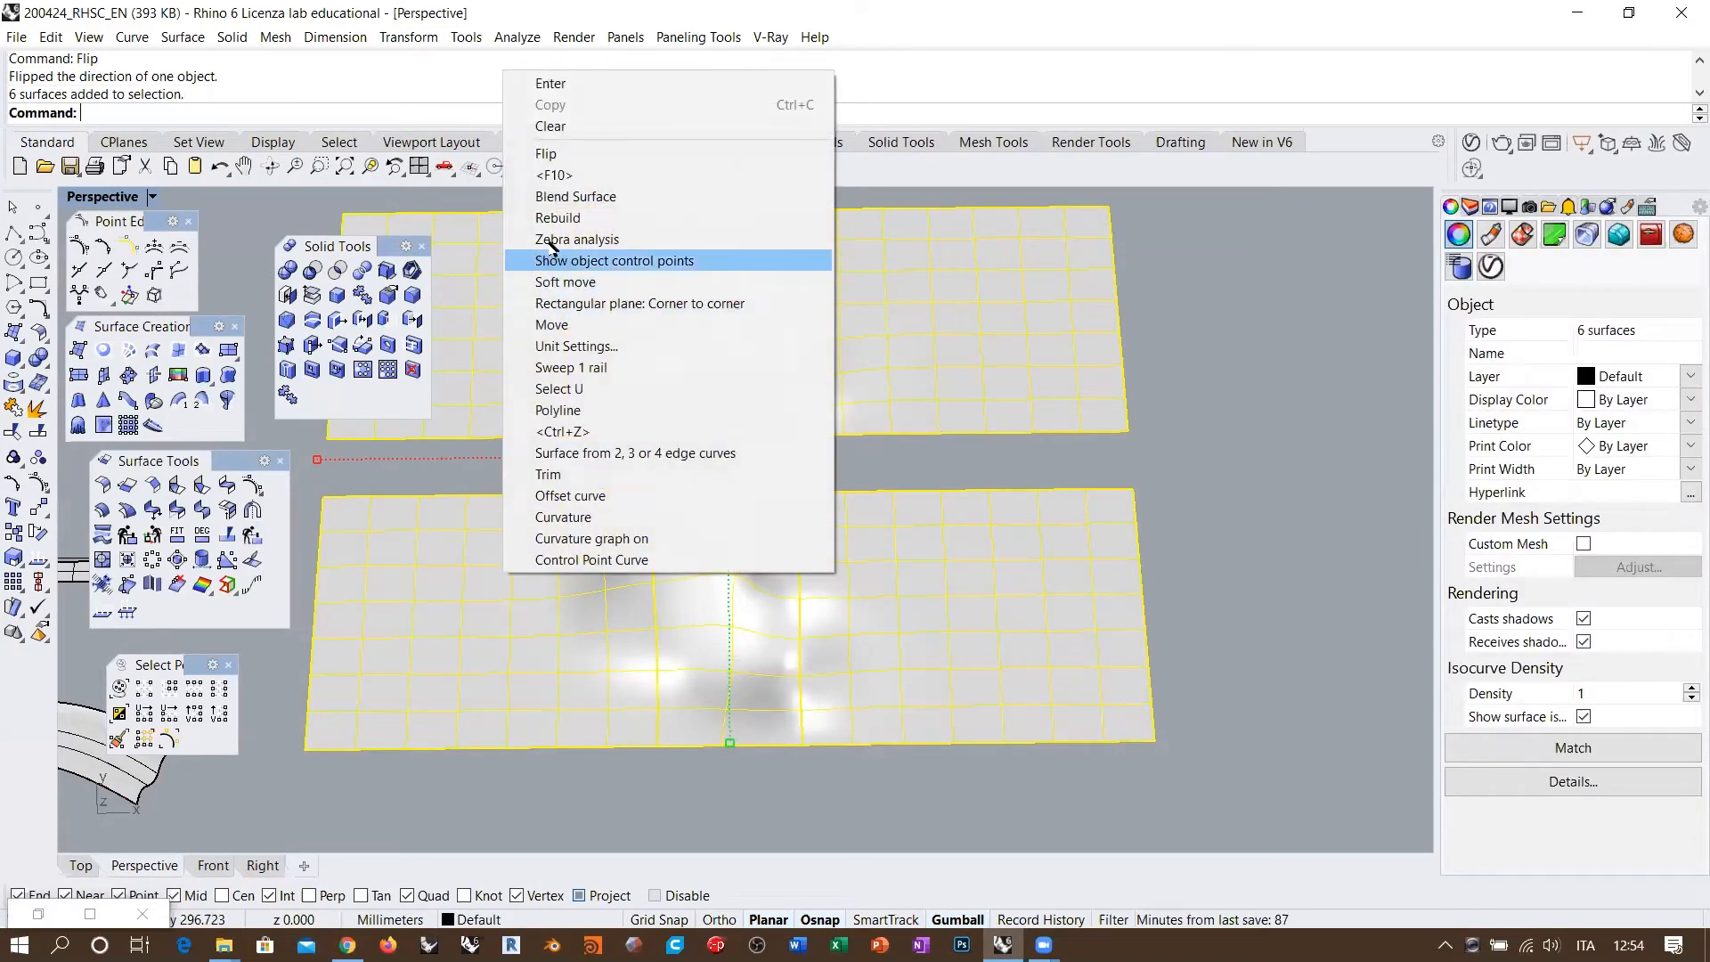
pyautogui.click(553, 241)
pyautogui.moveTo(1185, 560); pyautogui.dragTo(835, 464, button='right')
pyautogui.click(934, 540)
pyautogui.scroll(6, 785, 513)
pyautogui.scroll(5, 857, 527)
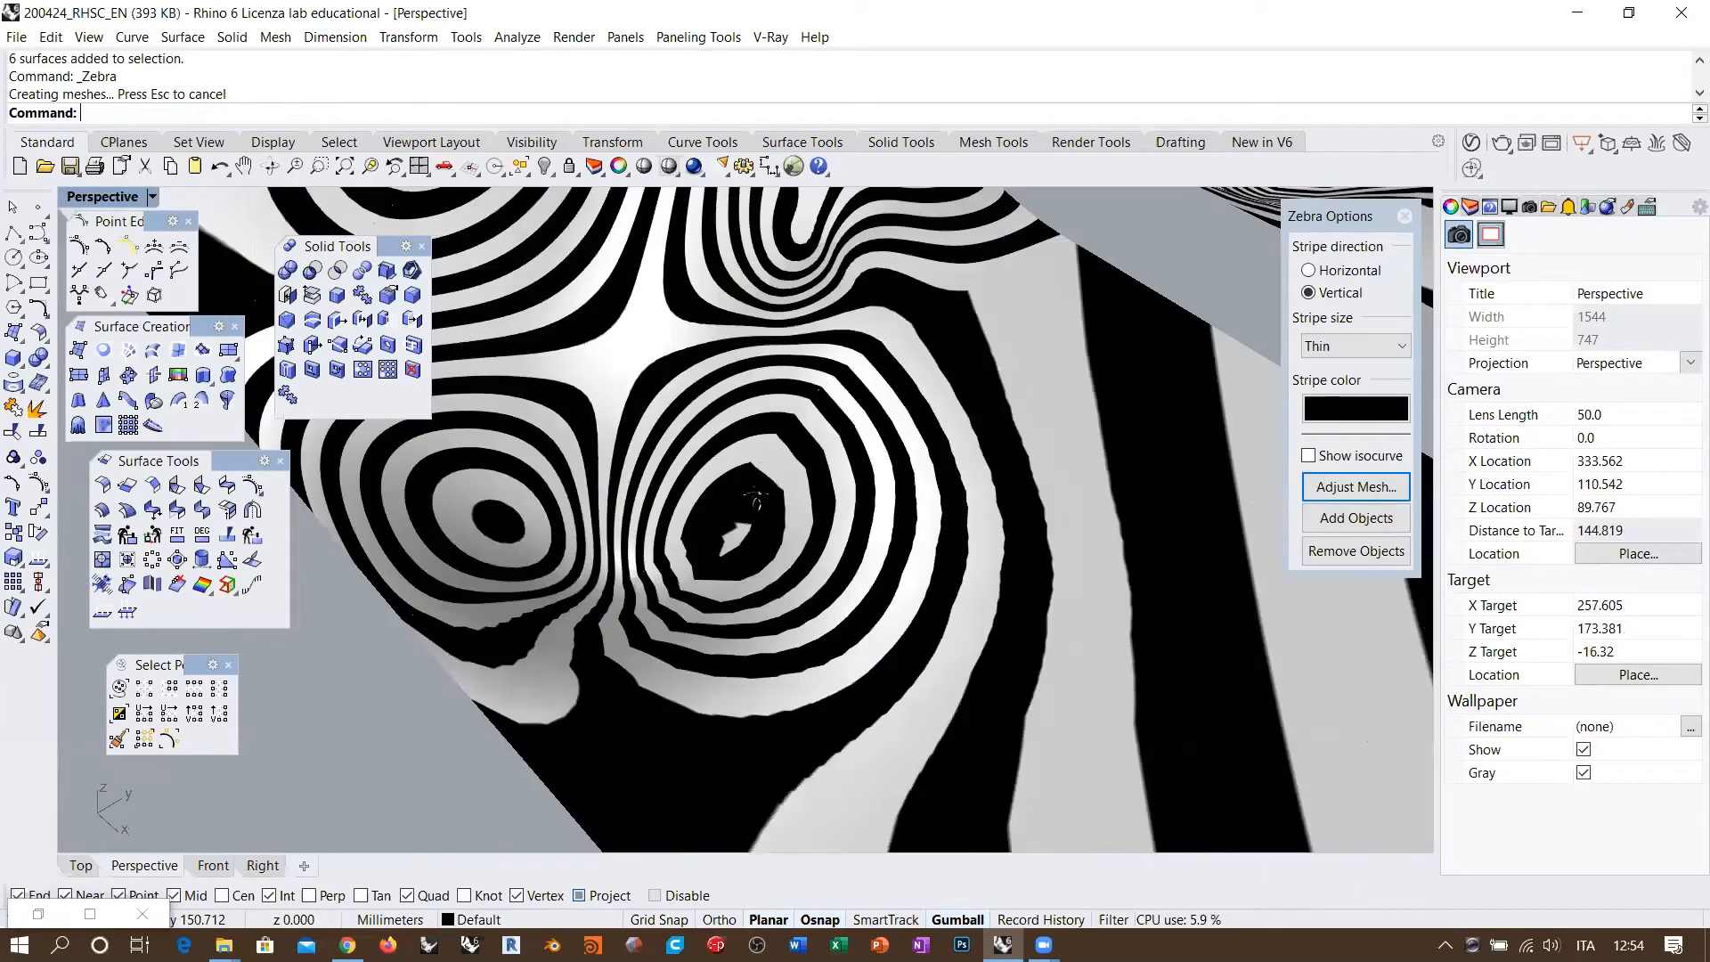
pyautogui.moveTo(857, 527); pyautogui.dragTo(846, 662, button='right')
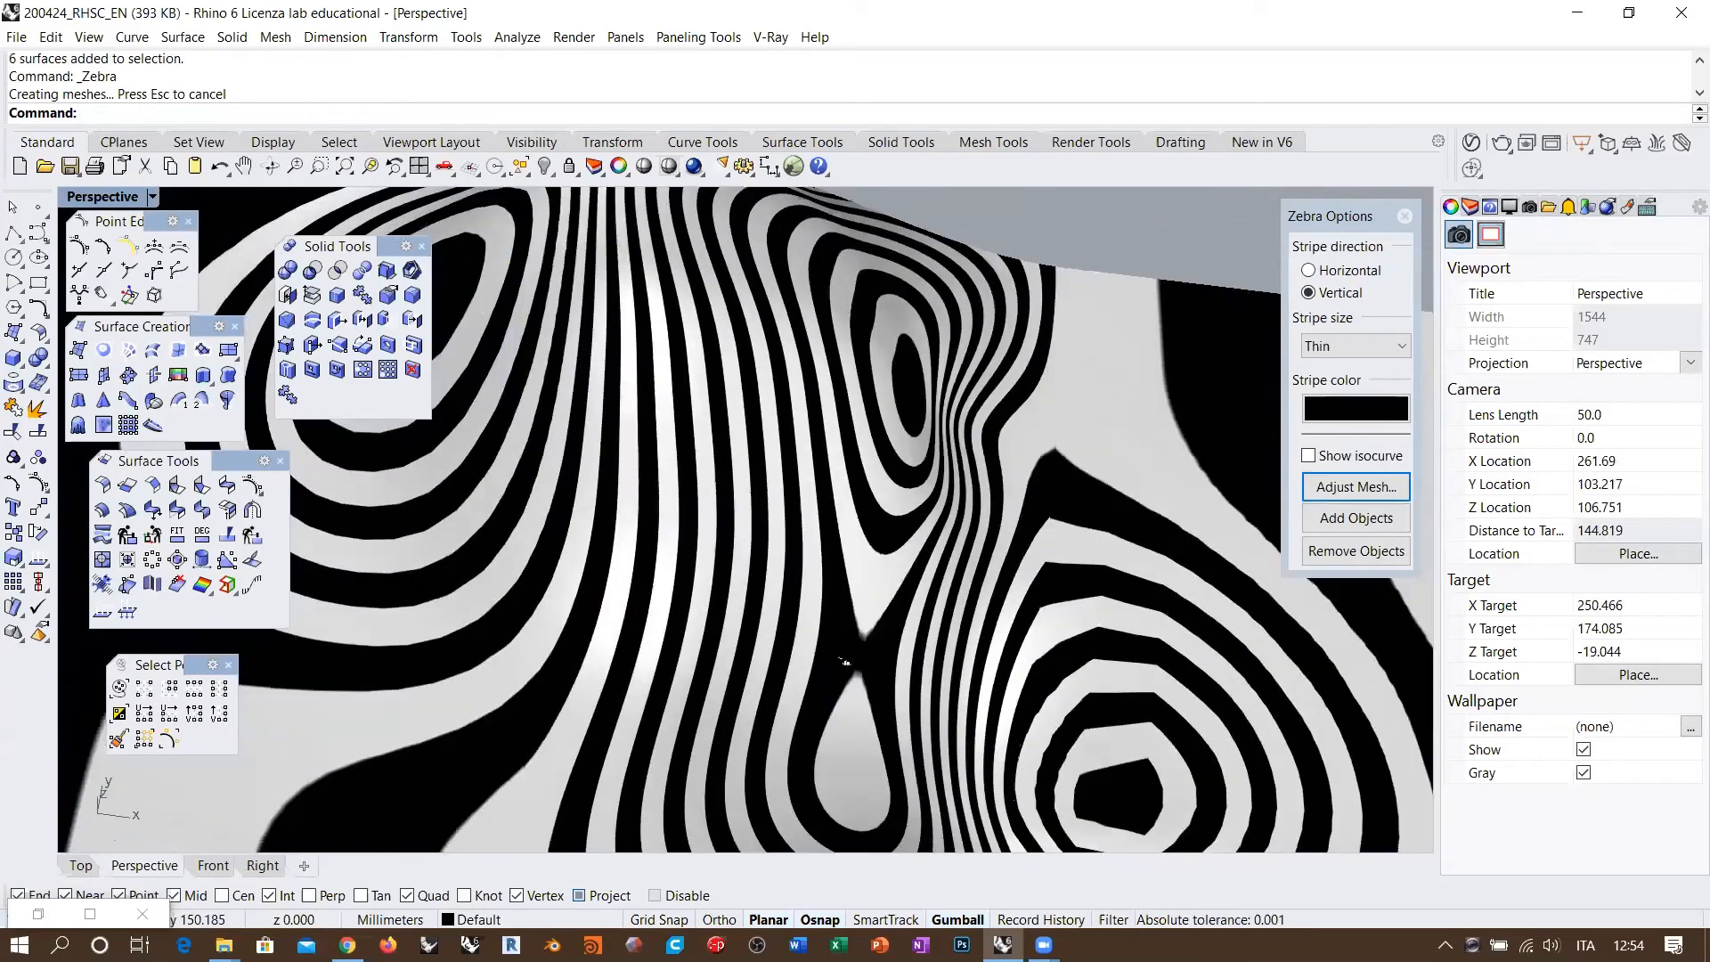
# Step: Examine the Zebra stripes across both seams of the lower blend from several angles and close the analysis
pyautogui.scroll(-5, 649, 472)
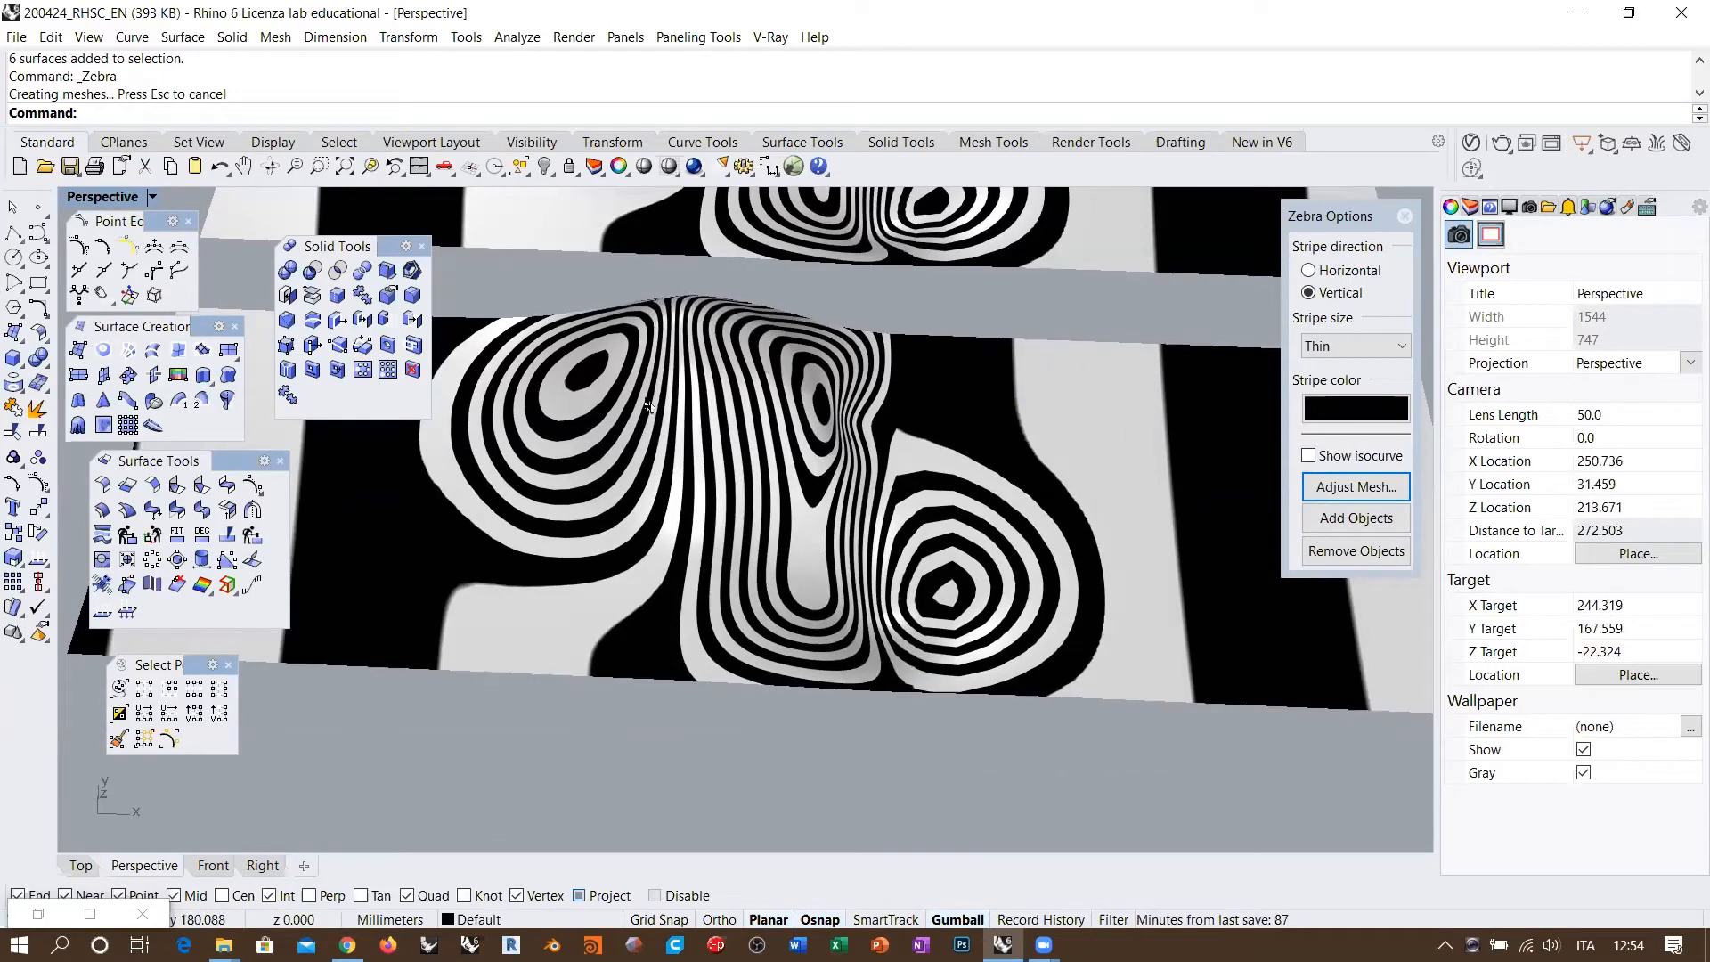
pyautogui.moveTo(642, 531); pyautogui.dragTo(544, 458, button='right')
pyautogui.moveTo(705, 450); pyautogui.dragTo(533, 595, button='right')
pyautogui.scroll(6, 722, 588)
pyautogui.scroll(-3, 514, 602)
pyautogui.moveTo(888, 519); pyautogui.dragTo(554, 570, button='right')
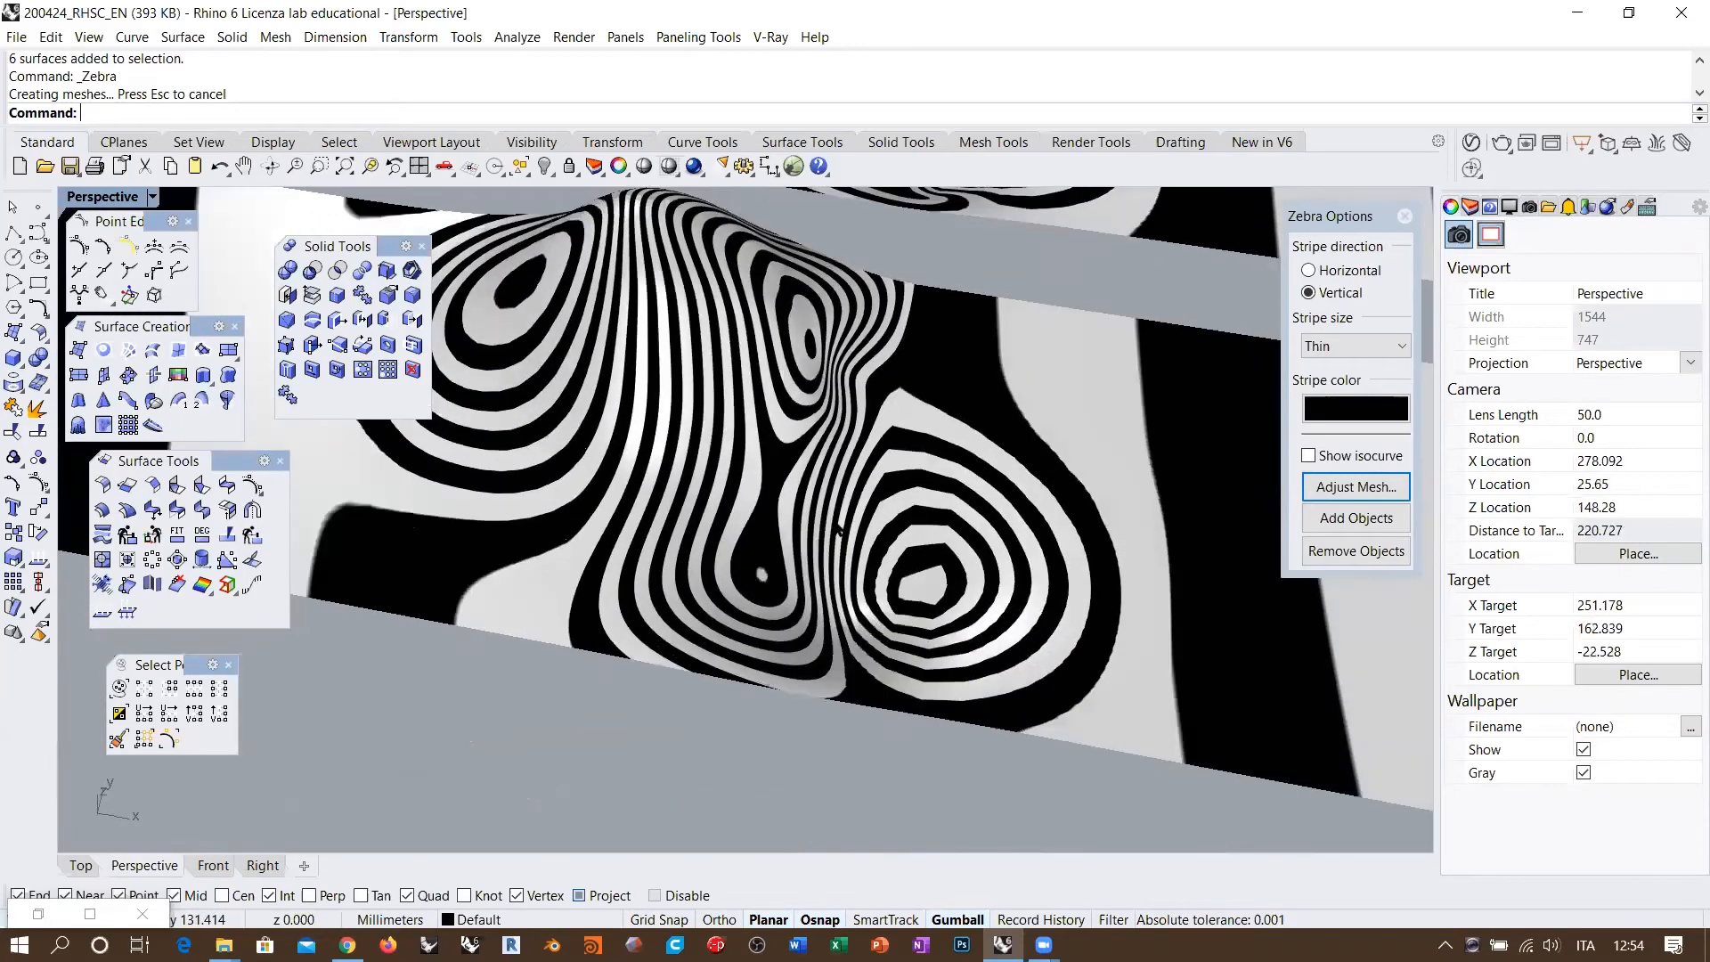
pyautogui.scroll(4, 881, 472)
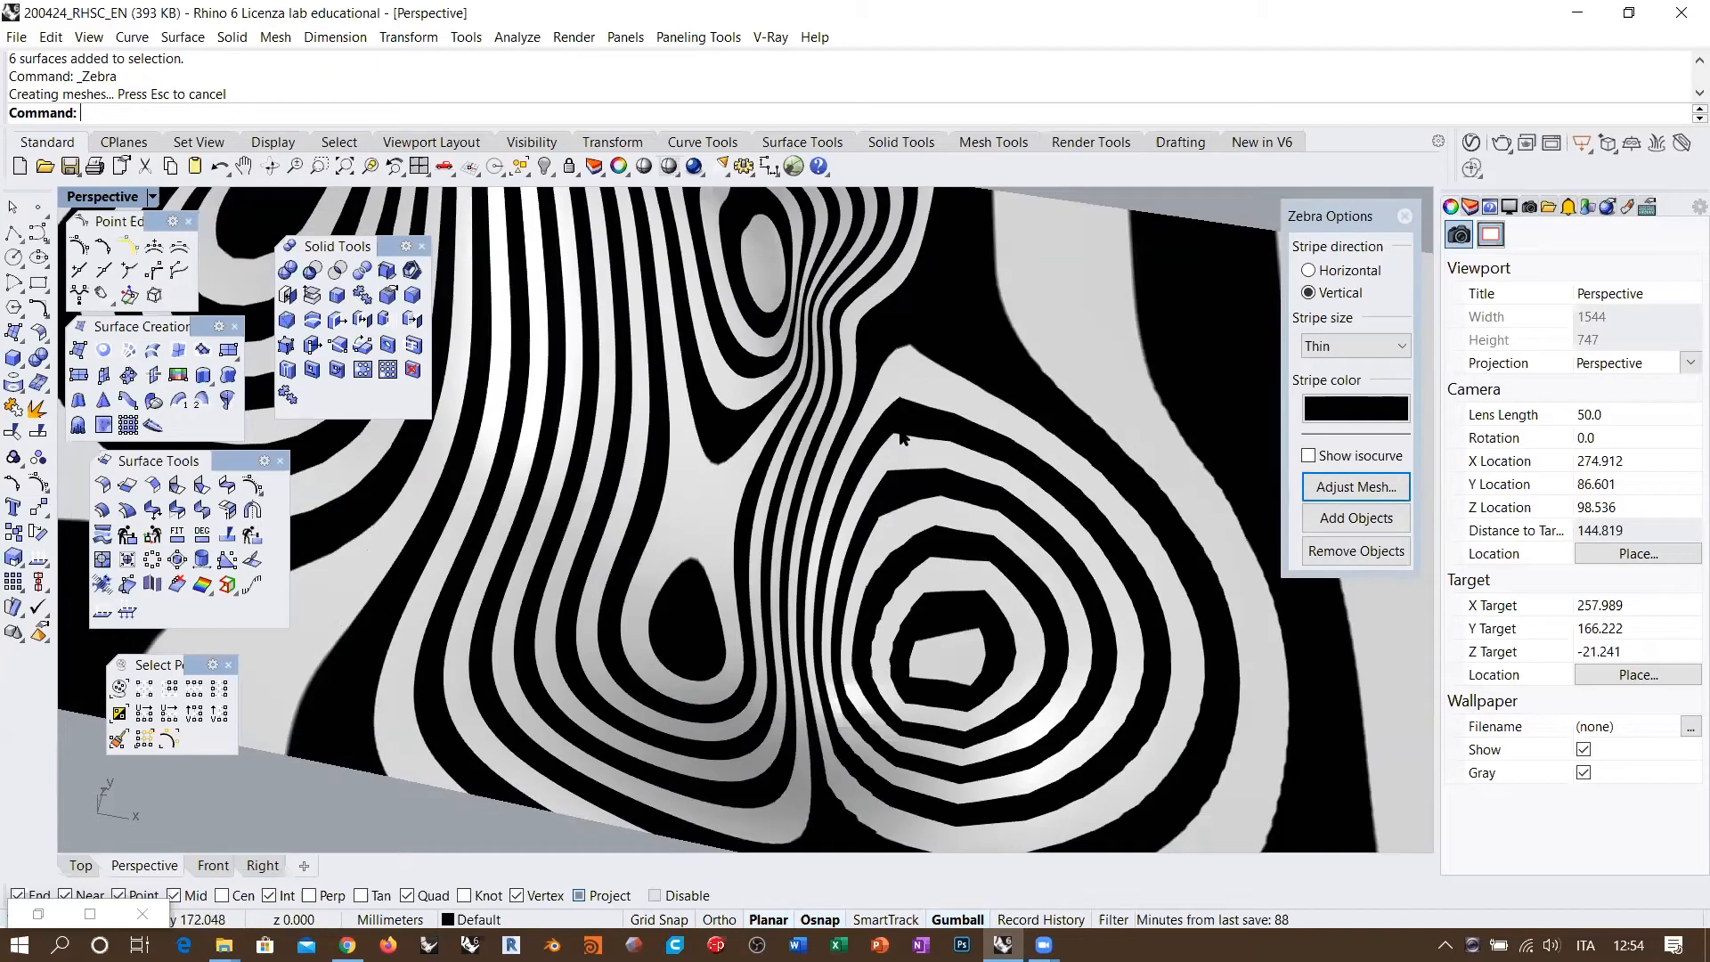
pyautogui.scroll(-4, 850, 575)
pyautogui.moveTo(846, 575); pyautogui.dragTo(757, 577, button='right')
pyautogui.scroll(-4, 815, 517)
pyautogui.moveTo(784, 472)
pyautogui.mouseDown(button='right')
pyautogui.moveTo(806, 566)
pyautogui.moveTo(793, 552)
pyautogui.moveTo(790, 584)
pyautogui.moveTo(764, 489)
pyautogui.moveTo(779, 517)
pyautogui.mouseUp(button='right')
pyautogui.click(1405, 217)
# Step: Check the lower blend surface's point counts, degrees and maximum deviation in the Rebuild settings without rebuilding it
pyautogui.scroll(4, 783, 521)
pyautogui.click(710, 444)
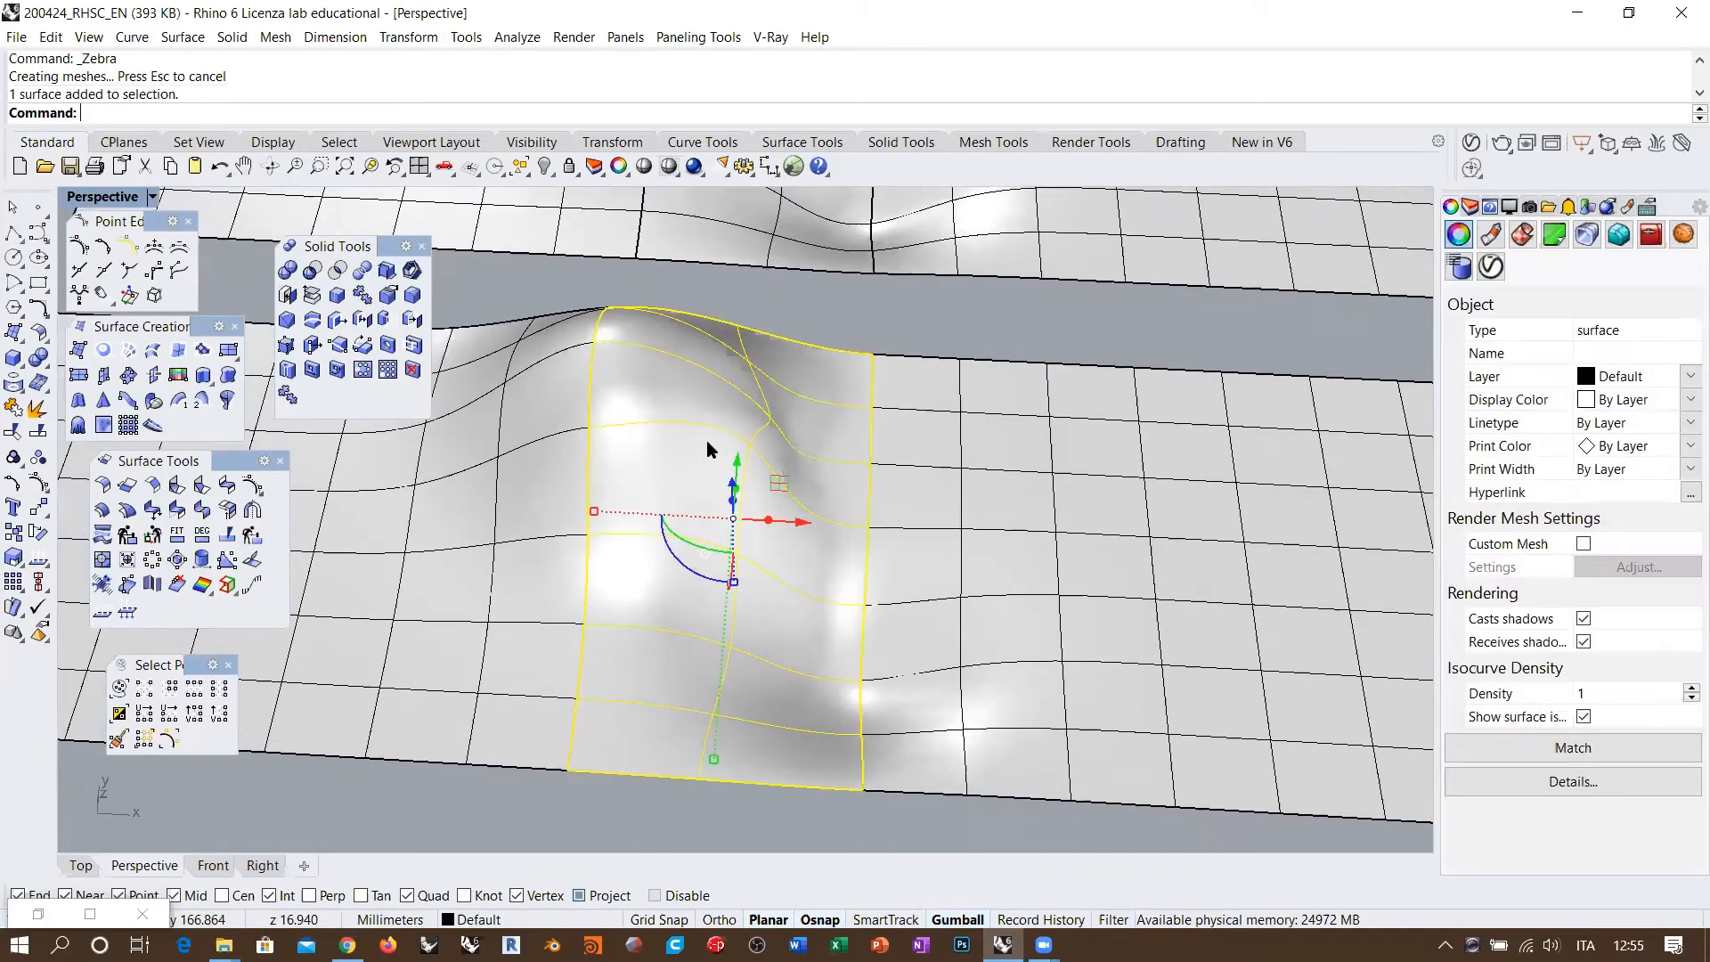
pyautogui.write('Rebuild')
pyautogui.press('Return')
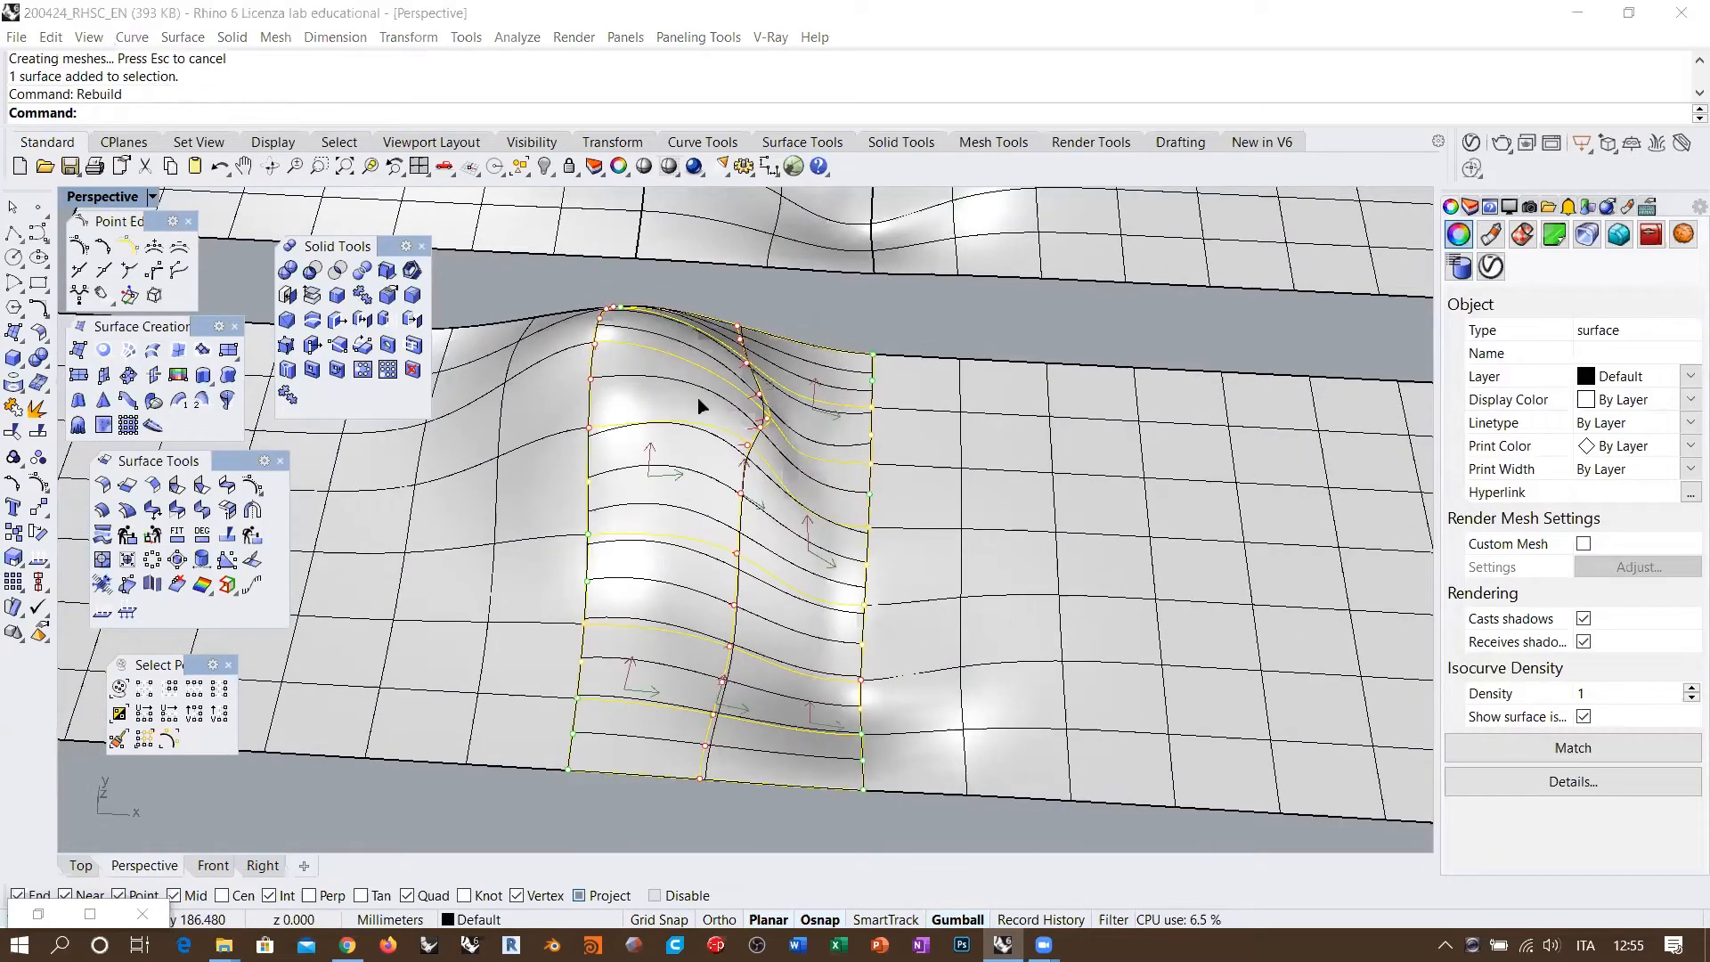
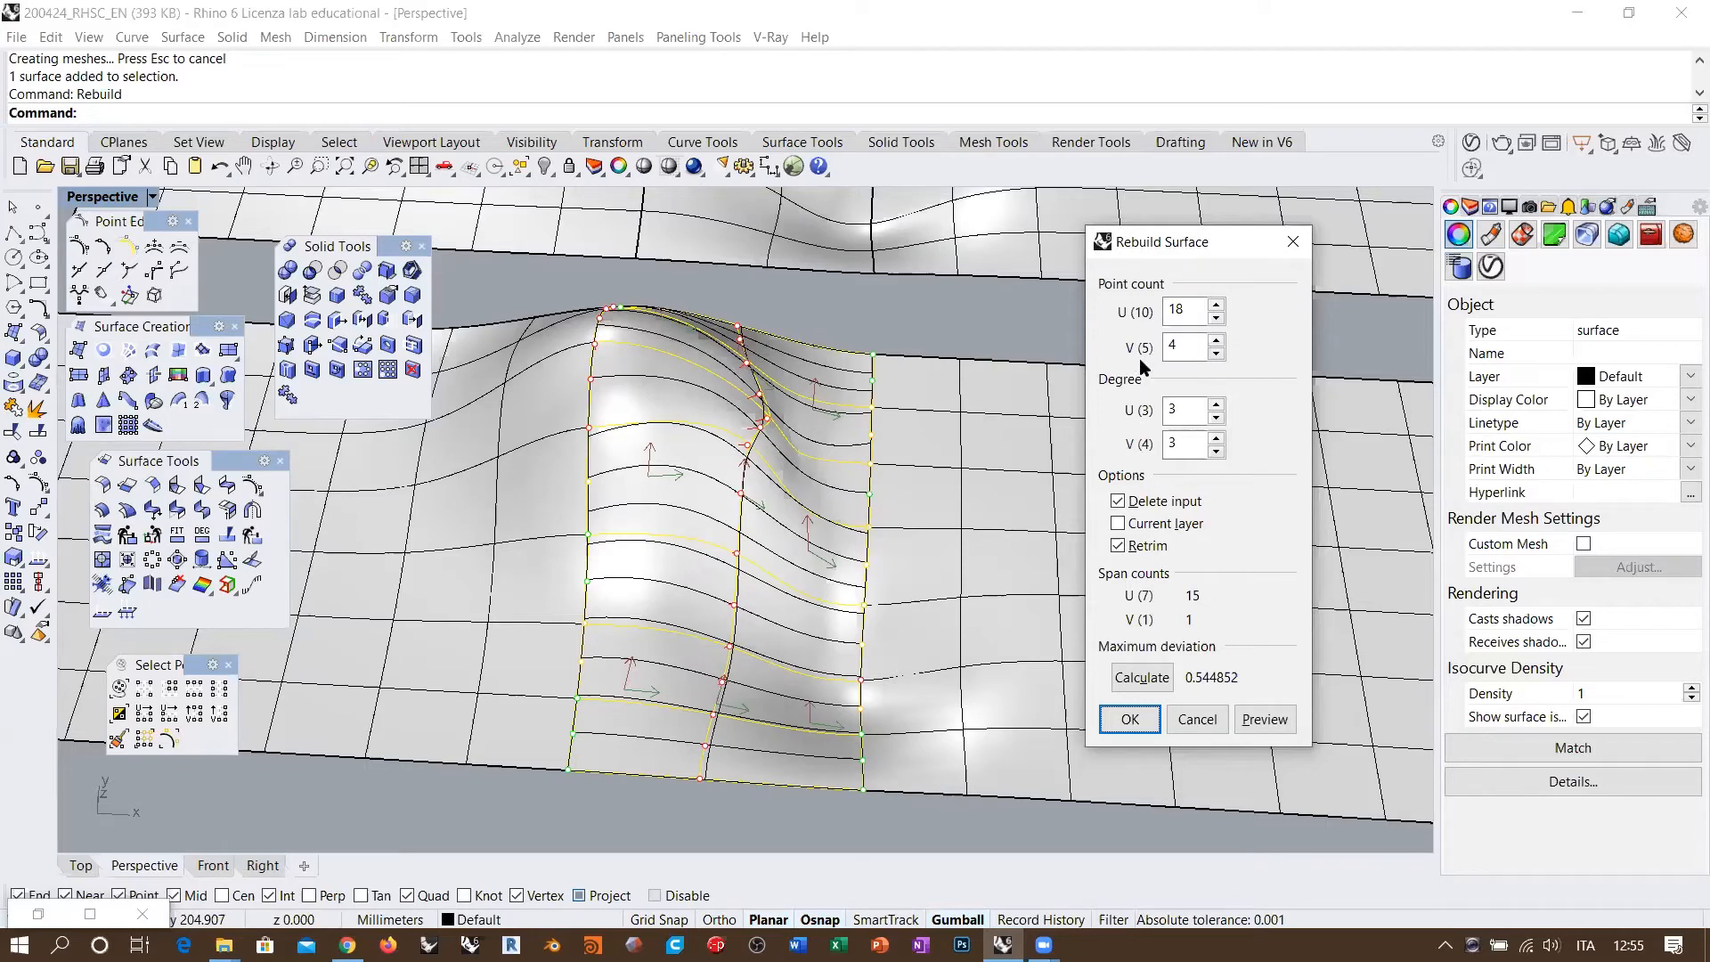
pyautogui.click(1156, 726)
# Step: Delete the lower blend surface and start a new Blend Surface between the facing edges of the two lower planes
pyautogui.scroll(-5, 814, 558)
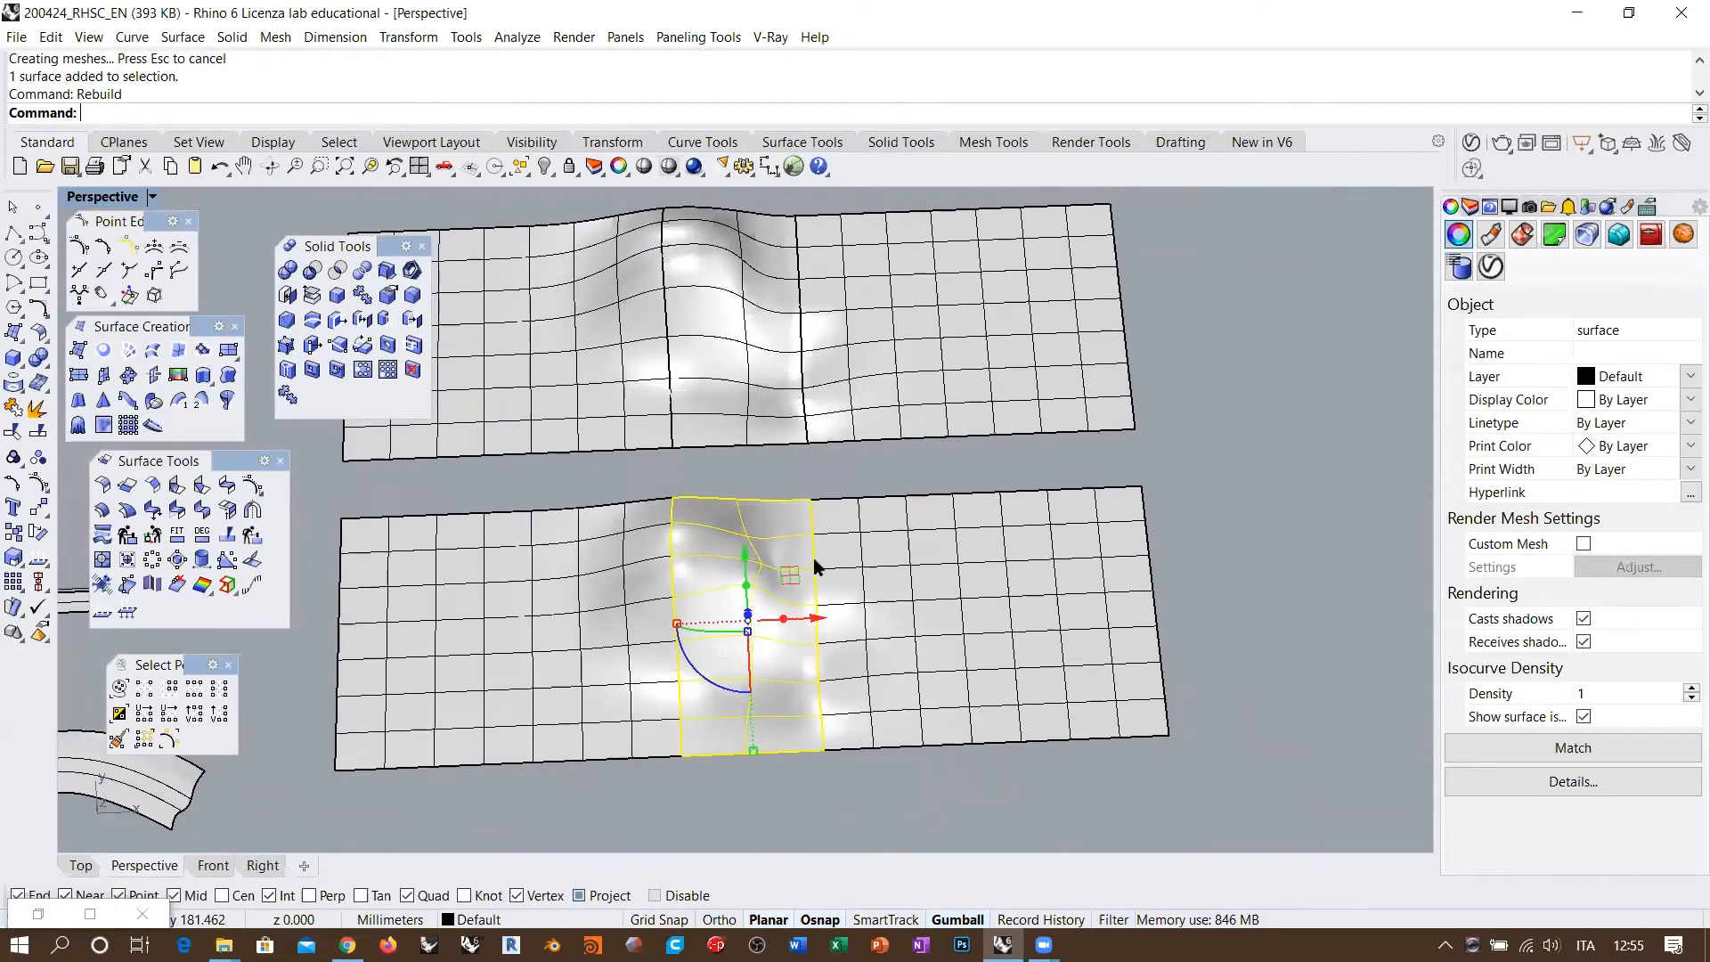
pyautogui.press('Delete')
pyautogui.scroll(6, 737, 615)
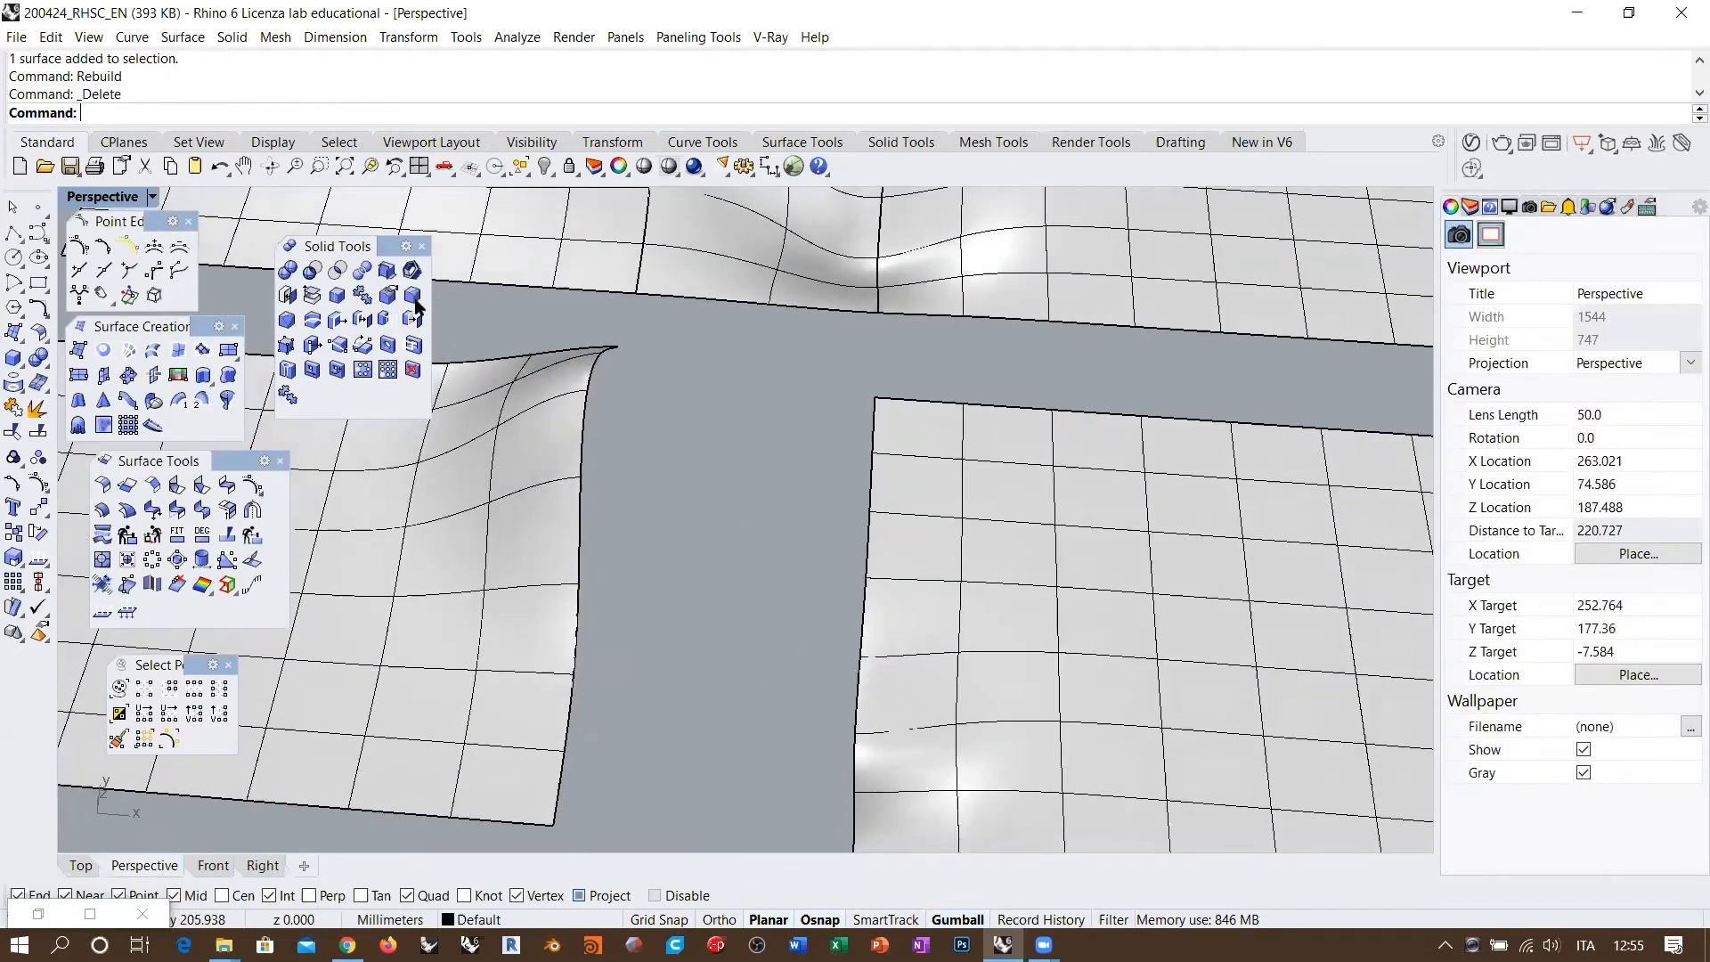
pyautogui.rightClick(481, 69)
pyautogui.click(507, 217)
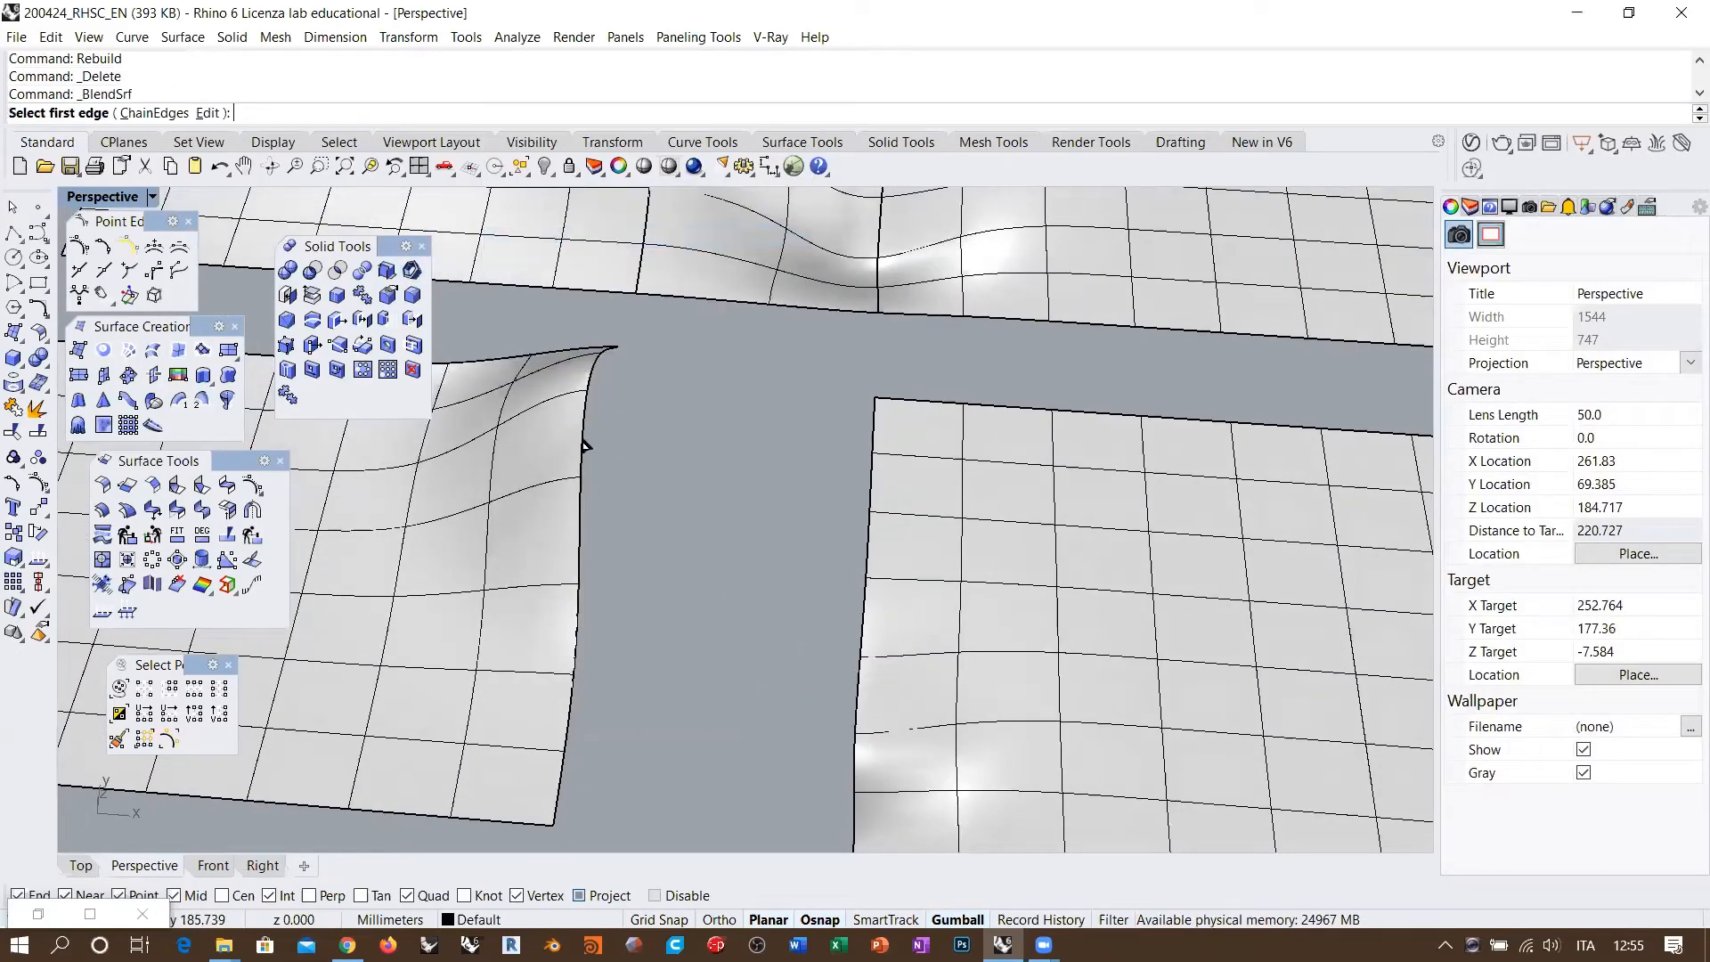
pyautogui.click(583, 446)
pyautogui.click(864, 507)
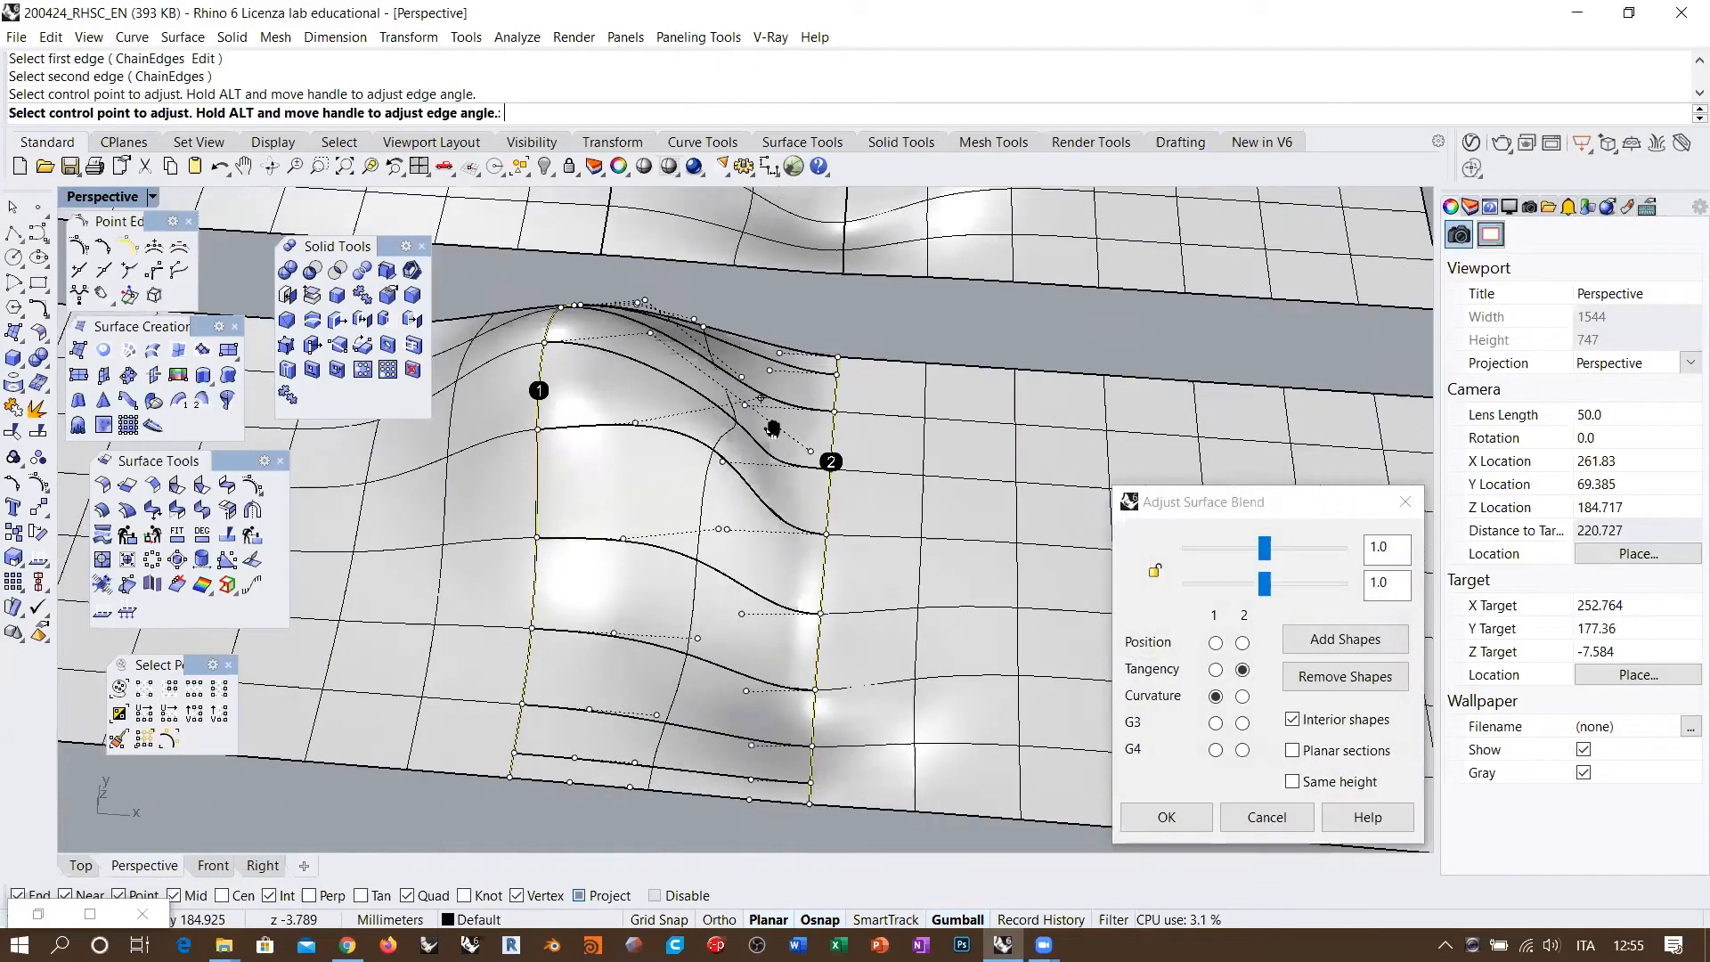
# Step: Set G4 continuity at both edges, adjust the blend bulges to 0.607 and 0.697, and create the surface
pyautogui.keyDown('shift'); pyautogui.moveTo(773, 429); pyautogui.dragTo(764, 417, button='right'); pyautogui.keyUp('shift')
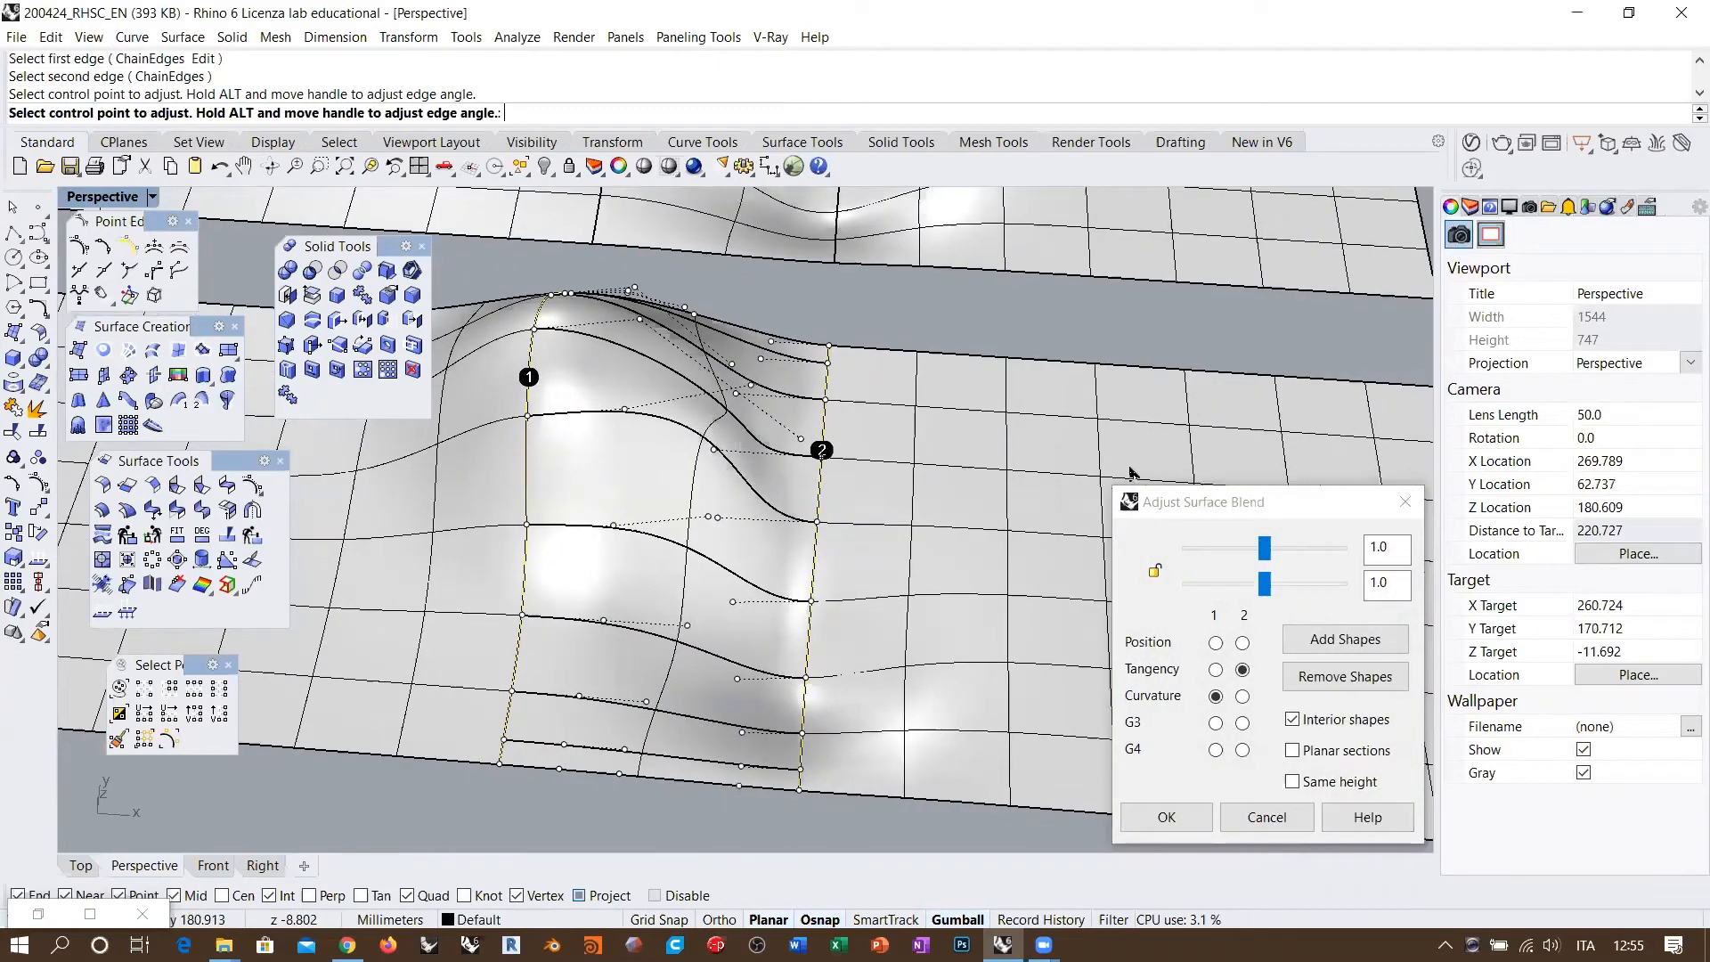
pyautogui.click(1216, 750)
pyautogui.click(1243, 750)
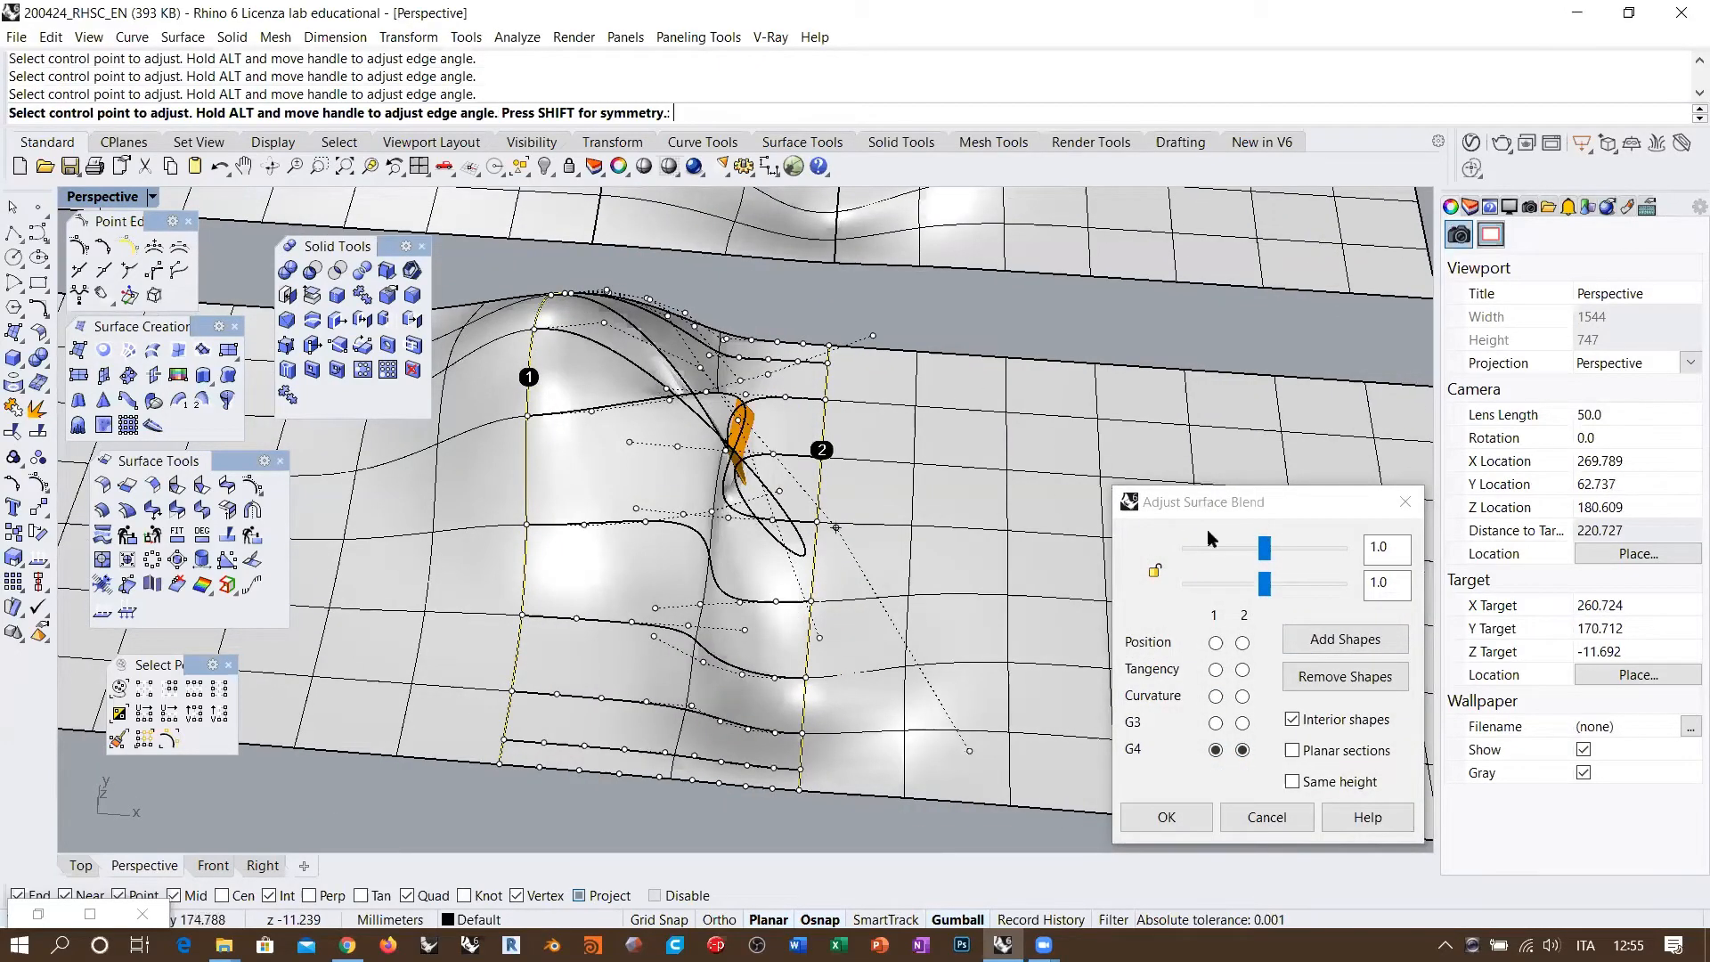
pyautogui.moveTo(1261, 554)
pyautogui.mouseDown()
pyautogui.moveTo(1236, 547)
pyautogui.moveTo(1268, 581)
pyautogui.moveTo(1244, 583)
pyautogui.mouseUp()
pyautogui.moveTo(773, 509)
pyautogui.mouseDown(button='right')
pyautogui.moveTo(746, 347)
pyautogui.moveTo(773, 492)
pyautogui.mouseUp(button='right')
pyautogui.moveTo(772, 428); pyautogui.dragTo(780, 432, button='right')
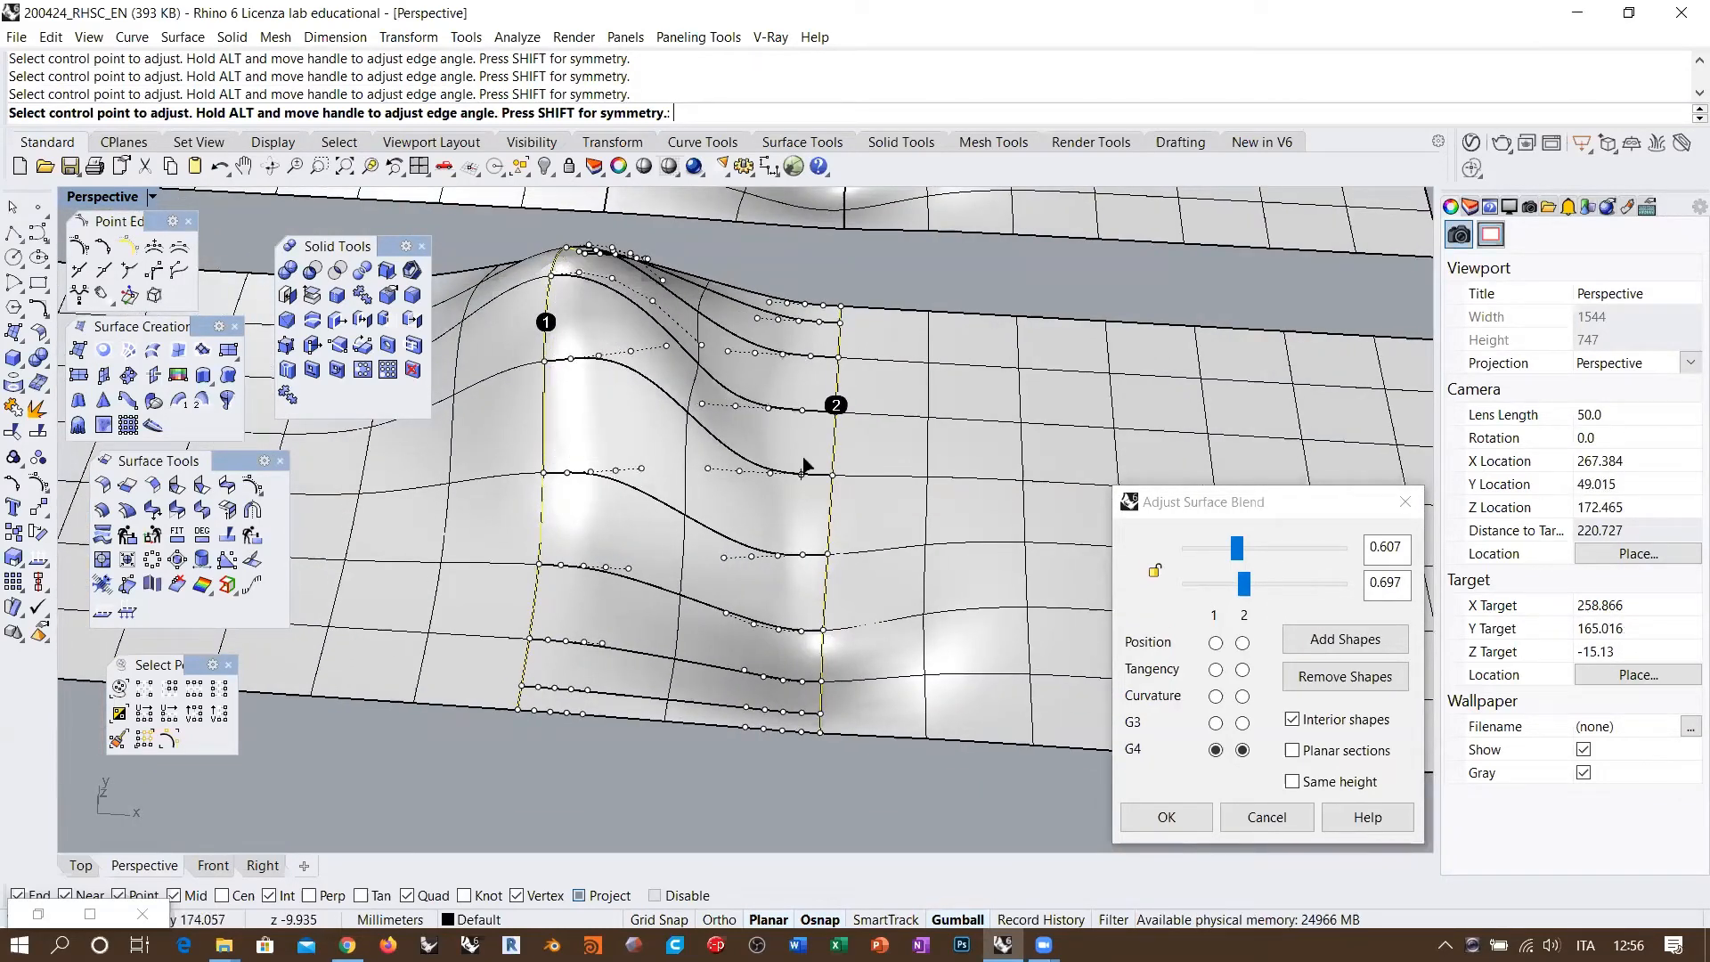
pyautogui.moveTo(721, 426); pyautogui.dragTo(726, 443, button='right')
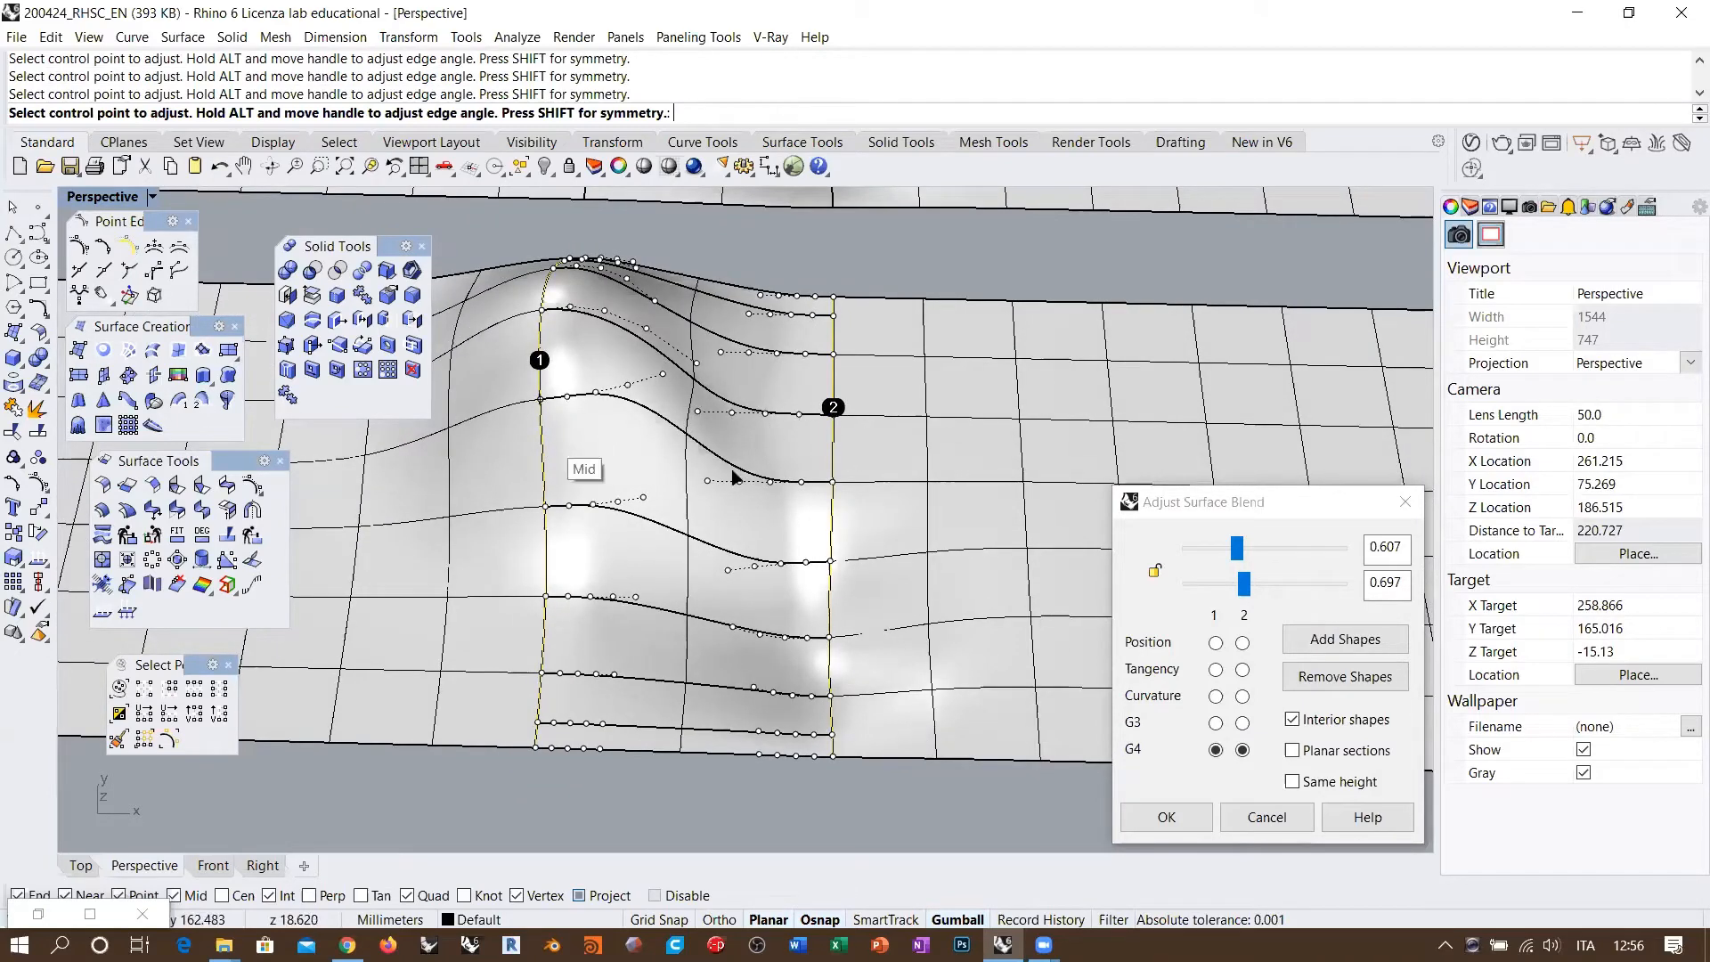
pyautogui.click(1177, 817)
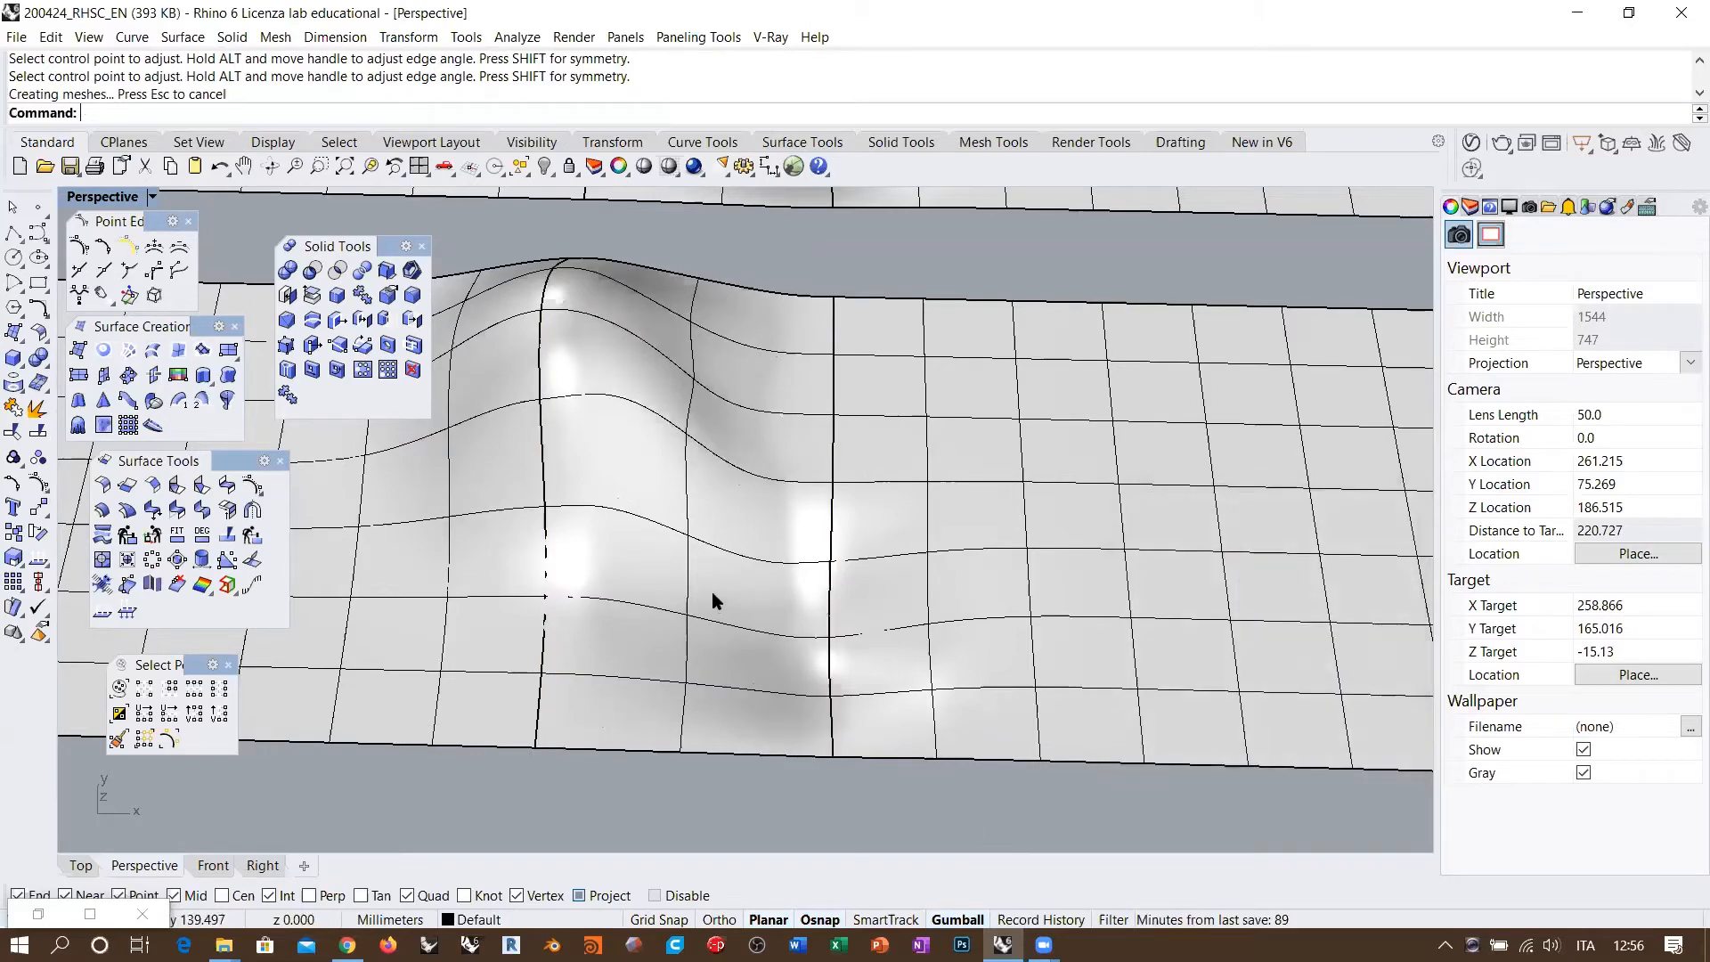
# Step: Apply Zebra analysis to the lower set's three surfaces, inspect the G4 blend's stripes closely and close the analysis
pyautogui.scroll(-5, 713, 599)
pyautogui.click(898, 492)
pyautogui.keyDown('shift'); pyautogui.click(674, 463); pyautogui.keyUp('shift')
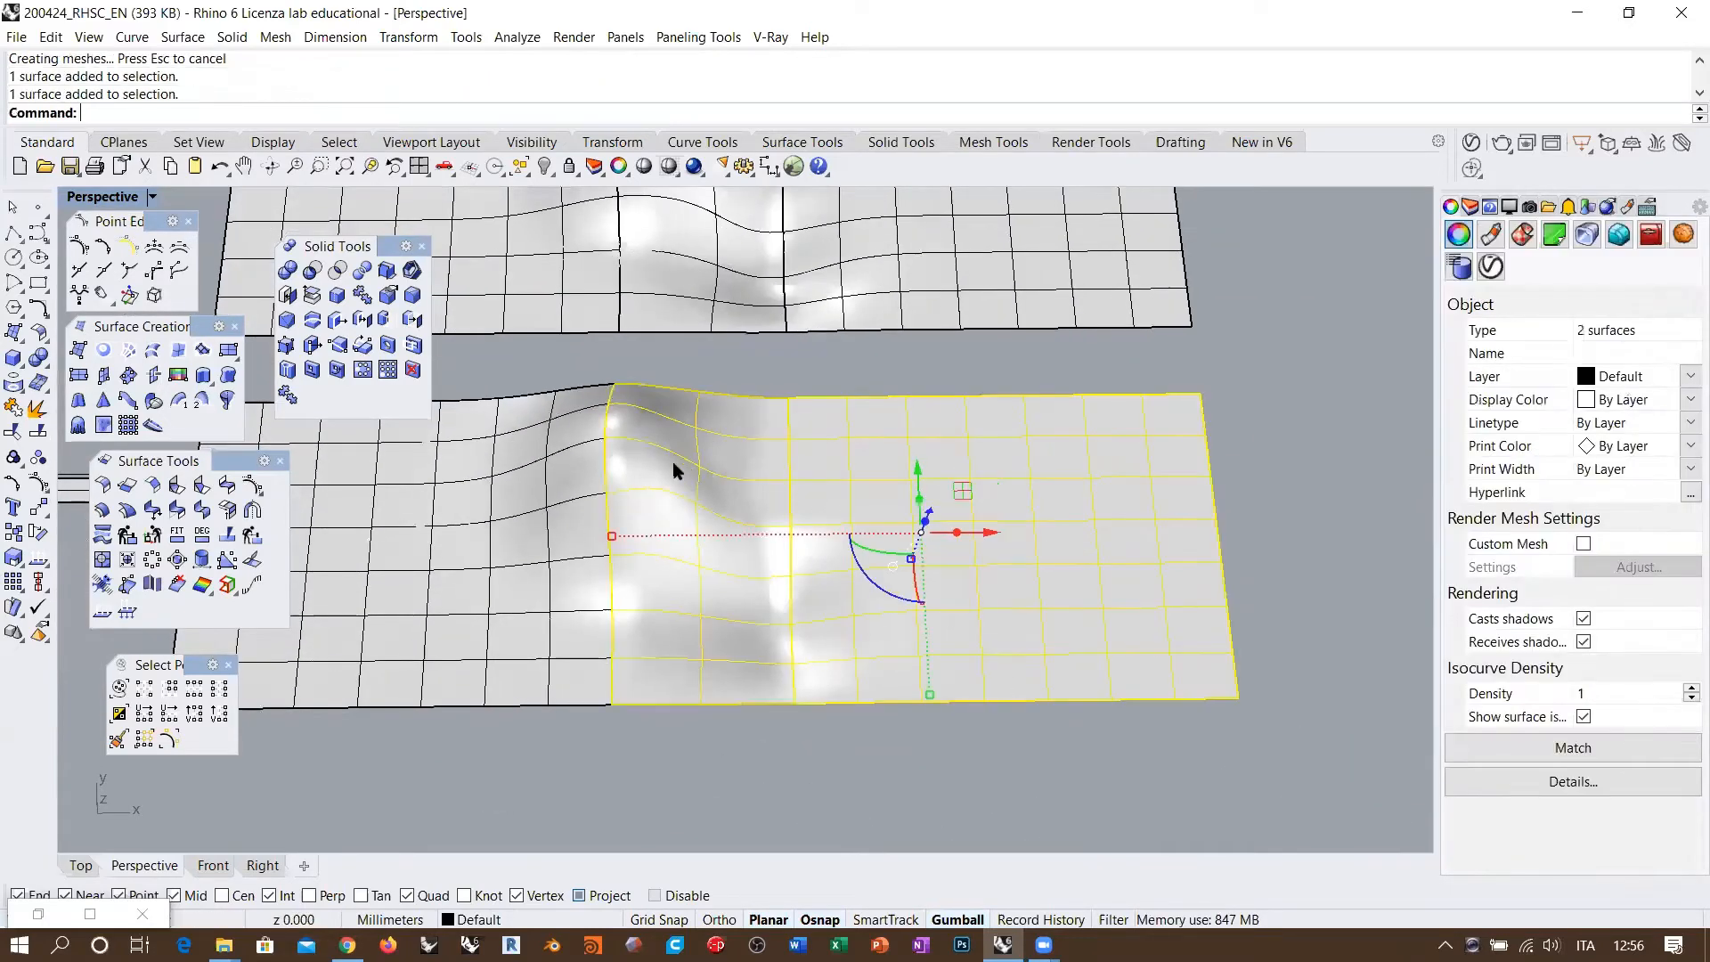
pyautogui.keyDown('shift'); pyautogui.click(541, 470); pyautogui.keyUp('shift')
pyautogui.keyDown('shift'); pyautogui.moveTo(677, 469); pyautogui.dragTo(616, 344, button='right'); pyautogui.keyUp('shift')
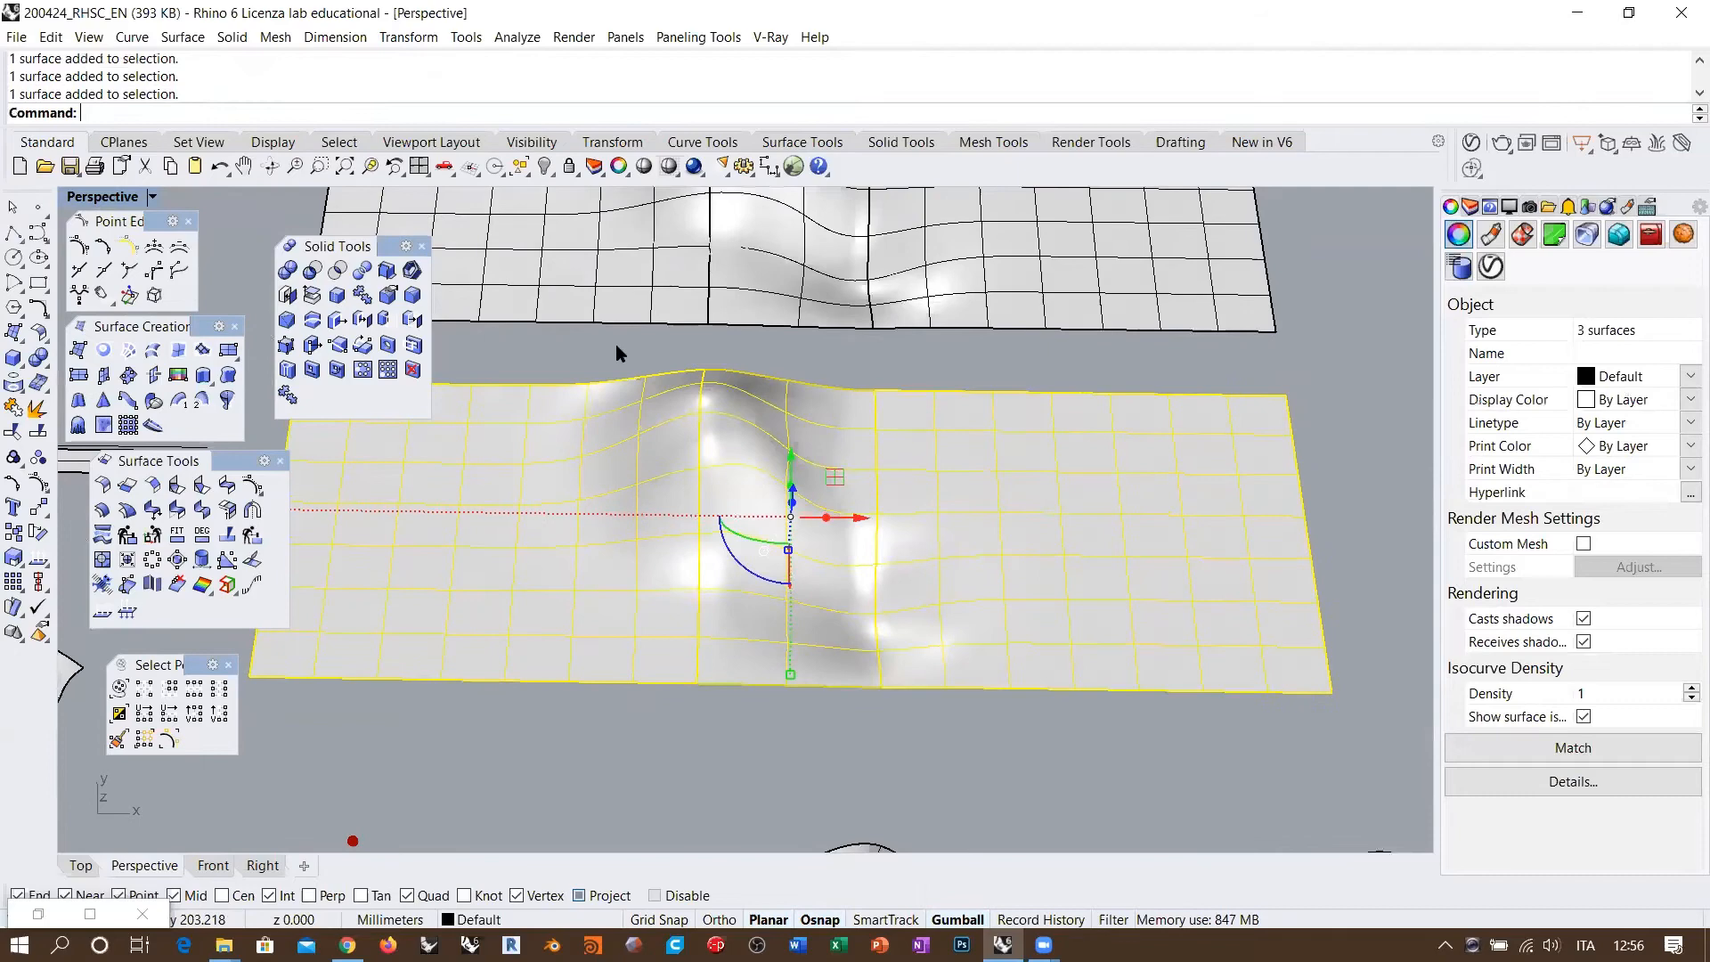
pyautogui.rightClick(665, 114)
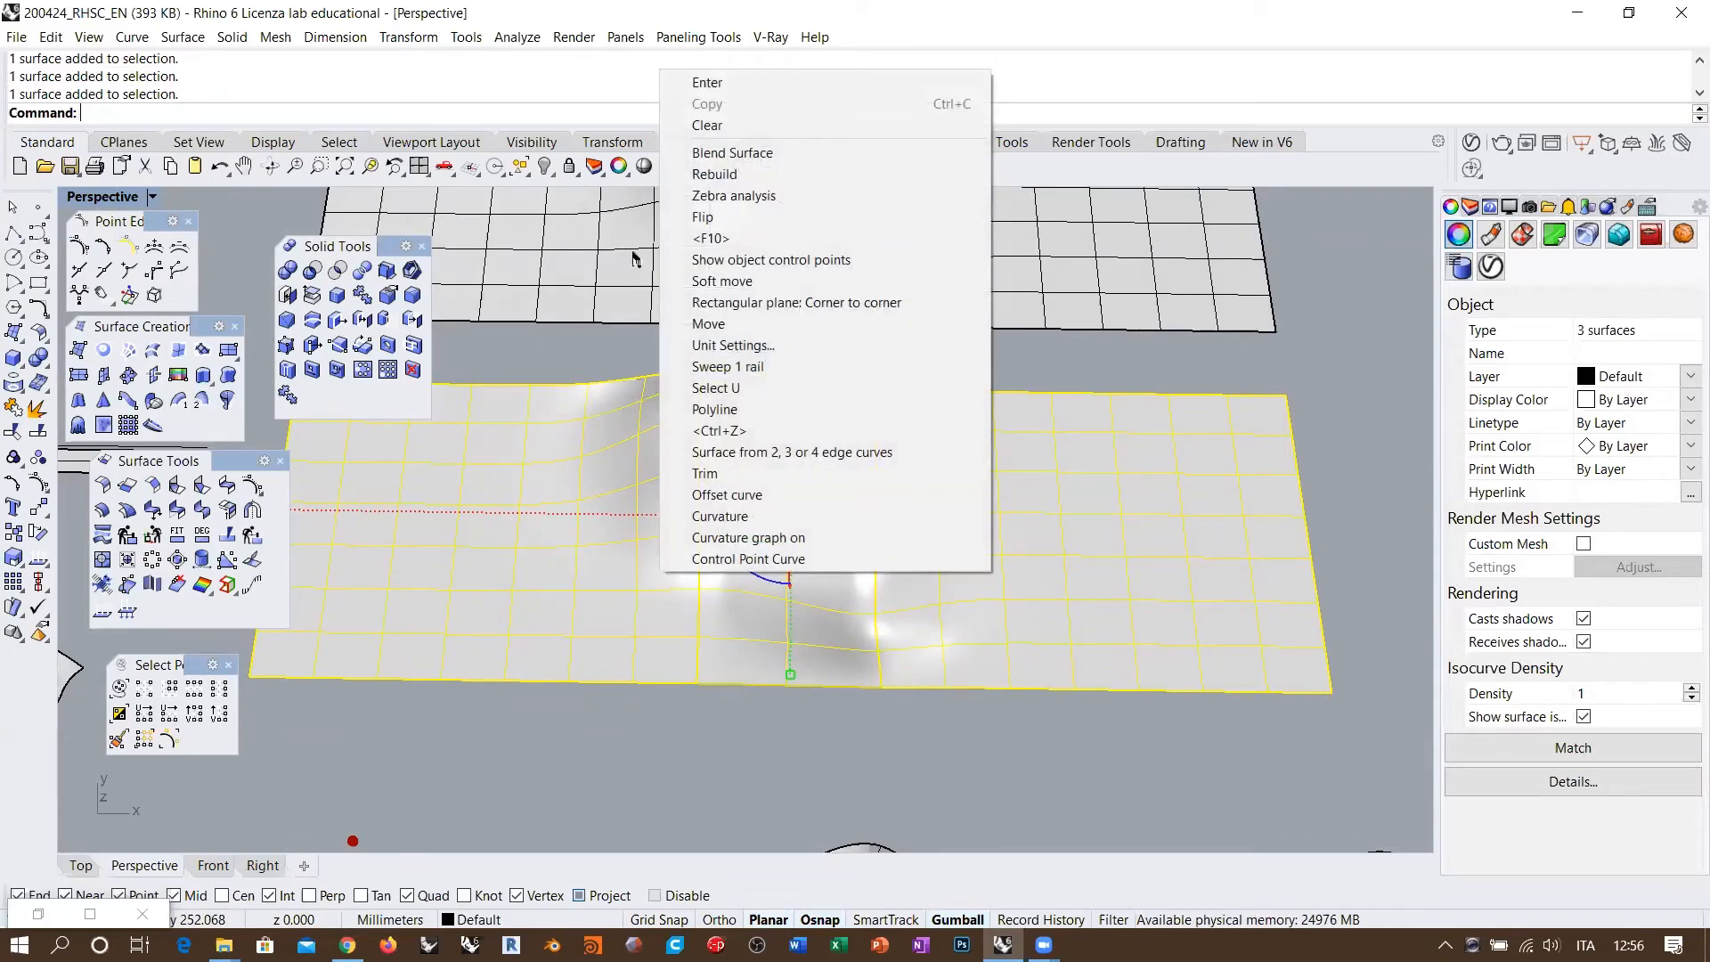
pyautogui.click(732, 195)
pyautogui.click(879, 367)
pyautogui.moveTo(879, 370); pyautogui.dragTo(922, 508, button='right')
pyautogui.scroll(5, 828, 490)
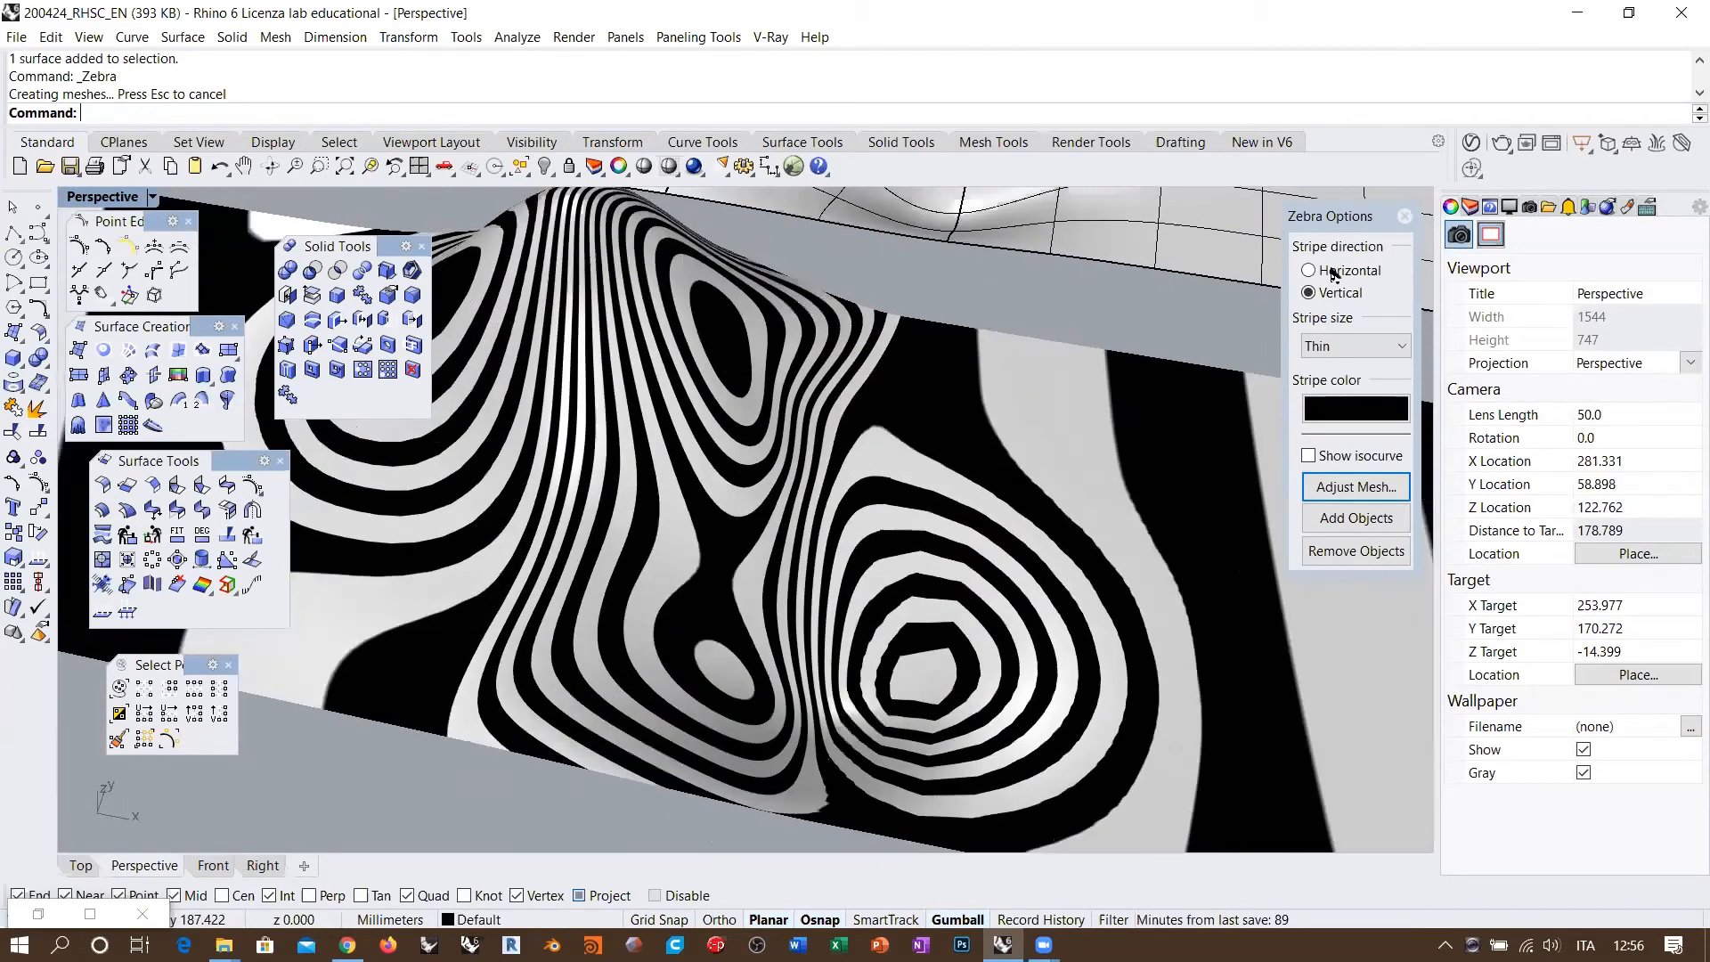
pyautogui.click(1405, 216)
# Step: Try rebuilding the G4 blend surface with 18 U and 4 V points at degree 3 in both directions, and undo the rebuild
pyautogui.click(740, 470)
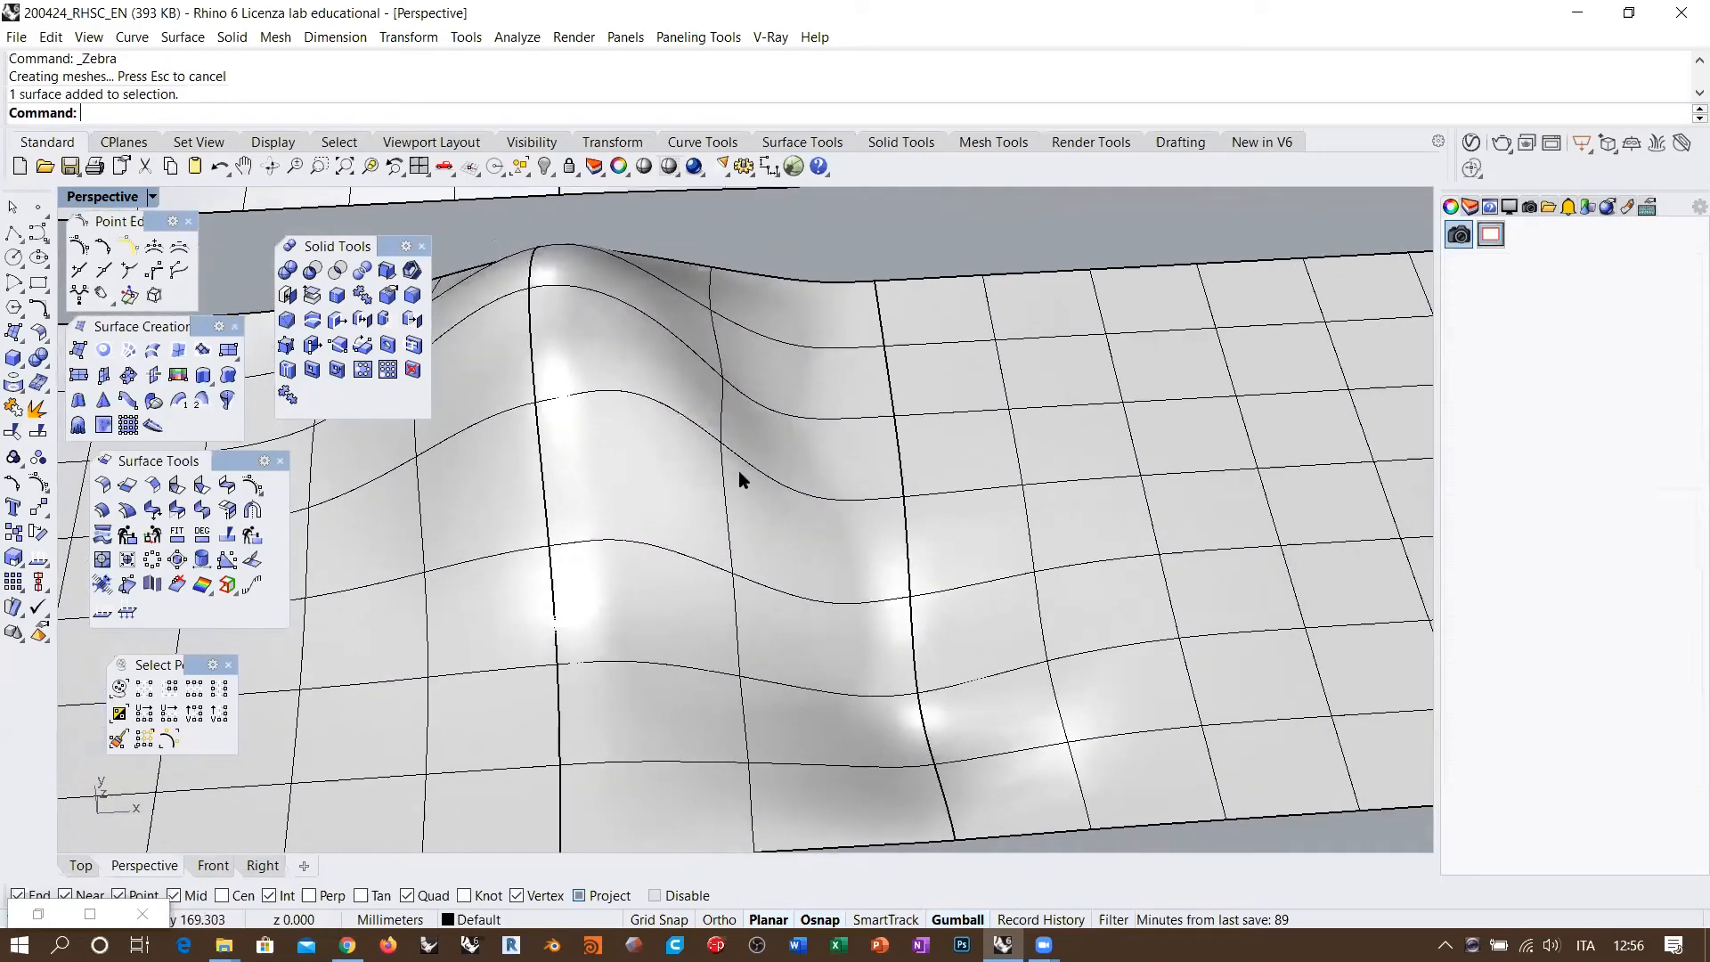
pyautogui.scroll(-3, 723, 424)
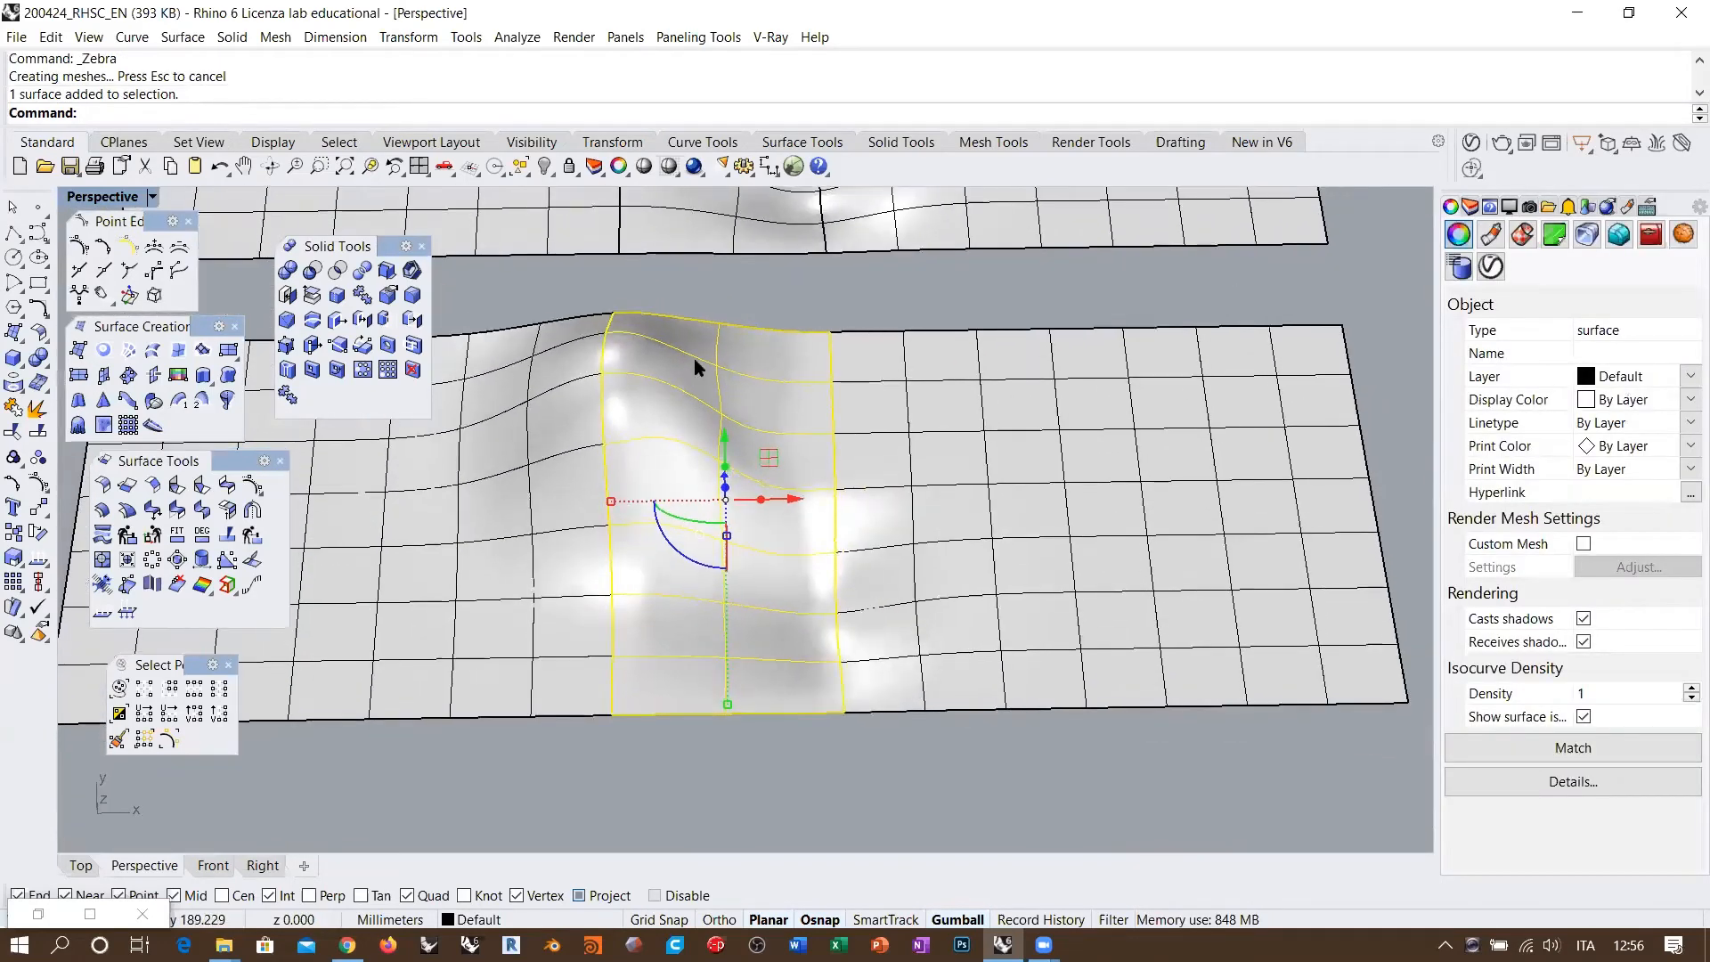
pyautogui.write('Rebuild')
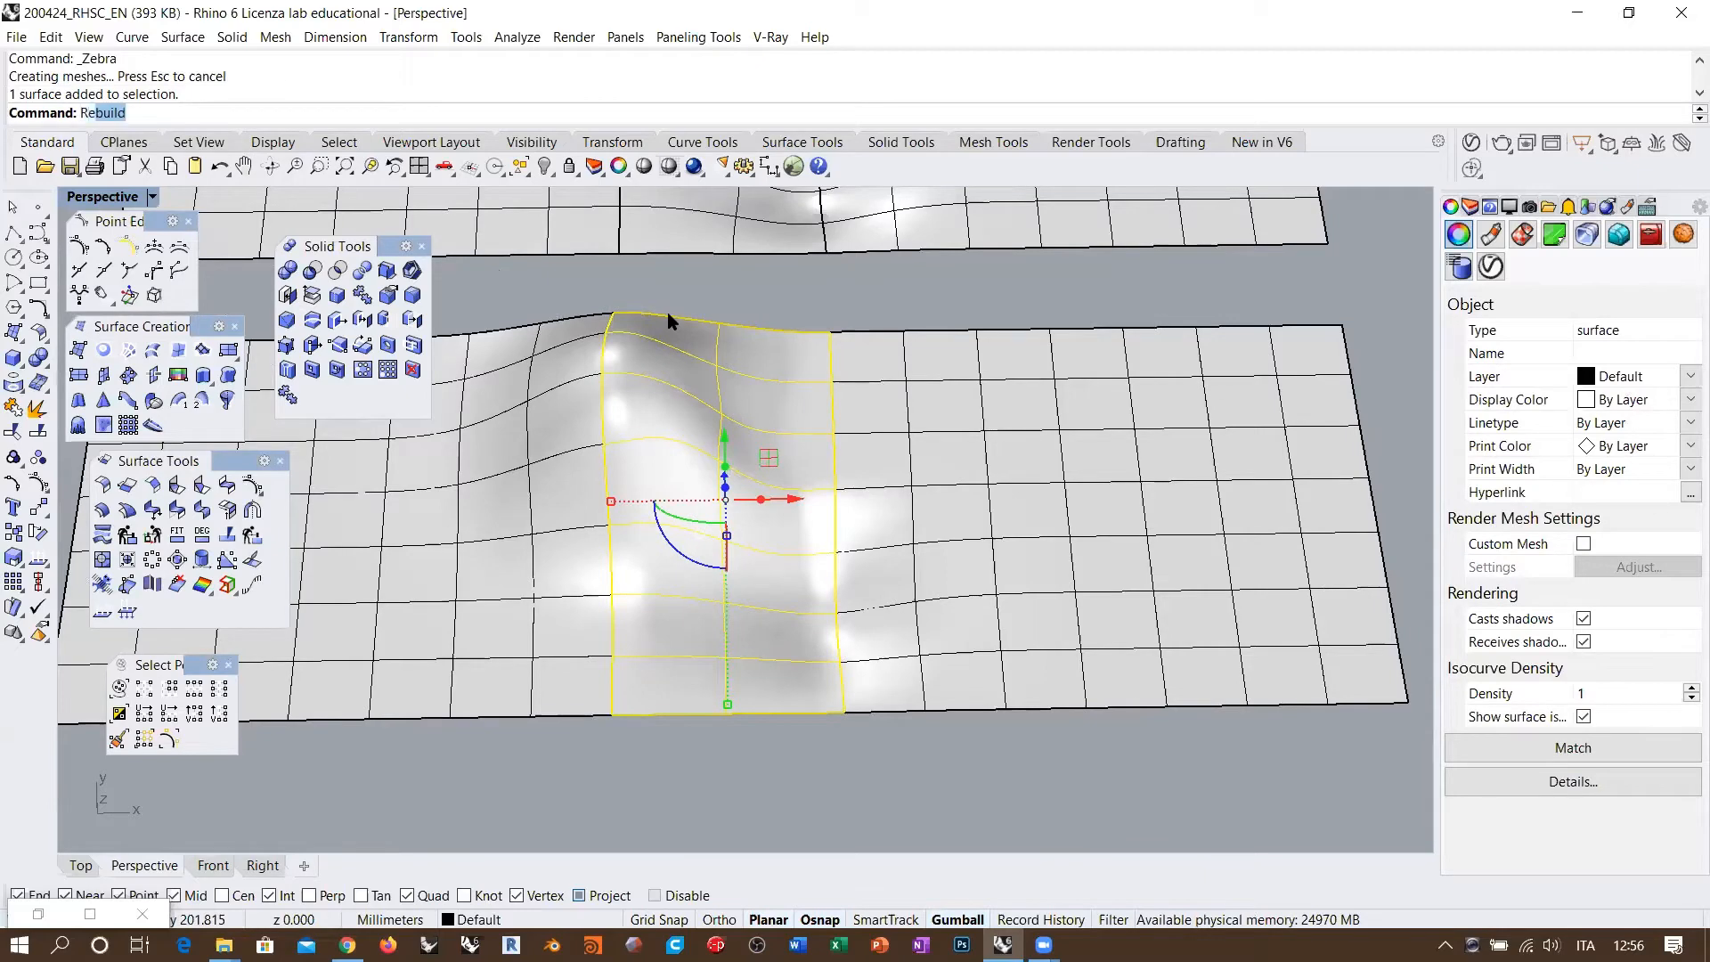
pyautogui.press('Return')
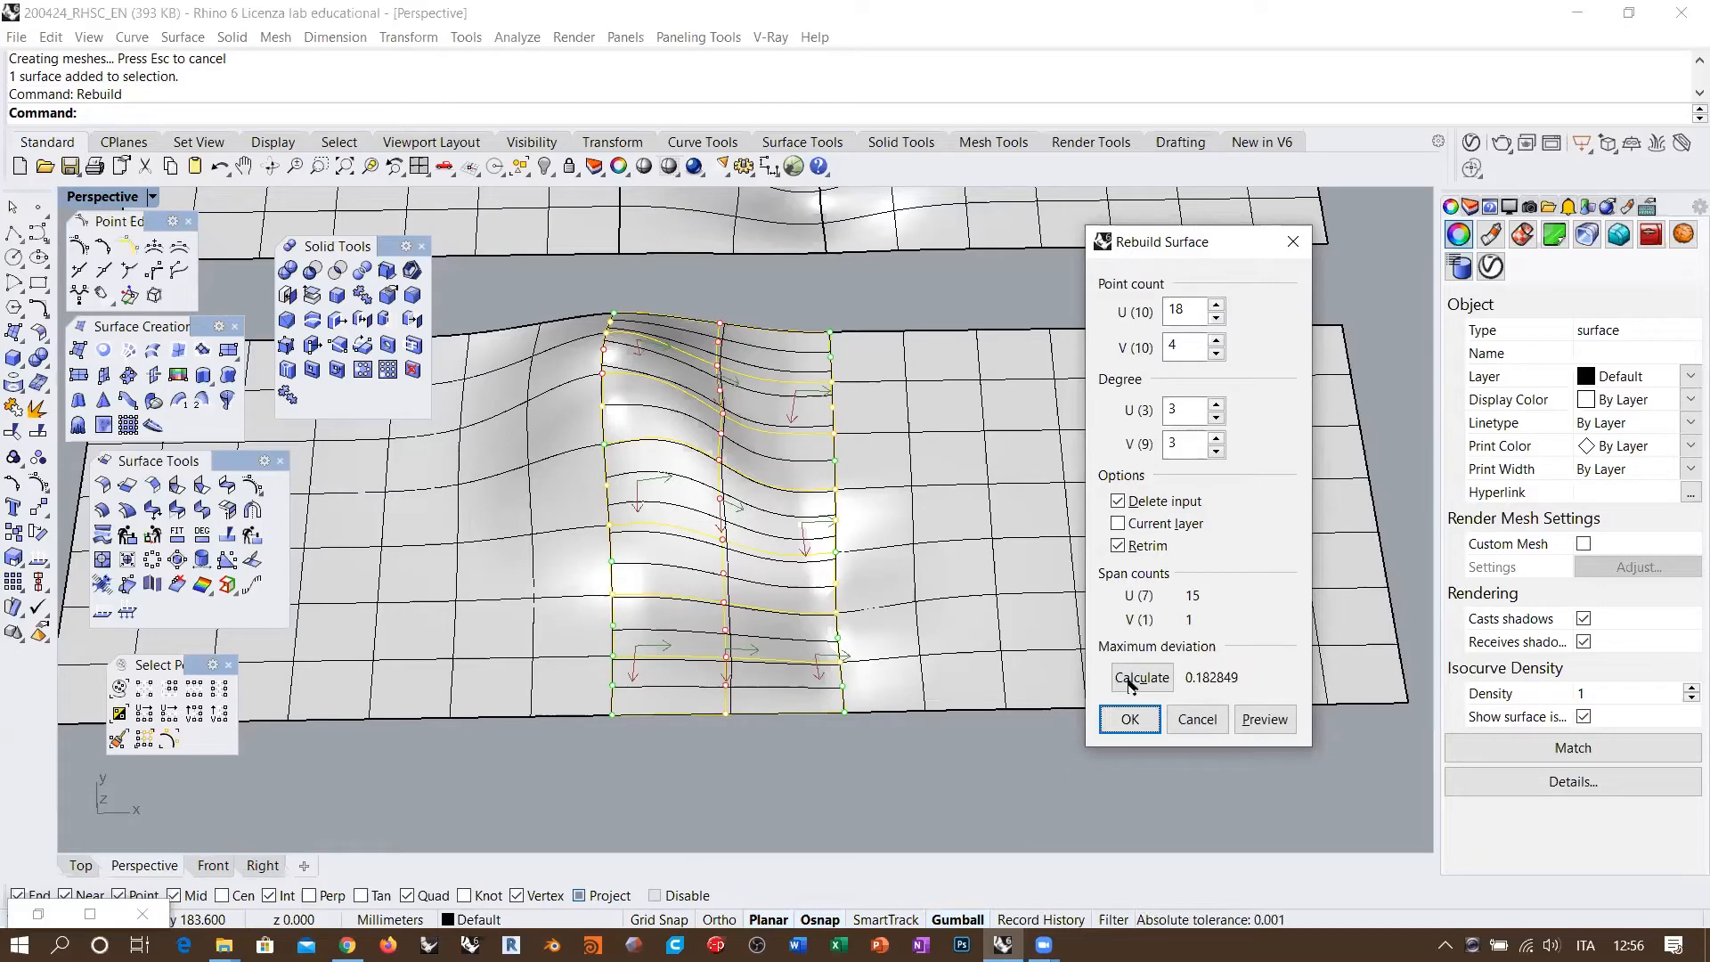
pyautogui.click(1129, 719)
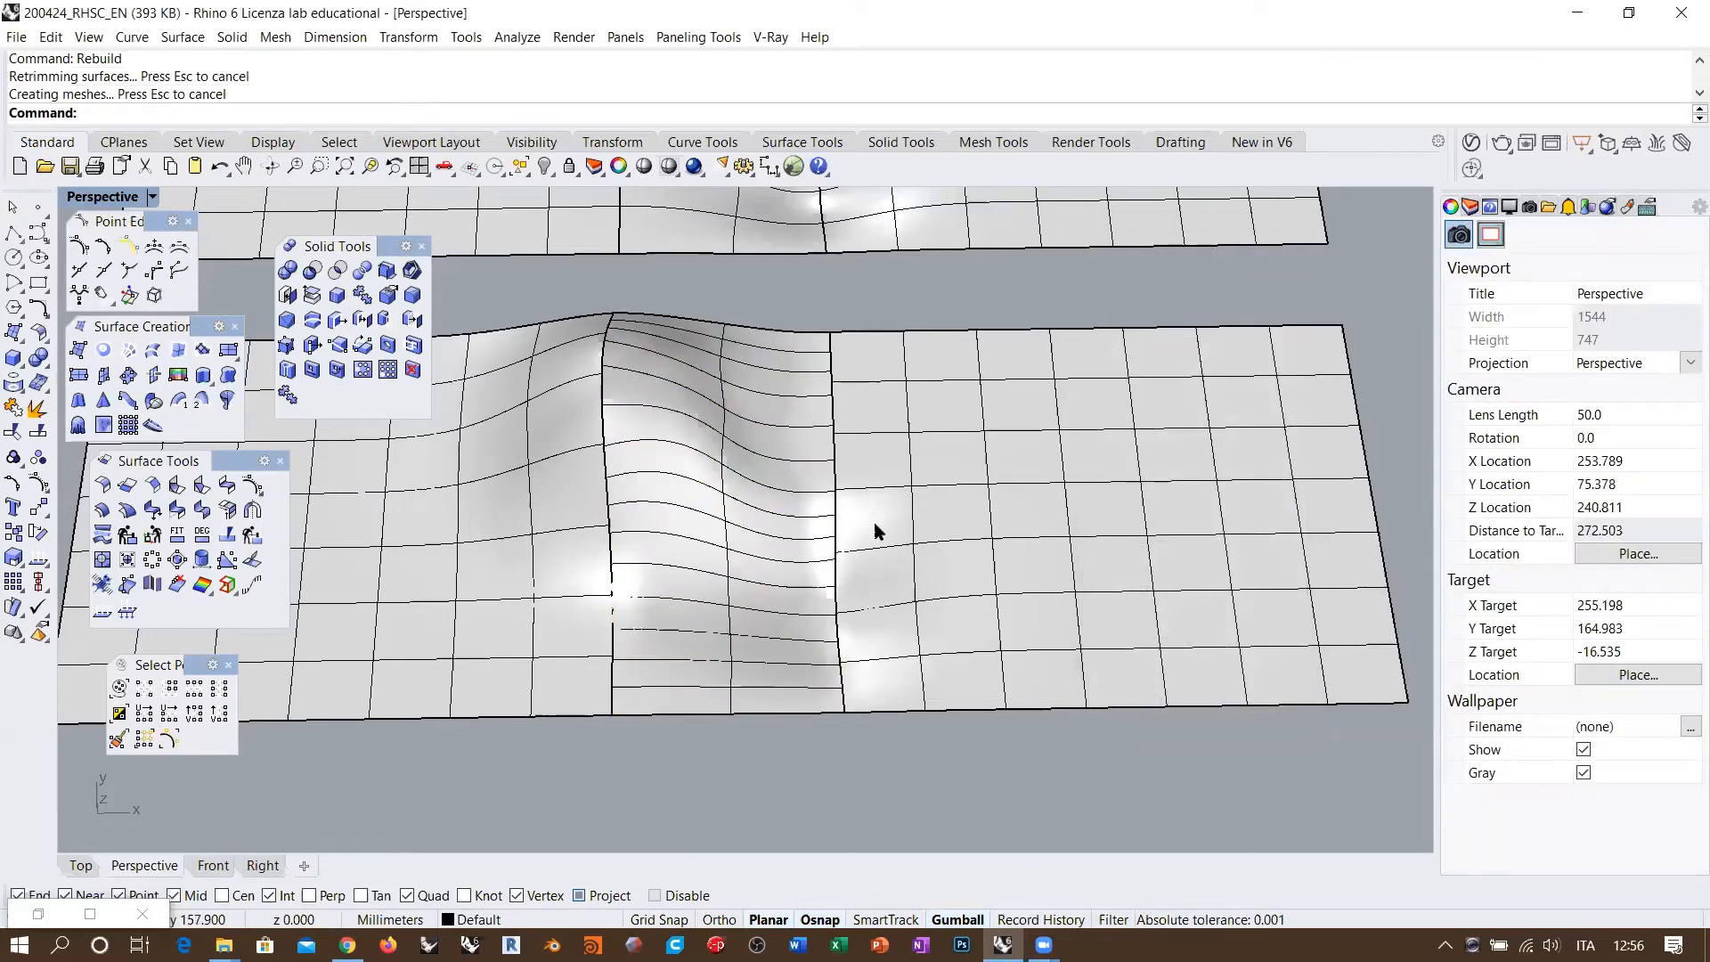
pyautogui.moveTo(879, 580); pyautogui.dragTo(763, 455, button='right')
pyautogui.hotkey('ctrl', 'z')
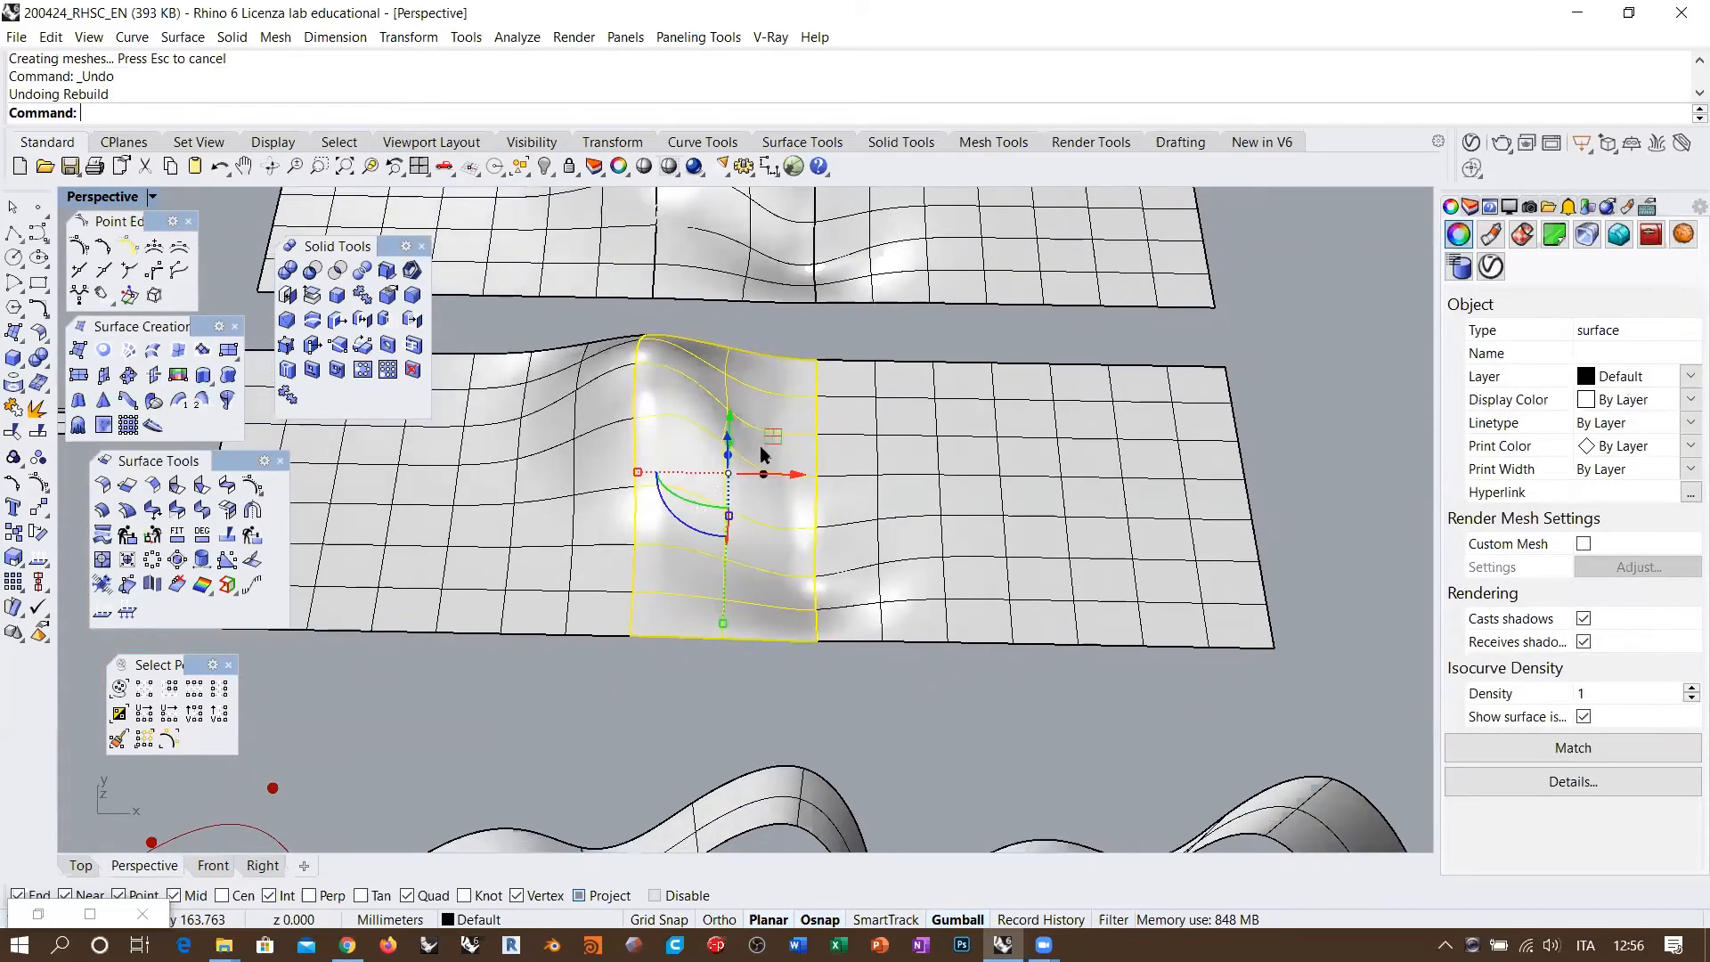
# Step: Deselect the G4 blend surface and look over the earlier curve examples elsewhere in the model
pyautogui.moveTo(819, 339); pyautogui.dragTo(813, 475, button='right')
pyautogui.click(816, 371)
pyautogui.click(720, 461)
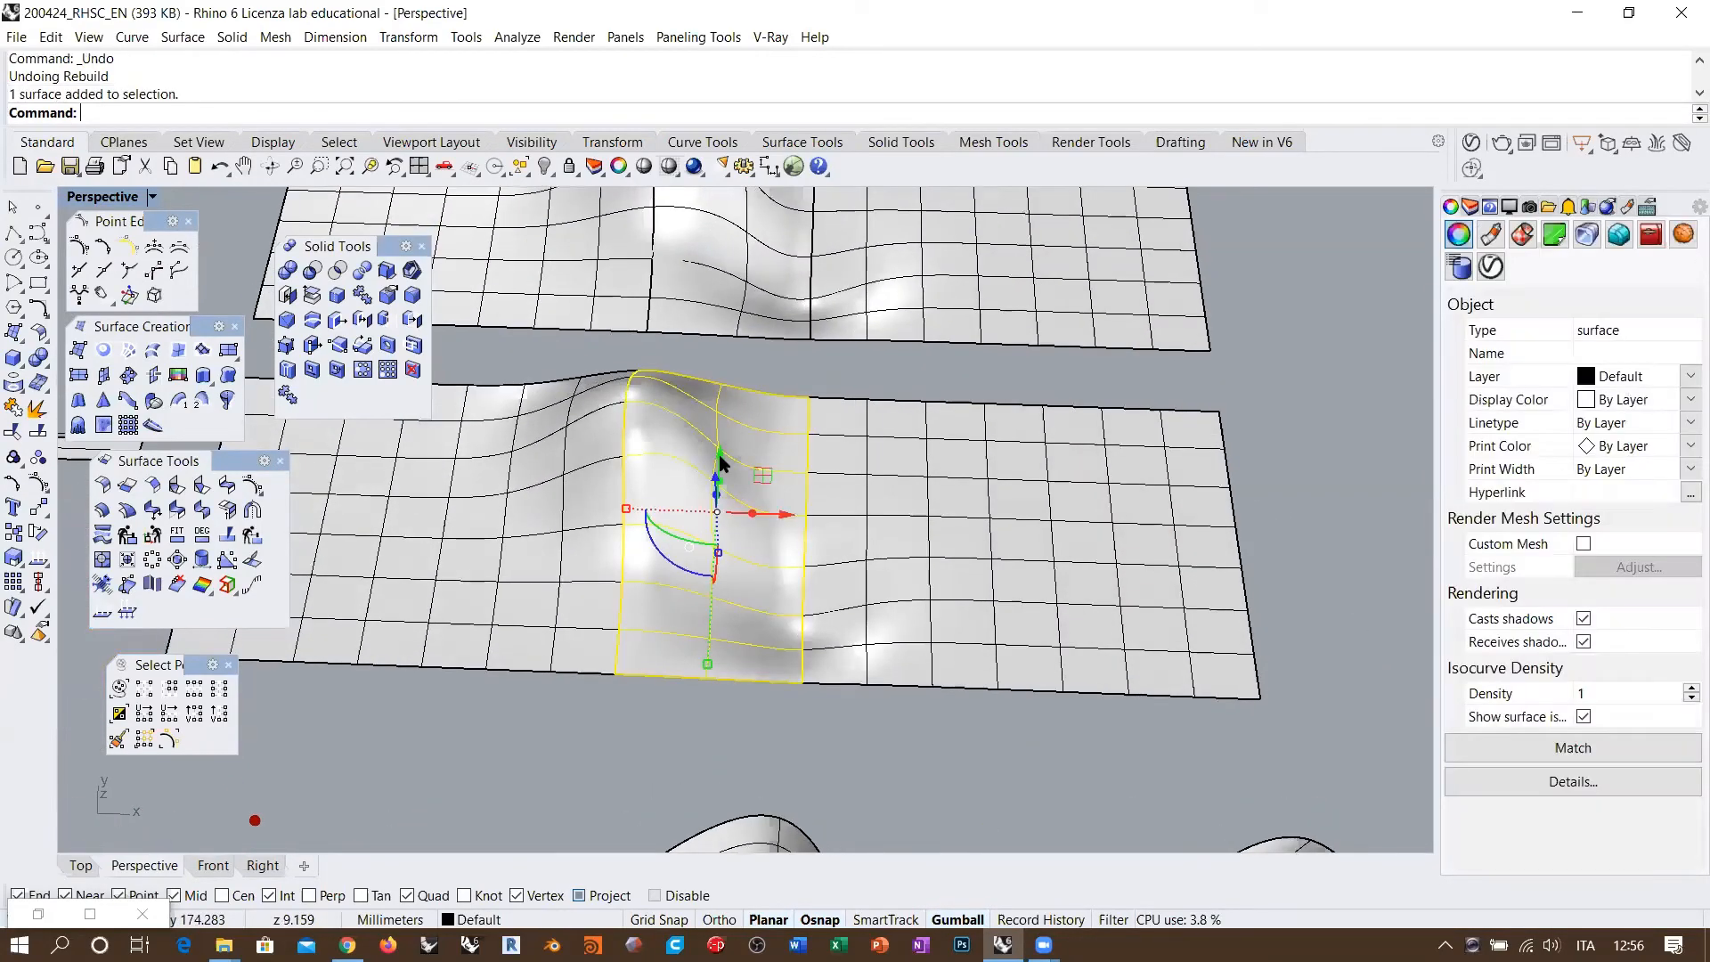
pyautogui.press('Escape')
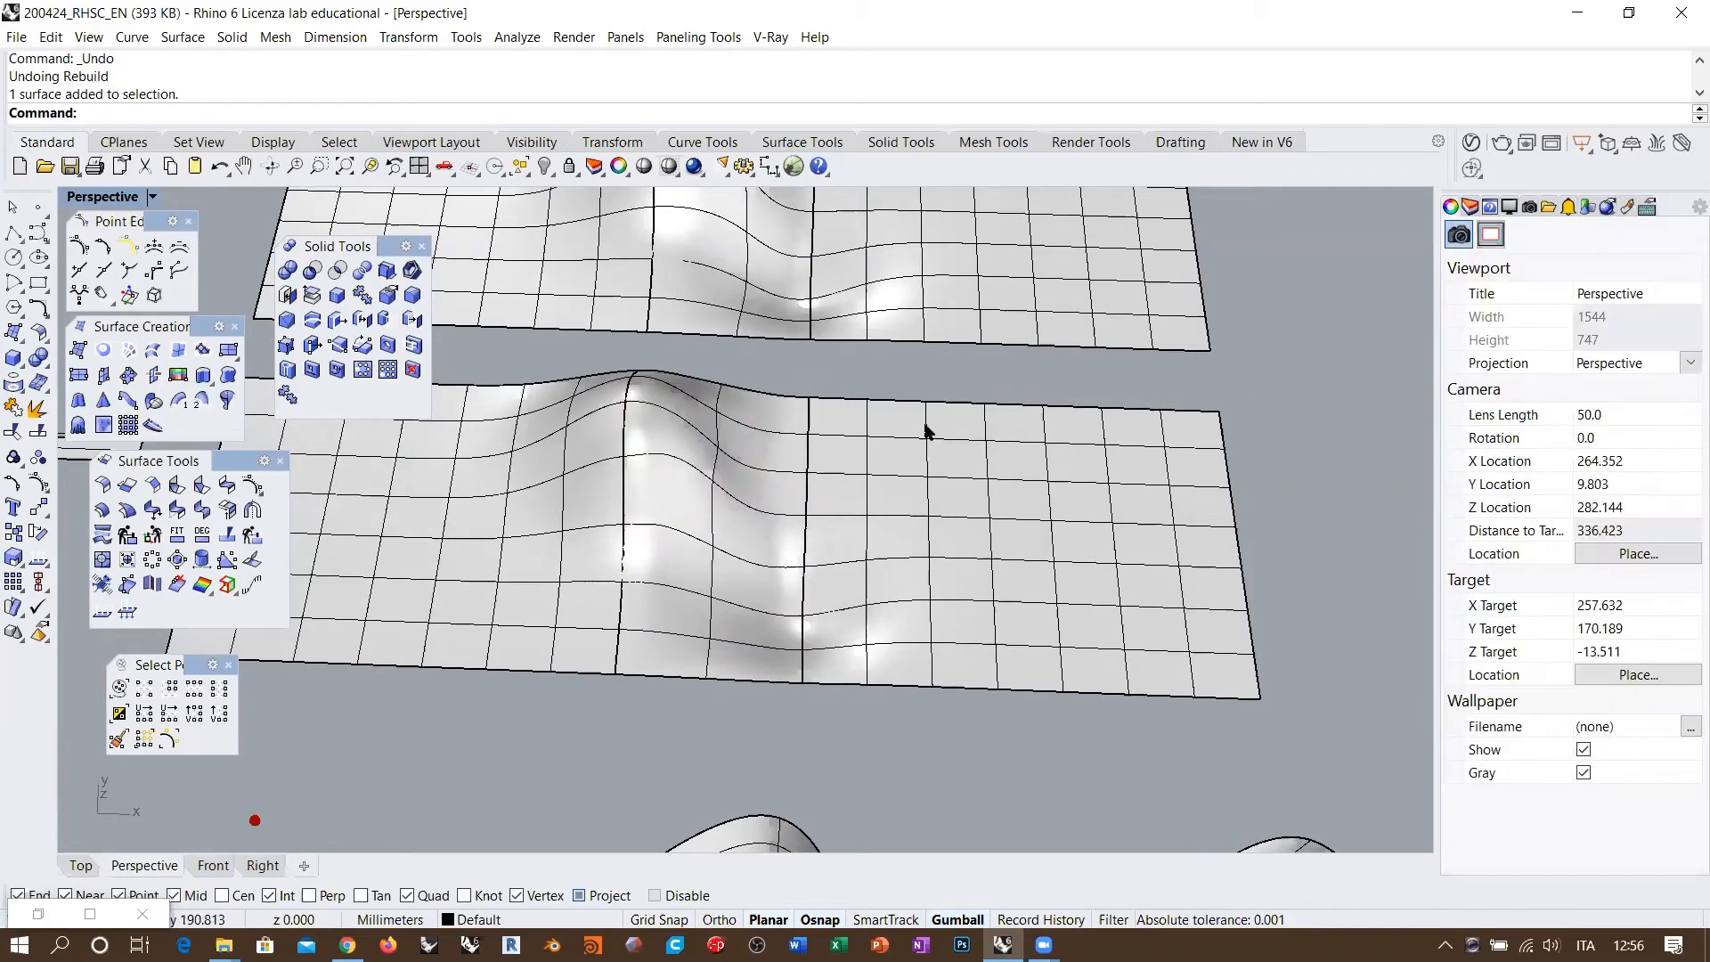
pyautogui.moveTo(924, 431); pyautogui.dragTo(965, 468, button='right')
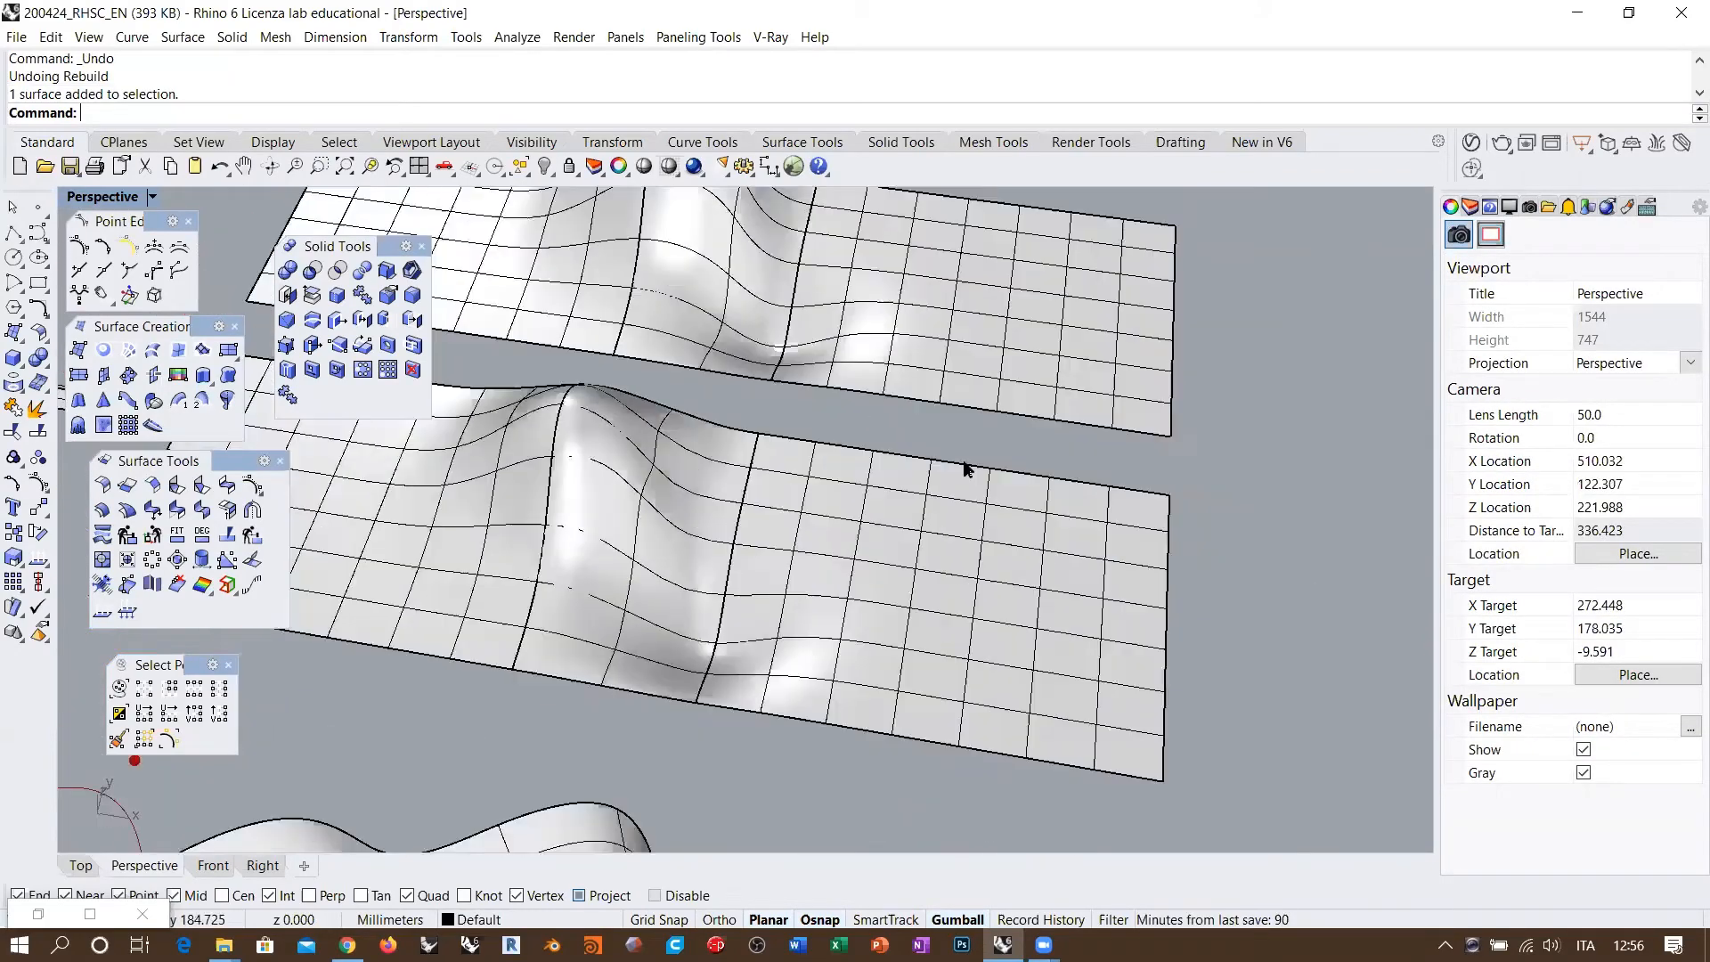
pyautogui.scroll(-16, 965, 467)
pyautogui.moveTo(815, 512); pyautogui.dragTo(798, 588, button='right')
pyautogui.scroll(13, 723, 511)
pyautogui.keyDown('shift'); pyautogui.moveTo(738, 454); pyautogui.dragTo(892, 585, button='right'); pyautogui.keyUp('shift')
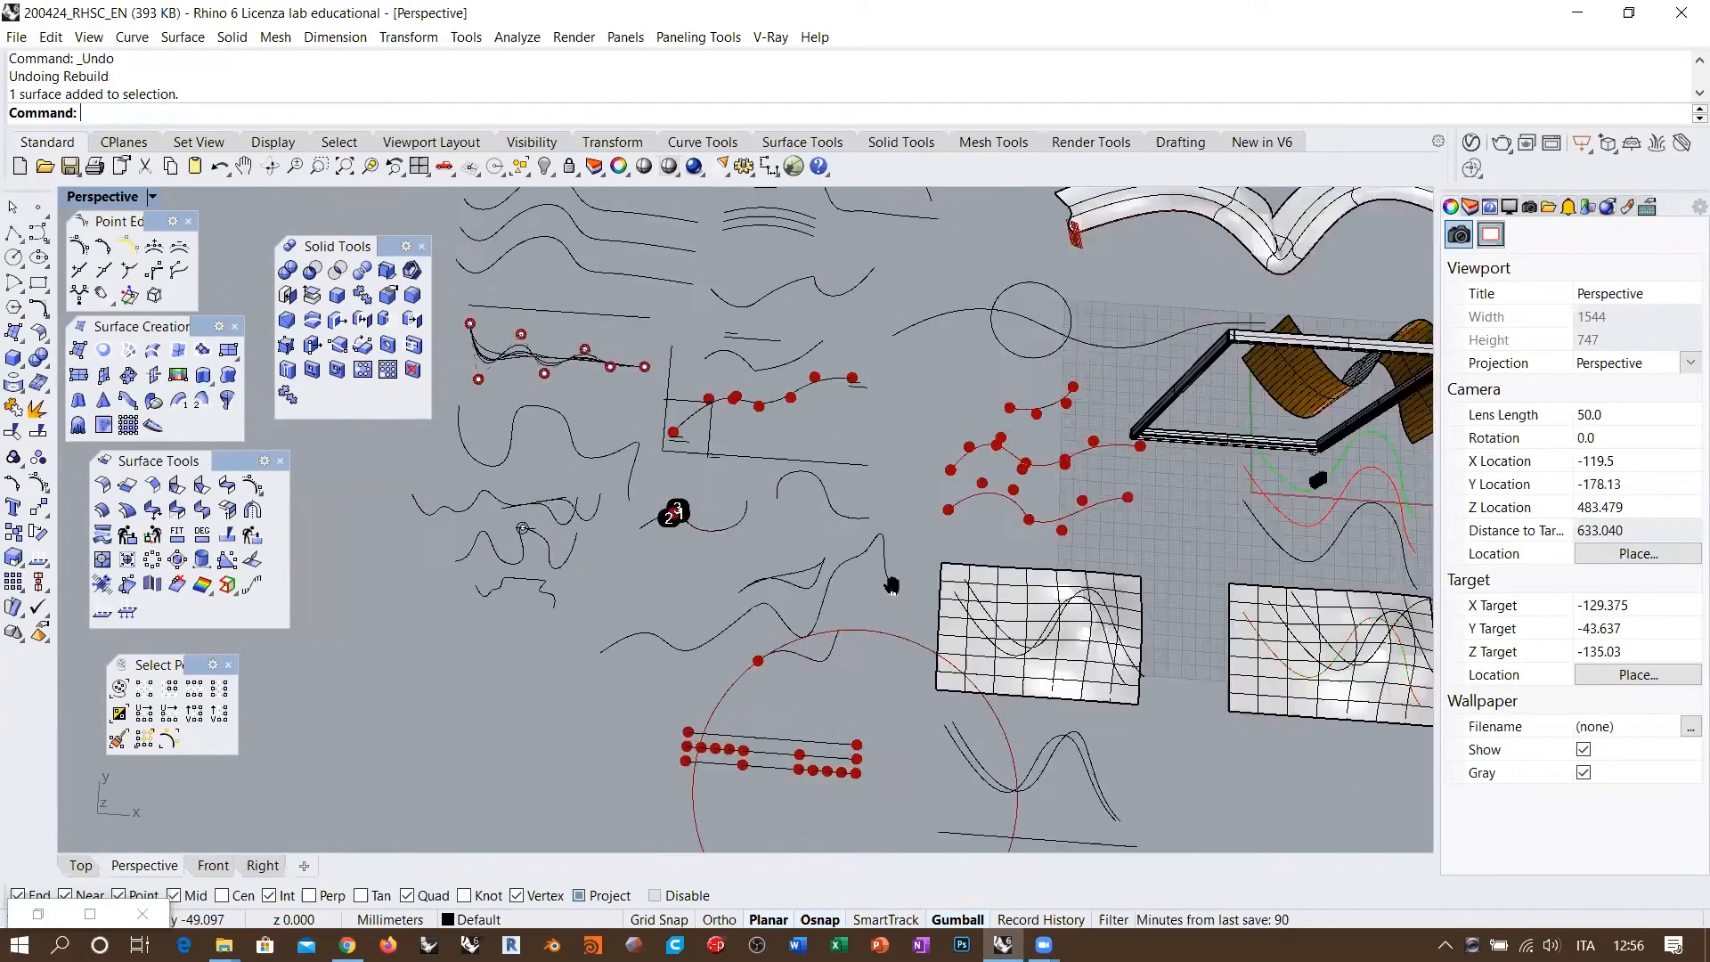
pyautogui.scroll(6, 745, 525)
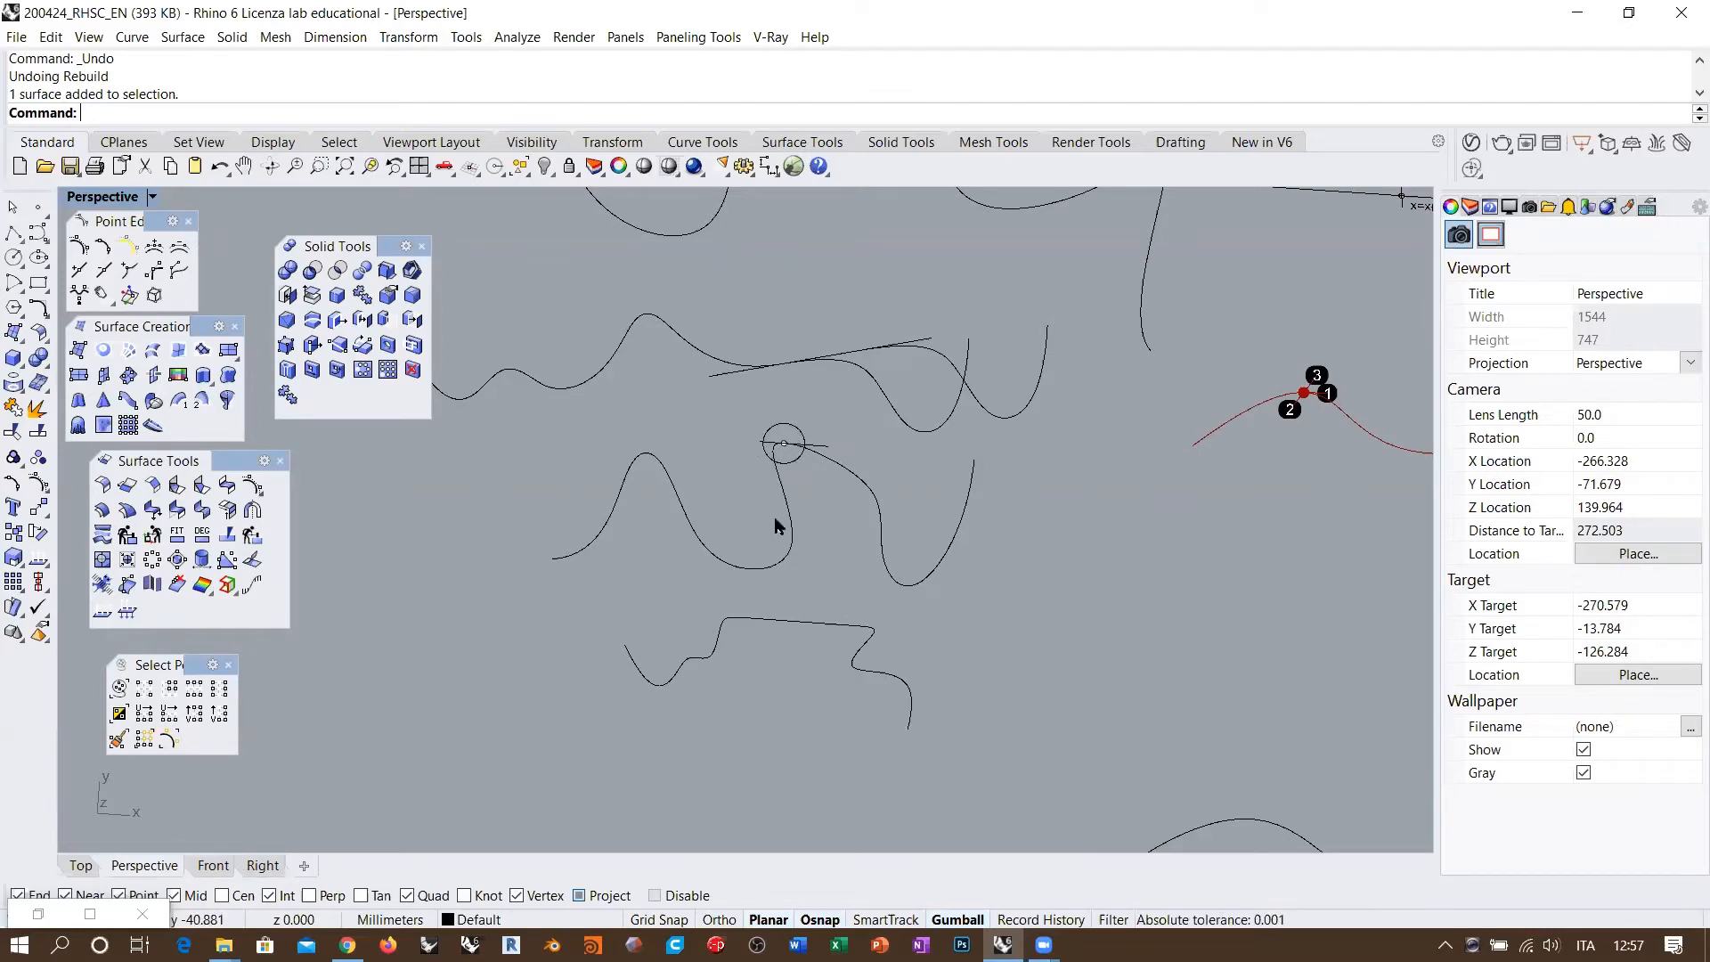
pyautogui.scroll(-18, 467, 605)
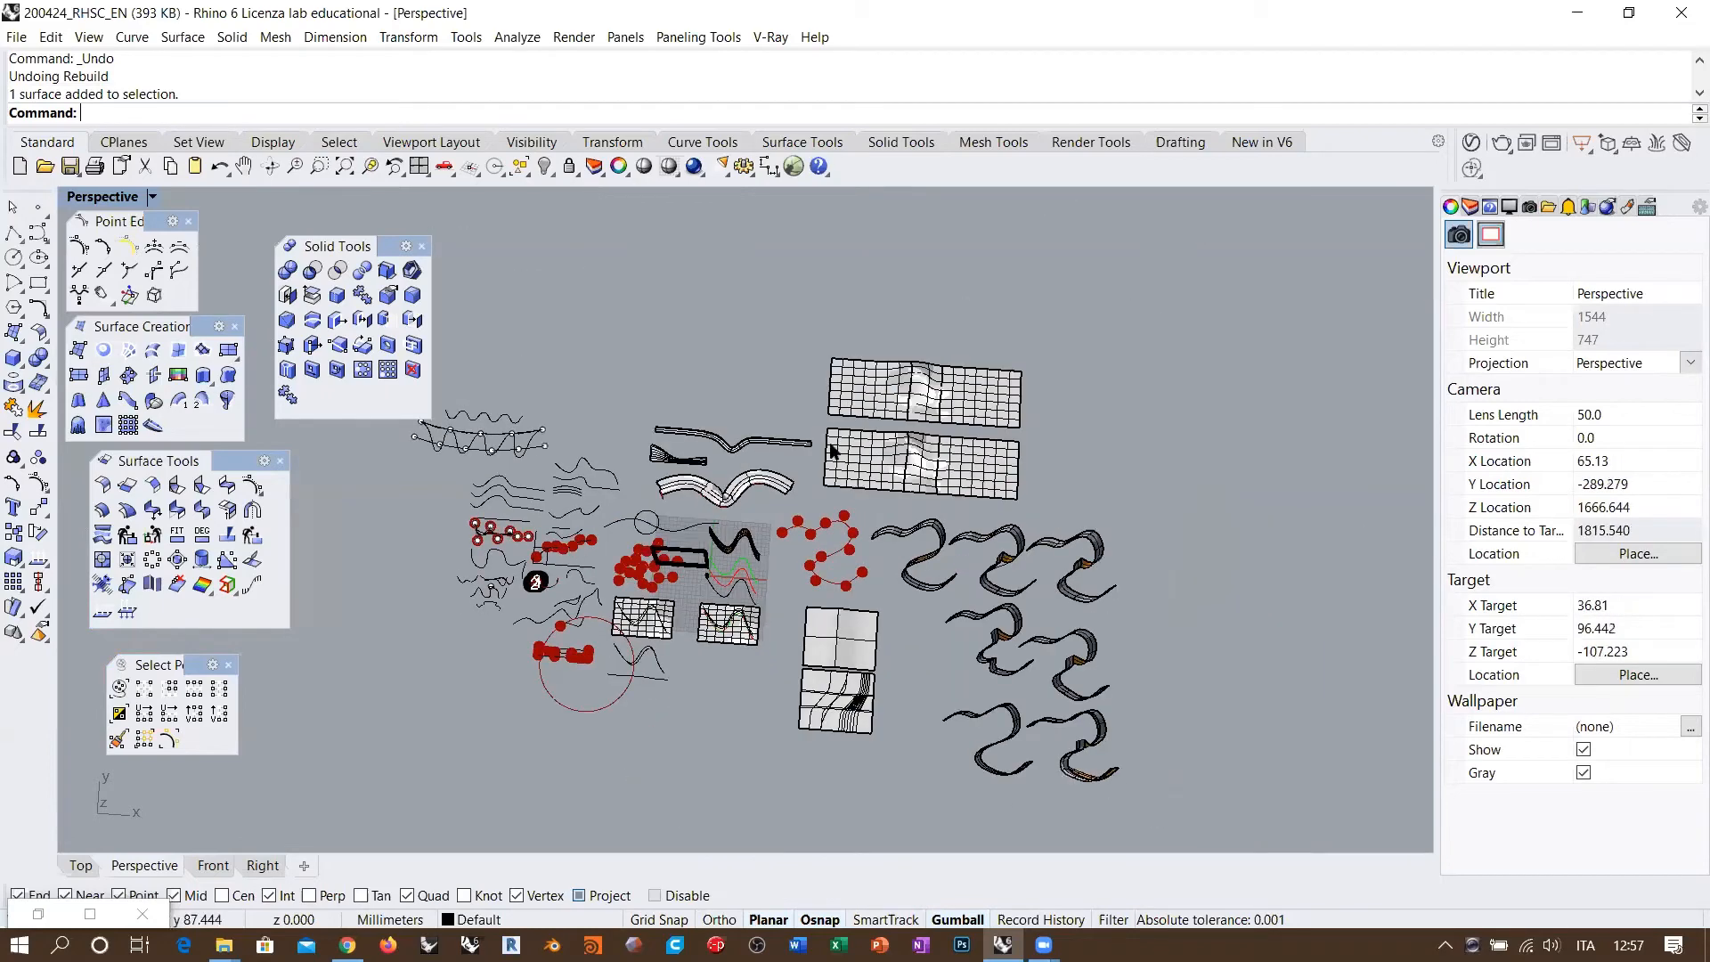
# Step: Undo the G4 surface blend between the two lower planes
pyautogui.moveTo(901, 459); pyautogui.dragTo(807, 584, button='right')
pyautogui.scroll(6, 906, 501)
pyautogui.scroll(2, 807, 584)
pyautogui.moveTo(855, 486); pyautogui.dragTo(857, 447, button='right')
pyautogui.hotkey('ctrl', 'z')
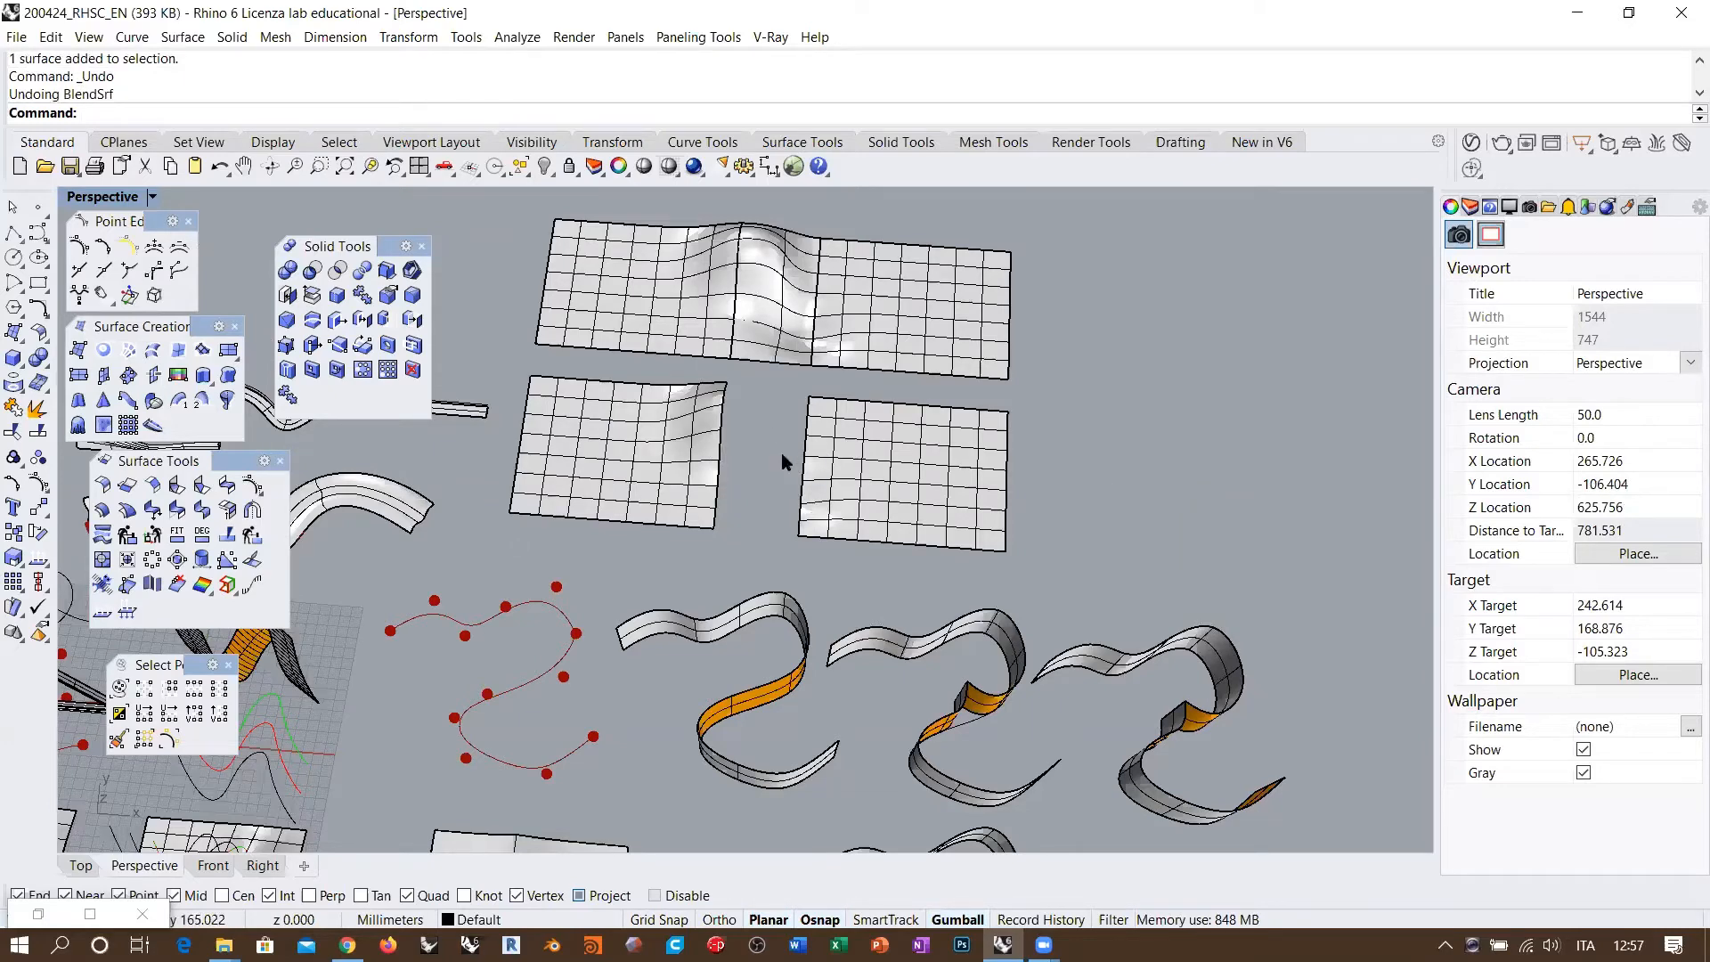
# Step: Narrow the floating Surface Tools palette slightly and frame the empty area beside the planes
pyautogui.keyDown('shift'); pyautogui.moveTo(782, 460); pyautogui.dragTo(697, 539, button='right'); pyautogui.keyUp('shift')
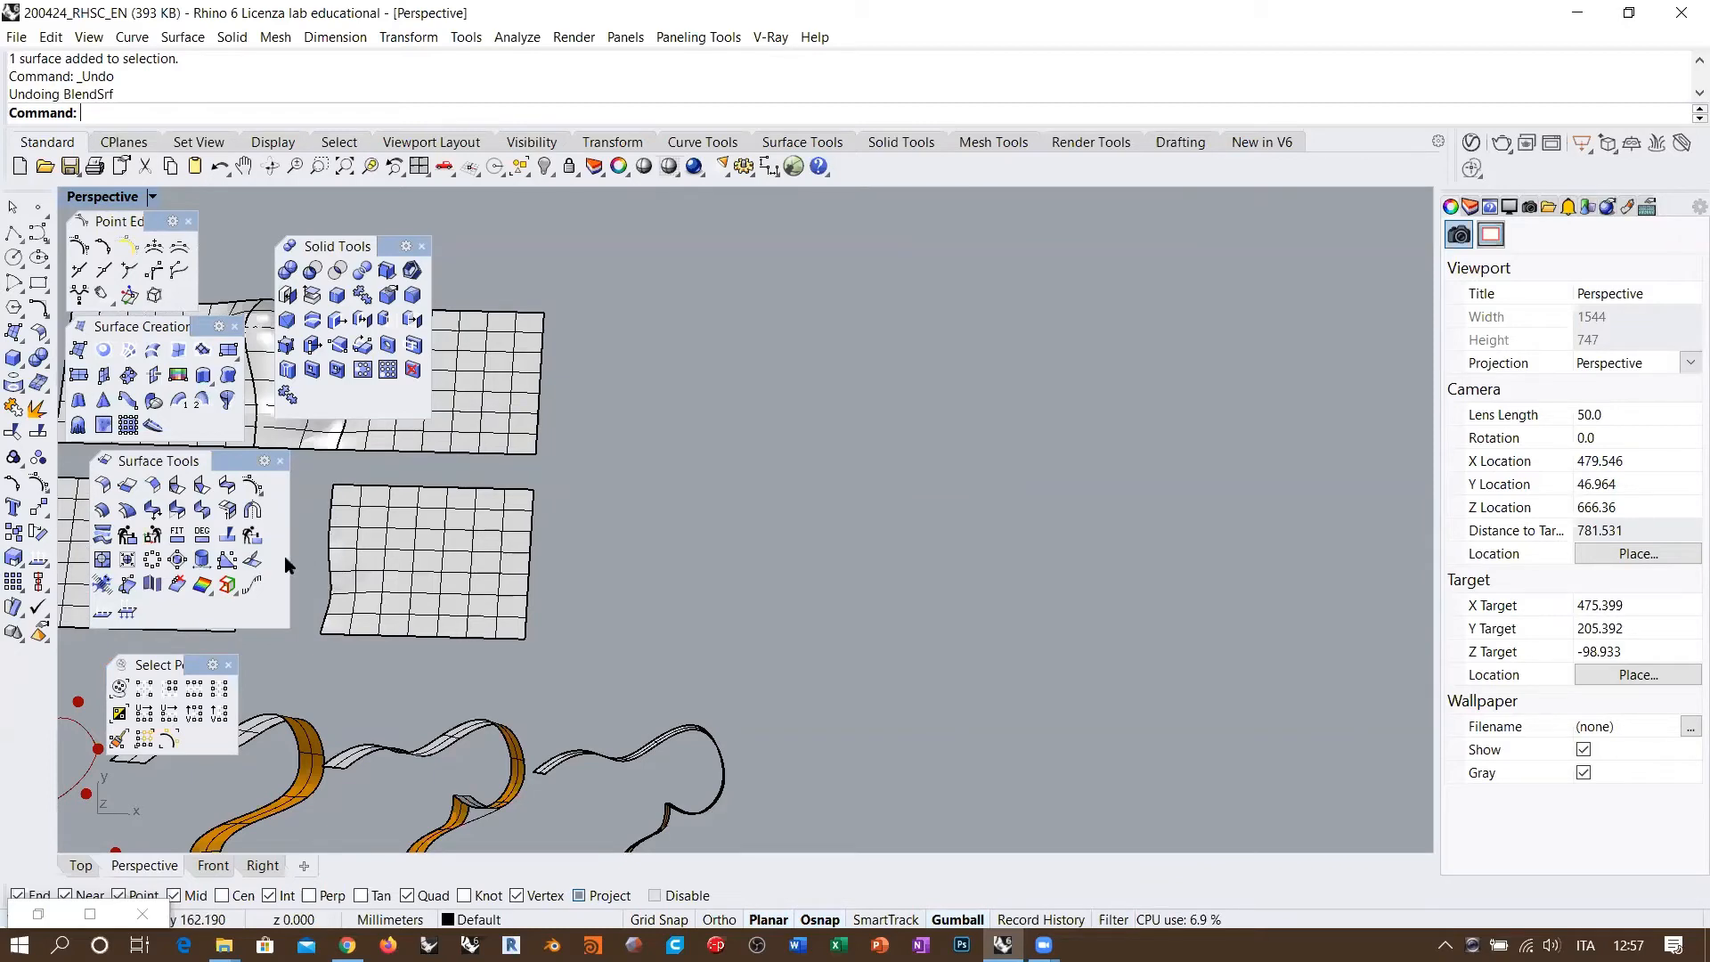
pyautogui.moveTo(285, 559); pyautogui.dragTo(268, 565)
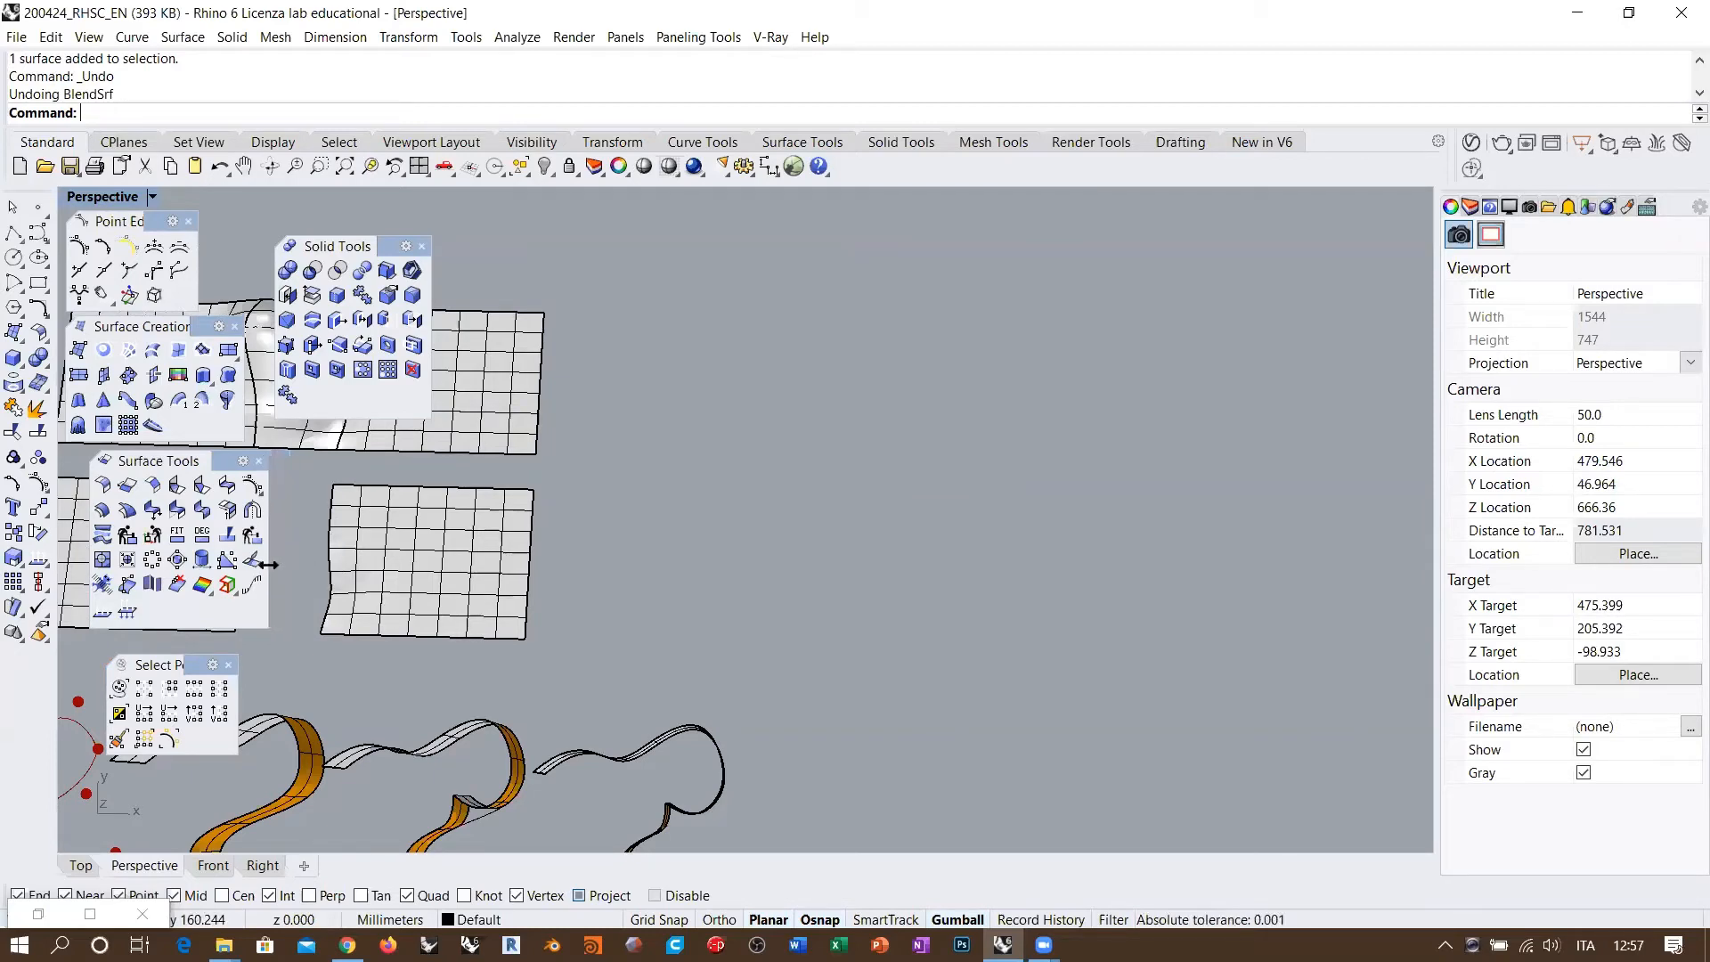
pyautogui.scroll(5, 660, 515)
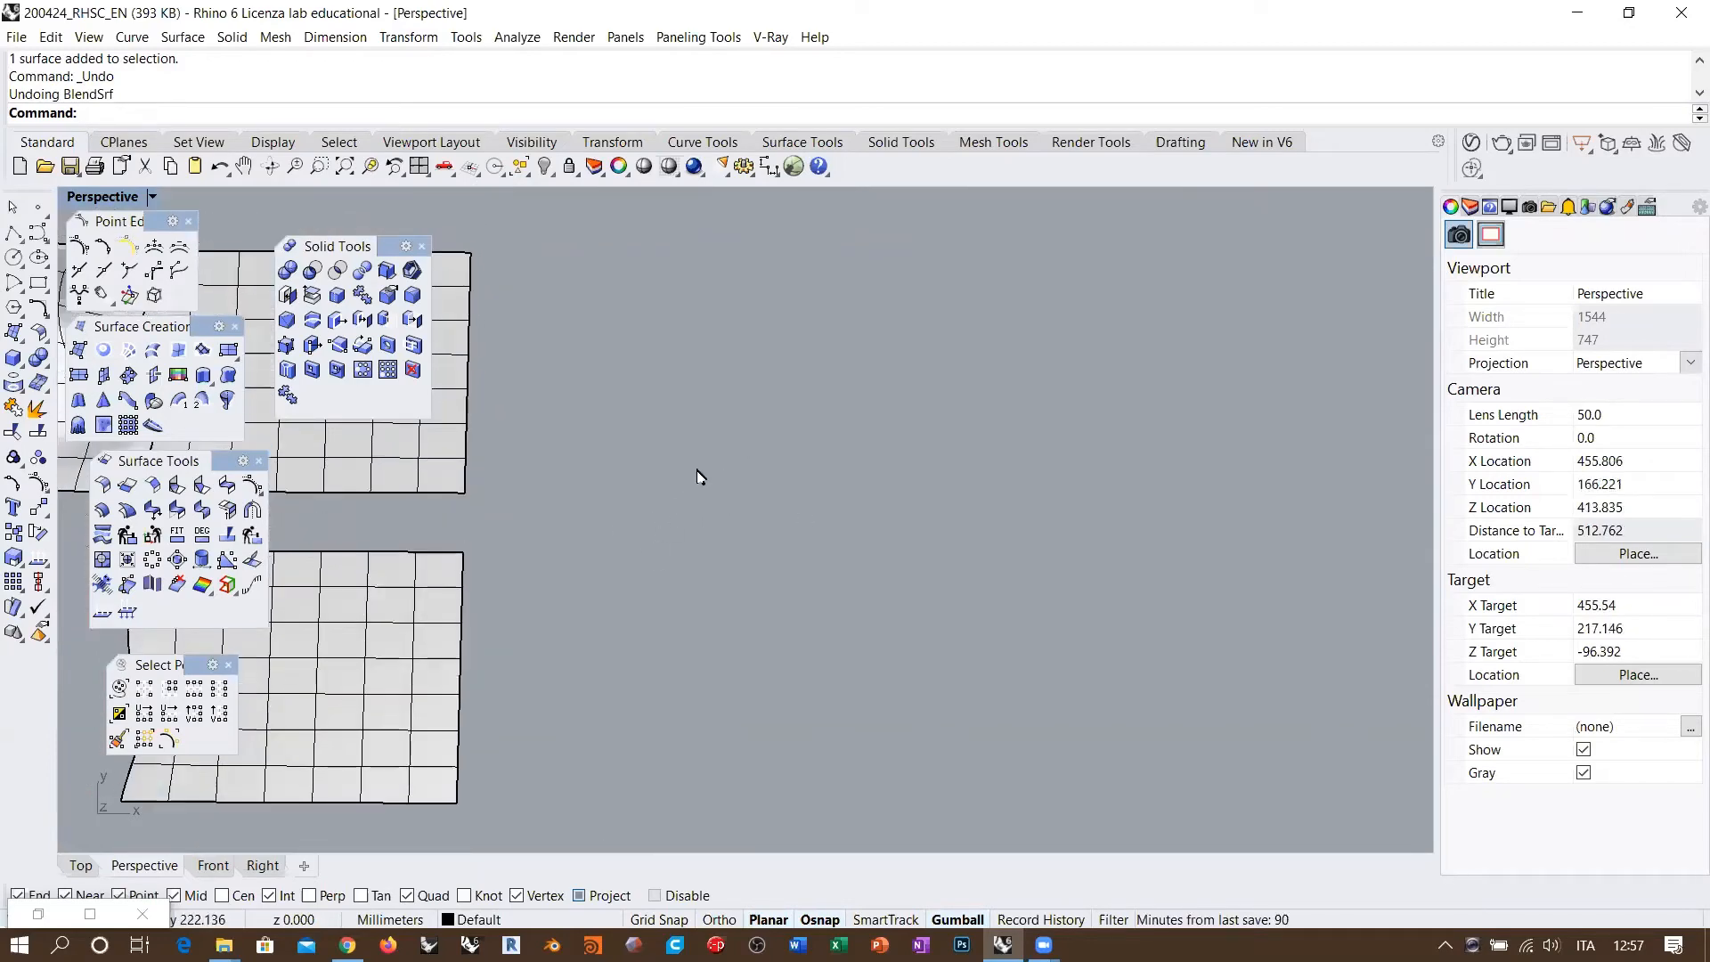
# Step: Sketch a straight horizontal degree-3 control point curve with seven points in the empty area beside the planes
pyautogui.click(38, 232)
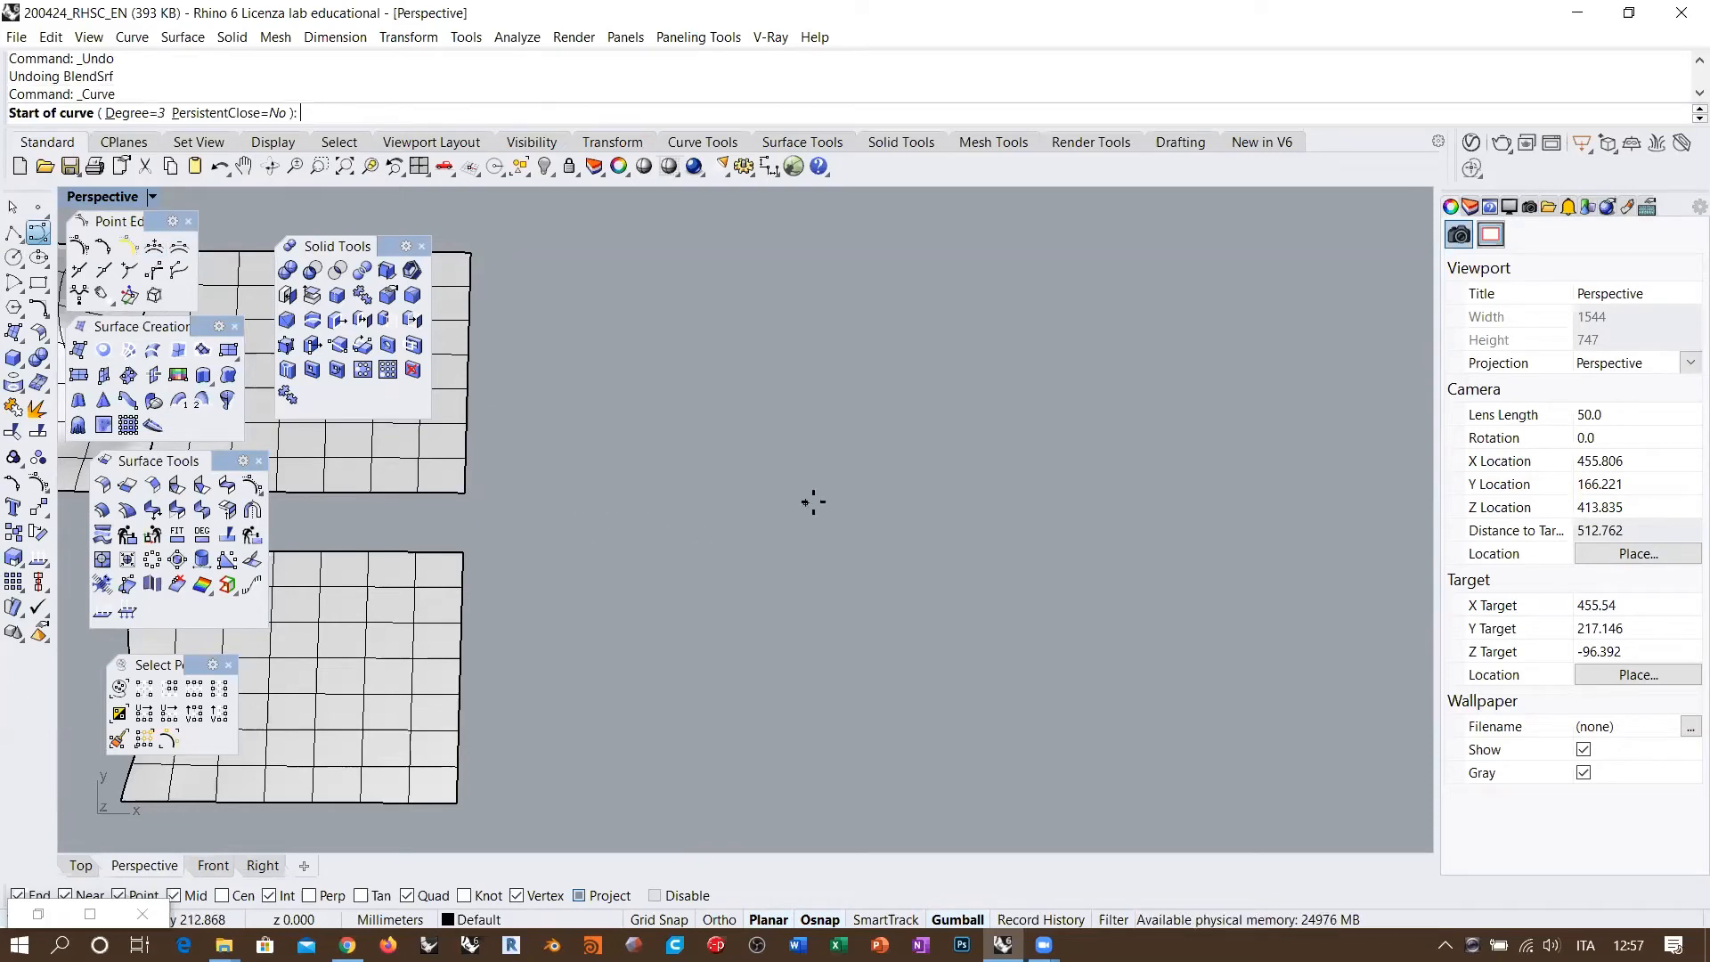
pyautogui.click(542, 517)
pyautogui.press('F8')
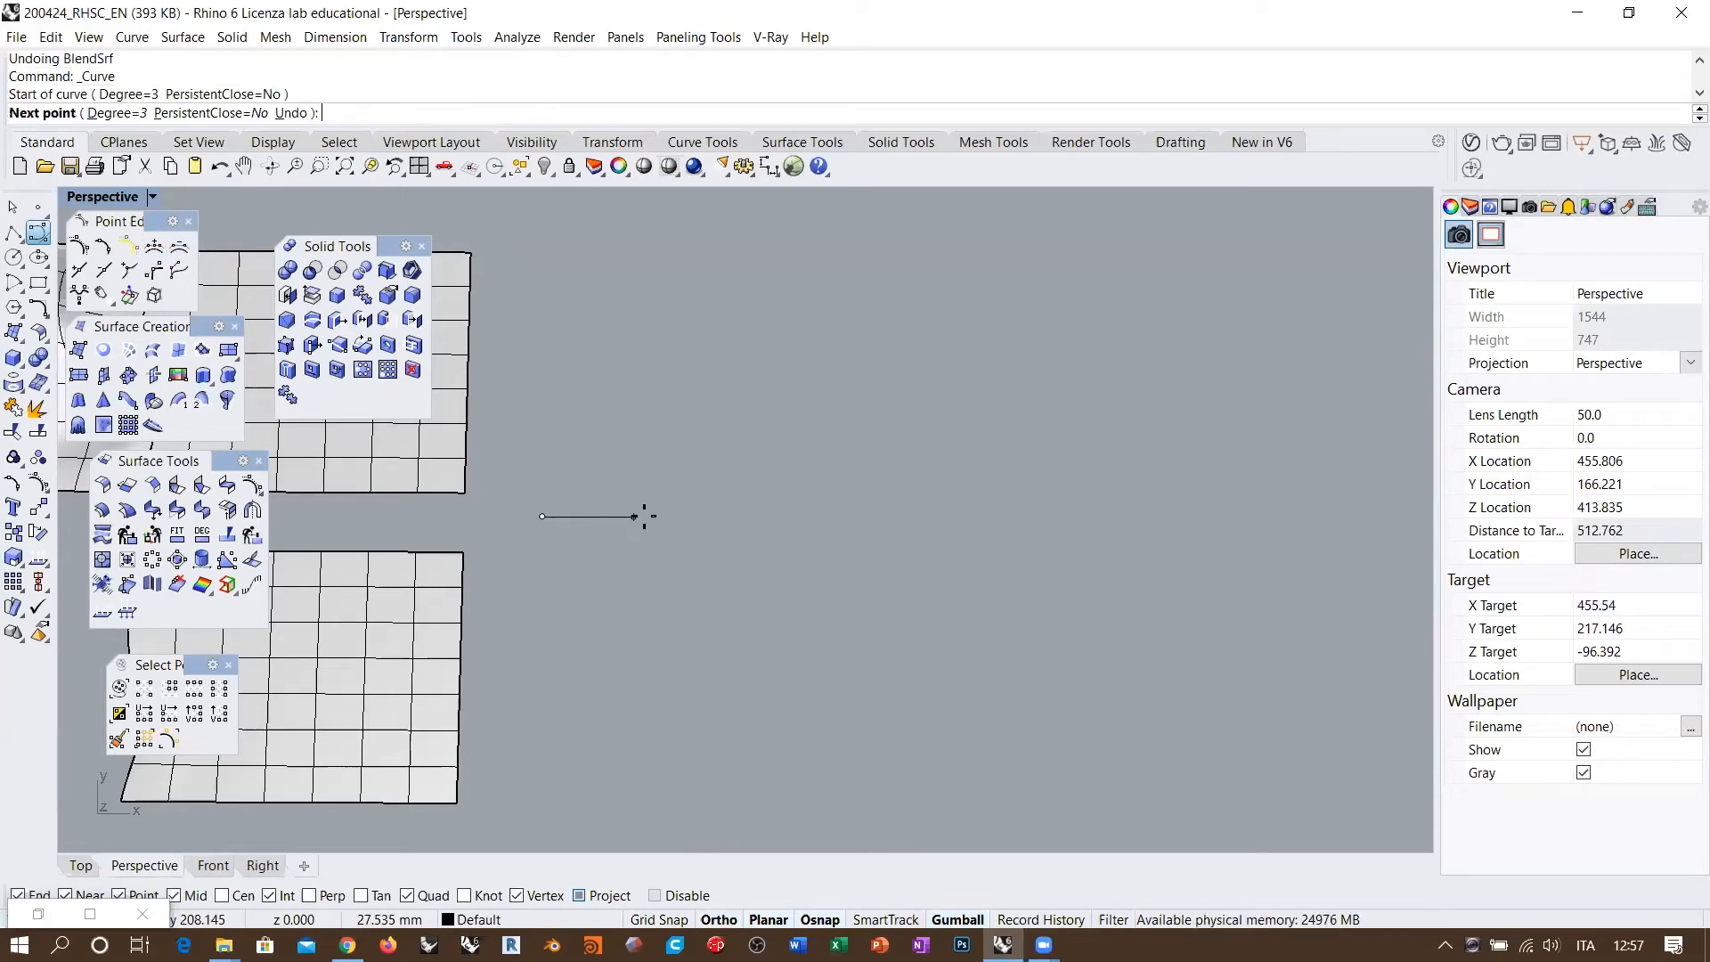
pyautogui.click(630, 516)
pyautogui.click(731, 517)
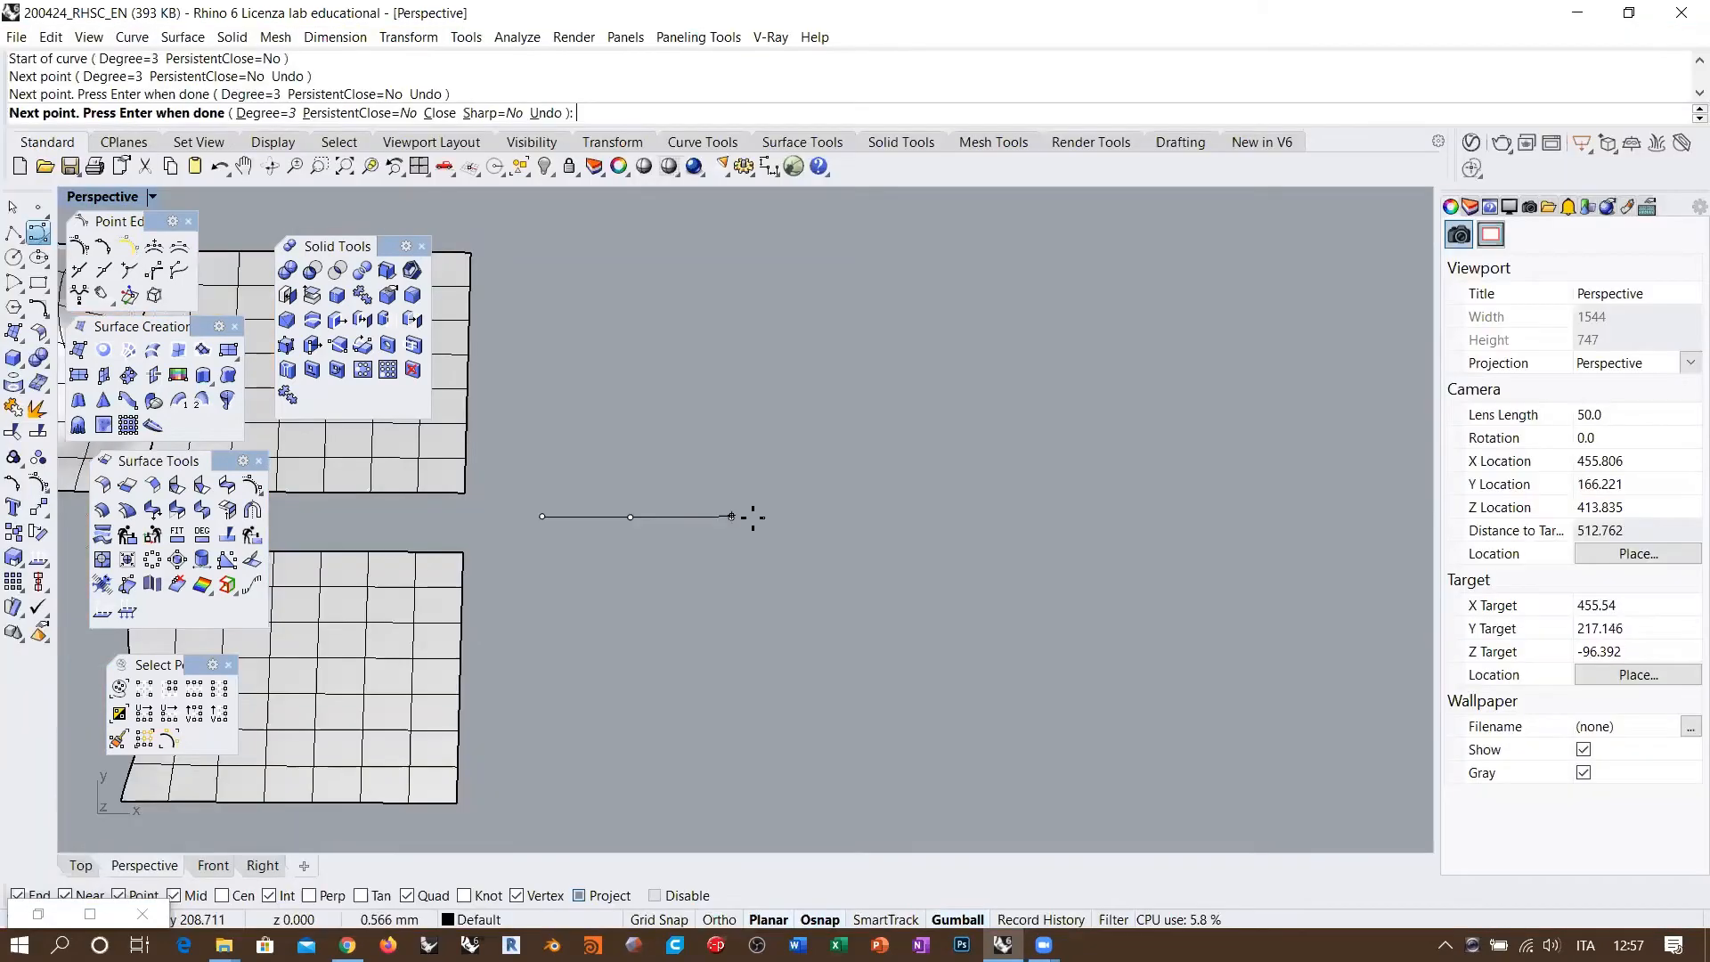
pyautogui.click(838, 519)
pyautogui.click(951, 519)
pyautogui.click(1189, 519)
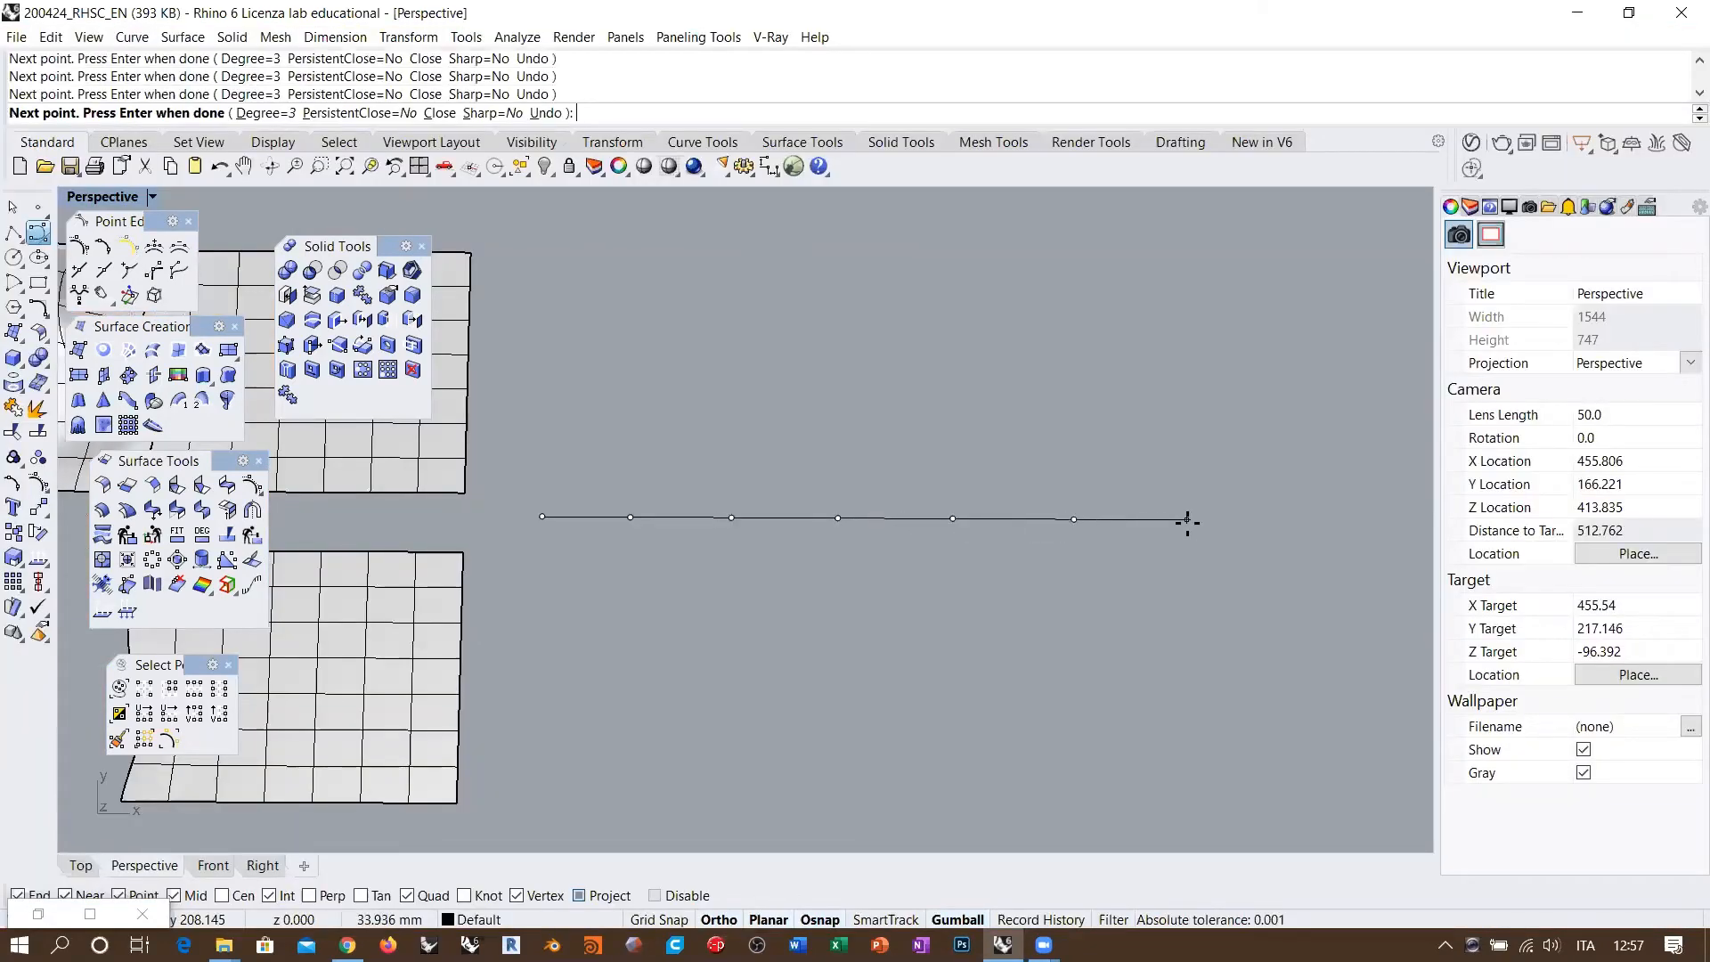
pyautogui.press('Return')
# Step: Try raising the three middle control points of the degree-3 curve into a bump, and undo the move
pyautogui.click(926, 519)
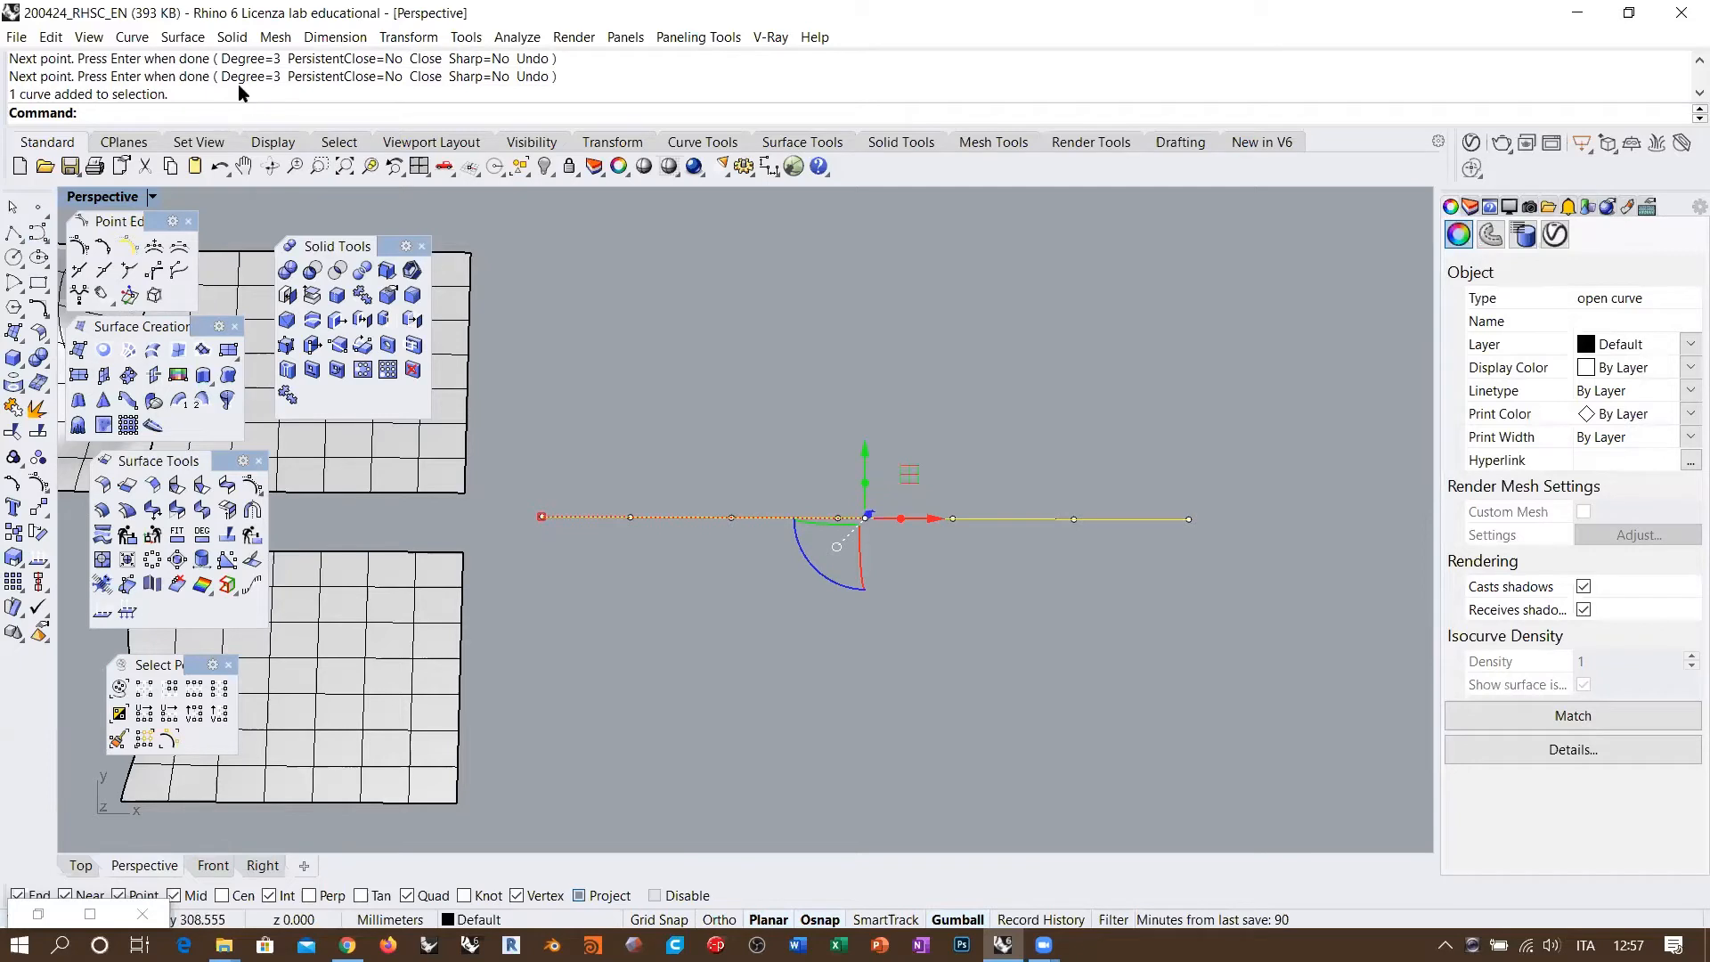
pyautogui.moveTo(699, 473); pyautogui.dragTo(971, 559)
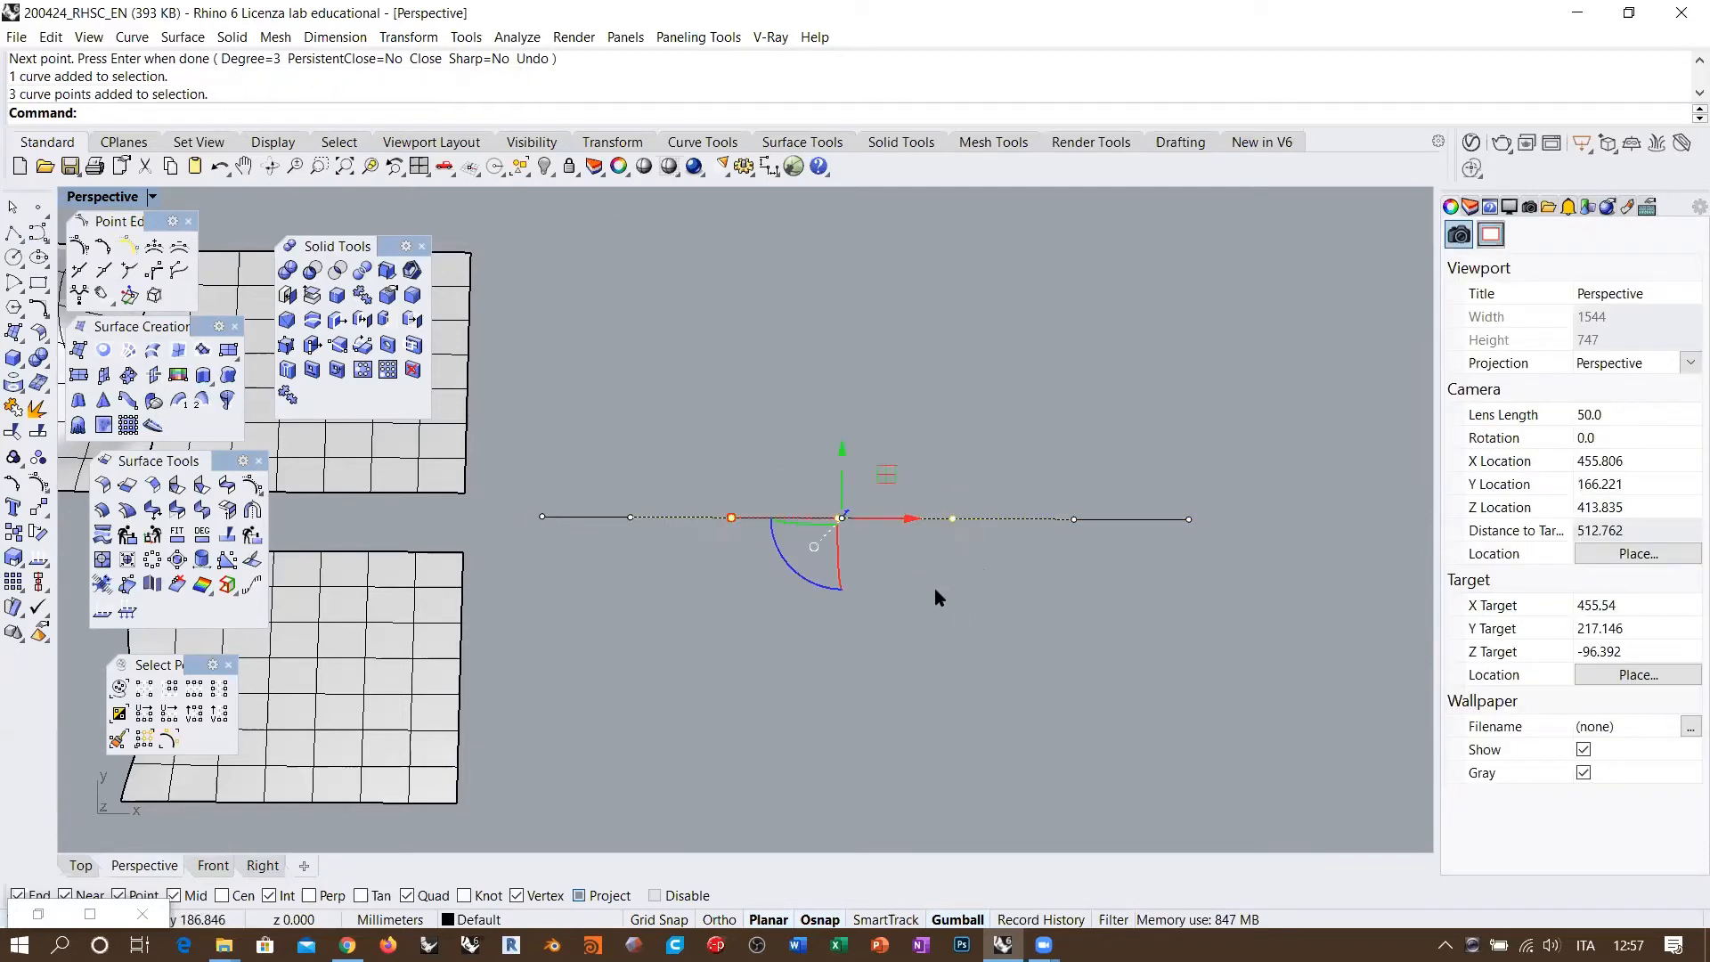
pyautogui.moveTo(844, 463); pyautogui.dragTo(844, 321)
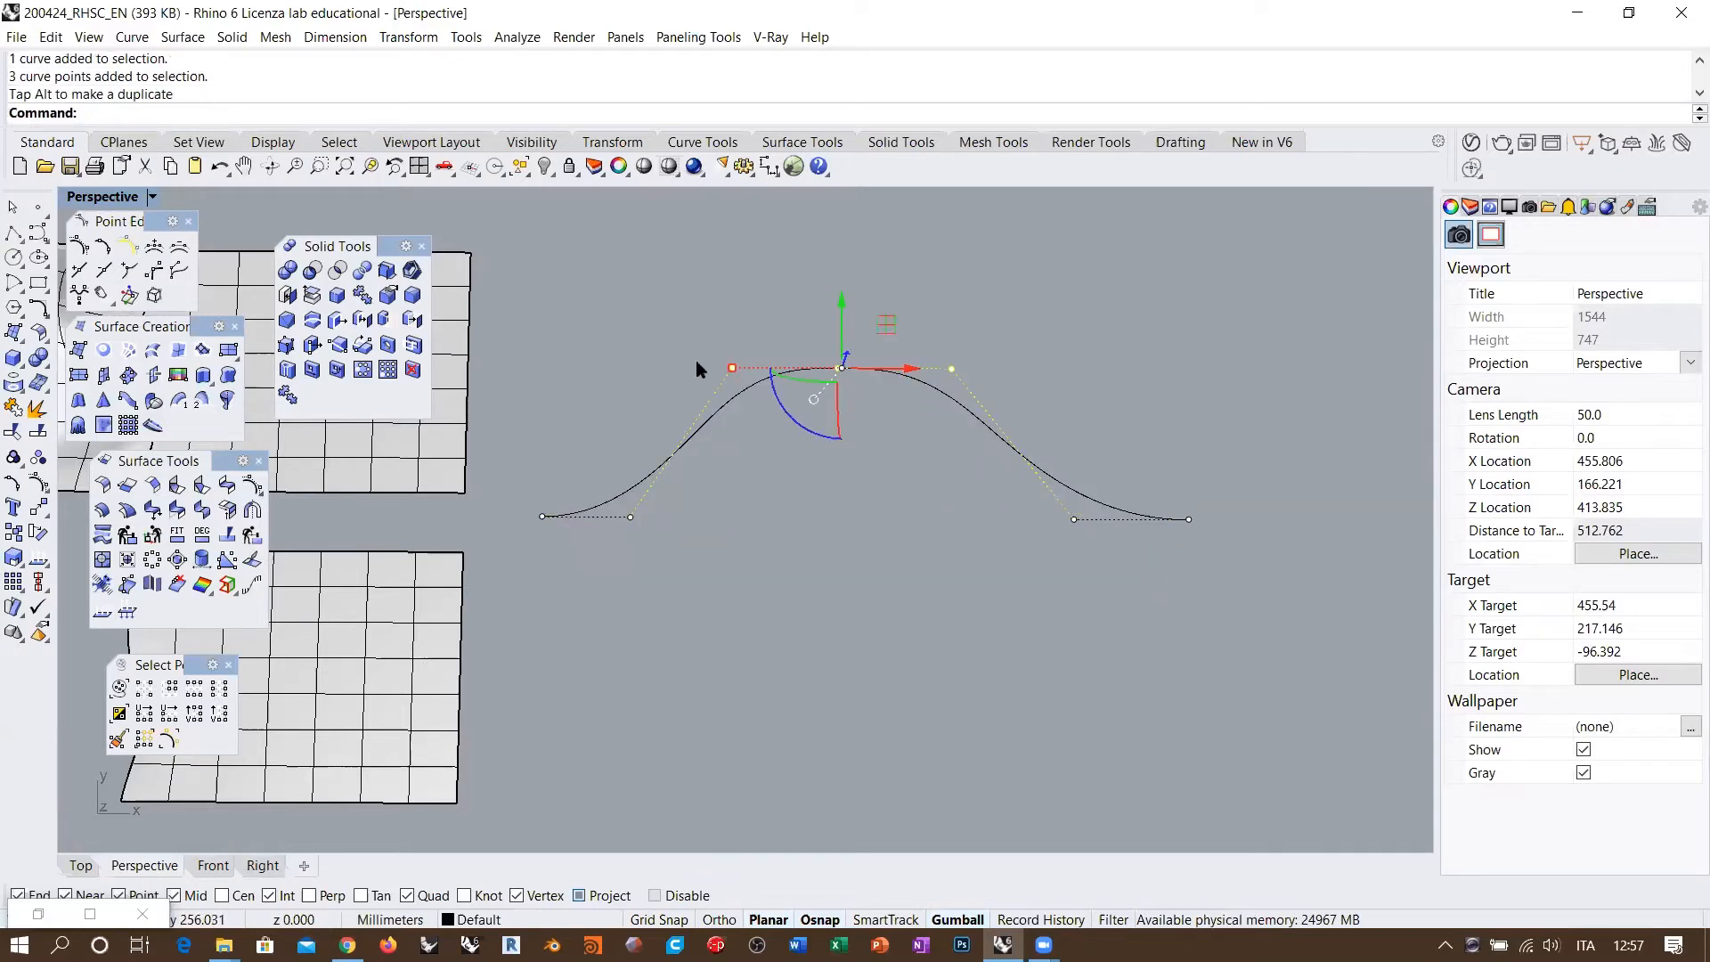
pyautogui.press('Escape')
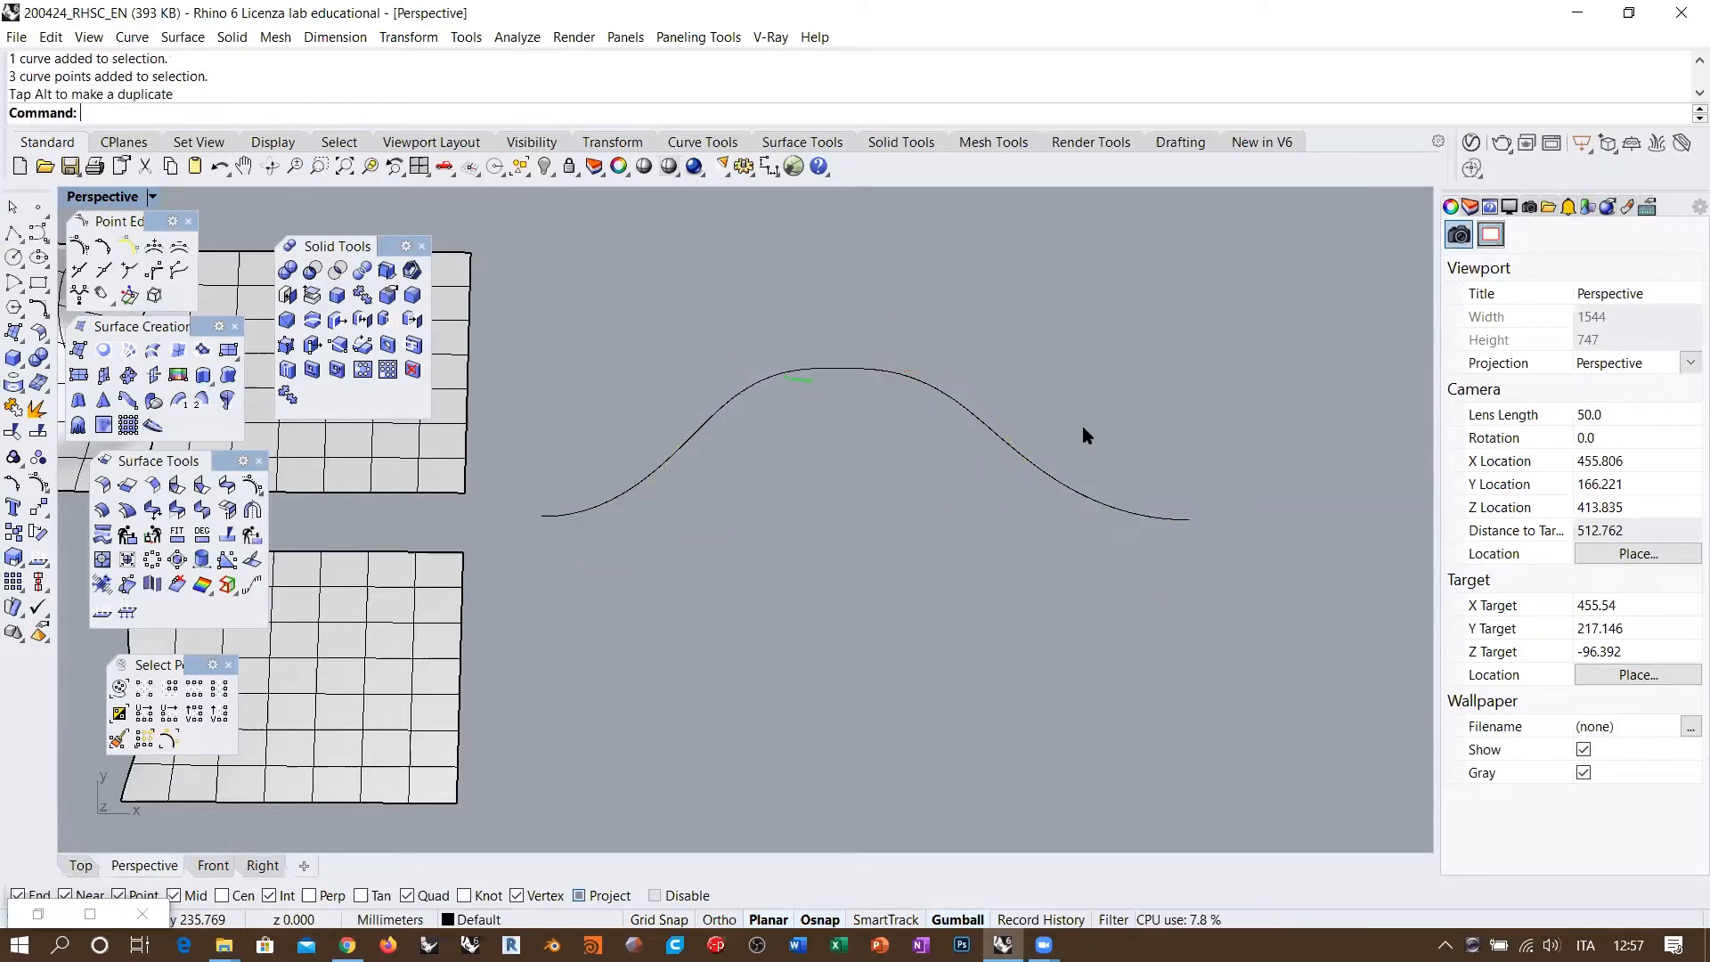
pyautogui.hotkey('ctrl', 'z')
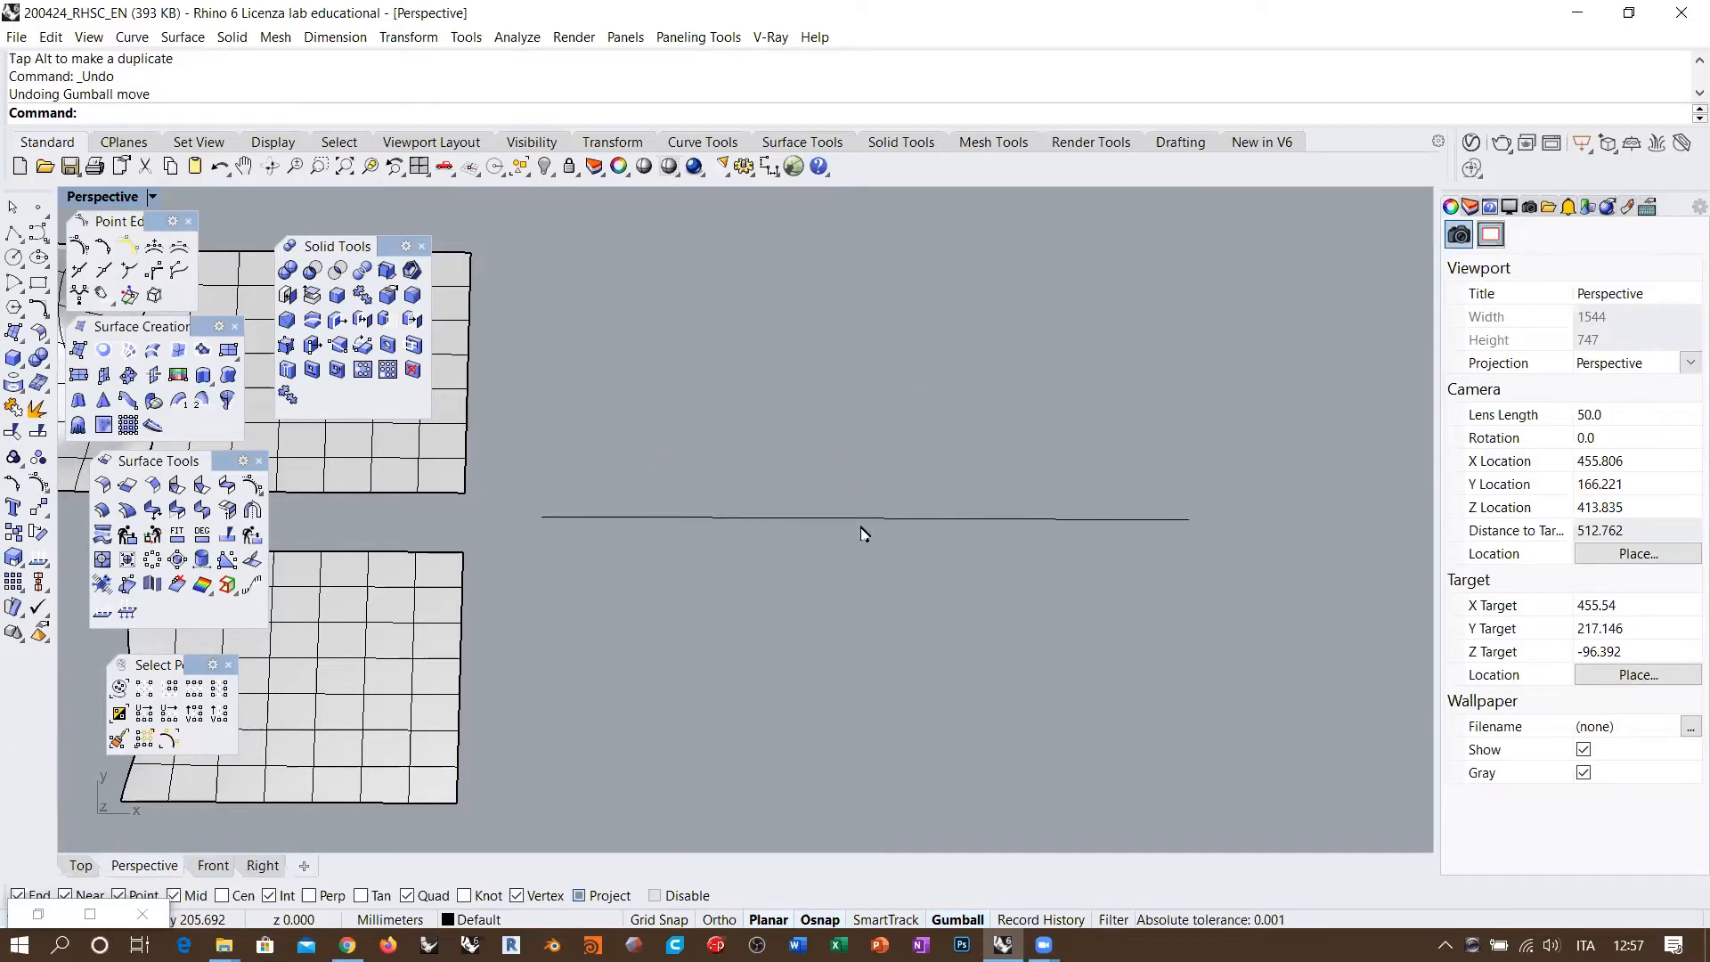
# Step: Place a single point object above the middle of the straight curve
pyautogui.click(37, 208)
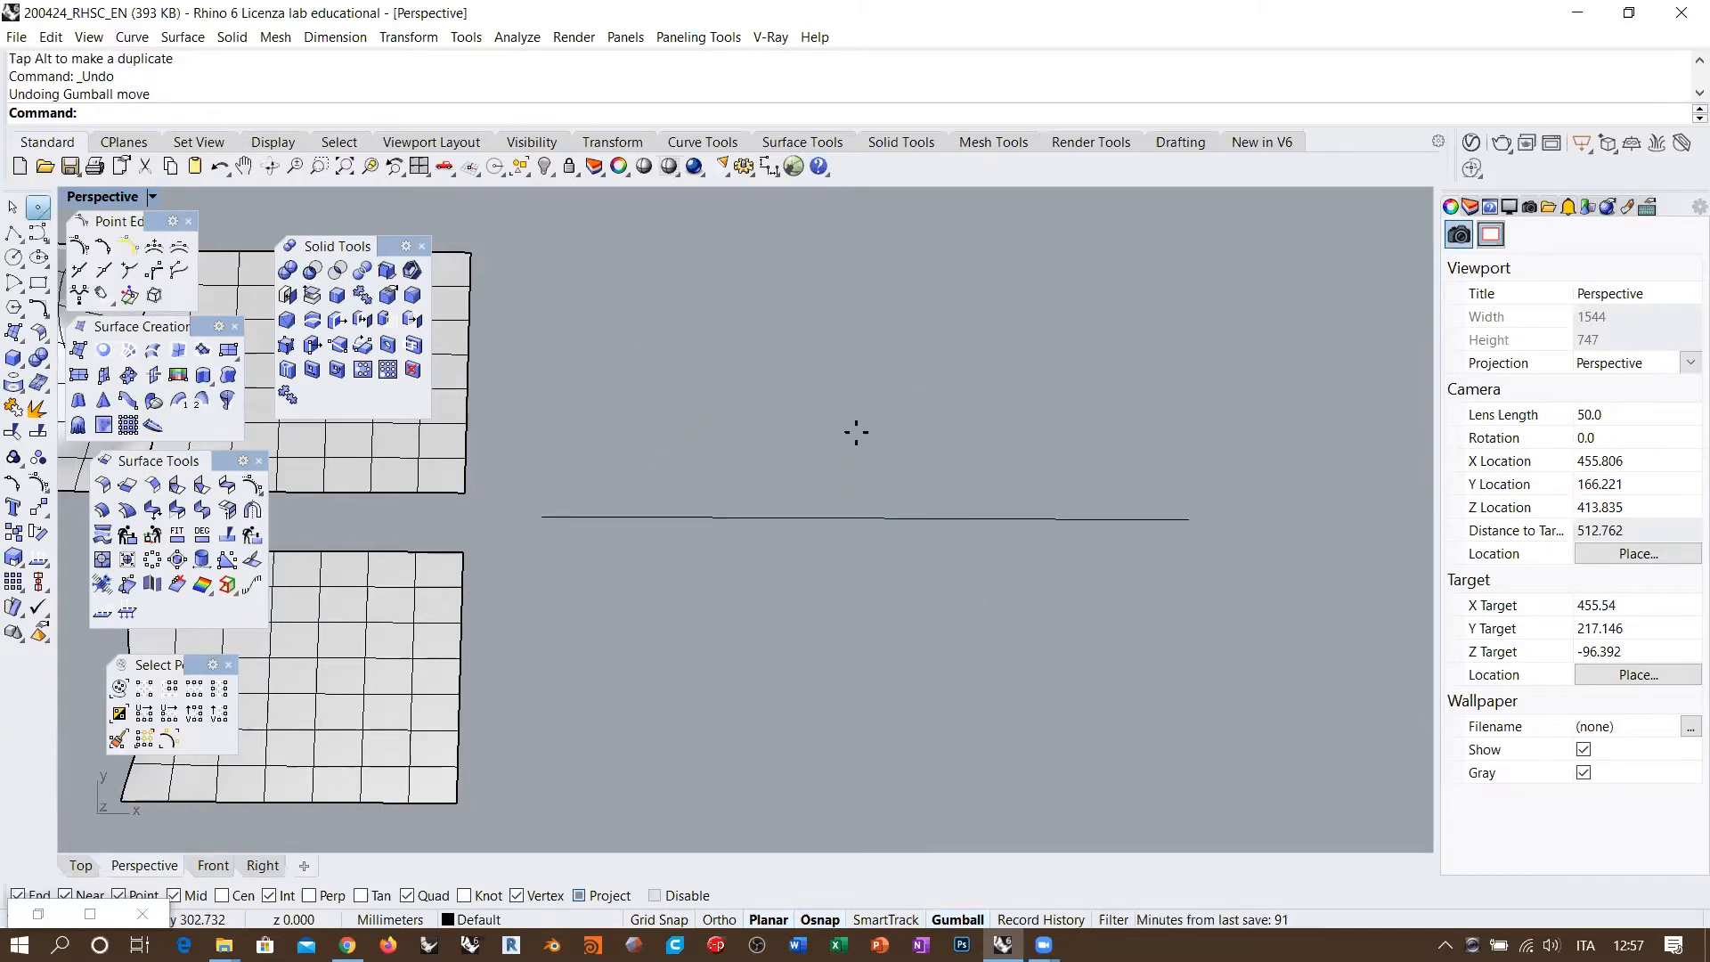
pyautogui.click(799, 356)
pyautogui.click(845, 517)
pyautogui.moveTo(844, 516); pyautogui.dragTo(926, 534, button='right')
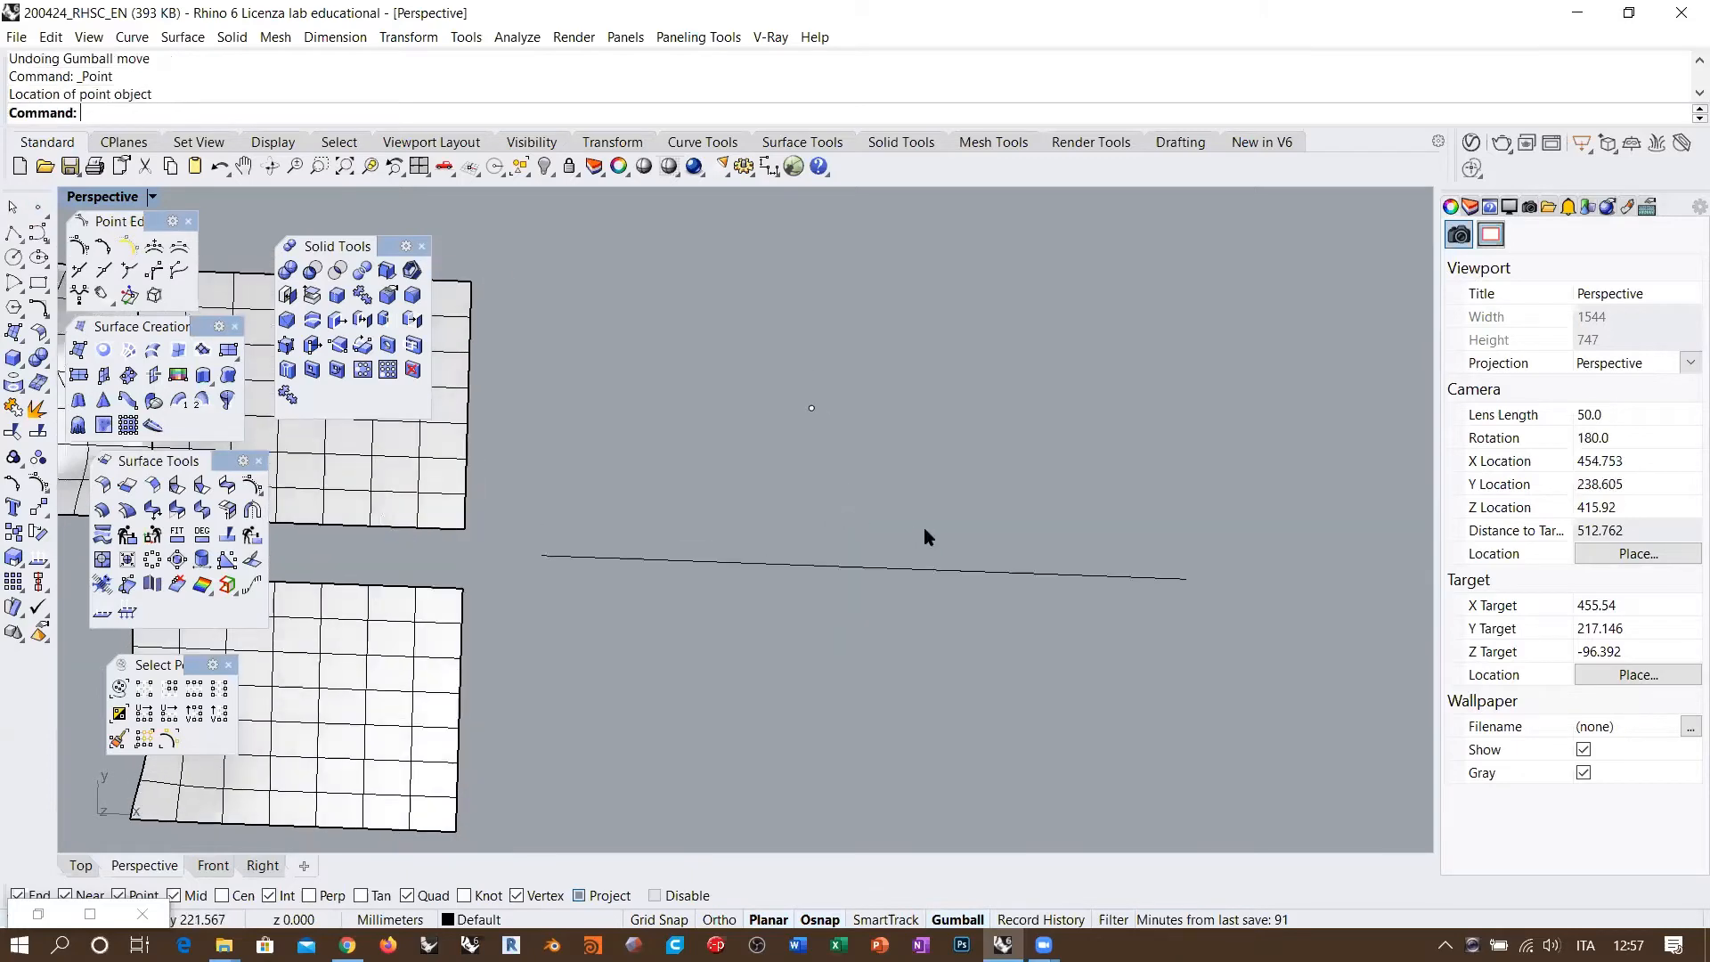
# Step: Try raising the degree-3 curve's three middle control points level with the point object, undo the move, and delete the curve
pyautogui.moveTo(815, 606); pyautogui.dragTo(713, 534, button='right')
pyautogui.moveTo(713, 534); pyautogui.dragTo(965, 626)
pyautogui.moveTo(842, 523); pyautogui.dragTo(836, 367)
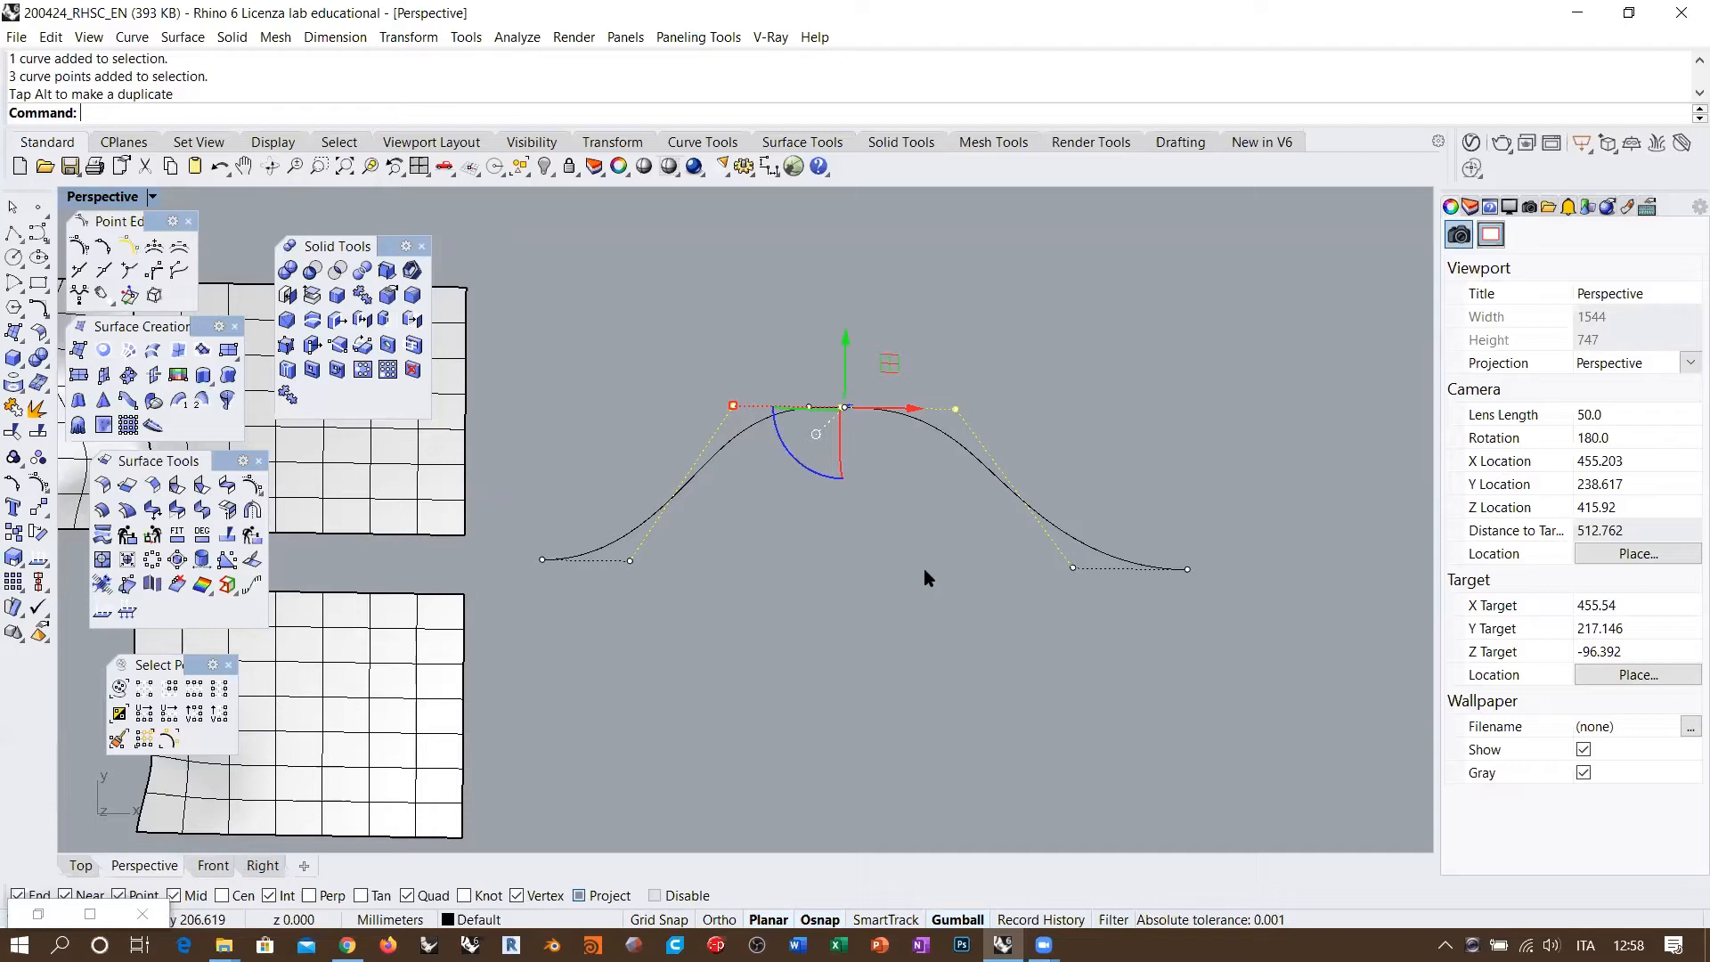
pyautogui.hotkey('ctrl', 'z')
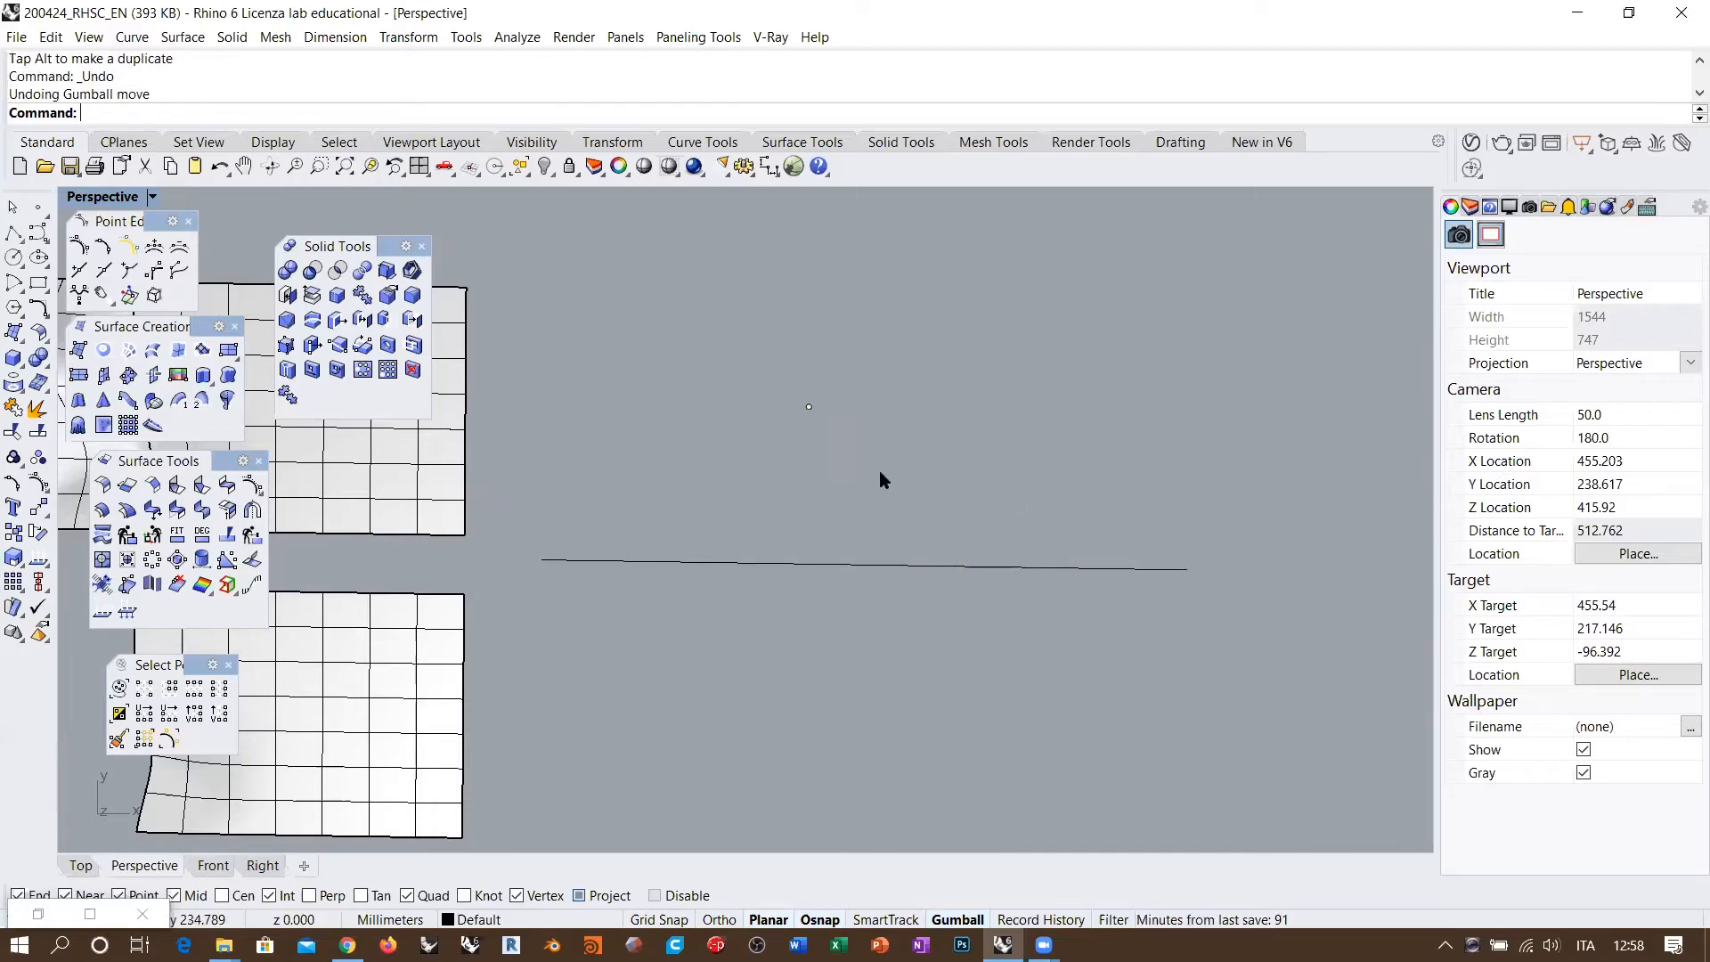
pyautogui.click(872, 564)
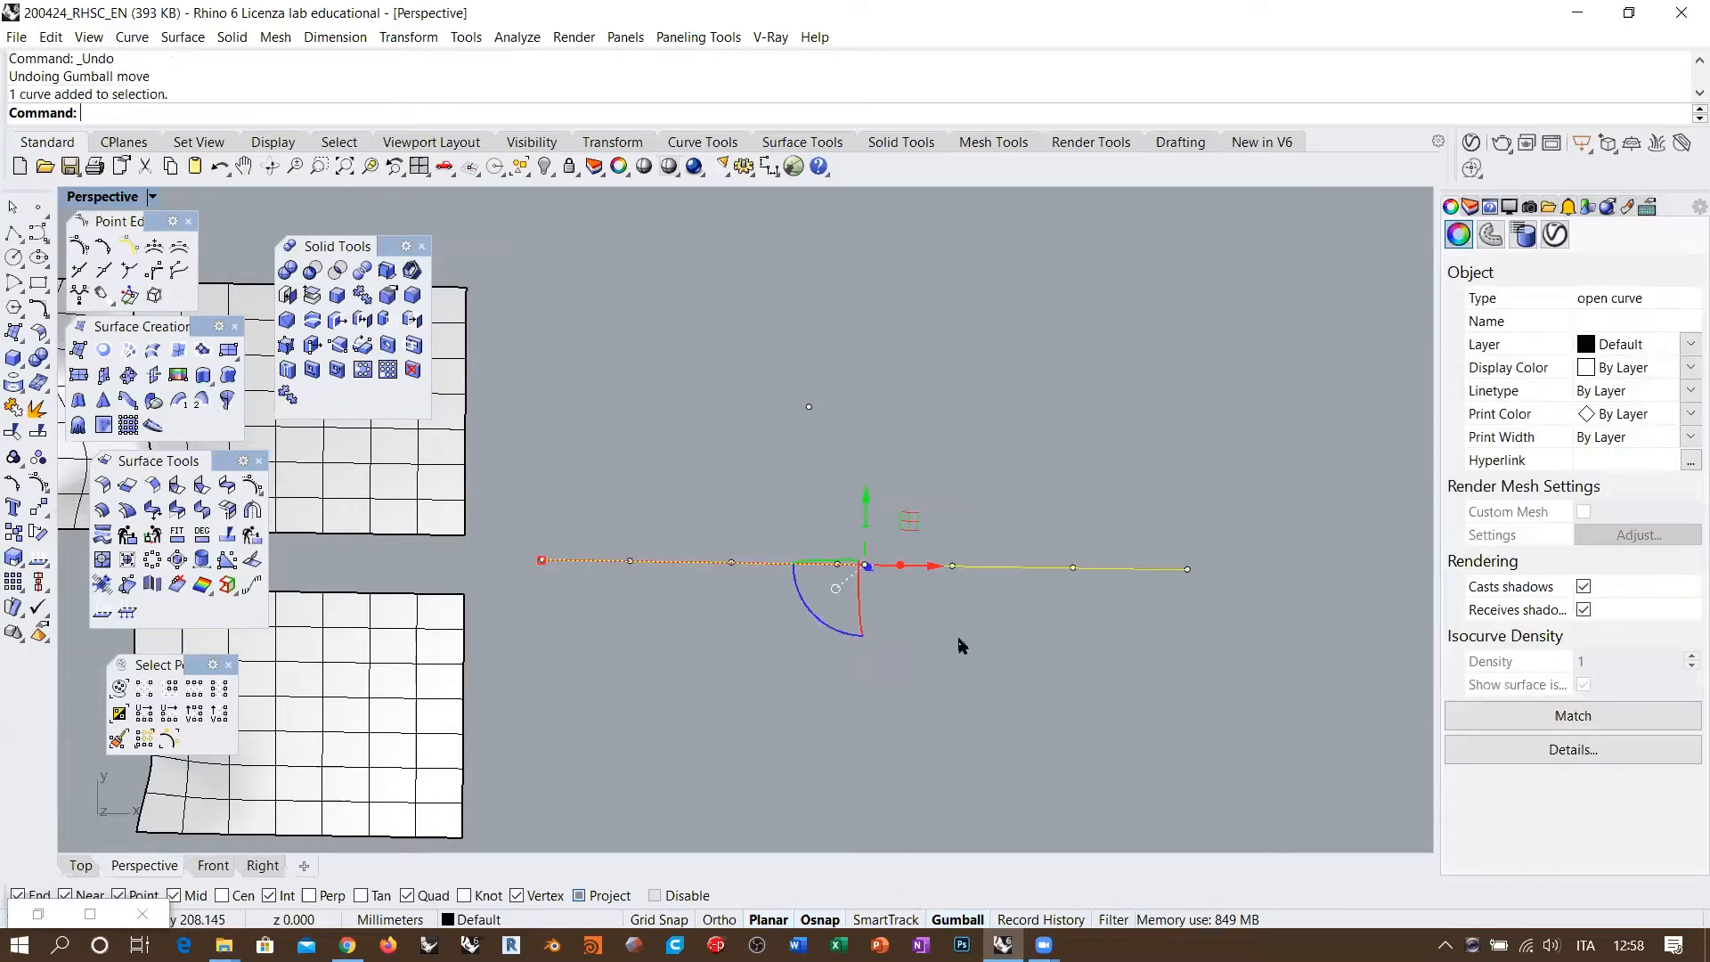
pyautogui.press('Delete')
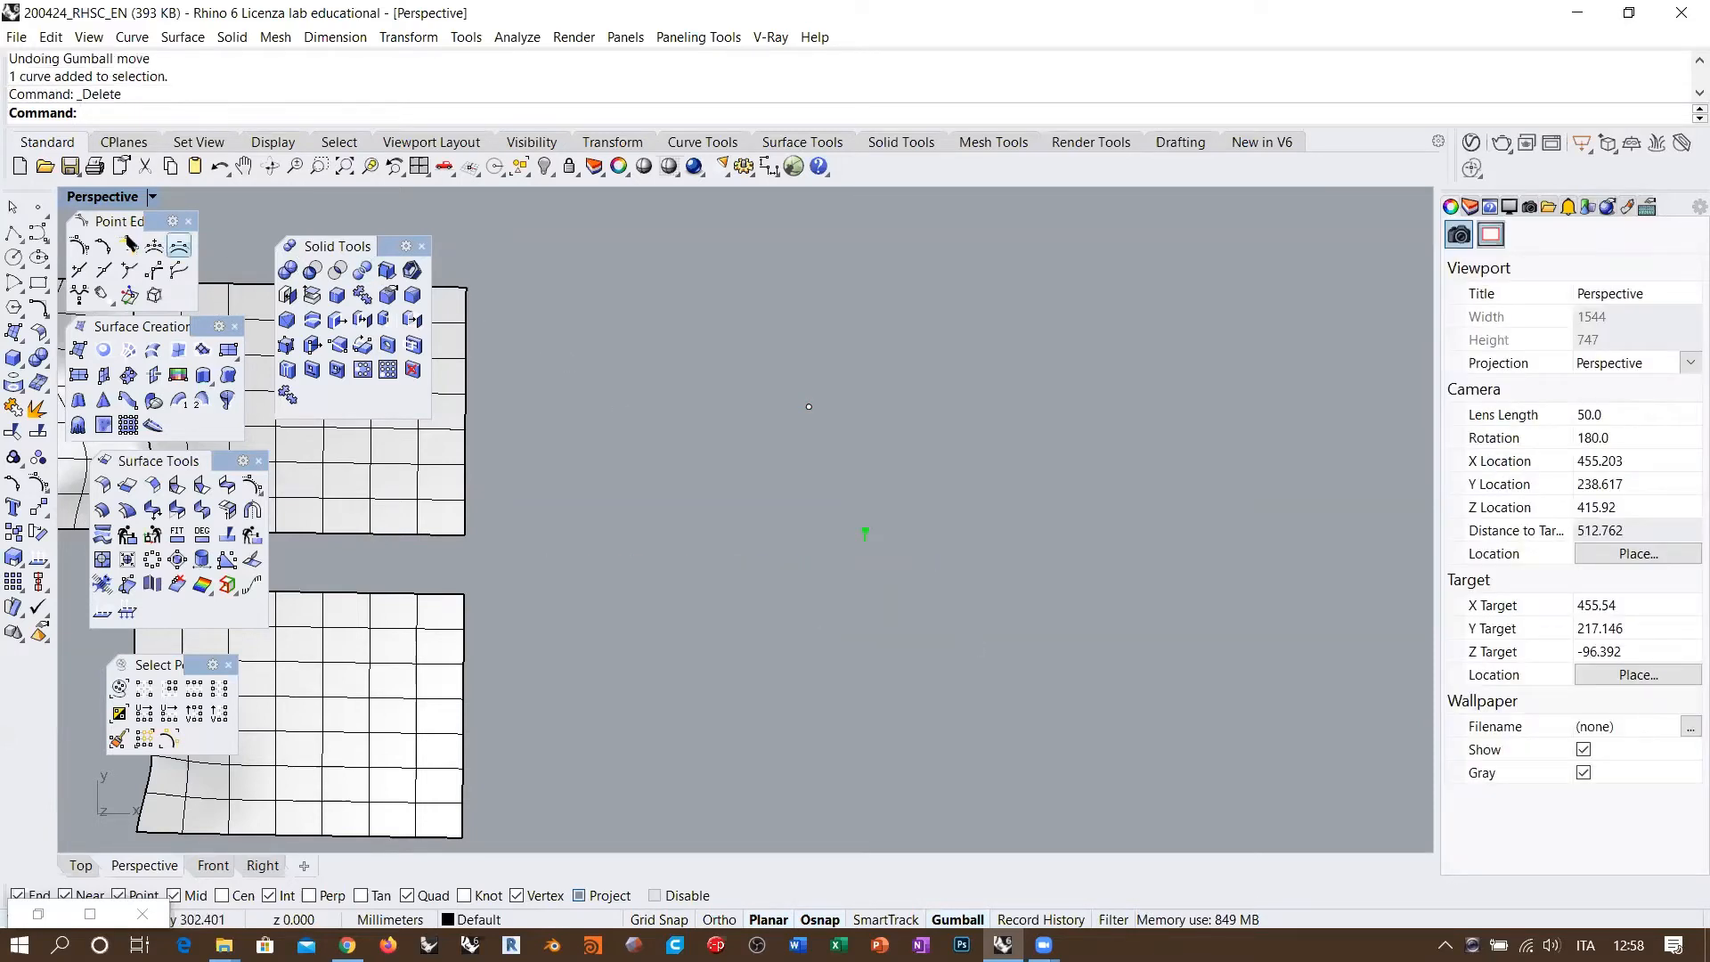
# Step: Sketch a straight horizontal degree-5 control point curve with 16 points below the point object
pyautogui.click(32, 232)
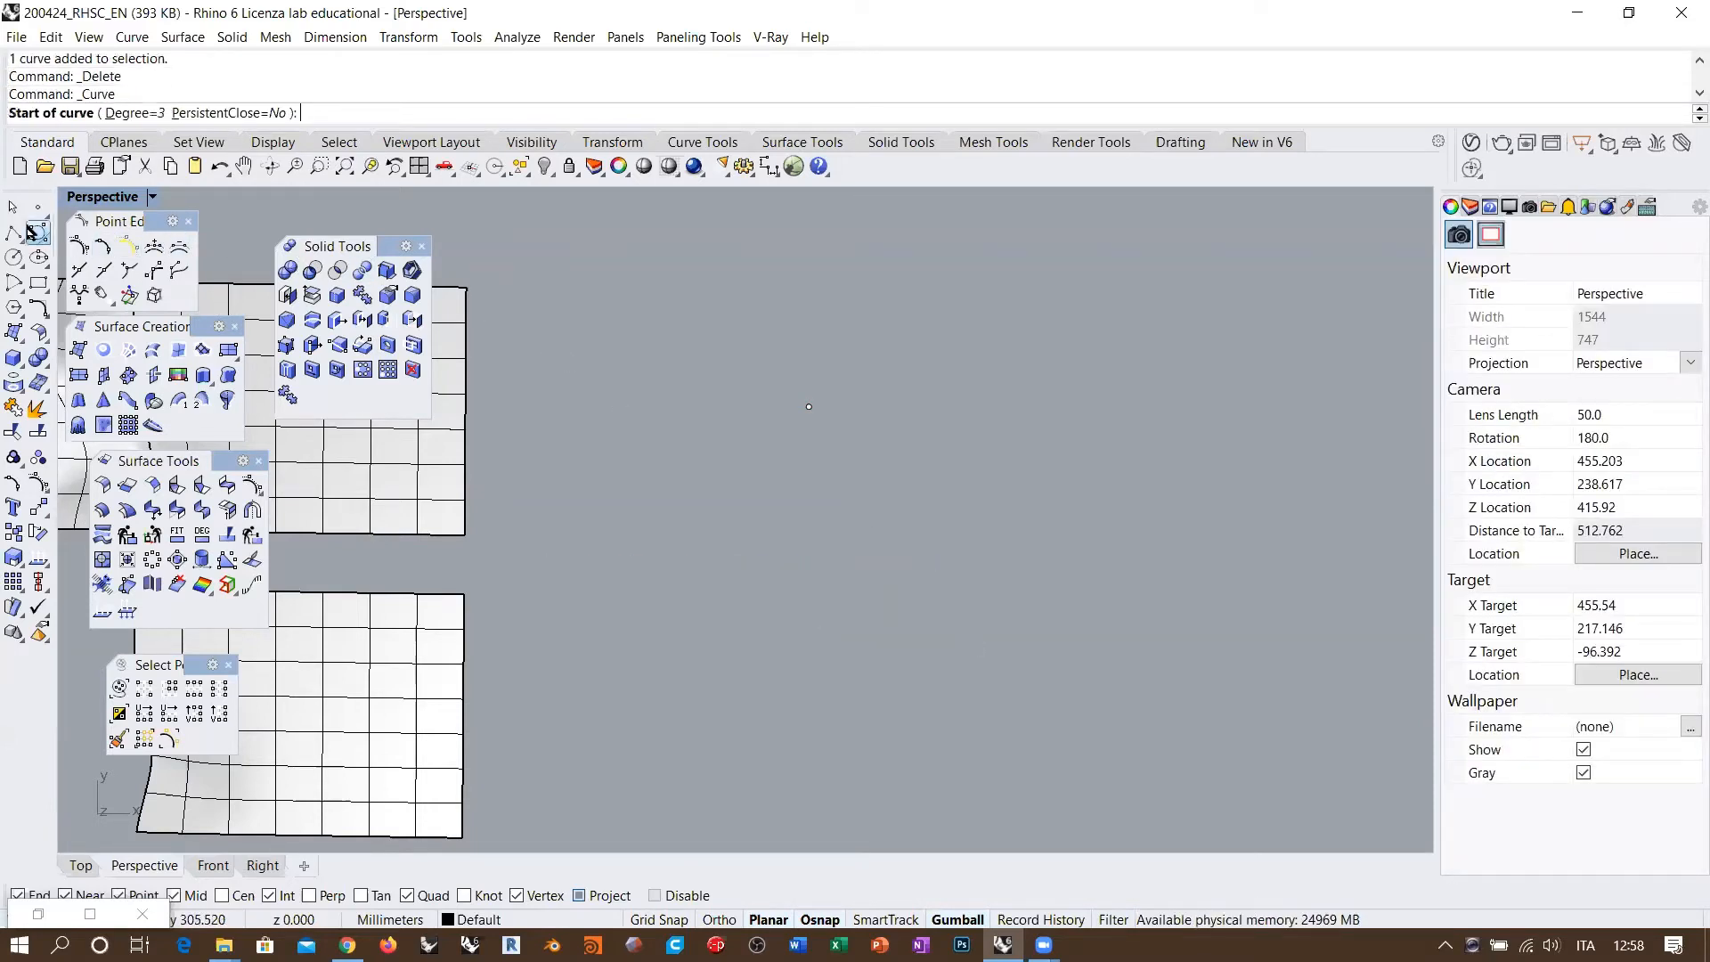
pyautogui.click(121, 113)
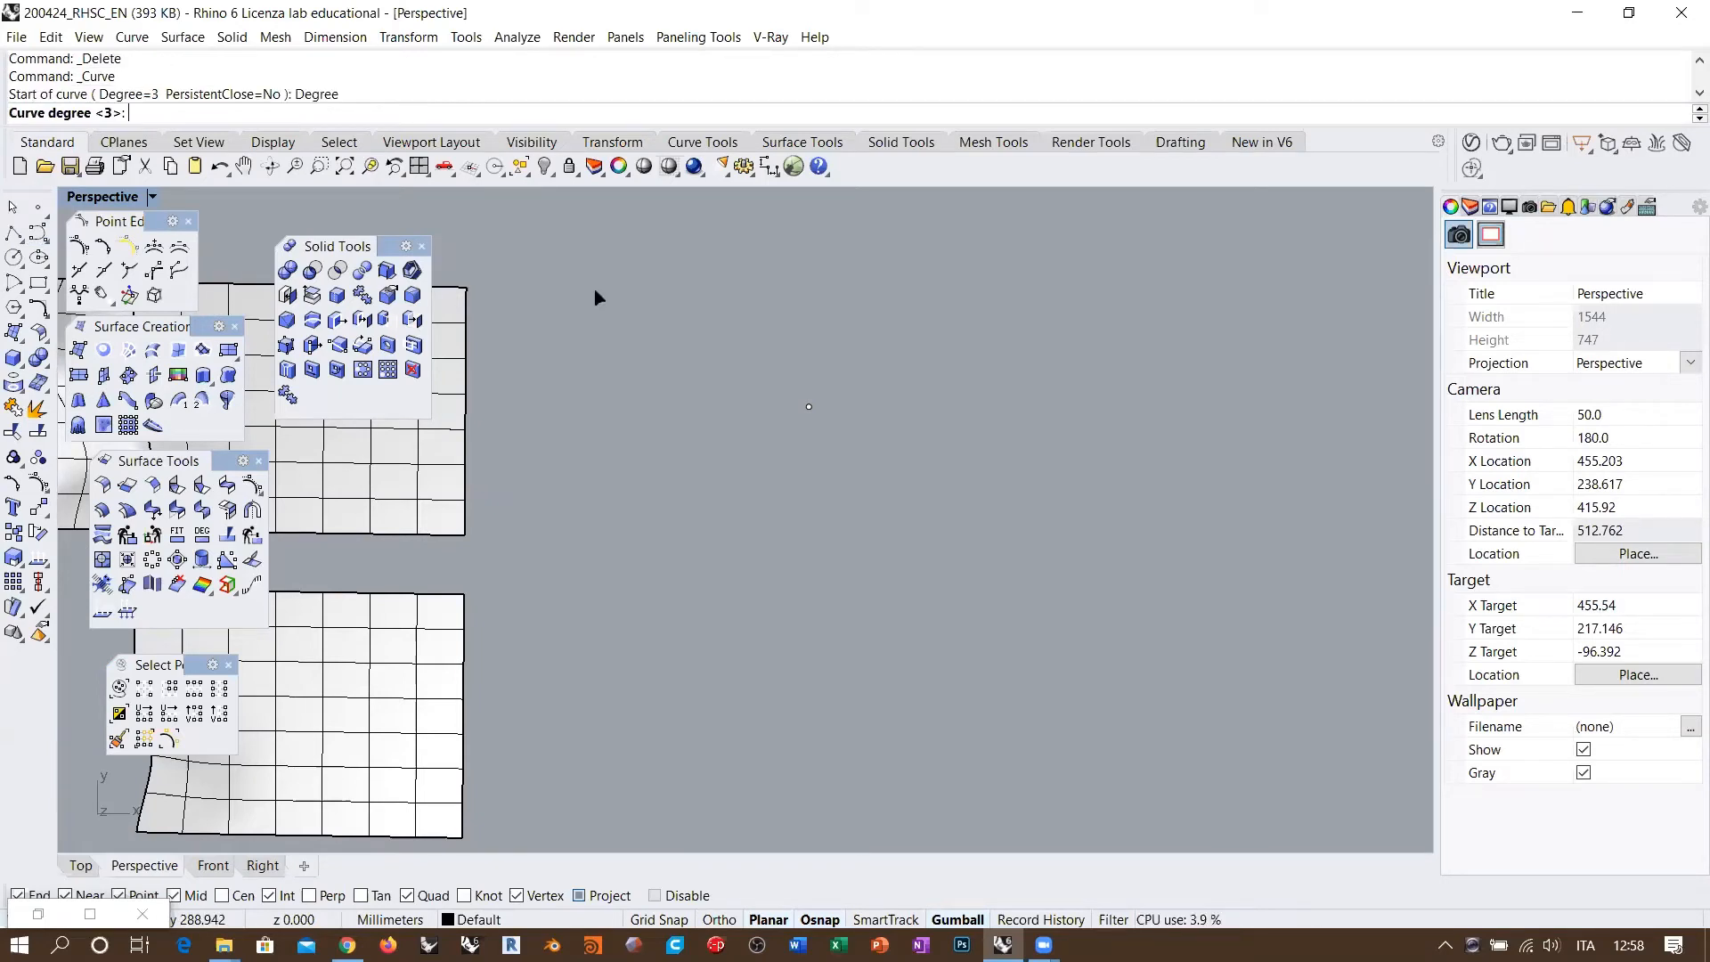
pyautogui.write('5')
pyautogui.press('Return')
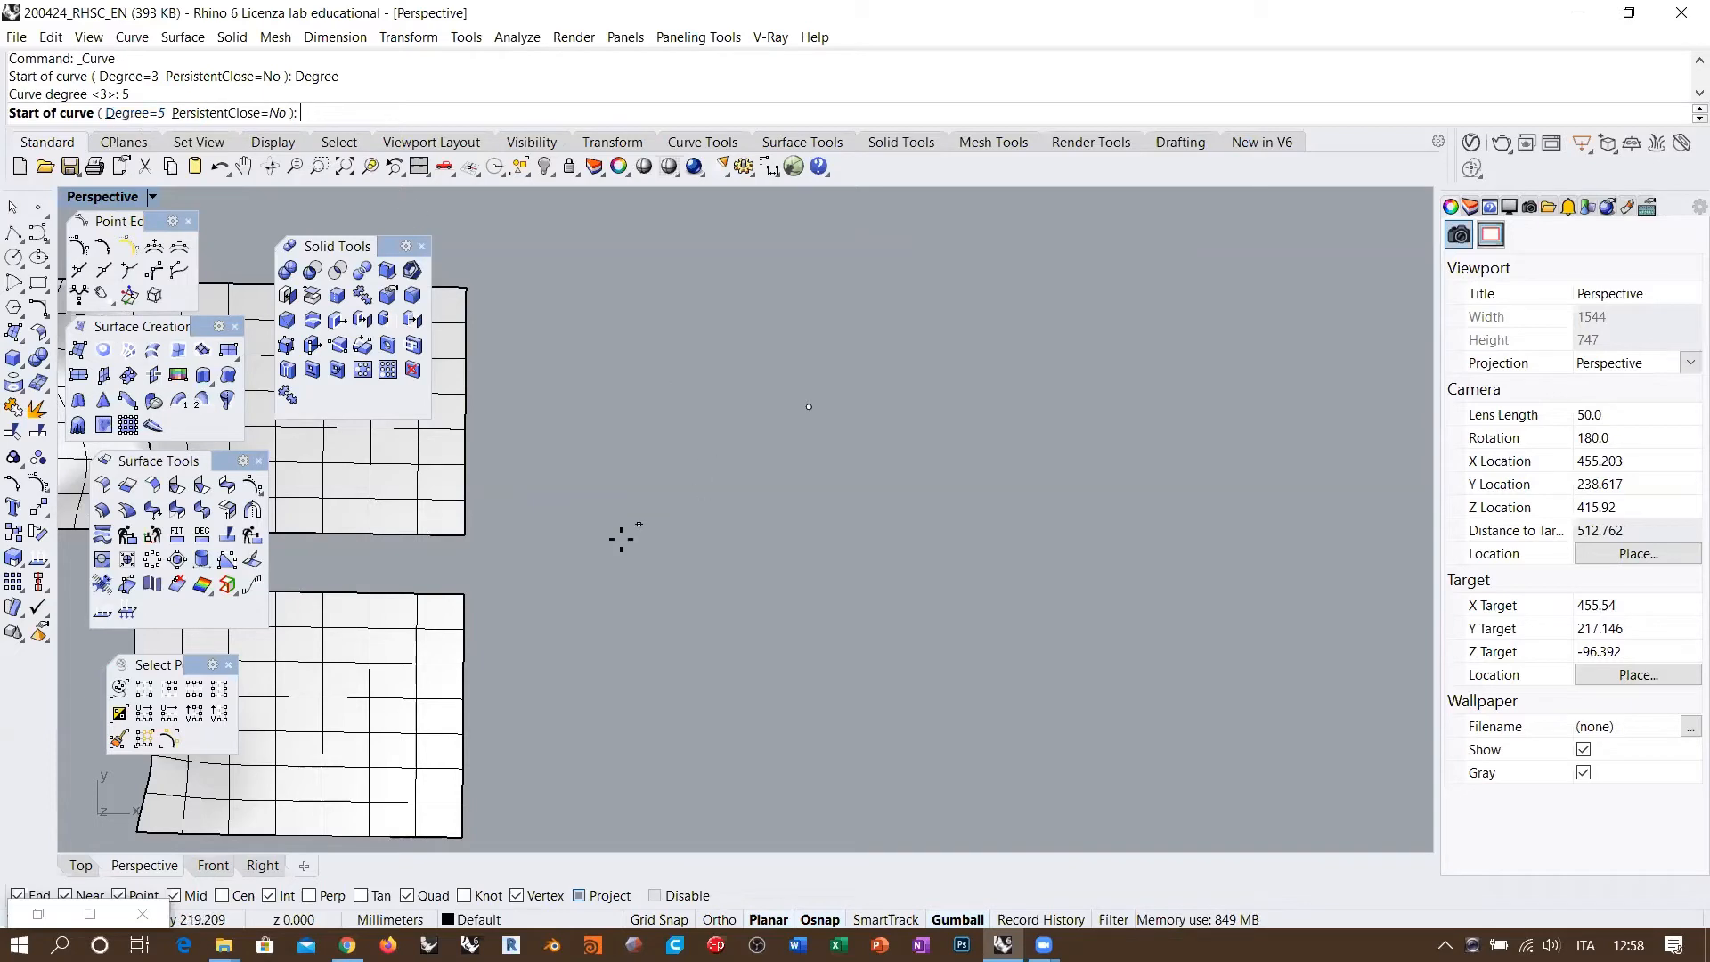
pyautogui.click(531, 562)
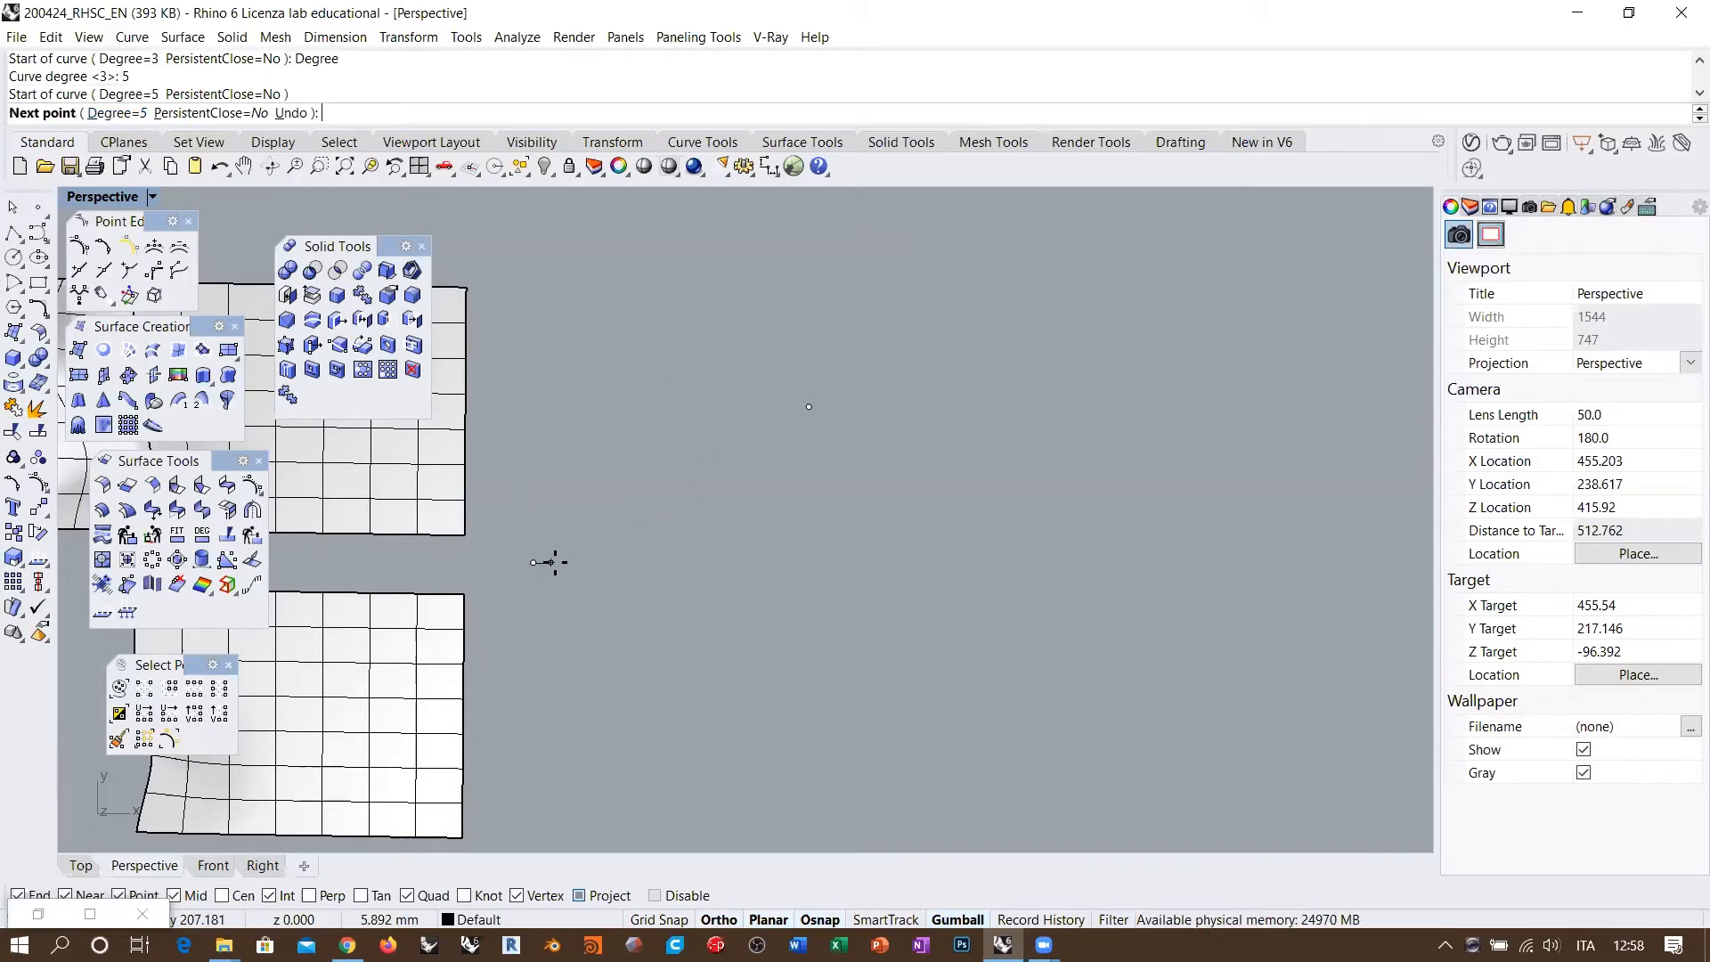
pyautogui.keyDown('shift'); pyautogui.click(558, 563); pyautogui.keyUp('shift')
pyautogui.keyDown('shift'); pyautogui.click(582, 563); pyautogui.keyUp('shift')
pyautogui.keyDown('shift'); pyautogui.click(616, 562); pyautogui.keyUp('shift')
pyautogui.click(647, 563)
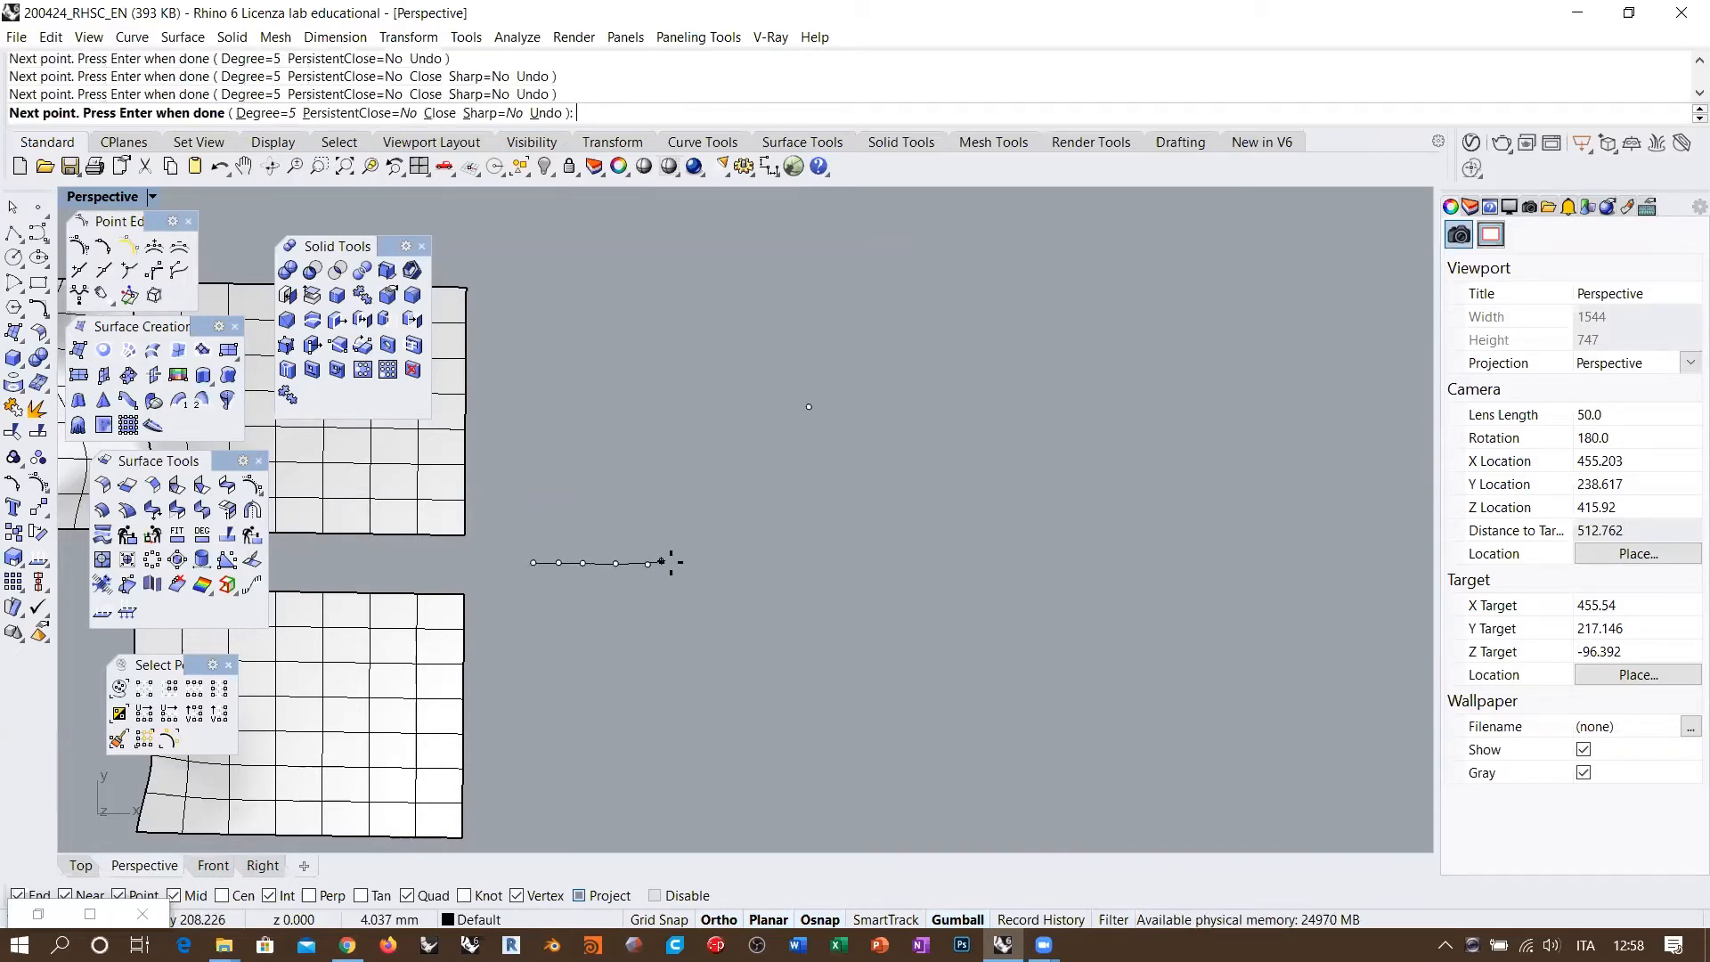
pyautogui.click(675, 564)
pyautogui.click(710, 565)
pyautogui.click(753, 564)
pyautogui.click(788, 565)
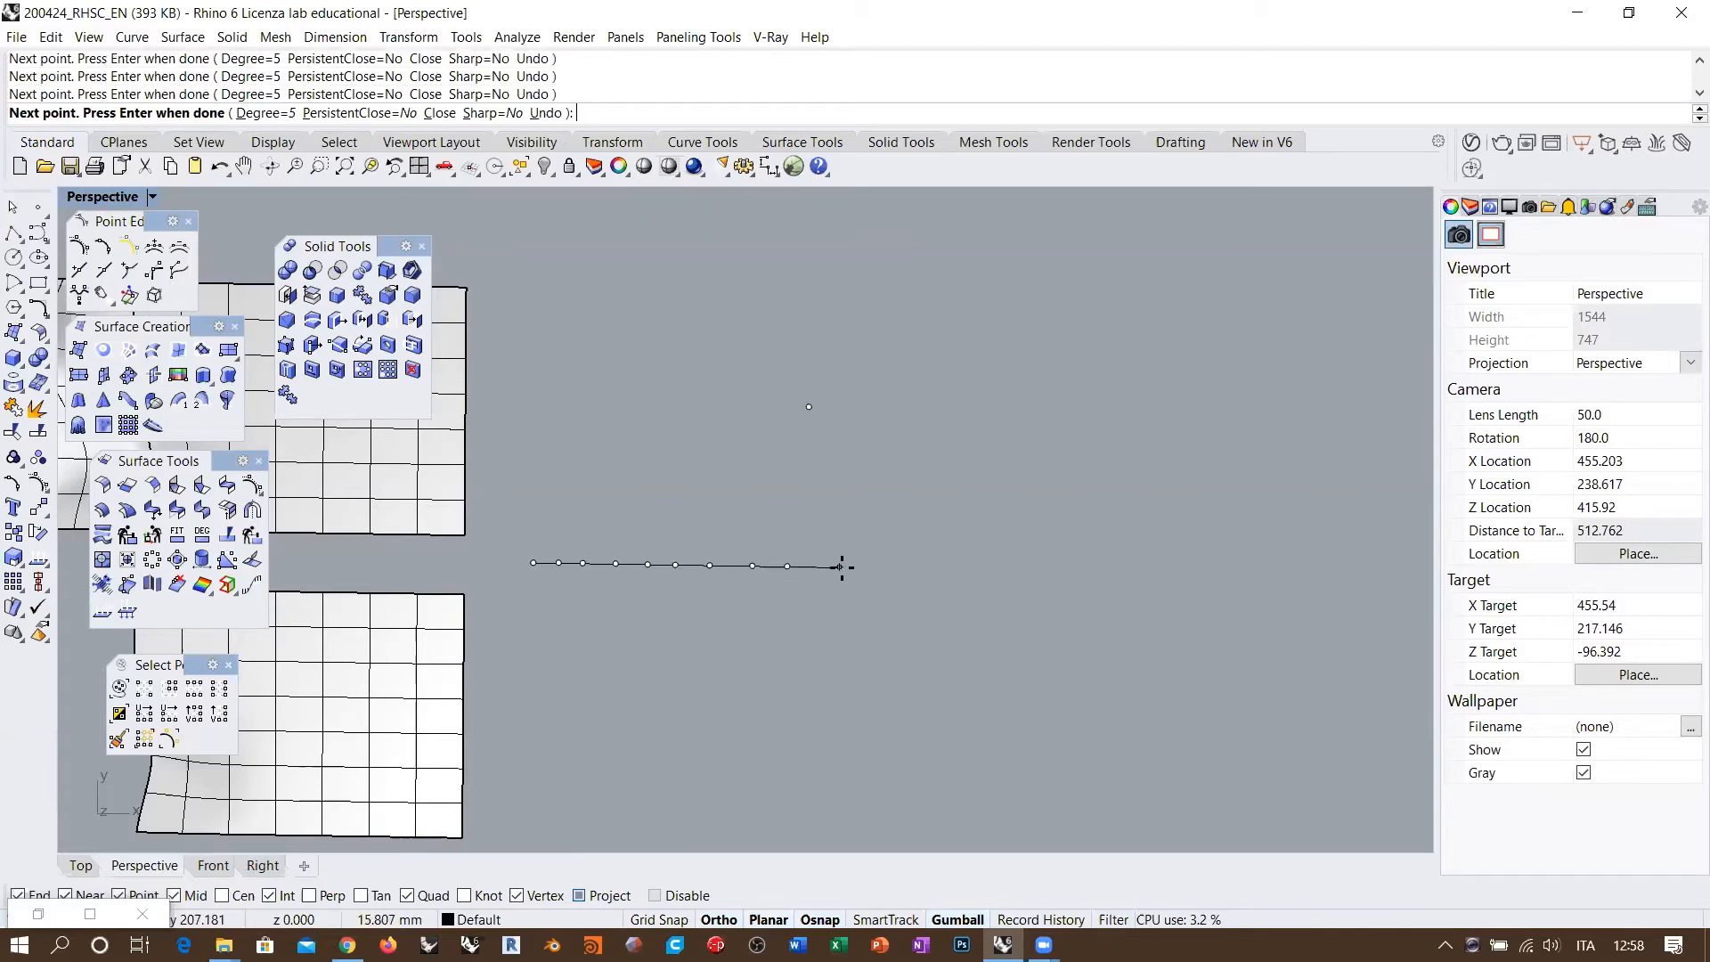
pyautogui.click(842, 568)
pyautogui.click(900, 568)
pyautogui.click(956, 570)
pyautogui.click(1000, 570)
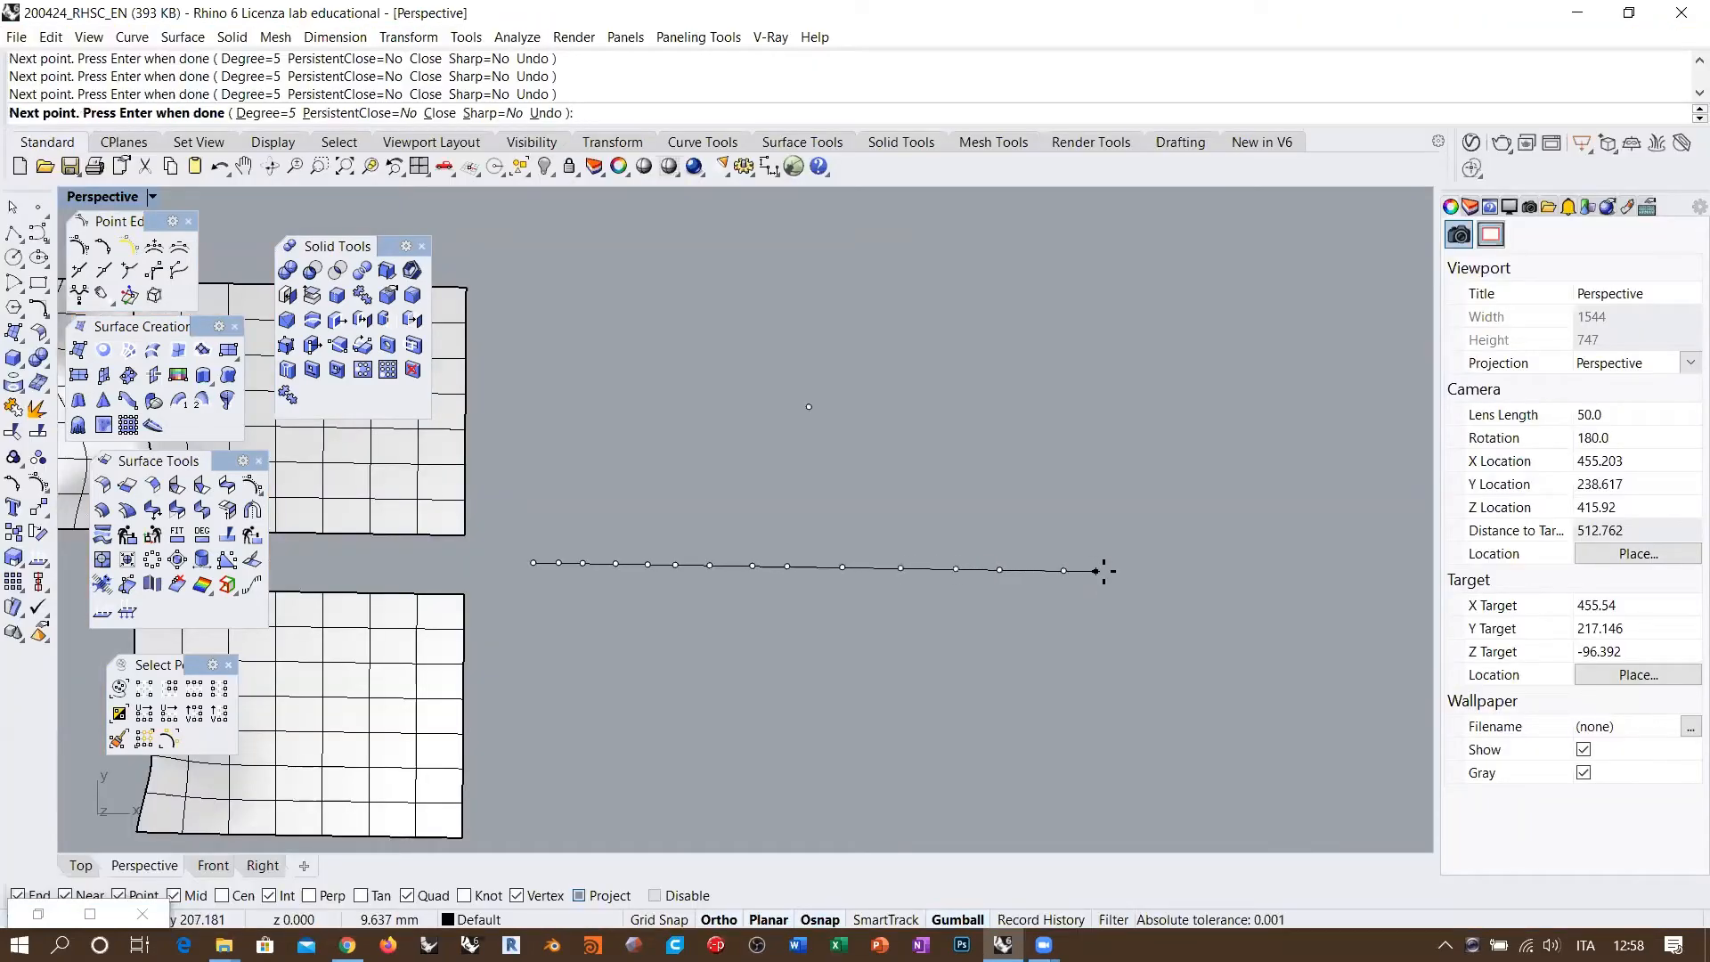
pyautogui.click(1167, 571)
pyautogui.press('Return')
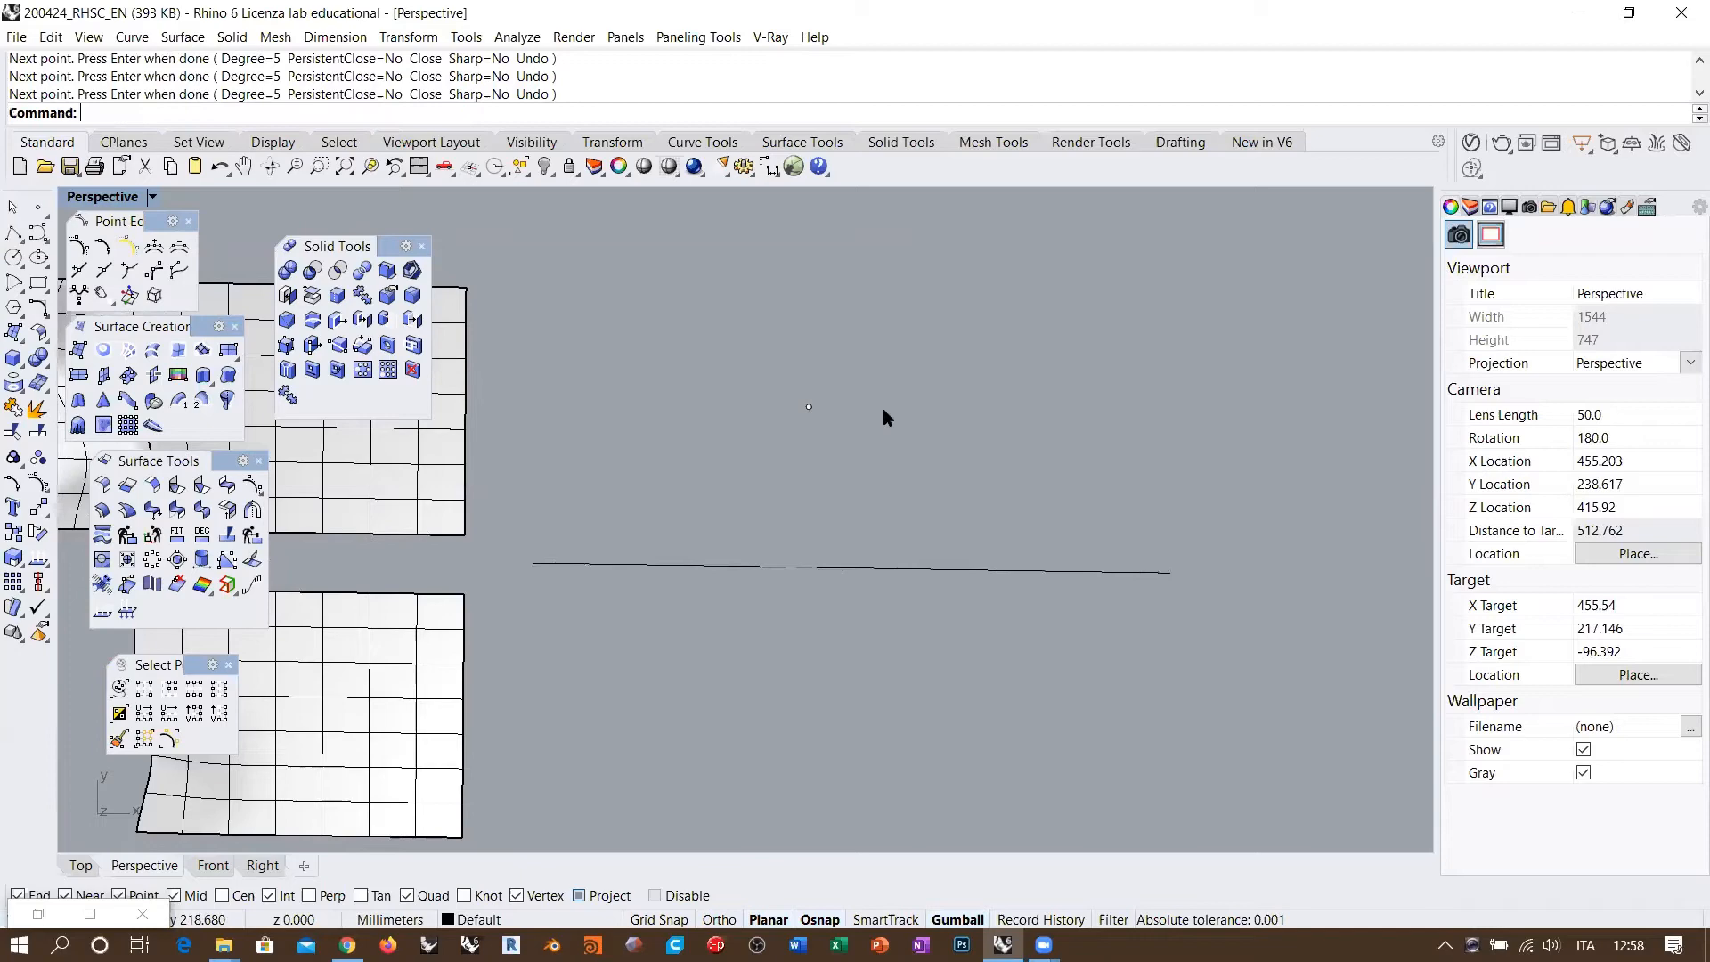
# Step: Turn off the Gumball and move three middle control points of the degree-5 curve so the central one snaps onto the point object
pyautogui.click(903, 568)
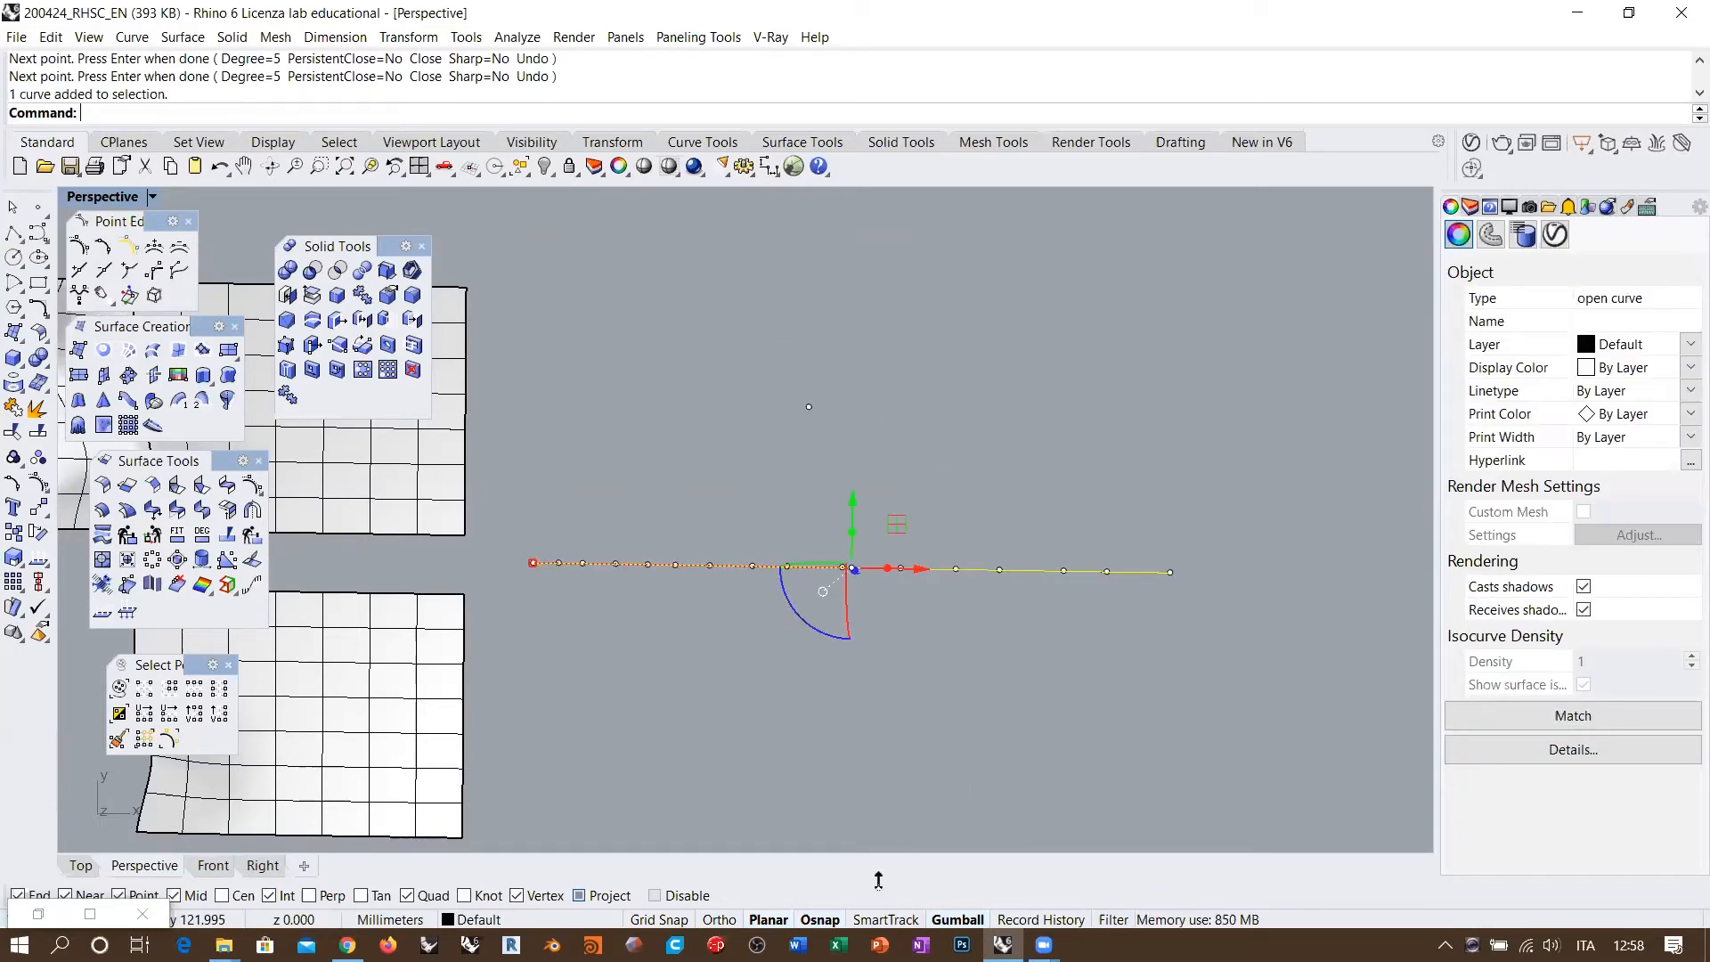
pyautogui.click(957, 919)
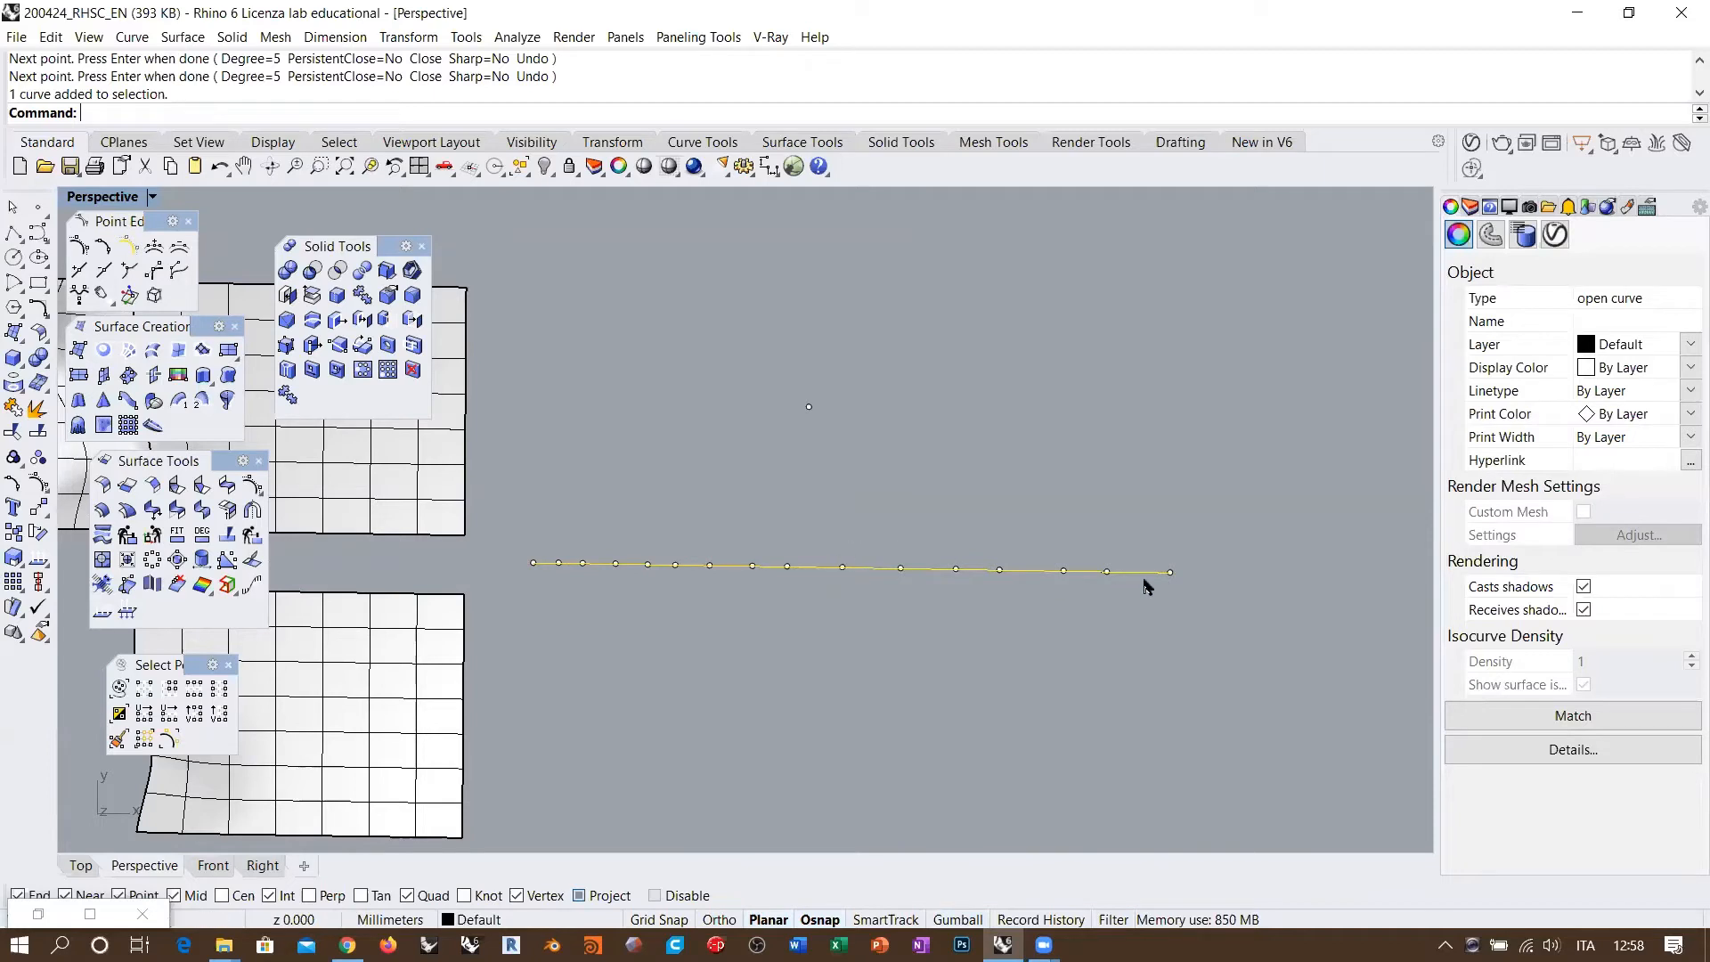
pyautogui.moveTo(768, 528); pyautogui.dragTo(922, 626)
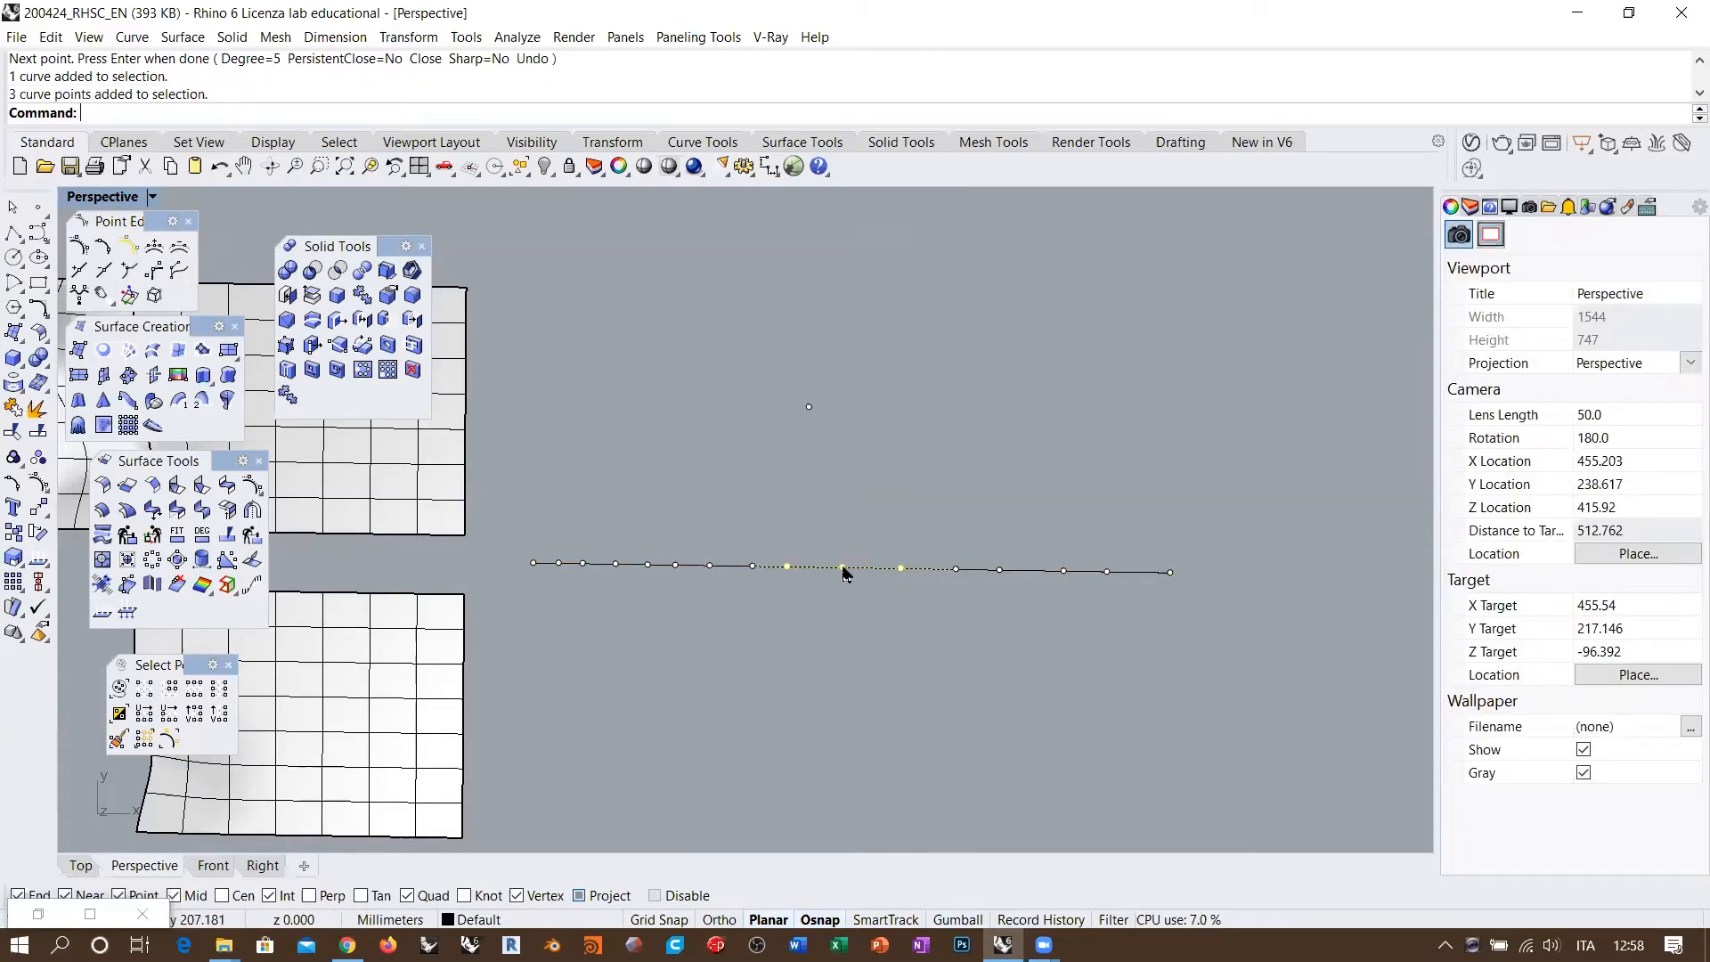
pyautogui.moveTo(843, 568); pyautogui.dragTo(808, 409)
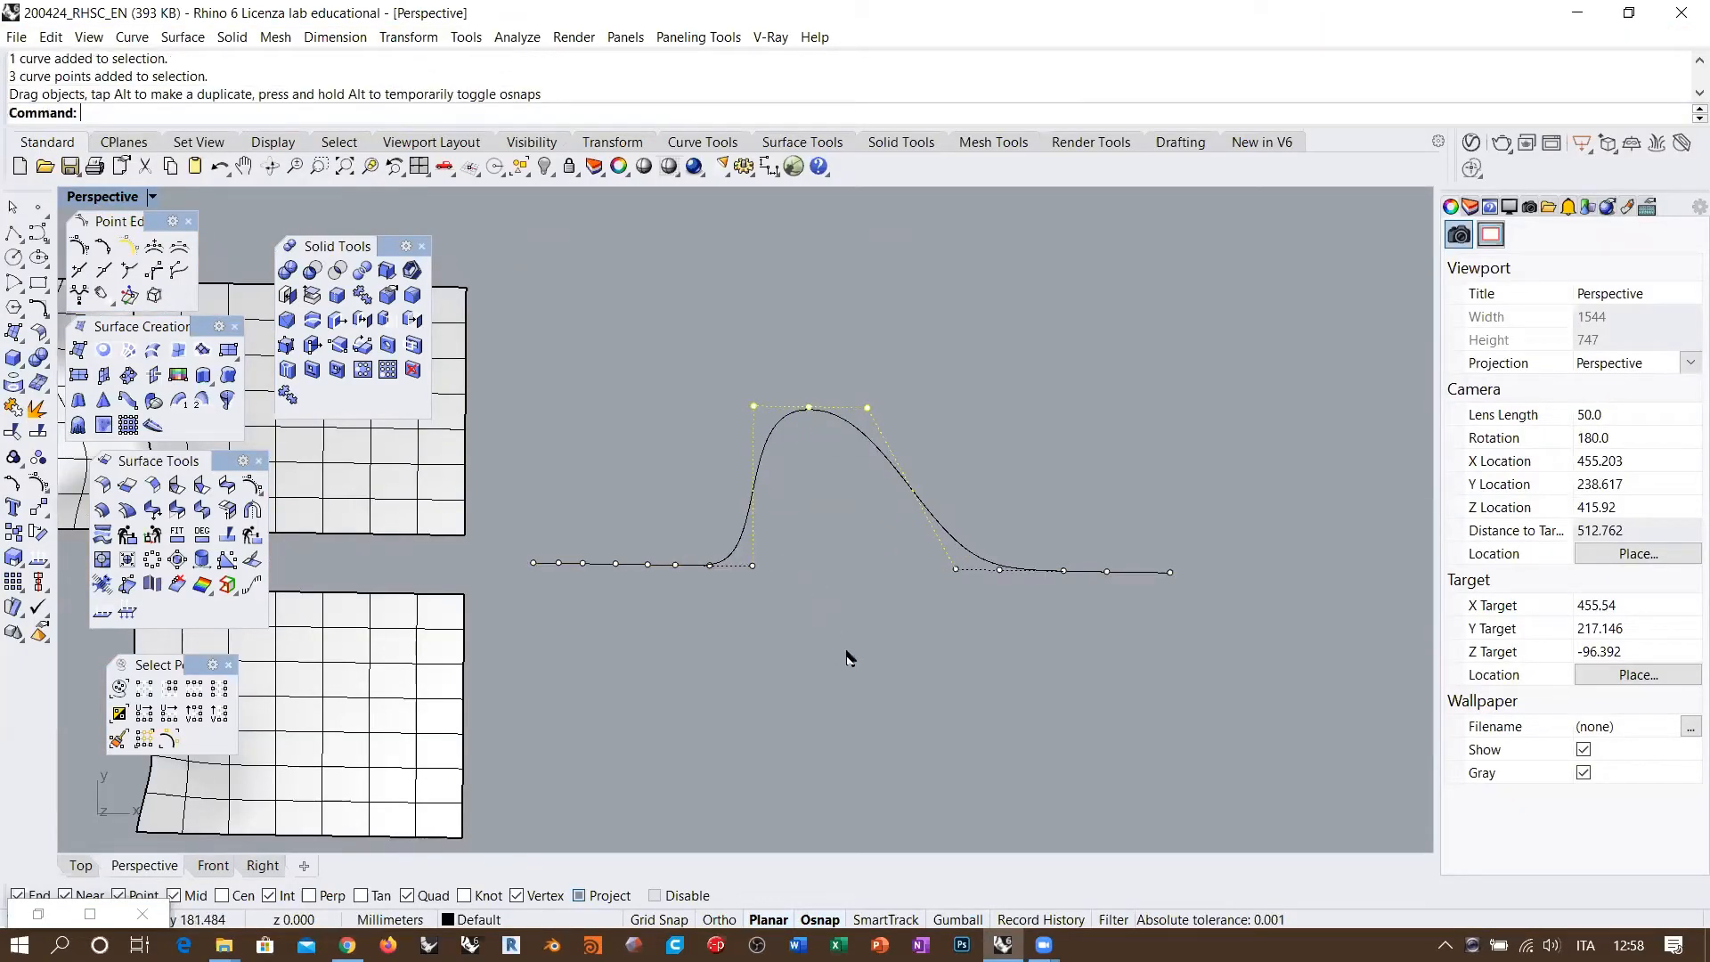
pyautogui.press('Escape')
# Step: Draw a horizontal line from its midpoint at the point object, extending to both sides over the curve's peak
pyautogui.moveTo(863, 622); pyautogui.dragTo(851, 516, button='right')
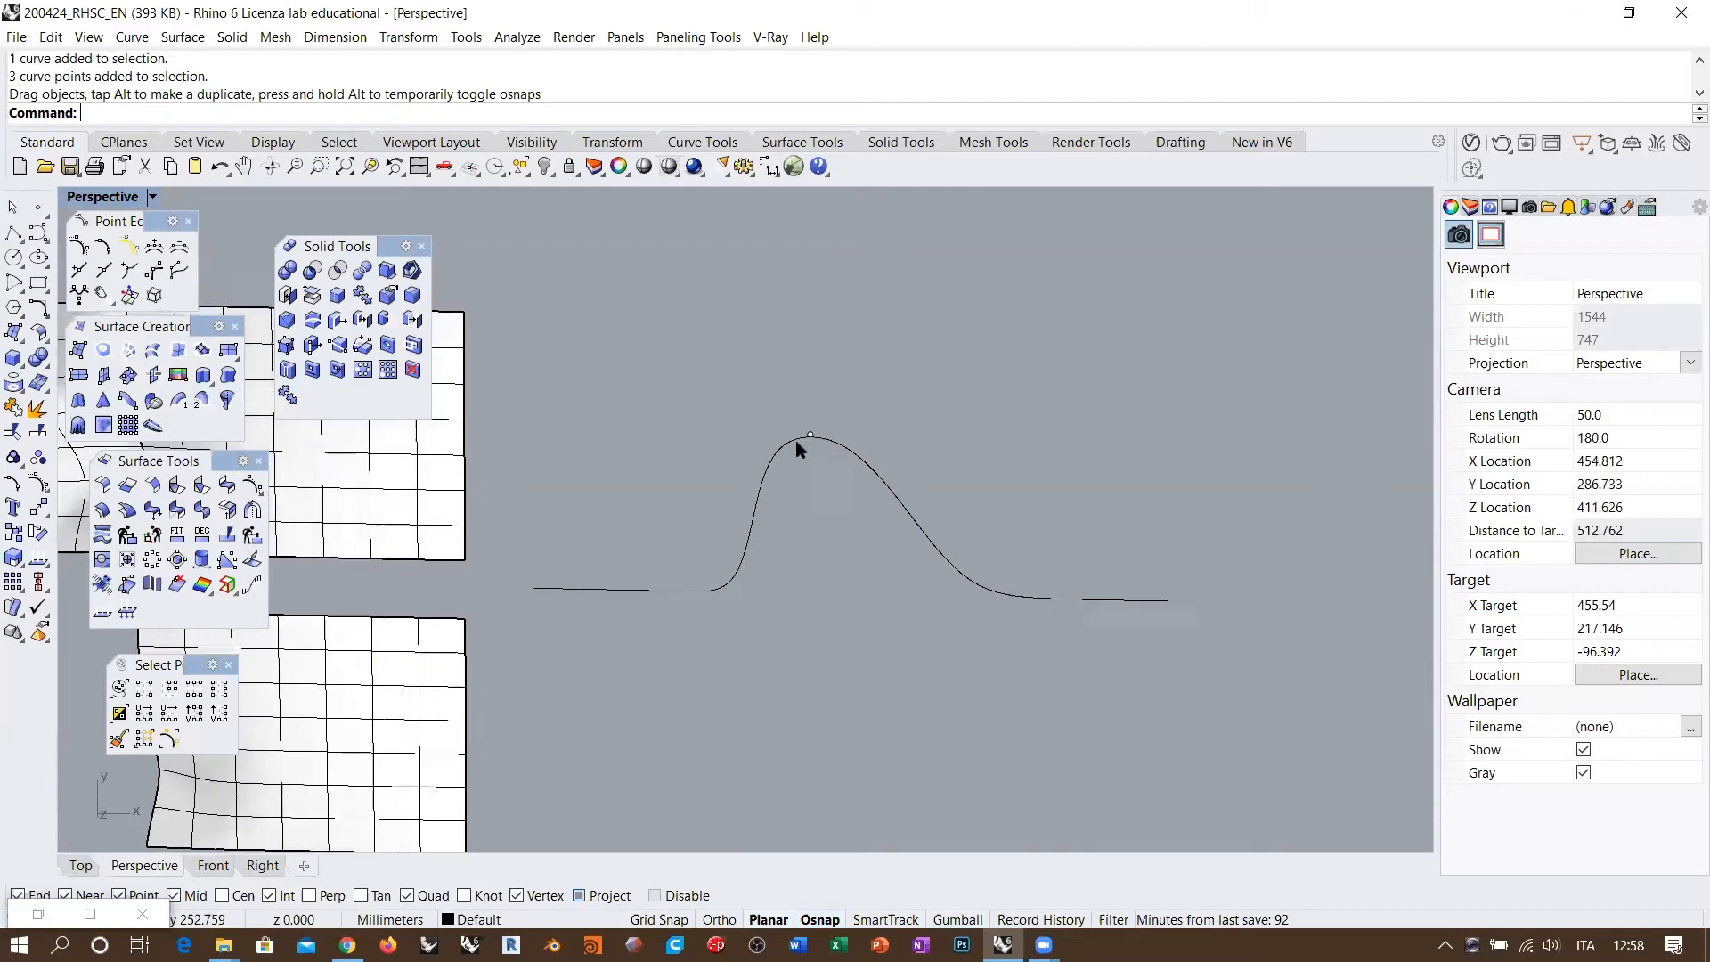
pyautogui.scroll(5, 791, 443)
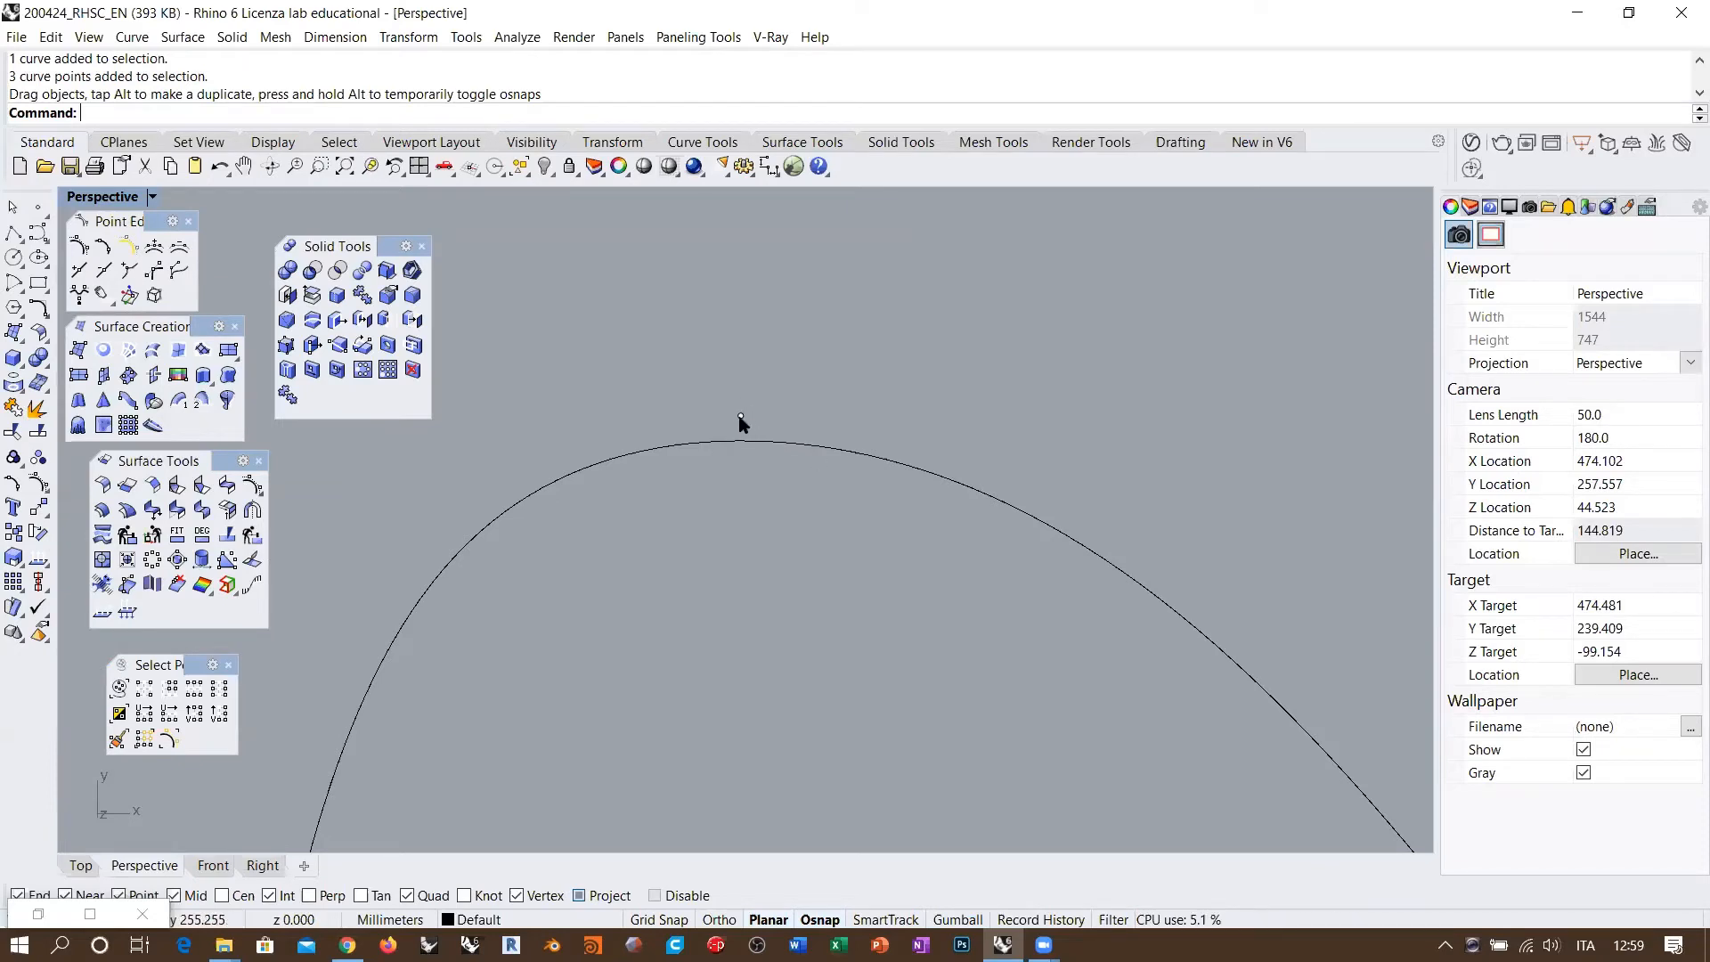
pyautogui.scroll(-3, 809, 419)
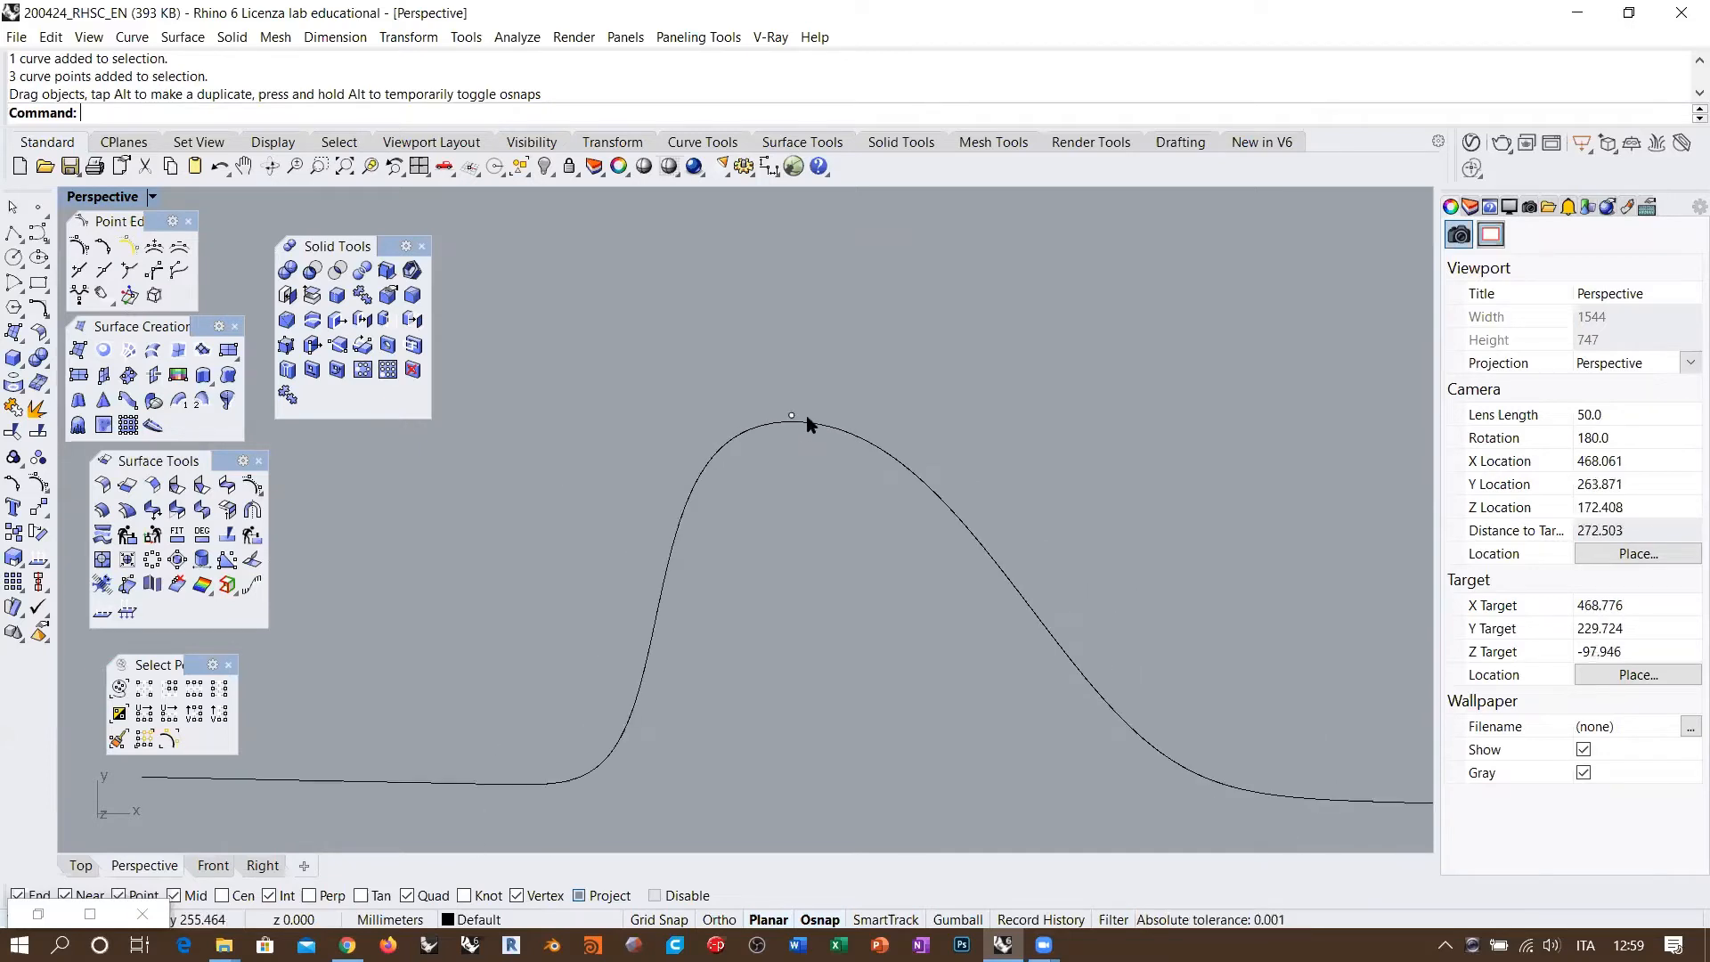
pyautogui.click(11, 236)
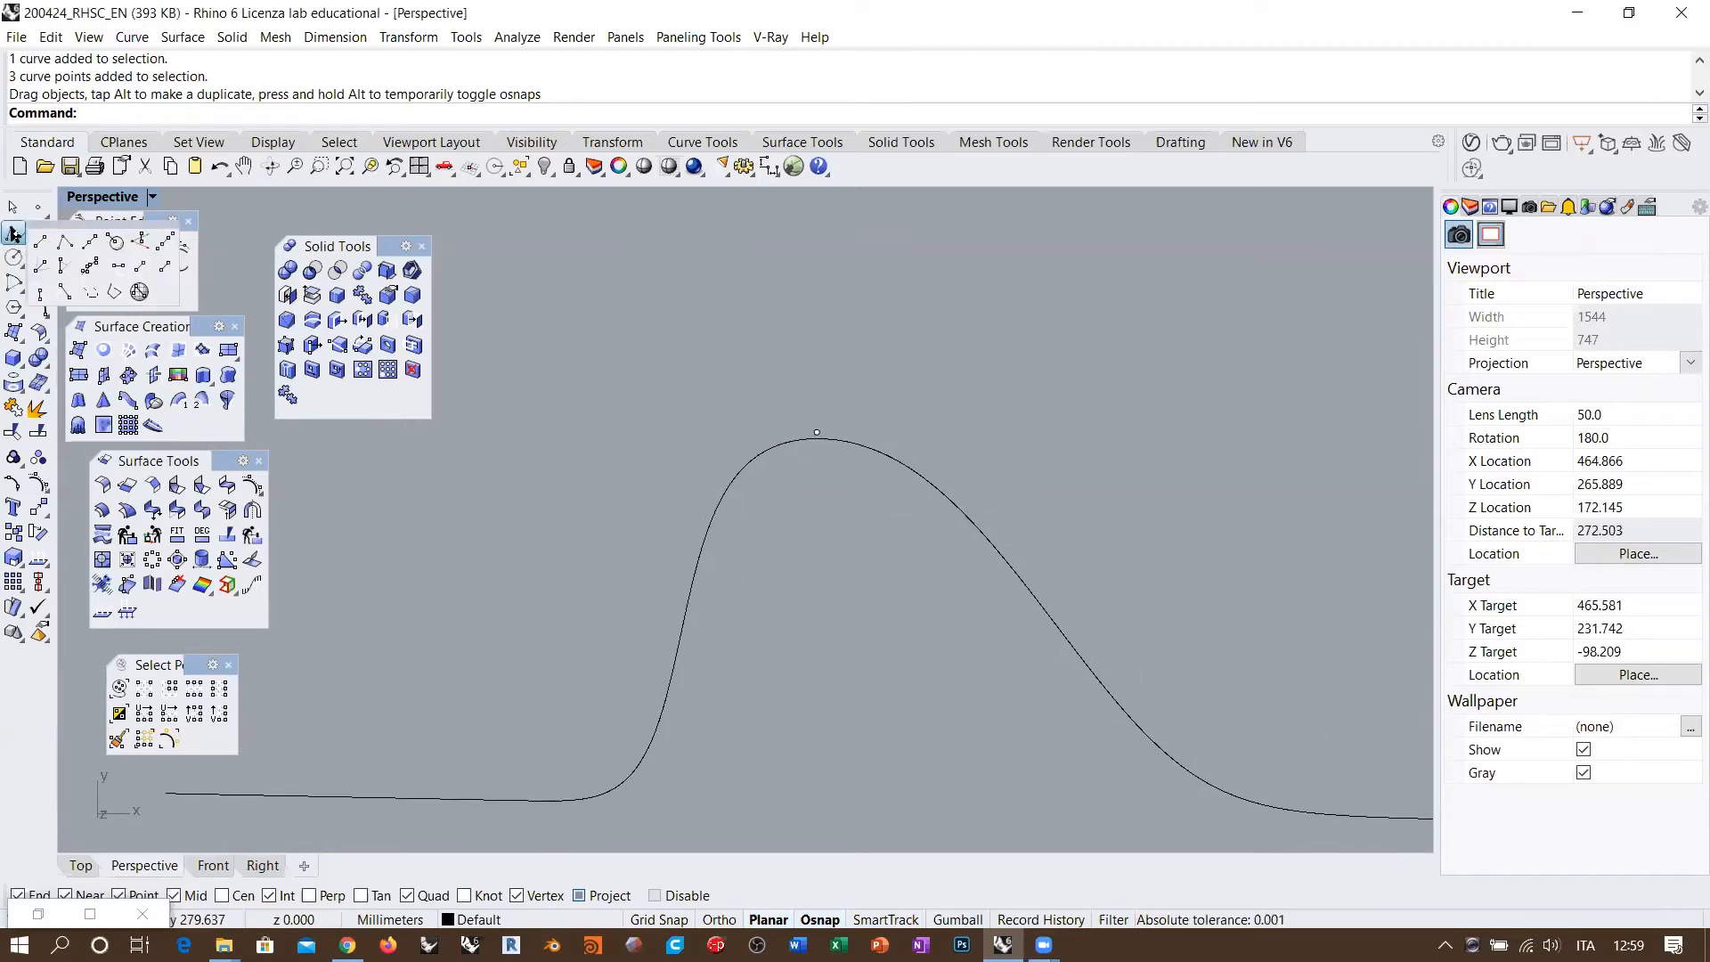
pyautogui.click(91, 247)
pyautogui.click(816, 433)
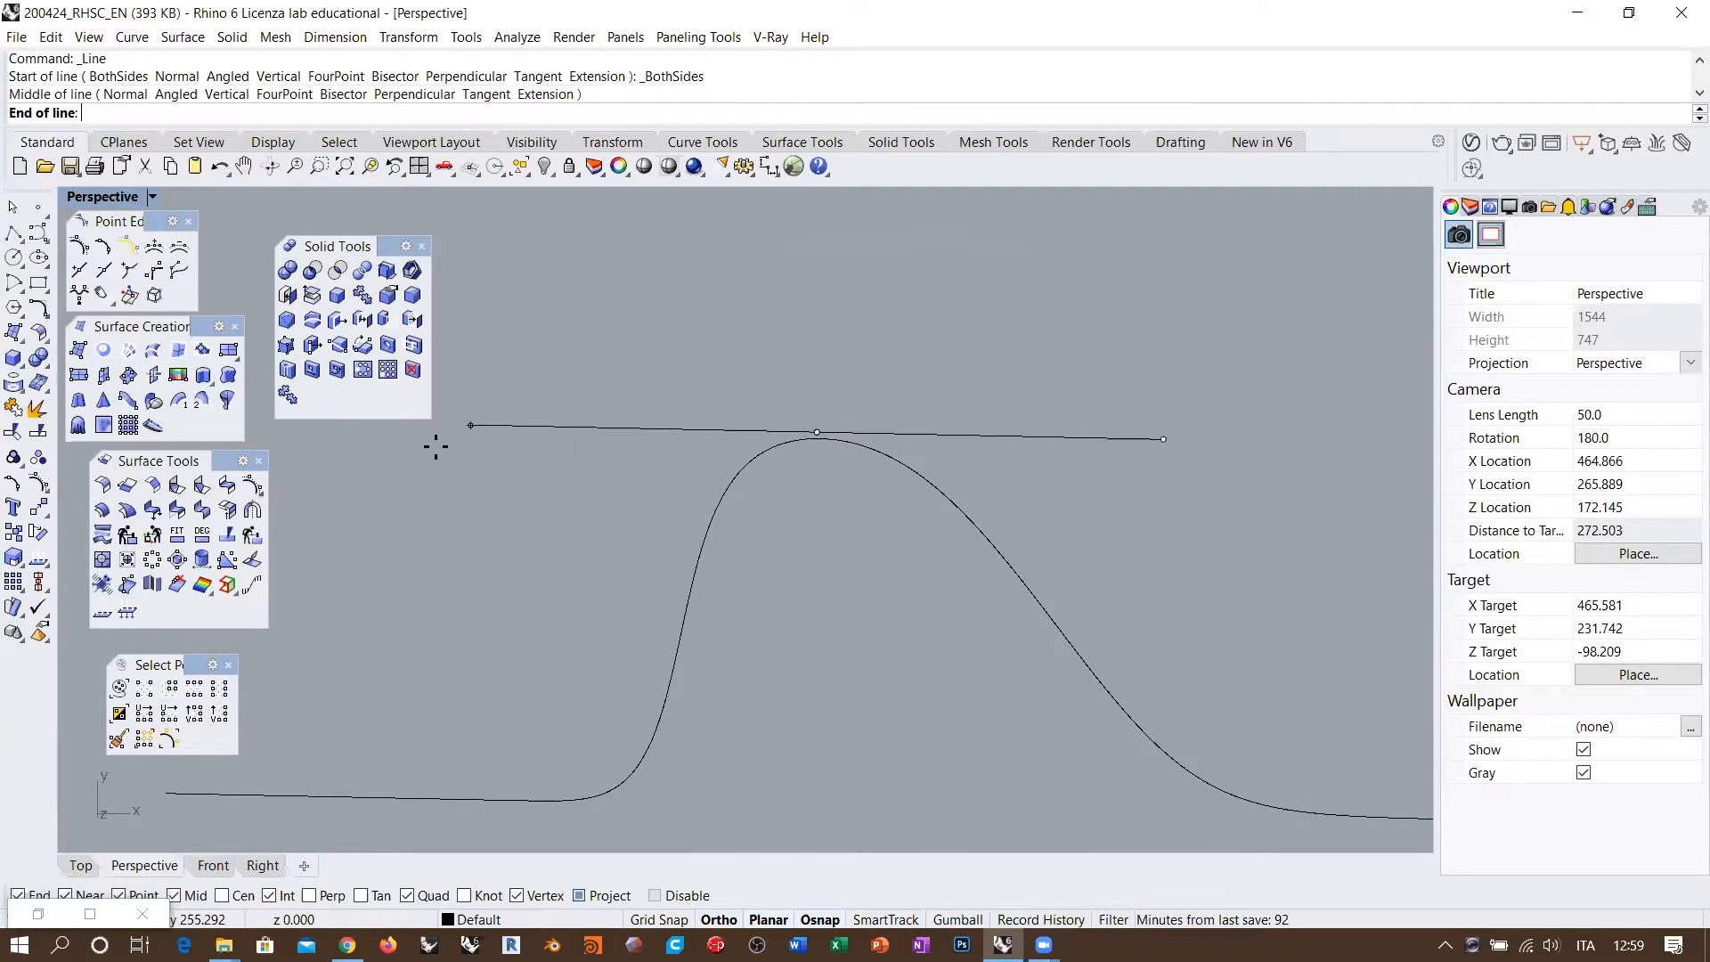
pyautogui.click(348, 470)
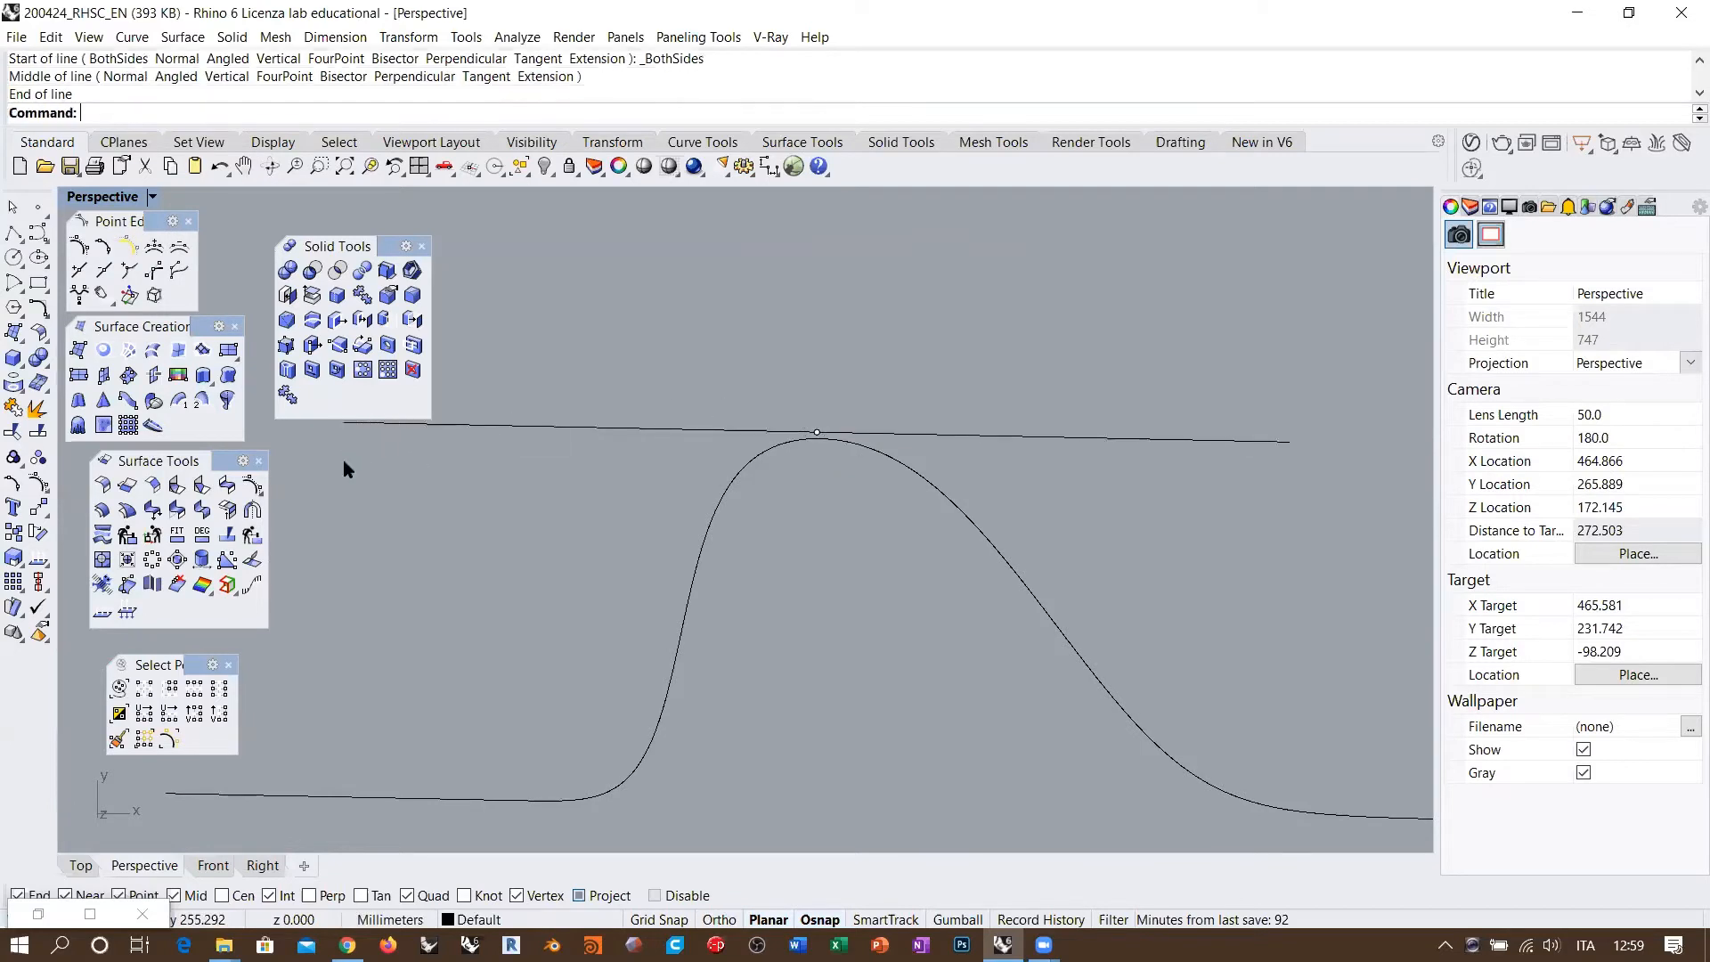
# Step: Show the degree-5 curve's control points and examine how its peak lies relative to the line
pyautogui.click(911, 472)
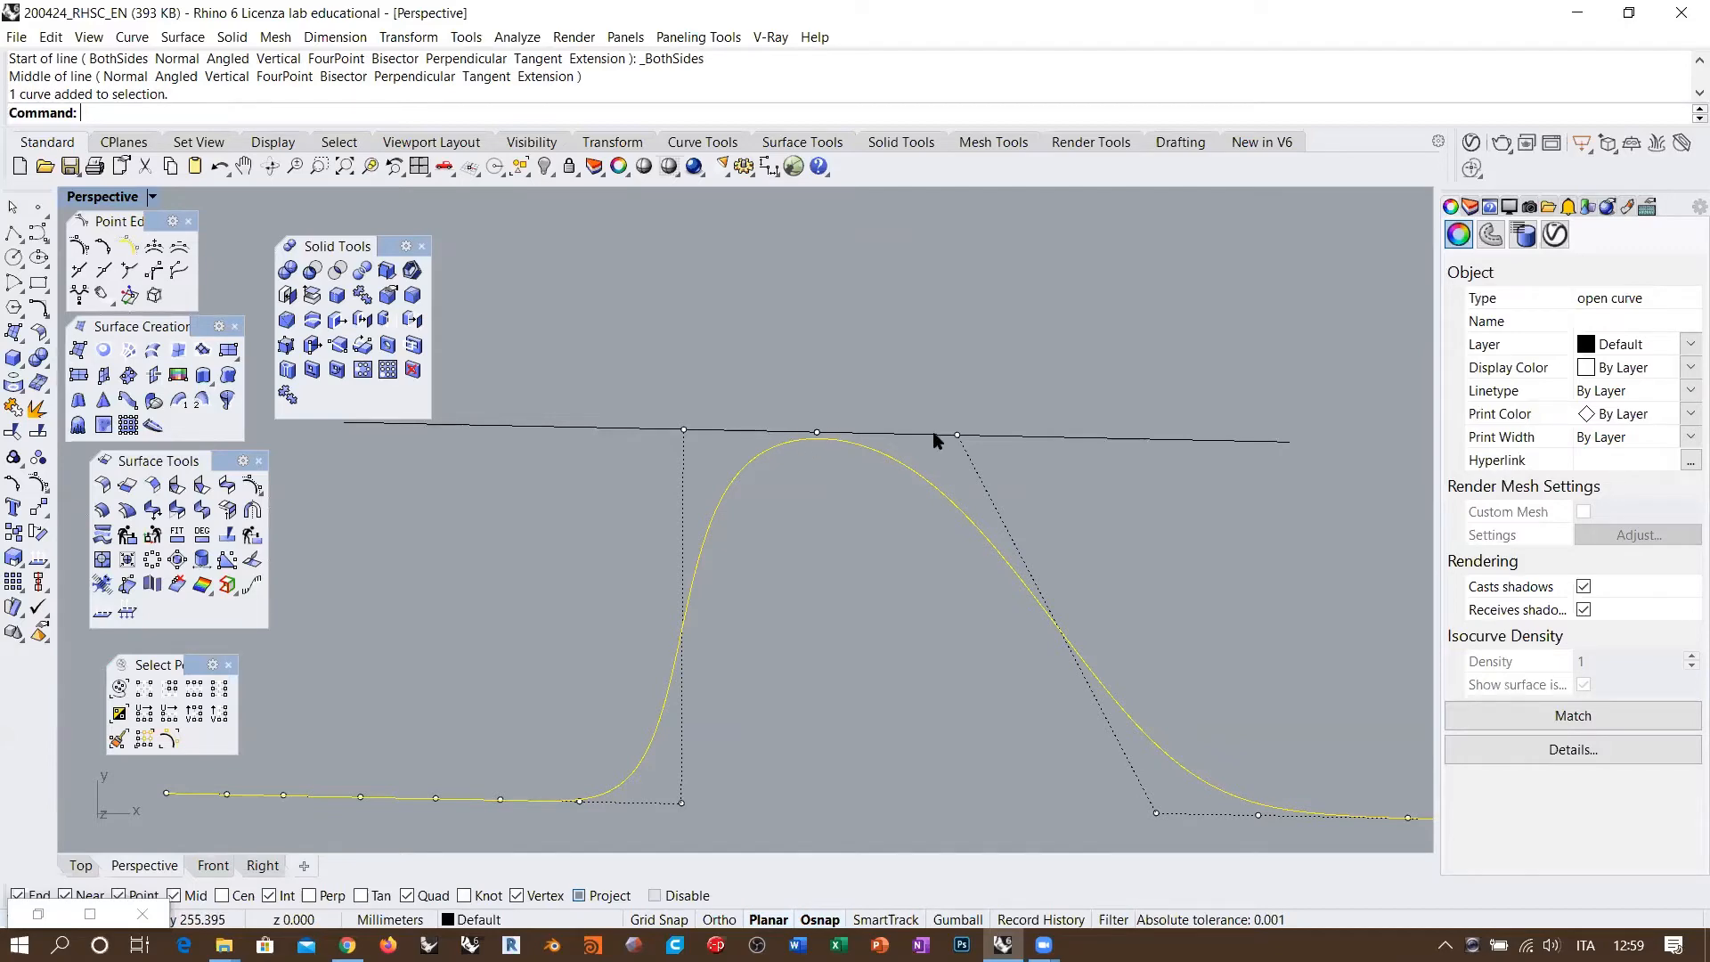
pyautogui.moveTo(783, 462); pyautogui.dragTo(828, 476, button='right')
pyautogui.moveTo(822, 474); pyautogui.dragTo(824, 482, button='right')
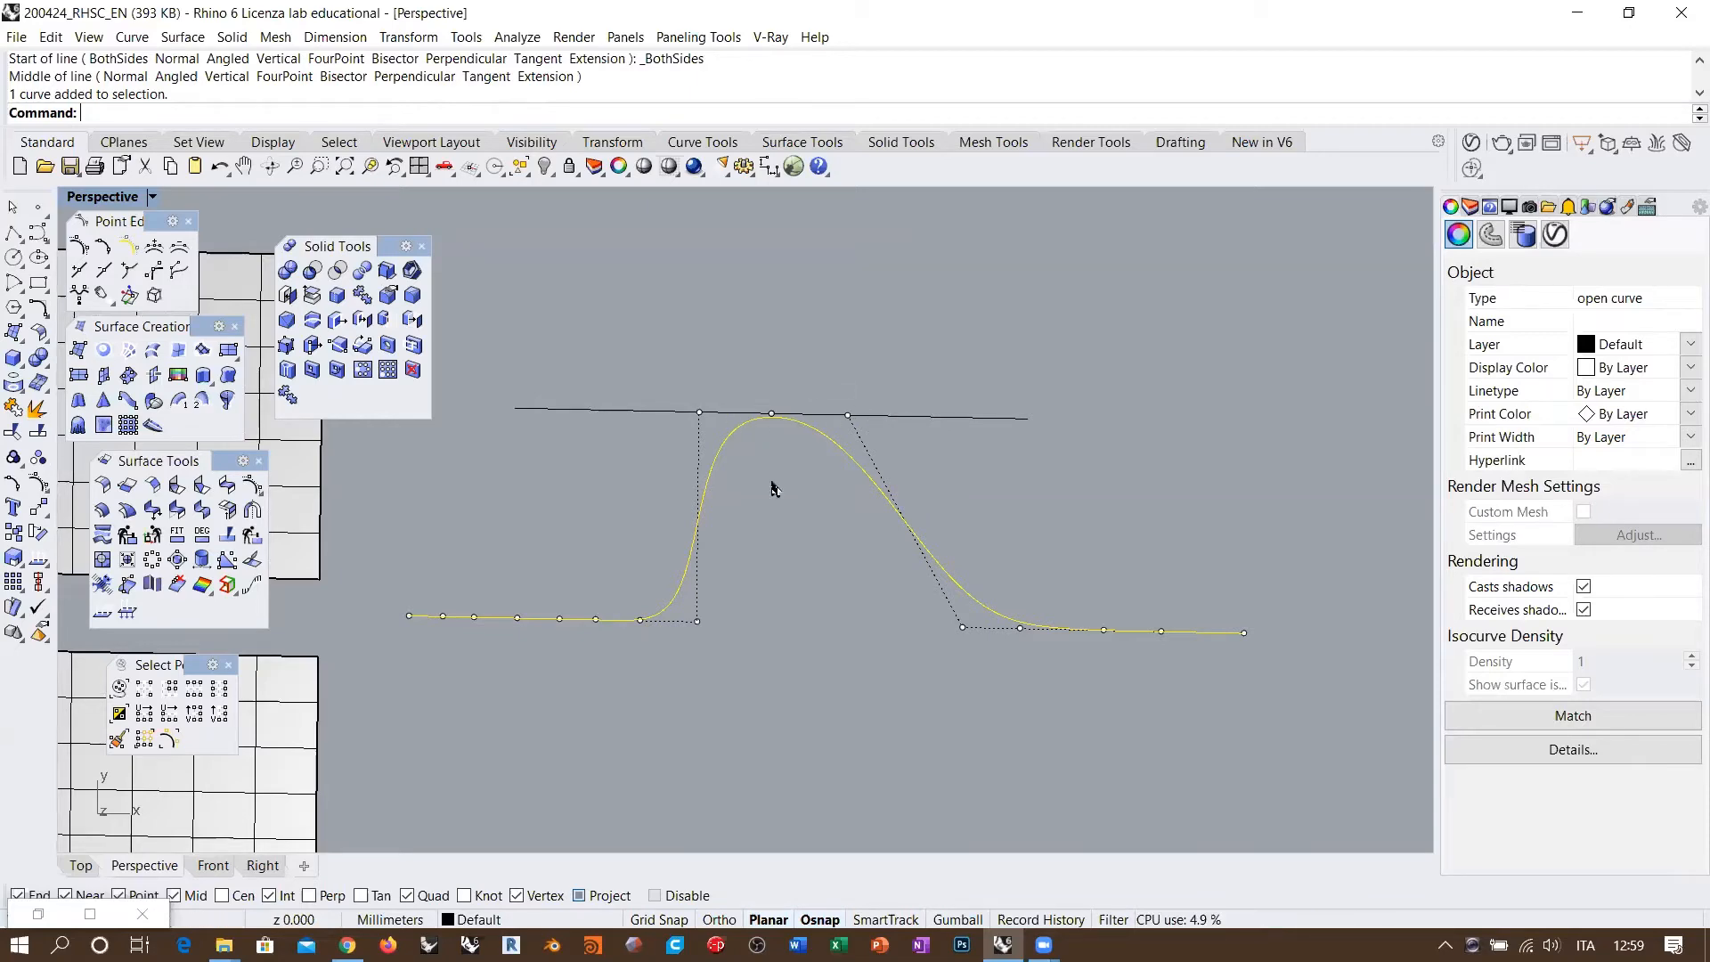
# Step: Move one more control point on each side of the degree-5 curve's peak onto the horizontal line and compare the curve with the line
pyautogui.moveTo(697, 620); pyautogui.dragTo(663, 411)
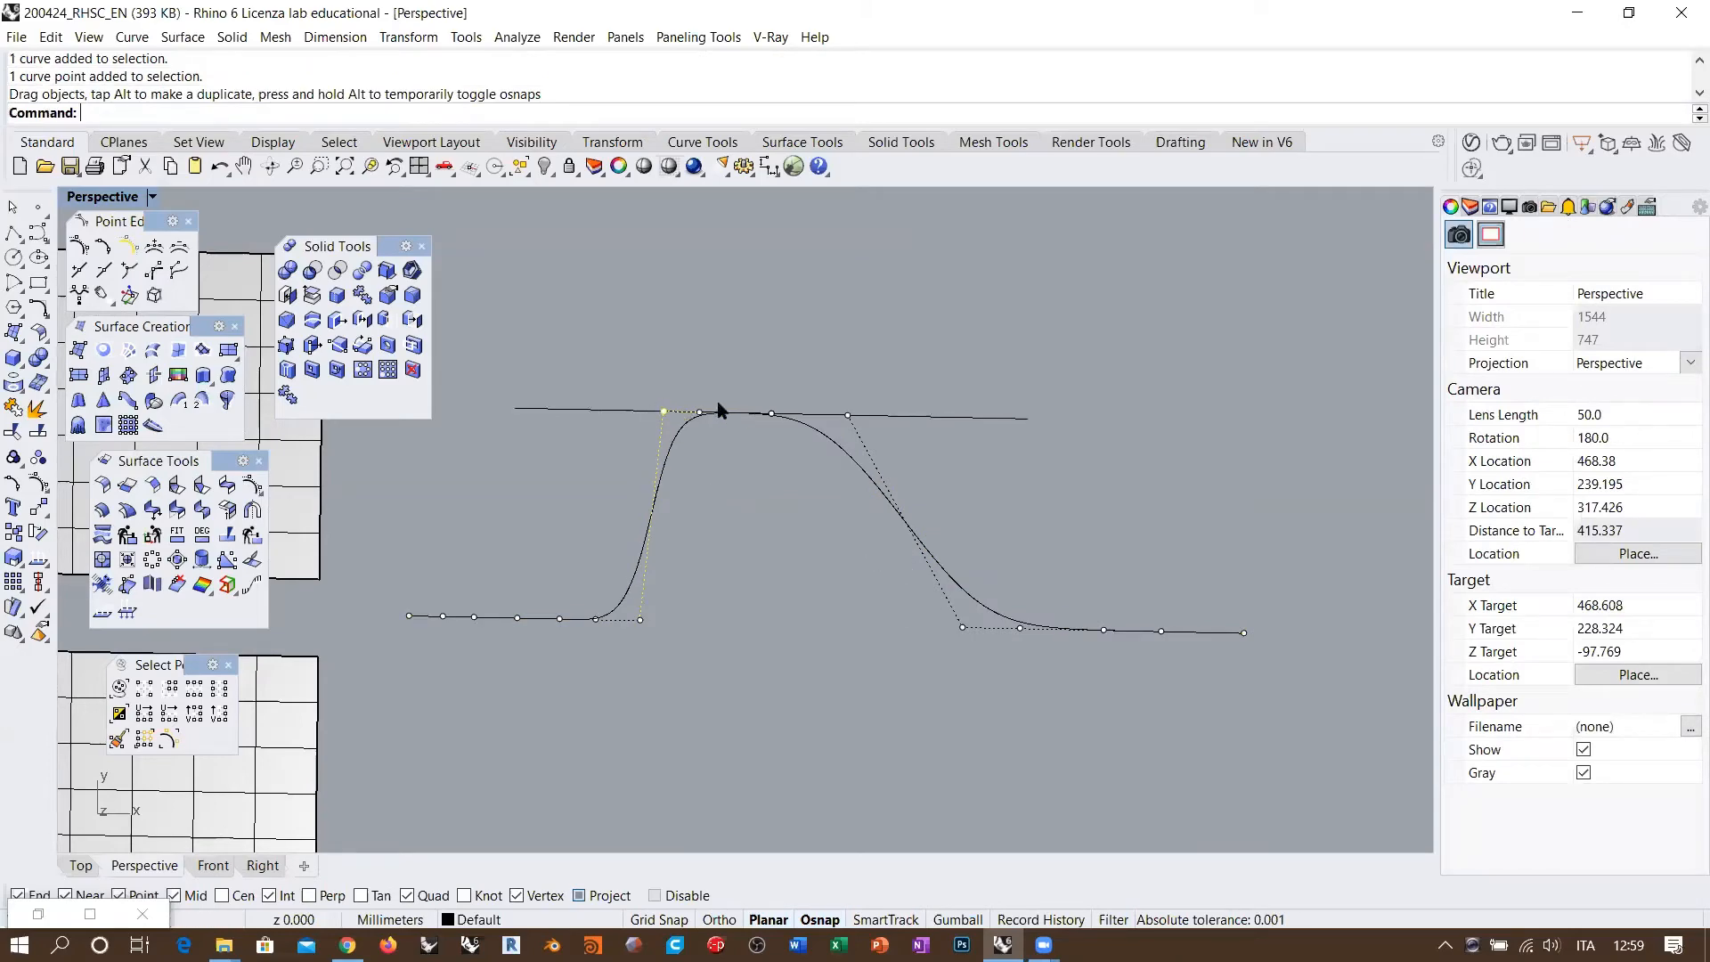
pyautogui.scroll(10, 773, 424)
pyautogui.scroll(1, 851, 420)
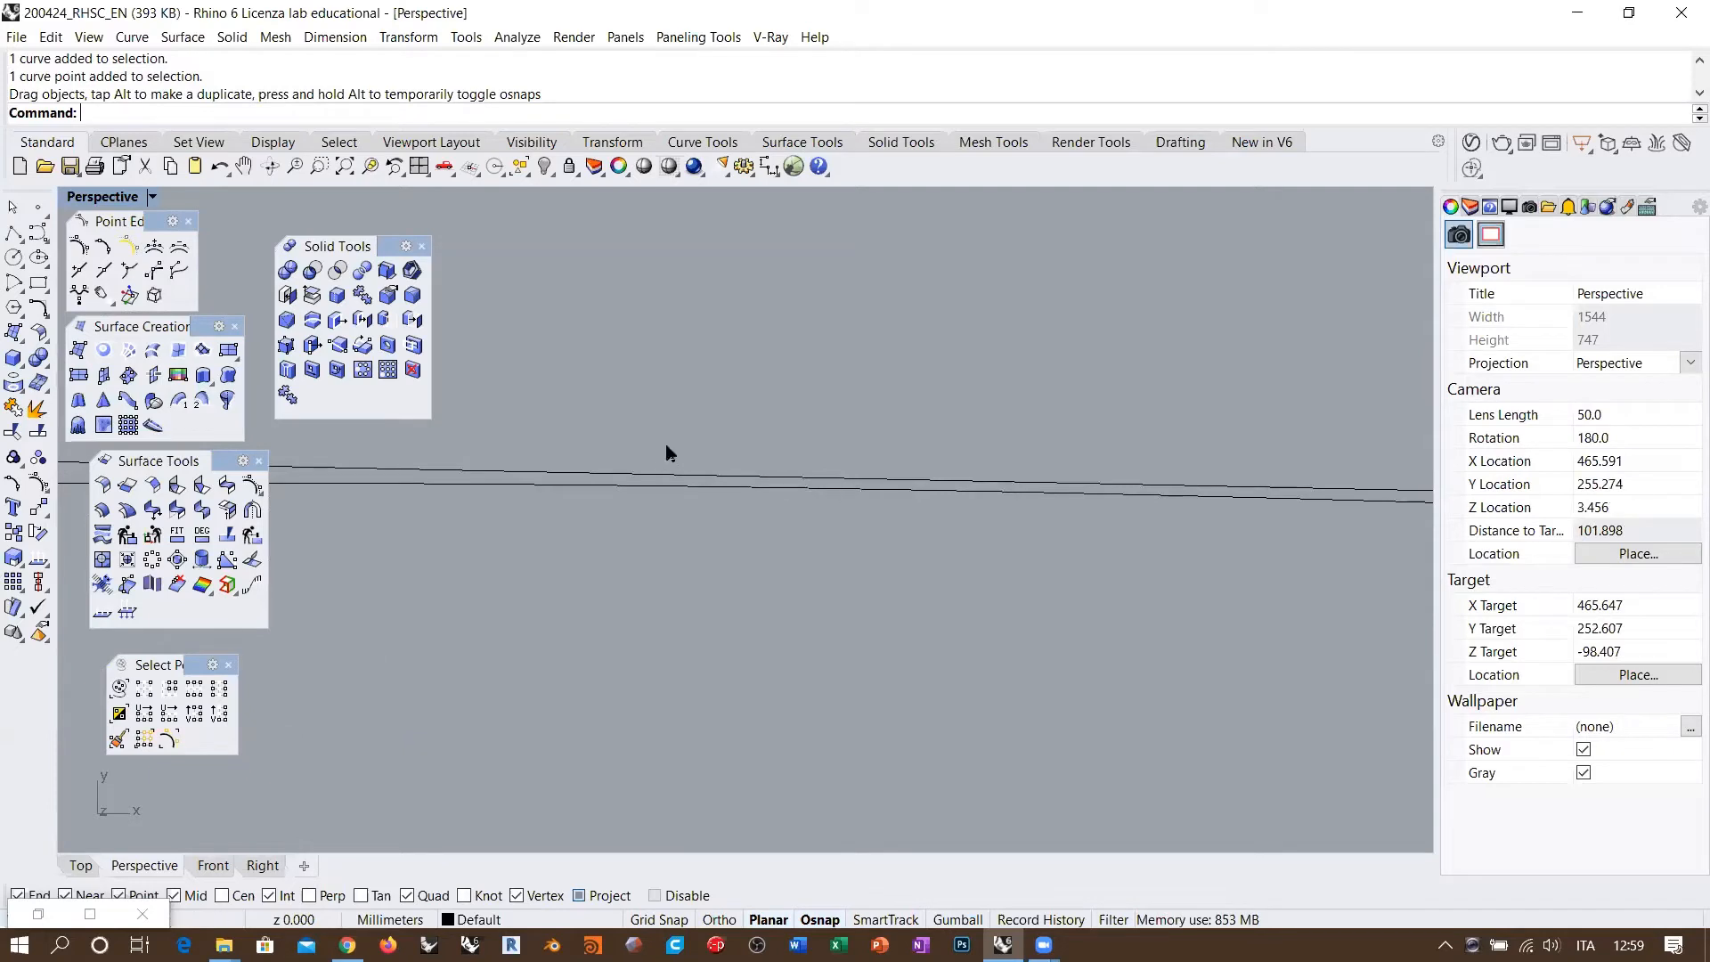
pyautogui.scroll(-10, 641, 512)
pyautogui.moveTo(899, 670); pyautogui.dragTo(832, 448)
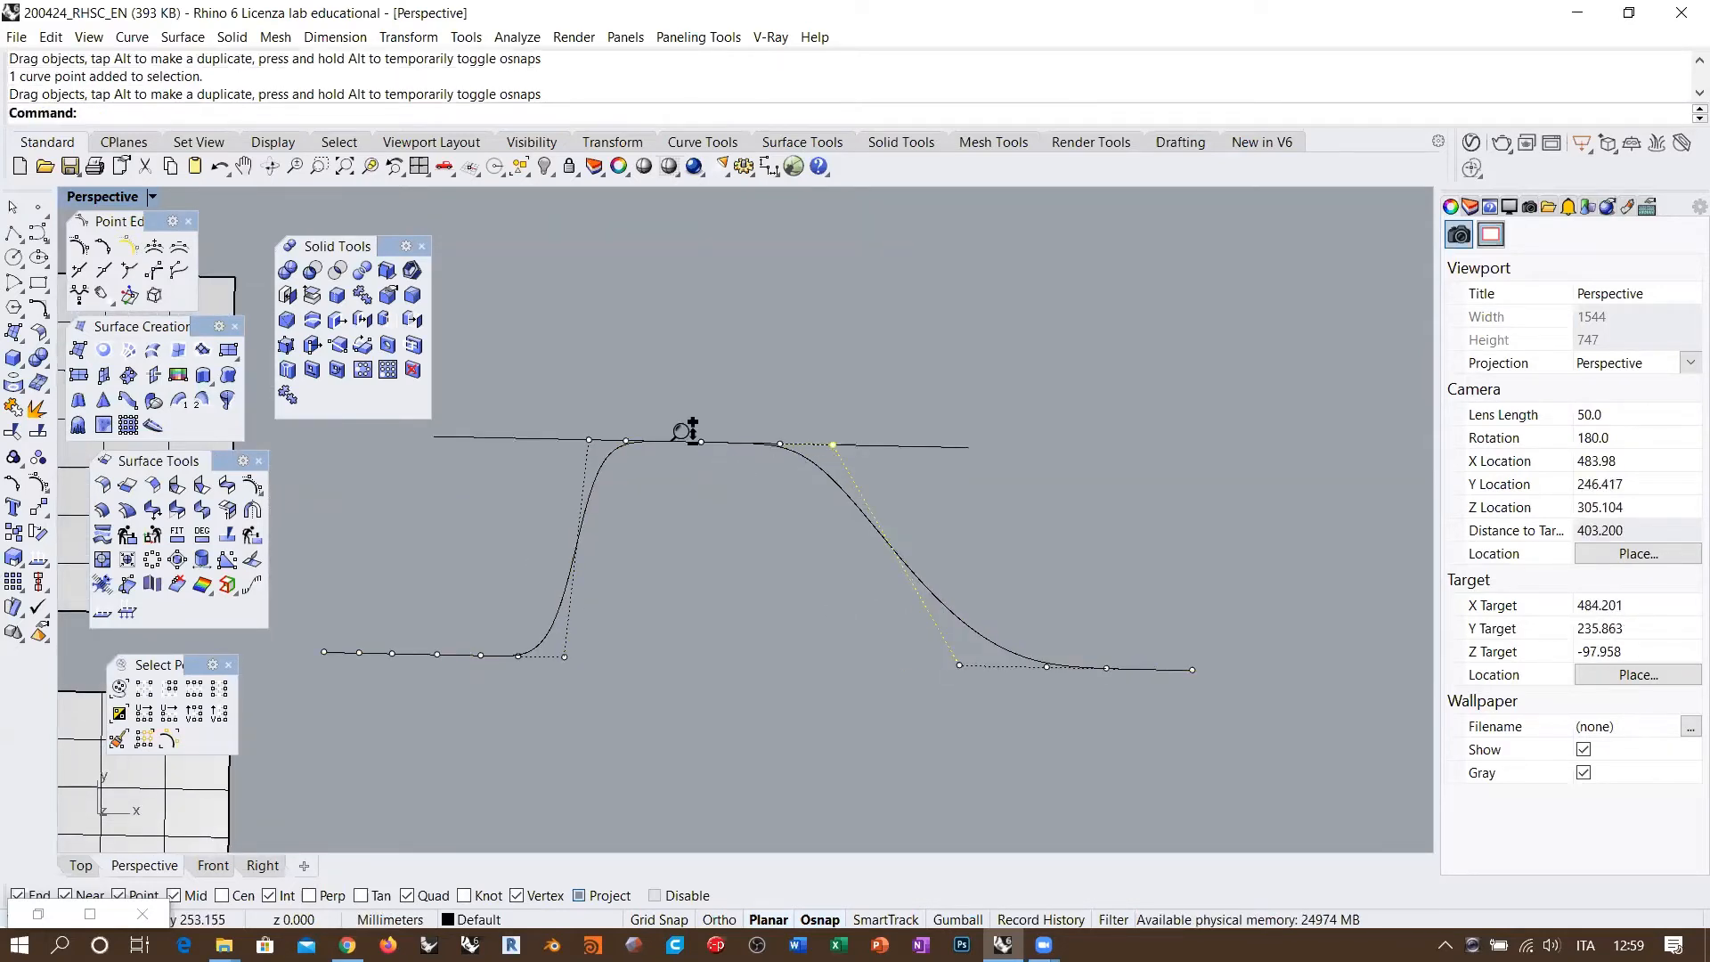
pyautogui.scroll(6, 686, 428)
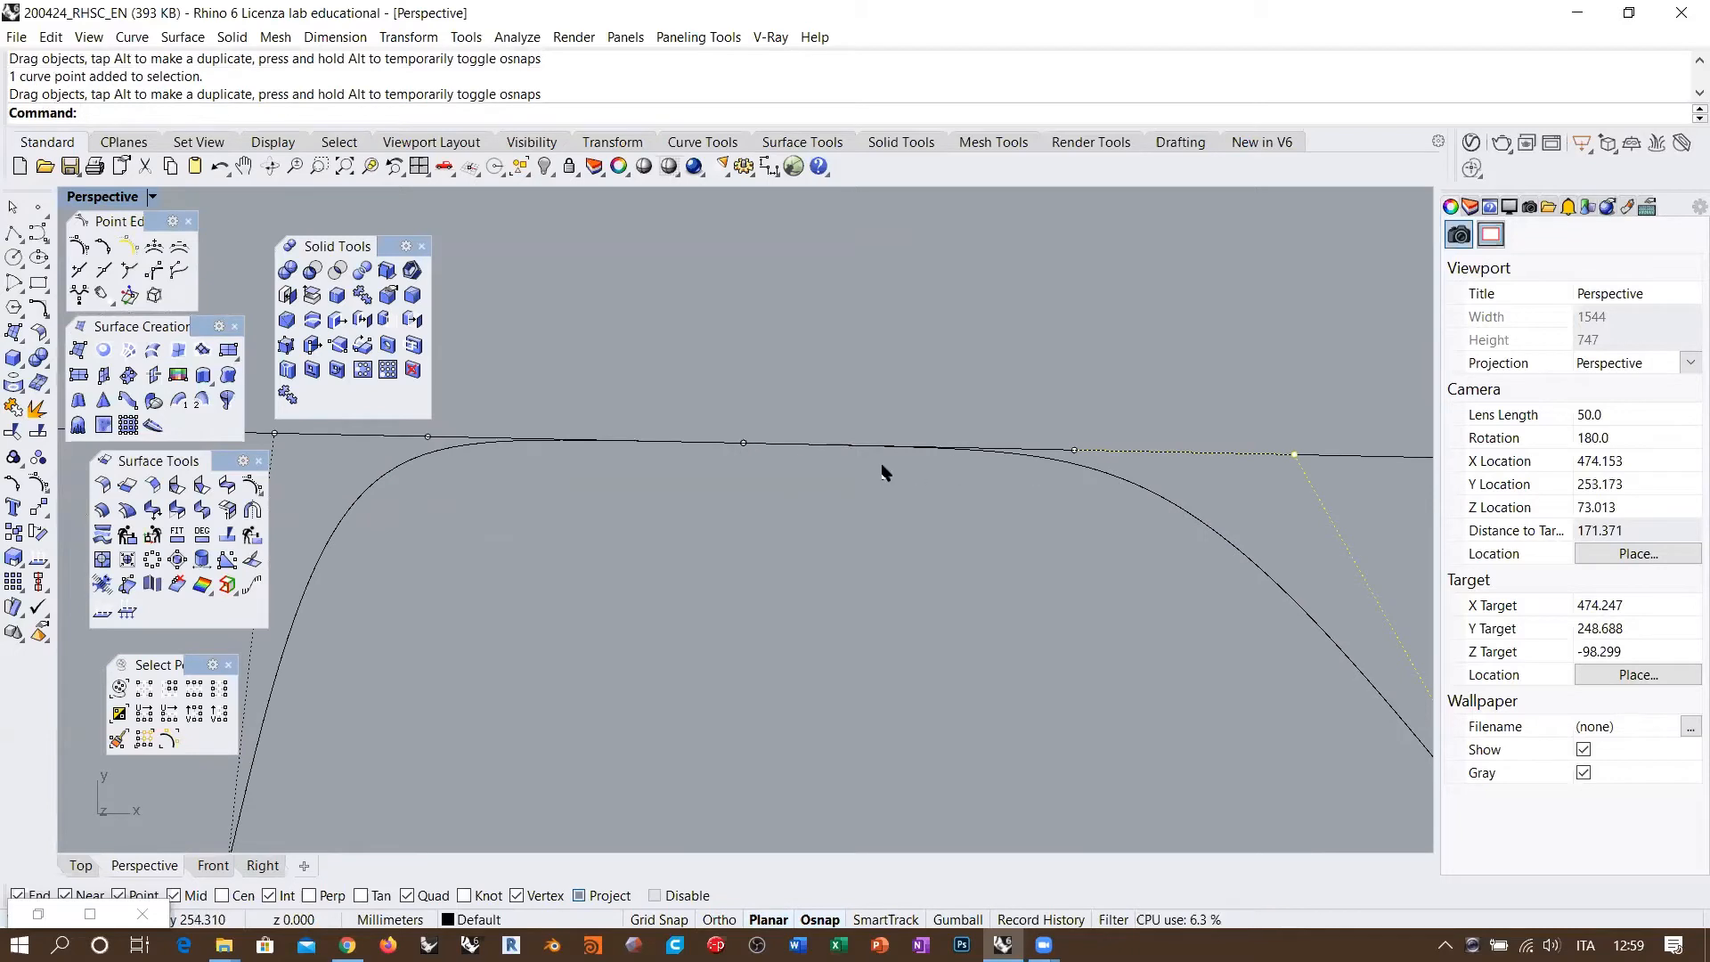
pyautogui.scroll(-1, 881, 472)
pyautogui.click(1204, 455)
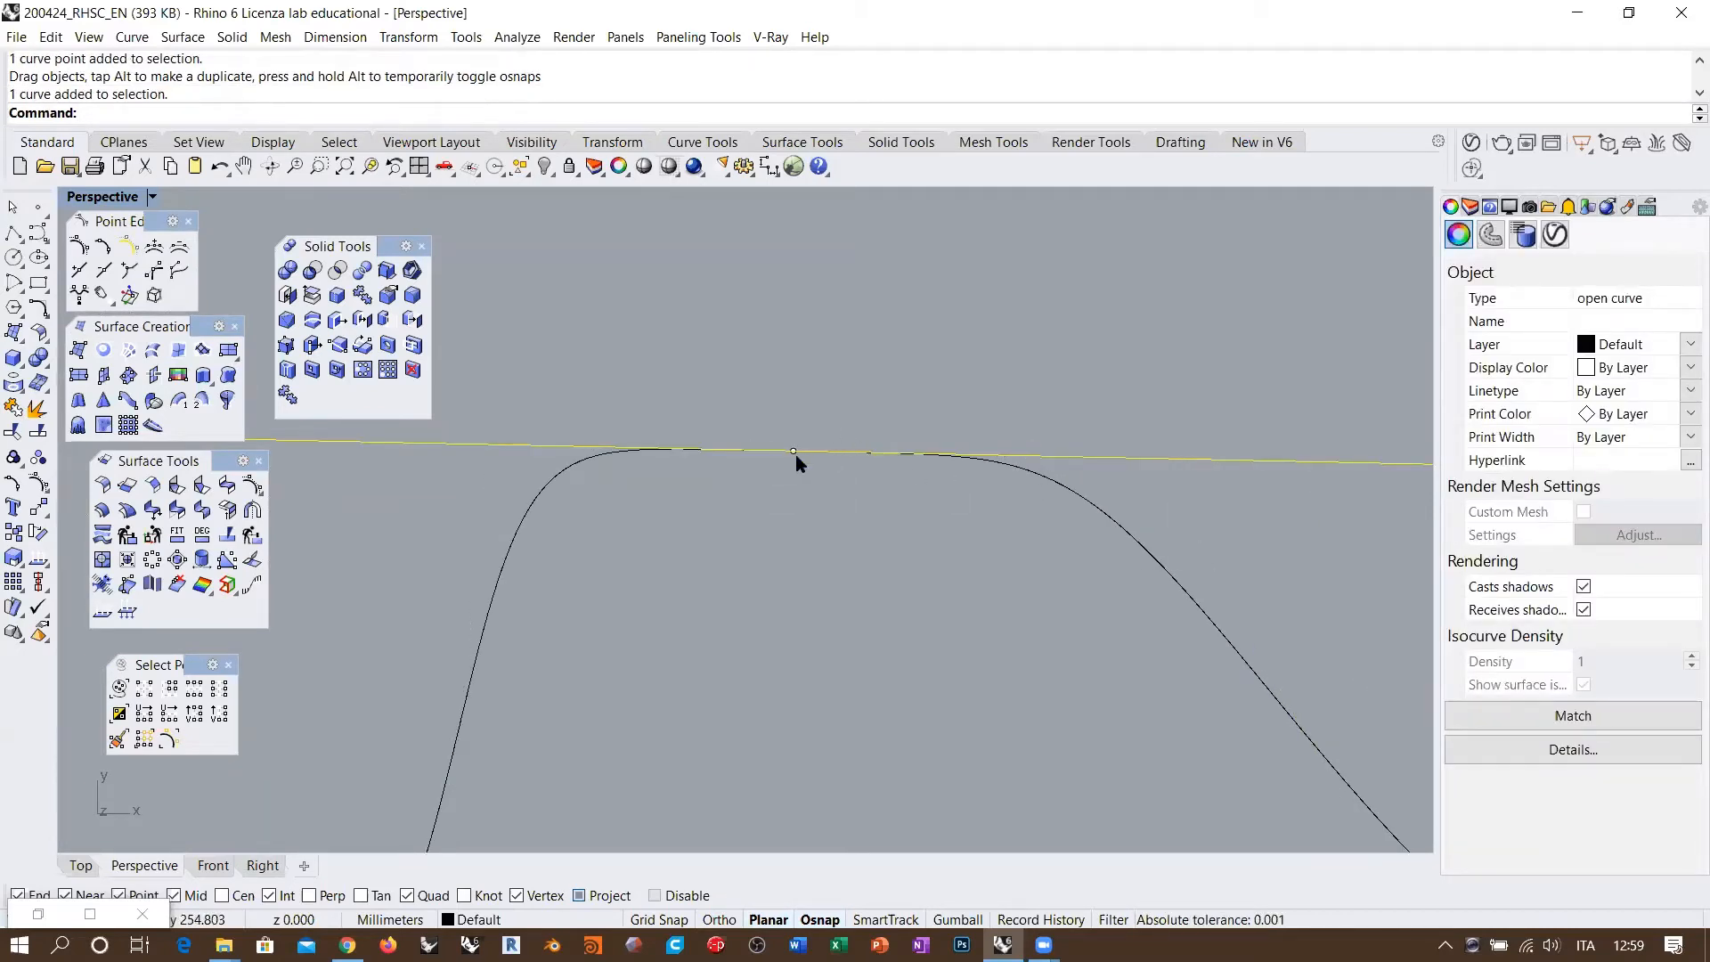
pyautogui.click(560, 481)
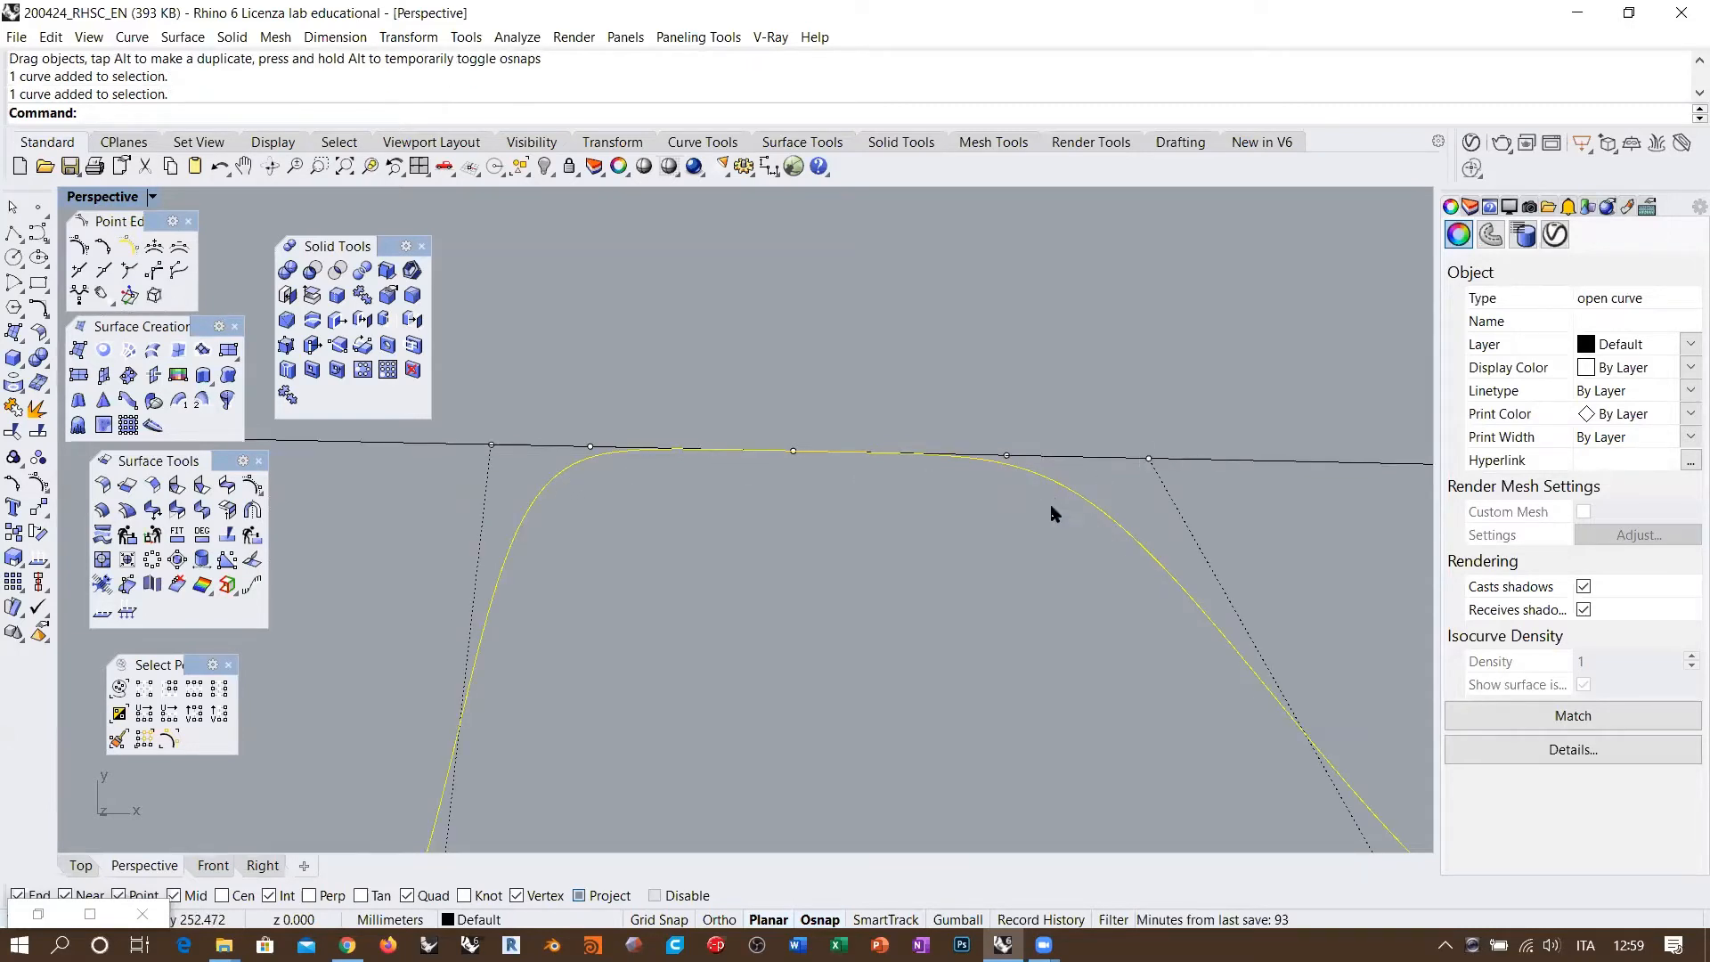
pyautogui.click(933, 538)
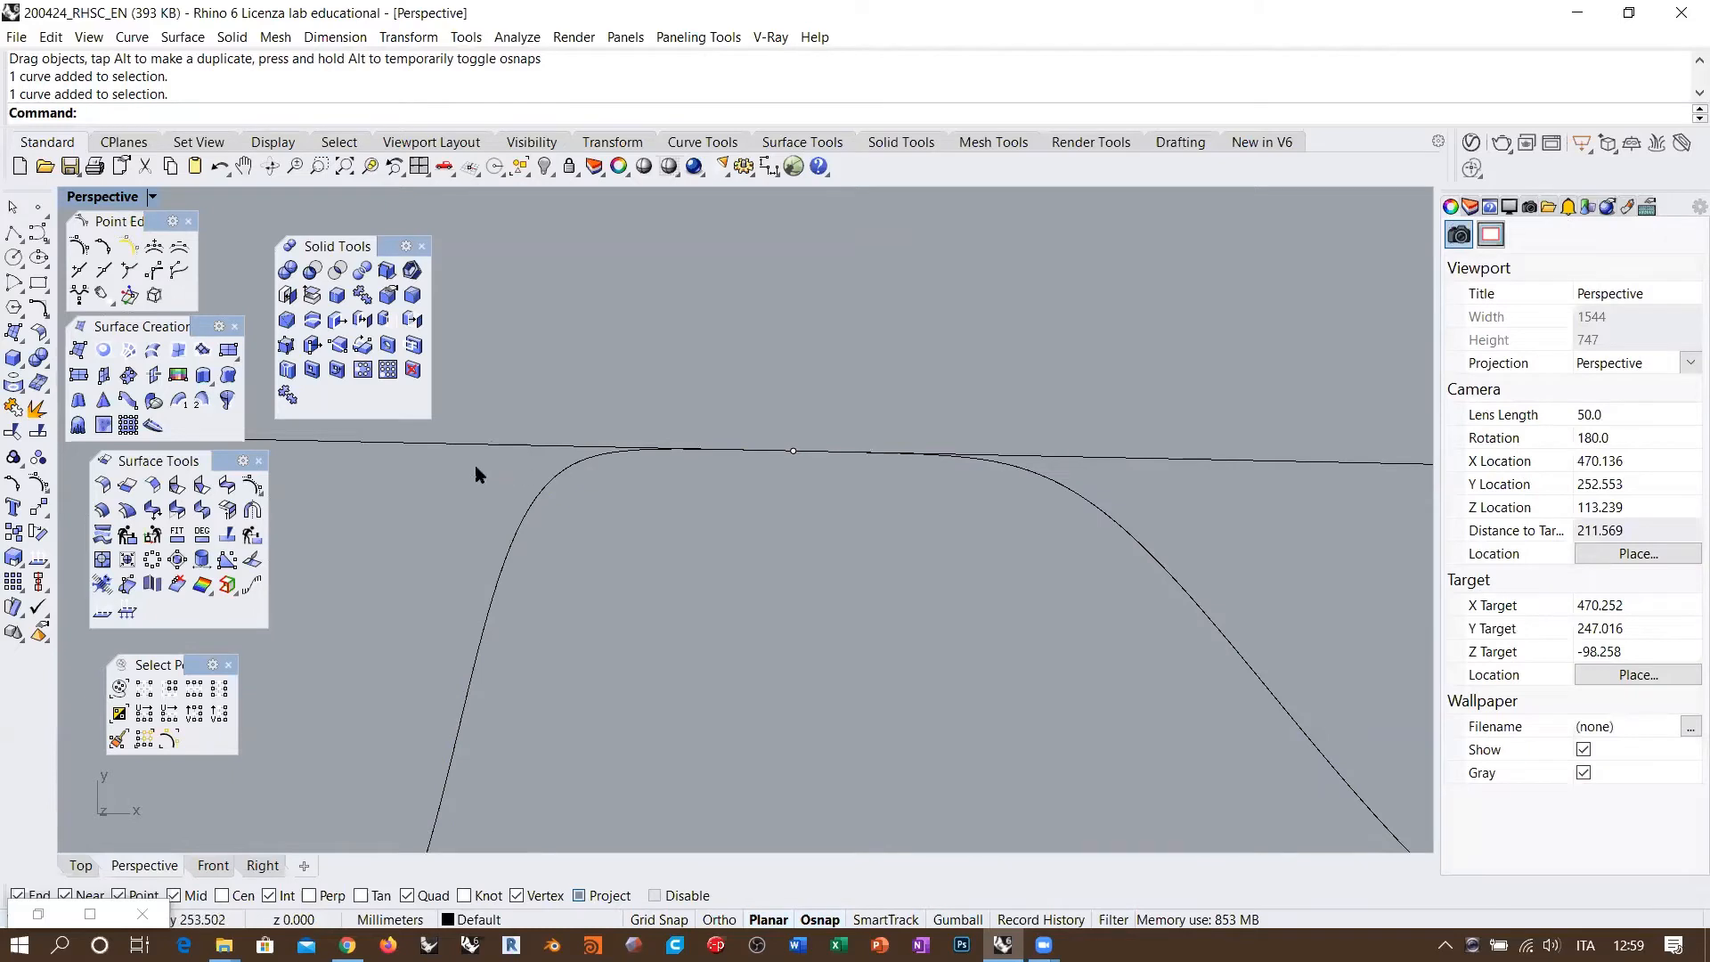
# Step: Hide the point object at the degree-5 curve's peak
pyautogui.click(79, 270)
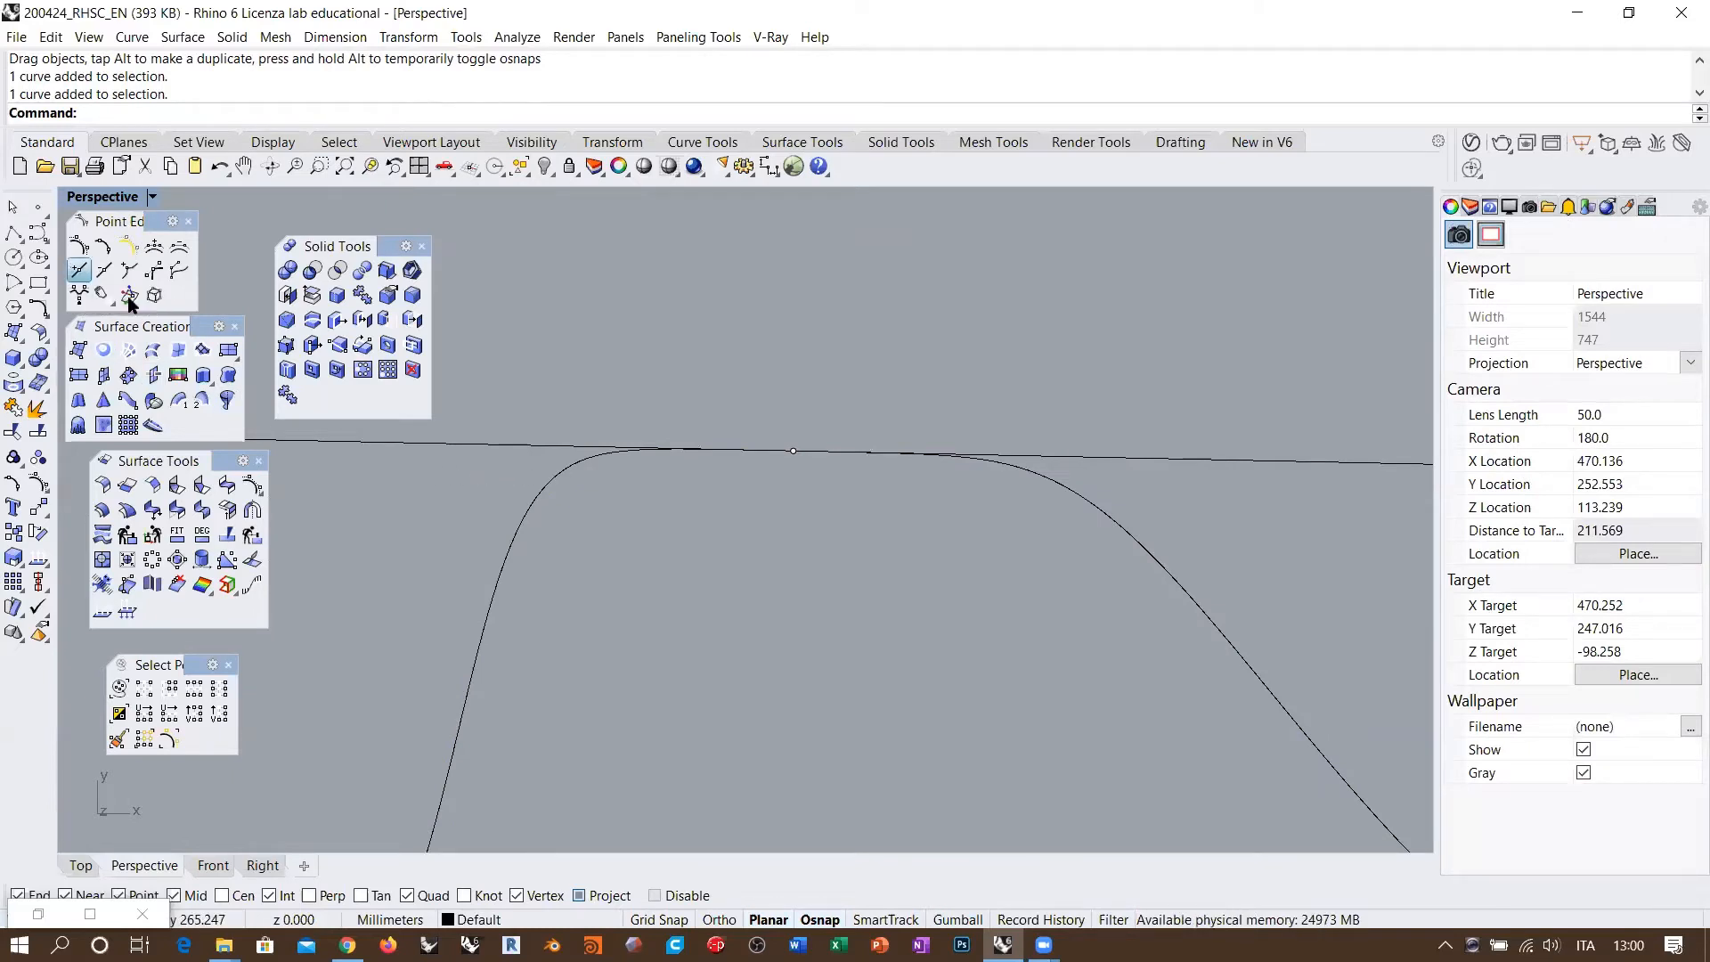
pyautogui.press('Escape')
pyautogui.moveTo(739, 528); pyautogui.dragTo(837, 385)
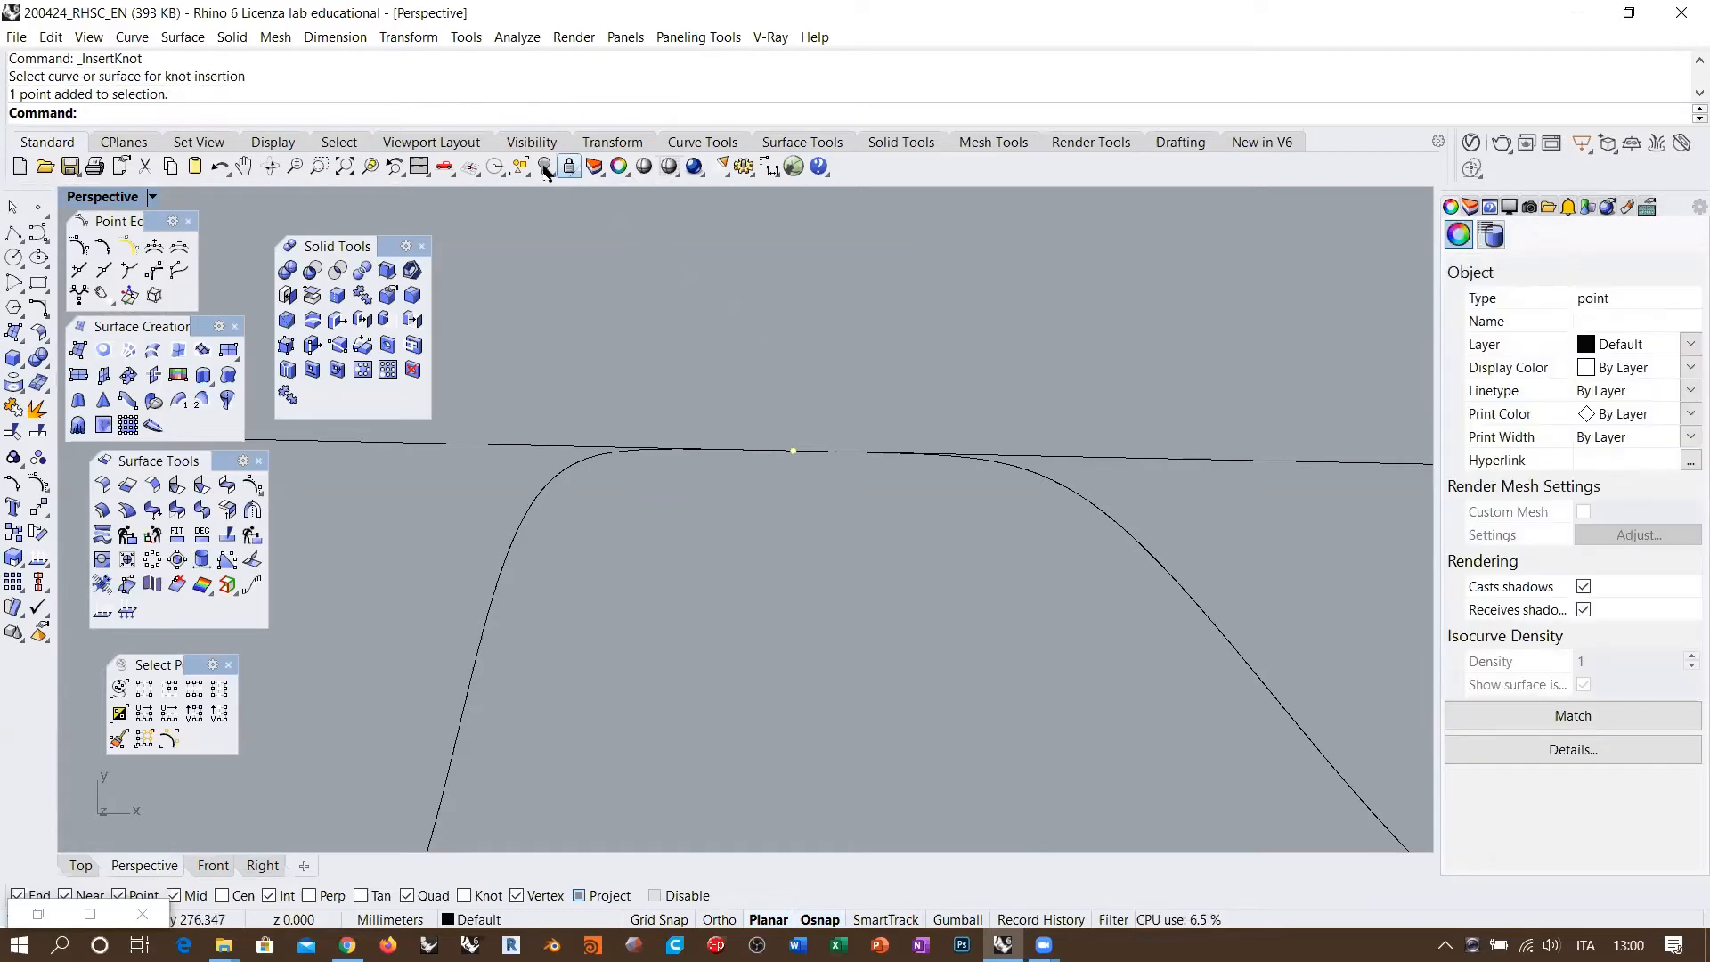
pyautogui.click(545, 167)
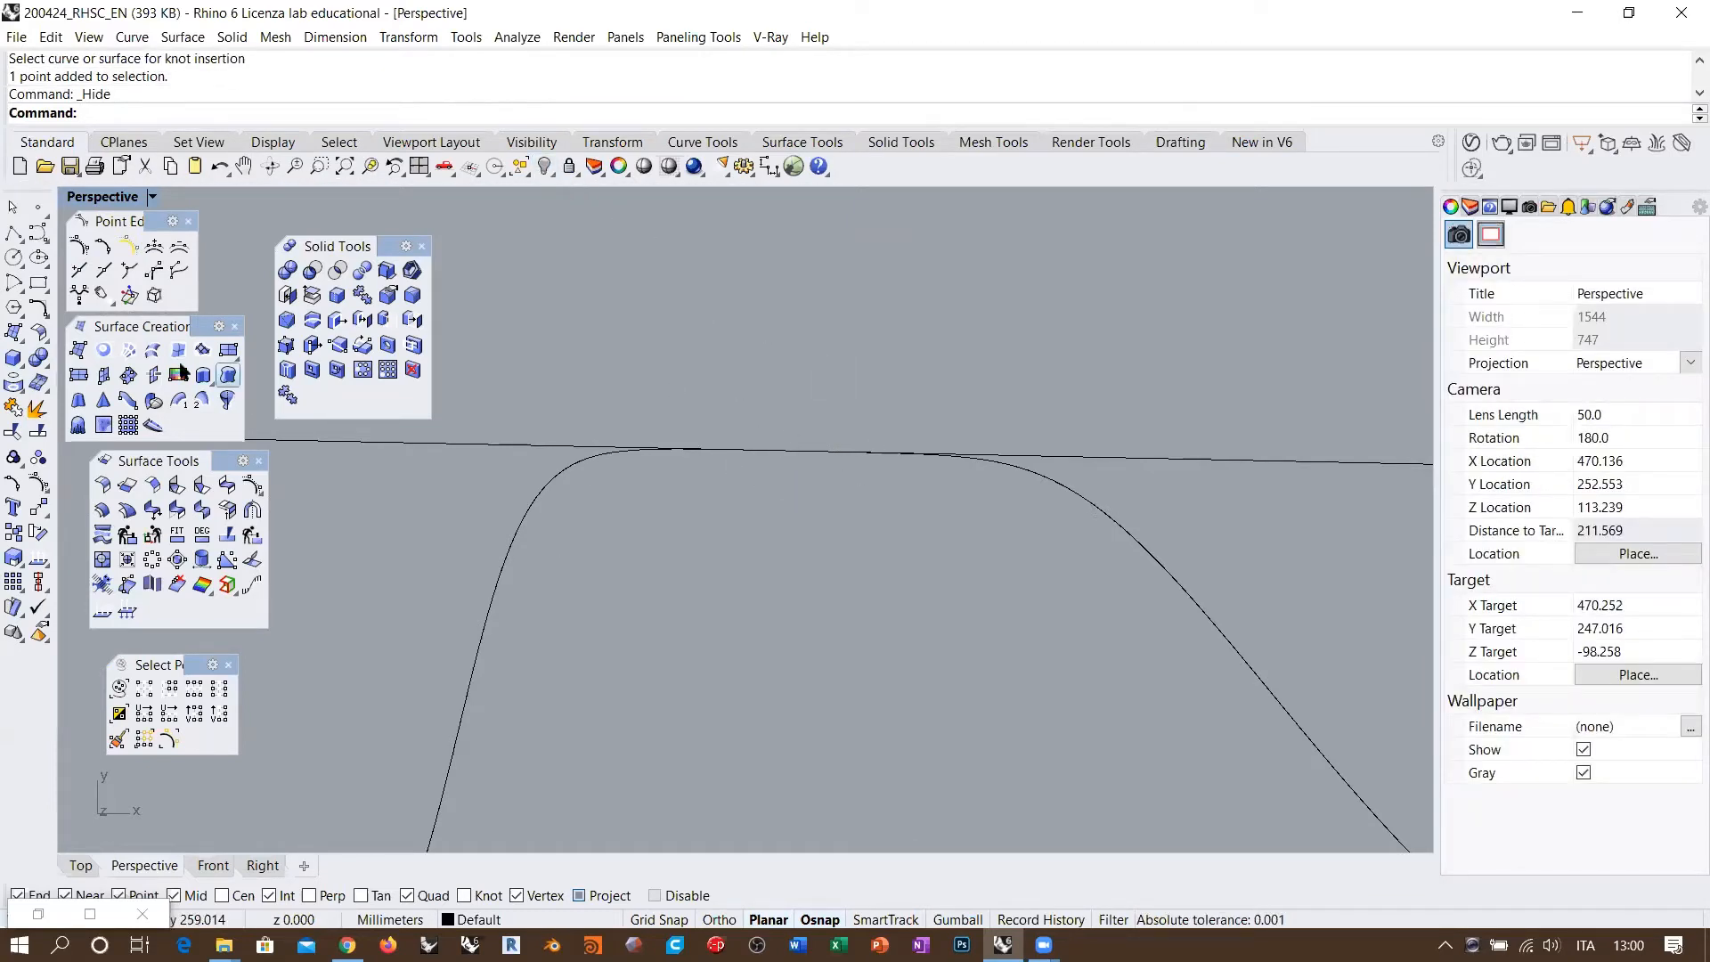
# Step: Use Insert Knot on the degree-5 curve to examine its knot distribution, ending the command without adding a knot
pyautogui.click(80, 270)
pyautogui.click(490, 591)
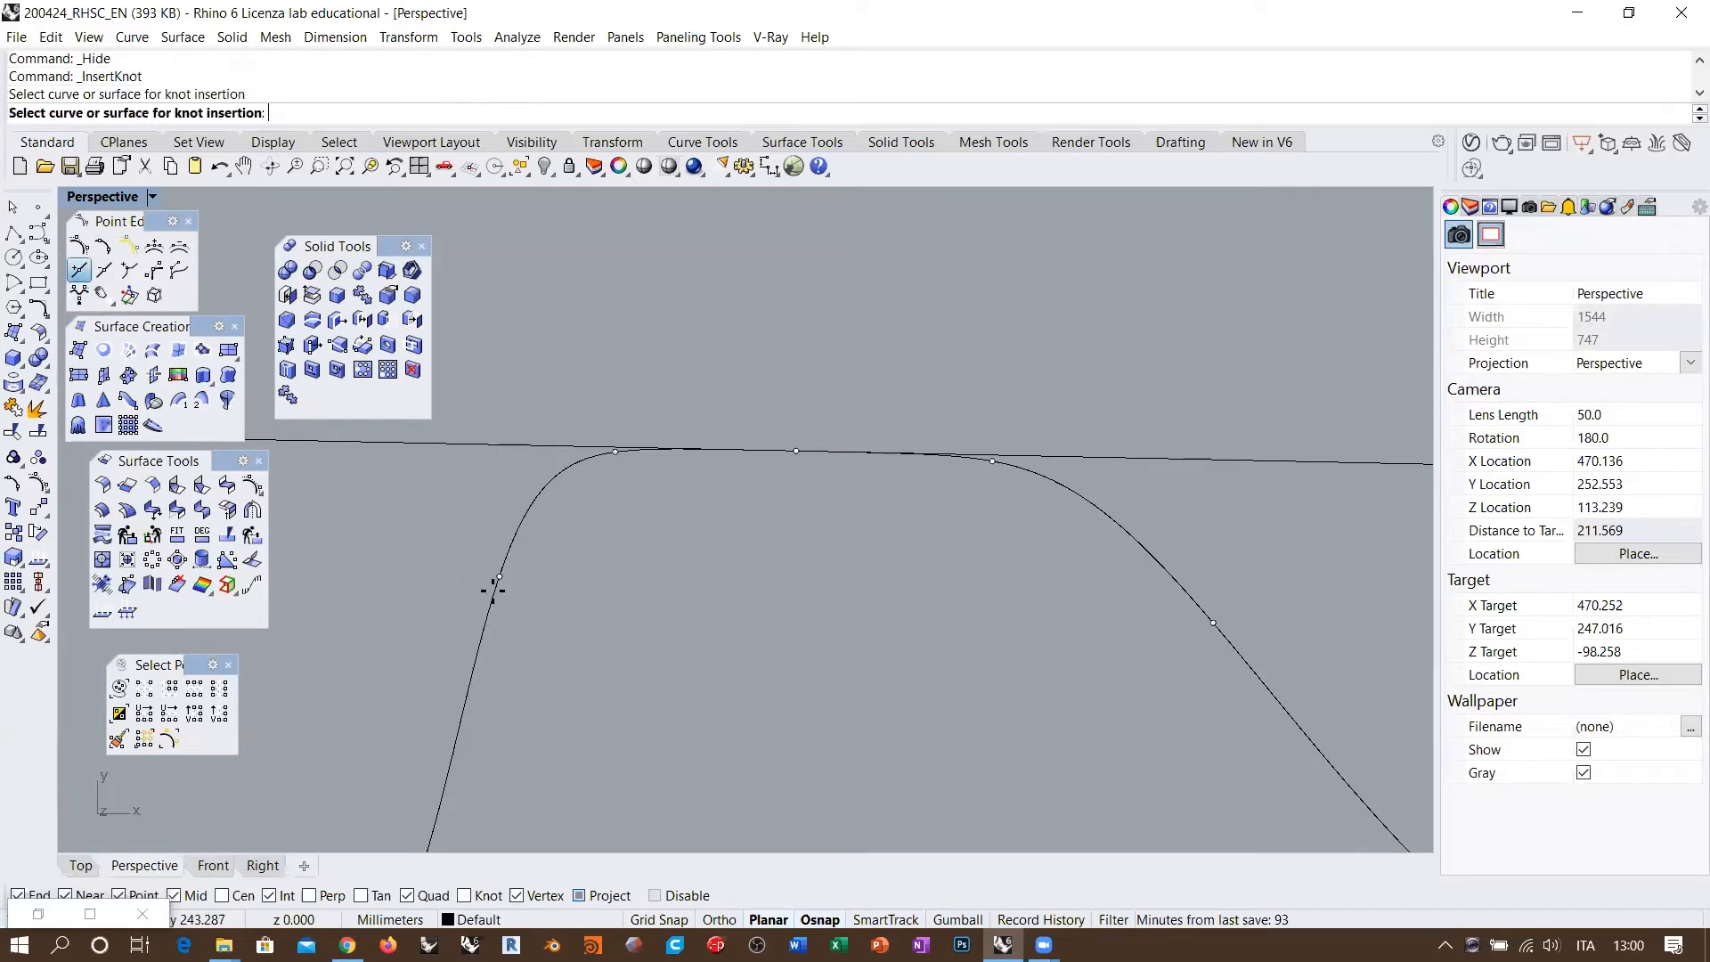
pyautogui.click(808, 450)
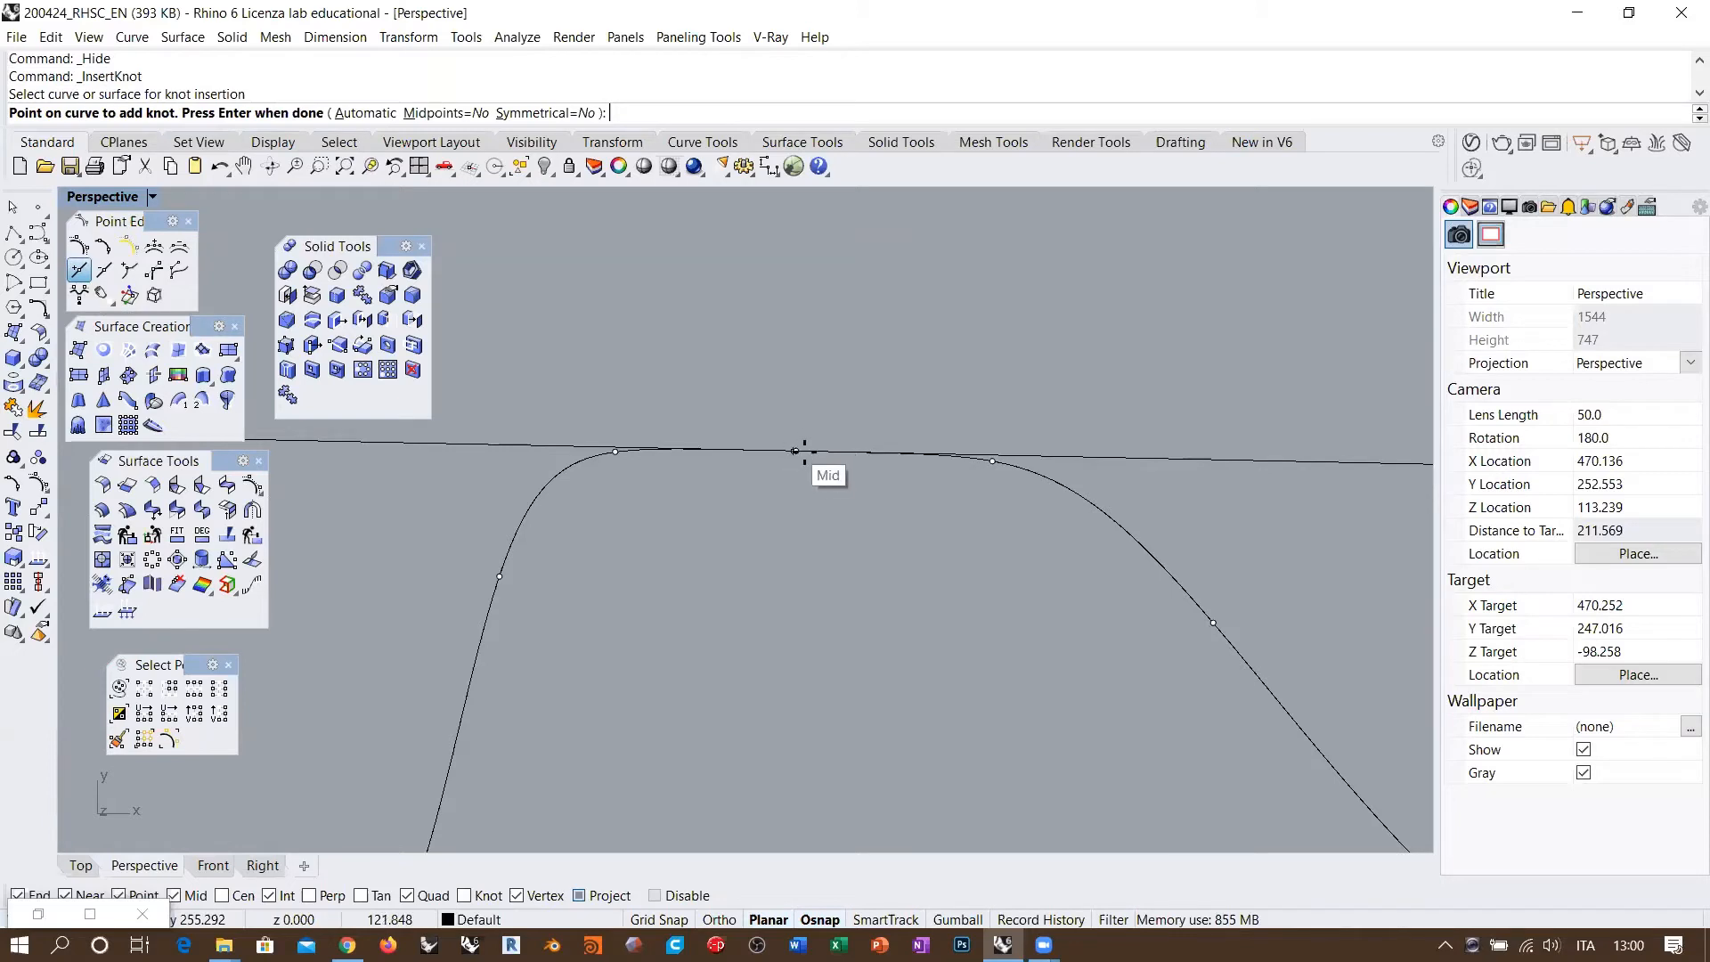
pyautogui.scroll(-8, 802, 474)
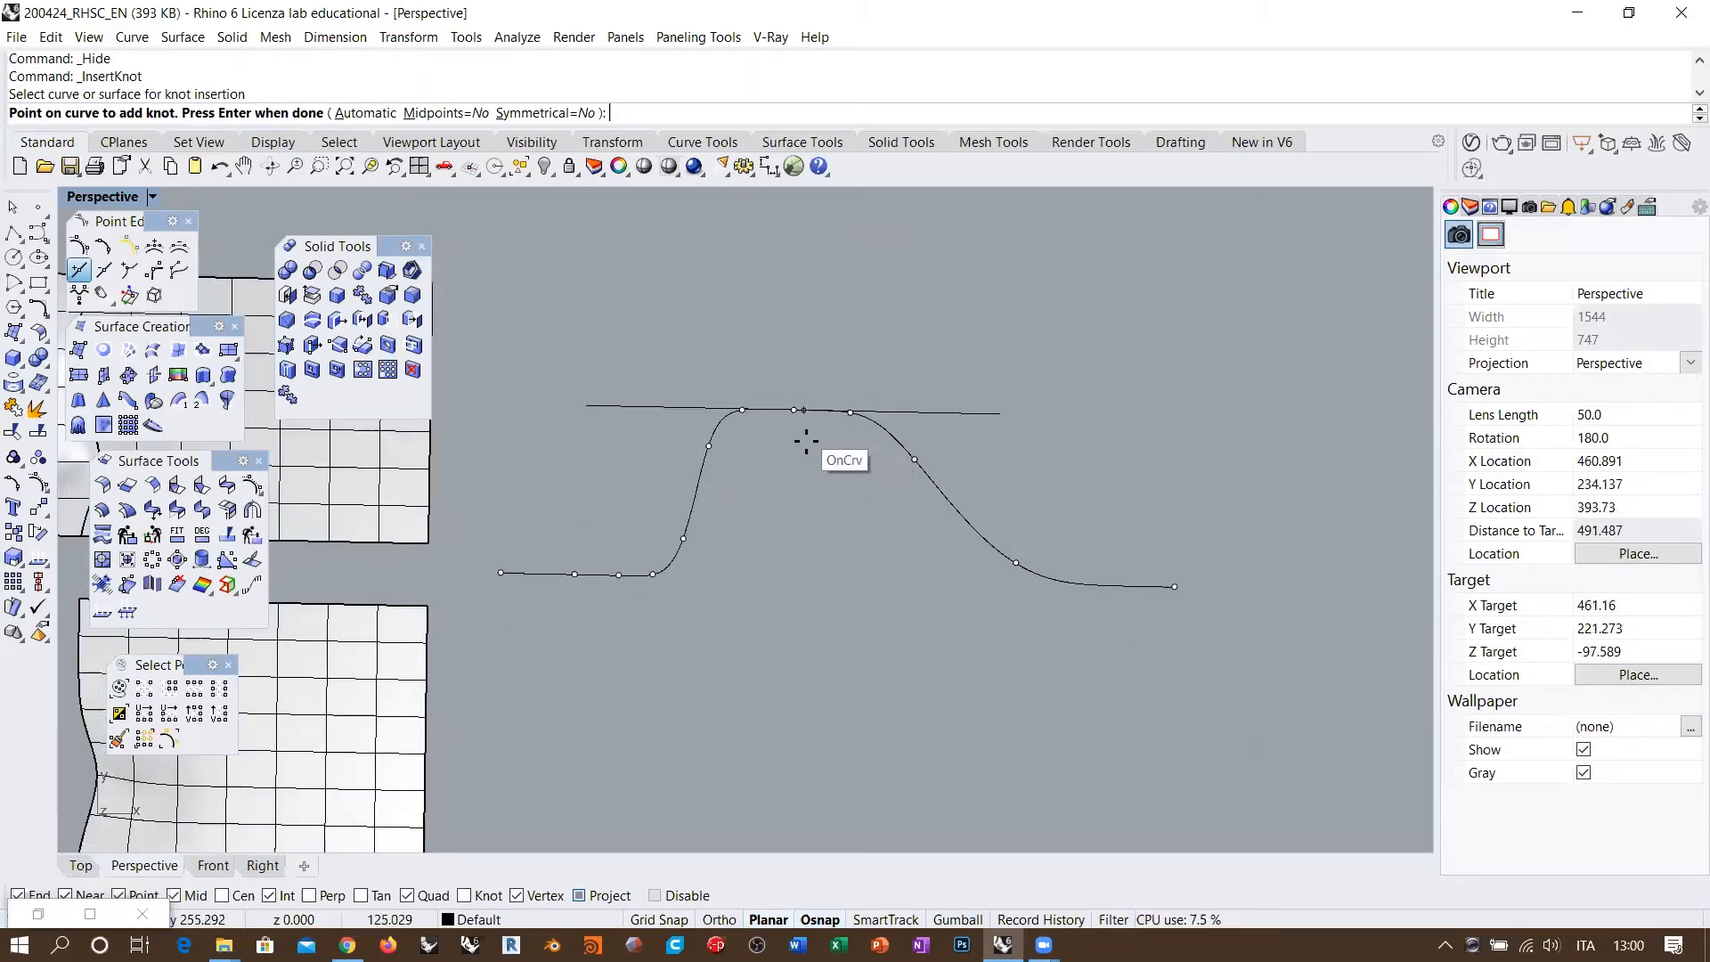
pyautogui.press('Return')
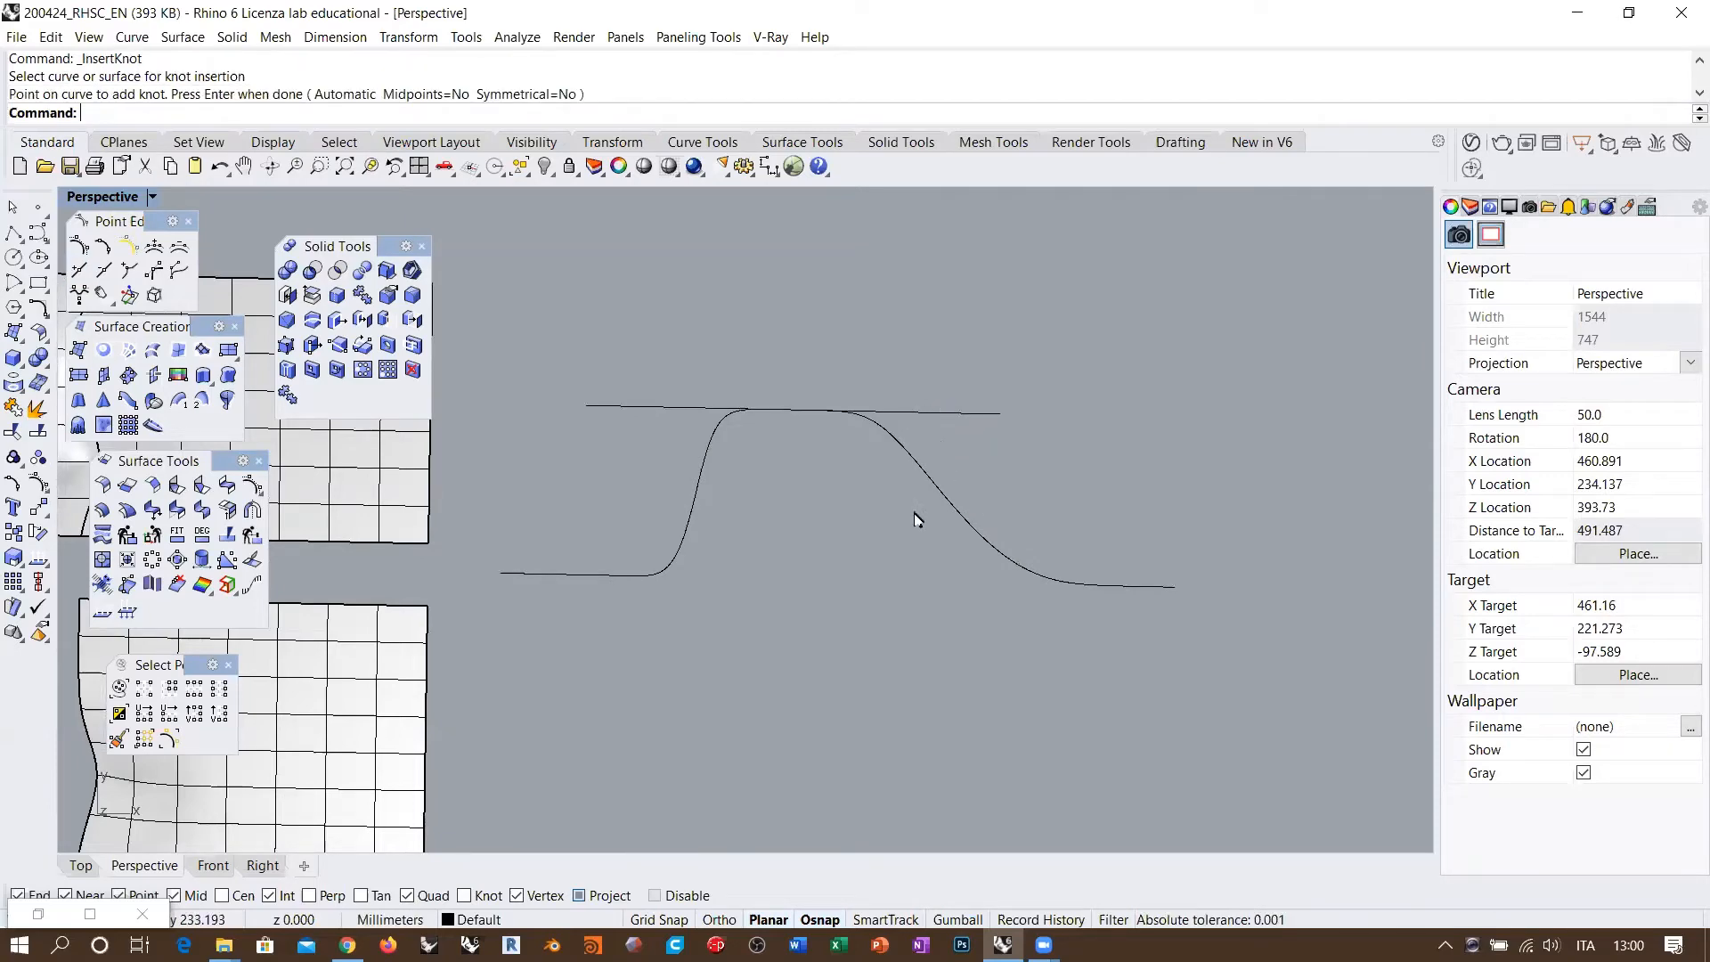
# Step: Examine the bulged blended surface and the two separate surface patches beside the curve
pyautogui.keyDown('shift'); pyautogui.moveTo(575, 539); pyautogui.dragTo(1161, 576, button='right'); pyautogui.keyUp('shift')
pyautogui.moveTo(932, 628); pyautogui.dragTo(829, 603, button='right')
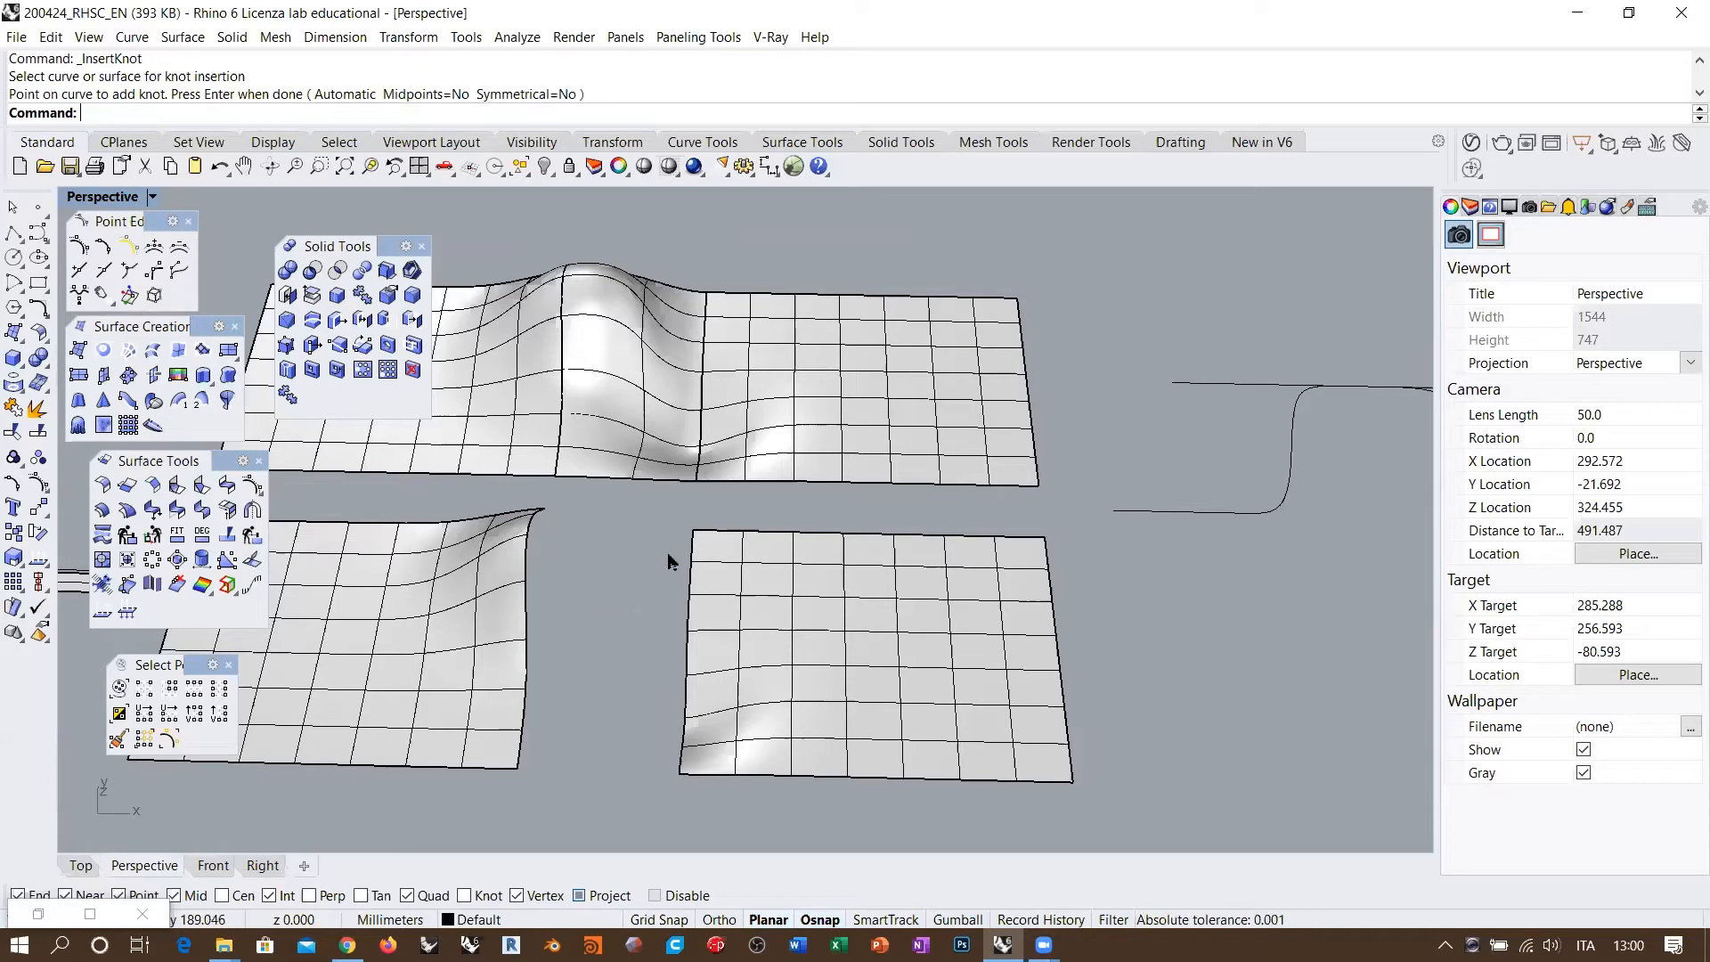
pyautogui.moveTo(1183, 482); pyautogui.dragTo(1177, 515, button='right')
pyautogui.keyDown('shift'); pyautogui.moveTo(1162, 485); pyautogui.dragTo(1015, 472, button='right'); pyautogui.keyUp('shift')
pyautogui.keyDown('shift'); pyautogui.moveTo(766, 617); pyautogui.dragTo(870, 565, button='right'); pyautogui.keyUp('shift')
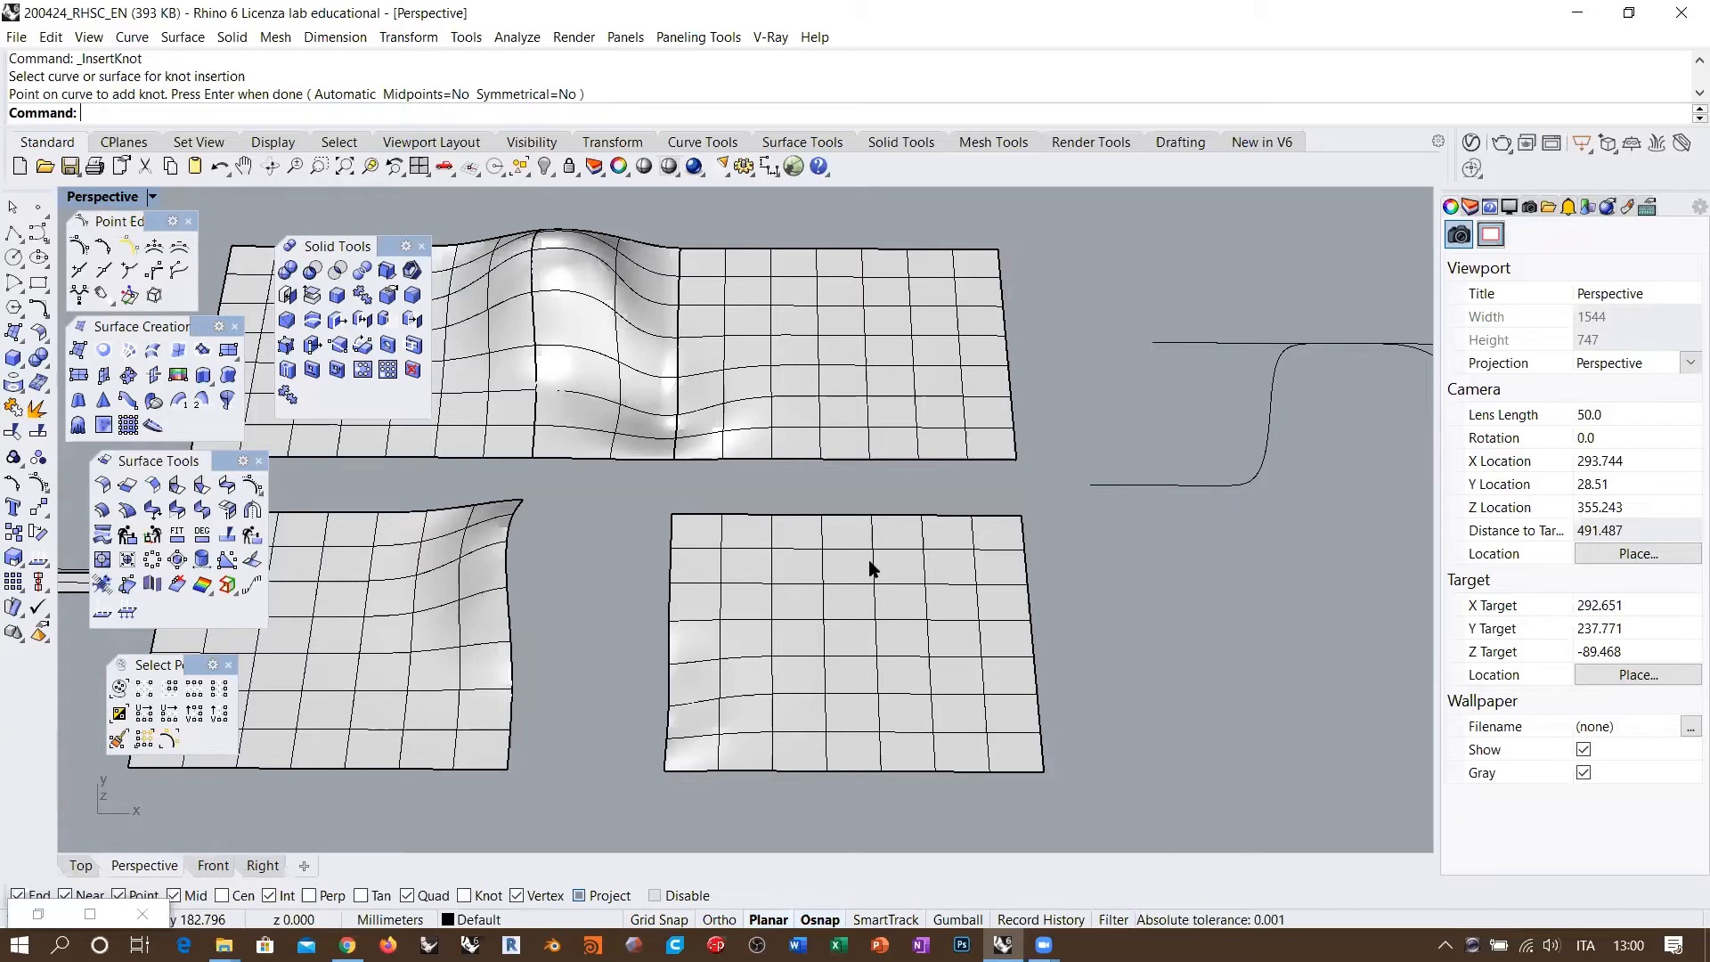
pyautogui.moveTo(871, 570)
pyautogui.keyDown('shift'); pyautogui.mouseDown(button='right')
pyautogui.moveTo(862, 614)
pyautogui.moveTo(860, 544)
pyautogui.moveTo(860, 597)
pyautogui.moveTo(881, 577)
pyautogui.mouseUp(button='right'); pyautogui.keyUp('shift')
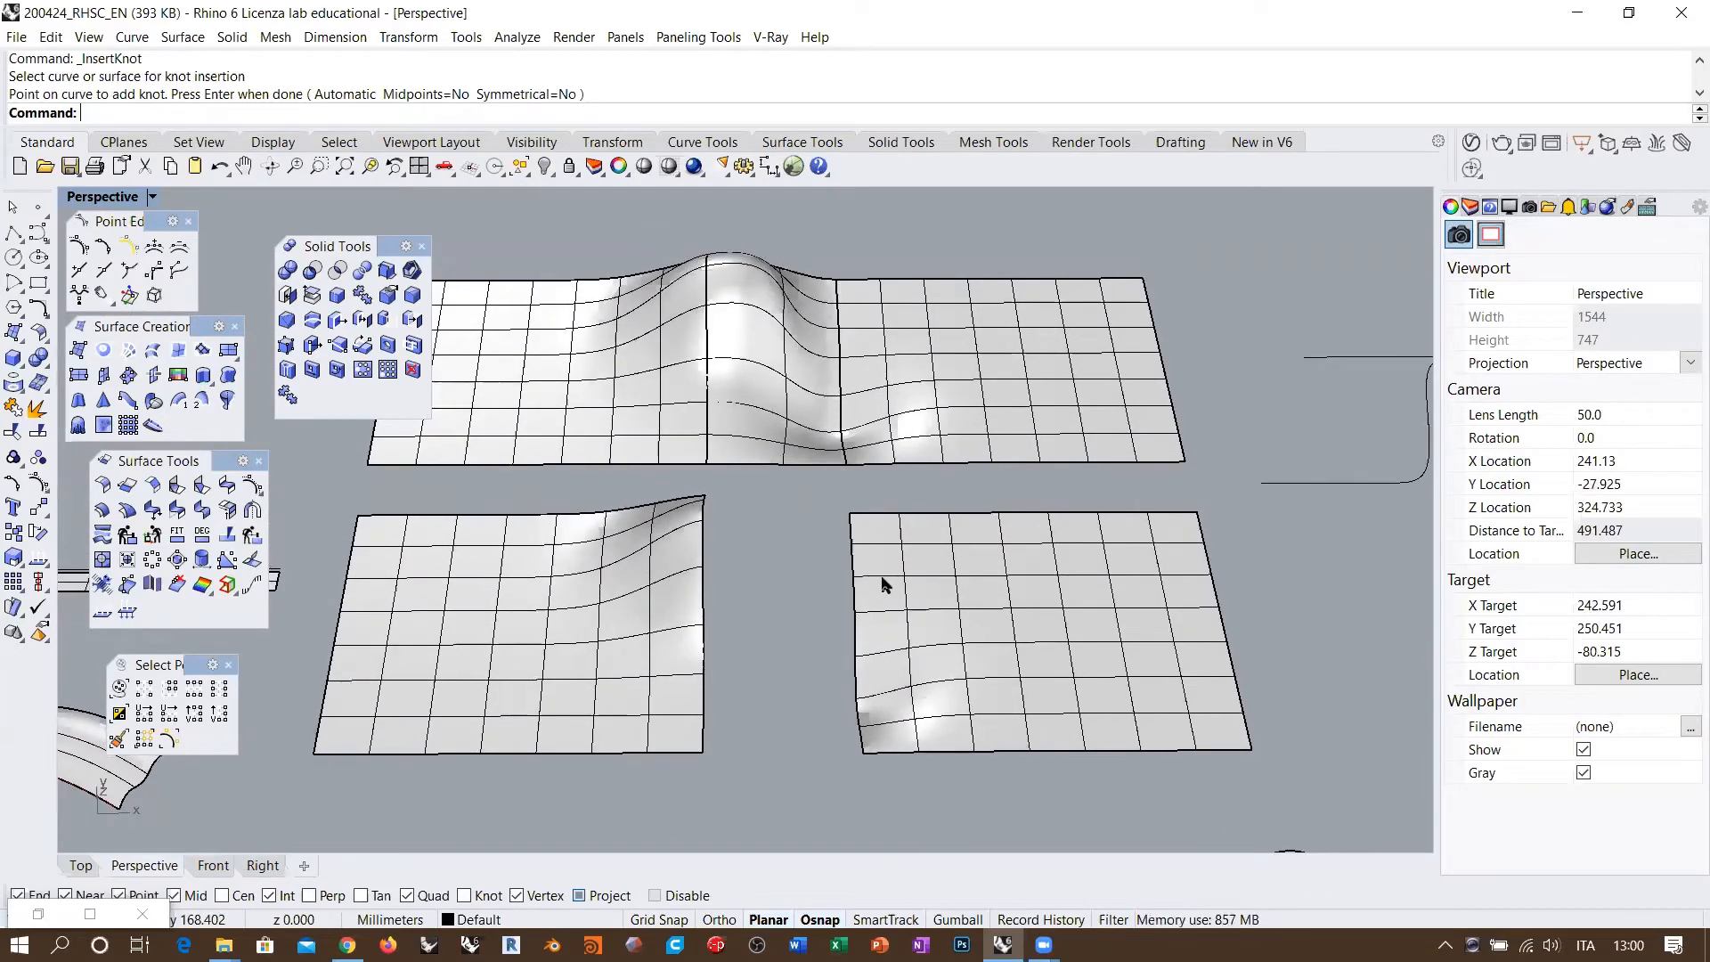
pyautogui.scroll(-14, 1094, 409)
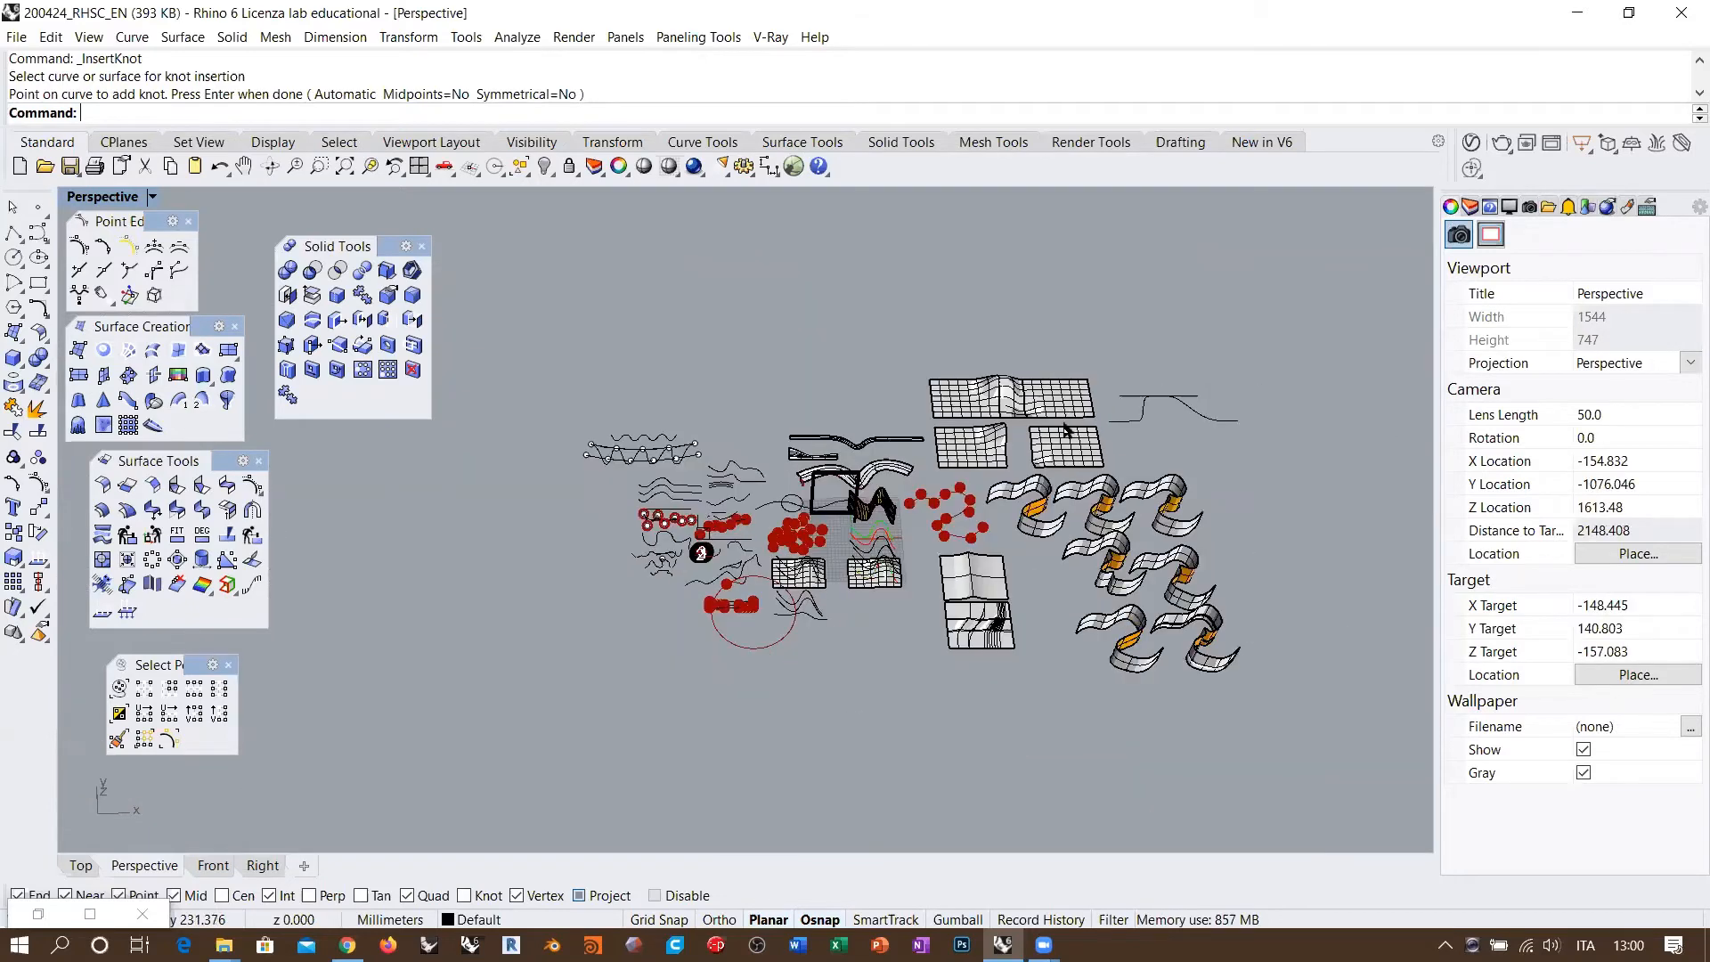
# Step: Blend the end of the horizontal line to the nearby end of the degree-5 curve with G4 continuity at both ends
pyautogui.moveTo(1098, 408); pyautogui.dragTo(1029, 519, button='right')
pyautogui.scroll(10, 998, 510)
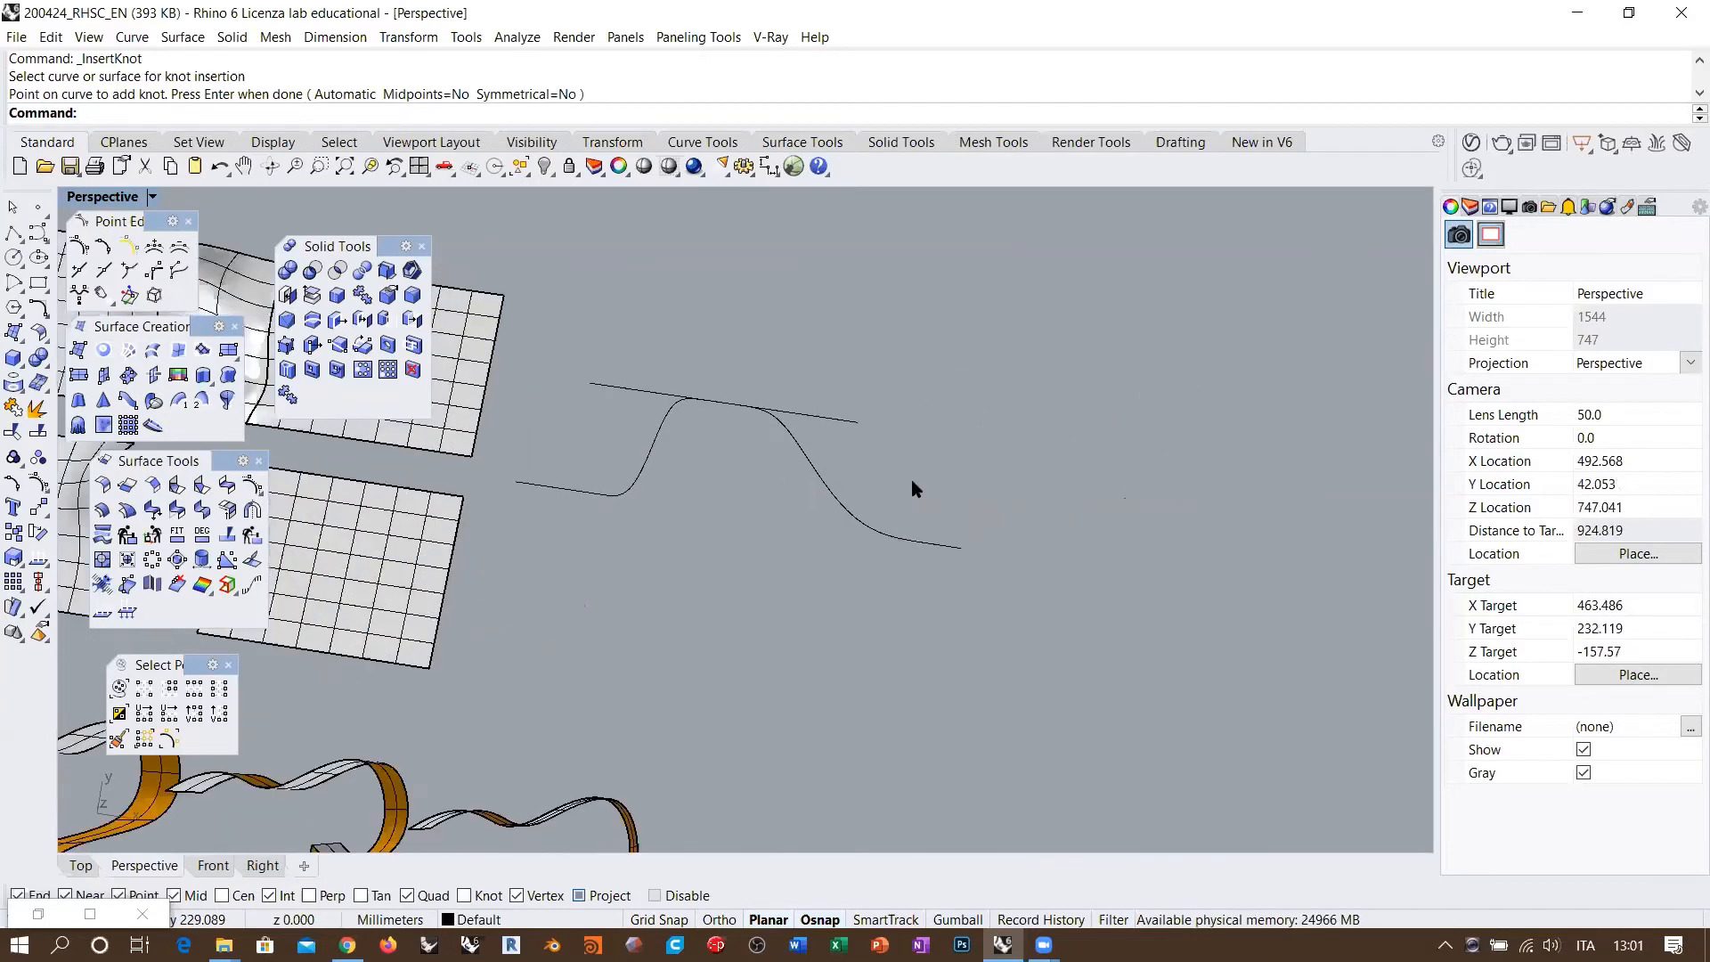
pyautogui.moveTo(912, 485)
pyautogui.mouseDown(button='right')
pyautogui.moveTo(958, 478)
pyautogui.moveTo(901, 493)
pyautogui.moveTo(932, 506)
pyautogui.mouseUp(button='right')
pyautogui.scroll(6, 959, 477)
pyautogui.click(626, 406)
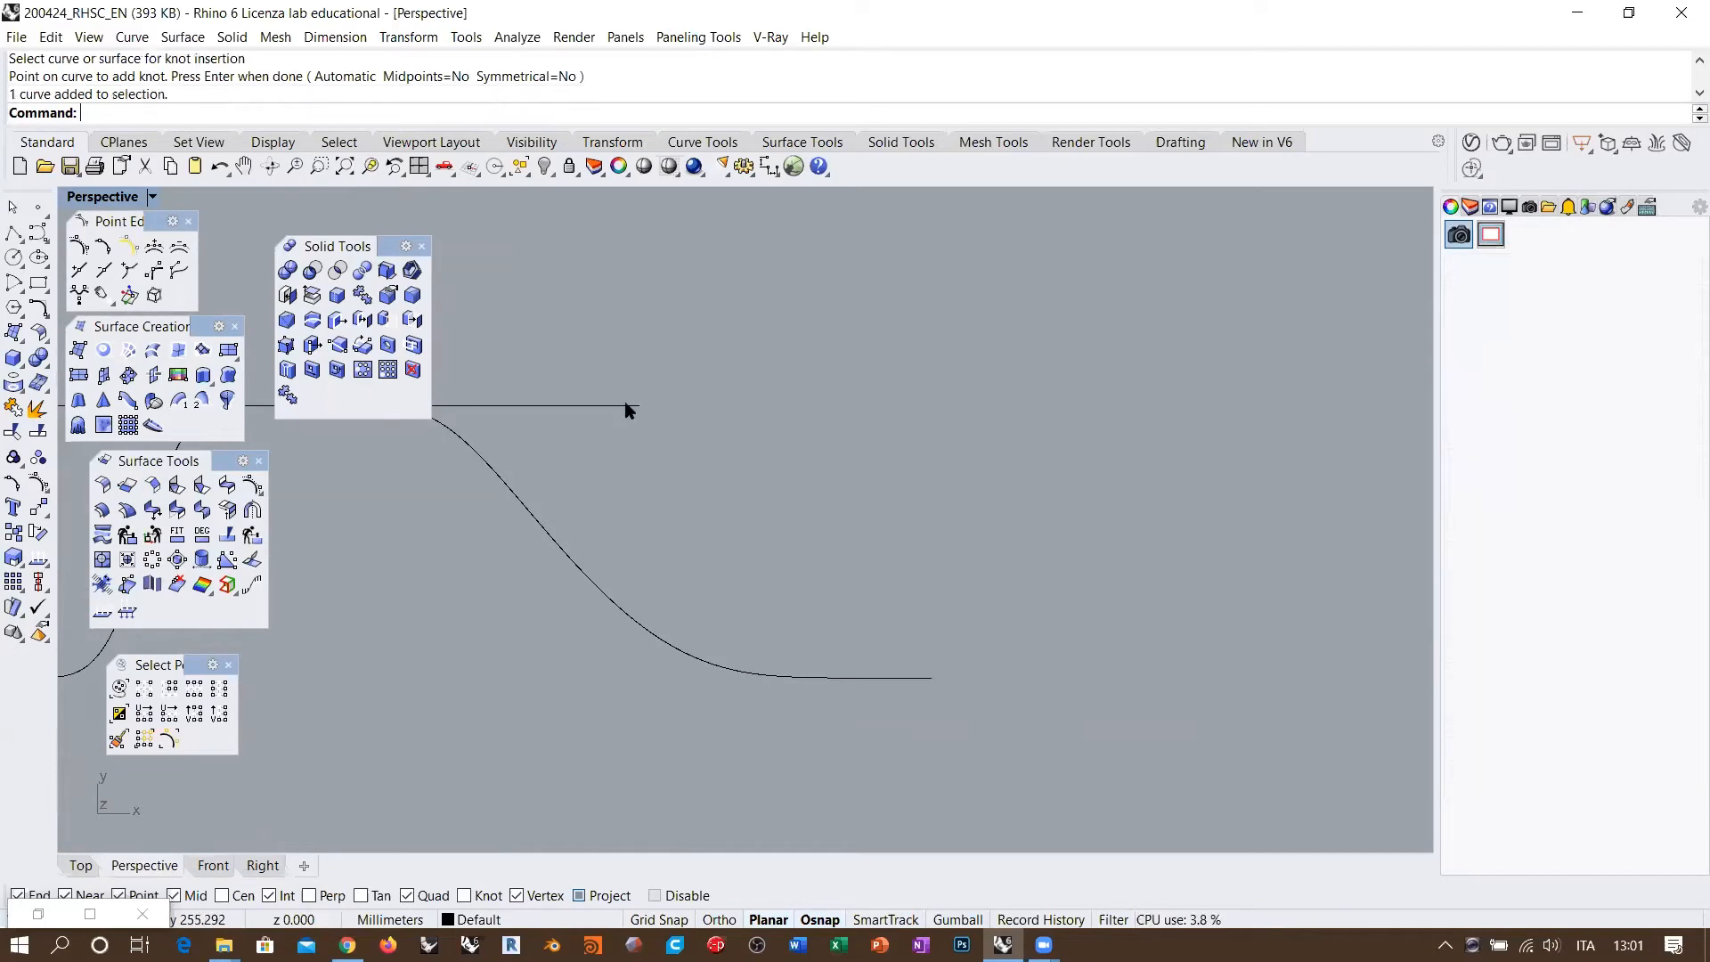
pyautogui.click(887, 559)
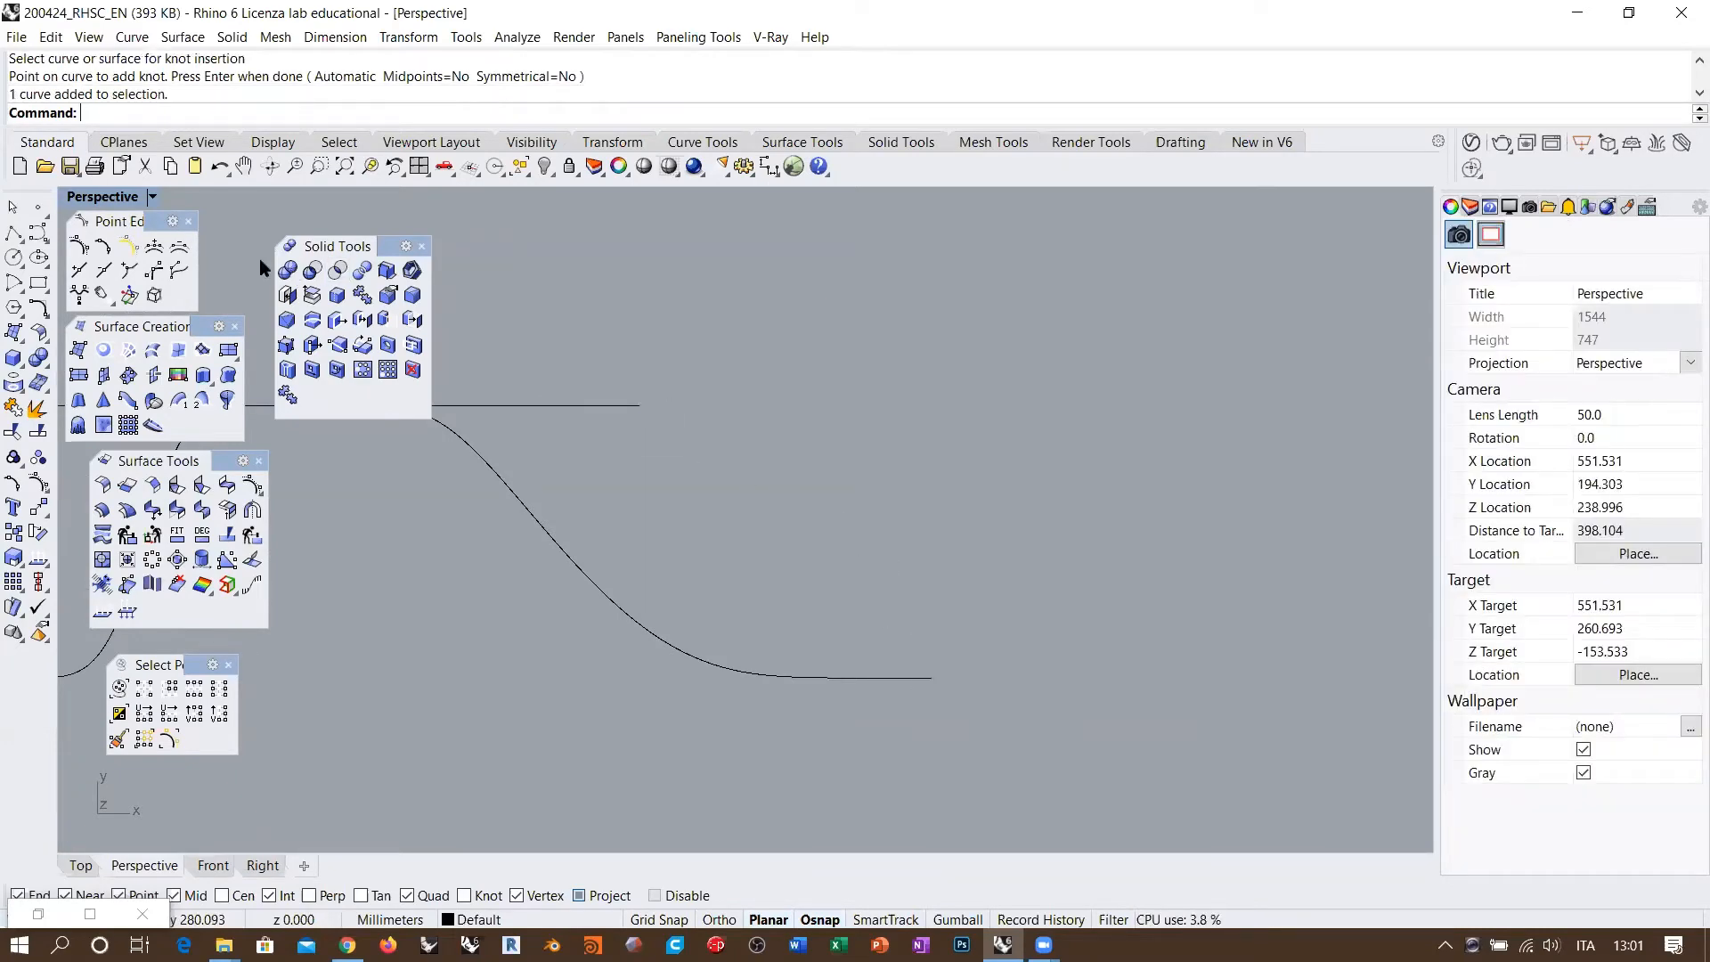
pyautogui.click(38, 307)
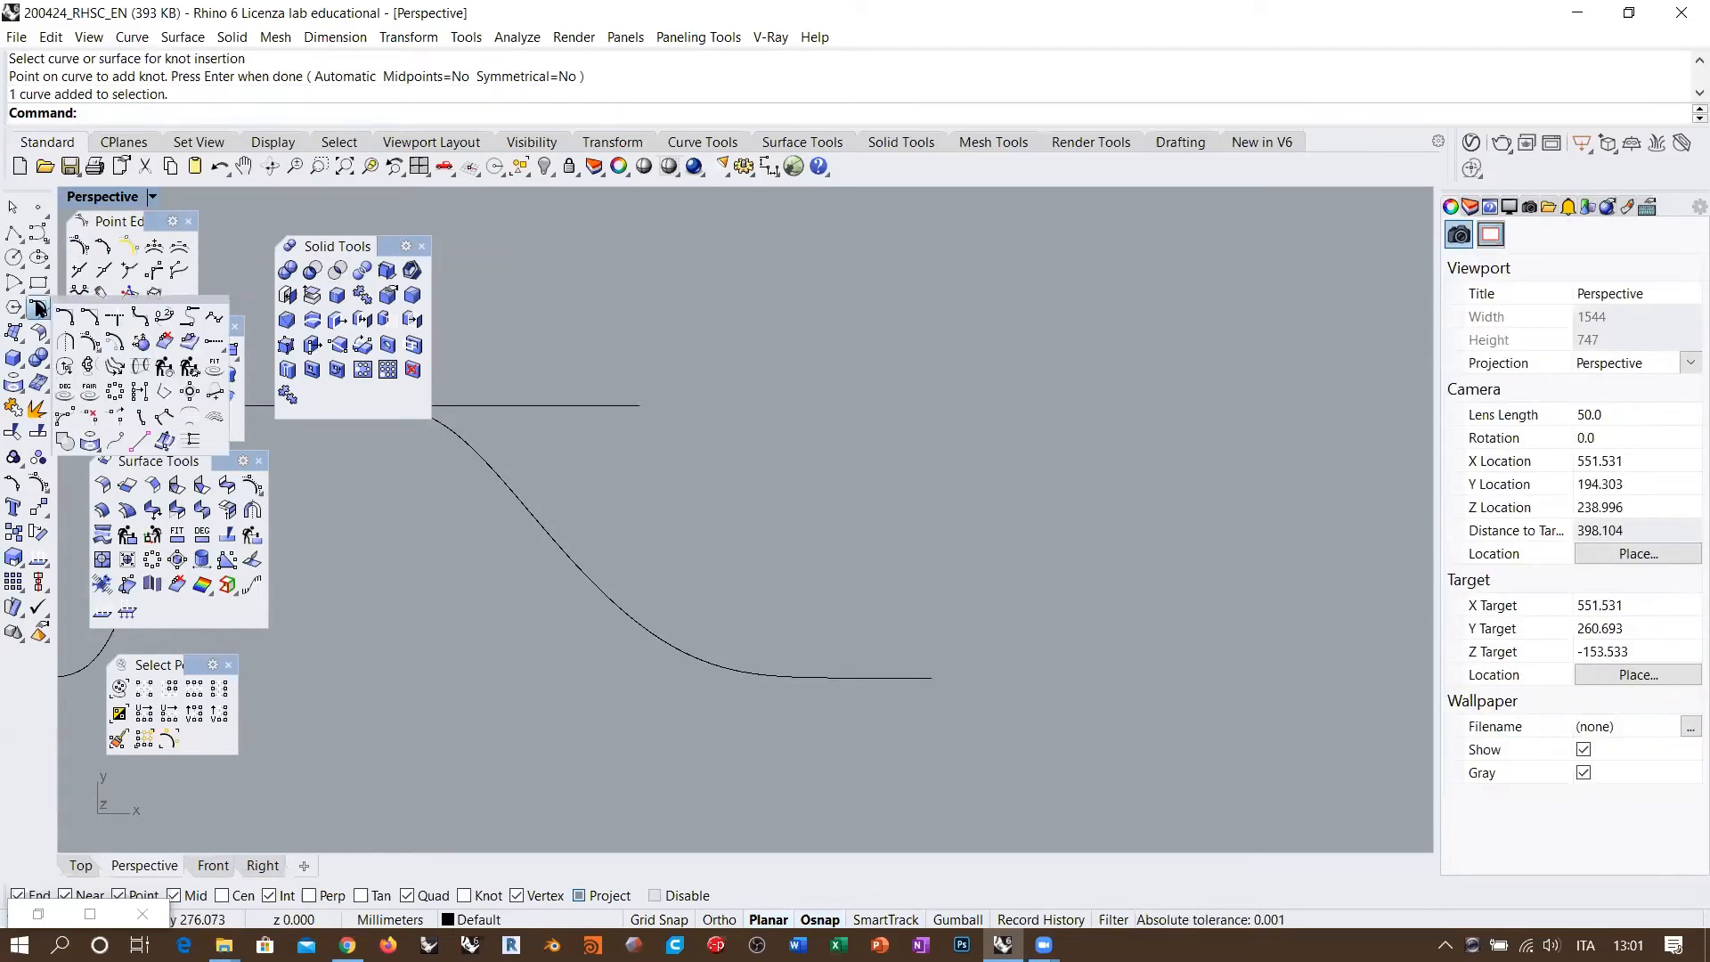
pyautogui.click(166, 321)
pyautogui.click(615, 408)
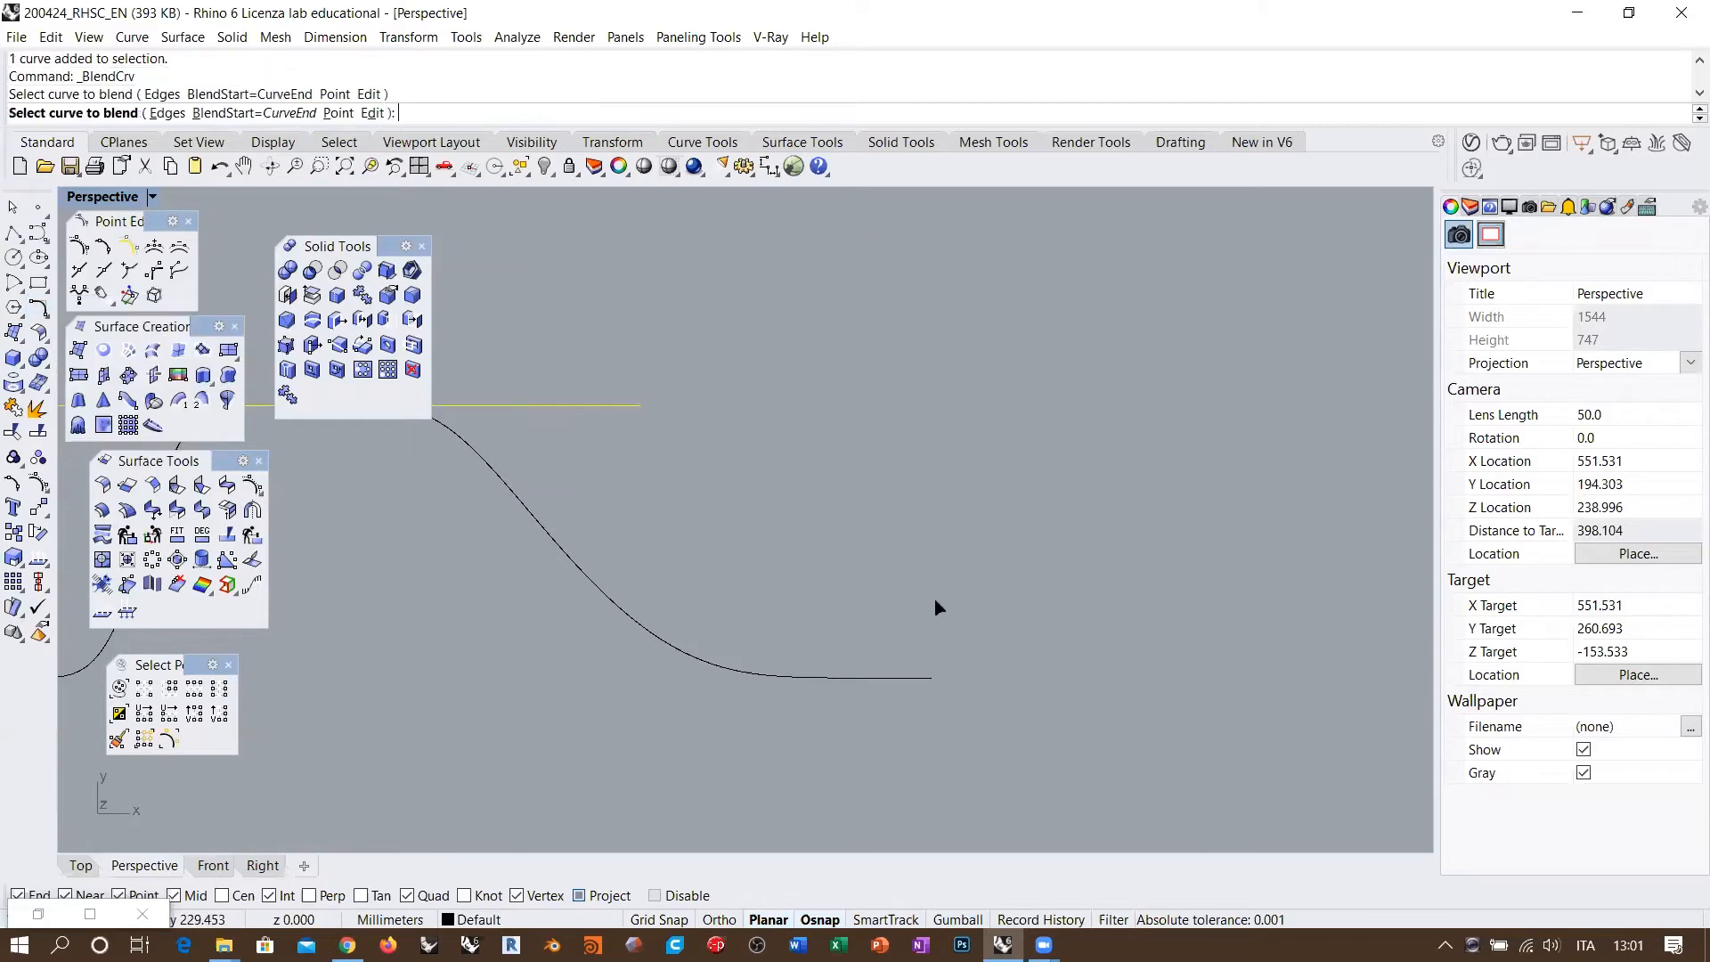
pyautogui.click(915, 679)
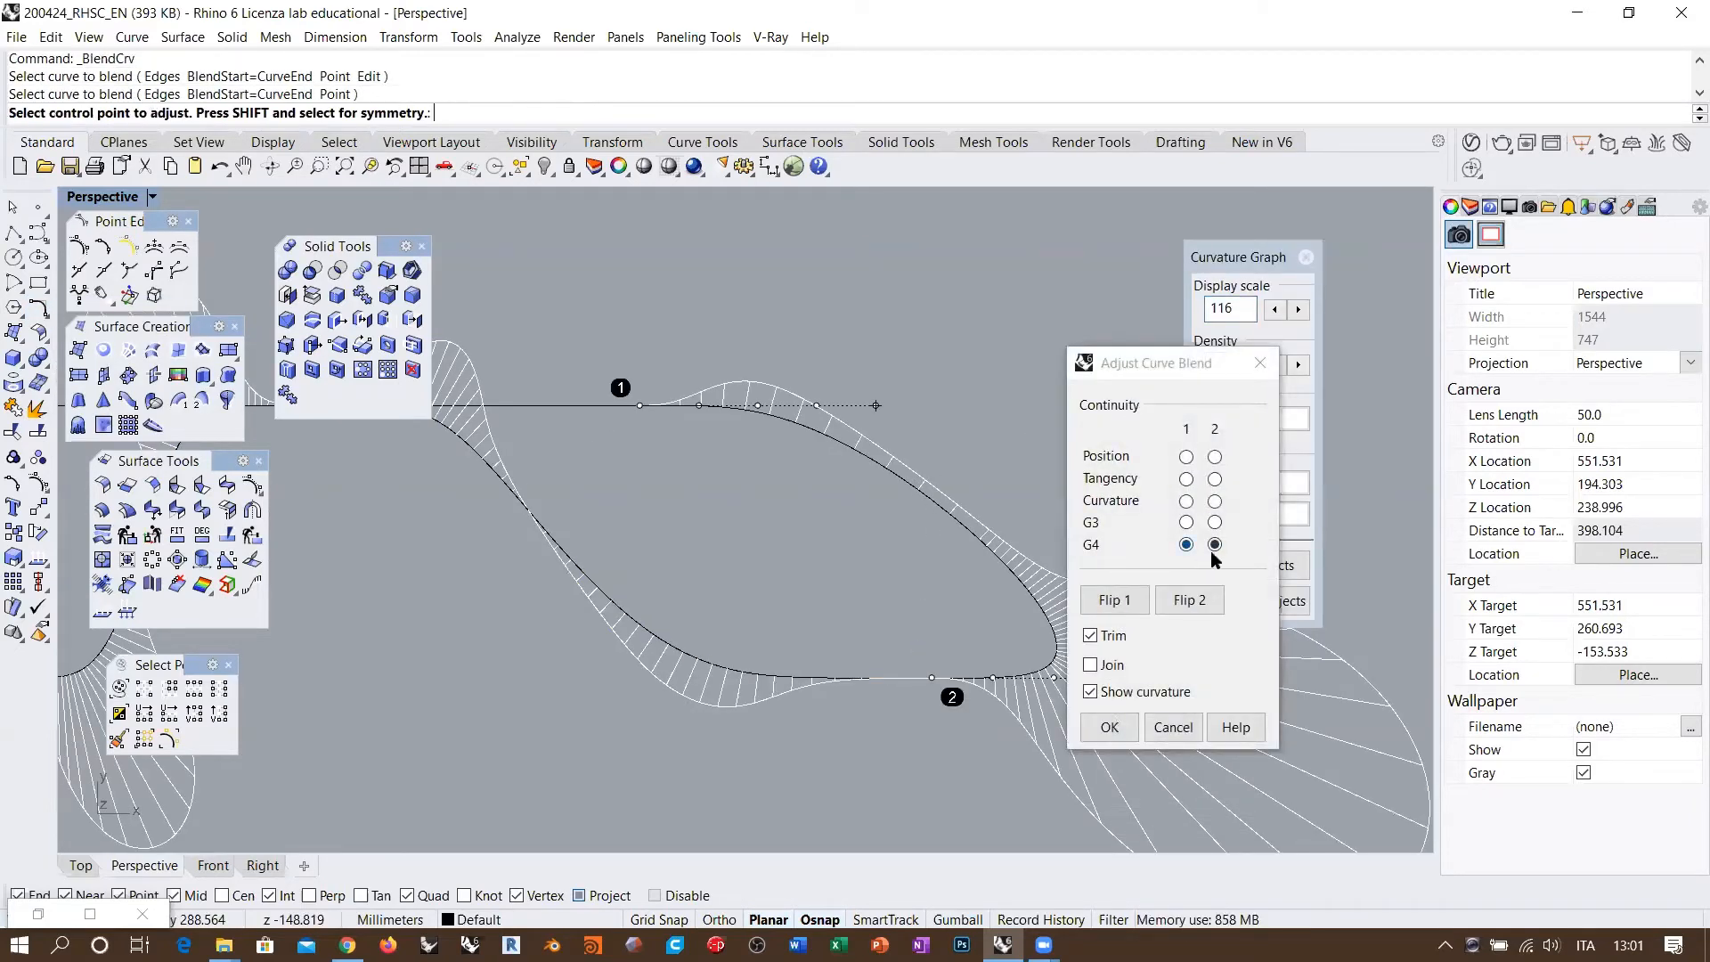
pyautogui.click(1108, 727)
# Step: Check the blend curve's point count and degree with Rebuild, cancelling without applying any change
pyautogui.click(904, 488)
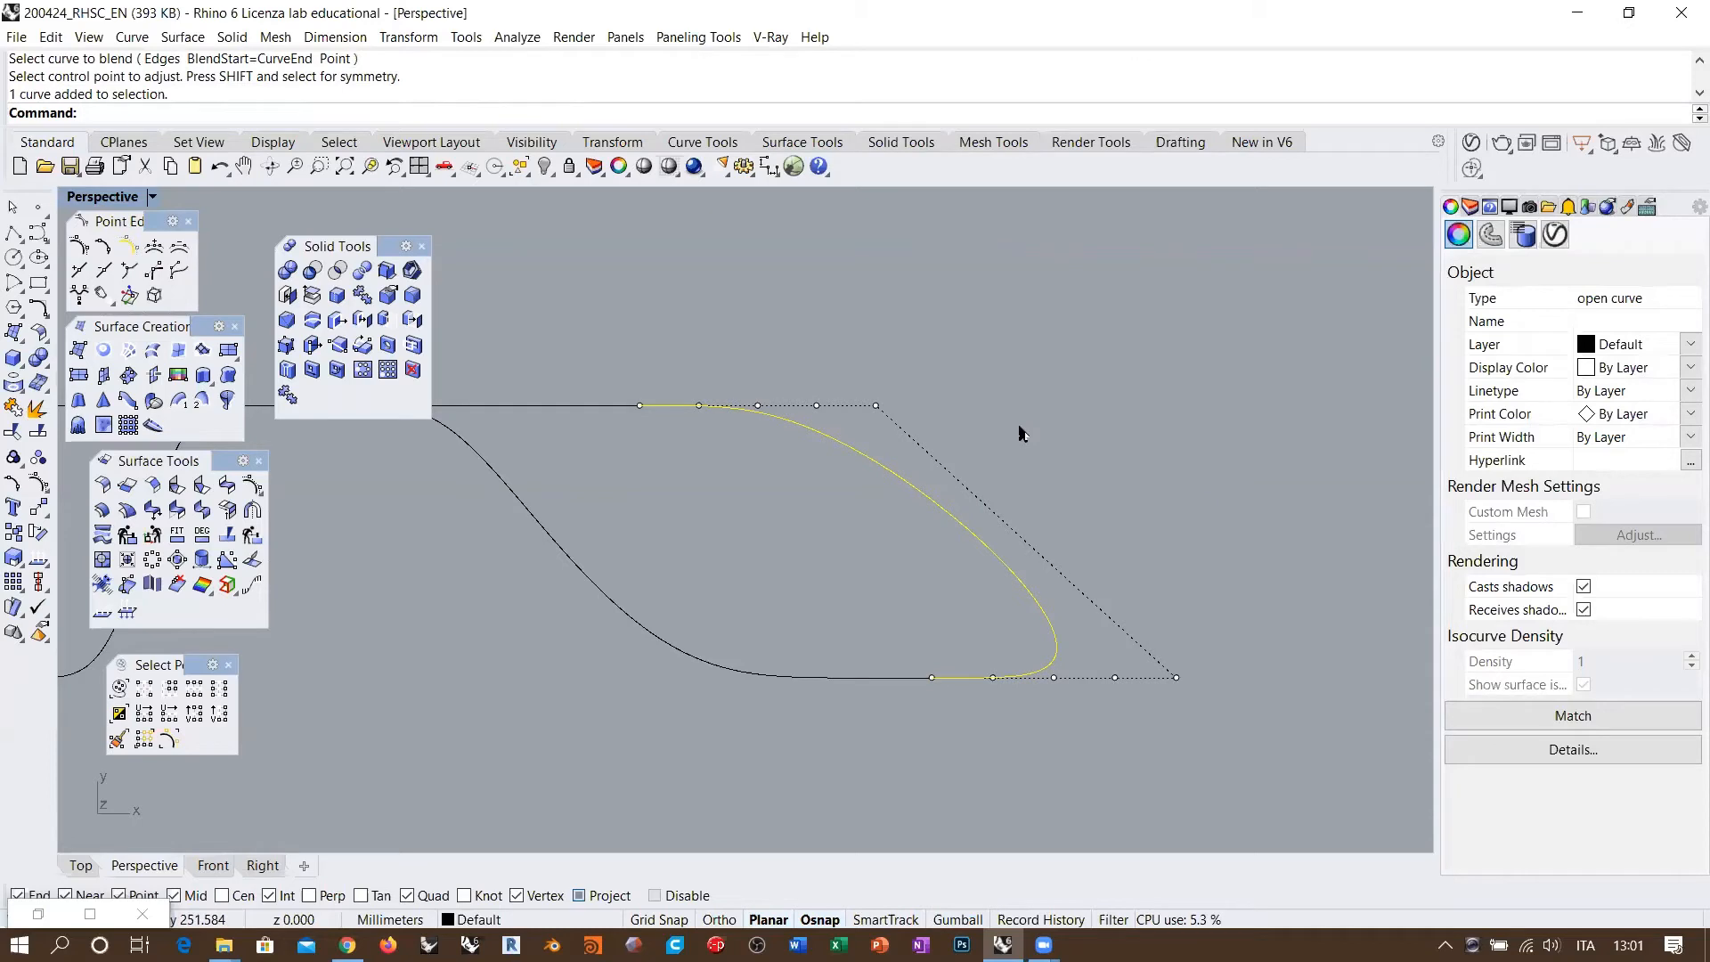
pyautogui.write('rebuild')
pyautogui.press('Return')
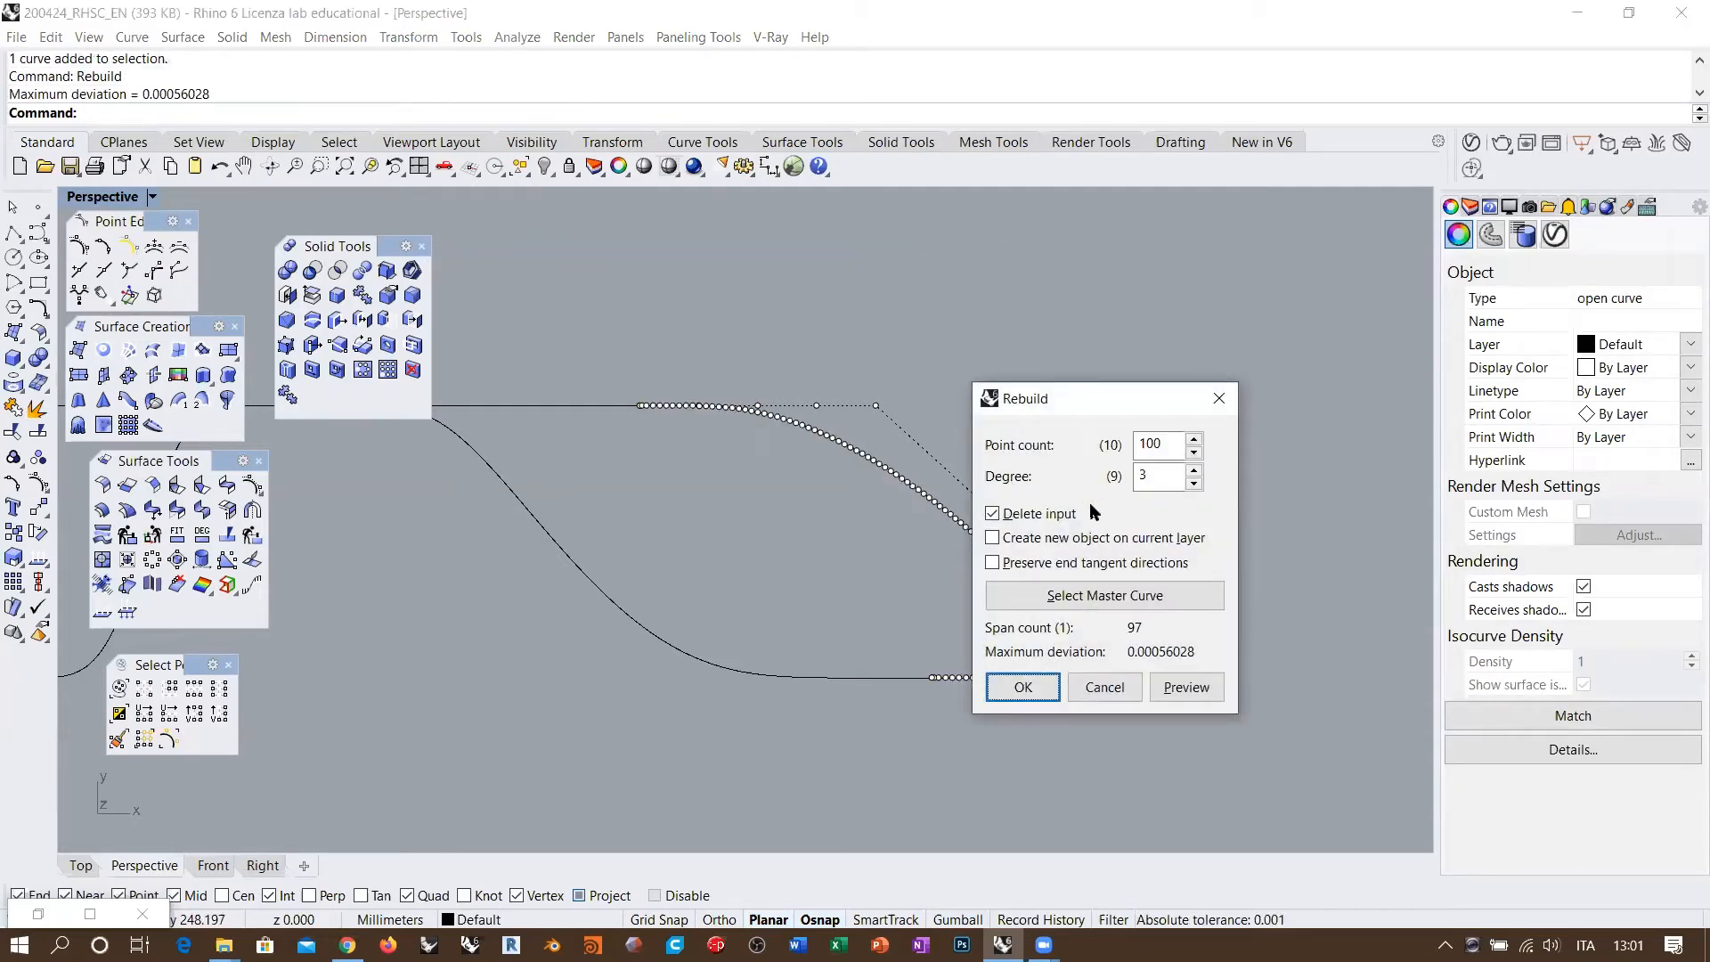
pyautogui.click(1105, 687)
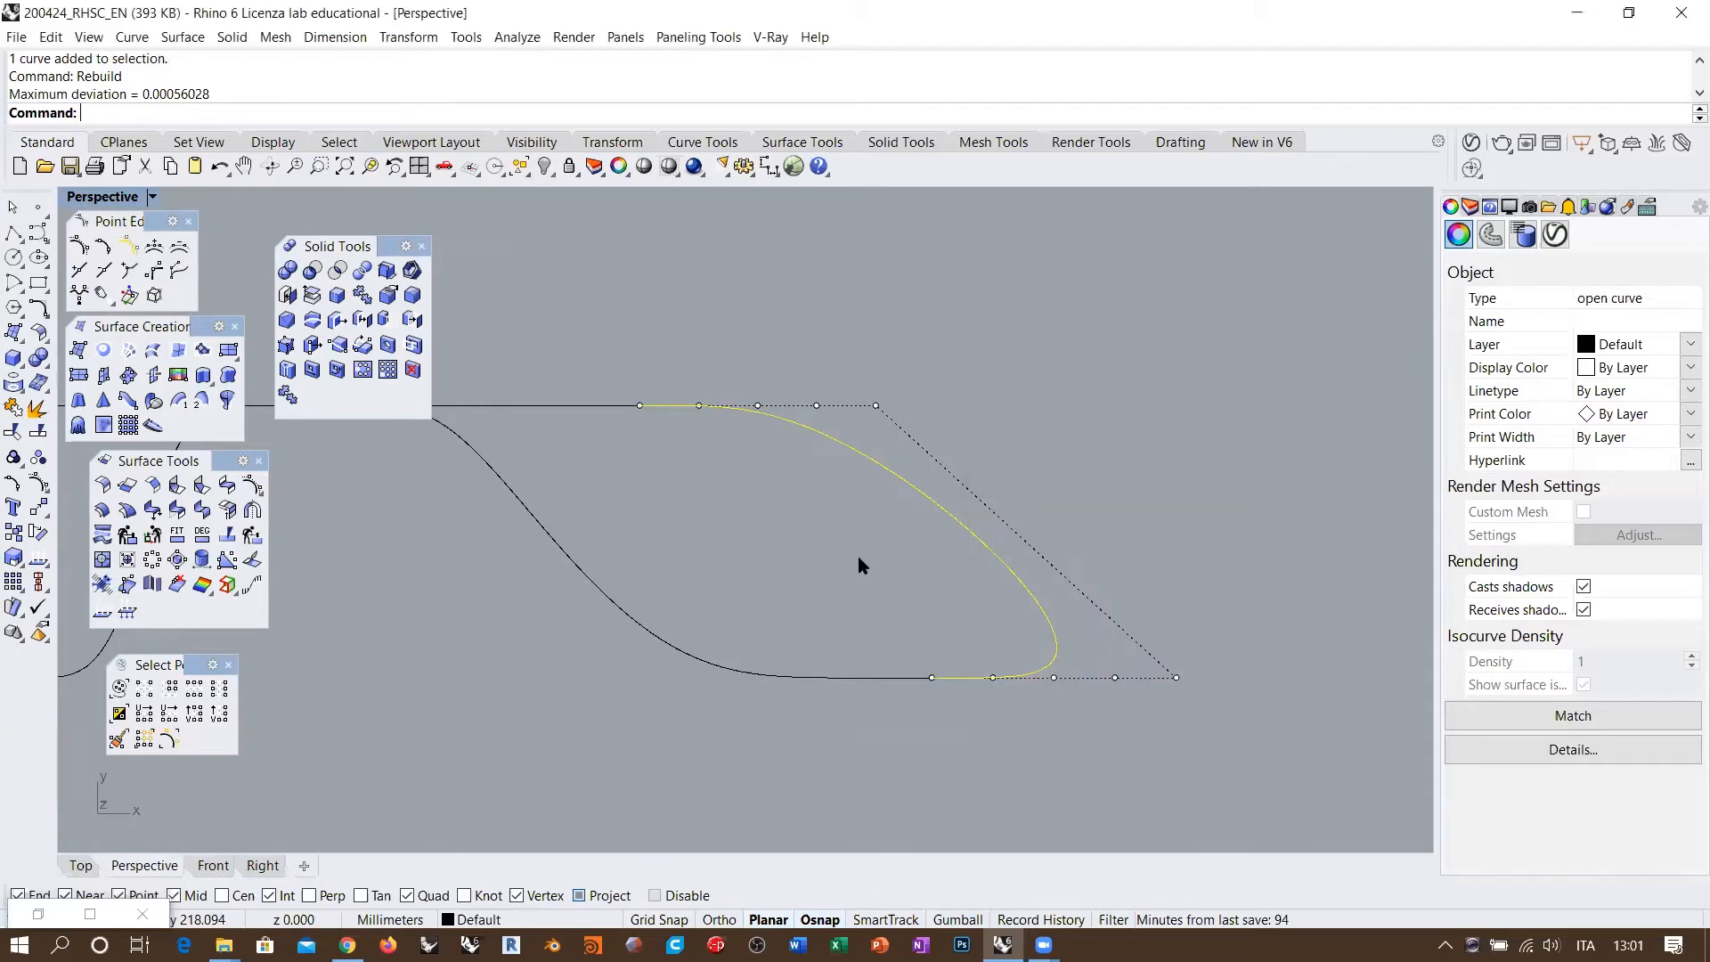
# Step: Examine the blend curve's control points by selecting the five at its upper end and the five at its lower end in turn
pyautogui.scroll(-5, 1069, 537)
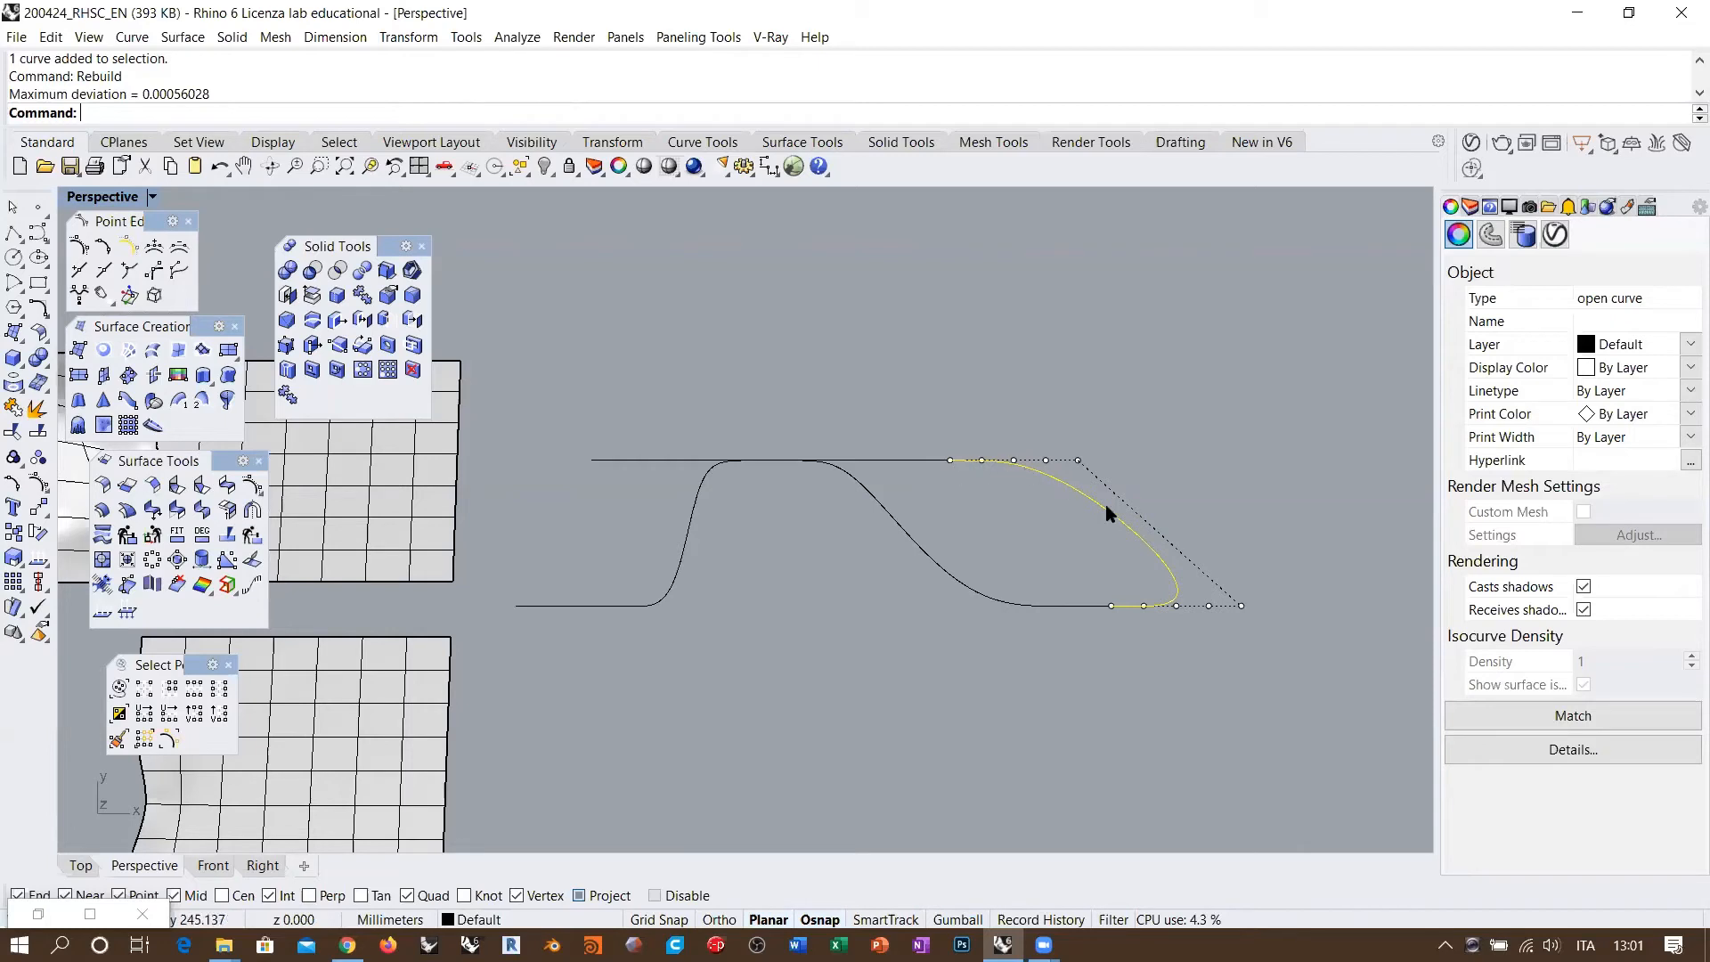
pyautogui.keyDown('shift'); pyautogui.moveTo(1097, 537); pyautogui.dragTo(1027, 524, button='right'); pyautogui.keyUp('shift')
pyautogui.scroll(9, 939, 515)
pyautogui.scroll(-7, 976, 518)
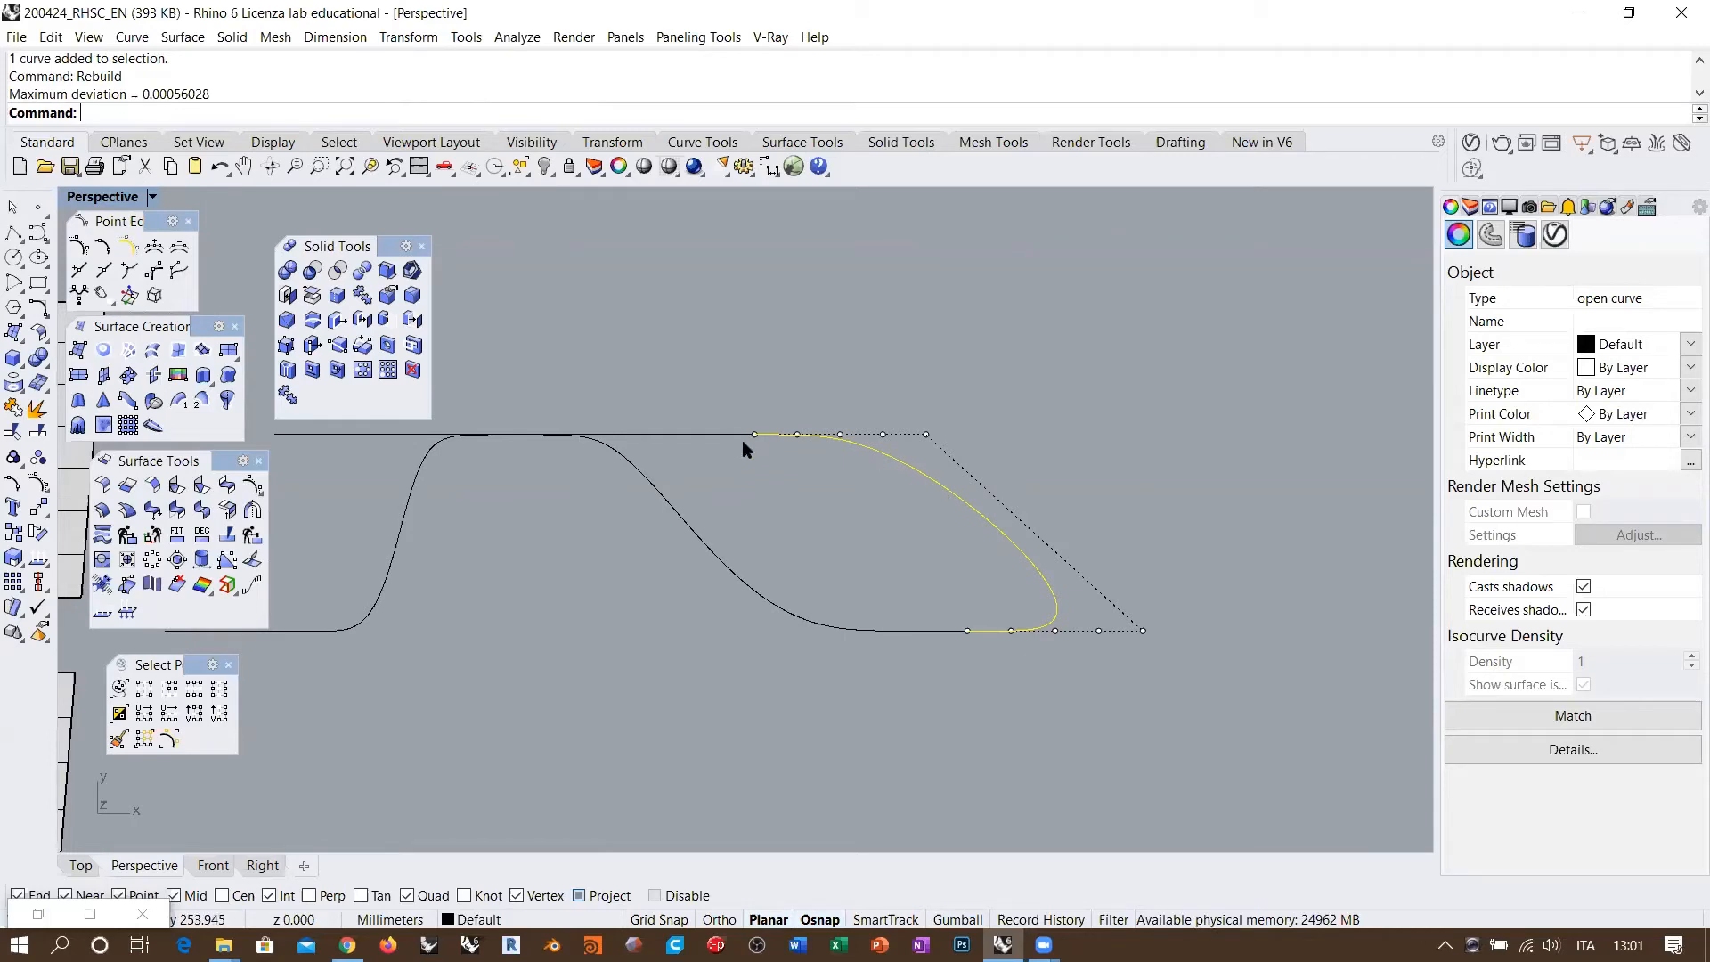
pyautogui.moveTo(736, 460); pyautogui.dragTo(941, 414)
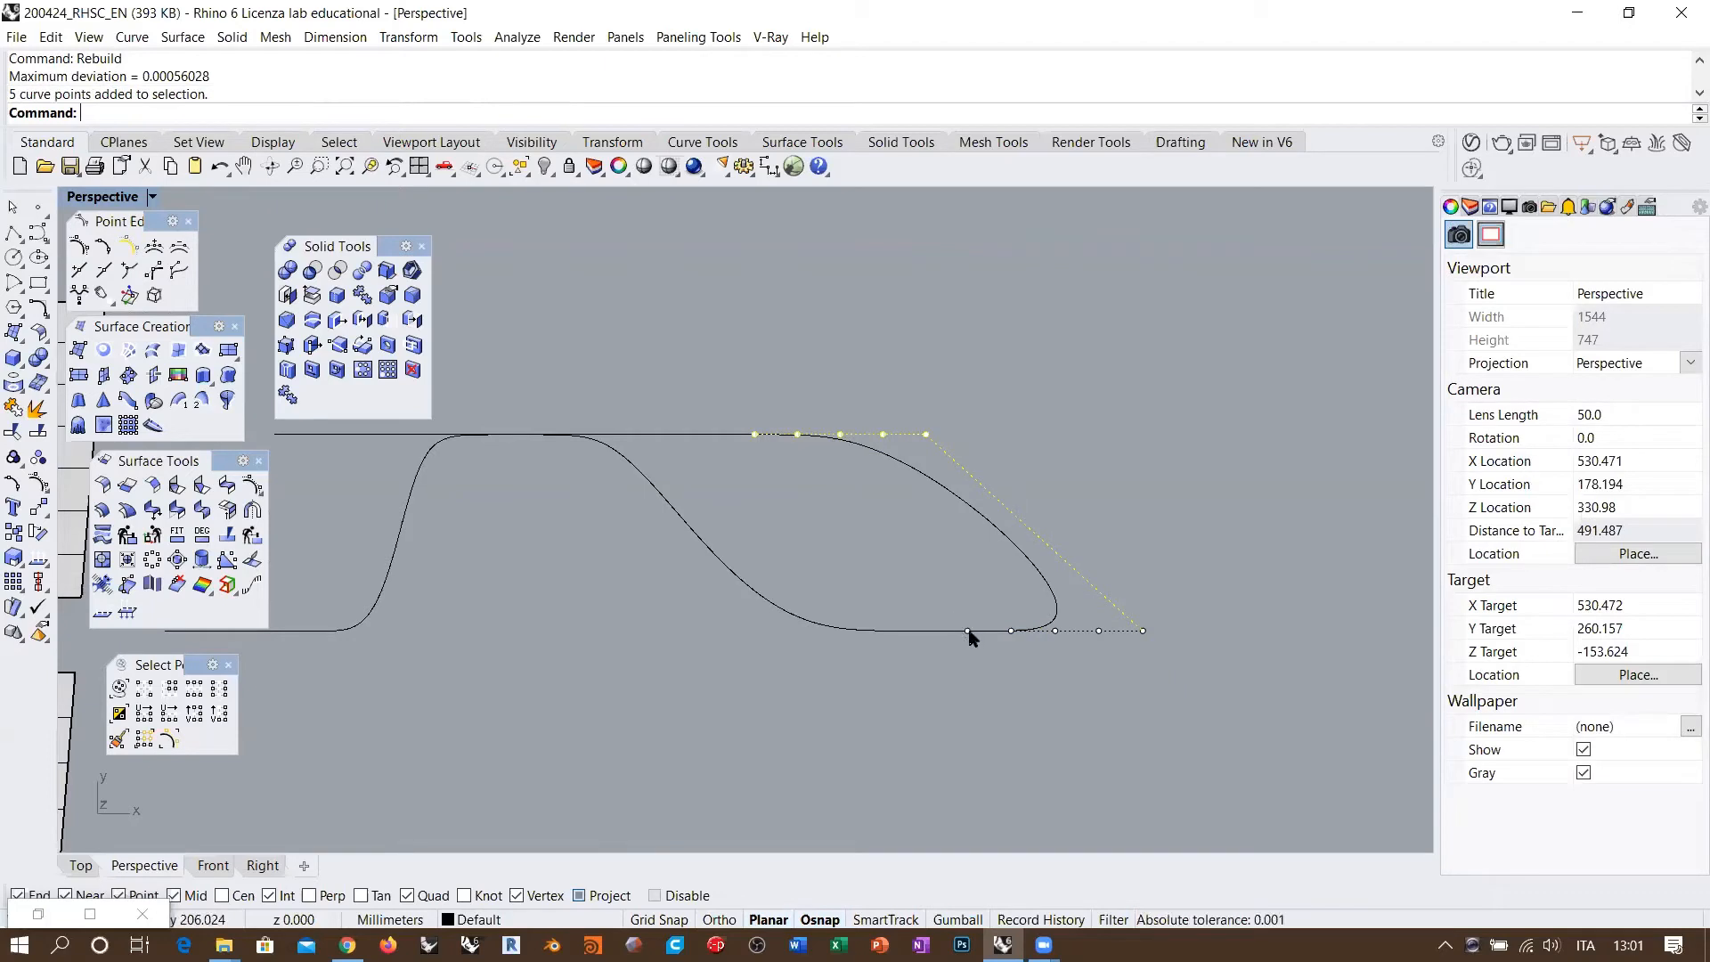
pyautogui.click(1034, 649)
pyautogui.moveTo(943, 659); pyautogui.dragTo(1167, 615)
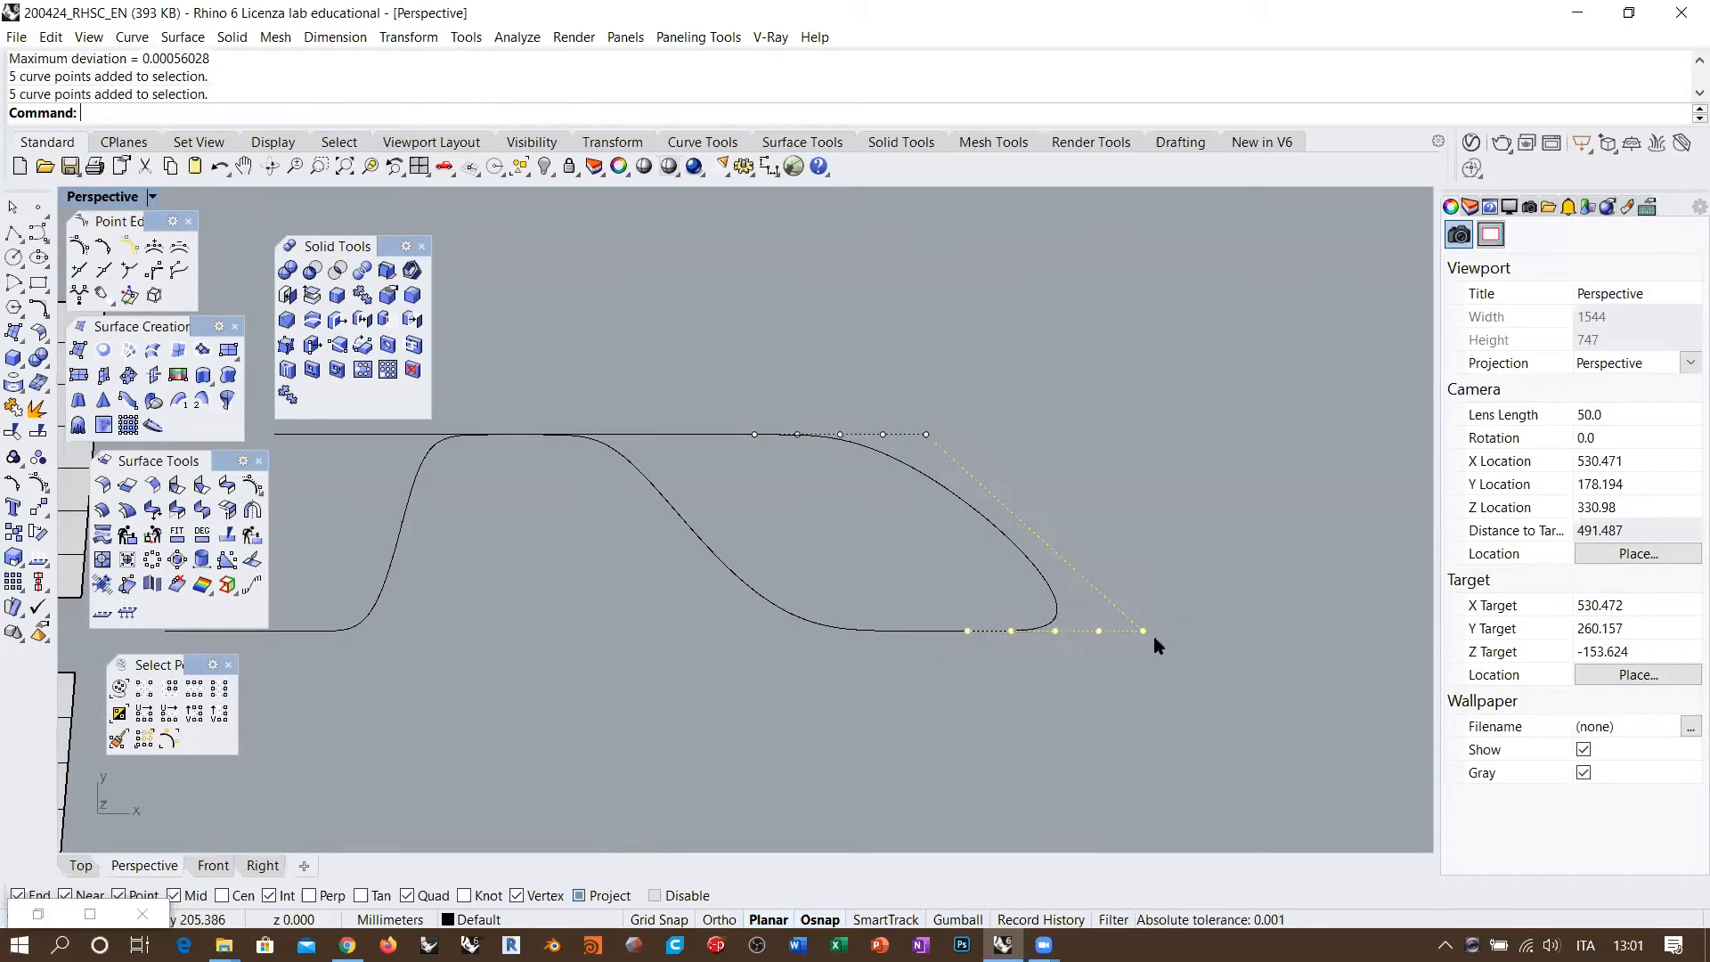
pyautogui.click(1055, 677)
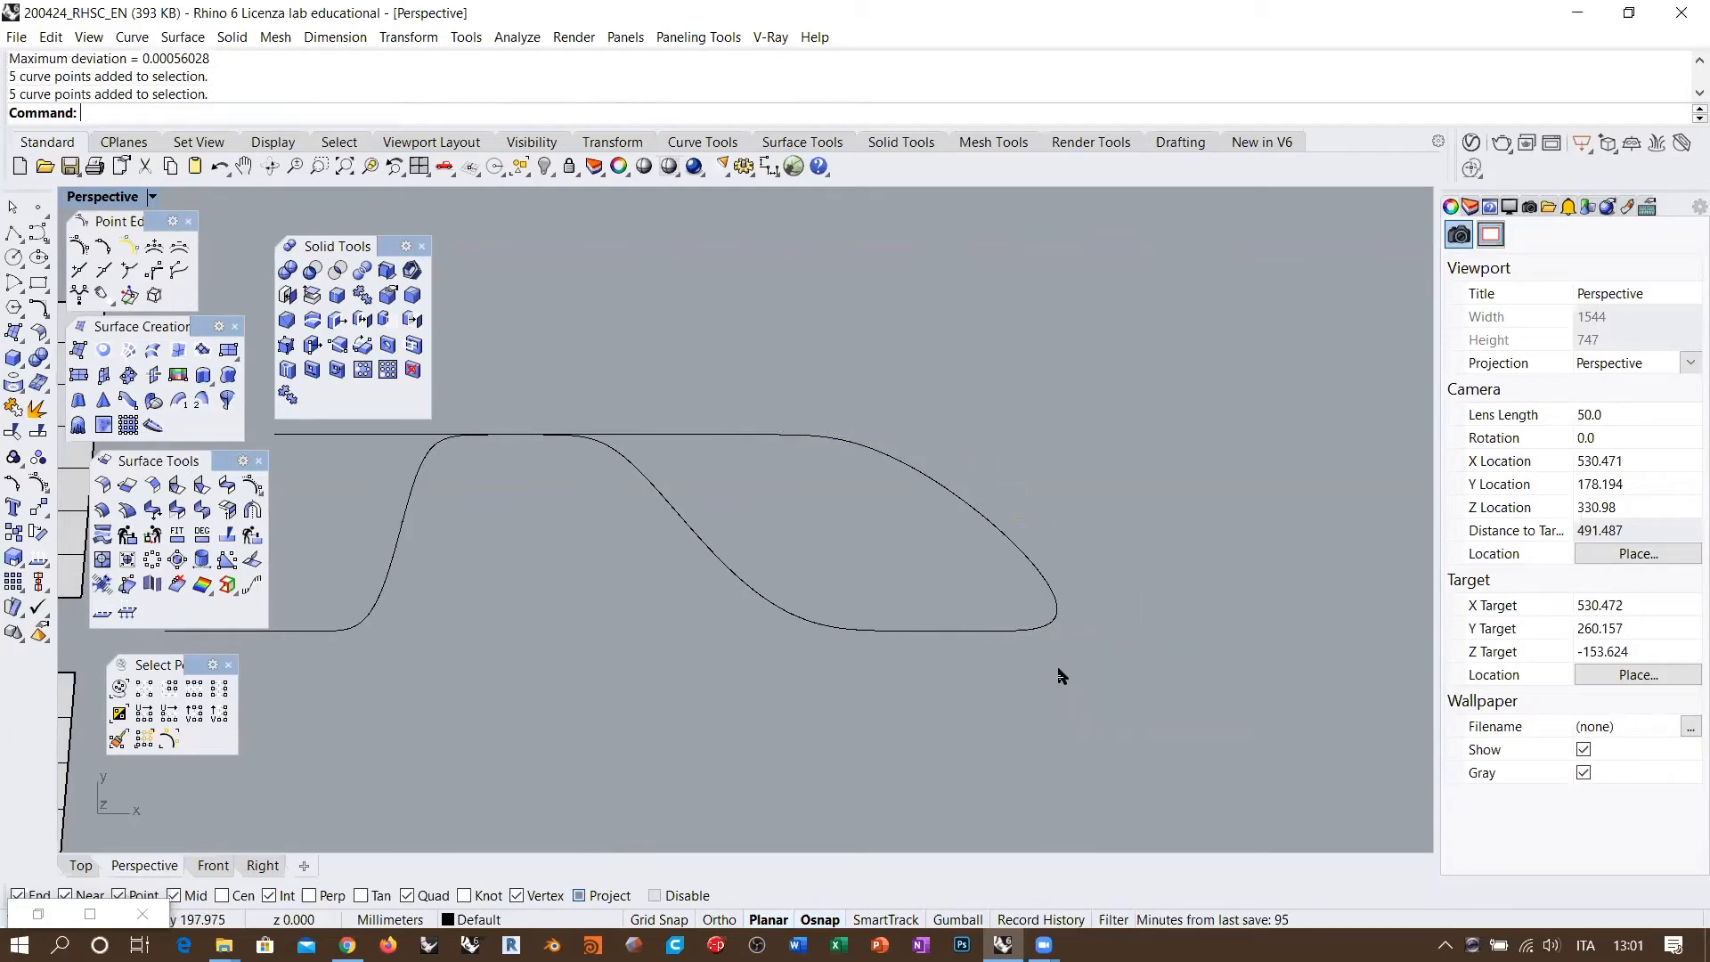
pyautogui.click(1044, 585)
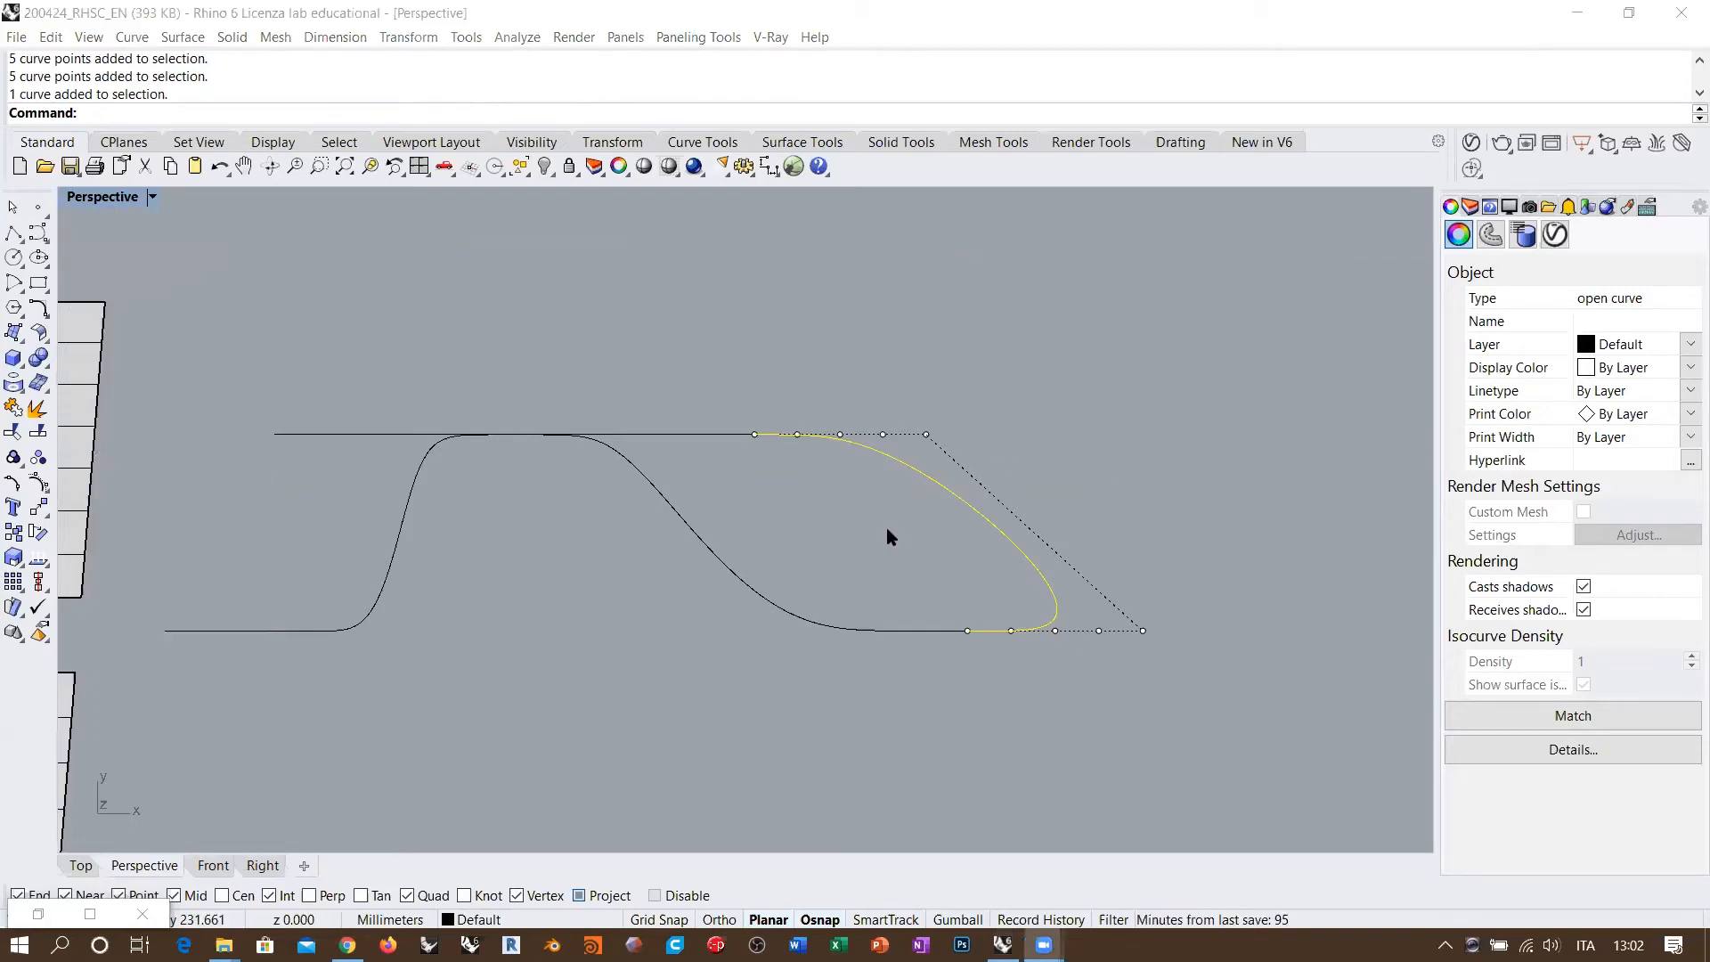
# Step: Start a surface blend between the facing edges of the two separate patches below the bulged blended surface
pyautogui.press('Escape')
pyautogui.scroll(-6, 1111, 523)
pyautogui.moveTo(794, 598); pyautogui.dragTo(822, 520, button='right')
pyautogui.scroll(2, 771, 520)
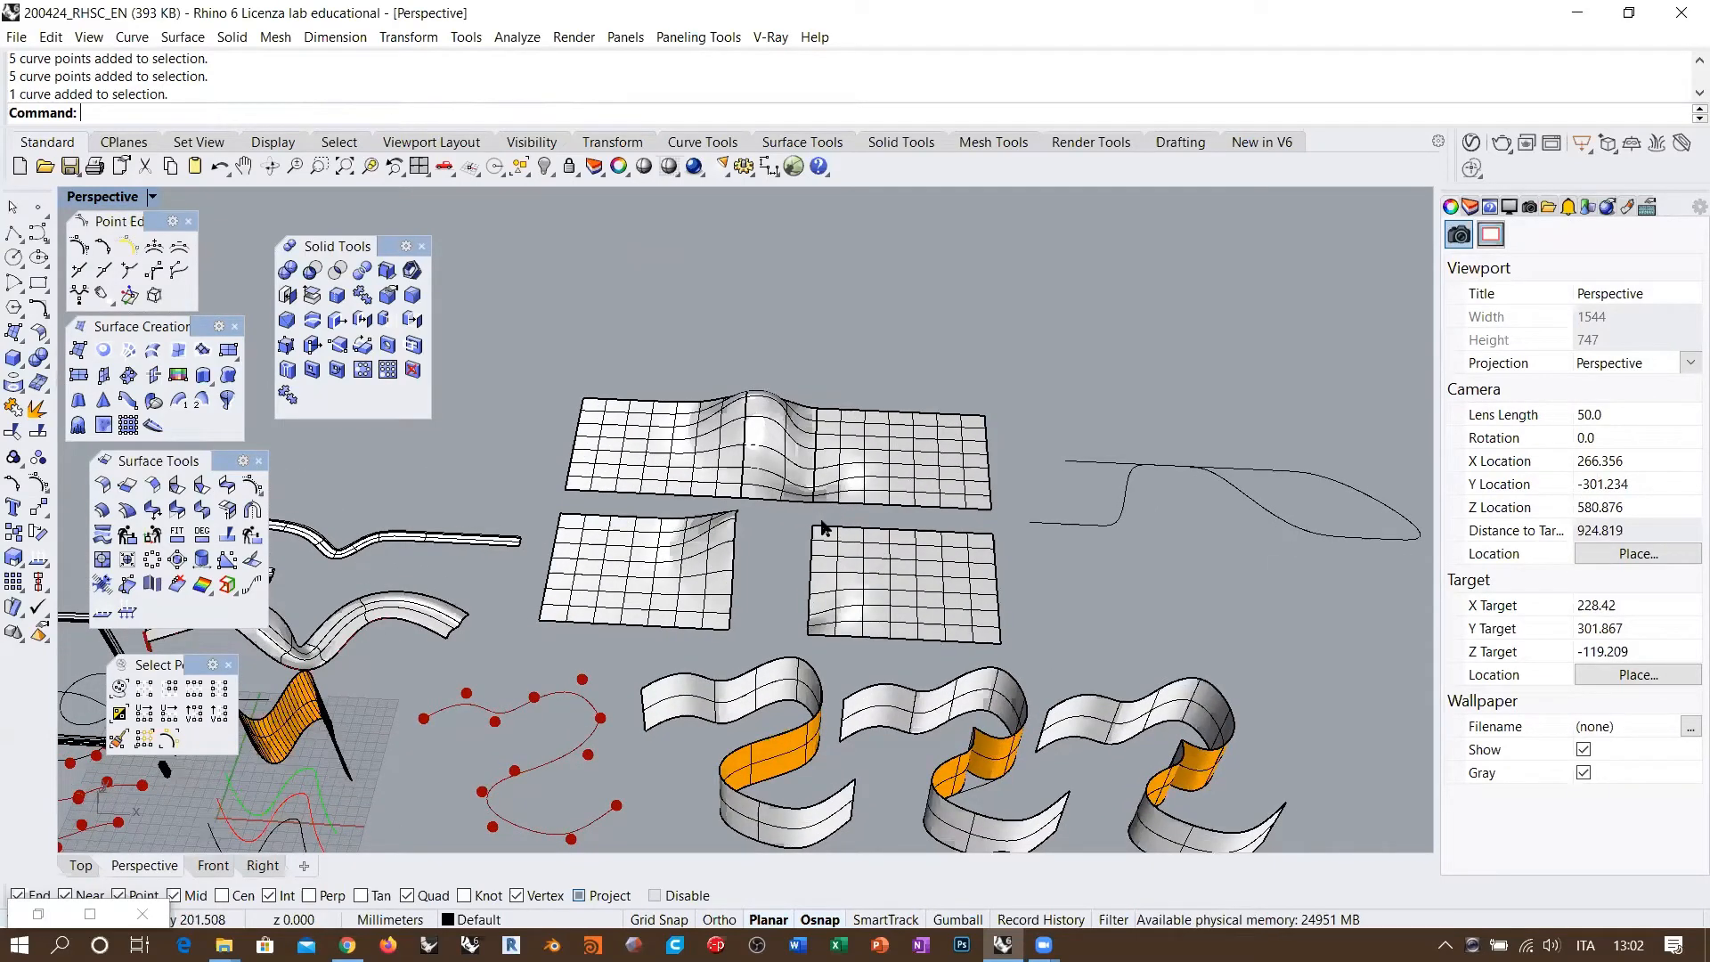
pyautogui.scroll(2, 822, 525)
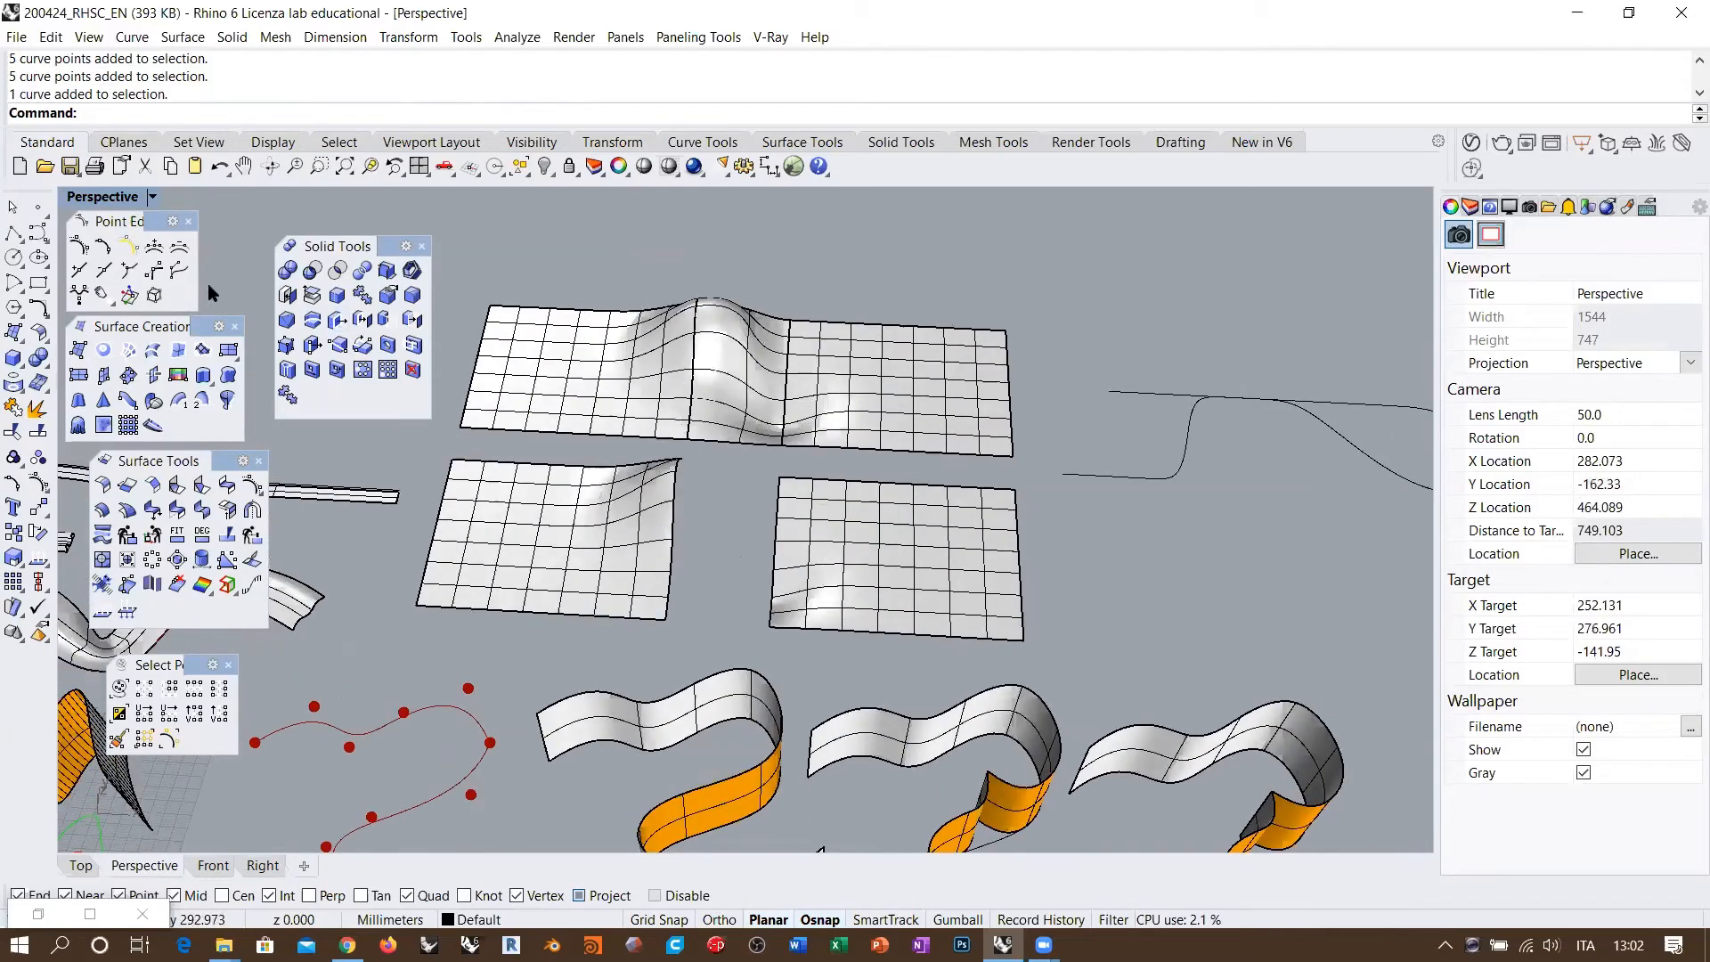
pyautogui.click(227, 484)
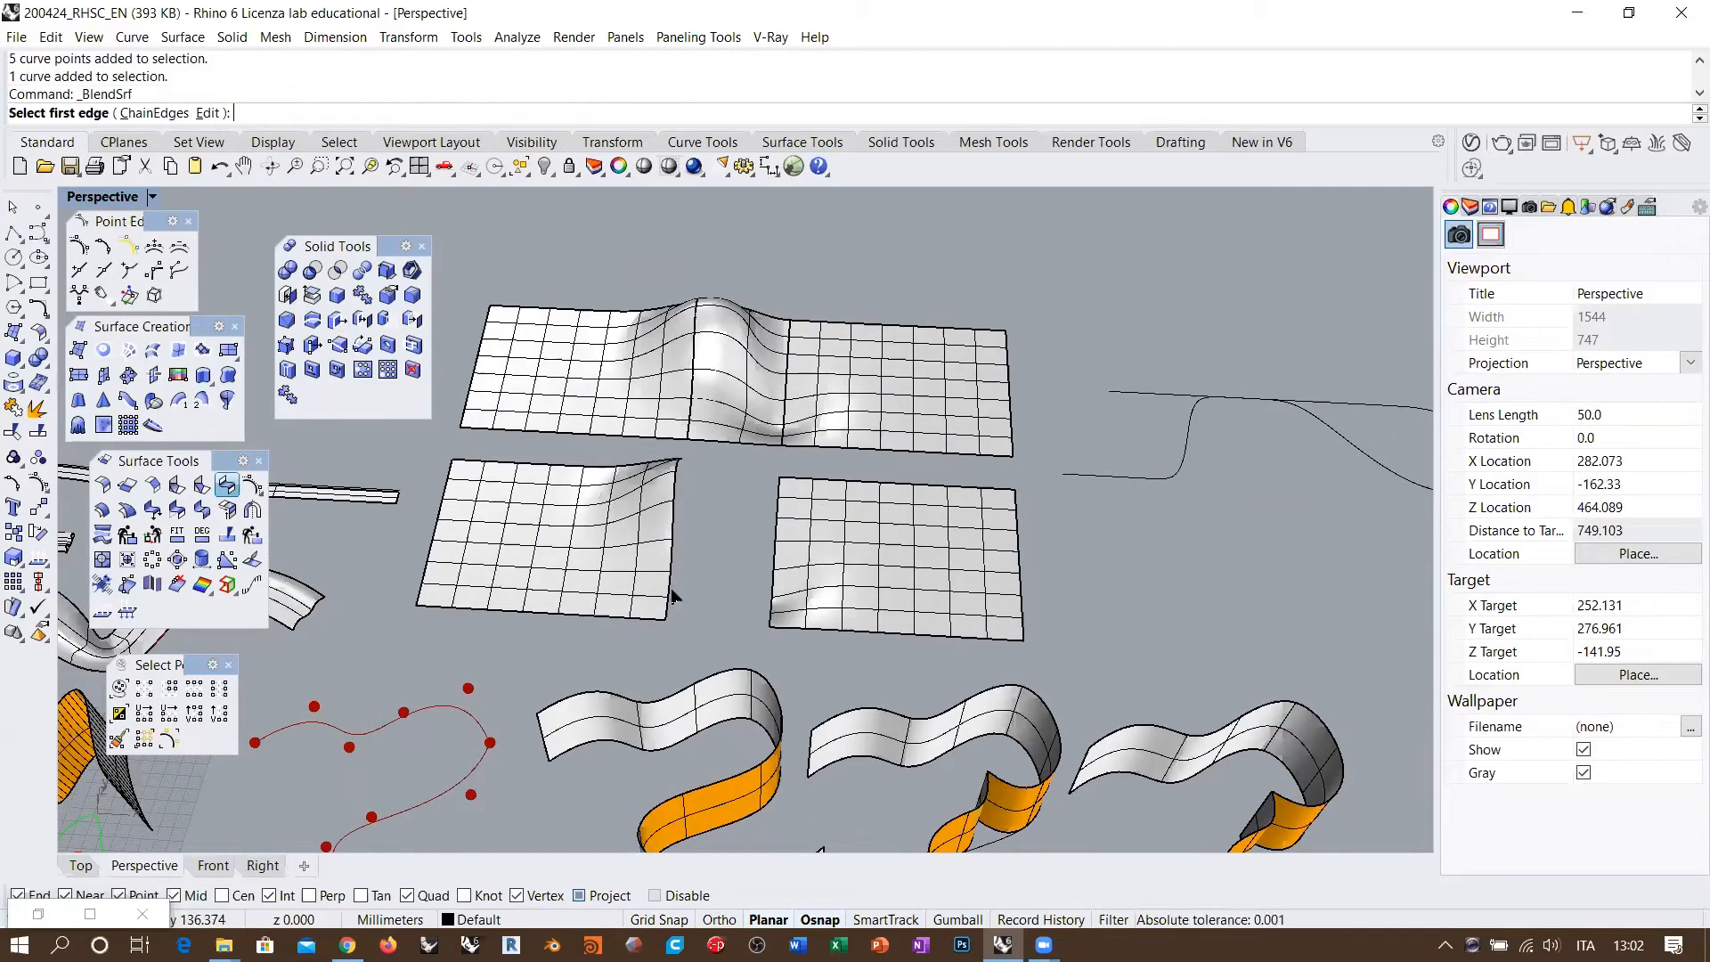
pyautogui.click(670, 488)
pyautogui.click(778, 503)
pyautogui.moveTo(713, 499); pyautogui.dragTo(706, 552, button='right')
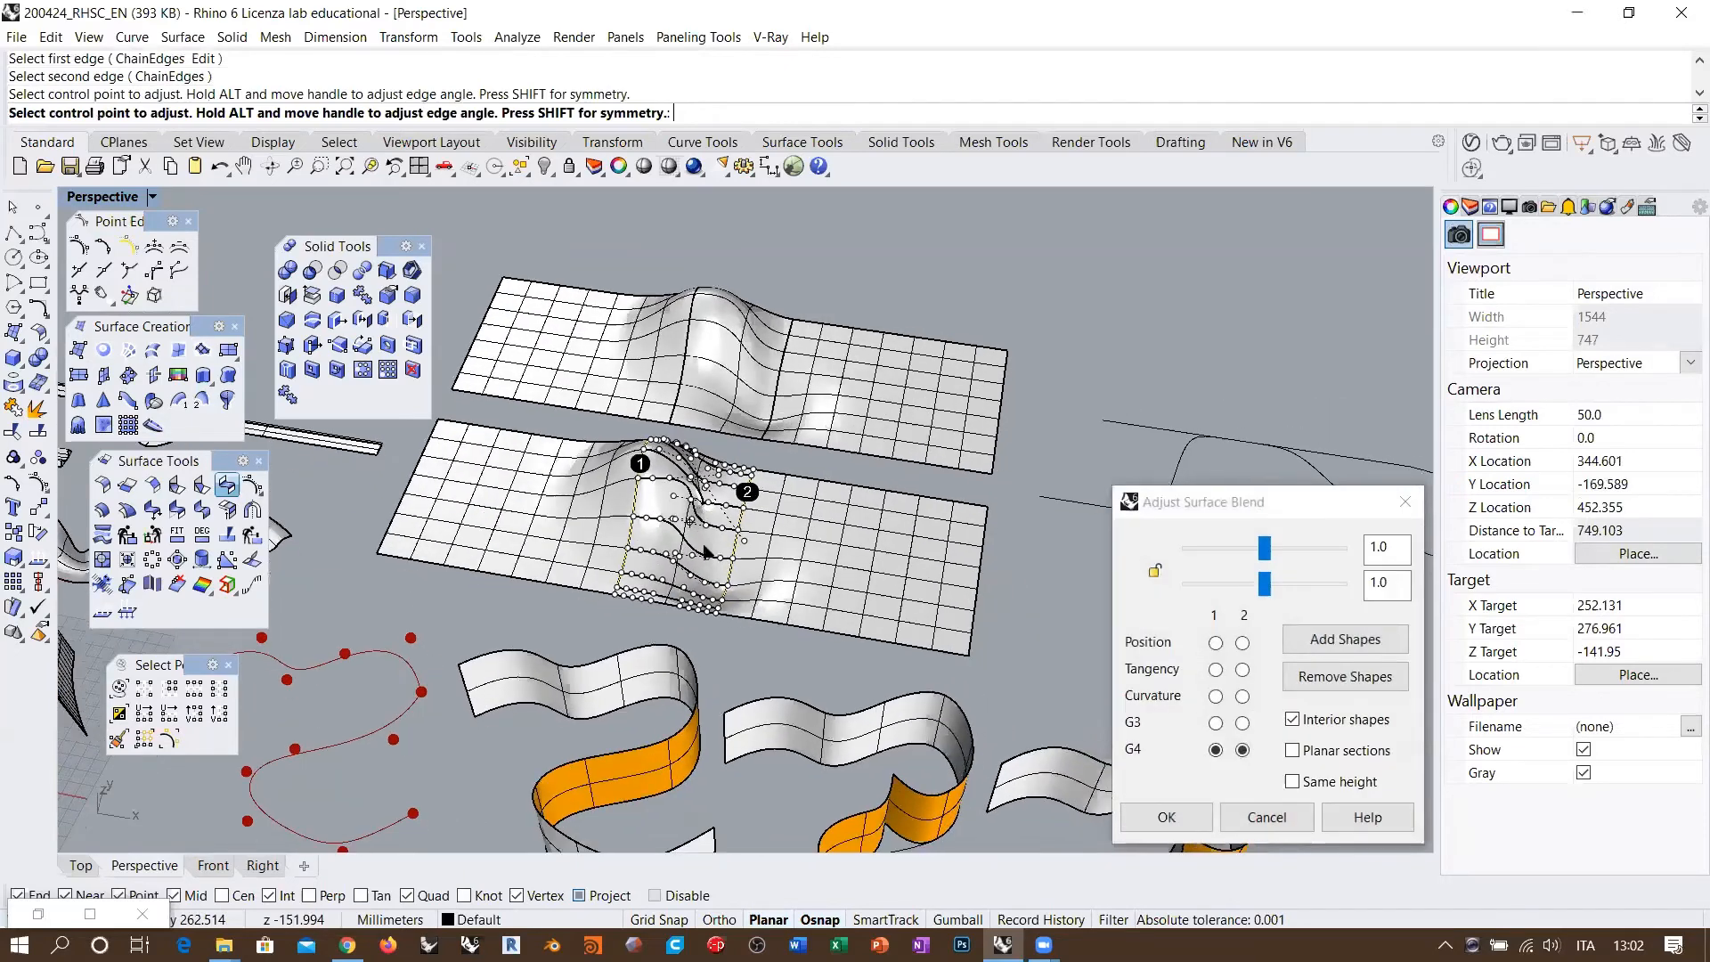
pyautogui.scroll(4, 706, 552)
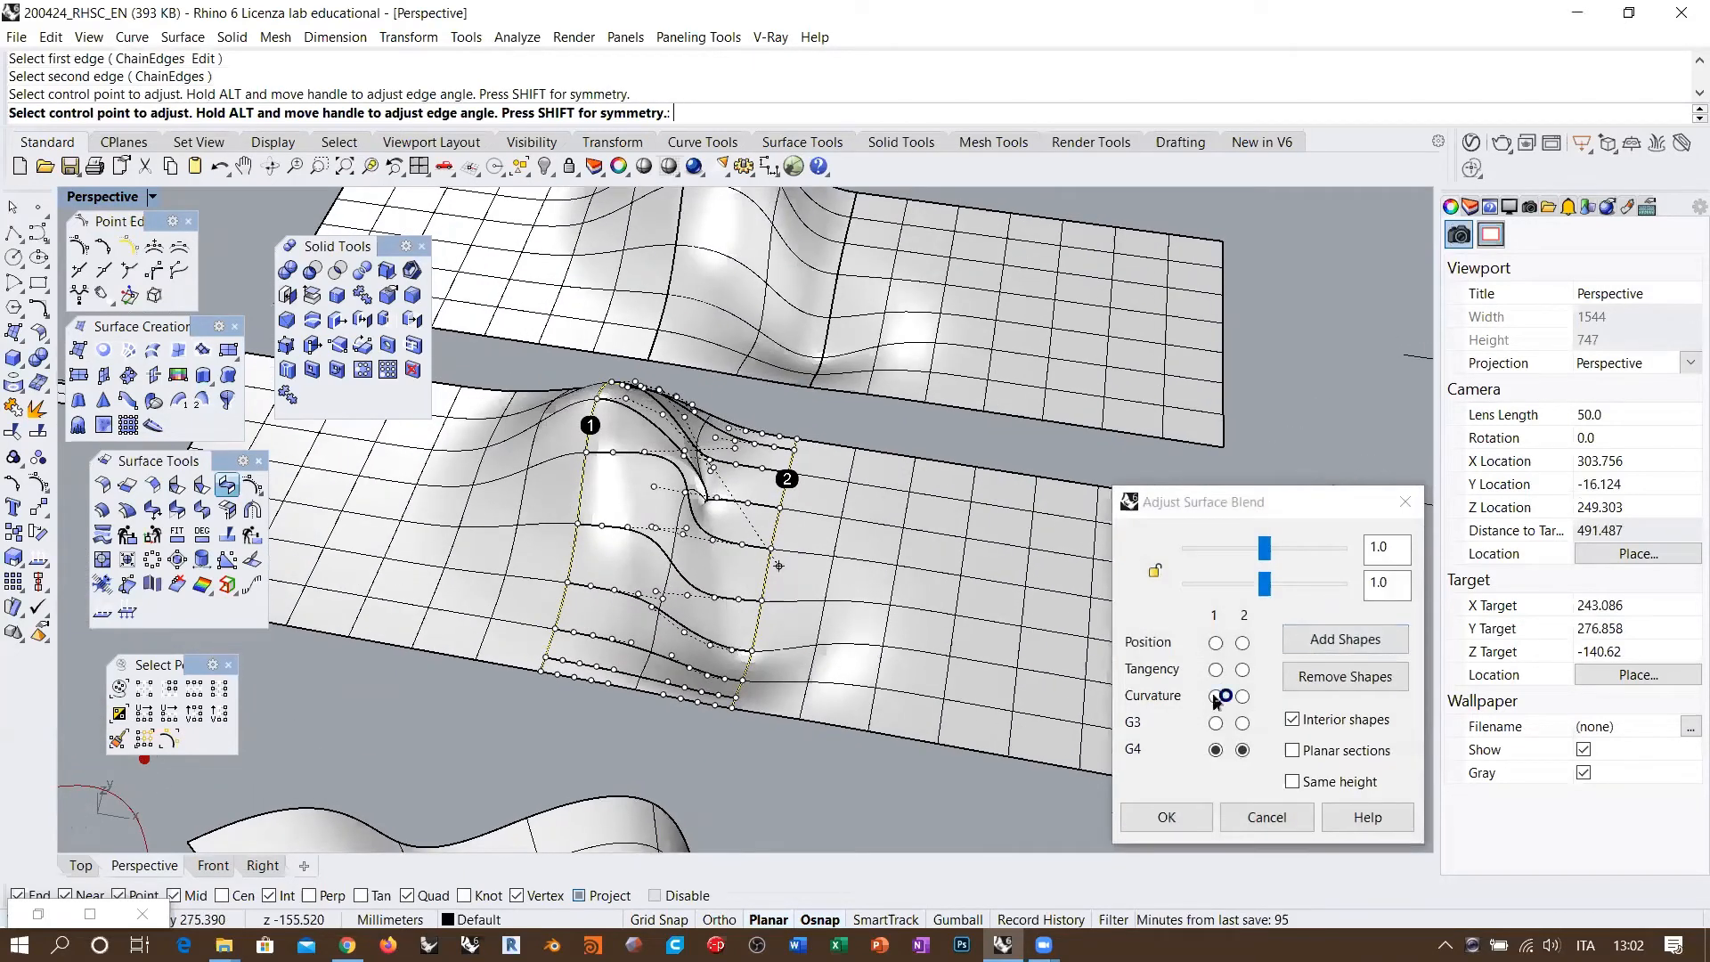
# Step: Preview the surface blend with Tangency at both edges, and compare it with Curvature continuity at both edges
pyautogui.click(1216, 669)
pyautogui.click(1243, 668)
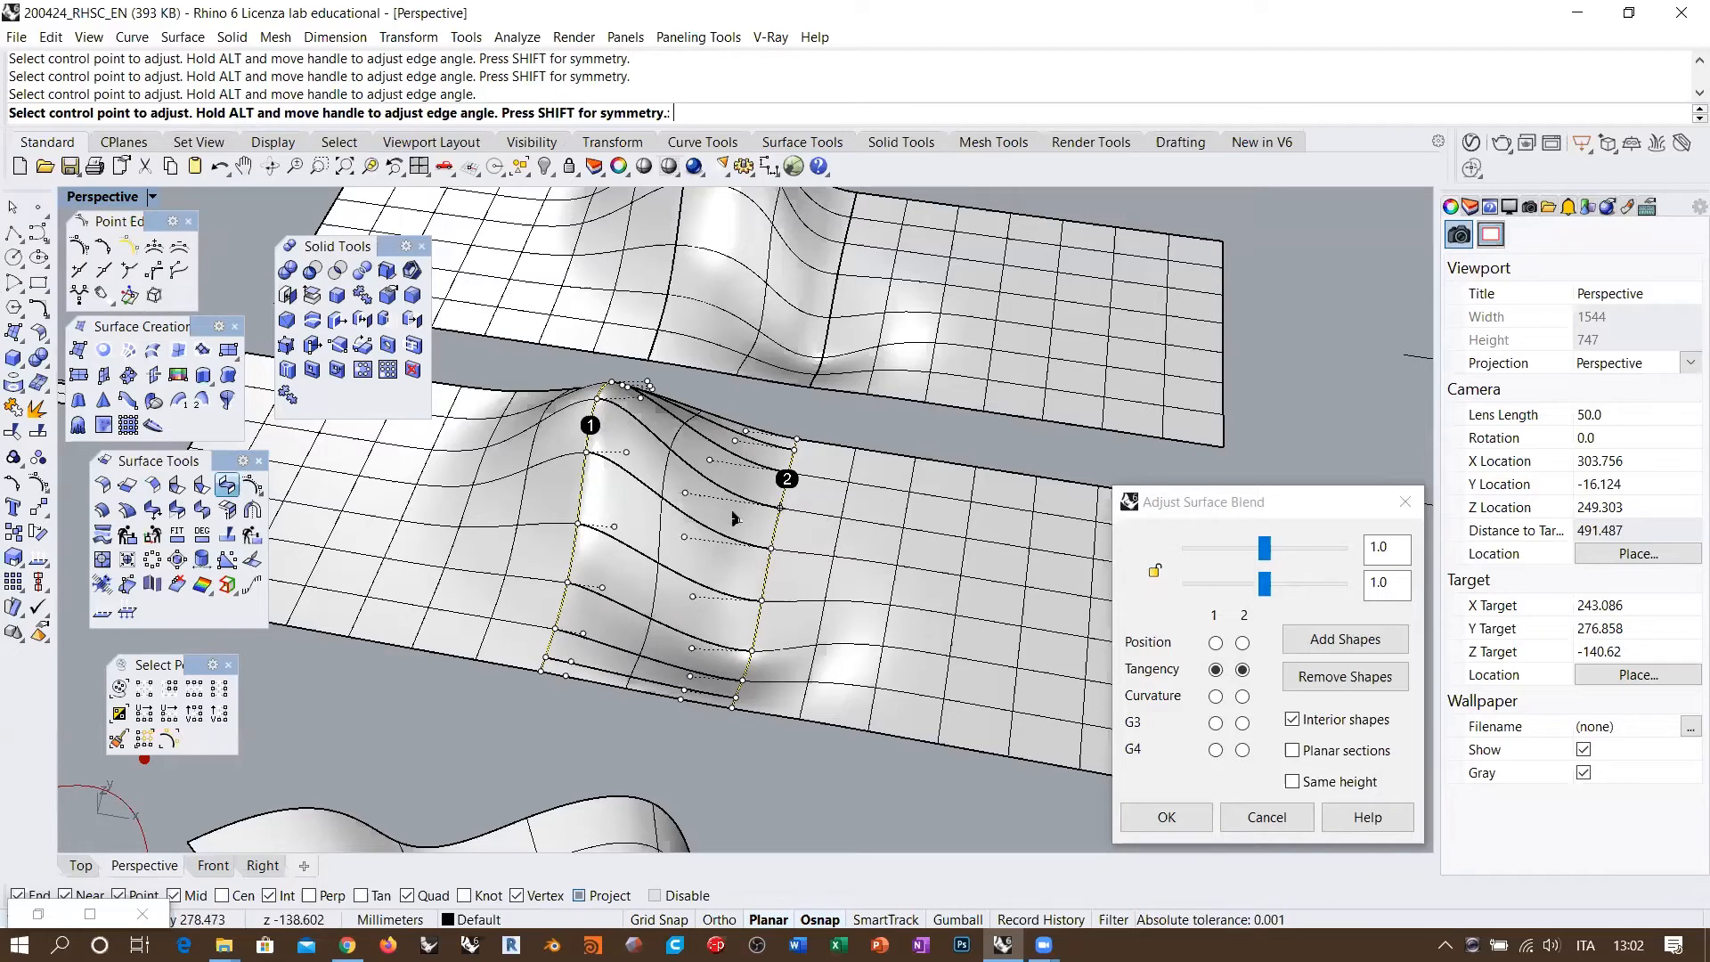
pyautogui.click(1215, 695)
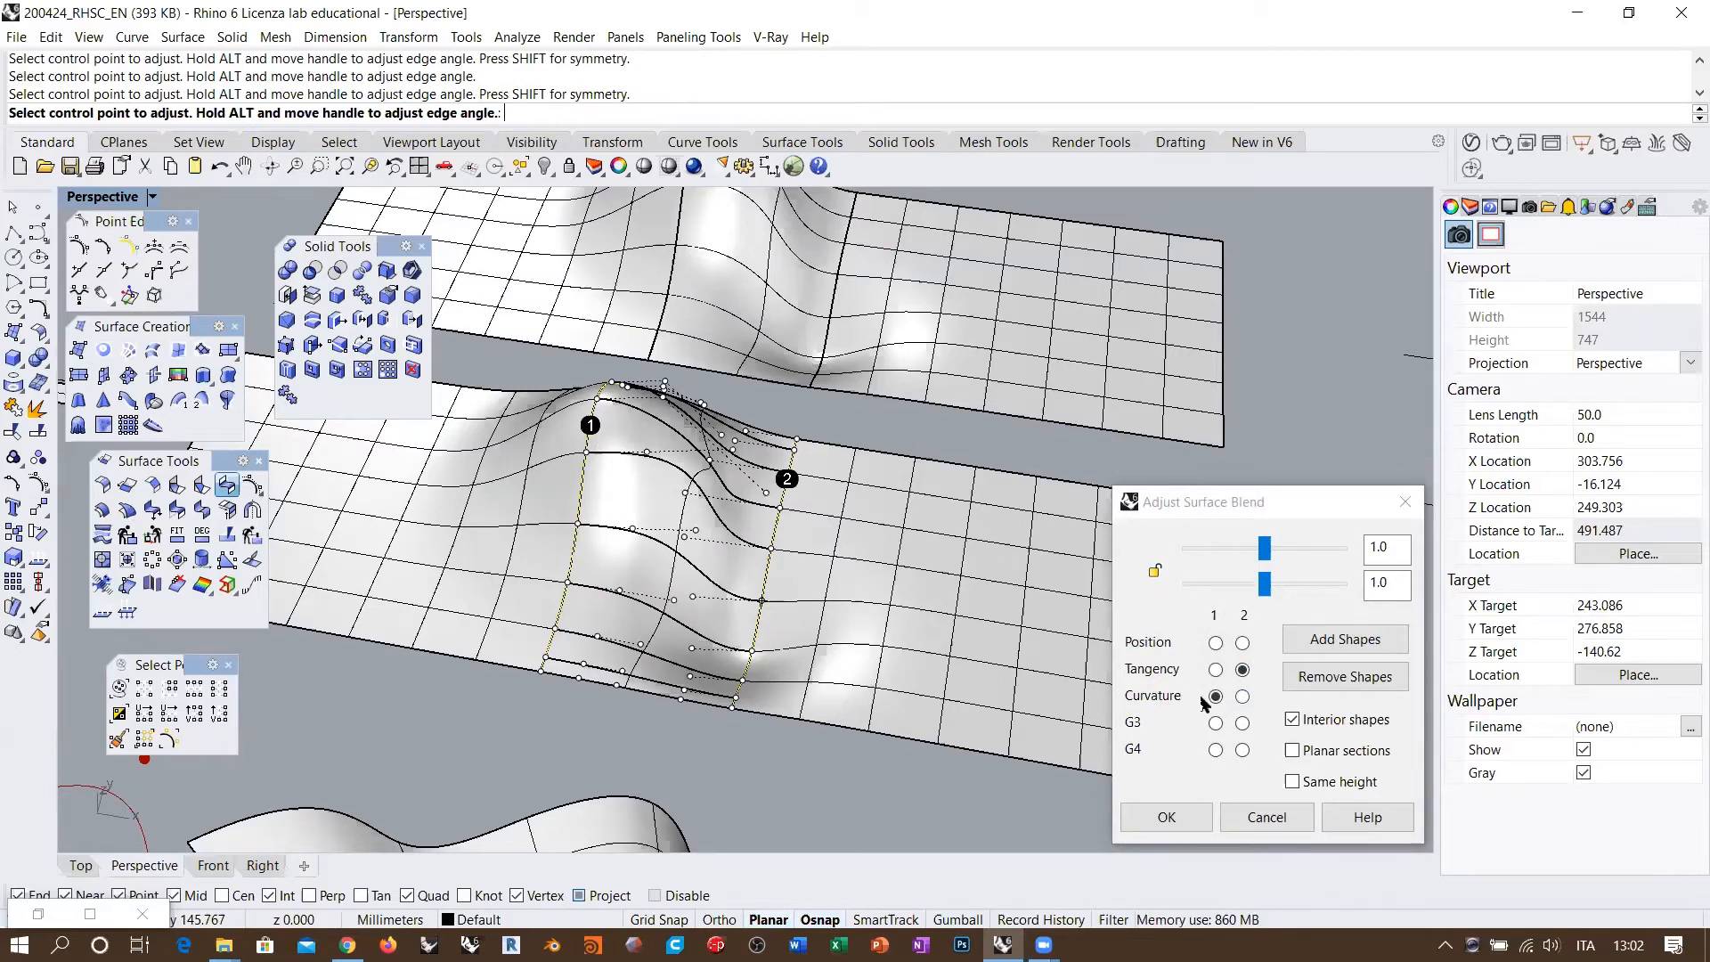
pyautogui.click(1243, 696)
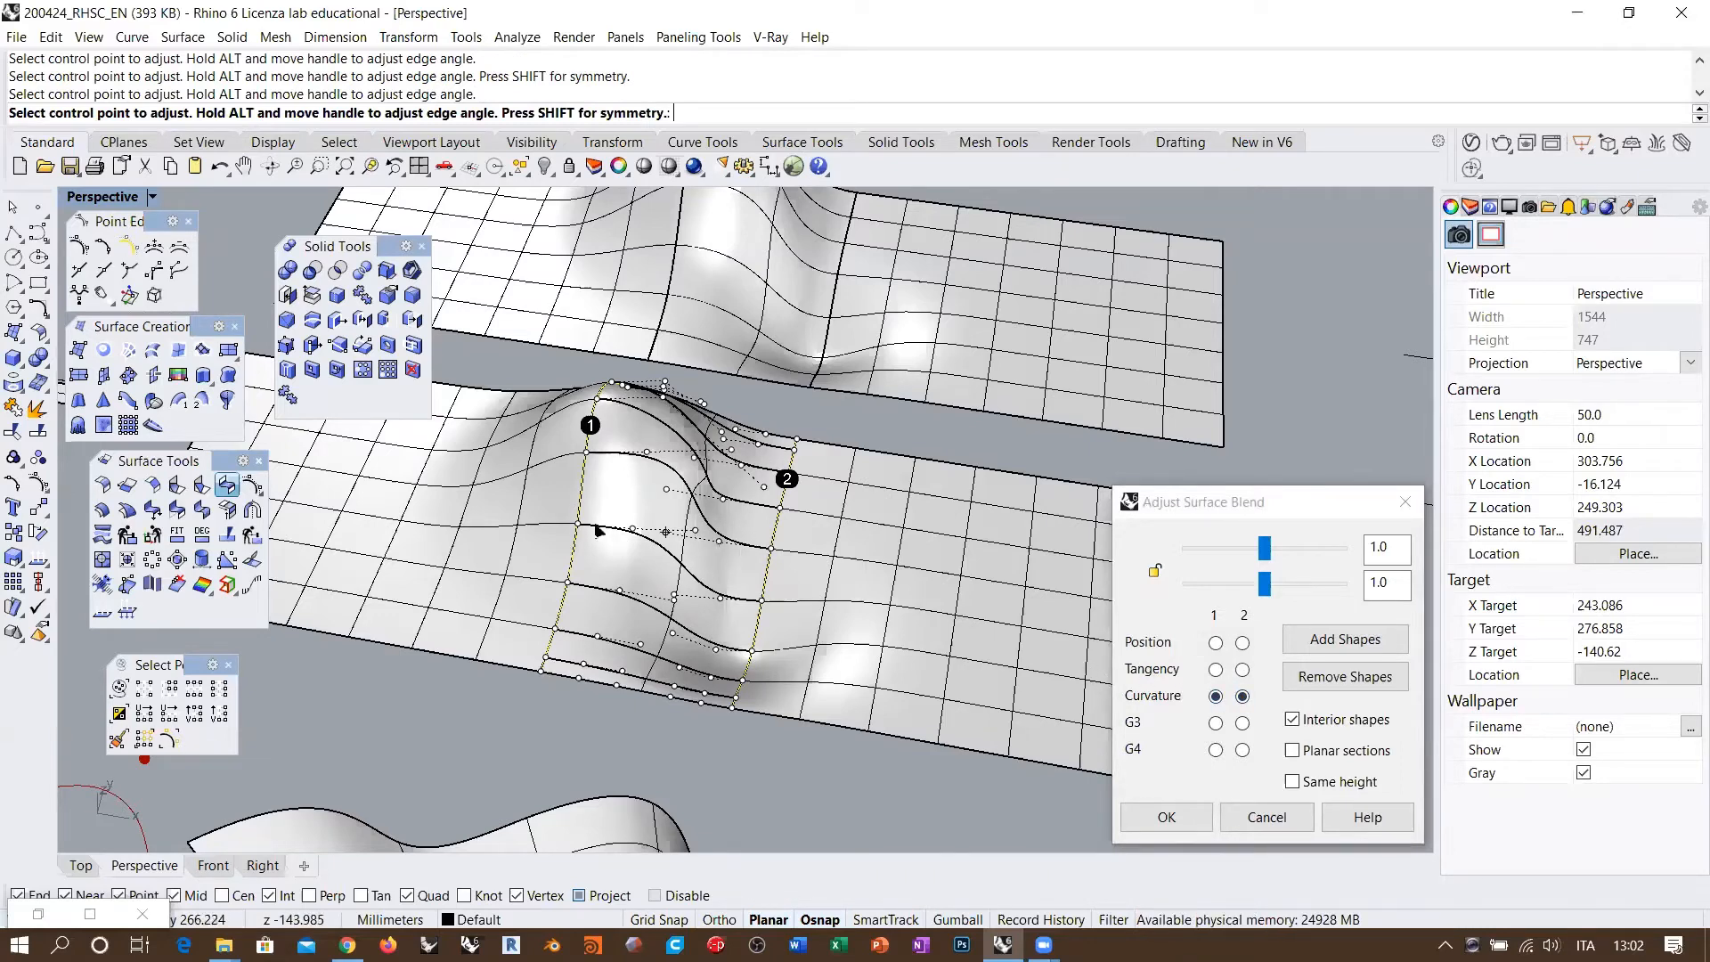
pyautogui.click(1242, 670)
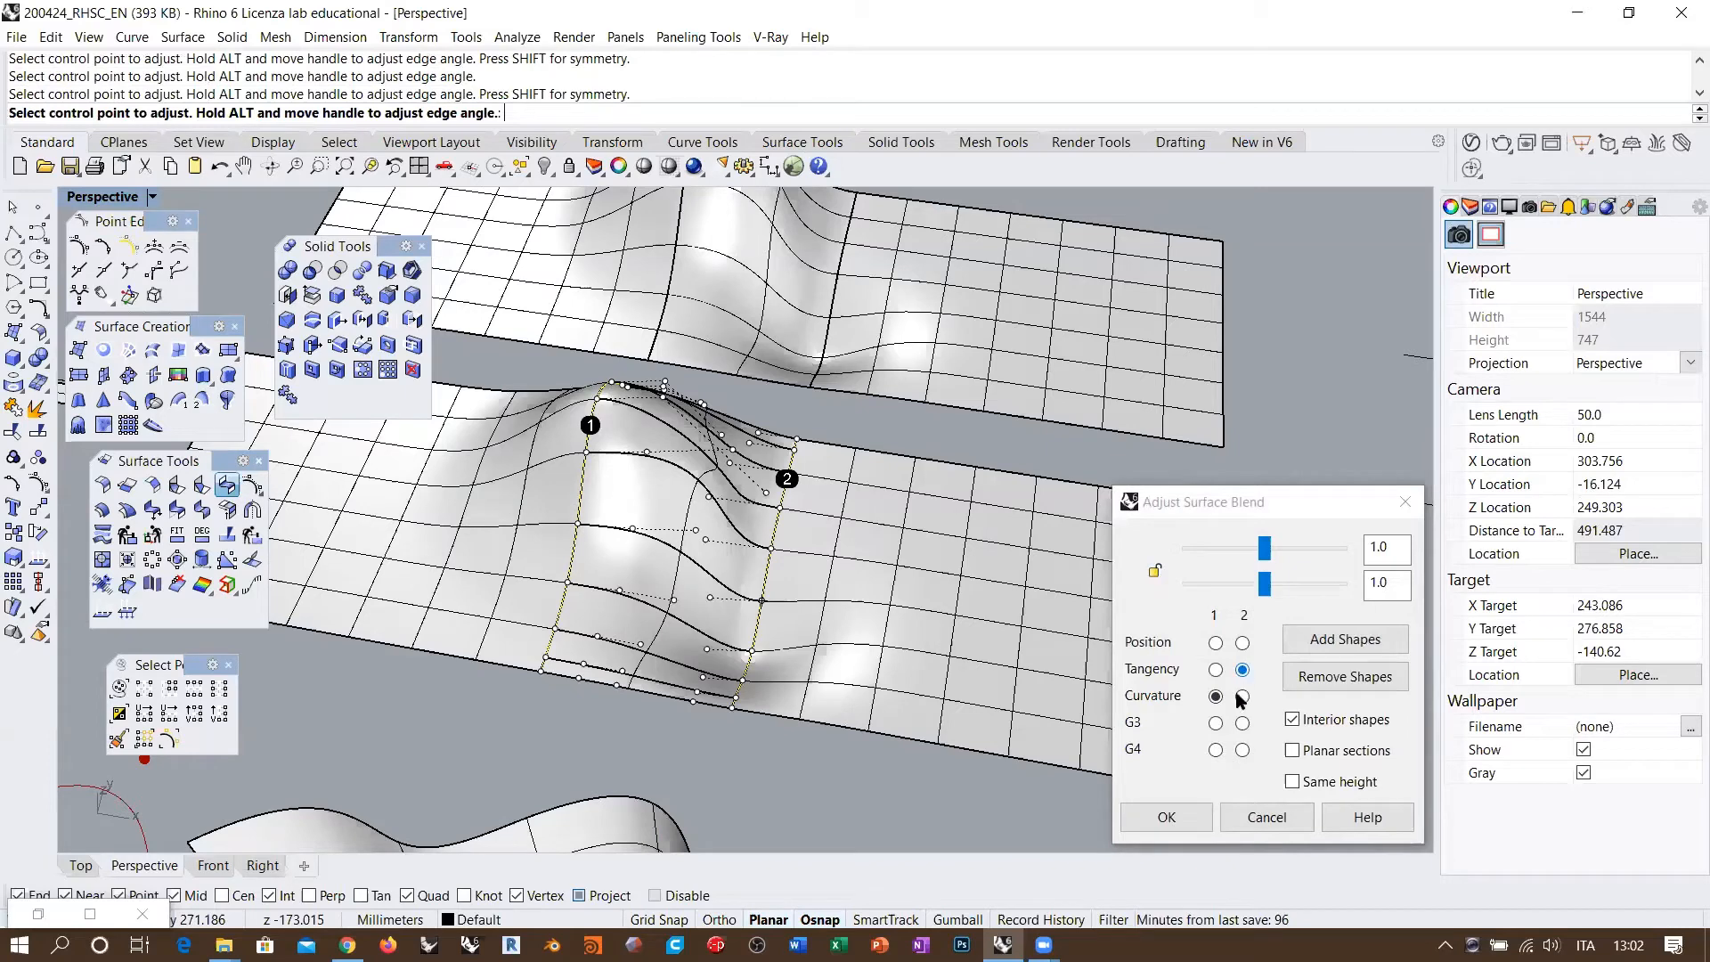
pyautogui.click(1242, 696)
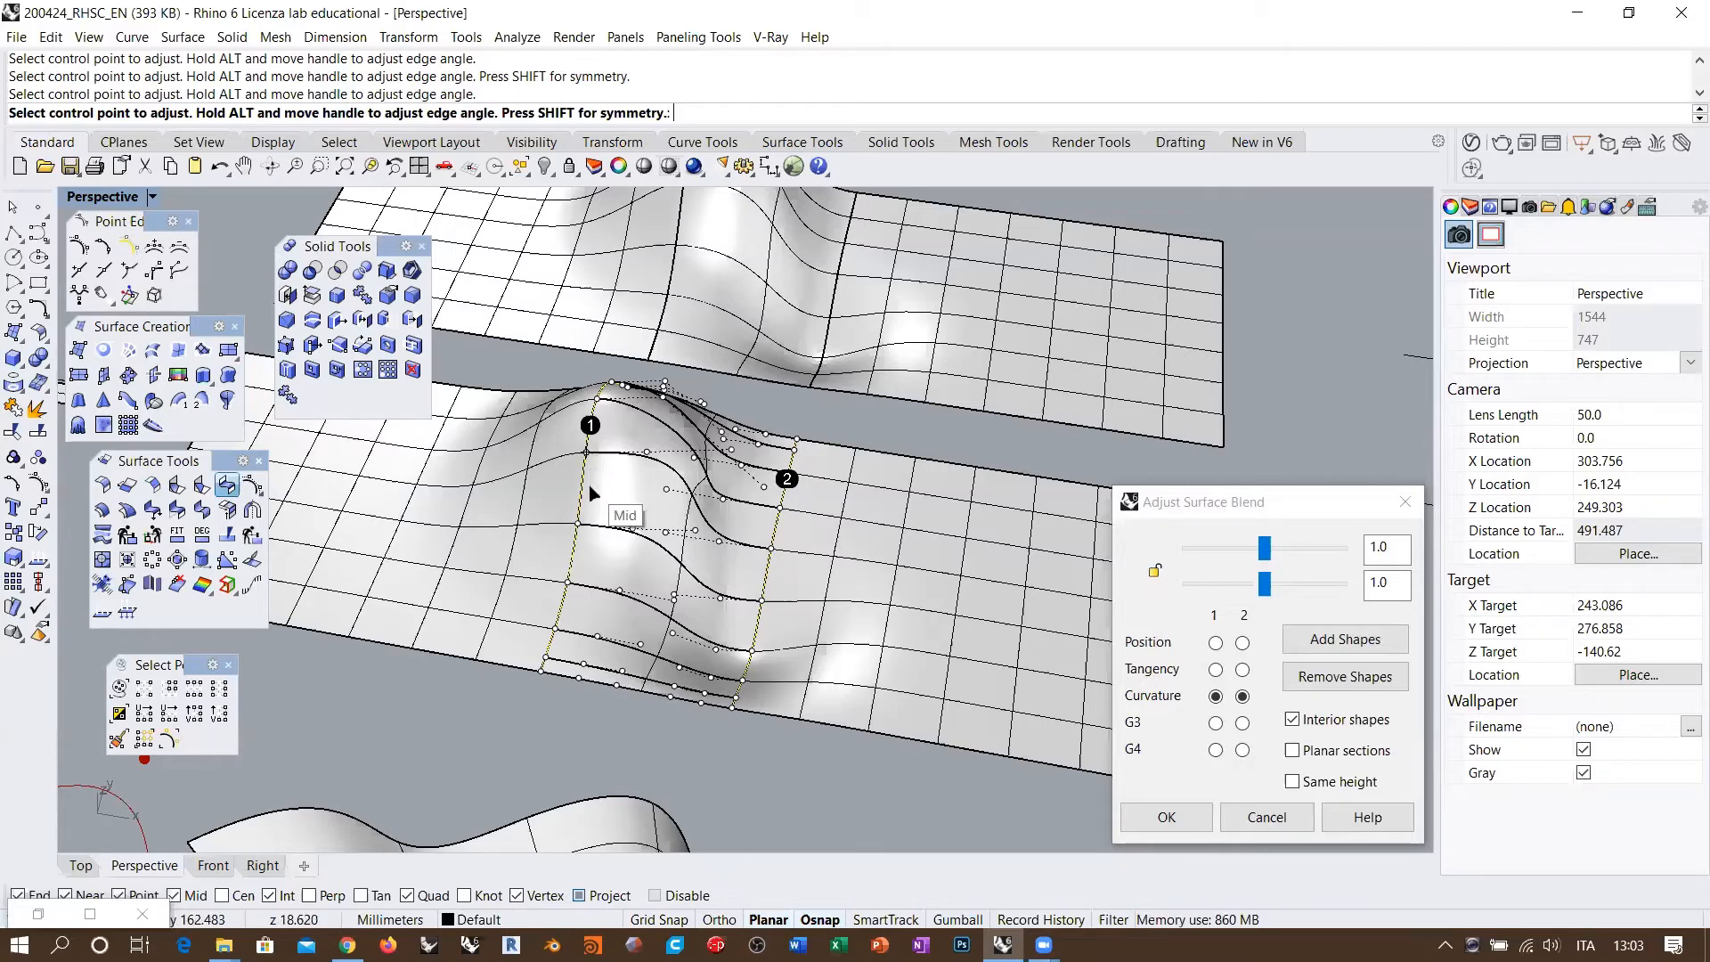
# Step: Preview the surface blend with G3 continuity at both edges
pyautogui.click(1216, 697)
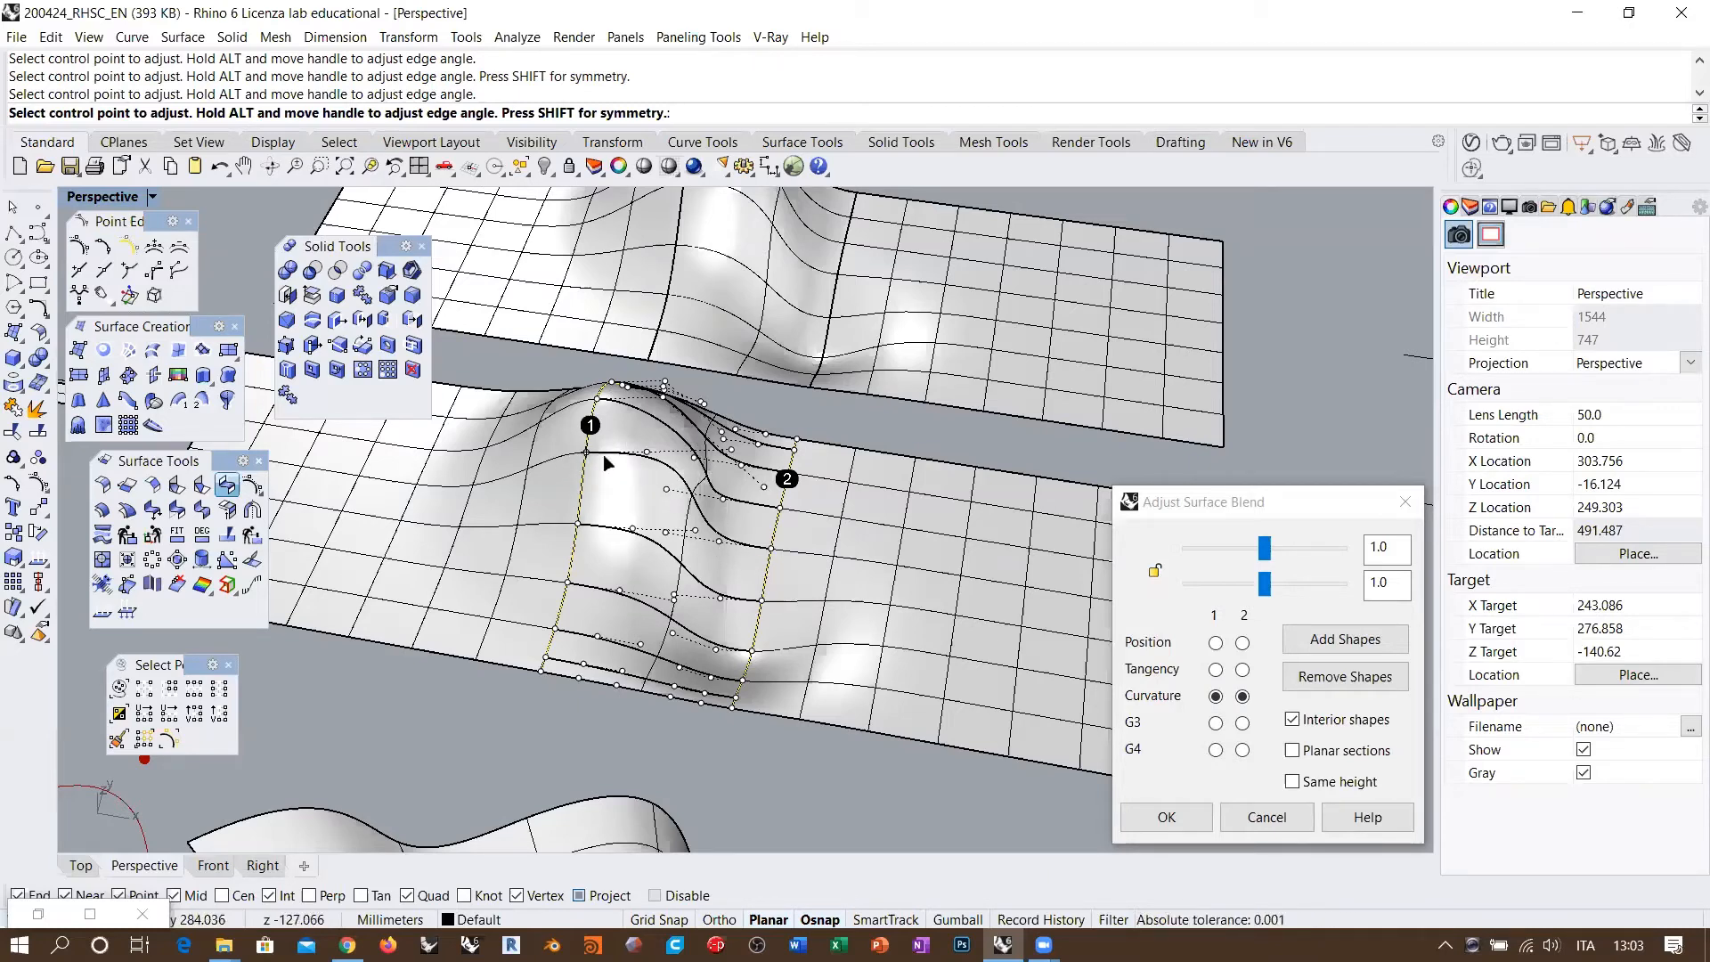
pyautogui.click(1215, 723)
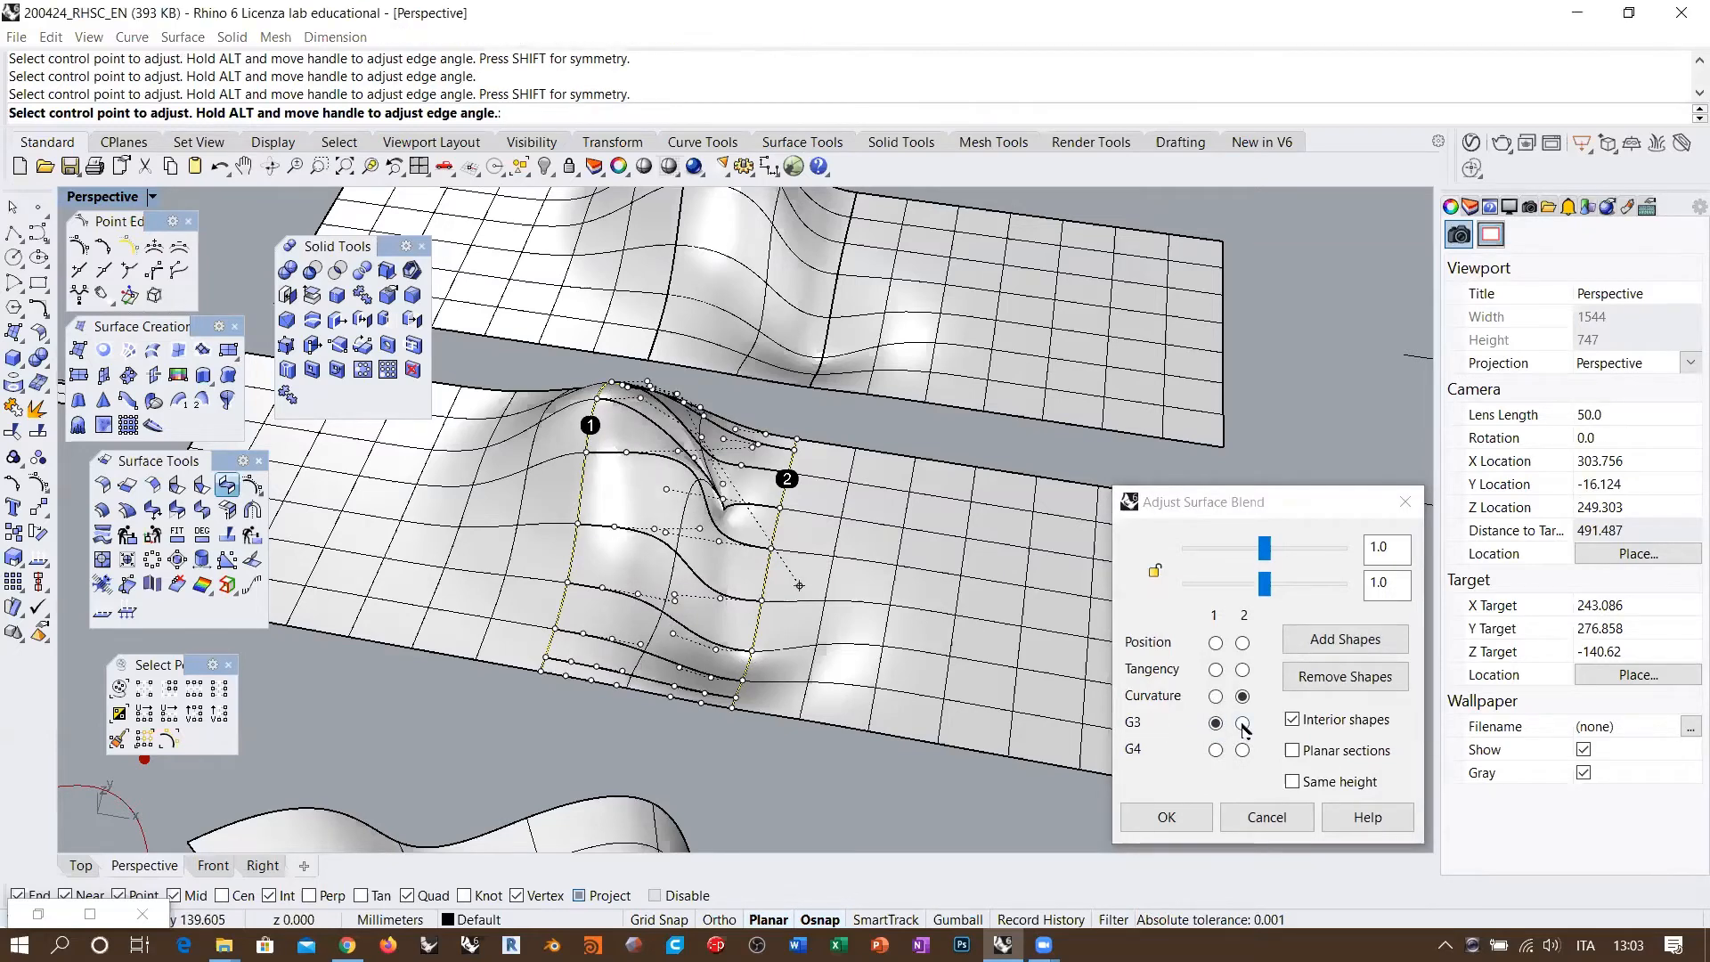
pyautogui.click(1243, 723)
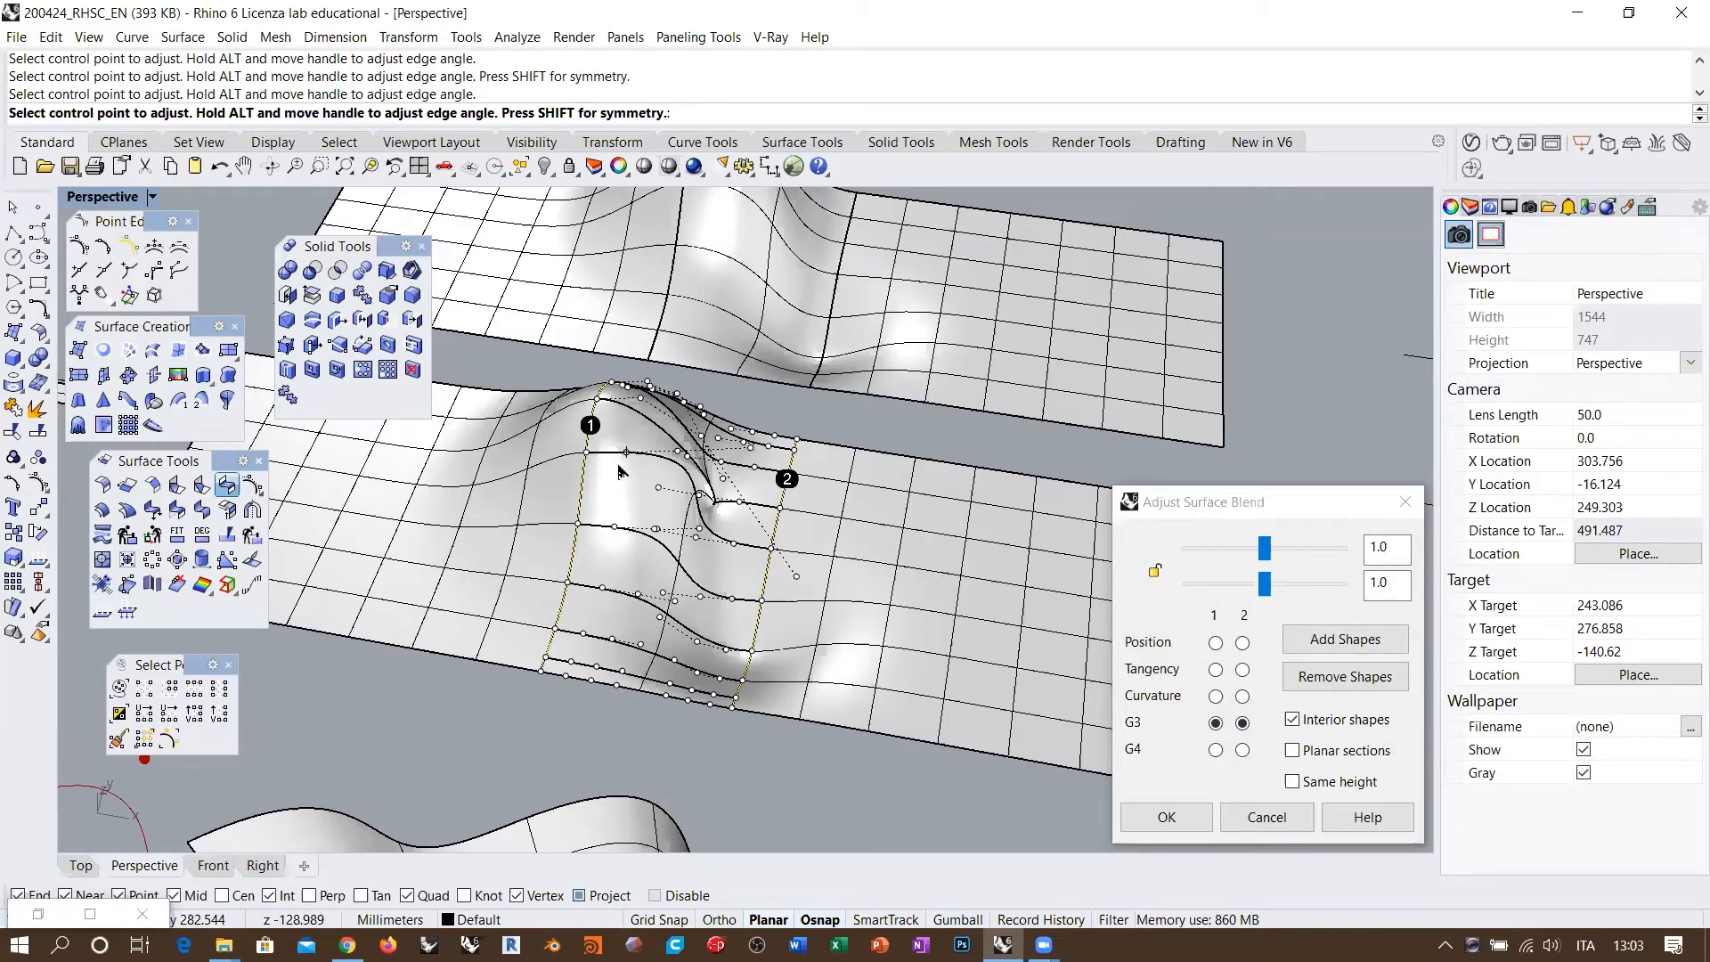
# Step: Preview Curvature continuity again at both edges of the surface blend and set both edges to Tangency
pyautogui.click(1216, 696)
pyautogui.click(1243, 696)
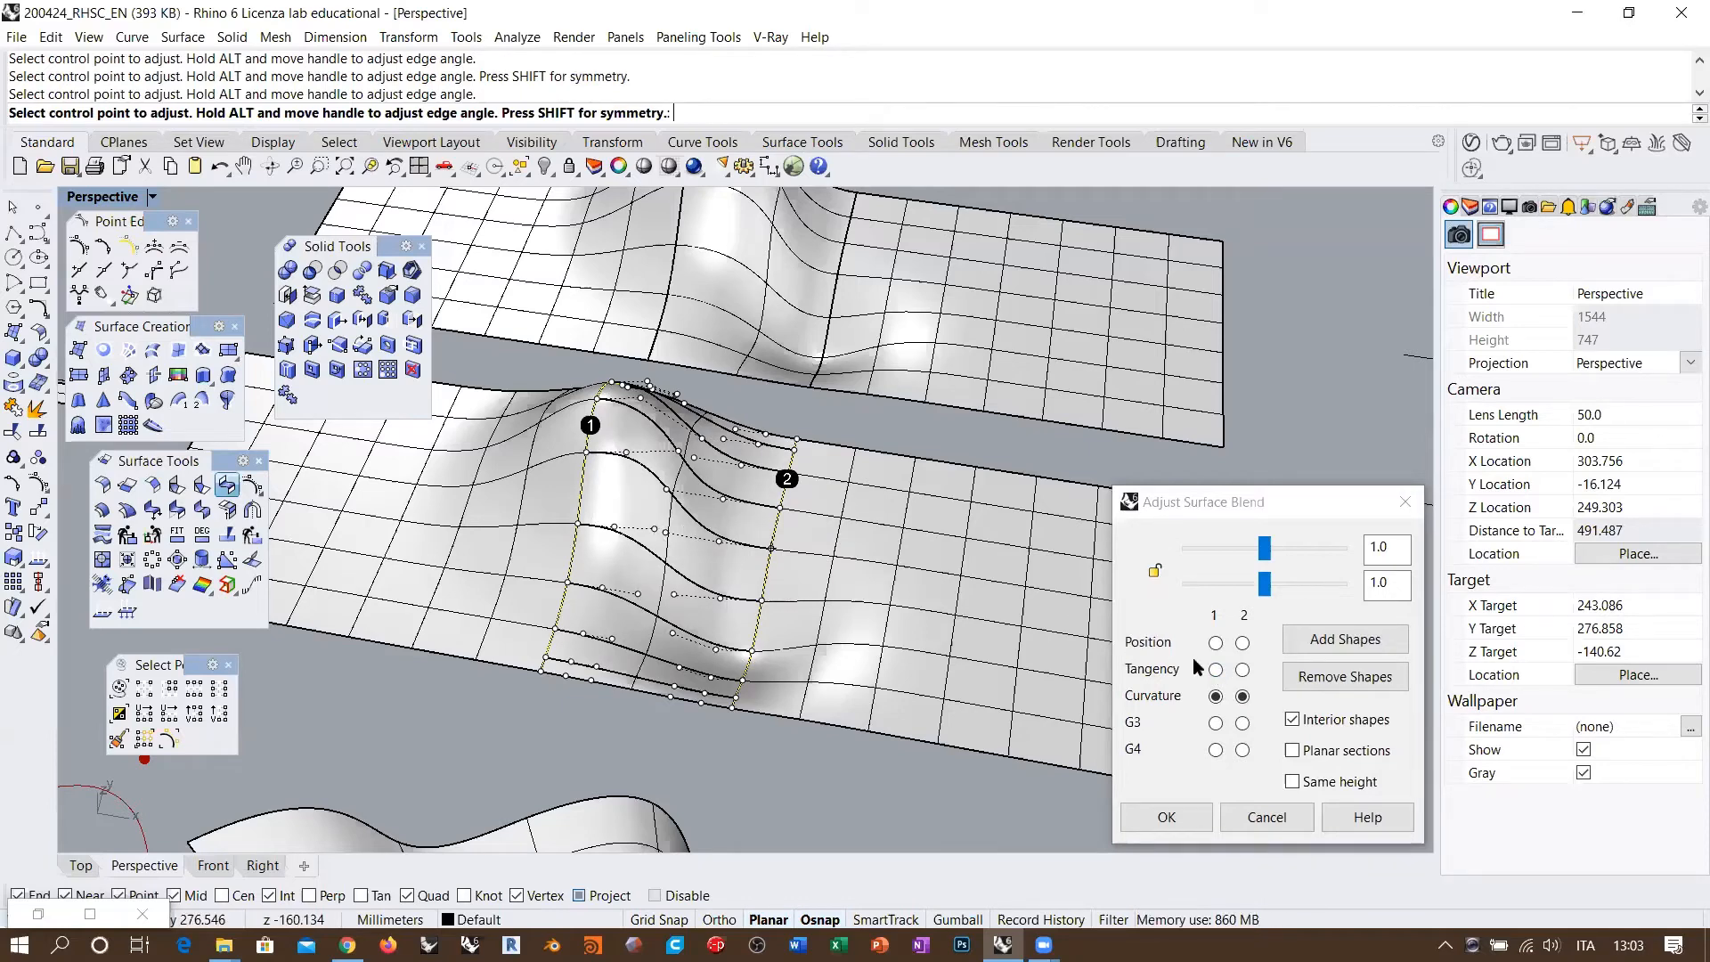
pyautogui.click(1215, 670)
pyautogui.click(1243, 669)
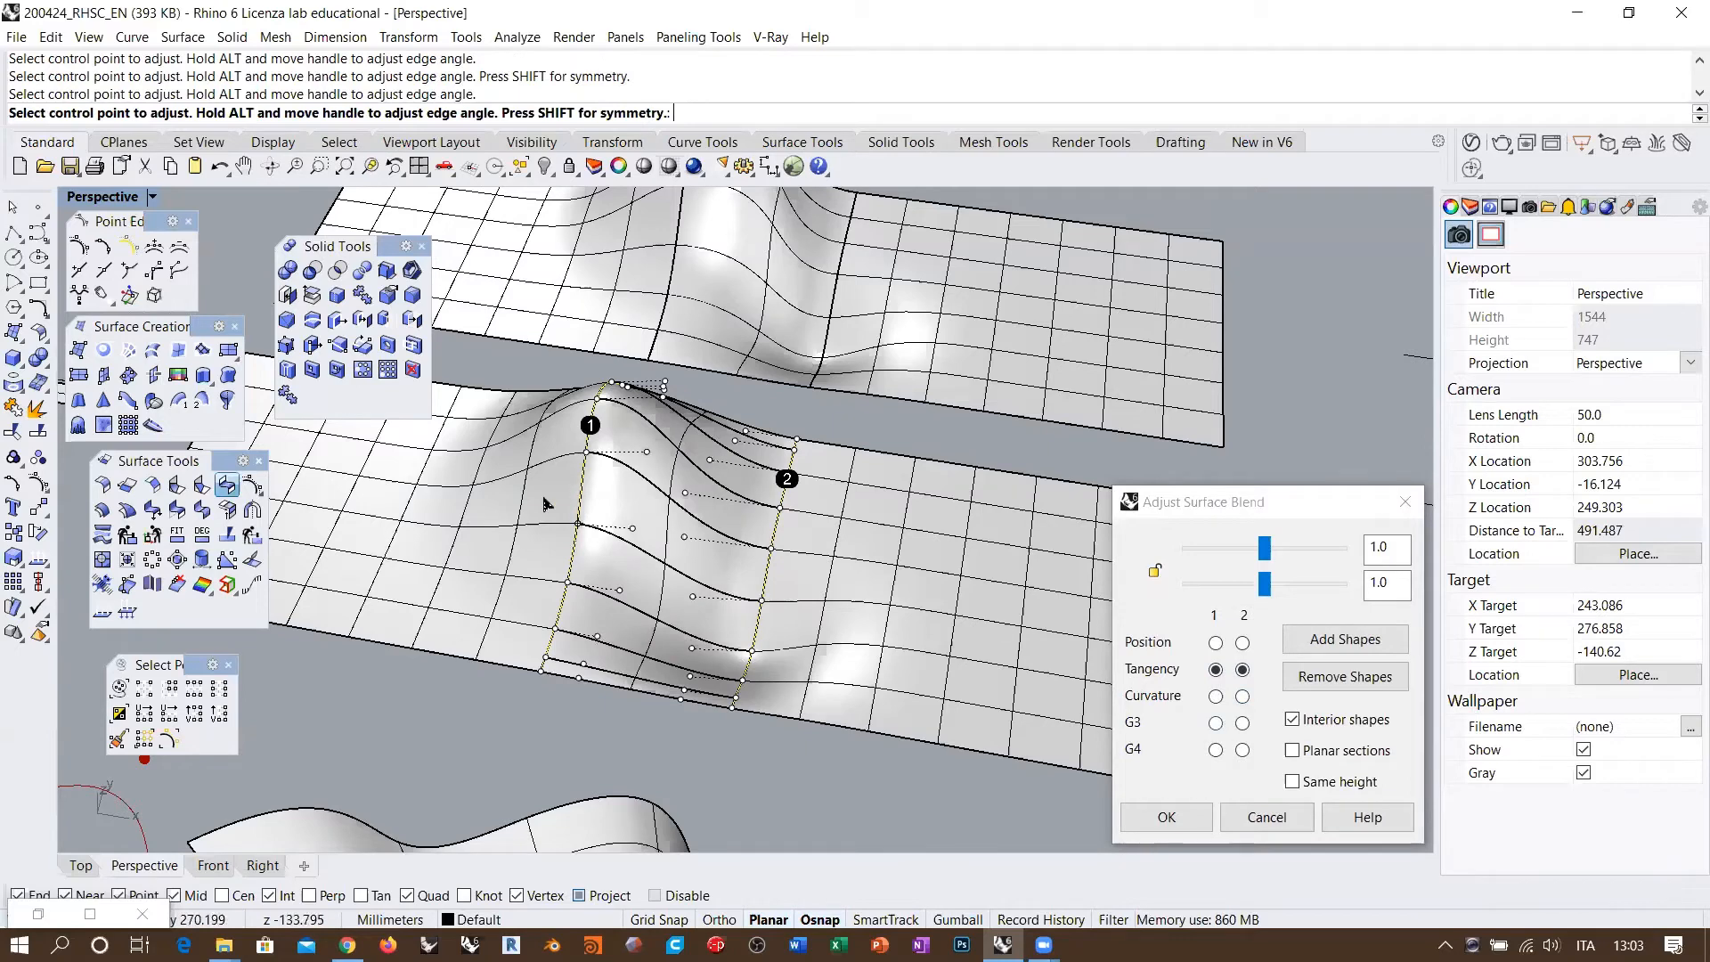
pyautogui.moveTo(800, 604)
pyautogui.mouseDown(button='right')
pyautogui.moveTo(813, 572)
pyautogui.moveTo(800, 616)
pyautogui.mouseUp(button='right')
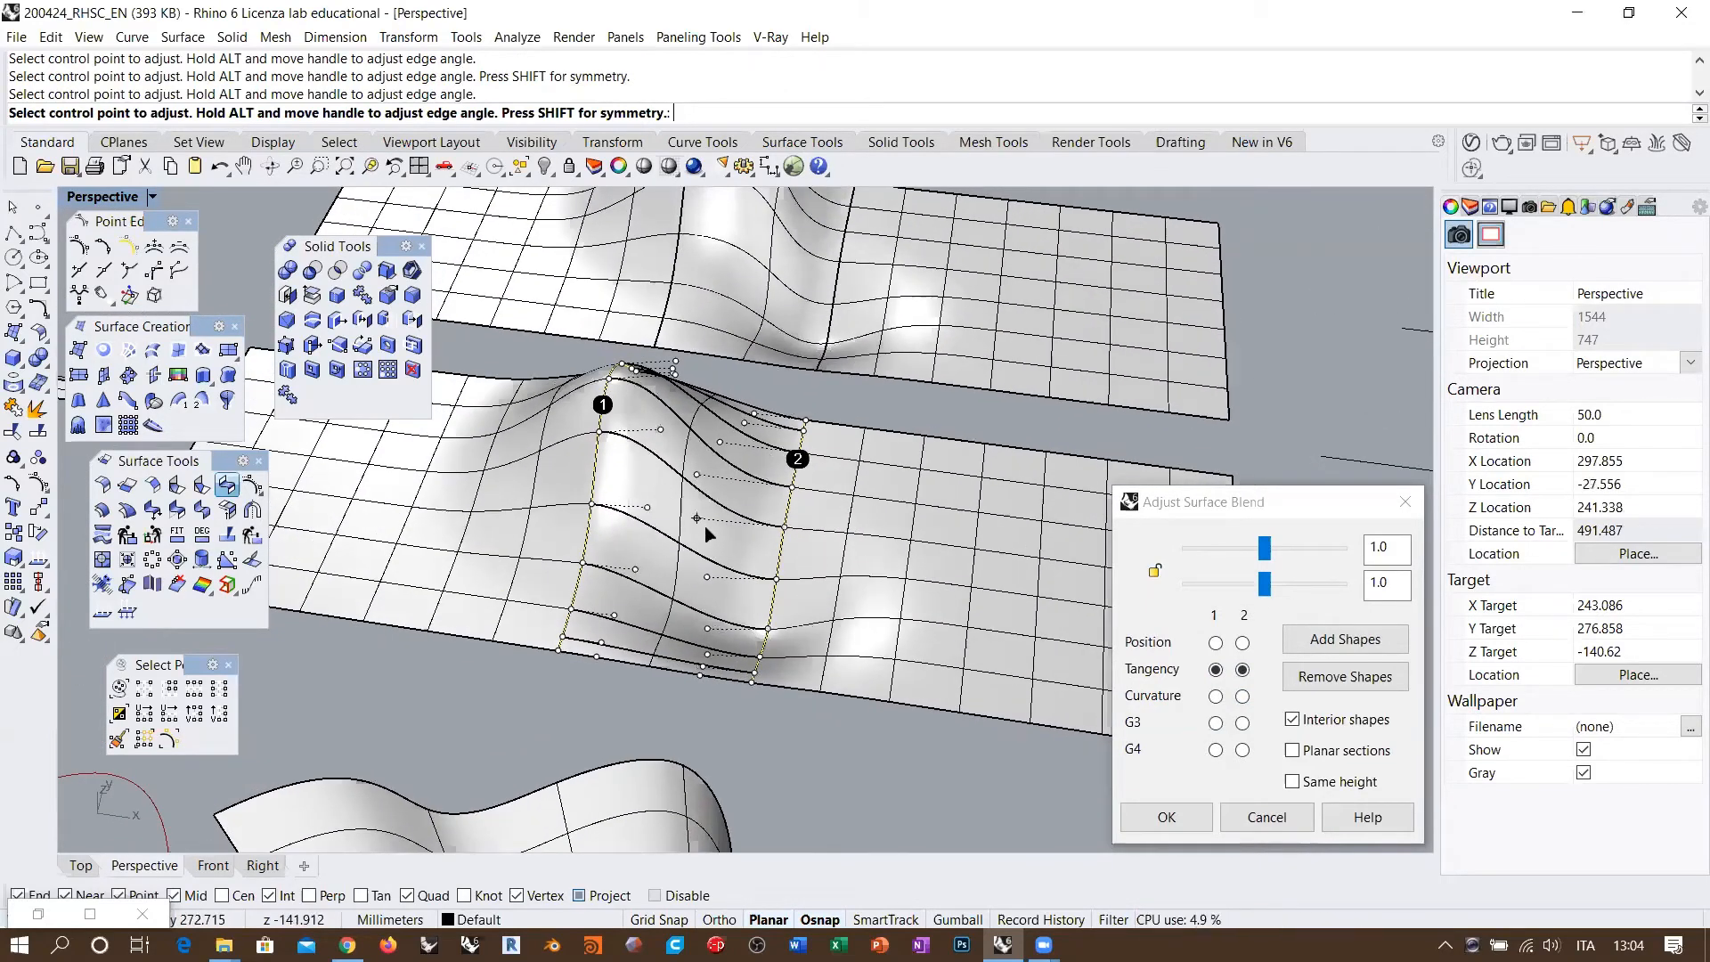
# Step: Accept the tangency blend with interior shapes between the two facing surface edges, inspect the result, and undo it
pyautogui.scroll(3, 708, 525)
pyautogui.scroll(1, 704, 505)
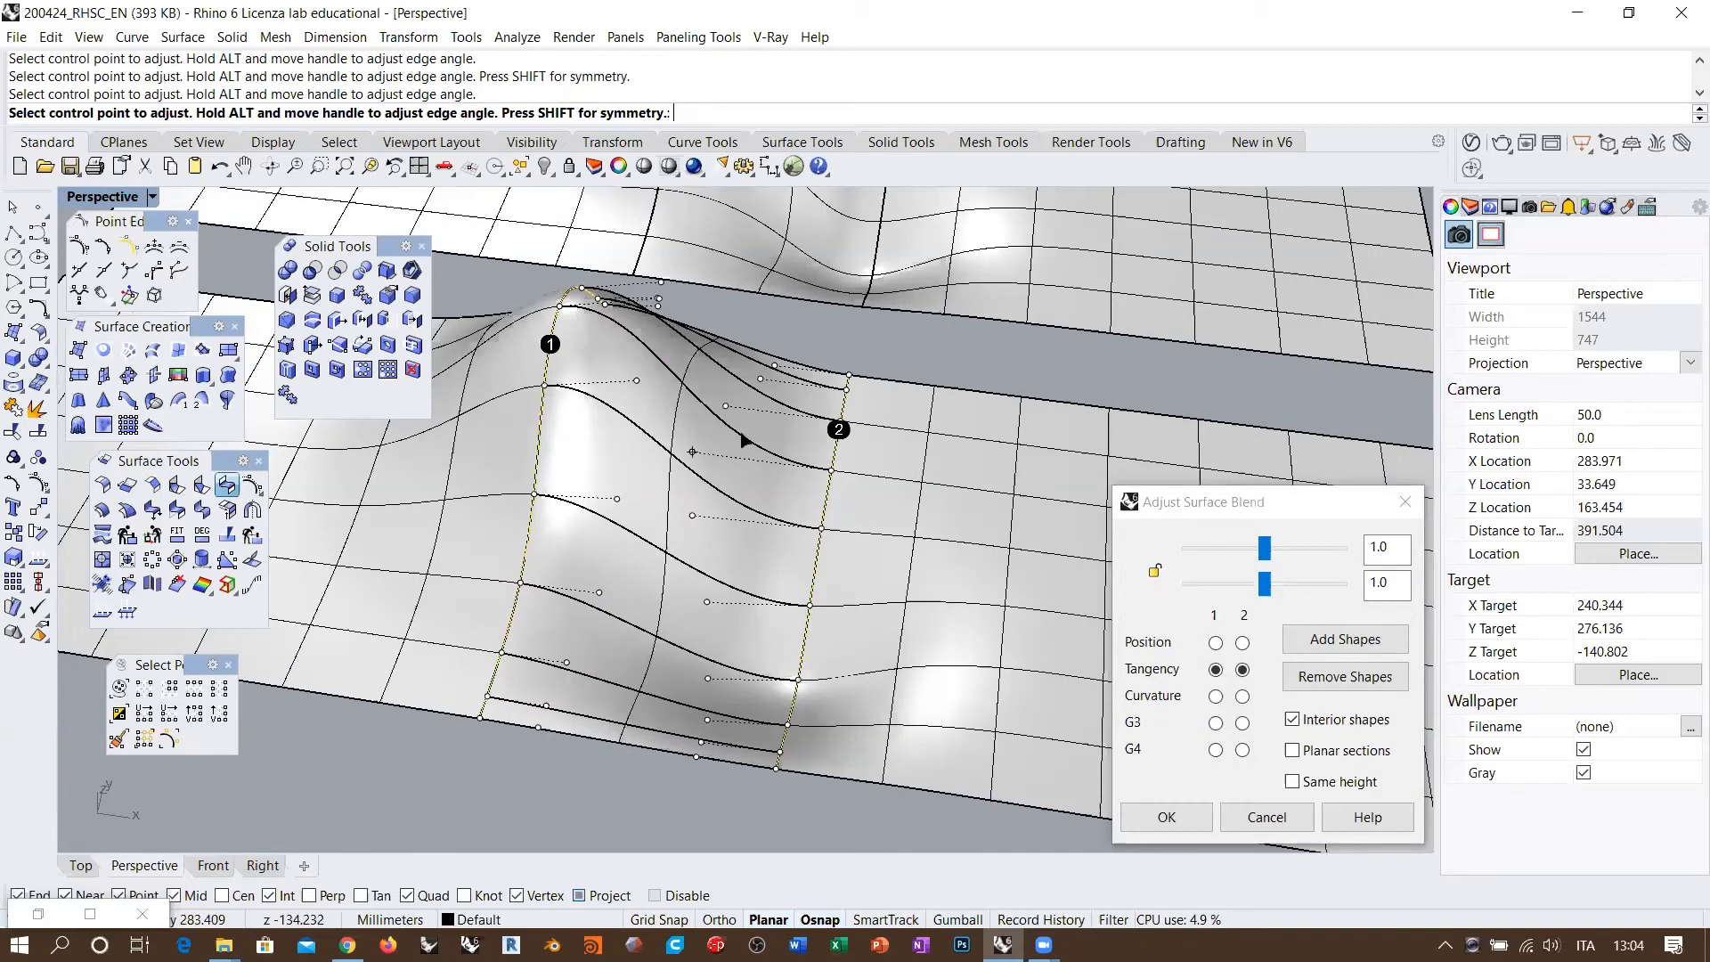
pyautogui.click(1167, 817)
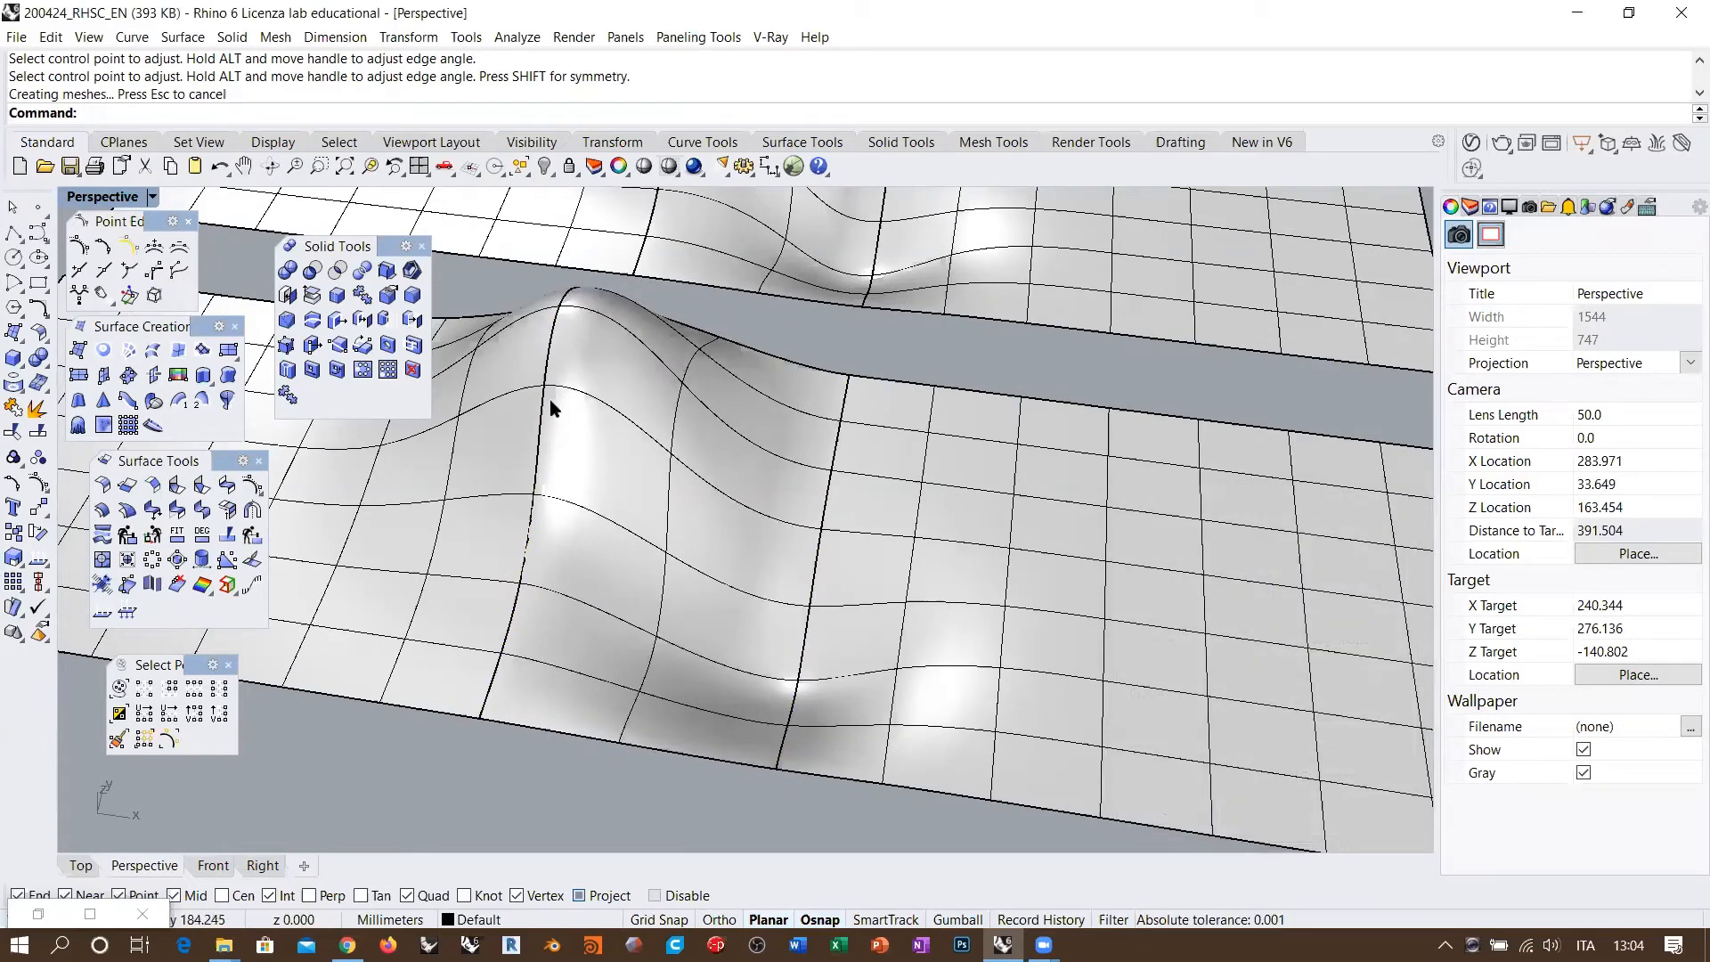
pyautogui.moveTo(755, 448); pyautogui.dragTo(819, 372, button='right')
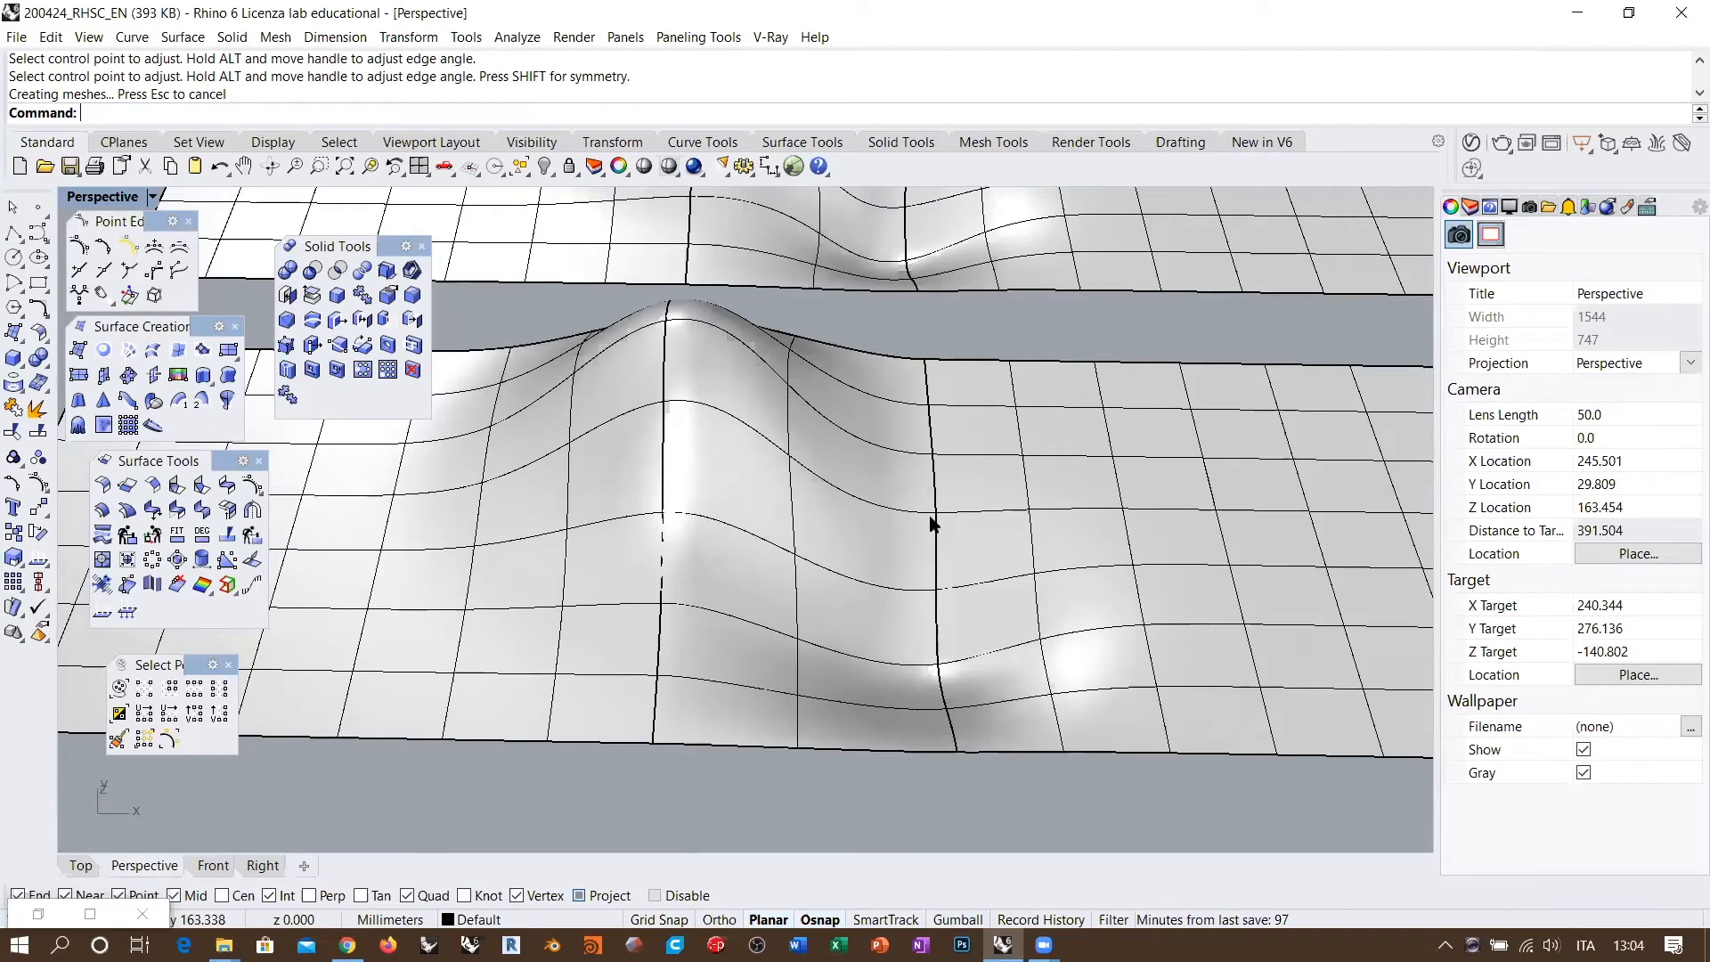
pyautogui.hotkey('ctrl', 'z')
# Step: Start a surface blend between the facing edges of the two separated wavy surfaces, with tangency at both edges
pyautogui.press('Return')
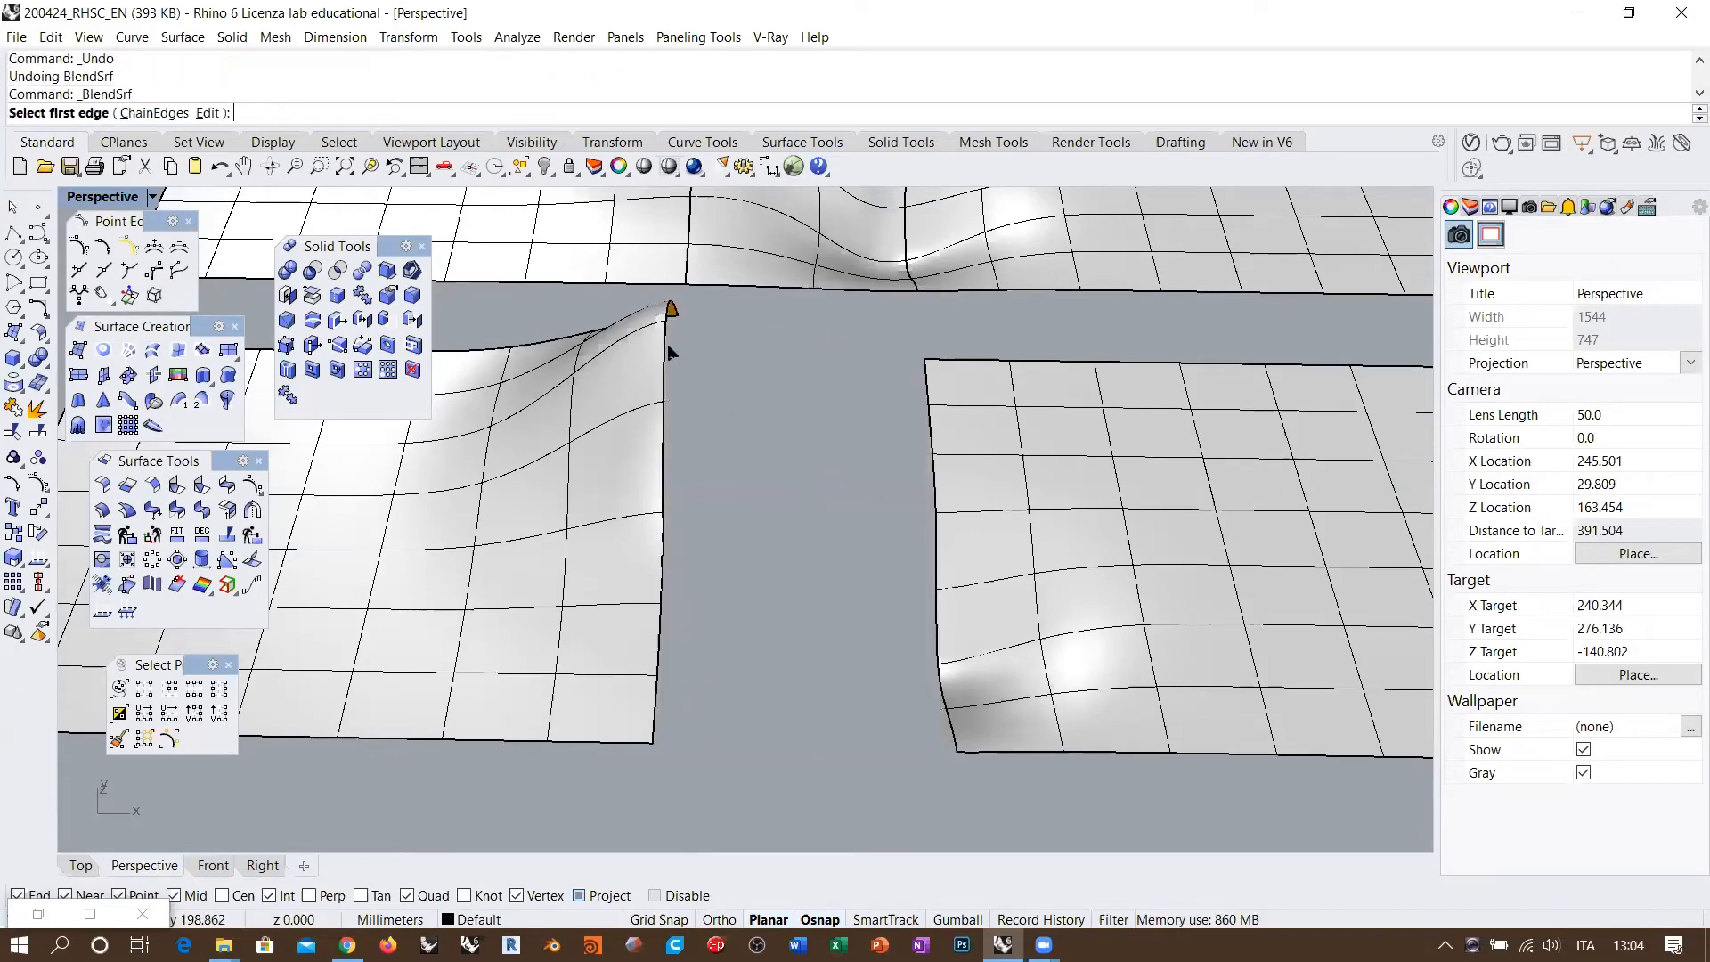
pyautogui.click(669, 352)
pyautogui.click(929, 430)
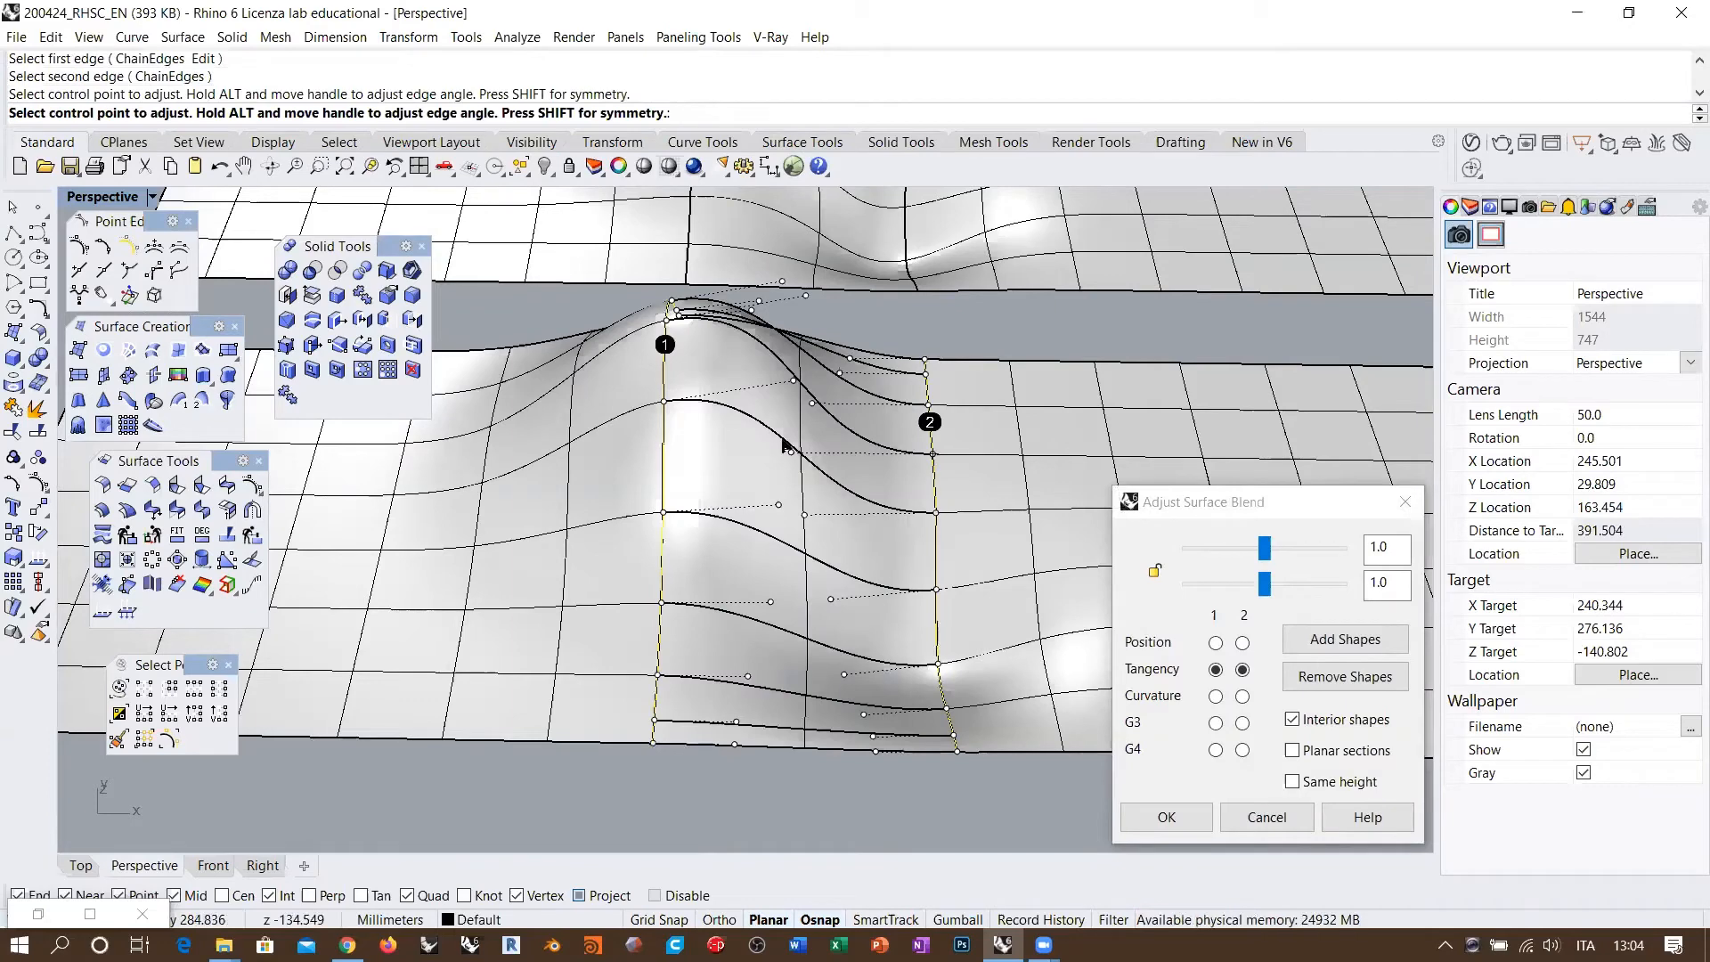
pyautogui.moveTo(891, 428); pyautogui.dragTo(726, 445, button='right')
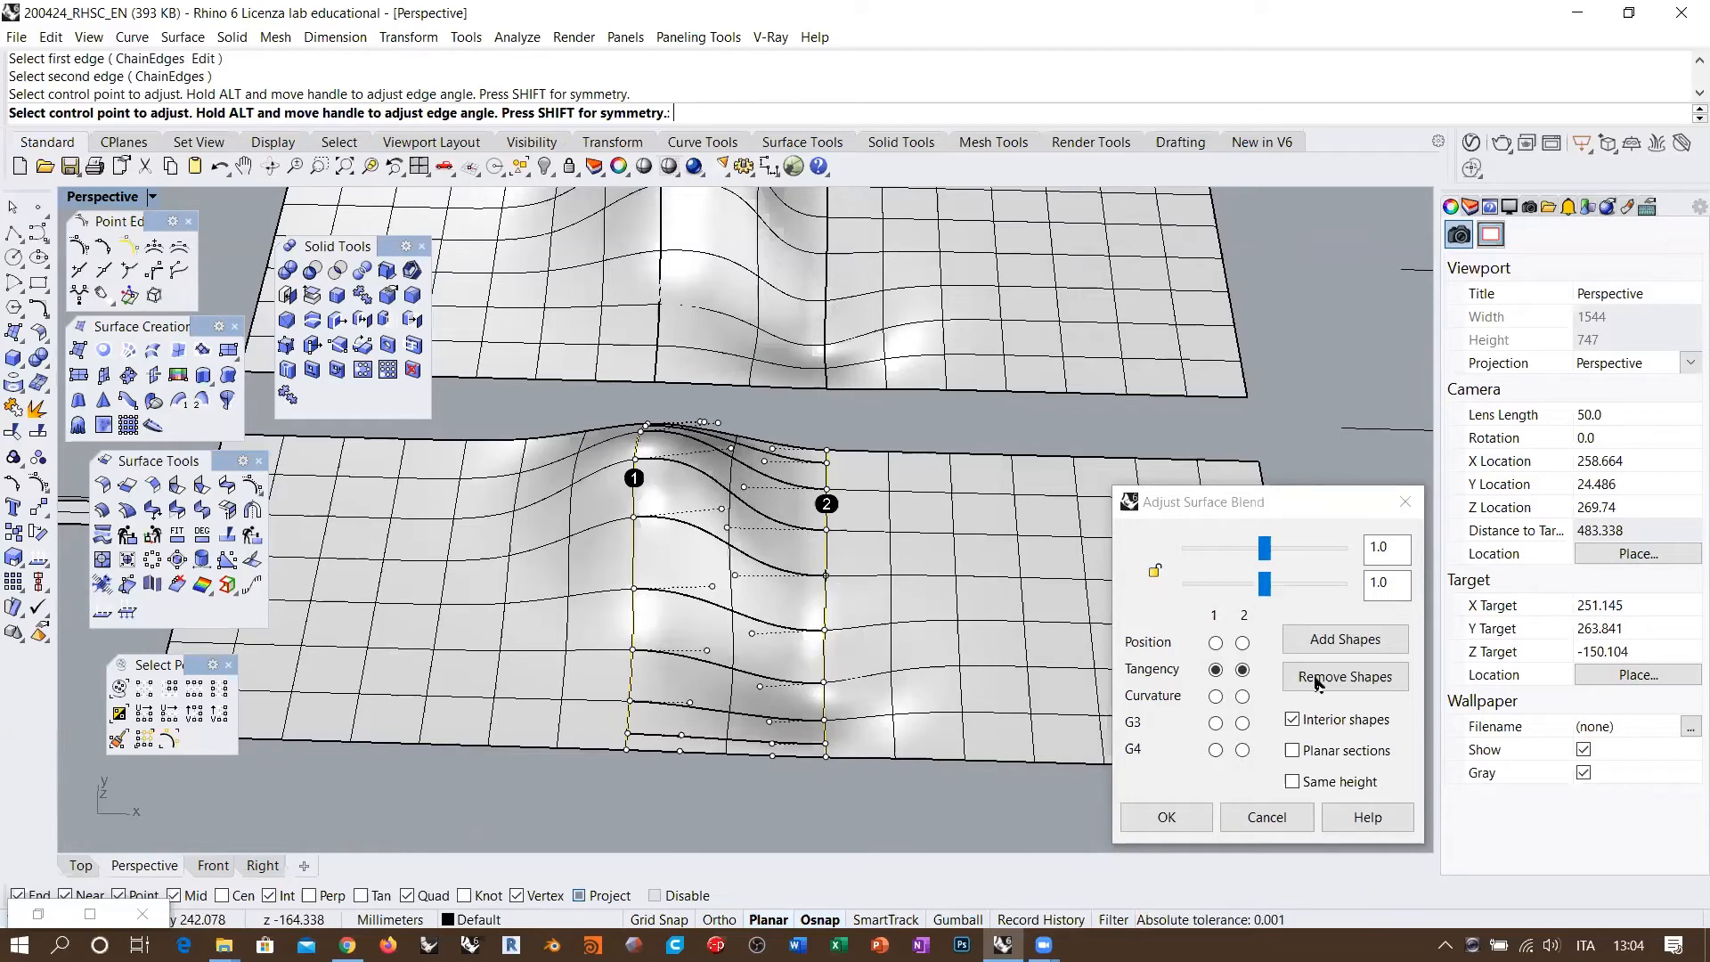
# Step: Examine the blend preview from several angles with interior shapes turned off, and turn the interior shapes back on
pyautogui.click(1300, 725)
pyautogui.moveTo(862, 607); pyautogui.dragTo(570, 496, button='right')
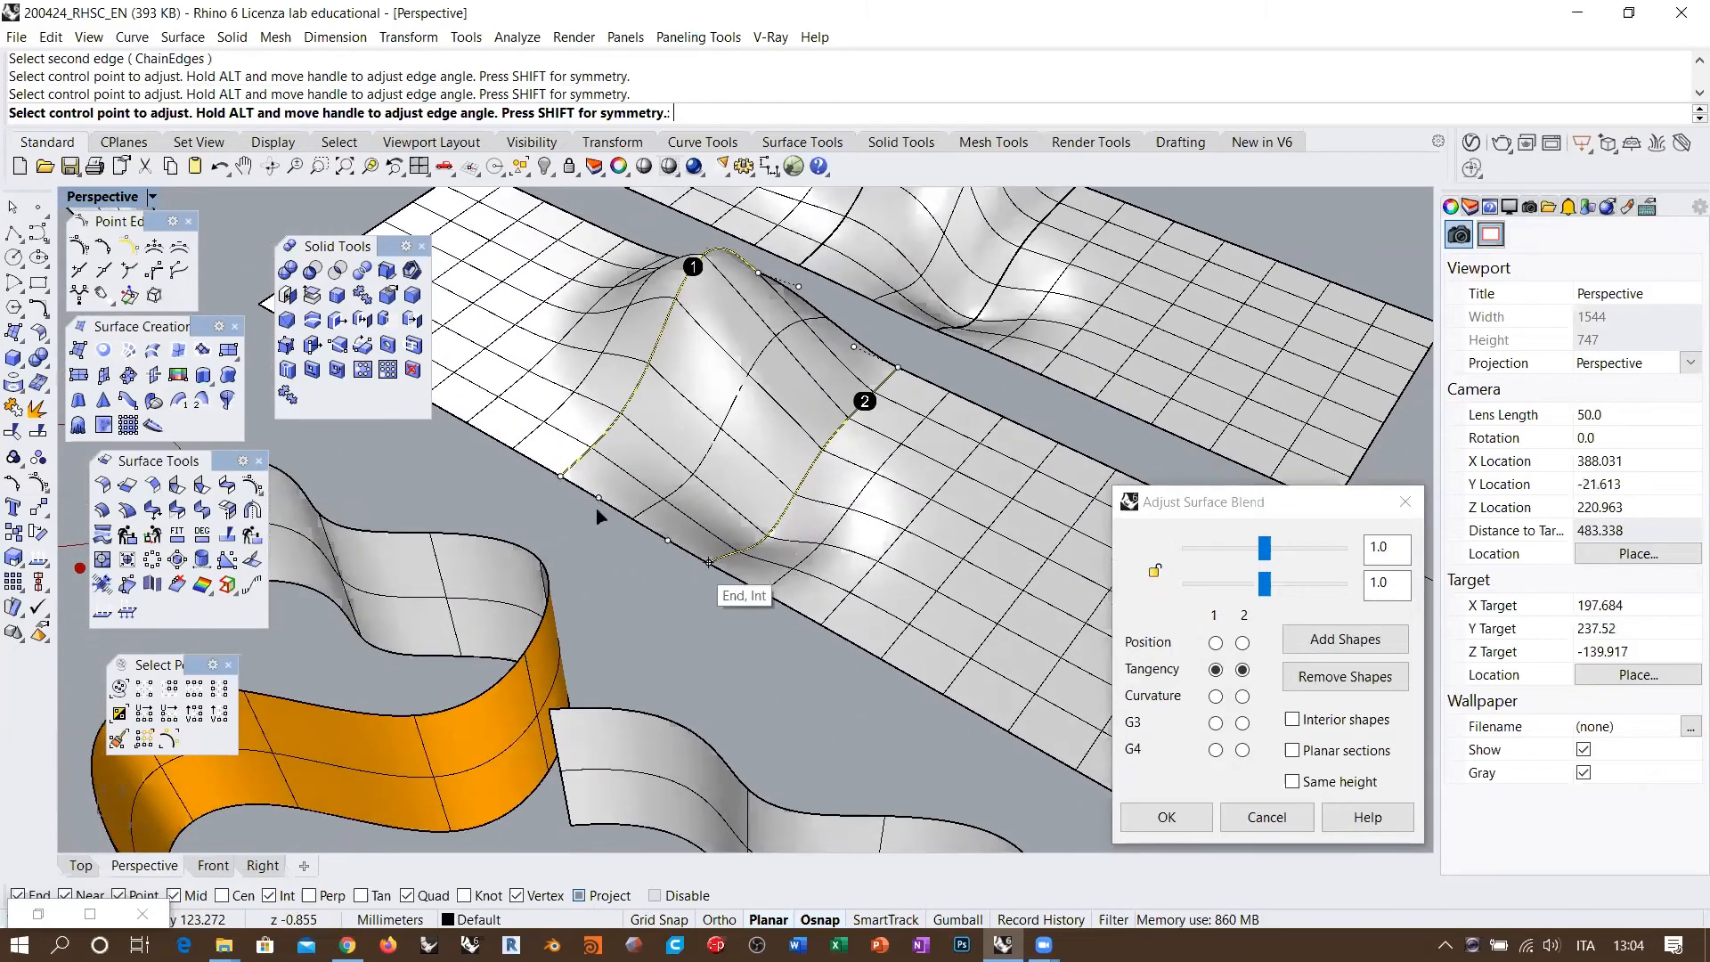
pyautogui.moveTo(885, 421); pyautogui.dragTo(753, 418, button='right')
pyautogui.scroll(4, 755, 281)
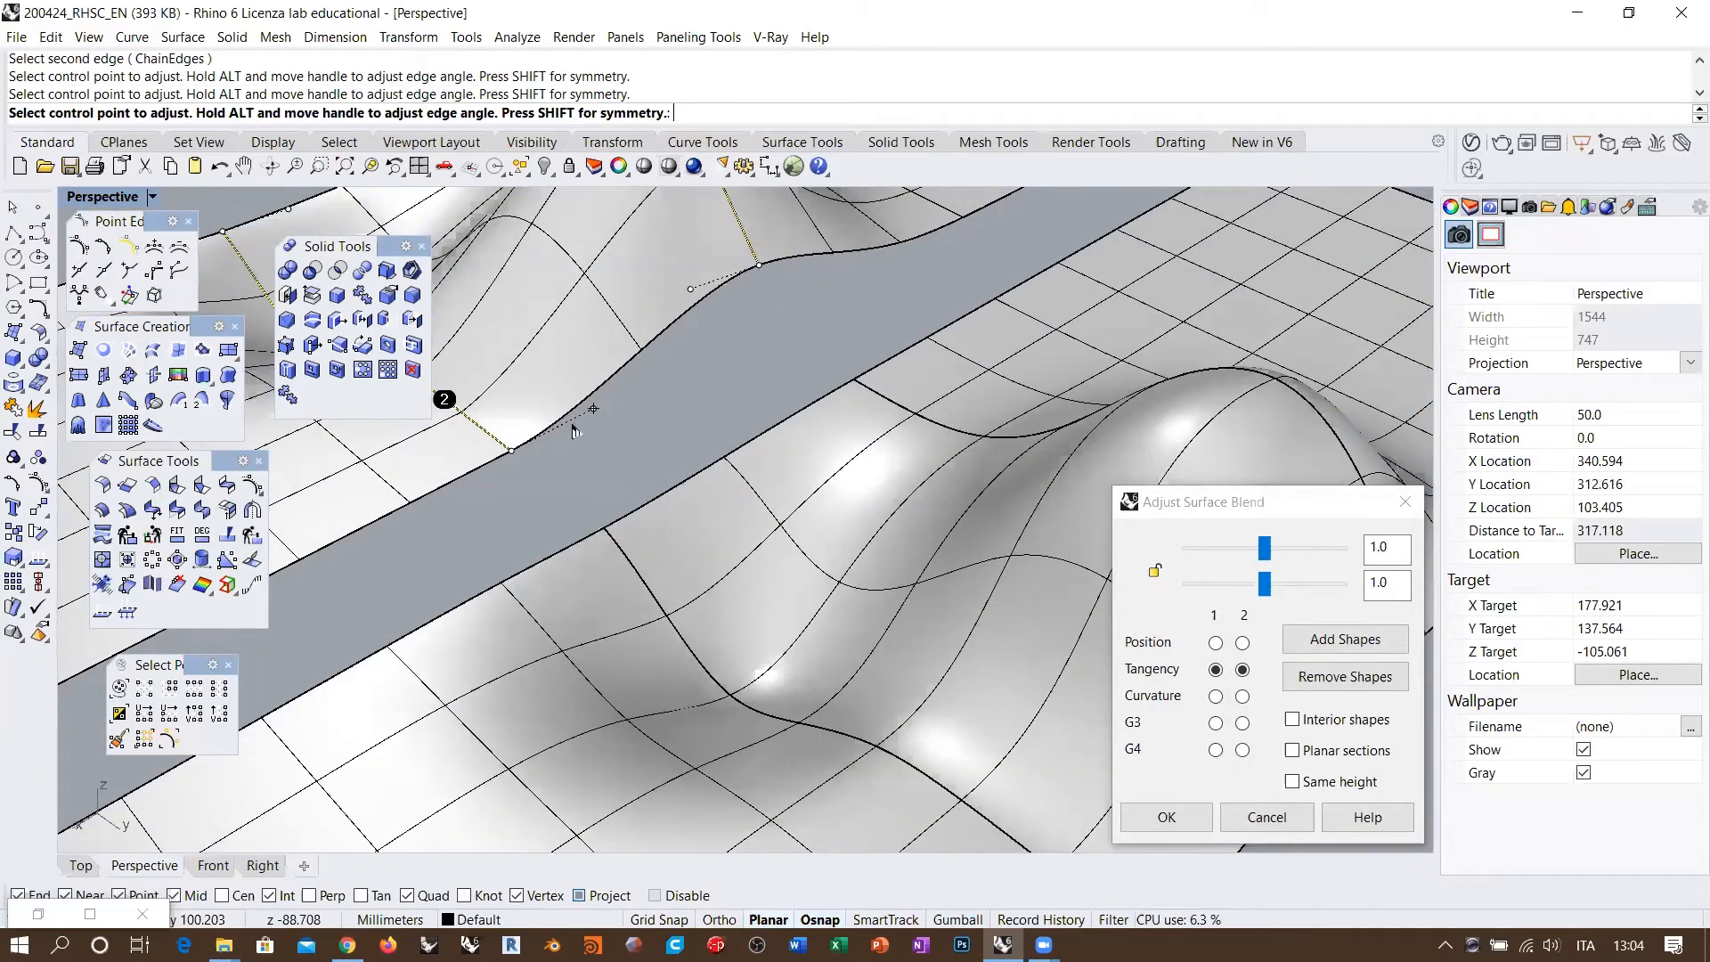
pyautogui.moveTo(574, 432); pyautogui.dragTo(976, 530, button='right')
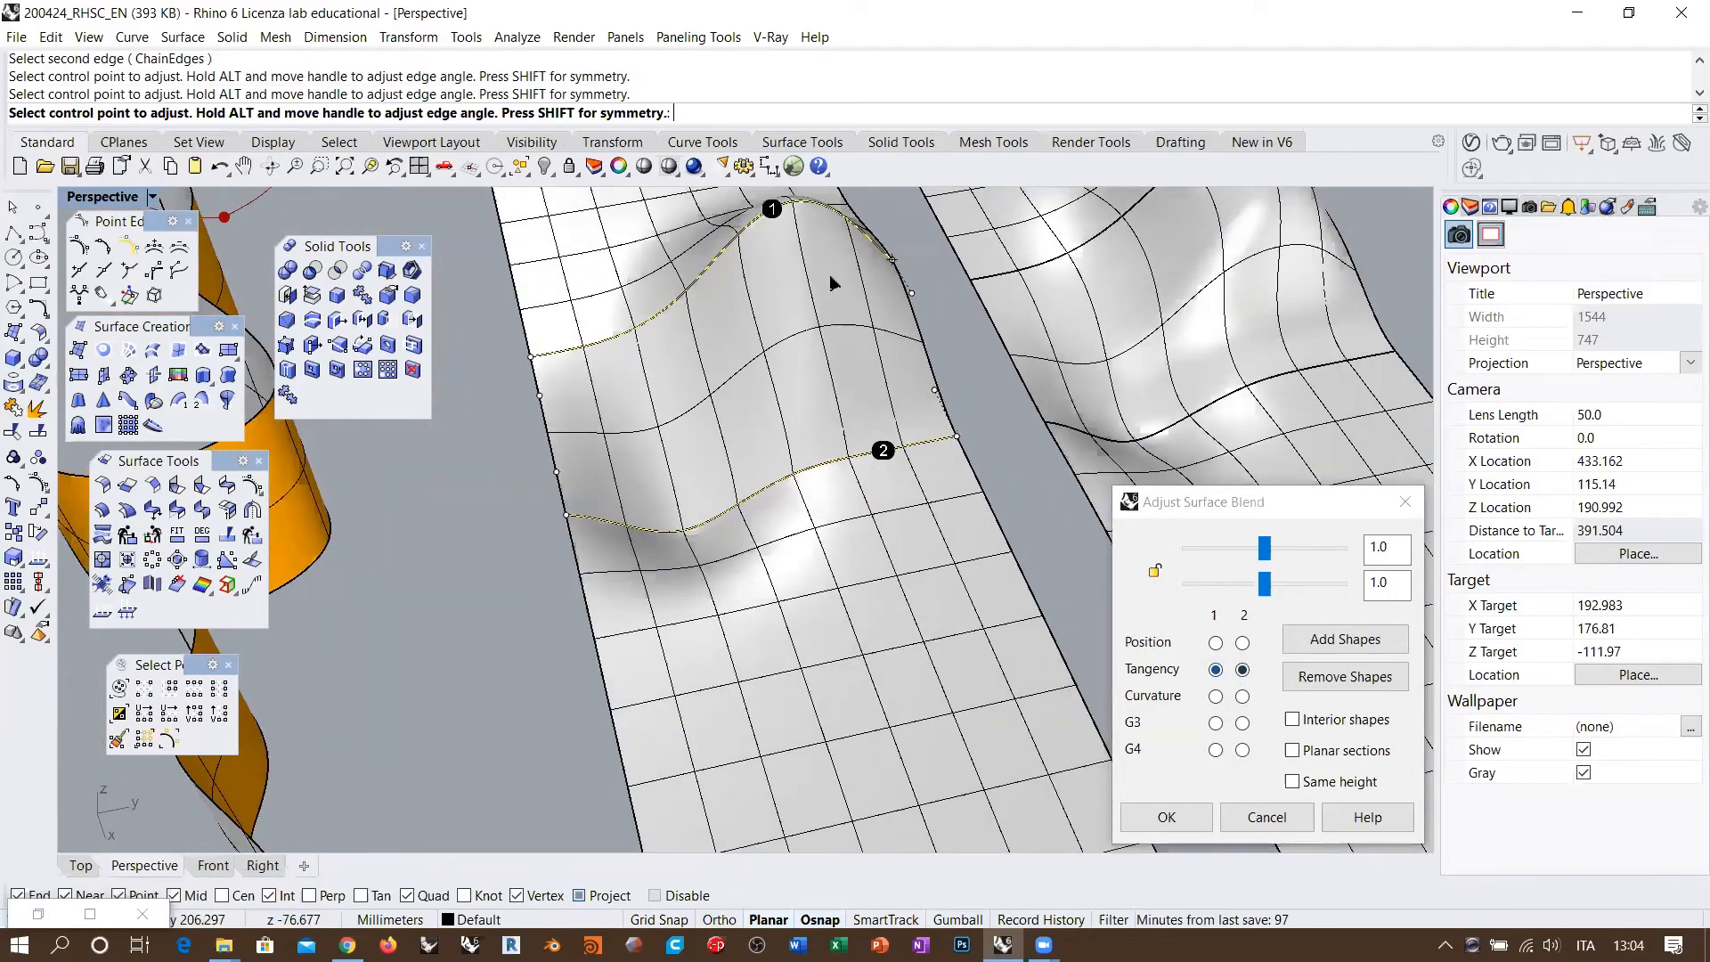
pyautogui.moveTo(783, 511); pyautogui.dragTo(858, 535, button='right')
pyautogui.scroll(8, 858, 534)
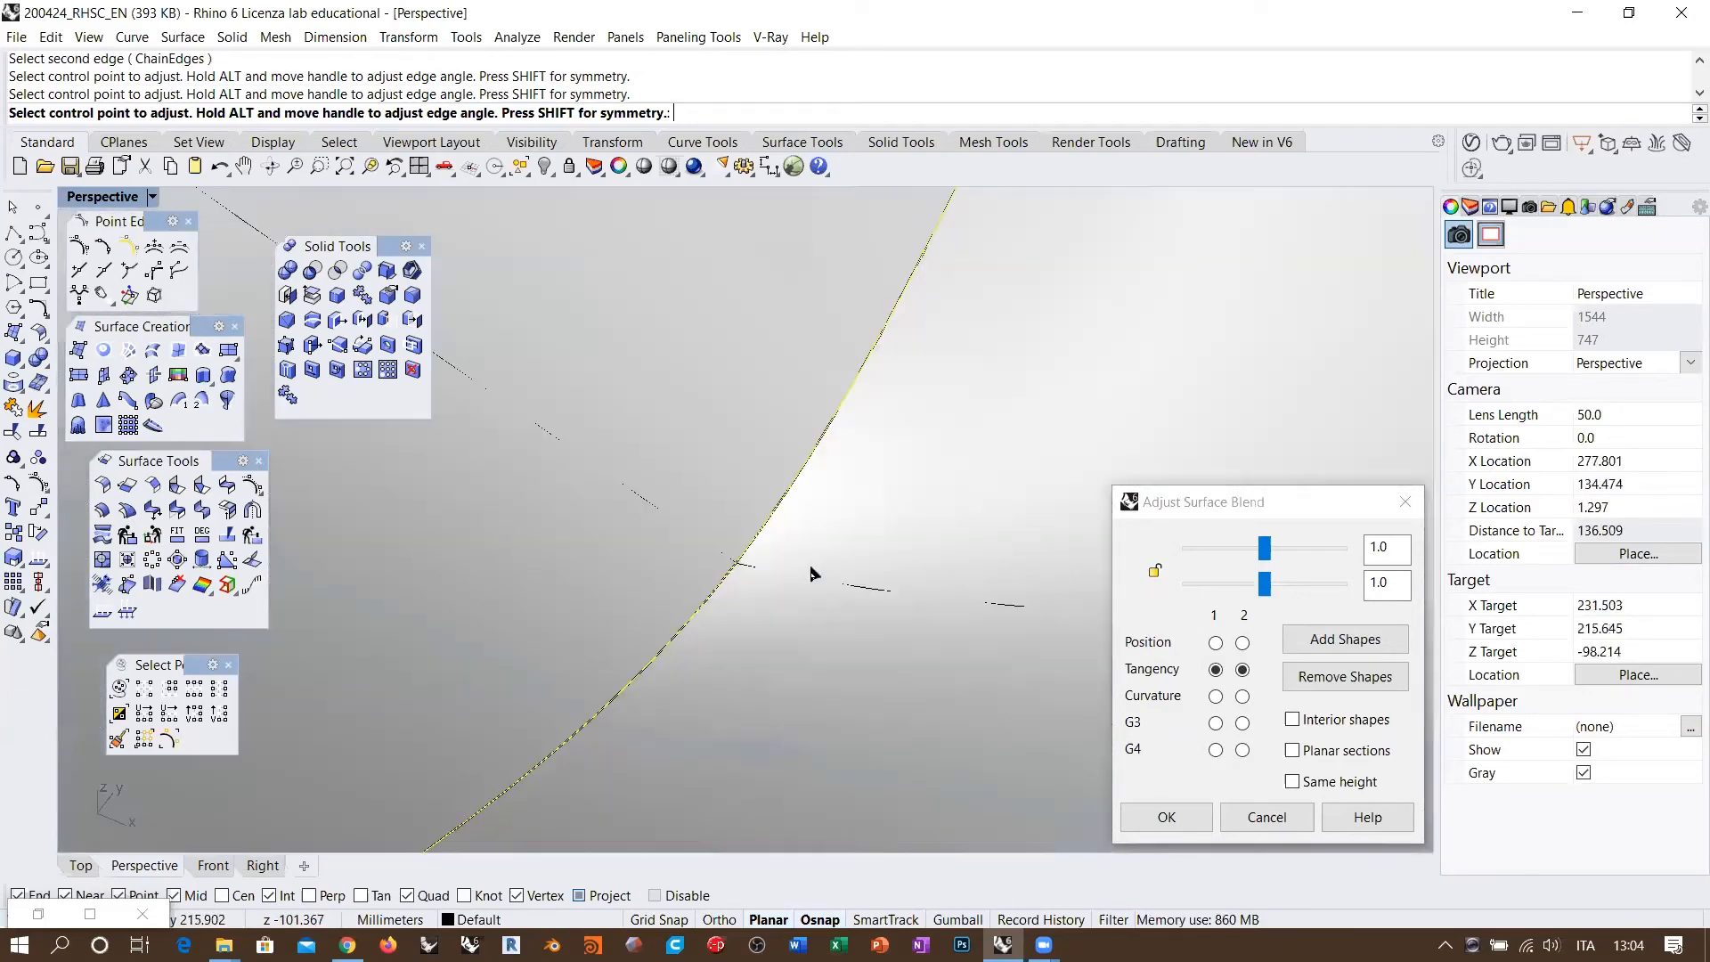
pyautogui.scroll(-7, 905, 572)
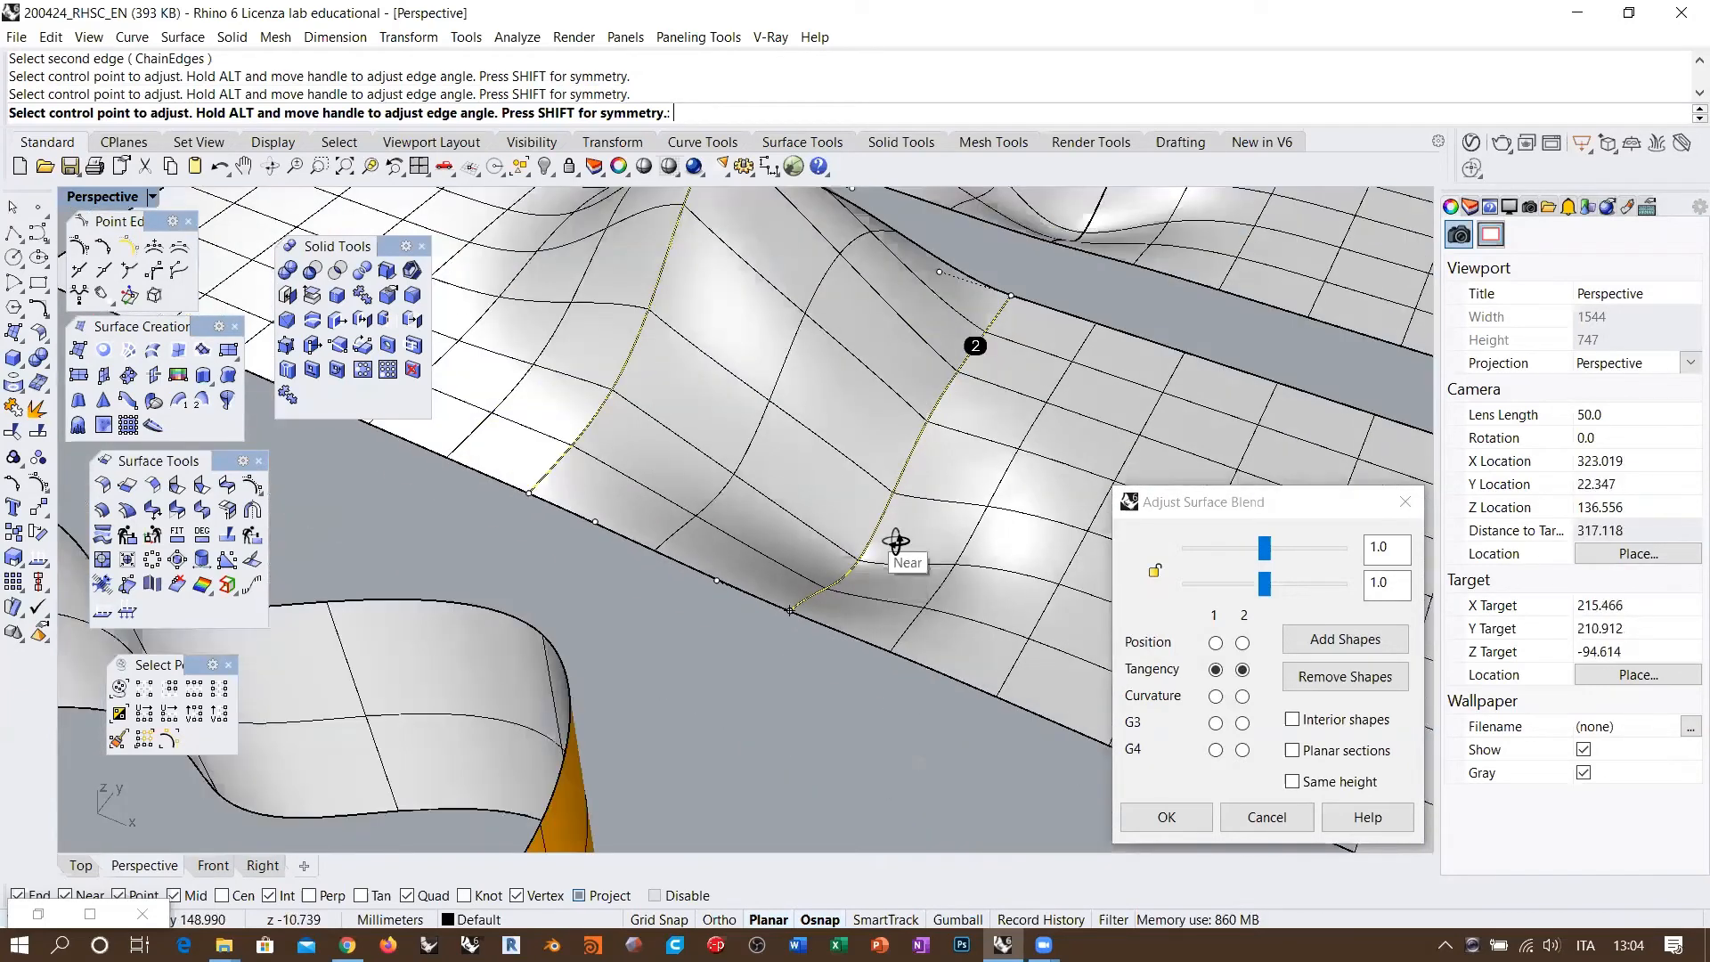
pyautogui.moveTo(900, 537); pyautogui.dragTo(763, 370, button='right')
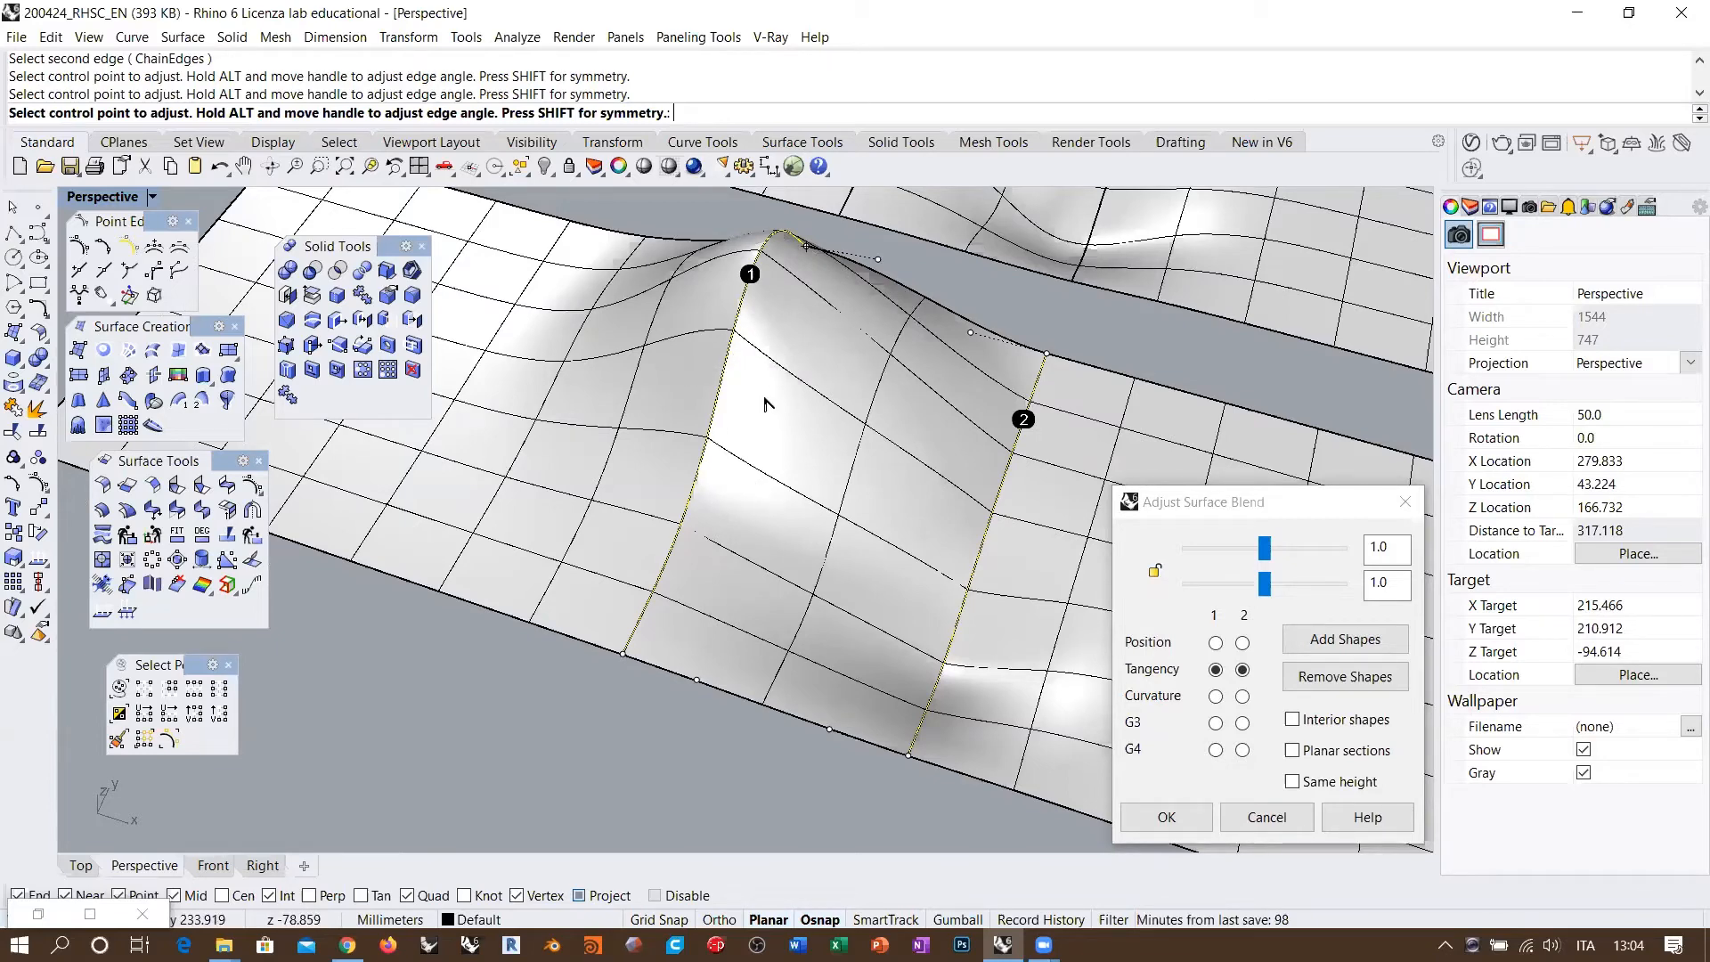
pyautogui.keyDown('shift'); pyautogui.moveTo(778, 404); pyautogui.dragTo(732, 406, button='right'); pyautogui.keyUp('shift')
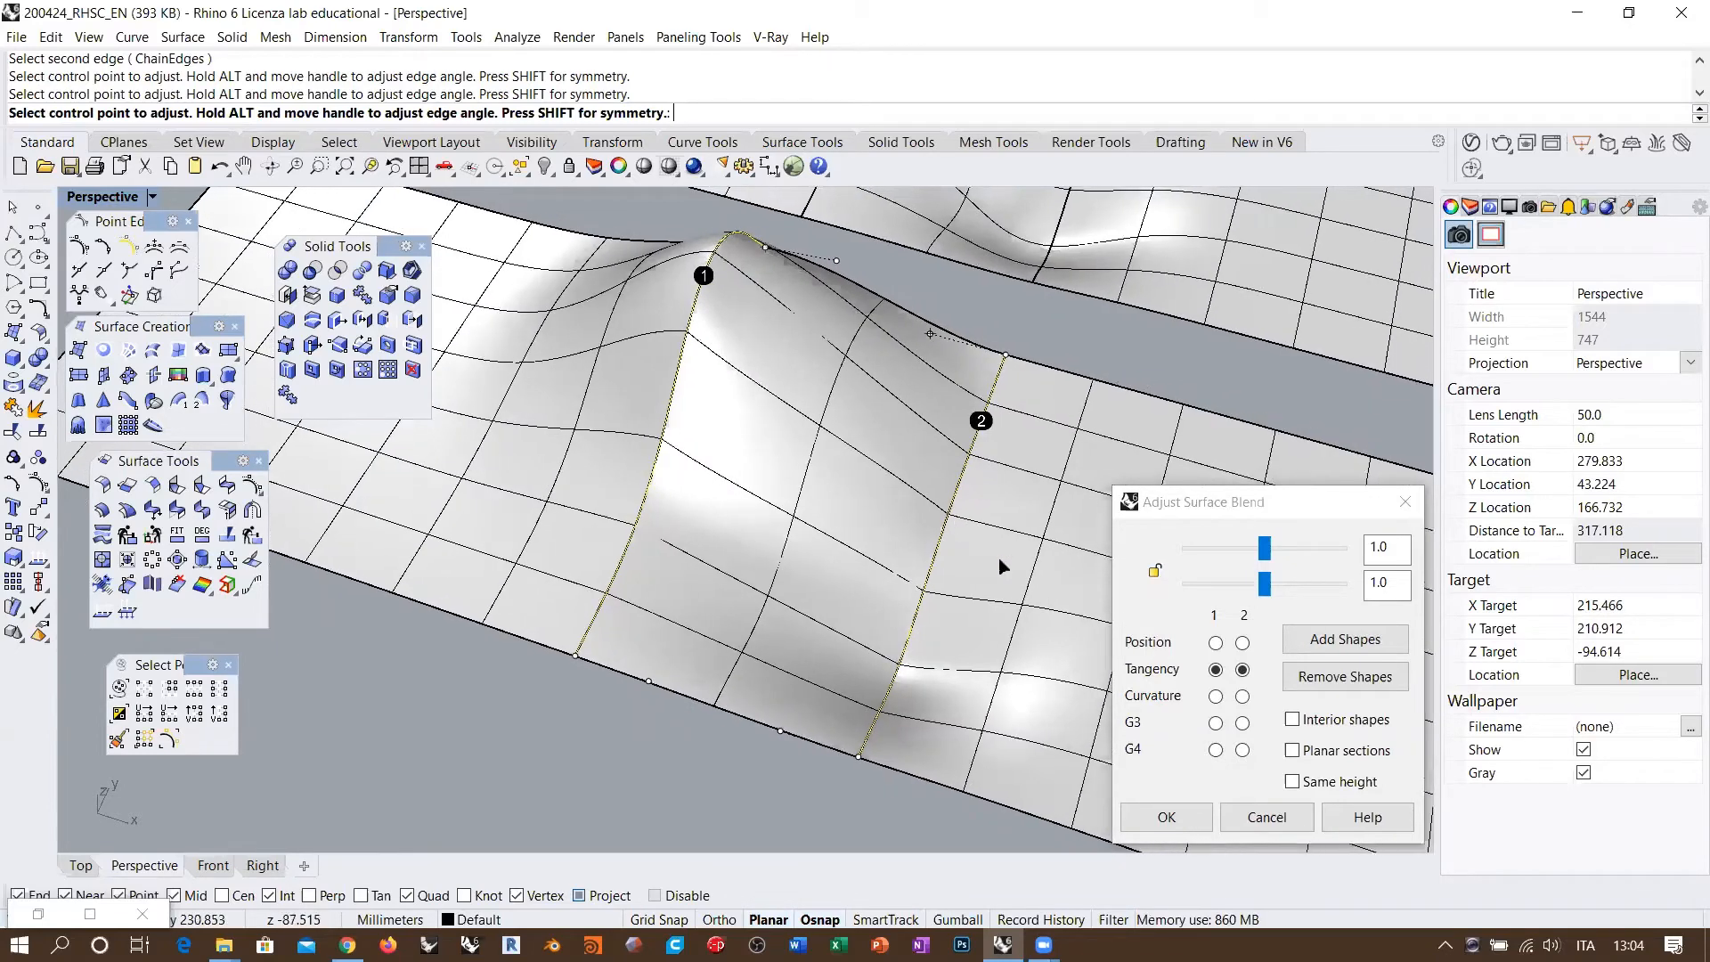
pyautogui.click(1291, 721)
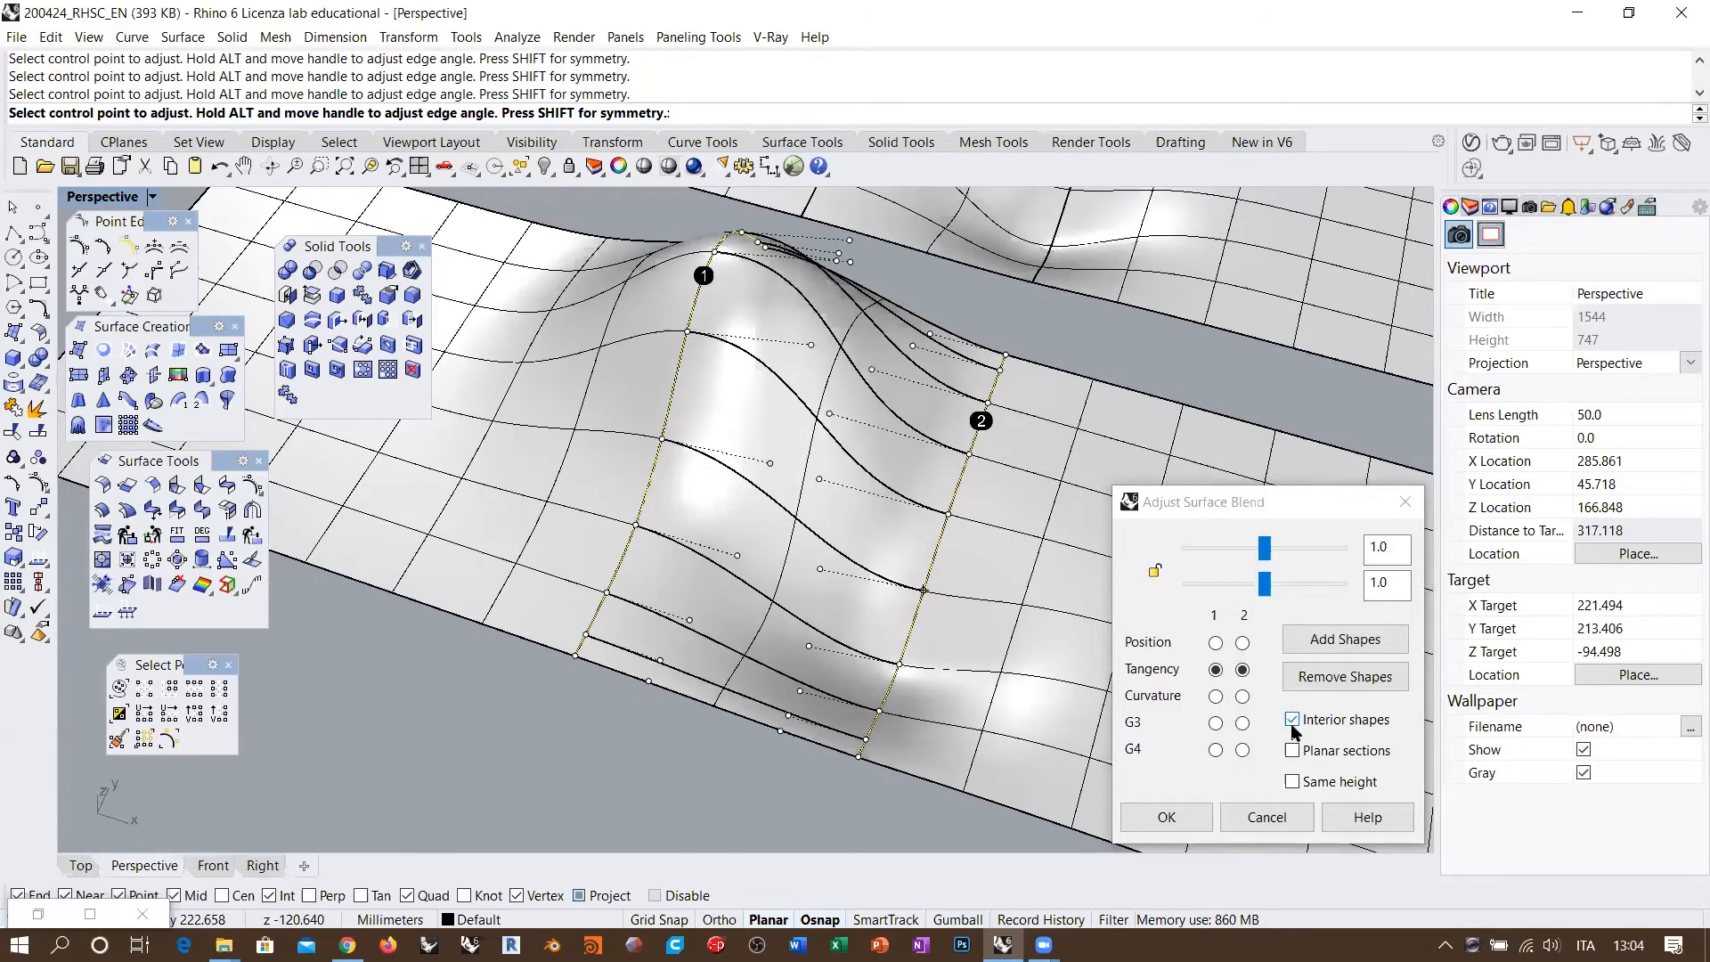
pyautogui.moveTo(878, 572); pyautogui.dragTo(814, 575, button='right')
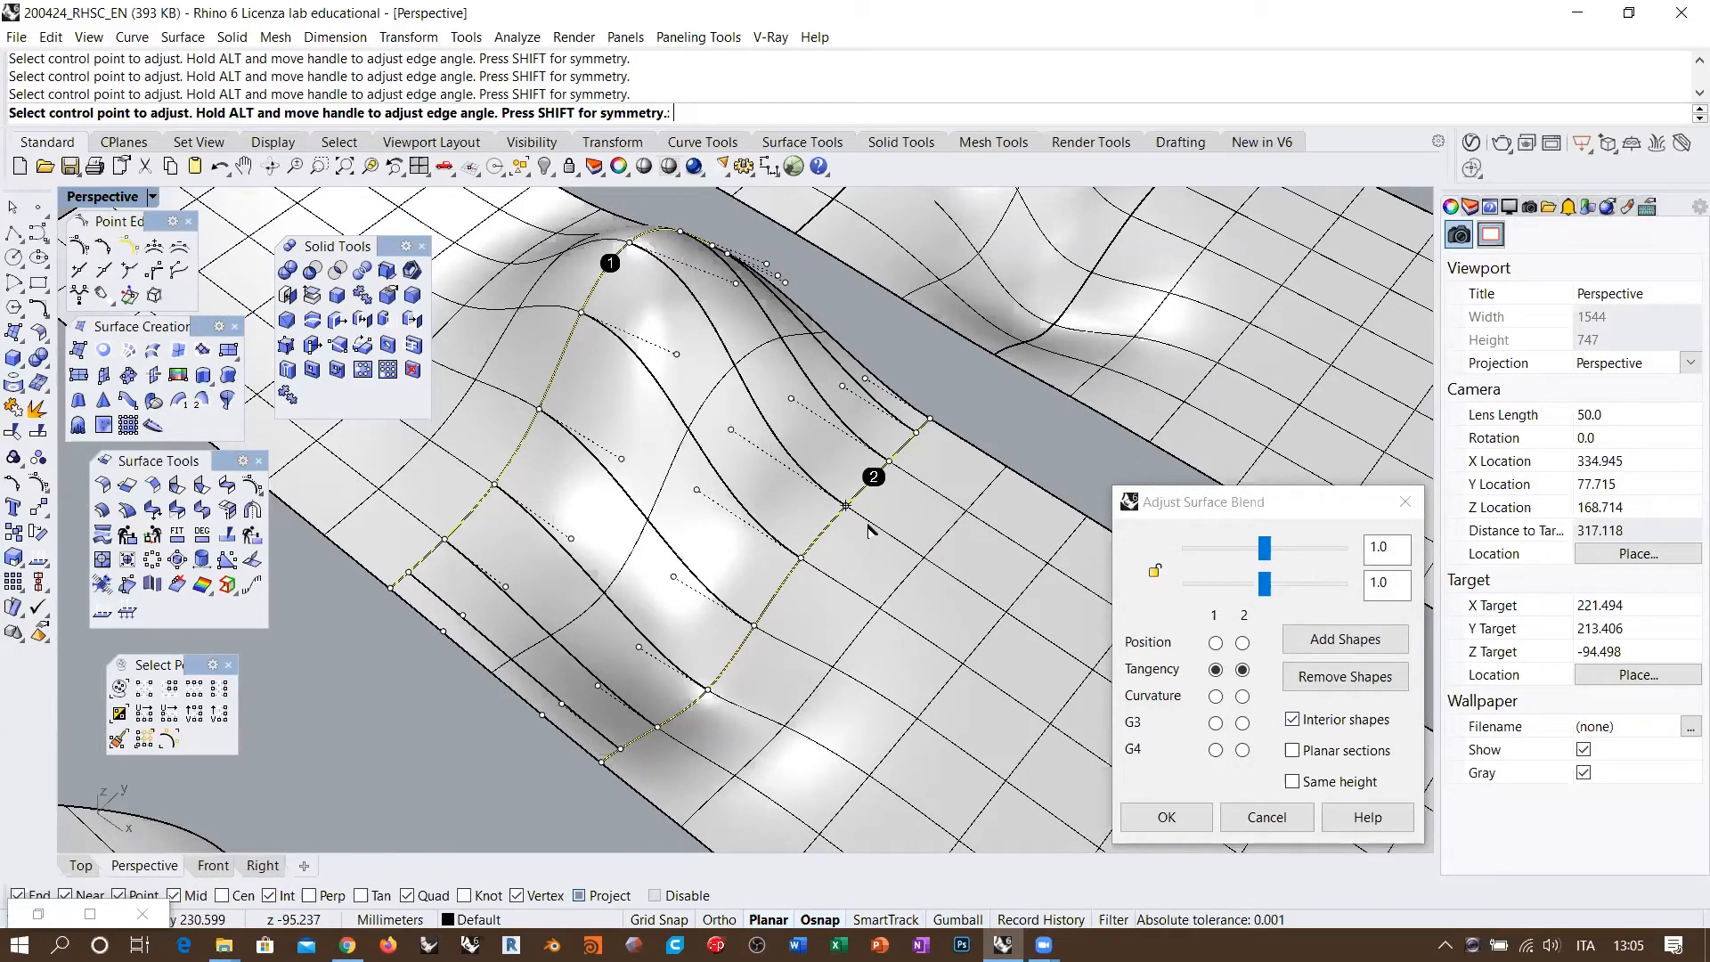
pyautogui.moveTo(866, 527); pyautogui.dragTo(888, 405, button='right')
# Step: Disable all object snaps and stretch two interior shape handles of edge 1 toward edge 2
pyautogui.click(671, 895)
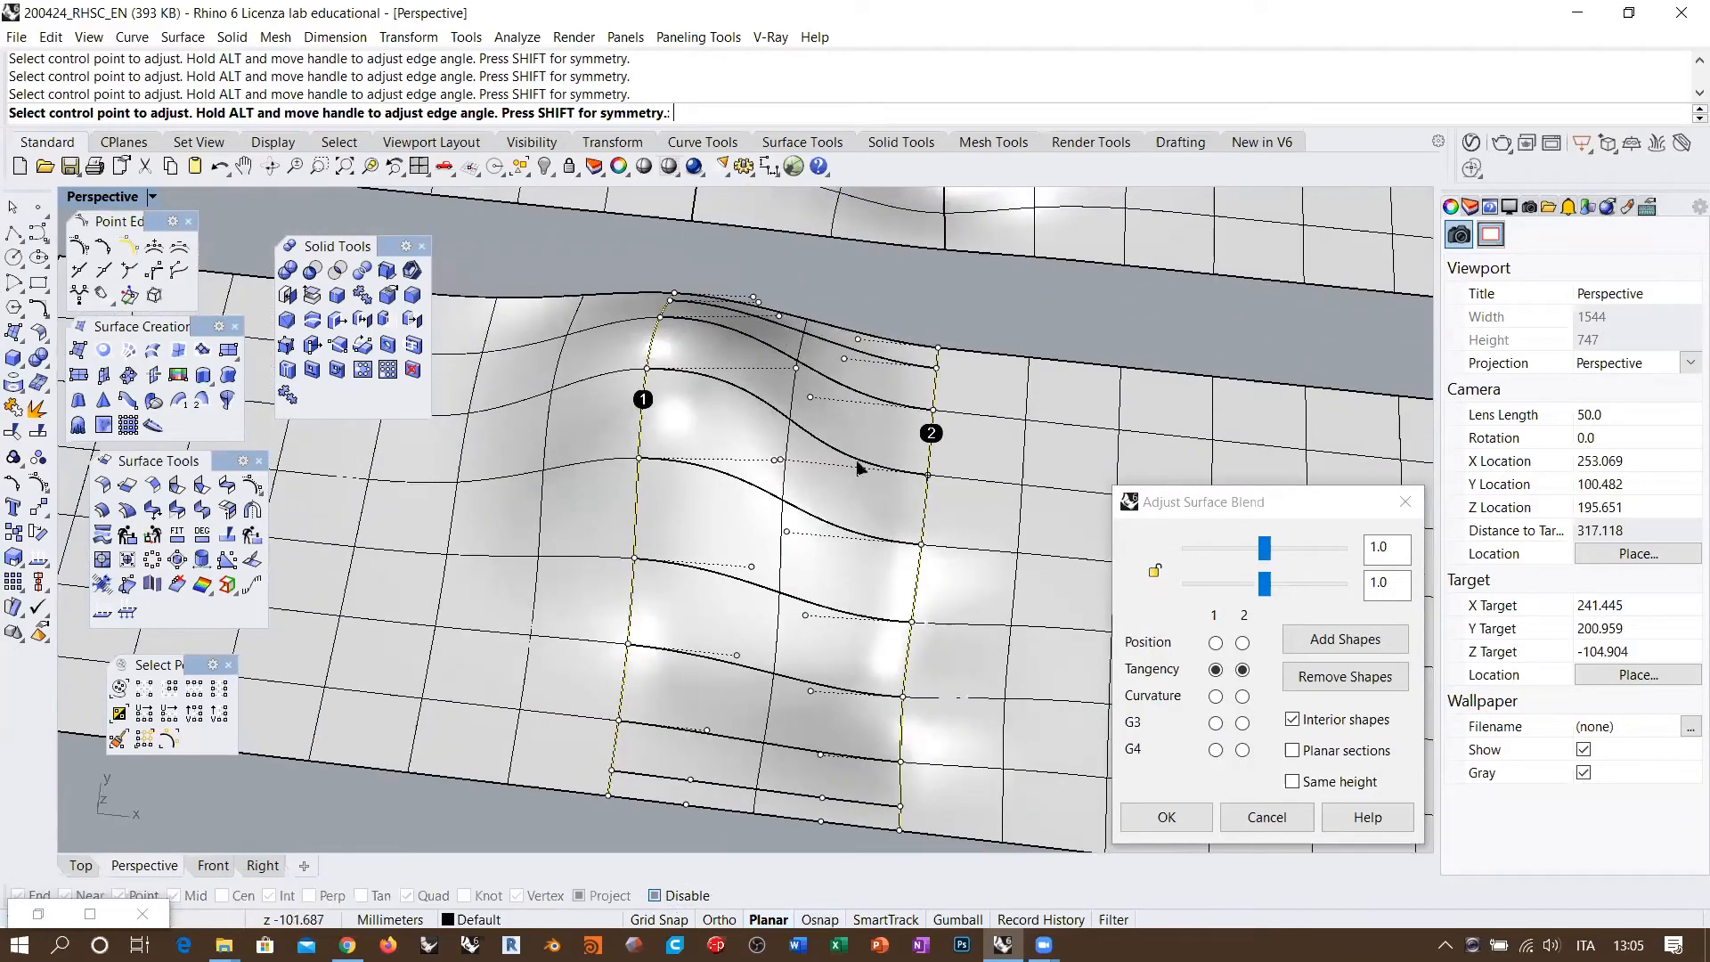
pyautogui.click(797, 368)
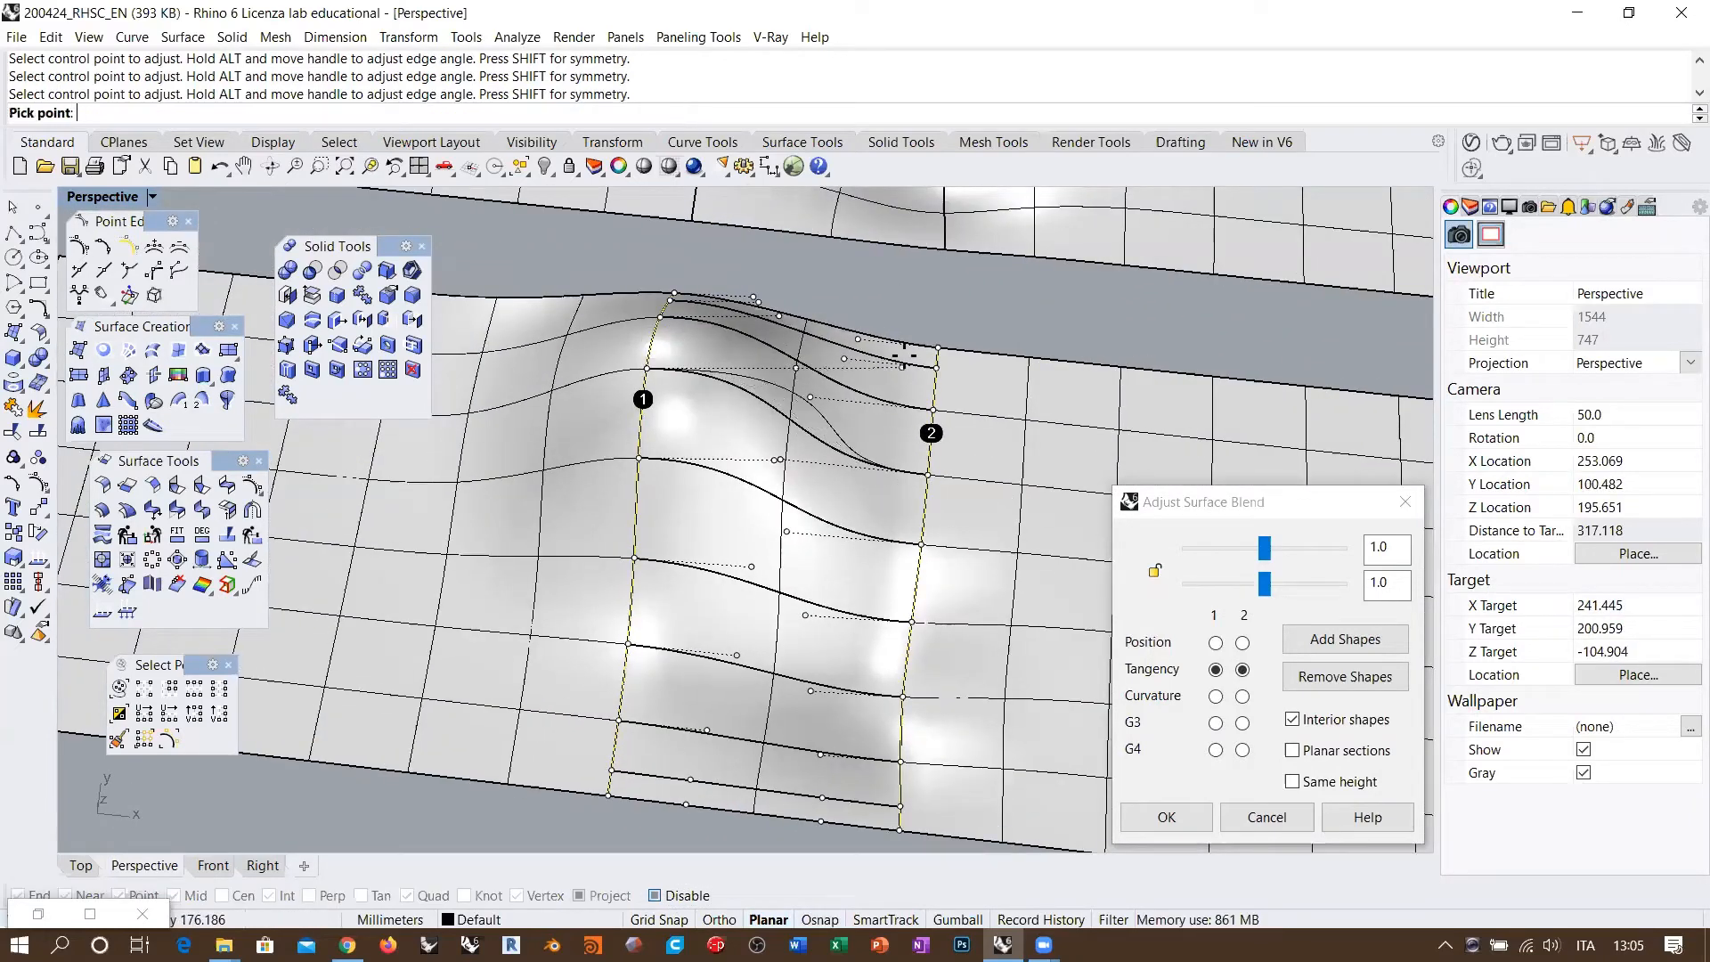
pyautogui.click(919, 368)
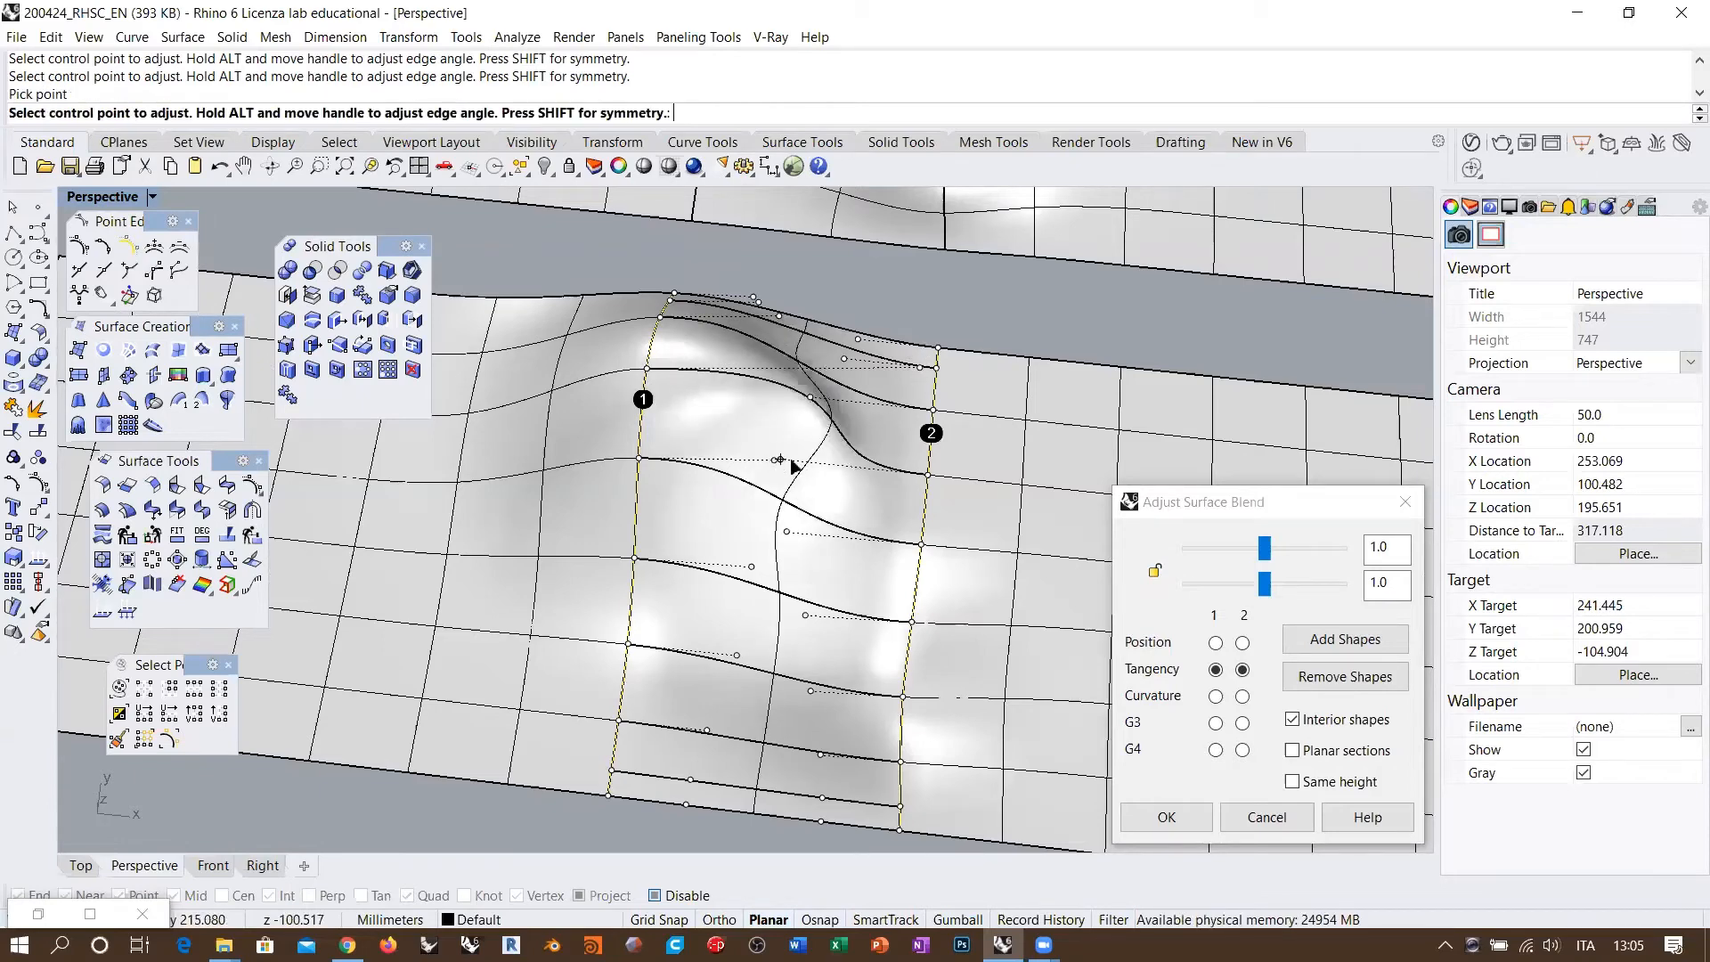
pyautogui.moveTo(798, 474); pyautogui.dragTo(795, 528, button='right')
pyautogui.click(745, 479)
pyautogui.click(850, 504)
# Step: Pull three neighbouring interior shape handles of edge 2 across the blend toward edge 1
pyautogui.click(708, 460)
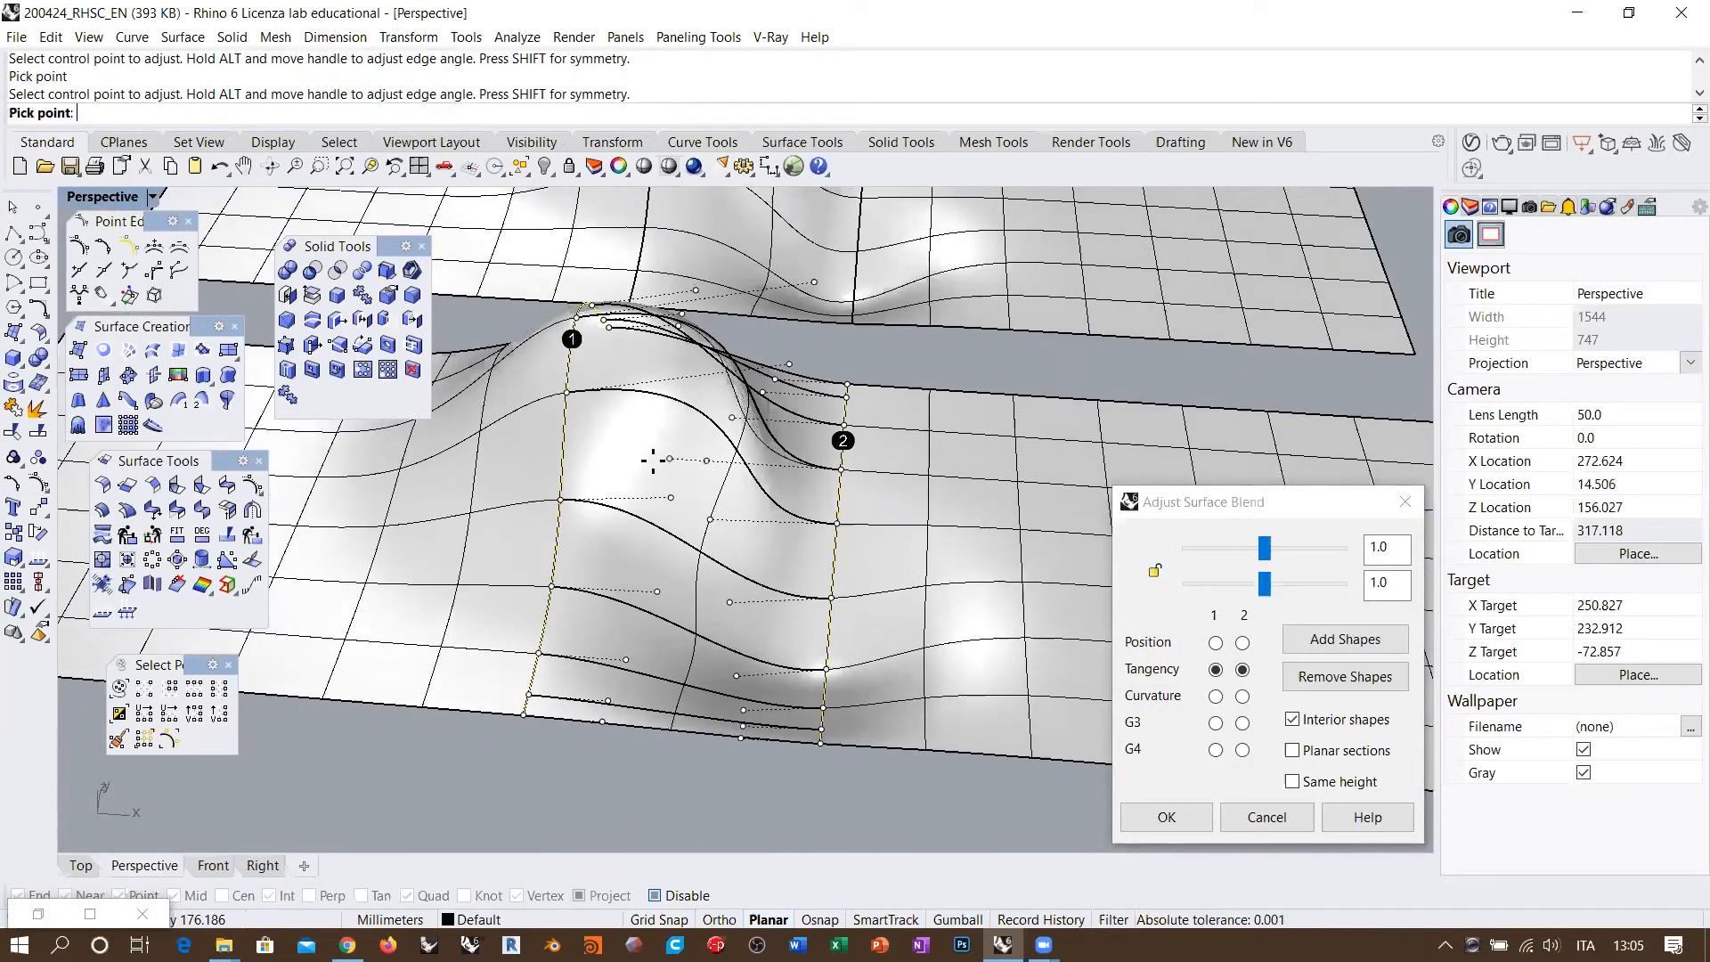
pyautogui.click(645, 457)
pyautogui.click(733, 418)
pyautogui.click(668, 413)
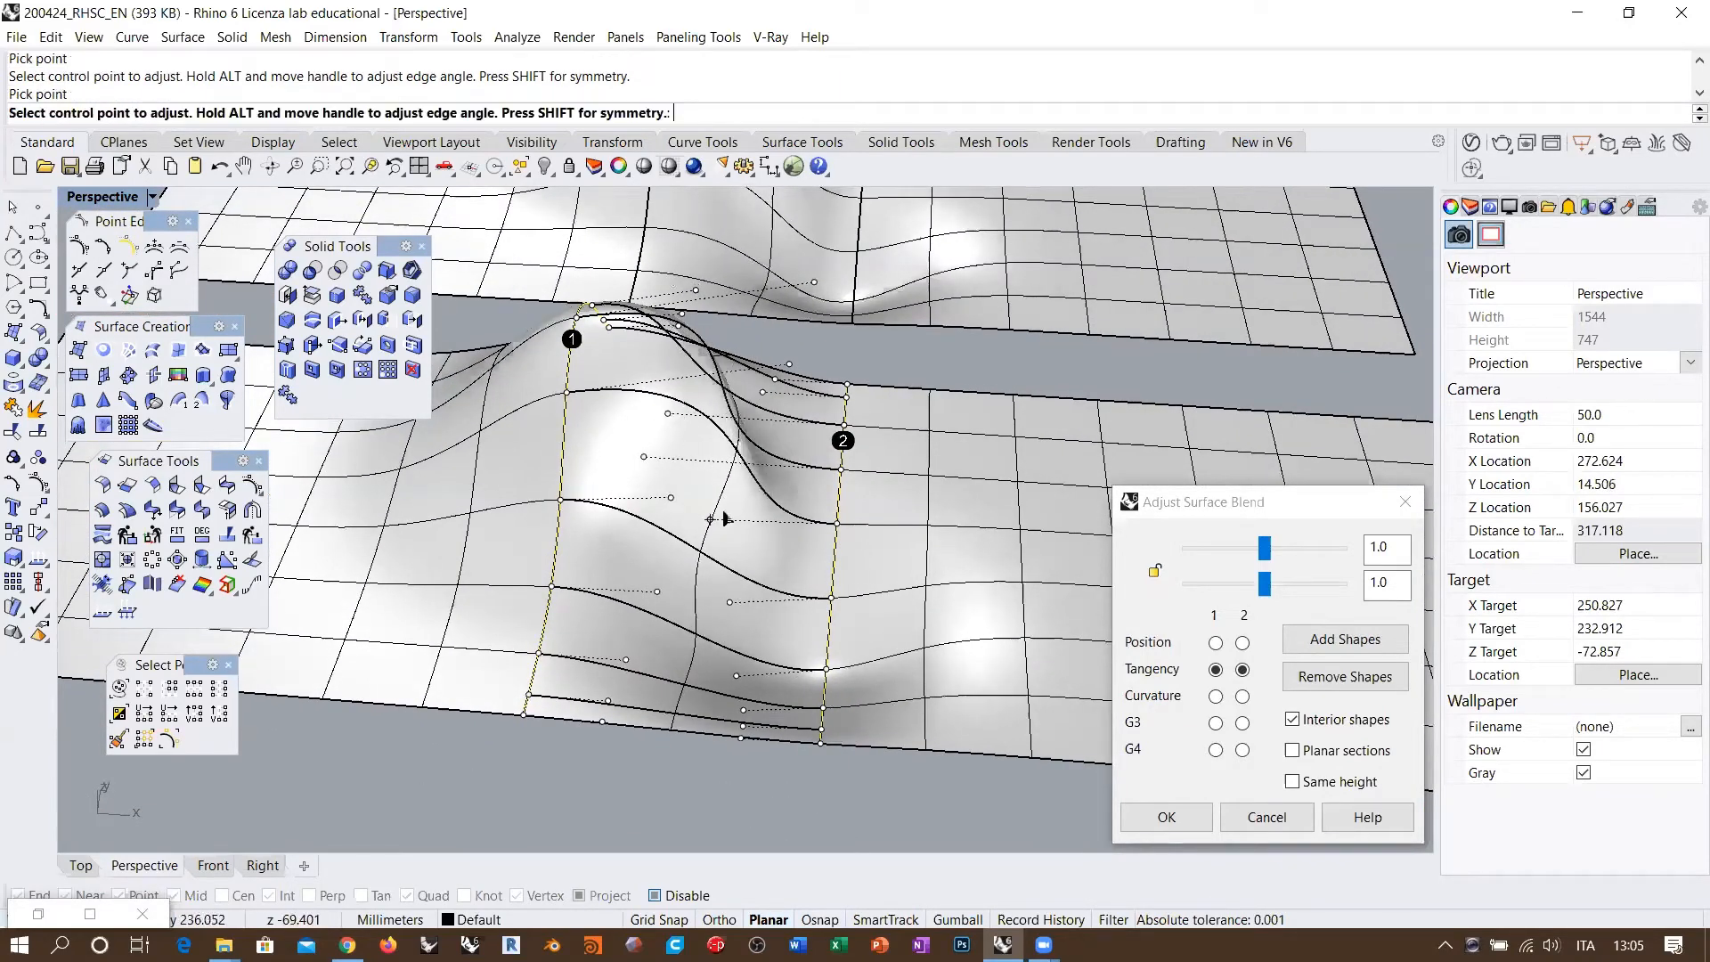
pyautogui.click(710, 519)
pyautogui.click(635, 529)
# Step: Stretch another edge 1 handle near the crest toward edge 2 and accept the adjusted blend surface
pyautogui.moveTo(635, 529); pyautogui.dragTo(833, 508, button='right')
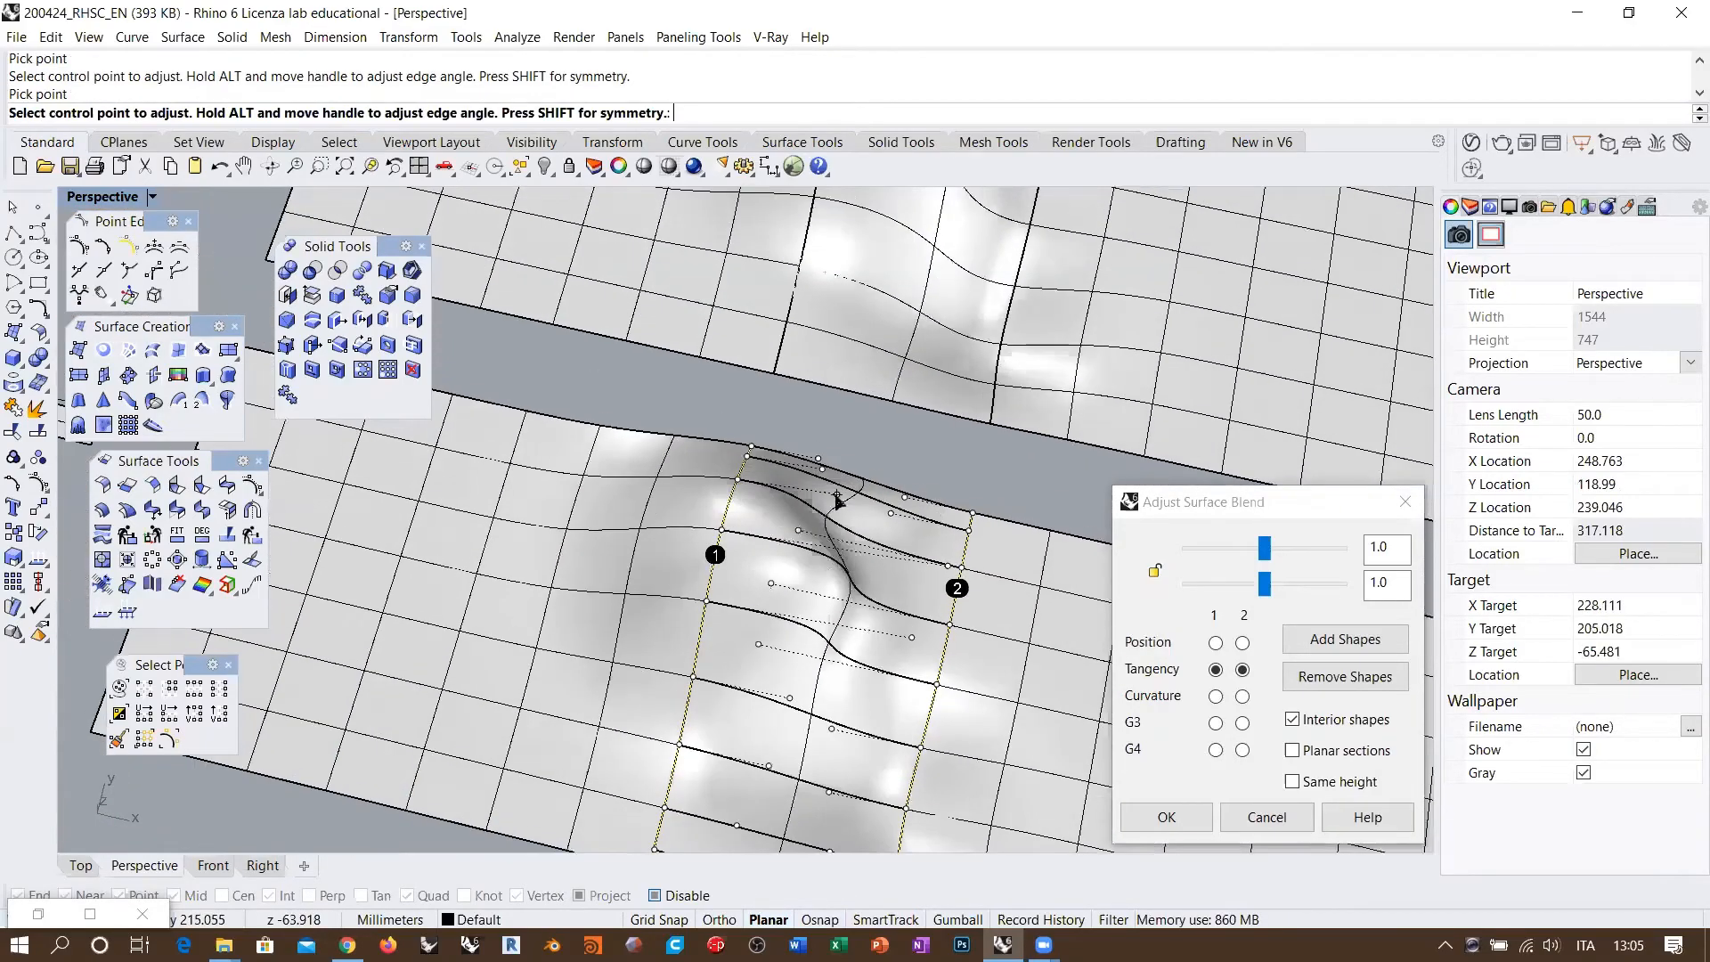
pyautogui.click(835, 494)
pyautogui.click(922, 543)
pyautogui.moveTo(922, 543); pyautogui.dragTo(870, 432, button='right')
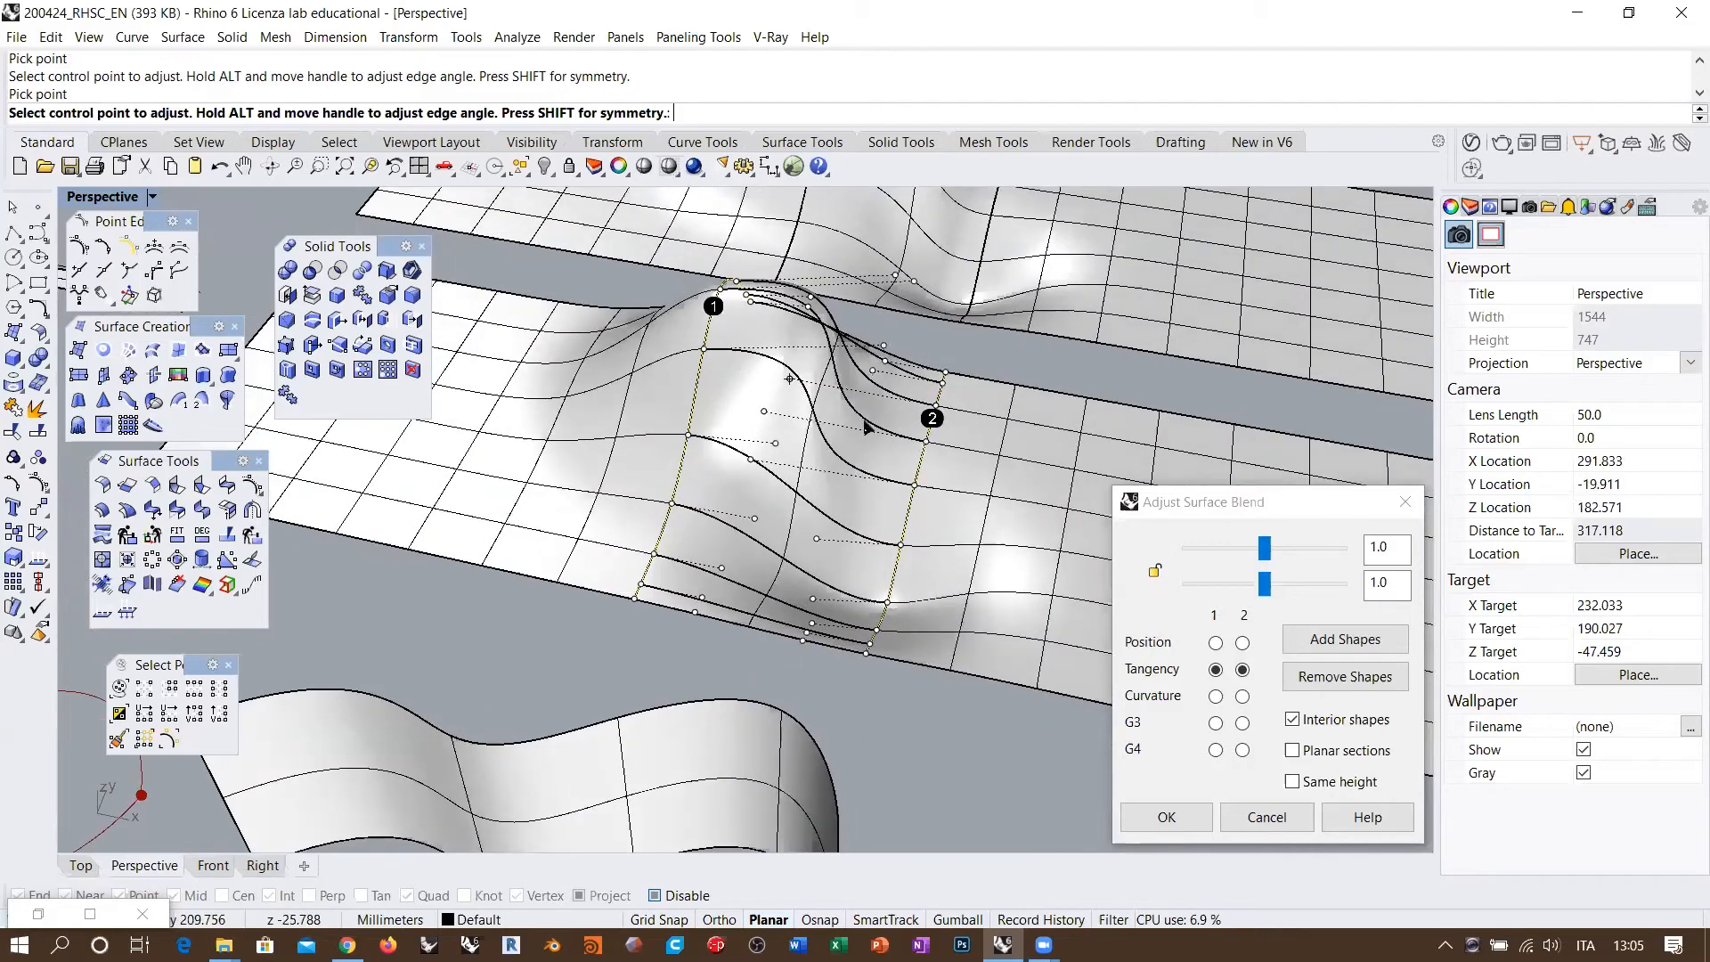
pyautogui.press('Return')
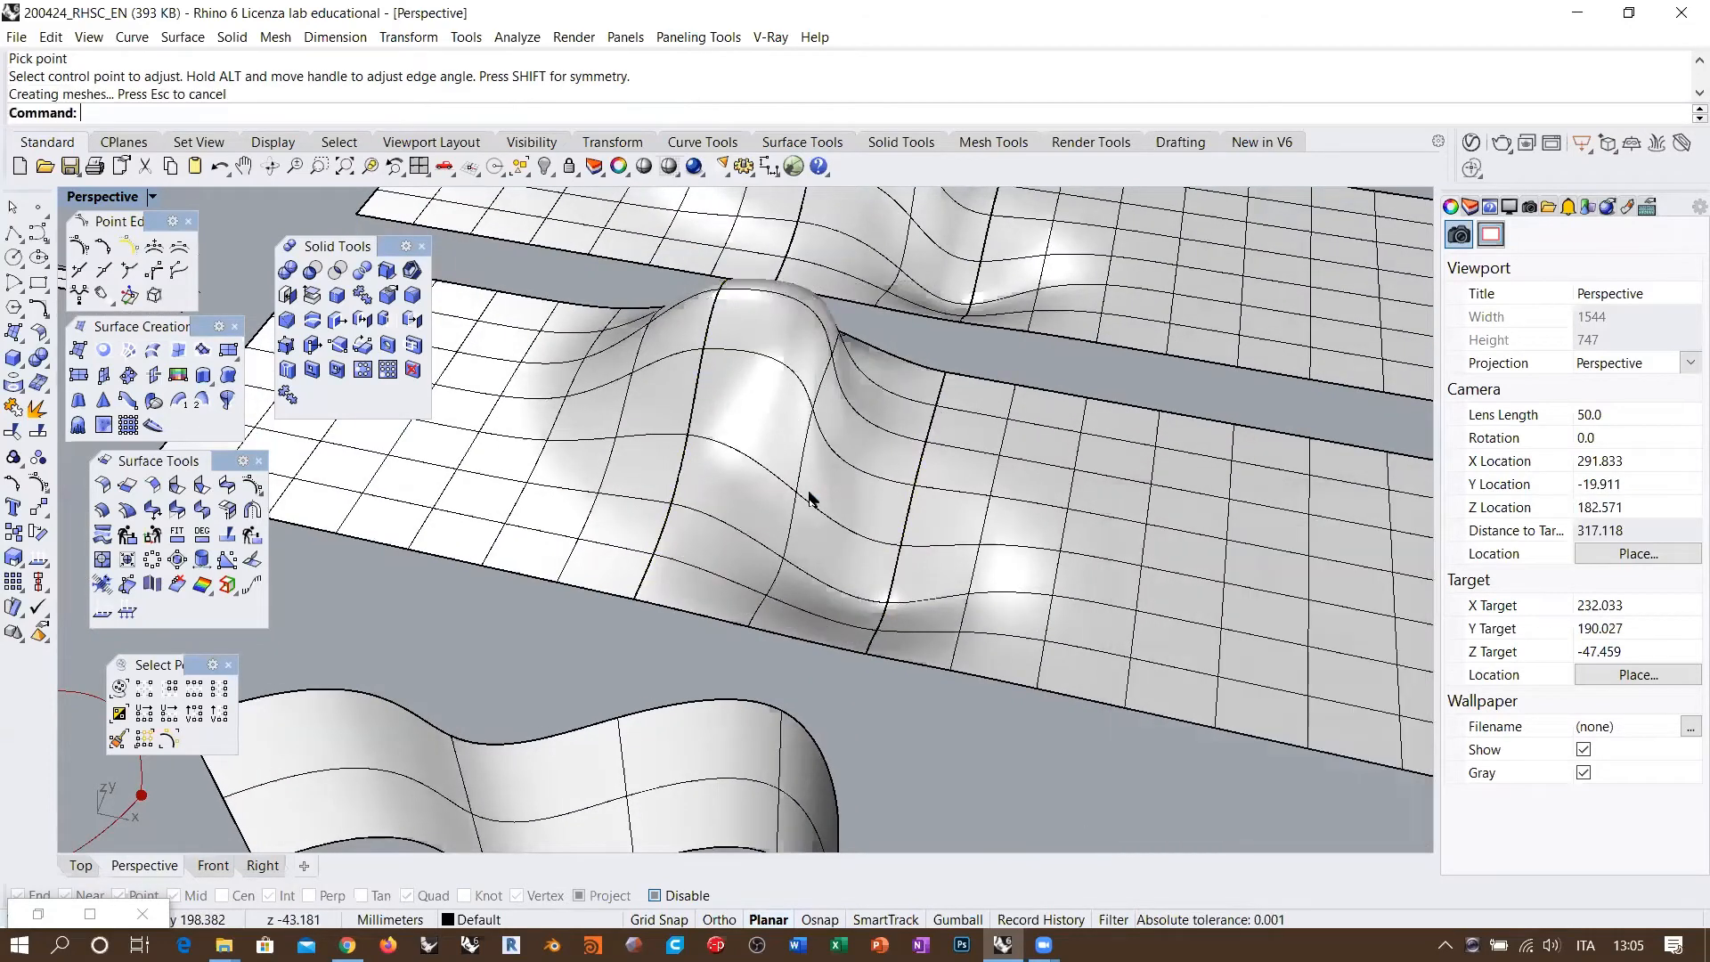
pyautogui.moveTo(813, 489); pyautogui.dragTo(762, 524, button='right')
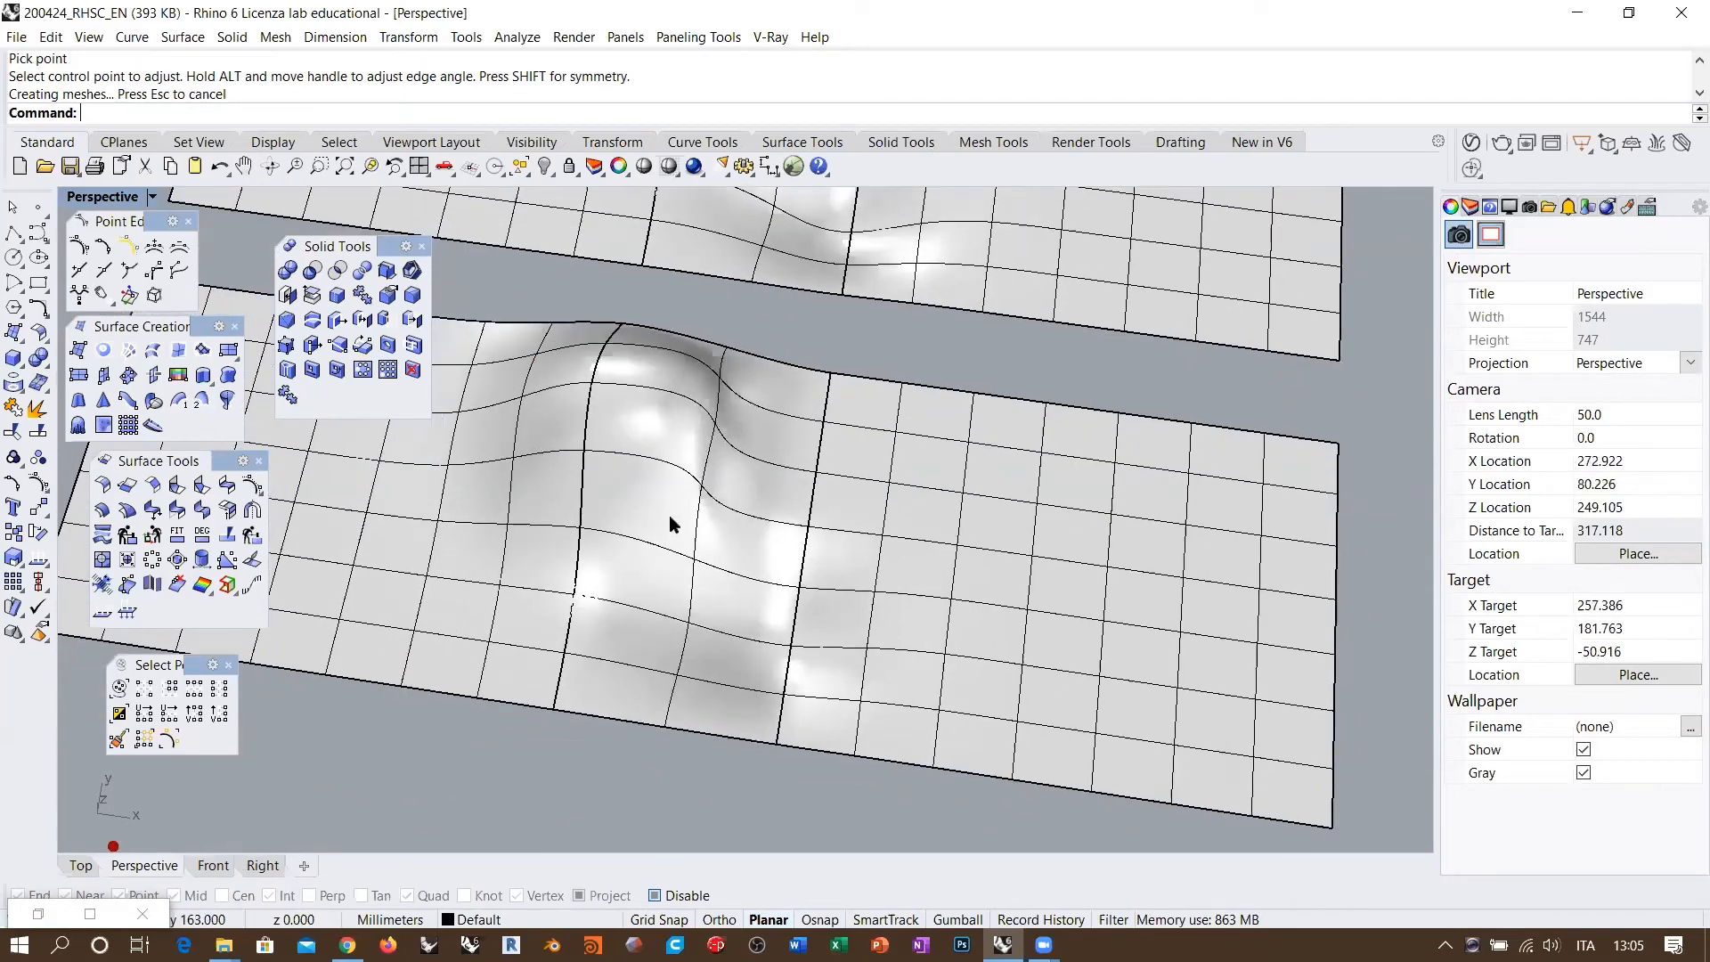
# Step: Turn on the control points of the new blend surface and examine their layout
pyautogui.click(643, 476)
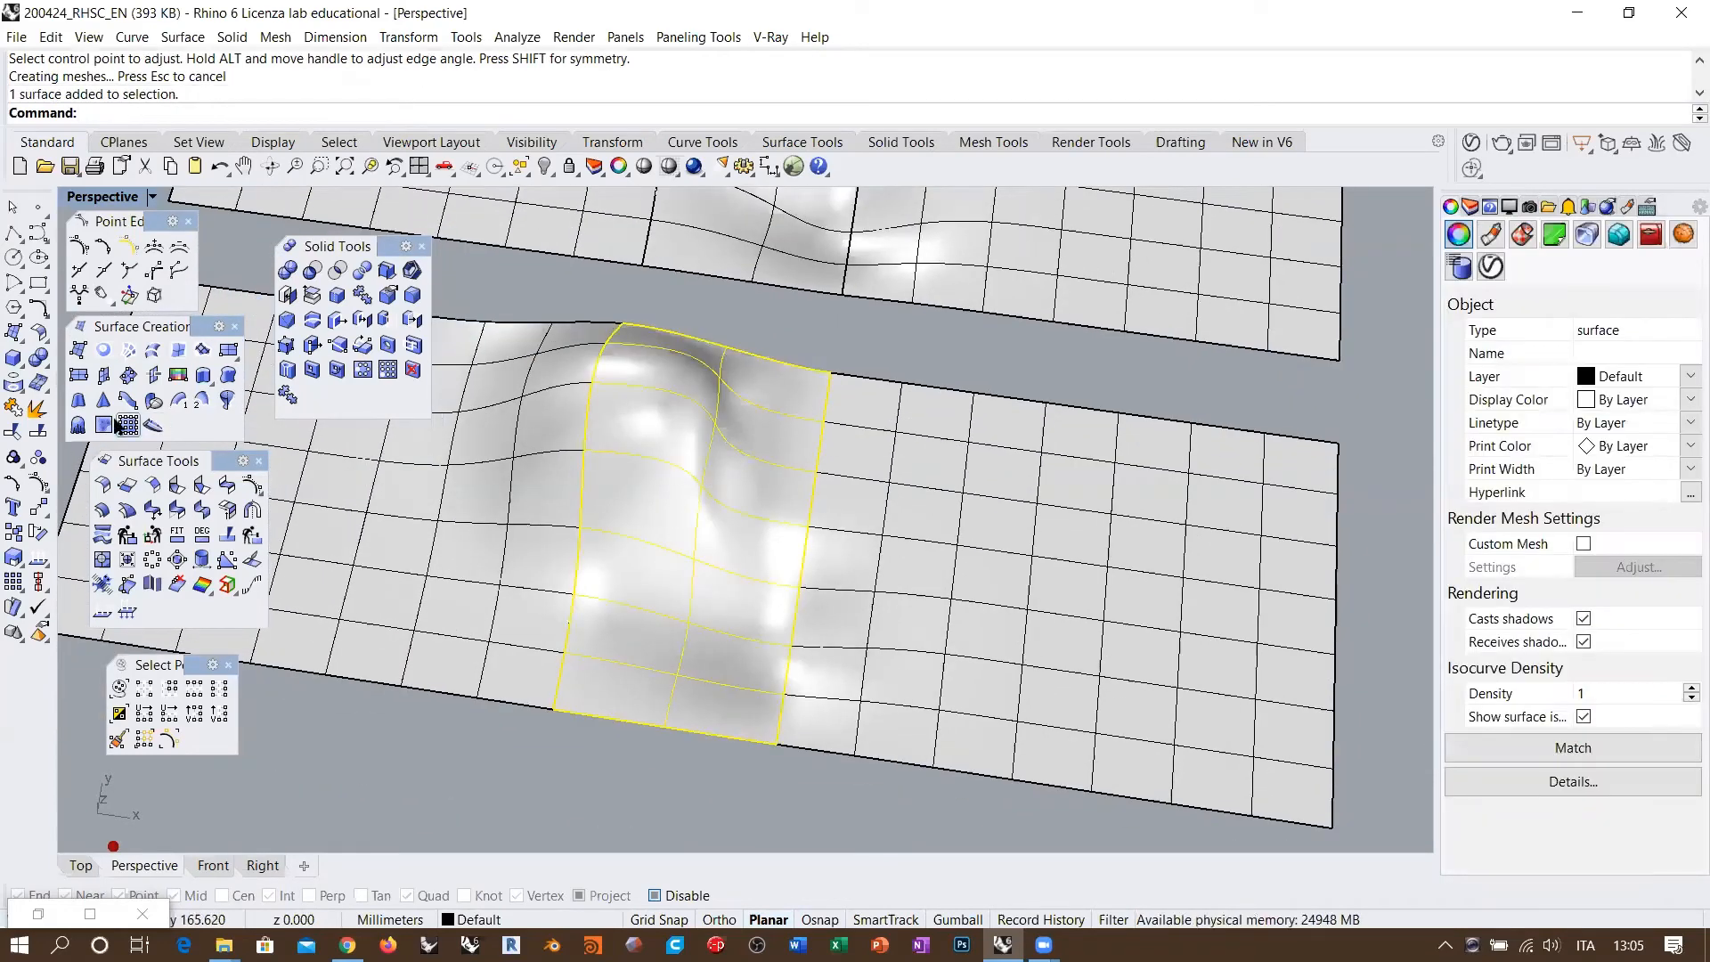
pyautogui.click(37, 486)
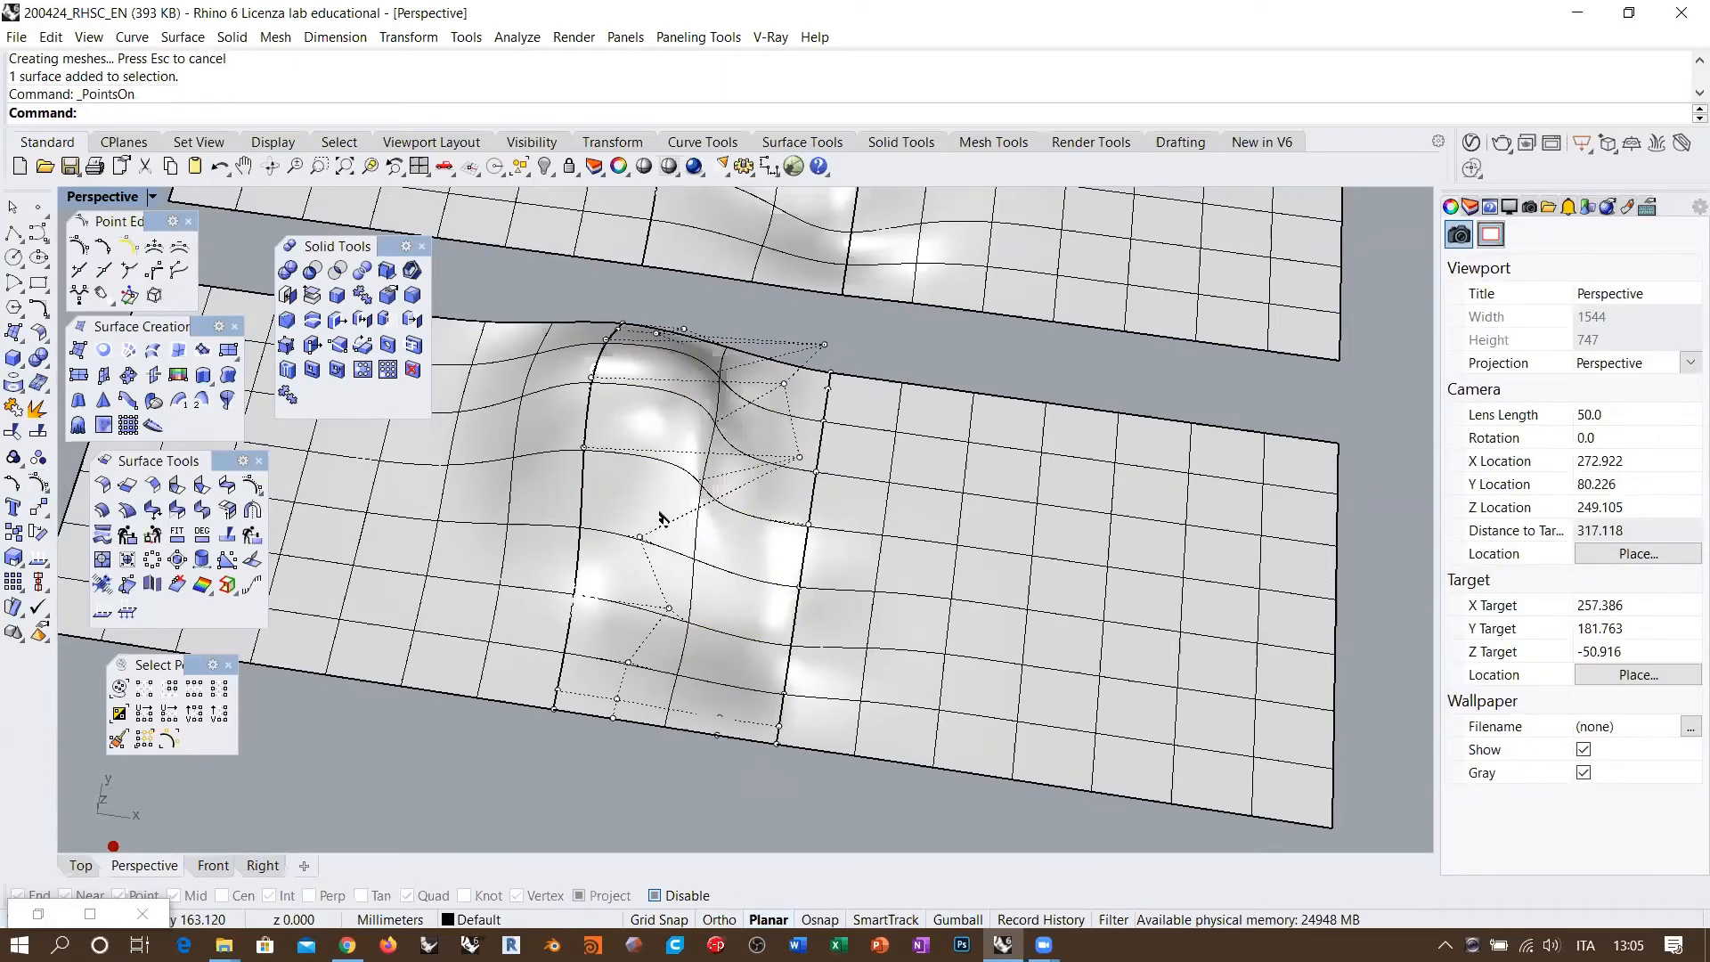
pyautogui.moveTo(660, 519); pyautogui.dragTo(549, 501, button='right')
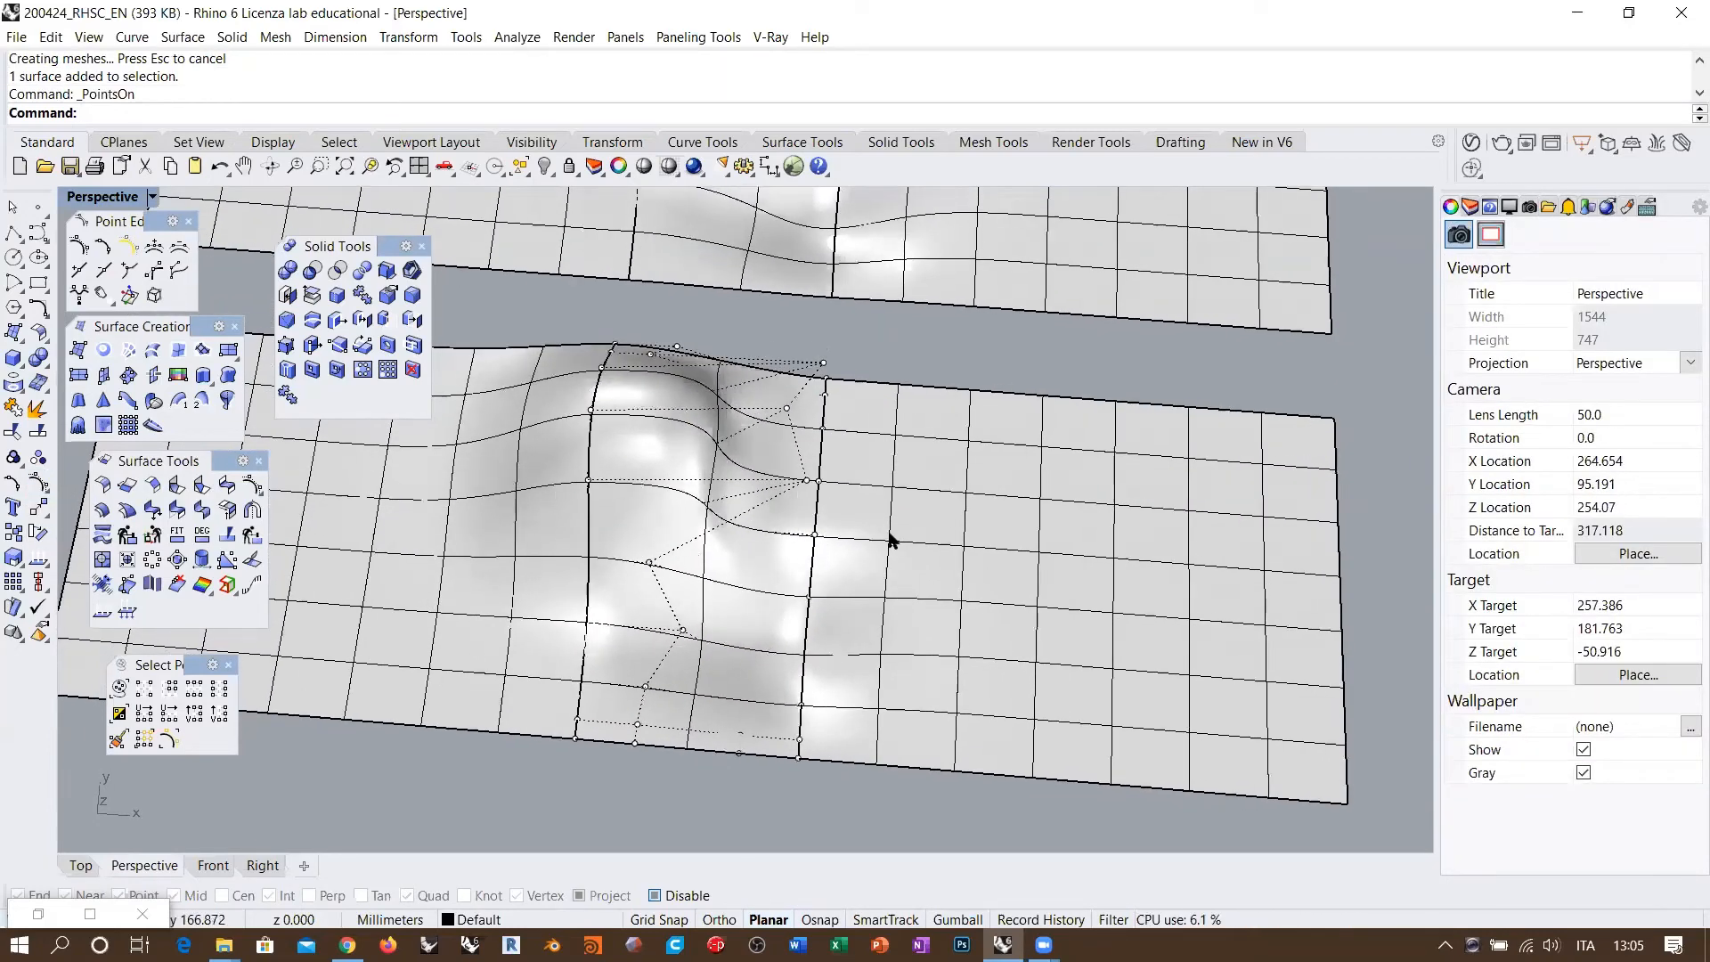
pyautogui.moveTo(890, 539); pyautogui.dragTo(561, 436, button='right')
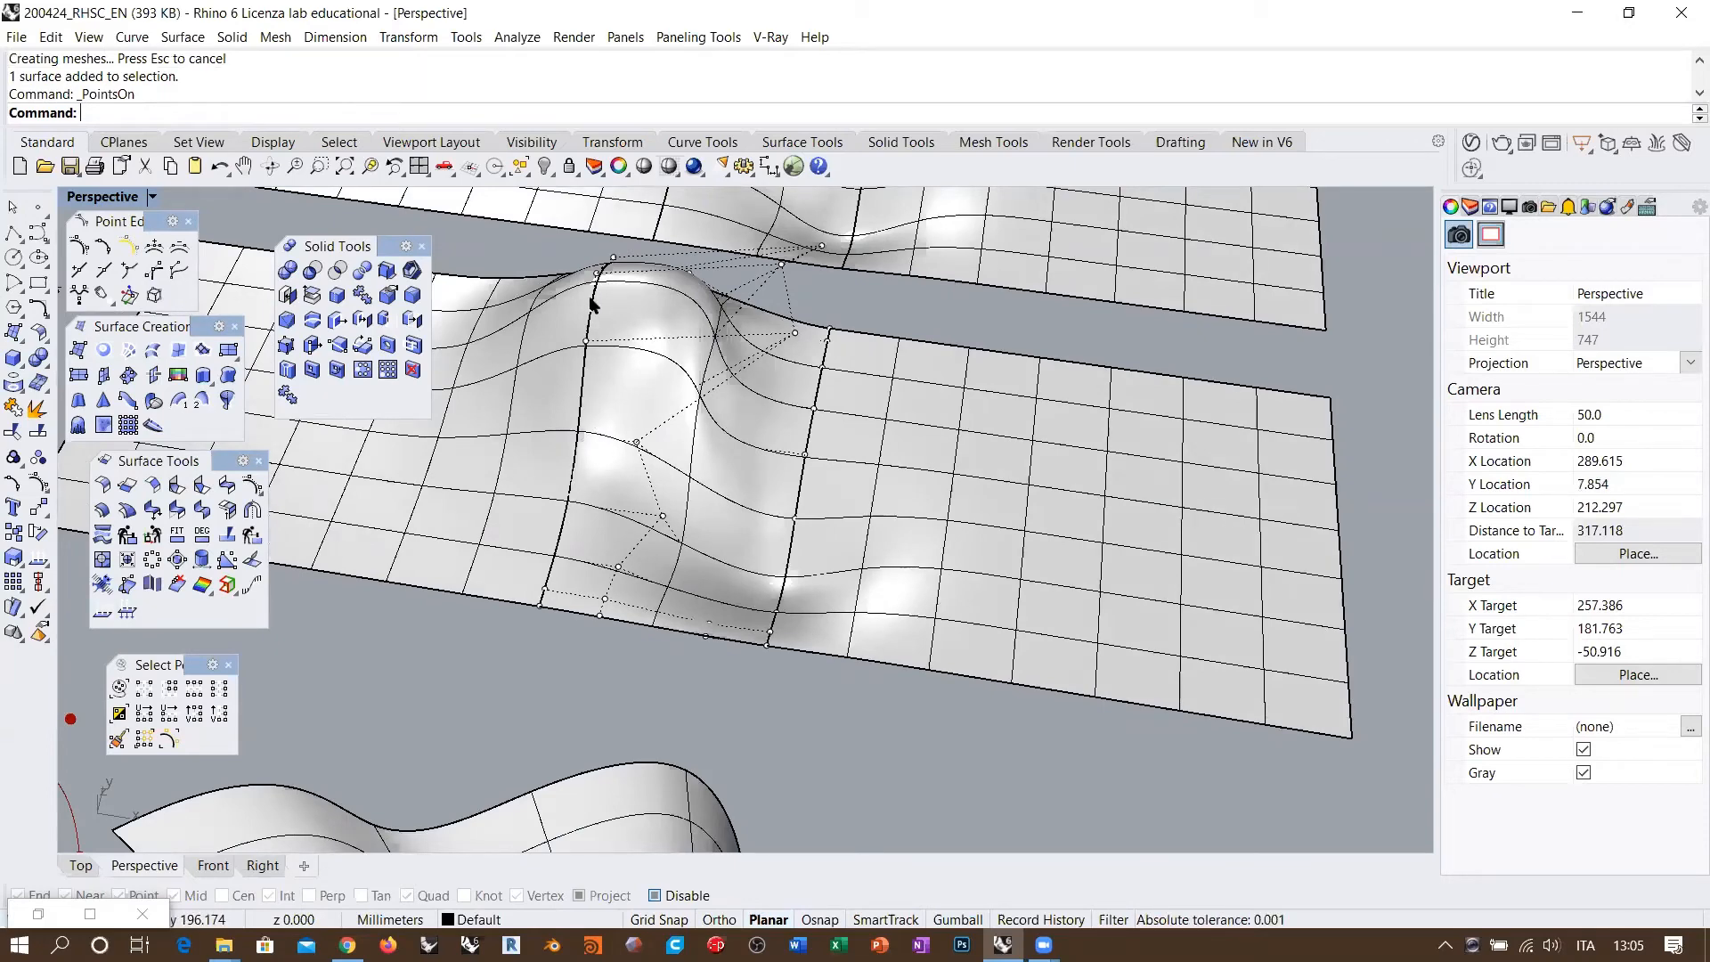
# Step: Select three control points across the front part of the blend surface, and clear the selection and the point display
pyautogui.click(565, 504)
pyautogui.keyDown('shift'); pyautogui.click(662, 515); pyautogui.keyUp('shift')
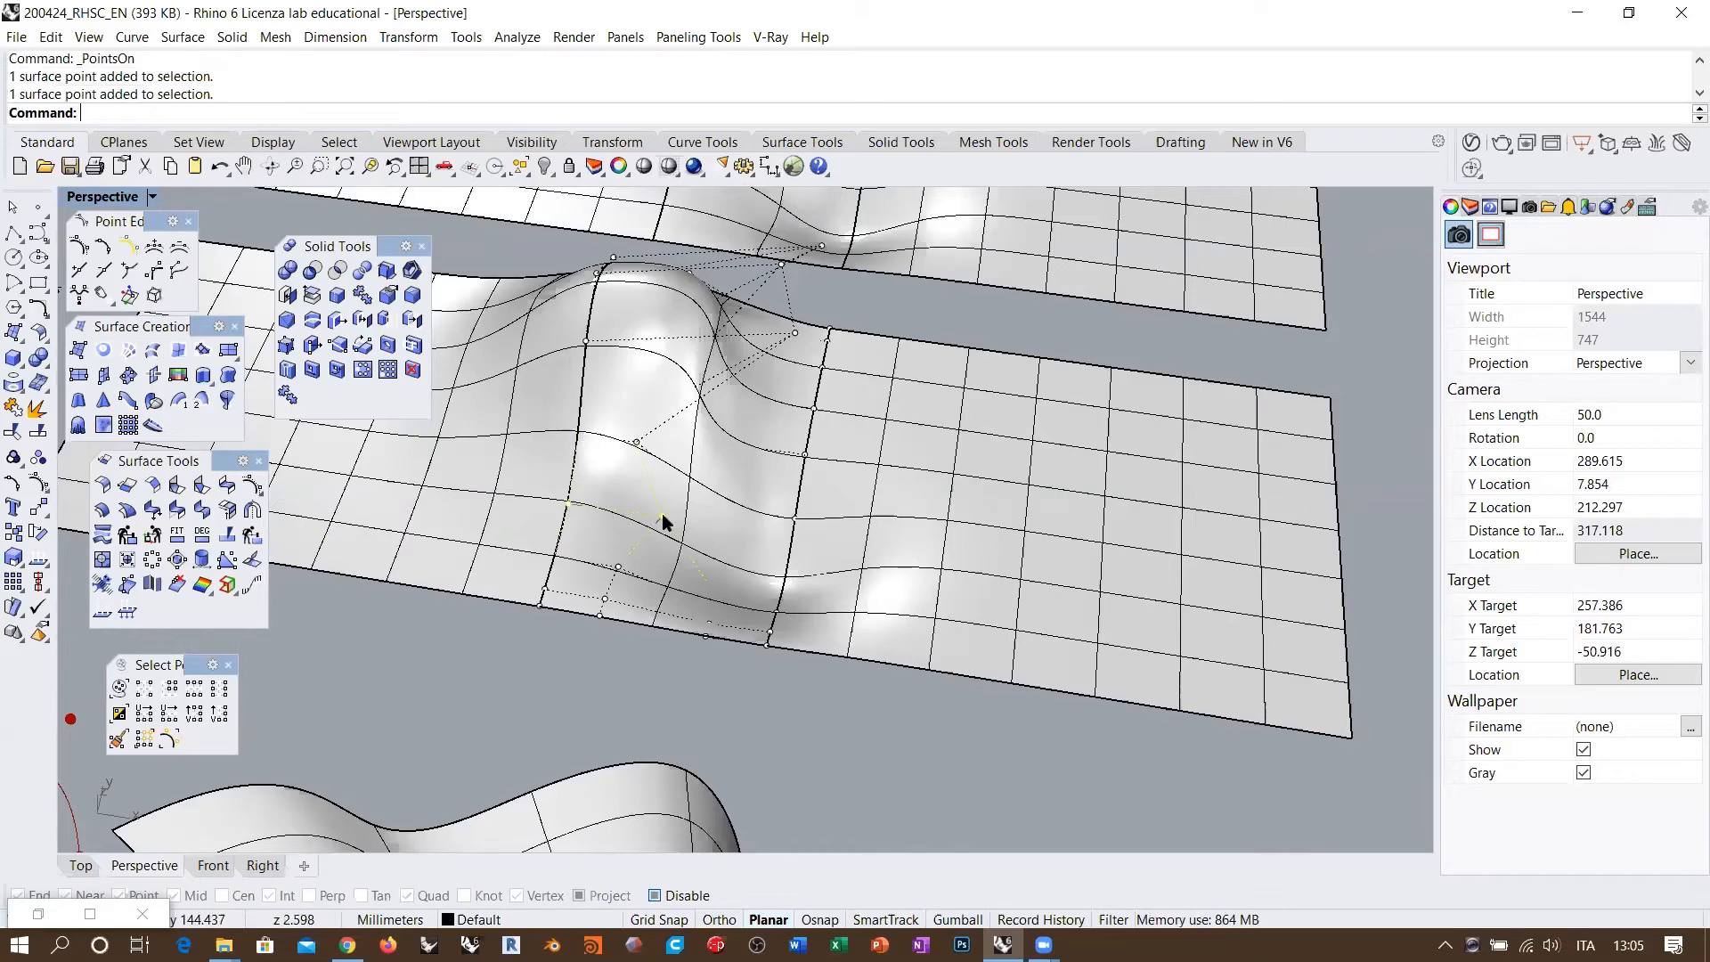
pyautogui.keyDown('shift'); pyautogui.click(709, 581); pyautogui.keyUp('shift')
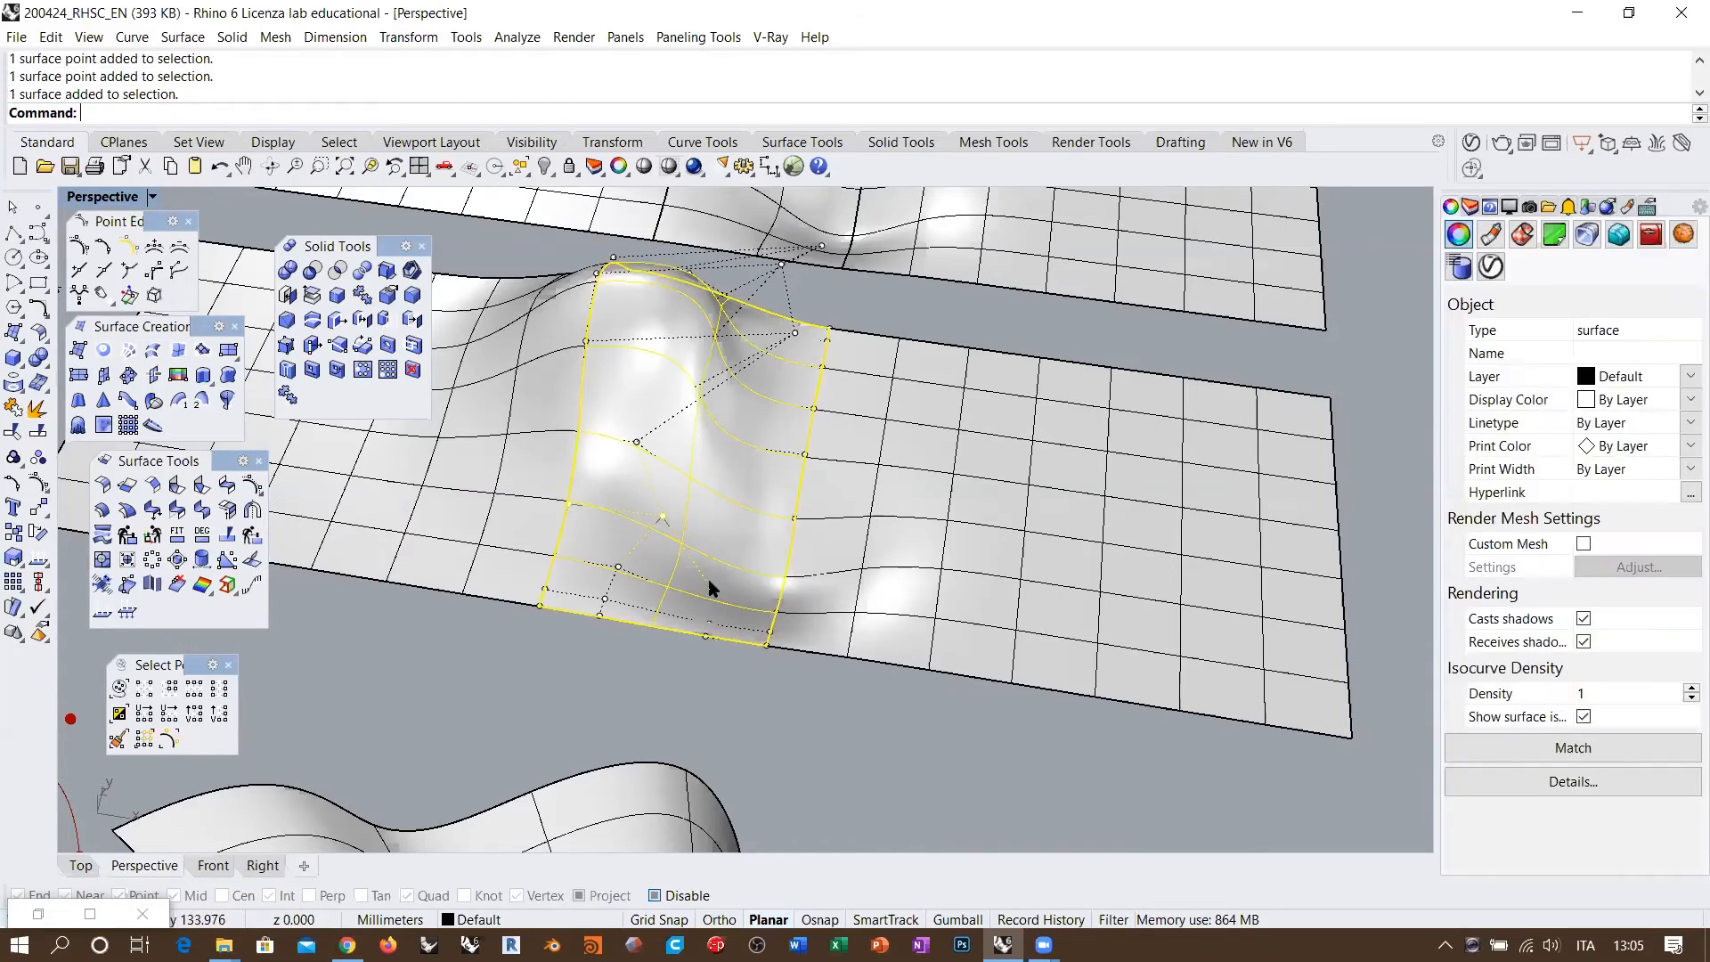
pyautogui.keyDown('shift'); pyautogui.click(706, 581); pyautogui.keyUp('shift')
pyautogui.keyDown('ctrl'); pyautogui.click(680, 580); pyautogui.keyUp('ctrl')
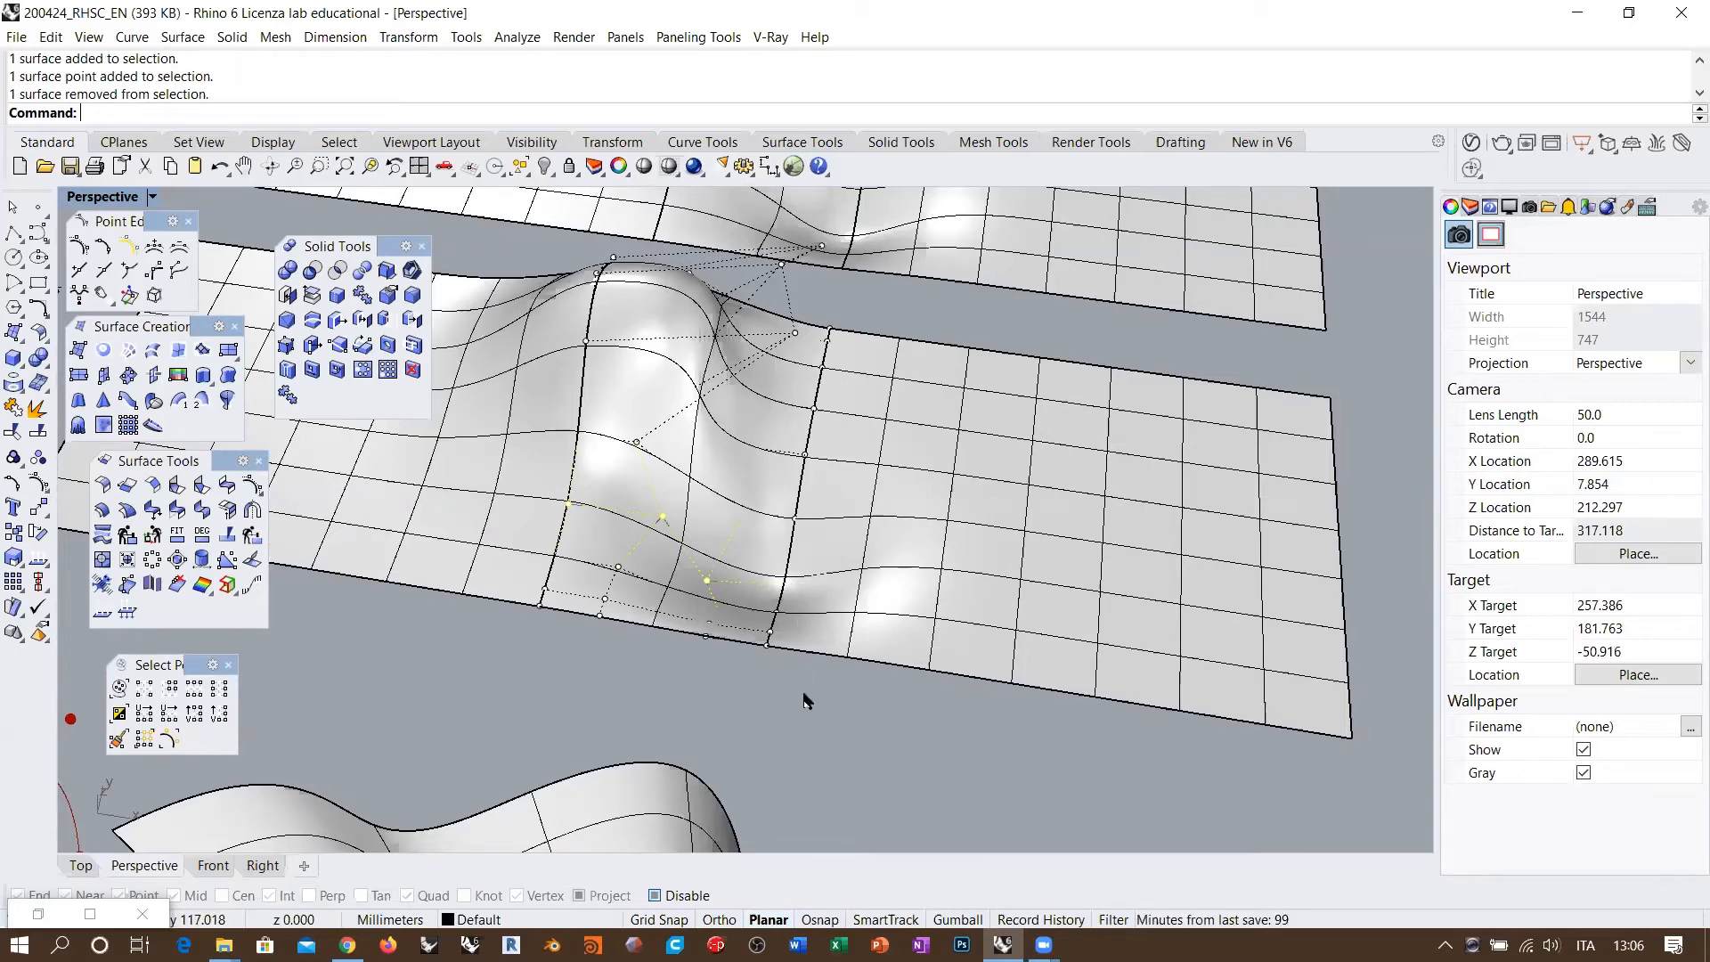
pyautogui.press('Escape')
pyautogui.press('Escape')
# Step: Insert two U-direction knots in the blend surface, one close to each of its two joined edges
pyautogui.moveTo(698, 466); pyautogui.dragTo(713, 488, button='right')
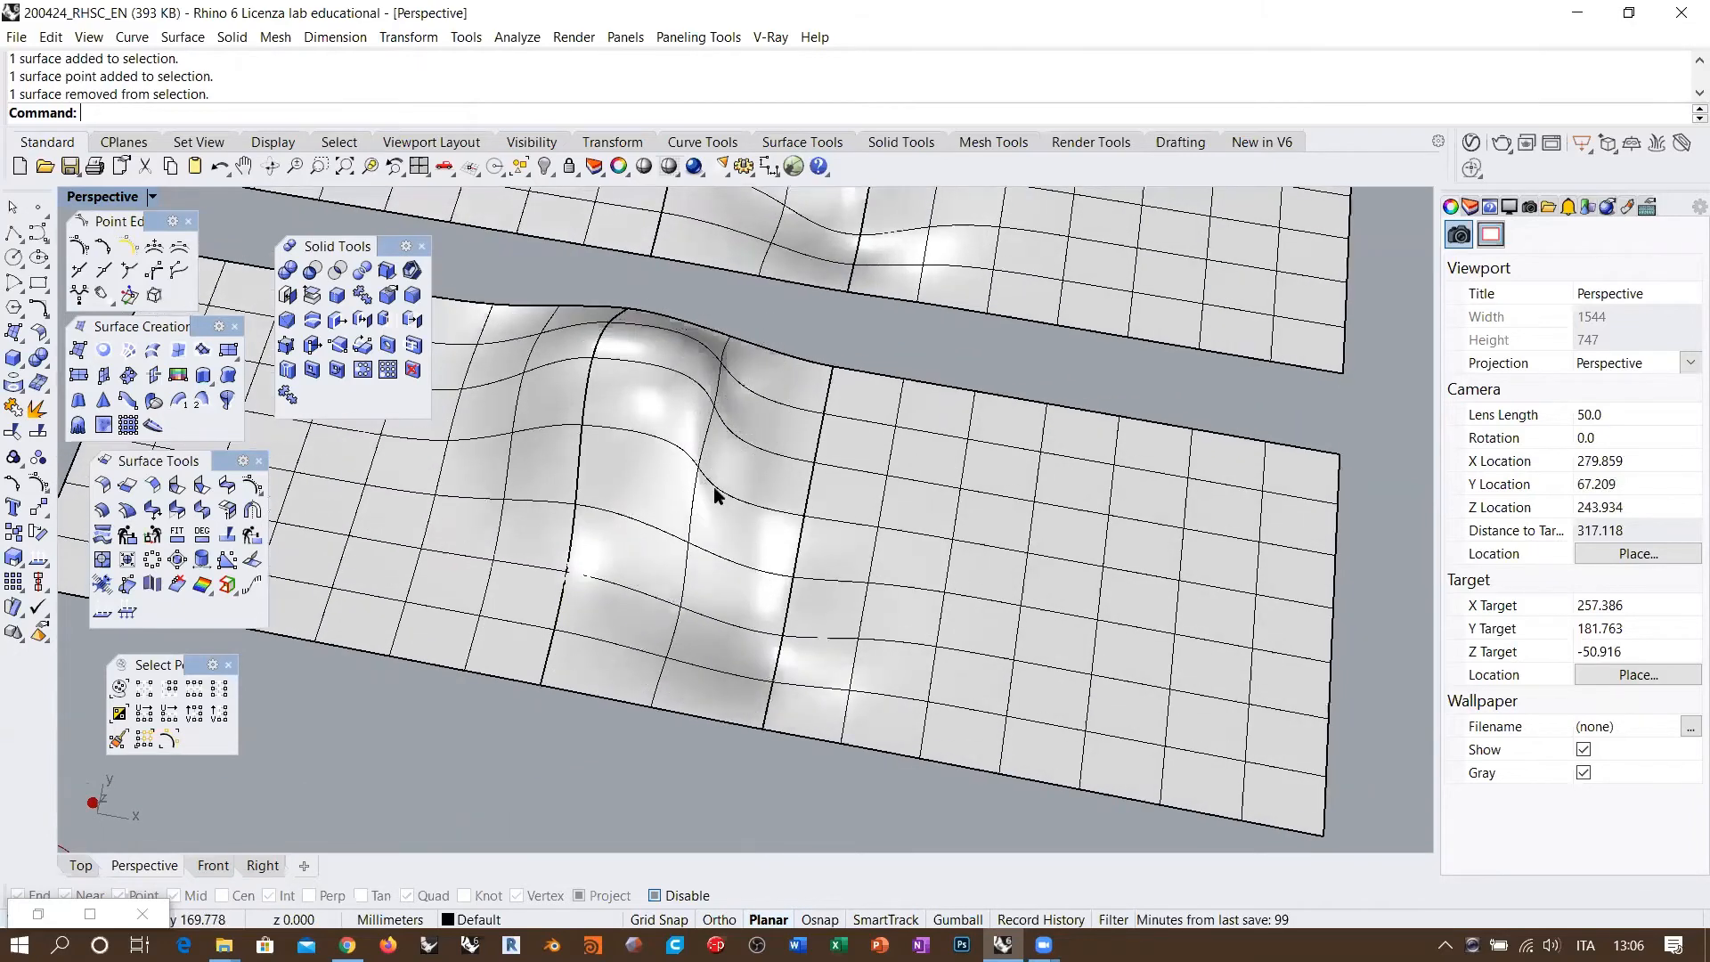
pyautogui.click(675, 443)
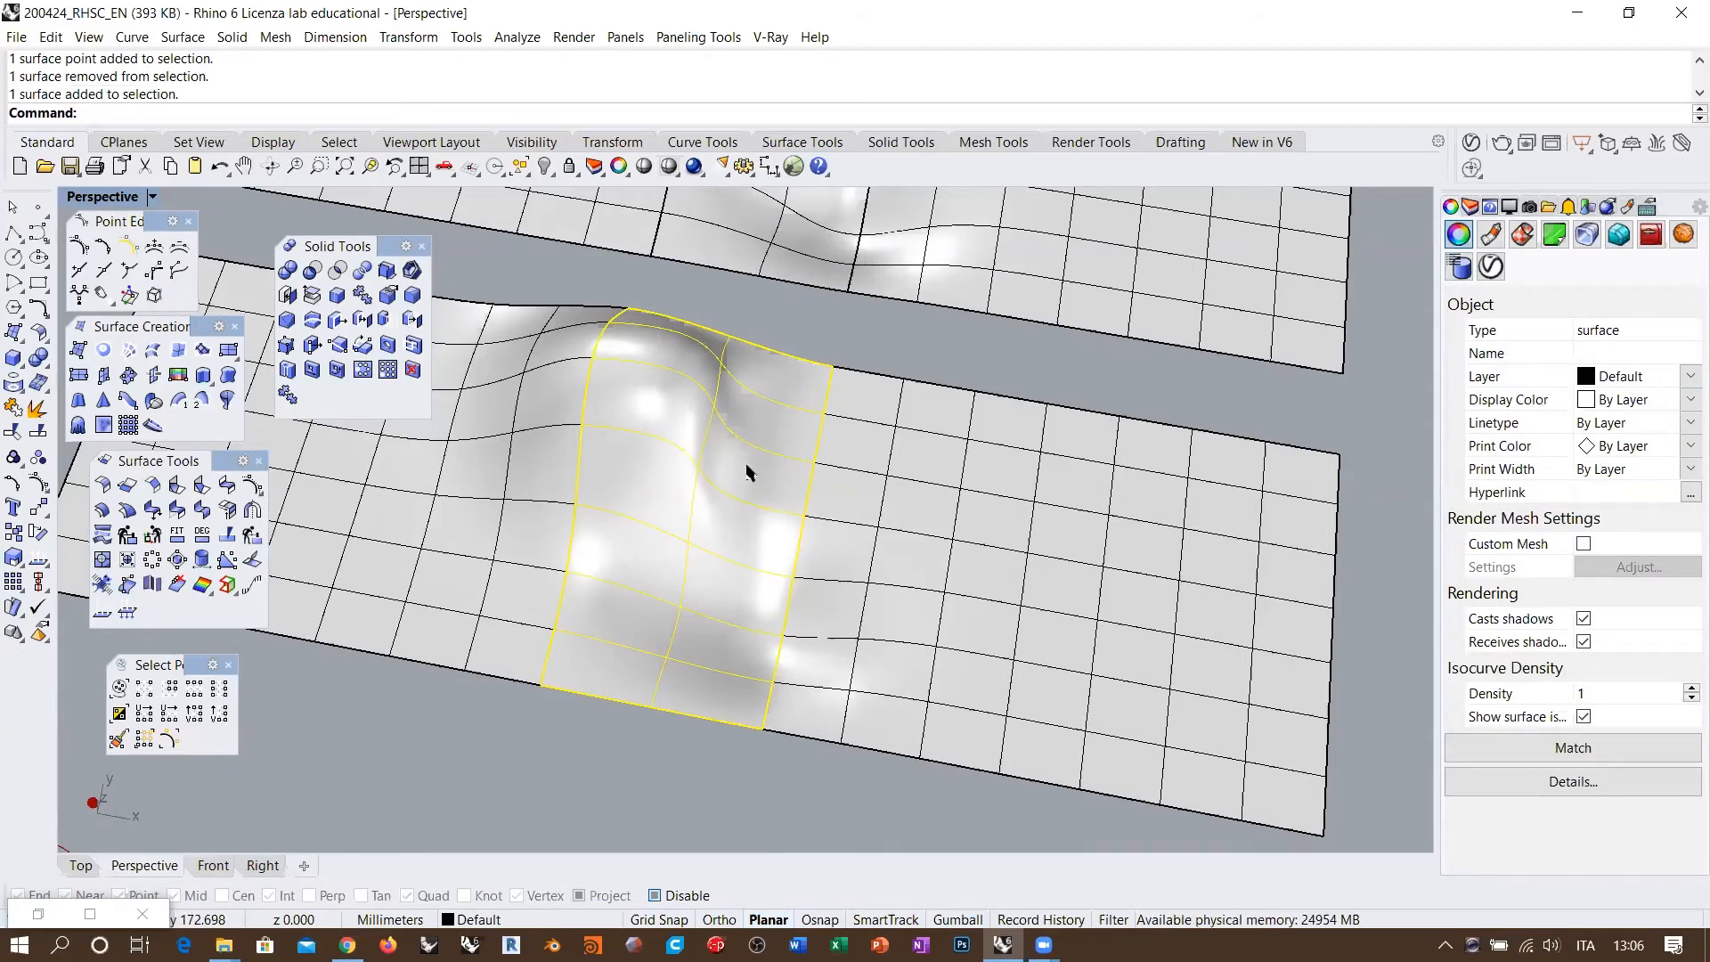
pyautogui.moveTo(747, 466); pyautogui.dragTo(775, 458, button='right')
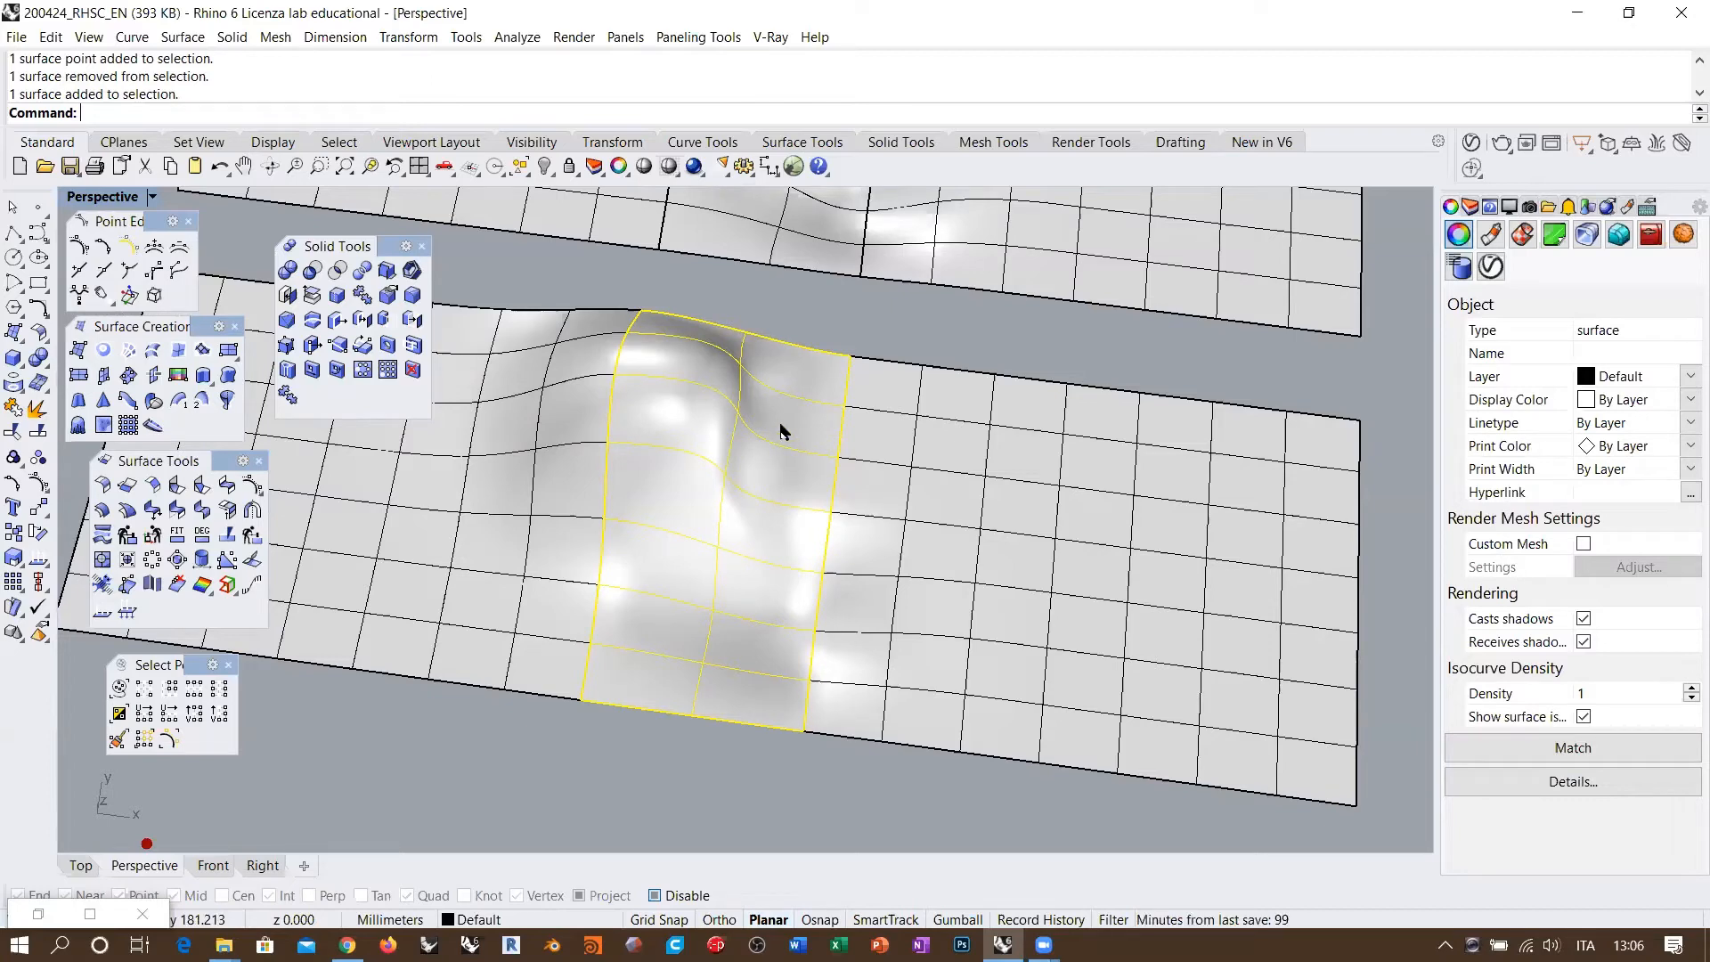
pyautogui.click(80, 270)
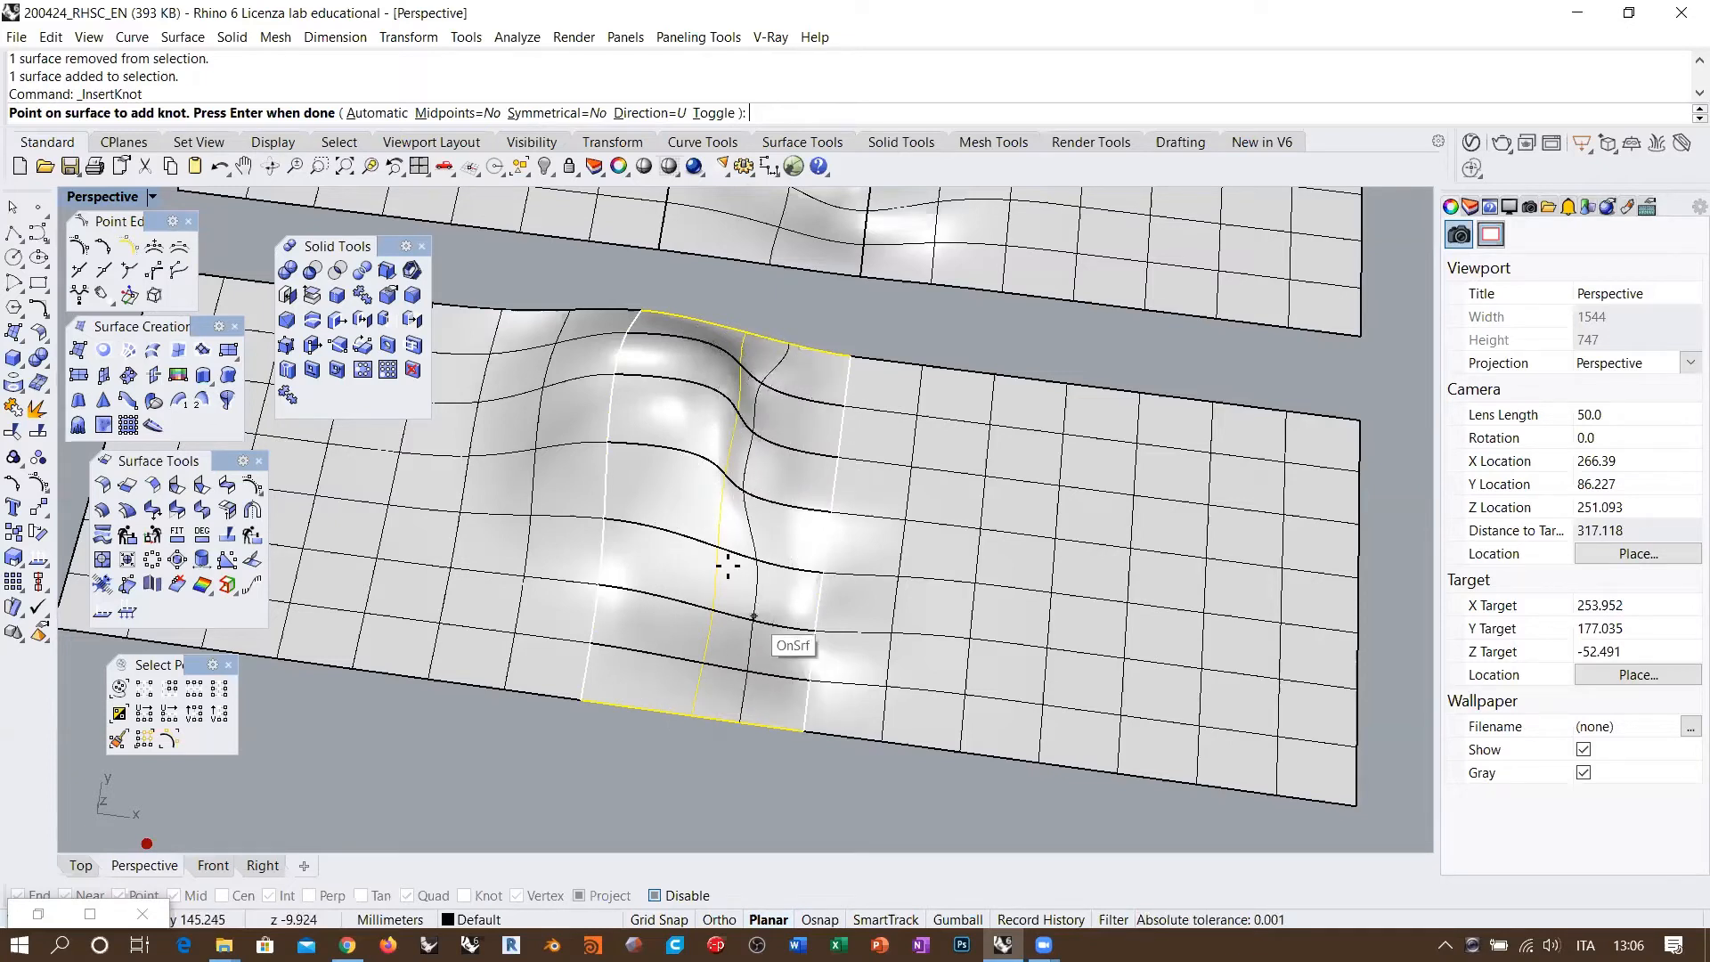
pyautogui.click(657, 479)
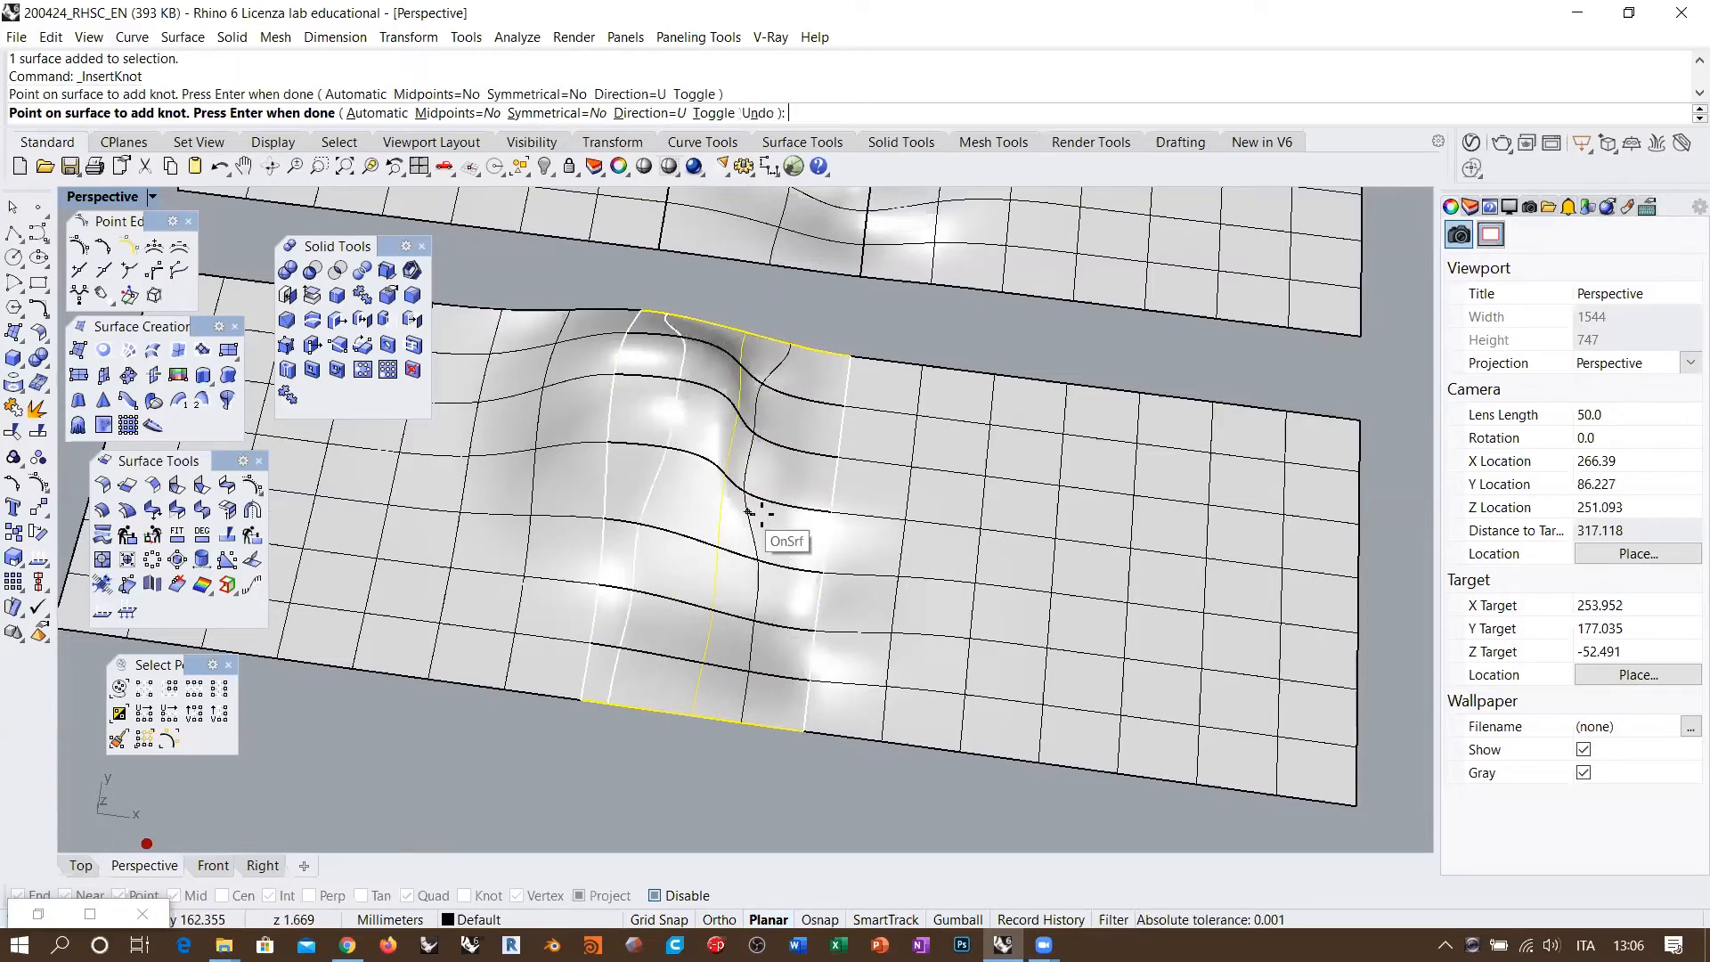
pyautogui.click(782, 517)
pyautogui.press('Return')
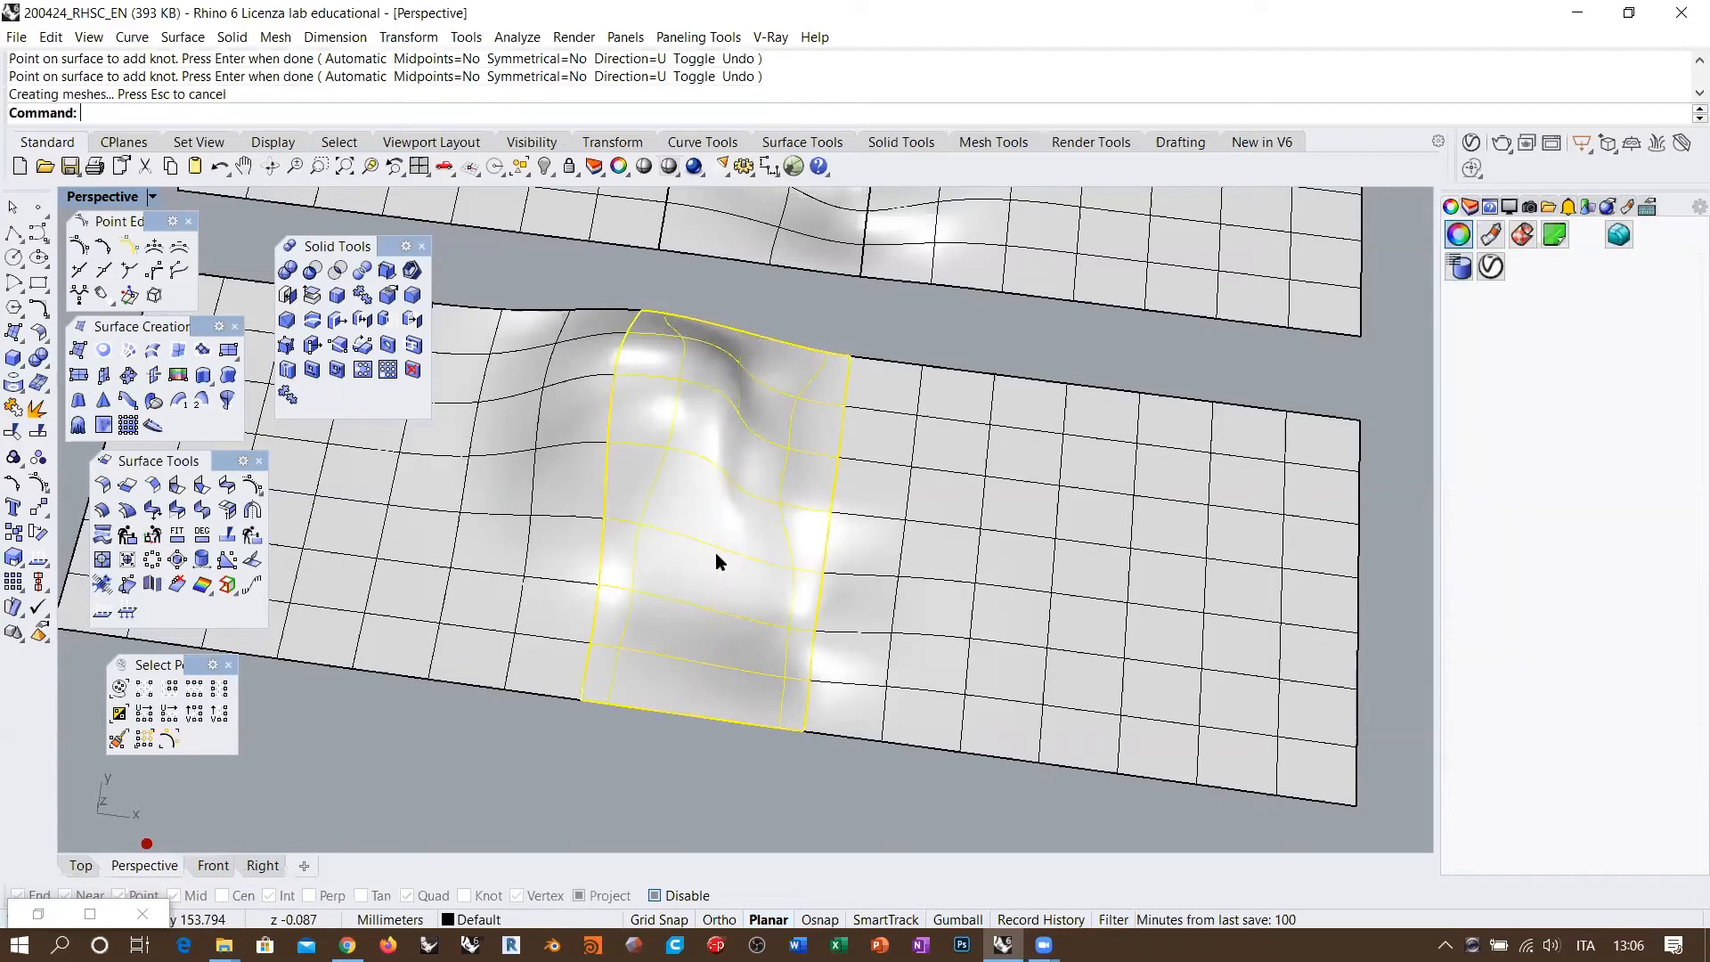
# Step: Turn on the control points of the blend surface and examine the added point rows near both seams
pyautogui.moveTo(740, 437); pyautogui.dragTo(605, 361, button='right')
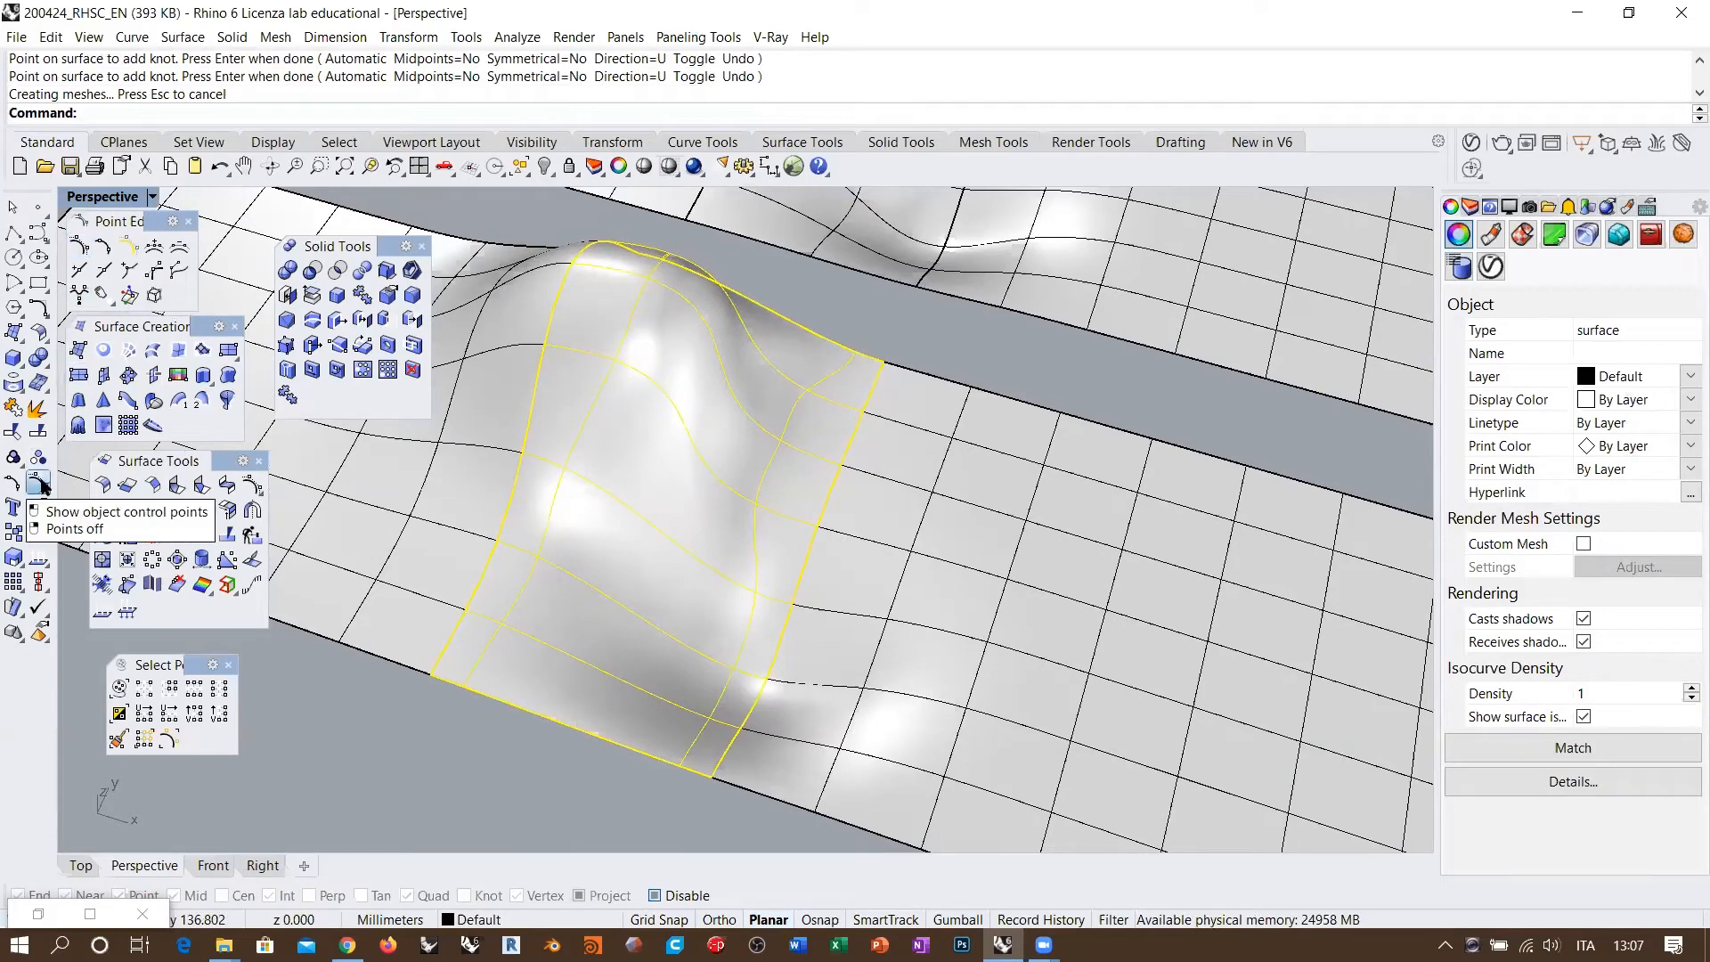
pyautogui.click(38, 483)
pyautogui.moveTo(668, 606); pyautogui.dragTo(543, 687, button='right')
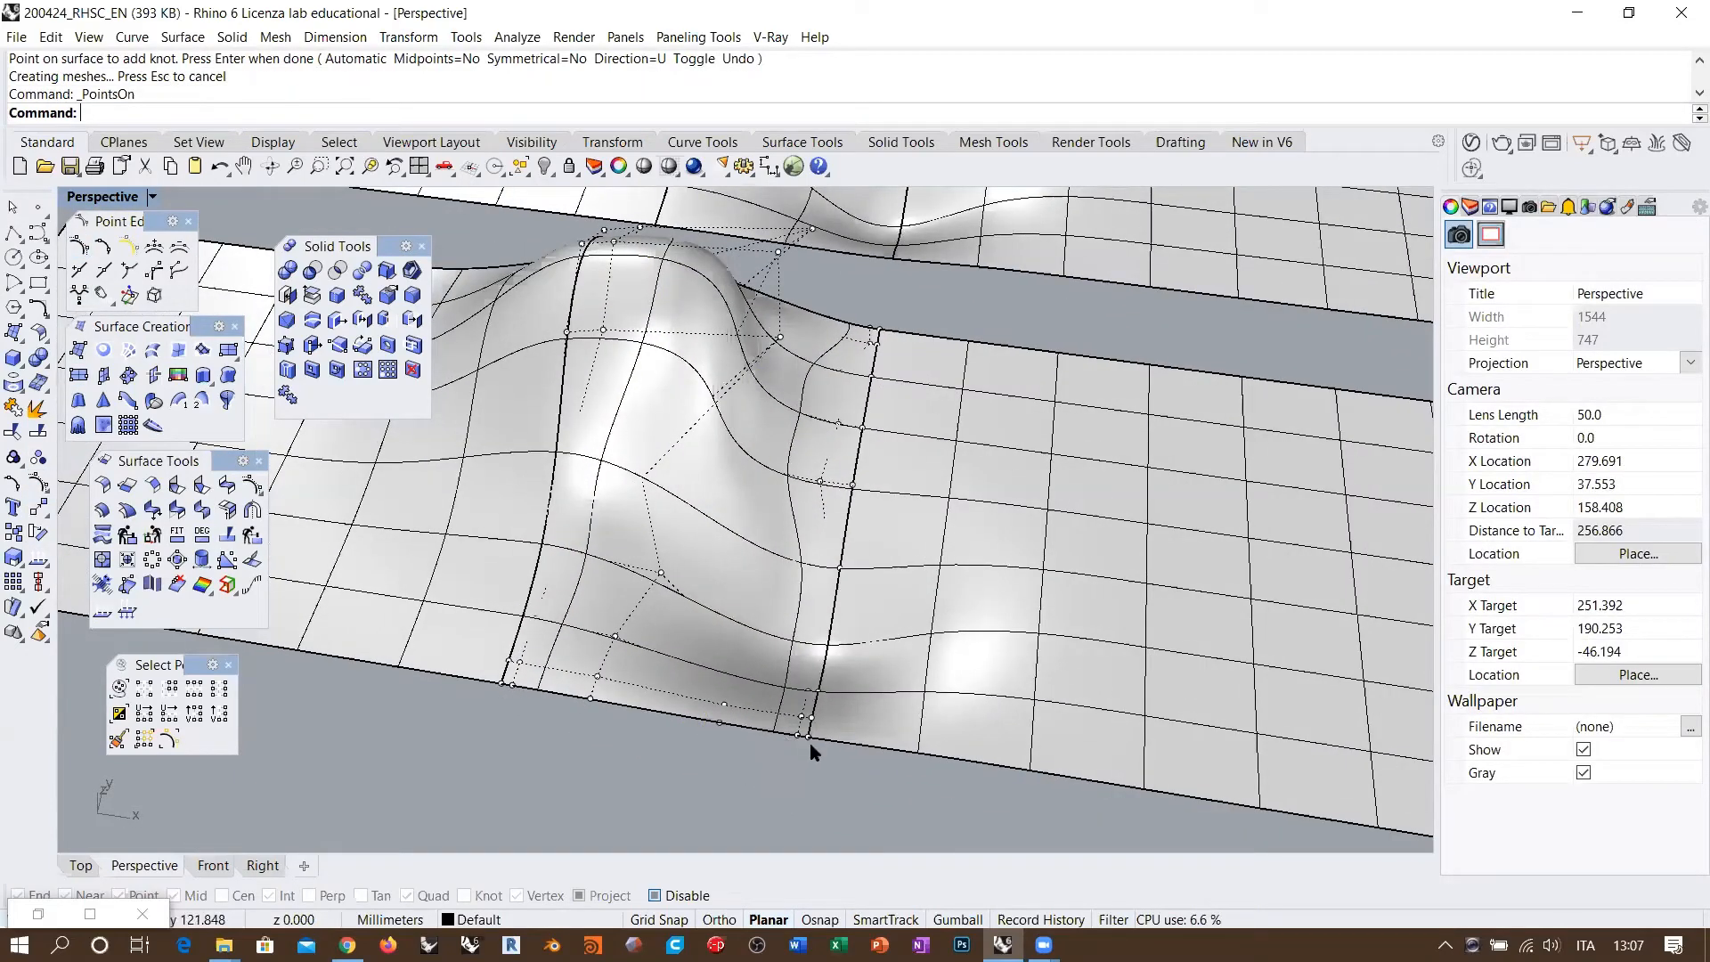
pyautogui.moveTo(751, 434); pyautogui.dragTo(705, 439, button='right')
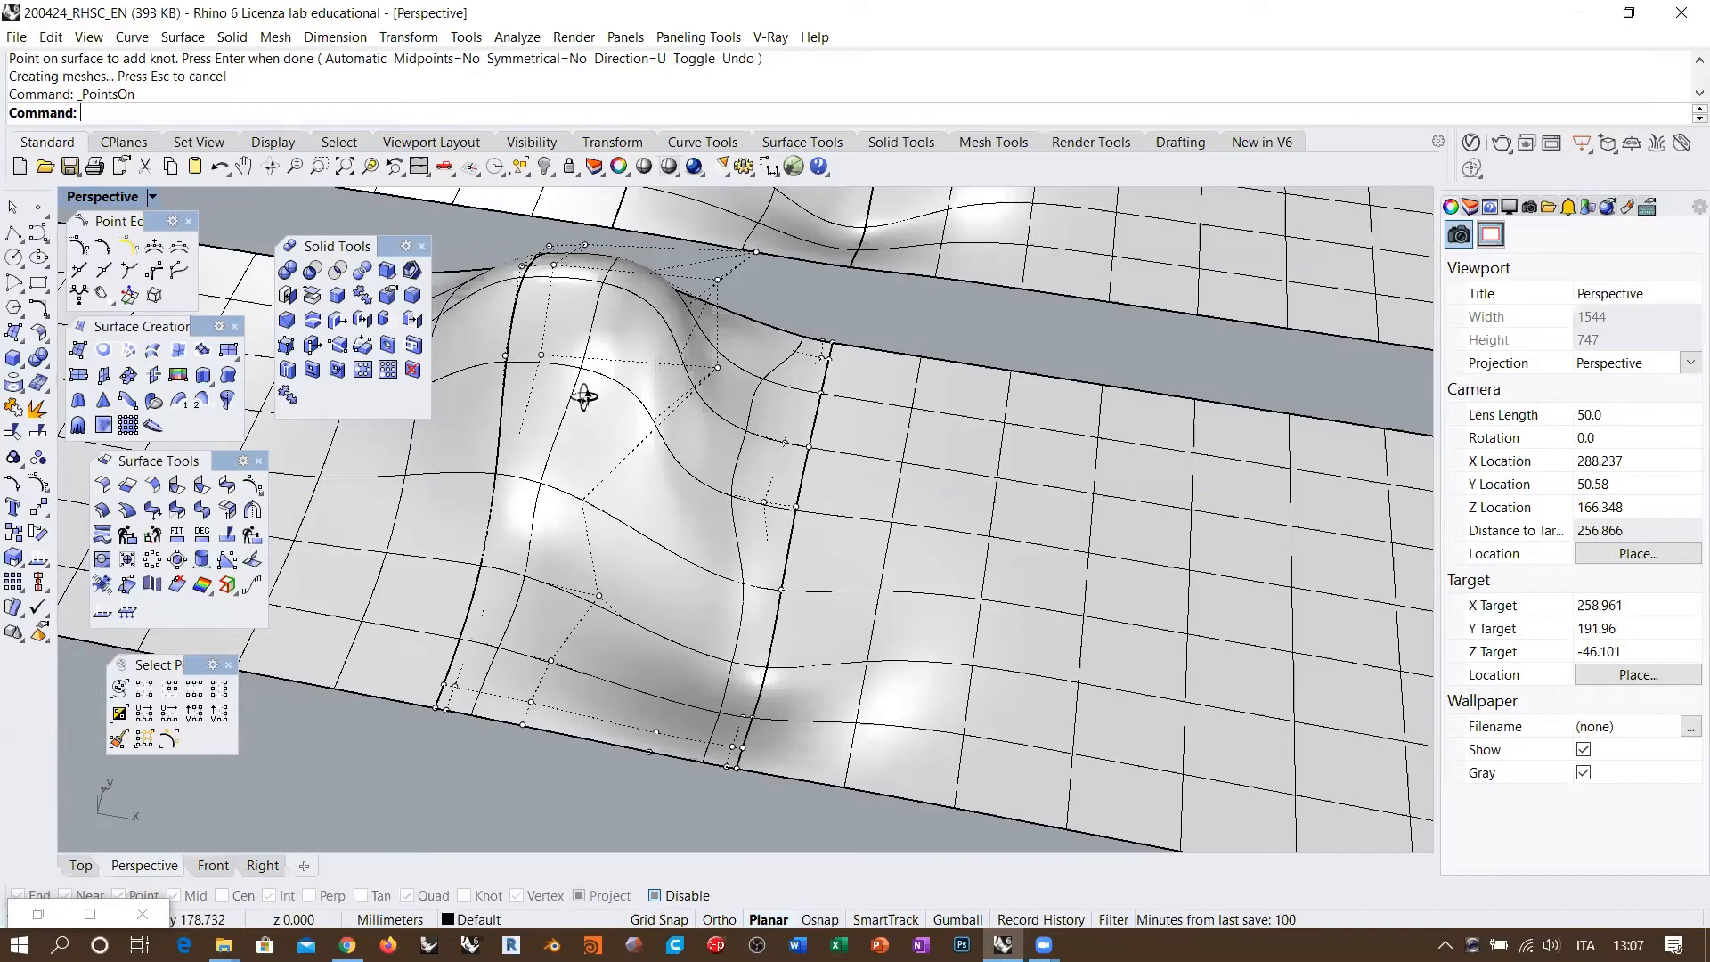
pyautogui.moveTo(584, 393); pyautogui.dragTo(560, 389, button='right')
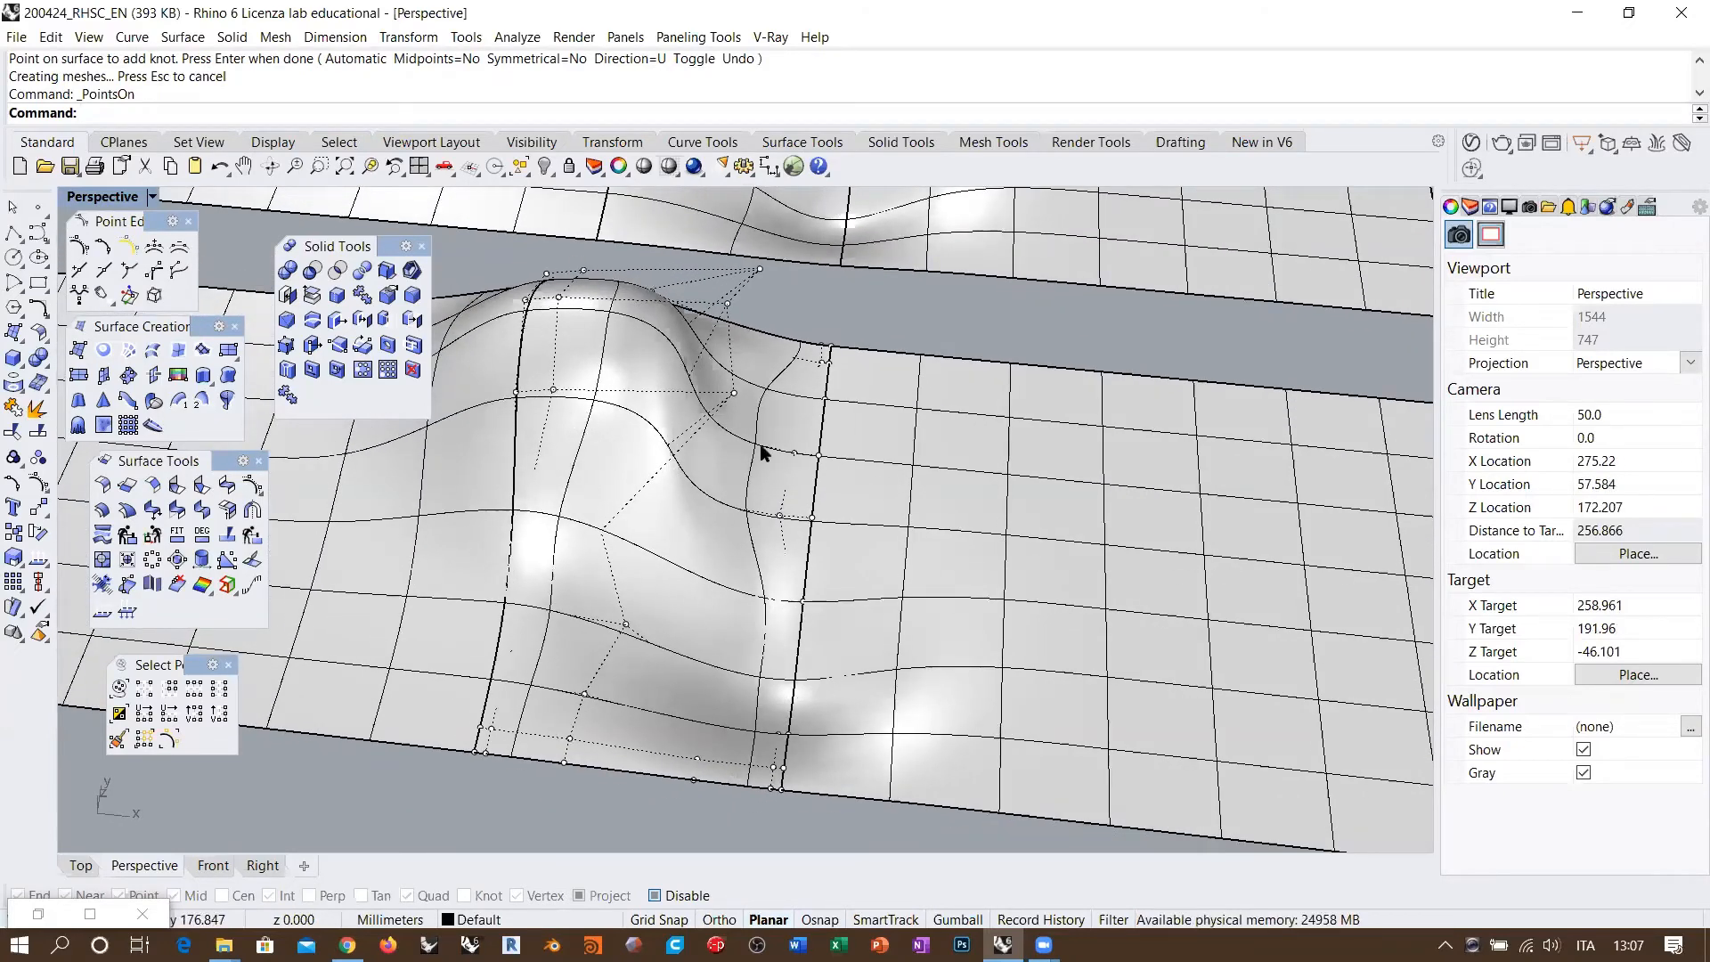
pyautogui.moveTo(761, 452); pyautogui.dragTo(513, 378, button='right')
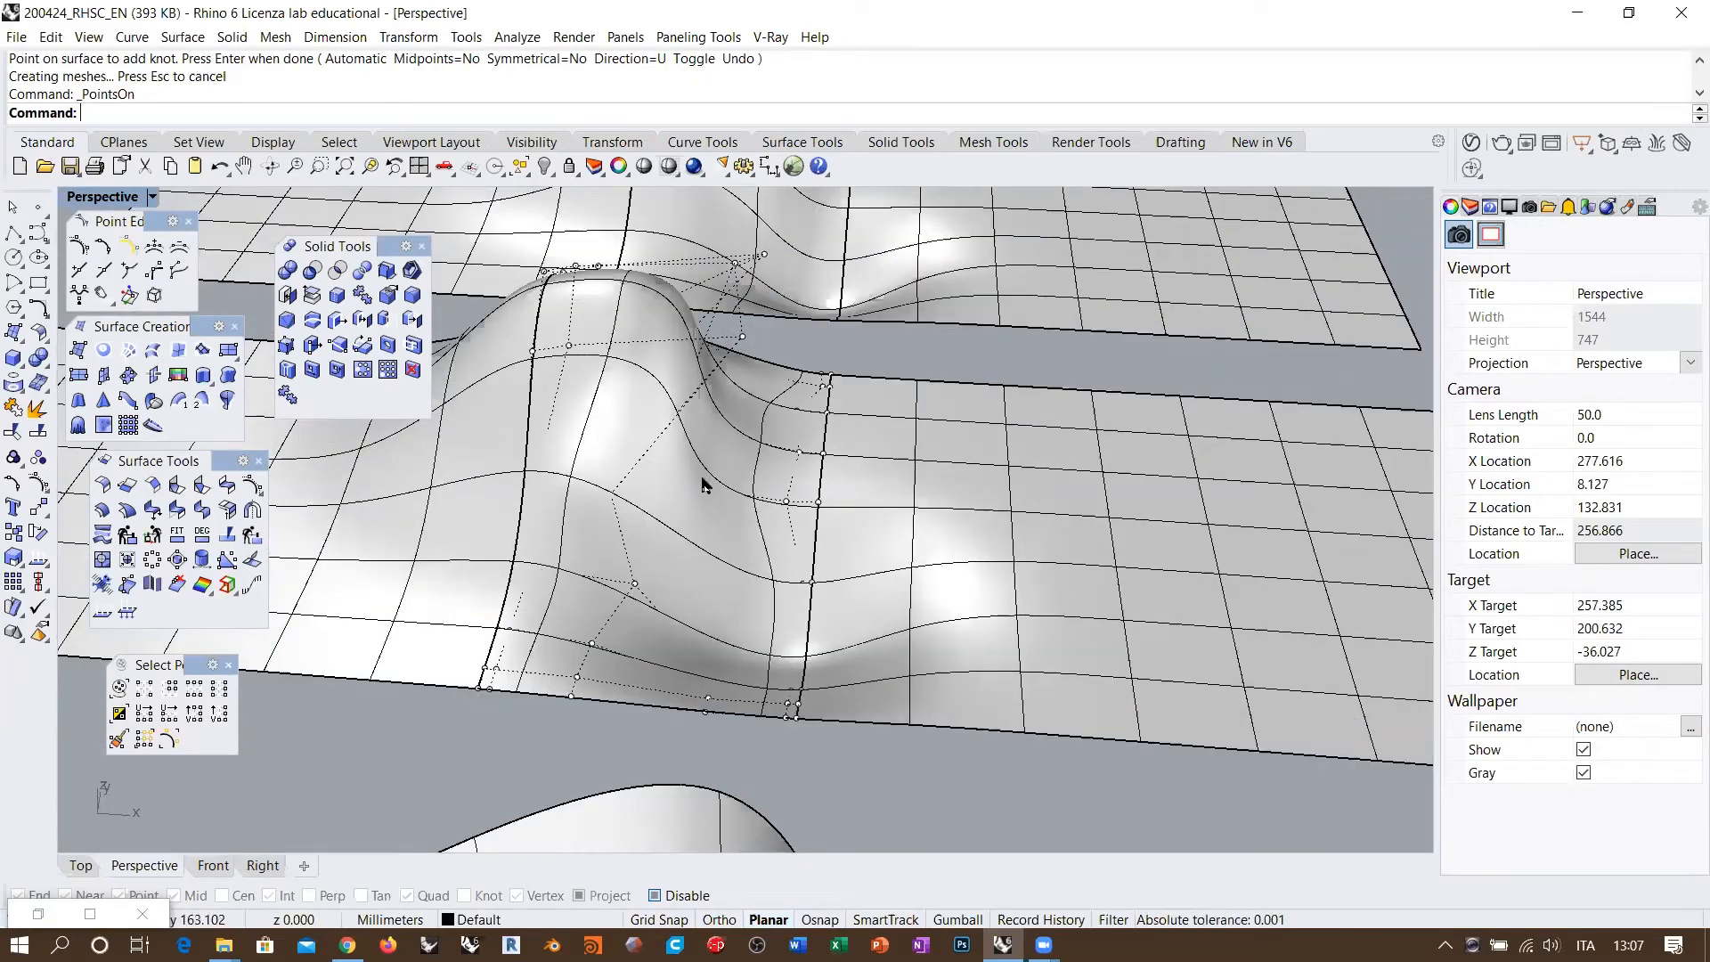
pyautogui.moveTo(707, 481); pyautogui.dragTo(778, 410, button='right')
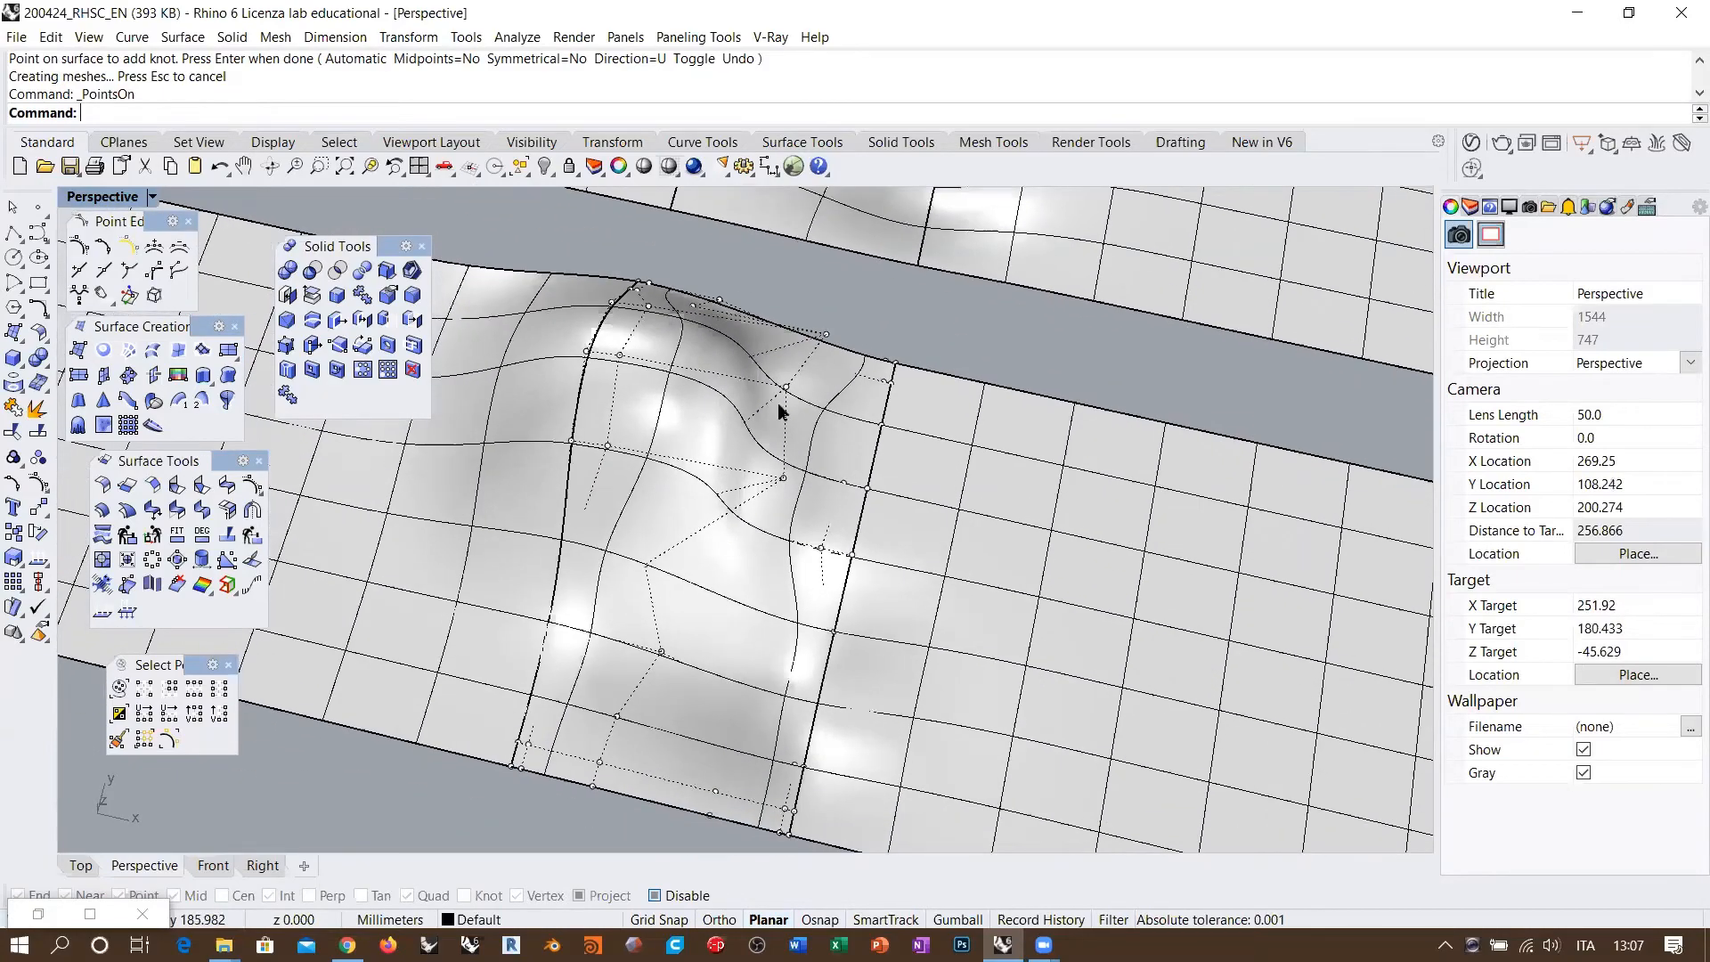
pyautogui.scroll(-10, 930, 387)
pyautogui.scroll(8, 806, 617)
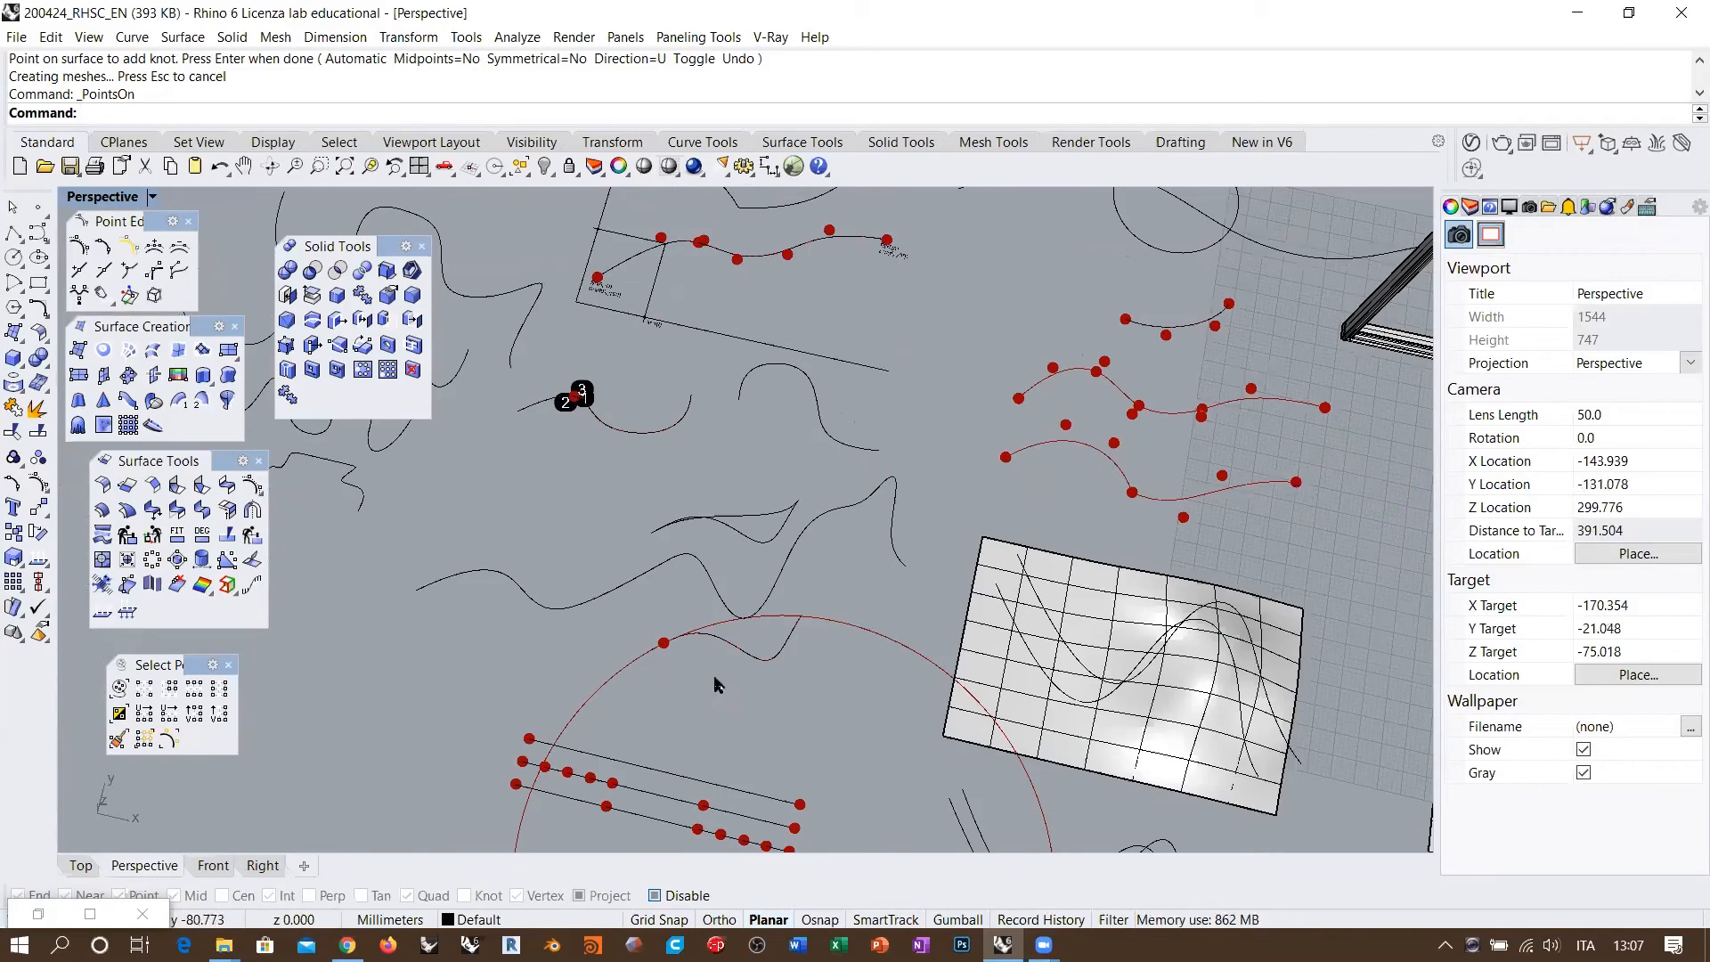
pyautogui.scroll(-8, 940, 524)
pyautogui.scroll(10, 940, 523)
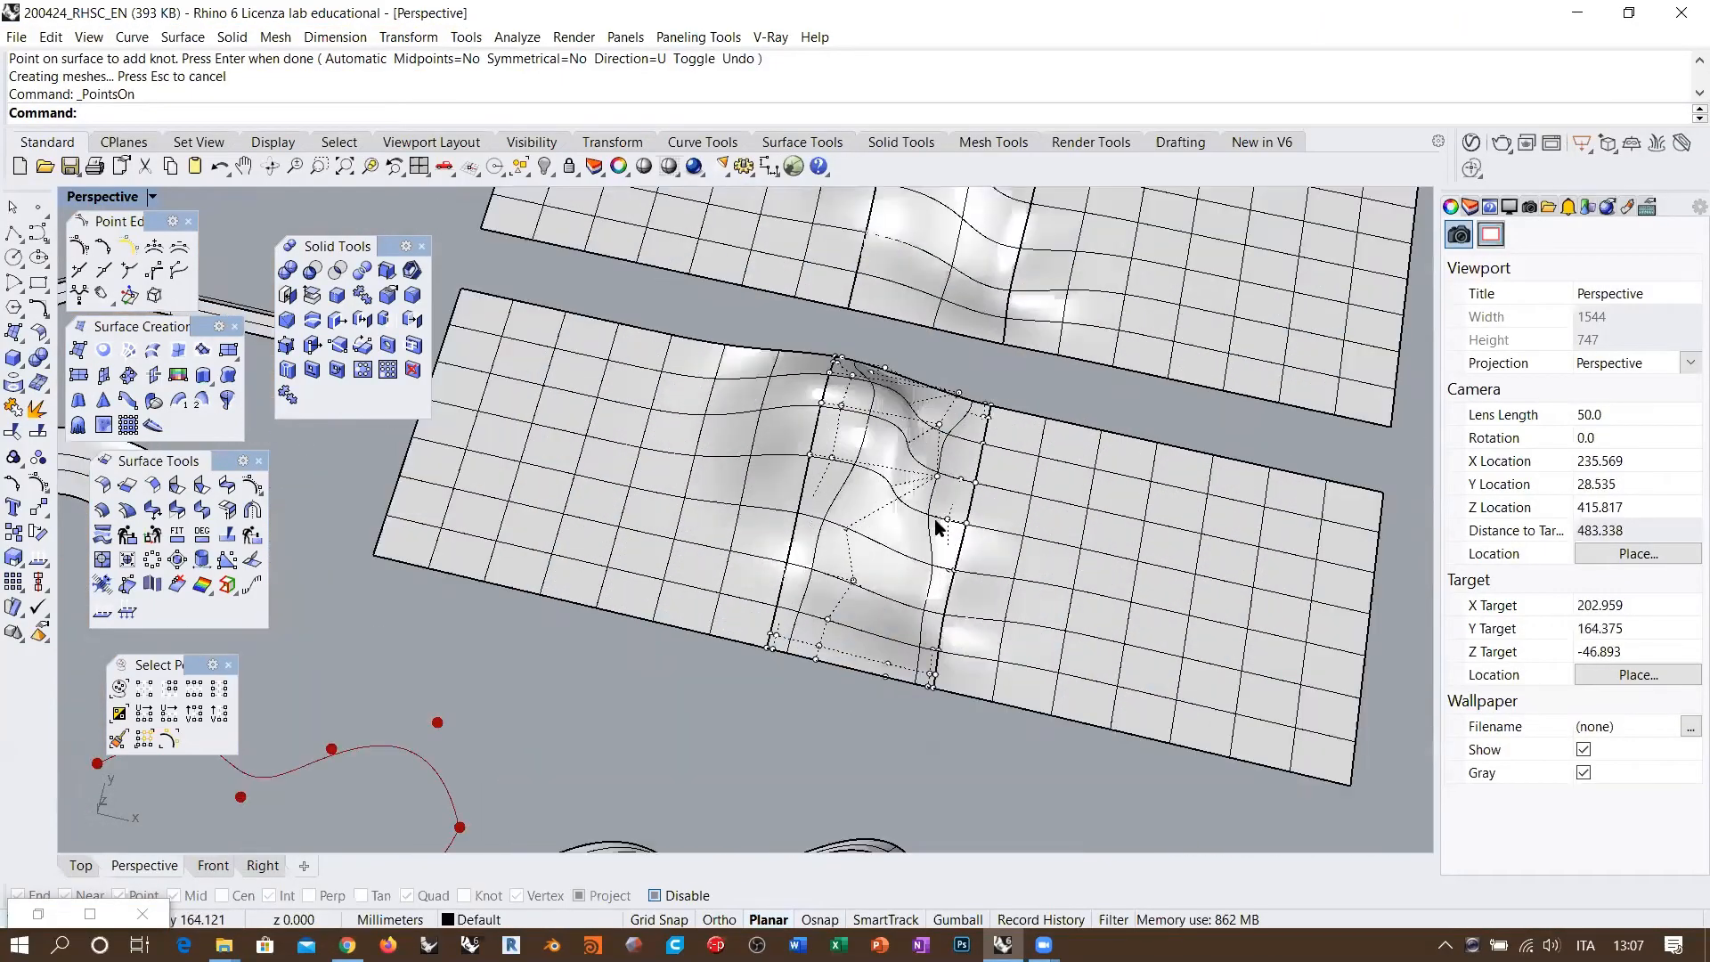
pyautogui.keyDown('shift'); pyautogui.moveTo(833, 410); pyautogui.dragTo(798, 428, button='right'); pyautogui.keyUp('shift')
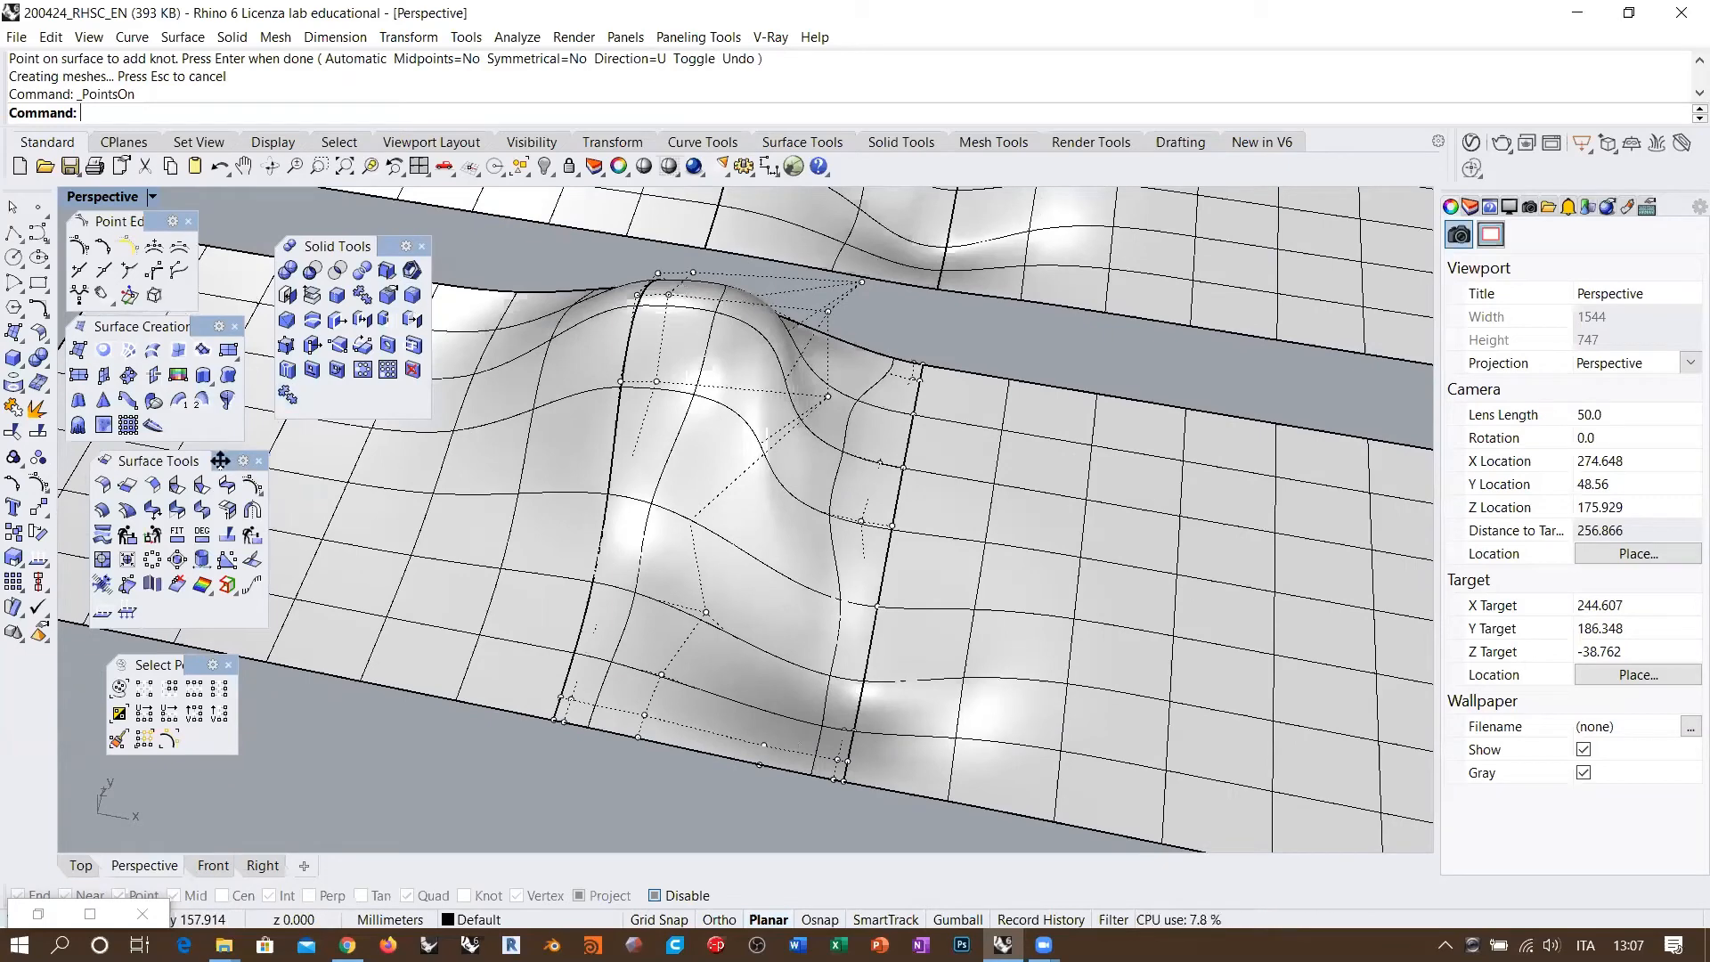
# Step: Match the blend surface's edge to the adjoining wavy surface's edge with Curvature continuity, preserving Position at the other end
pyautogui.moveTo(219, 460); pyautogui.dragTo(221, 467)
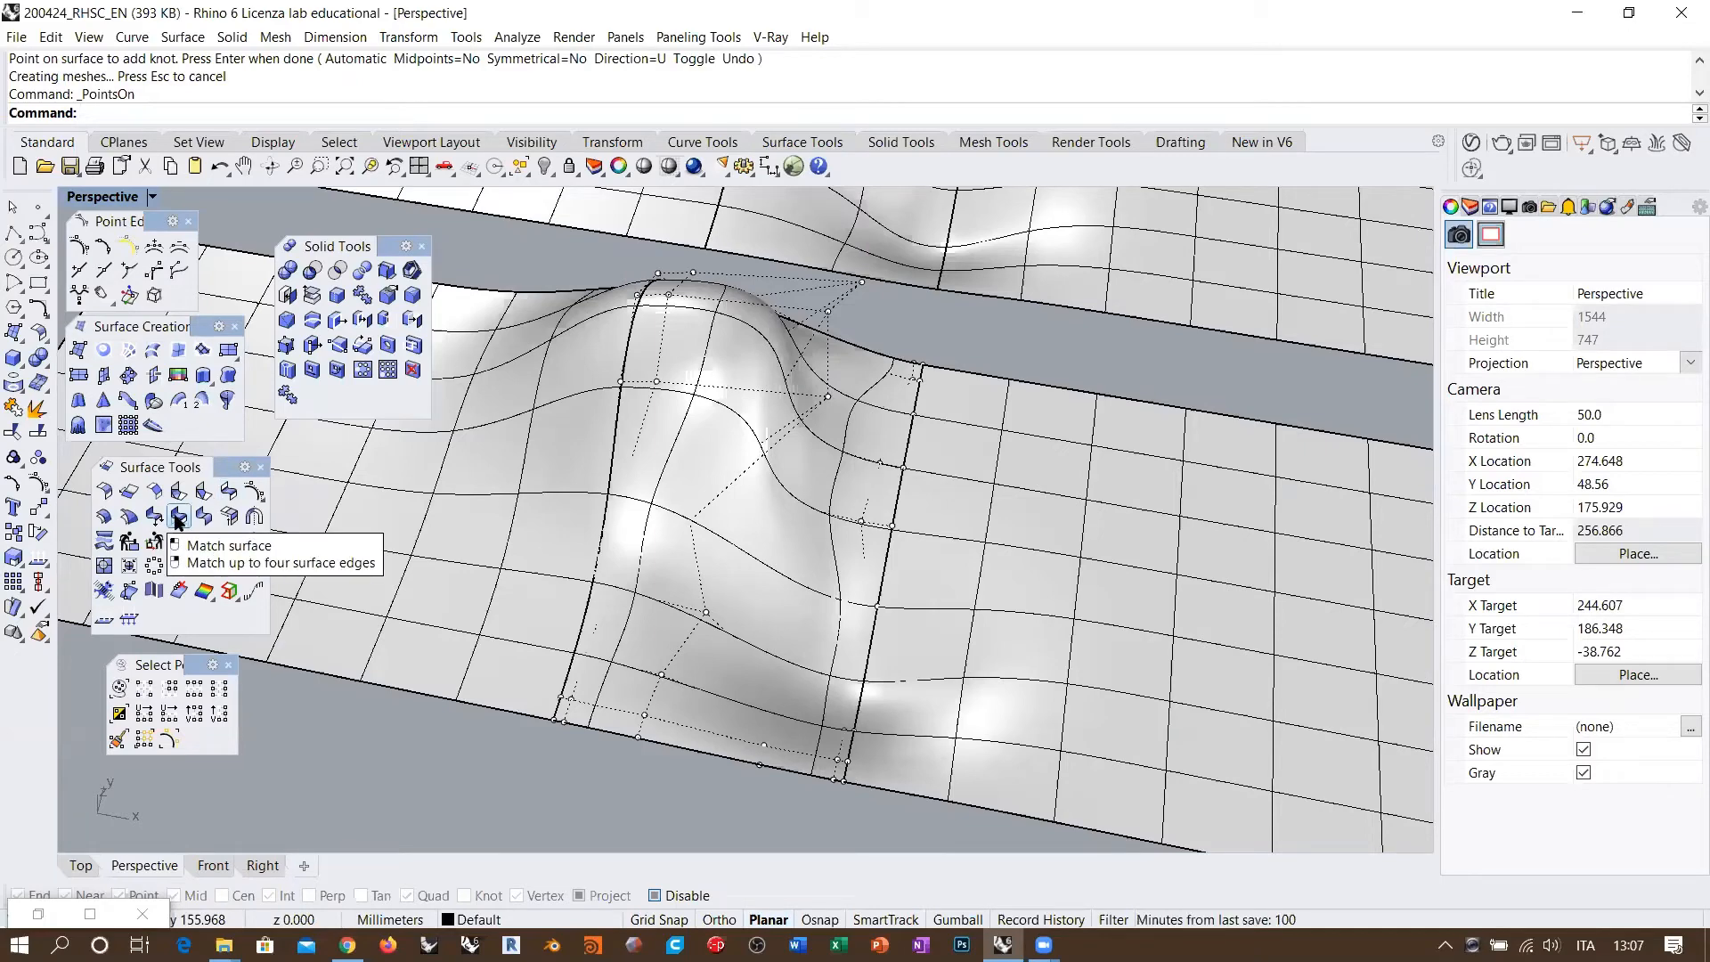
pyautogui.click(178, 516)
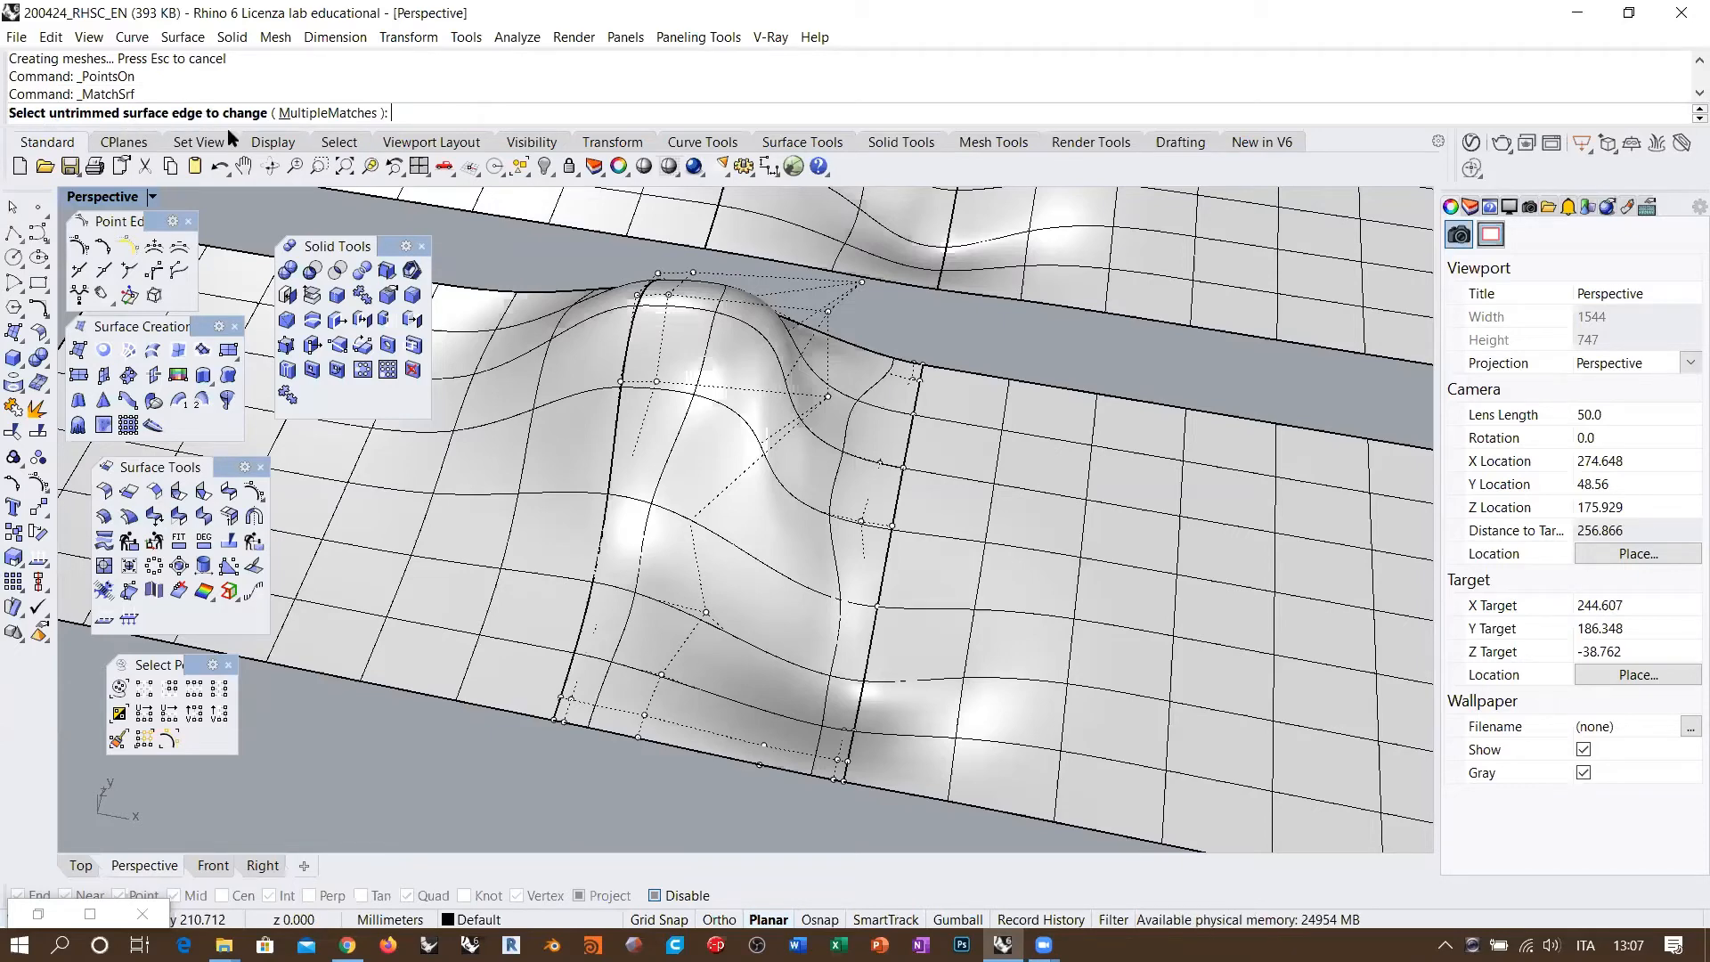
pyautogui.click(615, 462)
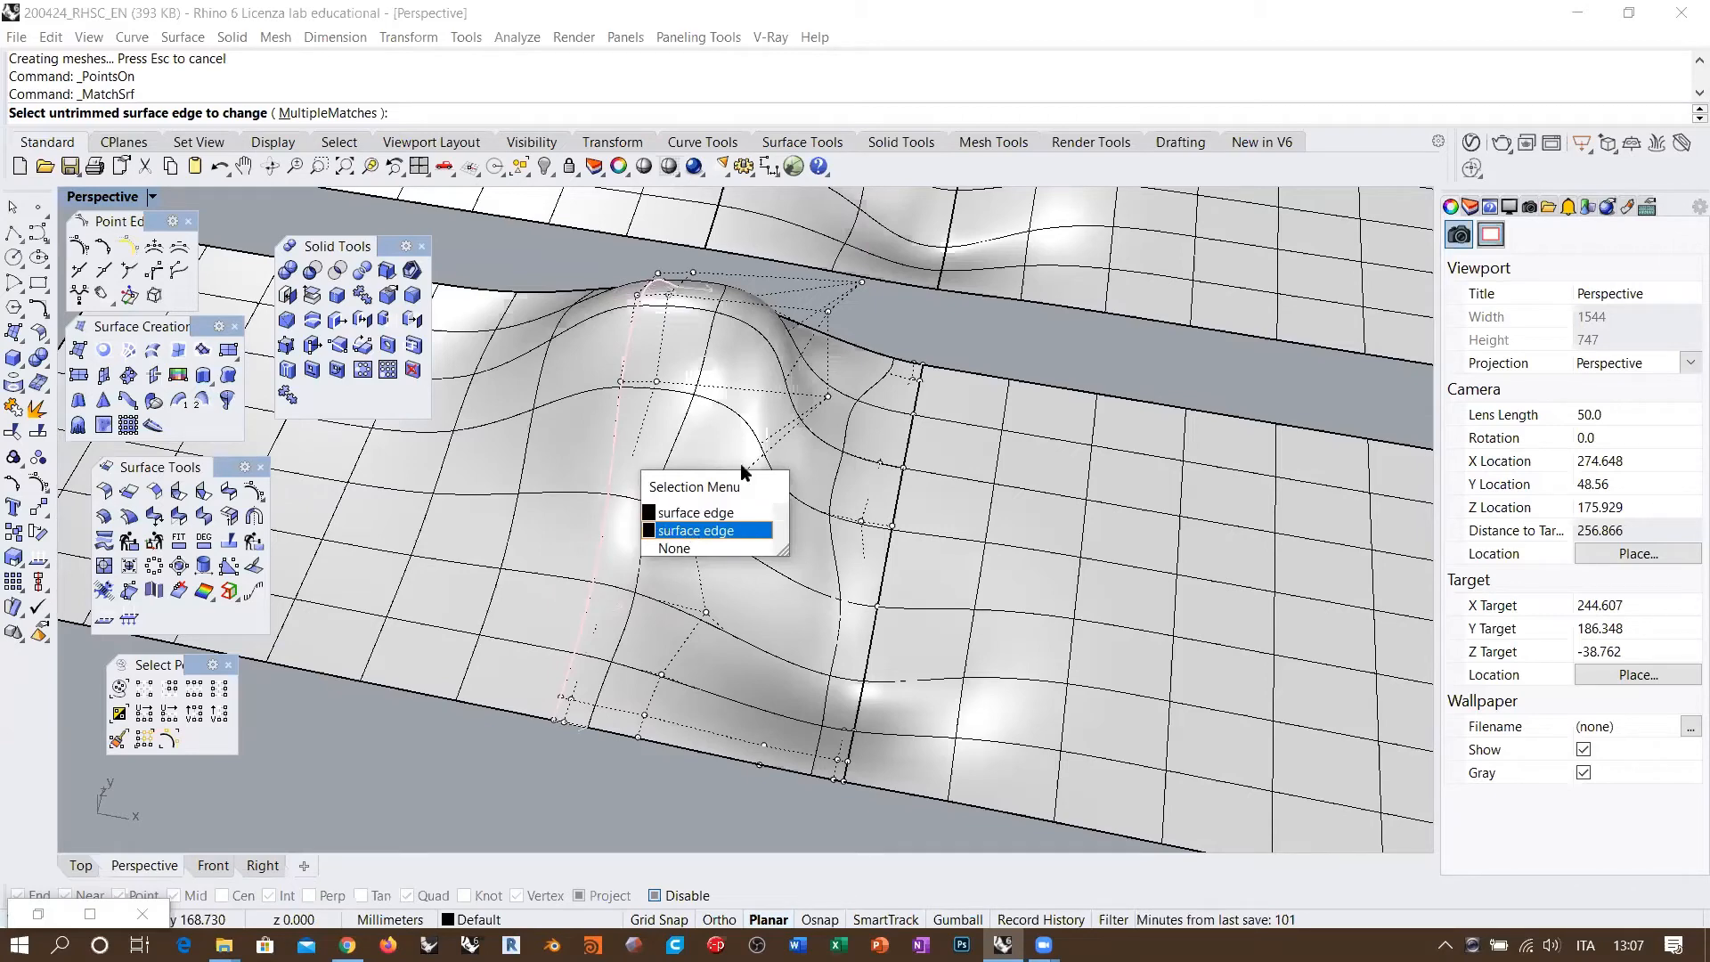
pyautogui.click(695, 532)
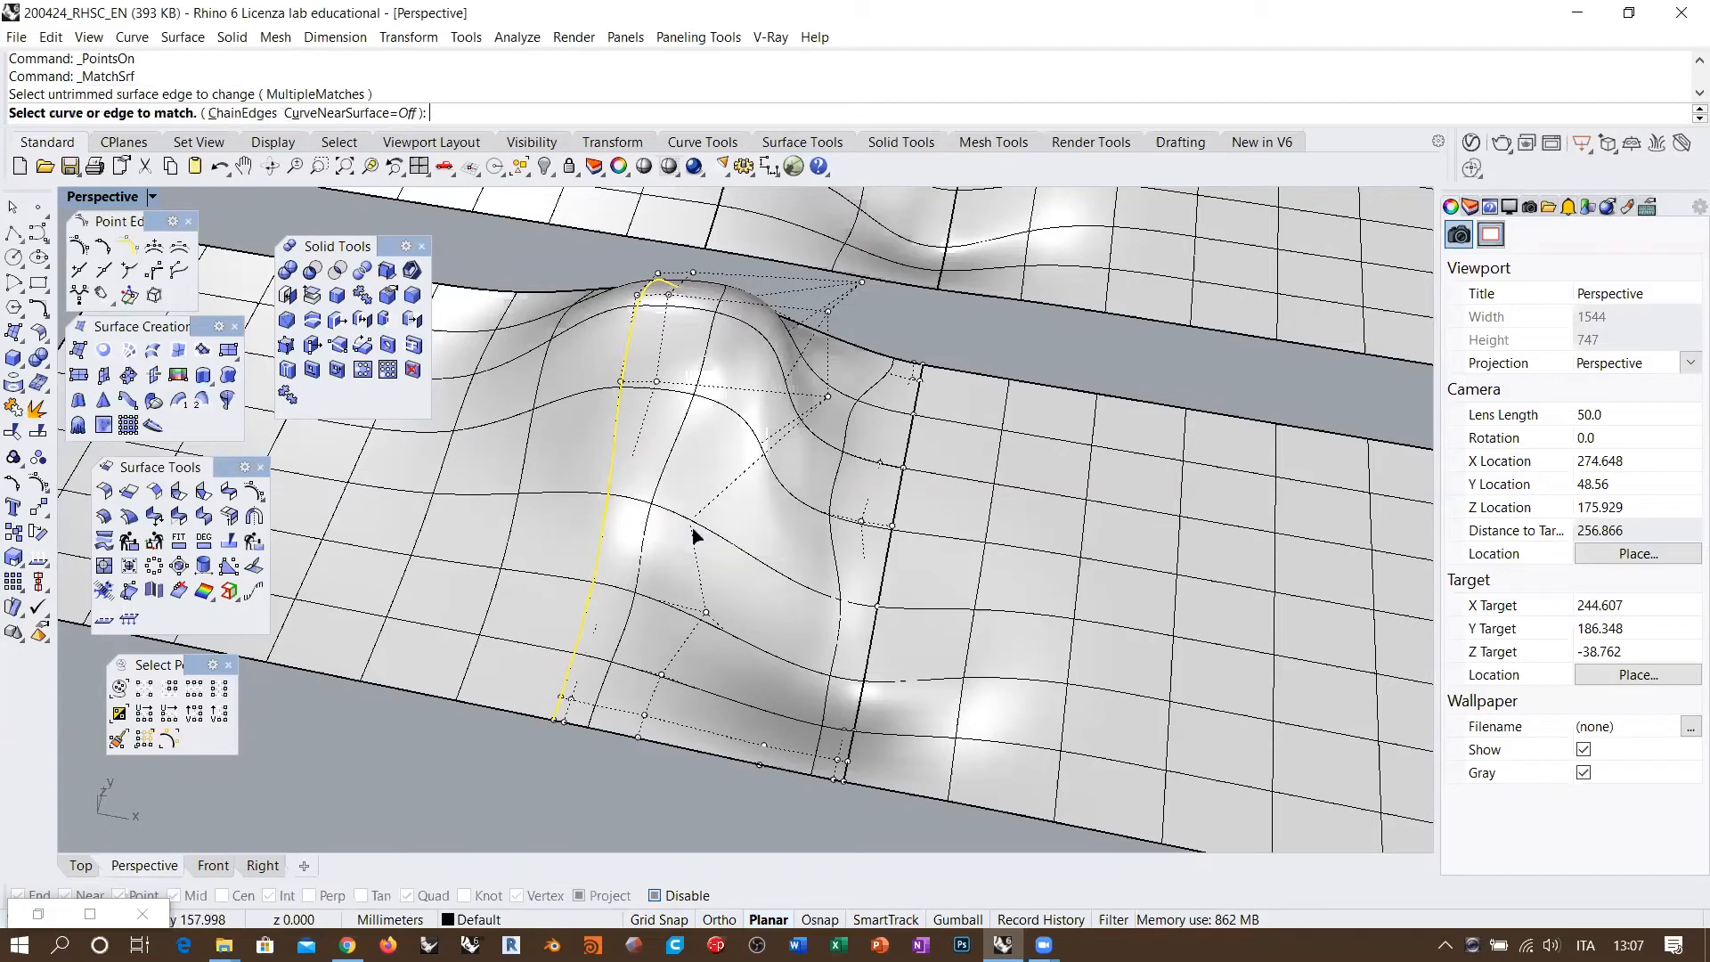
pyautogui.click(608, 495)
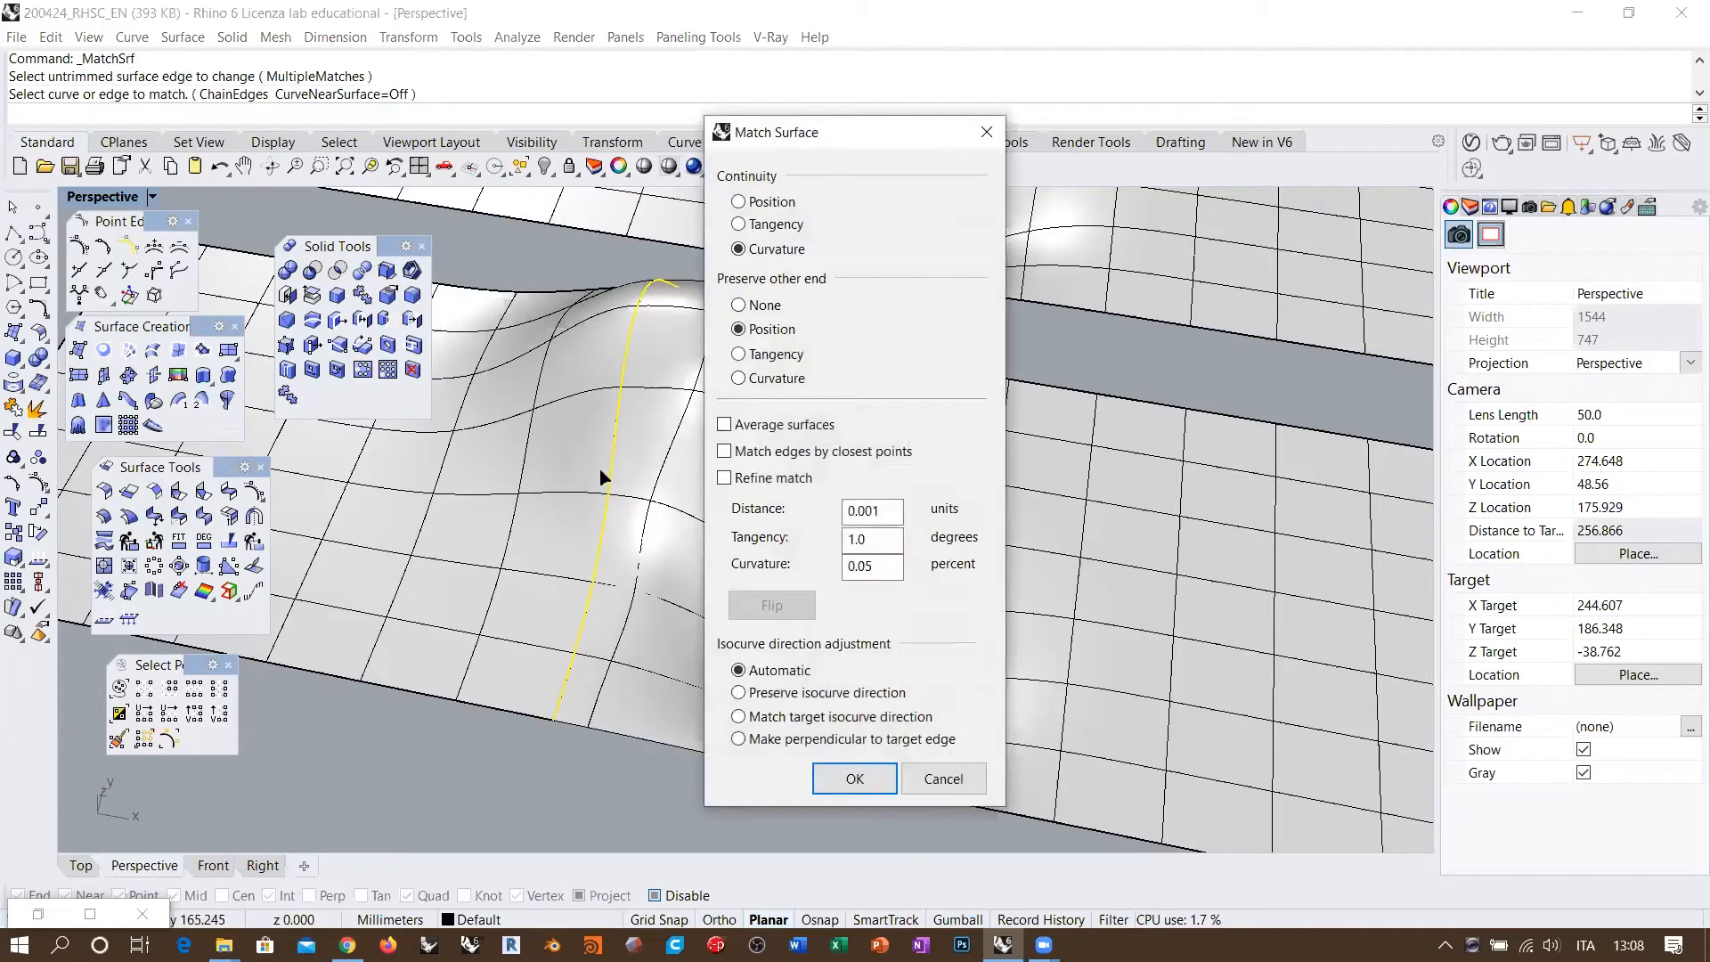
pyautogui.moveTo(791, 140); pyautogui.dragTo(1120, 175)
pyautogui.moveTo(691, 486); pyautogui.dragTo(732, 444, button='right')
pyautogui.click(1076, 287)
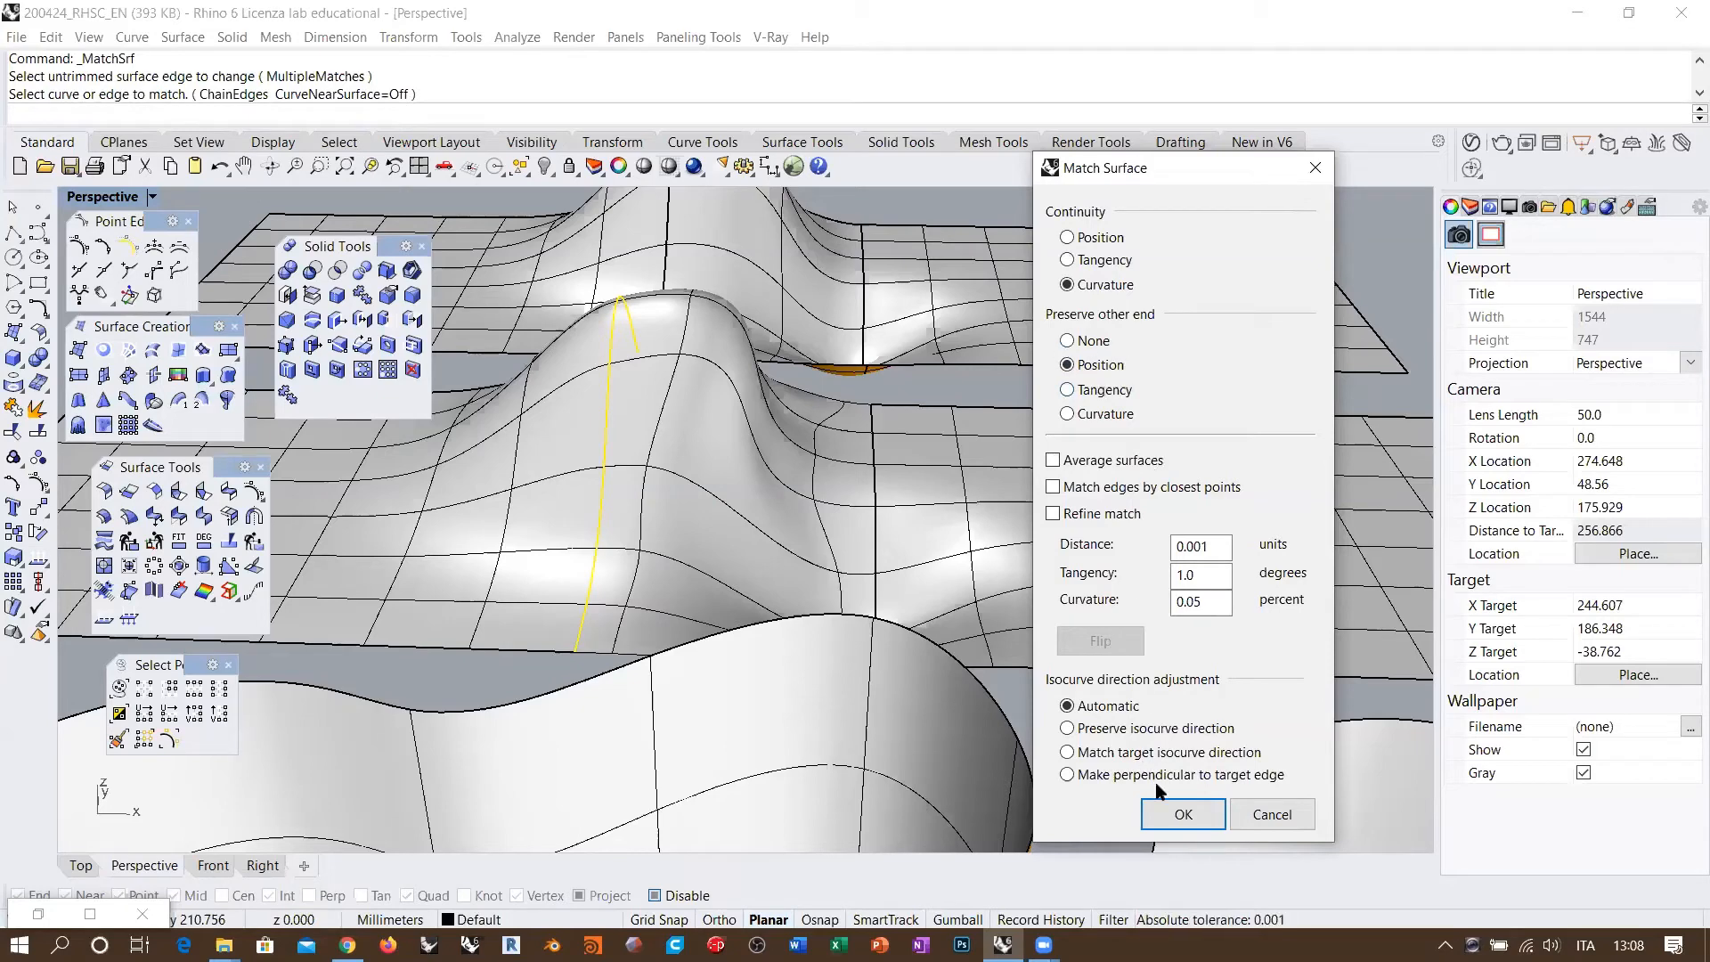
pyautogui.click(1183, 814)
# Step: Start a zebra stripe analysis on the blend surface and the wavy surface it was matched to
pyautogui.moveTo(737, 389); pyautogui.dragTo(597, 385, button='right')
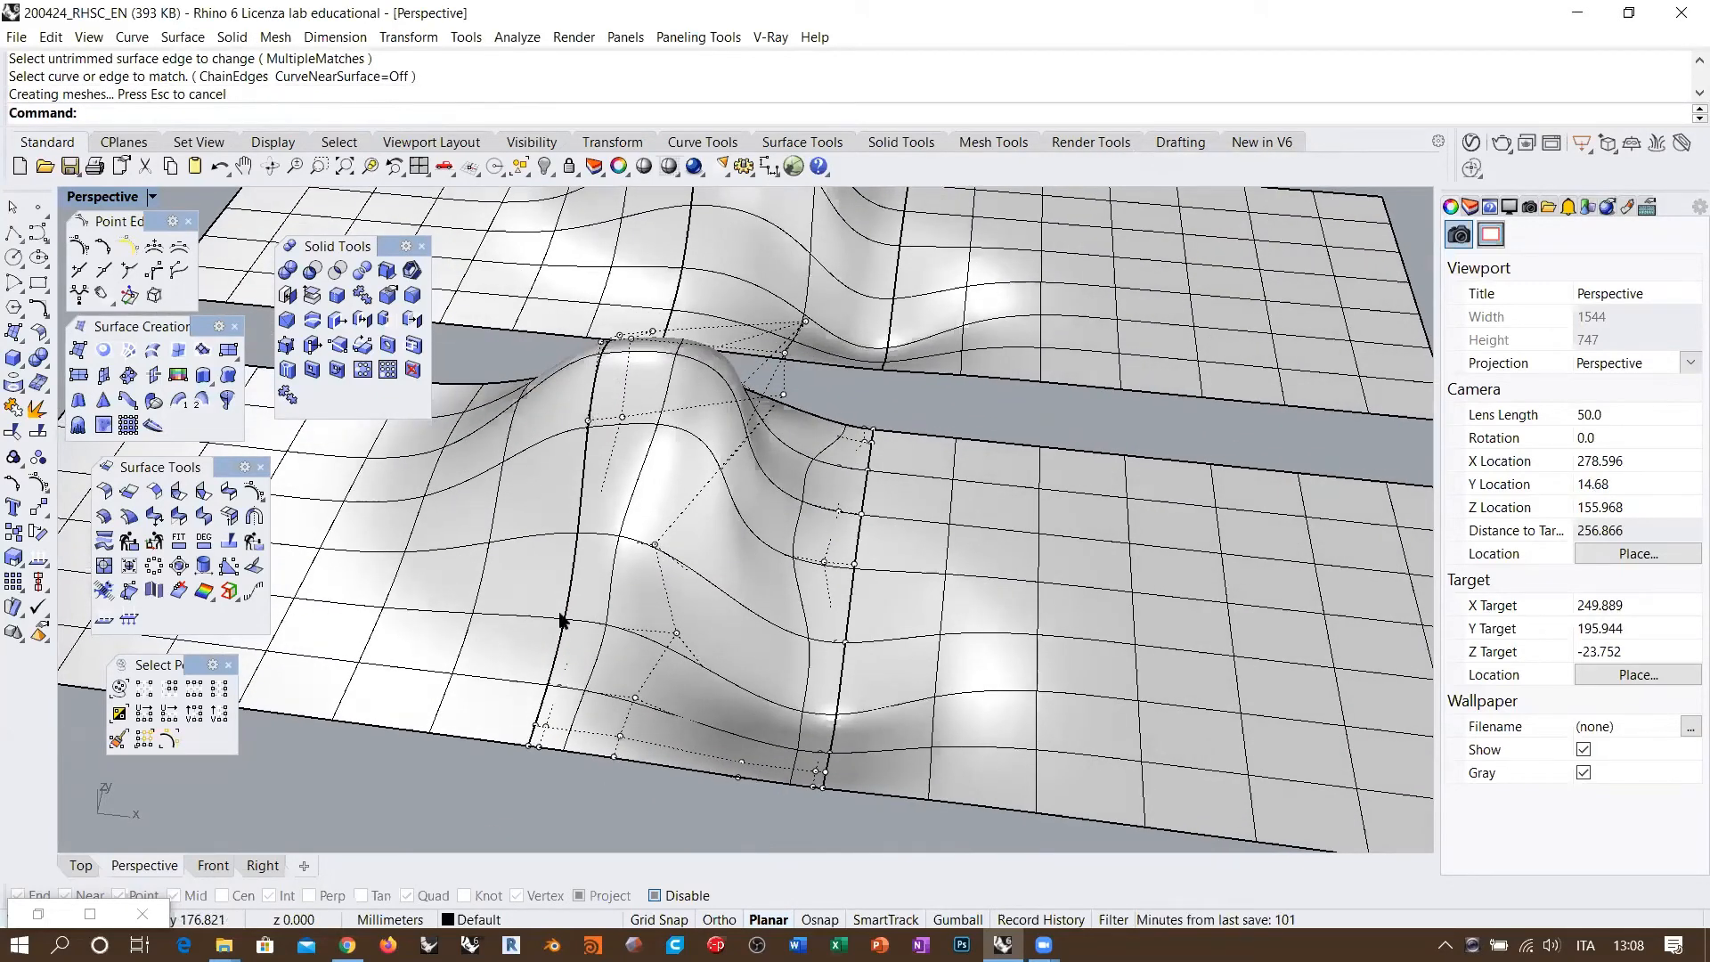
pyautogui.keyDown('shift'); pyautogui.moveTo(599, 557); pyautogui.dragTo(516, 389, button='right'); pyautogui.keyUp('shift')
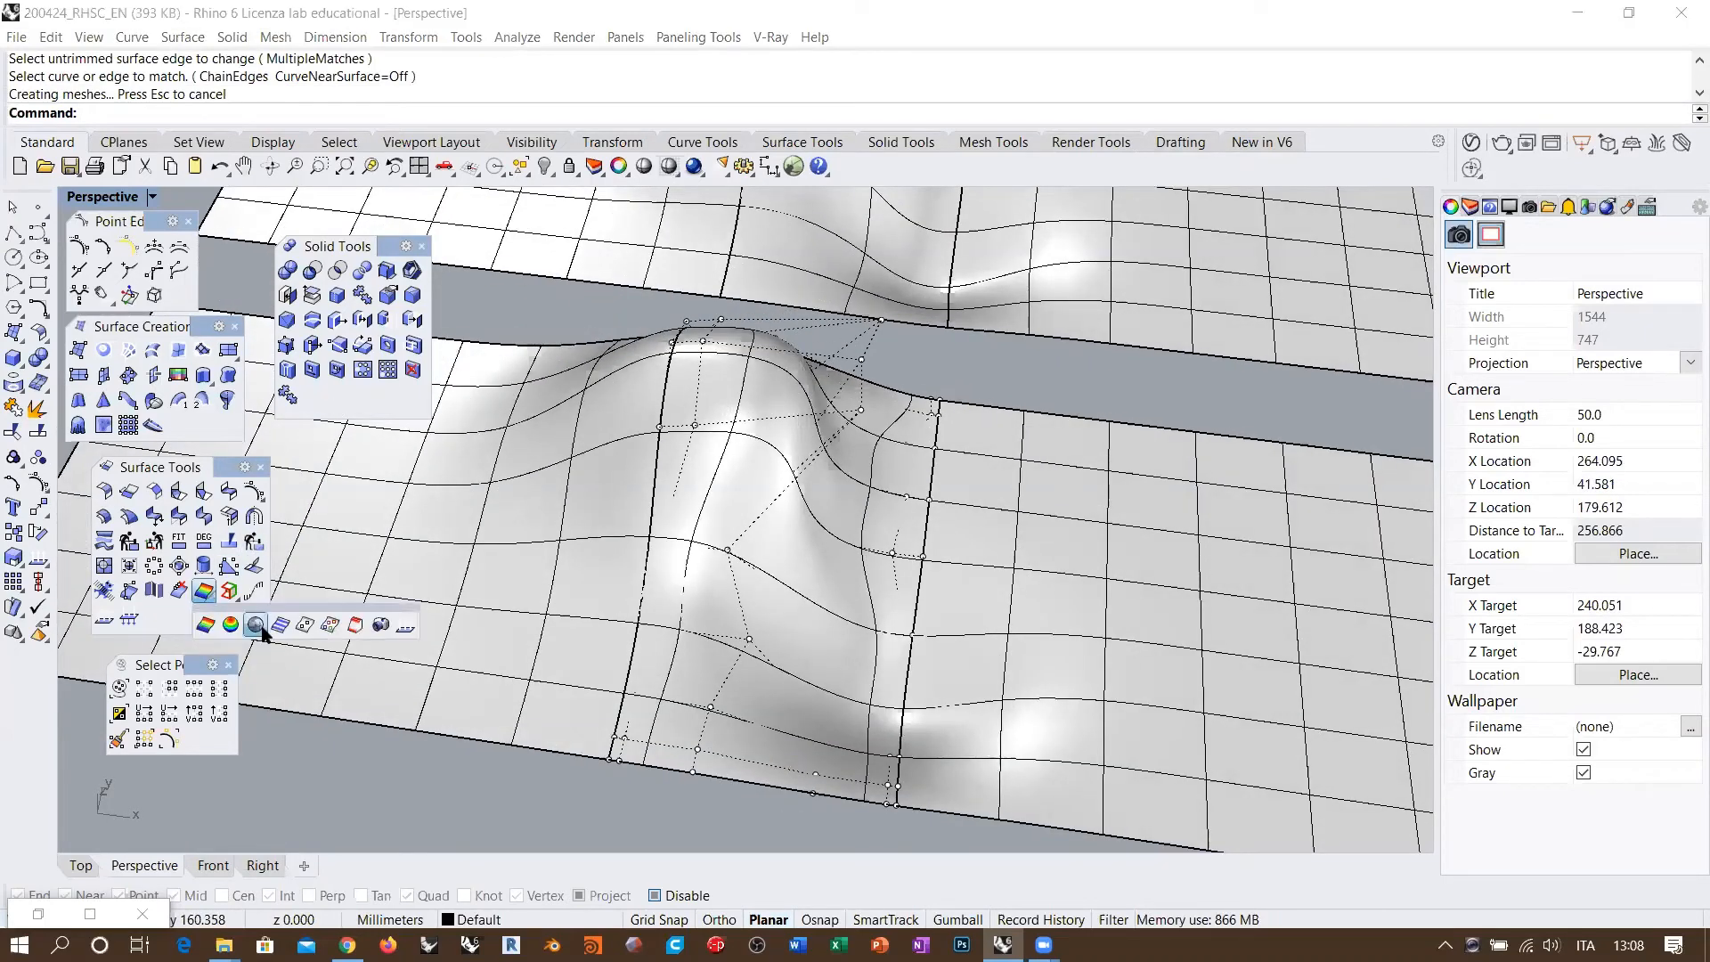
pyautogui.click(208, 593)
pyautogui.click(585, 539)
pyautogui.click(733, 496)
pyautogui.press('Return')
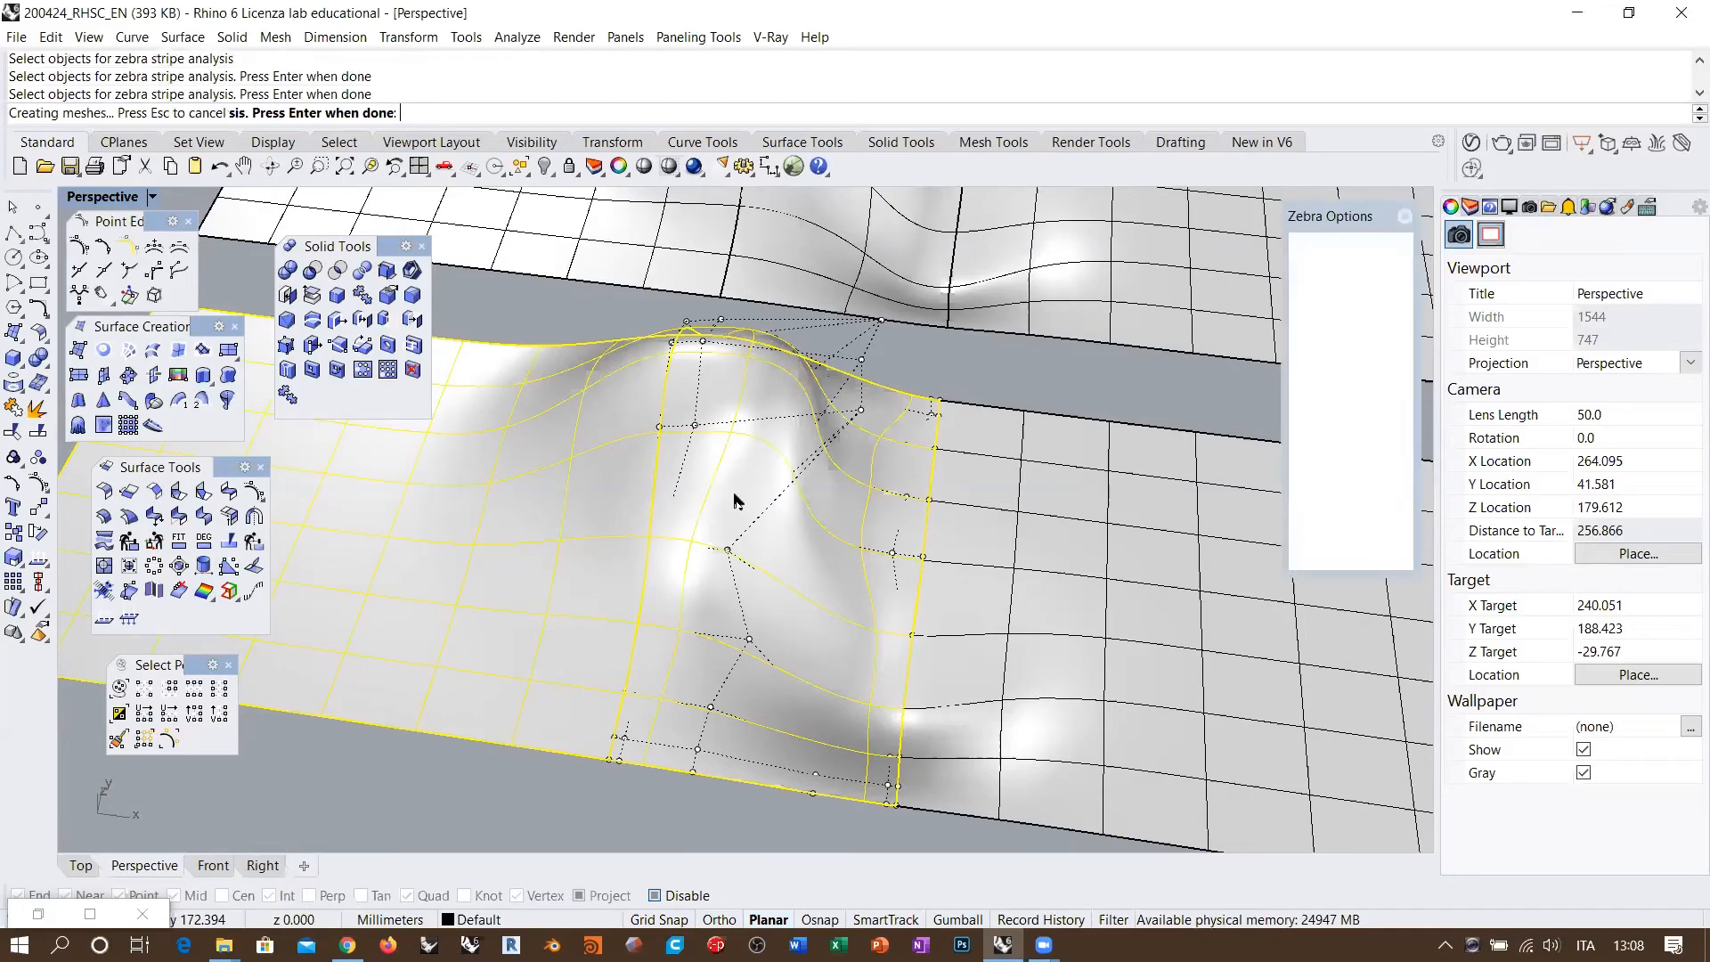
# Step: Inspect closely how the zebra stripes cross the matched seam between the wavy surface and the blend
pyautogui.moveTo(736, 496); pyautogui.dragTo(749, 278, button='right')
pyautogui.scroll(4, 1087, 618)
pyautogui.keyDown('shift'); pyautogui.moveTo(748, 278); pyautogui.dragTo(655, 510, button='right'); pyautogui.keyUp('shift')
pyautogui.scroll(4, 688, 351)
pyautogui.scroll(6, 656, 496)
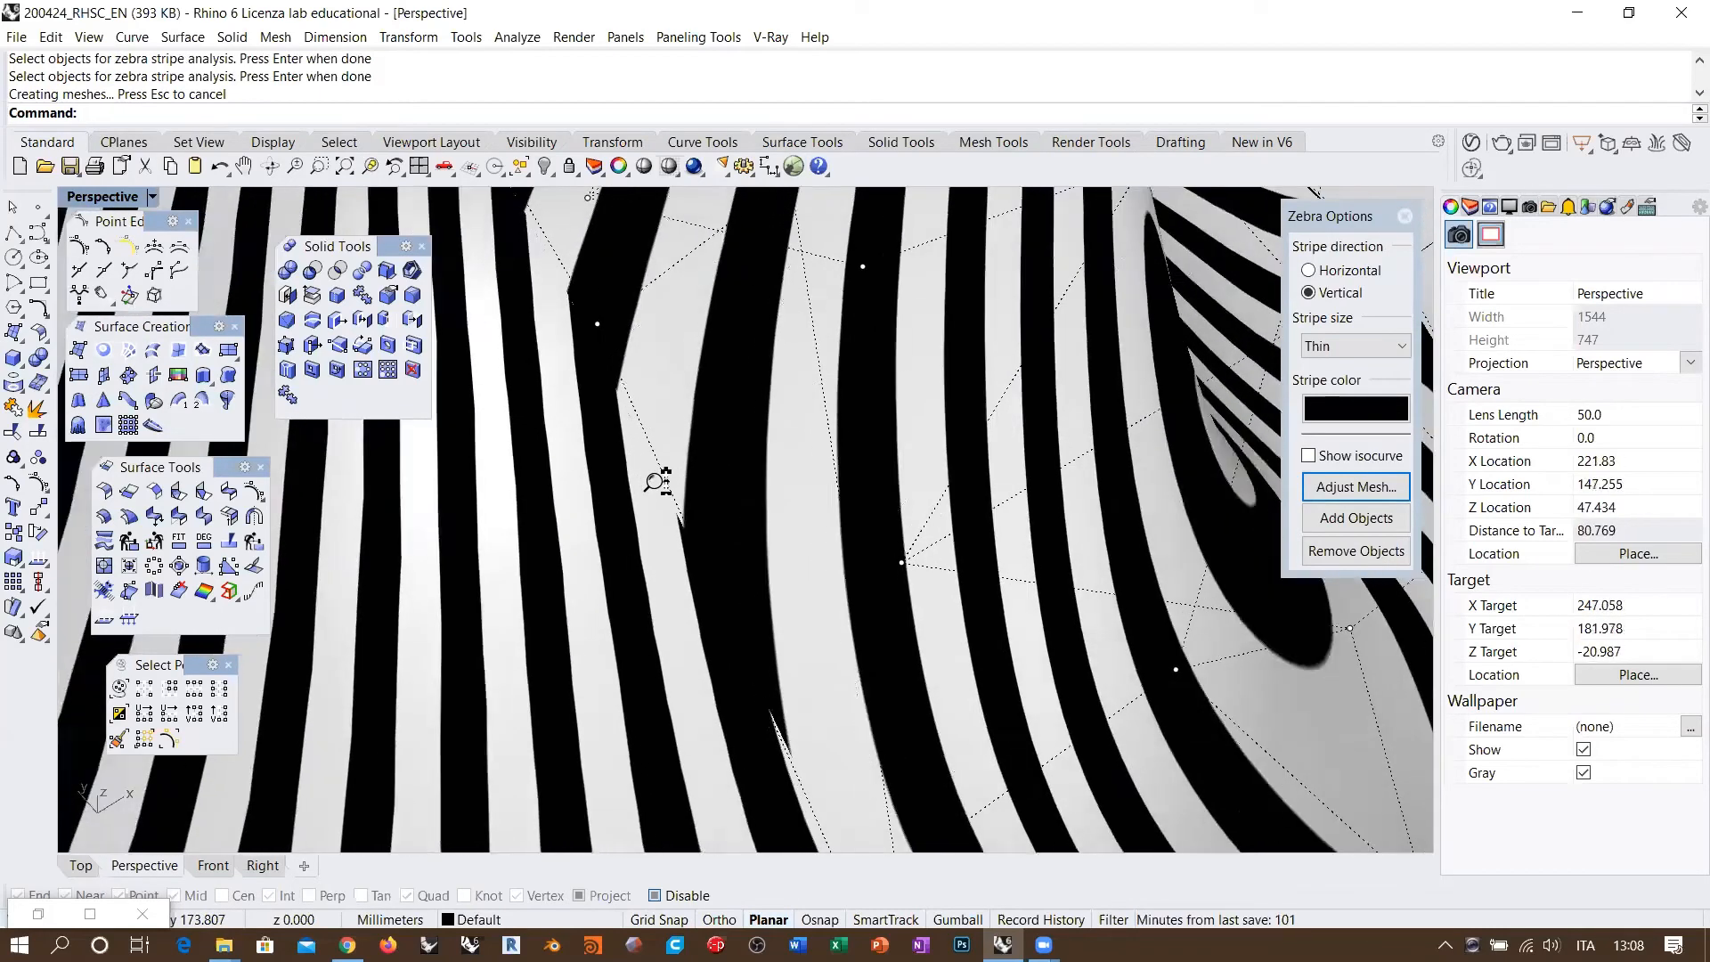
pyautogui.scroll(3, 656, 454)
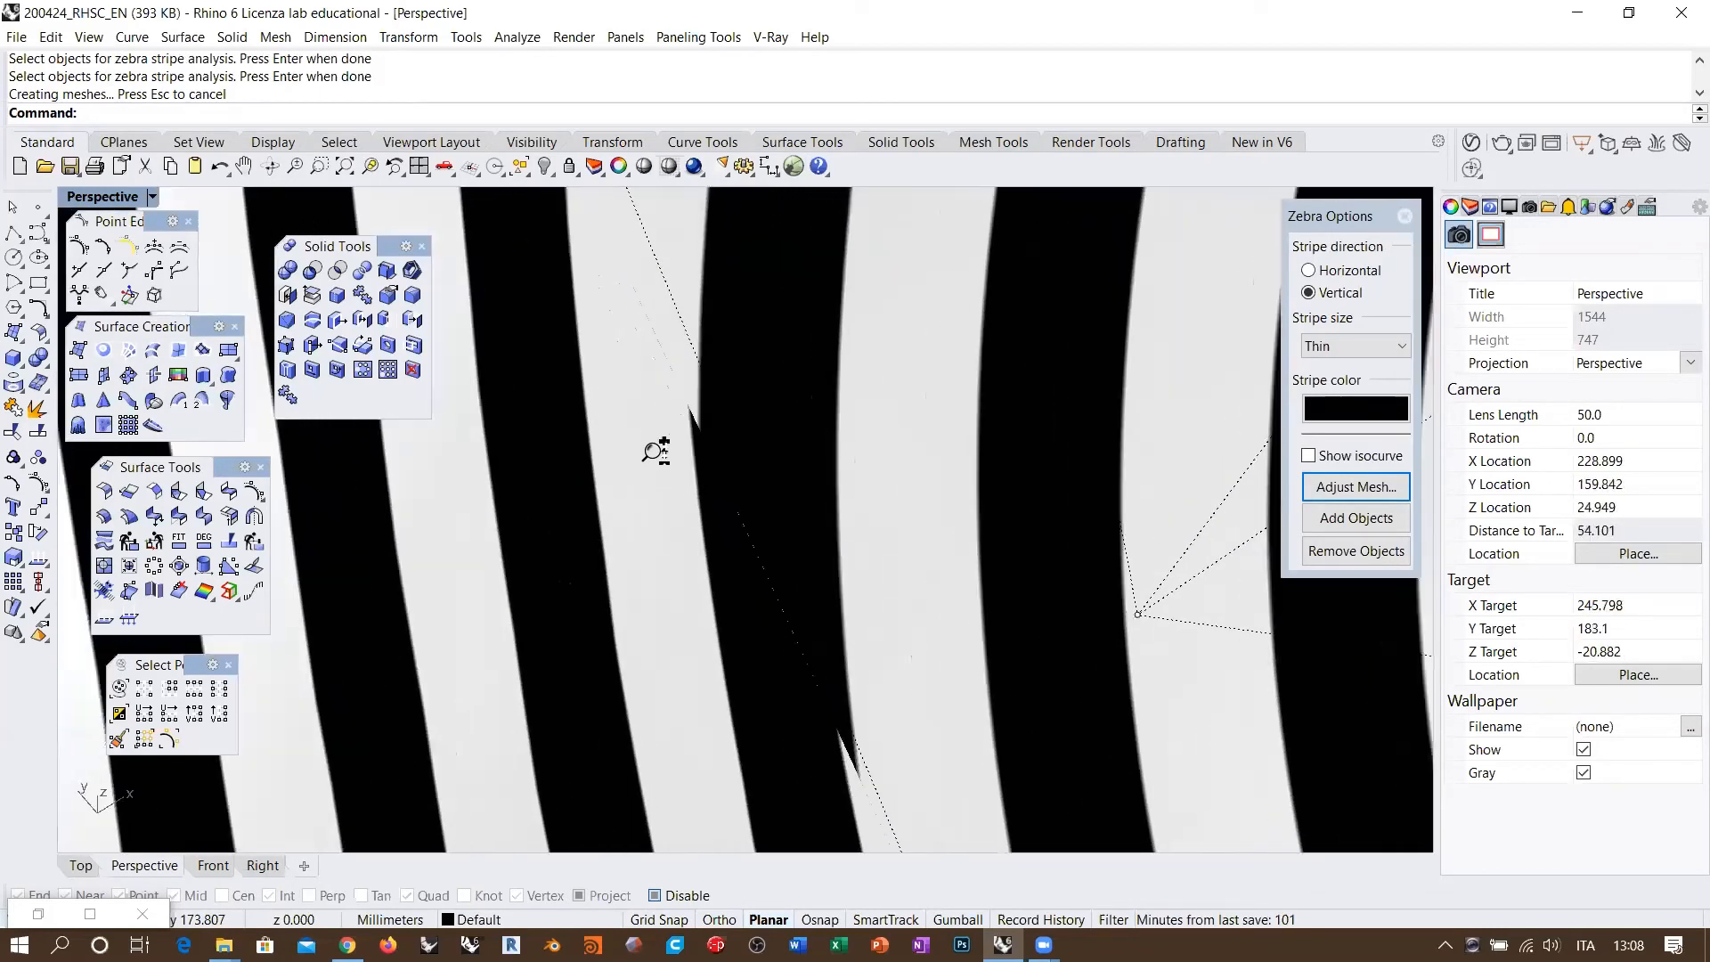
pyautogui.scroll(-5, 679, 435)
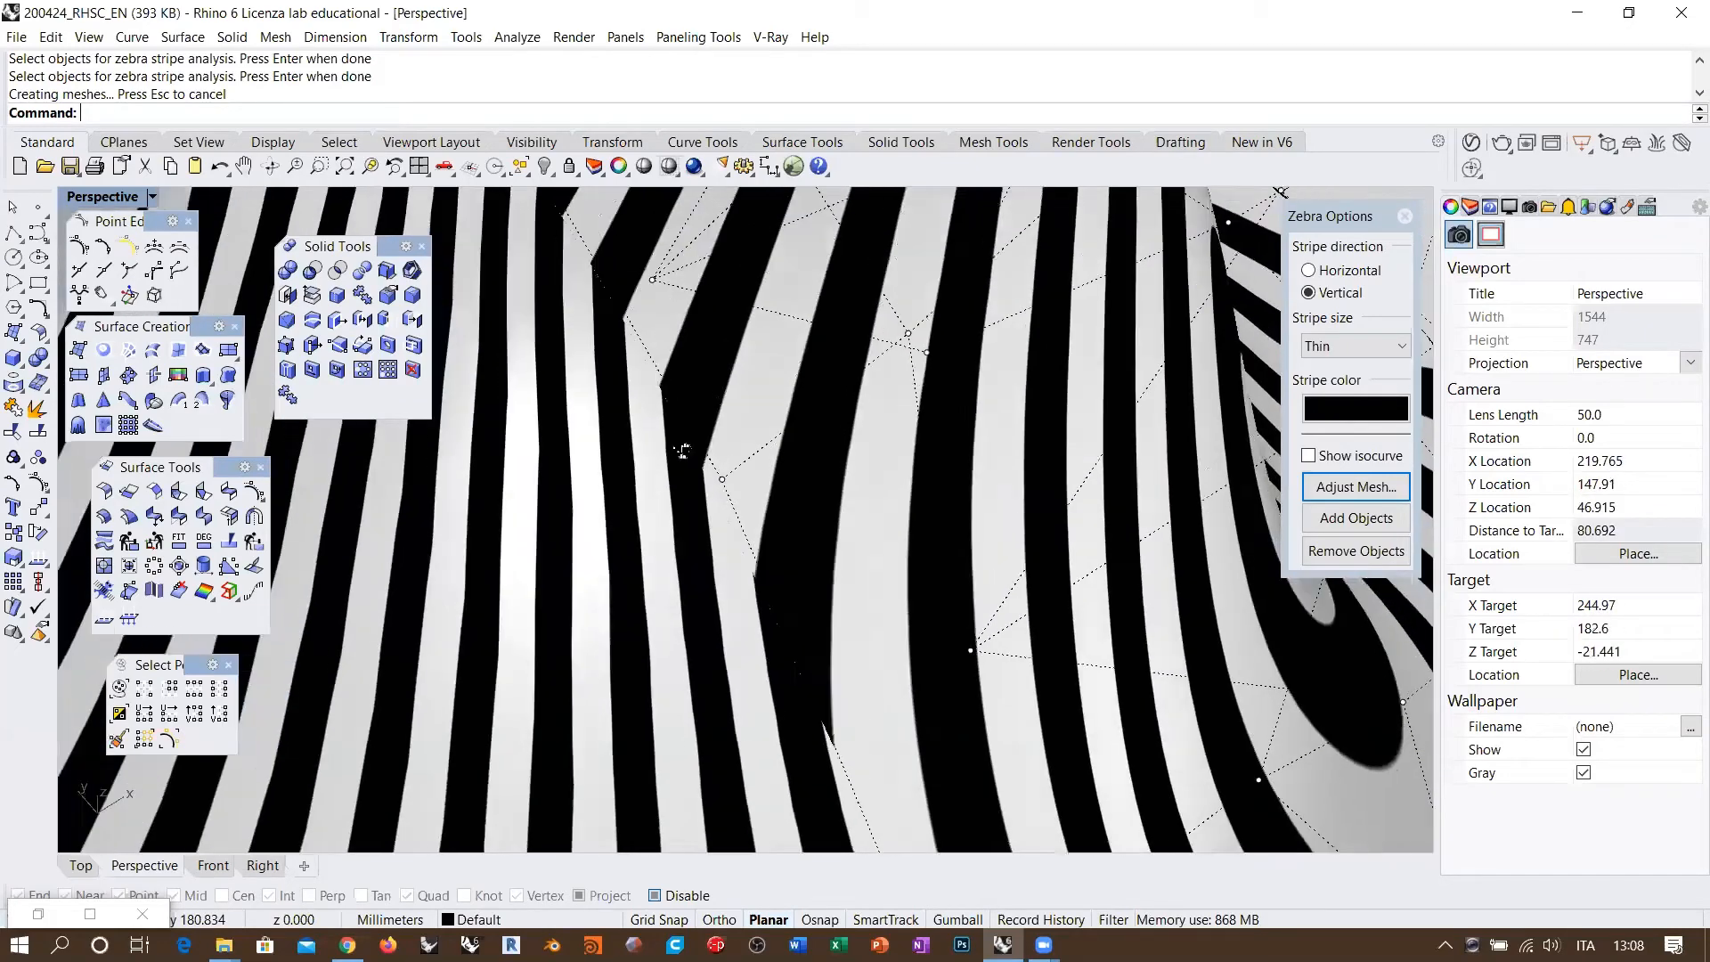
pyautogui.scroll(3, 679, 435)
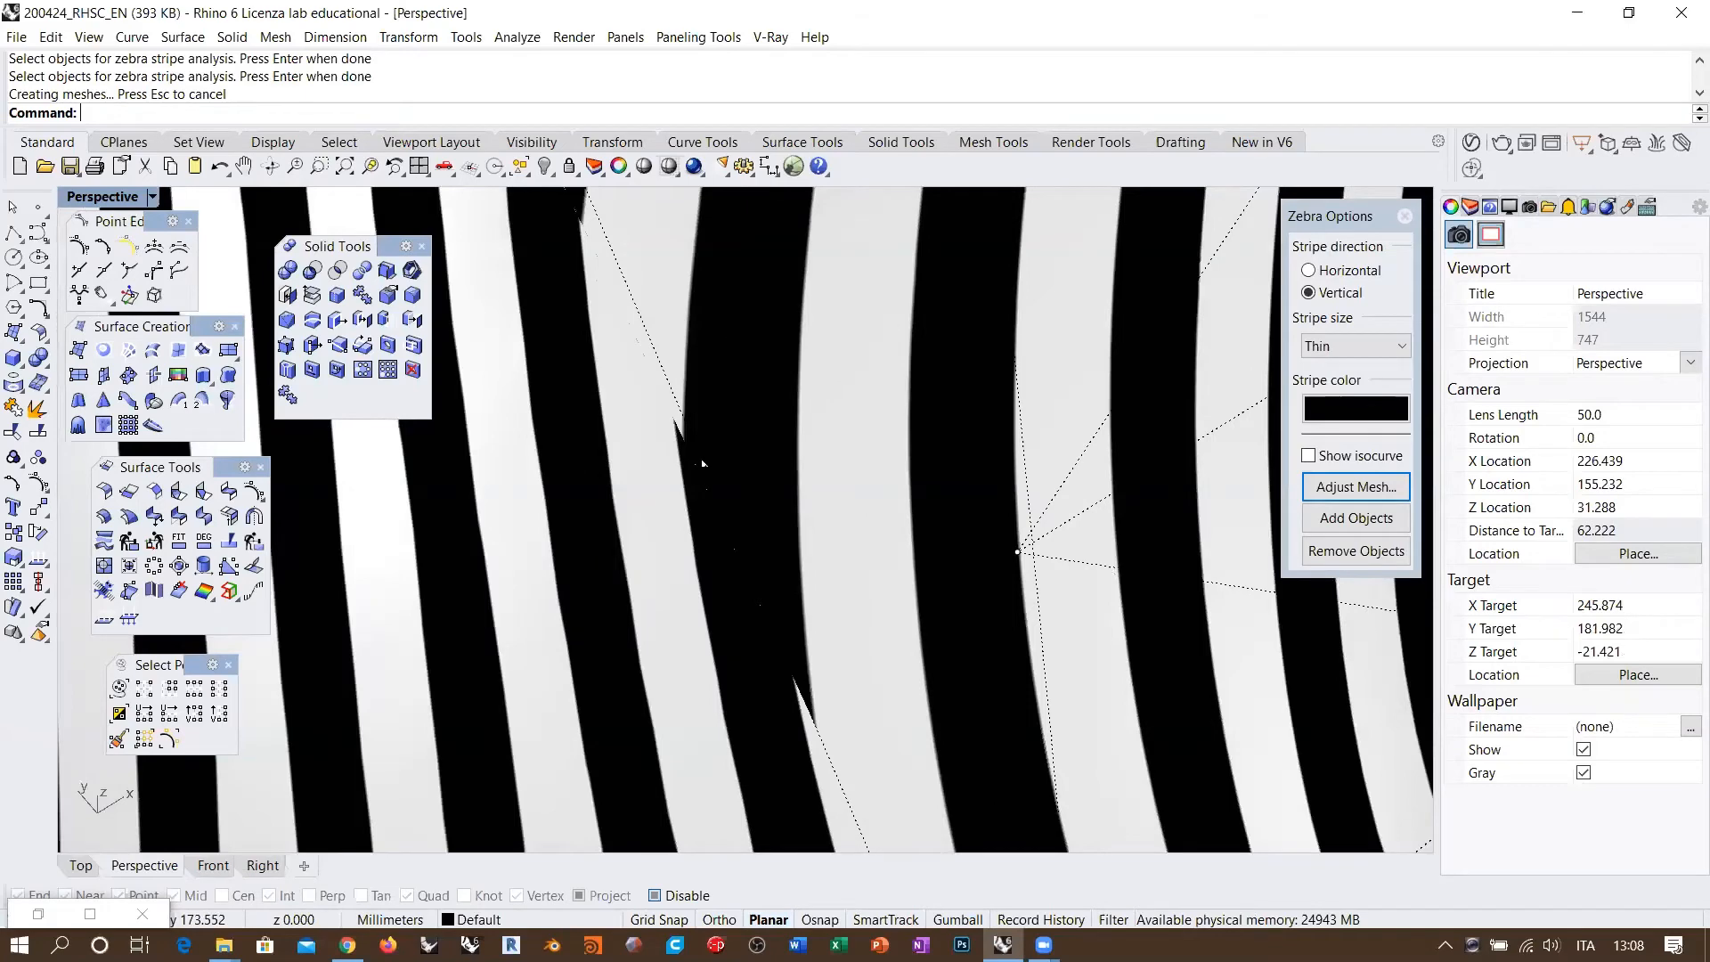
pyautogui.moveTo(702, 464); pyautogui.dragTo(751, 465, button='right')
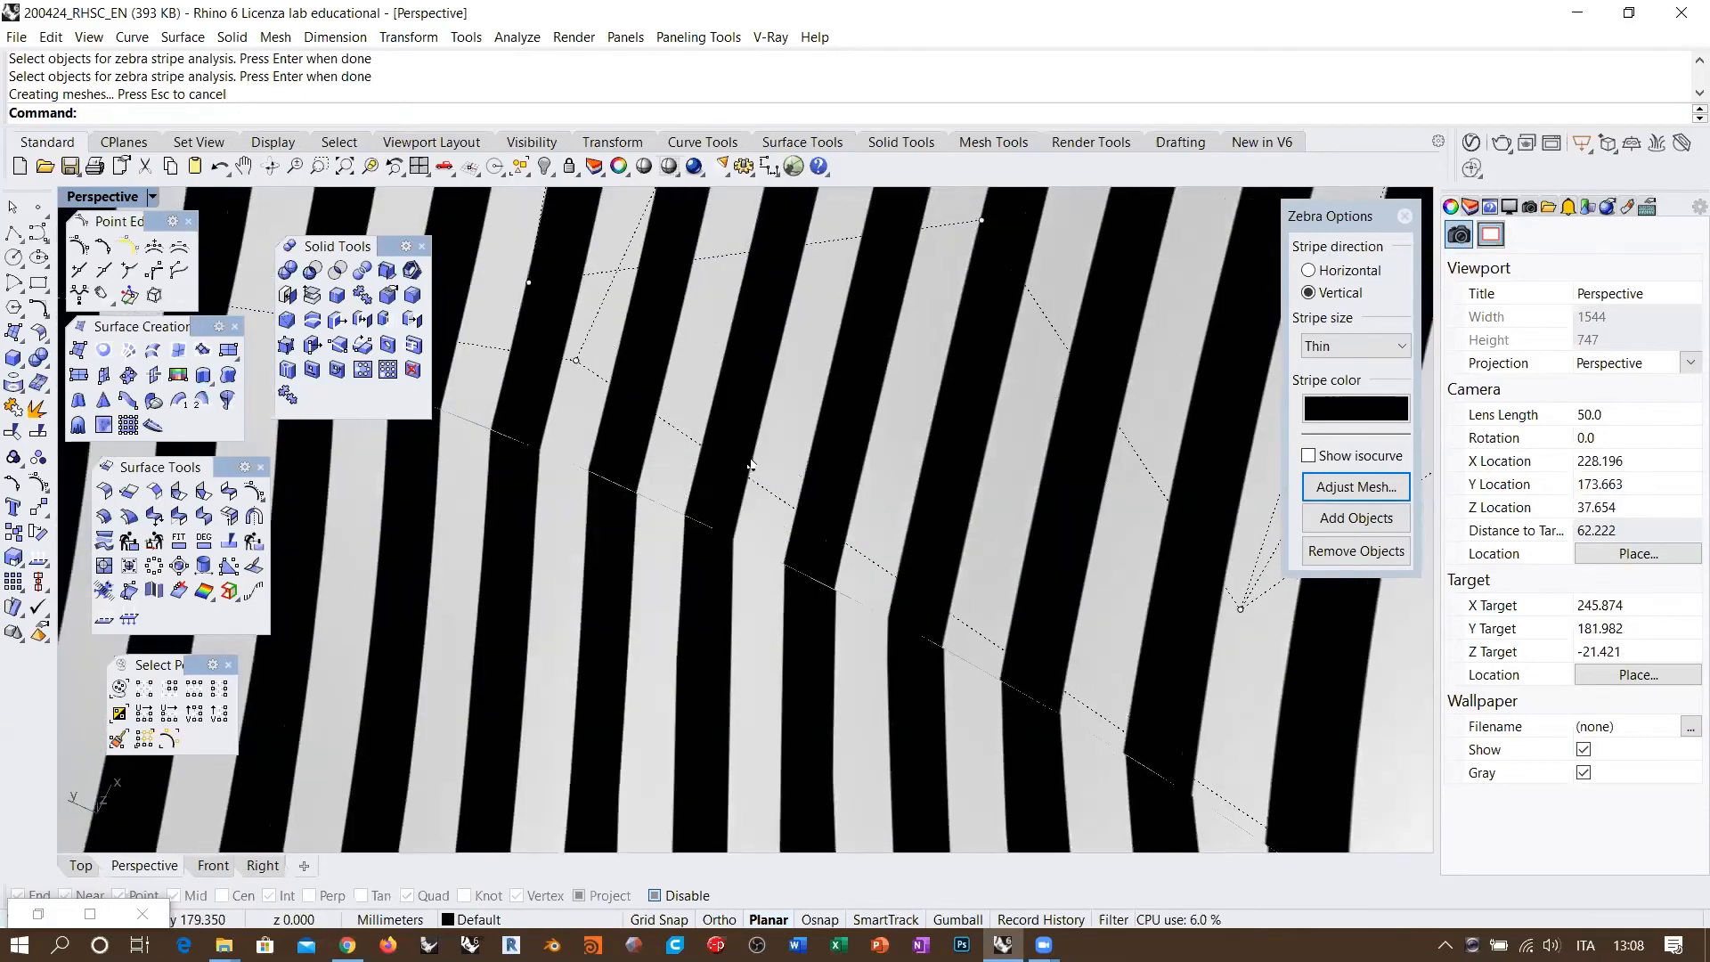
# Step: Examine the zebra stripes from the opposite side and over the rest of the blend surface
pyautogui.scroll(-8, 751, 465)
pyautogui.scroll(6, 894, 503)
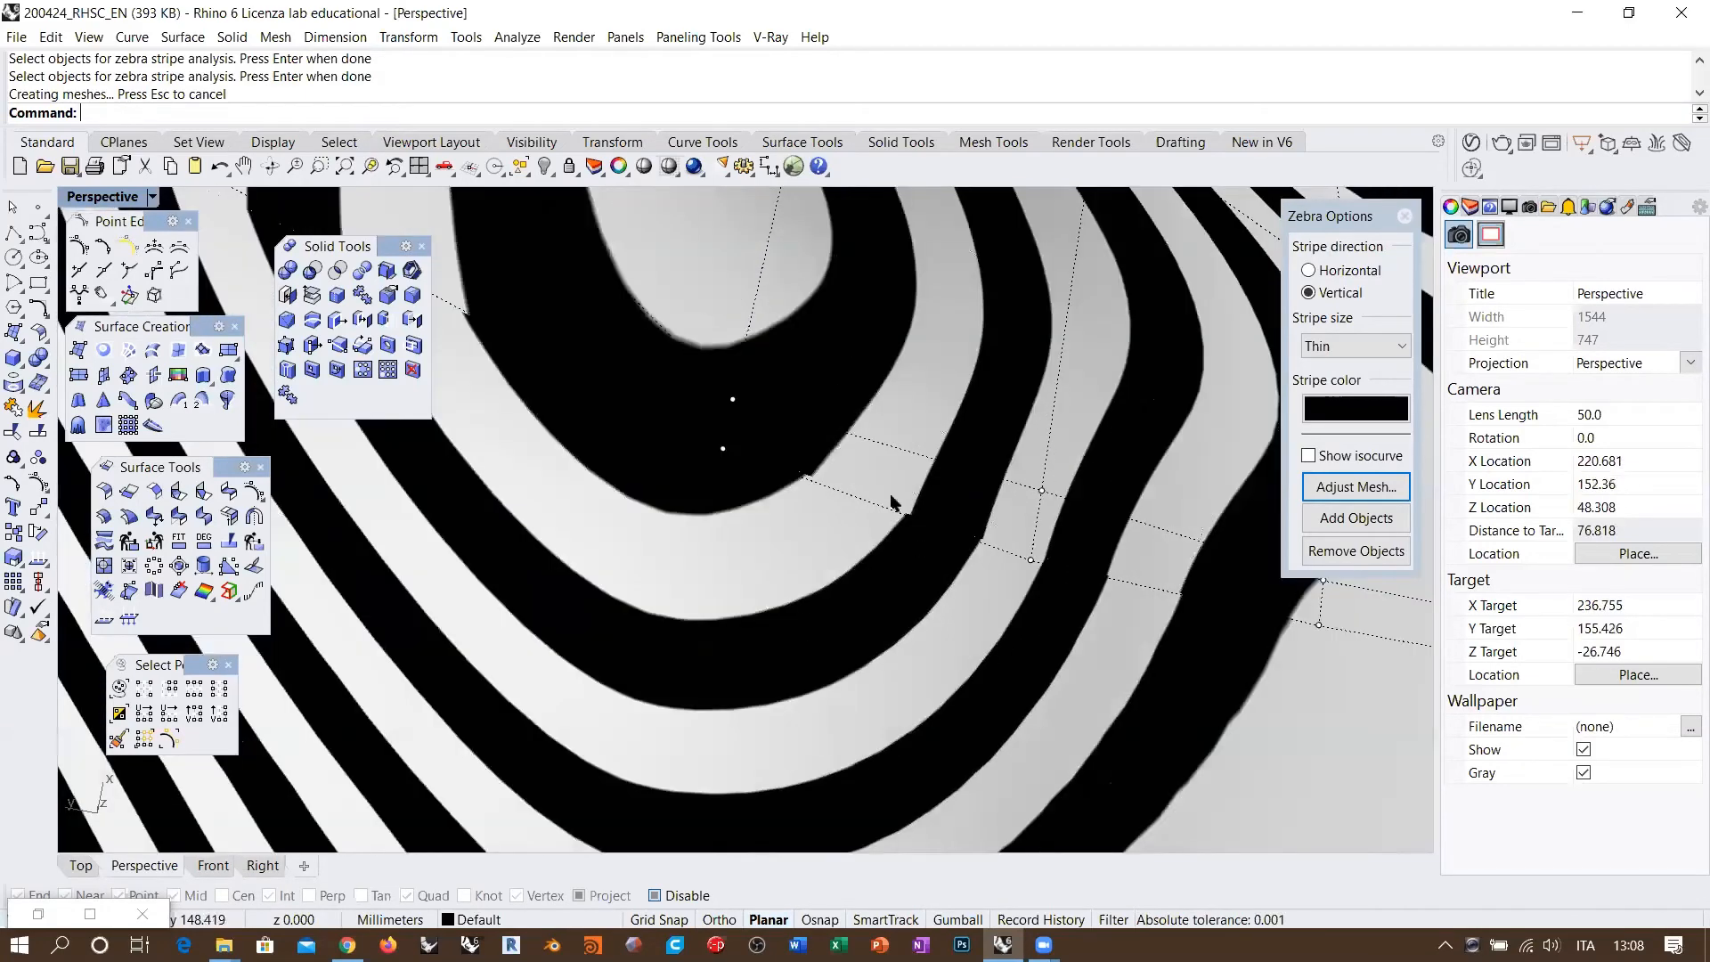
pyautogui.scroll(2, 813, 475)
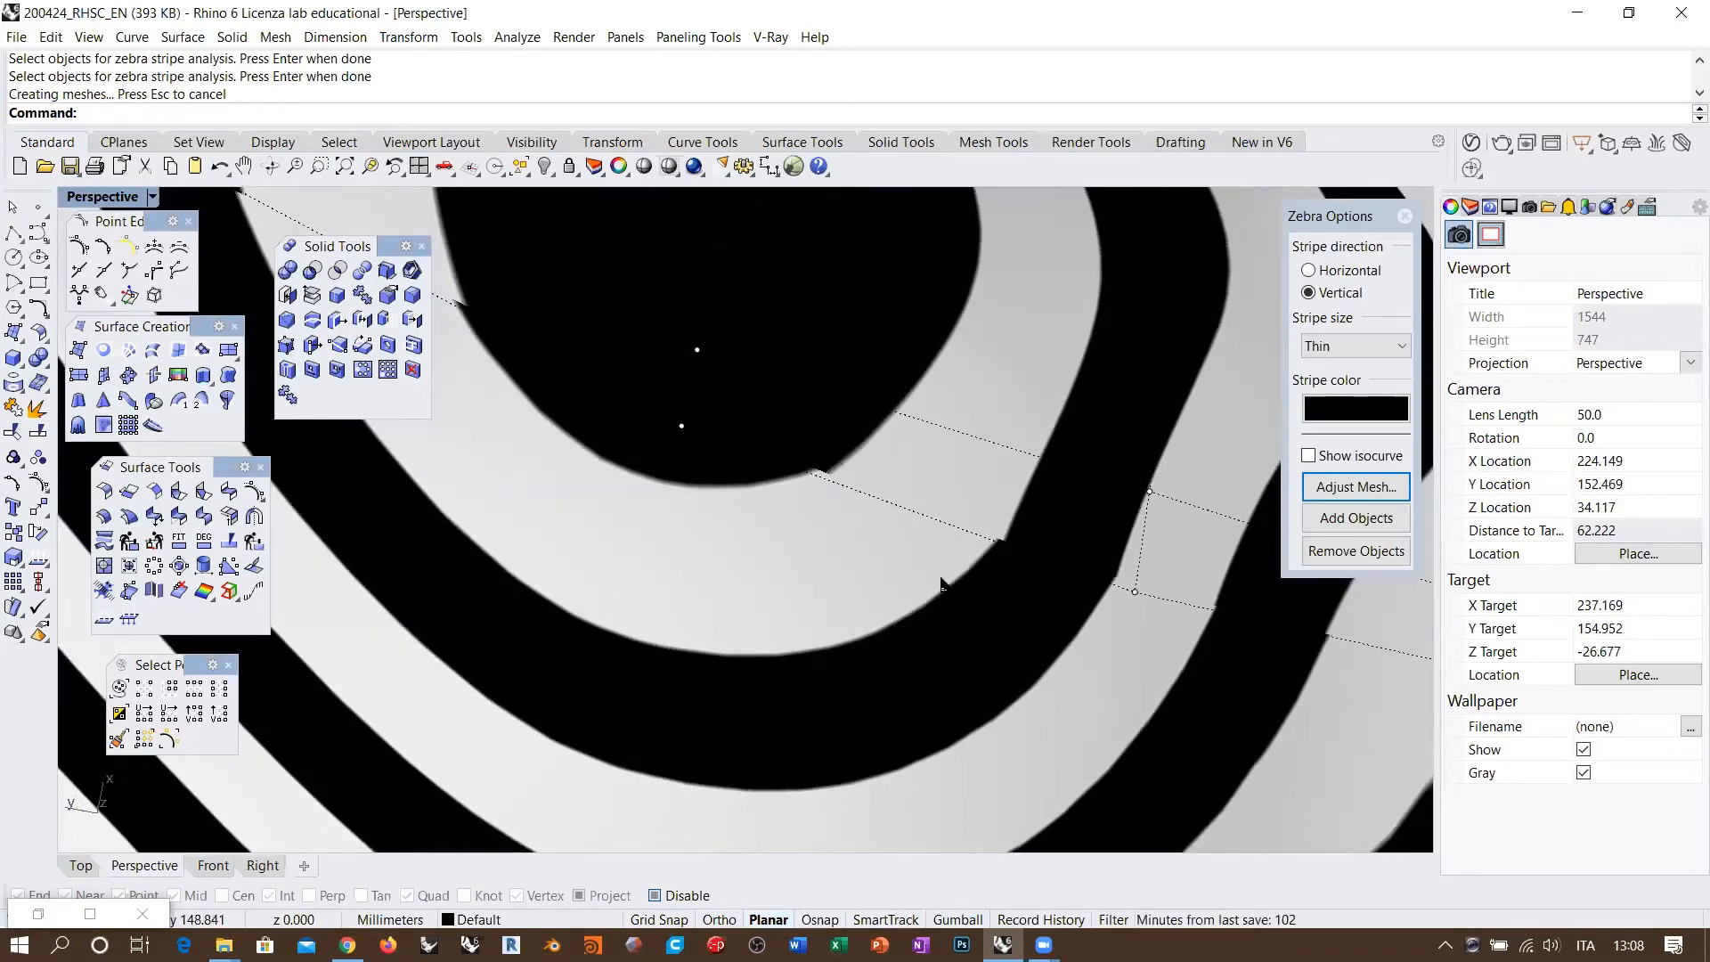
pyautogui.scroll(-14, 942, 581)
pyautogui.moveTo(942, 579); pyautogui.dragTo(775, 467, button='right')
pyautogui.scroll(6, 800, 471)
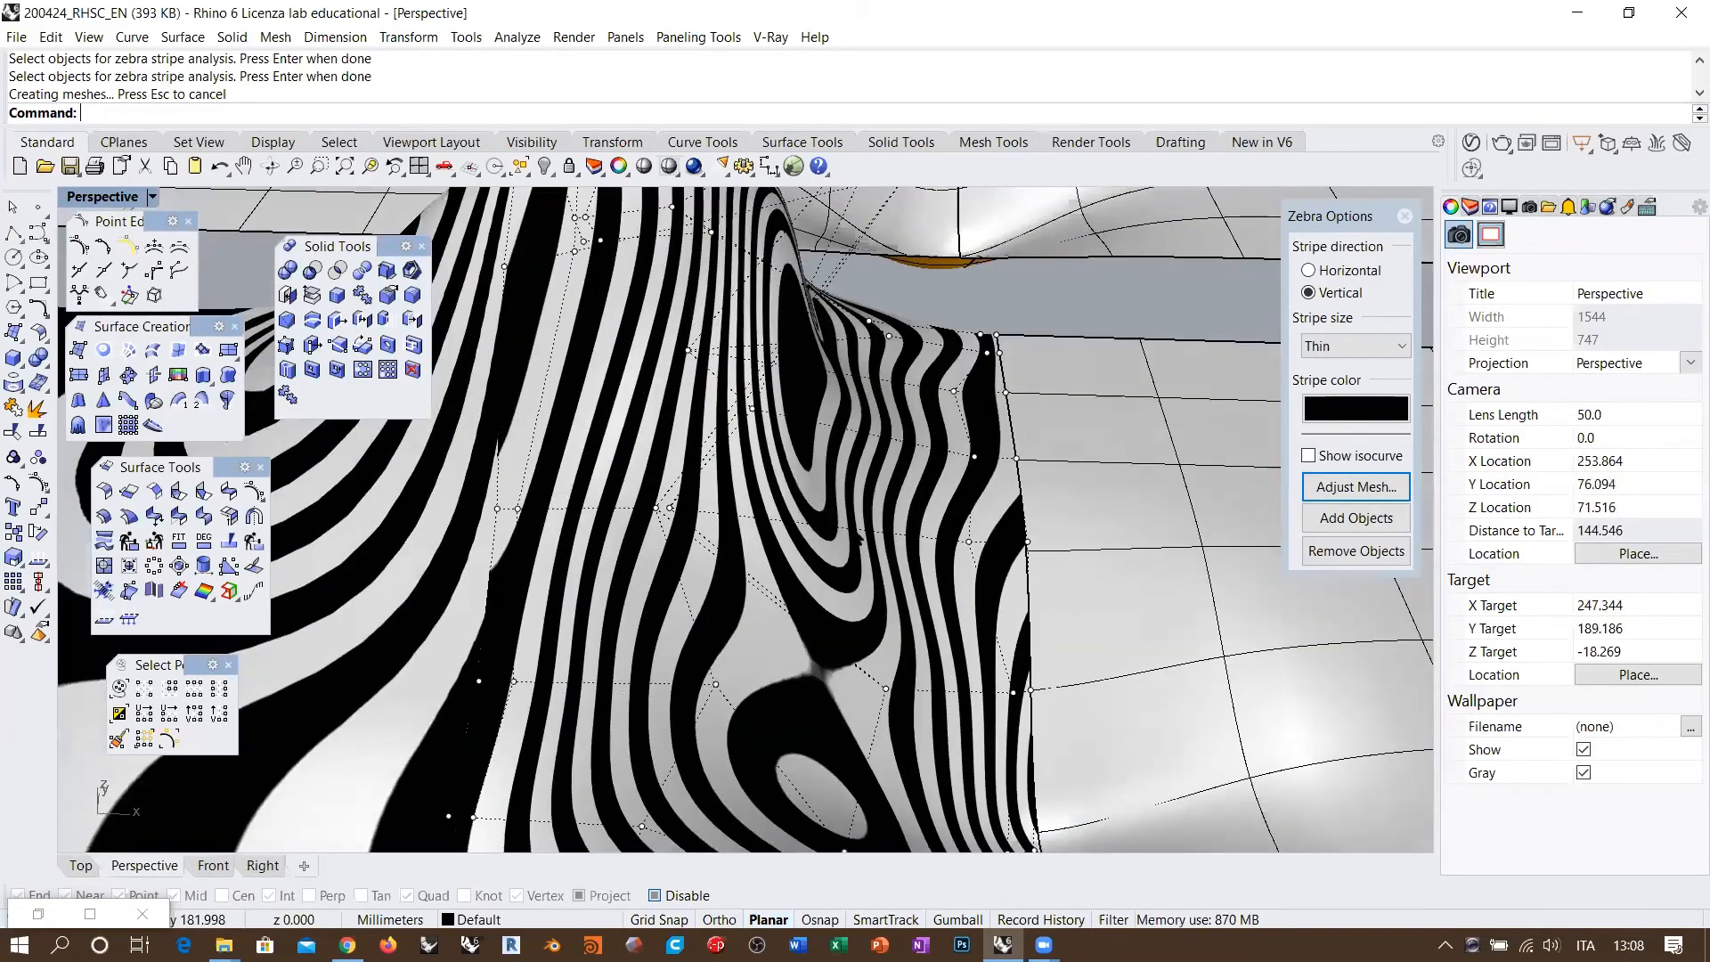
pyautogui.keyDown('shift'); pyautogui.moveTo(852, 533); pyautogui.dragTo(991, 653, button='right'); pyautogui.keyUp('shift')
pyautogui.moveTo(931, 511); pyautogui.dragTo(770, 557, button='right')
# Step: Undo the surface match and close the zebra analysis
pyautogui.hotkey('ctrl', 'z')
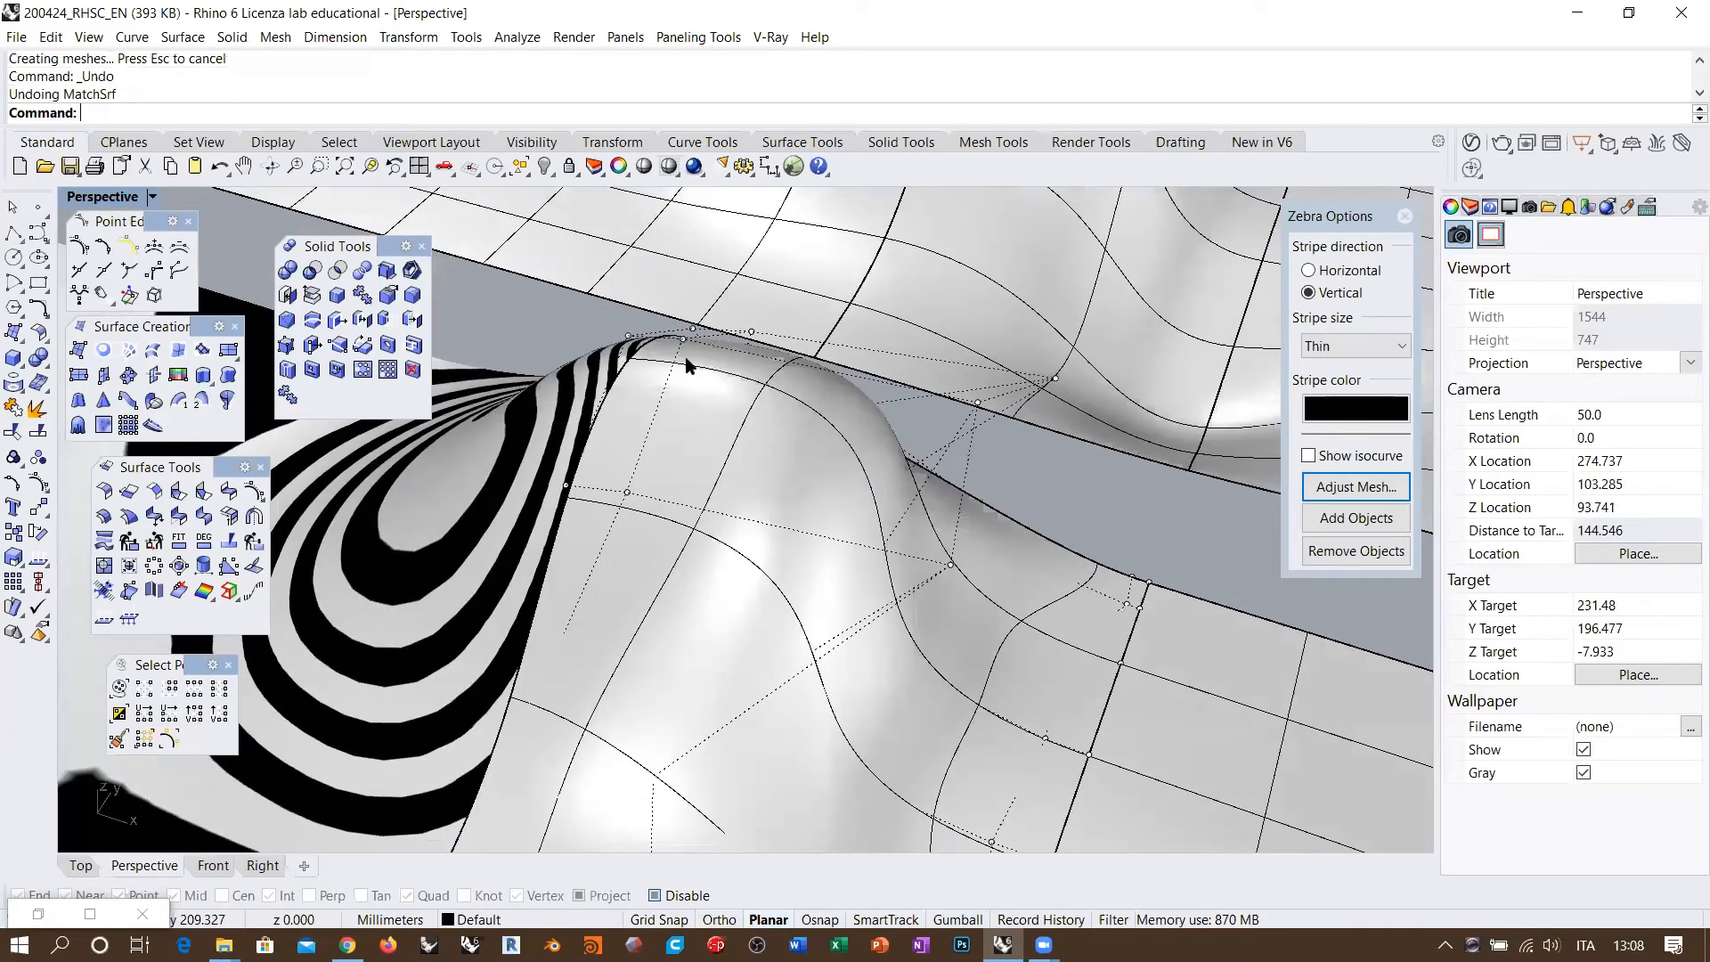
pyautogui.scroll(-2, 720, 355)
pyautogui.click(1404, 217)
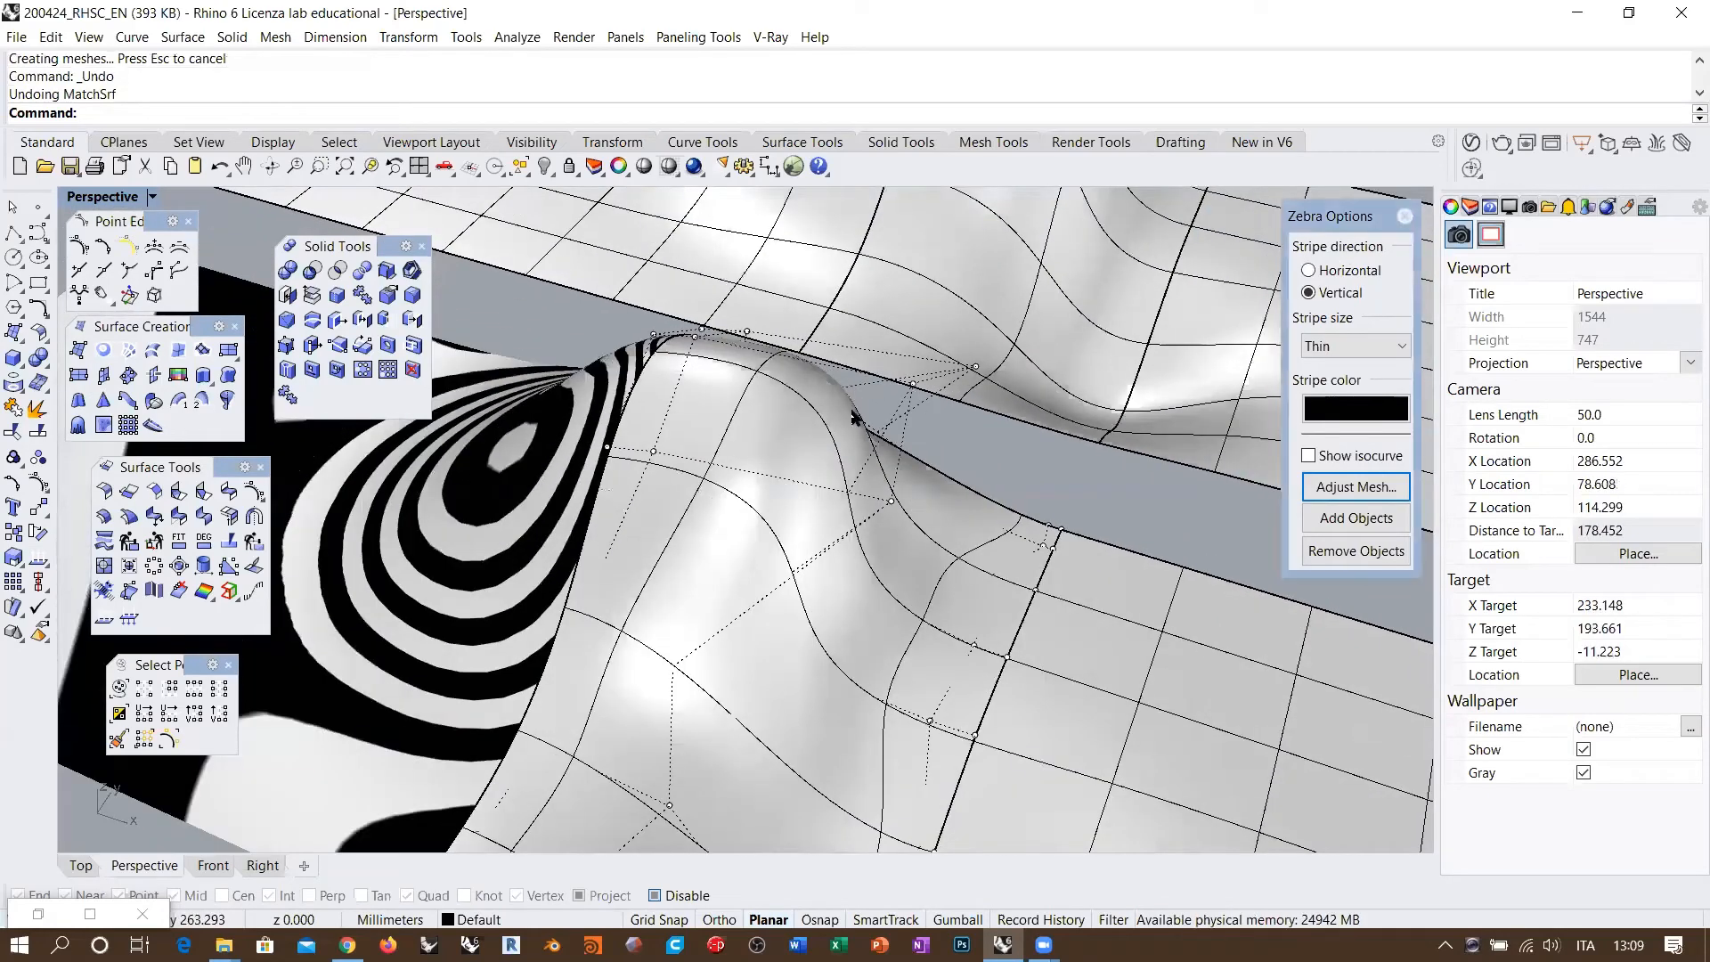
# Step: Undo the knot insertion on the blend surface
pyautogui.moveTo(852, 412); pyautogui.dragTo(665, 317, button='right')
pyautogui.hotkey('ctrl', 'z')
pyautogui.scroll(-3, 641, 401)
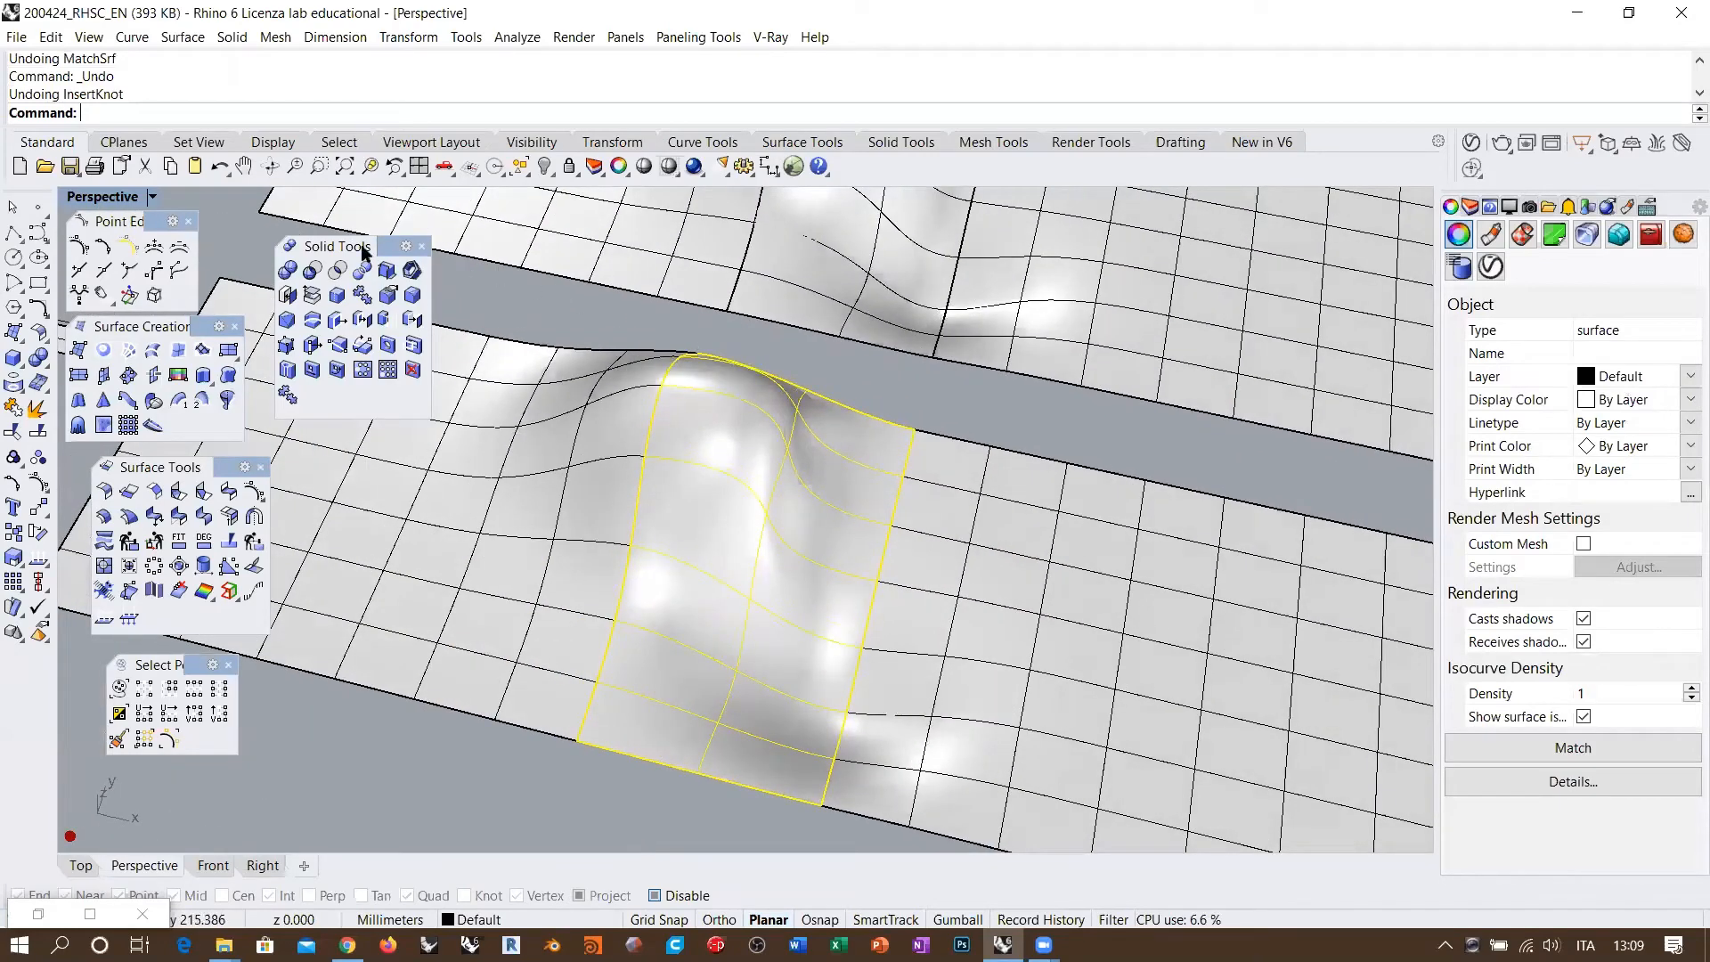
# Step: Try matching the blend's edge to the adjoining wavy surface with curvature continuity, preserving position at the other end, and inspect the preview
pyautogui.click(179, 516)
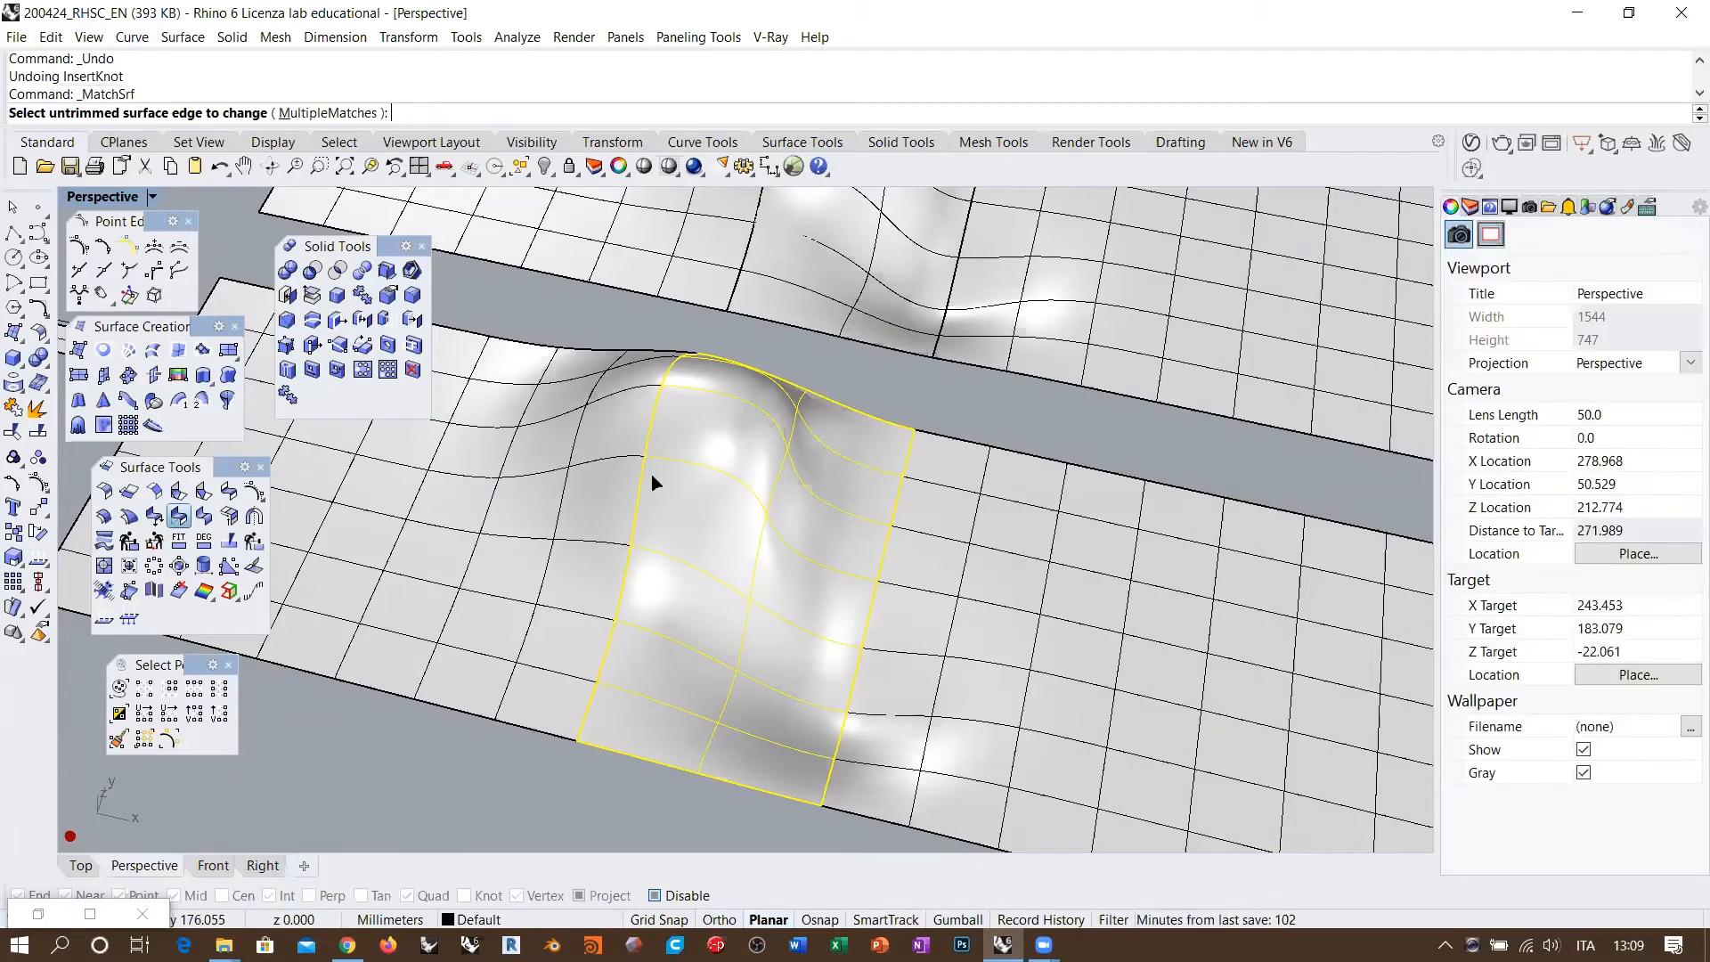
pyautogui.click(643, 472)
pyautogui.click(703, 532)
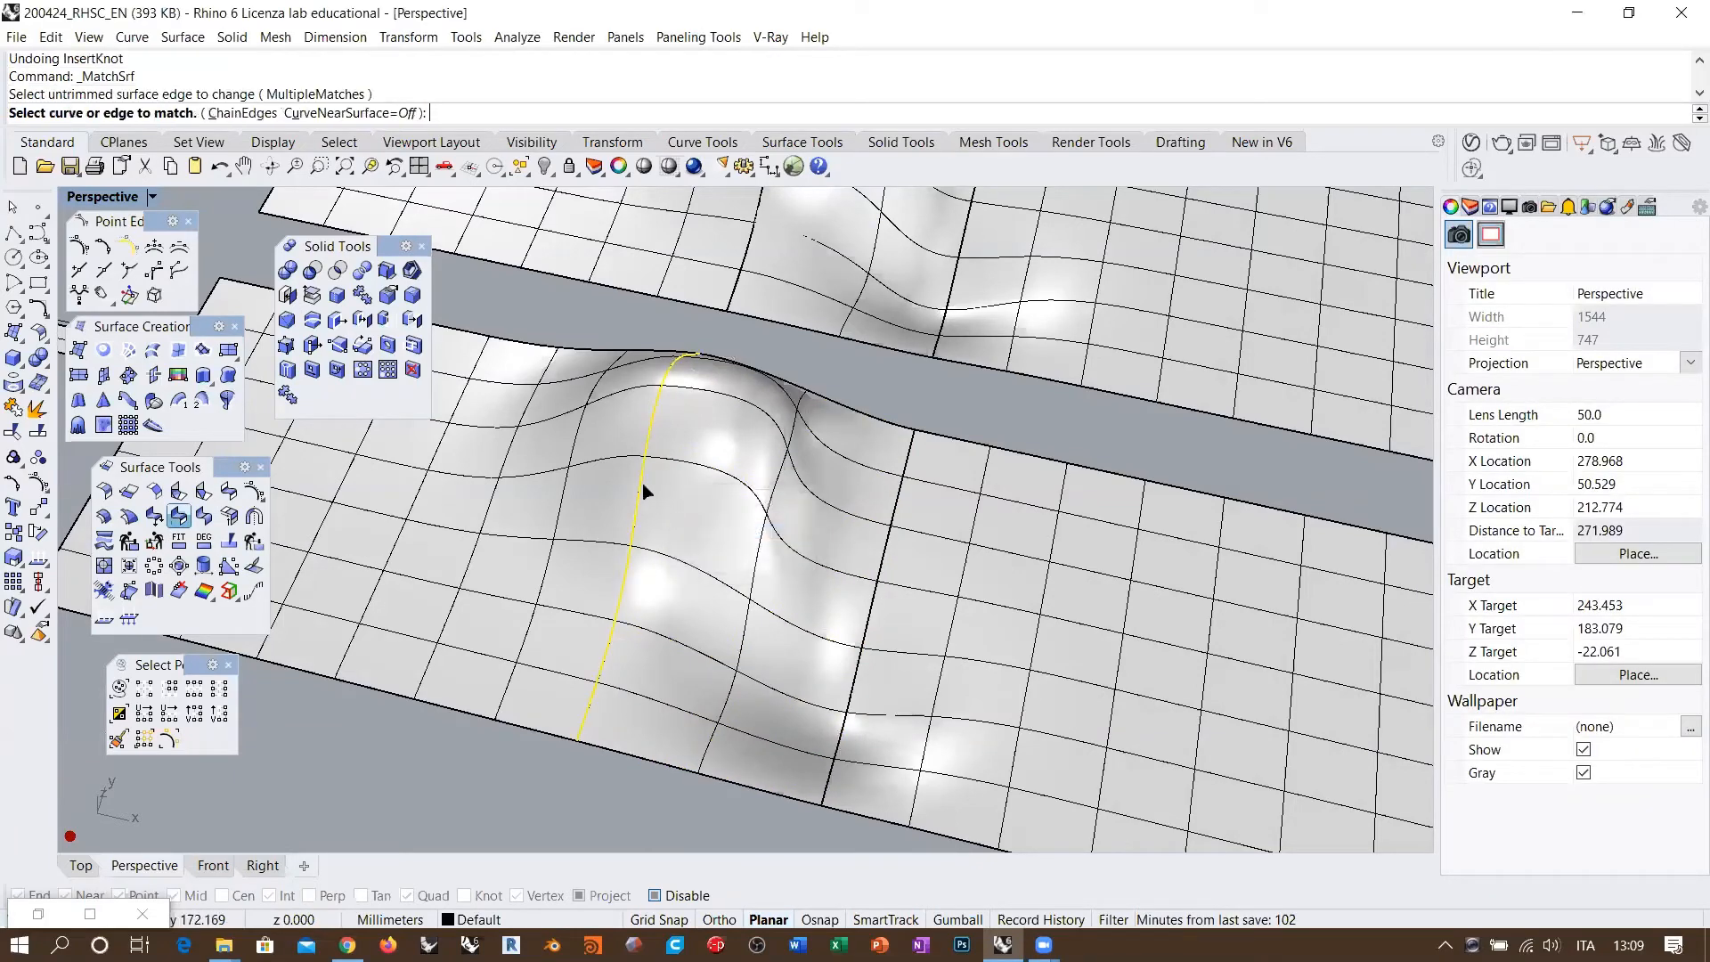
pyautogui.click(640, 489)
pyautogui.moveTo(643, 485); pyautogui.dragTo(614, 450, button='right')
pyautogui.moveTo(686, 401); pyautogui.dragTo(706, 348, button='right')
pyautogui.scroll(2, 713, 327)
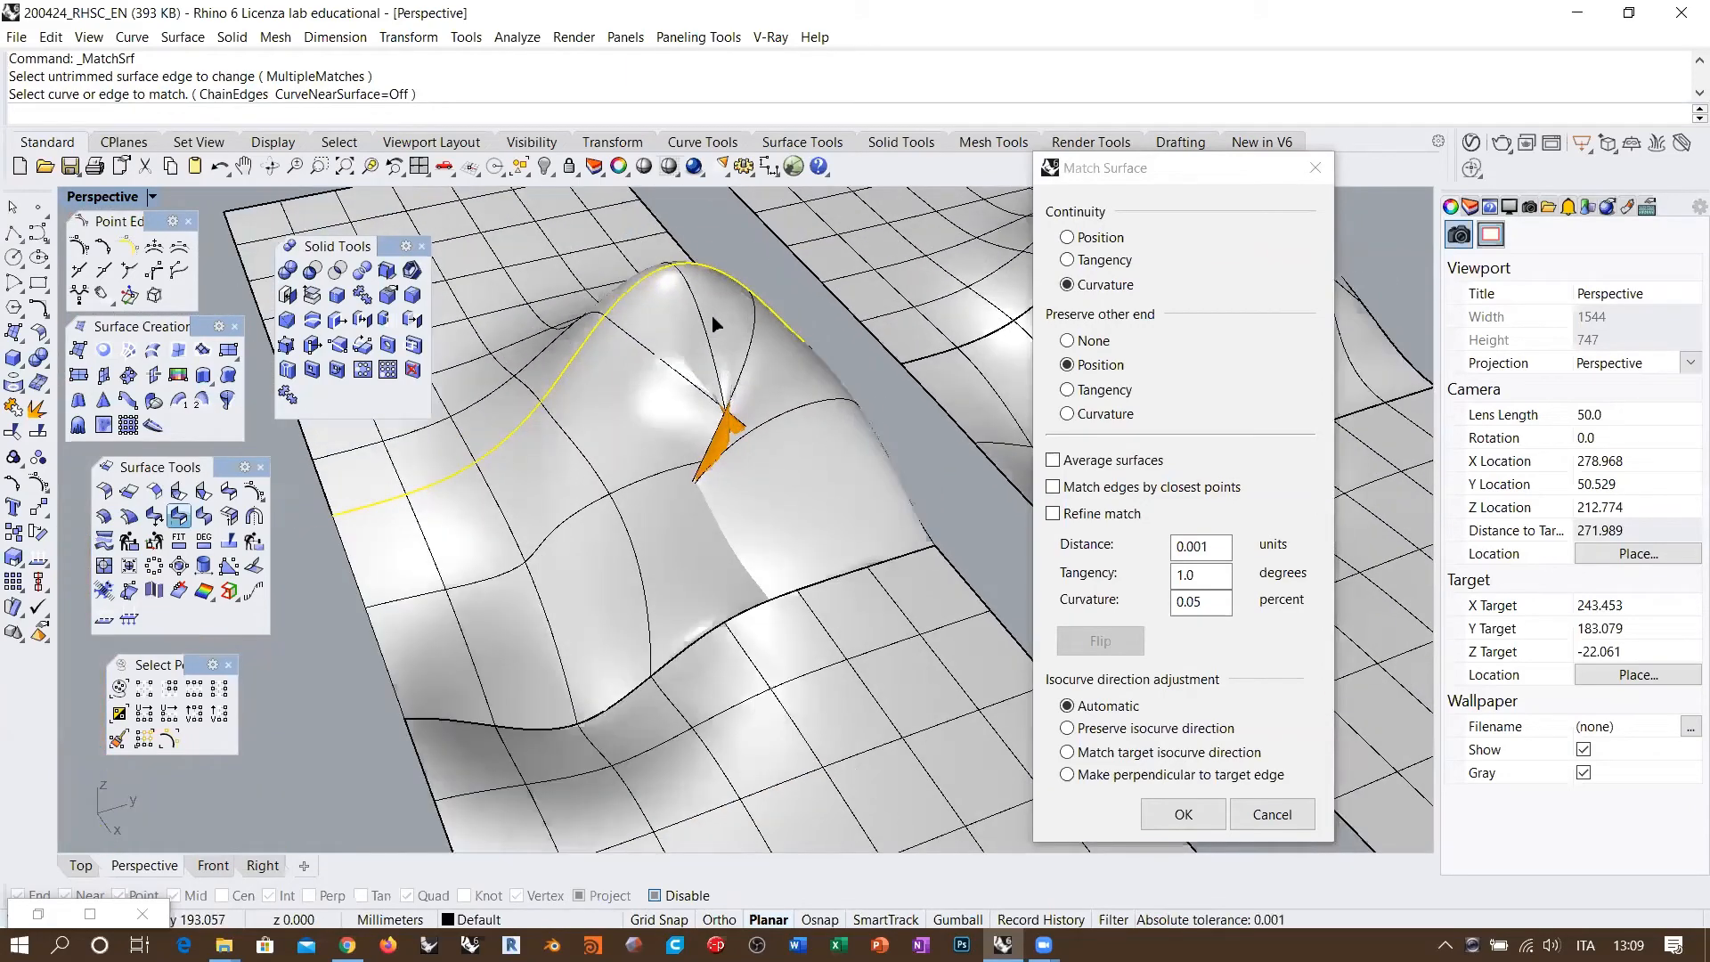
pyautogui.scroll(4, 736, 301)
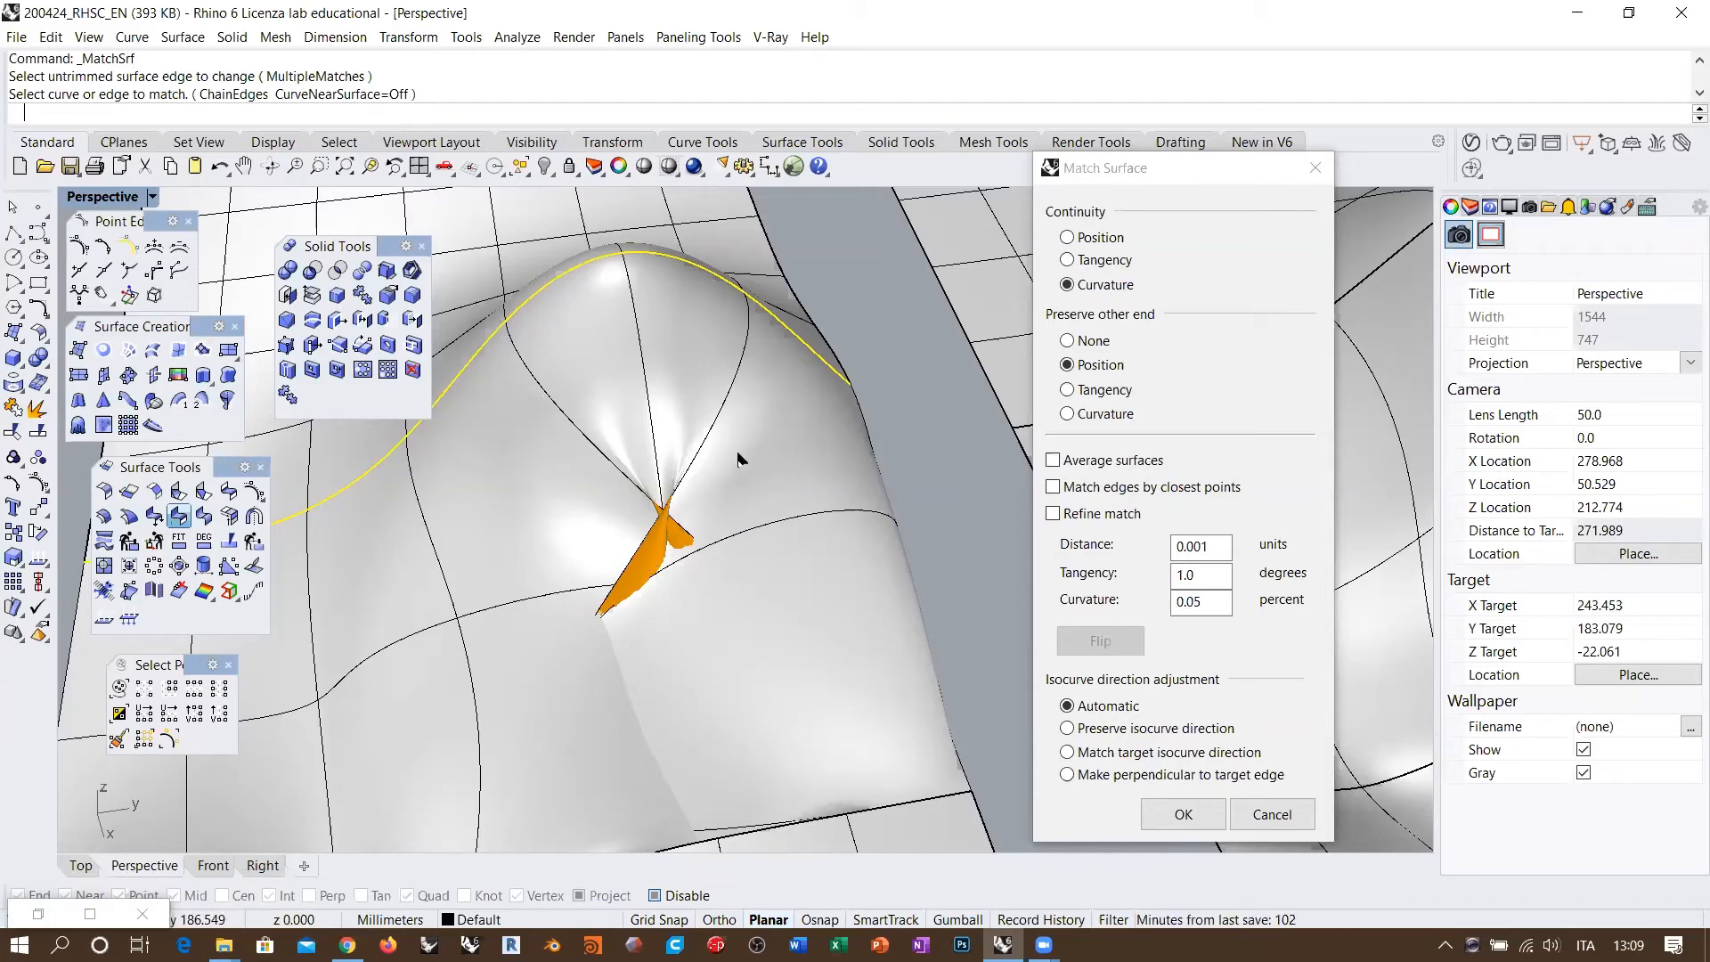
pyautogui.moveTo(588, 433)
pyautogui.mouseDown(button='right')
pyautogui.moveTo(649, 405)
pyautogui.moveTo(736, 412)
pyautogui.moveTo(737, 371)
pyautogui.moveTo(856, 339)
pyautogui.moveTo(951, 242)
pyautogui.moveTo(985, 252)
pyautogui.moveTo(708, 359)
pyautogui.moveTo(698, 409)
pyautogui.moveTo(790, 431)
pyautogui.moveTo(795, 466)
pyautogui.moveTo(695, 427)
pyautogui.moveTo(677, 441)
pyautogui.moveTo(668, 383)
pyautogui.moveTo(654, 438)
pyautogui.moveTo(660, 393)
pyautogui.moveTo(741, 568)
pyautogui.mouseUp(button='right')
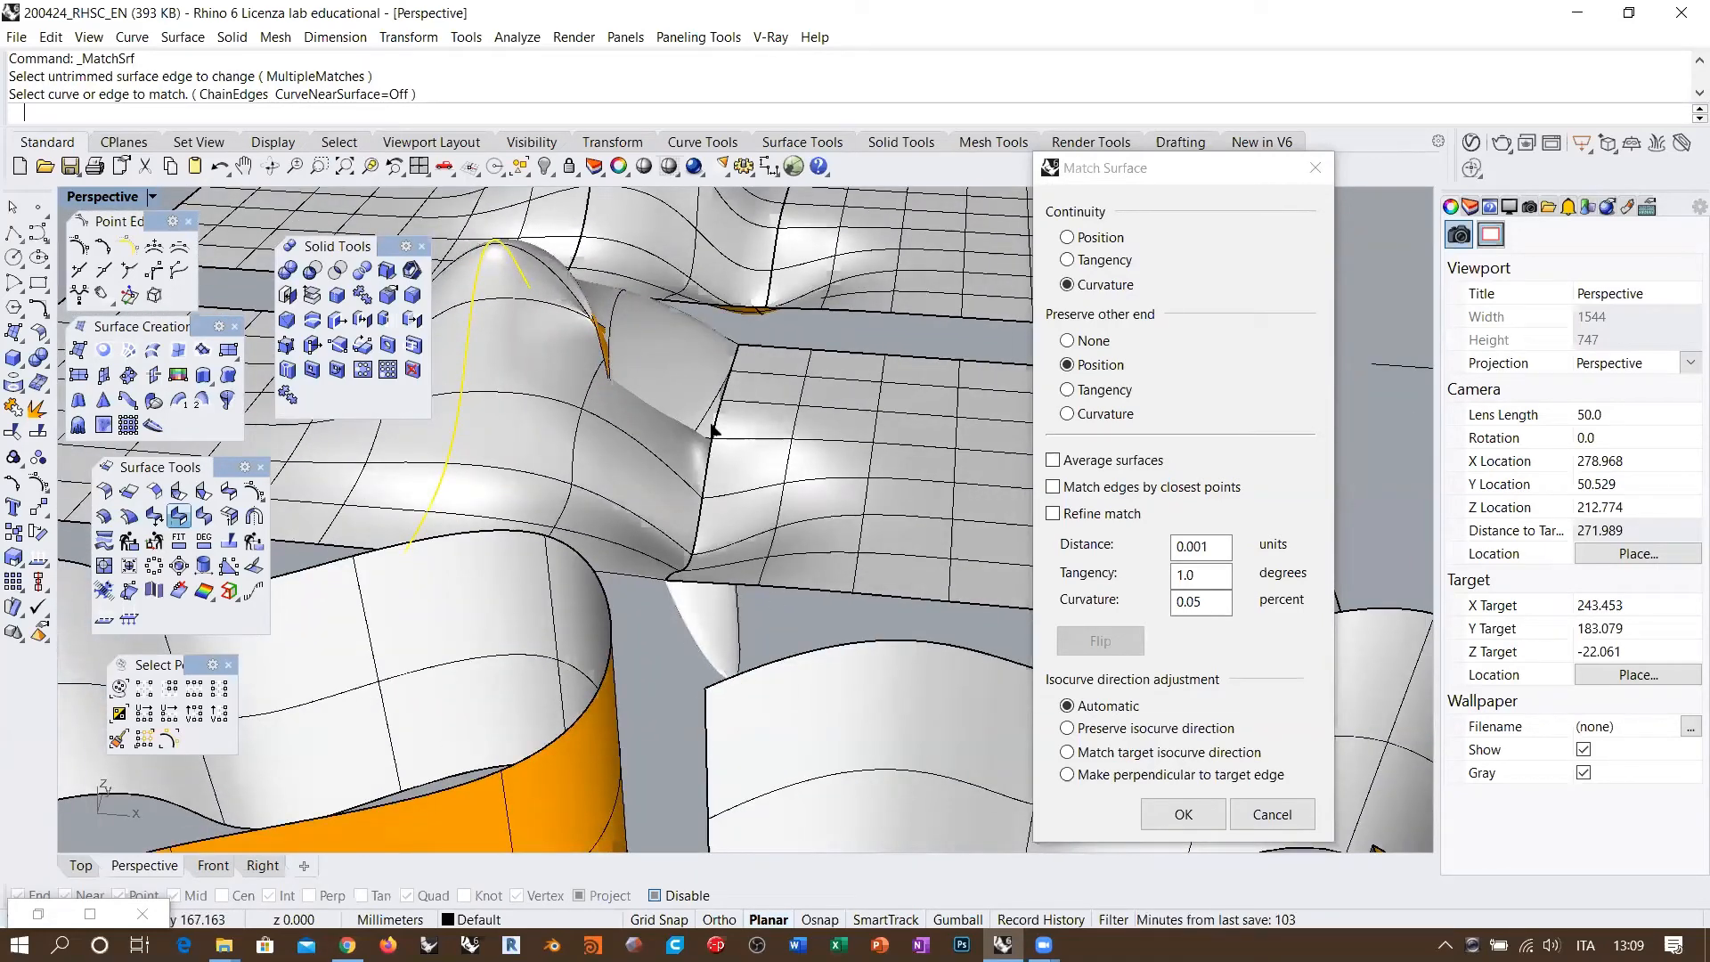
pyautogui.moveTo(709, 392); pyautogui.dragTo(675, 420, button='right')
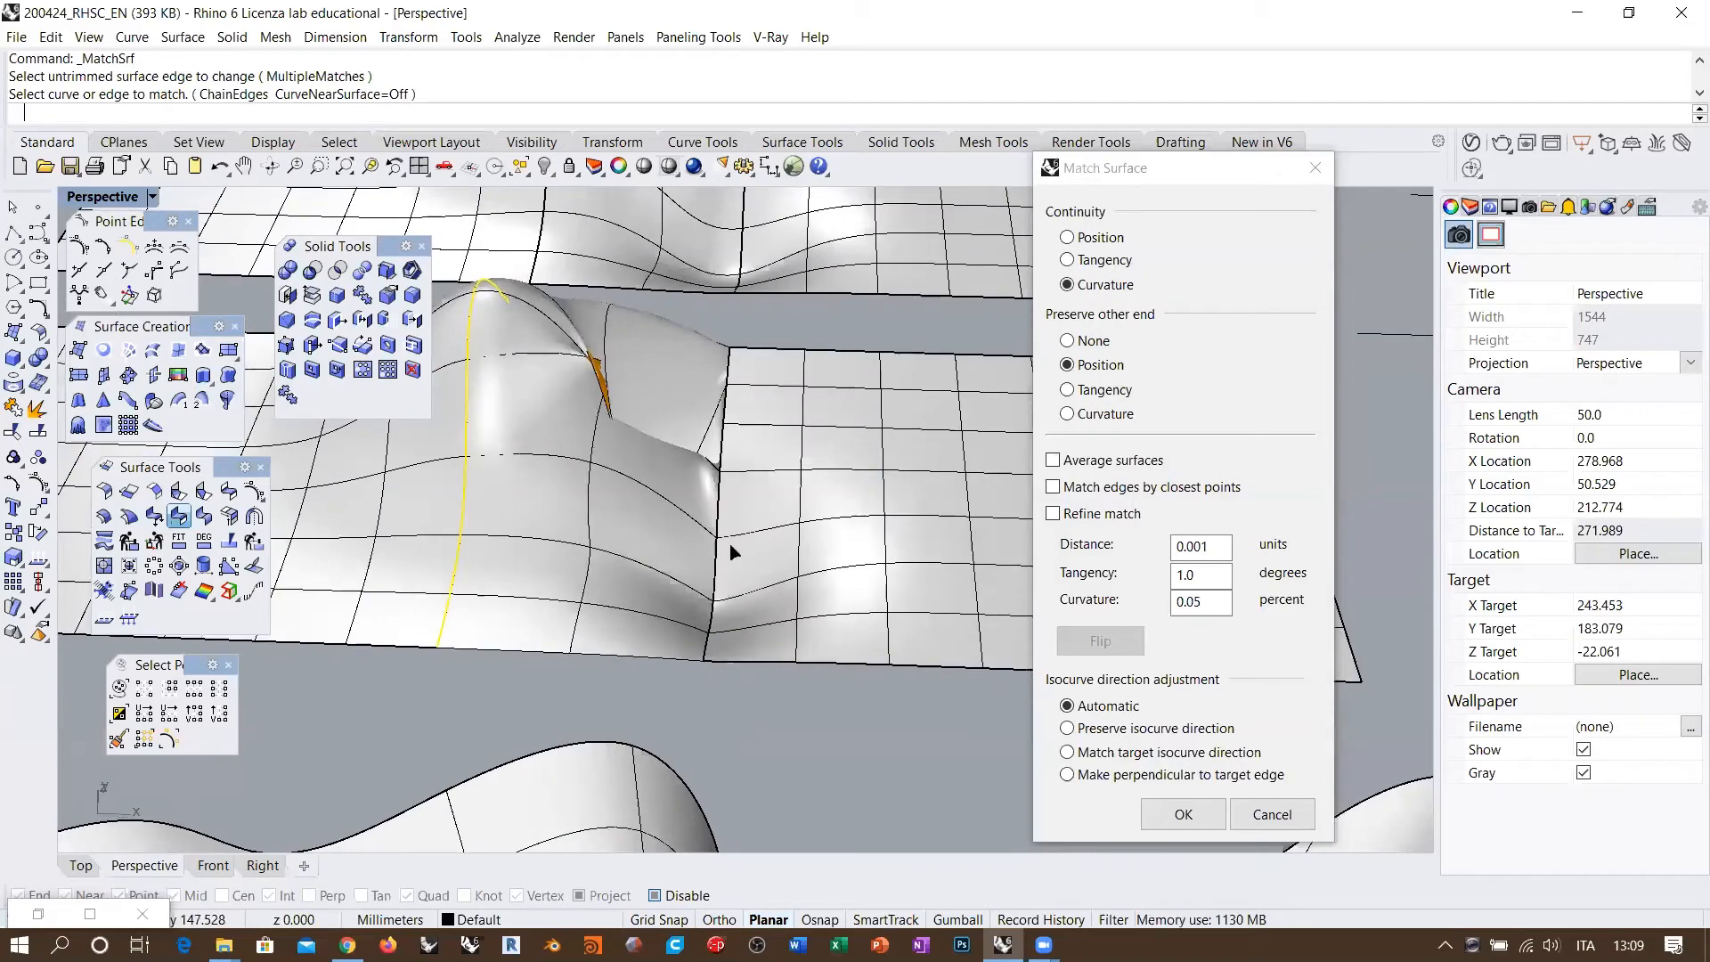
# Step: Preview the match with curvature preserved at the blend's other end, inspect the deformation, and discard the match
pyautogui.click(1069, 414)
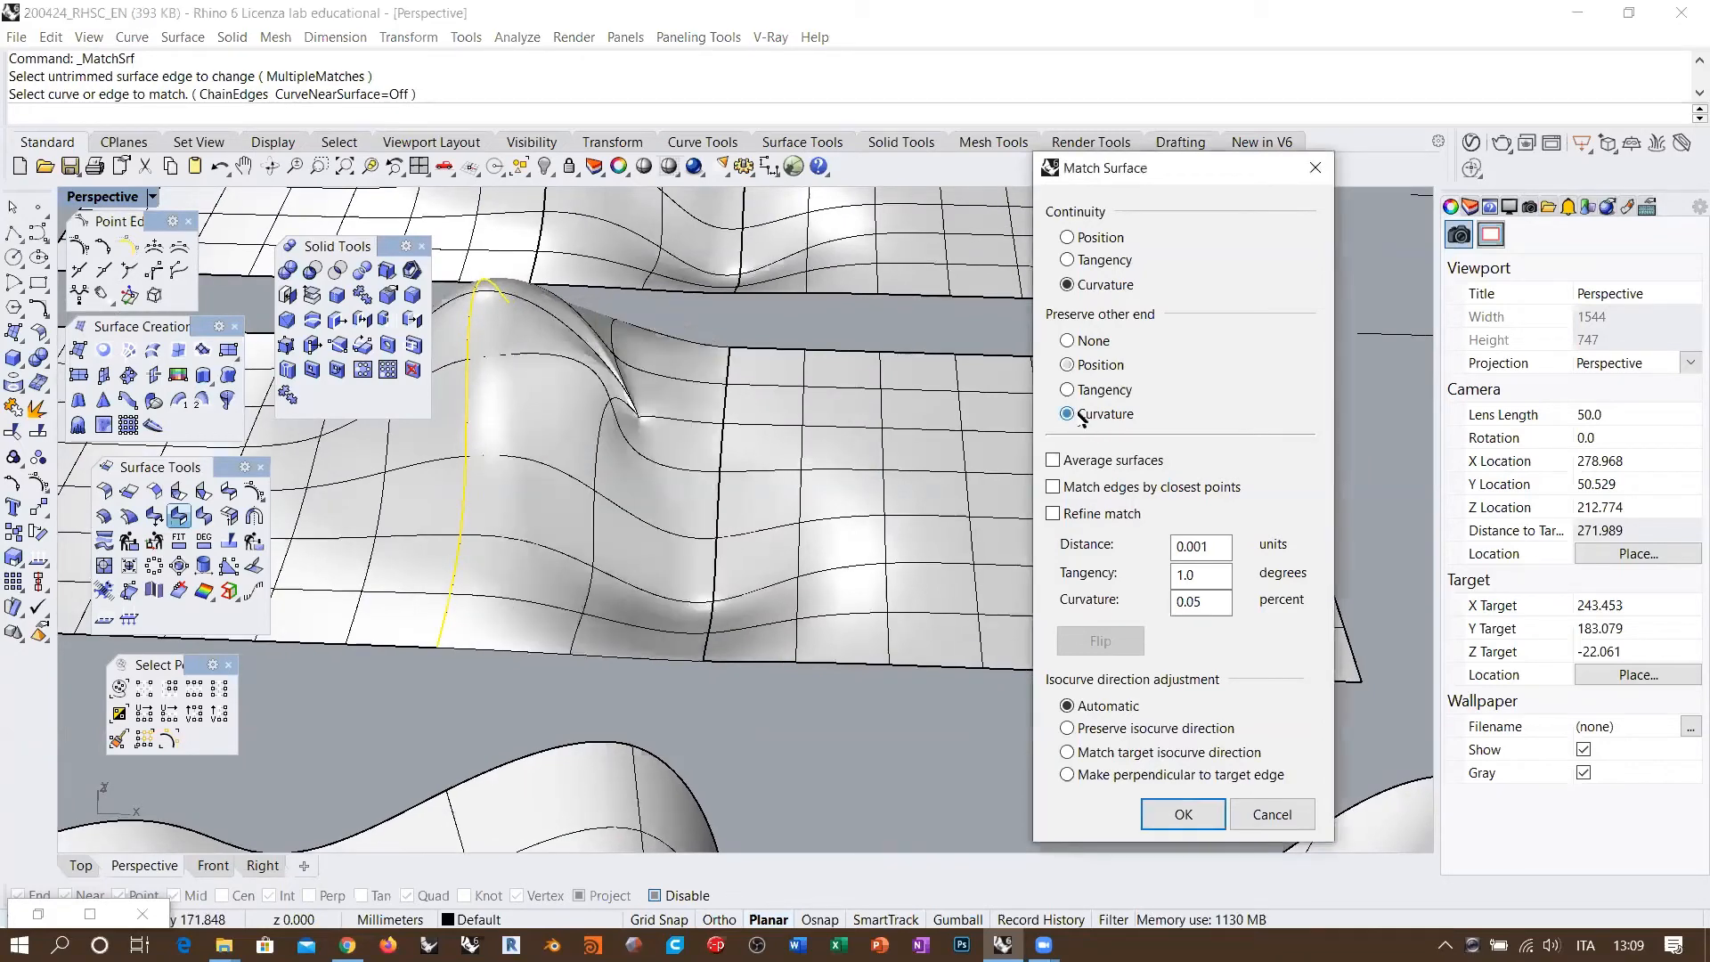
pyautogui.moveTo(622, 481); pyautogui.dragTo(672, 378, button='right')
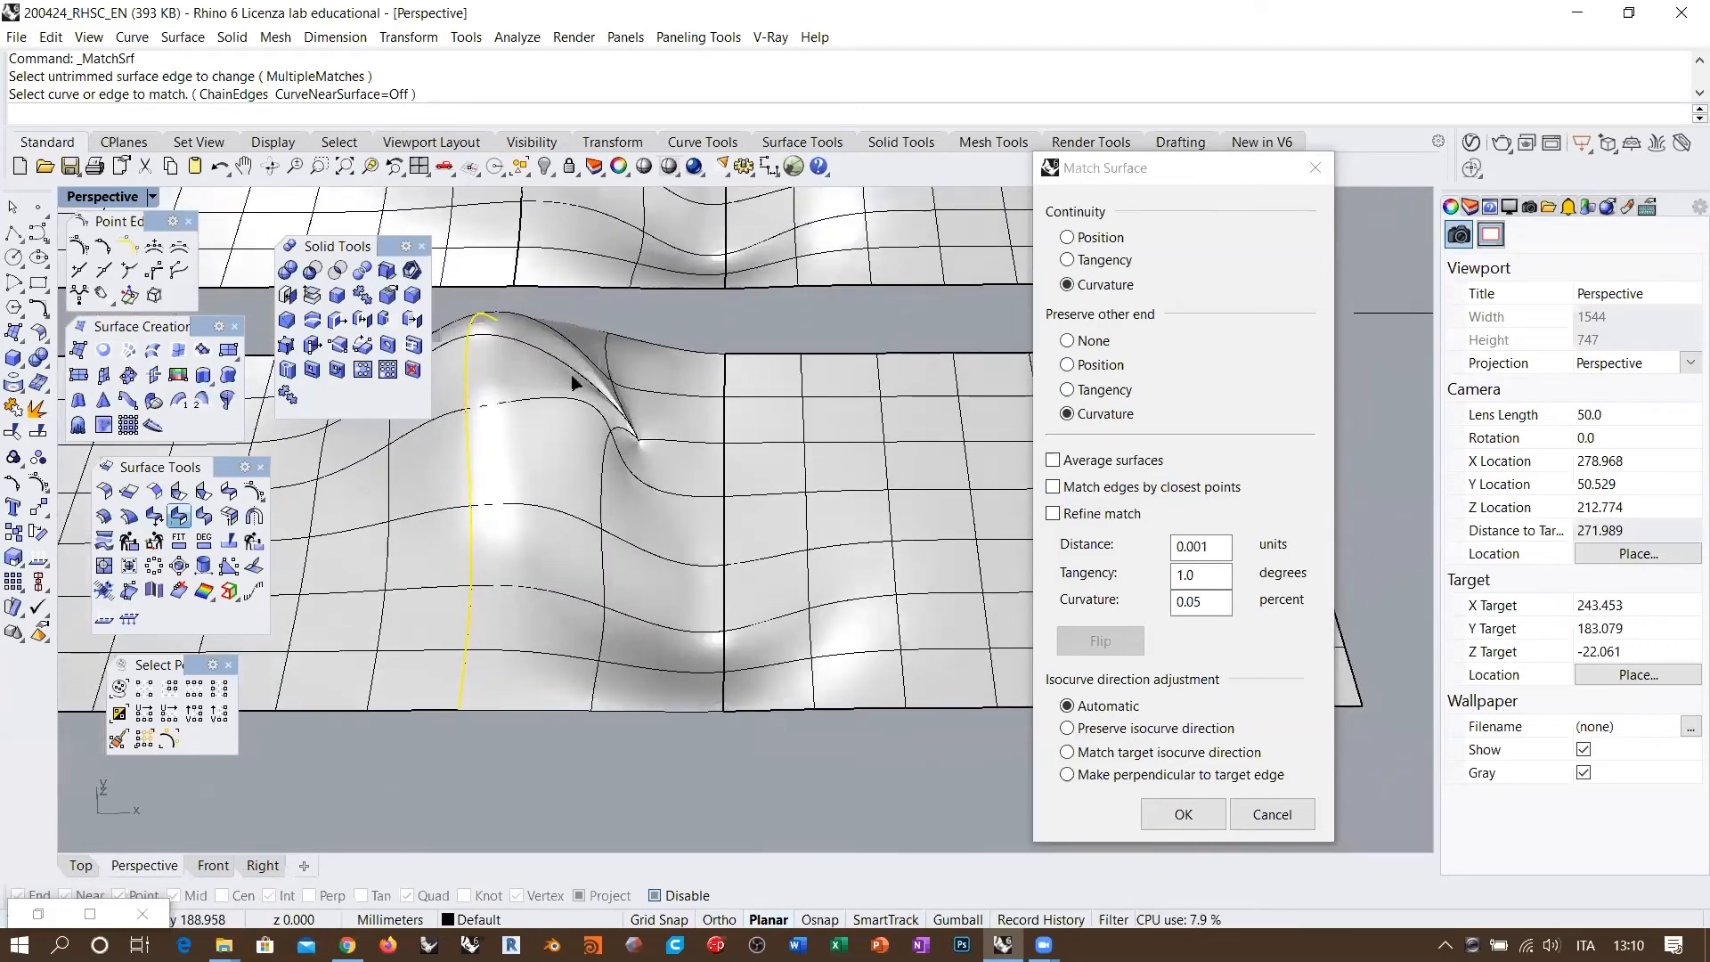
pyautogui.moveTo(563, 398)
pyautogui.mouseDown(button='right')
pyautogui.moveTo(656, 451)
pyautogui.moveTo(611, 432)
pyautogui.moveTo(629, 427)
pyautogui.mouseUp(button='right')
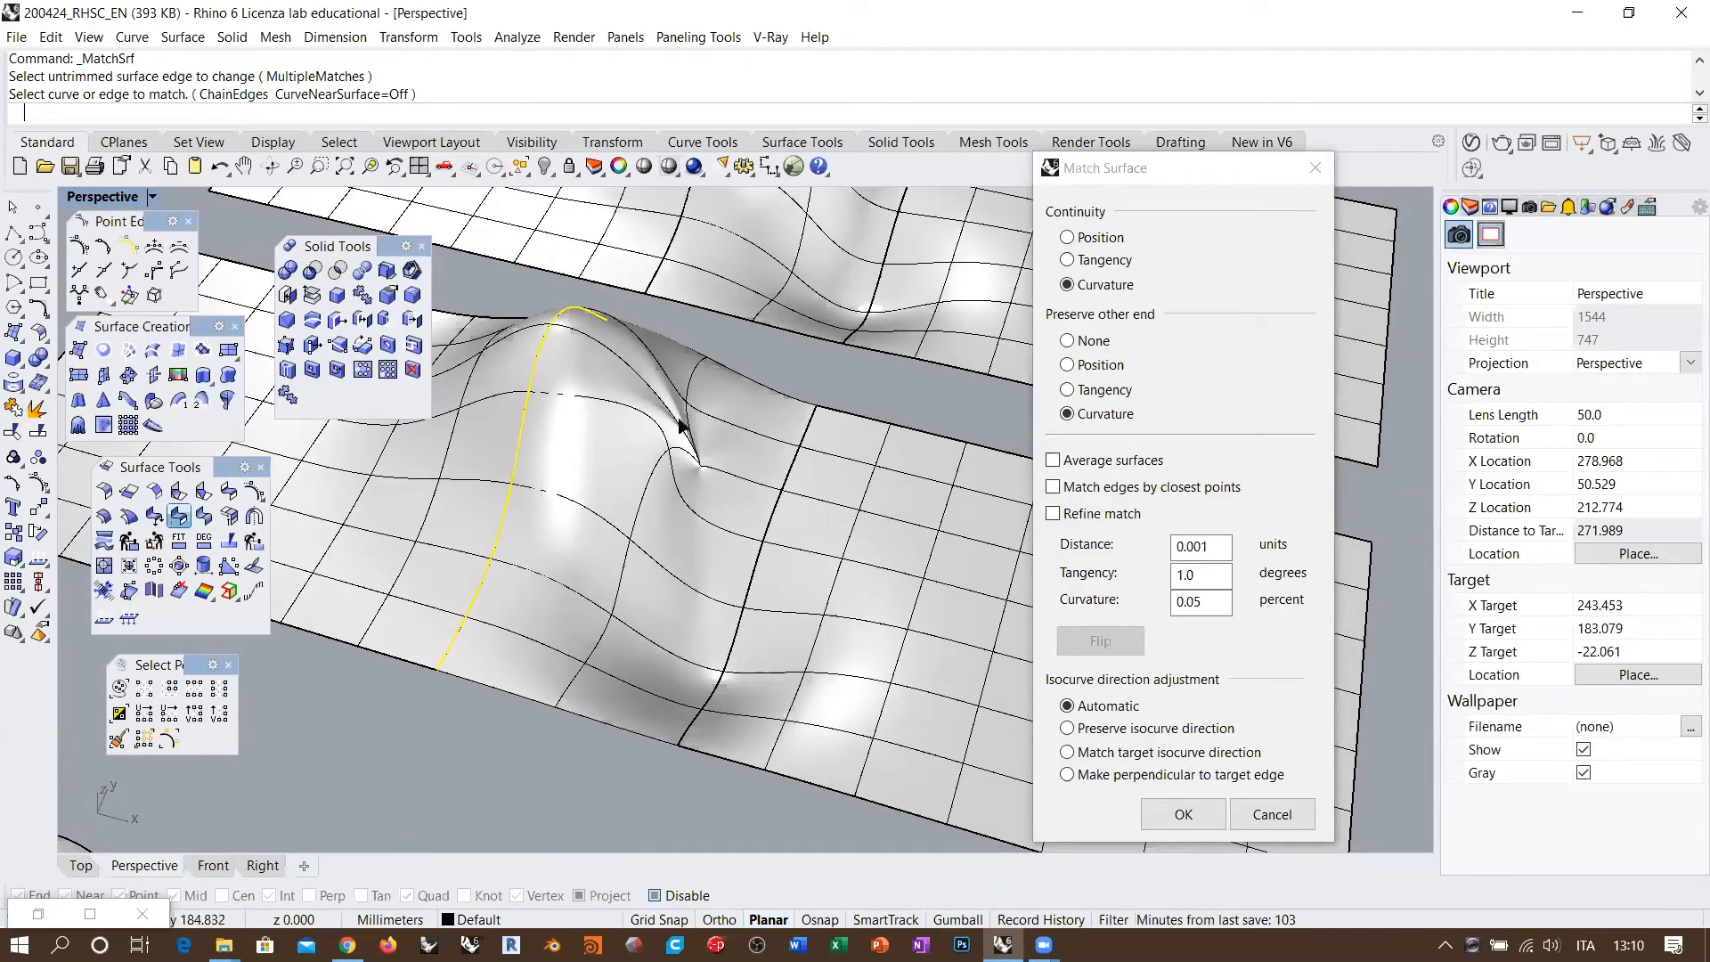
pyautogui.click(1271, 814)
# Step: Insert four U-direction knots in the blend surface, two near each seam
pyautogui.moveTo(672, 485); pyautogui.dragTo(636, 425, button='right')
pyautogui.click(635, 420)
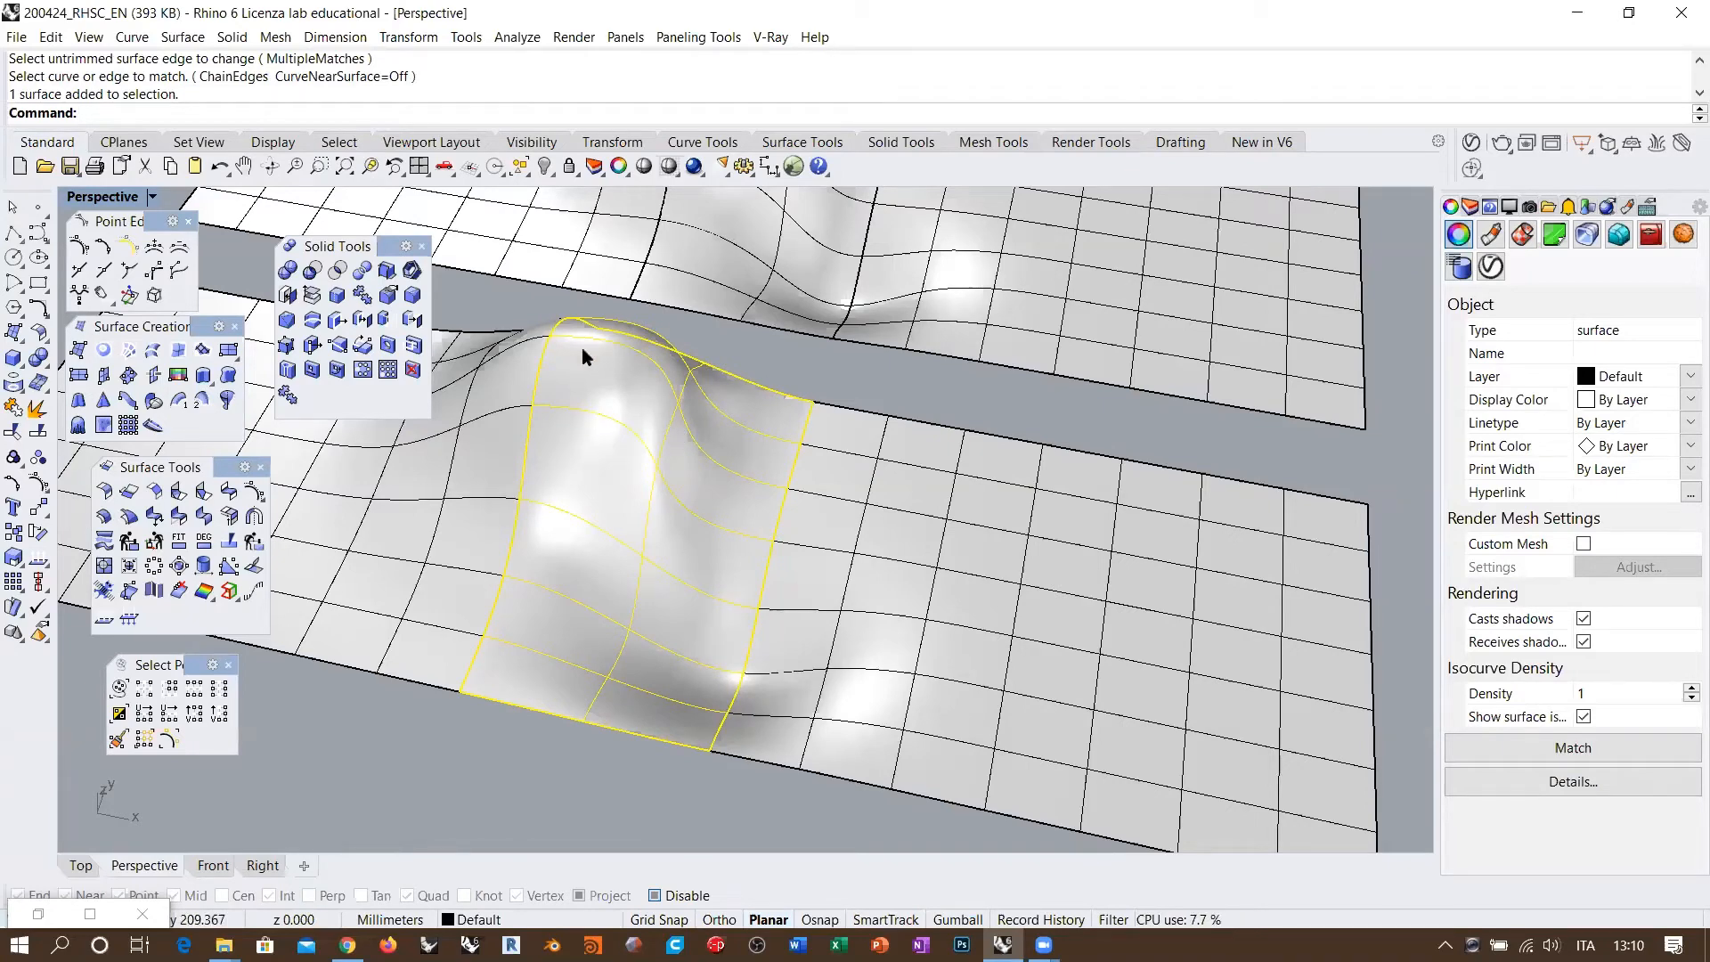
pyautogui.moveTo(596, 447); pyautogui.dragTo(526, 419, button='right')
pyautogui.click(82, 270)
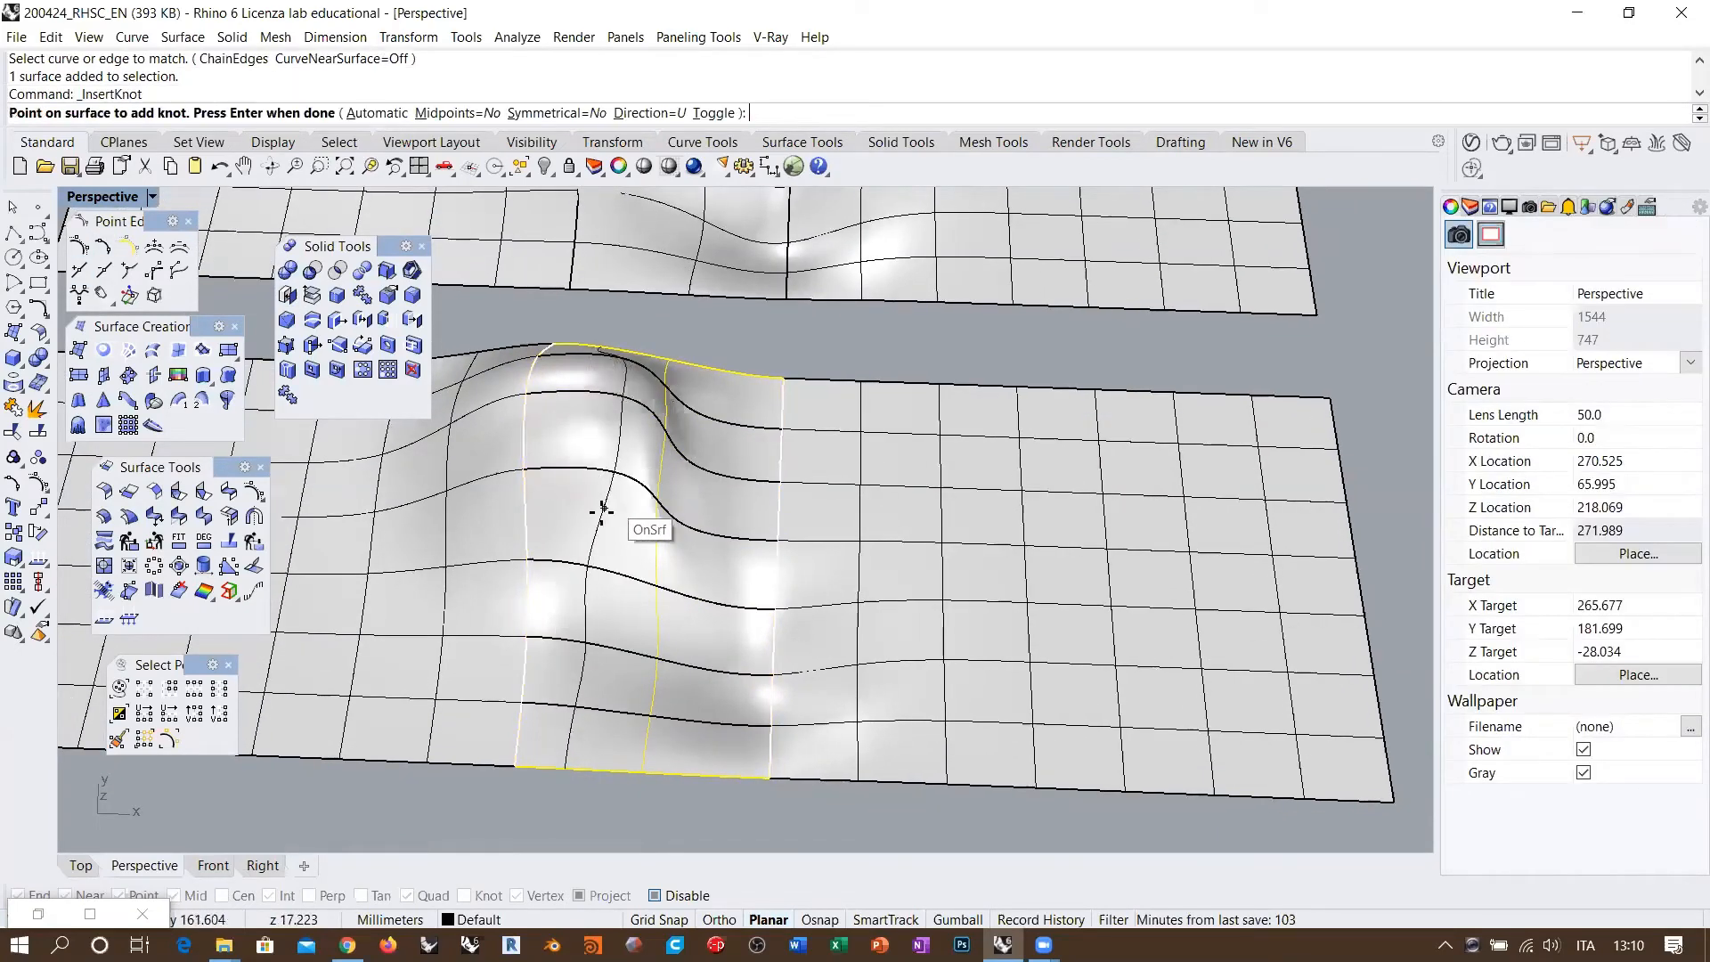
pyautogui.moveTo(595, 638)
pyautogui.mouseDown(button='right')
pyautogui.moveTo(600, 695)
pyautogui.moveTo(600, 611)
pyautogui.mouseUp(button='right')
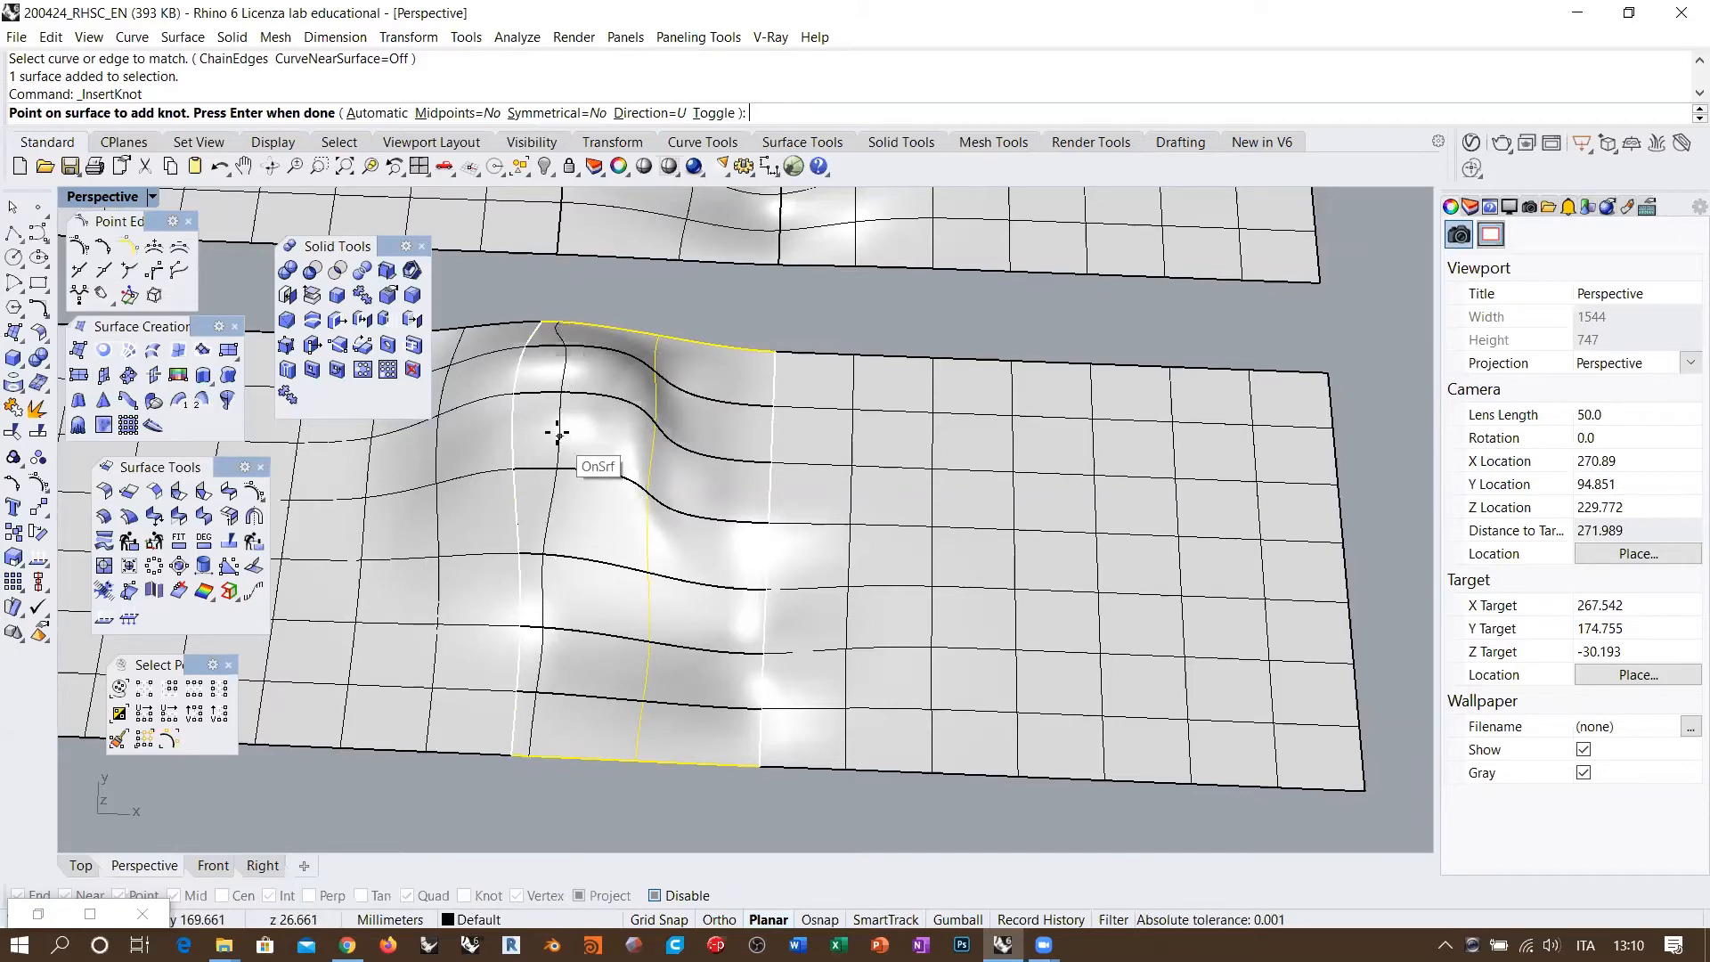
pyautogui.click(497, 415)
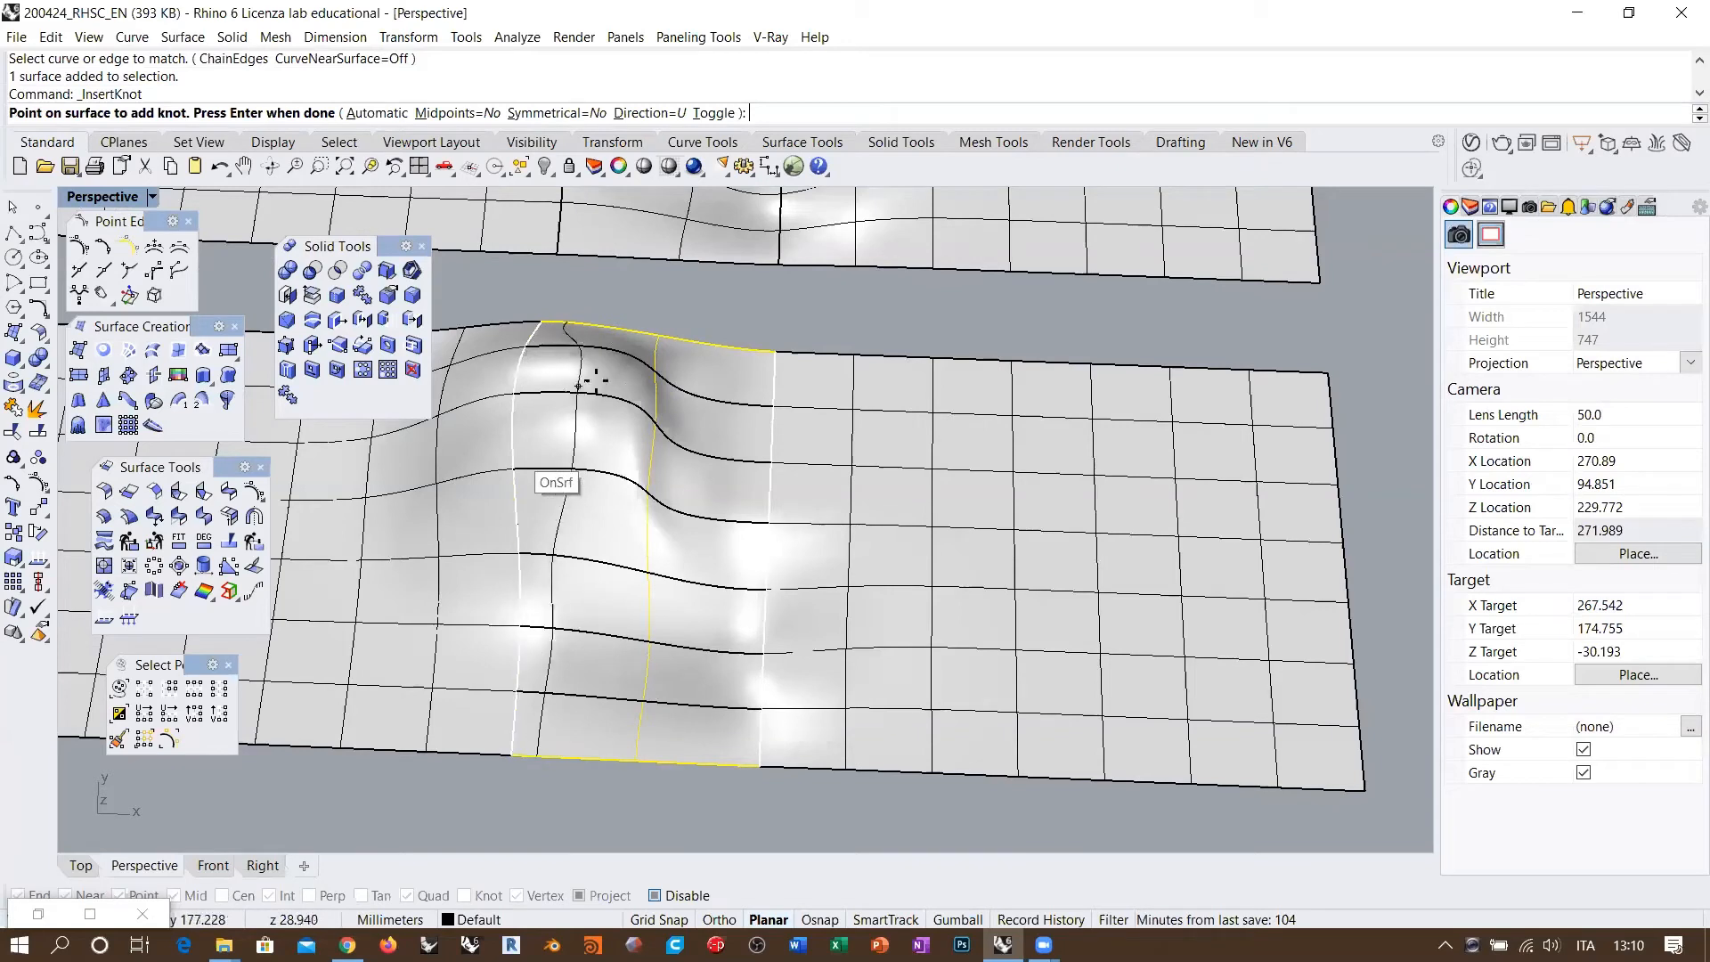
pyautogui.click(555, 513)
pyautogui.click(599, 517)
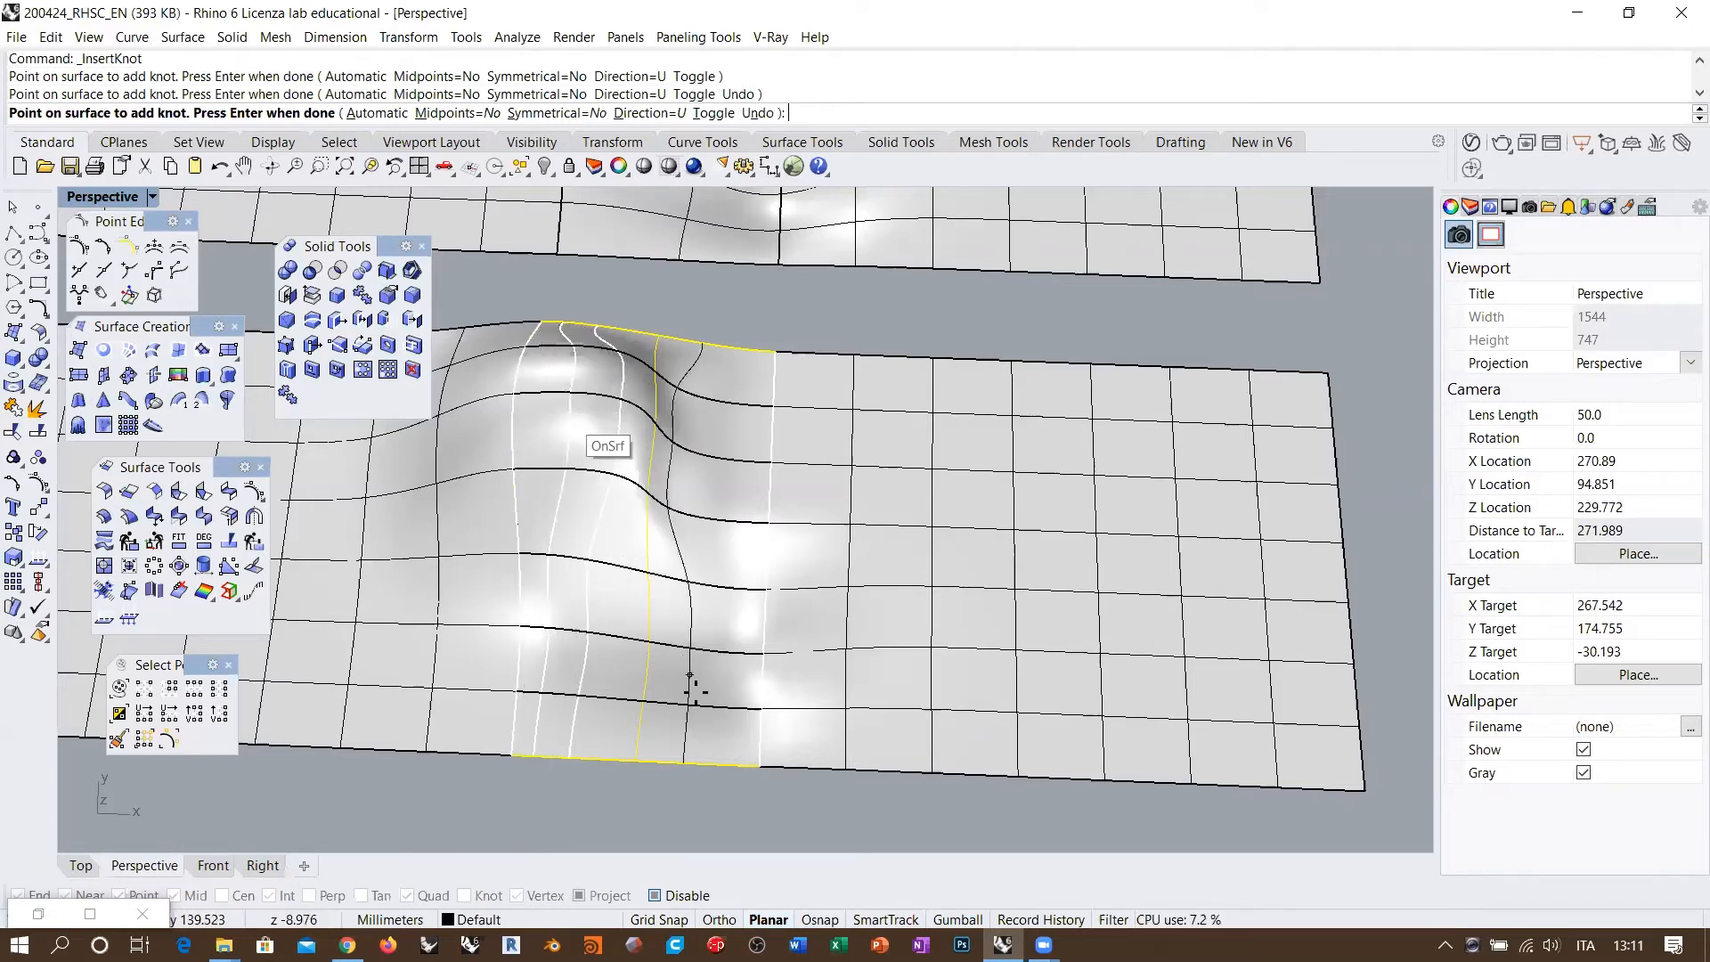
pyautogui.click(734, 725)
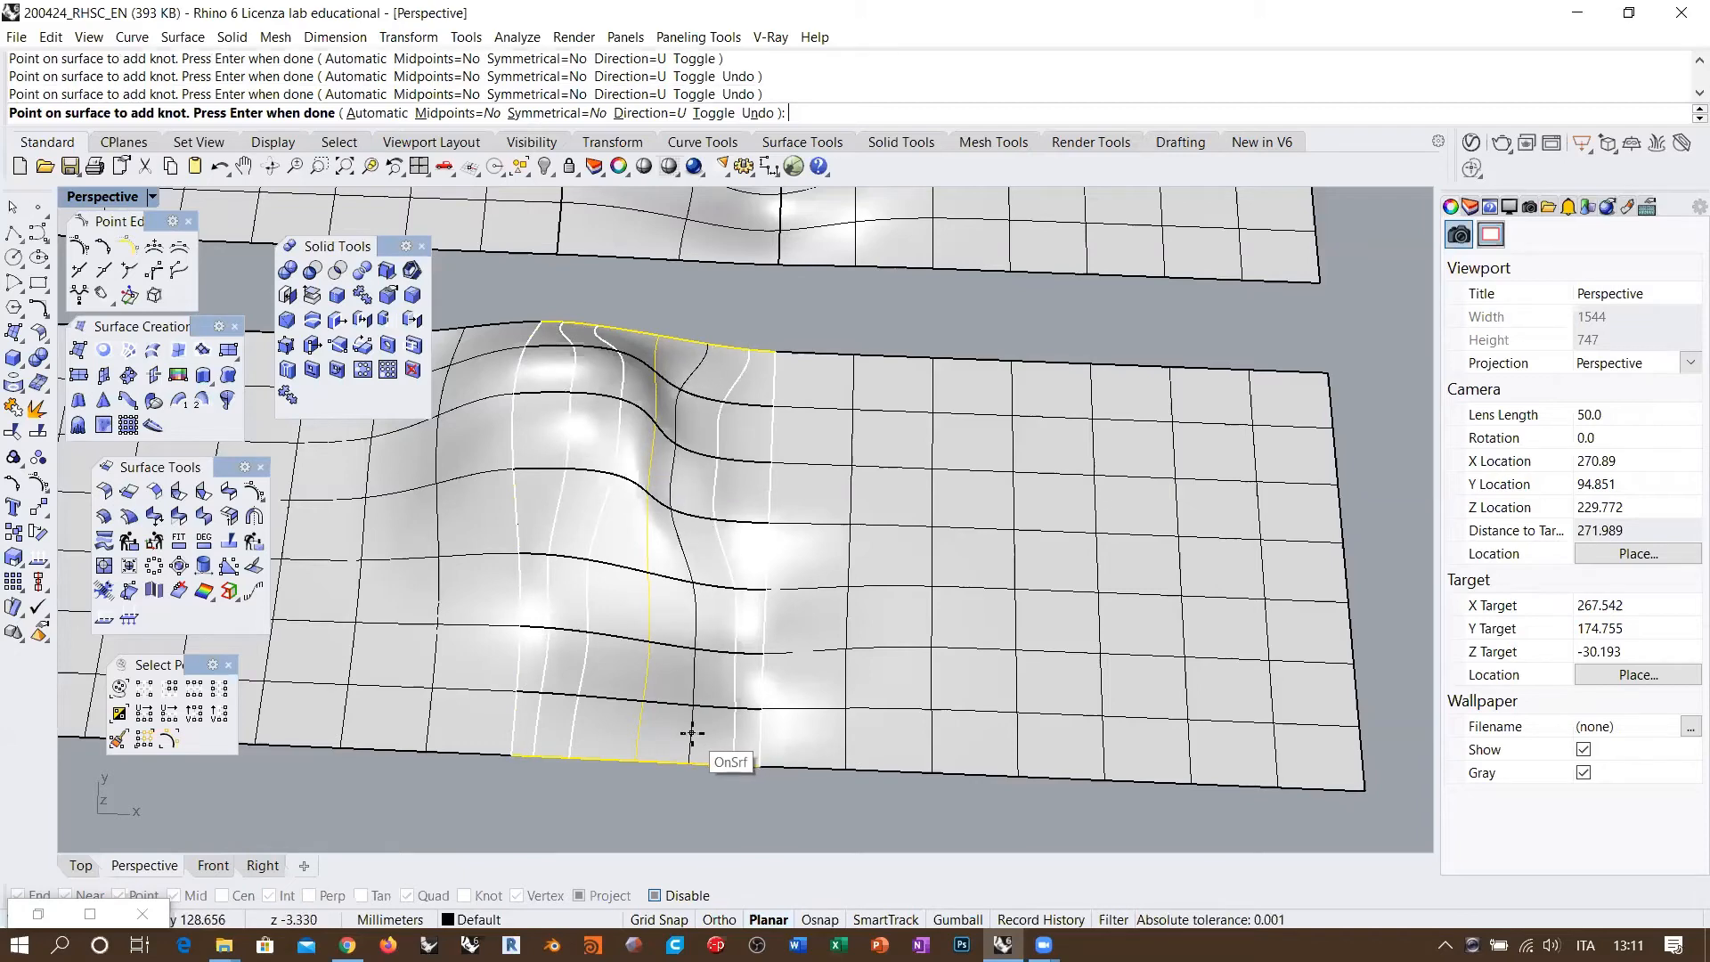
pyautogui.press('Return')
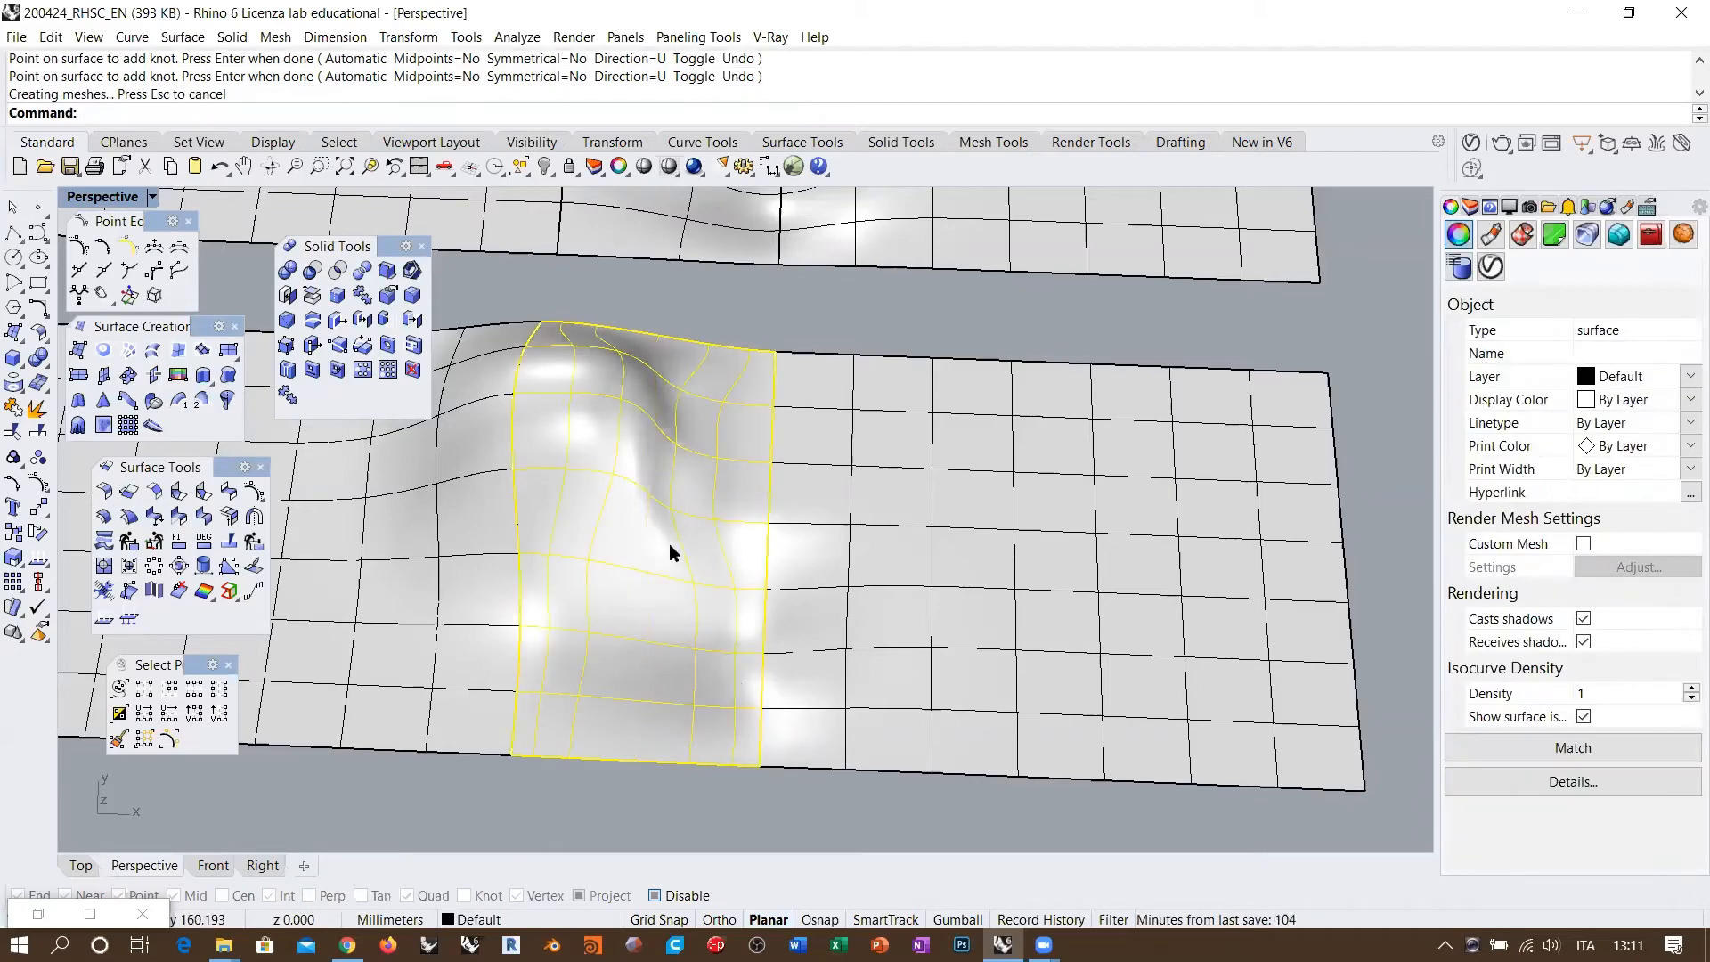
# Step: Show the blend surface's control points and examine the points beside both seams at the near corners
pyautogui.press('F10')
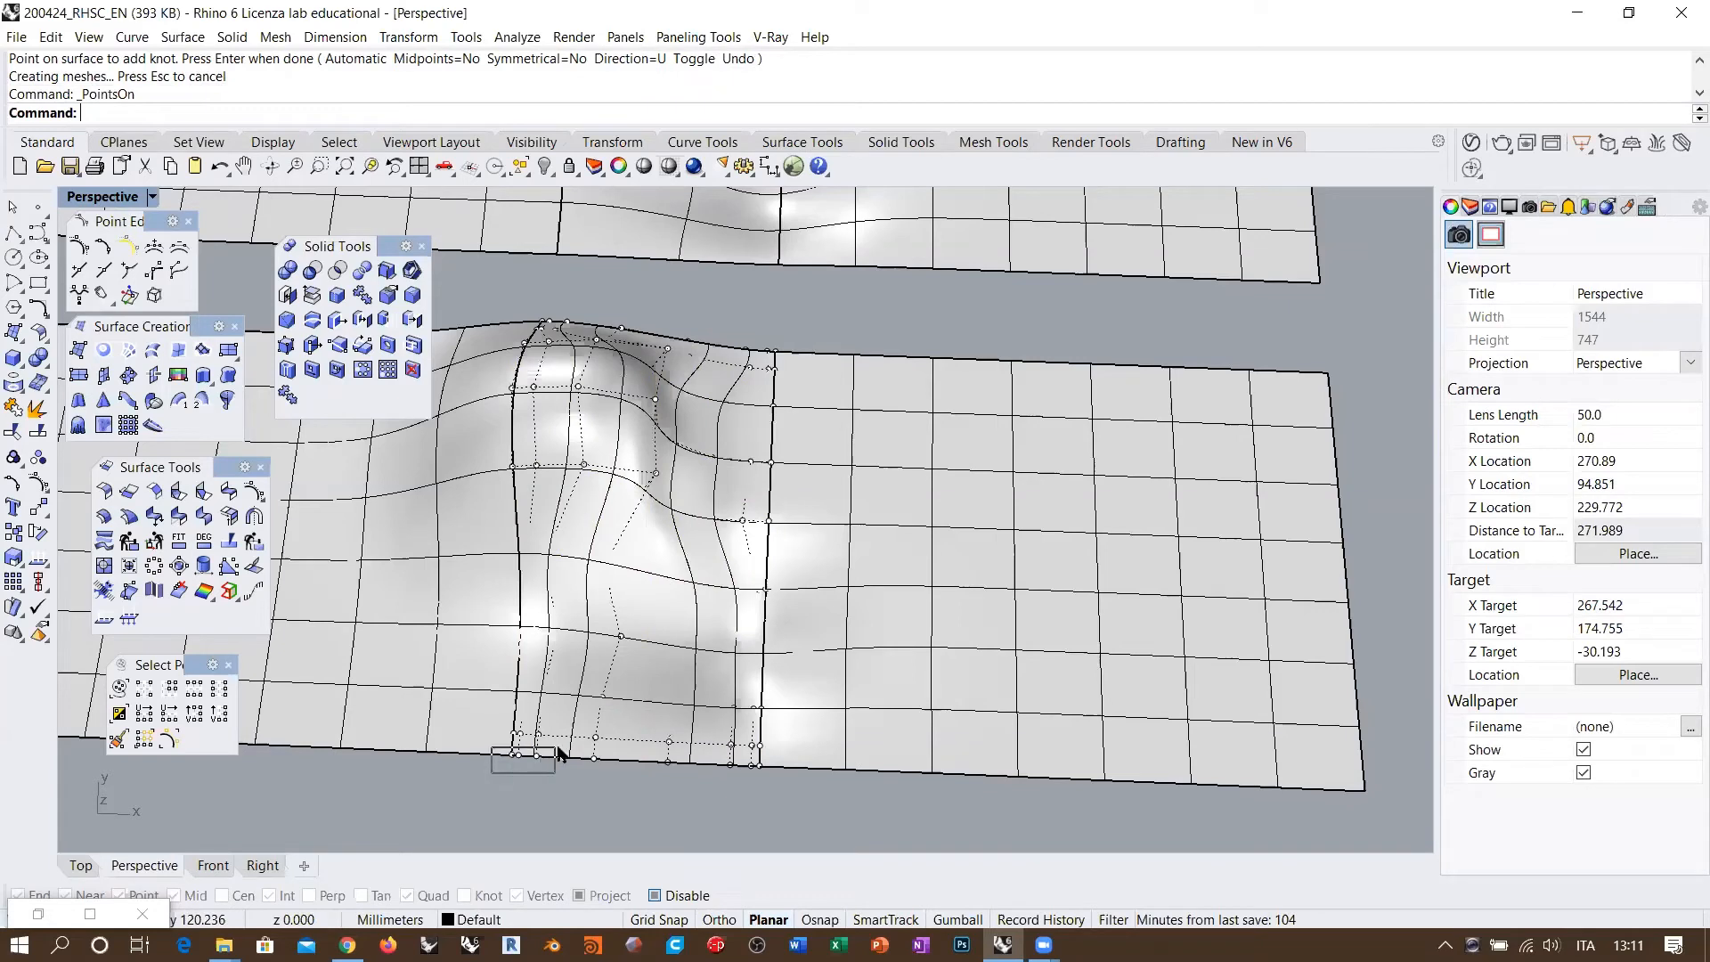
pyautogui.moveTo(558, 750); pyautogui.dragTo(556, 746)
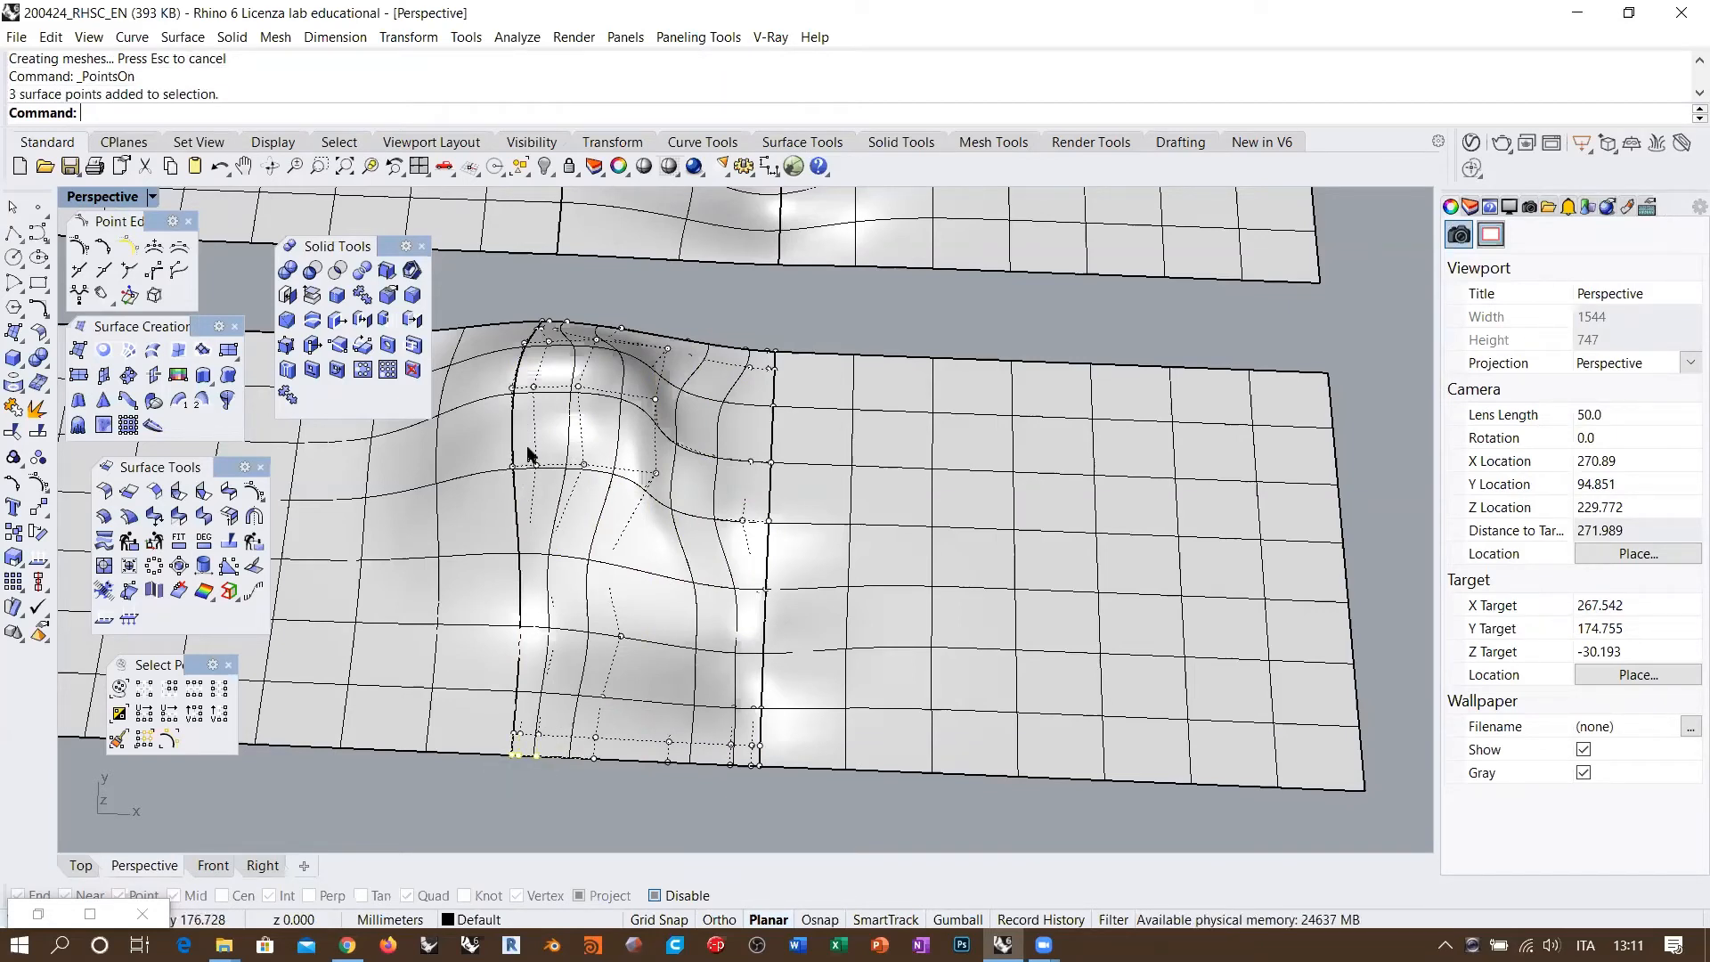
pyautogui.moveTo(713, 785); pyautogui.dragTo(789, 726)
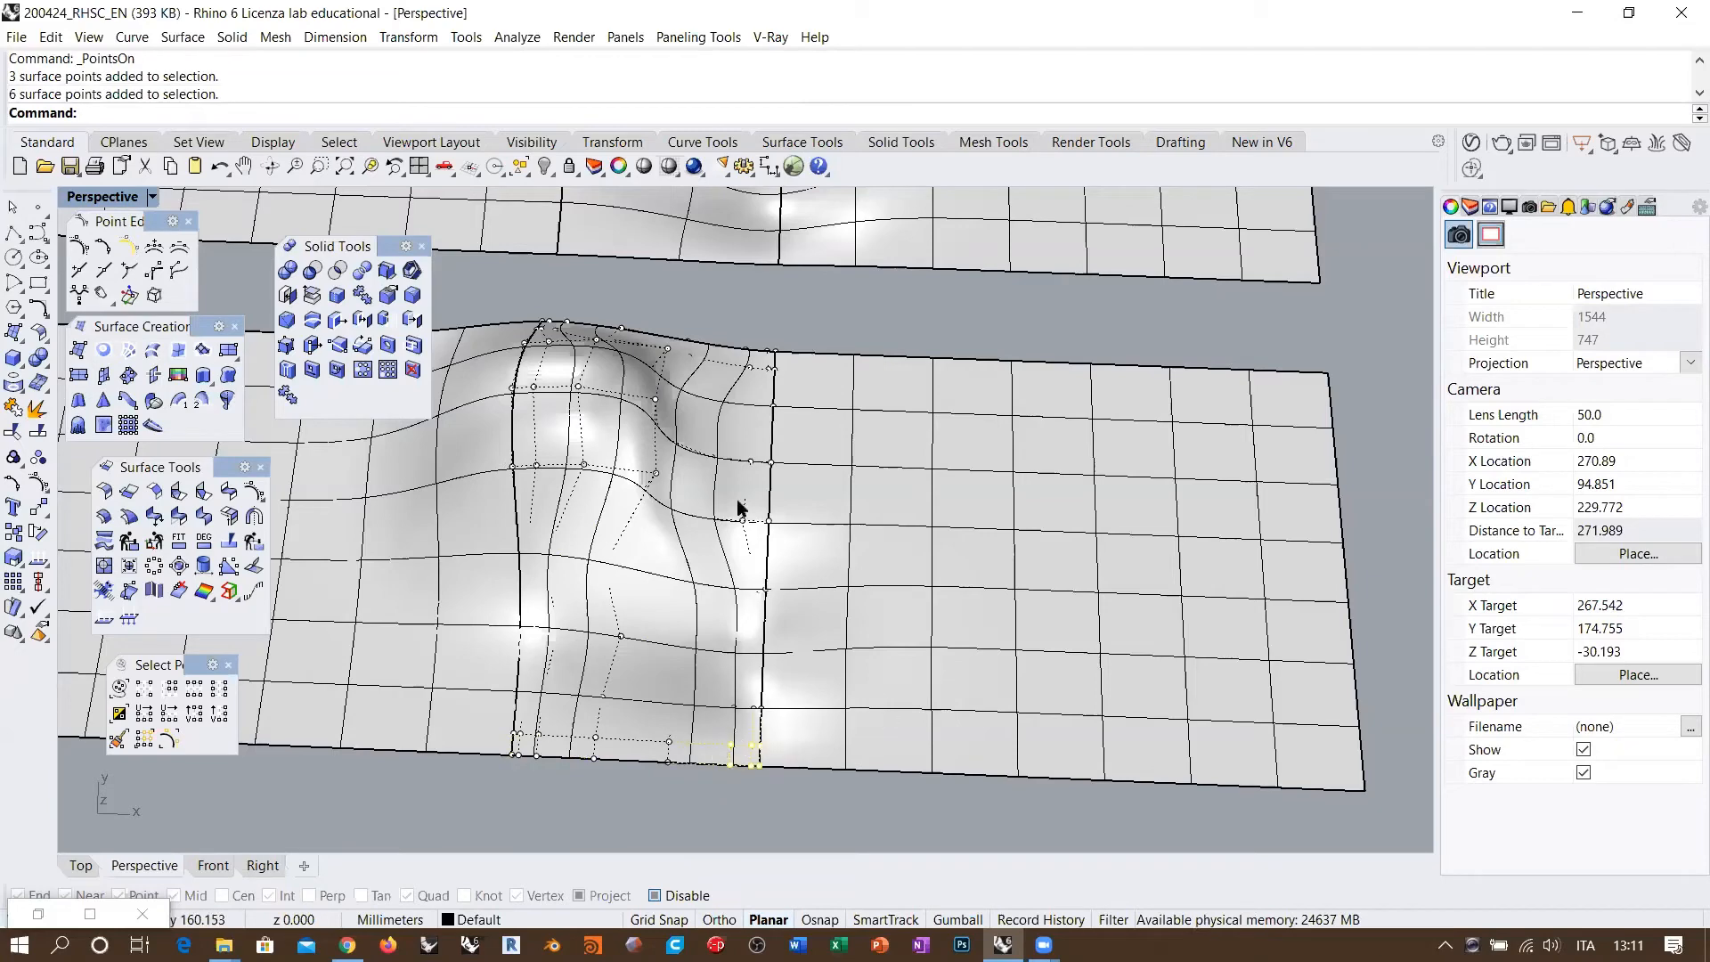
pyautogui.moveTo(771, 538); pyautogui.dragTo(592, 447, button='right')
pyautogui.press('Escape')
# Step: Highlight the blend and both adjoining wavy surfaces to compare their isocurves, and clear the selection
pyautogui.click(628, 481)
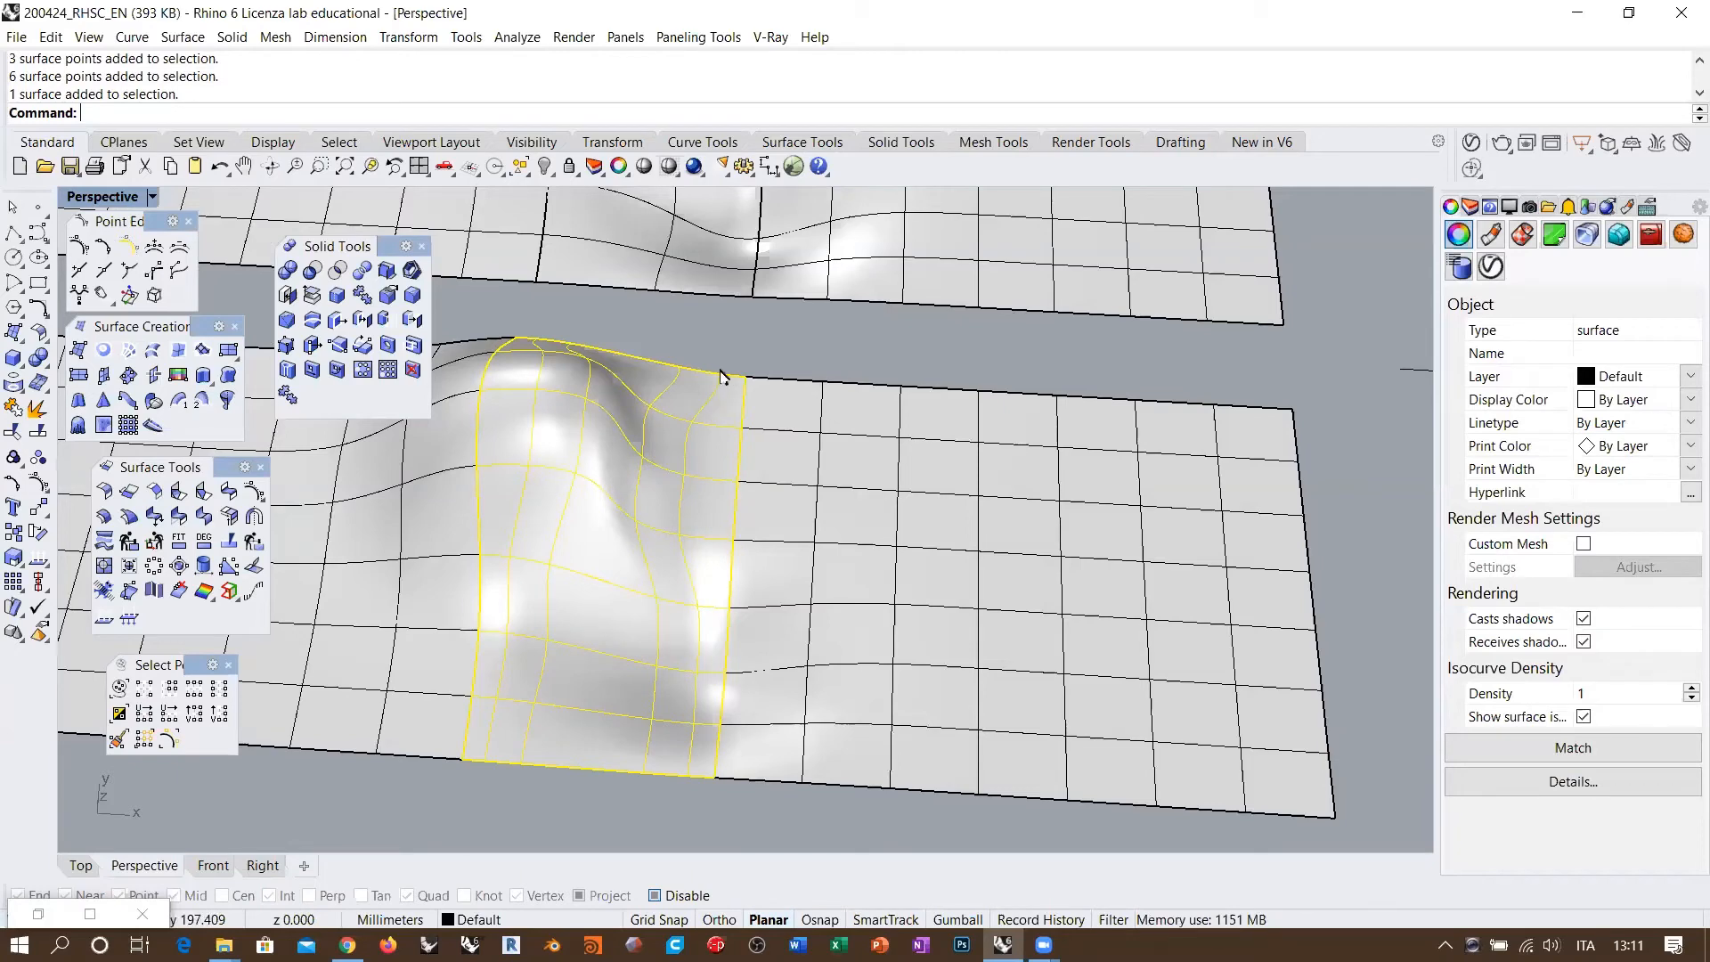
pyautogui.keyDown('shift'); pyautogui.click(390, 501); pyautogui.keyUp('shift')
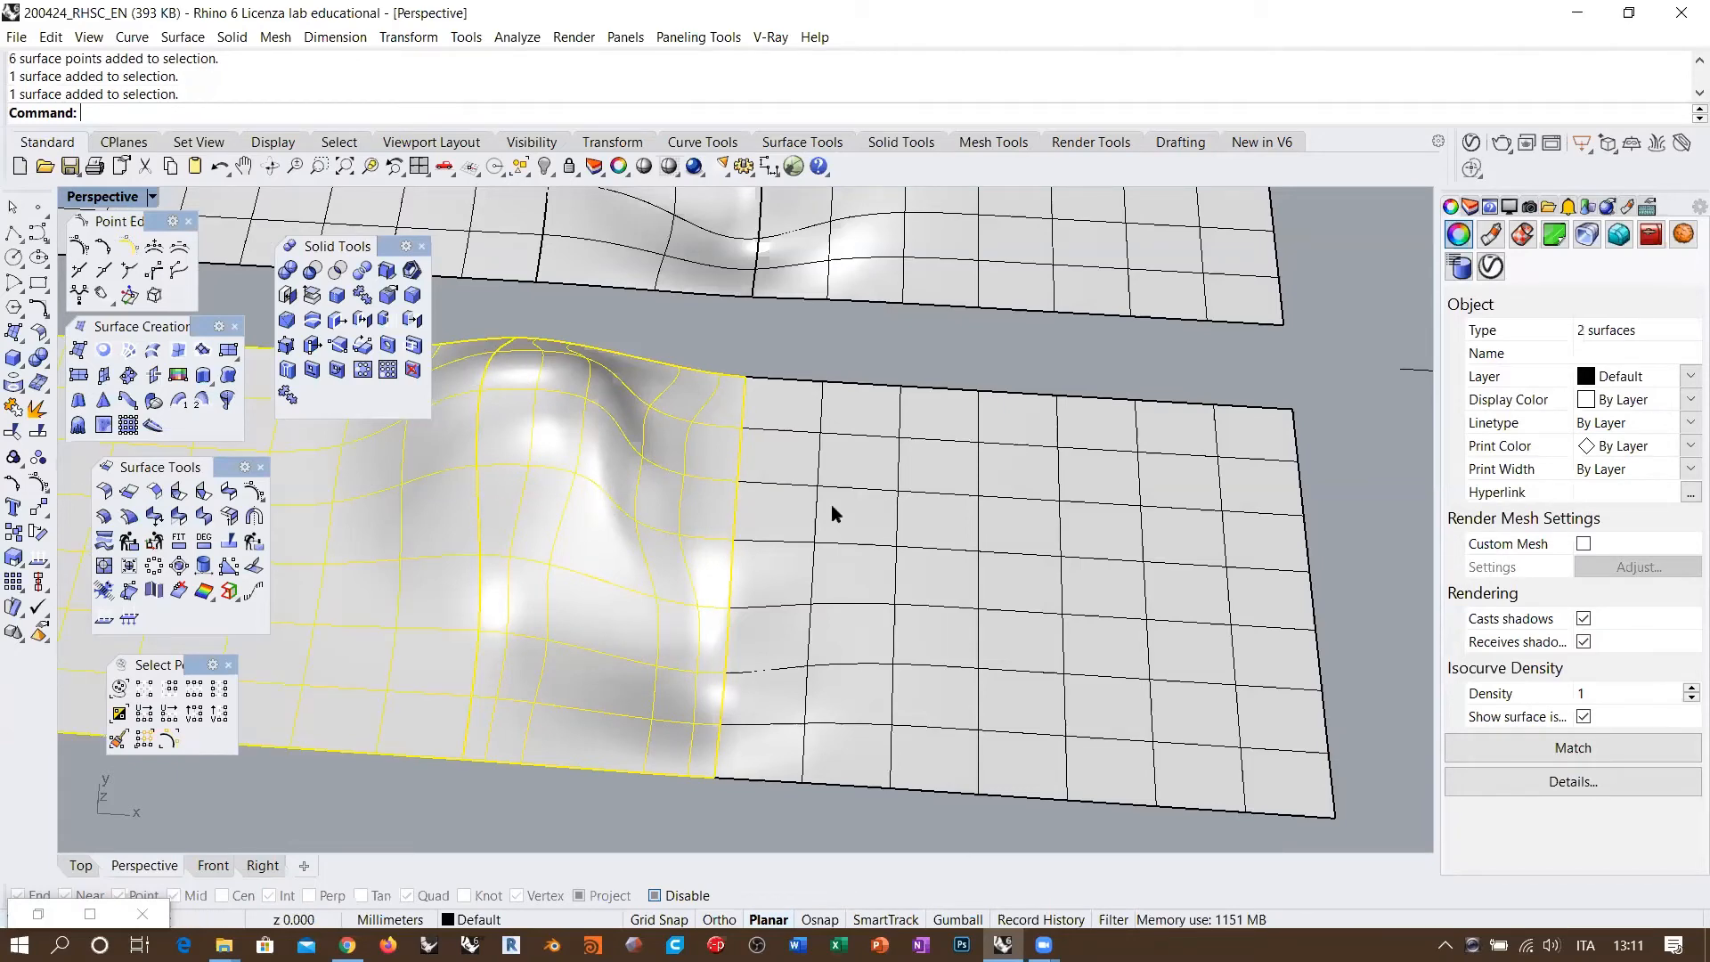
pyautogui.keyDown('shift'); pyautogui.click(846, 499); pyautogui.keyUp('shift')
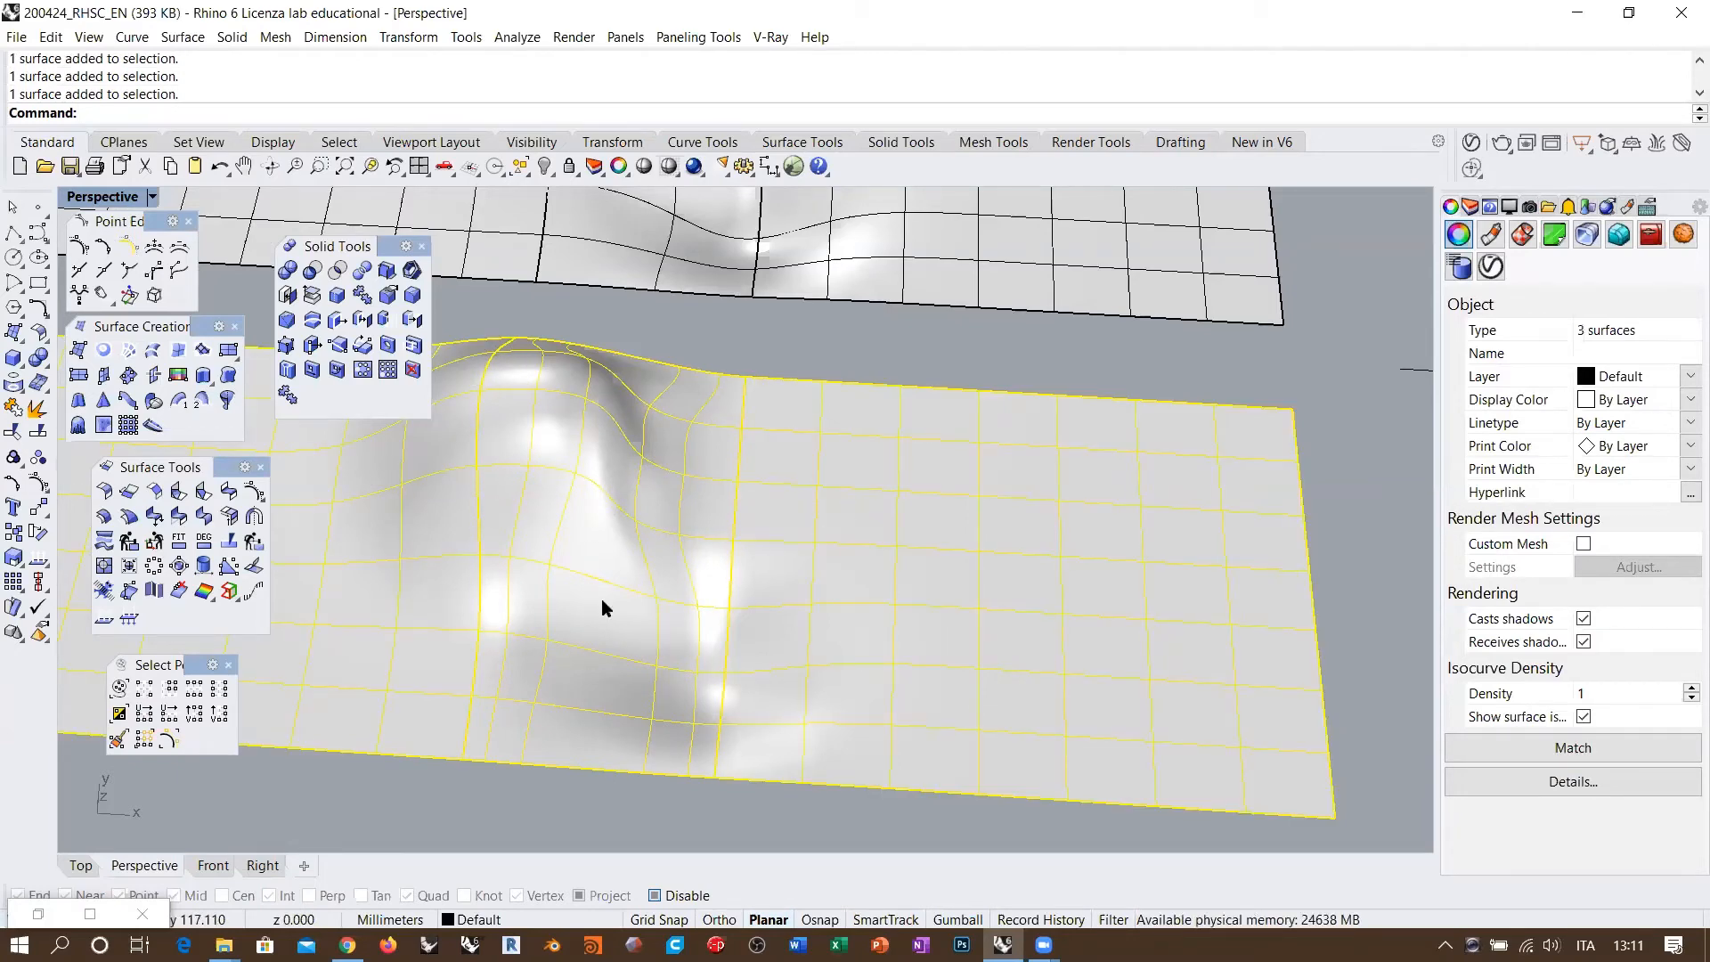
pyautogui.click(586, 530)
pyautogui.press('Escape')
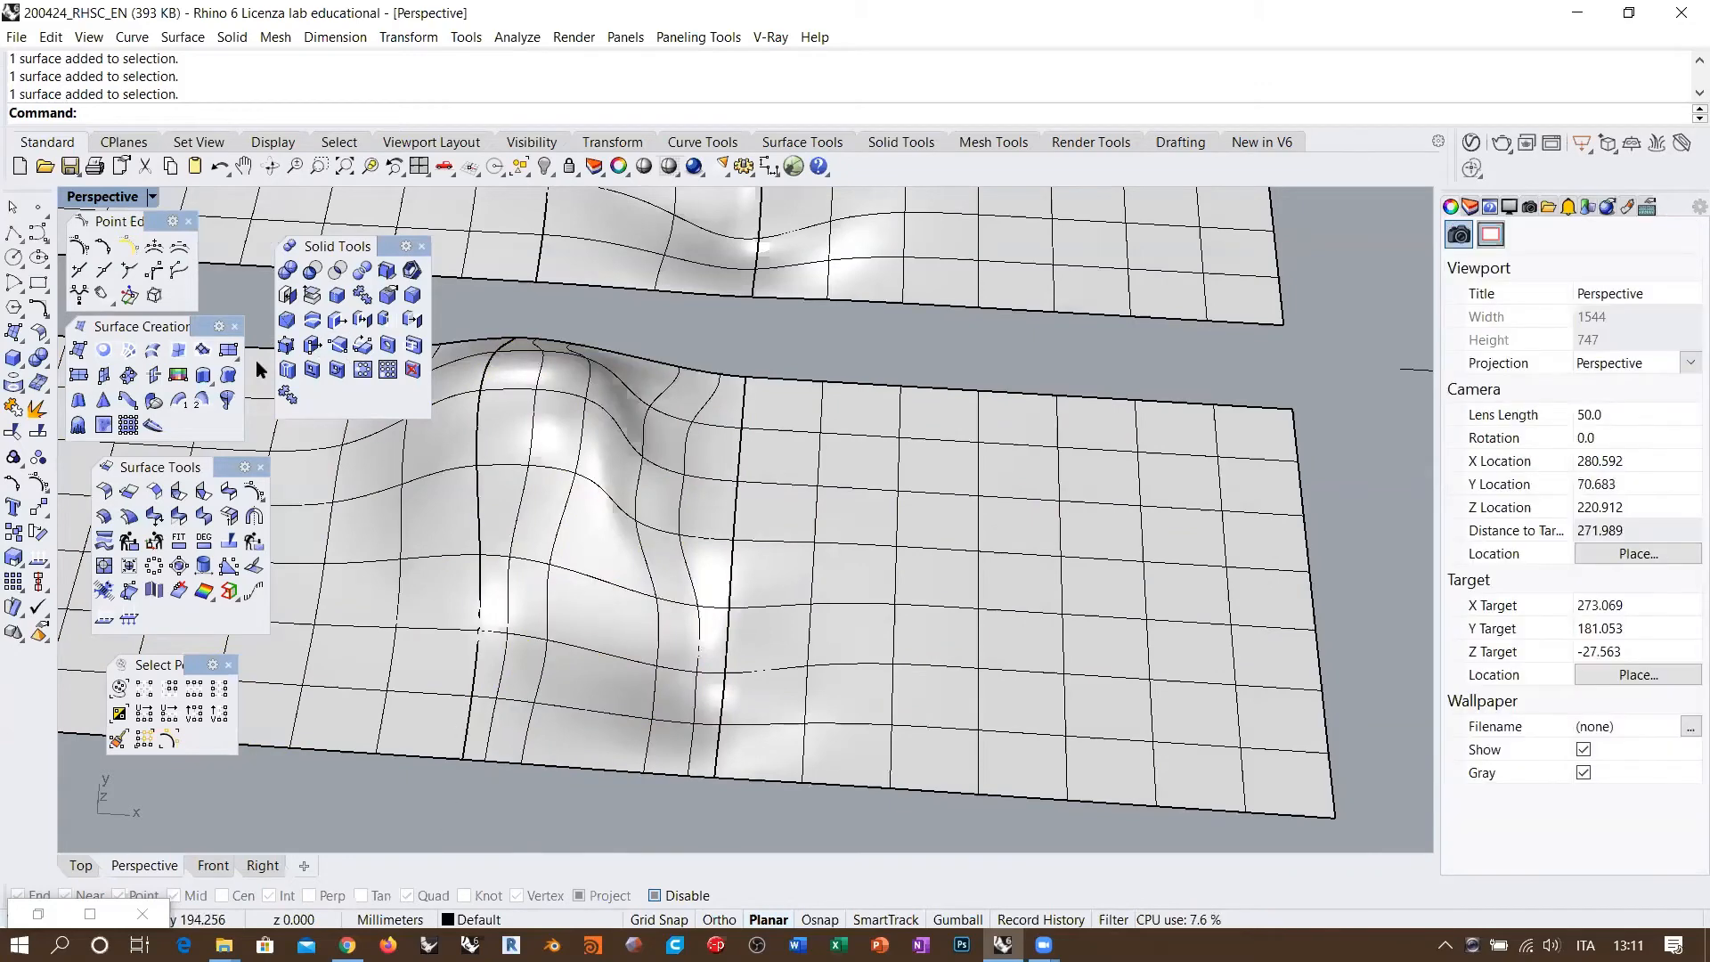
# Step: Try matching the seam edge with curvature continuity, preserving curvature at the other end and matching edges by closest points
pyautogui.click(179, 517)
pyautogui.click(479, 503)
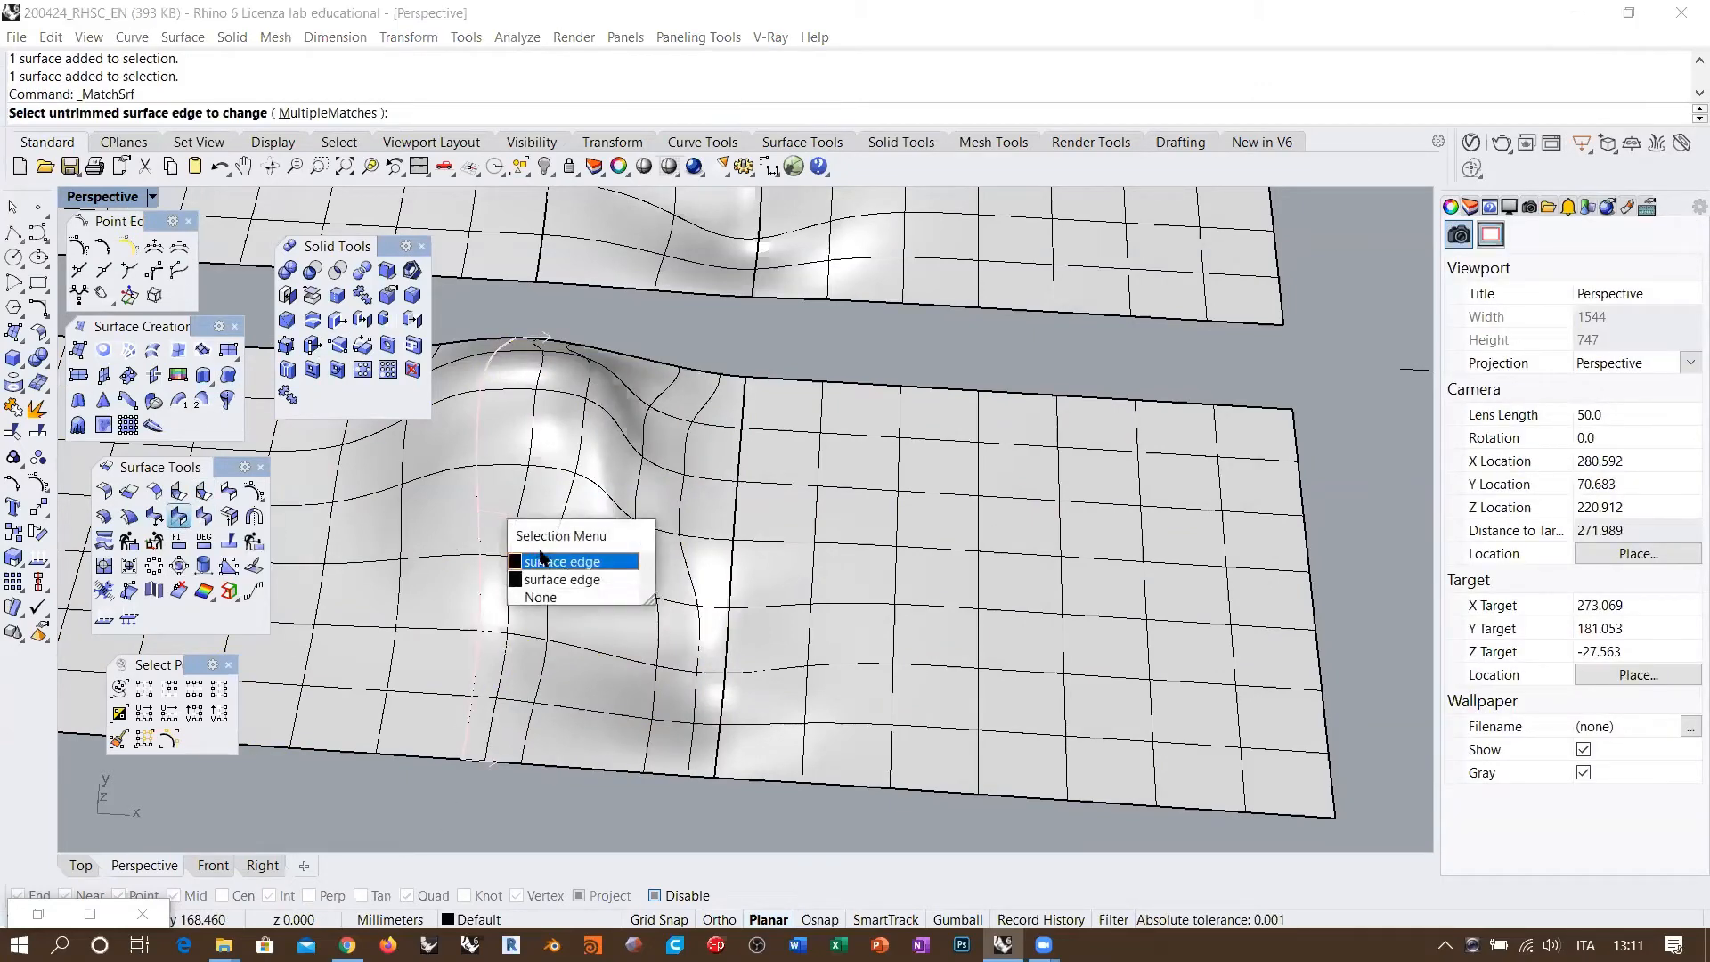
pyautogui.click(544, 563)
pyautogui.click(478, 516)
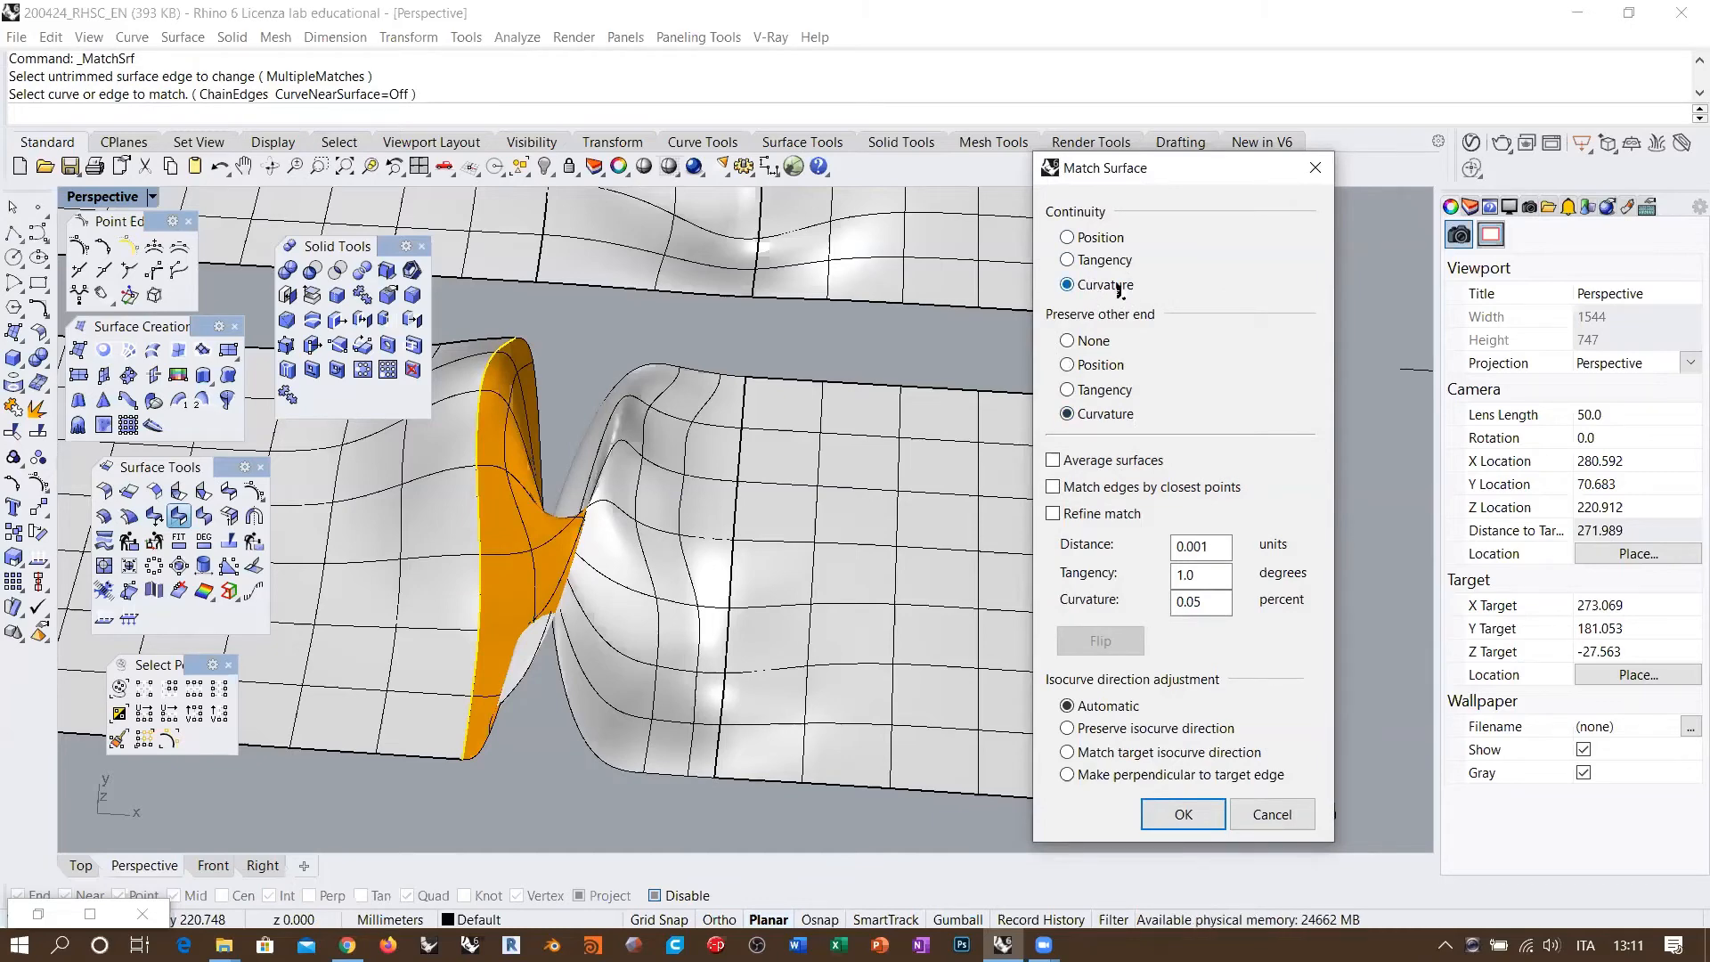
pyautogui.click(1054, 487)
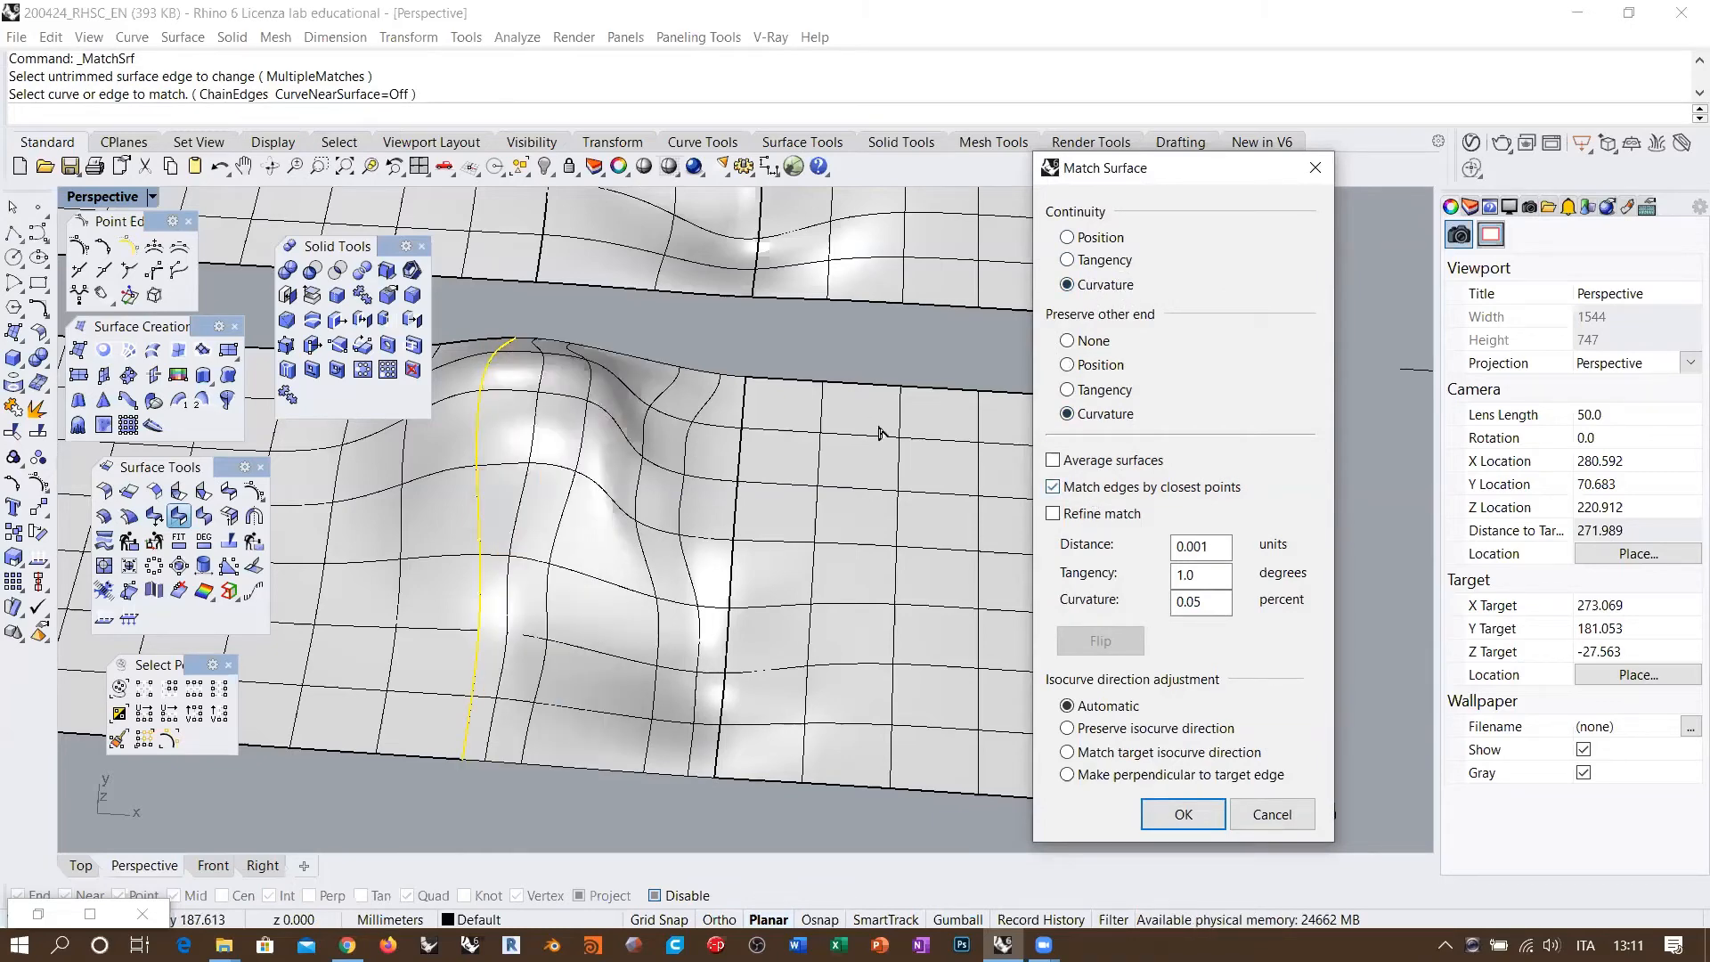
pyautogui.moveTo(979, 494); pyautogui.dragTo(713, 498, button='right')
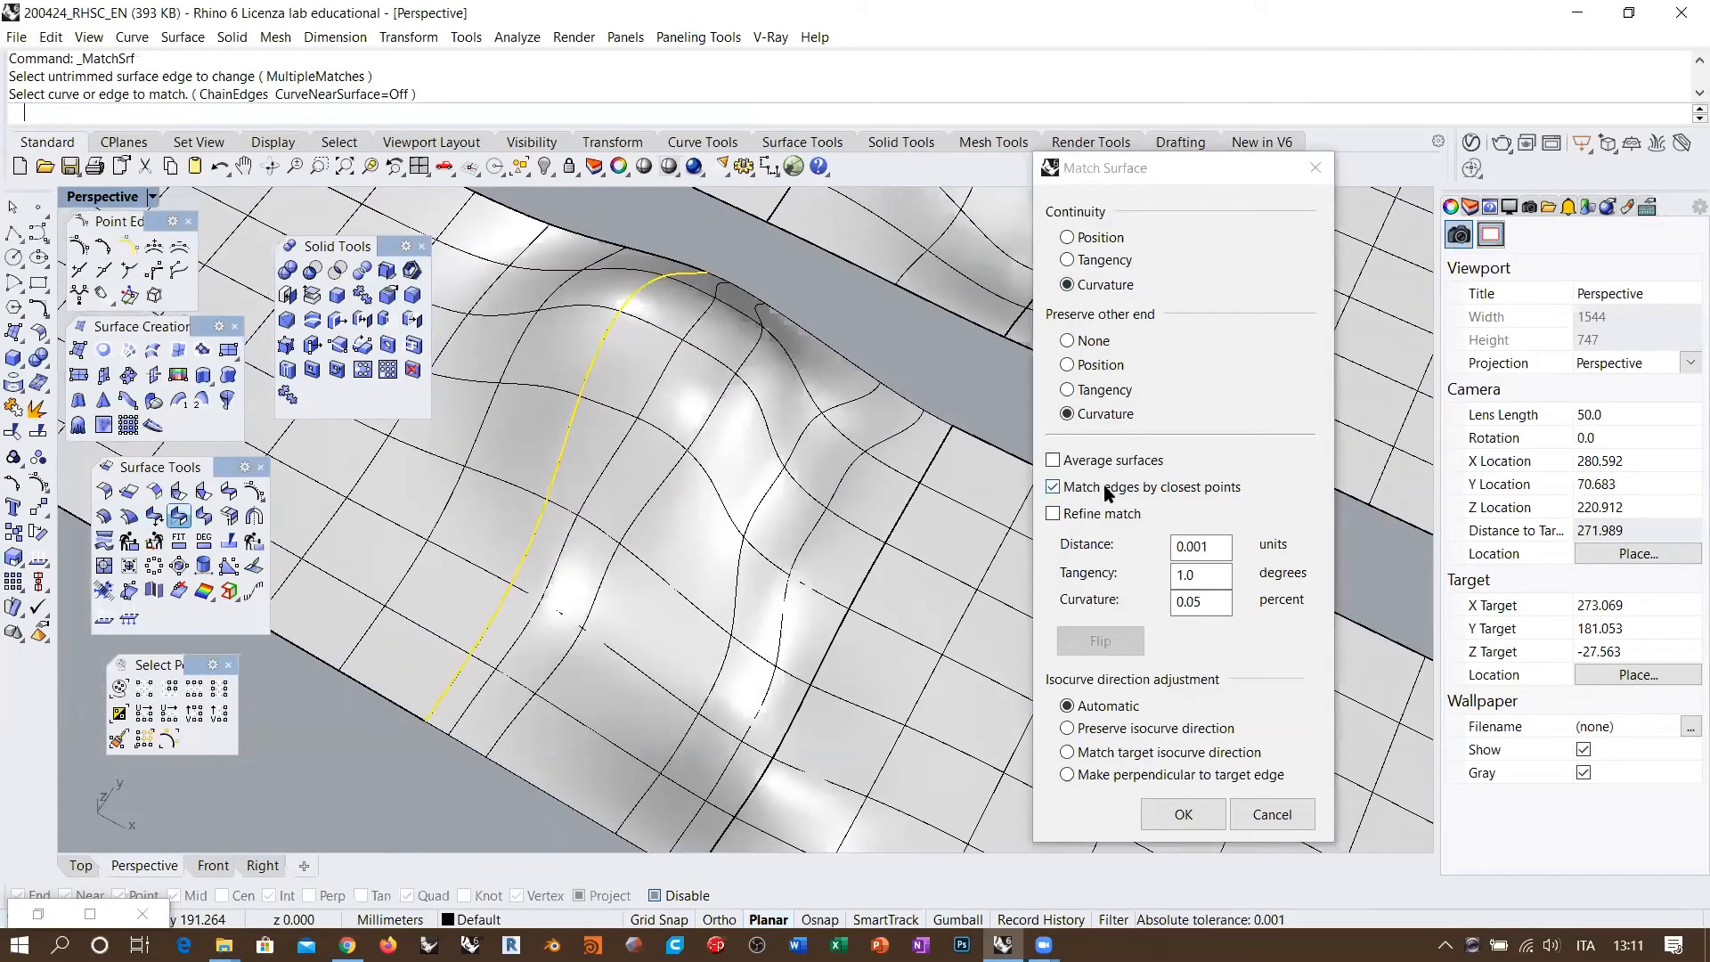
pyautogui.click(1272, 813)
# Step: Examine the U, V and normal directions of the blend surface with the Dir command
pyautogui.moveTo(696, 472); pyautogui.dragTo(638, 456, button='right')
pyautogui.click(736, 498)
pyautogui.click(40, 561)
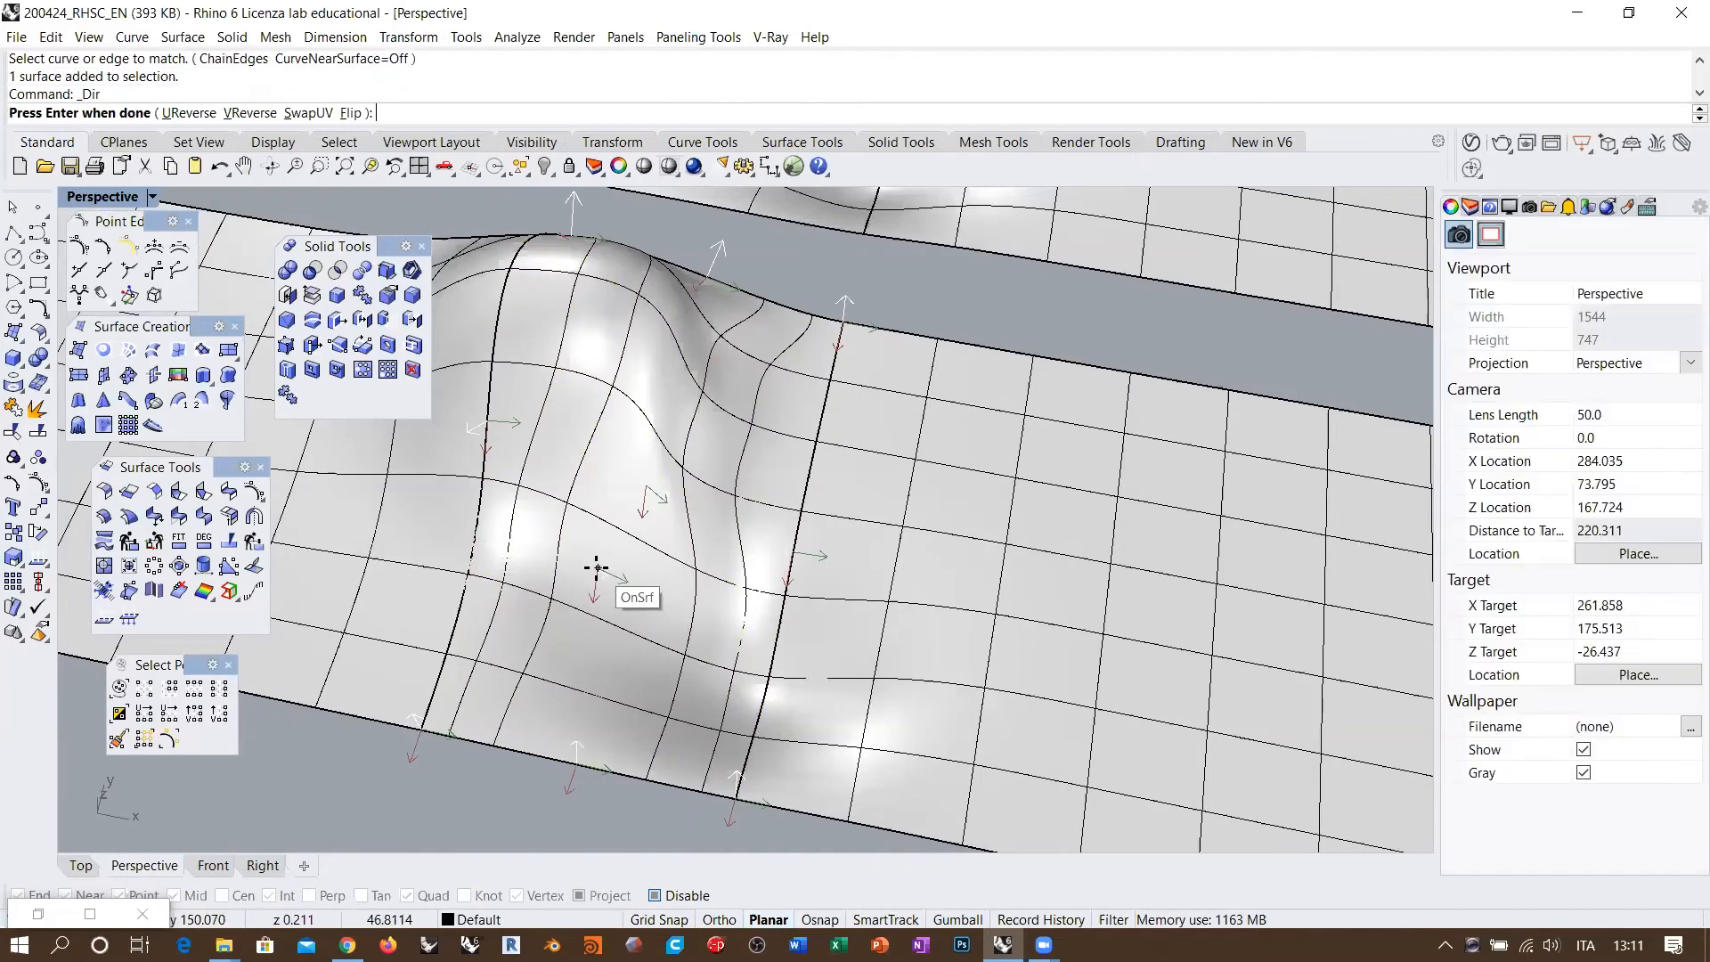
pyautogui.scroll(5, 600, 573)
pyautogui.moveTo(701, 563); pyautogui.dragTo(760, 569, button='right')
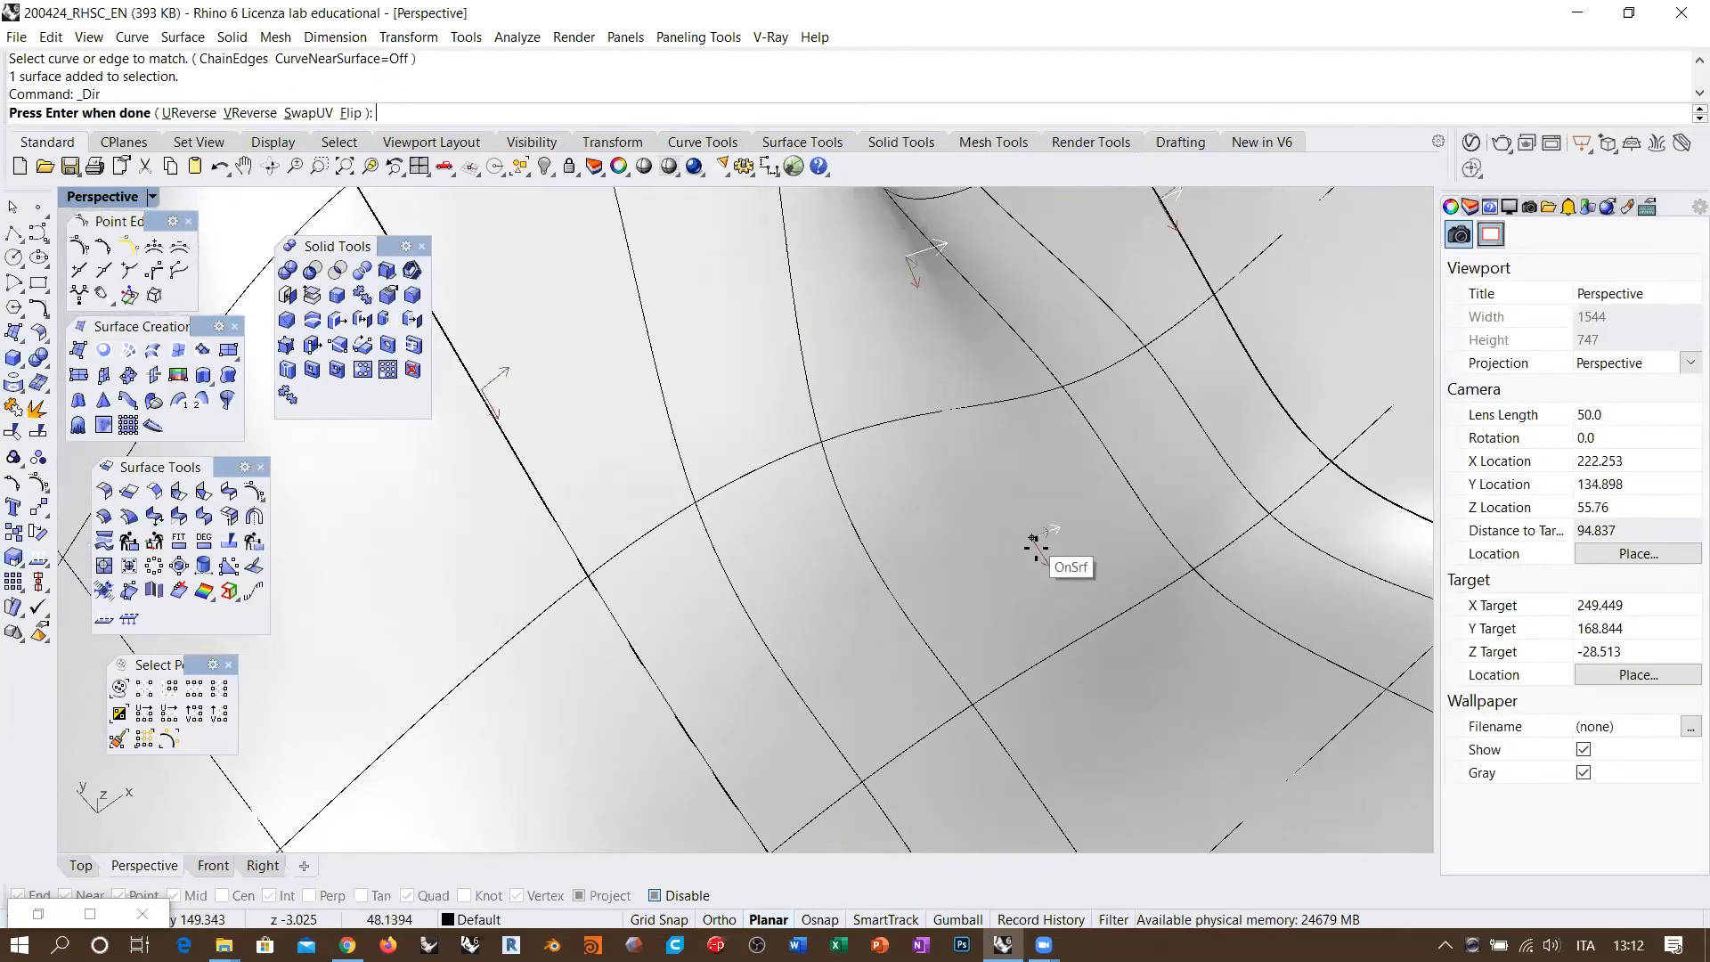
pyautogui.moveTo(1036, 546); pyautogui.dragTo(1095, 557, button='right')
pyautogui.moveTo(1131, 426); pyautogui.dragTo(1109, 414, button='right')
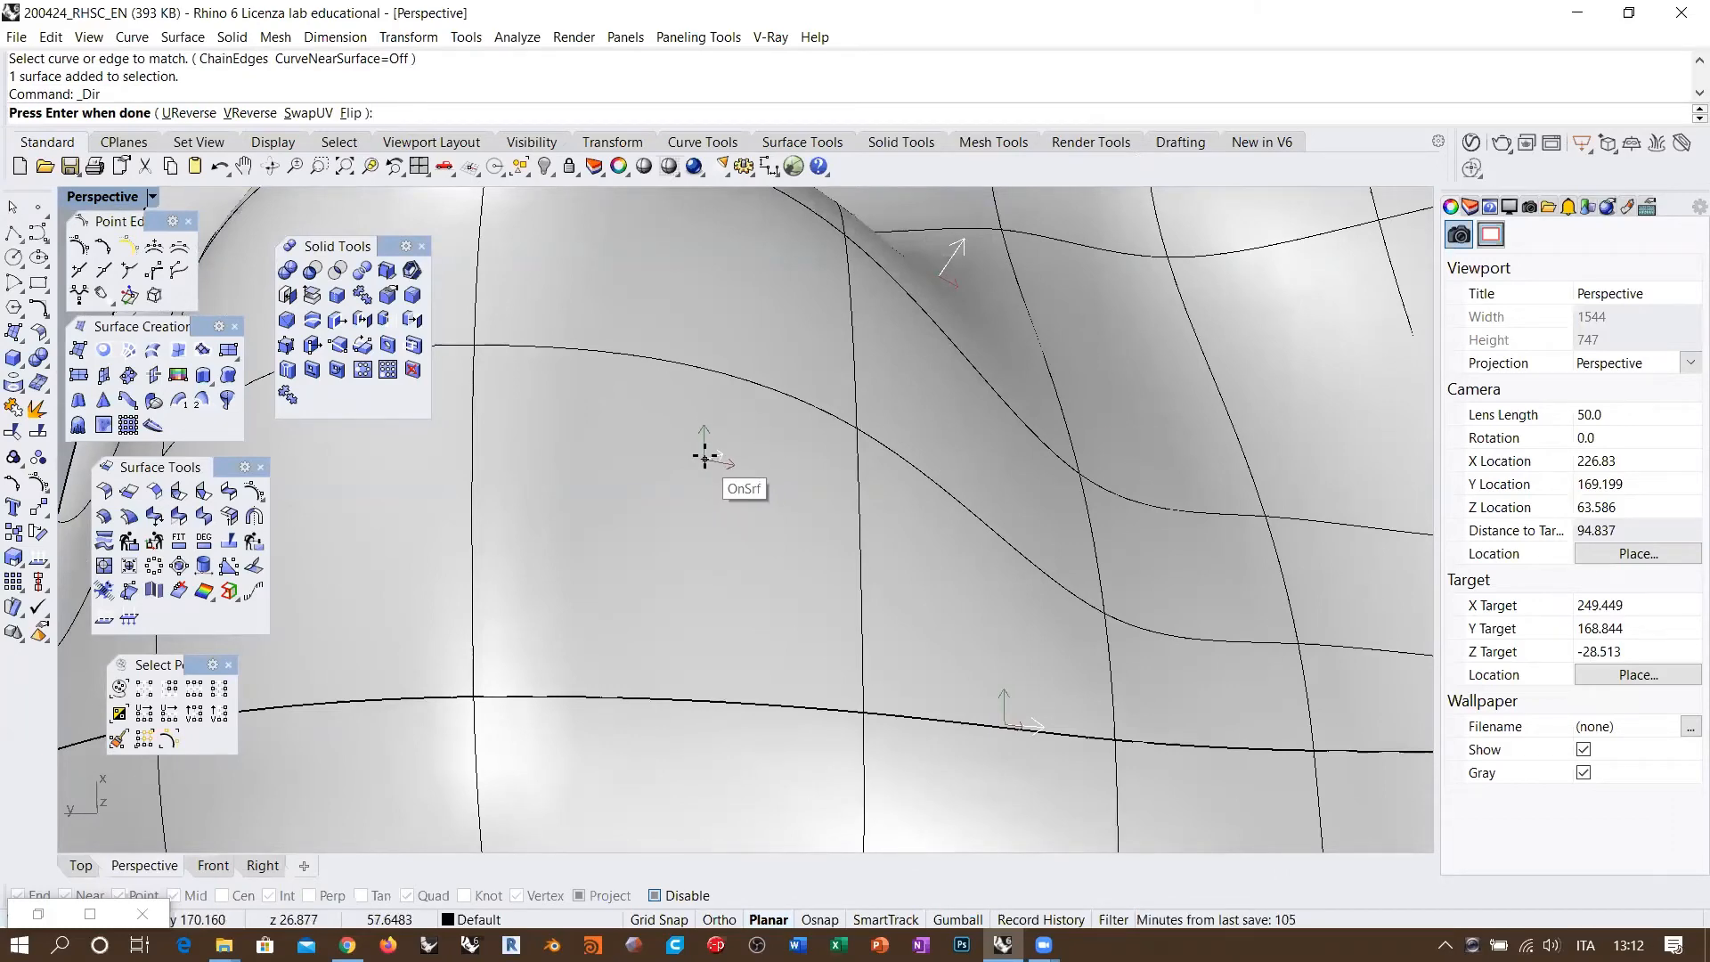
pyautogui.moveTo(704, 458); pyautogui.dragTo(702, 382, button='right')
pyautogui.press('Return')
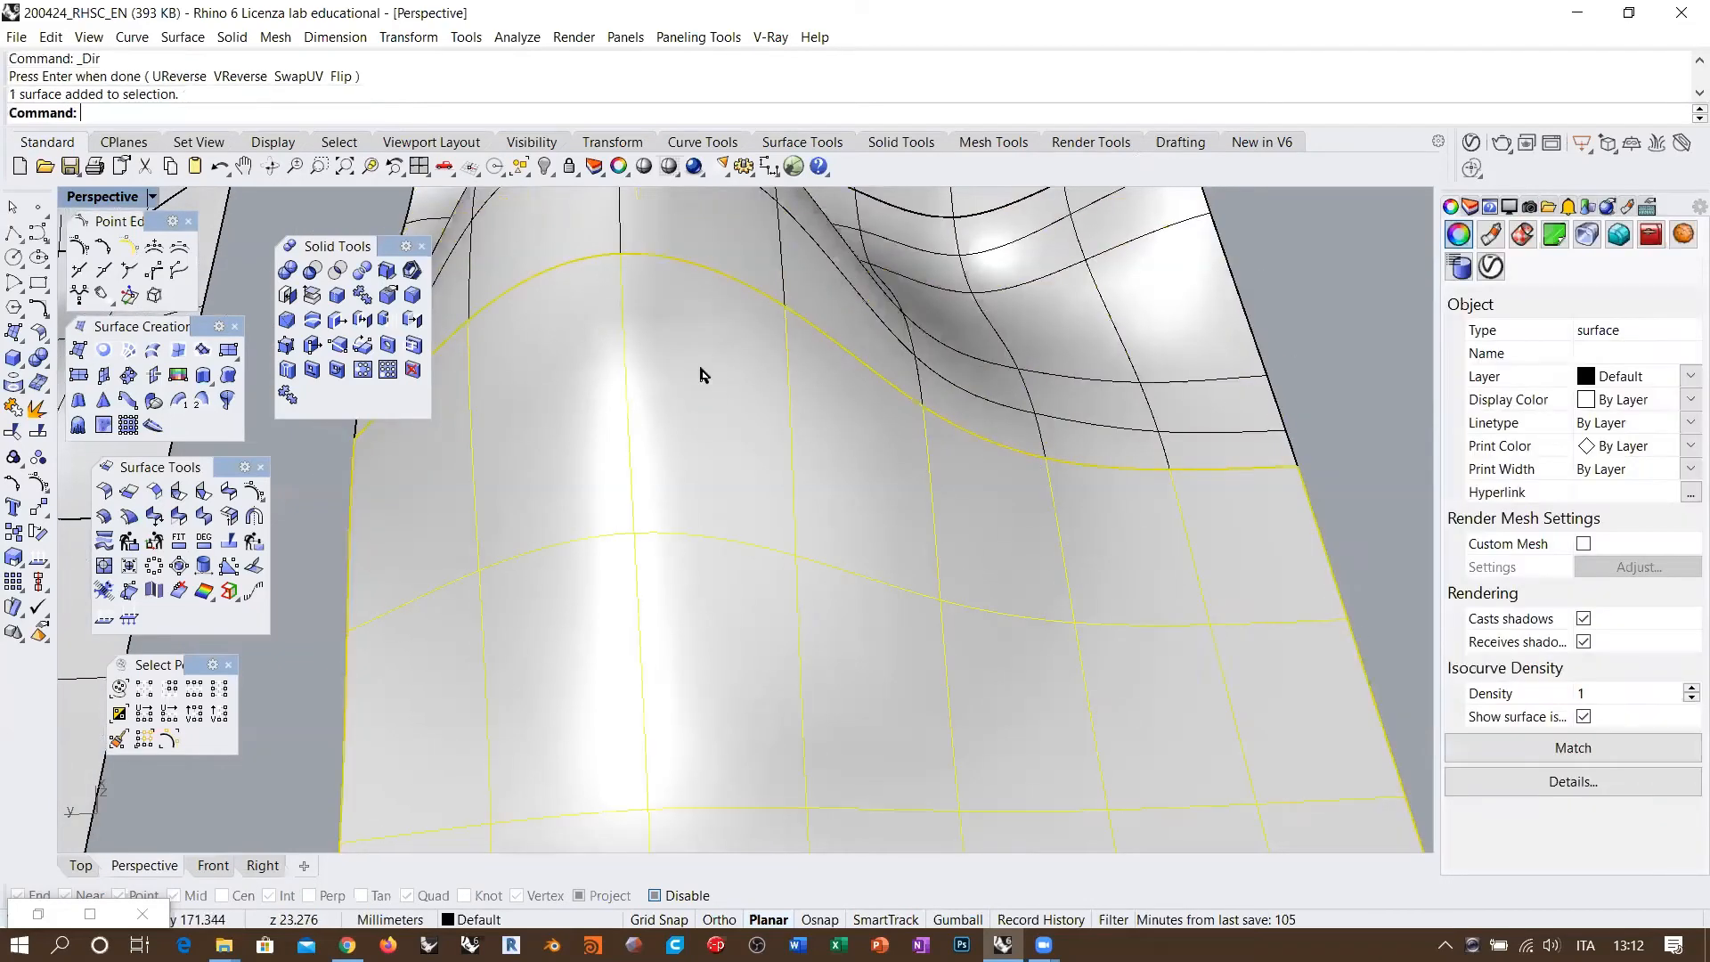
# Step: Examine the U, V and normal directions of the adjoining wavy surface with the Dir command
pyautogui.rightClick(701, 369)
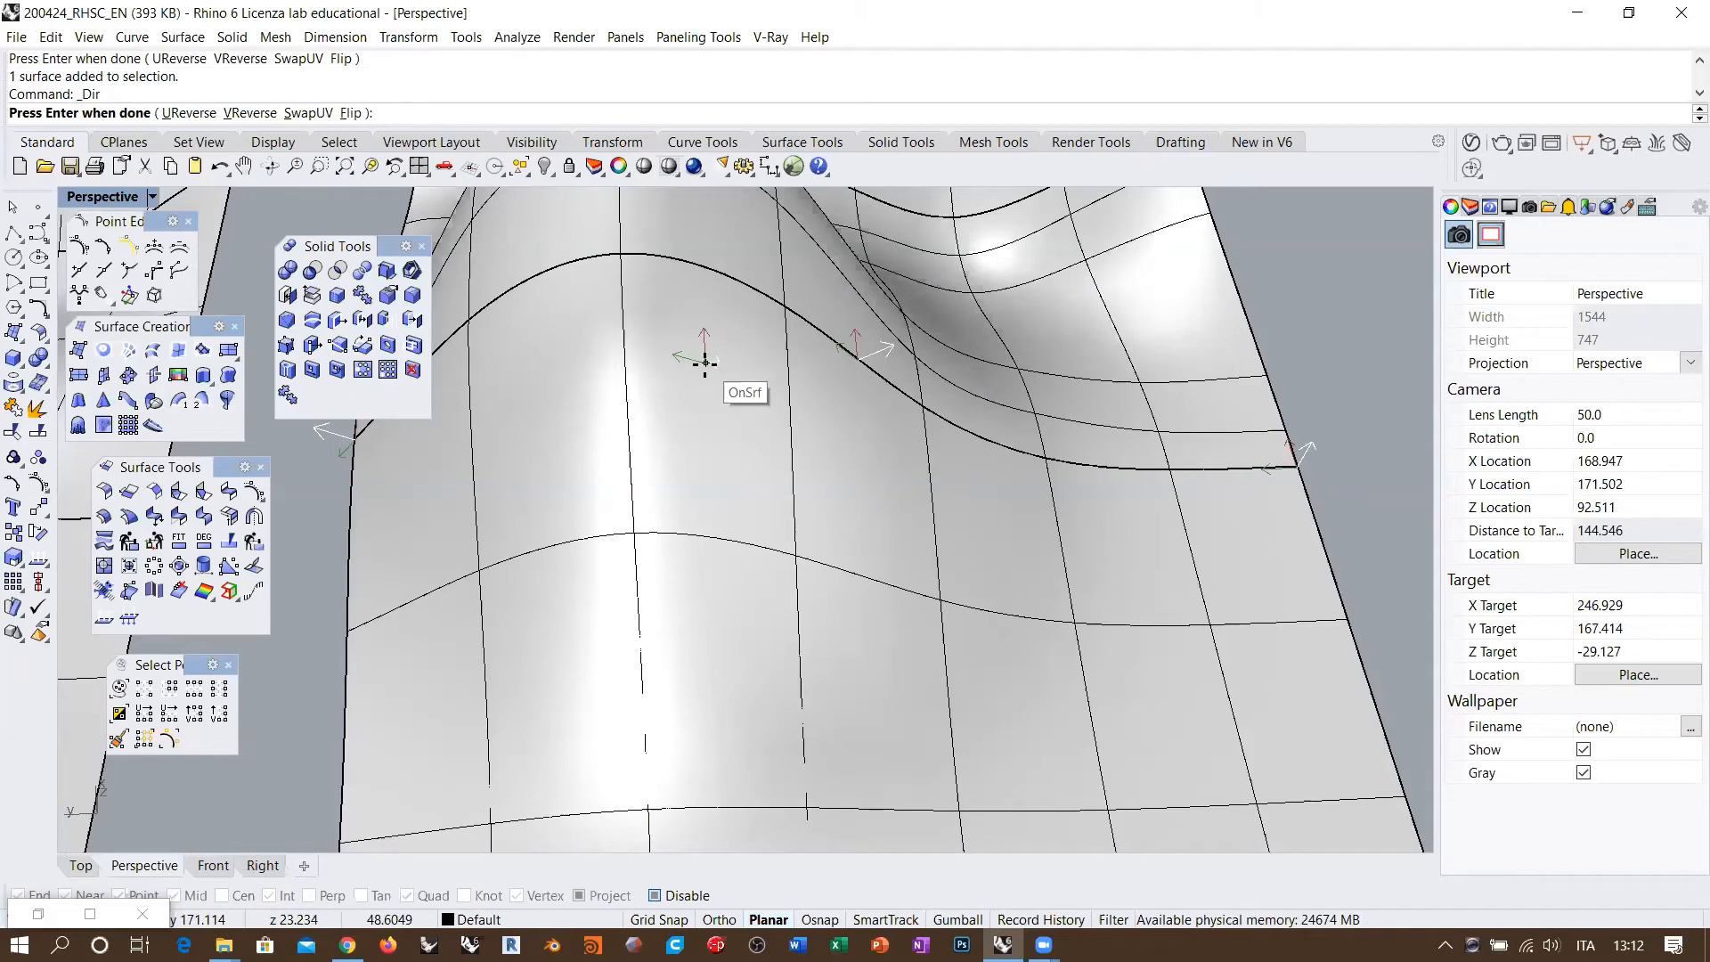
pyautogui.scroll(-4, 702, 439)
pyautogui.press('Escape')
pyautogui.press('Escape')
pyautogui.moveTo(891, 447); pyautogui.dragTo(703, 463, button='right')
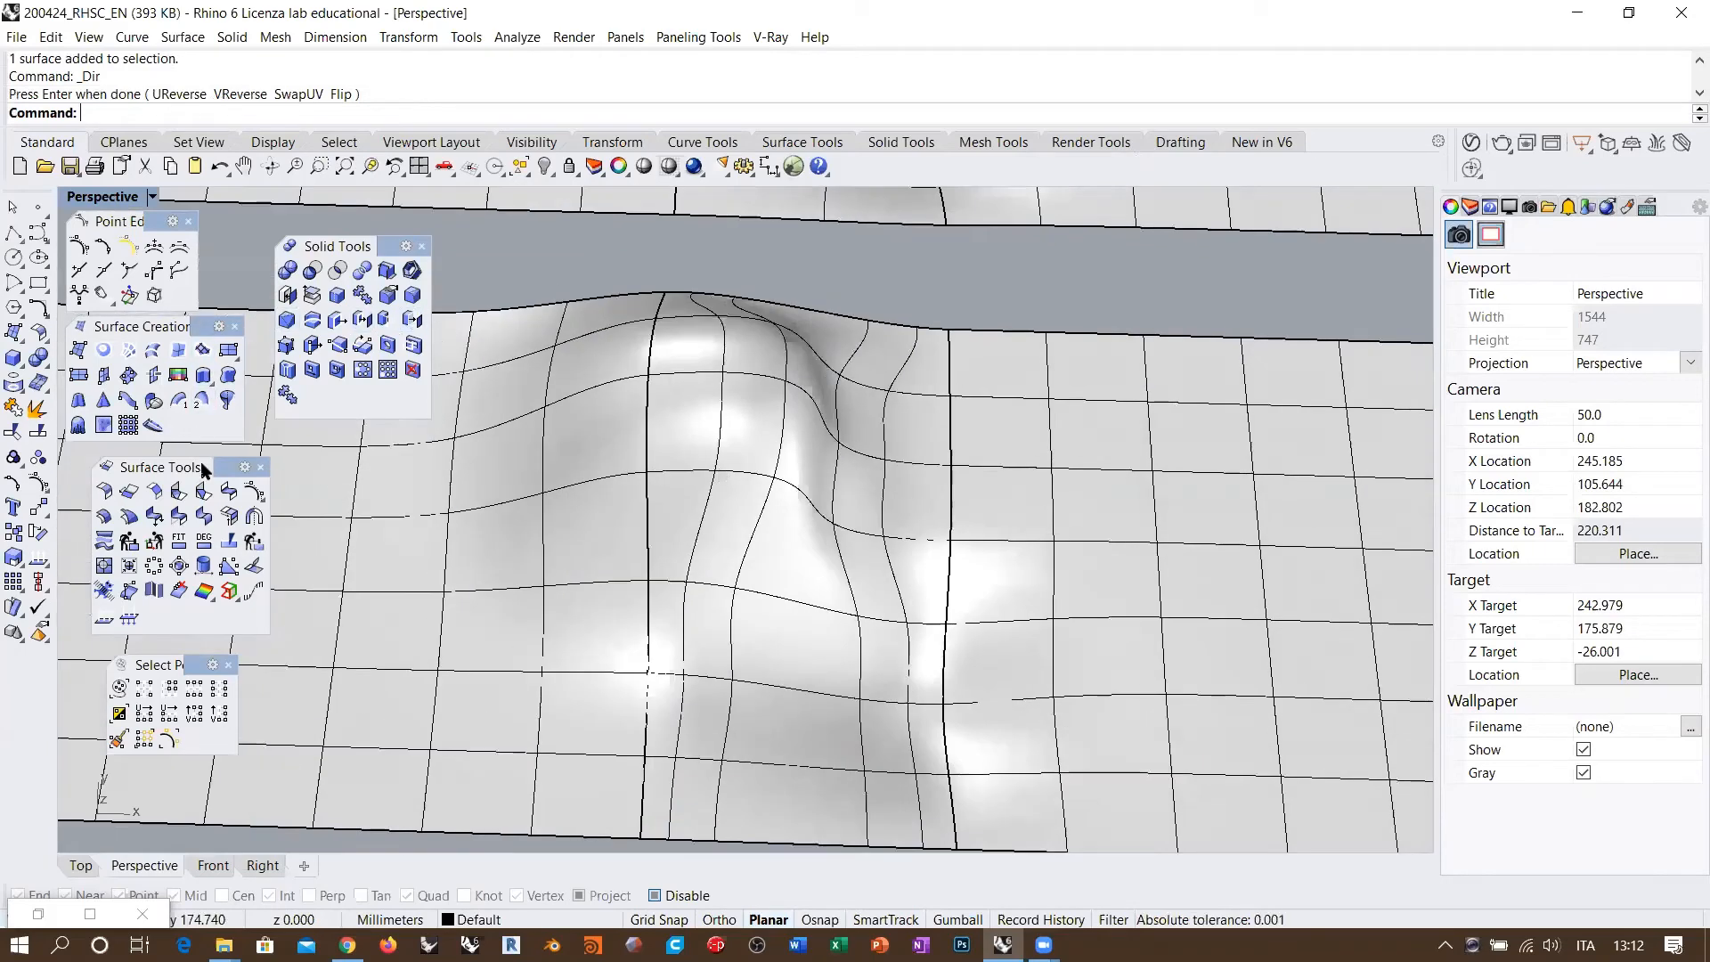
# Step: Match the blend's left seam edge with curvature continuity, preserving curvature at the other end and matching edges by closest points
pyautogui.click(204, 518)
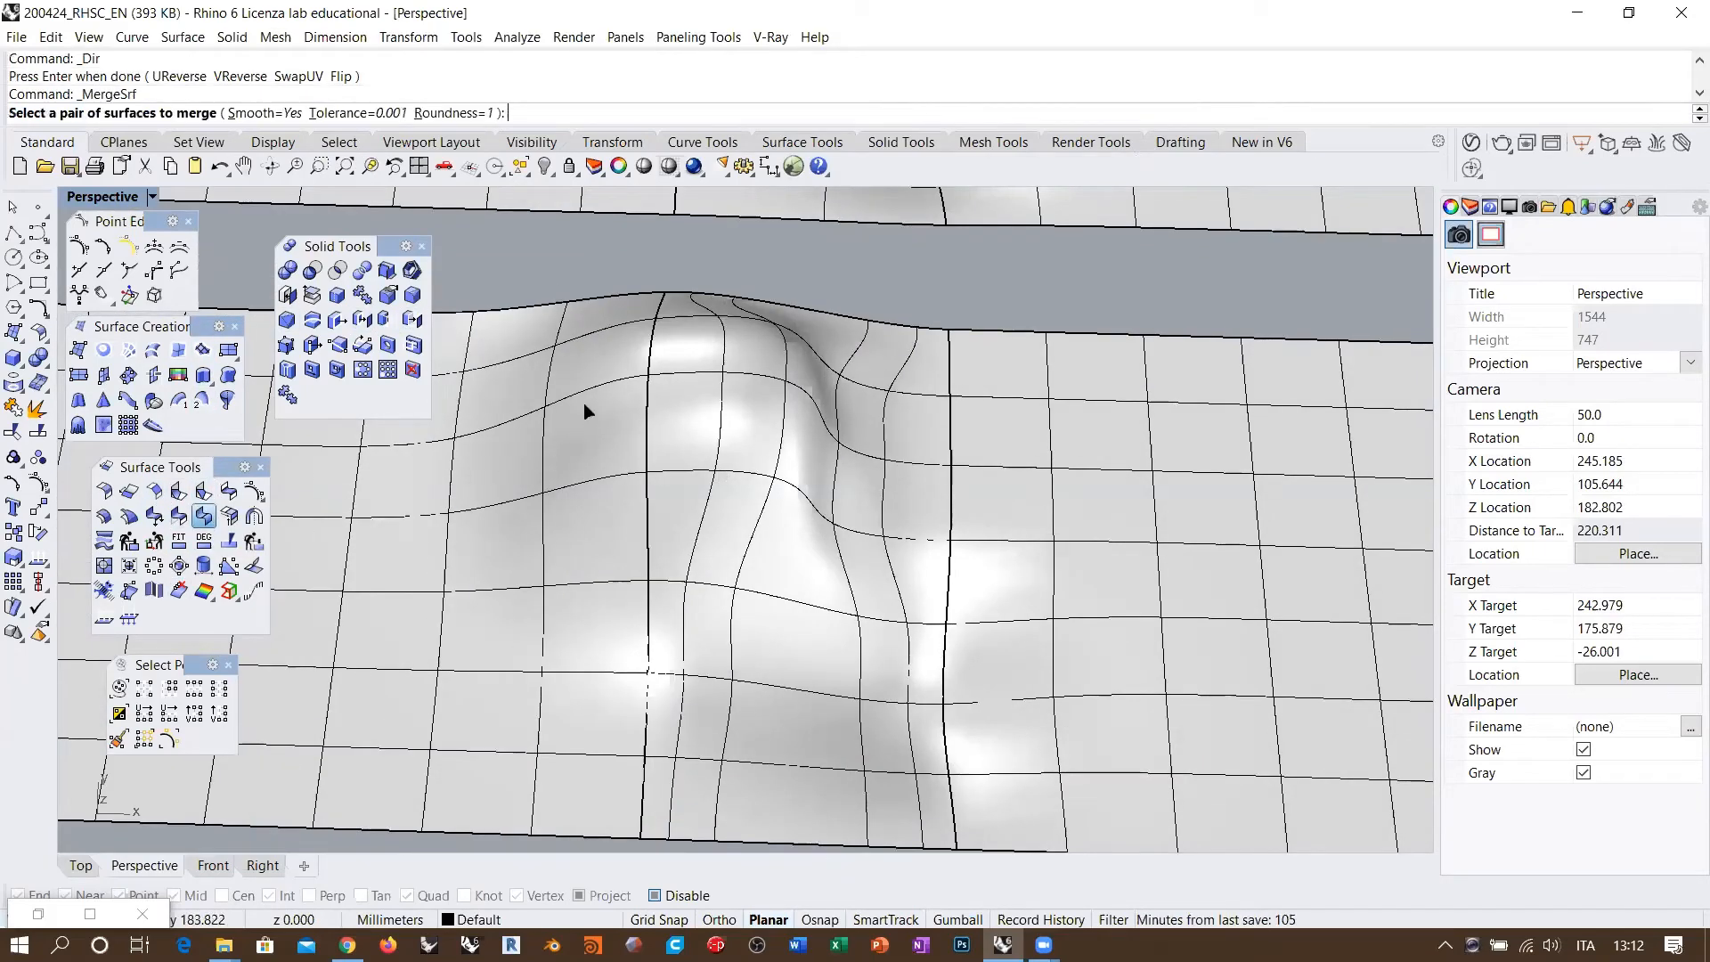
pyautogui.click(179, 516)
pyautogui.click(653, 373)
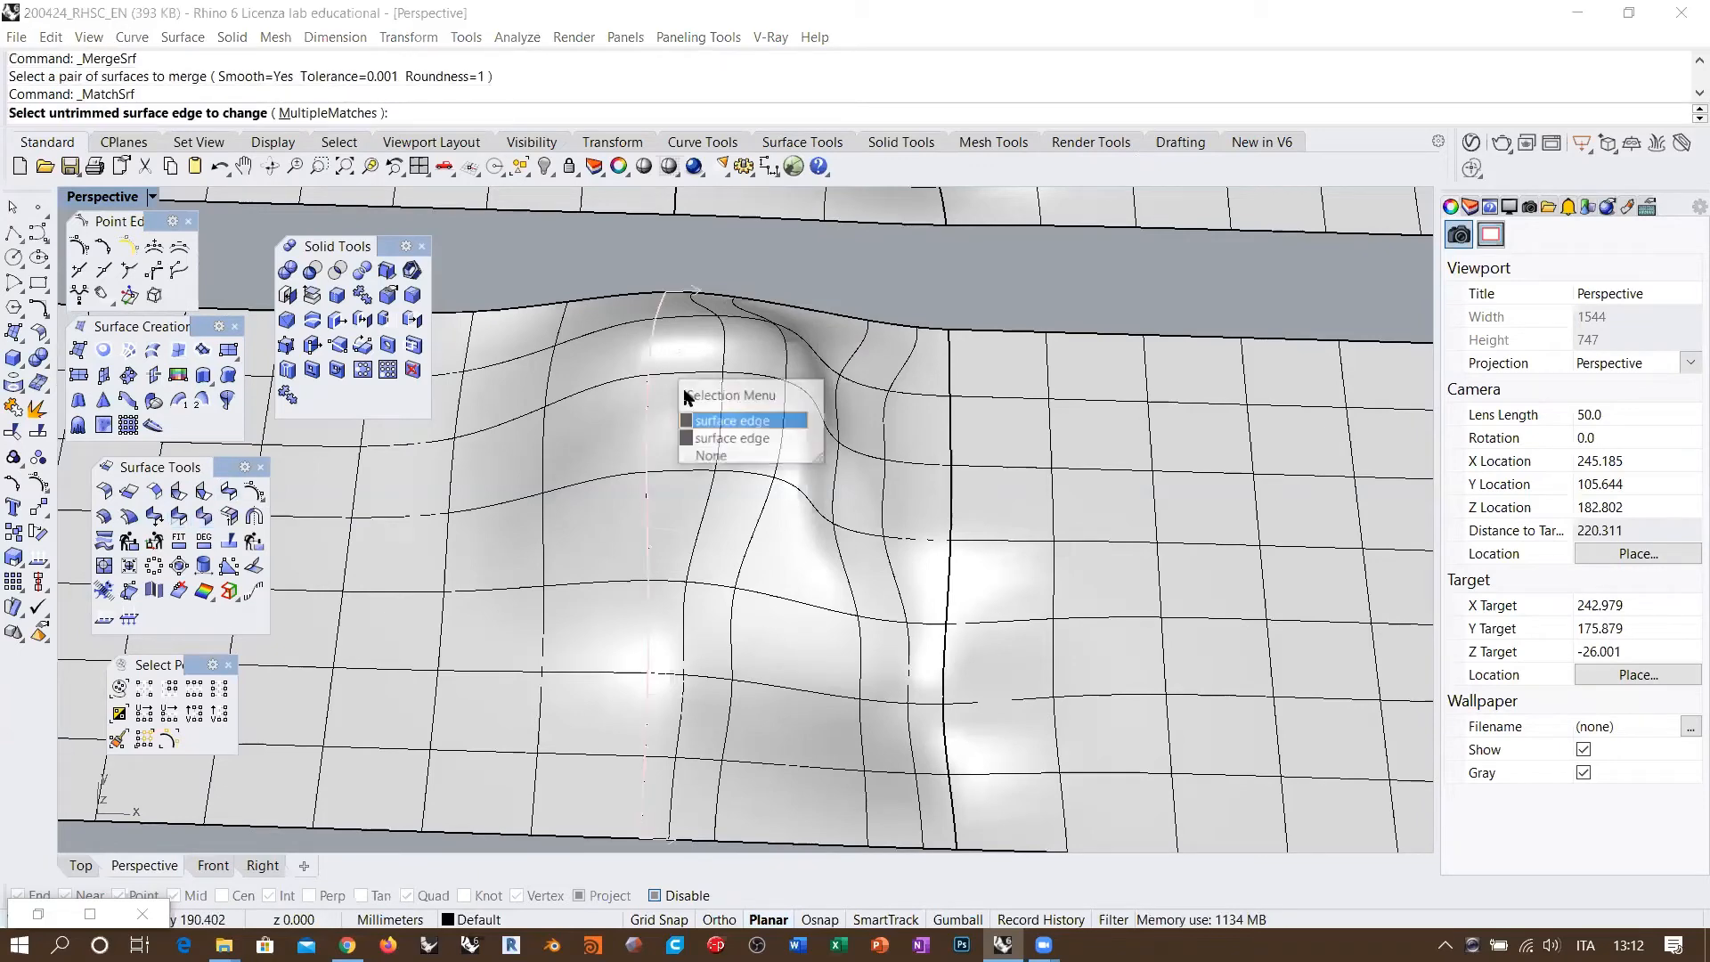
pyautogui.click(721, 420)
pyautogui.click(648, 384)
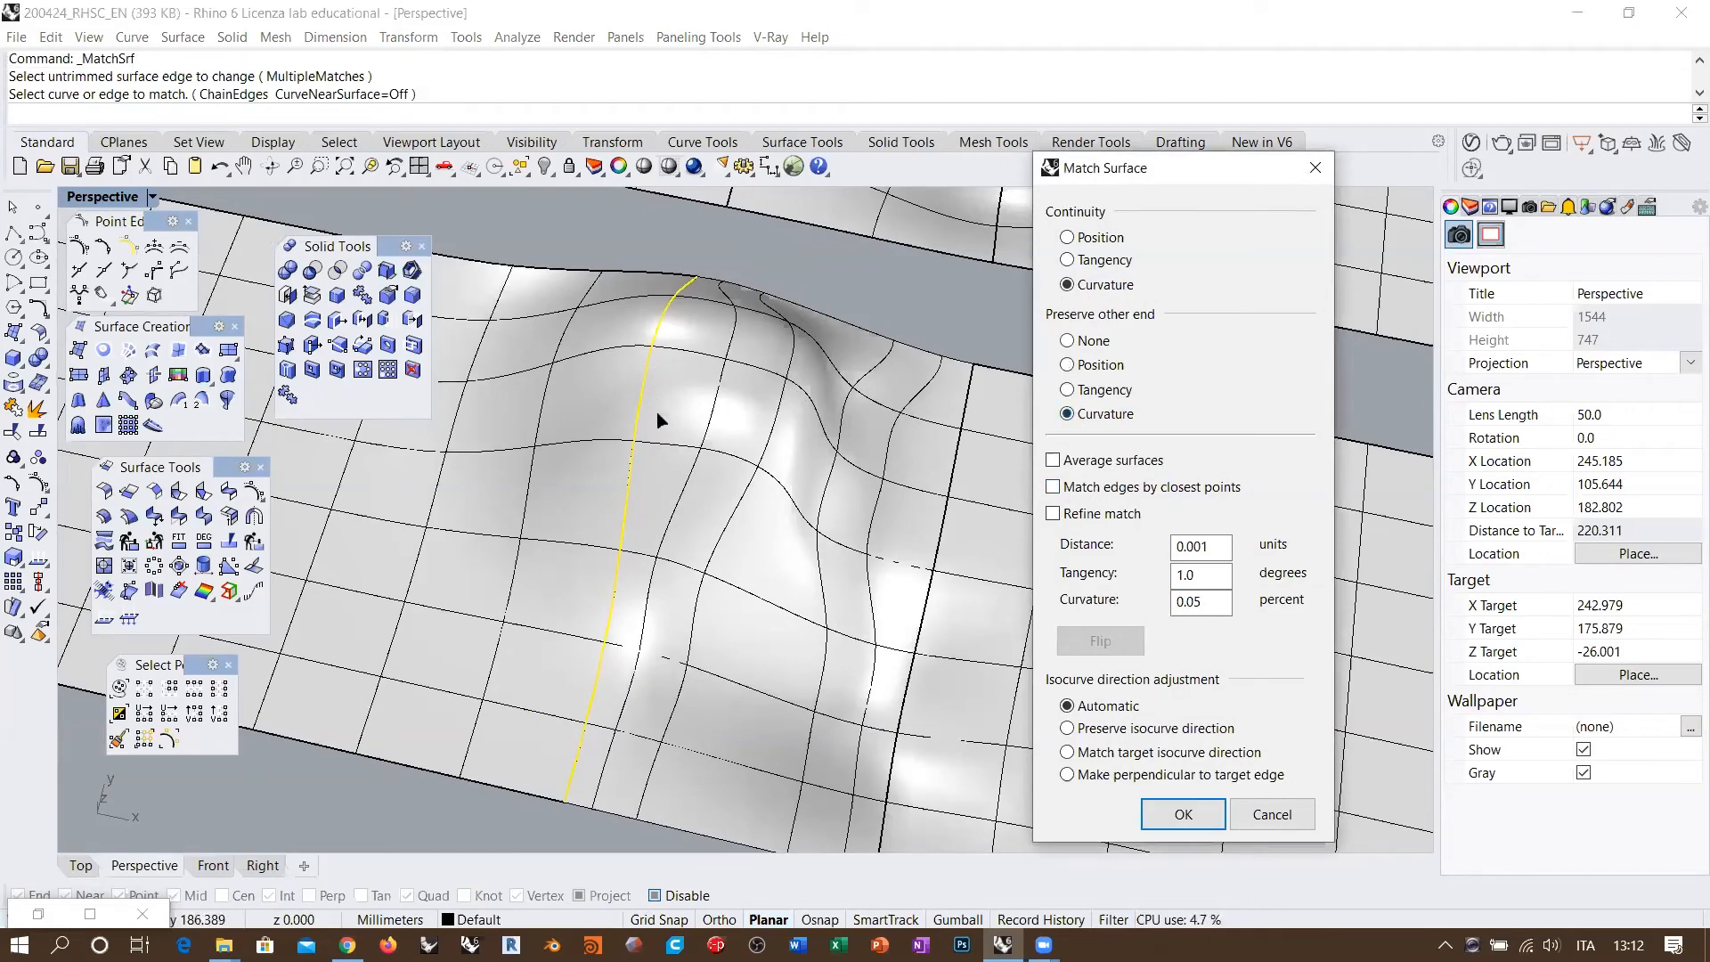
pyautogui.moveTo(659, 419); pyautogui.dragTo(677, 314, button='right')
pyautogui.click(1053, 487)
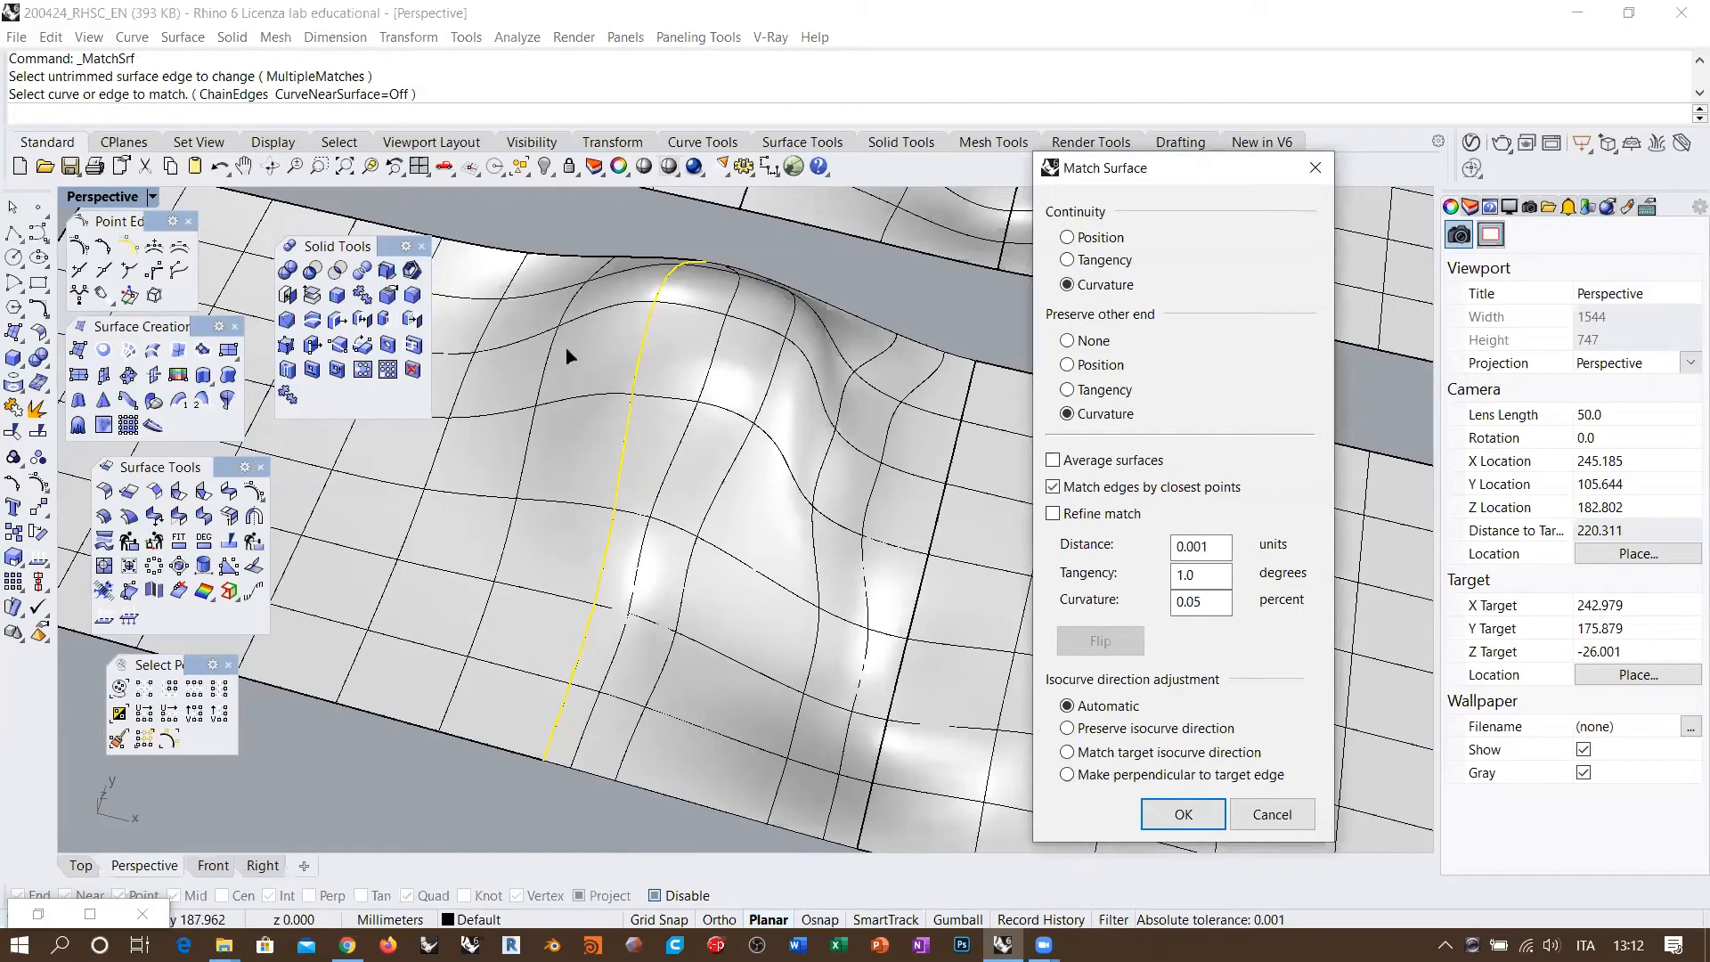
pyautogui.moveTo(710, 437); pyautogui.dragTo(708, 419, button='right')
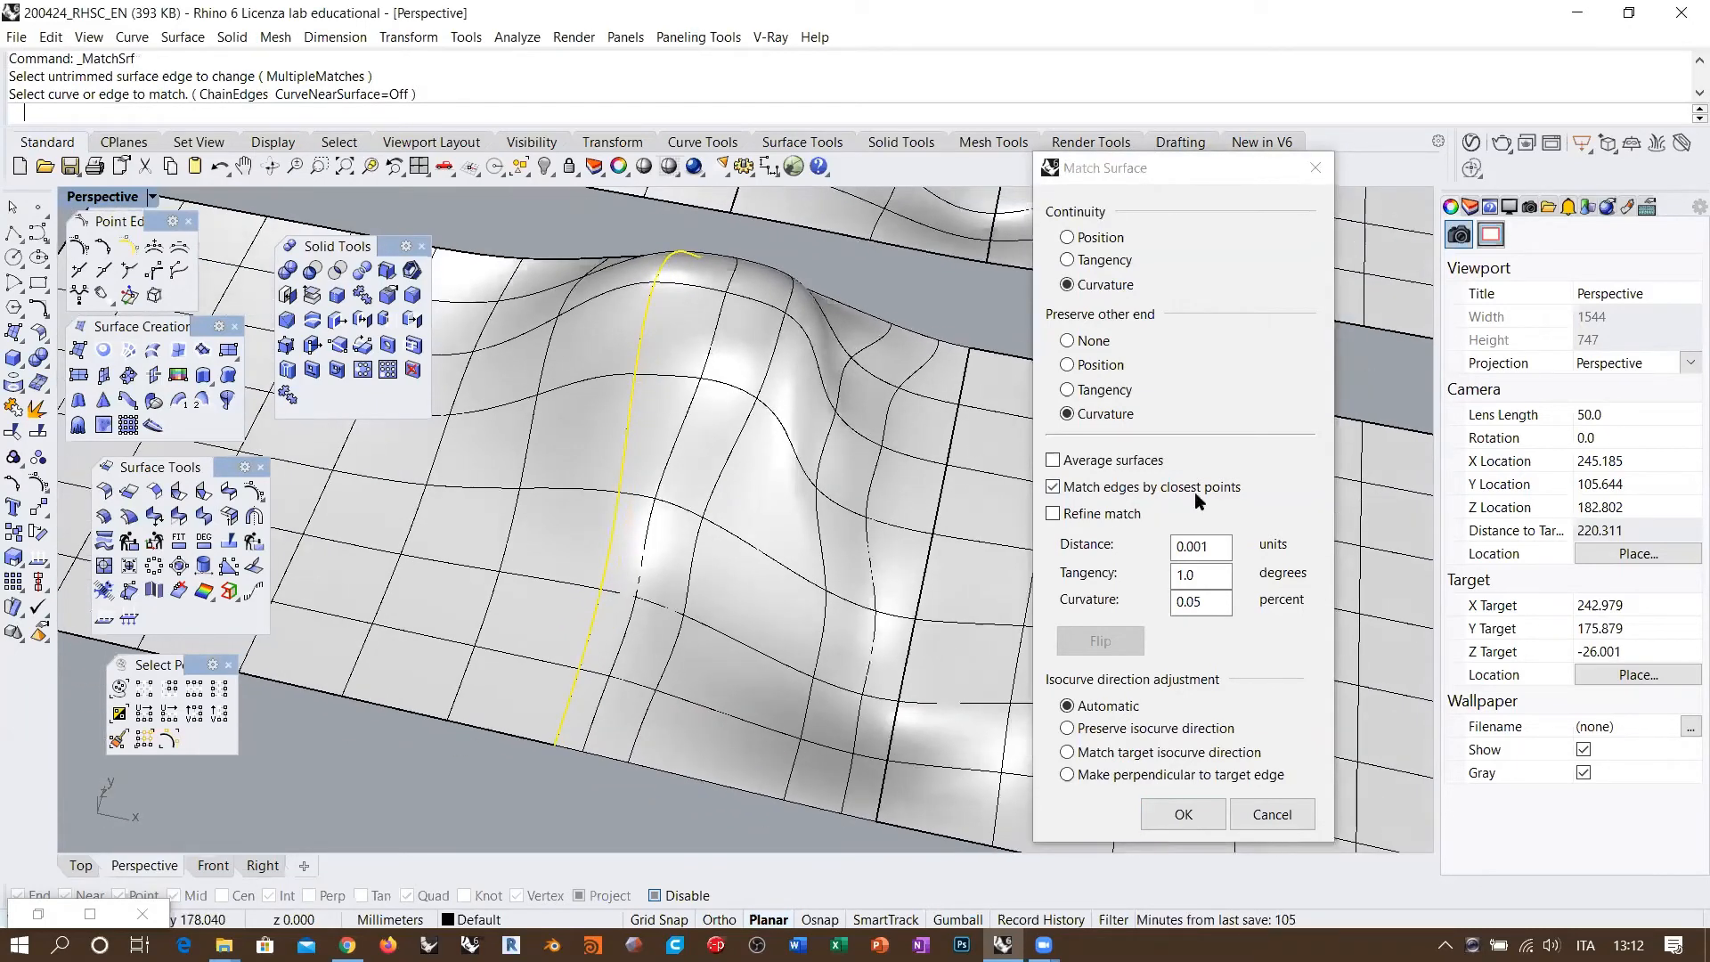
pyautogui.click(1184, 813)
# Step: Match the blend's right seam edge to the adjoining surface with curvature at both ends and closest-point edge matching
pyautogui.moveTo(1167, 797); pyautogui.dragTo(754, 470, button='right')
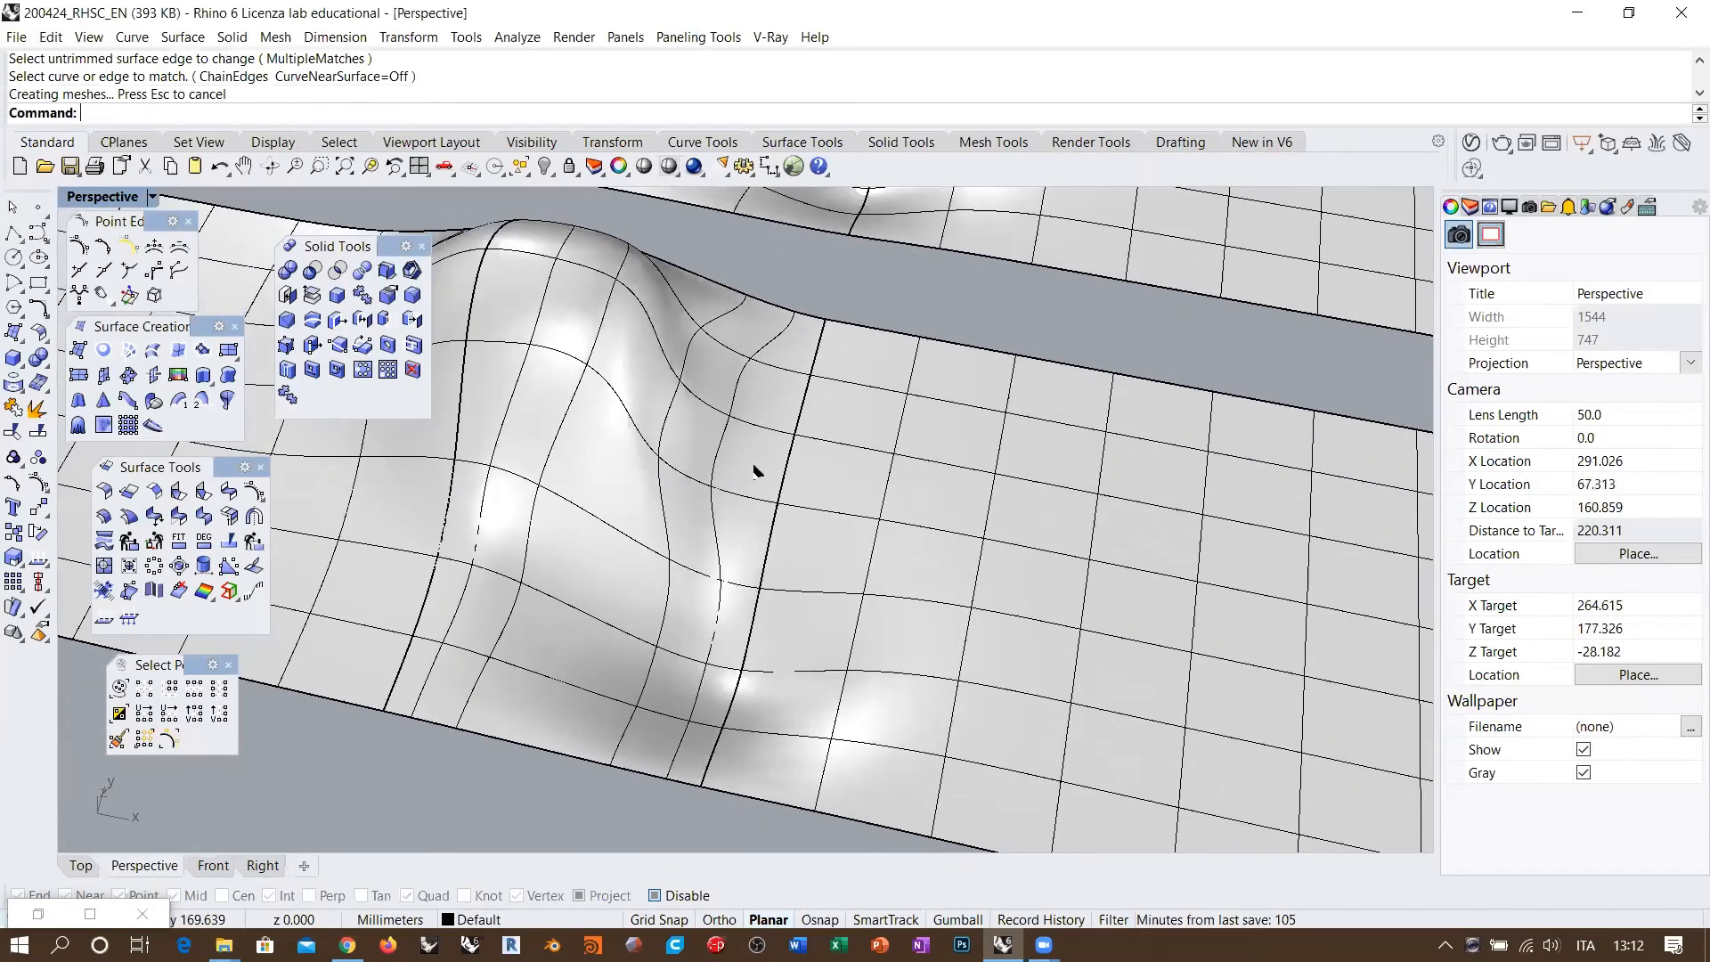
pyautogui.rightClick(753, 470)
pyautogui.click(780, 495)
pyautogui.click(824, 542)
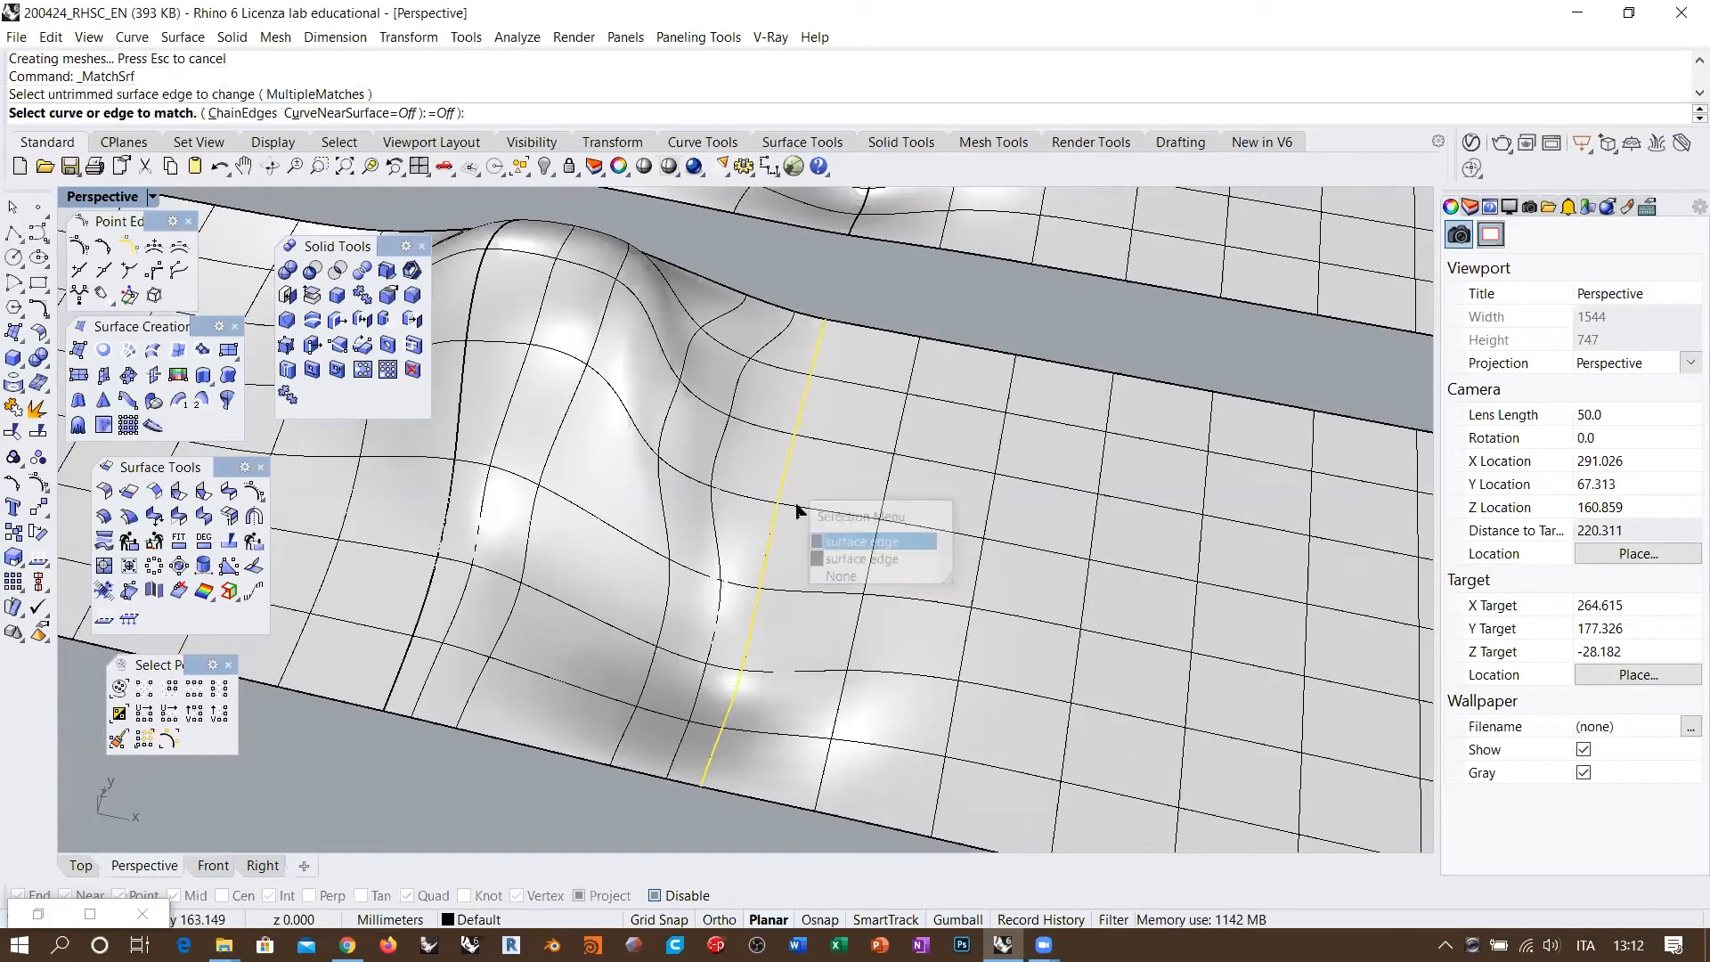
pyautogui.click(791, 495)
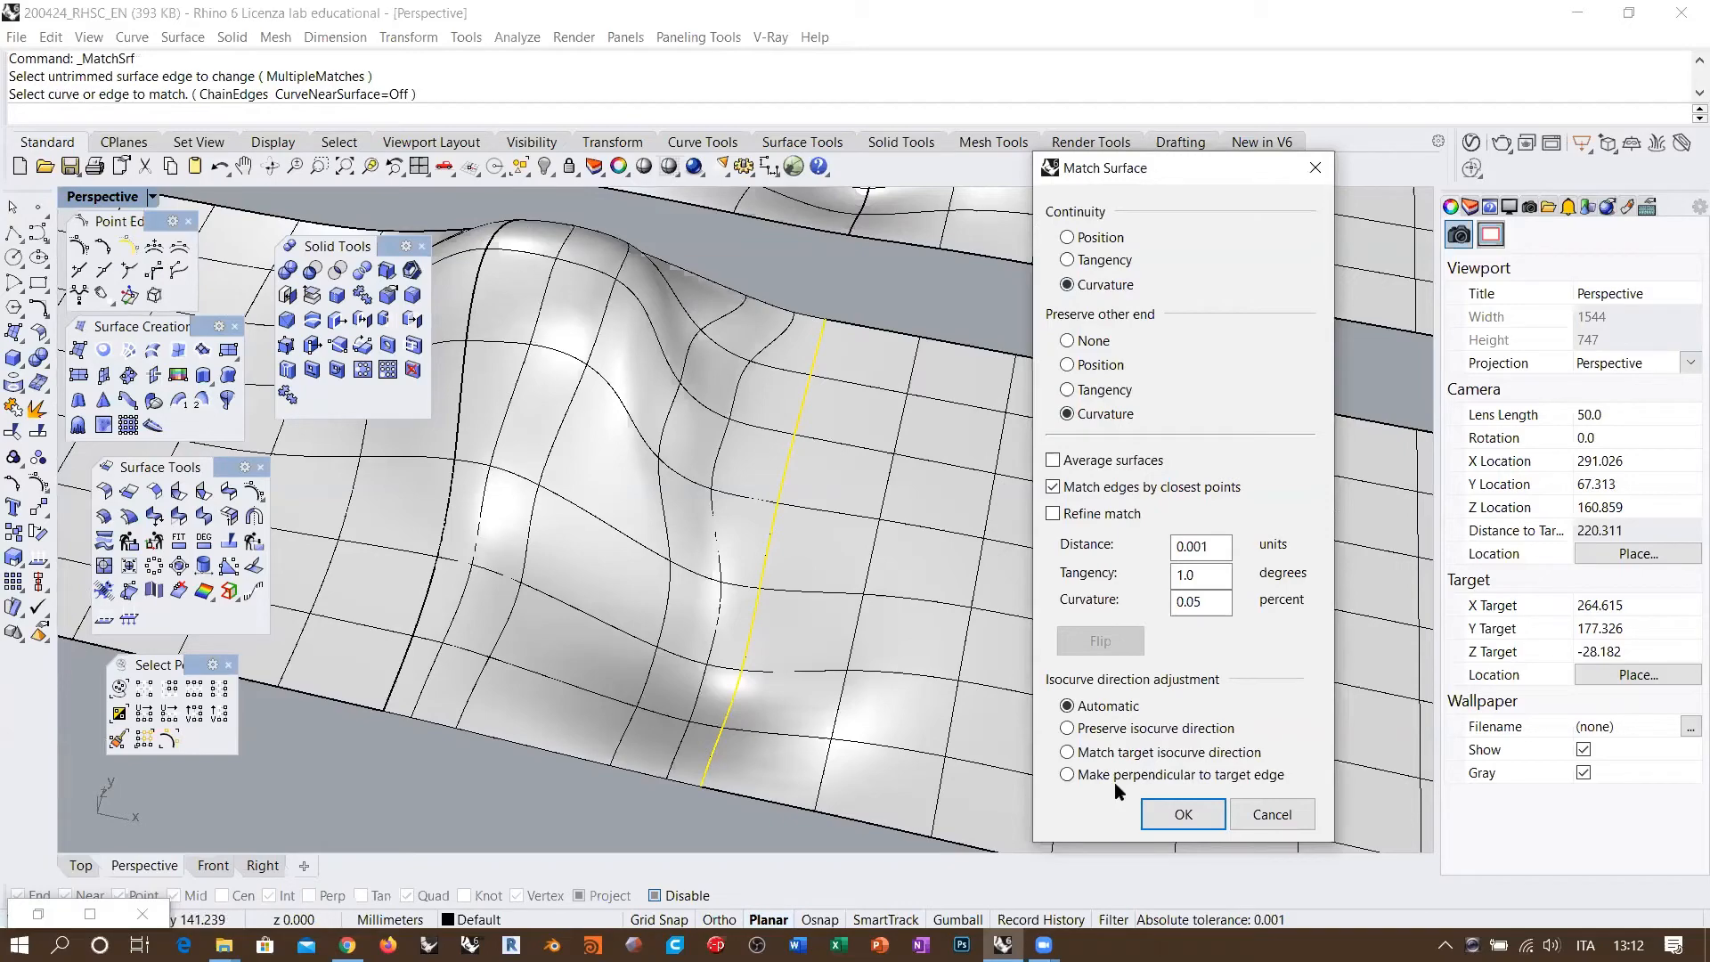
pyautogui.click(1182, 815)
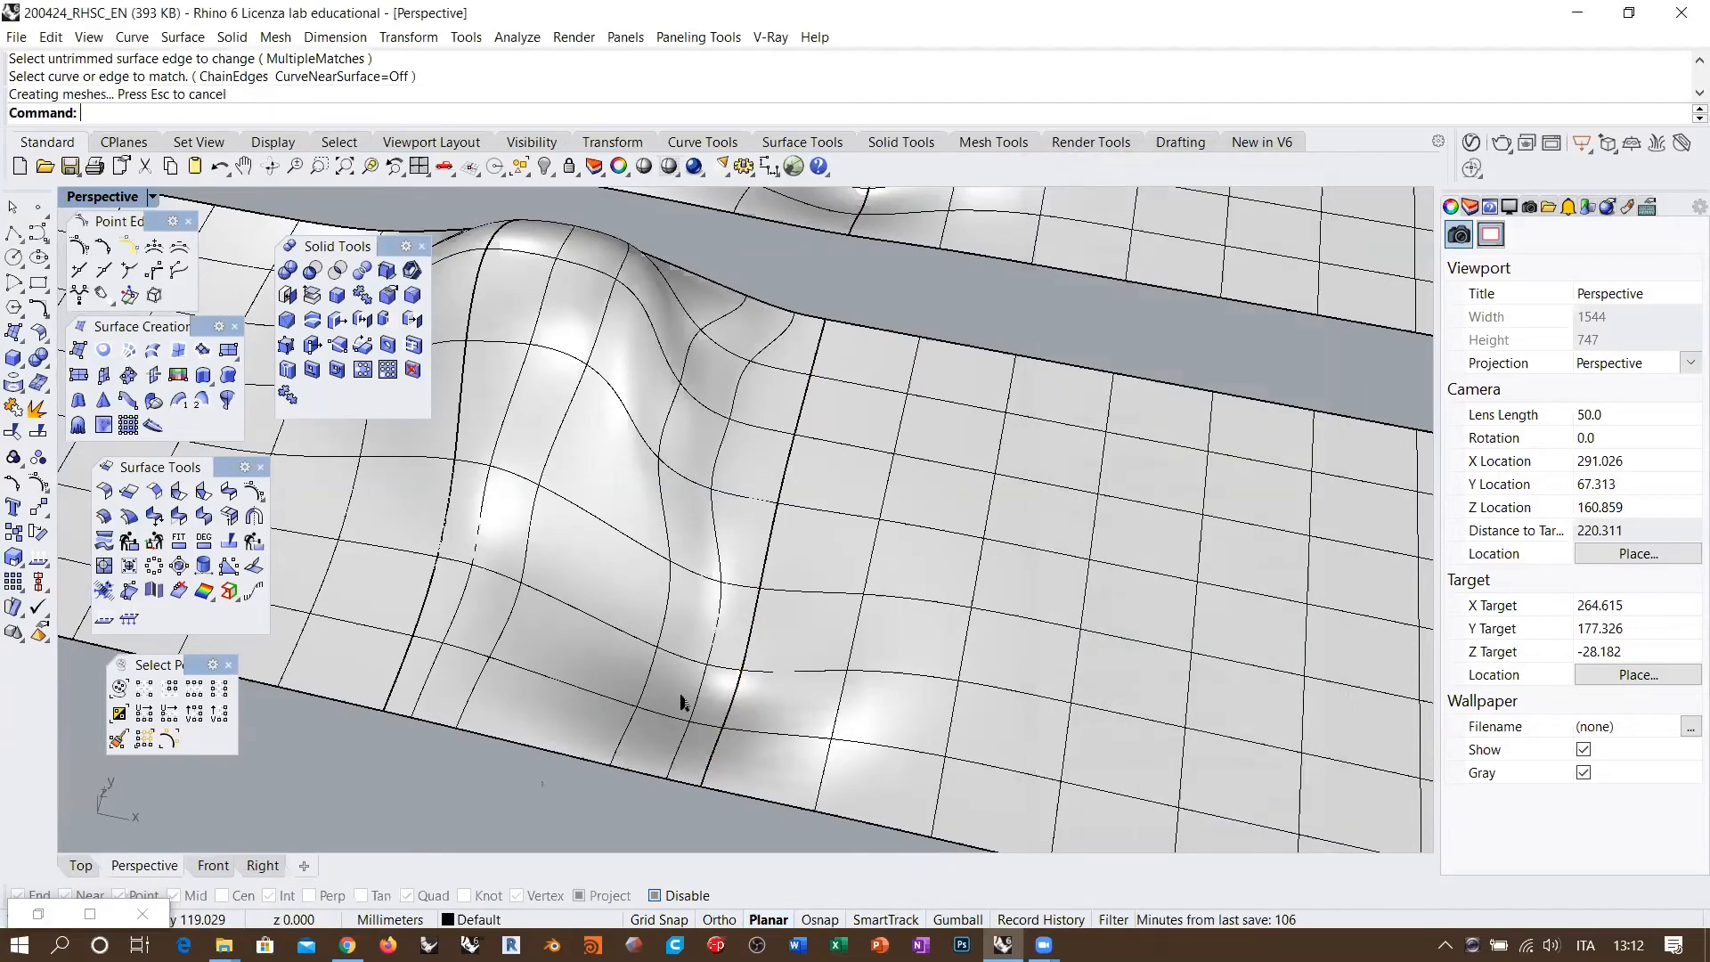
# Step: Inspect the blend surface's U and V point counts and degrees with the Rebuild command, and leave without rebuilding
pyautogui.scroll(-4, 801, 523)
pyautogui.moveTo(802, 523); pyautogui.dragTo(665, 515, button='right')
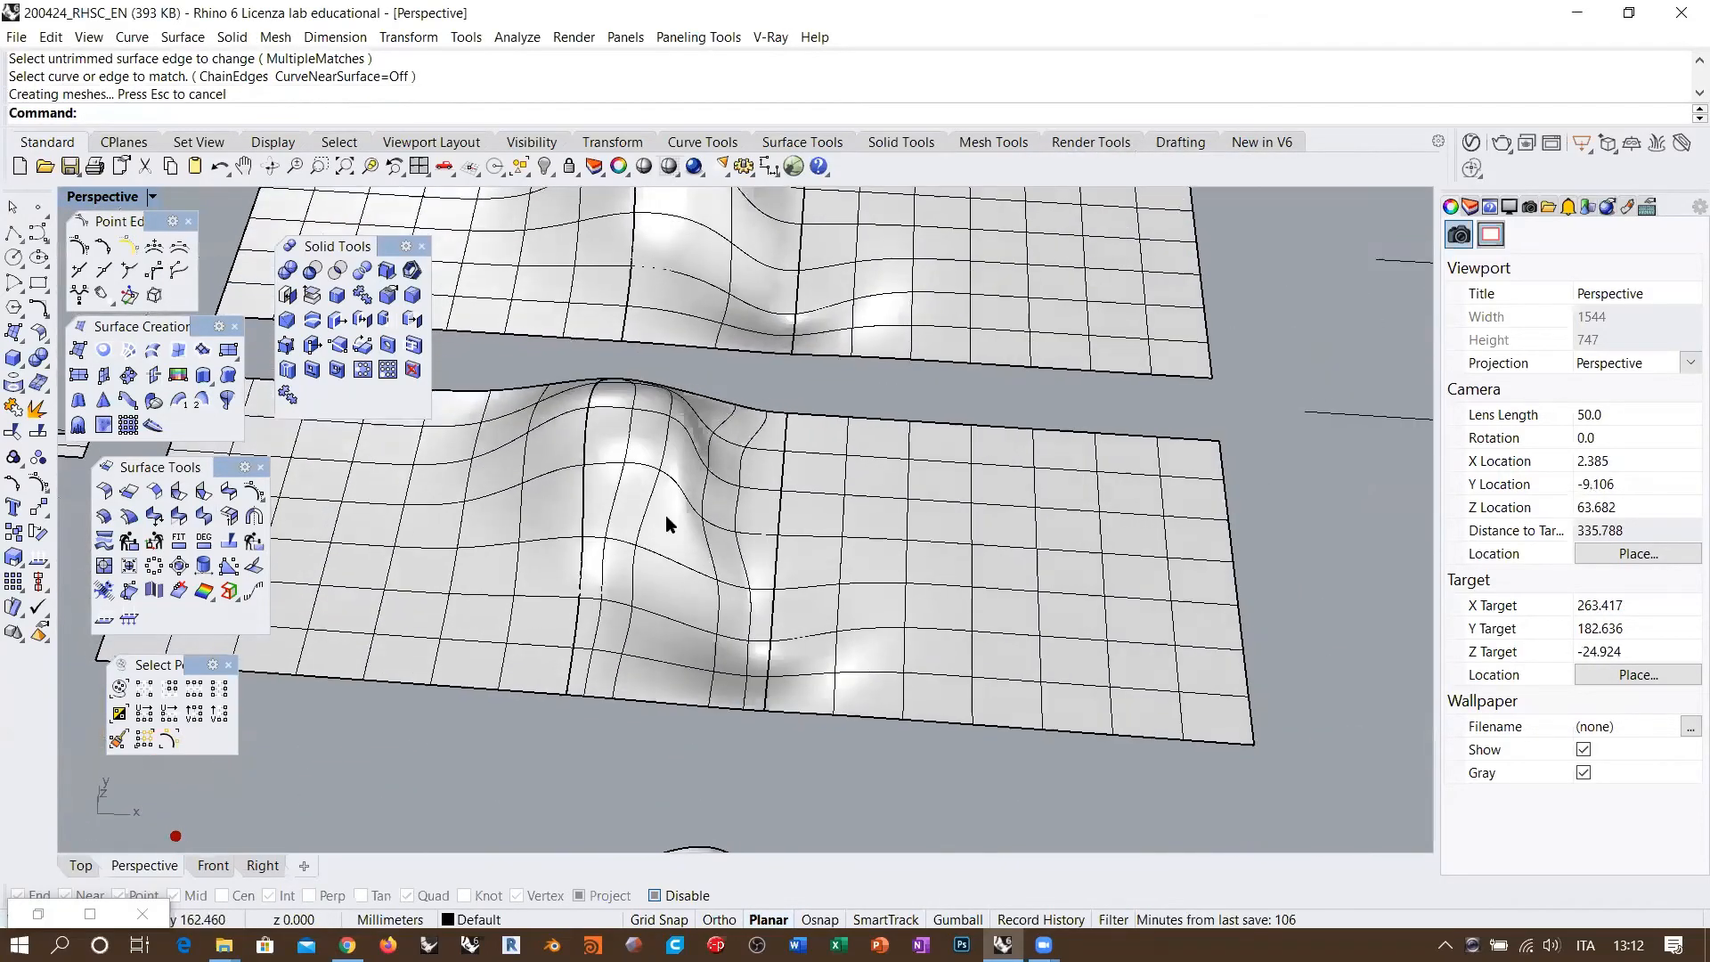
pyautogui.click(665, 515)
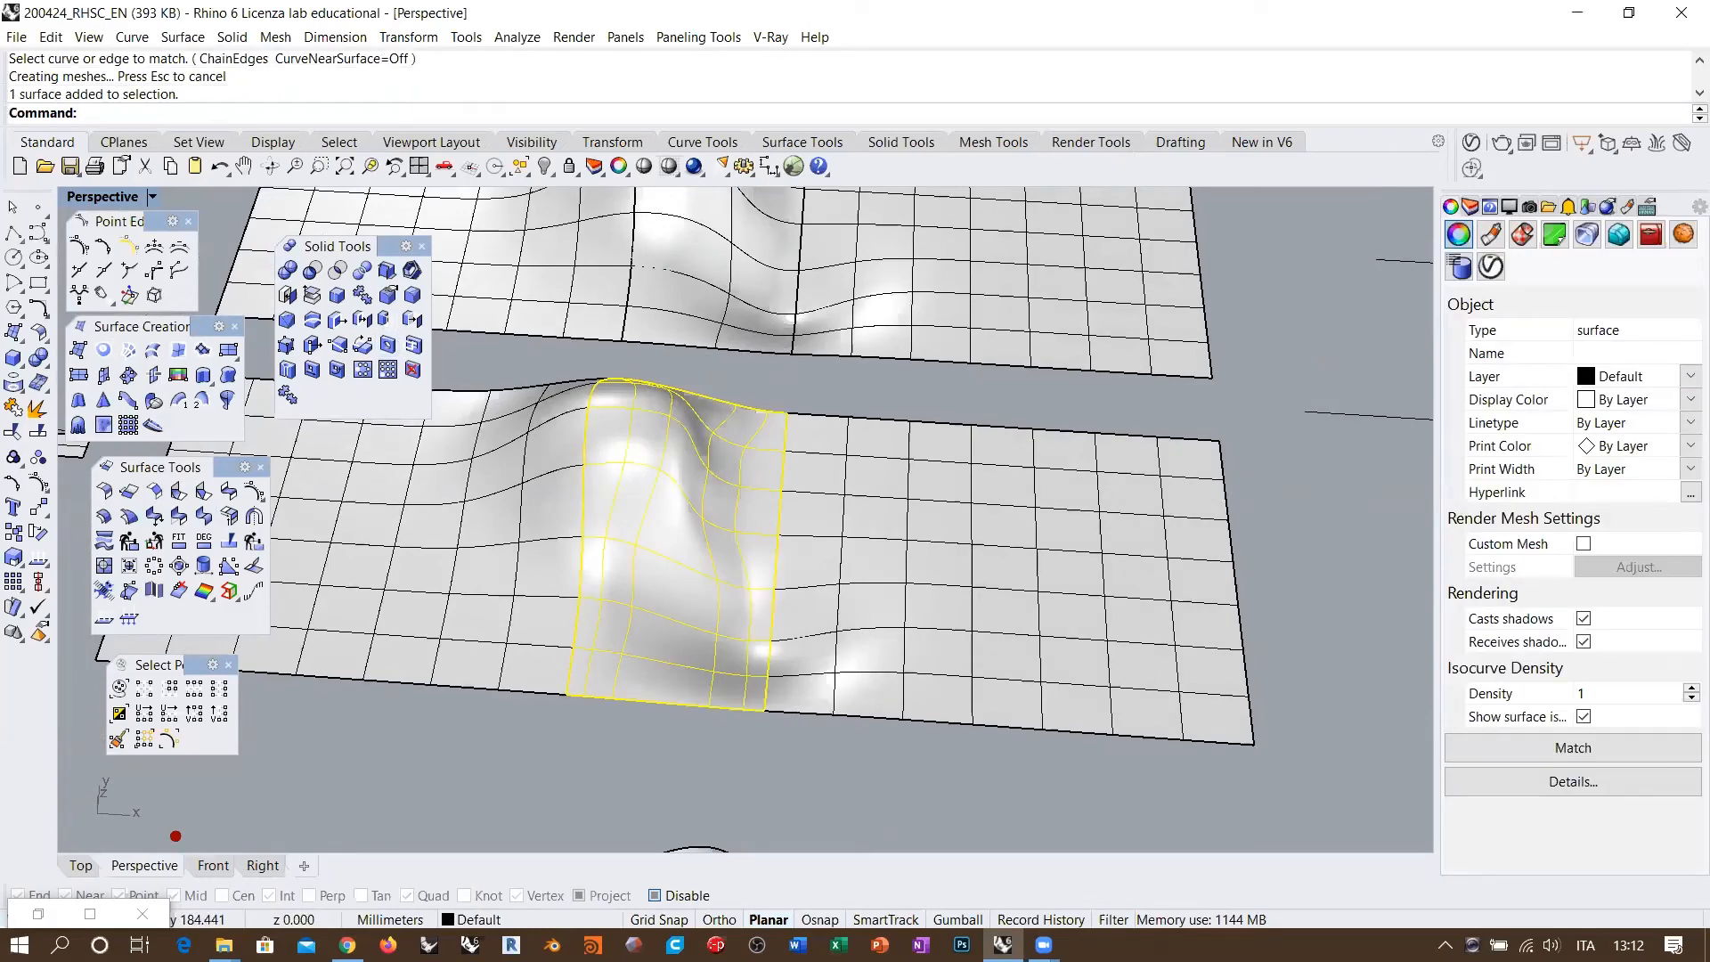
pyautogui.write('Rebuild')
pyautogui.press('Return')
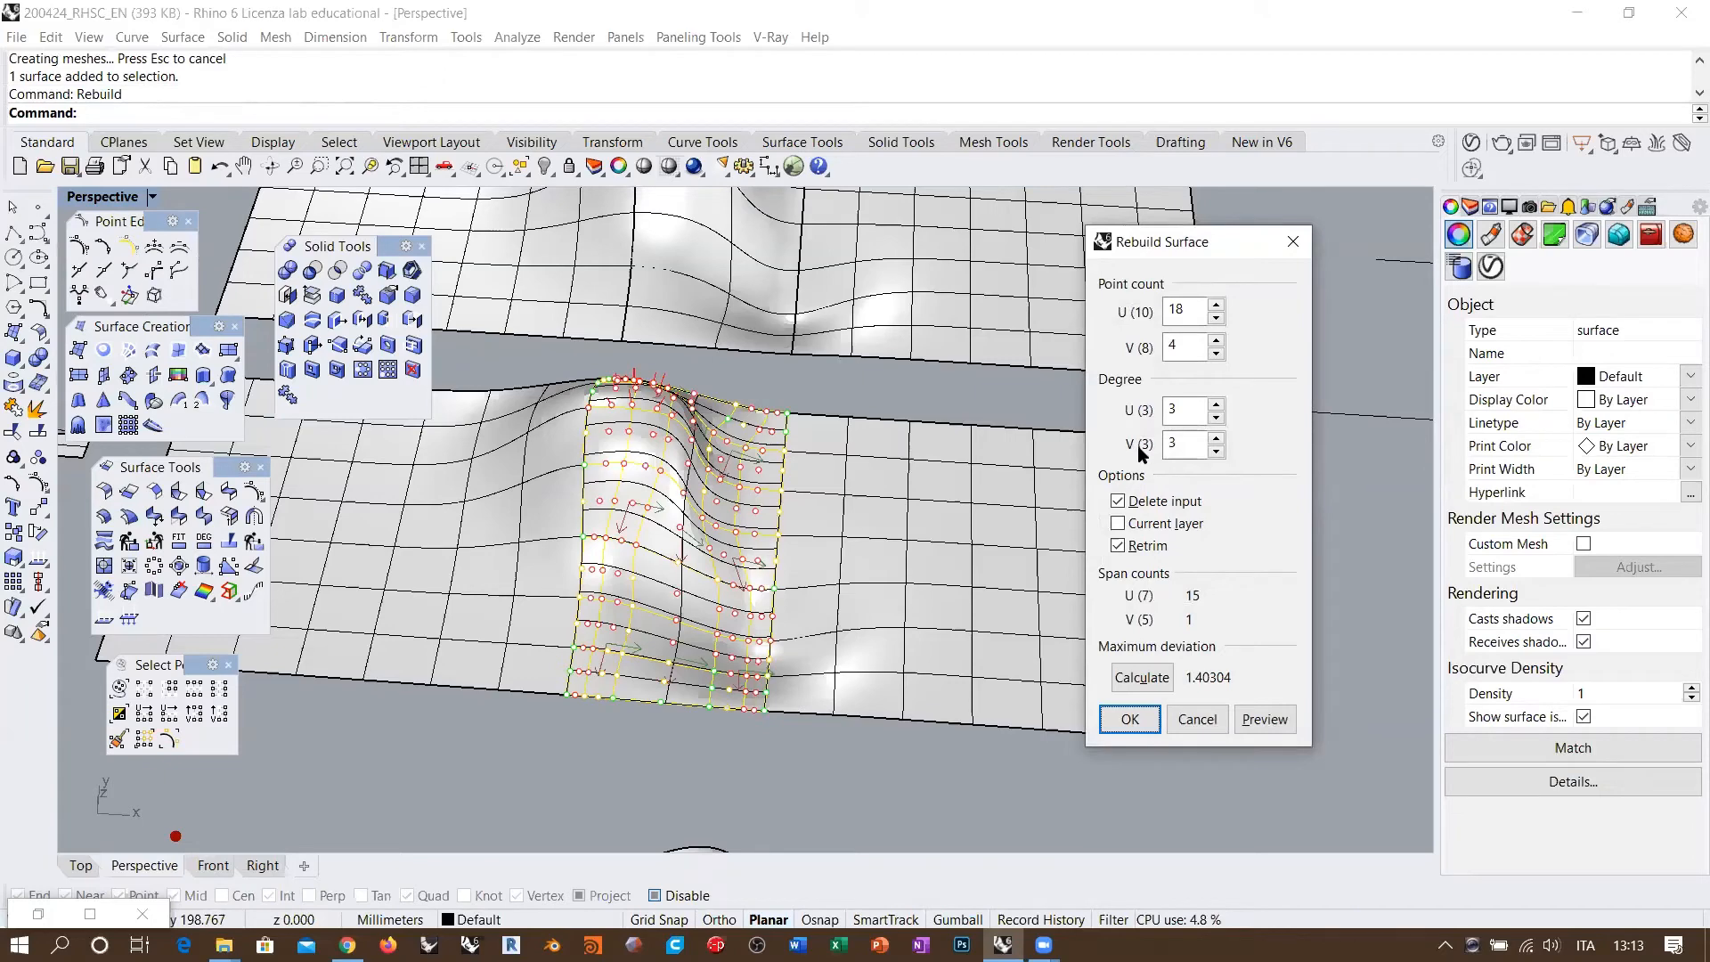
pyautogui.click(1291, 243)
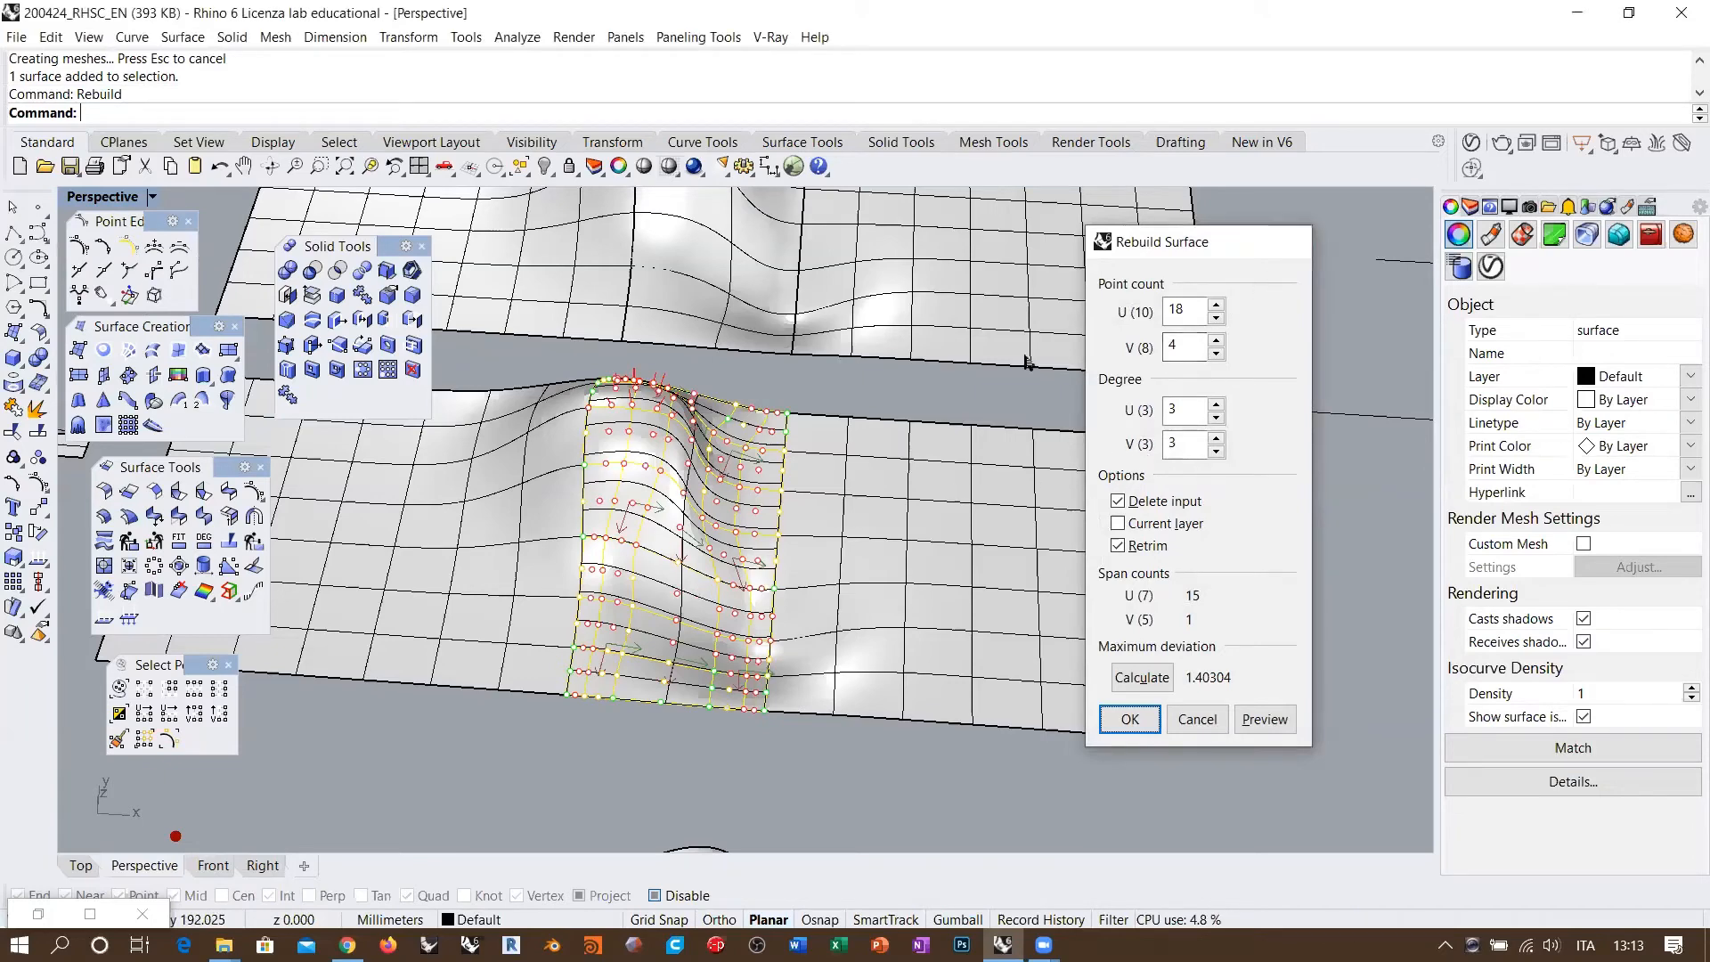
# Step: Run a Zebra analysis on the blend and both adjoining surfaces, and examine the stripe flow across the seams
pyautogui.moveTo(623, 552); pyautogui.dragTo(576, 506, button='right')
pyautogui.scroll(3, 621, 515)
pyautogui.click(708, 746)
pyautogui.click(842, 579)
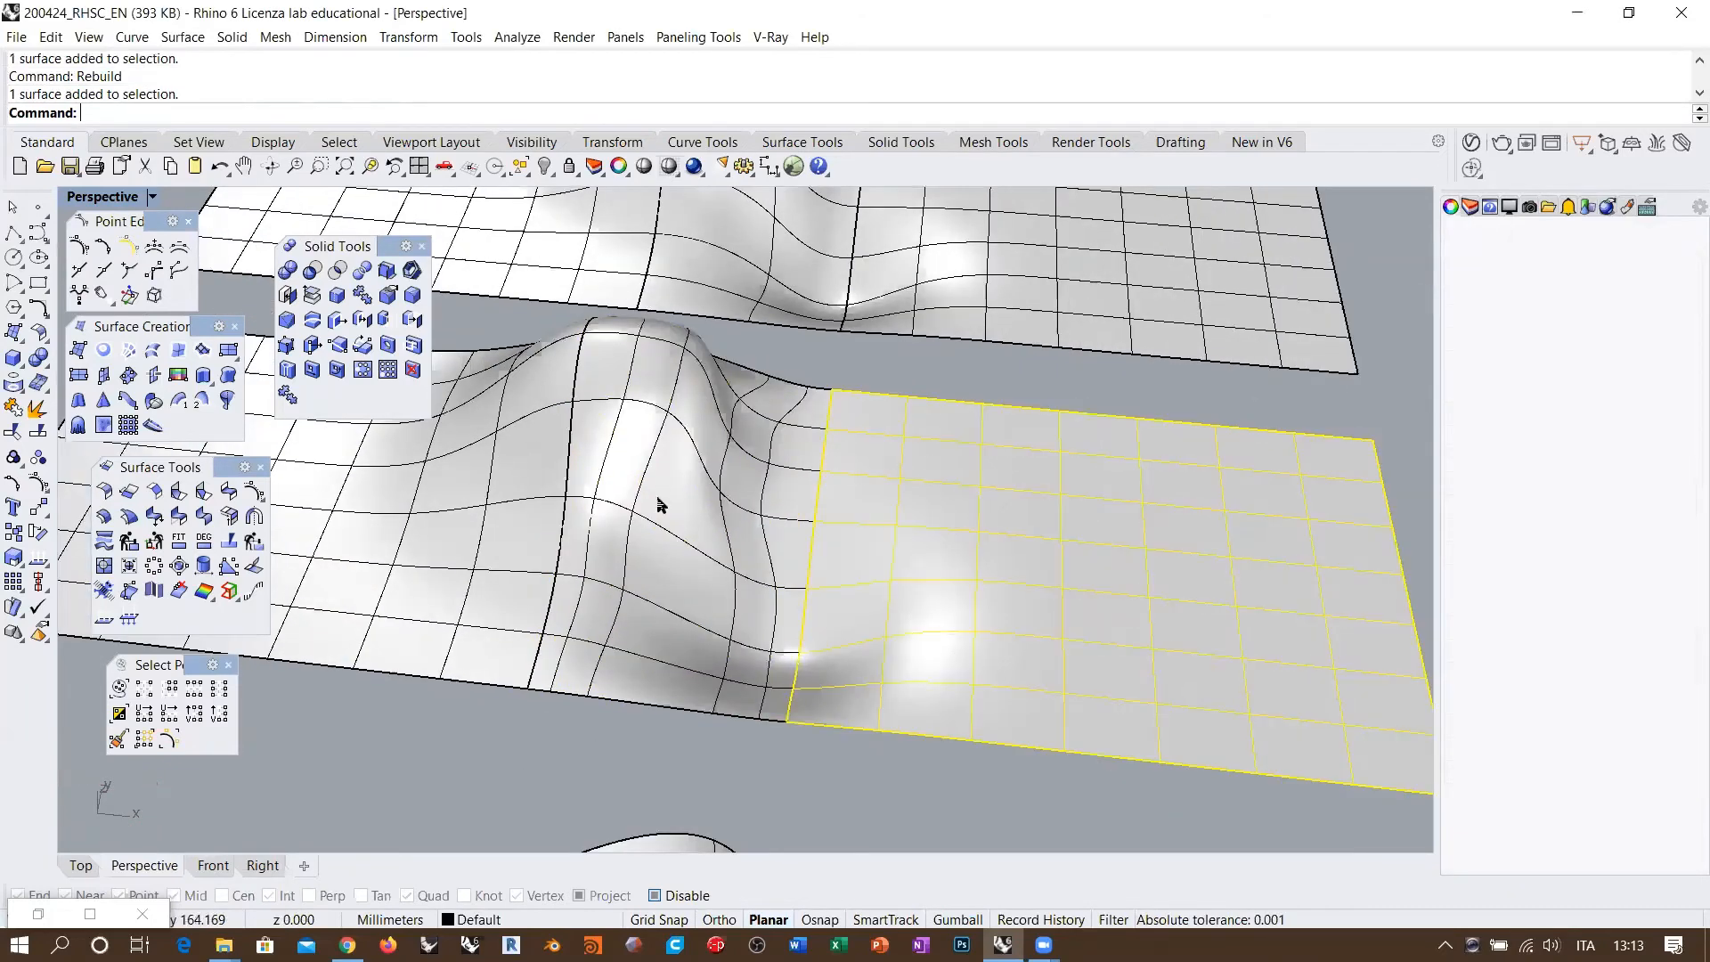
pyautogui.click(659, 505)
pyautogui.rightClick(422, 142)
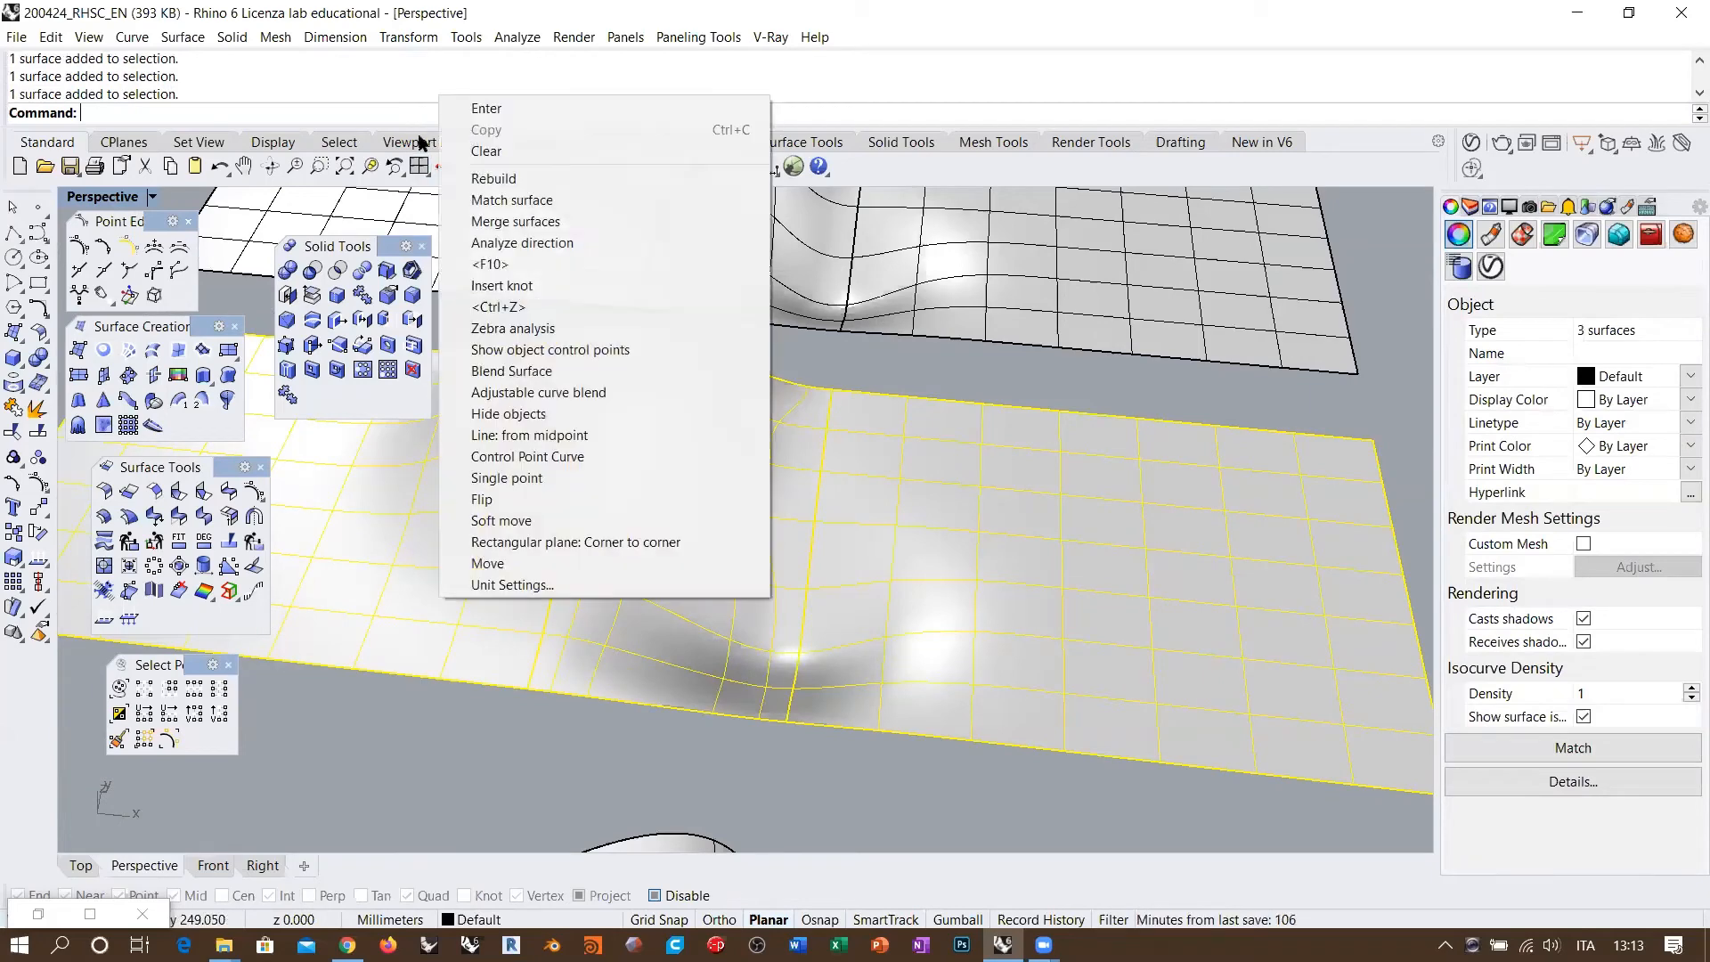
pyautogui.click(513, 328)
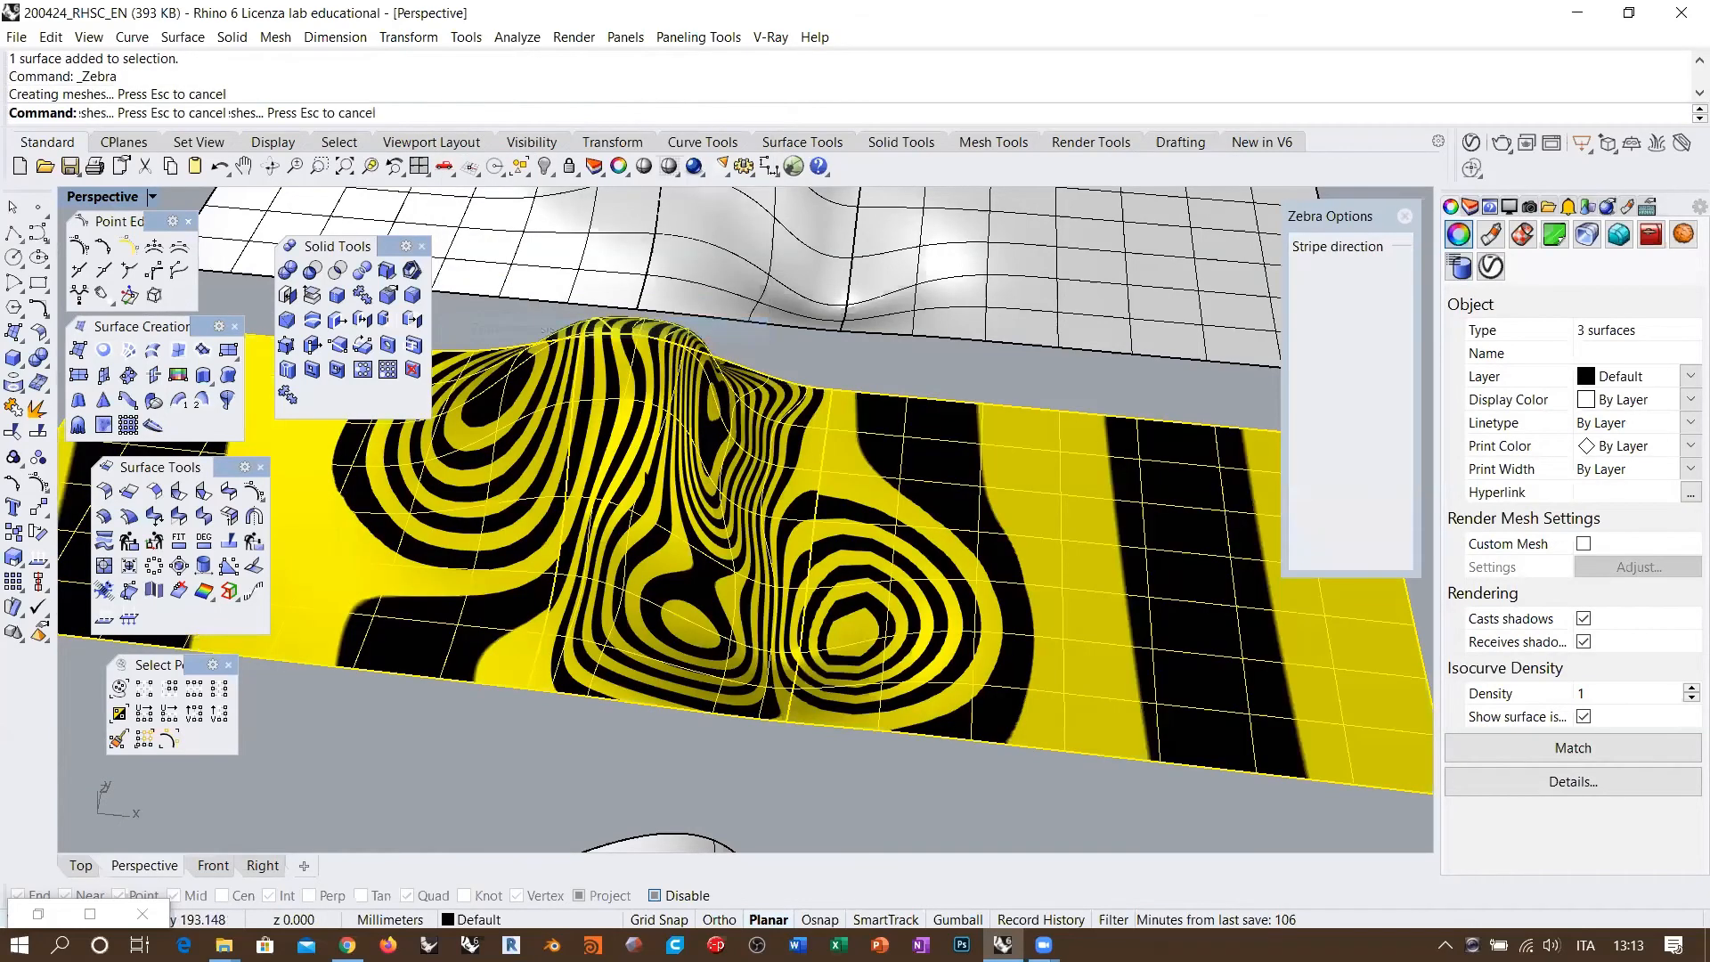
pyautogui.moveTo(677, 527); pyautogui.dragTo(628, 682, button='right')
pyautogui.click(748, 354)
pyautogui.moveTo(592, 521); pyautogui.dragTo(681, 532, button='right')
pyautogui.scroll(5, 704, 606)
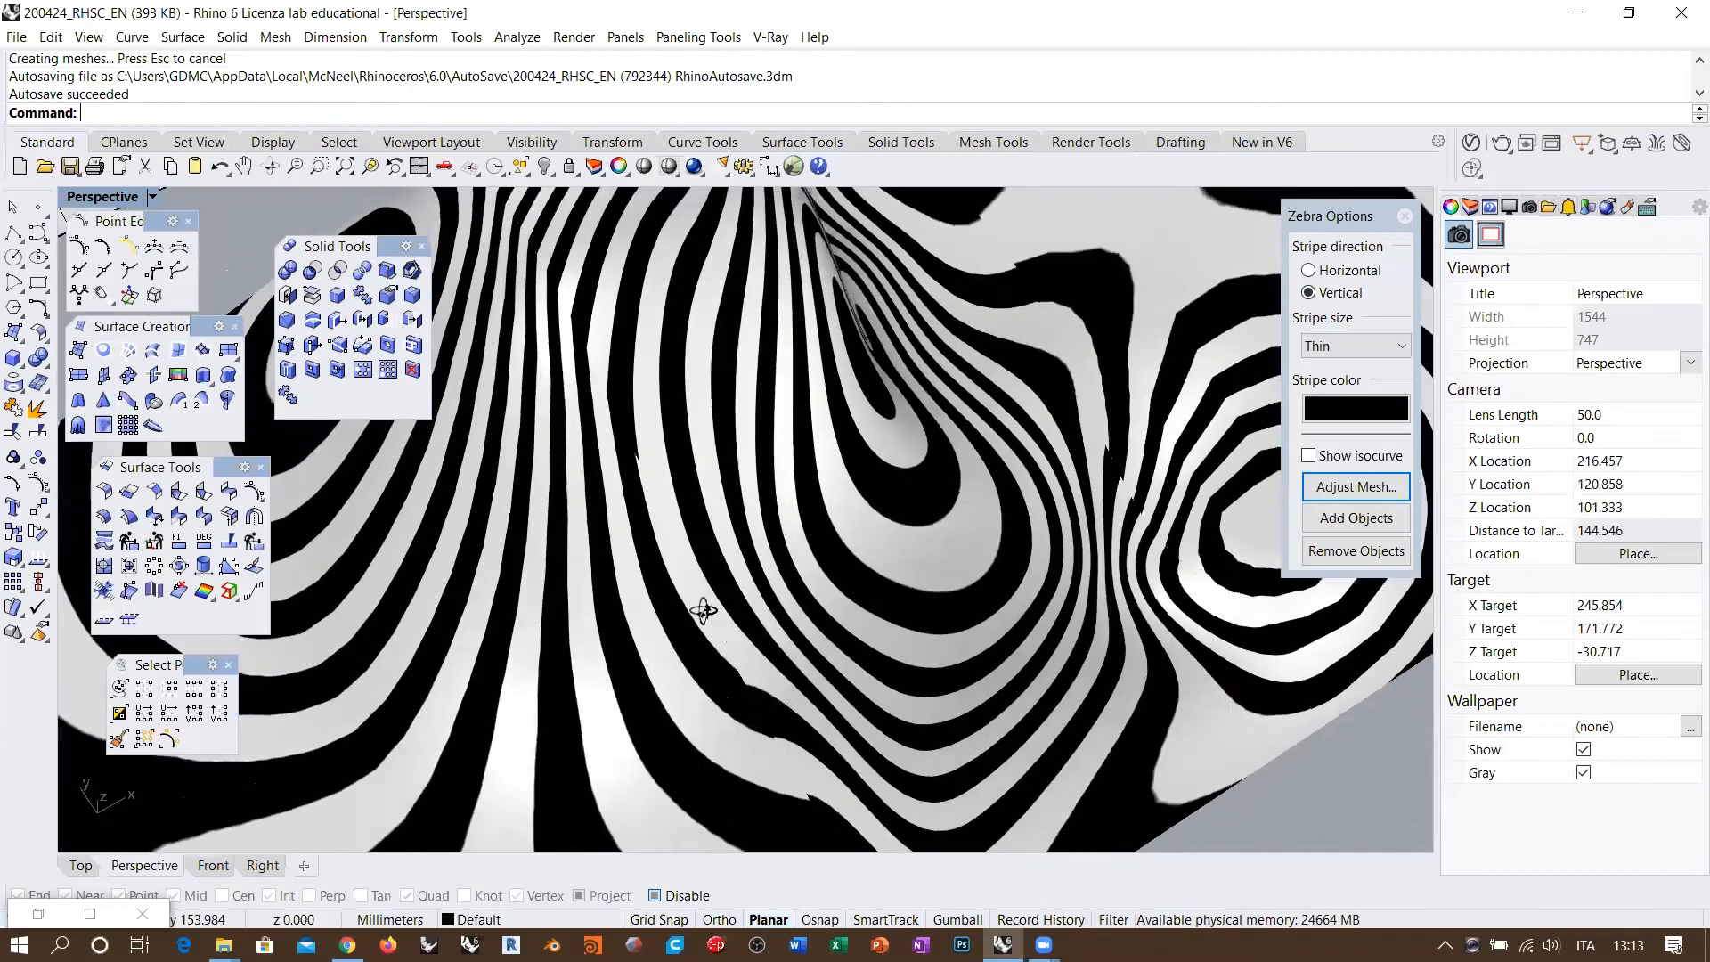
pyautogui.moveTo(709, 613); pyautogui.dragTo(693, 581, button='right')
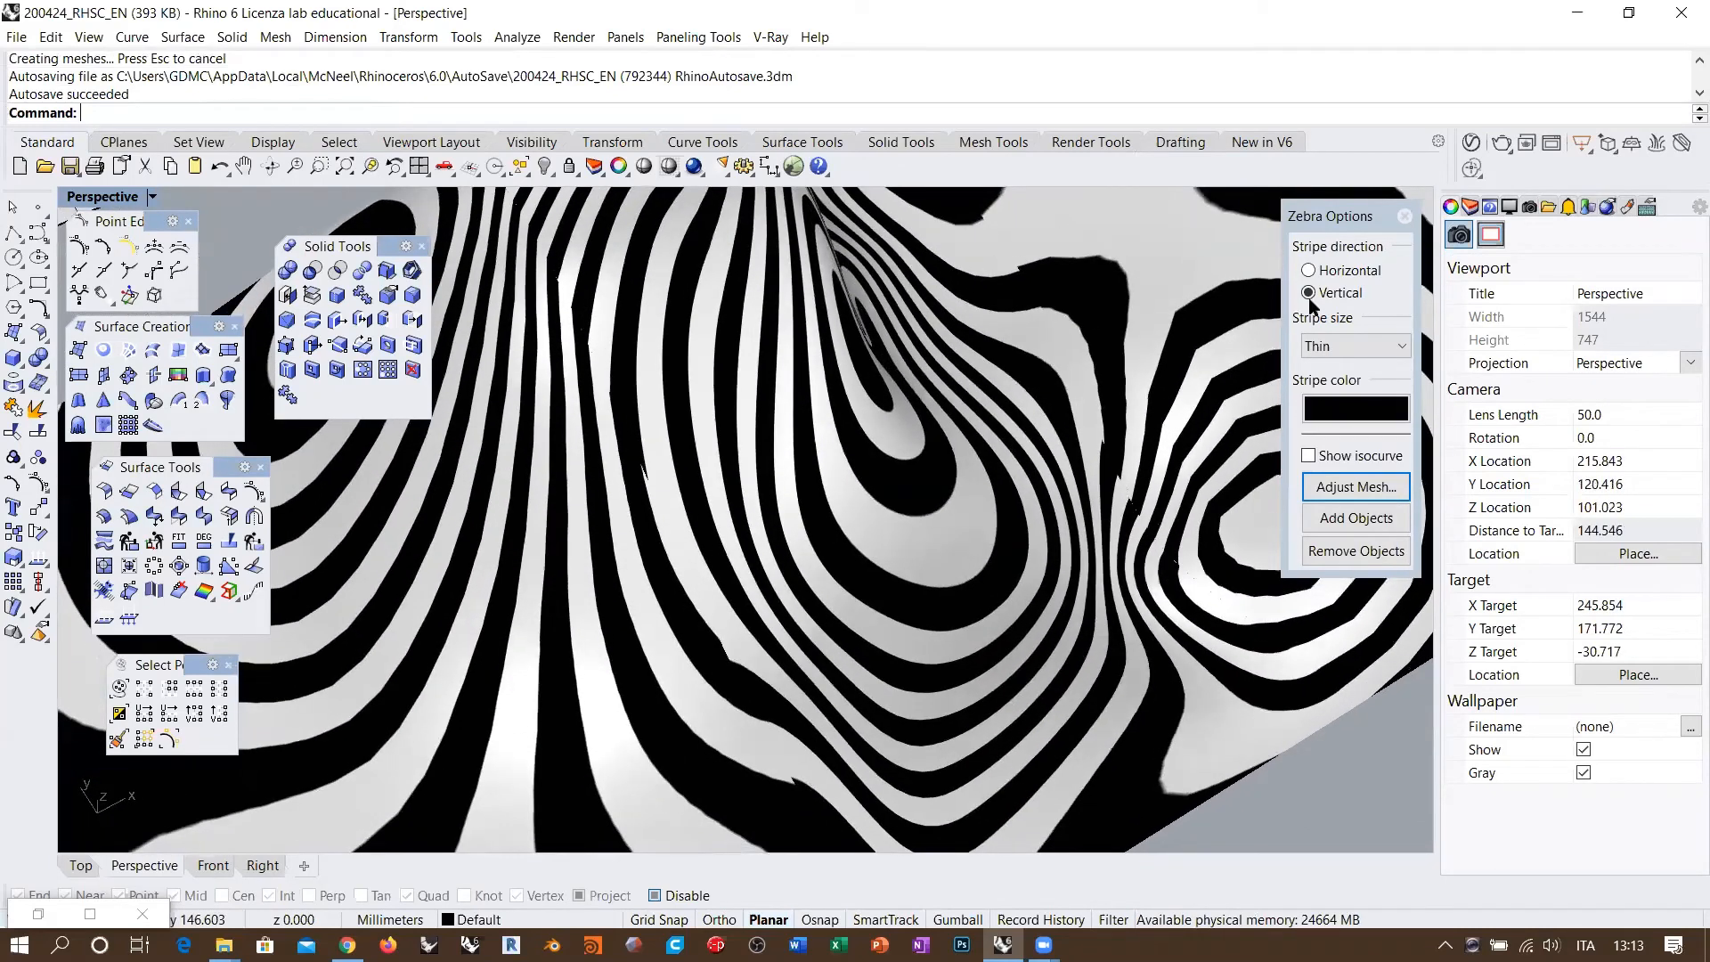
# Step: Set the zebra stripe size to Thinnest, examine the stripes along both seams up close, and end the analysis
pyautogui.click(1363, 347)
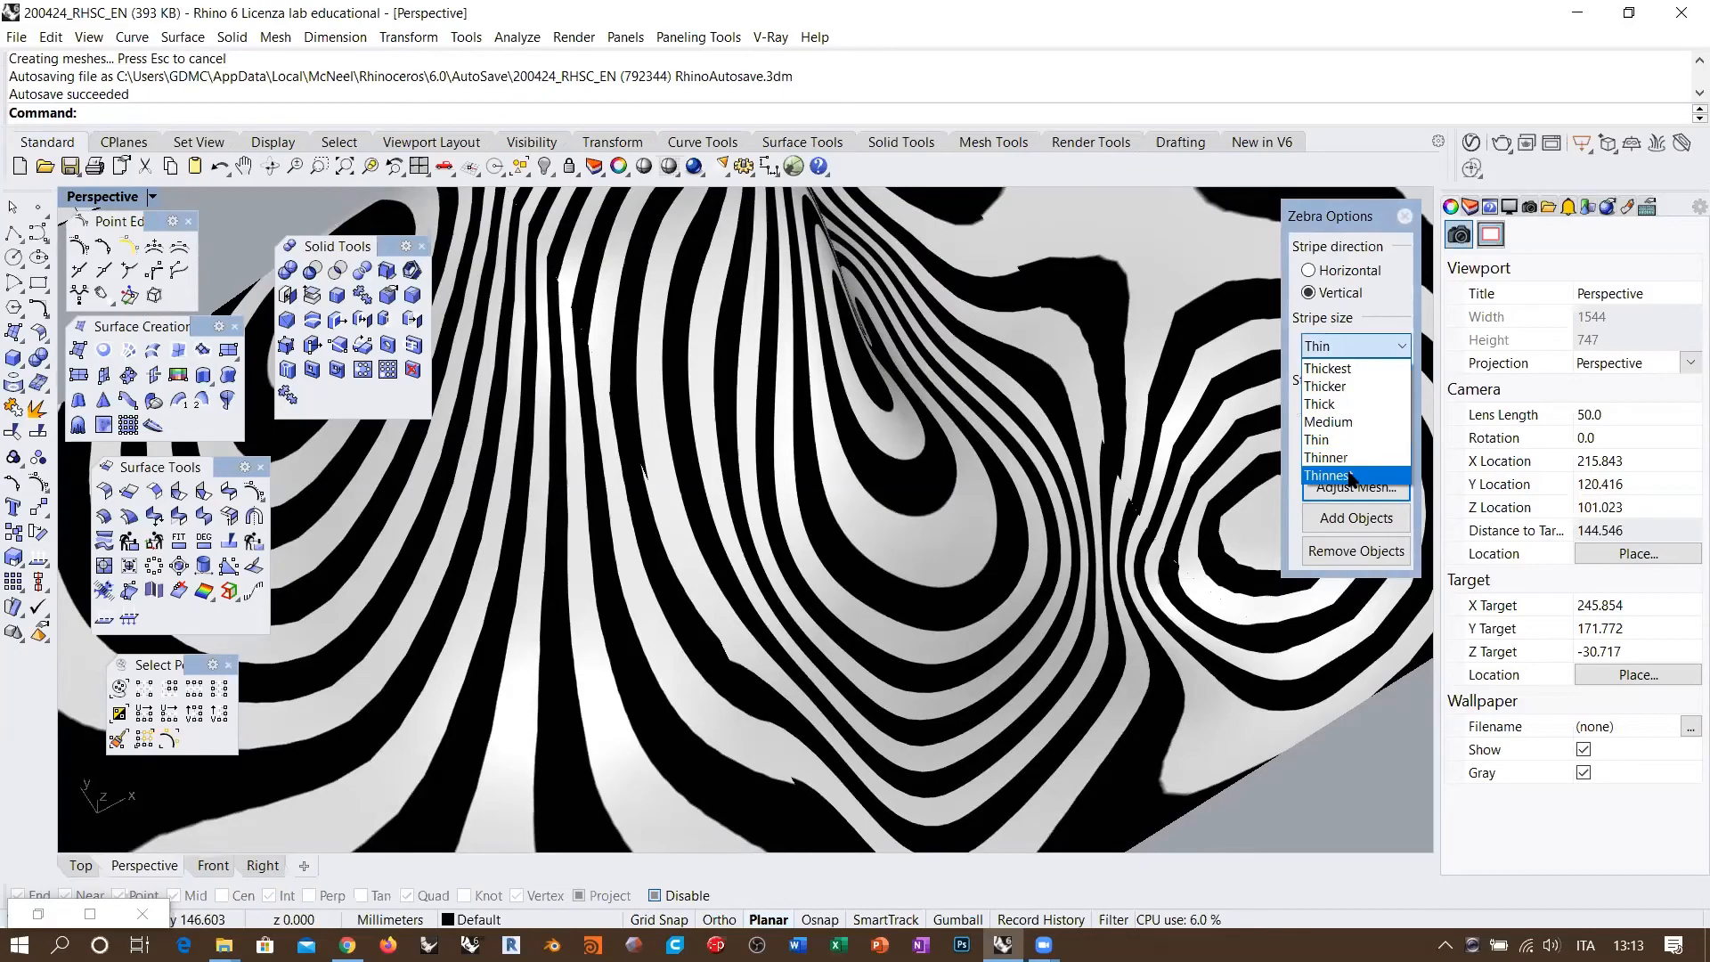
pyautogui.click(1349, 476)
pyautogui.scroll(6, 659, 454)
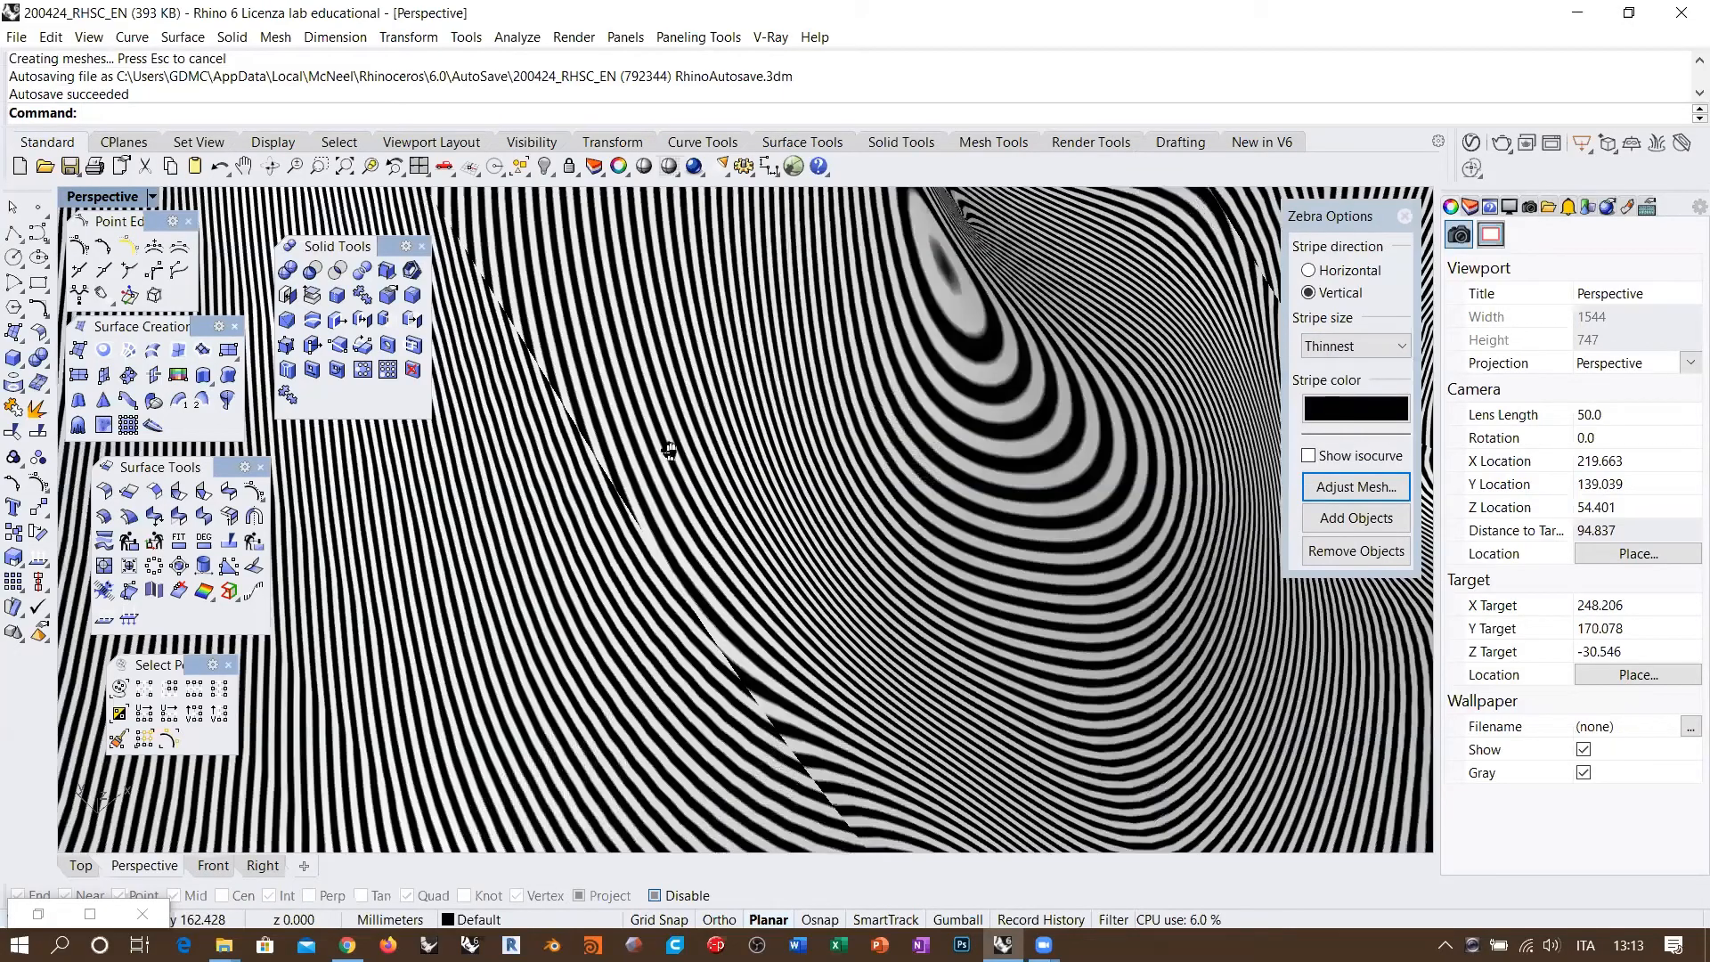
pyautogui.scroll(-3, 668, 409)
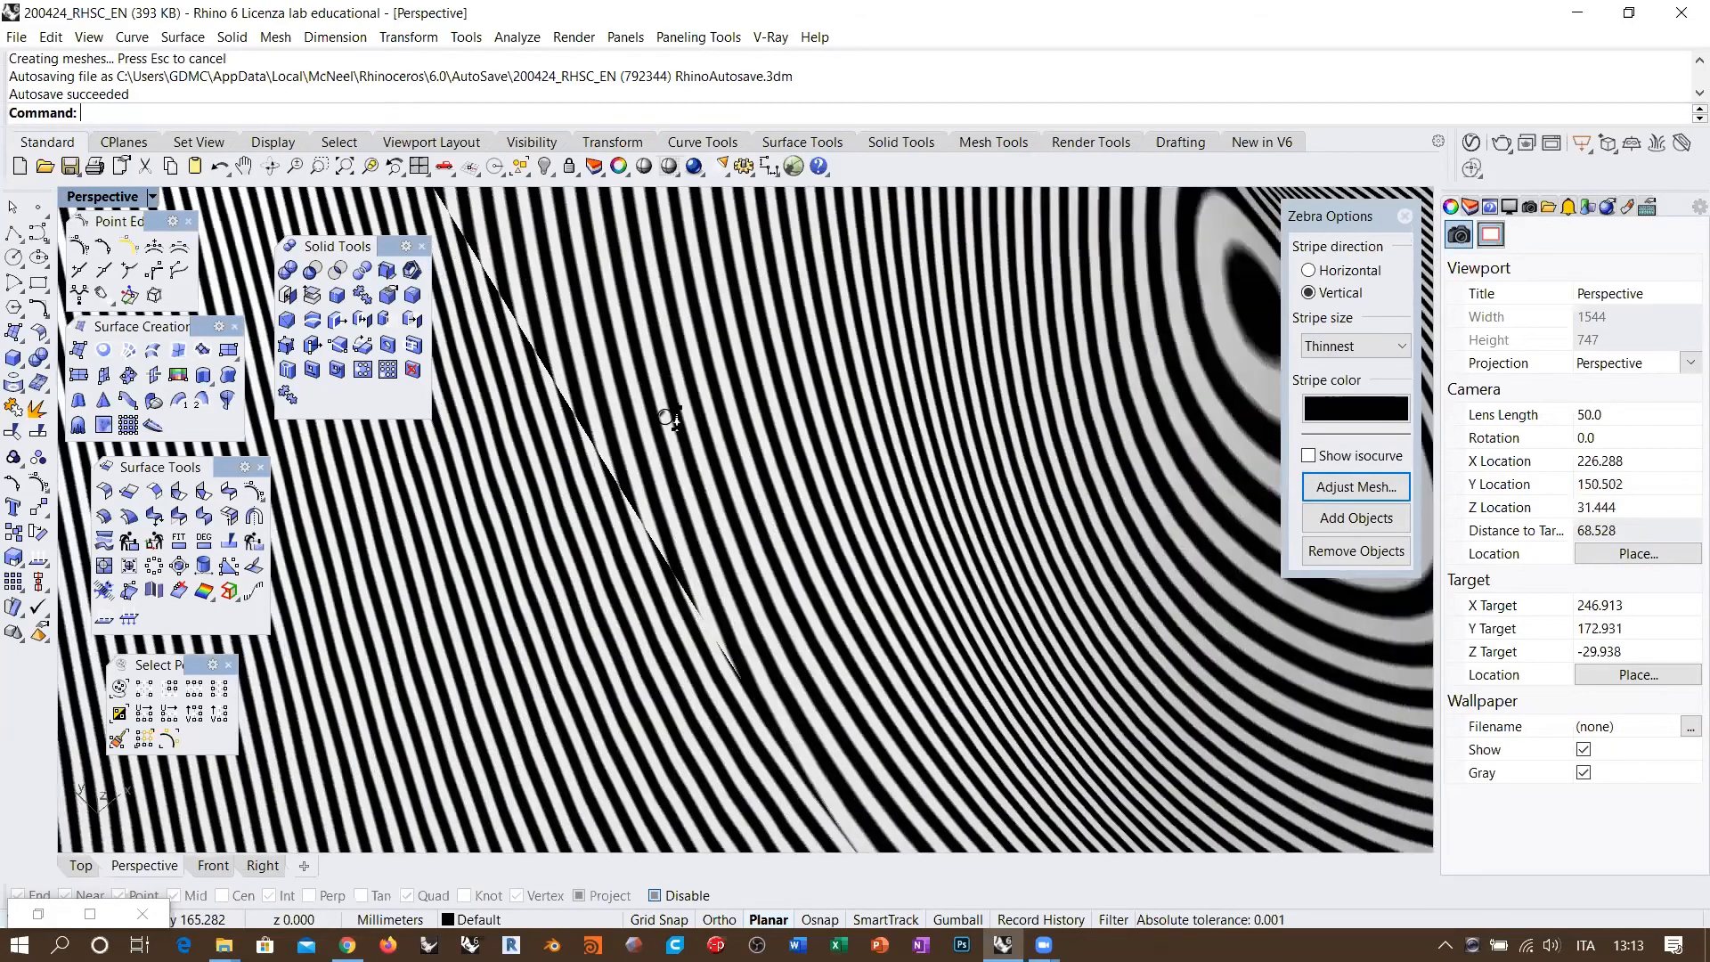
pyautogui.moveTo(836, 393); pyautogui.dragTo(687, 382, button='right')
pyautogui.scroll(-4, 686, 382)
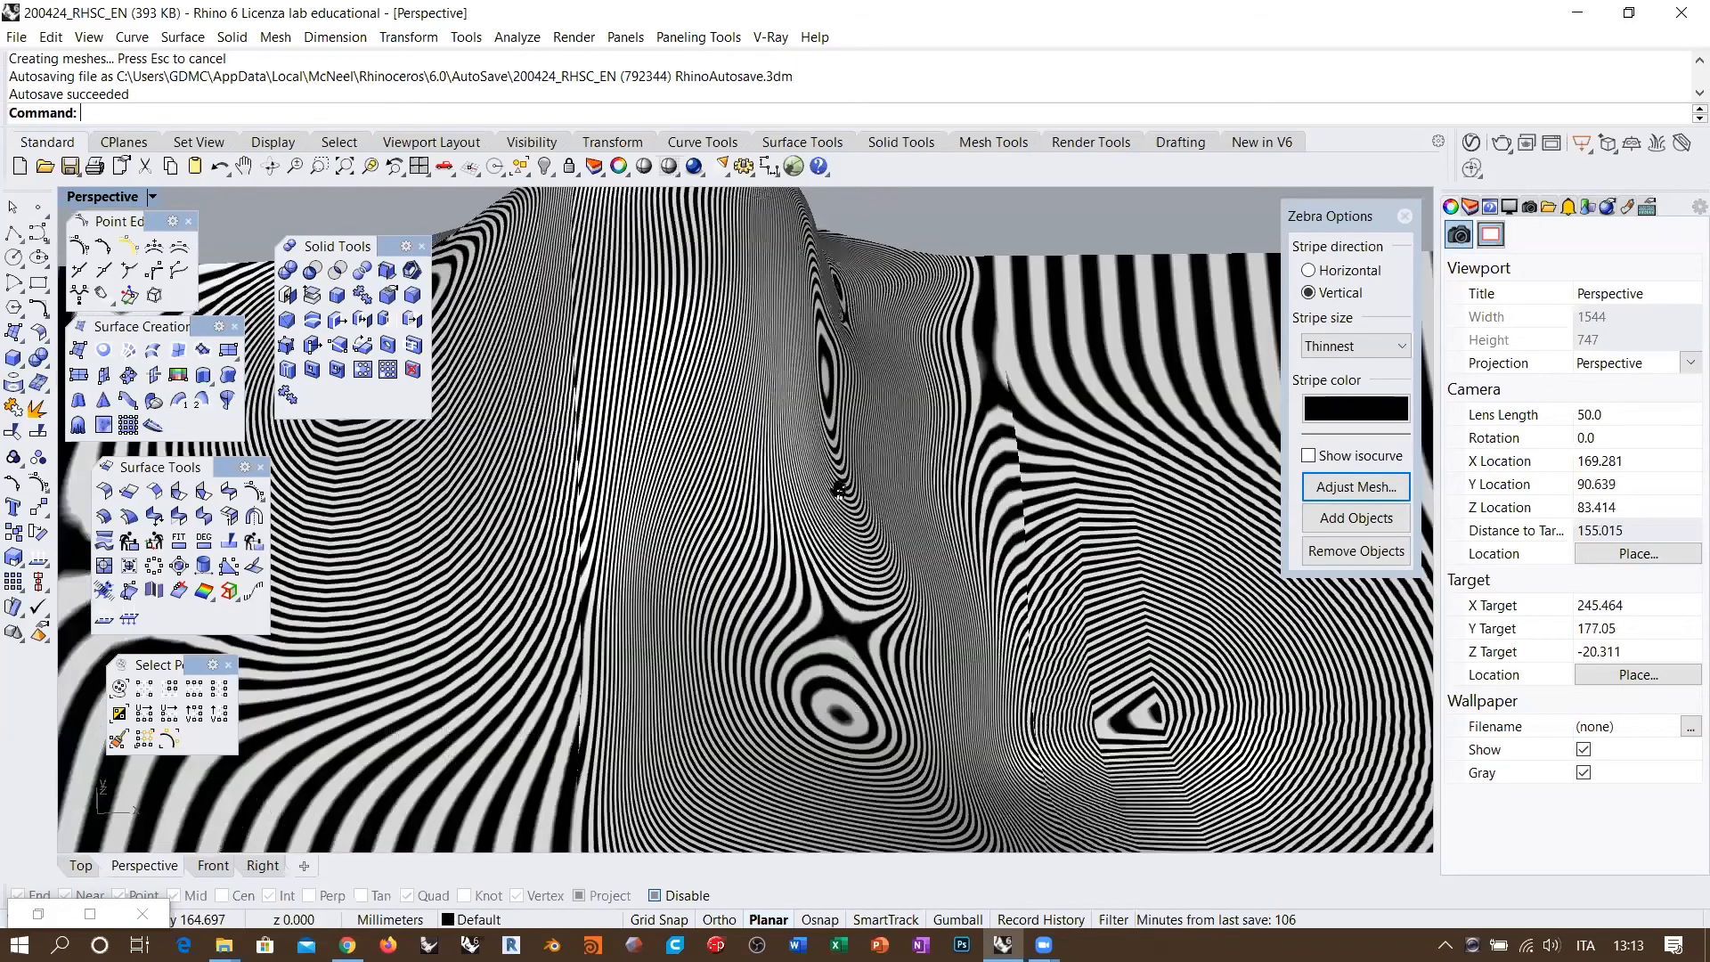
pyautogui.moveTo(837, 489)
pyautogui.mouseDown(button='right')
pyautogui.moveTo(751, 434)
pyautogui.moveTo(837, 470)
pyautogui.mouseUp(button='right')
pyautogui.click(1407, 218)
# Step: Try matching the blend's left seam edge again with curvature at both ends, with closest-point matching and surface averaging off
pyautogui.scroll(-4, 757, 441)
pyautogui.keyDown('shift'); pyautogui.moveTo(753, 437); pyautogui.dragTo(646, 364, button='right'); pyautogui.keyUp('shift')
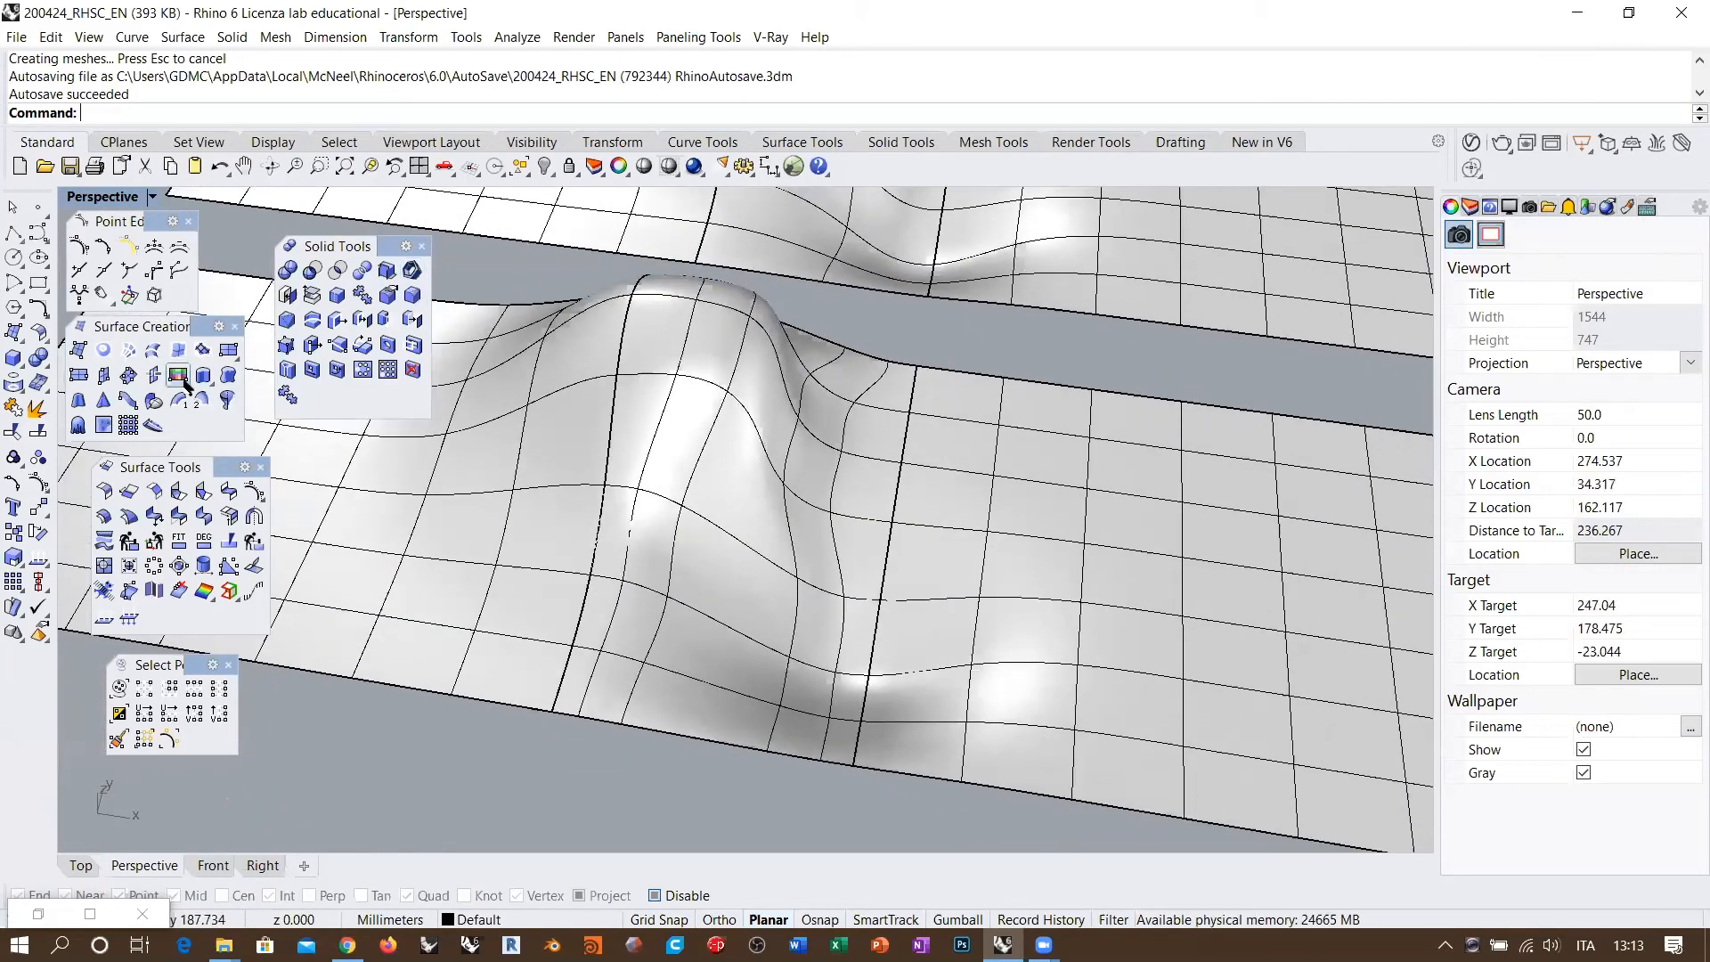
pyautogui.click(179, 515)
pyautogui.moveTo(534, 478); pyautogui.dragTo(725, 447, button='right')
pyautogui.click(729, 440)
pyautogui.click(807, 516)
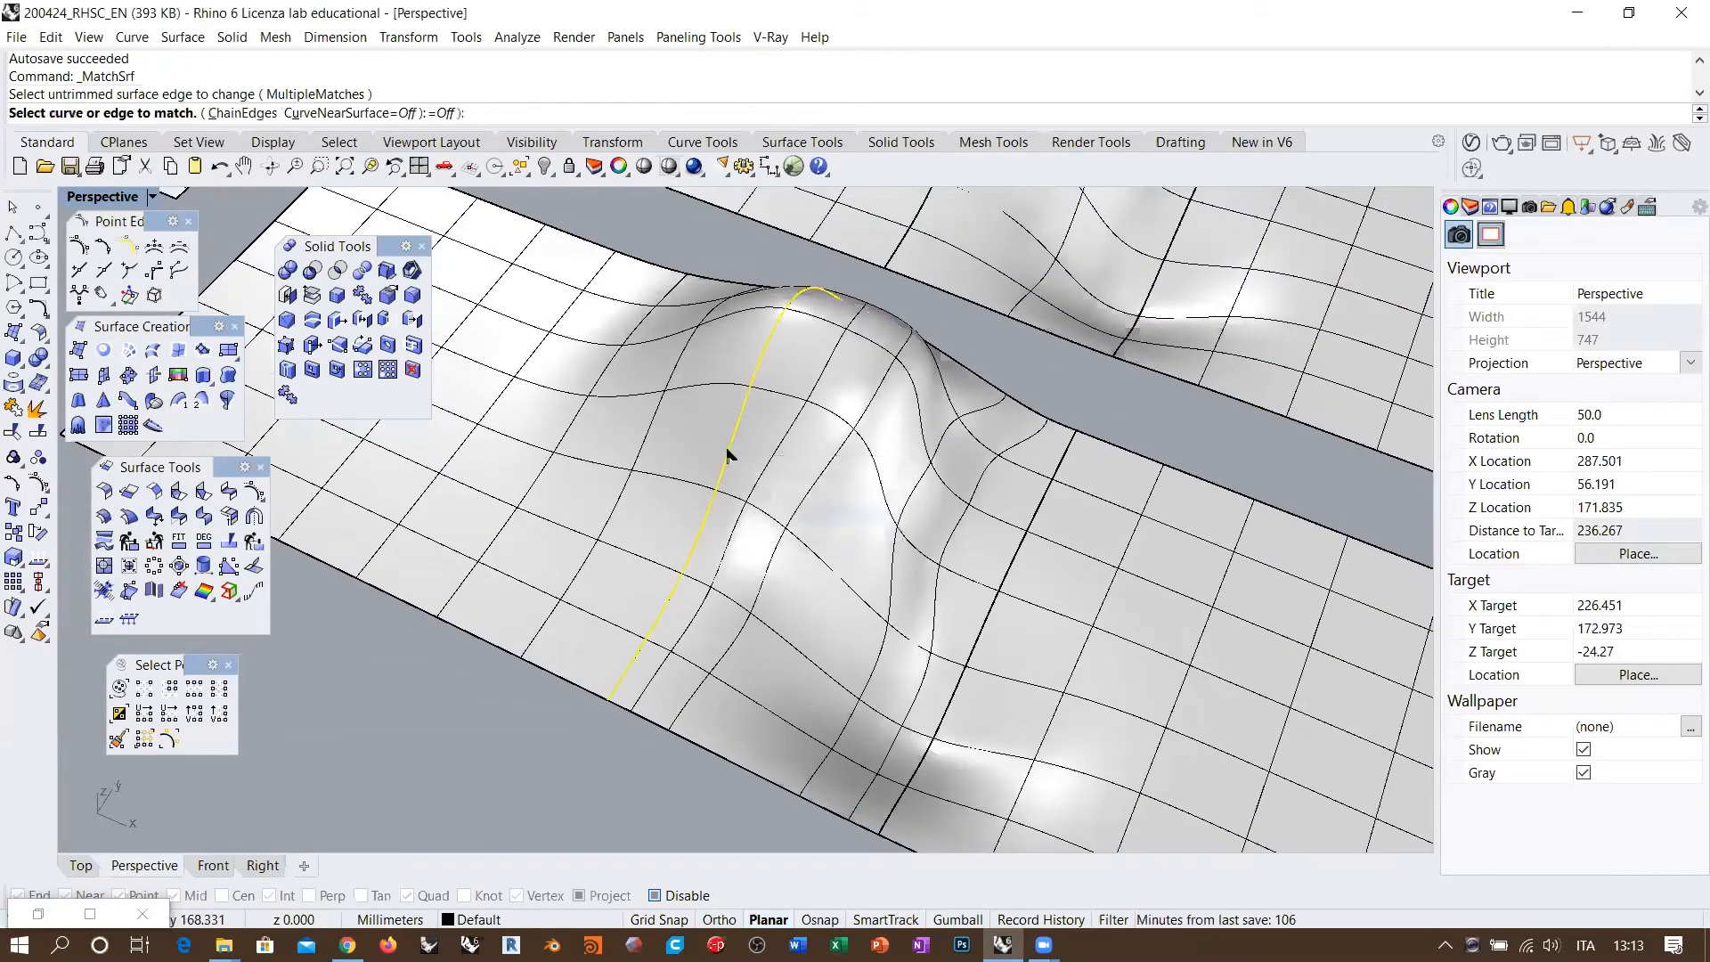
pyautogui.click(730, 438)
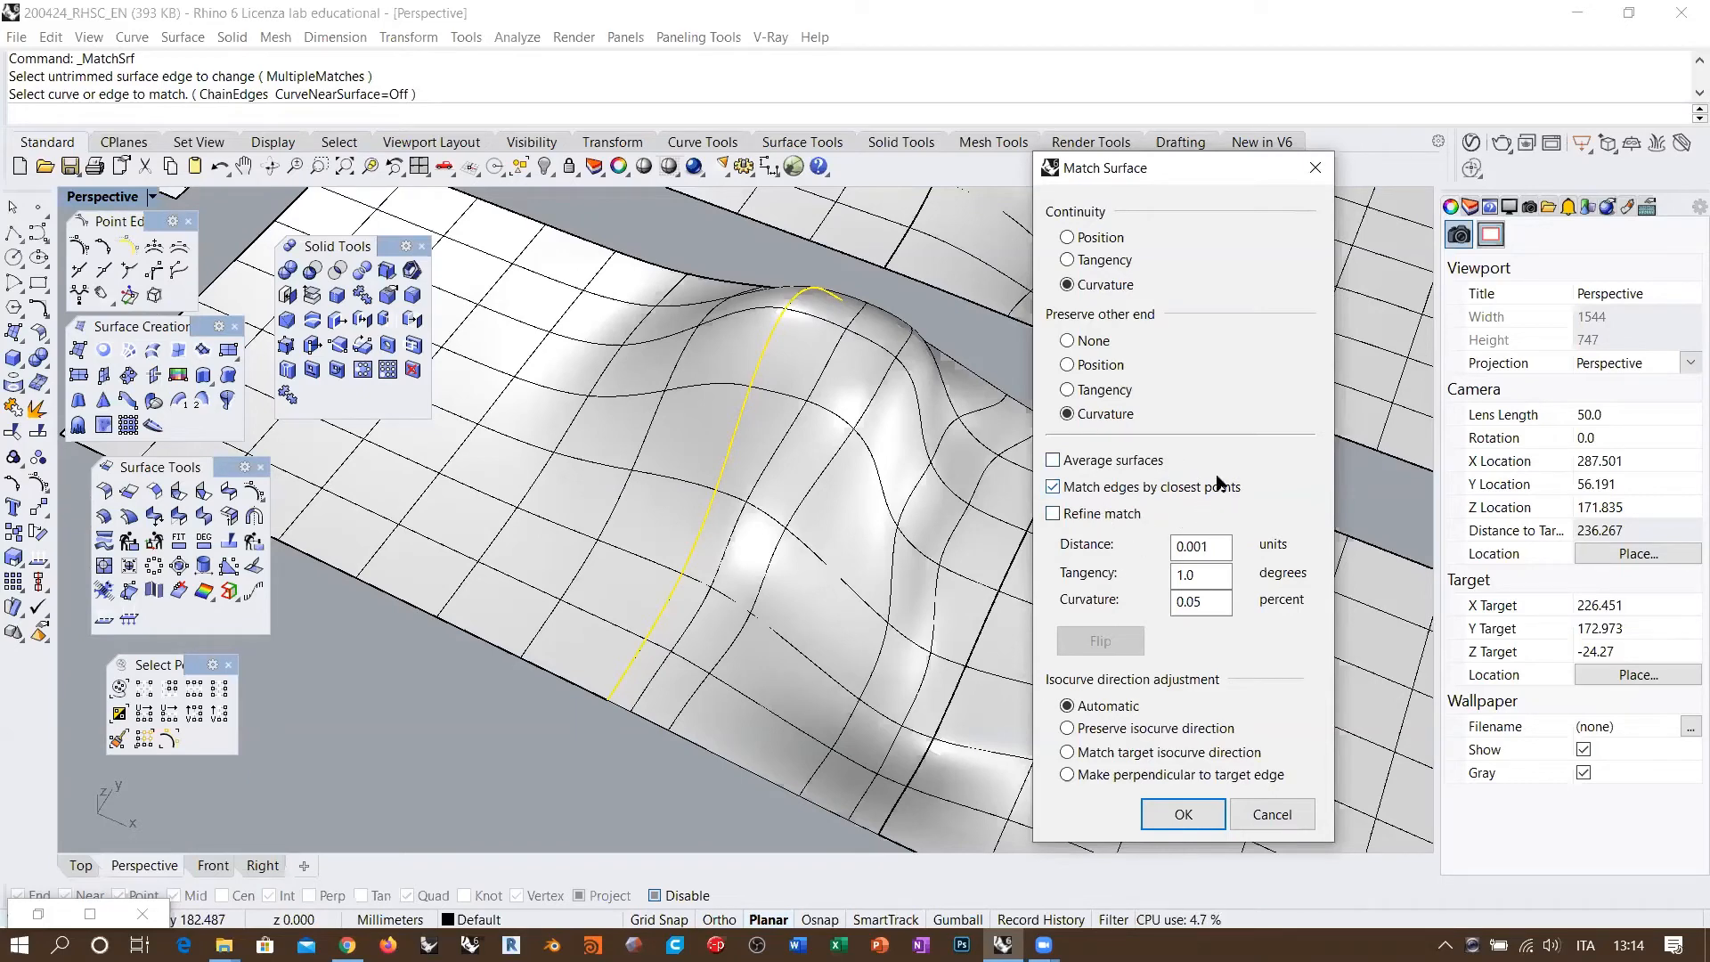
pyautogui.click(1069, 515)
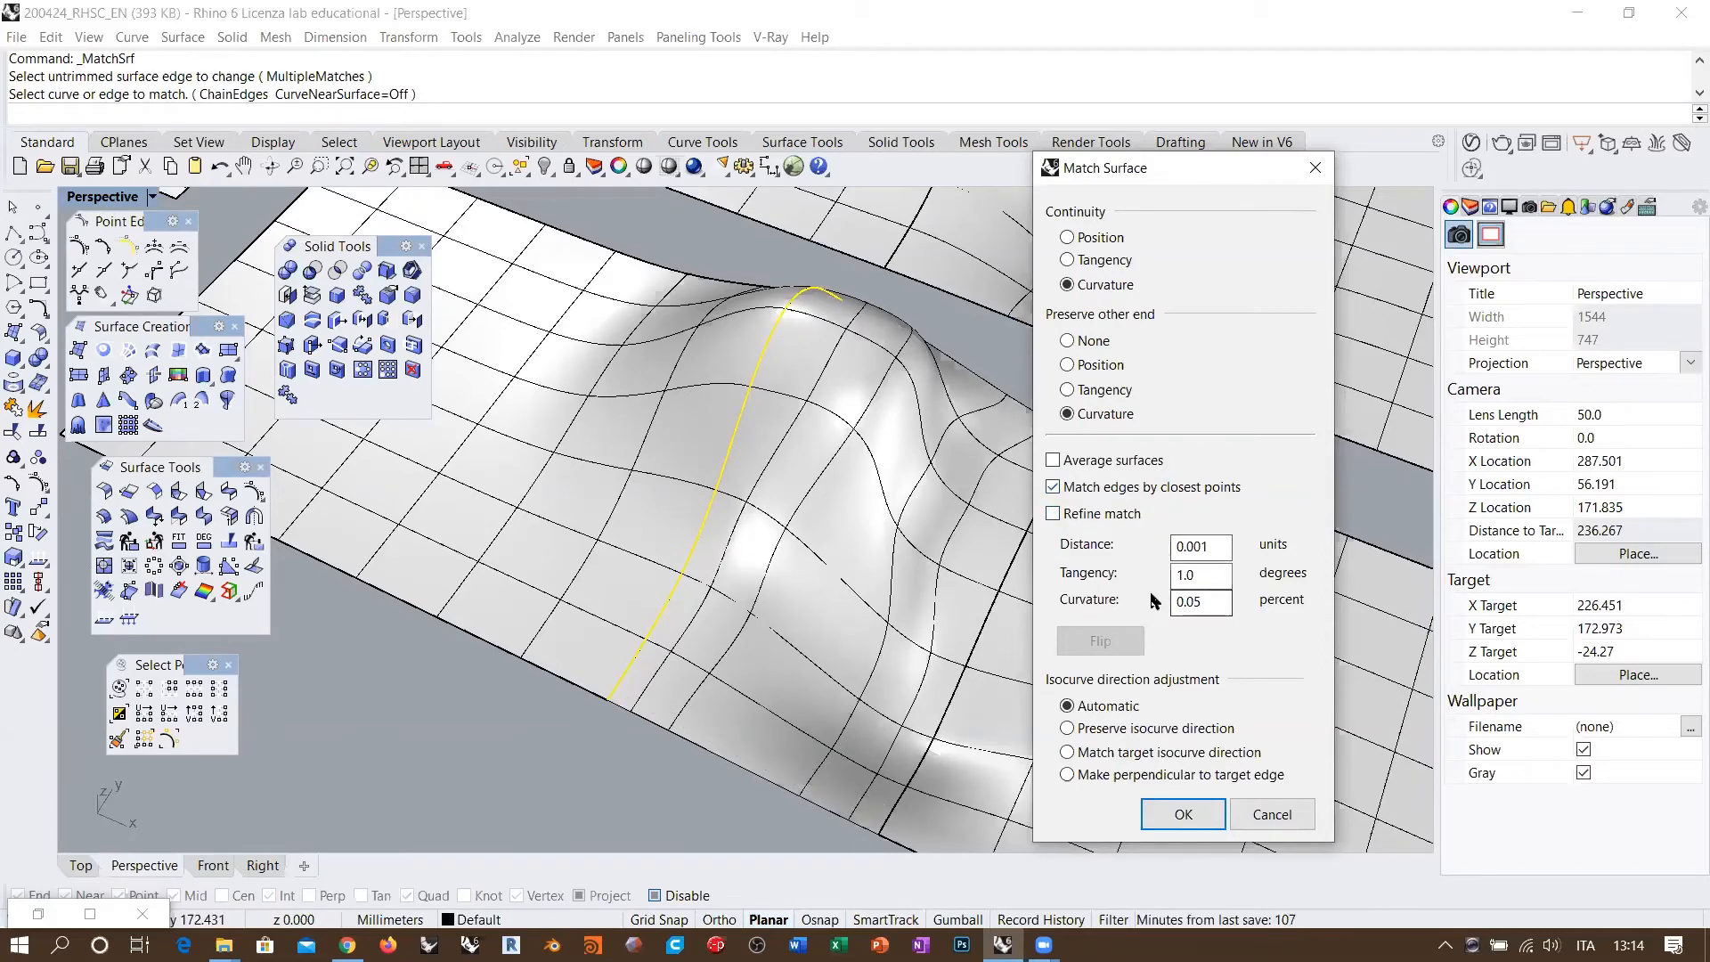
pyautogui.click(1054, 486)
pyautogui.click(1055, 462)
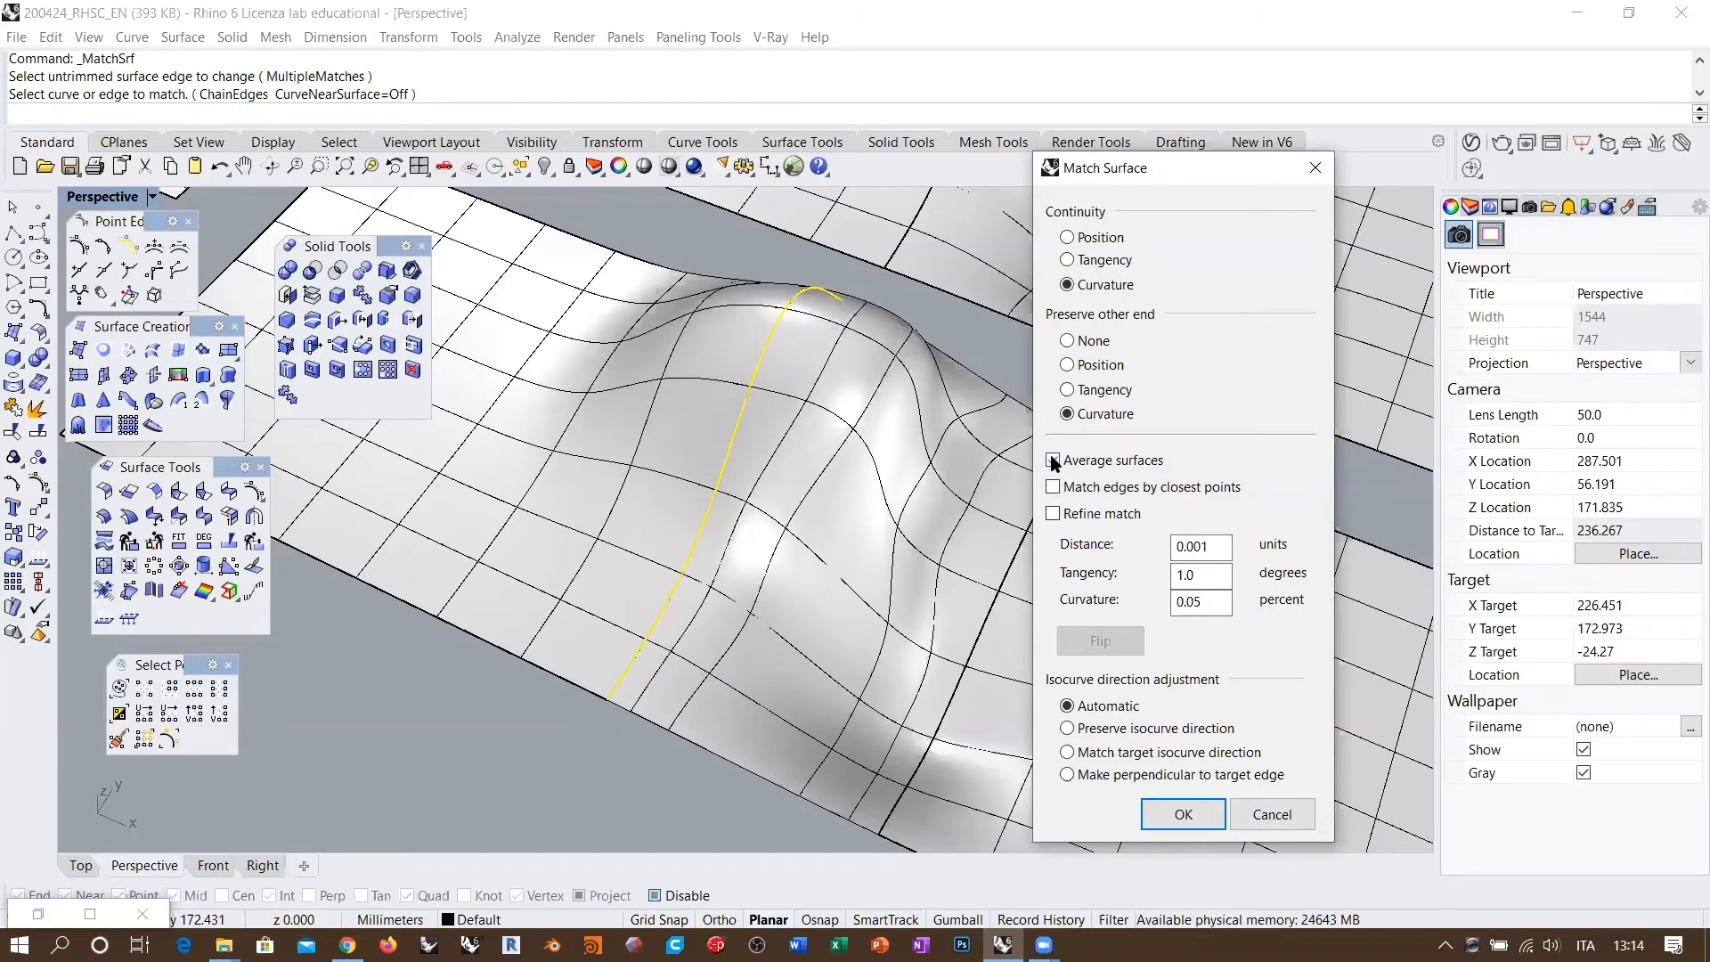
pyautogui.click(1055, 463)
pyautogui.click(1055, 463)
pyautogui.click(1054, 462)
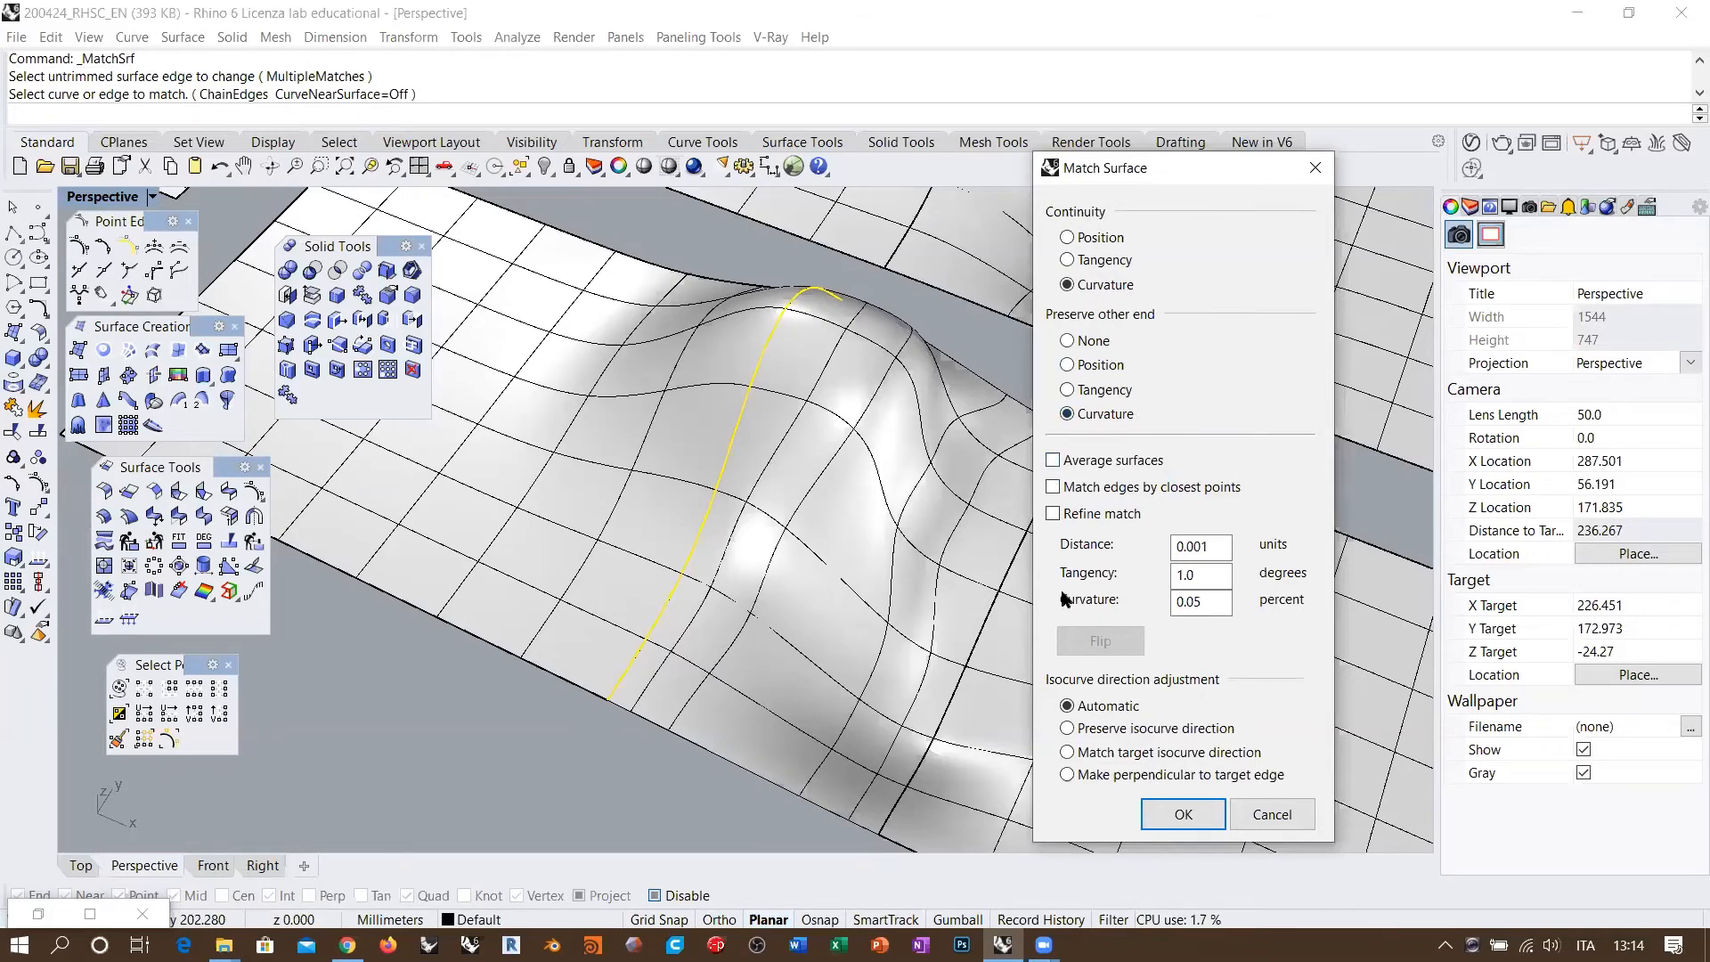
pyautogui.moveTo(757, 414); pyautogui.dragTo(809, 461, button='right')
pyautogui.click(1177, 806)
# Step: Undo the surface matches and knot insertions back to the original blend surface, and clear the selection
pyautogui.scroll(-2, 789, 449)
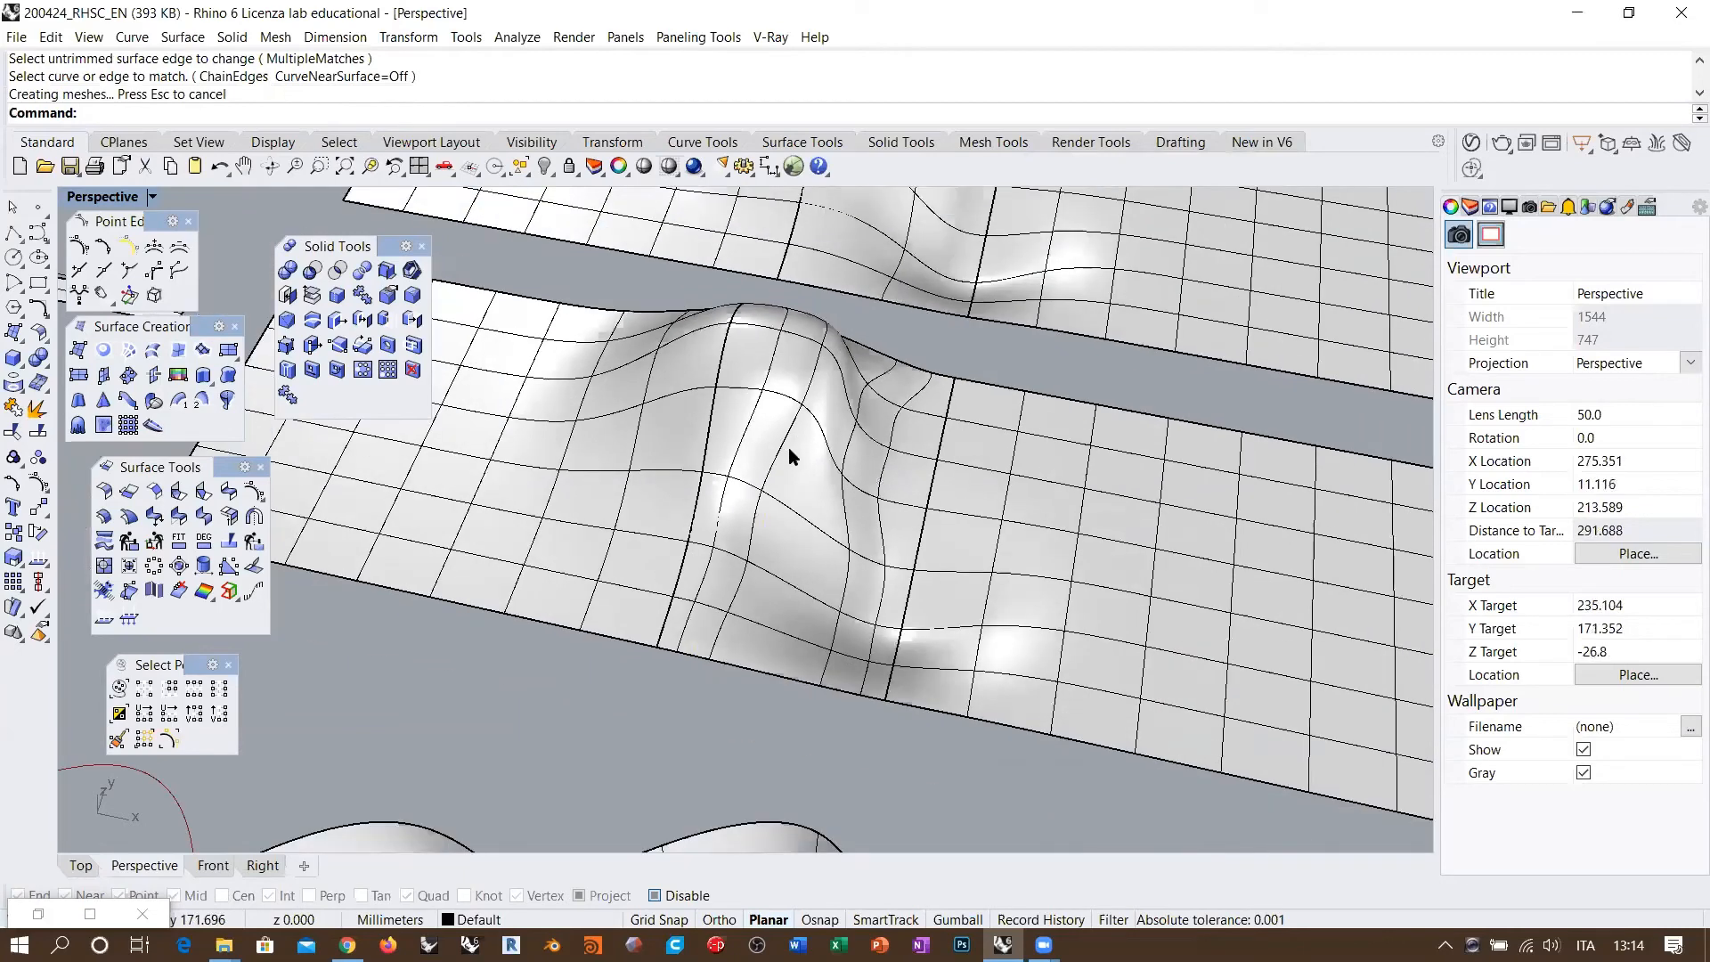
pyautogui.click(809, 465)
pyautogui.hotkey('ctrl', 'c')
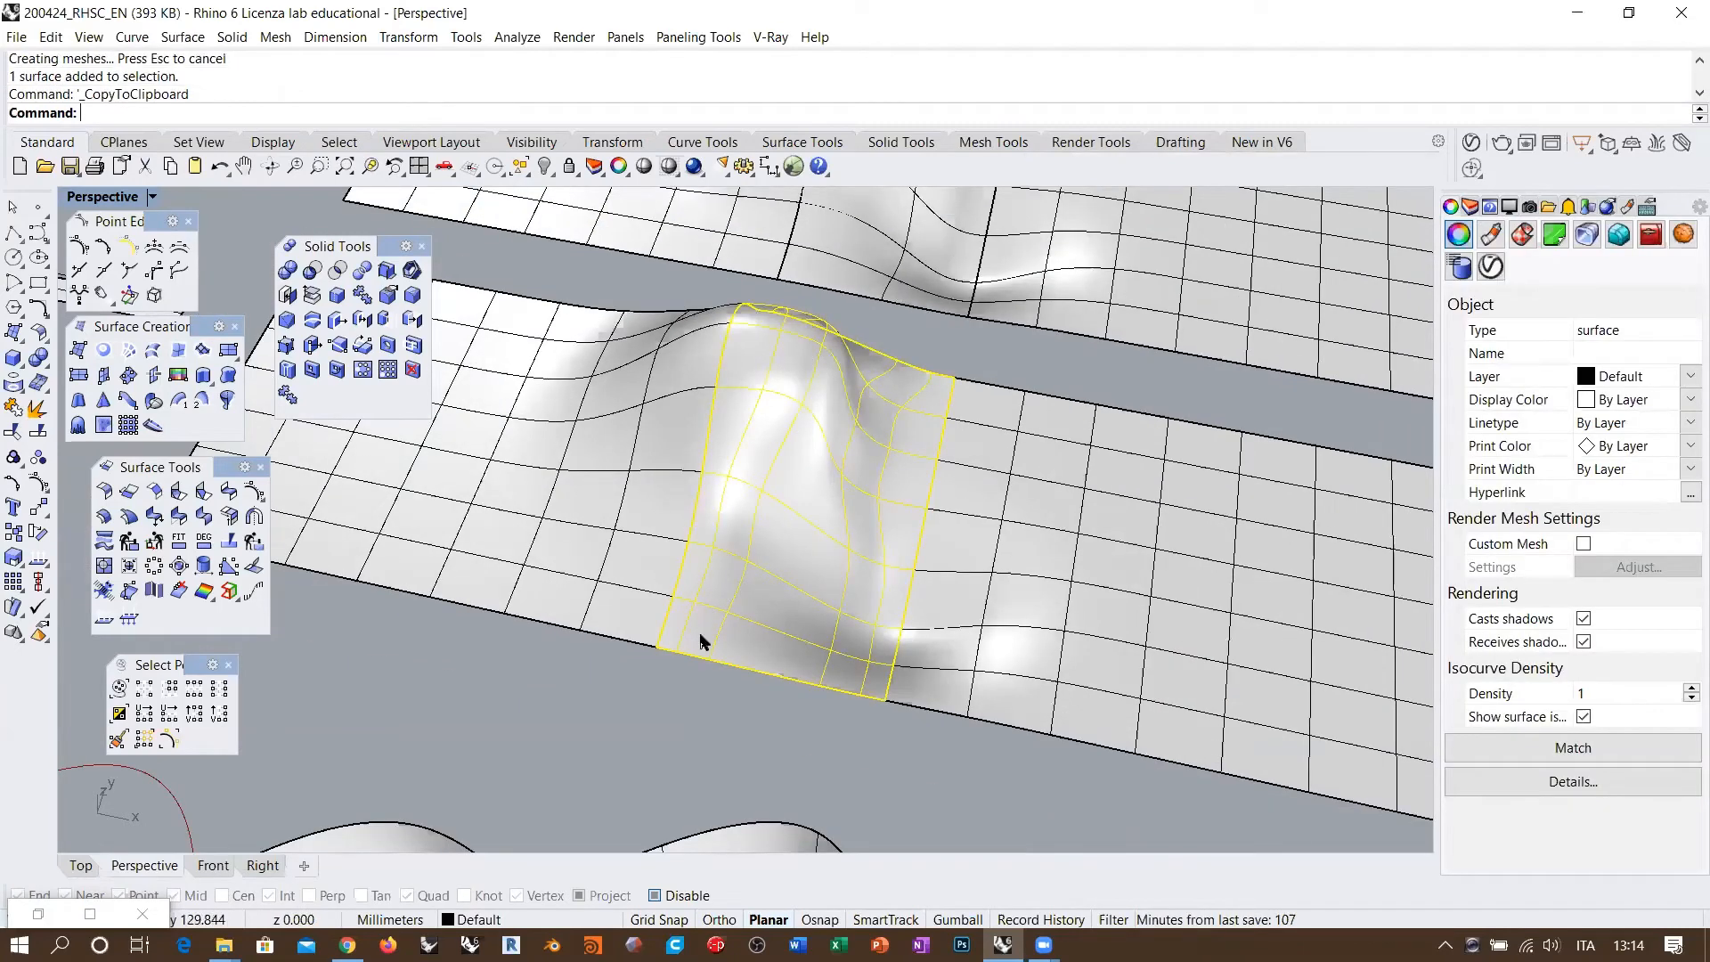
pyautogui.click(698, 697)
pyautogui.hotkey('ctrl', 'z')
pyautogui.hotkey('ctrl', 'z')
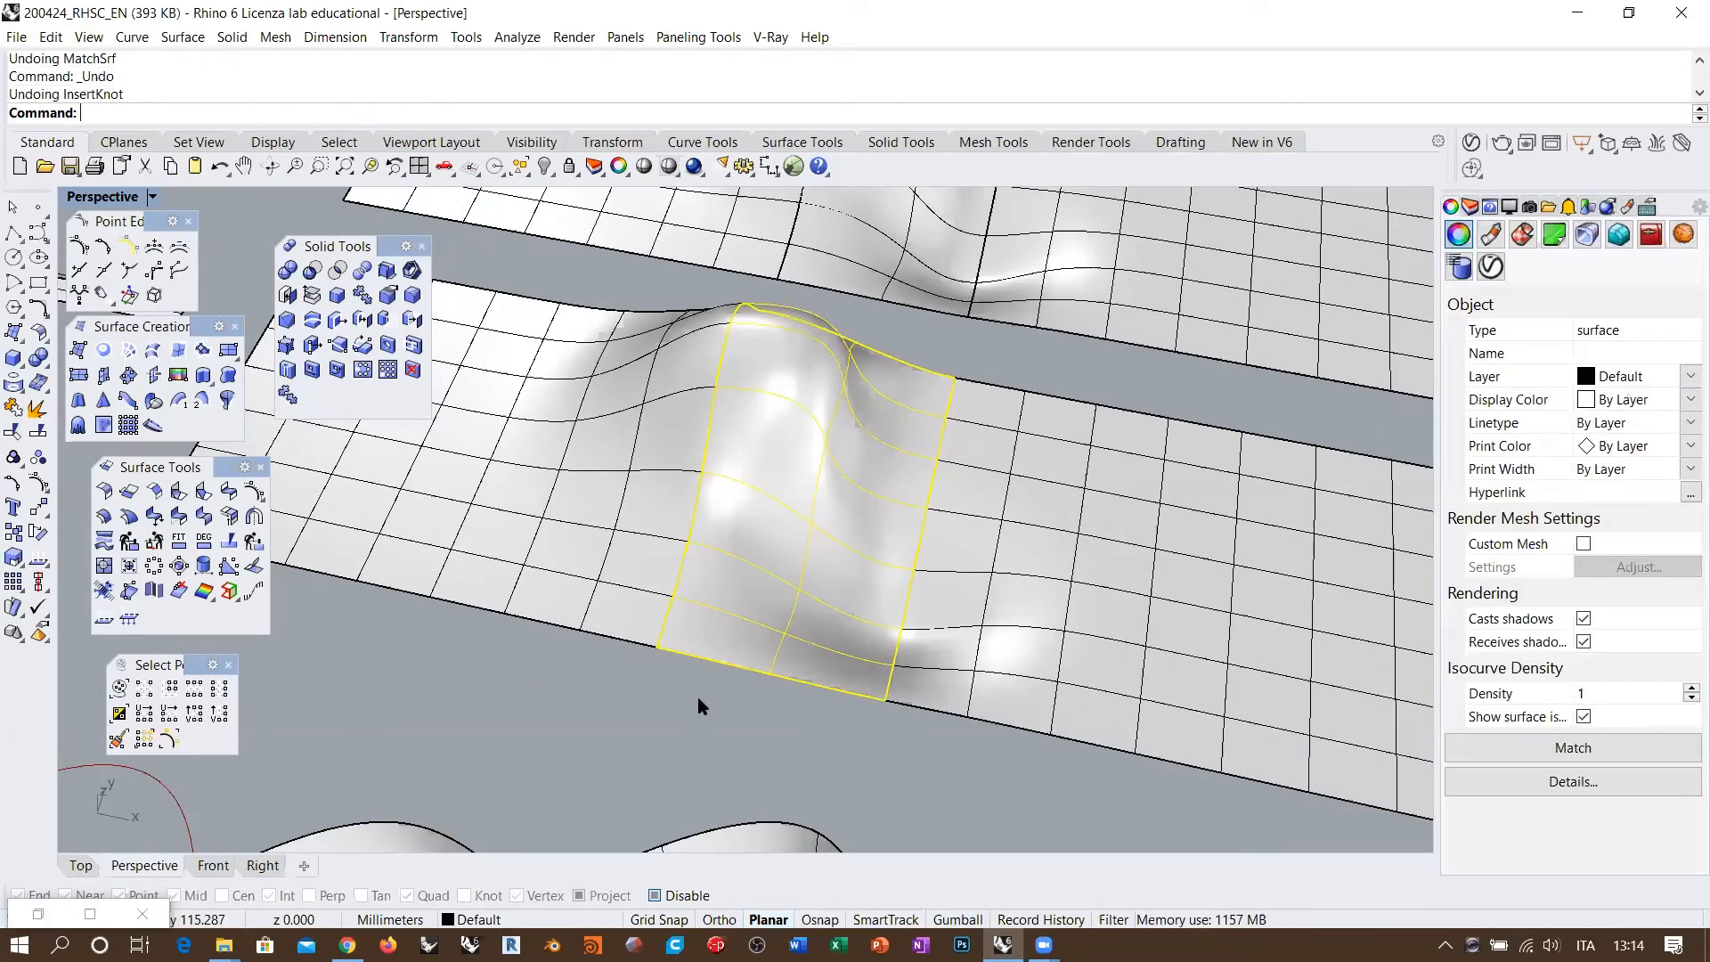
pyautogui.hotkey('ctrl', 'z')
pyautogui.hotkey('ctrl', 'y')
pyautogui.click(698, 702)
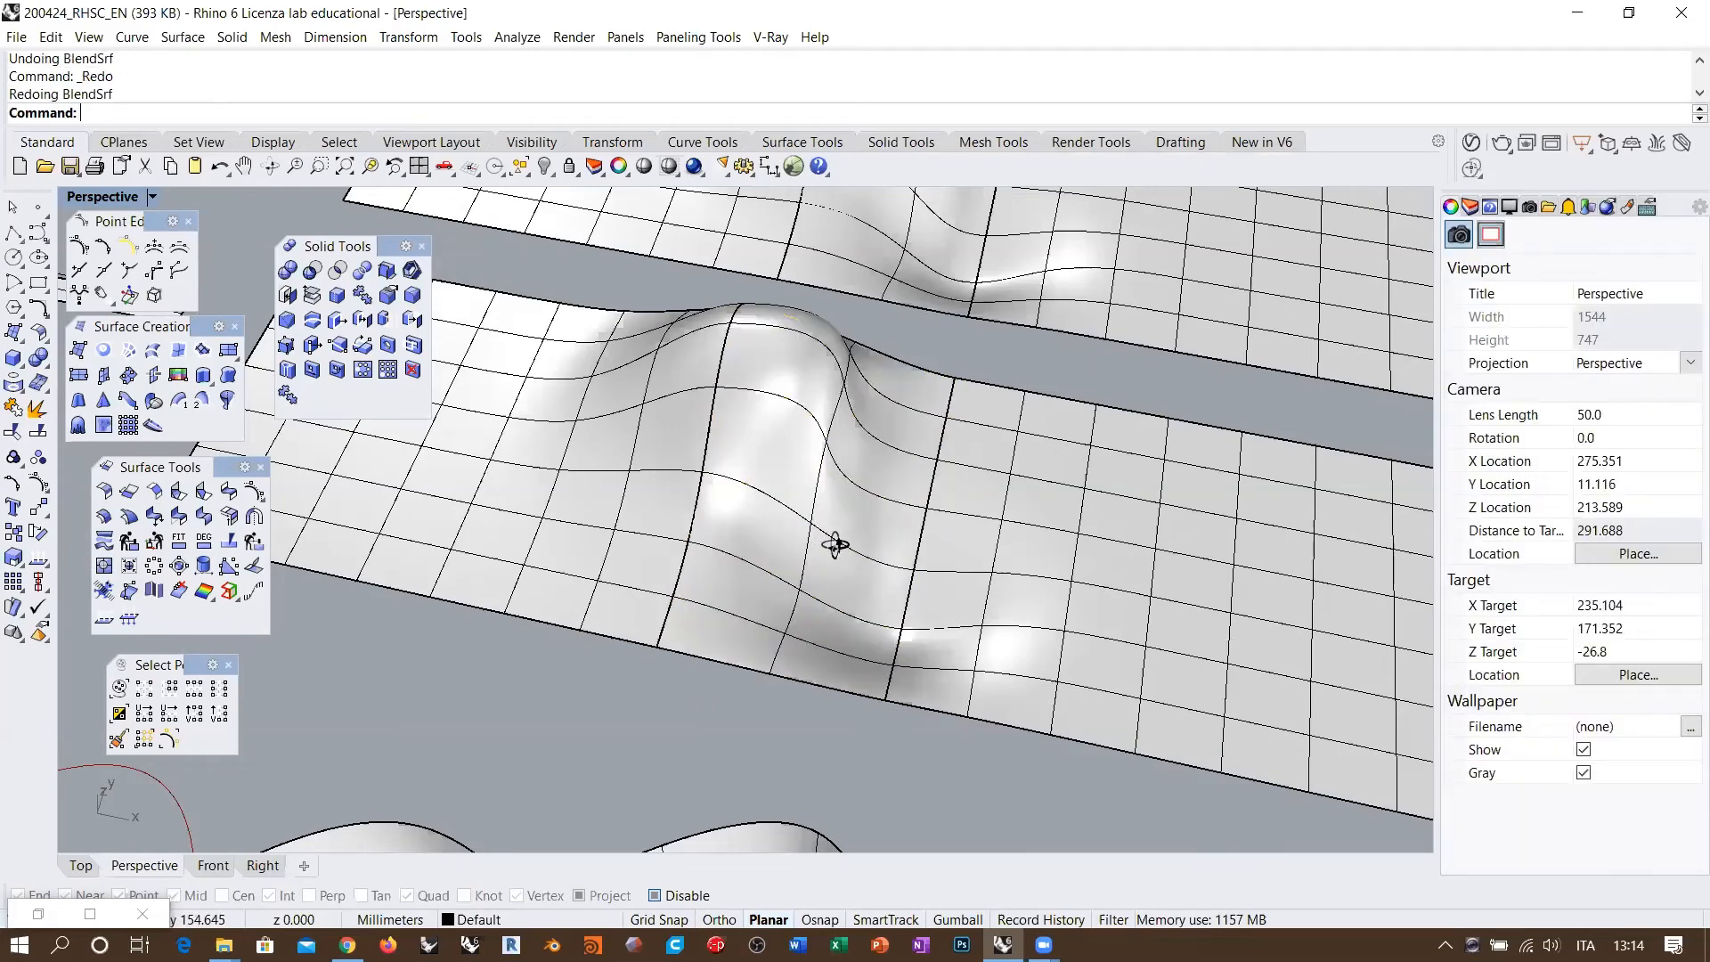
# Step: Run Zebra on the original blend and both adjoining surfaces, and examine the stripes at the left seam
pyautogui.moveTo(834, 545); pyautogui.dragTo(775, 428, button='right')
pyautogui.moveTo(1037, 746); pyautogui.dragTo(615, 555)
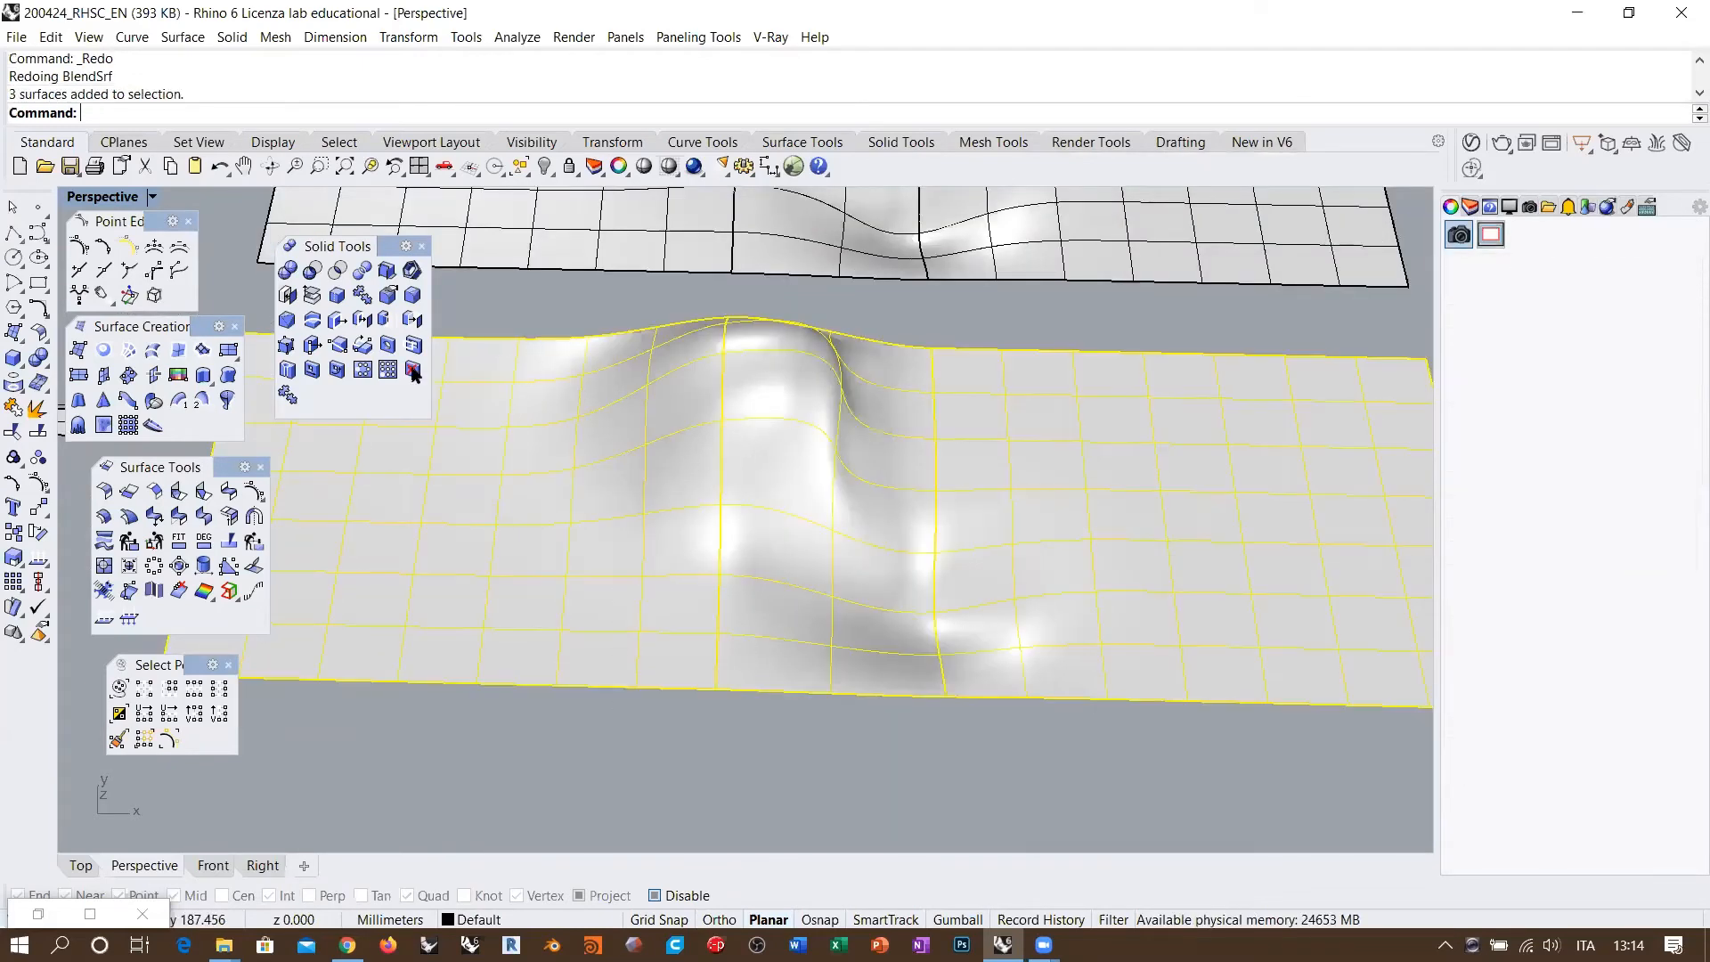
pyautogui.middleClick(522, 86)
pyautogui.click(584, 259)
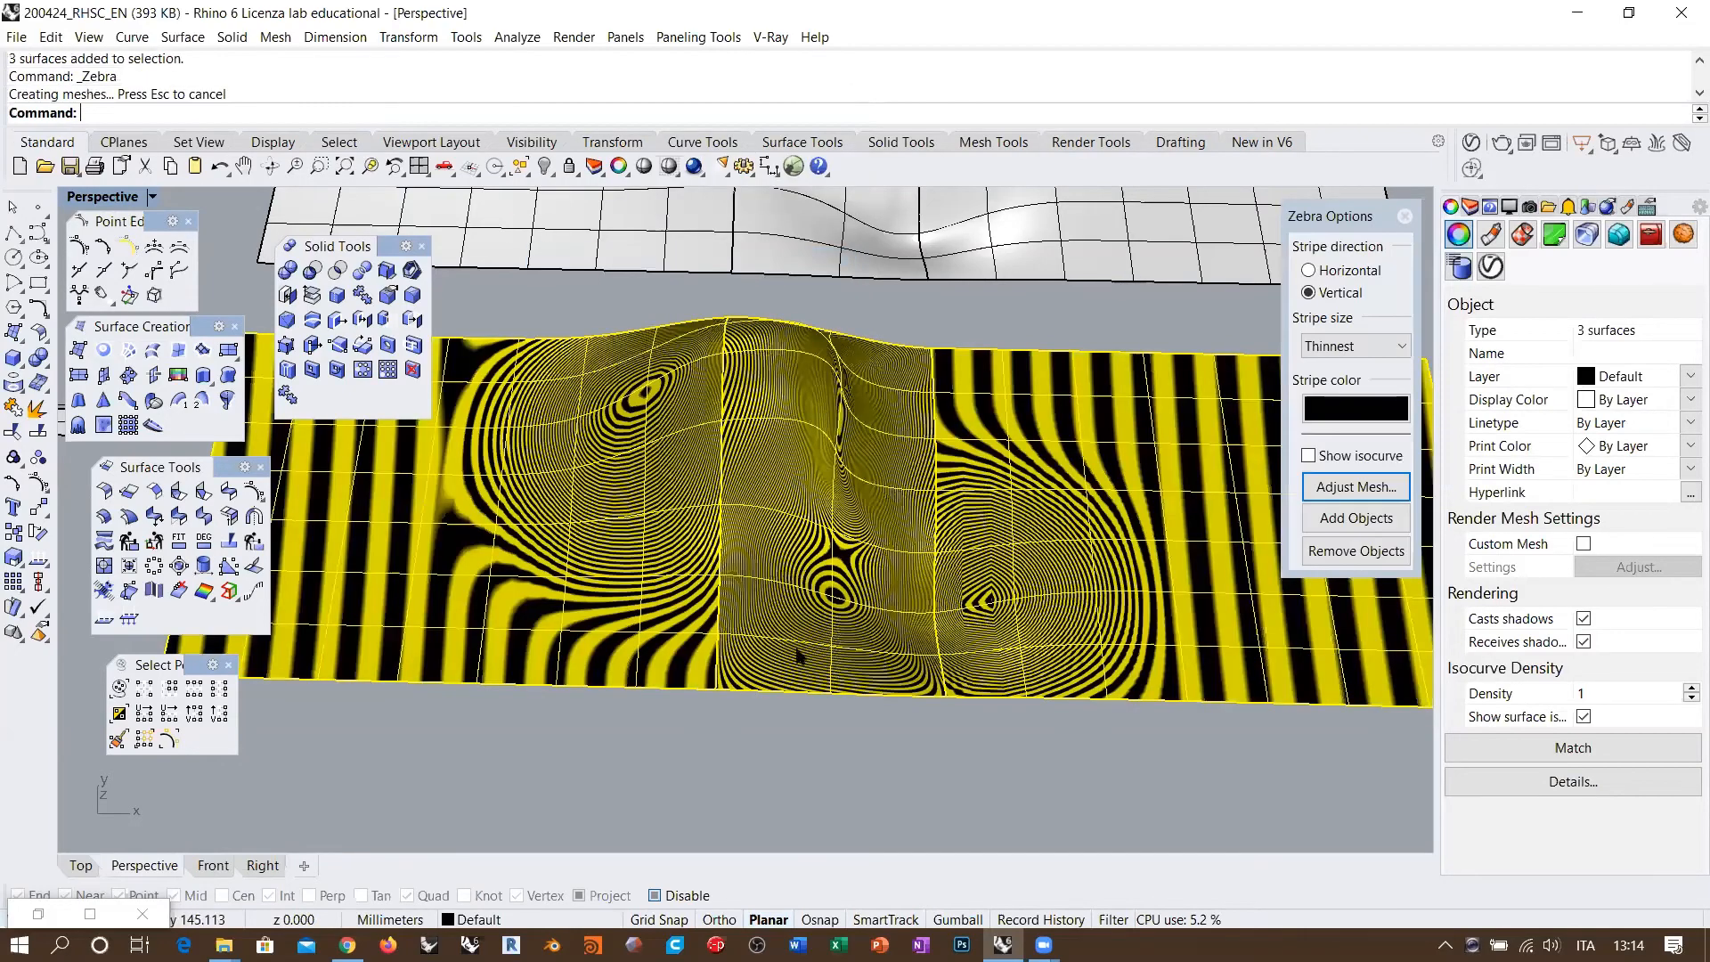
pyautogui.moveTo(802, 753); pyautogui.dragTo(753, 534, button='right')
pyautogui.scroll(10, 795, 452)
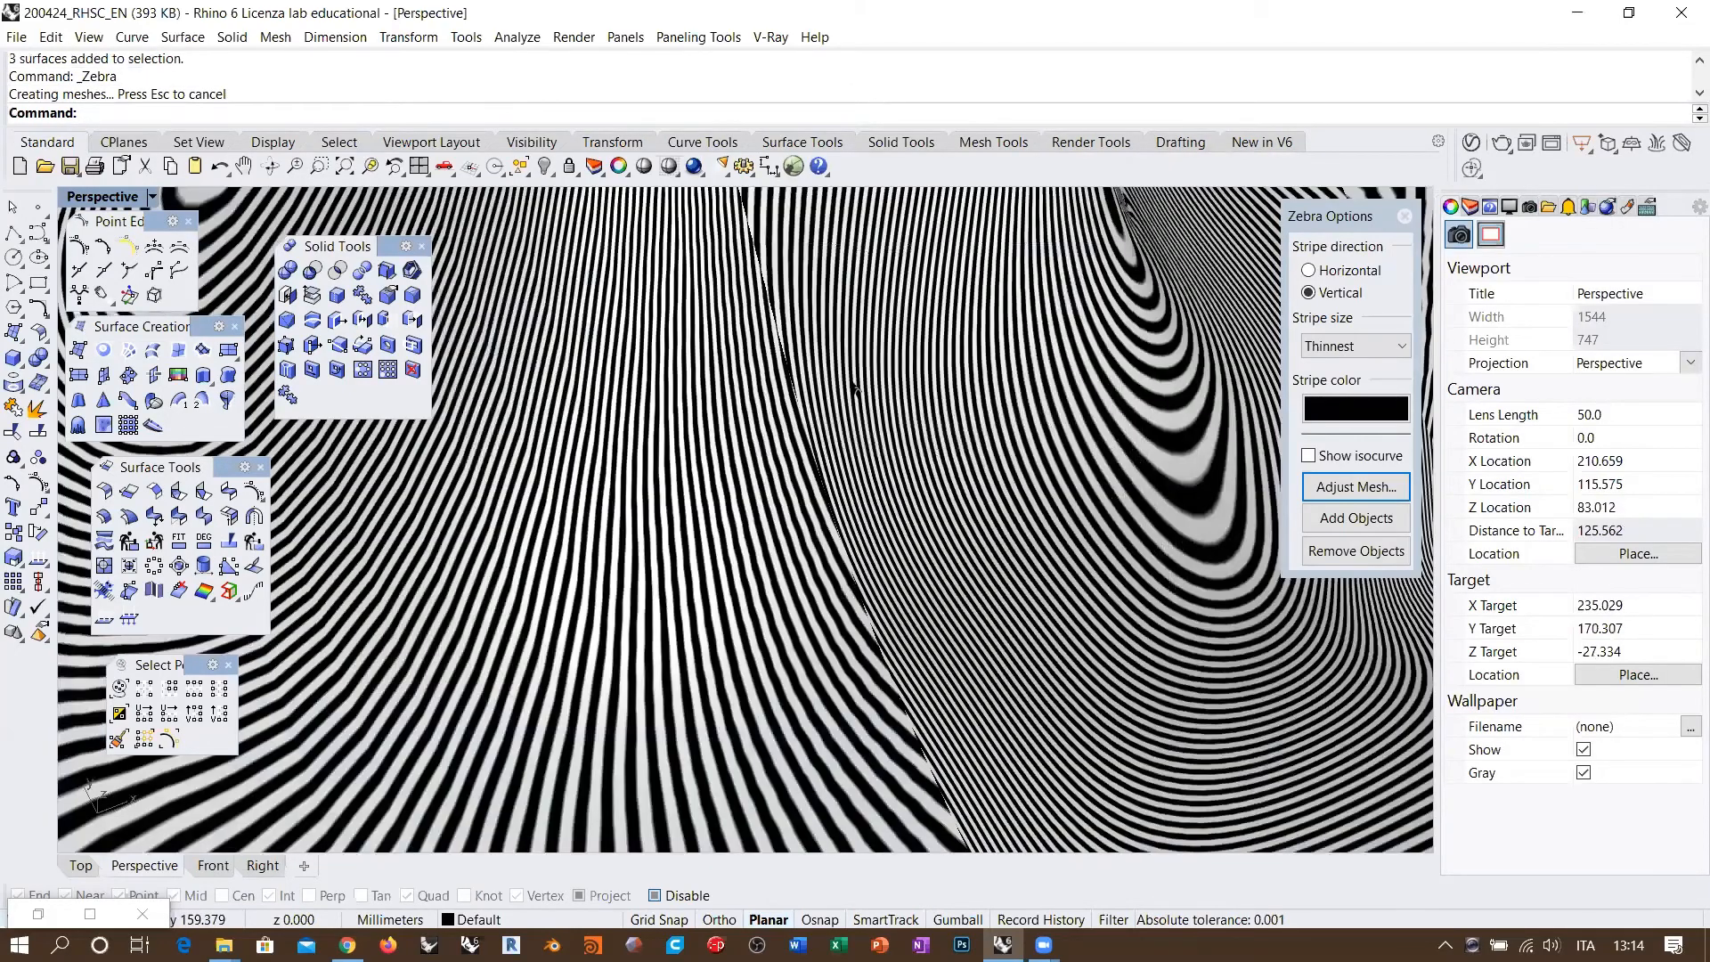
# Step: Examine the zebra stripes along both seams of the blend from several angles and up close, and end the analysis
pyautogui.scroll(-3, 768, 432)
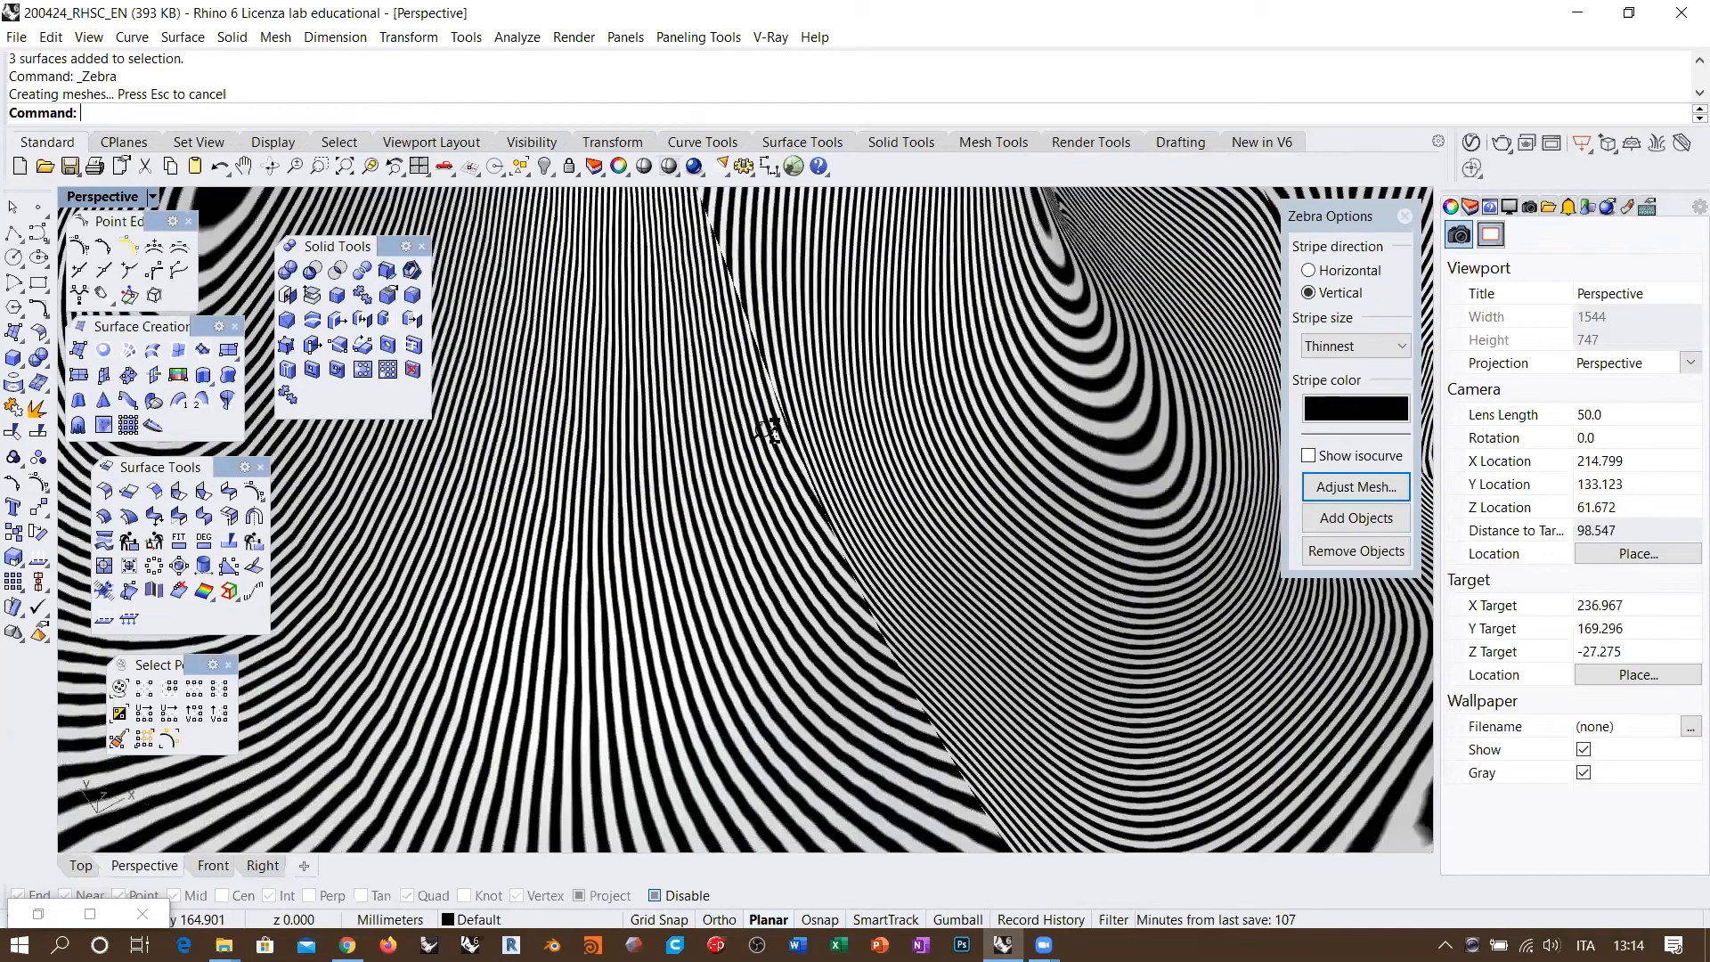
pyautogui.moveTo(760, 469); pyautogui.dragTo(816, 420, button='right')
pyautogui.scroll(-4, 816, 421)
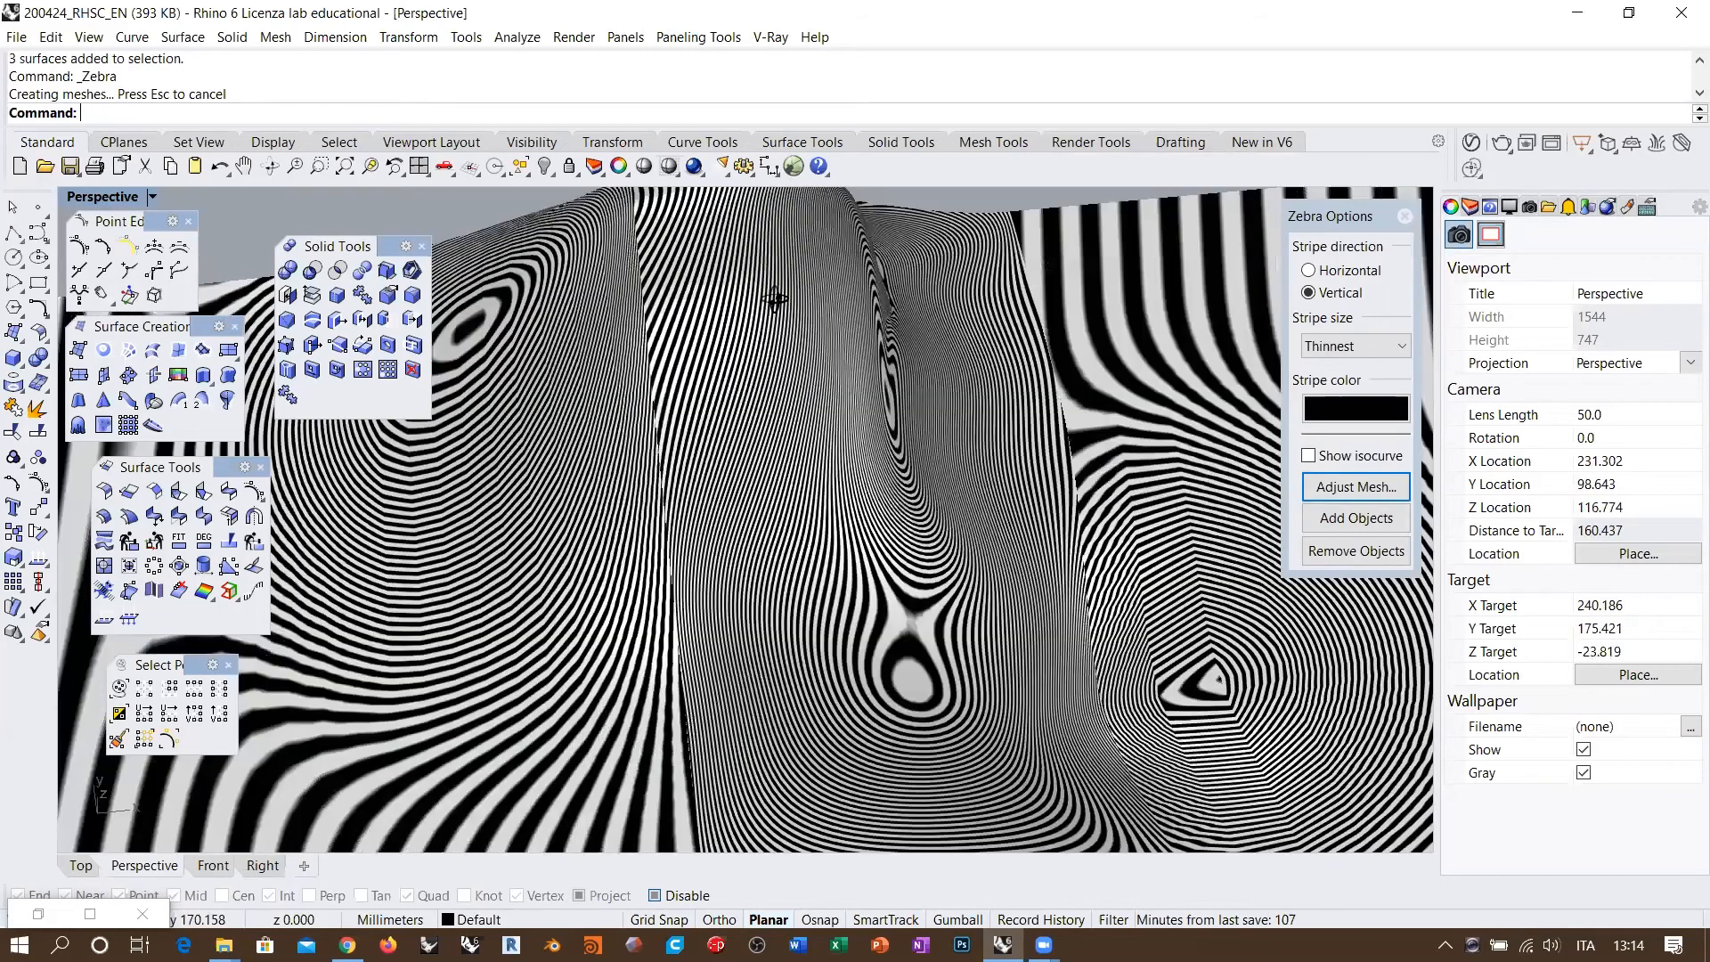
pyautogui.scroll(-4, 776, 300)
pyautogui.moveTo(811, 299); pyautogui.dragTo(896, 416, button='right')
pyautogui.moveTo(697, 371); pyautogui.dragTo(687, 385, button='right')
pyautogui.scroll(4, 687, 385)
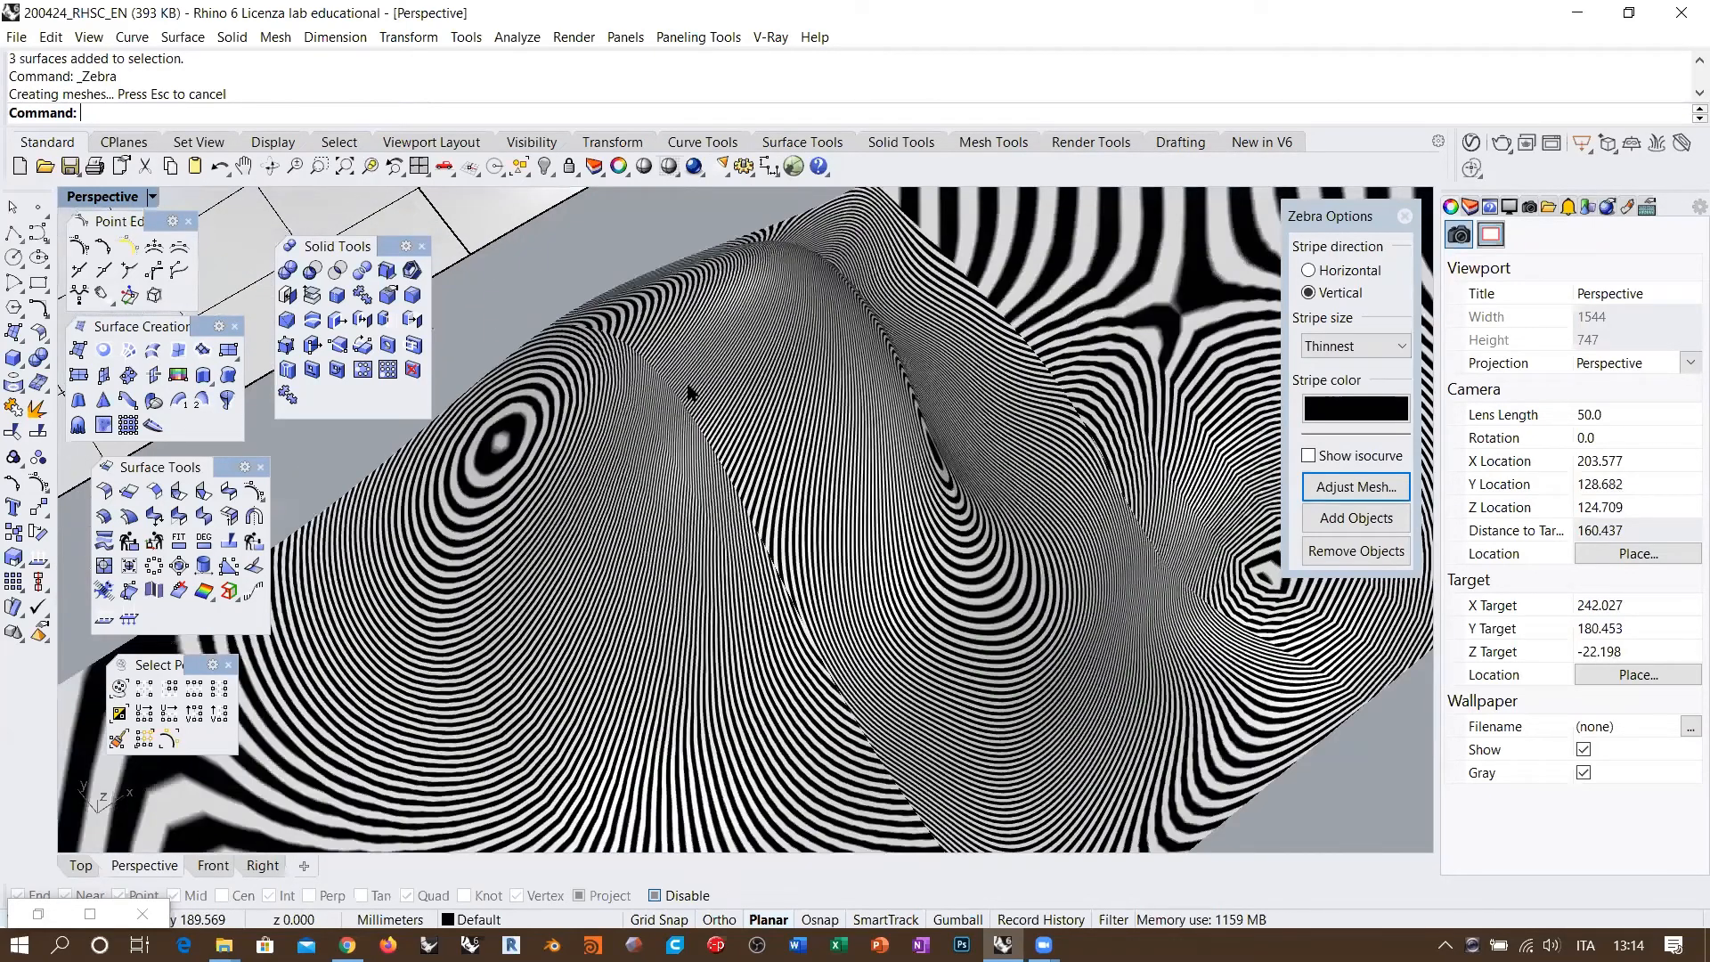
pyautogui.scroll(8, 681, 446)
pyautogui.keyDown('shift'); pyautogui.moveTo(892, 541); pyautogui.dragTo(870, 490, button='right'); pyautogui.keyUp('shift')
pyautogui.scroll(3, 842, 580)
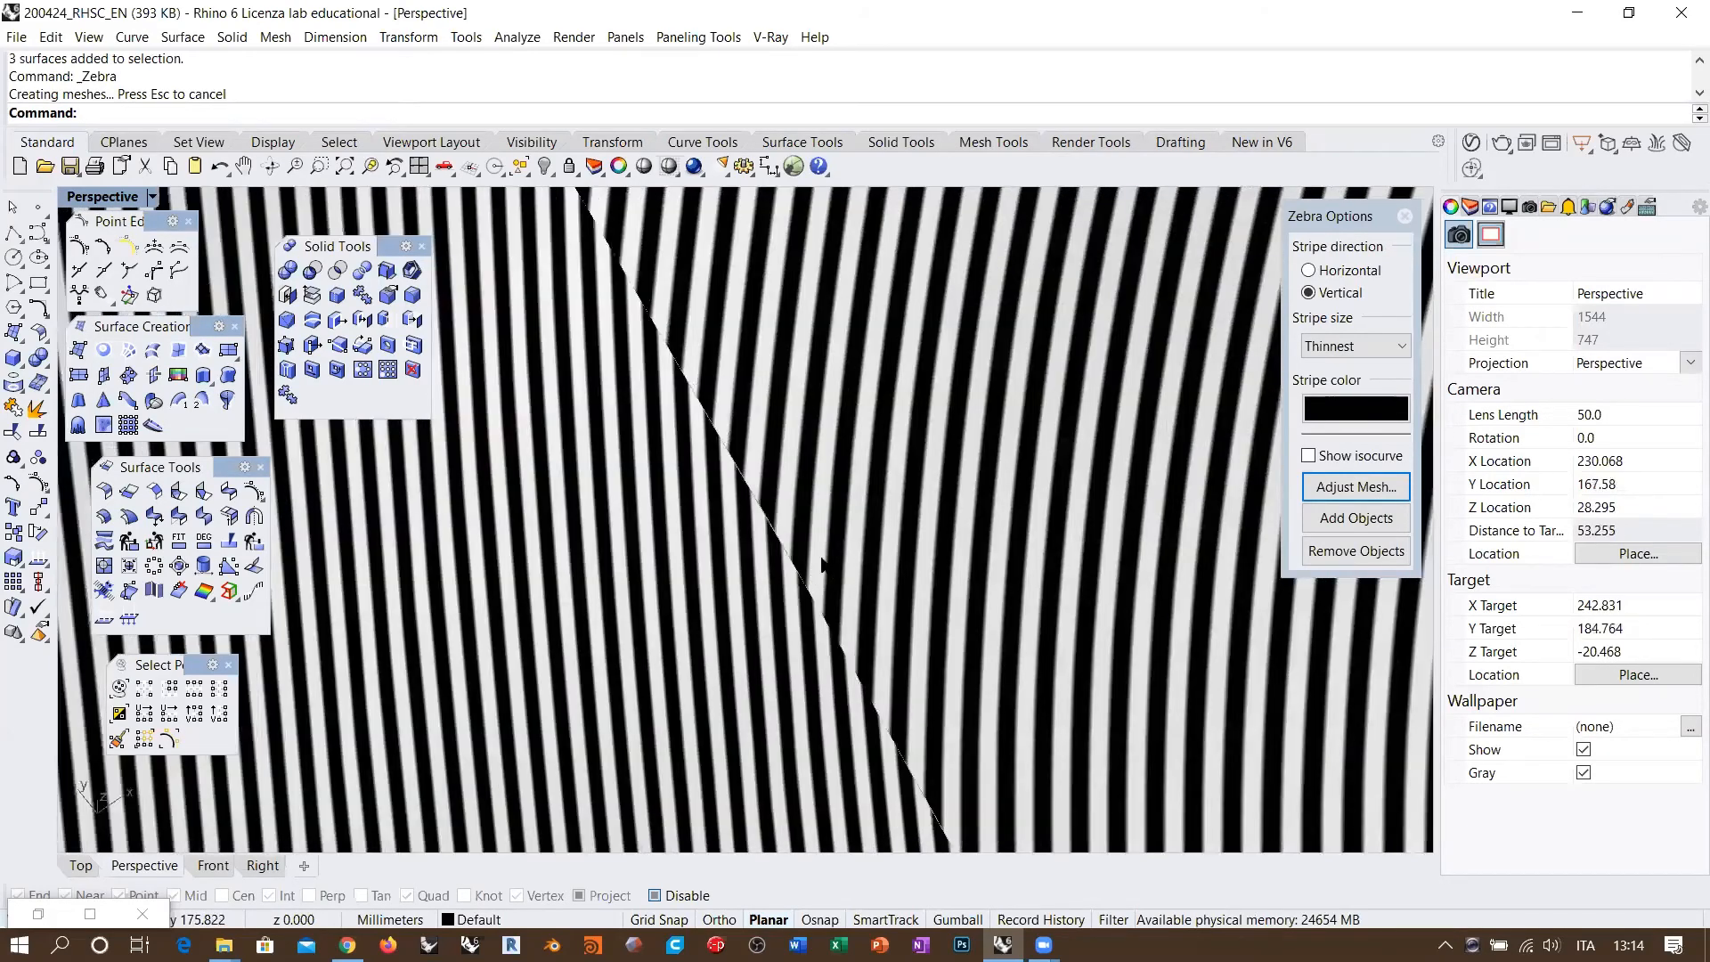
pyautogui.scroll(-8, 860, 552)
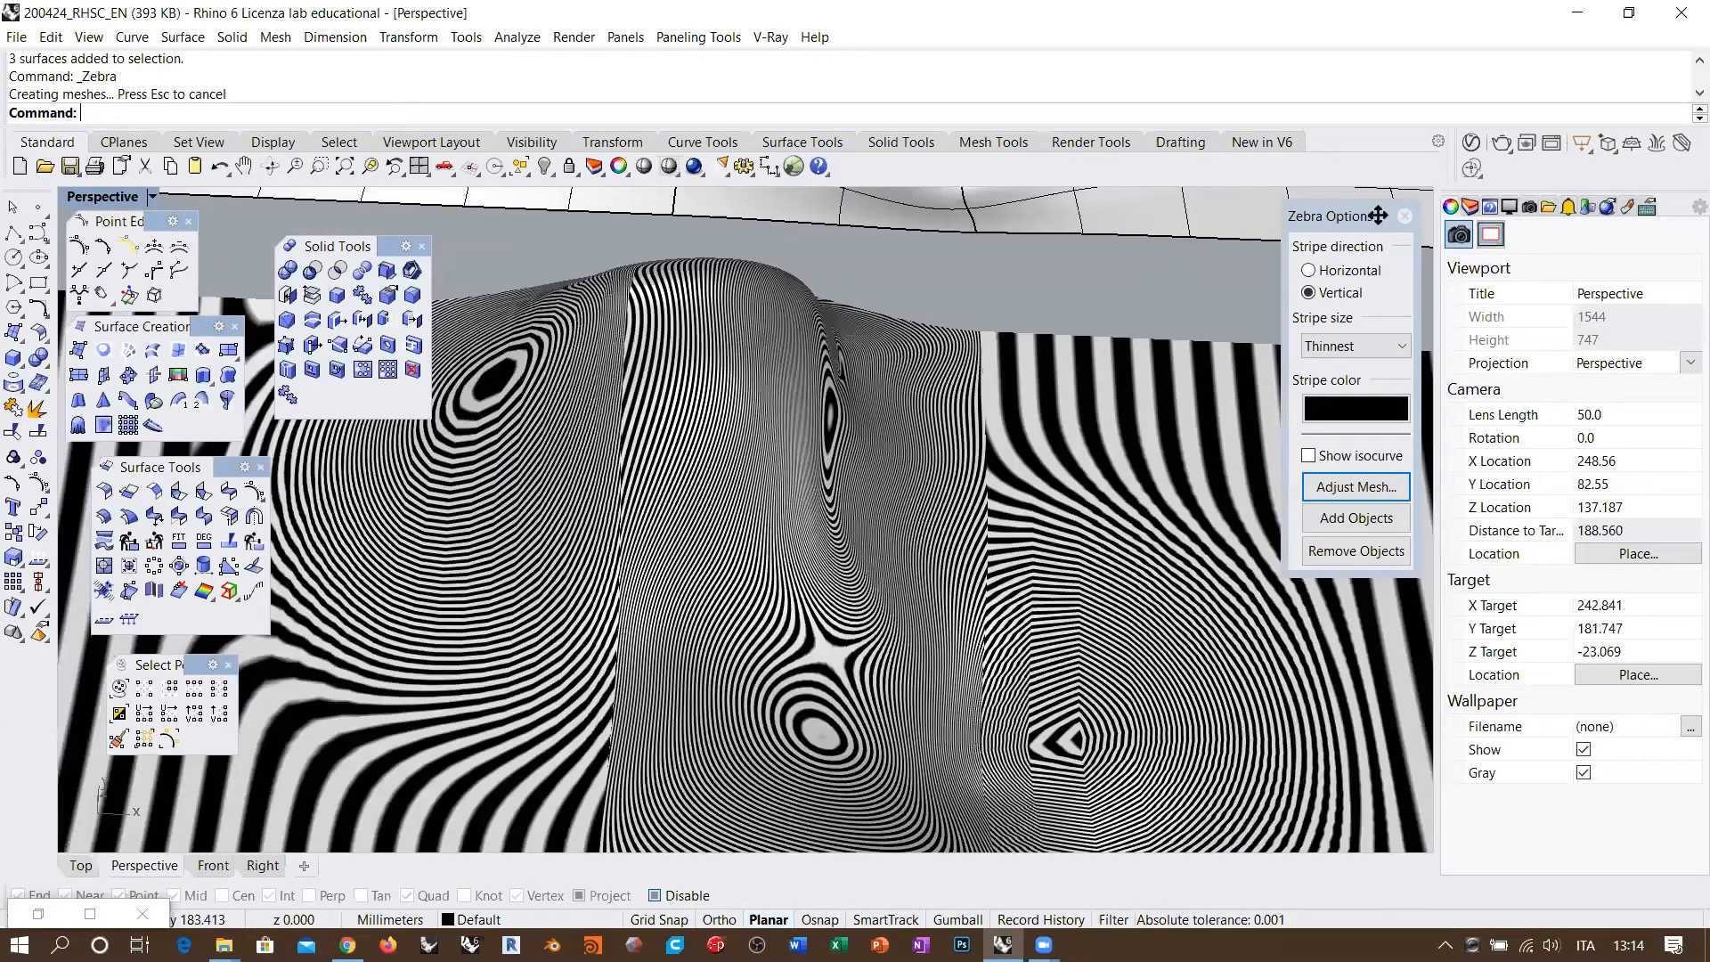
pyautogui.click(1401, 217)
# Step: Delete the blend surface between the two wavy surfaces
pyautogui.moveTo(948, 369); pyautogui.dragTo(731, 403, button='right')
pyautogui.click(731, 402)
pyautogui.press('Delete')
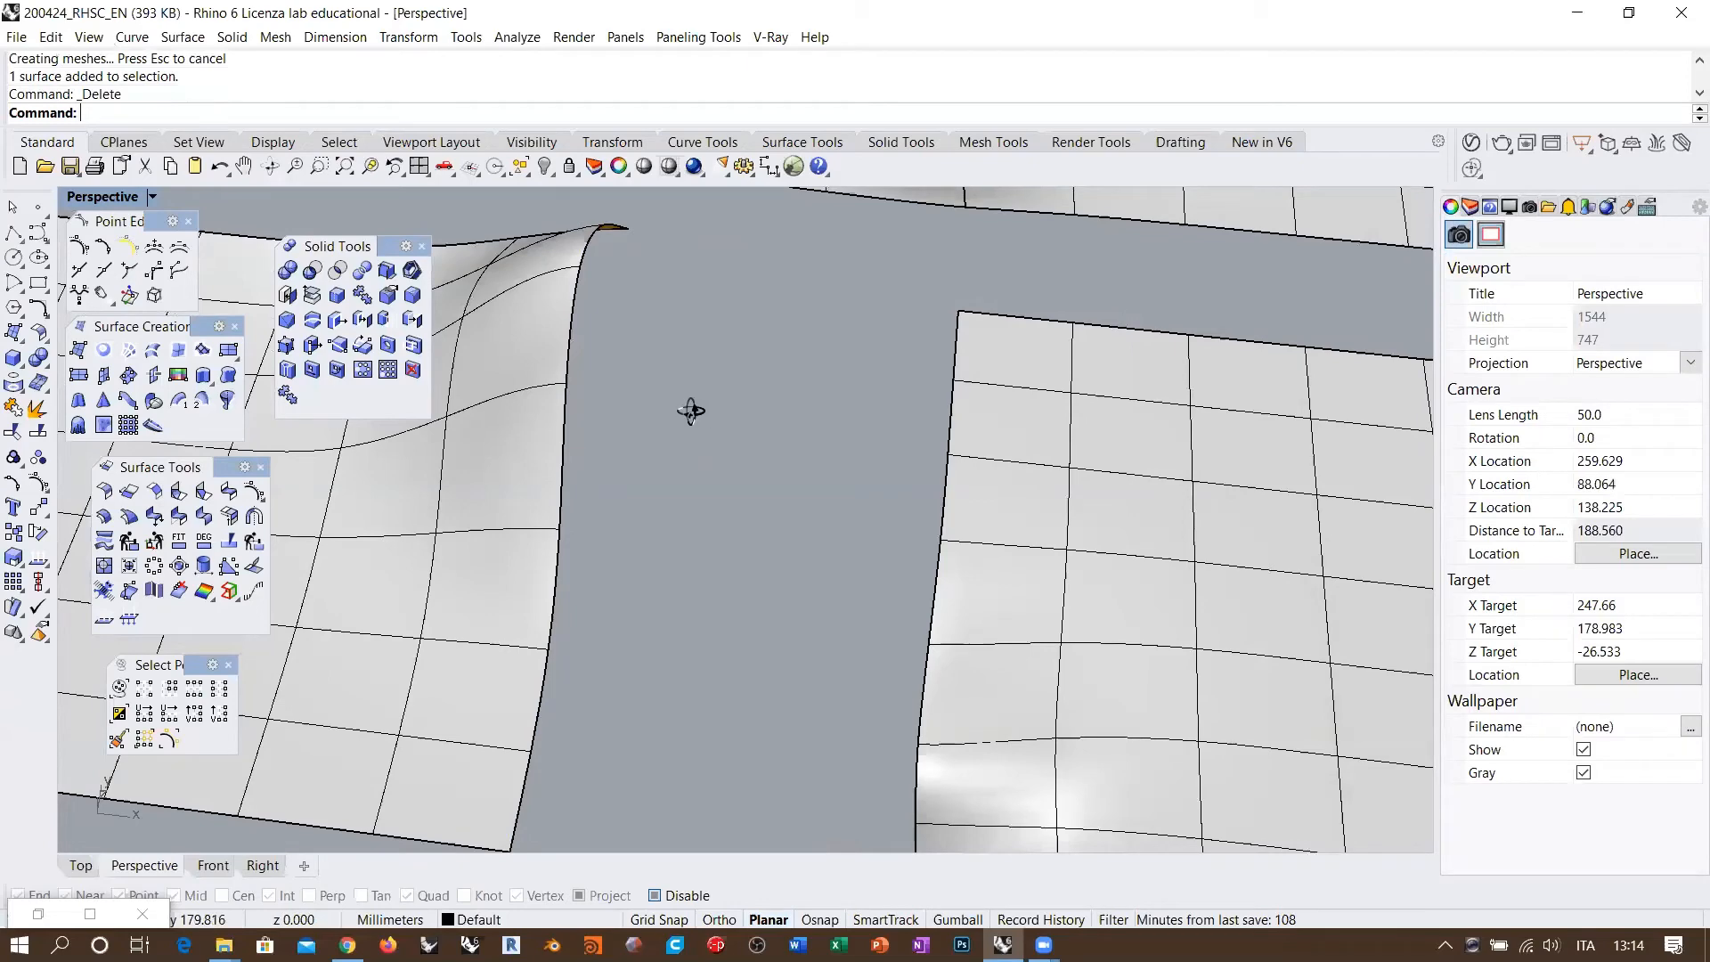
# Step: Blend the facing edges of the two wavy surfaces with tangency at both ends, slider values of 1.0 and interior shapes on
pyautogui.click(229, 491)
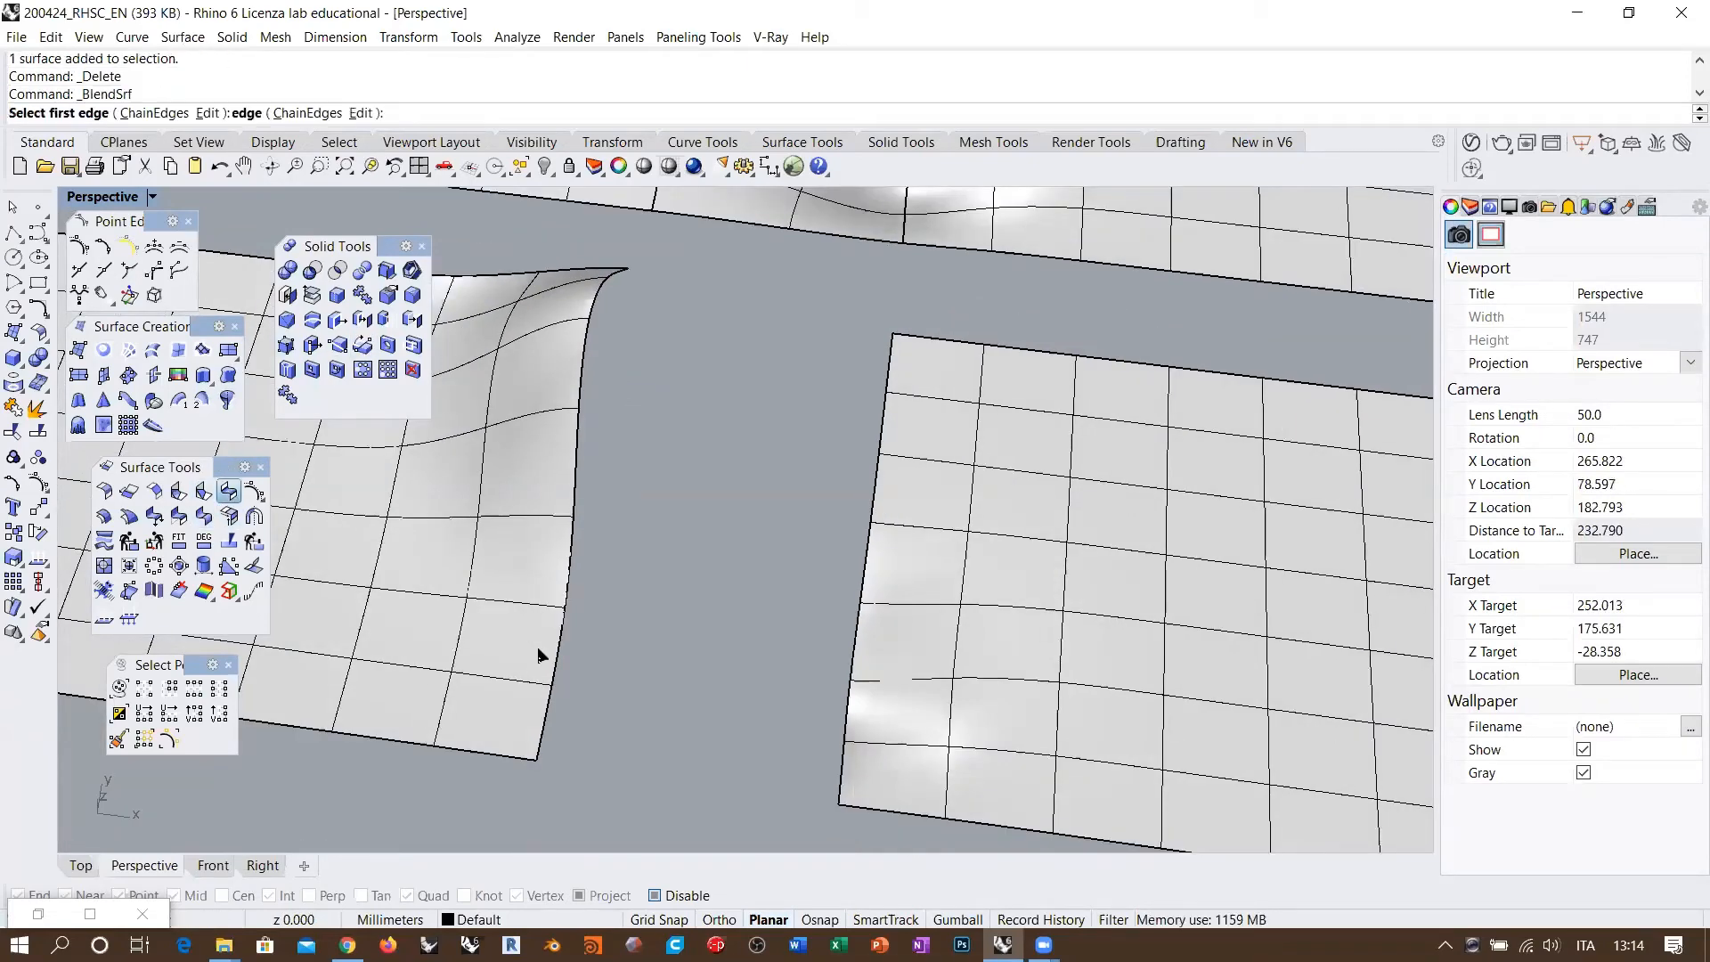
pyautogui.click(591, 337)
pyautogui.click(882, 419)
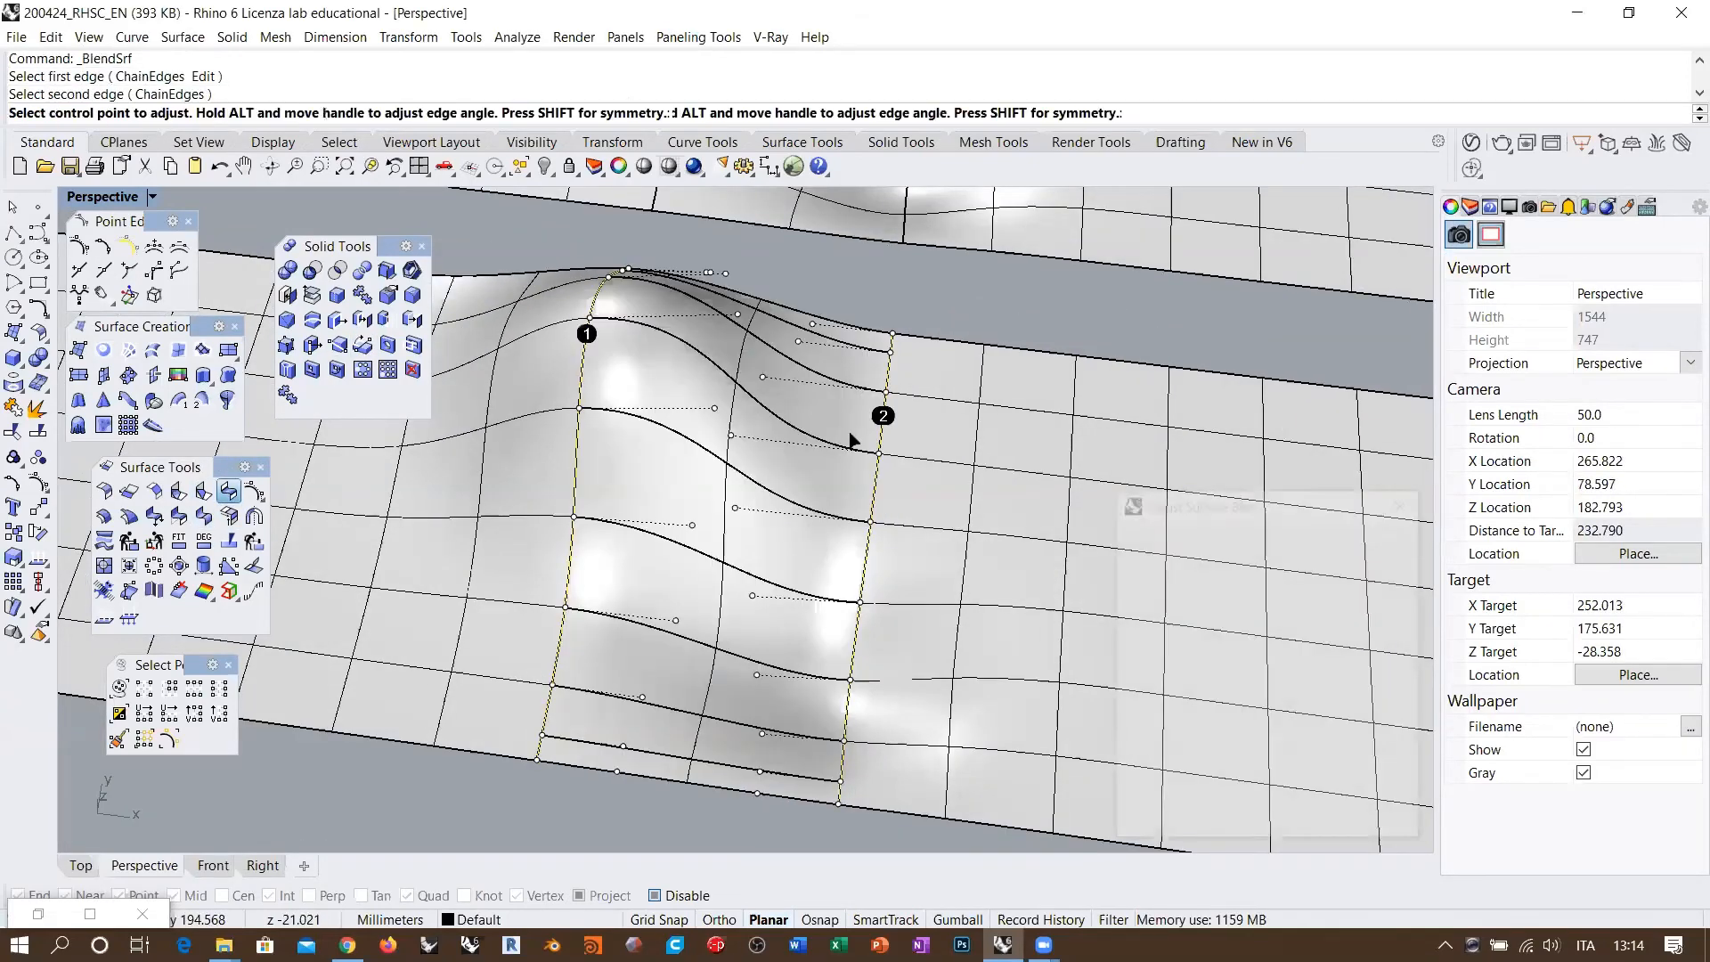
pyautogui.moveTo(716, 411); pyautogui.dragTo(810, 463, button='right')
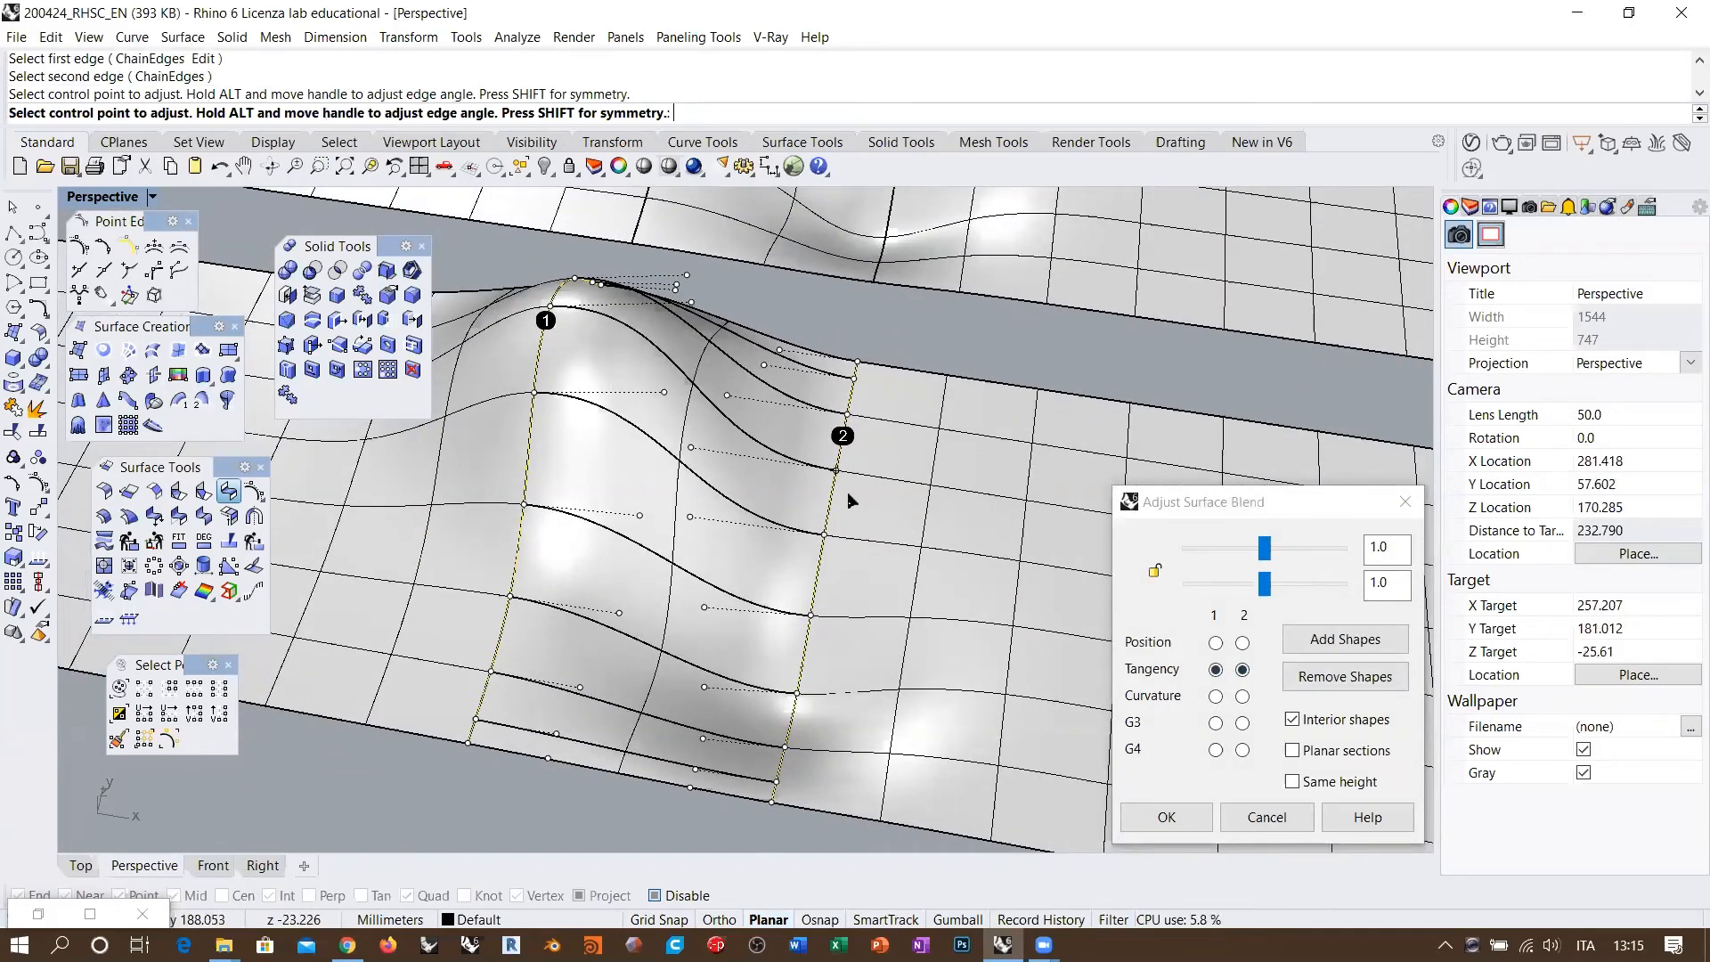
pyautogui.moveTo(736, 481); pyautogui.dragTo(744, 495, button='right')
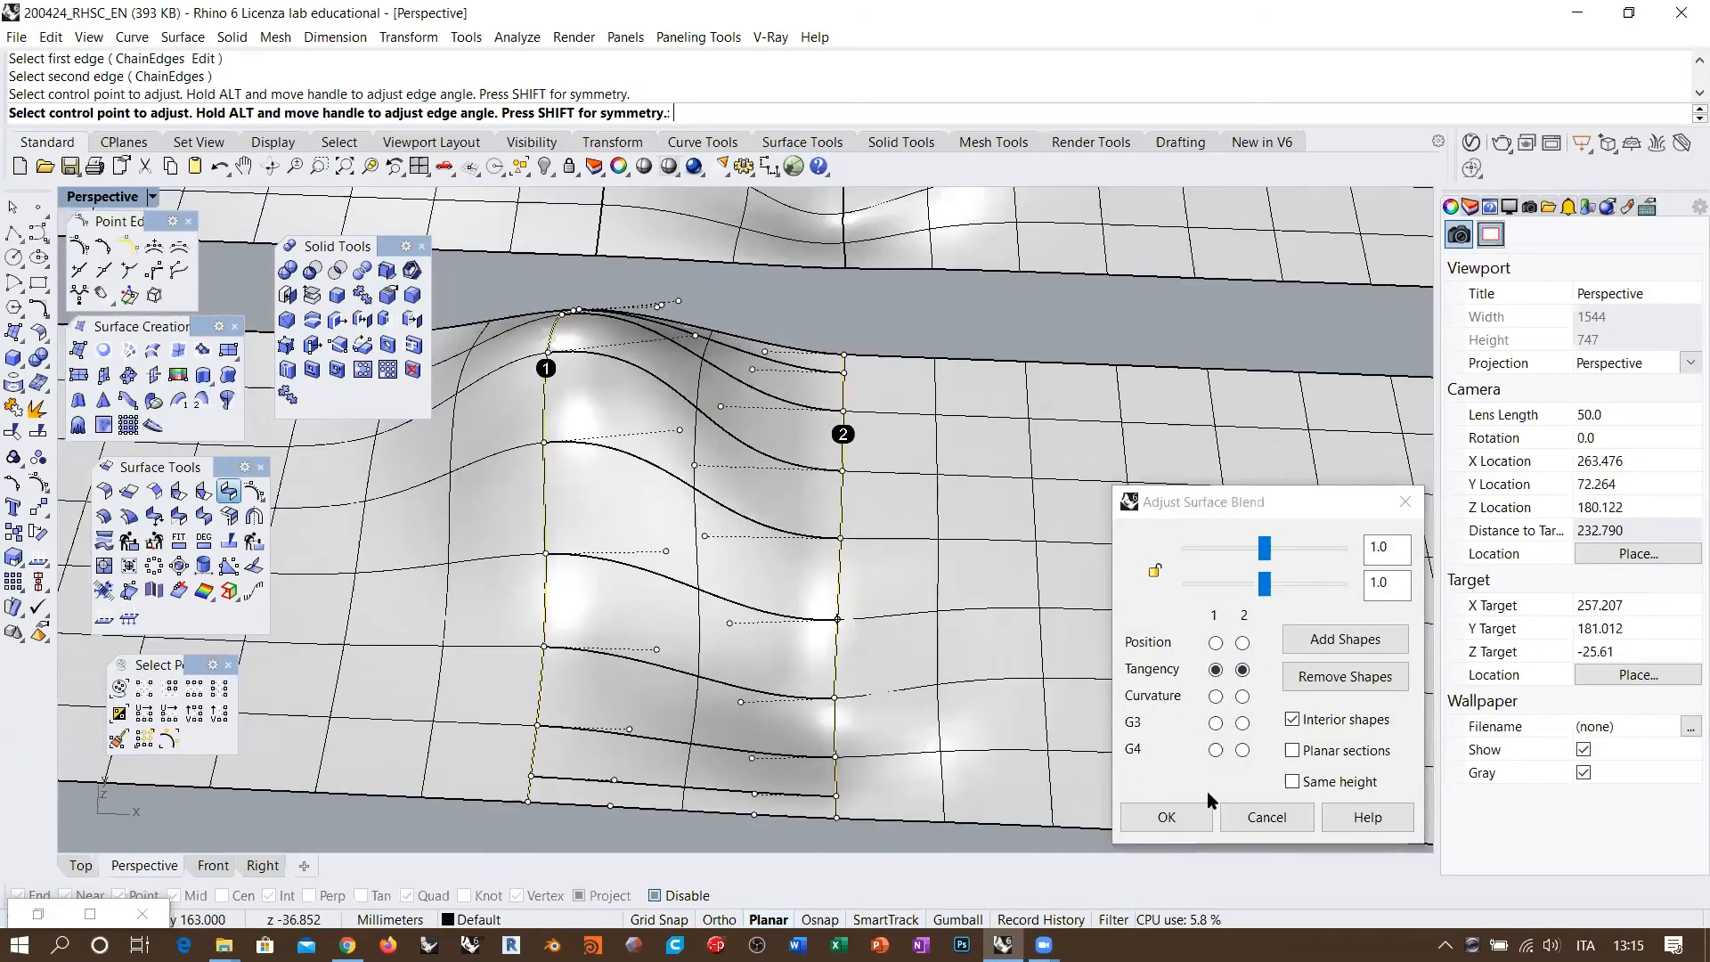
pyautogui.click(1176, 817)
# Step: Run Zebra on the new tangency blend and both adjoining surfaces, and examine the stripes at the left seam up close
pyautogui.moveTo(858, 336); pyautogui.dragTo(482, 545)
pyautogui.rightClick(575, 111)
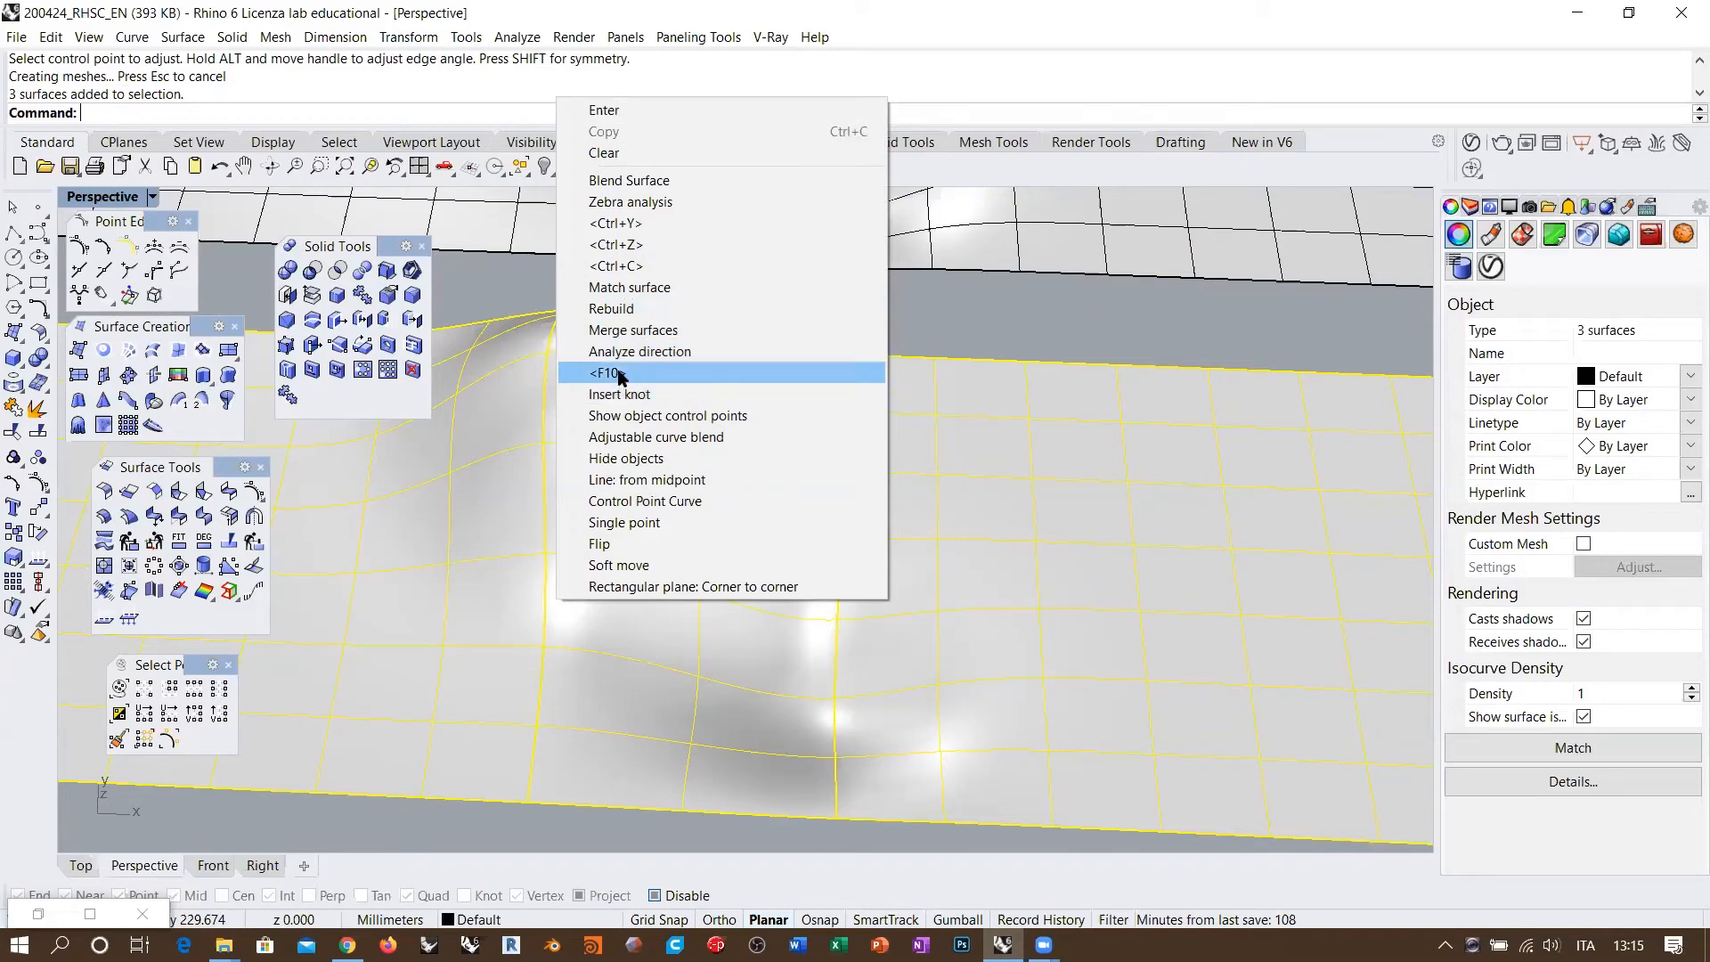
pyautogui.click(621, 203)
pyautogui.click(711, 295)
pyautogui.moveTo(612, 492); pyautogui.dragTo(661, 376, button='right')
pyautogui.scroll(10, 740, 574)
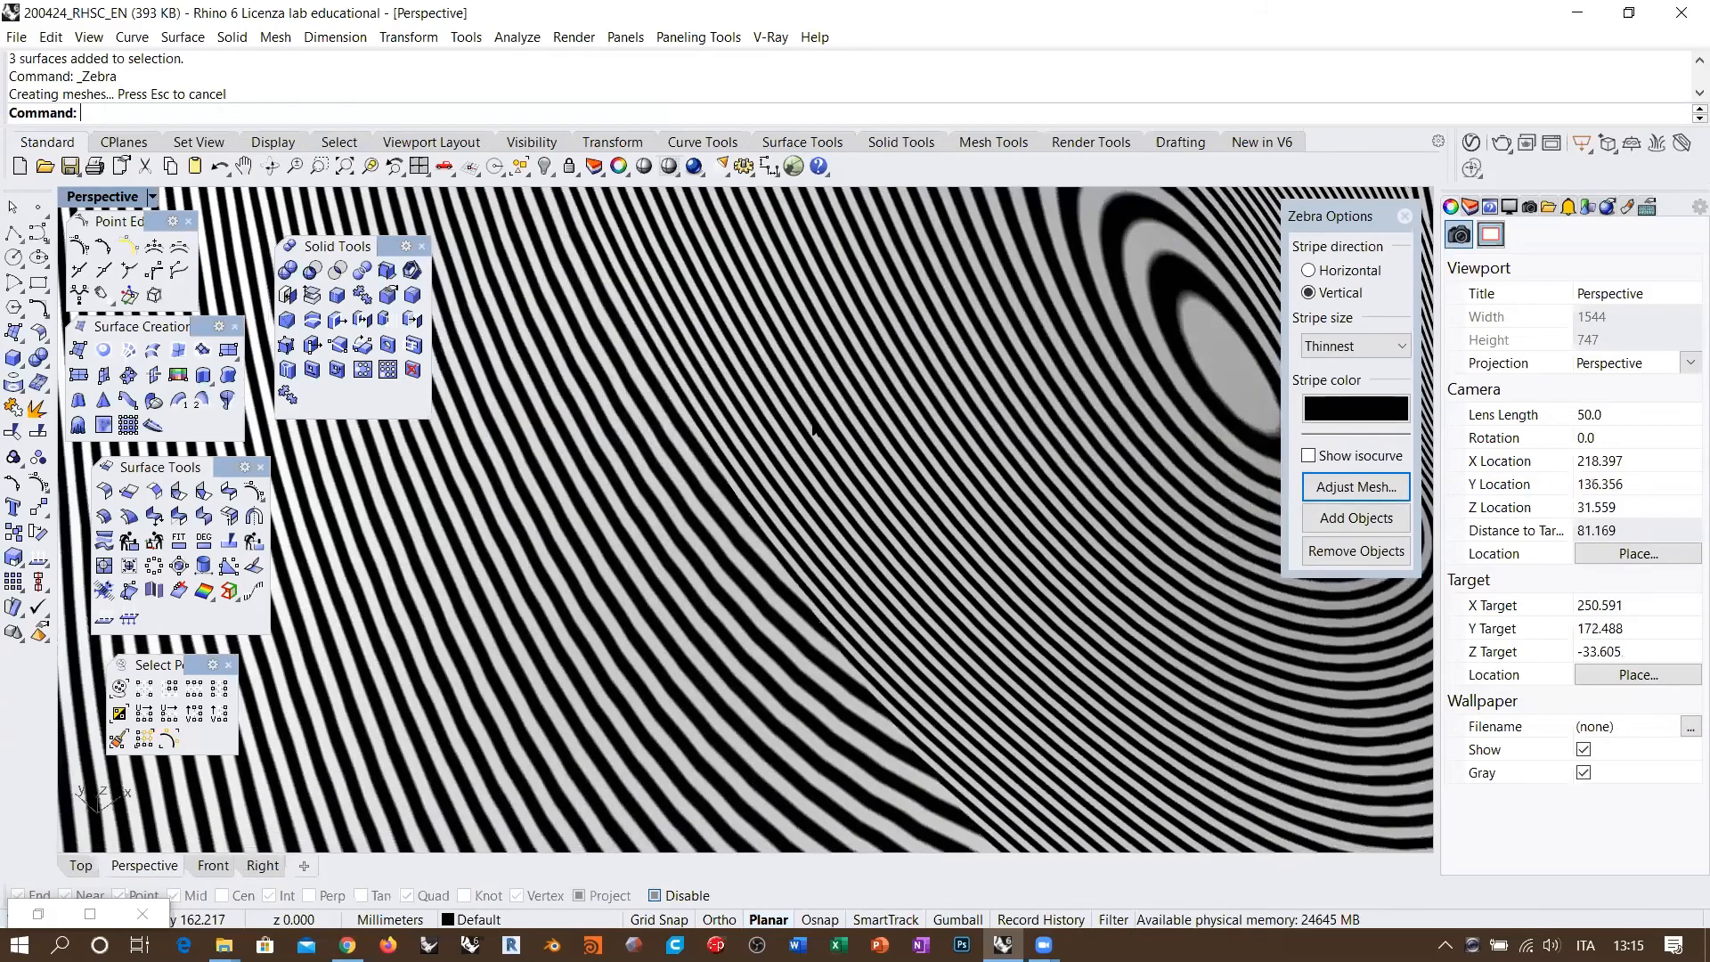
# Step: Examine the zebra stripes across the tangency blend and its right seam from several angles, and end the analysis
pyautogui.scroll(-4, 829, 435)
pyautogui.scroll(-2, 744, 432)
pyautogui.moveTo(740, 441); pyautogui.dragTo(630, 470, button='right')
pyautogui.scroll(4, 598, 441)
pyautogui.moveTo(591, 409); pyautogui.dragTo(945, 452, button='right')
pyautogui.moveTo(703, 529); pyautogui.dragTo(916, 469, button='right')
pyautogui.scroll(-2, 891, 469)
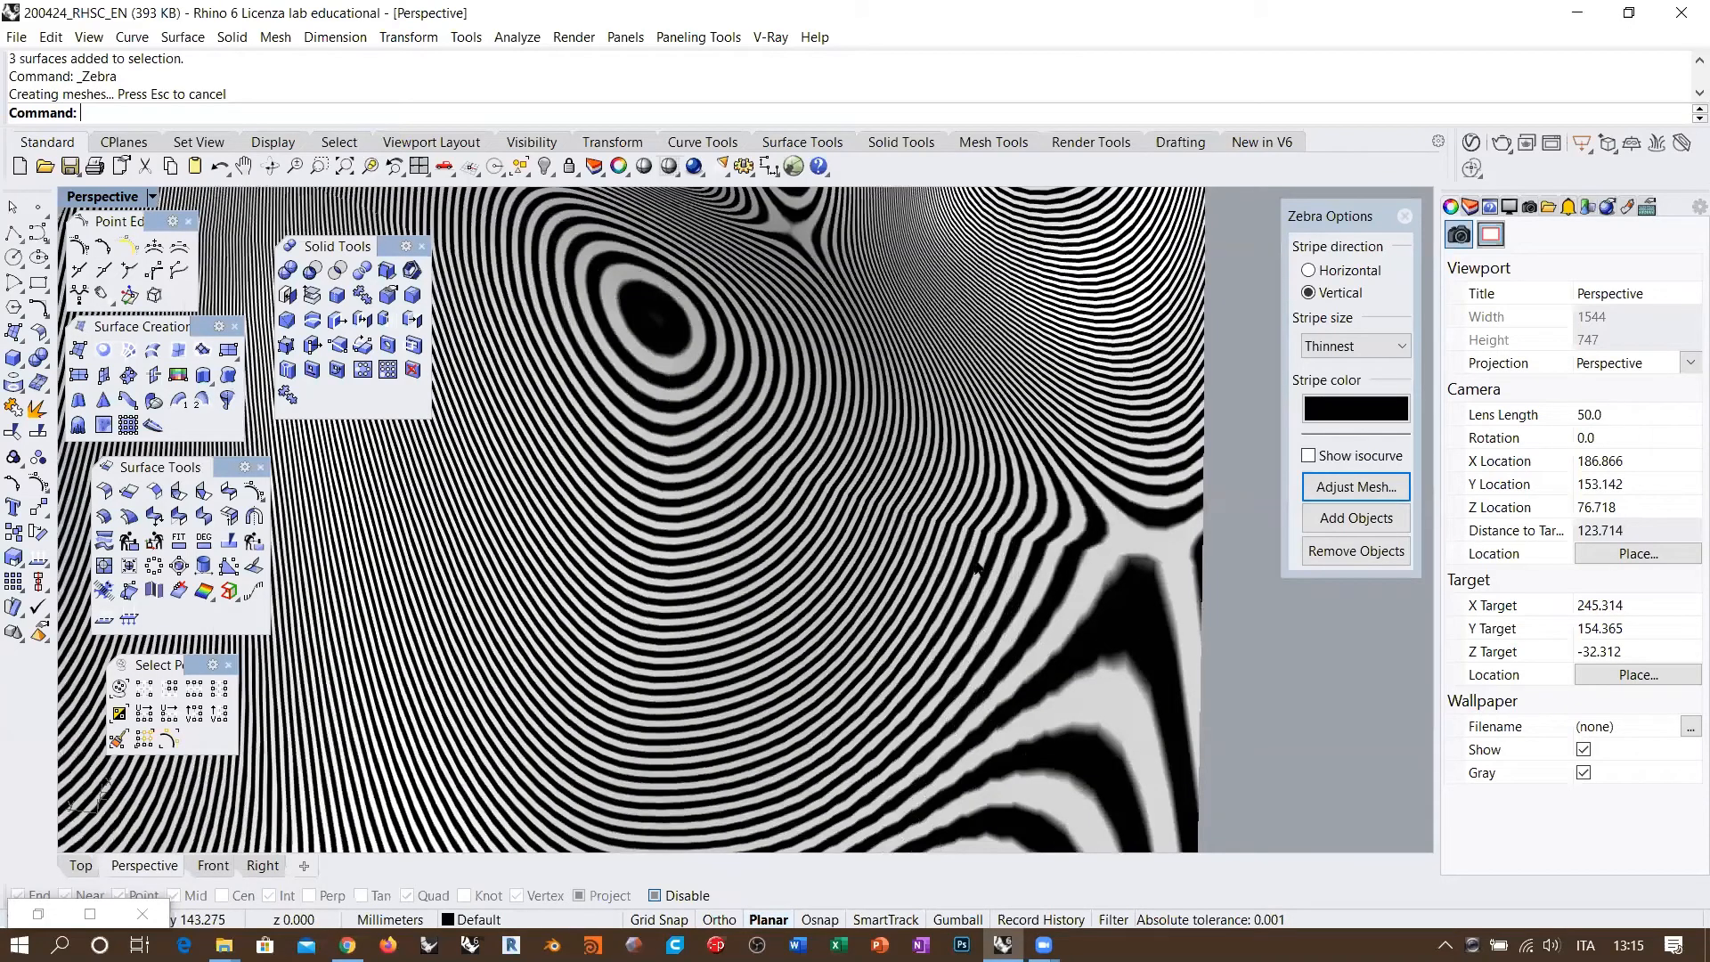
pyautogui.scroll(4, 887, 548)
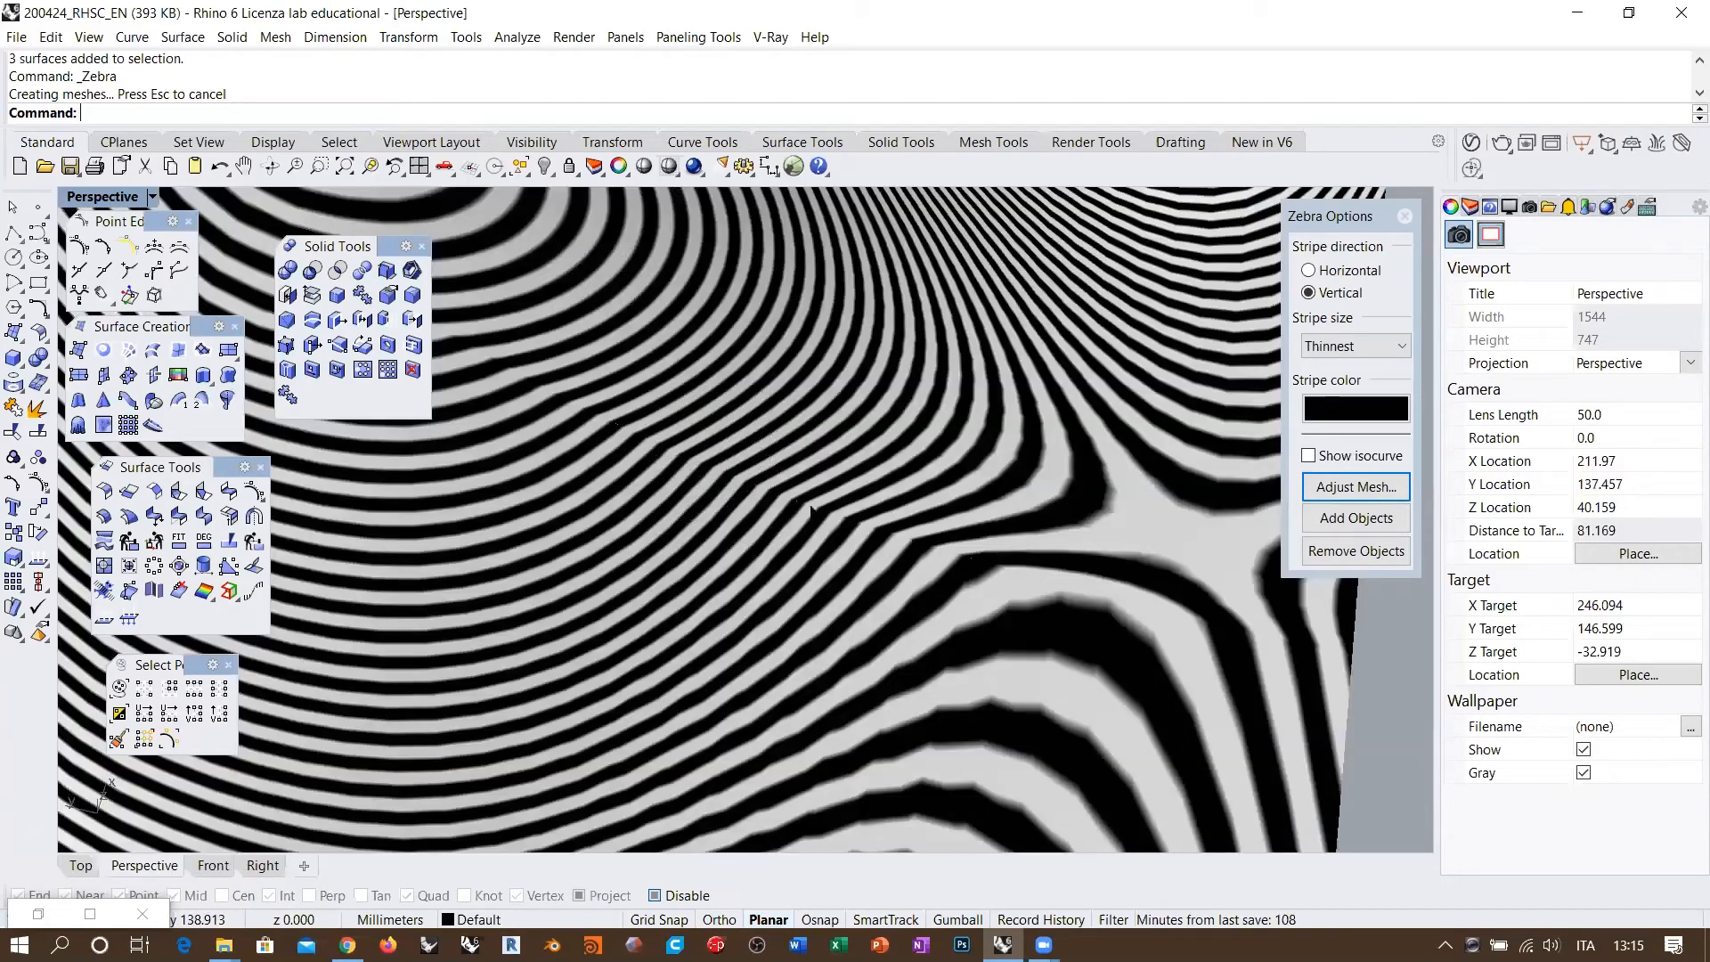
pyautogui.scroll(-6, 907, 525)
pyautogui.scroll(-4, 954, 415)
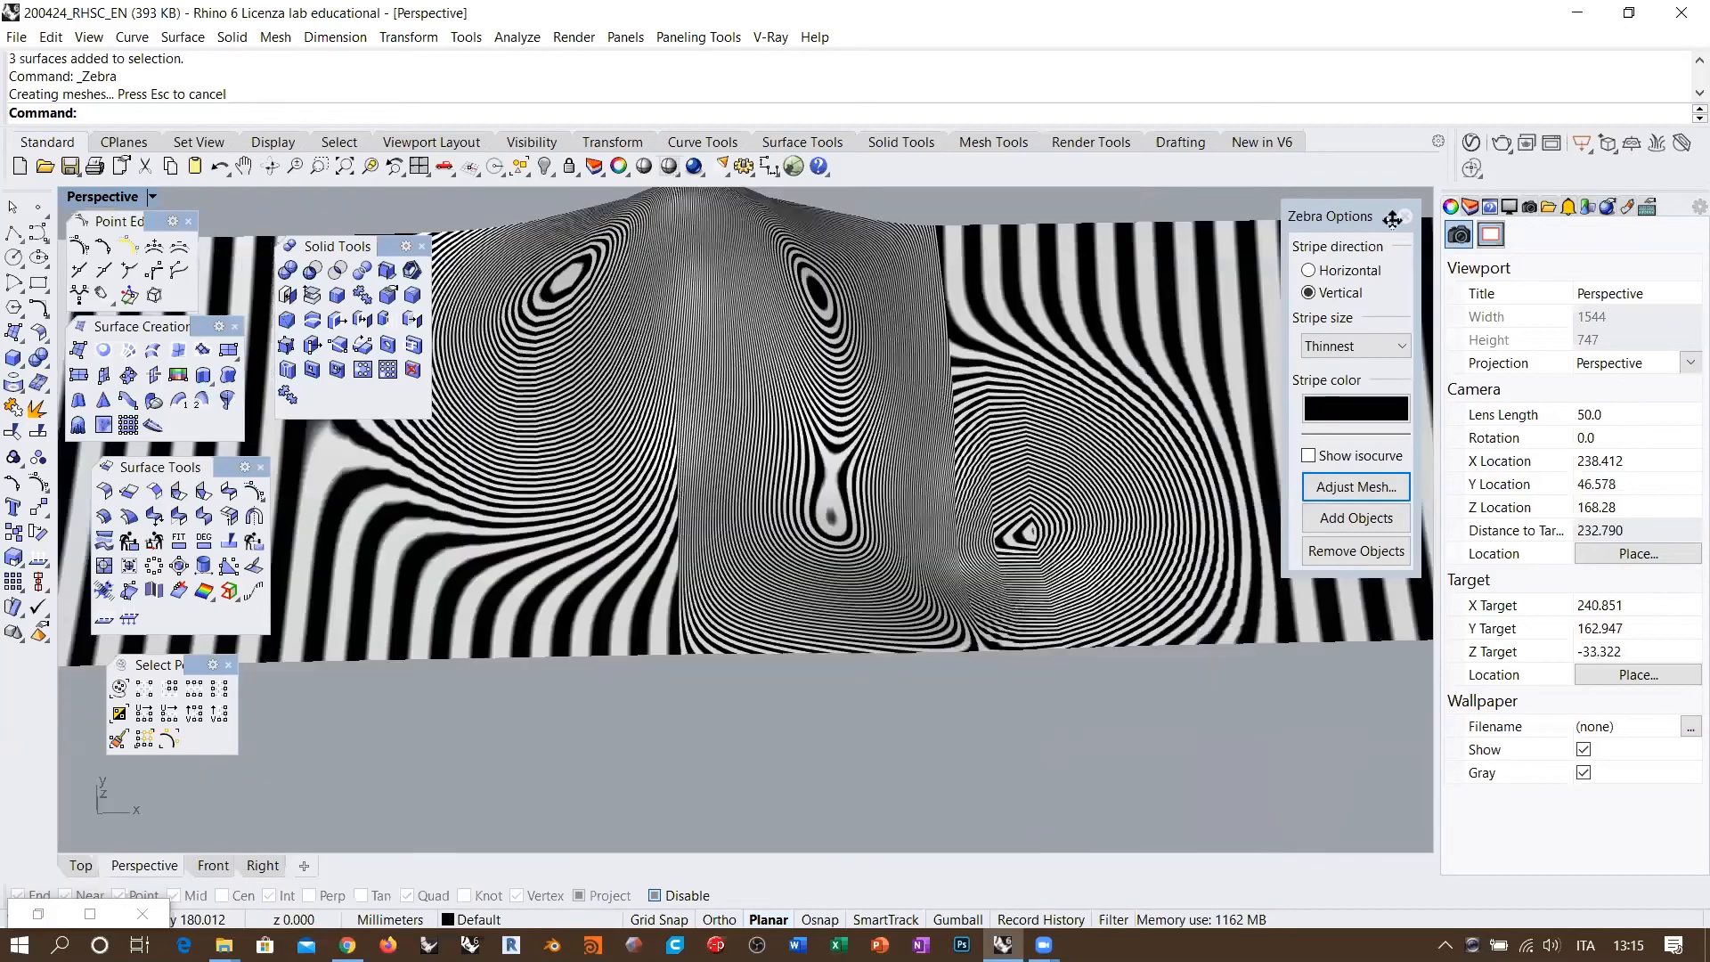
pyautogui.click(1405, 216)
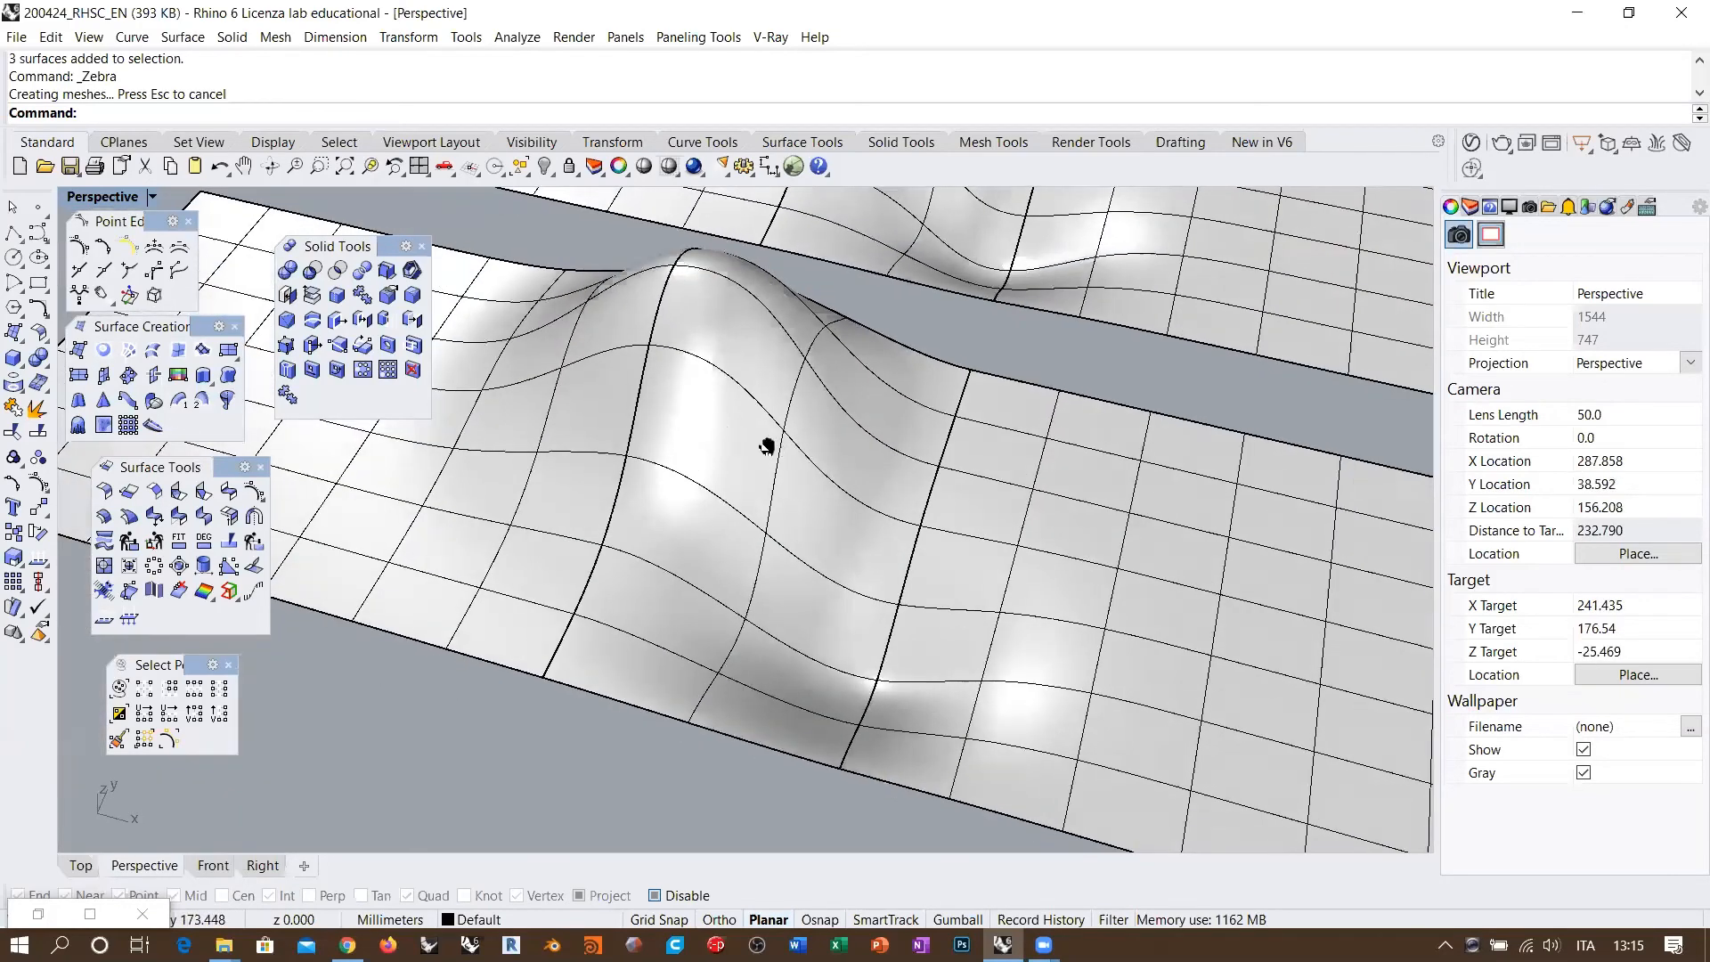
# Step: Insert two knots in the U direction on the blend surface, one on each side of its middle isocurve
pyautogui.moveTo(768, 445)
pyautogui.keyDown('shift'); pyautogui.mouseDown(button='right')
pyautogui.moveTo(614, 397)
pyautogui.moveTo(763, 451)
pyautogui.mouseUp(button='right'); pyautogui.keyUp('shift')
pyautogui.click(670, 428)
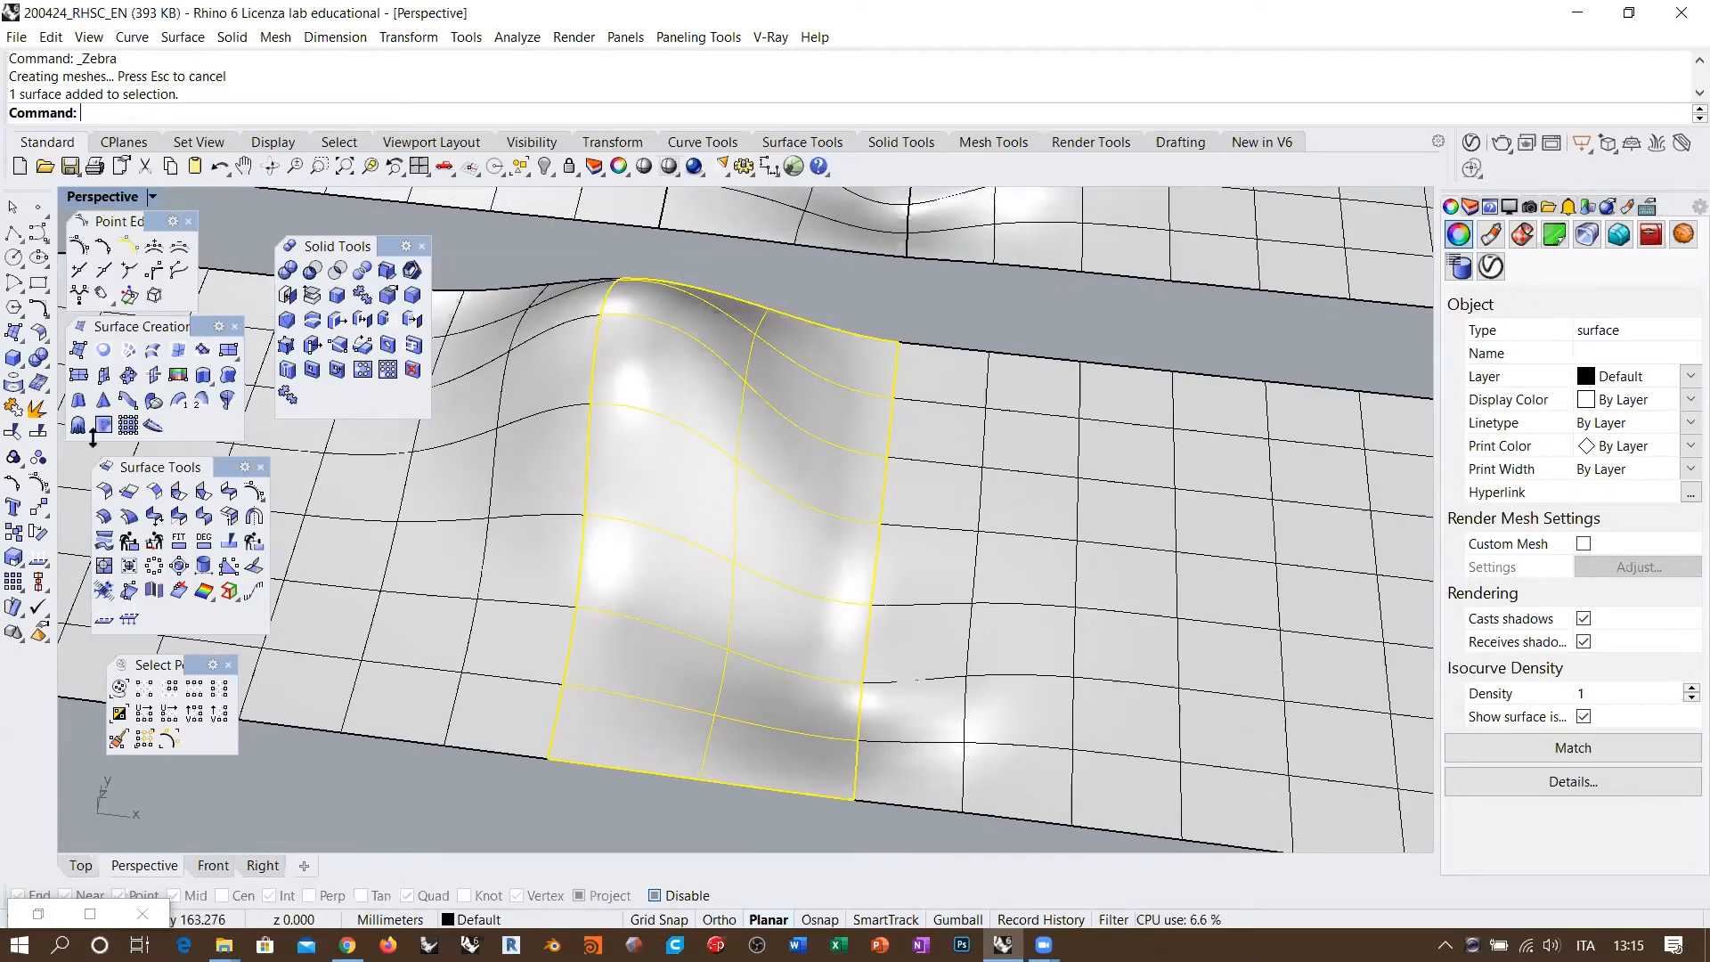
pyautogui.click(79, 270)
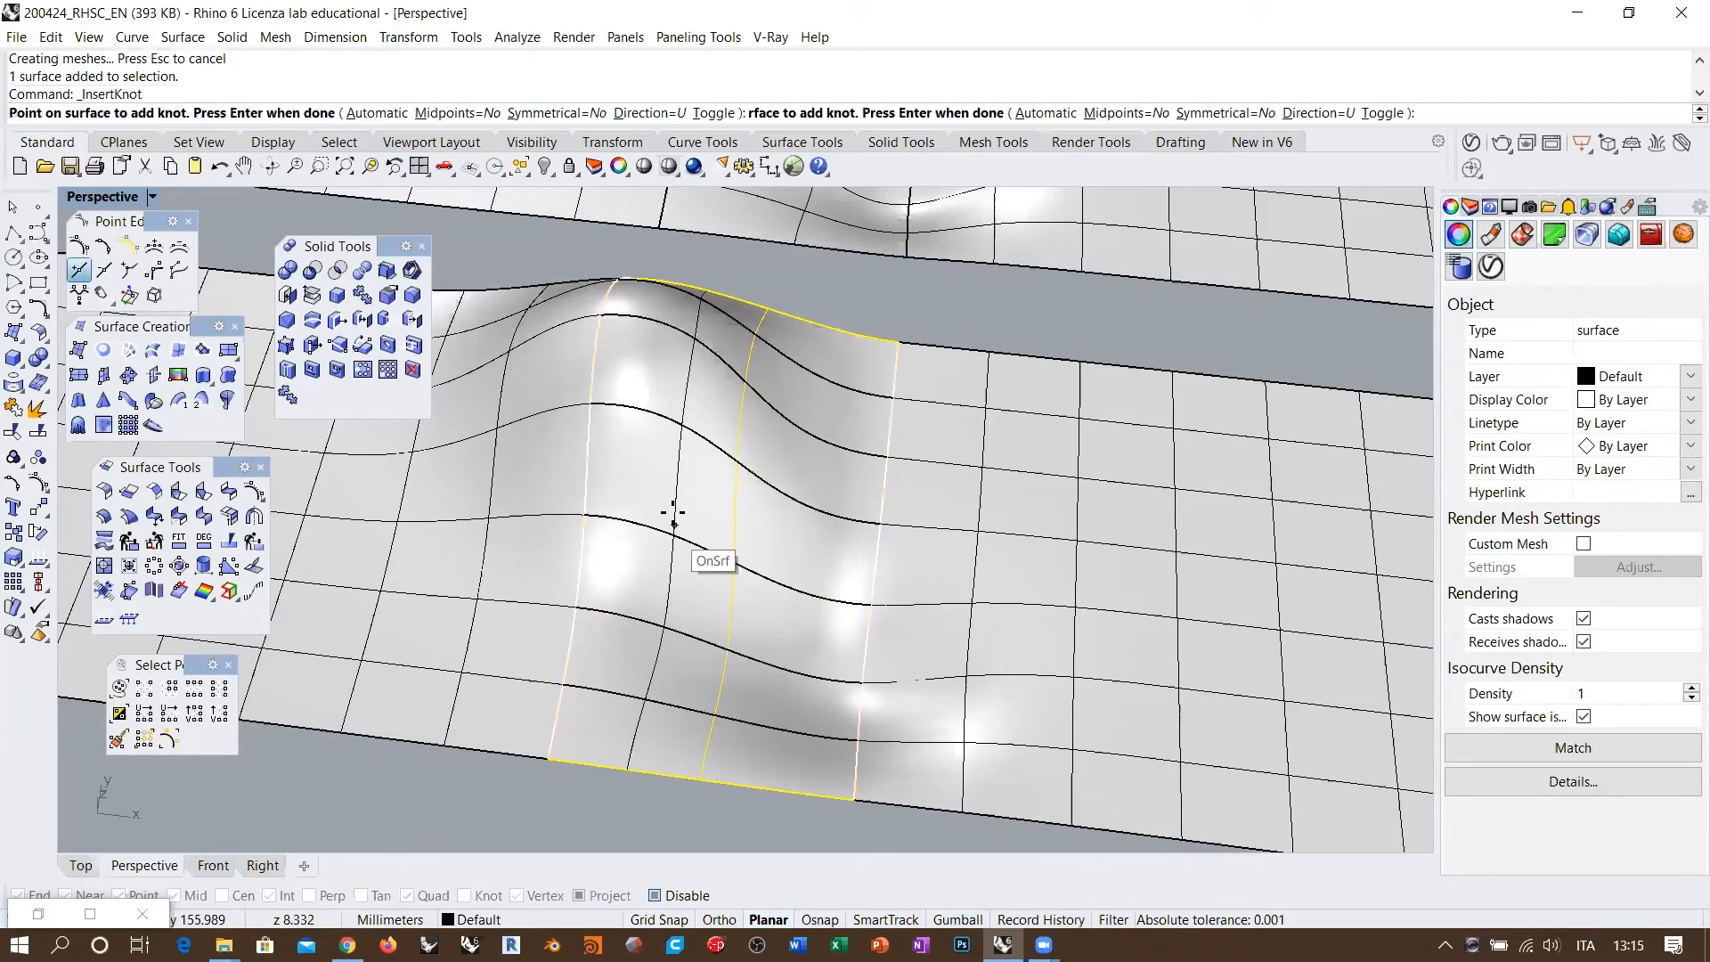
pyautogui.click(682, 596)
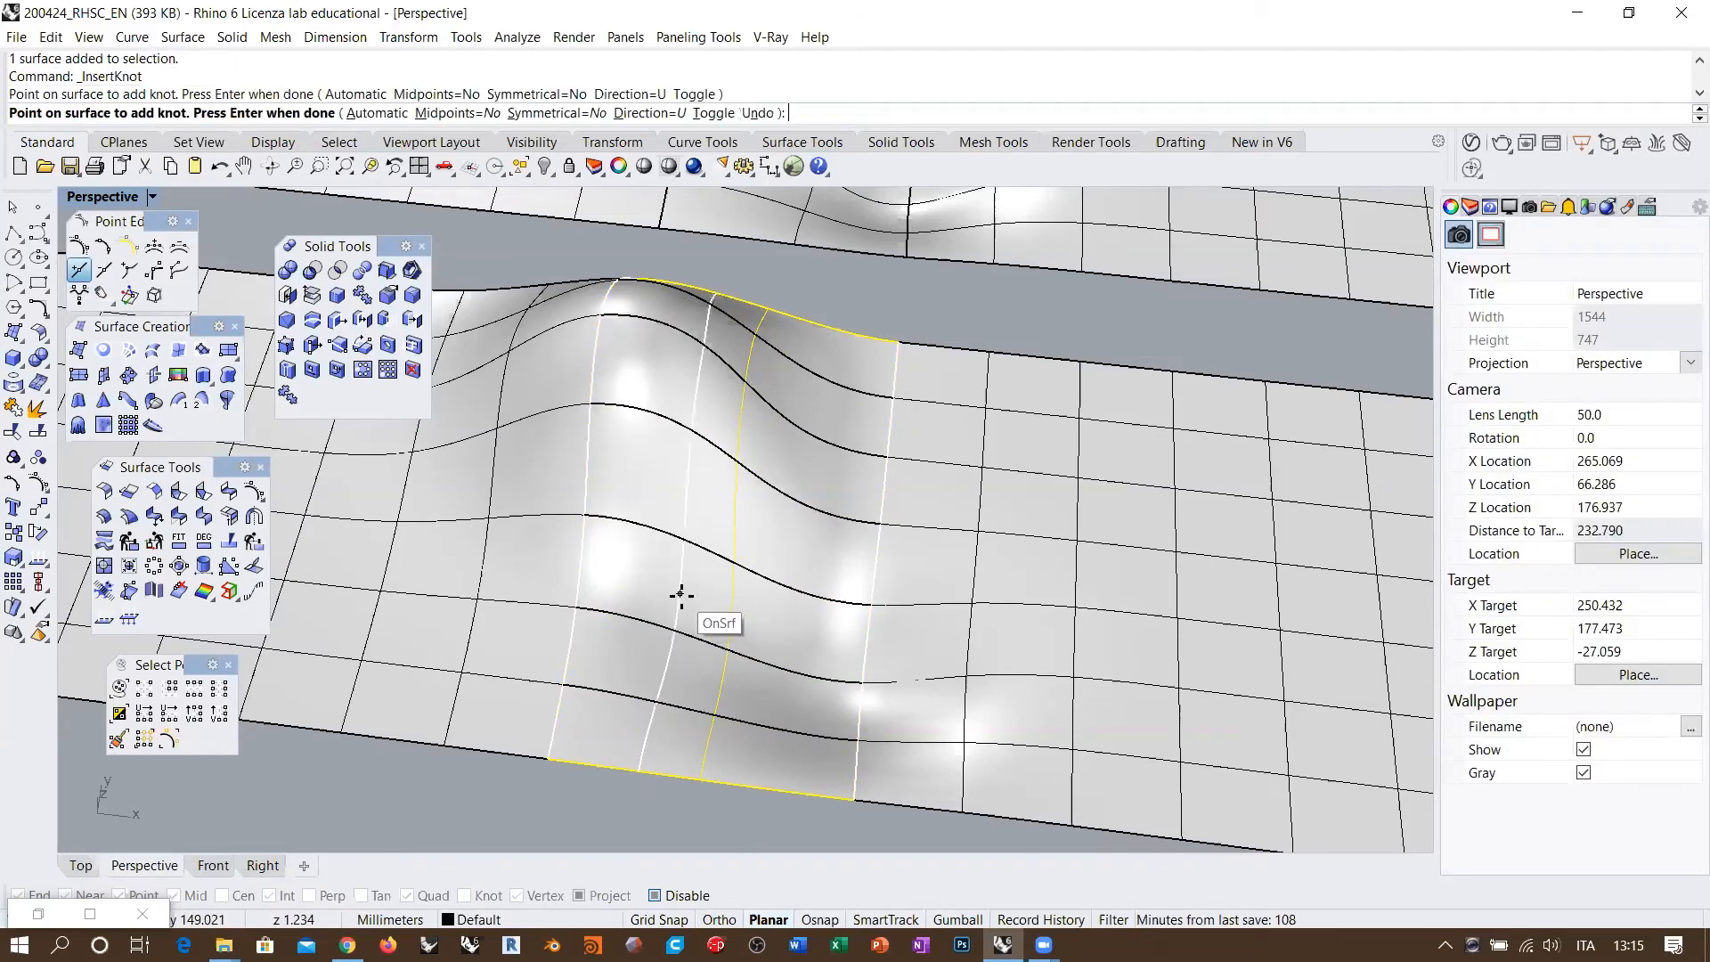
pyautogui.click(775, 629)
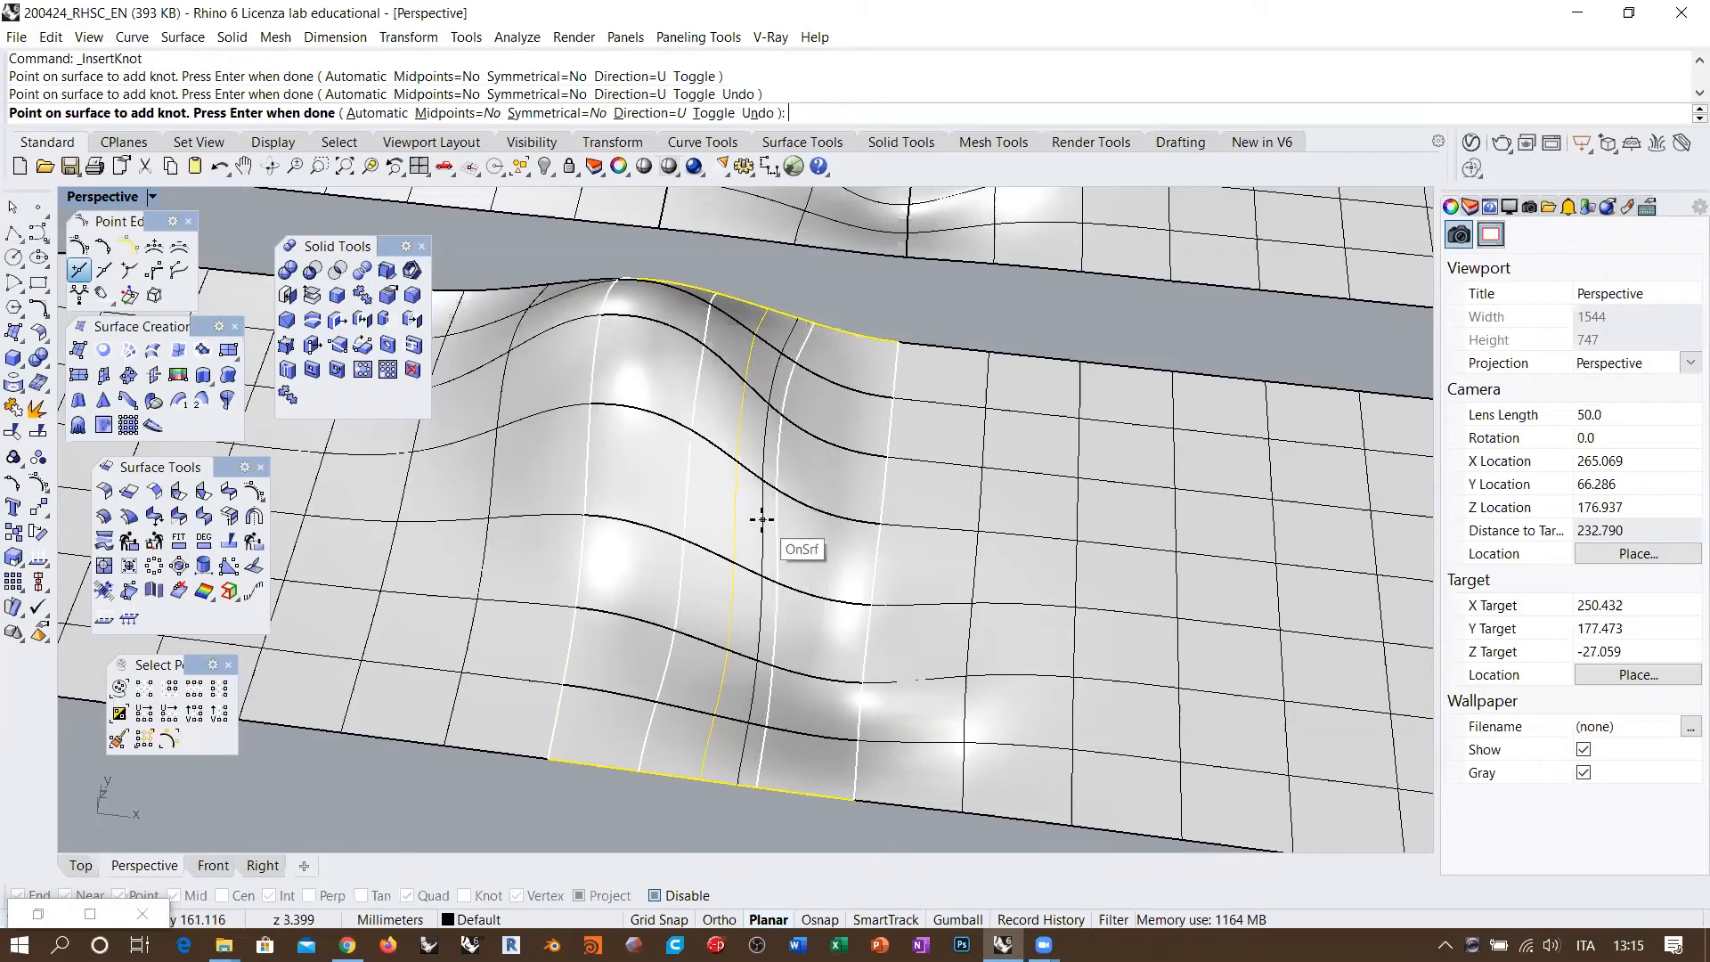
pyautogui.press('Return')
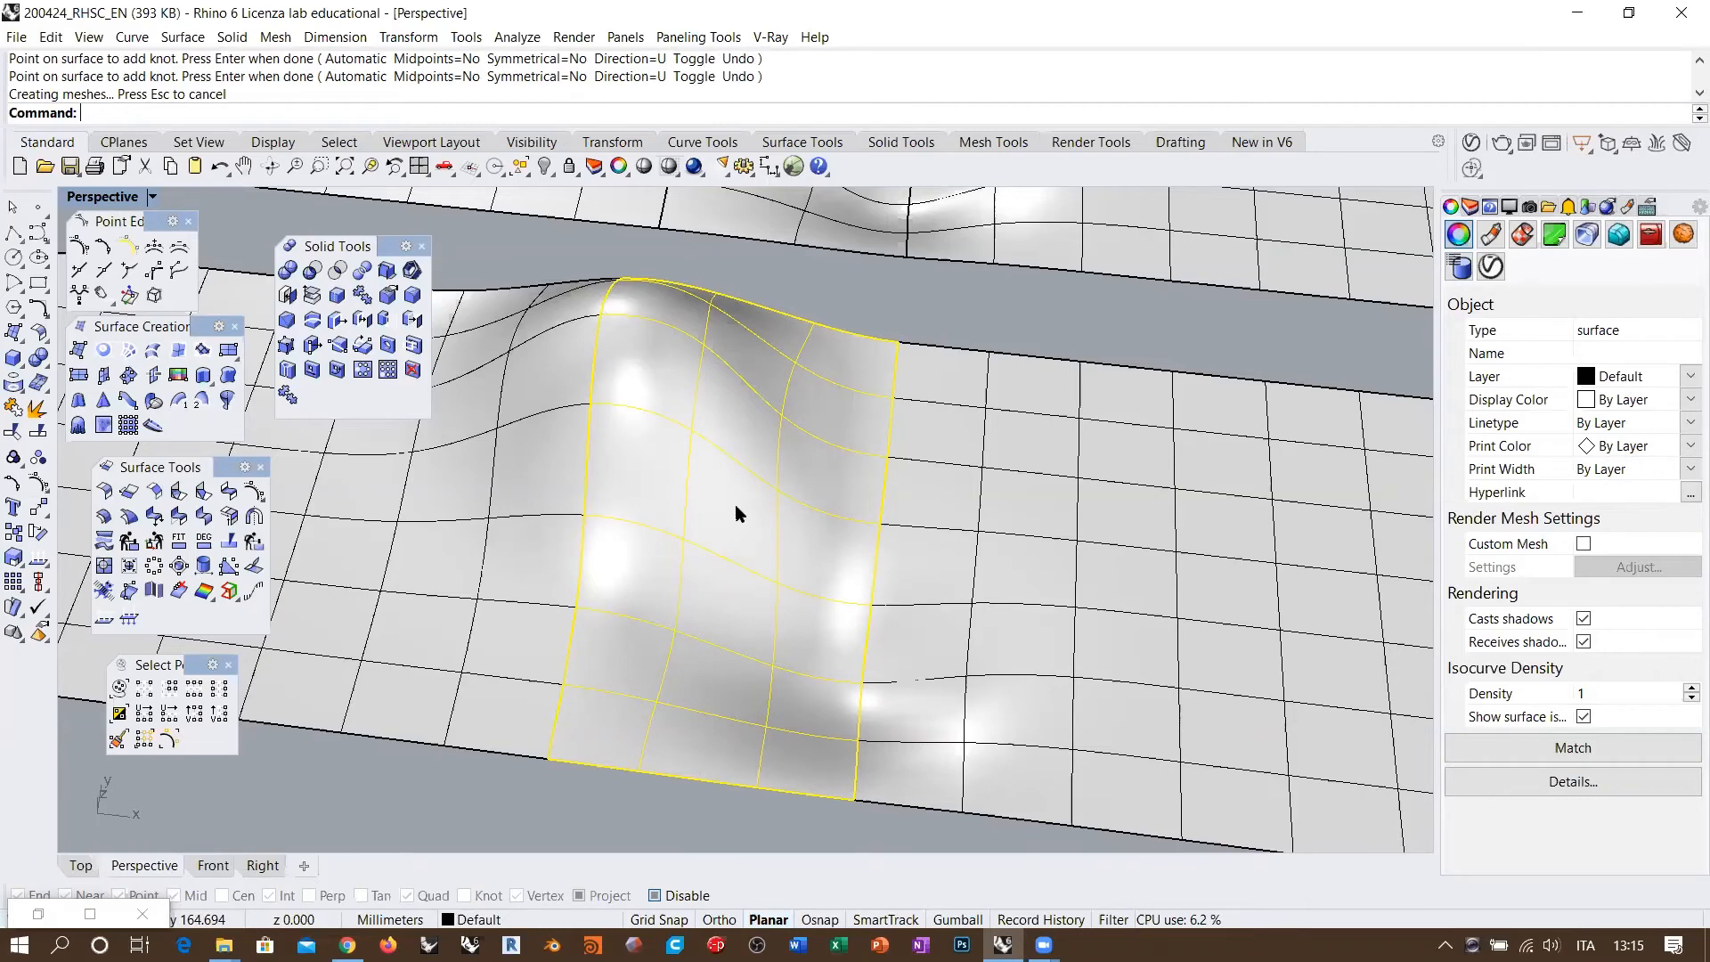
# Step: Show the refined blend surface's control points to inspect them, hide them again, and clear the selection
pyautogui.press('F10')
pyautogui.moveTo(735, 504); pyautogui.dragTo(706, 452, button='right')
pyautogui.press('Escape')
pyautogui.click(688, 412)
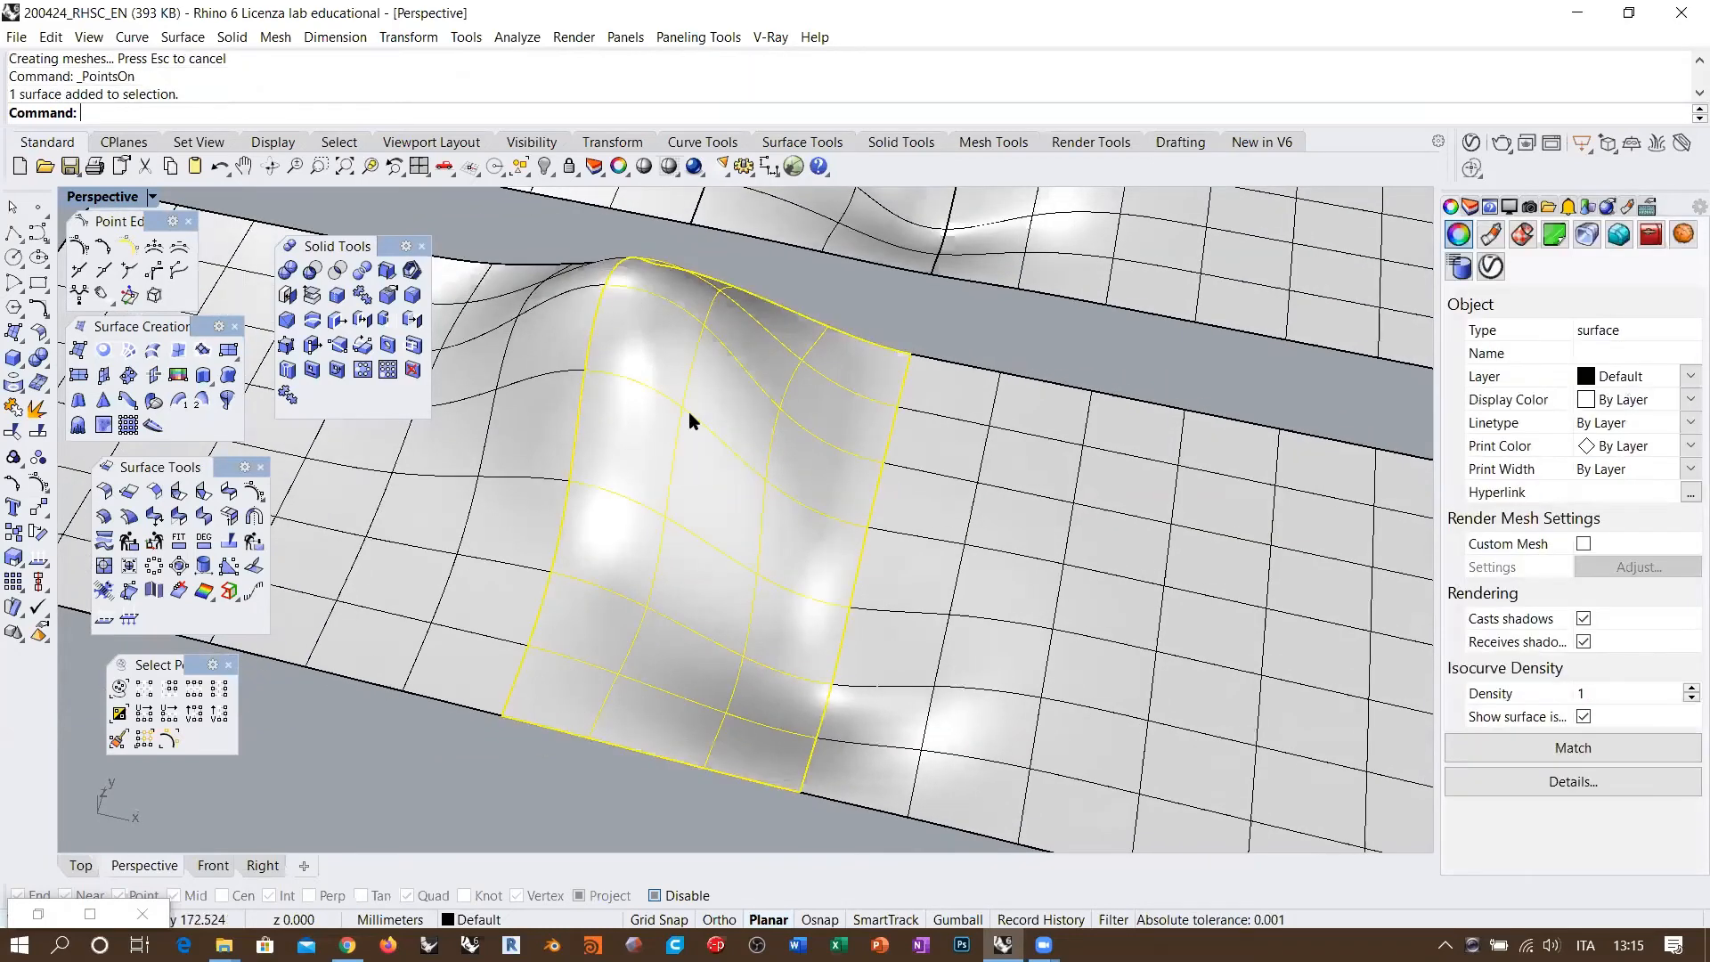
pyautogui.press('Escape')
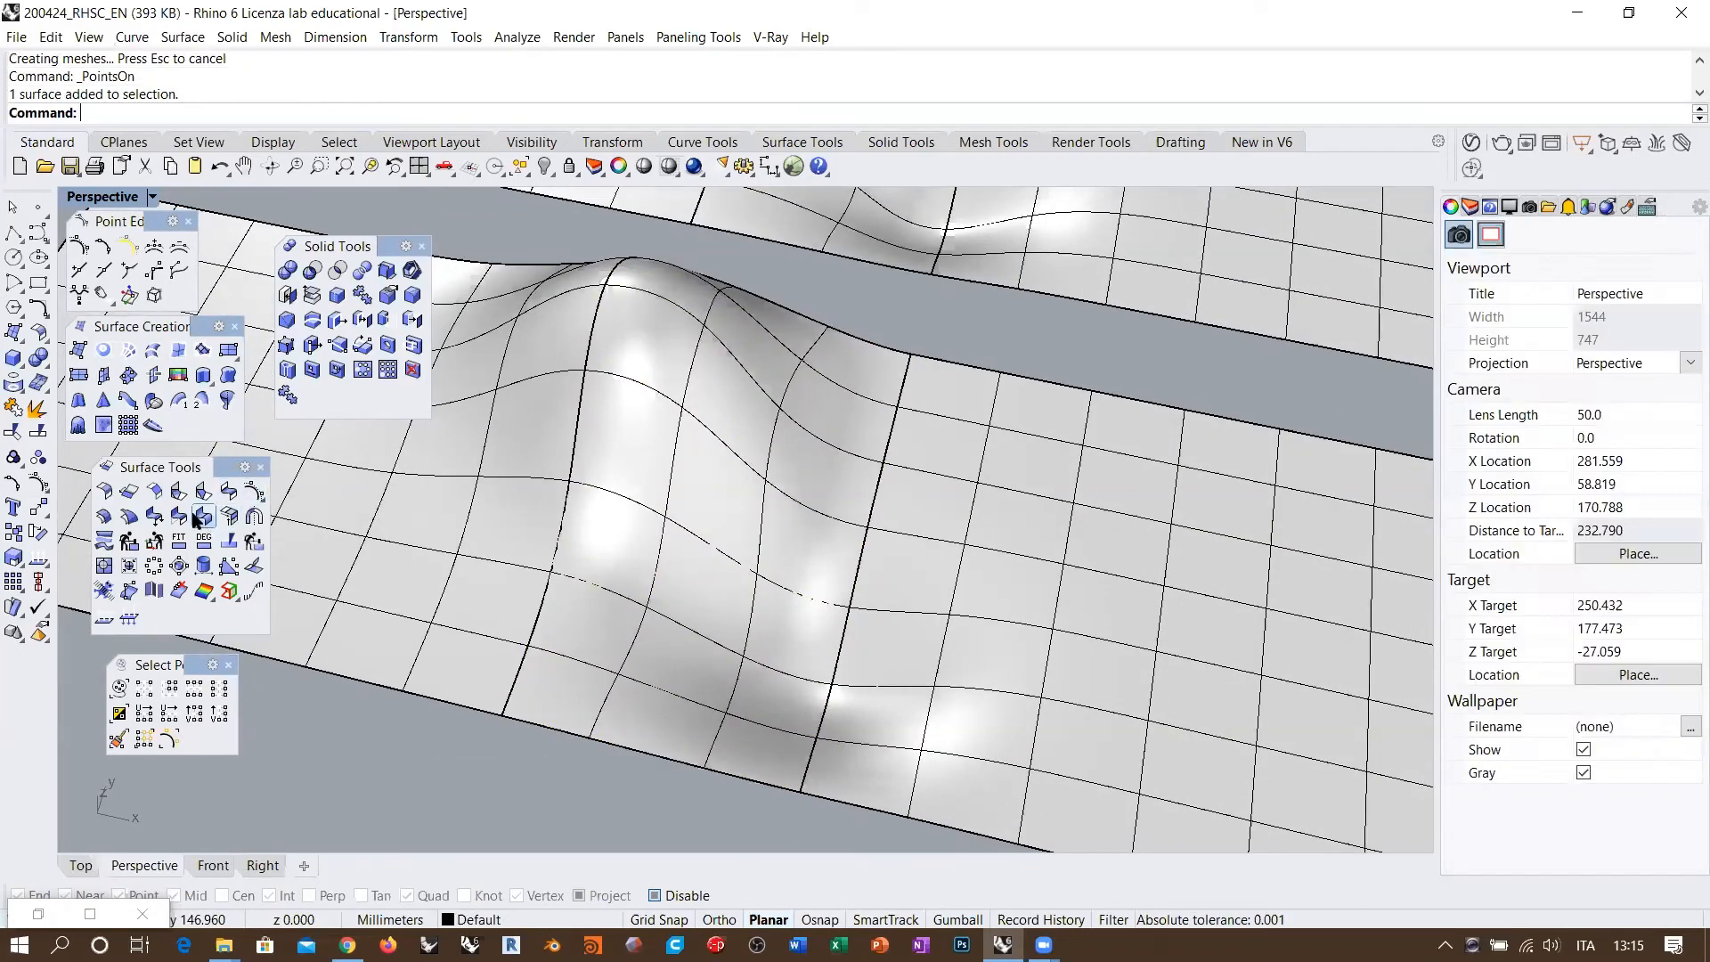
# Step: Match the blend's left edge to the adjoining surface with curvature continuity, preserving curvature at the other end and matching edges by closest points
pyautogui.click(181, 521)
pyautogui.click(581, 463)
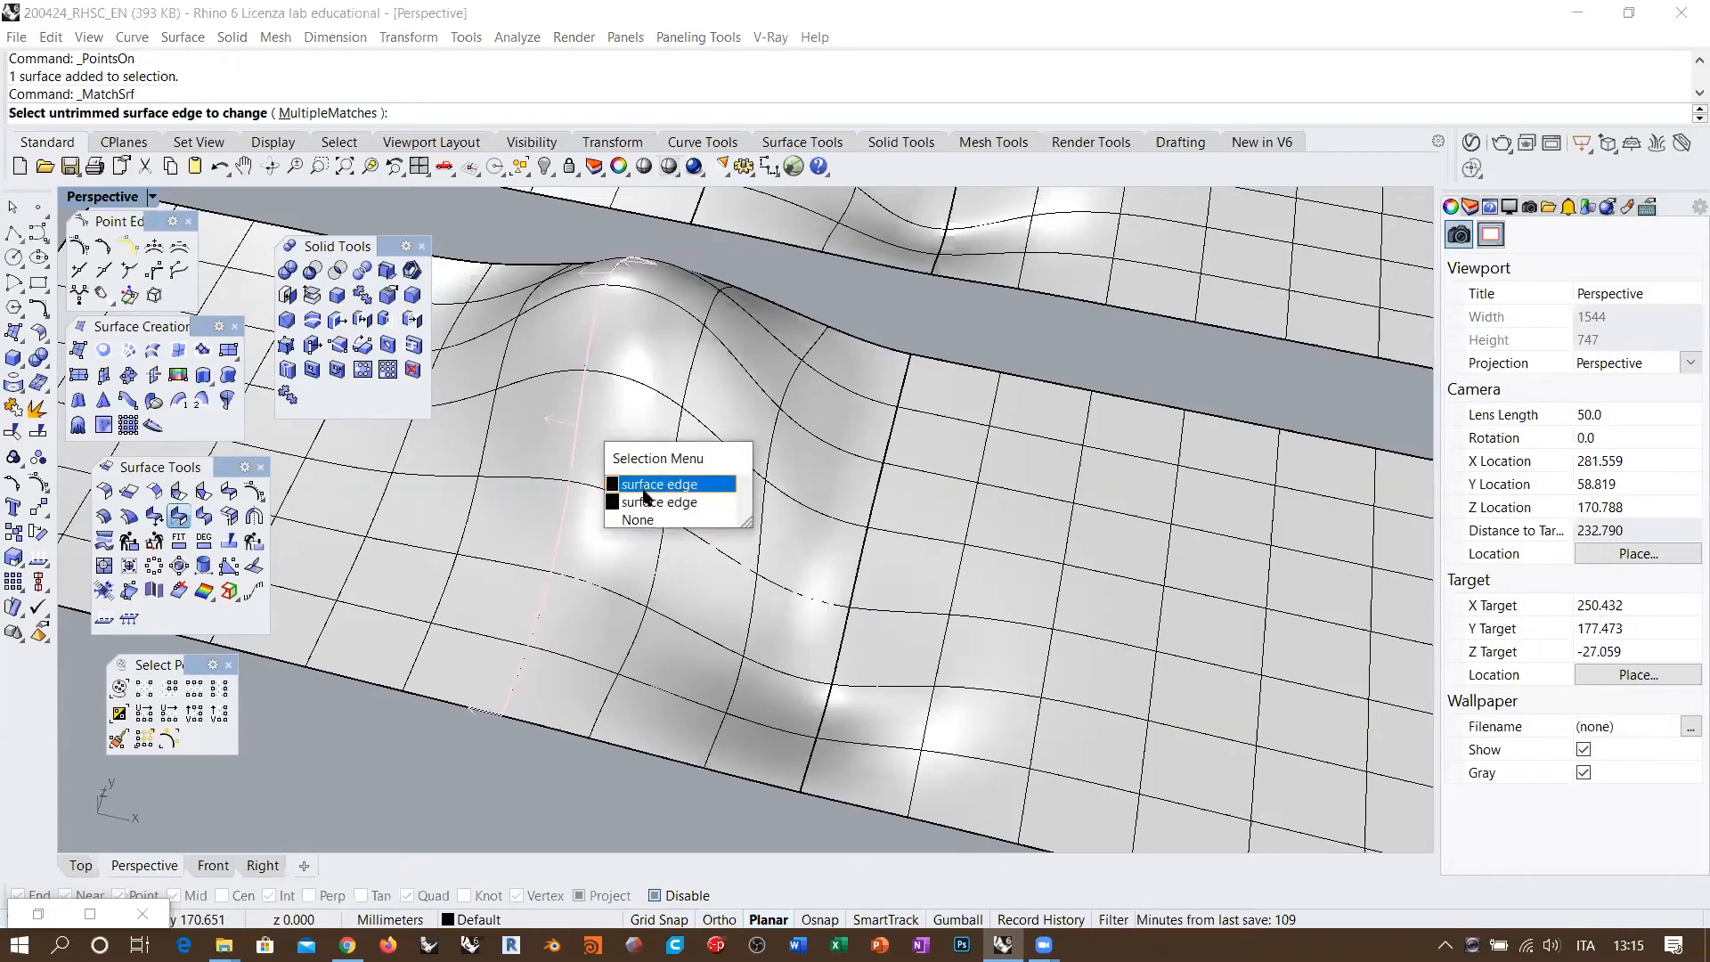
pyautogui.click(590, 481)
pyautogui.click(579, 434)
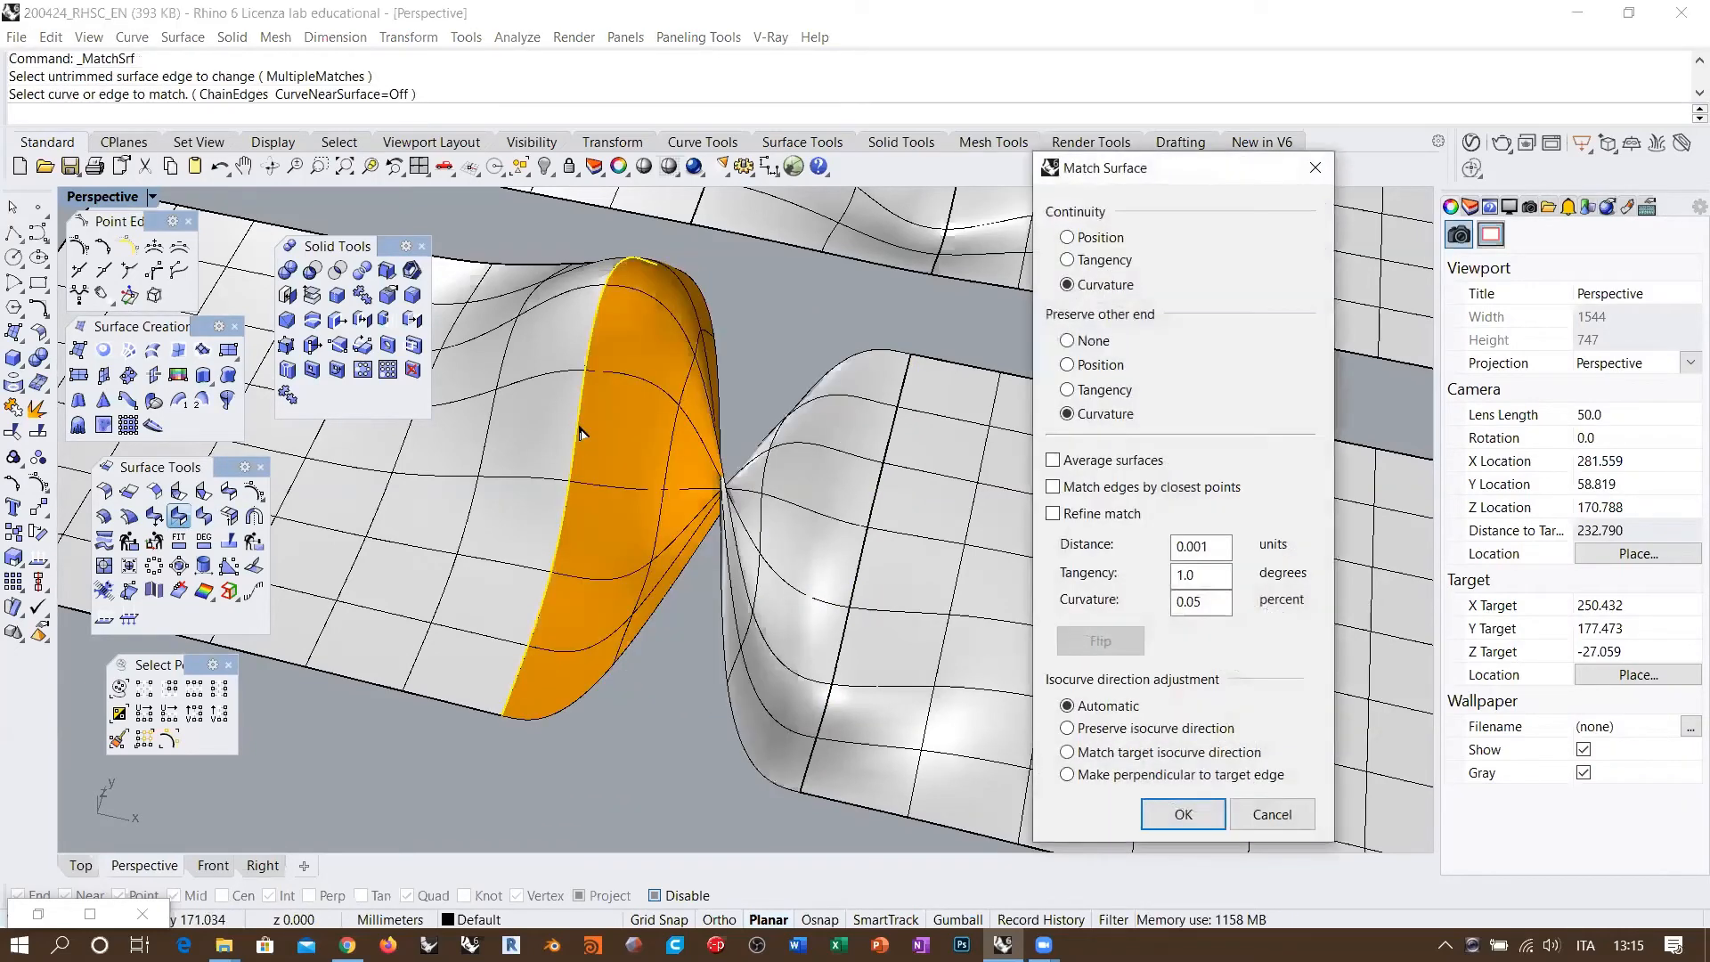
pyautogui.click(1078, 488)
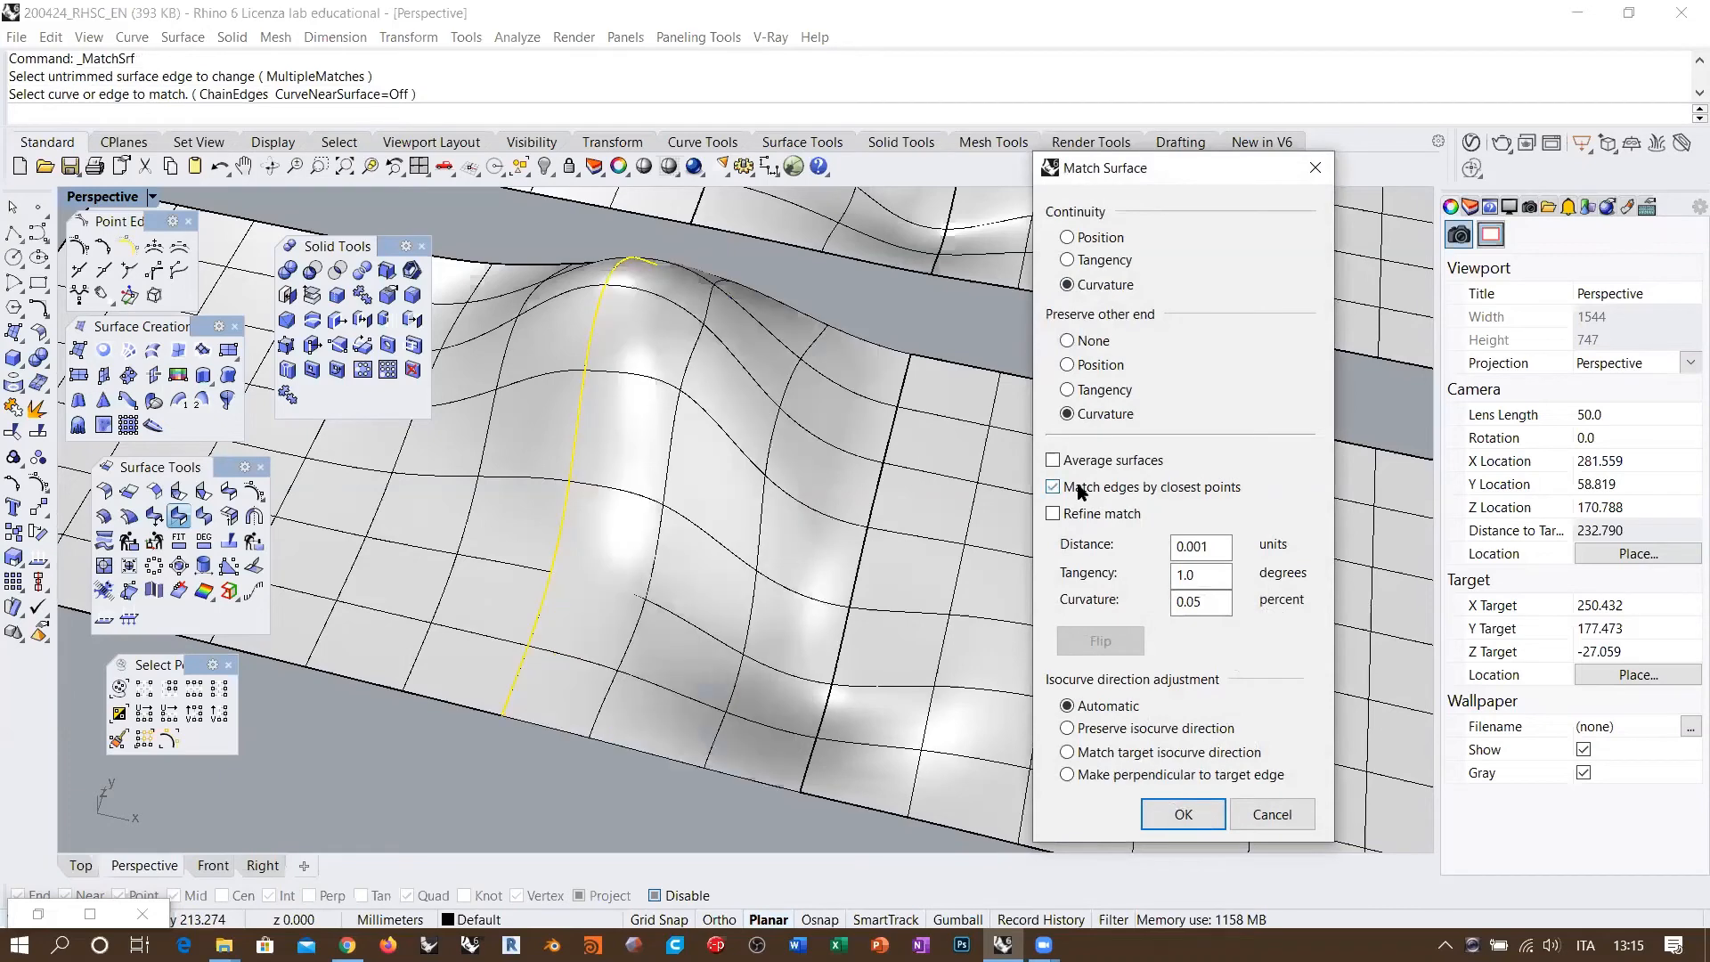
pyautogui.moveTo(675, 390); pyautogui.dragTo(602, 415, button='right')
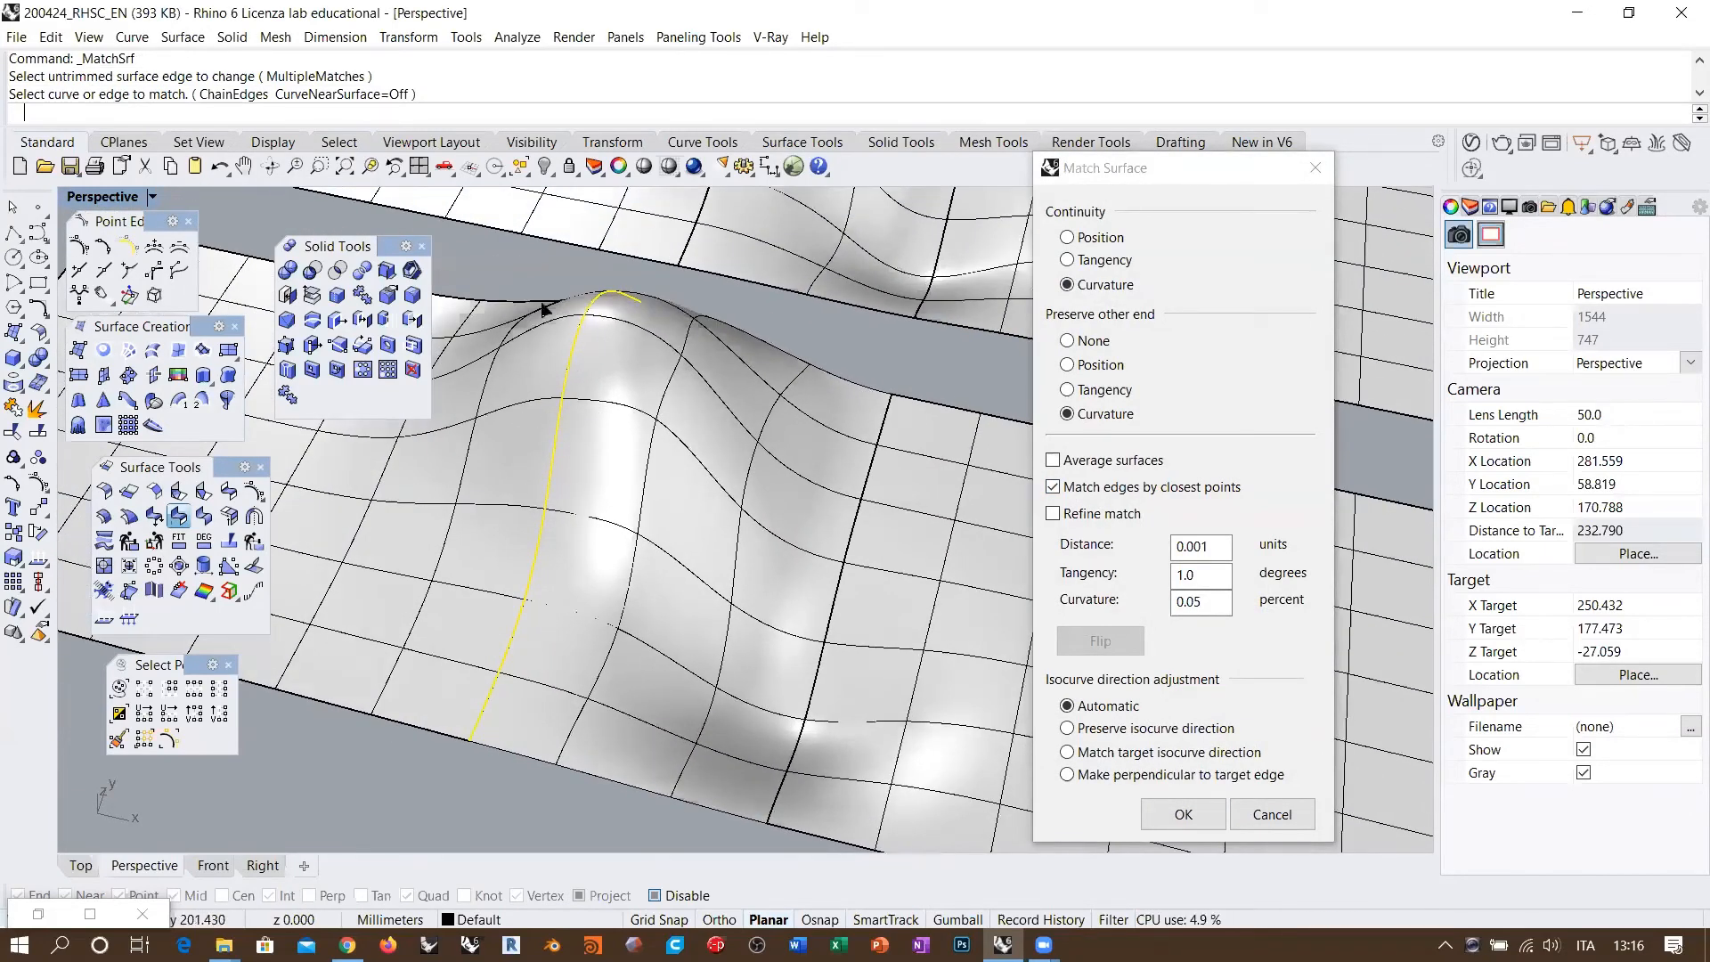
pyautogui.moveTo(665, 394); pyautogui.dragTo(668, 418, button='right')
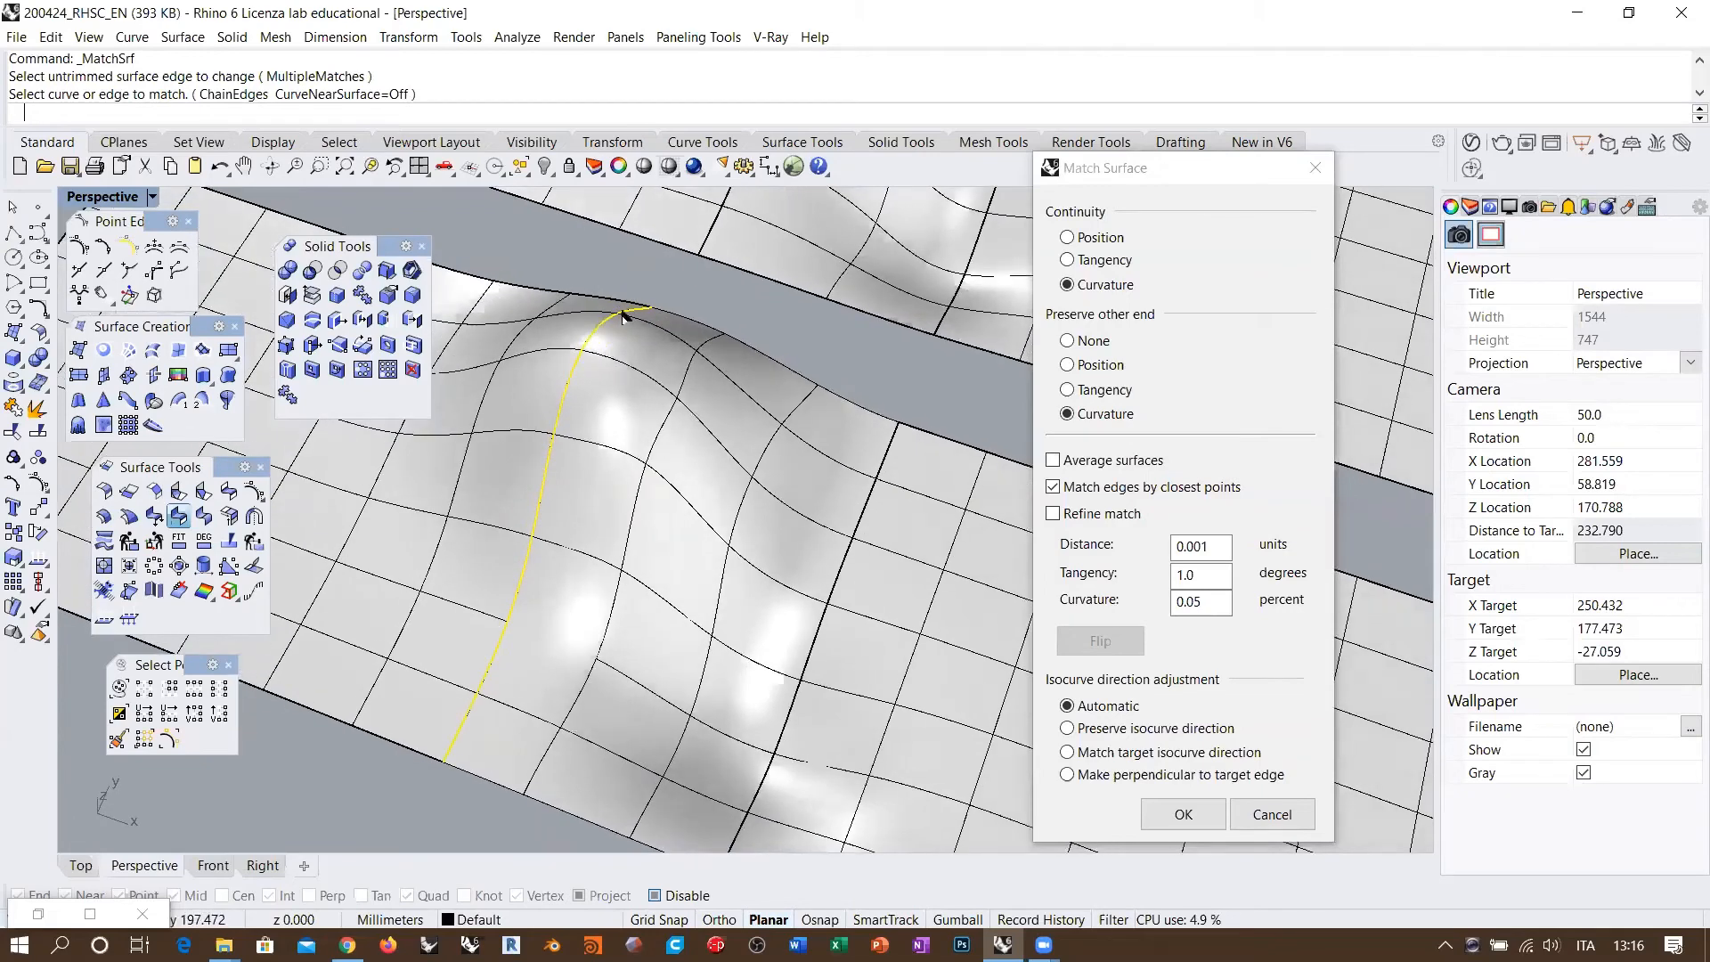
pyautogui.click(1178, 810)
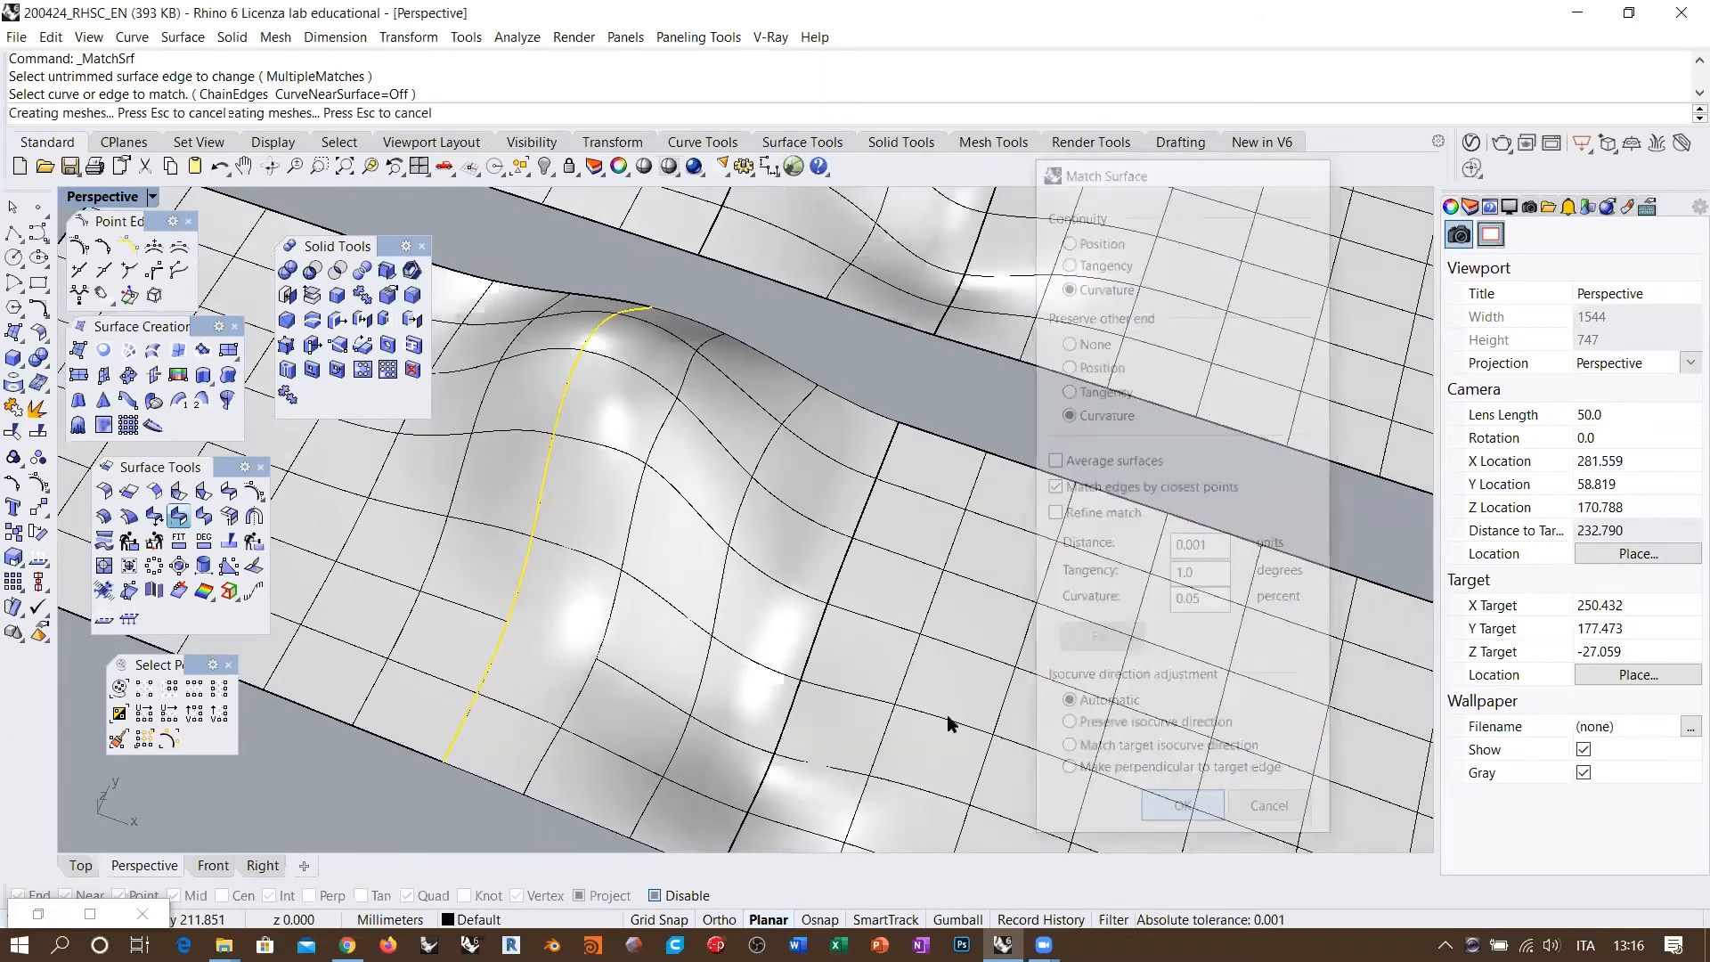
# Step: Match the blend's right edge to the adjoining surface with curvature at both ends and closest-point edge matching
pyautogui.rightClick(846, 556)
pyautogui.click(846, 556)
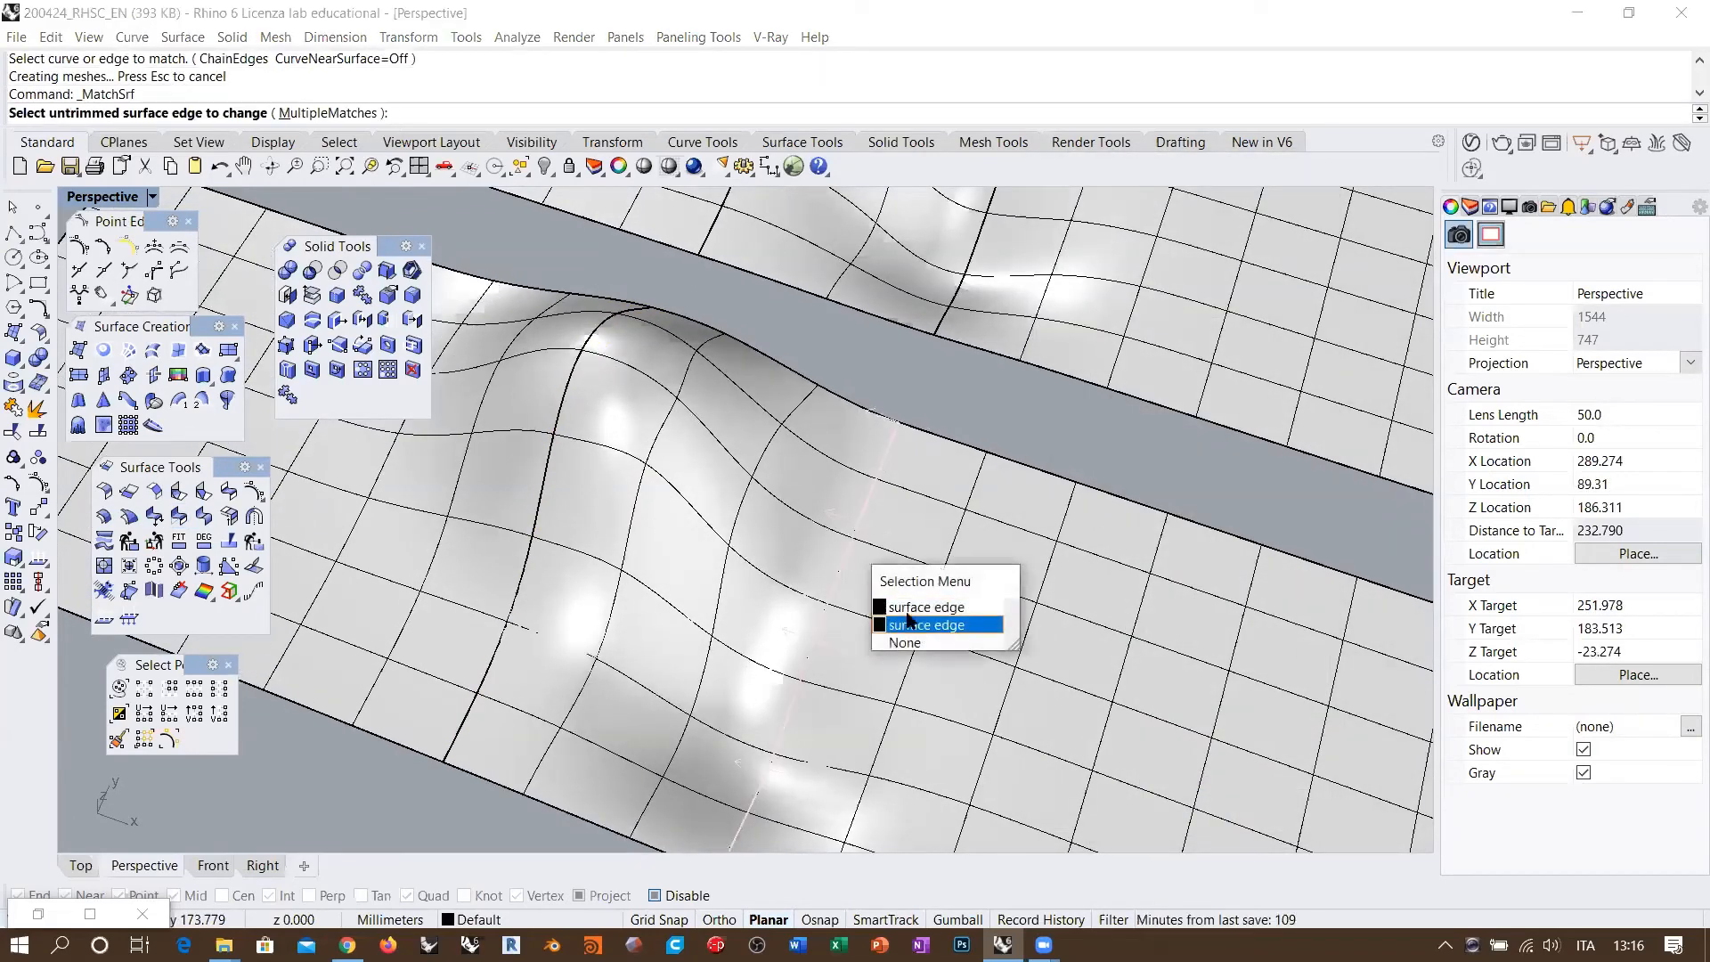
pyautogui.click(909, 624)
pyautogui.click(858, 524)
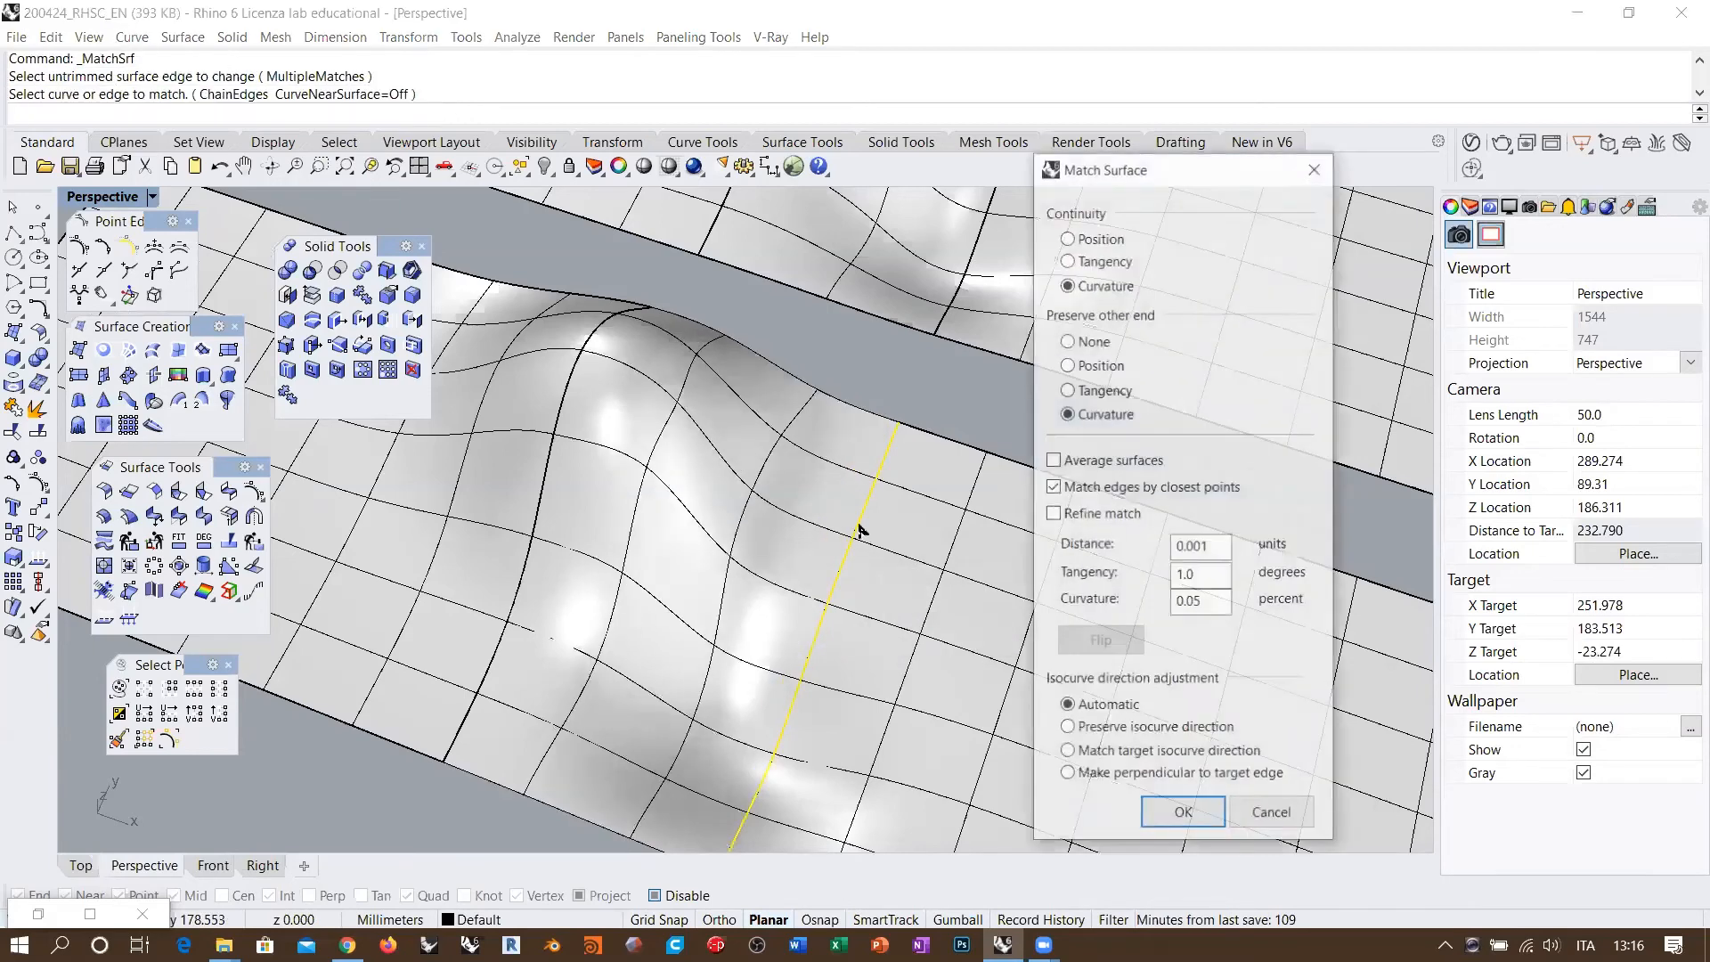
pyautogui.click(1184, 813)
# Step: Run Zebra on the curvature-matched blend and both adjoining surfaces, and examine the stripes across the seams
pyautogui.moveTo(841, 412); pyautogui.dragTo(795, 386, button='right')
pyautogui.scroll(-4, 796, 386)
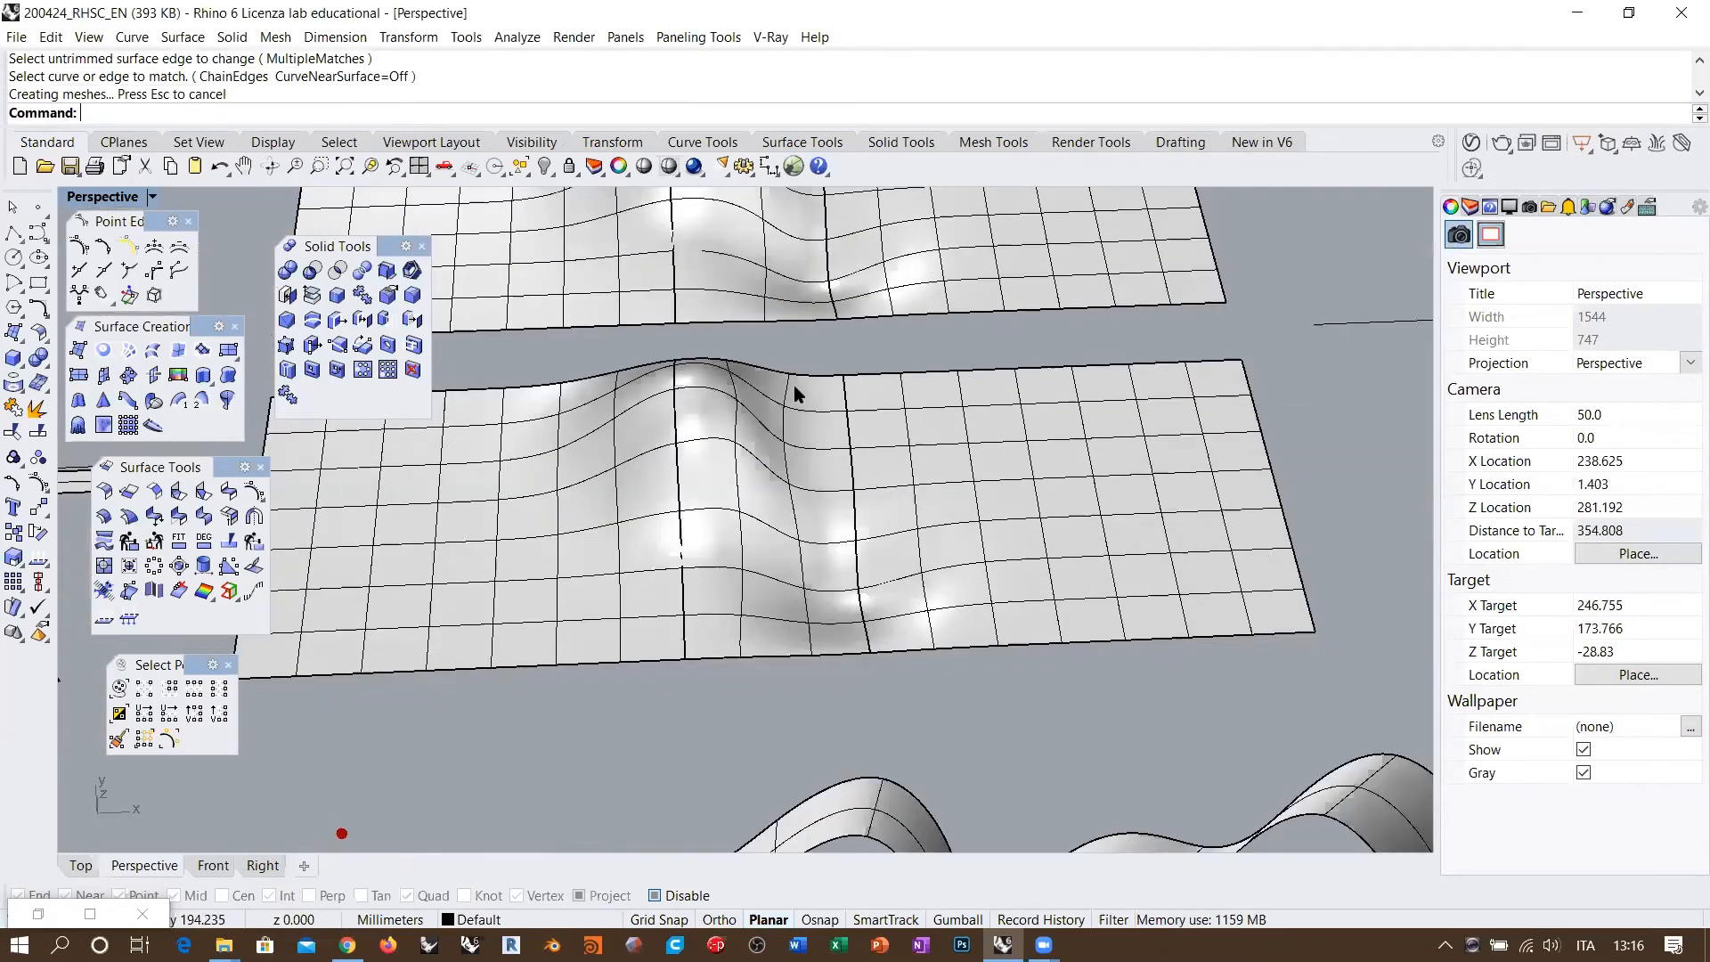
pyautogui.moveTo(988, 692); pyautogui.dragTo(558, 504)
pyautogui.rightClick(525, 93)
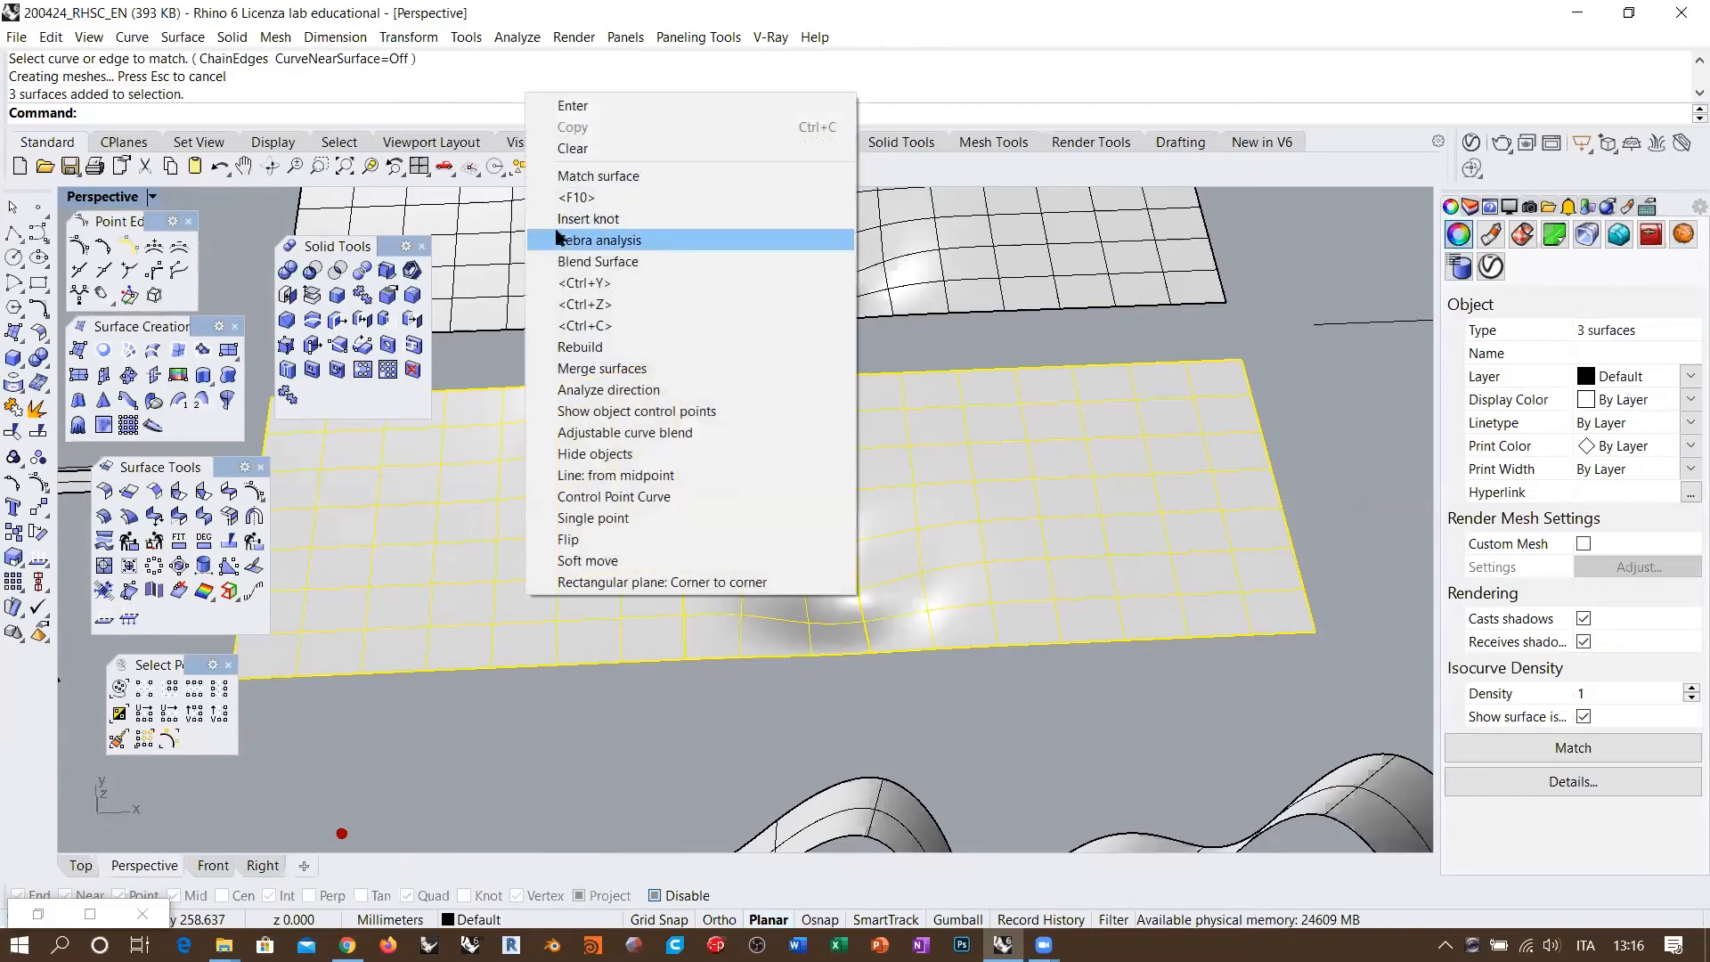
pyautogui.click(595, 239)
pyautogui.scroll(2, 753, 619)
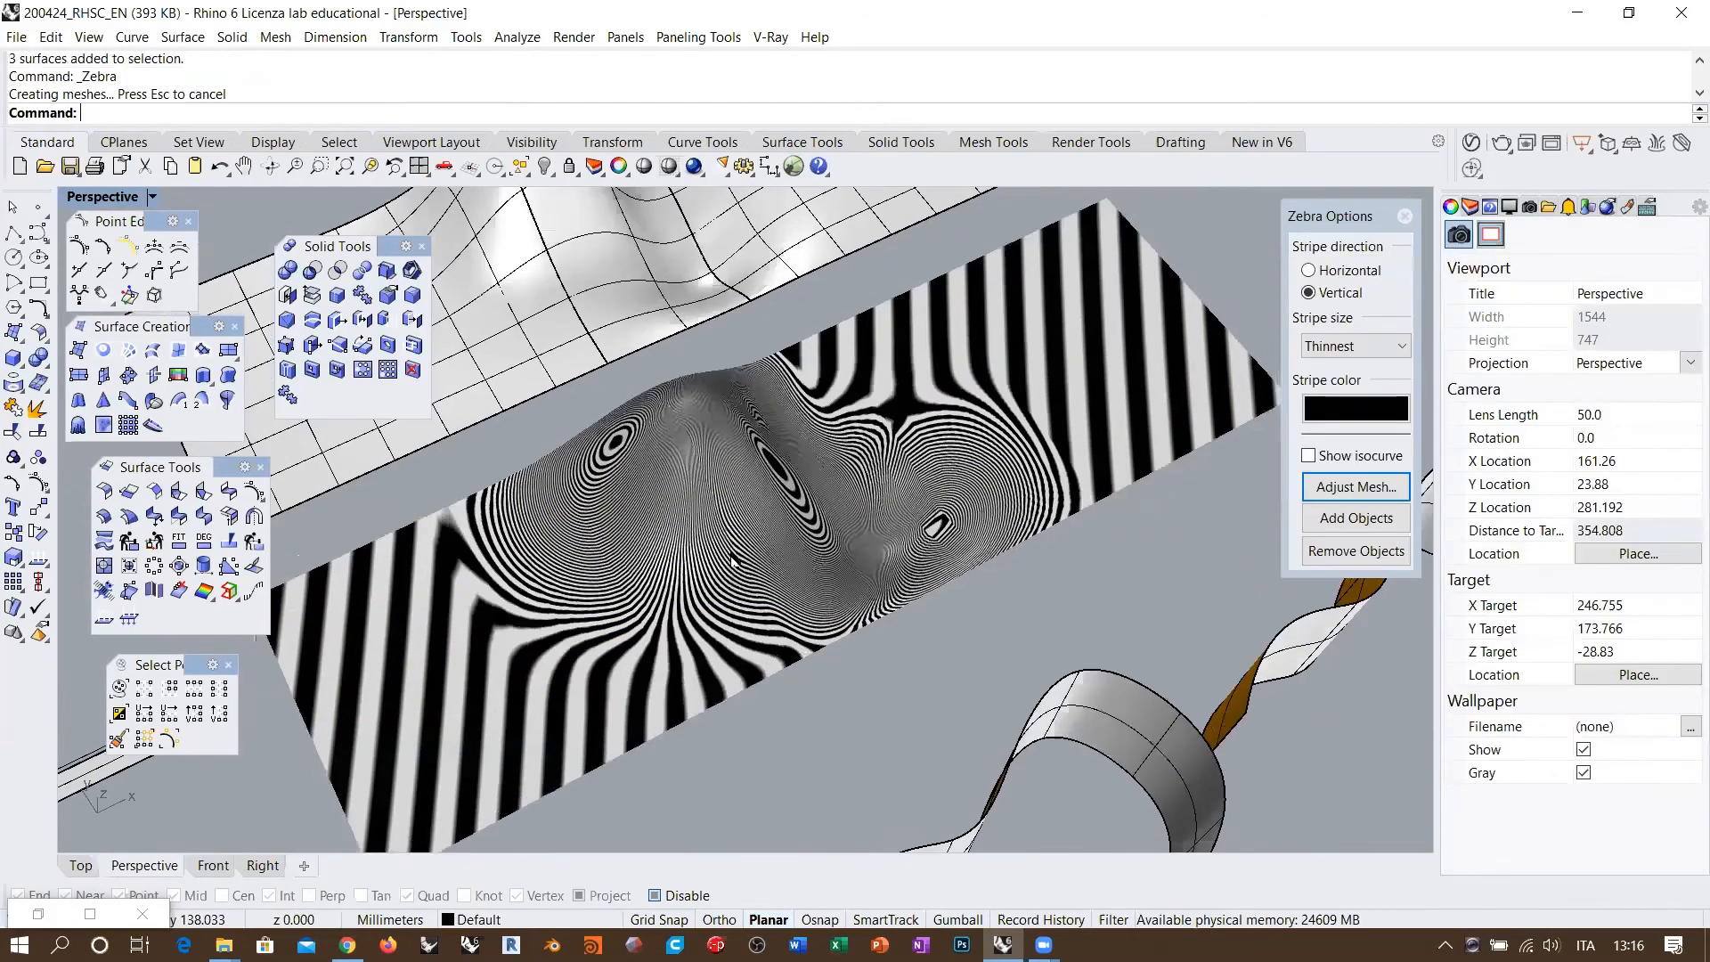
pyautogui.scroll(5, 740, 557)
pyautogui.moveTo(751, 560); pyautogui.dragTo(821, 484, button='right')
pyautogui.scroll(-4, 542, 386)
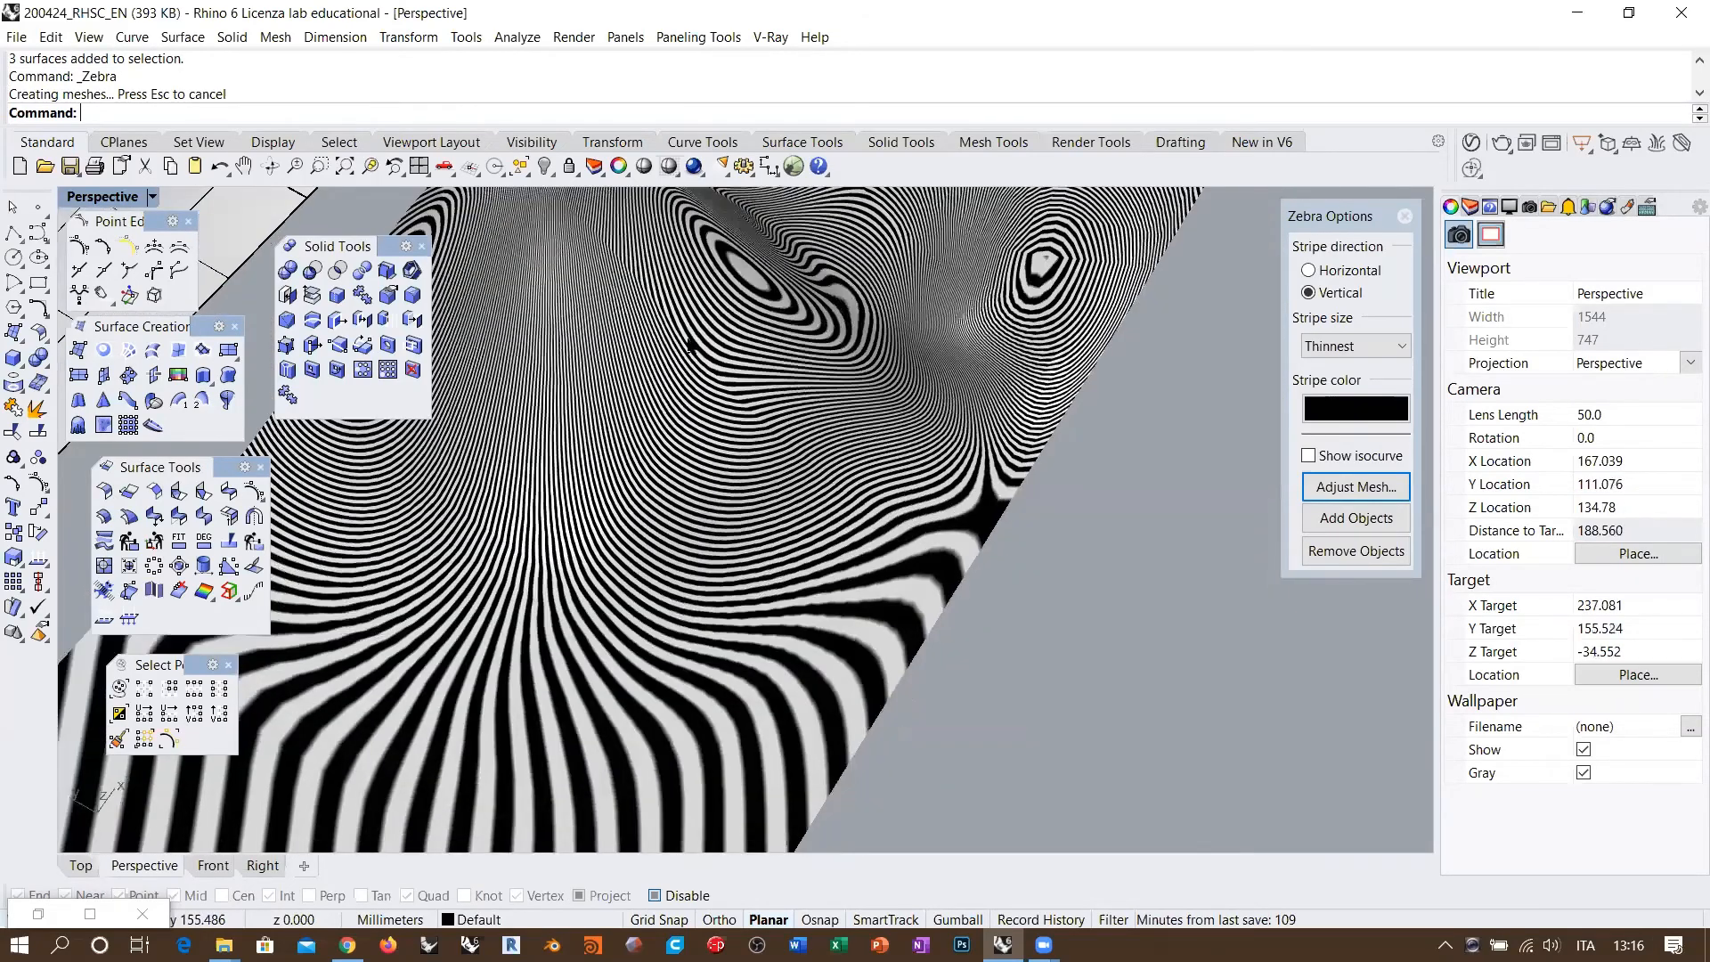
# Step: Examine the Zebra stripes across both seams of the curvature-matched blend, and close the analysis
pyautogui.scroll(2, 693, 349)
pyautogui.scroll(2, 824, 539)
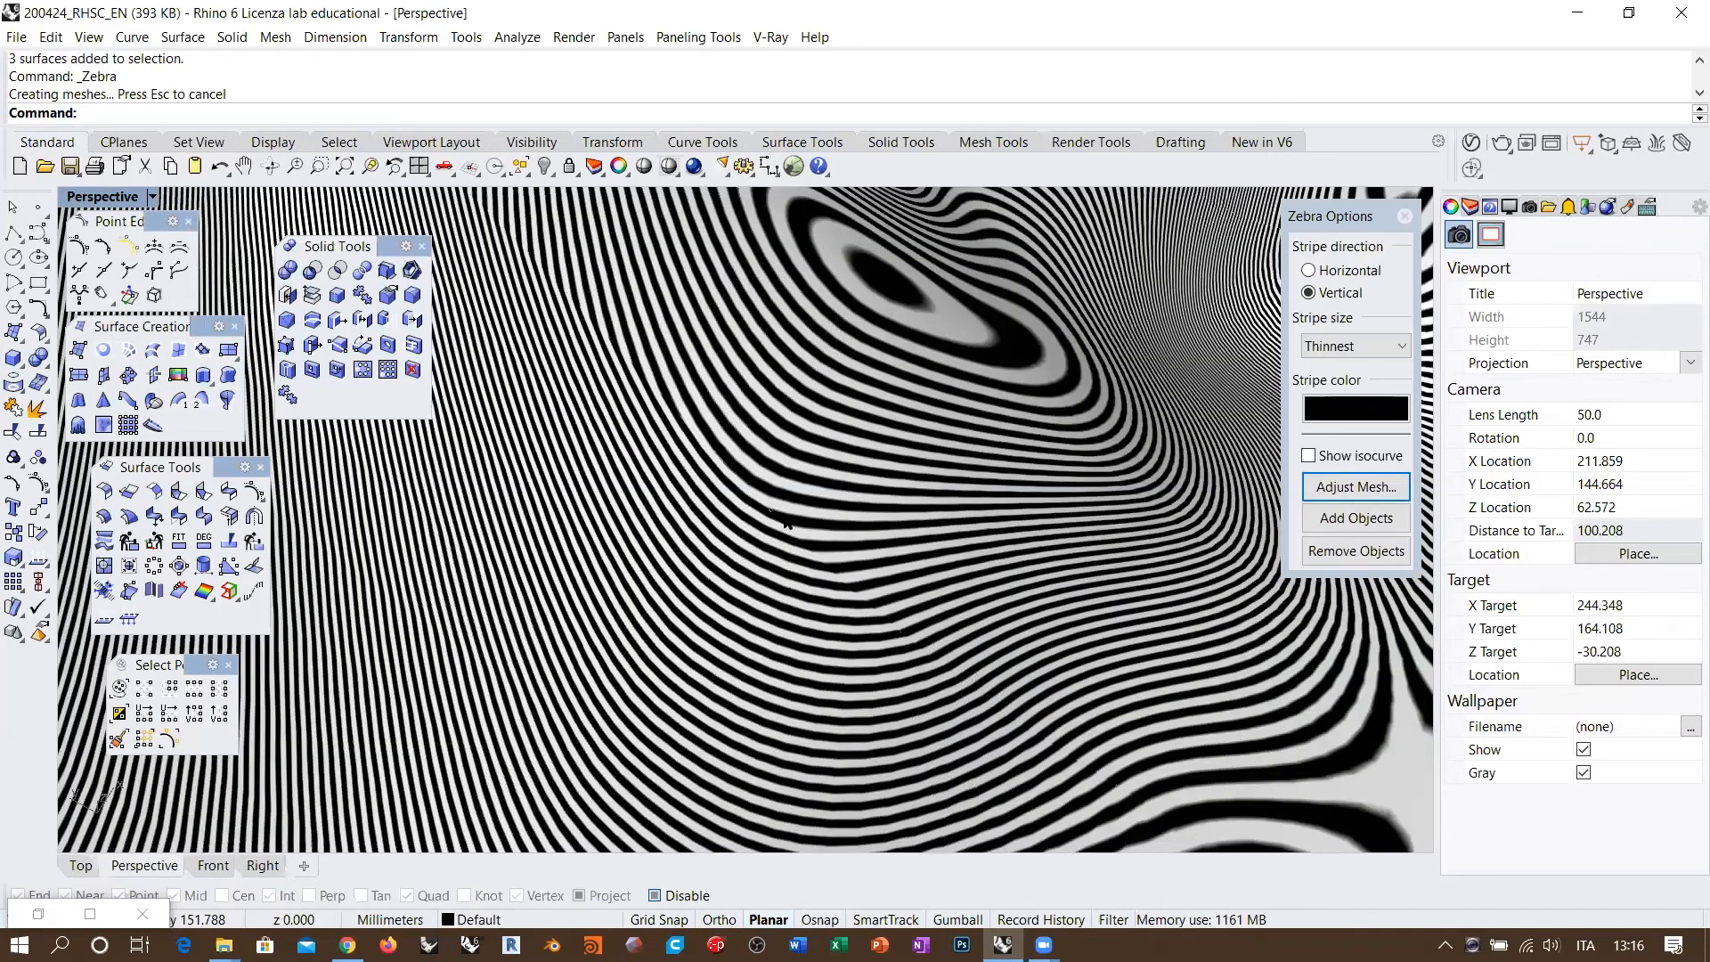
pyautogui.scroll(-10, 783, 512)
pyautogui.moveTo(780, 508); pyautogui.dragTo(503, 454, button='right')
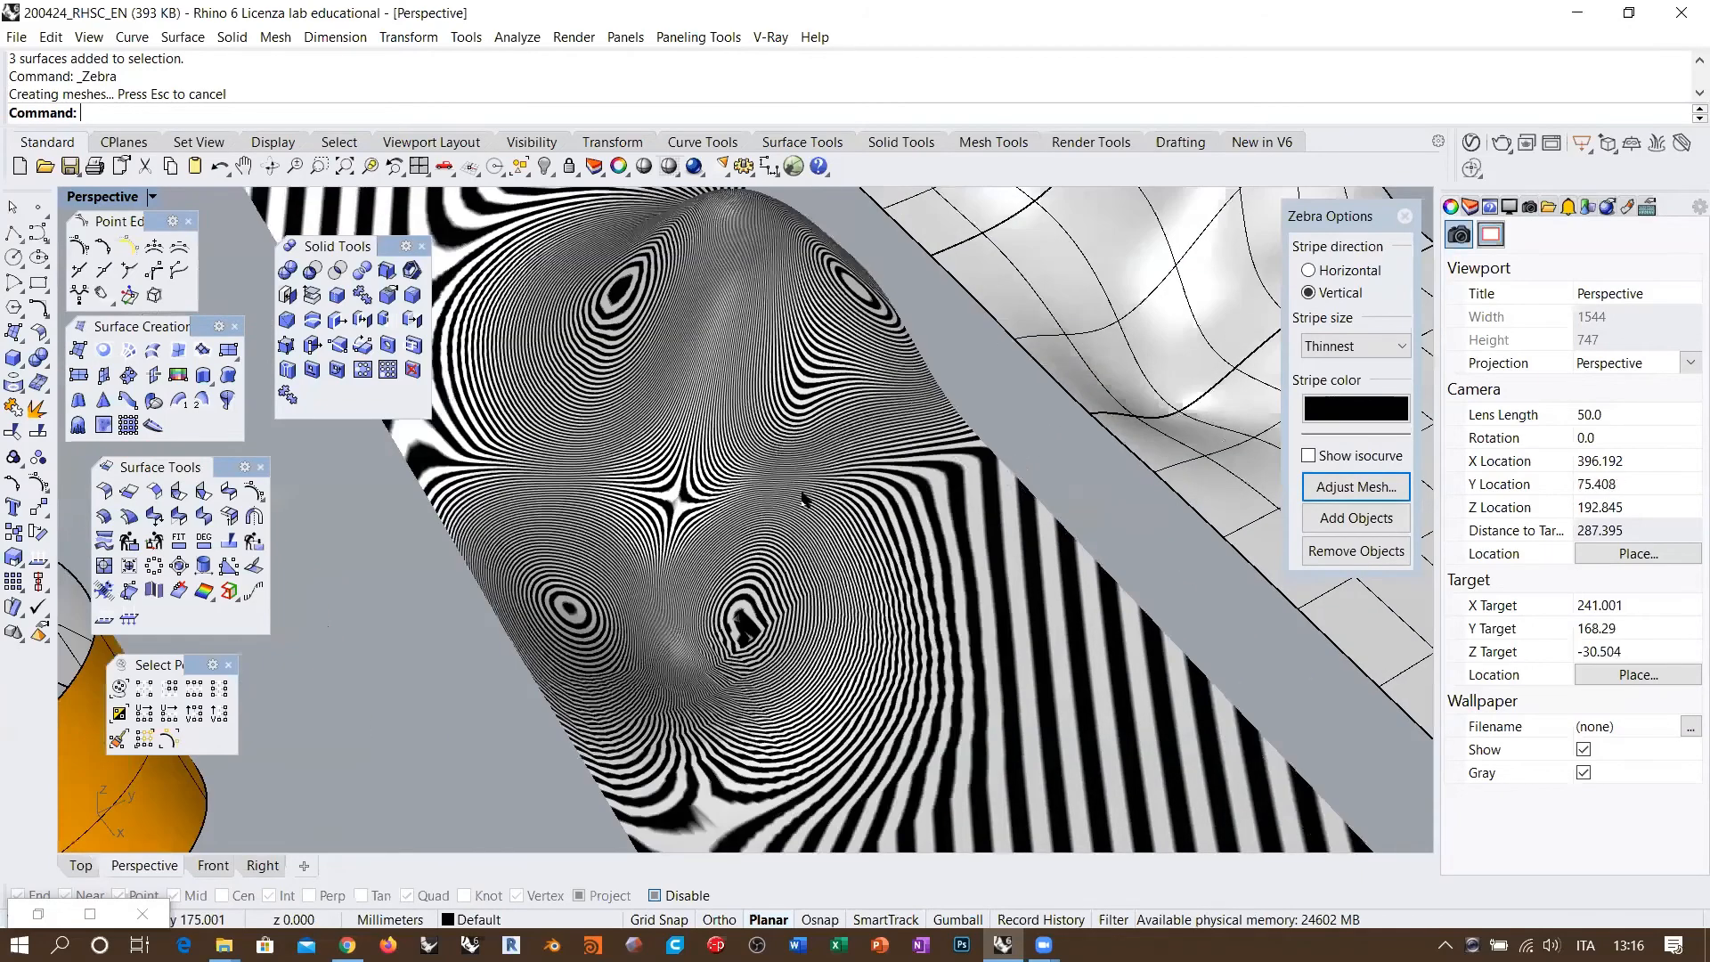
pyautogui.scroll(10, 1032, 436)
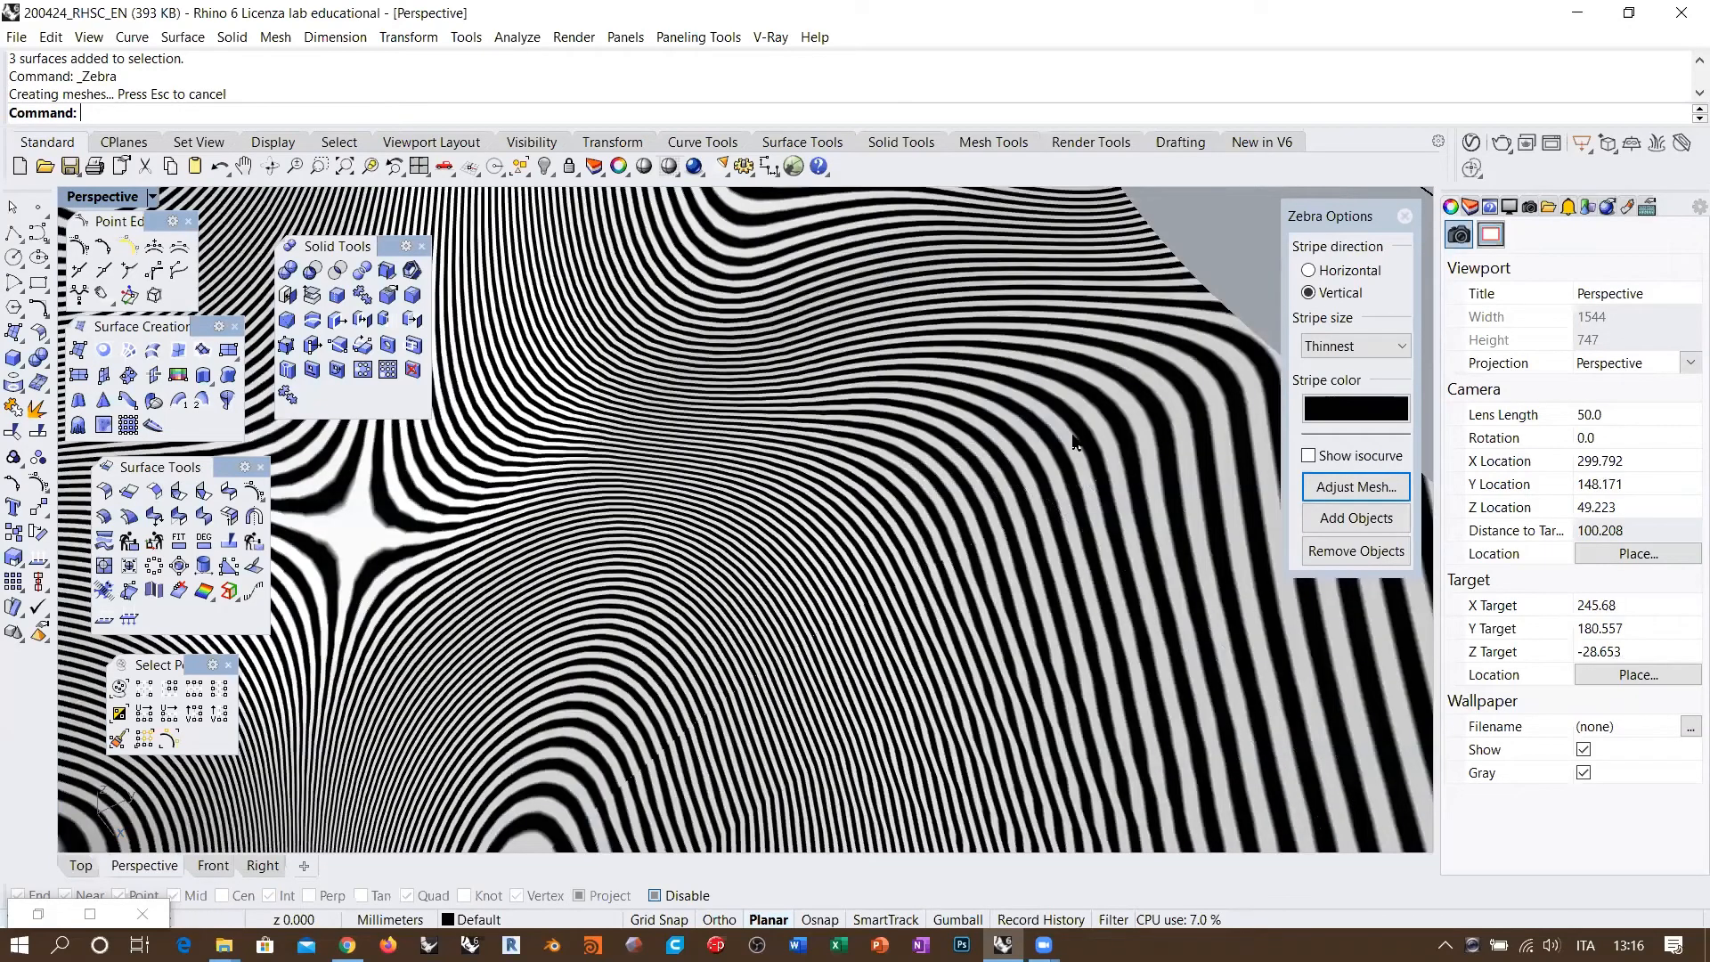
pyautogui.keyDown('shift'); pyautogui.moveTo(1076, 443); pyautogui.dragTo(1038, 593, button='right'); pyautogui.keyUp('shift')
pyautogui.scroll(-10, 784, 497)
pyautogui.moveTo(754, 492); pyautogui.dragTo(877, 503, button='right')
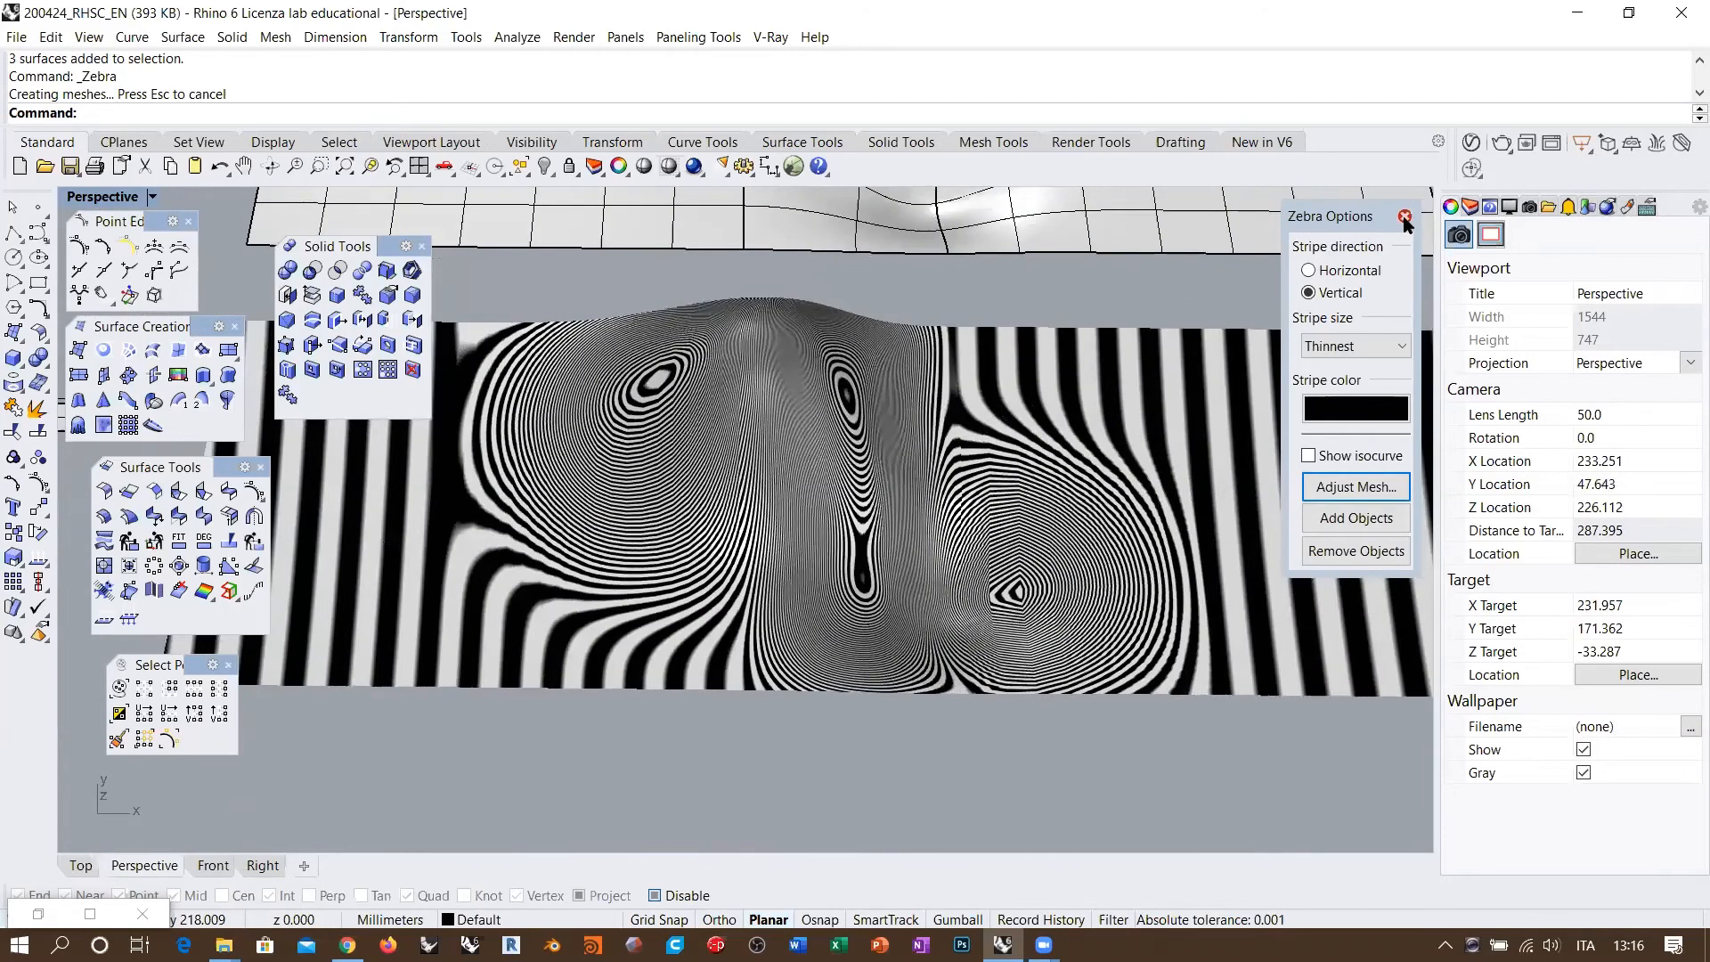
pyautogui.click(1404, 218)
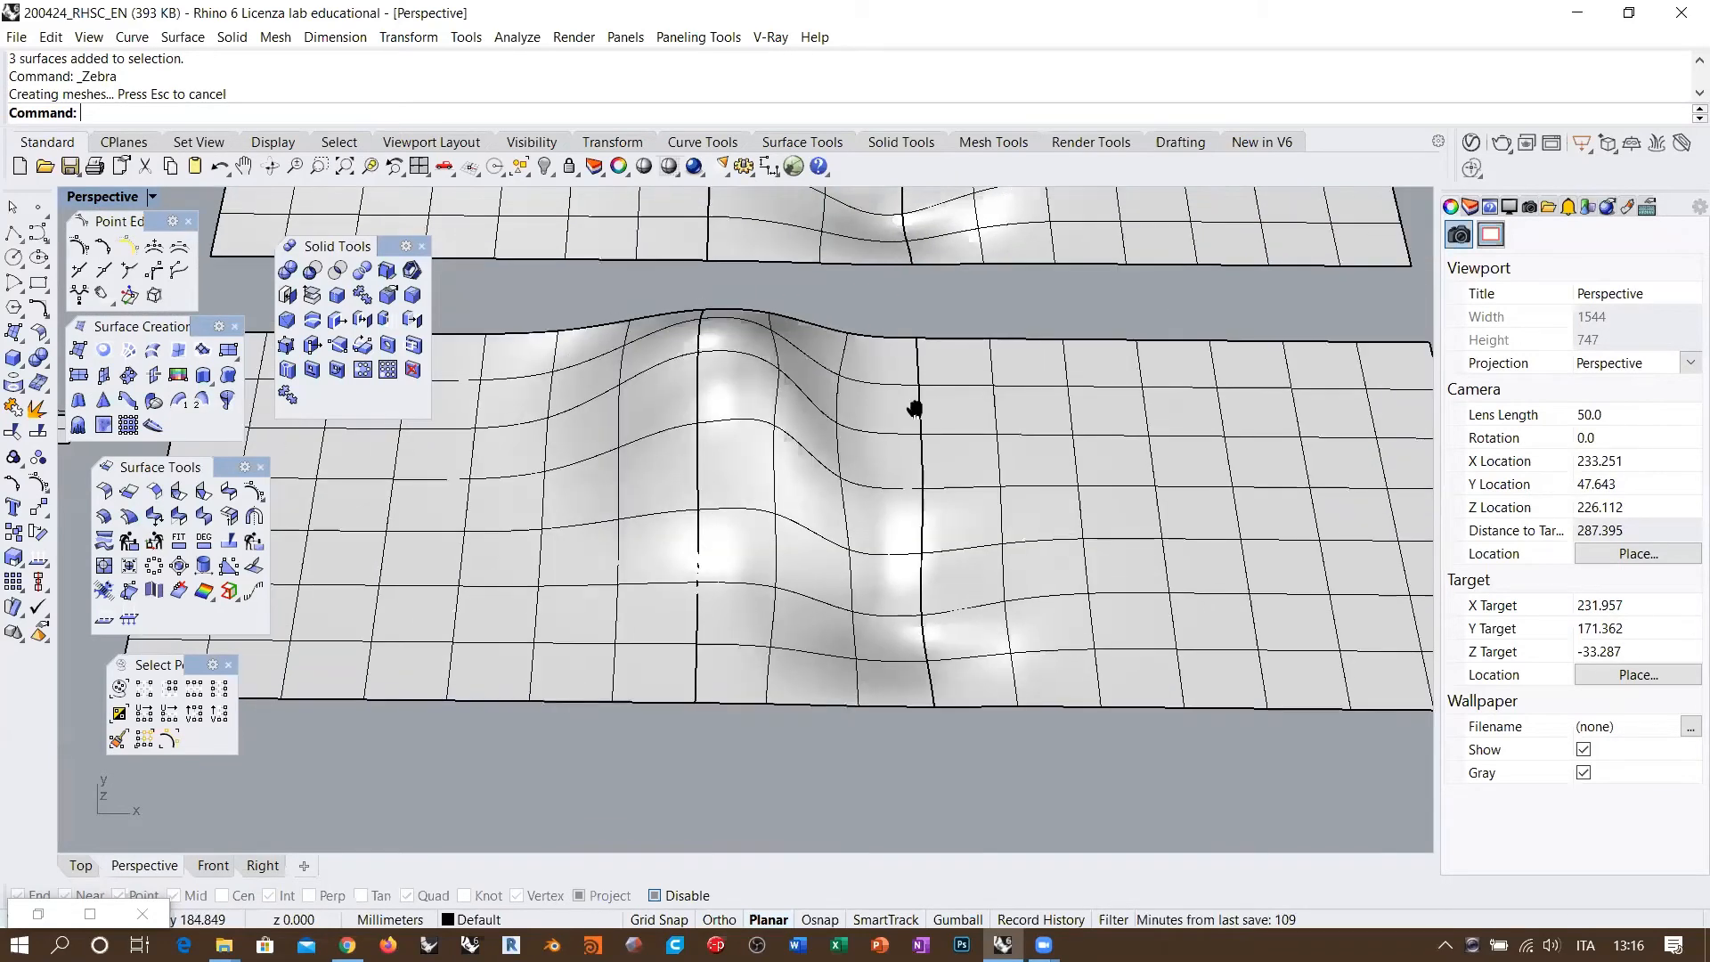
pyautogui.keyDown('shift'); pyautogui.moveTo(914, 409); pyautogui.dragTo(841, 427, button='right'); pyautogui.keyUp('shift')
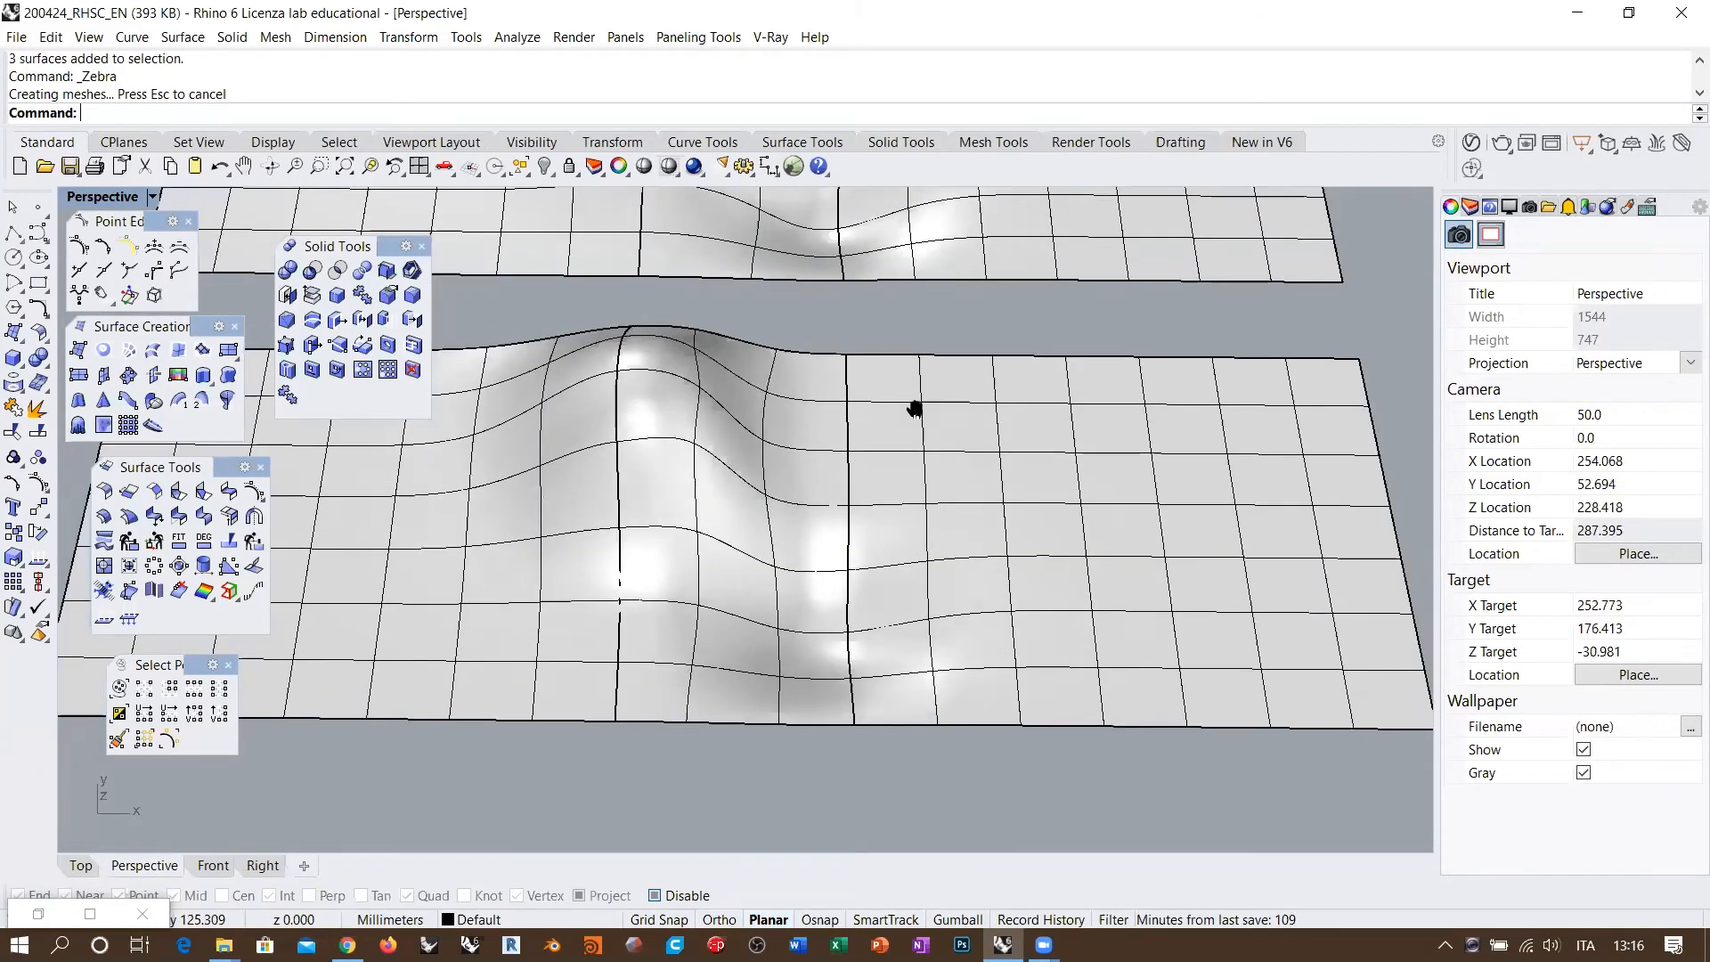
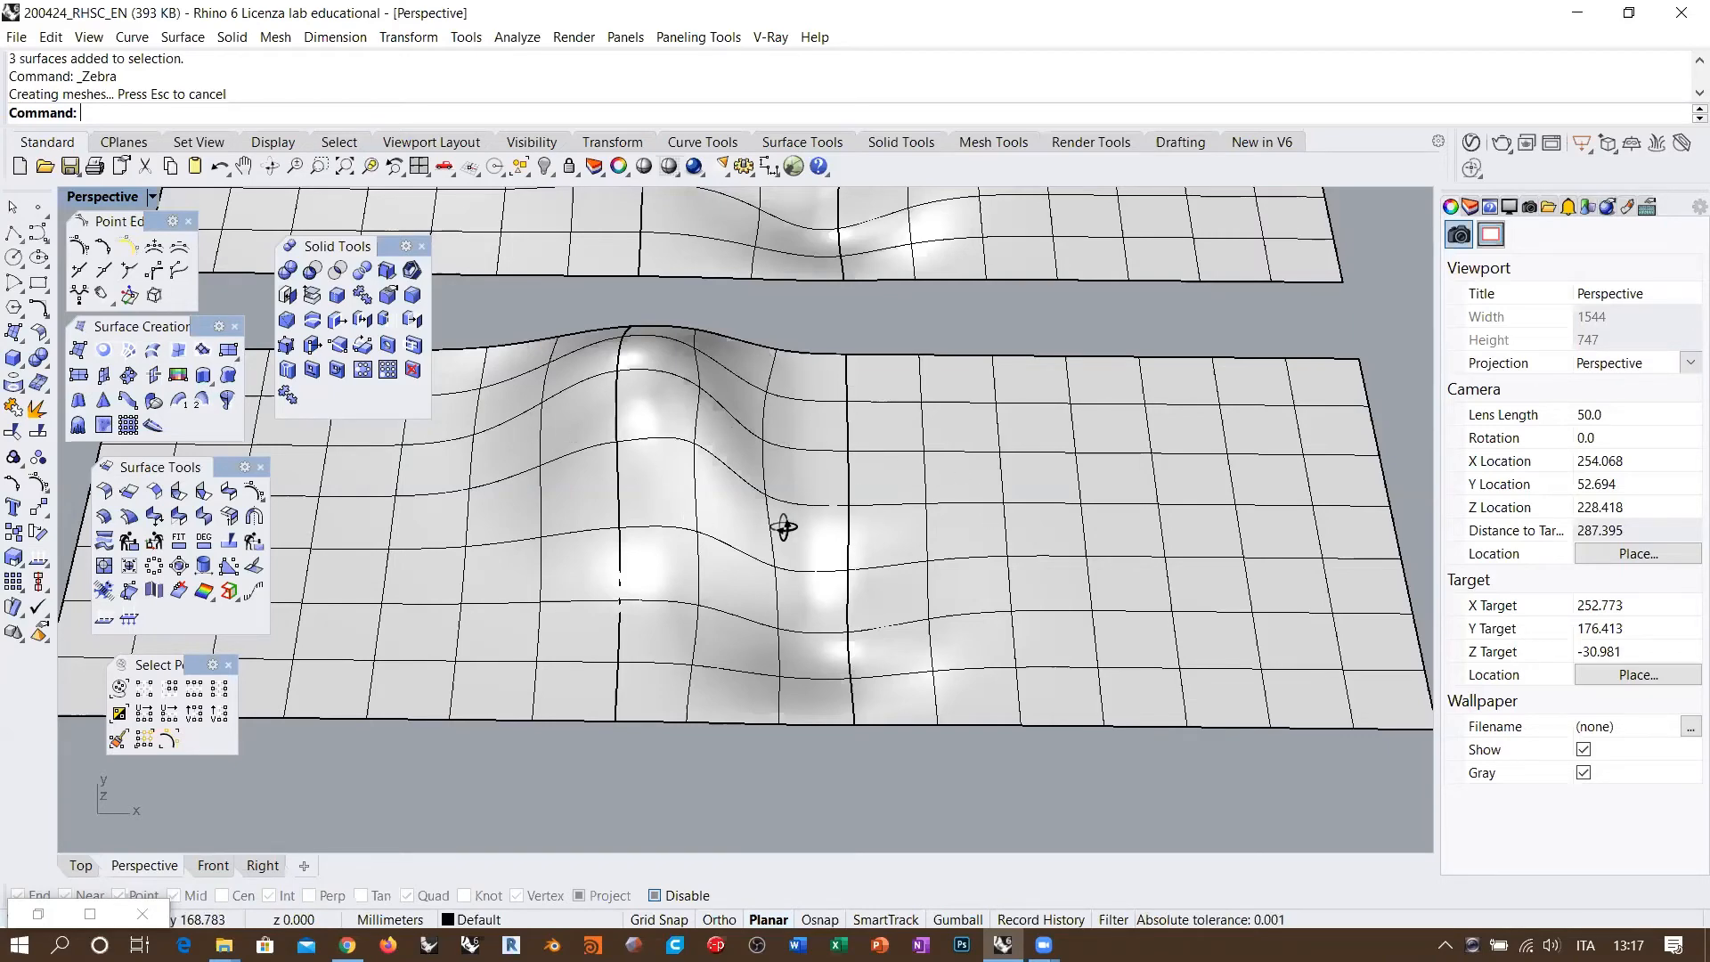
# Step: Highlight the blend and the adjoining surface at its left seam alternately to compare them, and clear the selection
pyautogui.moveTo(777, 525); pyautogui.dragTo(789, 487, button='right')
pyautogui.moveTo(764, 577); pyautogui.dragTo(796, 469, button='right')
pyautogui.scroll(2, 782, 529)
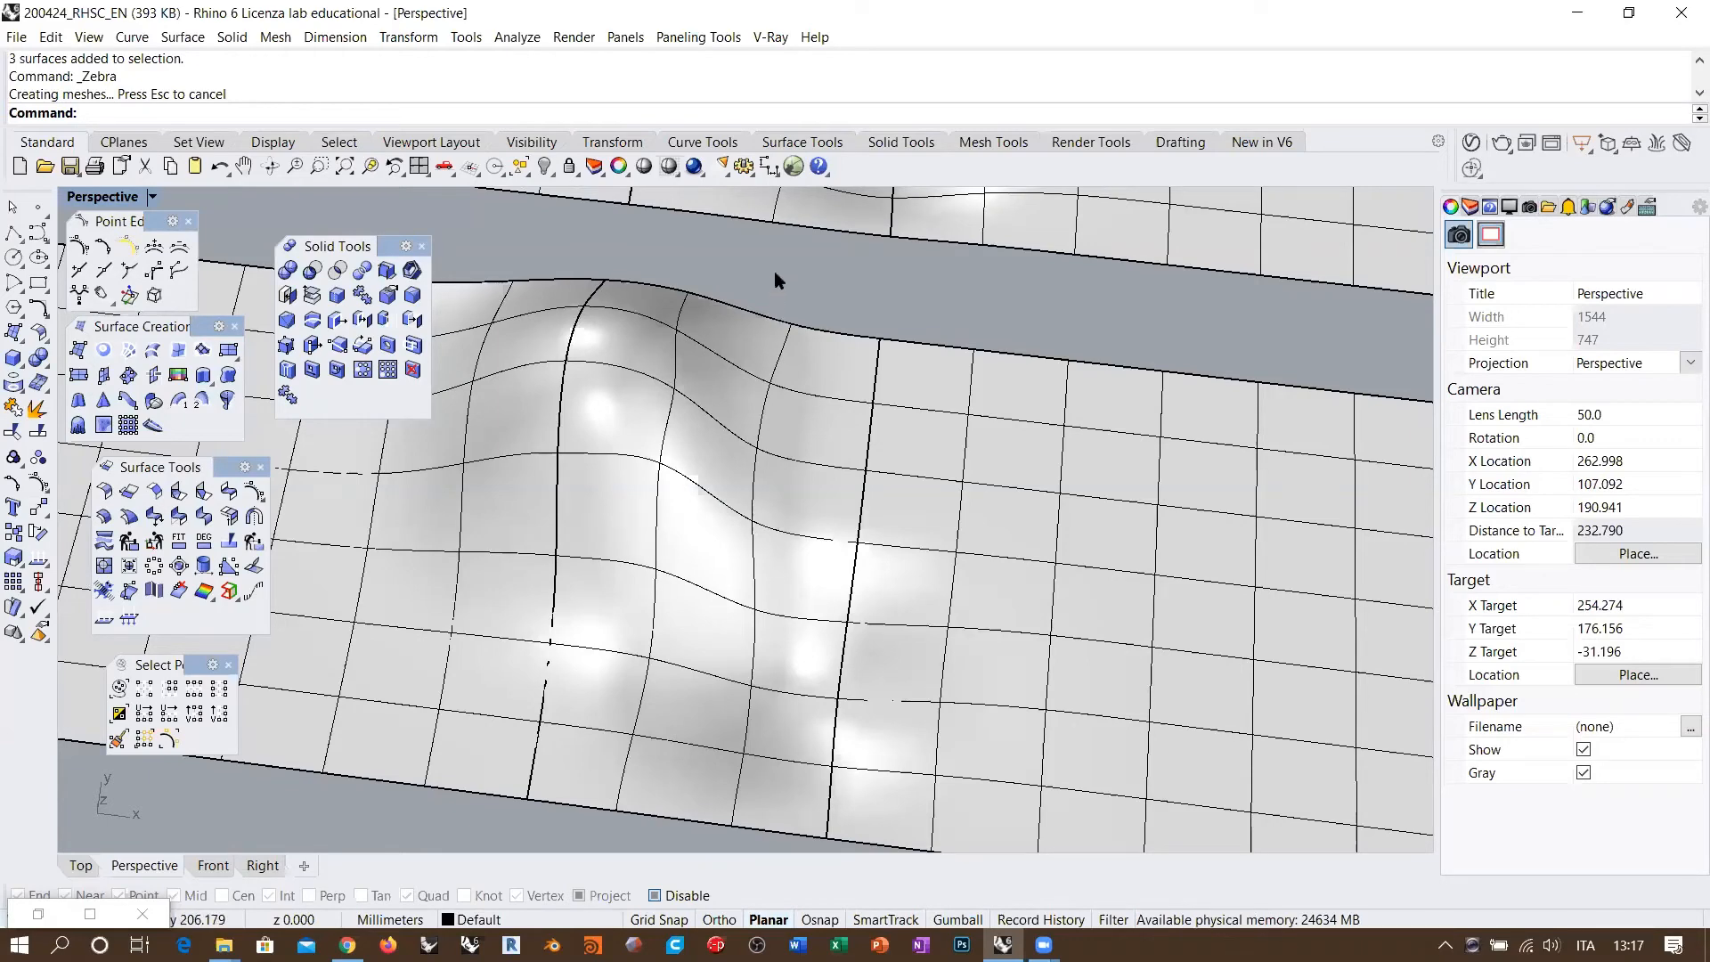
pyautogui.click(717, 392)
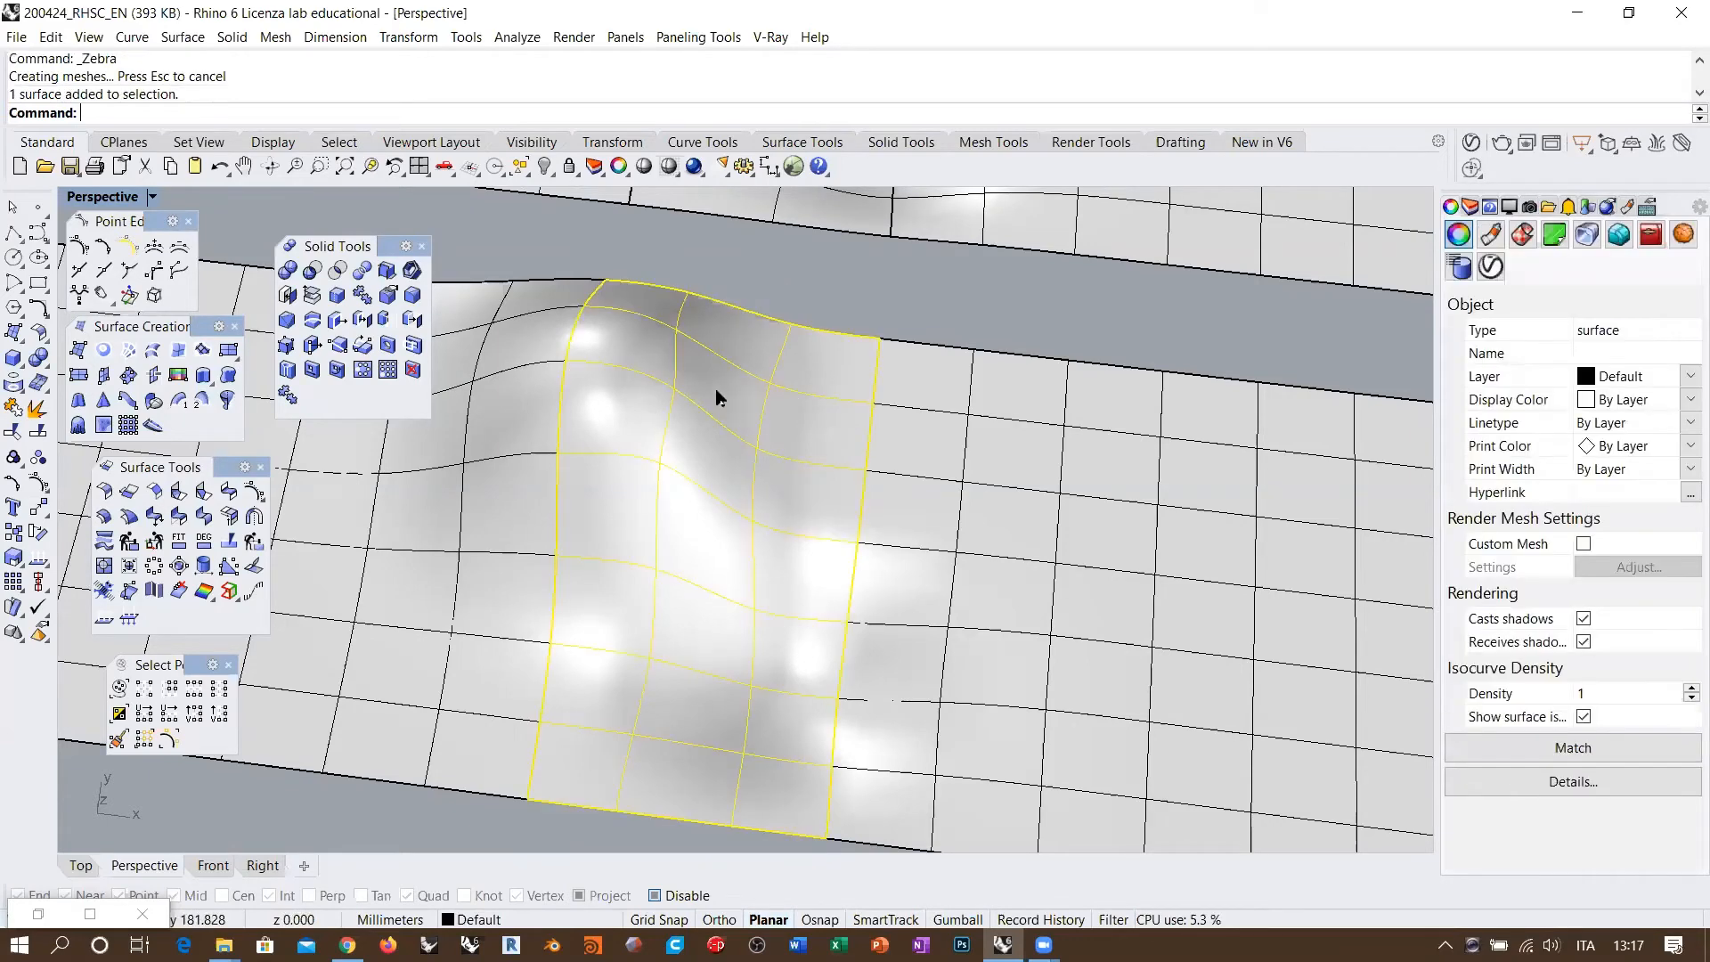
pyautogui.click(521, 357)
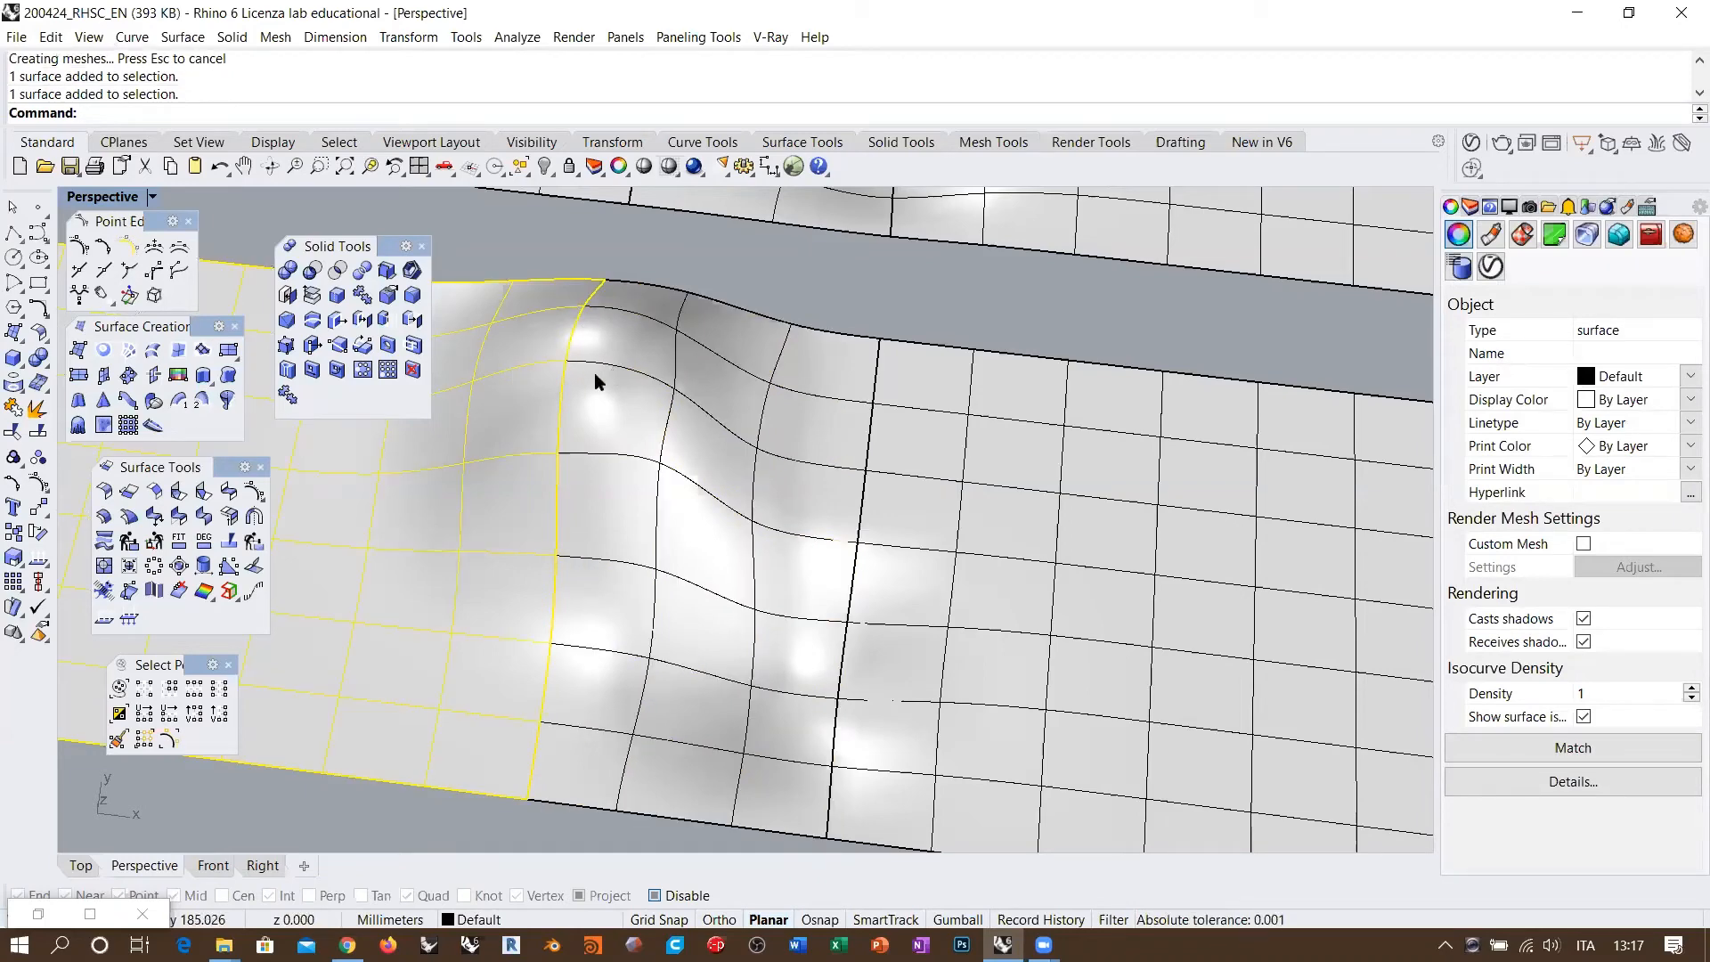
pyautogui.click(665, 379)
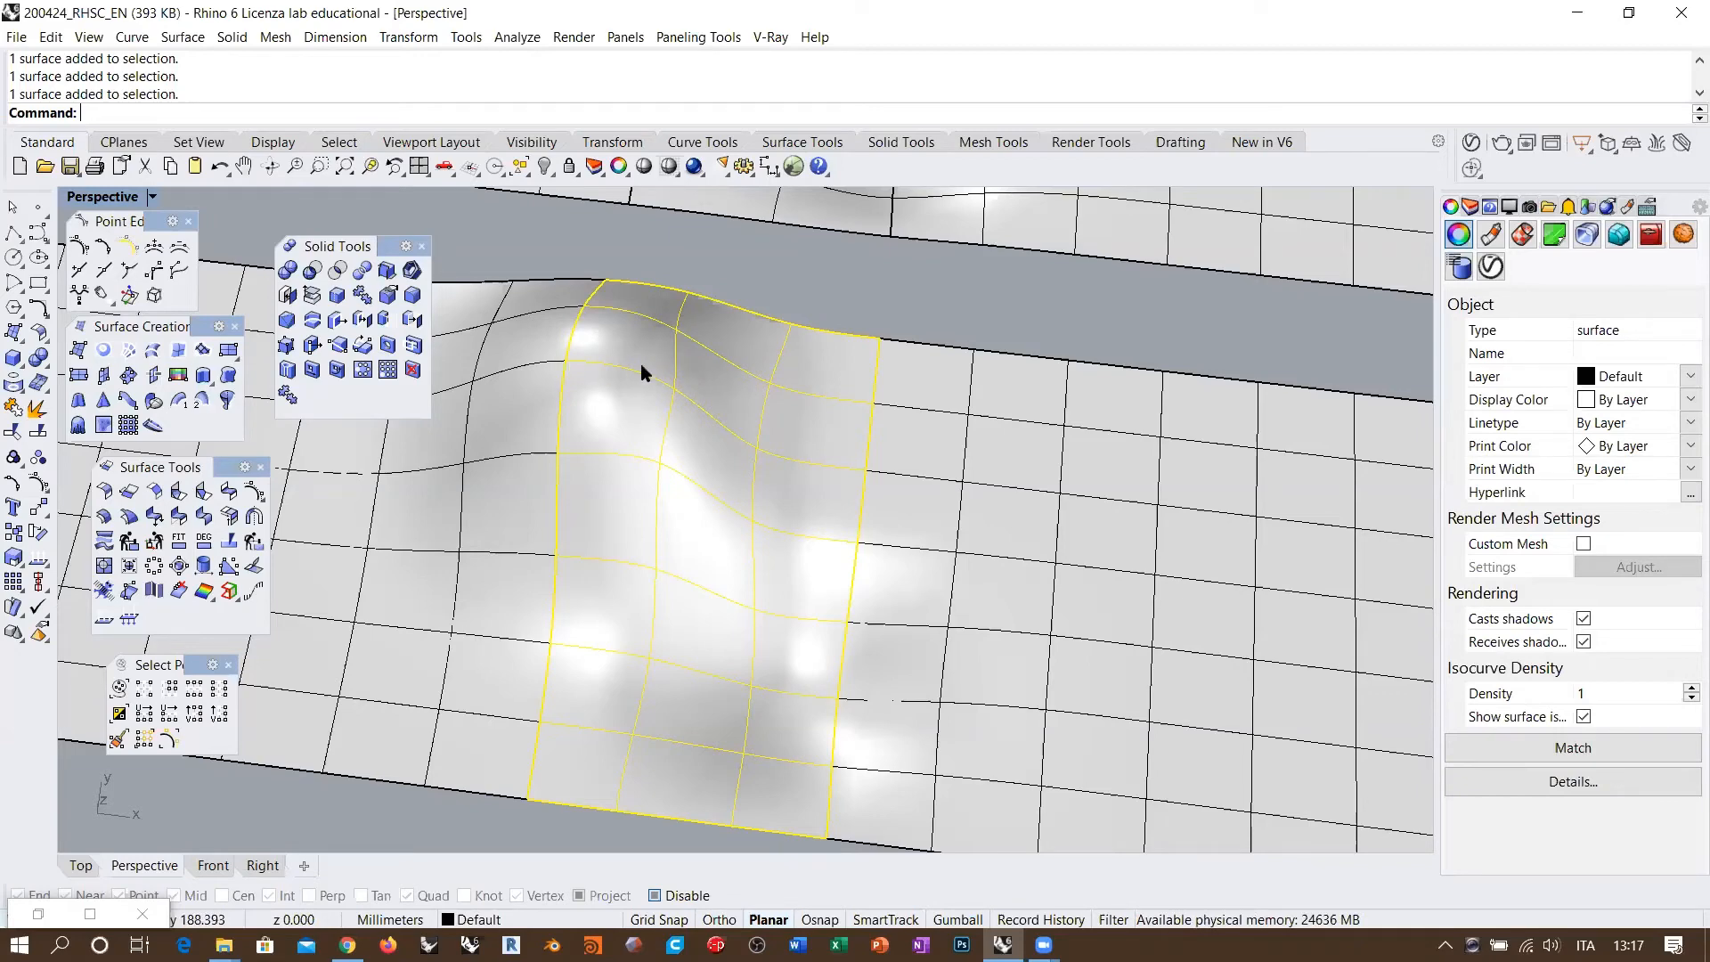
pyautogui.click(516, 367)
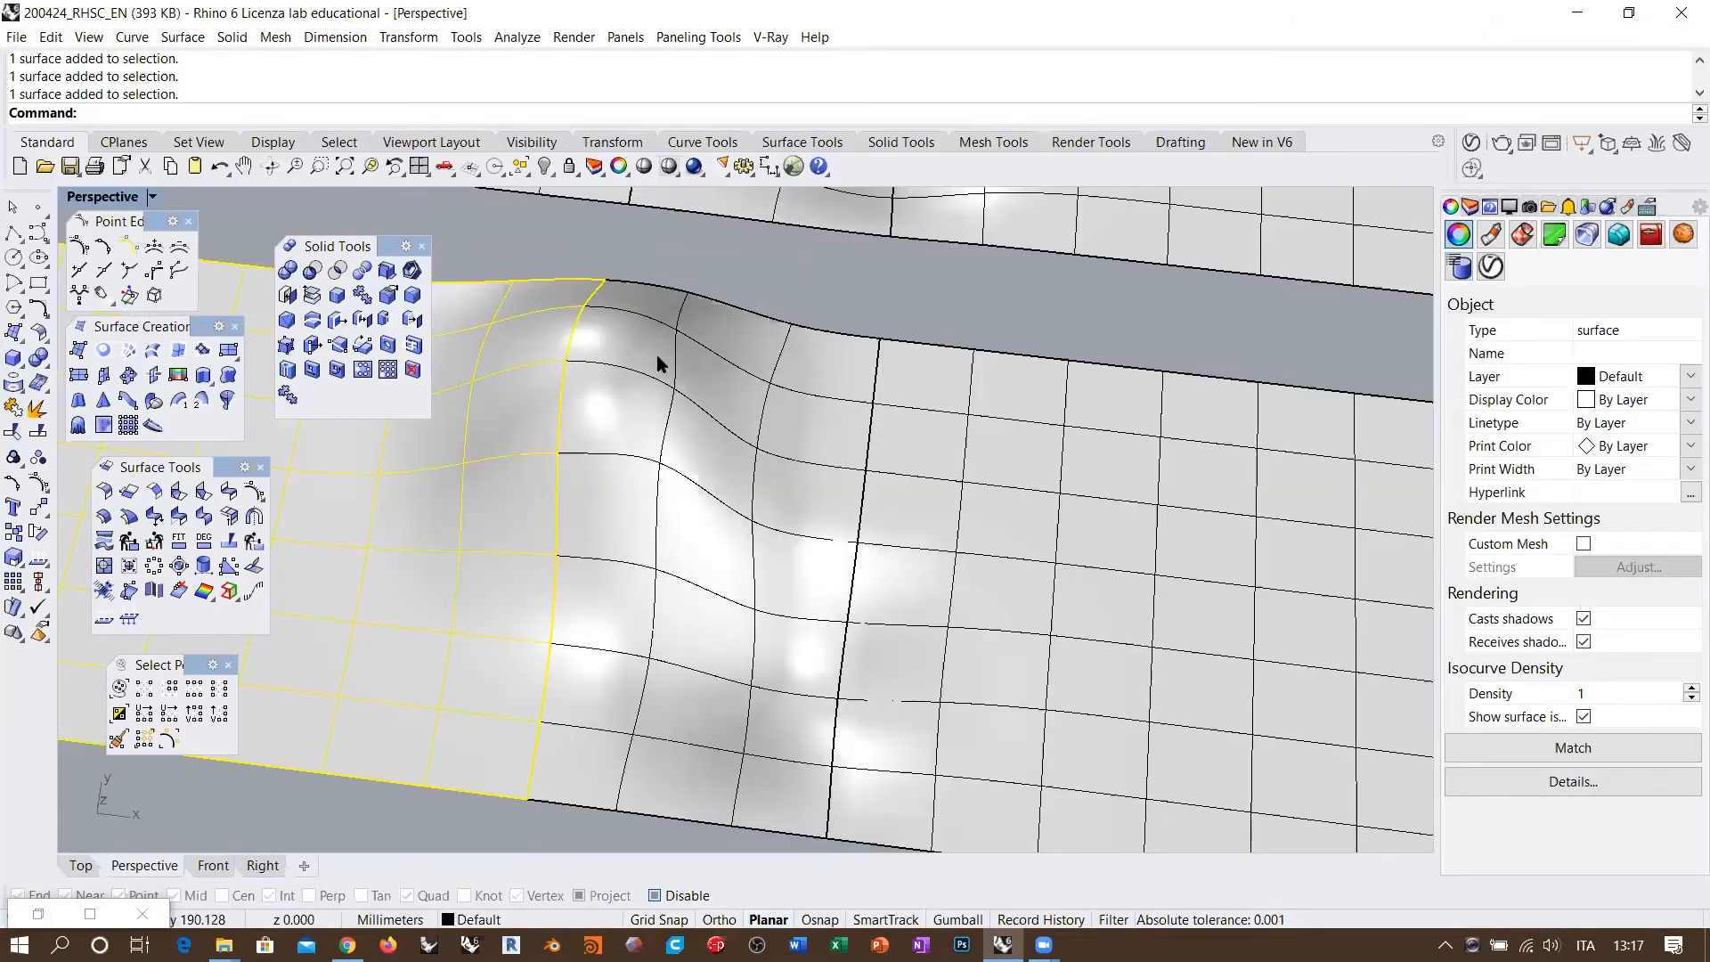
pyautogui.click(725, 405)
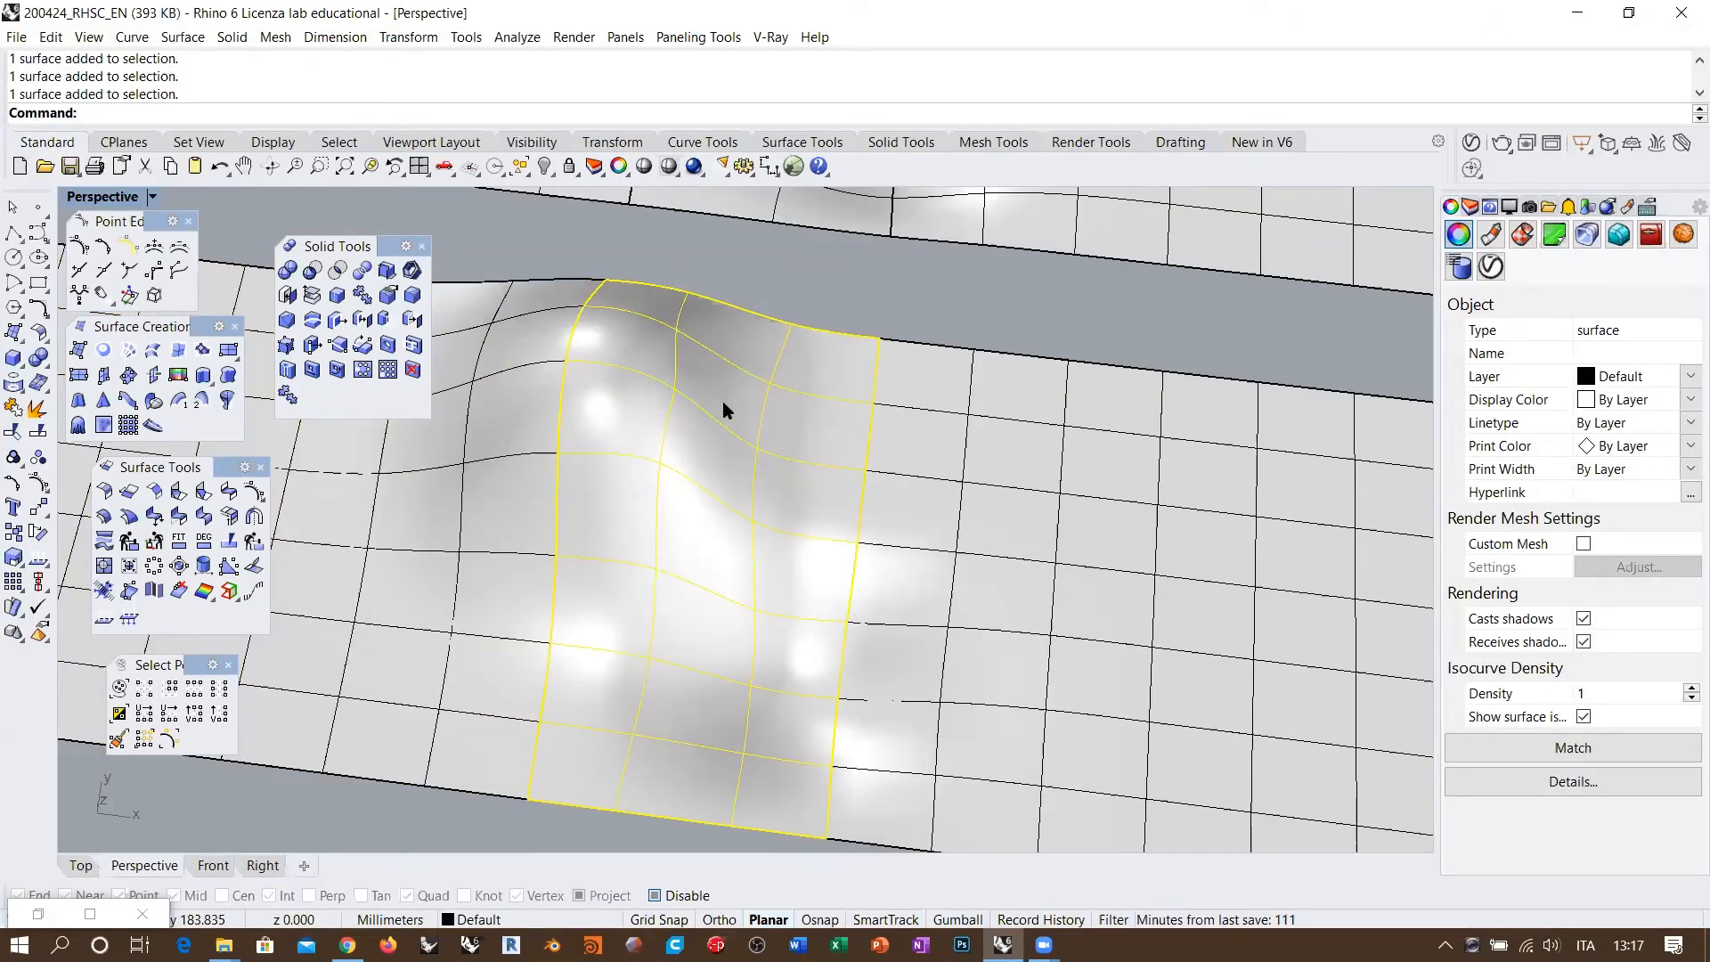
pyautogui.press('Escape')
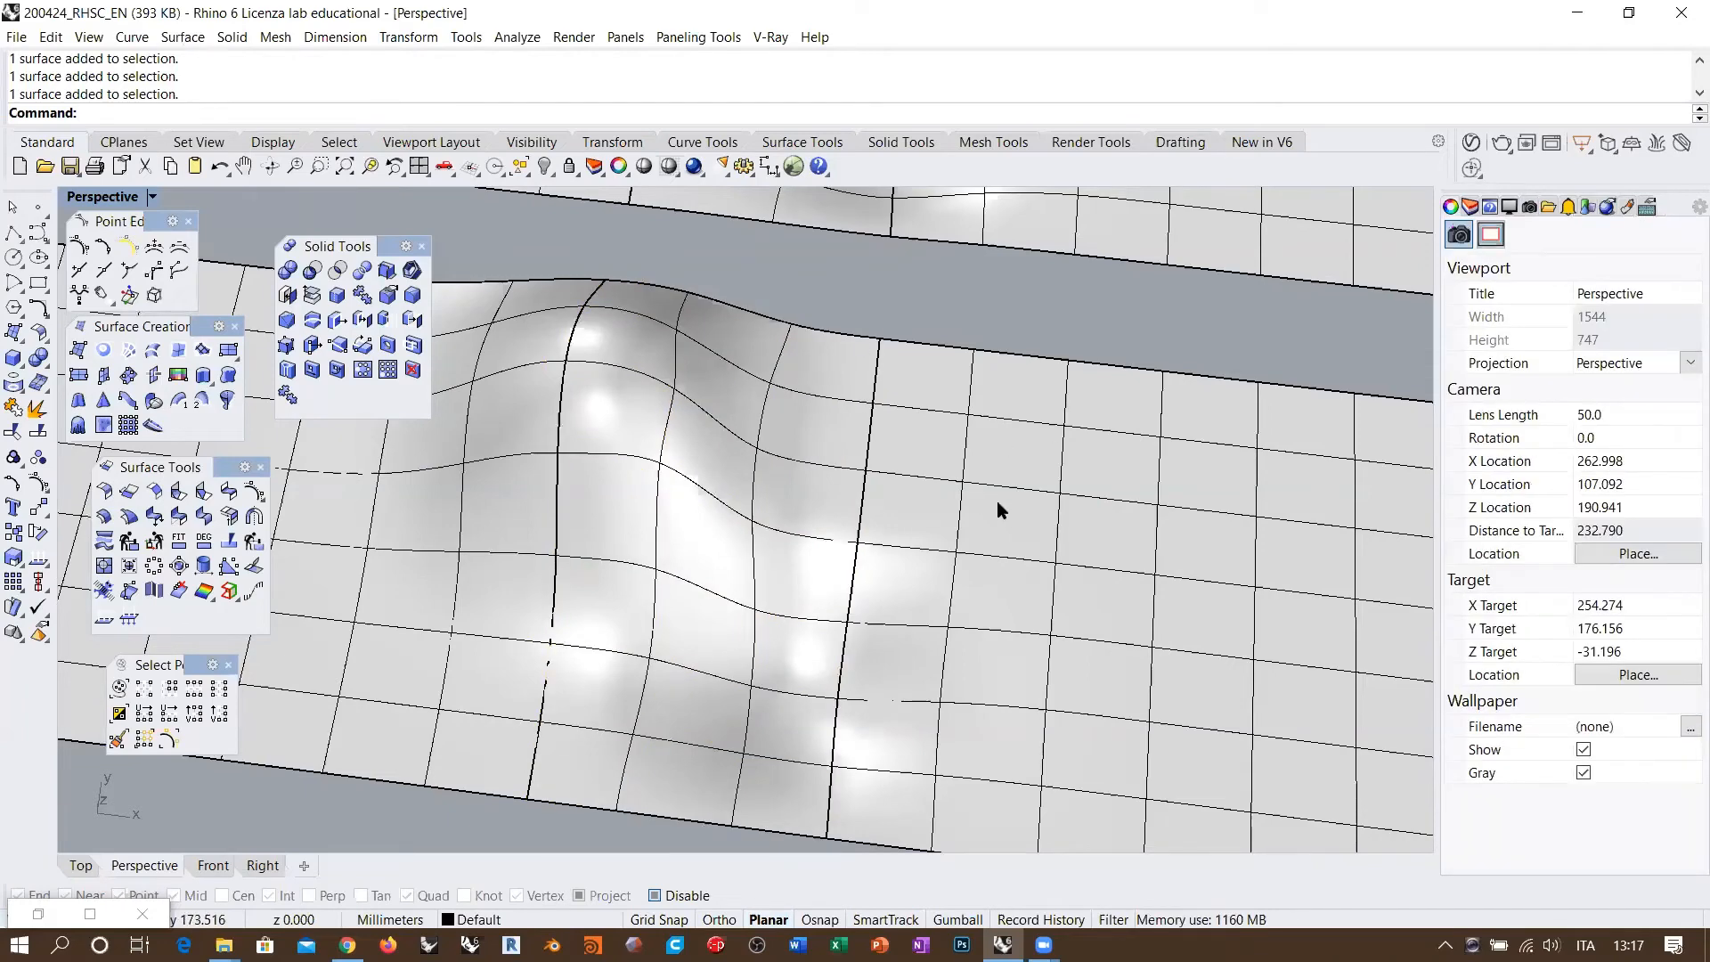
# Step: Preview Match Surface on the blend's left edge with preserved and target-matched isocurve directions, and cancel the match
pyautogui.moveTo(1000, 499); pyautogui.dragTo(641, 427, button='right')
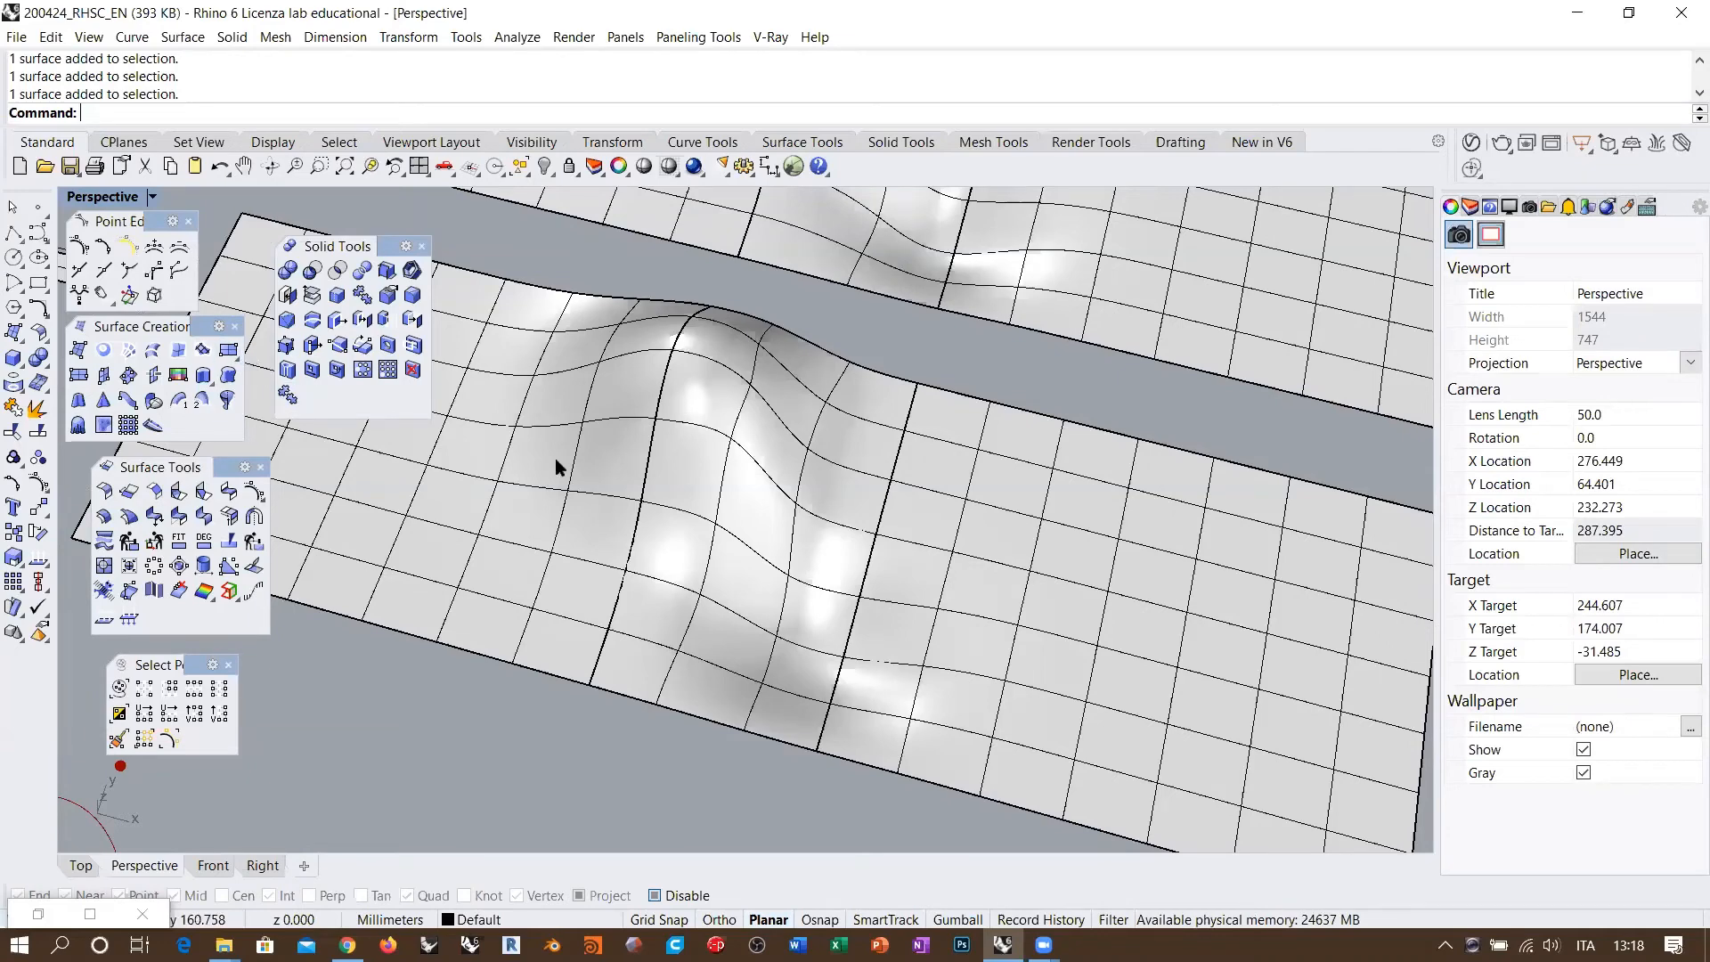
pyautogui.moveTo(554, 458); pyautogui.dragTo(707, 428, button='right')
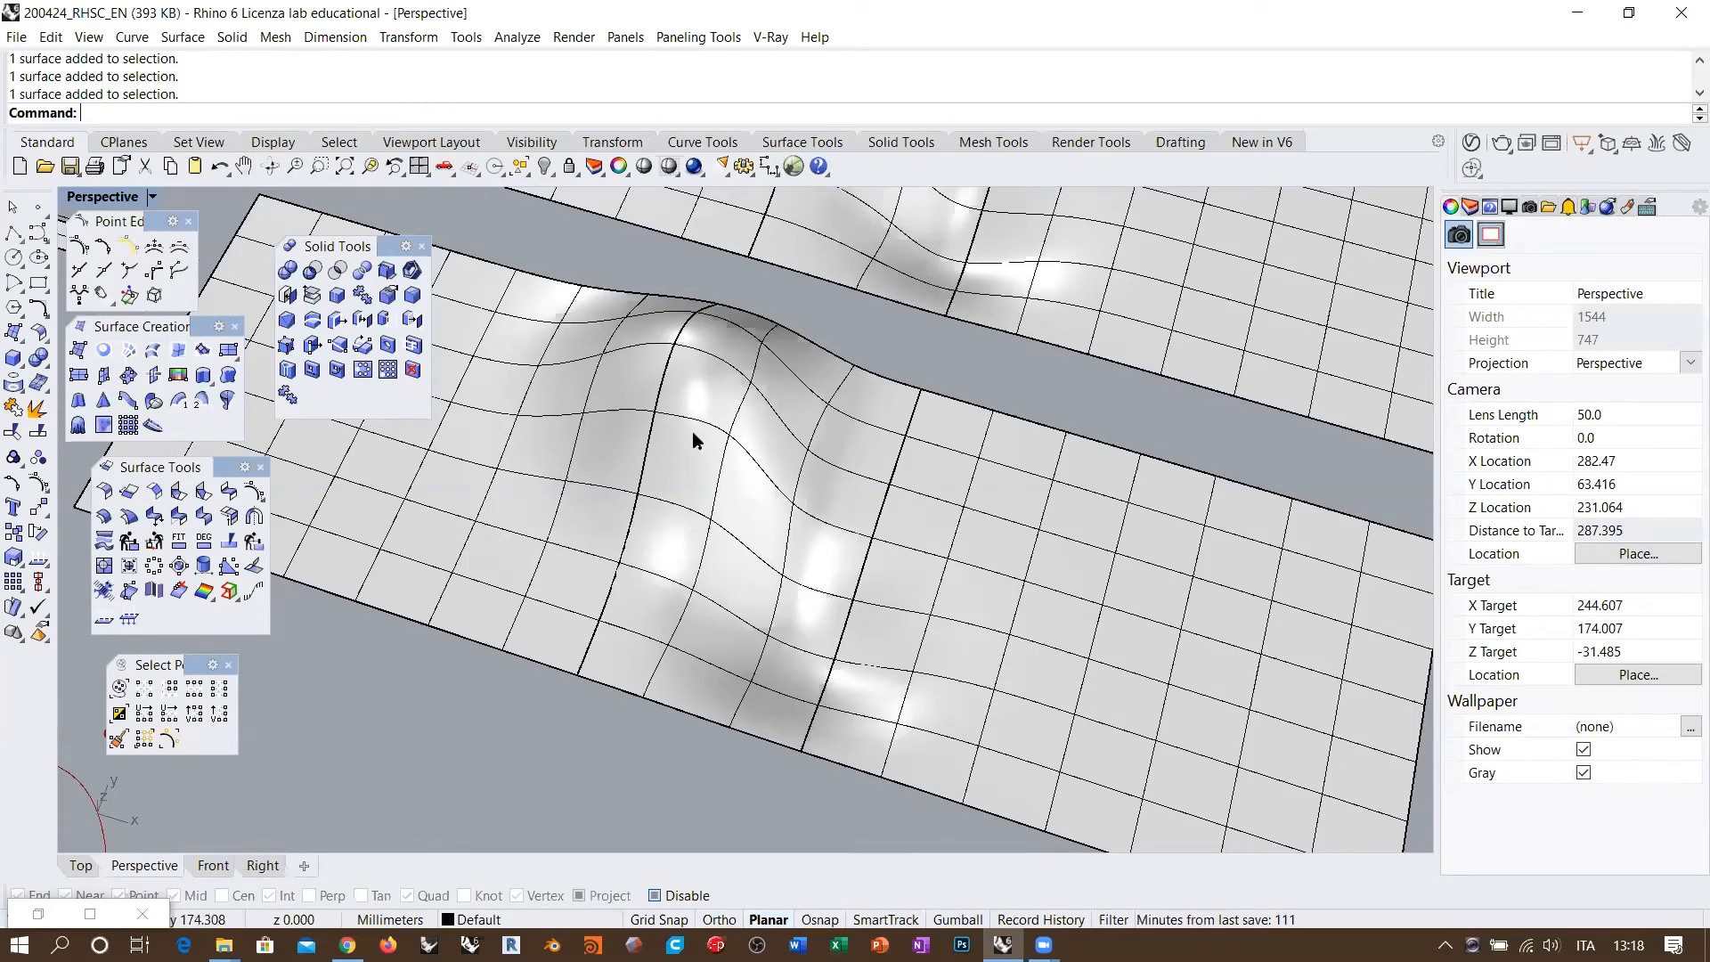
pyautogui.moveTo(692, 432); pyautogui.dragTo(513, 421, button='right')
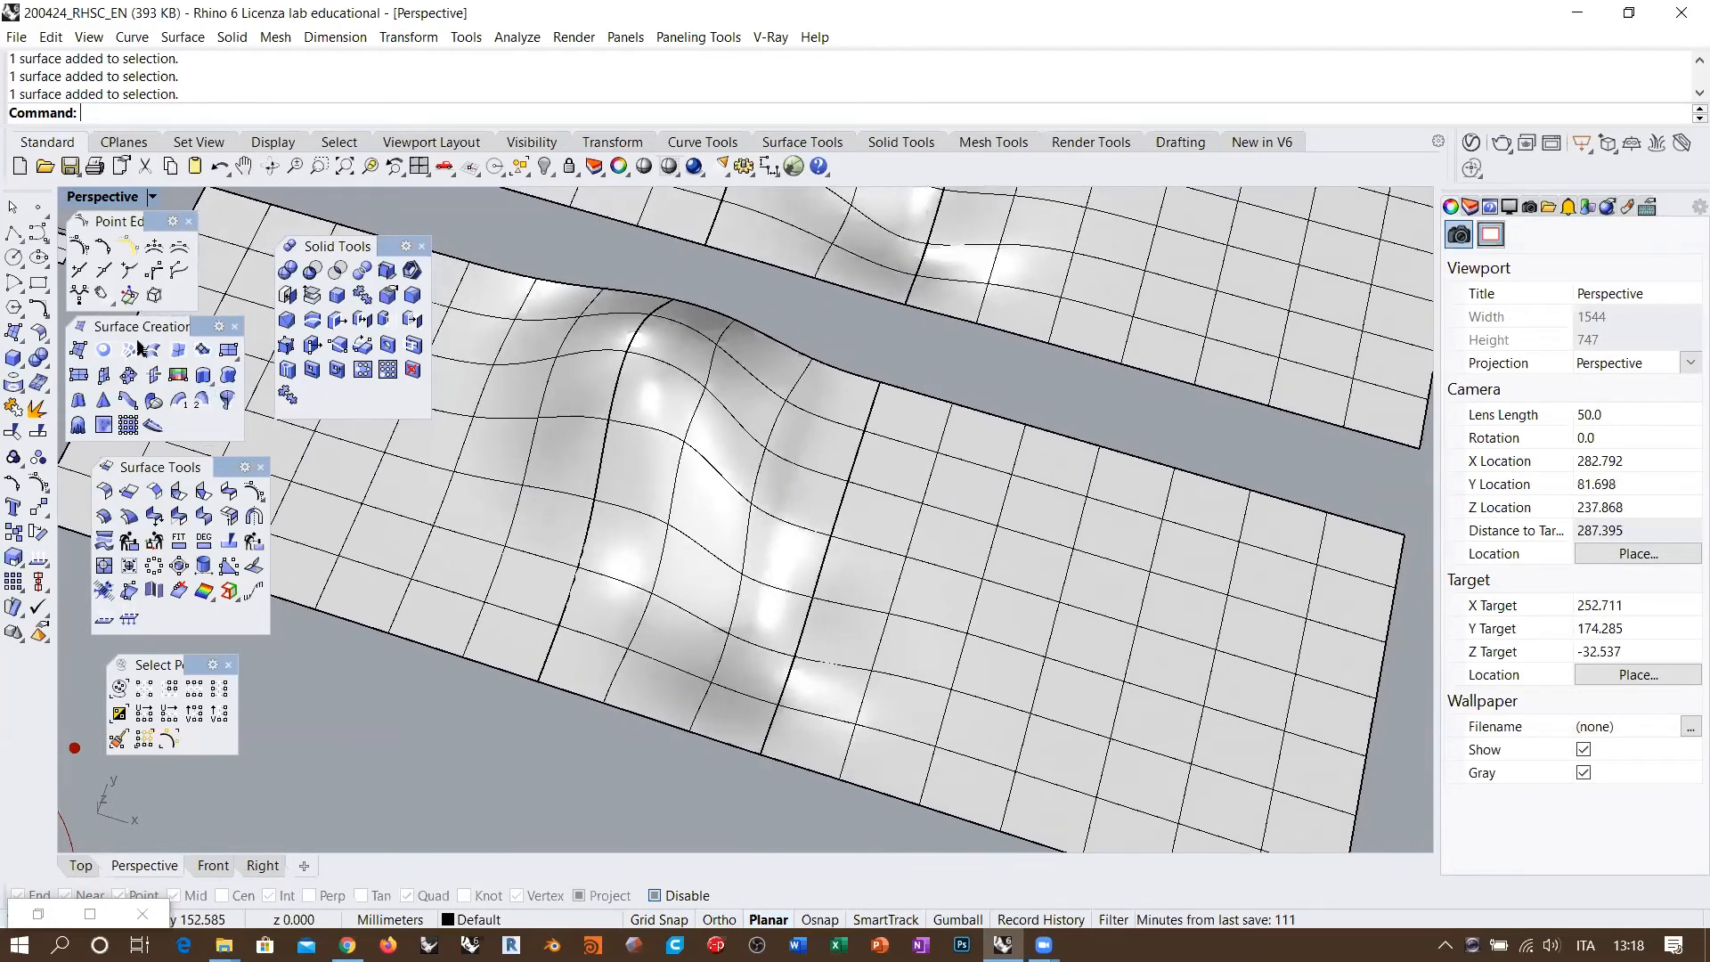
pyautogui.click(178, 516)
pyautogui.click(613, 422)
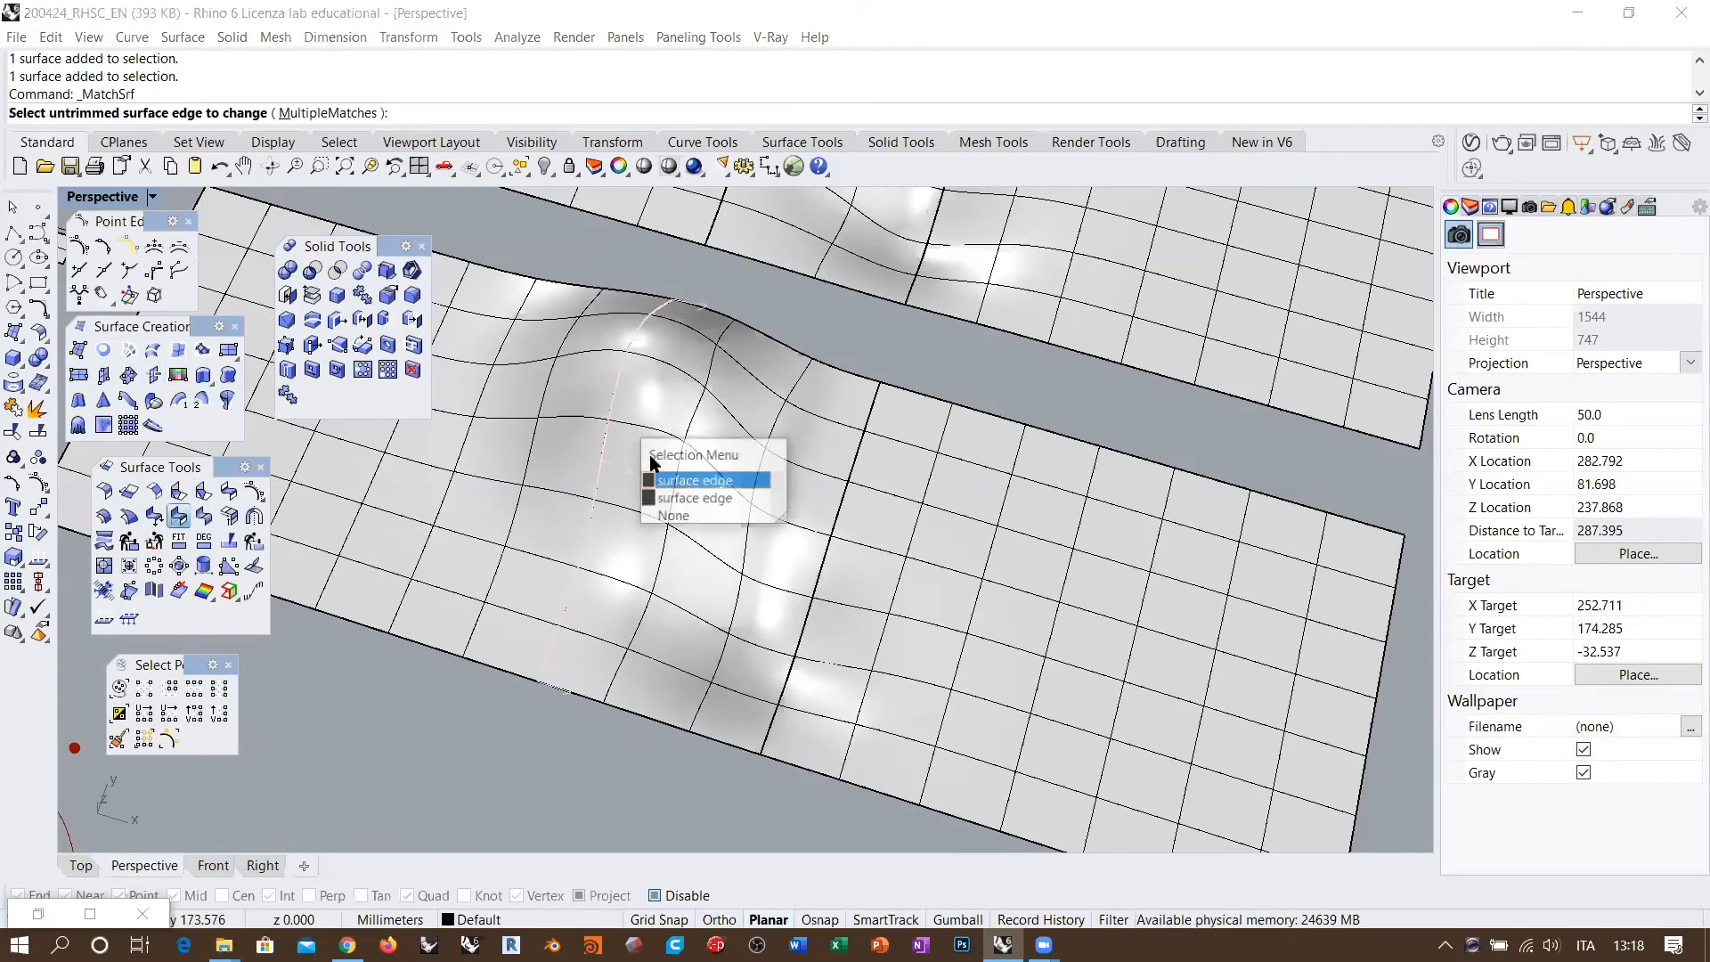
pyautogui.click(666, 497)
pyautogui.click(604, 449)
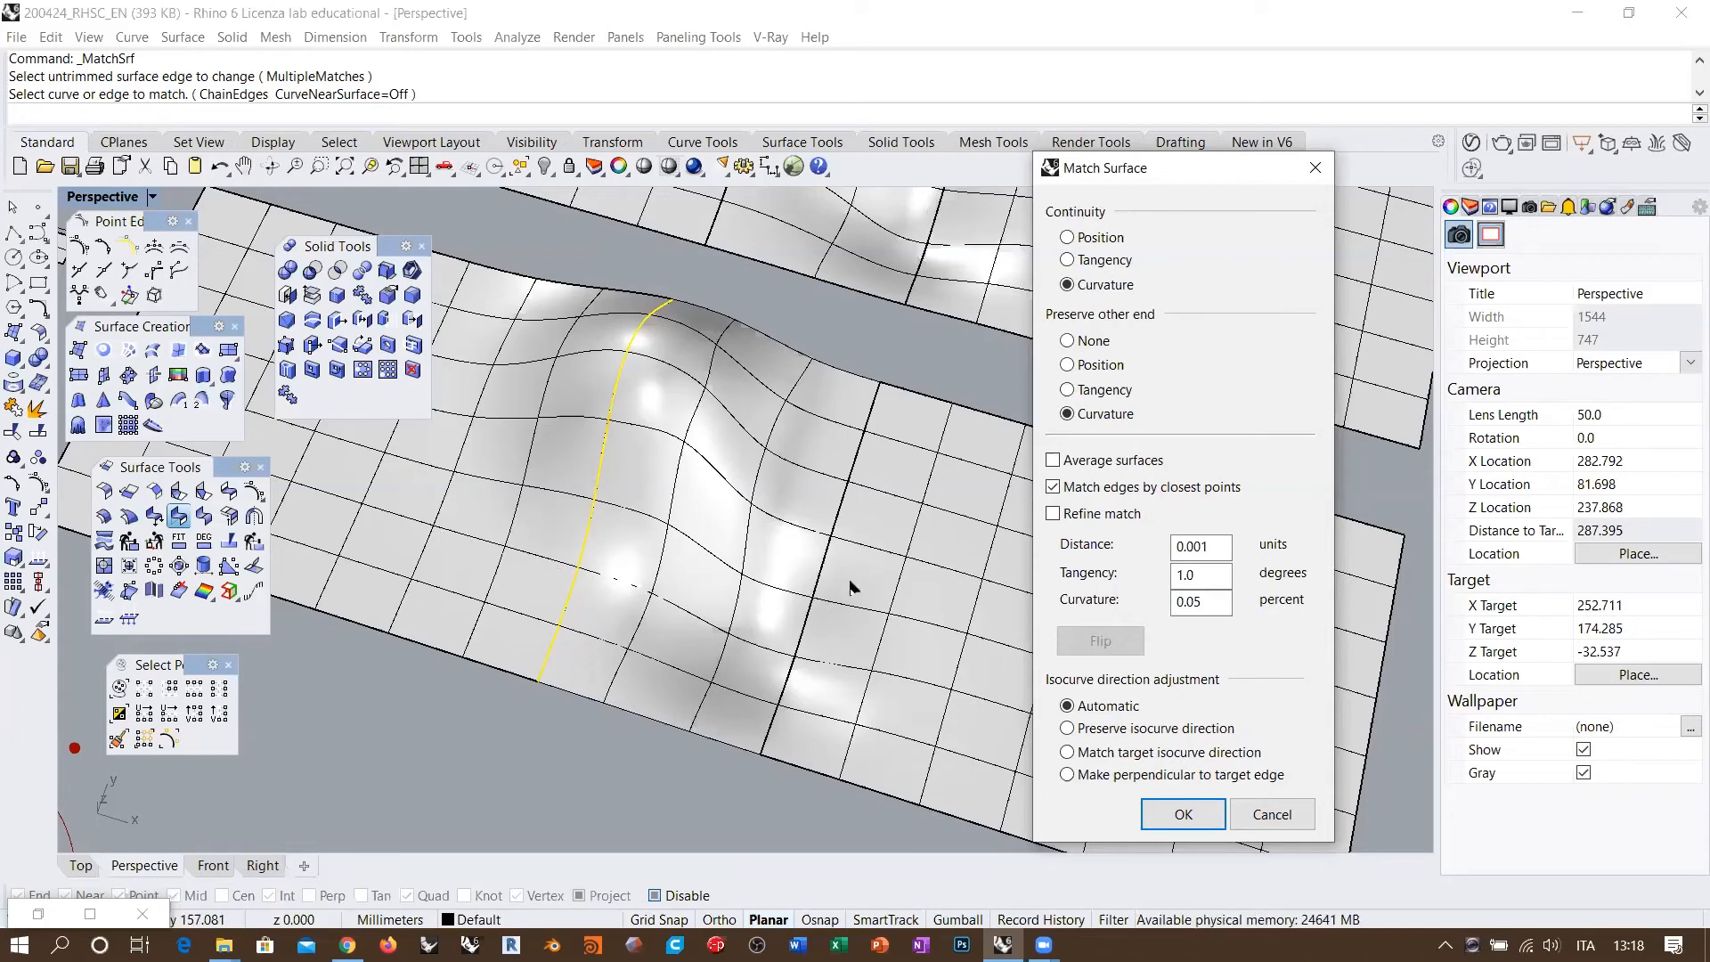
pyautogui.click(1068, 729)
pyautogui.click(1147, 752)
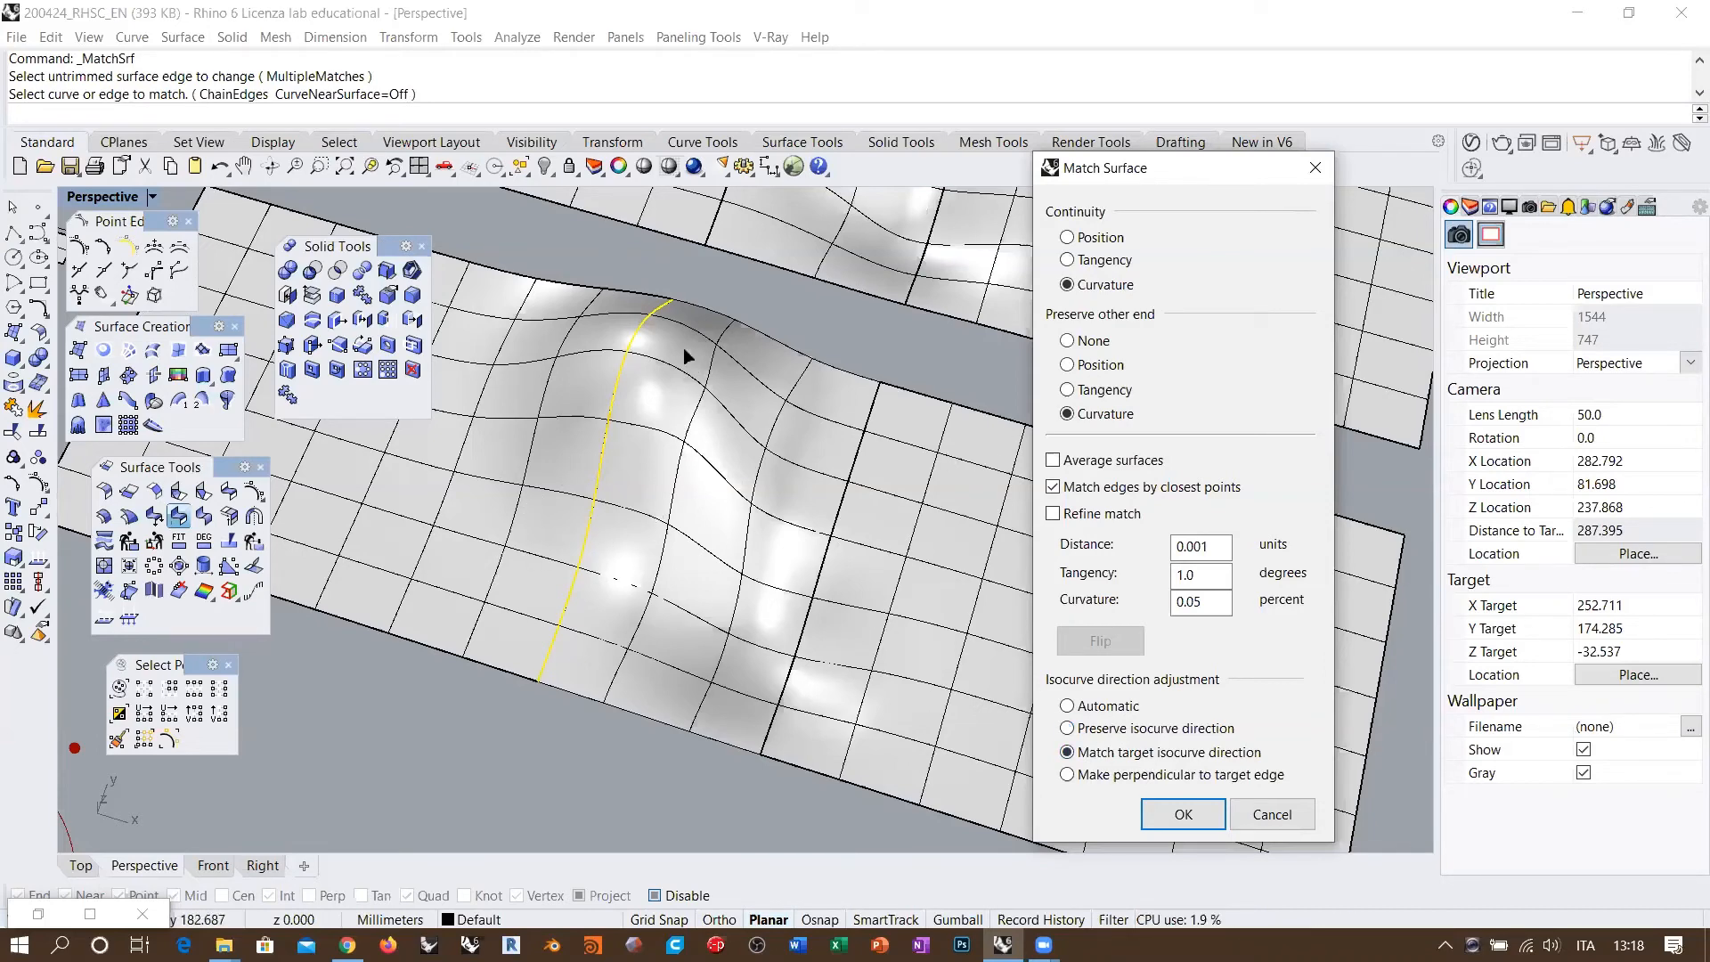
pyautogui.moveTo(722, 496); pyautogui.dragTo(795, 419, button='right')
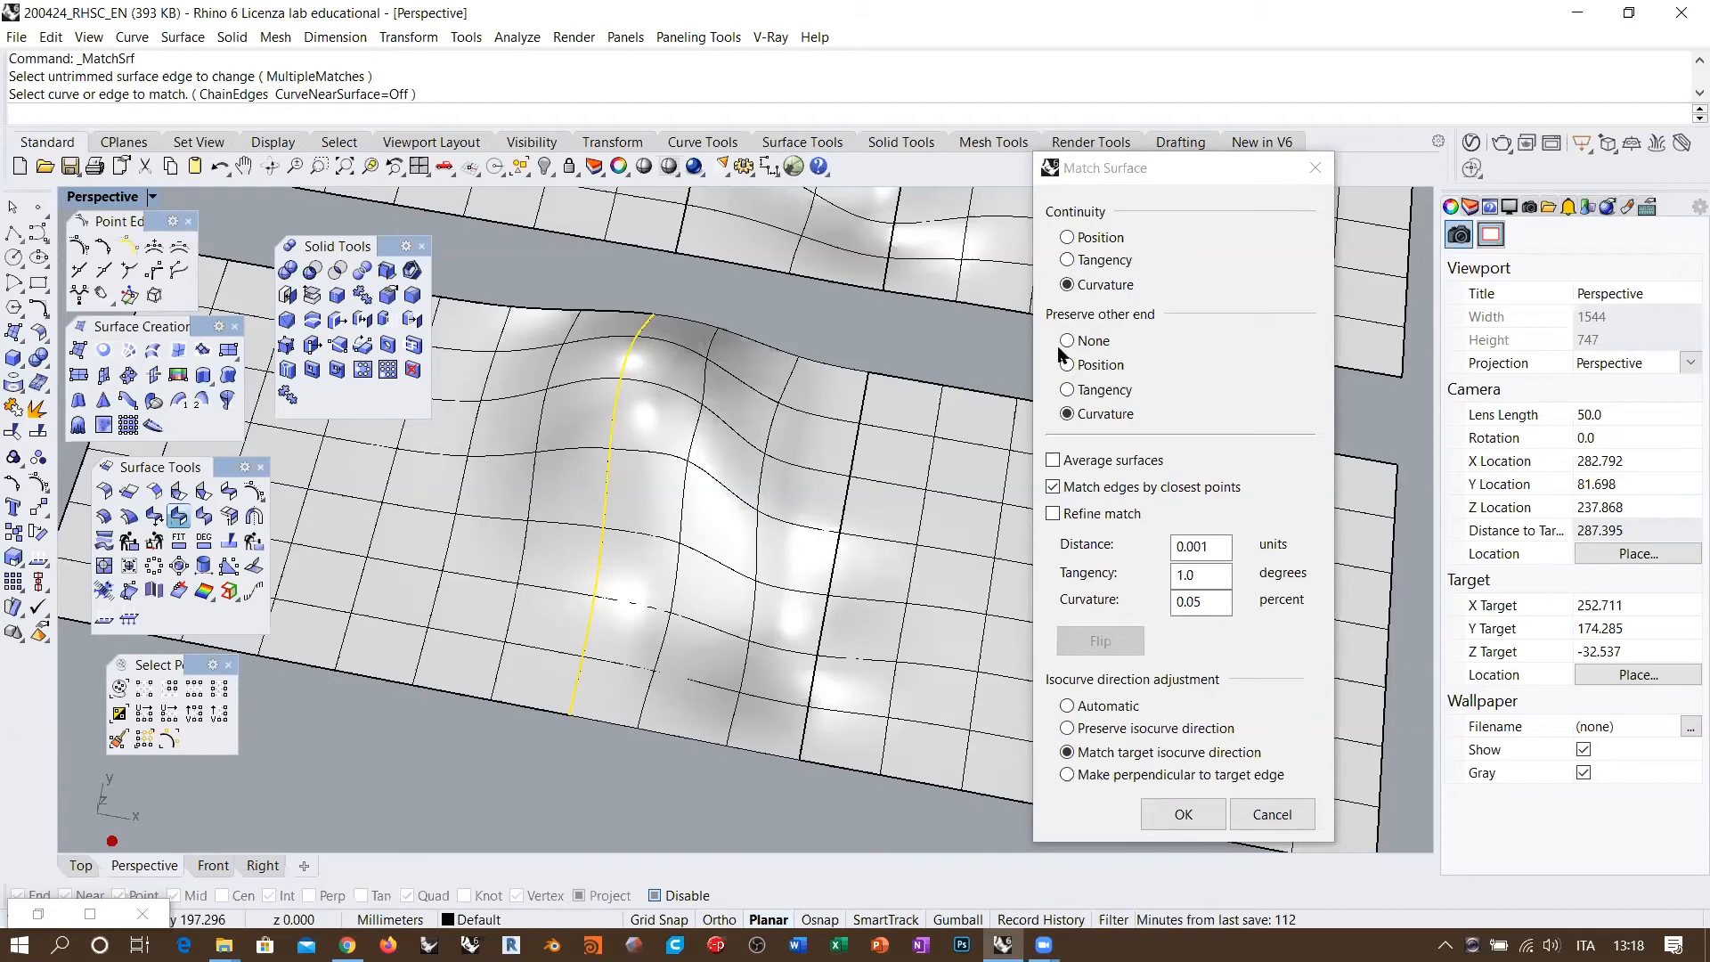
pyautogui.click(1272, 814)
# Step: Examine the isocurve flow and seams of the two blended surface strips side by side
pyautogui.moveTo(791, 323); pyautogui.dragTo(595, 434, button='right')
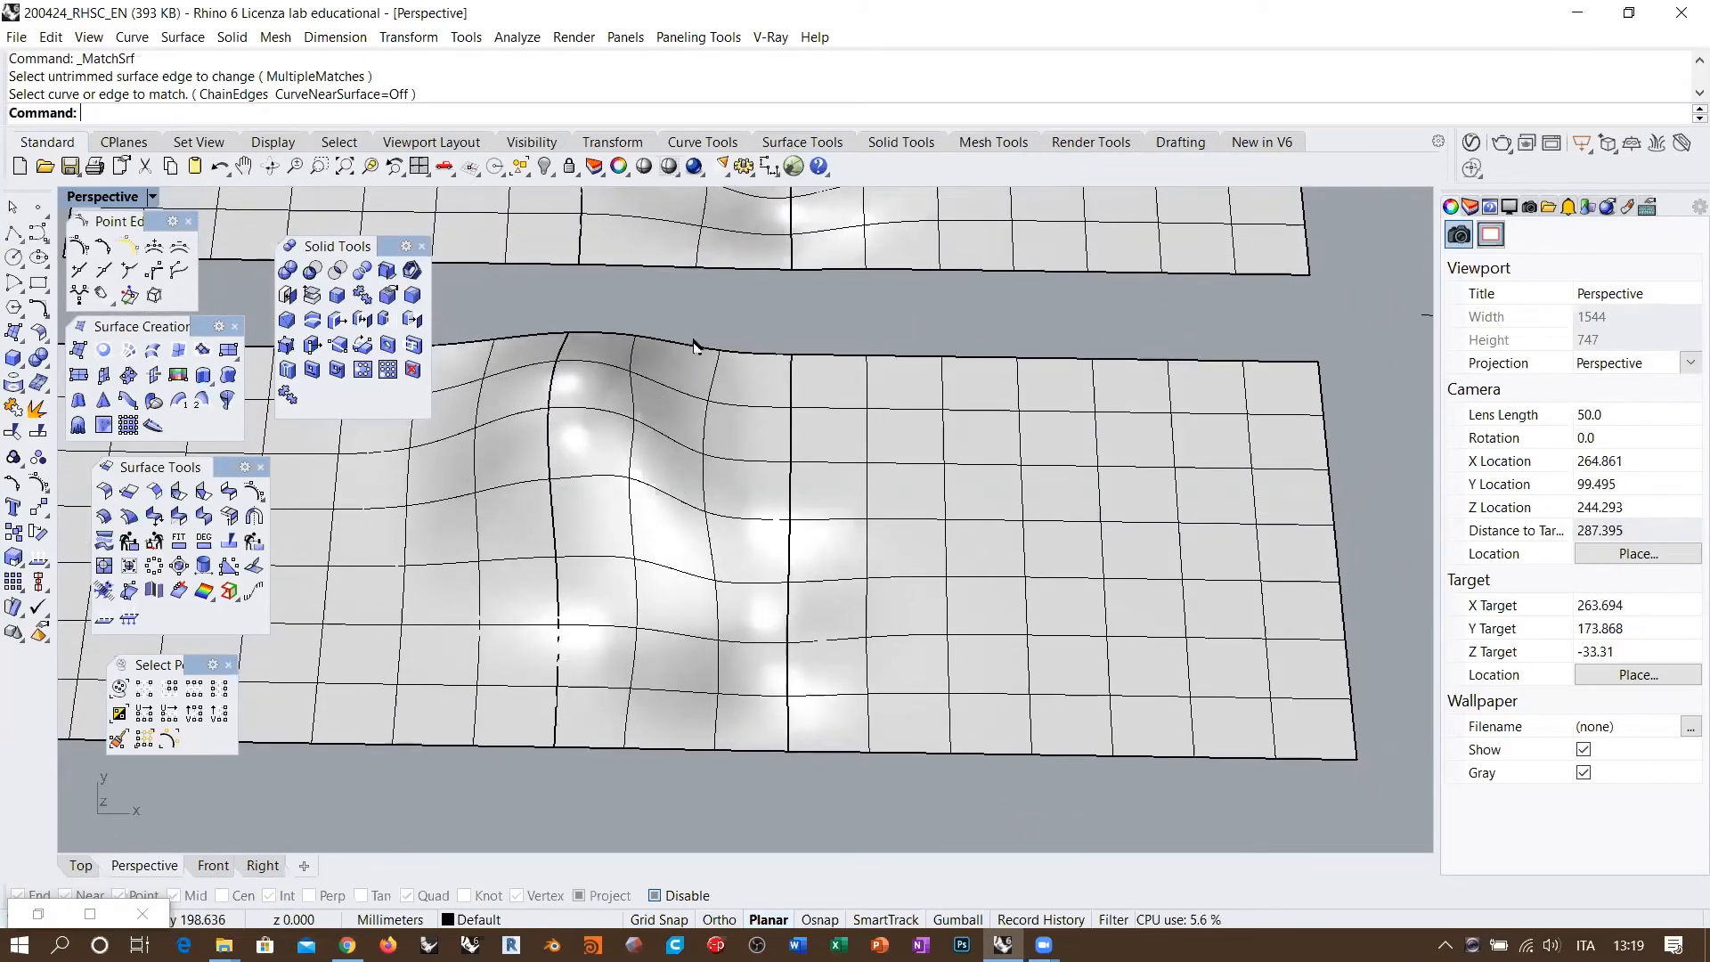
pyautogui.keyDown('shift'); pyautogui.moveTo(720, 330); pyautogui.dragTo(700, 365, button='right'); pyautogui.keyUp('shift')
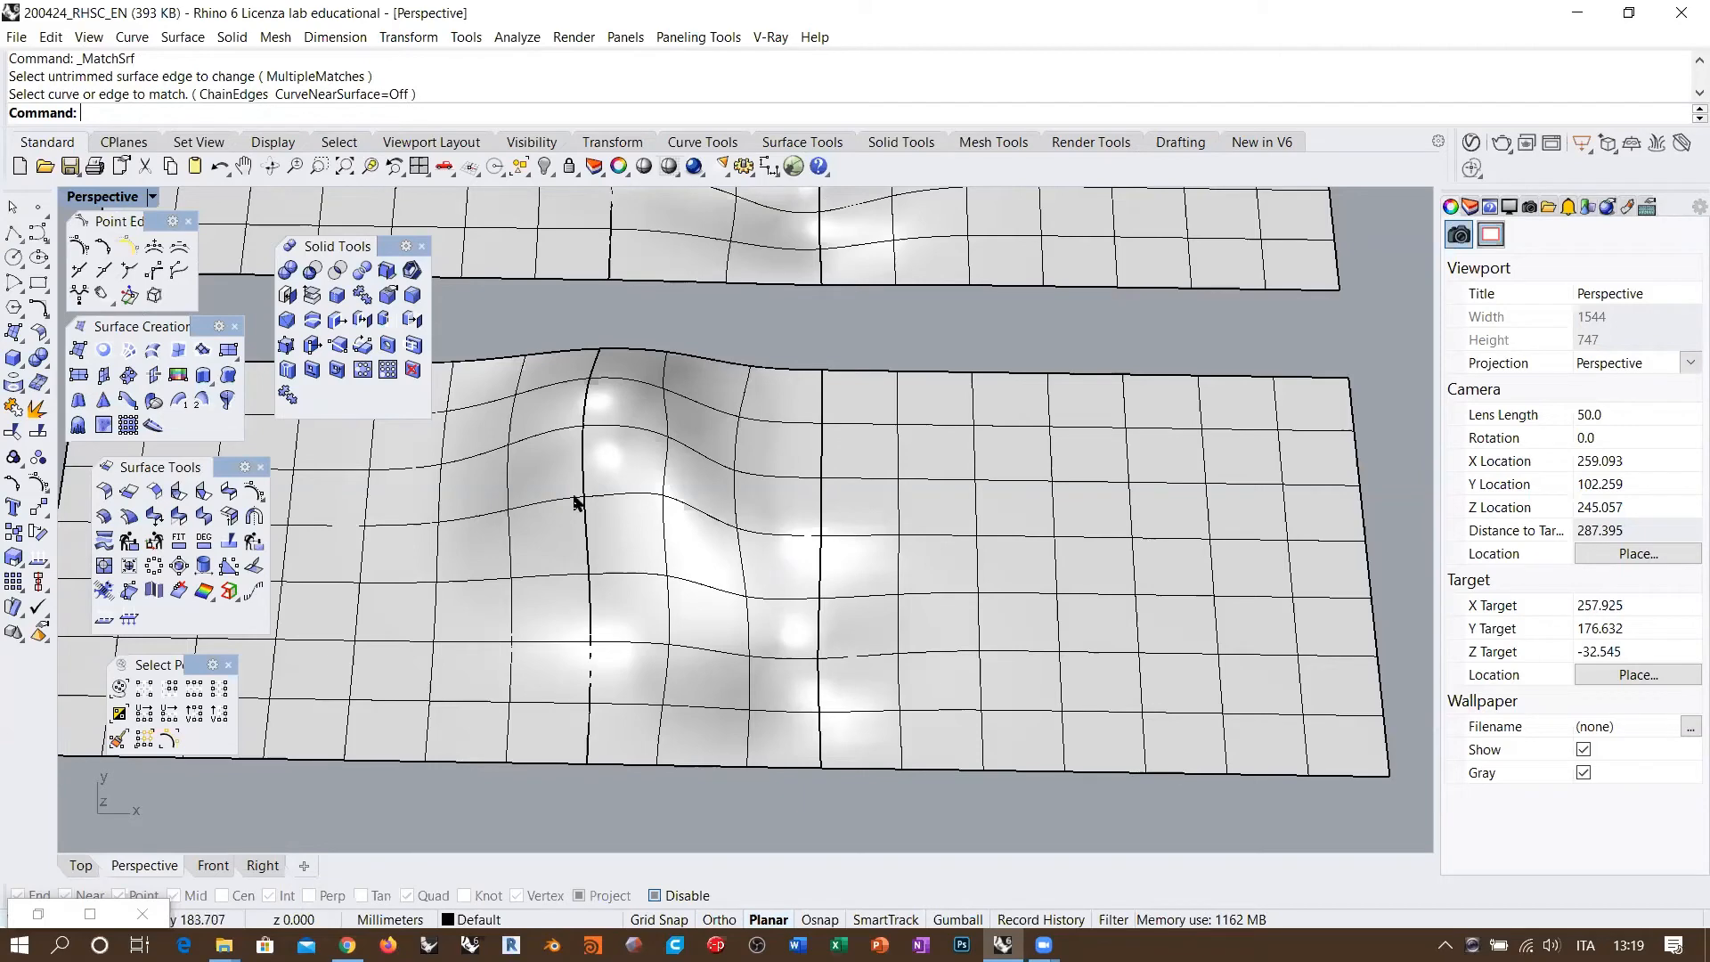
pyautogui.moveTo(691, 577); pyautogui.dragTo(748, 557, button='right')
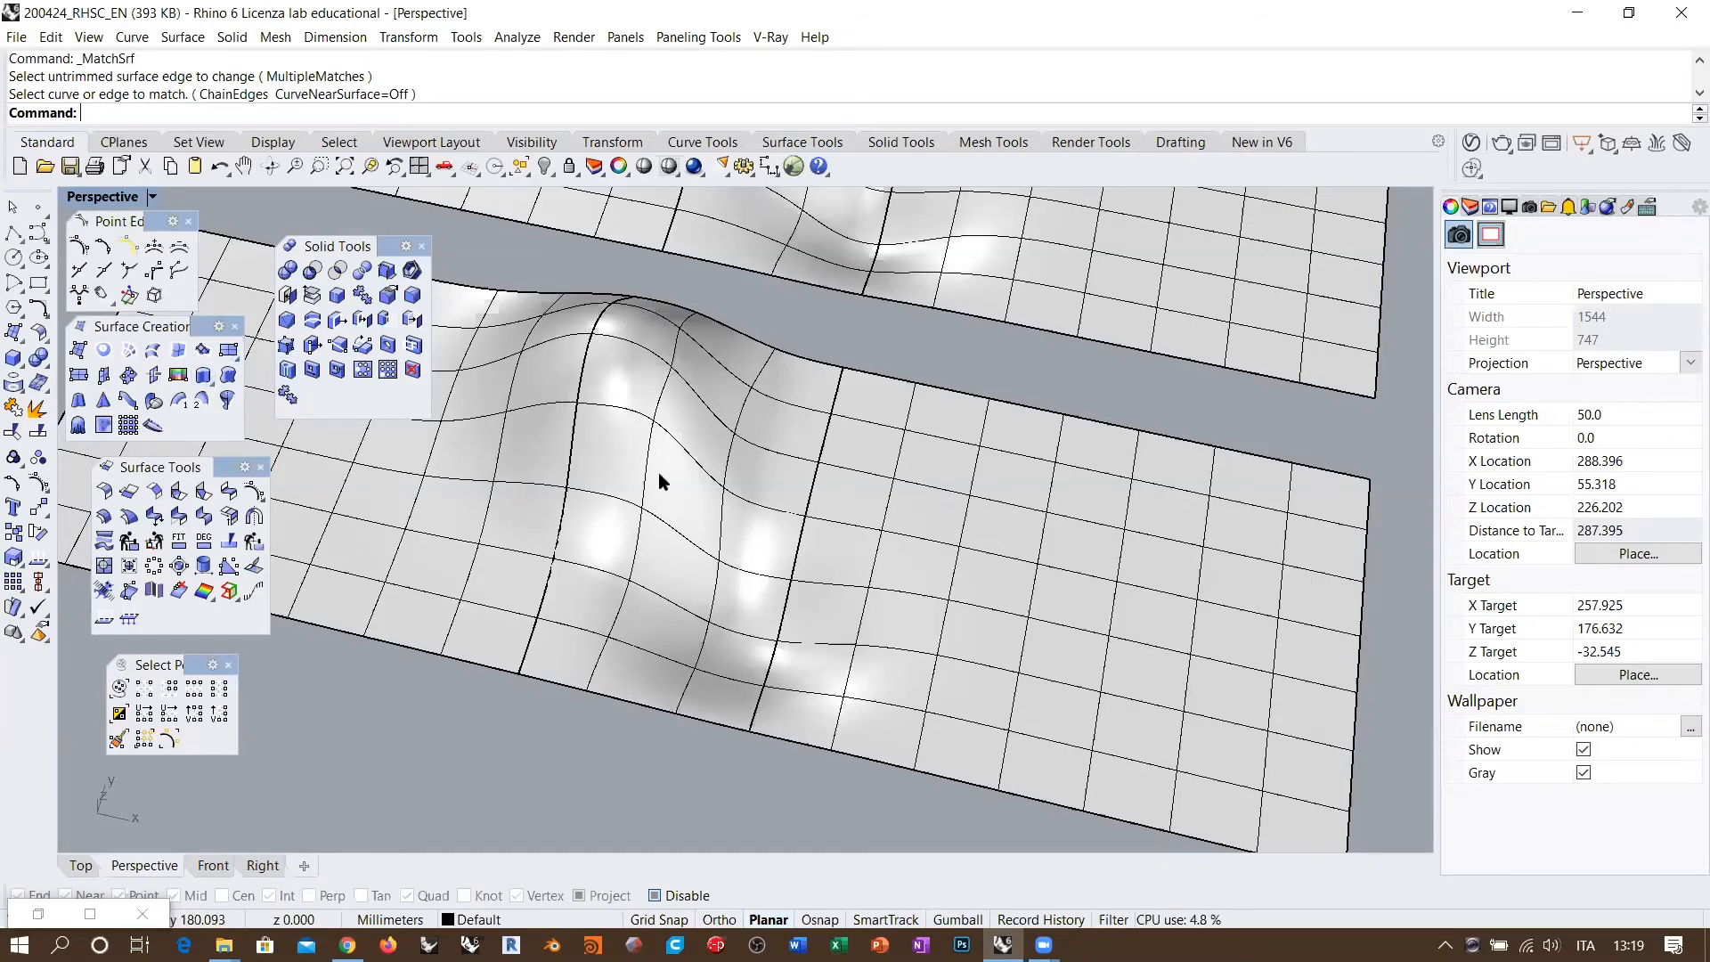
pyautogui.scroll(-4, 628, 583)
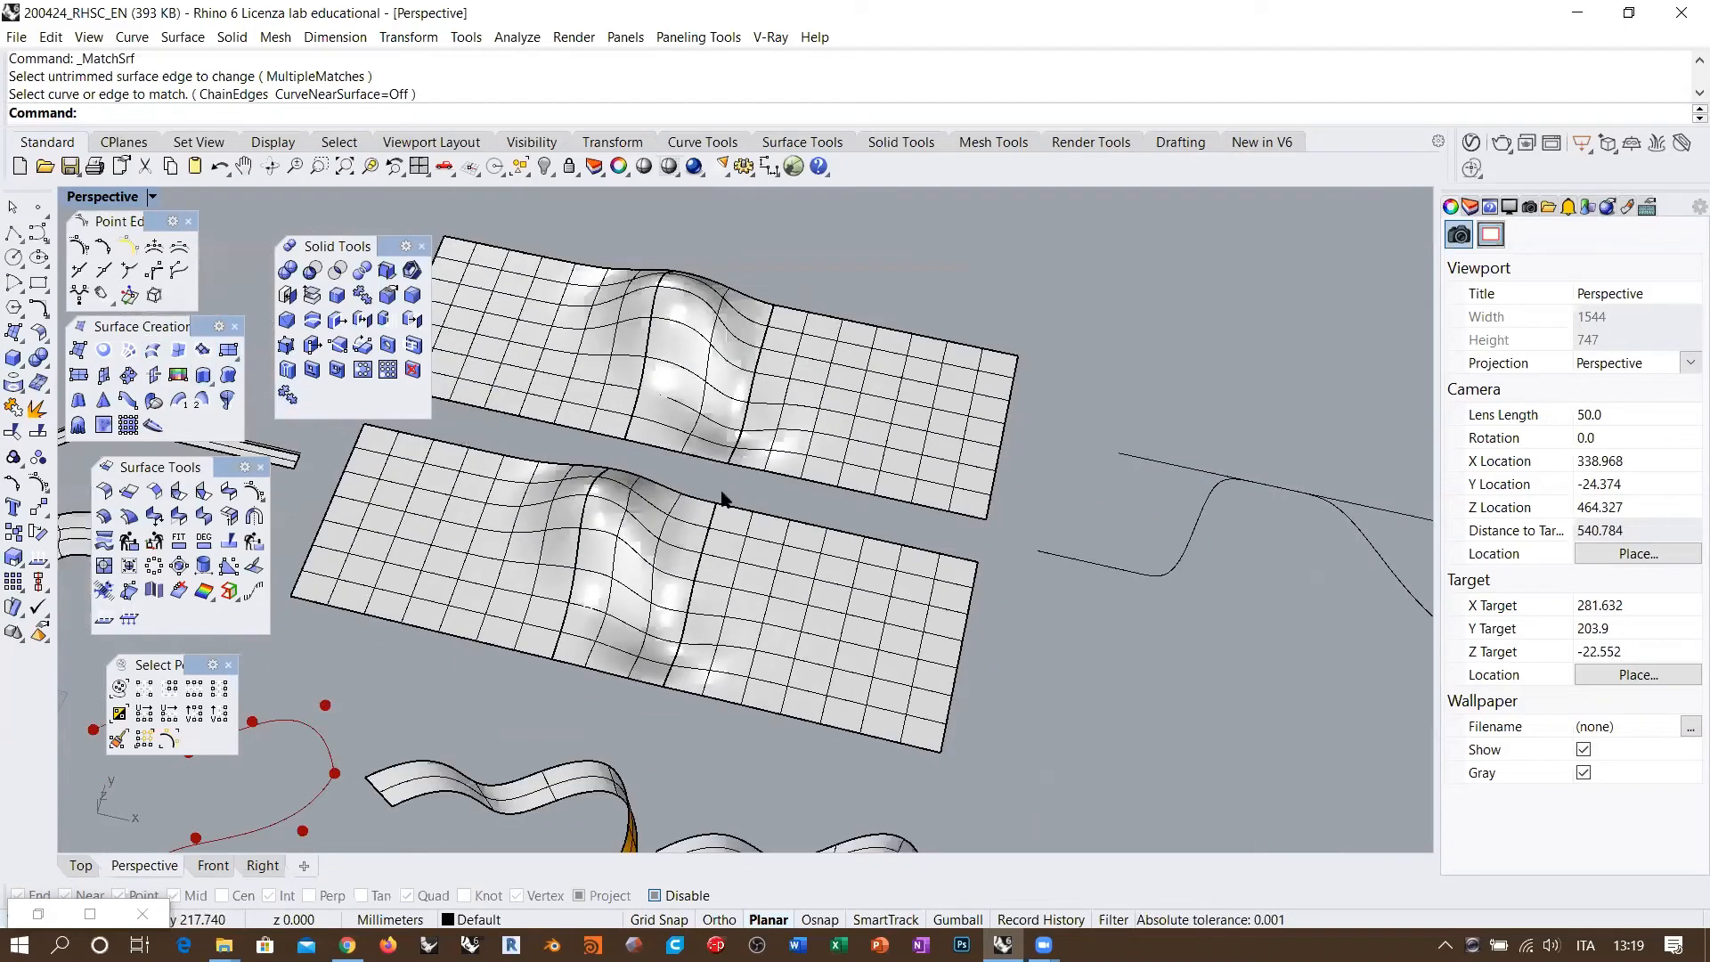
pyautogui.moveTo(725, 496); pyautogui.dragTo(817, 516, button='right')
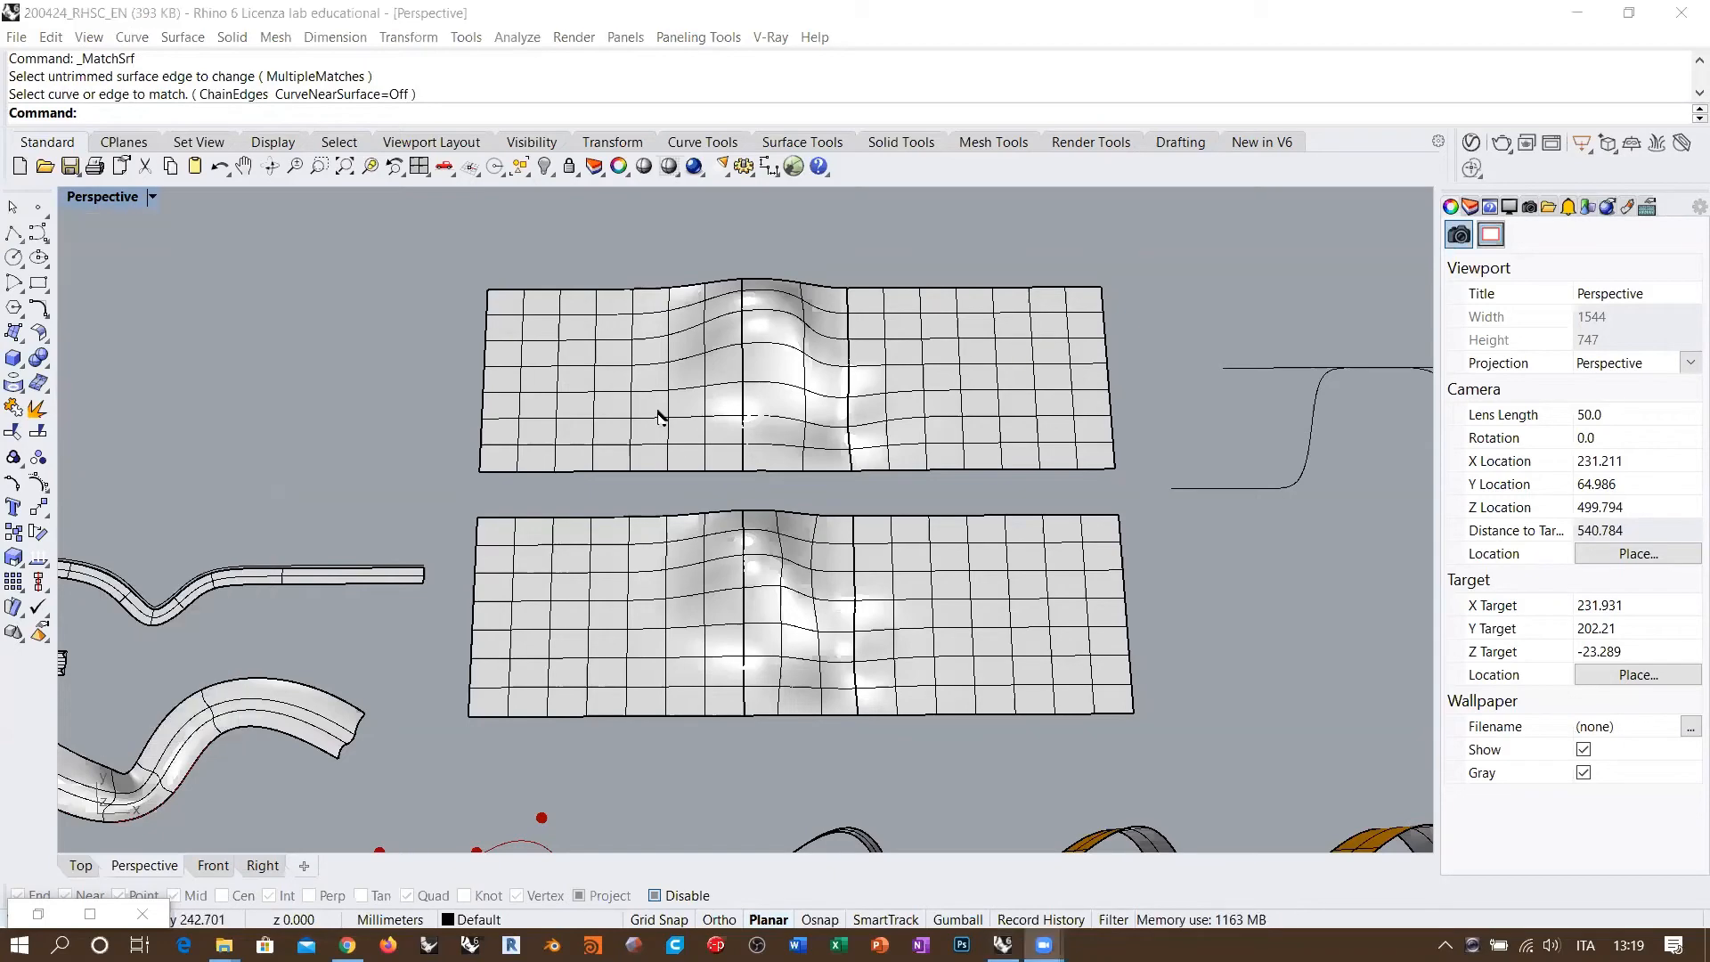
pyautogui.moveTo(810, 446); pyautogui.dragTo(802, 513, button='right')
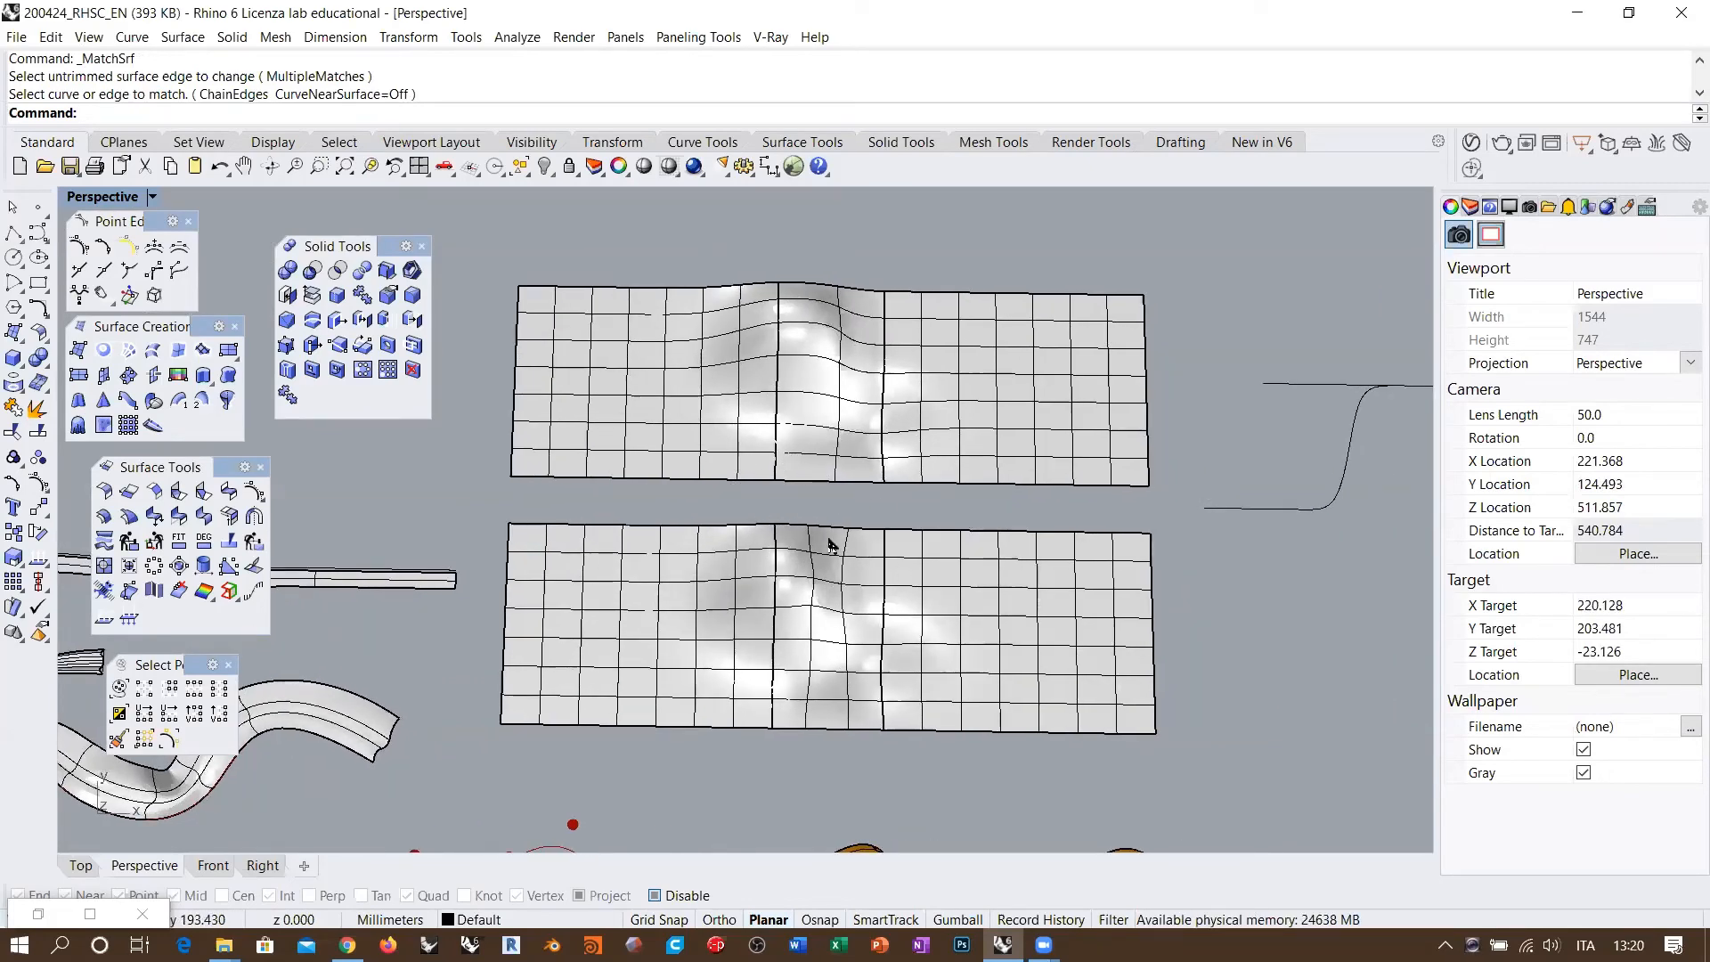
pyautogui.click(1199, 883)
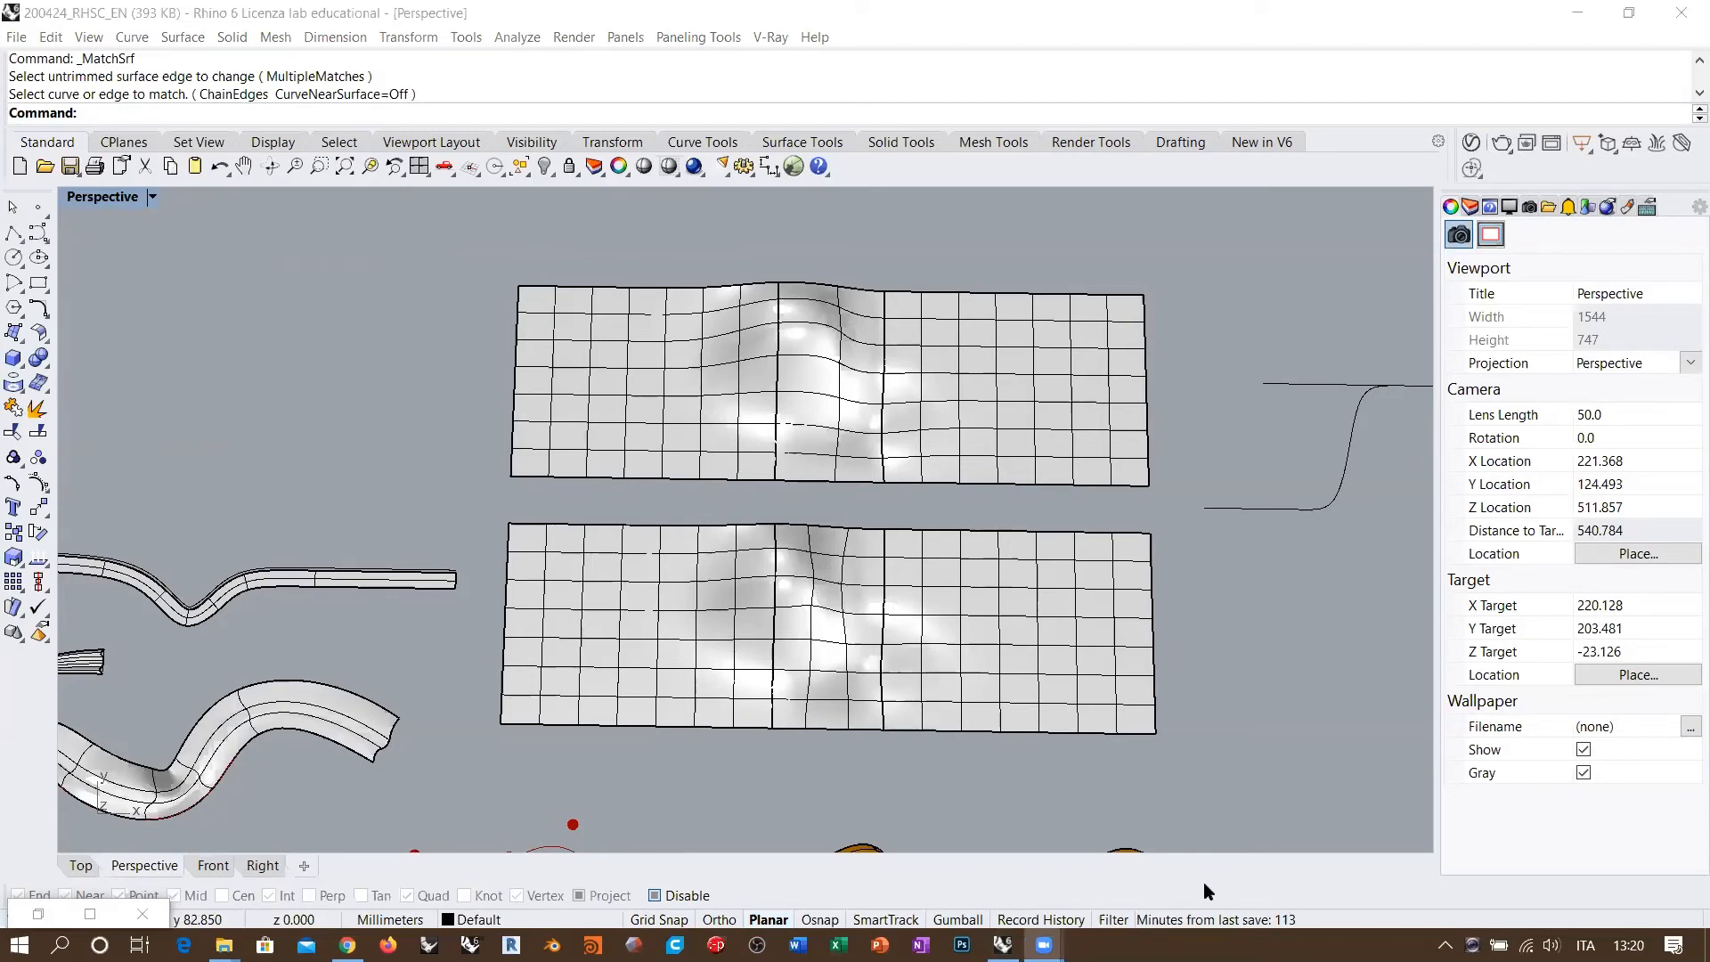
pyautogui.moveTo(559, 385)
pyautogui.mouseDown()
pyautogui.moveTo(853, 538)
pyautogui.moveTo(1000, 675)
pyautogui.mouseUp()
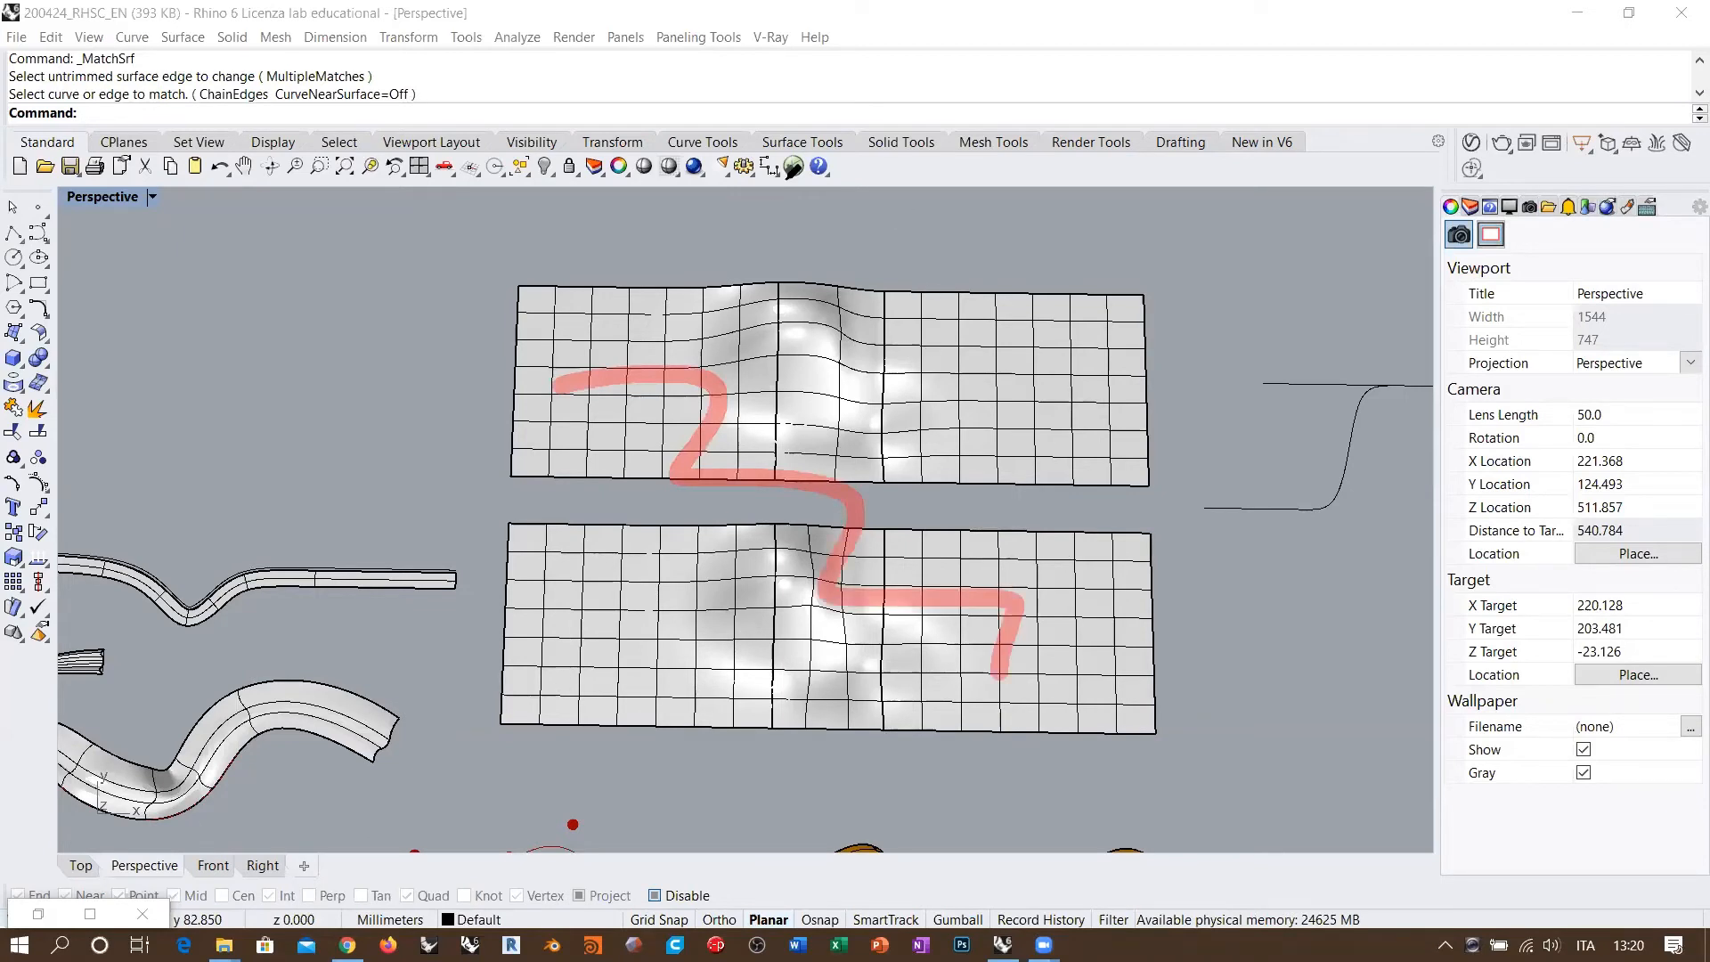
pyautogui.click(796, 9)
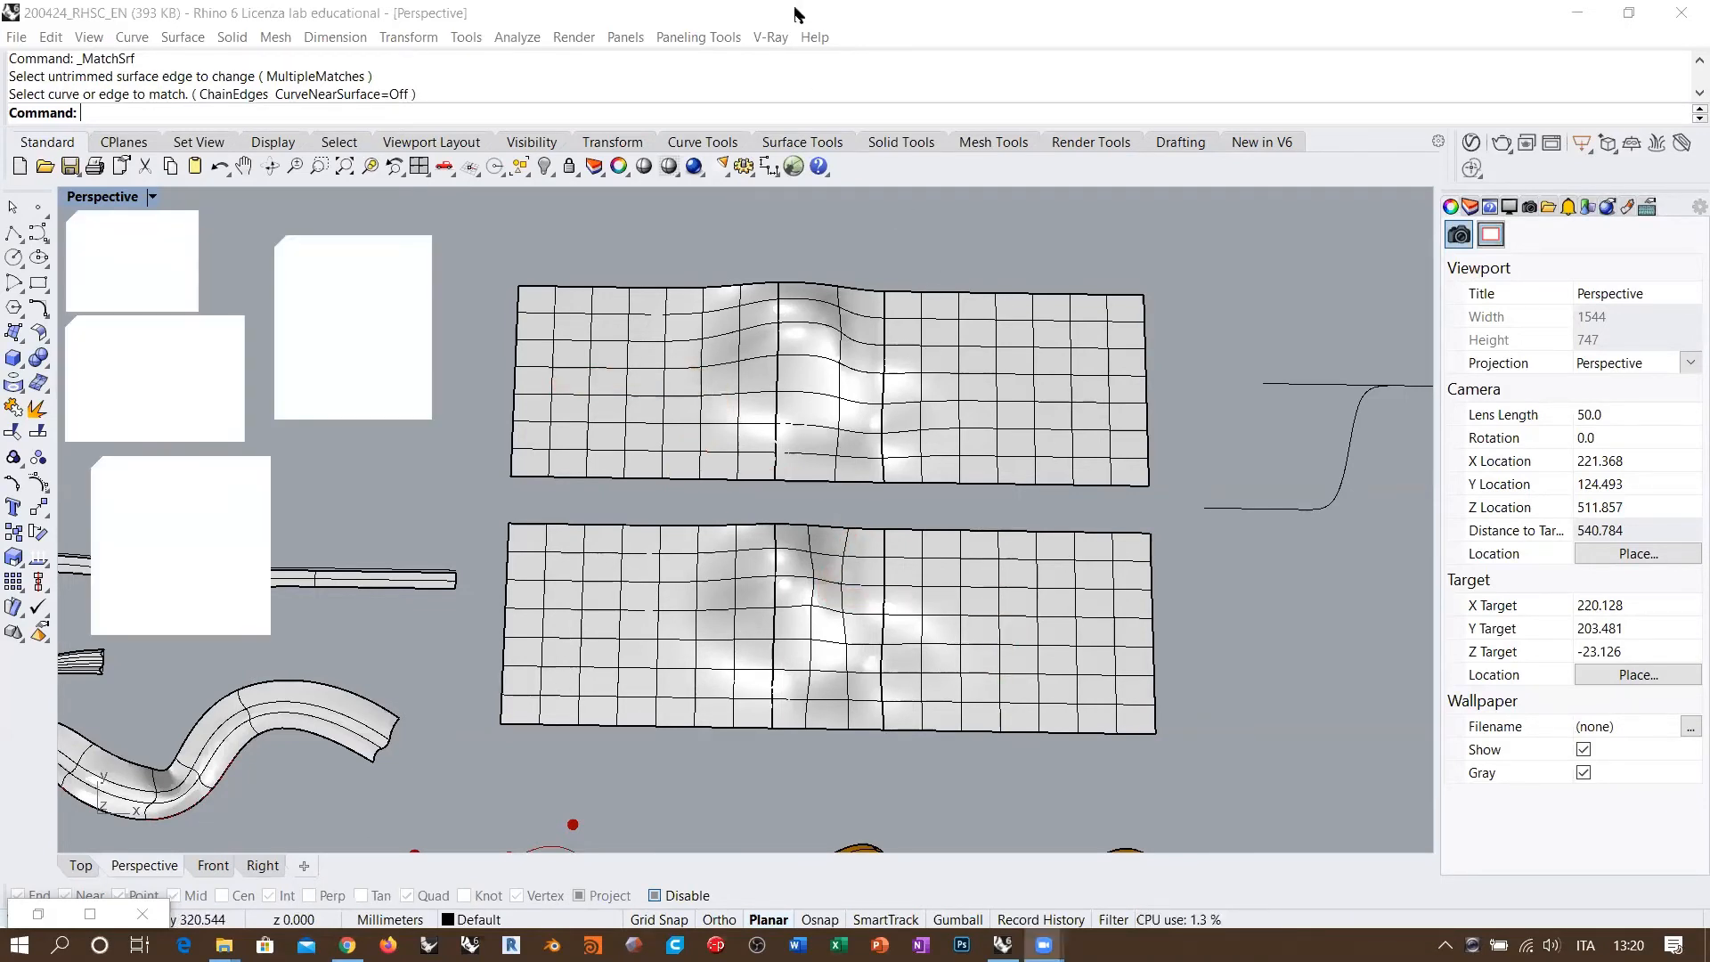
pyautogui.click(1174, 896)
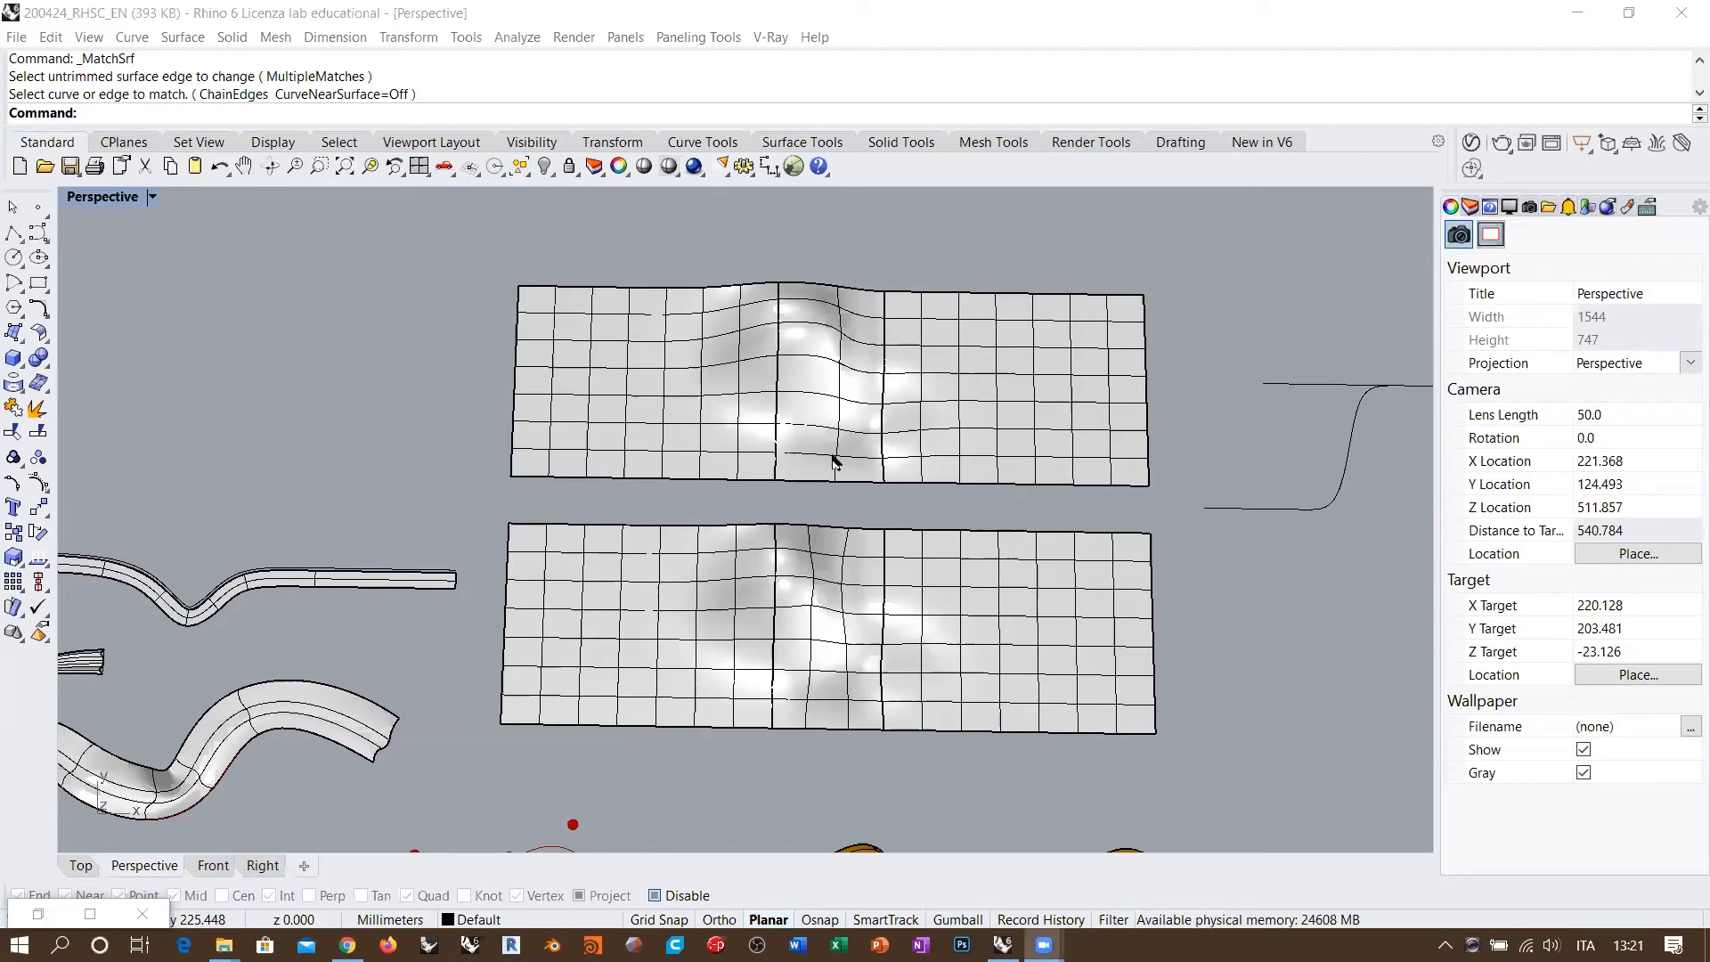
# Step: Merge the lower strip's blend with its left adjoining surface using Smooth=Yes, tolerance 0.001 and roundness 1
pyautogui.moveTo(832, 458); pyautogui.dragTo(799, 443, button='right')
pyautogui.moveTo(800, 443); pyautogui.dragTo(814, 477, button='right')
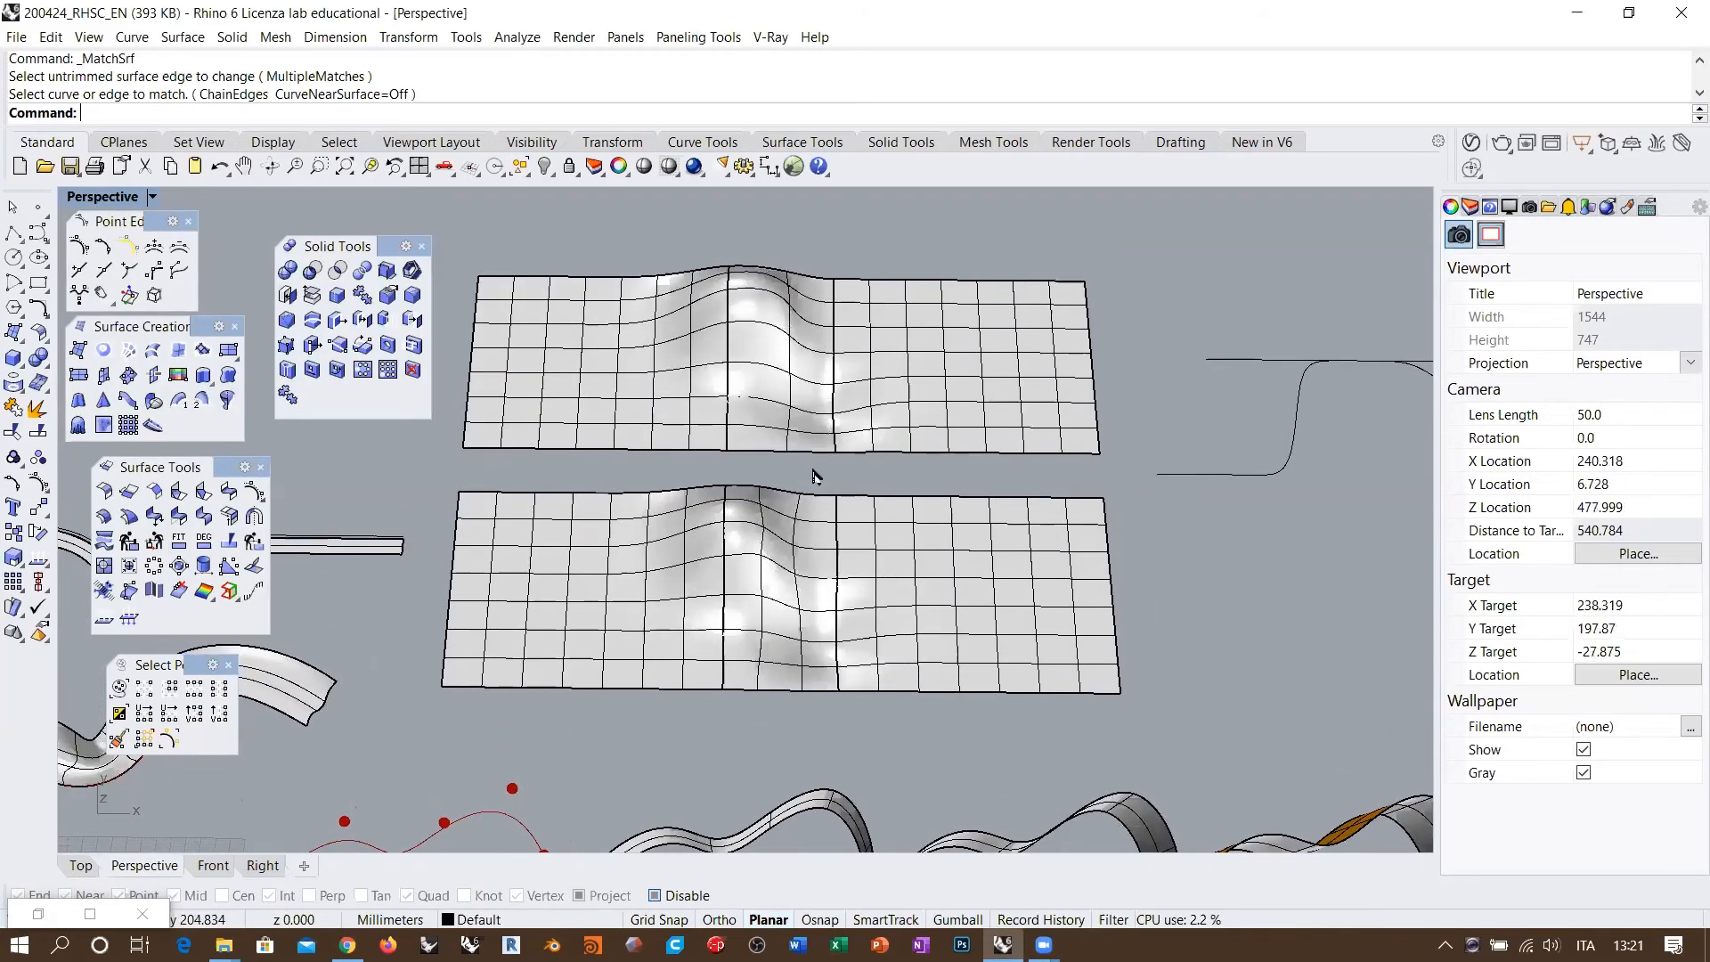
pyautogui.click(203, 514)
pyautogui.moveTo(874, 550); pyautogui.dragTo(773, 472, button='right')
pyautogui.scroll(4, 711, 573)
pyautogui.click(711, 379)
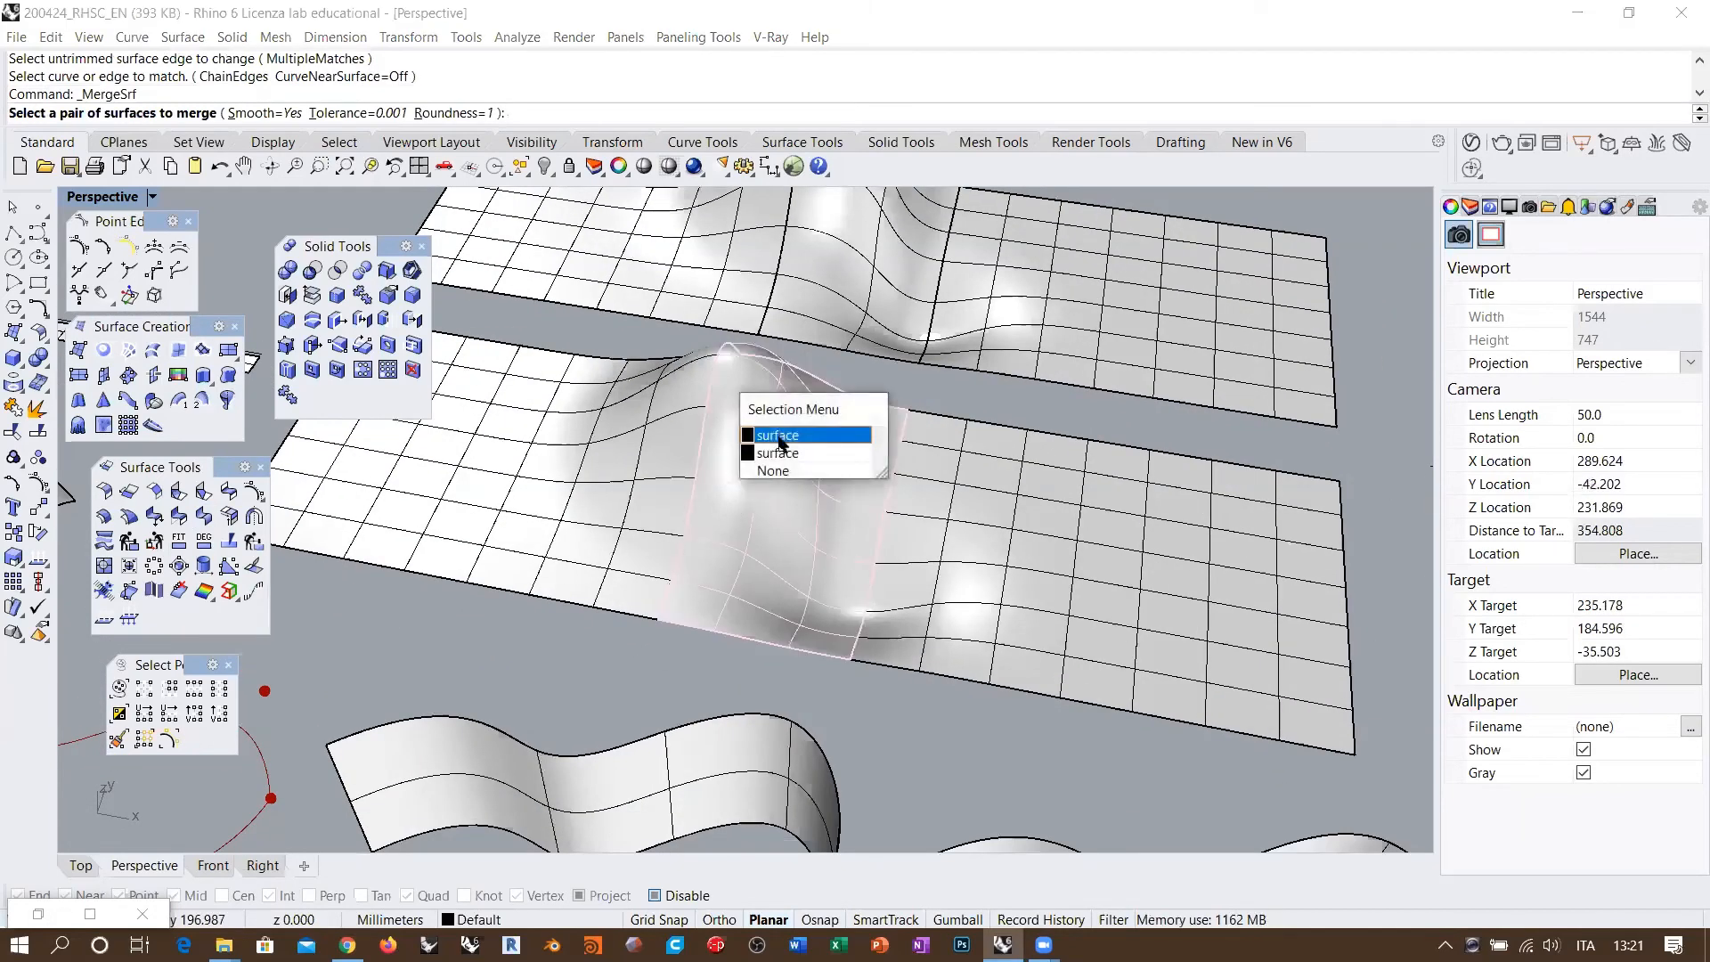
pyautogui.click(778, 435)
pyautogui.click(691, 406)
pyautogui.moveTo(704, 411); pyautogui.dragTo(790, 458, button='right')
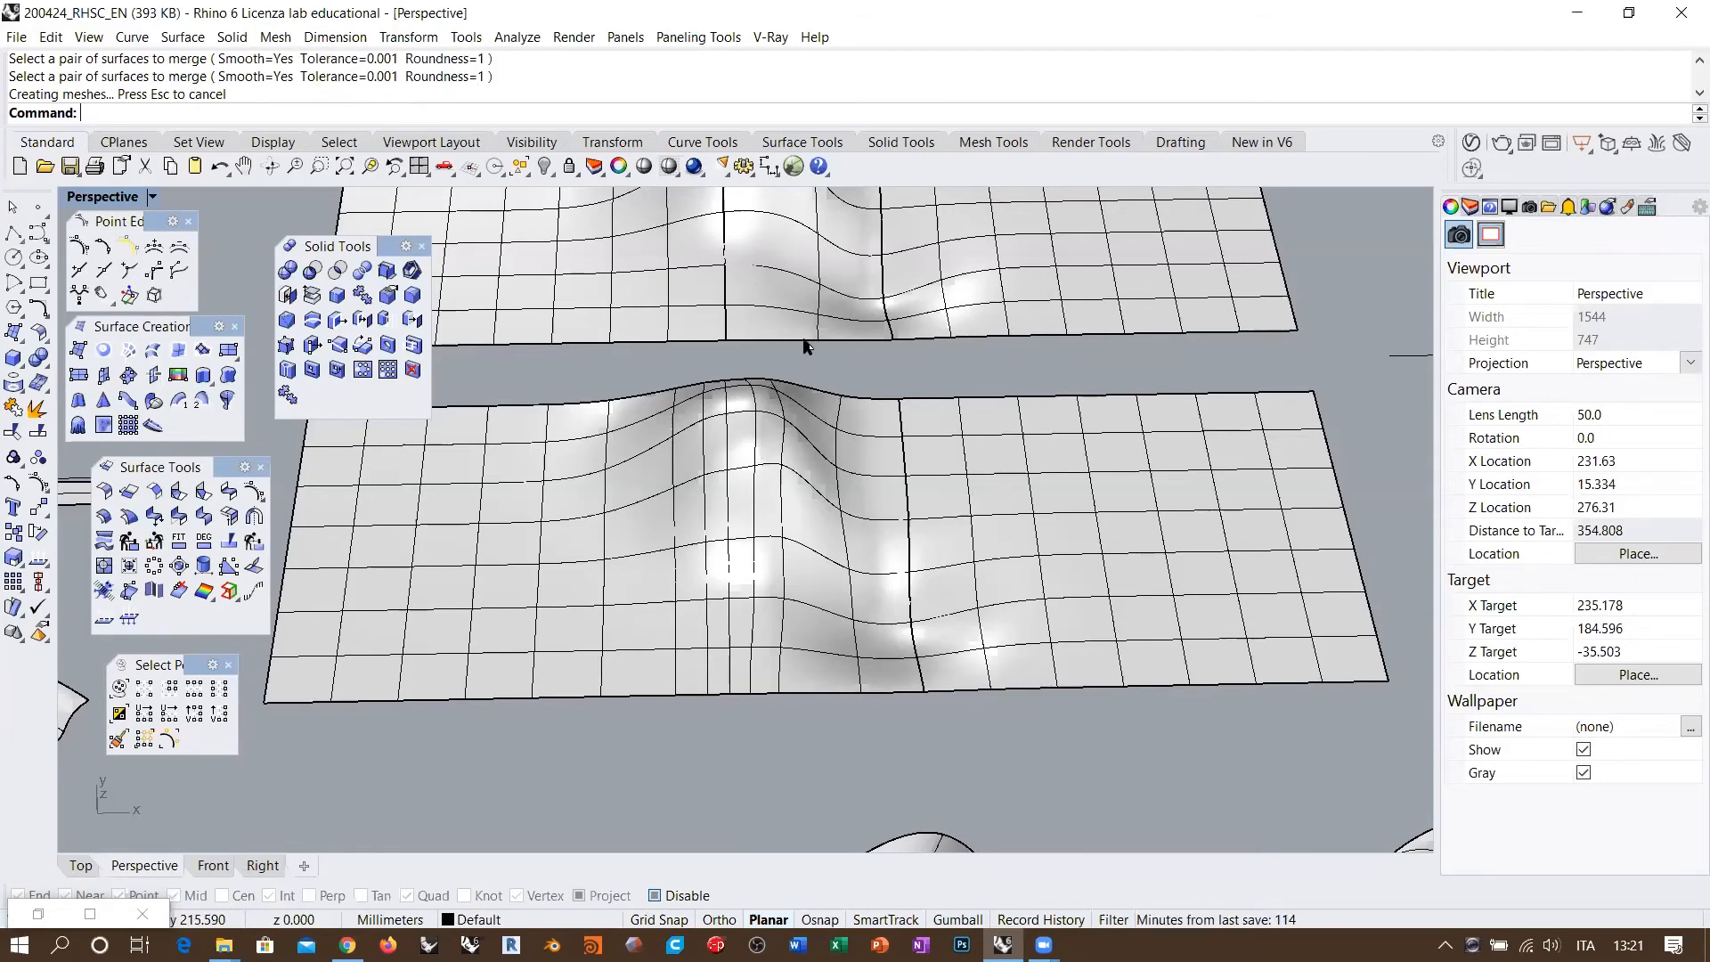
pyautogui.moveTo(804, 346); pyautogui.dragTo(740, 462, button='right')
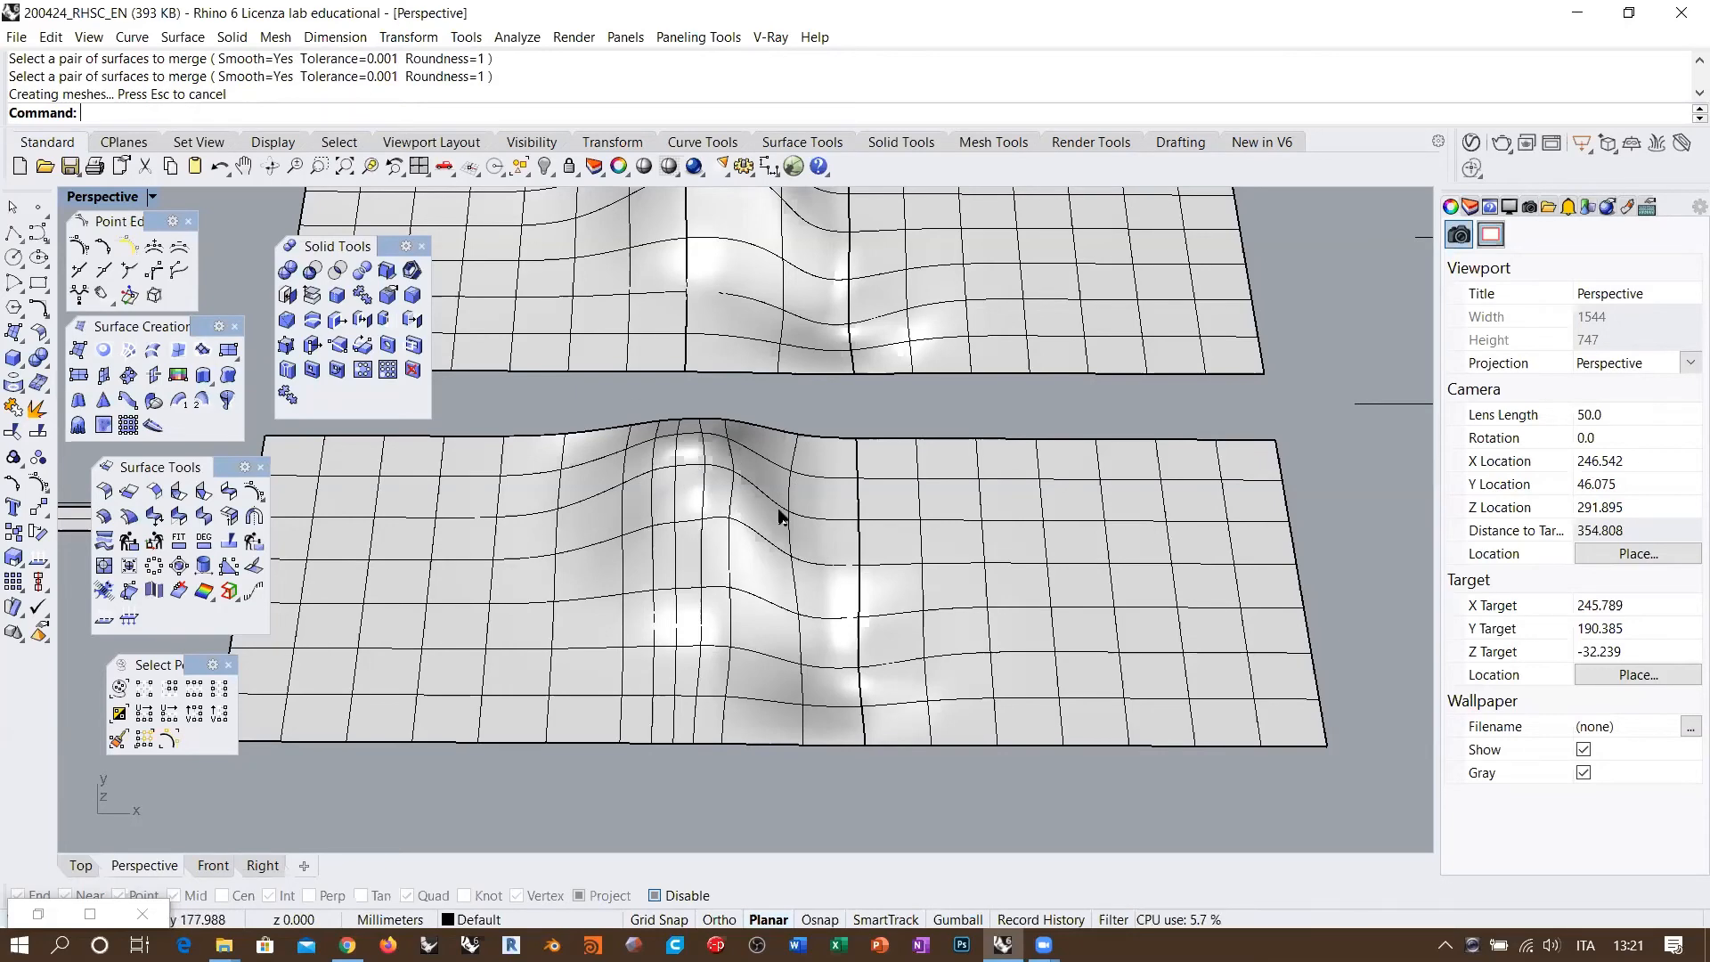
# Step: Replace the upper strip's blend surface with a new surface blend using Position continuity at both edges
pyautogui.moveTo(782, 507); pyautogui.dragTo(775, 383, button='right')
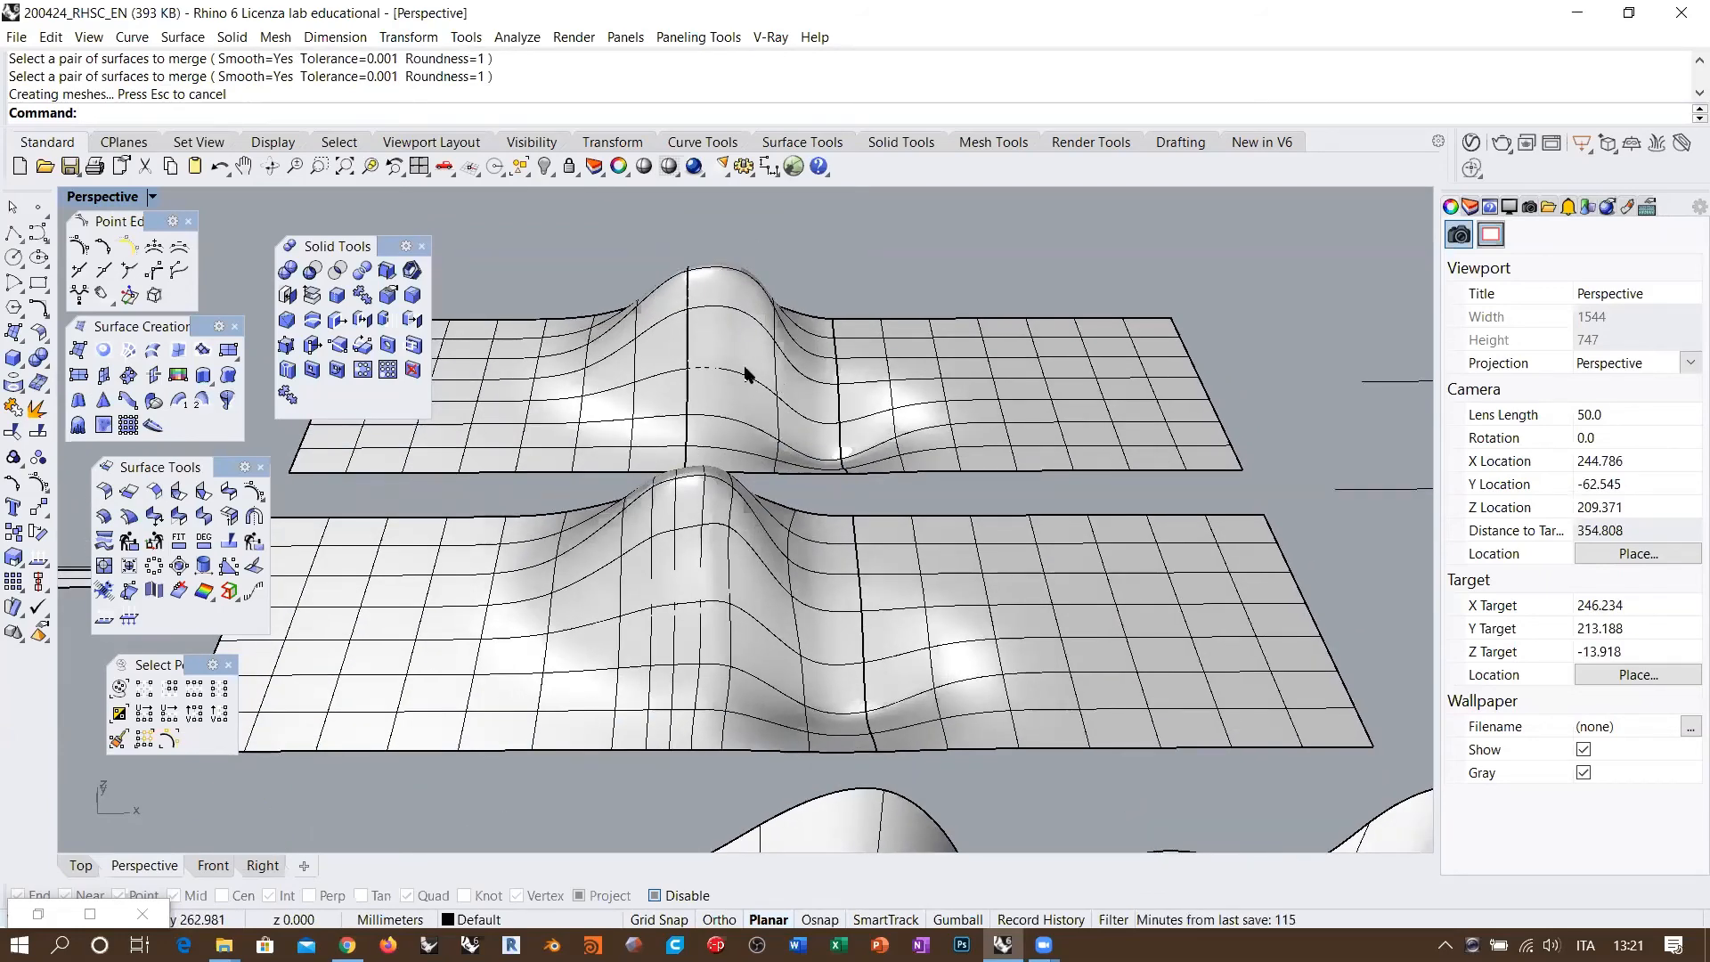
pyautogui.moveTo(748, 361); pyautogui.dragTo(712, 385, button='right')
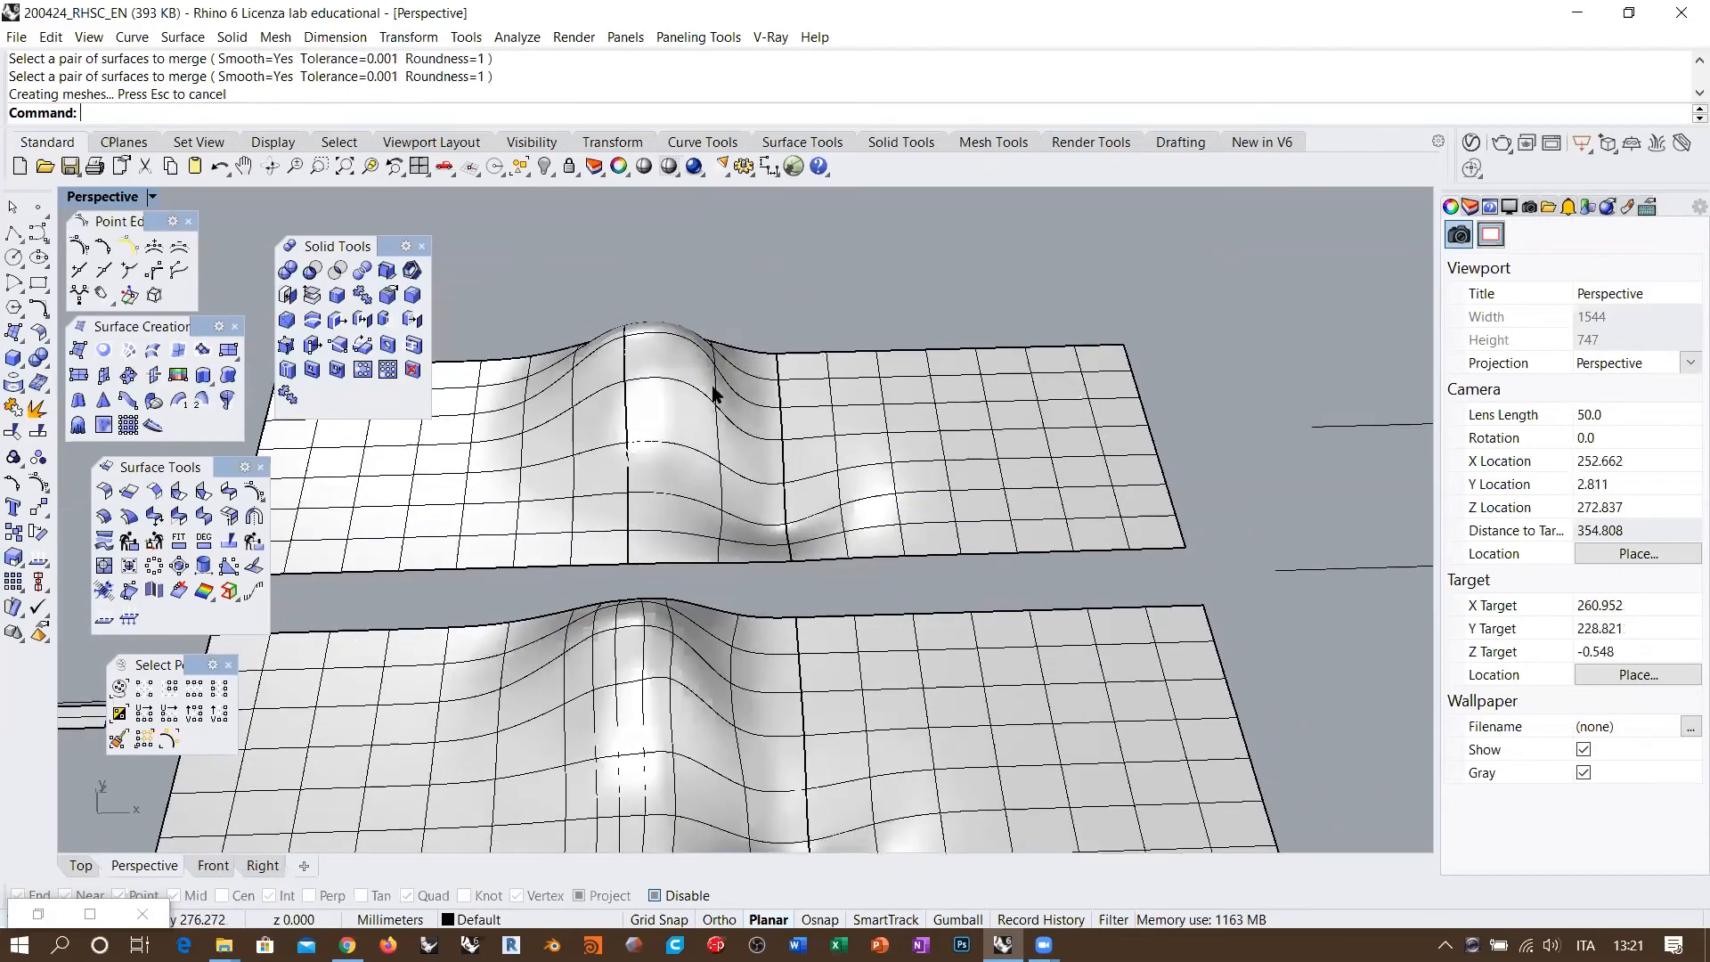
pyautogui.click(713, 385)
pyautogui.press('Delete')
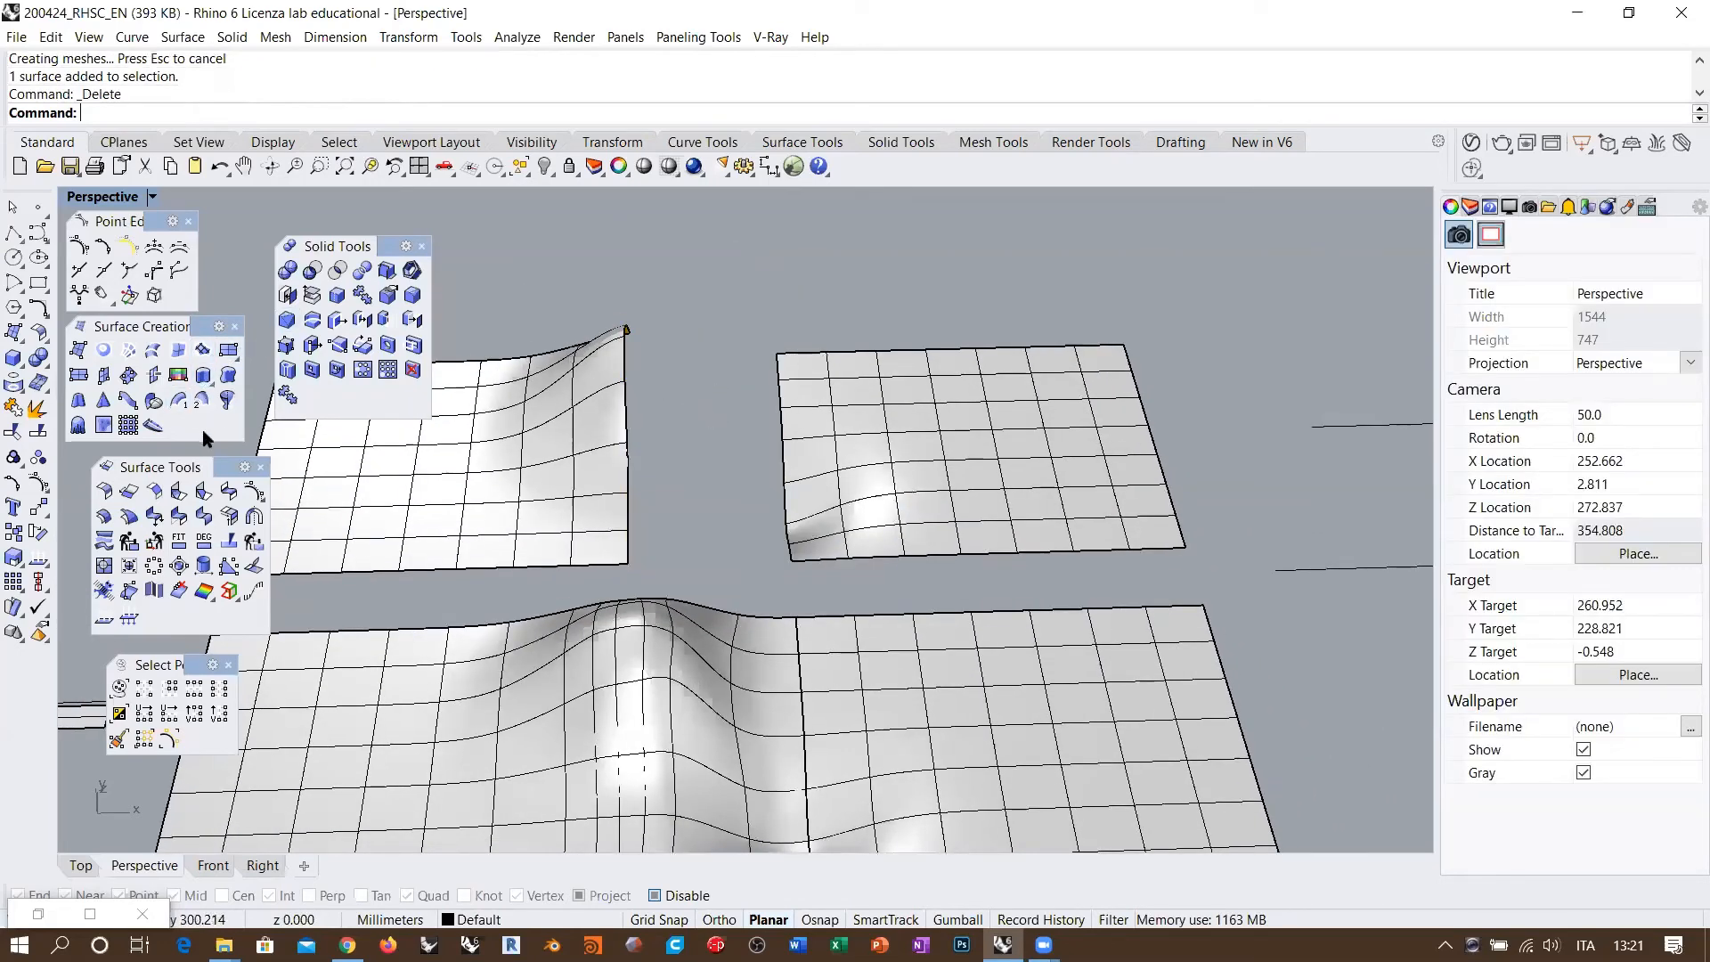
pyautogui.click(229, 495)
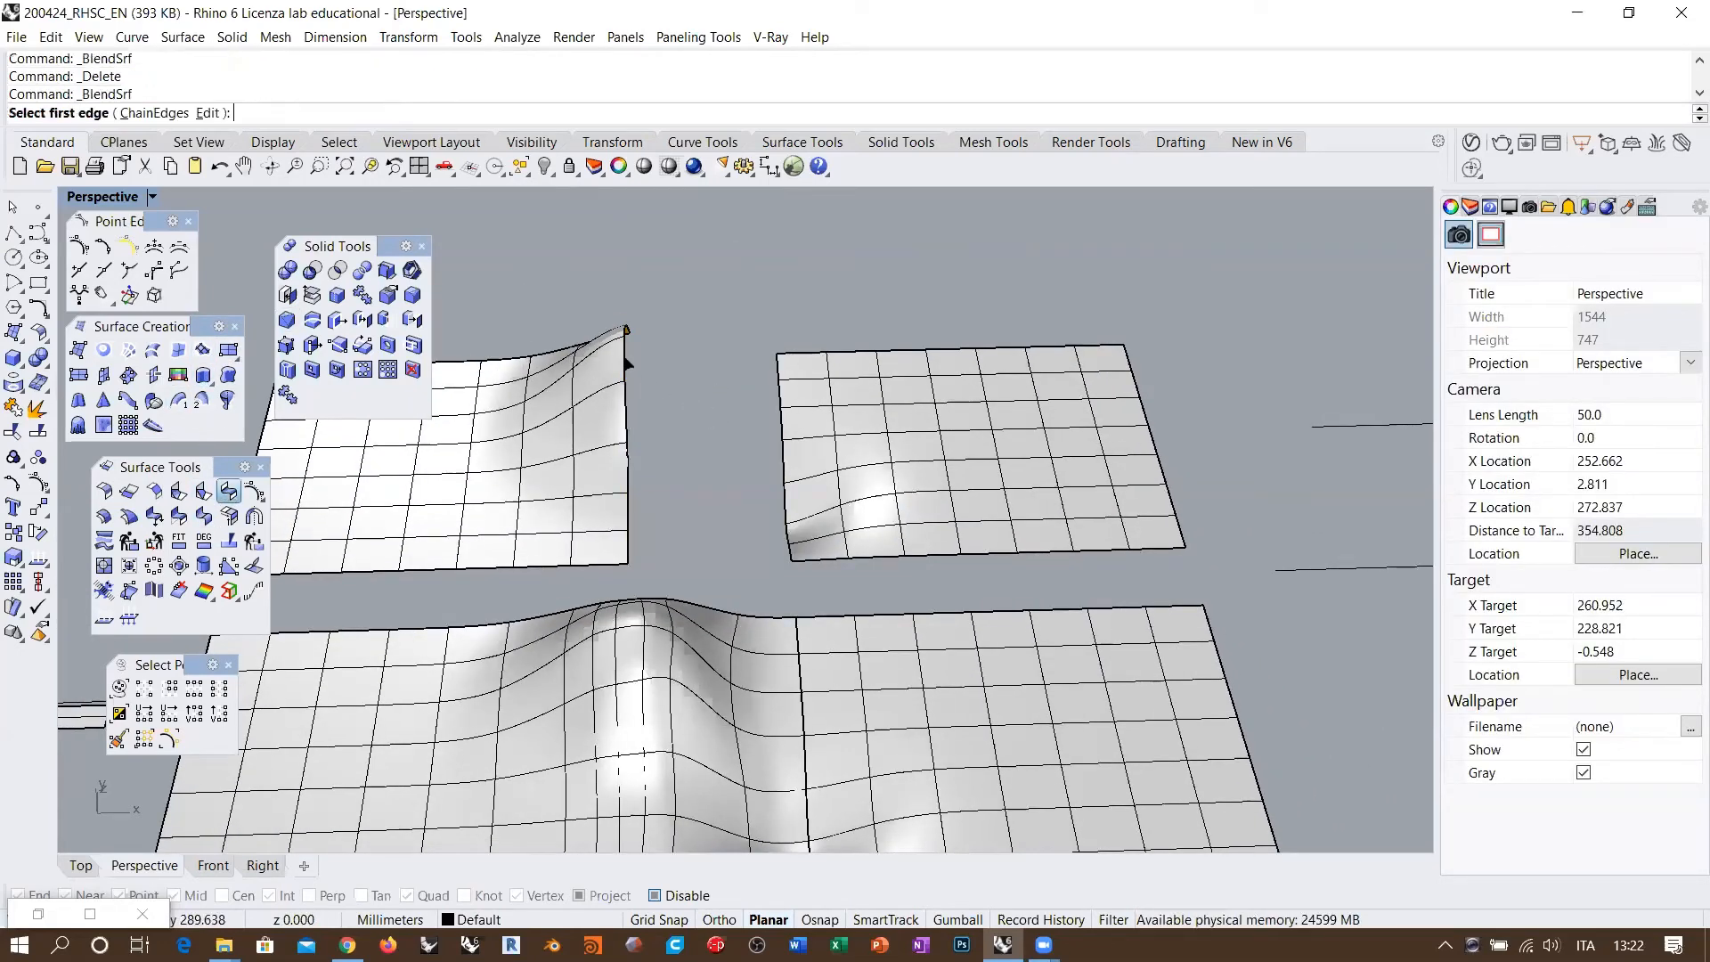
pyautogui.click(627, 360)
pyautogui.click(780, 389)
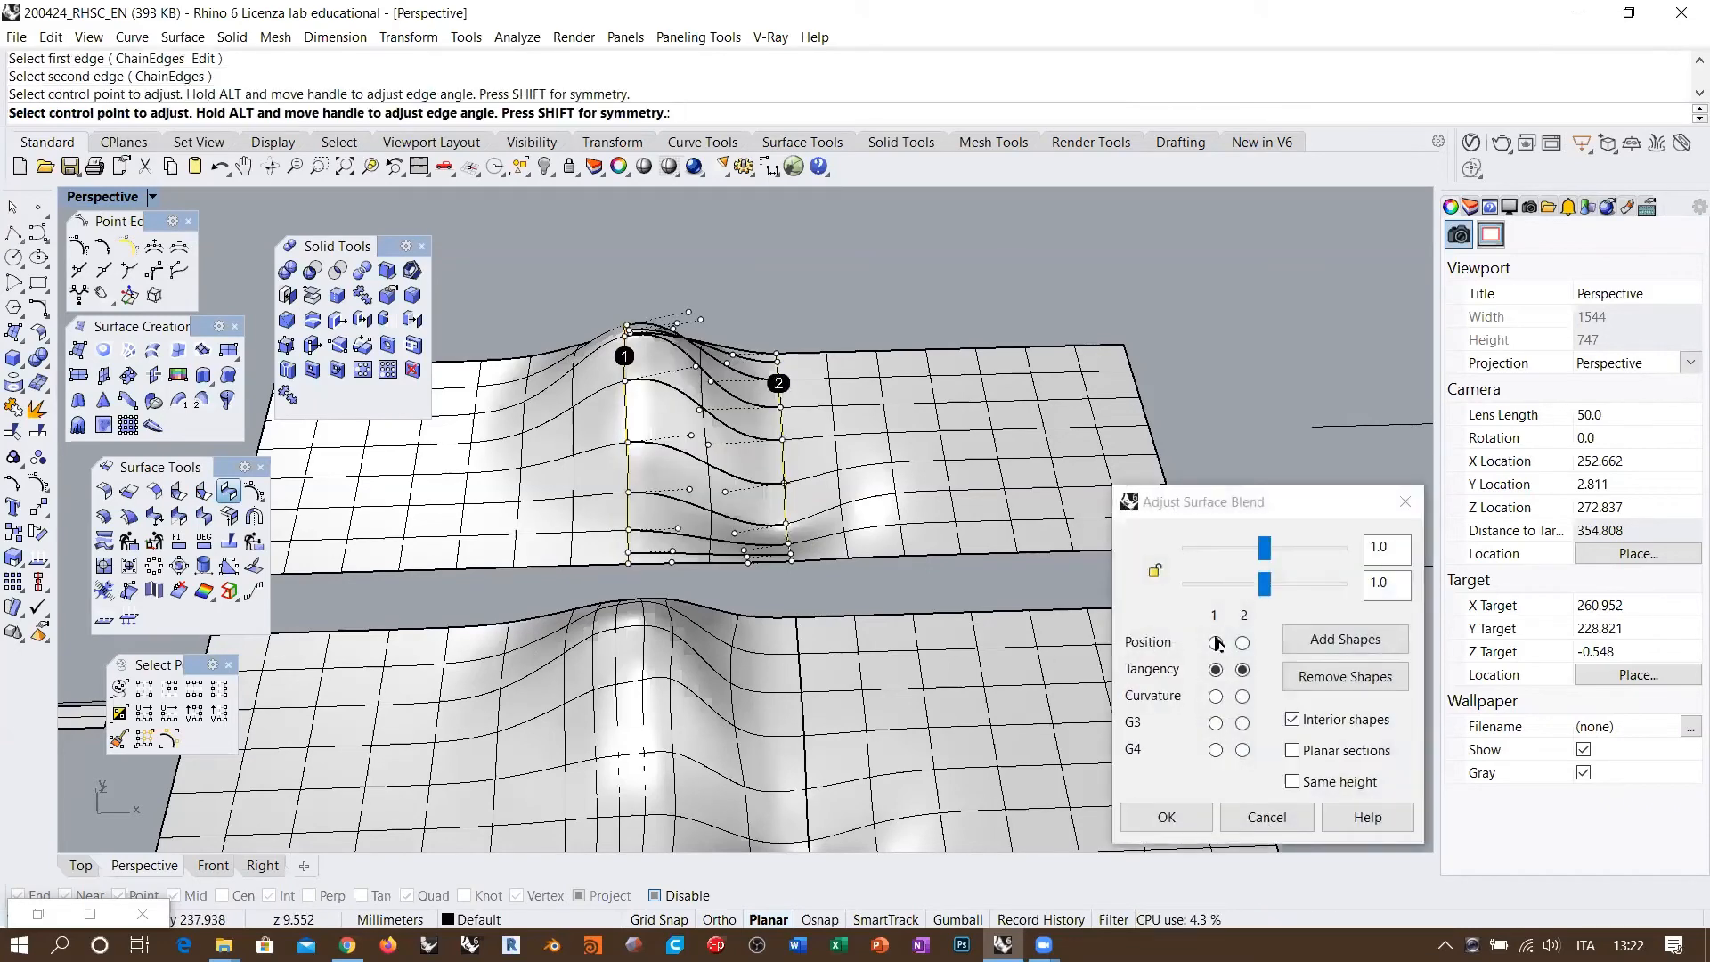
pyautogui.click(1216, 642)
pyautogui.click(1242, 642)
pyautogui.click(1167, 816)
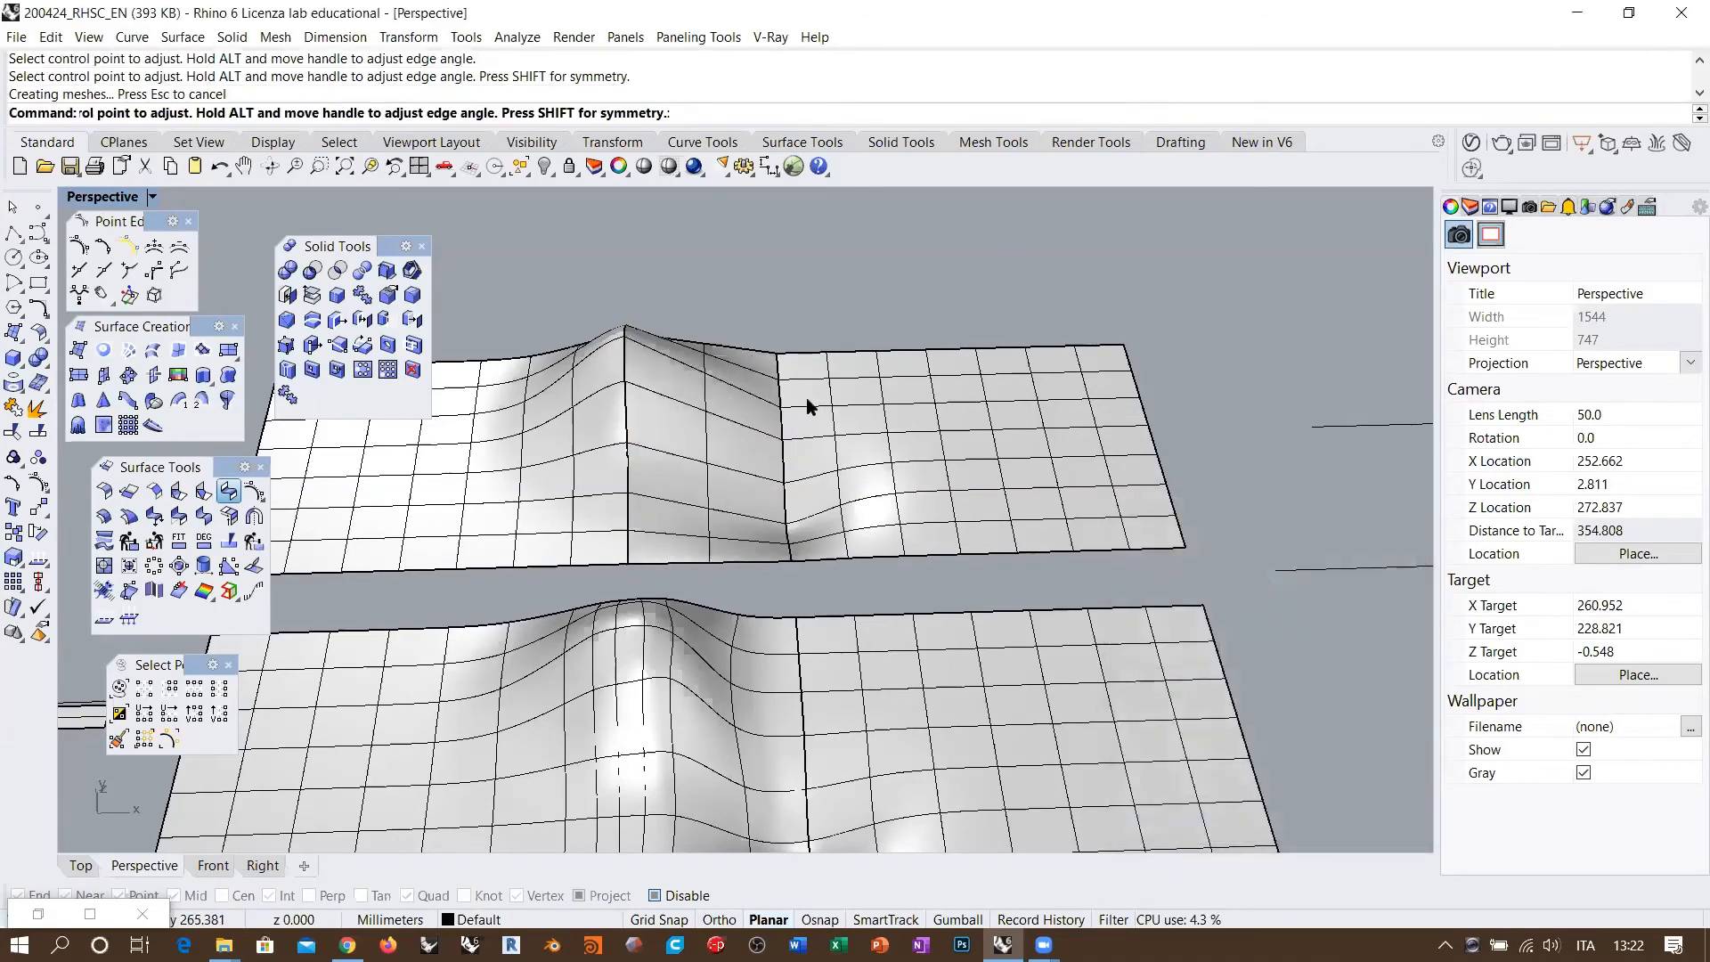
# Step: Merge the upper strip's blend with its left and right adjoining surfaces using Smooth=Yes, tolerance 0.001 and roundness 1
pyautogui.moveTo(763, 419); pyautogui.dragTo(741, 349, button='right')
pyautogui.scroll(2, 717, 365)
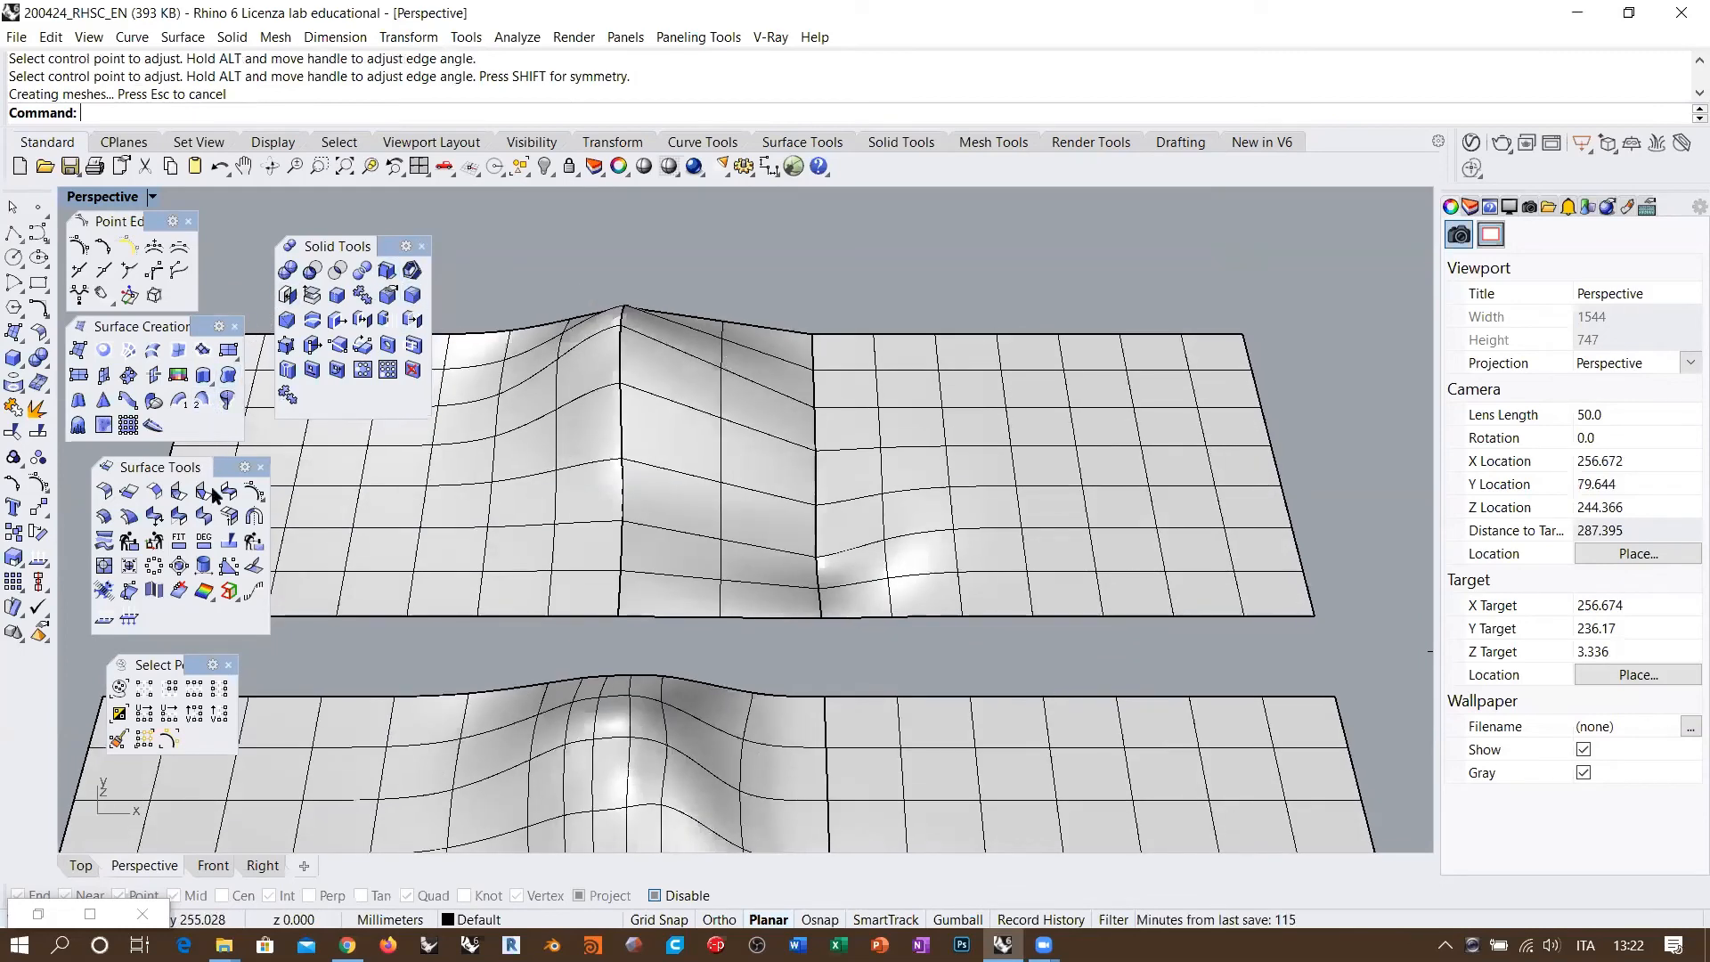
pyautogui.click(204, 516)
pyautogui.click(595, 369)
pyautogui.click(657, 363)
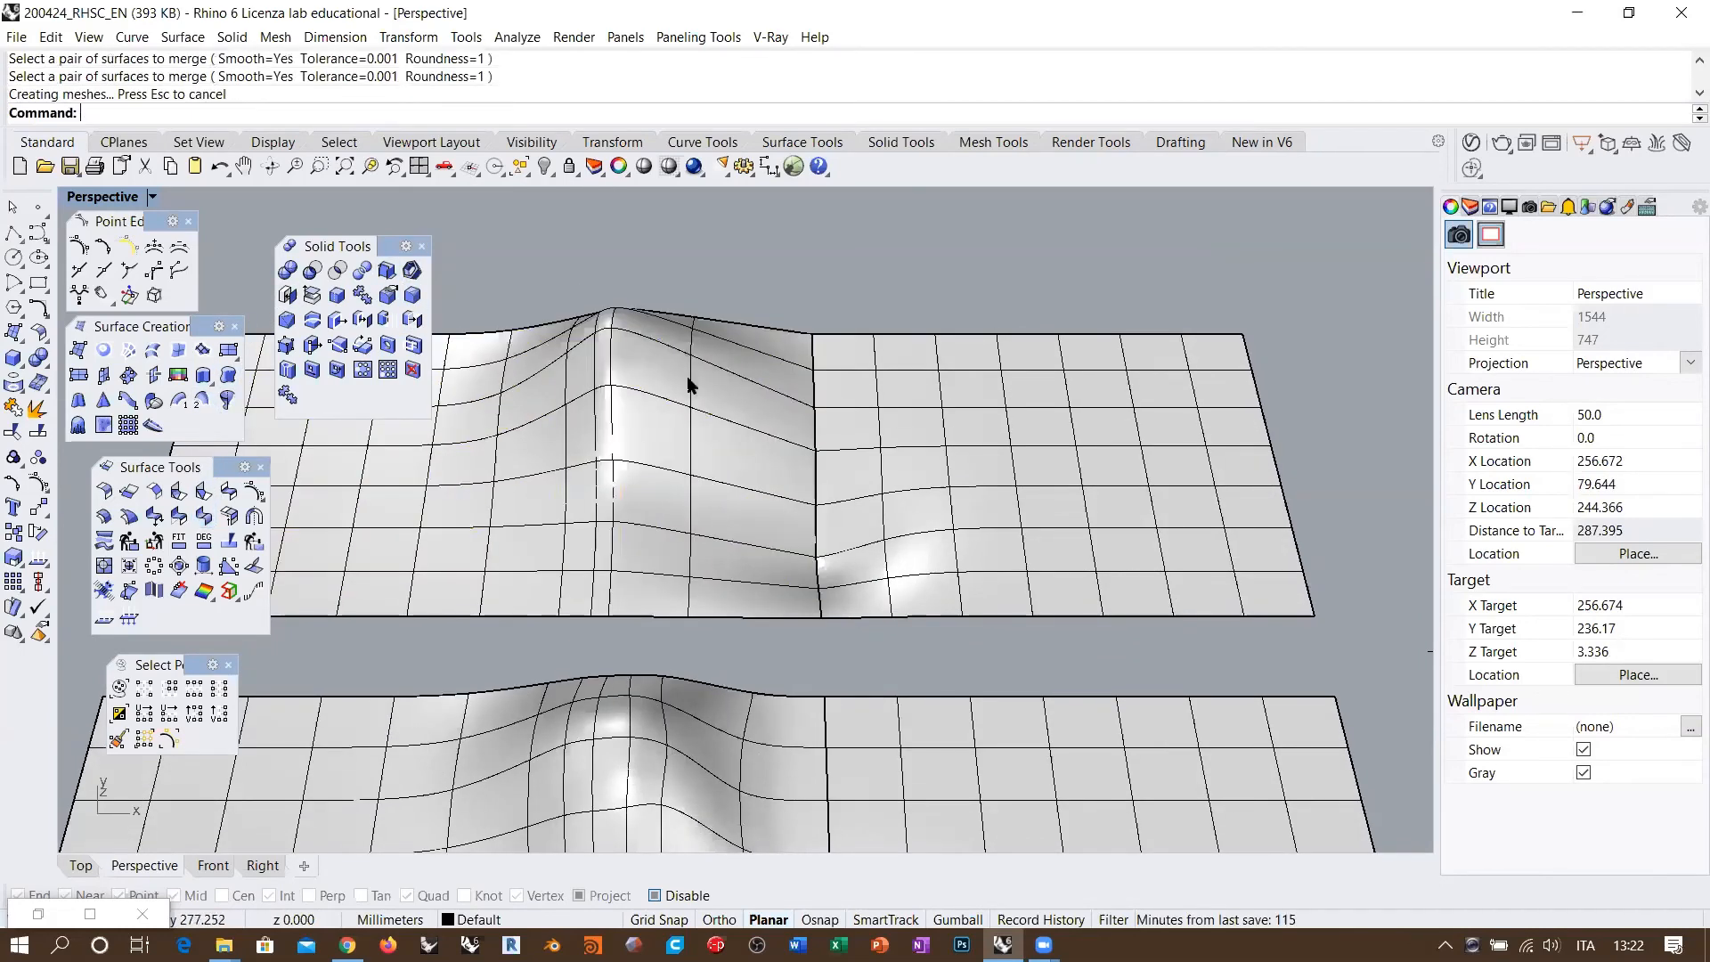
pyautogui.click(787, 403)
pyautogui.click(870, 404)
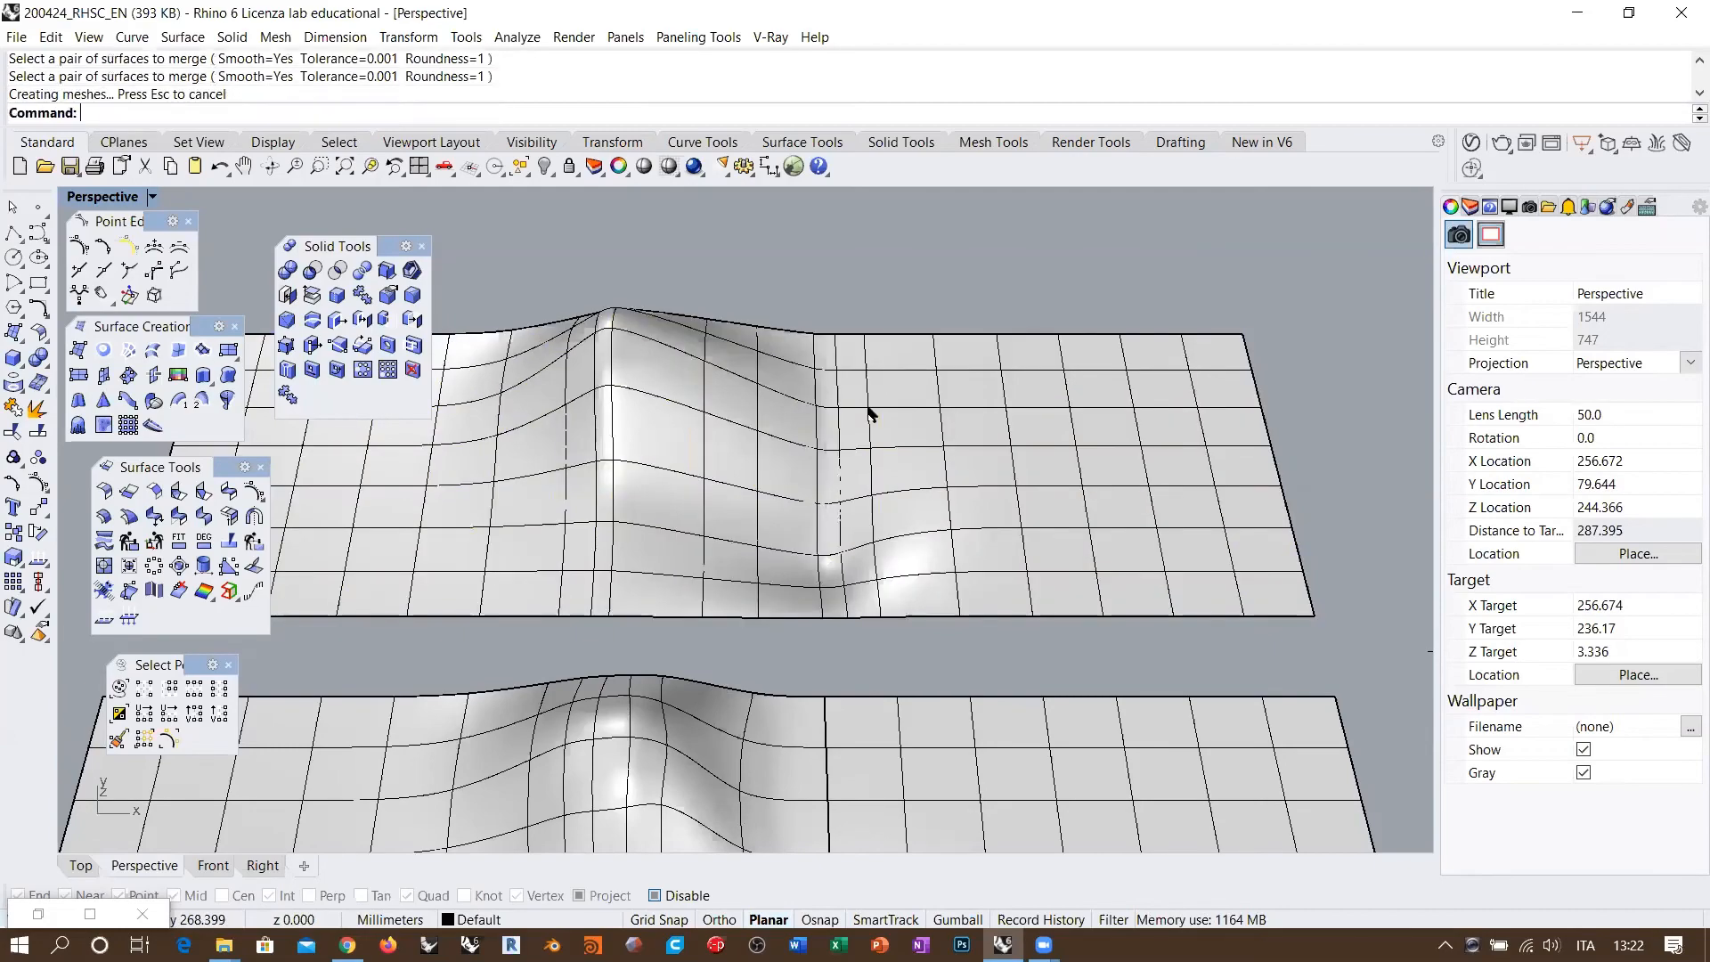
# Step: Examine the crest and seam areas of the merged upper strip and compare them with the lower strip
pyautogui.moveTo(733, 451); pyautogui.dragTo(663, 372, button='right')
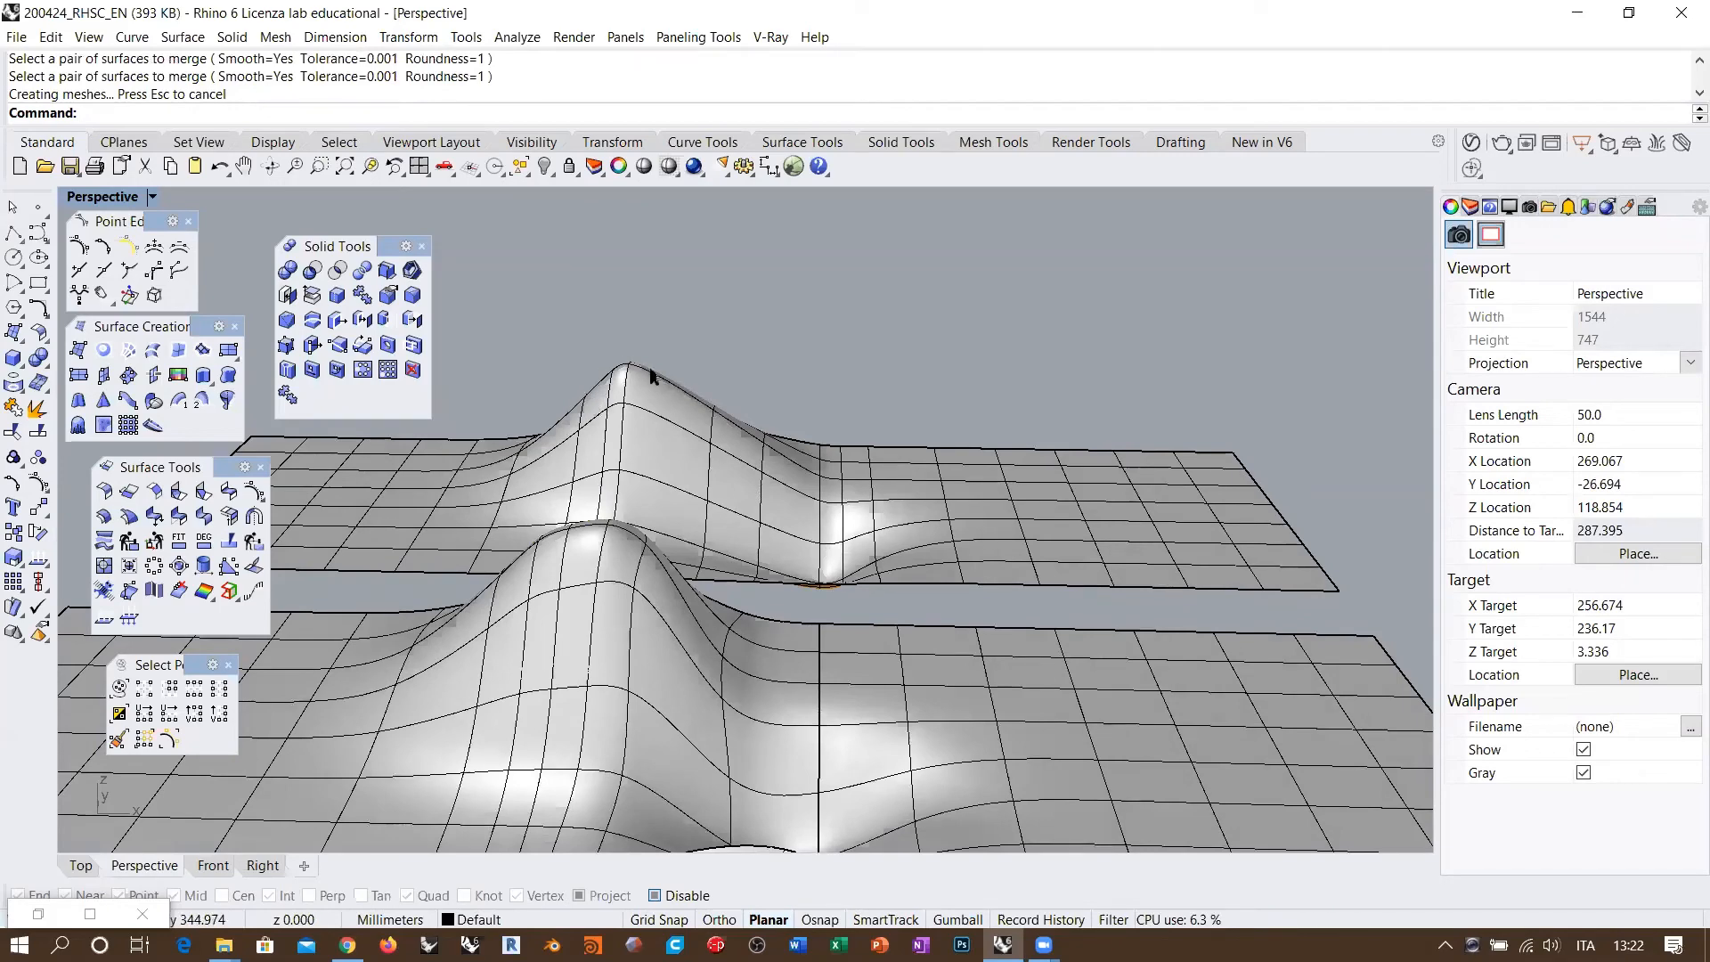
pyautogui.moveTo(638, 463); pyautogui.dragTo(605, 342, button='right')
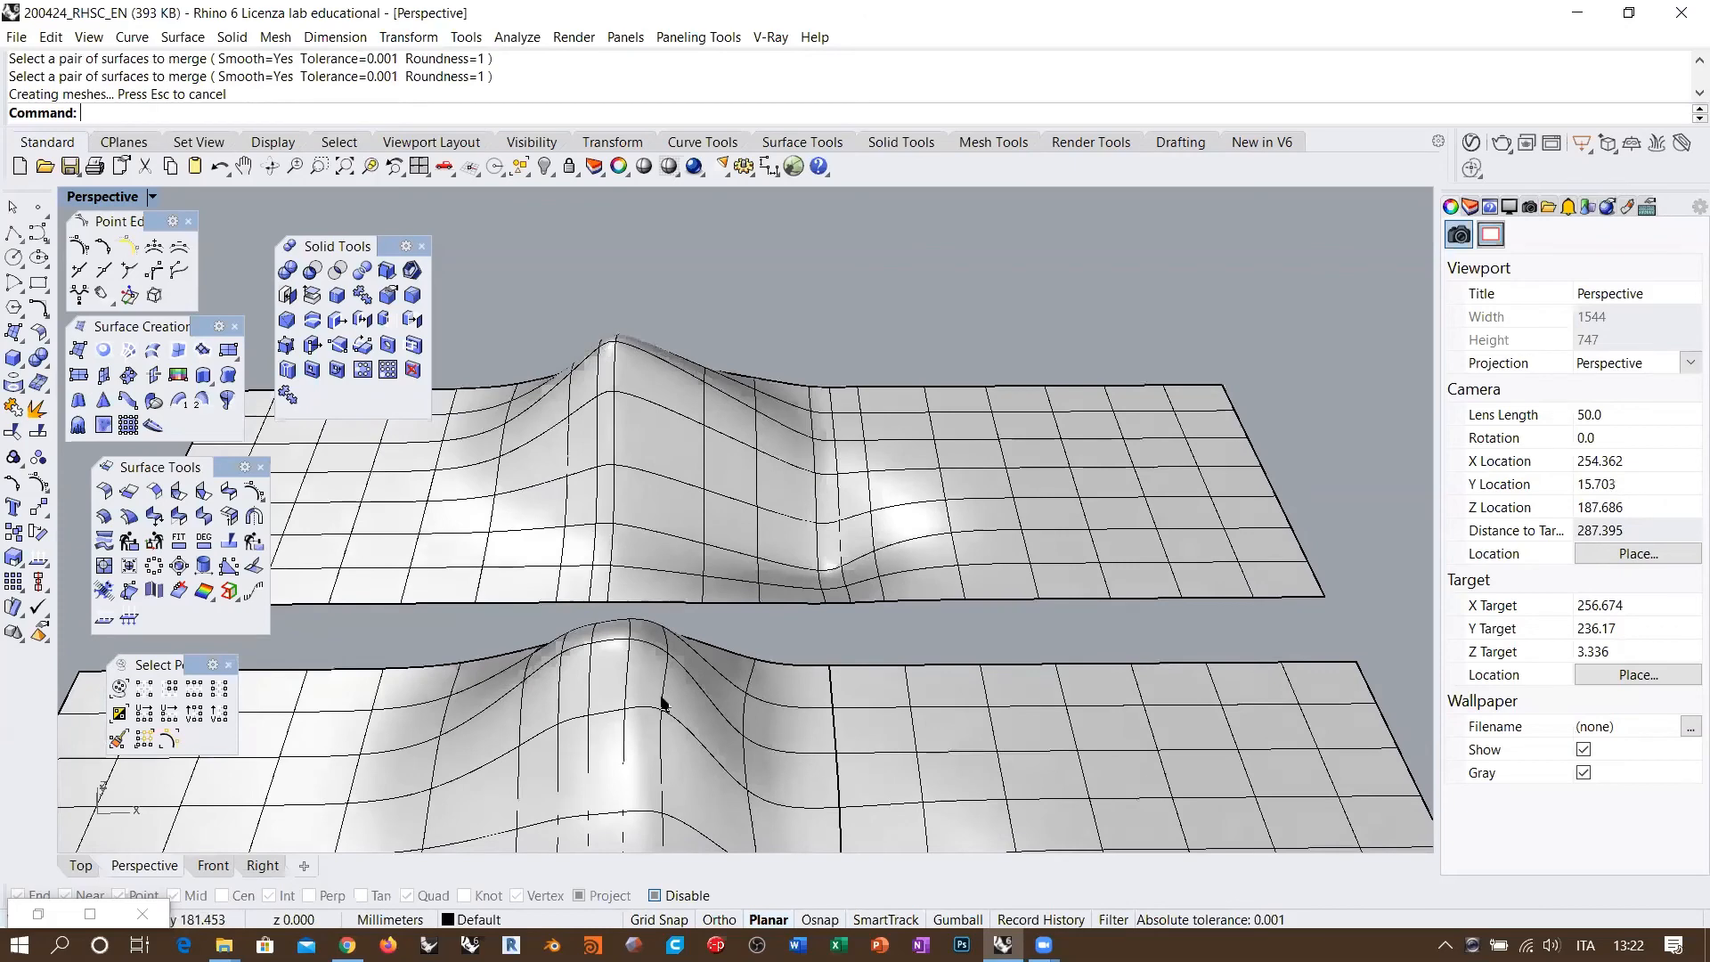
pyautogui.moveTo(632, 737); pyautogui.dragTo(637, 670, button='right')
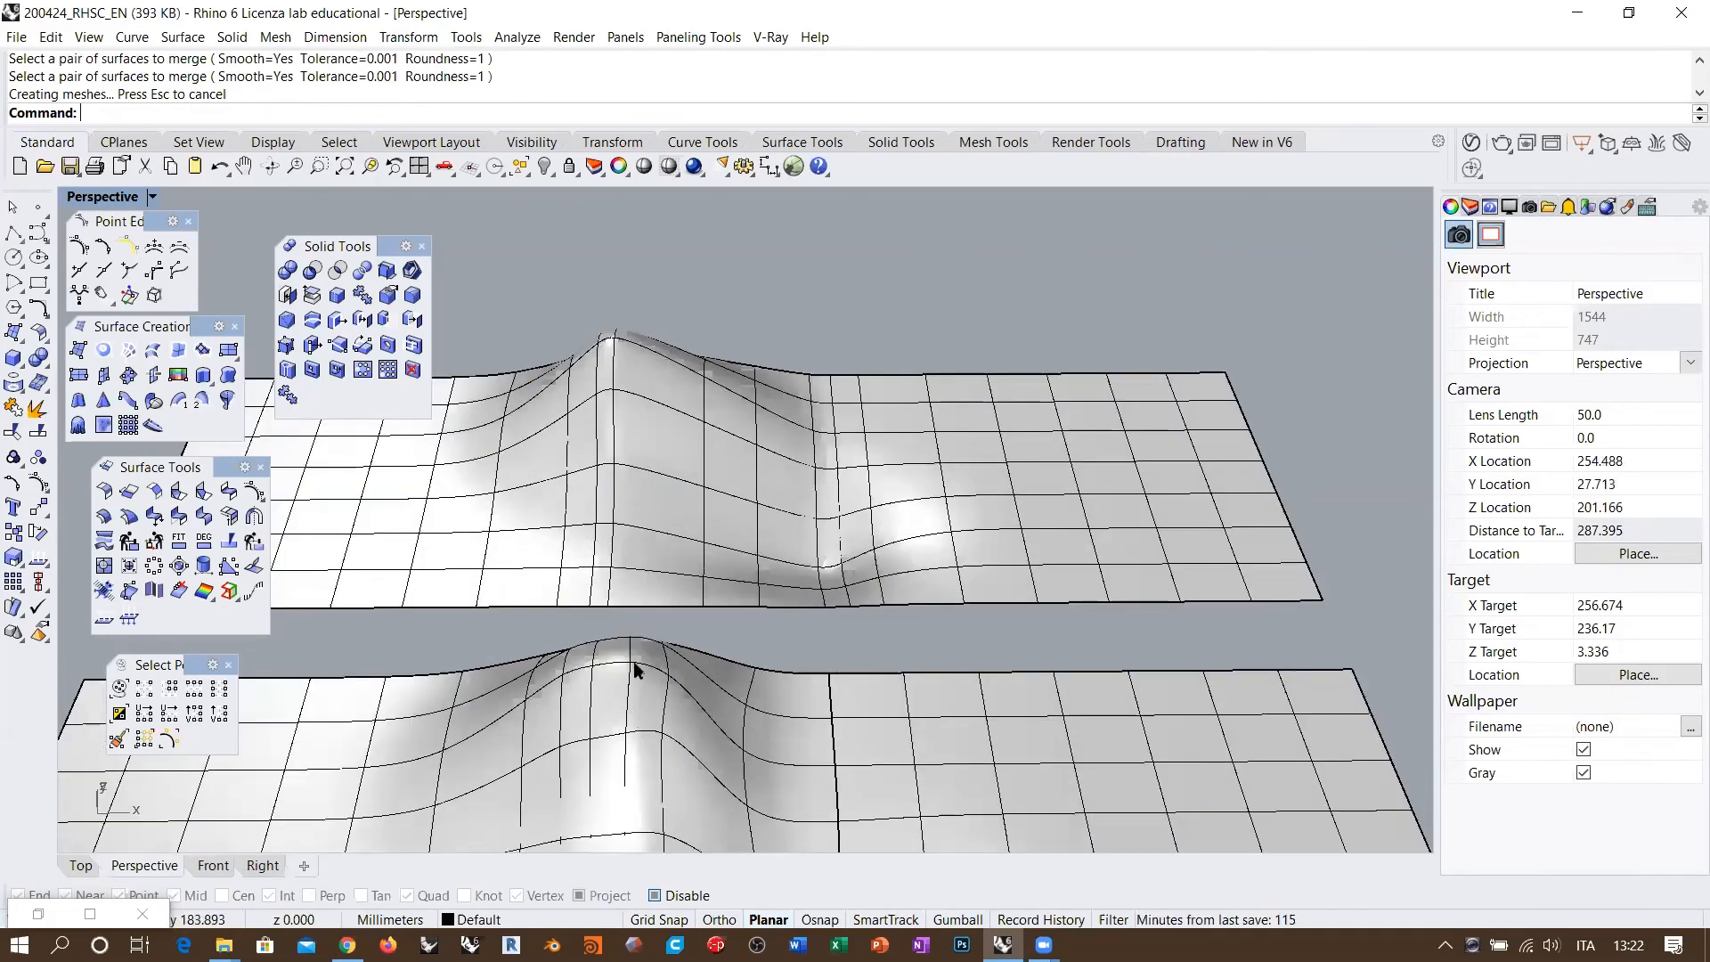
pyautogui.scroll(-4, 637, 670)
pyautogui.moveTo(660, 565); pyautogui.dragTo(733, 649, button='right')
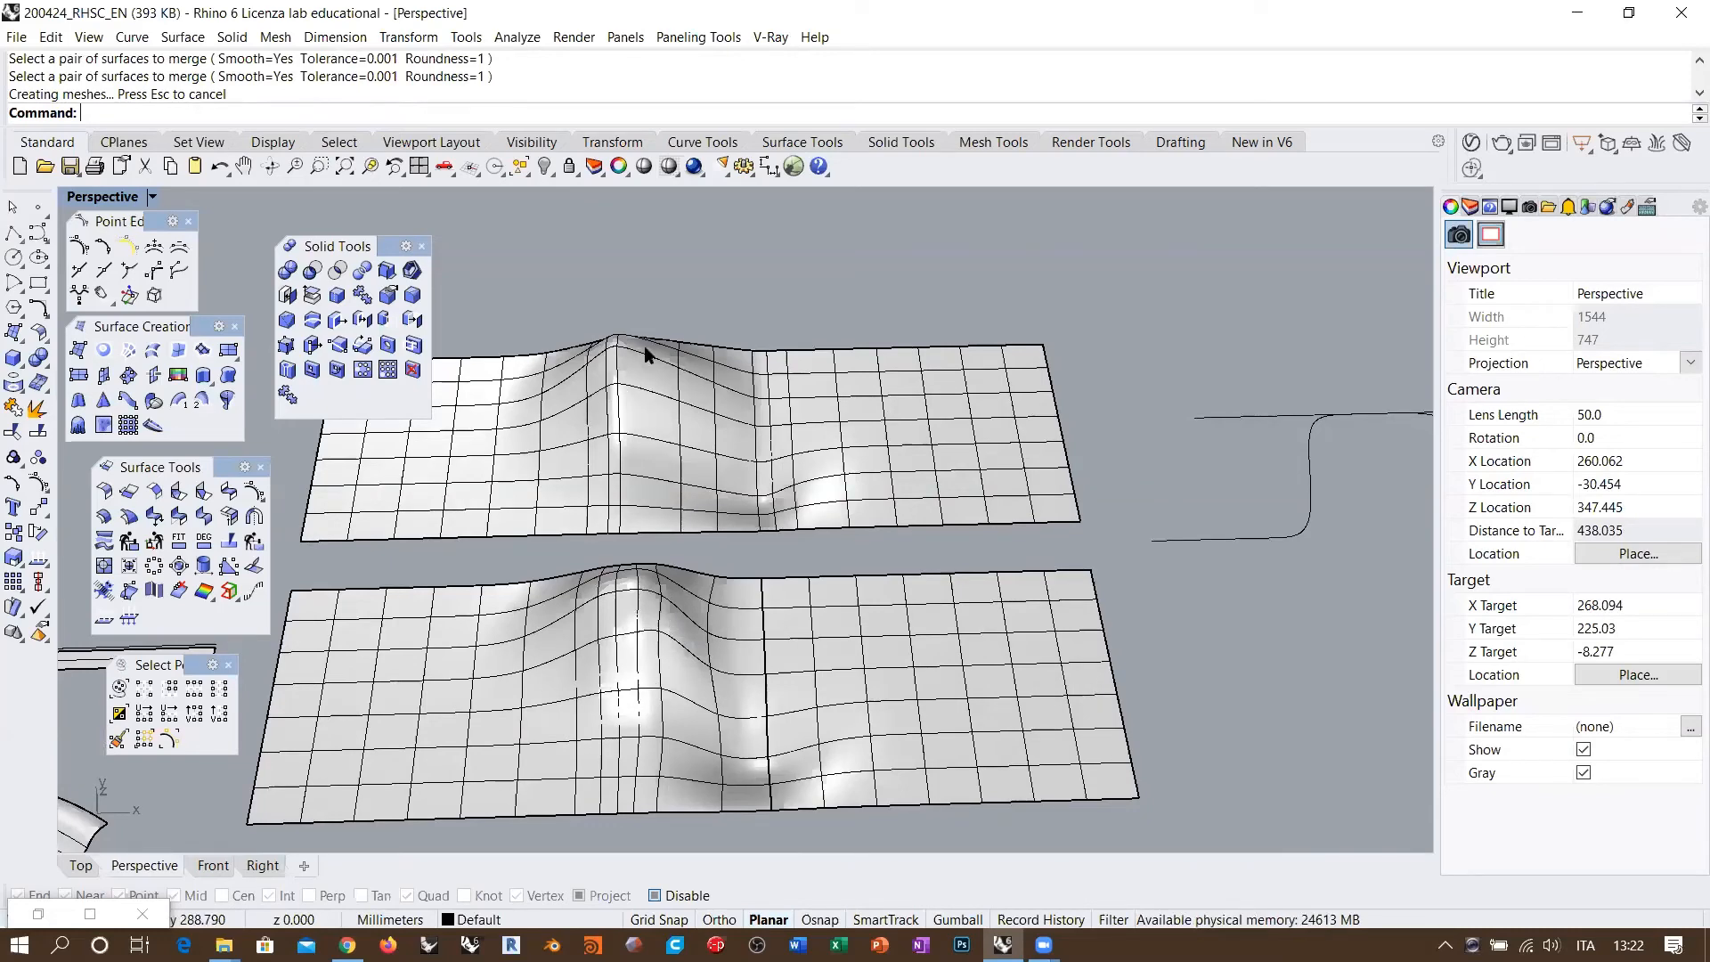
pyautogui.scroll(5, 631, 392)
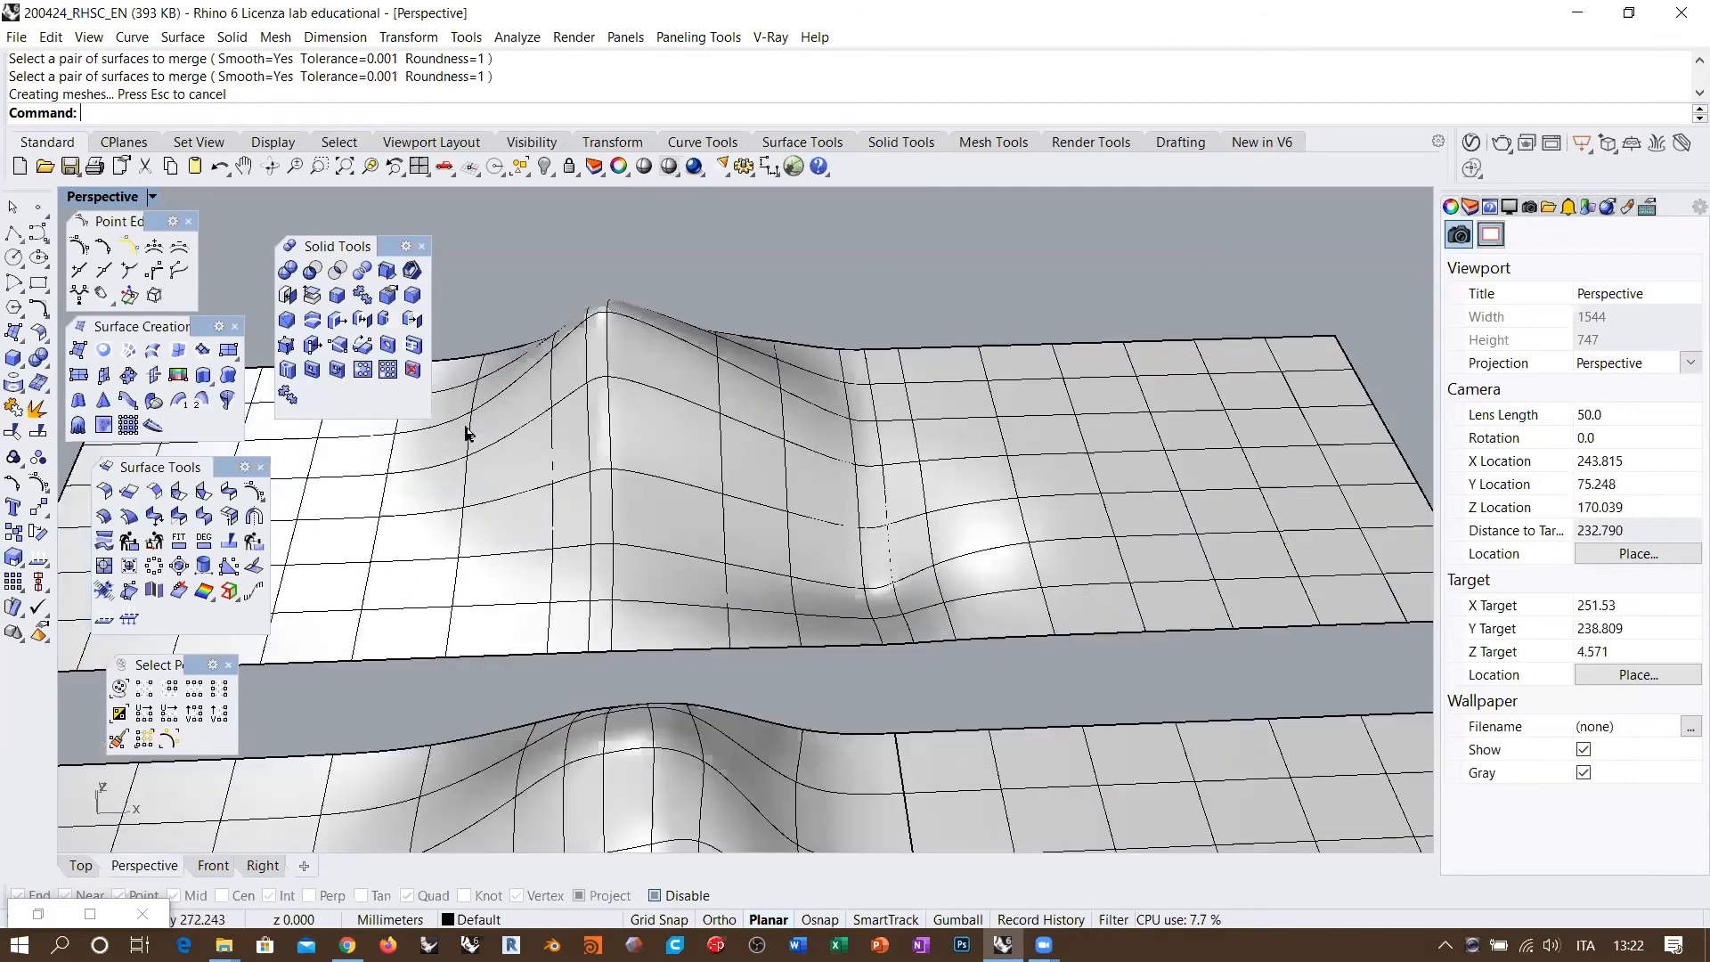
pyautogui.scroll(-5, 748, 356)
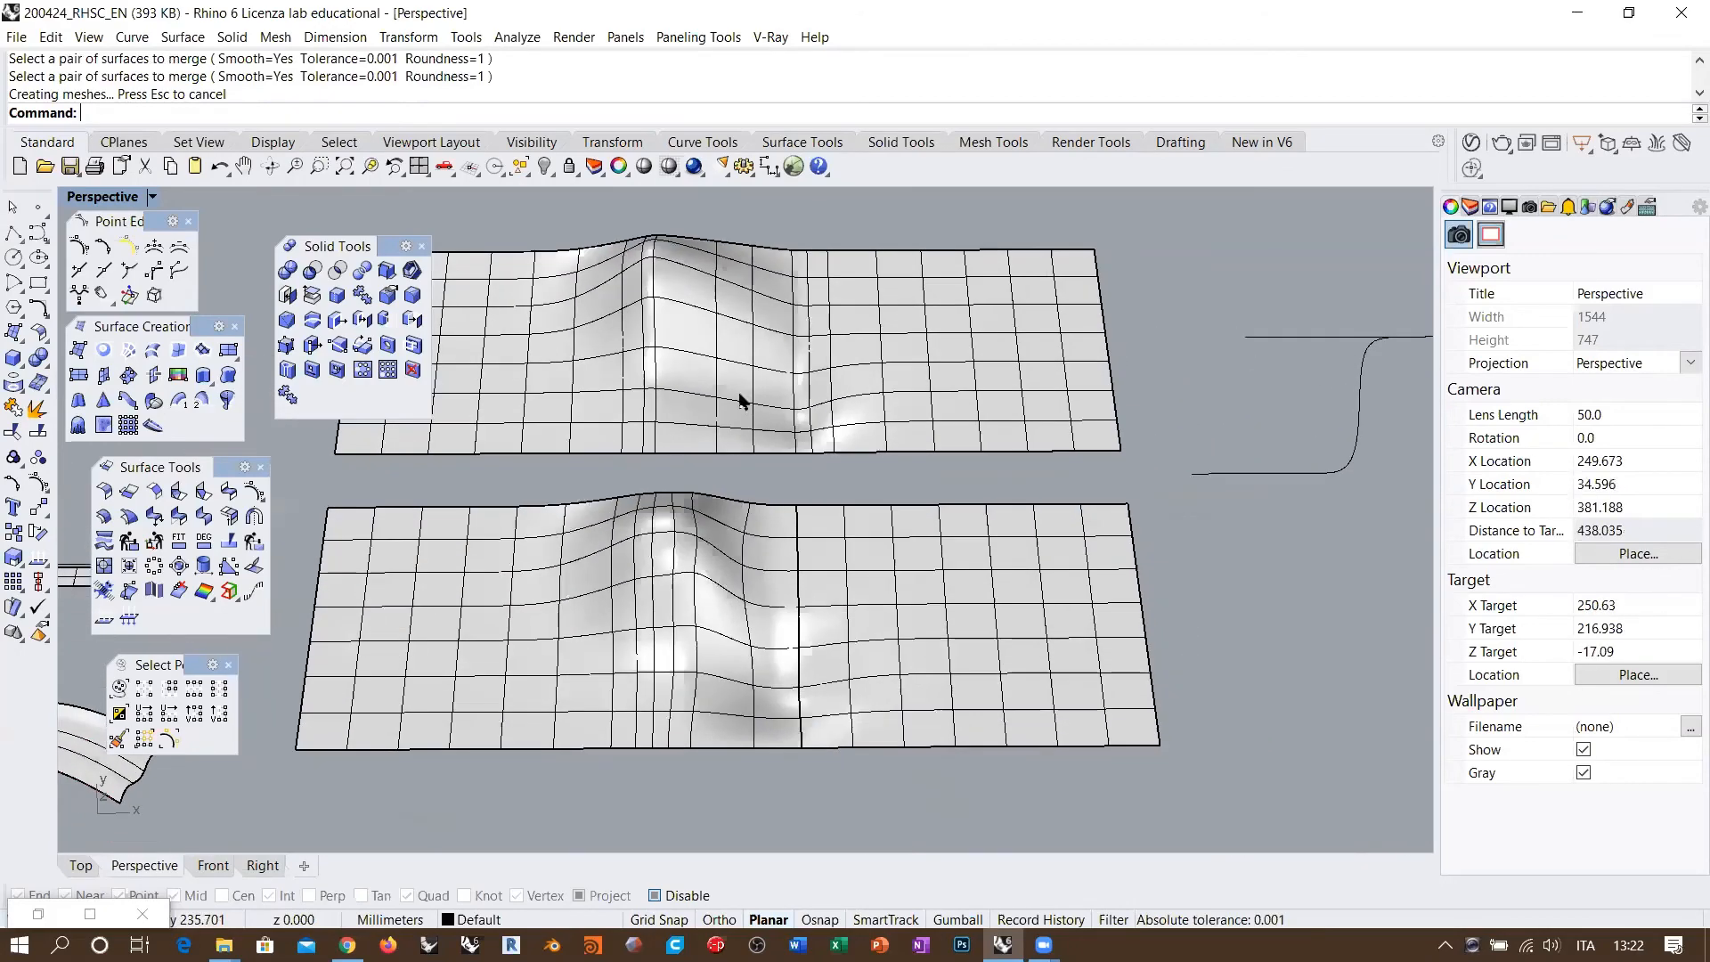
pyautogui.moveTo(676, 382)
pyautogui.mouseDown(button='right')
pyautogui.moveTo(740, 392)
pyautogui.moveTo(689, 309)
pyautogui.mouseUp(button='right')
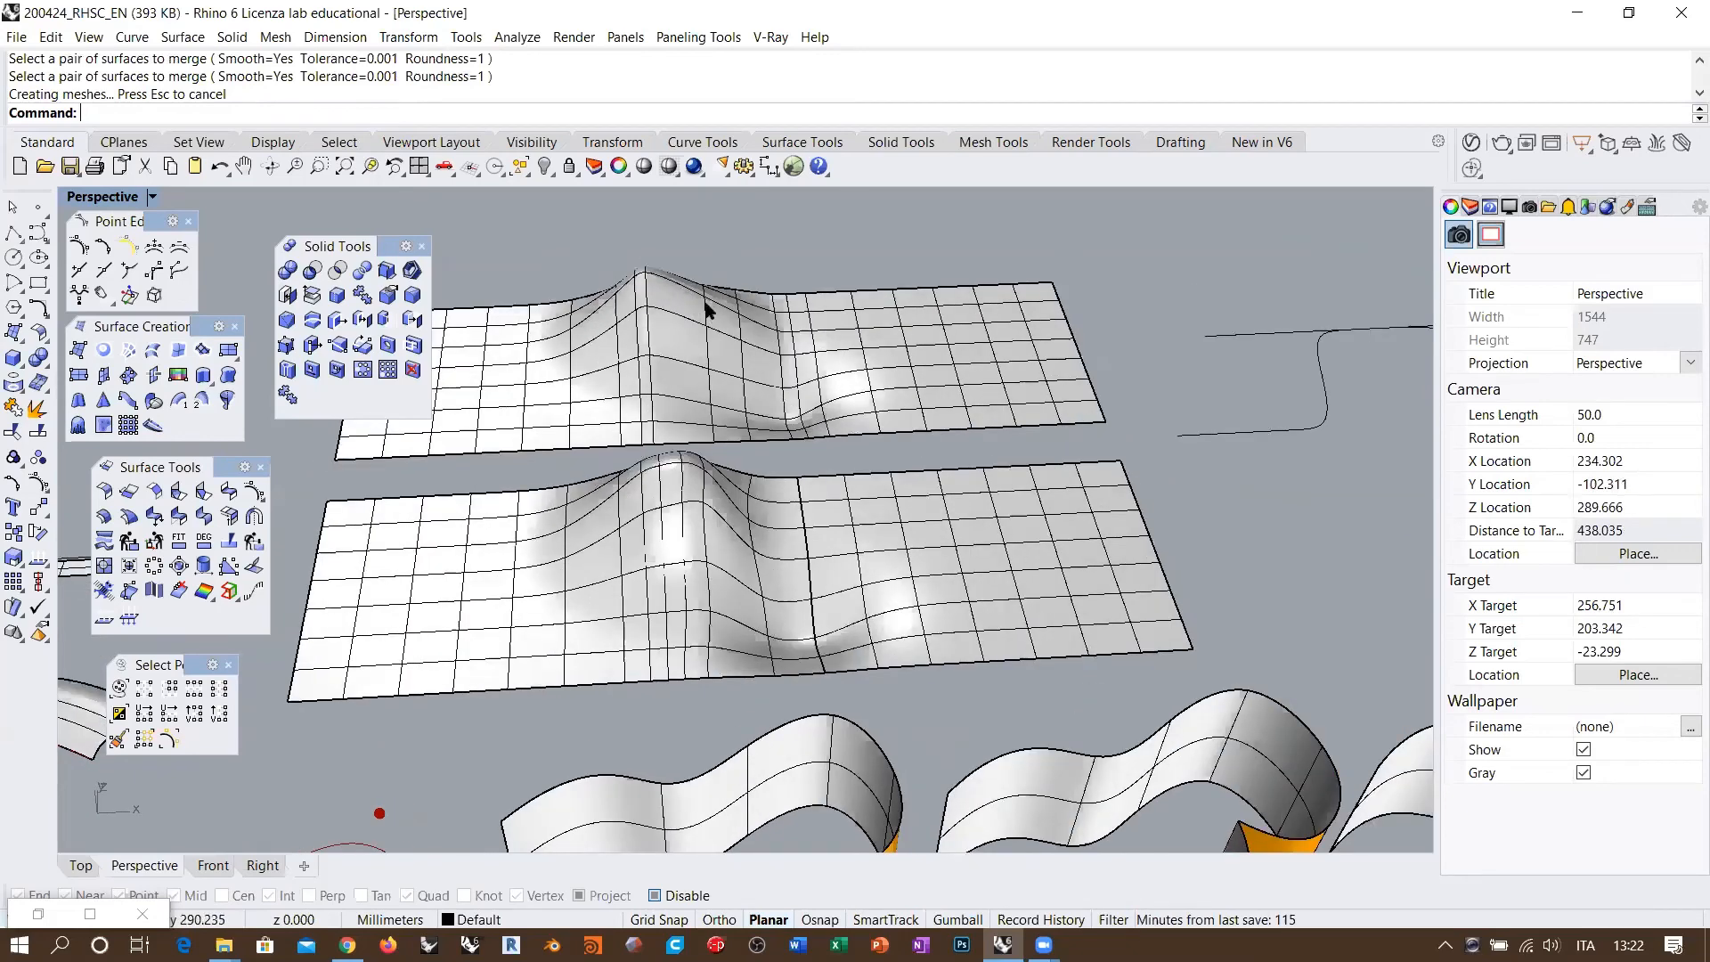
pyautogui.moveTo(932, 558); pyautogui.dragTo(737, 579, button='right')
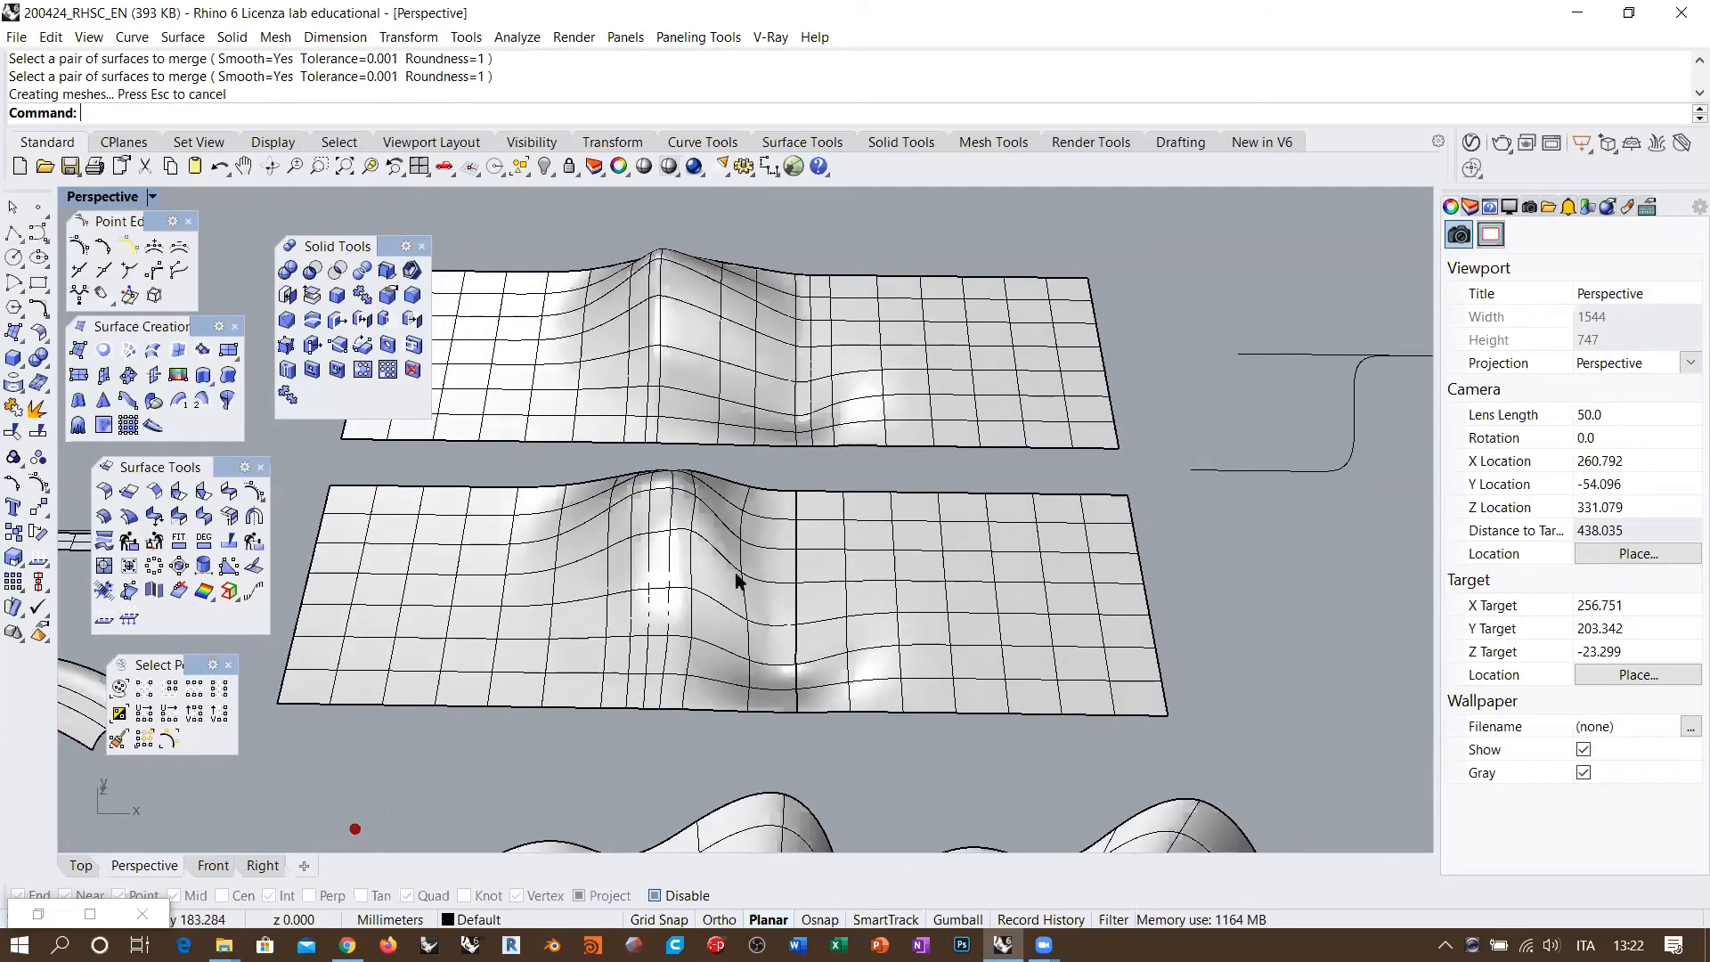
# Step: Merge the lower strip's already merged portion with its right adjoining surface using Smooth=Yes, tolerance 0.001 and roundness 1
pyautogui.scroll(2, 775, 603)
pyautogui.press('Return')
pyautogui.click(782, 583)
pyautogui.click(890, 573)
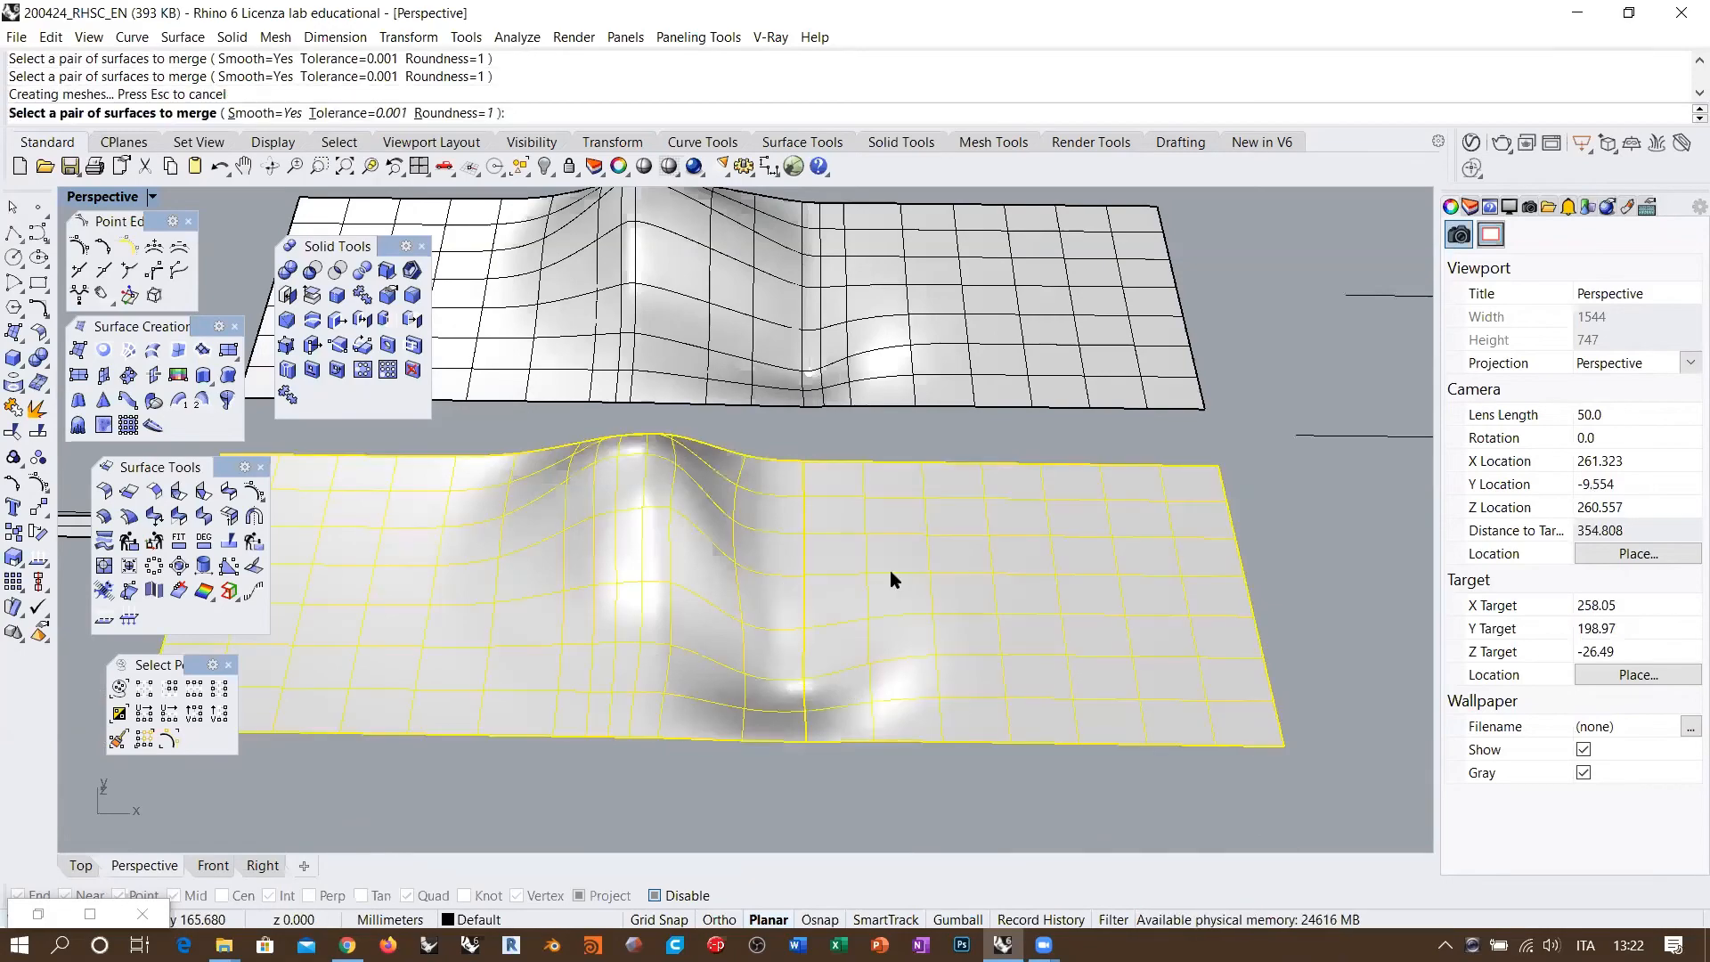
pyautogui.moveTo(899, 531); pyautogui.dragTo(697, 477, button='right')
pyautogui.moveTo(628, 514); pyautogui.dragTo(873, 545, button='right')
pyautogui.scroll(-4, 768, 467)
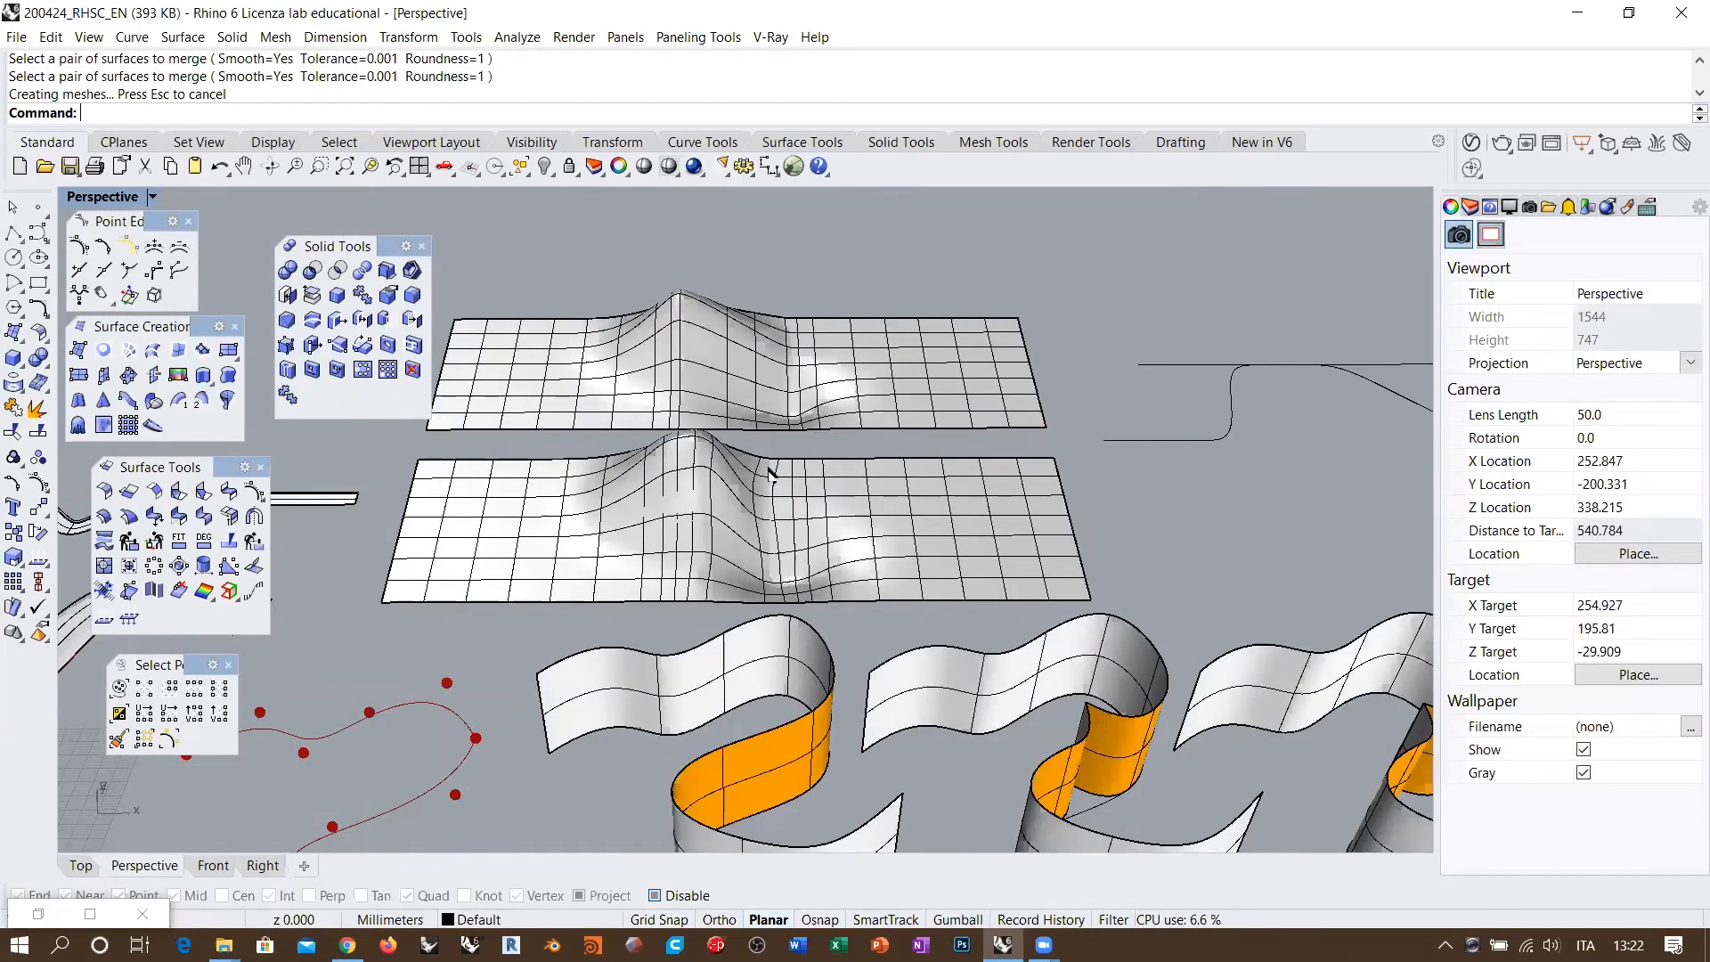
pyautogui.moveTo(768, 466); pyautogui.dragTo(773, 523, button='right')
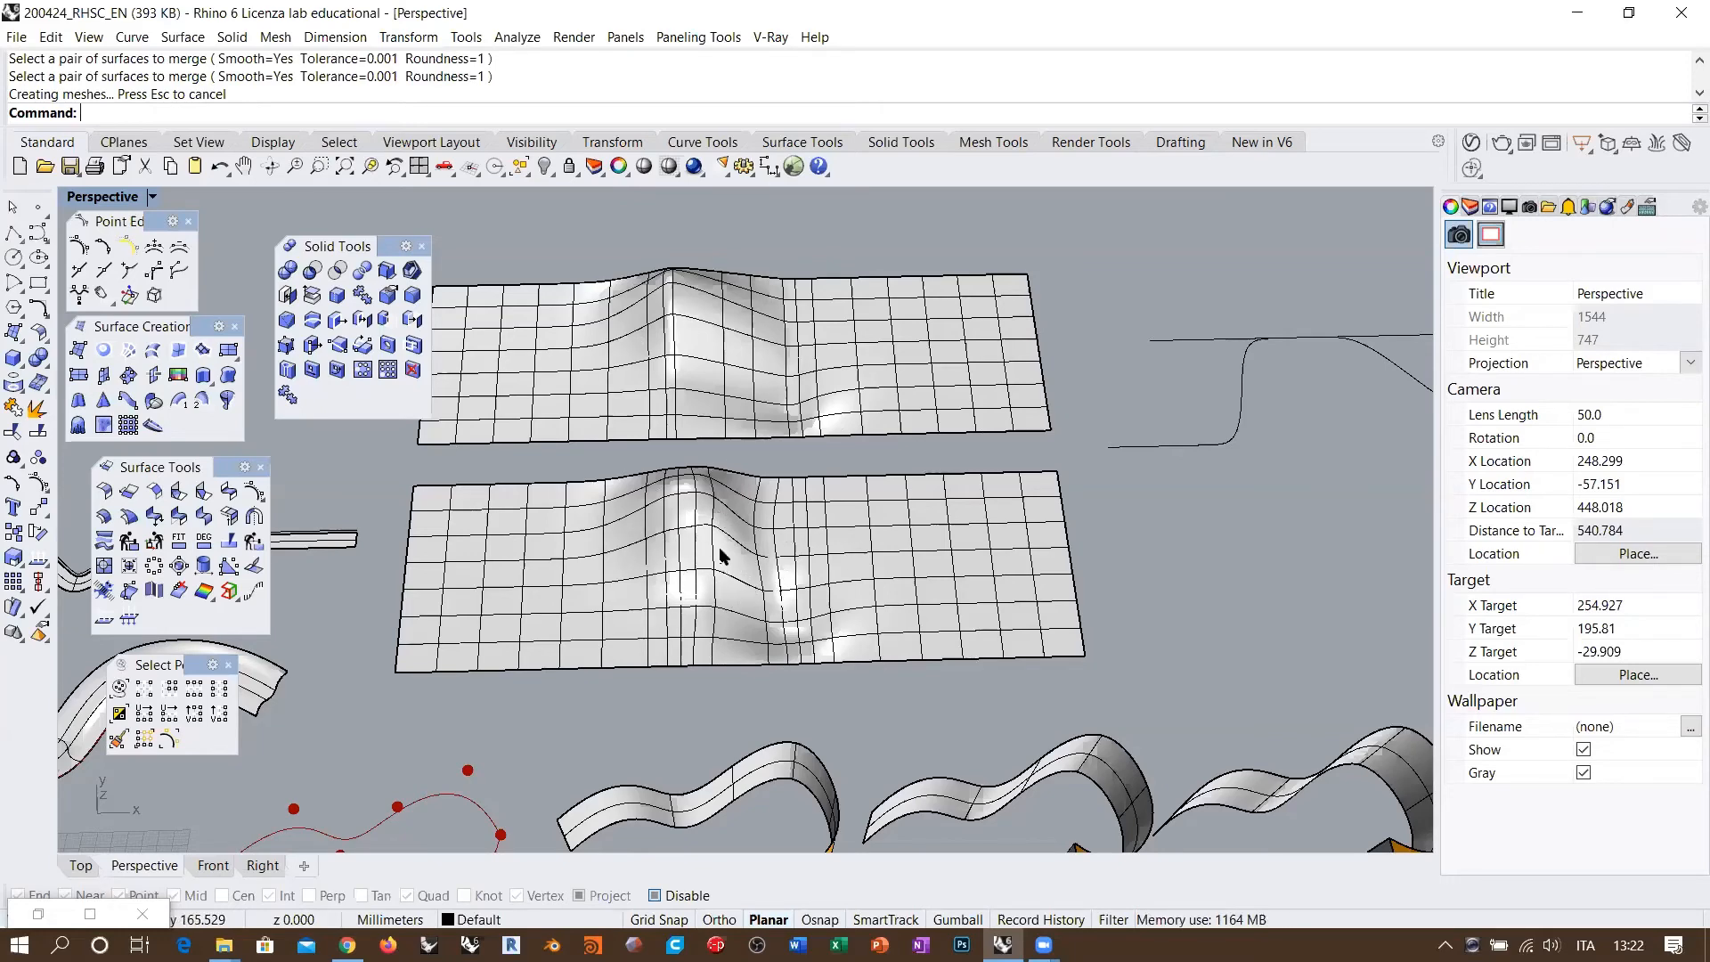
# Step: Undo the surface merges on both strips and the upper strip's positional blend, back to three separate surfaces per strip
pyautogui.hotkey('ctrl', 'z')
pyautogui.hotkey('ctrl', 'z')
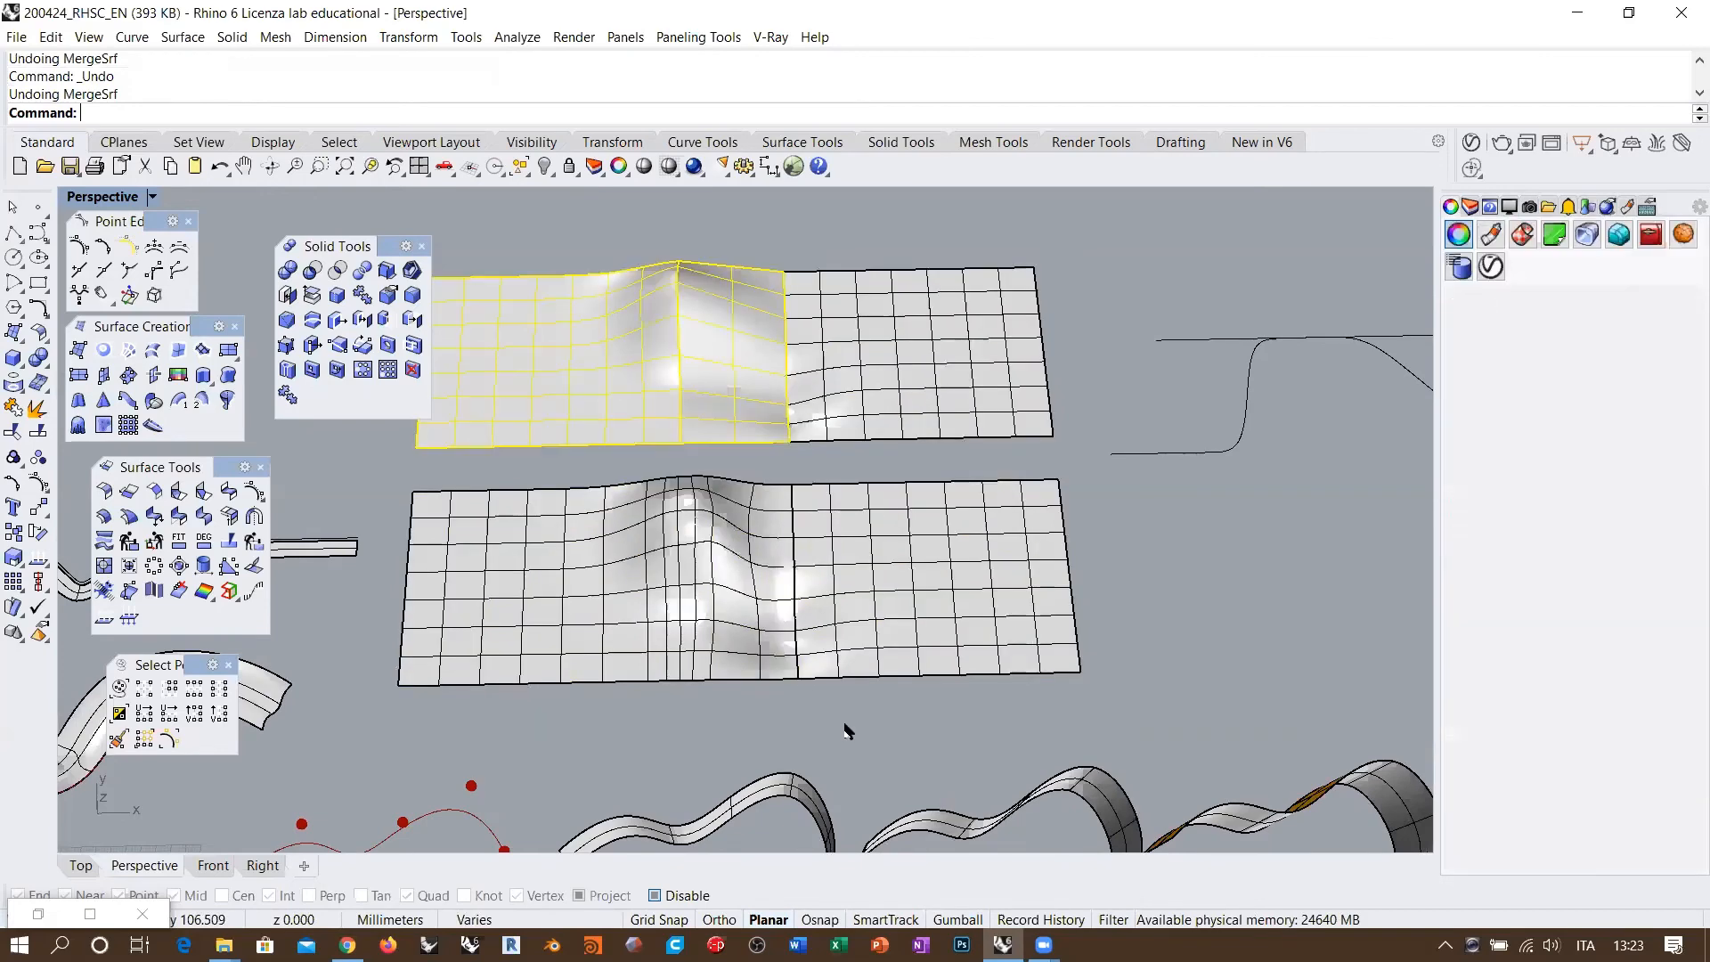
pyautogui.hotkey('ctrl', 'z')
pyautogui.hotkey('ctrl', 'z')
pyautogui.hotkey('ctrl', 'z')
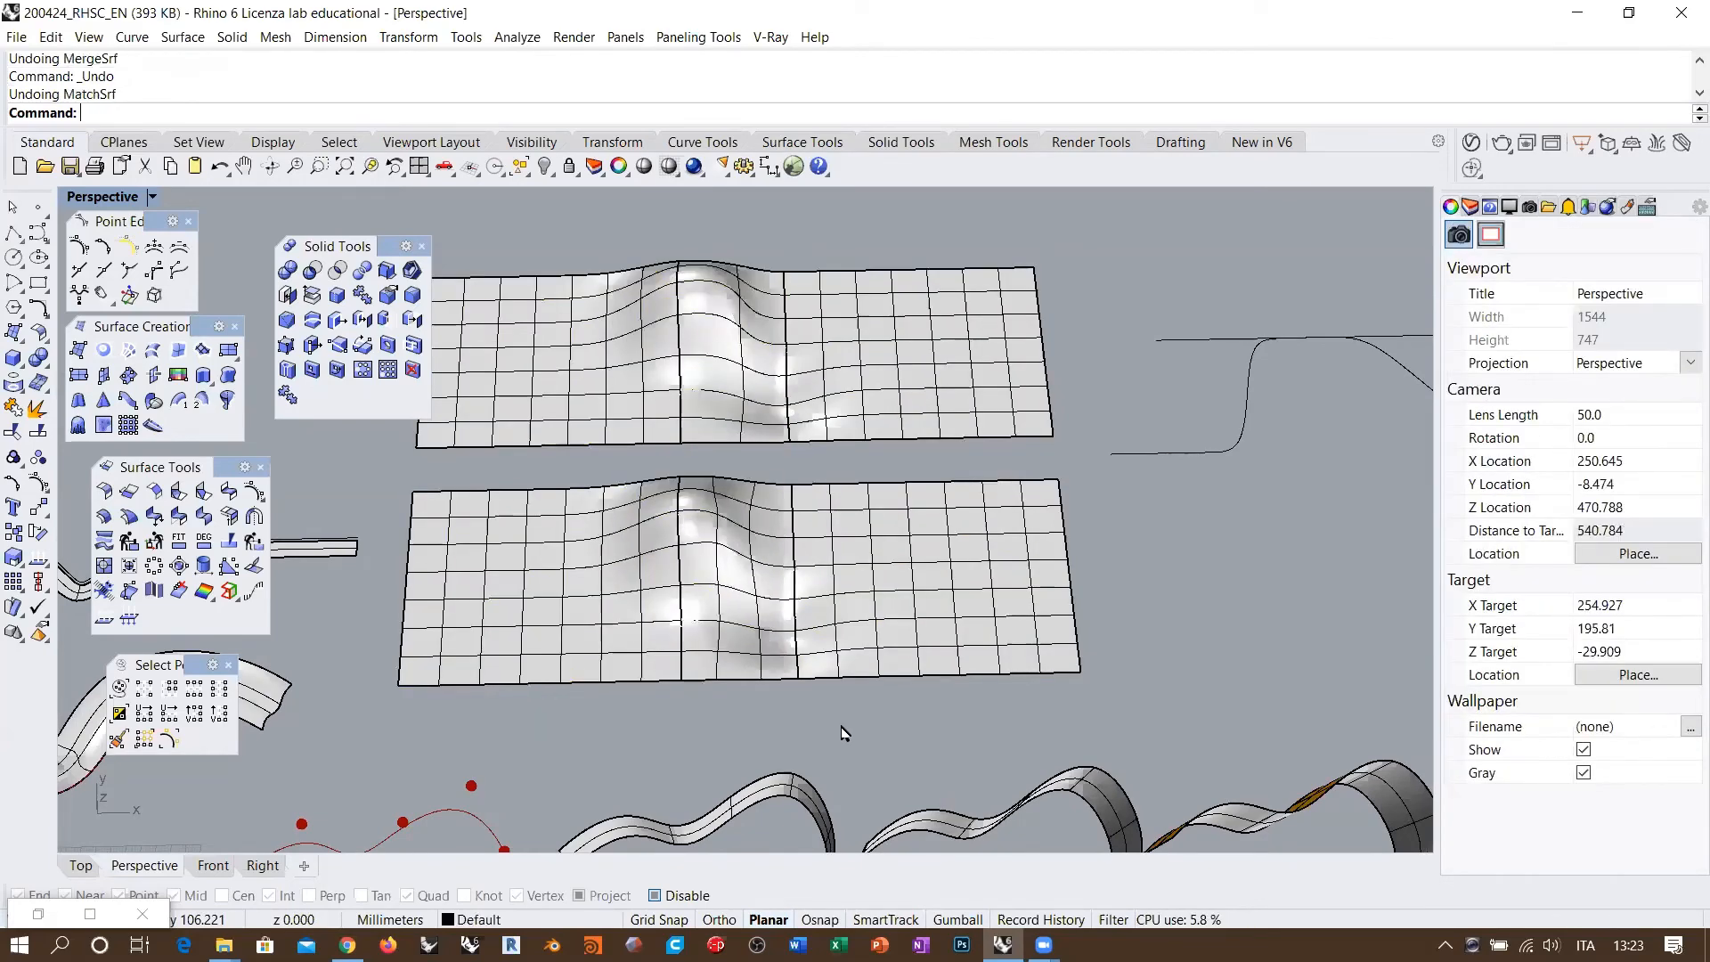
pyautogui.hotkey('ctrl', 'z')
pyautogui.hotkey('ctrl', 'z')
pyautogui.hotkey('ctrl', 'z')
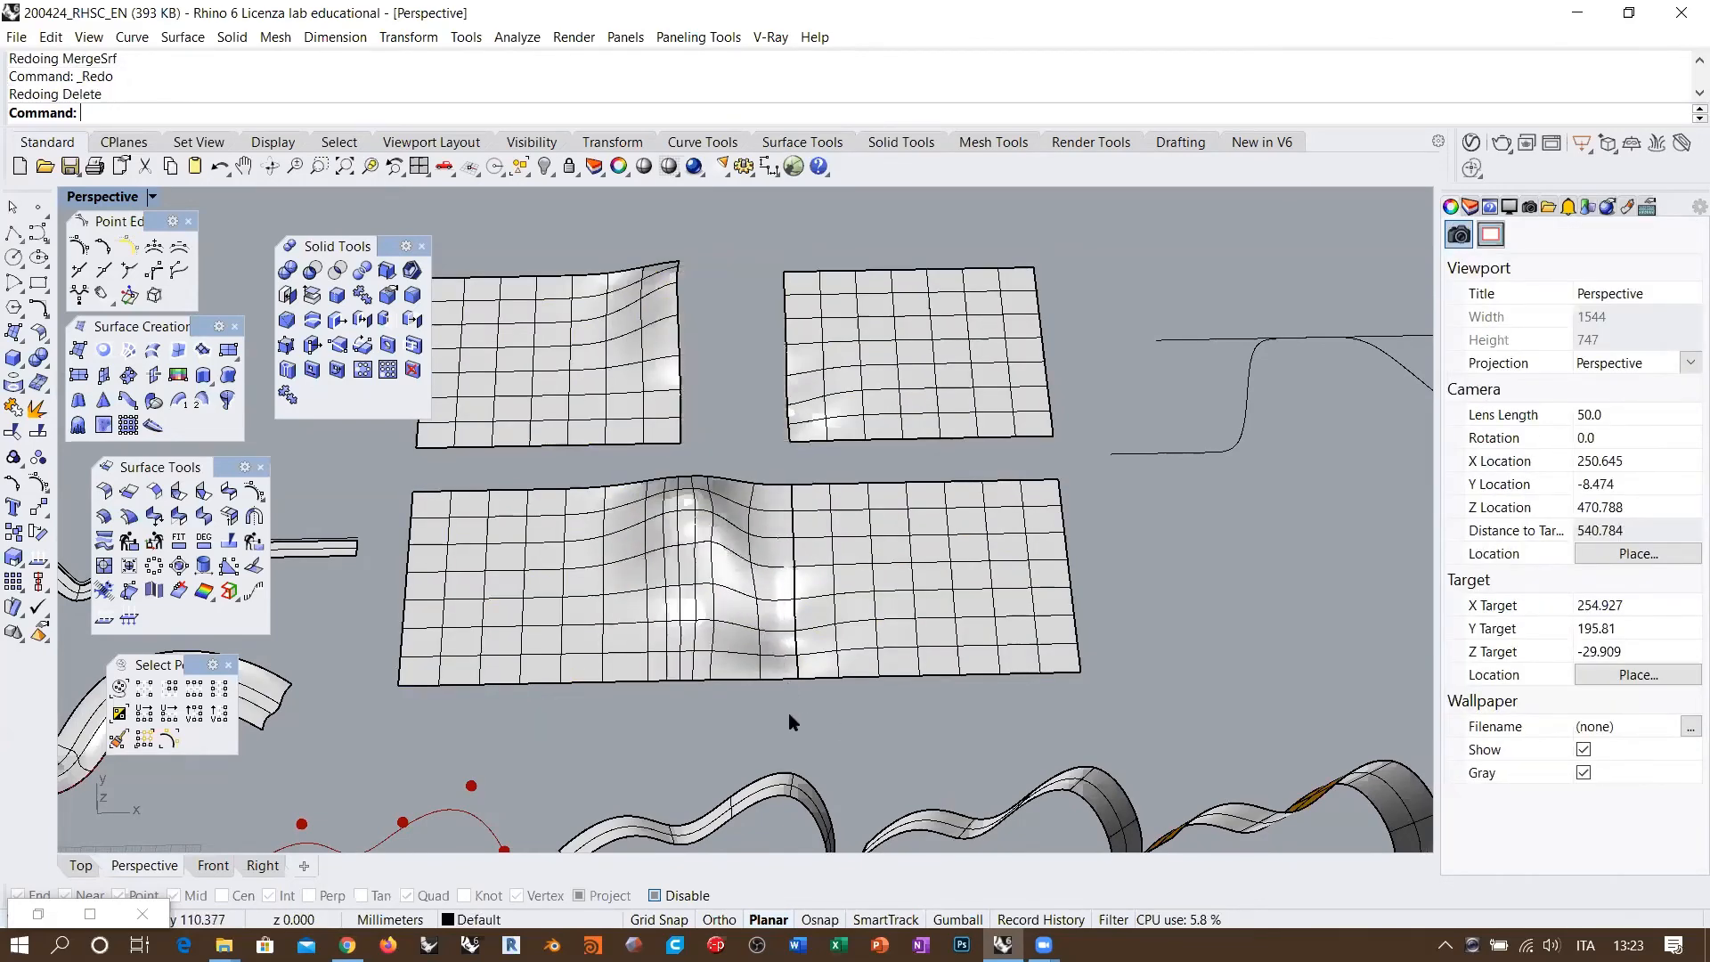
# Step: Highlight the lower strip's two outer surfaces together to distinguish them from the central blend
pyautogui.click(591, 592)
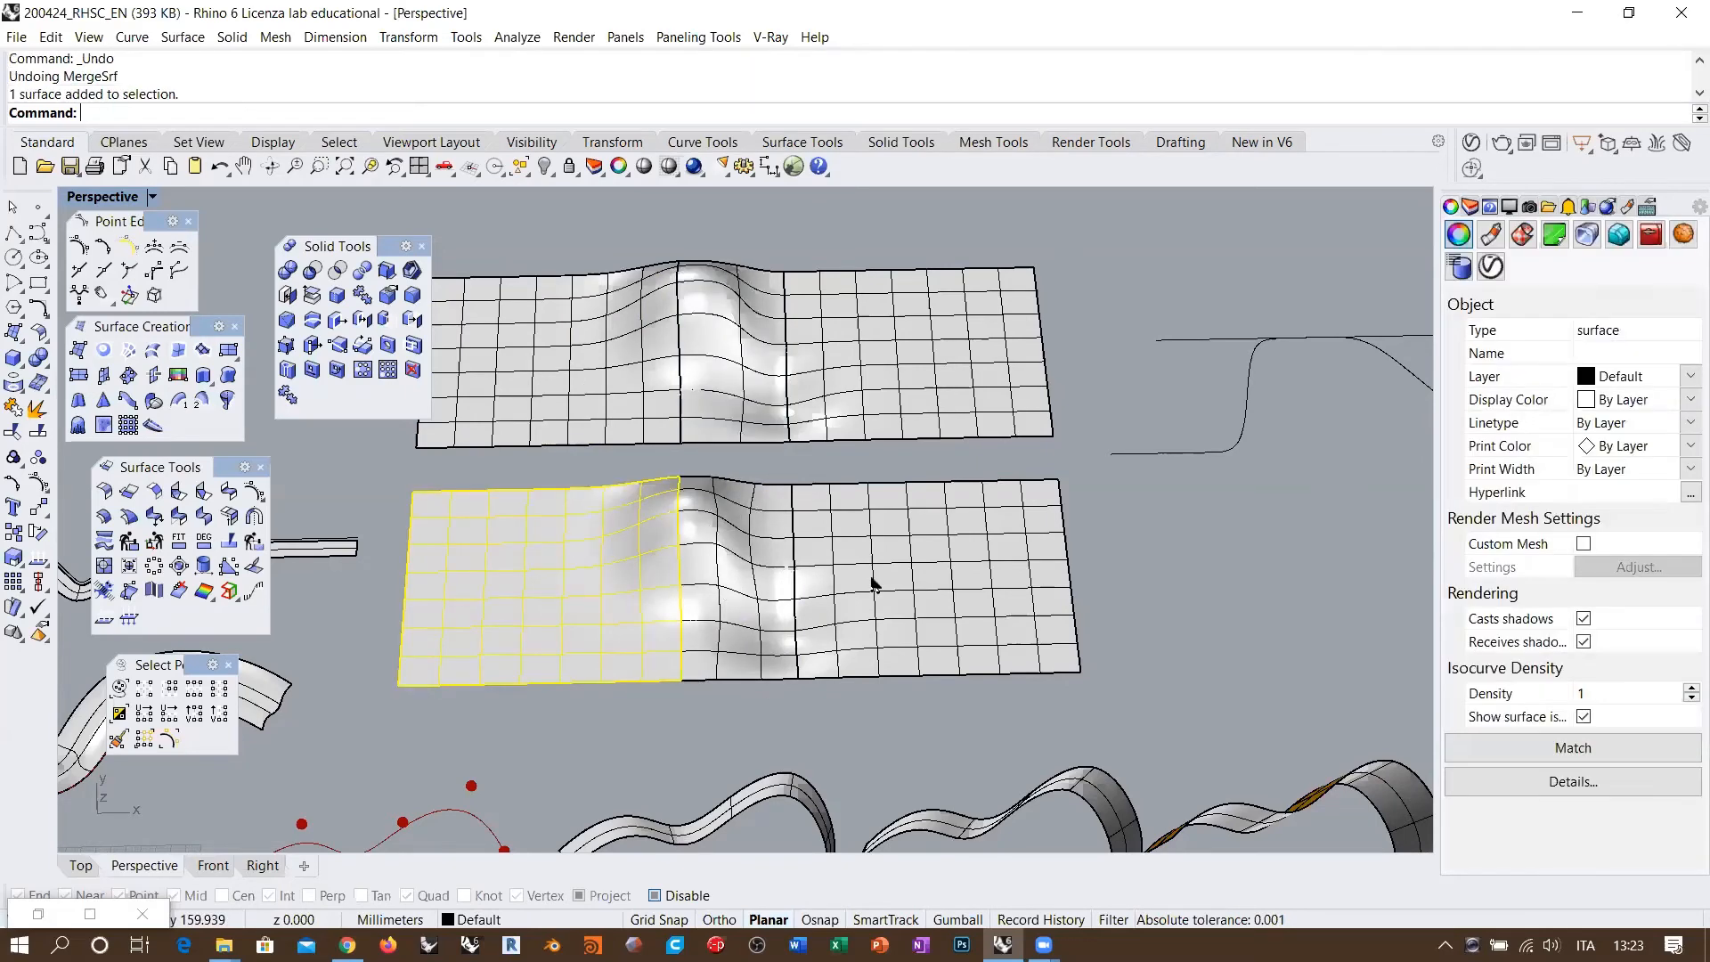
pyautogui.keyDown('shift'); pyautogui.click(873, 583); pyautogui.keyUp('shift')
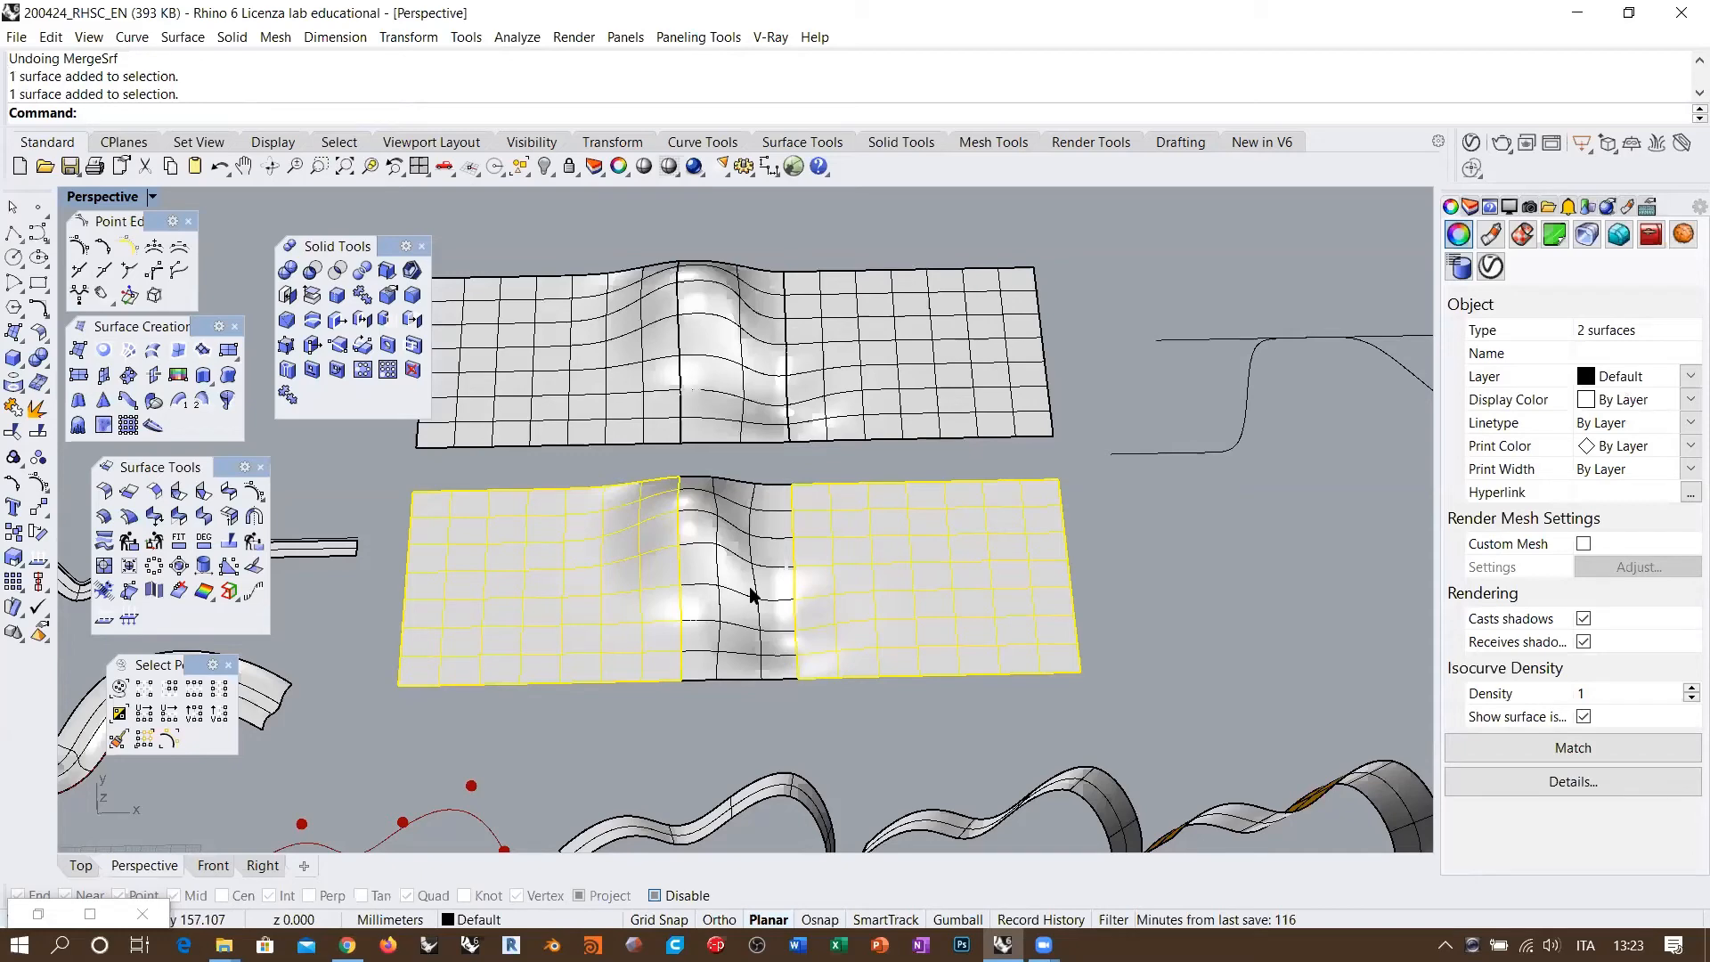
pyautogui.click(699, 759)
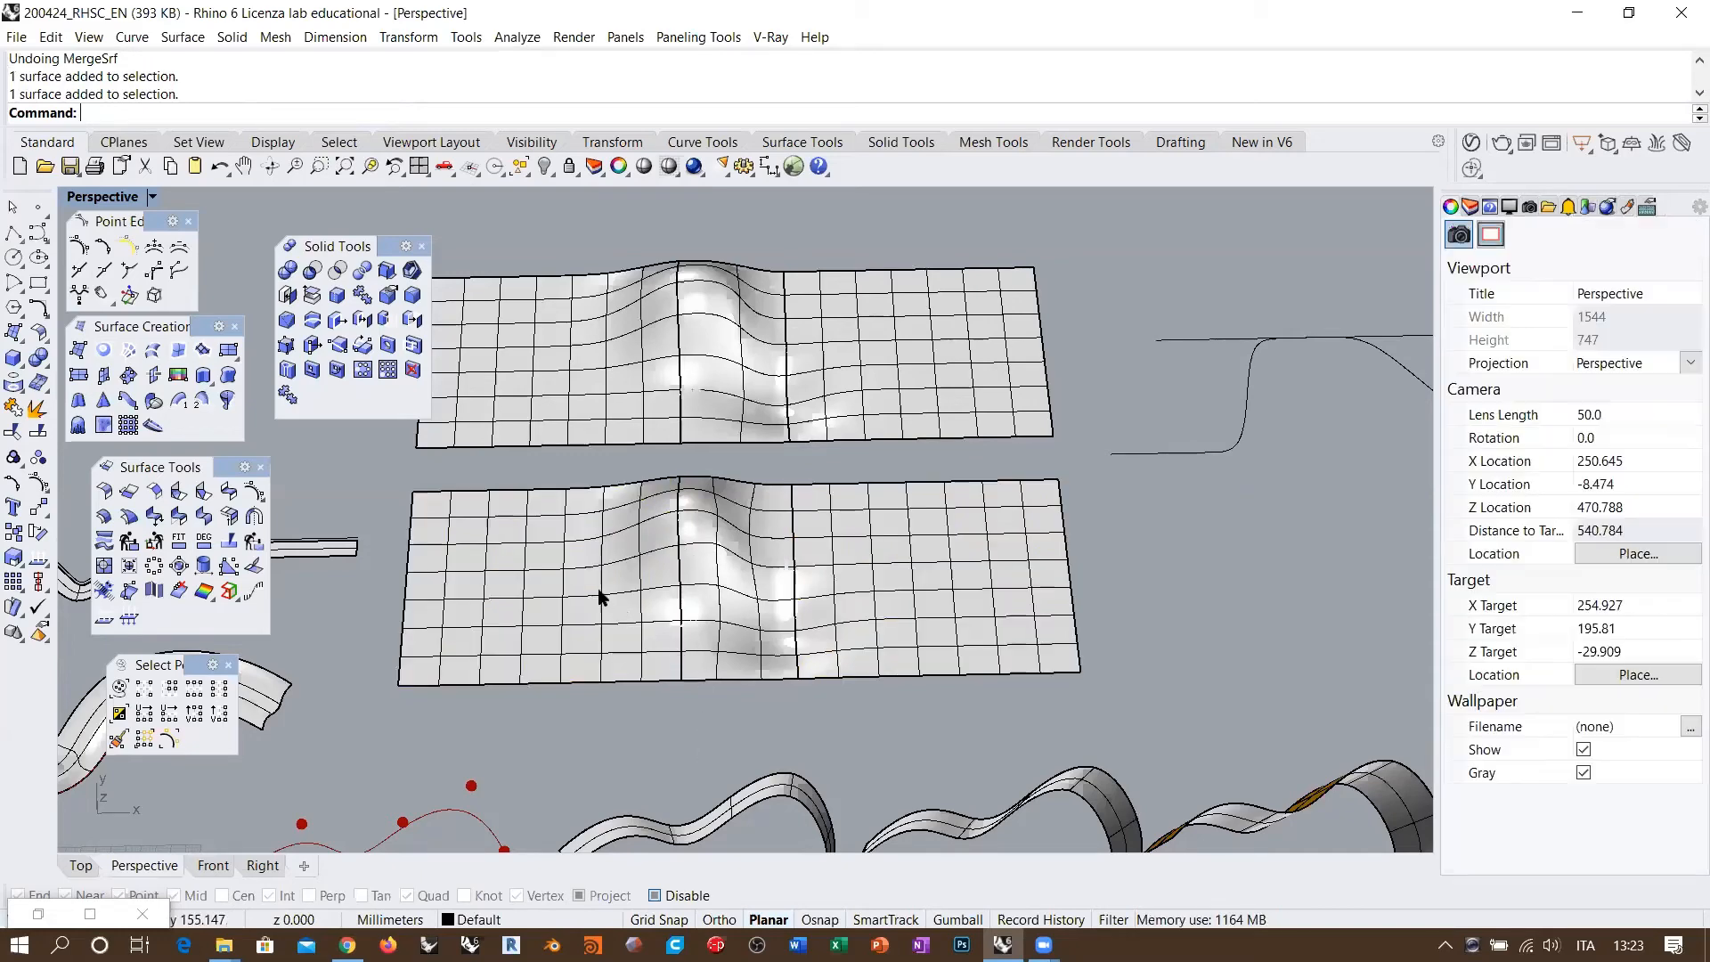
pyautogui.click(591, 596)
pyautogui.keyDown('shift'); pyautogui.click(894, 599); pyautogui.keyUp('shift')
pyautogui.scroll(-4, 763, 603)
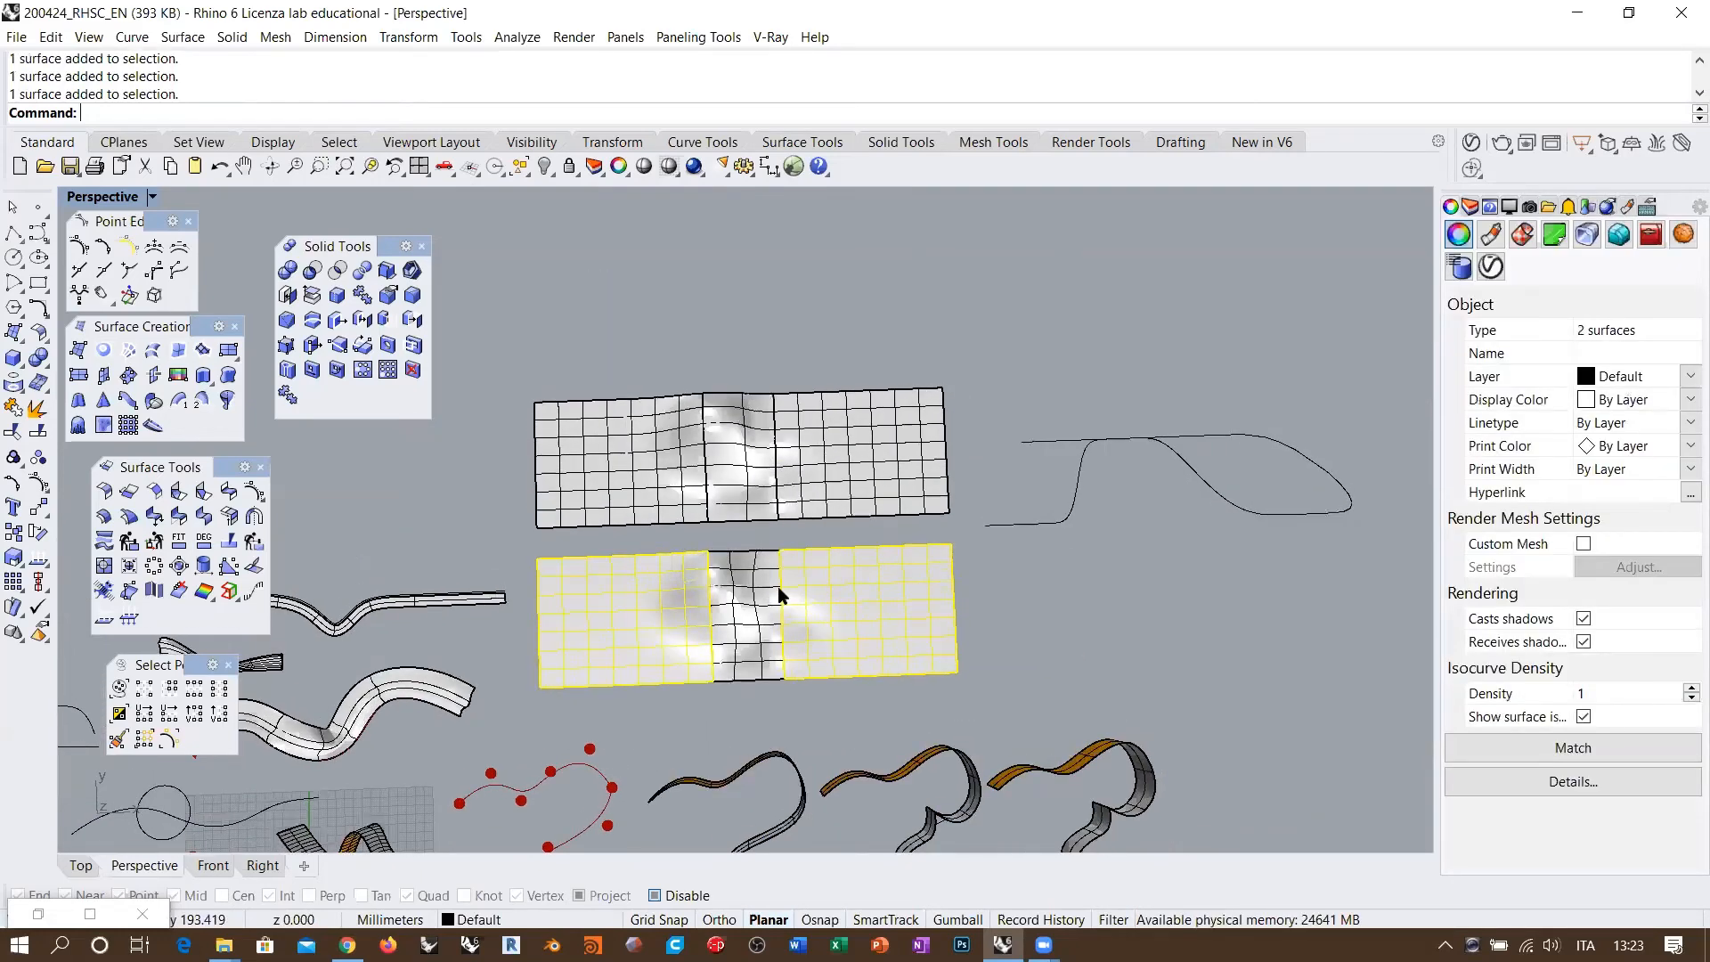
pyautogui.scroll(3, 844, 611)
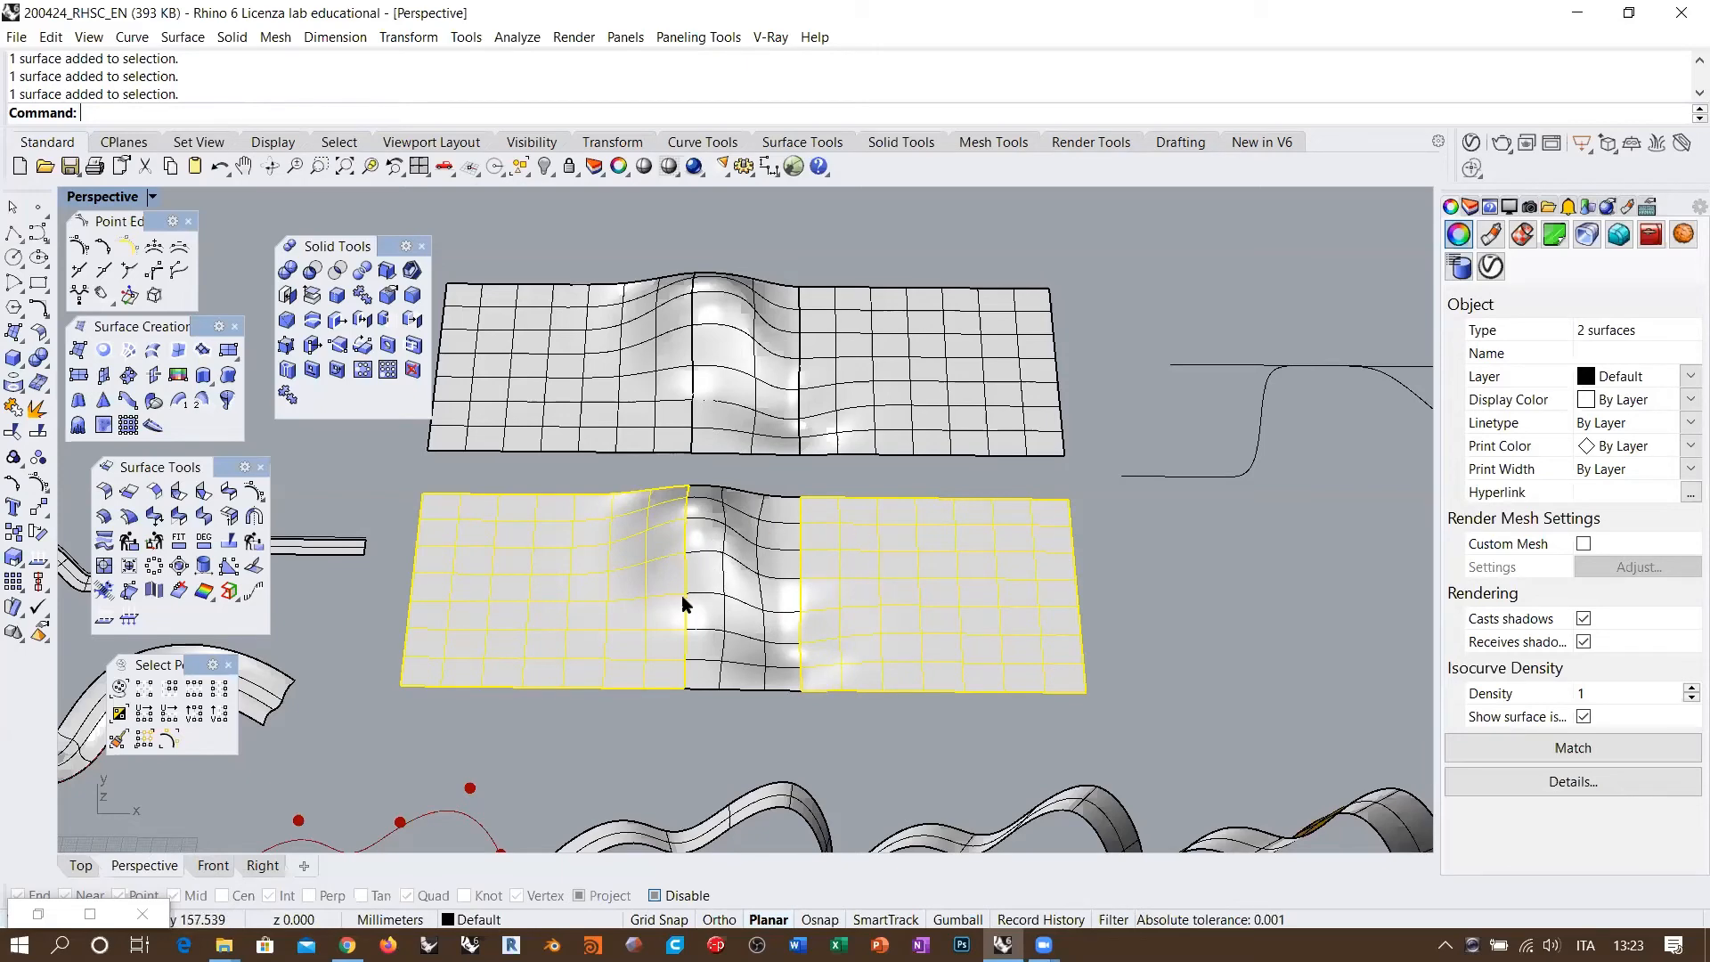
# Step: Highlight the lower strip's central blend and its two outer surfaces in turn, and clear the selection
pyautogui.moveTo(793, 632); pyautogui.dragTo(756, 554, button='right')
pyautogui.scroll(3, 756, 554)
pyautogui.click(650, 488)
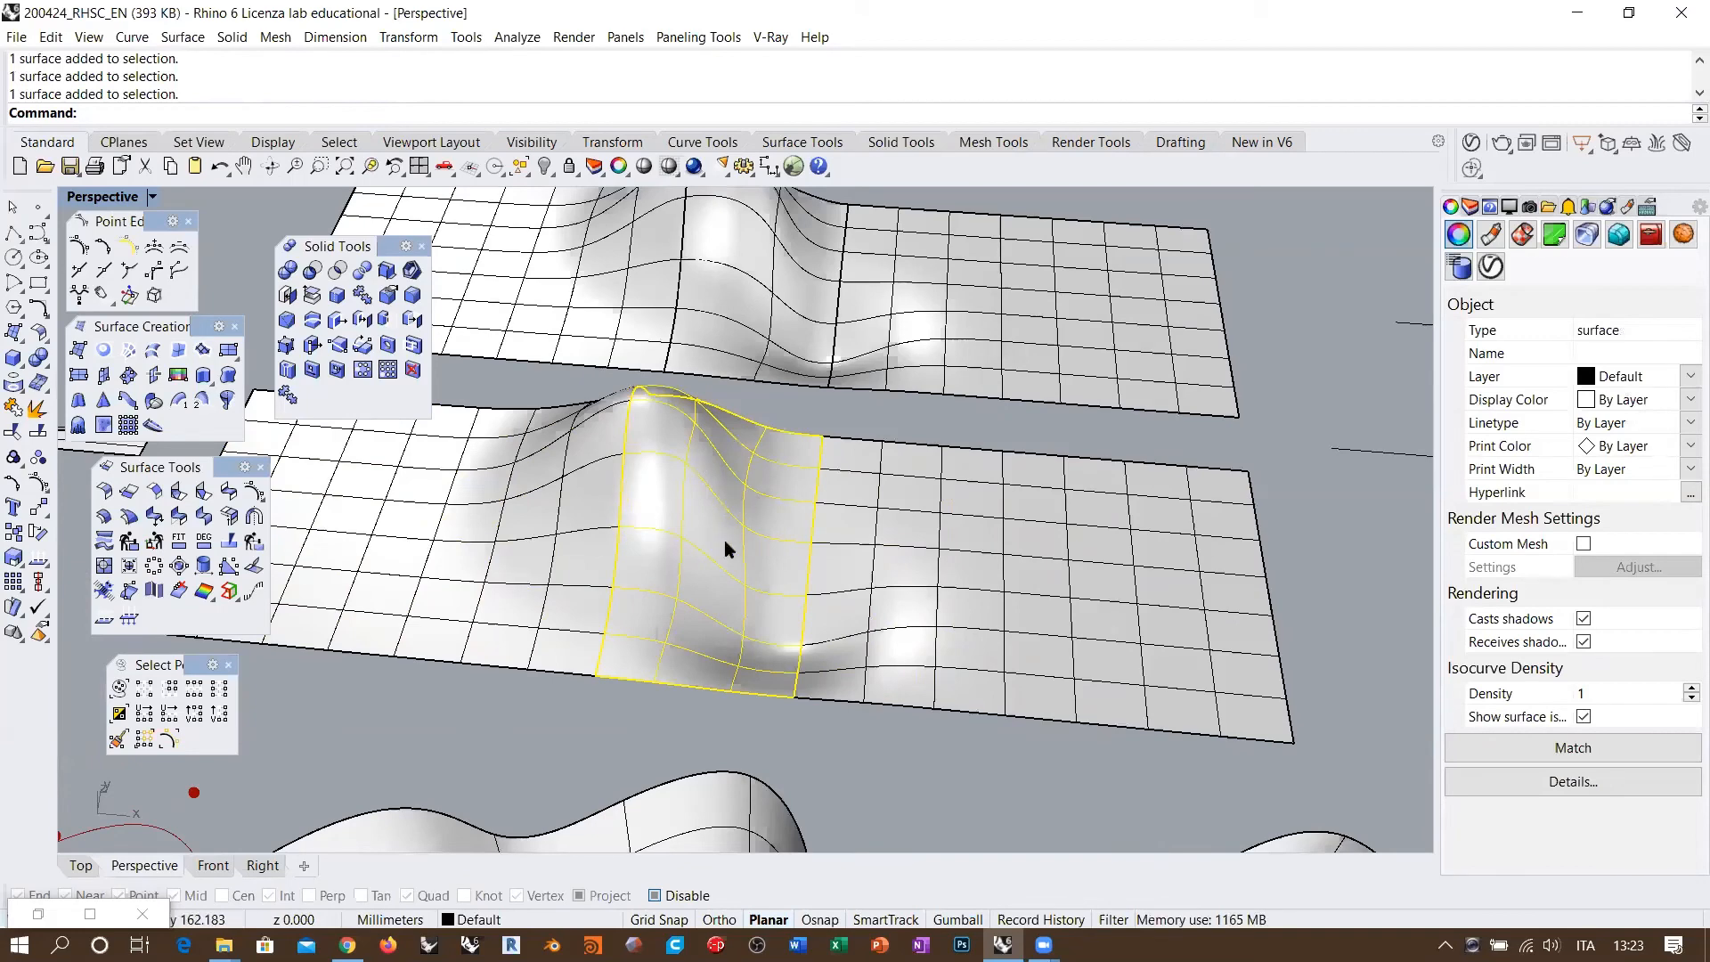
pyautogui.moveTo(726, 550); pyautogui.dragTo(953, 561, button='right')
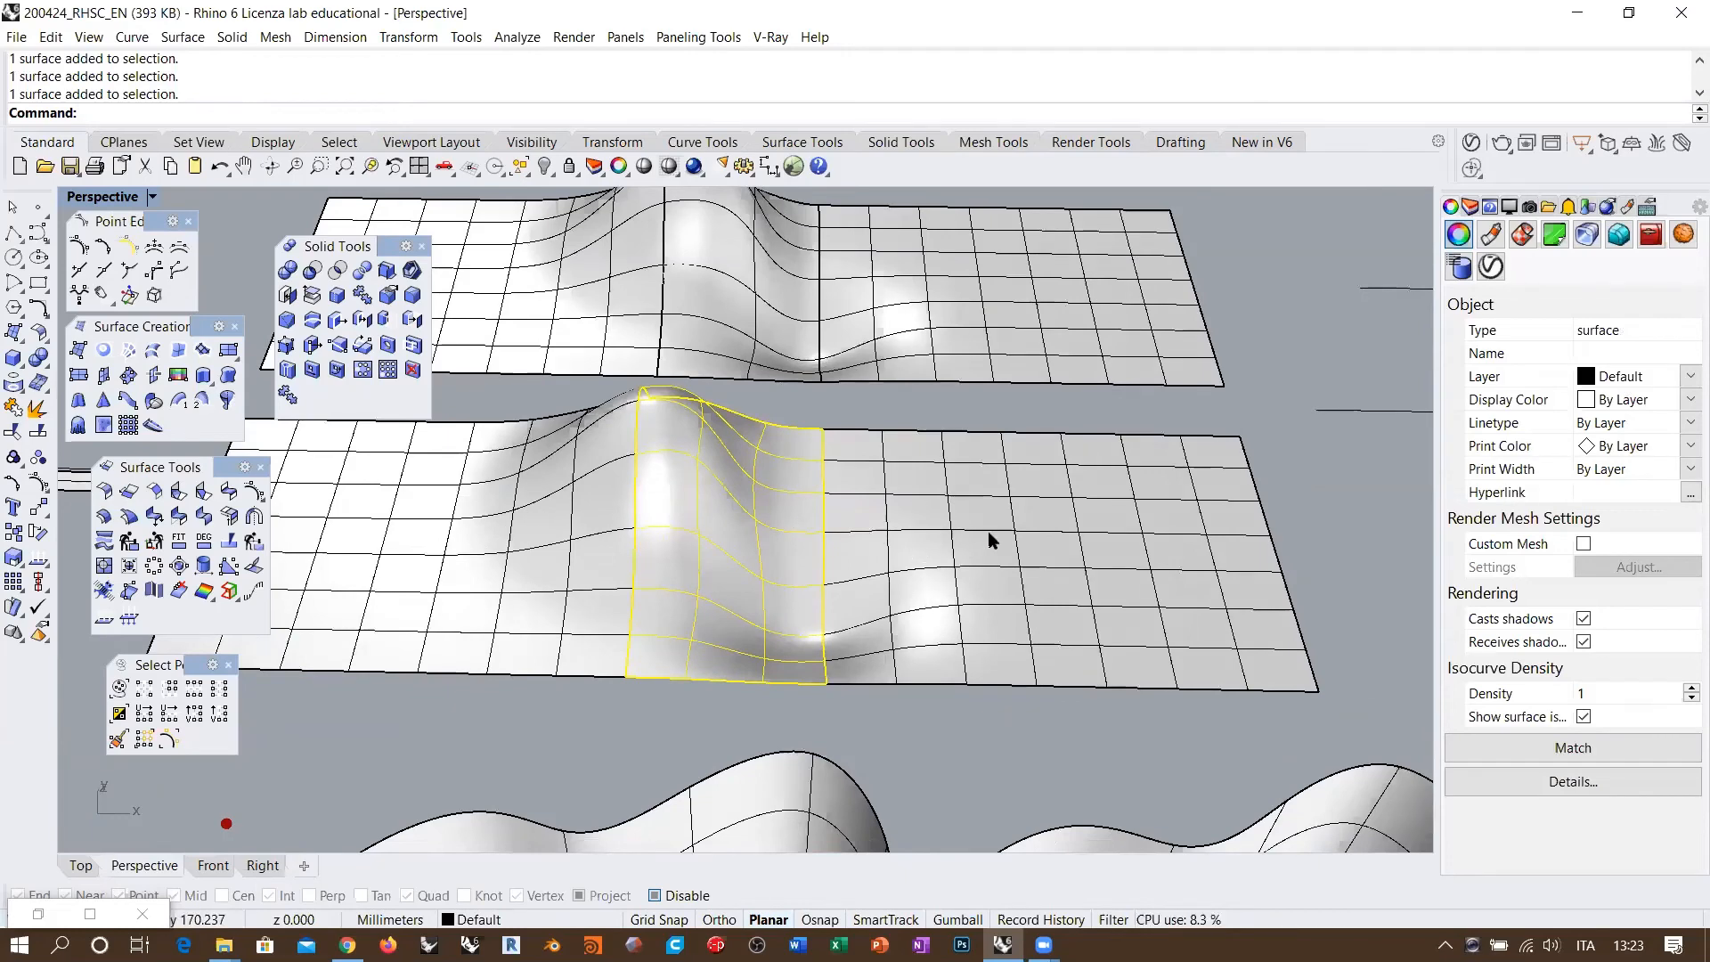
pyautogui.click(935, 558)
pyautogui.keyDown('shift'); pyautogui.click(542, 567); pyautogui.keyUp('shift')
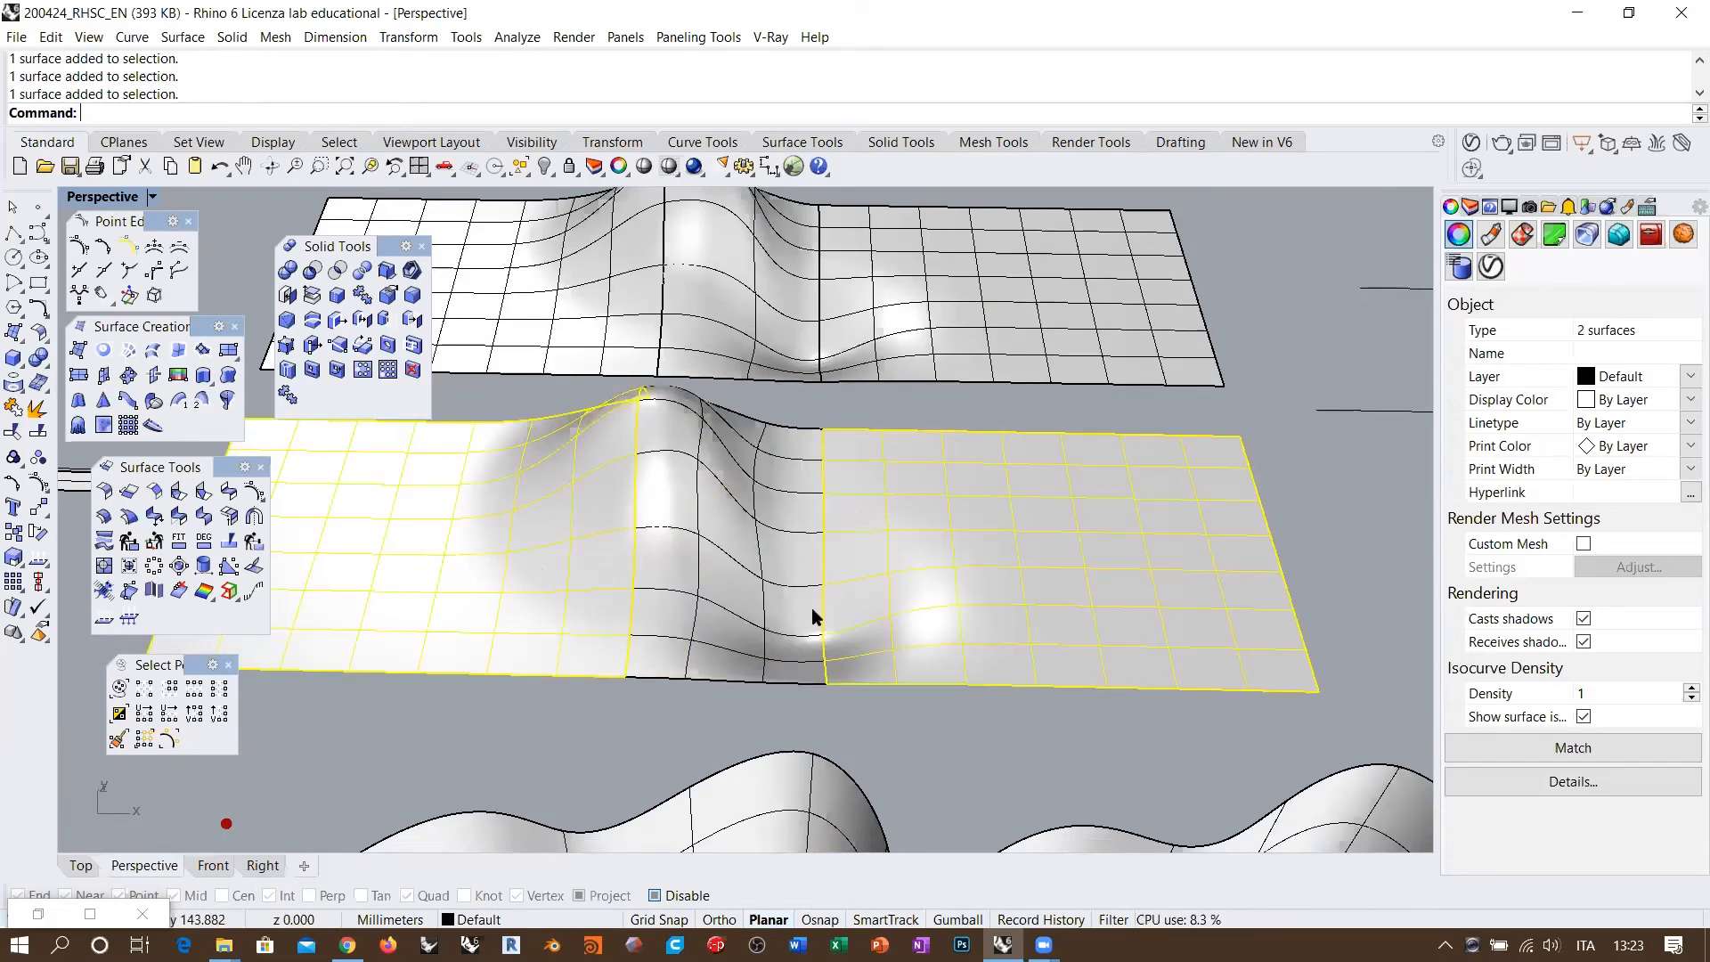
pyautogui.press('Escape')
# Step: Delete the lower strip's central blend and start a new surface blend between the two facing edges
pyautogui.moveTo(894, 592); pyautogui.dragTo(499, 372, button='right')
pyautogui.click(670, 552)
pyautogui.press('Delete')
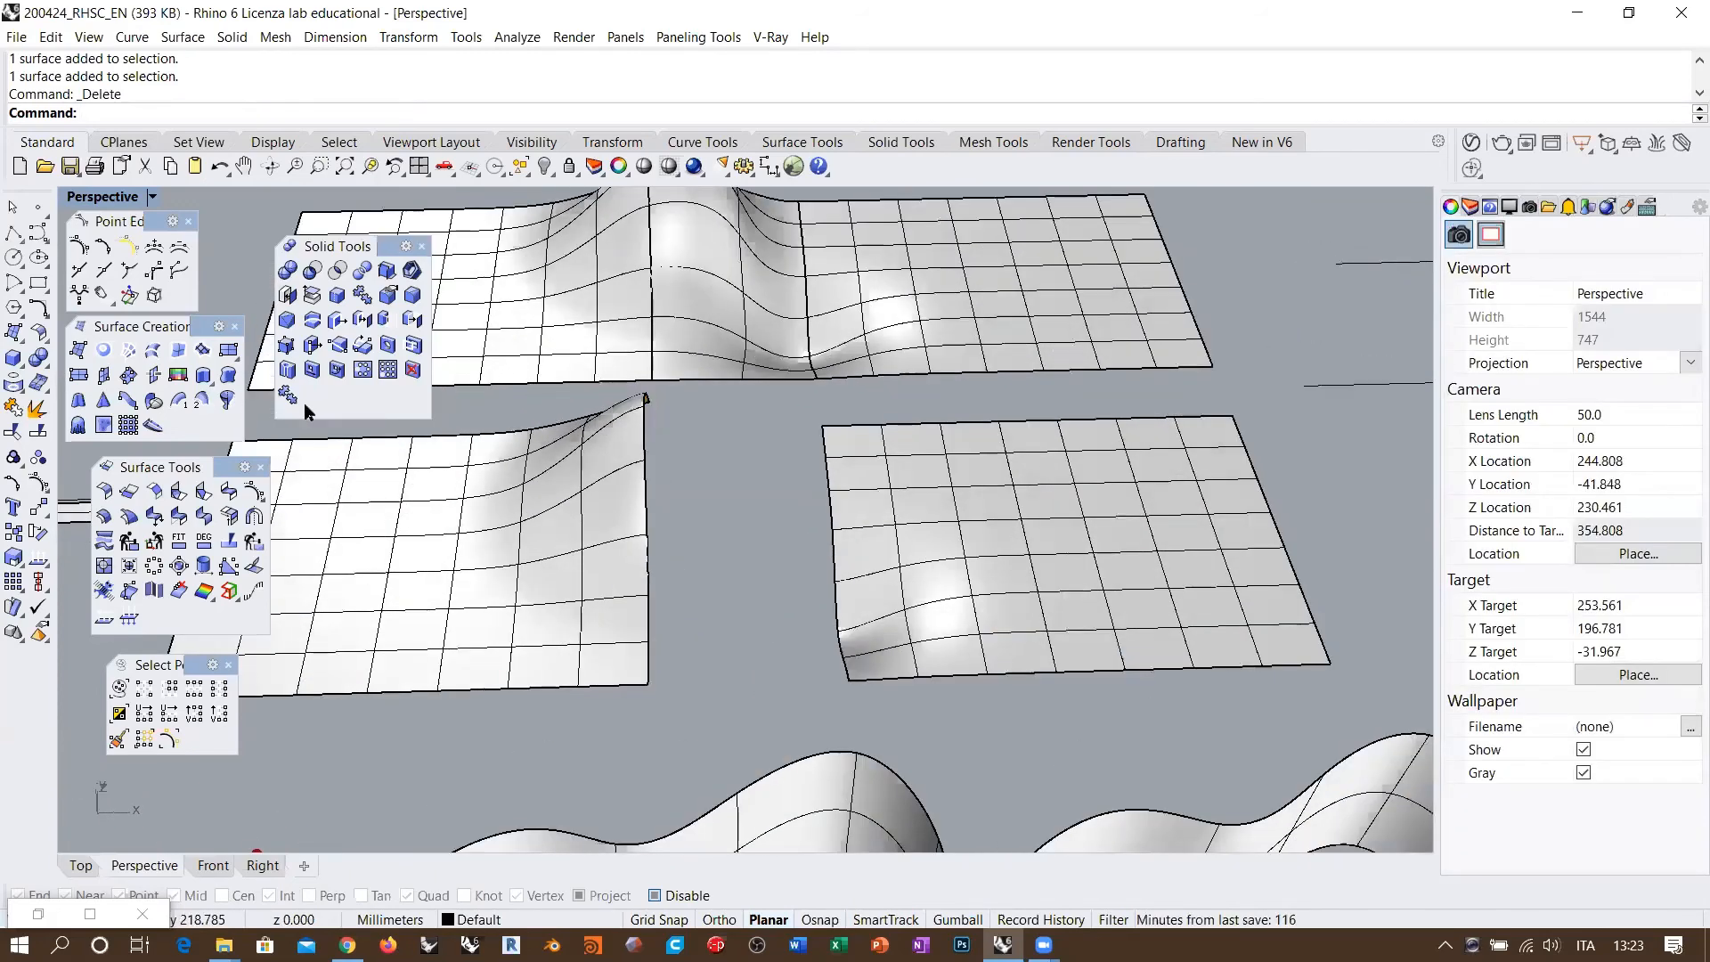
pyautogui.click(645, 436)
pyautogui.click(828, 470)
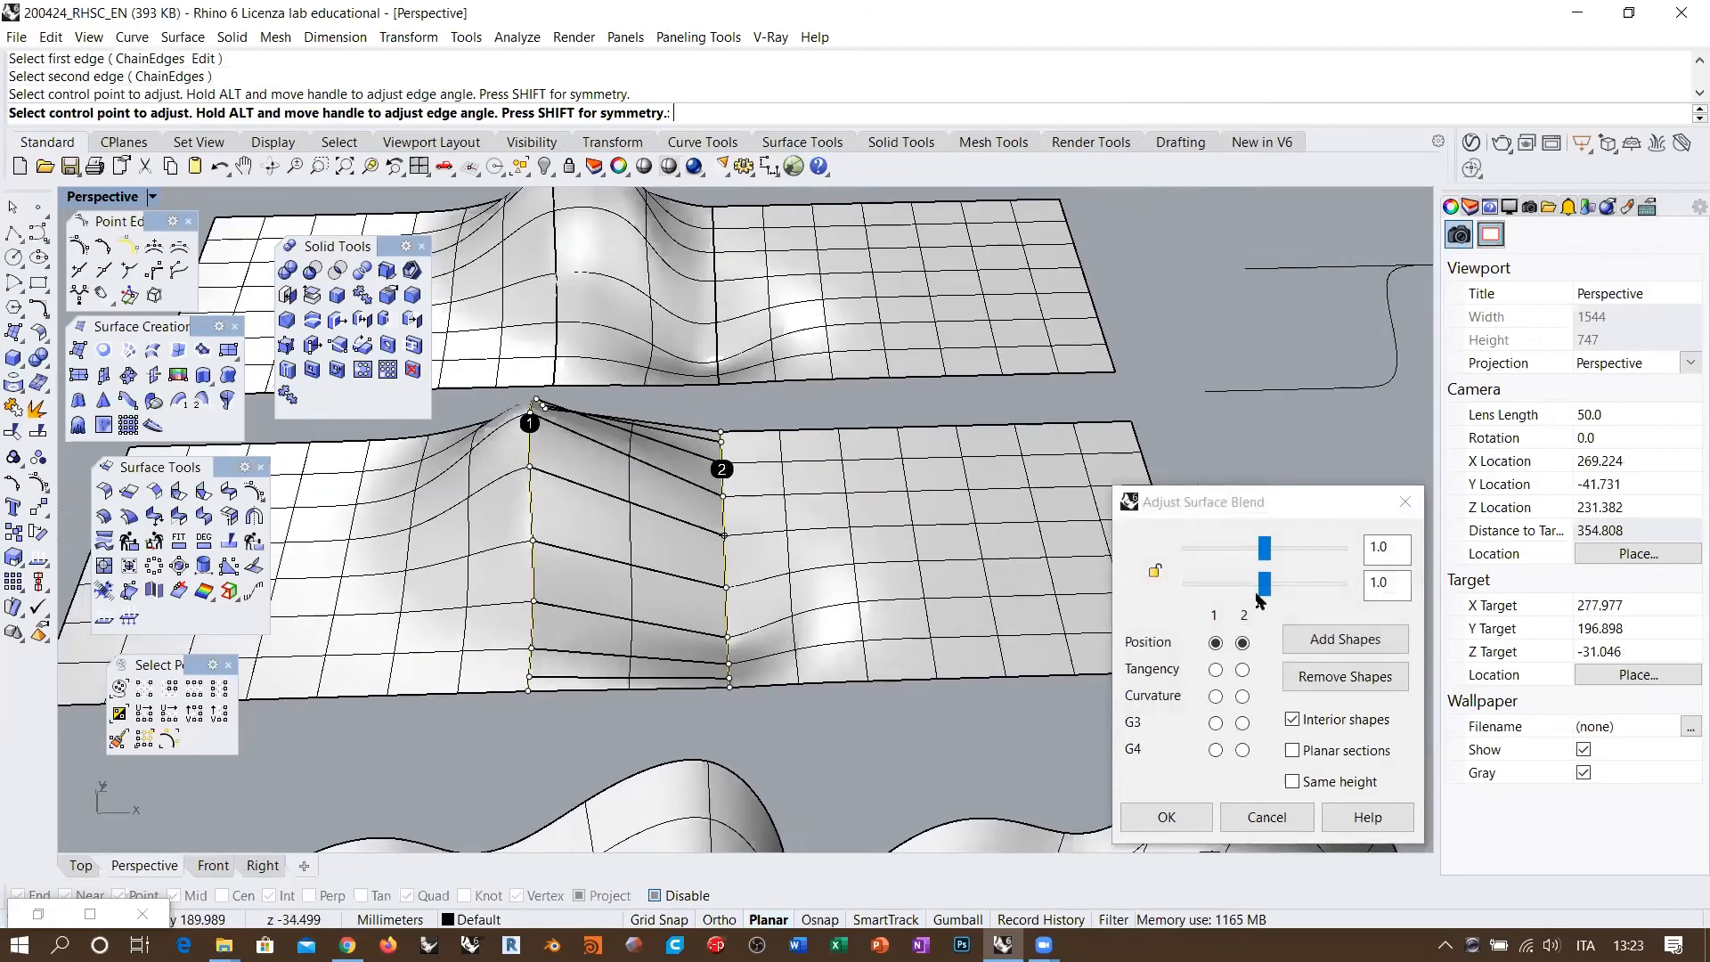
# Step: Set both edges of the lower strip's blend to curvature continuity and adjust the bulge values to 0.514 and 0.559
pyautogui.click(1217, 696)
pyautogui.click(1243, 697)
pyautogui.moveTo(698, 484); pyautogui.dragTo(652, 498, button='right')
pyautogui.moveTo(1264, 589); pyautogui.dragTo(1228, 550)
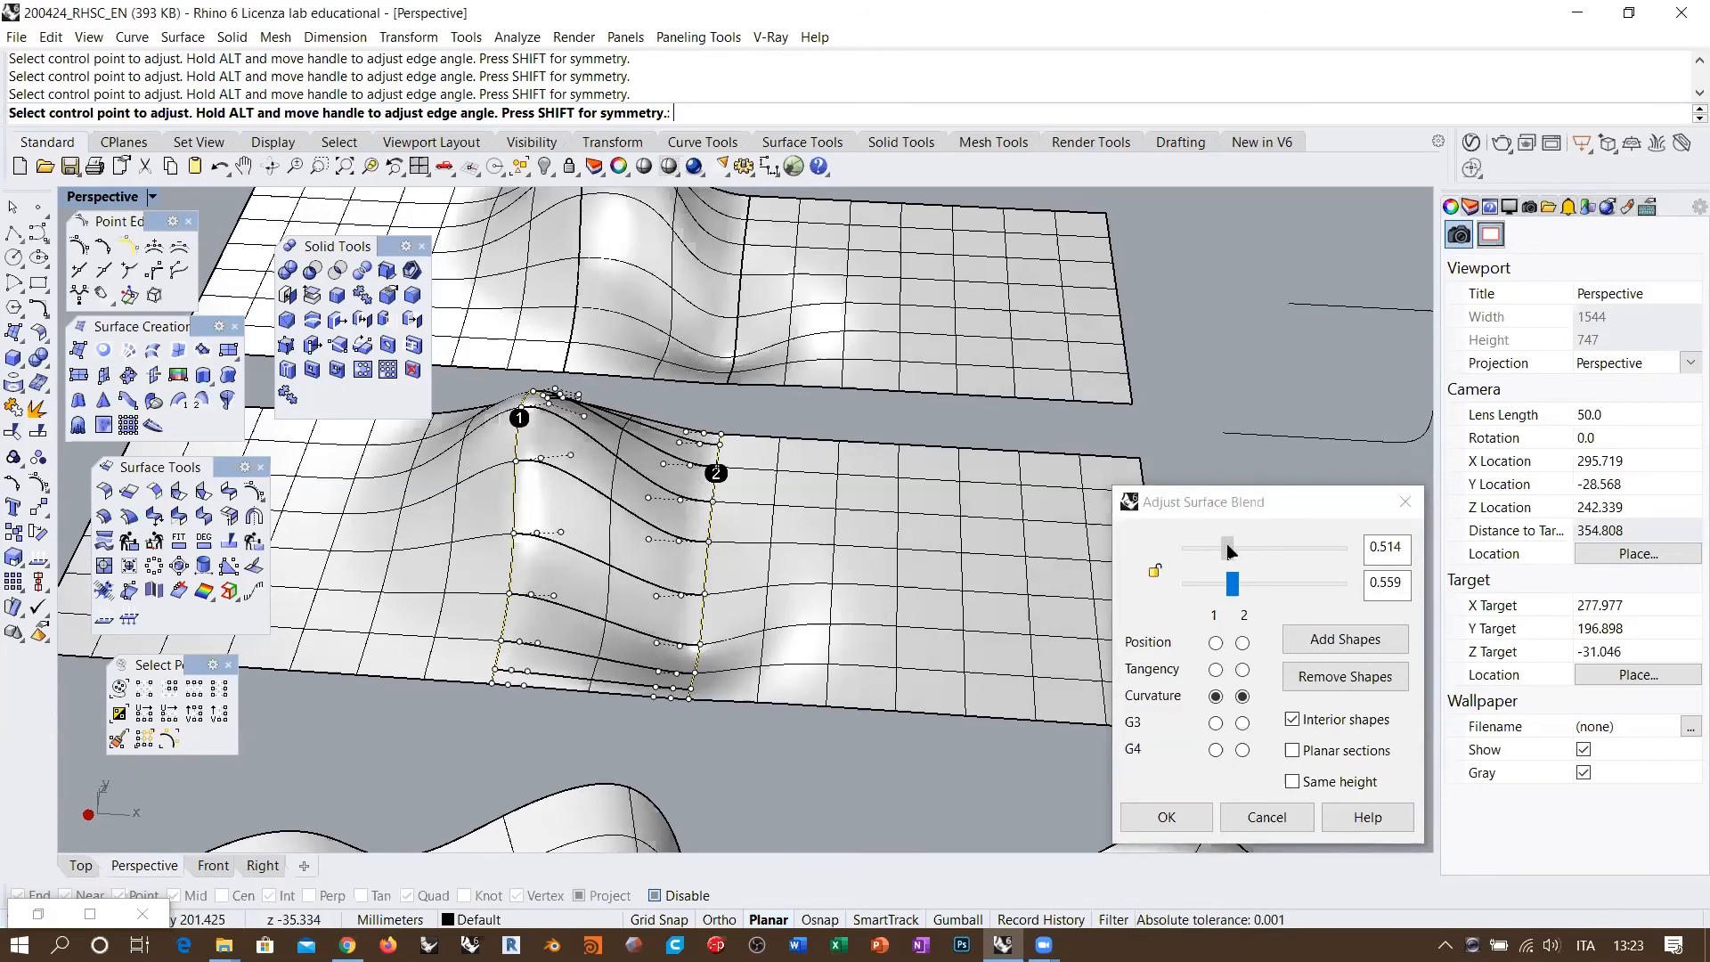
# Step: Stretch individual interior shape handles near edge 1 across the lower strip's blend to distort its cross-sections
pyautogui.click(537, 533)
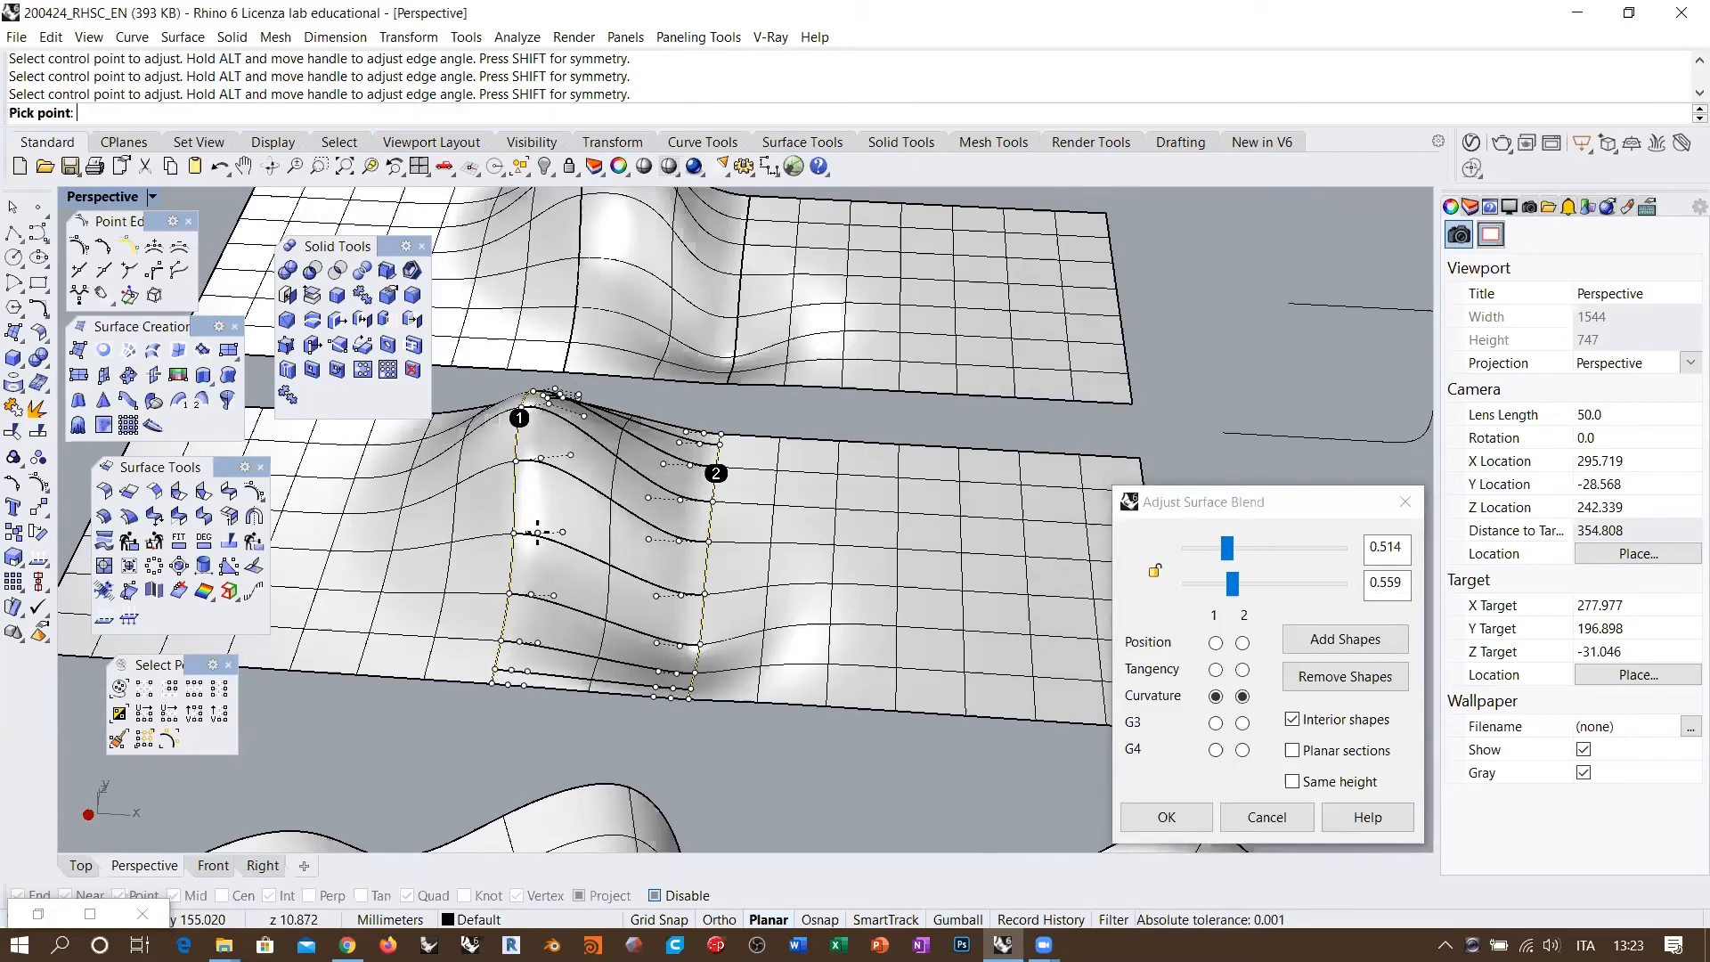
pyautogui.click(633, 535)
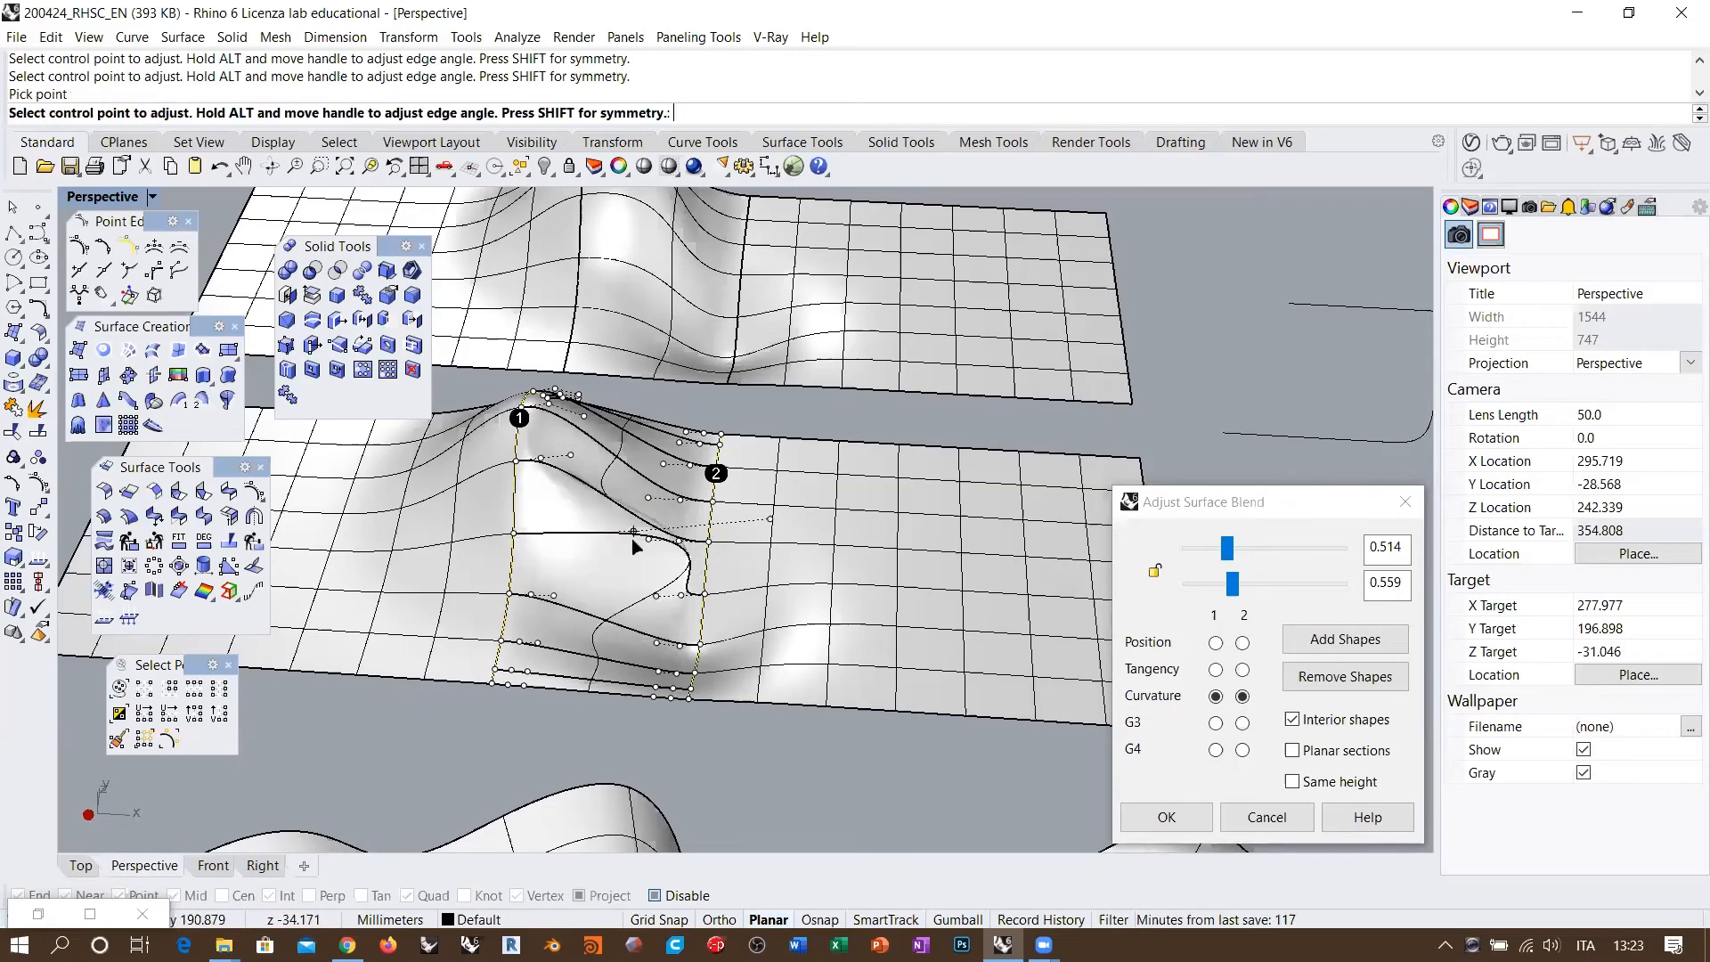
pyautogui.click(540, 460)
pyautogui.moveTo(644, 461); pyautogui.dragTo(570, 560, button='right')
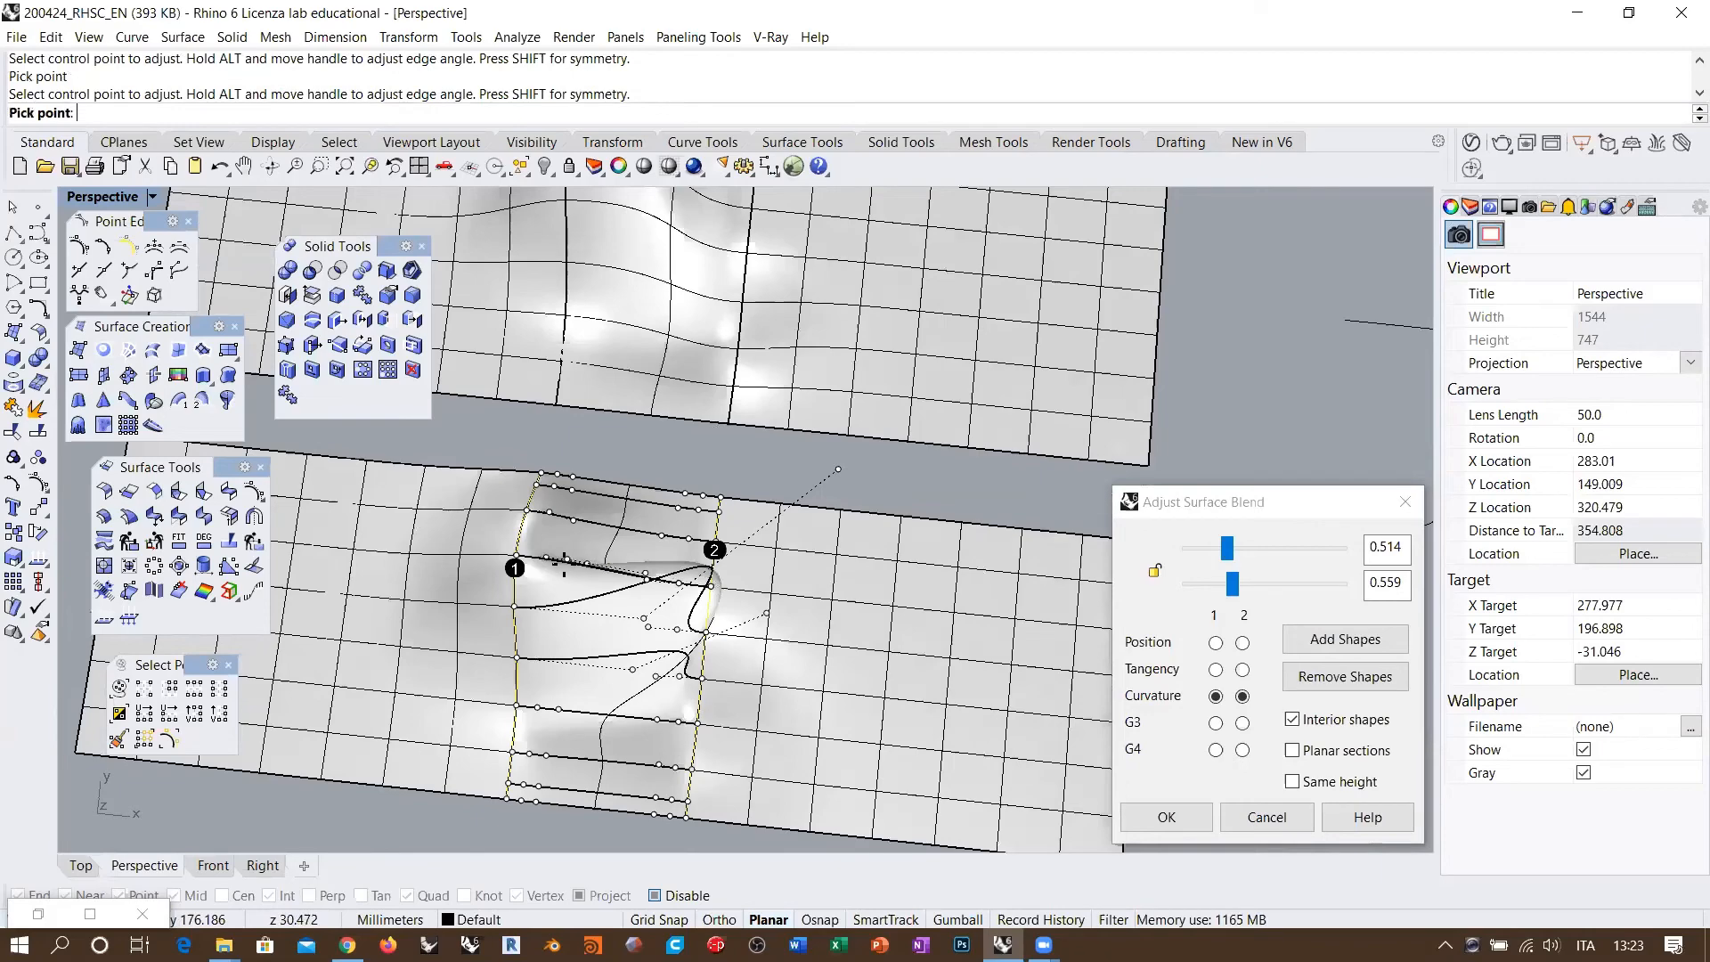
pyautogui.click(543, 564)
pyautogui.moveTo(543, 564); pyautogui.dragTo(781, 556, button='right')
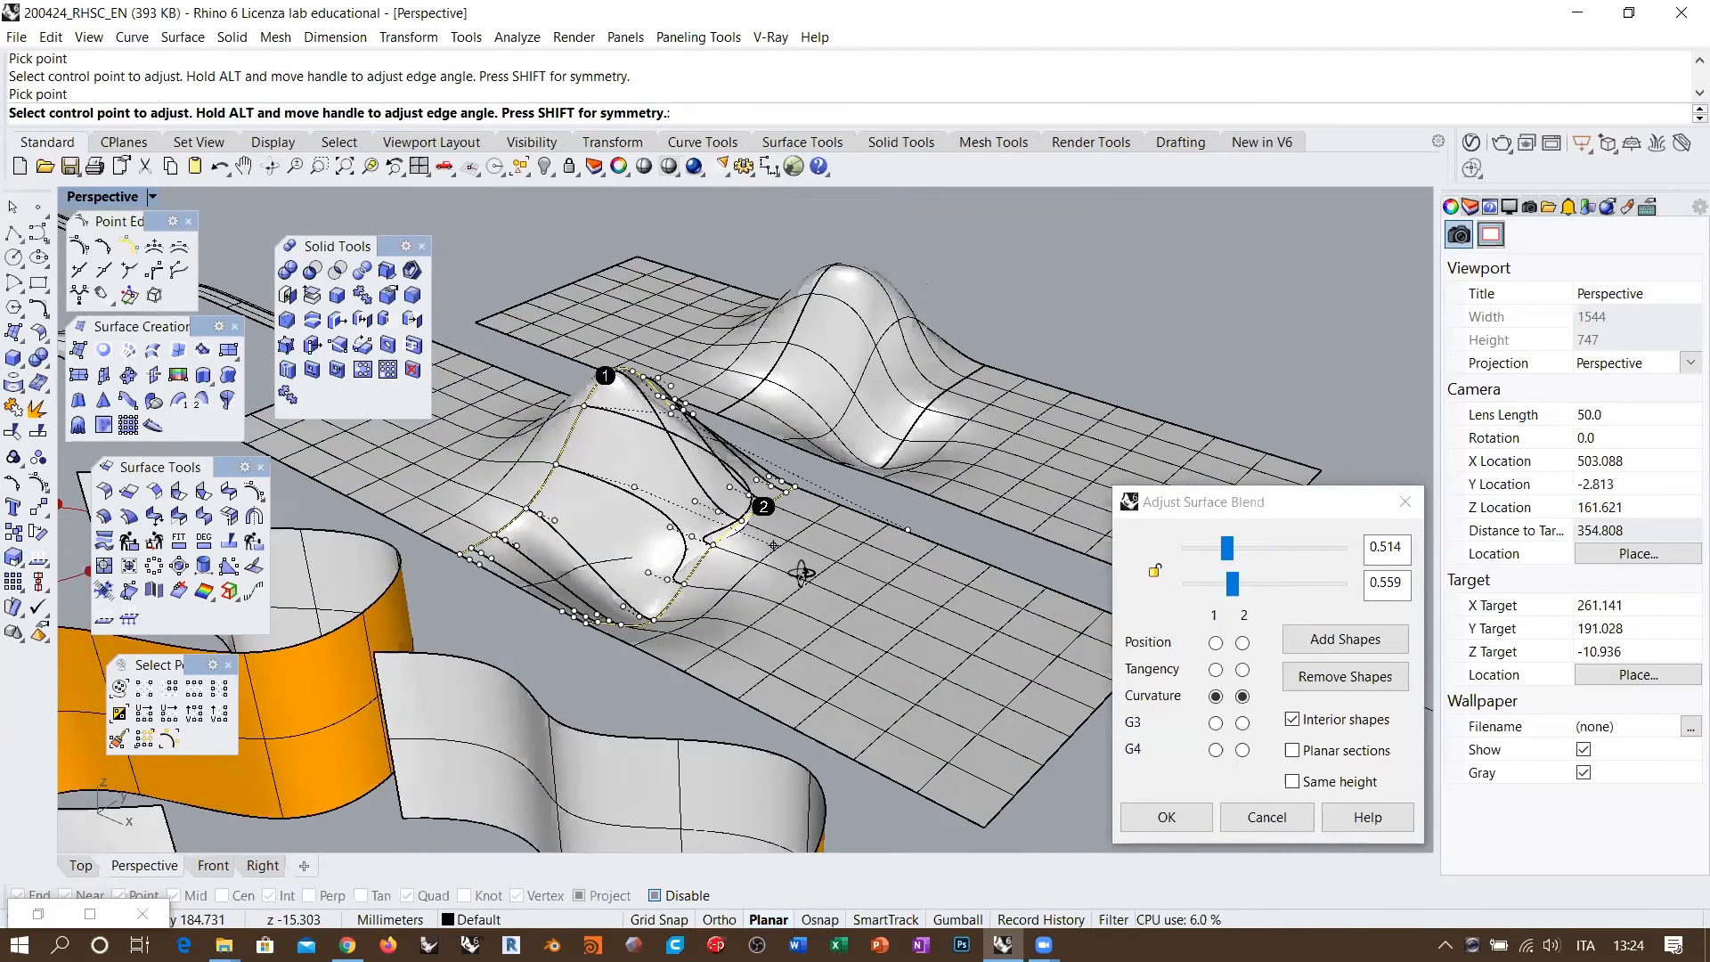
# Step: Pull an overextended blend handle back toward the first edge and try to undo the handle edit
pyautogui.scroll(6, 735, 484)
pyautogui.moveTo(732, 485); pyautogui.dragTo(588, 499, button='right')
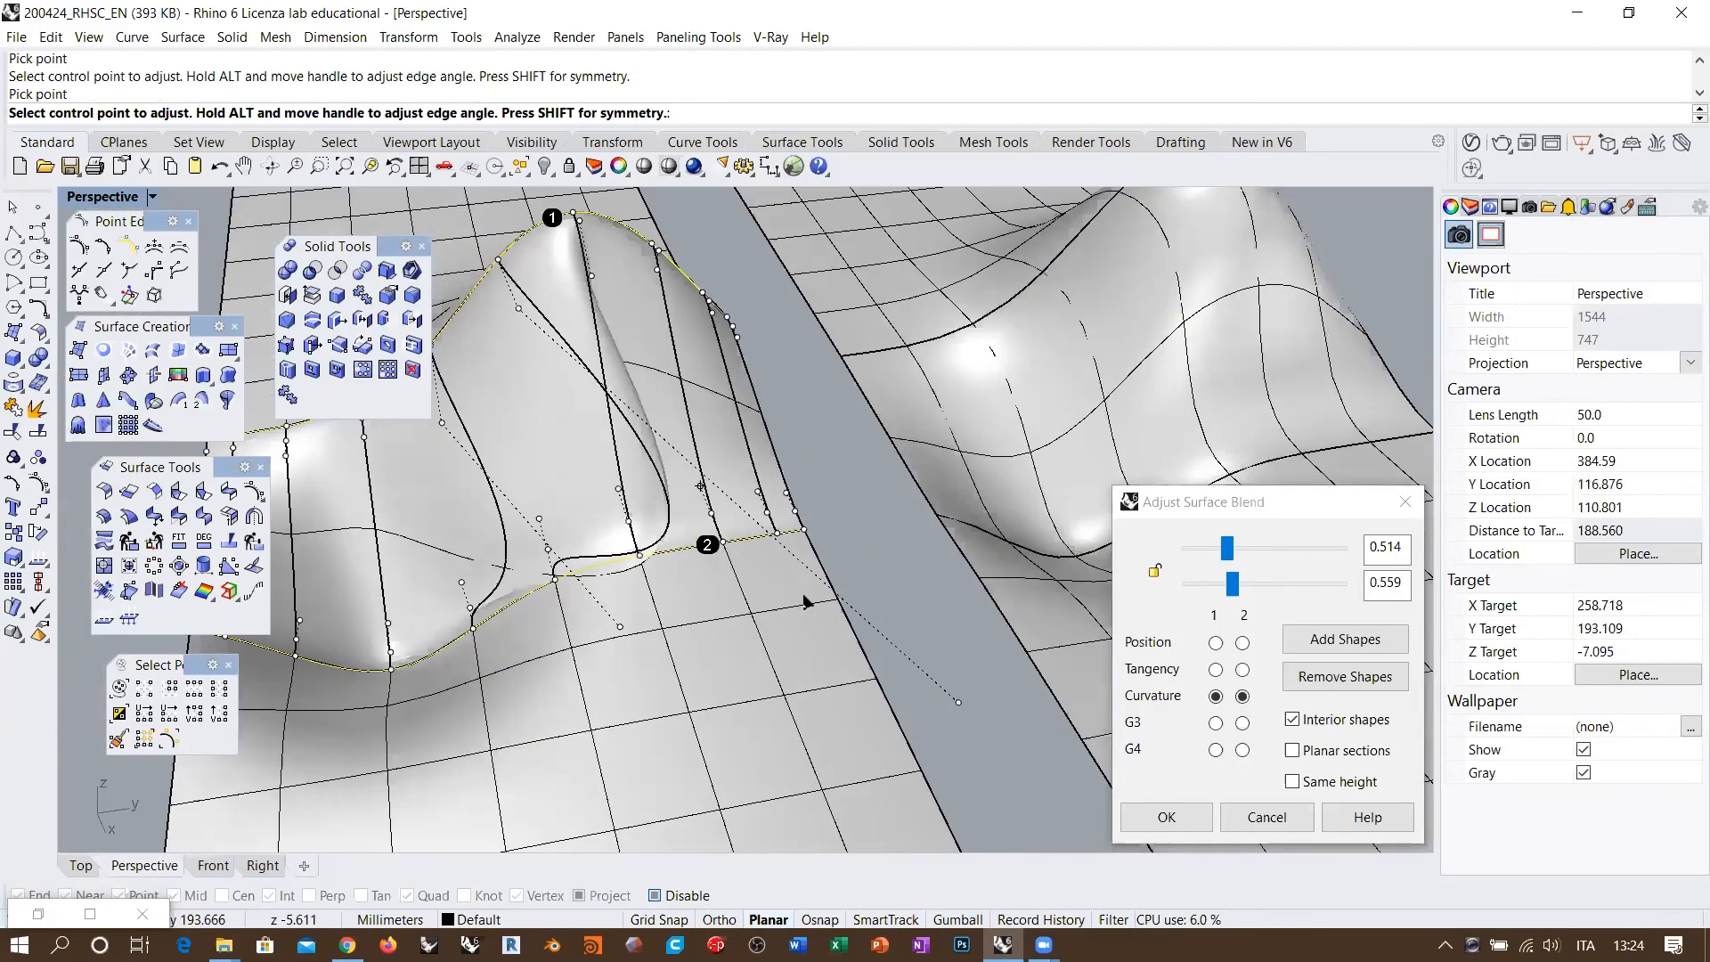
pyautogui.click(934, 711)
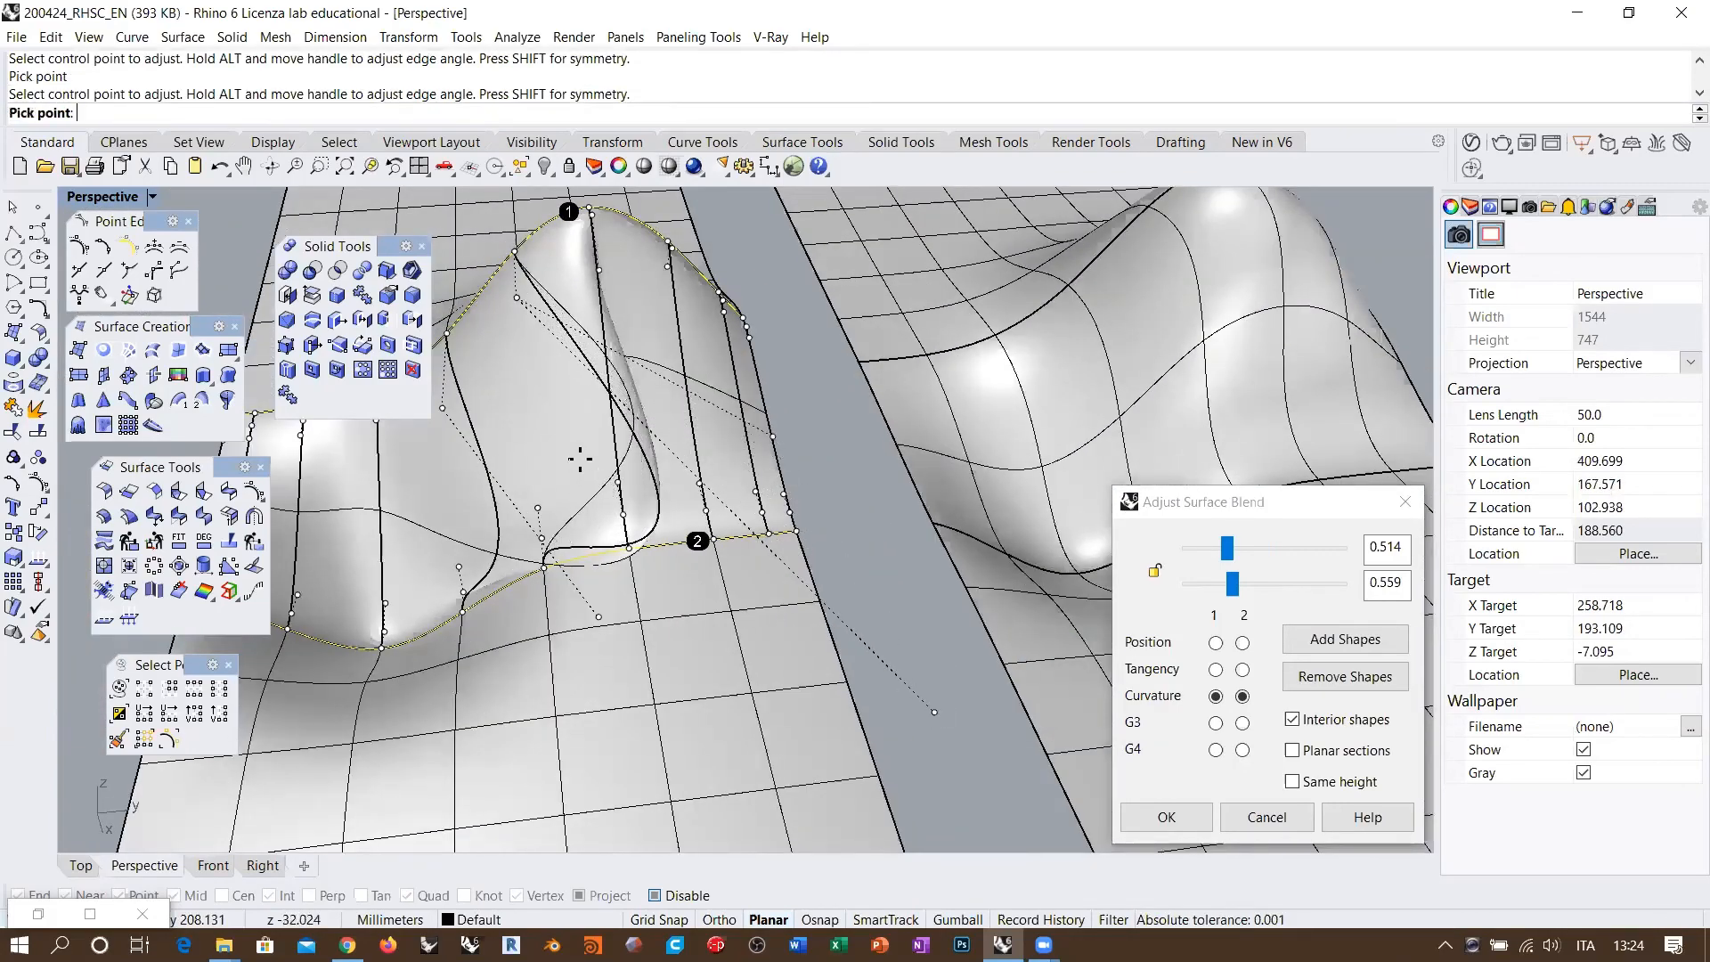
pyautogui.click(586, 514)
pyautogui.moveTo(587, 514); pyautogui.dragTo(784, 562, button='right')
pyautogui.hotkey('ctrl', 'z')
pyautogui.scroll(-4, 788, 548)
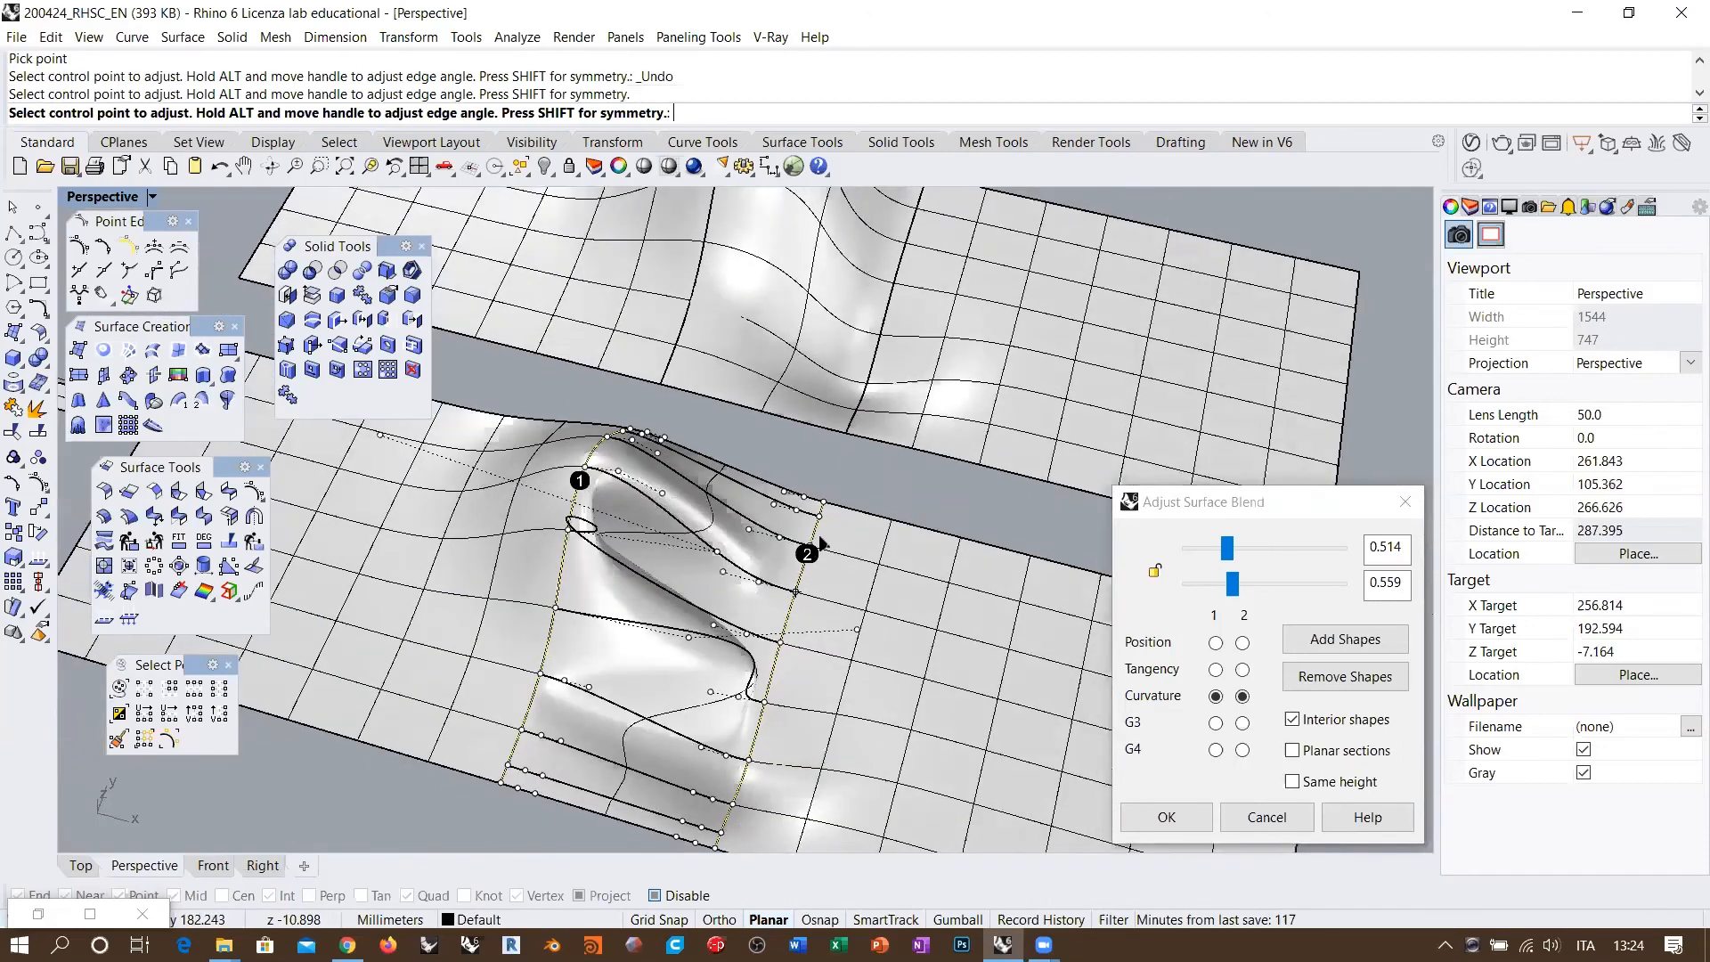
# Step: Readjust the blend's bulge and cancel the surface blend on the lower strip
pyautogui.moveTo(1232, 589); pyautogui.dragTo(1235, 553)
pyautogui.moveTo(709, 565); pyautogui.dragTo(778, 541, button='right')
pyautogui.press('Escape')
# Step: Enable the Gumball and move the lower strip's left-hand surface along X past its companion surface
pyautogui.scroll(-6, 663, 488)
pyautogui.click(538, 526)
pyautogui.scroll(-5, 481, 499)
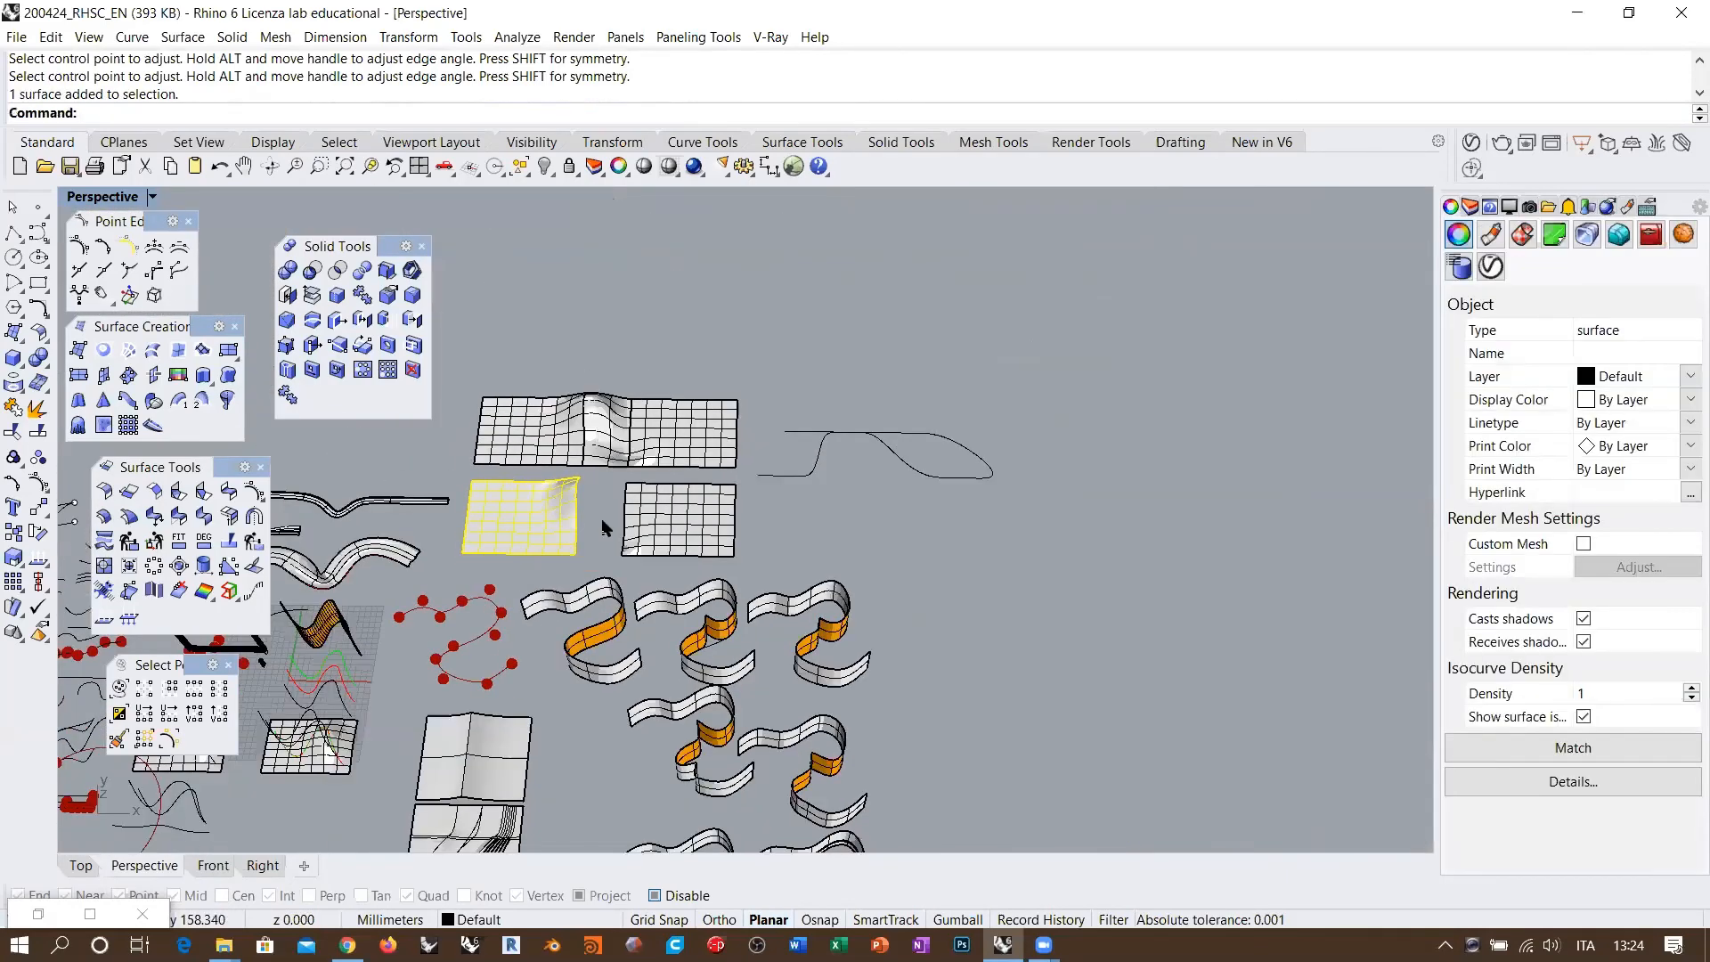
pyautogui.click(956, 918)
pyautogui.moveTo(596, 516); pyautogui.dragTo(889, 529)
pyautogui.moveTo(868, 528); pyautogui.dragTo(820, 454, button='right')
# Step: Raise the lower strip's other surface vertically so the two surfaces sit at different heights
pyautogui.scroll(4, 810, 543)
pyautogui.moveTo(810, 546); pyautogui.dragTo(812, 616, button='right')
pyautogui.click(627, 597)
pyautogui.moveTo(620, 596); pyautogui.dragTo(567, 539, button='right')
pyautogui.moveTo(563, 535); pyautogui.dragTo(563, 440)
pyautogui.click(657, 461)
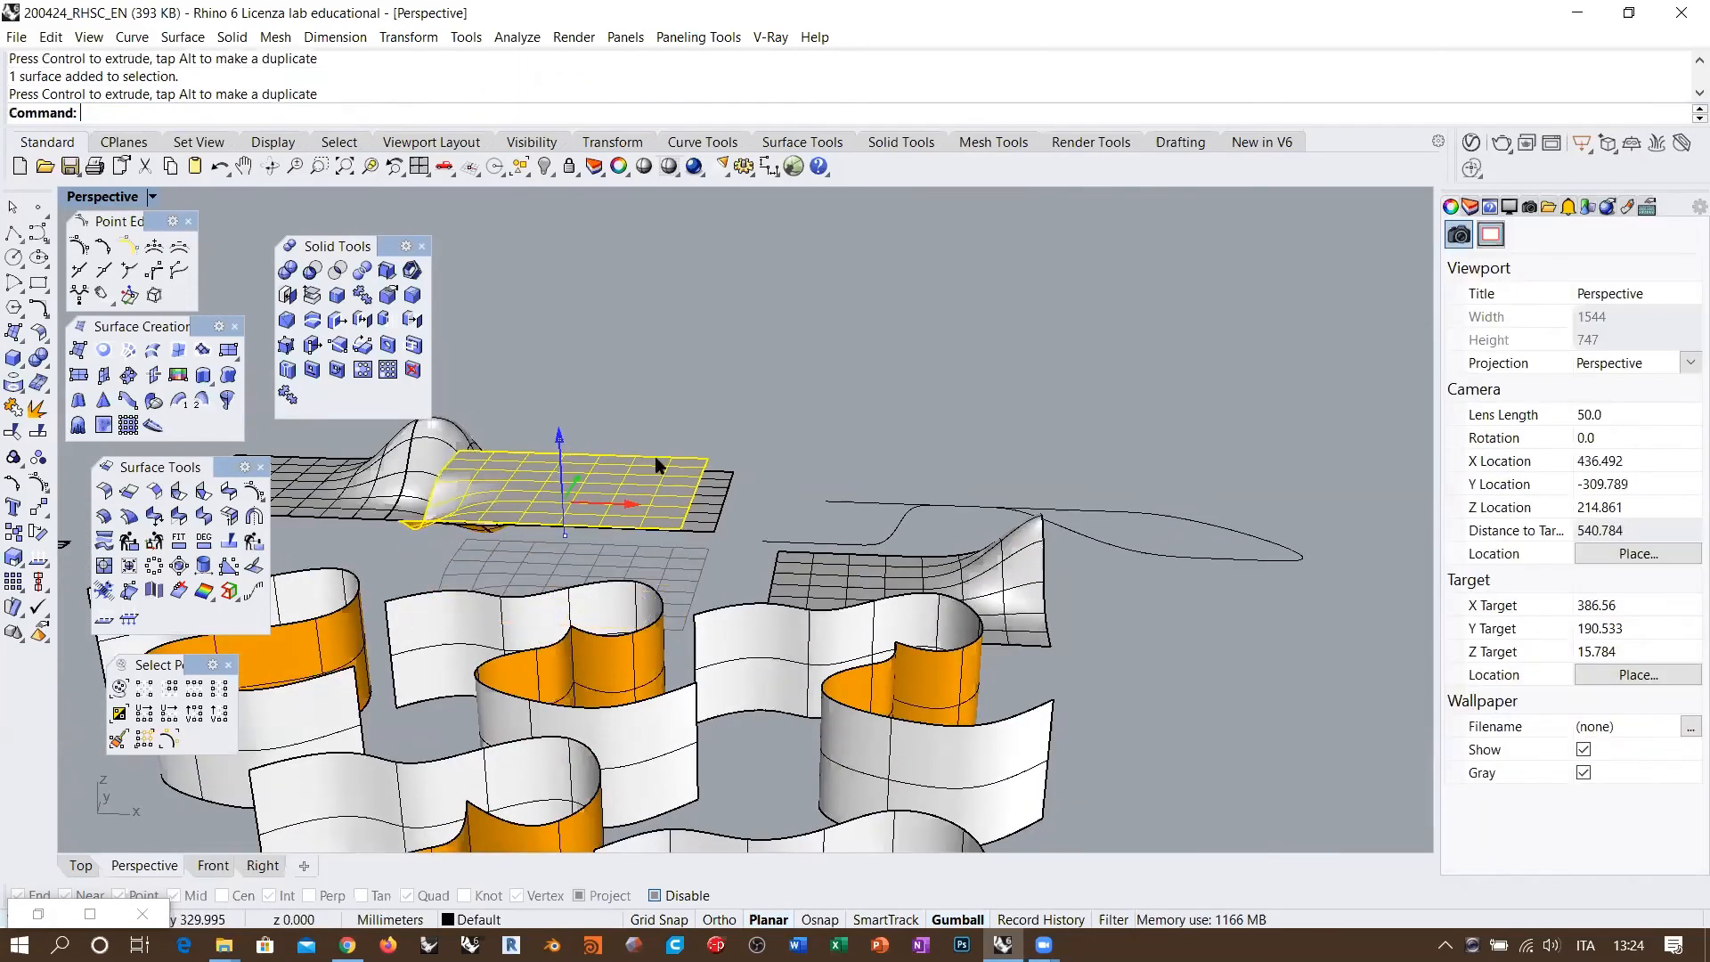
pyautogui.scroll(2, 772, 571)
pyautogui.moveTo(810, 476); pyautogui.dragTo(775, 526, button='right')
pyautogui.scroll(2, 771, 522)
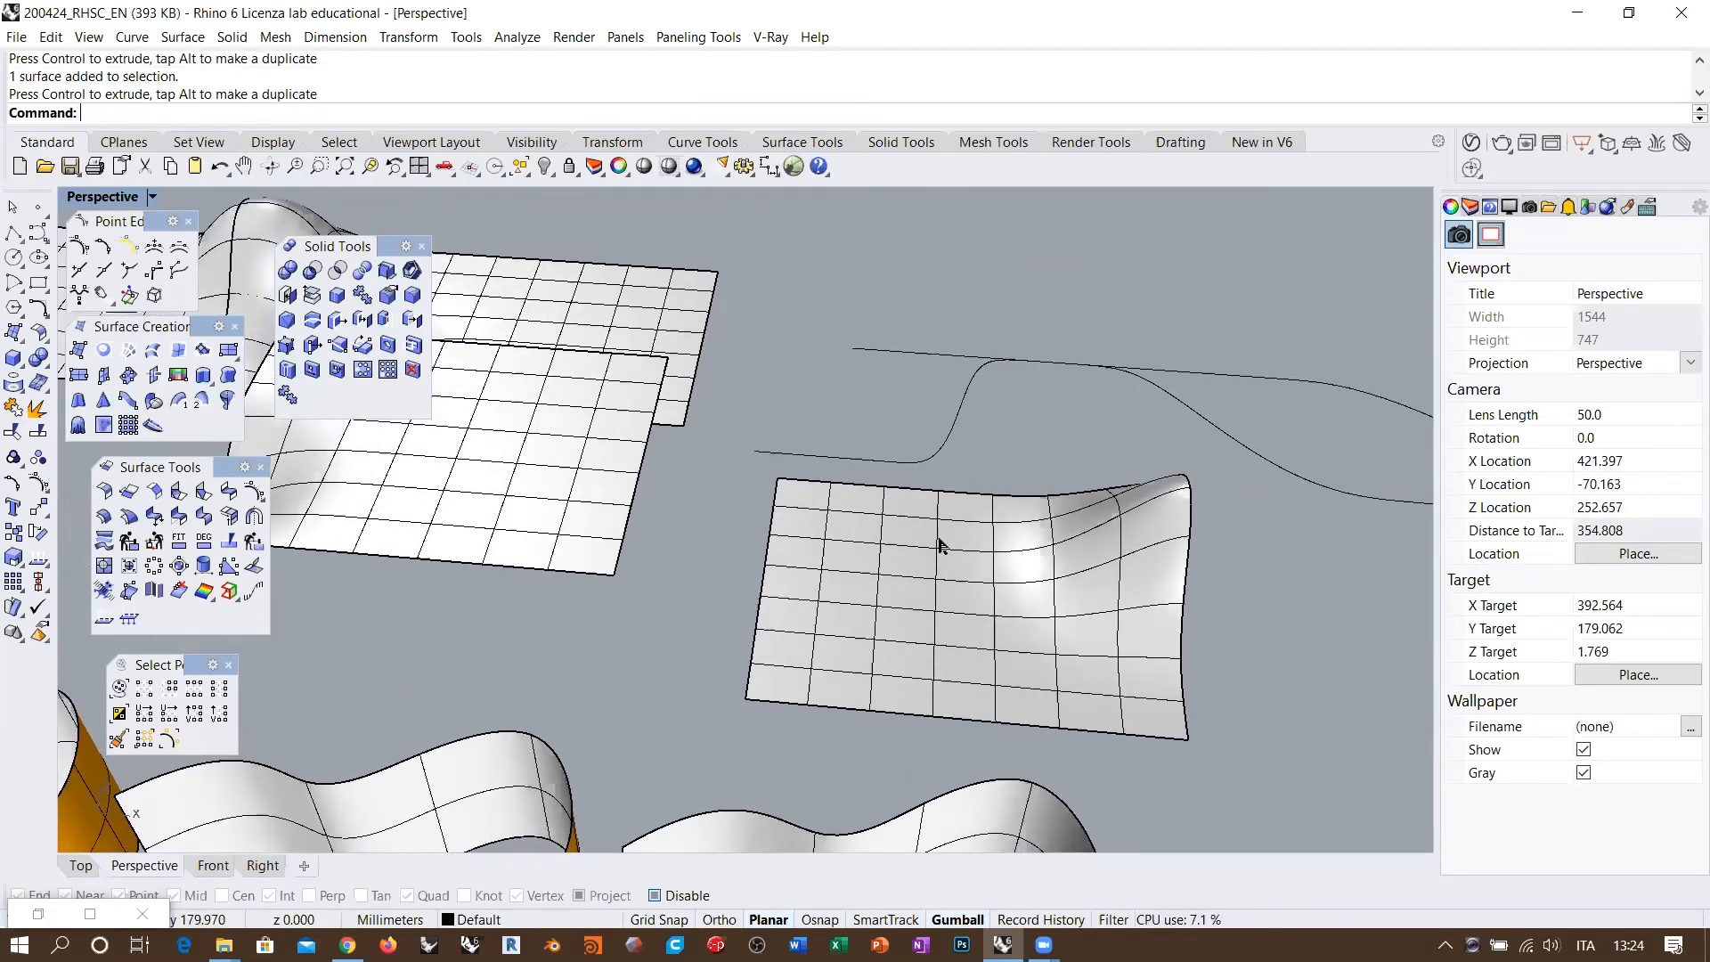
# Step: Highlight the upper strip's three surfaces together to view them as one continuous strip, and clear the selection
pyautogui.scroll(-6, 942, 545)
pyautogui.moveTo(710, 508); pyautogui.dragTo(861, 588, button='right')
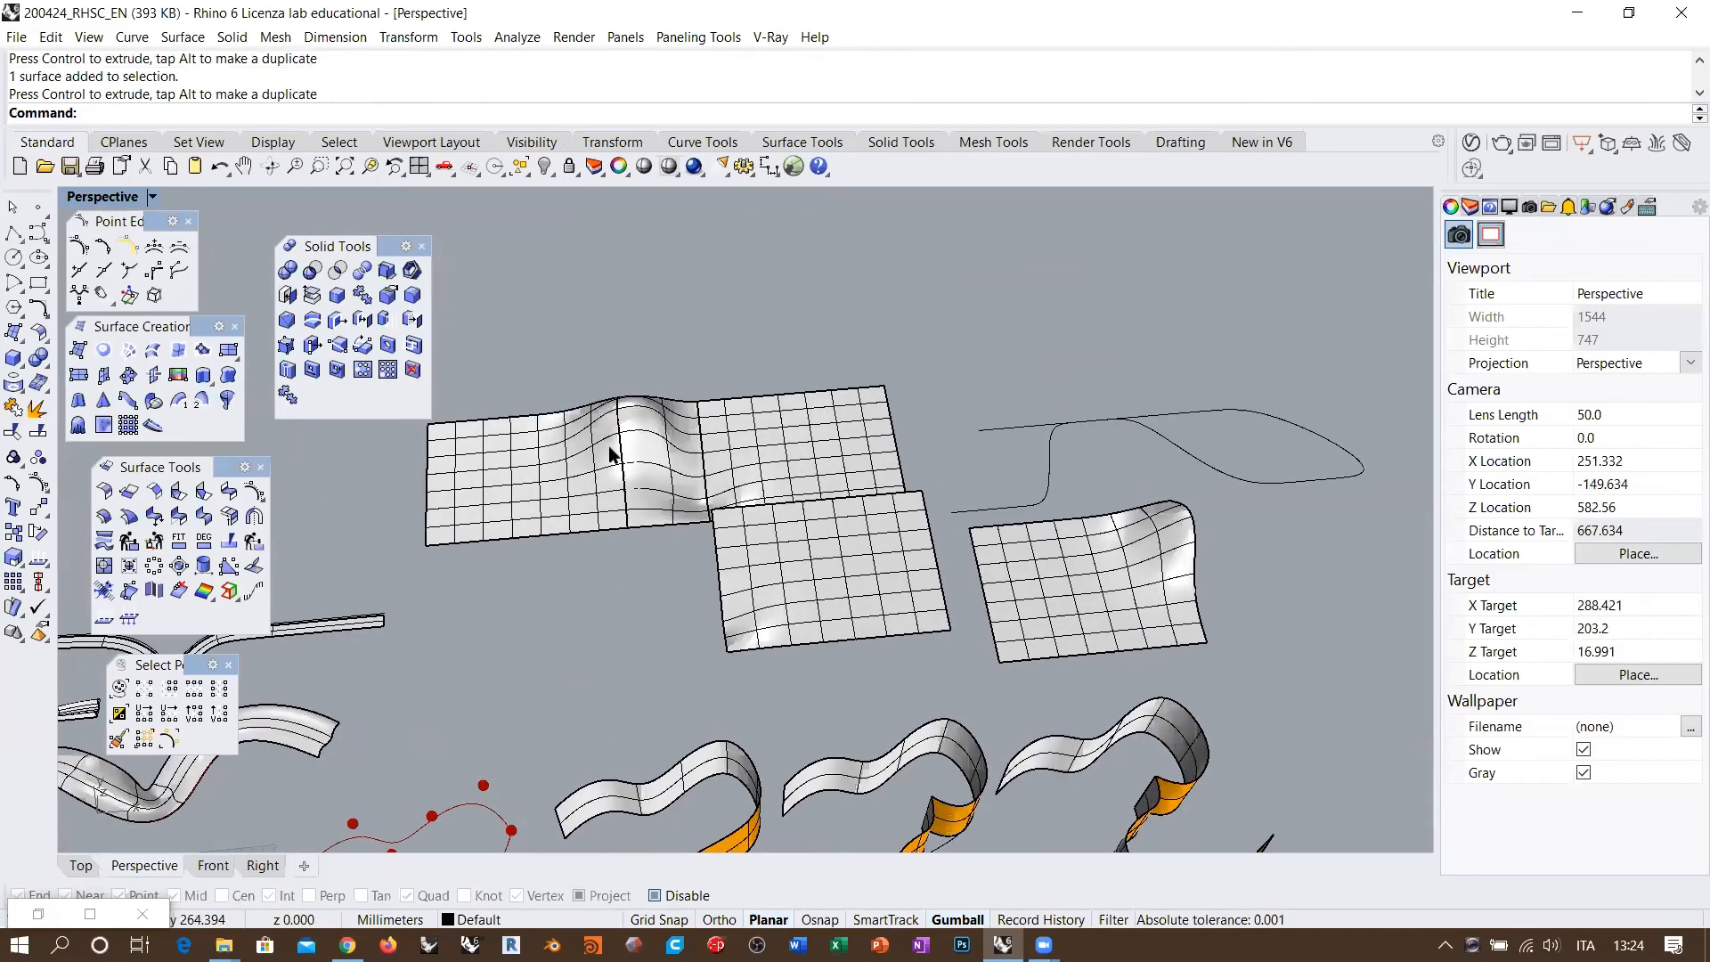
pyautogui.click(592, 461)
pyautogui.keyDown('shift'); pyautogui.click(650, 452); pyautogui.keyUp('shift')
pyautogui.keyDown('shift'); pyautogui.click(754, 443); pyautogui.keyUp('shift')
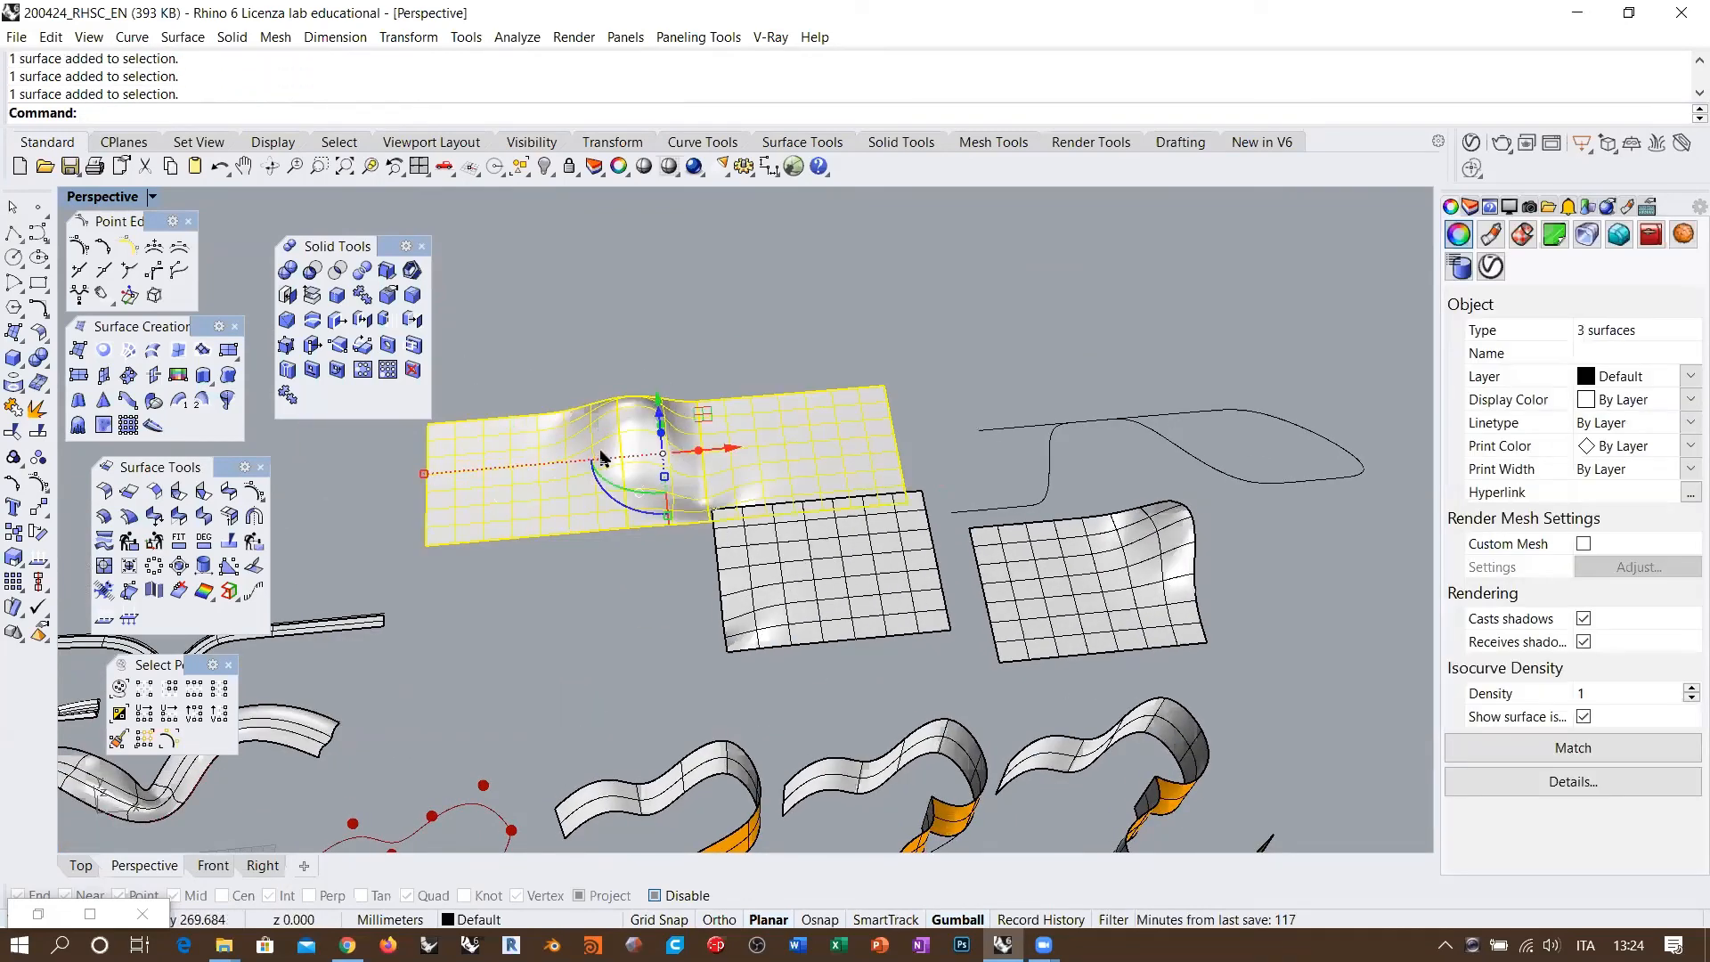
pyautogui.moveTo(718, 472); pyautogui.dragTo(694, 421, button='right')
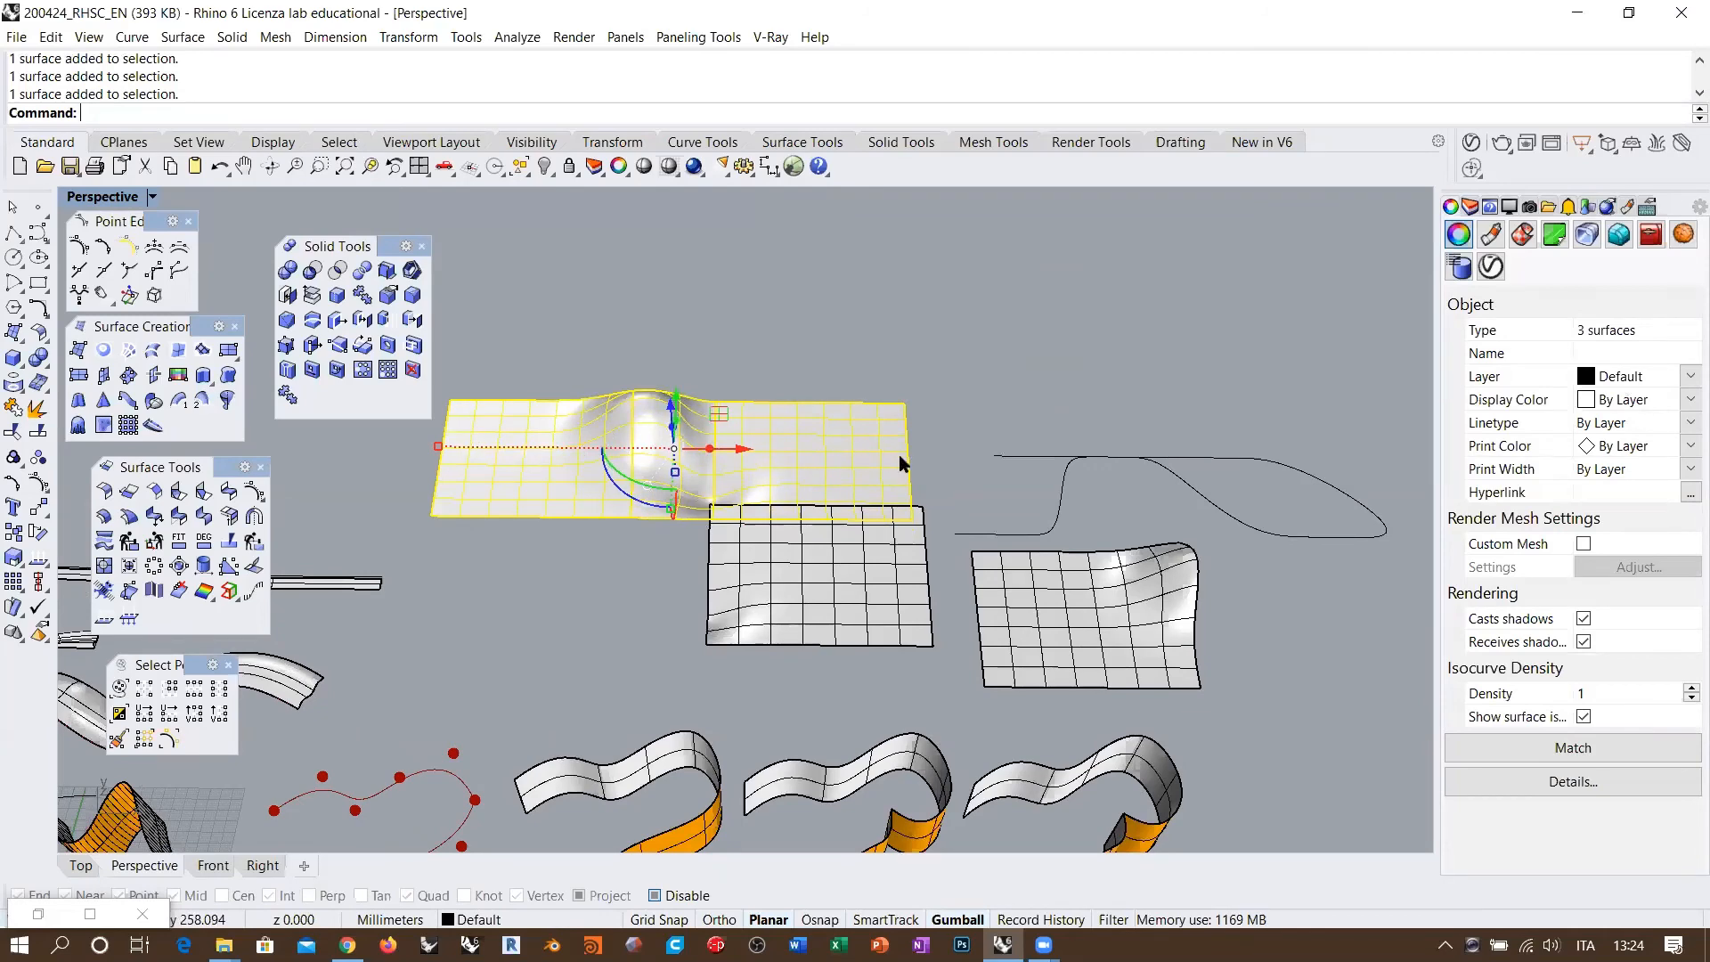
pyautogui.click(631, 331)
# Step: Highlight each of the upper strip's three surfaces in turn and clear the selection
pyautogui.click(581, 455)
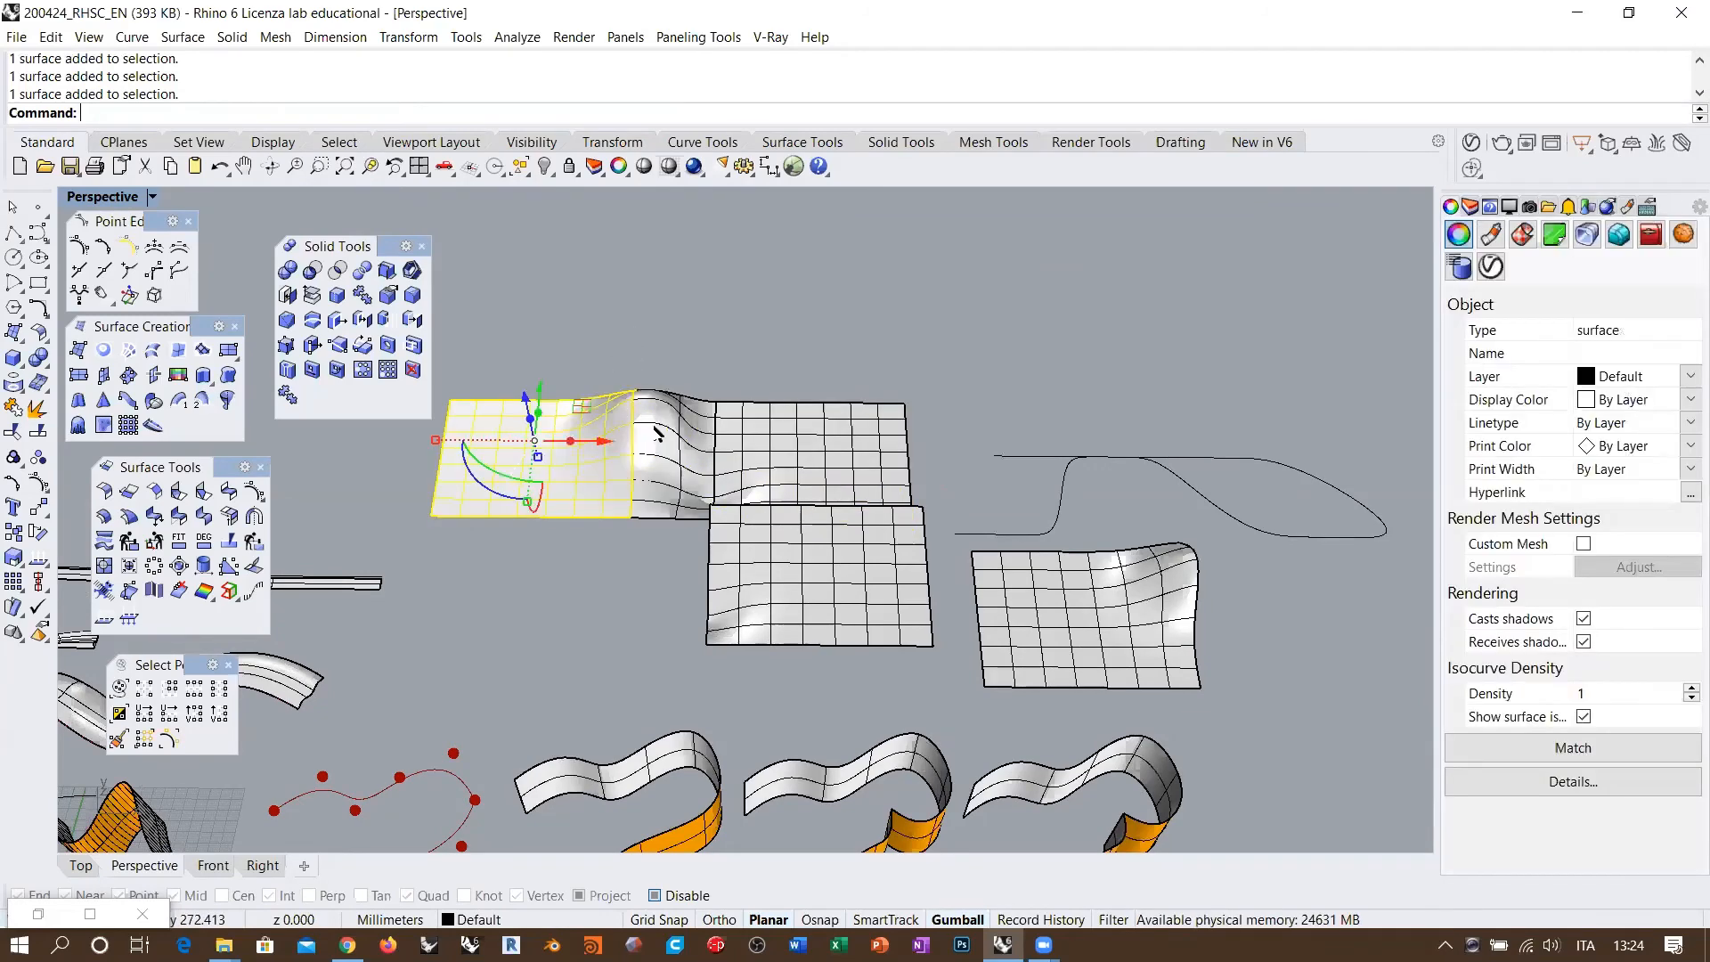
pyautogui.click(655, 431)
pyautogui.click(773, 457)
pyautogui.click(753, 360)
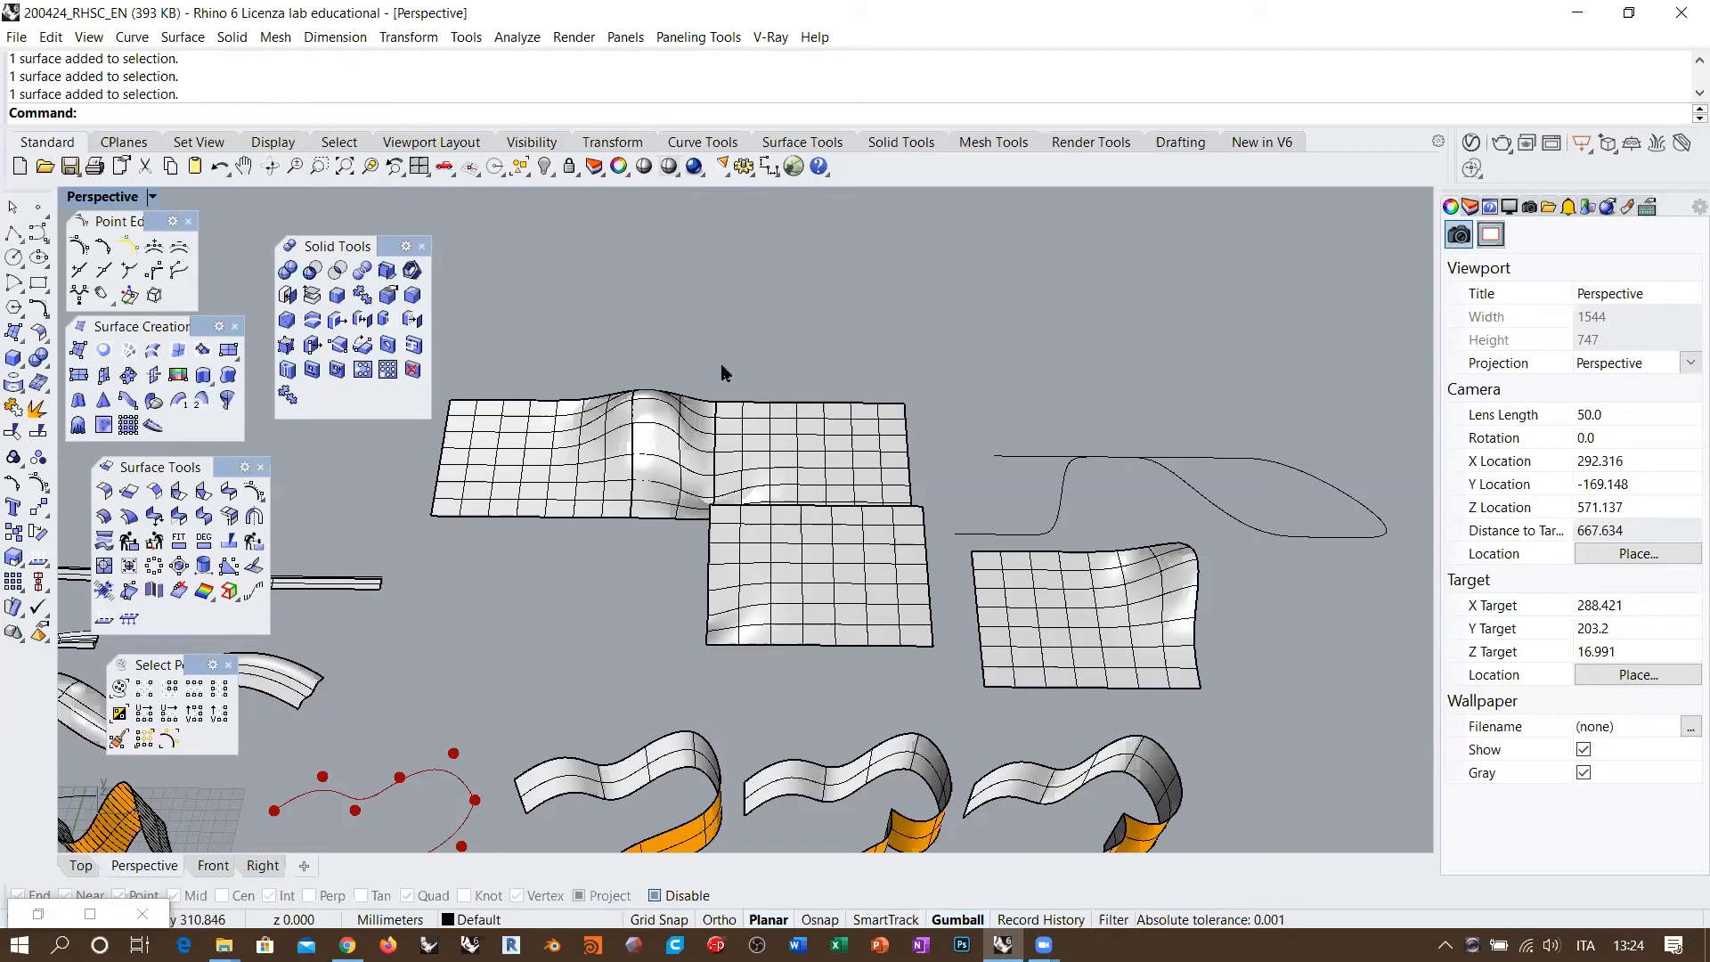
# Step: Highlight the raised surface and the relocated wavy surface together to examine their facing edges, and clear the selection
pyautogui.moveTo(722, 372); pyautogui.dragTo(738, 453, button='right')
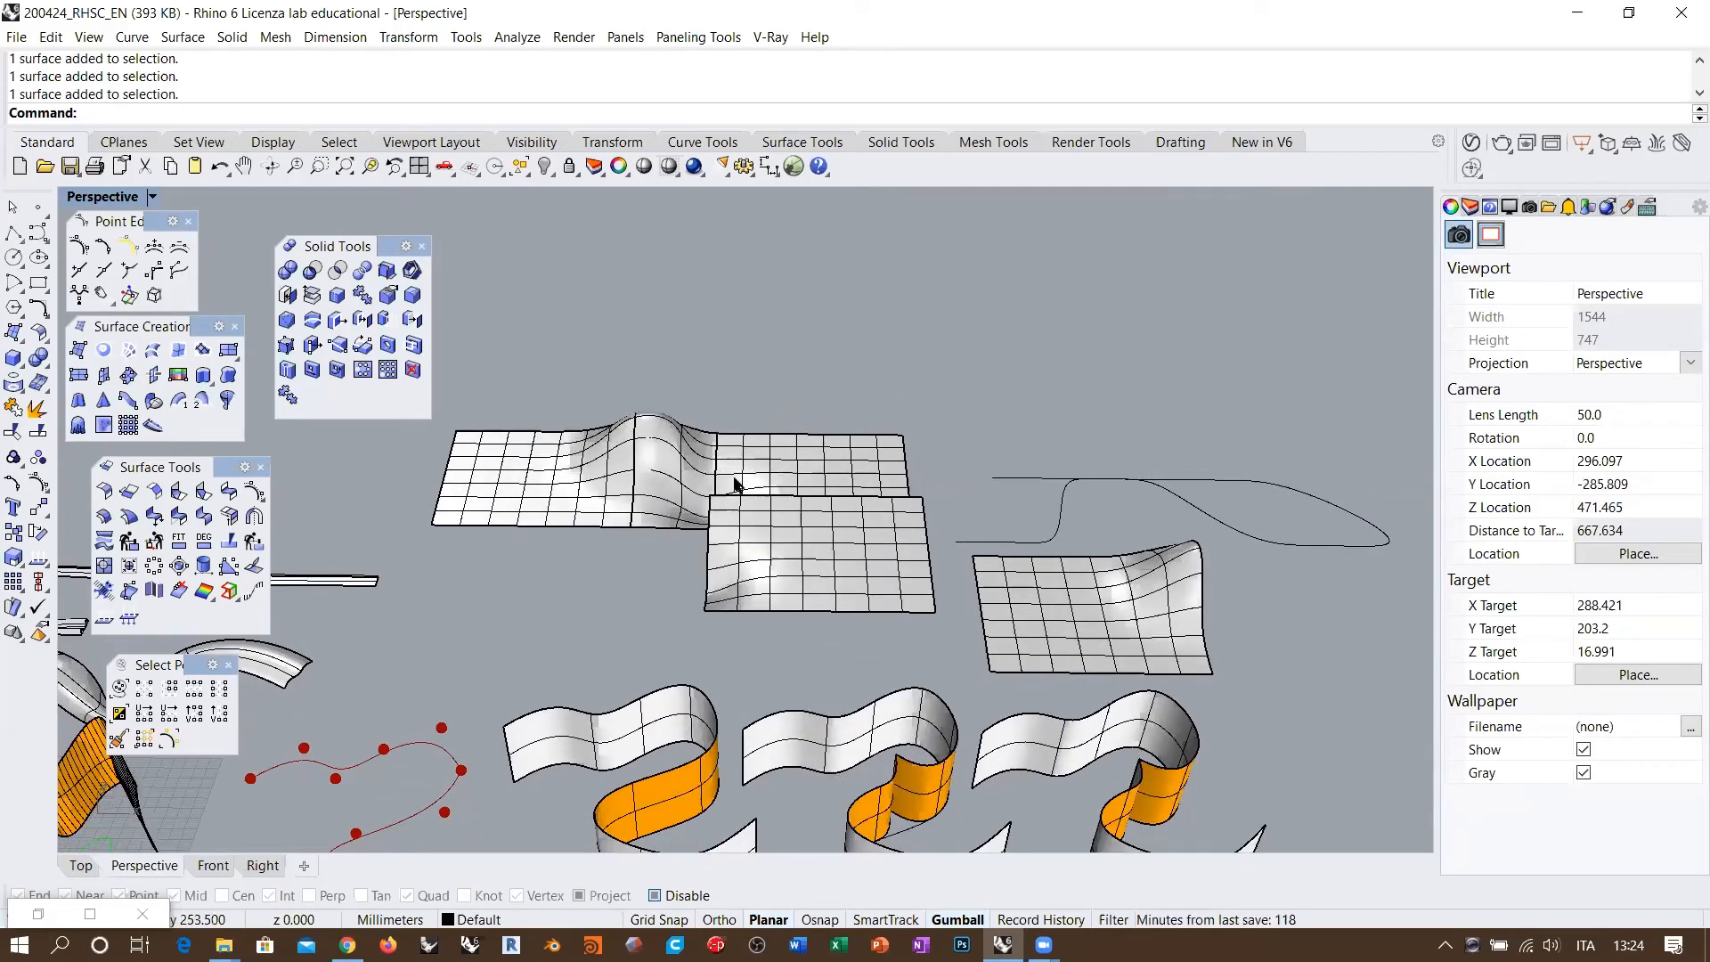
pyautogui.keyDown('shift'); pyautogui.moveTo(819, 541); pyautogui.dragTo(703, 522, button='right'); pyautogui.keyUp('shift')
pyautogui.scroll(5, 703, 523)
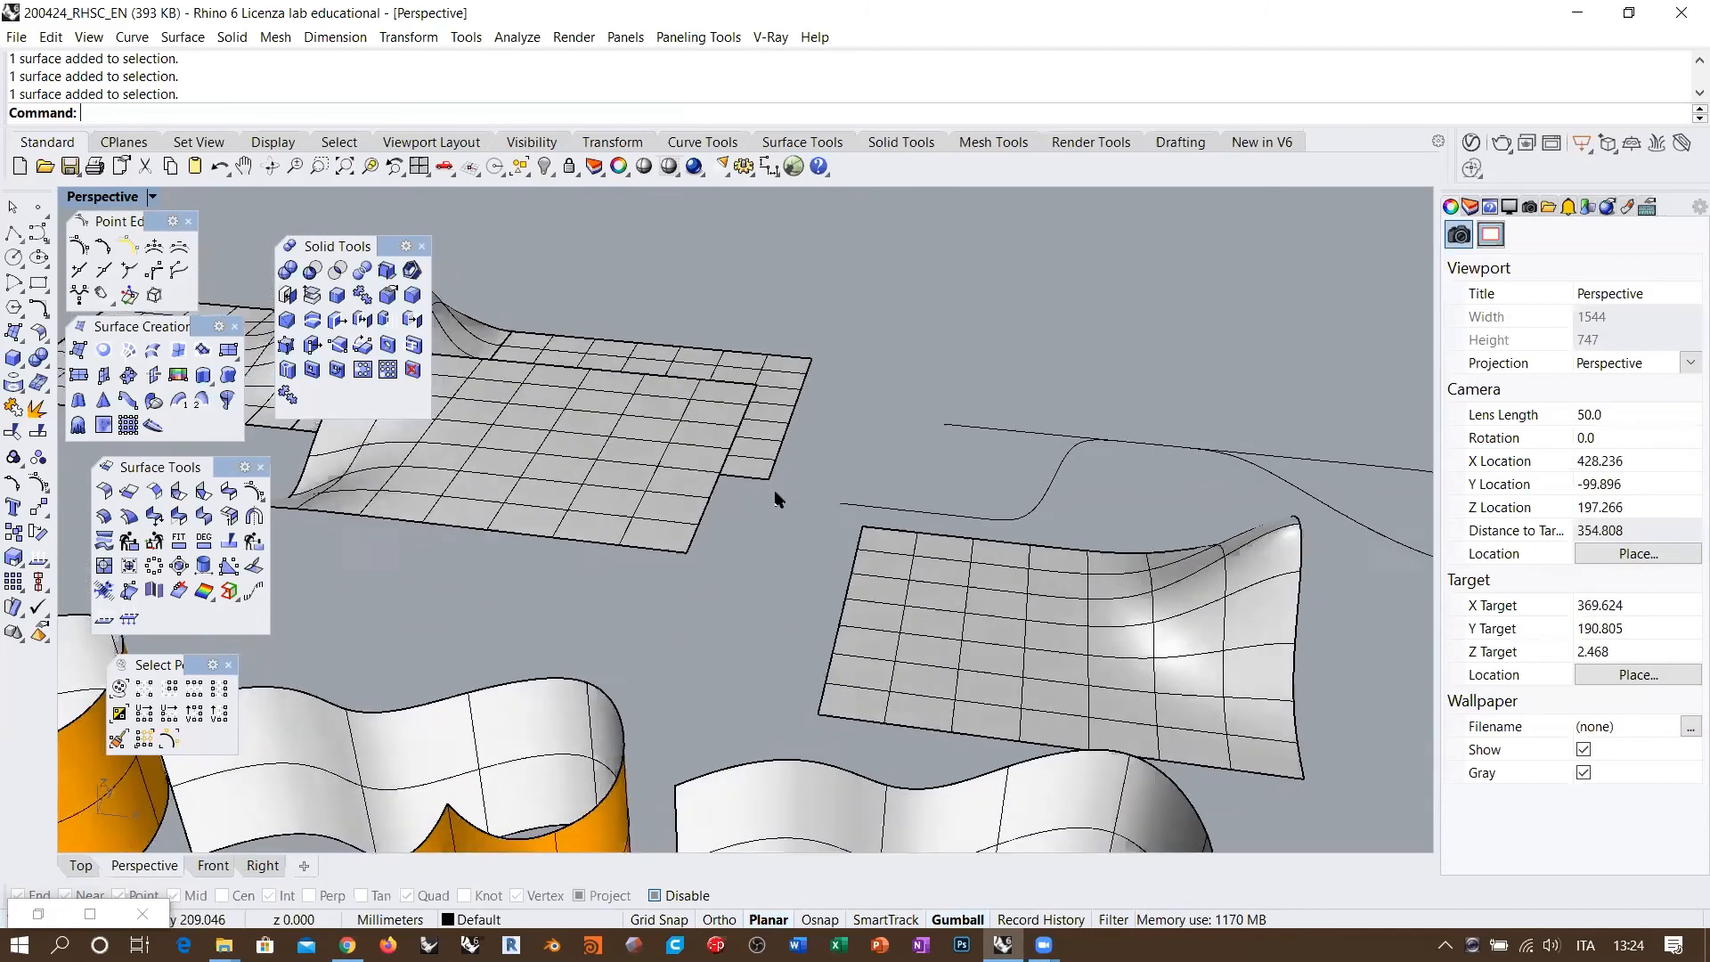
pyautogui.click(550, 501)
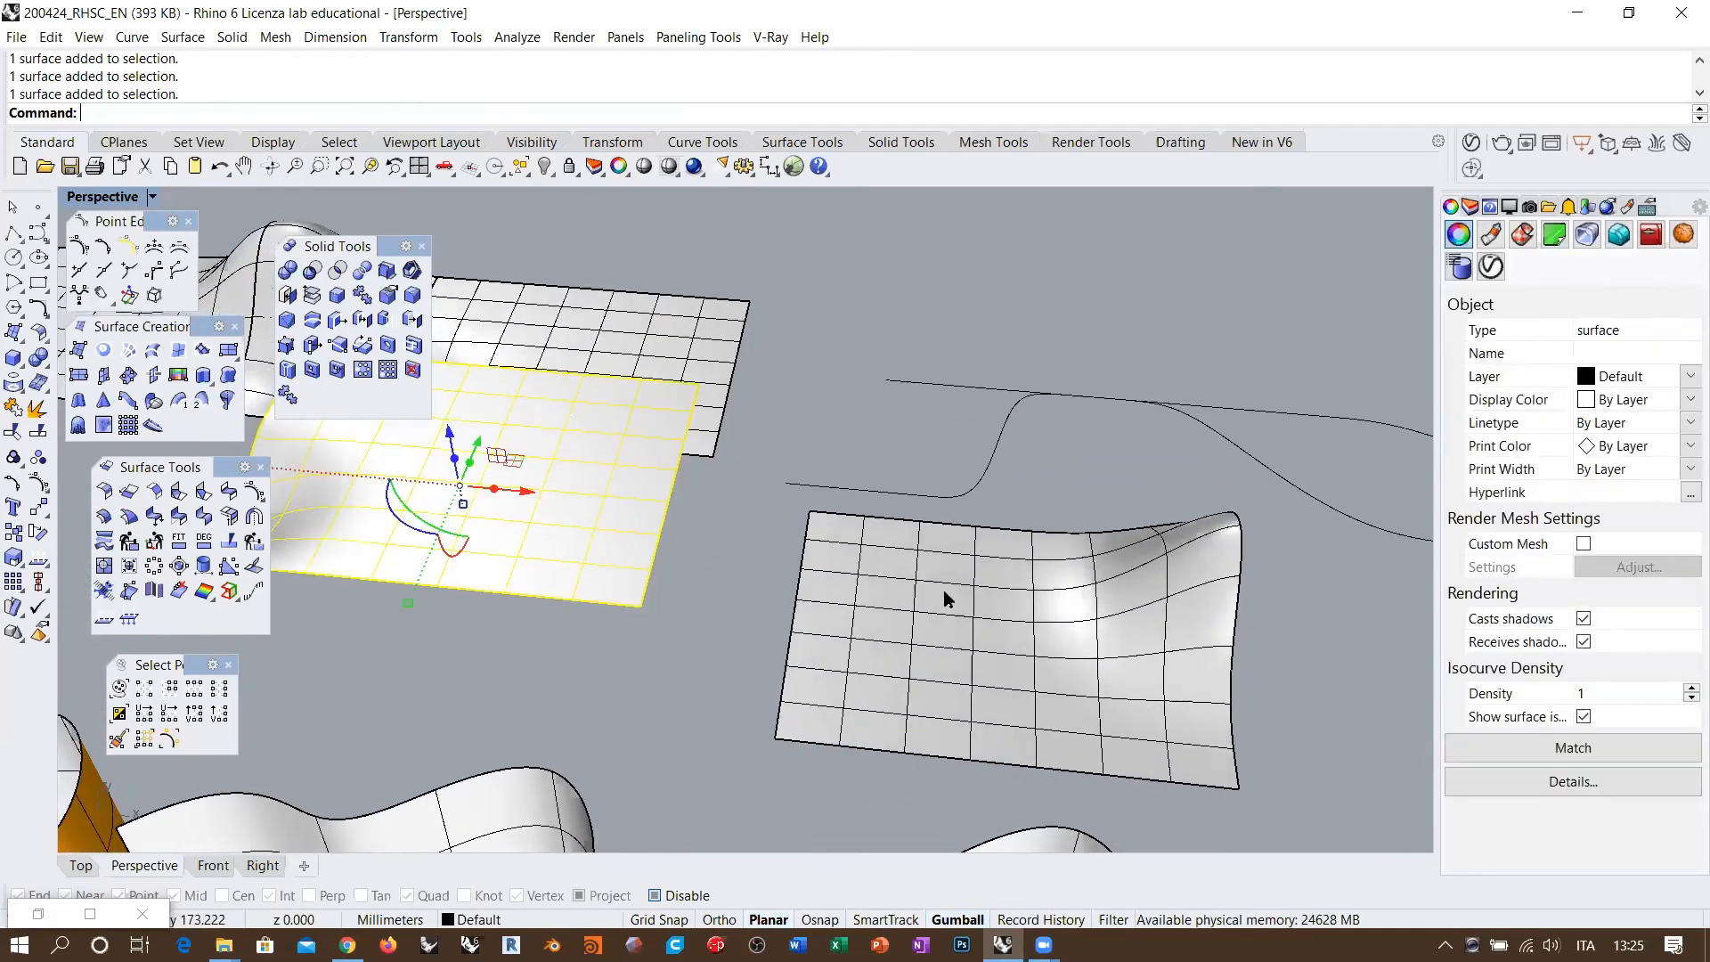
pyautogui.keyDown('shift'); pyautogui.click(943, 589); pyautogui.keyUp('shift')
pyautogui.click(853, 429)
pyautogui.keyDown('shift'); pyautogui.moveTo(636, 473); pyautogui.dragTo(690, 503, button='right'); pyautogui.keyUp('shift')
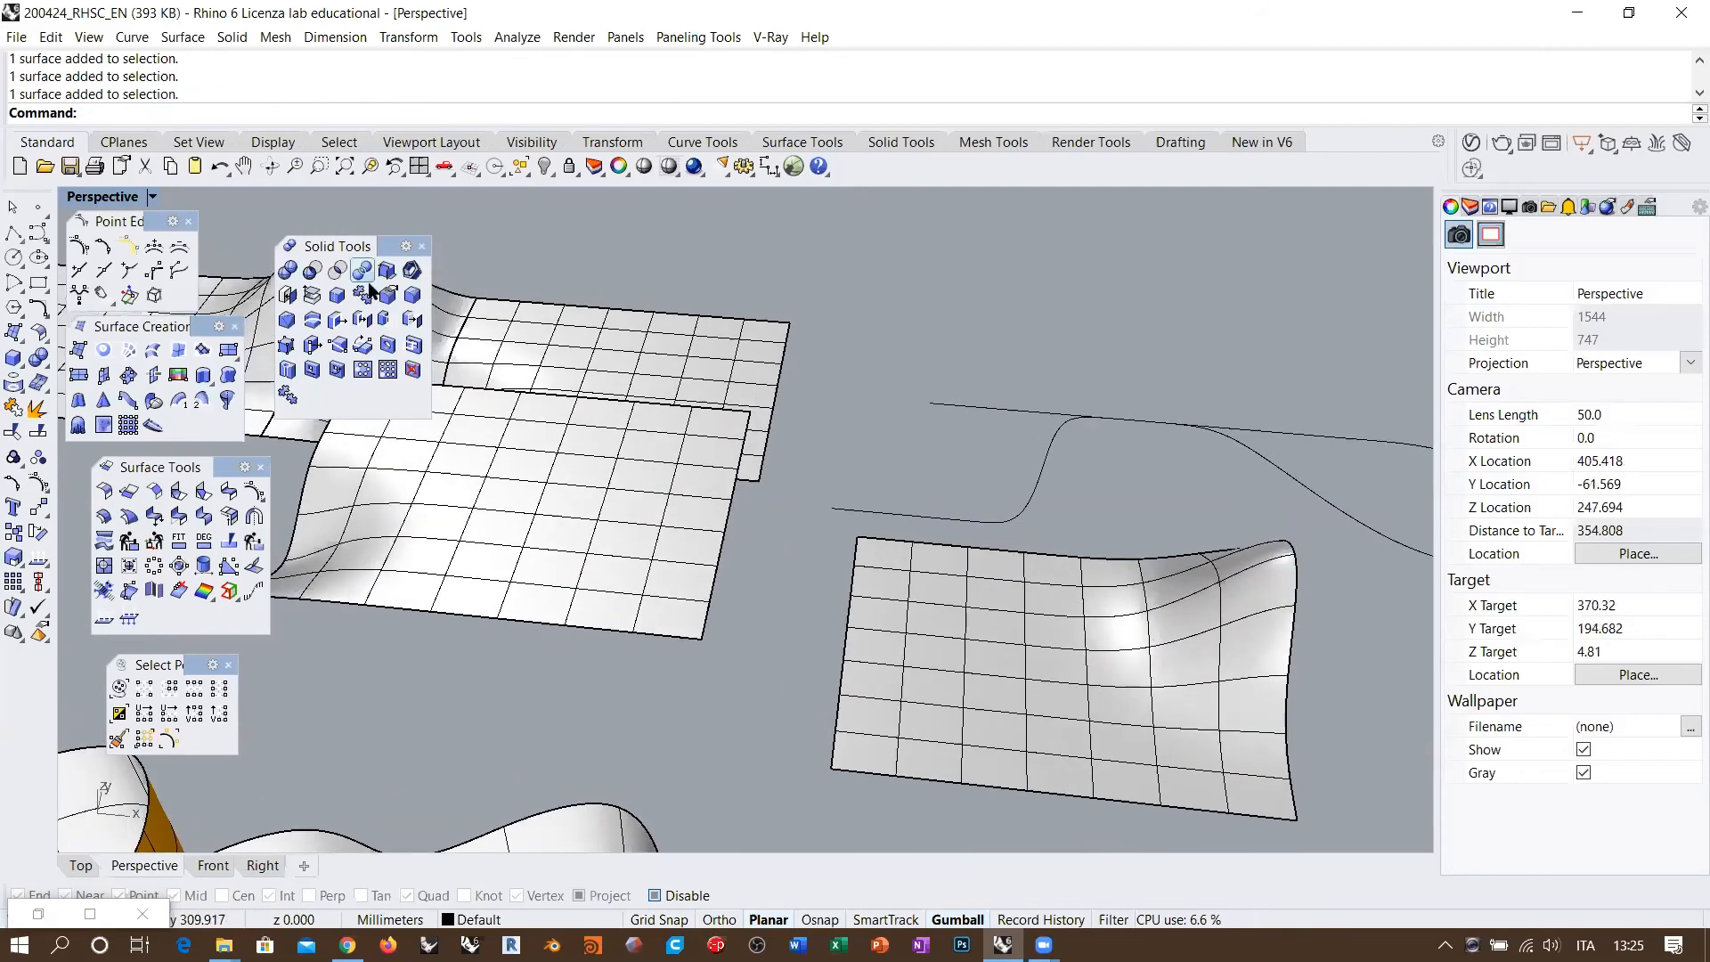
pyautogui.moveTo(828, 545); pyautogui.dragTo(825, 508, button='right')
pyautogui.keyDown('shift'); pyautogui.moveTo(748, 457); pyautogui.dragTo(693, 428, button='right'); pyautogui.keyUp('shift')
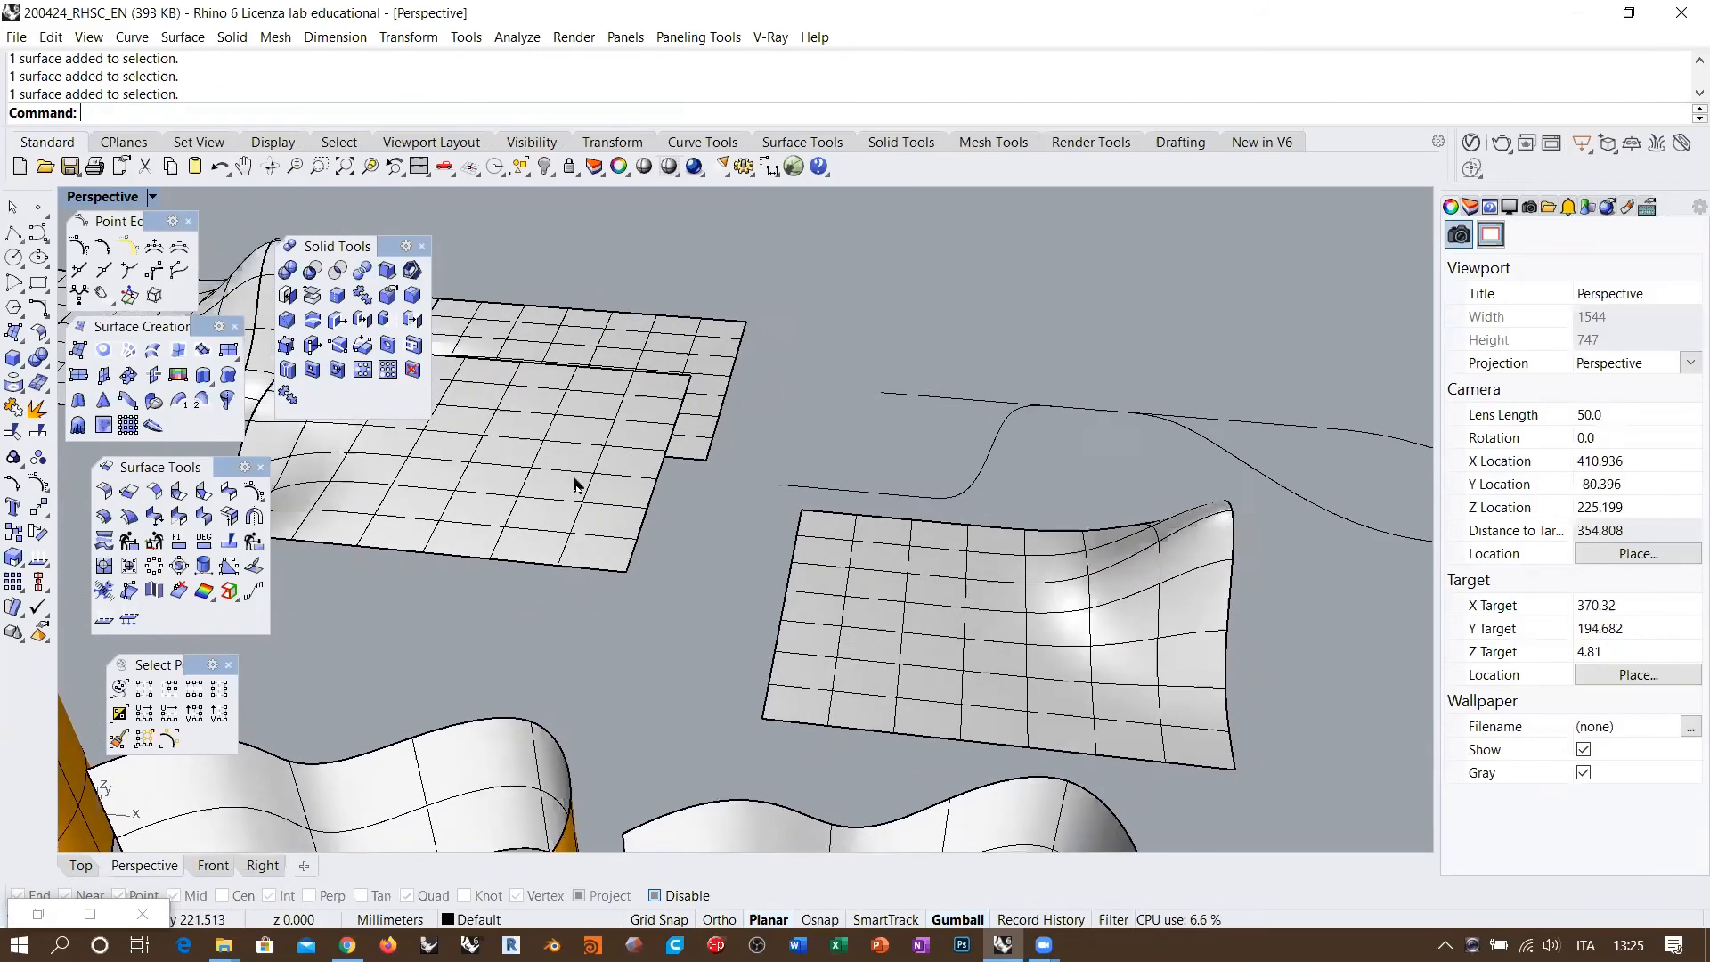
# Step: Start a surface blend between the raised and relocated surfaces' facing edges, with curvature continuity at both edges
pyautogui.click(229, 492)
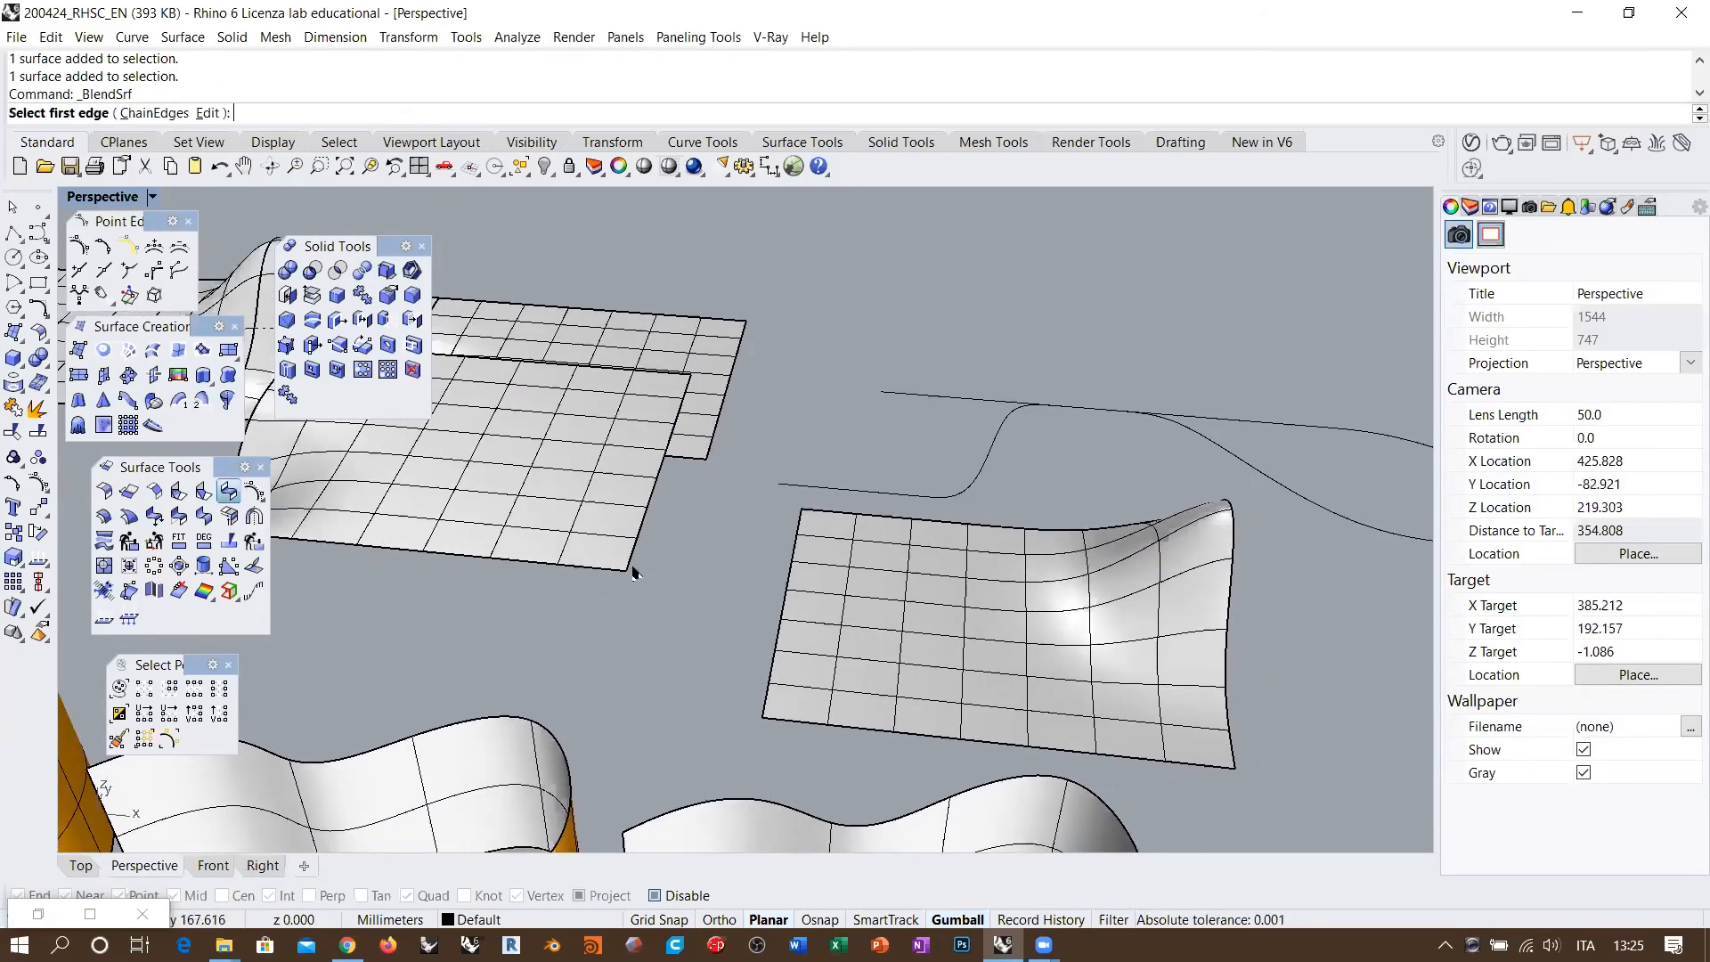
pyautogui.click(637, 554)
pyautogui.click(770, 688)
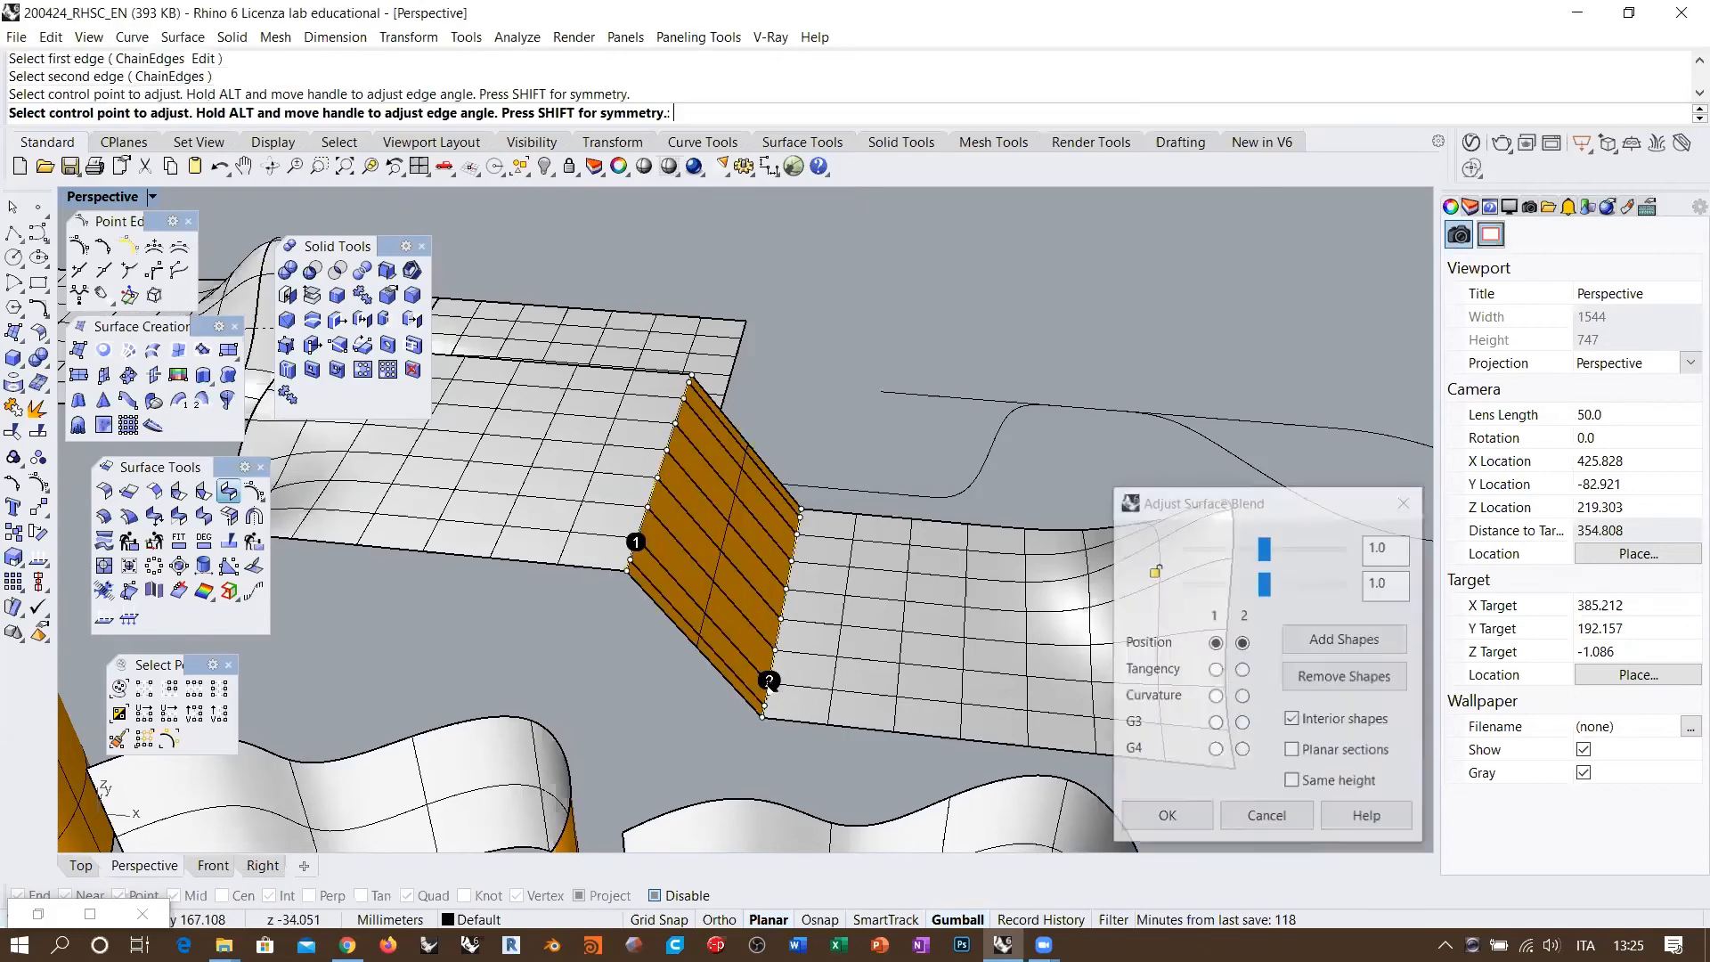
pyautogui.click(1215, 696)
pyautogui.click(1243, 695)
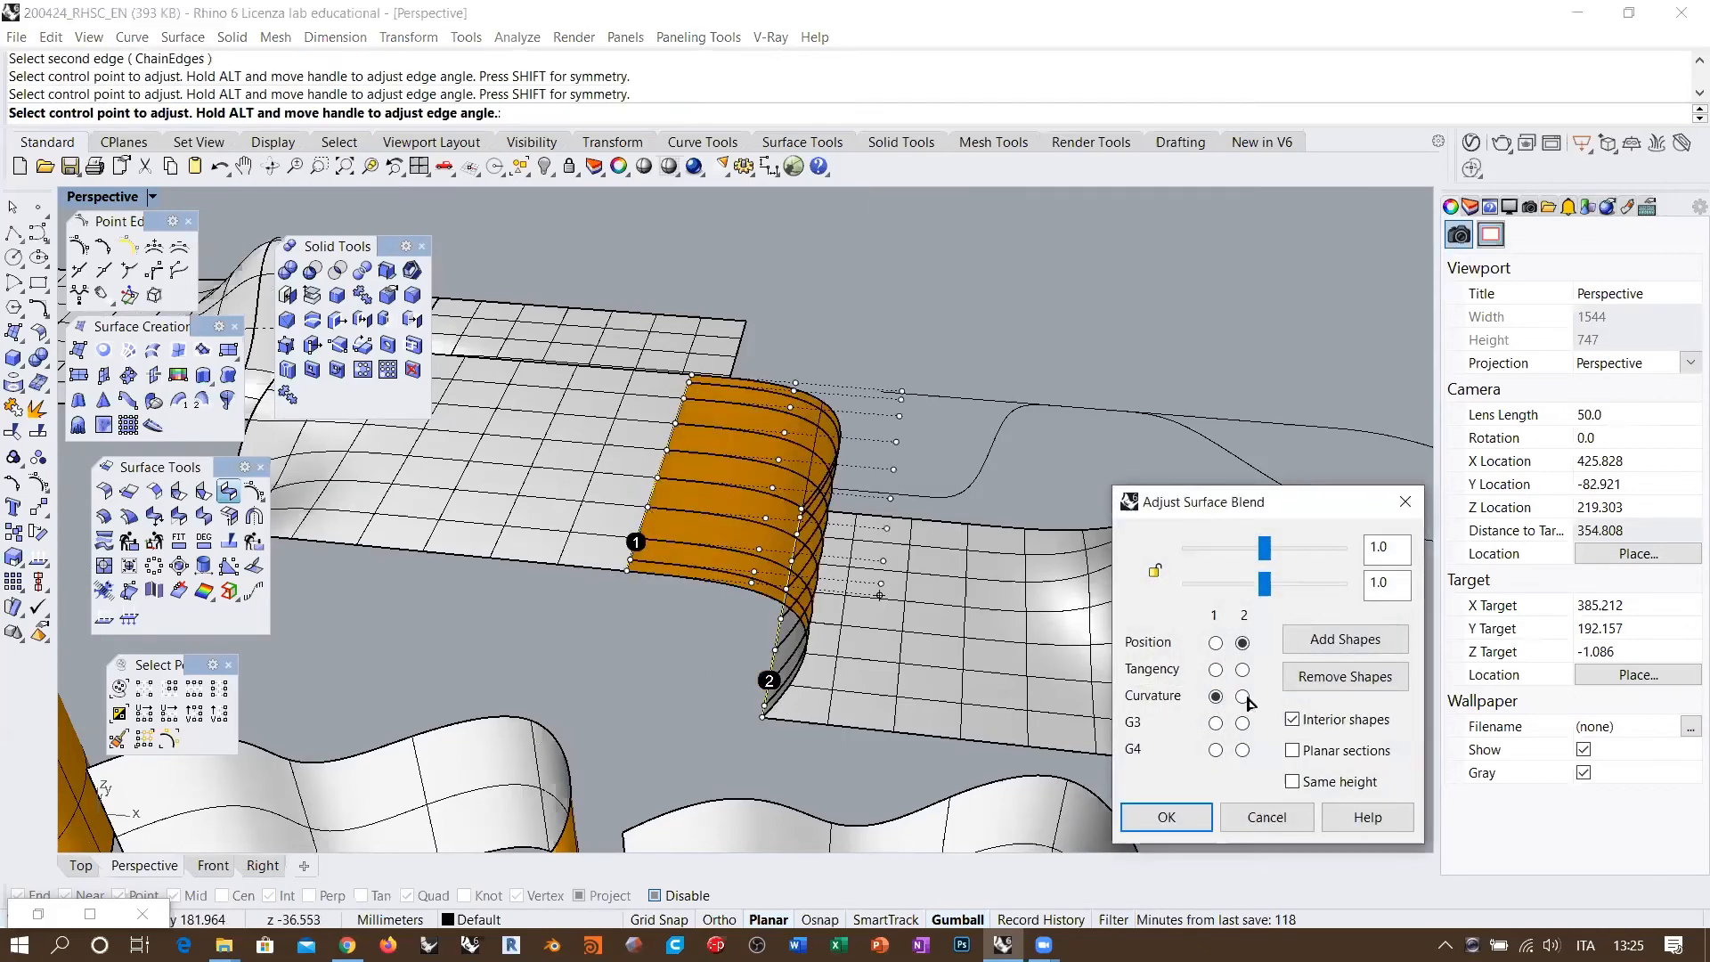
pyautogui.moveTo(802, 552); pyautogui.dragTo(744, 516, button='right')
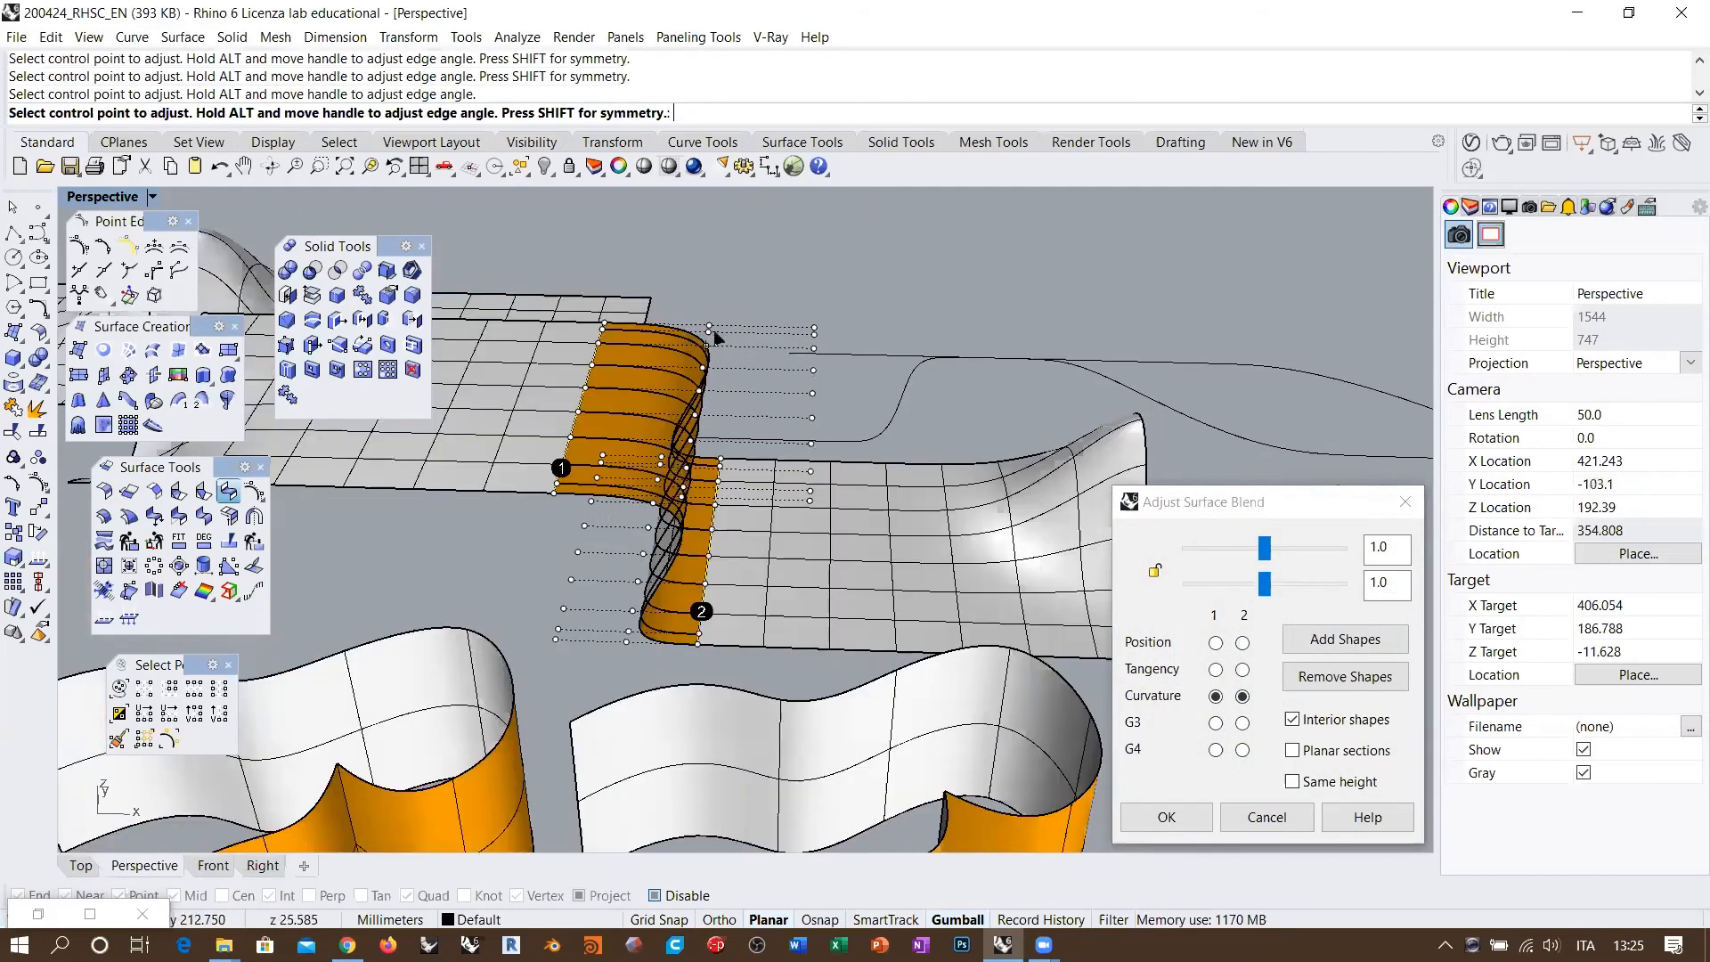
# Step: Set the blend's bulge values to 2.639 and 2.297 and turn off interior shapes
pyautogui.moveTo(1264, 549); pyautogui.dragTo(1309, 588)
pyautogui.moveTo(720, 436); pyautogui.dragTo(939, 494, button='right')
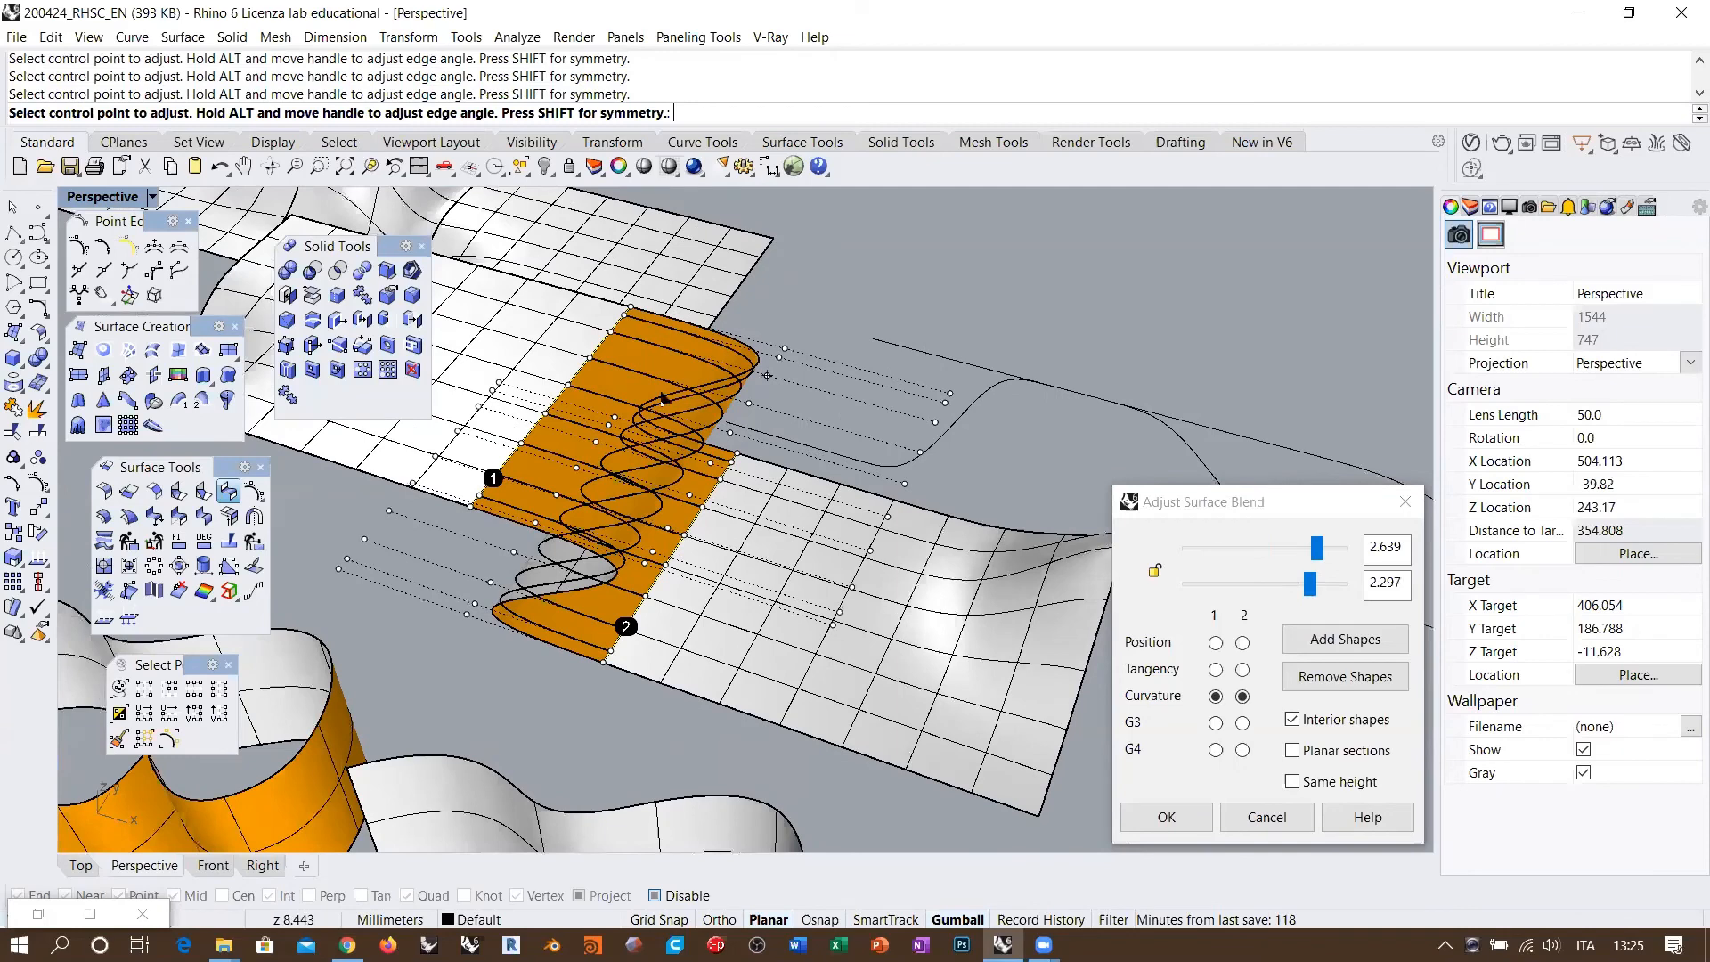
pyautogui.click(1294, 719)
pyautogui.moveTo(784, 486); pyautogui.dragTo(684, 477, button='right')
# Step: Enable object snaps, add one shape across the middle of the blend between both edges, and accept the blend
pyautogui.click(1319, 639)
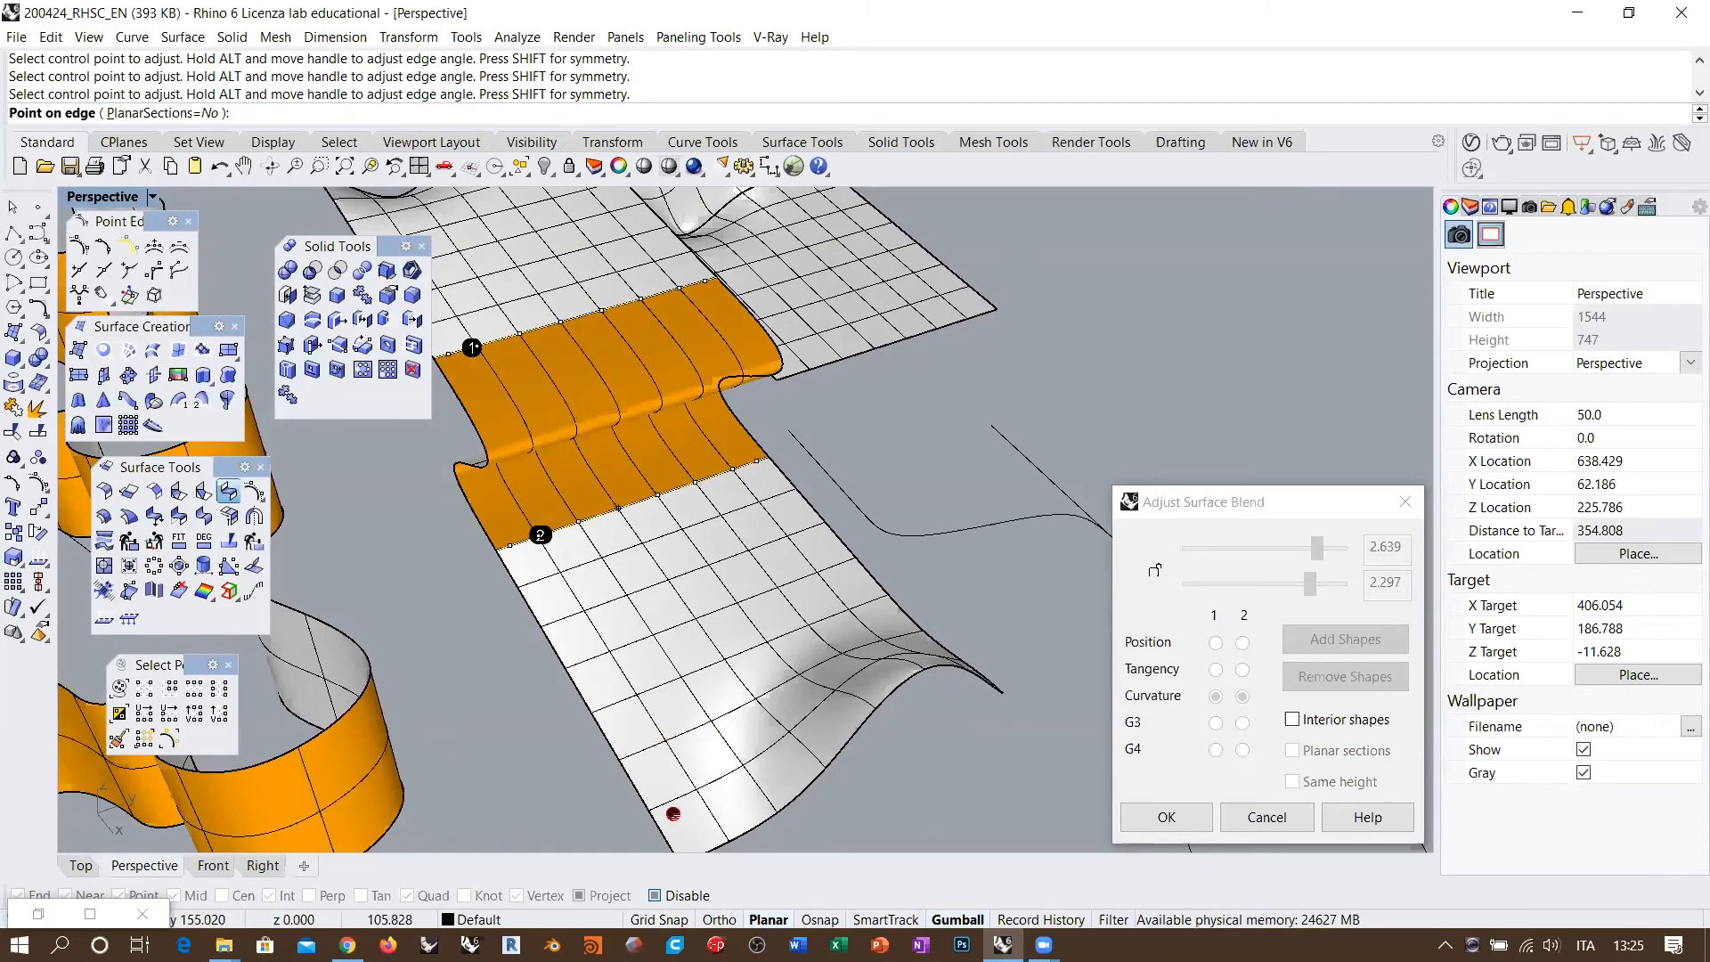
pyautogui.click(677, 896)
pyautogui.click(586, 318)
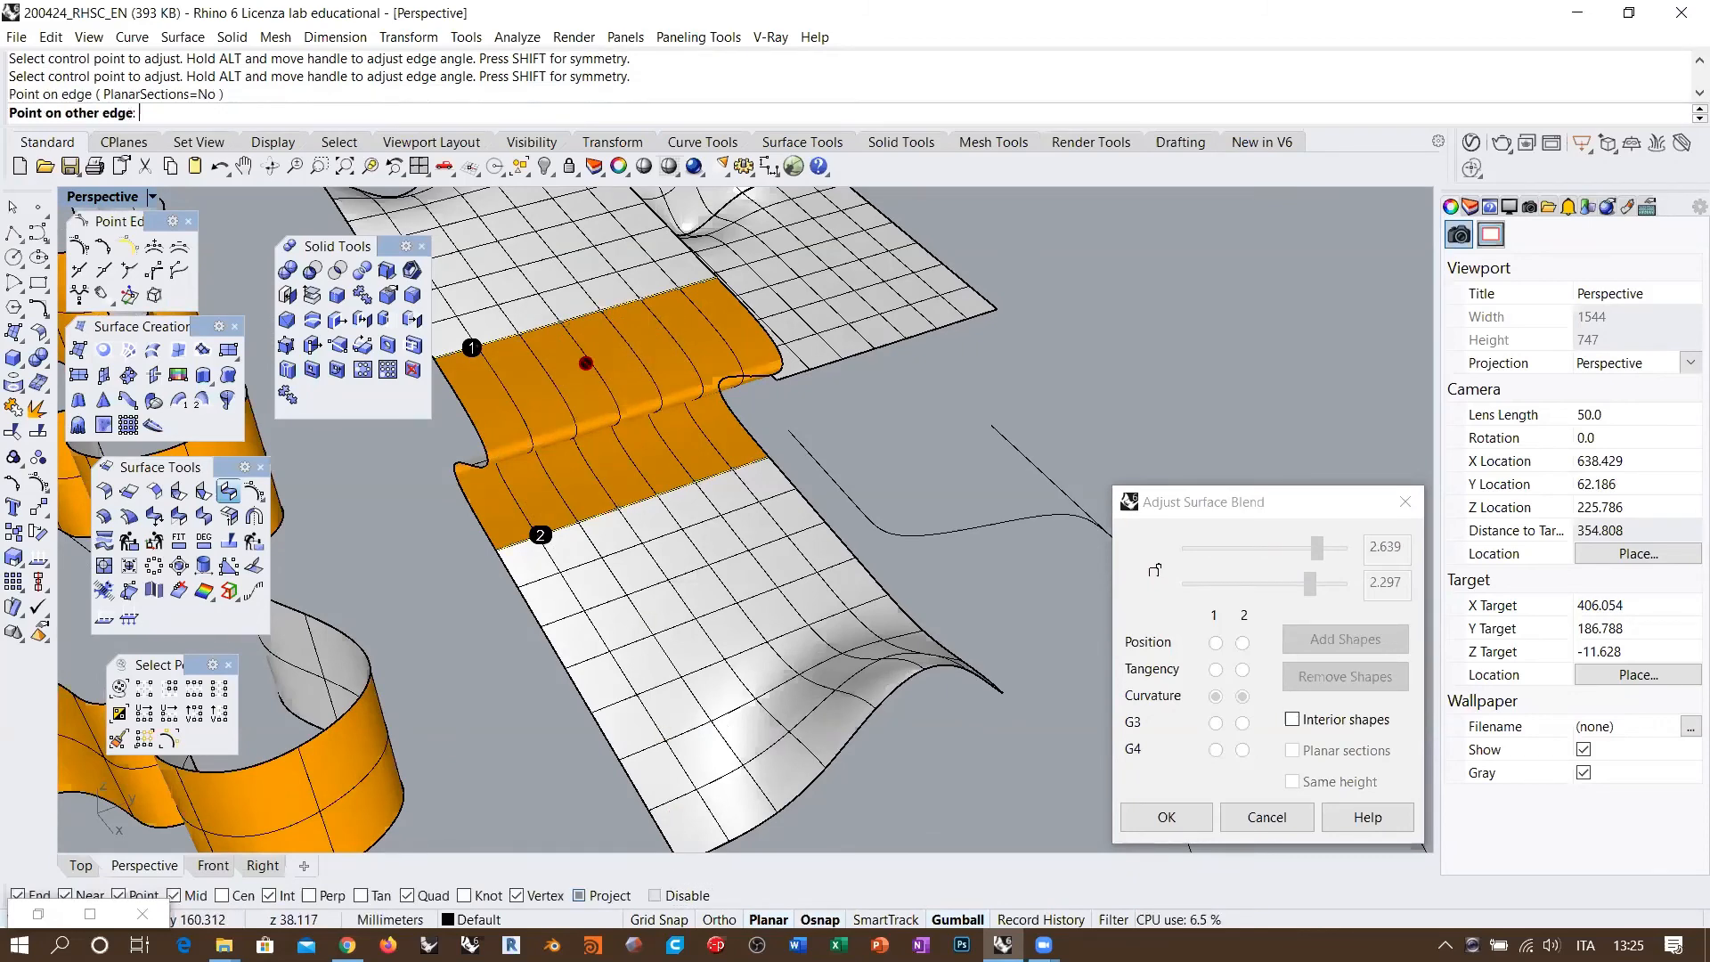
pyautogui.moveTo(613, 429); pyautogui.dragTo(567, 401, button='right')
pyautogui.click(634, 484)
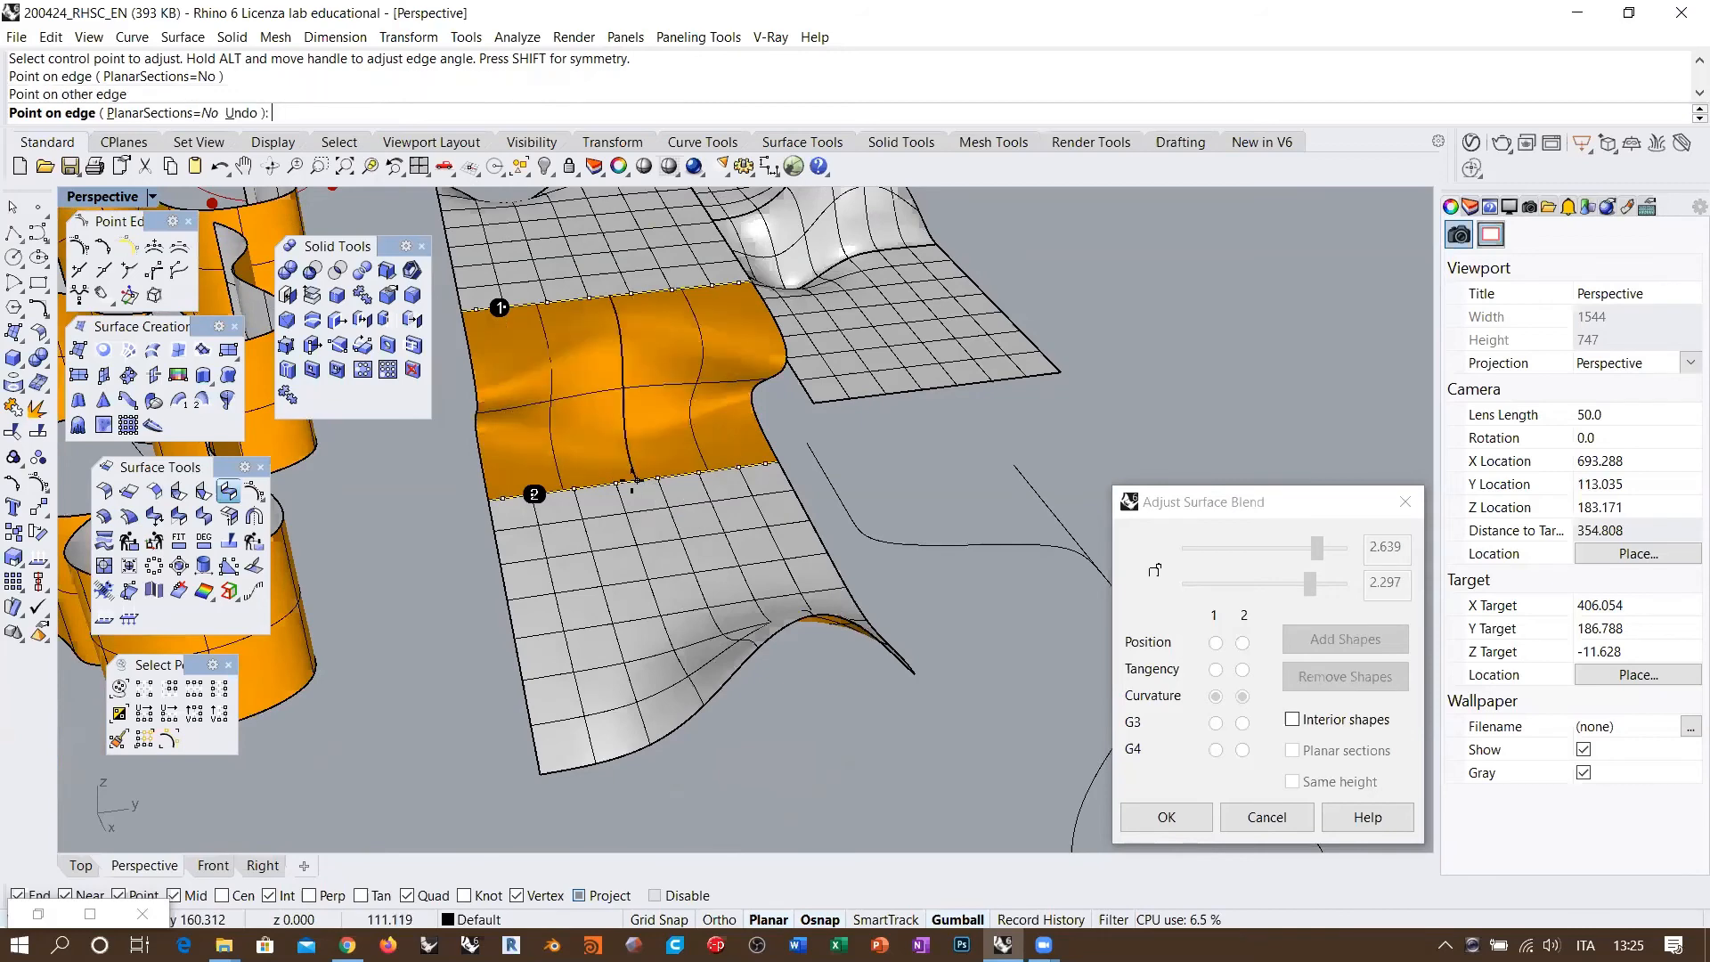
pyautogui.moveTo(657, 510); pyautogui.dragTo(613, 571, button='right')
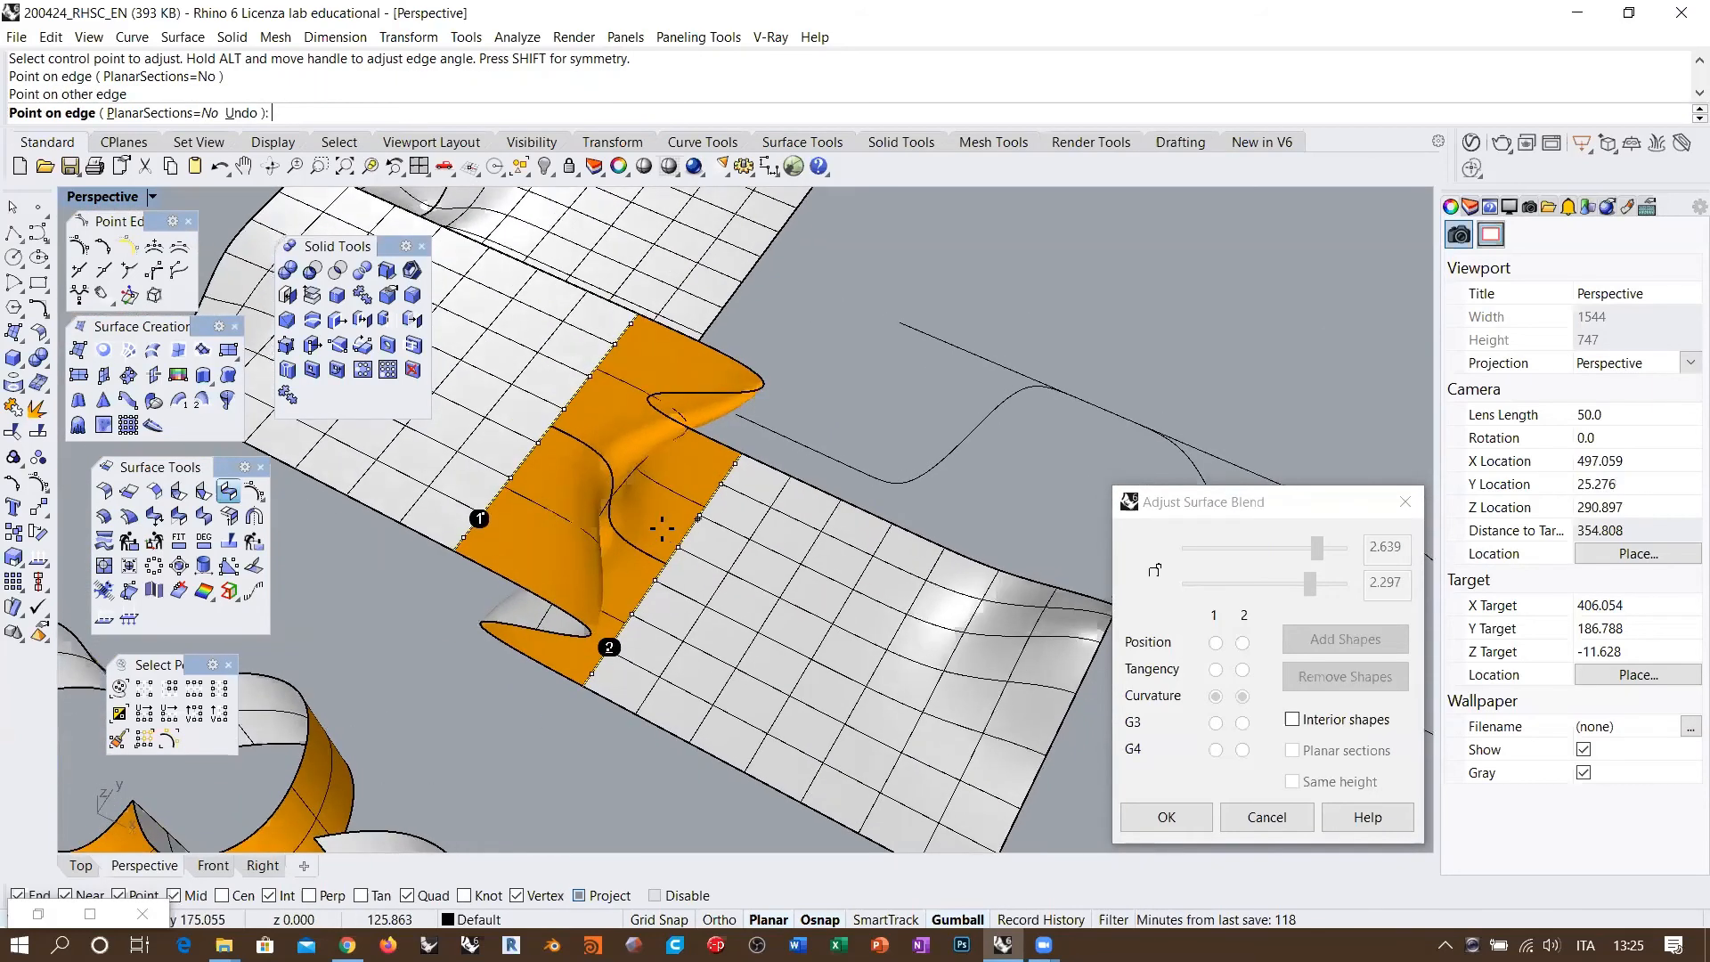
pyautogui.moveTo(754, 403); pyautogui.dragTo(851, 499, button='right')
pyautogui.rightClick(631, 479)
pyautogui.rightClick(787, 466)
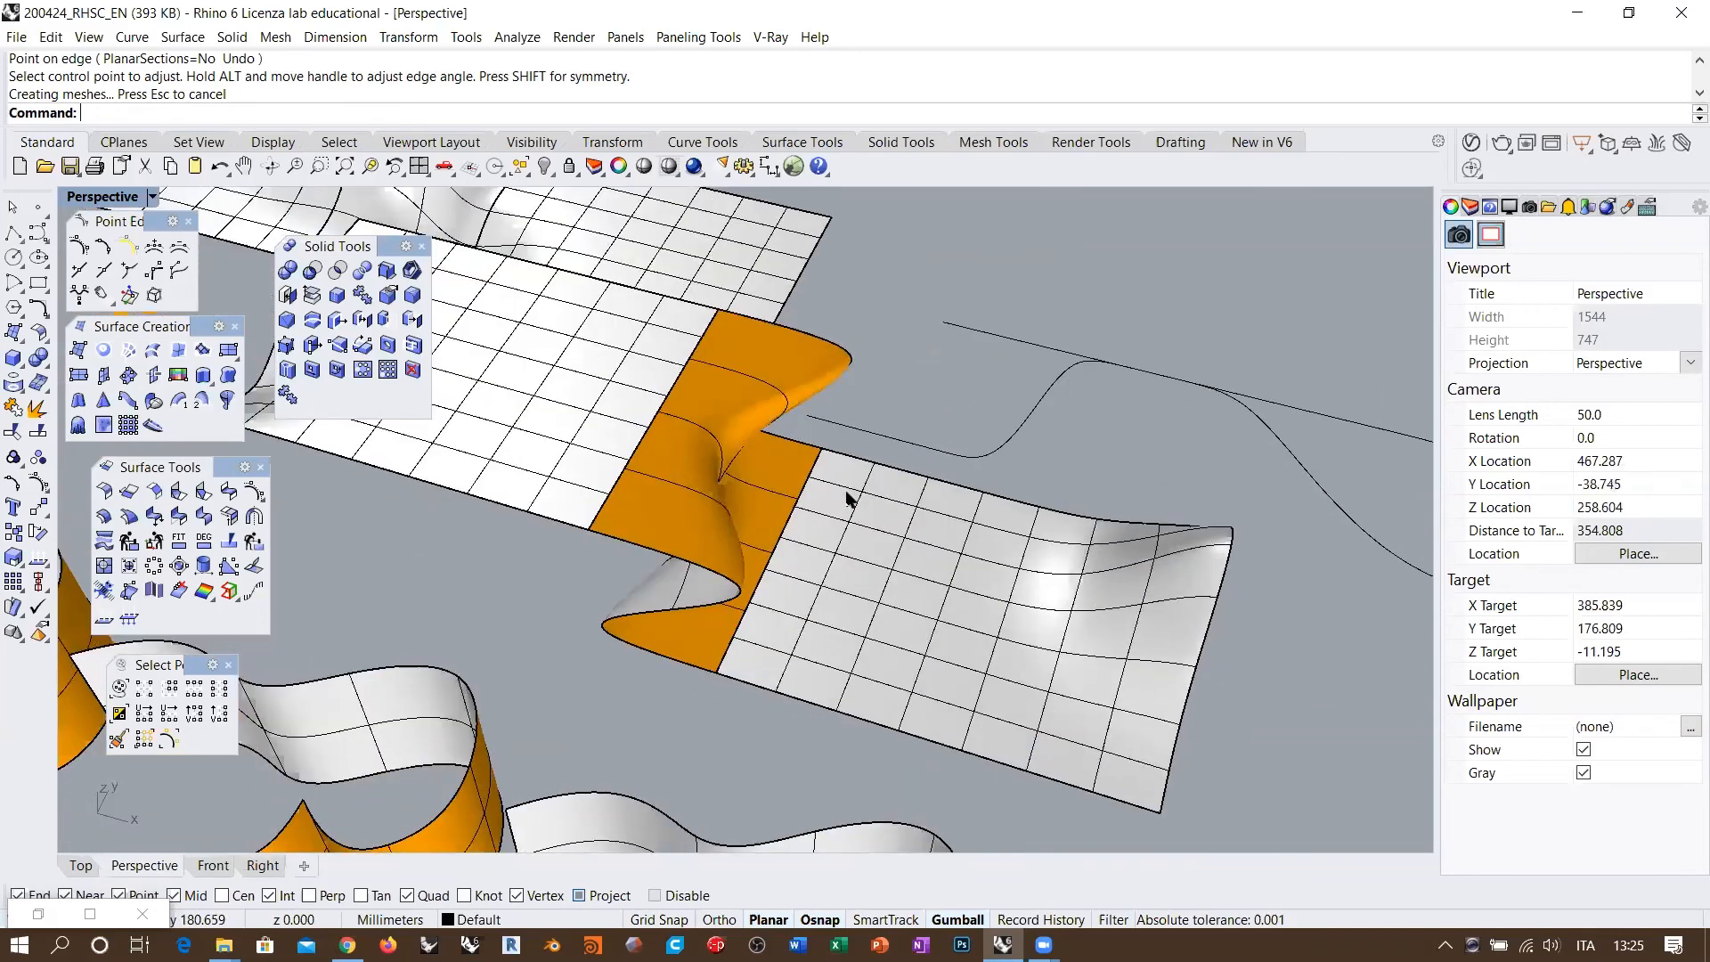
# Step: Highlight the two outer surfaces on either side of the new blend and clear the selection
pyautogui.click(905, 556)
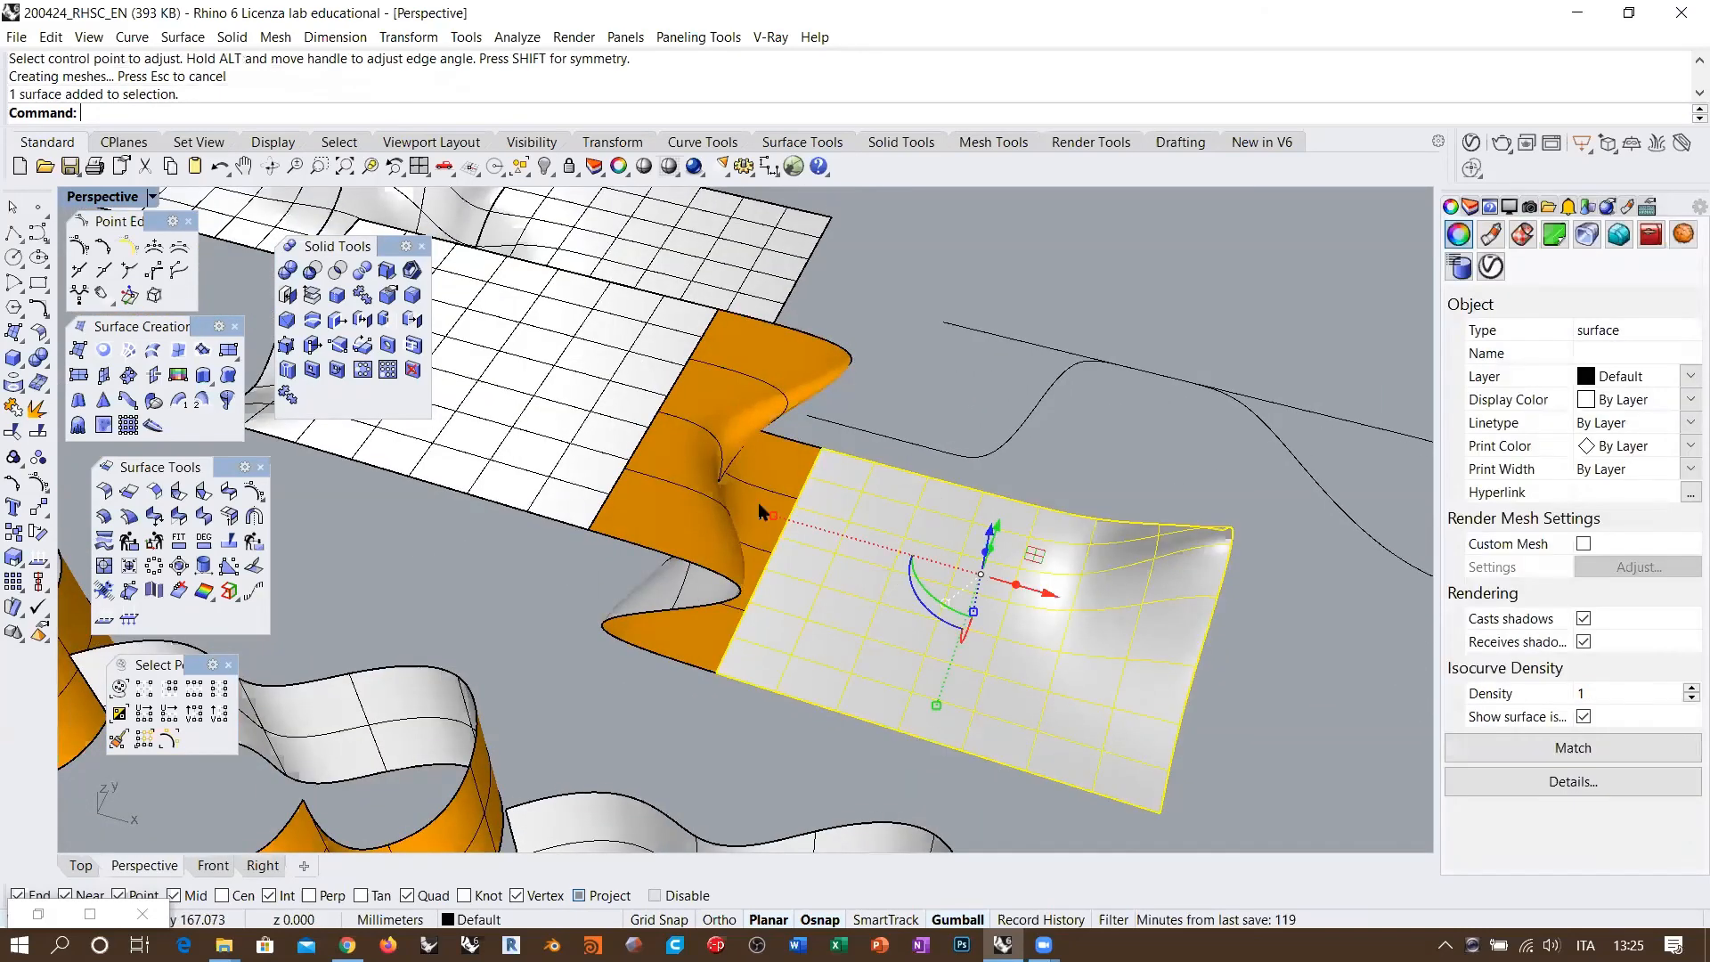
pyautogui.keyDown('shift'); pyautogui.click(545, 416); pyautogui.keyUp('shift')
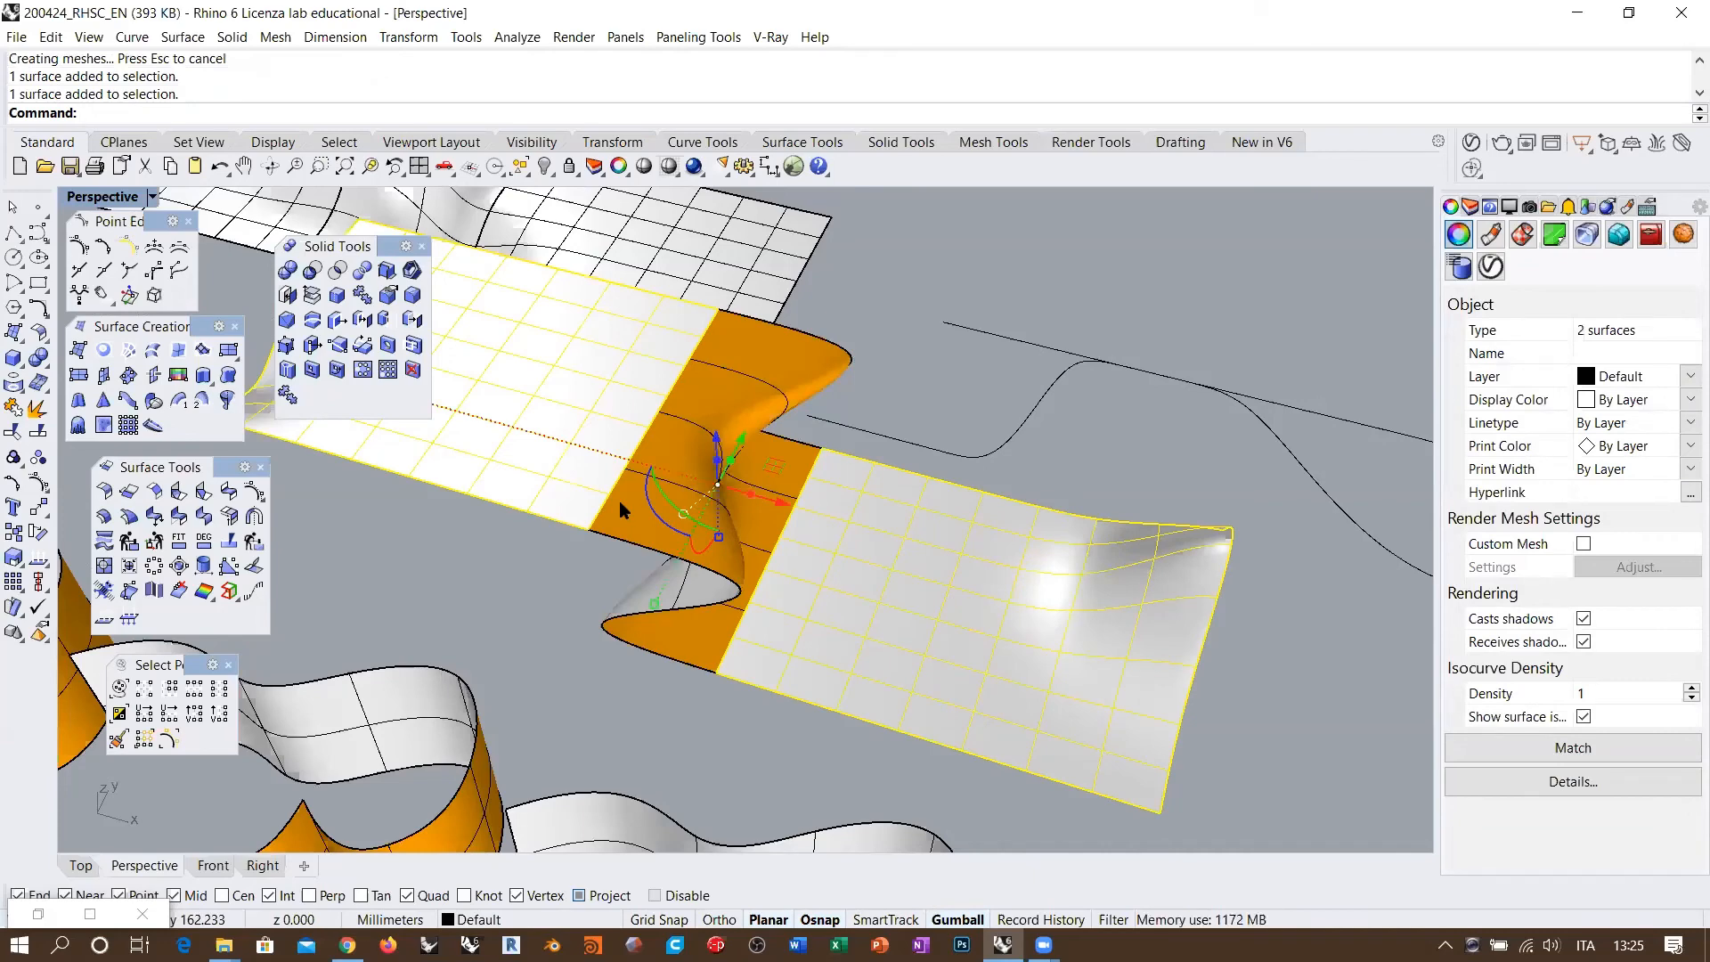
pyautogui.click(848, 249)
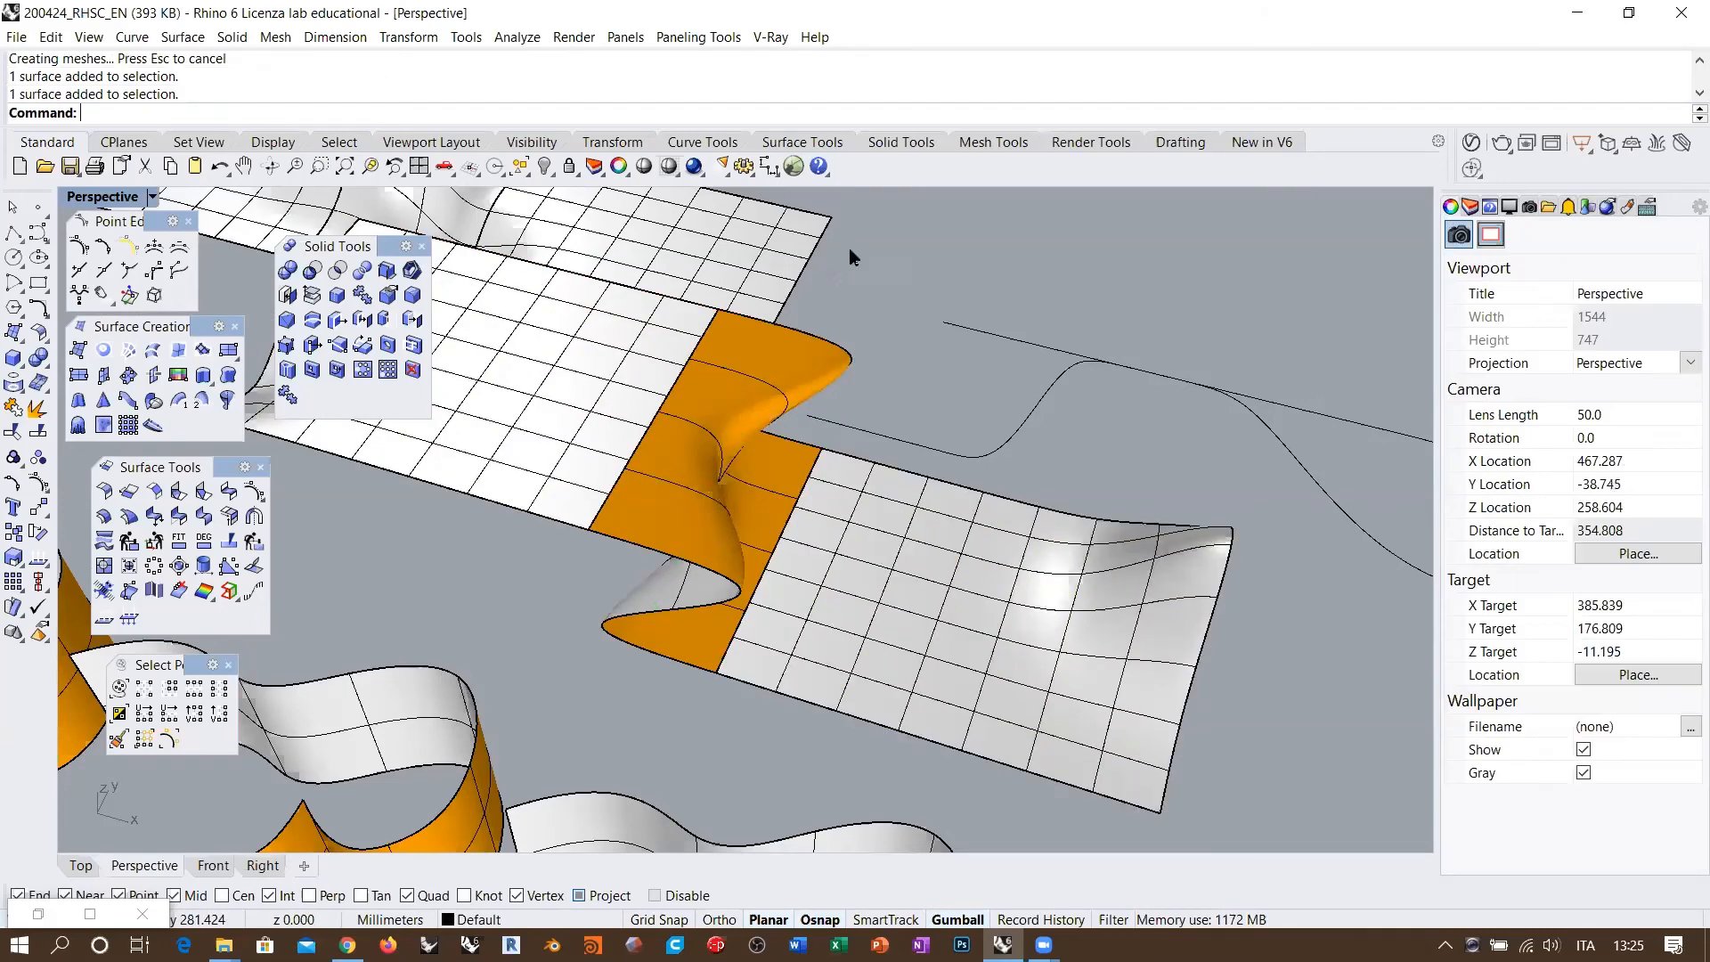
# Step: Merge the combined blend surface with the remaining lower surface across their shared edge, using Smooth=Yes, Tolerance=0.001 and Roundness=1
pyautogui.click(228, 491)
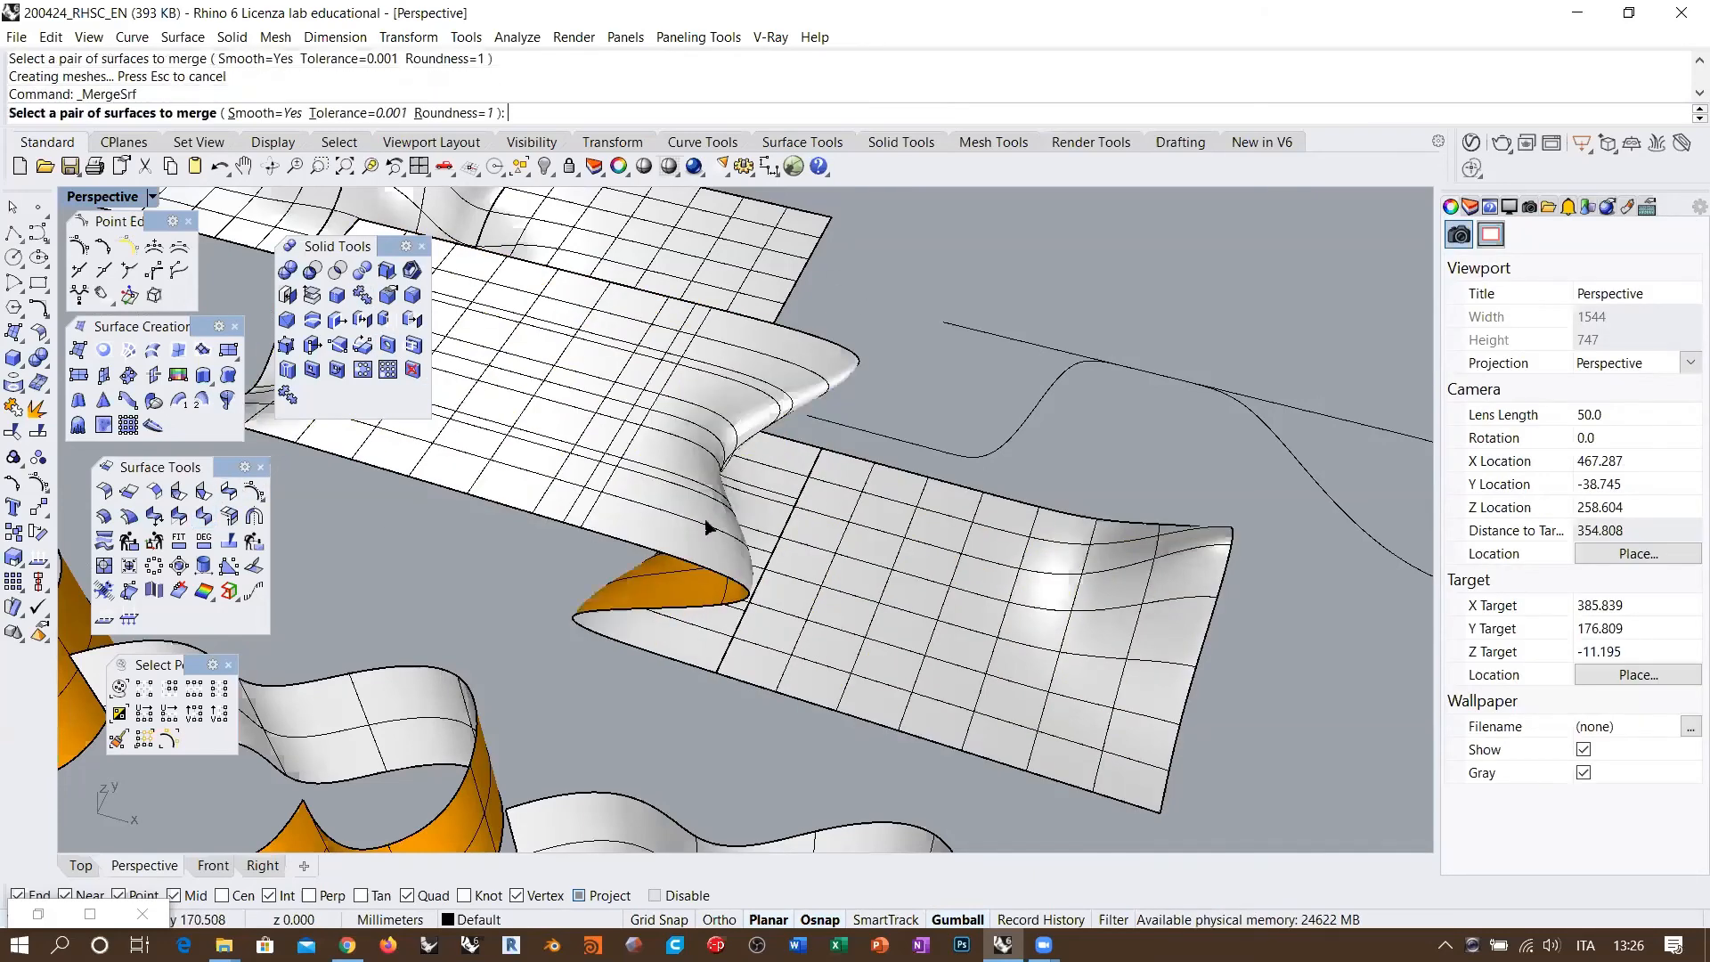
pyautogui.click(692, 650)
pyautogui.click(766, 669)
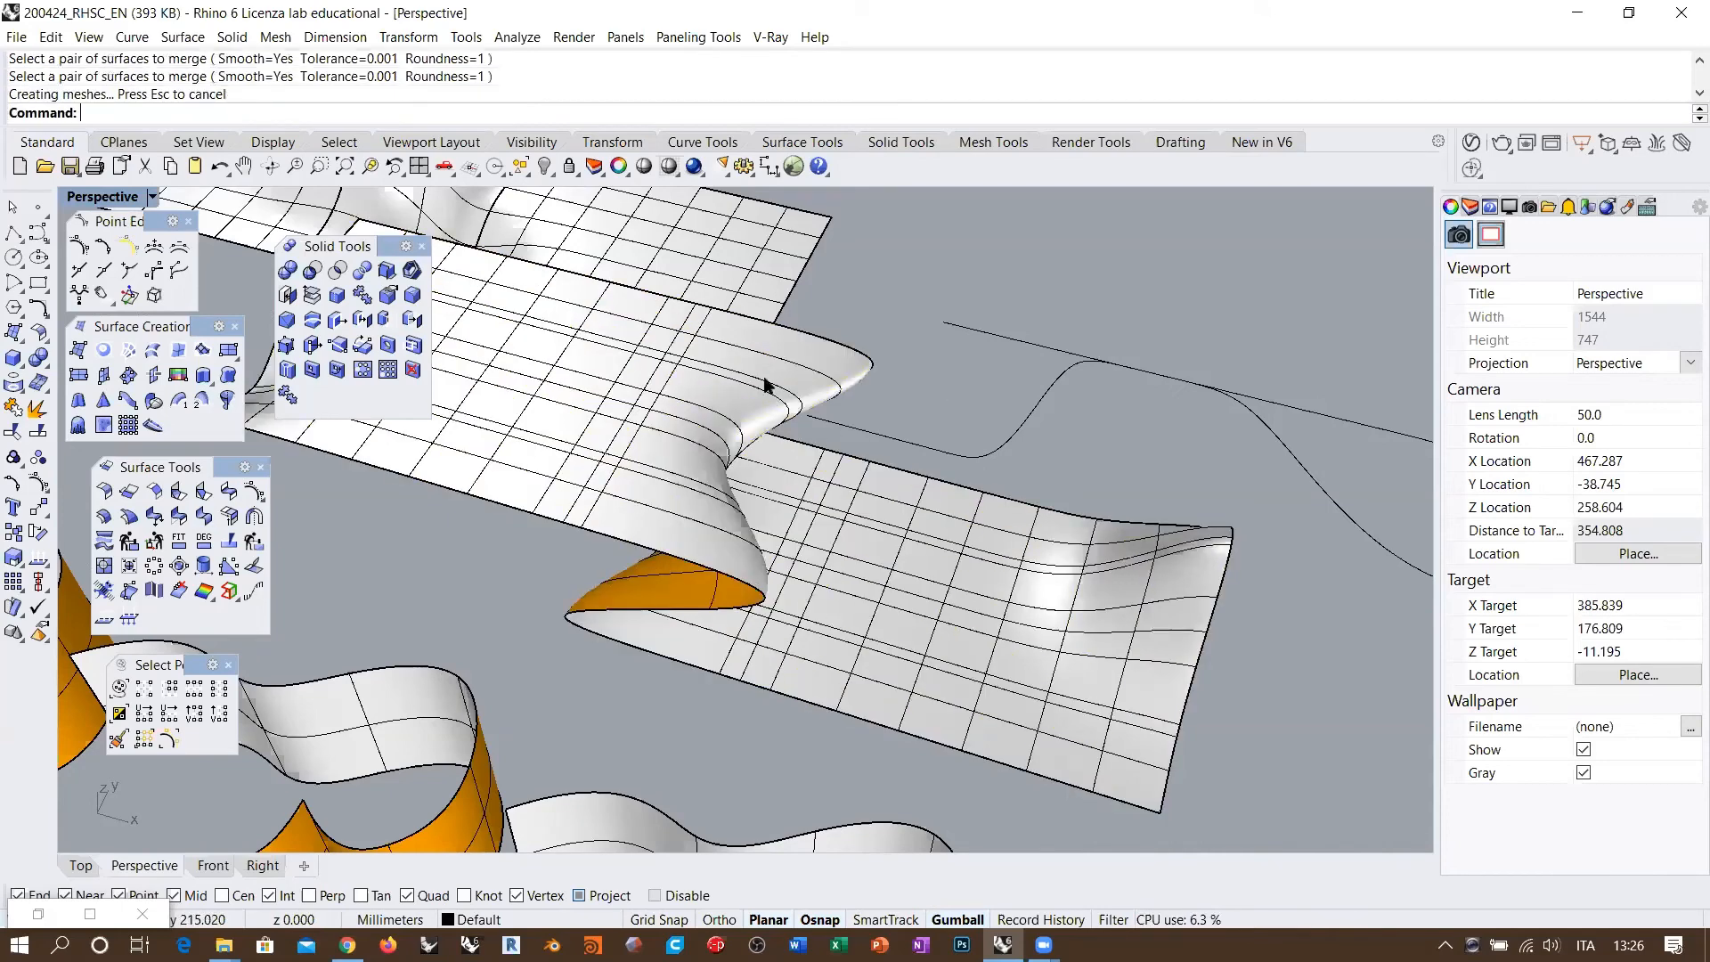
# Step: Highlight the merged surface, clear the selection, and examine its isocurve layout and shape from several viewpoints
pyautogui.click(765, 378)
pyautogui.moveTo(764, 379); pyautogui.dragTo(727, 329, button='right')
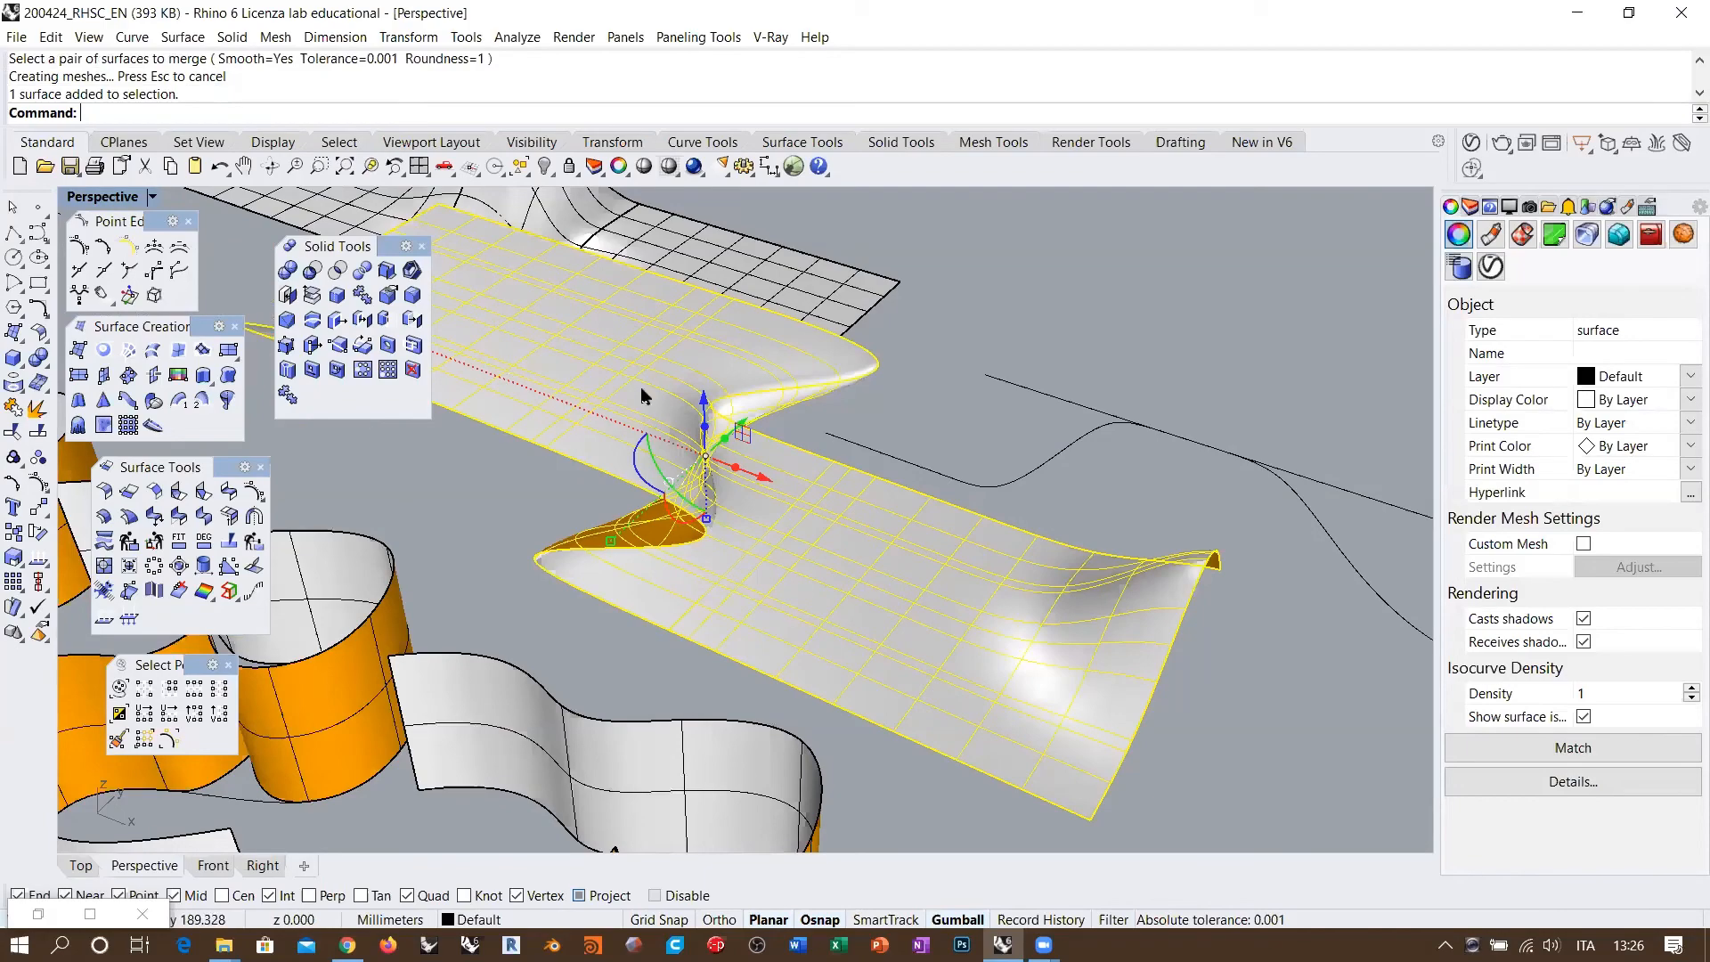
pyautogui.moveTo(782, 413); pyautogui.dragTo(825, 477, button='right')
pyautogui.scroll(-4, 835, 434)
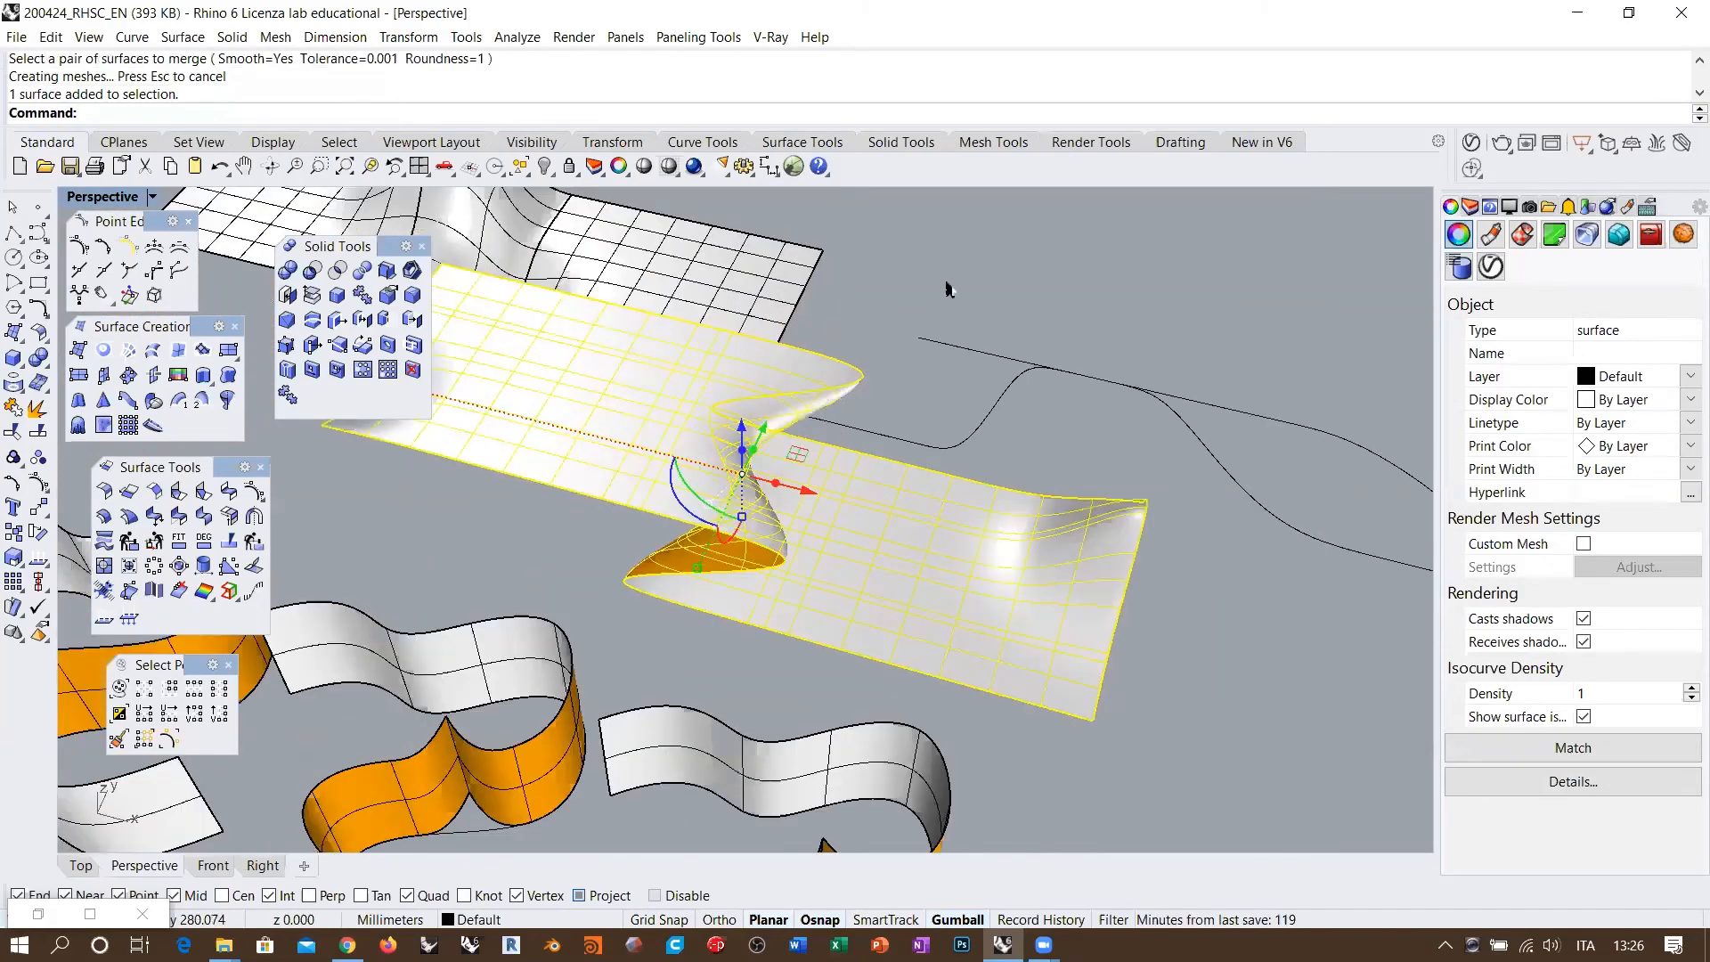
pyautogui.click(950, 286)
pyautogui.moveTo(951, 286); pyautogui.dragTo(970, 471, button='right')
pyautogui.scroll(-4, 851, 420)
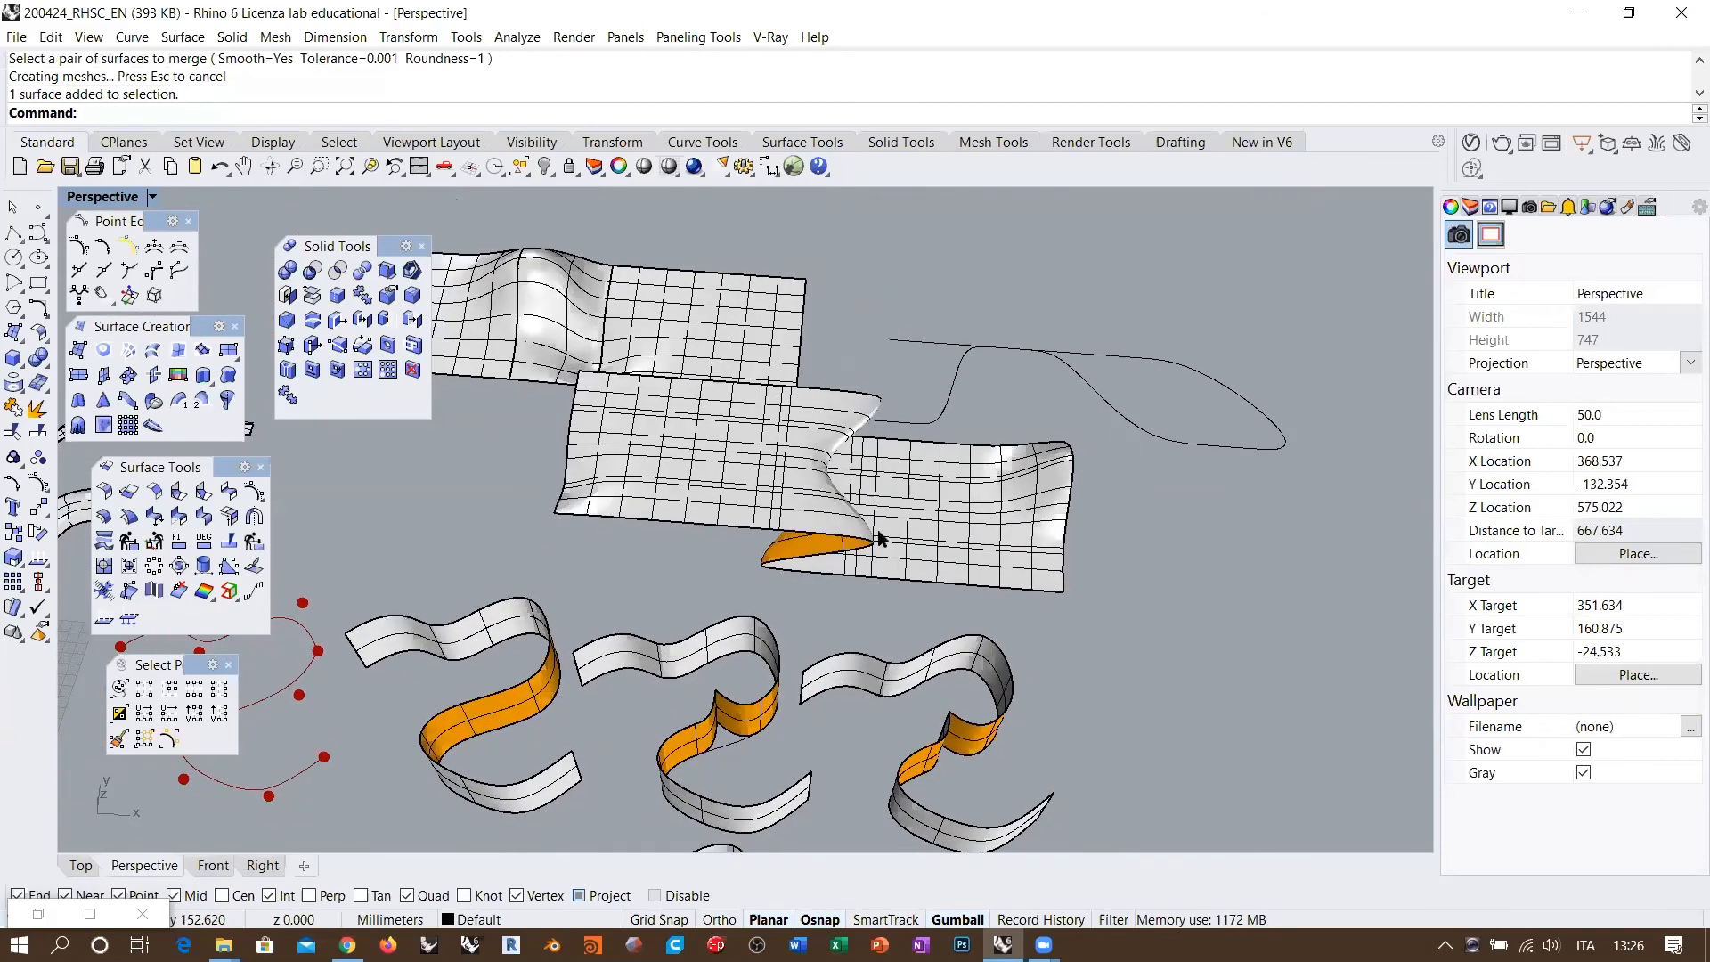
pyautogui.keyDown('shift'); pyautogui.moveTo(880, 516); pyautogui.dragTo(591, 412, button='right'); pyautogui.keyUp('shift')
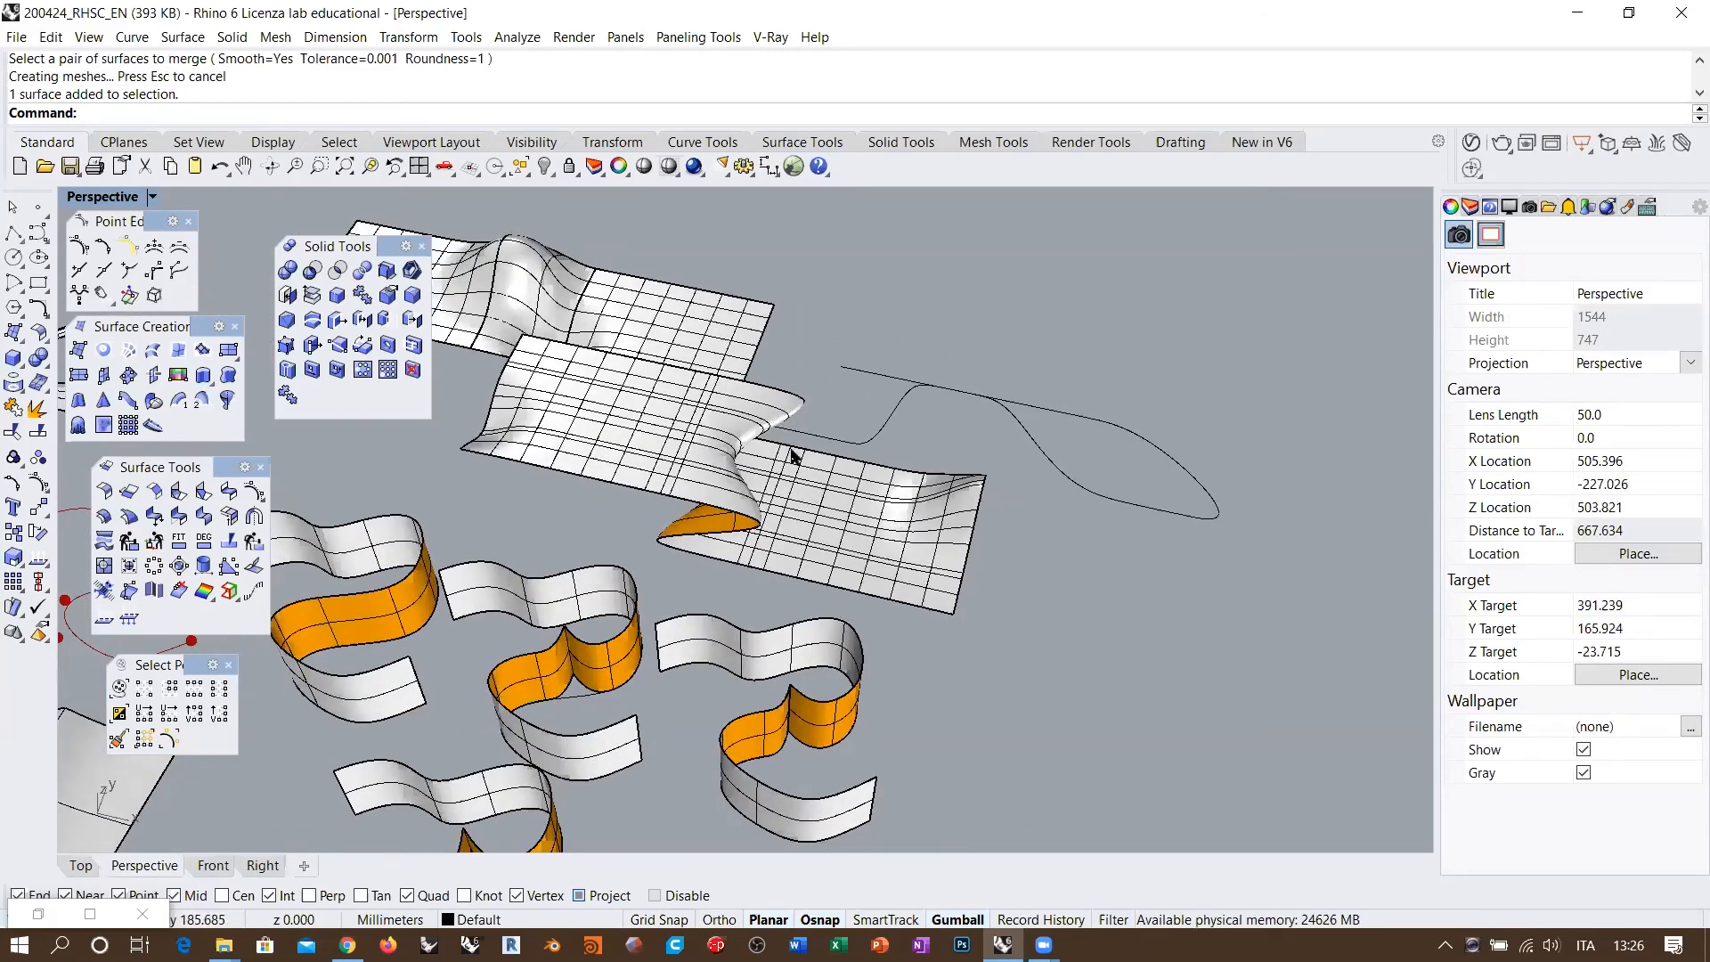
pyautogui.moveTo(804, 447); pyautogui.dragTo(865, 492, button='right')
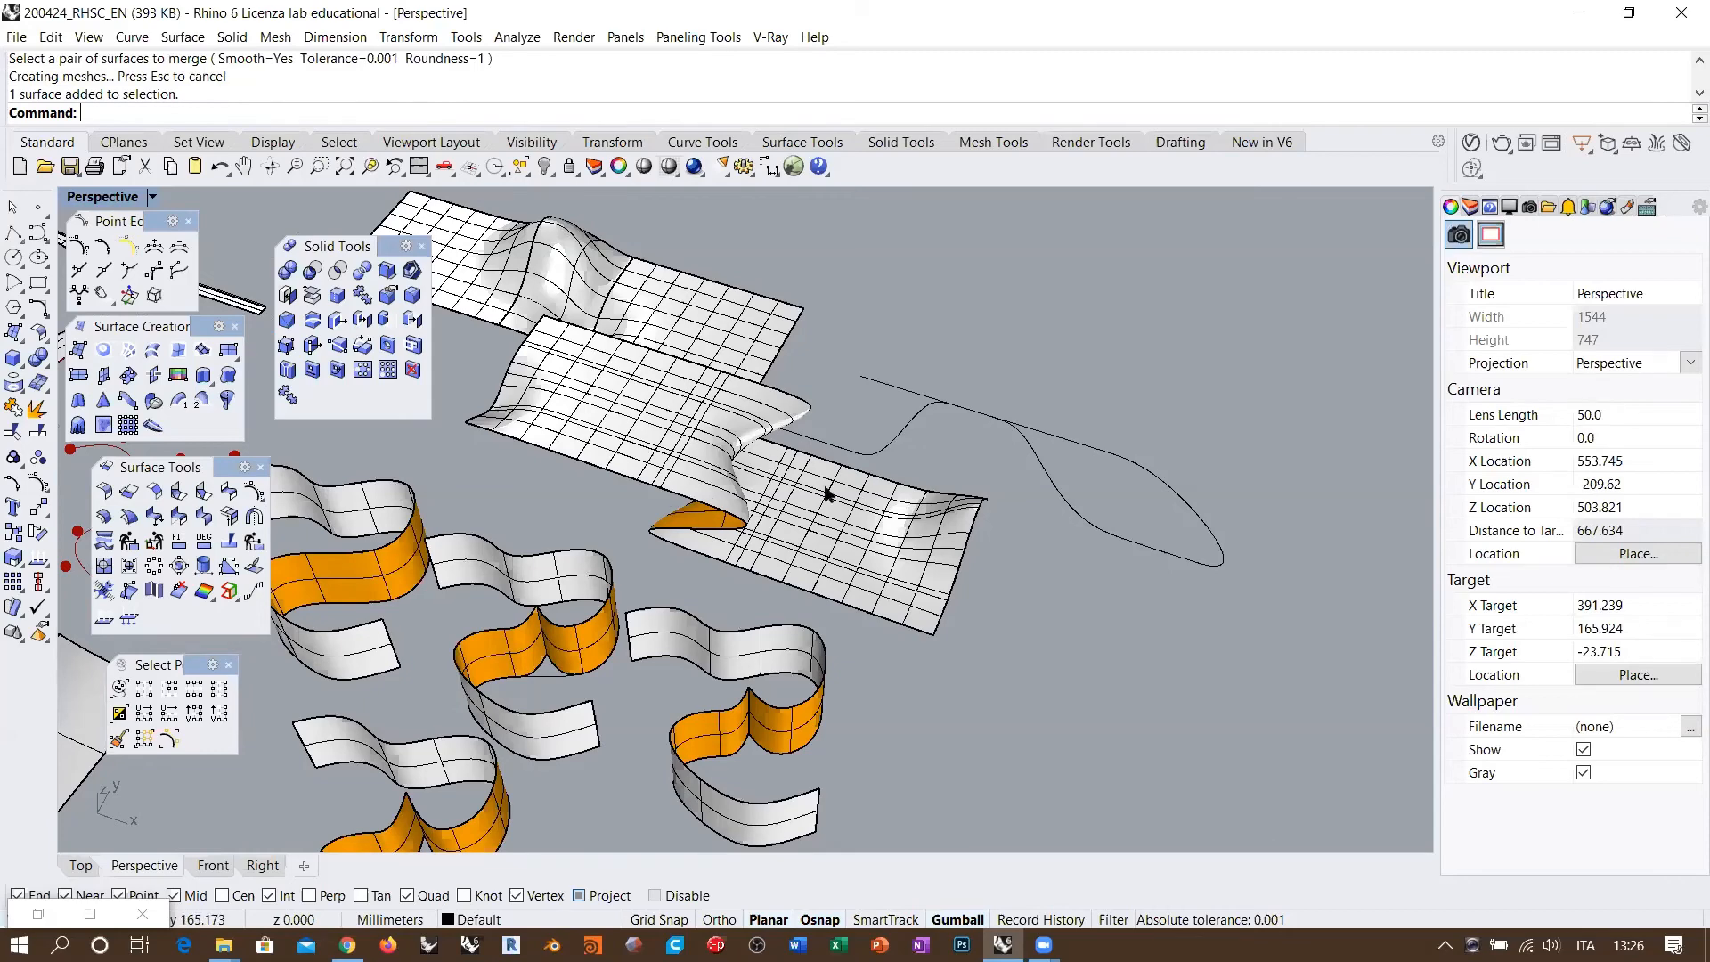
pyautogui.moveTo(860, 476)
pyautogui.mouseDown(button='right')
pyautogui.moveTo(813, 412)
pyautogui.moveTo(630, 351)
pyautogui.moveTo(841, 503)
pyautogui.mouseUp(button='right')
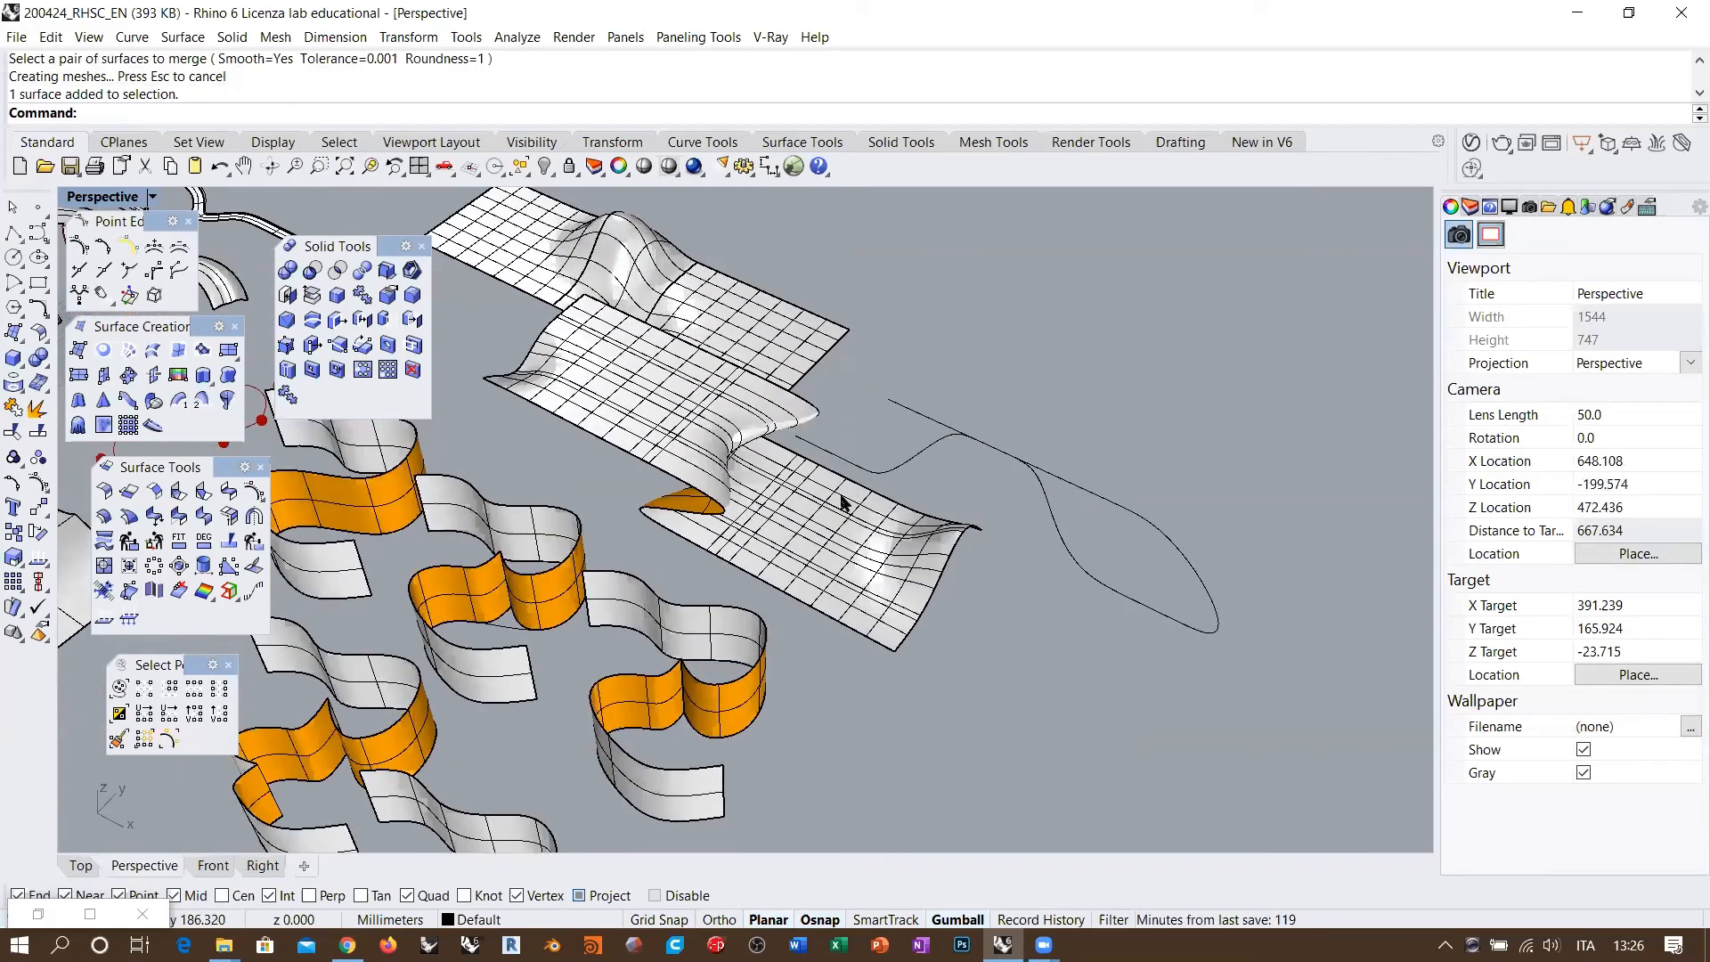
pyautogui.scroll(5, 841, 504)
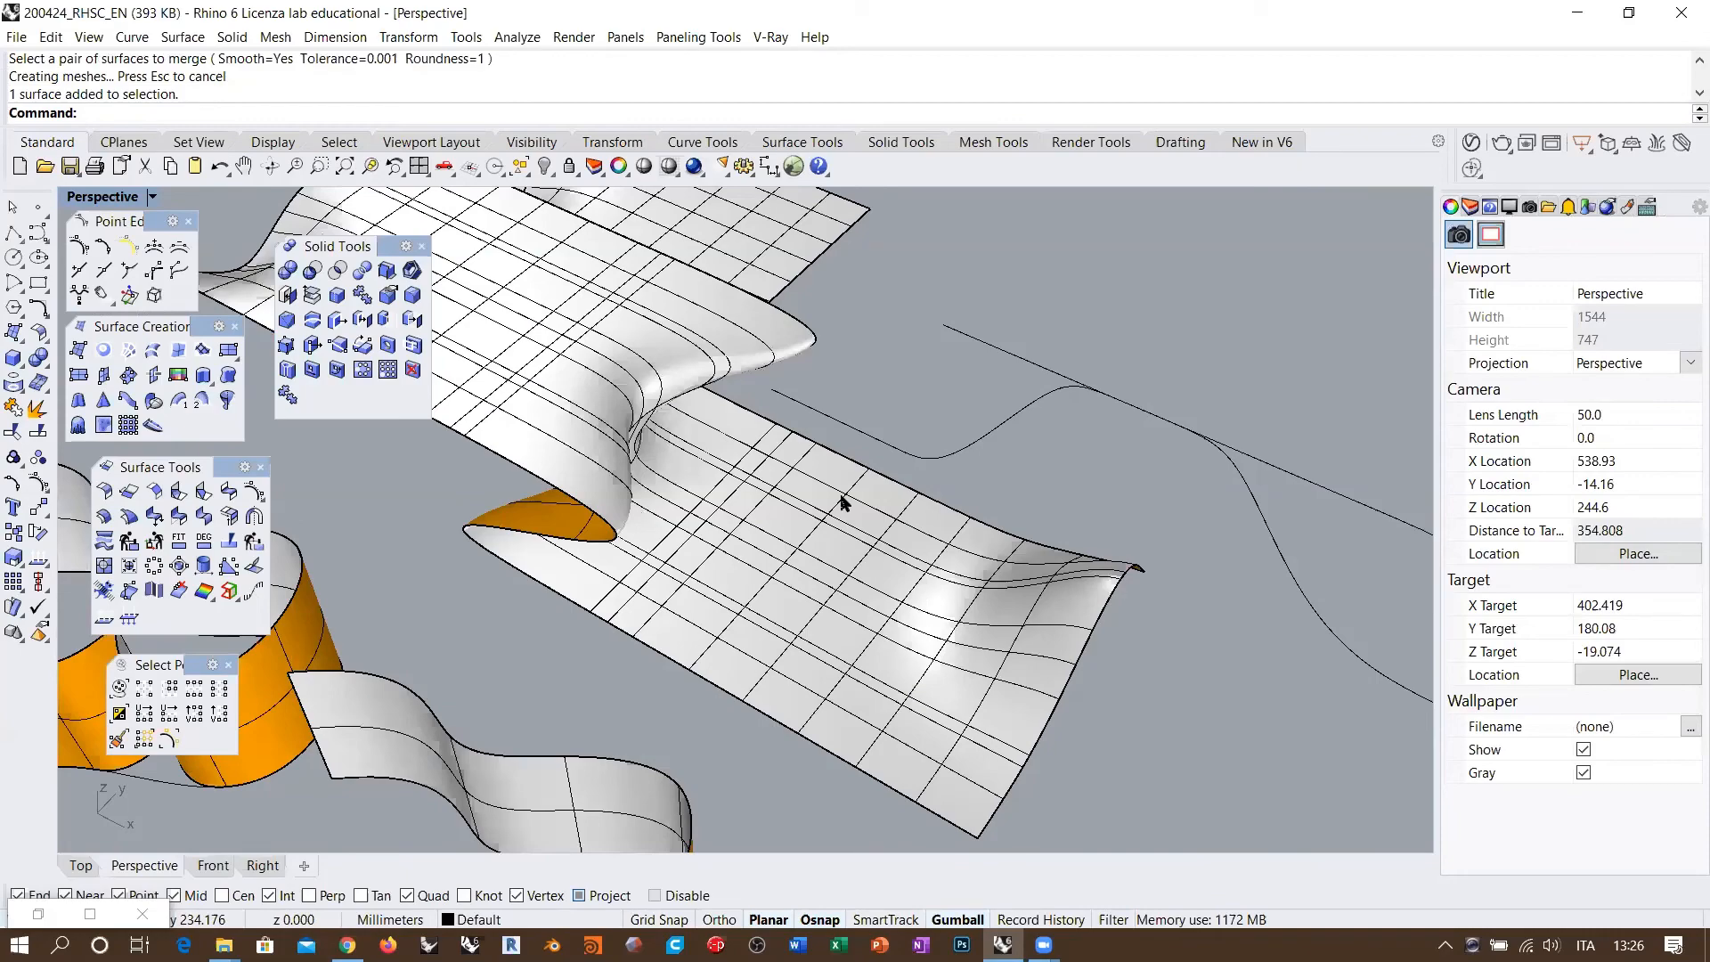
pyautogui.moveTo(680, 458); pyautogui.dragTo(740, 470, button='right')
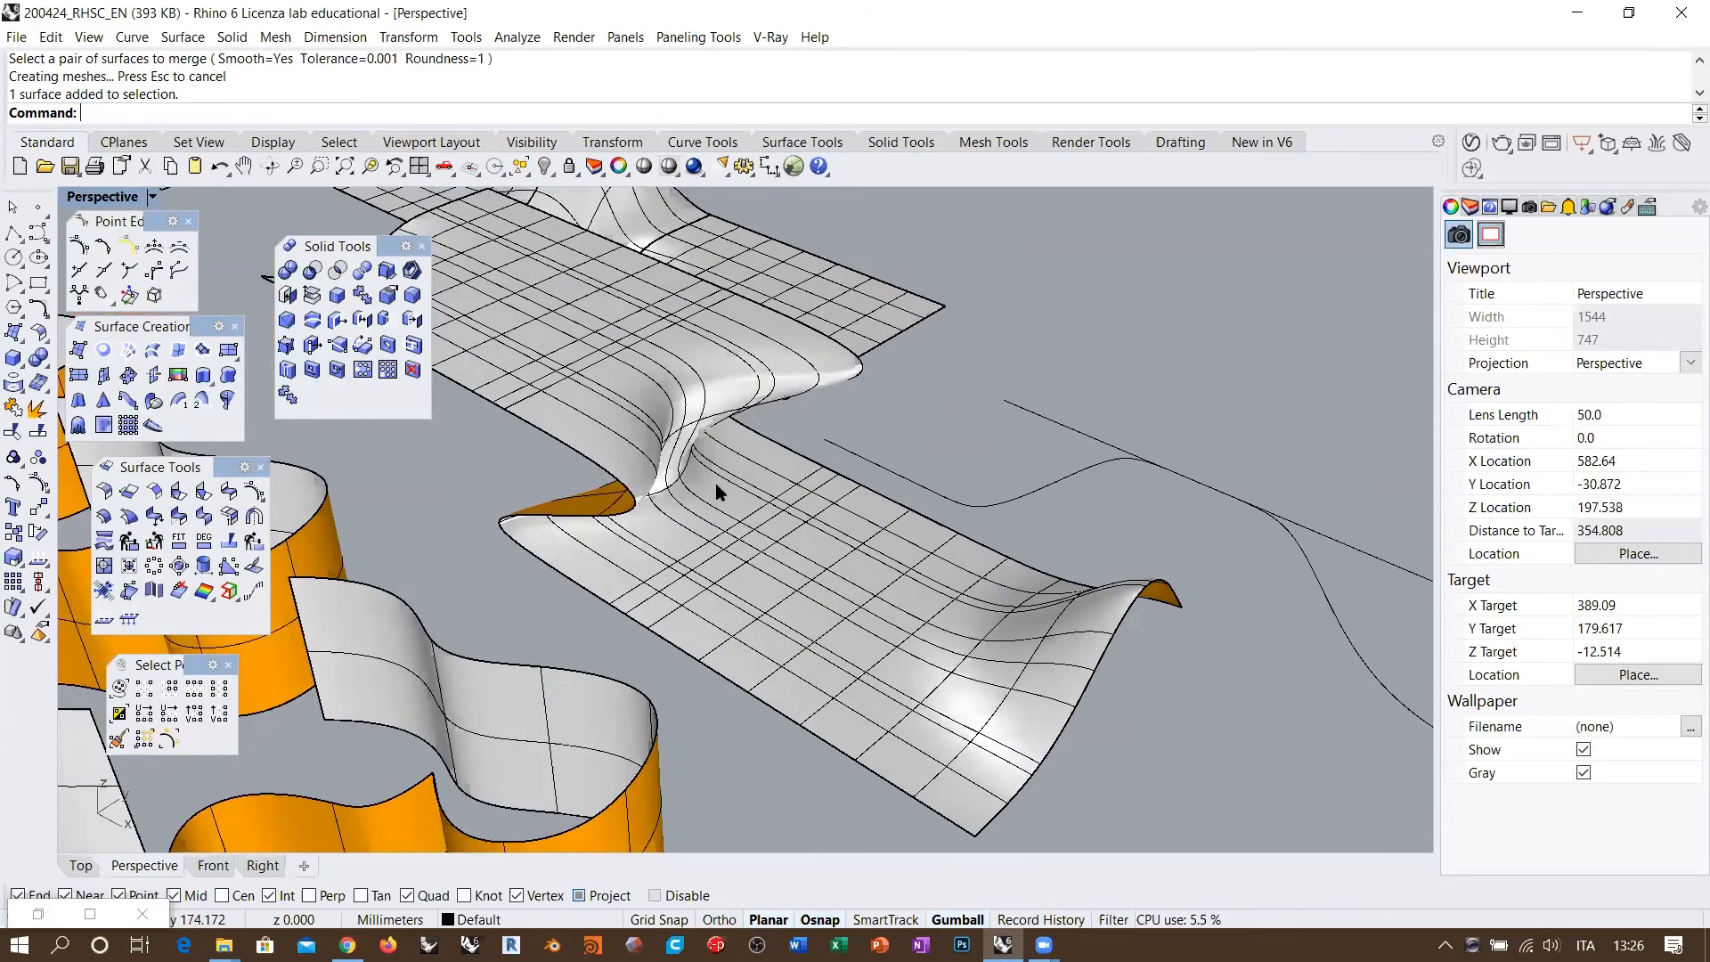
# Step: Display the merged surface's control points and examine their spacing closely around both former seams
pyautogui.click(717, 491)
pyautogui.moveTo(703, 527); pyautogui.dragTo(803, 529, button='right')
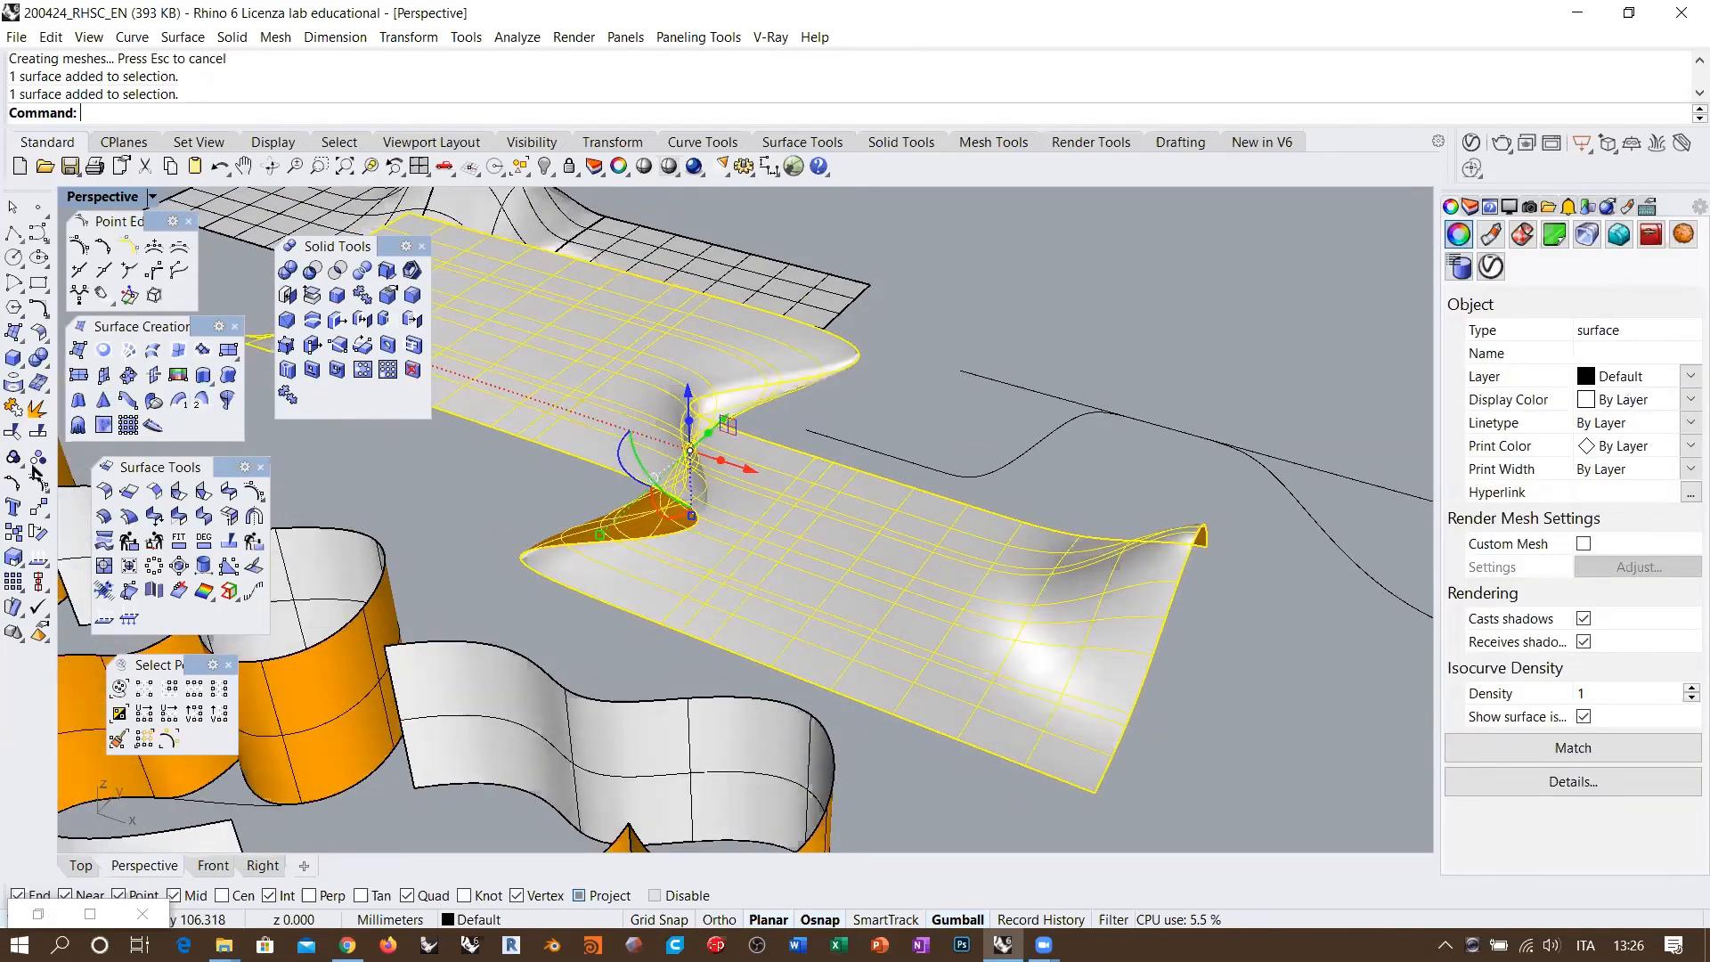
pyautogui.click(36, 482)
pyautogui.moveTo(473, 484); pyautogui.dragTo(855, 560, button='right')
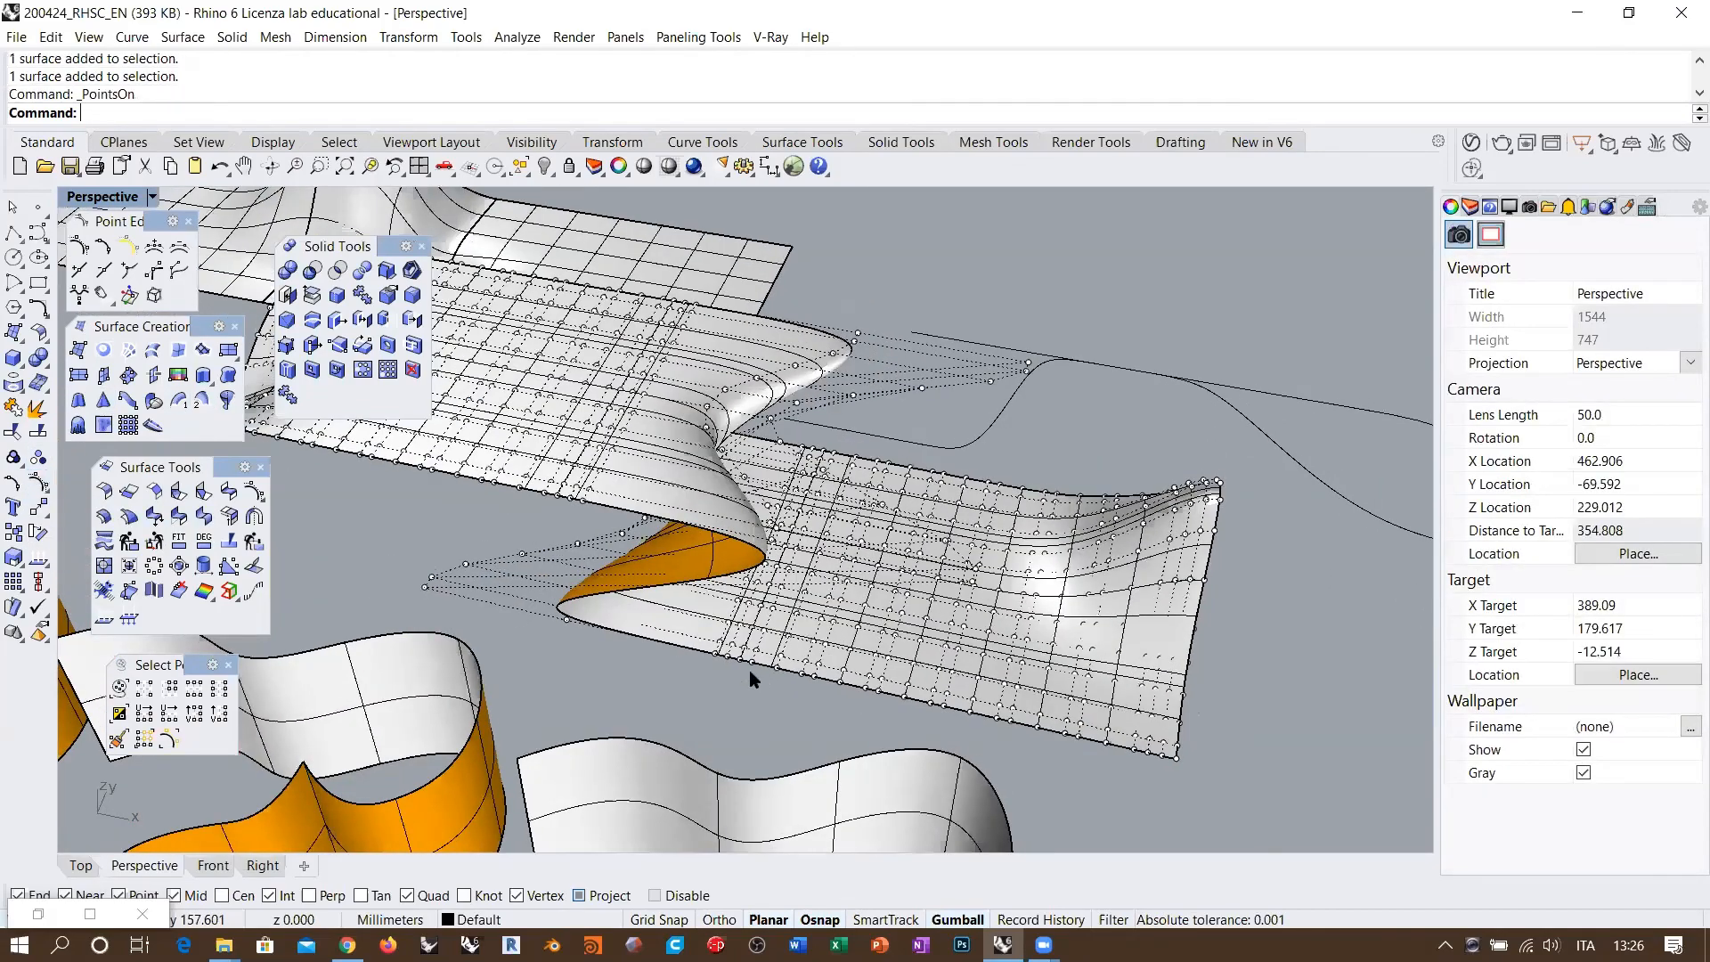
pyautogui.scroll(5, 712, 661)
pyautogui.scroll(3, 766, 663)
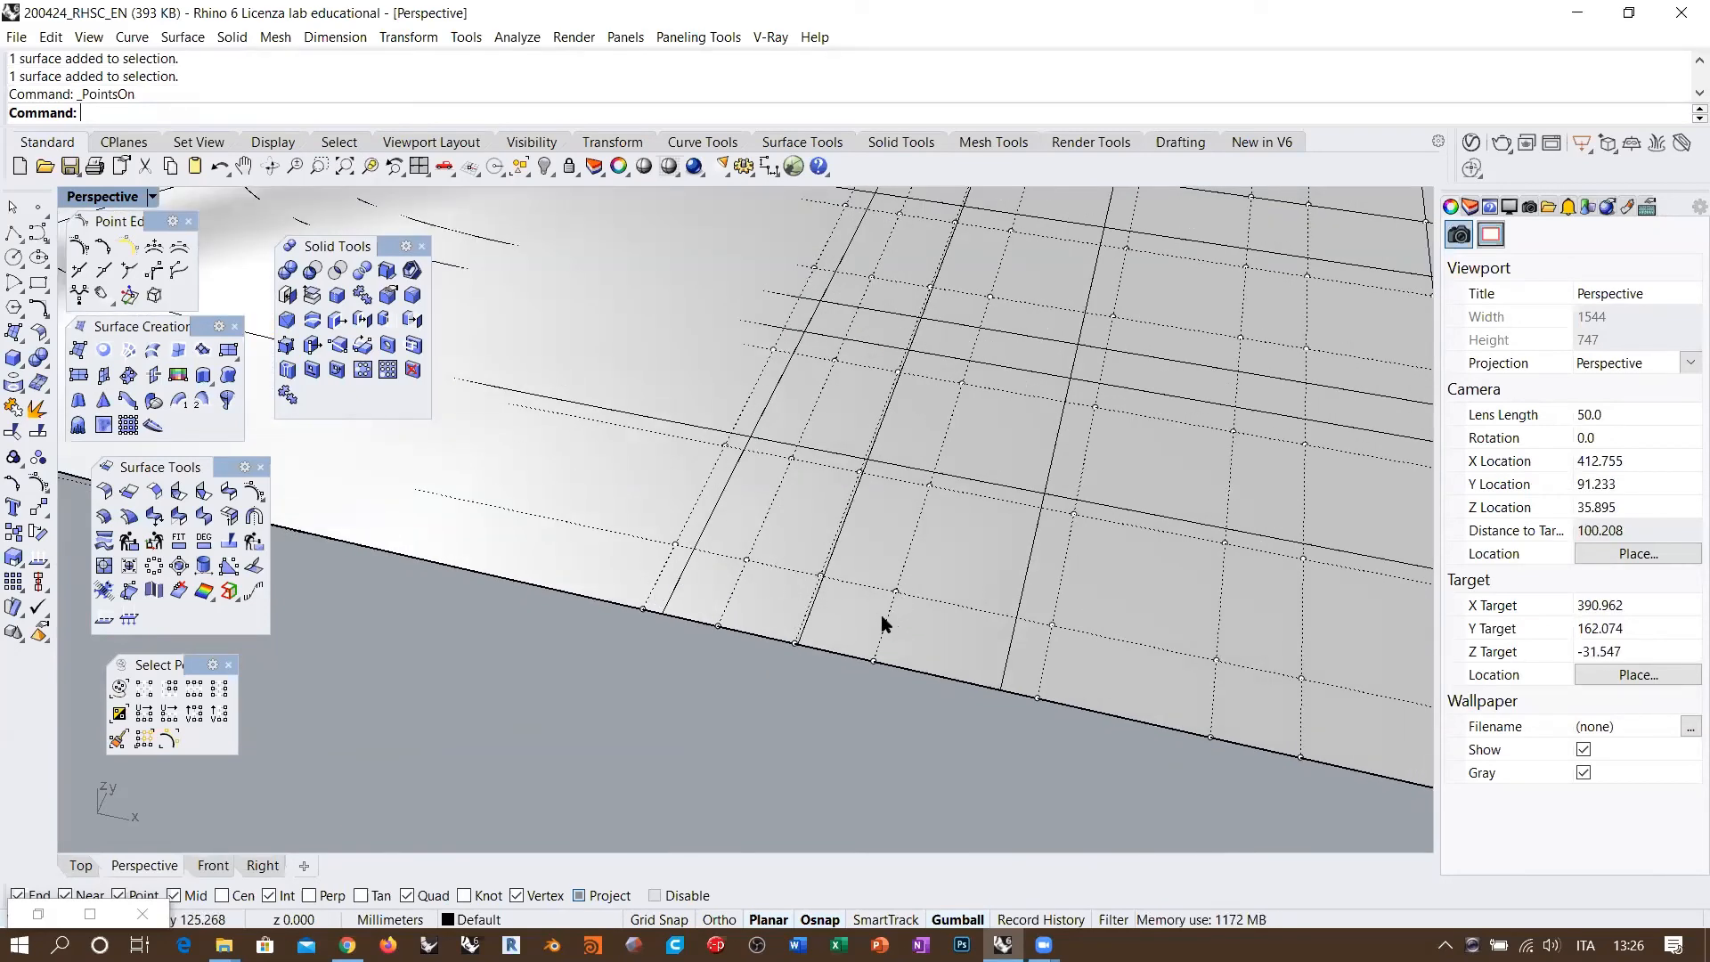
pyautogui.scroll(-5, 810, 566)
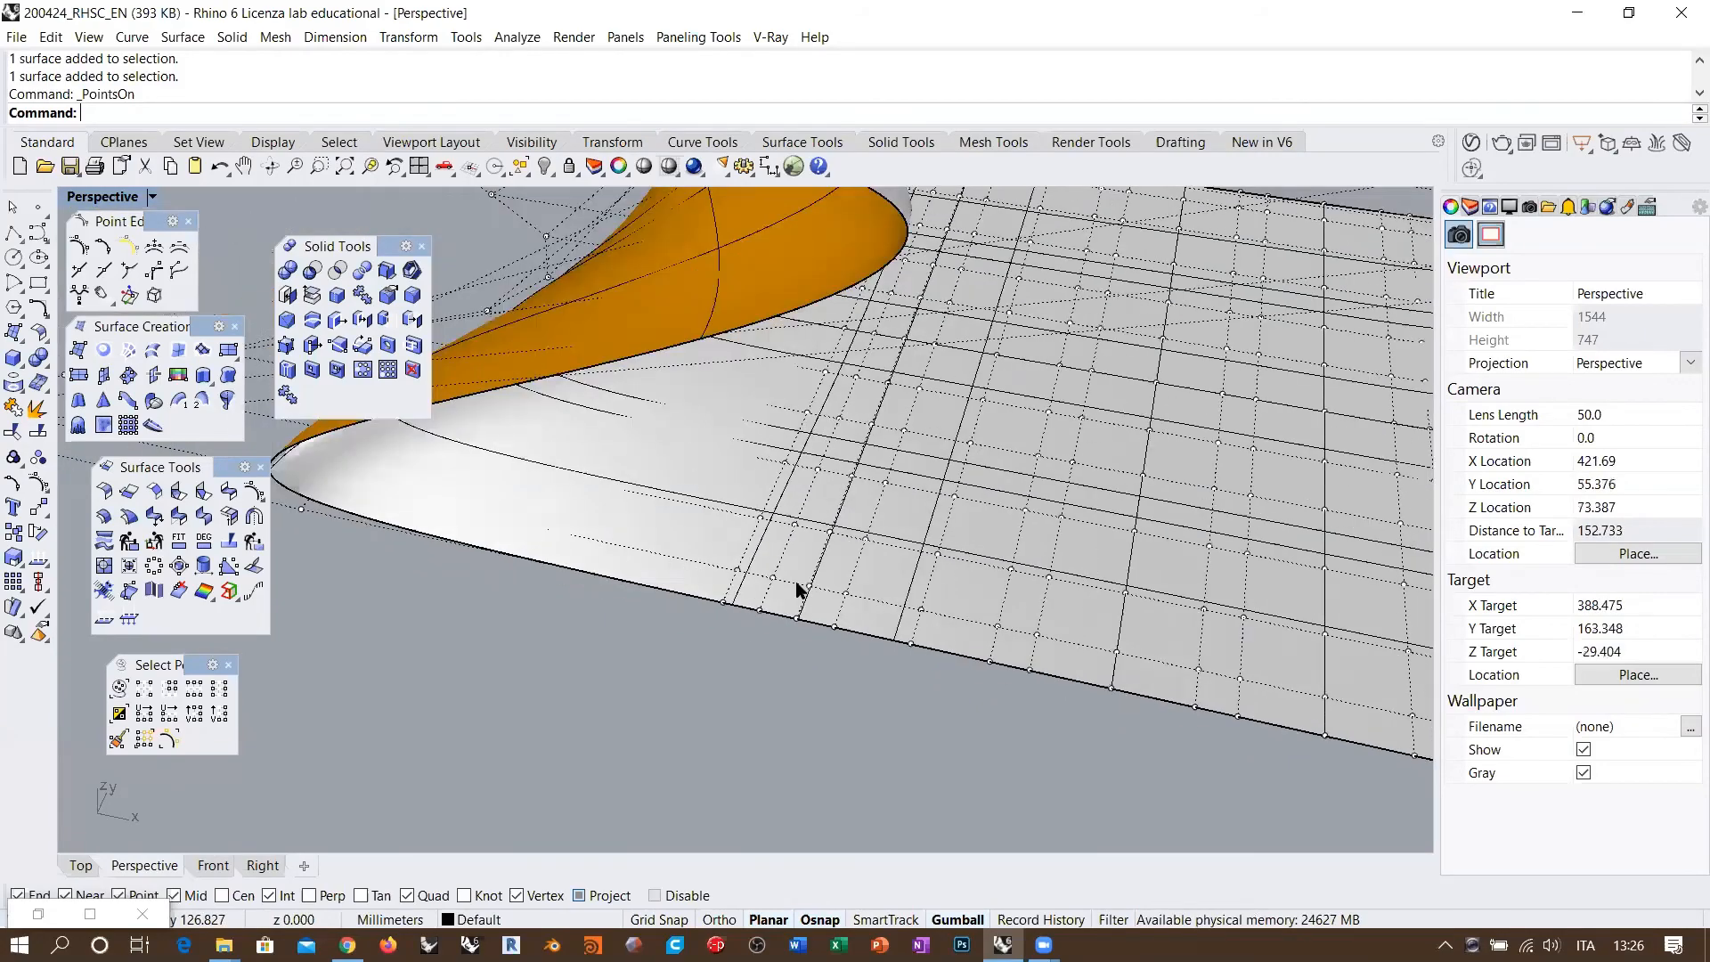
pyautogui.moveTo(850, 542); pyautogui.dragTo(909, 459, button='right')
pyautogui.keyDown('shift'); pyautogui.moveTo(909, 458); pyautogui.dragTo(938, 579, button='right'); pyautogui.keyUp('shift')
pyautogui.moveTo(938, 579); pyautogui.dragTo(929, 511, button='right')
pyautogui.scroll(10, 893, 385)
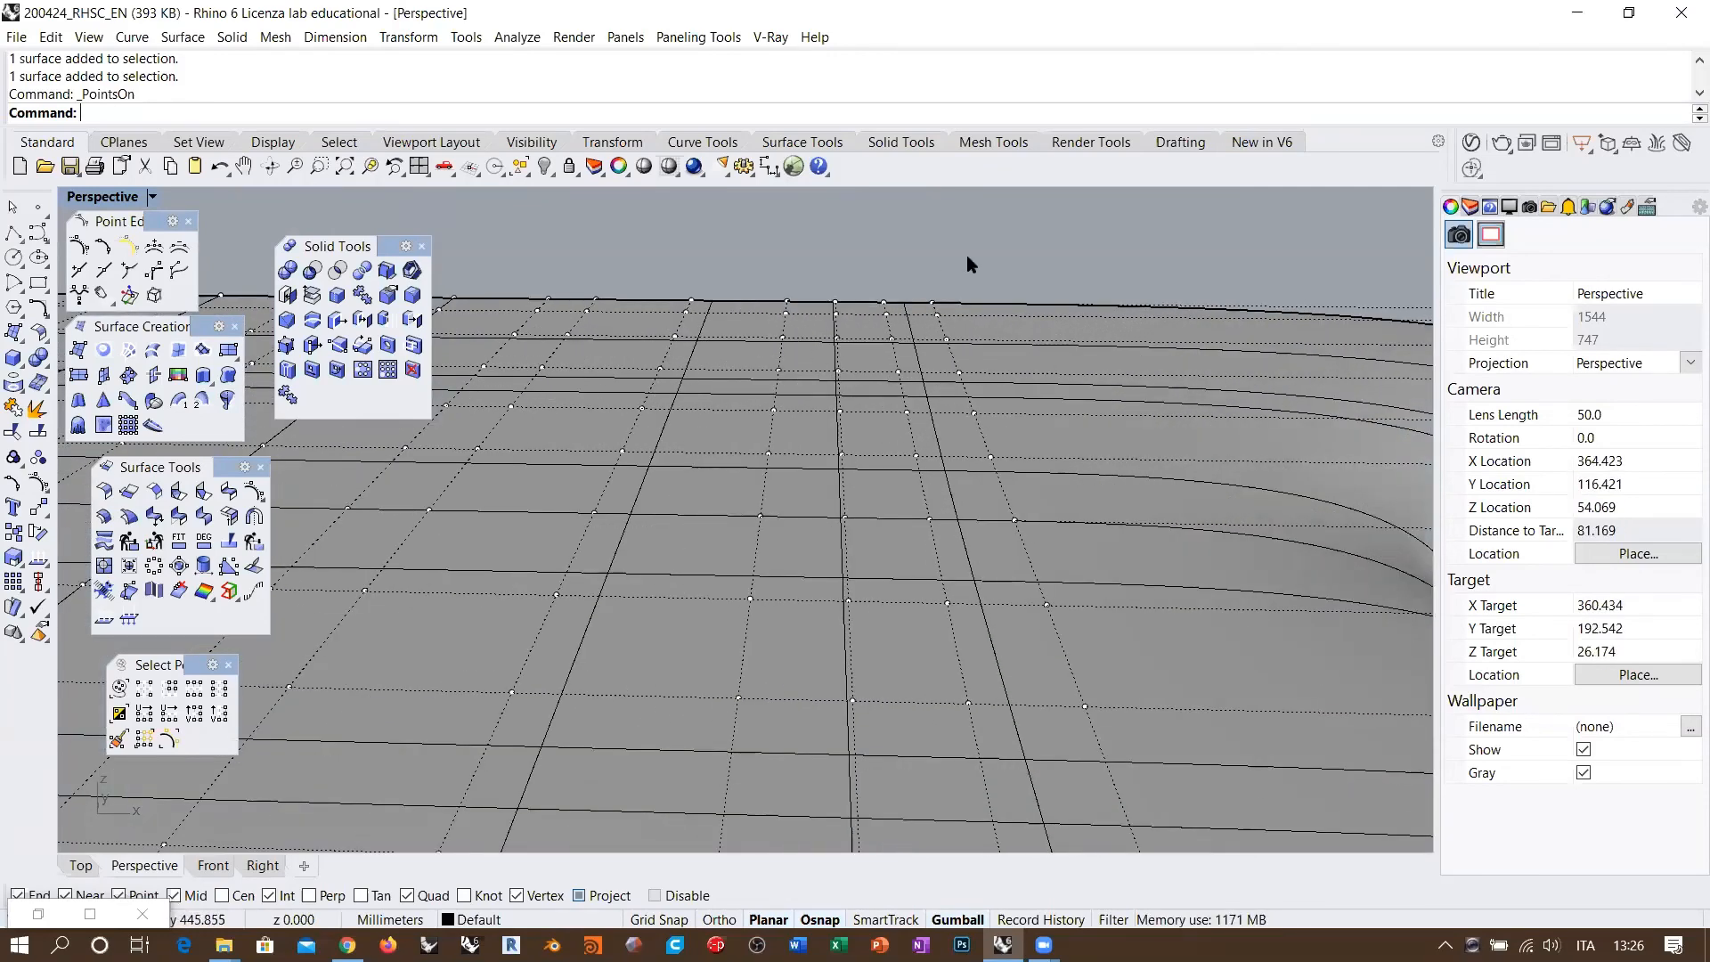
pyautogui.scroll(-5, 988, 387)
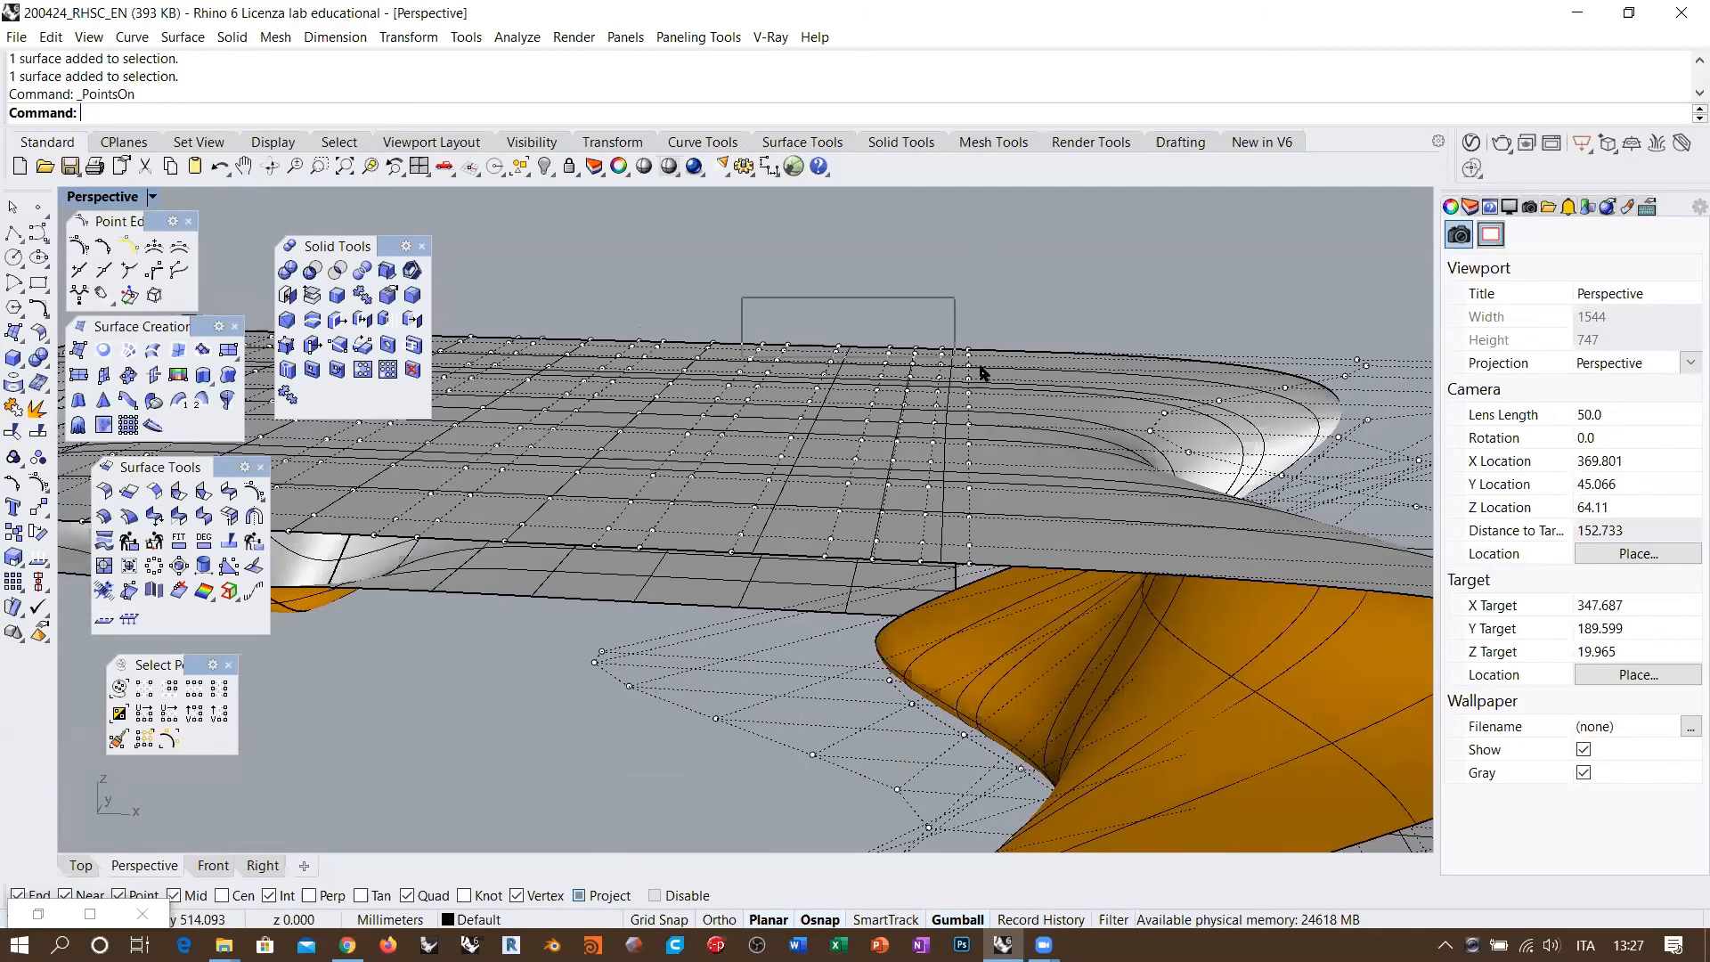
# Step: Raise a block of 27 control points vertically along the merged surface's far edge, near the upper former seam
pyautogui.moveTo(980, 368); pyautogui.dragTo(1007, 376)
pyautogui.moveTo(861, 306); pyautogui.dragTo(861, 256)
pyautogui.click(1109, 283)
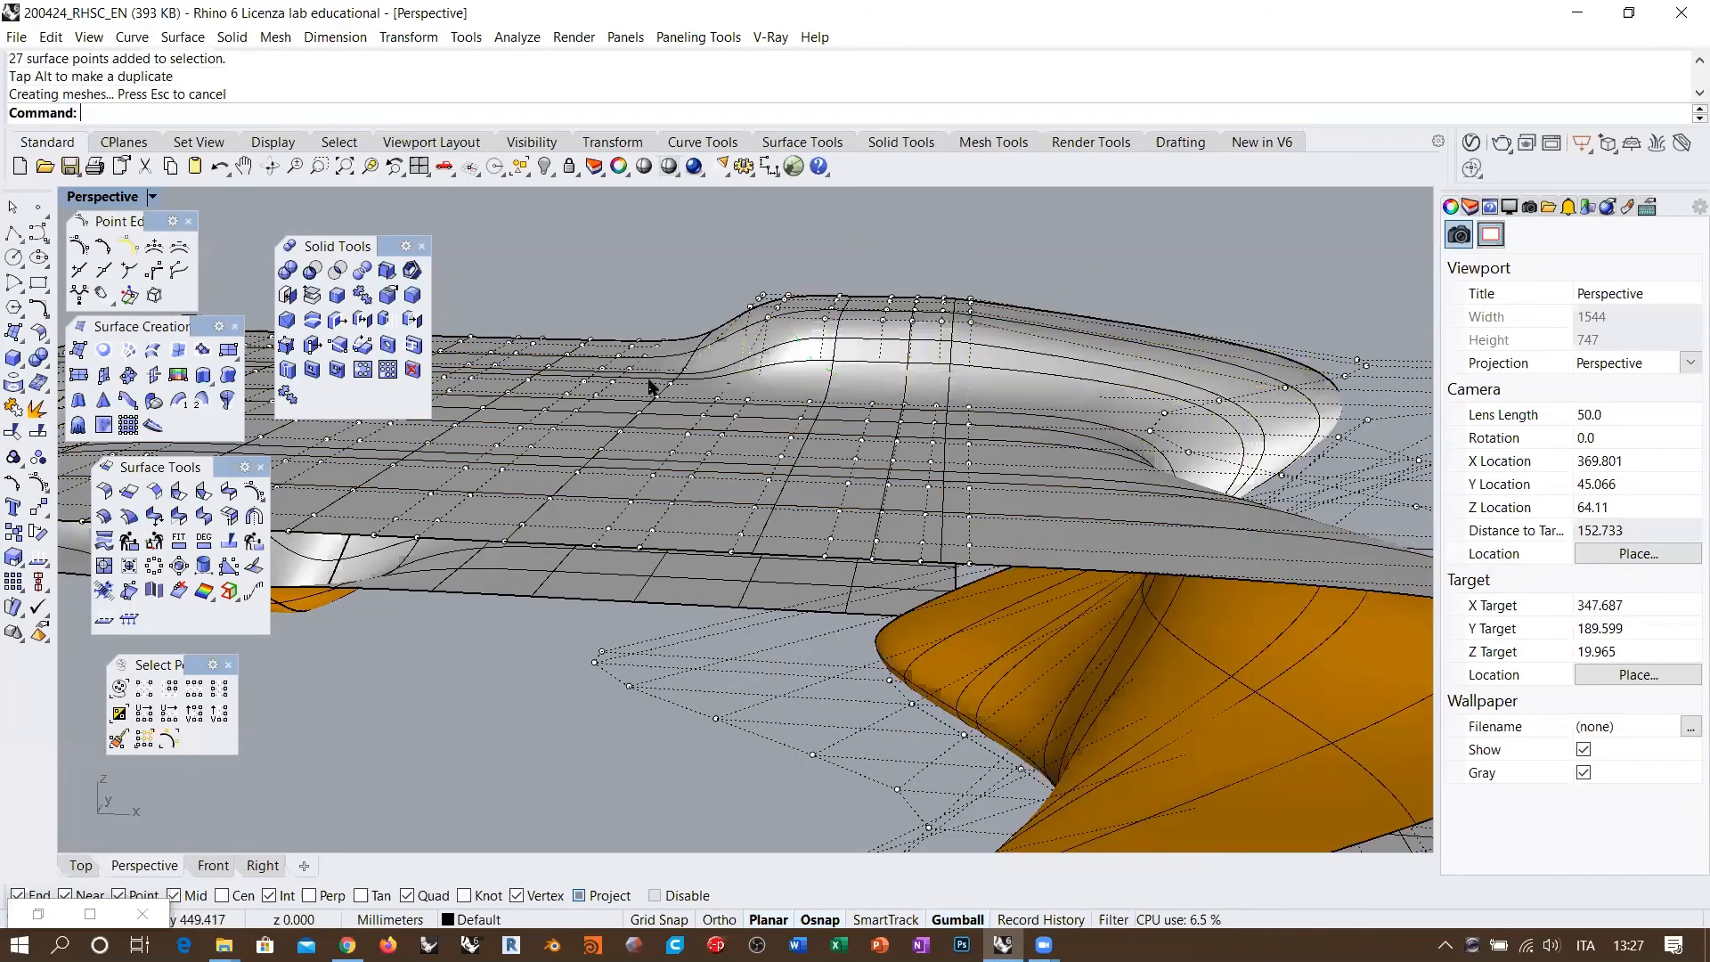
# Step: Undo the control point move and hide the merged surface's control points
pyautogui.moveTo(882, 377); pyautogui.dragTo(824, 422, button='right')
pyautogui.scroll(-2, 825, 421)
pyautogui.hotkey('ctrl', 'z')
pyautogui.scroll(-4, 736, 400)
pyautogui.press('Escape')
# Step: Go back to the curve examples and select the uppermost wavy open curve of the central group
pyautogui.moveTo(942, 513); pyautogui.dragTo(917, 549, button='right')
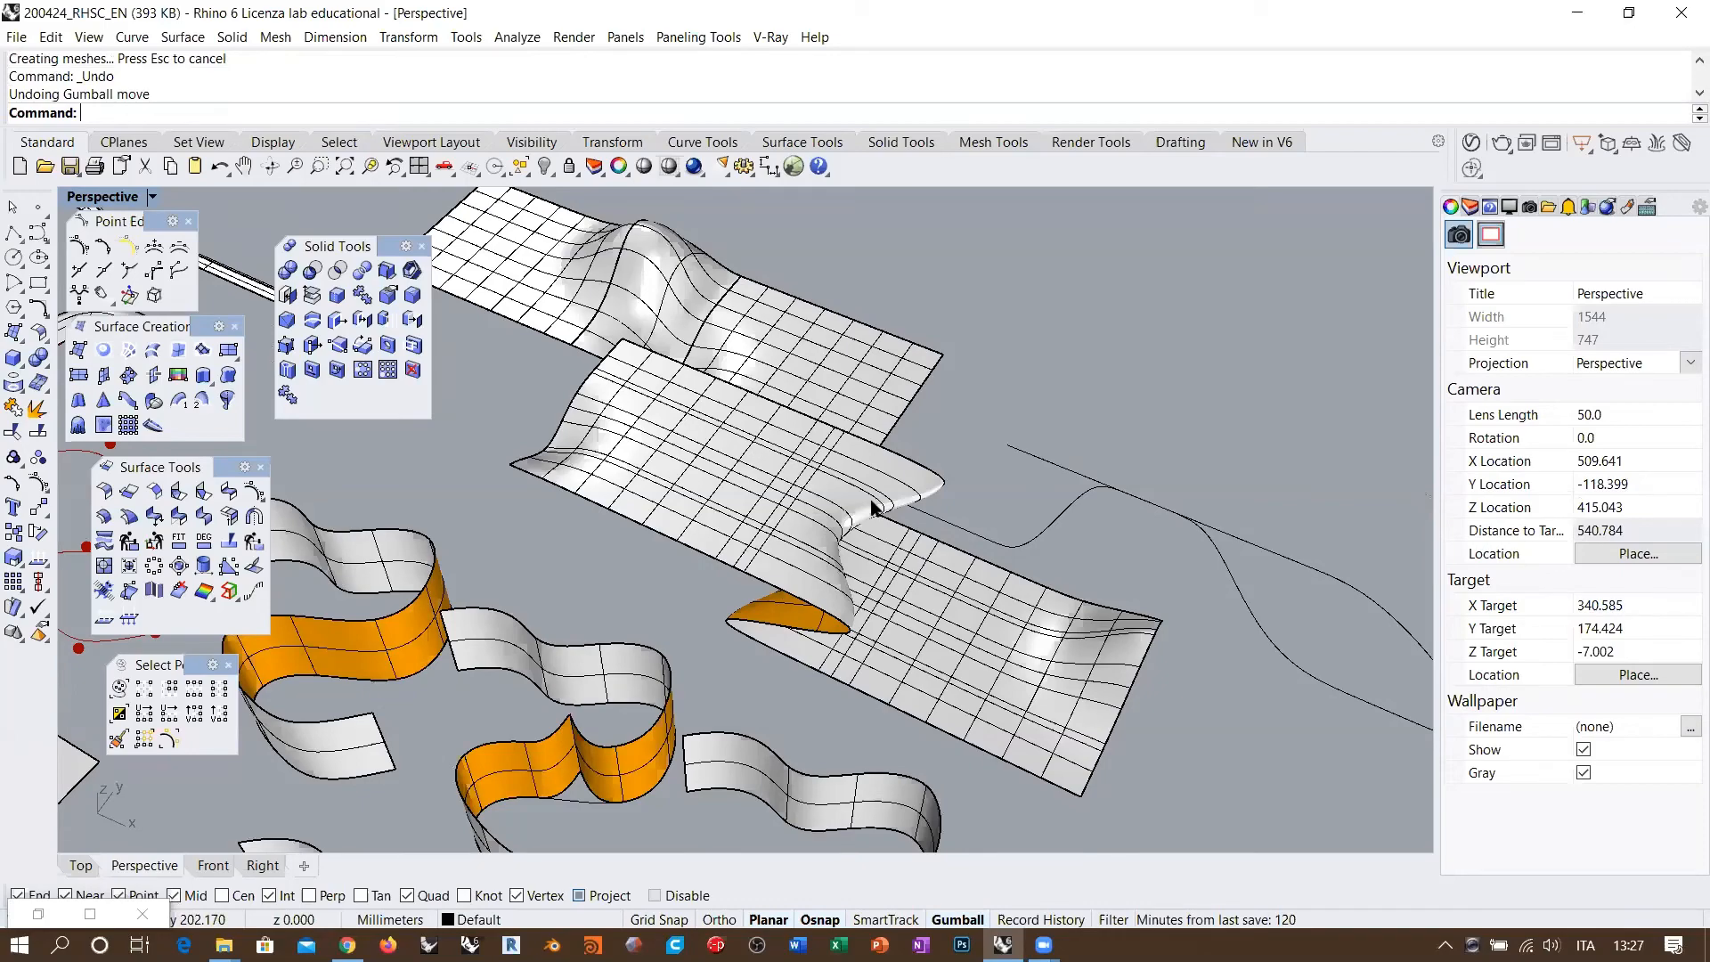
pyautogui.moveTo(973, 605); pyautogui.dragTo(802, 486, button='right')
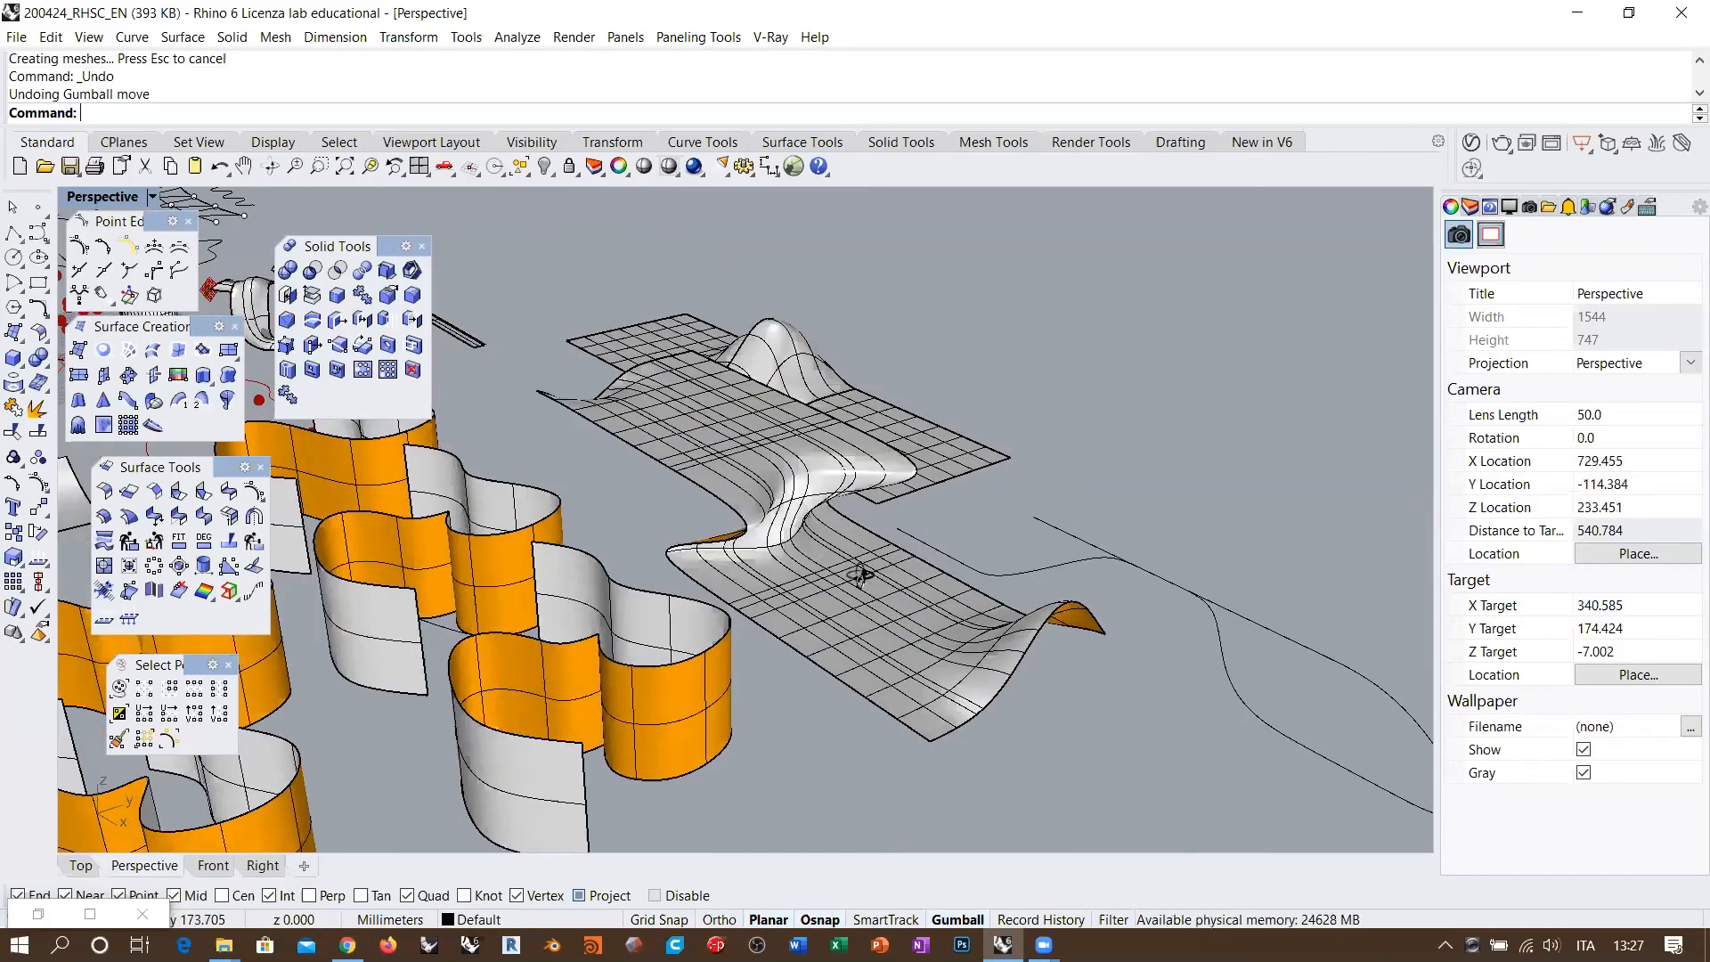
pyautogui.scroll(-8, 797, 454)
pyautogui.moveTo(726, 285); pyautogui.dragTo(1112, 604, button='right')
pyautogui.keyDown('shift'); pyautogui.moveTo(1112, 604); pyautogui.dragTo(602, 580, button='right'); pyautogui.keyUp('shift')
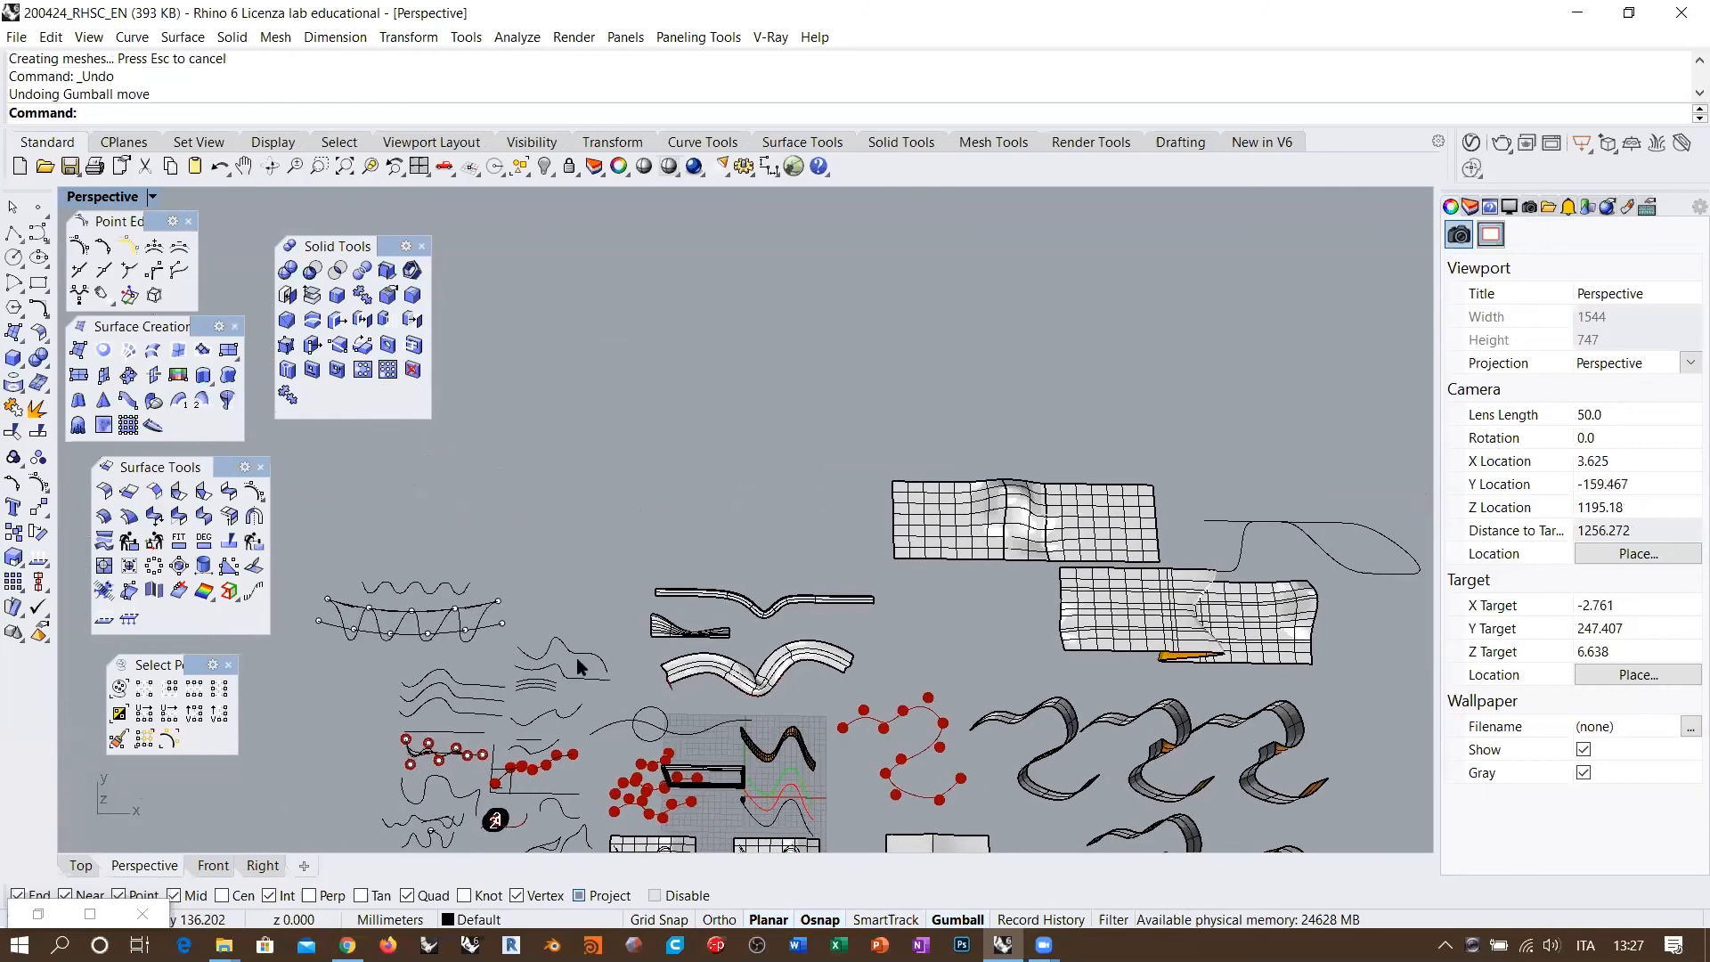
pyautogui.scroll(15, 602, 580)
pyautogui.click(643, 633)
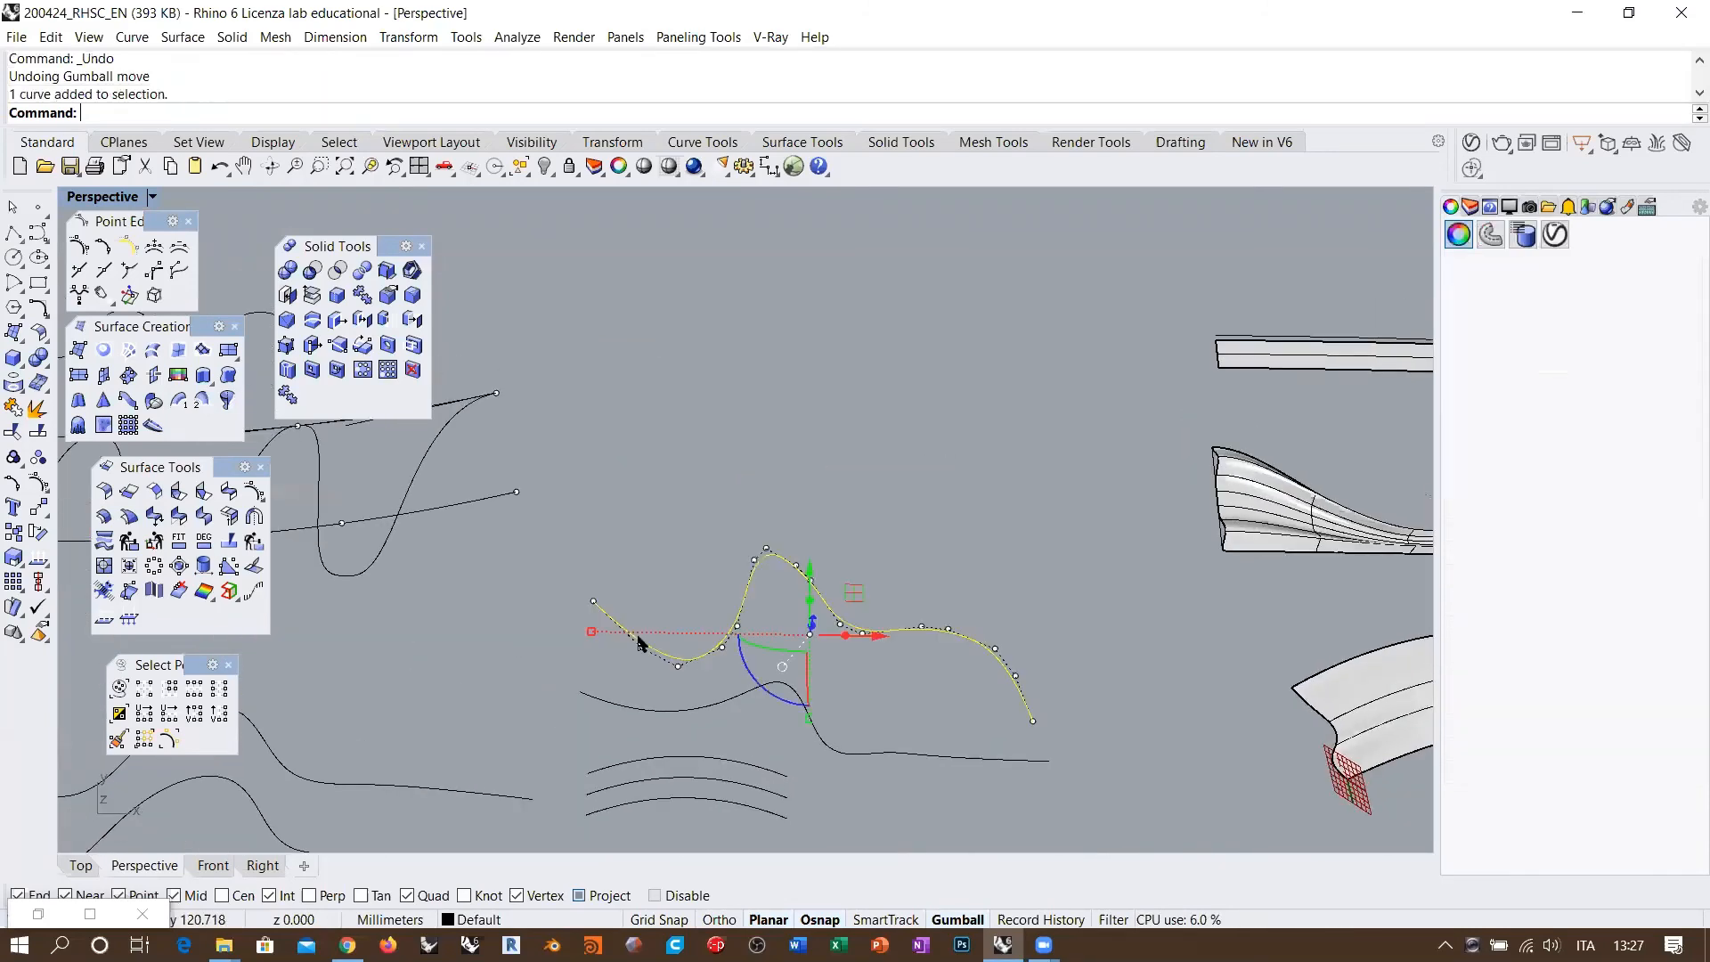
pyautogui.scroll(5, 563, 632)
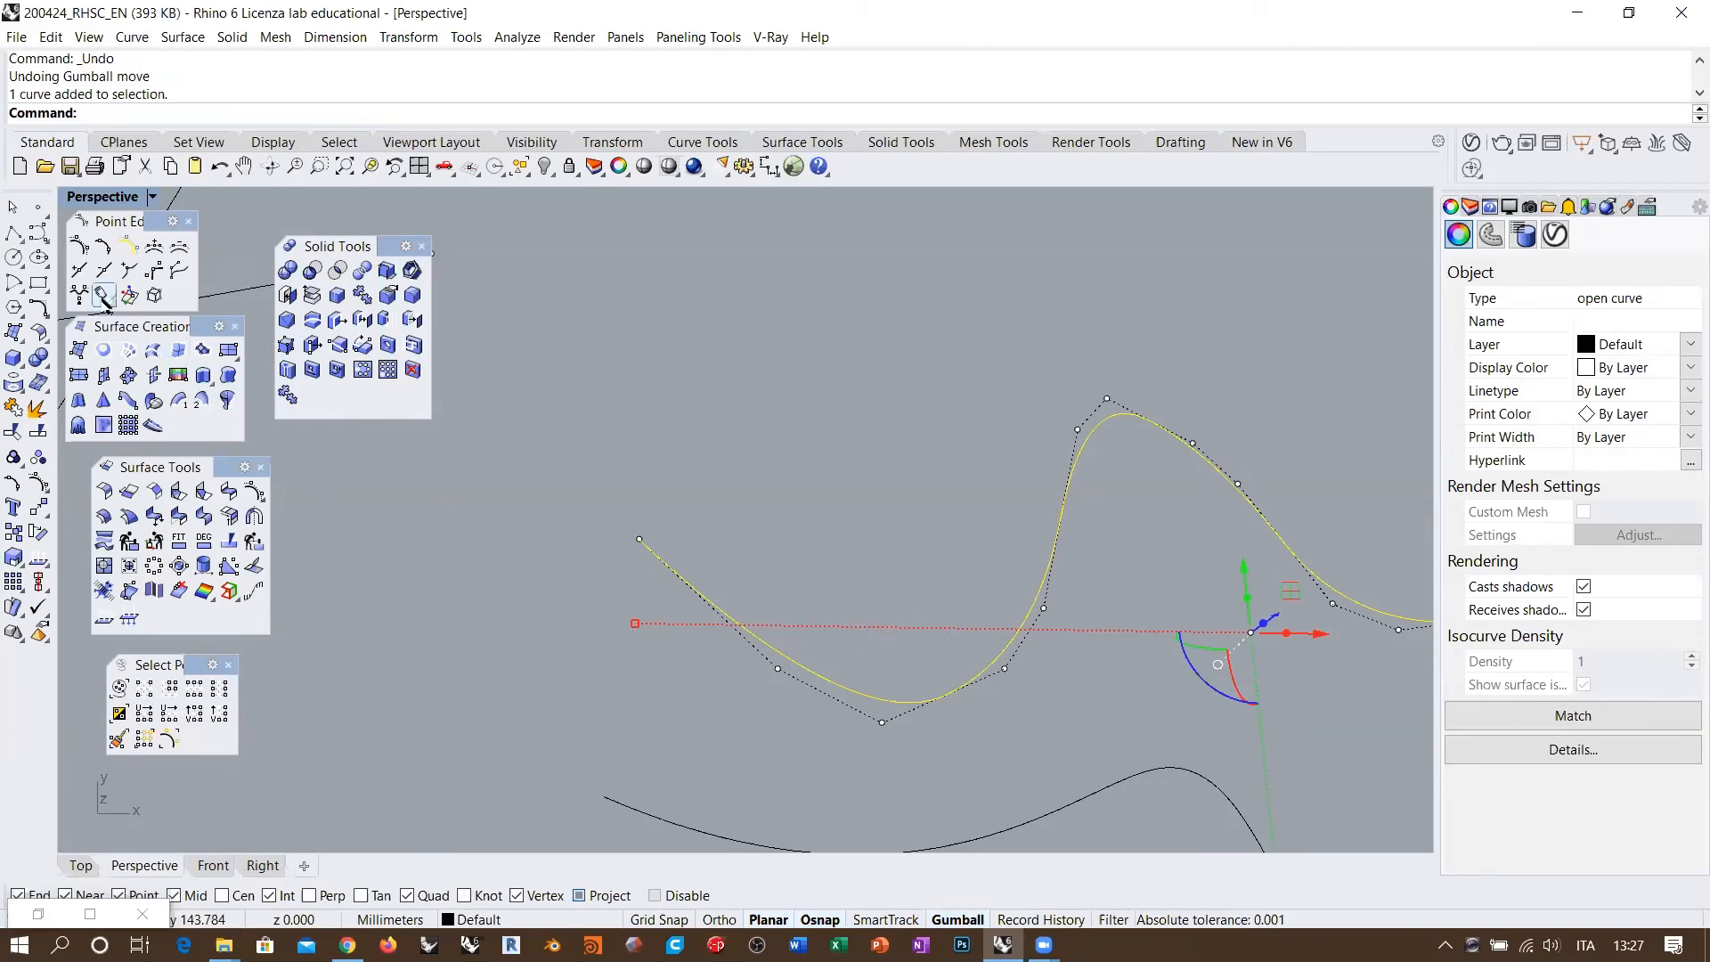
# Step: Float the Curve Tools and Extend tool sets as separate palettes over the viewport
pyautogui.click(34, 309)
pyautogui.moveTo(70, 301); pyautogui.dragTo(284, 615)
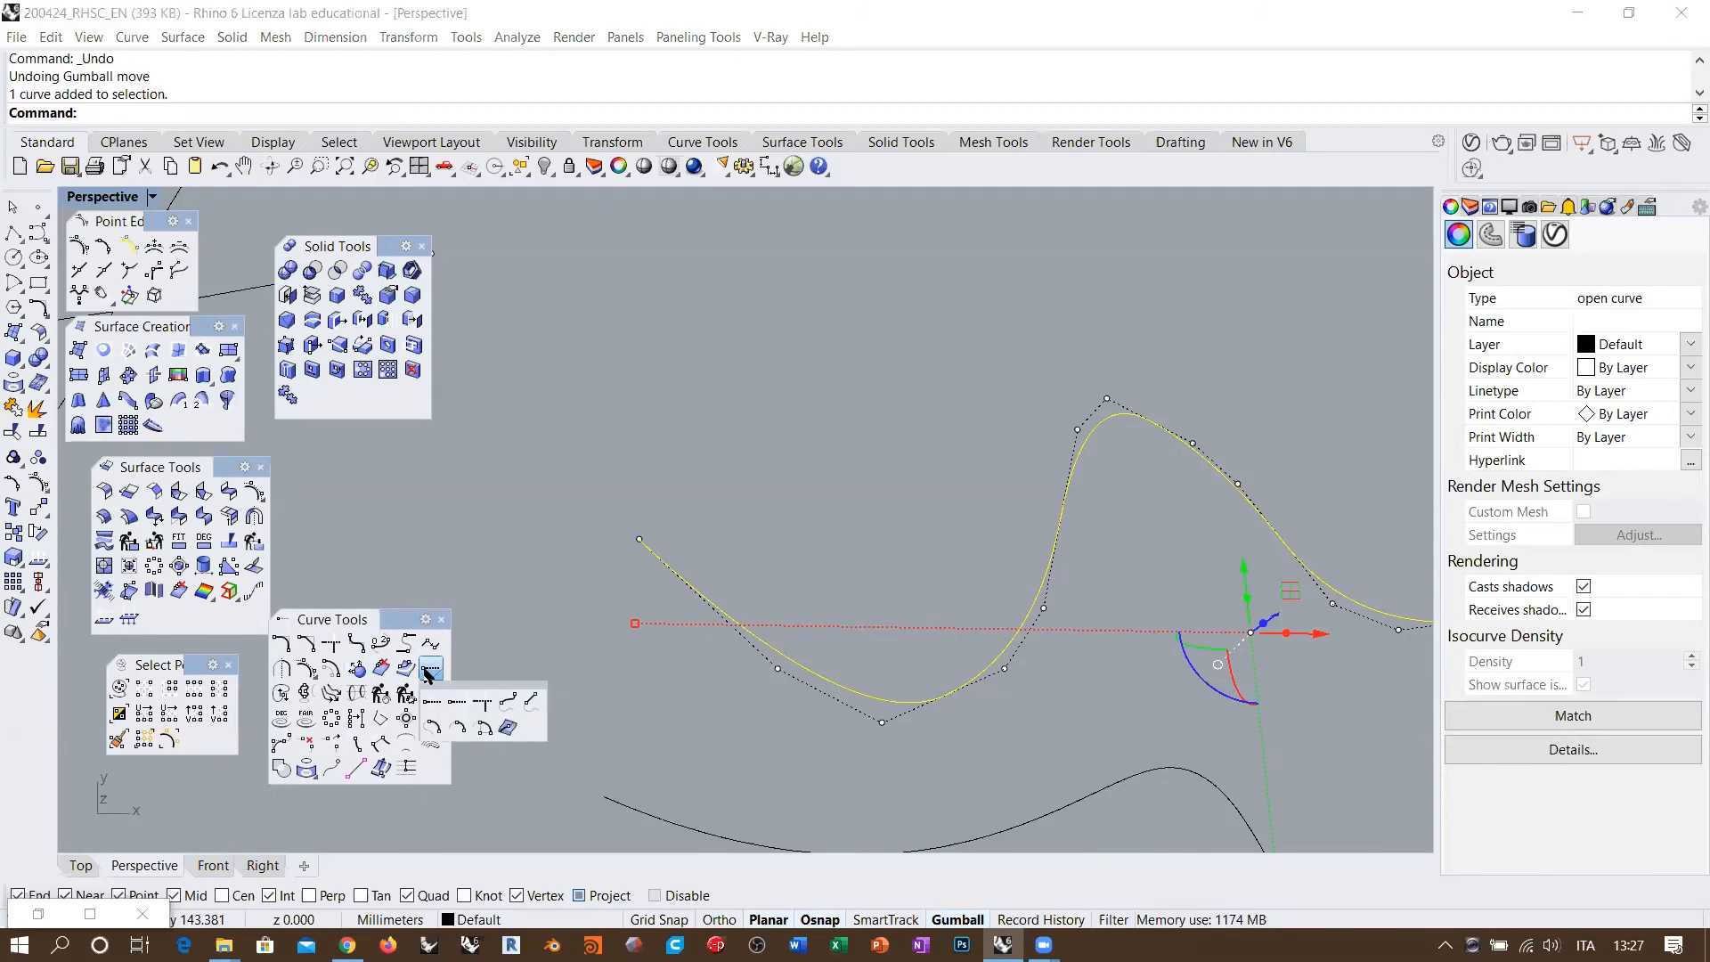
pyautogui.moveTo(471, 479); pyautogui.dragTo(471, 481)
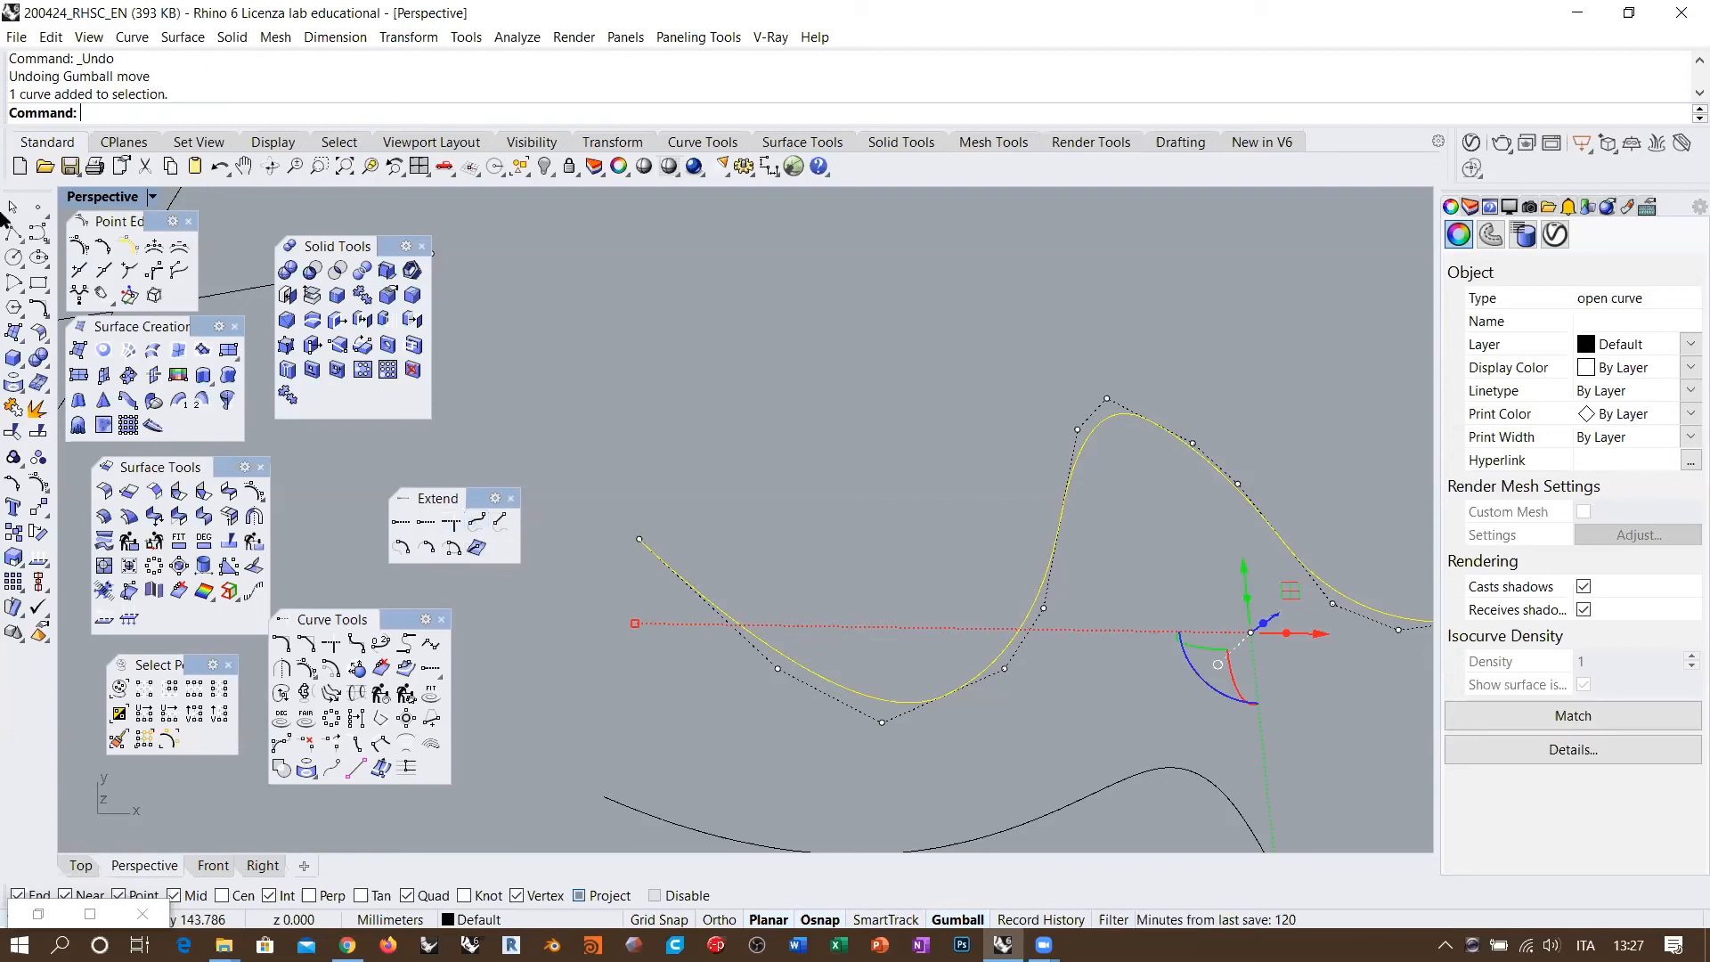
# Step: Draw circles centred on the curve's first four control points, with radius about 1.386 for the first two and 0.802 for the others
pyautogui.click(640, 539)
pyautogui.click(657, 534)
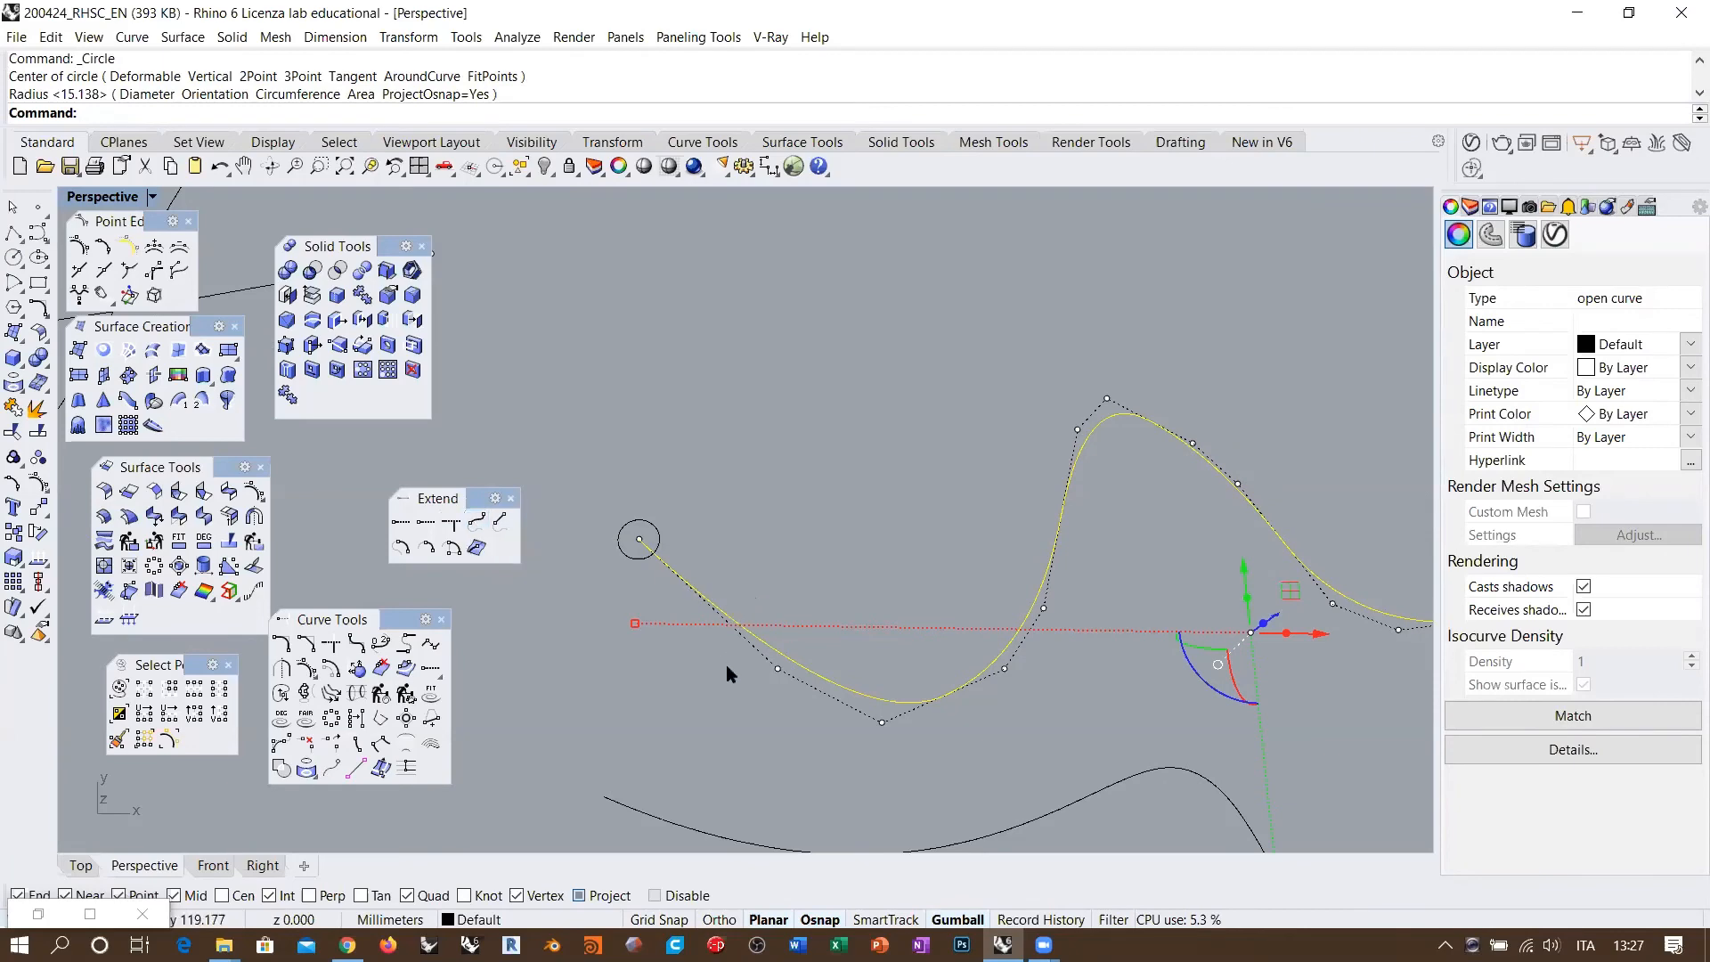
pyautogui.press('Return')
pyautogui.click(778, 668)
pyautogui.press('Return')
pyautogui.press('Return')
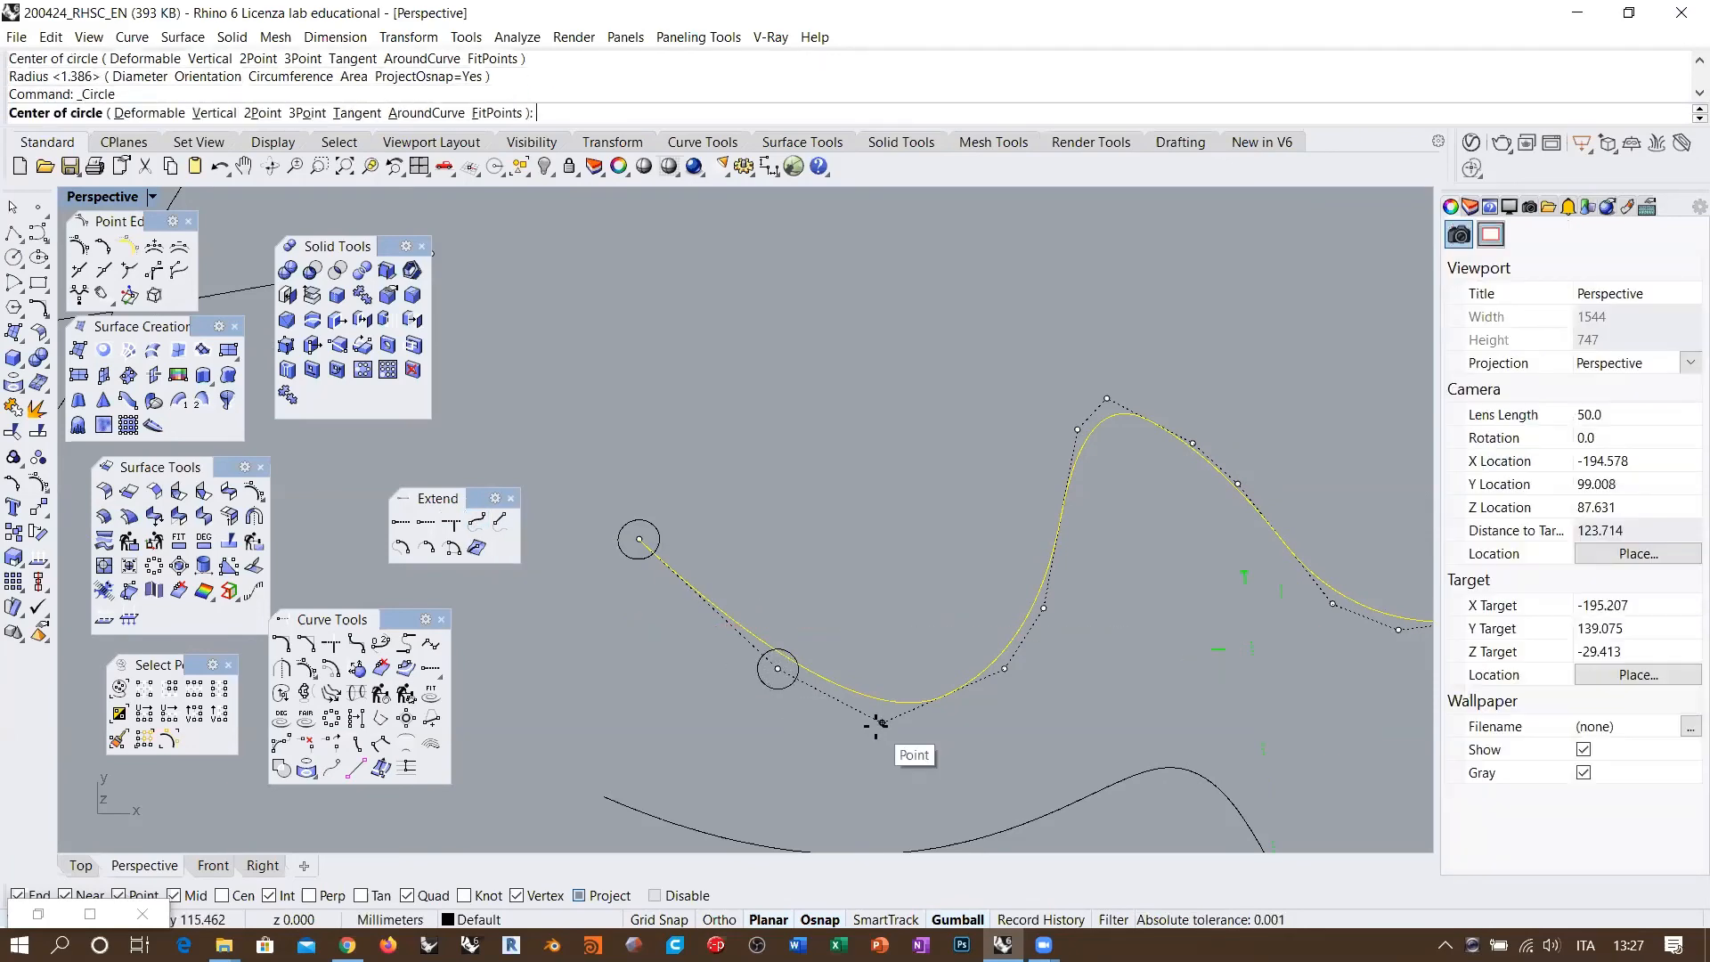
pyautogui.click(876, 726)
pyautogui.click(891, 732)
pyautogui.press('Return')
pyautogui.click(1008, 690)
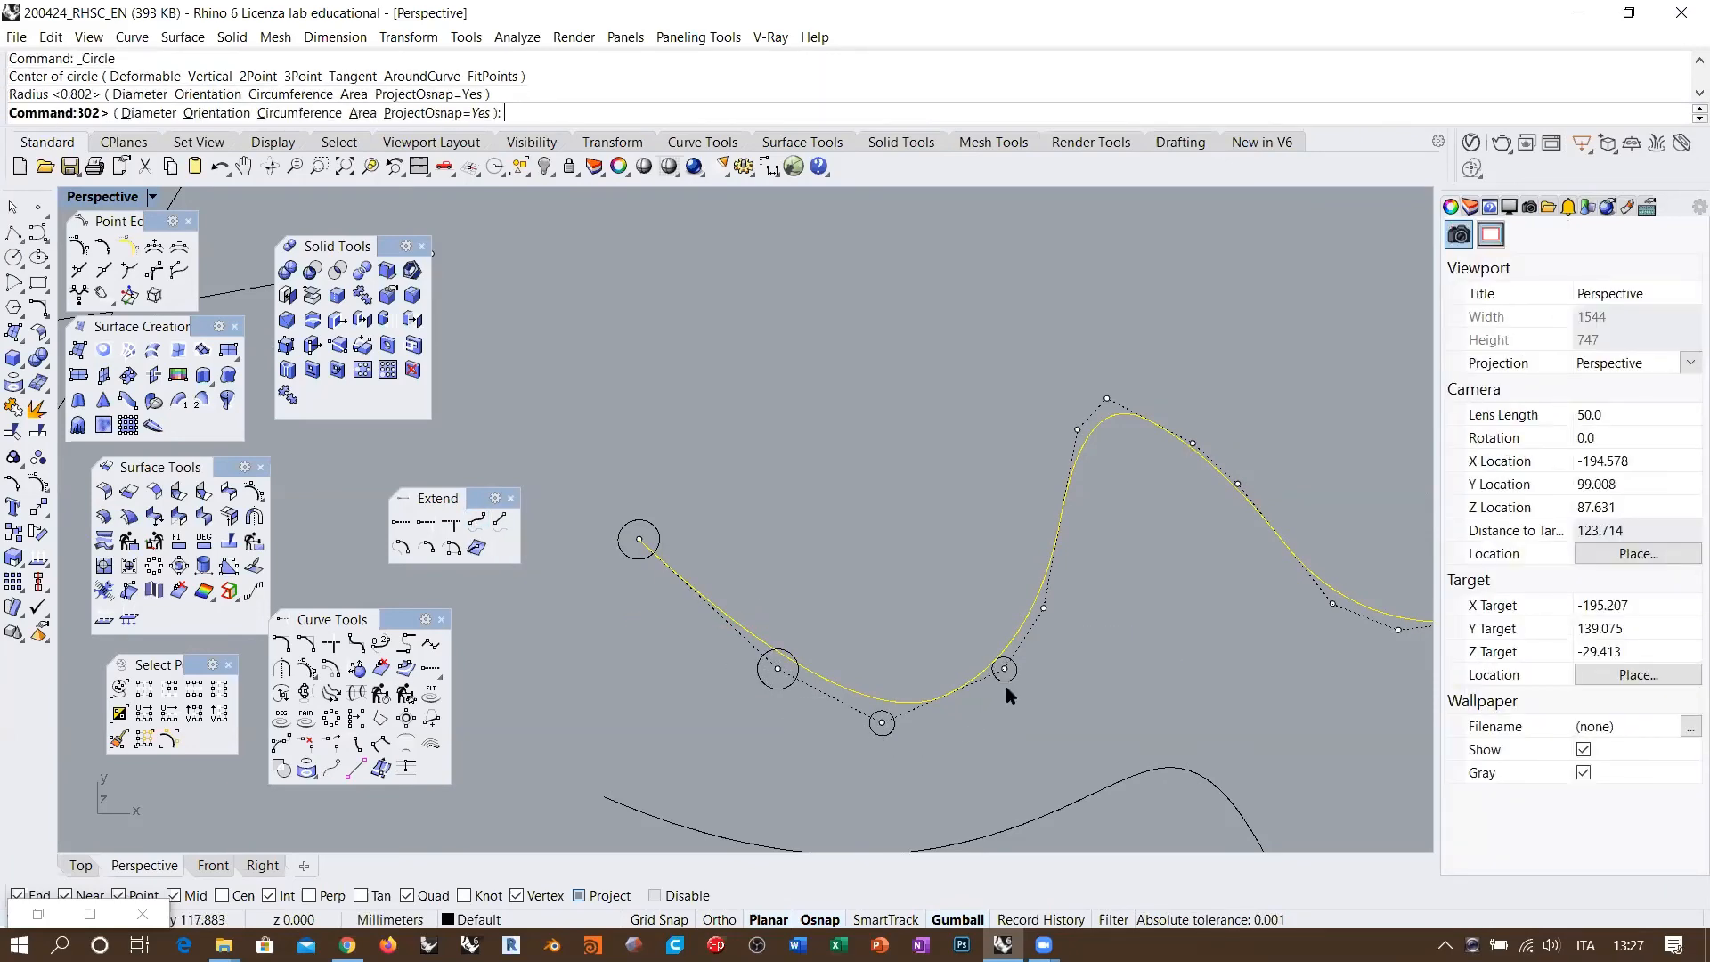
pyautogui.click(1006, 686)
# Step: Extend the wavy curve with a smooth extension from its circled end, diagonally up and away from the first circle
pyautogui.click(728, 581)
pyautogui.click(682, 582)
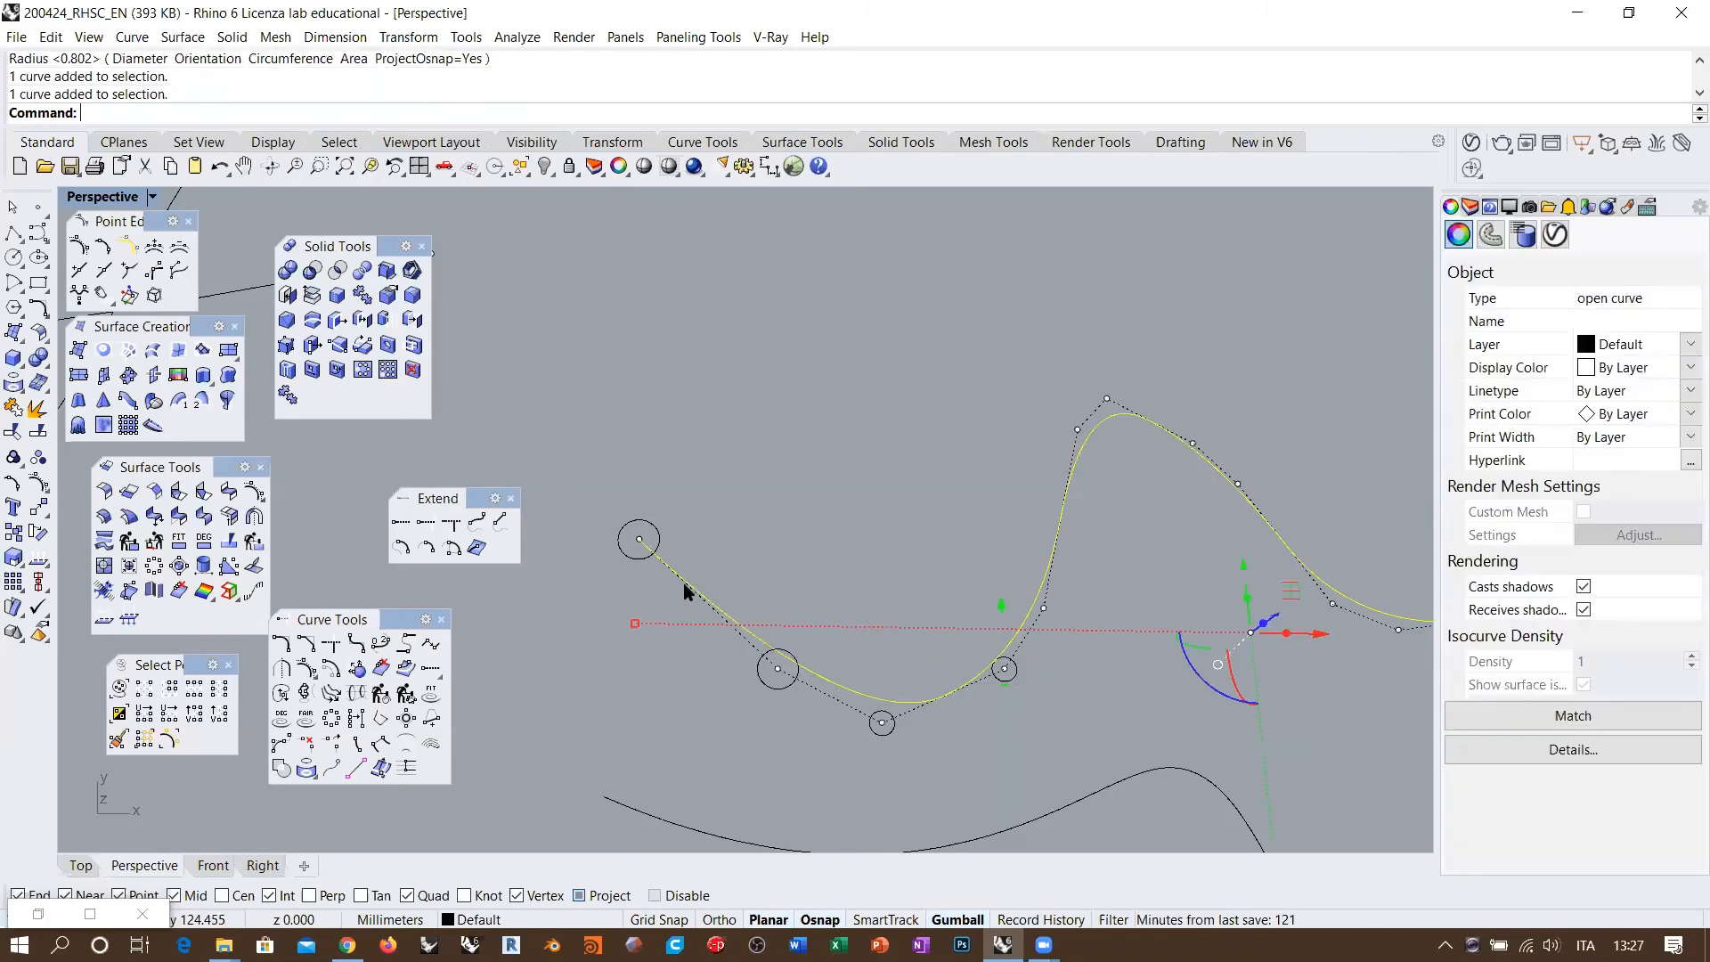
pyautogui.press('Escape')
pyautogui.click(679, 579)
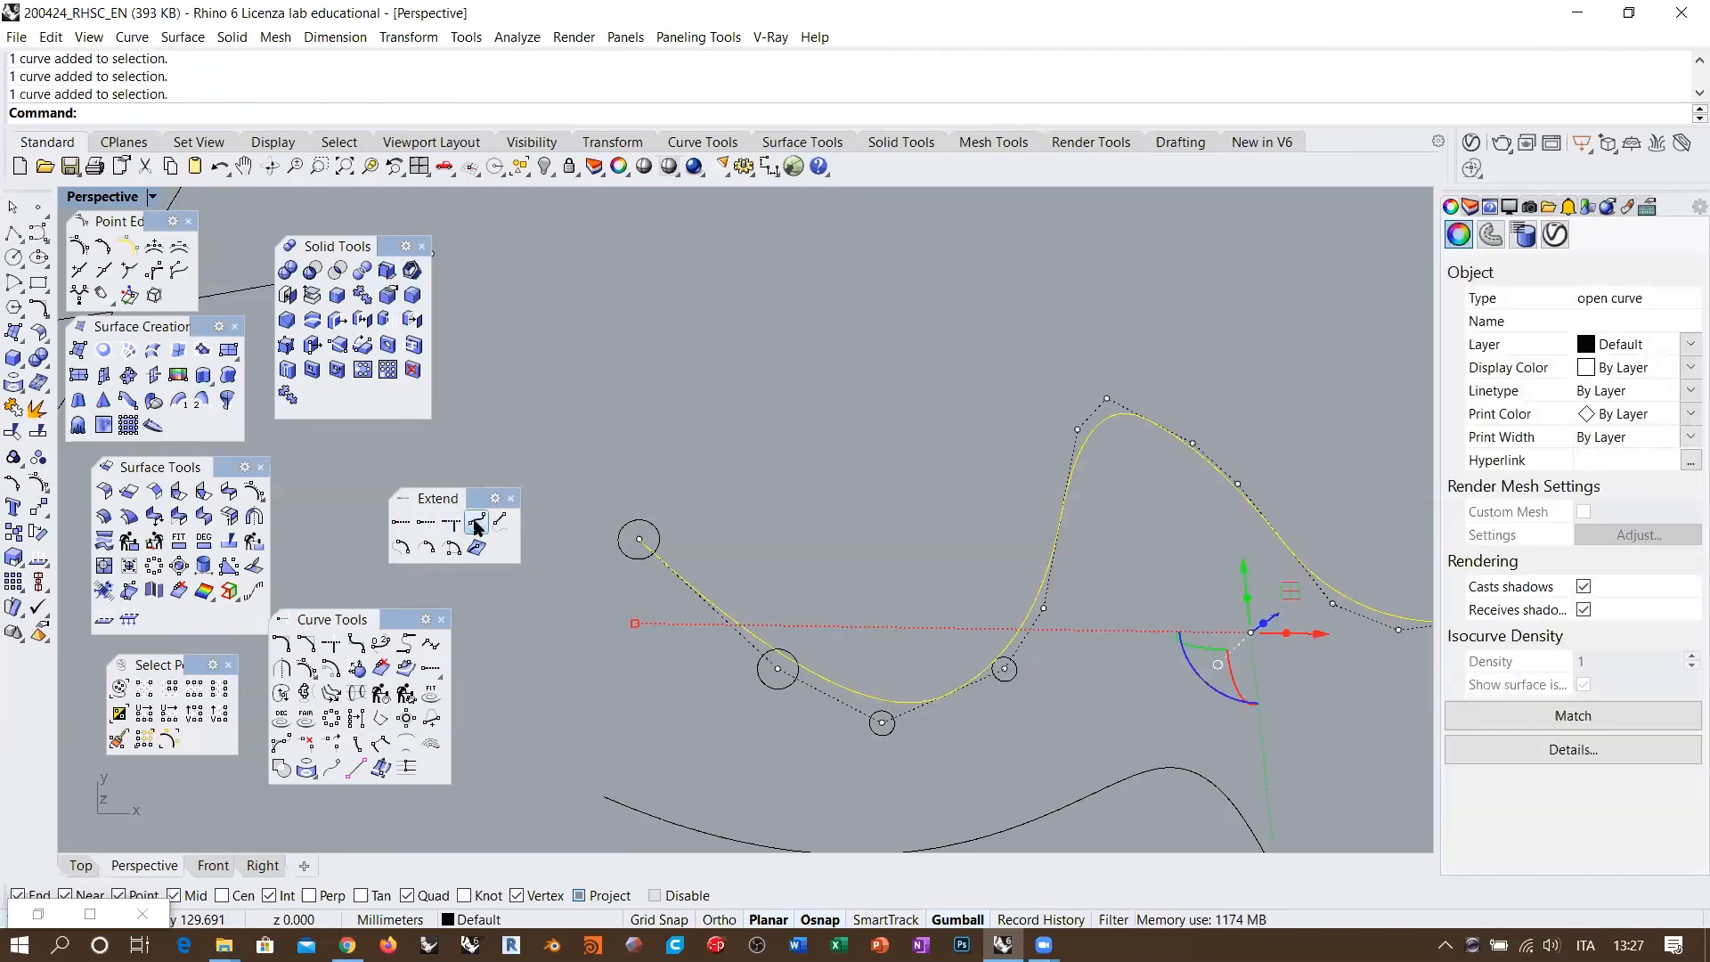
pyautogui.click(477, 524)
pyautogui.click(656, 535)
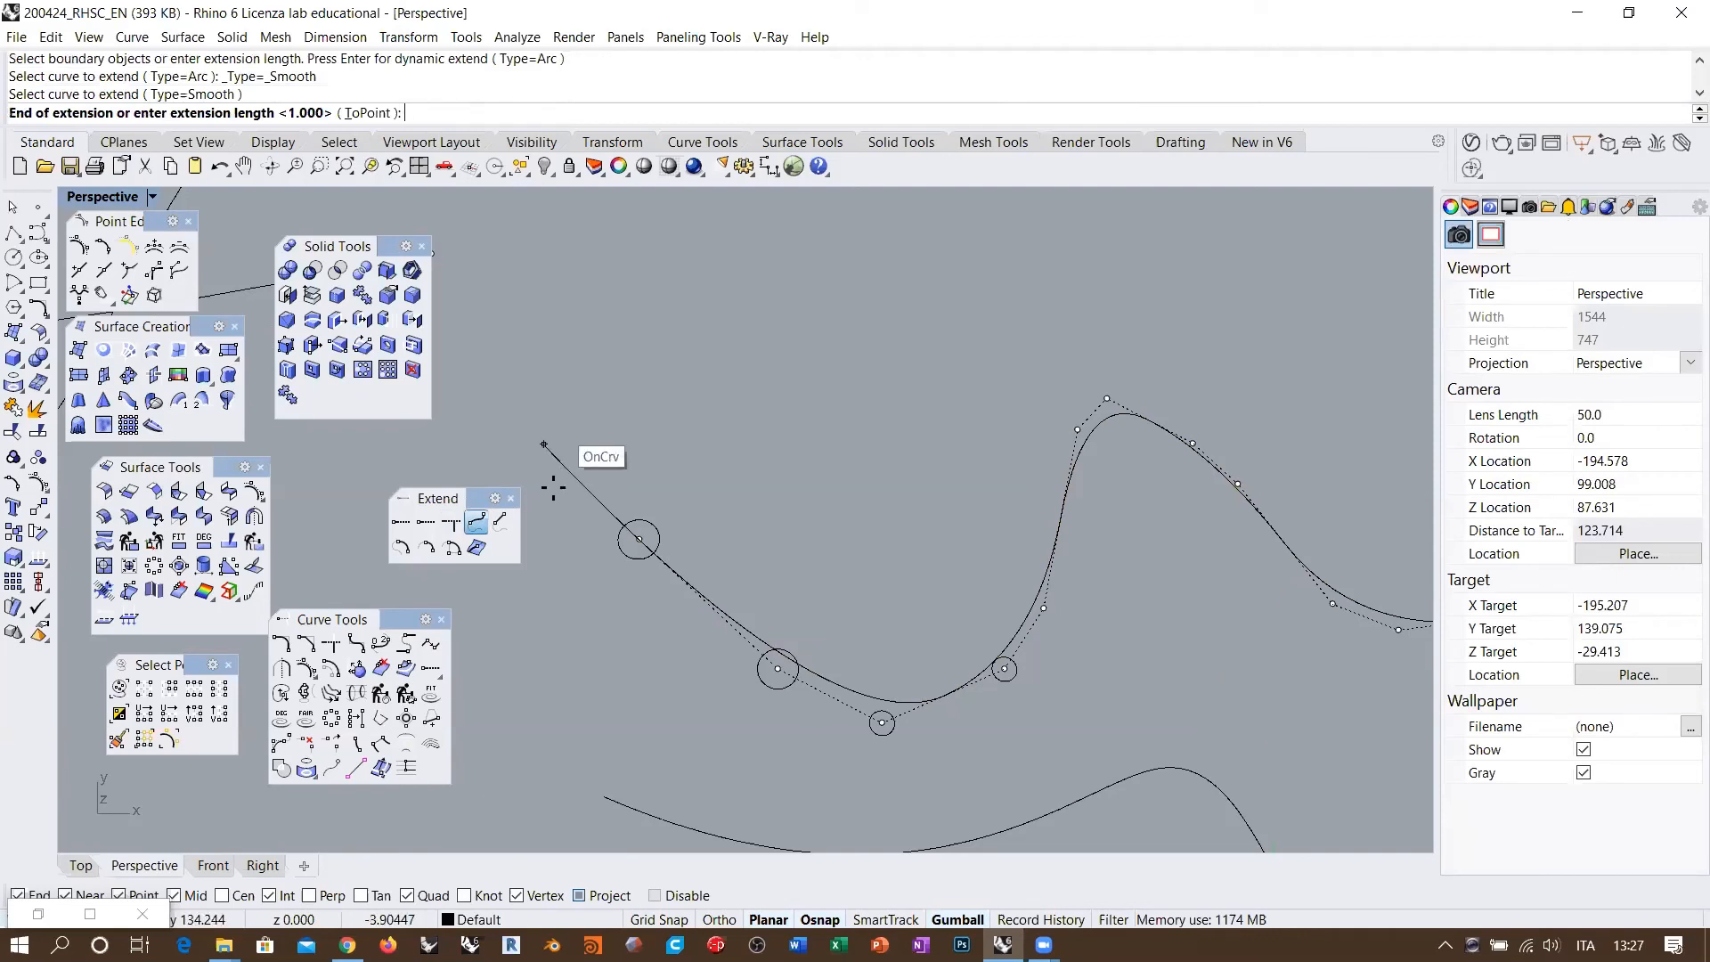
pyautogui.click(481, 353)
pyautogui.press('Return')
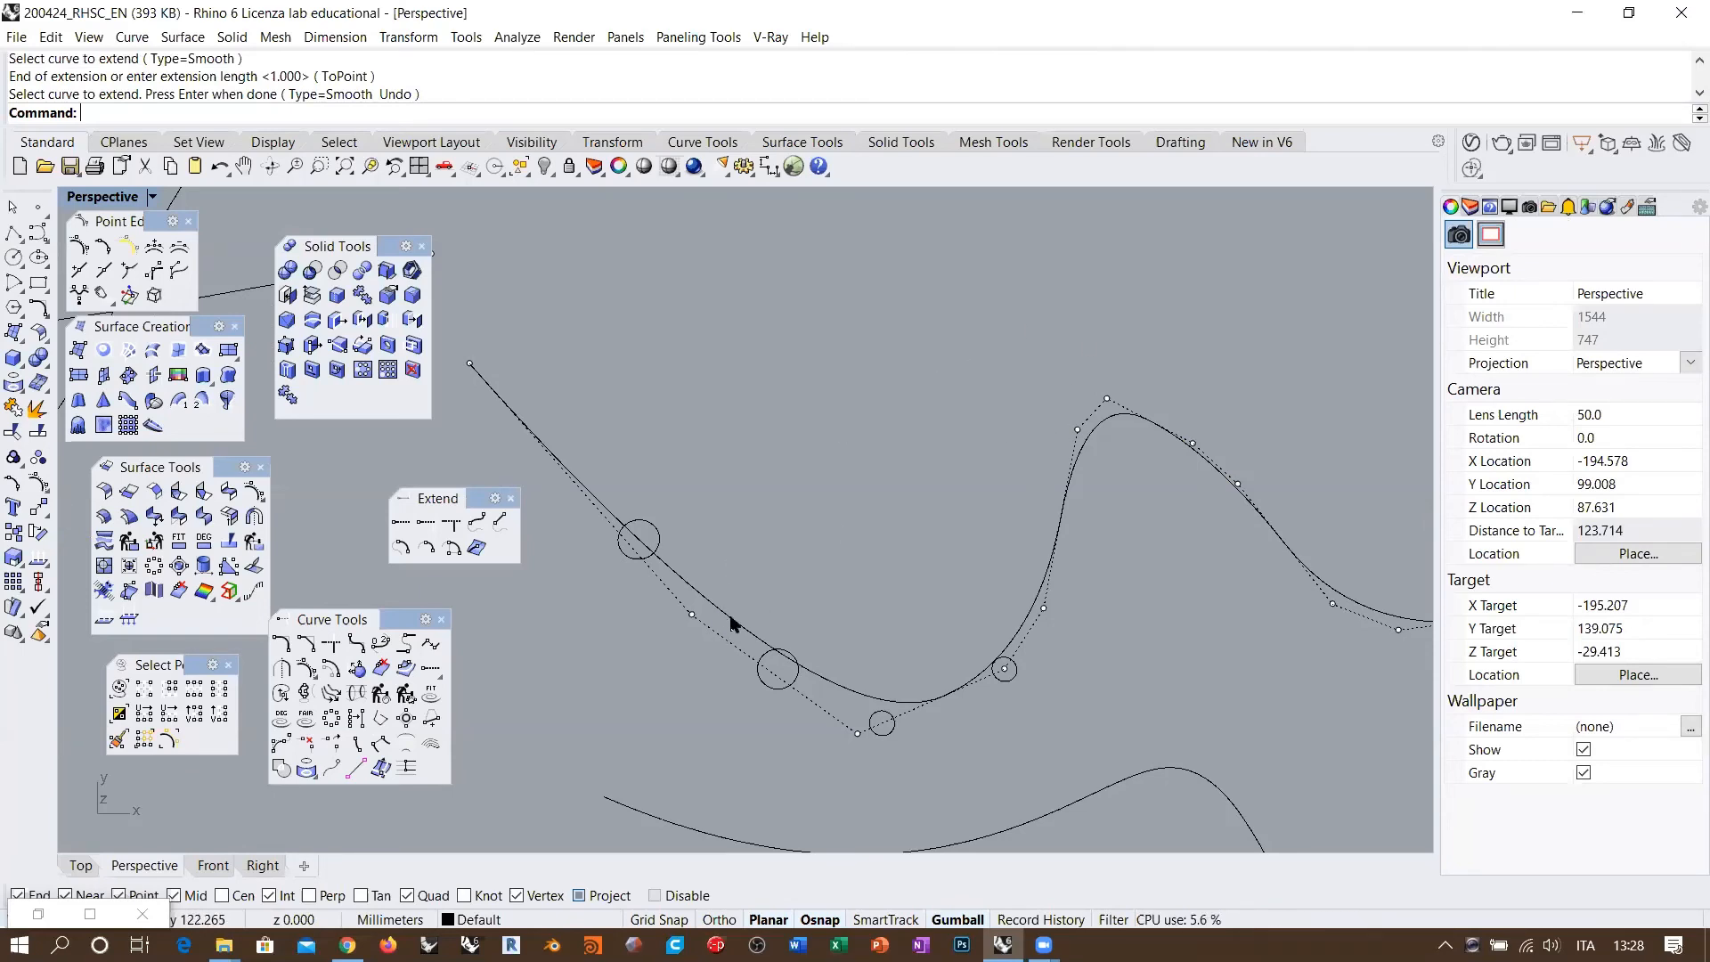
# Step: Select the extended curve to compare its control points with the circles, then hide the points and dismiss the Extend palette
pyautogui.click(750, 616)
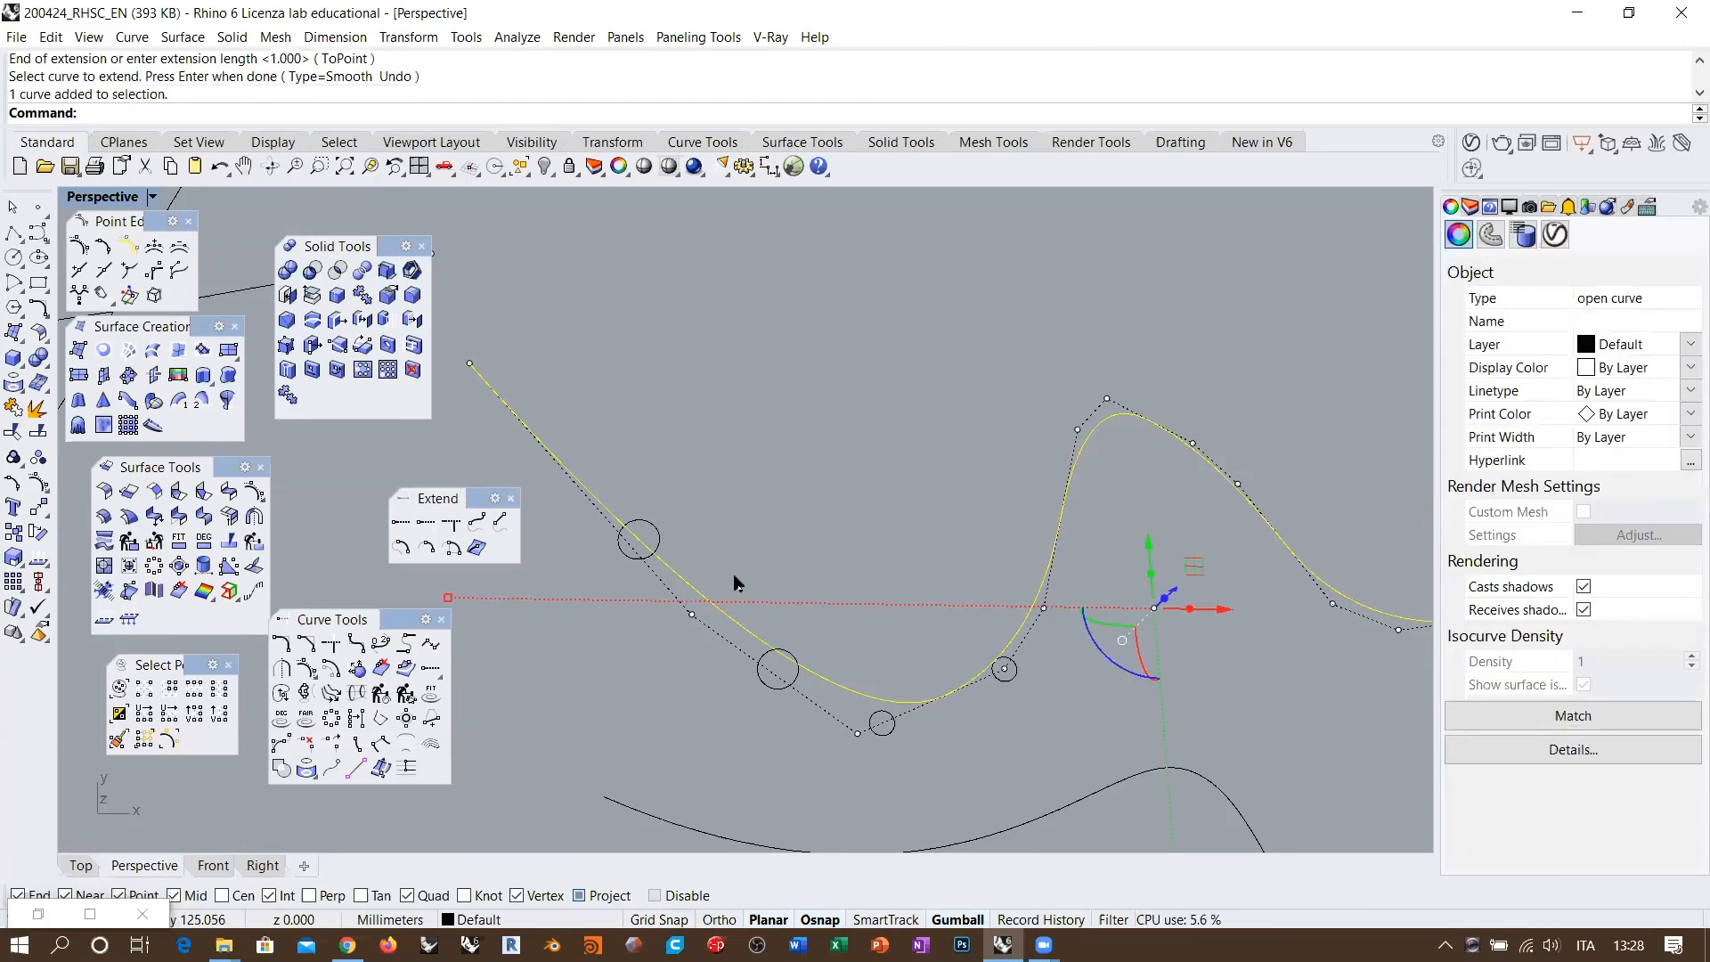
pyautogui.click(766, 557)
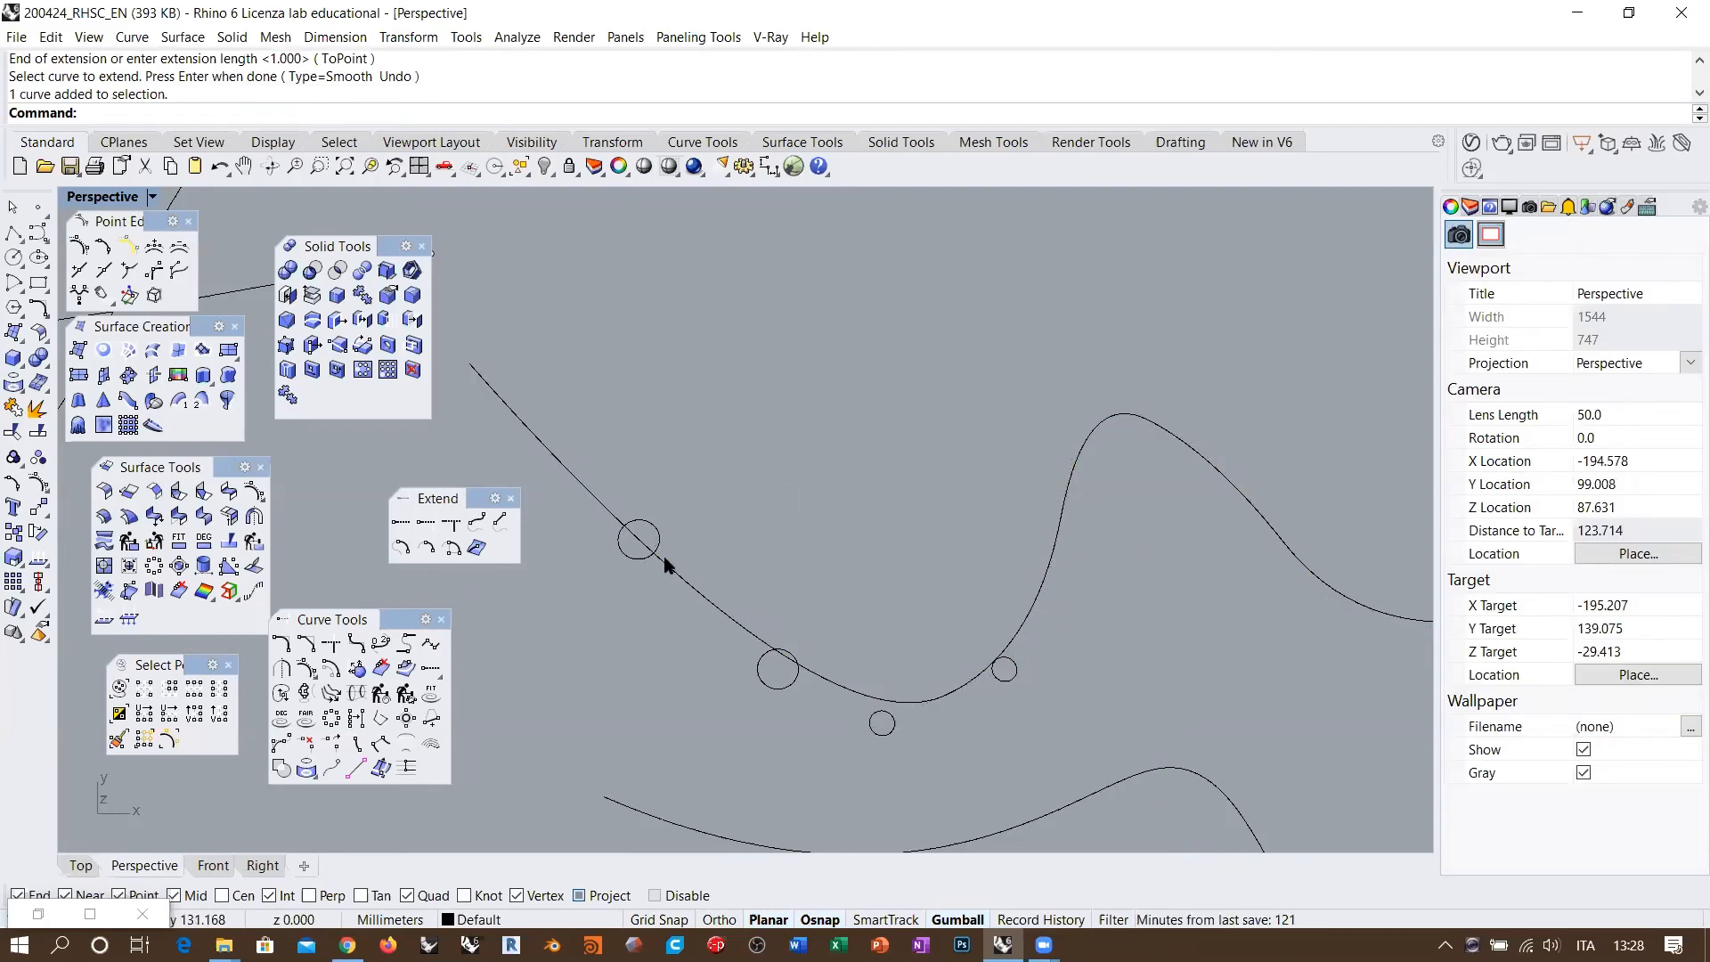
pyautogui.scroll(-5, 665, 556)
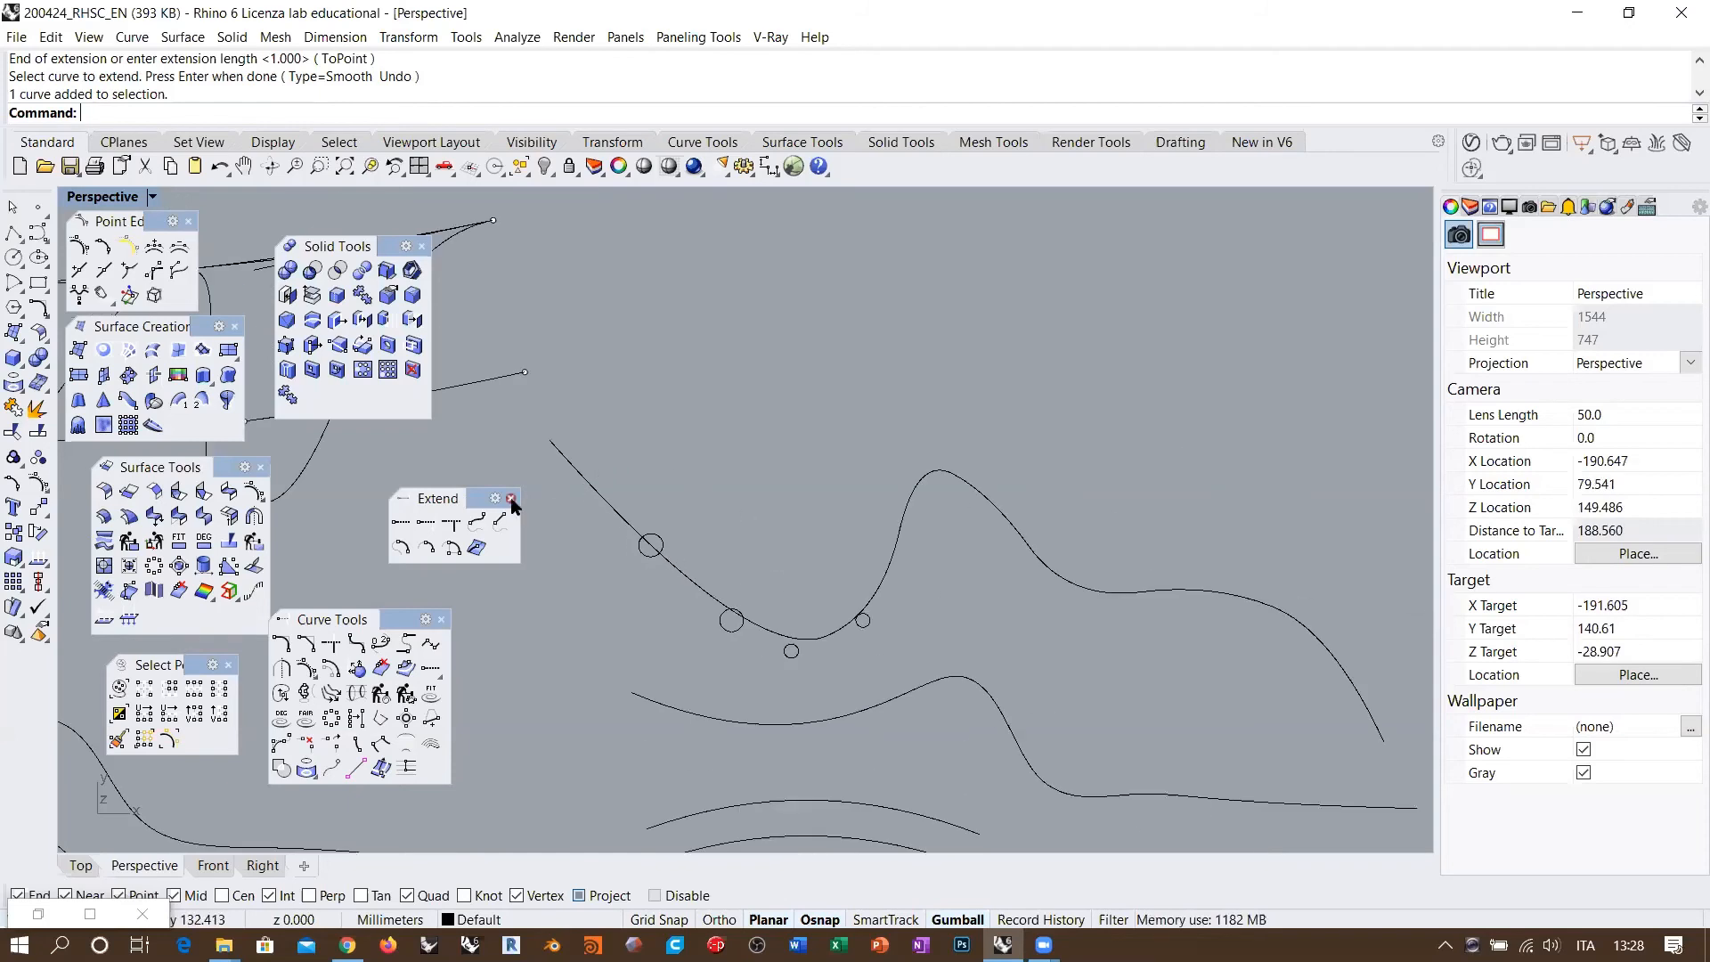
pyautogui.scroll(-4, 640, 504)
pyautogui.scroll(-4, 677, 506)
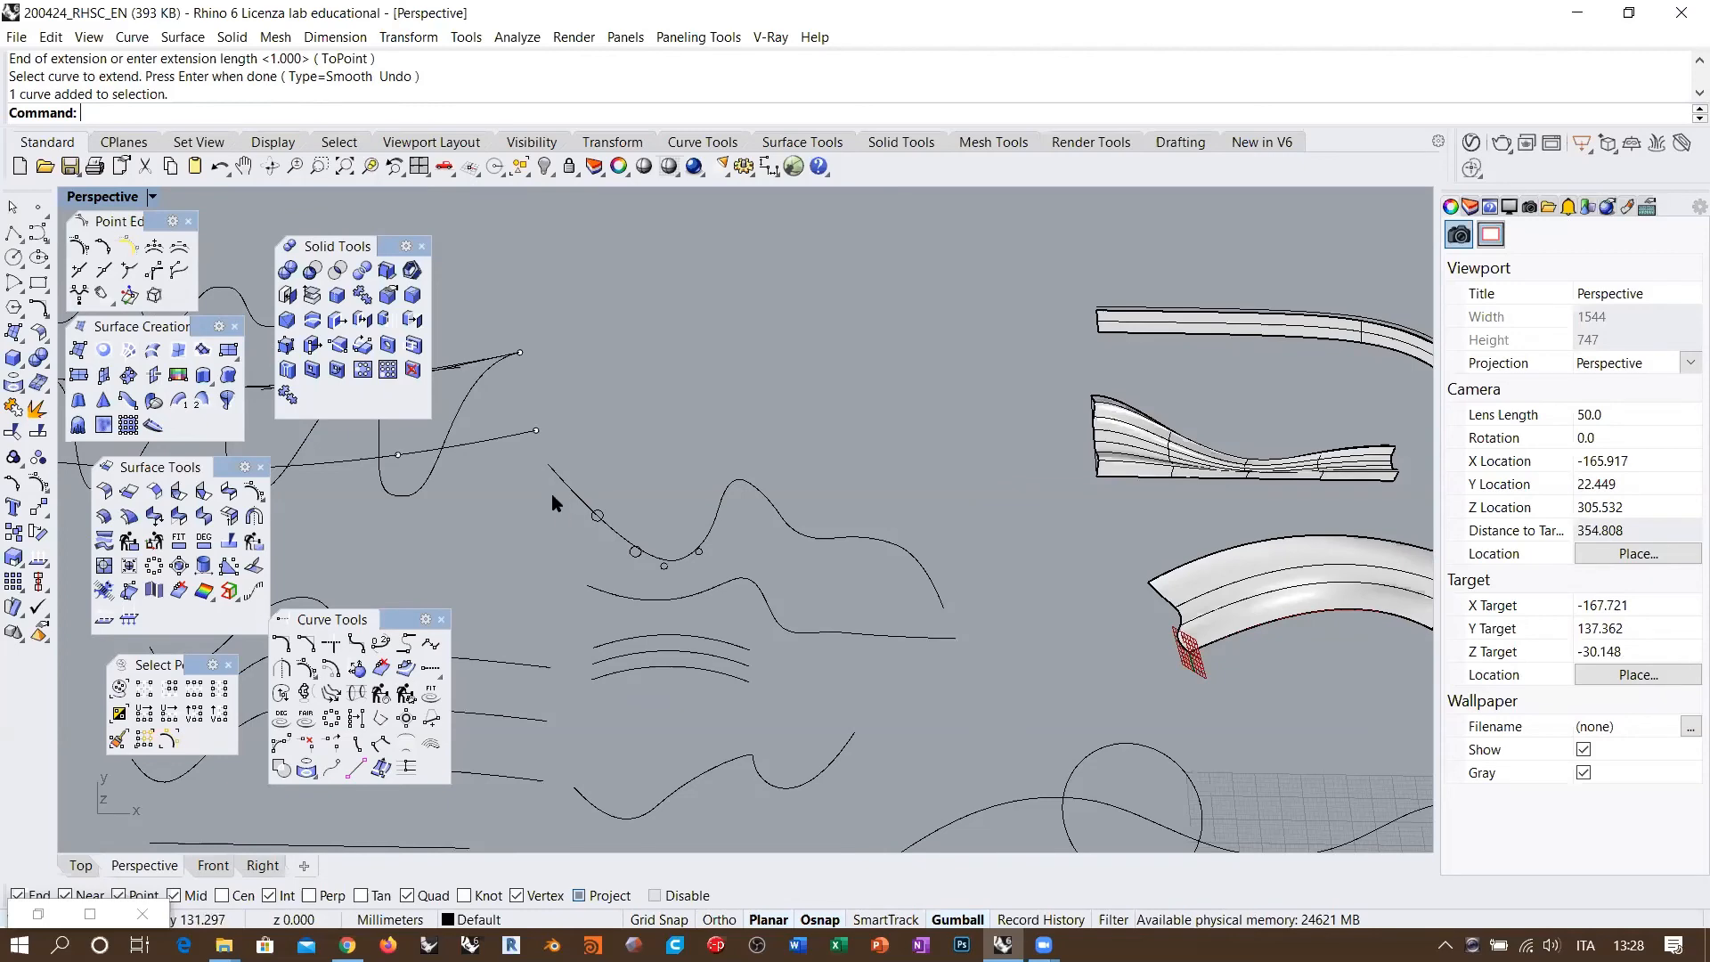
# Step: Move the merged surface along the X axis to line it up alongside the blended surfaces
pyautogui.scroll(-10, 552, 493)
pyautogui.keyDown('shift'); pyautogui.moveTo(1247, 468); pyautogui.dragTo(1015, 525, button='right'); pyautogui.keyUp('shift')
pyautogui.scroll(10, 1281, 523)
pyautogui.moveTo(1269, 521); pyautogui.dragTo(947, 458, button='right')
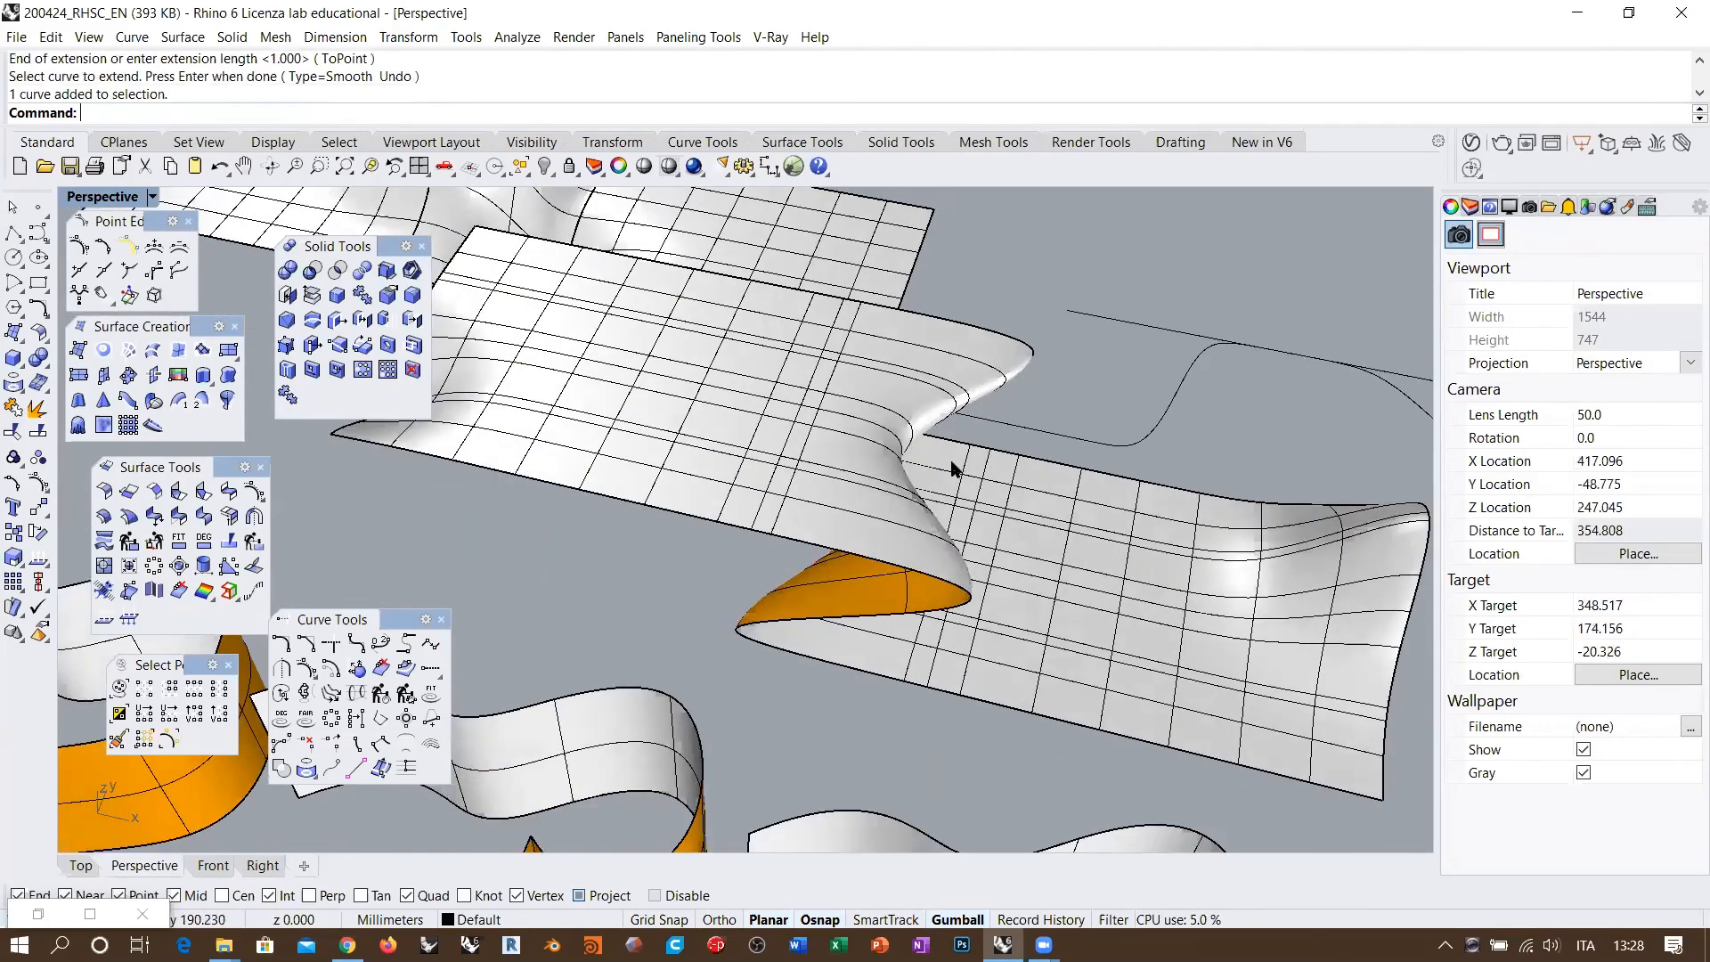
pyautogui.scroll(-6, 890, 455)
pyautogui.click(540, 335)
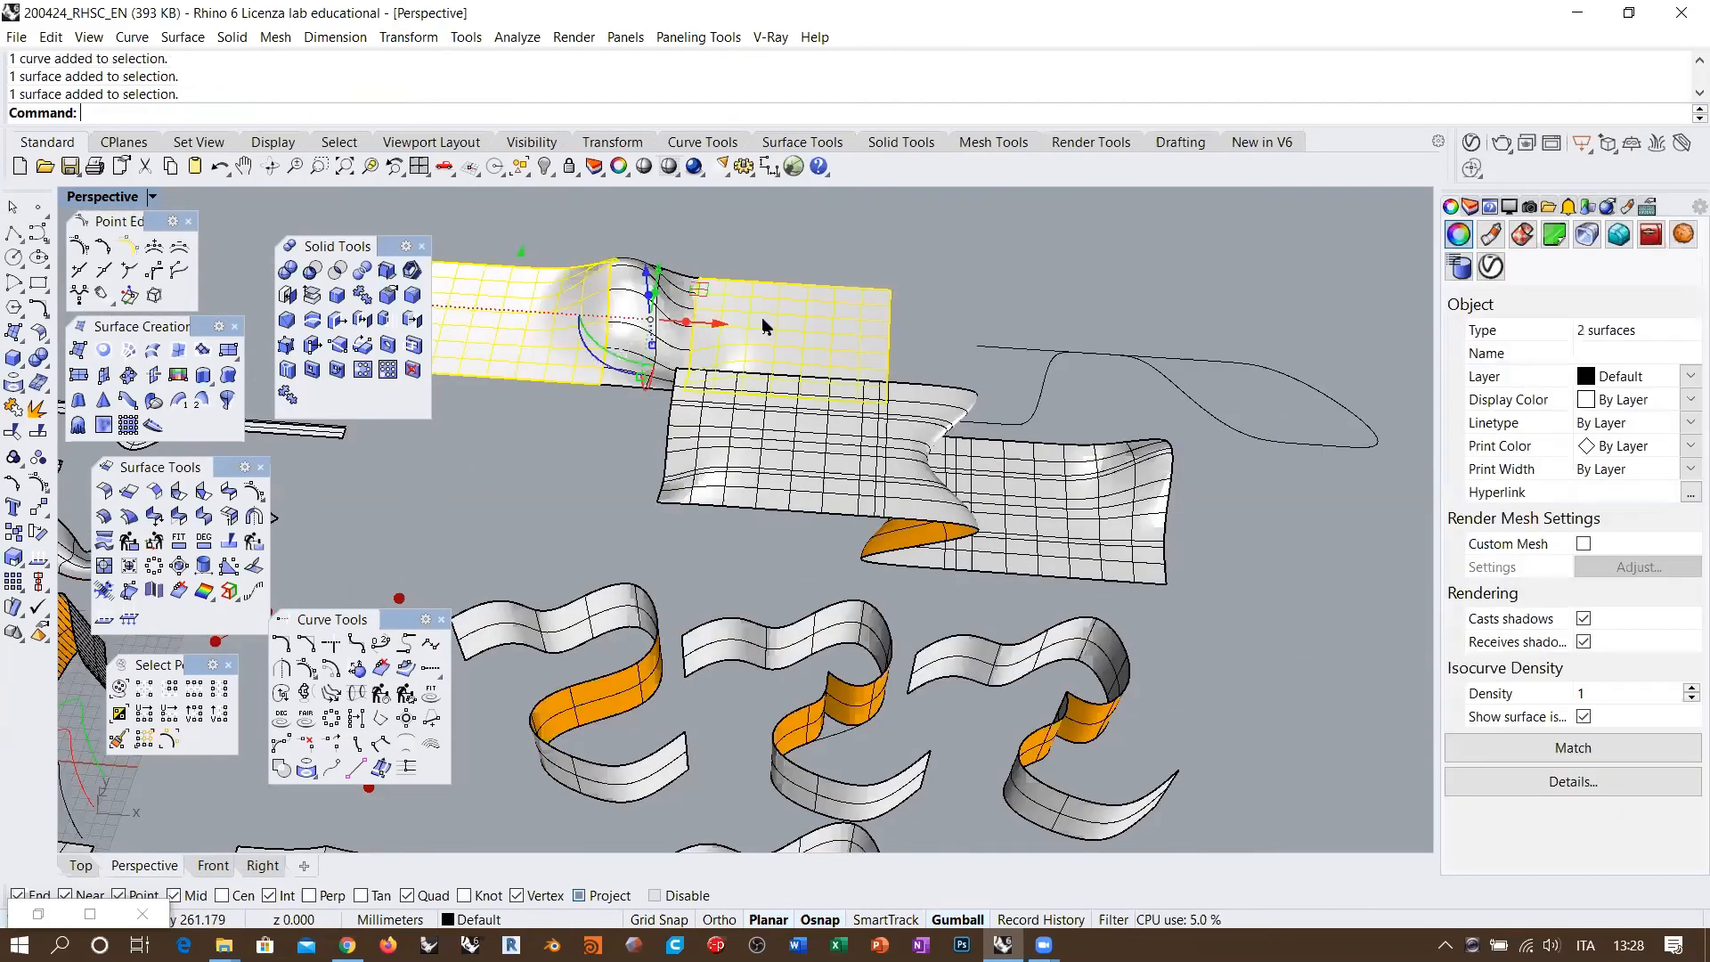
pyautogui.click(832, 450)
pyautogui.moveTo(831, 451); pyautogui.dragTo(1018, 520, button='right')
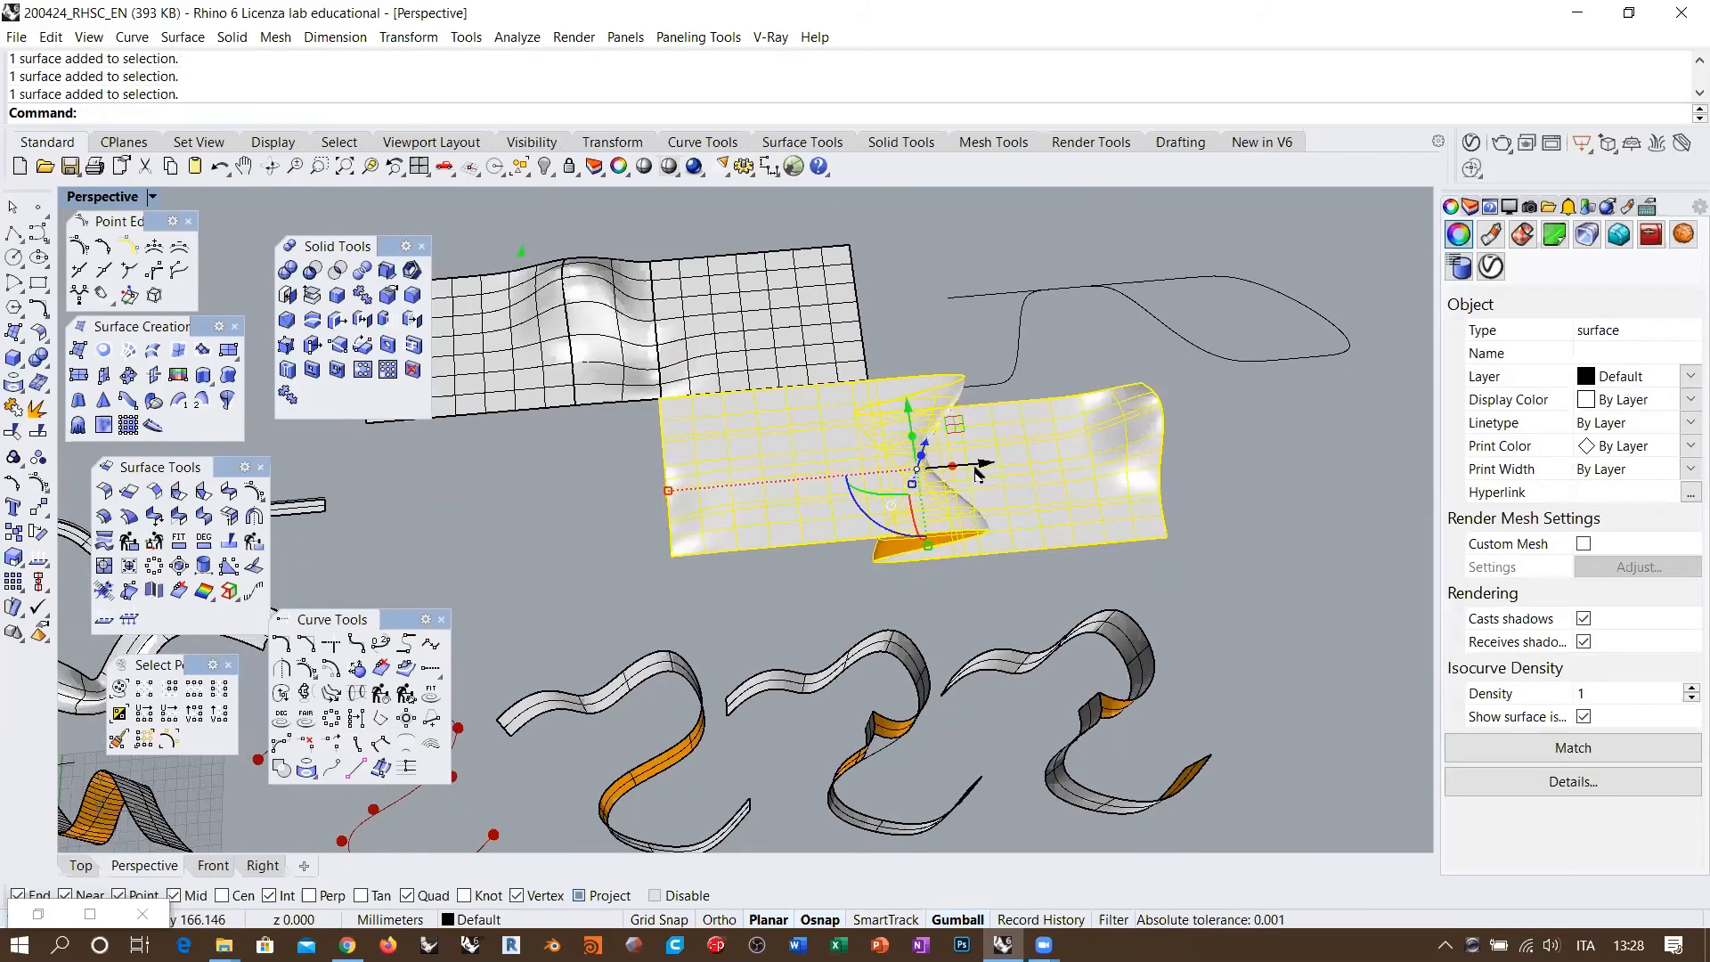
pyautogui.moveTo(972, 464); pyautogui.dragTo(686, 490)
pyautogui.click(1049, 501)
pyautogui.moveTo(892, 520); pyautogui.dragTo(812, 500, button='right')
pyautogui.click(814, 501)
pyautogui.moveTo(851, 510); pyautogui.dragTo(835, 510)
pyautogui.click(1140, 545)
# Step: Inspect the merged surface next to the blended surfaces from several angles and within the whole scene
pyautogui.moveTo(1140, 545); pyautogui.dragTo(886, 579, button='right')
pyautogui.scroll(4, 861, 444)
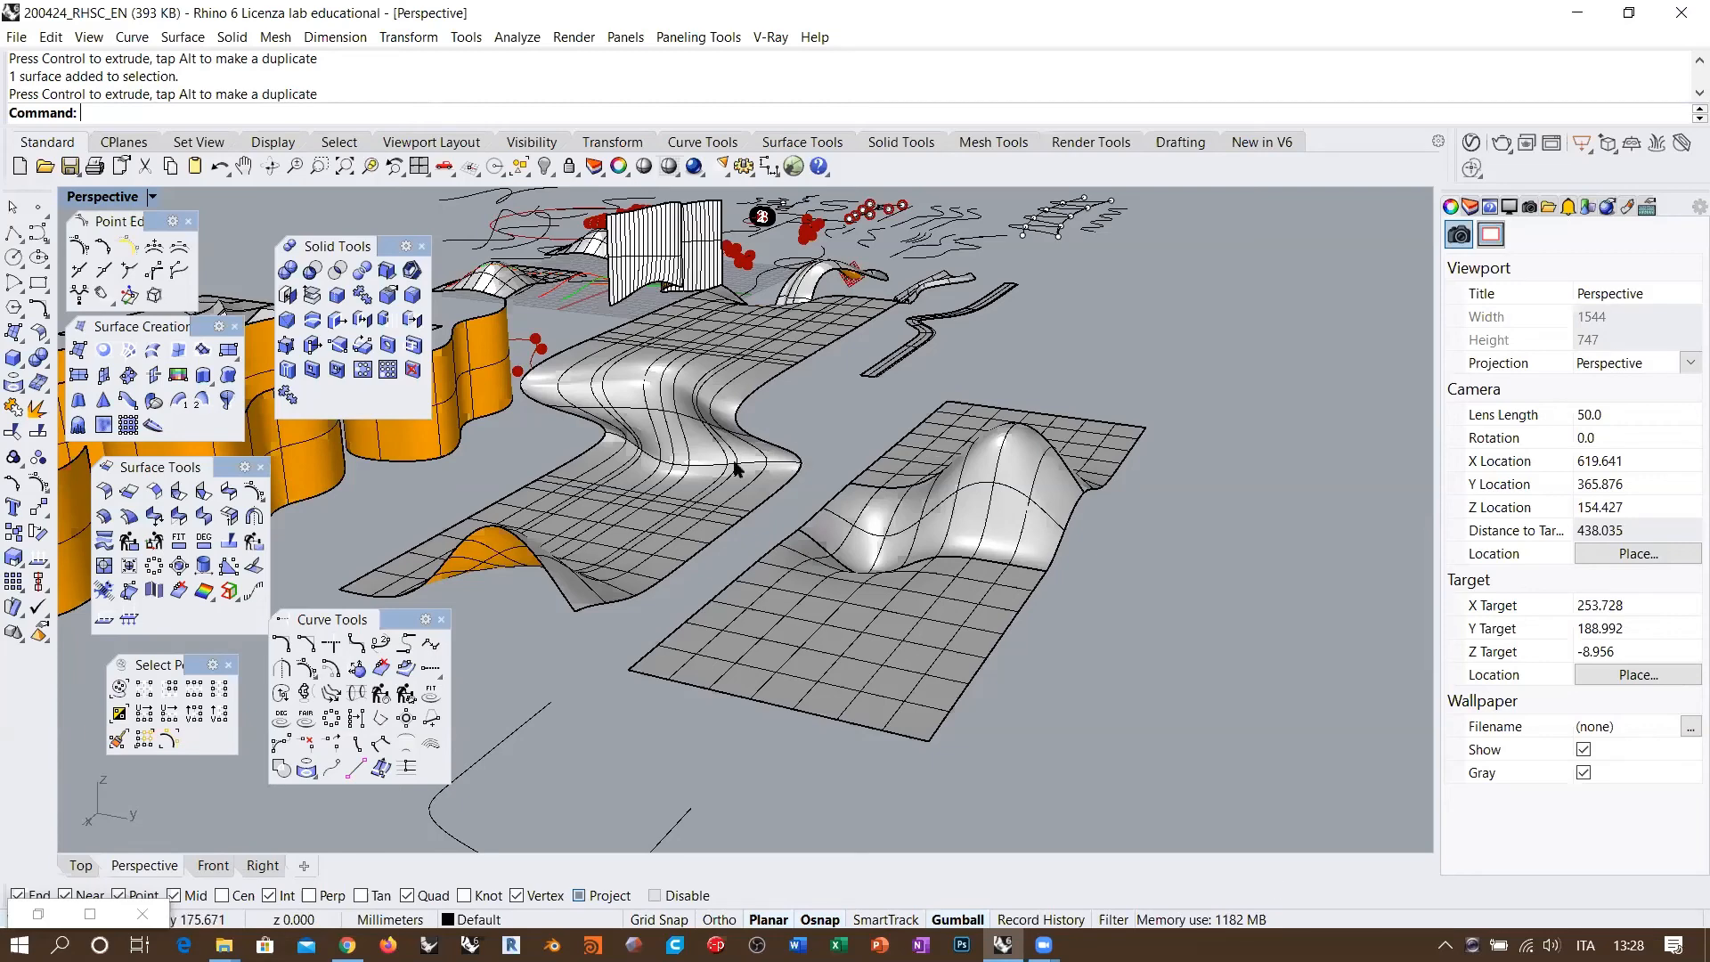
pyautogui.moveTo(734, 462); pyautogui.dragTo(1027, 489, button='right')
pyautogui.scroll(-15, 1027, 488)
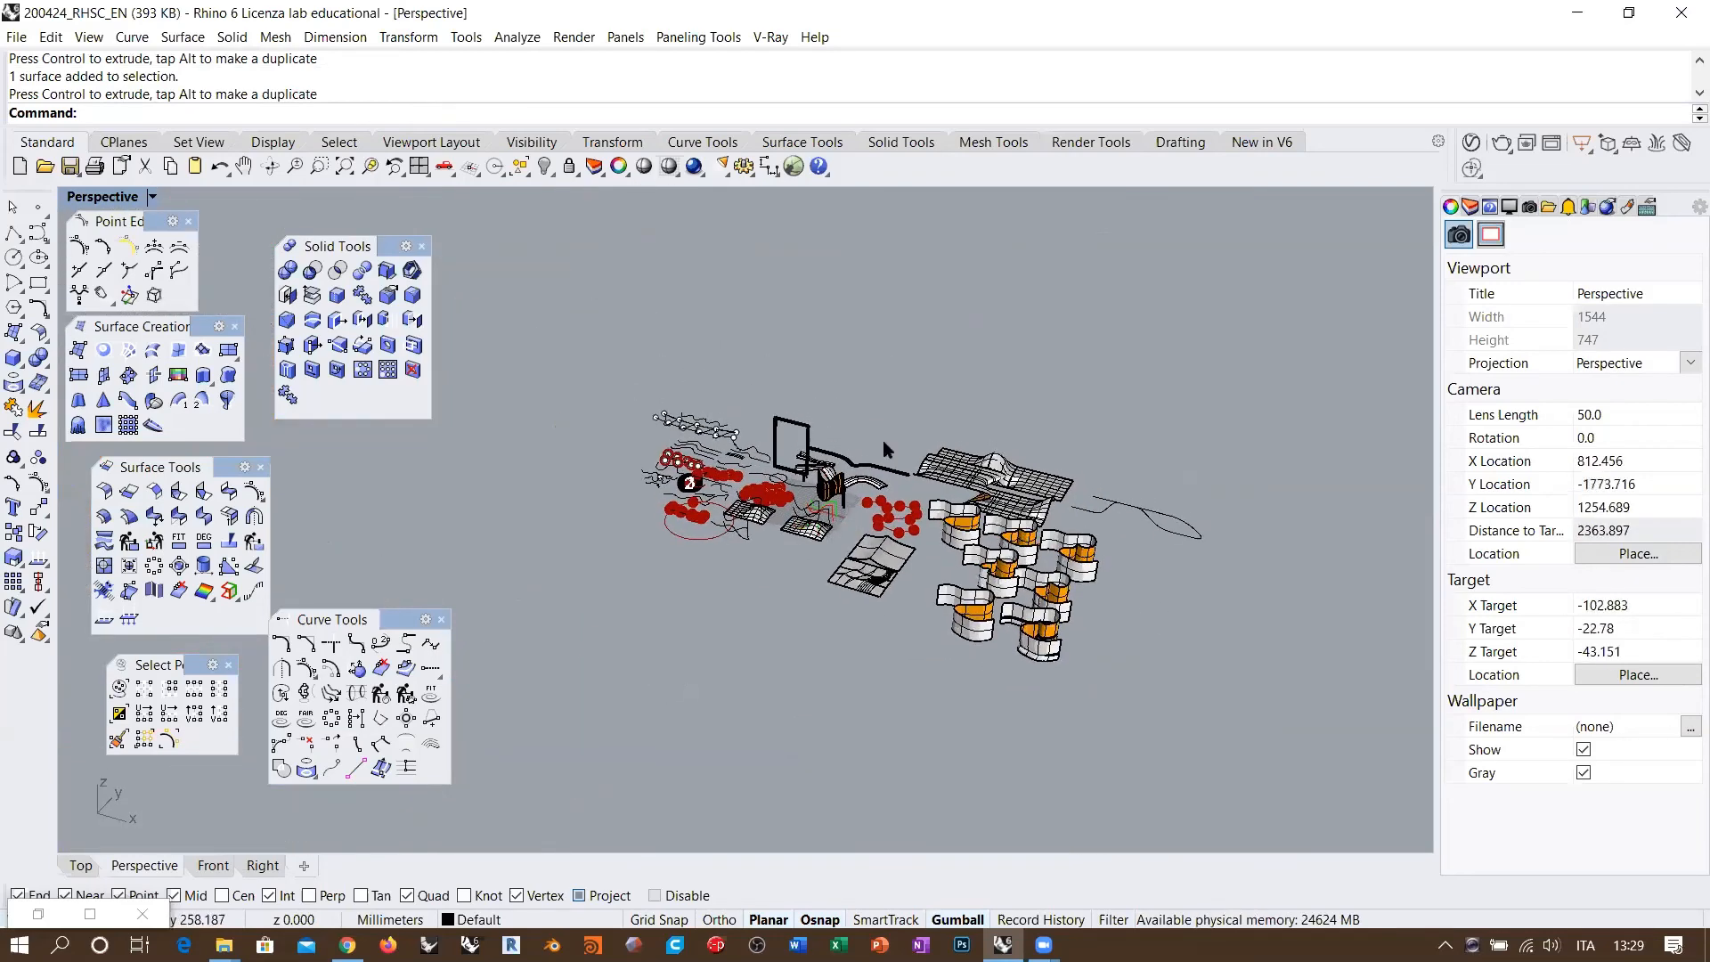
pyautogui.scroll(6, 983, 564)
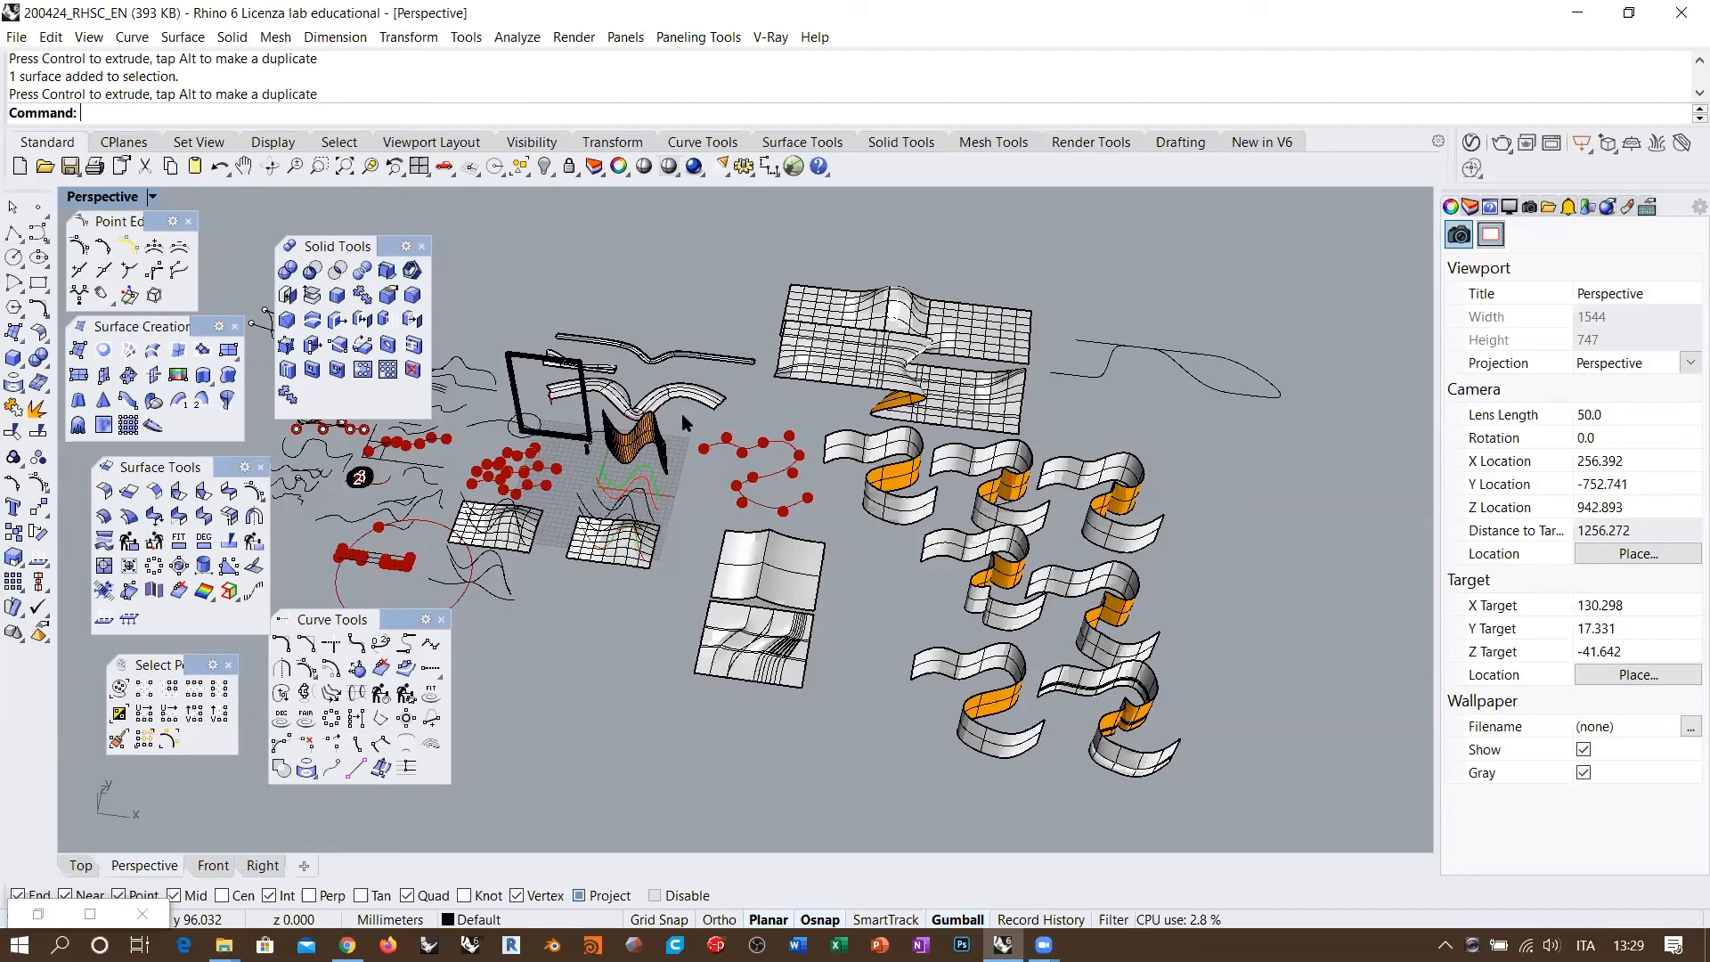
pyautogui.moveTo(681, 413); pyautogui.dragTo(1007, 631, button='right')
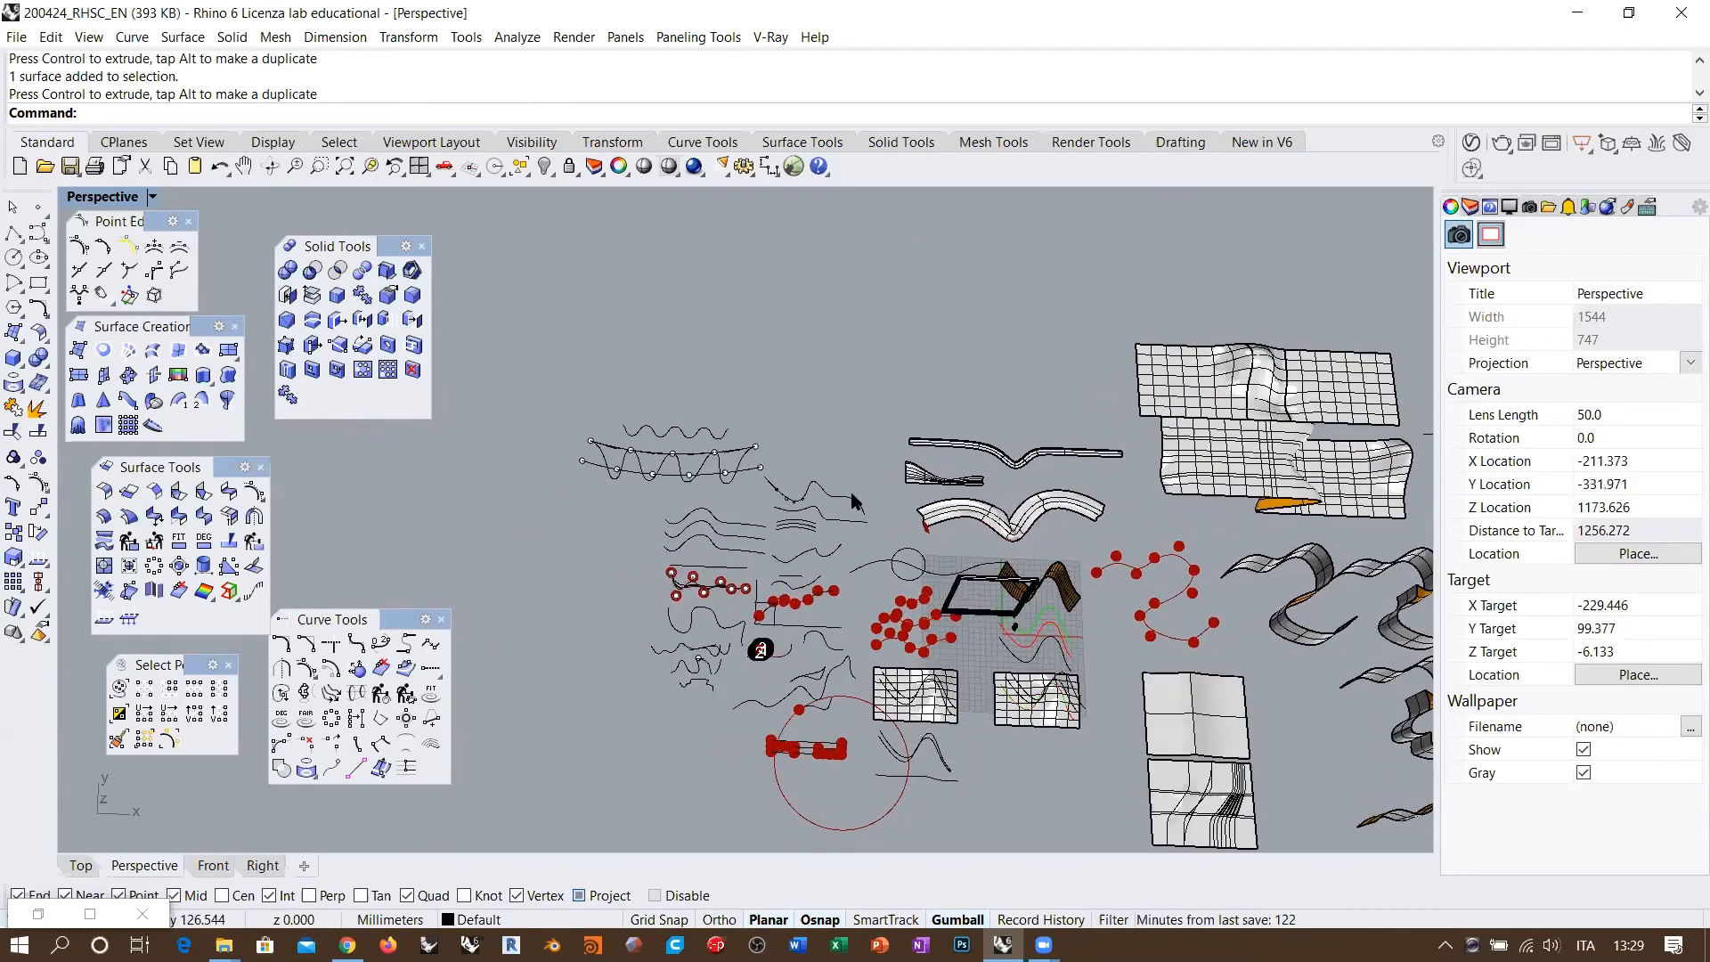
# Step: Draw an open degree-5 curve with 14 control points and one tall peak in the empty area beyond the circled curve
pyautogui.scroll(12, 823, 499)
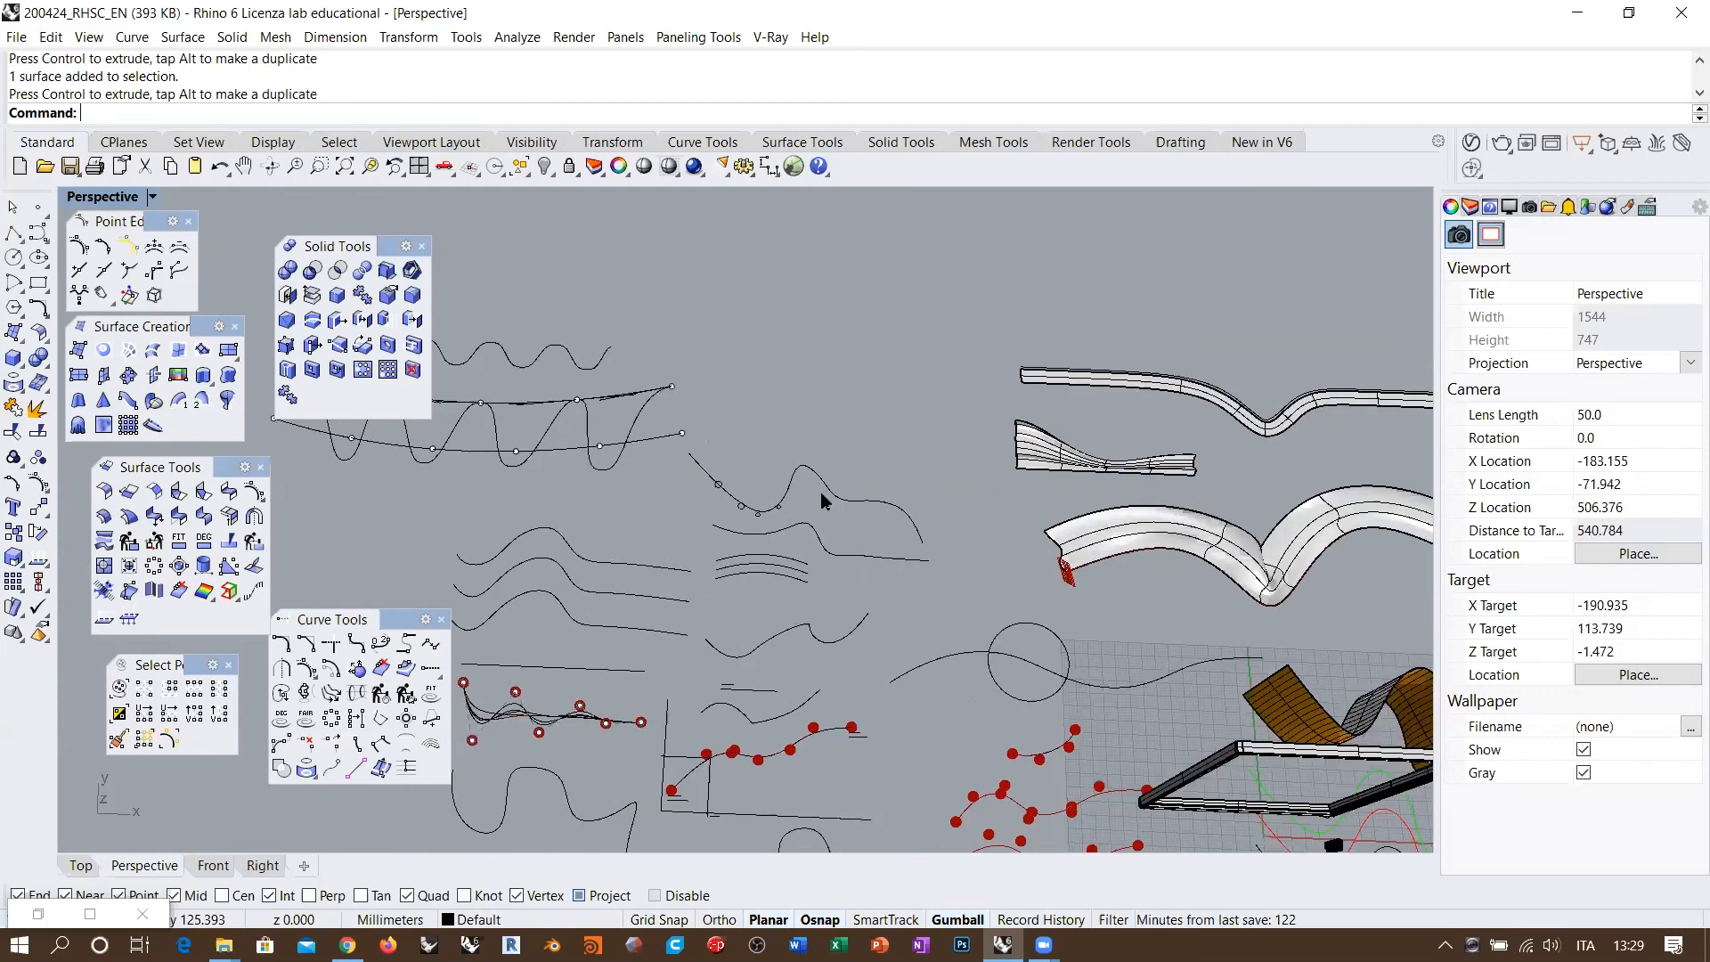
pyautogui.scroll(5, 846, 533)
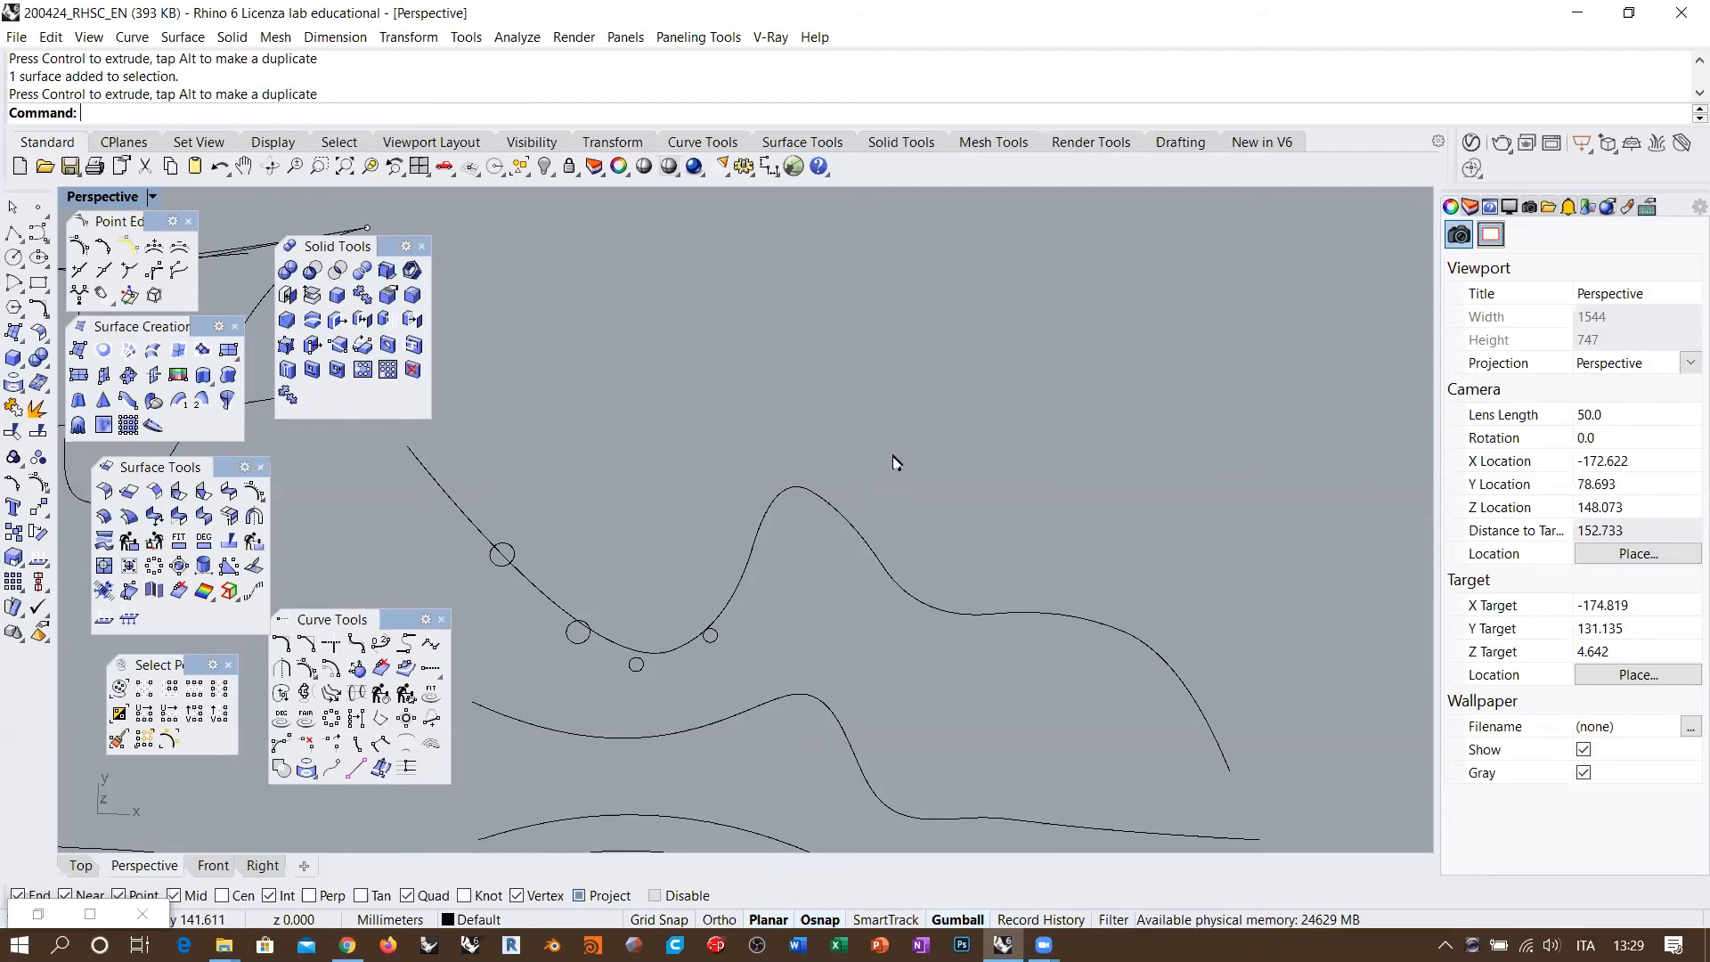
pyautogui.keyDown('shift'); pyautogui.moveTo(921, 465); pyautogui.dragTo(782, 545, button='right'); pyautogui.keyUp('shift')
pyautogui.scroll(5, 929, 512)
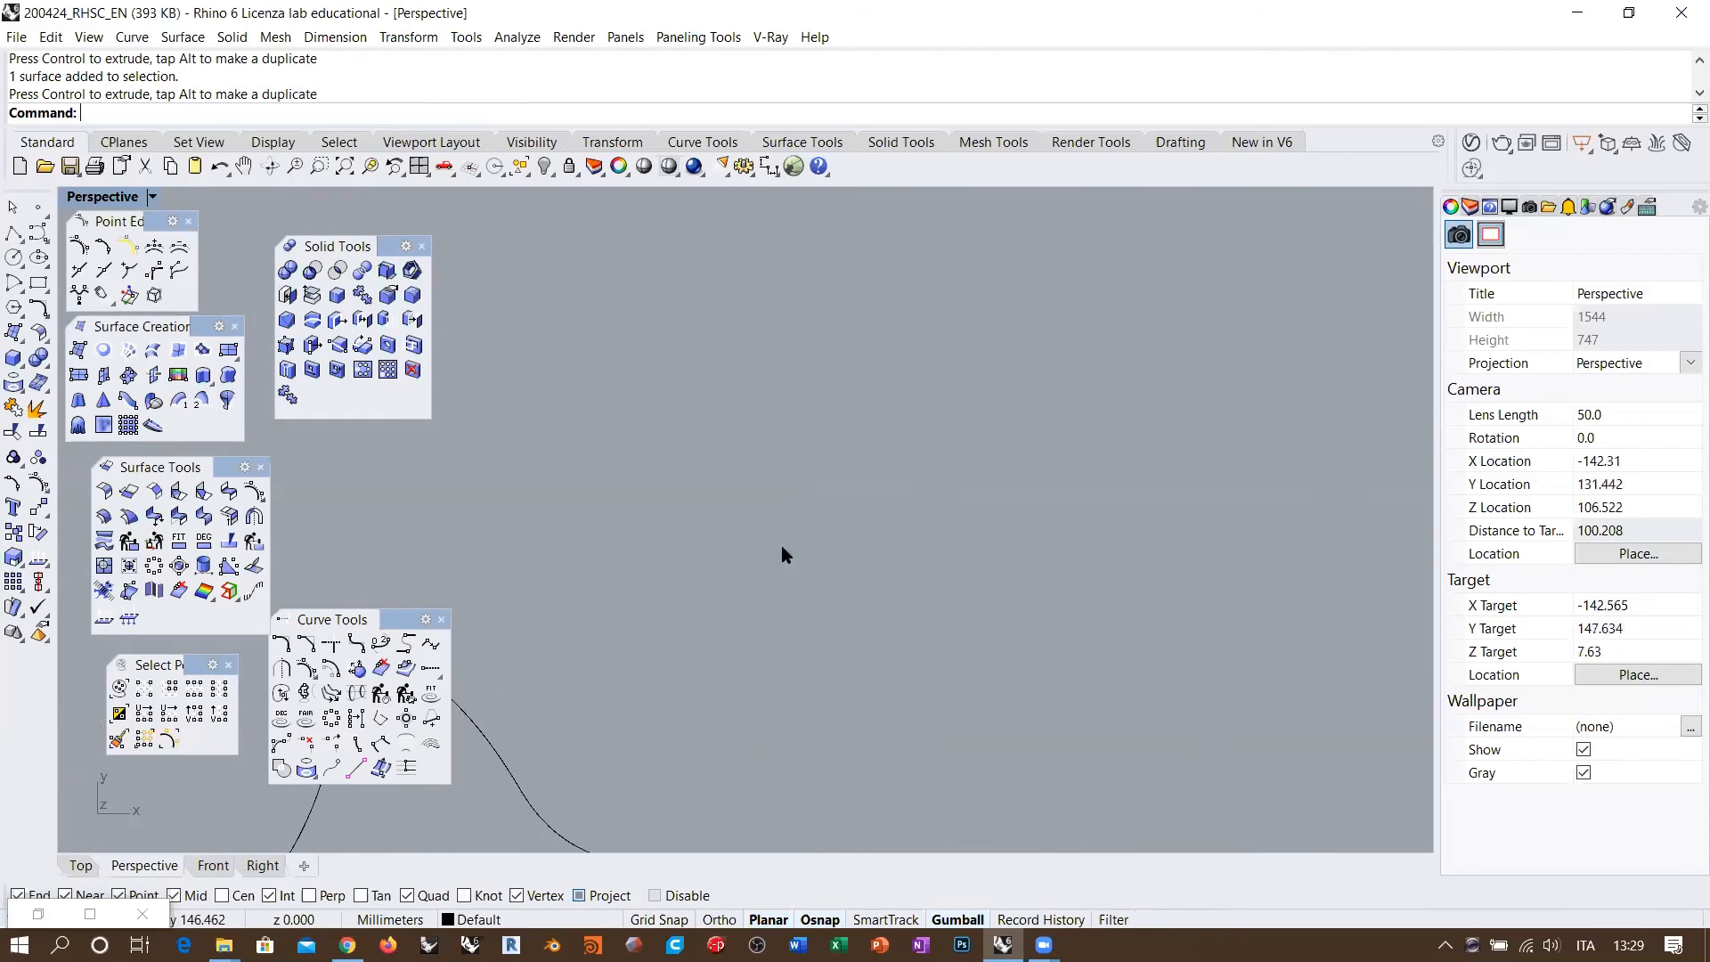
pyautogui.click(38, 234)
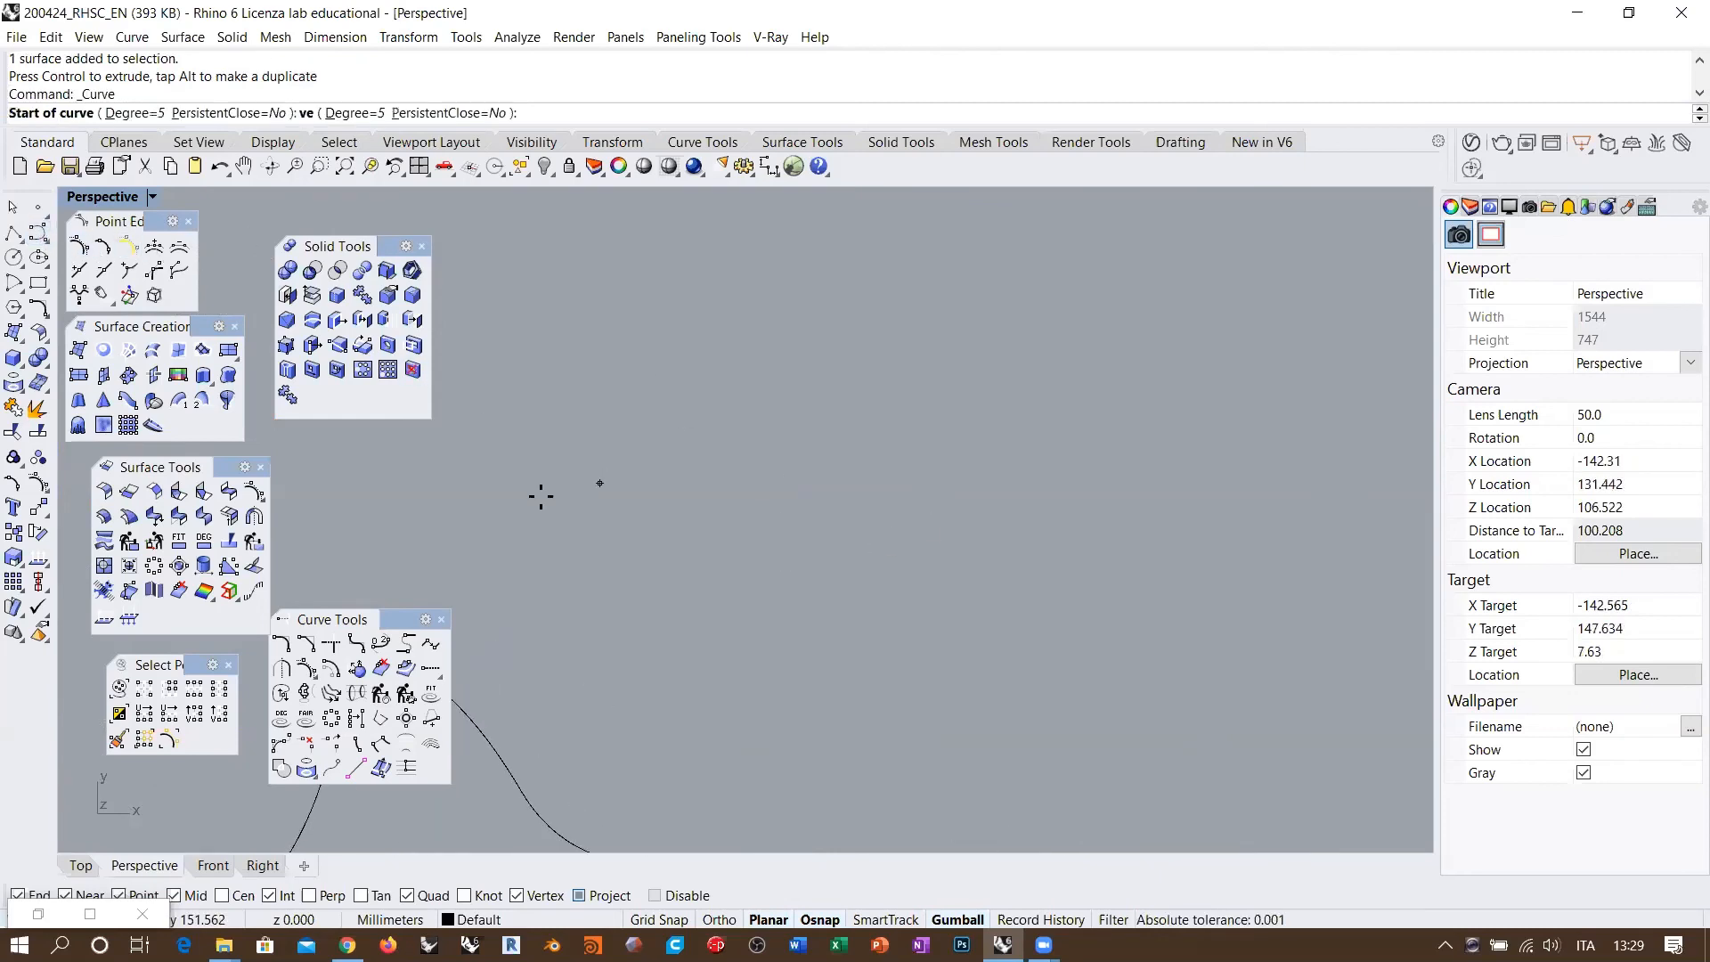
pyautogui.click(508, 501)
pyautogui.click(601, 435)
pyautogui.click(666, 505)
pyautogui.click(708, 553)
pyautogui.click(784, 504)
pyautogui.click(835, 302)
pyautogui.click(894, 248)
pyautogui.click(897, 423)
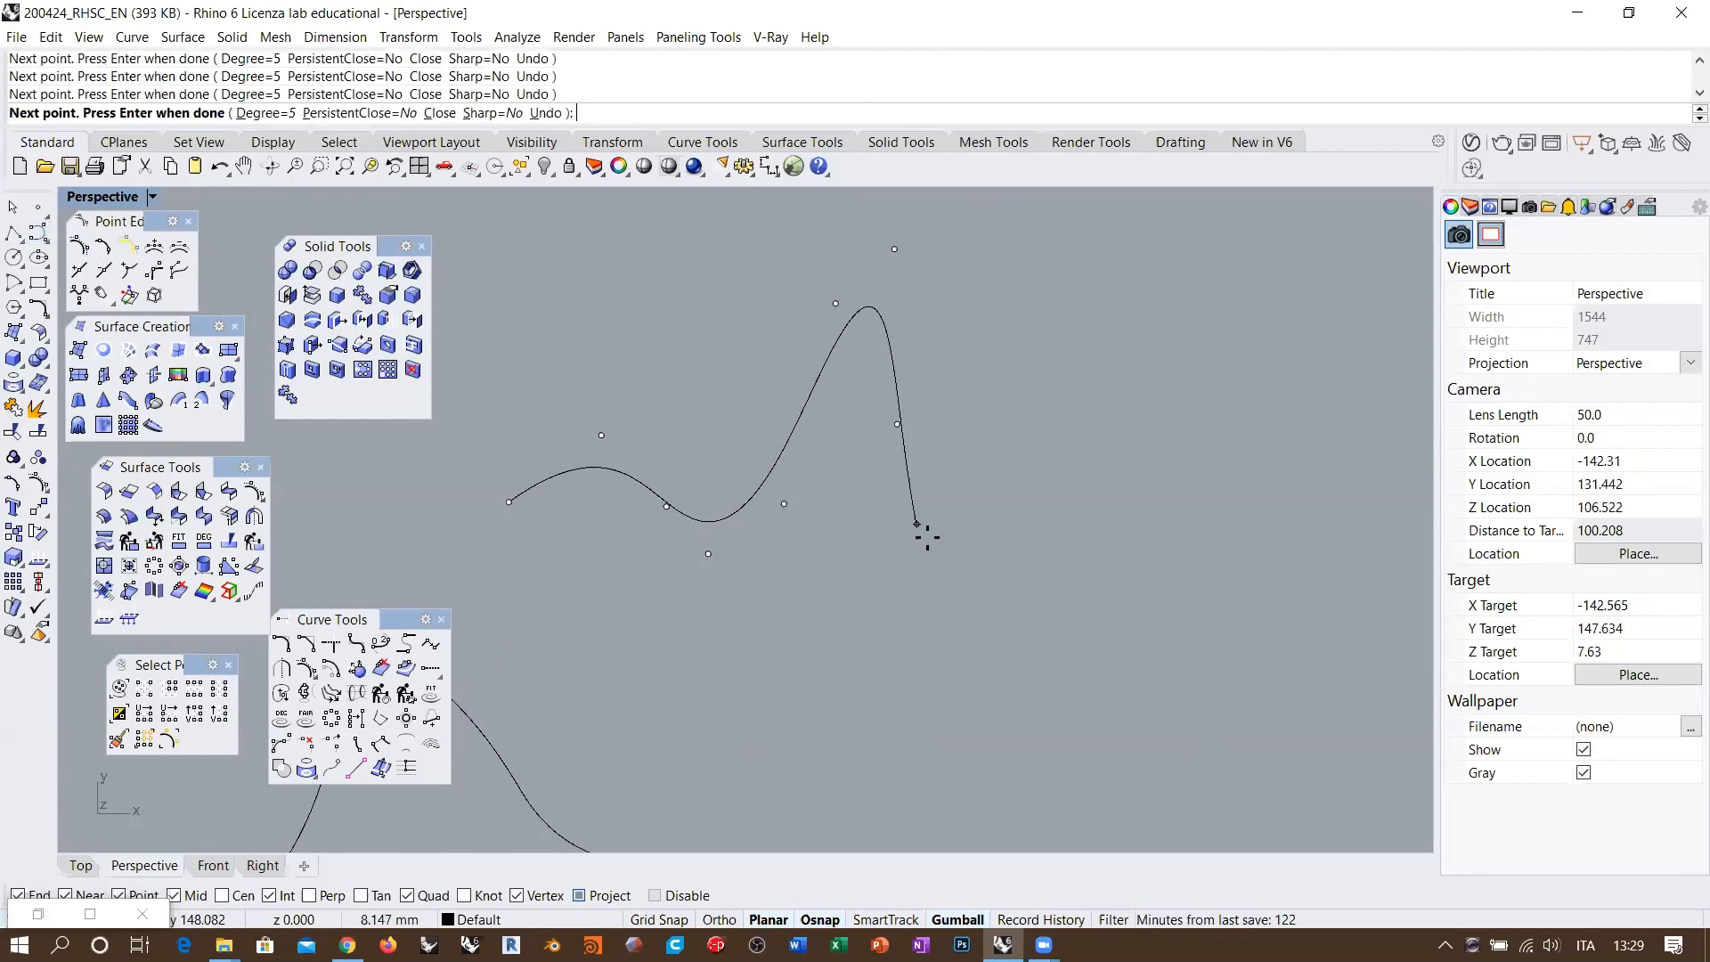
pyautogui.click(925, 533)
pyautogui.click(1061, 524)
pyautogui.click(1221, 546)
pyautogui.click(1235, 624)
pyautogui.click(1318, 727)
pyautogui.click(1390, 740)
pyautogui.press('Return')
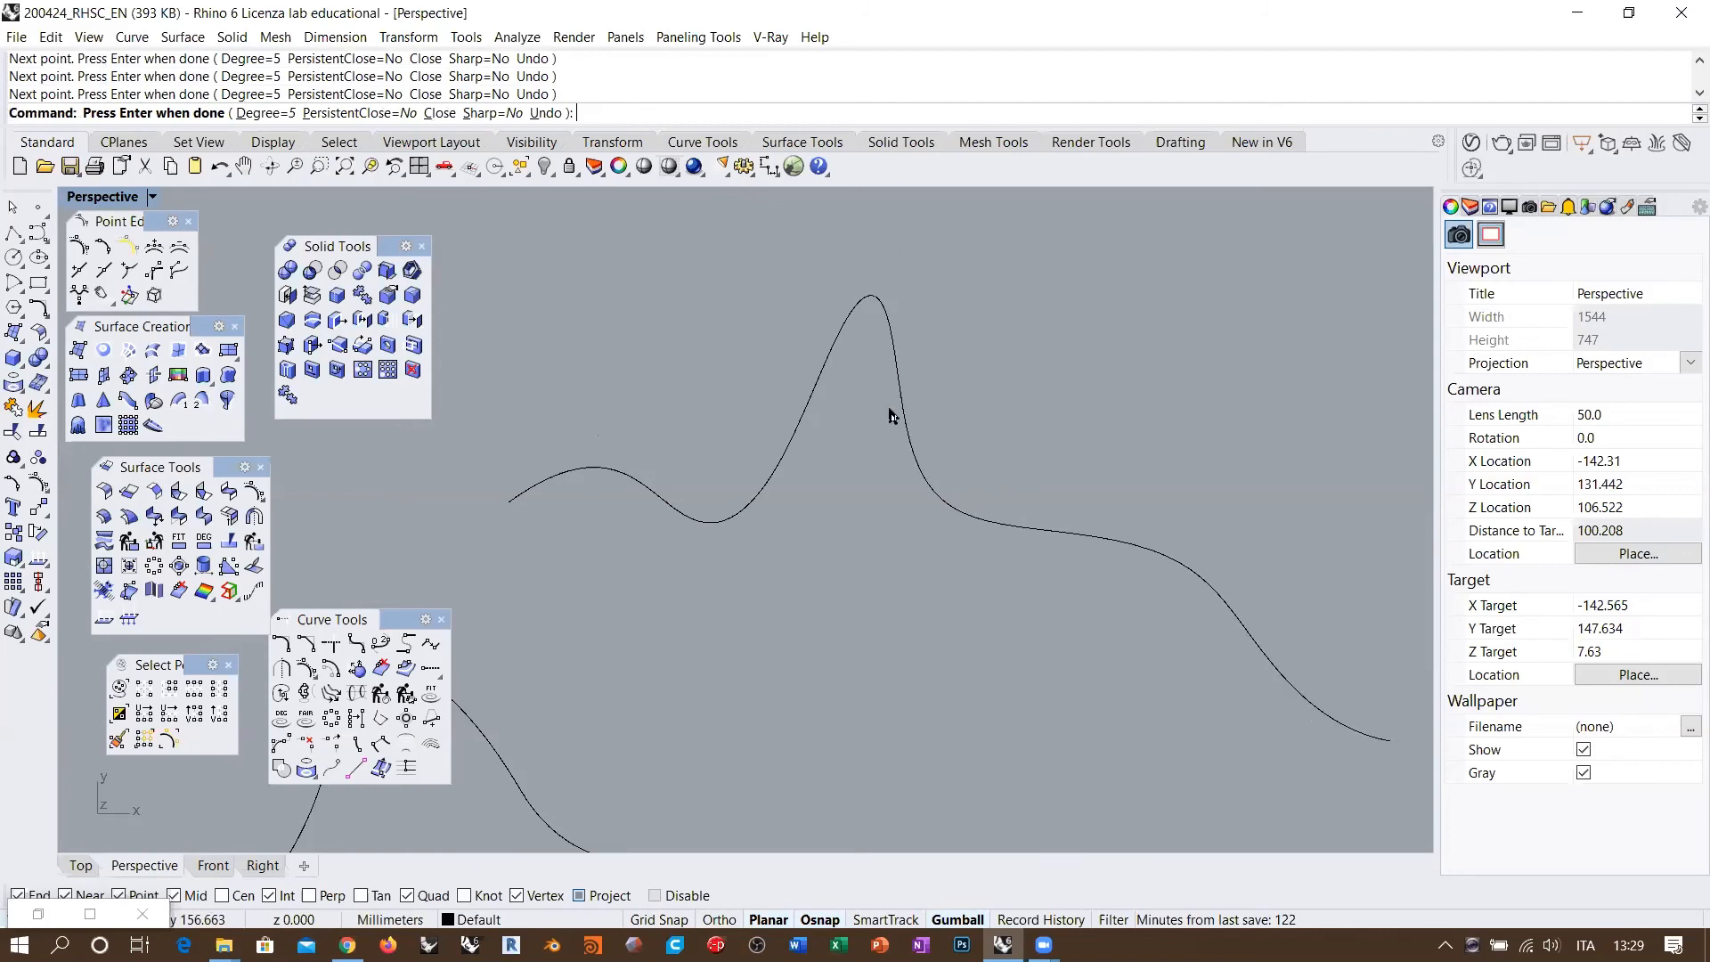
# Step: Try a non-uniform rebuild of the new curve with 0.001 requested tolerance and at most 35 points
pyautogui.click(891, 413)
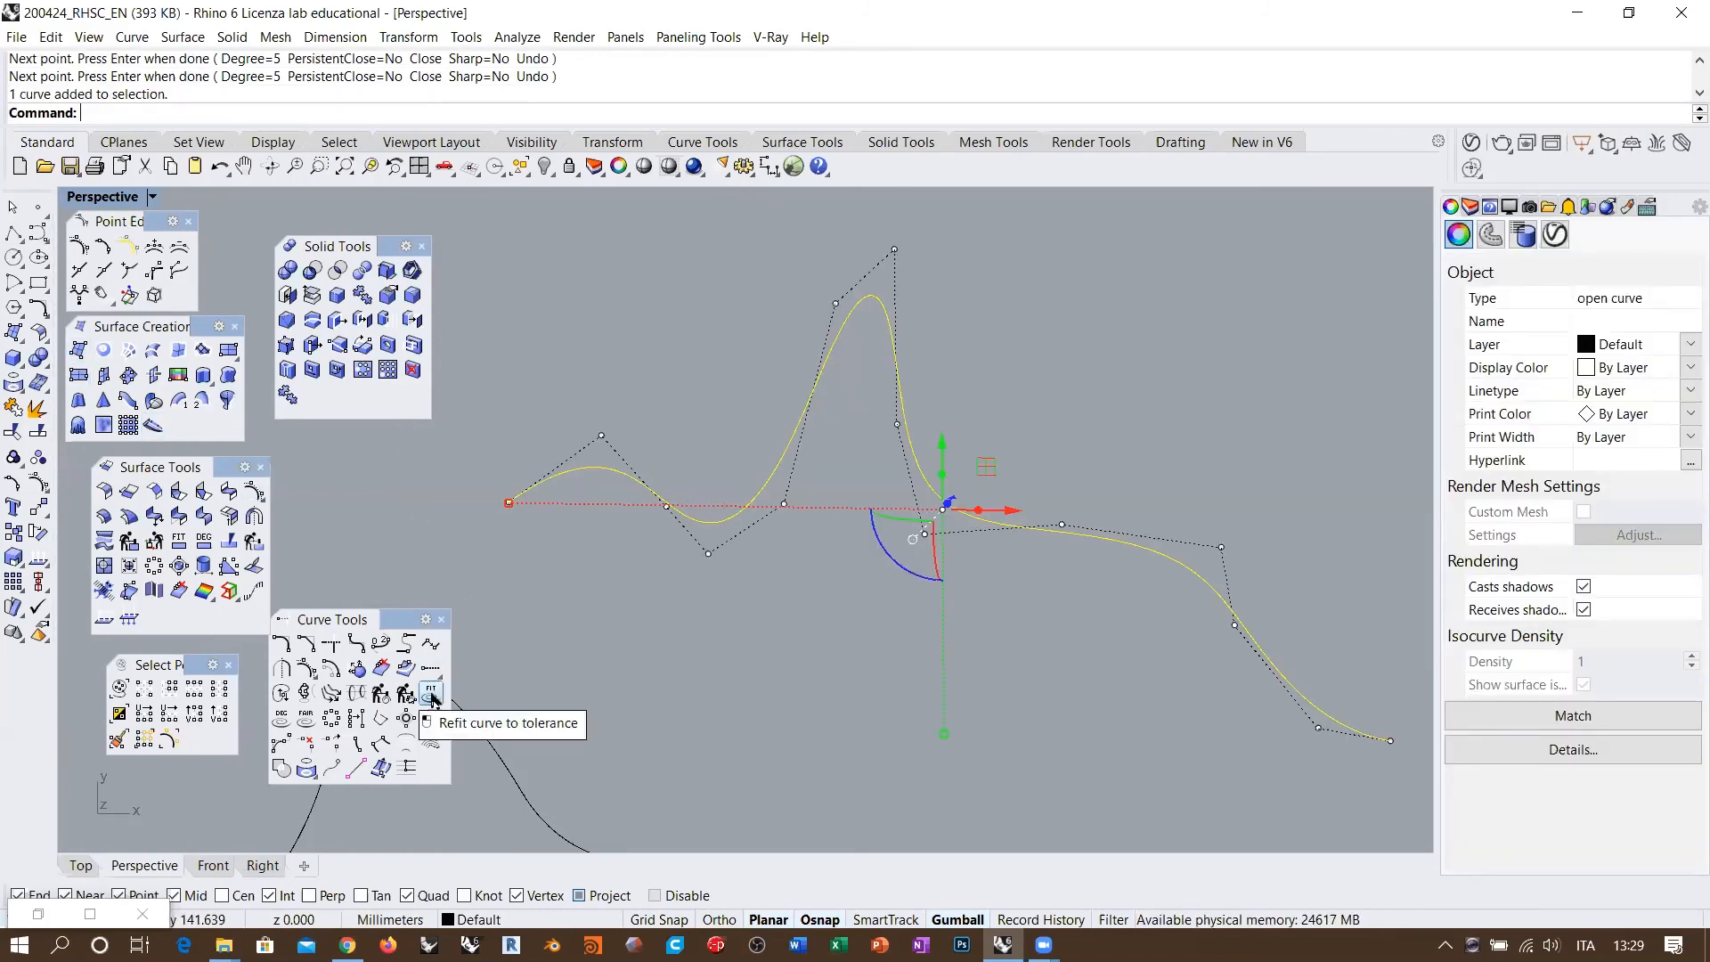
pyautogui.click(408, 694)
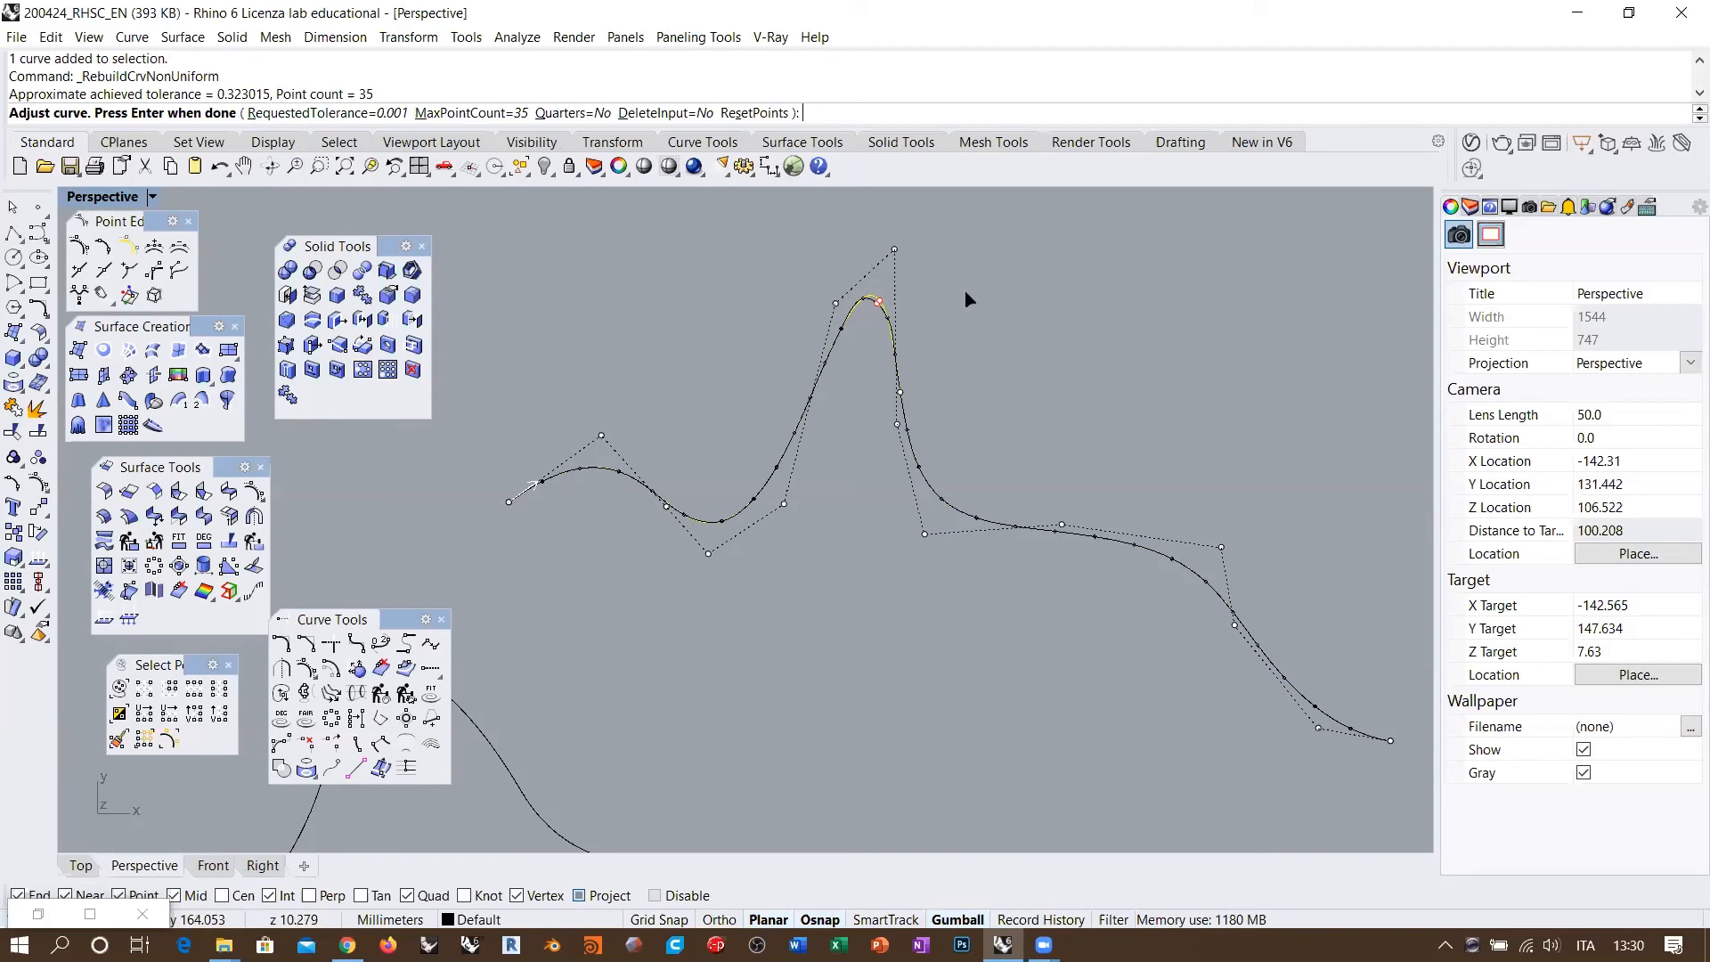
pyautogui.press('Return')
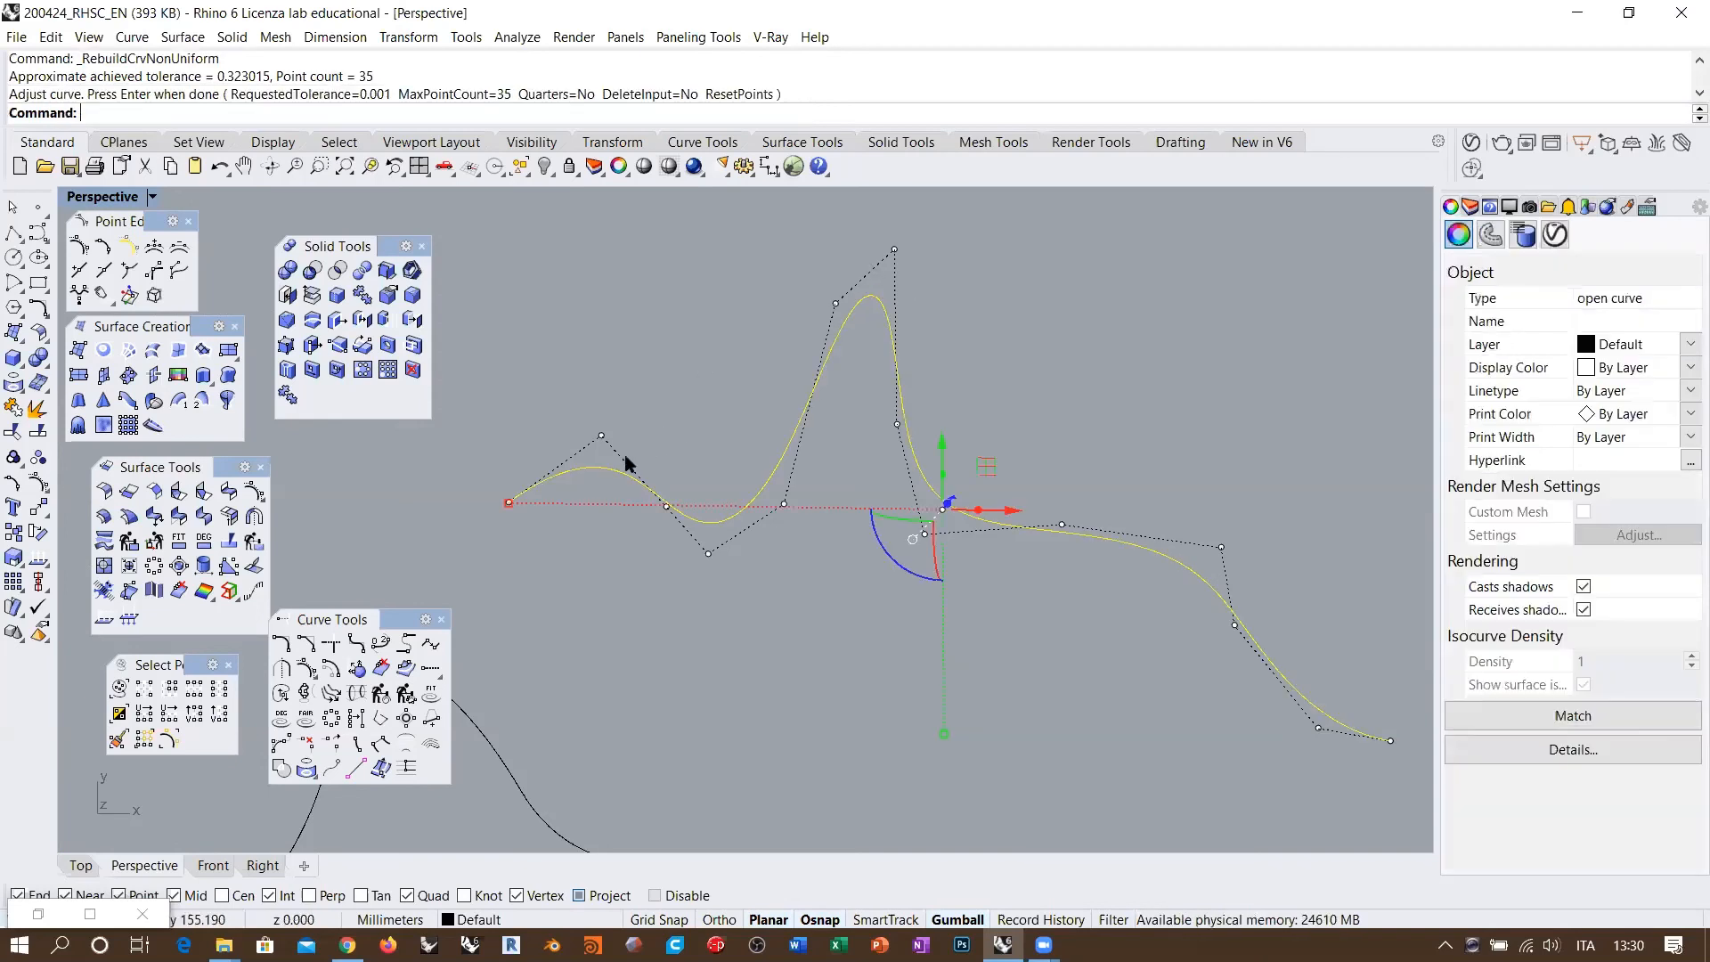
pyautogui.click(431, 692)
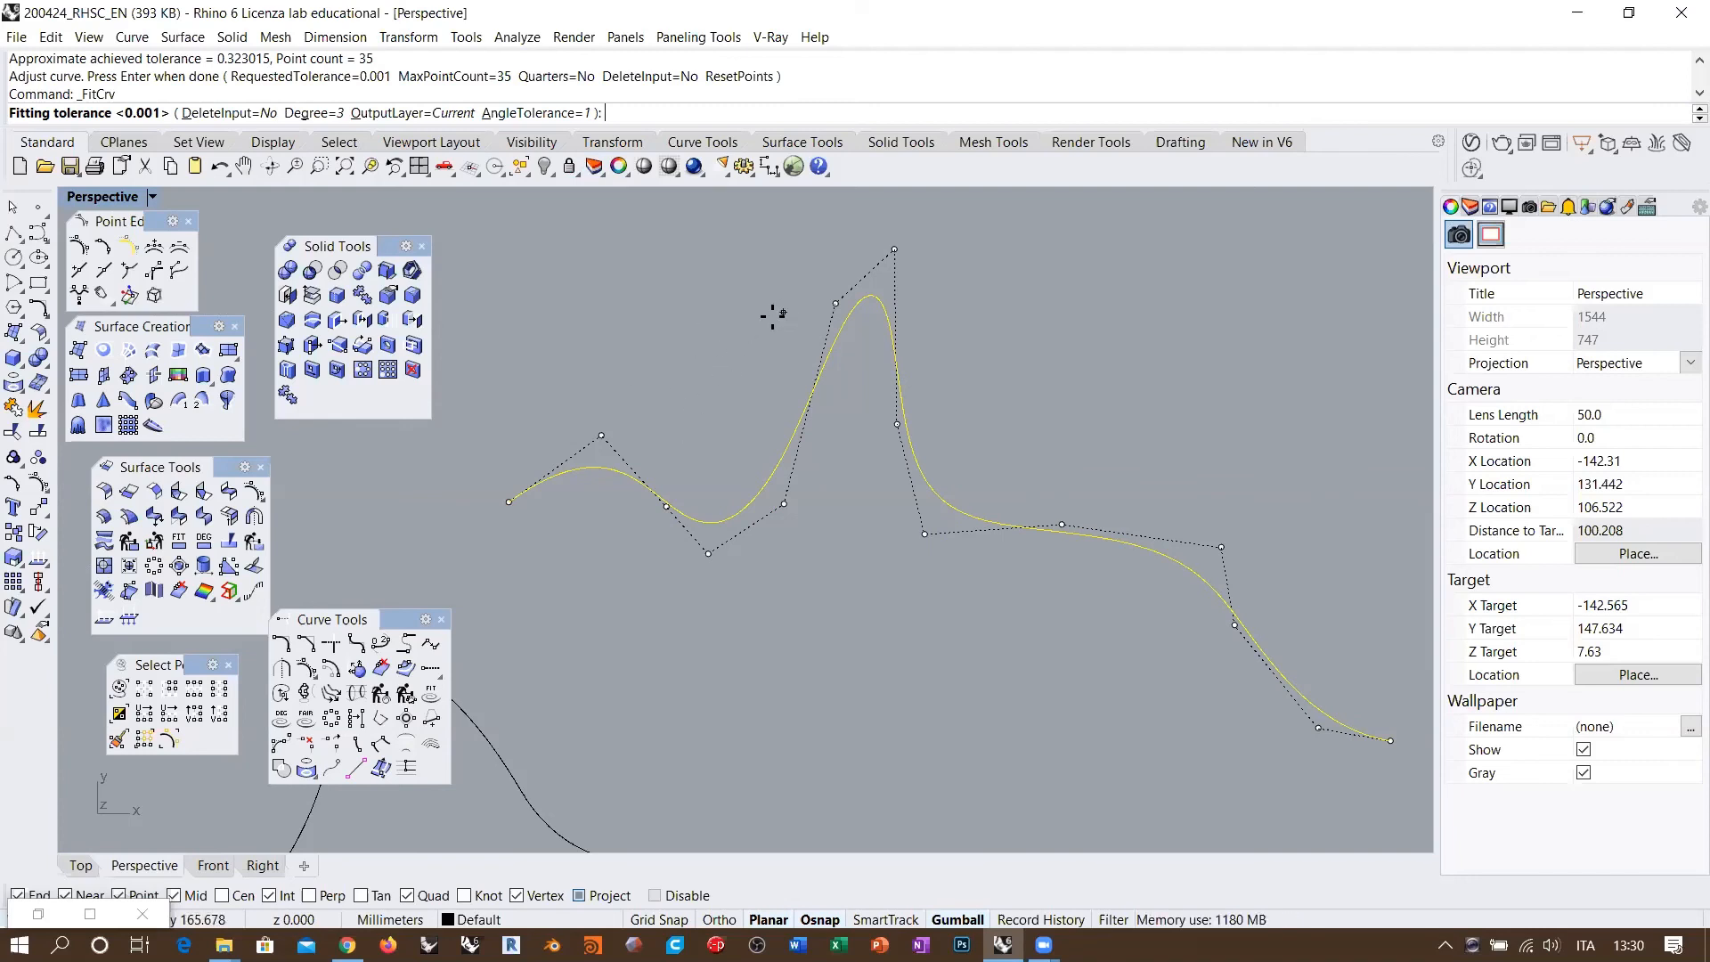
pyautogui.scroll(-2, 599, 379)
pyautogui.scroll(2, 966, 374)
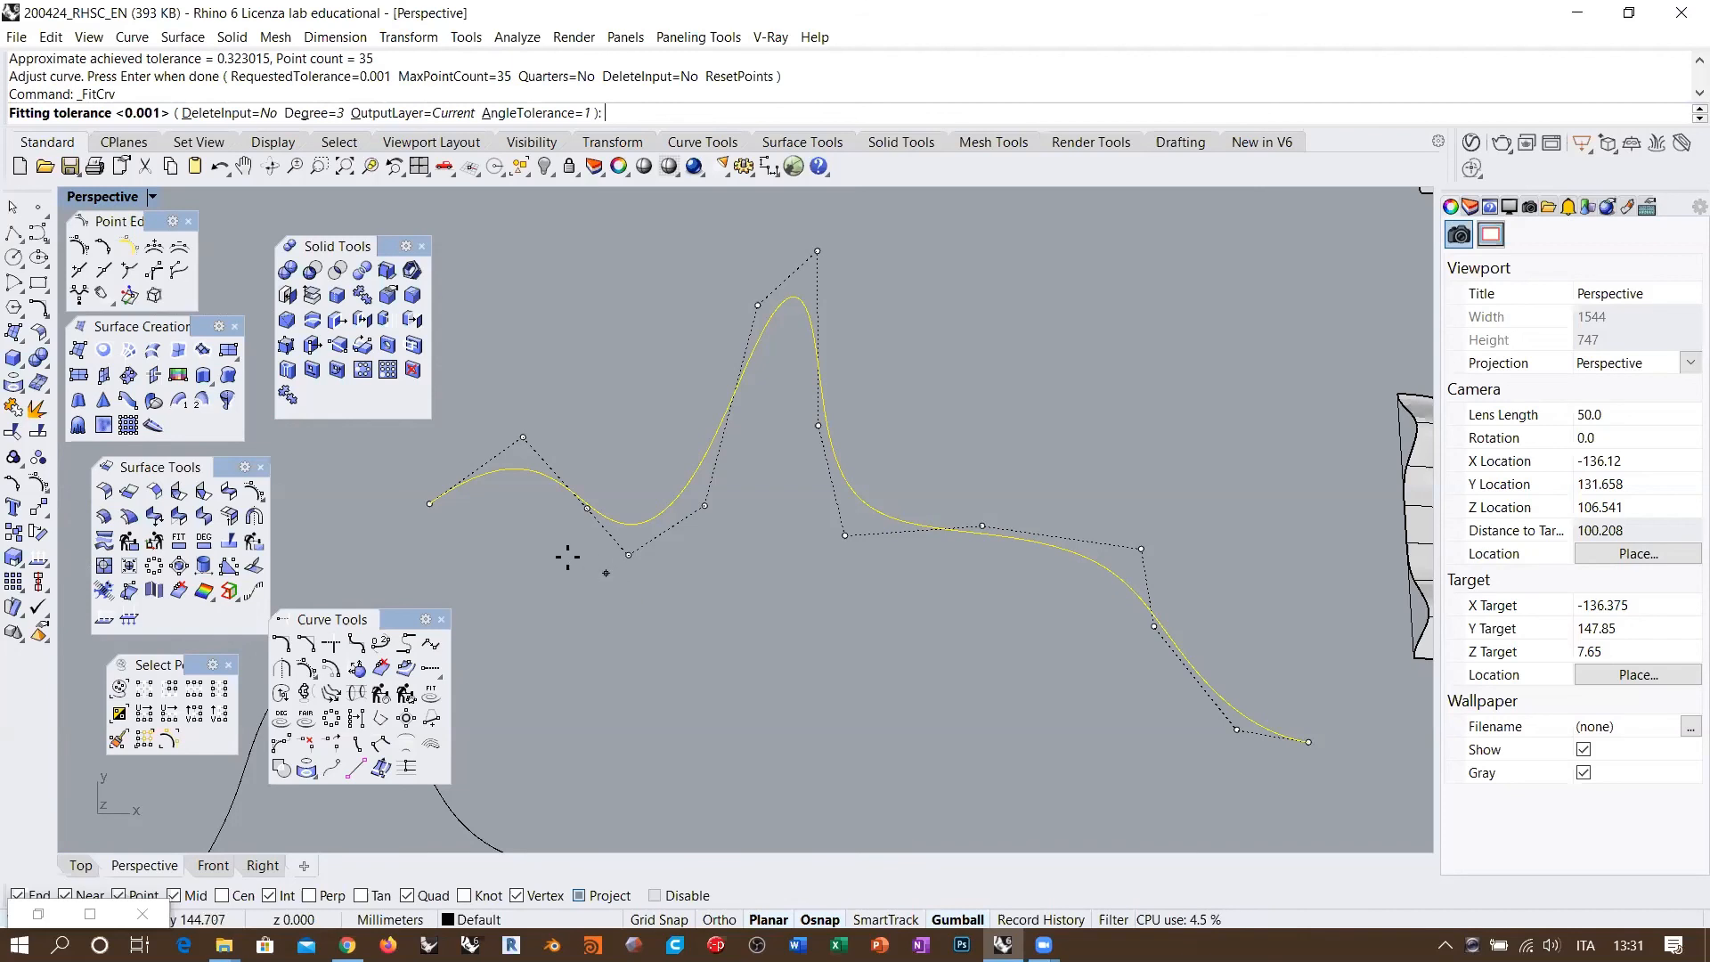
# Step: Rebuild the peaked curve non-uniformly with at most 35 points, keeping the original, compare the two, and undo the rebuild
pyautogui.click(405, 695)
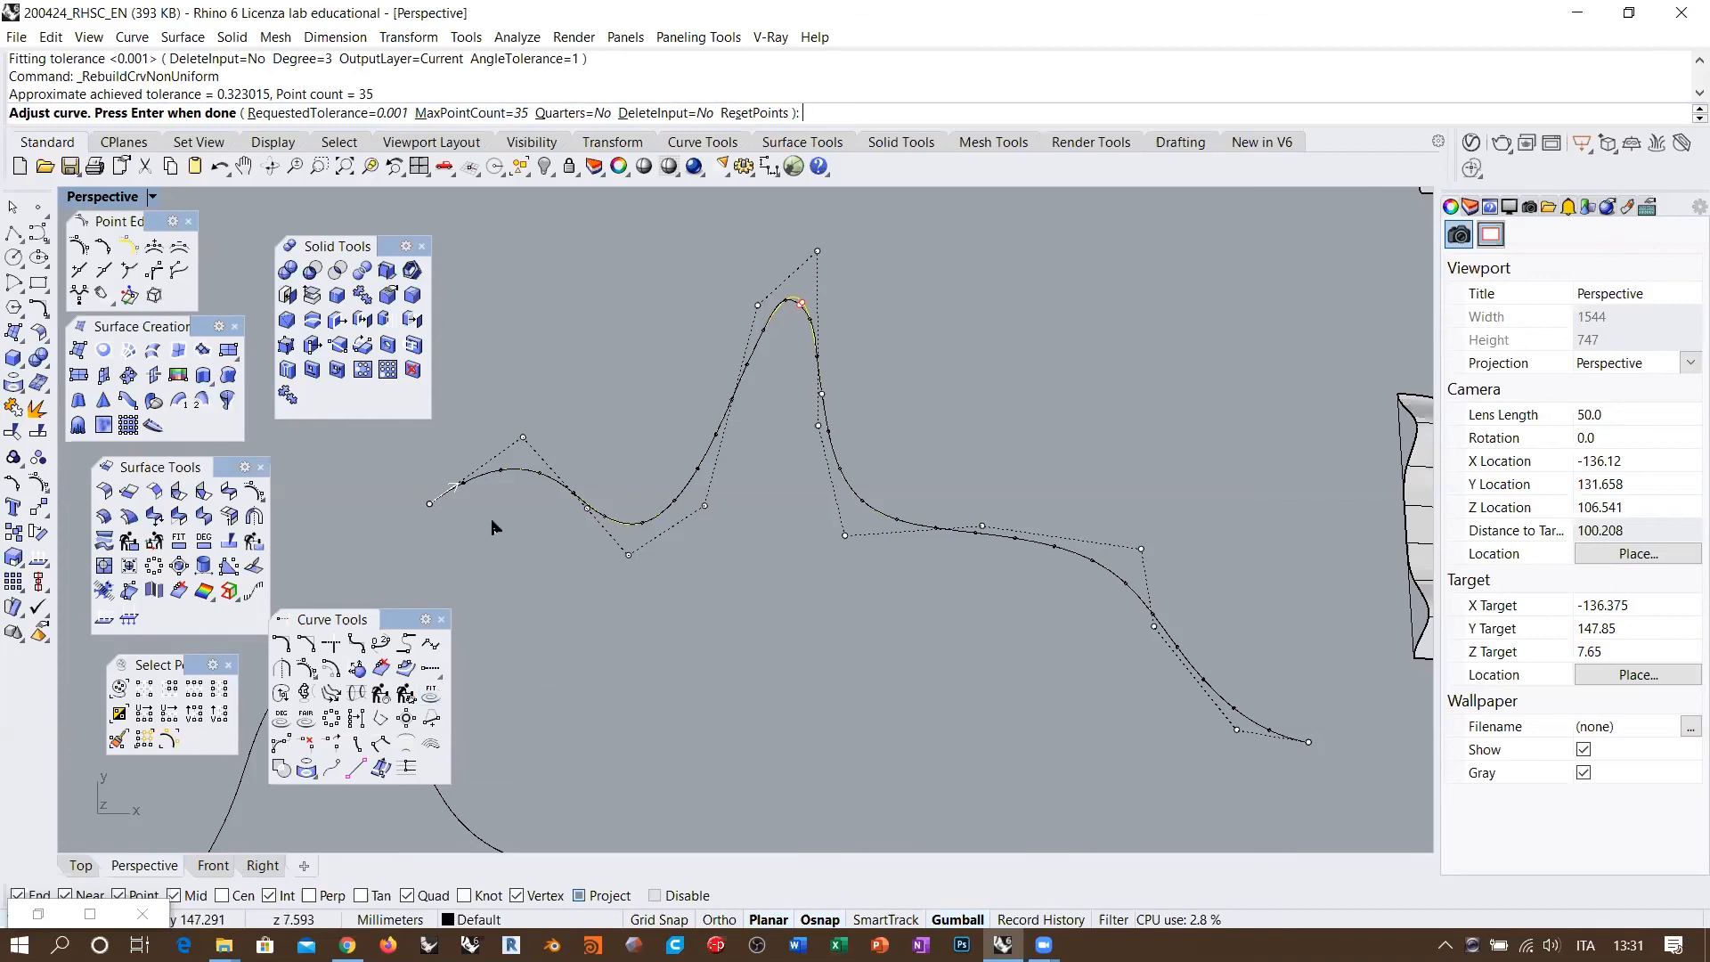
pyautogui.rightClick(755, 526)
pyautogui.click(718, 563)
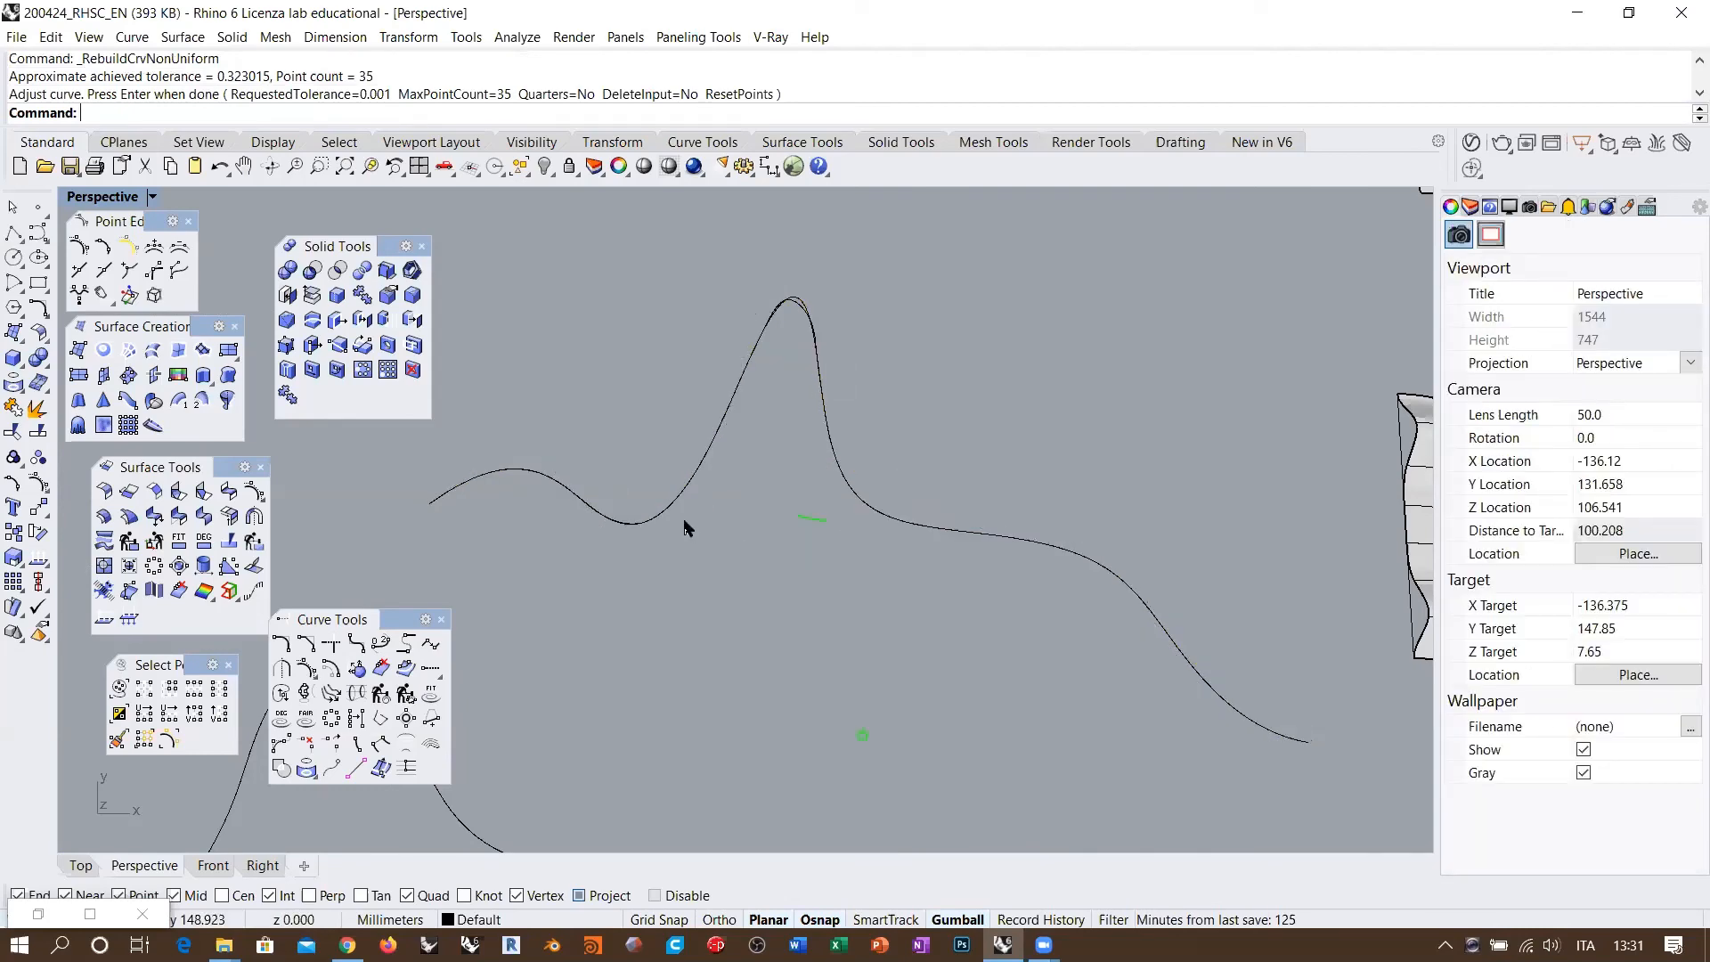
pyautogui.hotkey('ctrl', 'z')
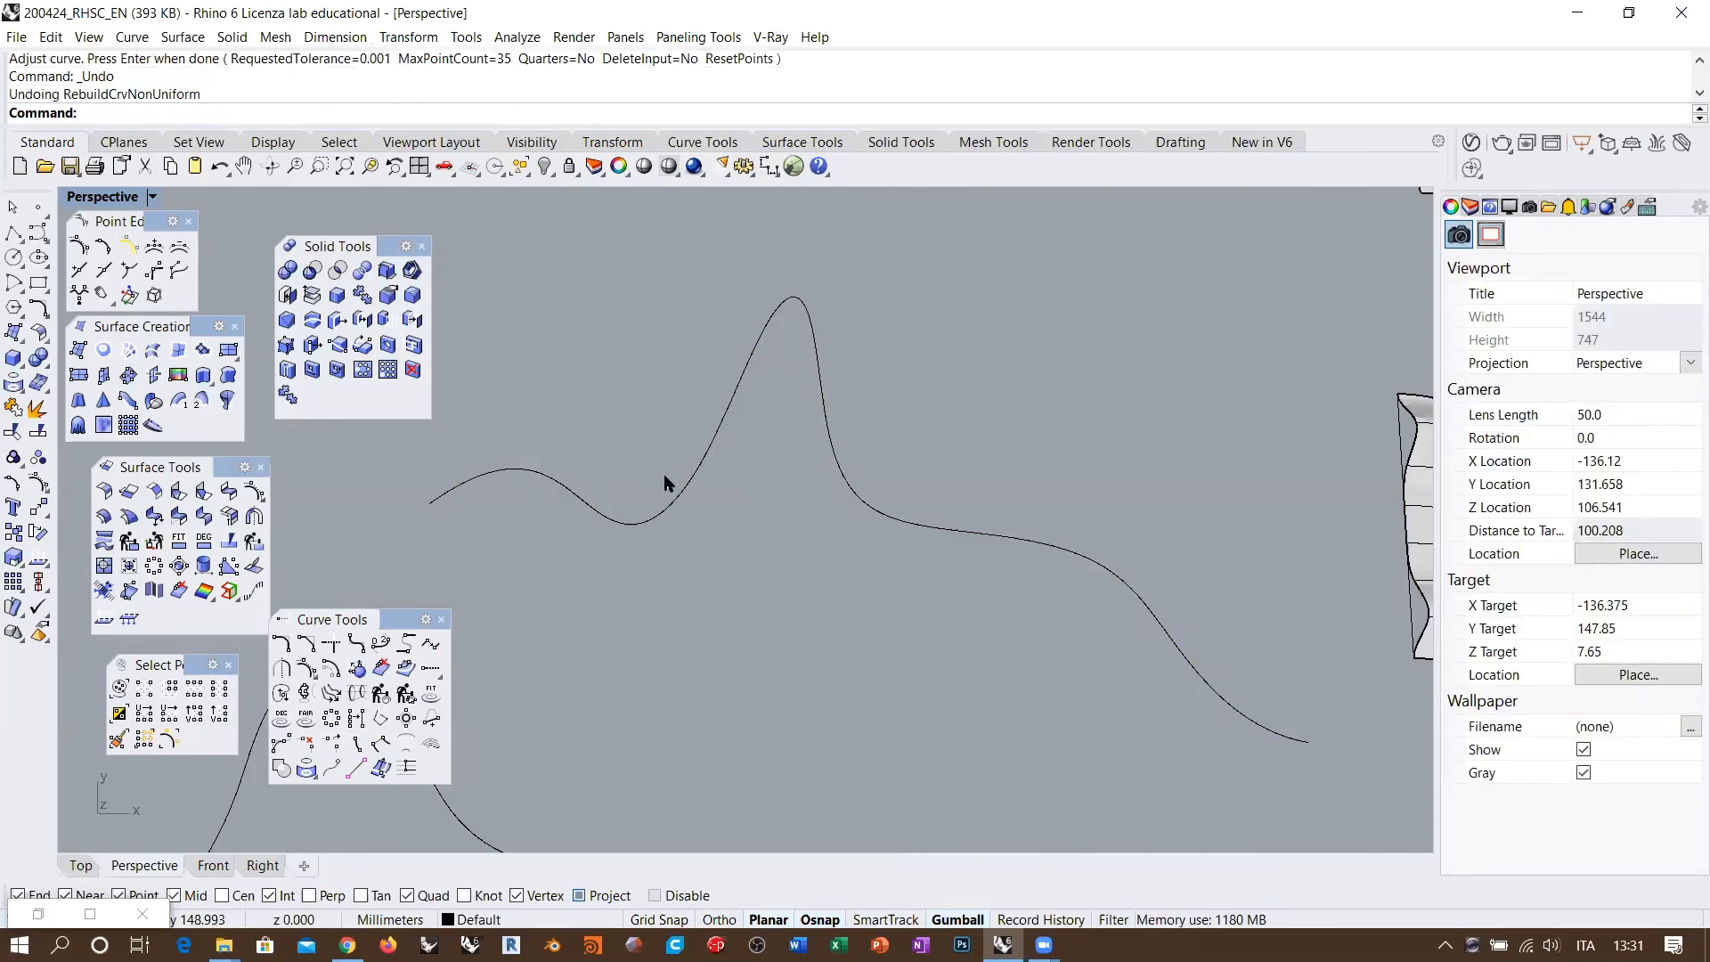
# Step: Move the new peaked curve closer to the circled curve, placing it just above
pyautogui.scroll(-5, 665, 474)
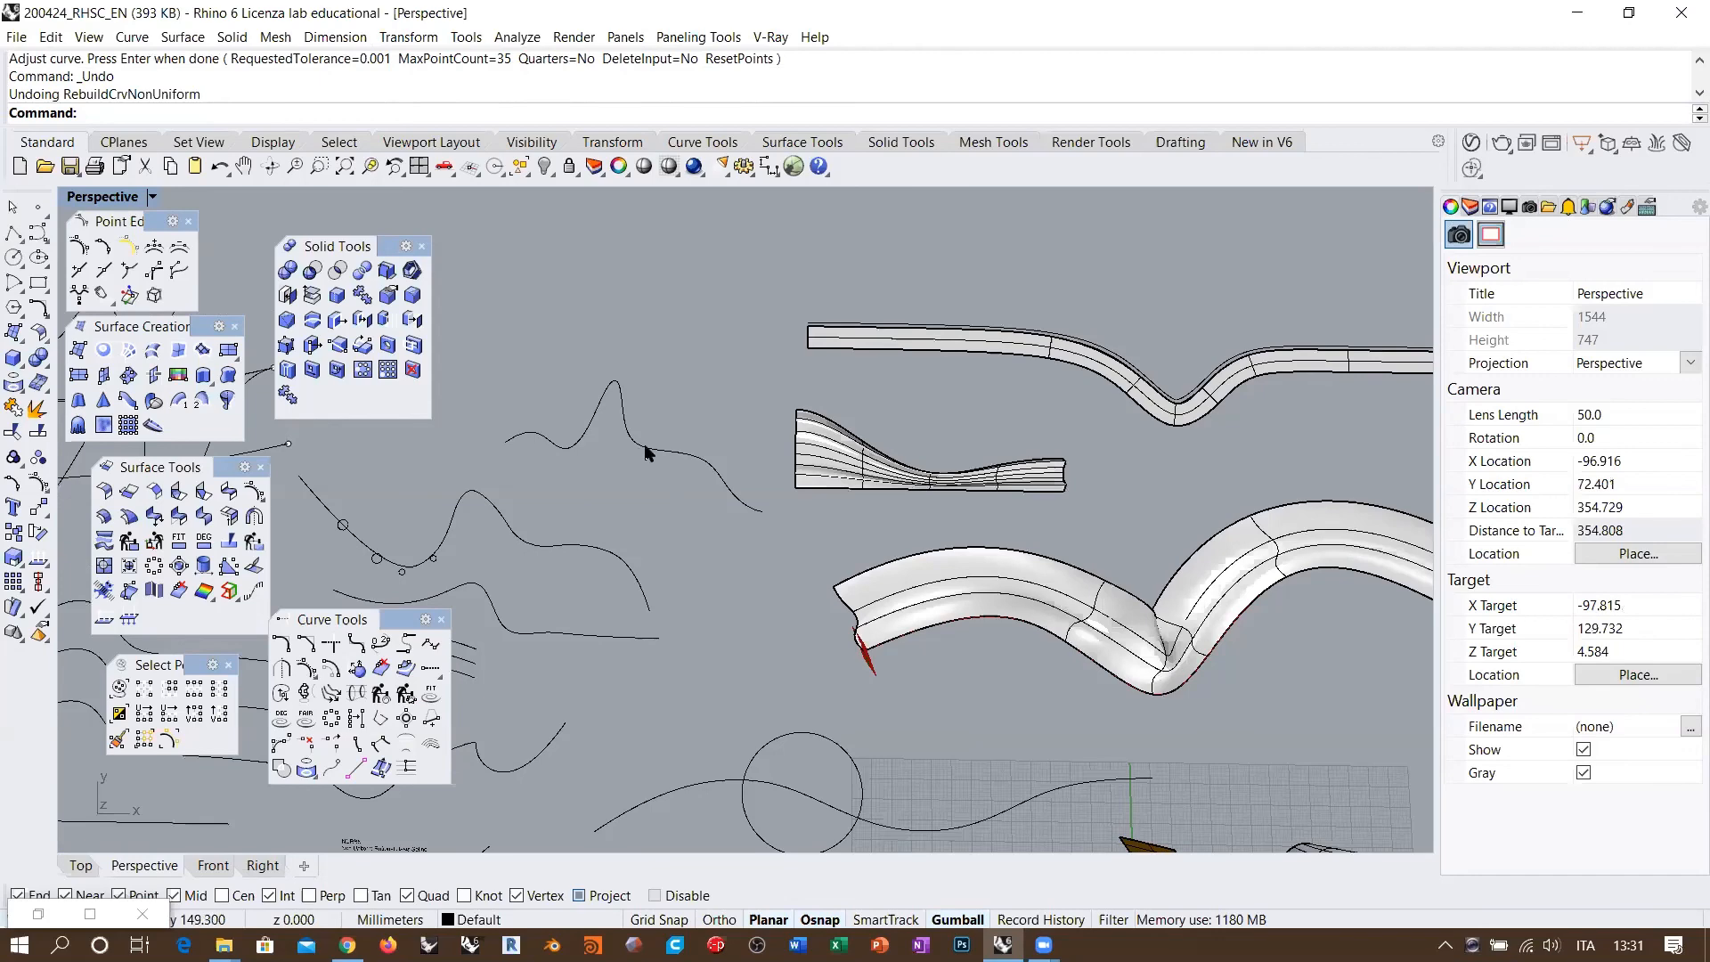
pyautogui.moveTo(647, 452); pyautogui.dragTo(538, 463)
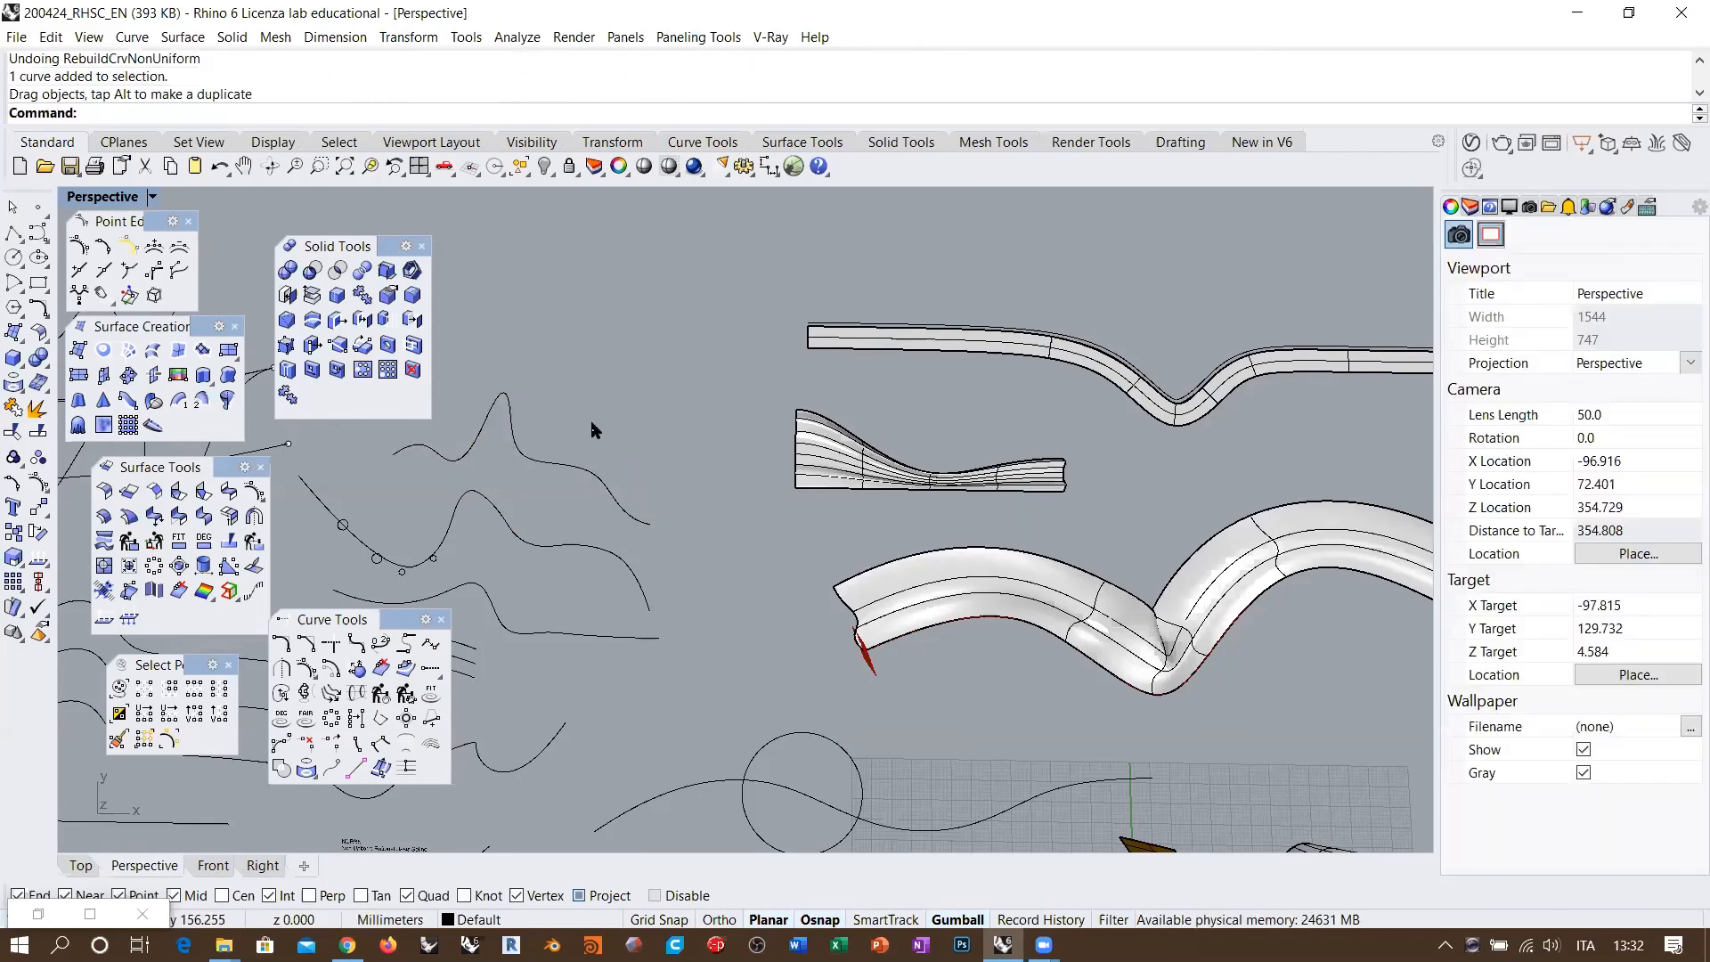
pyautogui.keyDown('shift'); pyautogui.moveTo(595, 430); pyautogui.dragTo(777, 431, button='right'); pyautogui.keyUp('shift')
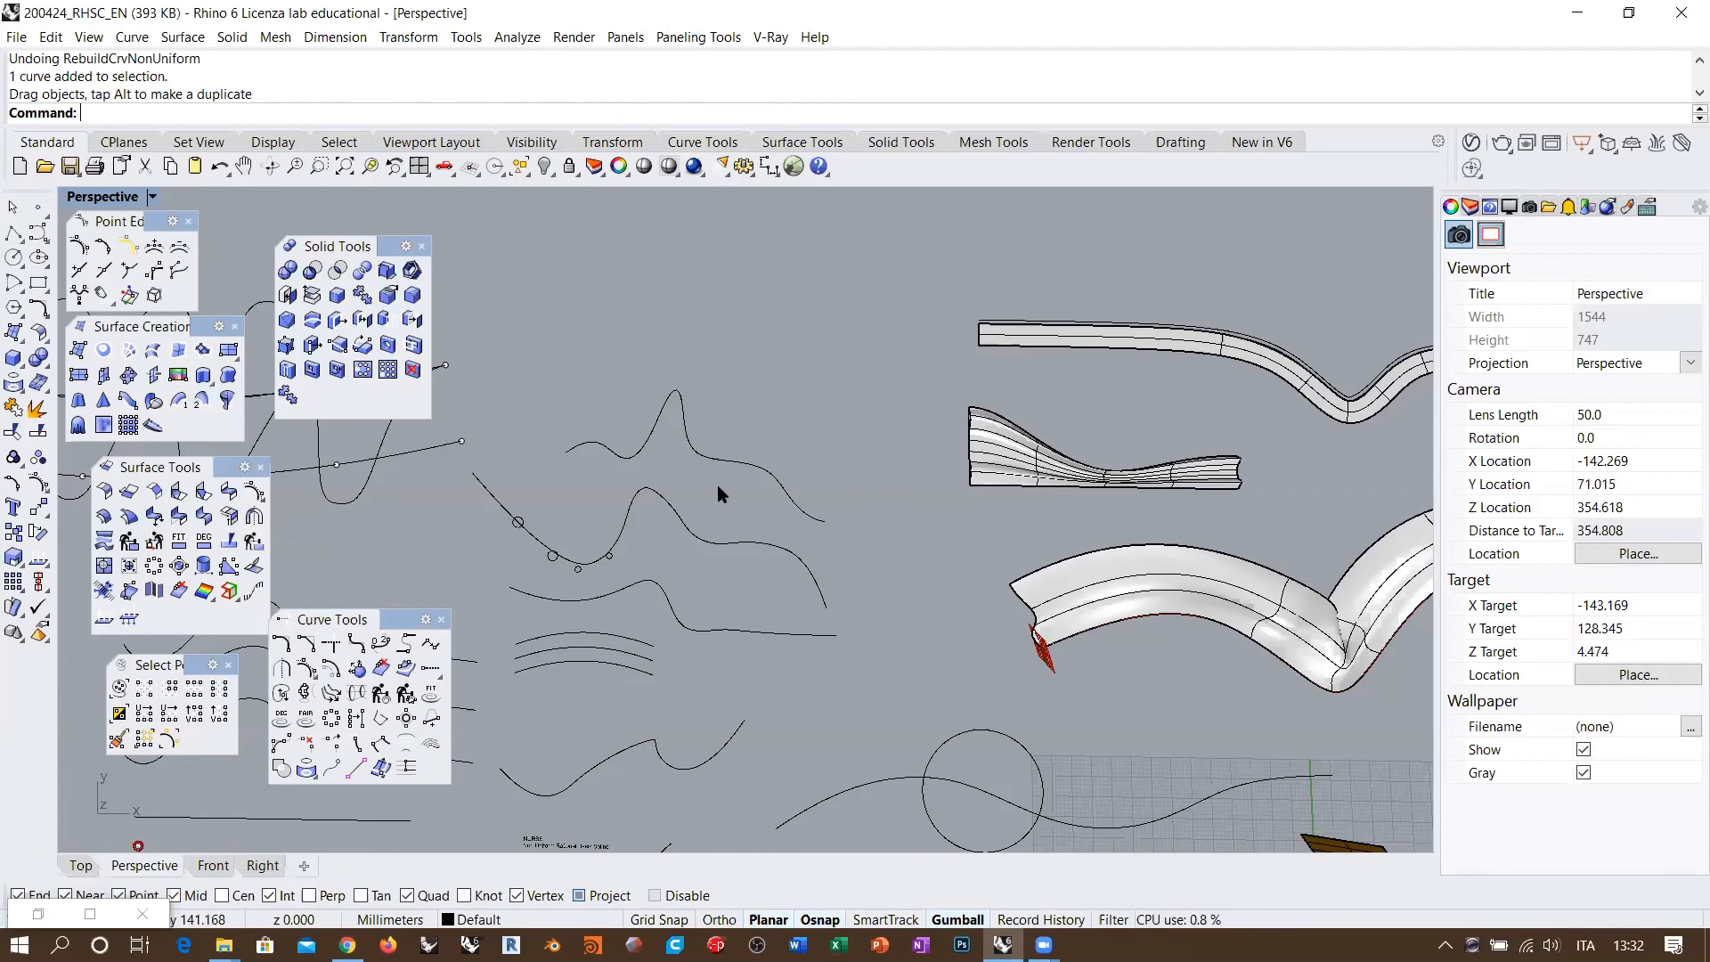
# Step: Examine the merged and blended surfaces up close and review all the example geometry in the scene
pyautogui.moveTo(1060, 519); pyautogui.dragTo(846, 486, button='right')
pyautogui.scroll(-10, 668, 446)
pyautogui.moveTo(1109, 563); pyautogui.dragTo(1105, 562, button='right')
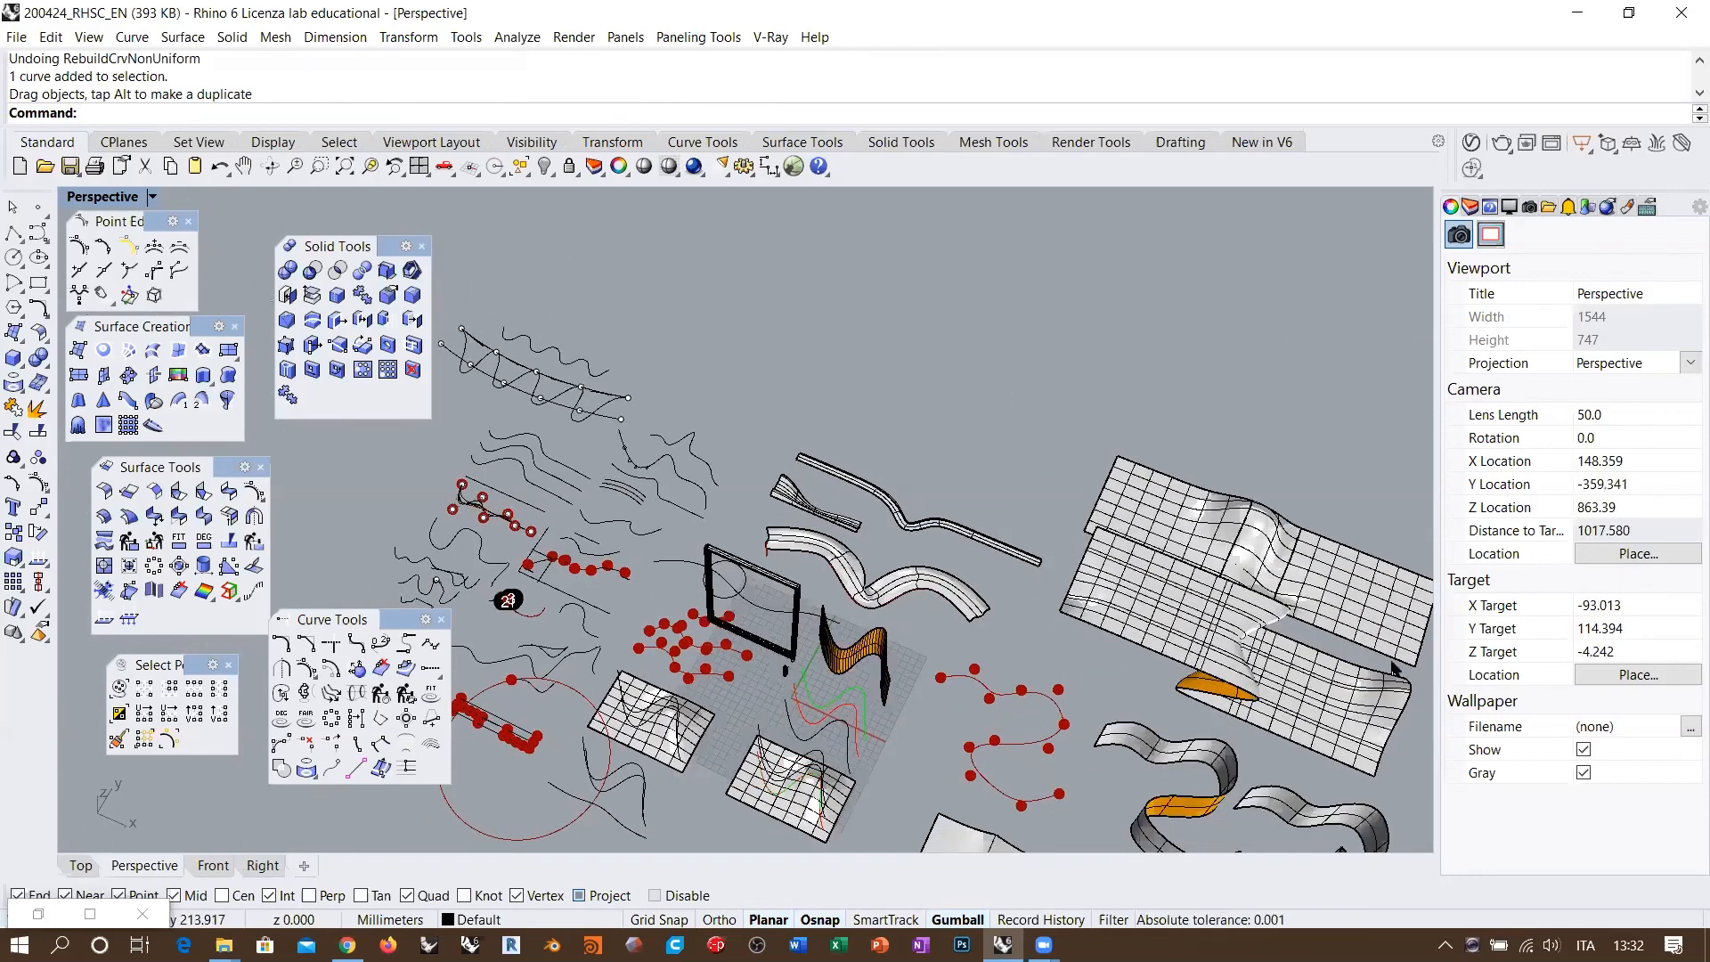
pyautogui.scroll(4, 1300, 666)
pyautogui.scroll(3, 1300, 666)
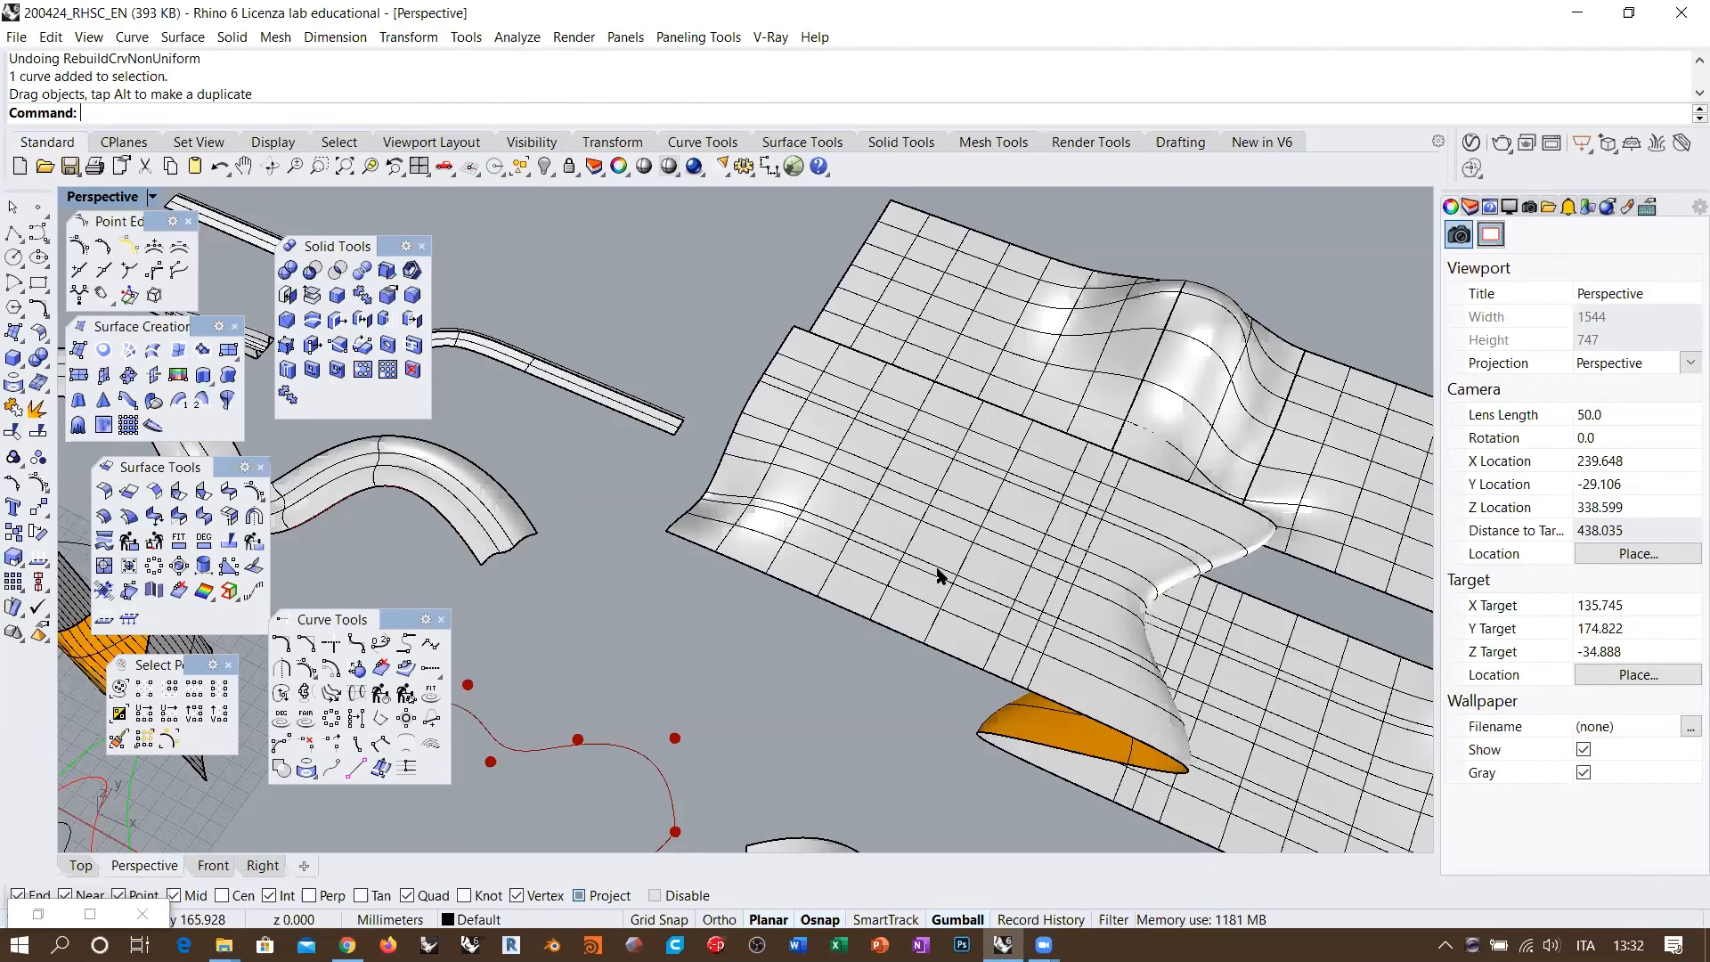
pyautogui.moveTo(938, 569); pyautogui.dragTo(1058, 572, button='right')
pyautogui.scroll(-4, 1057, 572)
pyautogui.scroll(4, 577, 346)
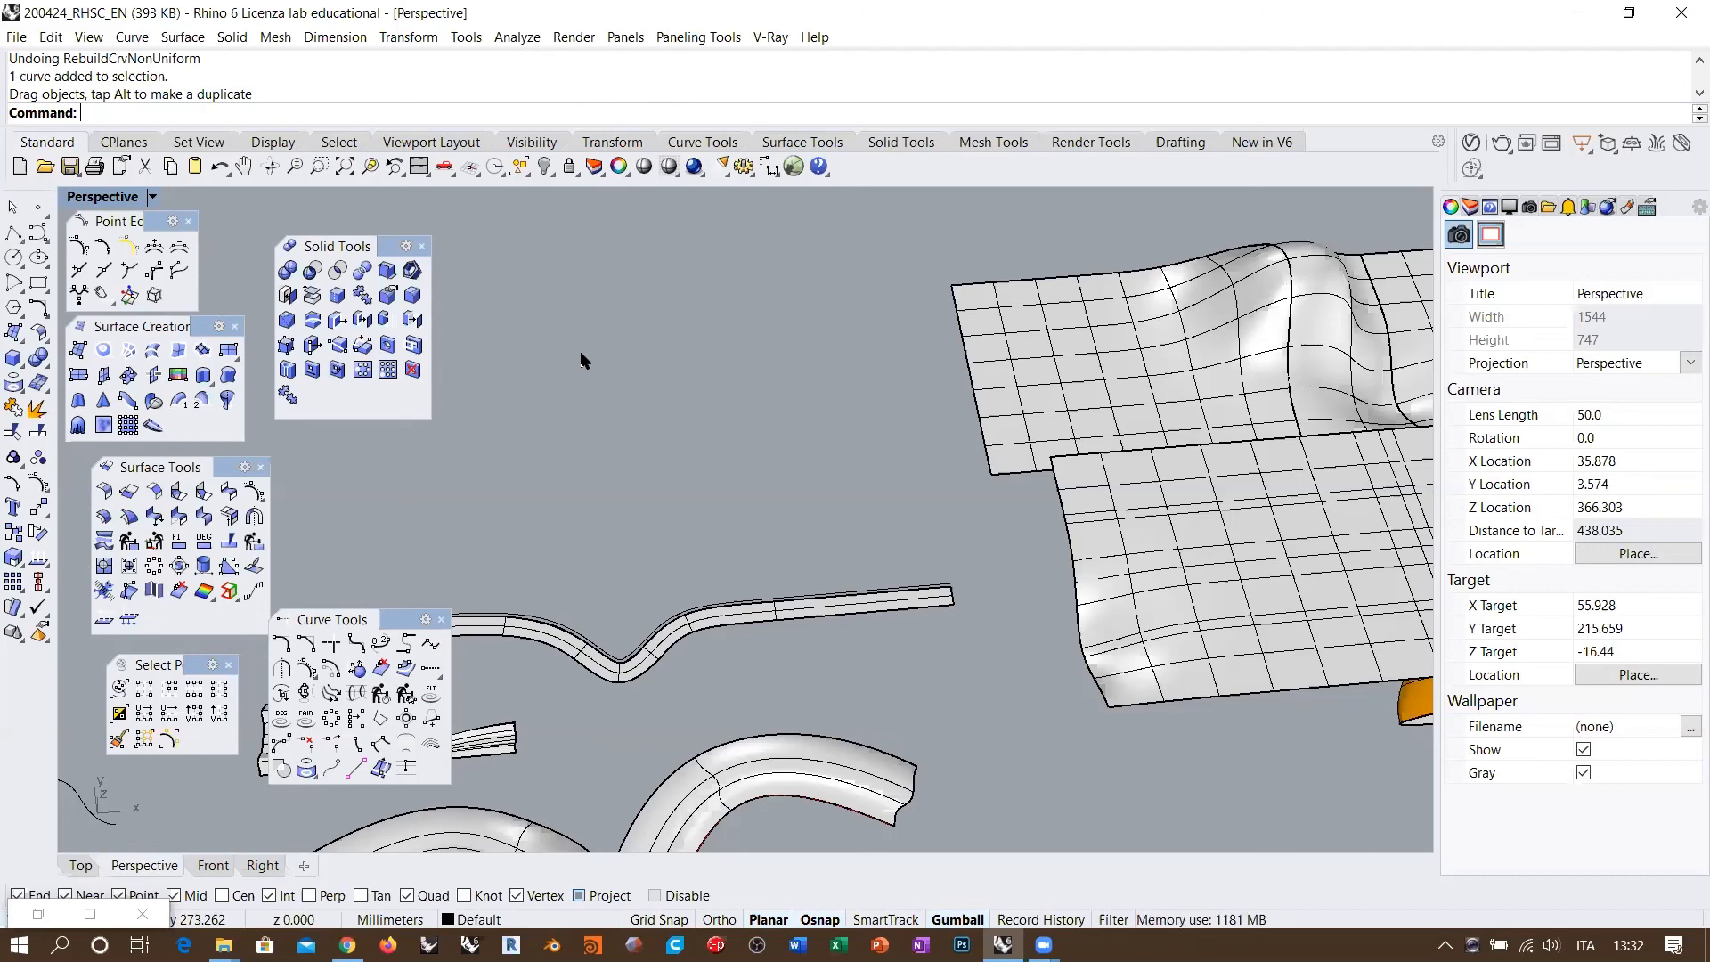
pyautogui.scroll(-10, 612, 346)
pyautogui.moveTo(838, 423); pyautogui.dragTo(1012, 445, button='right')
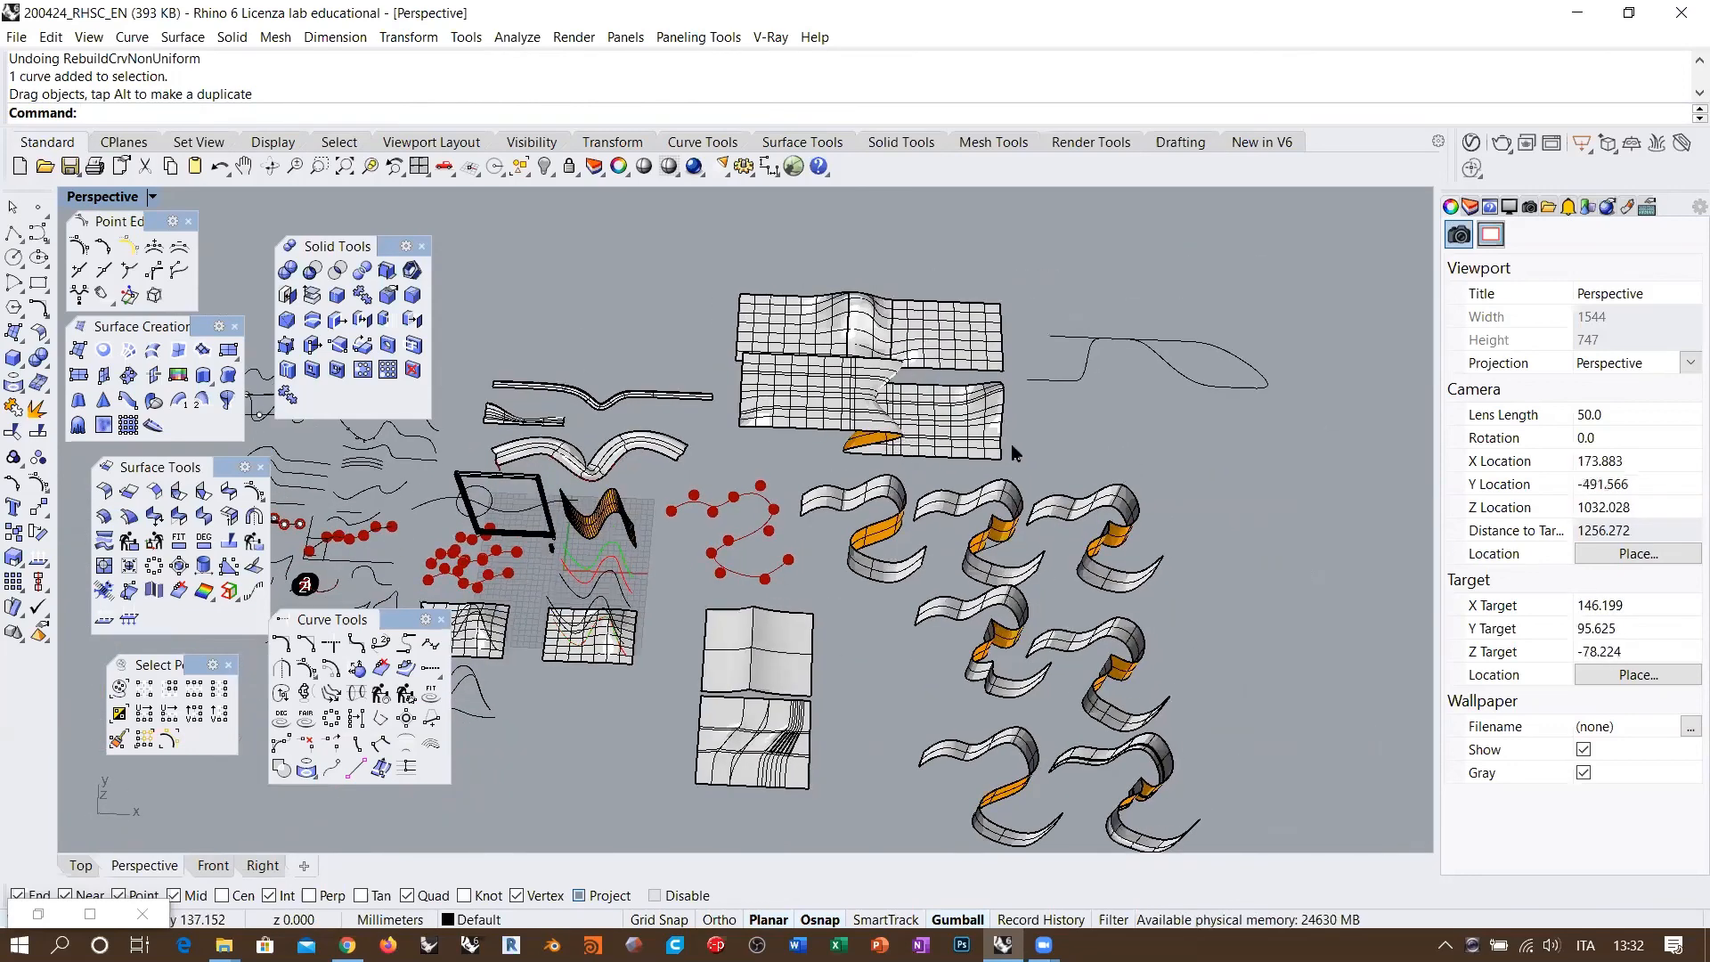
pyautogui.scroll(-2, 1012, 444)
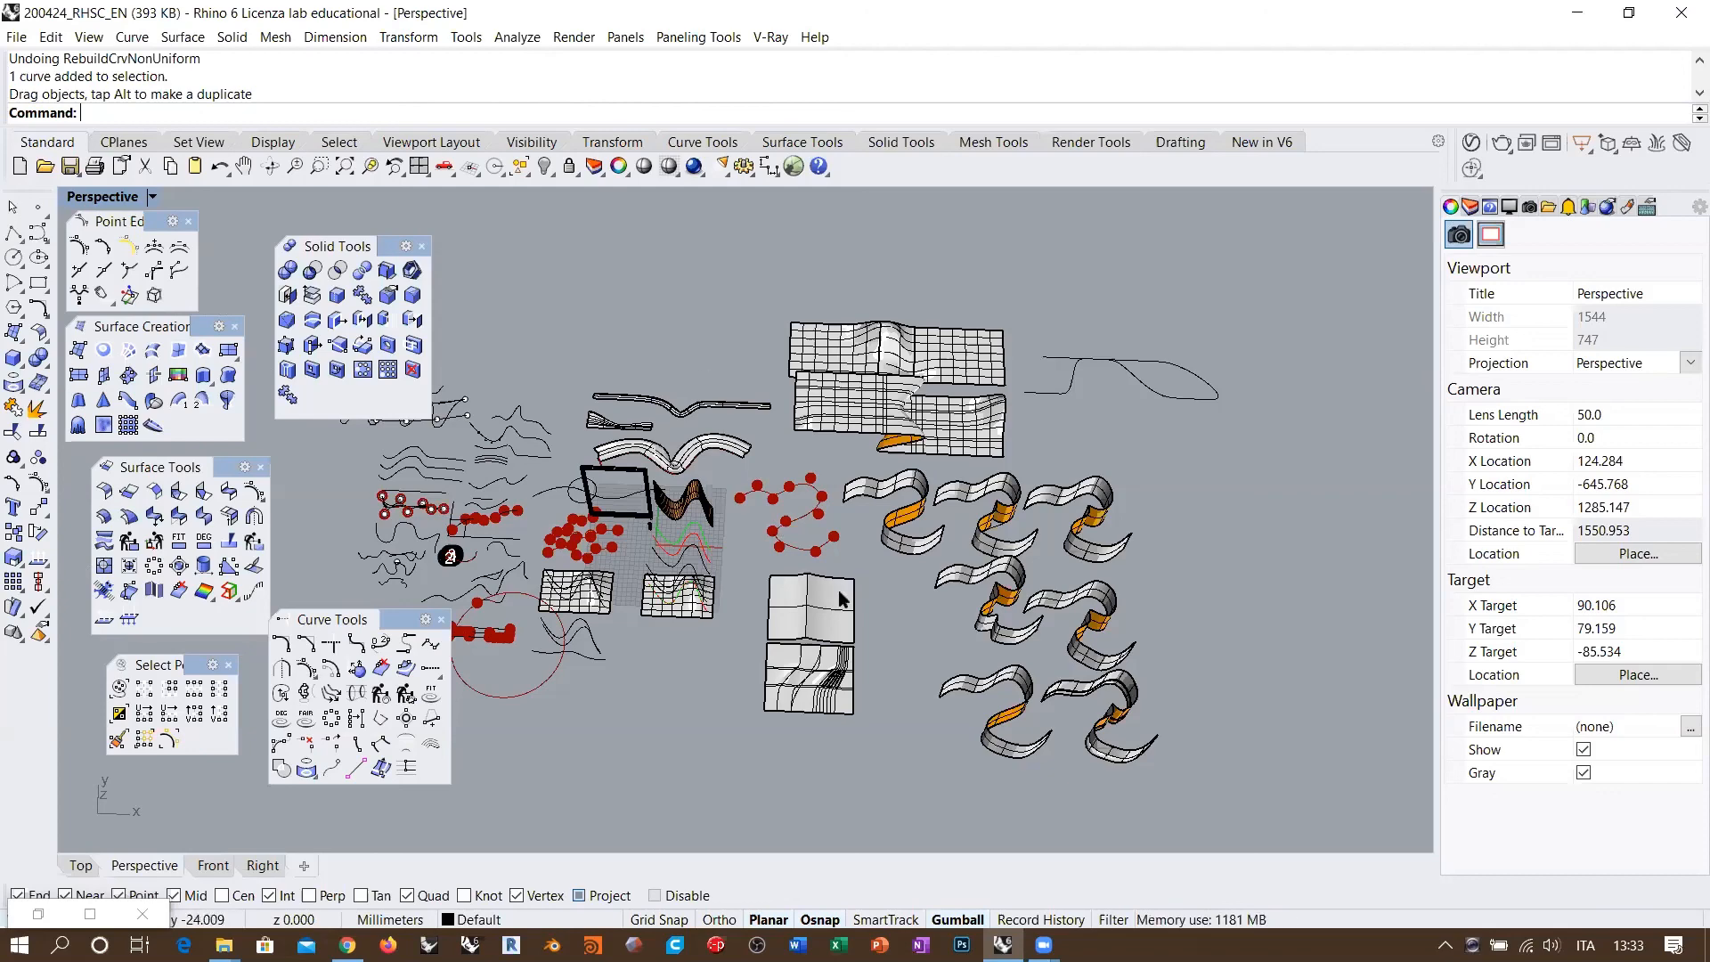
# Step: Bring up the Grasshopper definition beside the model and display its Curve components
pyautogui.doubleClick(32, 908)
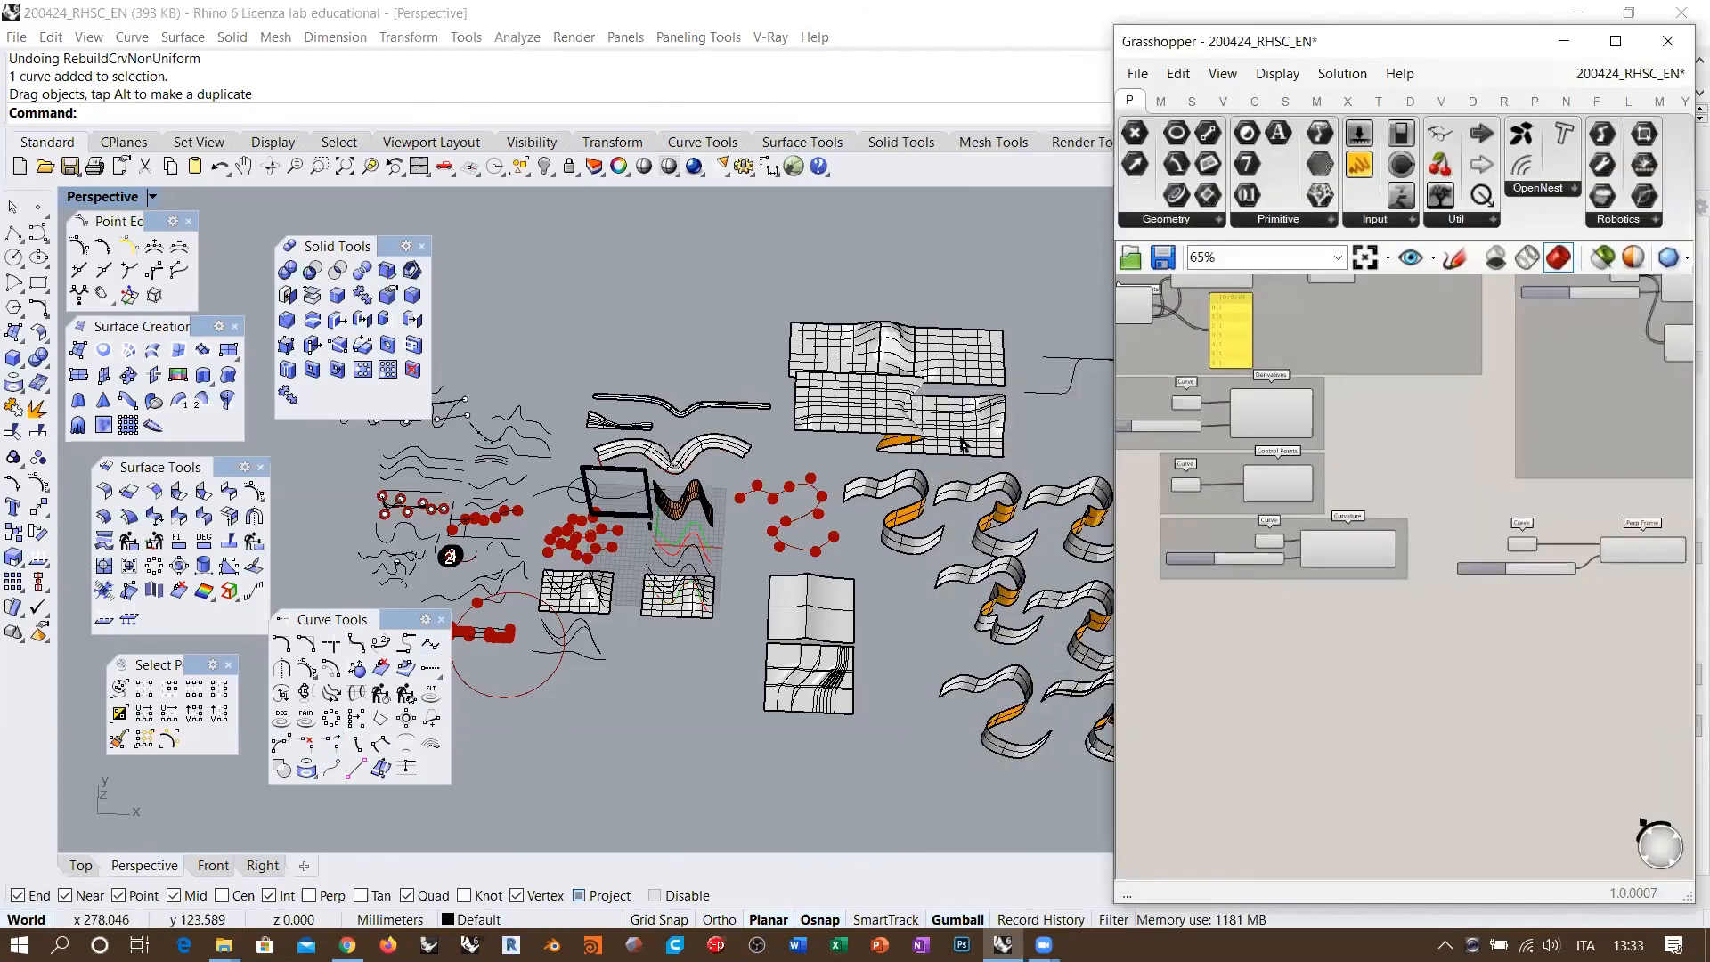
pyautogui.moveTo(1112, 370); pyautogui.dragTo(588, 371)
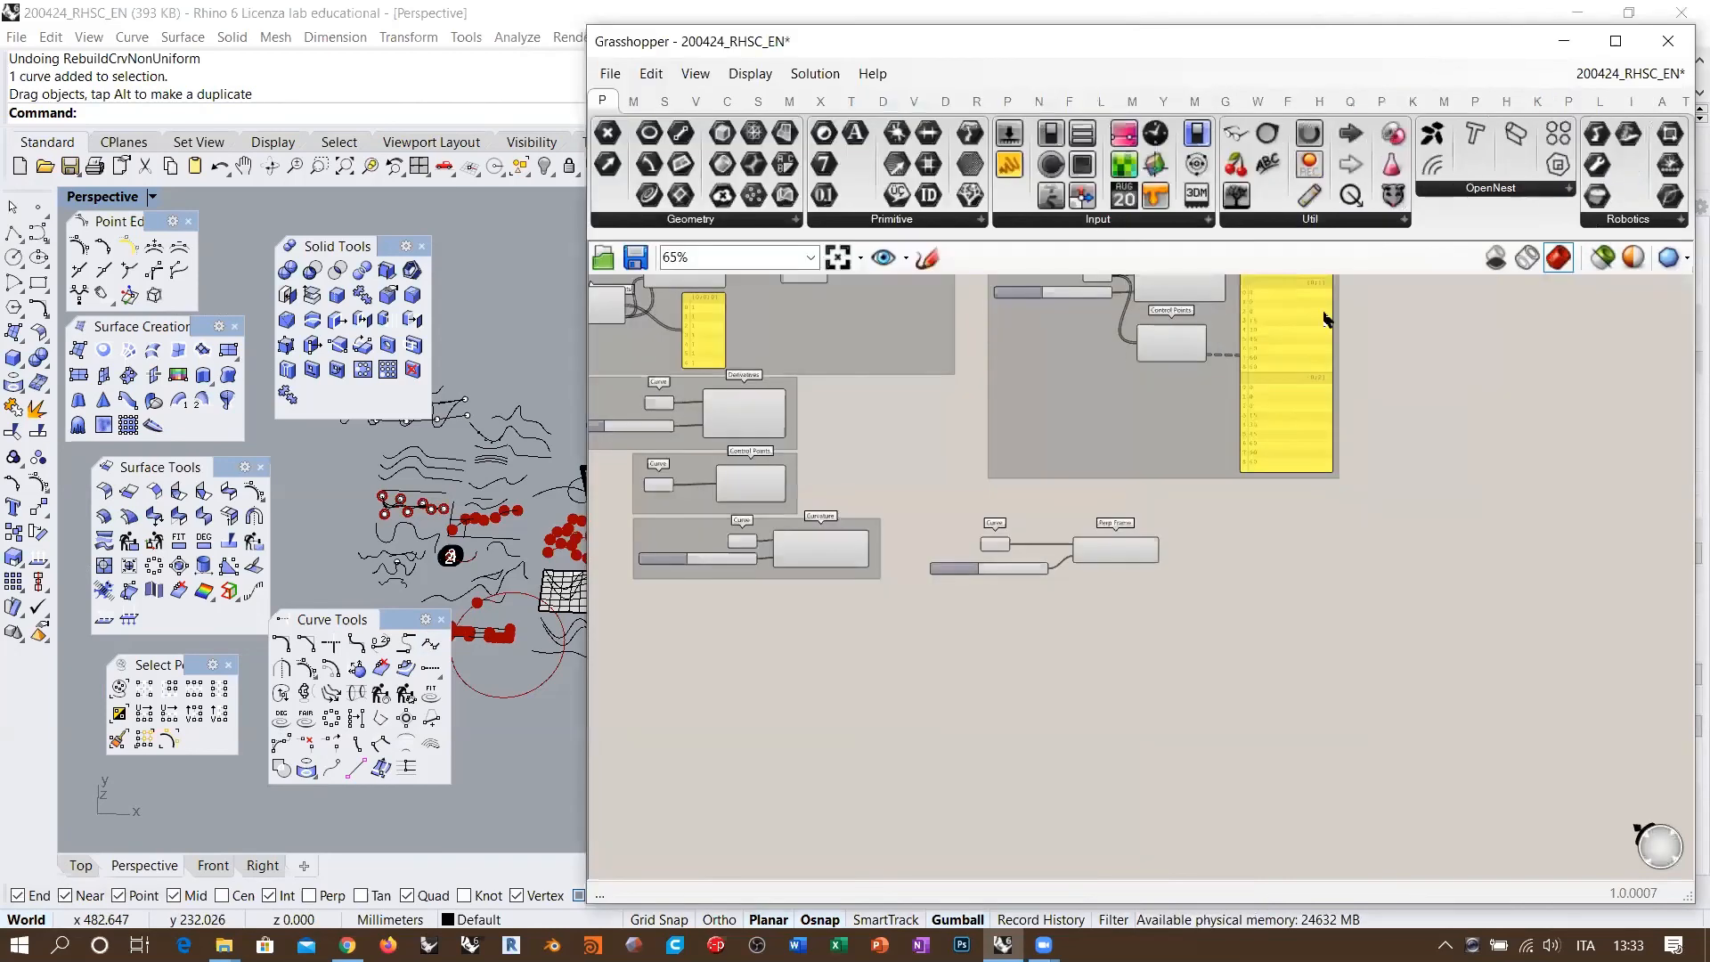
pyautogui.click(727, 103)
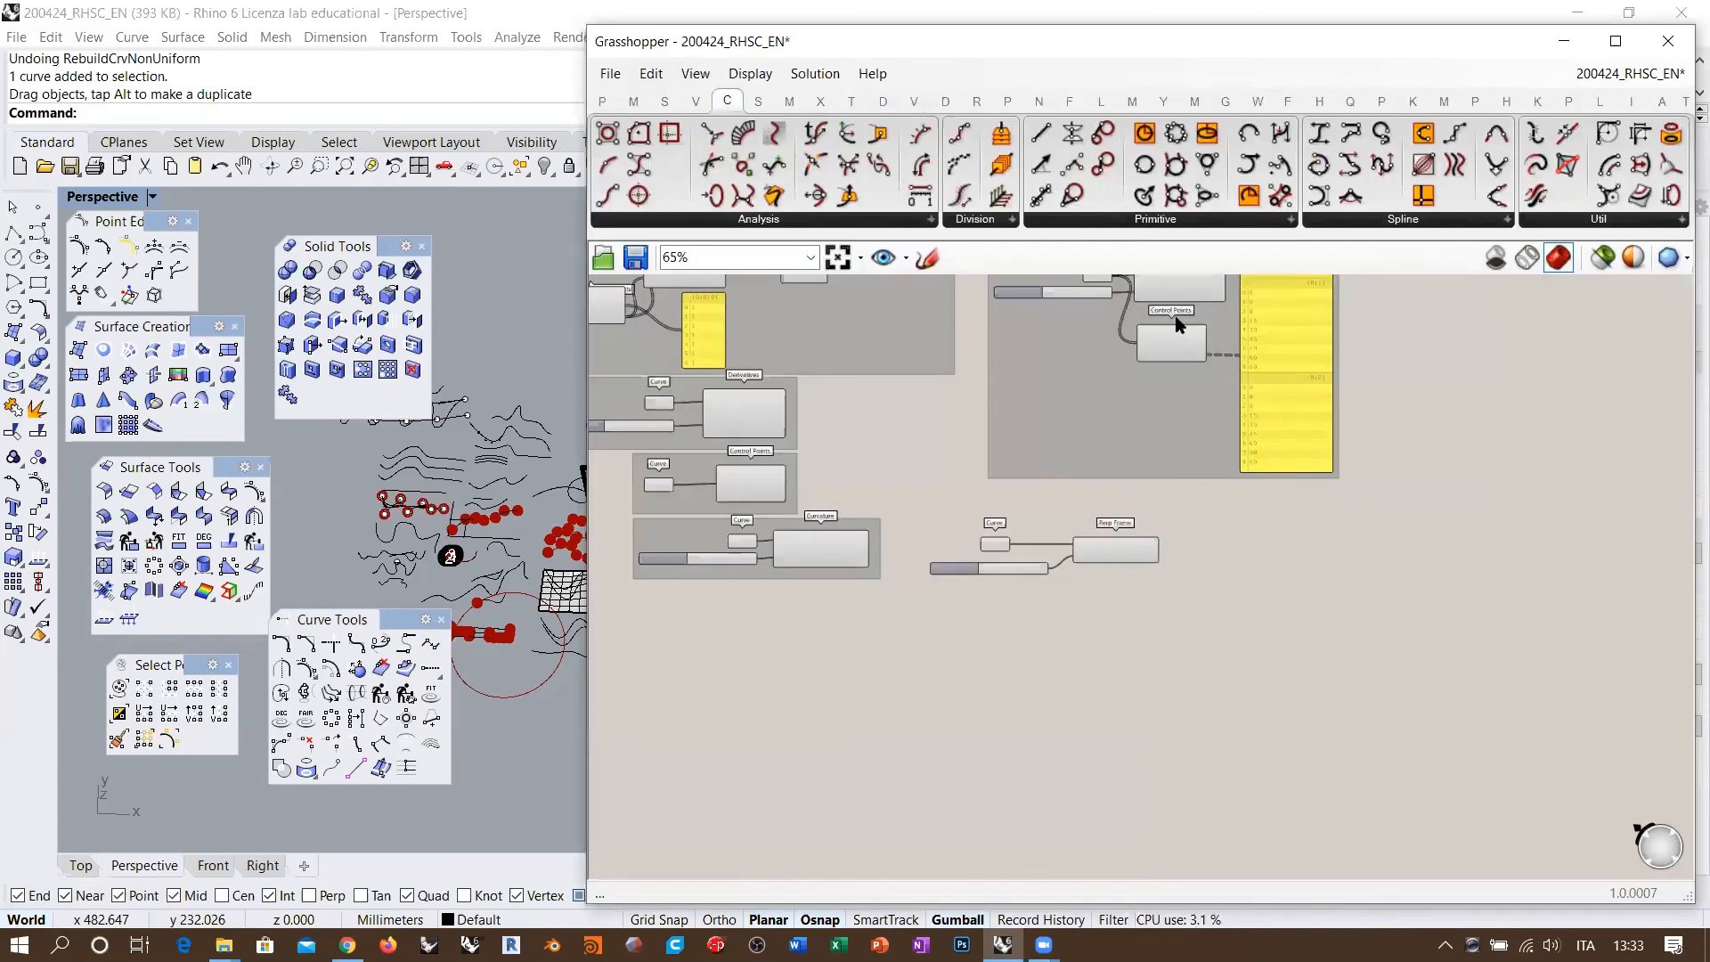
pyautogui.moveTo(588, 347); pyautogui.dragTo(1115, 369)
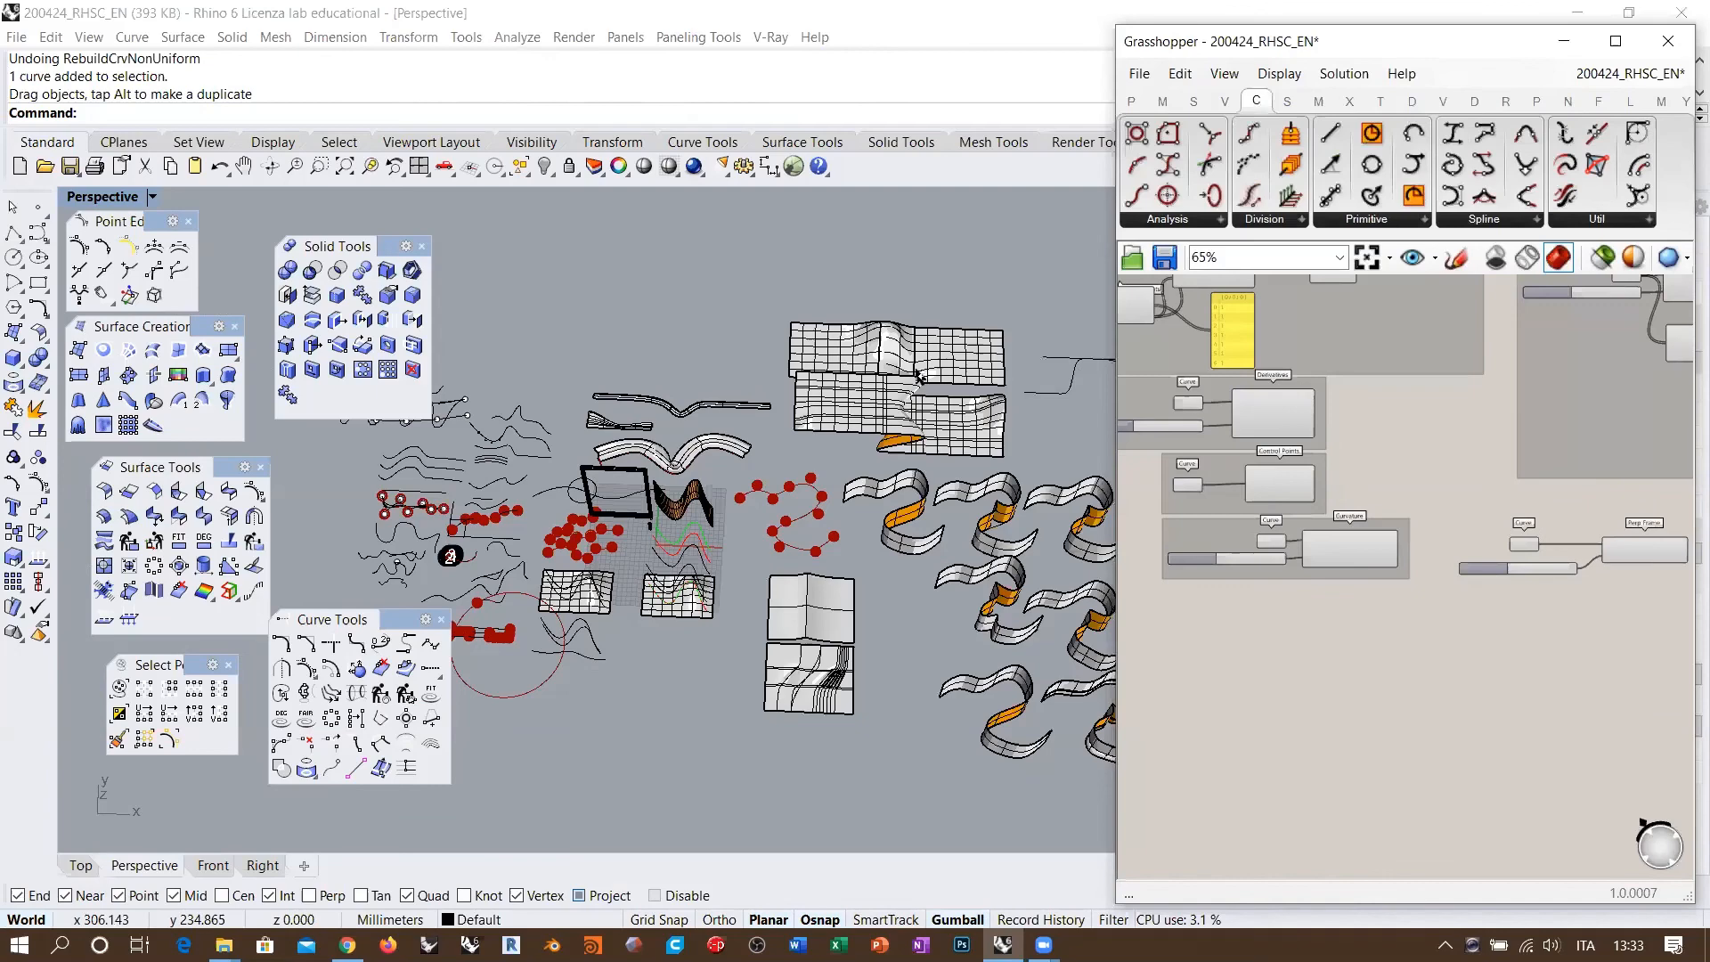
# Step: Draw an open zigzag curve of degree 1 with six control points in the empty area above the long strip surfaces
pyautogui.click(670, 378)
pyautogui.scroll(6, 595, 325)
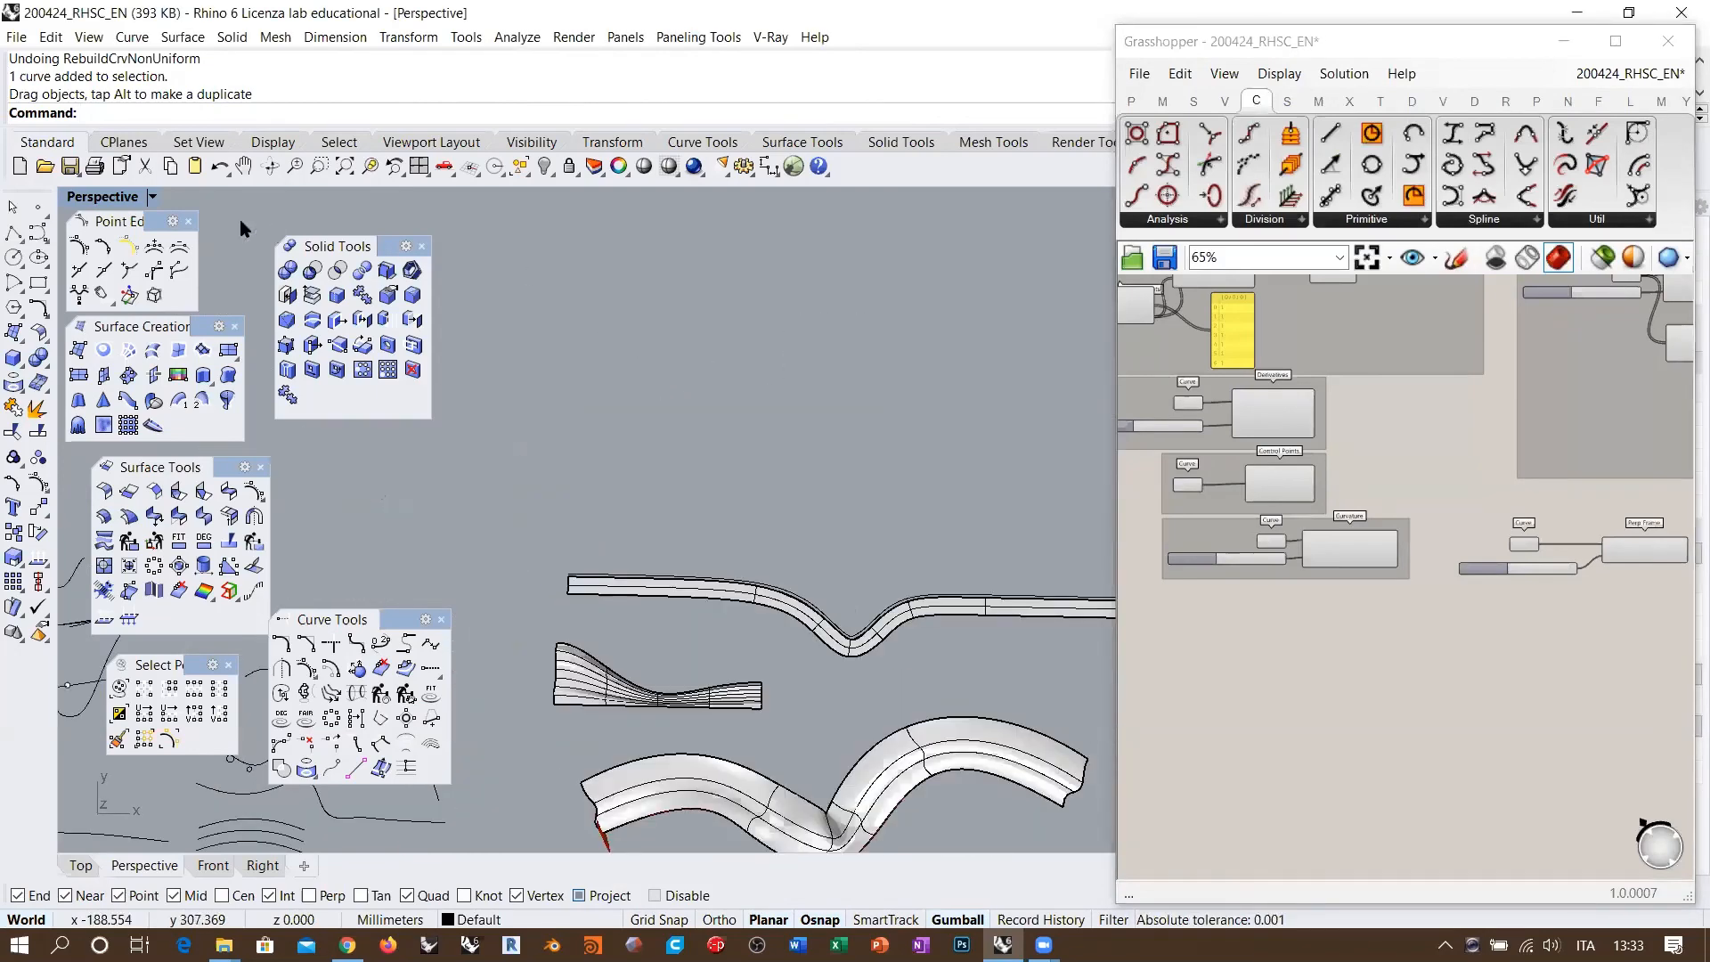
pyautogui.click(36, 234)
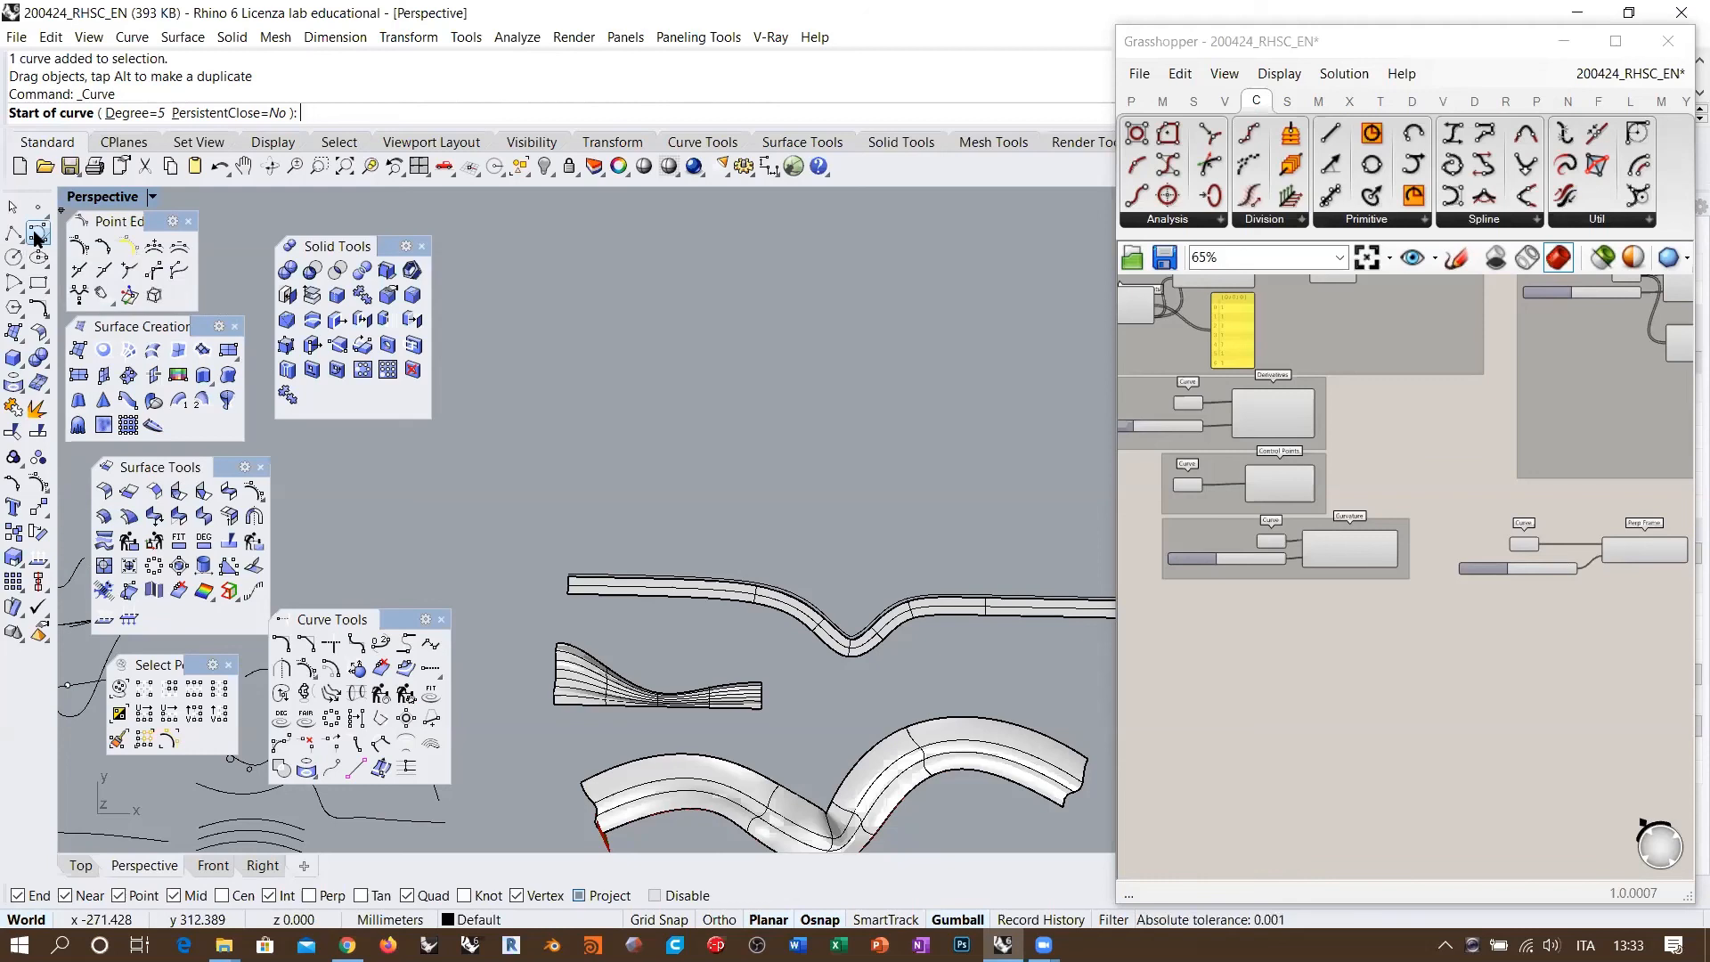
pyautogui.click(124, 114)
pyautogui.write('1')
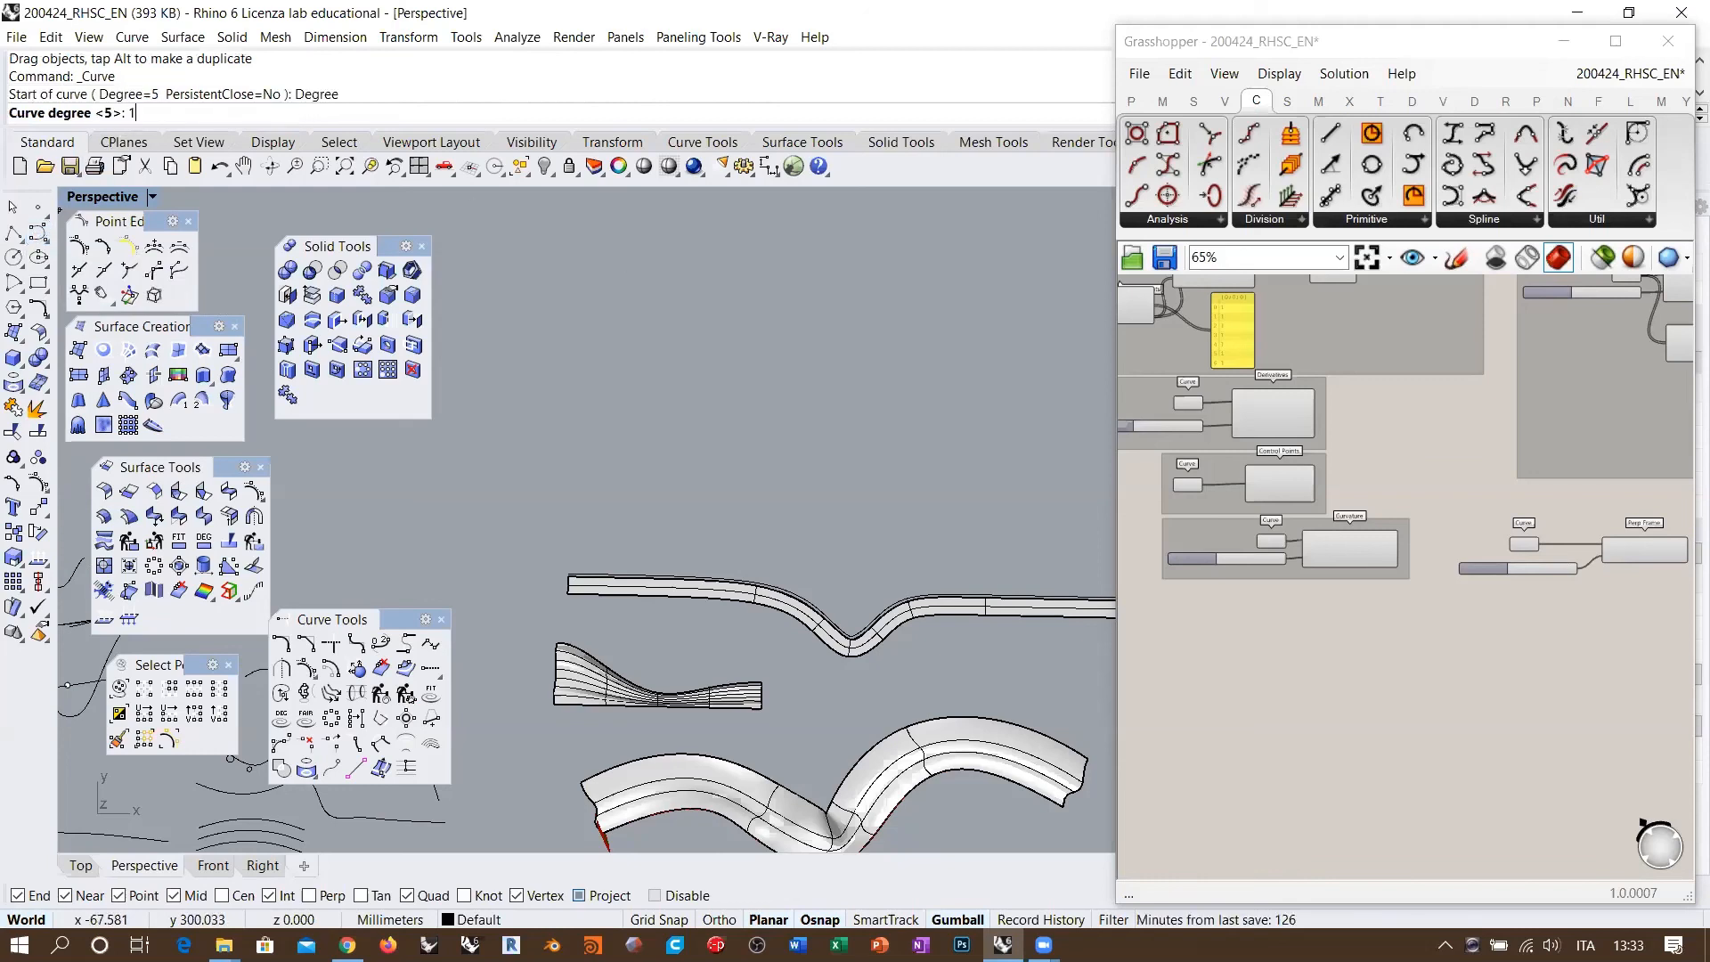
pyautogui.press('Return')
pyautogui.click(581, 315)
pyautogui.click(656, 429)
pyautogui.click(744, 371)
pyautogui.click(853, 297)
pyautogui.click(903, 411)
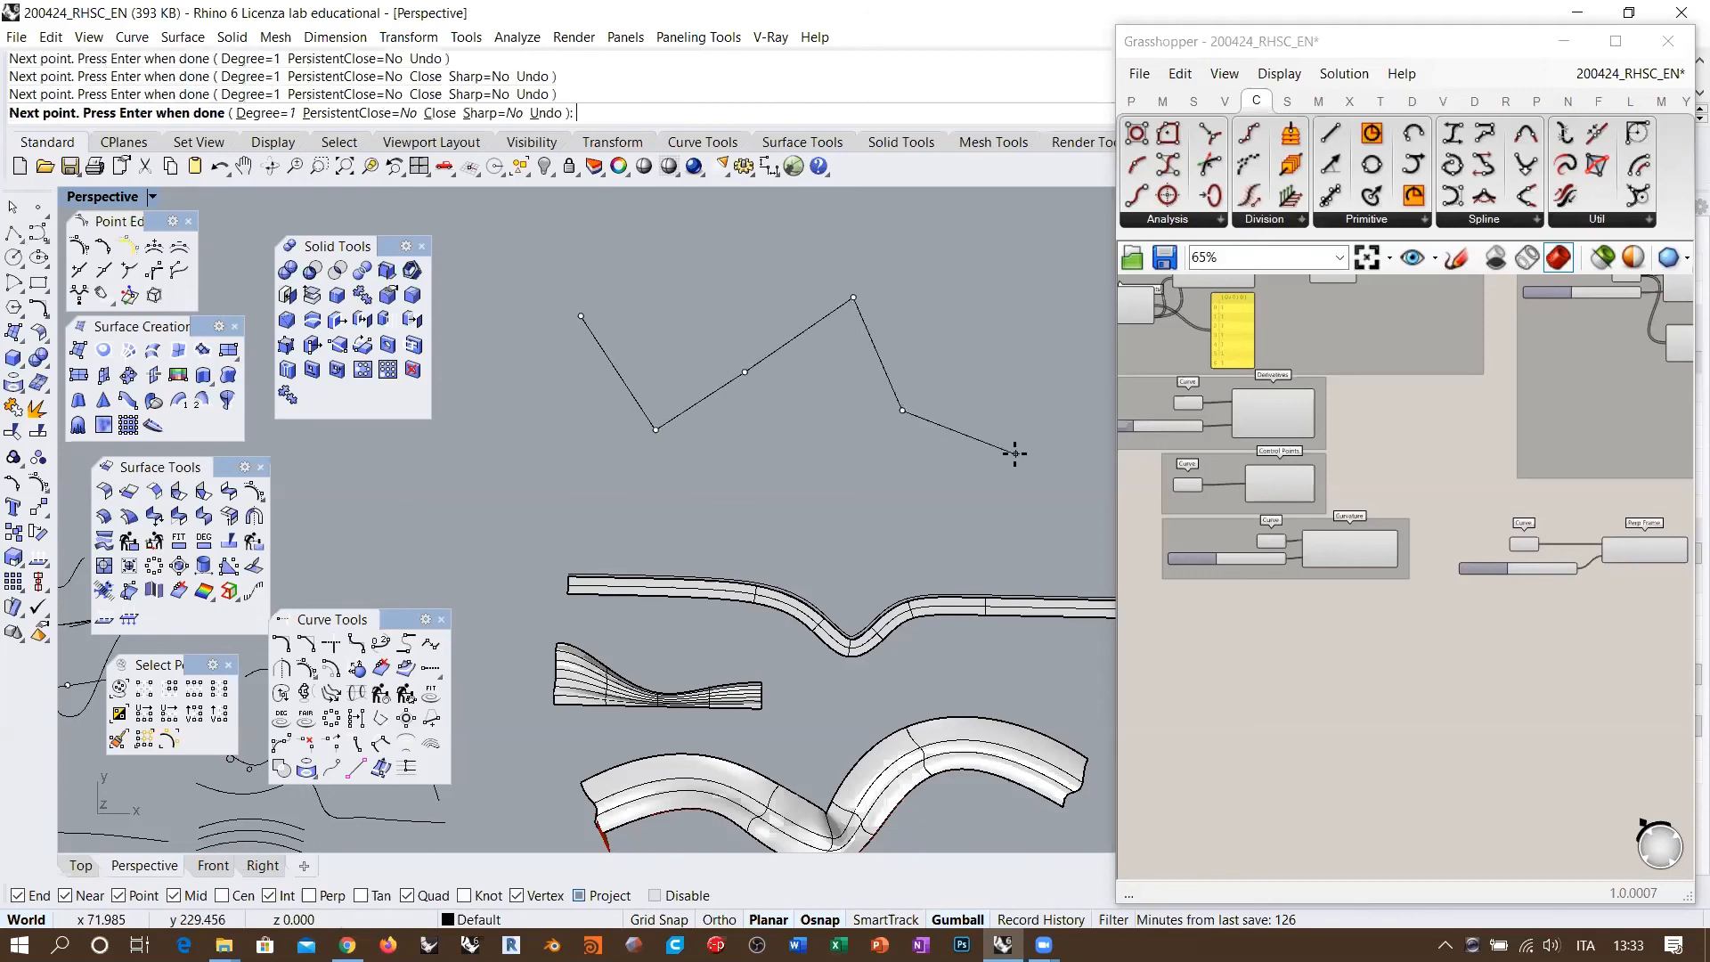
pyautogui.click(1016, 453)
pyautogui.press('Return')
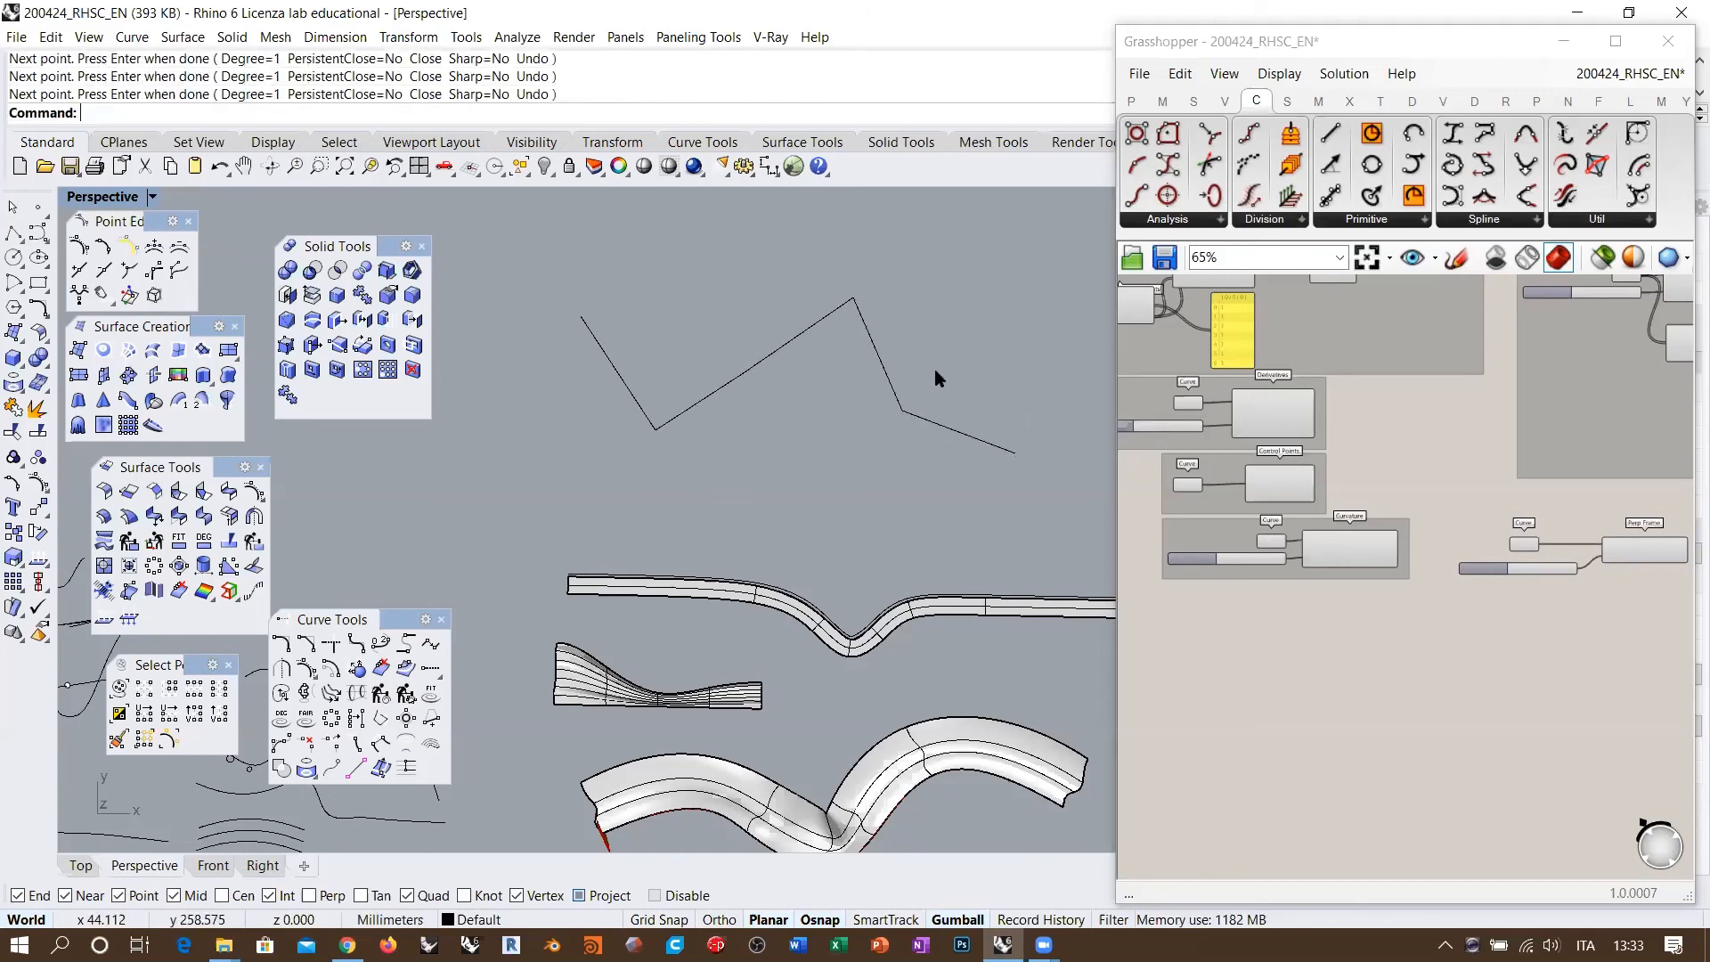
# Step: Delete the degree 1 zigzag curve and return to the example surfaces
pyautogui.click(895, 395)
pyautogui.press('Delete')
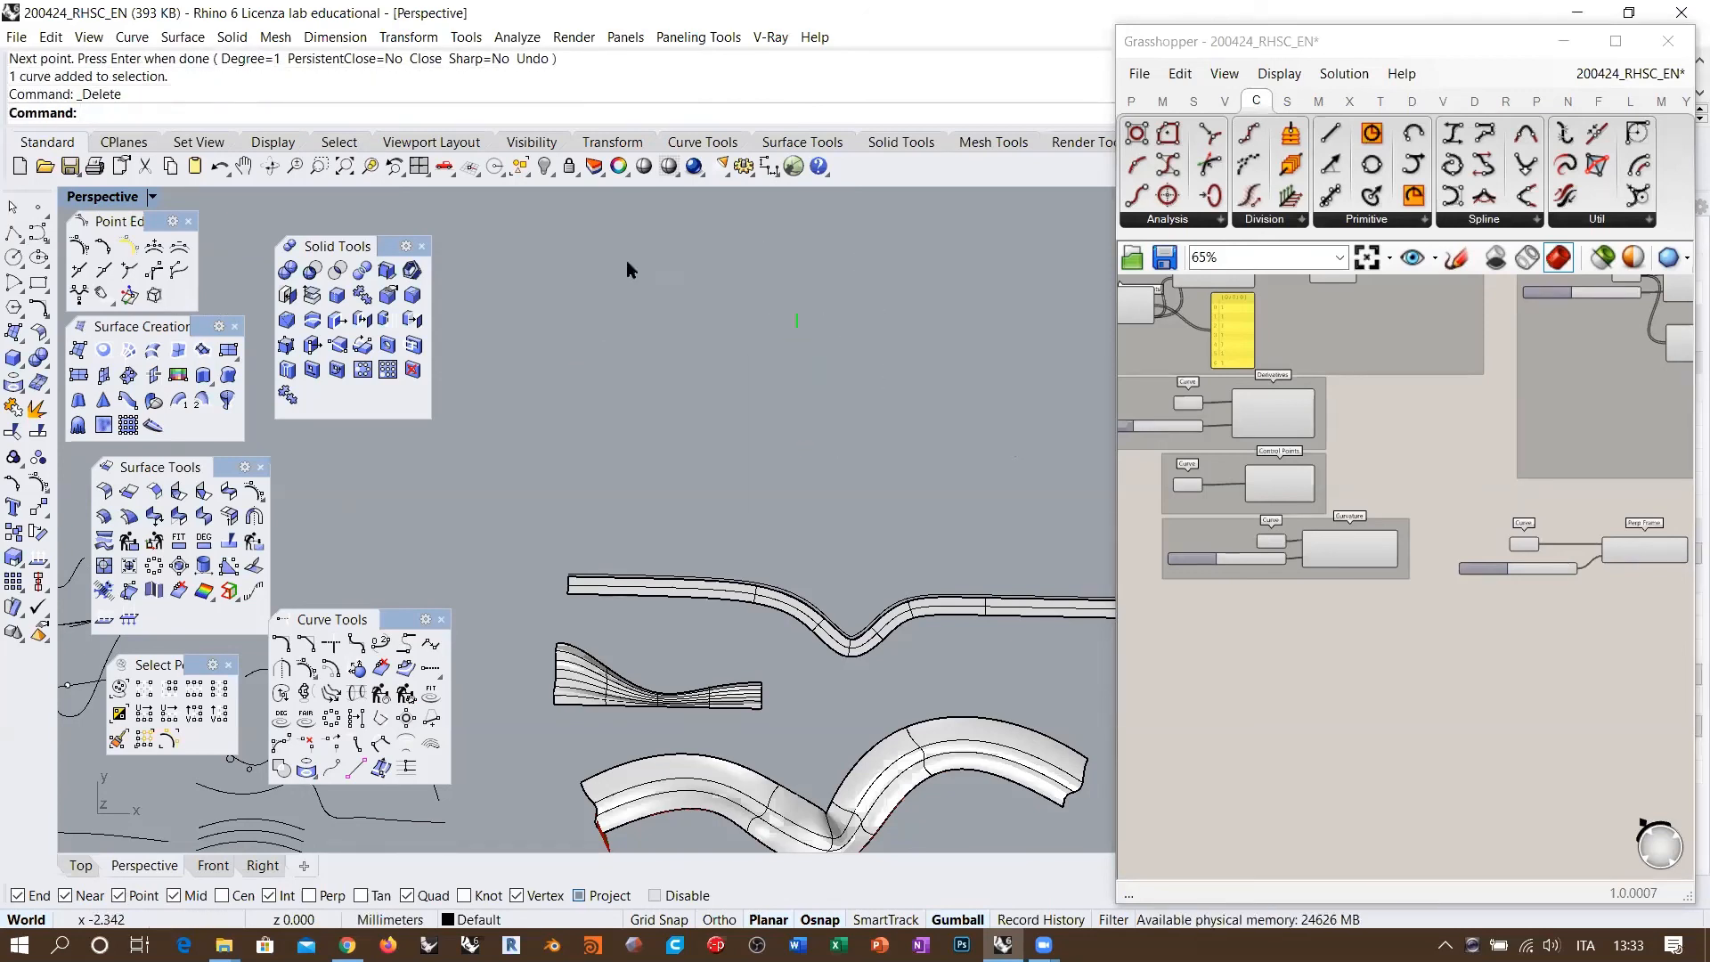
pyautogui.keyDown('shift'); pyautogui.moveTo(1005, 578); pyautogui.dragTo(729, 400, button='right'); pyautogui.keyUp('shift')
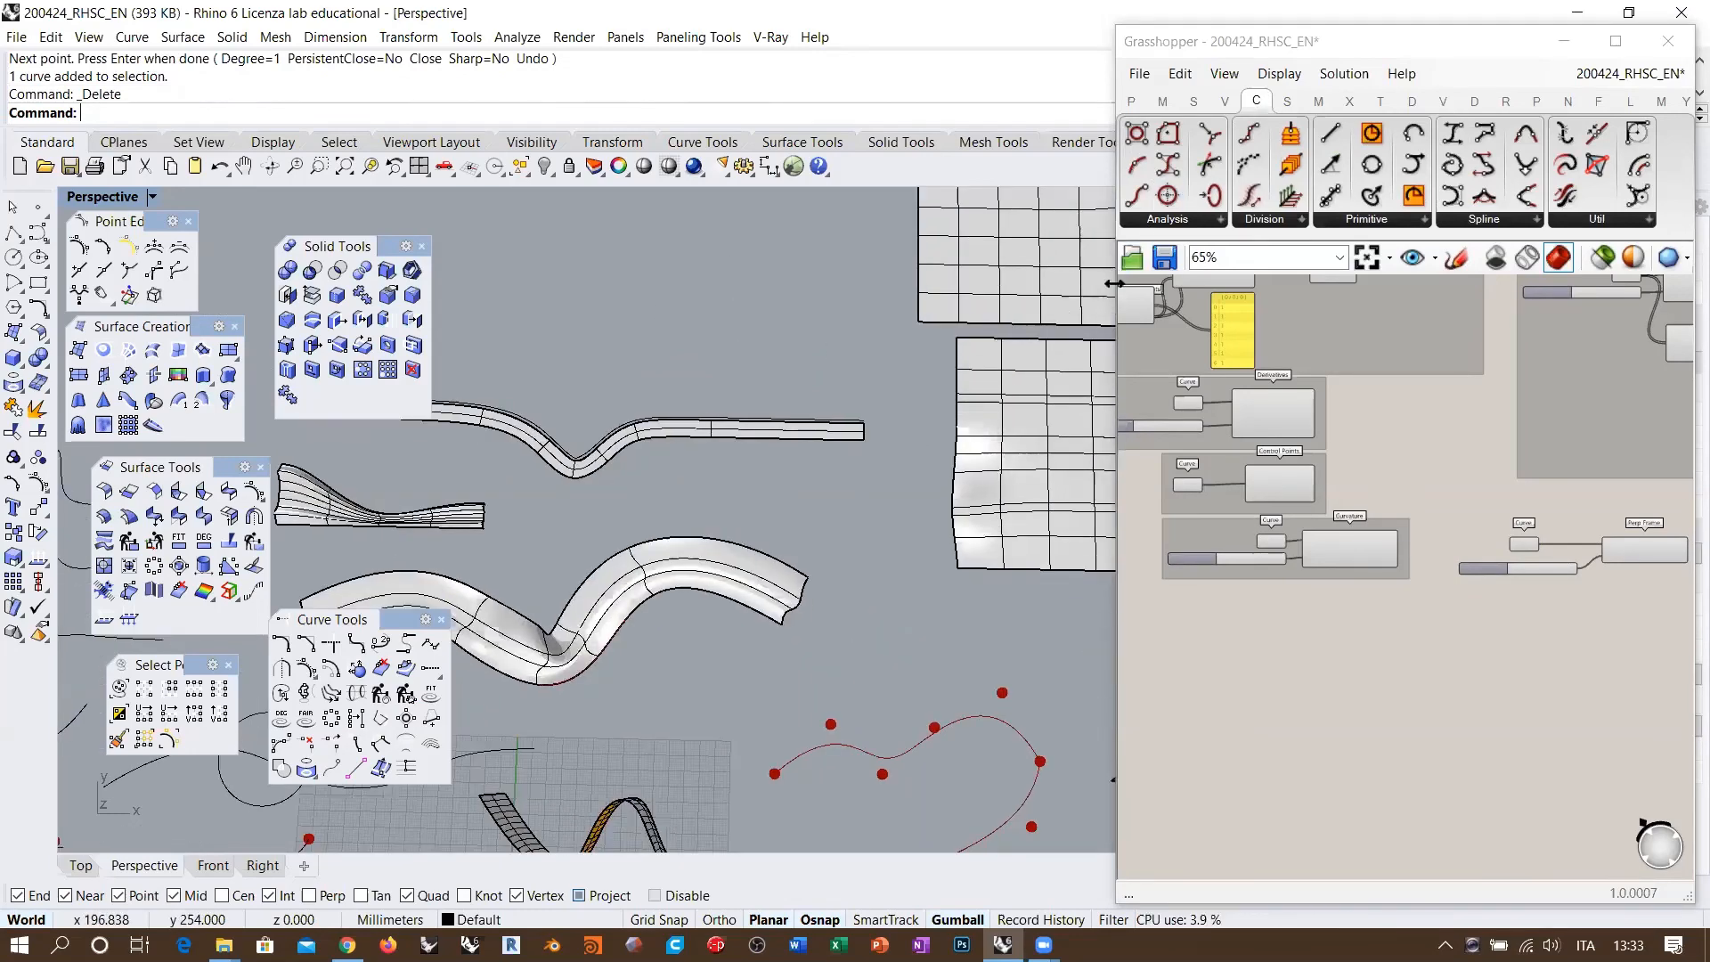
# Step: Widen the Grasshopper window, add a Nurbs Curve component on empty canvas below the definition, and examine its inputs and description
pyautogui.moveTo(1113, 284); pyautogui.dragTo(641, 284)
pyautogui.click(1414, 226)
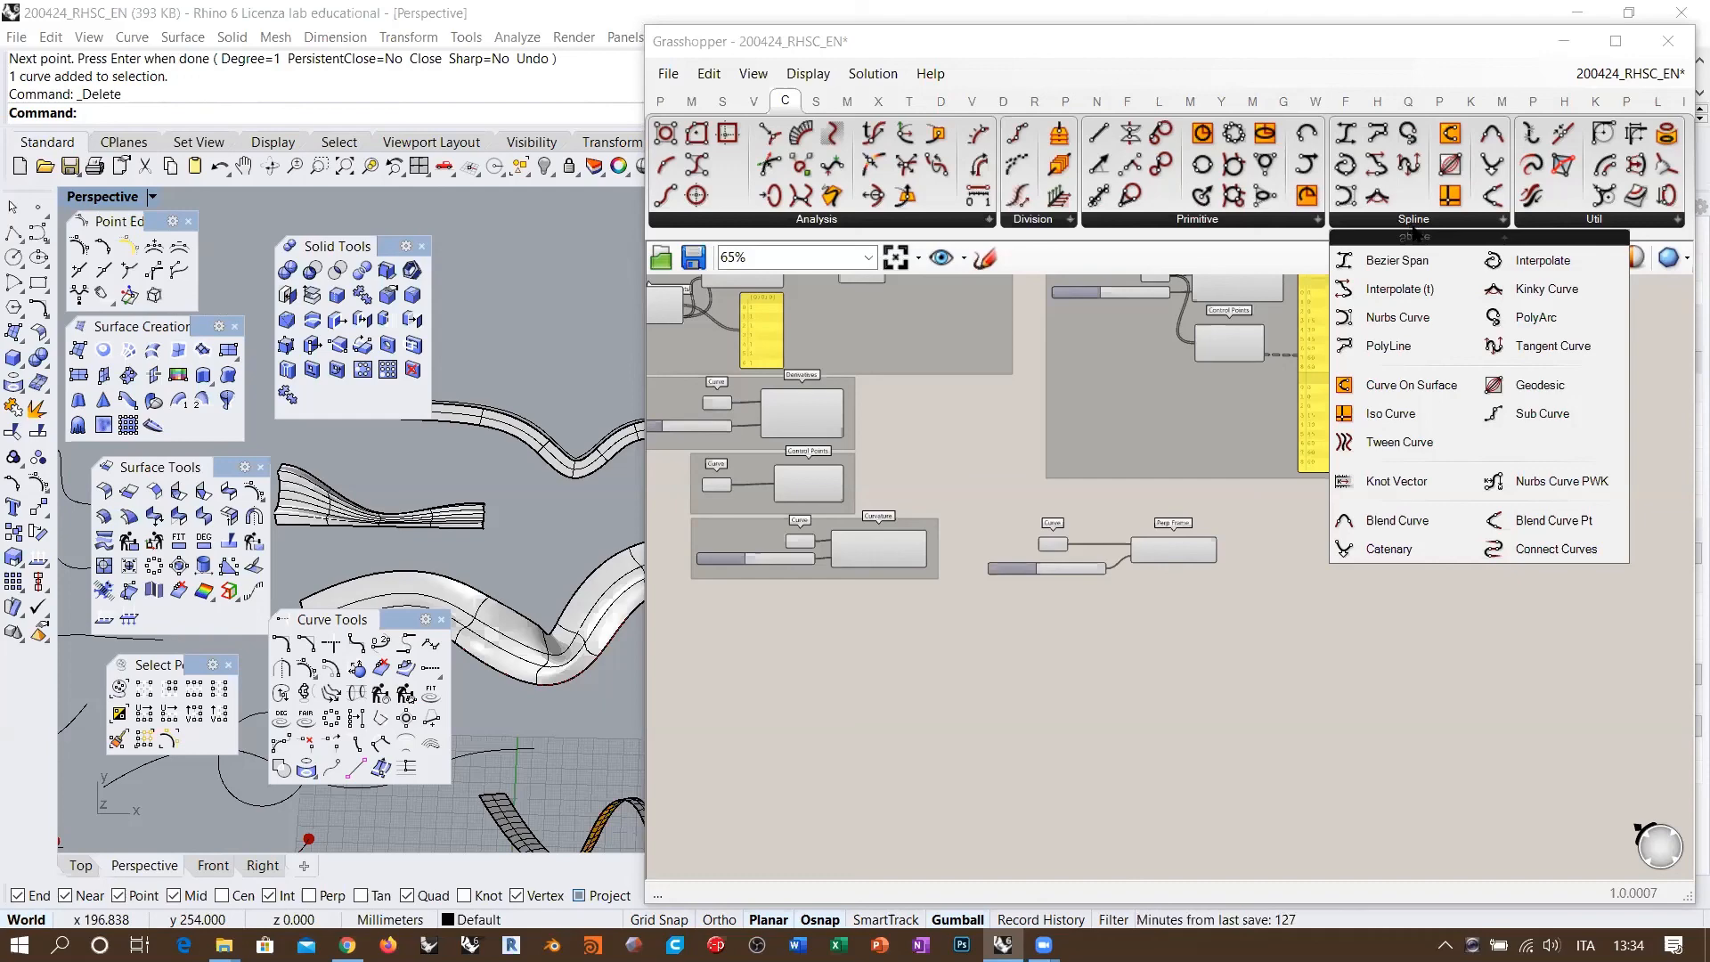
pyautogui.click(1410, 323)
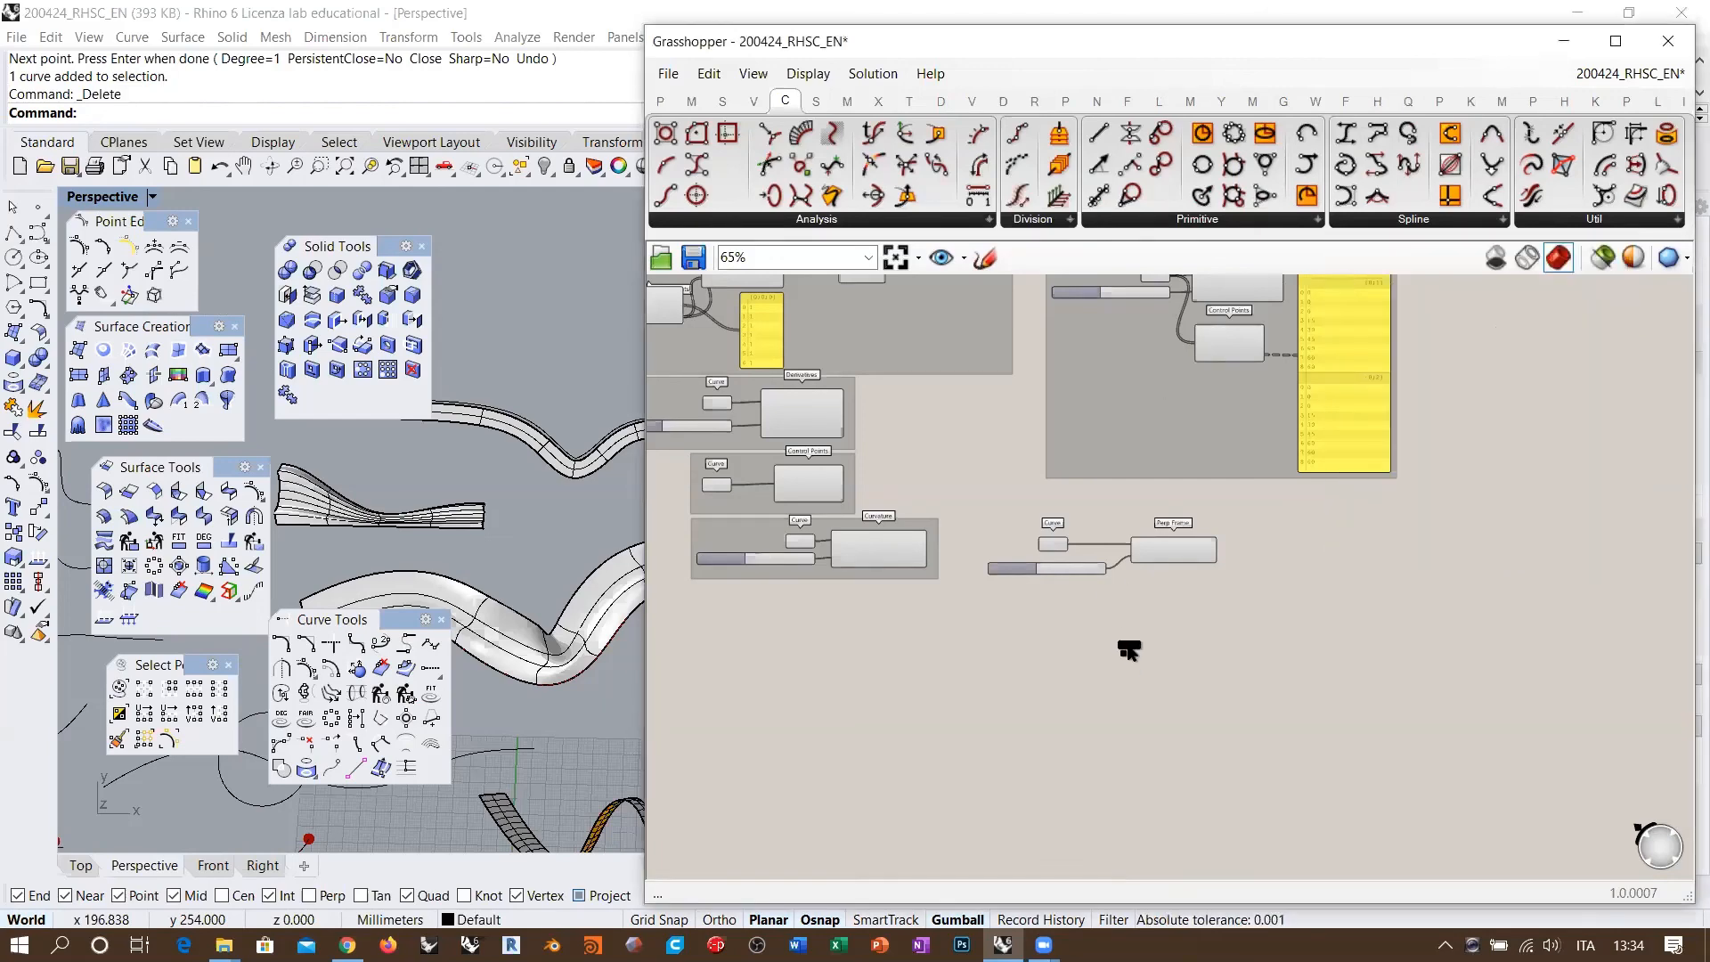
pyautogui.click(1128, 651)
pyautogui.scroll(8, 1149, 624)
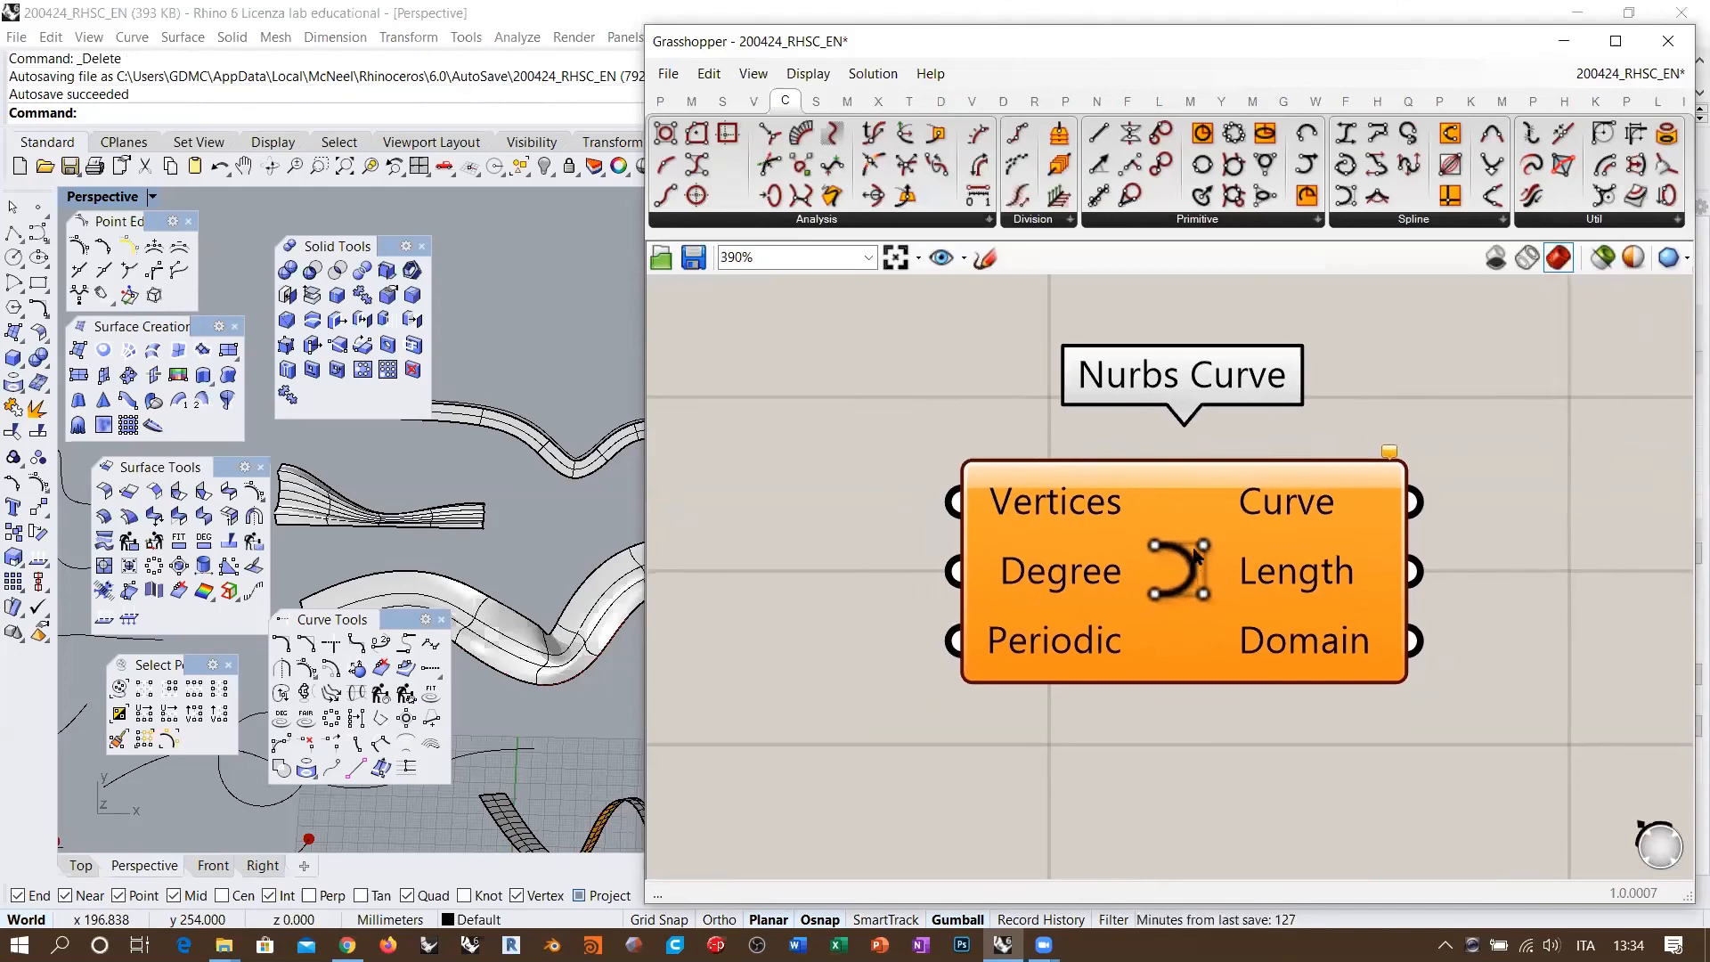
pyautogui.scroll(2, 1196, 557)
pyautogui.moveTo(1001, 484)
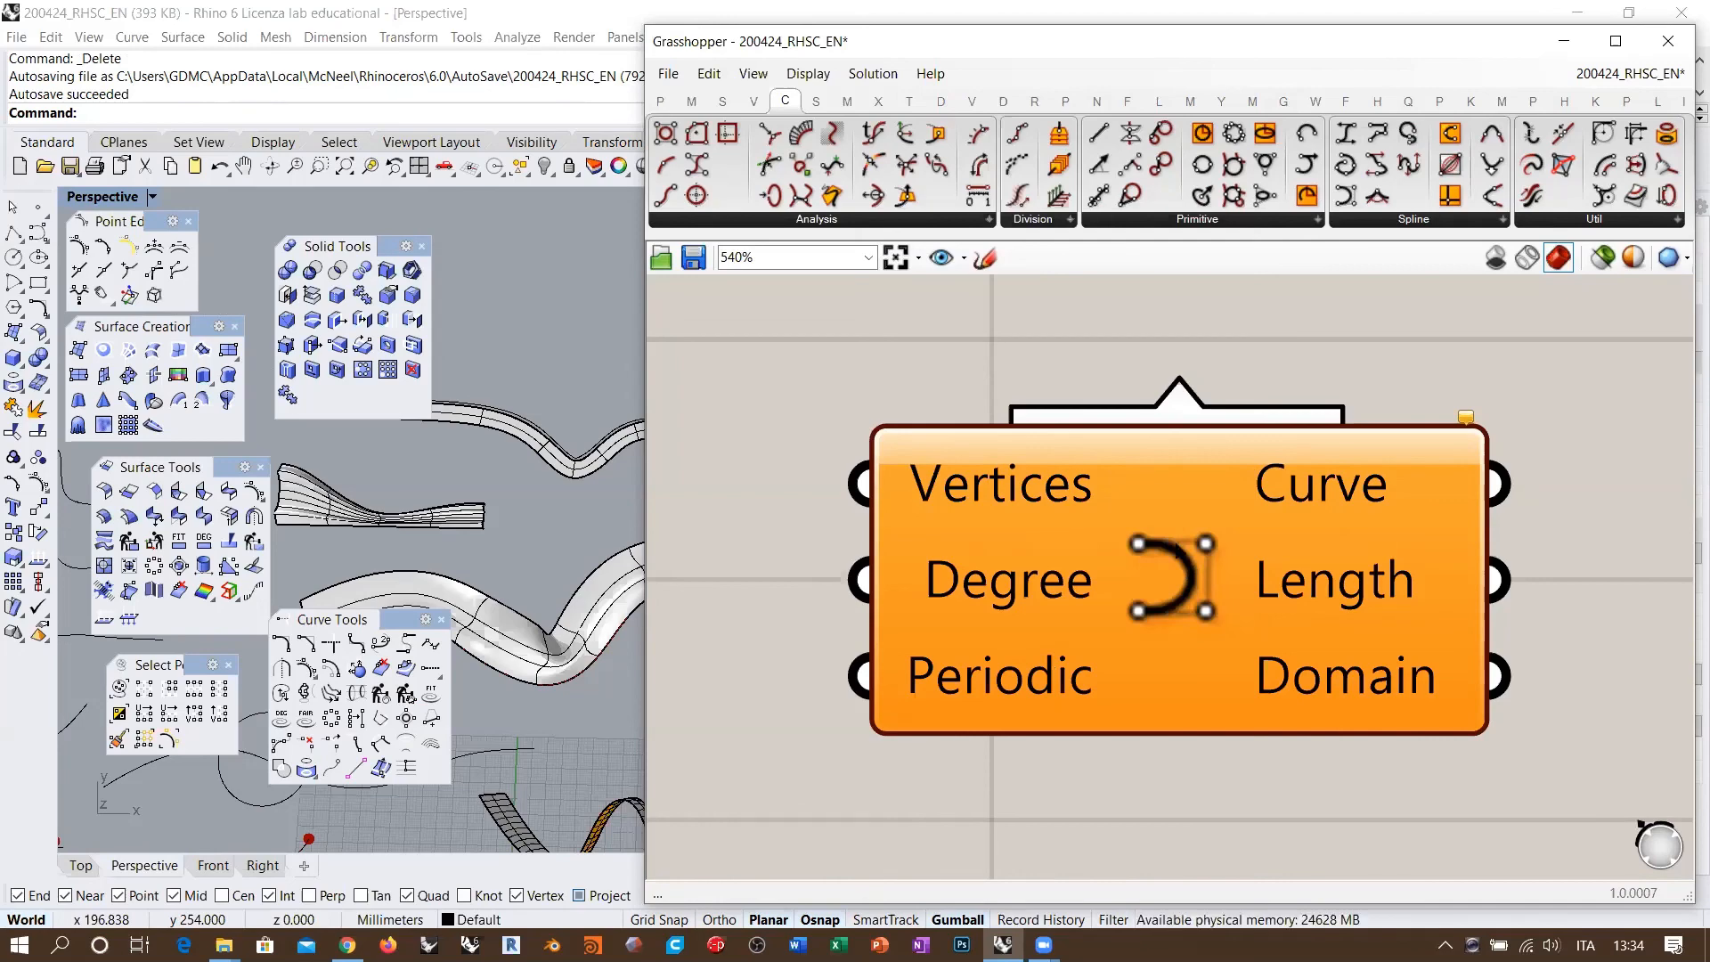
pyautogui.moveTo(1178, 551)
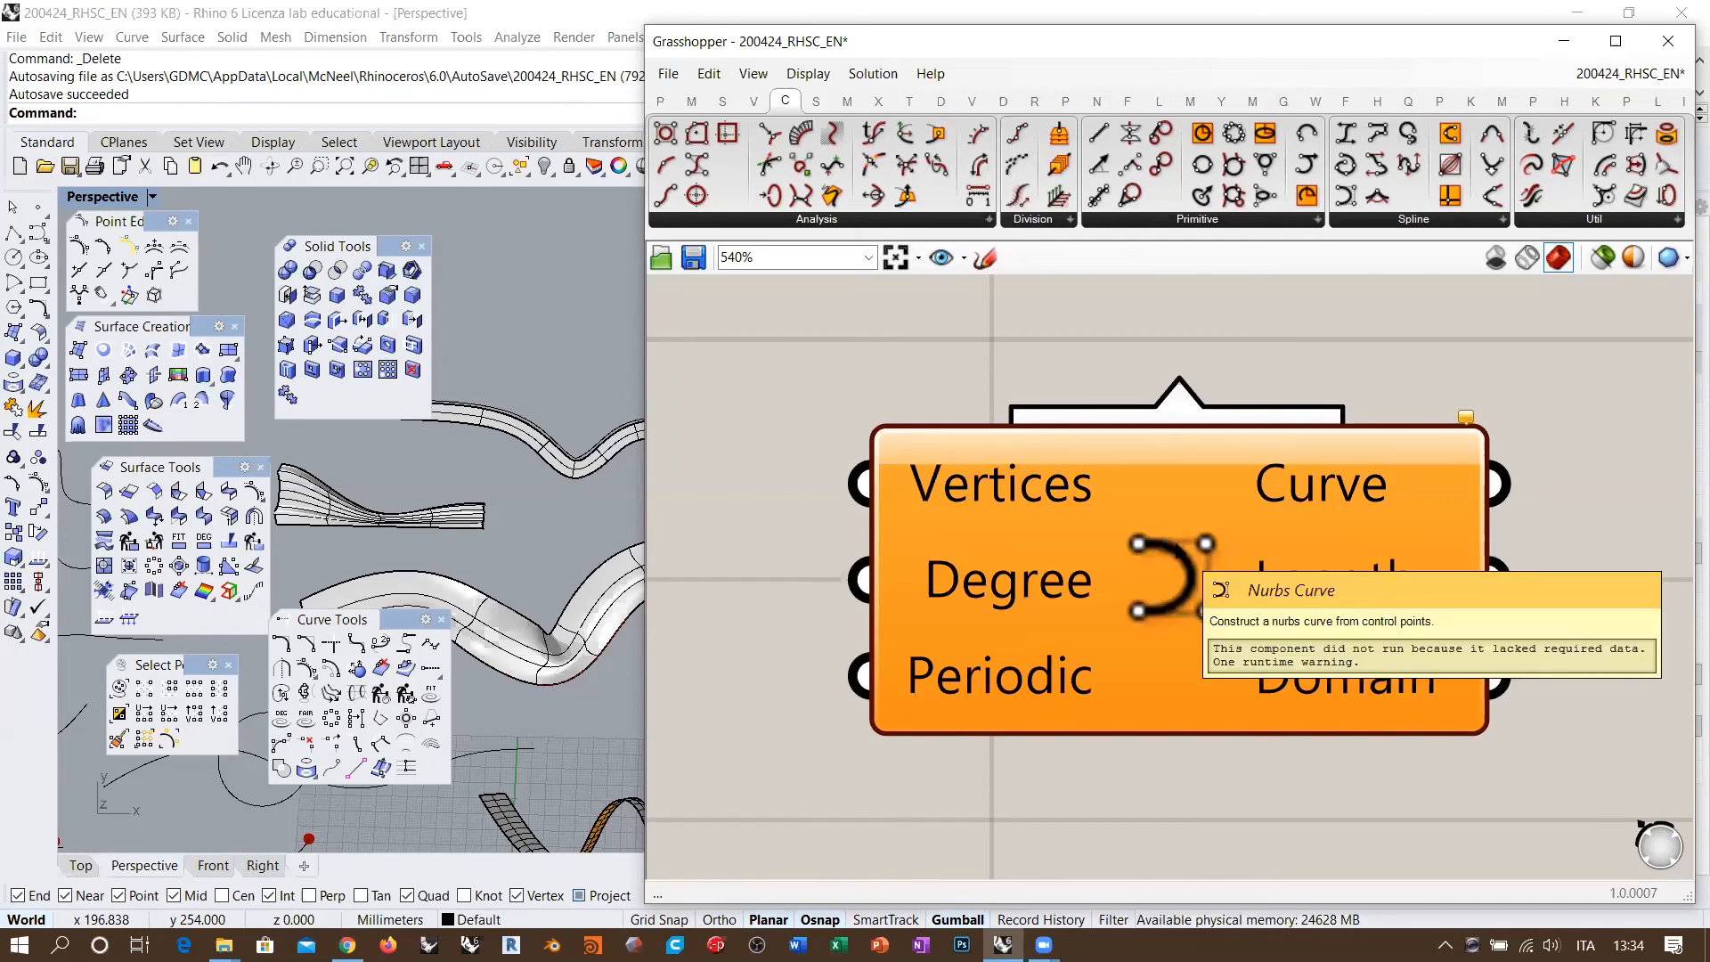
# Step: Add a Nurbs Curve PWK component directly below the Nurbs Curve component
pyautogui.moveTo(1101, 426); pyautogui.dragTo(1030, 421, button='right')
pyautogui.scroll(-4, 1022, 431)
pyautogui.click(1378, 223)
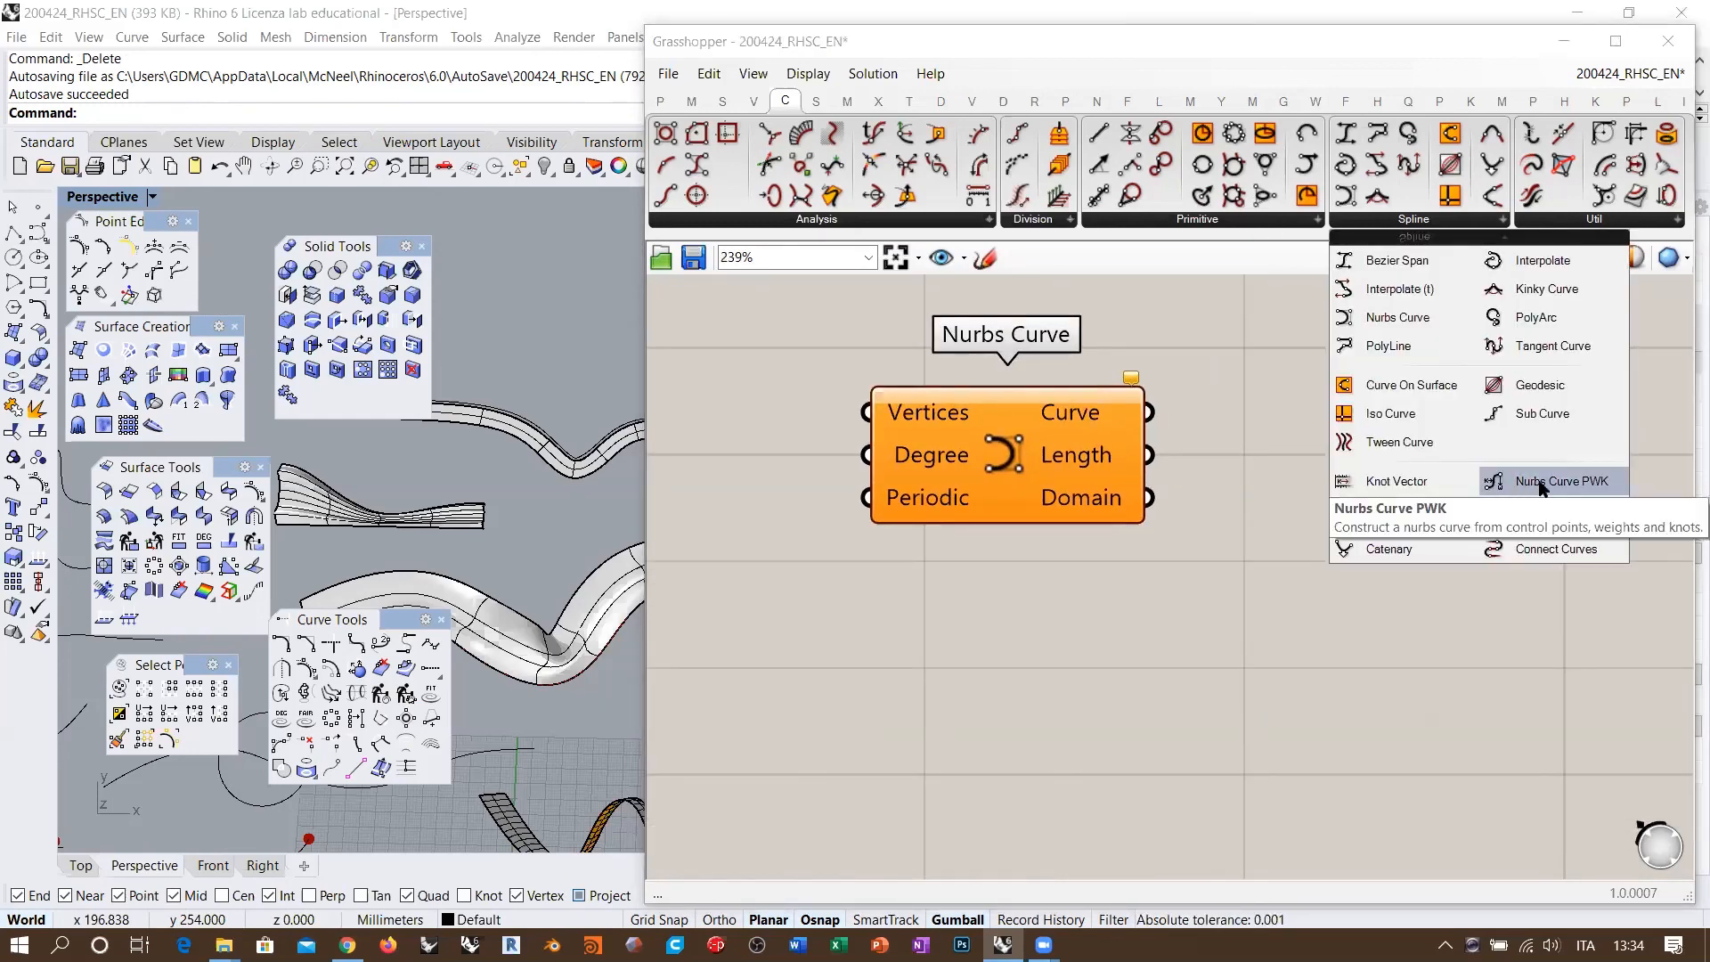
pyautogui.moveTo(1562, 481); pyautogui.dragTo(1024, 716)
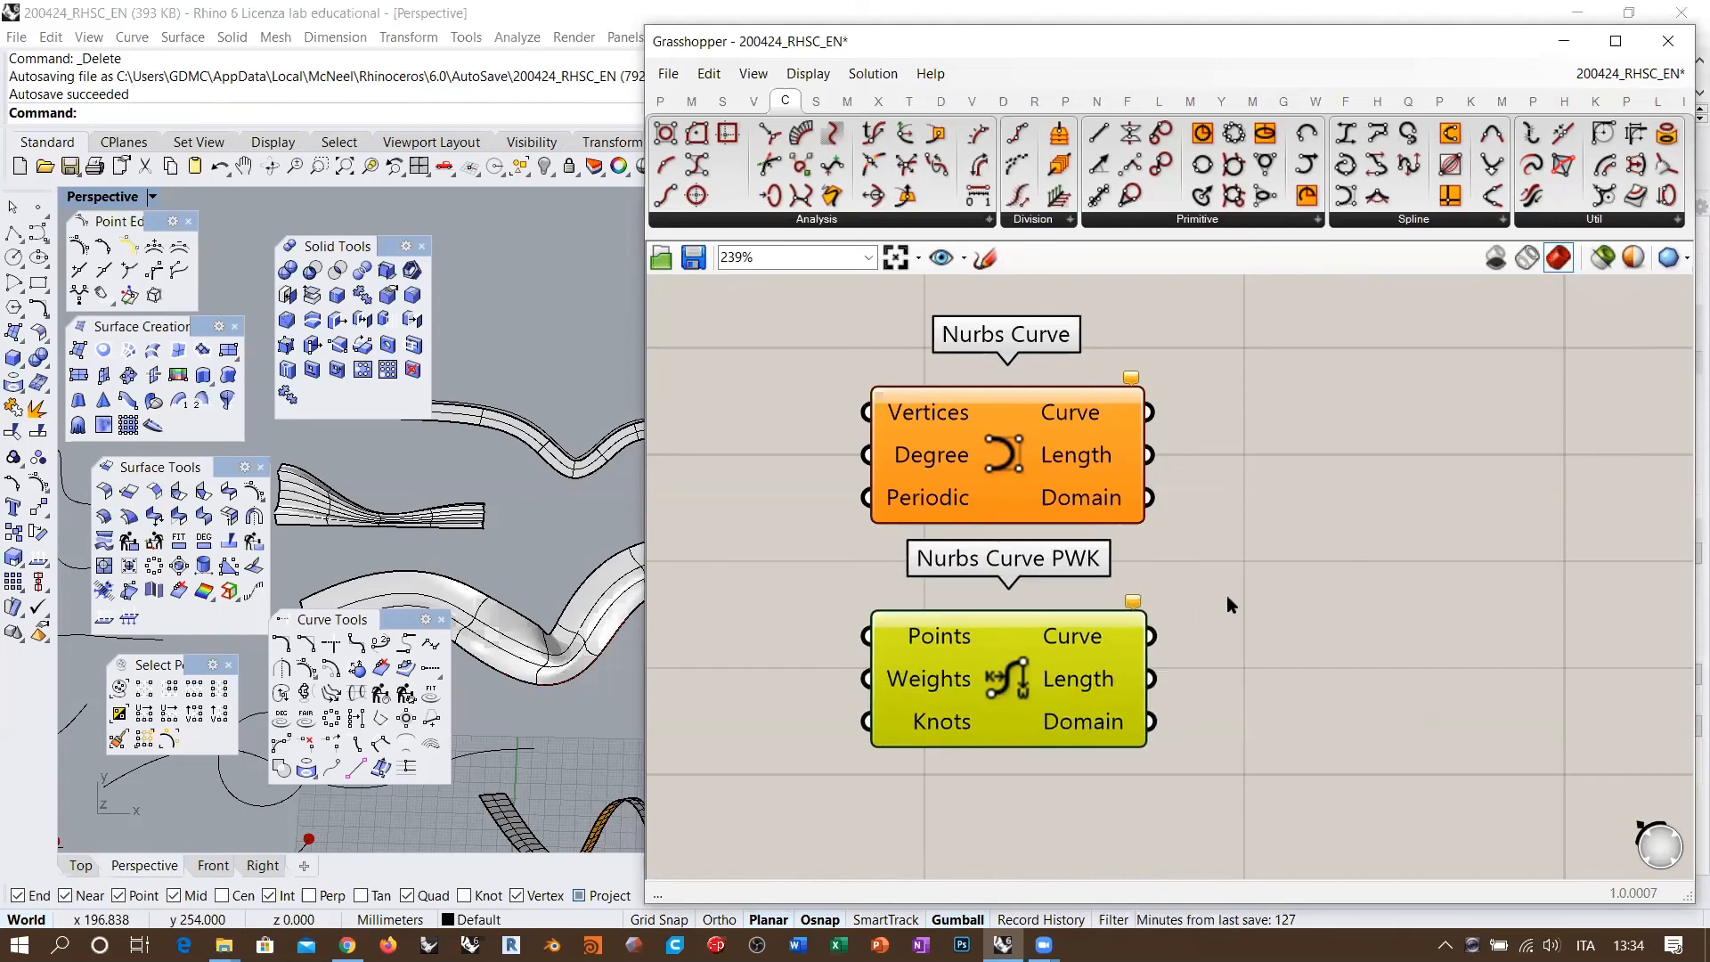
pyautogui.click(1227, 595)
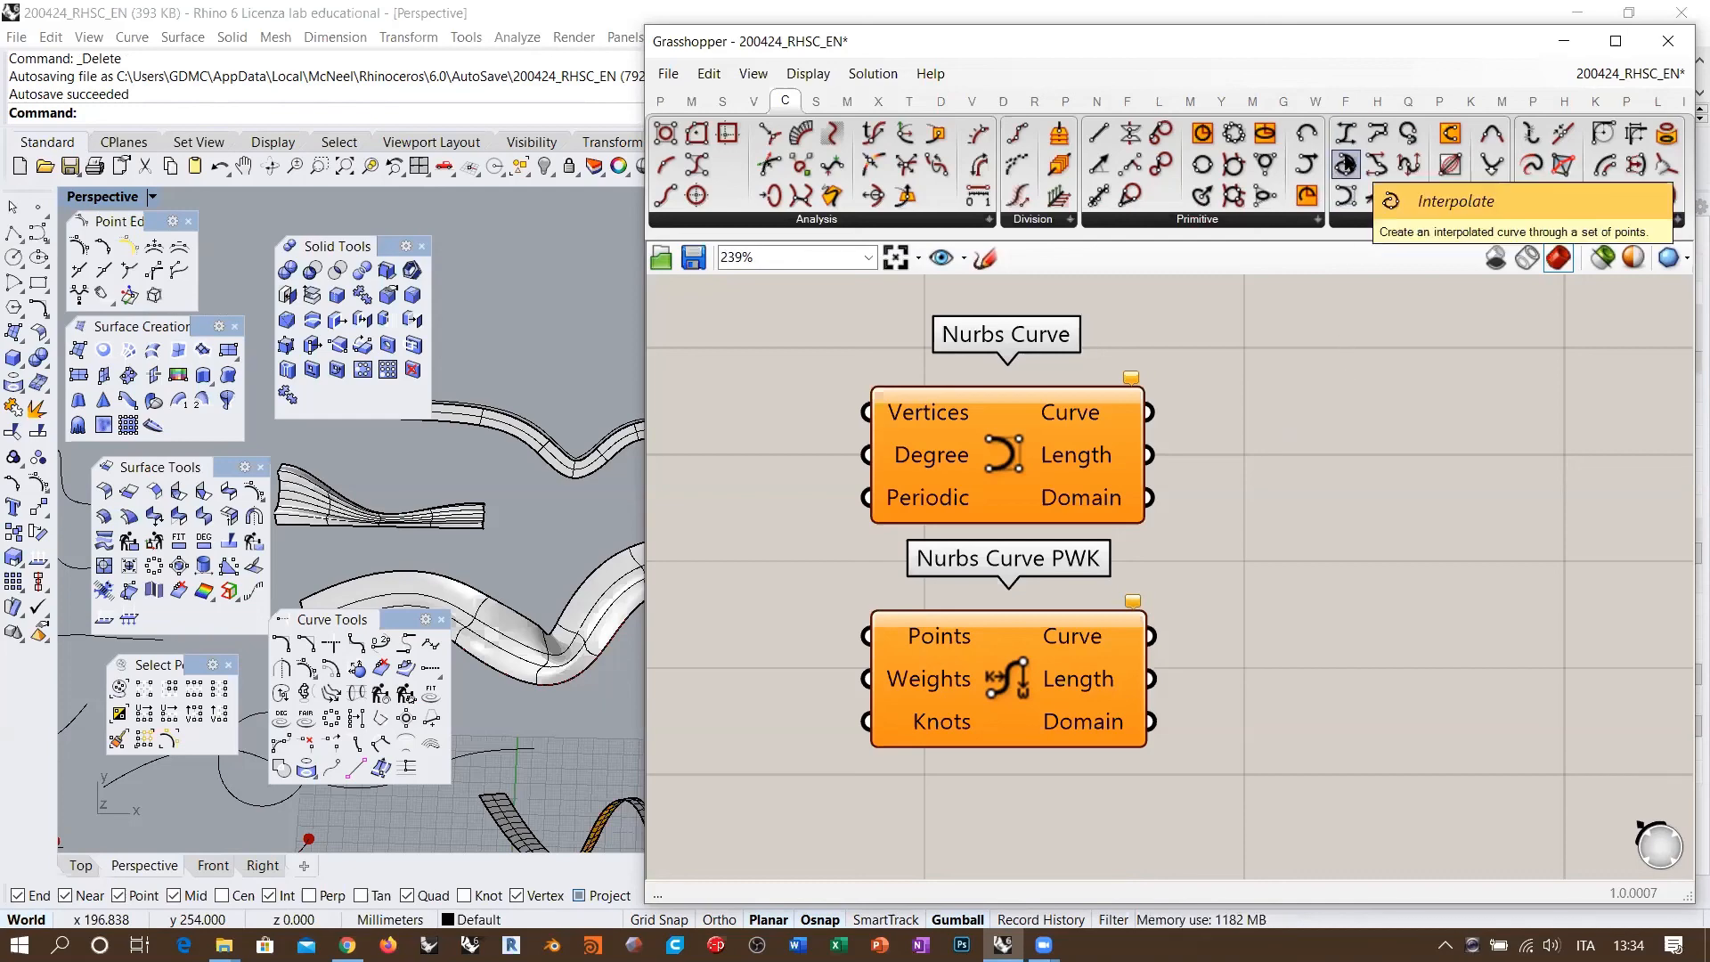
# Step: Add an Interpolate component beside the two Nurbs Curve components and check its Degree input
pyautogui.moveTo(1346, 165); pyautogui.dragTo(1398, 616)
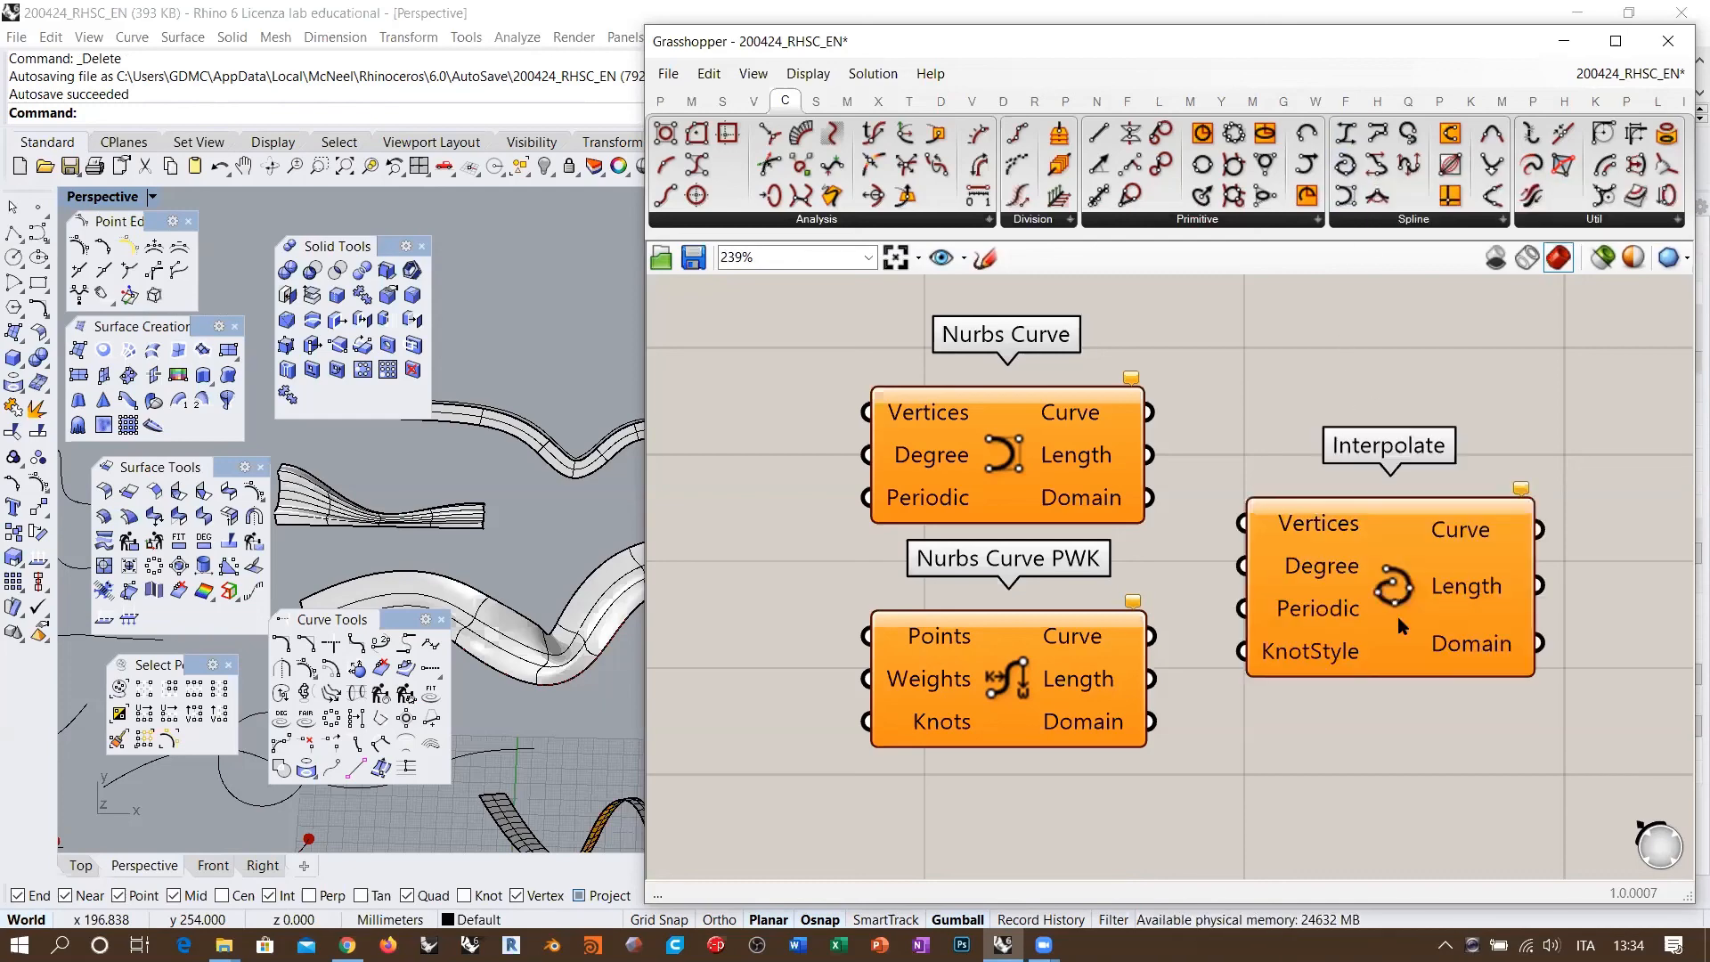
pyautogui.moveTo(1398, 616); pyautogui.dragTo(1149, 467, button='right')
pyautogui.moveTo(1142, 448); pyautogui.dragTo(1216, 517)
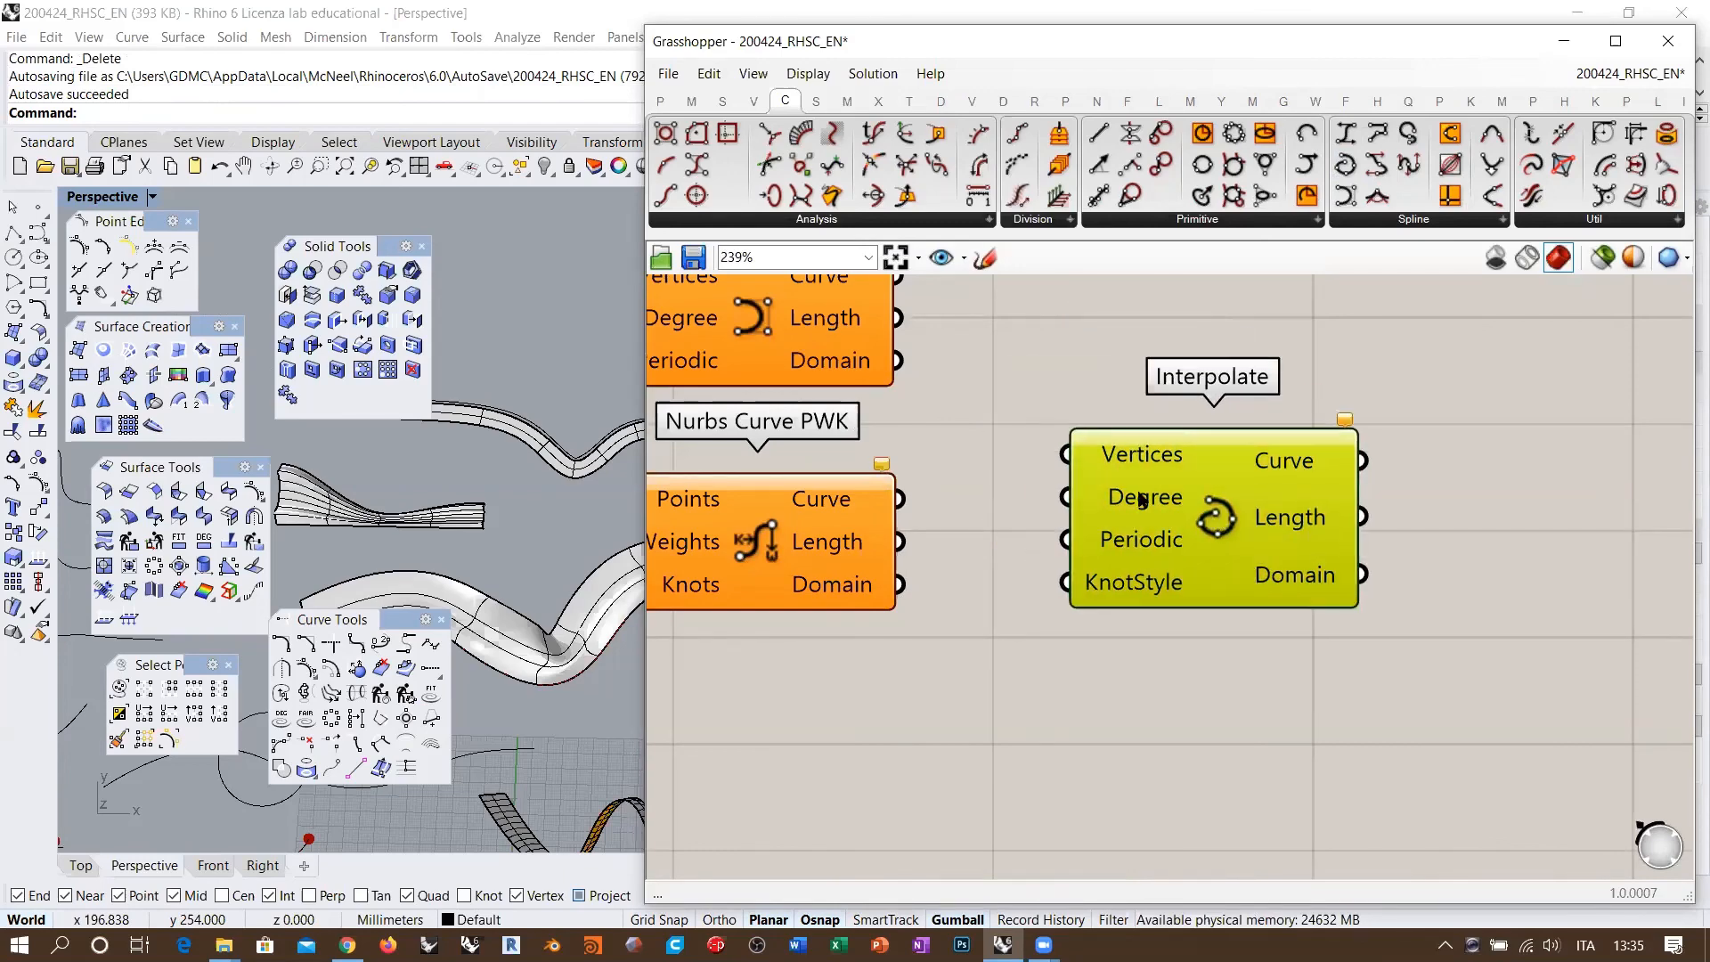
pyautogui.moveTo(1140, 495)
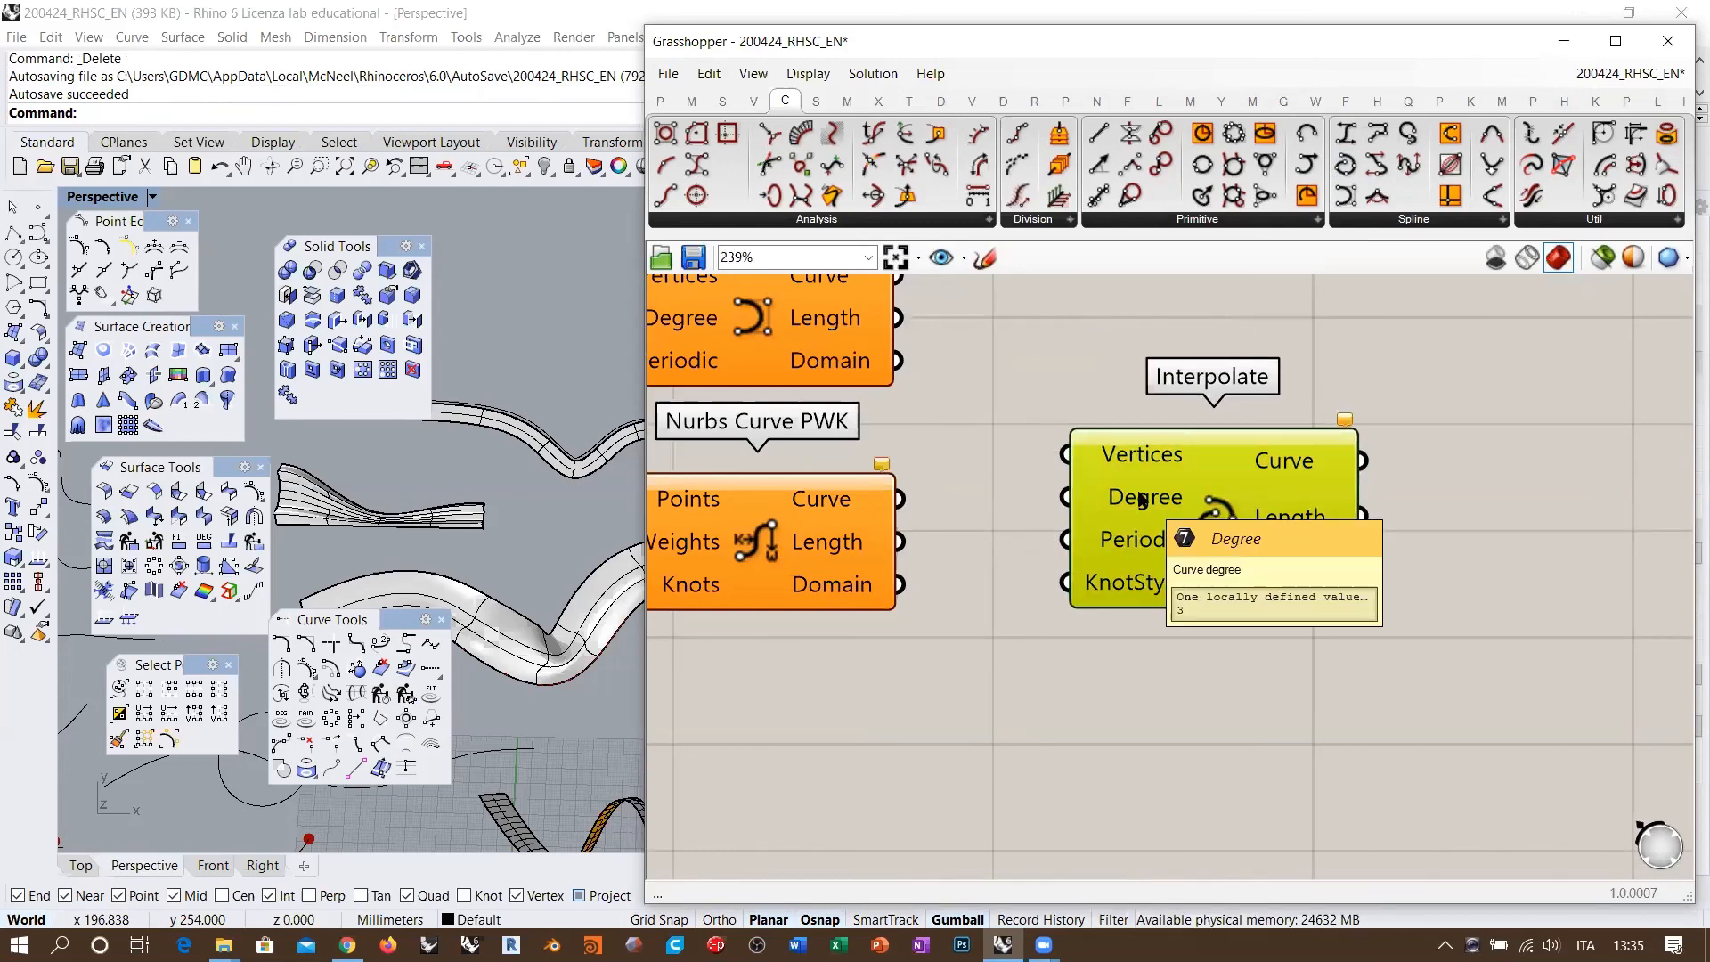
pyautogui.click(1109, 384)
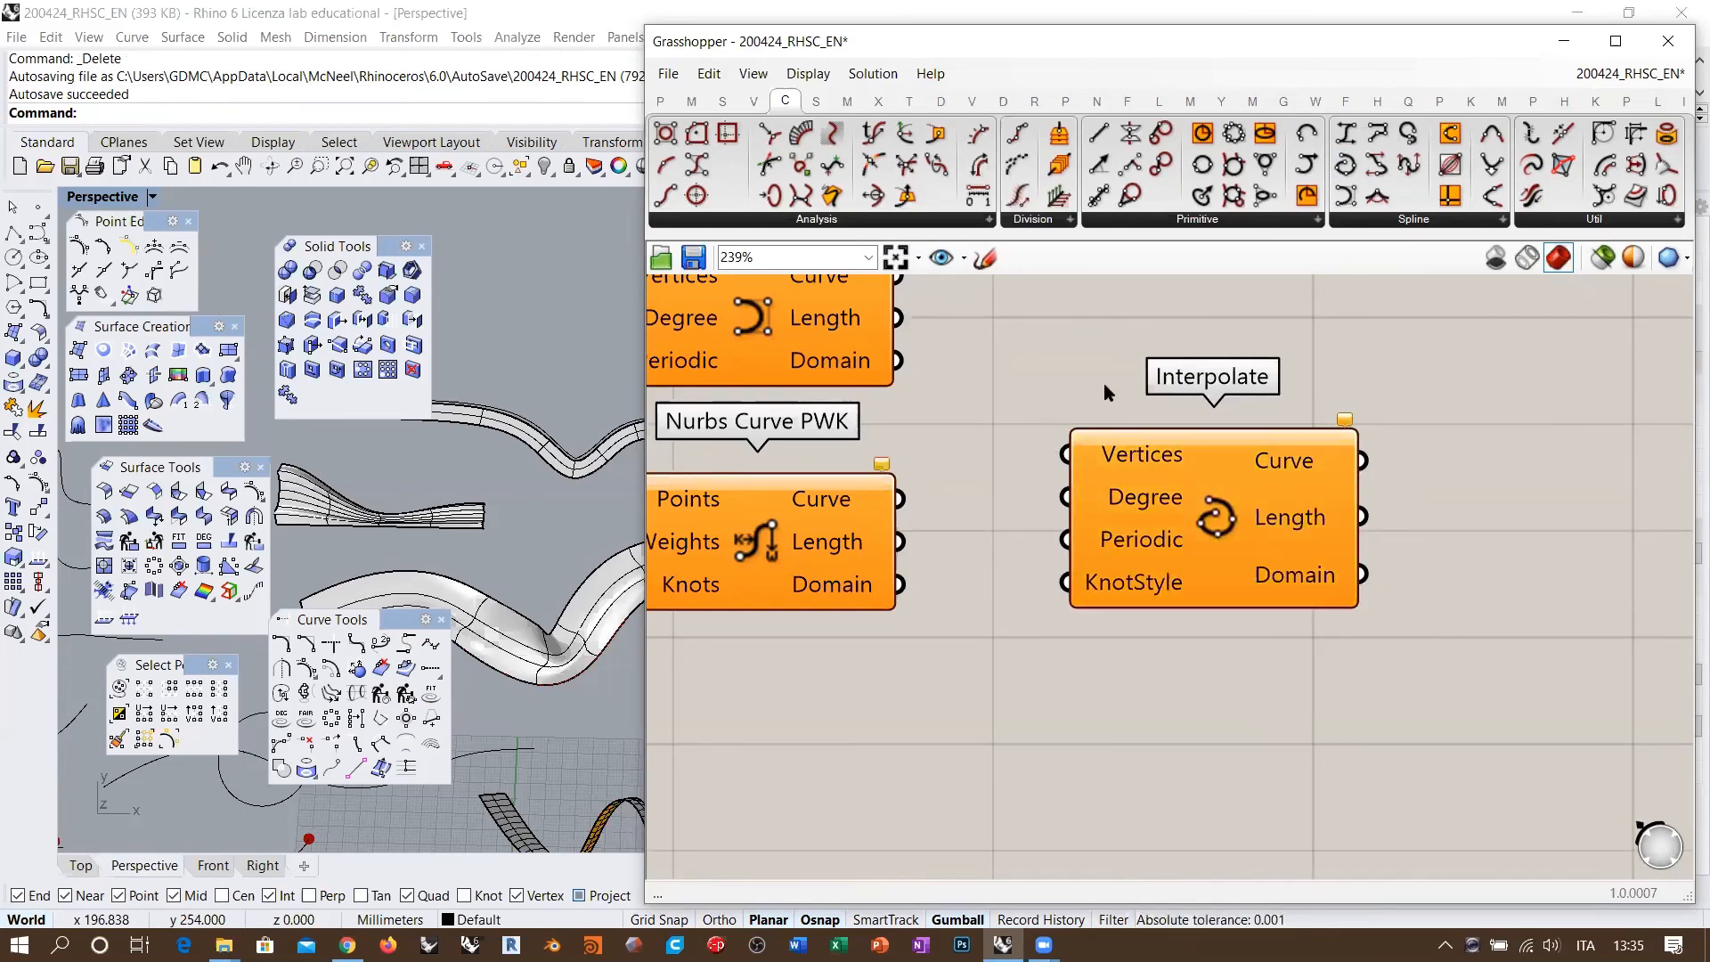
# Step: Delete the Nurbs Curve, Nurbs Curve PWK and Interpolate components from the canvas
pyautogui.moveTo(1069, 456); pyautogui.dragTo(1212, 560, button='right')
pyautogui.scroll(-2, 1212, 560)
pyautogui.moveTo(1382, 427); pyautogui.dragTo(777, 742)
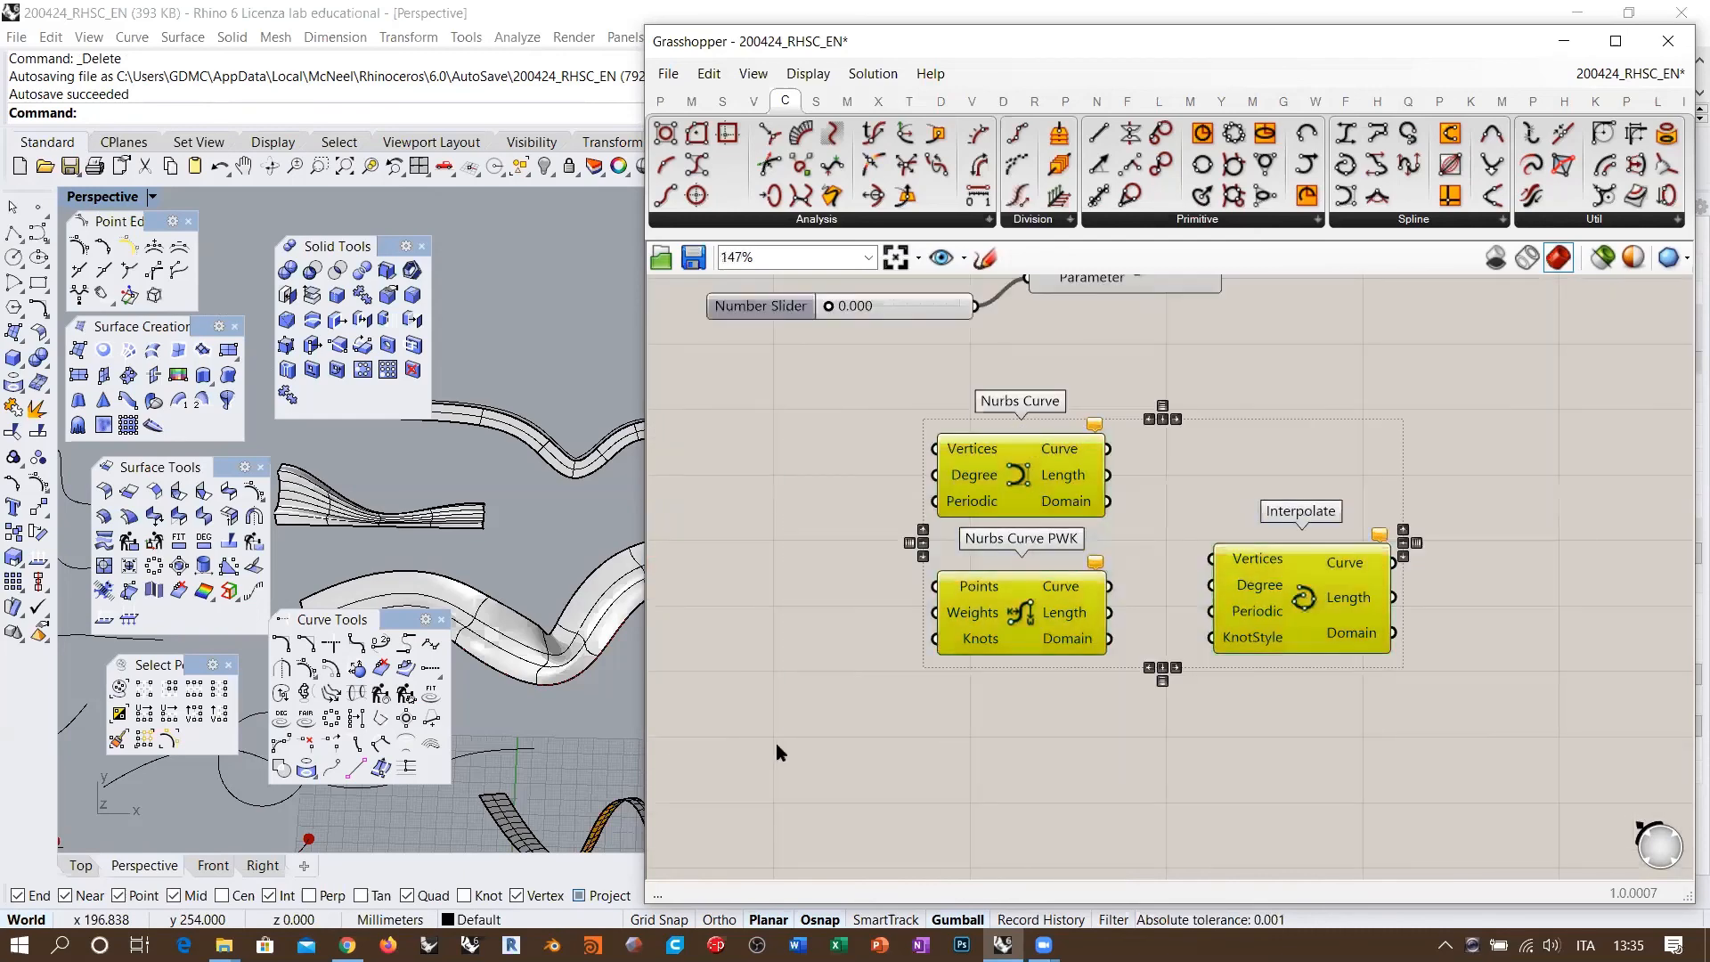
pyautogui.press('Delete')
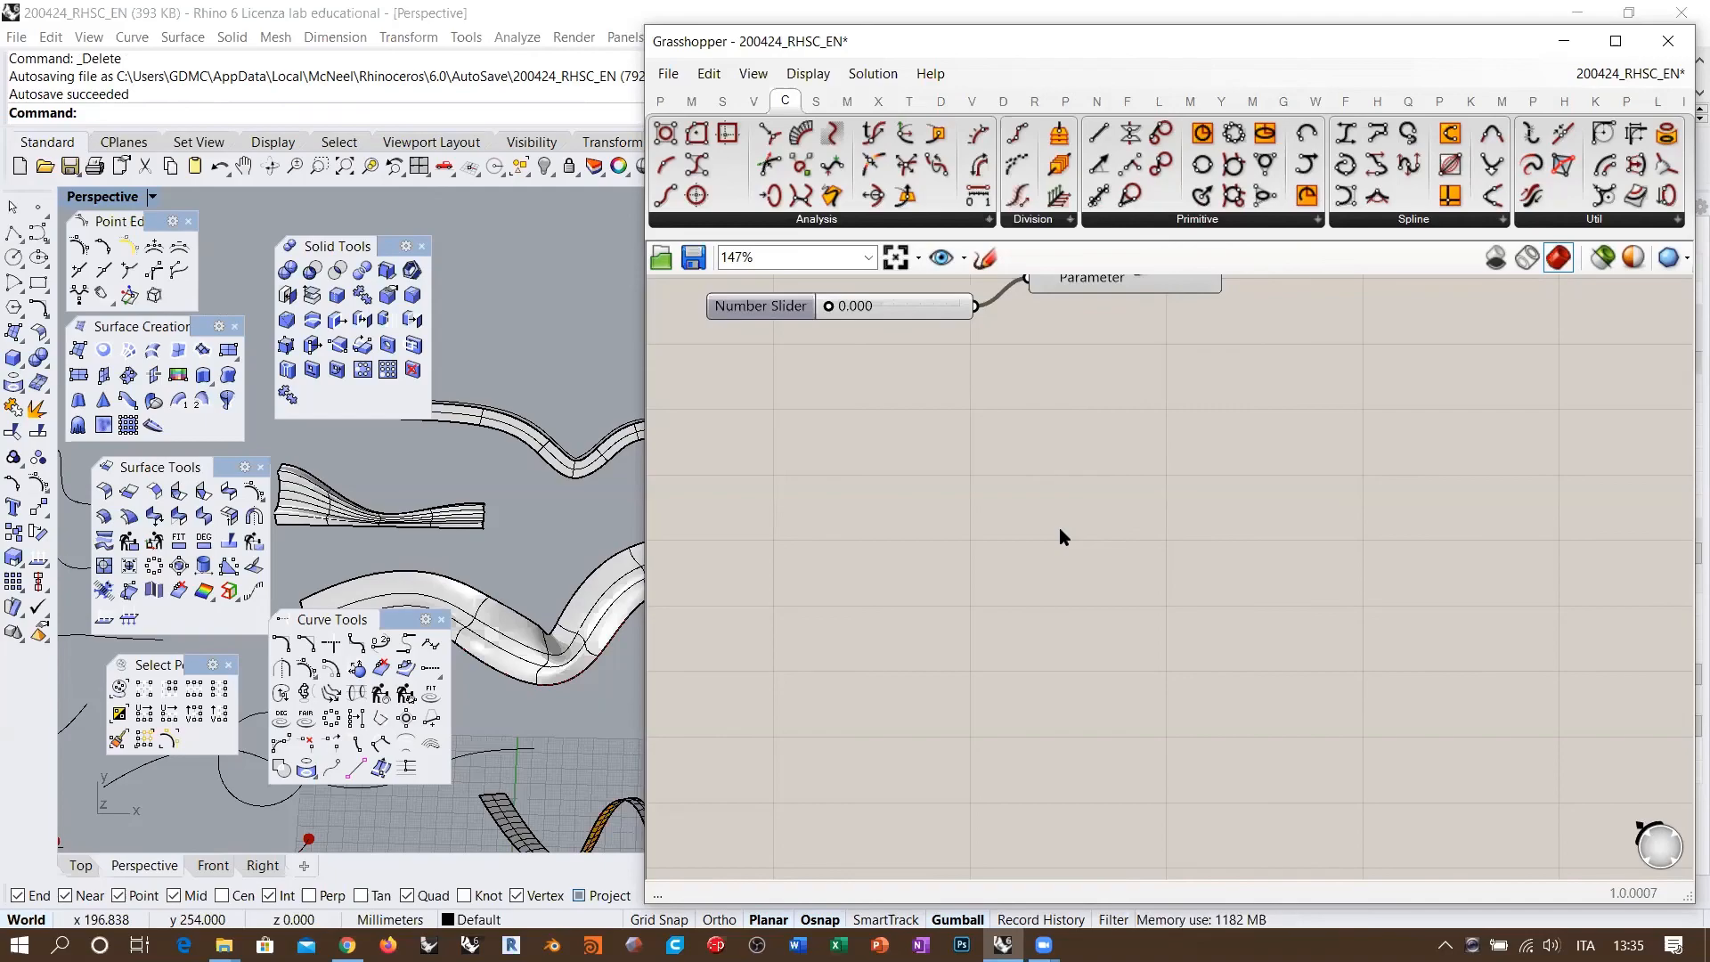
# Step: Fit the whole definition in view and select the ungrouped Curve, Number Slider and Perp Frame components
pyautogui.click(895, 258)
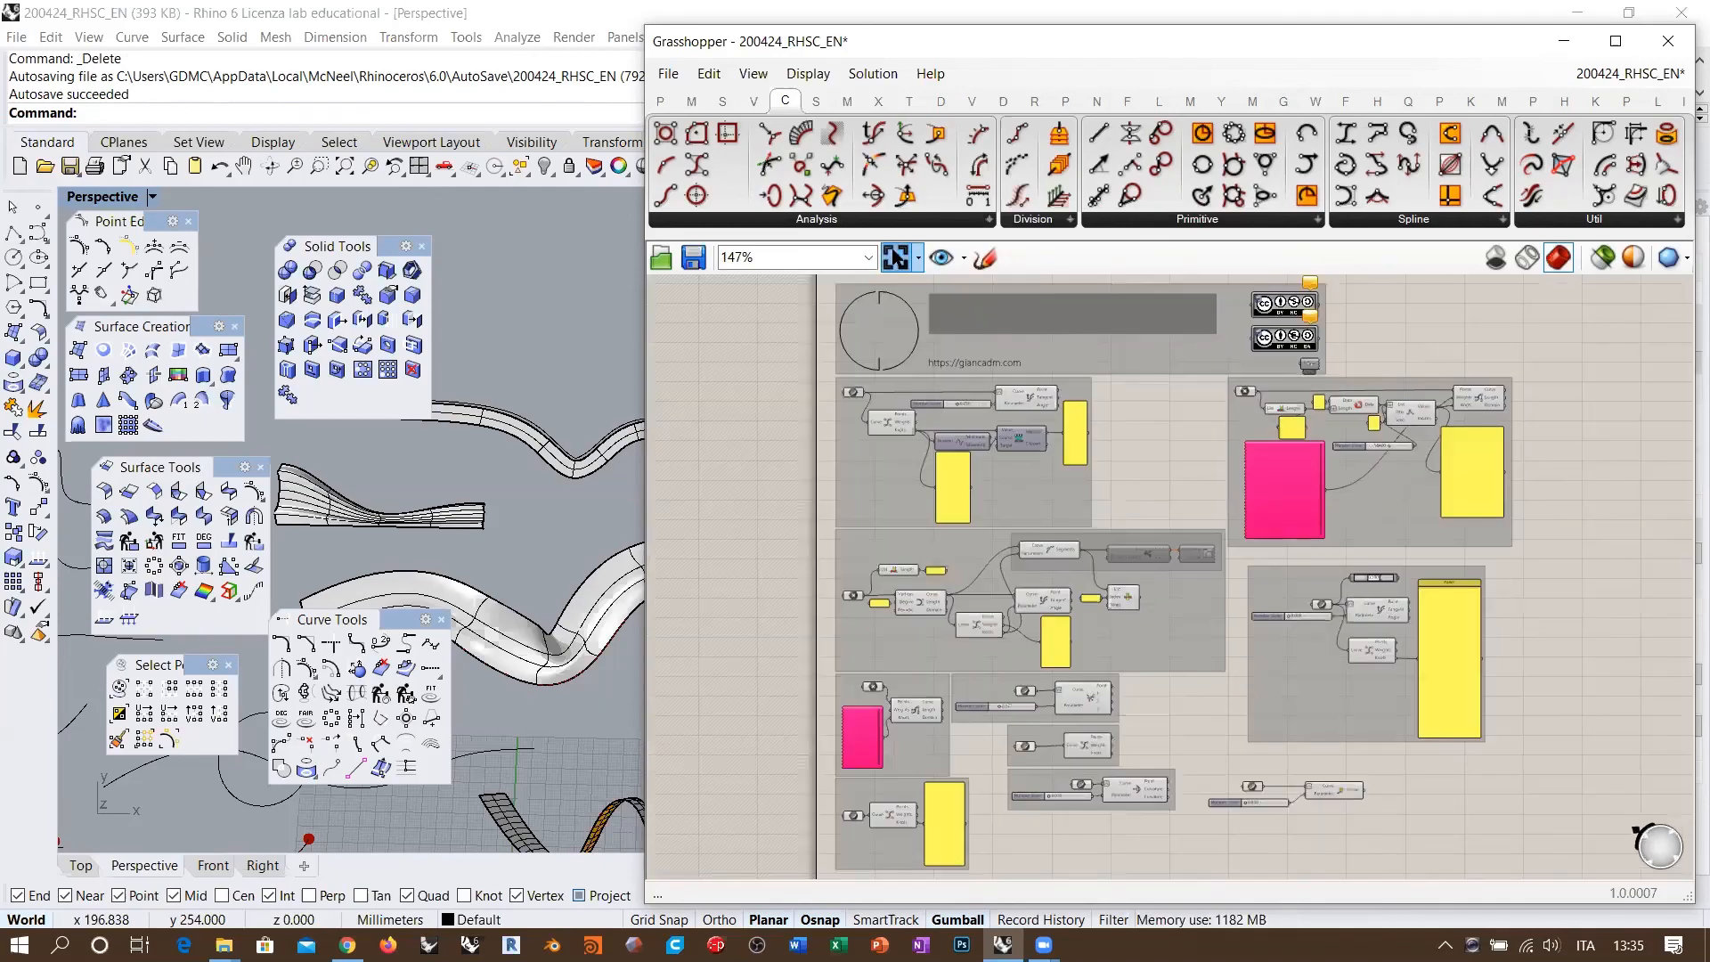
pyautogui.moveTo(1372, 828); pyautogui.dragTo(1206, 775)
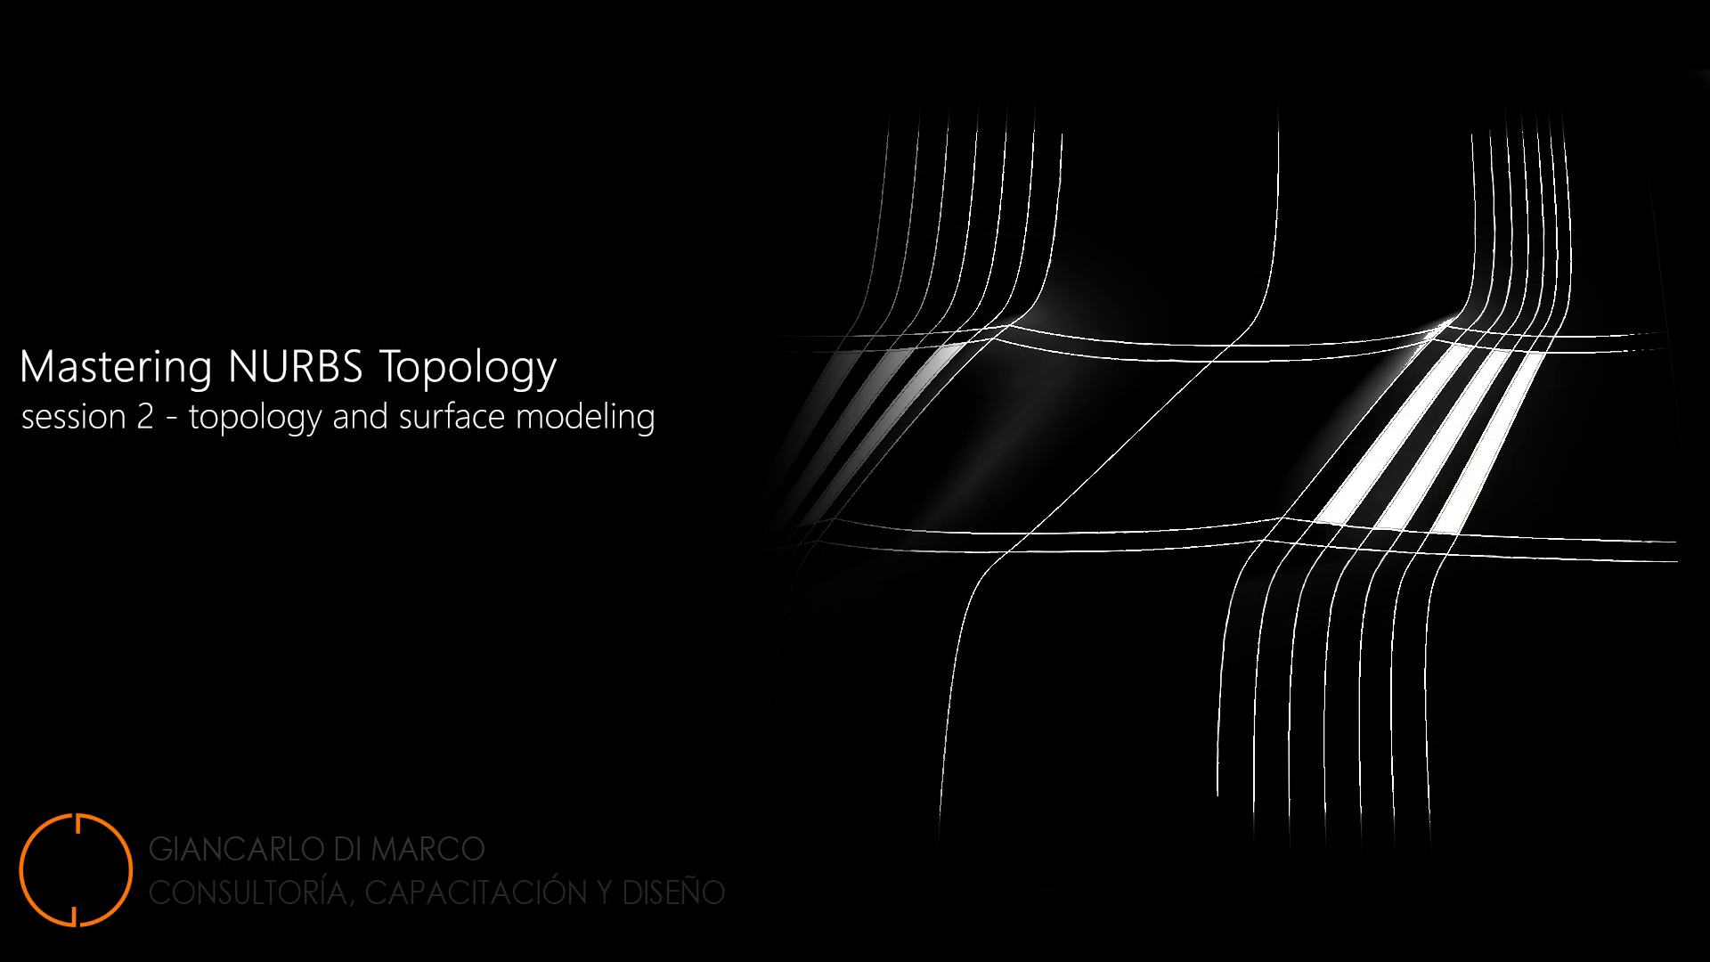